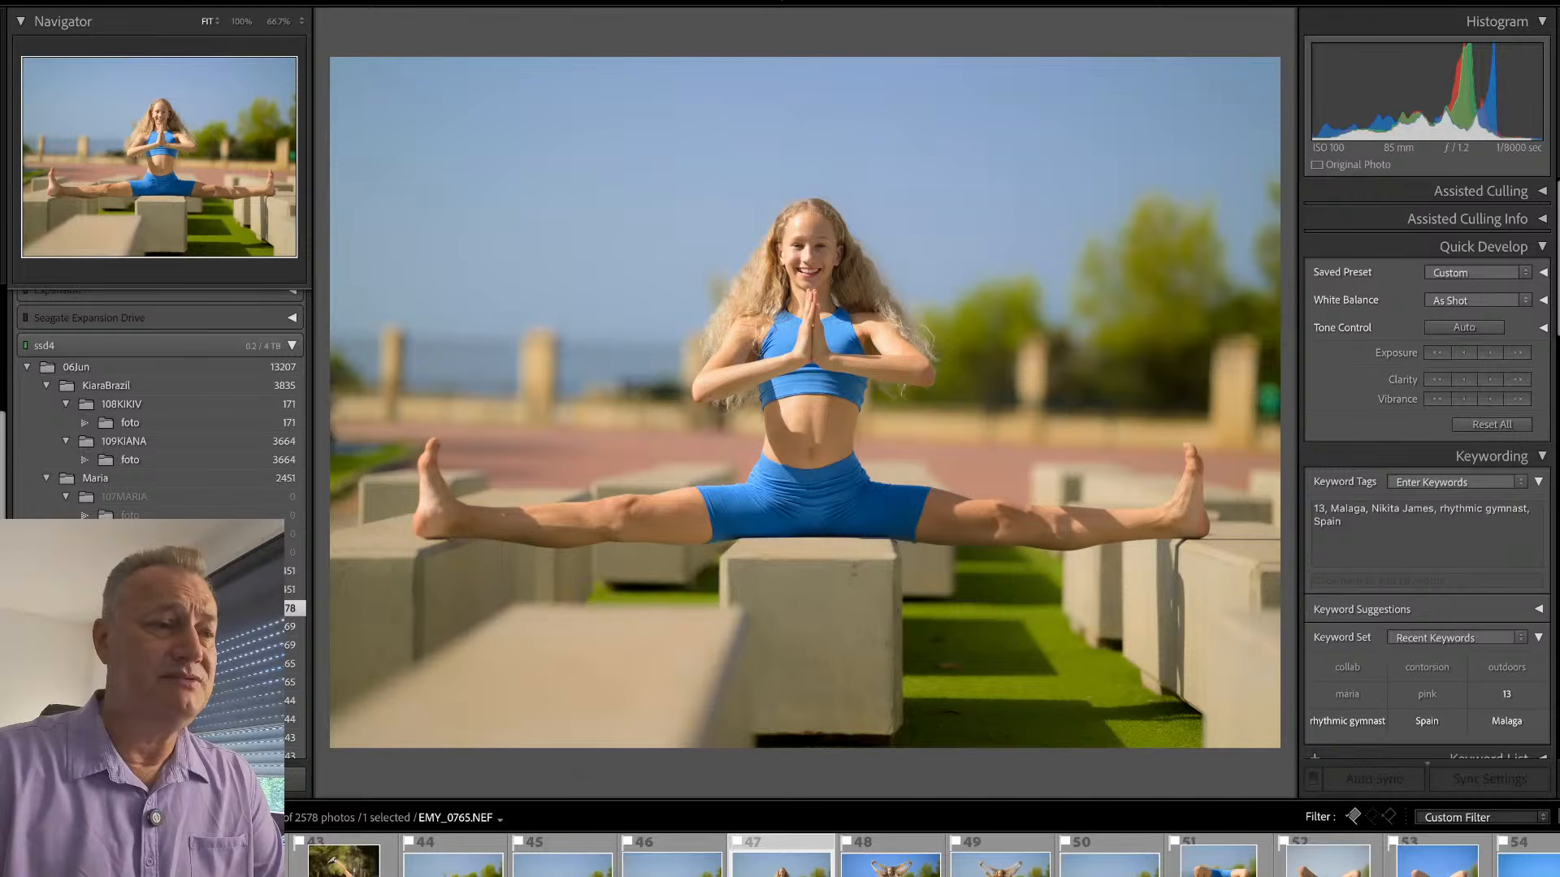
pyautogui.click(475, 0)
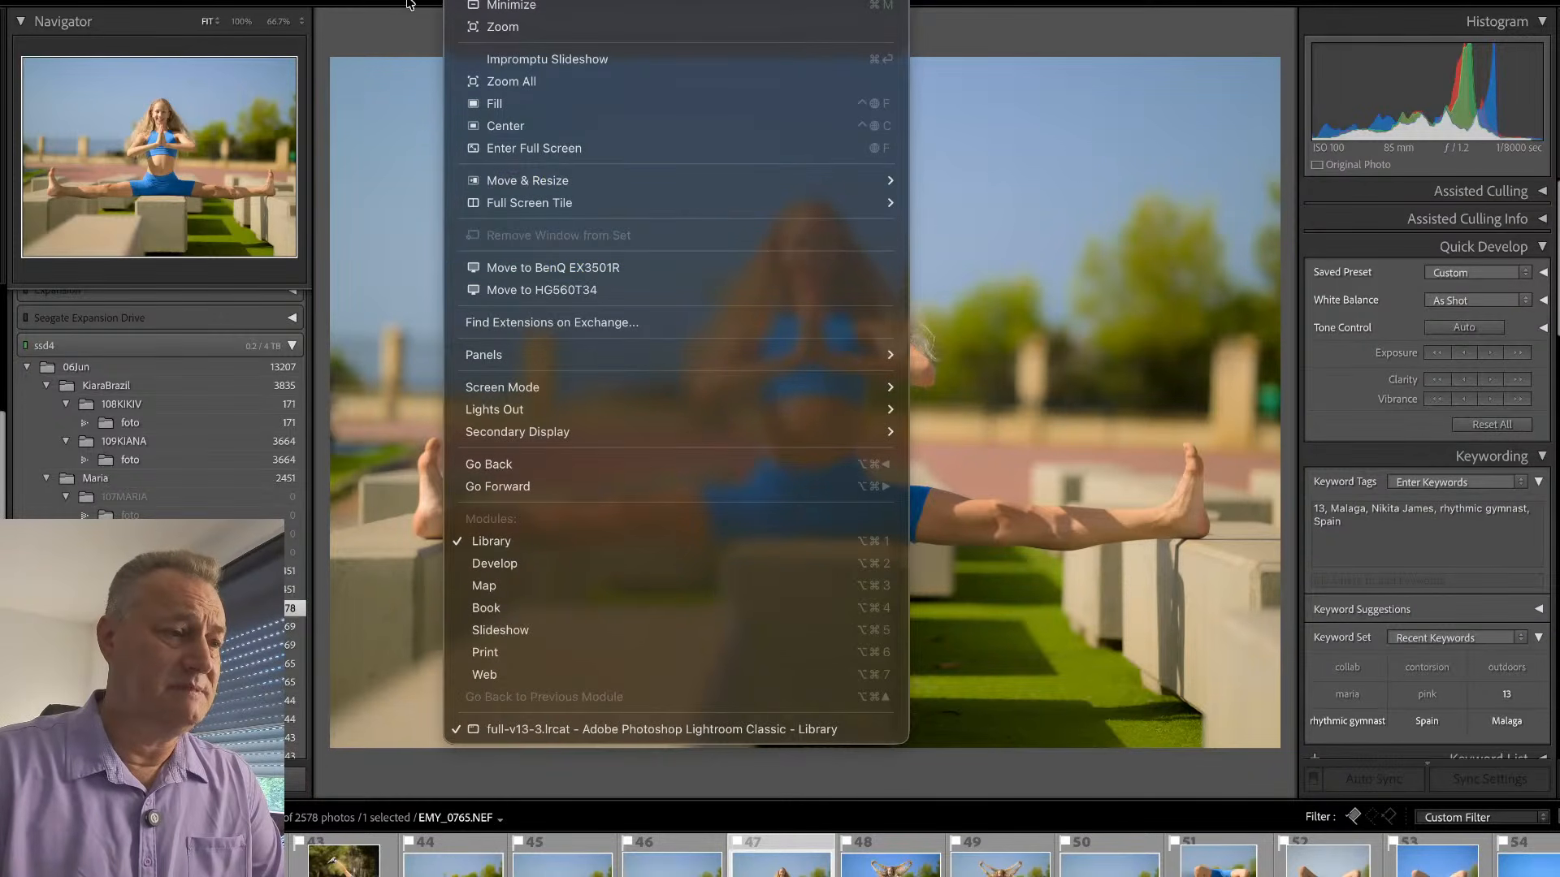
pyautogui.click(410, 0)
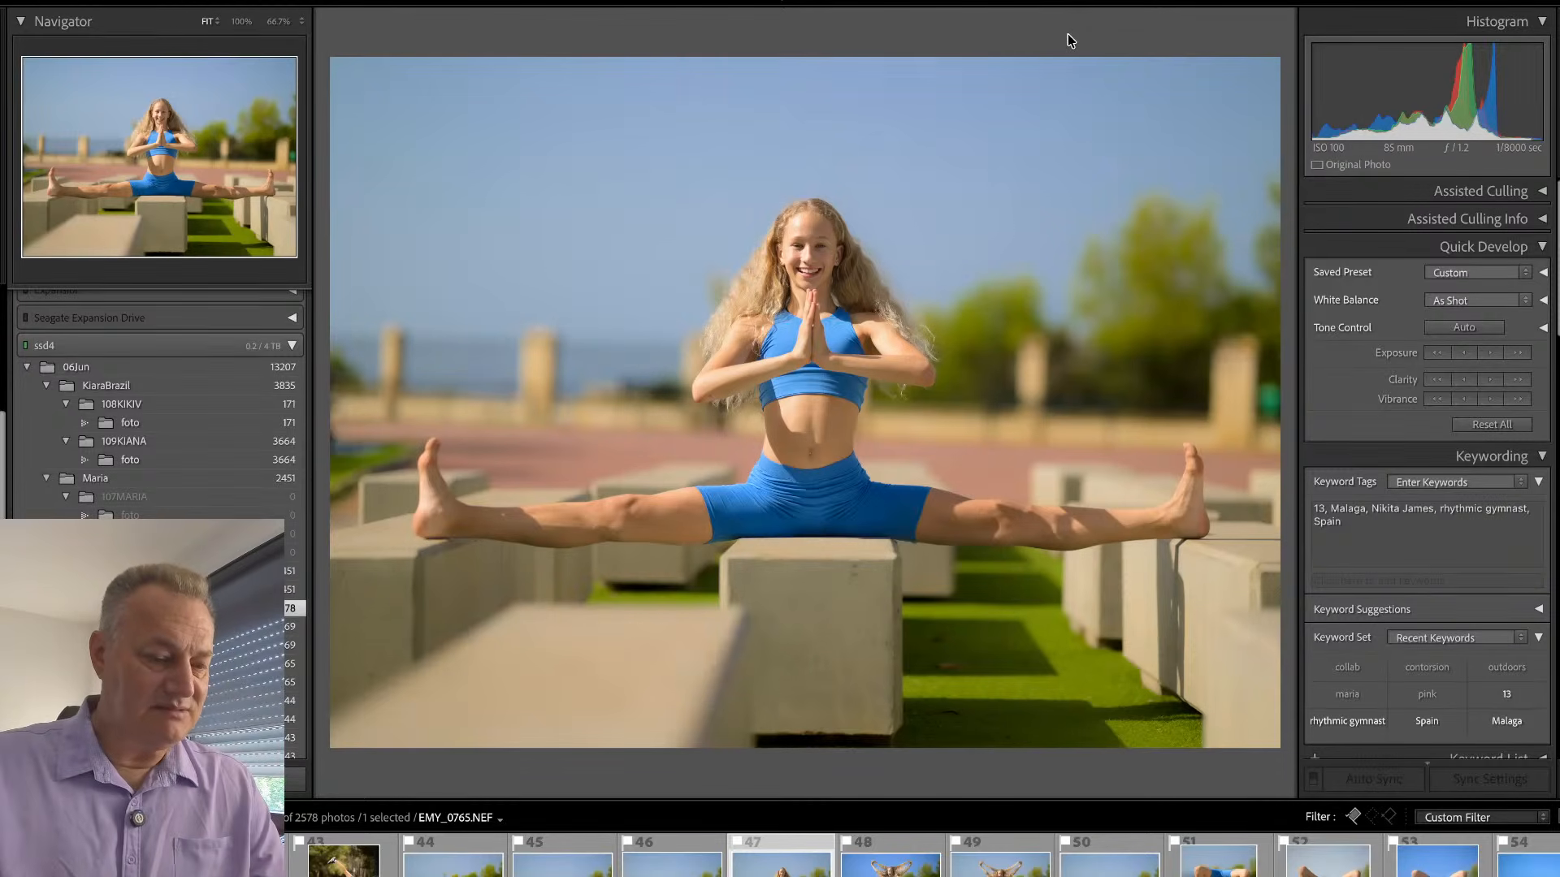
# - Show the folder as a thumbnail grid and remove the picked-flag filter so that every photo is listed
pyautogui.press('g')
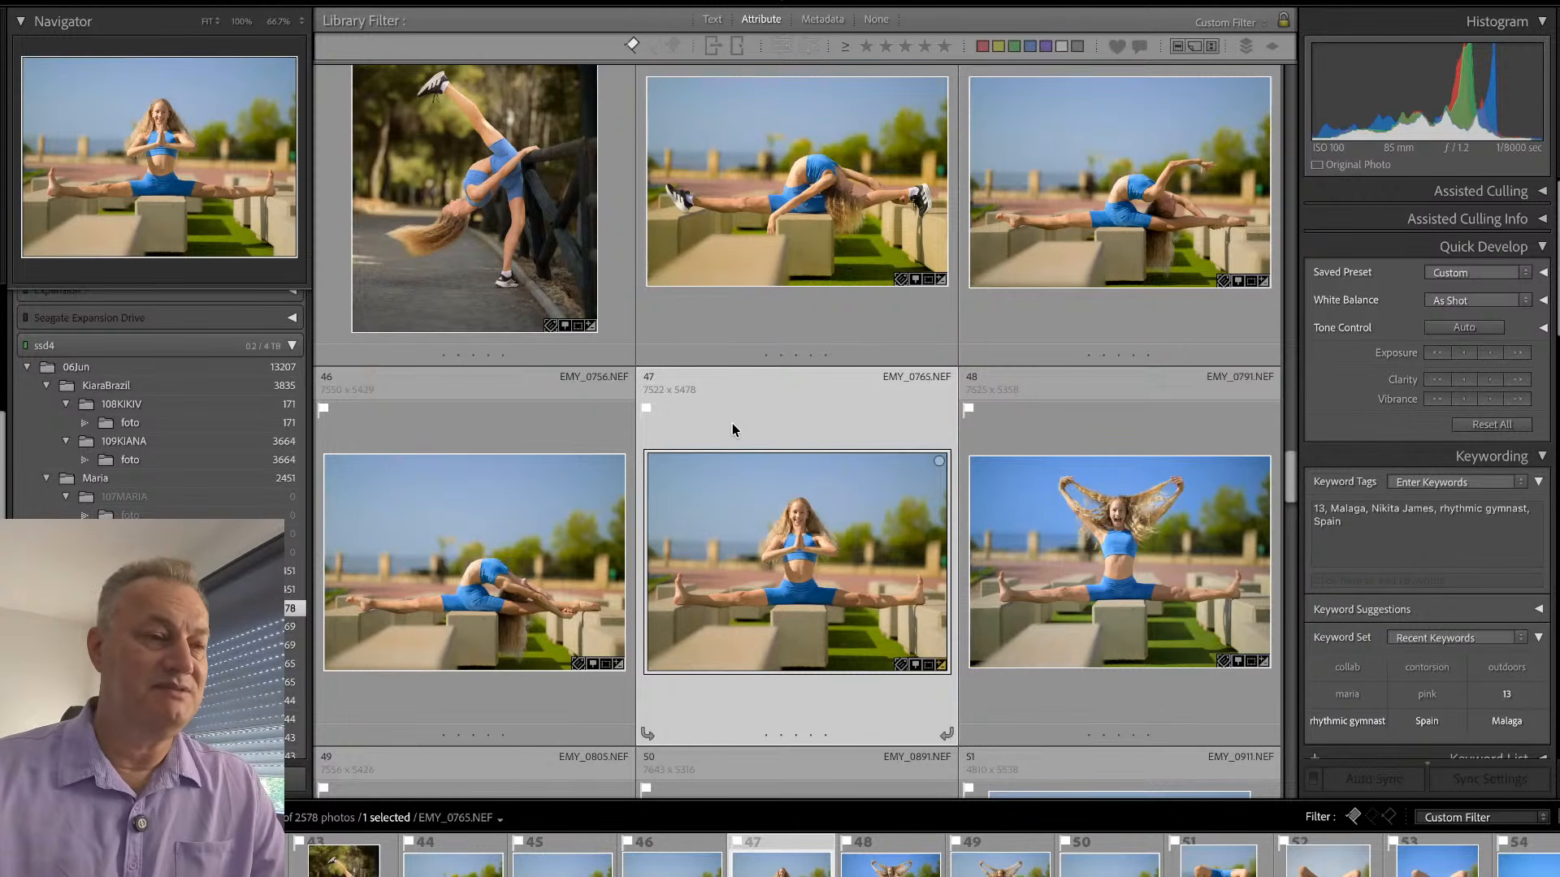
pyautogui.click(631, 47)
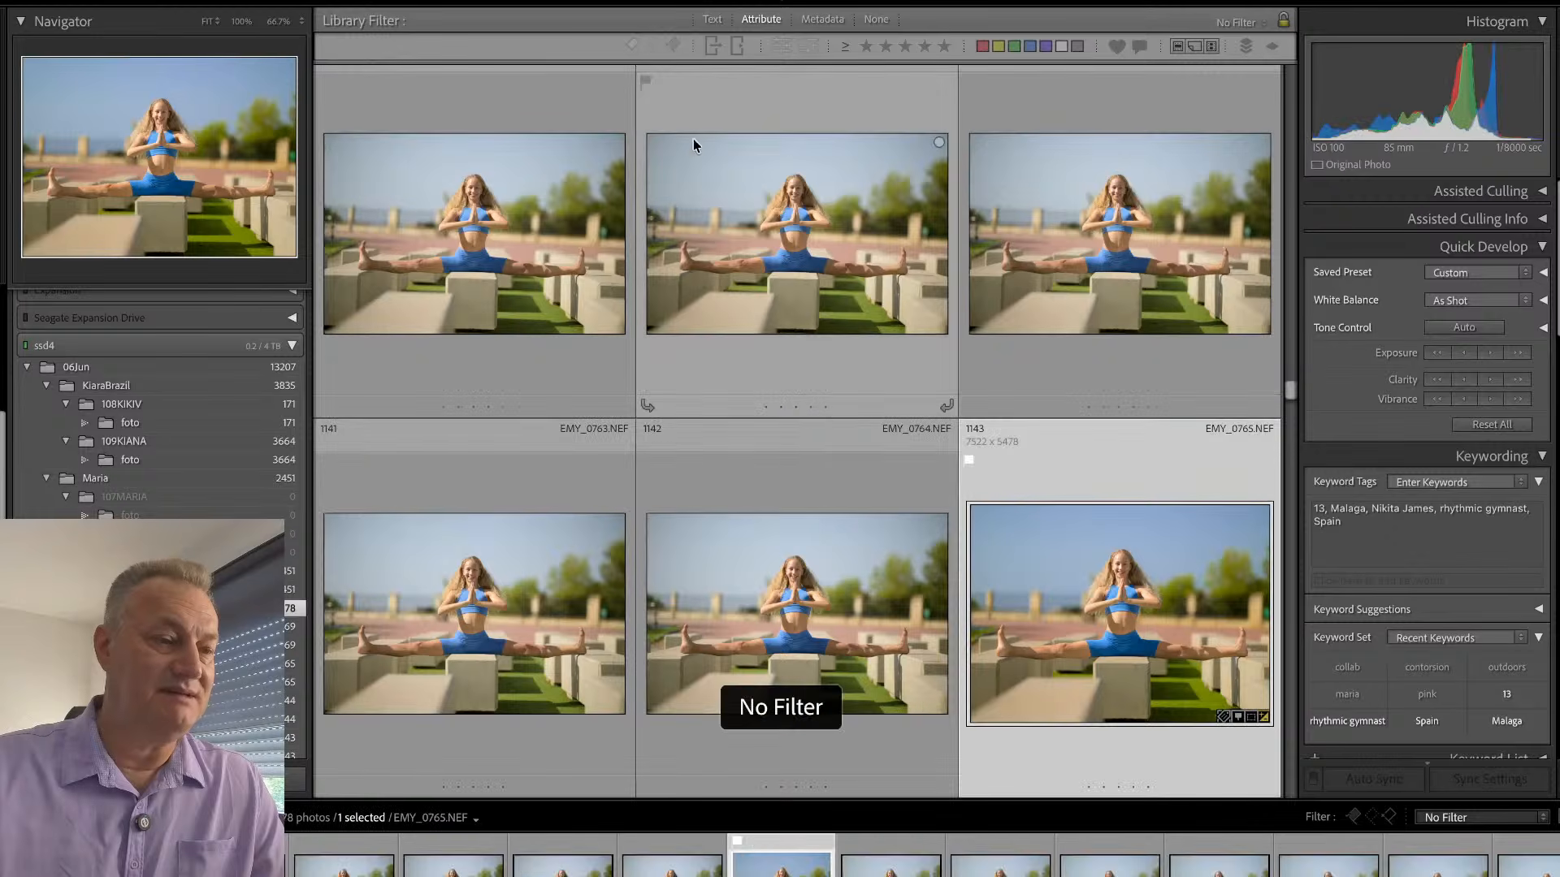
pyautogui.scroll(8, 811, 403)
pyautogui.scroll(-7, 811, 403)
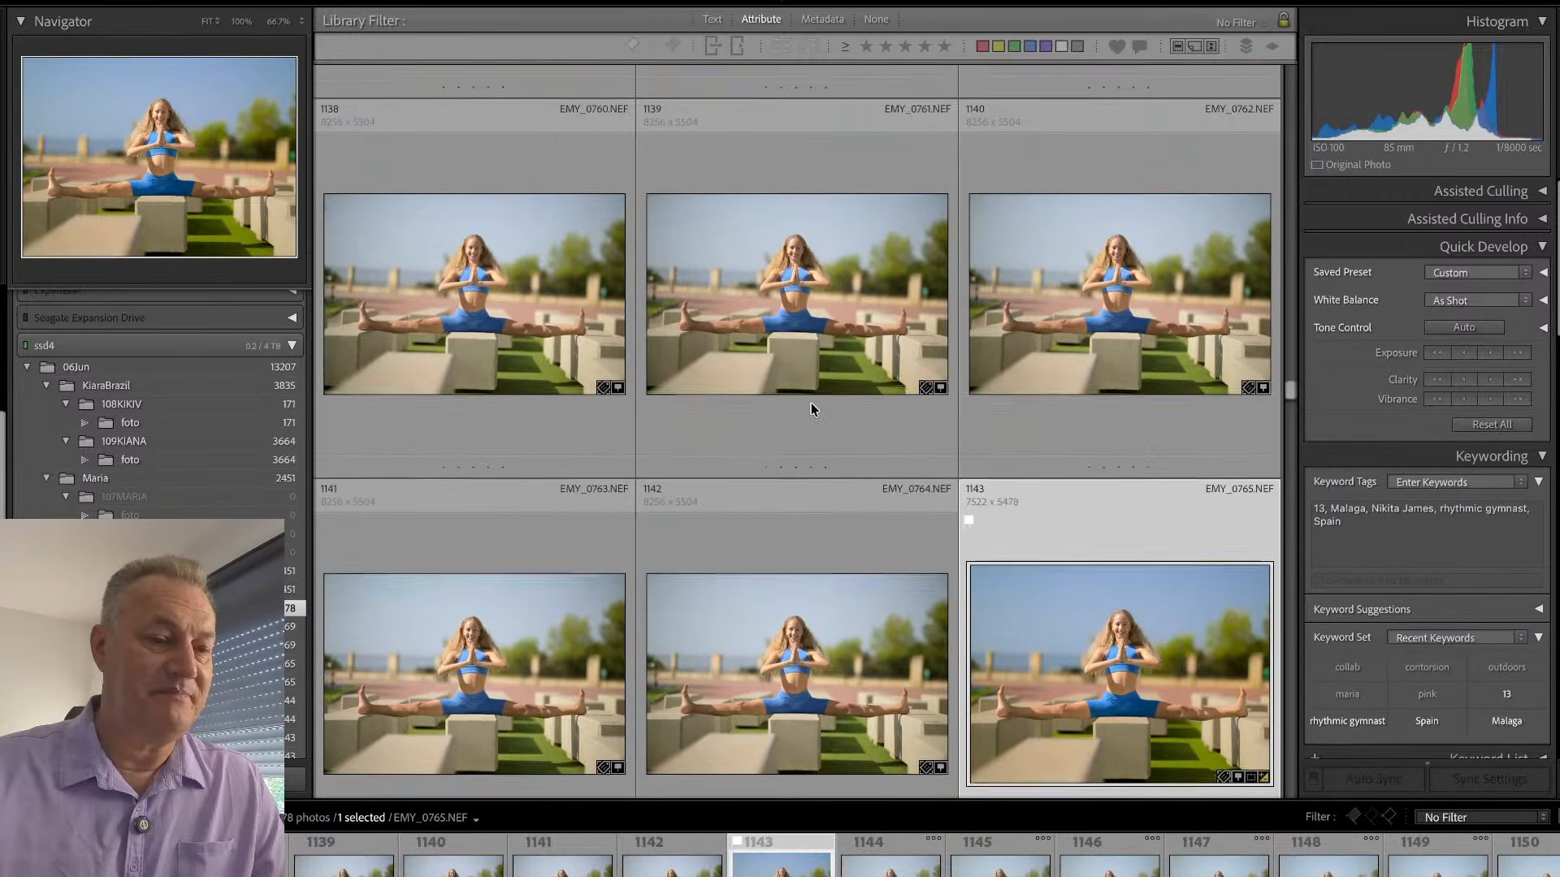
# - Browse the grid from EMY_0765.NEF through the split-pose frames to the portrait-format backbend series, comparing near-identical, picked and rejected shots
pyautogui.scroll(-3, 810, 403)
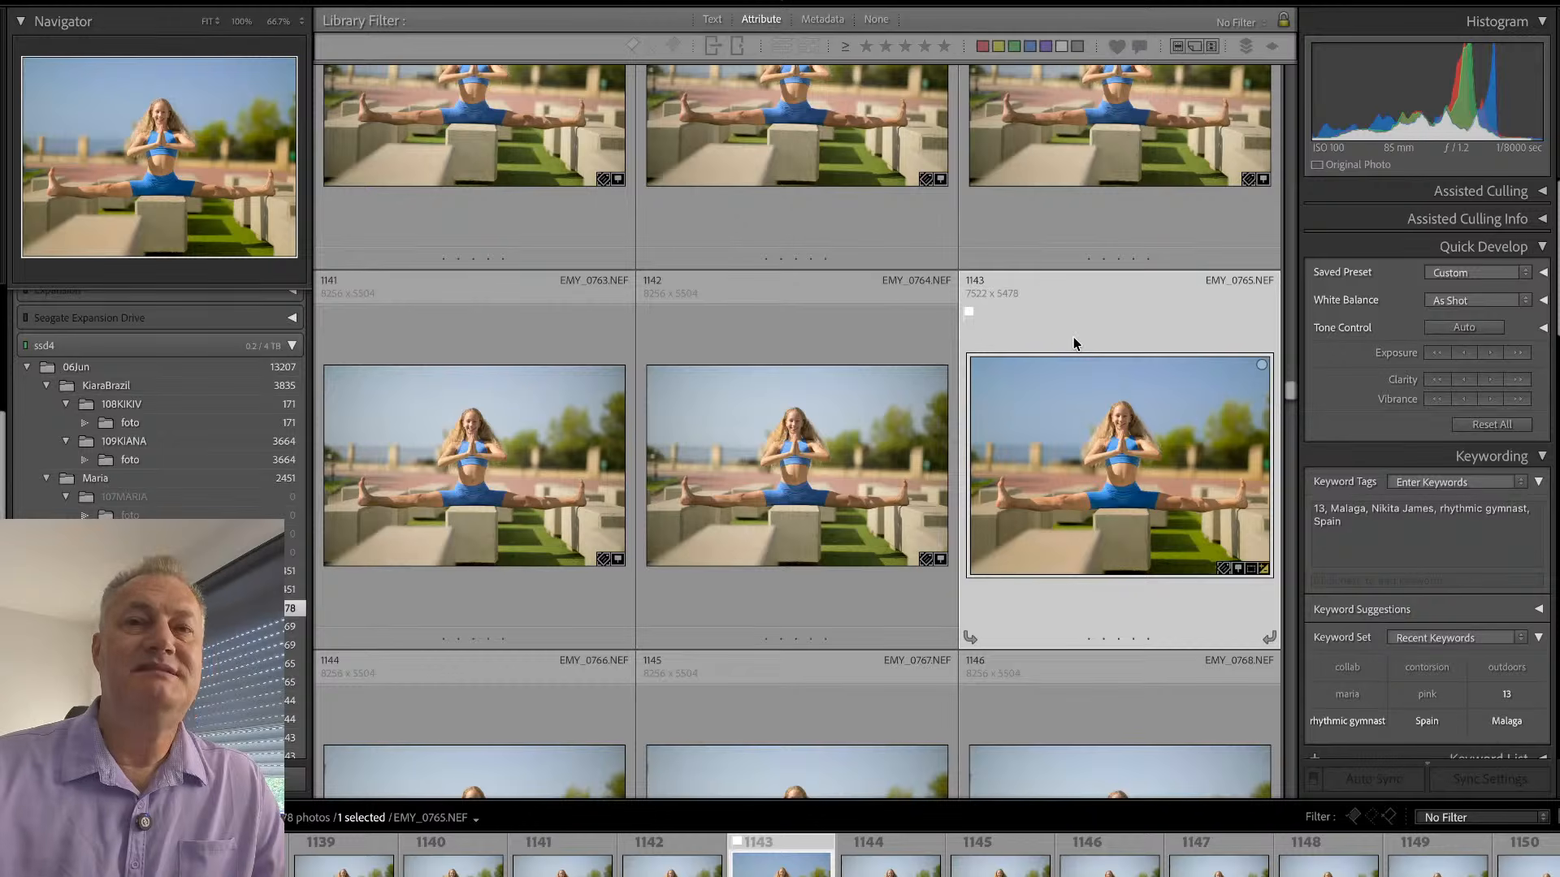
pyautogui.scroll(-3, 1074, 344)
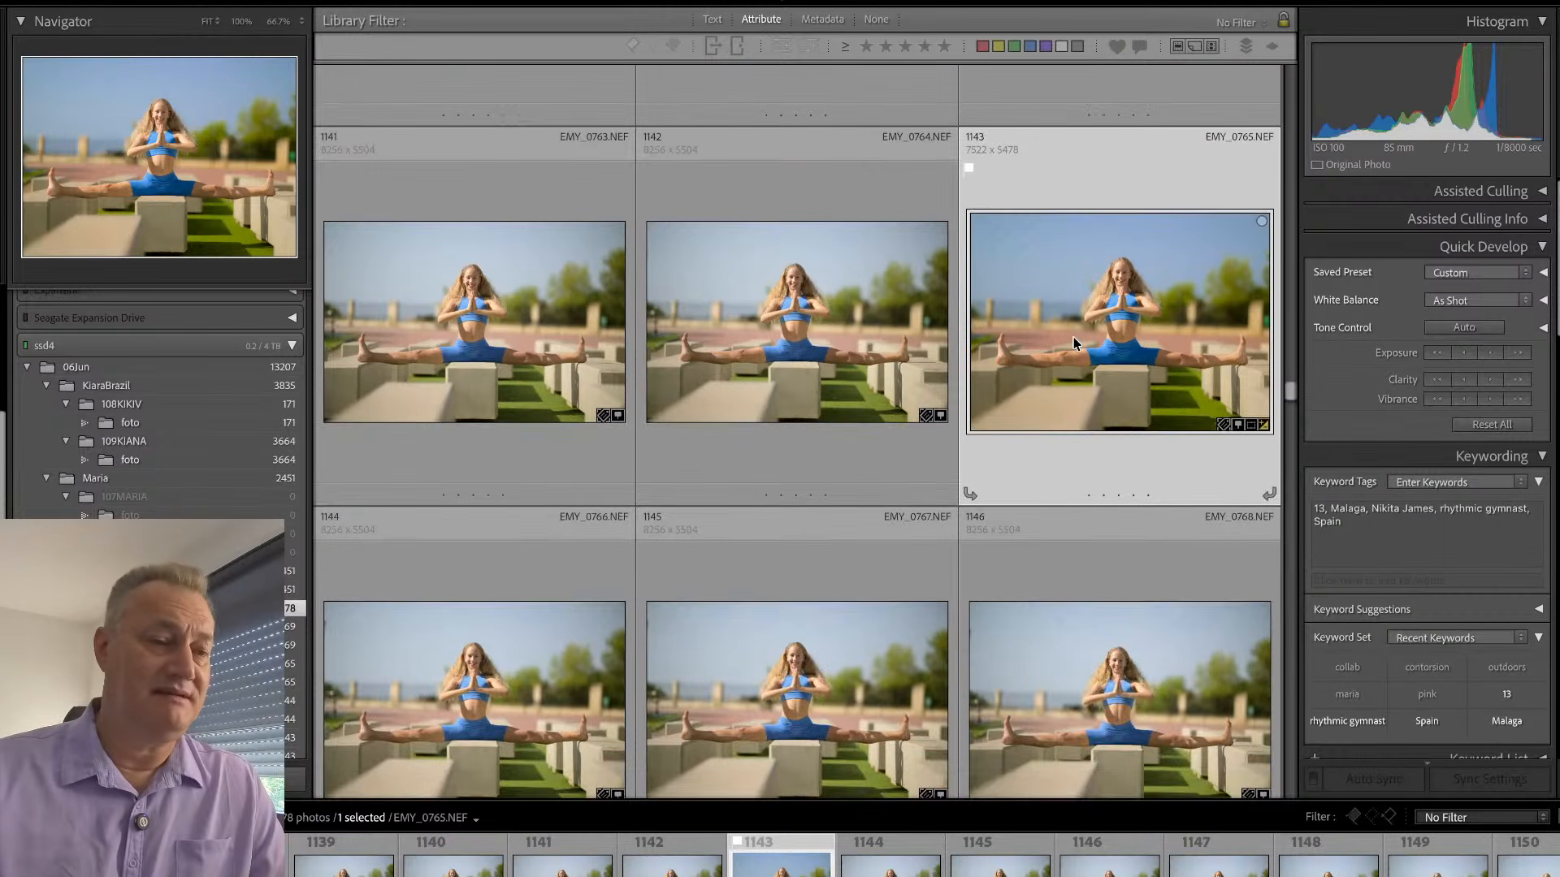
pyautogui.scroll(-6, 1074, 344)
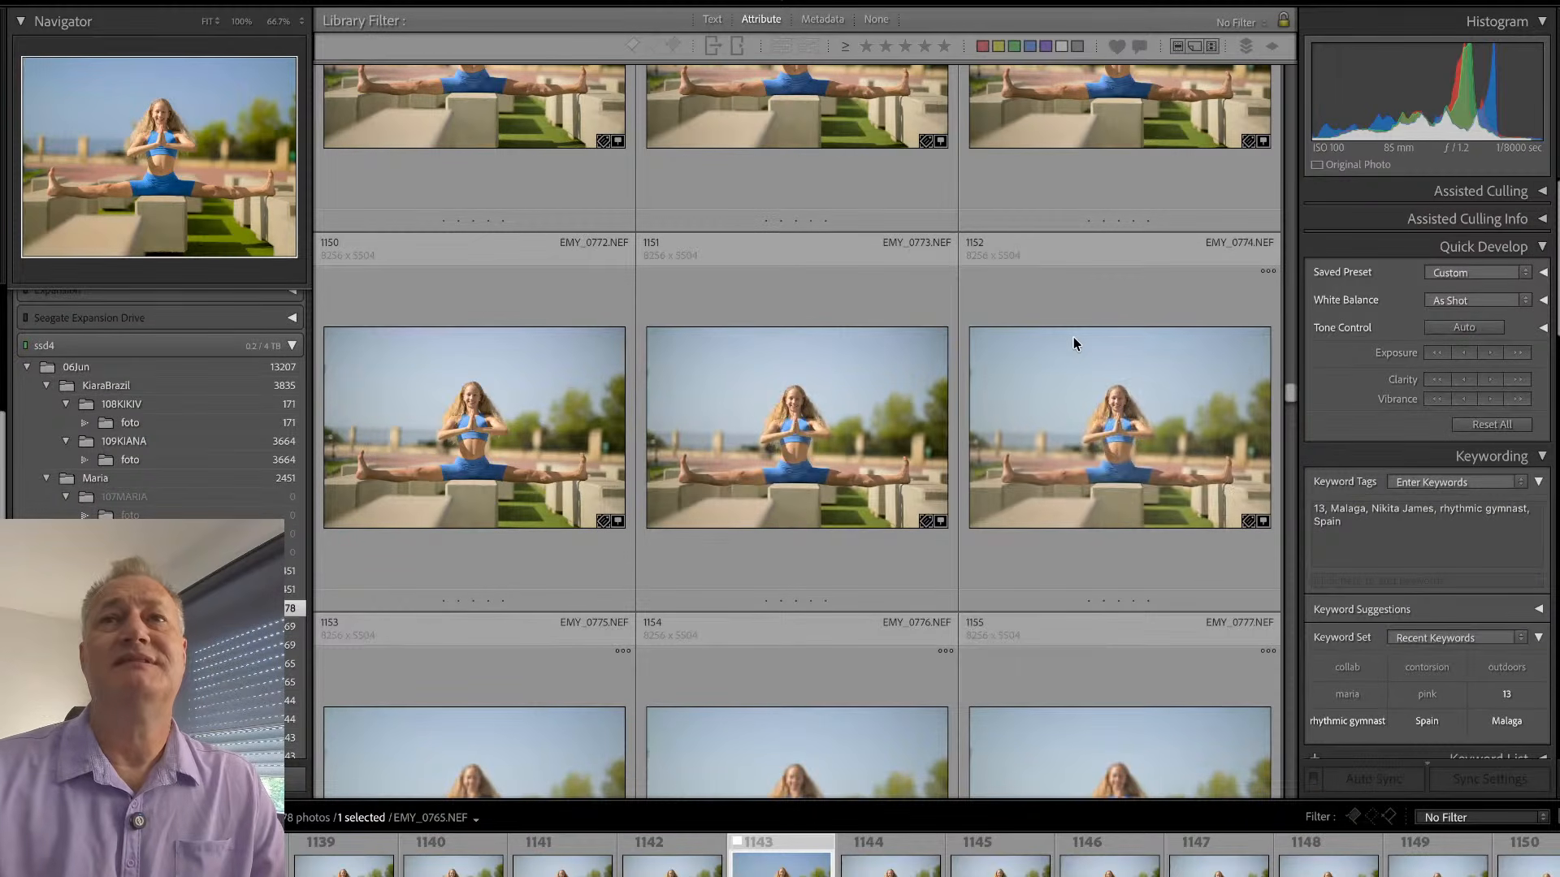
pyautogui.scroll(-1, 1032, 421)
pyautogui.scroll(-7, 1032, 423)
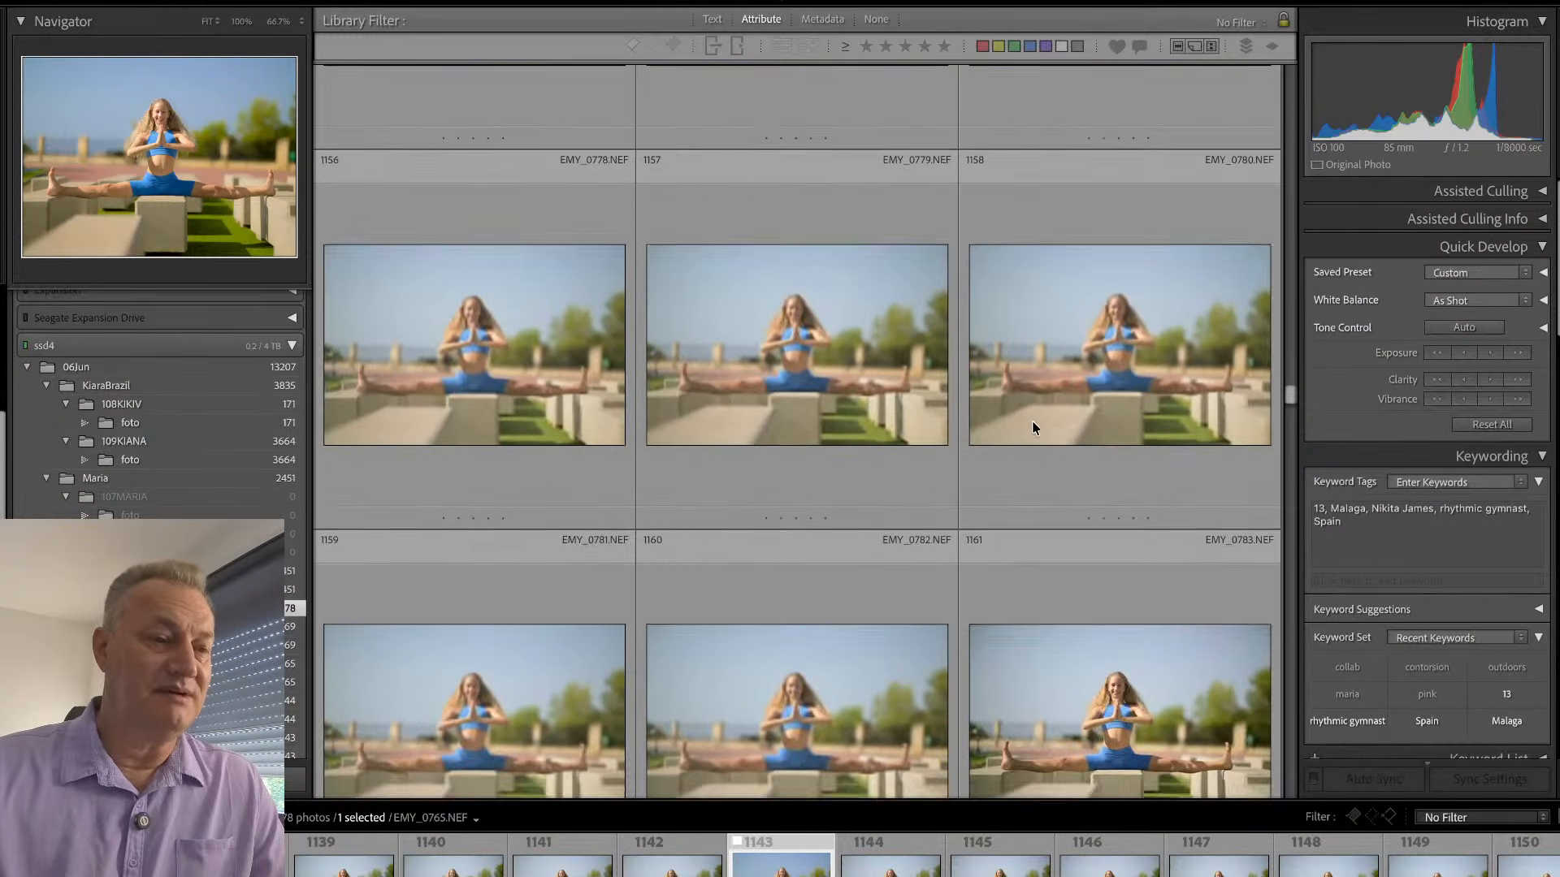
pyautogui.scroll(-7, 1032, 422)
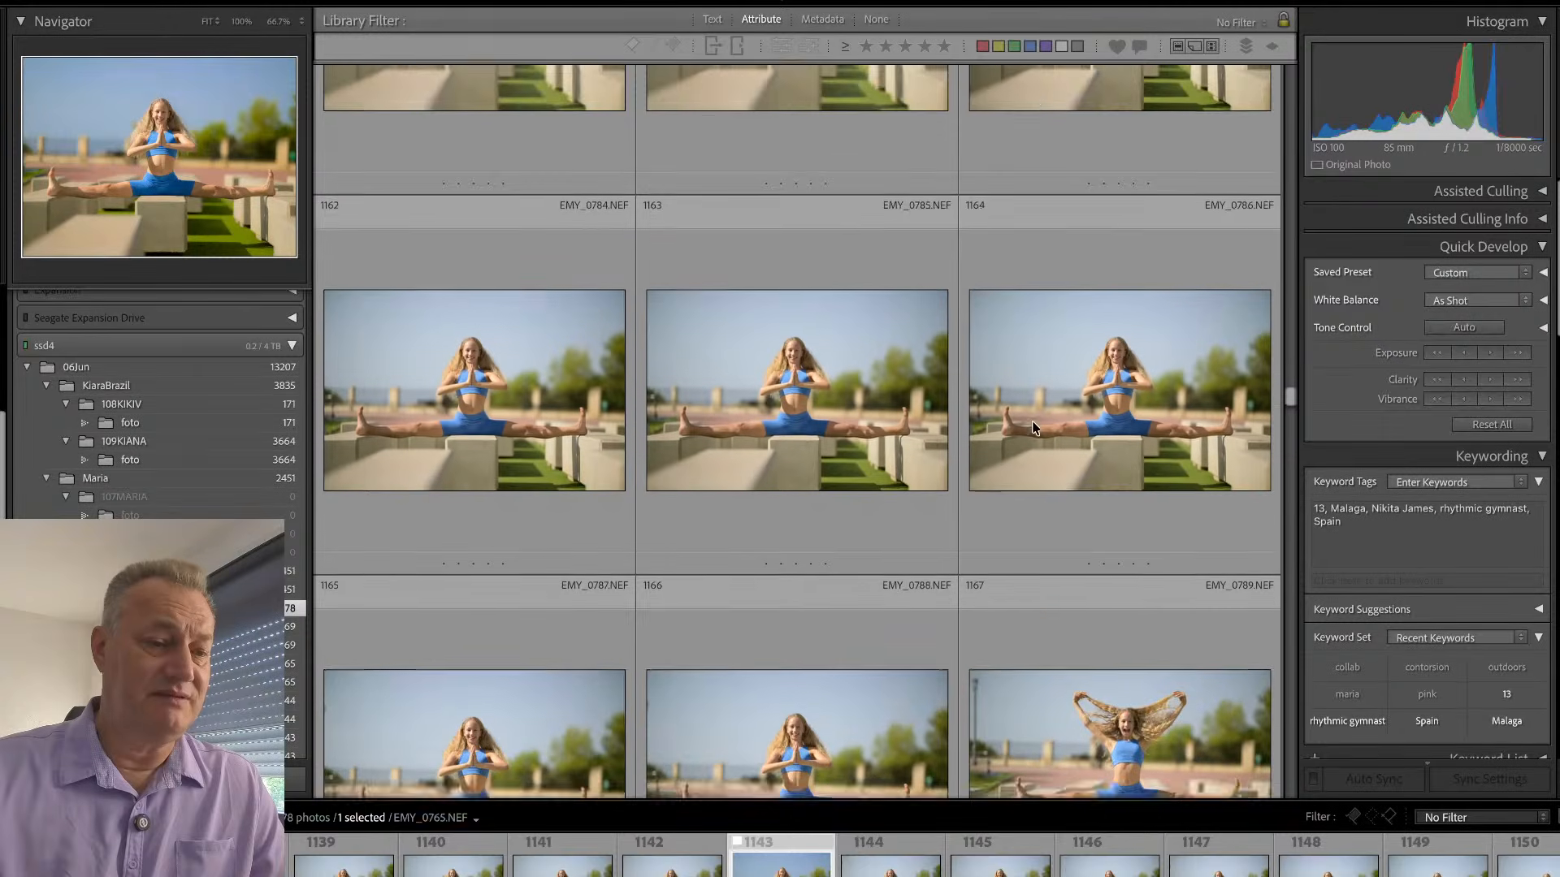
pyautogui.scroll(-9, 1032, 421)
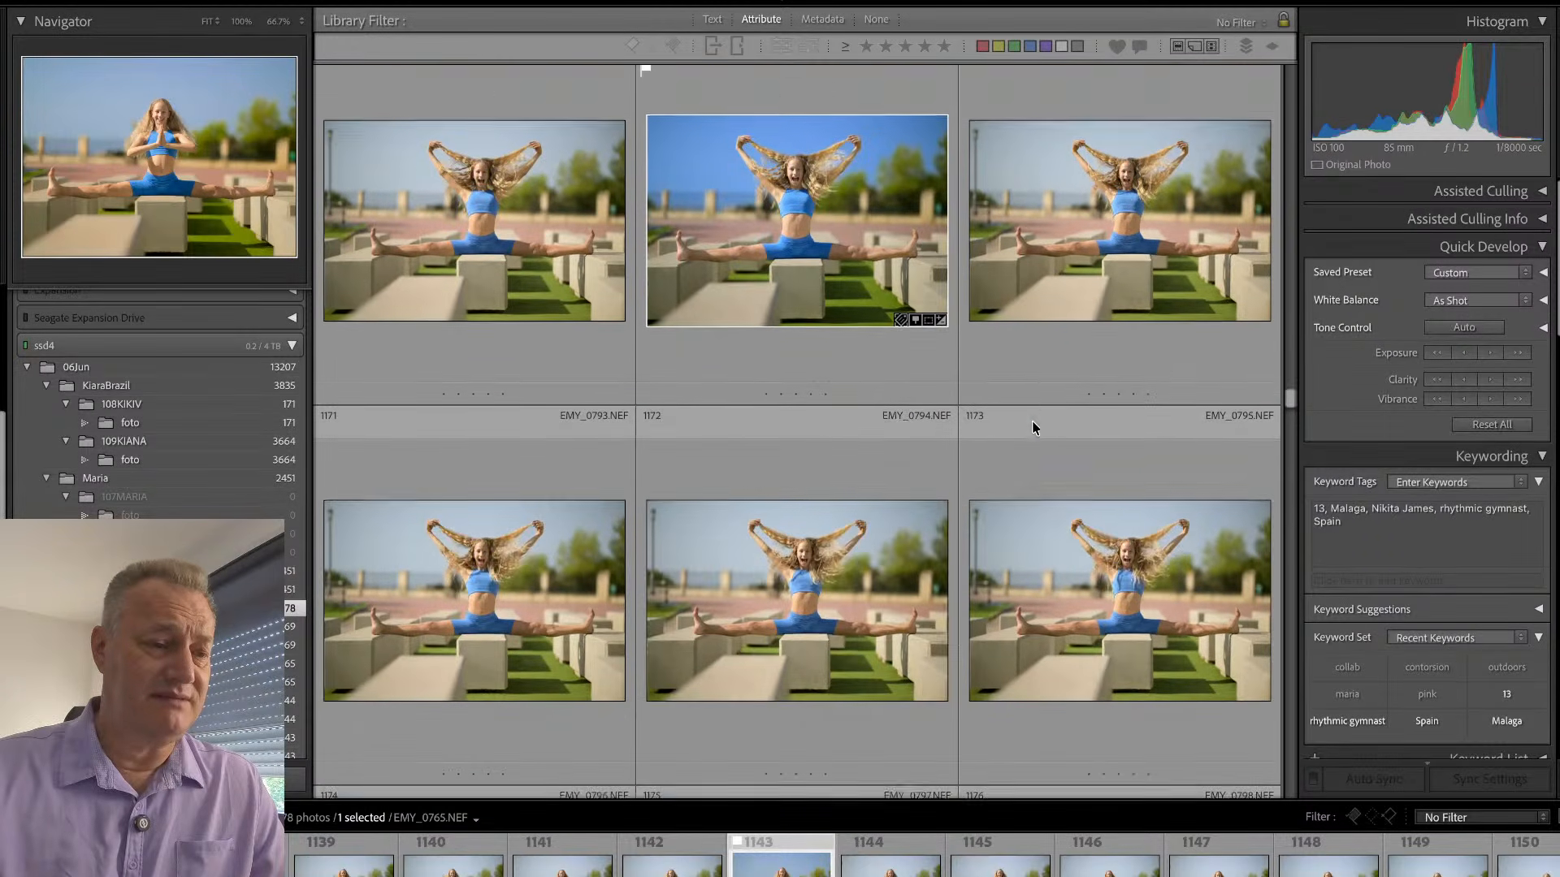
pyautogui.scroll(-6, 1032, 422)
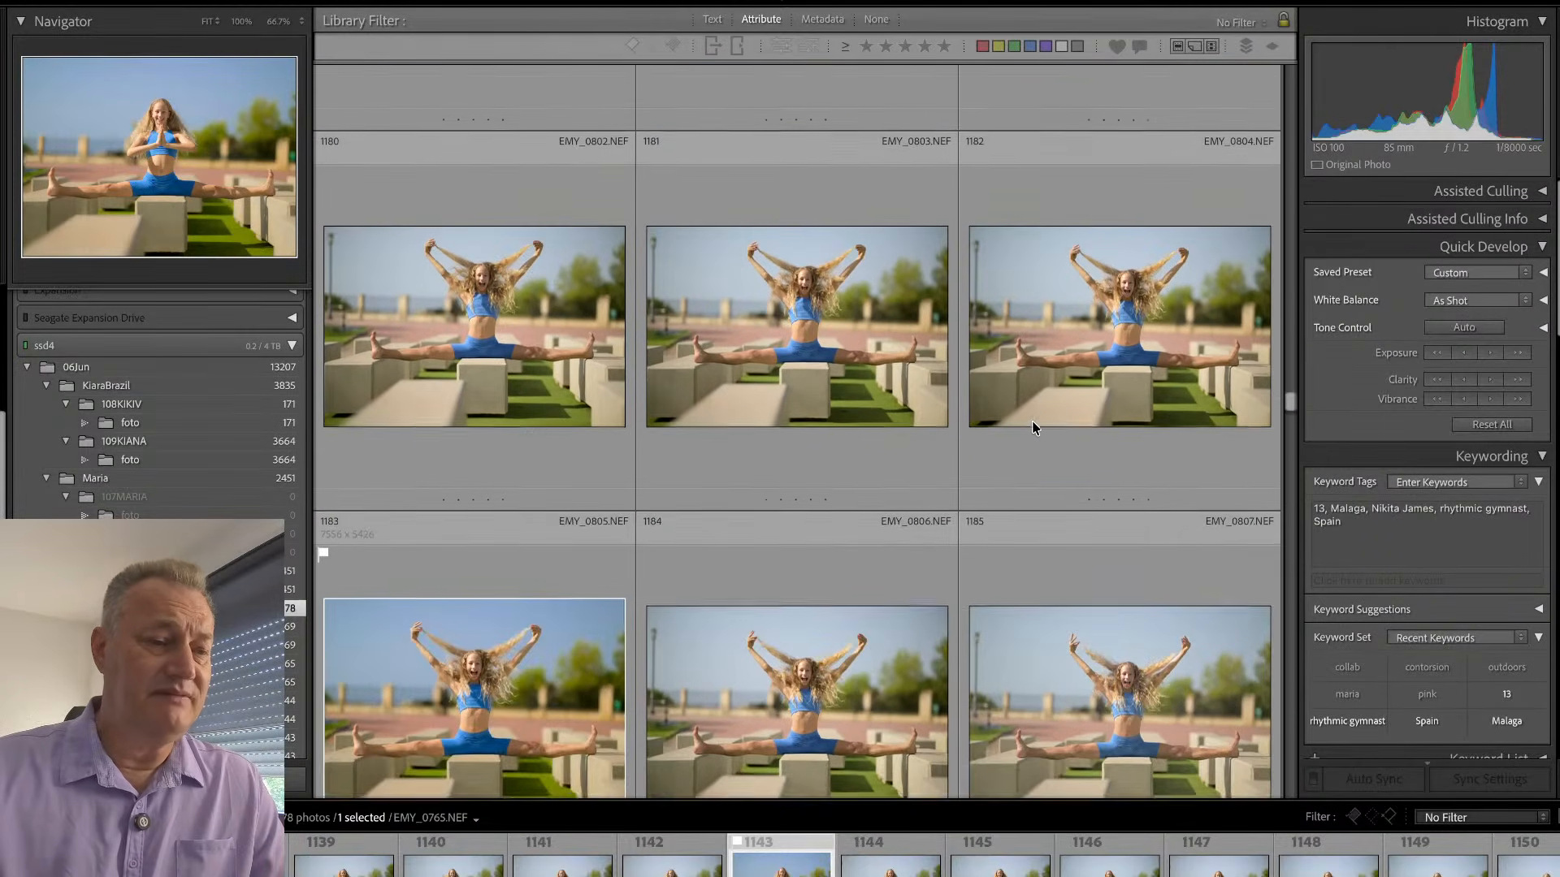
pyautogui.scroll(-14, 1032, 427)
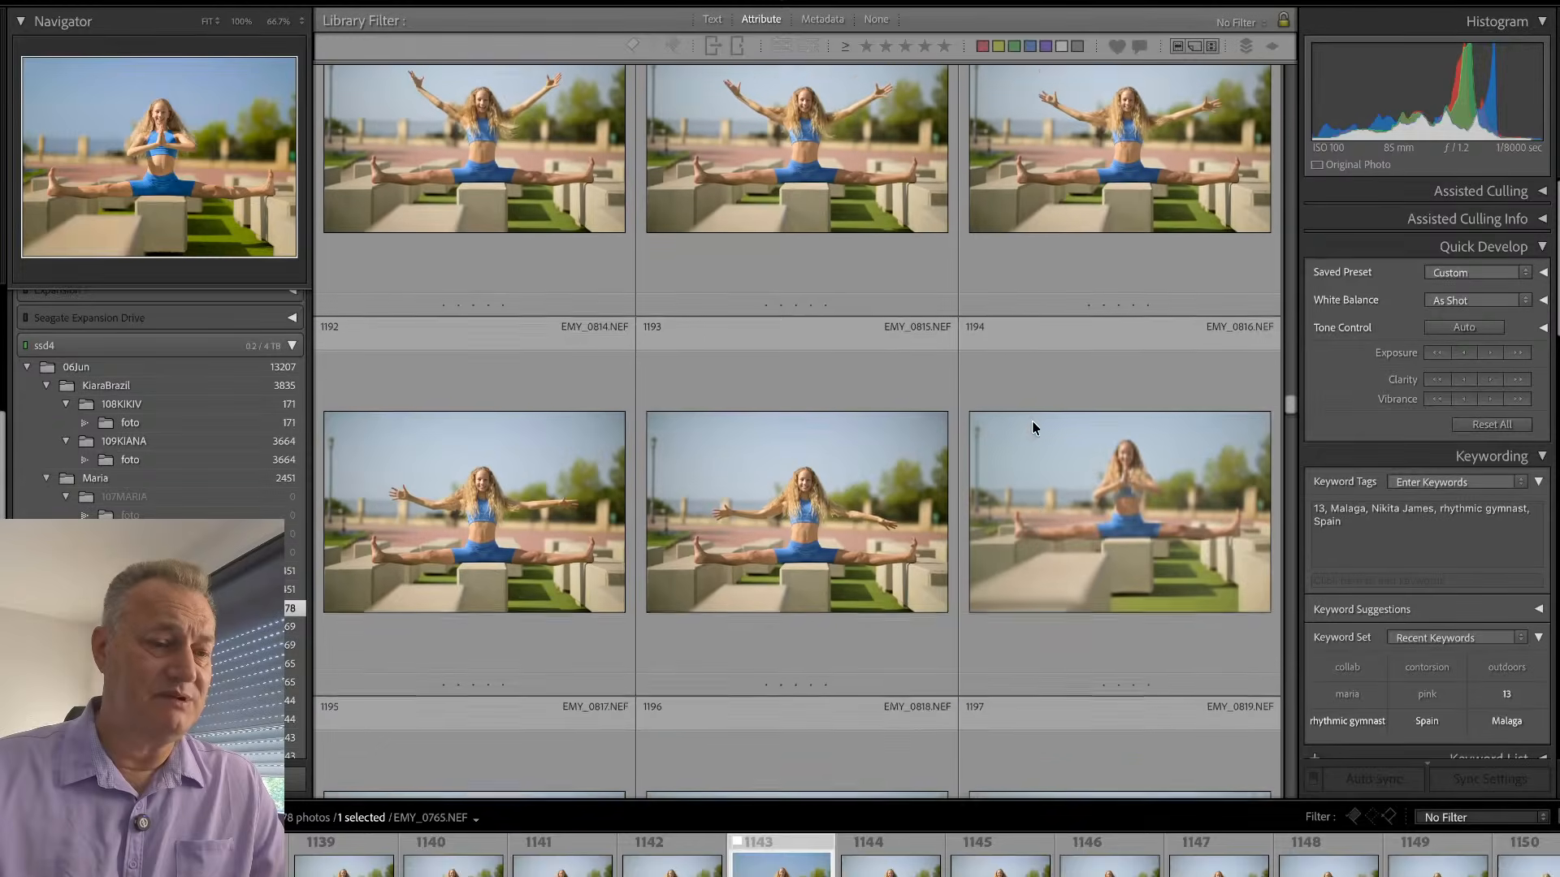
pyautogui.scroll(-1, 1032, 429)
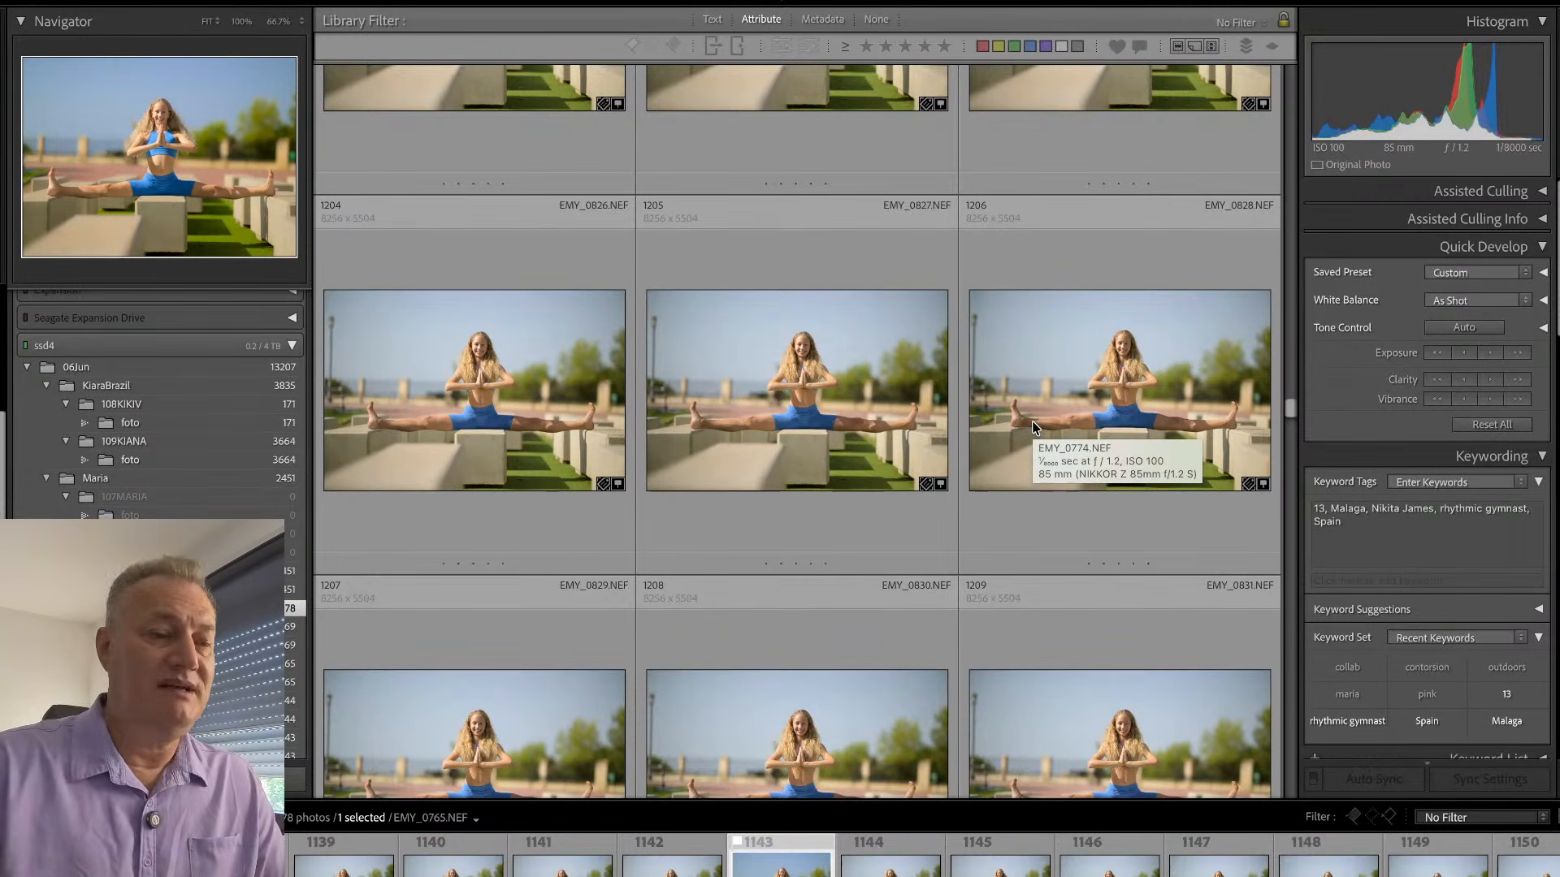
pyautogui.scroll(-1, 839, 495)
pyautogui.scroll(-6, 814, 528)
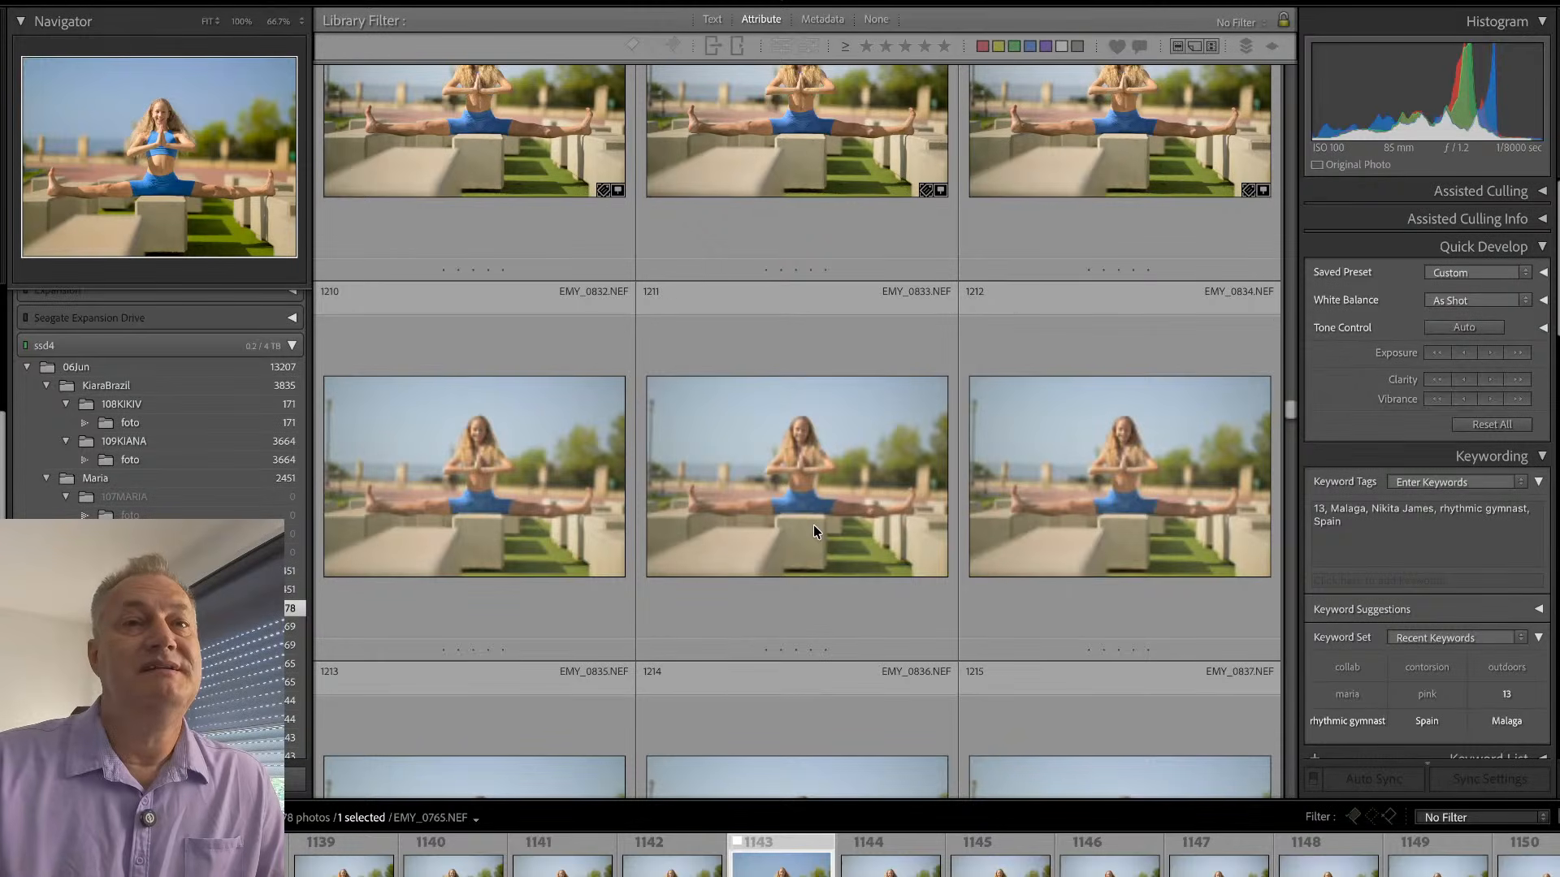
pyautogui.scroll(-5, 814, 530)
pyautogui.scroll(-20, 815, 531)
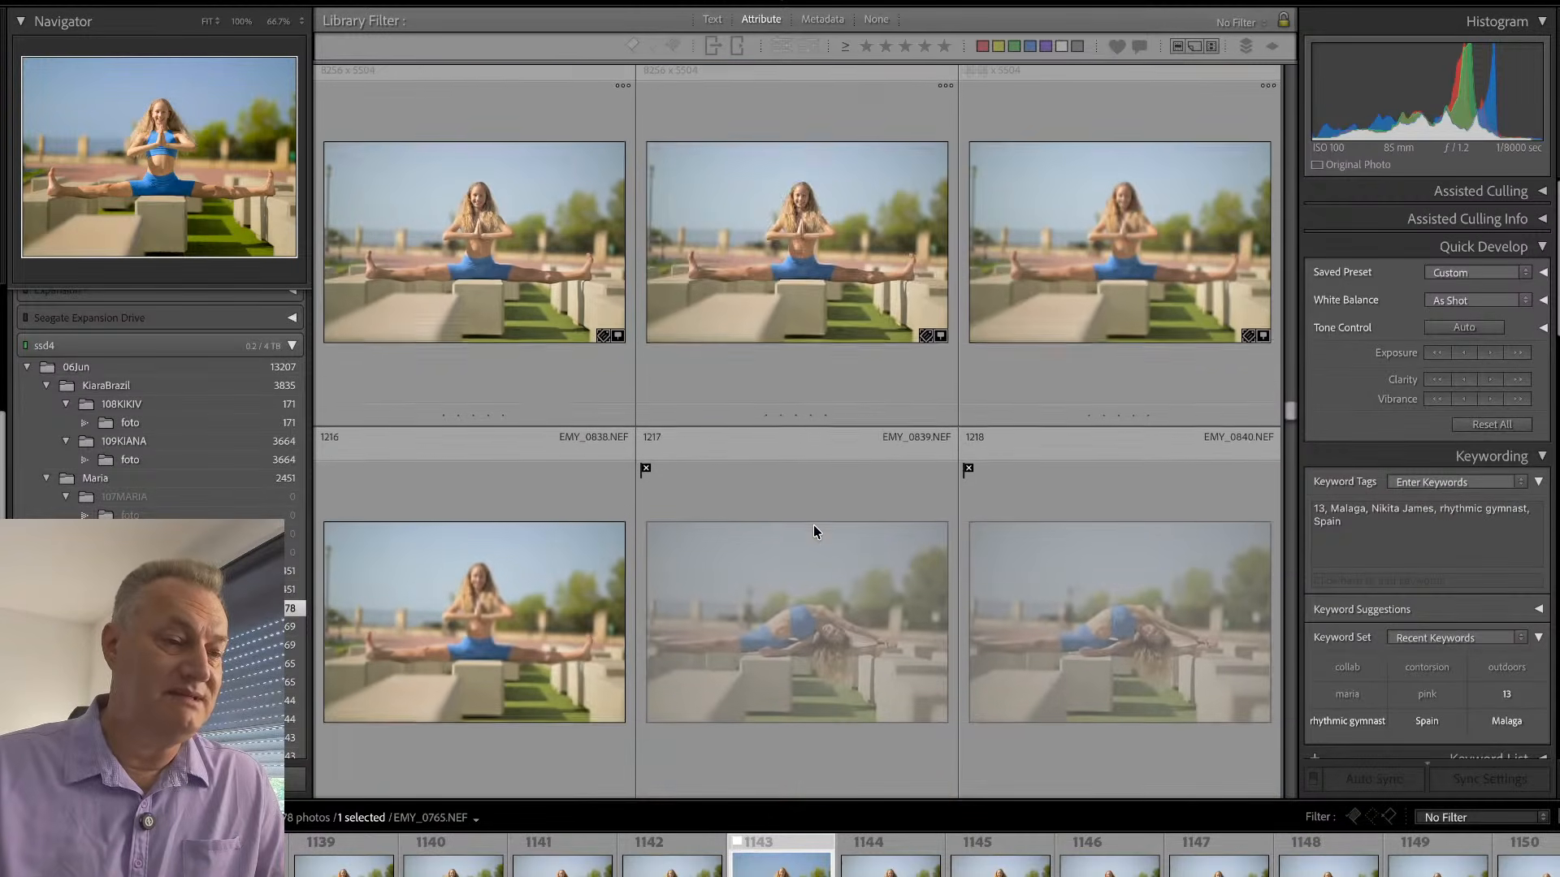
pyautogui.scroll(-20, 814, 527)
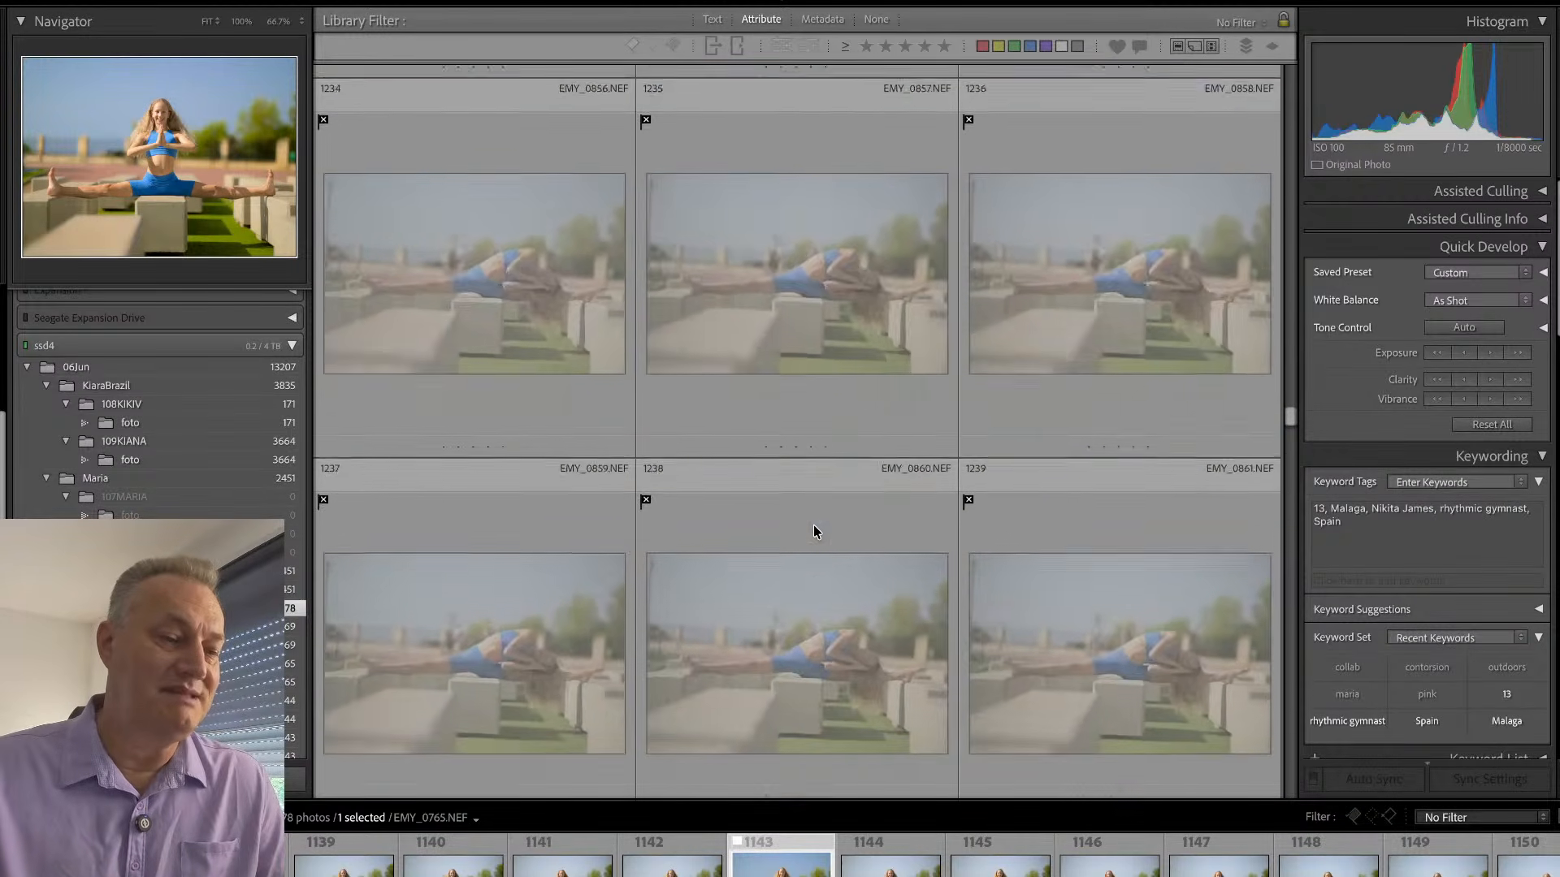
pyautogui.scroll(-20, 814, 528)
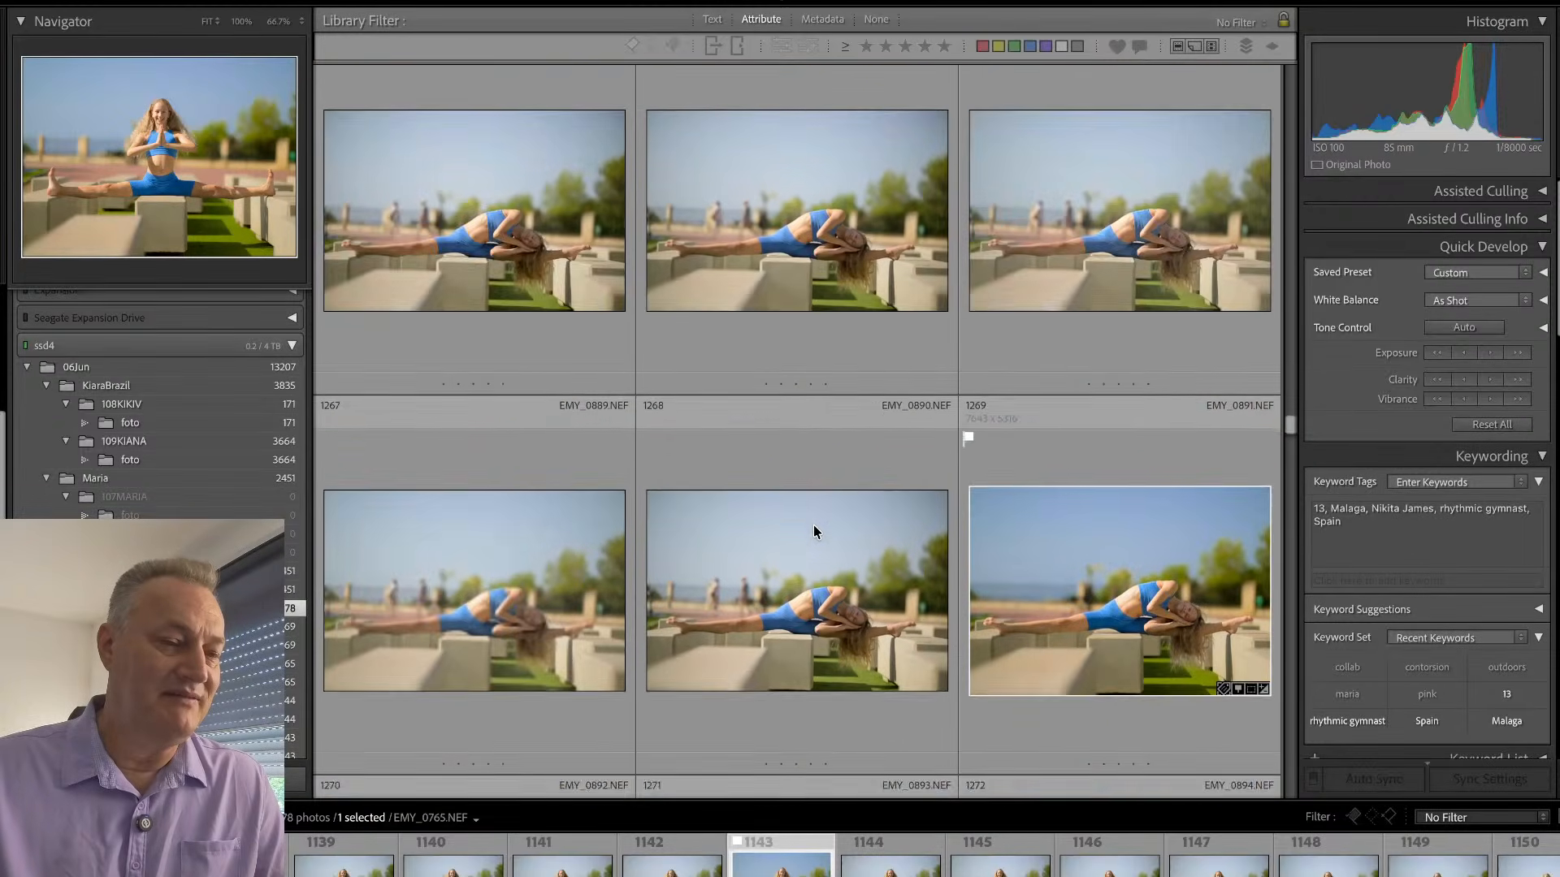
pyautogui.scroll(-16, 814, 532)
pyautogui.scroll(-16, 812, 525)
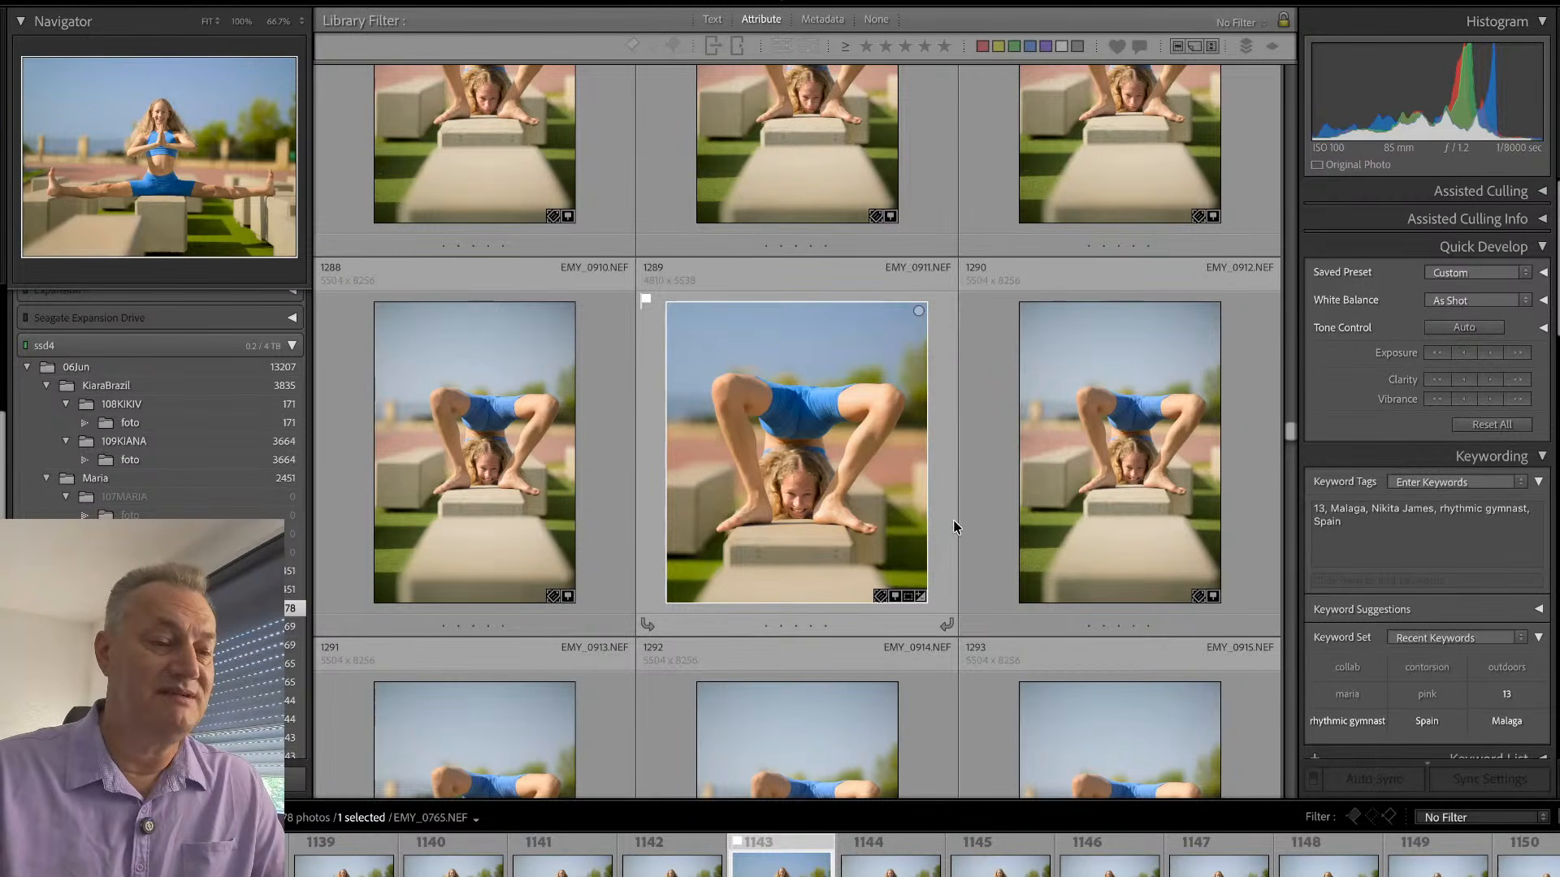
pyautogui.scroll(-5, 953, 526)
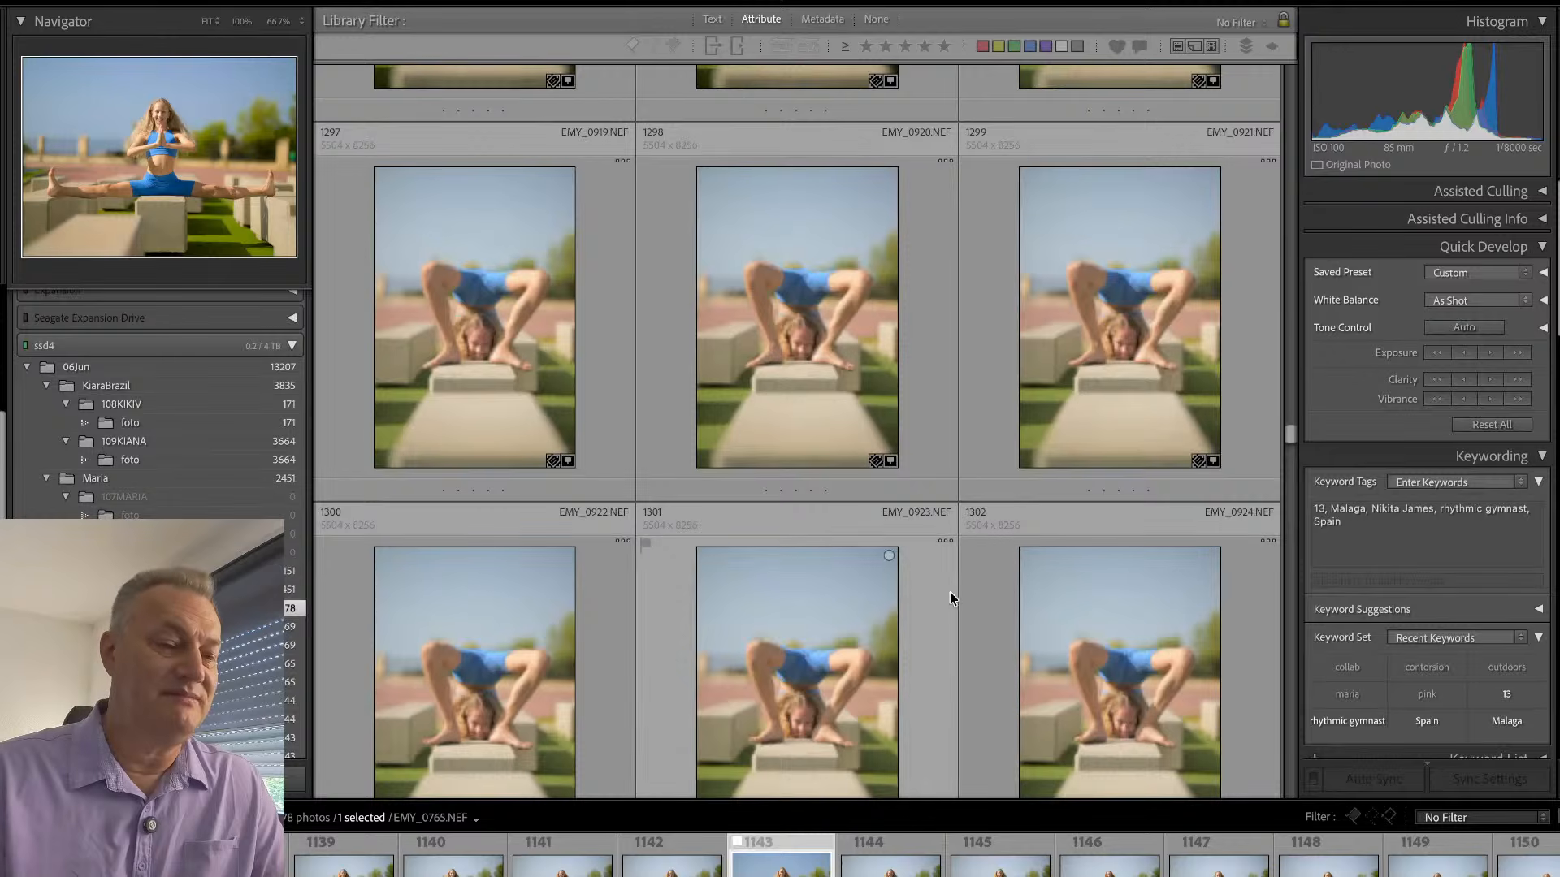
pyautogui.scroll(-2, 957, 553)
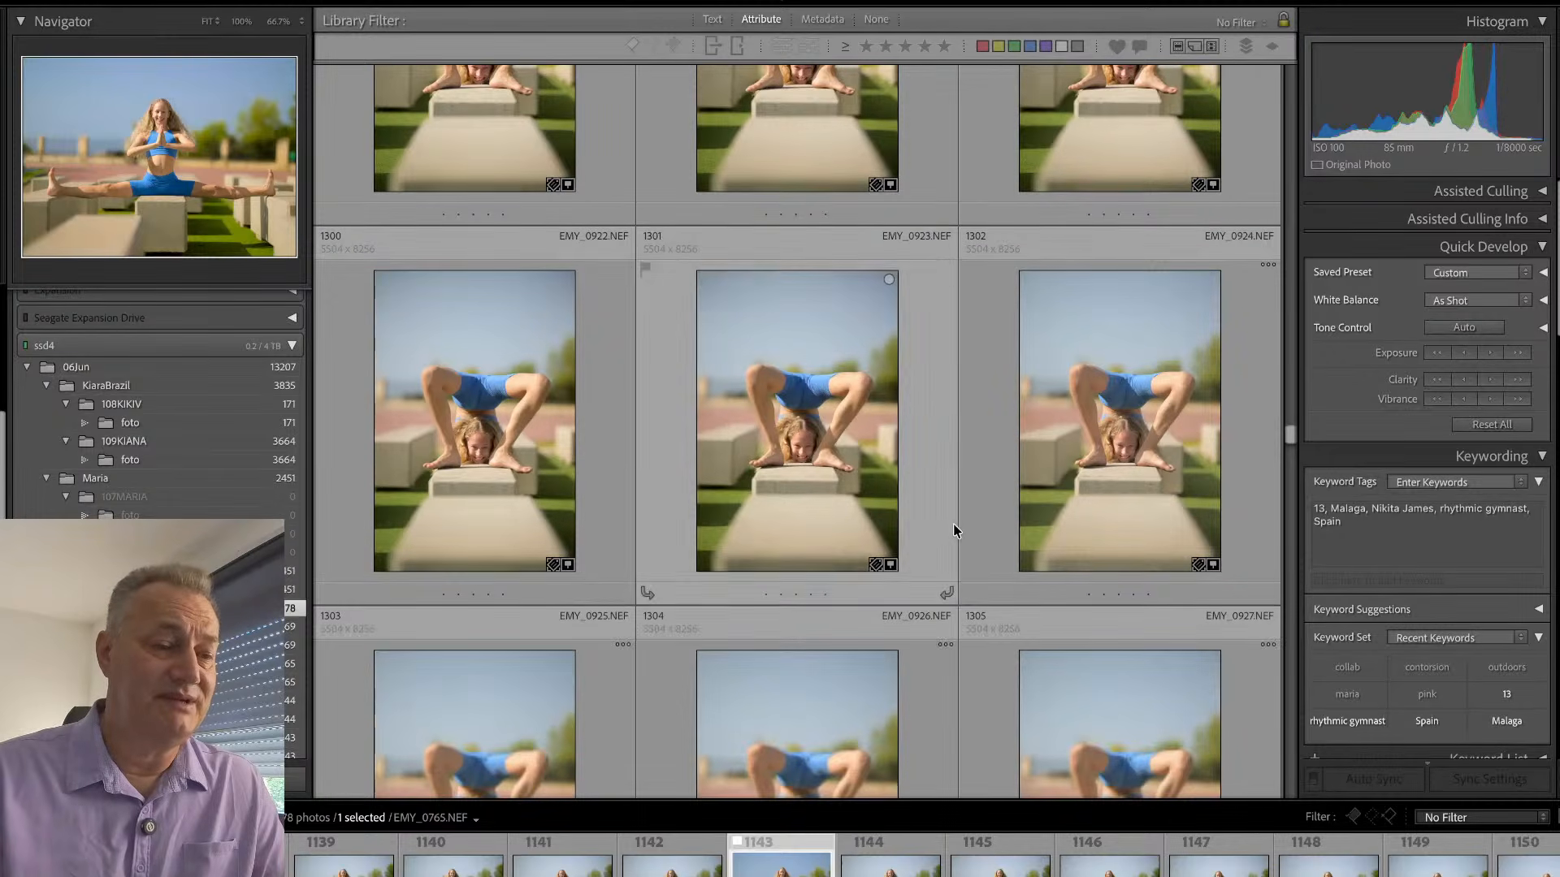
# - Look further through the backbend series from EMY_0923.NEF and open EMY_0941.NEF in the single-photo view
pyautogui.click(953, 523)
pyautogui.scroll(-3, 954, 530)
pyautogui.scroll(-5, 954, 526)
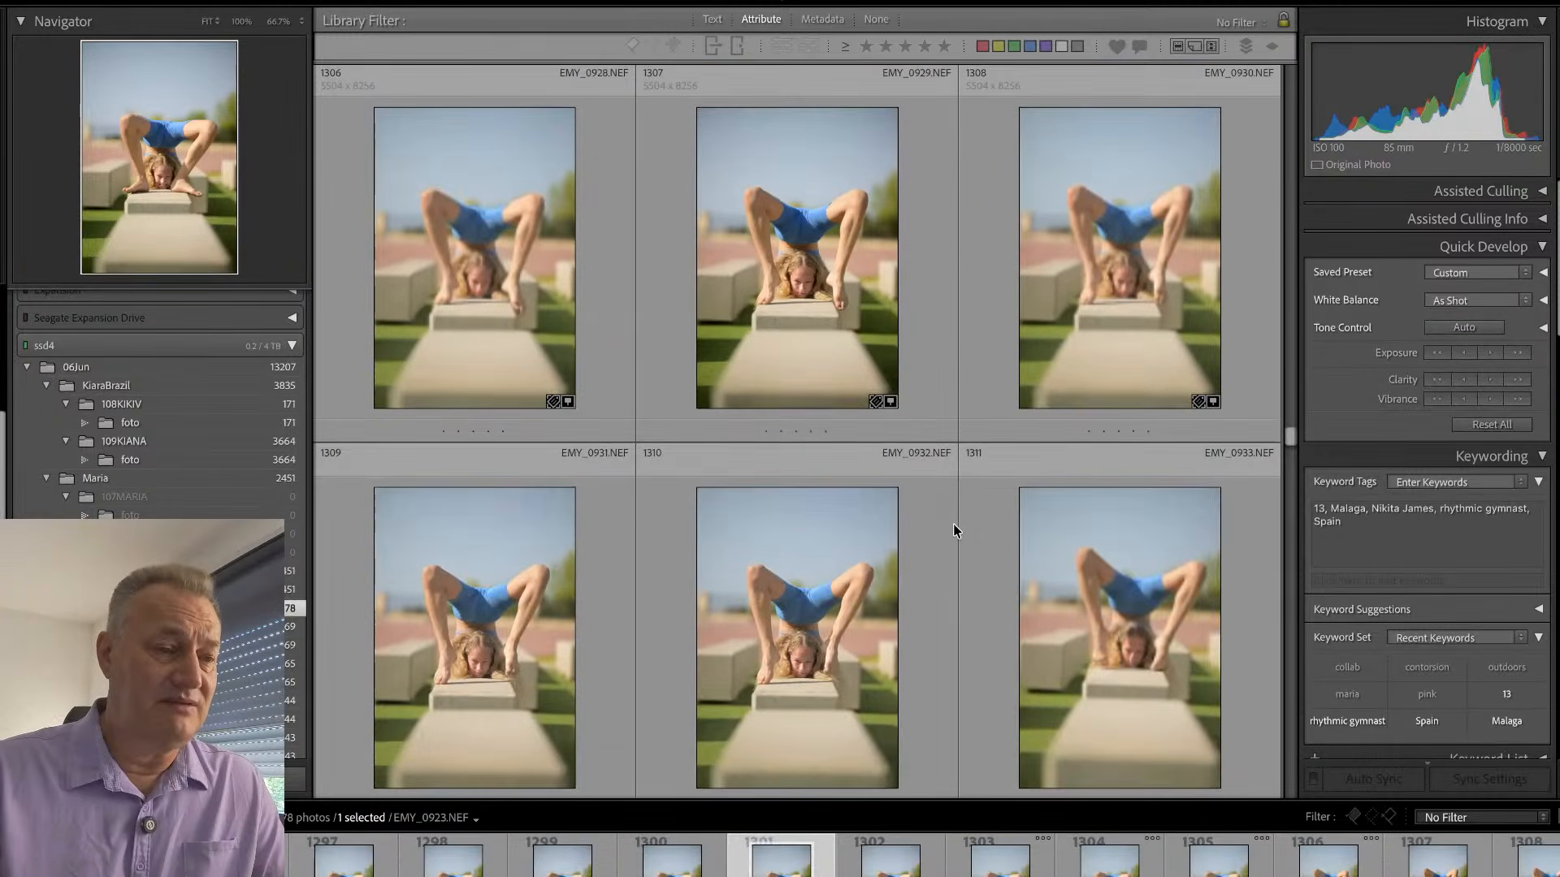
pyautogui.scroll(-2, 953, 523)
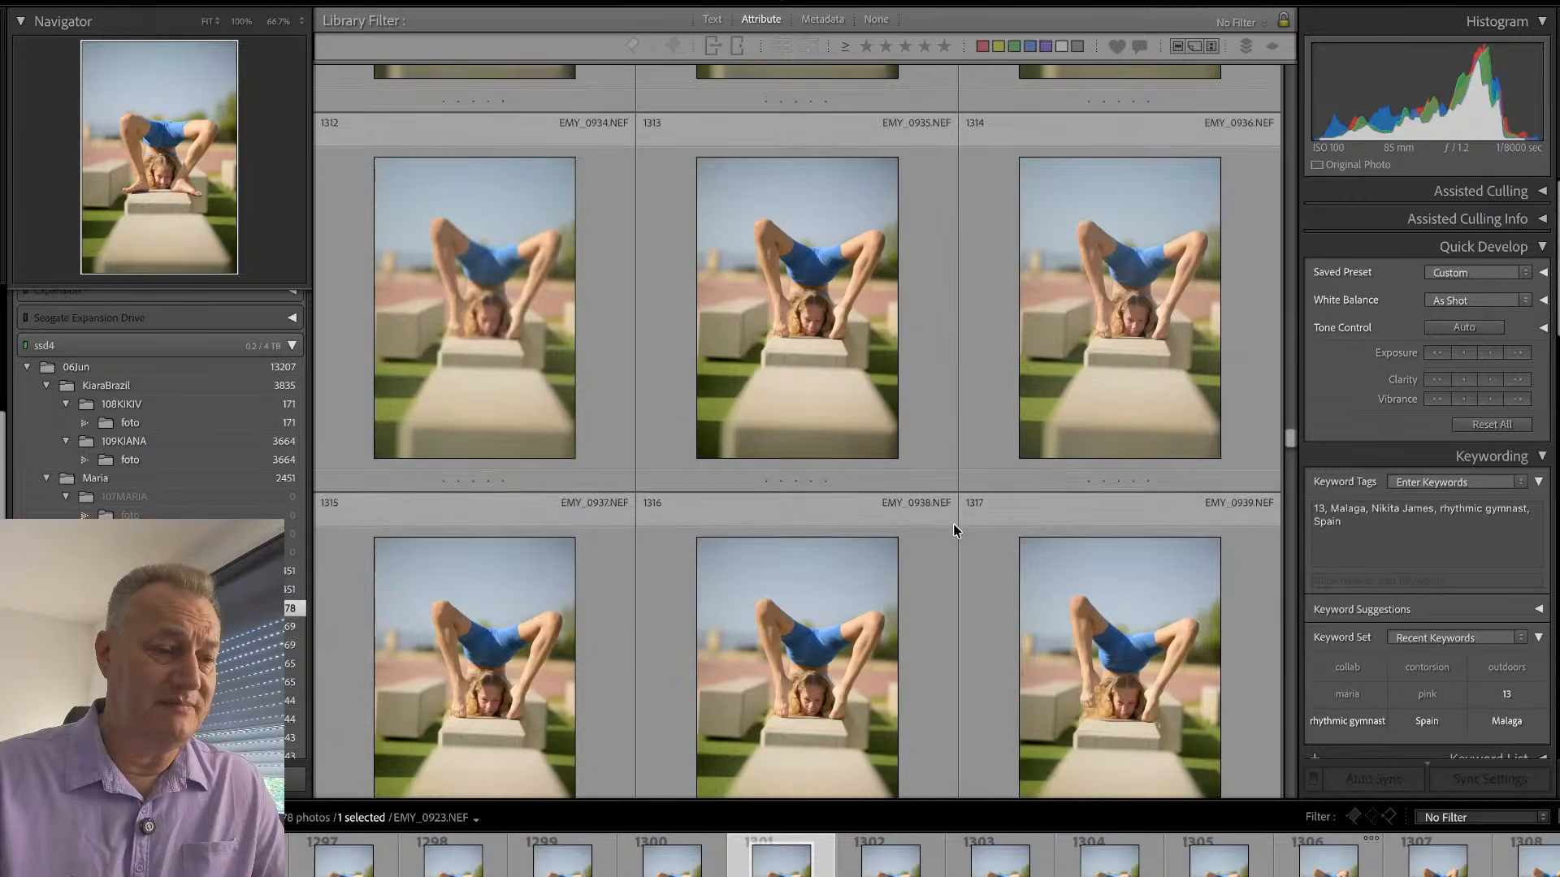
pyautogui.scroll(-2, 953, 523)
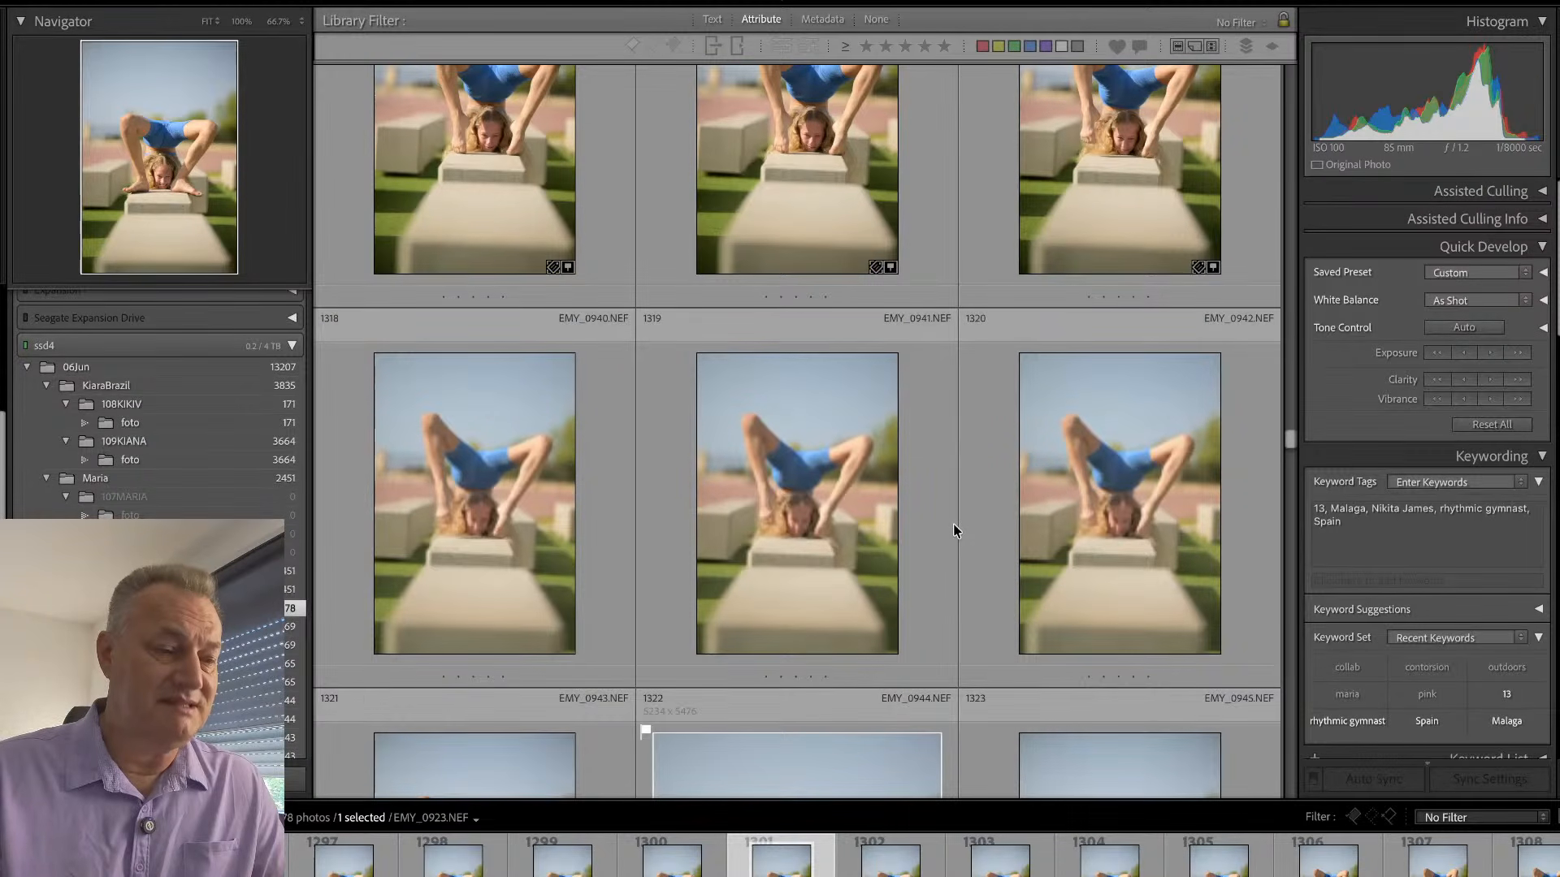
pyautogui.scroll(-1, 953, 524)
pyautogui.click(782, 518)
pyautogui.doubleClick(782, 515)
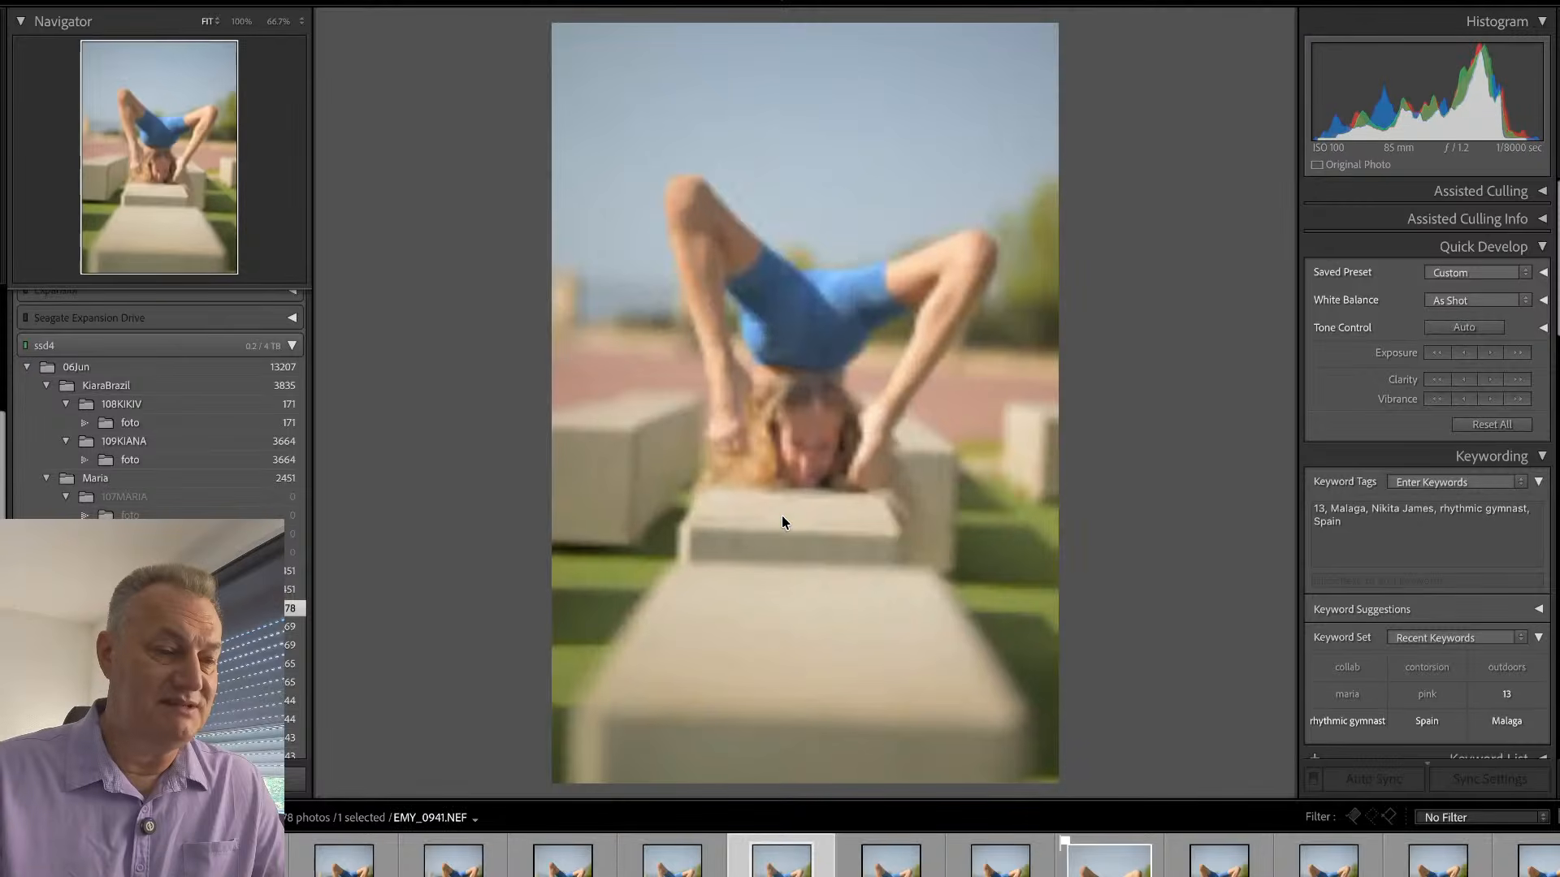
# - Step forward one photo at a time from EMY_0941.NEF to EMY_0980.NEF, comparing the edited picks with the neighbouring frames
pyautogui.press('Right')
pyautogui.press('Right')
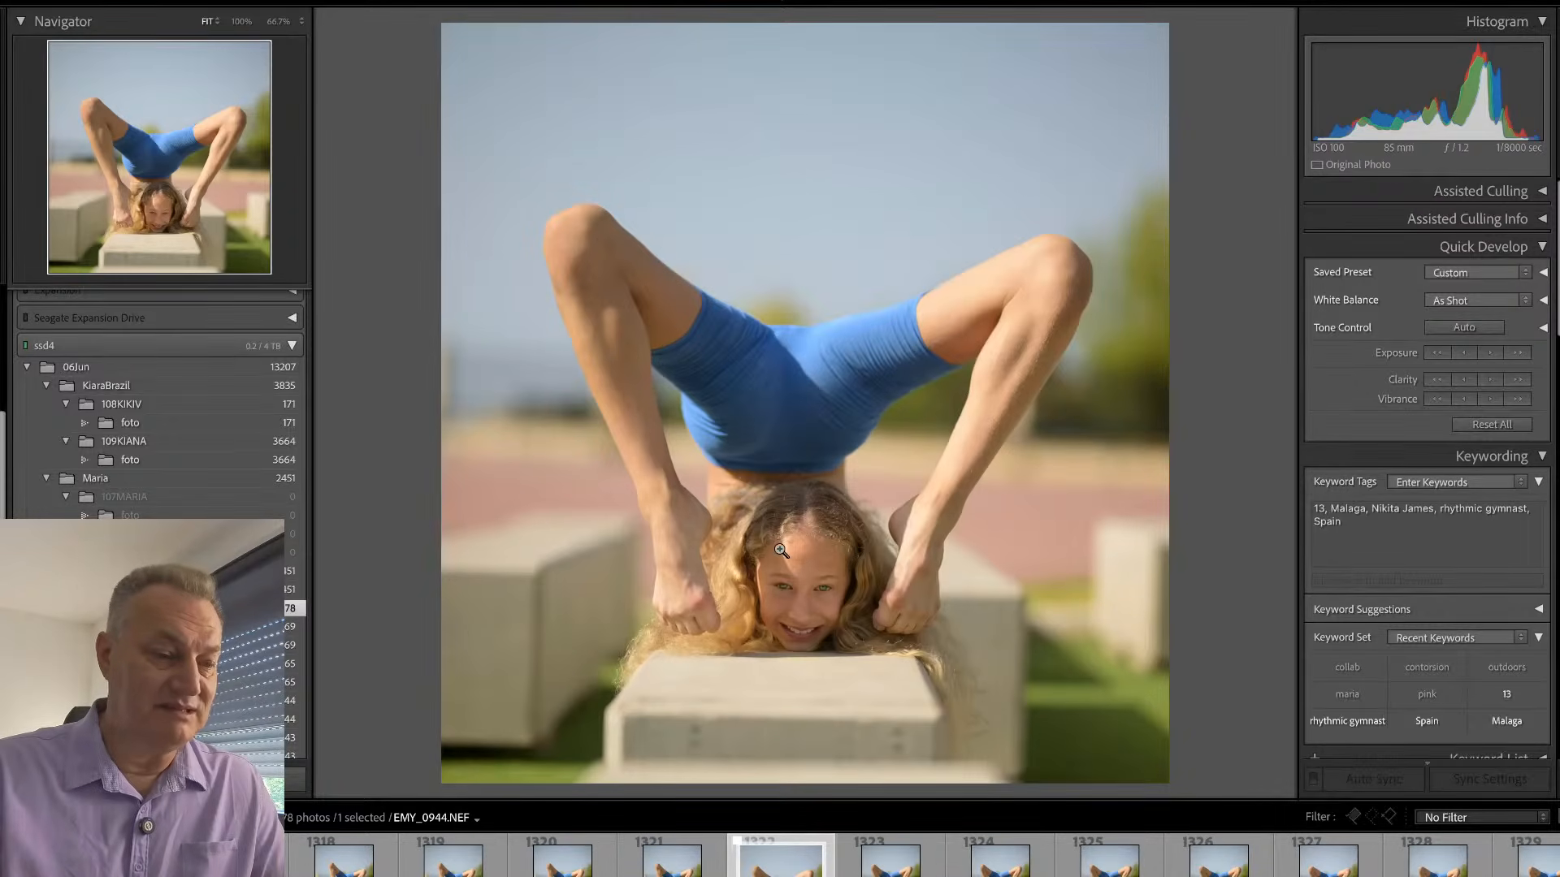
pyautogui.press('Right')
pyautogui.press('Right')
pyautogui.press('Right')
pyautogui.press('Right')
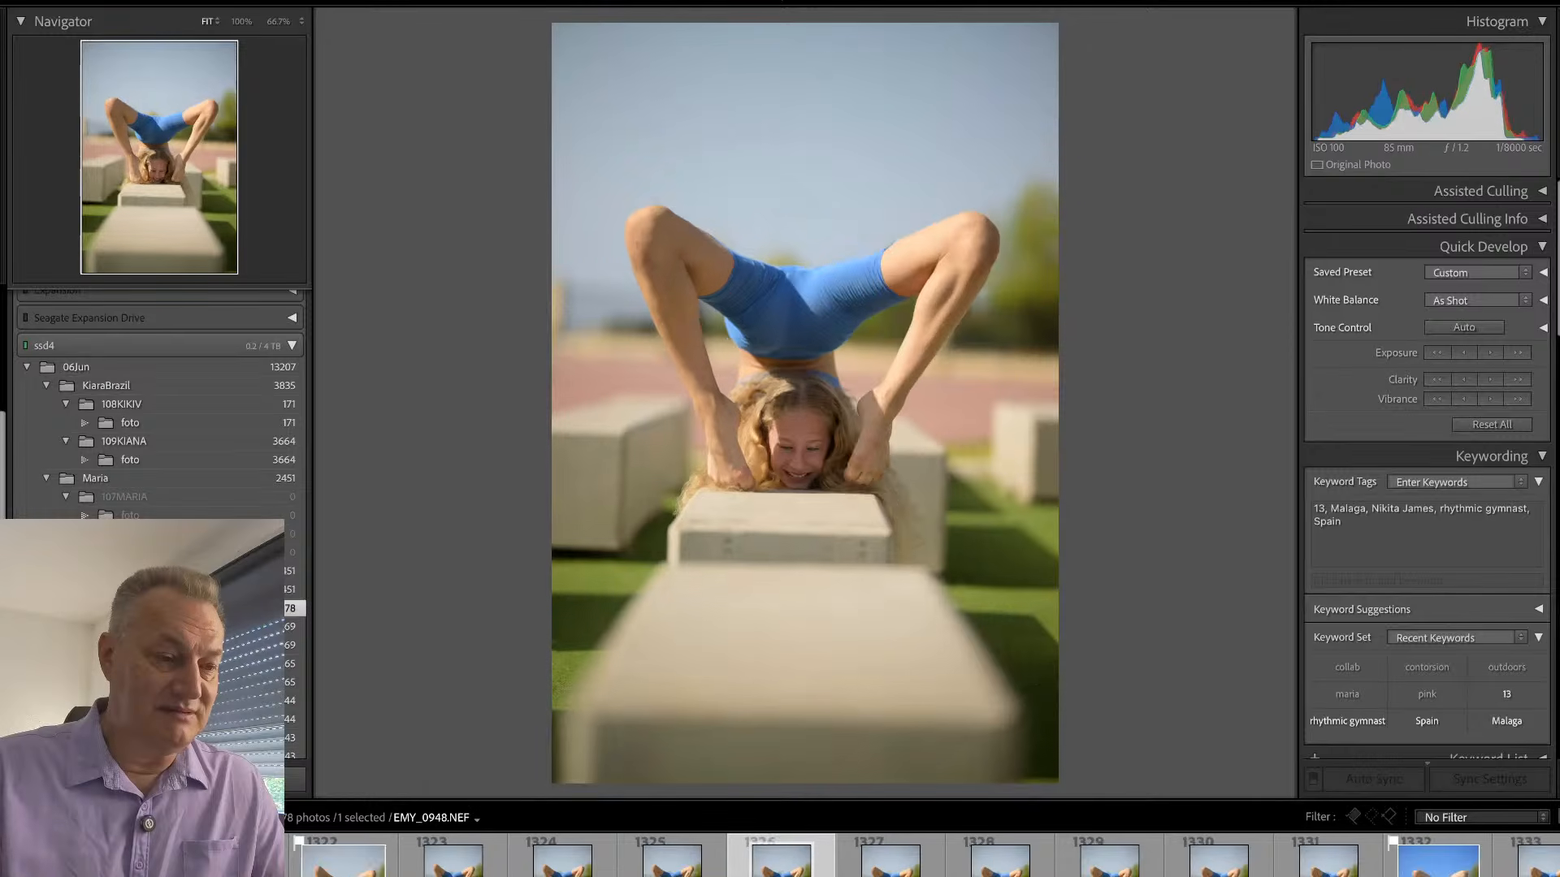
pyautogui.press('Right')
pyautogui.press('Right')
pyautogui.press('Right')
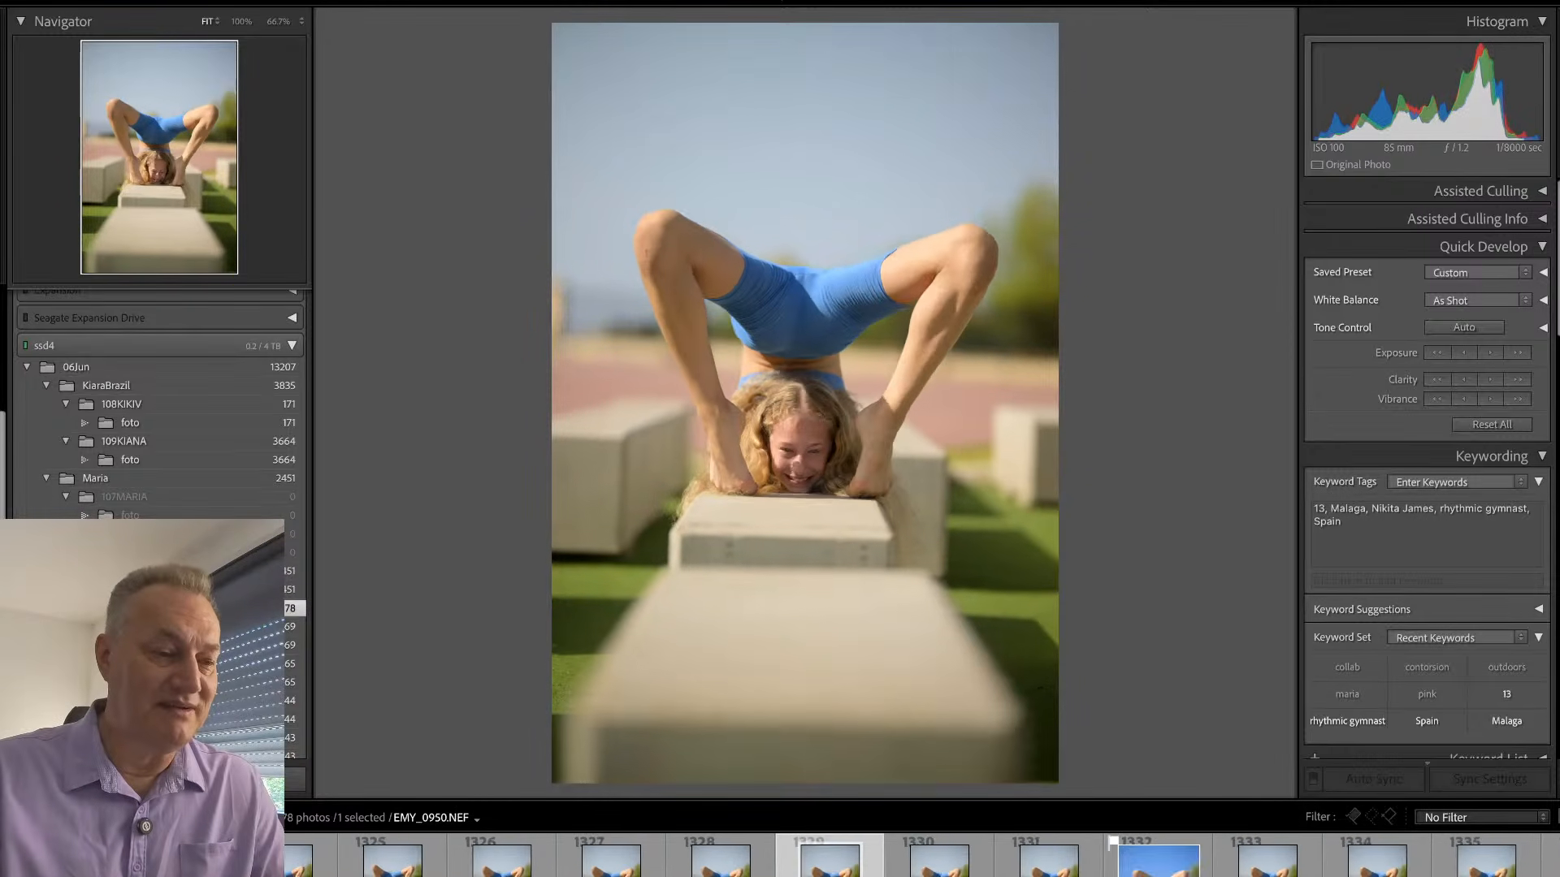
pyautogui.press('Right')
pyautogui.press('Right')
pyautogui.press('Right')
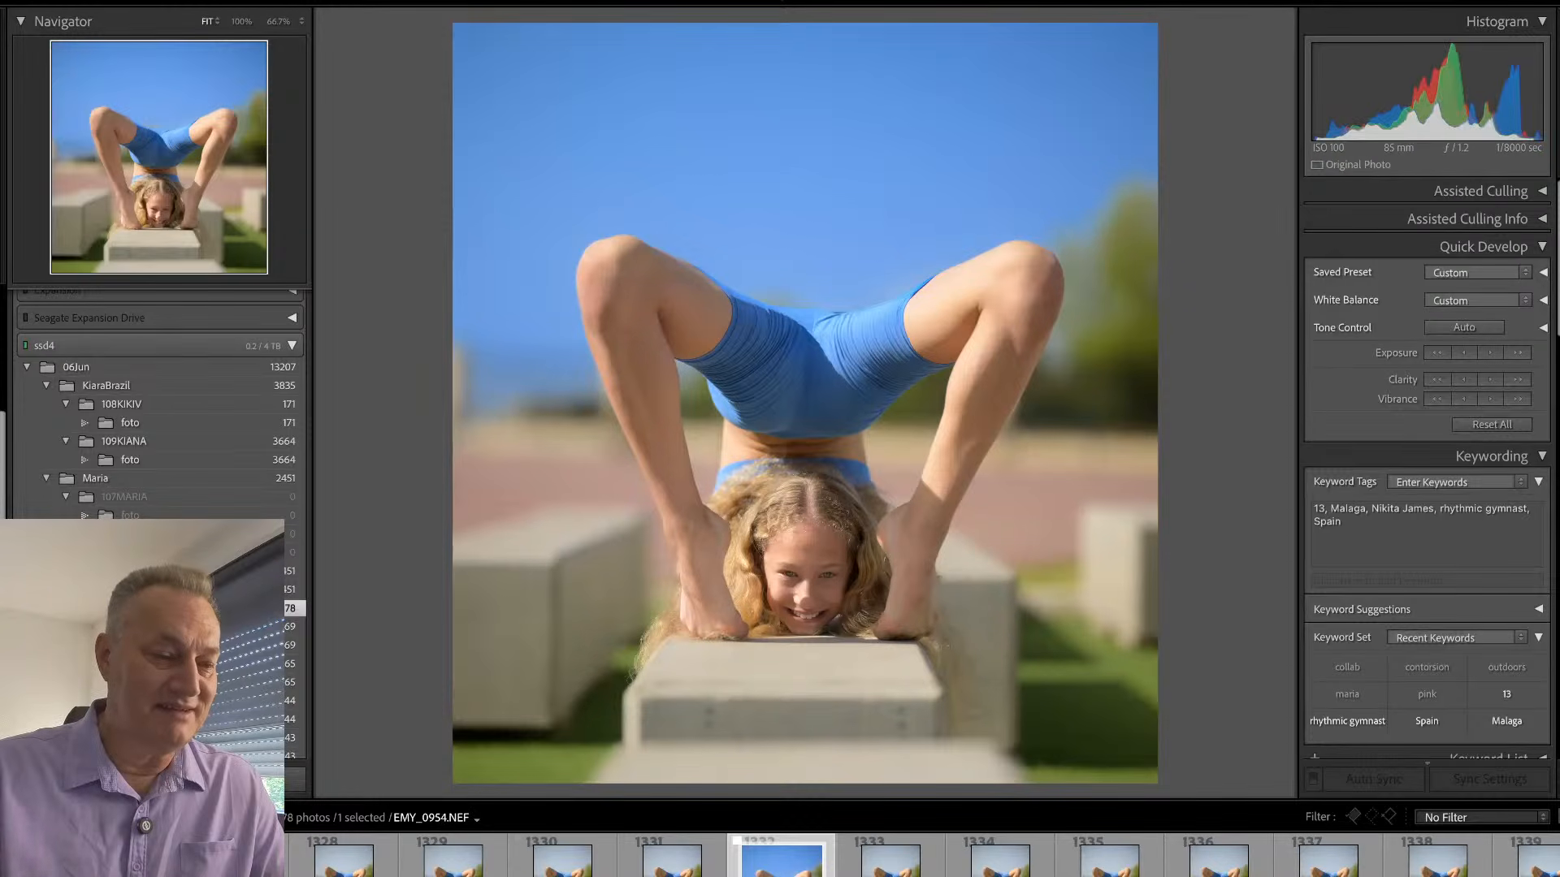
pyautogui.press('Right')
pyautogui.press('Right')
pyautogui.press('Right')
pyautogui.press('Right')
pyautogui.press('Right')
pyautogui.press('Right')
pyautogui.press('Right')
pyautogui.press('Right')
pyautogui.press('Right')
pyautogui.press('Right')
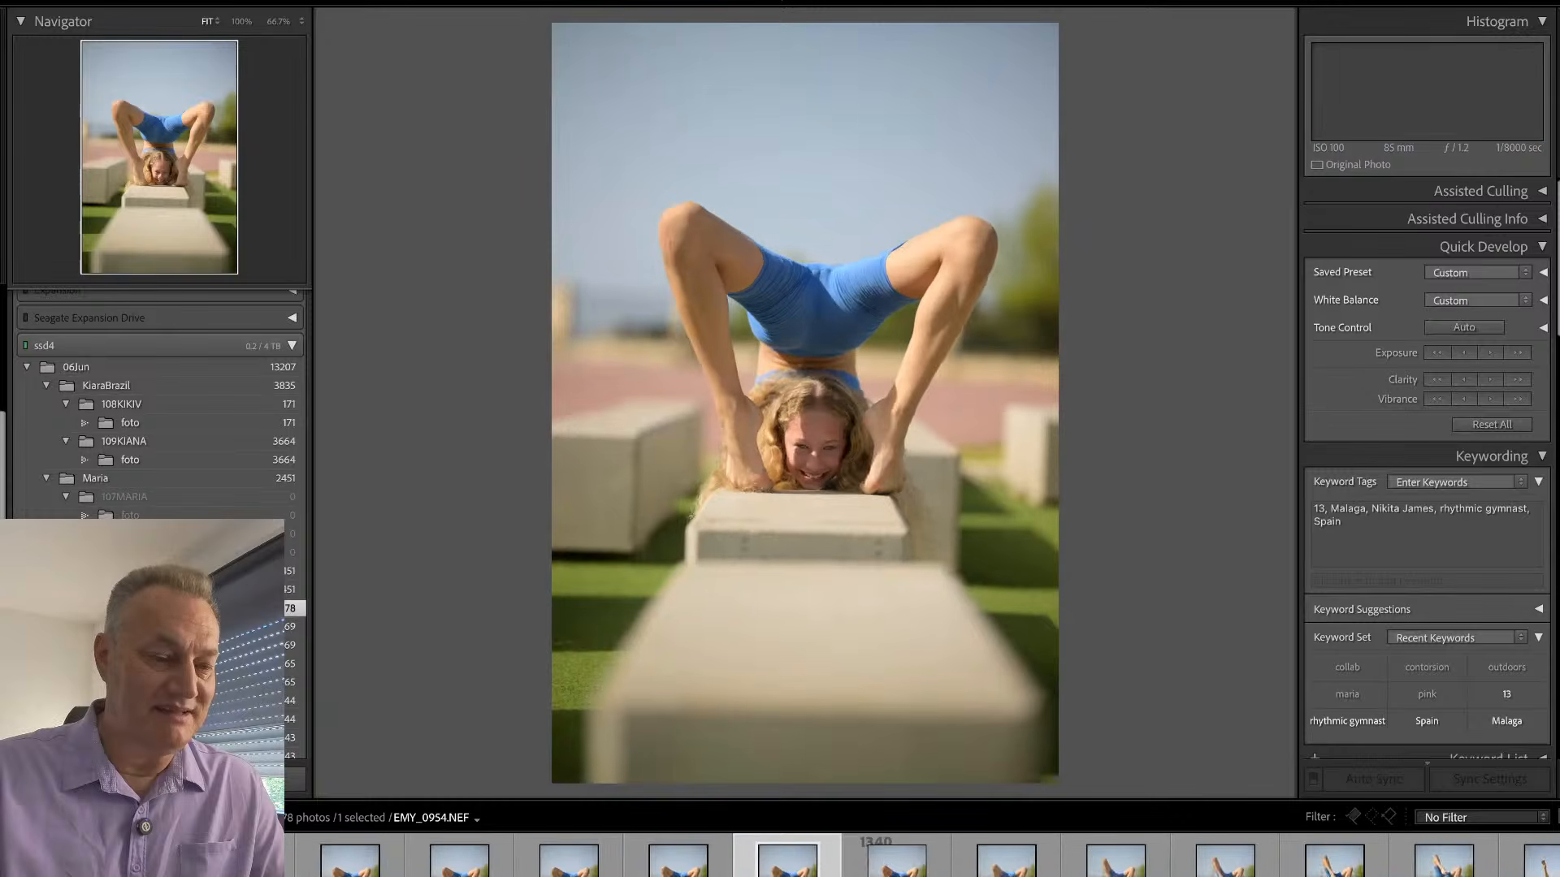
pyautogui.press('Right')
pyautogui.press('Right')
pyautogui.press('Right')
pyautogui.press('Right')
pyautogui.press('Right')
pyautogui.press('Right')
pyautogui.press('Right')
pyautogui.press('Right')
pyautogui.press('Right')
pyautogui.press('Right')
pyautogui.press('Right')
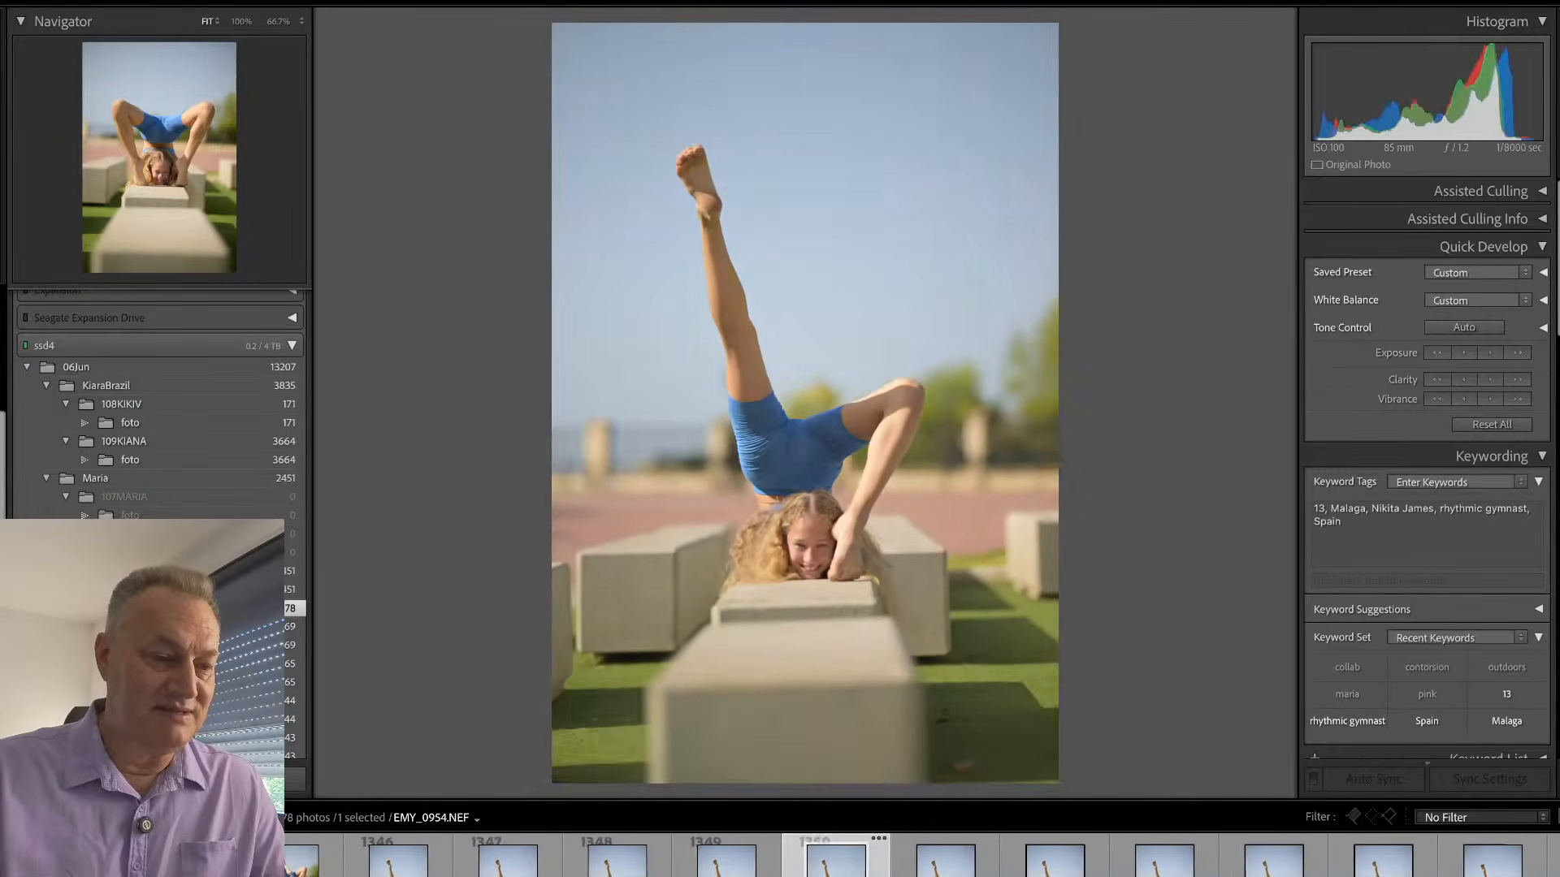
pyautogui.press('Right')
pyautogui.press('Right')
pyautogui.press('Right')
pyautogui.press('Right')
pyautogui.press('Right')
pyautogui.press('Right')
pyautogui.press('Right')
pyautogui.press('Right')
pyautogui.press('Right')
pyautogui.press('Right')
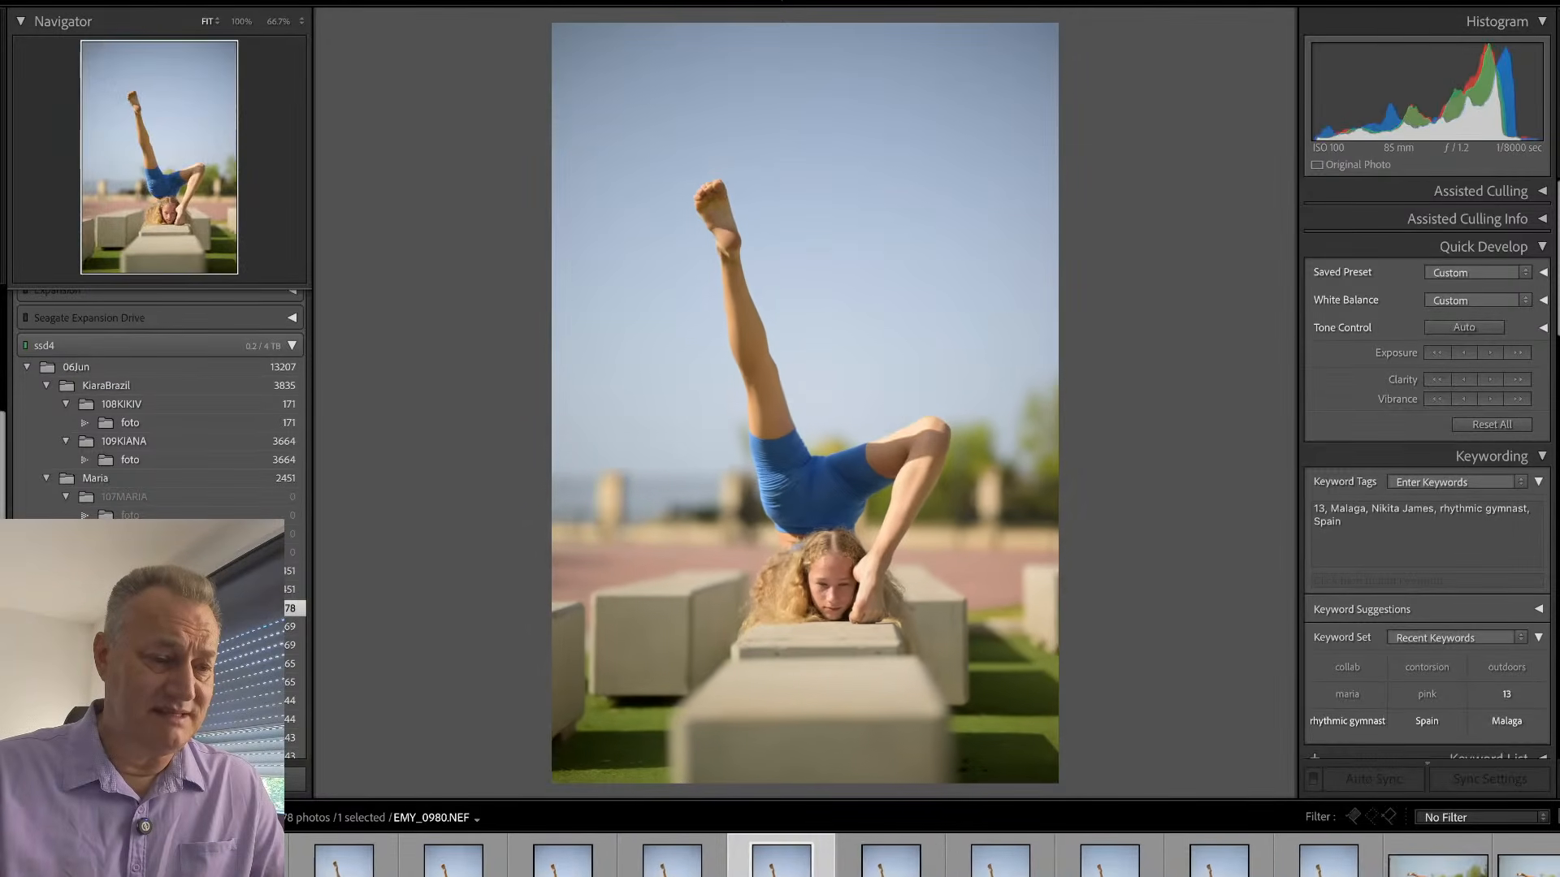
# - Step back through the raised-leg frames to EMY_0971.NEF and examine the face in that photo
pyautogui.press('Left')
pyautogui.press('Left')
pyautogui.press('Left')
pyautogui.press('Left')
pyautogui.press('Left')
pyautogui.press('Left')
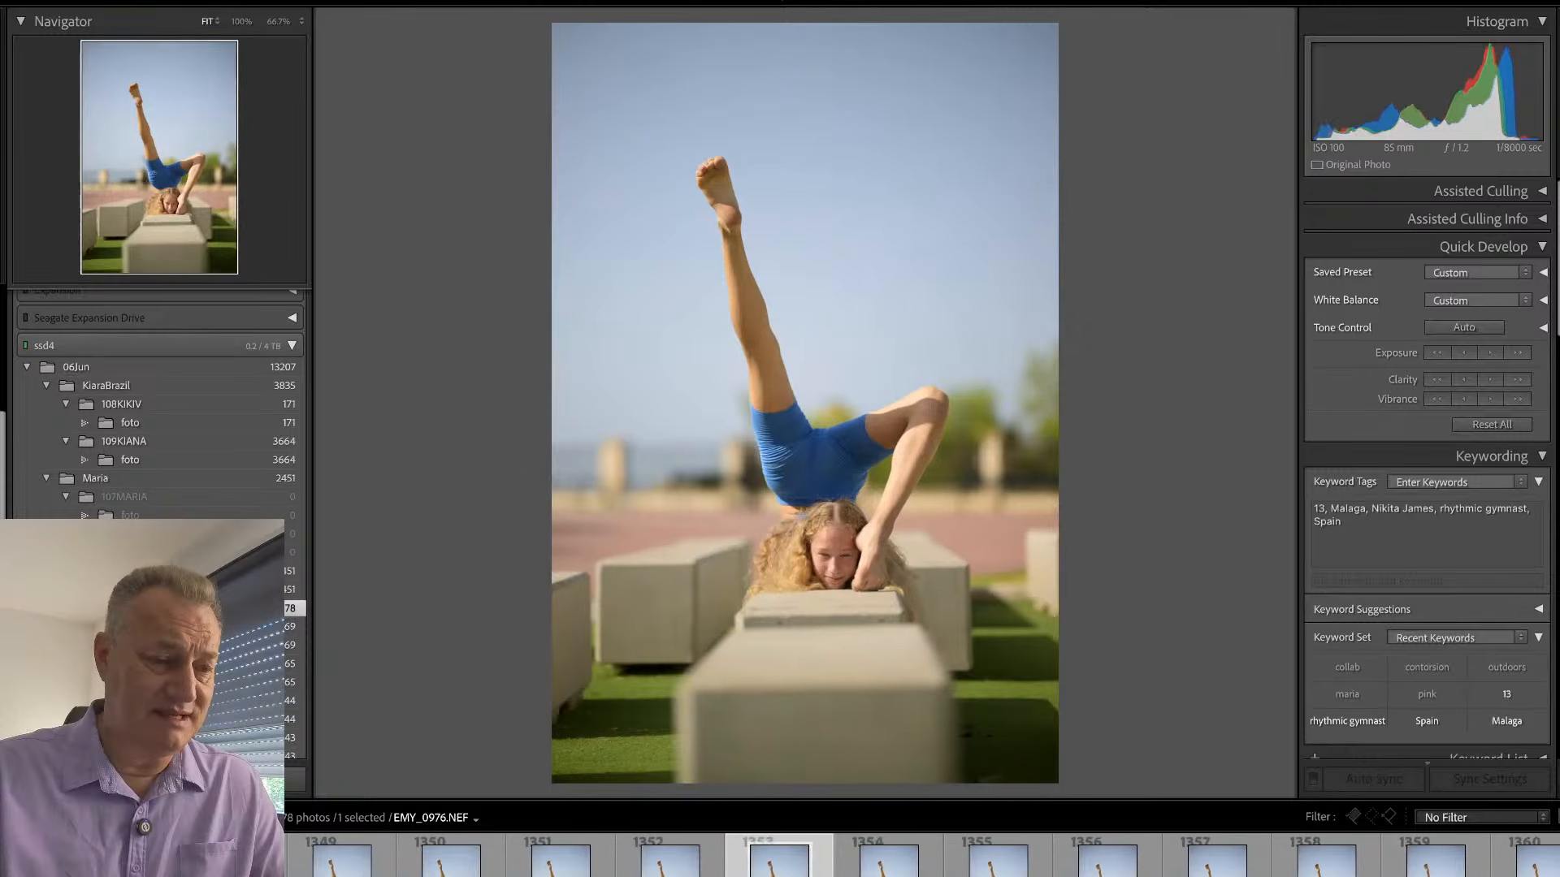
pyautogui.press('Left')
pyautogui.press('Left')
pyautogui.press('Left')
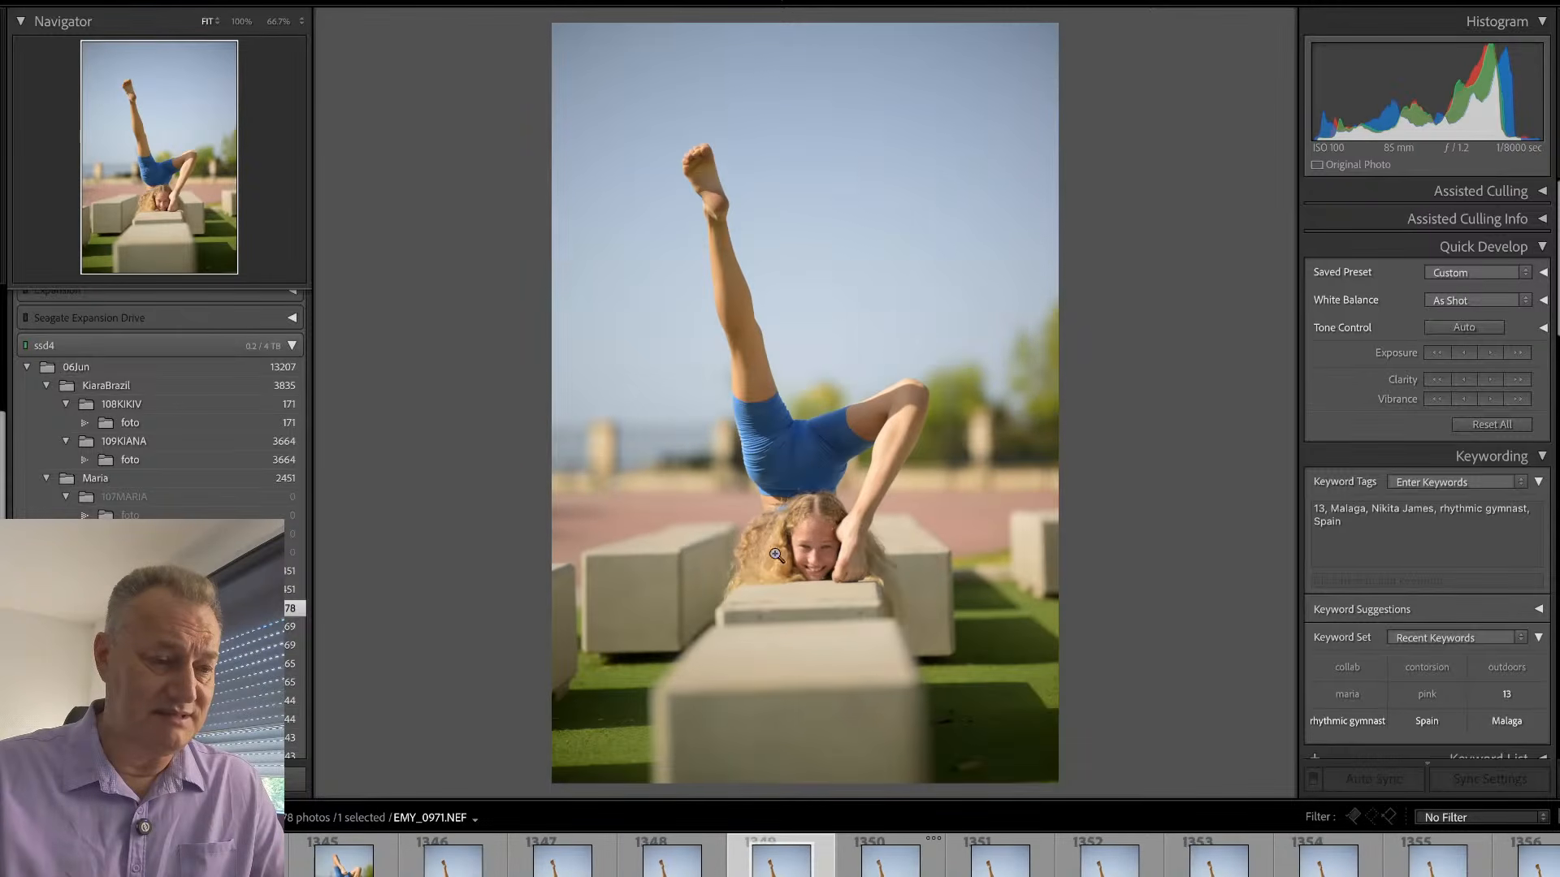
pyautogui.moveTo(776, 555); pyautogui.dragTo(835, 566)
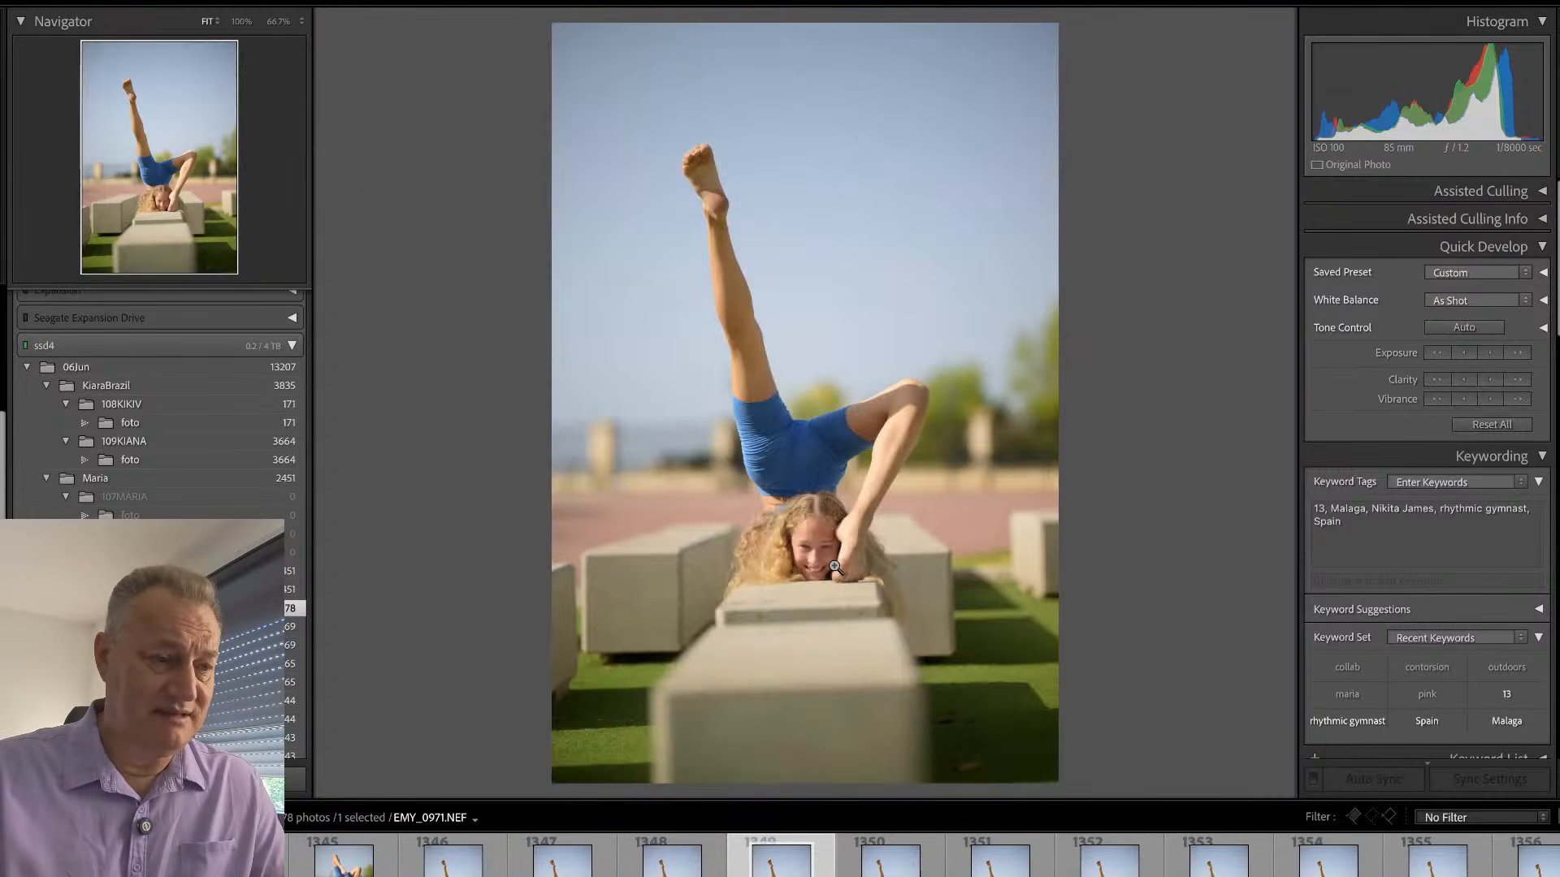
# - Flag EMY_0971.NEF as a pick and crop it tighter at its bottom and top edges, straightened by 2.38 degrees
pyautogui.press('p')
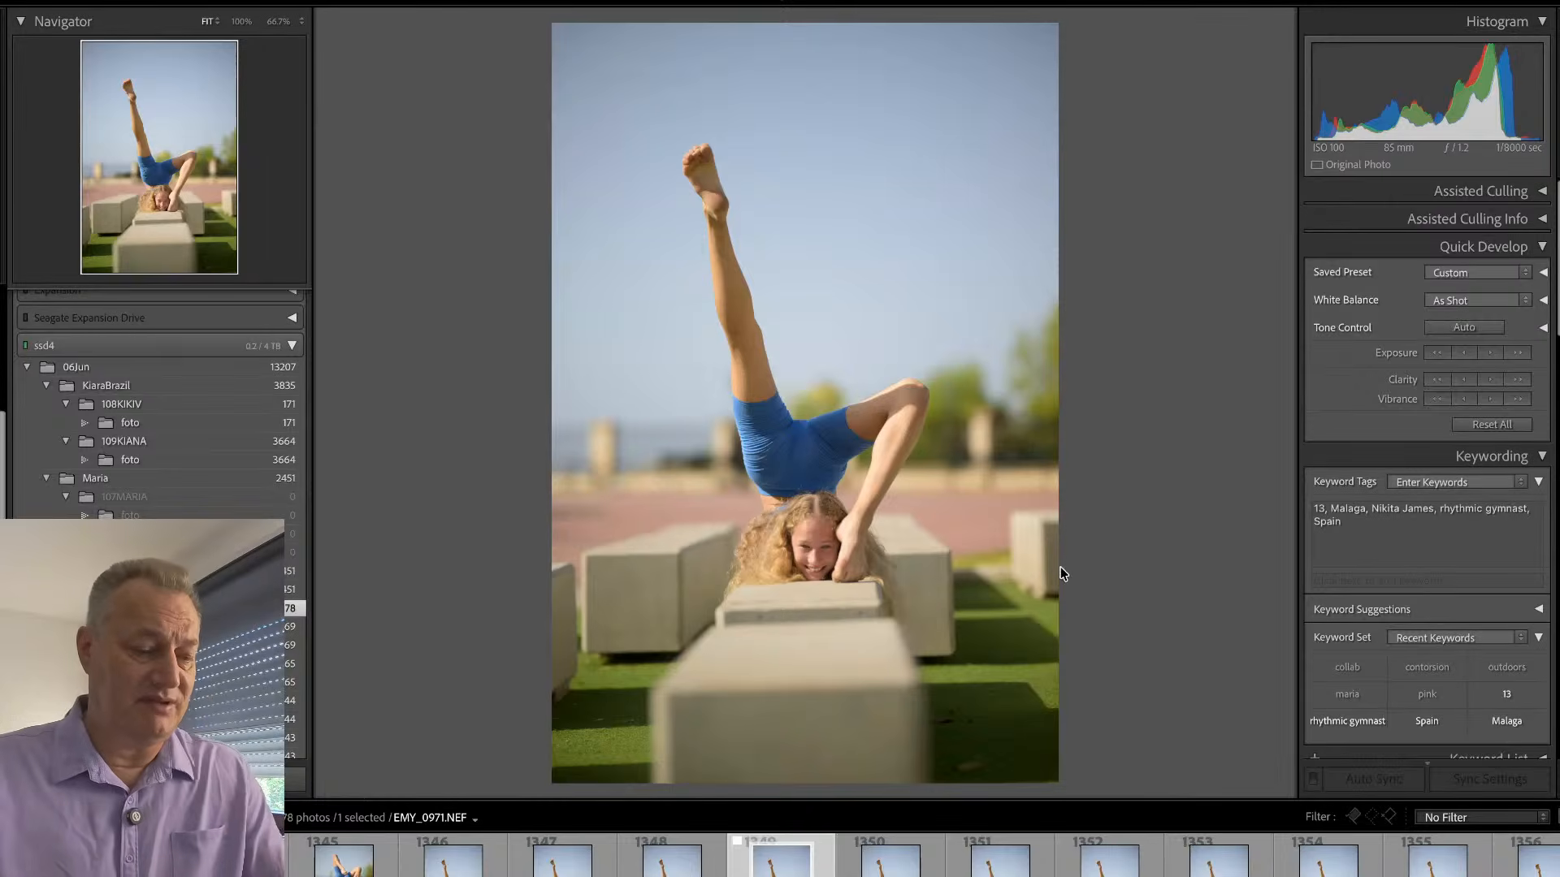
pyautogui.press('r')
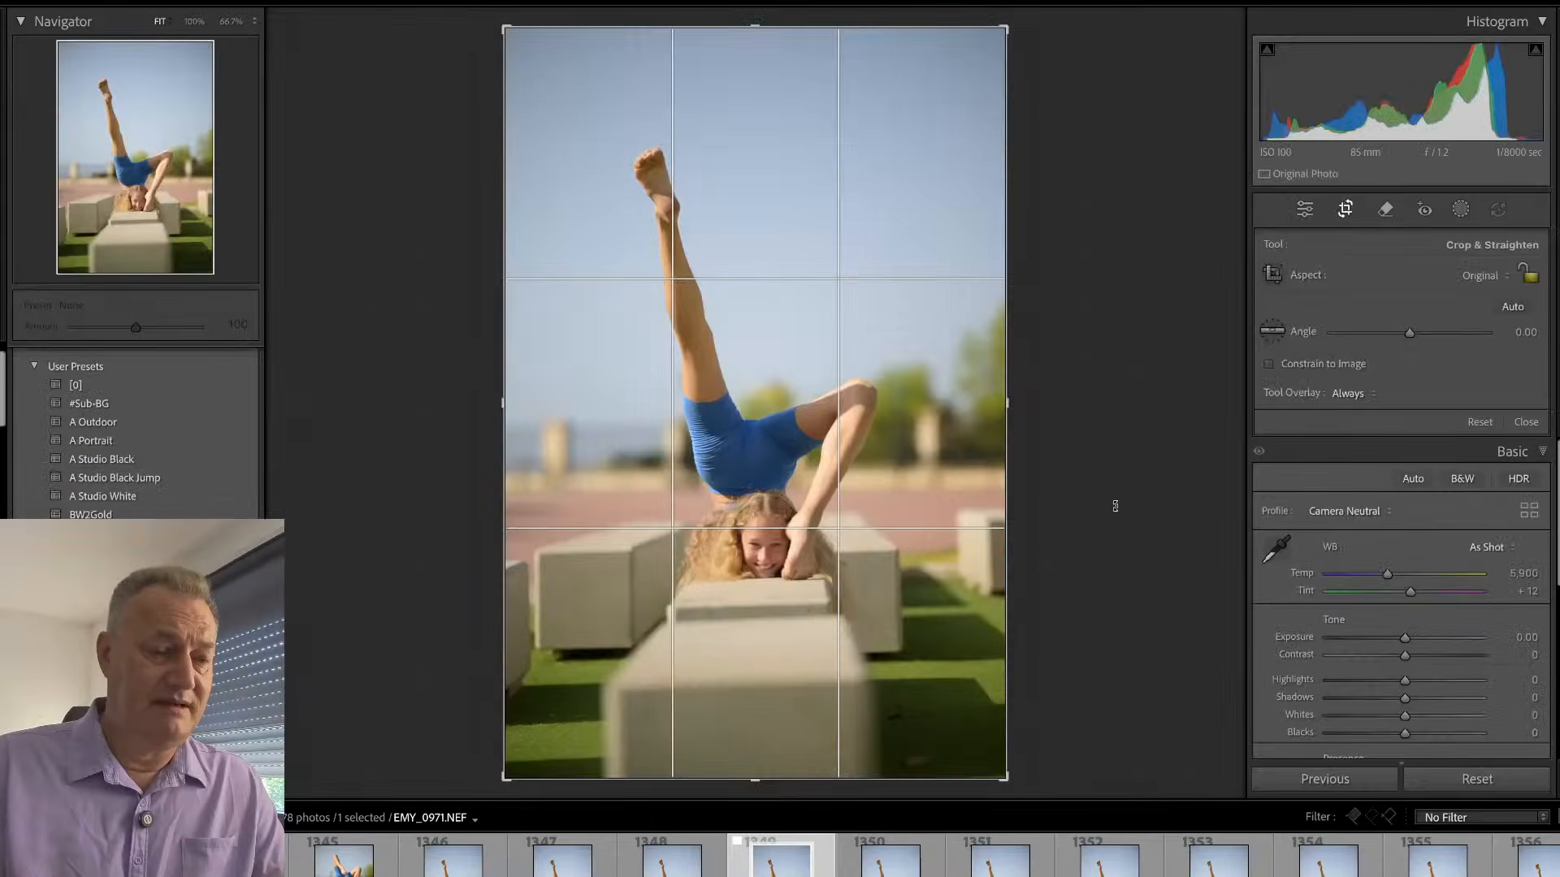
pyautogui.moveTo(1115, 506); pyautogui.dragTo(1115, 519)
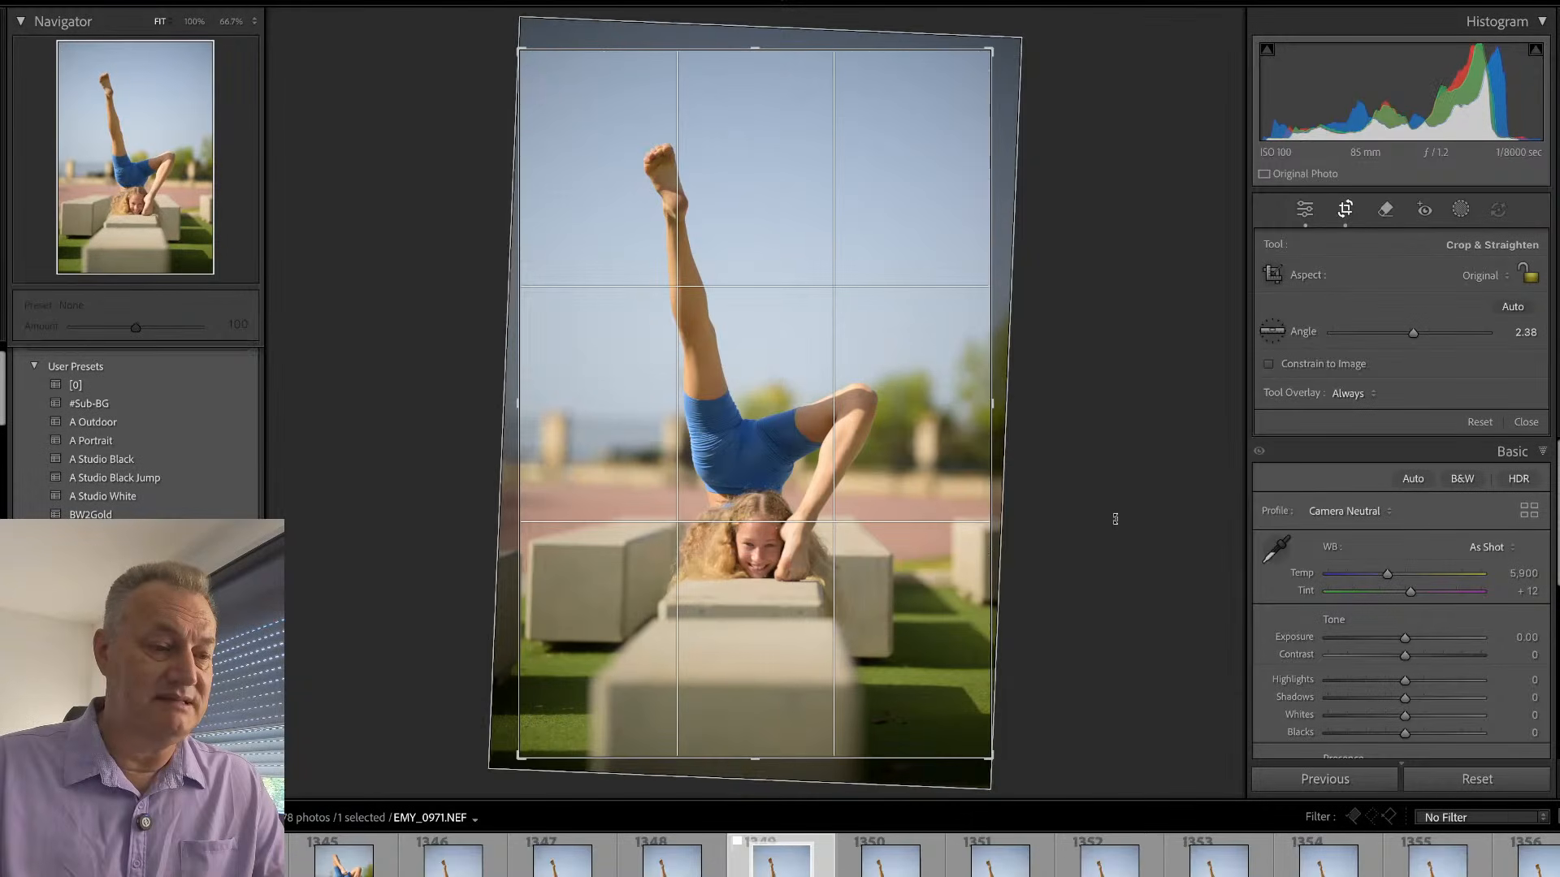
pyautogui.moveTo(787, 748); pyautogui.dragTo(790, 720)
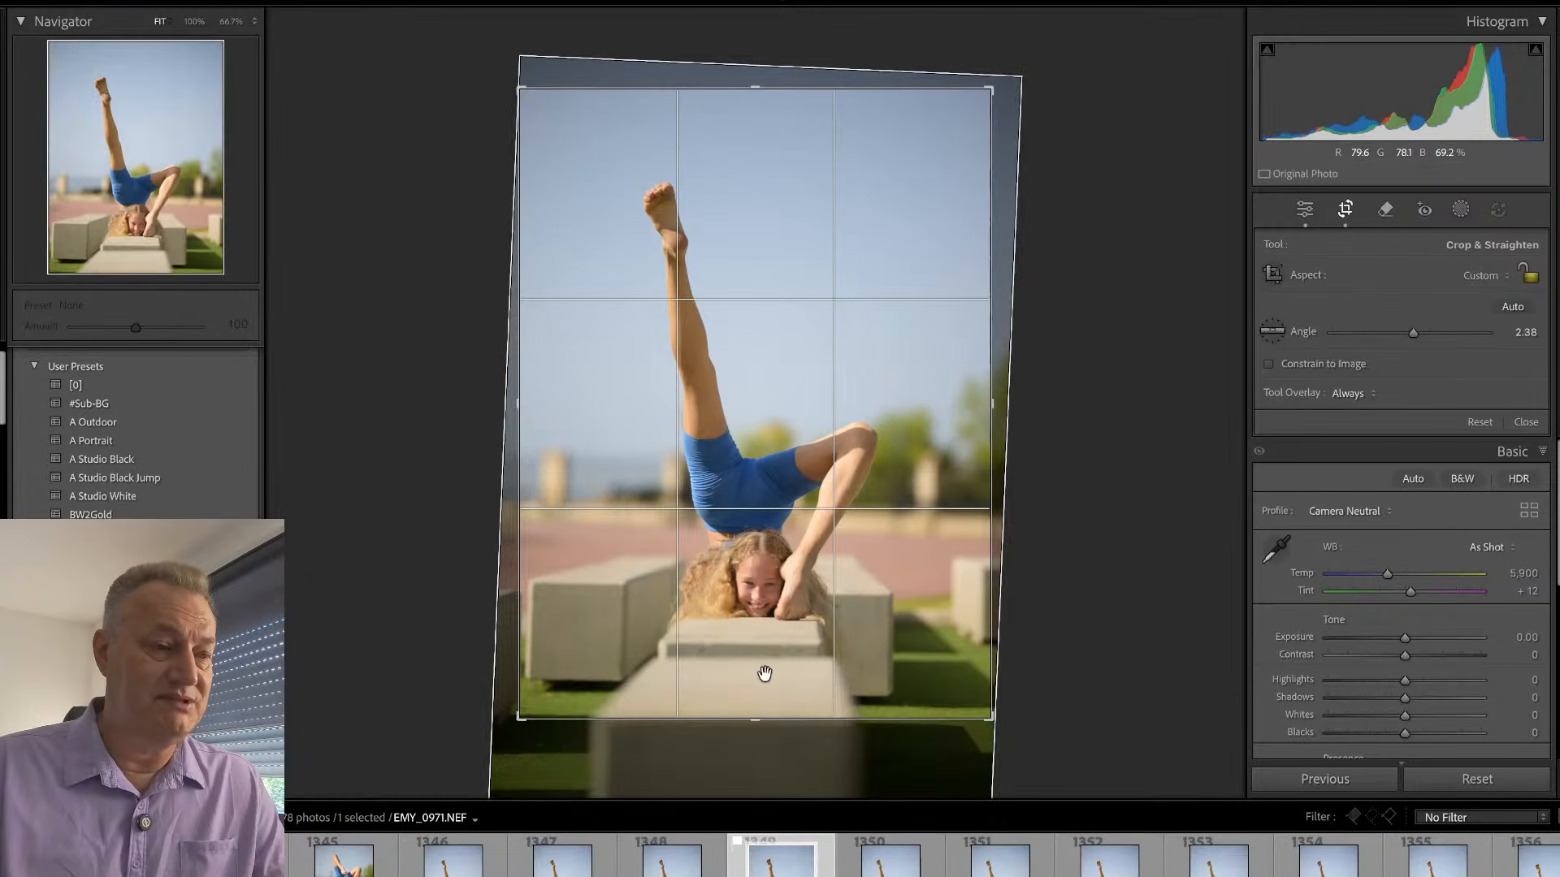
pyautogui.moveTo(824, 88); pyautogui.dragTo(825, 97)
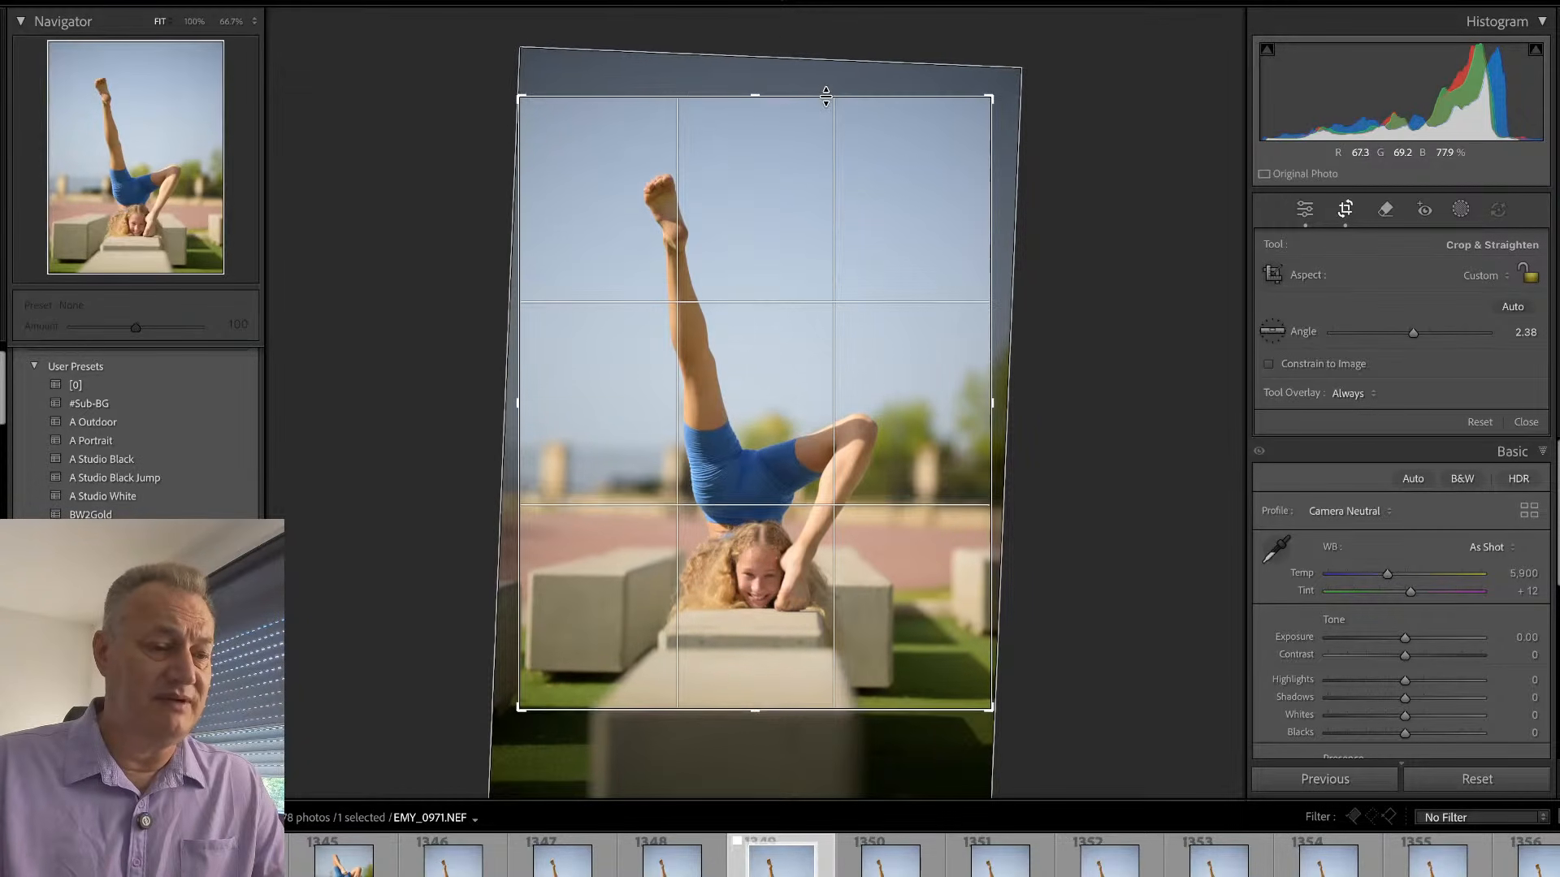
pyautogui.moveTo(1079, 233); pyautogui.dragTo(1083, 234)
pyautogui.press('Return')
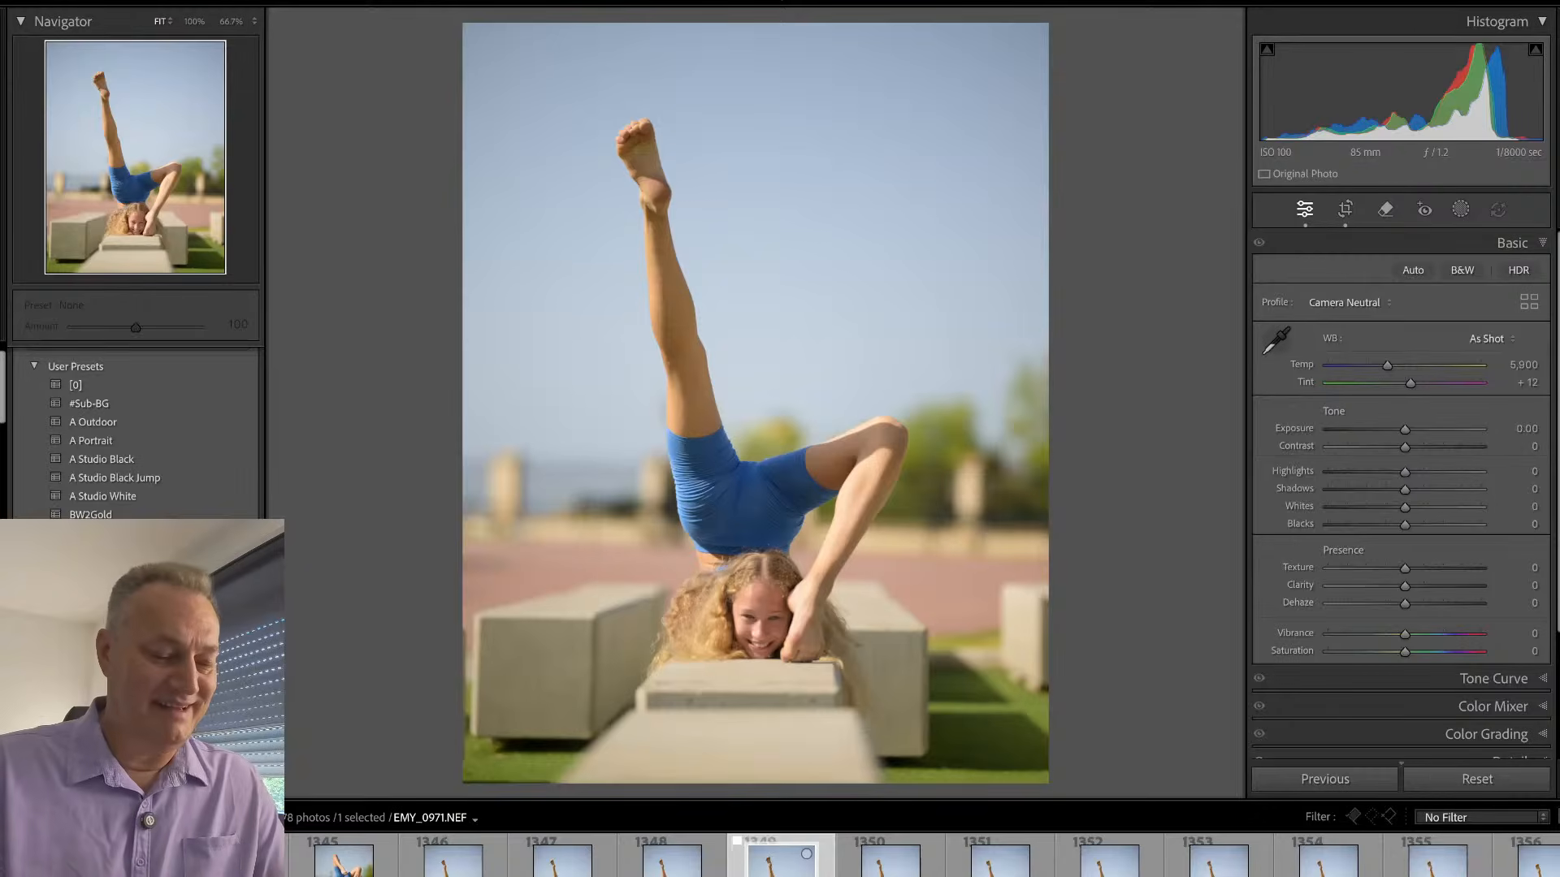
# - Return to the single-photo library view and step forward through the raised-leg frames from EMY_0971.NEF to EMY_0987.NEF
pyautogui.press('e')
pyautogui.press('Right')
pyautogui.press('Right')
pyautogui.press('Right')
pyautogui.press('Right')
pyautogui.press('Right')
pyautogui.press('Right')
pyautogui.press('Right')
pyautogui.press('Right')
pyautogui.press('Right')
pyautogui.press('Right')
pyautogui.press('Right')
pyautogui.press('Right')
pyautogui.press('Right')
pyautogui.press('Right')
pyautogui.press('Right')
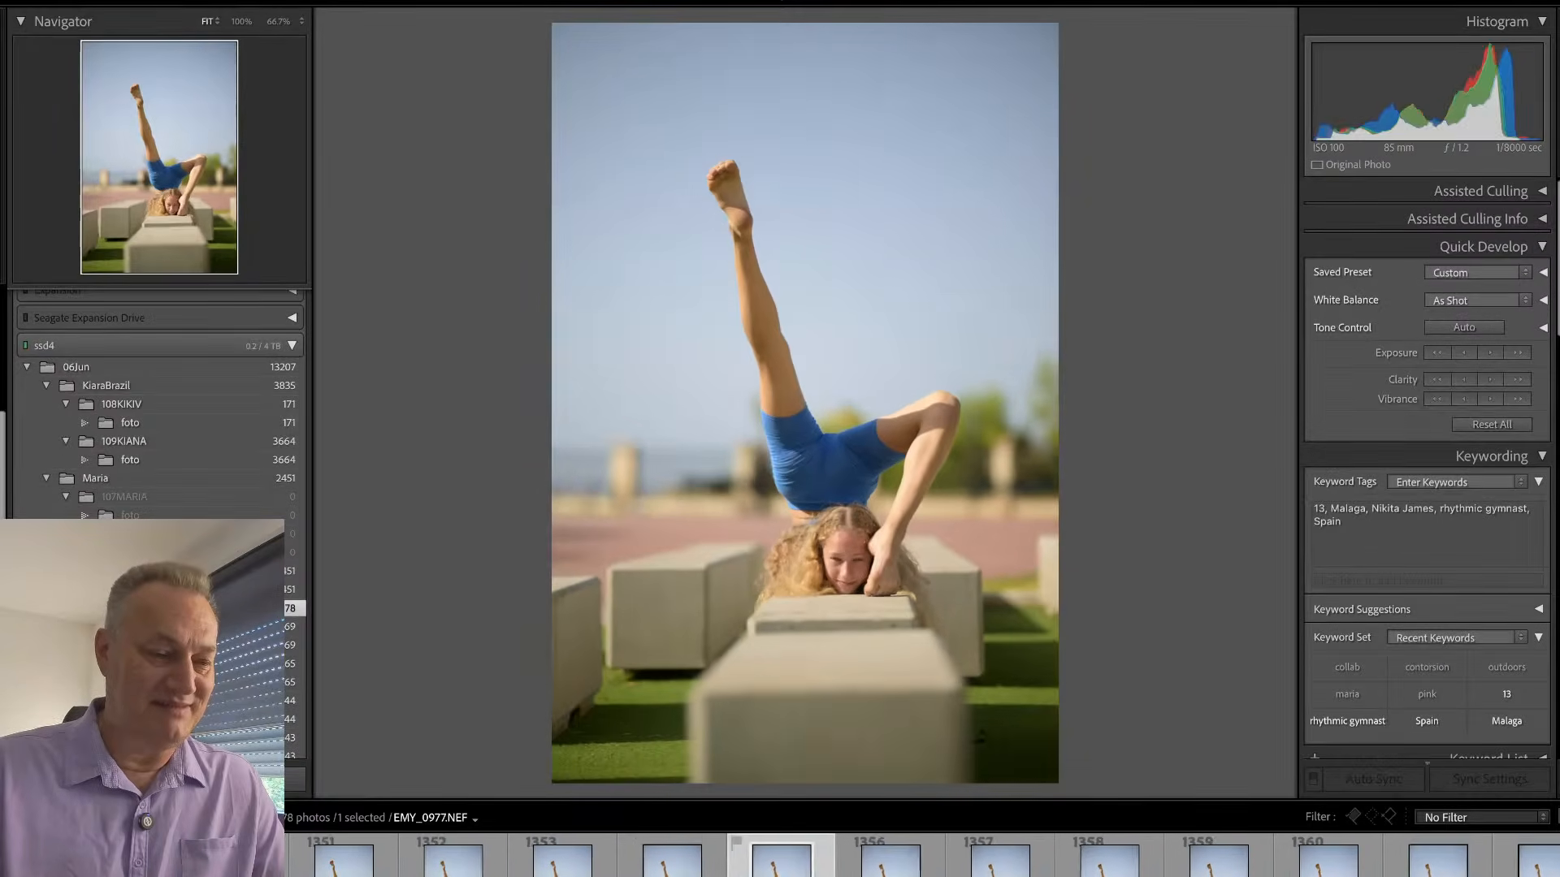
# - Step through the landscape split frames and compare EMY_0994.NEF with the frames from EMY_0996.NEF in which a helper holds the foot
pyautogui.press('Right')
pyautogui.press('Right')
pyautogui.press('Right')
pyautogui.press('Right')
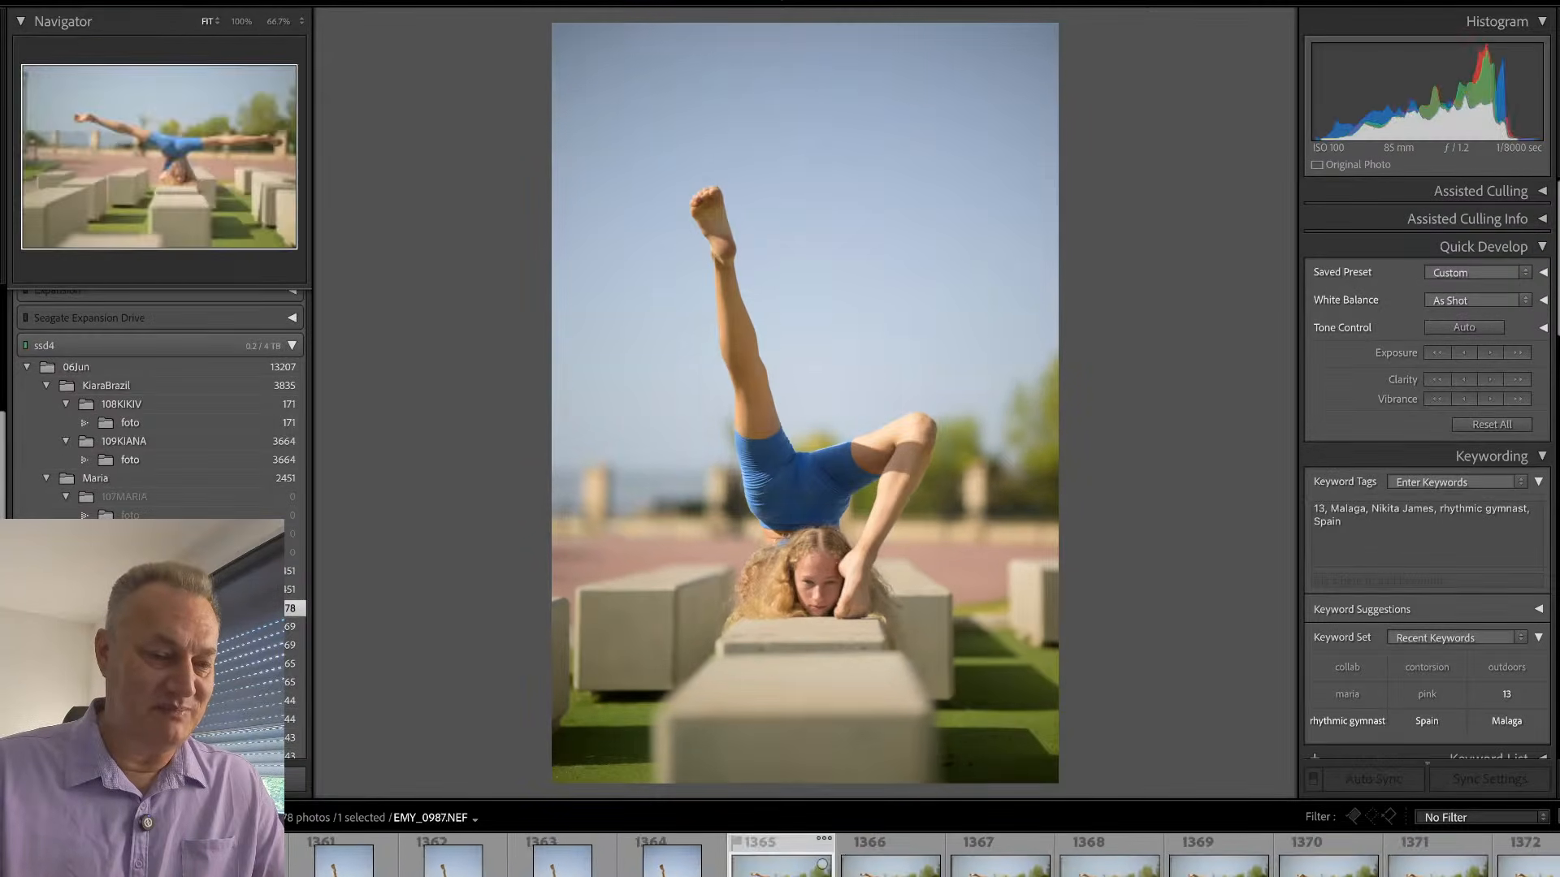
pyautogui.press('Right')
pyautogui.press('Right')
pyautogui.press('Right')
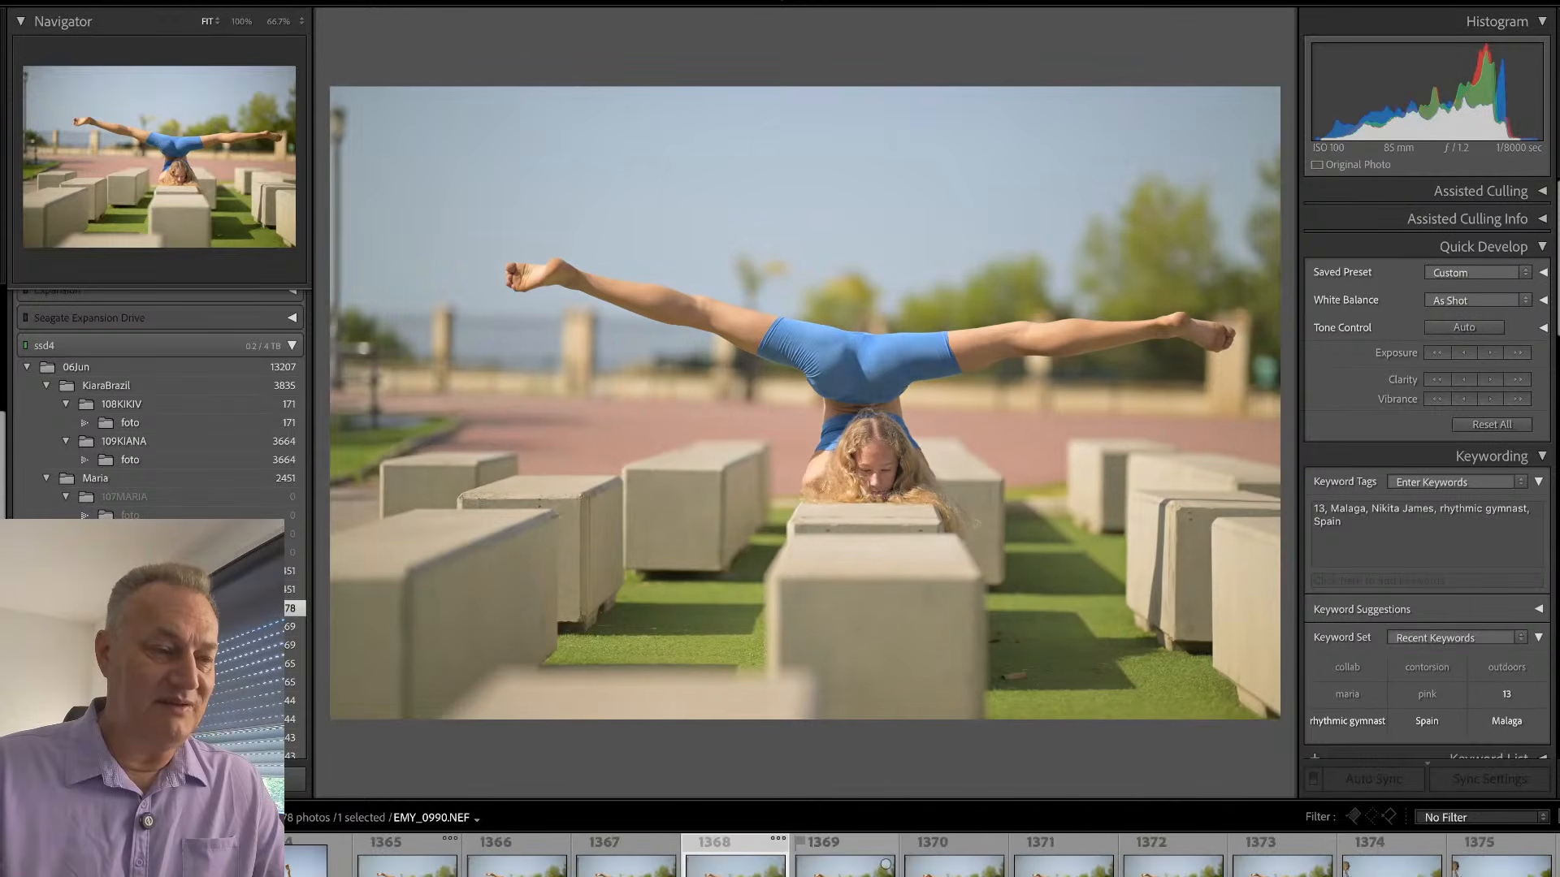
pyautogui.press('Right')
pyautogui.press('Right')
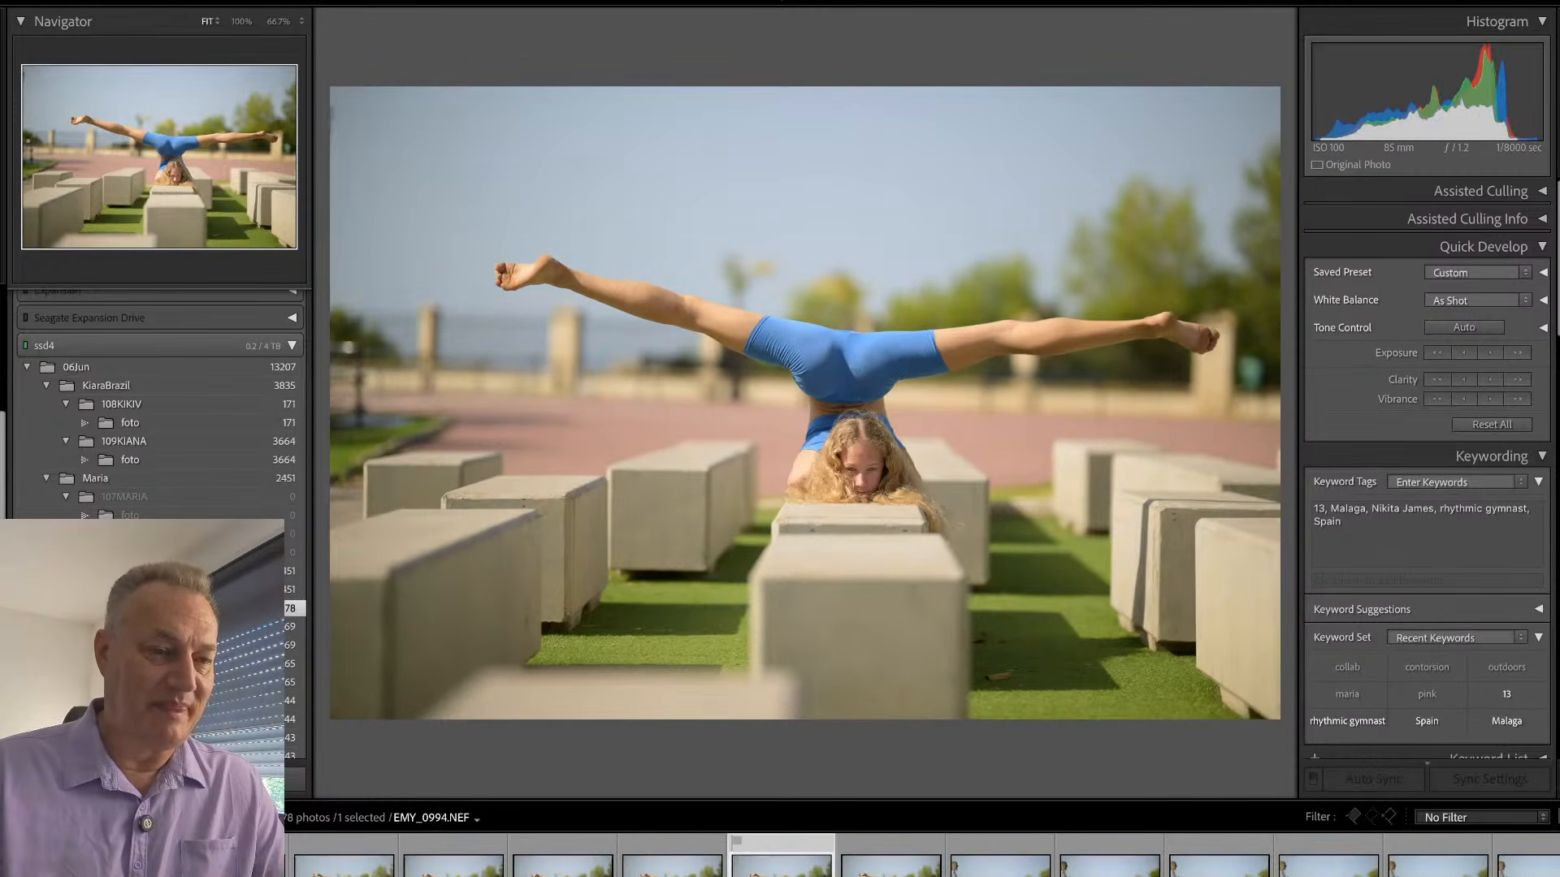
pyautogui.press('Right')
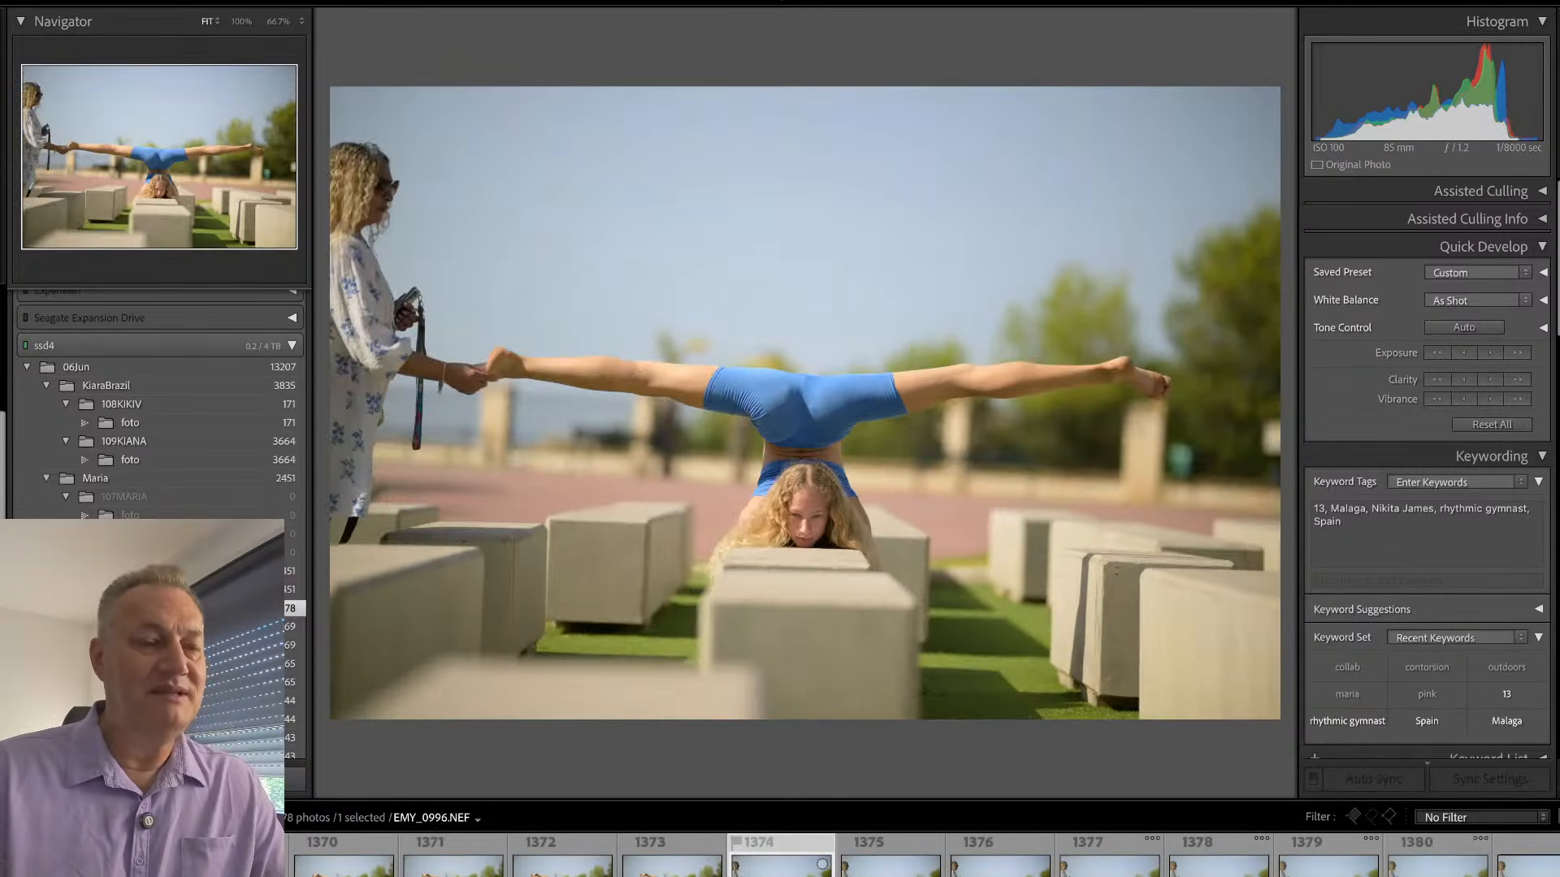
pyautogui.press('Left')
pyautogui.press('Left')
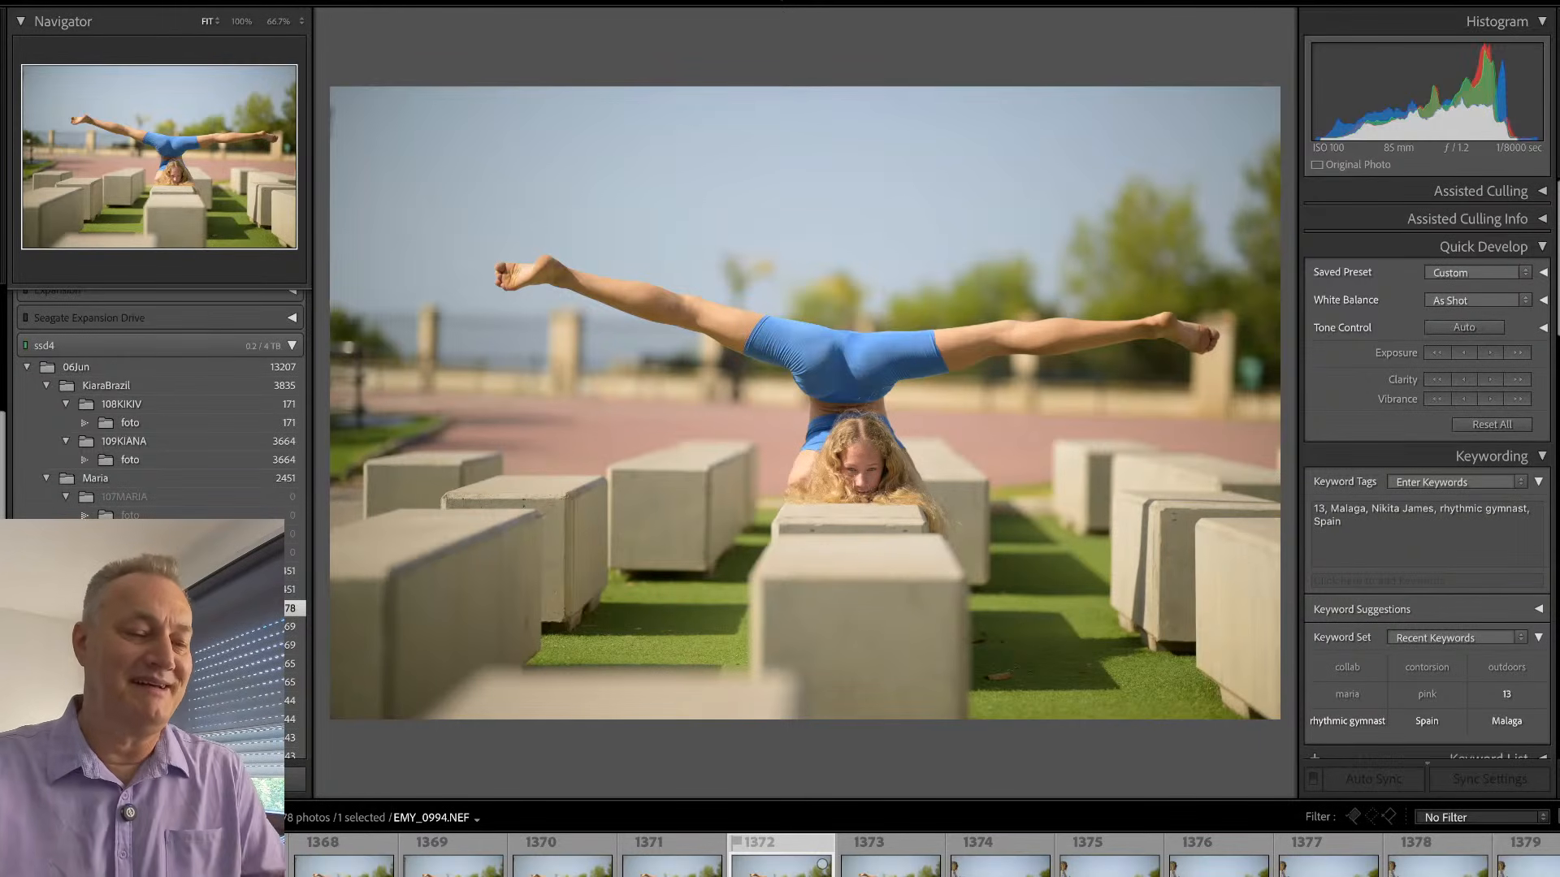
pyautogui.press('Right')
pyautogui.press('Right')
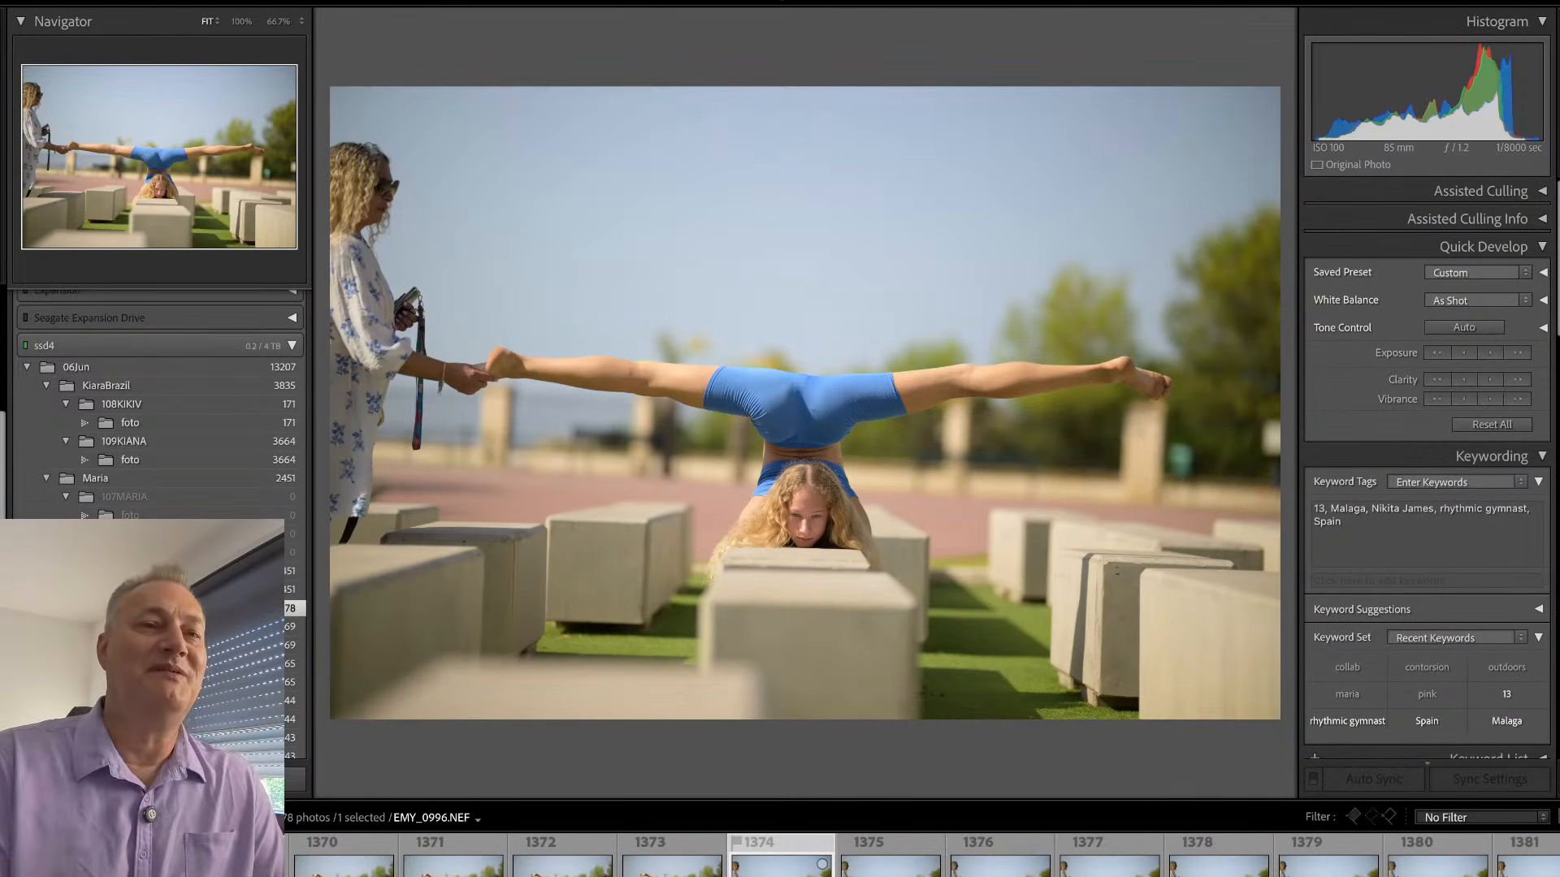
# - Step through the split frames with the helper up to EMY_1021.NEF, comparing neighbouring shots
pyautogui.click(895, 849)
pyautogui.click(895, 850)
pyautogui.click(895, 850)
pyautogui.click(895, 851)
pyautogui.click(894, 851)
pyautogui.press('Right')
pyautogui.press('Right')
pyautogui.press('Right')
pyautogui.press('Right')
pyautogui.press('Right')
pyautogui.press('Right')
pyautogui.press('Right')
pyautogui.press('Right')
pyautogui.press('Right')
pyautogui.press('Right')
pyautogui.press('Right')
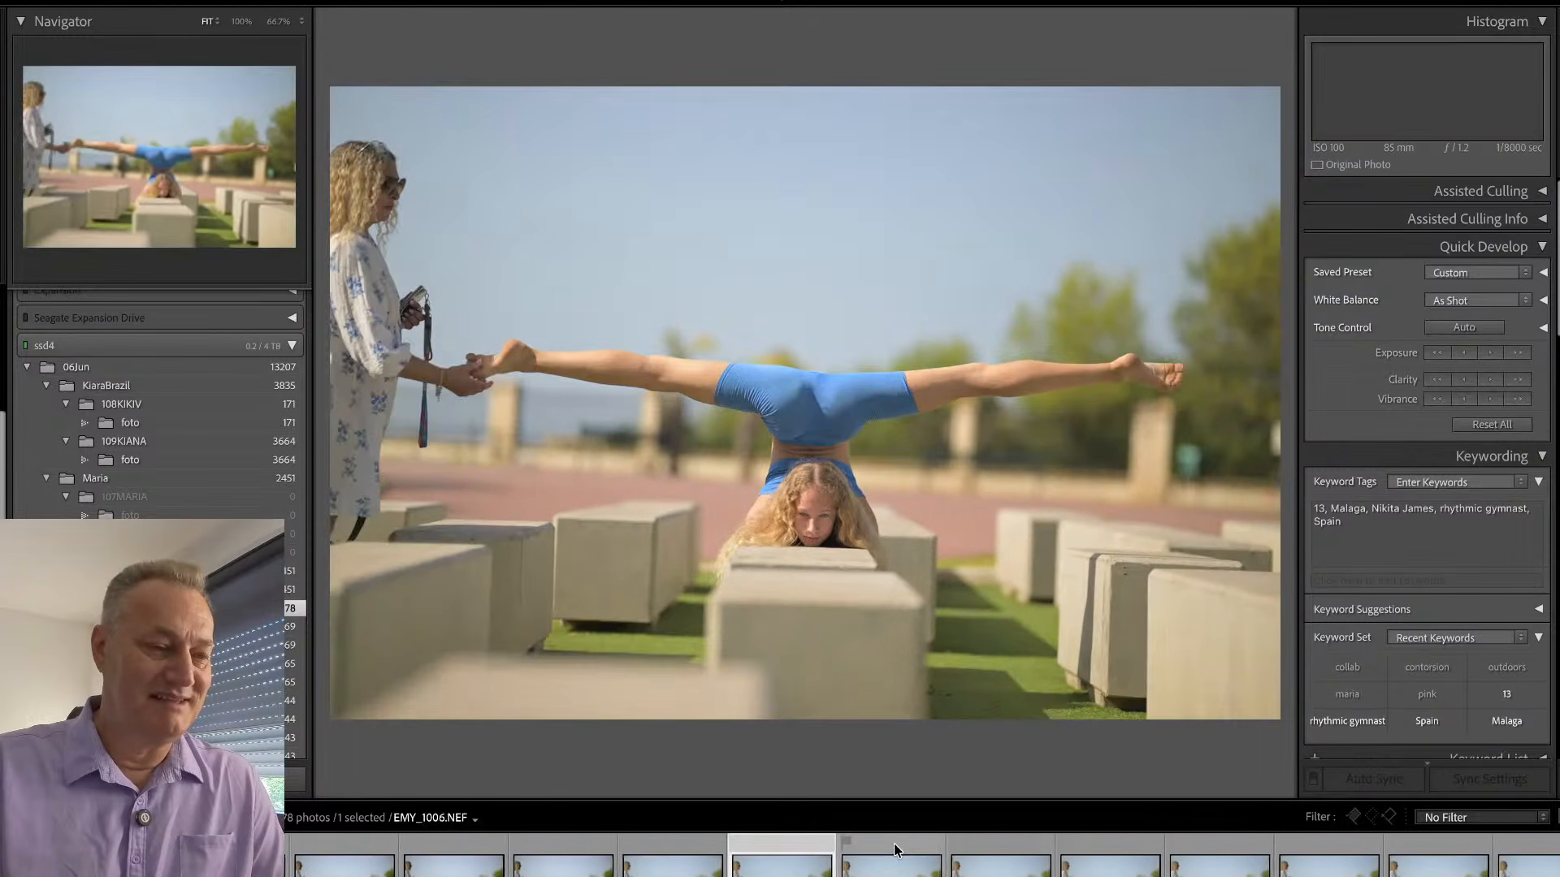
pyautogui.press('Right')
pyautogui.press('Right')
pyautogui.press('Right')
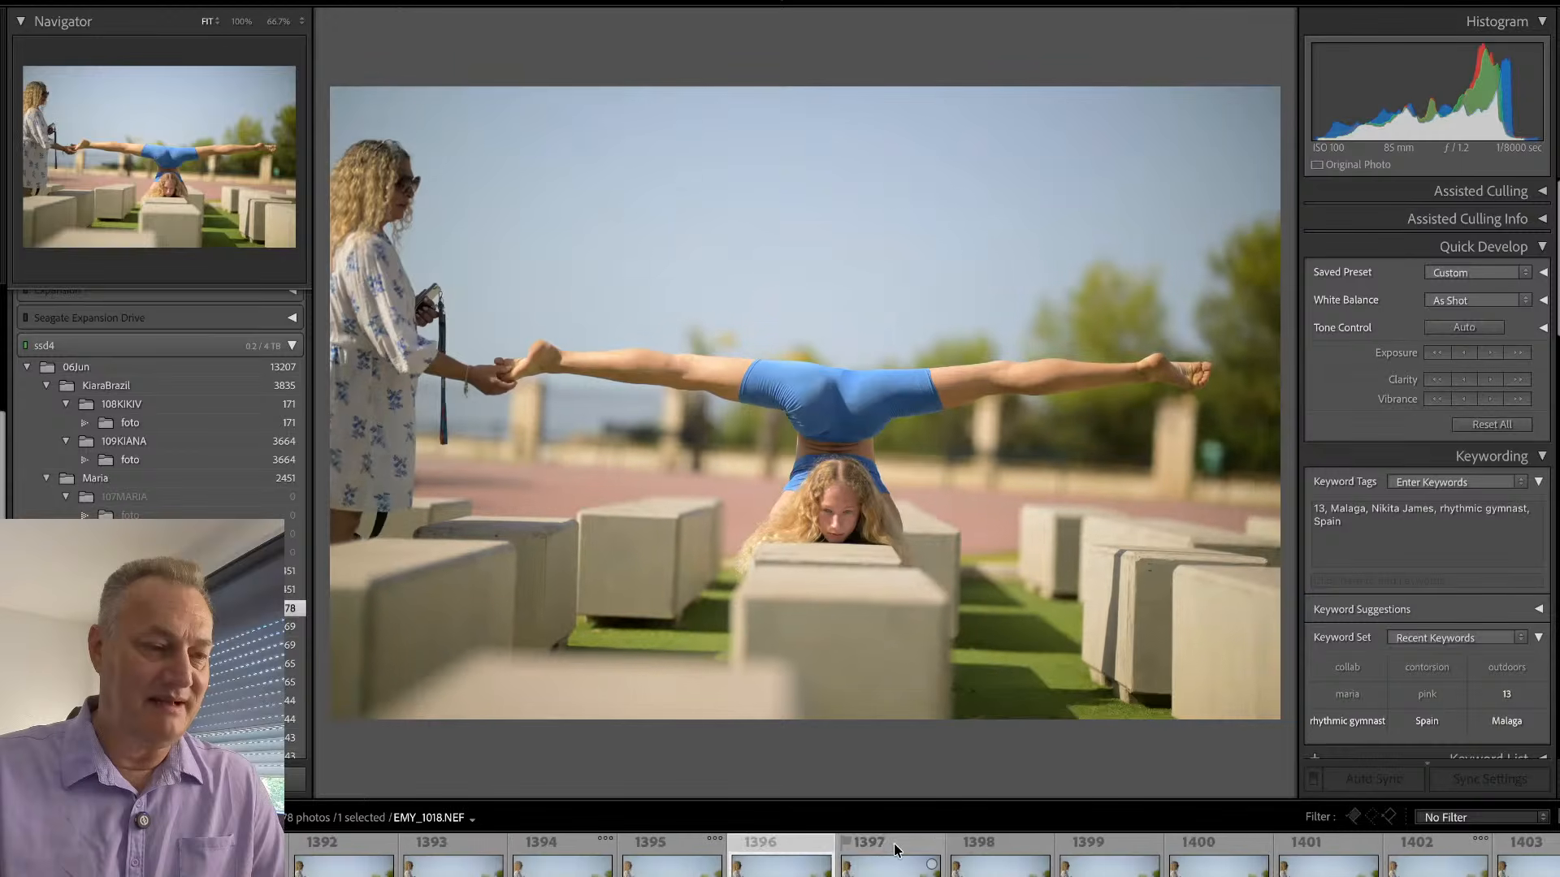
pyautogui.press('Right')
pyautogui.press('Right')
pyautogui.press('Right')
pyautogui.press('Right')
pyautogui.press('Right')
pyautogui.press('Right')
pyautogui.press('Right')
pyautogui.press('Right')
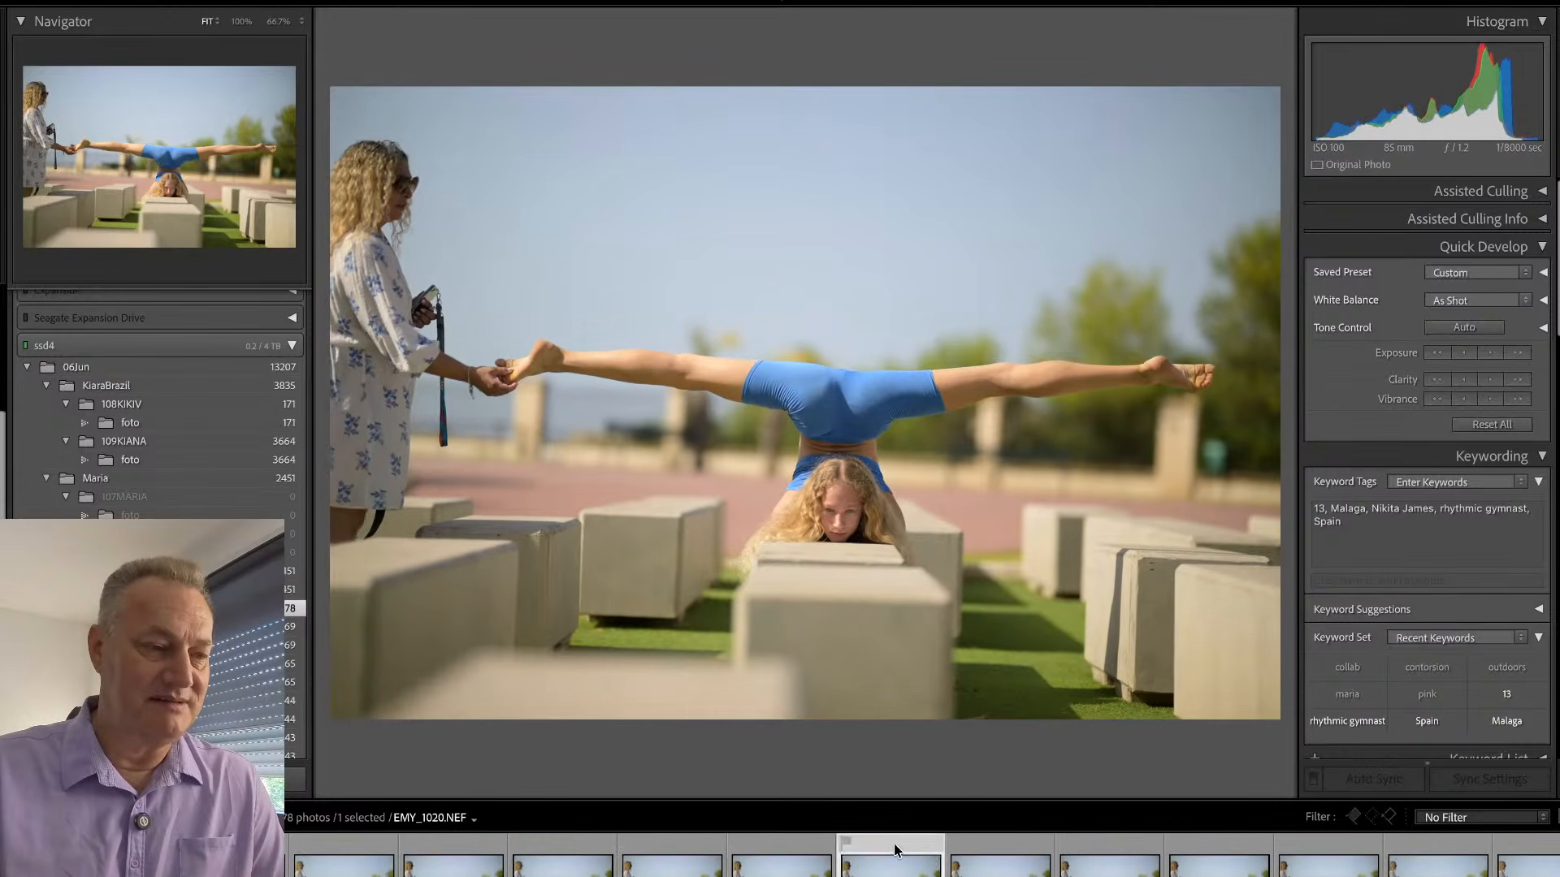
pyautogui.press('Left')
pyautogui.press('Left')
pyautogui.press('Left')
pyautogui.press('Left')
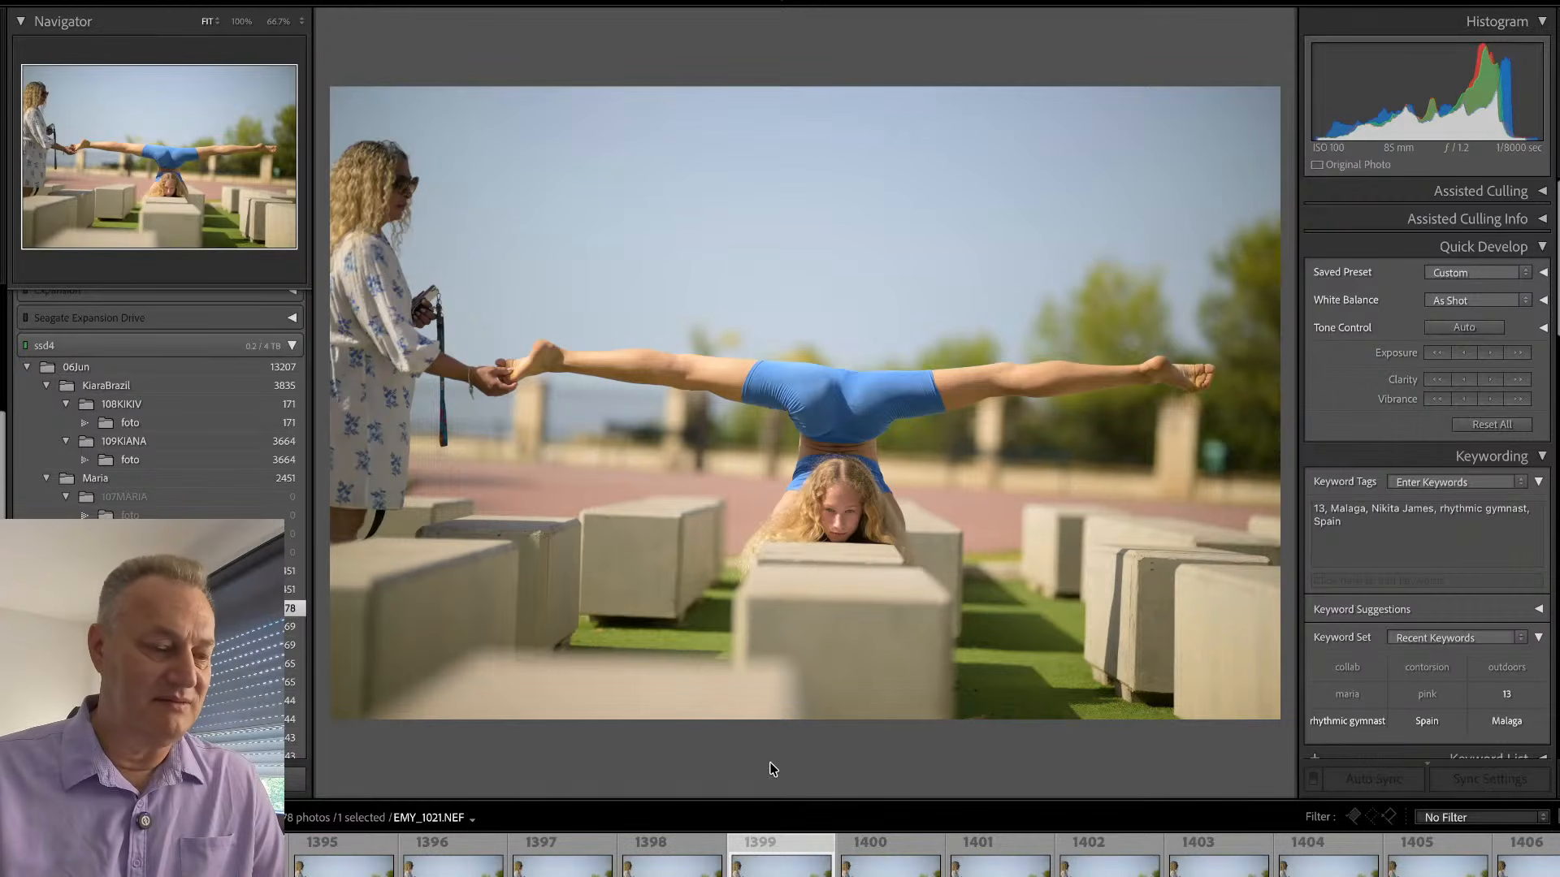
# - Remove the helper's arm, hand, camera and strap from EMY_1021.NEF with the generative AI Remove tool at brush size 15
pyautogui.press('q')
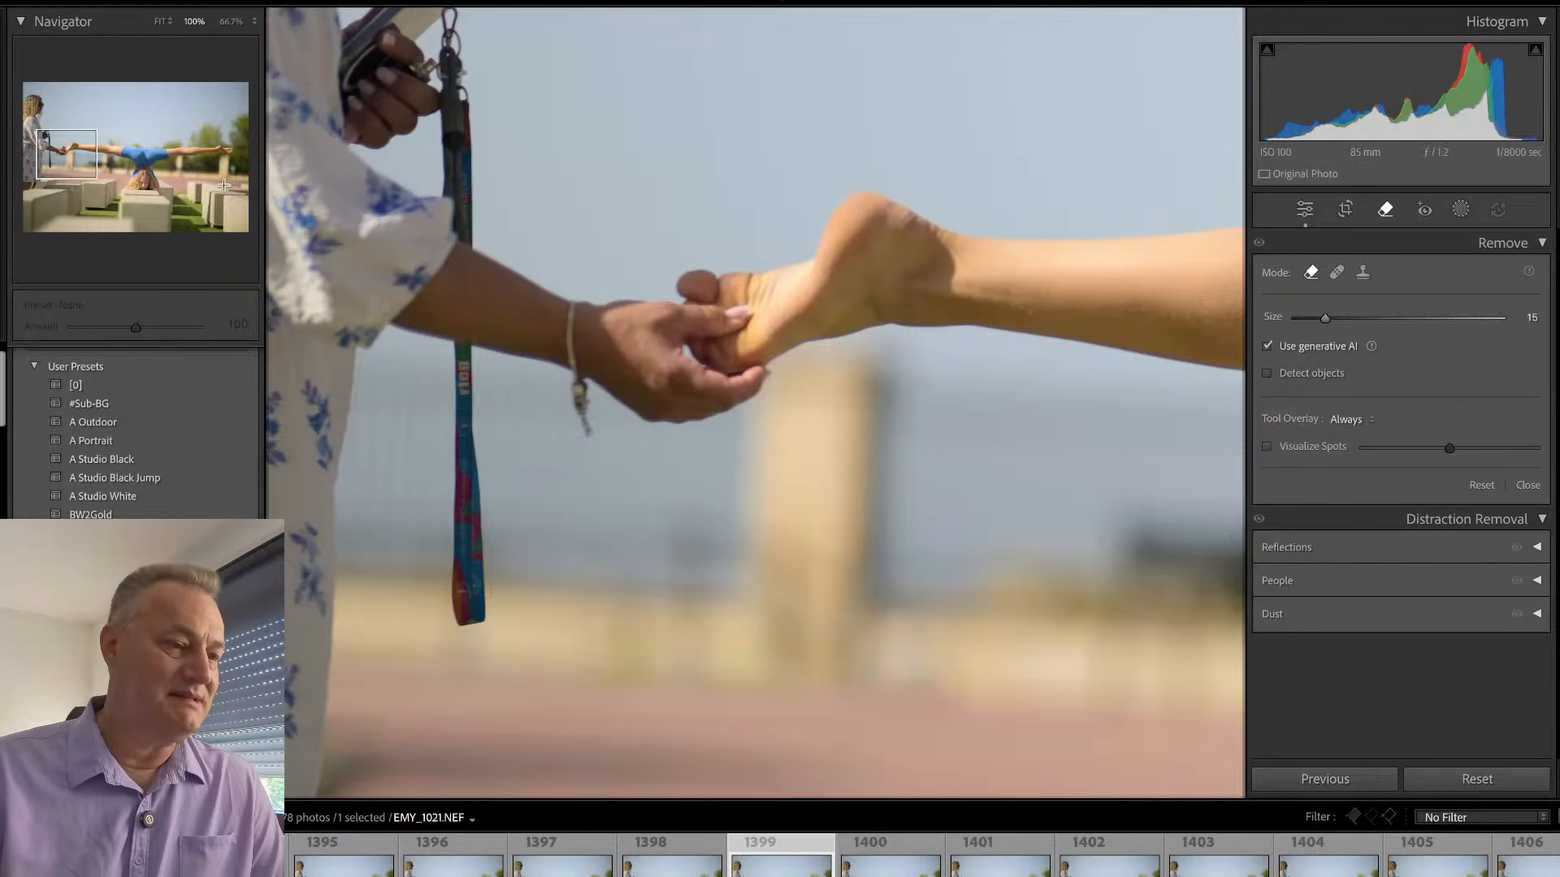
pyautogui.click(67, 156)
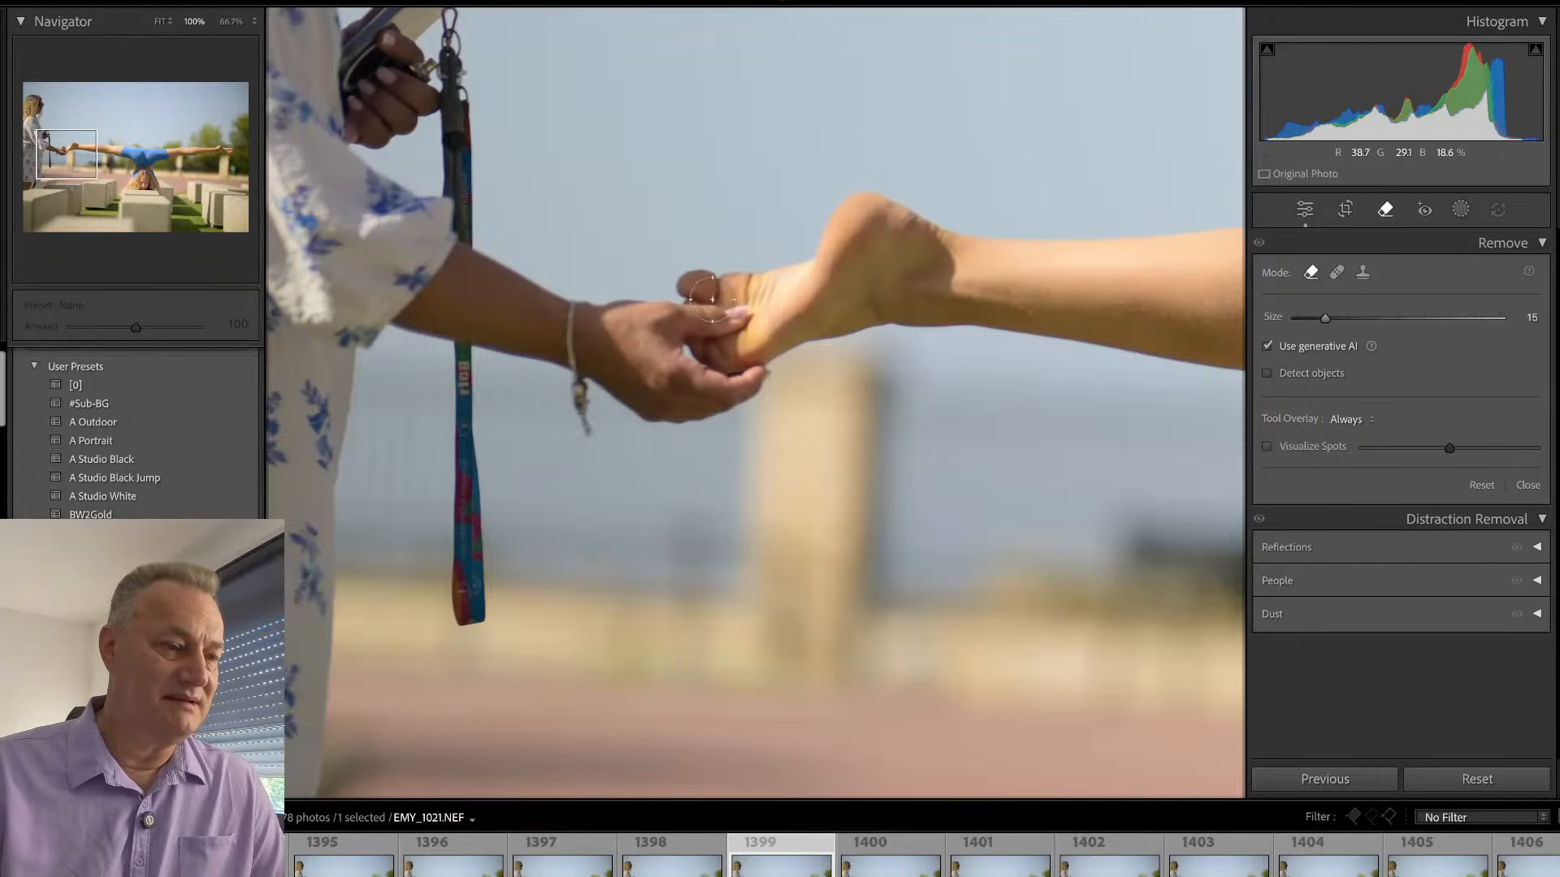
pyautogui.moveTo(734, 320)
pyautogui.mouseDown()
pyautogui.moveTo(672, 320)
pyautogui.moveTo(741, 318)
pyautogui.moveTo(689, 331)
pyautogui.moveTo(700, 380)
pyautogui.moveTo(754, 381)
pyautogui.moveTo(746, 393)
pyautogui.moveTo(761, 379)
pyautogui.moveTo(721, 414)
pyautogui.moveTo(646, 420)
pyautogui.moveTo(598, 377)
pyautogui.moveTo(582, 335)
pyautogui.moveTo(608, 301)
pyautogui.moveTo(654, 312)
pyautogui.moveTo(684, 410)
pyautogui.moveTo(614, 346)
pyautogui.moveTo(621, 415)
pyautogui.moveTo(585, 421)
pyautogui.moveTo(550, 325)
pyautogui.moveTo(567, 300)
pyautogui.moveTo(424, 221)
pyautogui.moveTo(557, 305)
pyautogui.moveTo(360, 271)
pyautogui.moveTo(553, 346)
pyautogui.moveTo(459, 336)
pyautogui.moveTo(482, 645)
pyautogui.moveTo(445, 615)
pyautogui.moveTo(457, 226)
pyautogui.moveTo(435, 31)
pyautogui.moveTo(451, 8)
pyautogui.moveTo(467, 283)
pyautogui.moveTo(437, 84)
pyautogui.moveTo(361, 158)
pyautogui.moveTo(411, 111)
pyautogui.moveTo(414, 21)
pyautogui.mouseUp()
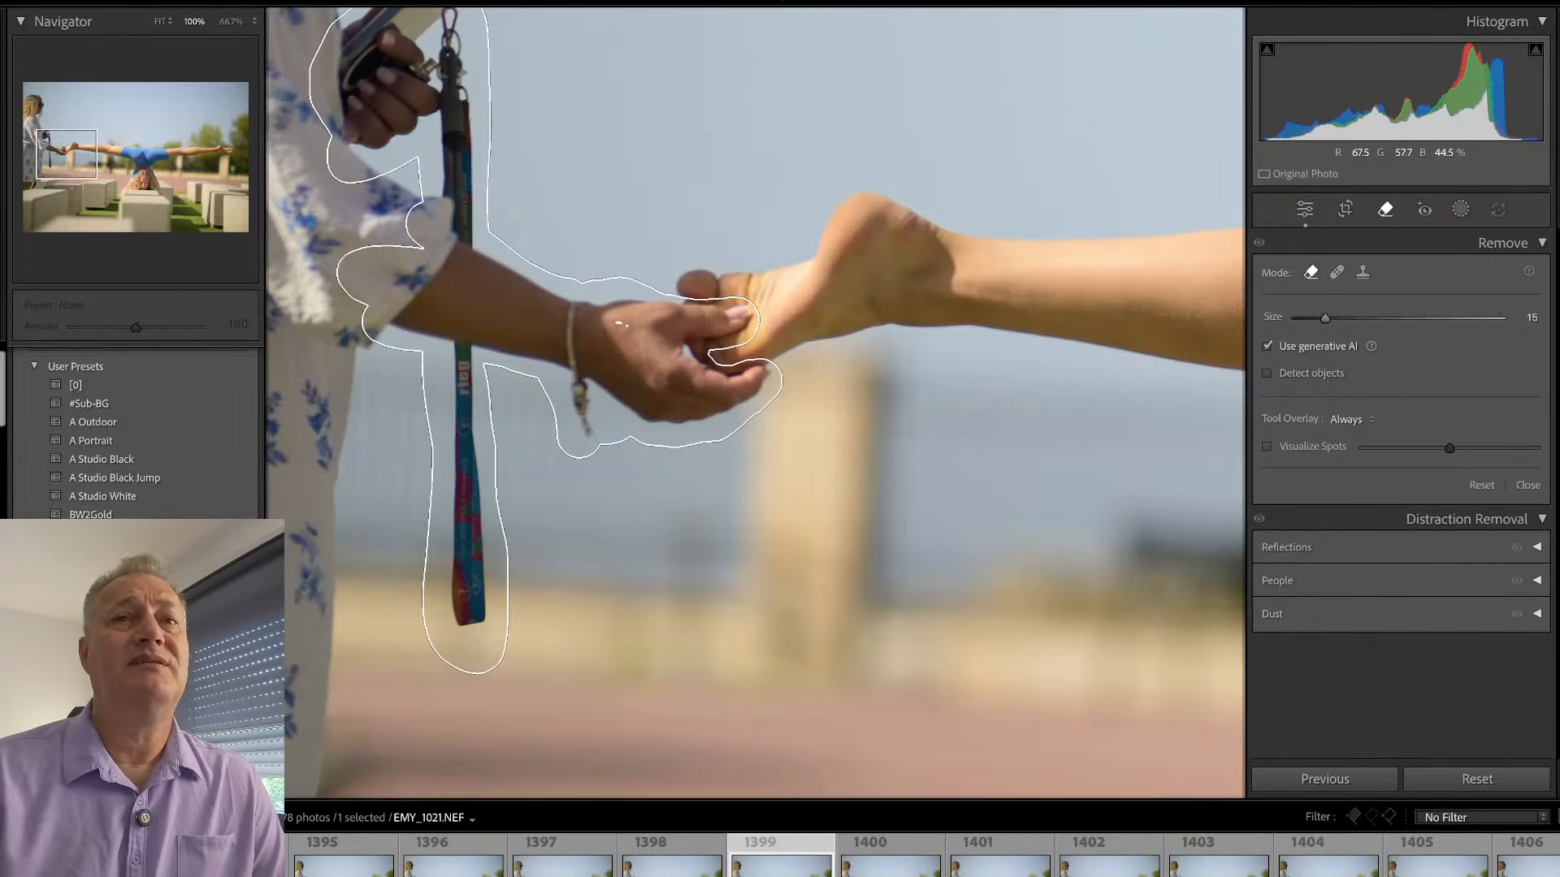
pyautogui.moveTo(345, 124)
pyautogui.mouseDown()
pyautogui.moveTo(327, 216)
pyautogui.moveTo(383, 211)
pyautogui.moveTo(392, 175)
pyautogui.moveTo(414, 238)
pyautogui.moveTo(316, 239)
pyautogui.moveTo(321, 184)
pyautogui.moveTo(353, 202)
pyautogui.moveTo(342, 423)
pyautogui.moveTo(360, 391)
pyautogui.moveTo(345, 484)
pyautogui.mouseUp()
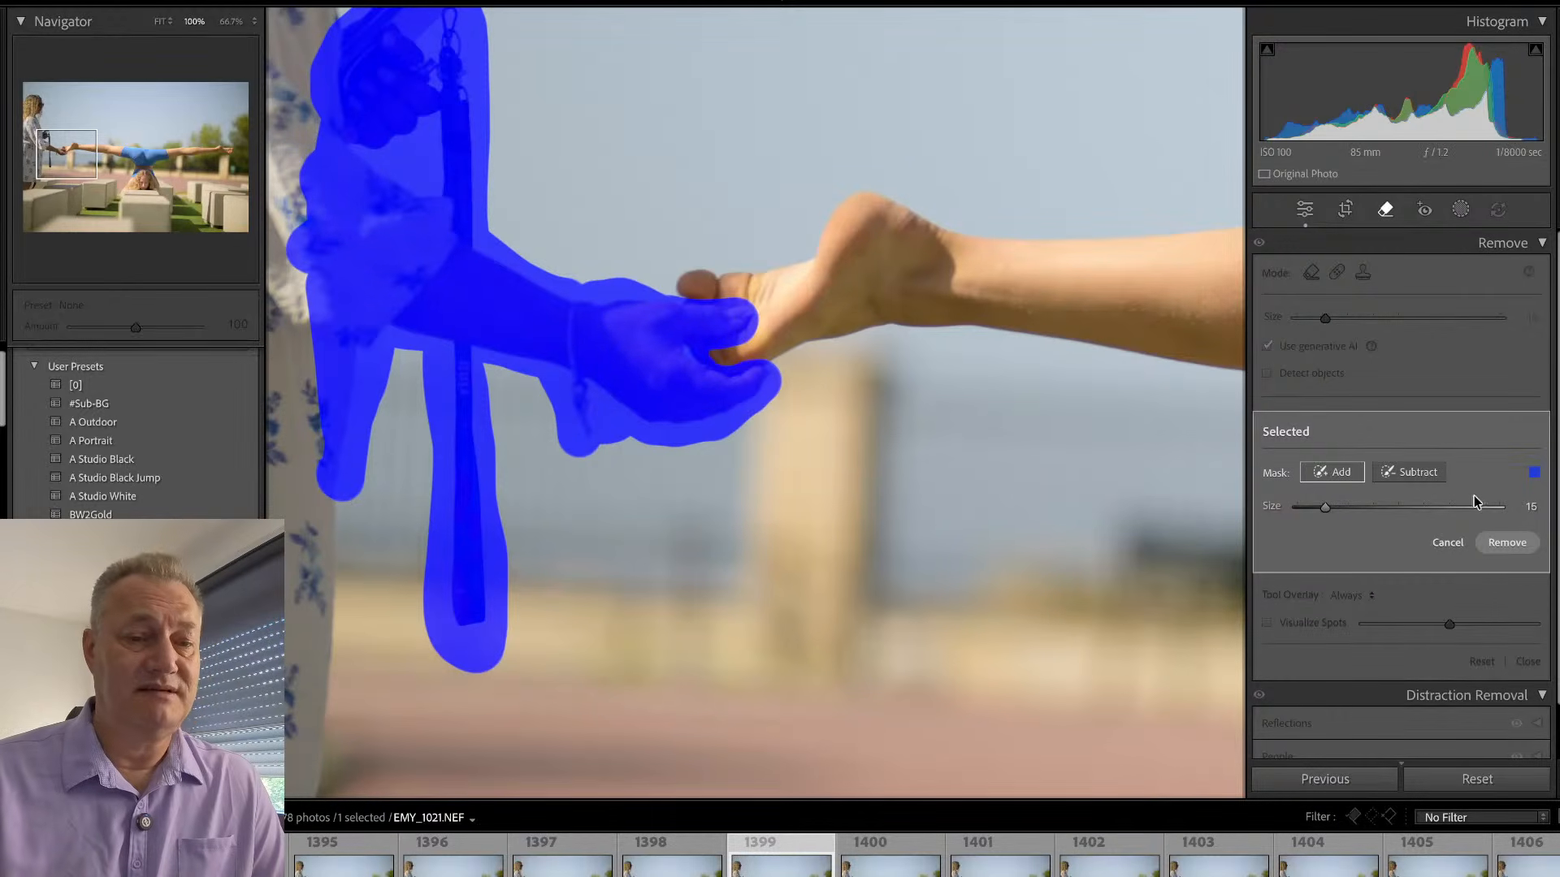
pyautogui.click(1504, 546)
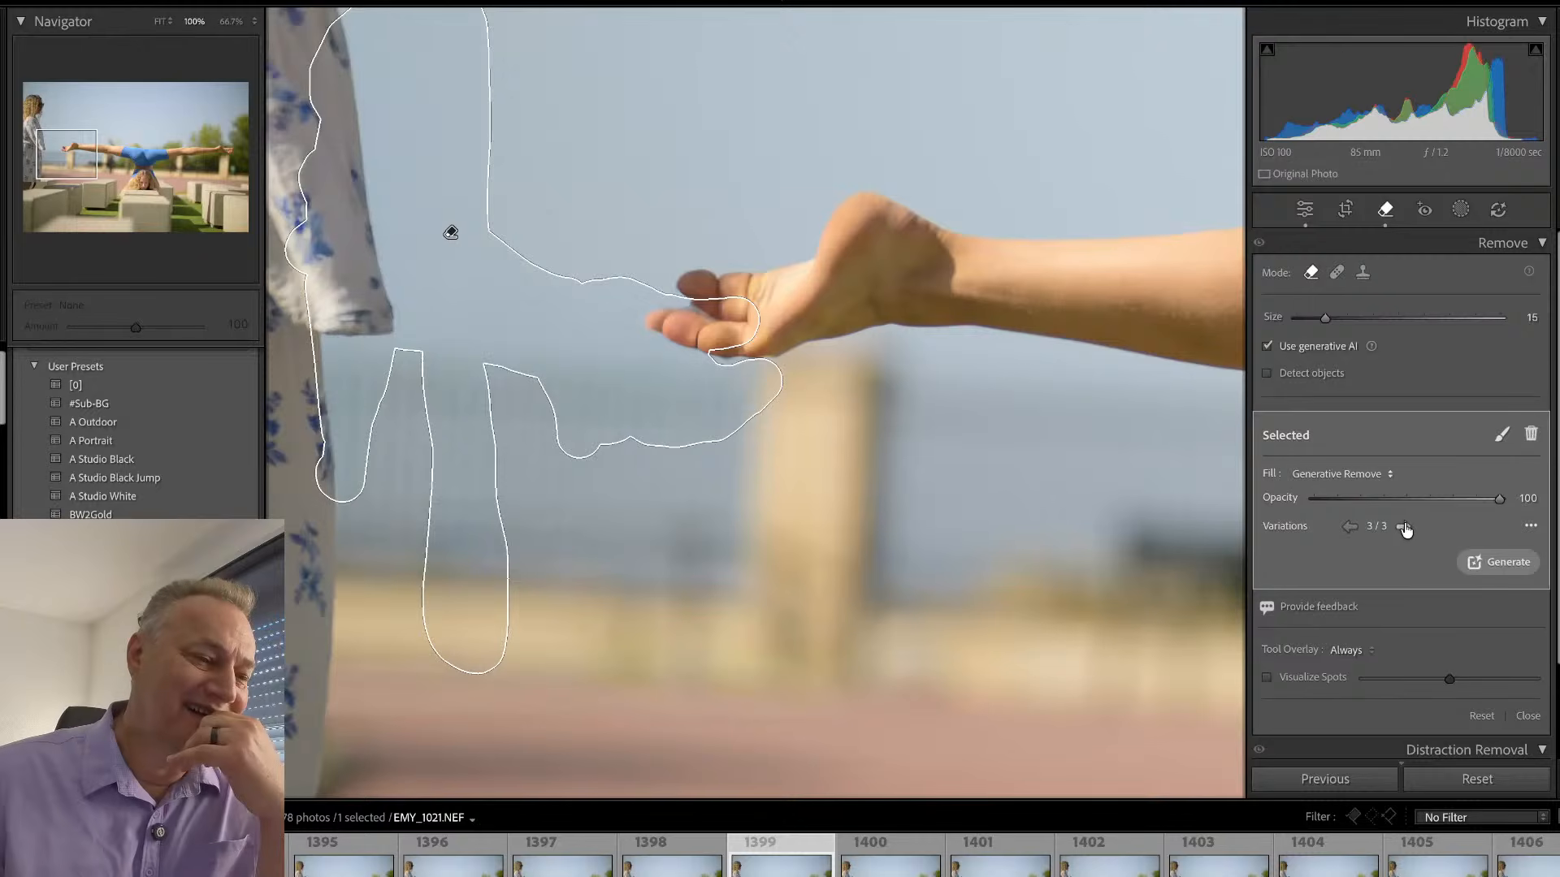
# - Compare the generative removal results around the foot, keep variation 2 of 3 and view the whole photo
pyautogui.click(1503, 562)
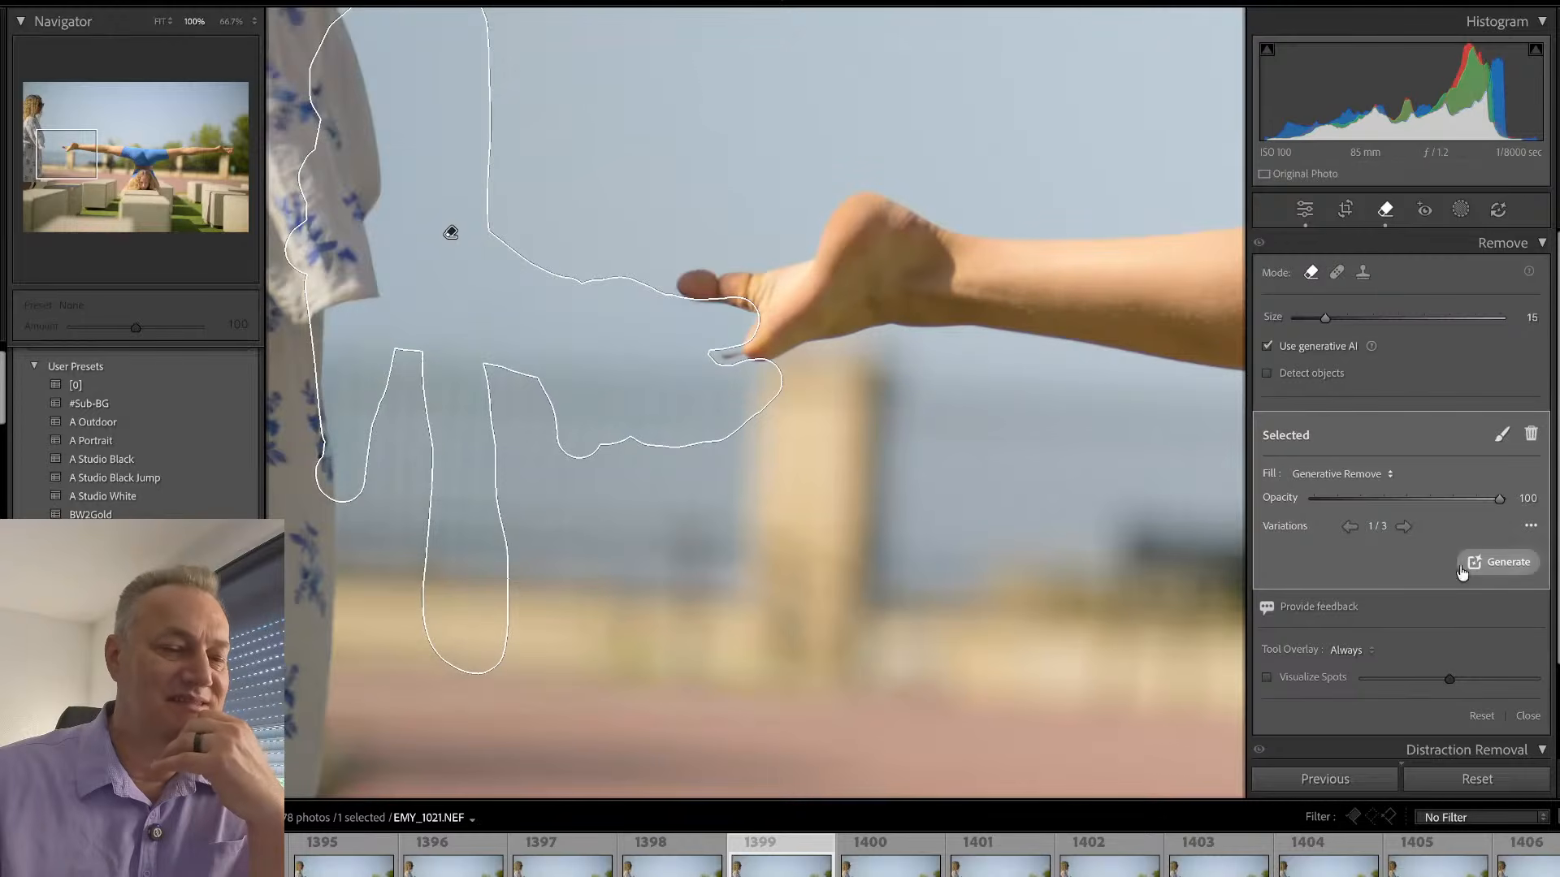
pyautogui.click(1403, 527)
pyautogui.click(1404, 528)
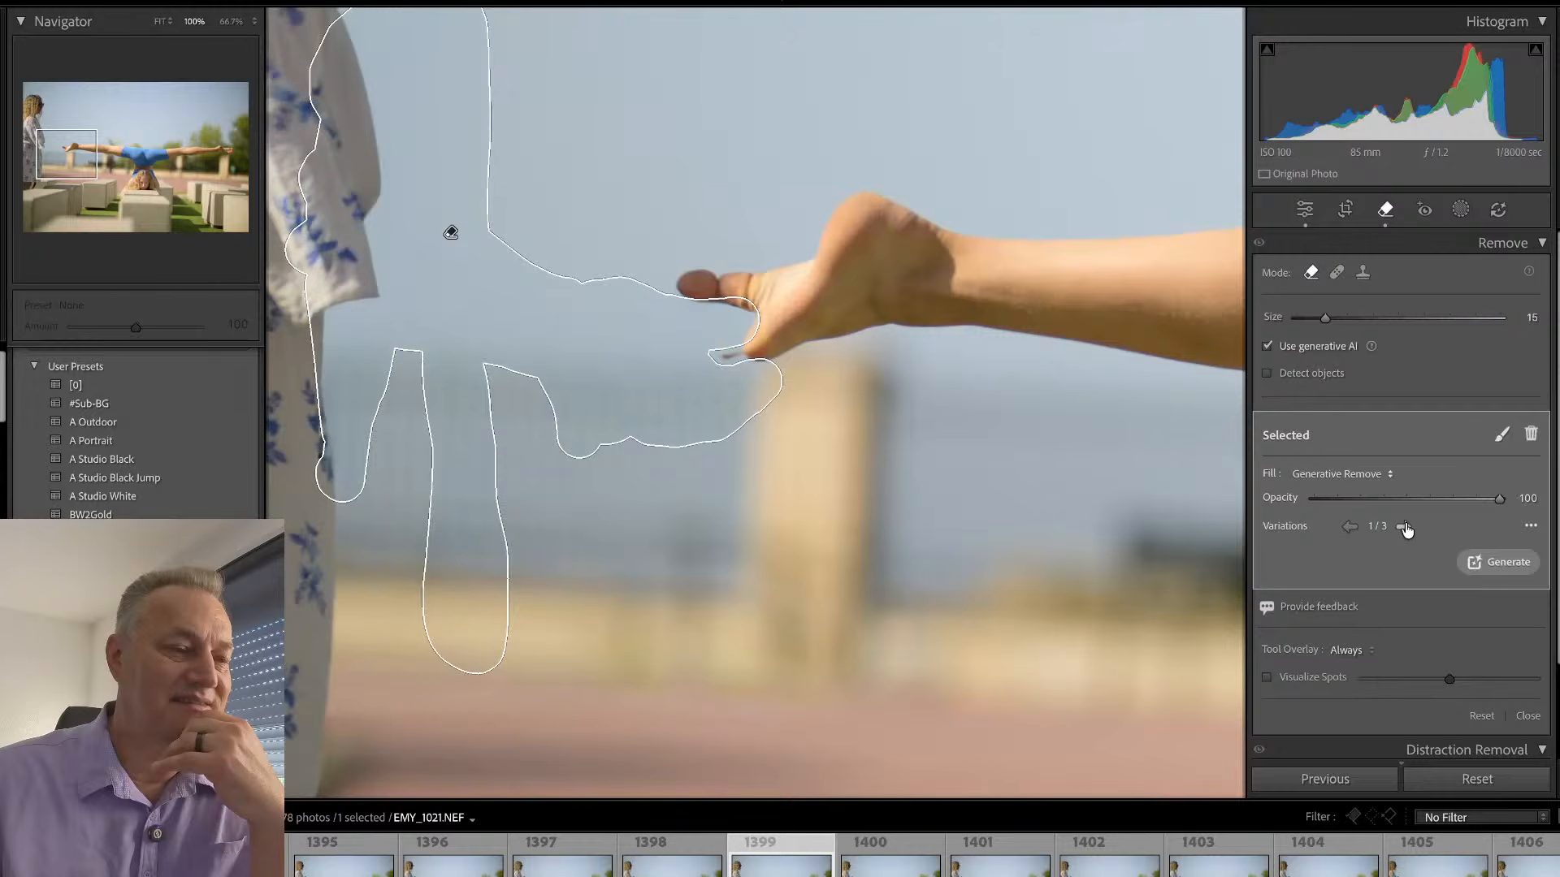
pyautogui.click(1404, 527)
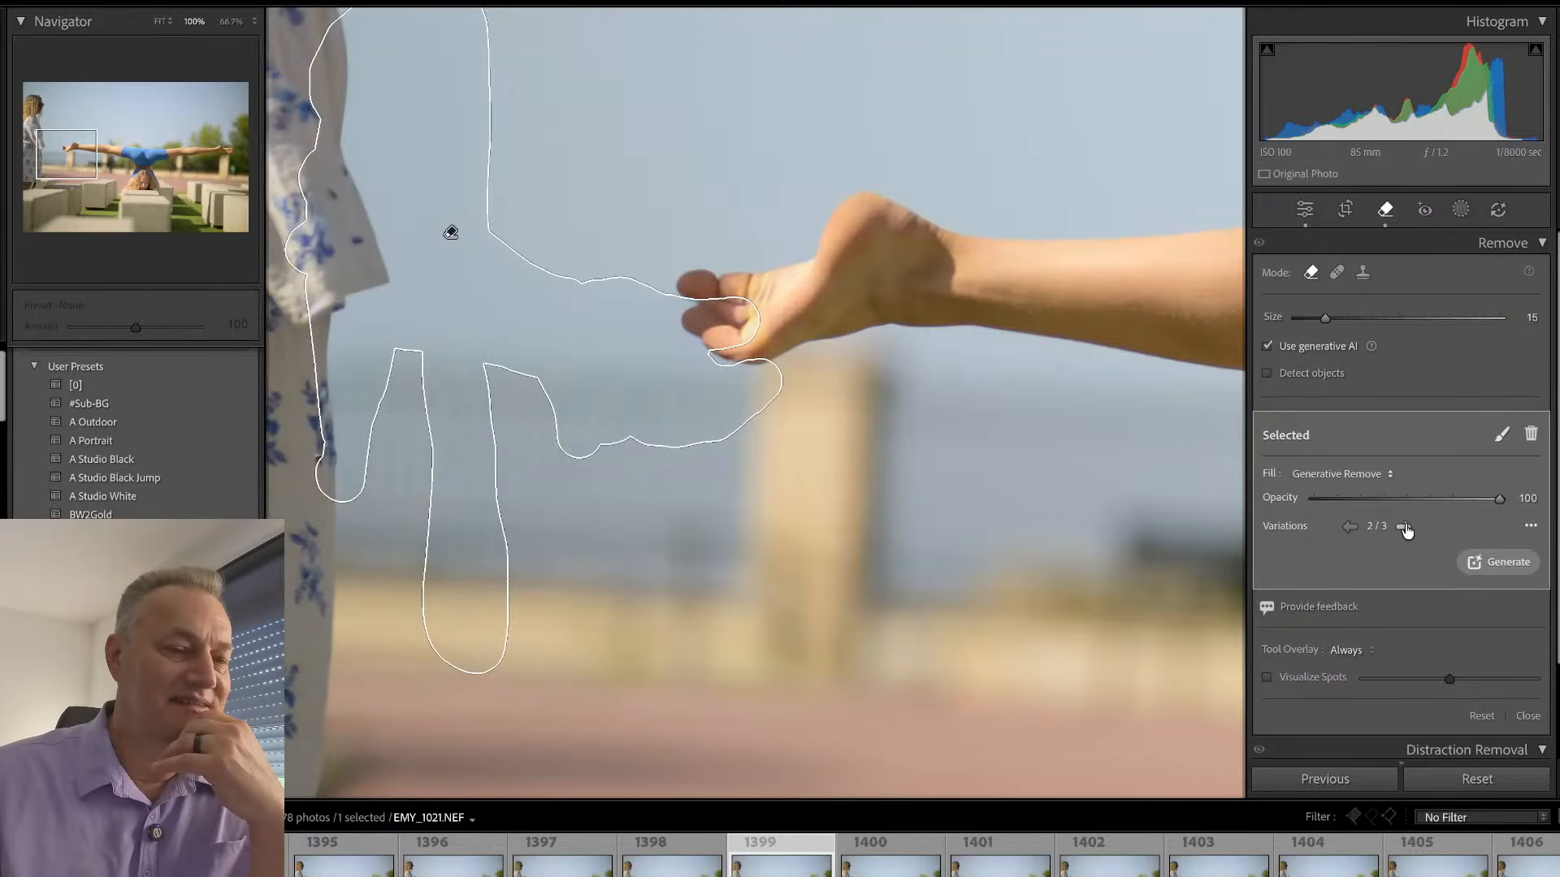
pyautogui.click(1502, 439)
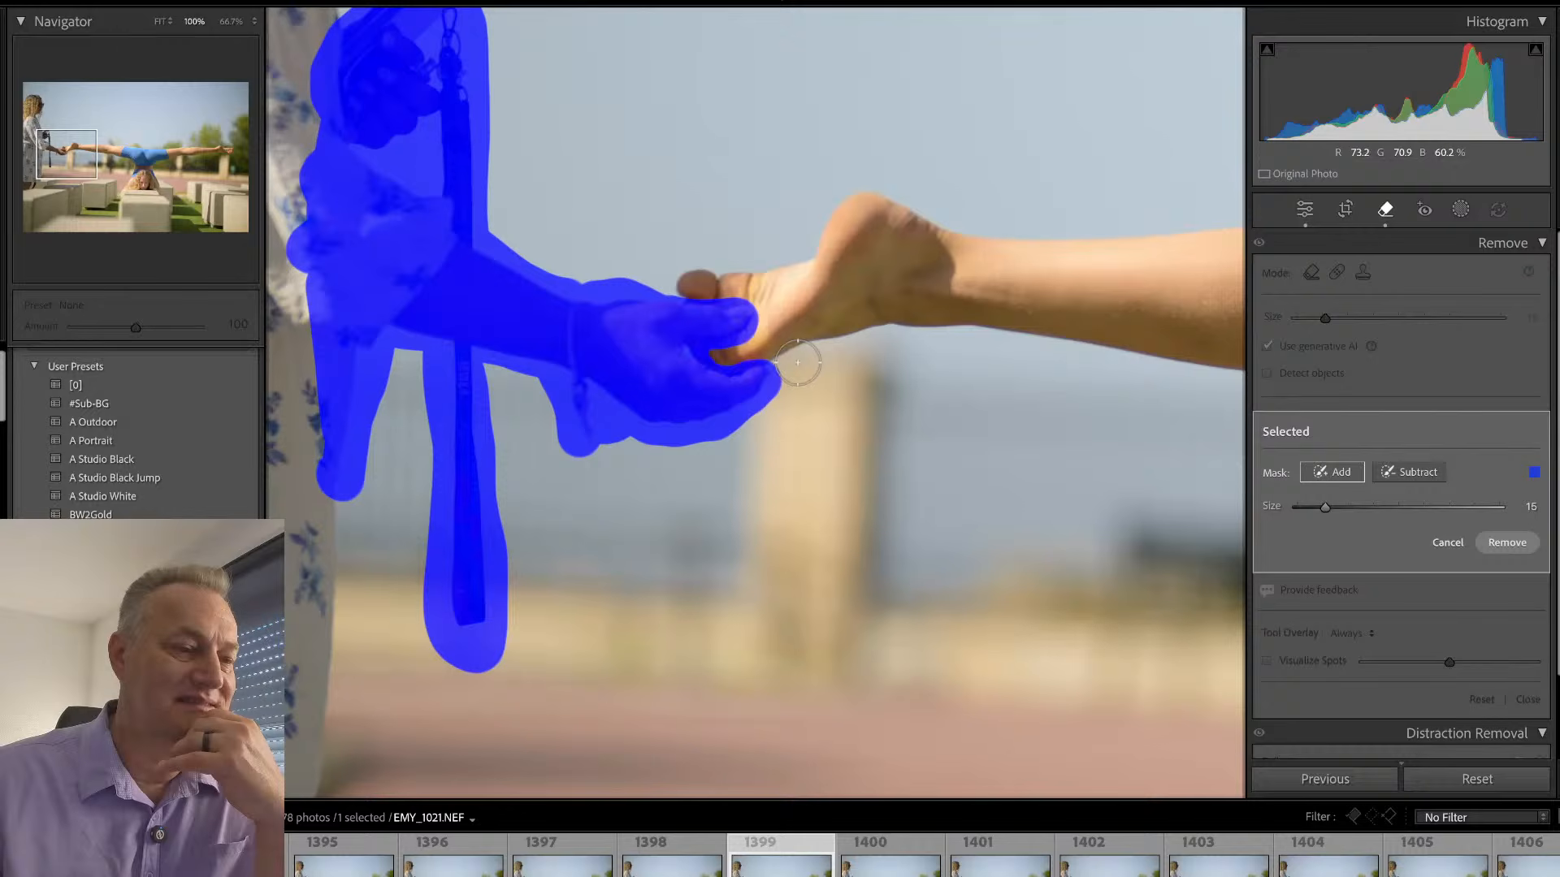
pyautogui.press('q')
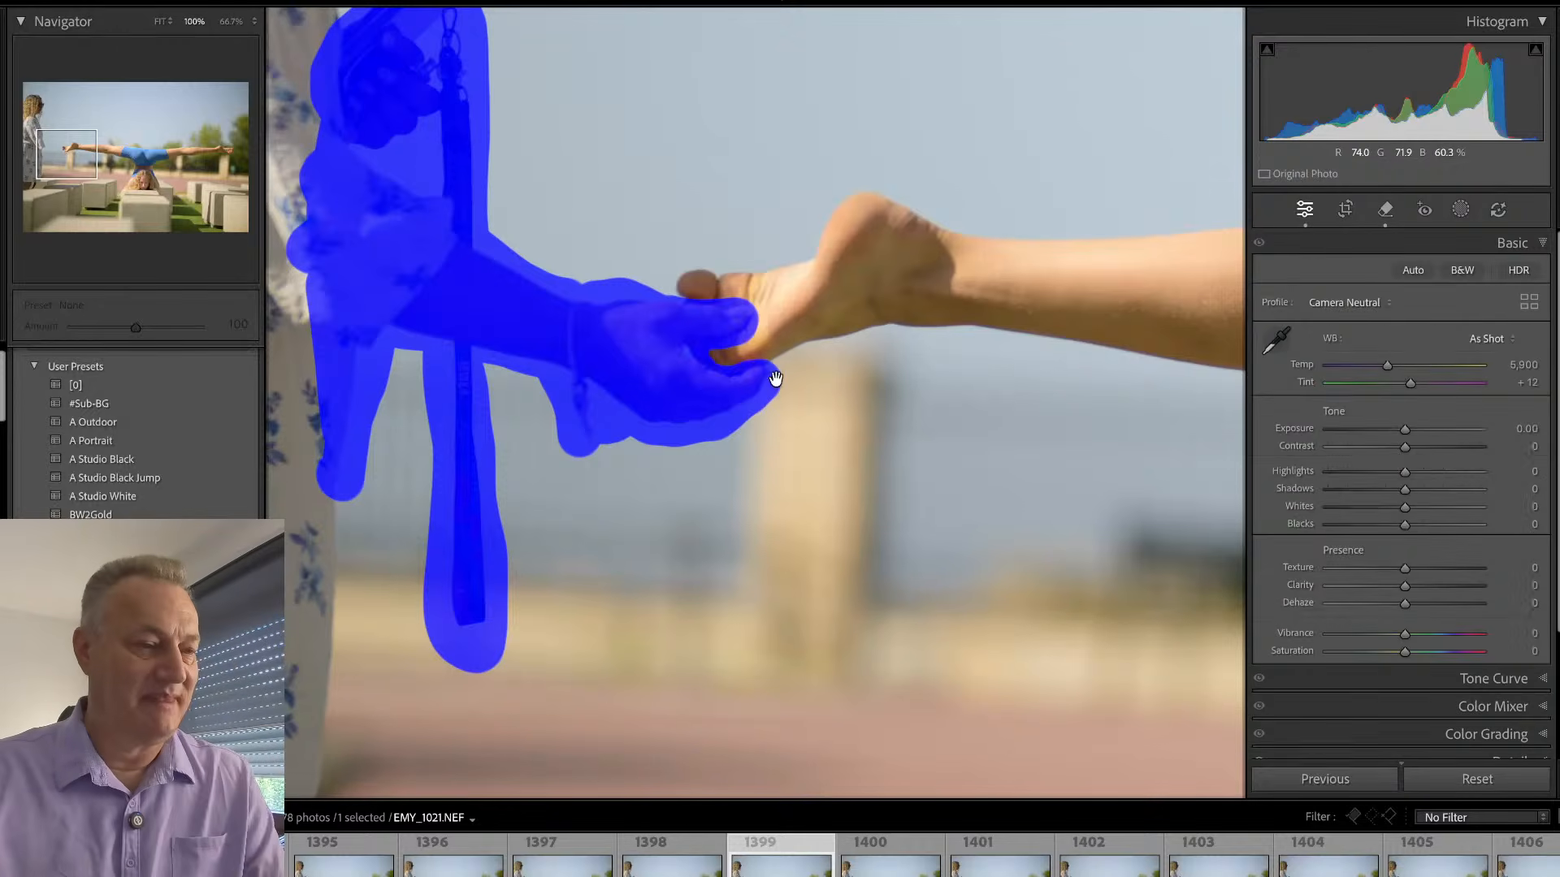
pyautogui.click(760, 404)
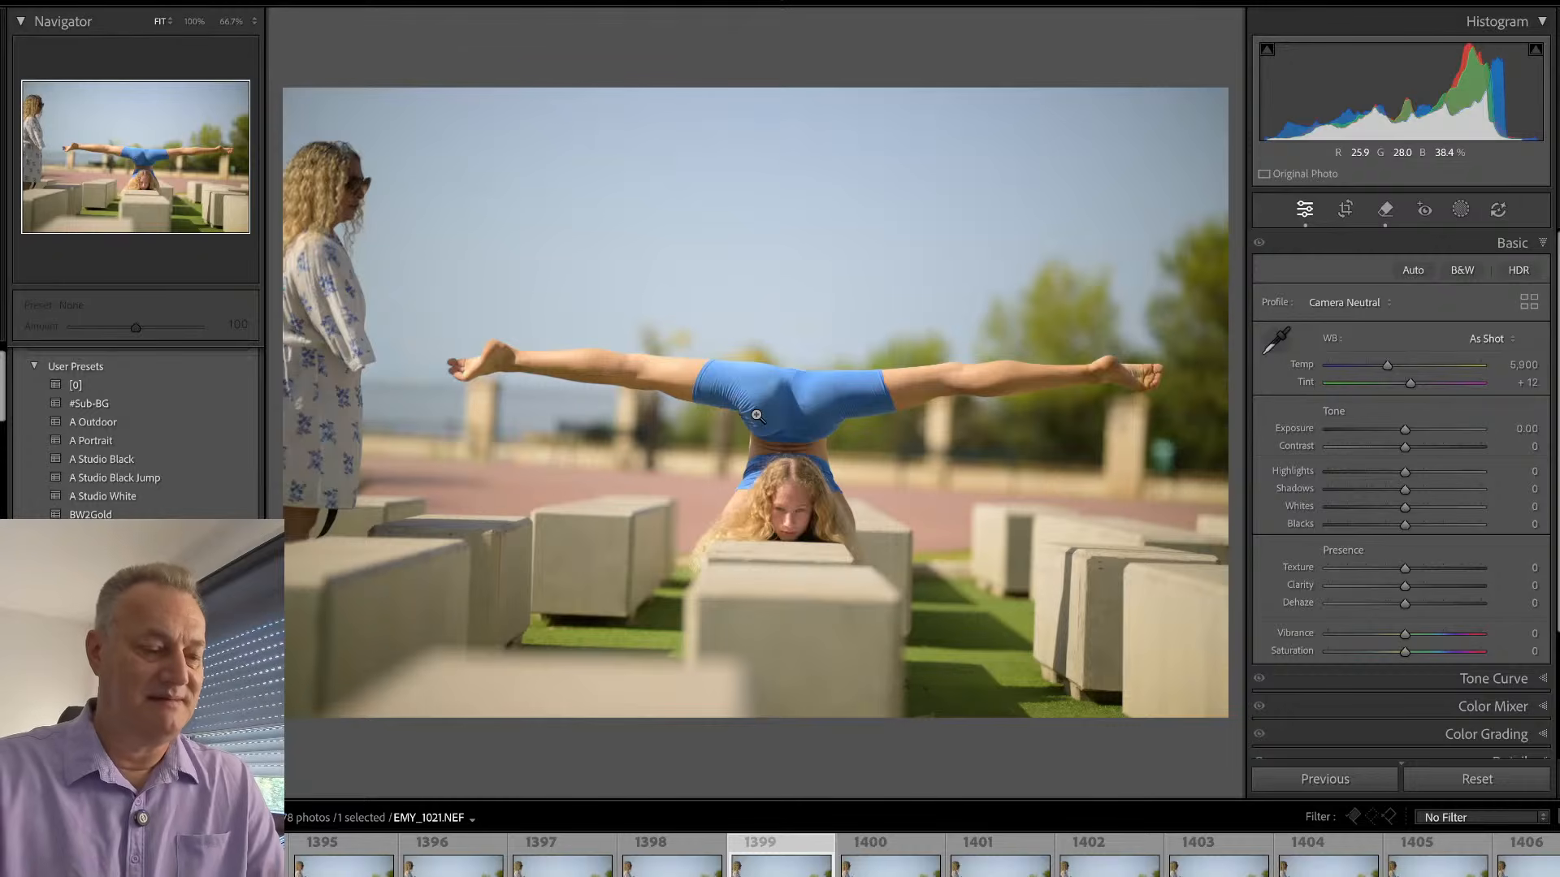
# - Return to the grid, browse onward from EMY_1021.NEF through the held-foot split frames and select EMY_1067.NEF
pyautogui.press('g')
pyautogui.scroll(-10, 754, 413)
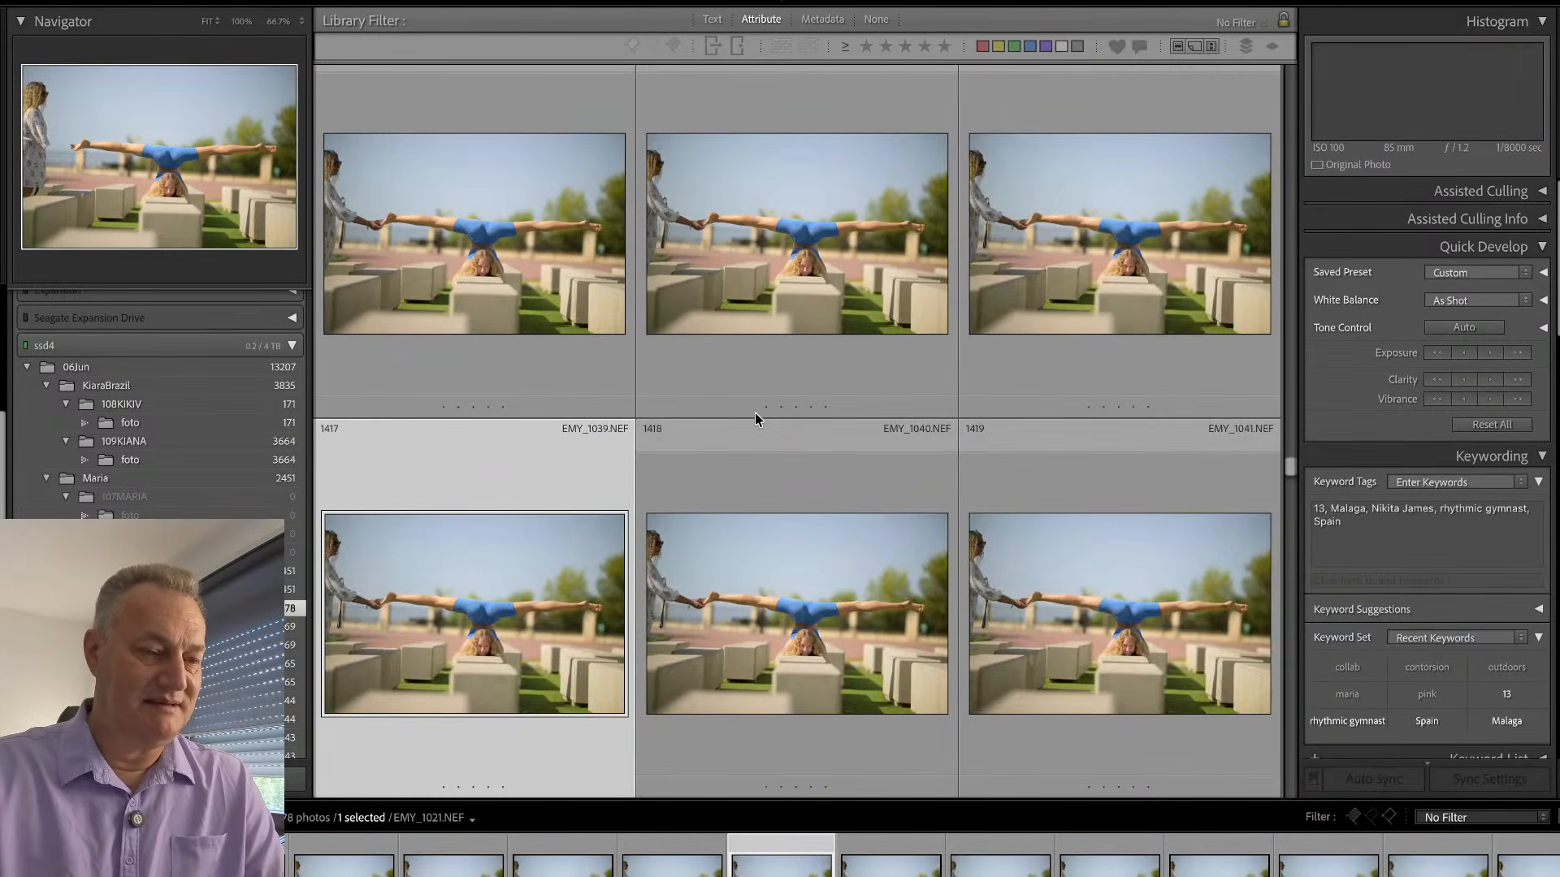
pyautogui.press('Down')
pyautogui.press('Down')
pyautogui.press('Down')
pyautogui.press('Down')
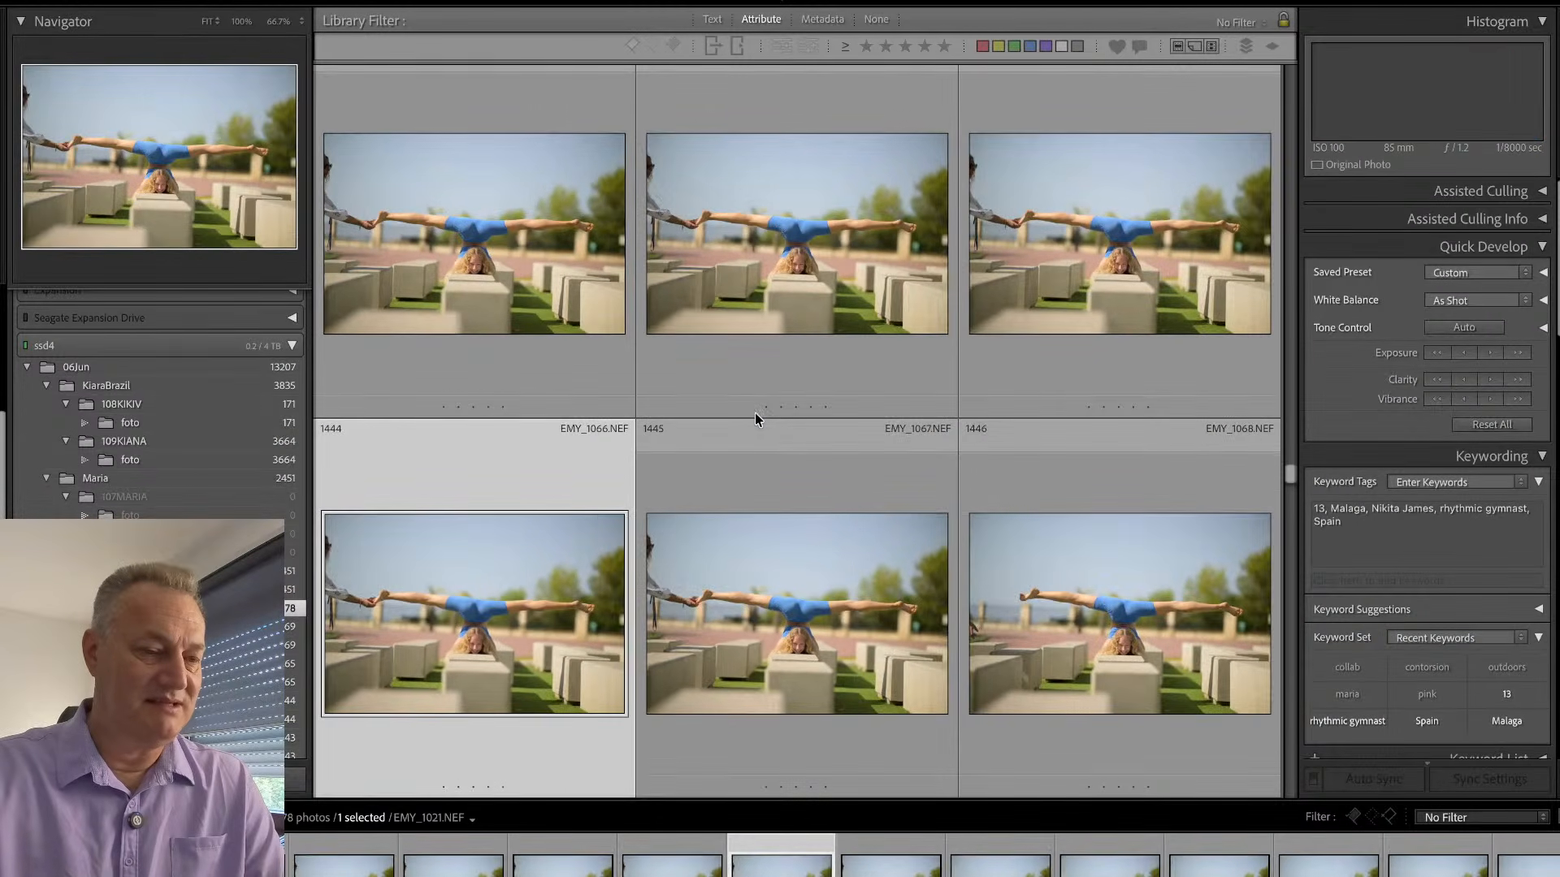
pyautogui.press('Up')
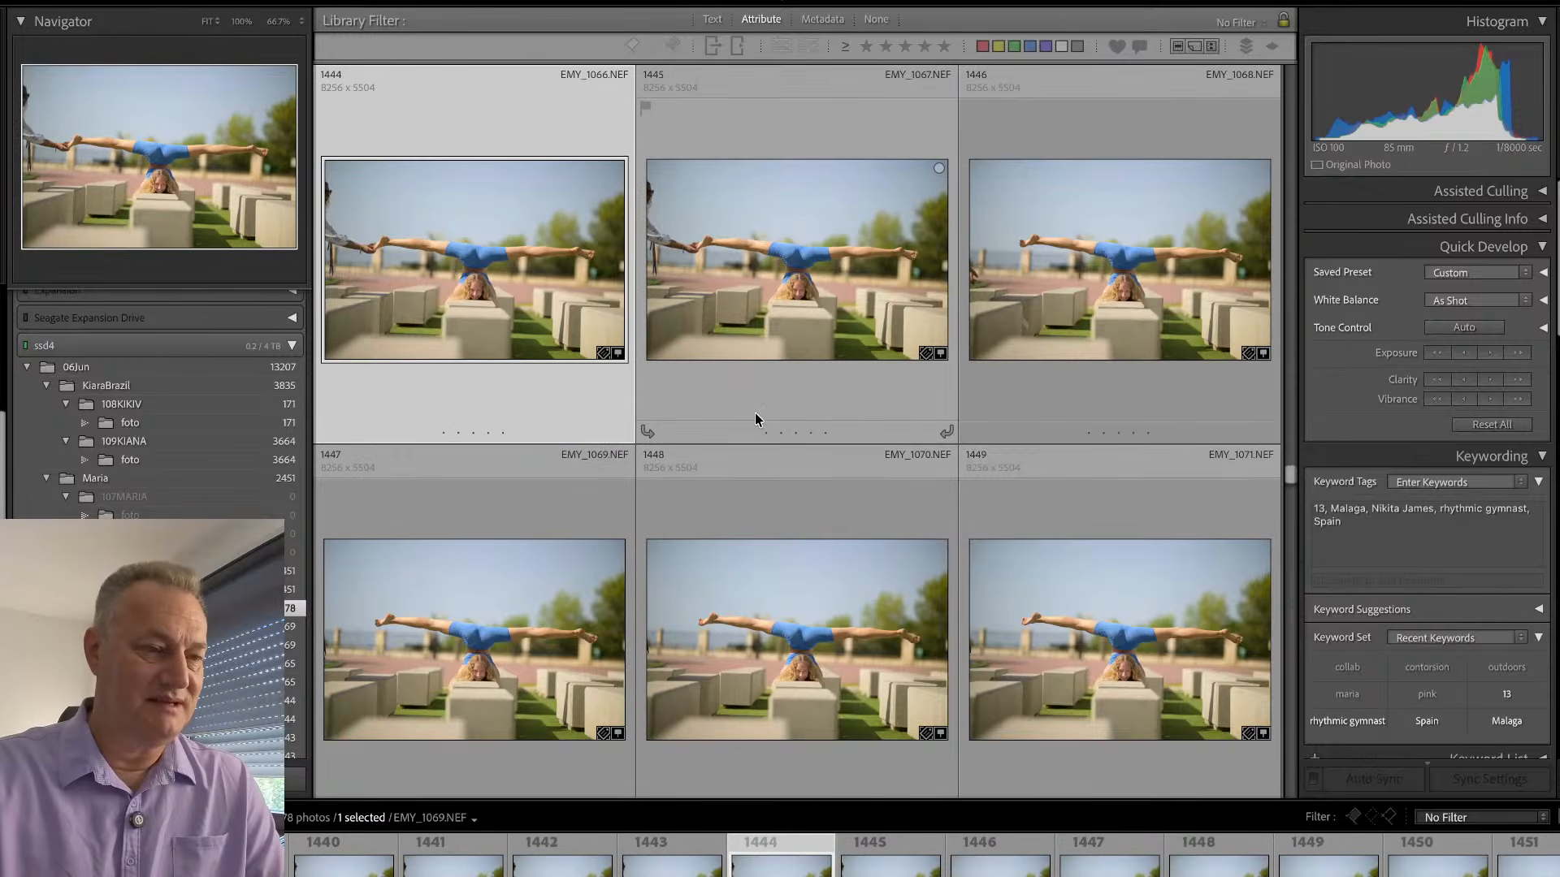
pyautogui.press('Right')
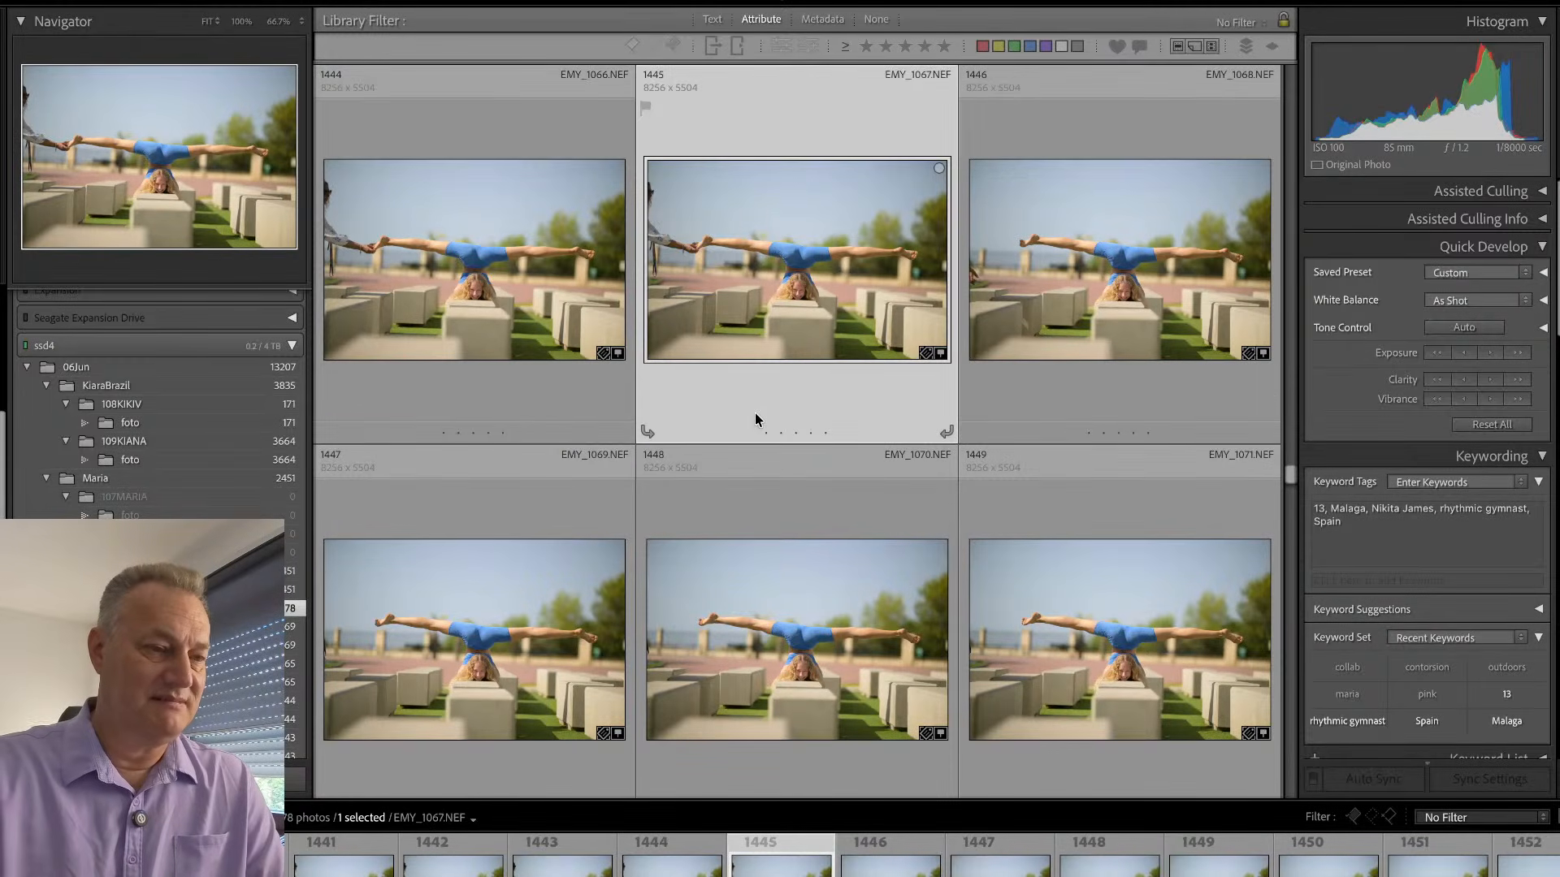
# - Open EMY_1067.NEF in the single-photo view and step forward through the unassisted split frames to EMY_1079.NEF
pyautogui.press('e')
pyautogui.press('Right')
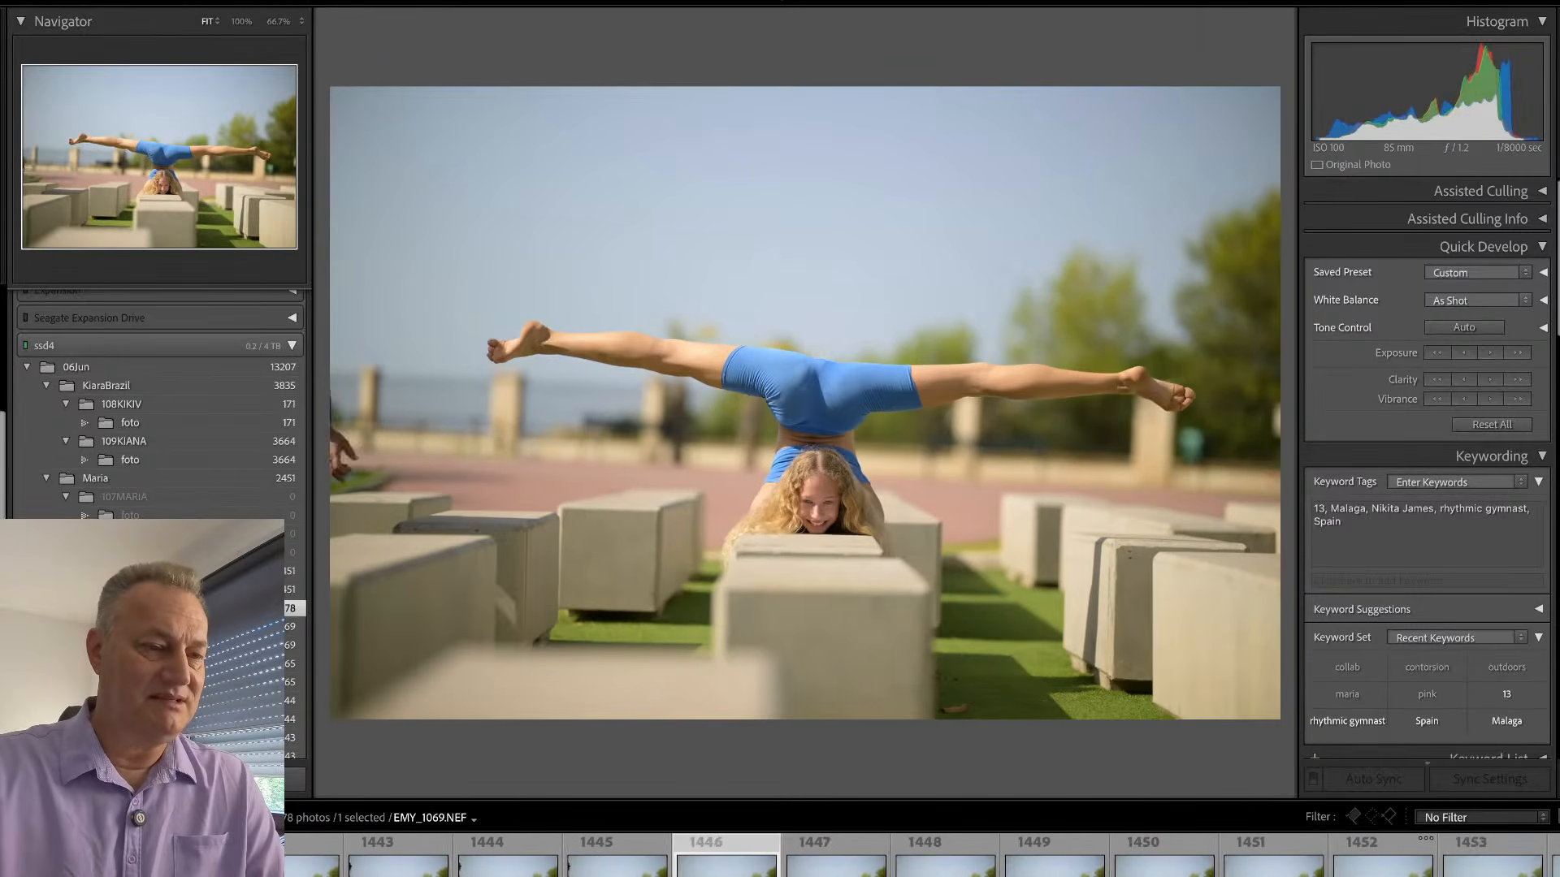
pyautogui.press('Left')
pyautogui.press('Right')
pyautogui.press('Right')
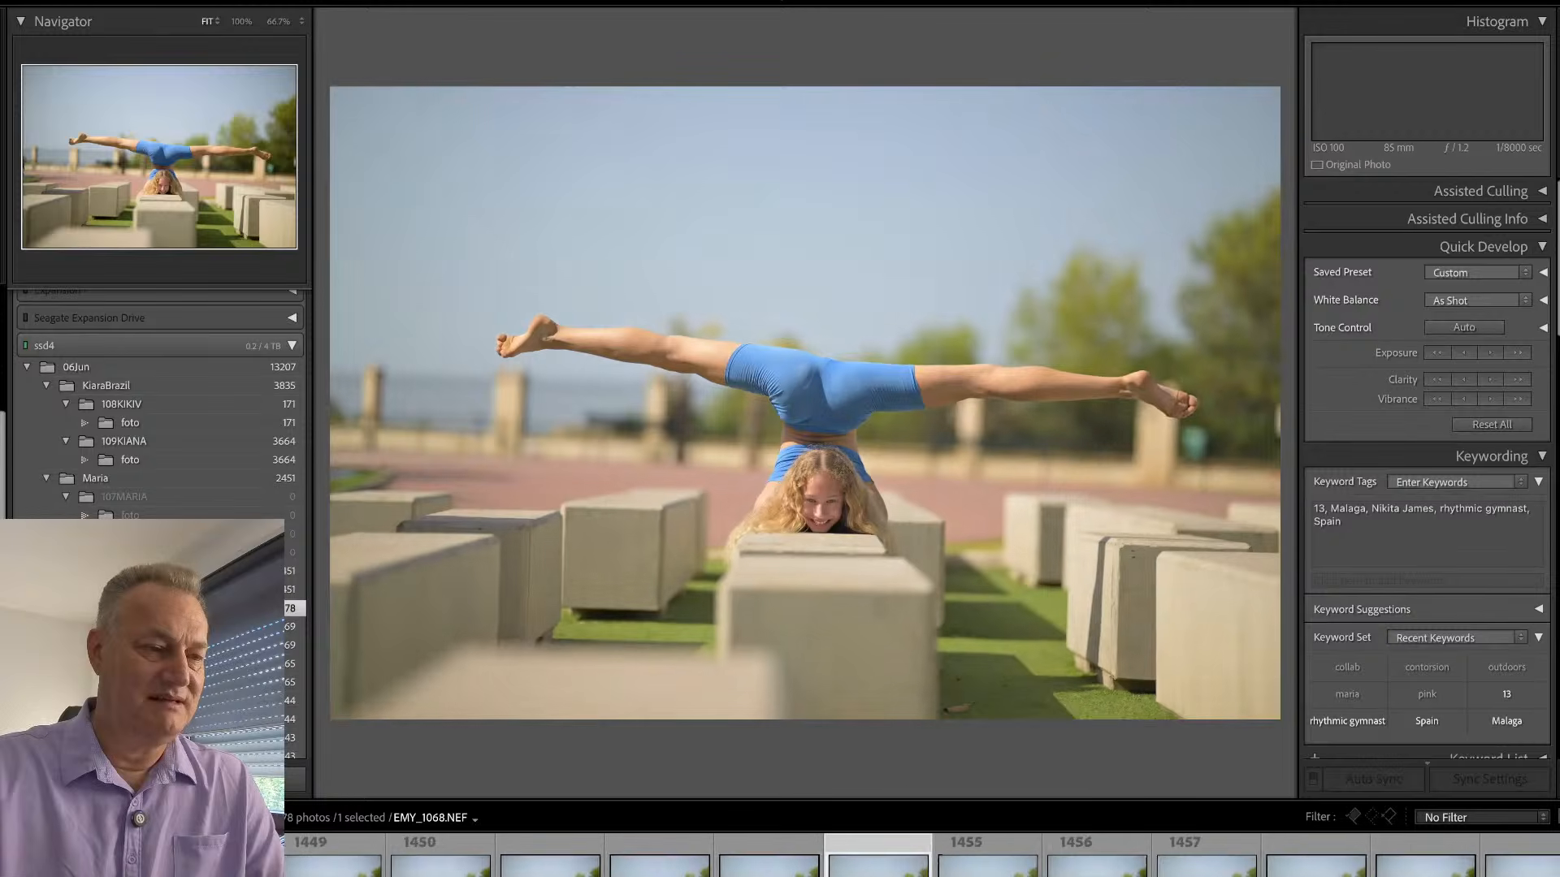
# - View split frame EMY_1089.NEF, return to the grid and browse the arm-balance frames as far as EMY_1130.NEF
pyautogui.press('Right')
pyautogui.press('Right')
pyautogui.press('Right')
pyautogui.press('Right')
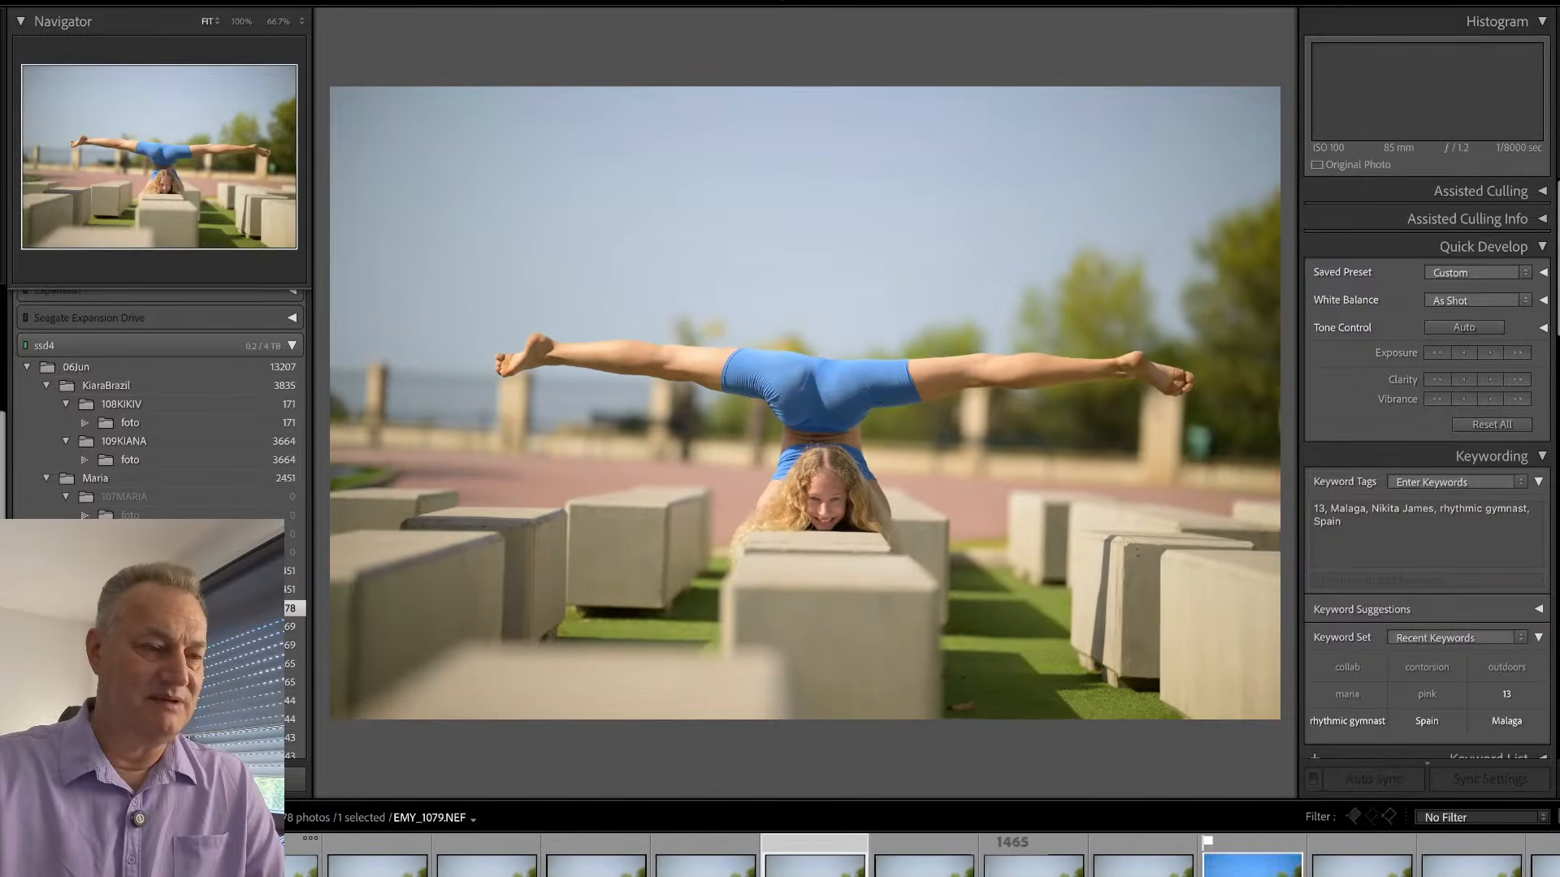
pyautogui.press('Right')
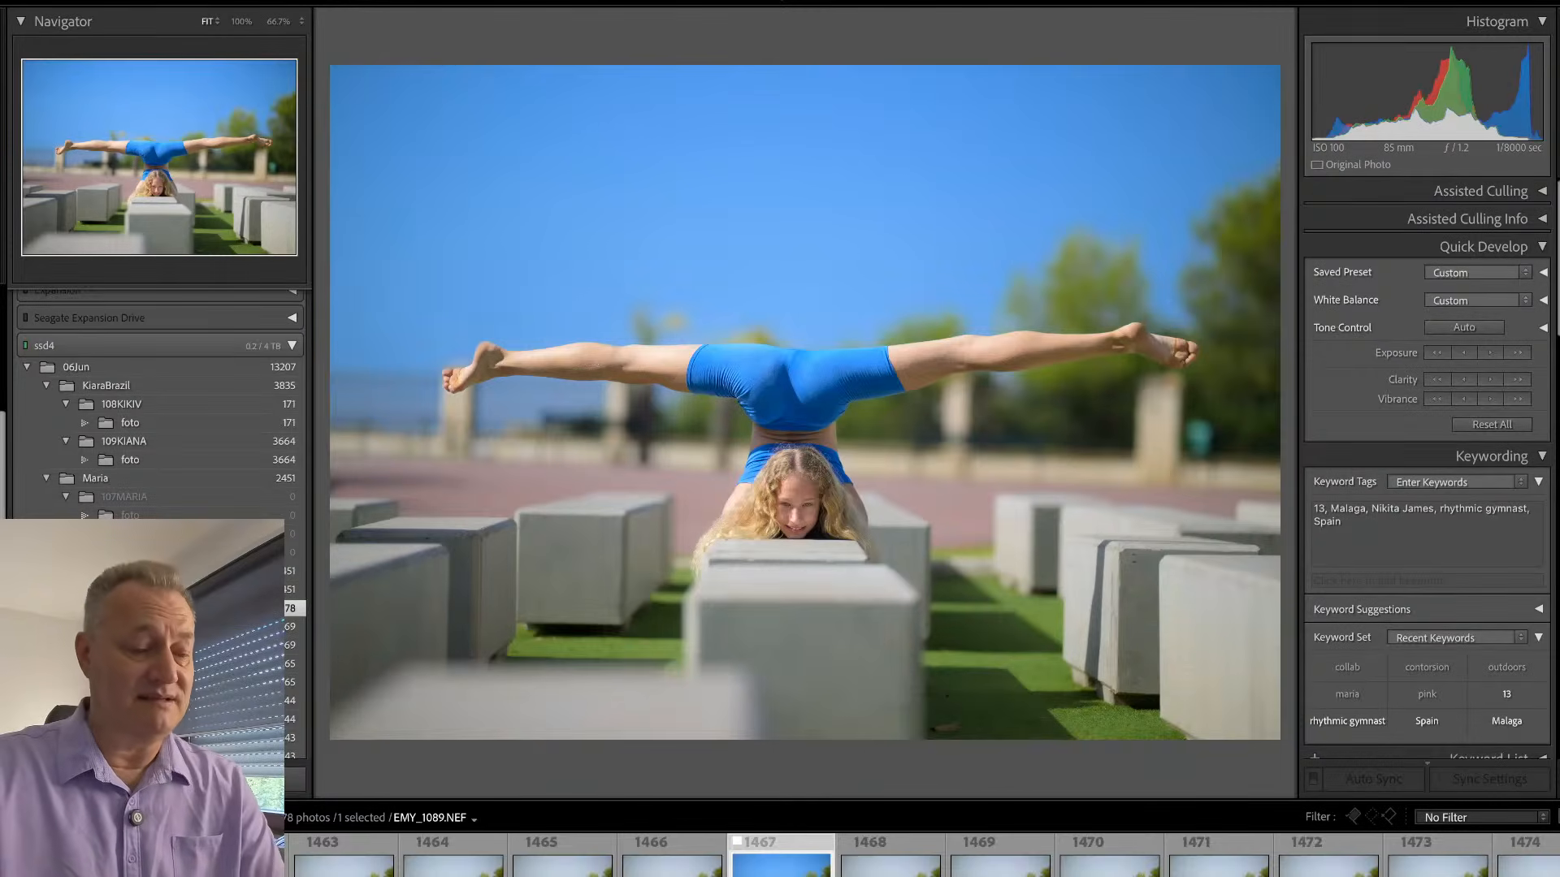
pyautogui.press('g')
pyautogui.press('Down')
pyautogui.press('Down')
pyautogui.press('Down')
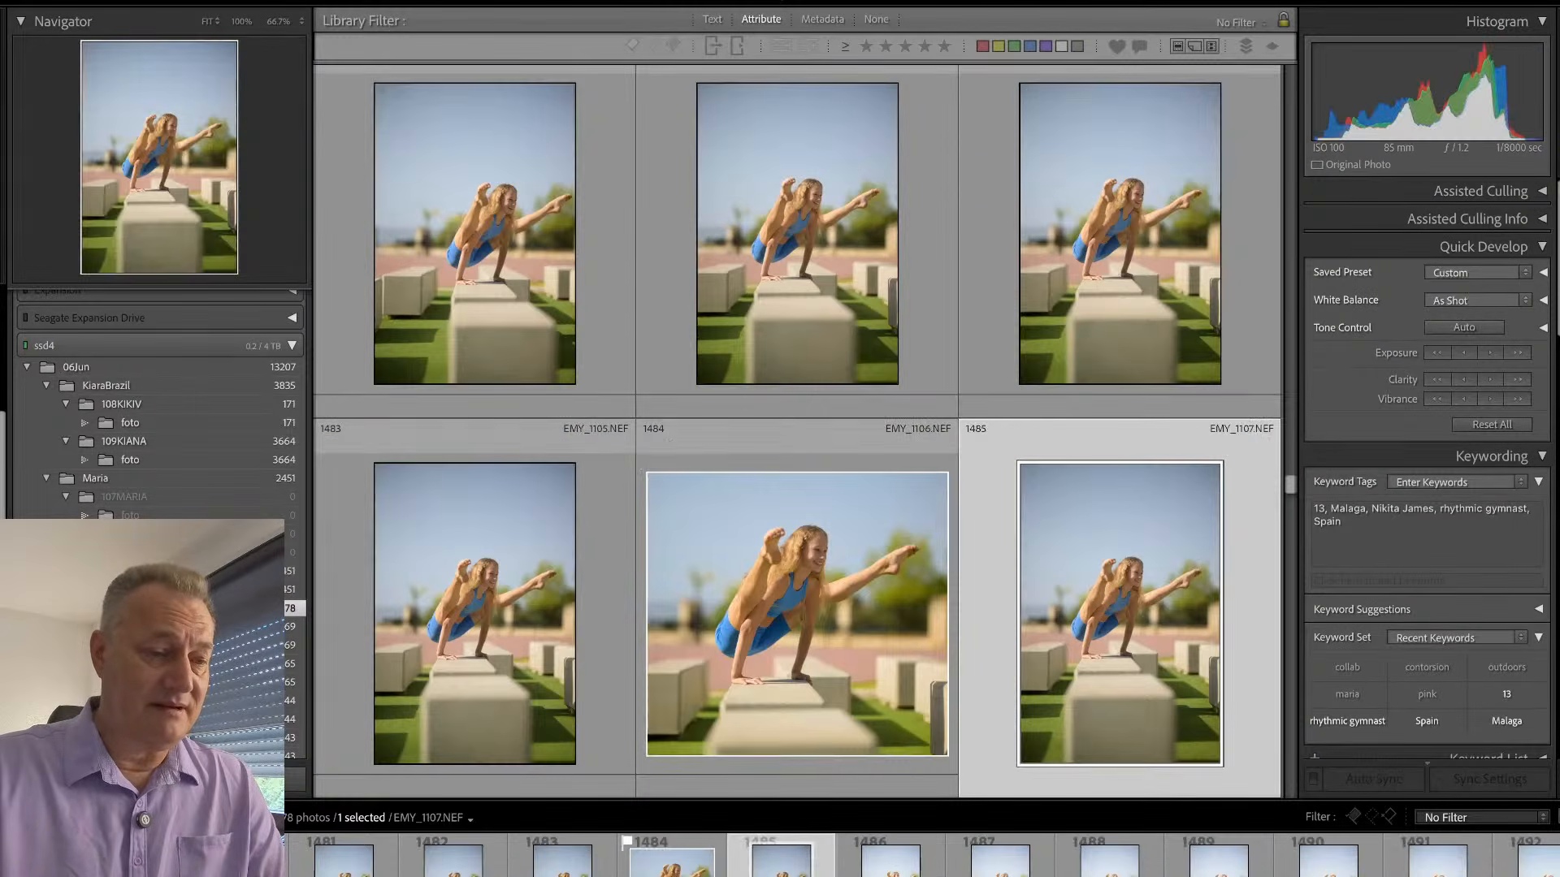
pyautogui.press('Left')
pyautogui.press('Down')
pyautogui.press('Down')
pyautogui.press('Down')
pyautogui.press('Down')
pyautogui.press('Down')
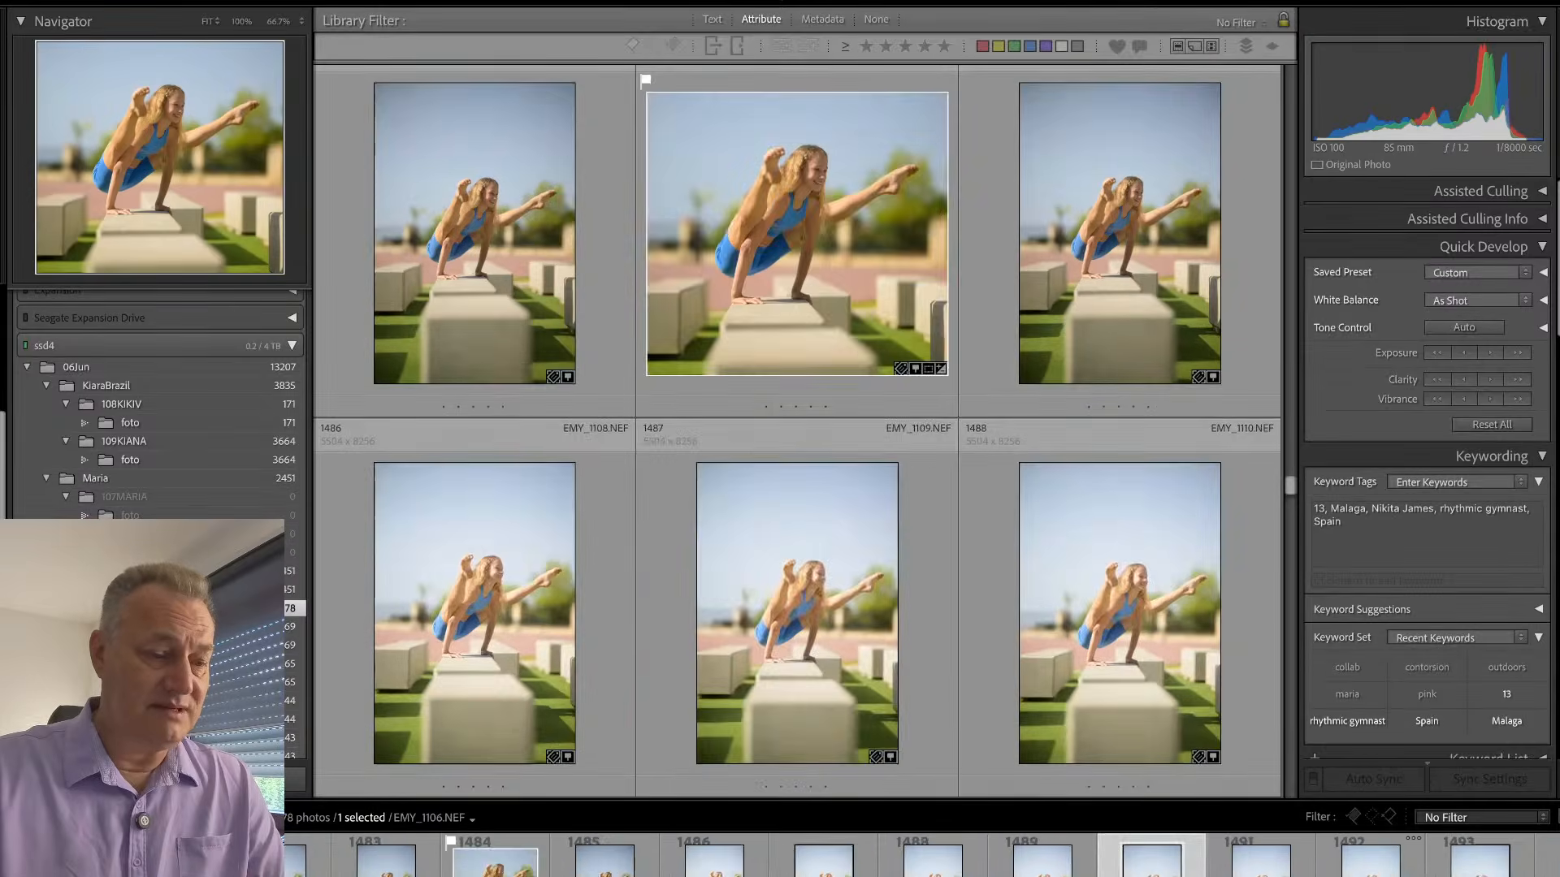
pyautogui.press('Down')
pyautogui.press('Down')
pyautogui.press('Down')
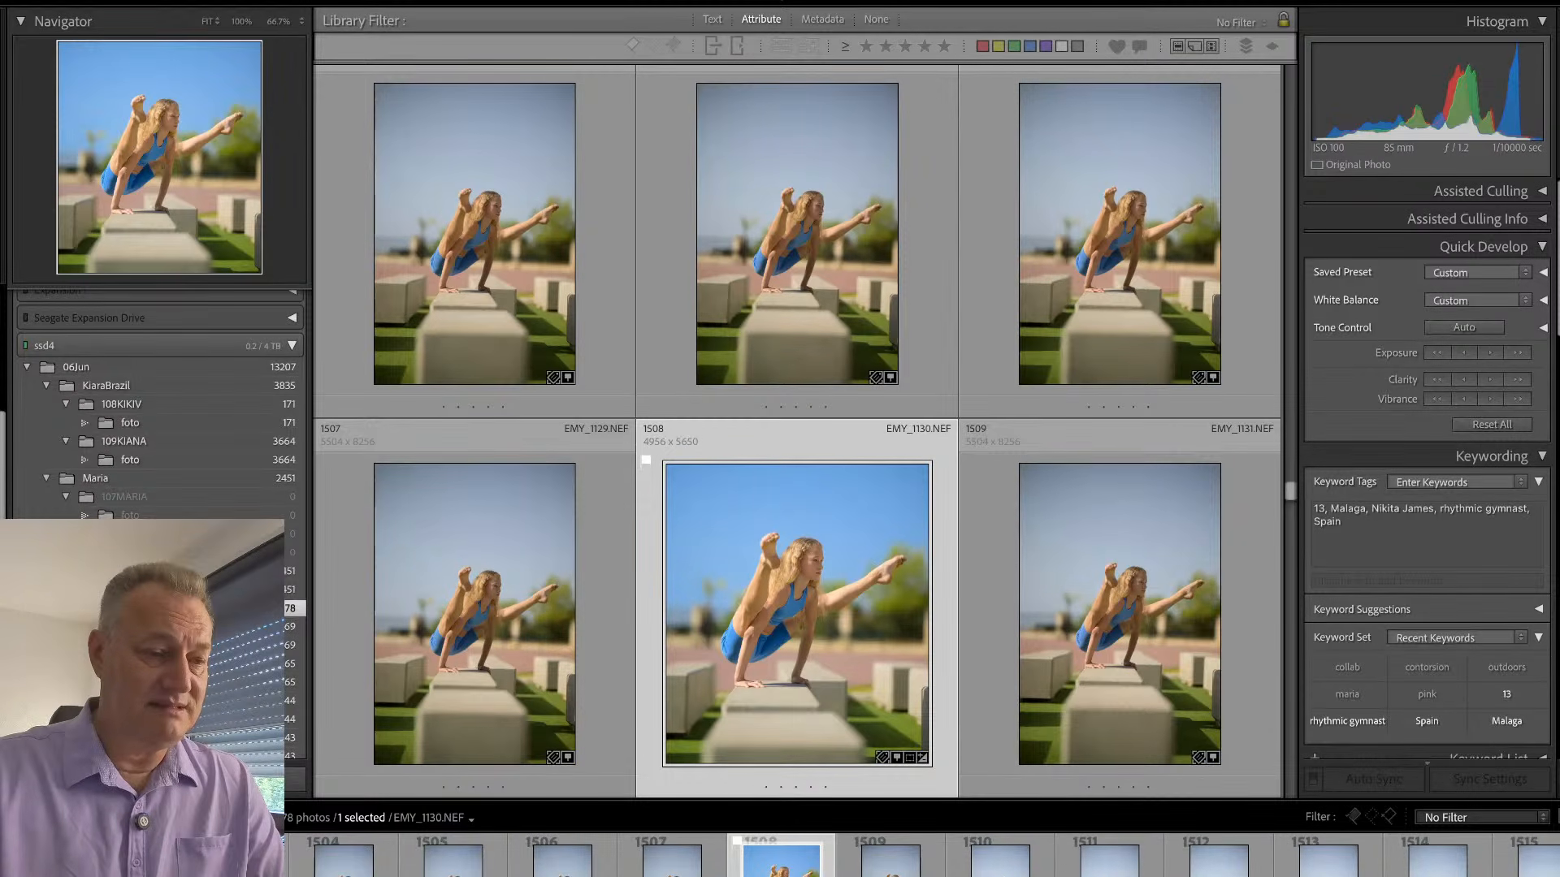
# - Browse the grid onward to the backbend series and open EMY_1181.NEF in the single-photo view
pyautogui.press('Down')
pyautogui.press('Down')
pyautogui.press('Down')
pyautogui.press('Down')
pyautogui.press('Down')
pyautogui.press('Down')
pyautogui.press('Down')
pyautogui.press('Down')
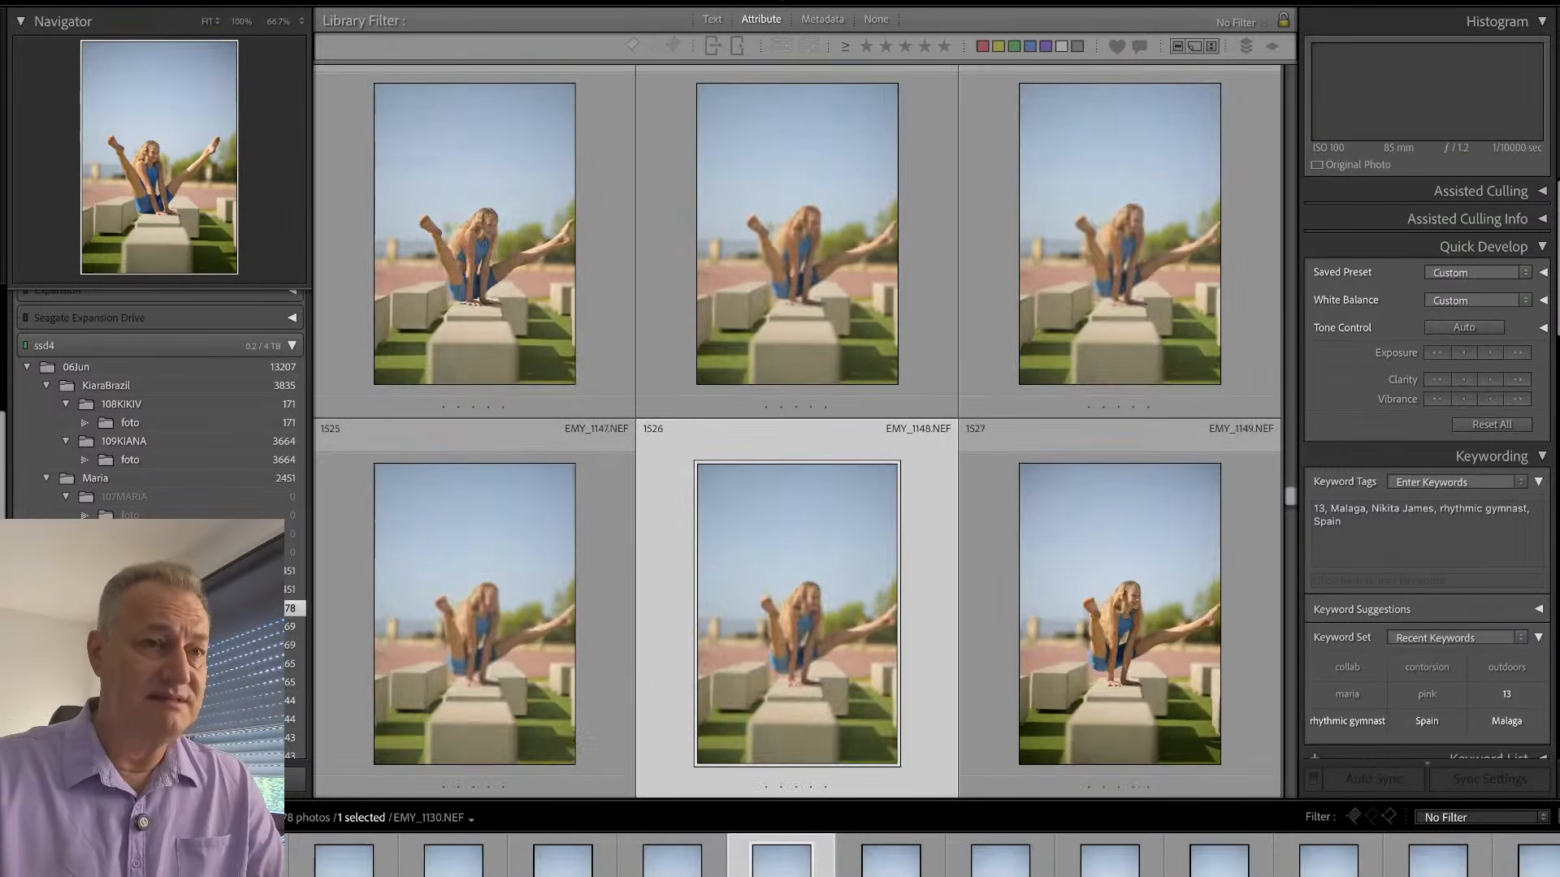
pyautogui.press('Down')
pyautogui.press('Down')
pyautogui.press('Down')
pyautogui.press('Down')
pyautogui.press('Down')
pyautogui.press('Down')
pyautogui.press('Down')
pyautogui.press('Down')
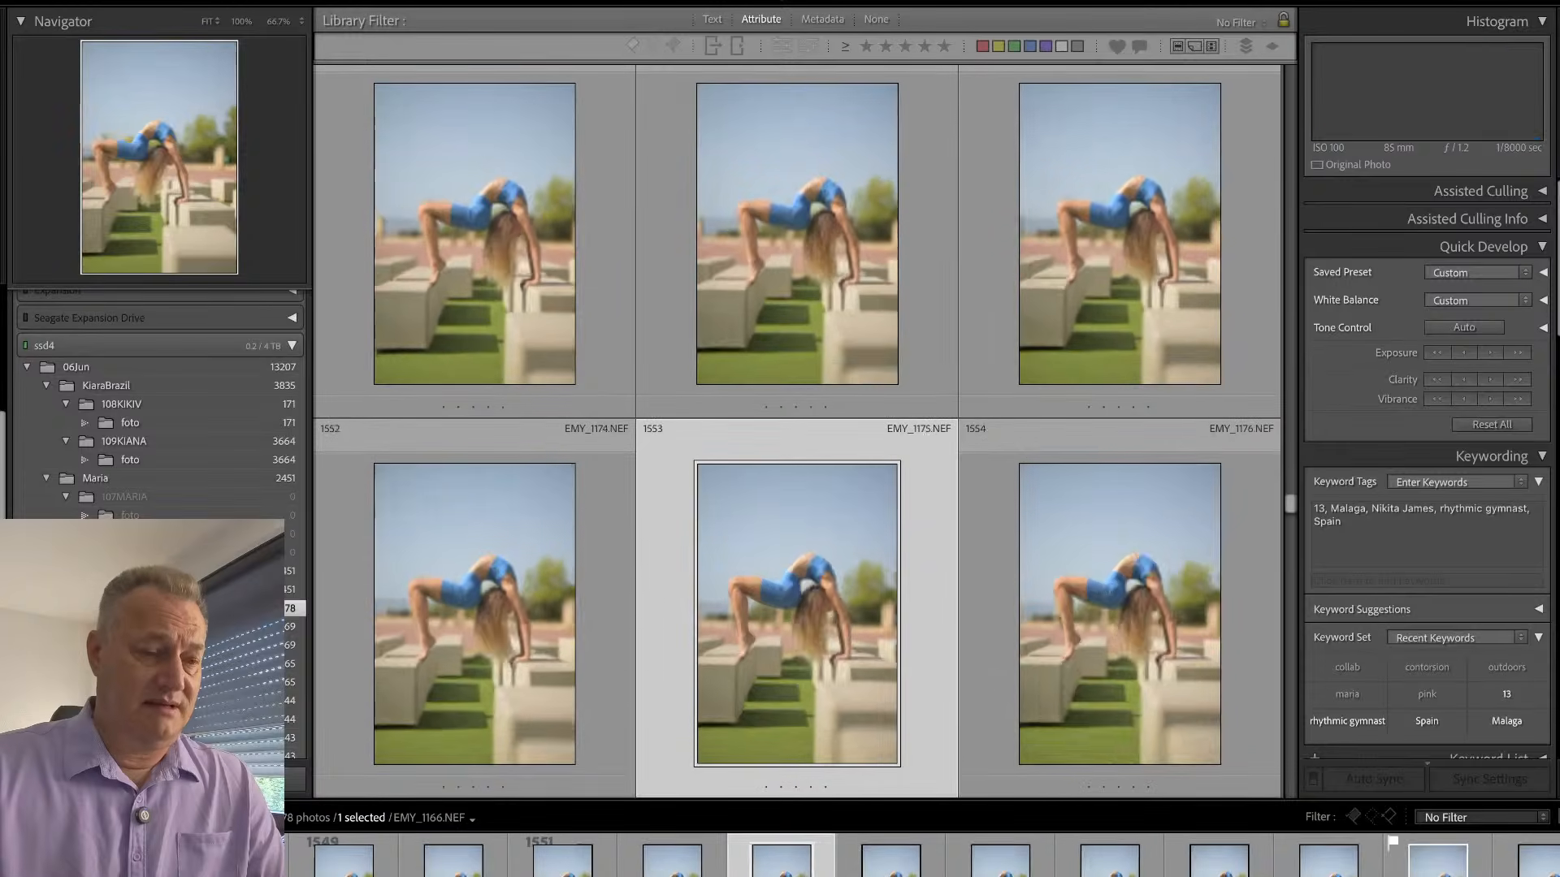
pyautogui.press('Down')
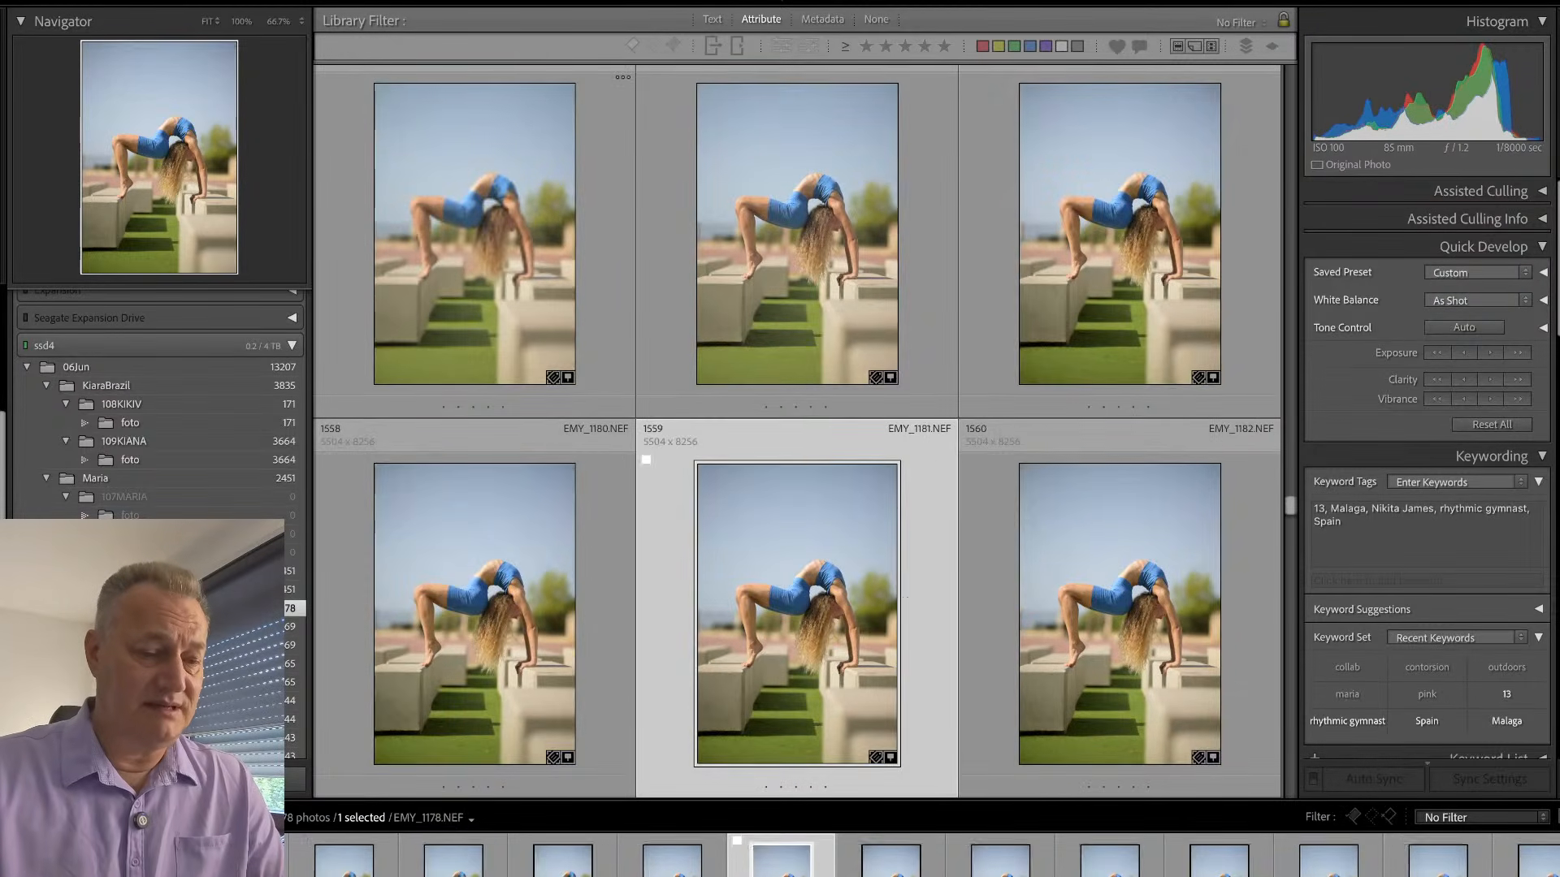
pyautogui.press('e')
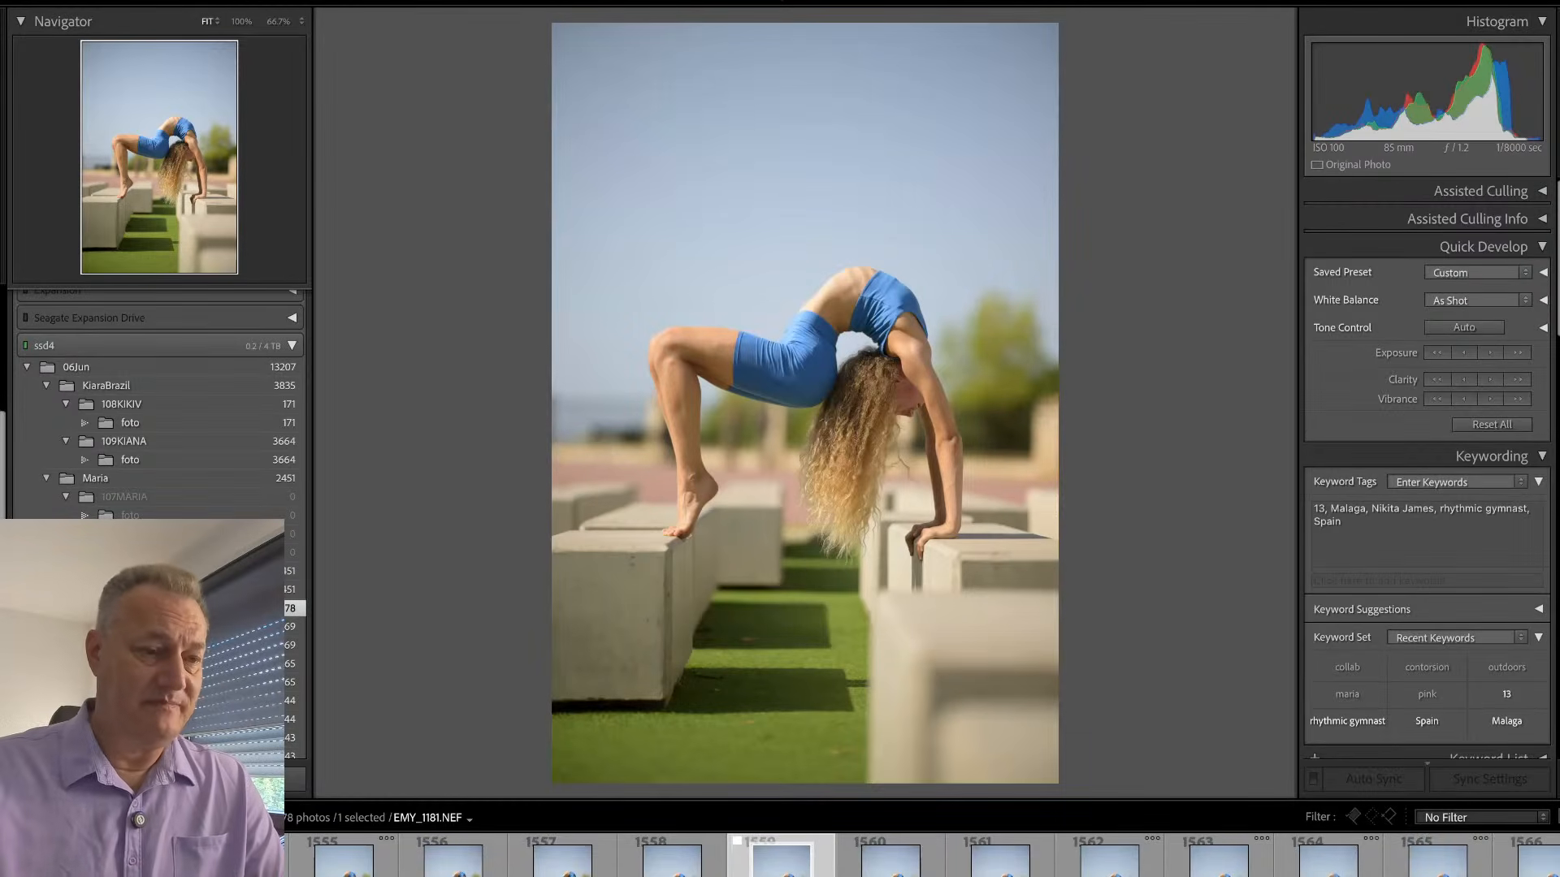
# - Crop EMY_1181.NEF by trimming sky above and grass below the gymnast, and straighten it by 0.16
pyautogui.press('r')
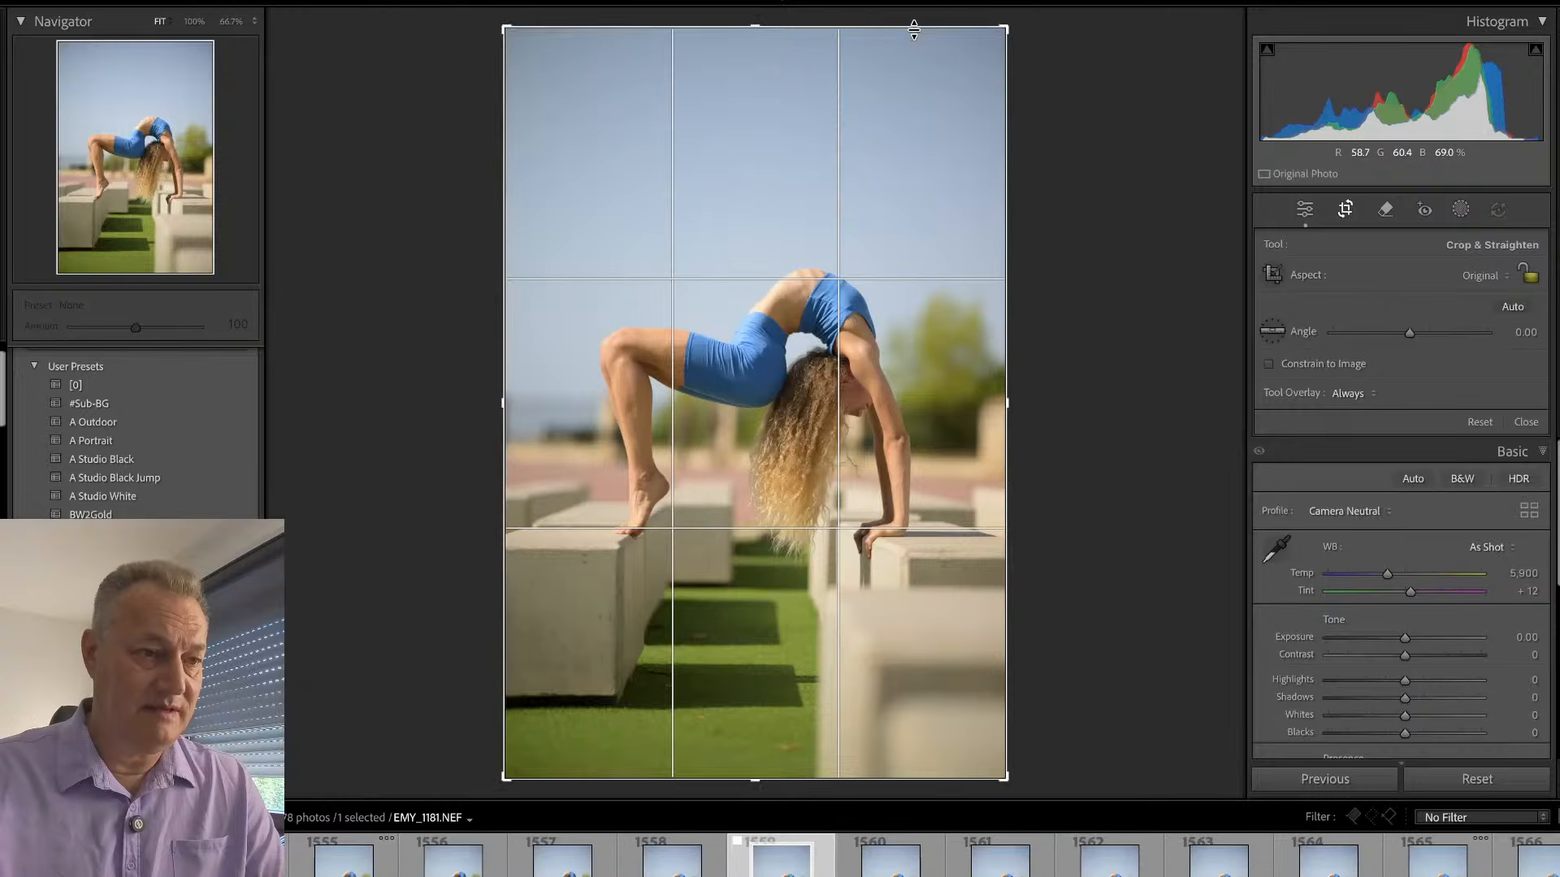
pyautogui.moveTo(913, 30); pyautogui.dragTo(918, 108)
pyautogui.moveTo(867, 230); pyautogui.dragTo(875, 305)
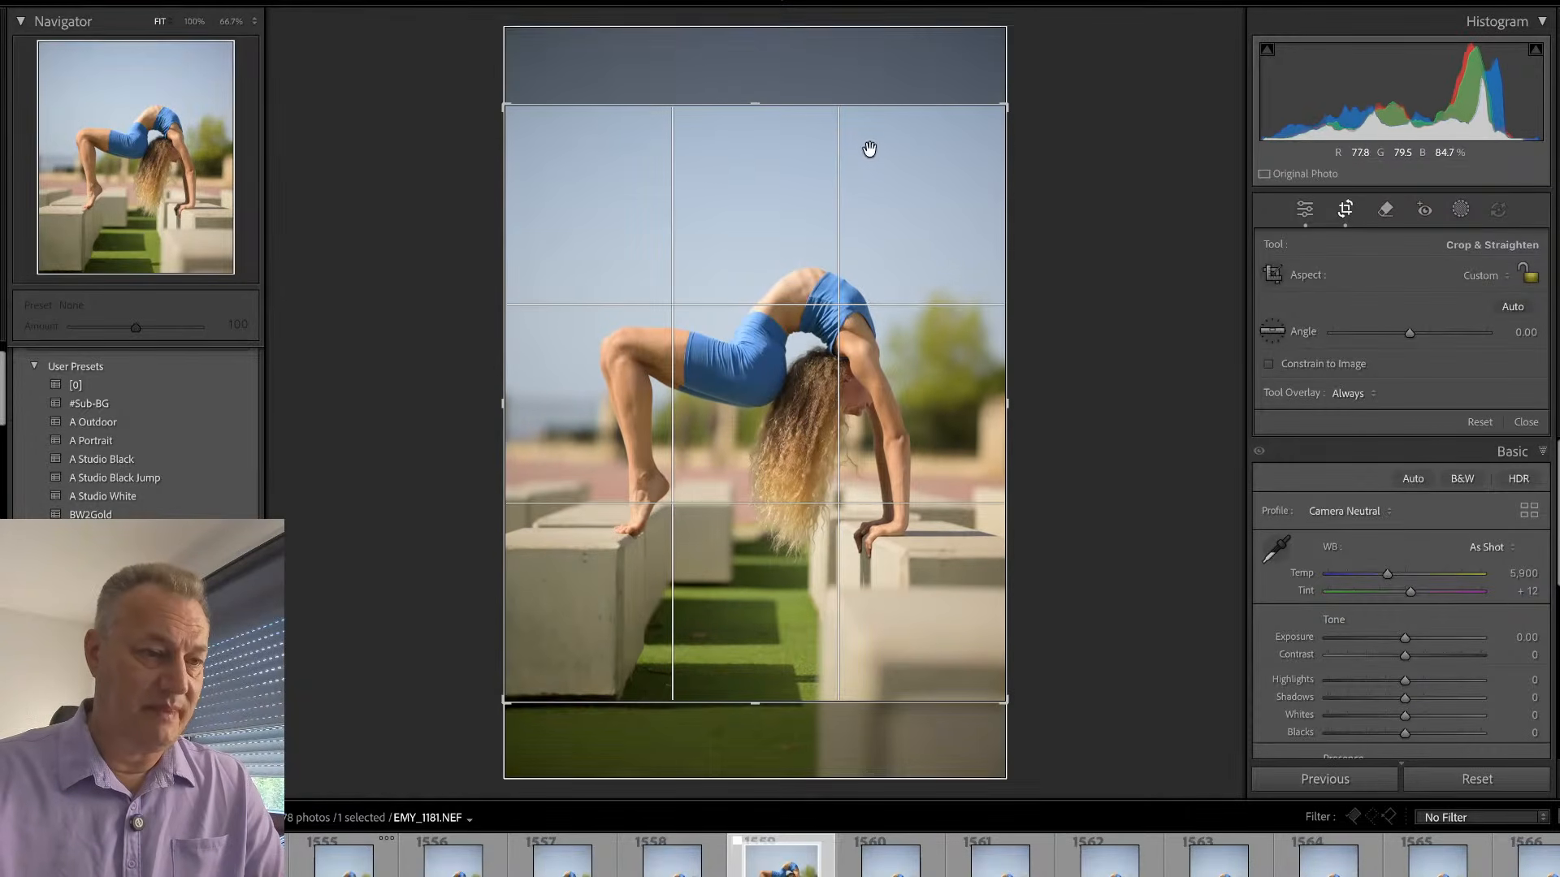
pyautogui.moveTo(868, 109); pyautogui.dragTo(867, 118)
pyautogui.moveTo(1091, 138); pyautogui.dragTo(1096, 141)
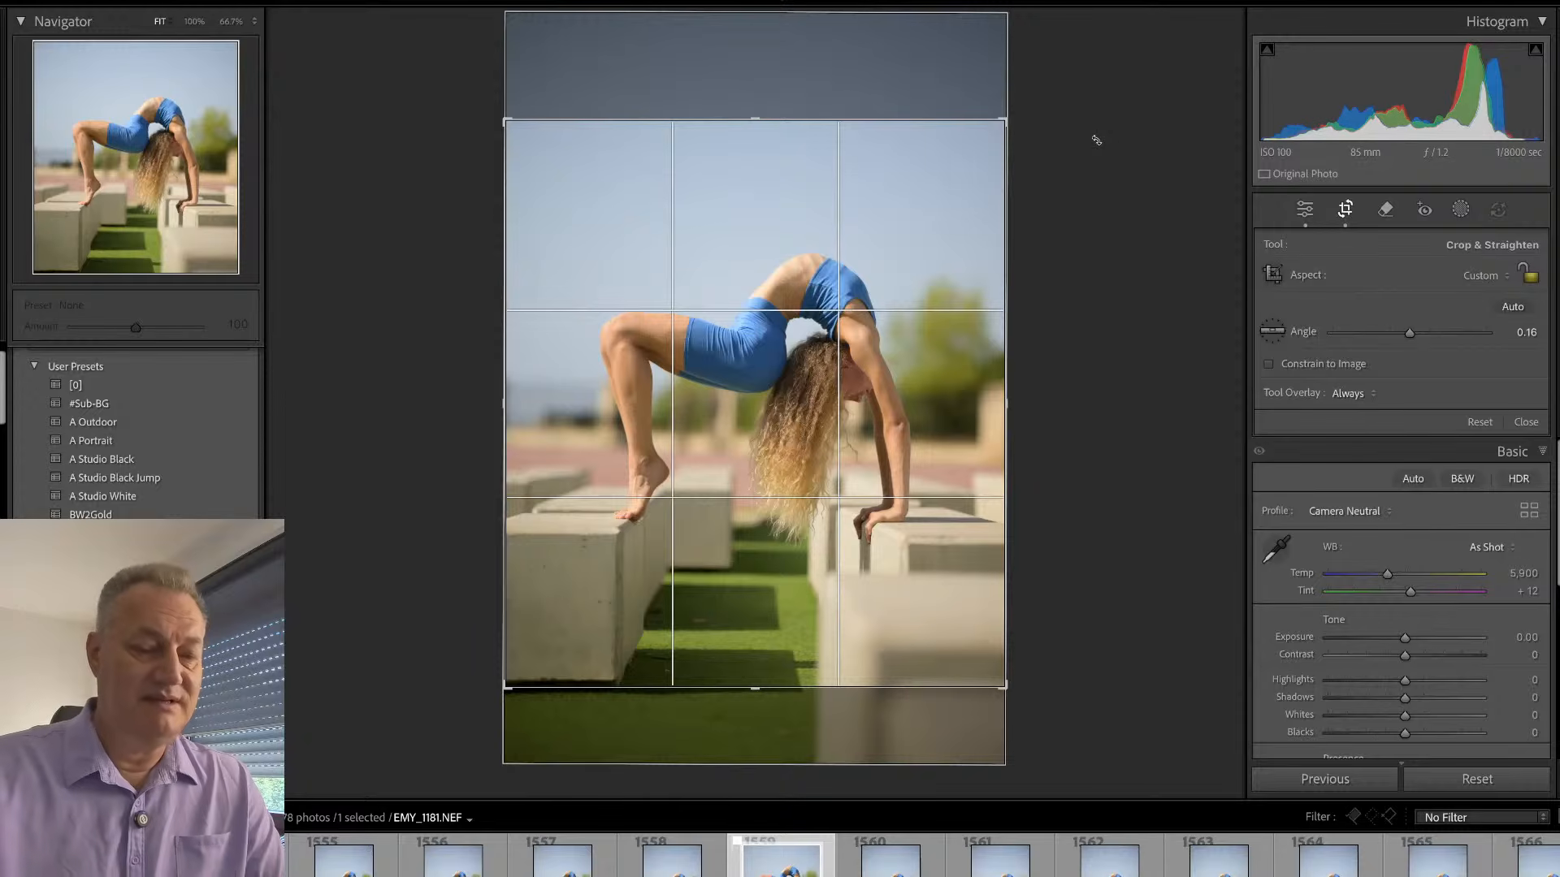
pyautogui.press('r')
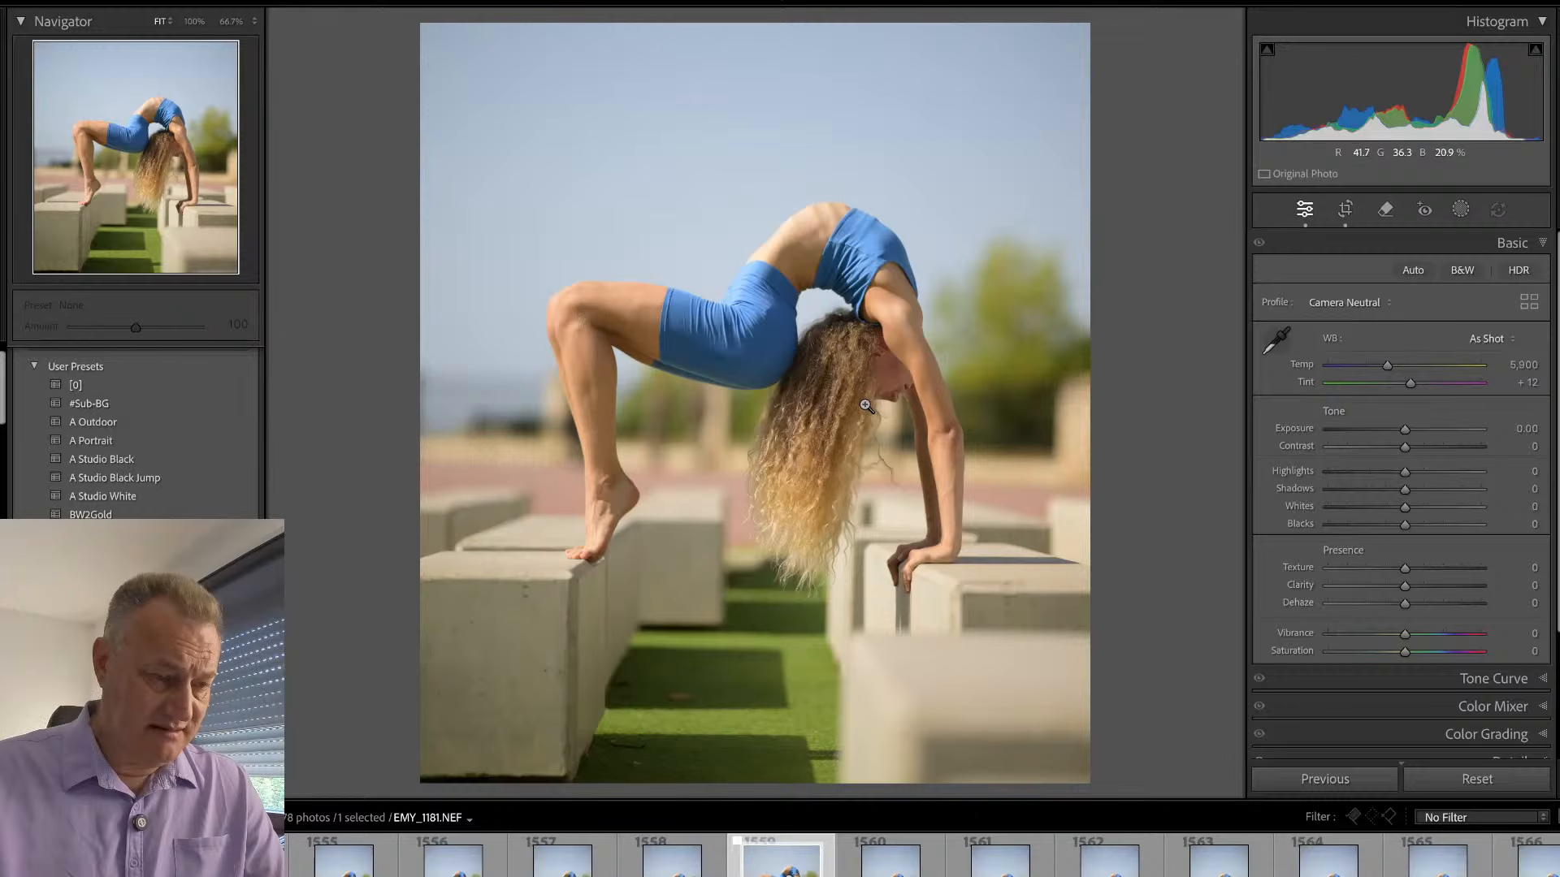
# - Set the photo's Vibrance to +25 and apply the A Outdoor preset
pyautogui.click(1429, 634)
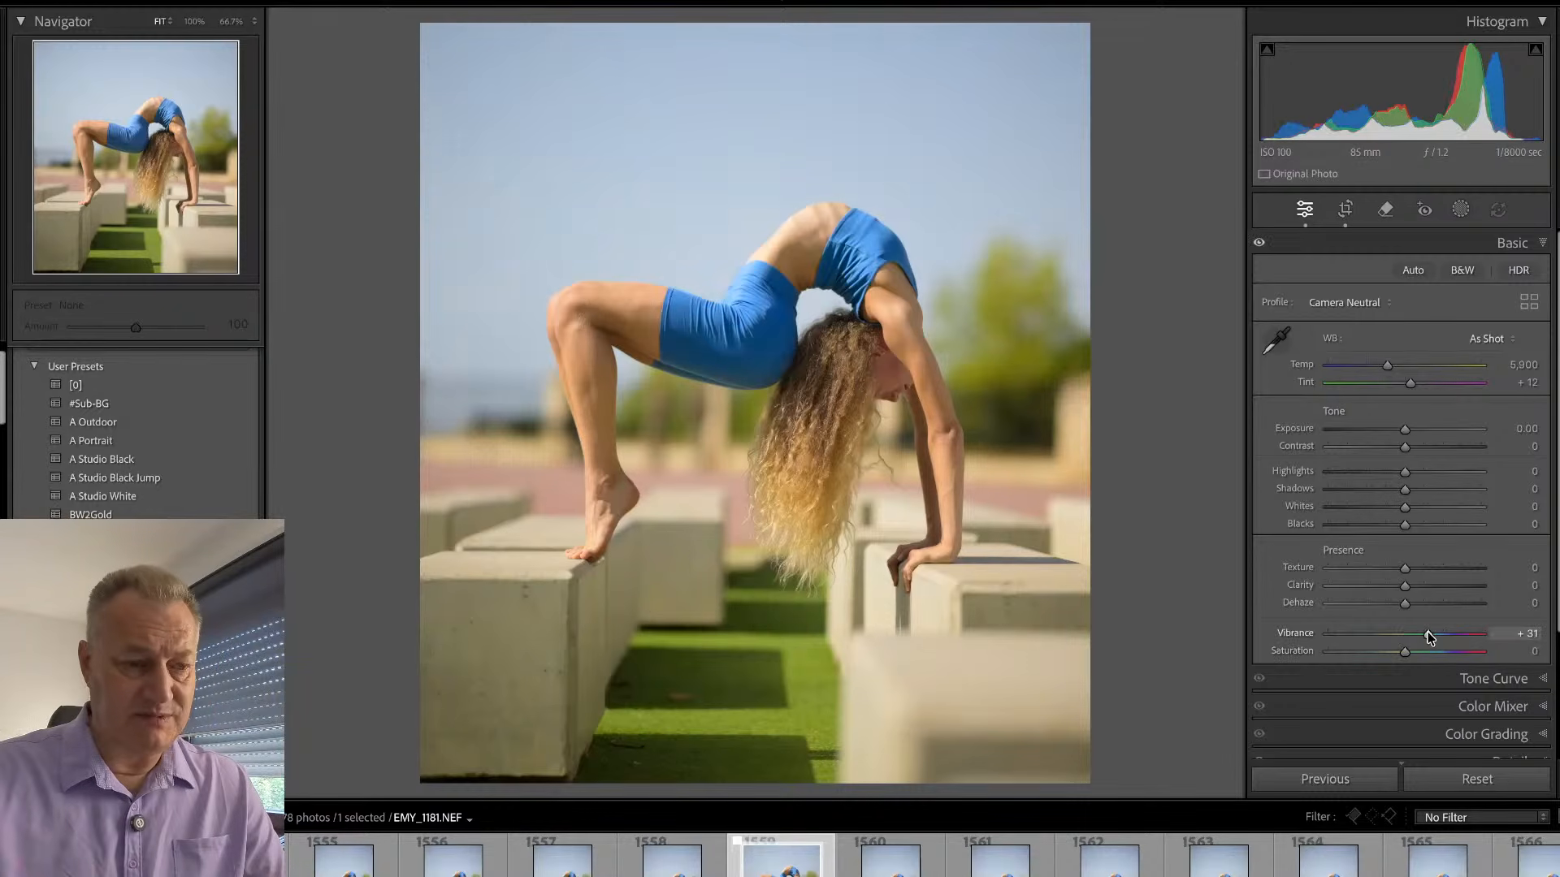
pyautogui.moveTo(1428, 636); pyautogui.dragTo(1425, 635)
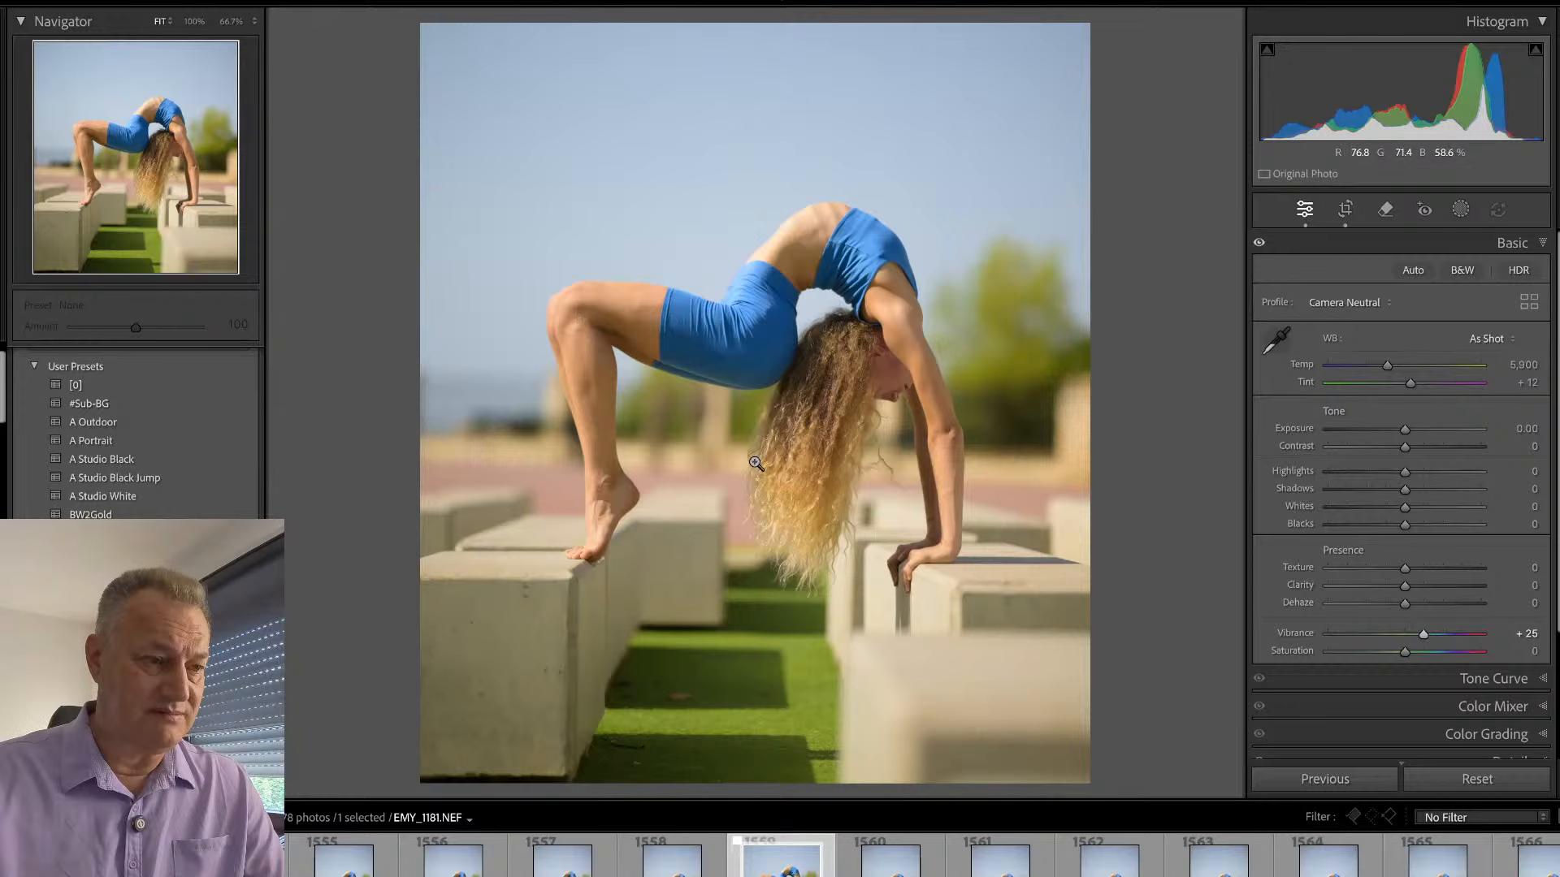
pyautogui.click(122, 422)
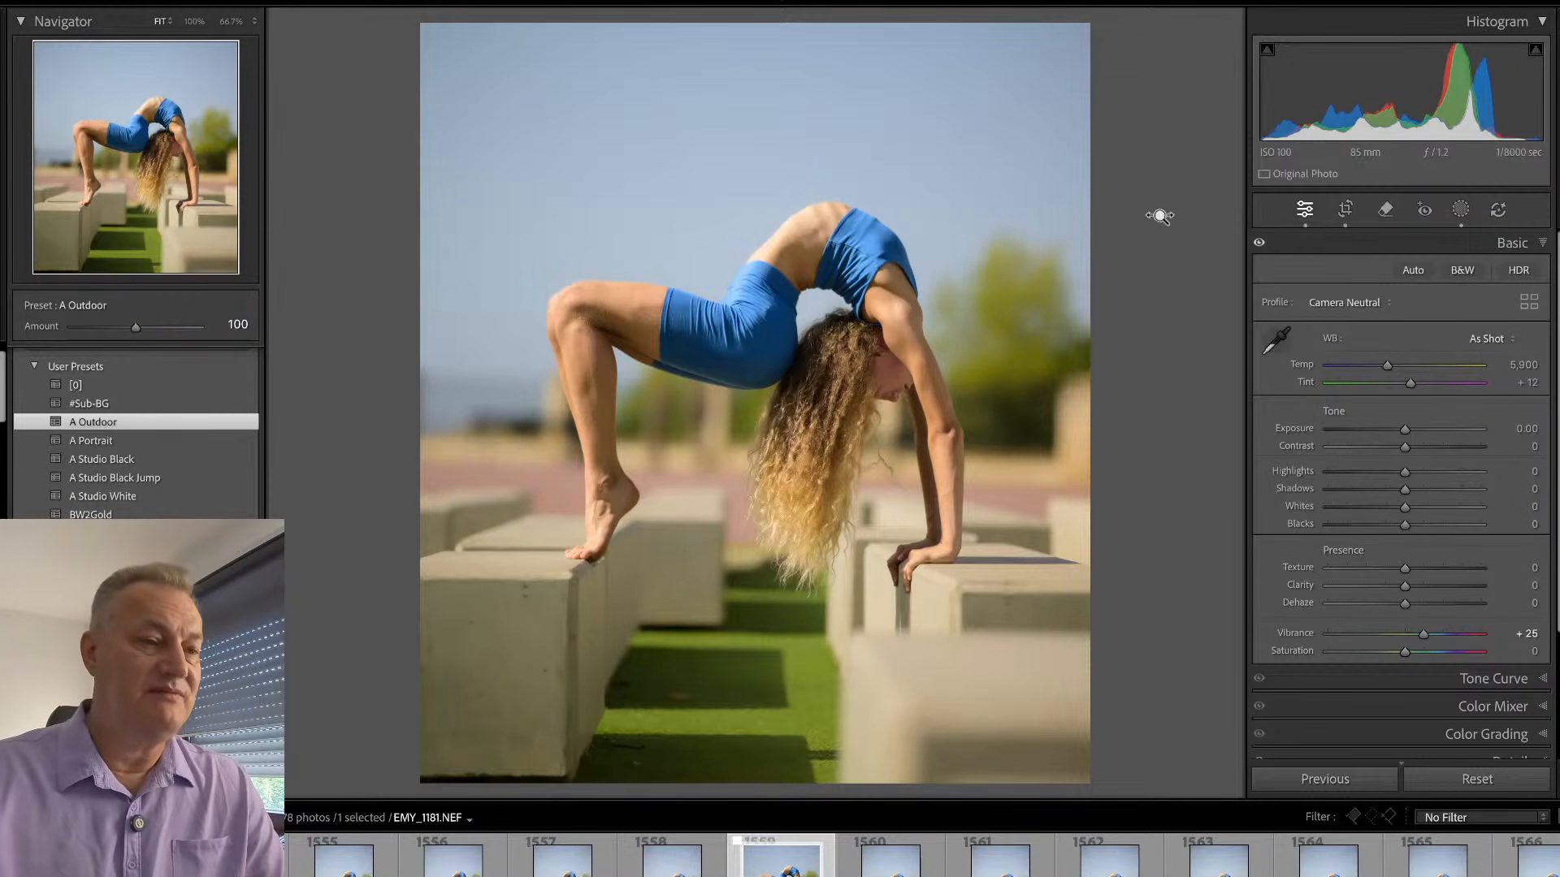
# - Check the masks added by the outdoor preset and apply the [0] preset
pyautogui.hotkey('shift', 'w')
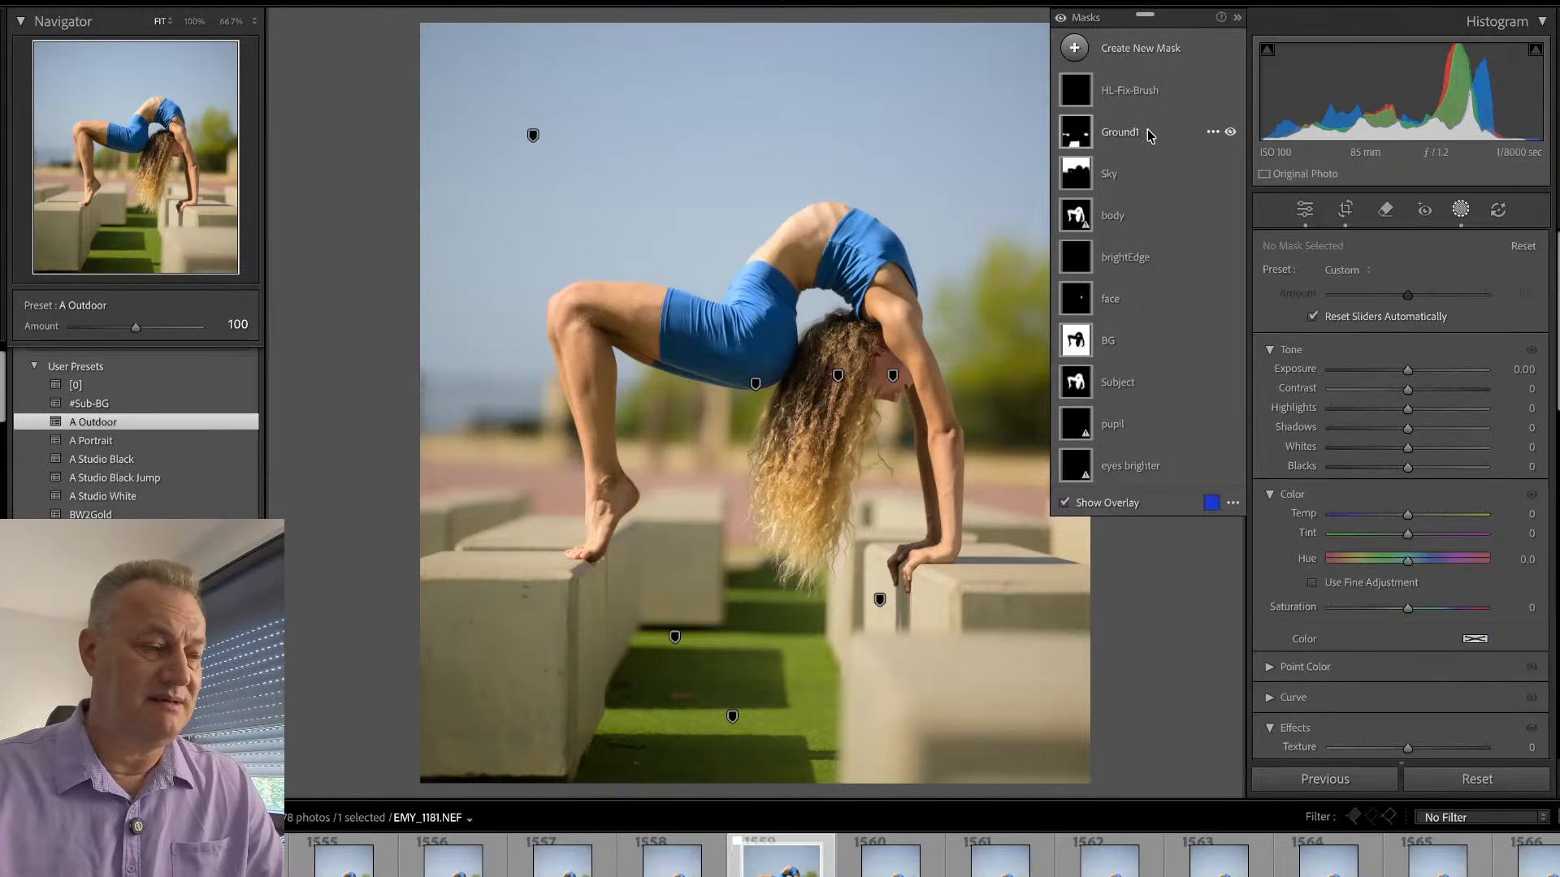
pyautogui.hotkey('shift', 'w')
pyautogui.click(163, 380)
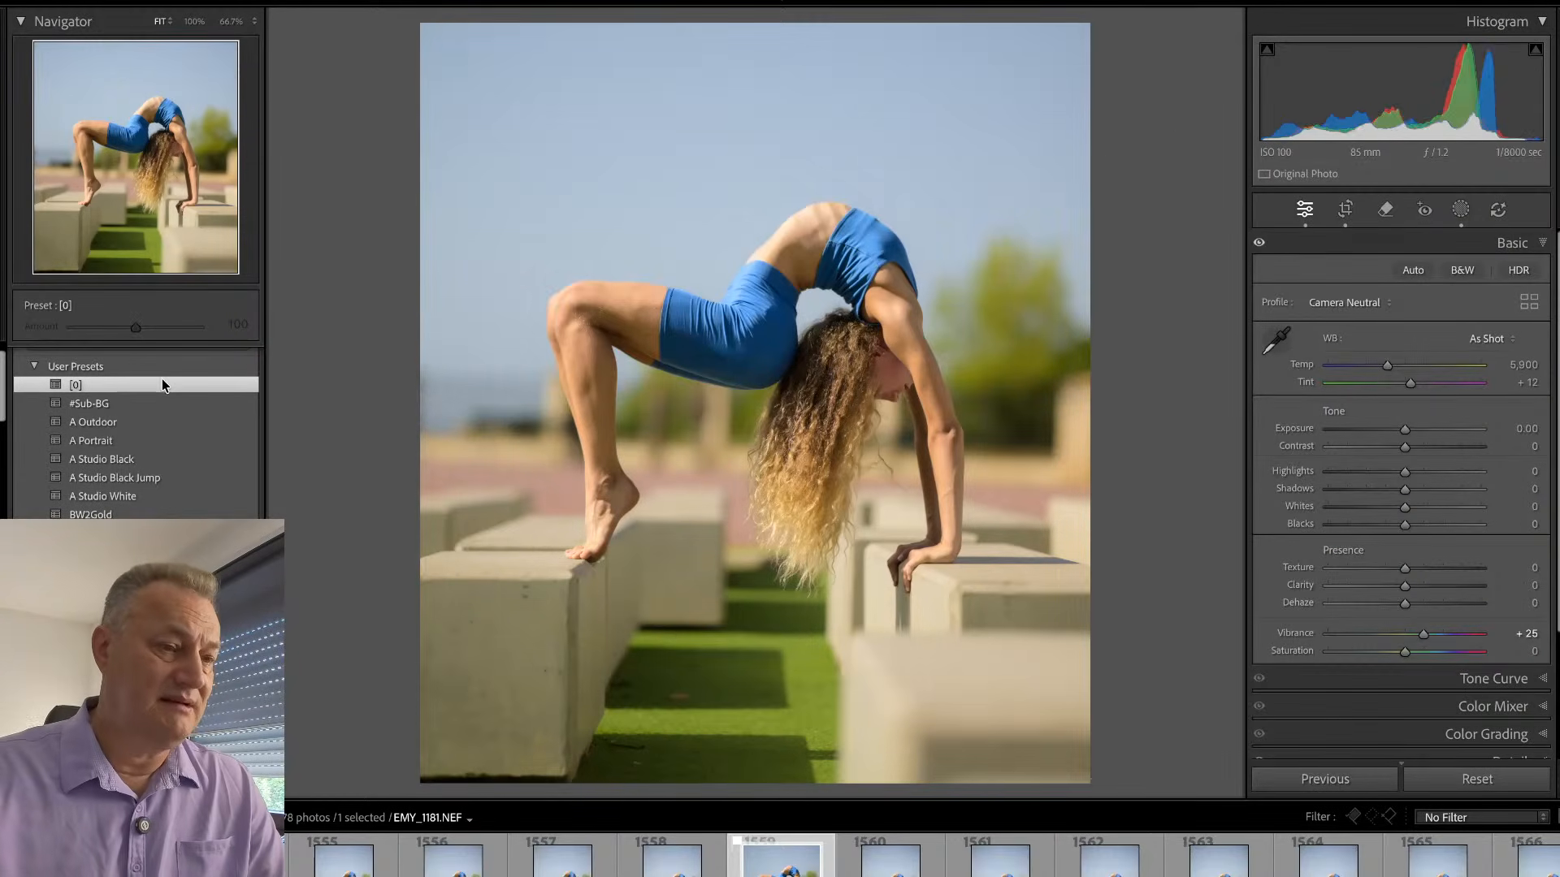
# - Cool and darken the sky with the Sky mask, setting Temp to -34 and Exposure to -0.36
pyautogui.hotkey('shift', 'w')
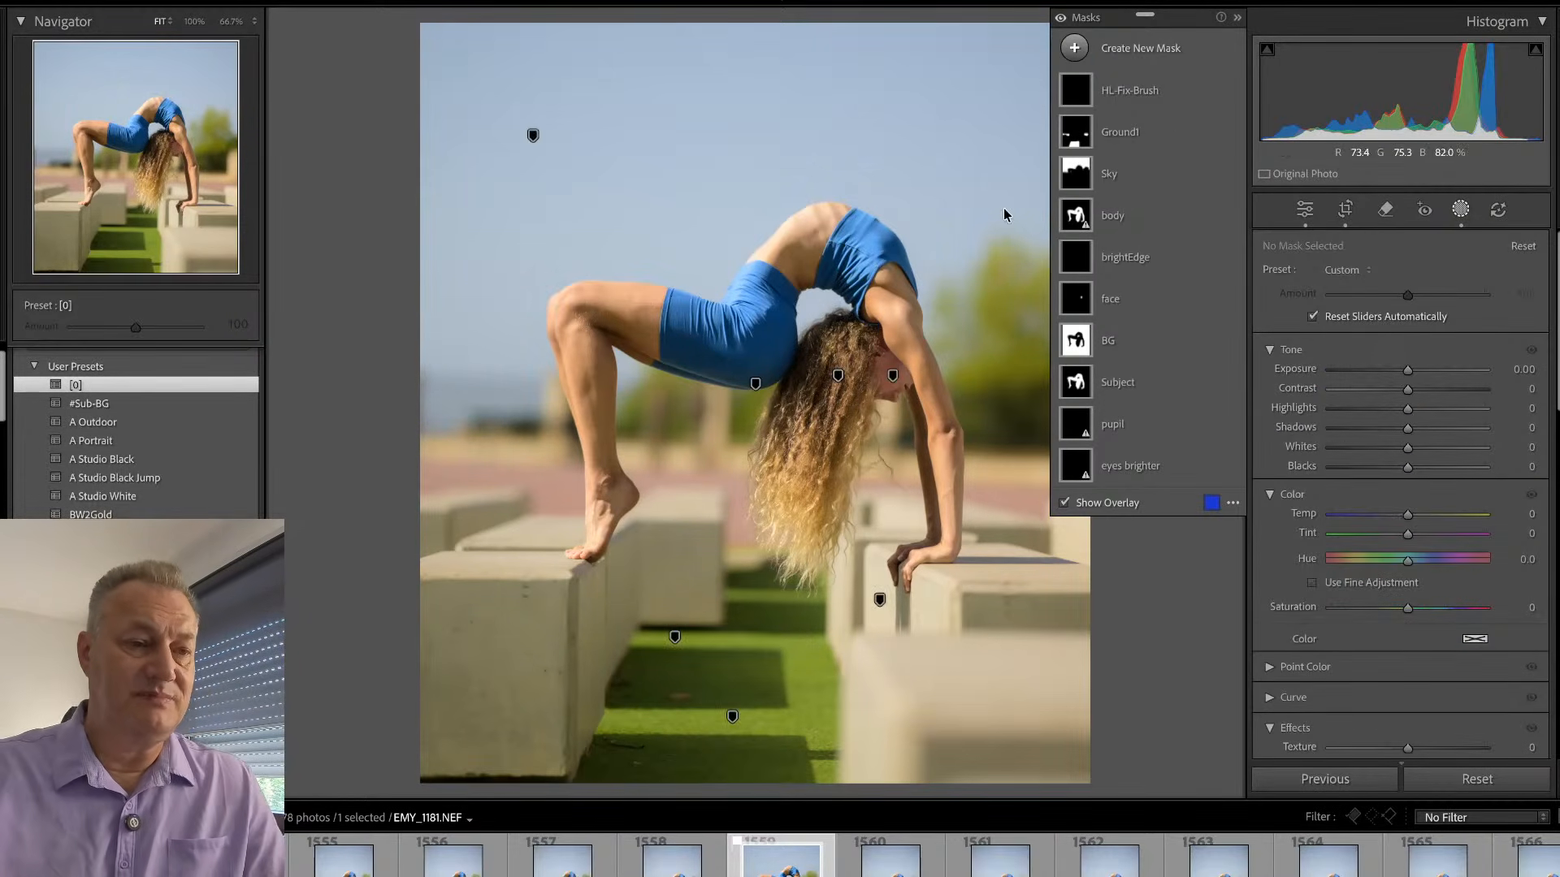
pyautogui.click(1157, 180)
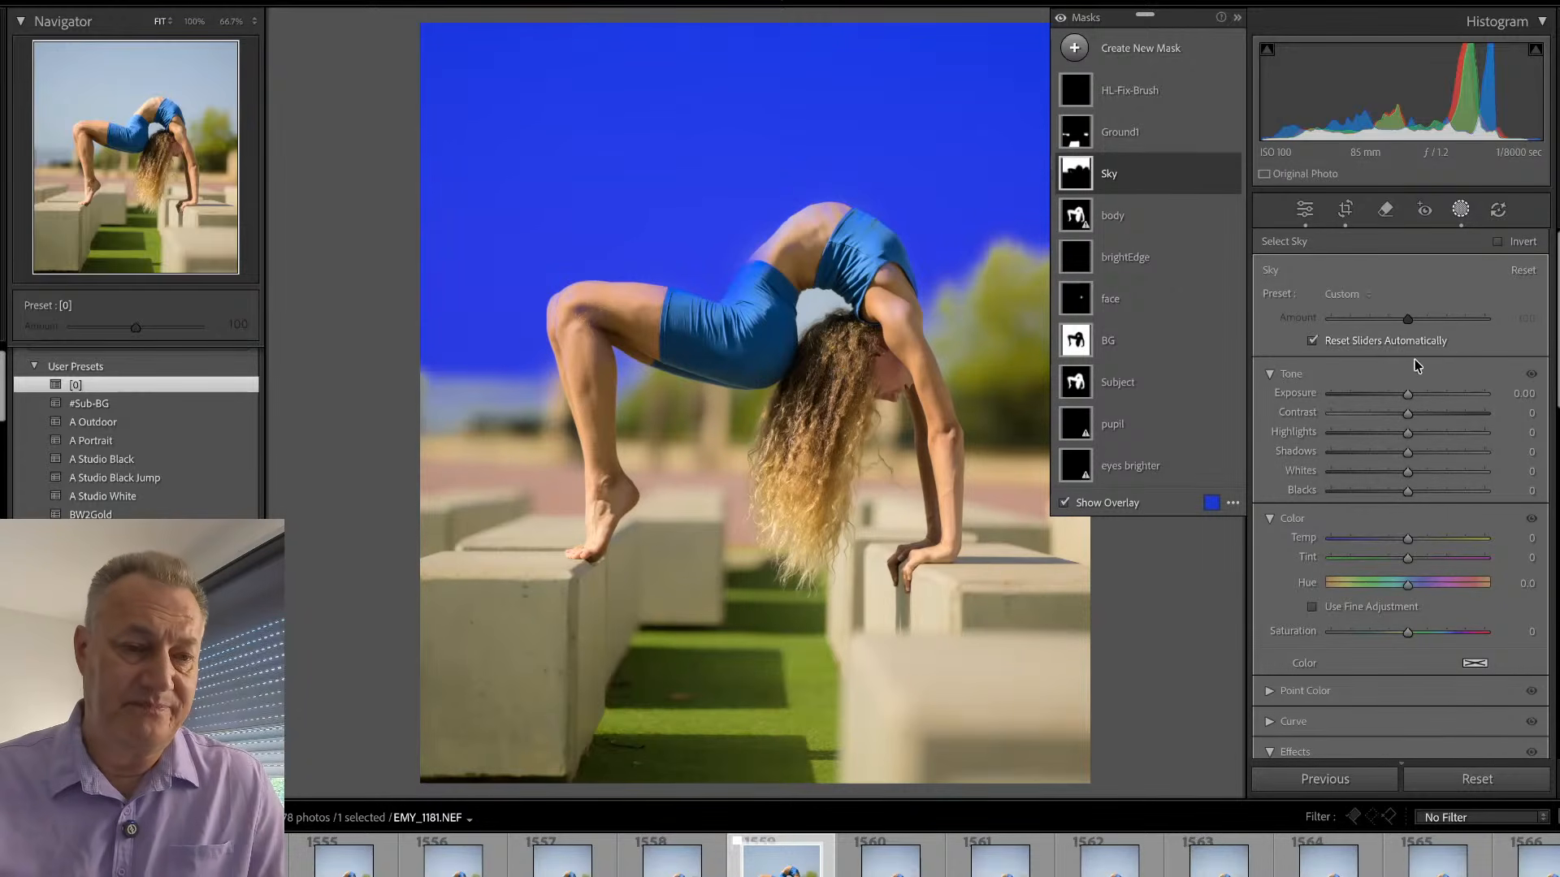
pyautogui.moveTo(1408, 539); pyautogui.dragTo(1383, 553)
pyautogui.moveTo(1408, 394); pyautogui.dragTo(1406, 400)
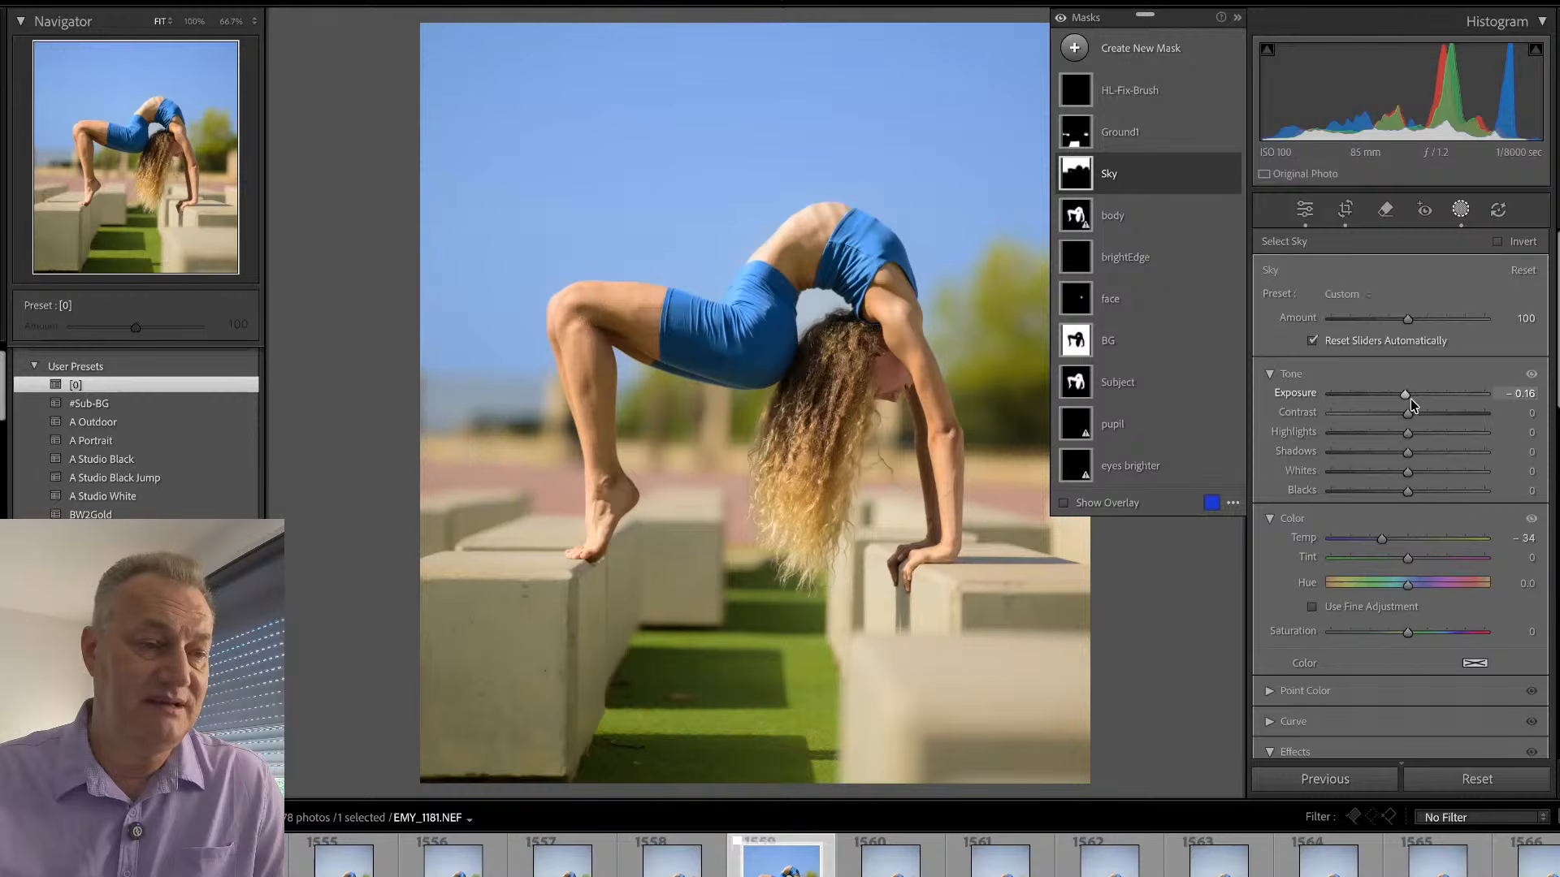
pyautogui.moveTo(1403, 397); pyautogui.dragTo(1400, 395)
# - Extend the Sky mask with a size 18 brush, painting the horizon beside the knee and the upper sky
pyautogui.click(1149, 175)
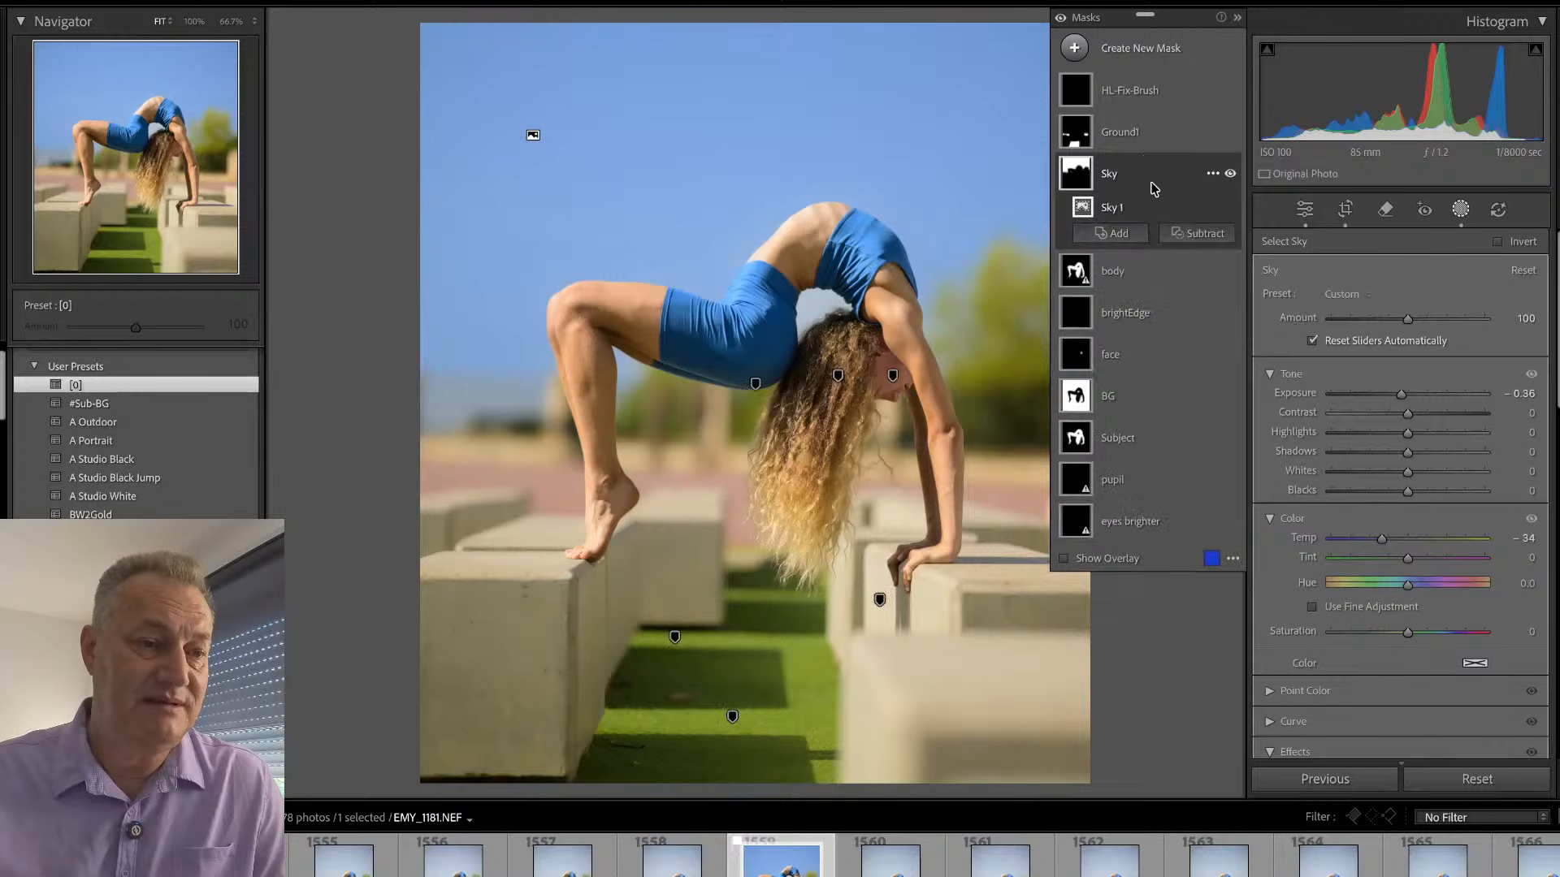
pyautogui.click(1129, 233)
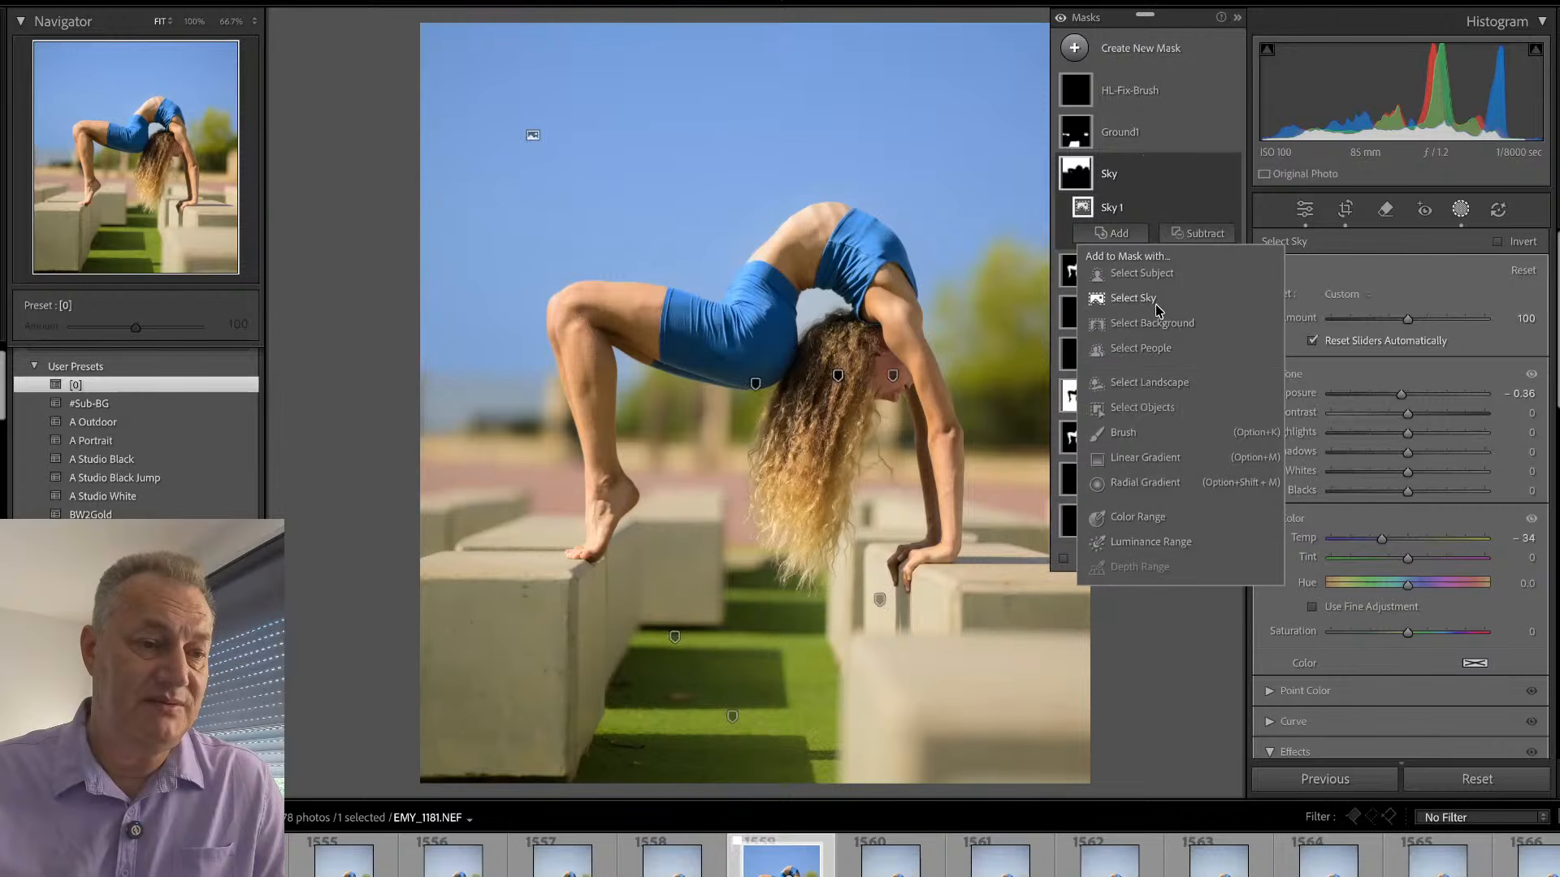
pyautogui.click(1148, 433)
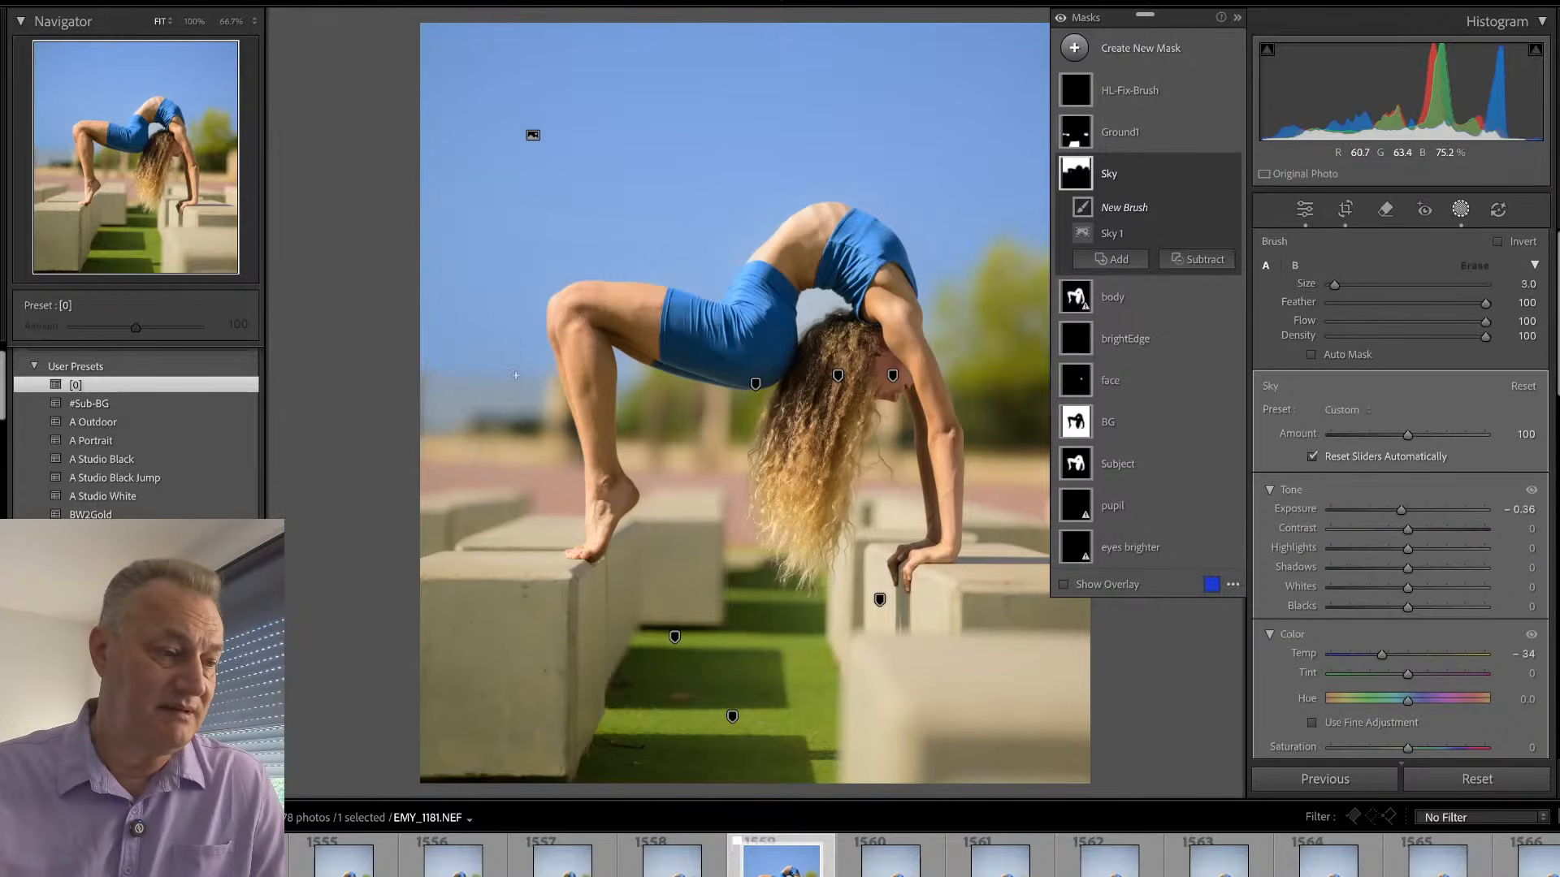
pyautogui.scroll(3, 491, 376)
pyautogui.moveTo(459, 368); pyautogui.dragTo(470, 369)
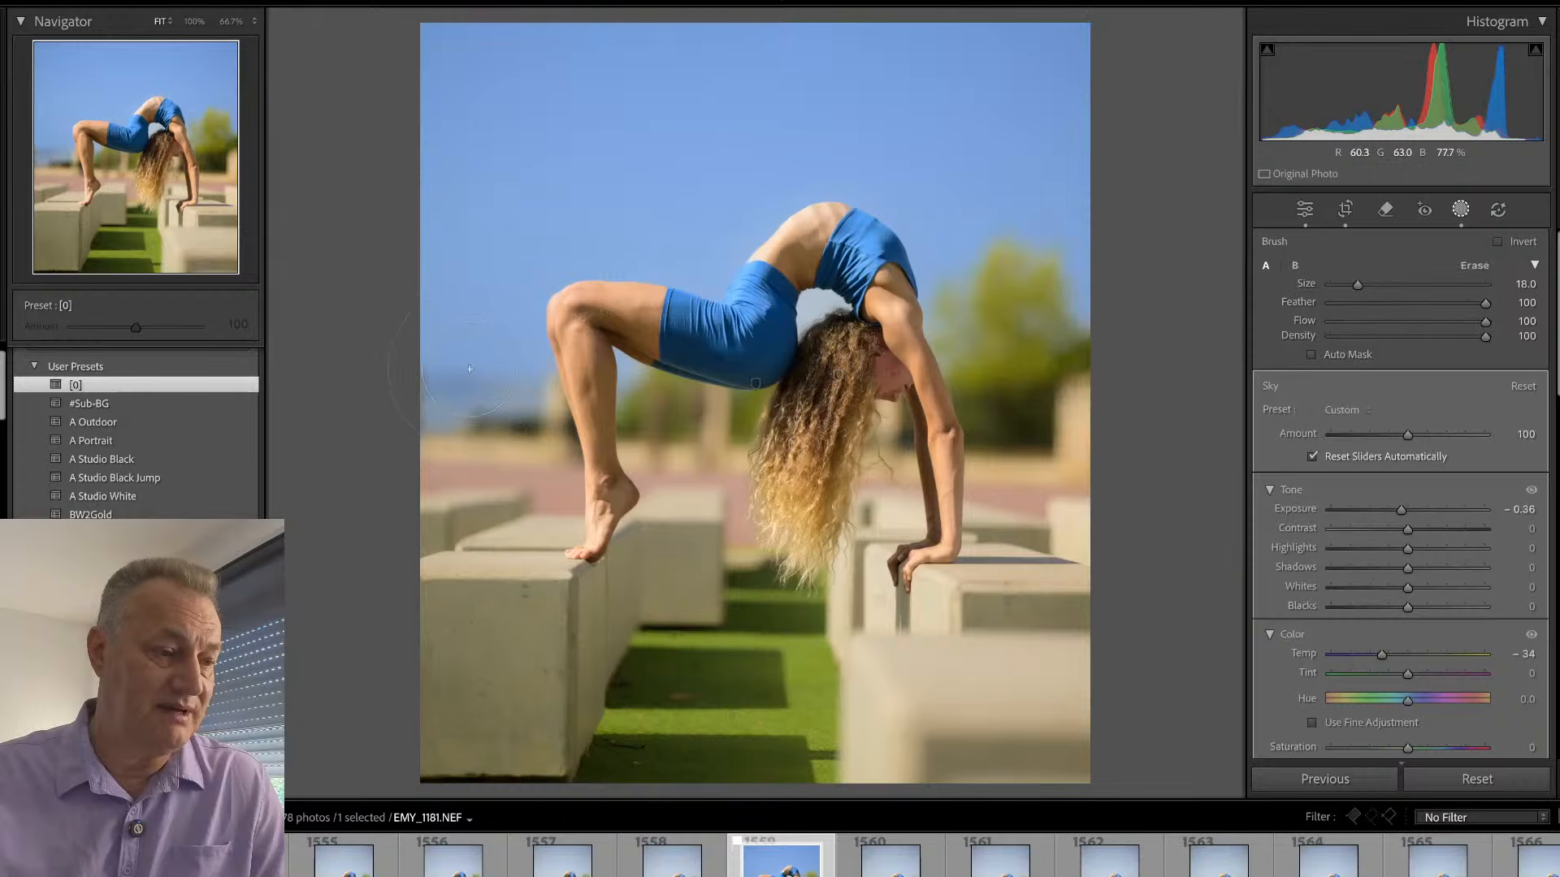
pyautogui.moveTo(527, 34); pyautogui.dragTo(1022, 96)
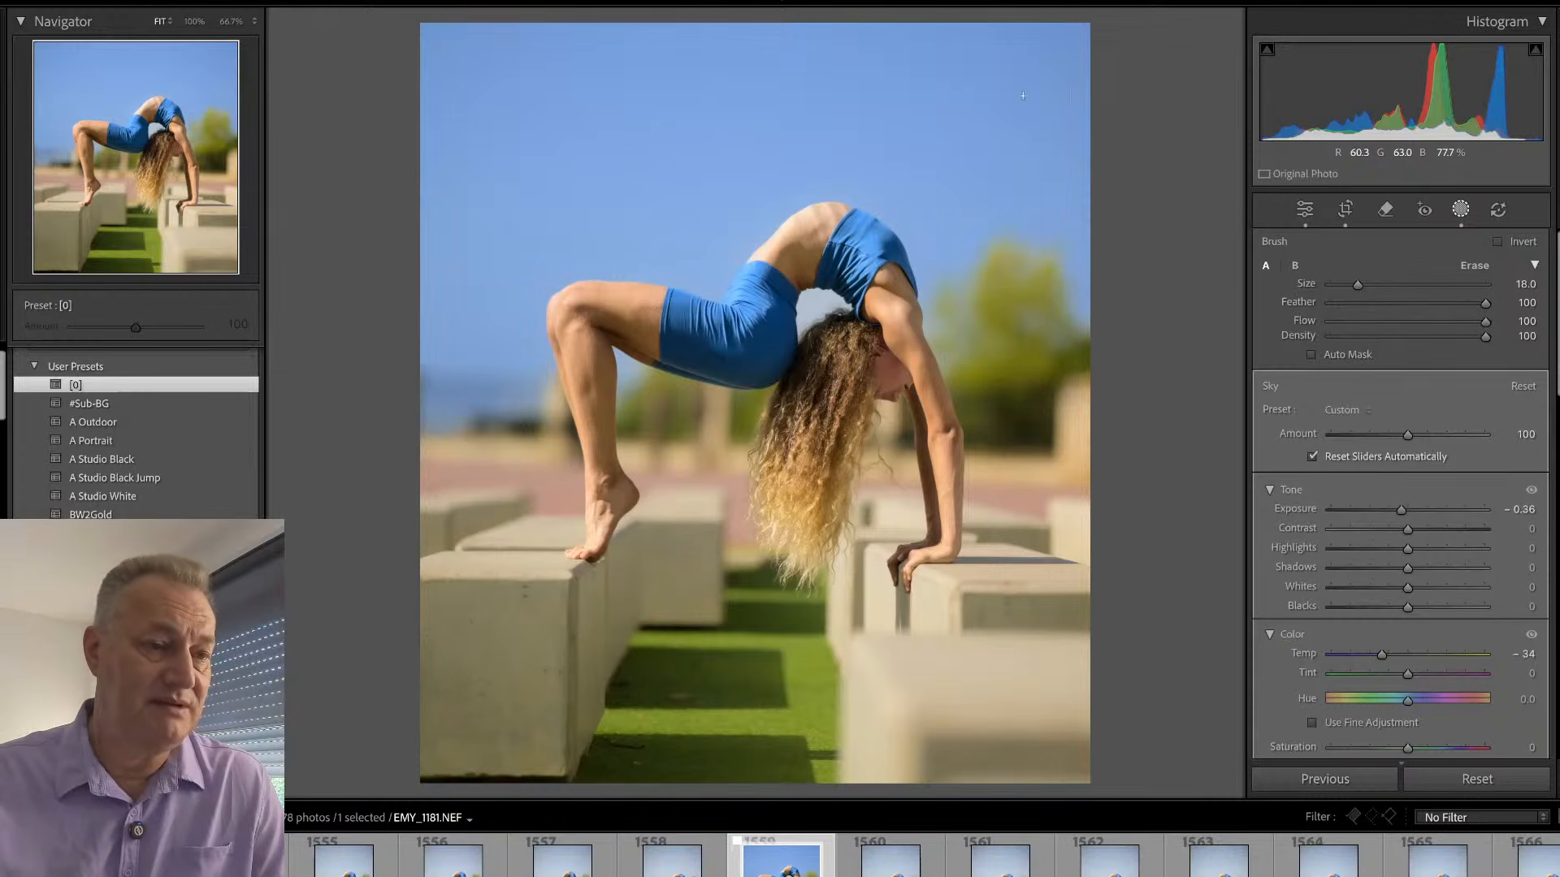
pyautogui.moveTo(1072, 197); pyautogui.dragTo(1074, 199)
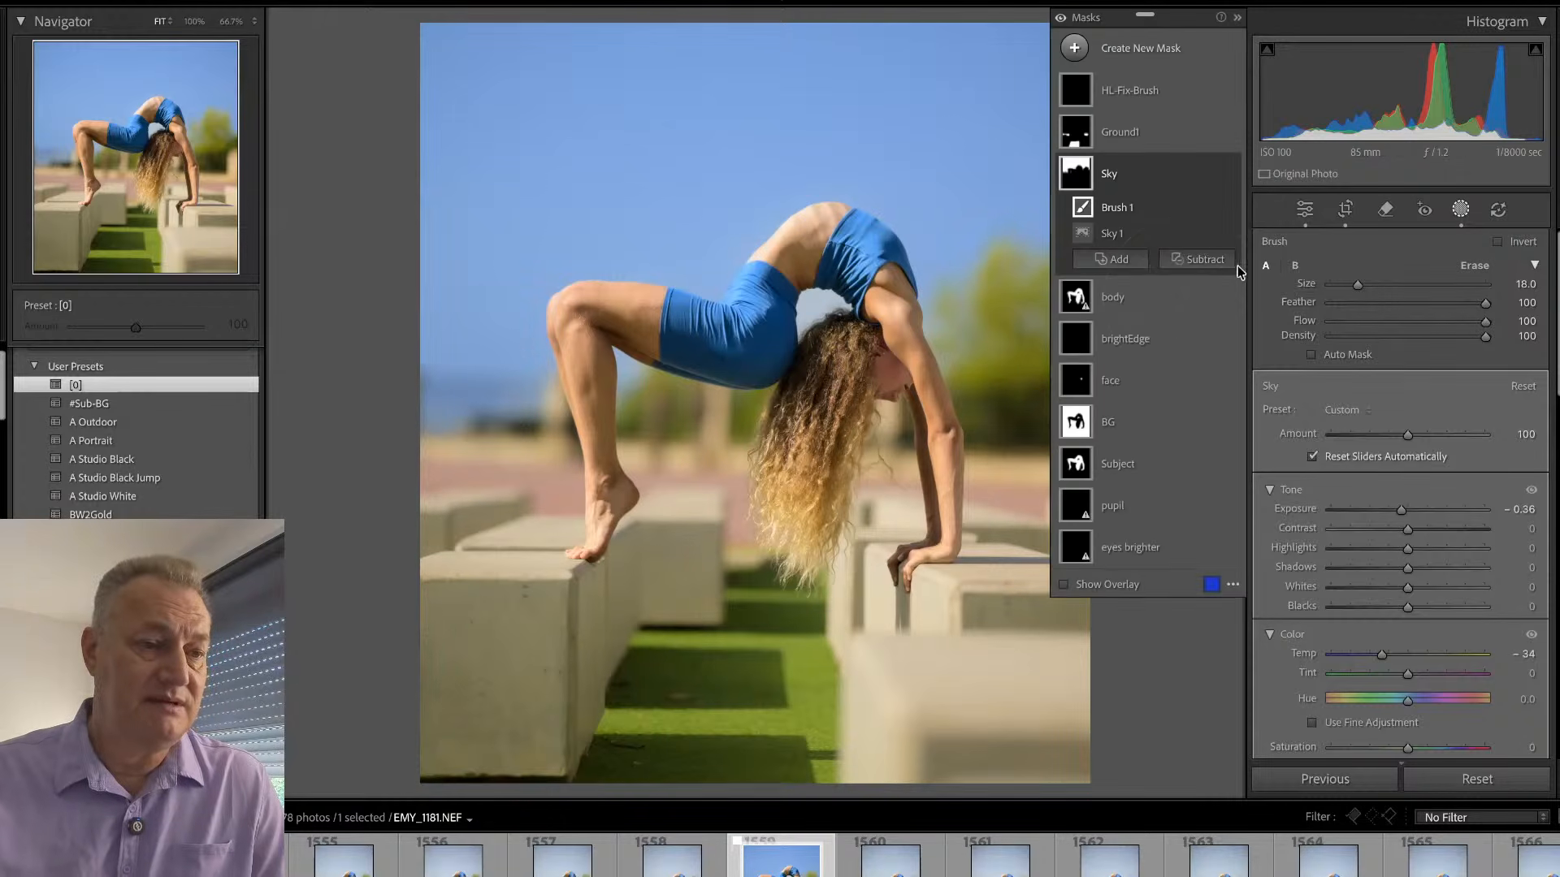
pyautogui.click(1445, 201)
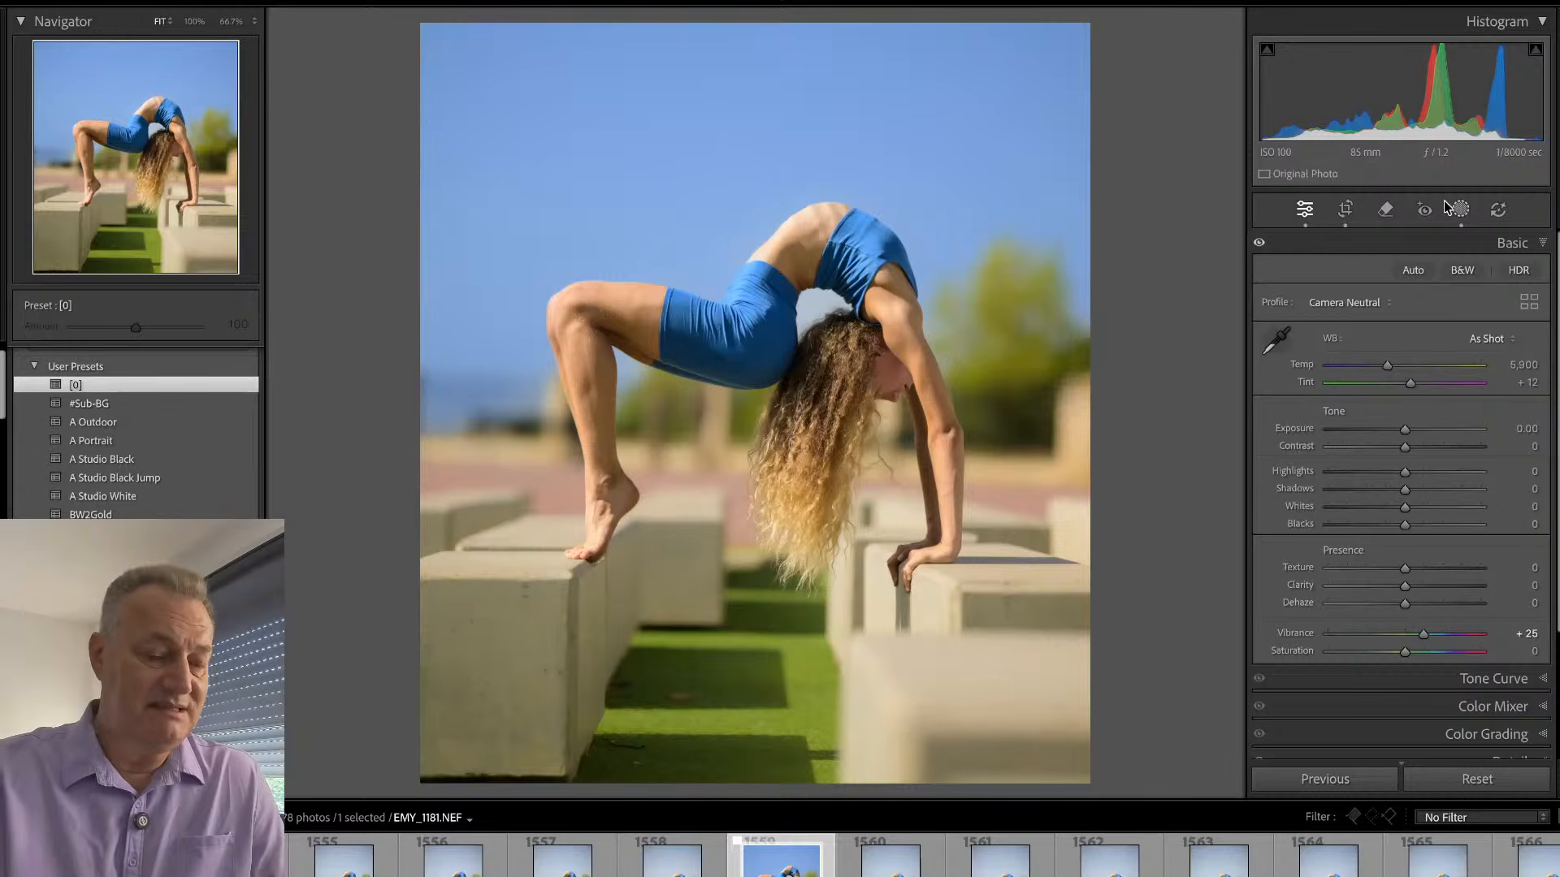
# - Compare the edited backbend photo with its before version several times
pyautogui.press('\\')
pyautogui.press('\\')
pyautogui.press('\\')
pyautogui.press('\\')
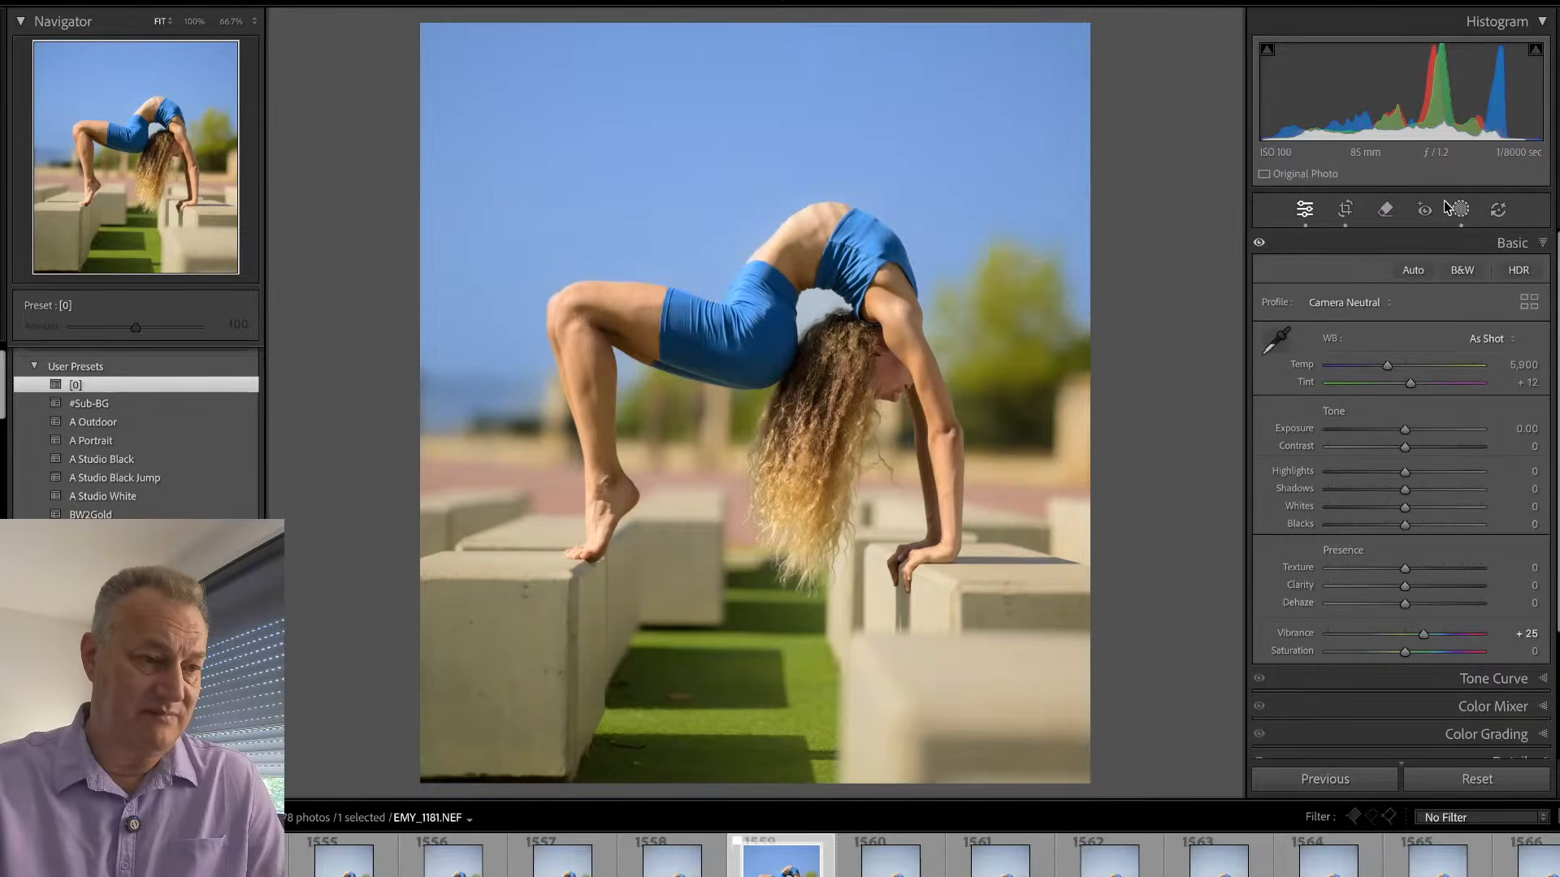
pyautogui.press('\\')
pyautogui.press('\\')
pyautogui.press('\\')
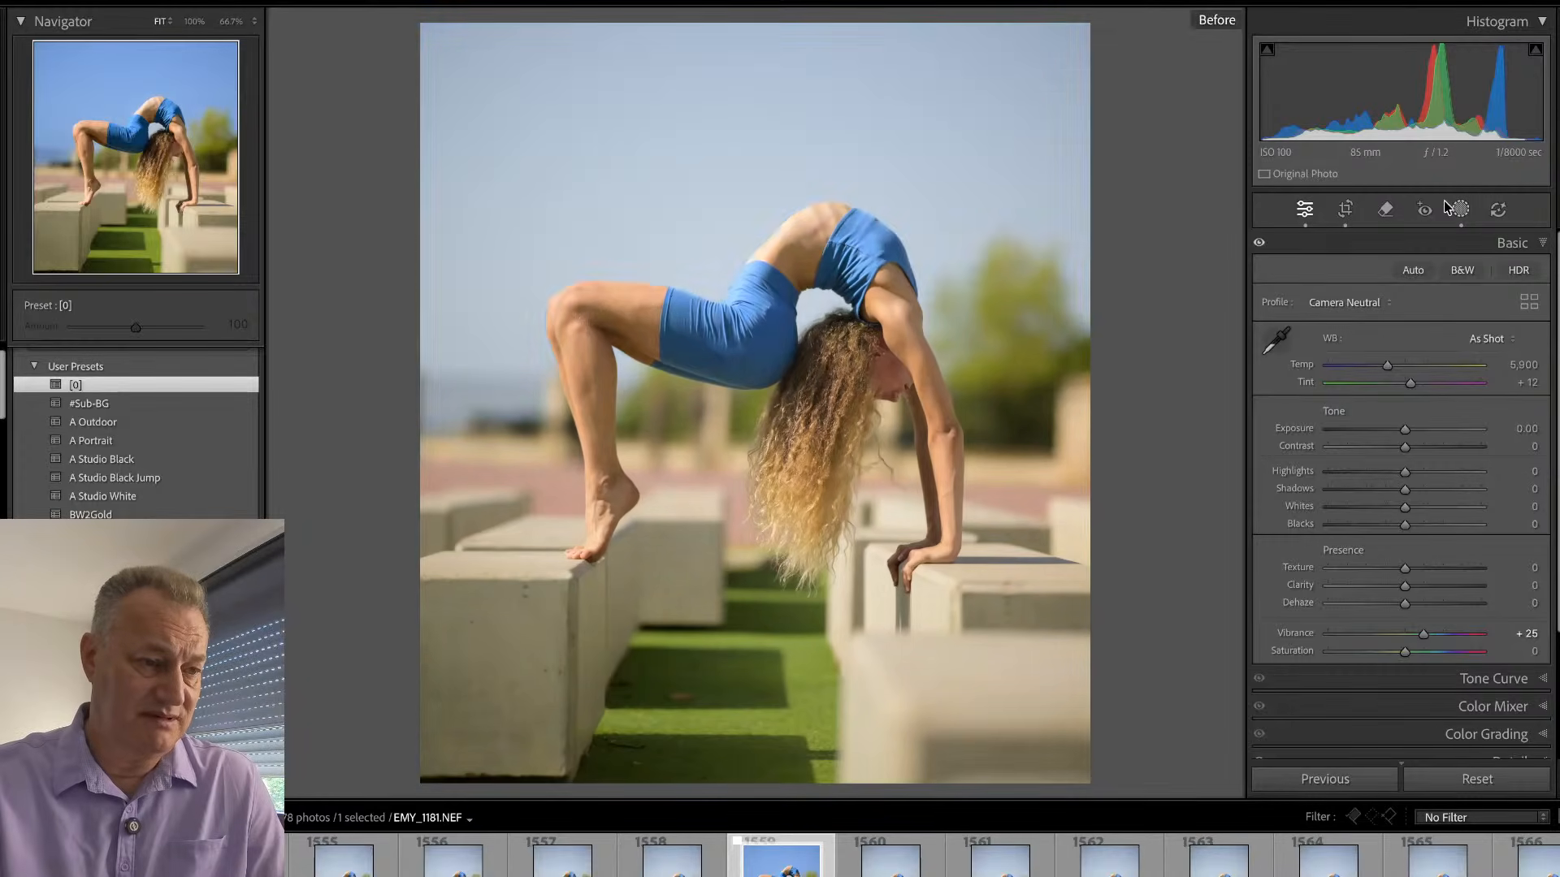
pyautogui.press('\\')
pyautogui.press('\\')
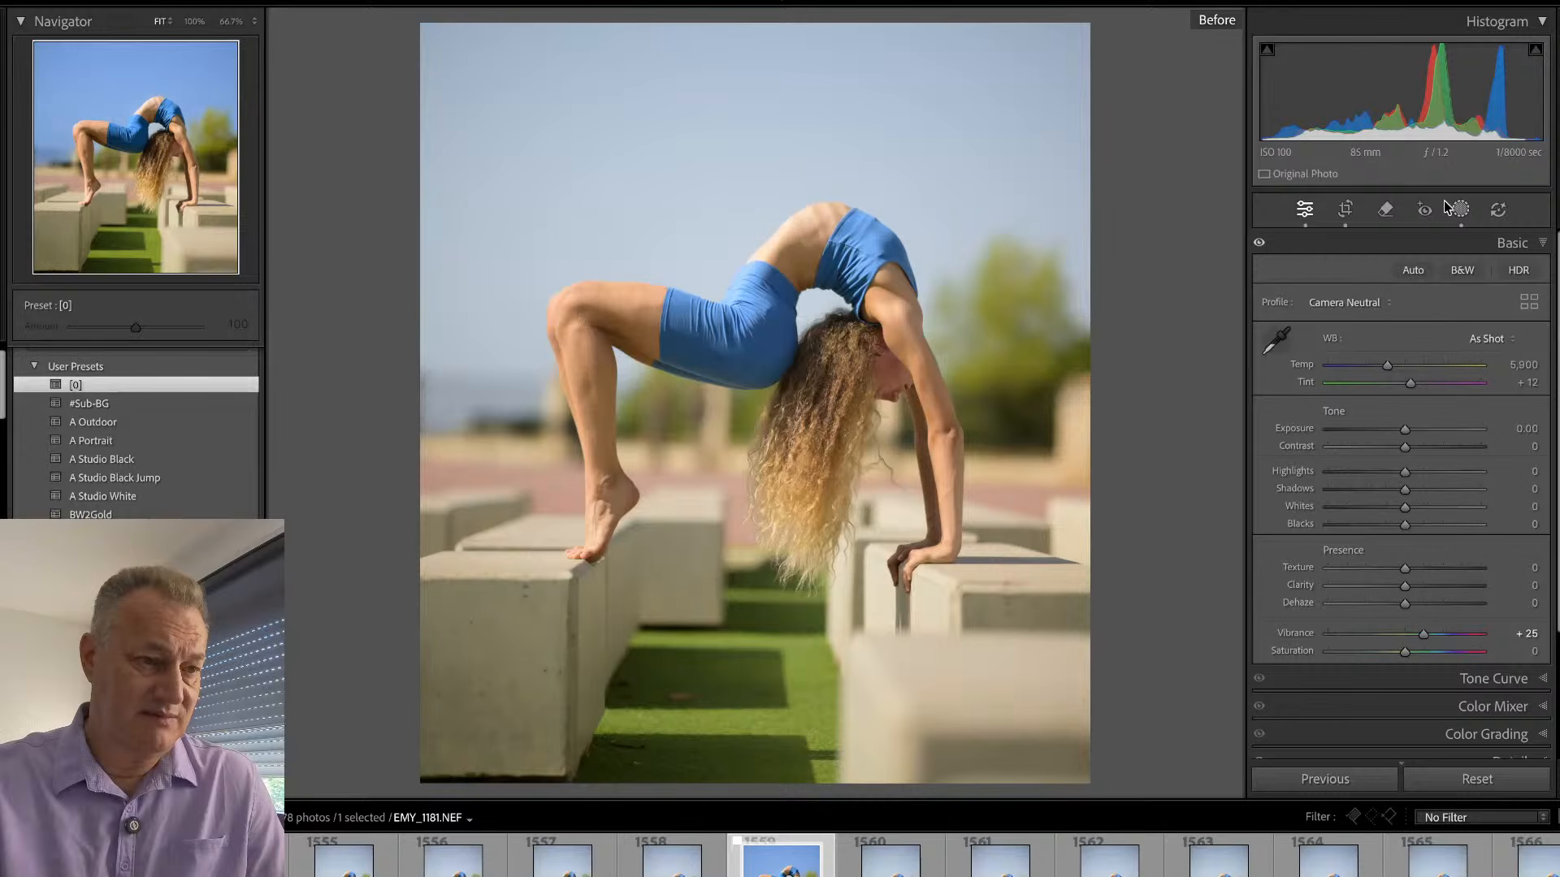
pyautogui.press('\\')
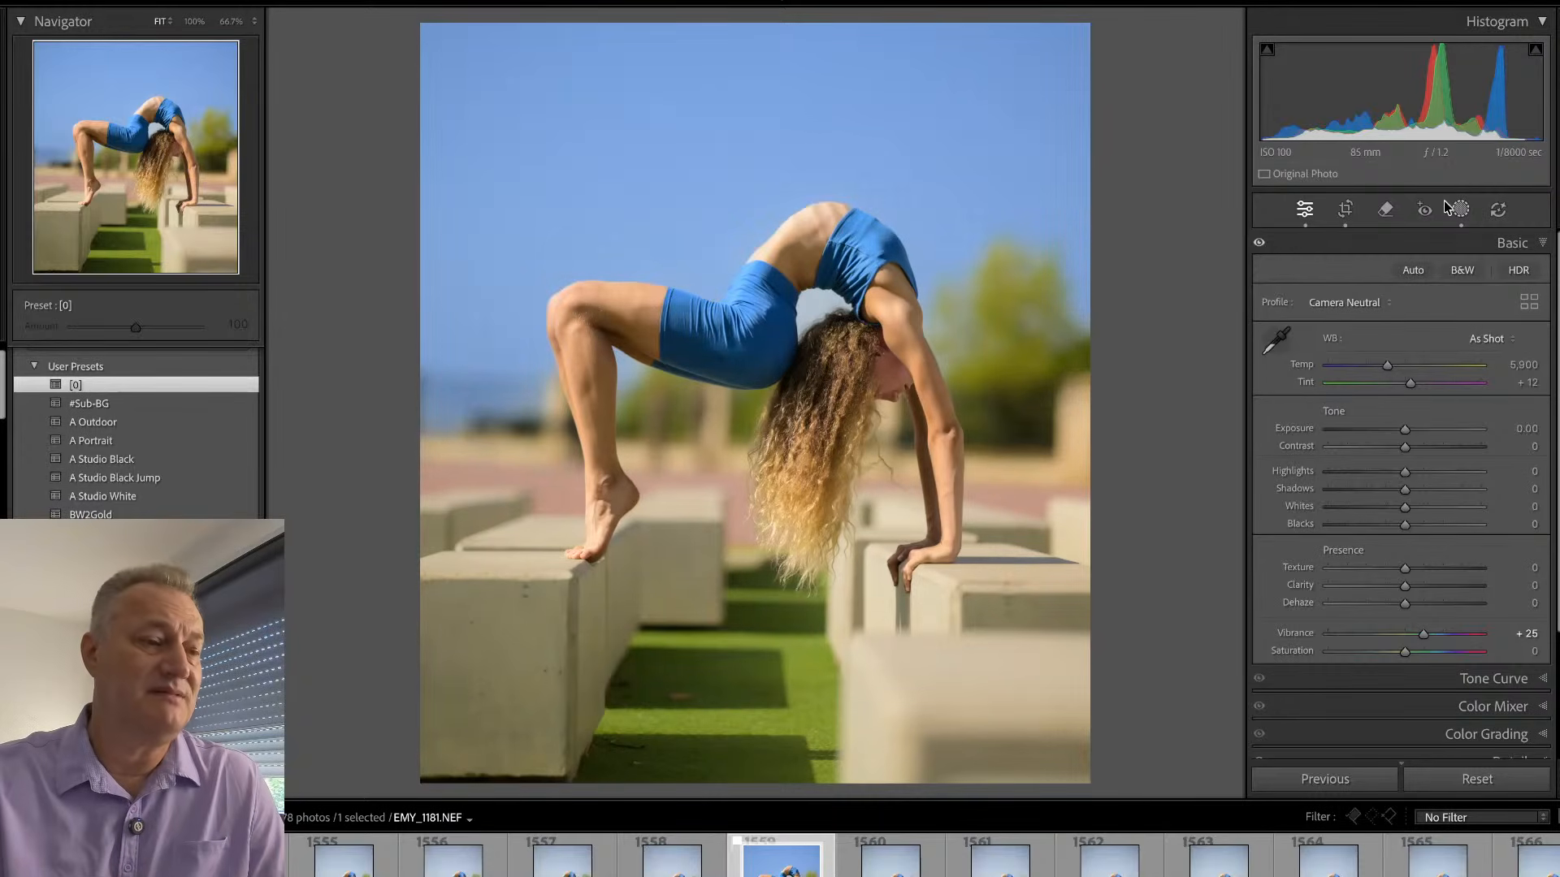
pyautogui.press('\\')
pyautogui.press('\\')
pyautogui.press('\\')
pyautogui.press('\\')
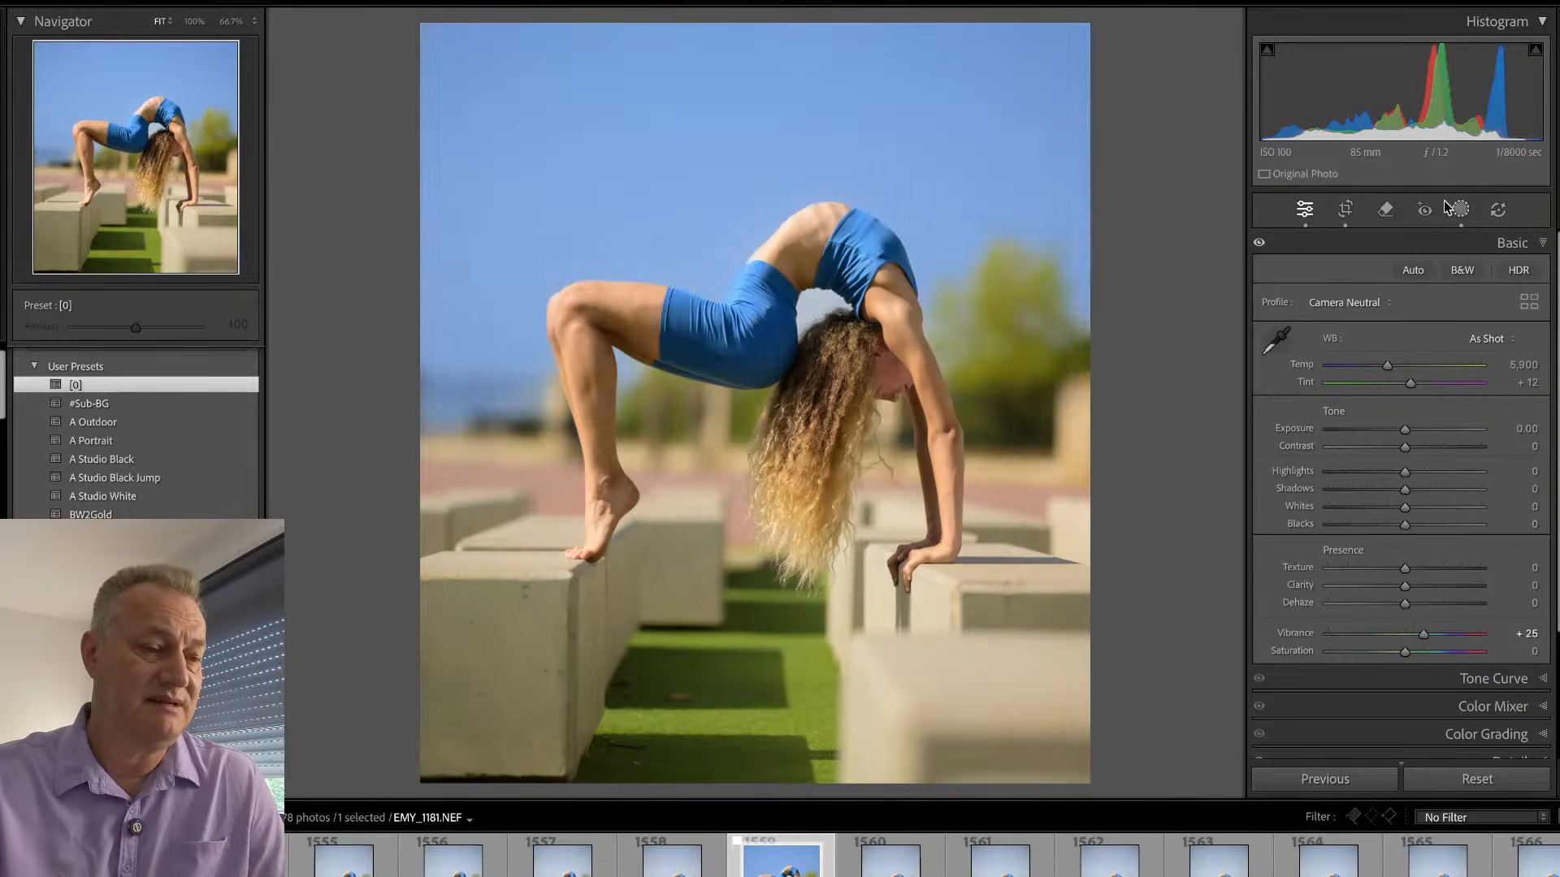
pyautogui.press('\\')
pyautogui.press('\\')
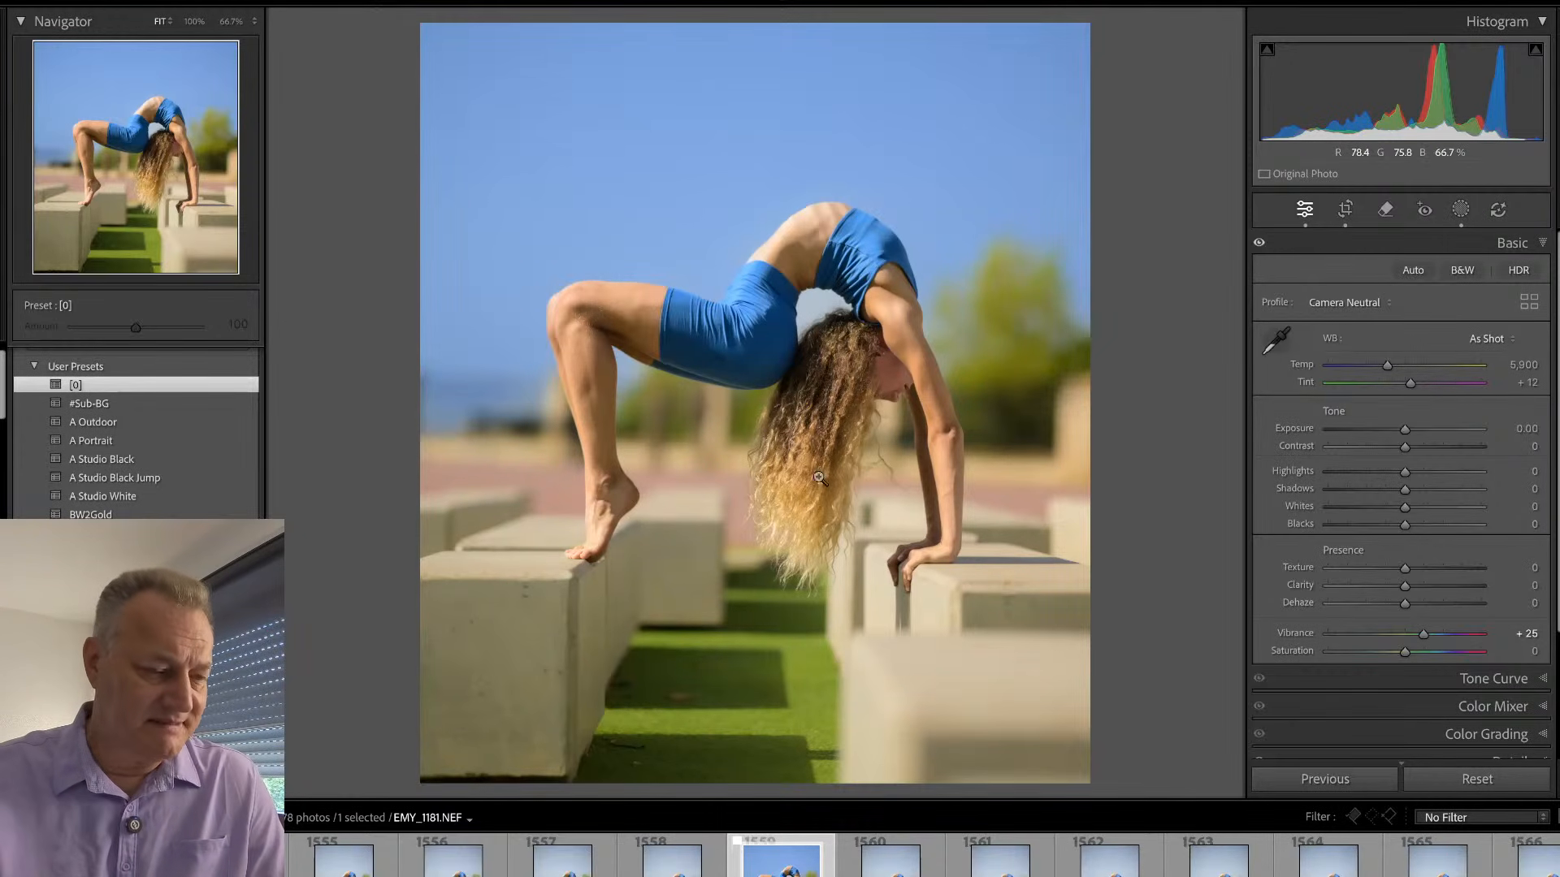
# - Inspect the legs, shorts, hair and face of the backbend photo at 100% zoom
pyautogui.click(641, 511)
pyautogui.moveTo(754, 356); pyautogui.dragTo(742, 748)
pyautogui.moveTo(755, 469); pyautogui.dragTo(687, 667)
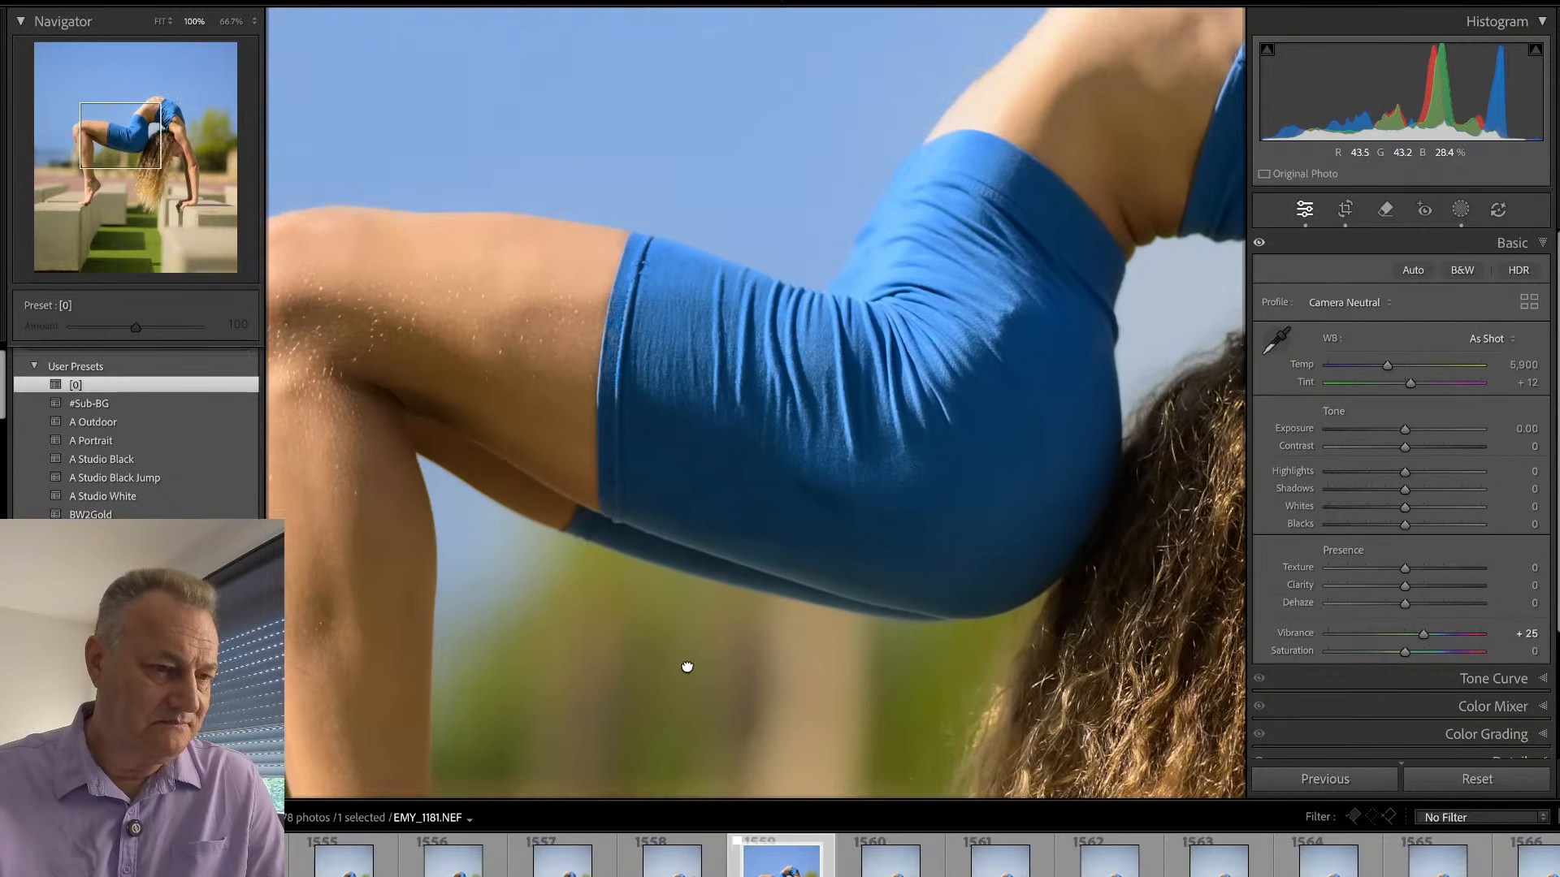
pyautogui.moveTo(912, 471); pyautogui.dragTo(599, 627)
pyautogui.moveTo(852, 547)
pyautogui.mouseDown()
pyautogui.moveTo(641, 589)
pyautogui.moveTo(603, 341)
pyautogui.mouseUp()
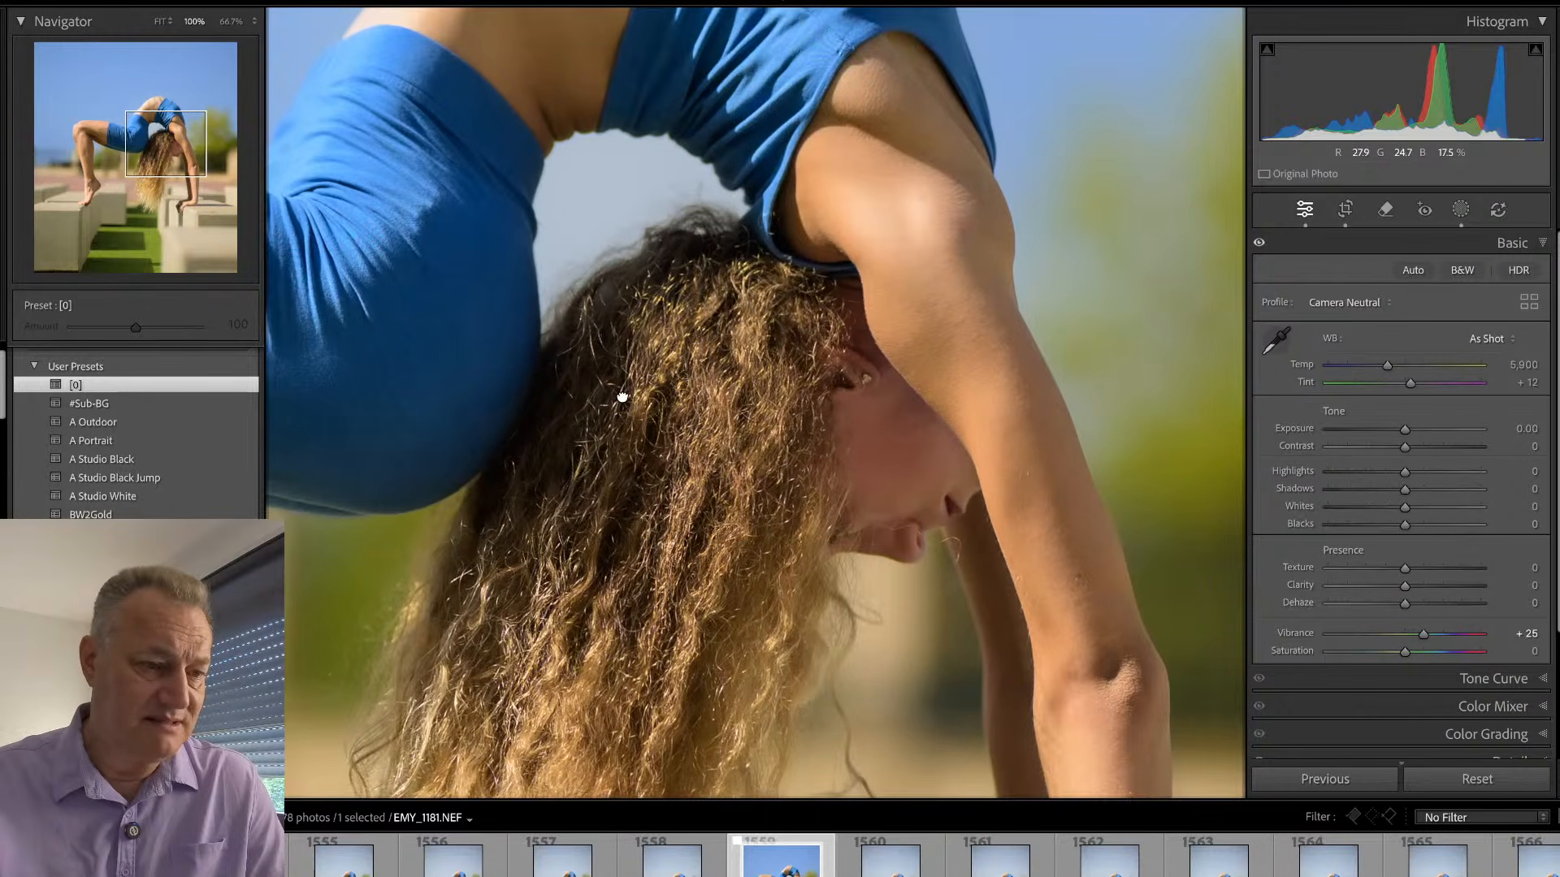
# - Remove the distracting marks on the blue shorts in two areas with the Remove tool at size 8, with generative AI turned off
pyautogui.moveTo(622, 397)
pyautogui.mouseDown()
pyautogui.moveTo(923, 383)
pyautogui.moveTo(815, 397)
pyautogui.moveTo(836, 393)
pyautogui.mouseUp()
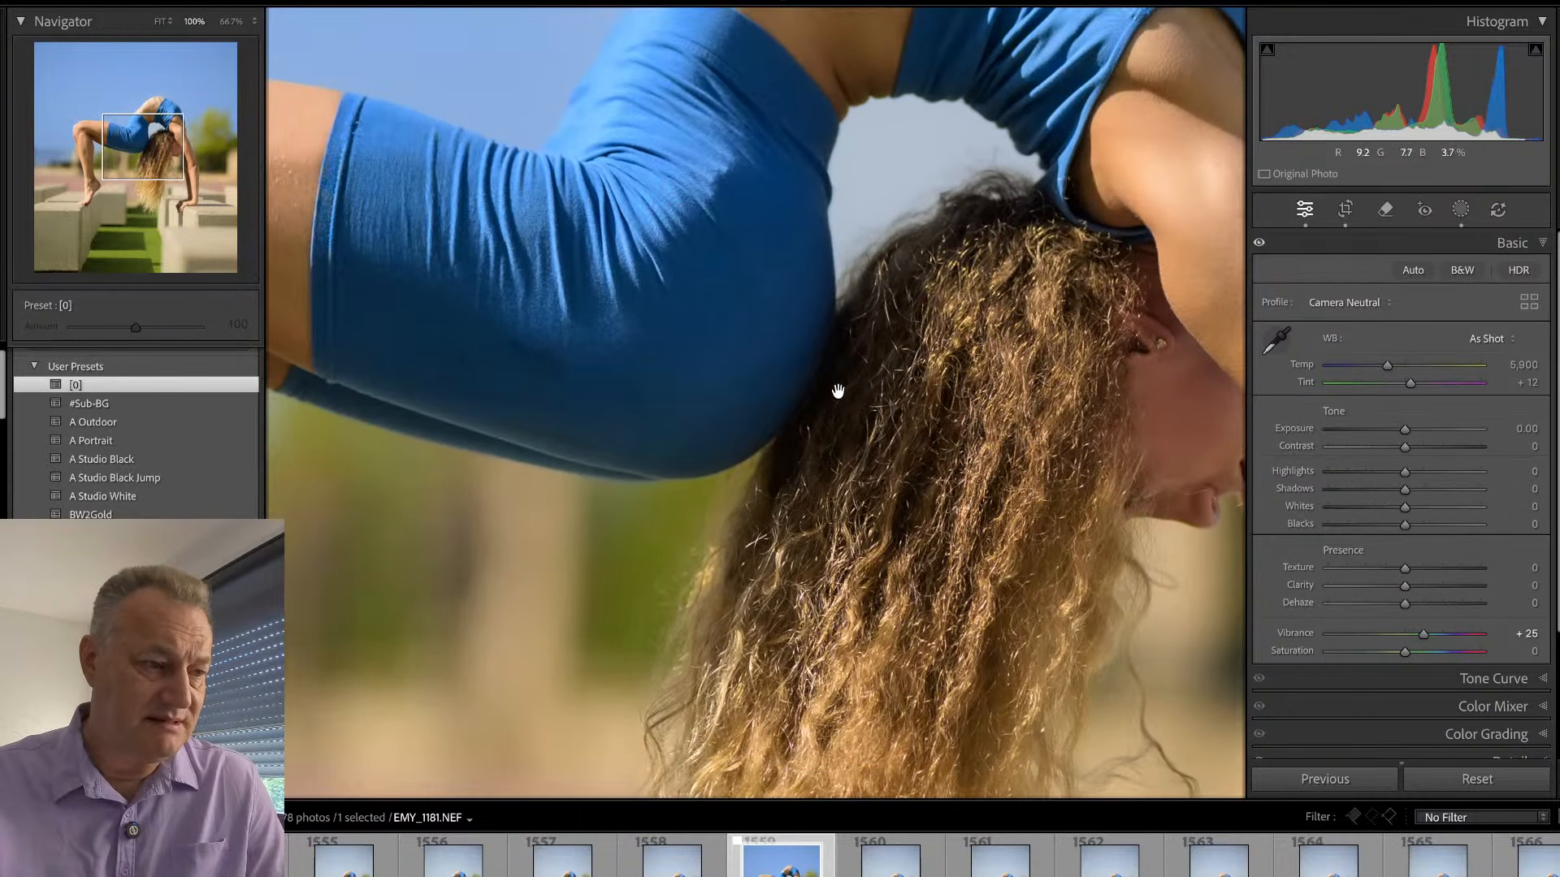
pyautogui.press('q')
pyautogui.scroll(-7, 509, 363)
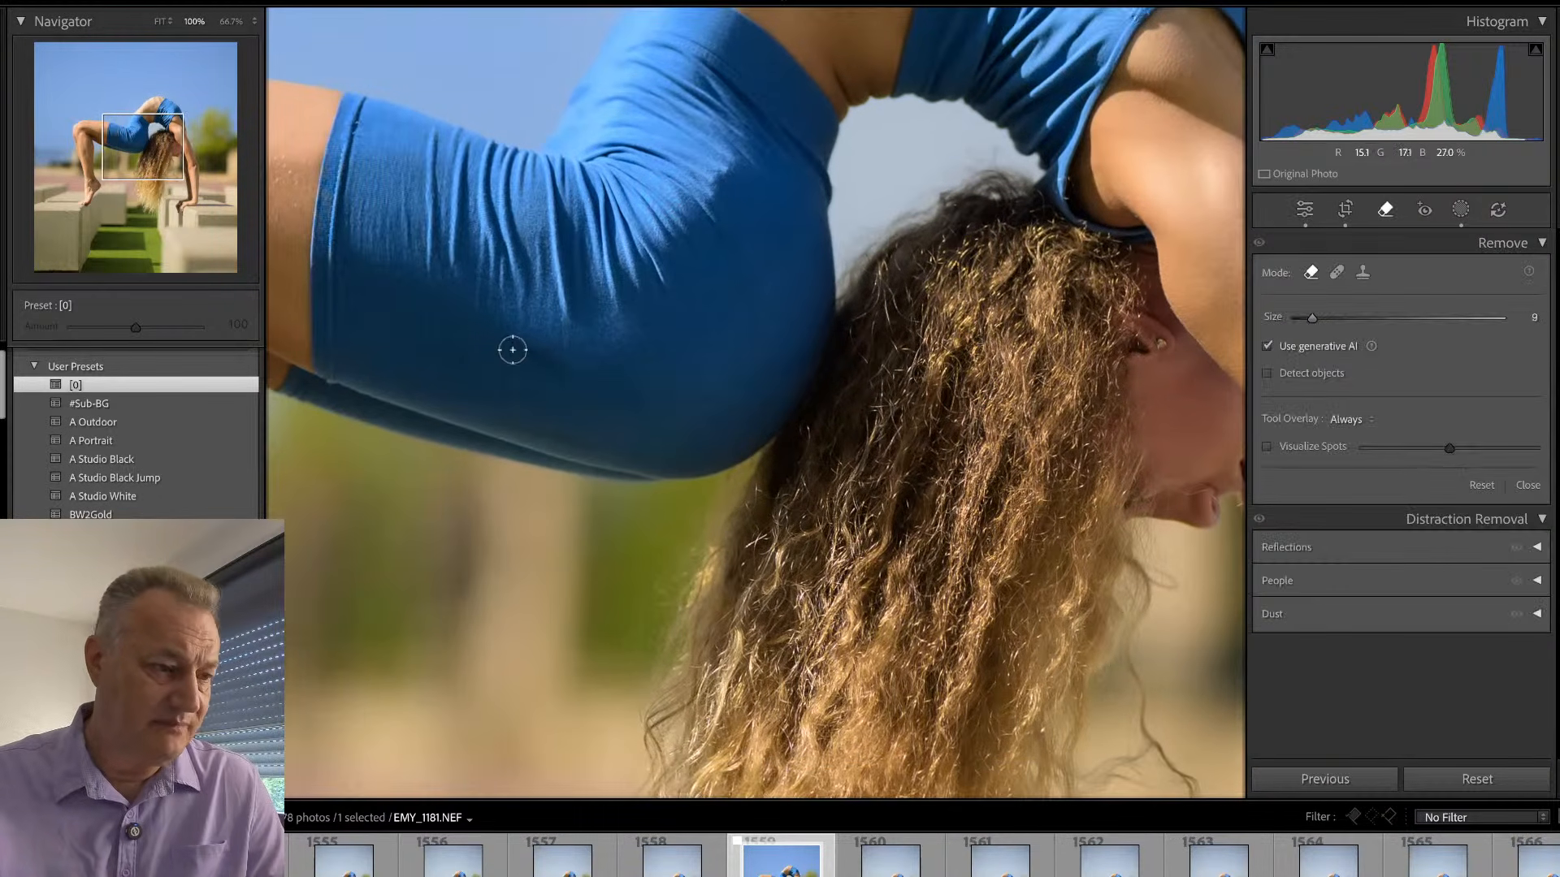
pyautogui.click(1268, 346)
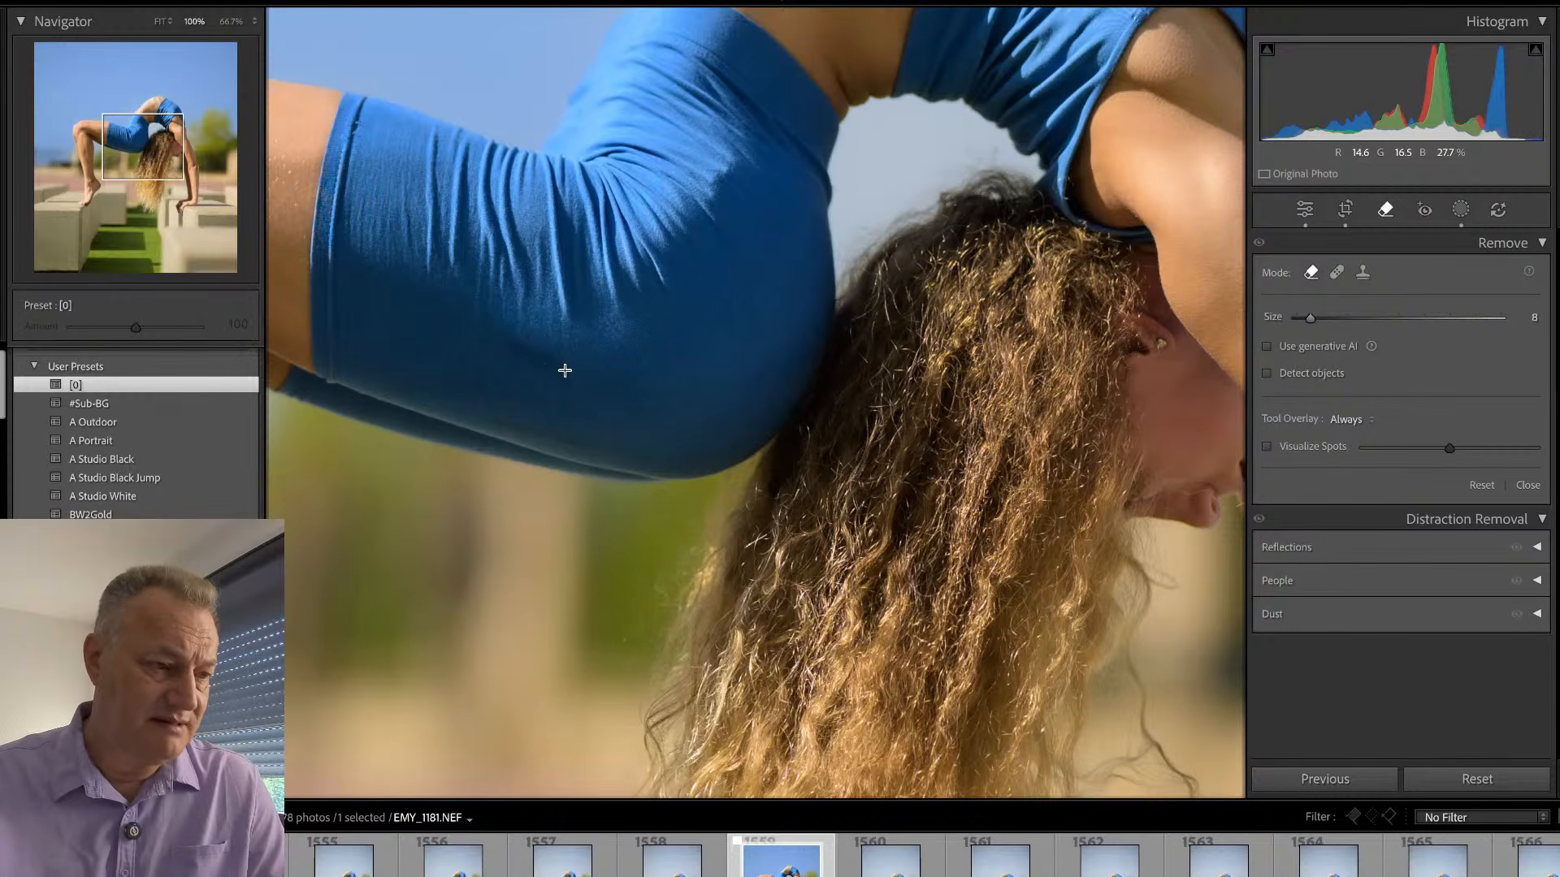
pyautogui.moveTo(517, 341); pyautogui.dragTo(559, 367)
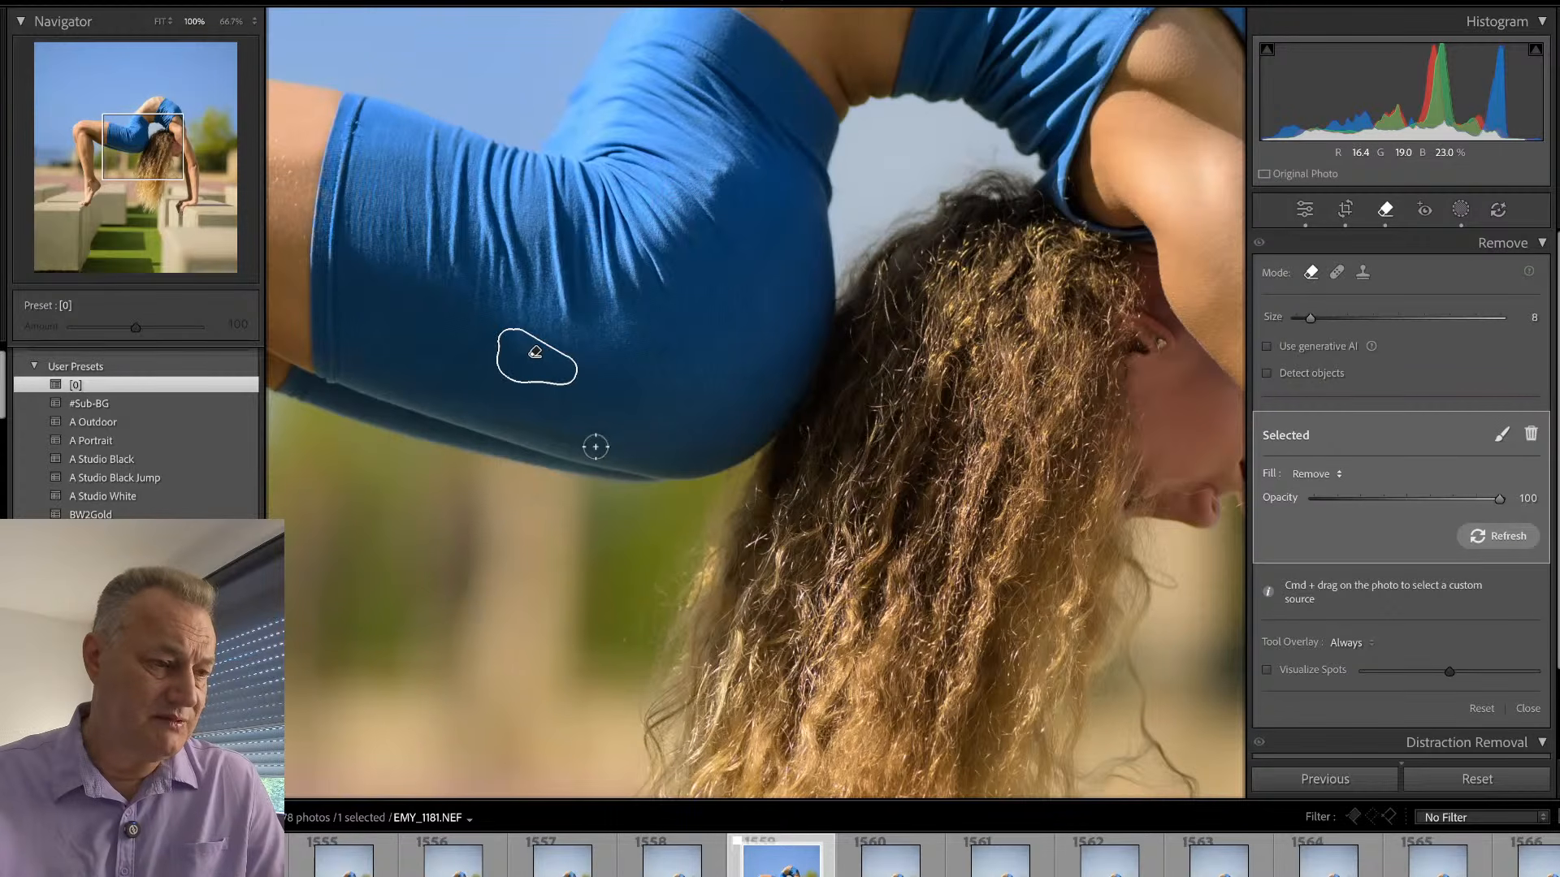
pyautogui.moveTo(494, 424); pyautogui.dragTo(597, 444)
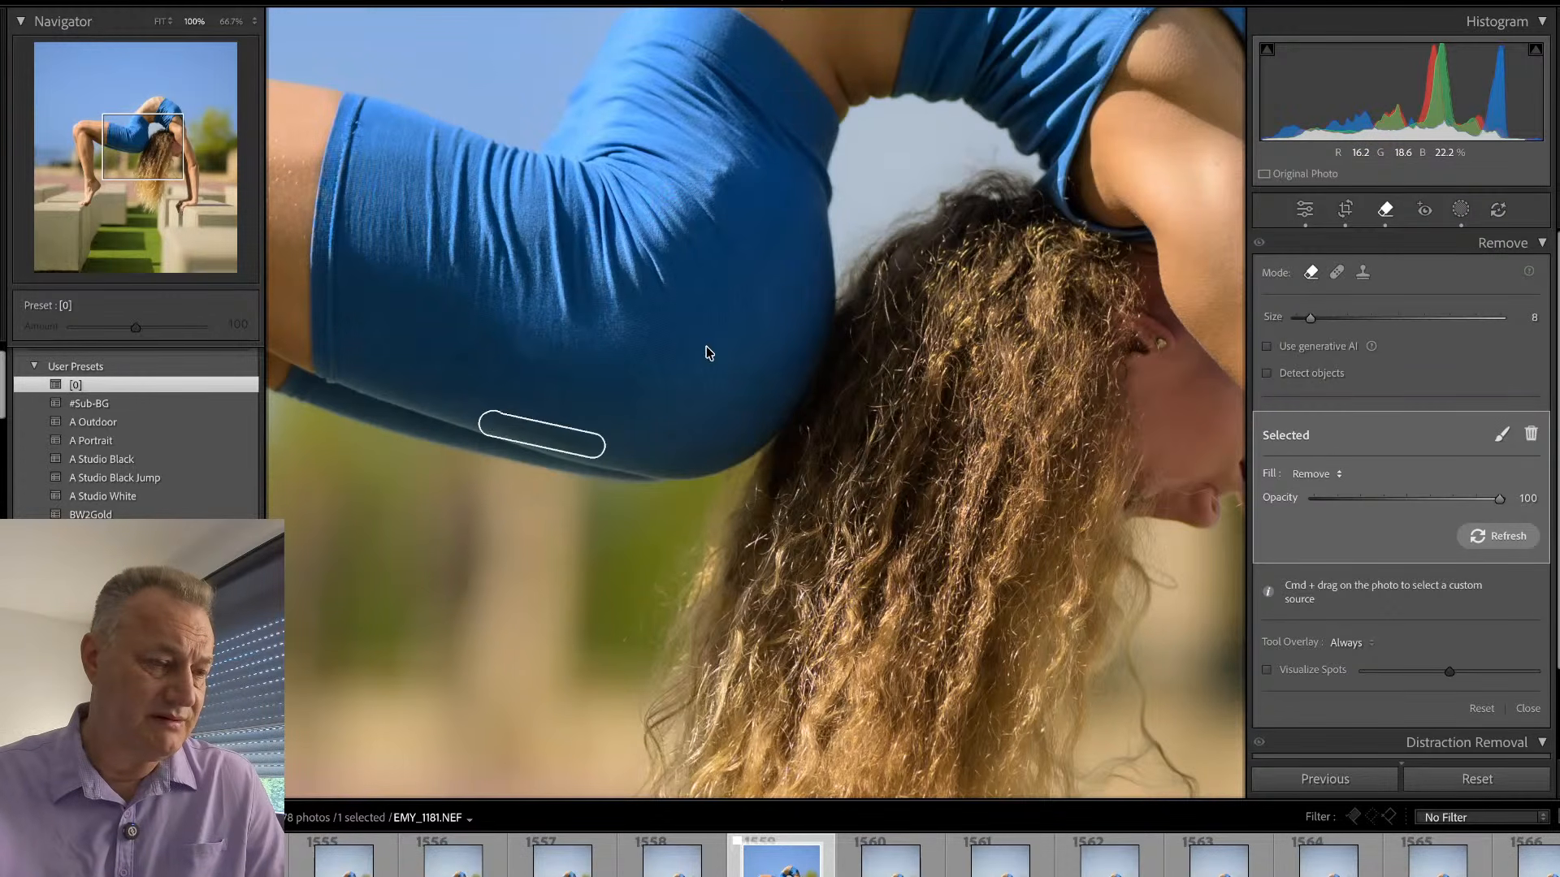
pyautogui.press('q')
pyautogui.click(640, 372)
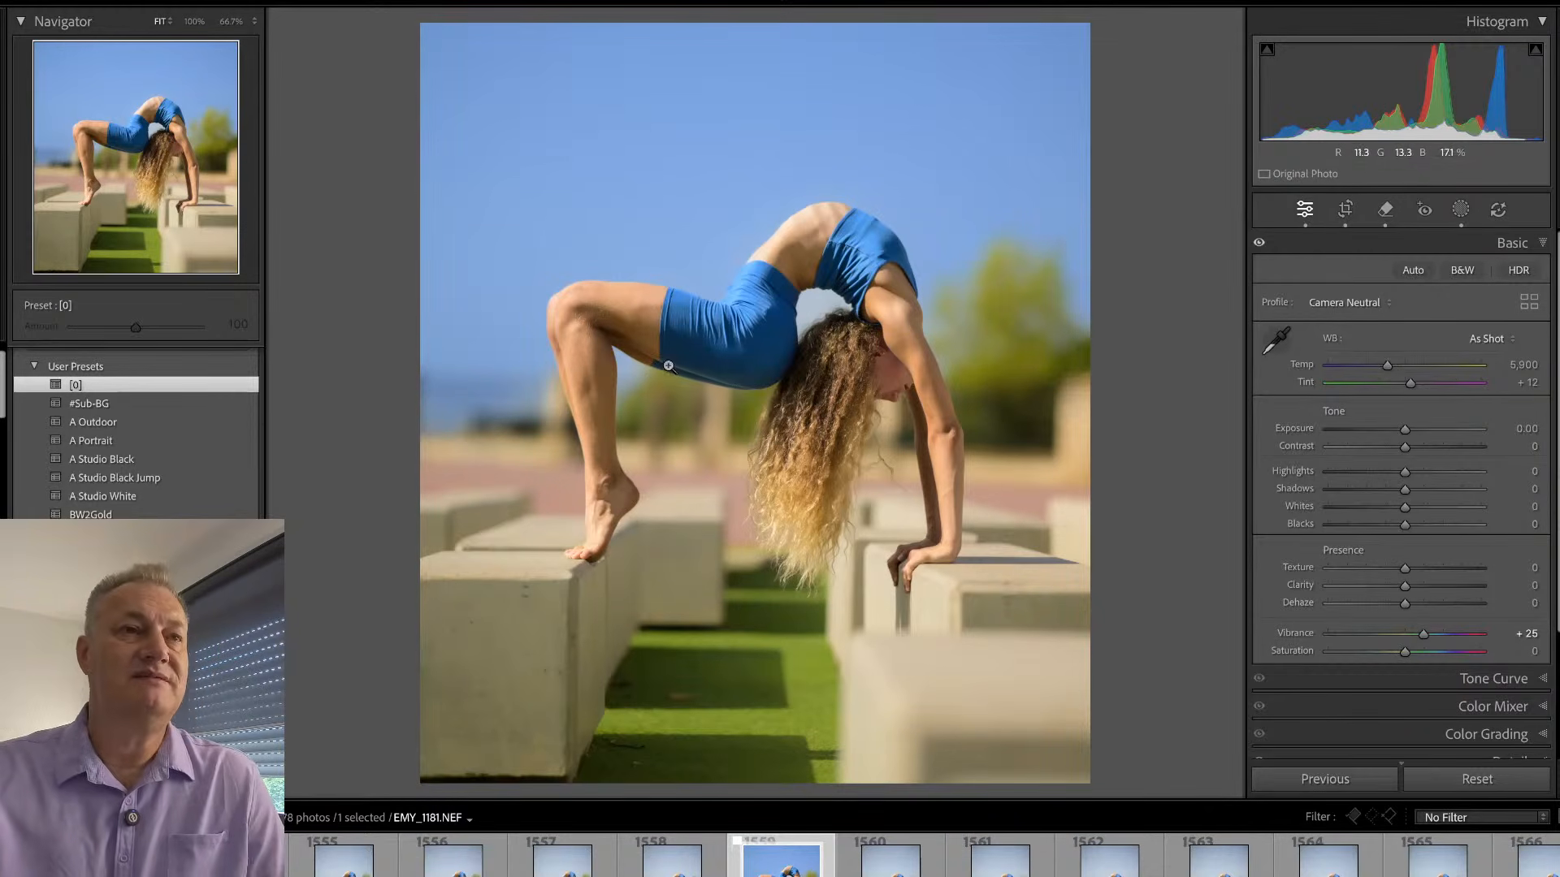
# - Remove the dark crease above the heel of the planted foot with the Remove tool at size 8
pyautogui.click(606, 524)
pyautogui.press('q')
pyautogui.moveTo(592, 372); pyautogui.dragTo(626, 331)
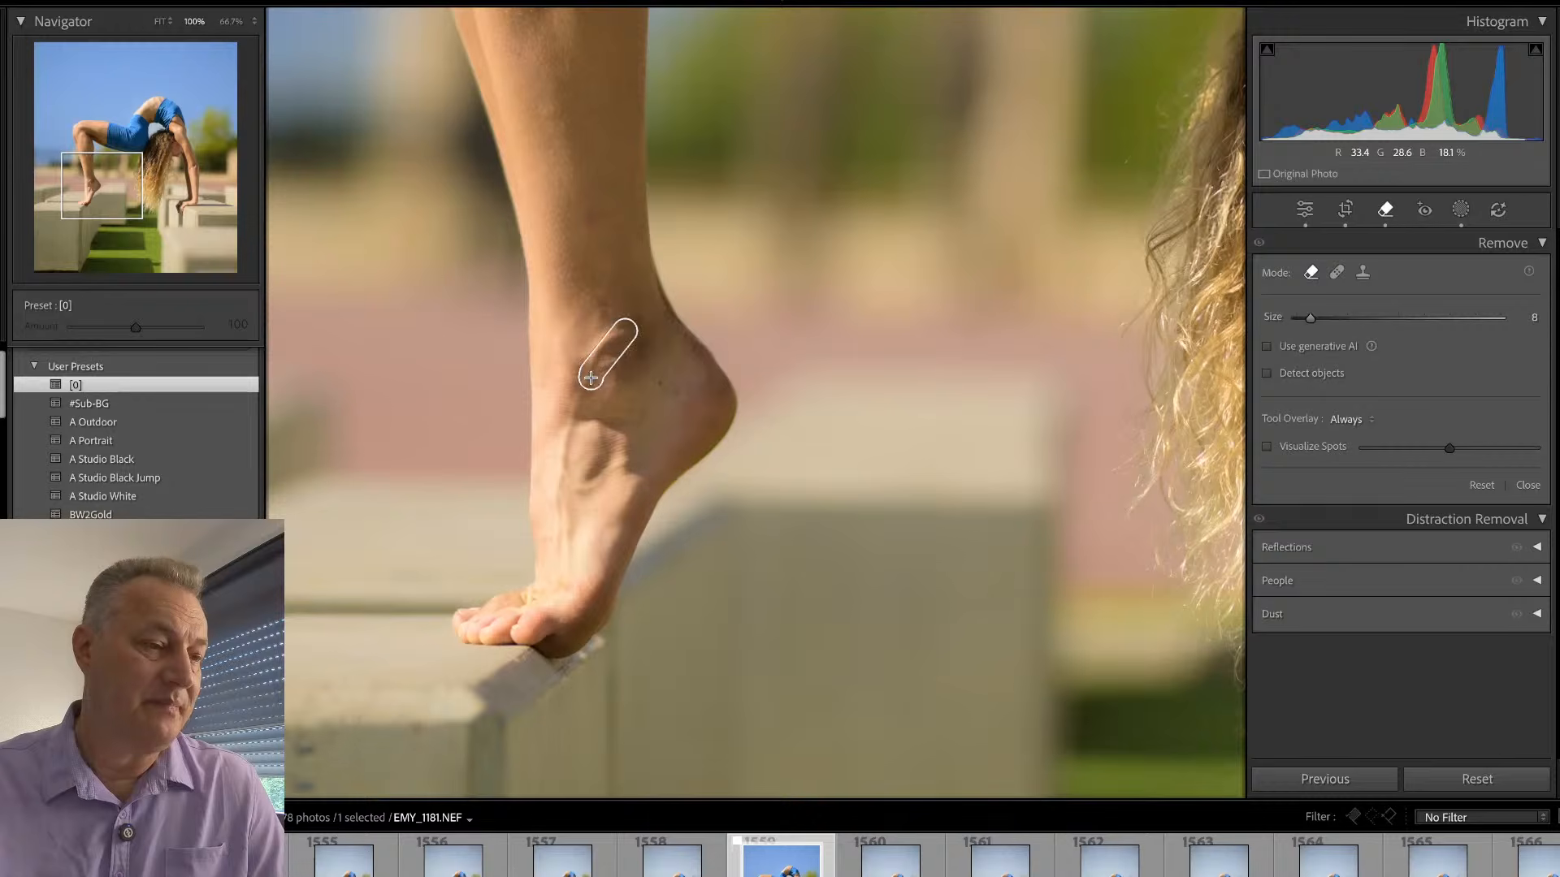
pyautogui.press('q')
pyautogui.click(652, 354)
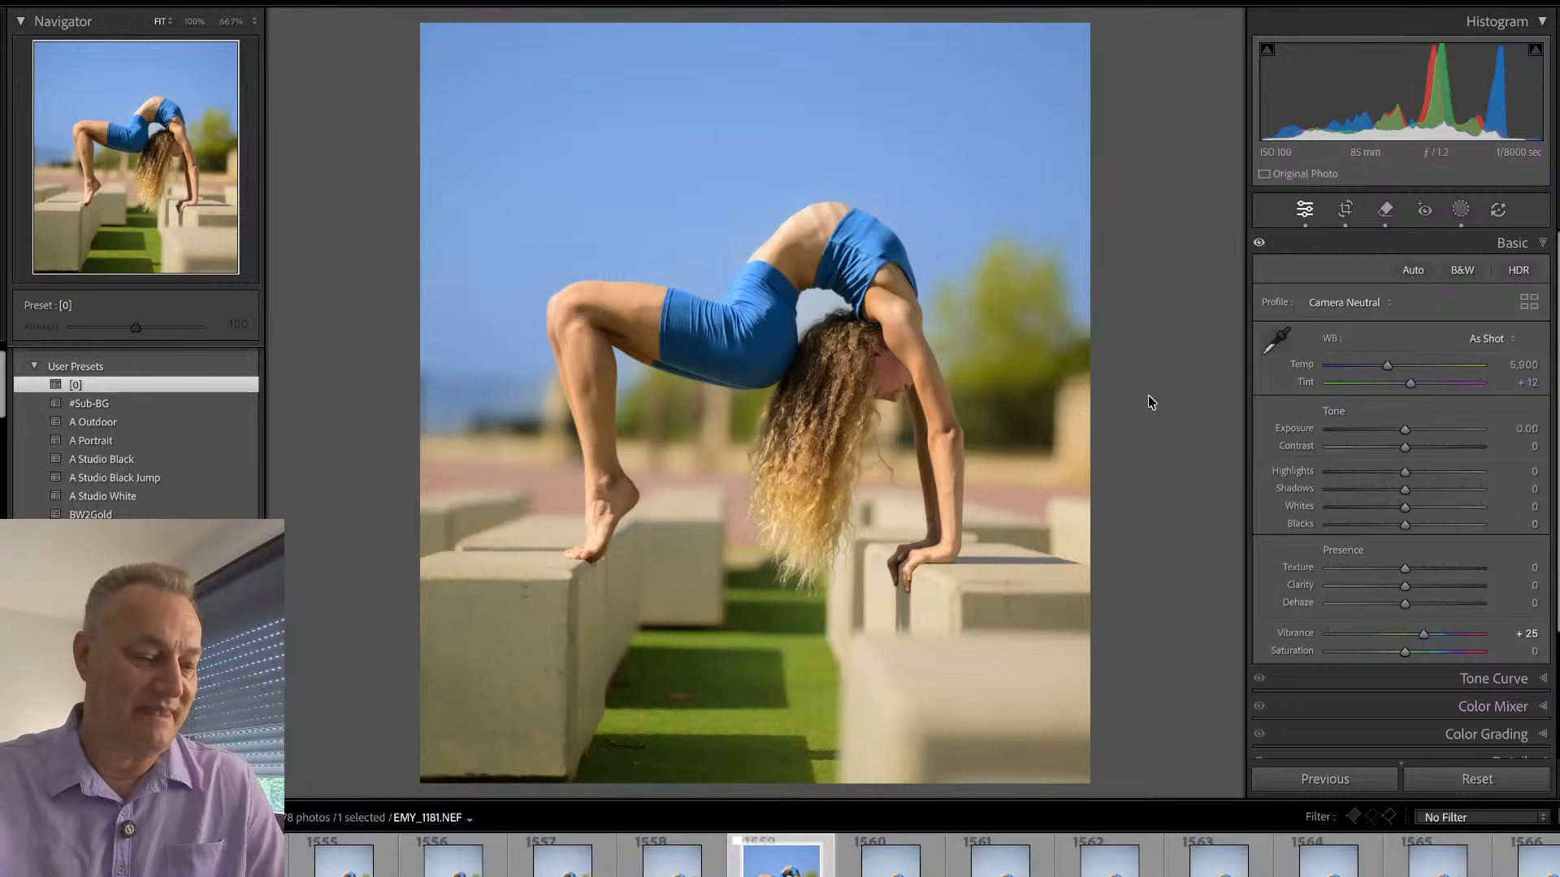
# - Step through the full-size frames following the edited backbend photo, up to EMY_1192
pyautogui.press('e')
pyautogui.press('Right')
pyautogui.press('Right')
pyautogui.press('Right')
pyautogui.press('Right')
pyautogui.press('Right')
pyautogui.press('Right')
pyautogui.press('Right')
pyautogui.press('Right')
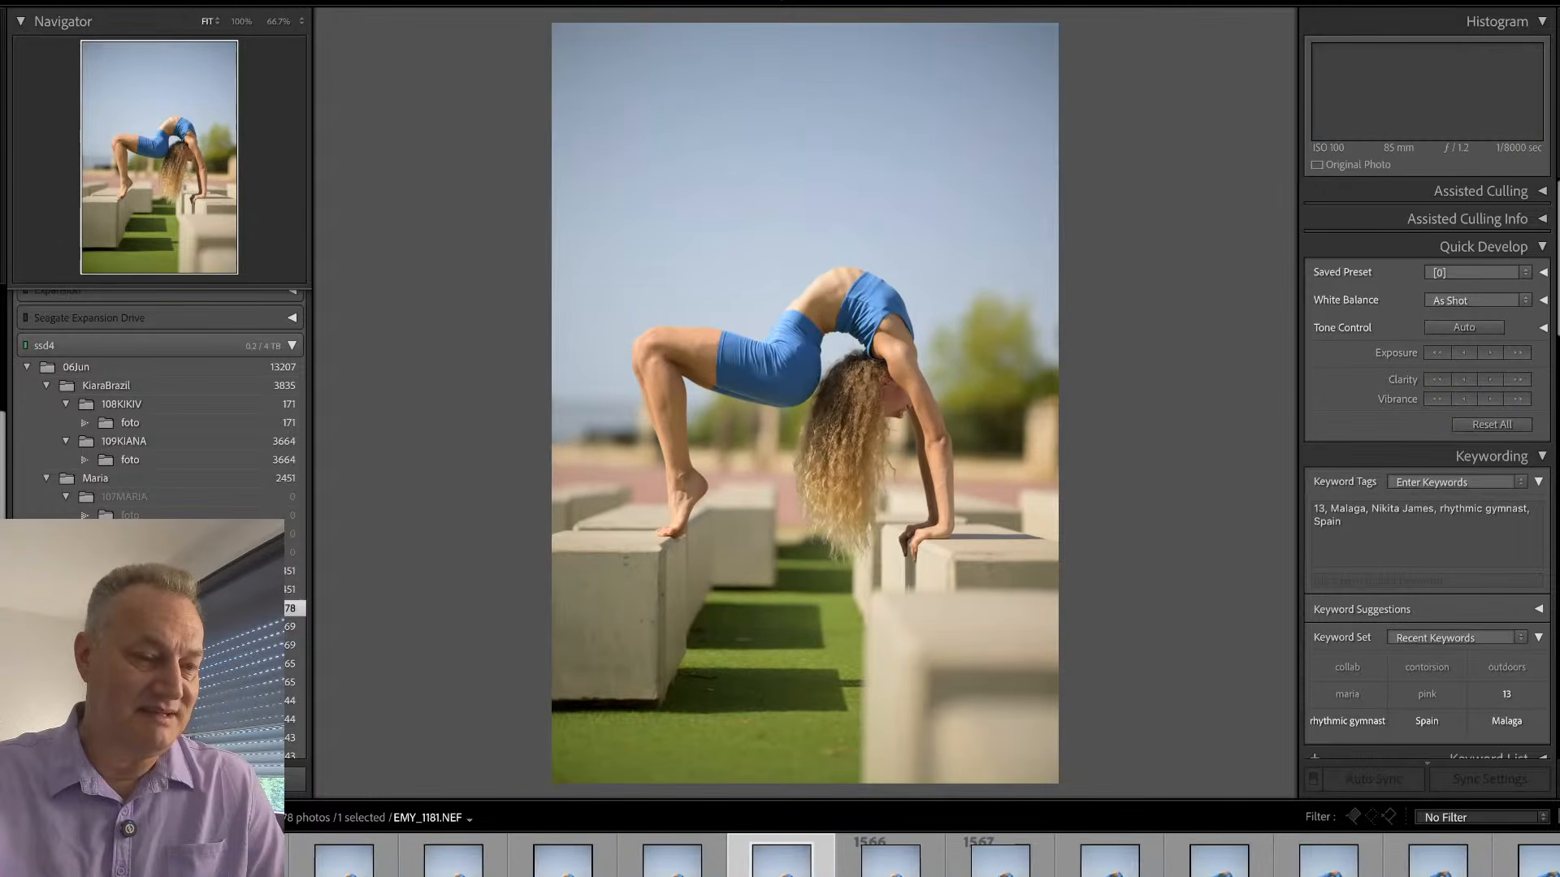
# - Review the straighter-leg backbend frames on the concrete blocks, up to the edited photo EMY_1239
pyautogui.press('Right')
pyautogui.press('Right')
pyautogui.press('Right')
pyautogui.press('Right')
pyautogui.press('Right')
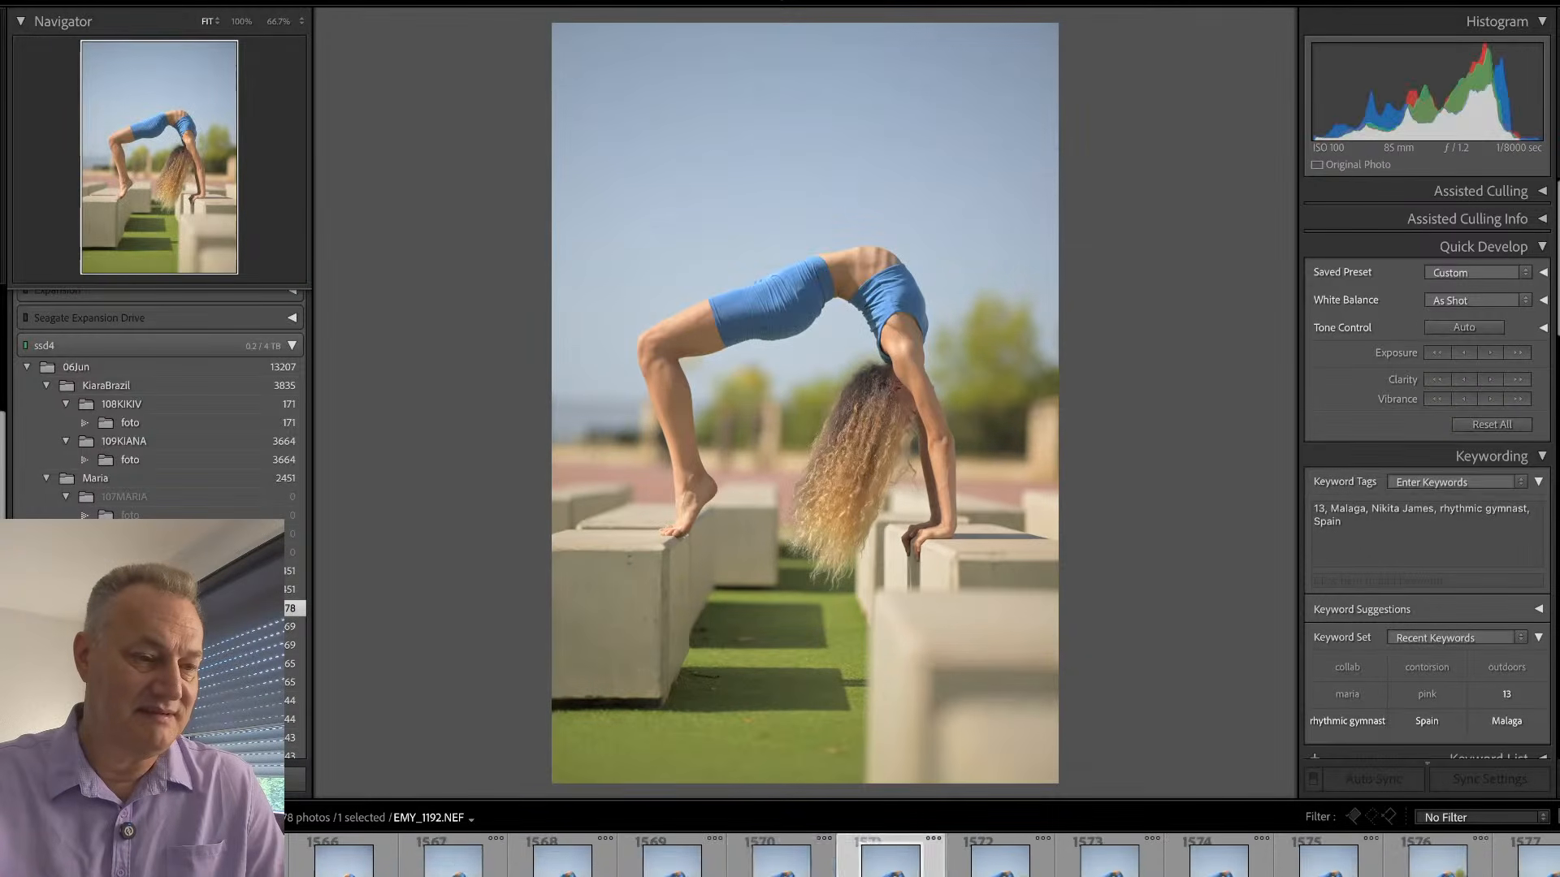
pyautogui.press('Right')
pyautogui.press('Right')
pyautogui.press('Right')
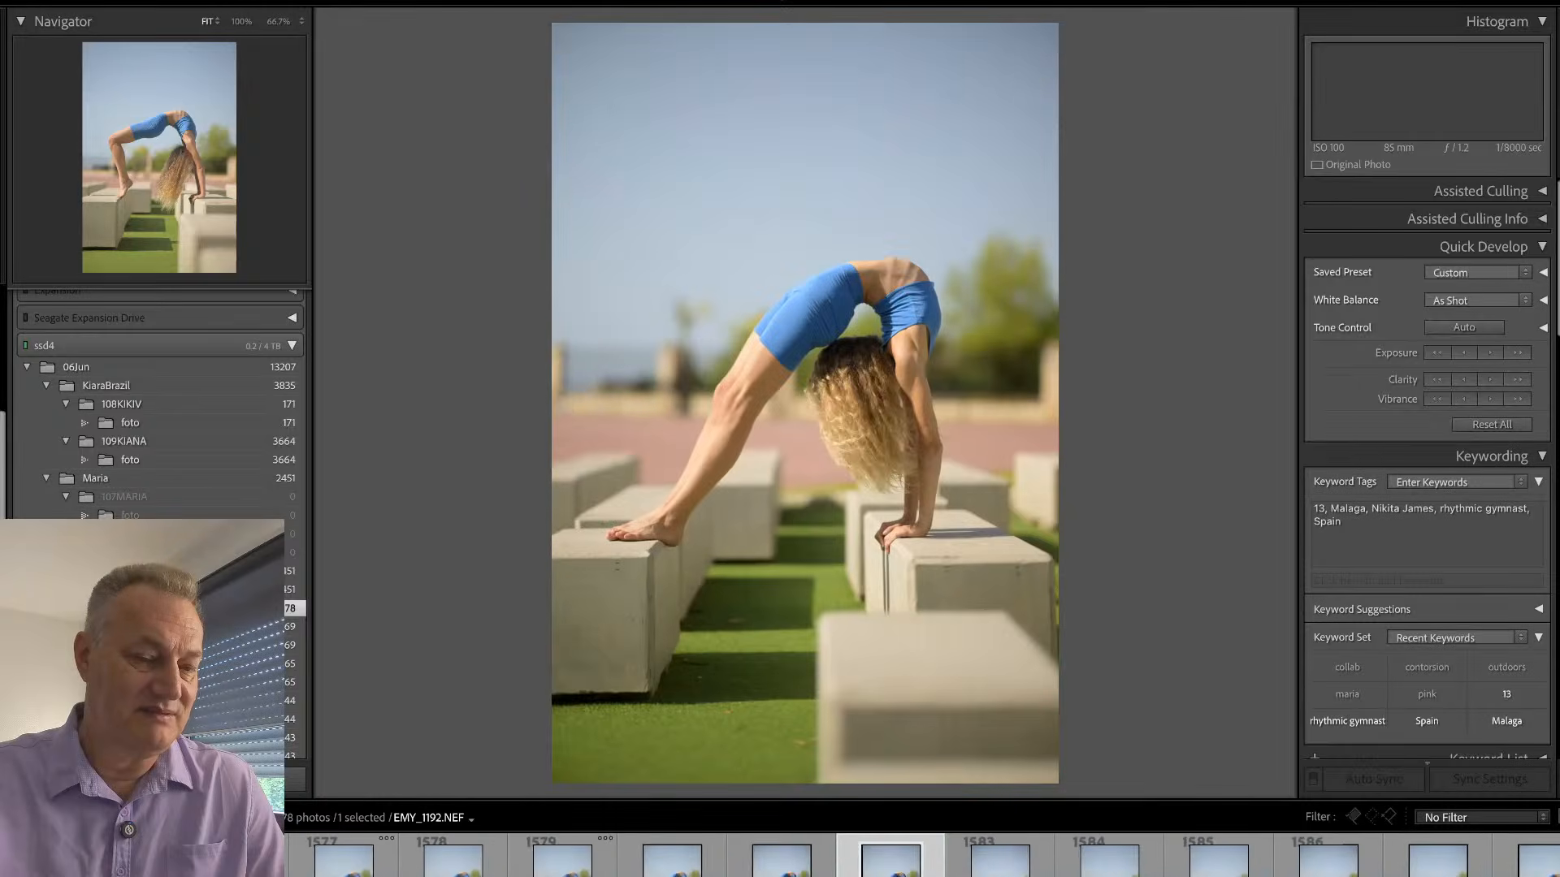
pyautogui.press('Right')
pyautogui.press('Right')
pyautogui.press('Right')
pyautogui.press('Right')
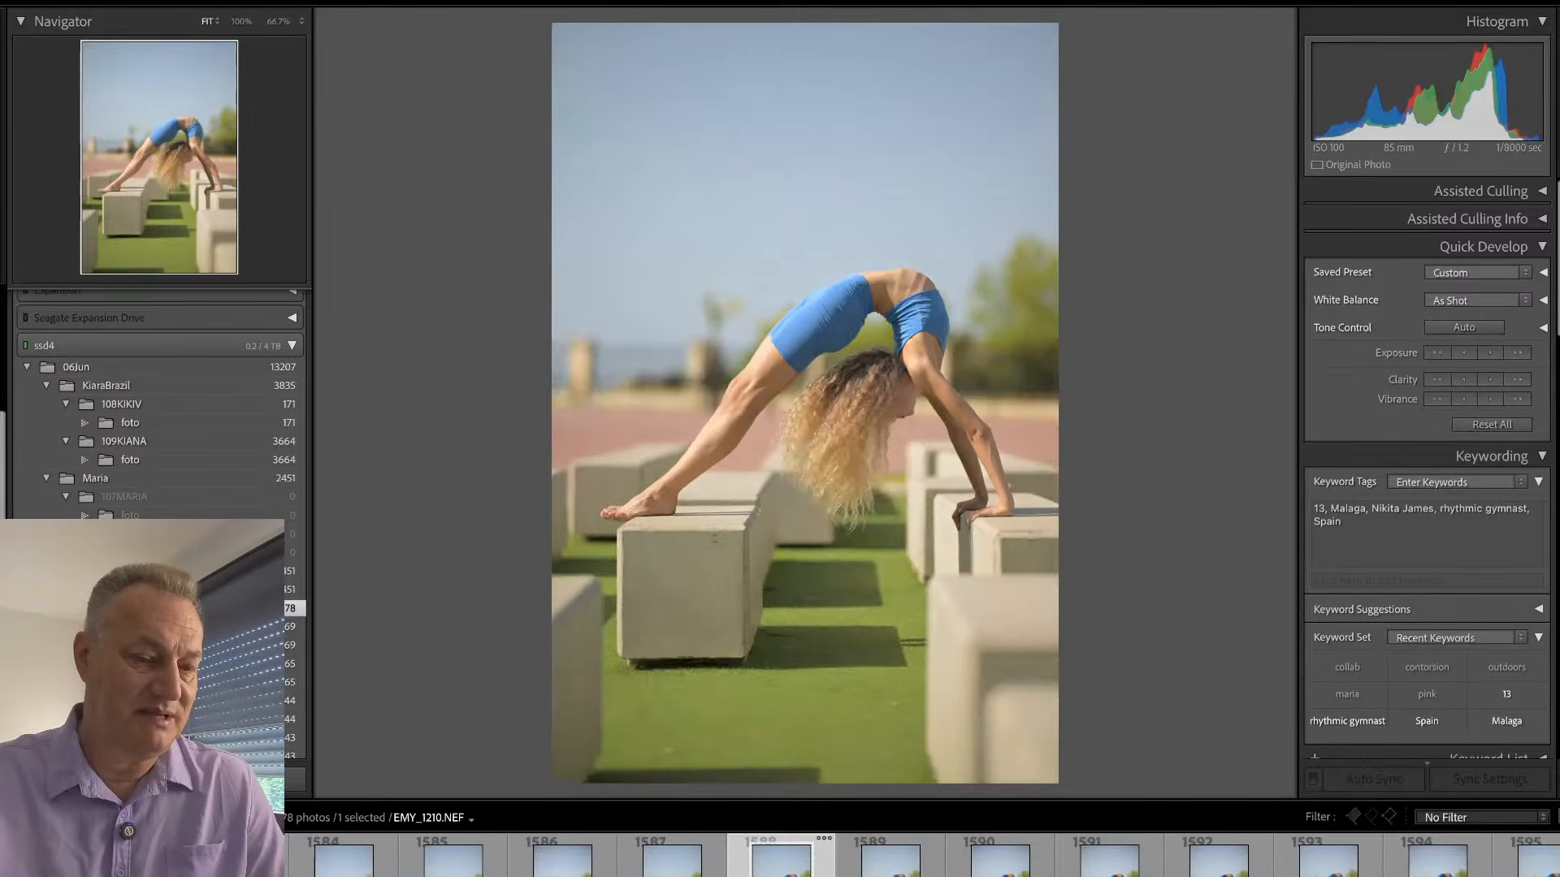
pyautogui.press('Right')
pyautogui.press('Right')
pyautogui.press('Right')
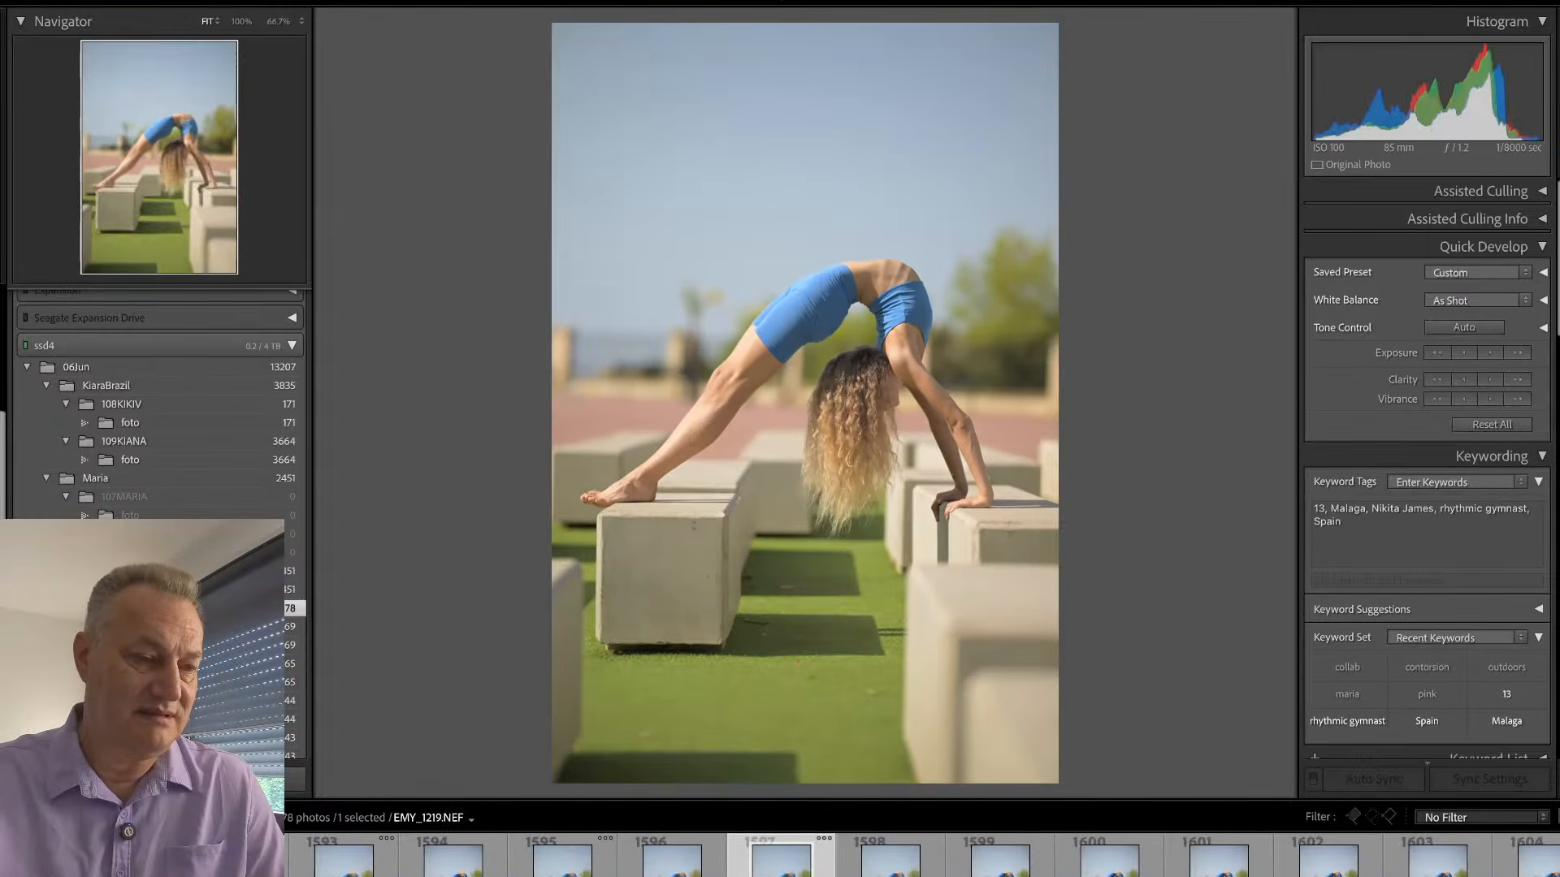
pyautogui.press('Right')
pyautogui.press('Right')
pyautogui.press('Right')
pyautogui.press('Right')
pyautogui.press('Right')
pyautogui.press('Right')
pyautogui.press('Right')
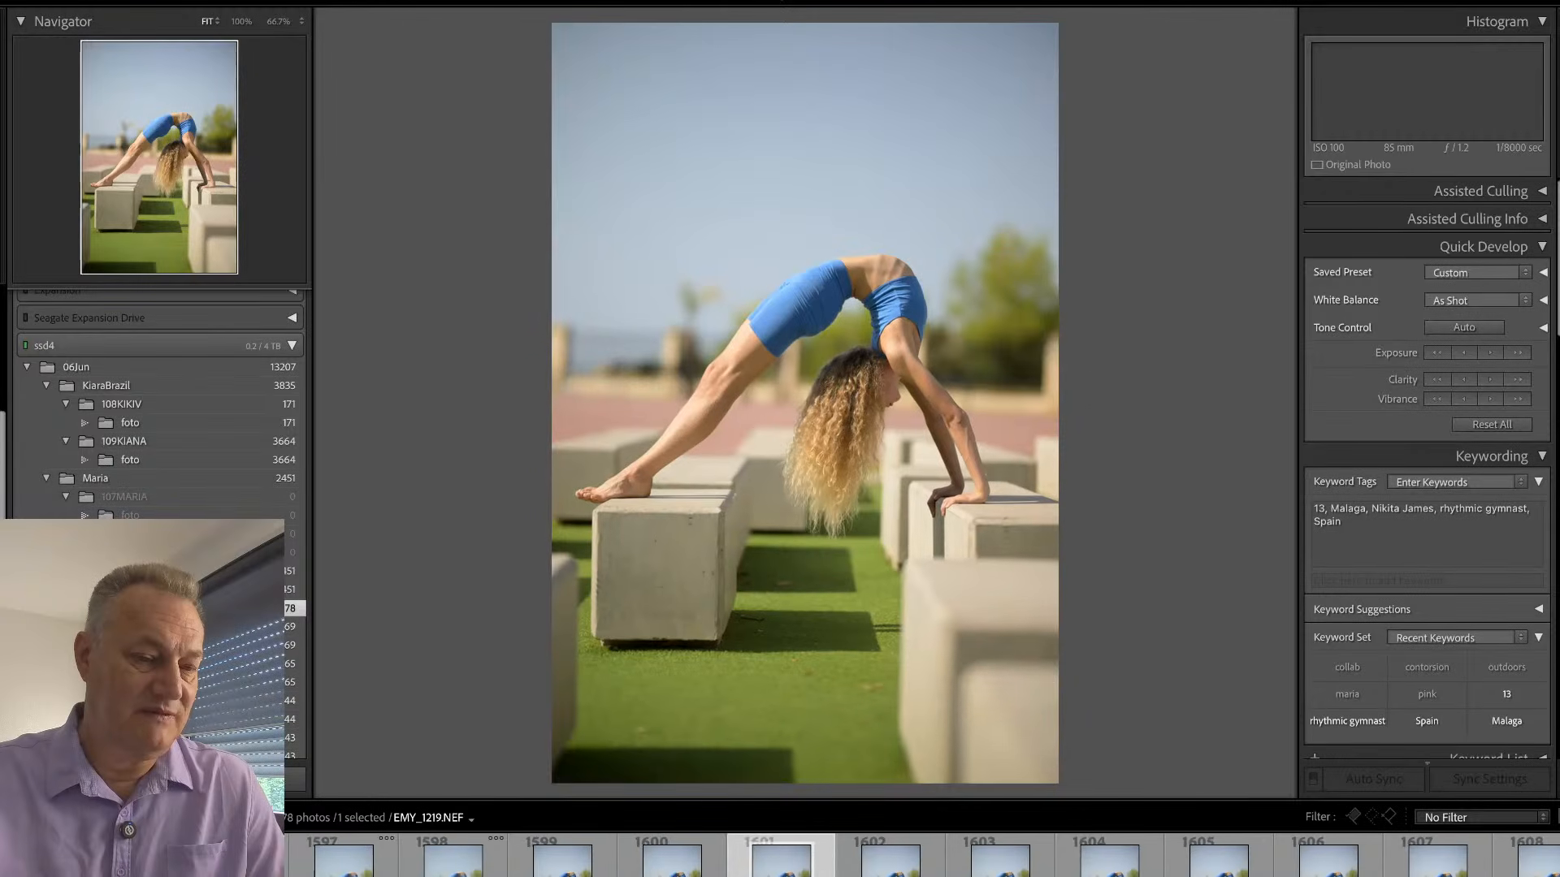
pyautogui.press('Right')
pyautogui.press('Right')
pyautogui.press('Right')
pyautogui.press('Right')
pyautogui.press('Right')
pyautogui.press('Right')
pyautogui.press('Right')
pyautogui.press('Right')
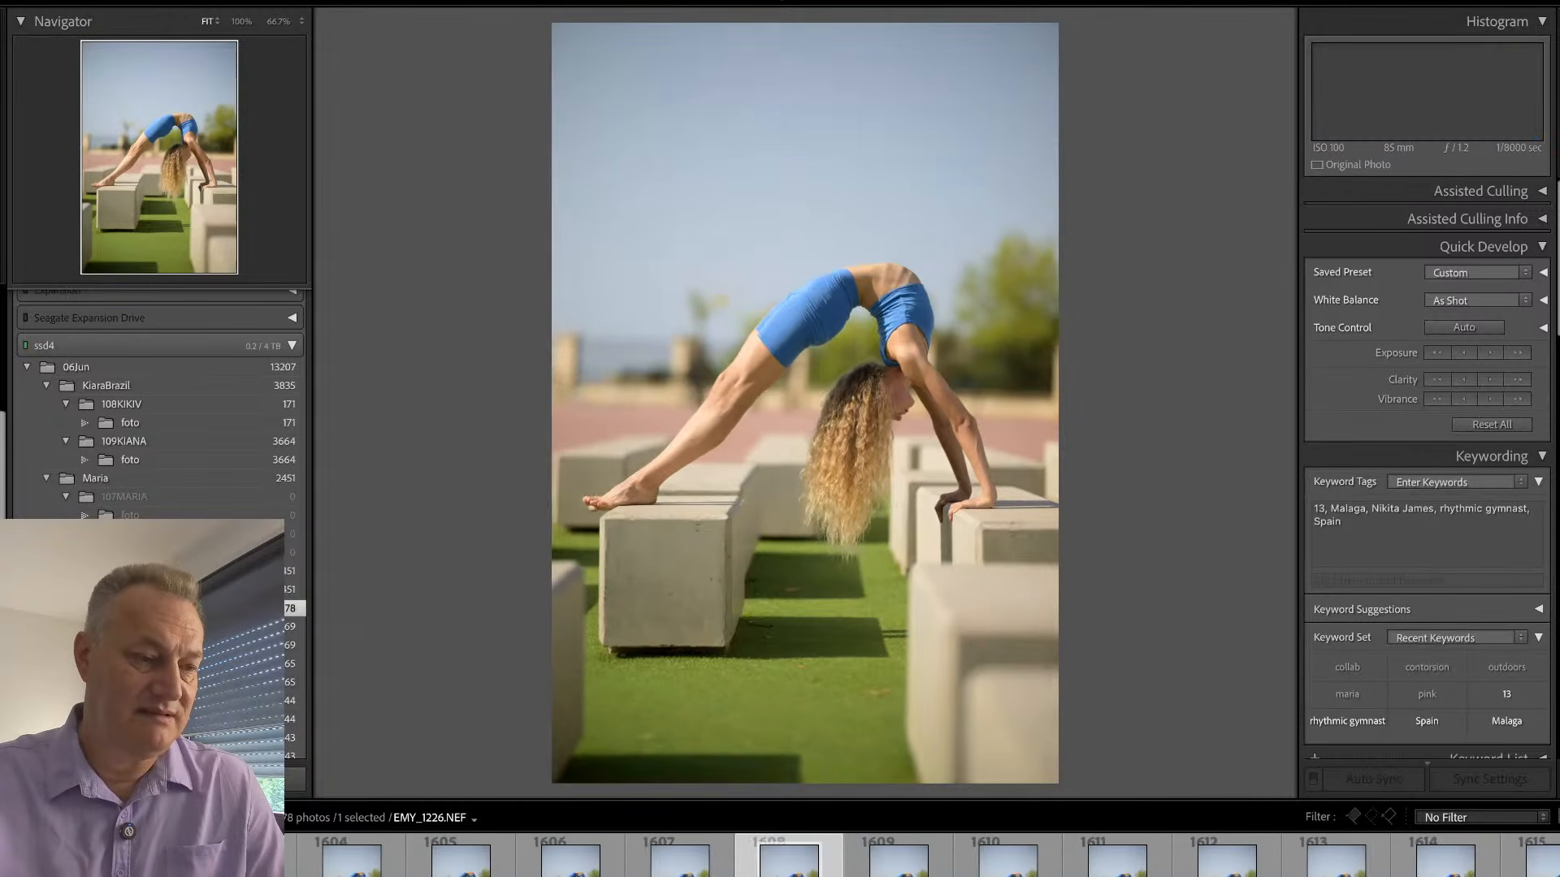
pyautogui.press('Right')
pyautogui.press('Right')
pyautogui.press('Right')
pyautogui.press('Right')
pyautogui.press('Right')
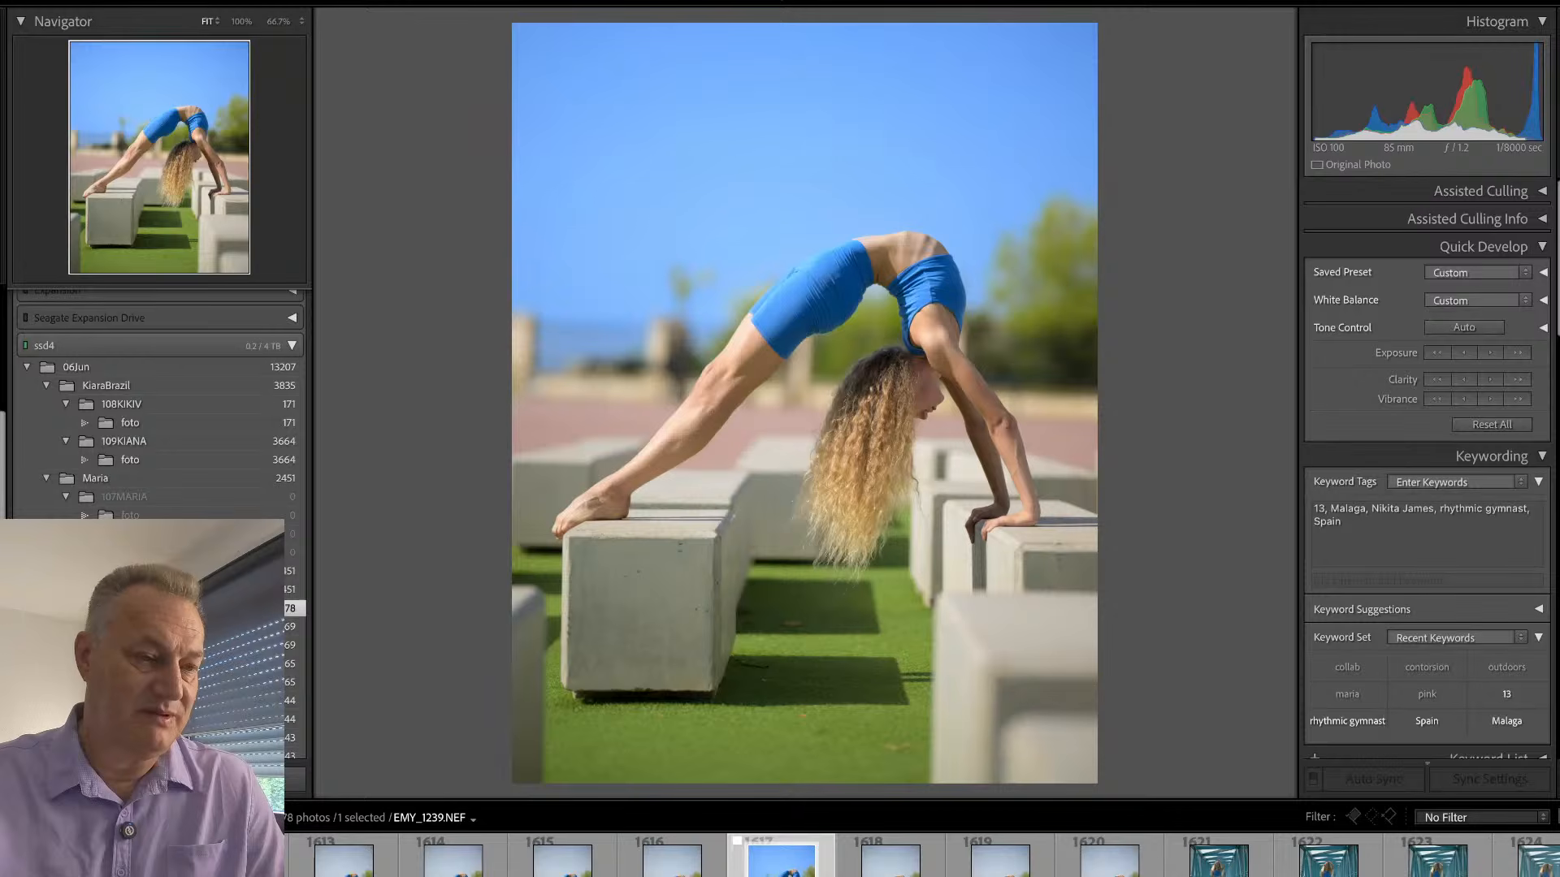
# - Browse the standing portraits in the blue metal bridge, up to the picked frame EMY_1252
pyautogui.press('Right')
pyautogui.press('Right')
pyautogui.press('Right')
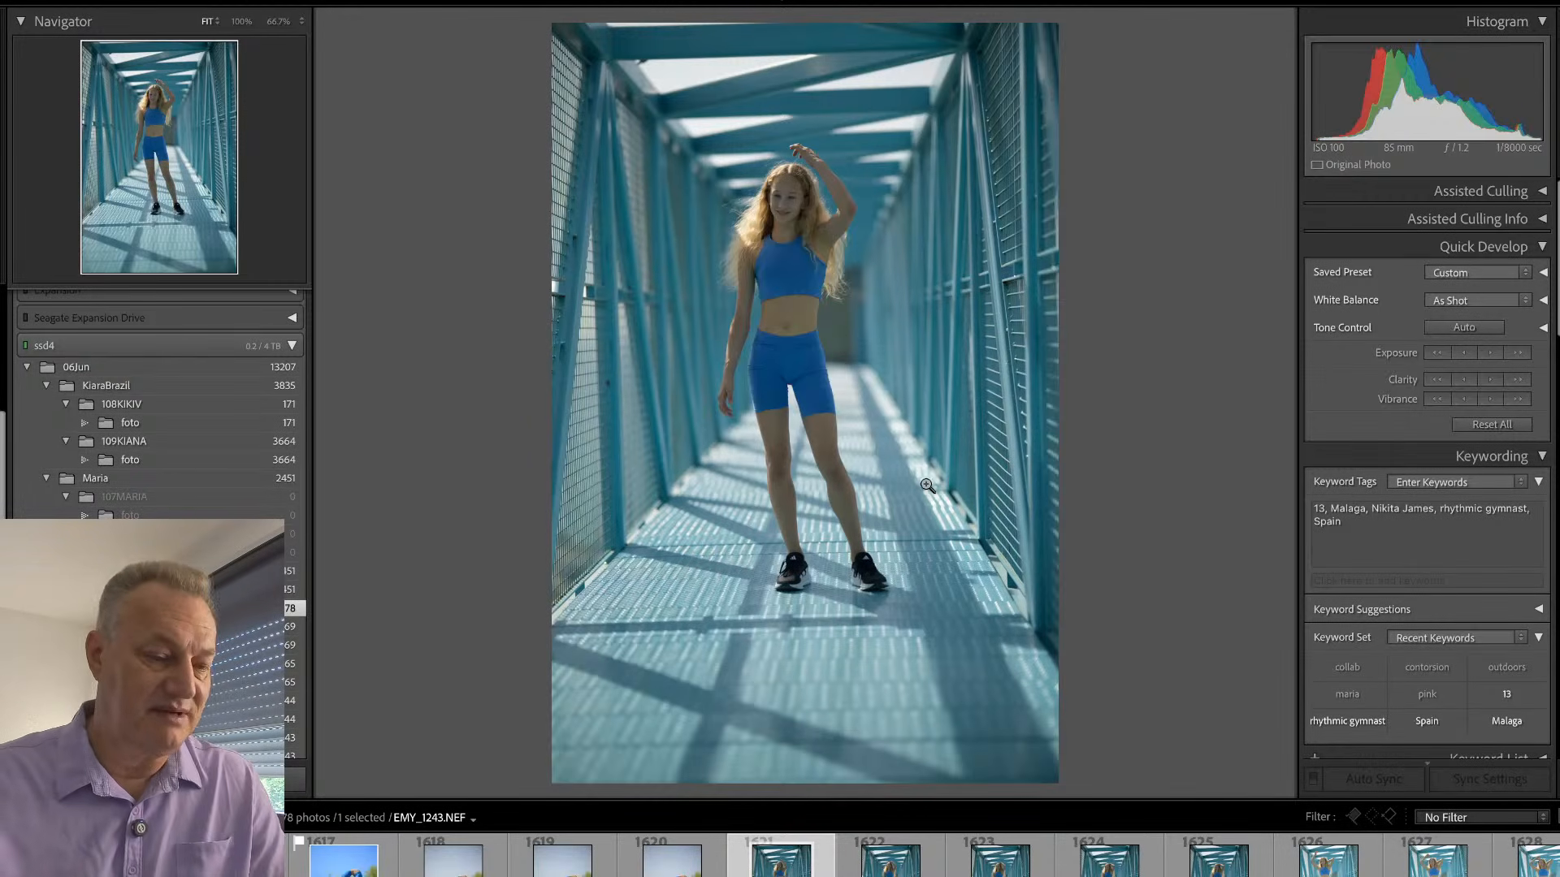
pyautogui.click(880, 869)
pyautogui.click(880, 872)
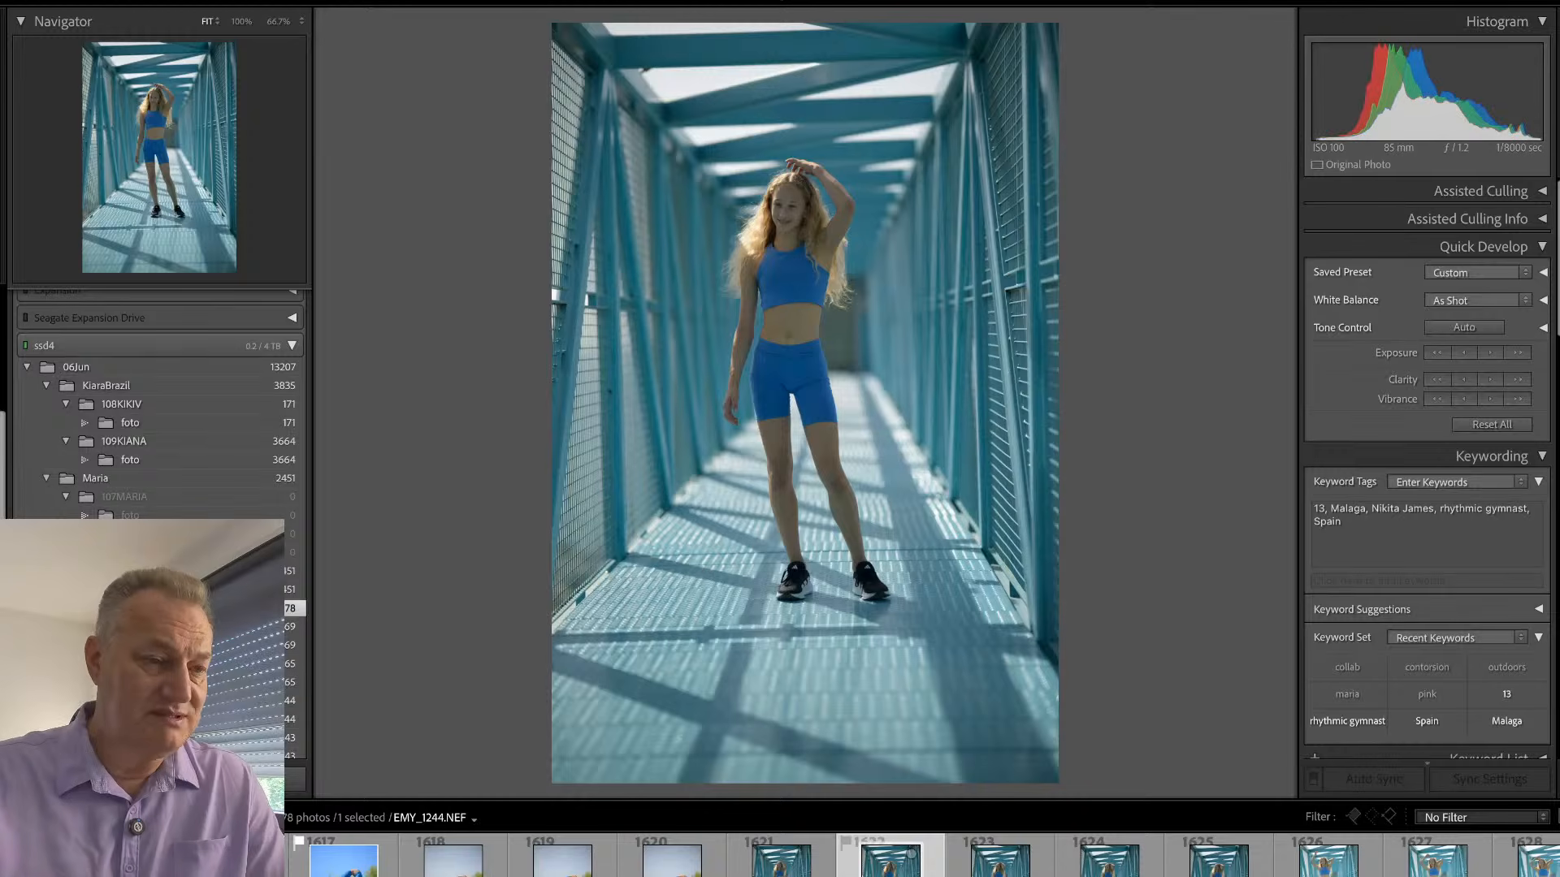
pyautogui.click(880, 872)
pyautogui.click(904, 855)
pyautogui.click(904, 854)
pyautogui.click(904, 855)
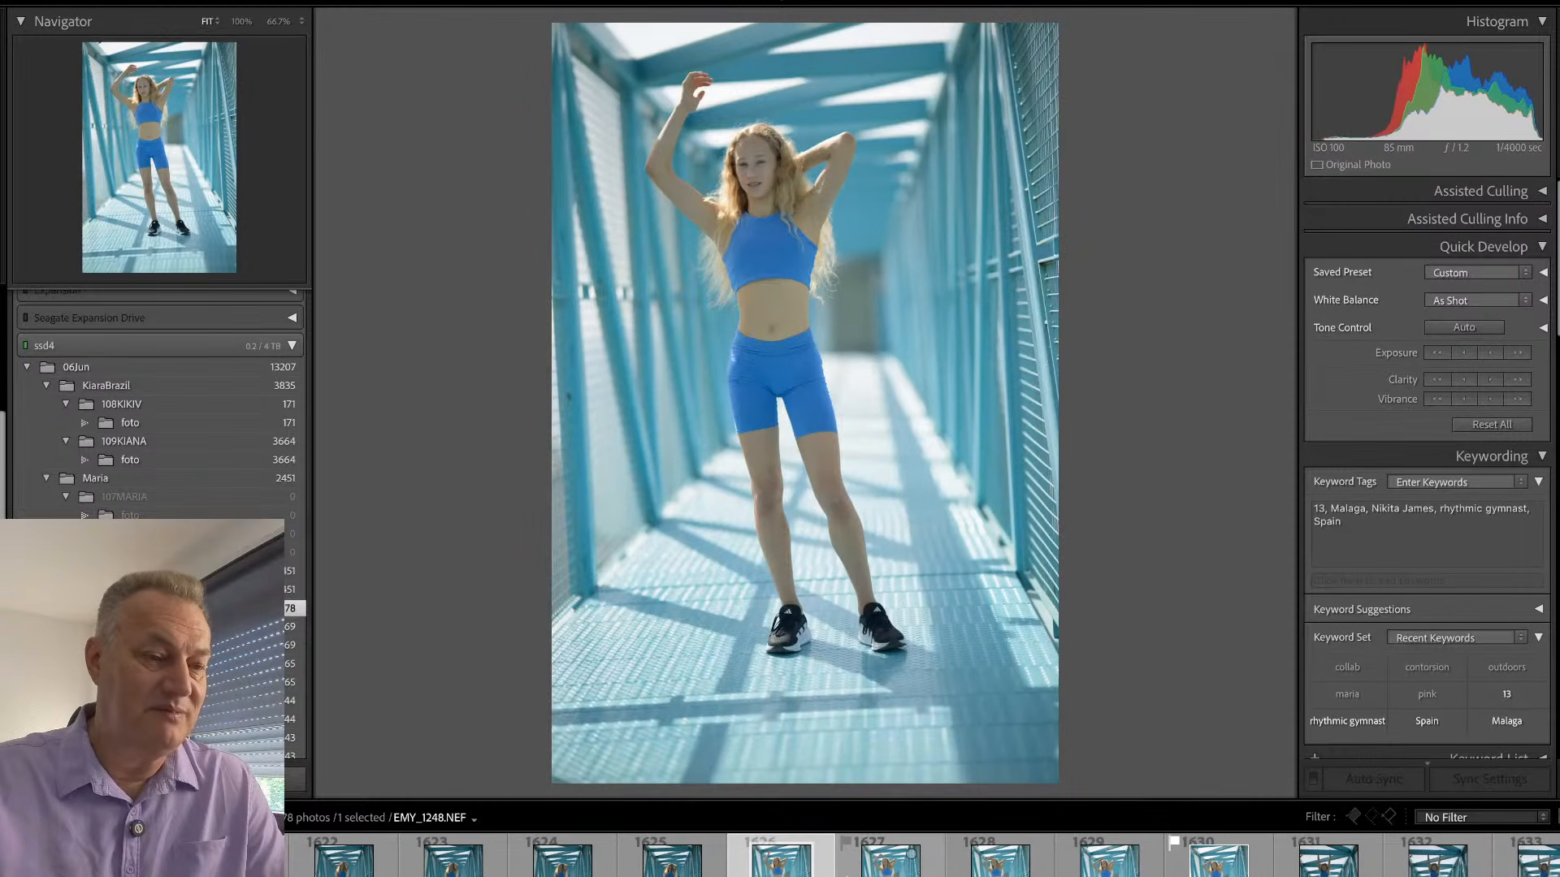
pyautogui.click(905, 855)
pyautogui.click(905, 855)
pyautogui.press('Right')
pyautogui.press('Right')
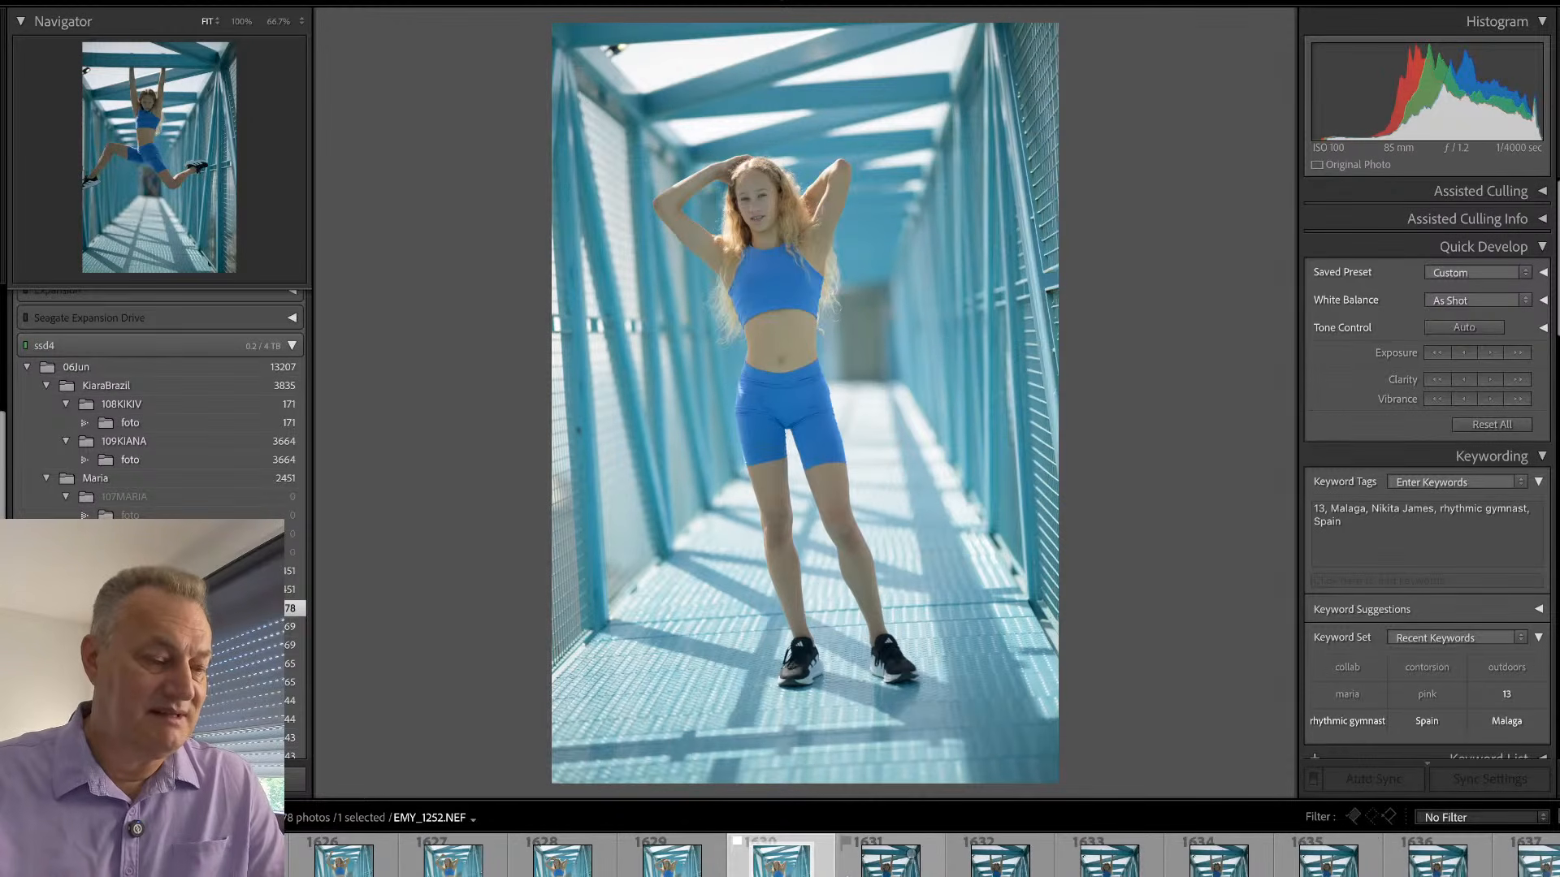
# - Apply the #Sub-BG preset to EMY_1252 and warm its Sub mask with Temp 23 and Tint 21, raising the exposure slightly
pyautogui.press('d')
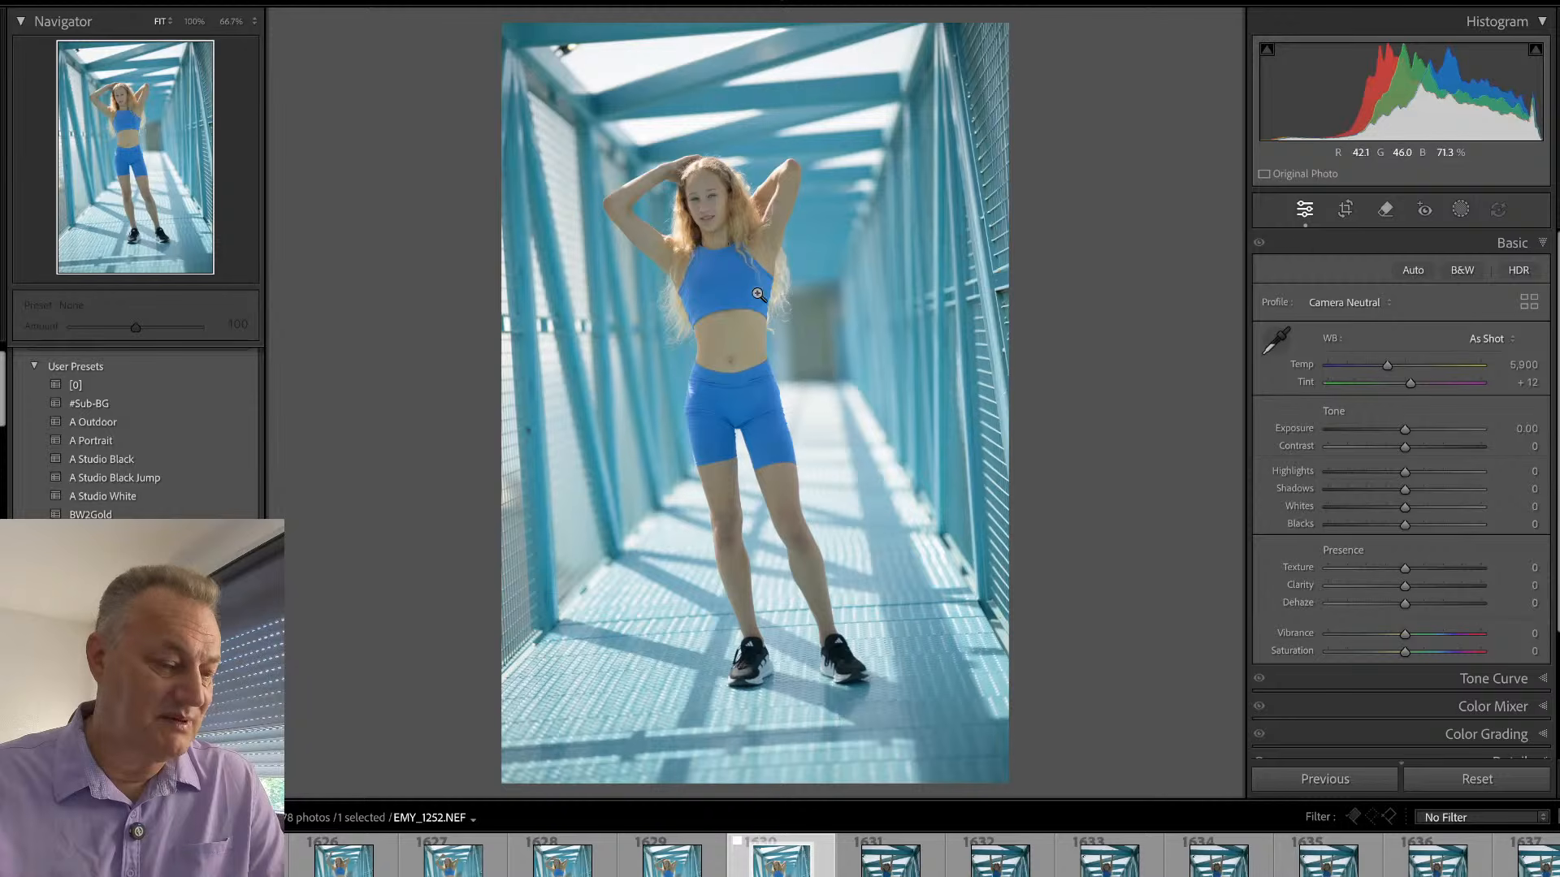
pyautogui.click(143, 403)
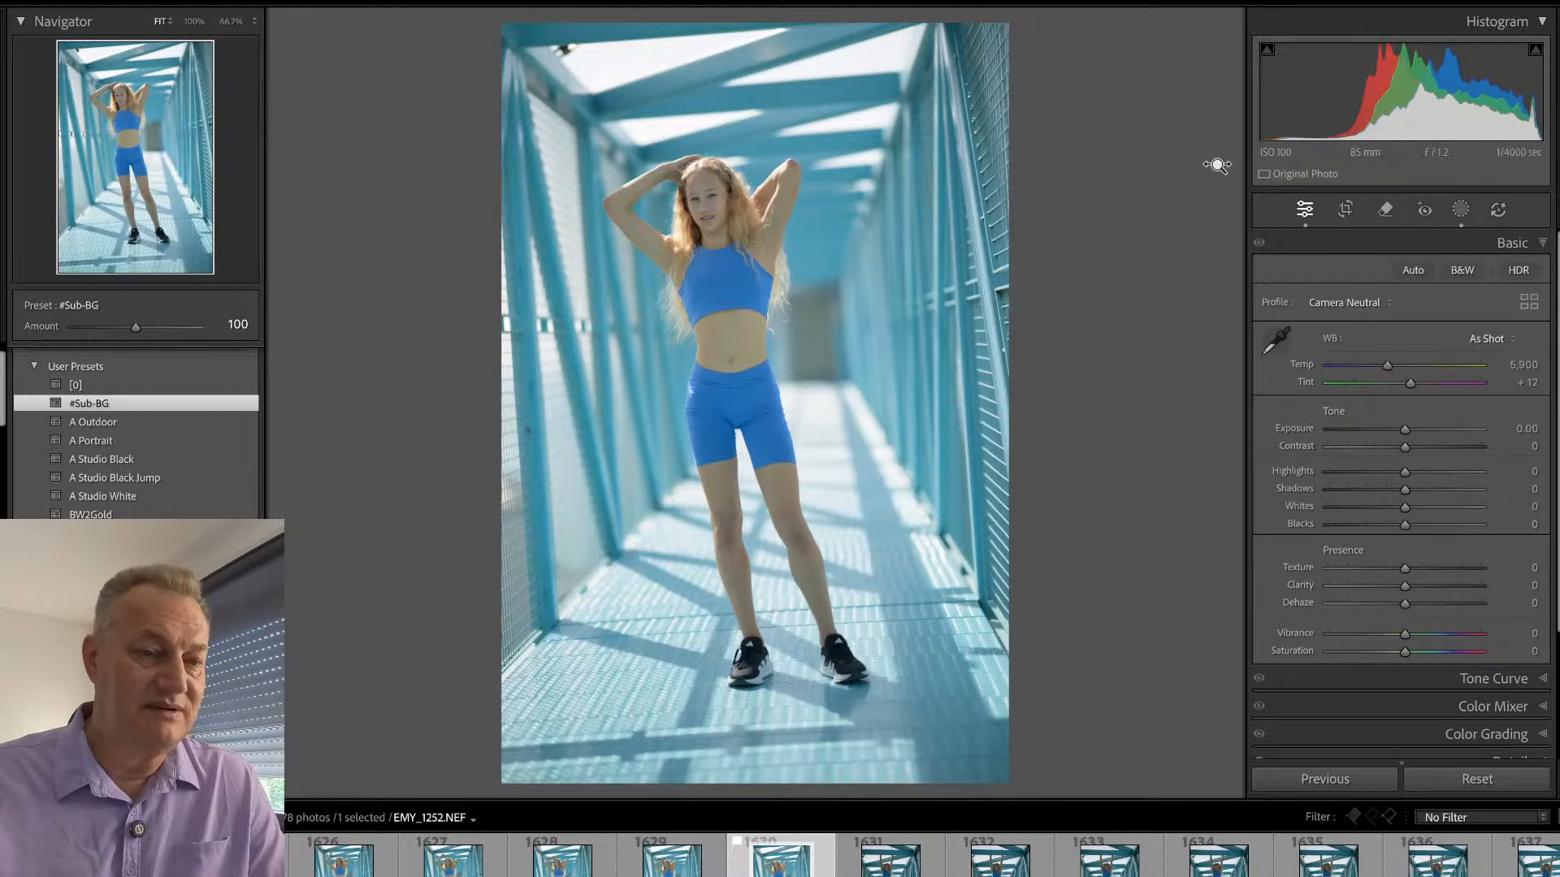
pyautogui.hotkey('shift', 'w')
pyautogui.click(1129, 139)
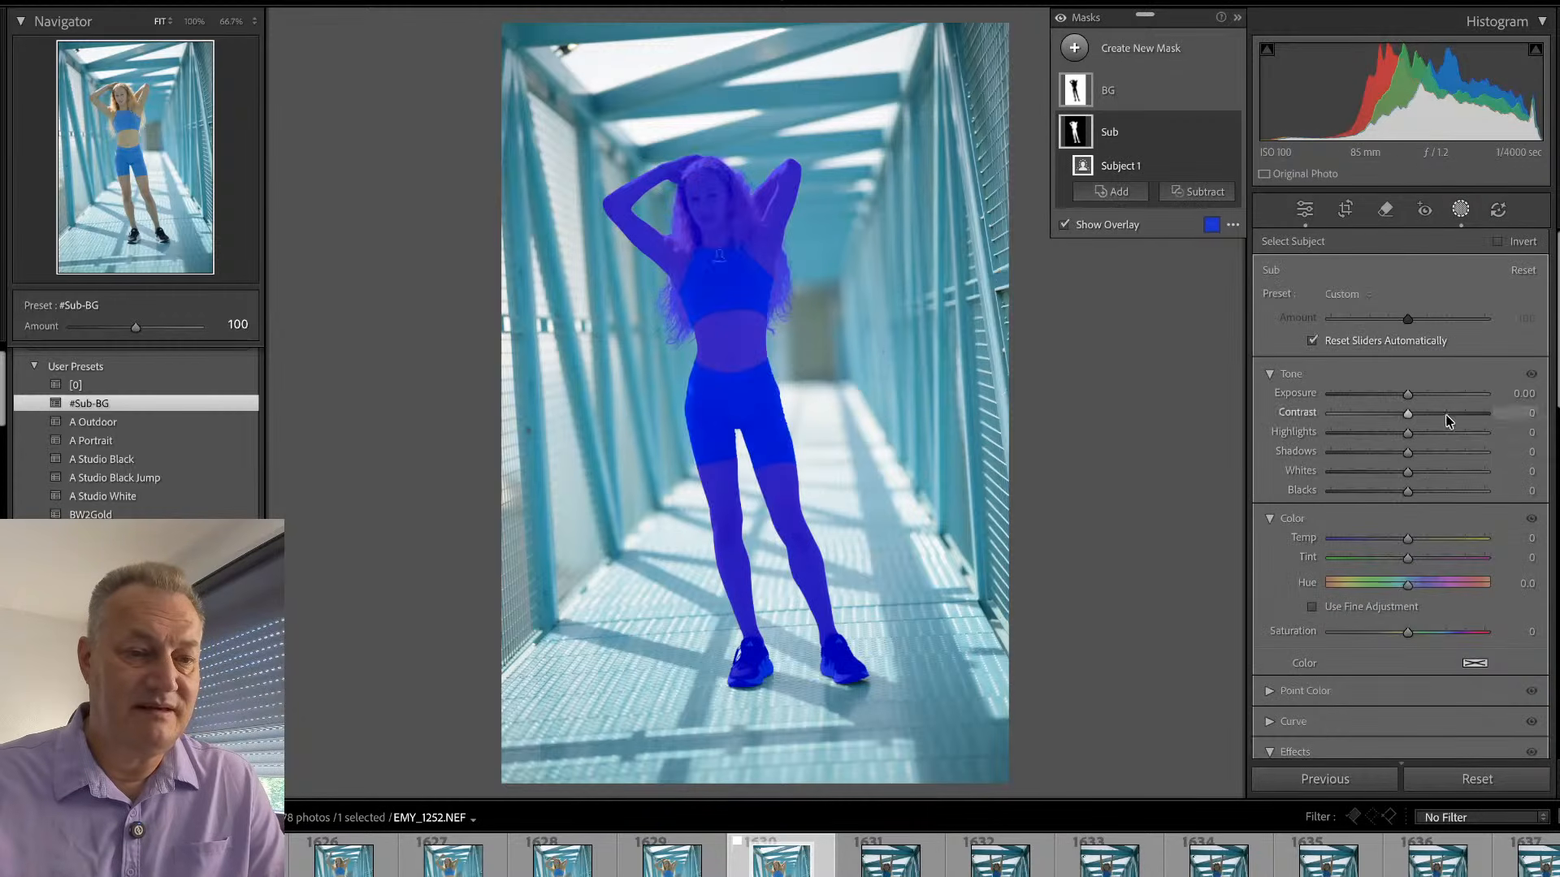
pyautogui.moveTo(1408, 538)
pyautogui.mouseDown()
pyautogui.moveTo(1424, 537)
pyautogui.moveTo(1418, 560)
pyautogui.moveTo(1427, 542)
pyautogui.mouseUp()
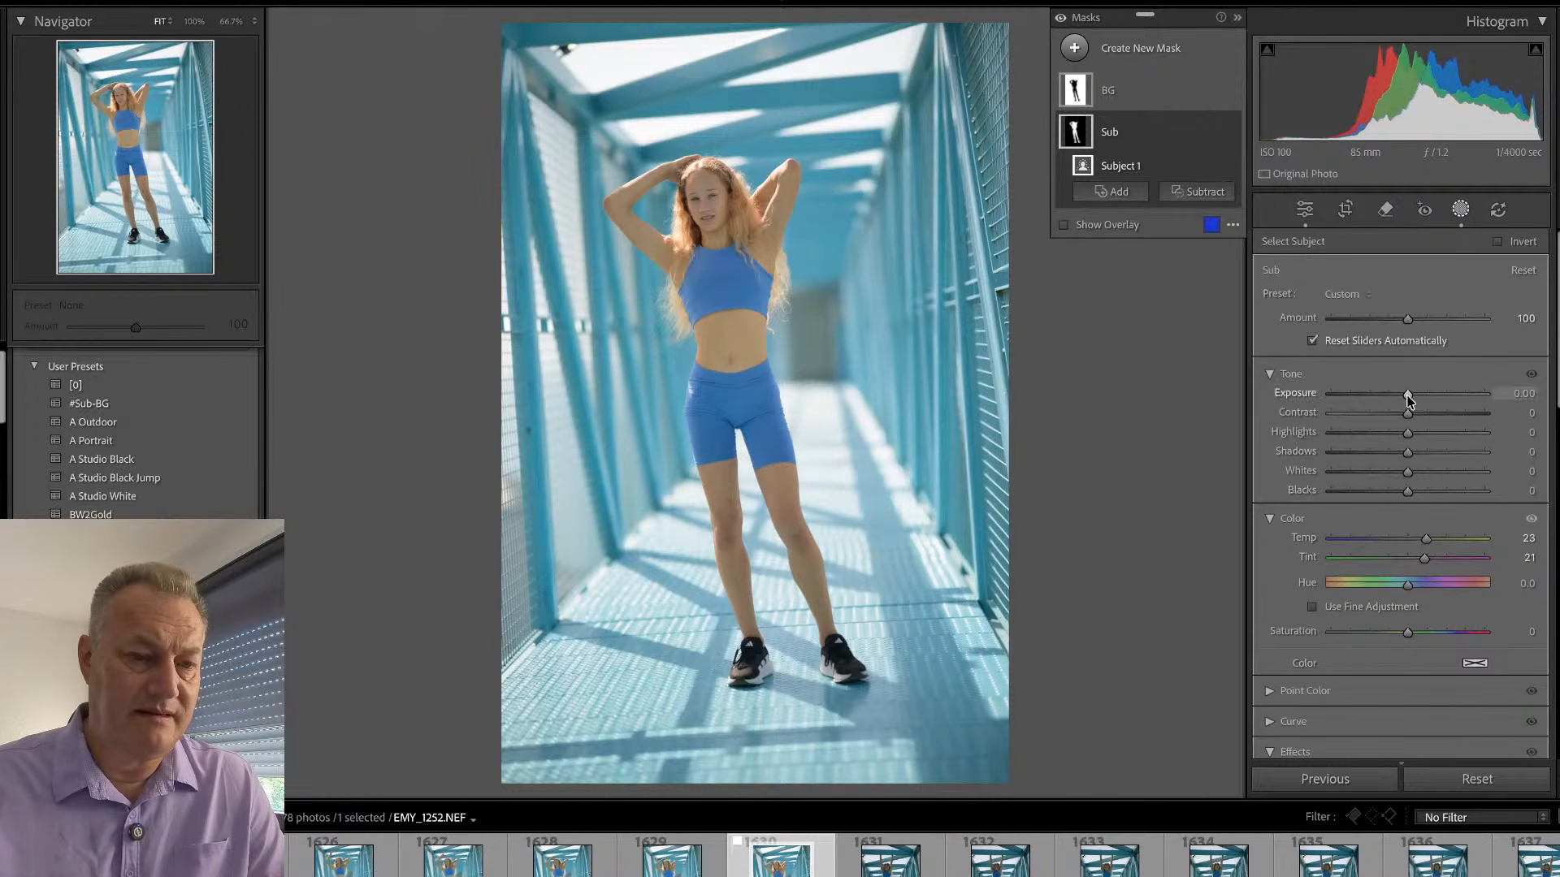
pyautogui.moveTo(1405, 393); pyautogui.dragTo(1420, 418)
pyautogui.hotkey('shift', 'w')
pyautogui.click(698, 193)
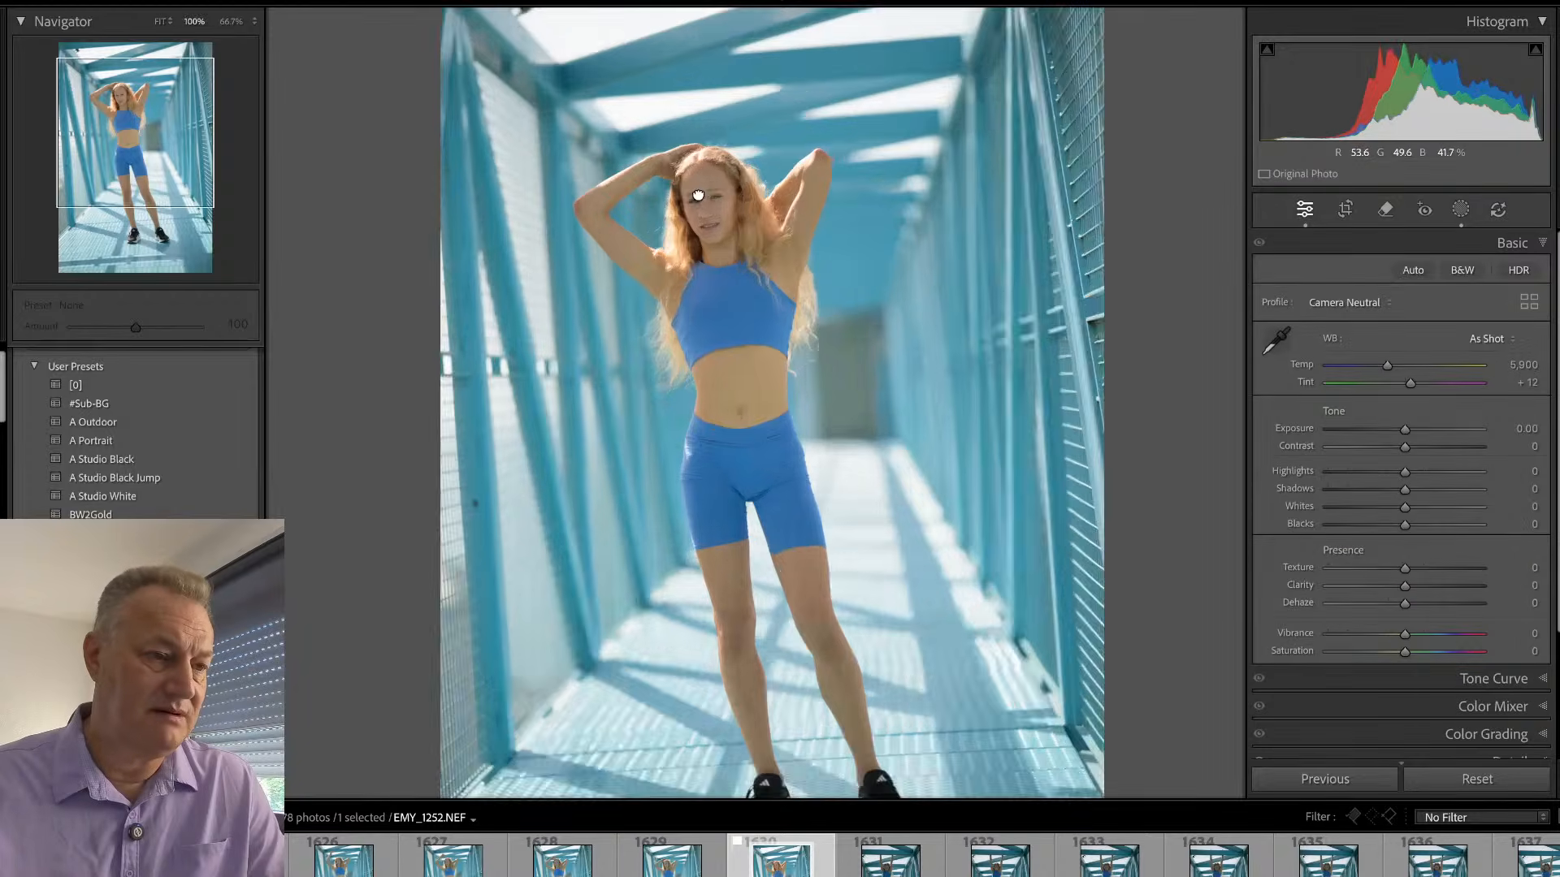
pyautogui.click(752, 180)
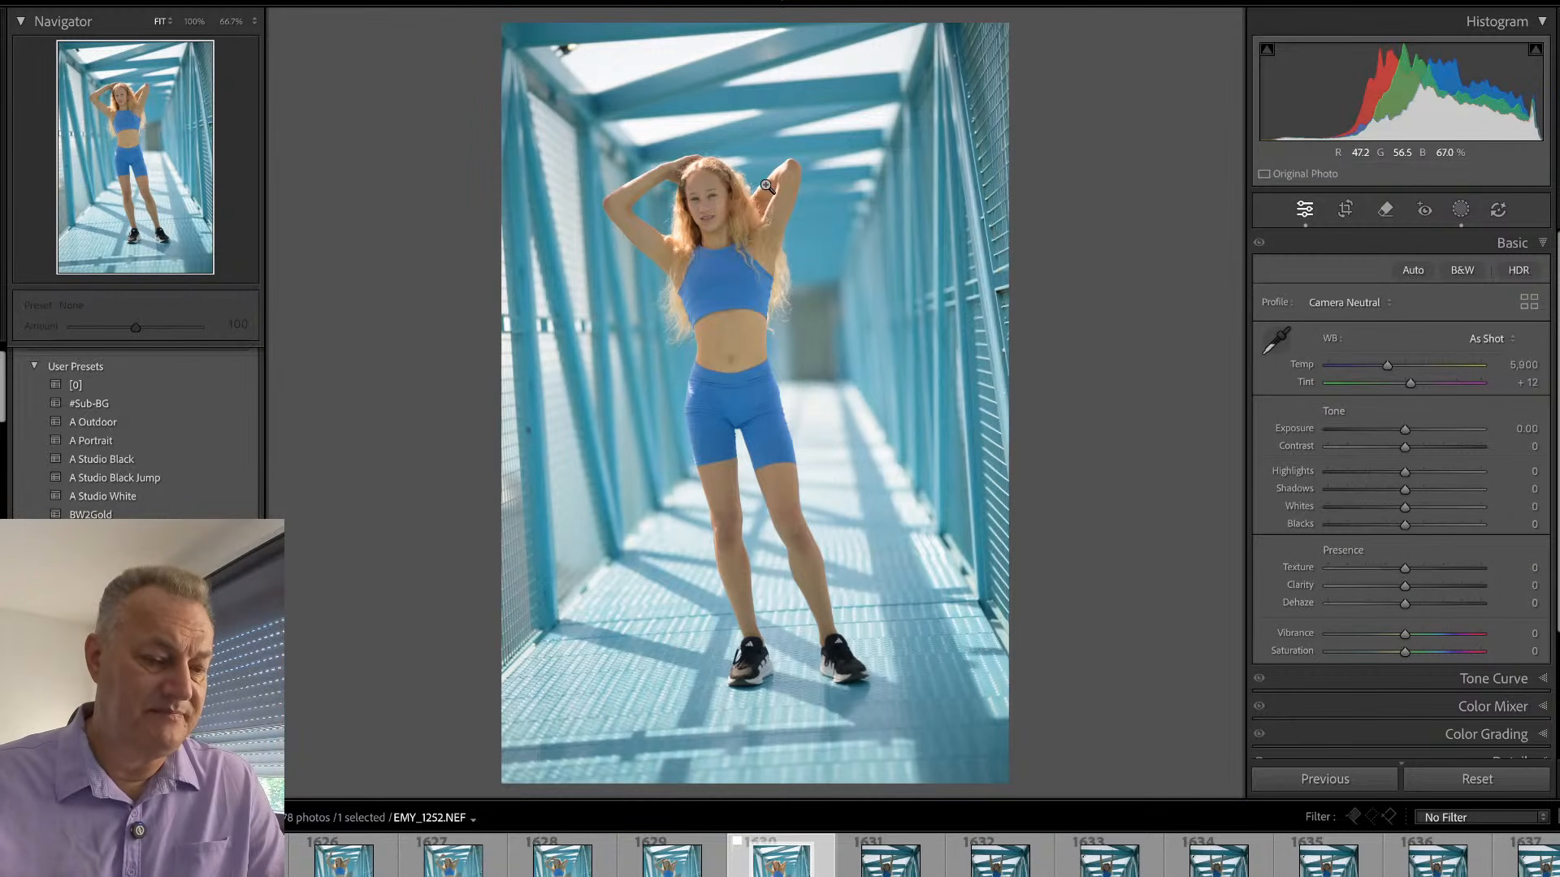
# - Scan the hanging split frames on the bridge as grid thumbnails, from EMY_1252 to EMY_1312
pyautogui.press('g')
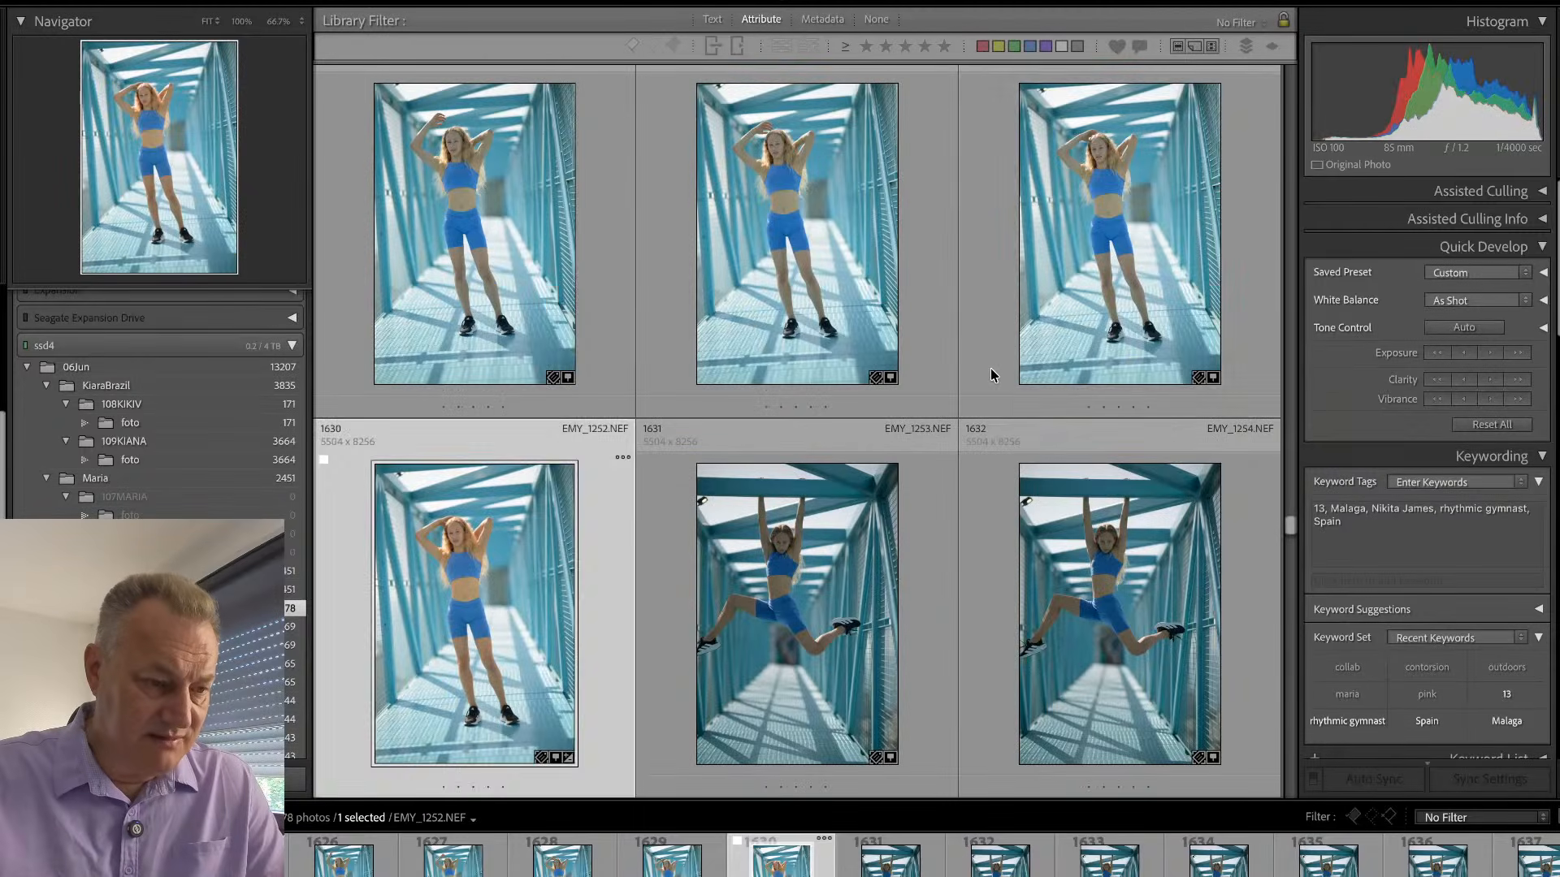
pyautogui.press('Down')
pyautogui.press('Down')
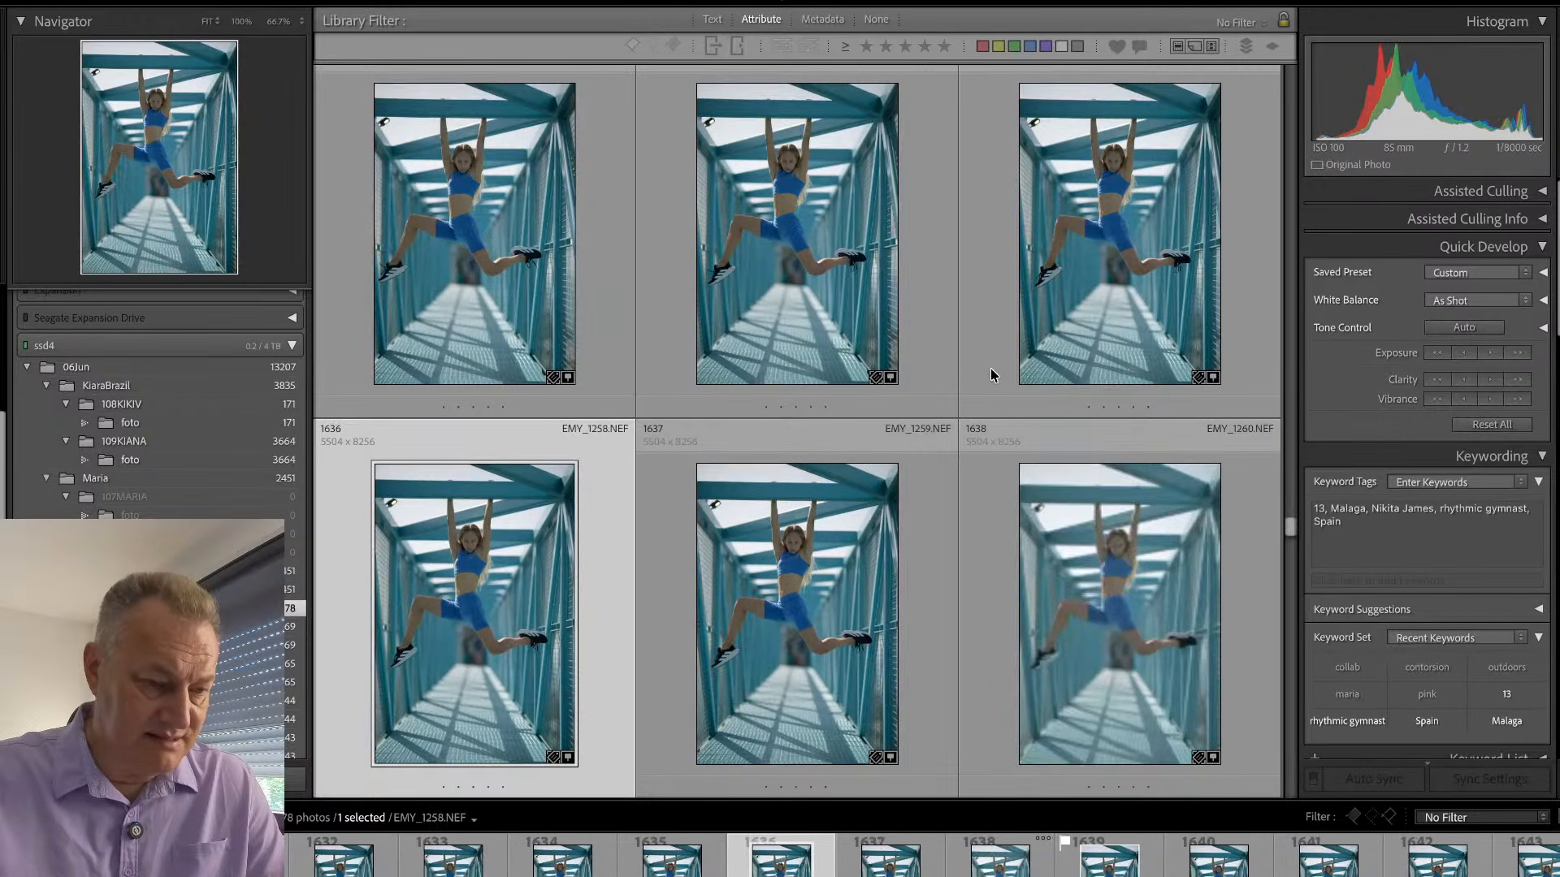
pyautogui.press('Down')
pyautogui.press('Down')
pyautogui.press('Down')
pyautogui.press('Down')
pyautogui.press('Down')
pyautogui.press('Down')
pyautogui.press('Down')
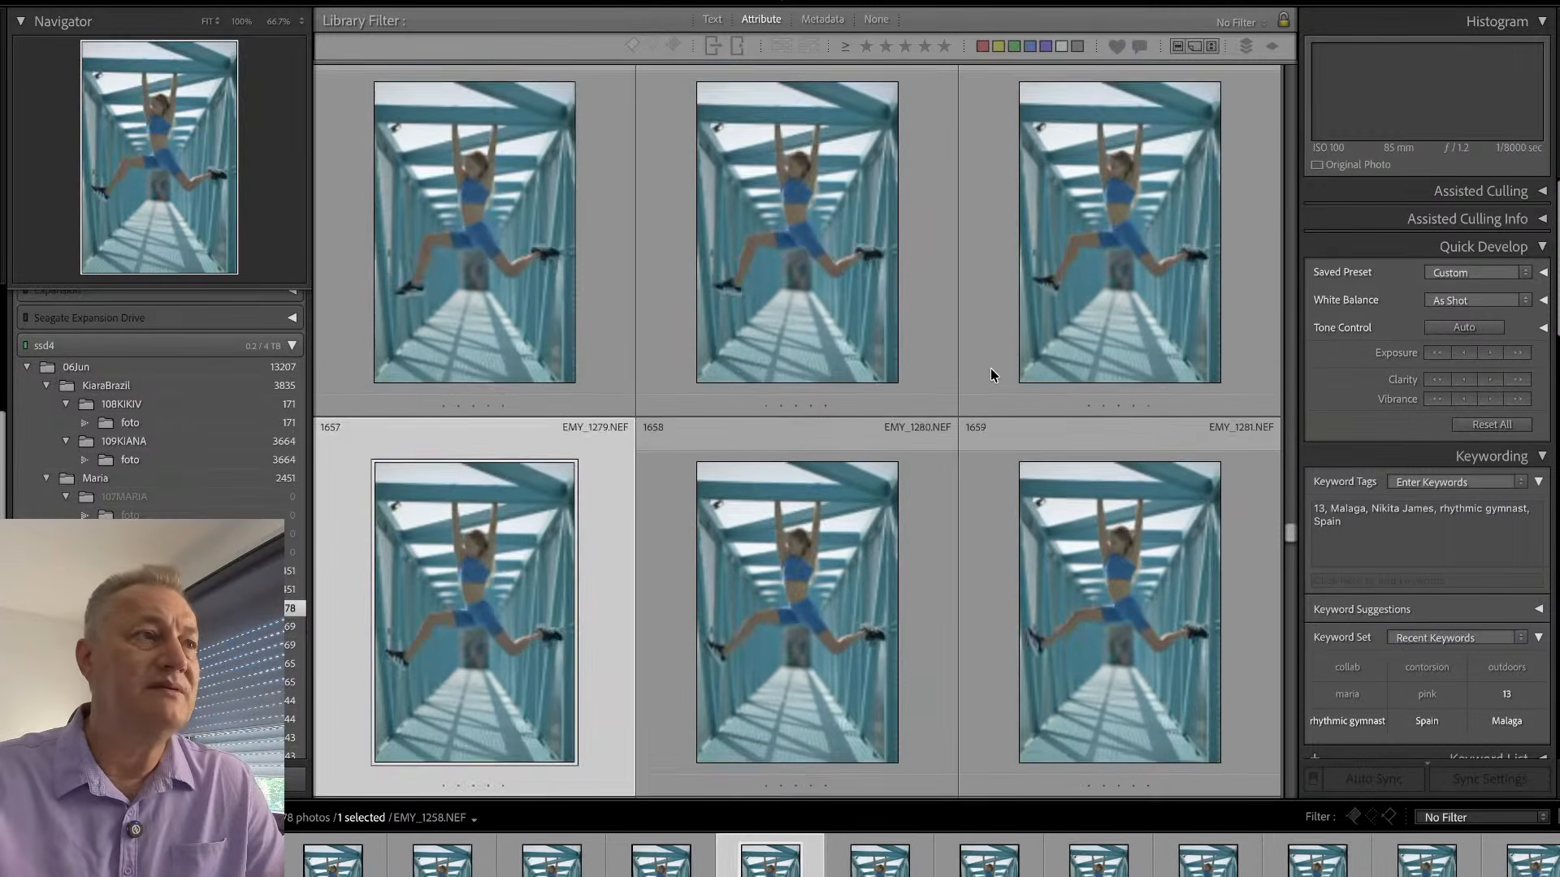
pyautogui.press('Down')
pyautogui.press('Down')
pyautogui.press('Down')
pyautogui.press('Down')
pyautogui.press('Down')
pyautogui.press('Down')
pyautogui.press('Down')
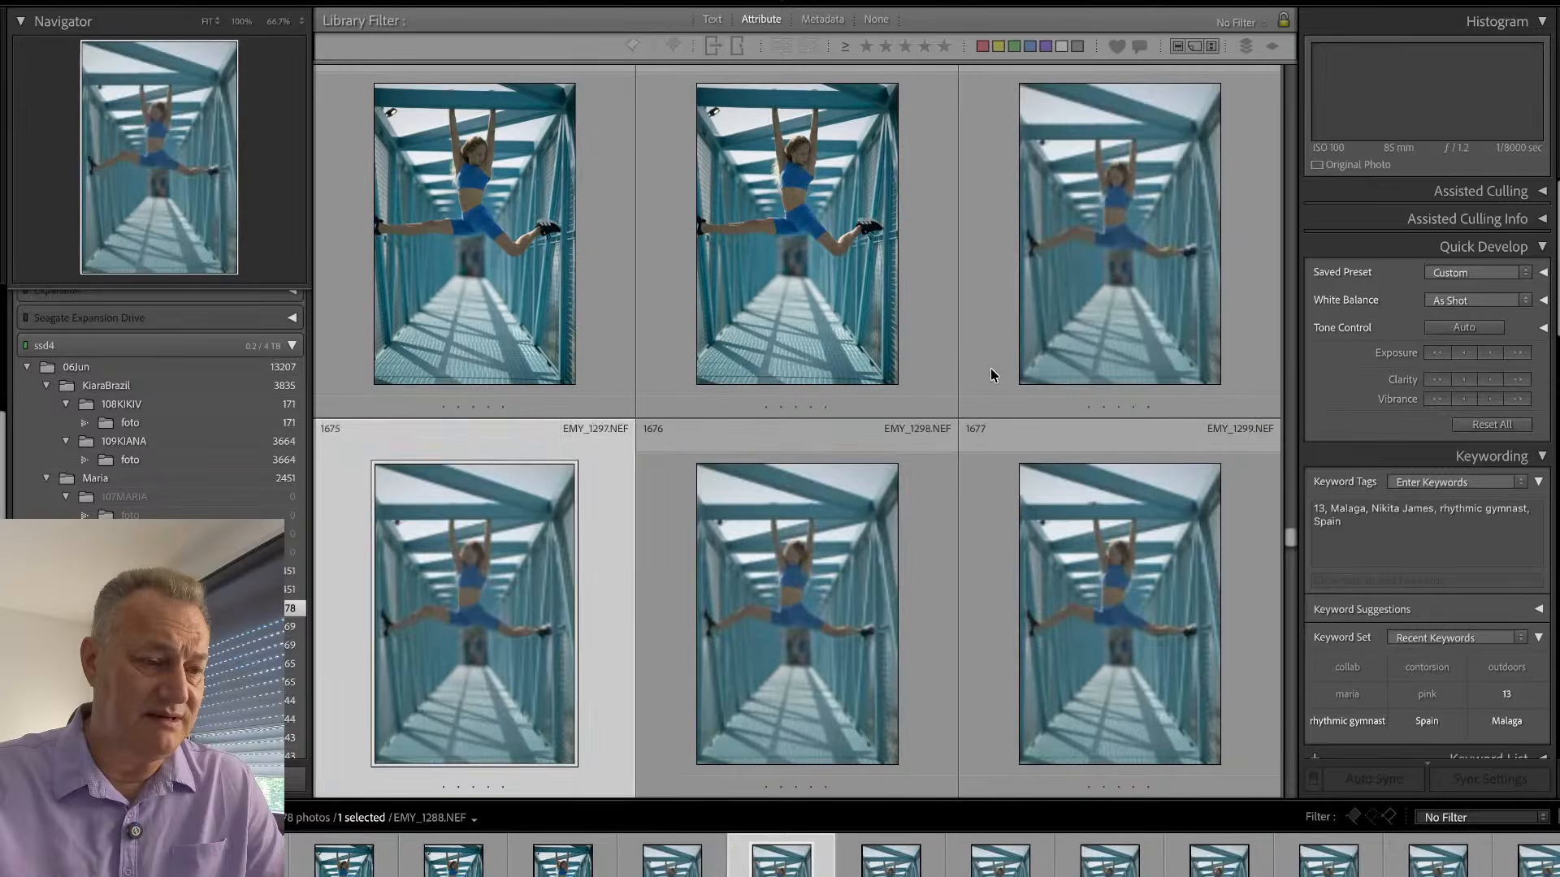
pyautogui.press('Down')
pyautogui.press('Down')
pyautogui.press('Down')
pyautogui.press('Down')
pyautogui.press('Down')
pyautogui.press('Down')
pyautogui.press('Down')
pyautogui.press('Down')
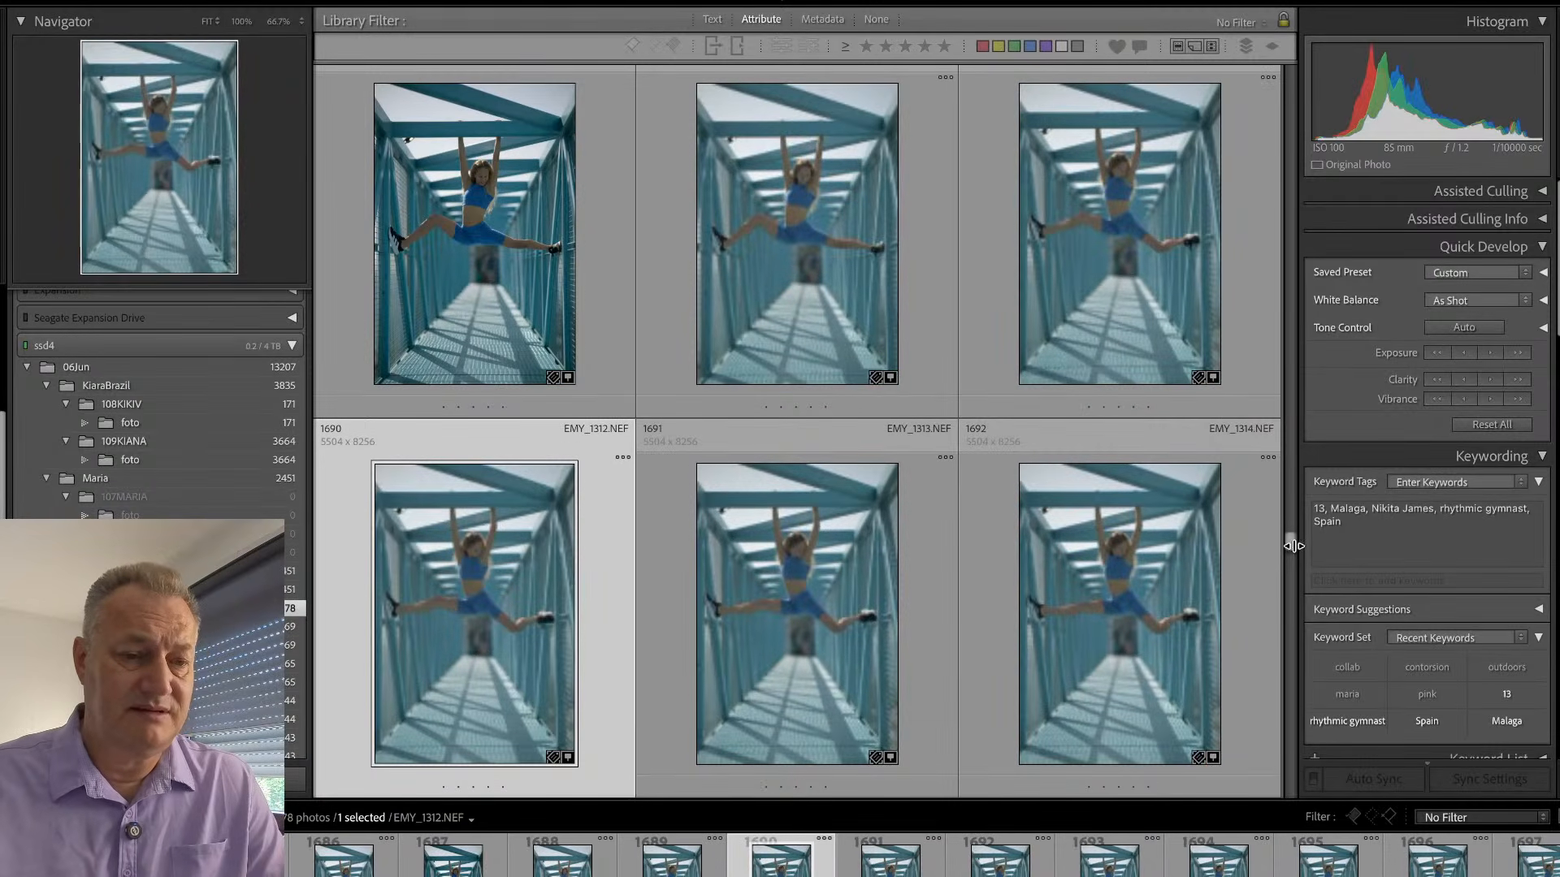
# - Jump ahead to the barefoot hanging splits and compare the full-size frames from EMY_1415 to EMY_1421
pyautogui.moveTo(1290, 550); pyautogui.dragTo(1289, 575)
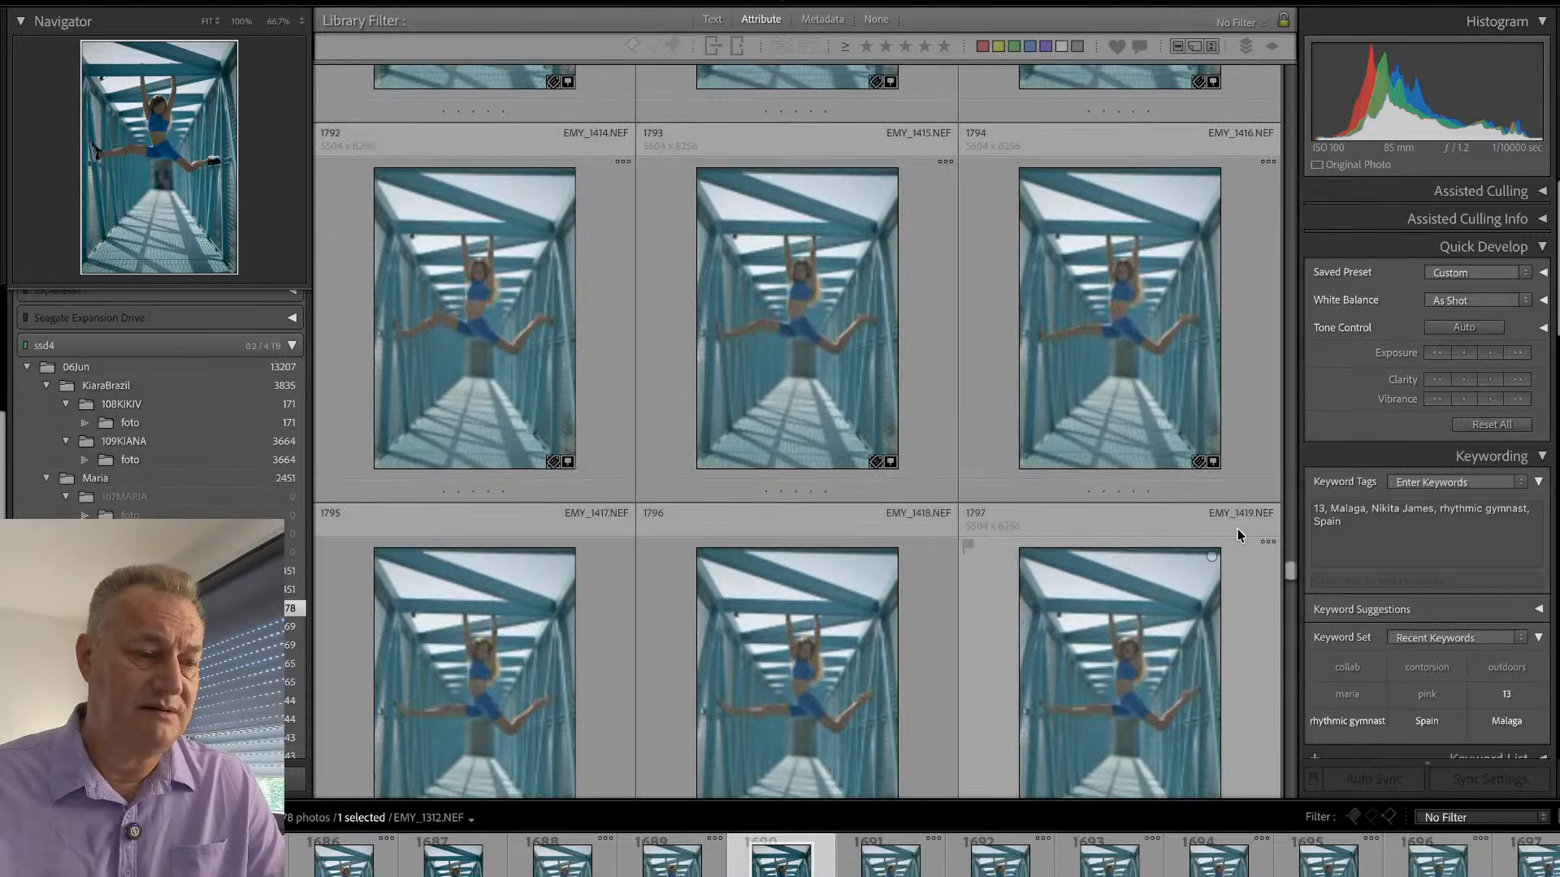
pyautogui.doubleClick(802, 329)
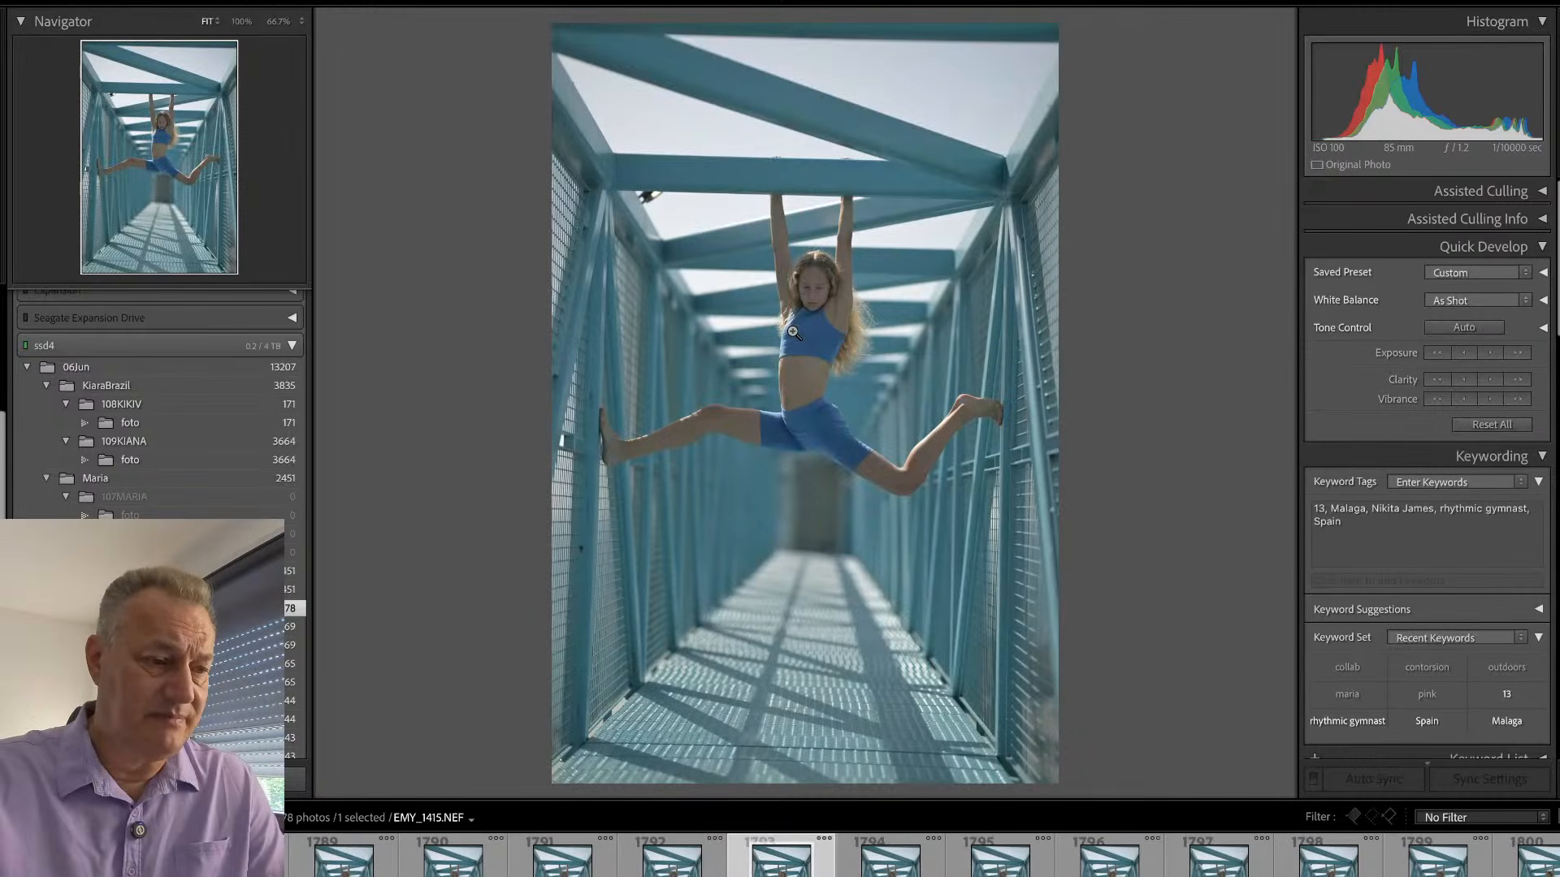
pyautogui.press('Right')
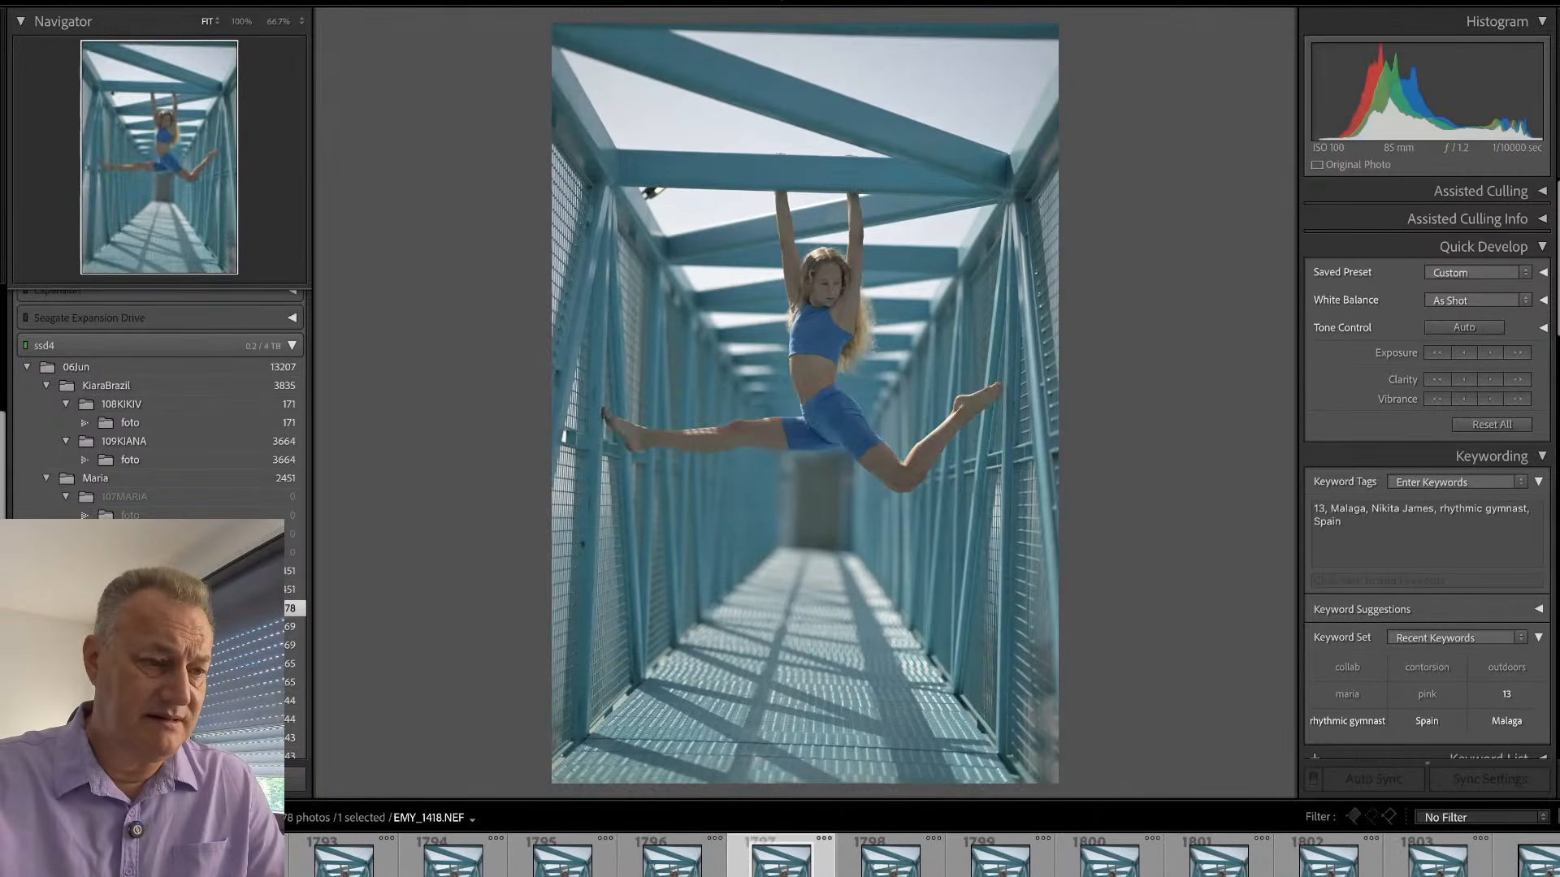
pyautogui.press('Right')
pyautogui.press('Right')
pyautogui.press('Right')
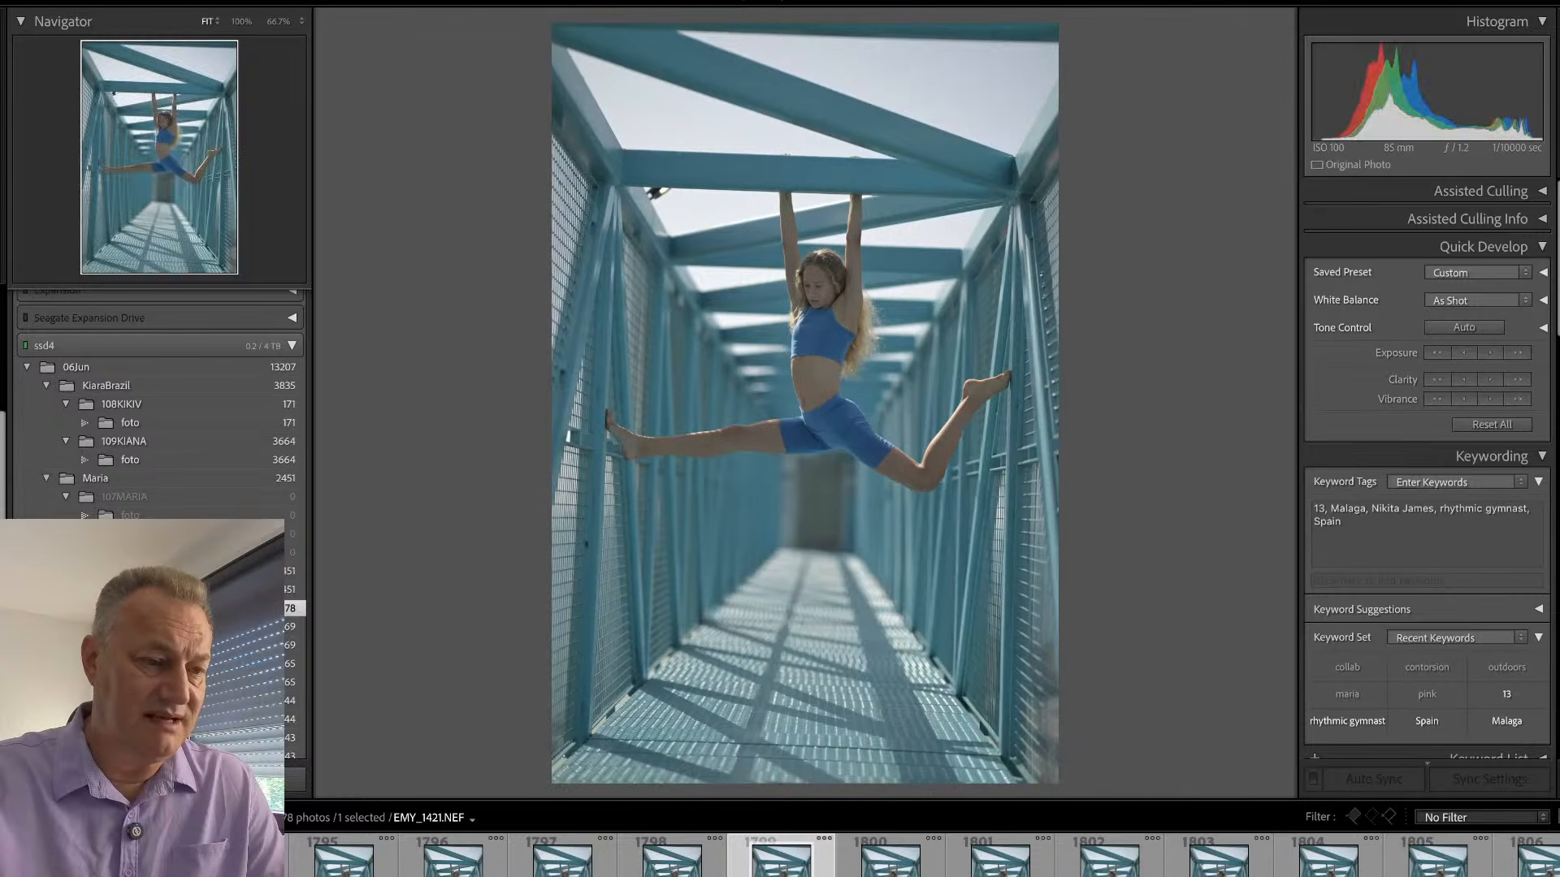
# - Browse the barefoot hanging split frames one by one from EMY_1421 to EMY_1440
pyautogui.press('Right')
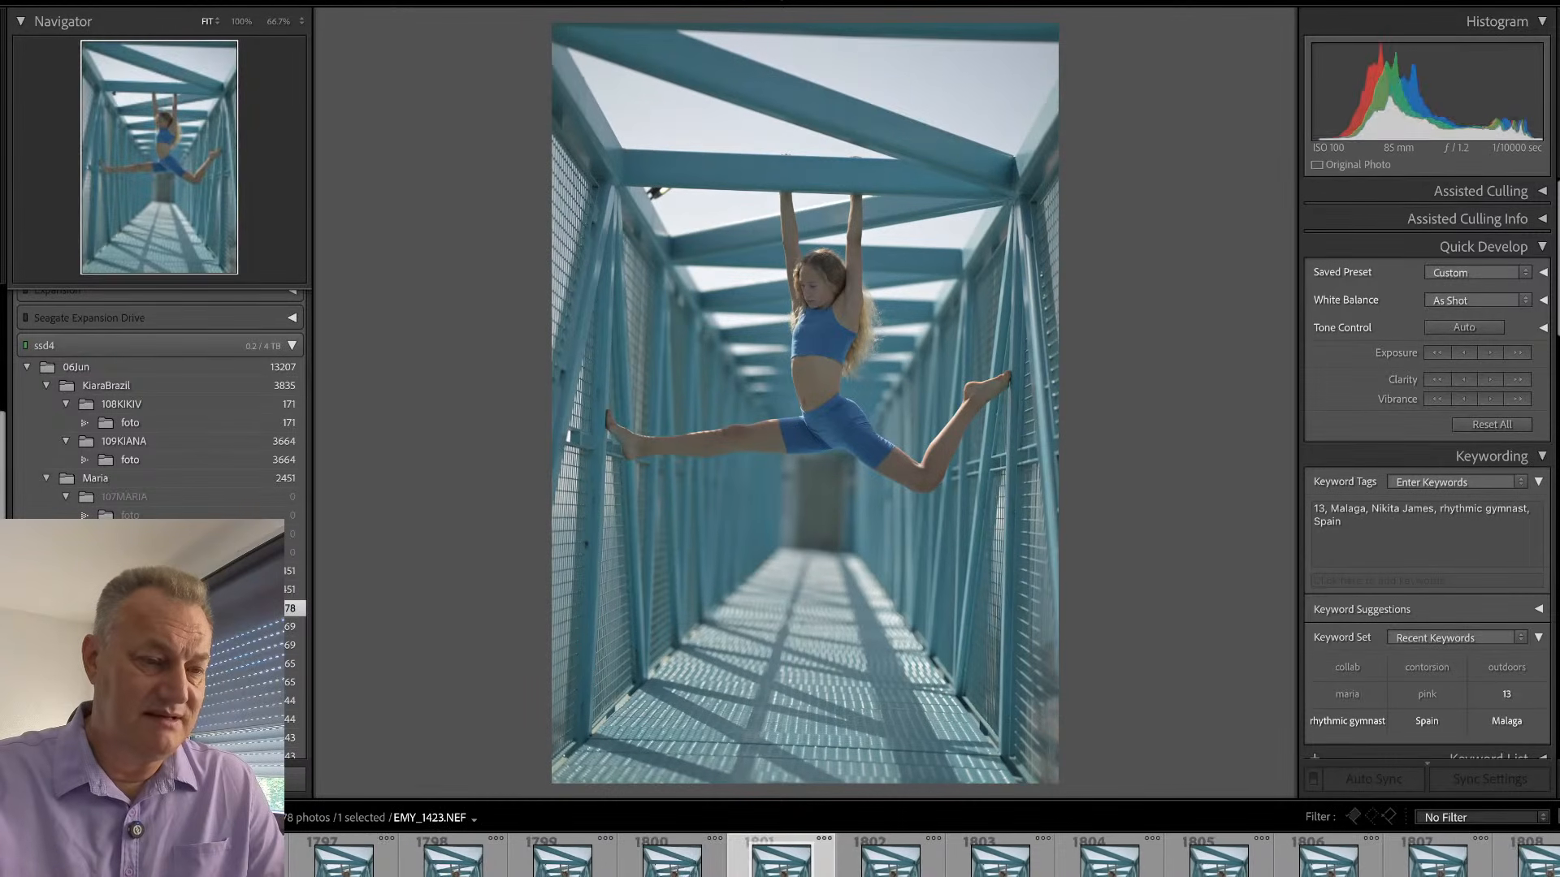
pyautogui.press('Right')
pyautogui.press('Right')
pyautogui.press('Right')
pyautogui.press('Right')
pyautogui.press('Right')
pyautogui.press('Right')
pyautogui.press('Right')
pyautogui.press('Right')
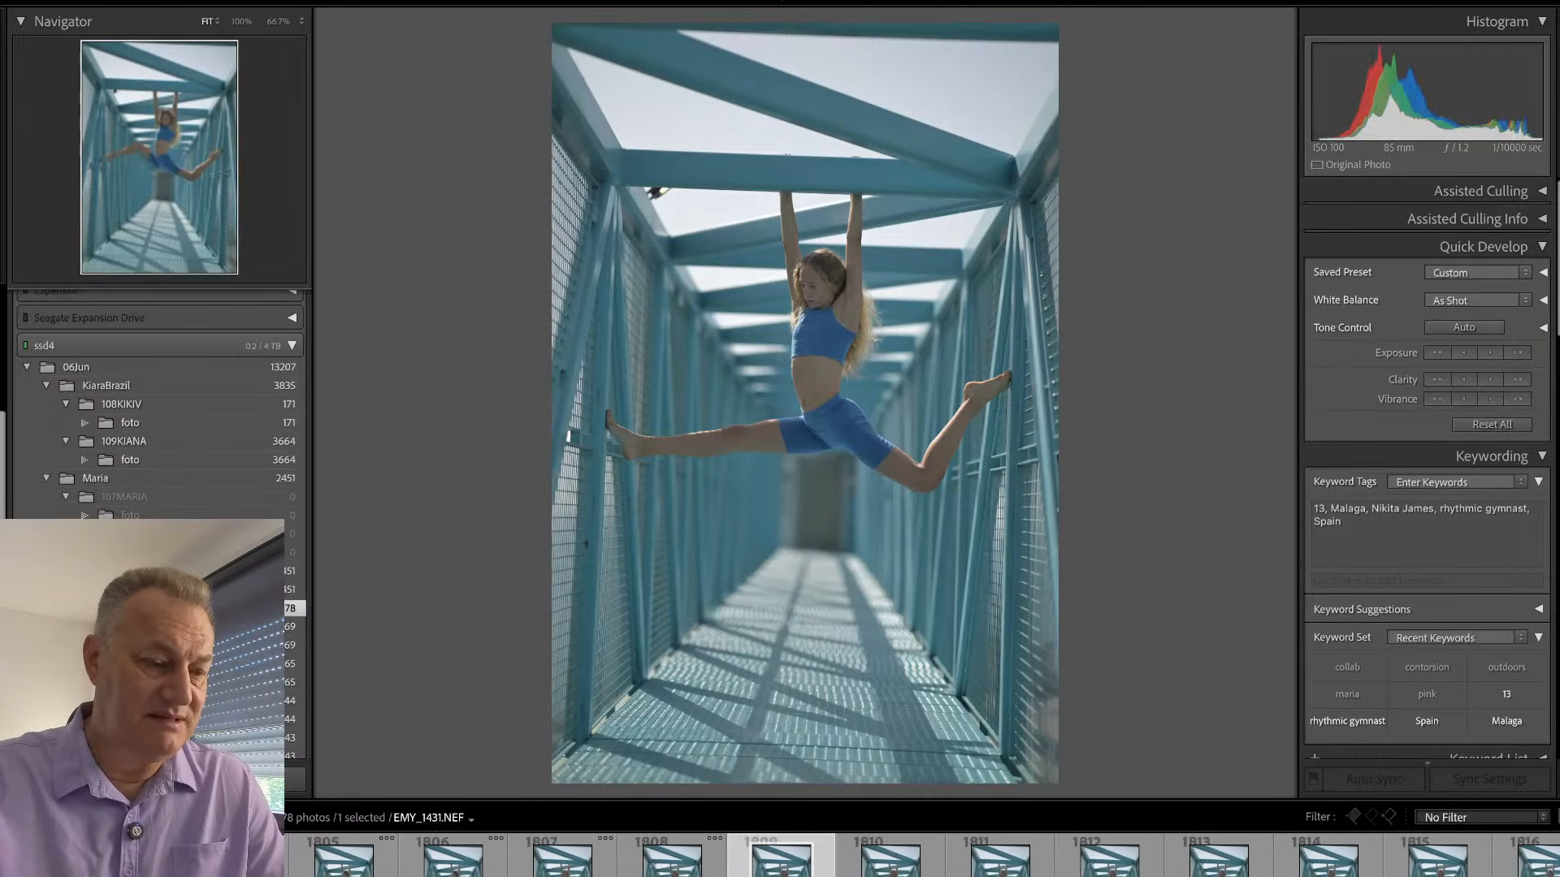
pyautogui.press('Right')
pyautogui.press('Right')
pyautogui.press('Right')
pyautogui.press('Right')
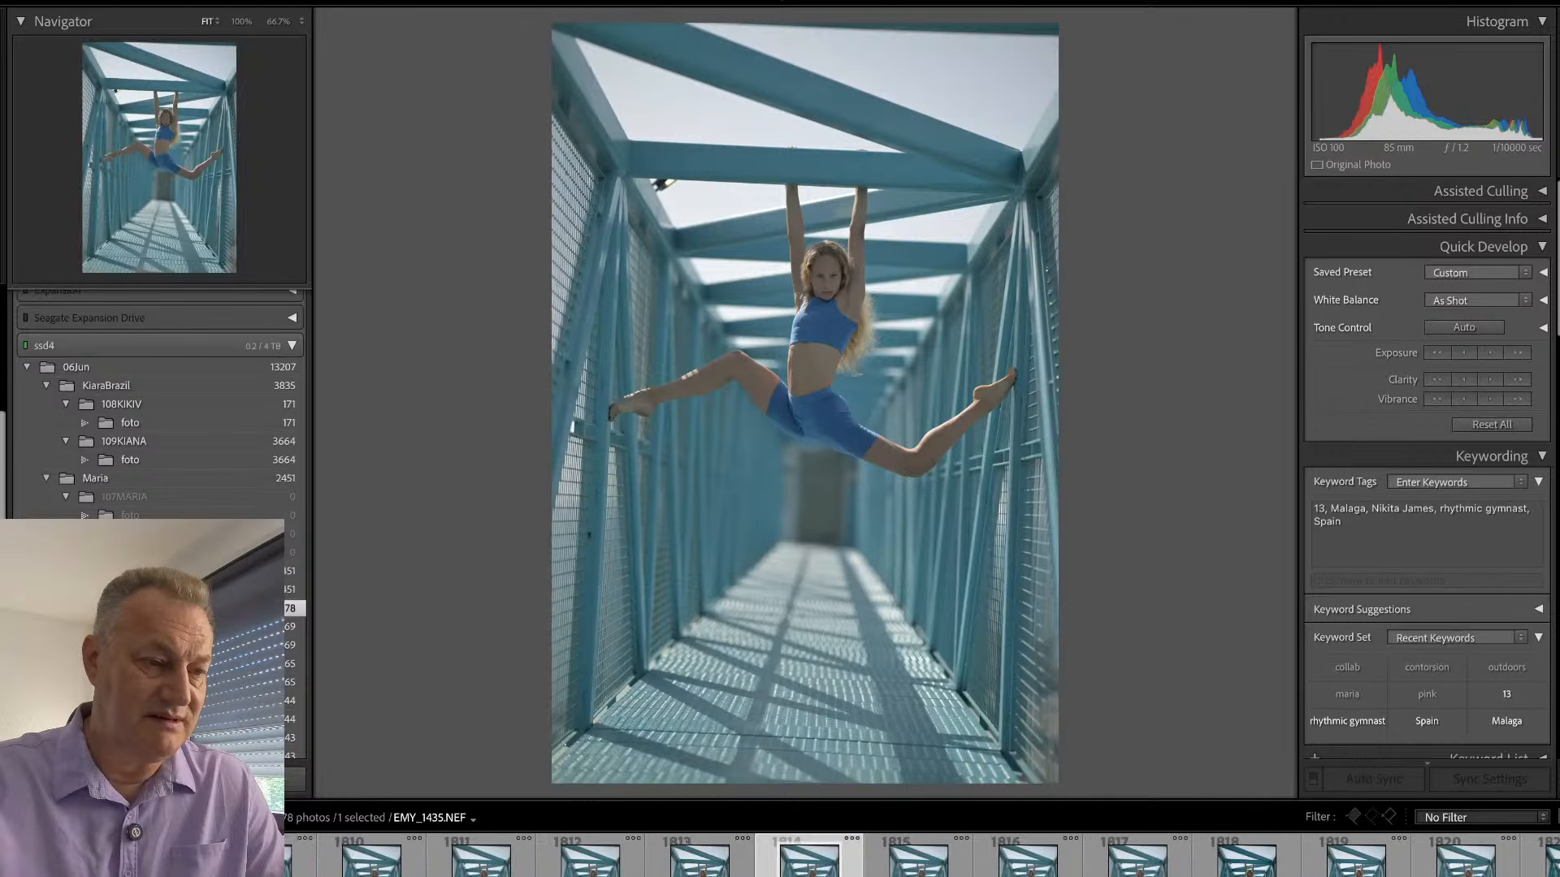
pyautogui.press('Right')
pyautogui.press('Right')
pyautogui.press('Right')
pyautogui.press('Right')
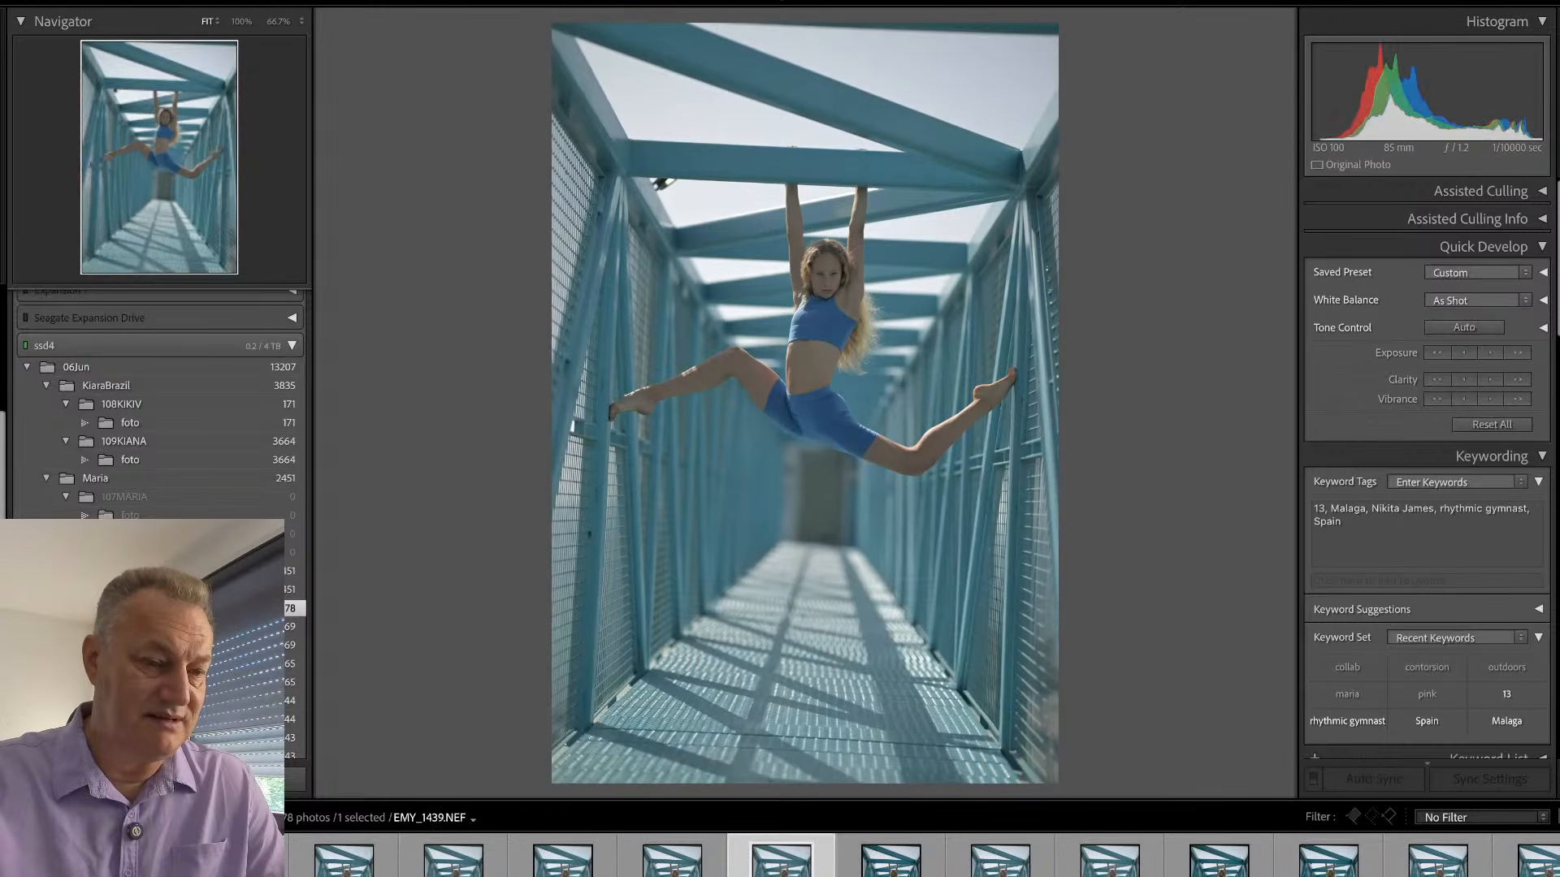
pyautogui.press('Right')
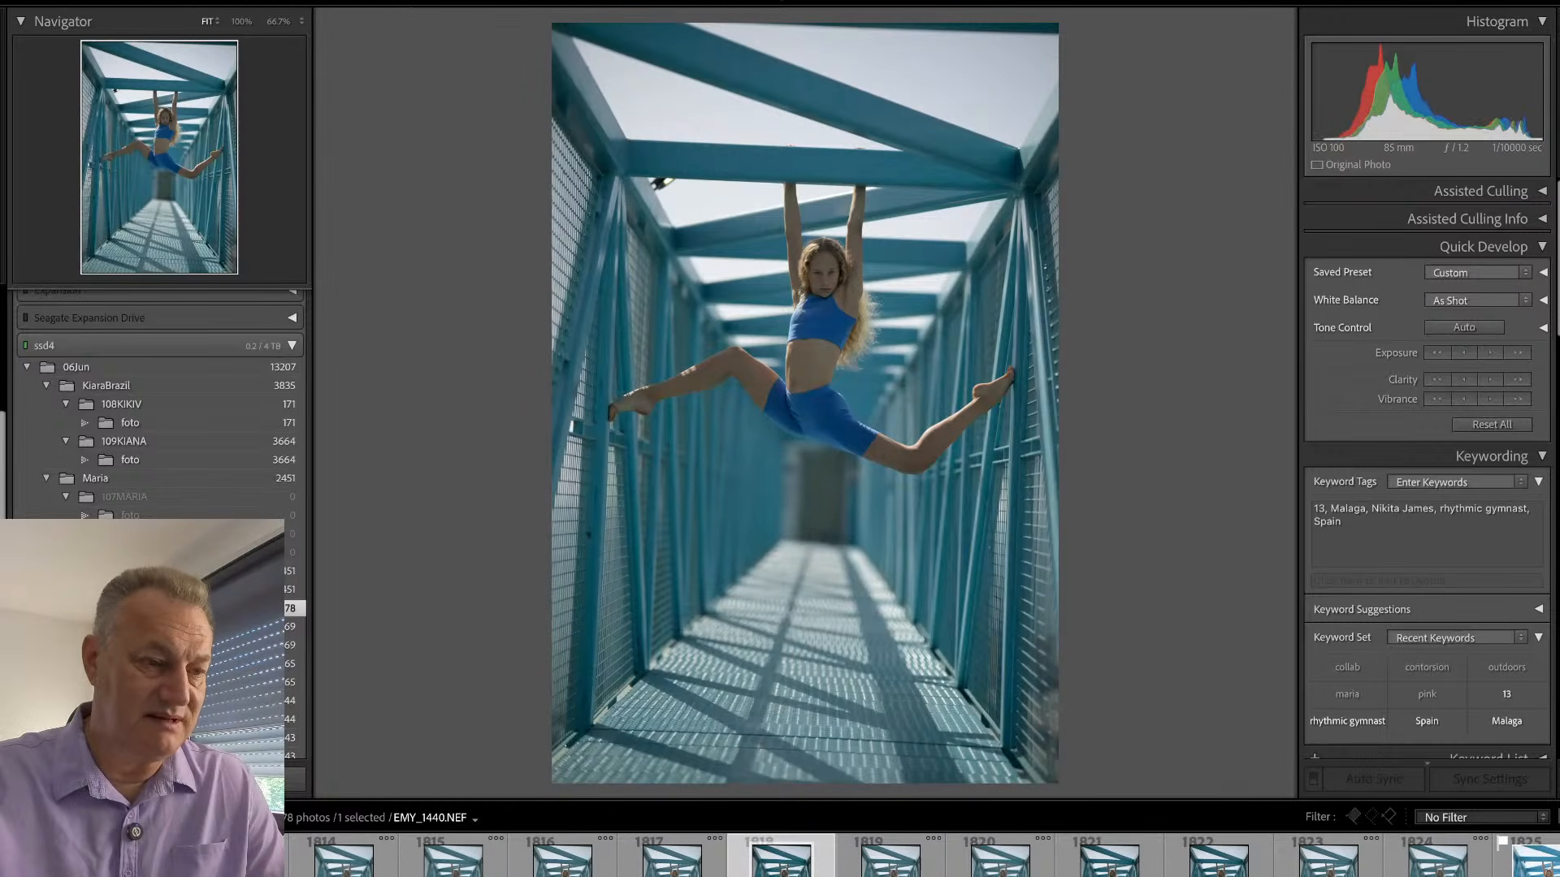
# - Flag EMY_1440 as a pick and check the gymnast's face at 100% zoom
pyautogui.press('p')
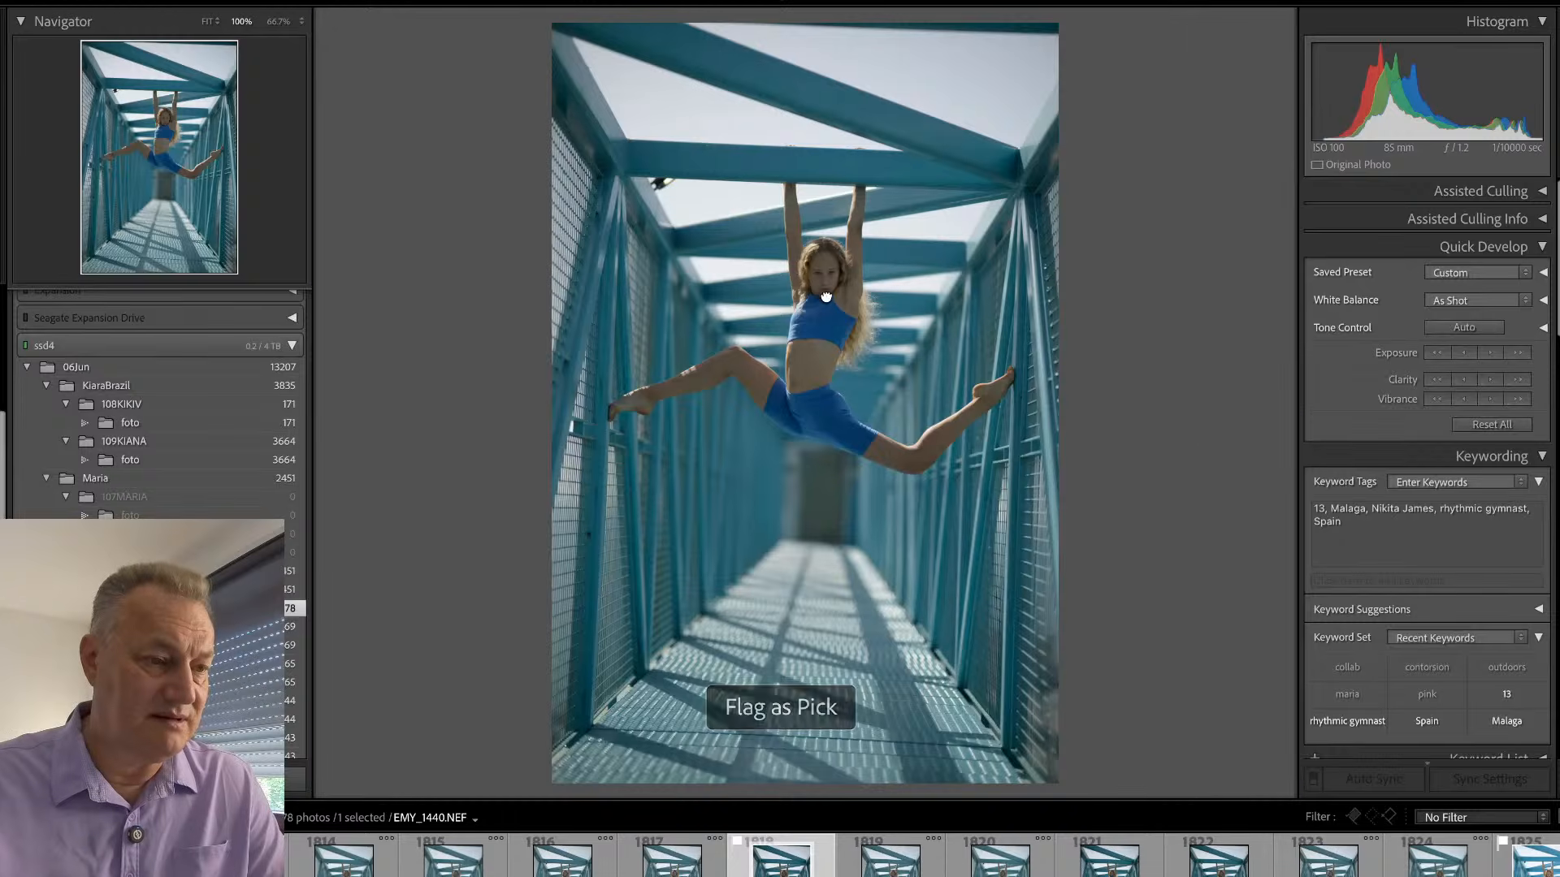
pyautogui.click(837, 290)
pyautogui.moveTo(828, 255); pyautogui.dragTo(836, 314)
pyautogui.click(894, 307)
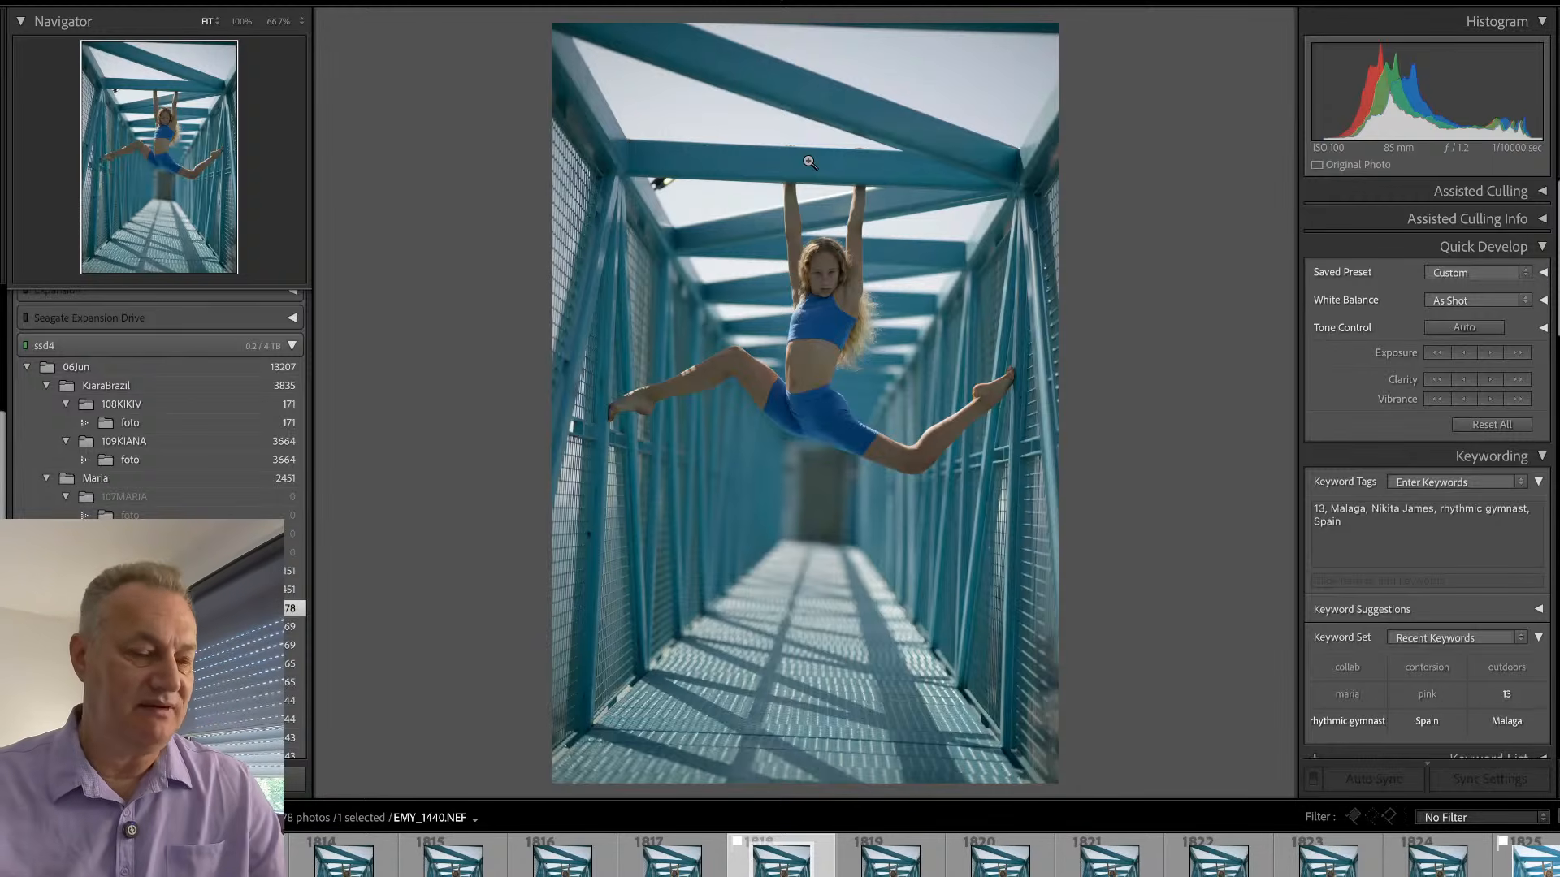
# - Straighten EMY_1440 to an angle of -2.43 and crop it tighter at the top and bottom with a custom aspect
pyautogui.press('r')
pyautogui.moveTo(1154, 476); pyautogui.dragTo(1112, 450)
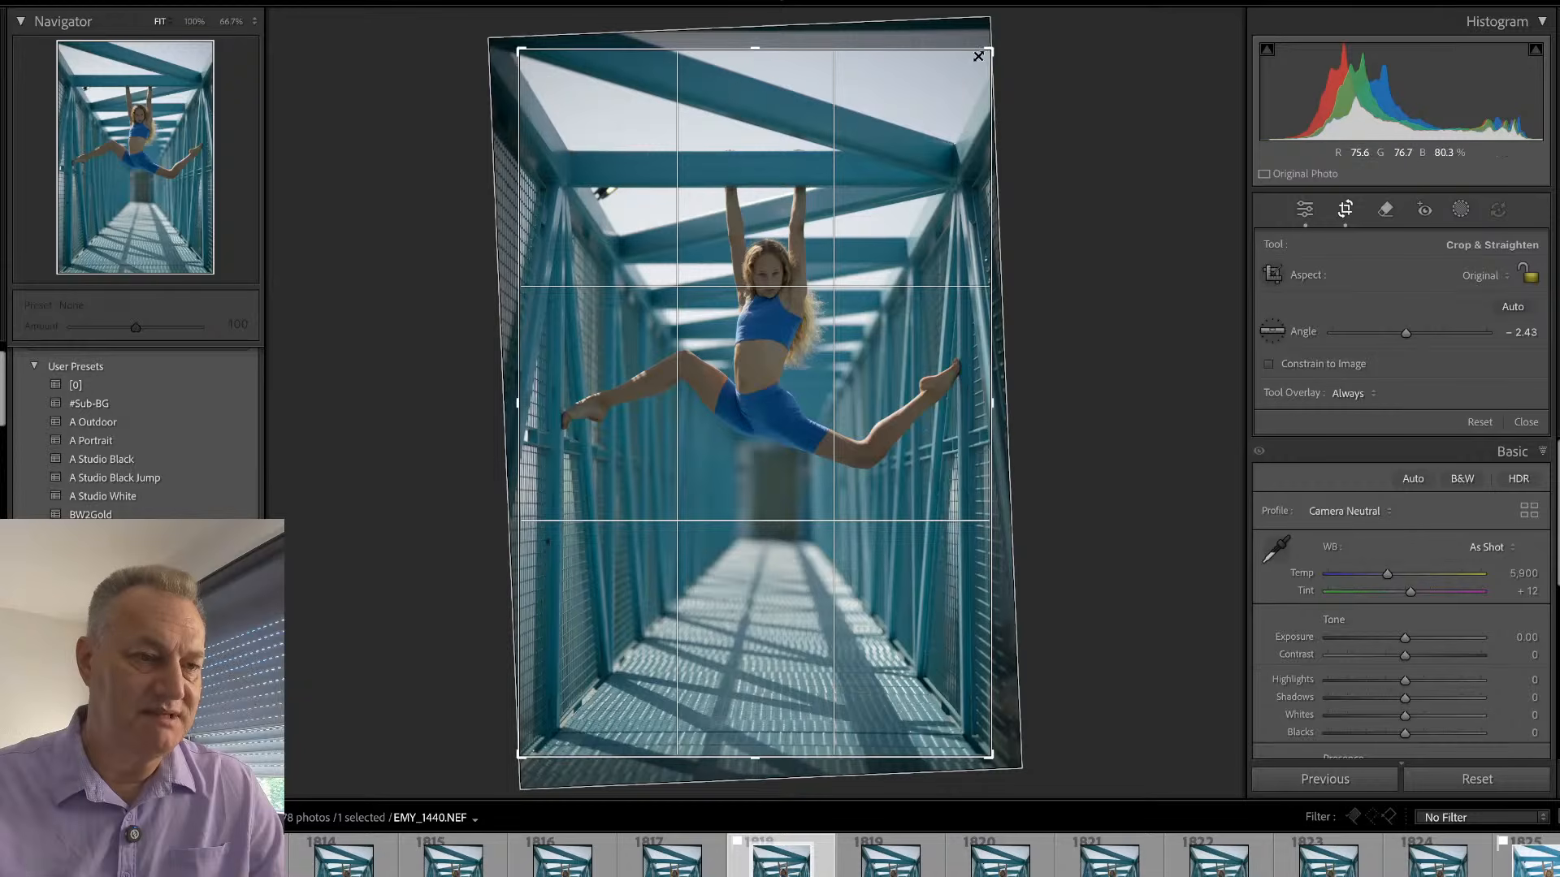
pyautogui.moveTo(991, 49); pyautogui.dragTo(1020, 85)
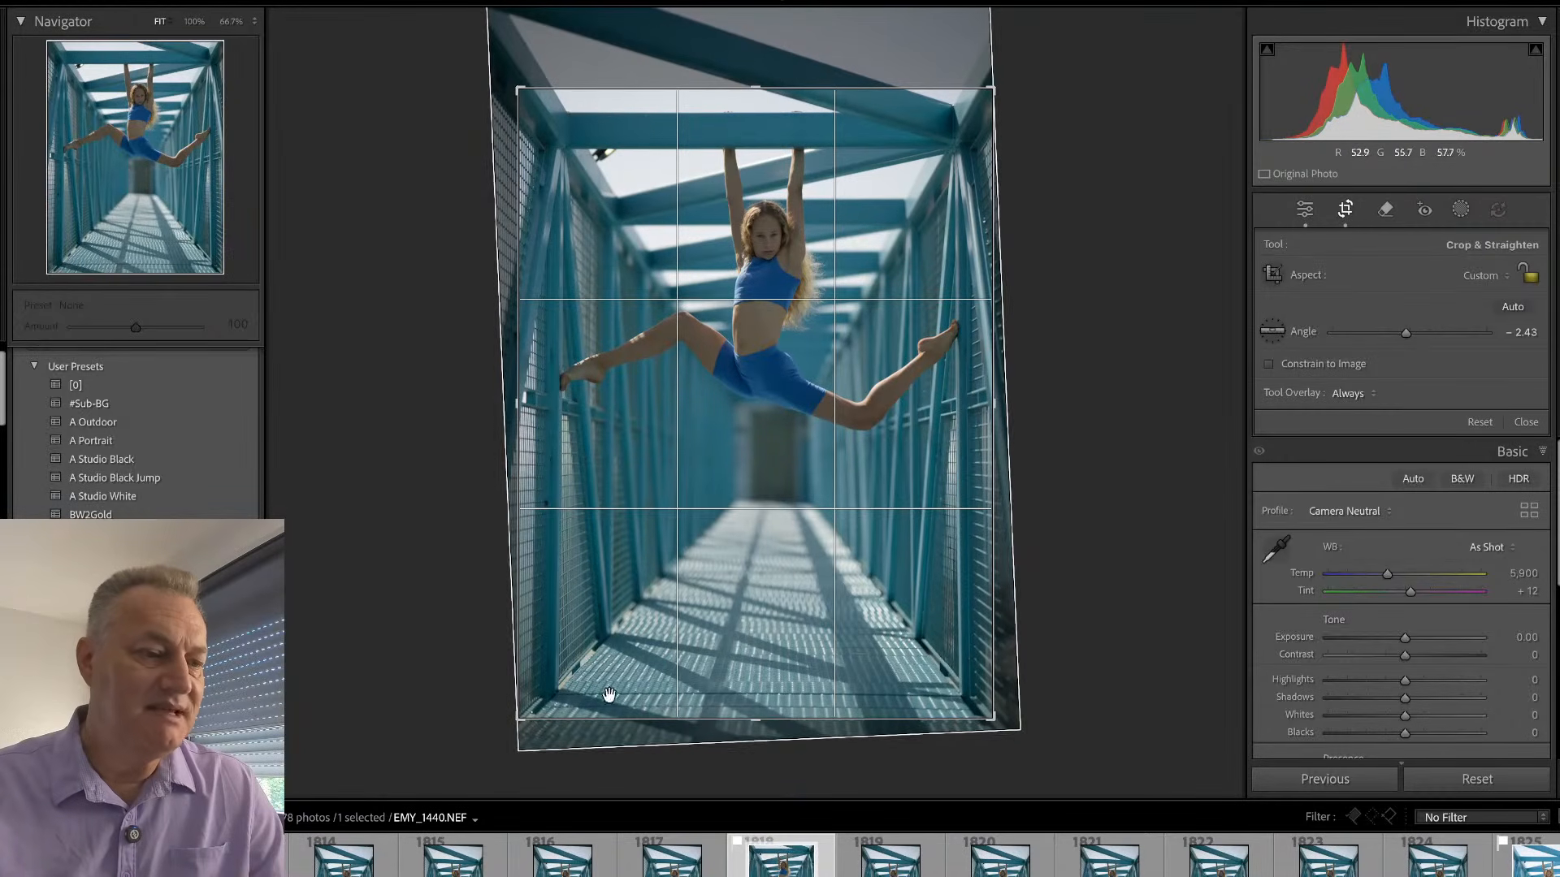
pyautogui.moveTo(515, 720); pyautogui.dragTo(517, 693)
pyautogui.press('Return')
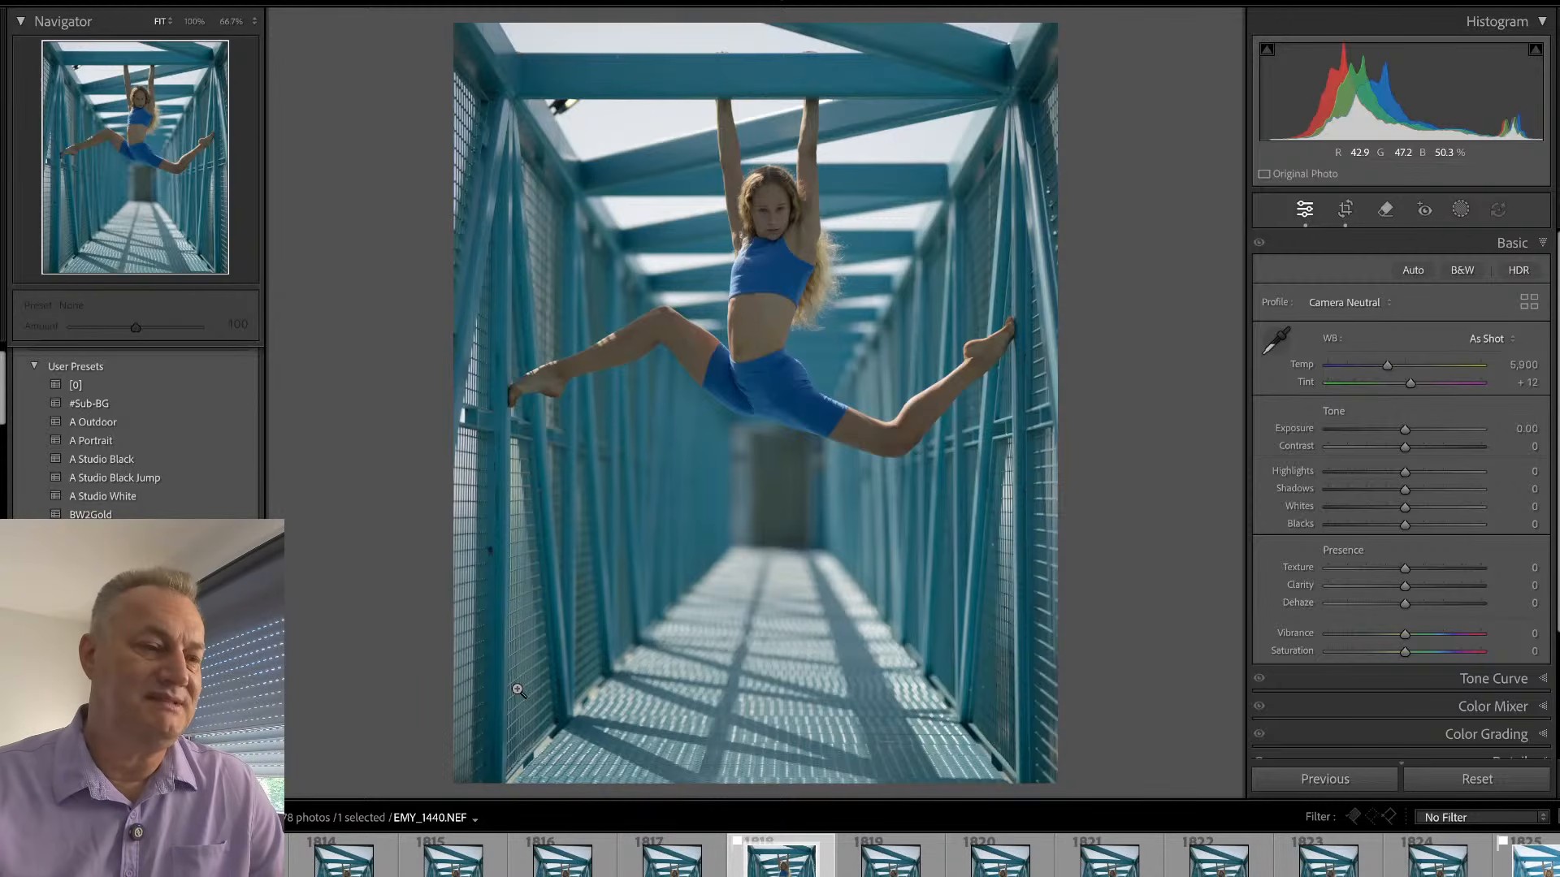
# - Raise the exposure of EMY_1440 to +1.00 and check the face at 100% zoom
pyautogui.moveTo(1405, 429); pyautogui.dragTo(1412, 426)
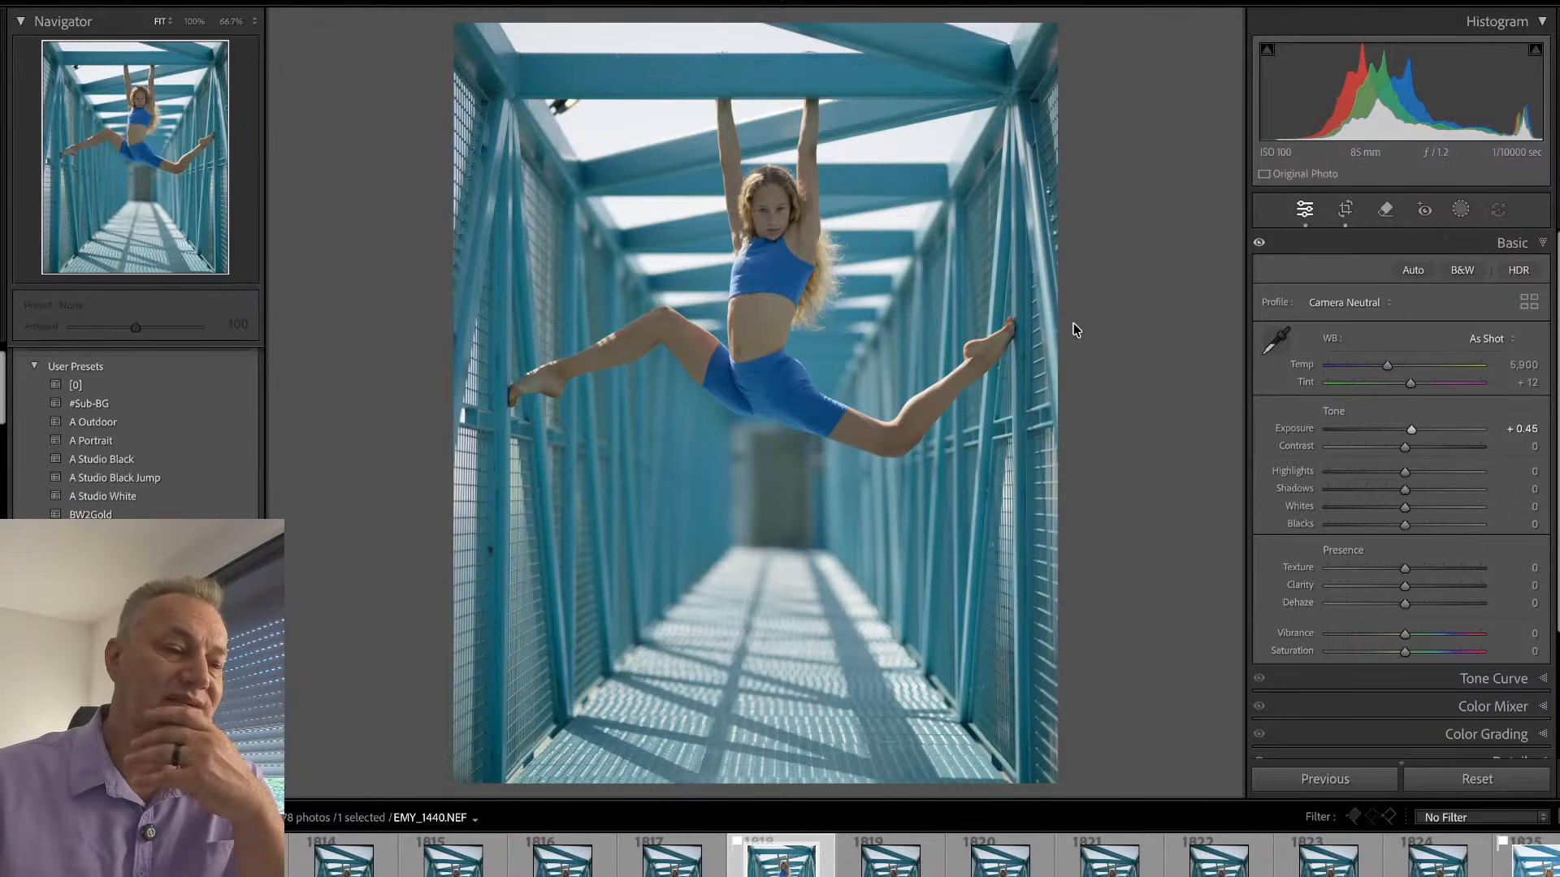
pyautogui.moveTo(1410, 429); pyautogui.dragTo(1420, 429)
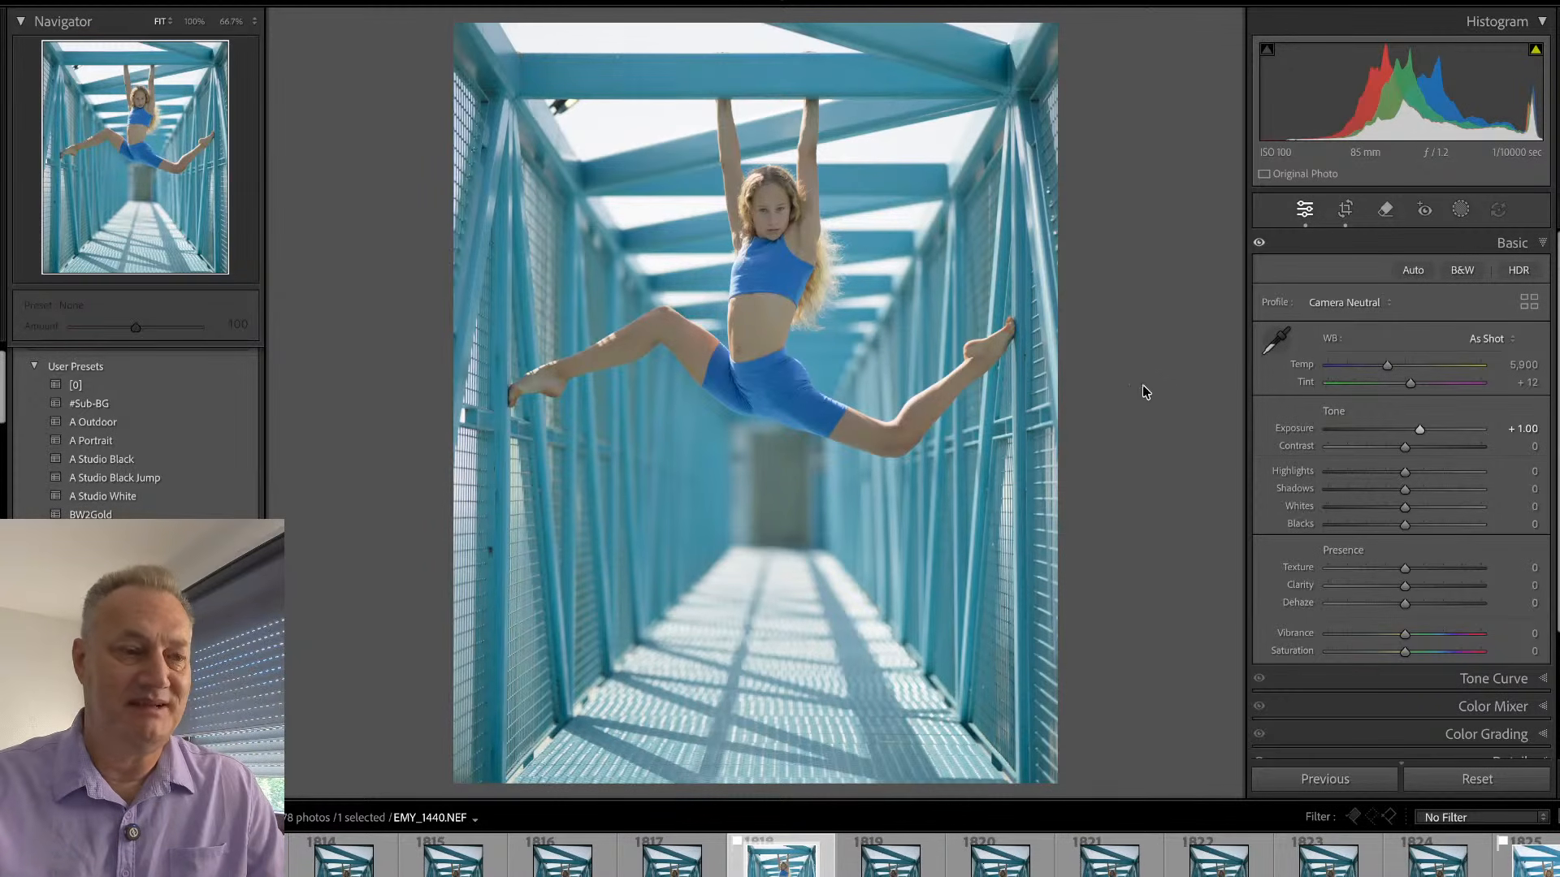
pyautogui.click(779, 215)
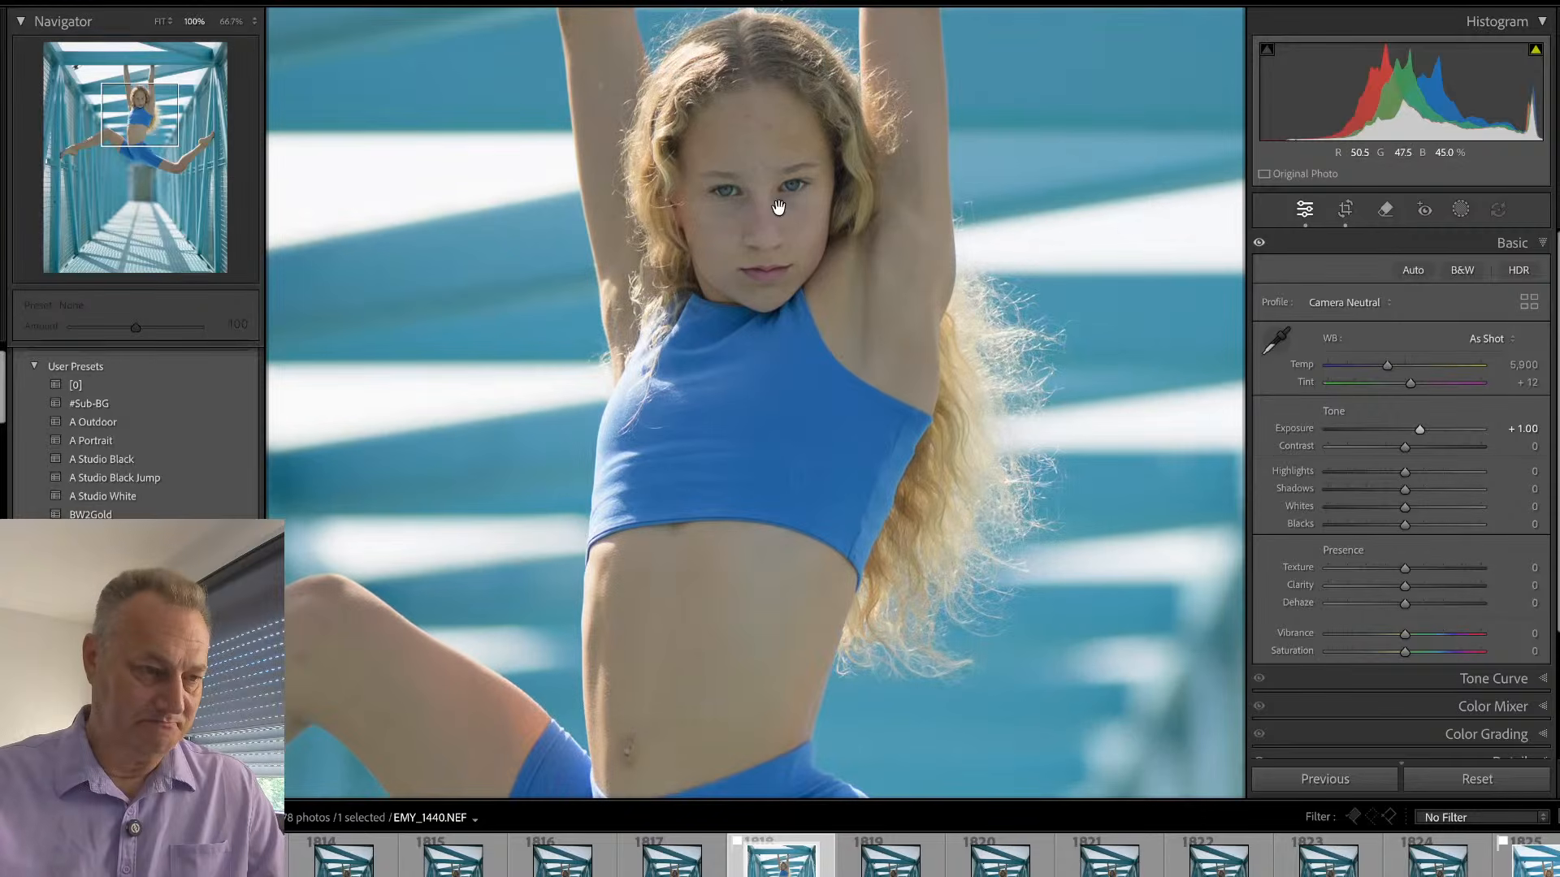
pyautogui.click(795, 204)
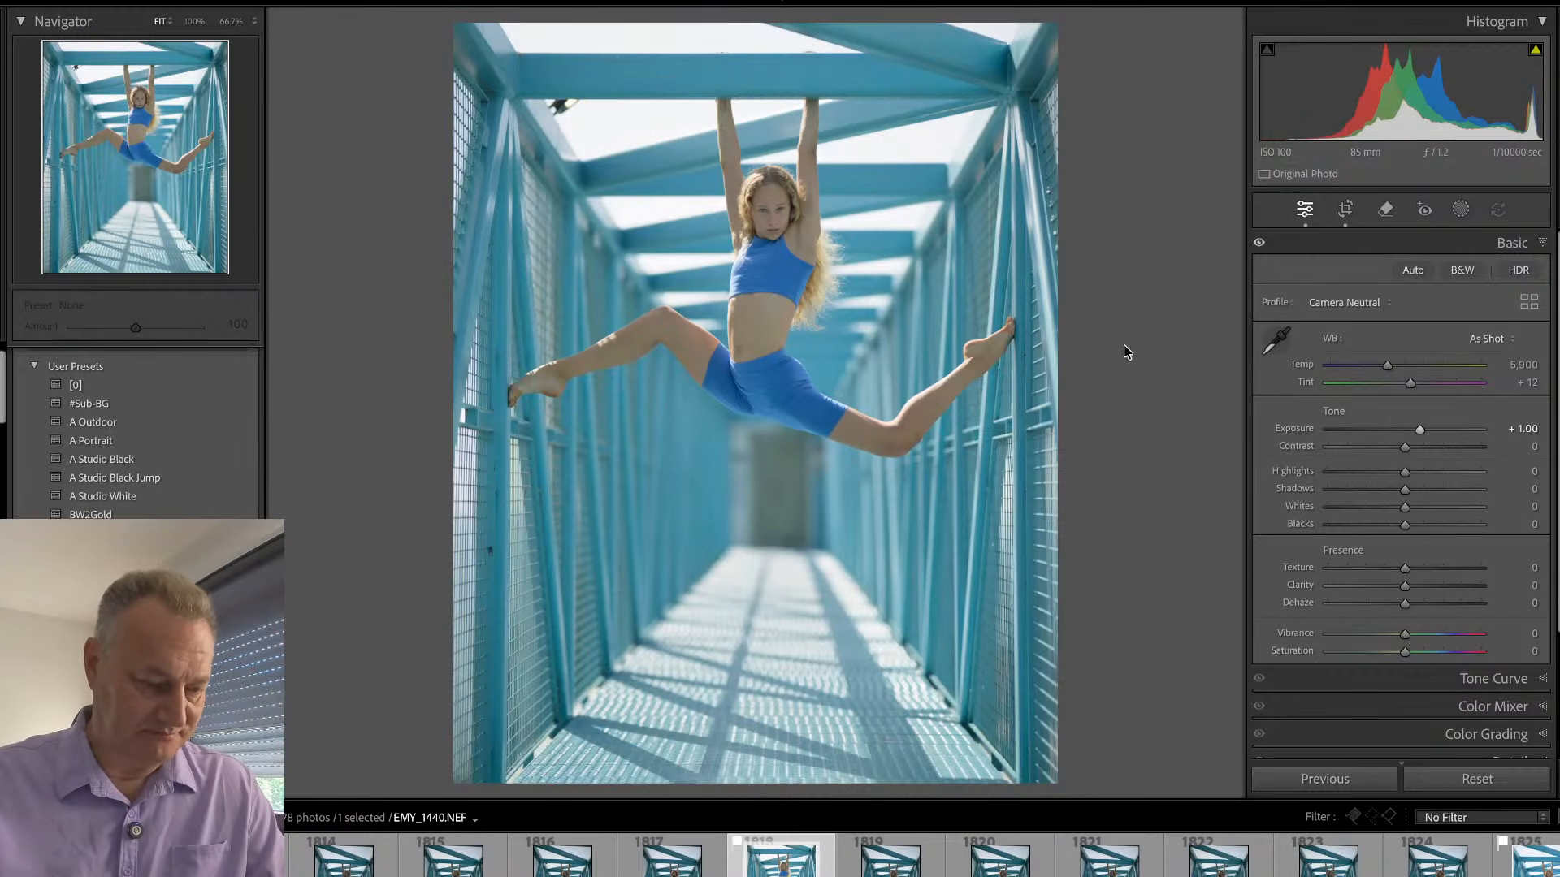
# - Go through the remaining hanging split frames up to the edited pick EMY_1447
pyautogui.press('p')
pyautogui.press('Right')
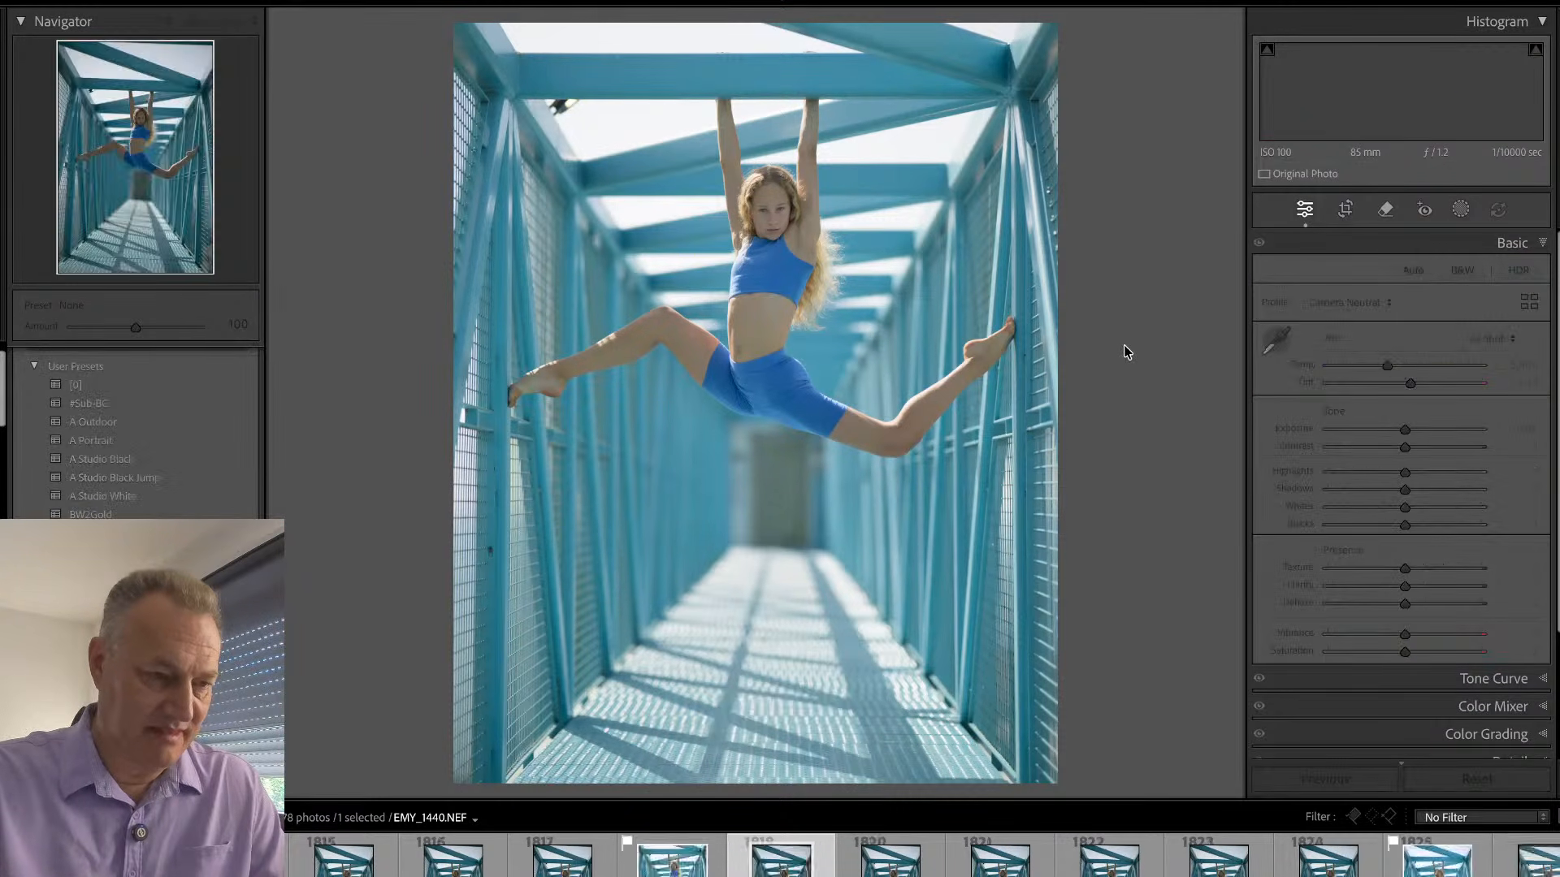
pyautogui.press('Right')
pyautogui.press('Right')
pyautogui.press('Right')
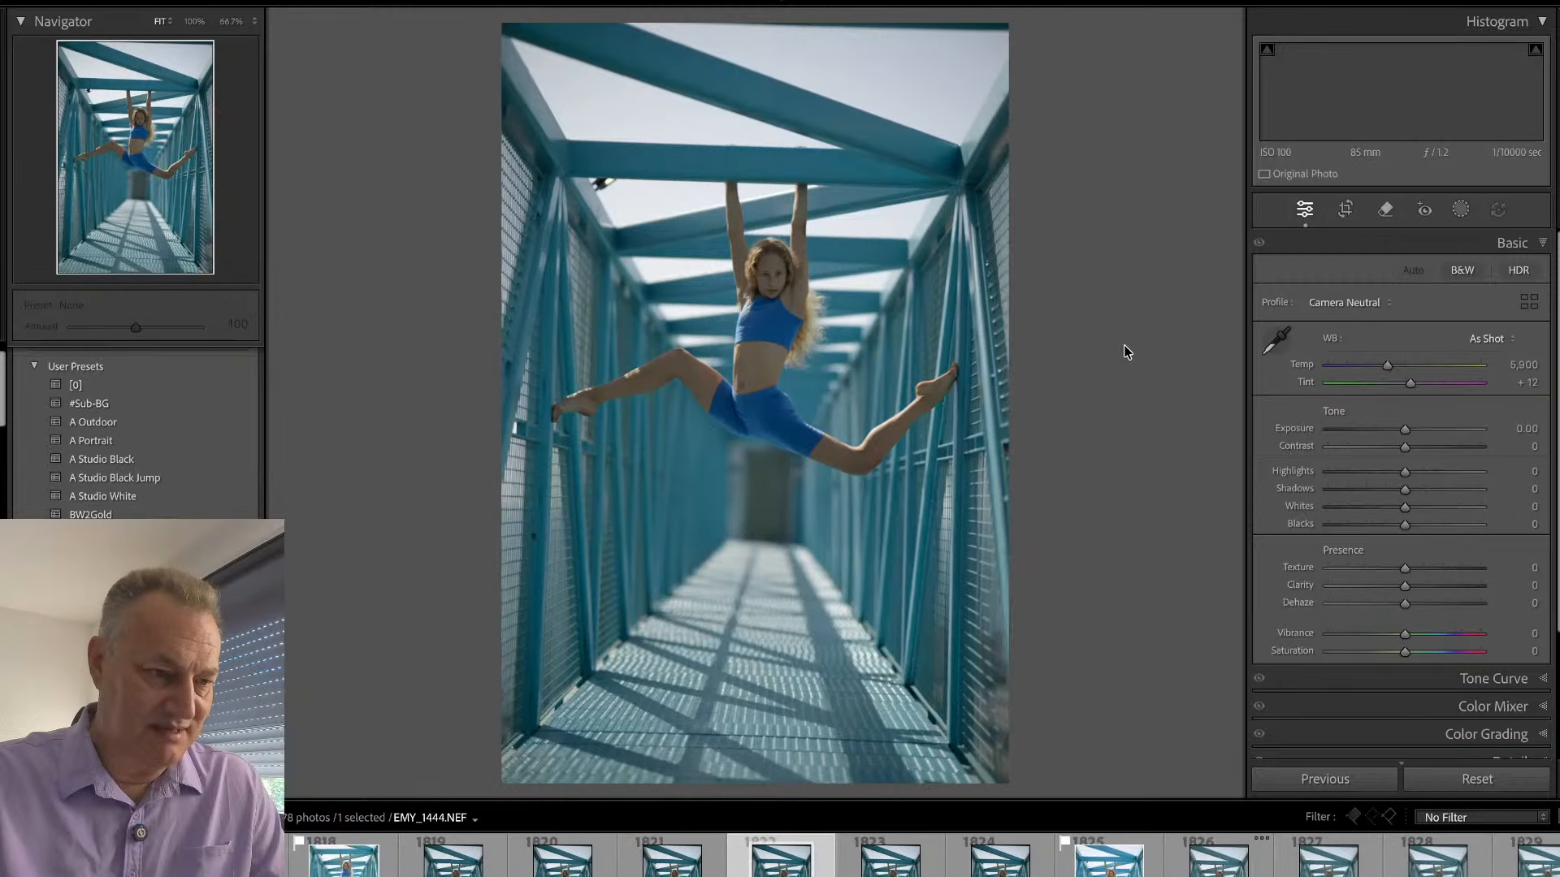
pyautogui.press('Right')
pyautogui.press('Right')
pyautogui.press('Right')
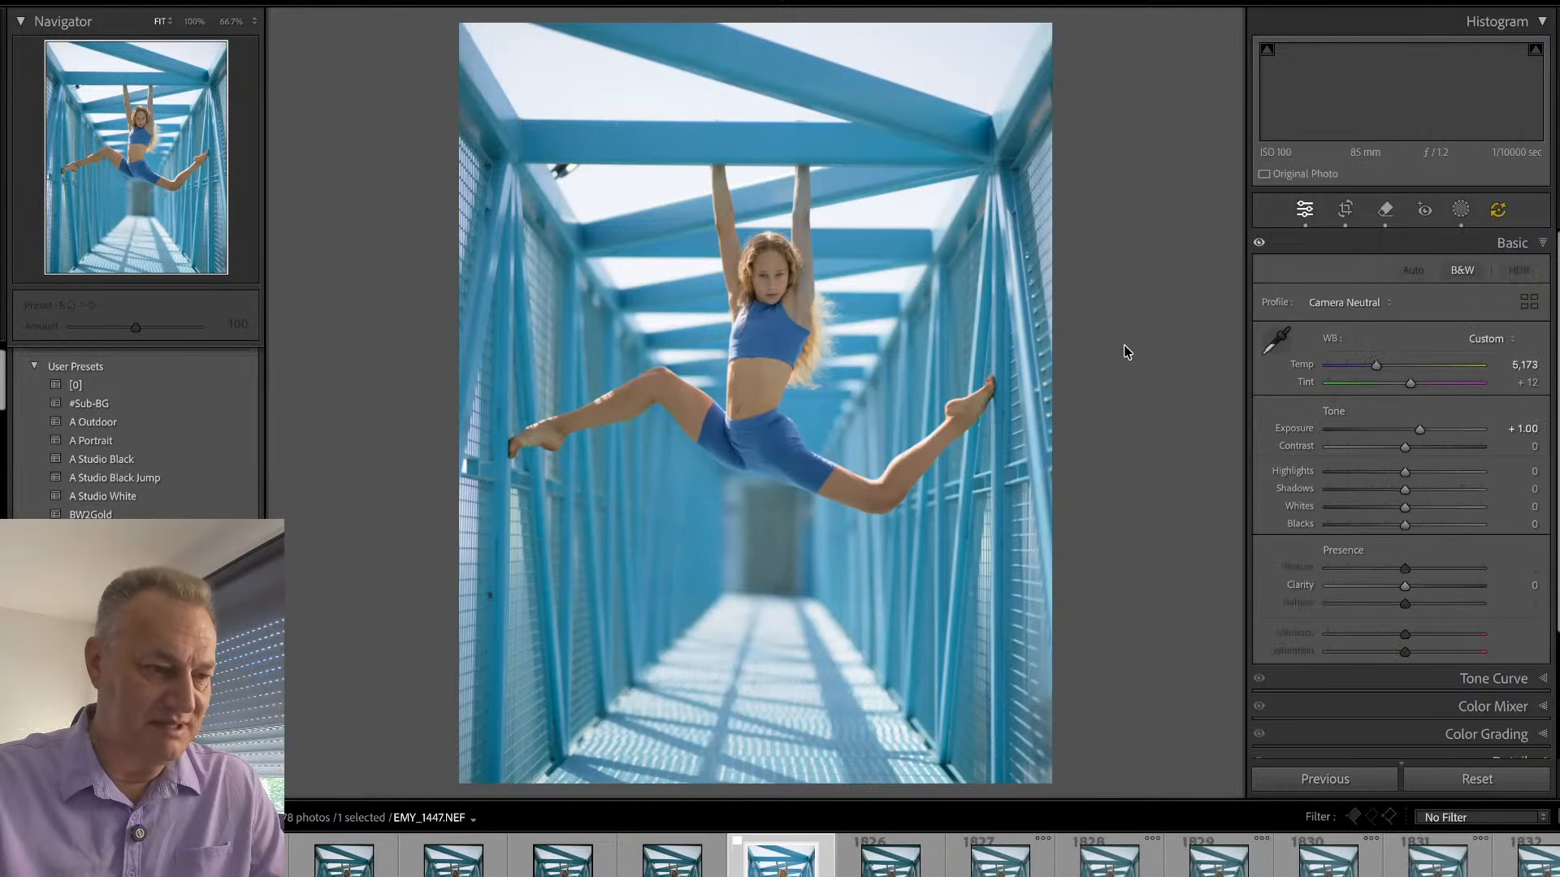
# - Scan the standing split frames as grid thumbnails and open the edited pick EMY_1473 full size
pyautogui.press('g')
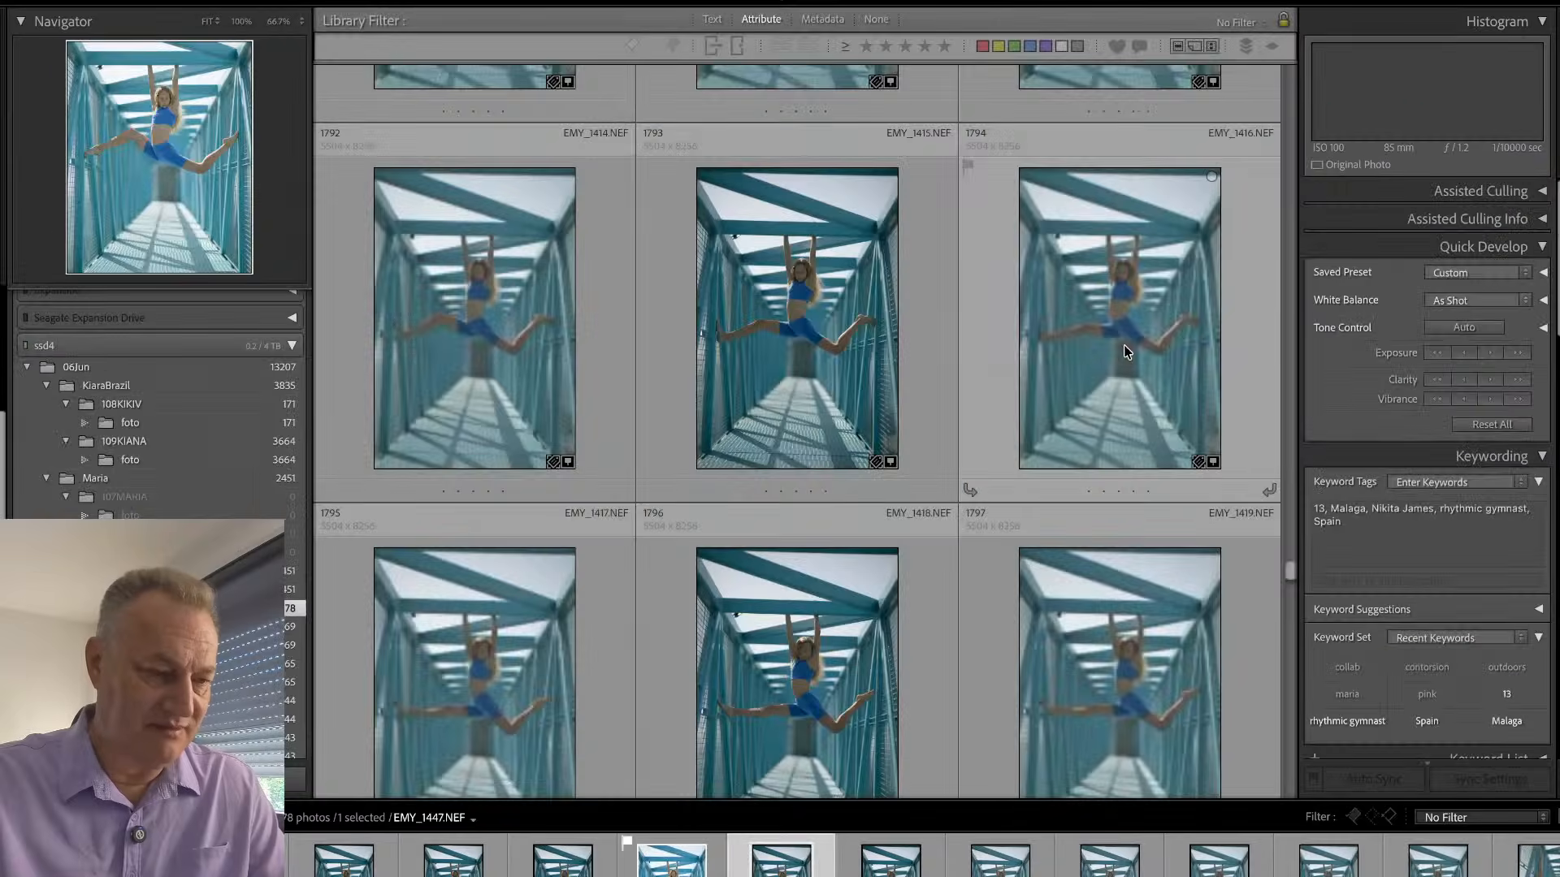
pyautogui.press('Down')
pyautogui.press('Down')
pyautogui.press('Down')
pyautogui.press('Down')
pyautogui.press('Down')
pyautogui.press('Down')
pyautogui.press('Down')
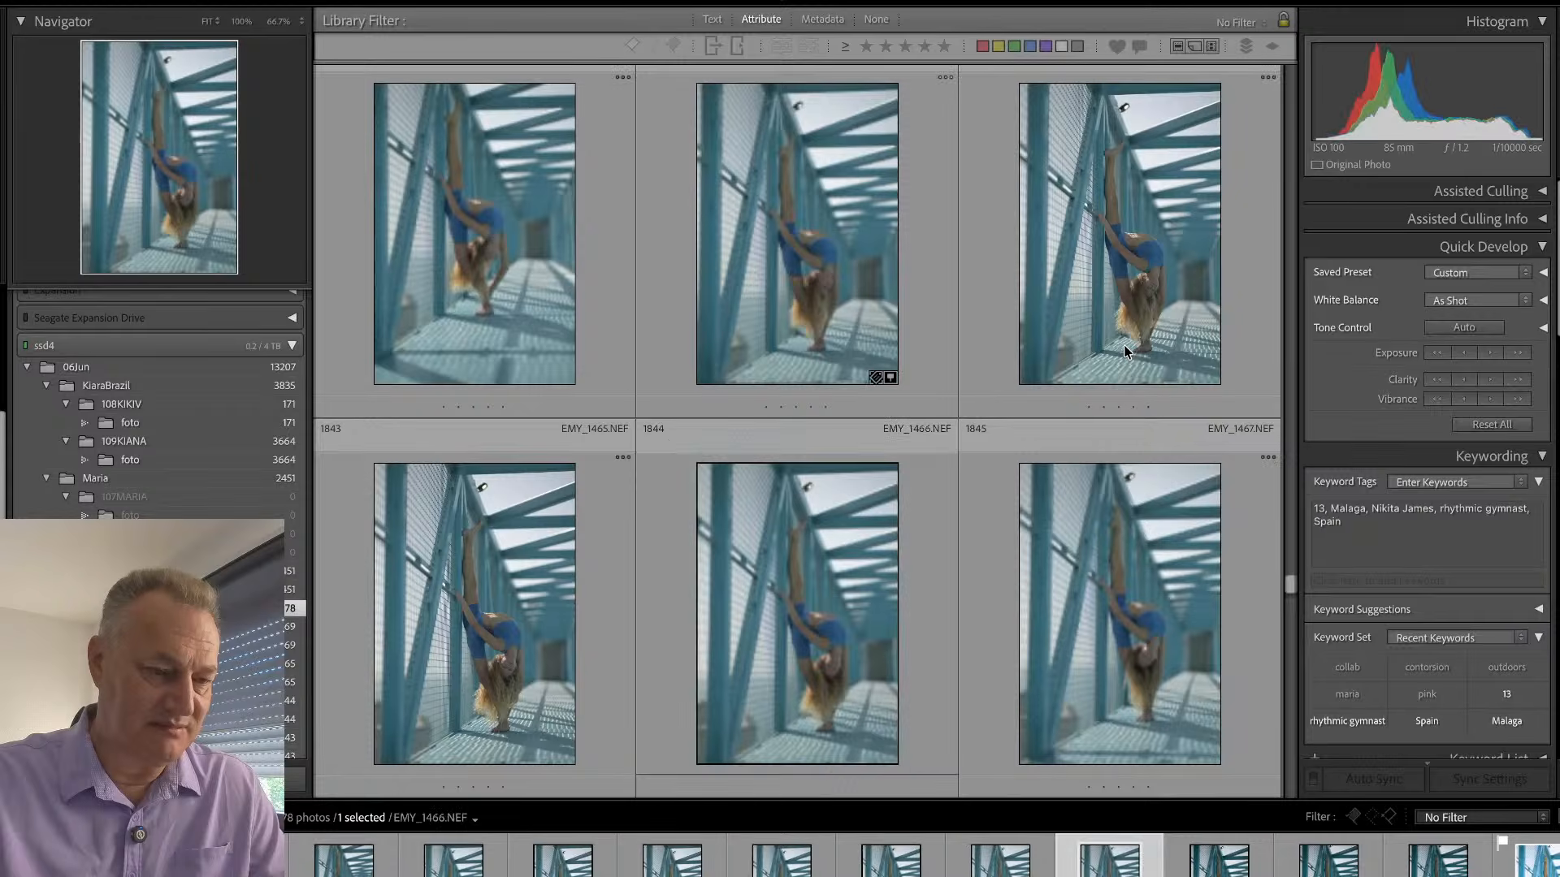
pyautogui.press('Down')
pyautogui.press('Down')
pyautogui.press('Down')
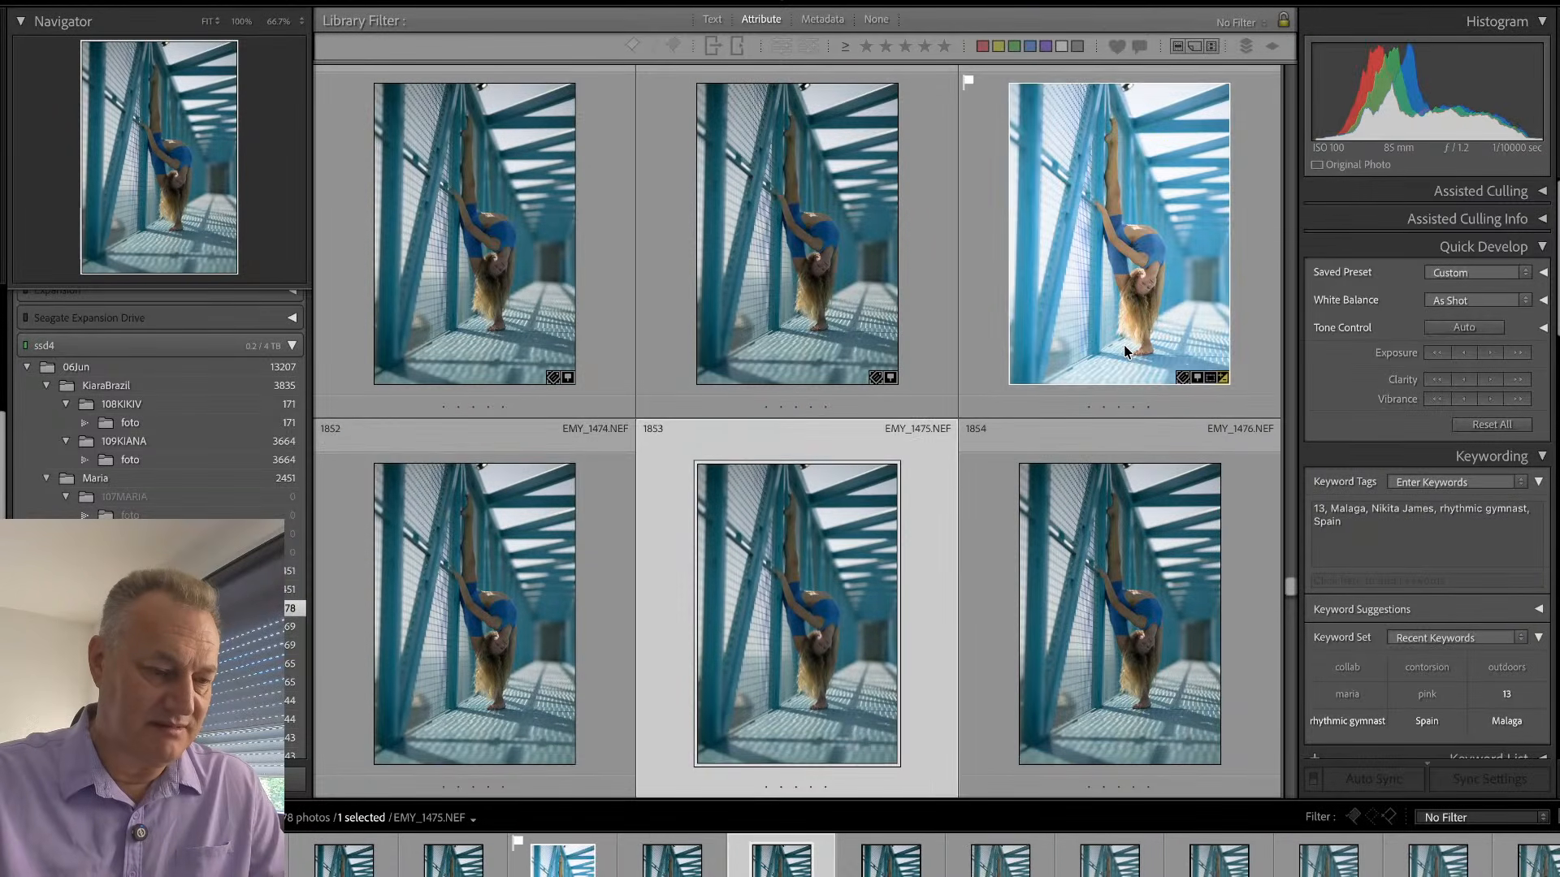
pyautogui.click(1124, 351)
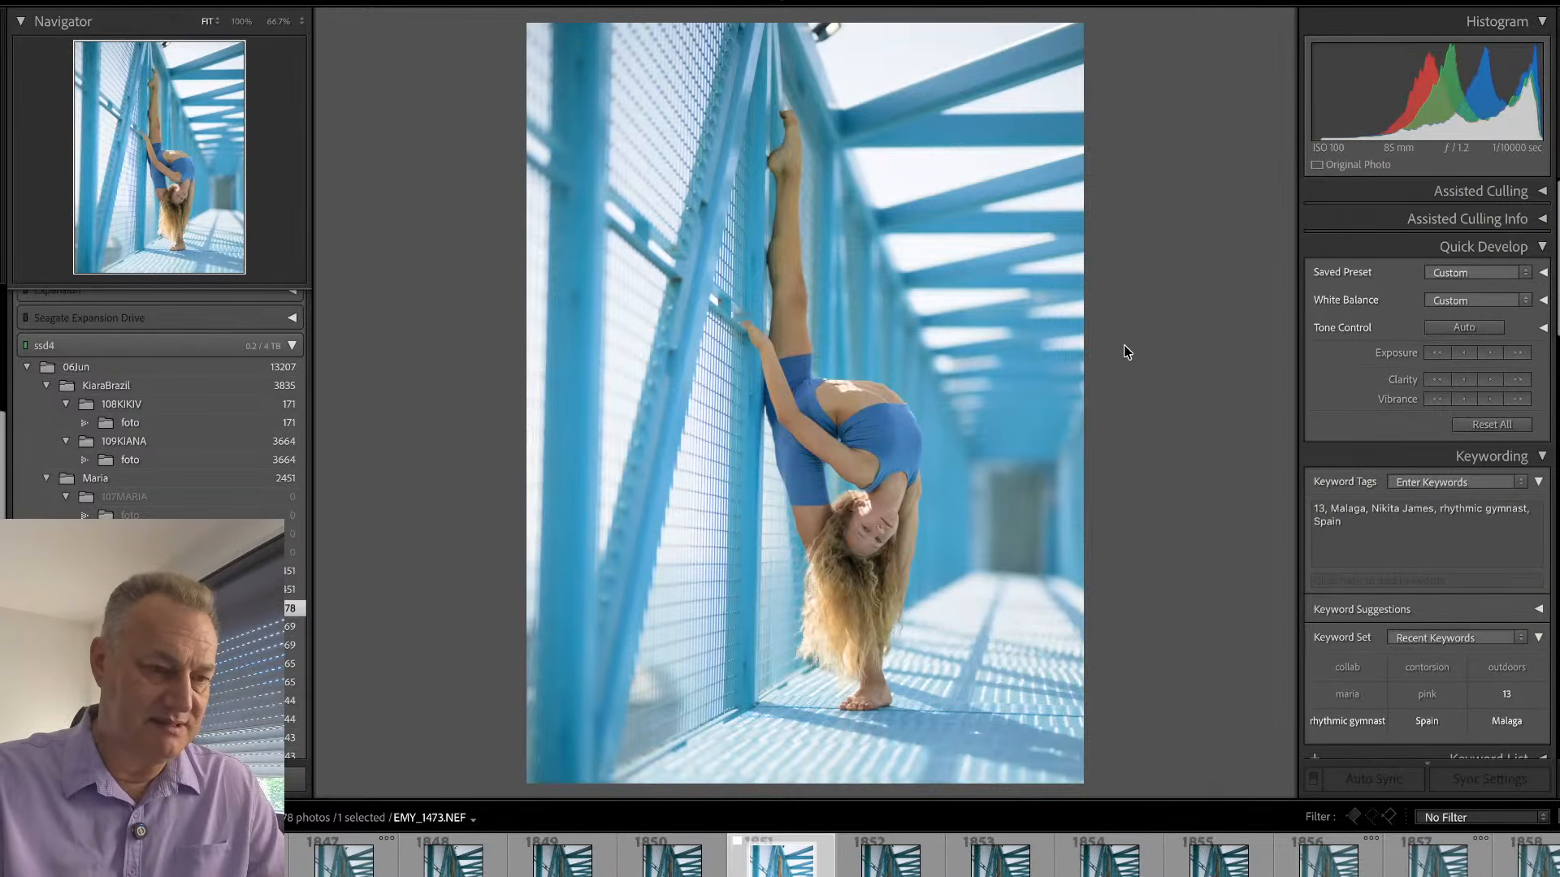
# - Skip ahead through the grid to the laughing standing split EMY_1504 and view it more closely
pyautogui.press('g')
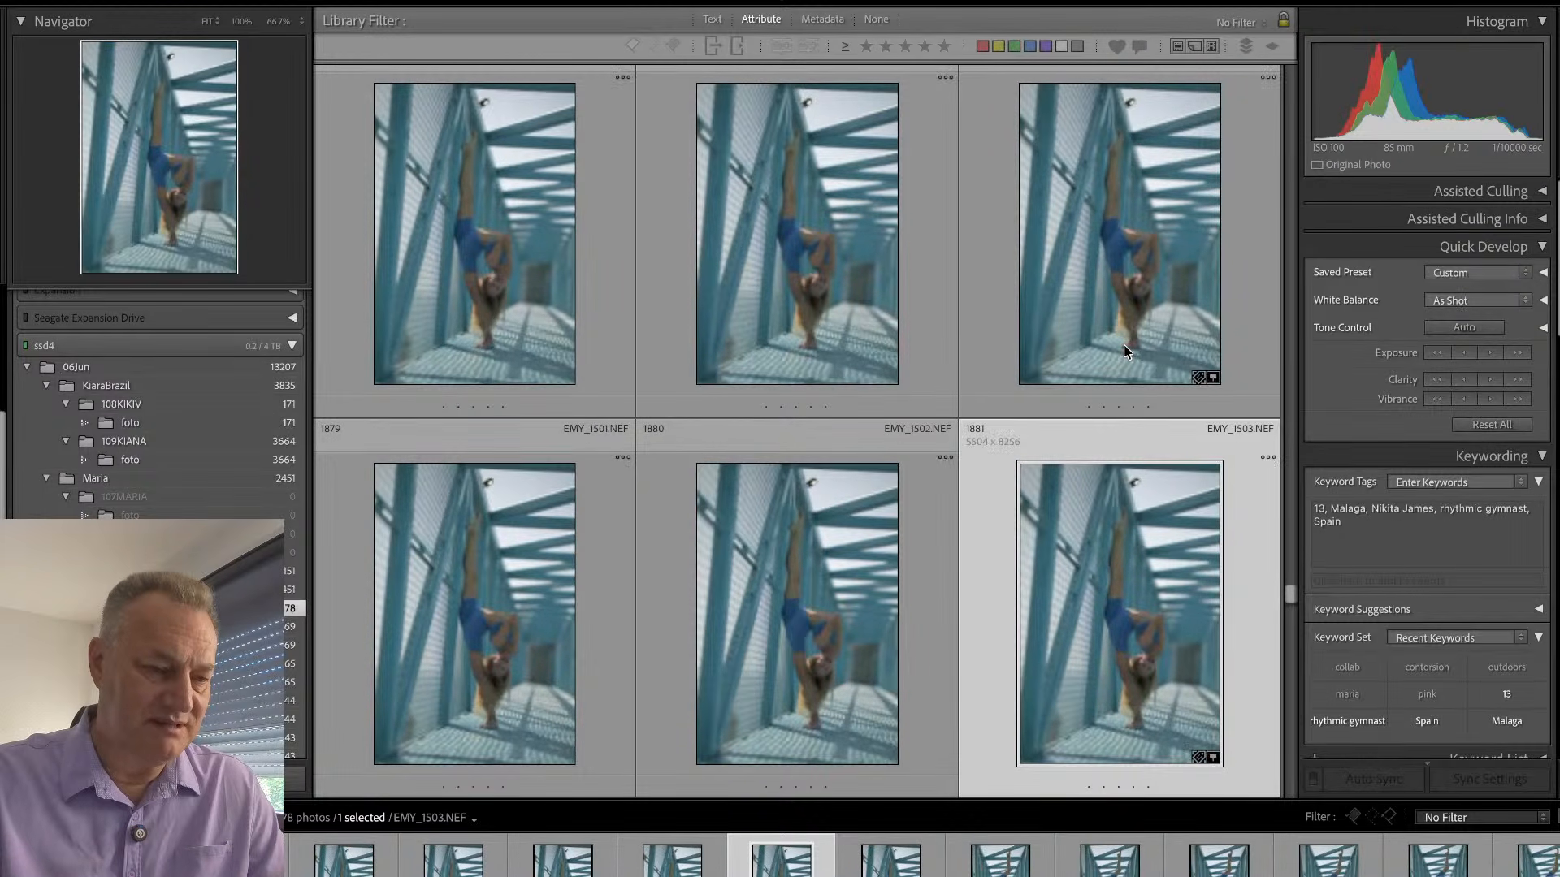
pyautogui.press('e')
pyautogui.press('Right')
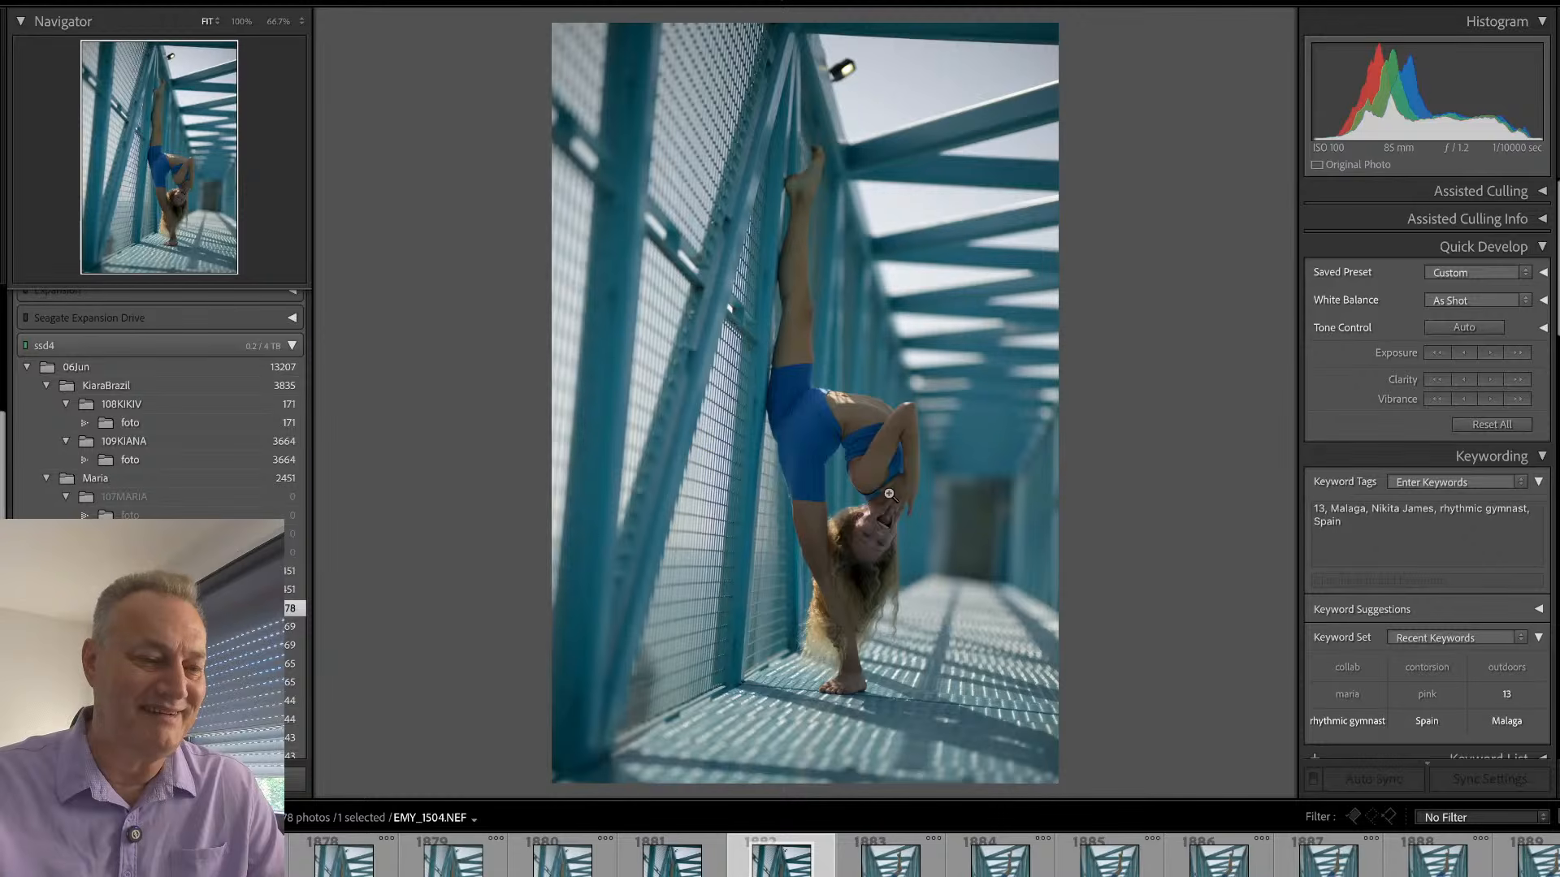
pyautogui.click(889, 503)
pyautogui.moveTo(889, 504); pyautogui.dragTo(892, 394)
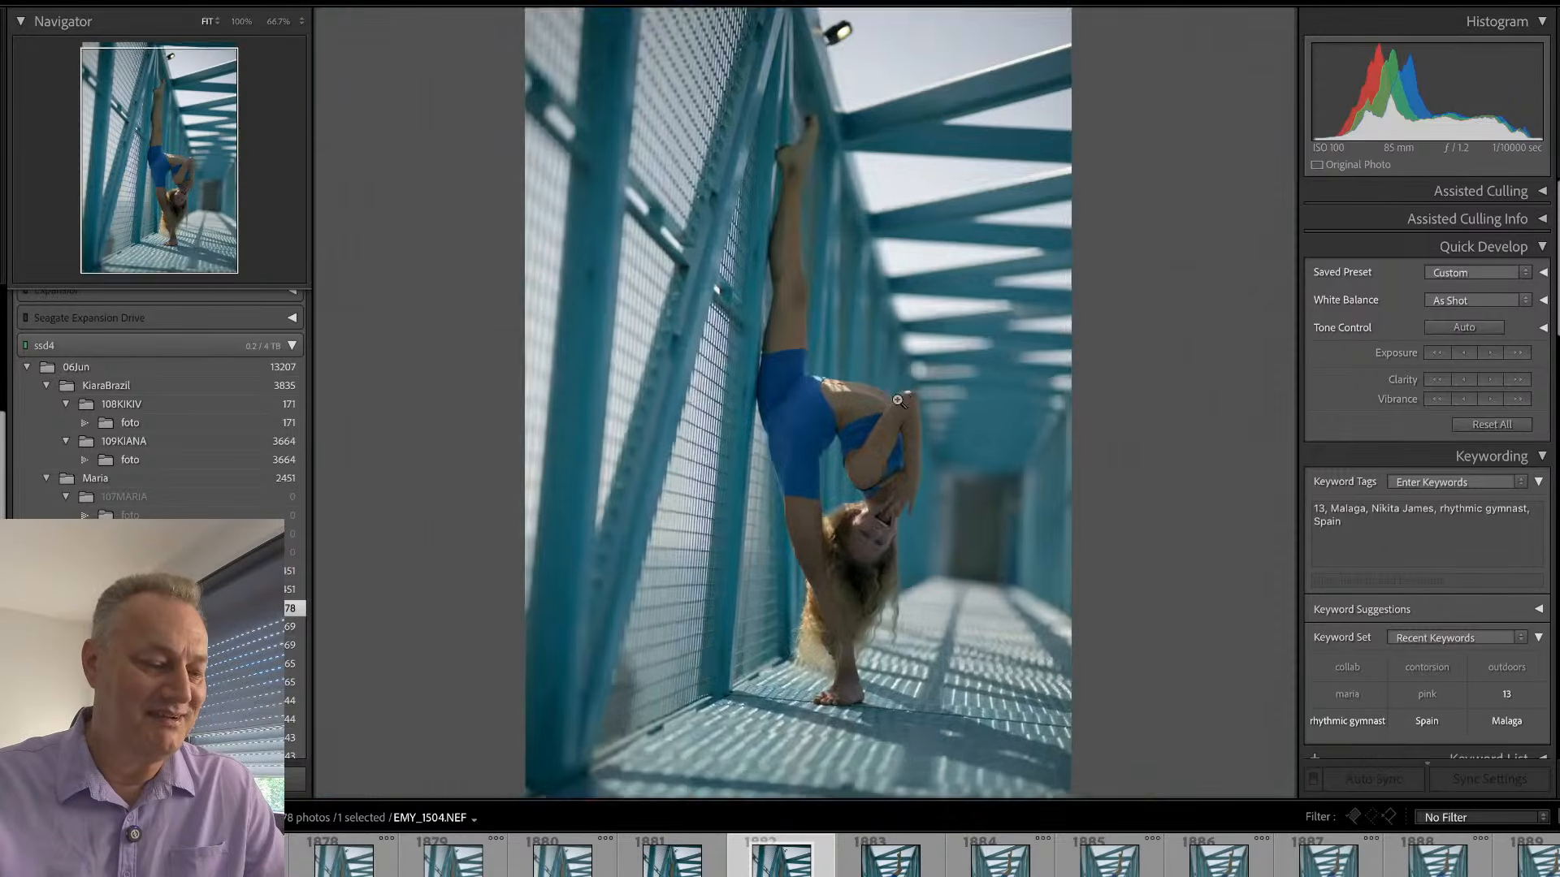
# - Straighten EMY_1504 to an angle of -4.57 and crop out the lamp above the raised foot
pyautogui.press('d')
pyautogui.moveTo(1125, 325); pyautogui.dragTo(1114, 296)
pyautogui.moveTo(985, 63); pyautogui.dragTo(1006, 73)
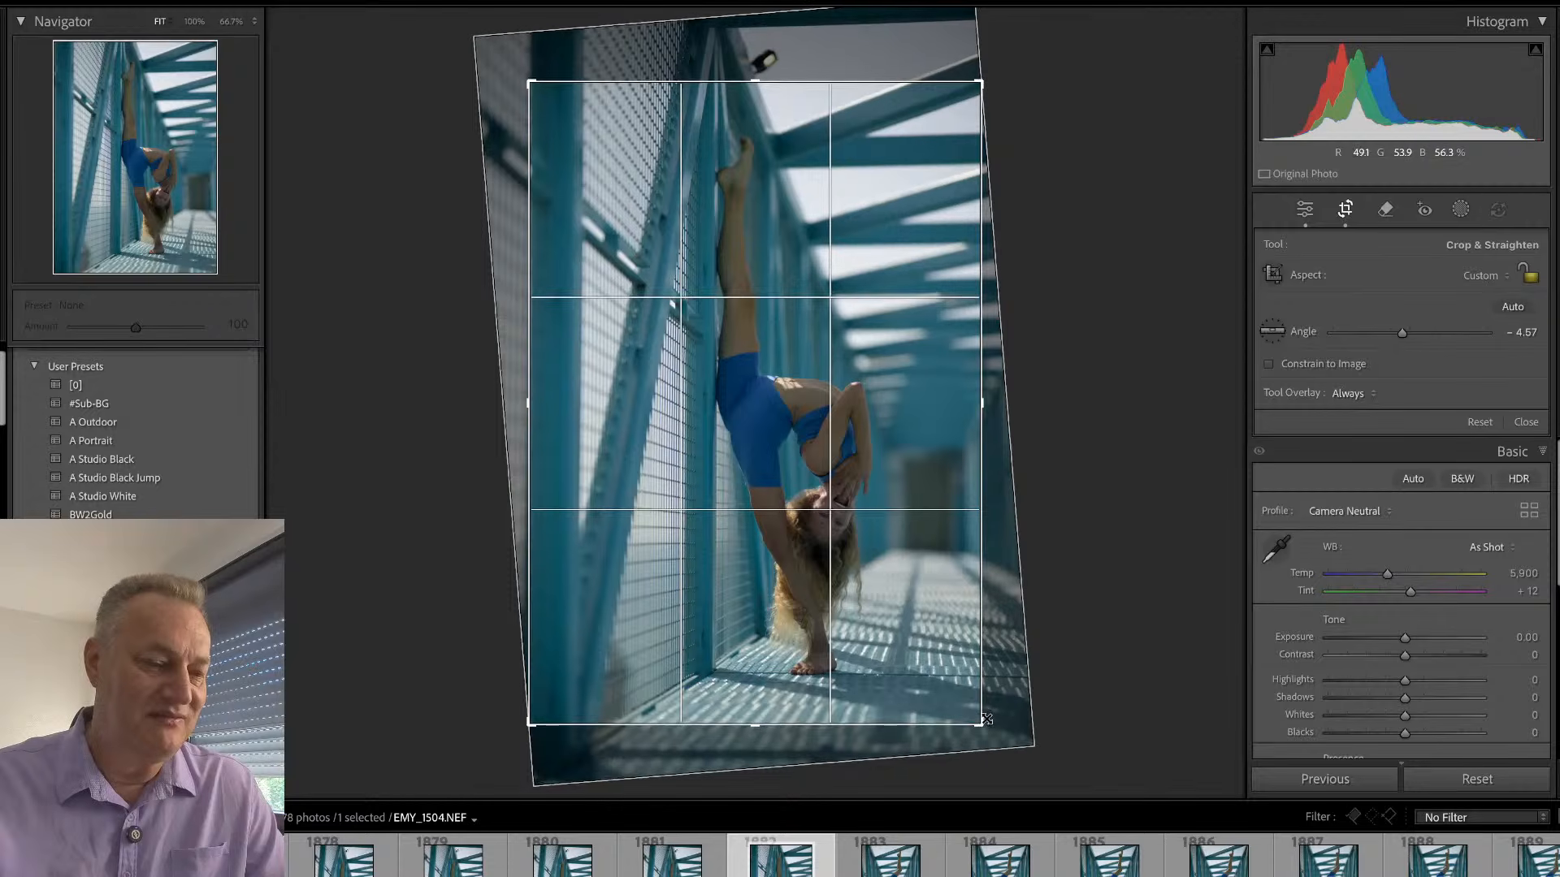
pyautogui.moveTo(987, 718); pyautogui.dragTo(988, 722)
pyautogui.press('Return')
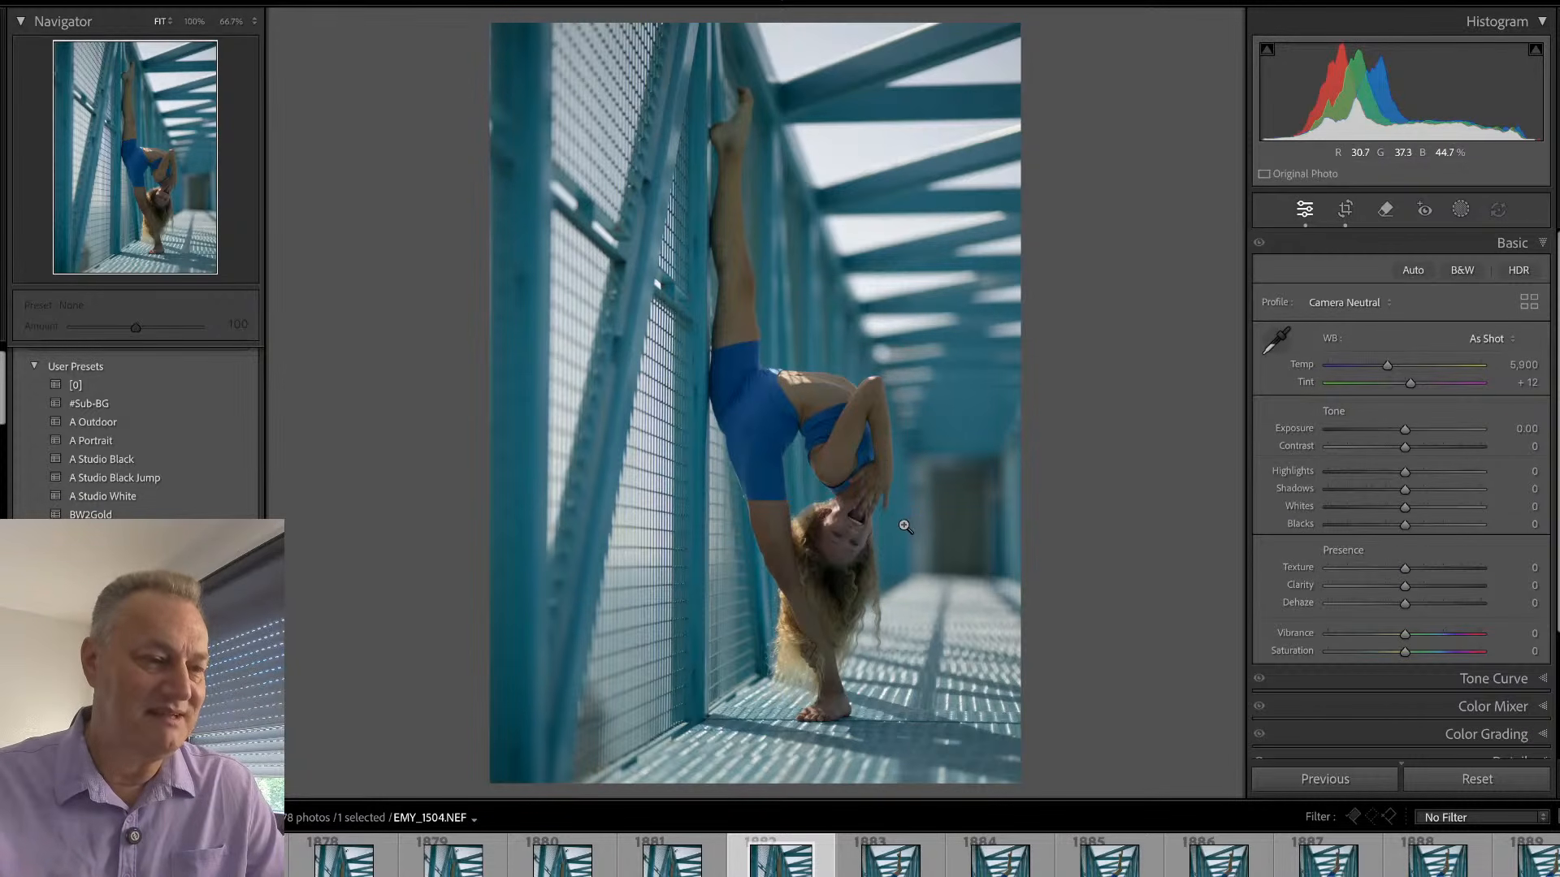
# - Raise the exposure of EMY_1504 to +0.60 and flag the photo as a pick
pyautogui.moveTo(1404, 428); pyautogui.dragTo(1416, 431)
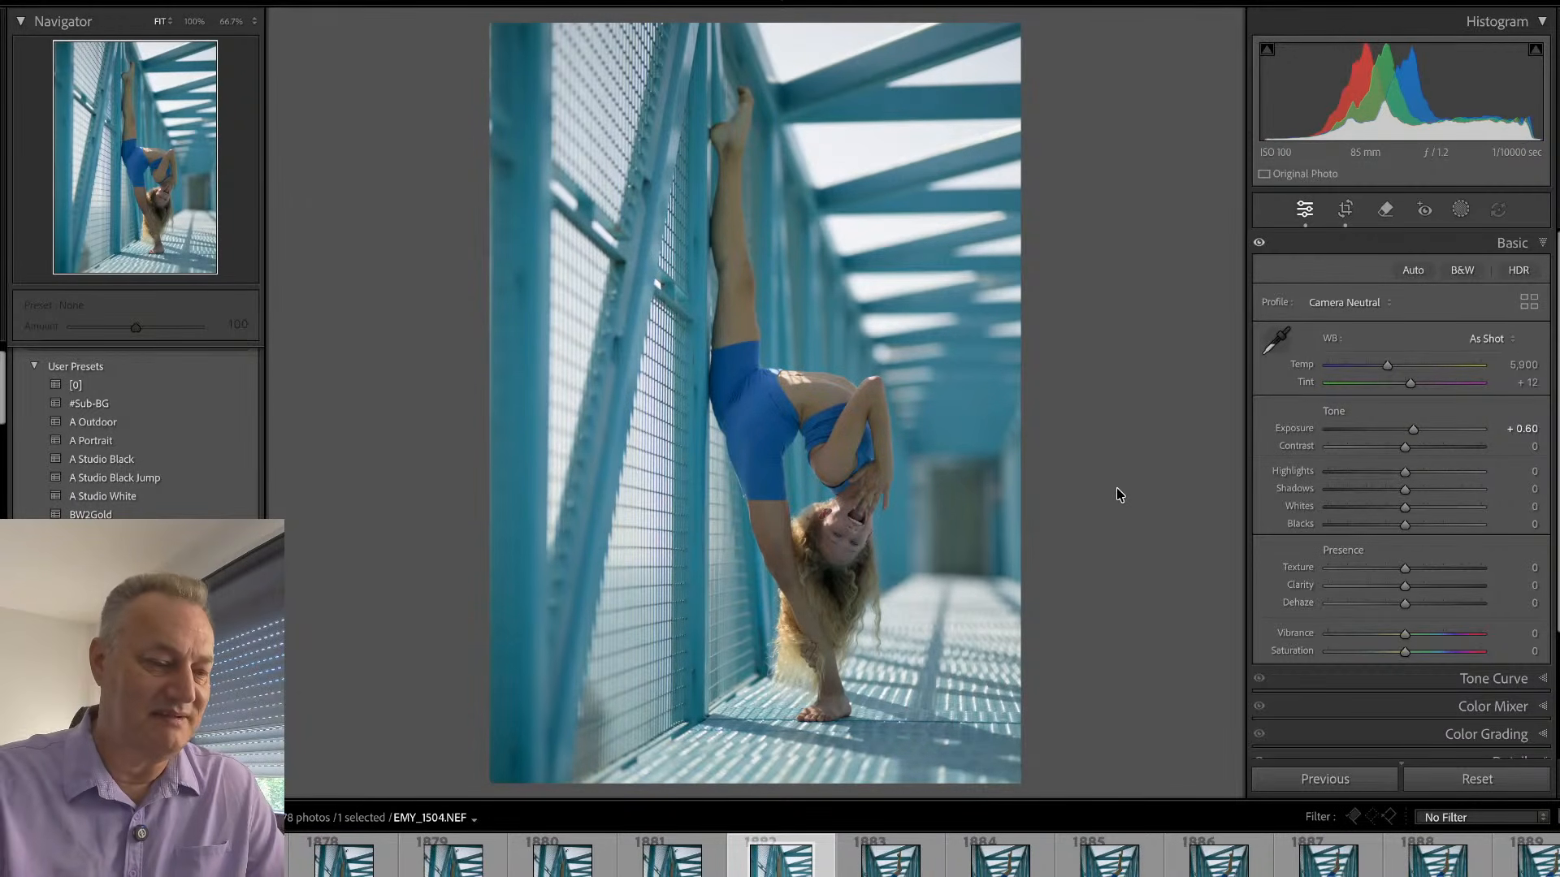
pyautogui.press('p')
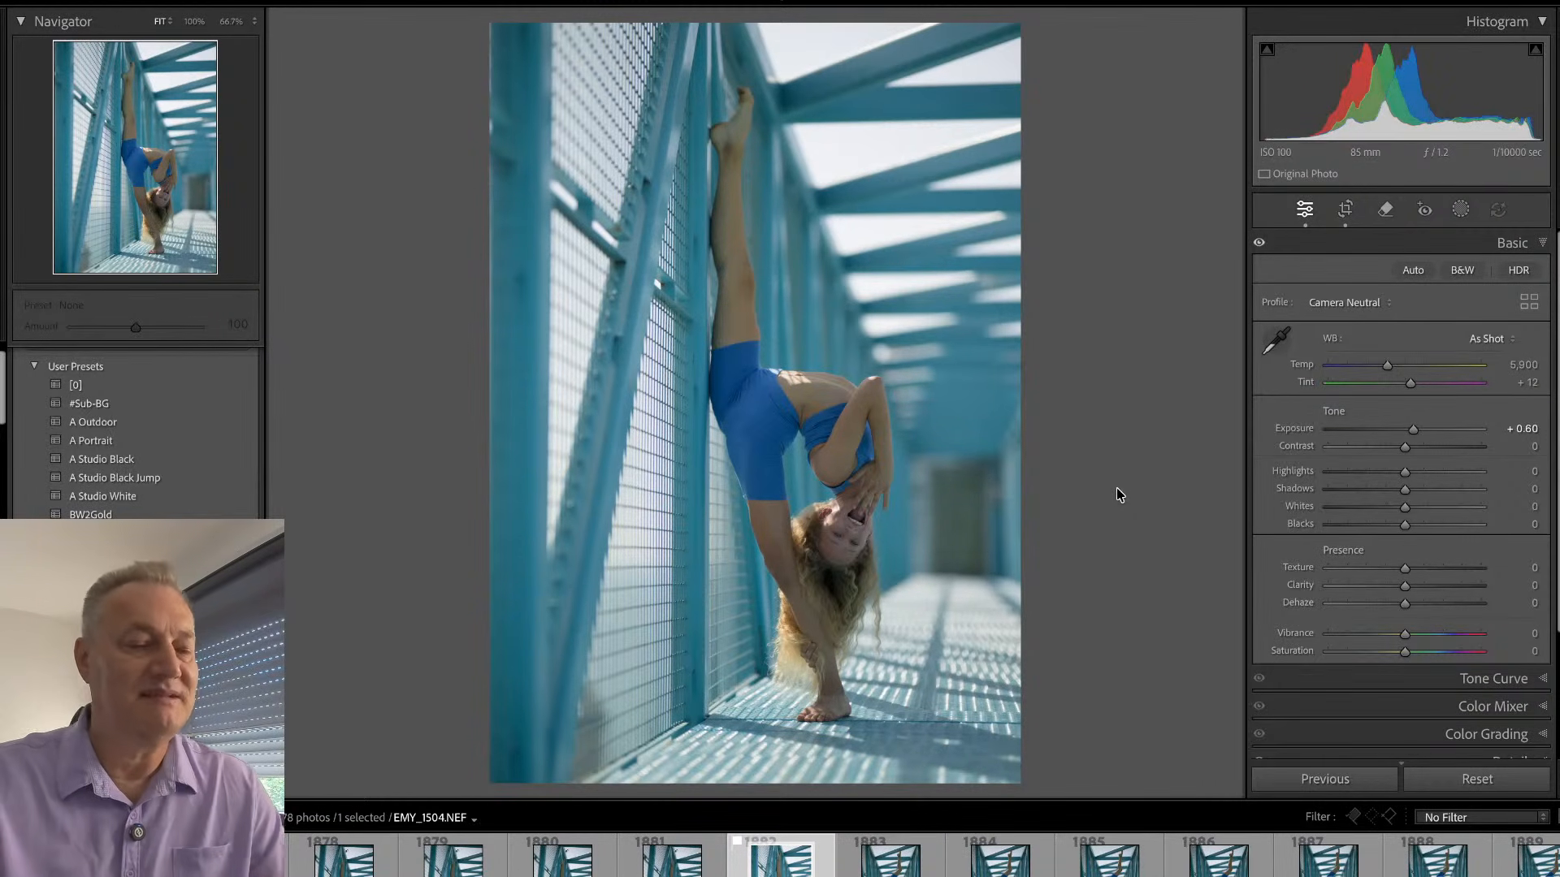
# - Return to the grid and browse the backbend frames with one raised leg from EMY_1507 to EMY_1522
pyautogui.press('g')
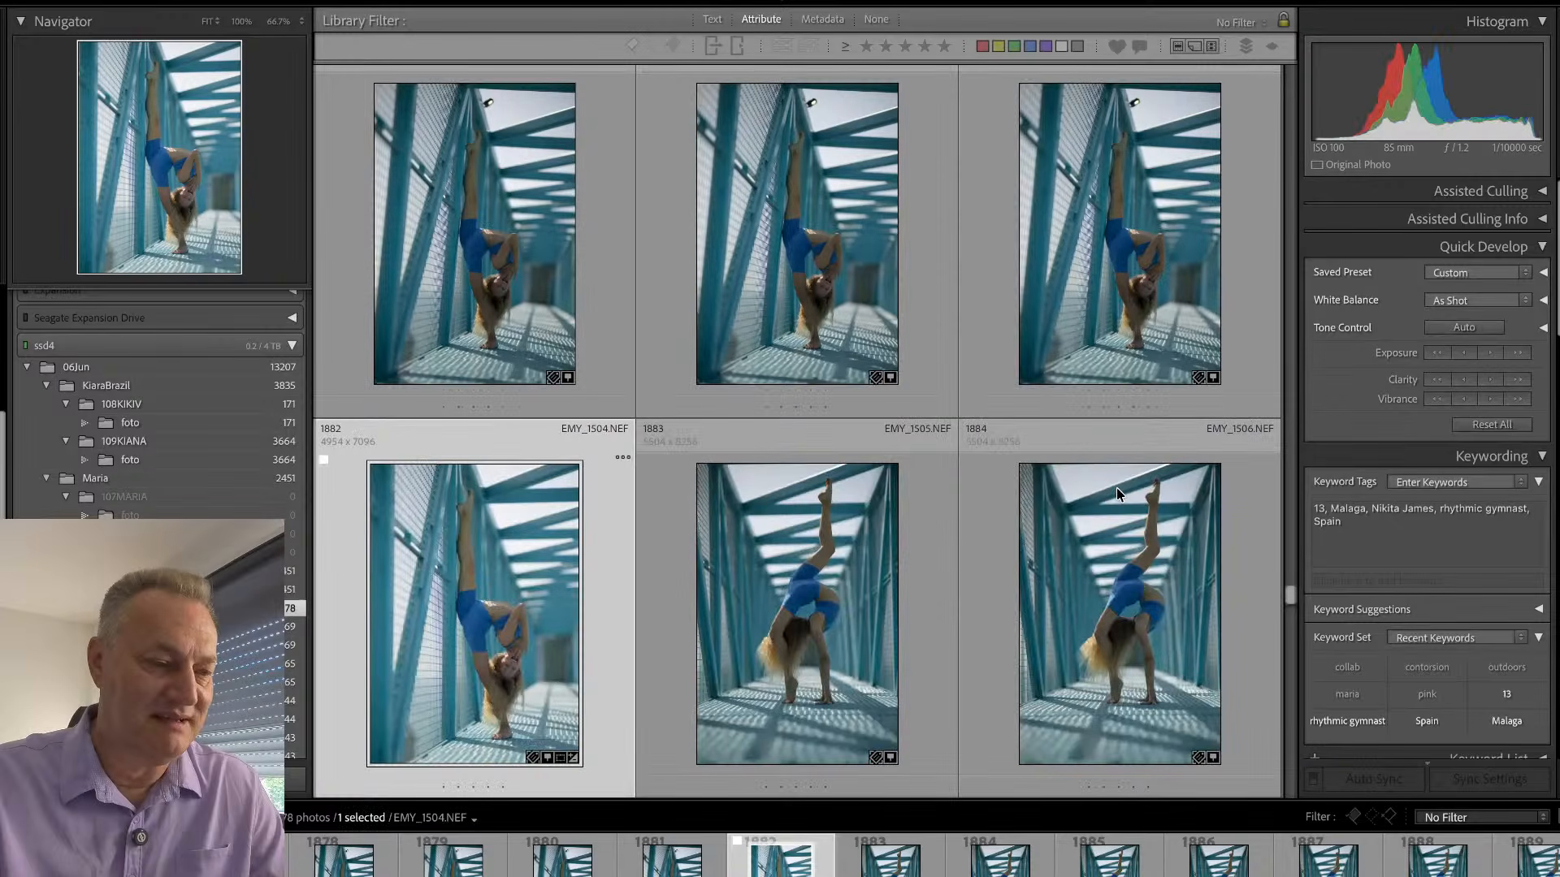
pyautogui.press('Down')
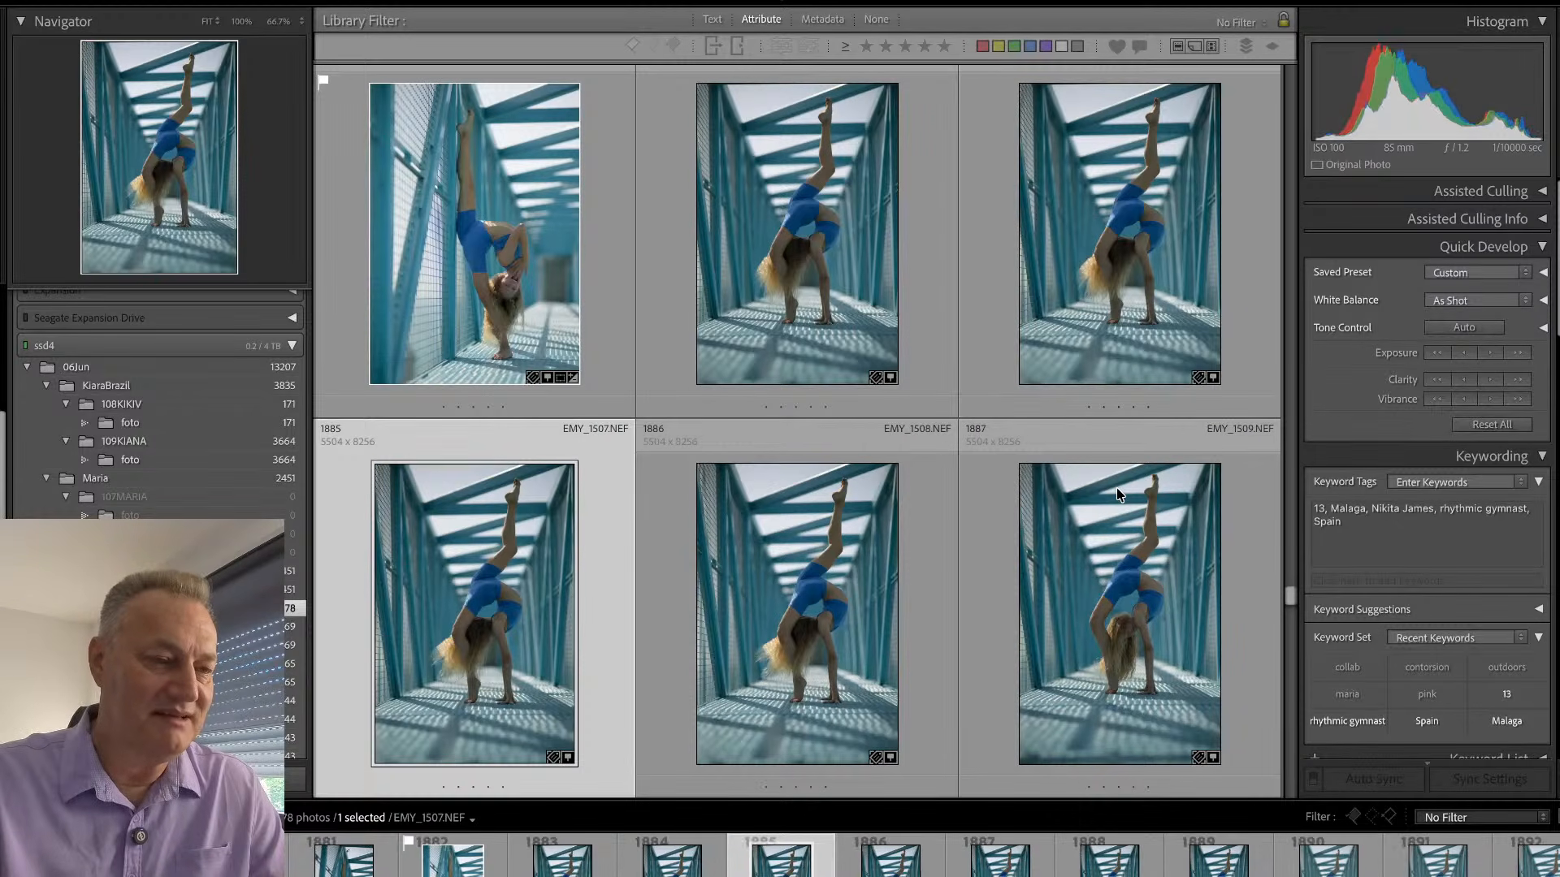
pyautogui.press('e')
pyautogui.press('Right')
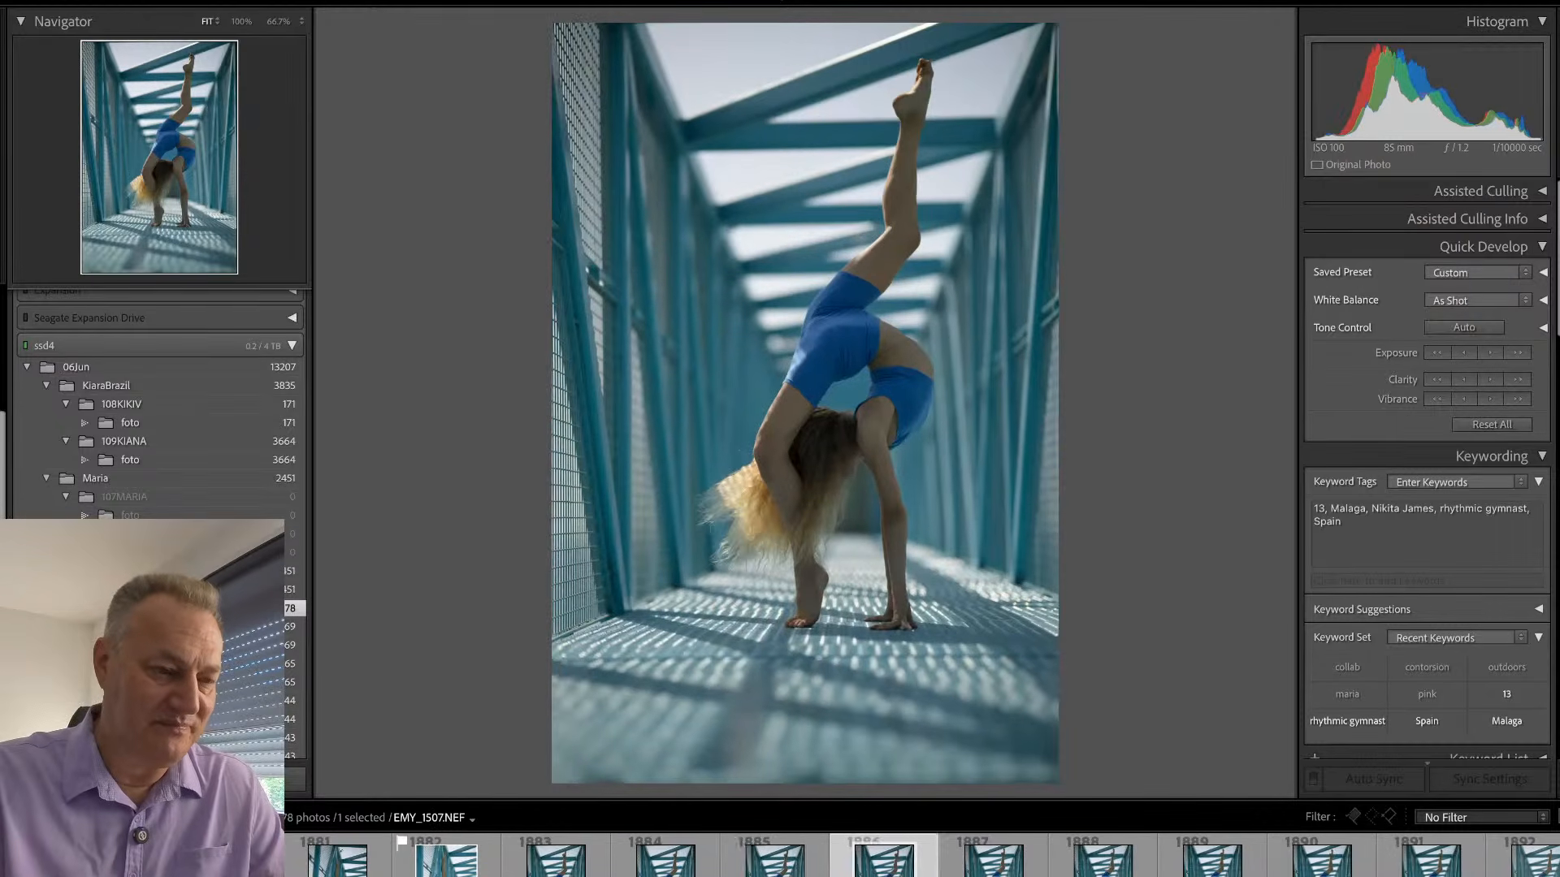
pyautogui.press('Right')
pyautogui.press('Right')
pyautogui.press('Right')
pyautogui.press('Right')
pyautogui.press('Right')
pyautogui.press('Right')
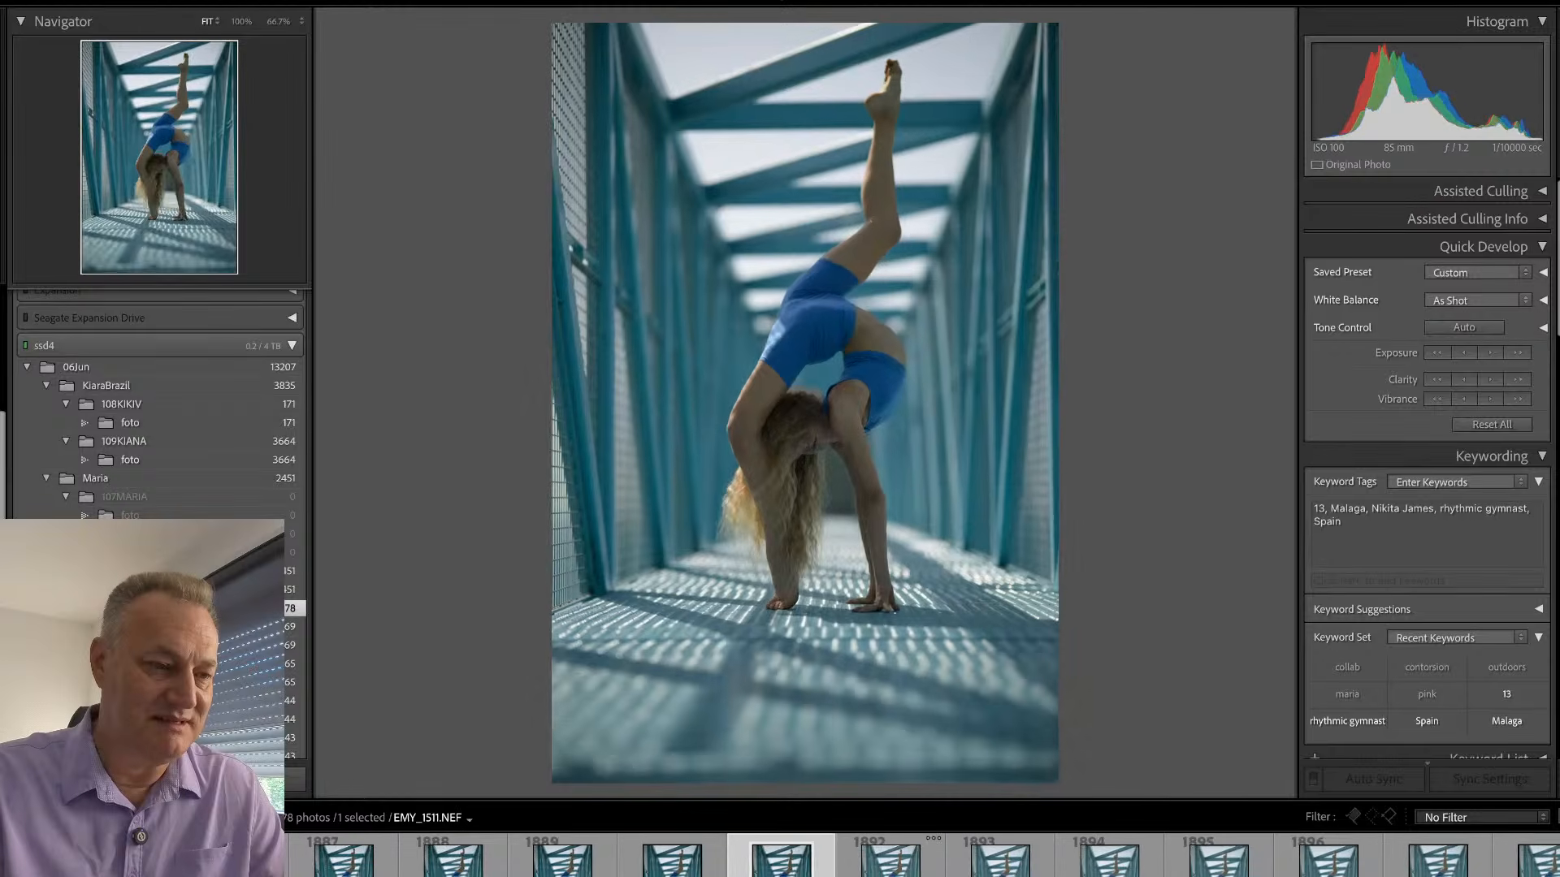
pyautogui.press('Right')
pyautogui.press('Right')
pyautogui.press('Right')
pyautogui.press('Right')
pyautogui.press('Right')
pyautogui.press('Right')
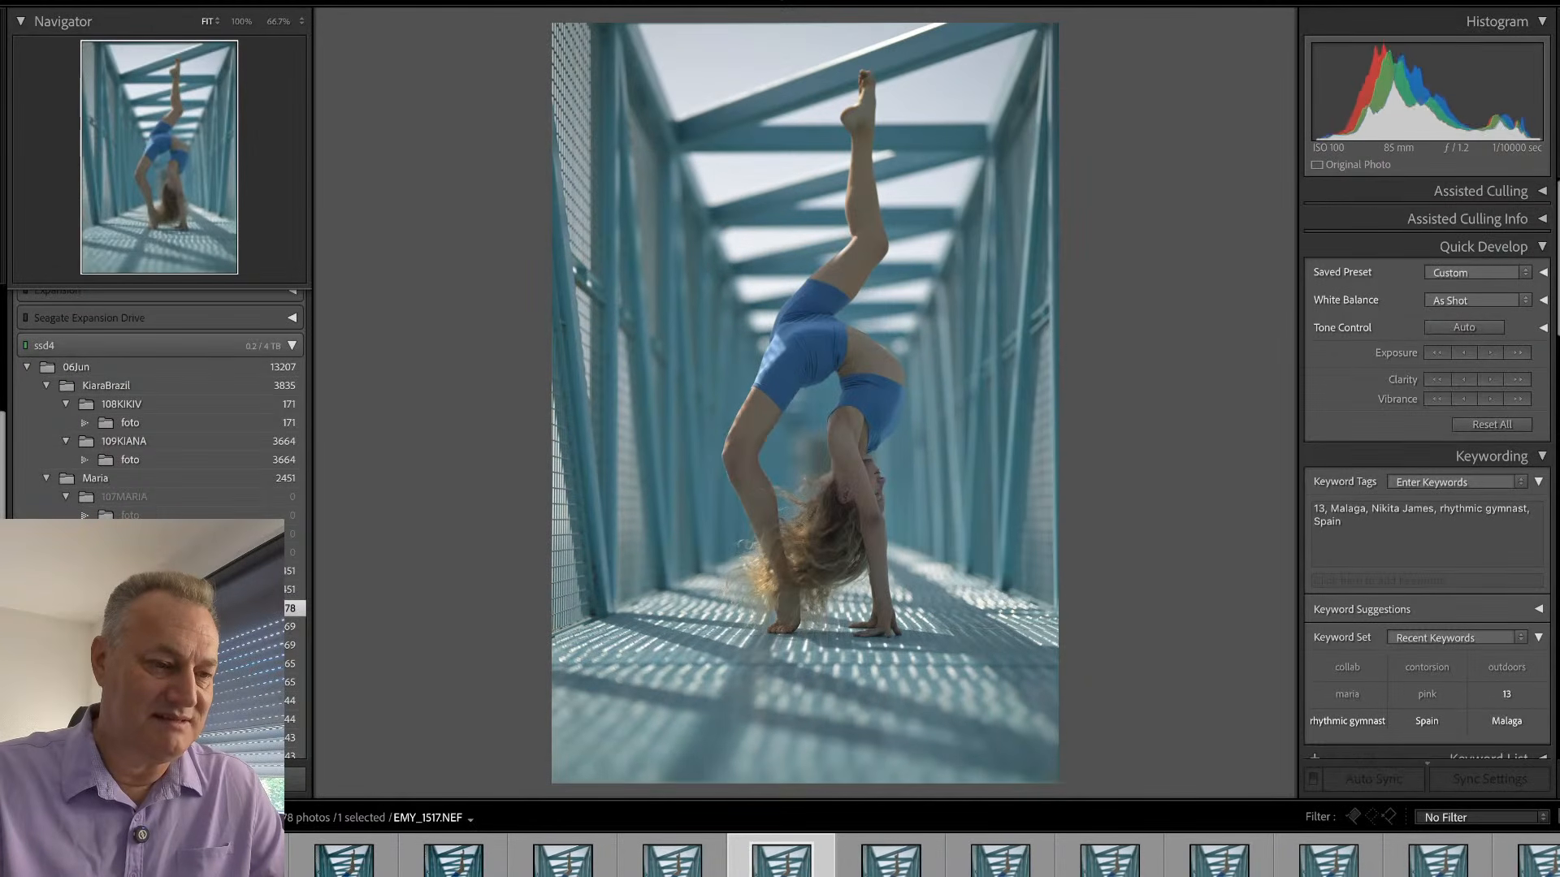
pyautogui.press('Right')
pyautogui.press('Right')
pyautogui.press('Right')
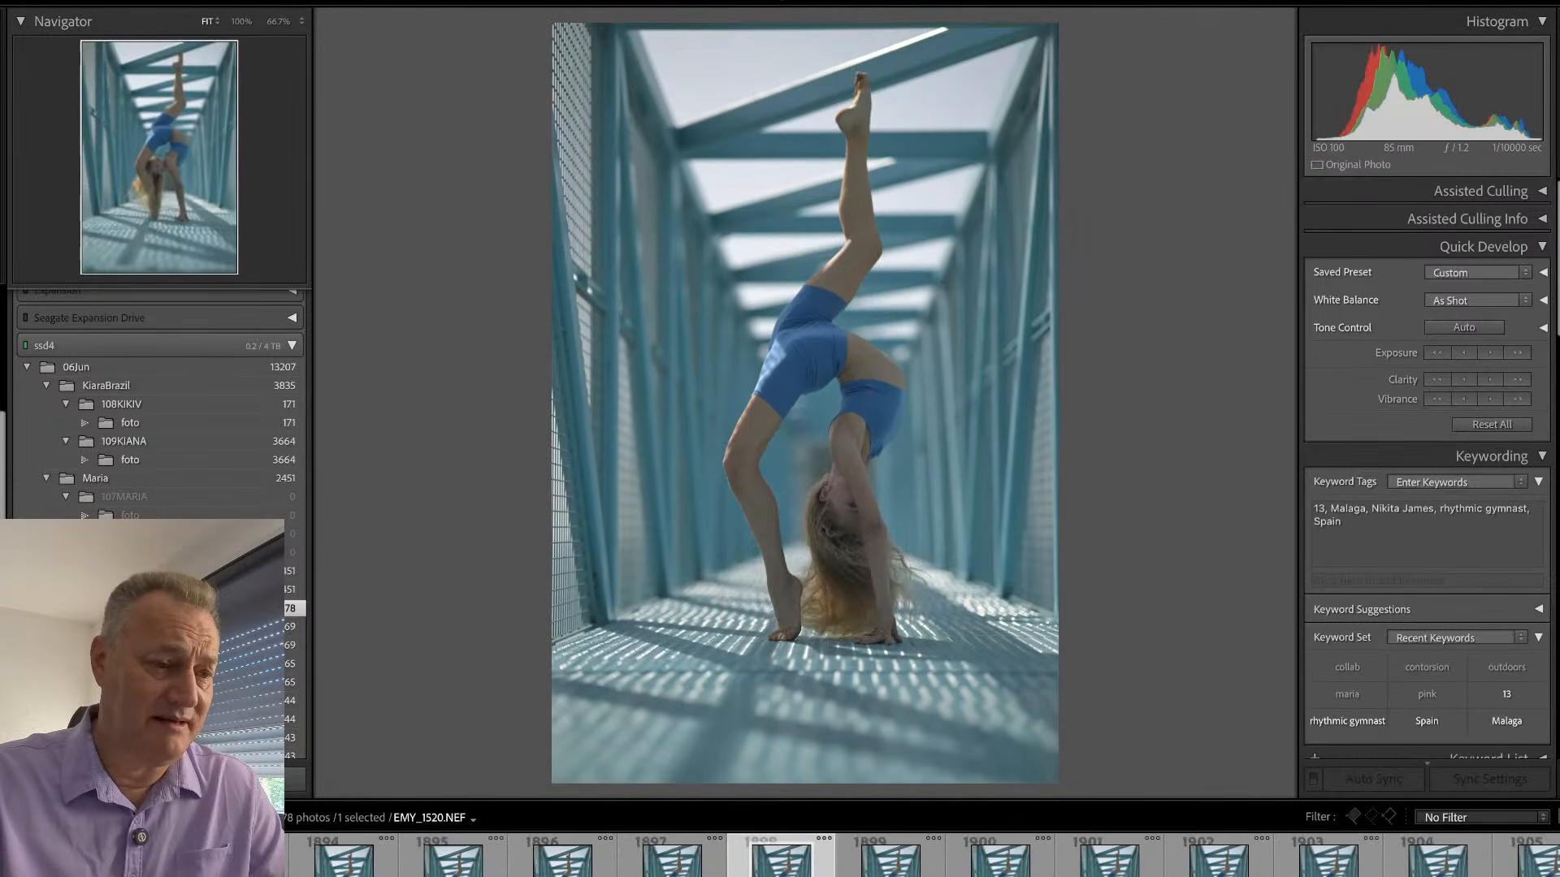
pyautogui.press('Right')
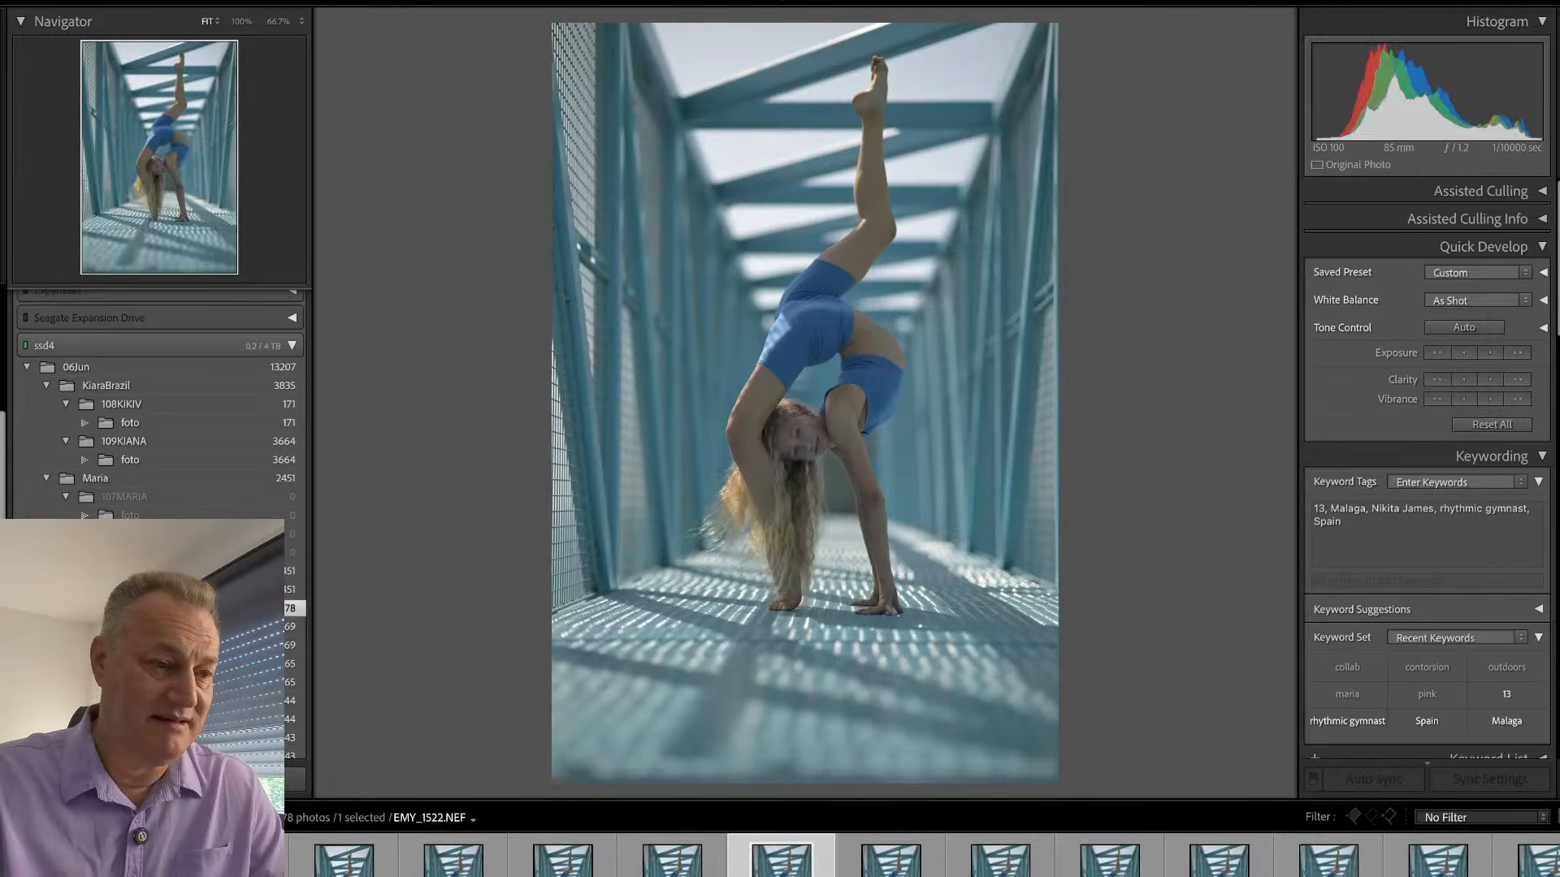
# - Continue through the raised-leg backbend frames to the smiling shot EMY_1530 and flag it as a pick
pyautogui.press('Right')
pyautogui.press('Right')
pyautogui.press('Right')
pyautogui.press('Right')
pyautogui.press('Right')
pyautogui.press('Right')
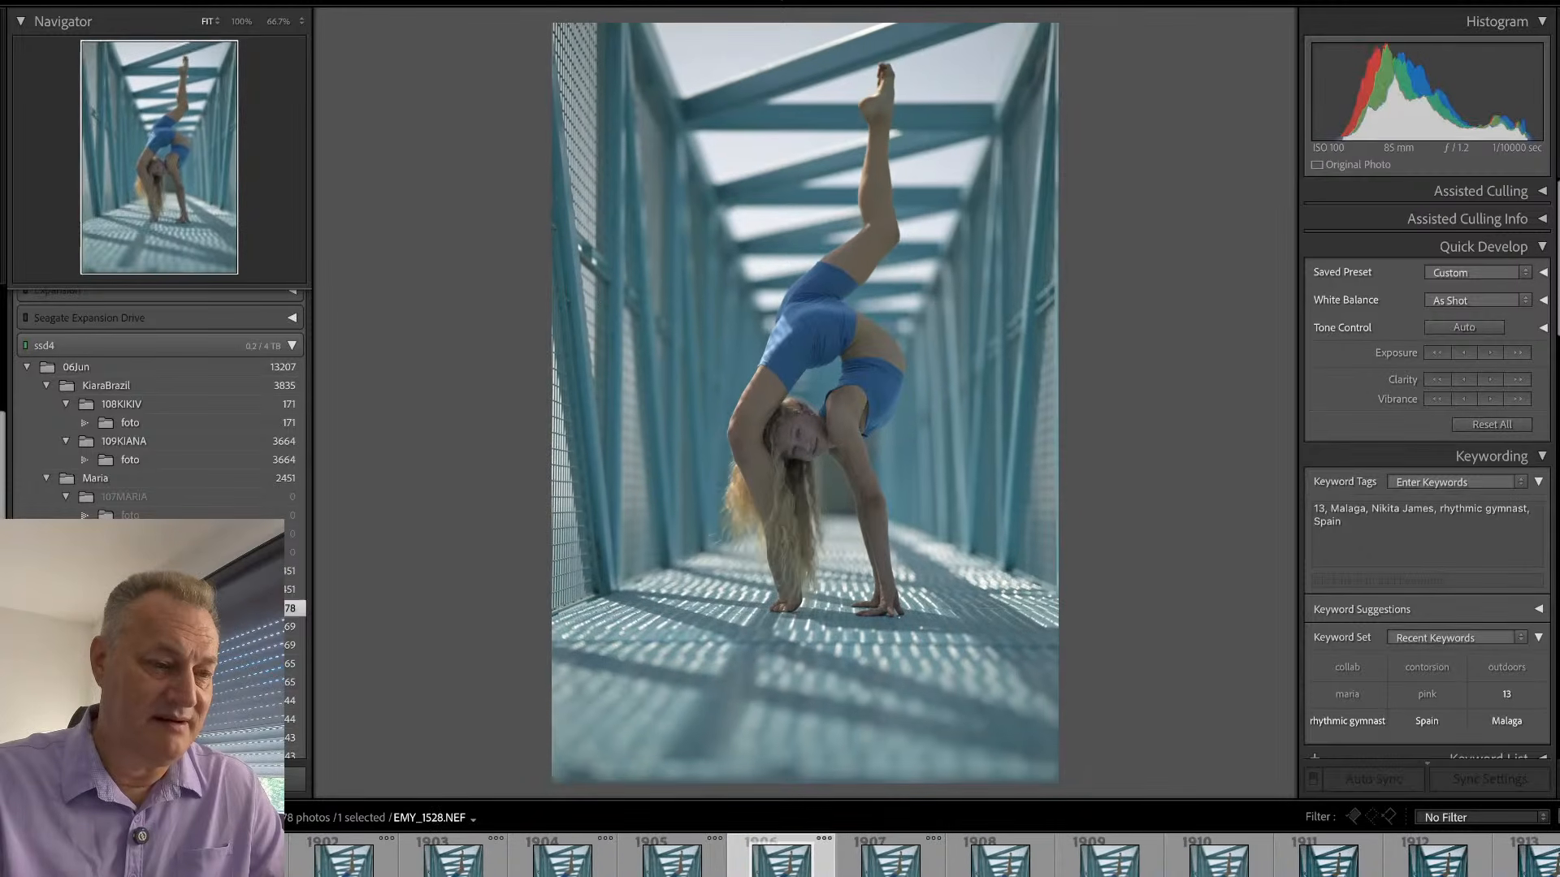
pyautogui.press('Right')
pyautogui.press('Right')
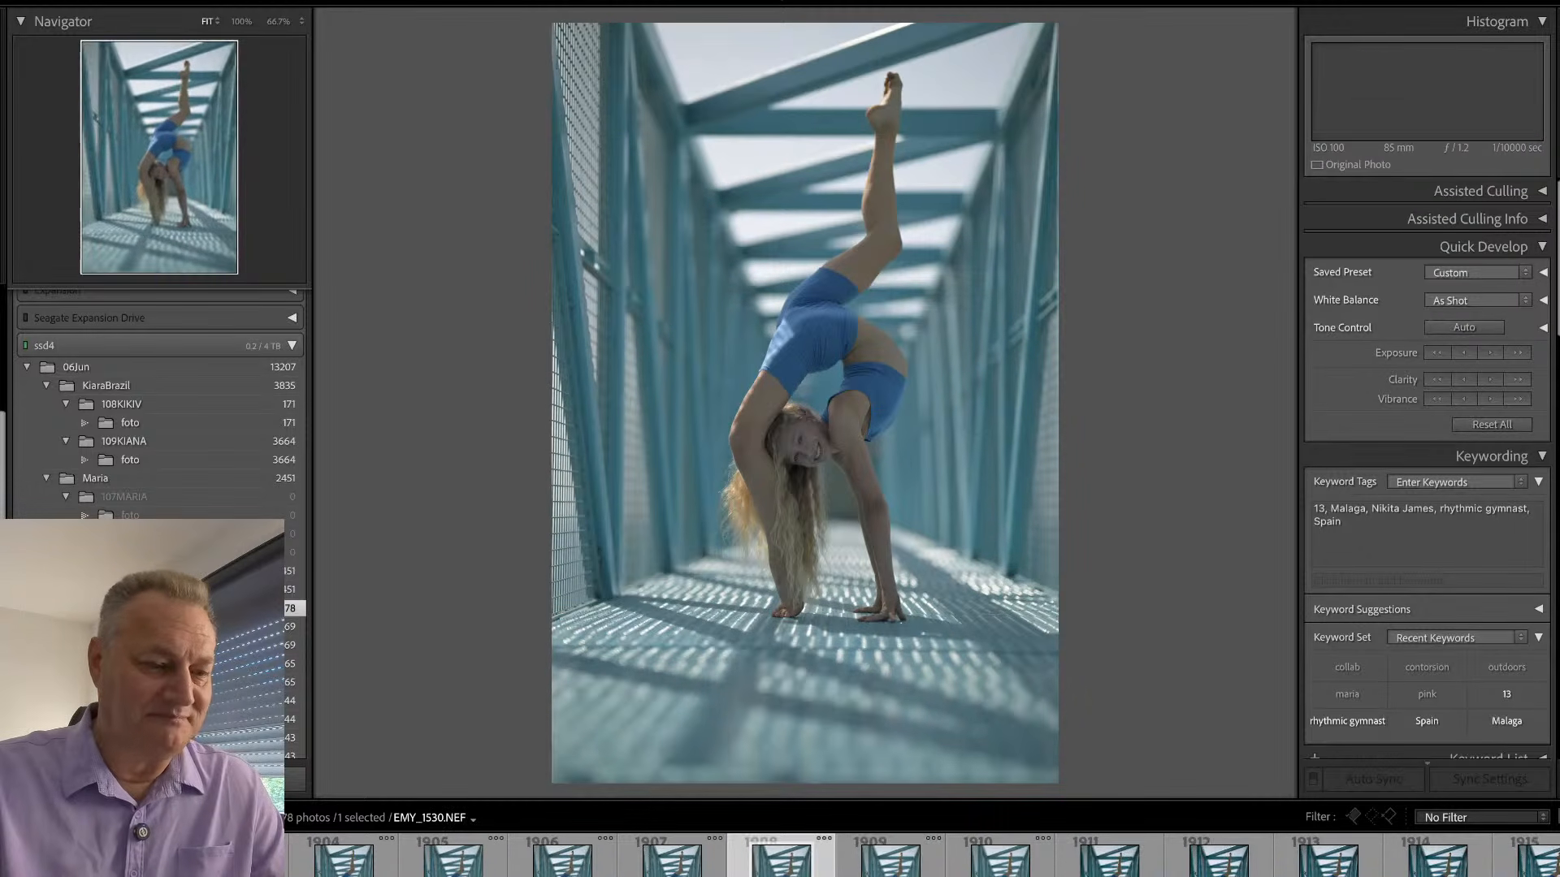
pyautogui.press('p')
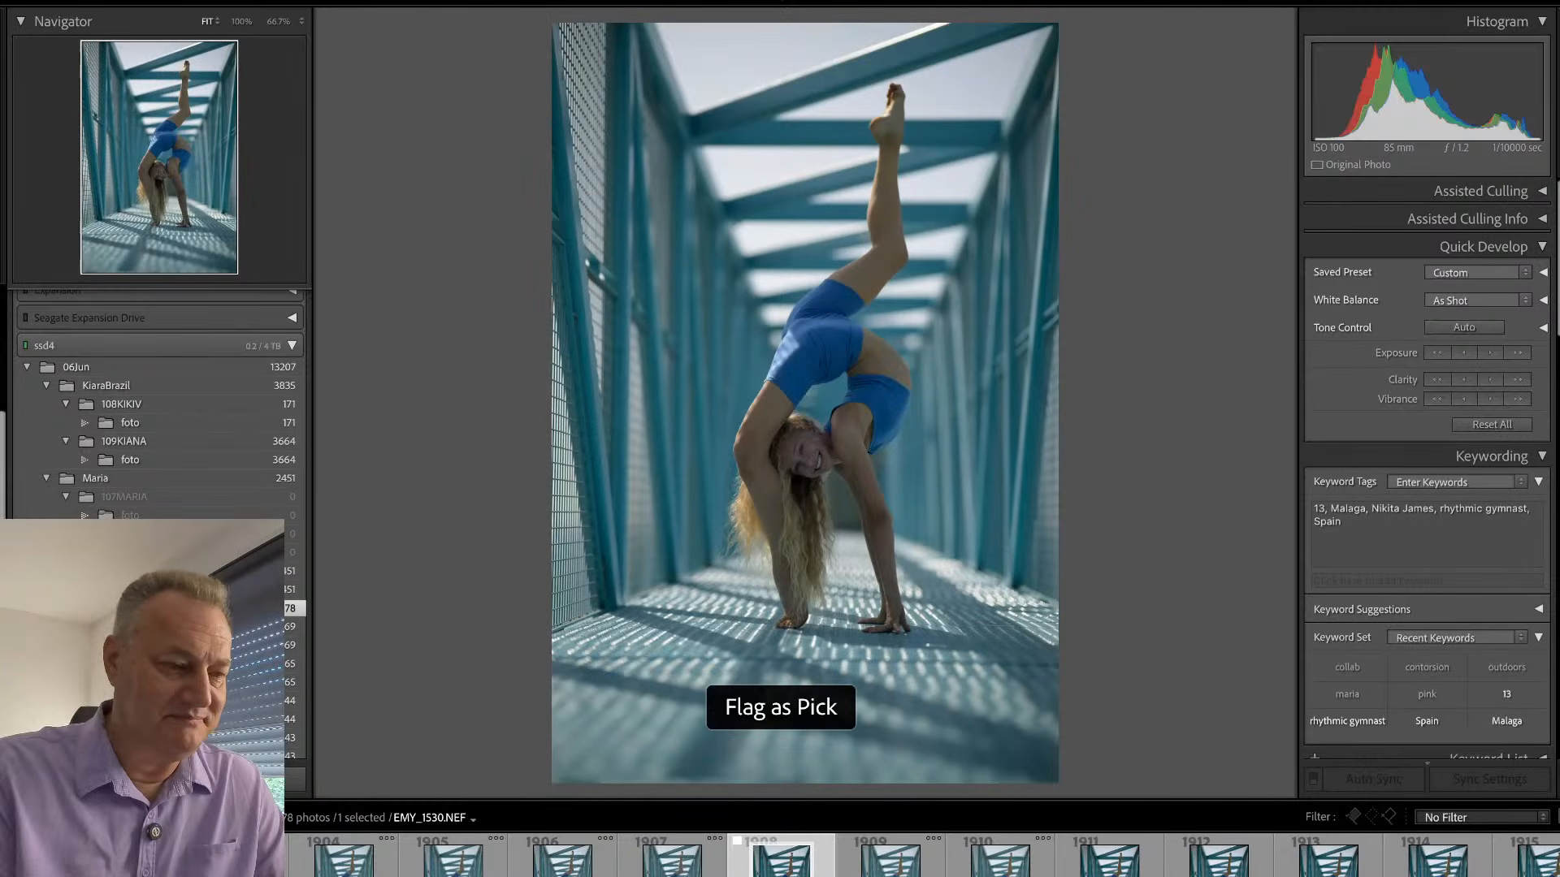
# - Crop a strip of blurred floor off the lower edge of EMY_1530 and check the face at 100%
pyautogui.press('r')
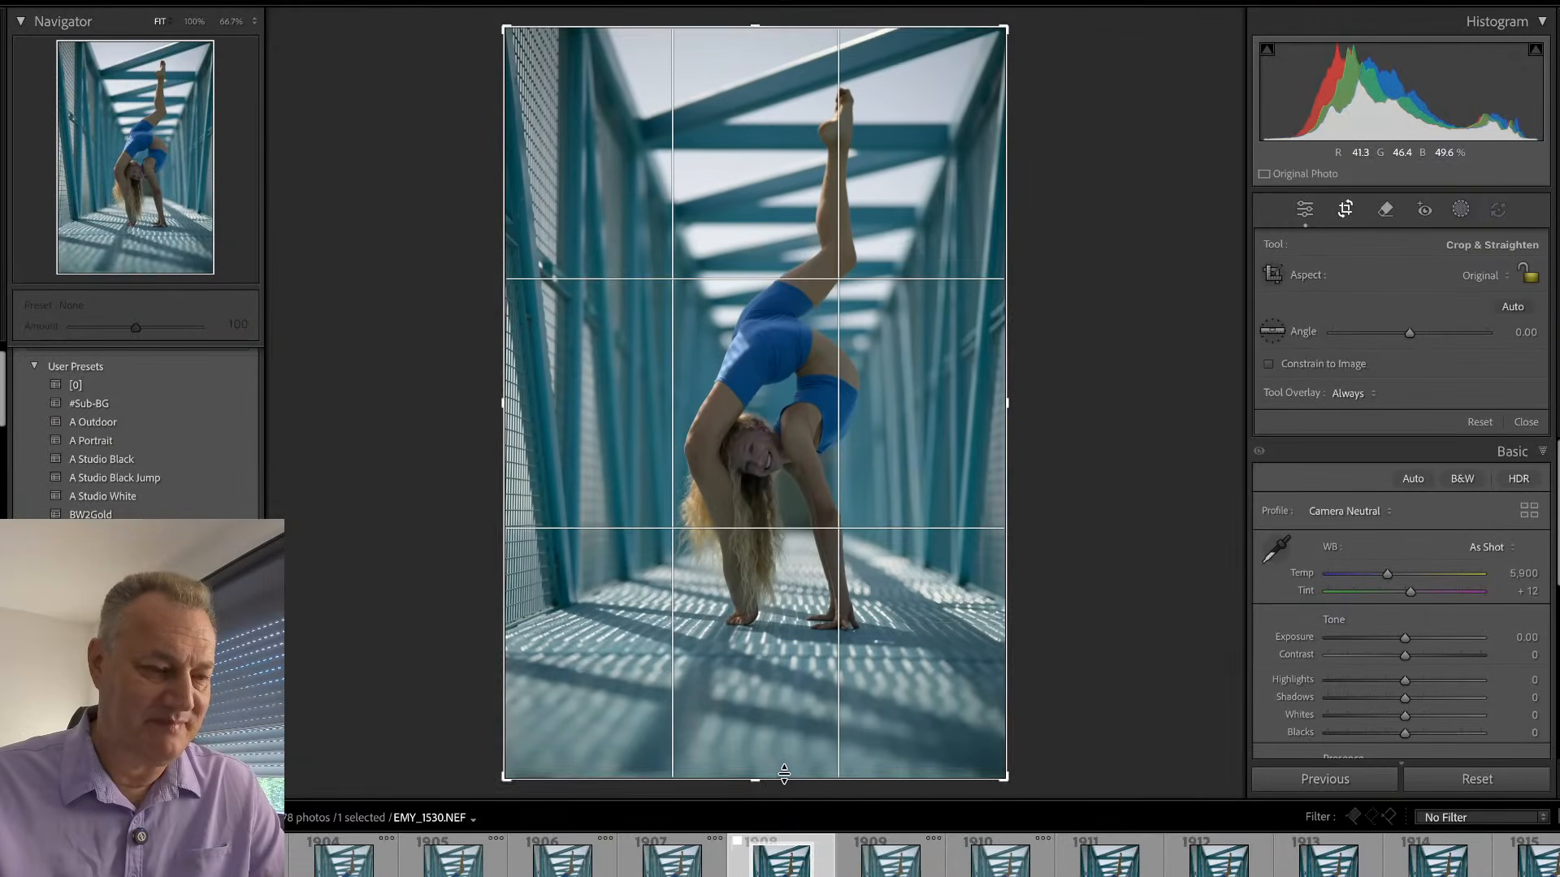
pyautogui.moveTo(783, 772); pyautogui.dragTo(784, 745)
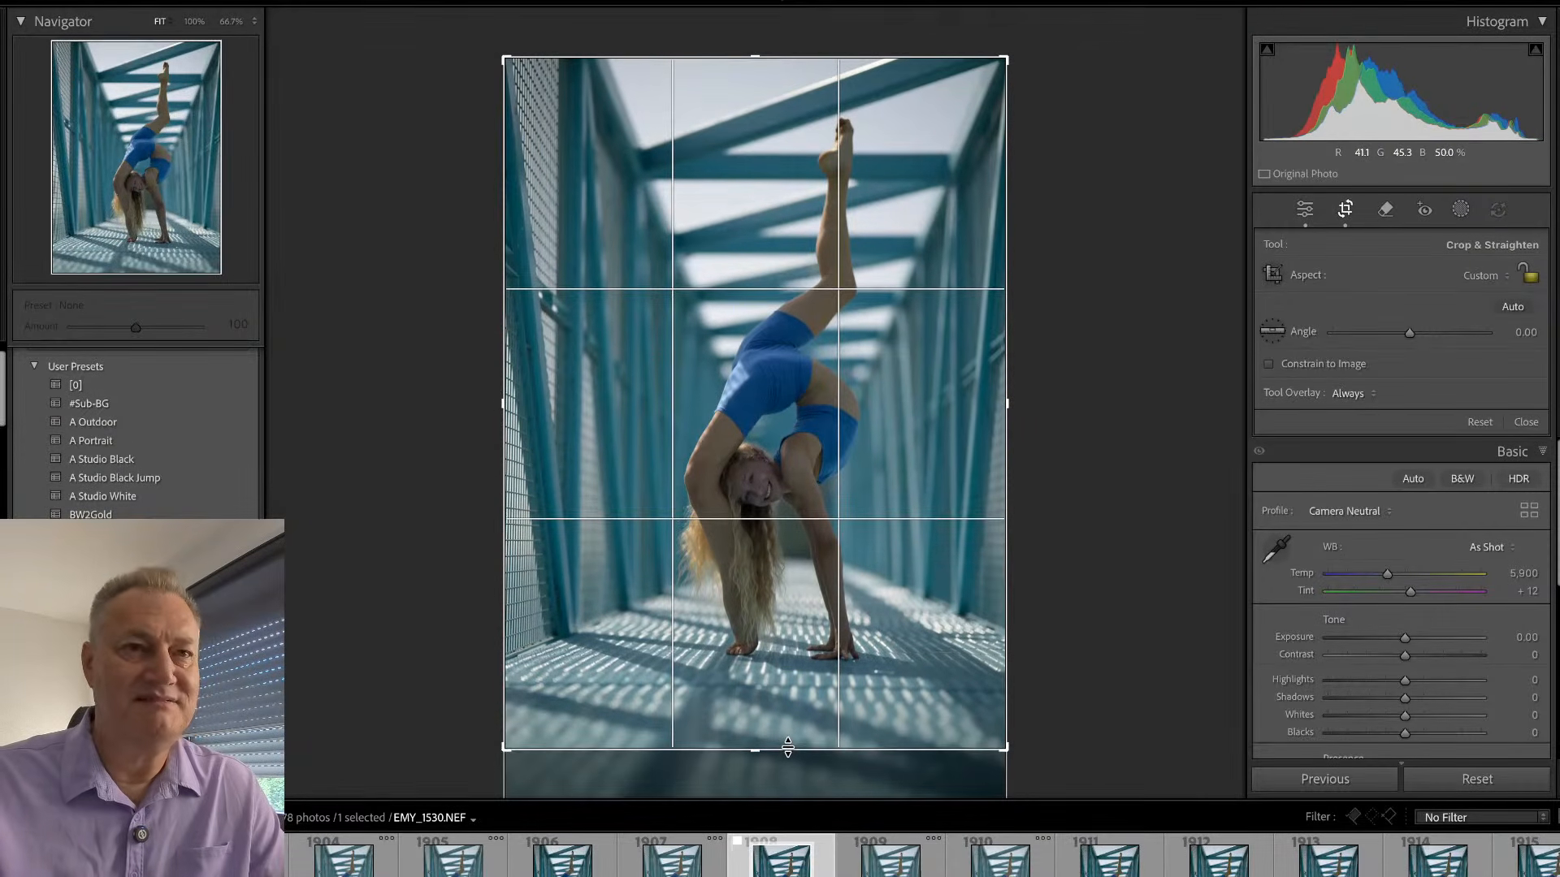
pyautogui.press('Return')
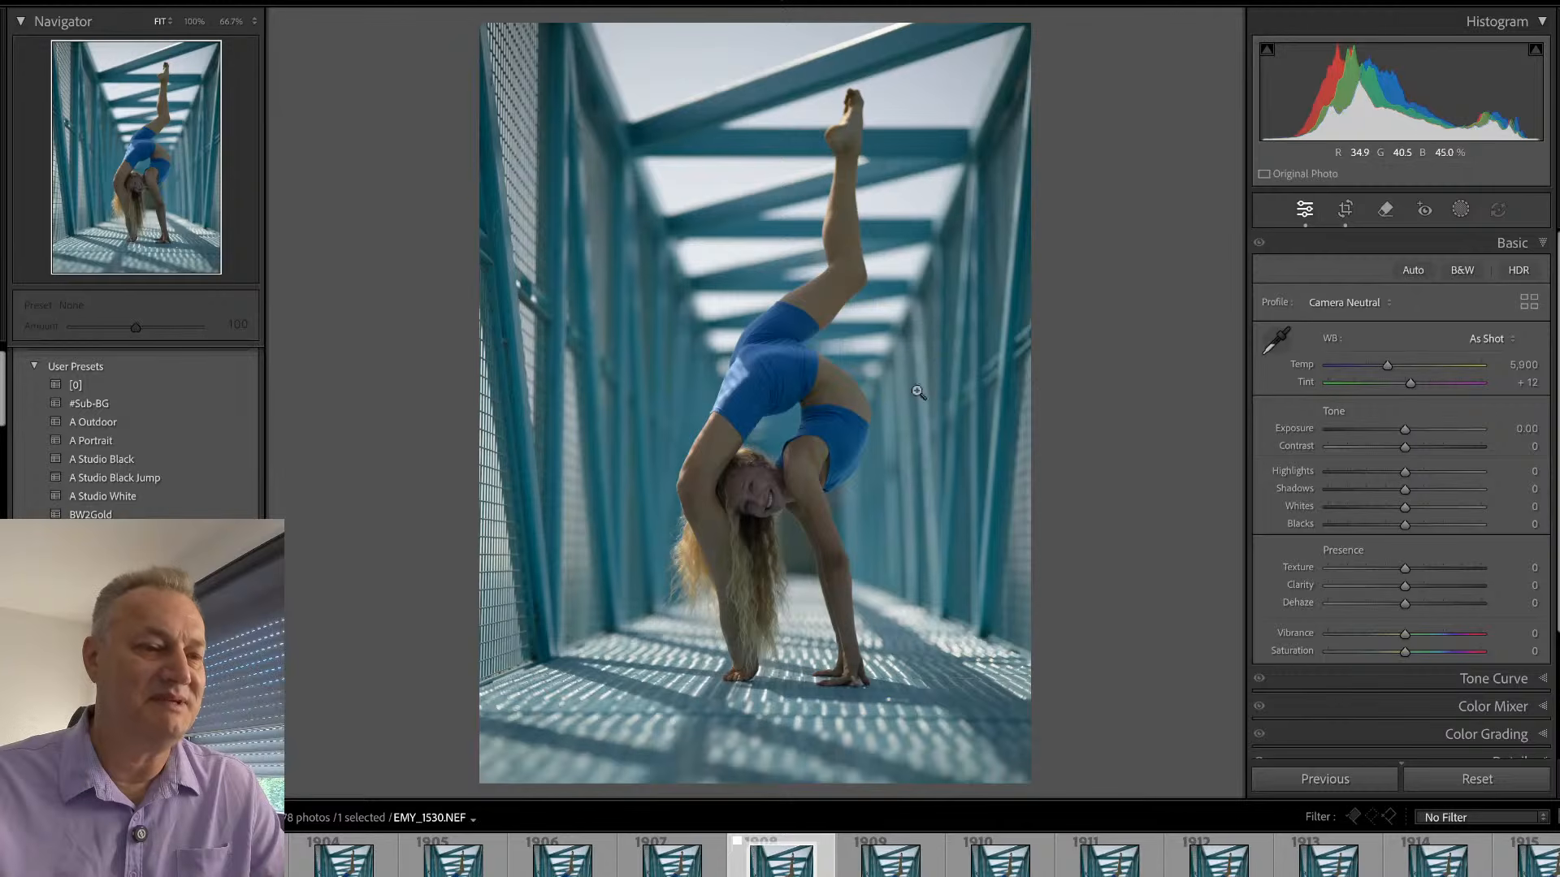
pyautogui.click(777, 530)
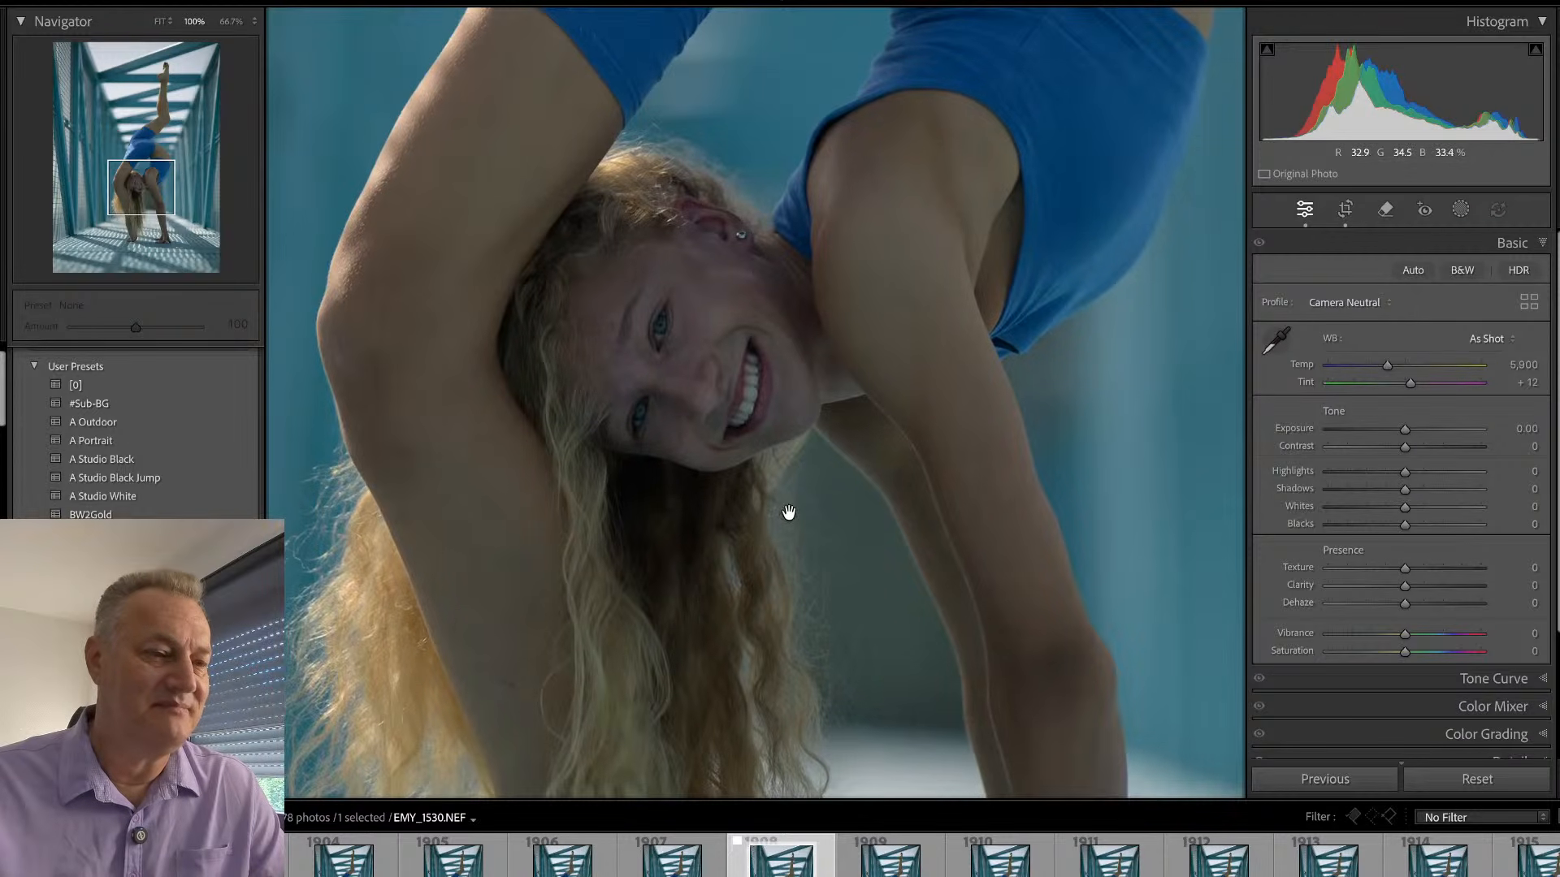
pyautogui.click(788, 514)
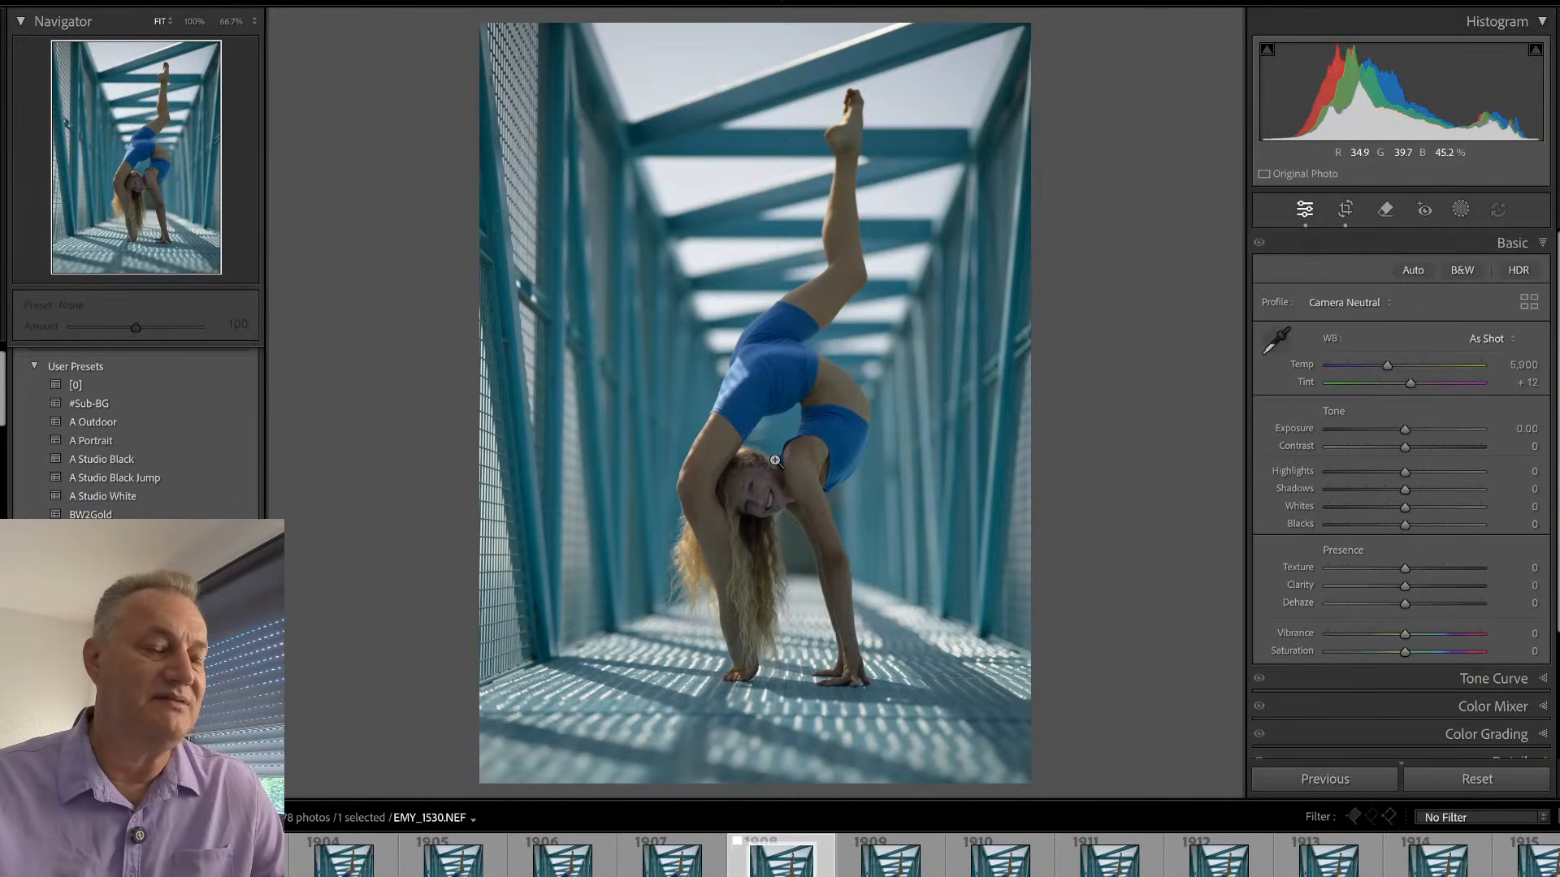
# - Return to the library's single-photo view and browse the remaining raised-leg backbend frames up to EMY_1541
pyautogui.press('e')
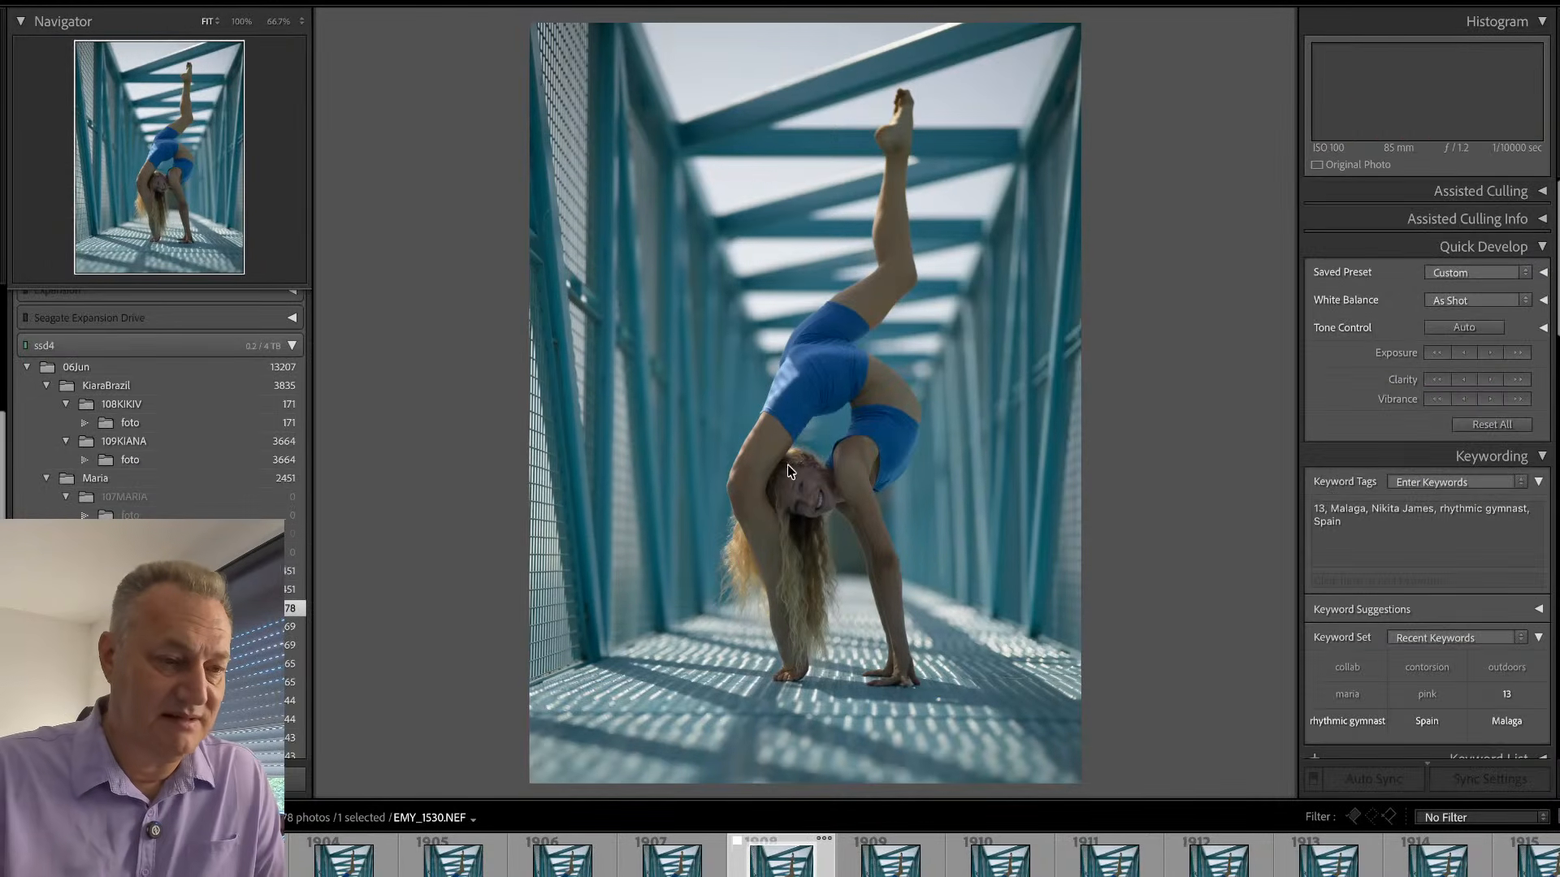
pyautogui.press('Right')
pyautogui.press('Right')
pyautogui.press('Right')
pyautogui.press('Right')
pyautogui.press('Right')
pyautogui.press('Right')
pyautogui.press('Right')
pyautogui.press('Right')
pyautogui.press('Right')
pyautogui.press('Right')
pyautogui.press('Right')
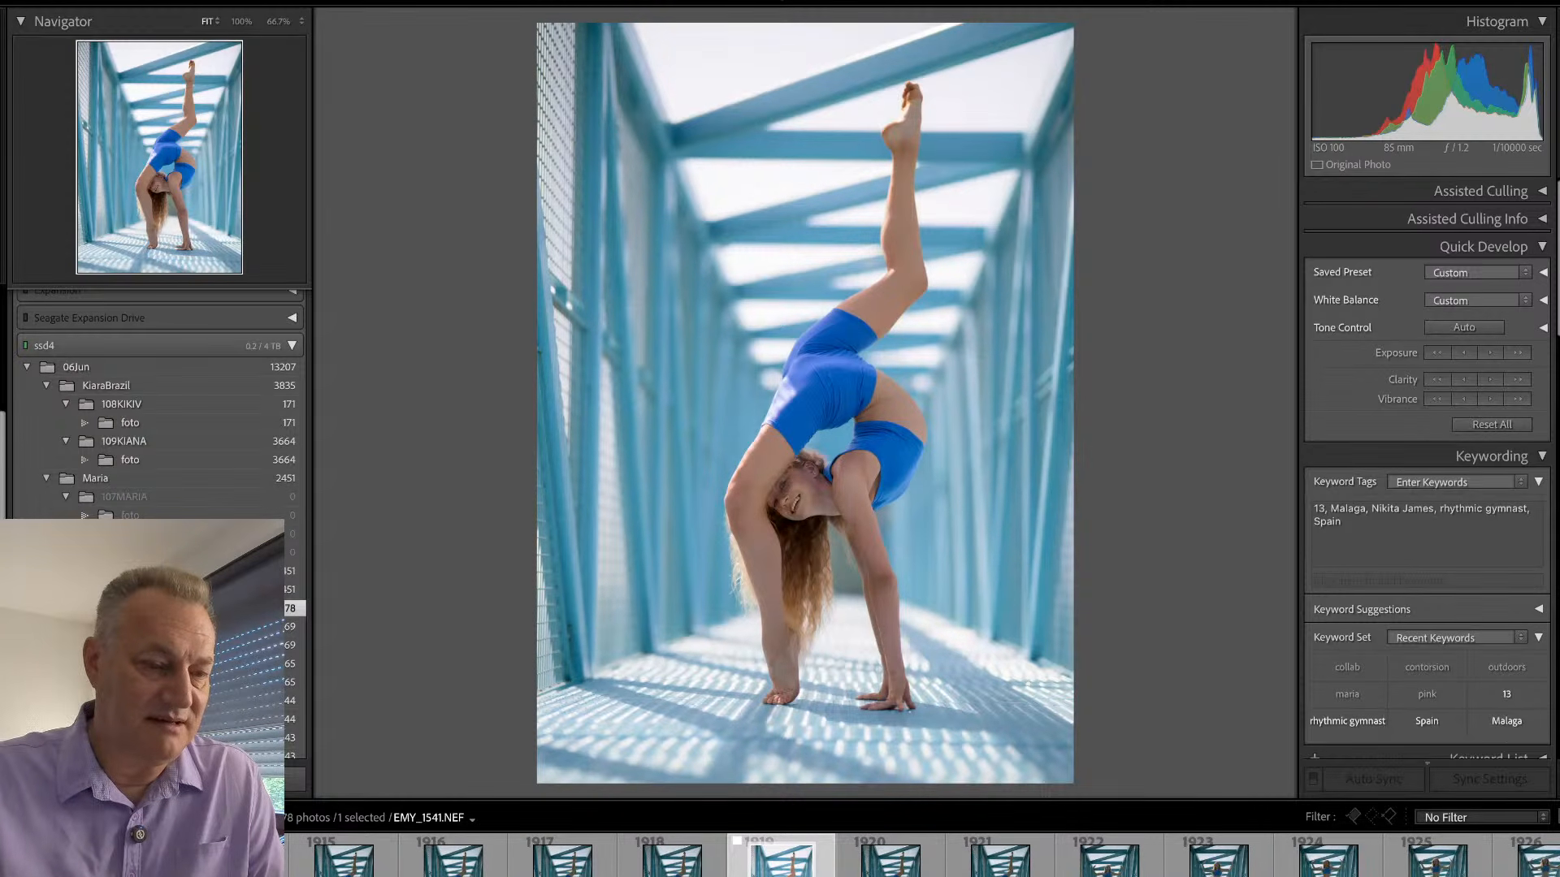
# - Browse on to the star jump frames, compare EMY_1548 with EMY_1549, and inspect the face in EMY_1549 at 100%
pyautogui.press('Right')
pyautogui.press('Right')
pyautogui.press('Right')
pyautogui.press('Right')
pyautogui.press('Right')
pyautogui.press('Right')
pyautogui.press('Right')
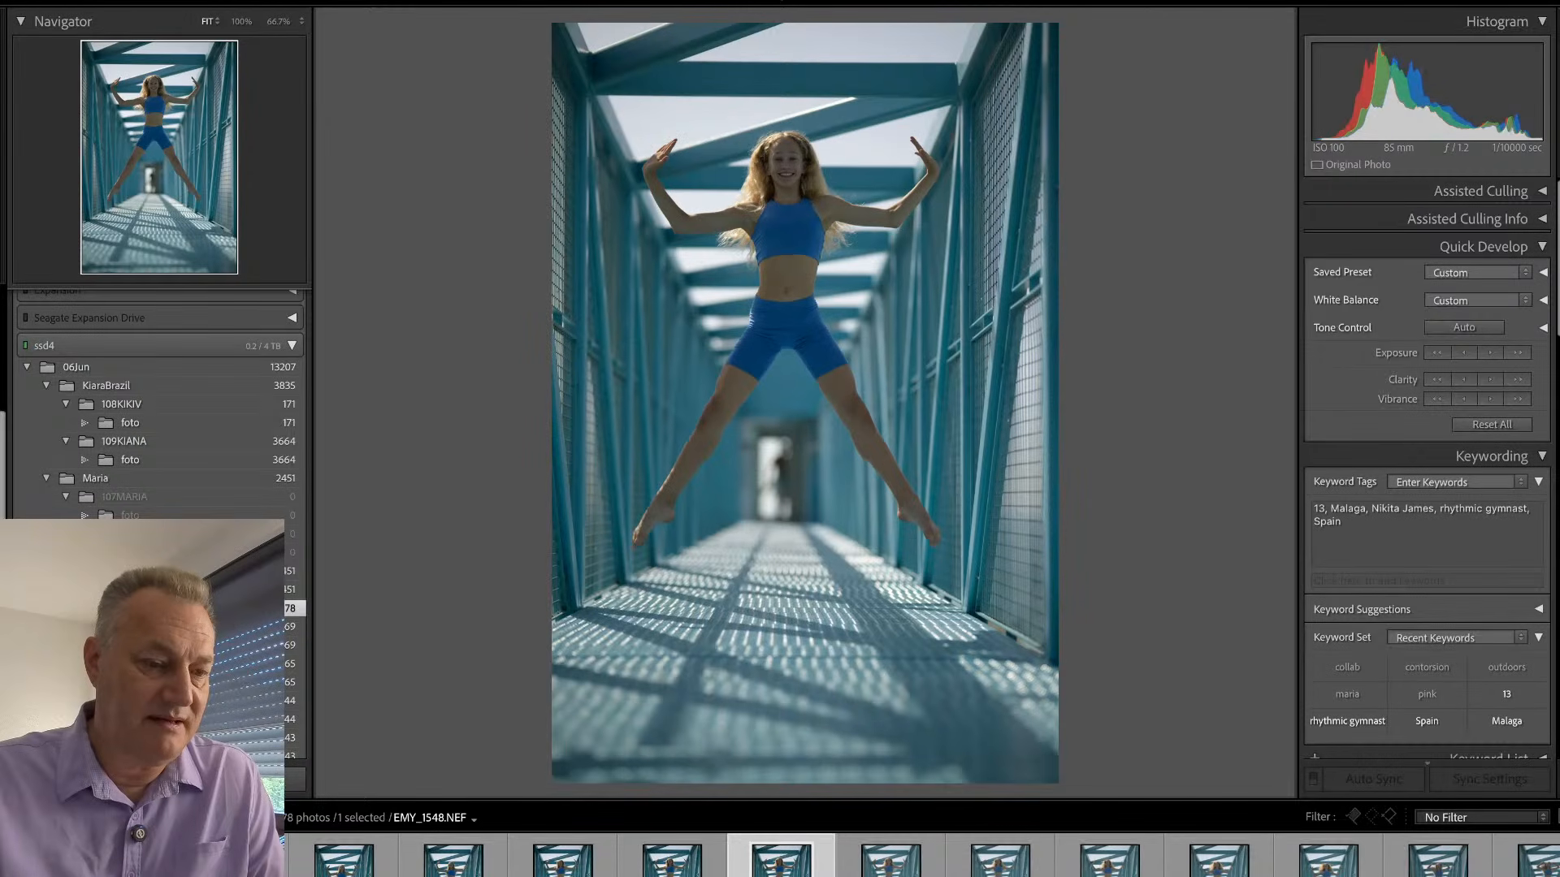
pyautogui.press('Right')
pyautogui.press('Right')
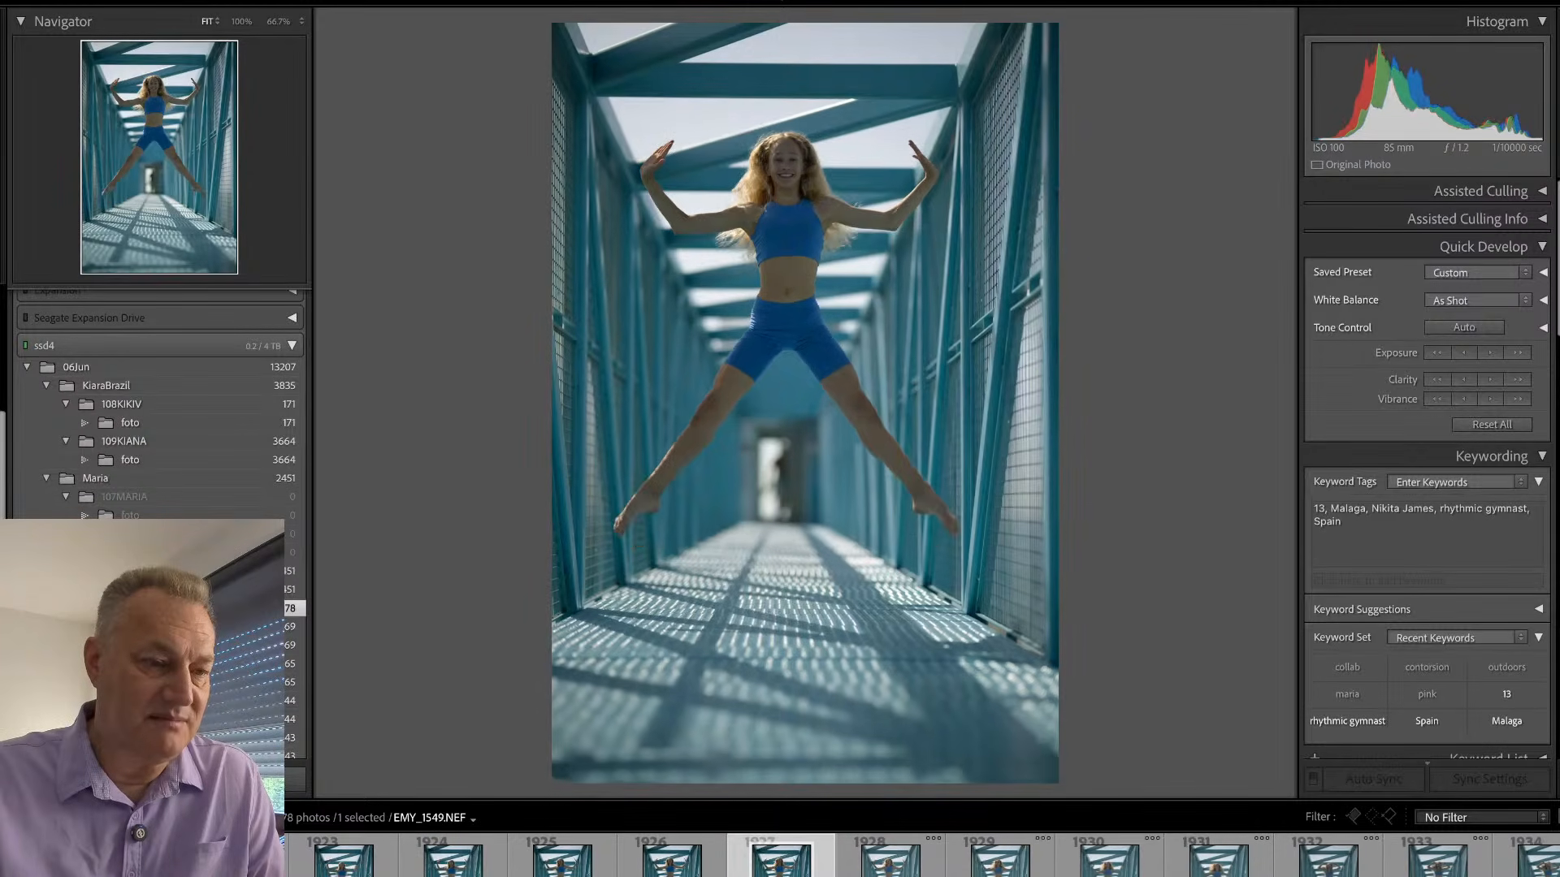
pyautogui.press('Left')
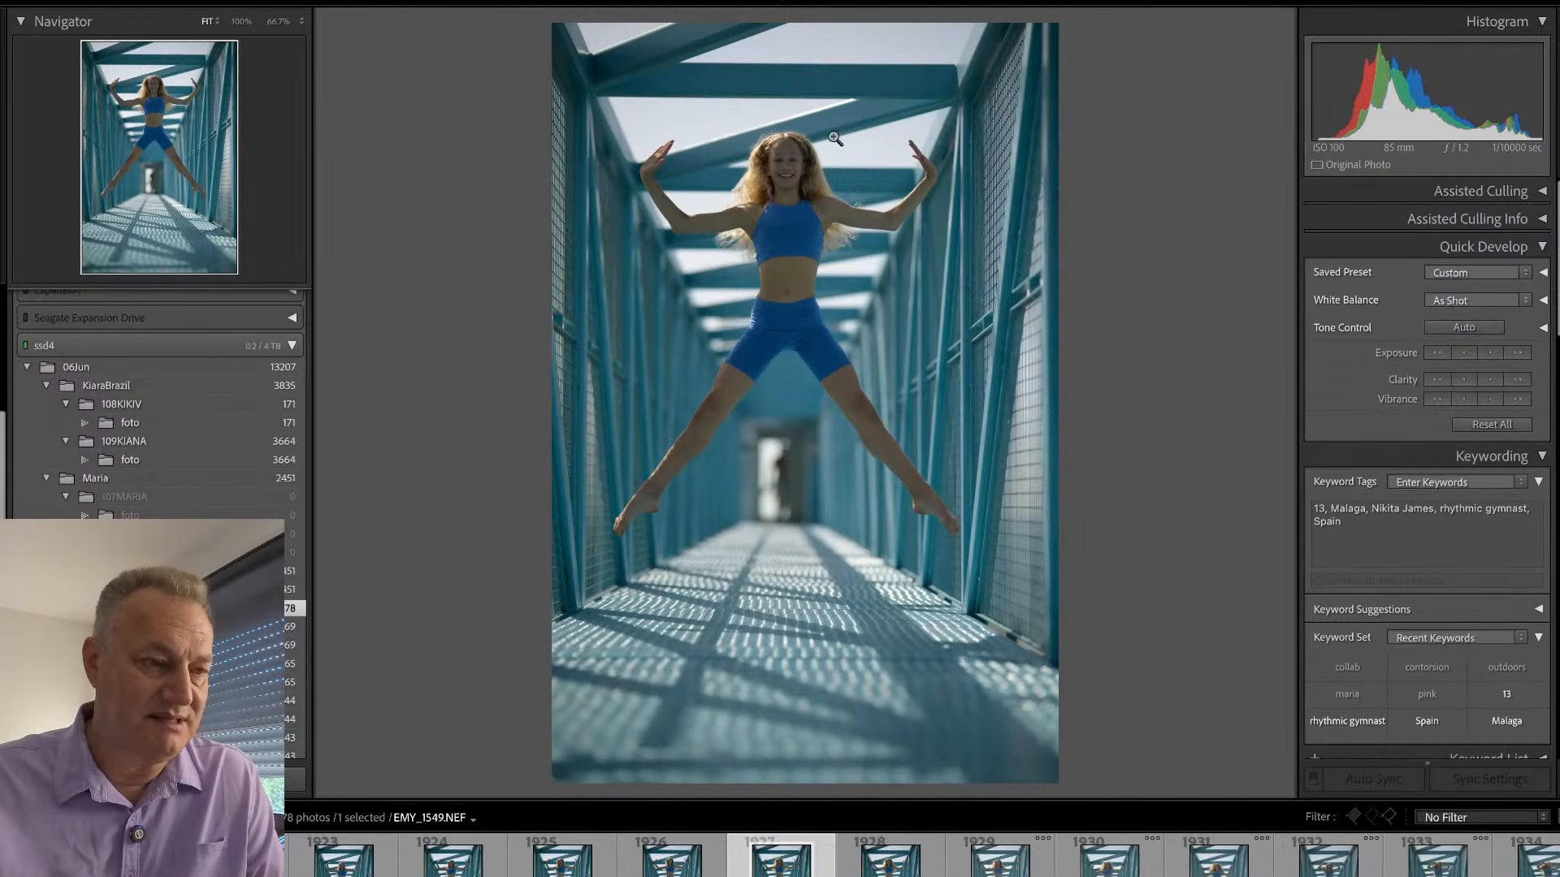
pyautogui.click(797, 152)
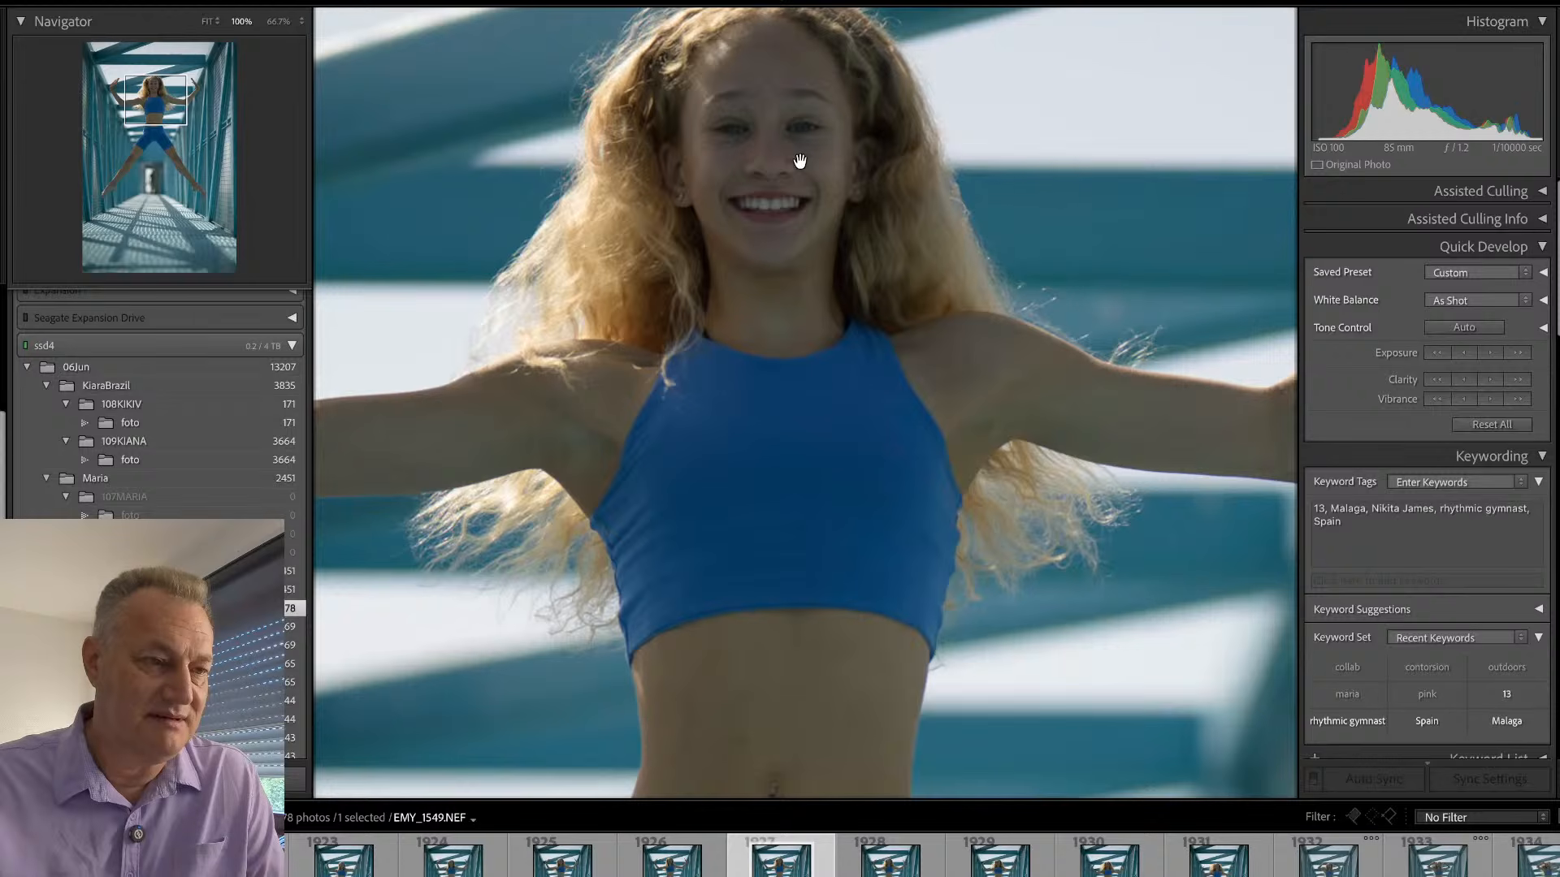
pyautogui.moveTo(800, 161); pyautogui.dragTo(842, 233)
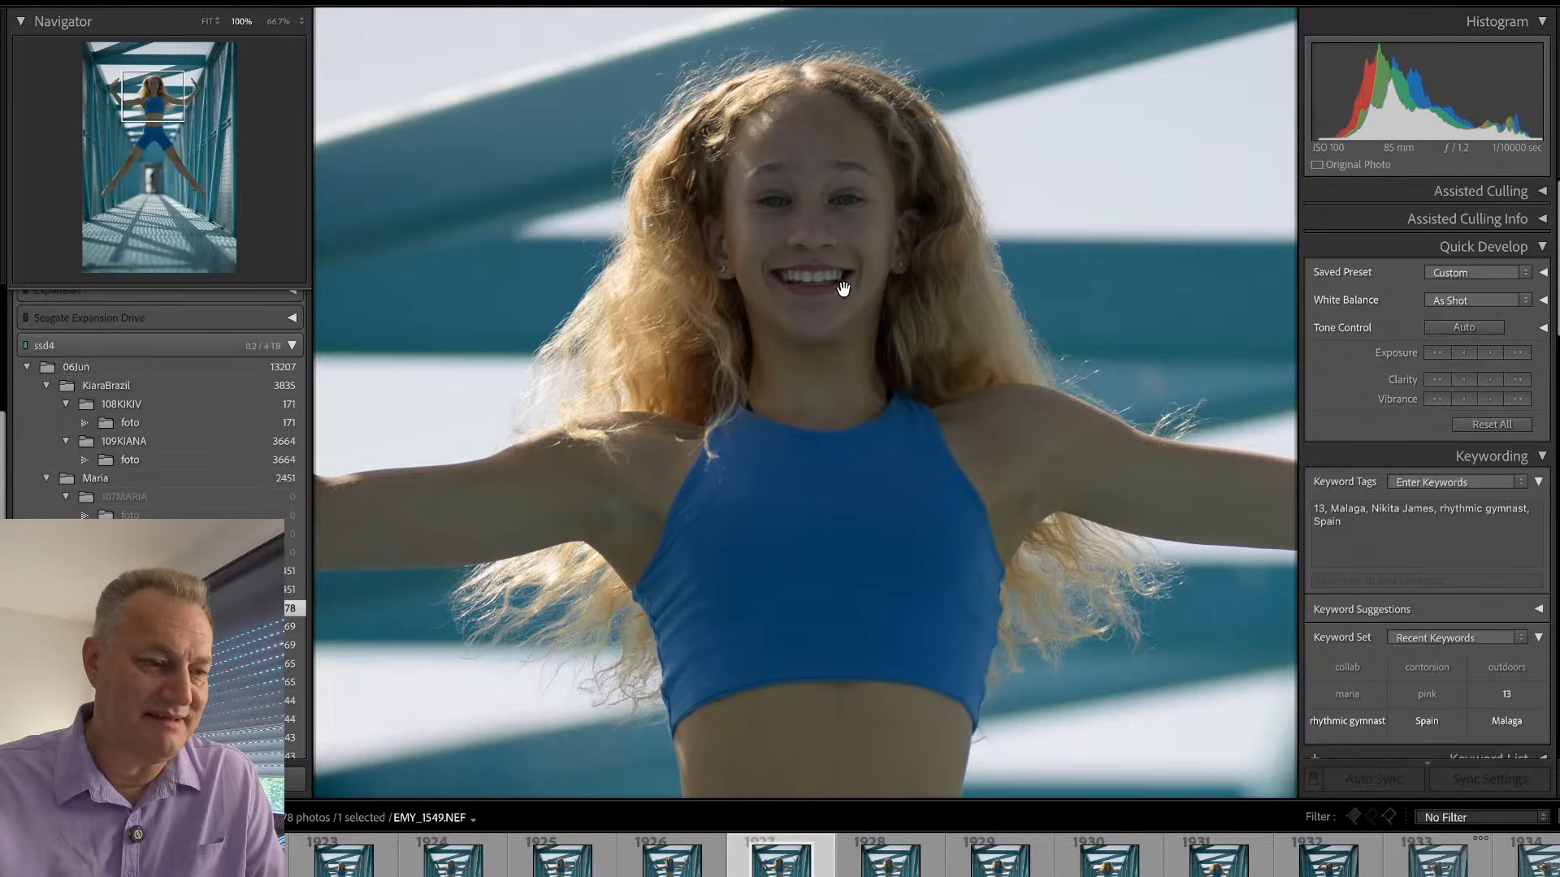
pyautogui.click(843, 289)
# - Crop EMY_1549 tighter around the star jump, straighten it to an angle of 0.42, and flag it as a pick
pyautogui.press('d')
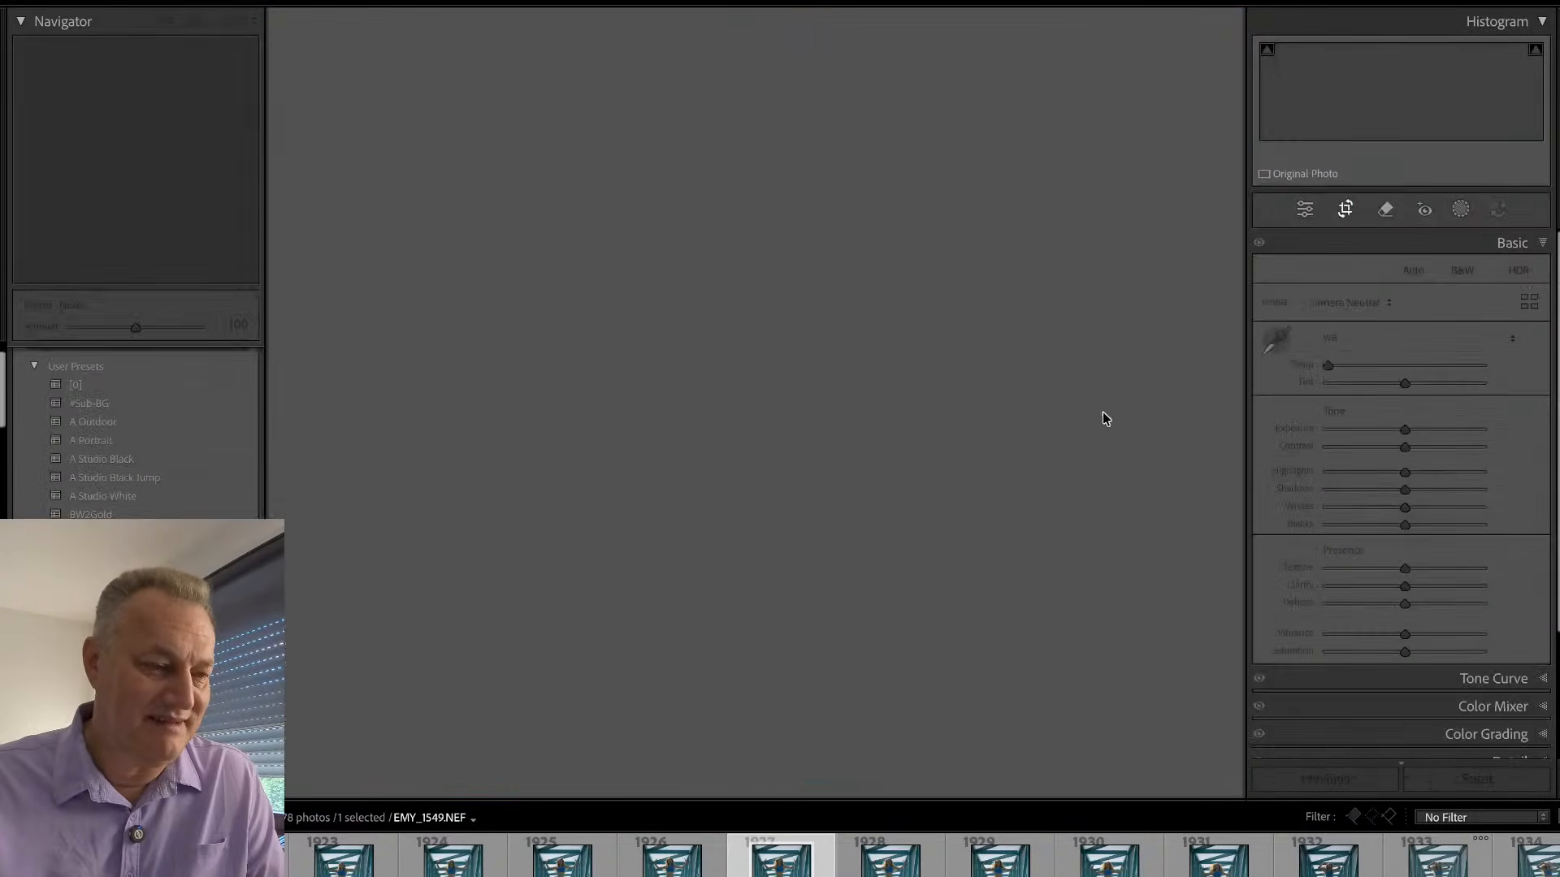
pyautogui.moveTo(1012, 779); pyautogui.dragTo(995, 739)
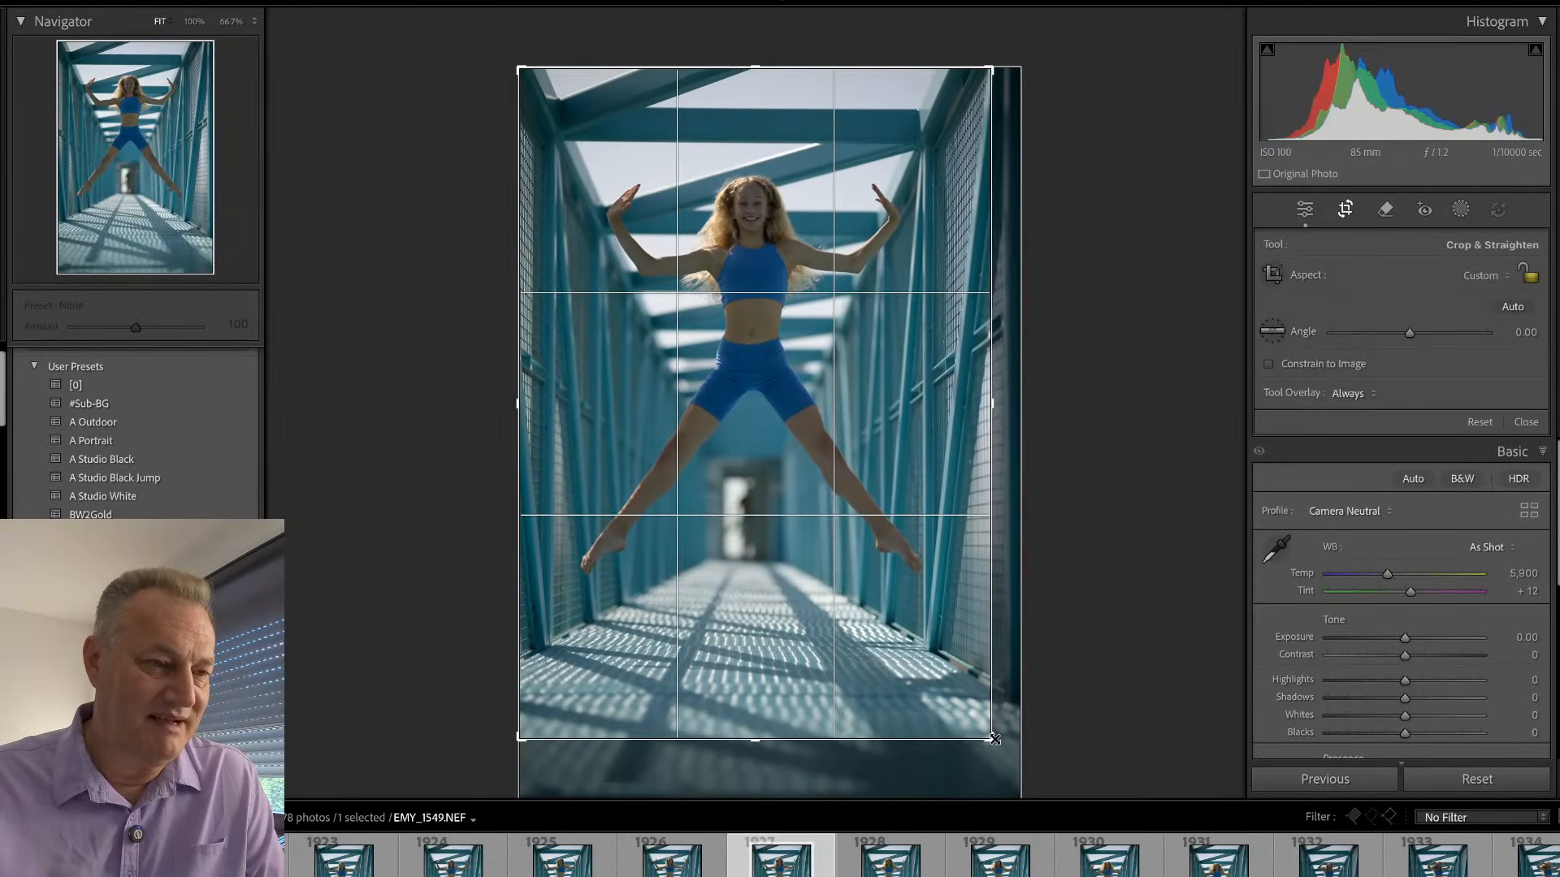
pyautogui.moveTo(1078, 642); pyautogui.dragTo(1084, 650)
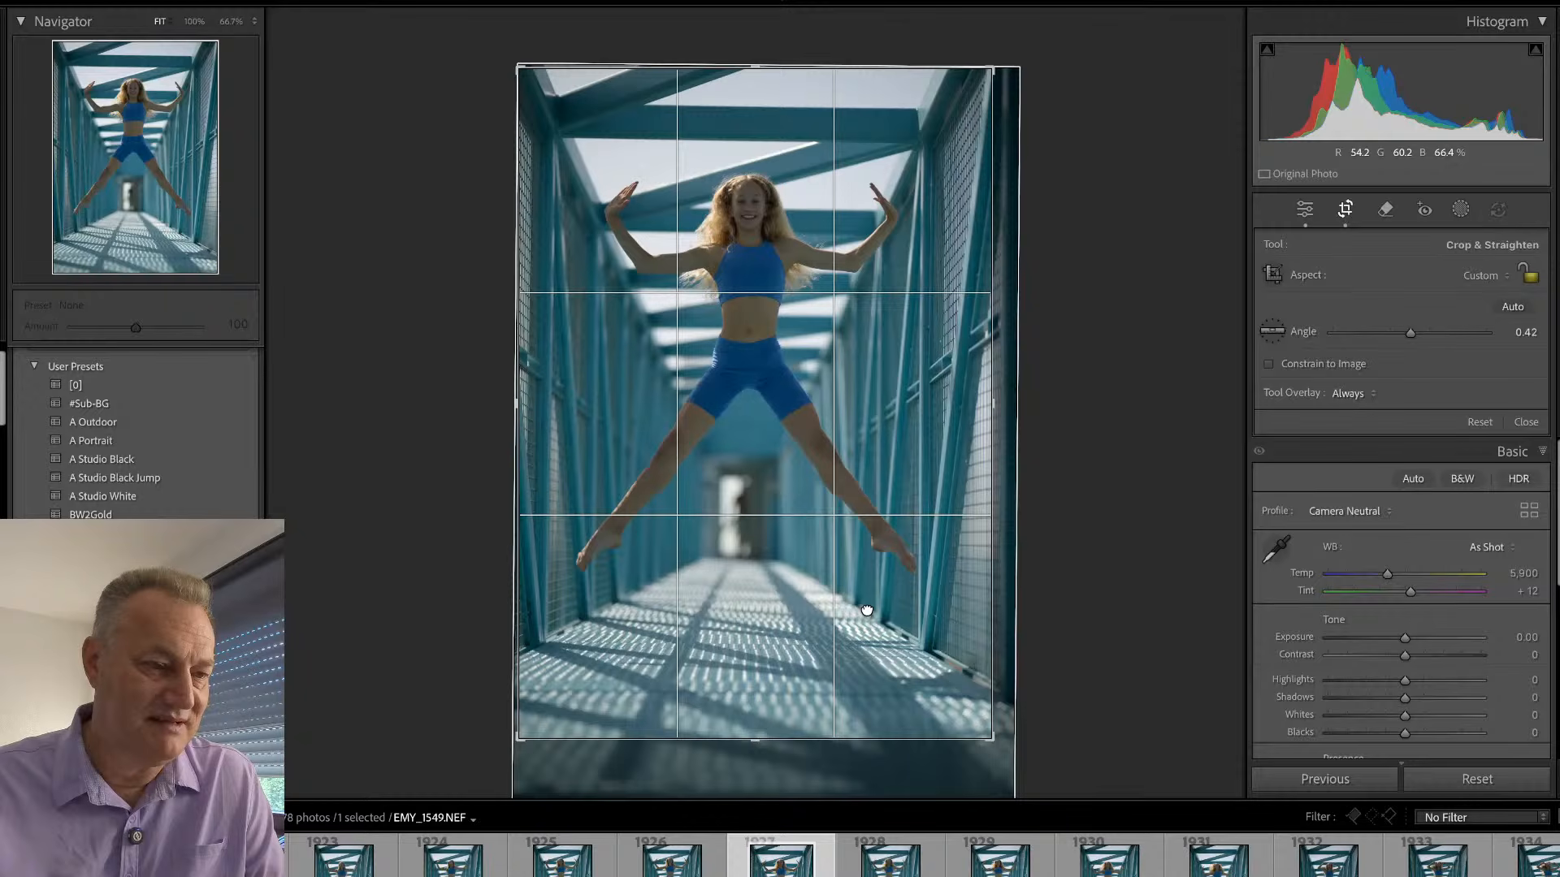
pyautogui.press('Return')
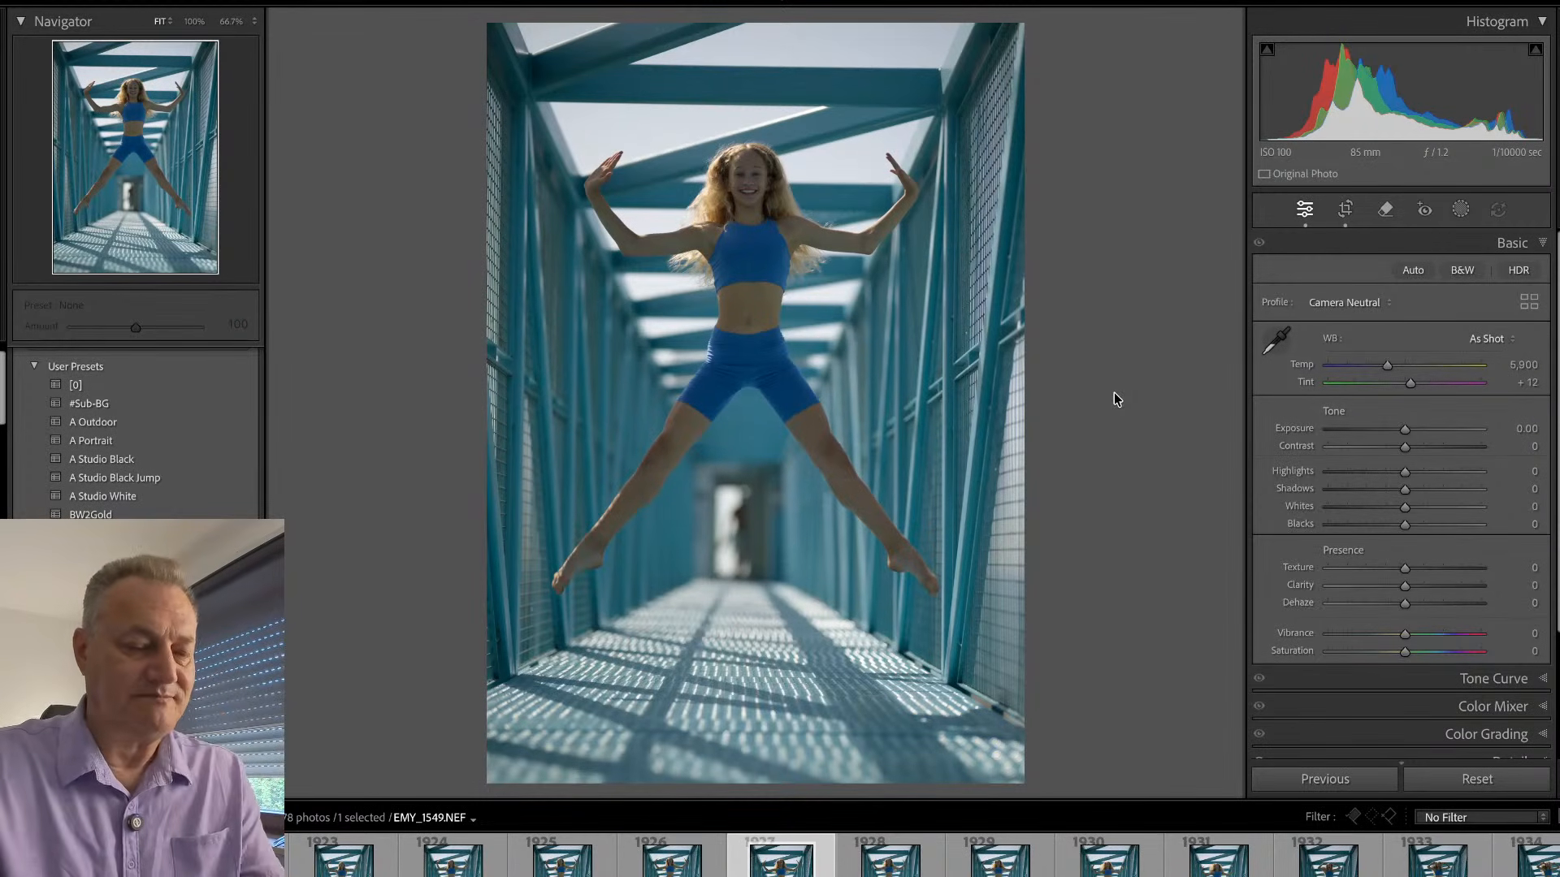
pyautogui.press('p')
# - Return to the library's single-photo view and browse the following jump frames up to EMY_1557
pyautogui.press('e')
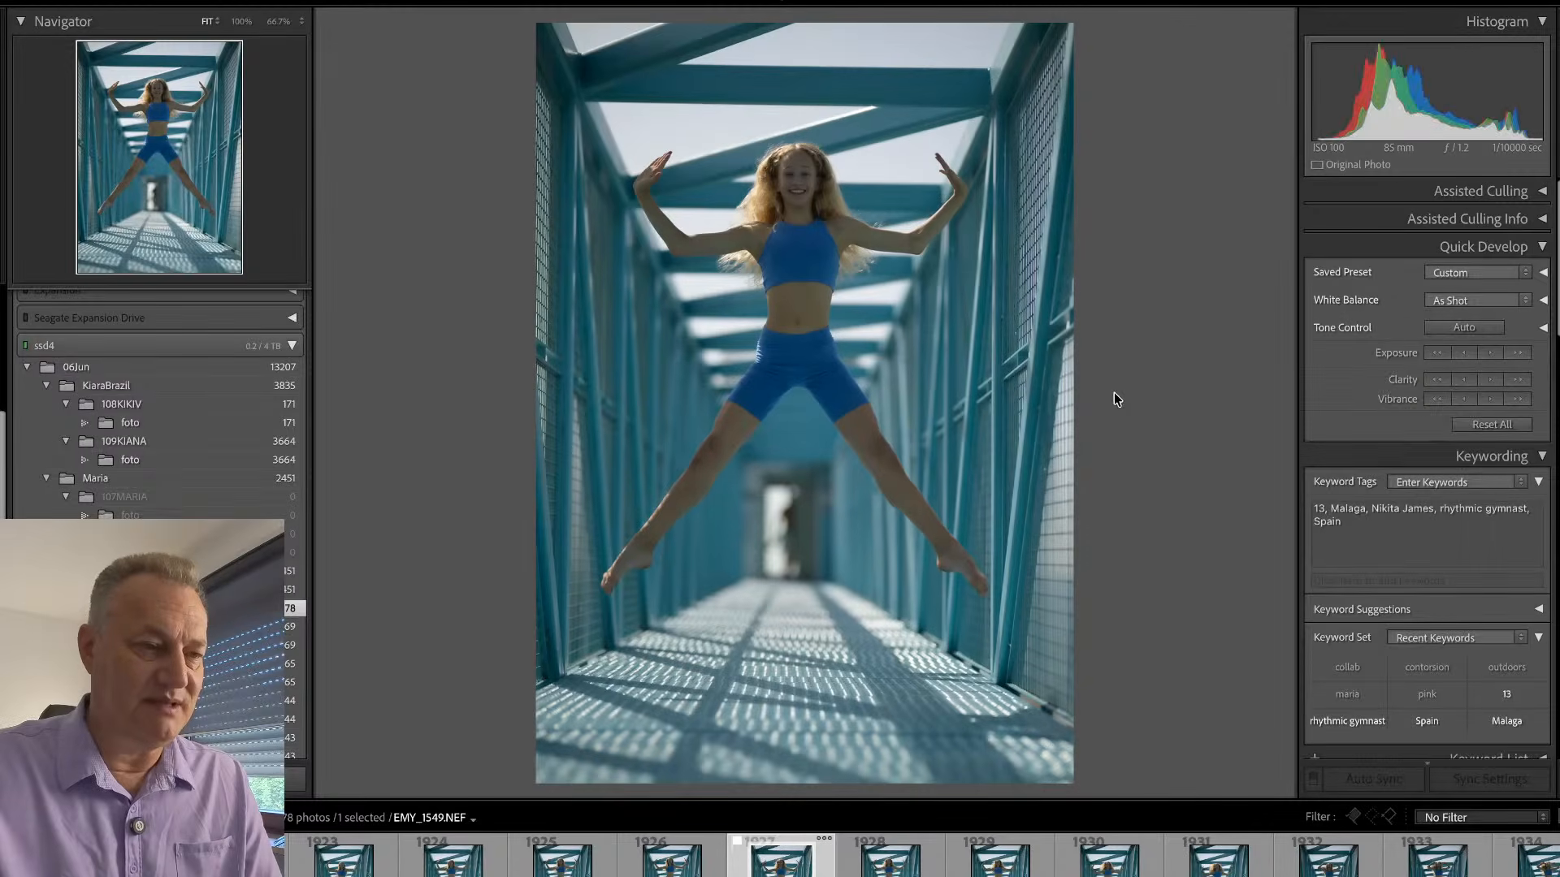
pyautogui.press('Right')
pyautogui.press('Right')
pyautogui.press('Right')
pyautogui.press('Right')
pyautogui.press('Right')
pyautogui.press('Right')
pyautogui.press('Right')
pyautogui.press('Right')
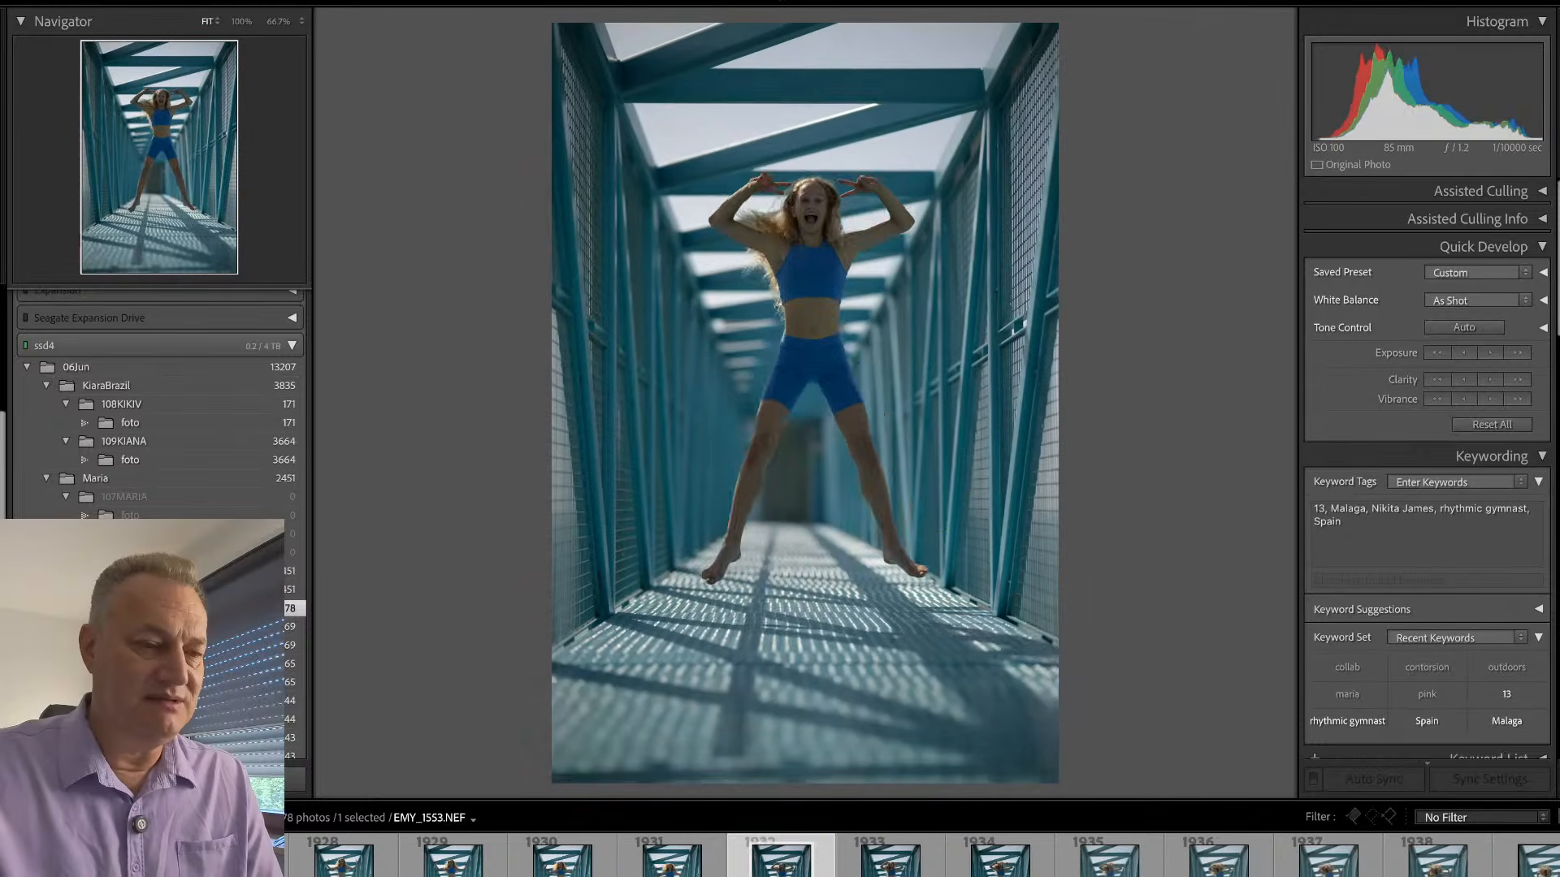
pyautogui.press('Right')
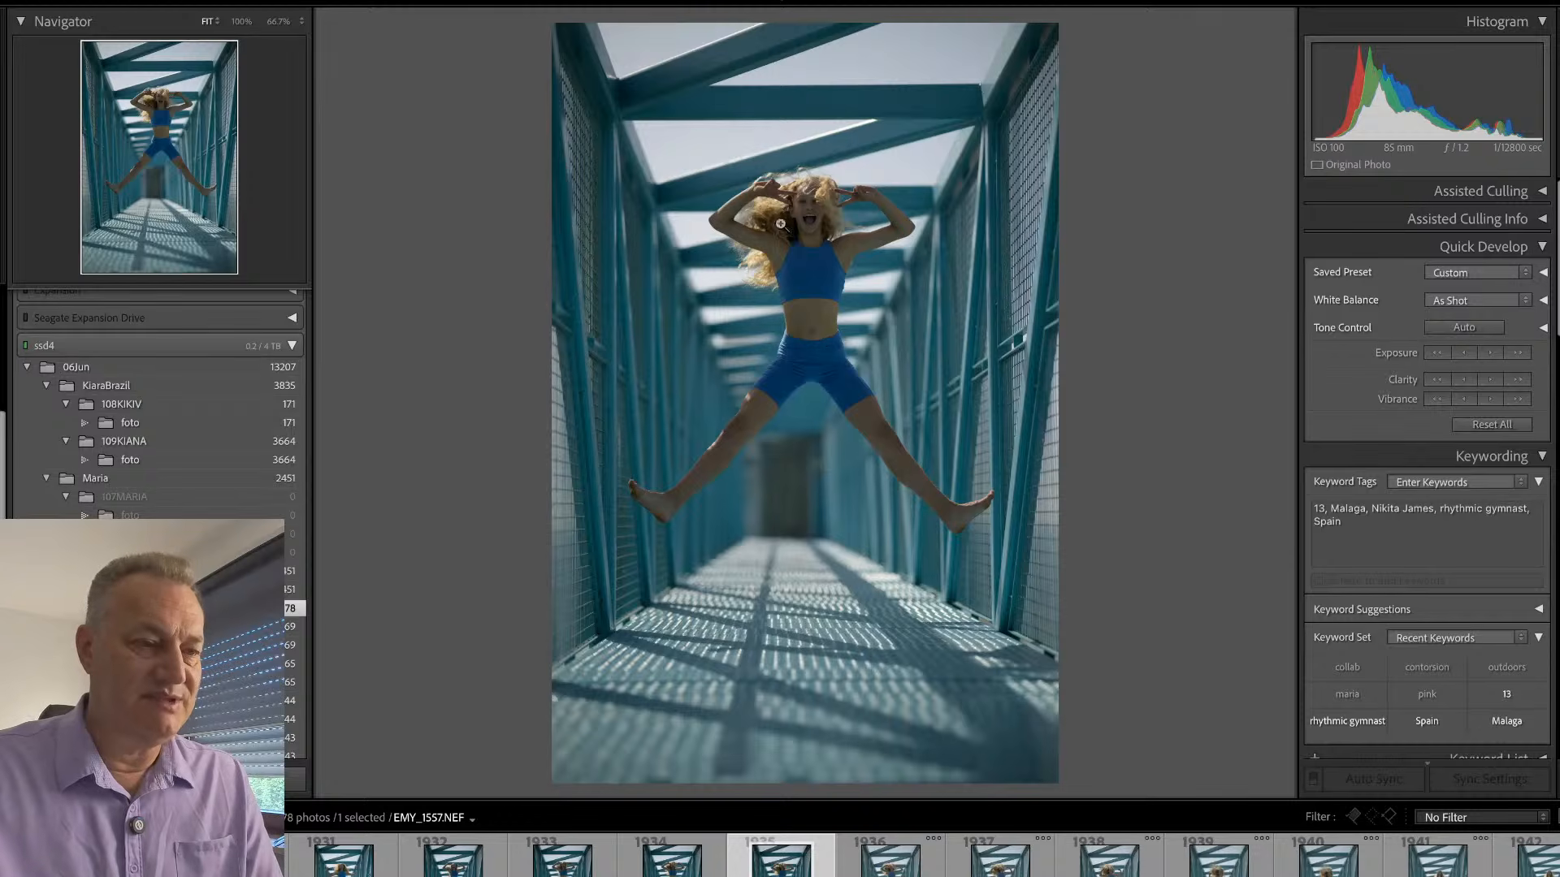
# - Check the face in the wide-legged jump EMY_1557 up close and flag the photo as a pick
pyautogui.click(802, 189)
pyautogui.click(807, 188)
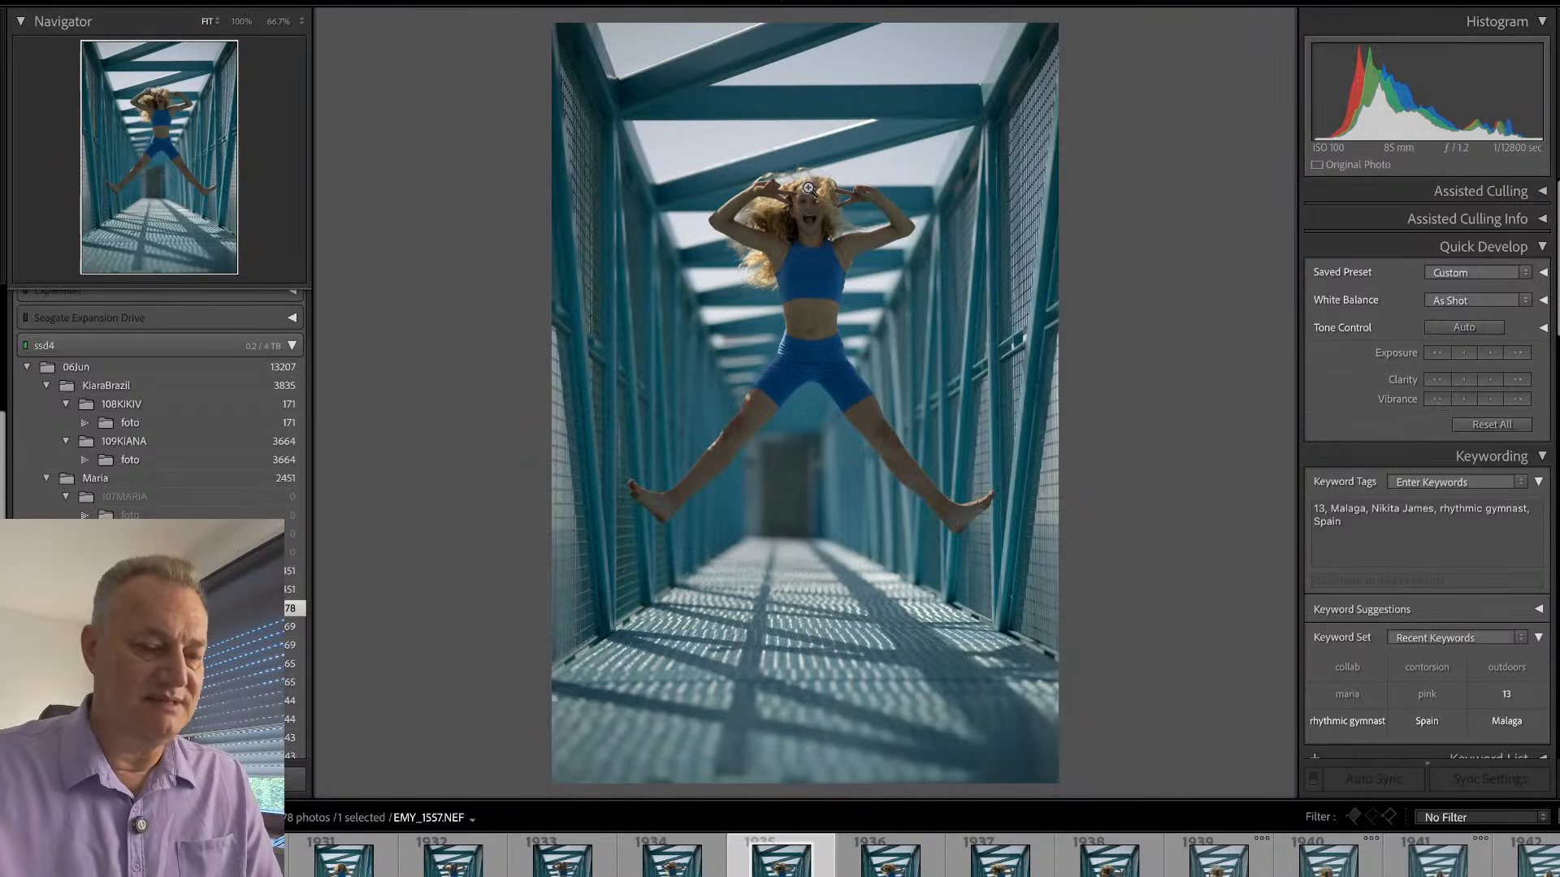
pyautogui.press('p')
# - Browse the next jump frames from EMY_1558 to the sideways-leaning jump EMY_1568
pyautogui.press('Right')
pyautogui.press('Right')
pyautogui.press('Right')
pyautogui.press('Right')
pyautogui.press('Right')
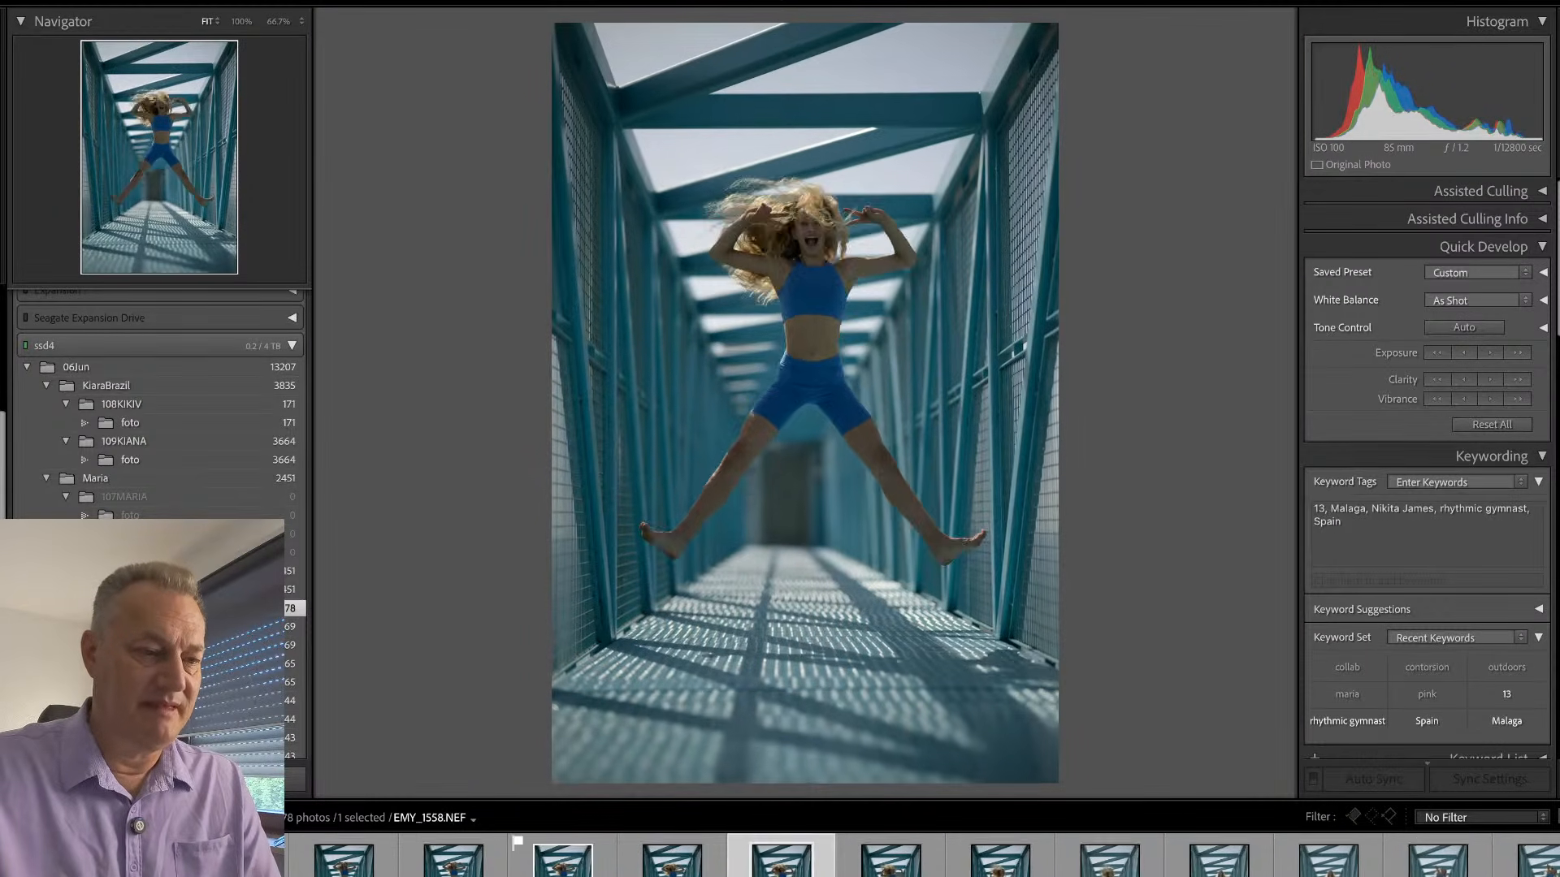
pyautogui.press('Right')
pyautogui.press('Right')
pyautogui.press('Right')
pyautogui.press('Right')
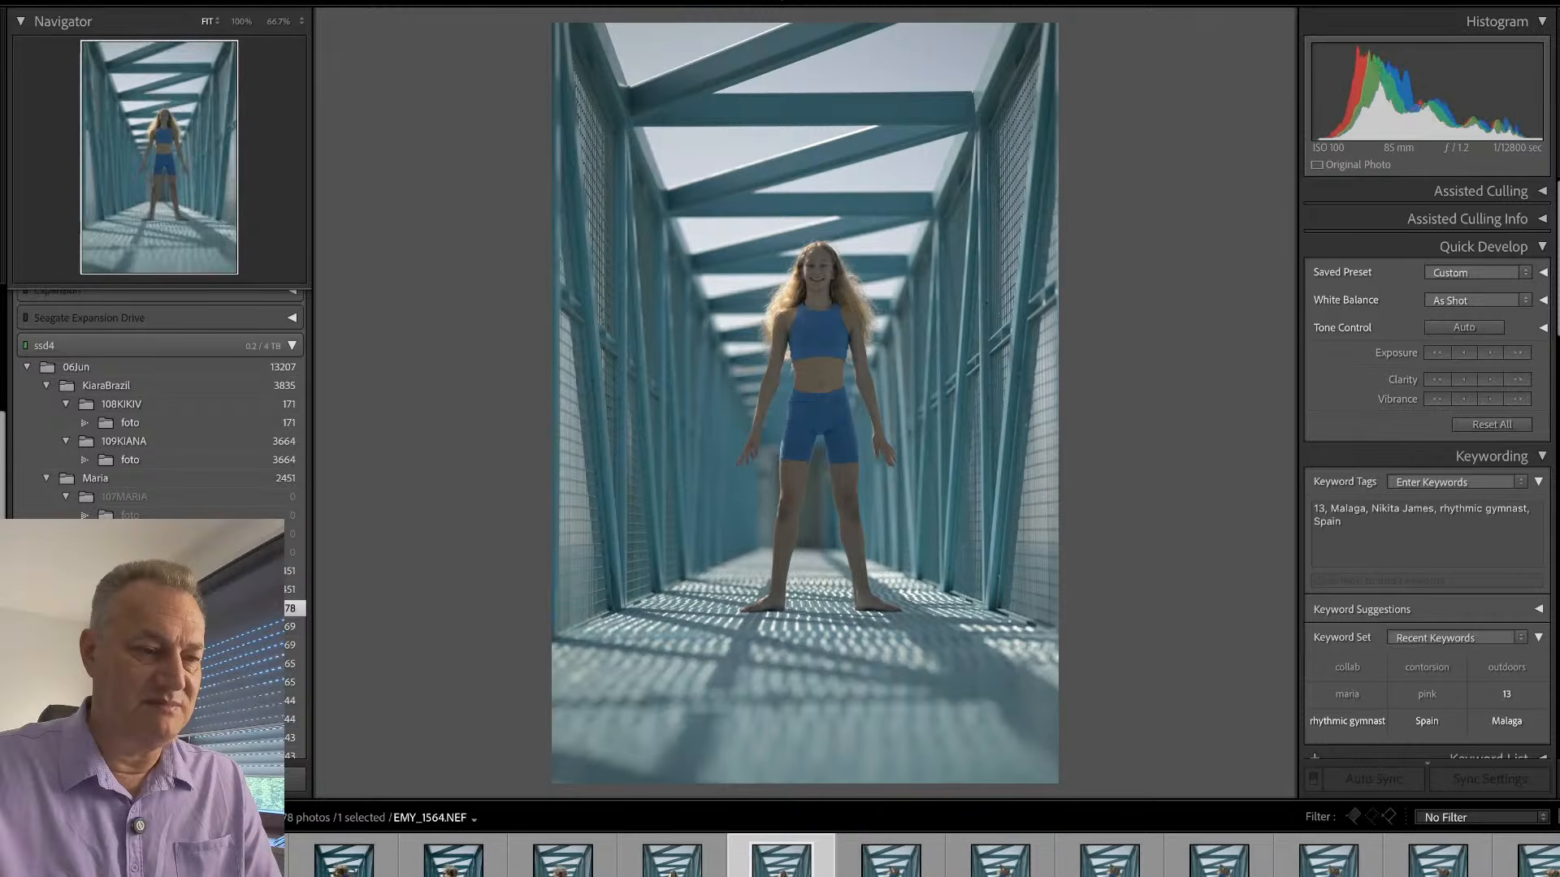
pyautogui.press('Right')
pyautogui.press('Right')
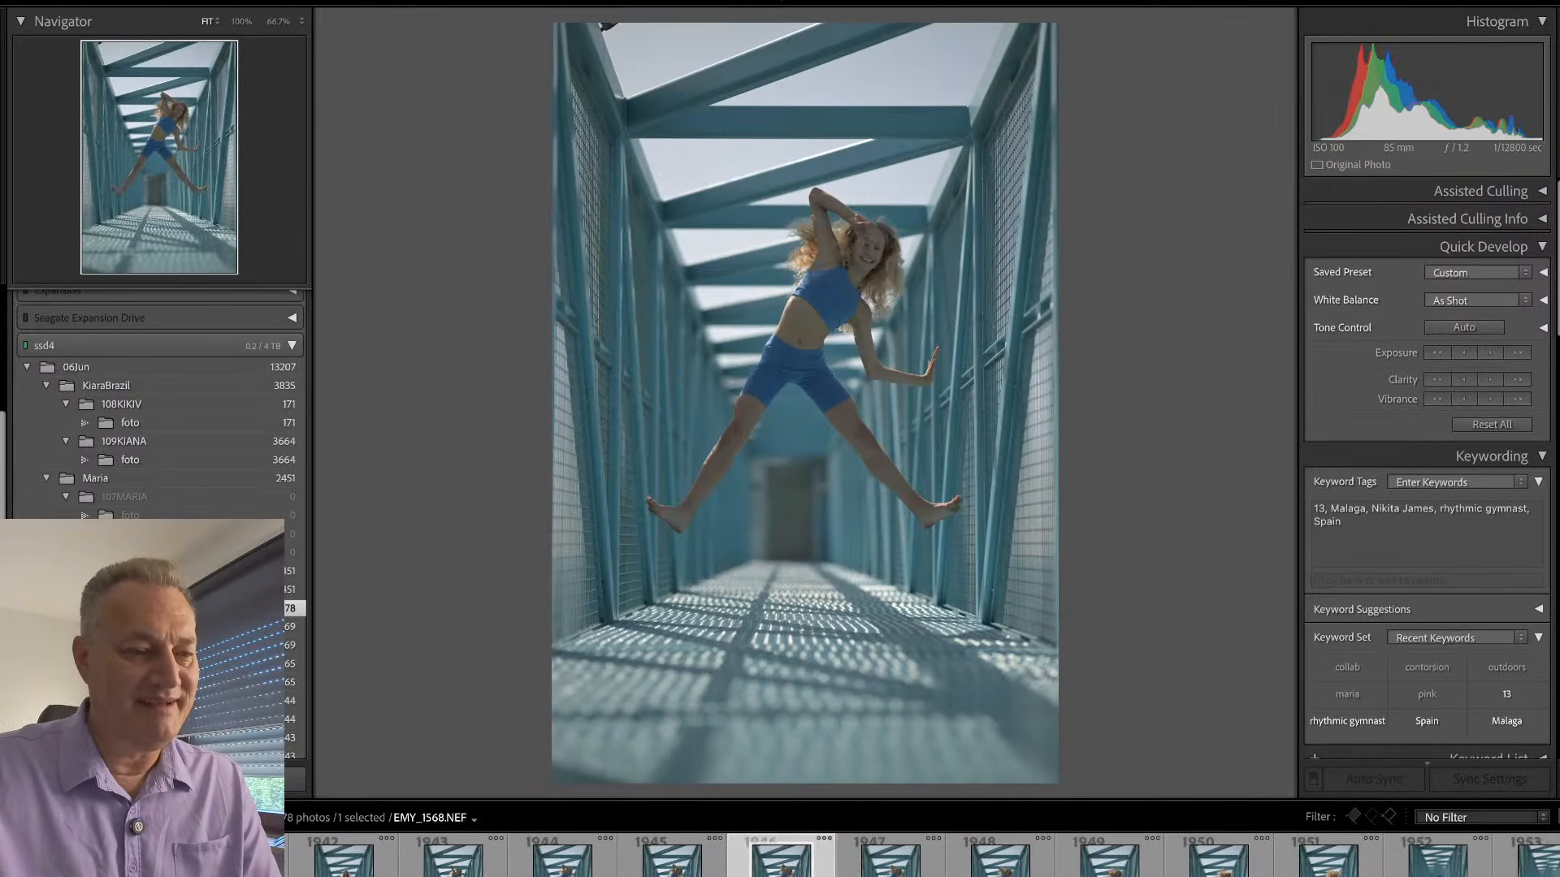
# - Flag the sideways-leaning jump EMY_1568 as a pick and check its face up close
pyautogui.press('p')
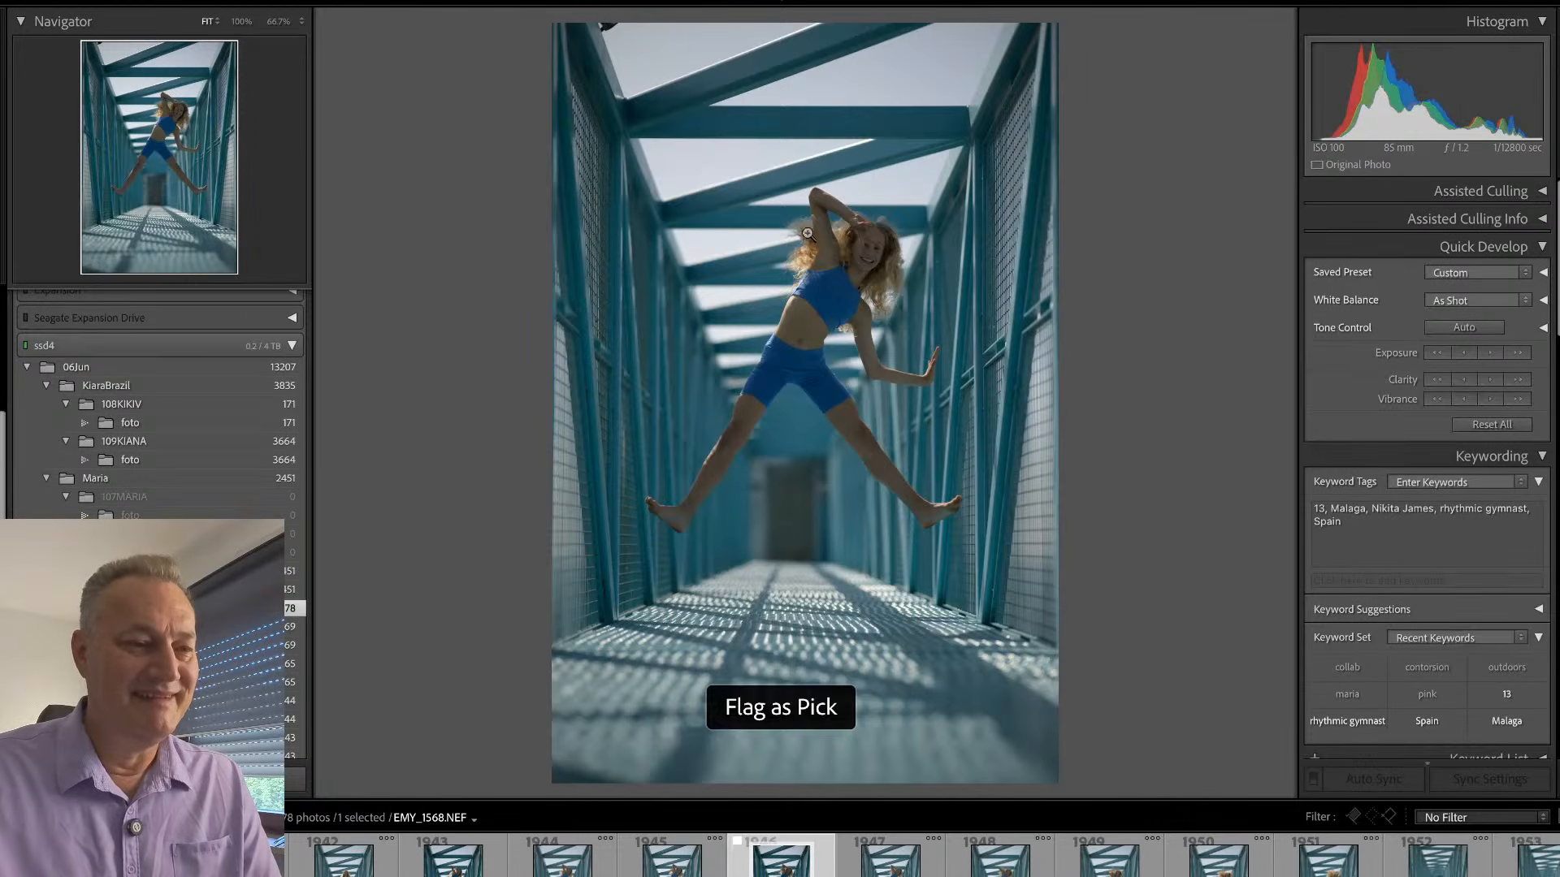
pyautogui.click(843, 231)
pyautogui.click(842, 231)
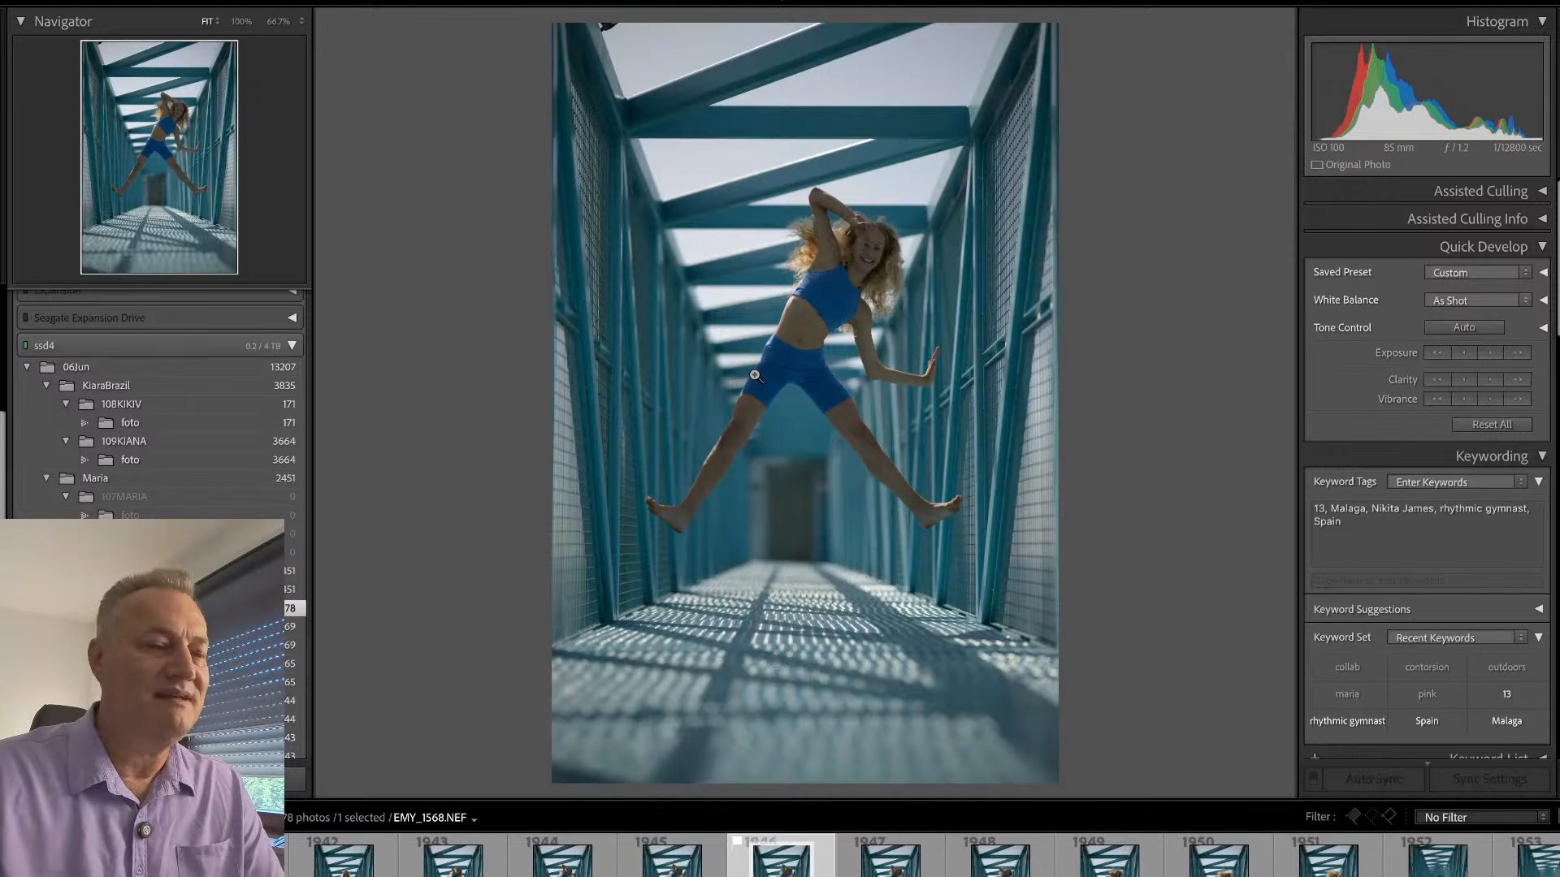
# - Browse past the last jump frames and through the wide-legged backbend shots up to EMY_1581
pyautogui.press('Right')
pyautogui.press('Right')
pyautogui.press('Right')
pyautogui.press('Right')
pyautogui.press('Right')
pyautogui.press('Right')
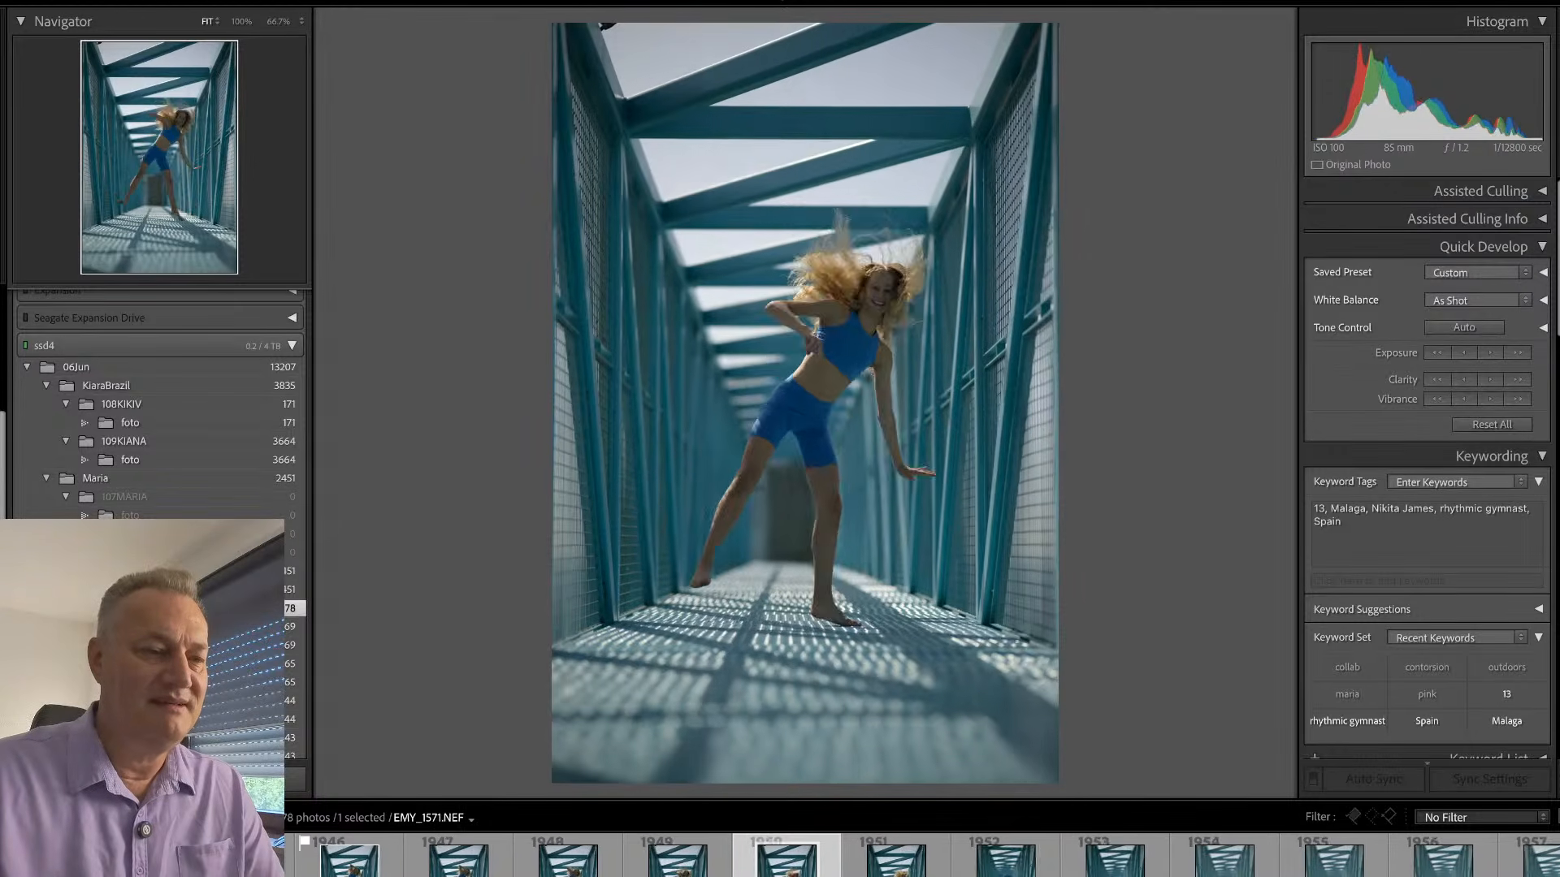
pyautogui.press('Right')
pyautogui.press('Right')
pyautogui.press('Right')
pyautogui.press('Right')
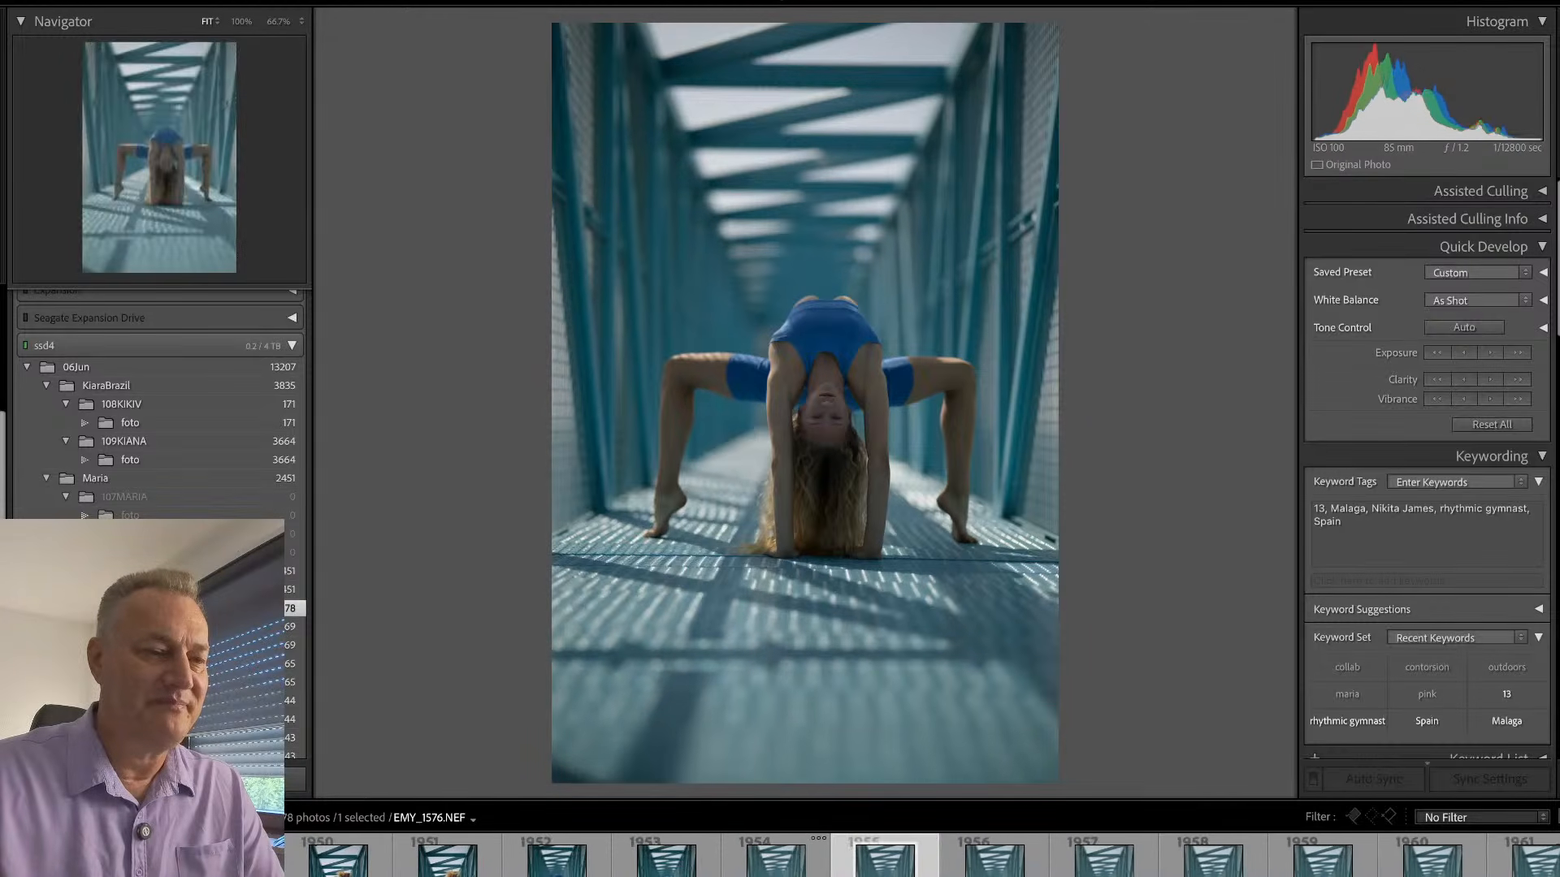
pyautogui.press('Right')
pyautogui.press('Right')
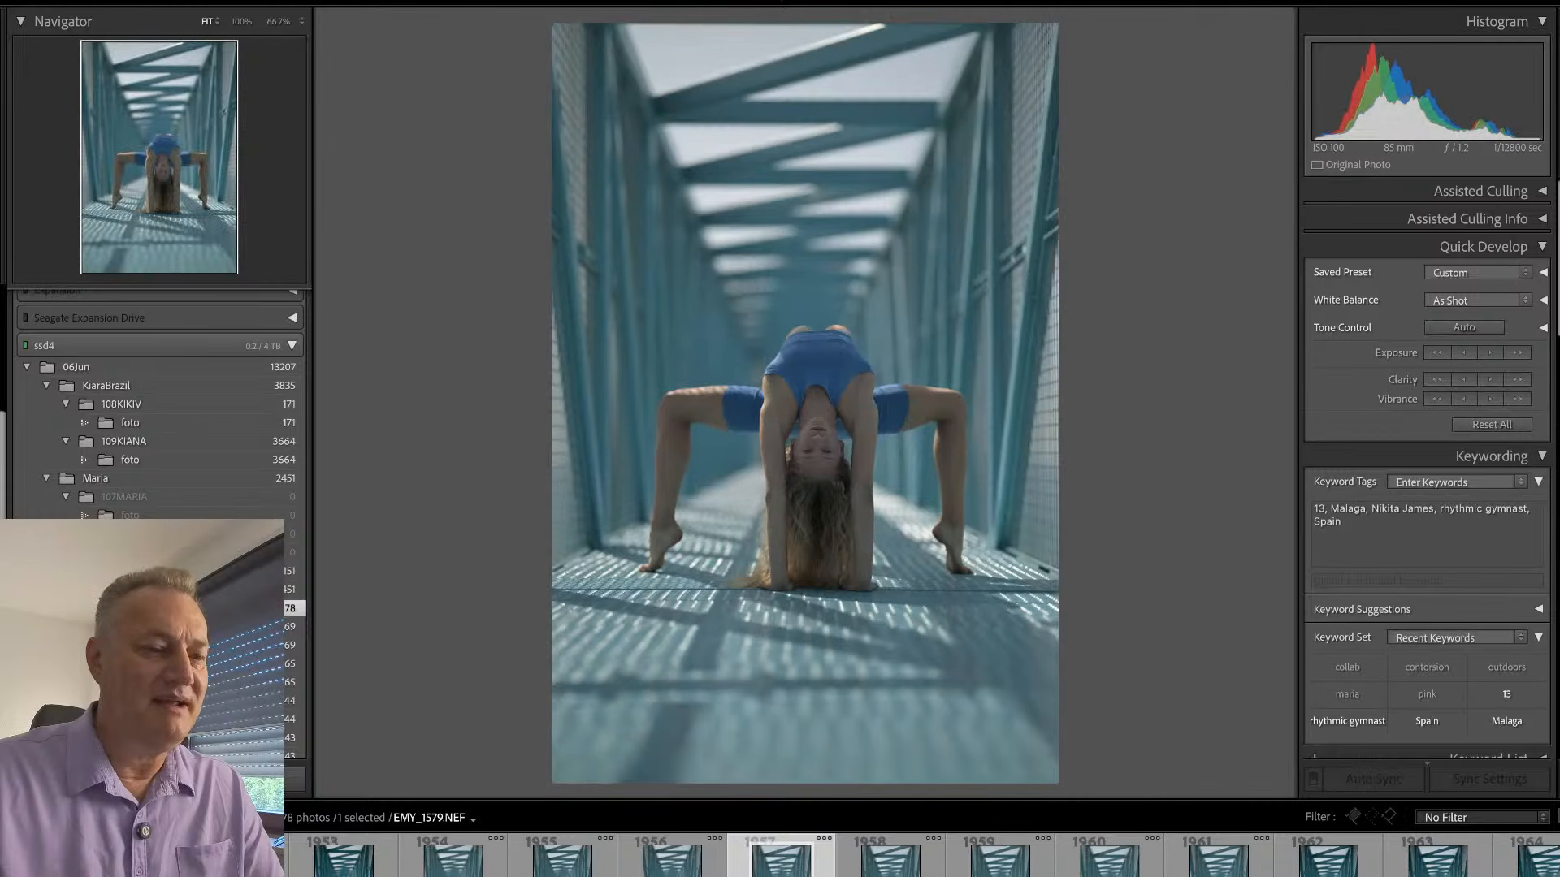
pyautogui.press('Right')
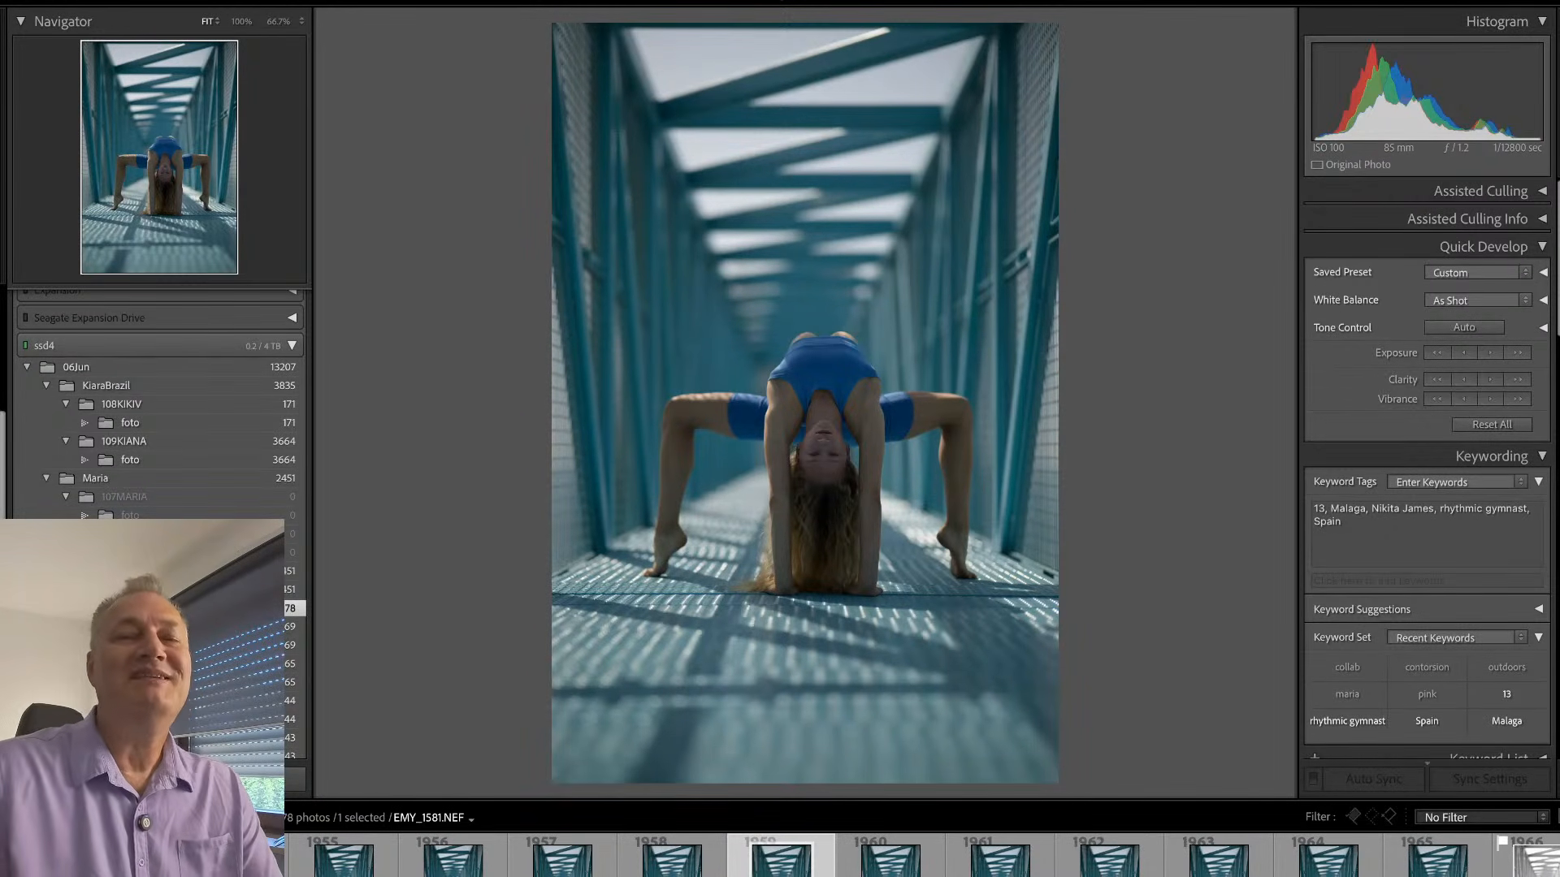
# - Crop the backbend photo EMY_1581 to a tighter, nearly square frame around the gymnast
pyautogui.press('r')
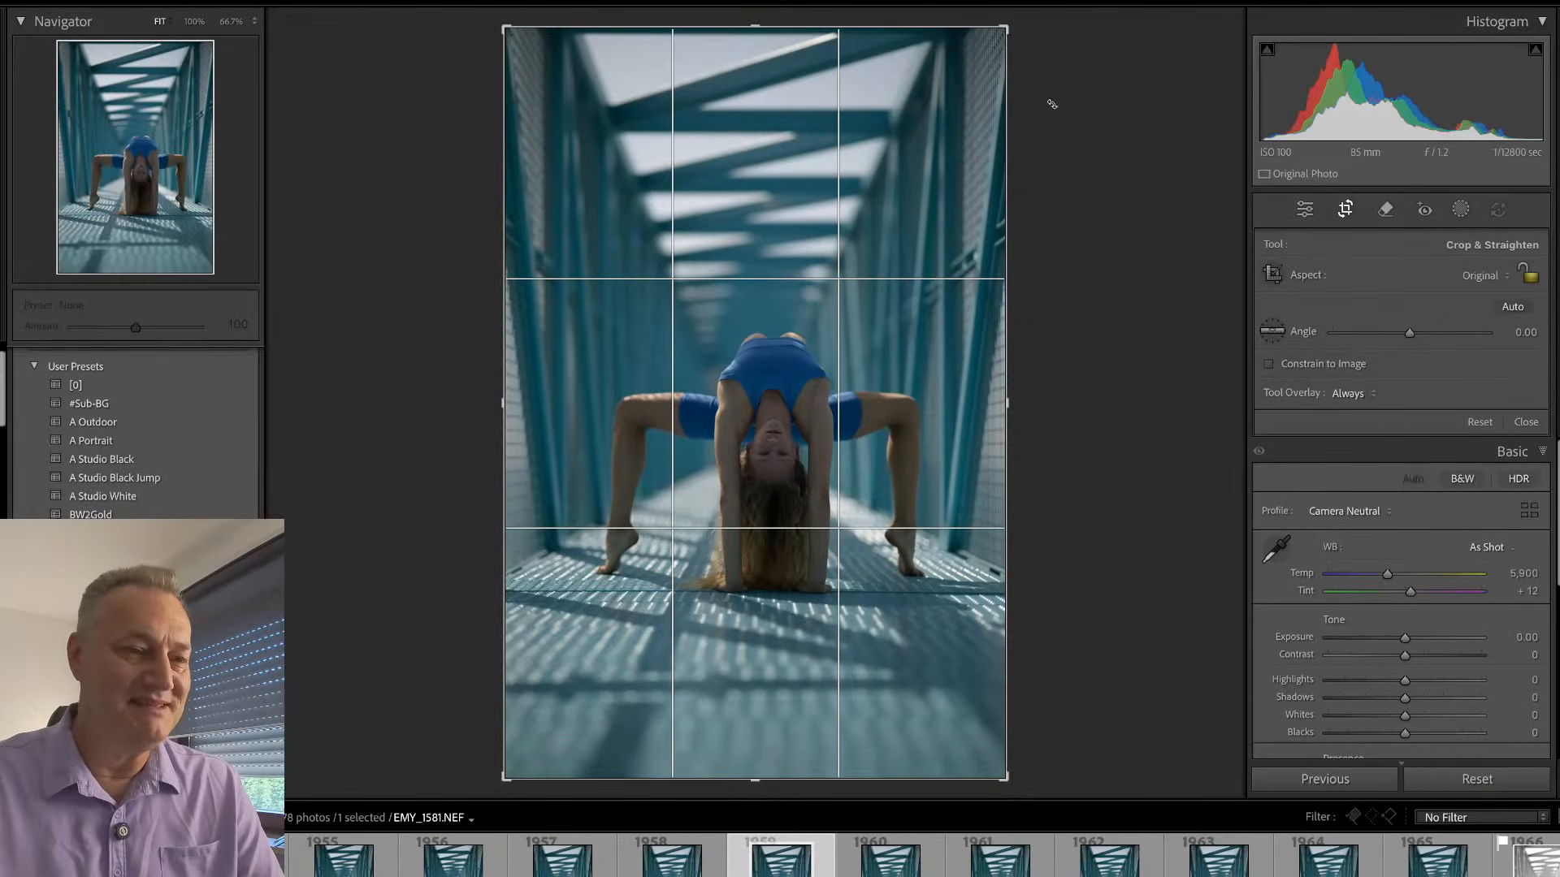
pyautogui.moveTo(1028, 68); pyautogui.dragTo(1052, 104)
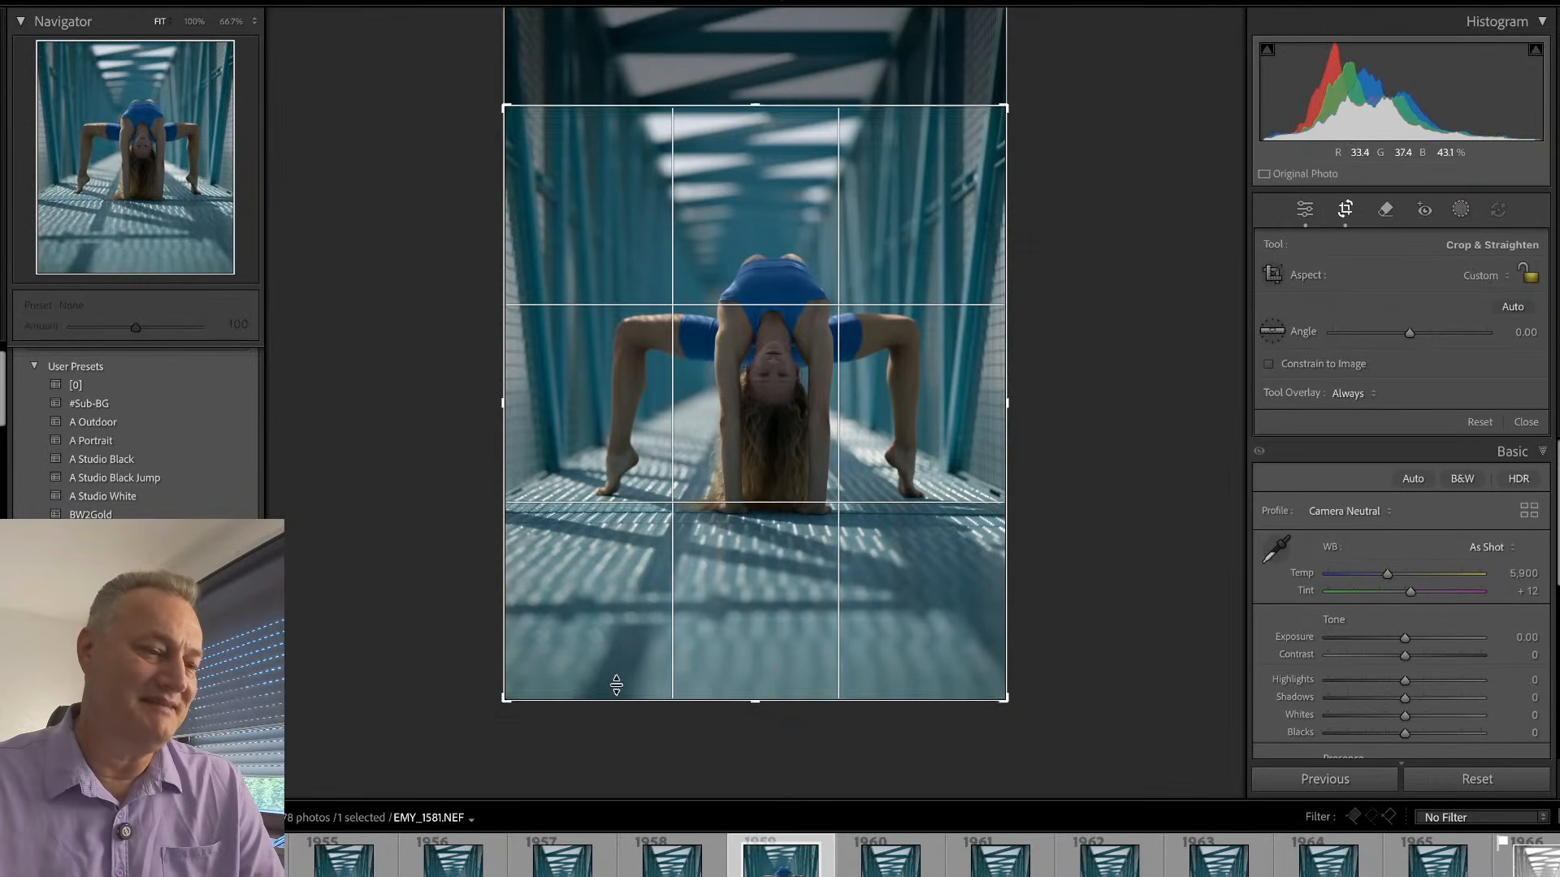
pyautogui.moveTo(505, 705); pyautogui.dragTo(532, 647)
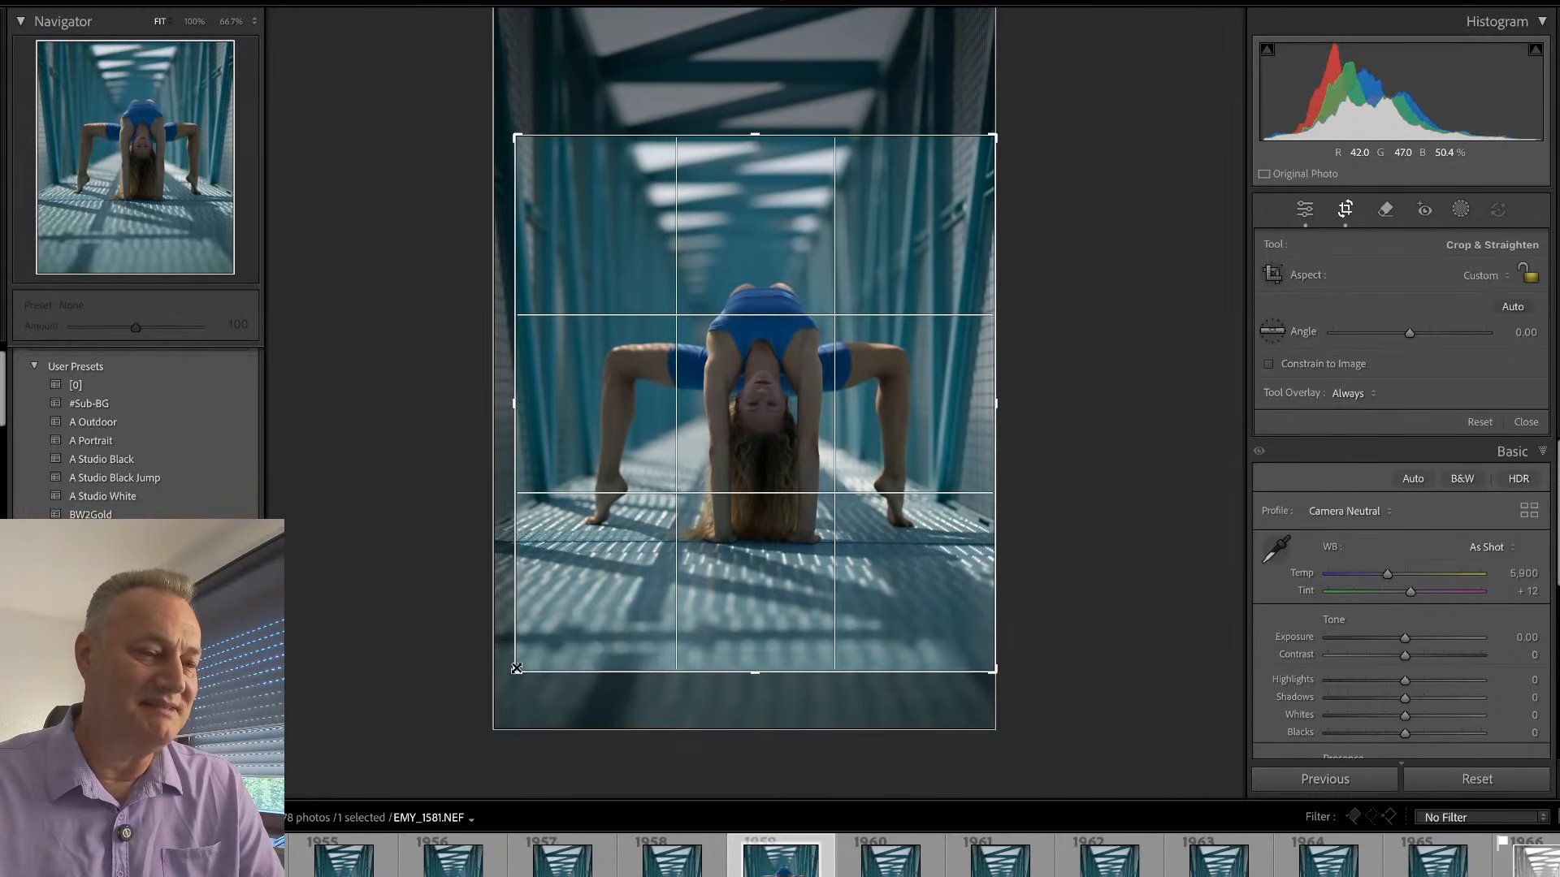
pyautogui.moveTo(517, 138); pyautogui.dragTo(523, 153)
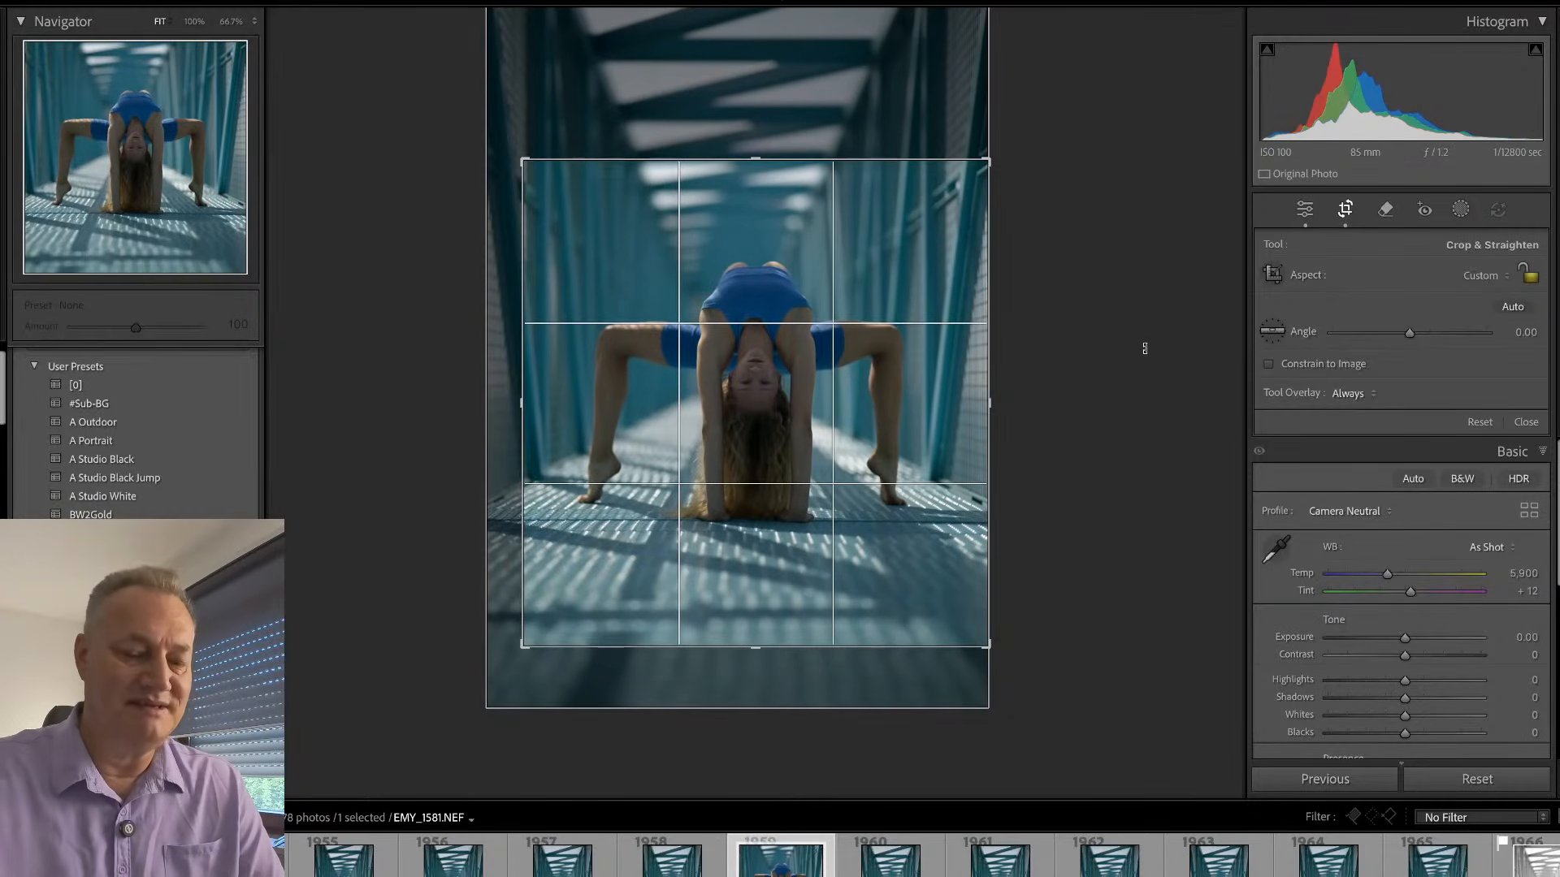
pyautogui.press('Return')
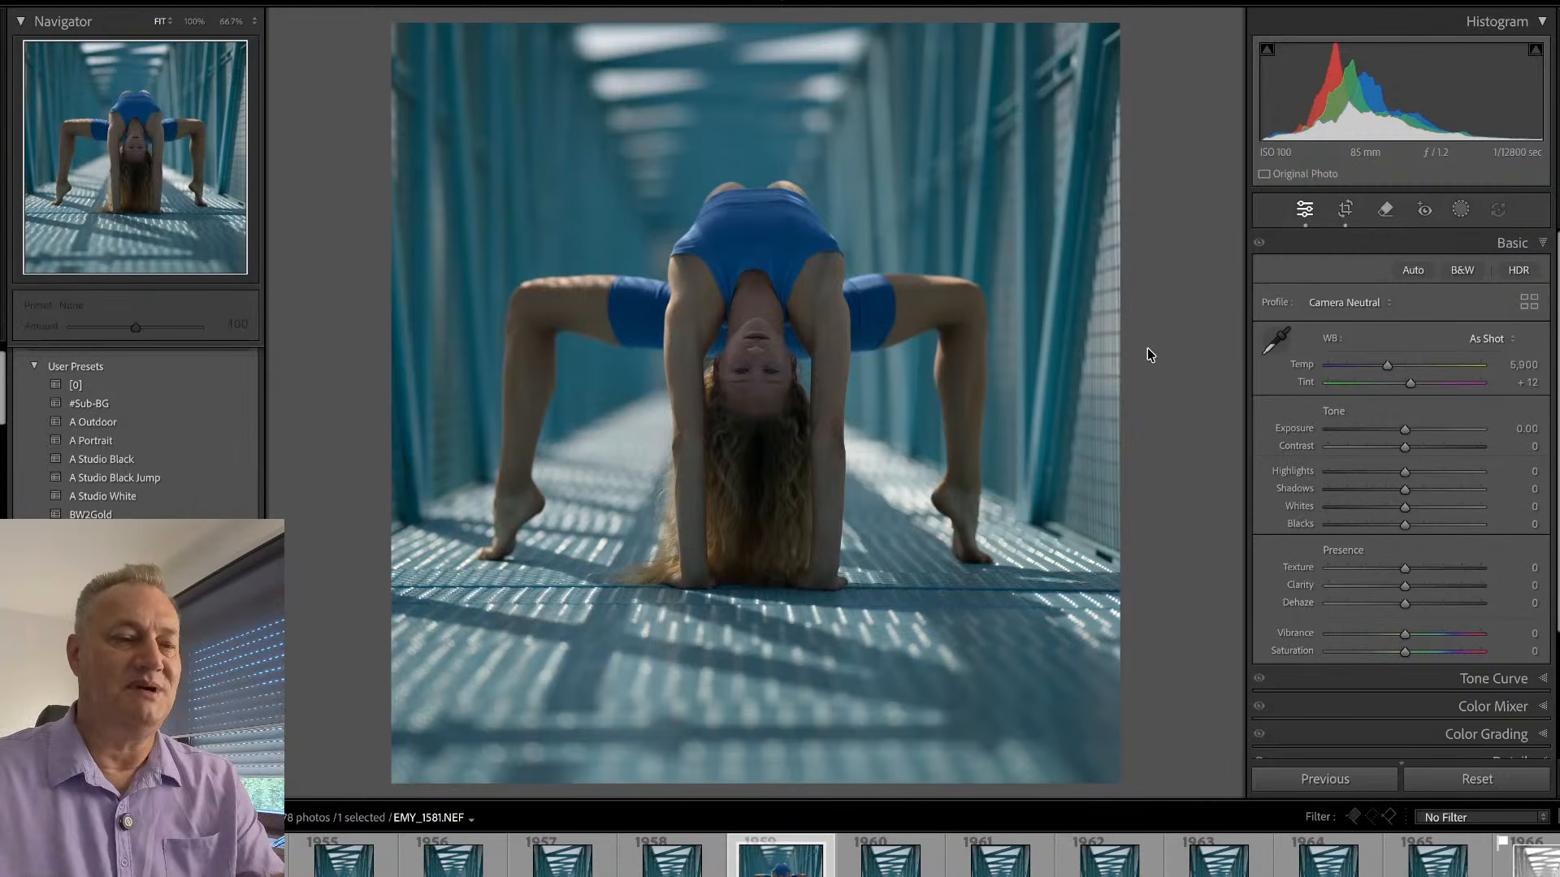
# - Raise the exposure of EMY_1581 to +1.05 and check the gymnast's face up close
pyautogui.moveTo(1405, 430); pyautogui.dragTo(1419, 427)
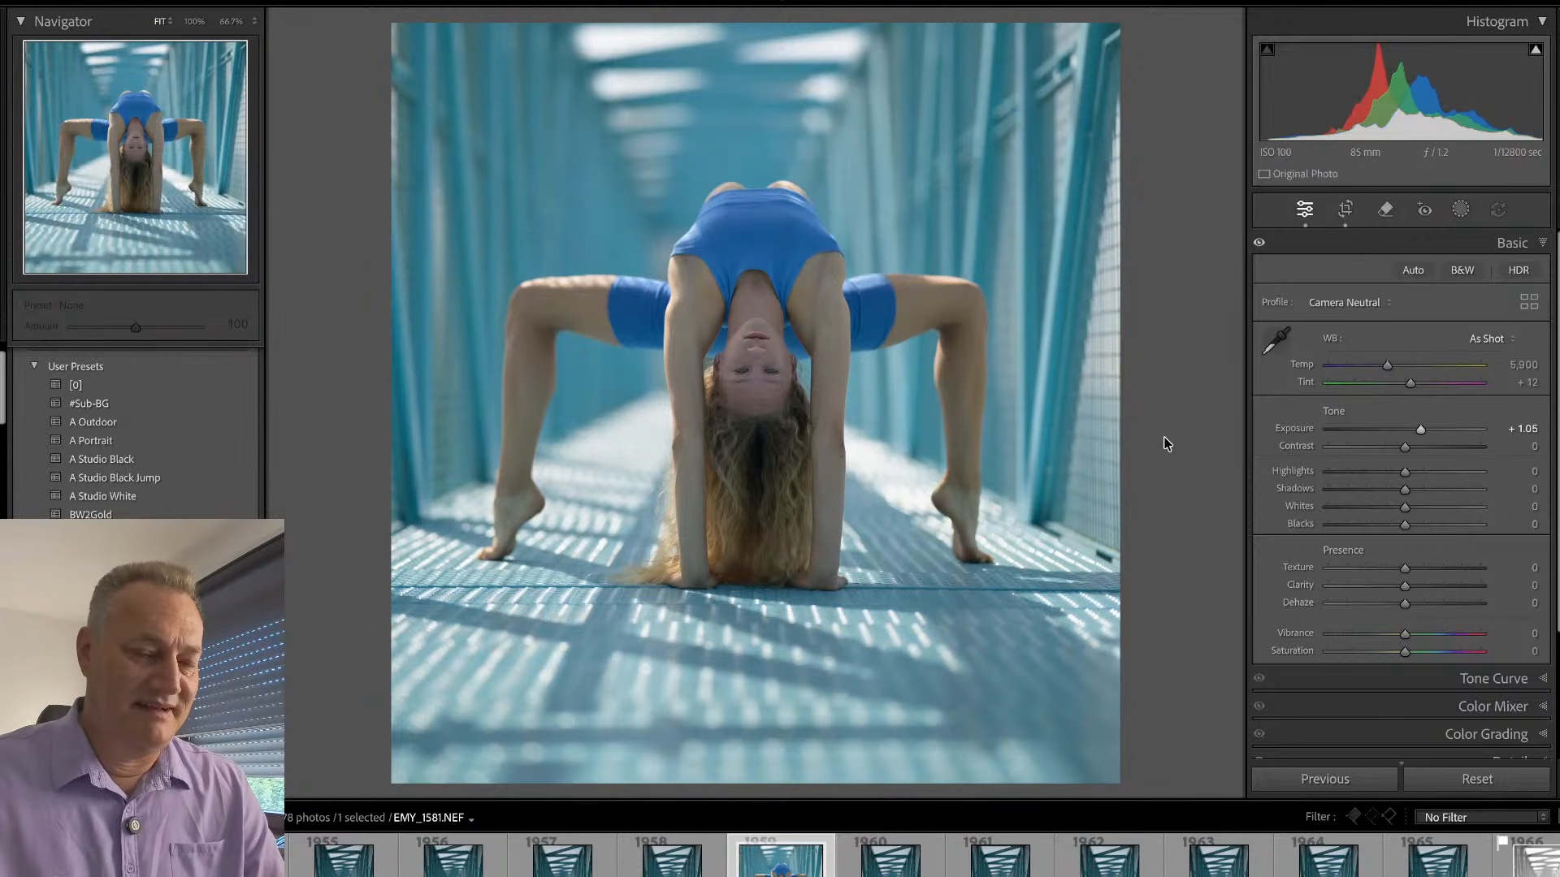
pyautogui.click(742, 371)
pyautogui.click(767, 371)
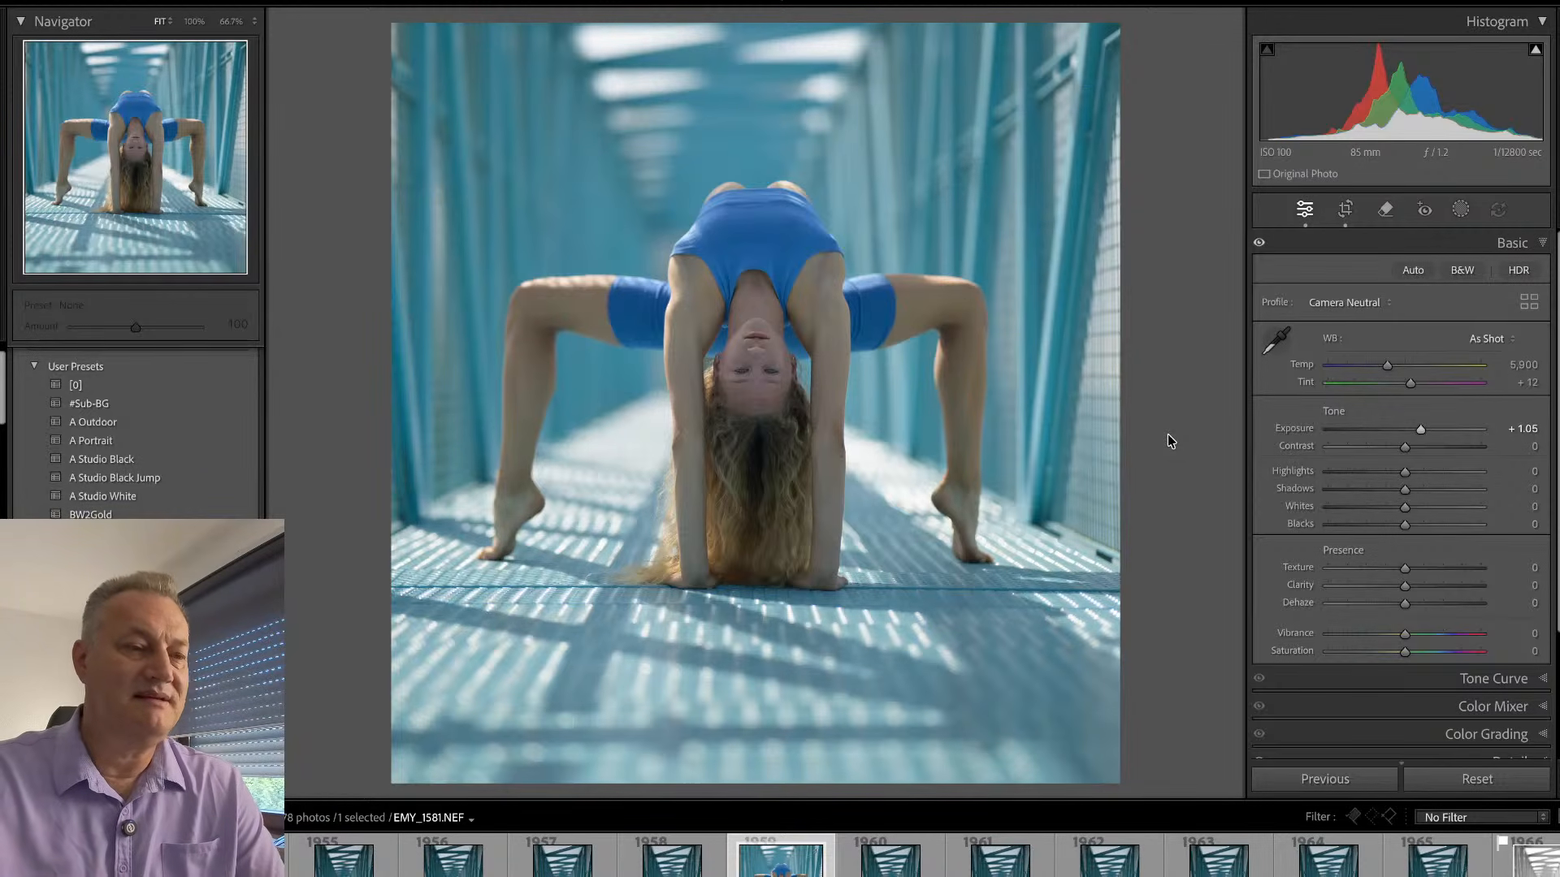
# - Browse the following backbend frames from EMY_1582, past the black-and-white EMY_1588 and the edited EMY_1591, to EMY_1593
pyautogui.press('Right')
pyautogui.press('Right')
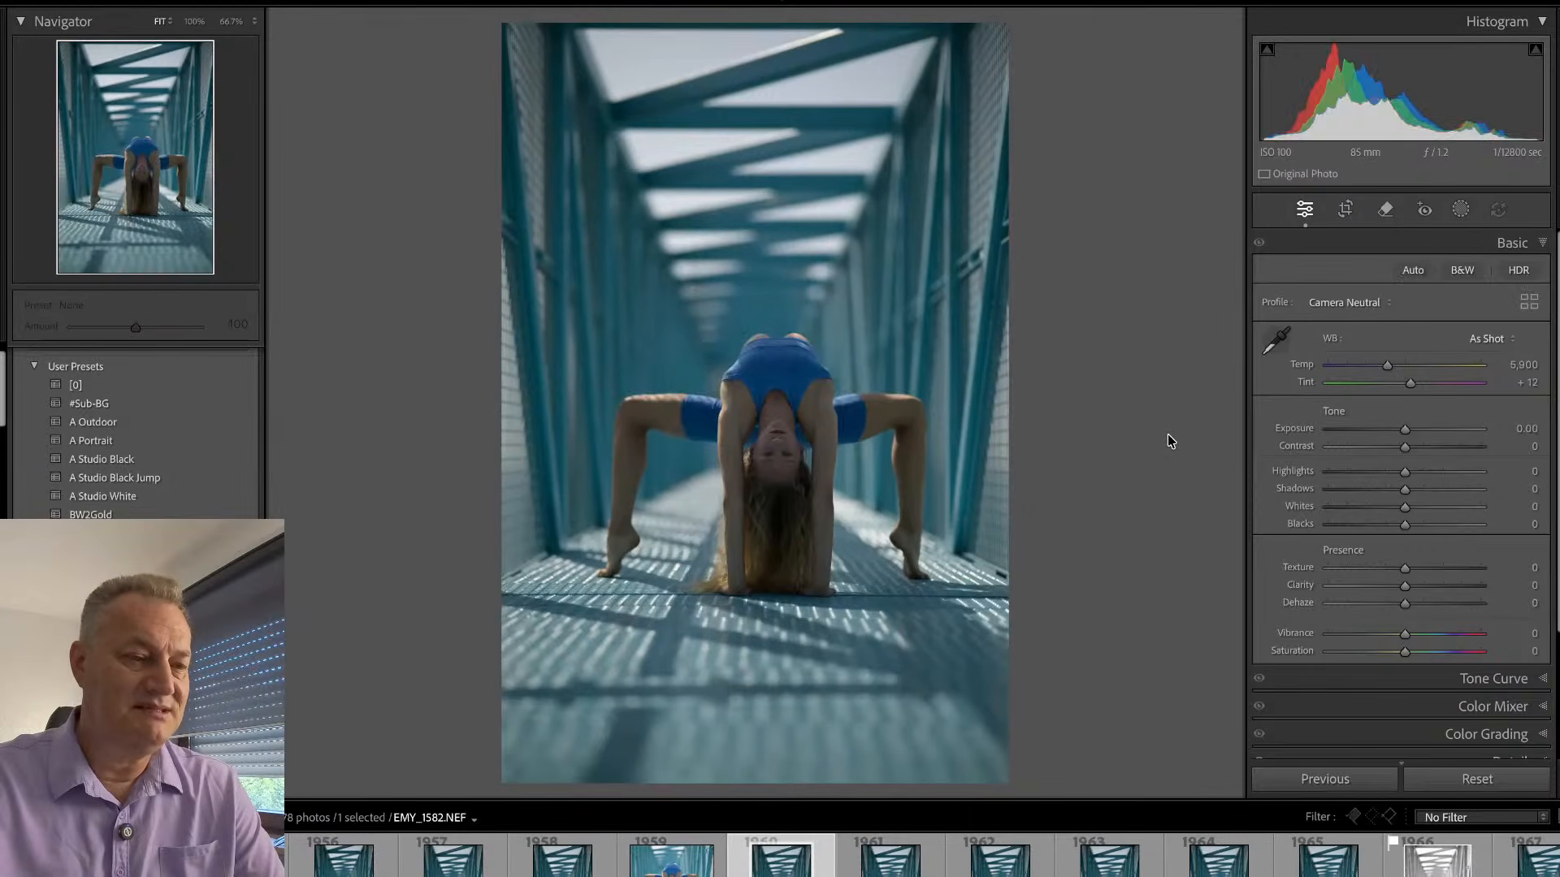
pyautogui.press('Right')
pyautogui.press('Right')
pyautogui.press('Right')
pyautogui.press('Right')
pyautogui.press('Right')
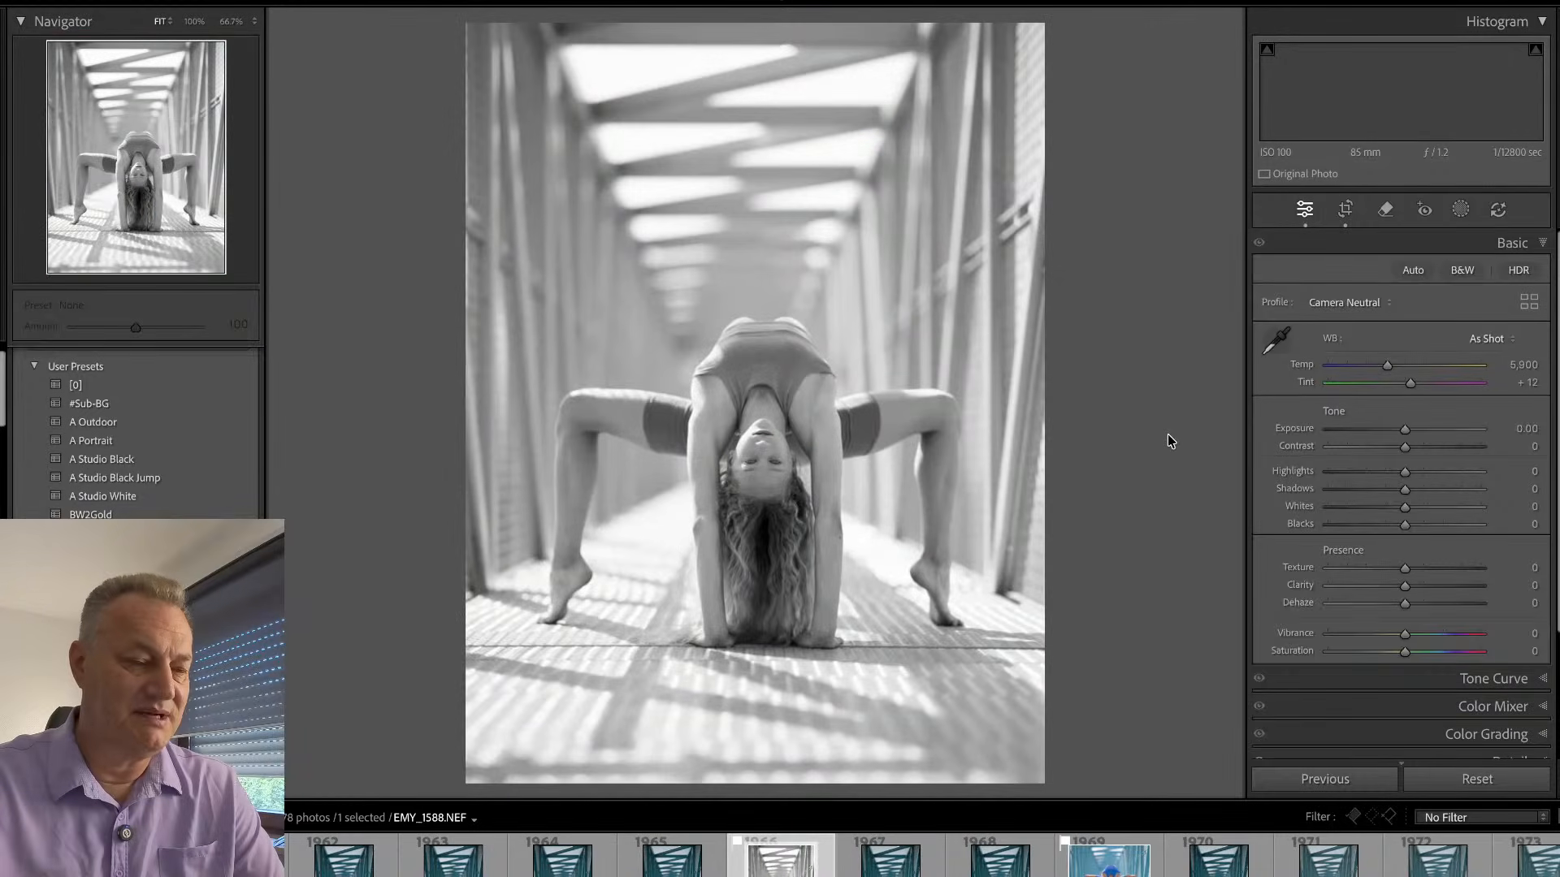
pyautogui.press('Right')
pyautogui.press('Right')
pyautogui.press('Right')
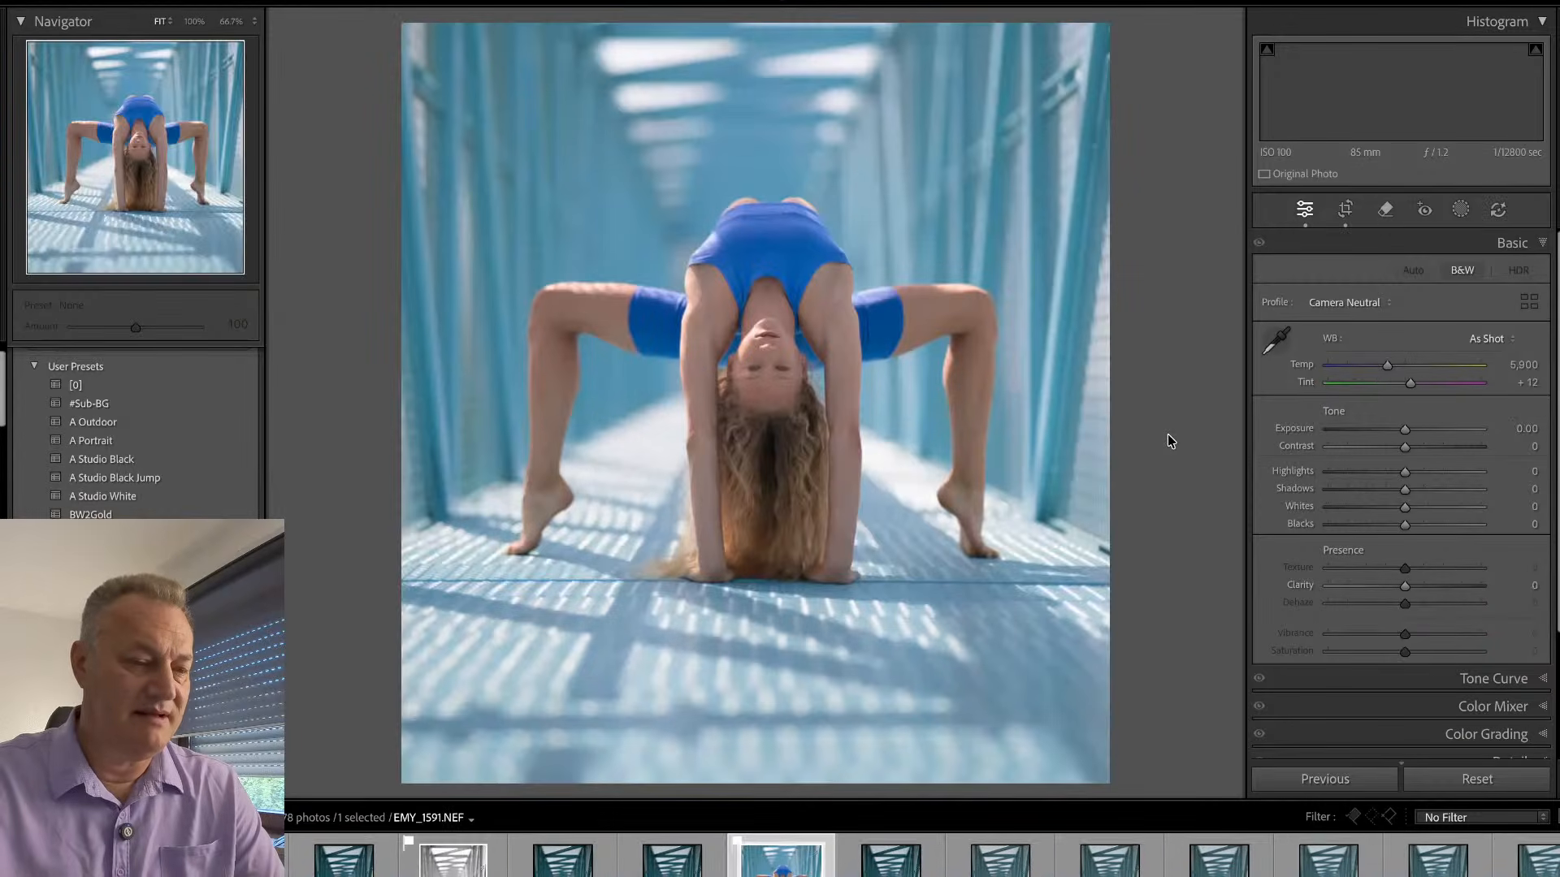
pyautogui.press('Right')
pyautogui.press('Right')
pyautogui.press('Right')
pyautogui.press('Right')
pyautogui.press('Right')
pyautogui.press('Right')
pyautogui.press('Right')
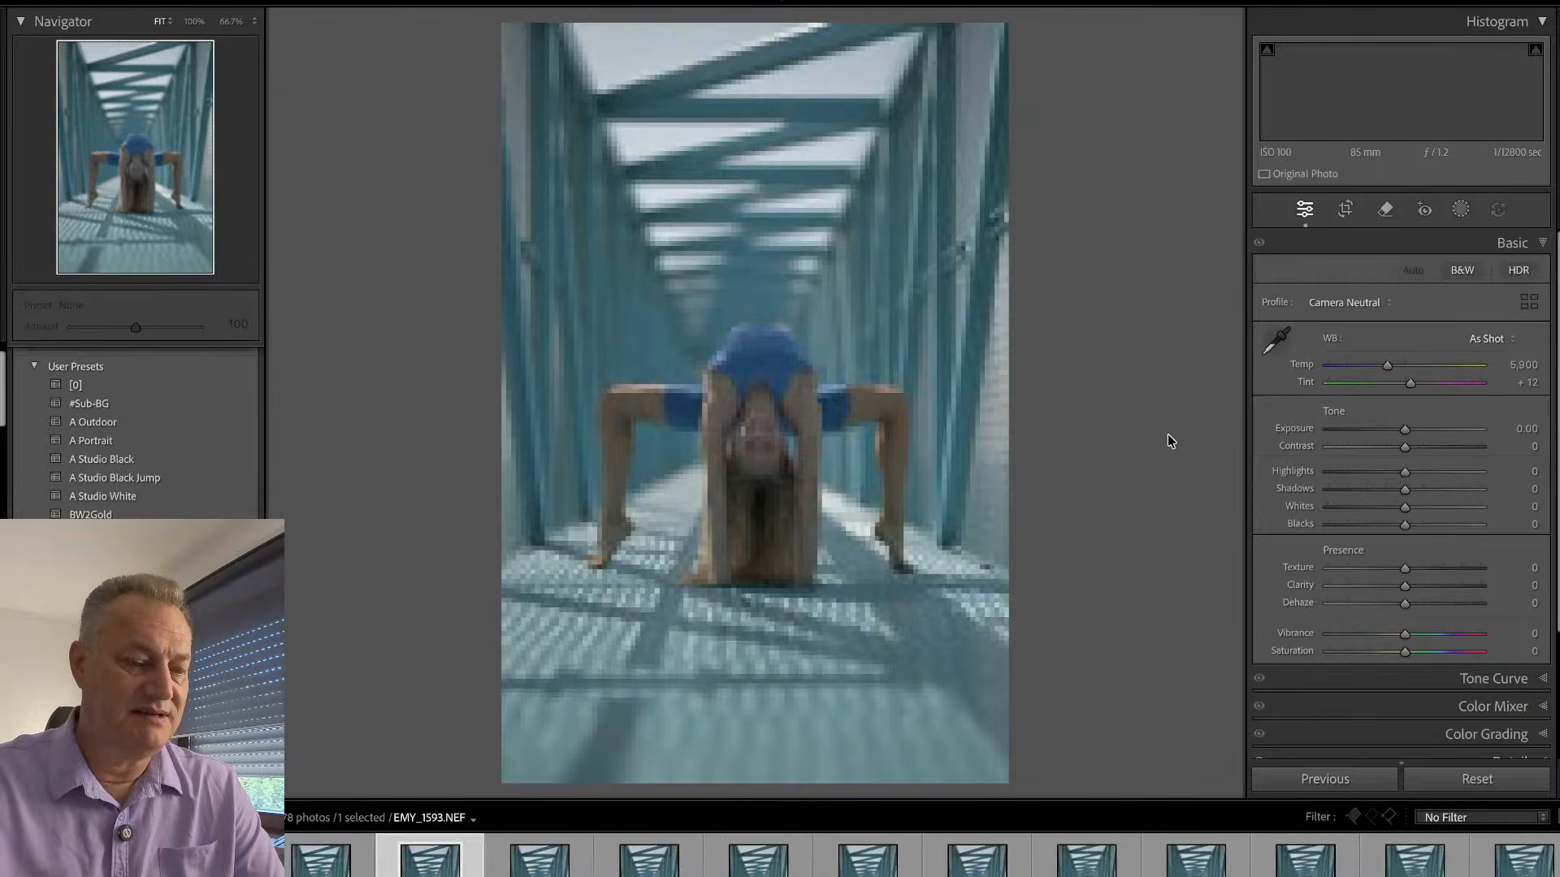
# - Return to the Library loupe view and browse the backbend frames up to the edited, cropped EMY_1619
pyautogui.press('e')
pyautogui.press('Right')
pyautogui.press('Right')
pyautogui.press('Right')
pyautogui.press('Right')
pyautogui.press('Right')
pyautogui.press('Right')
pyautogui.press('Right')
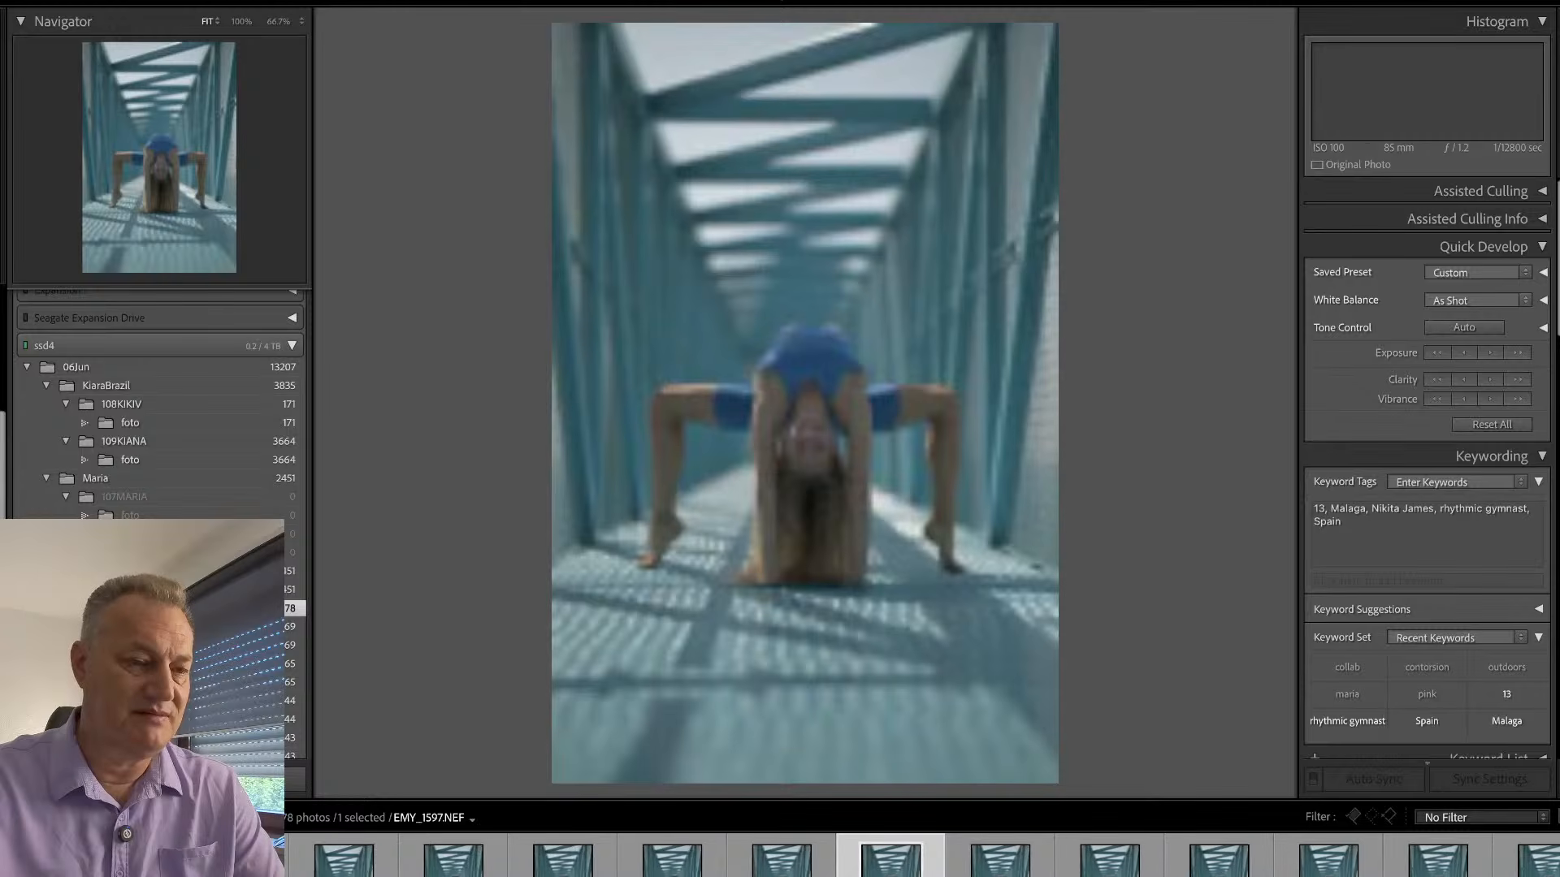
pyautogui.press('Right')
pyautogui.press('Right')
pyautogui.press('Right')
pyautogui.press('Right')
pyautogui.press('Right')
pyautogui.press('Right')
pyautogui.press('Right')
pyautogui.press('Right')
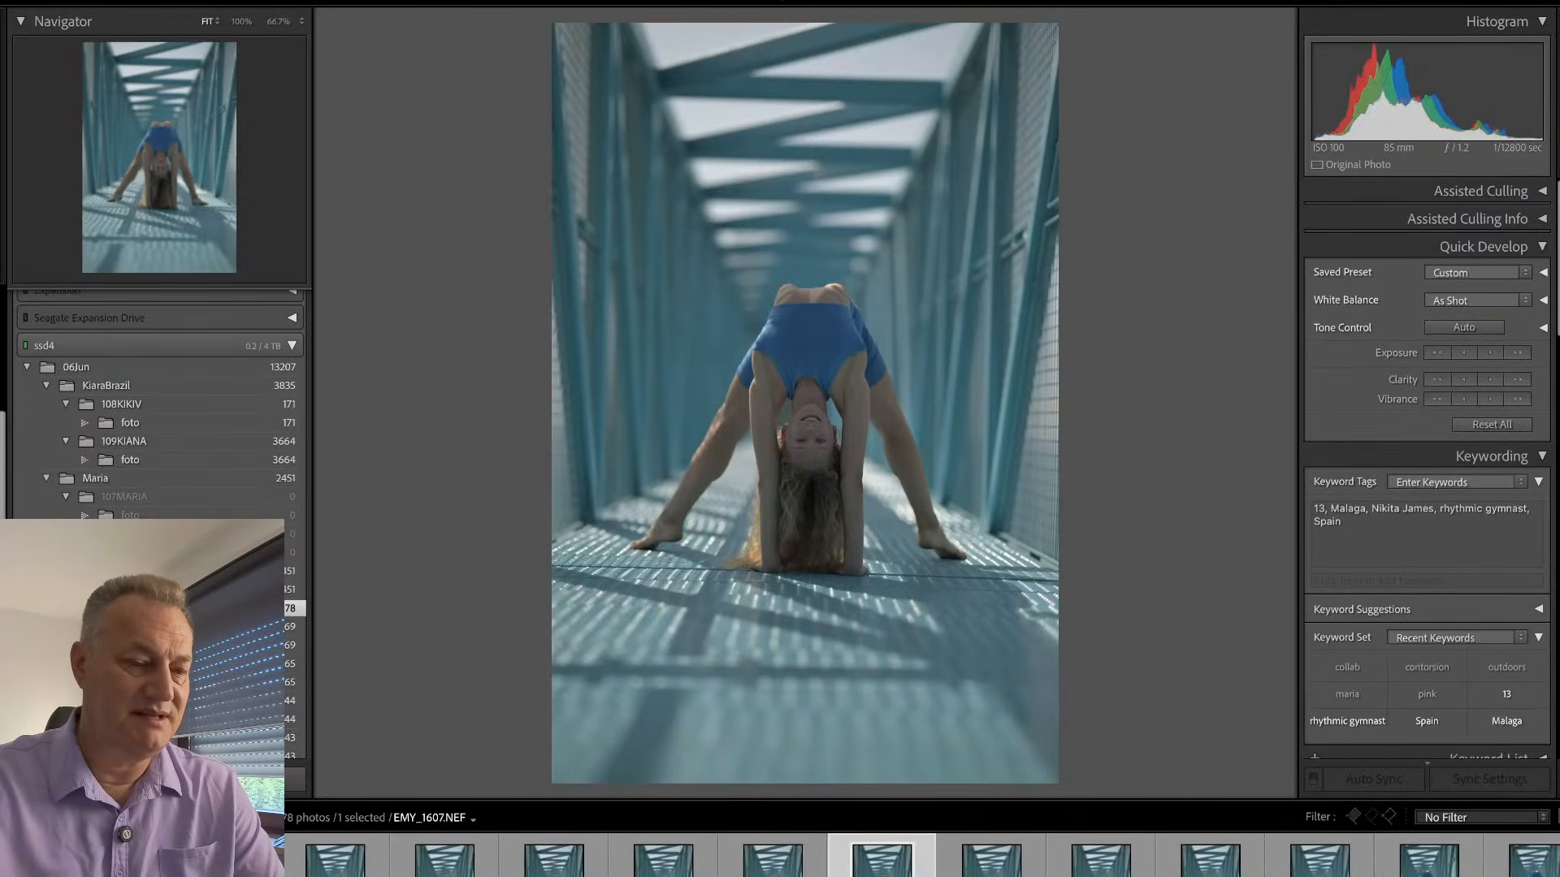
pyautogui.press('Right')
pyautogui.press('Right')
pyautogui.press('Right')
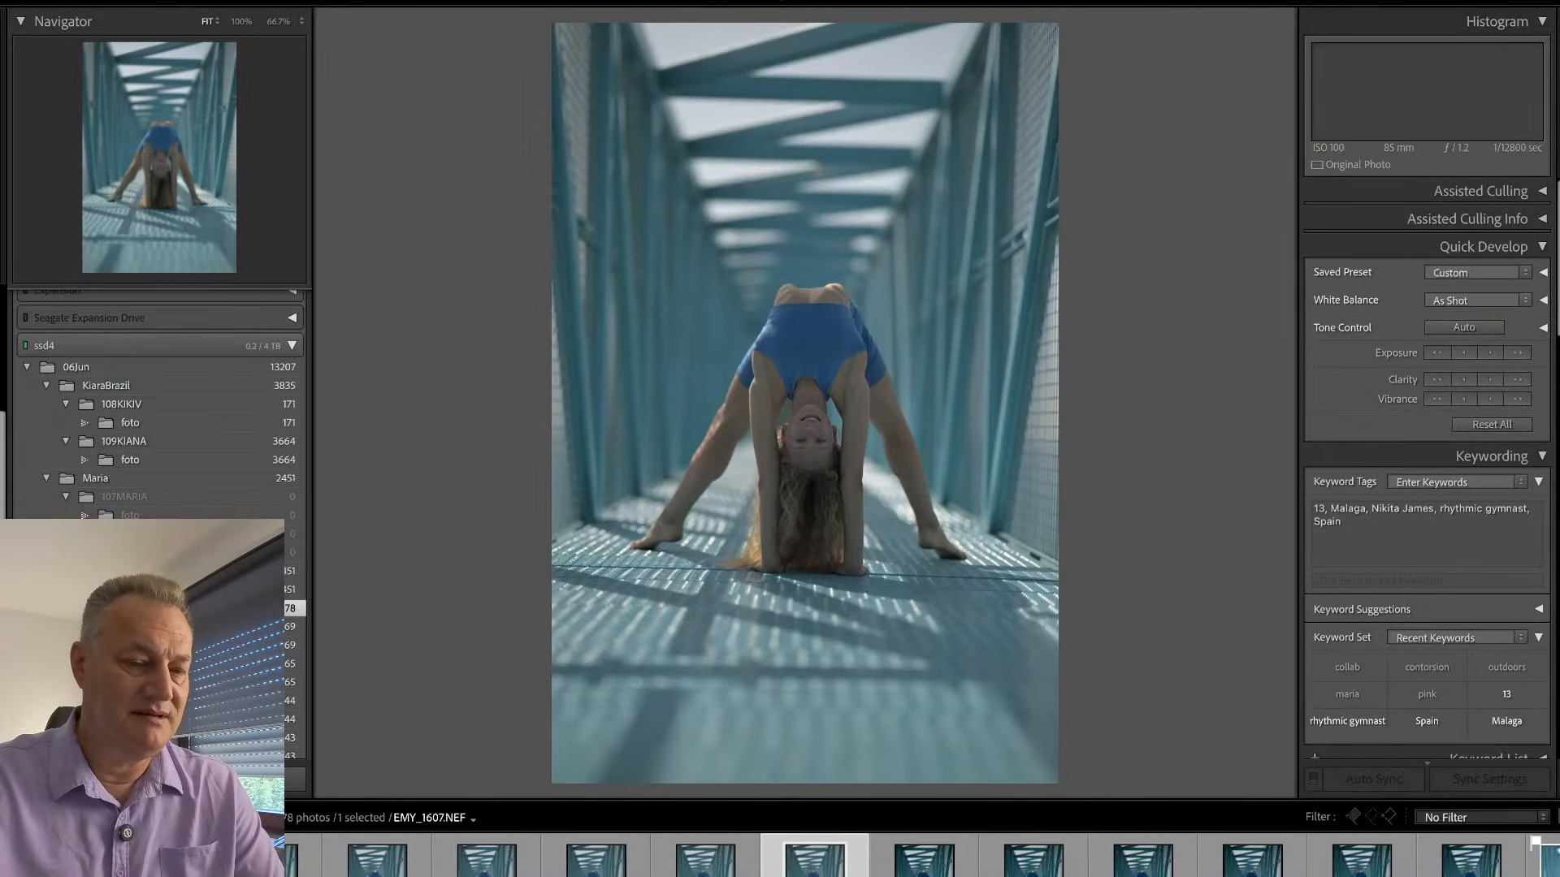
pyautogui.press('Right')
pyautogui.press('Right')
pyautogui.press('Right')
pyautogui.press('Right')
pyautogui.press('Right')
pyautogui.press('Right')
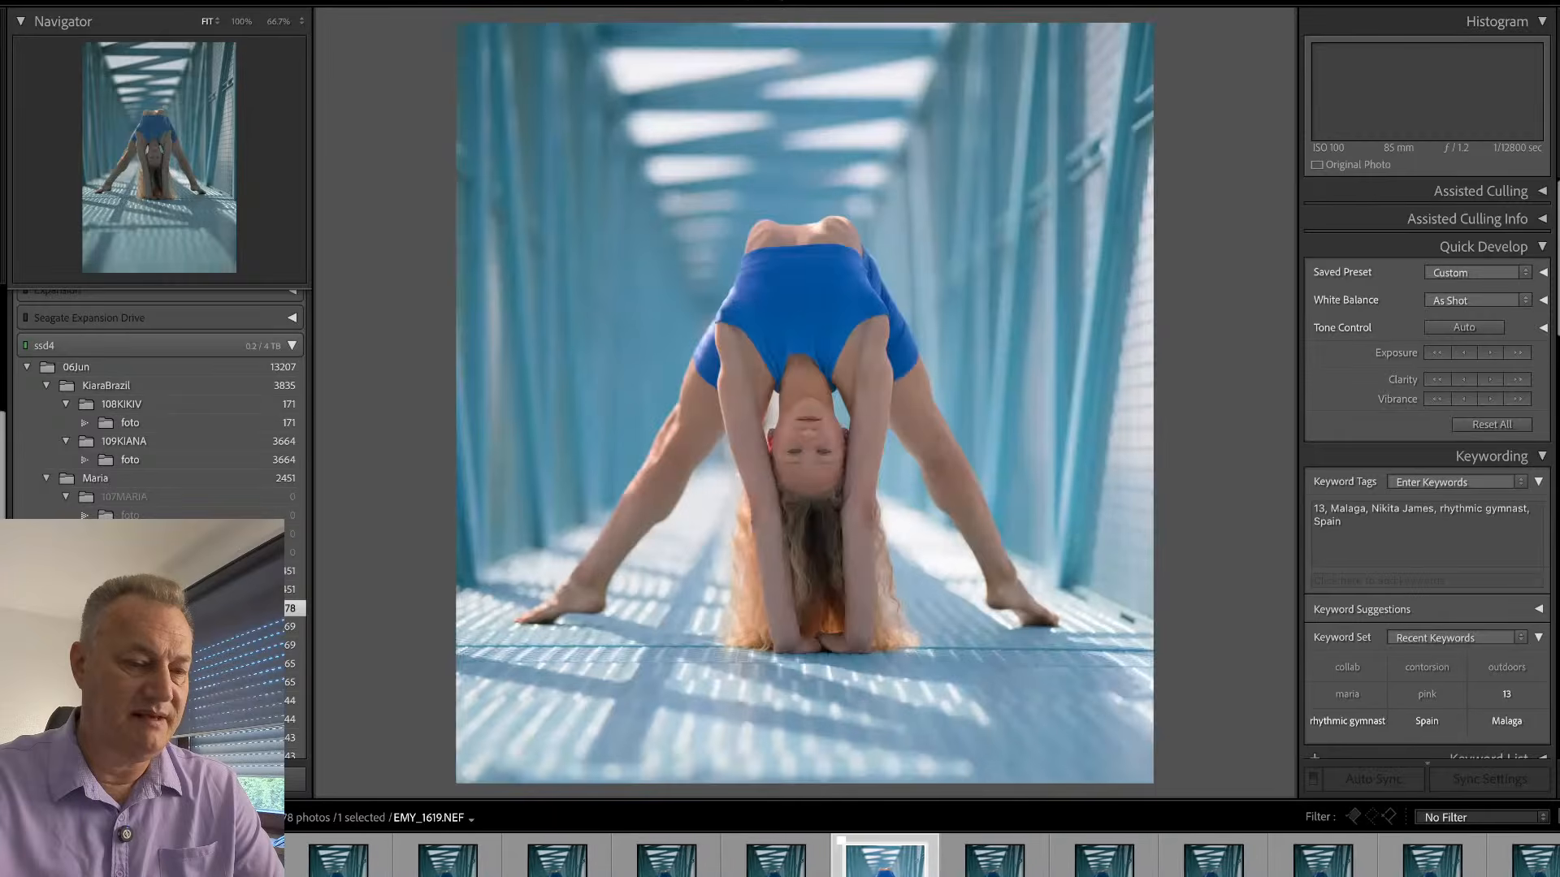
# - Browse past the last backbend frames and into the lying shots with raised legs, up to EMY_1641
pyautogui.press('Right')
pyautogui.press('Right')
pyautogui.press('Right')
pyautogui.press('Right')
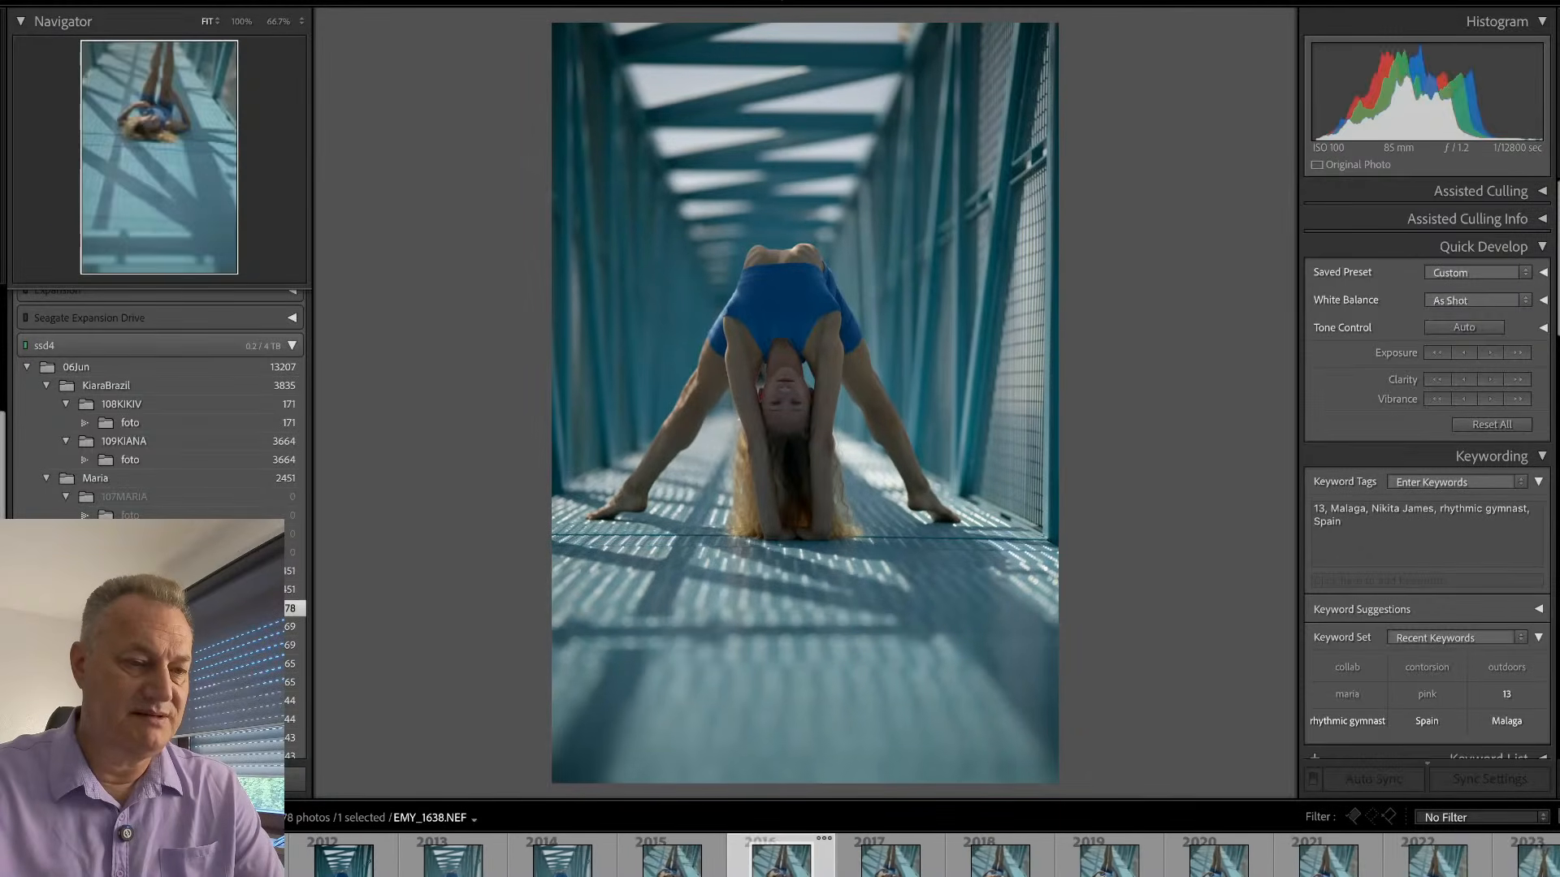
pyautogui.press('Right')
pyautogui.press('Right')
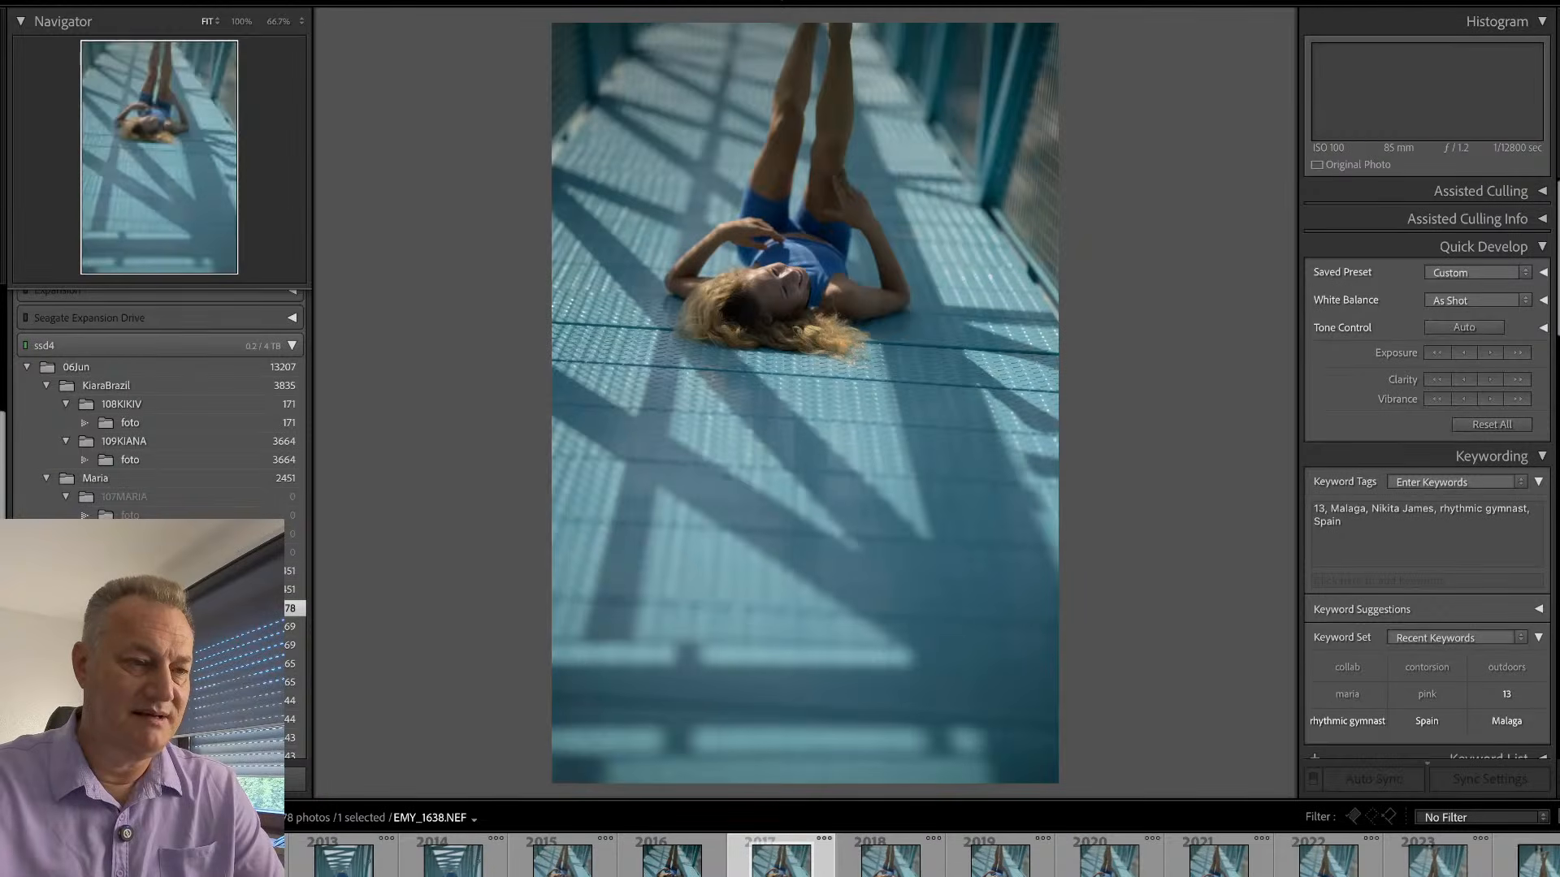
pyautogui.press('Right')
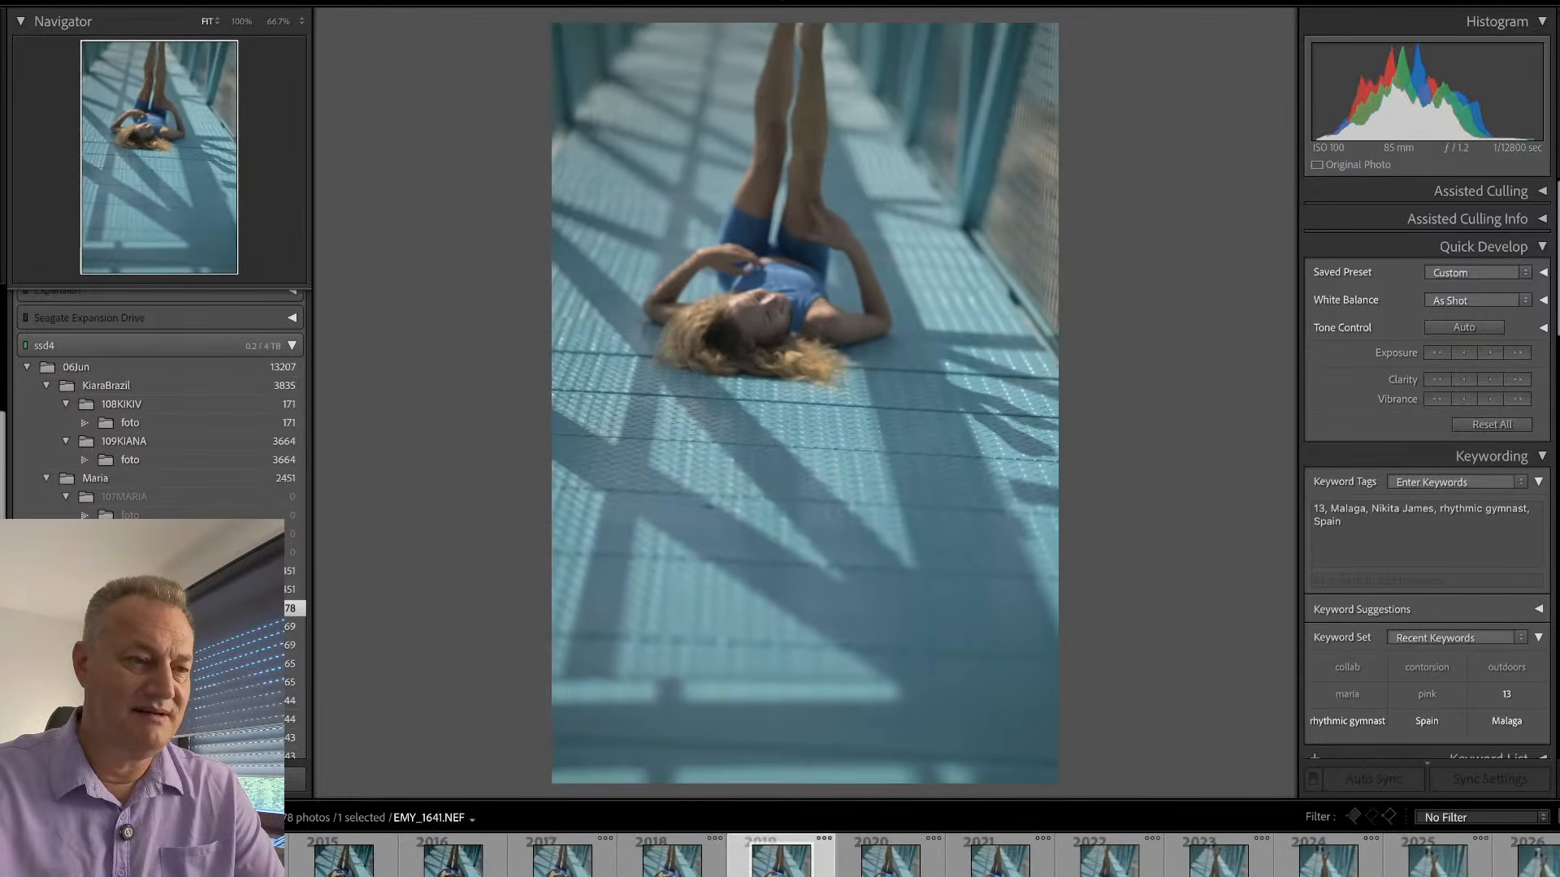
# - Flag the run of lying, raised-legs frames following EMY_1641 as rejected, one after another
pyautogui.press('Right')
pyautogui.press('x')
pyautogui.press('Right')
pyautogui.press('x')
pyautogui.press('Right')
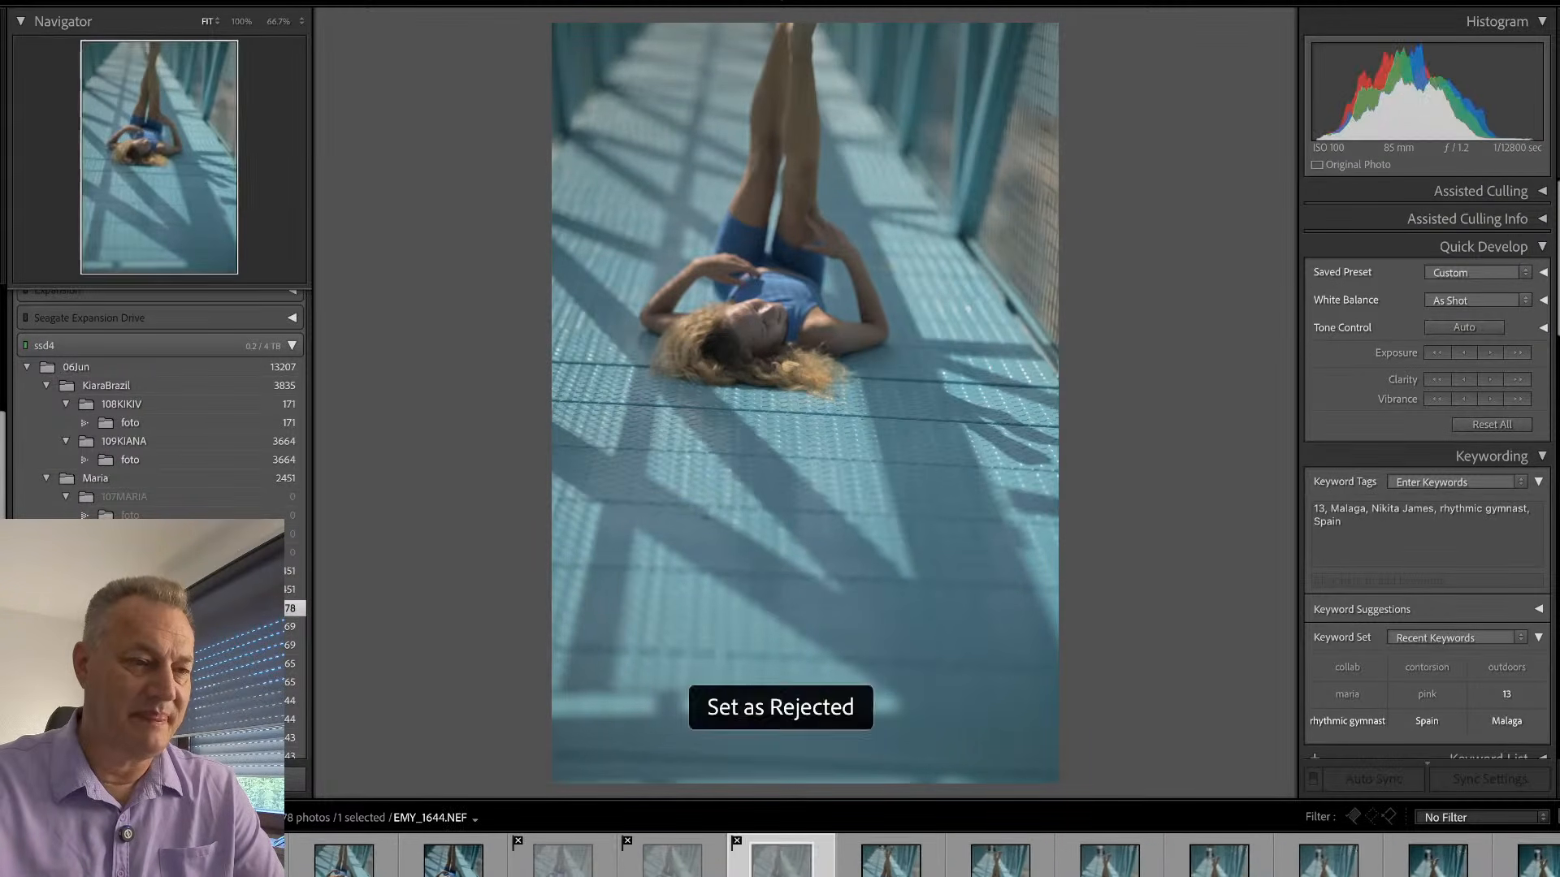
pyautogui.press('x')
pyautogui.press('Right')
pyautogui.press('x')
pyautogui.press('Right')
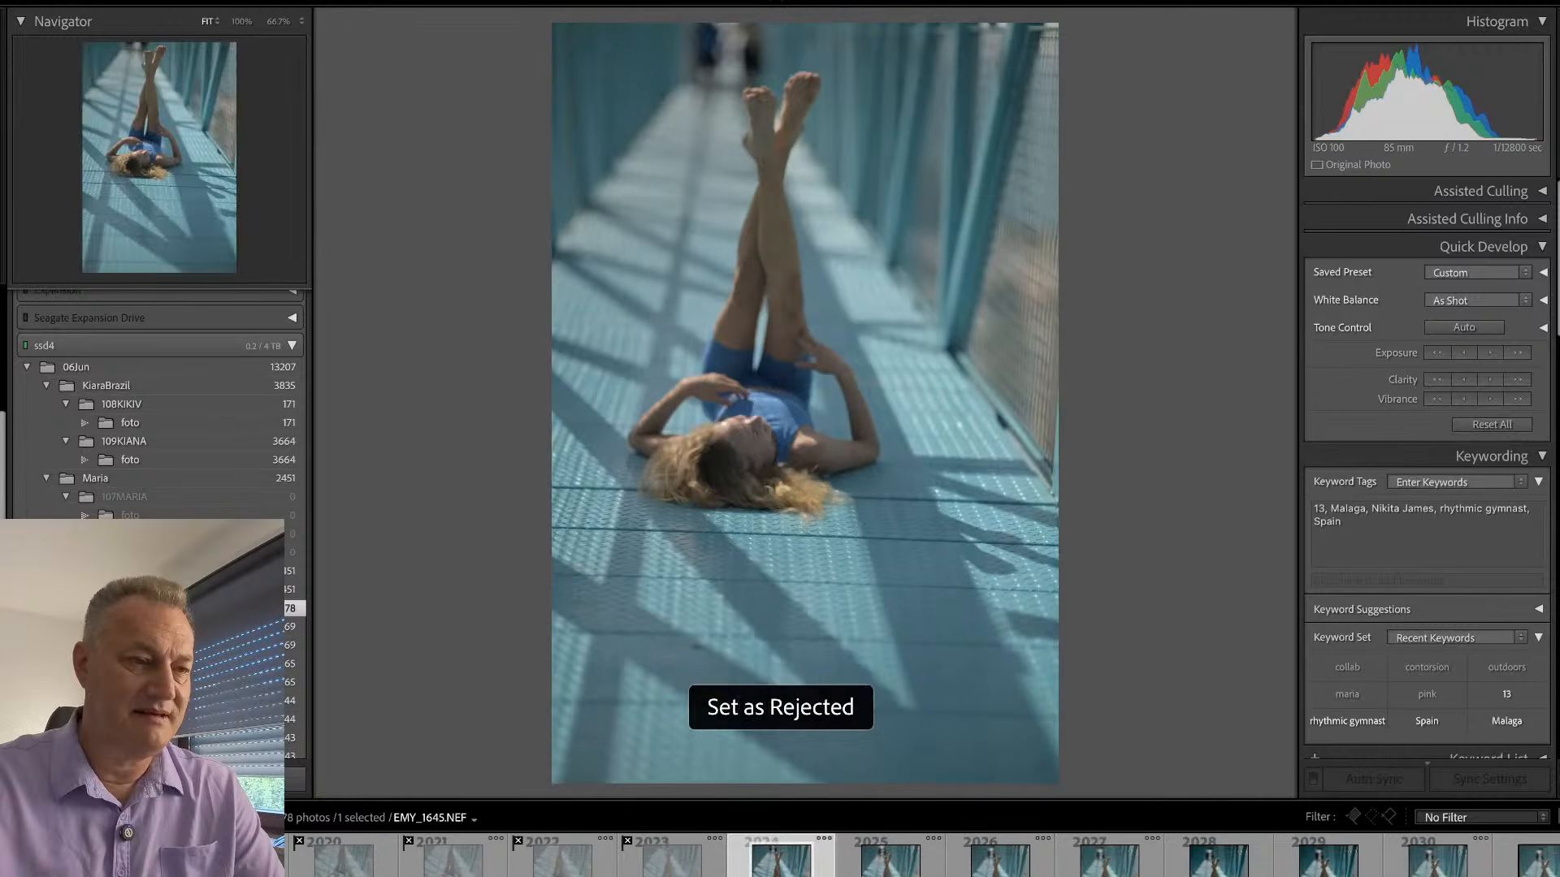
pyautogui.press('x')
pyautogui.press('Right')
pyautogui.press('x')
pyautogui.press('Right')
pyautogui.press('x')
pyautogui.press('Right')
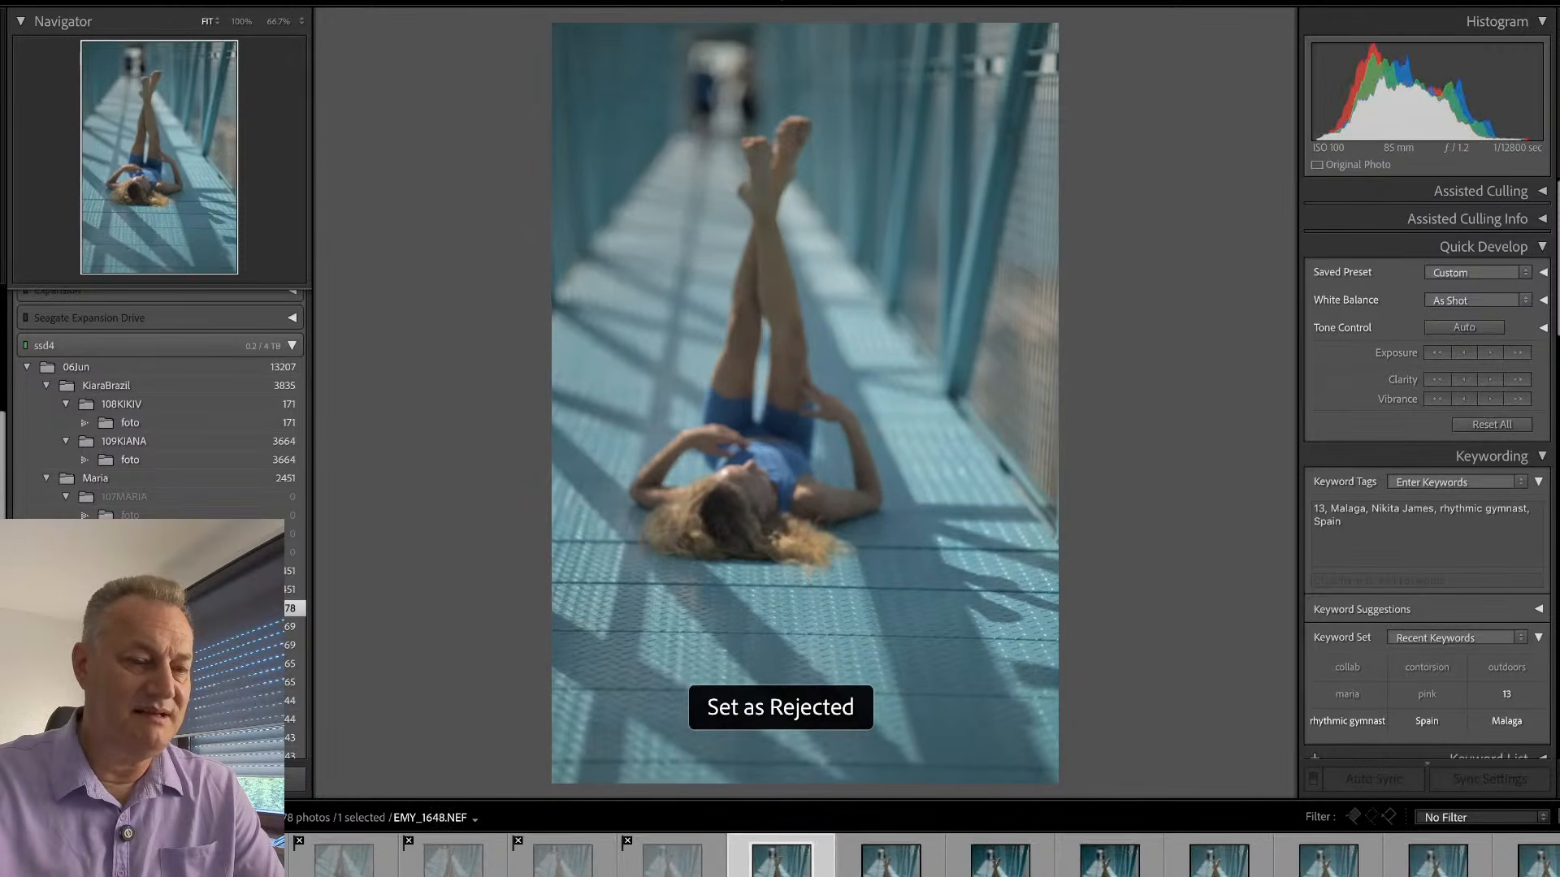
pyautogui.press('x')
pyautogui.press('Right')
pyautogui.press('x')
pyautogui.press('Right')
pyautogui.press('x')
pyautogui.press('Right')
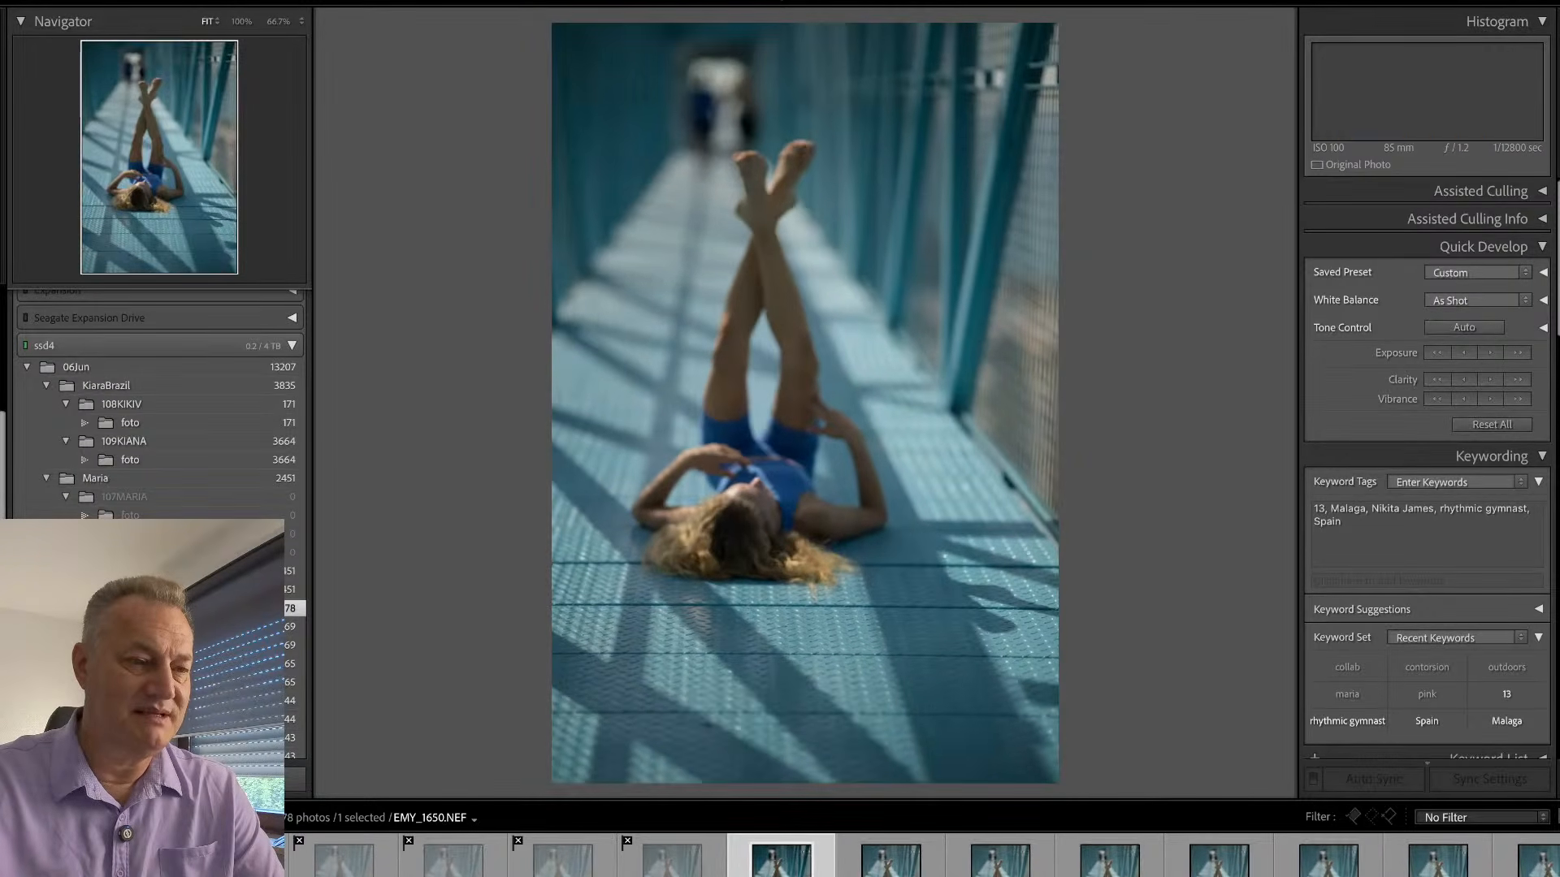
pyautogui.press('x')
pyautogui.press('Right')
pyautogui.press('x')
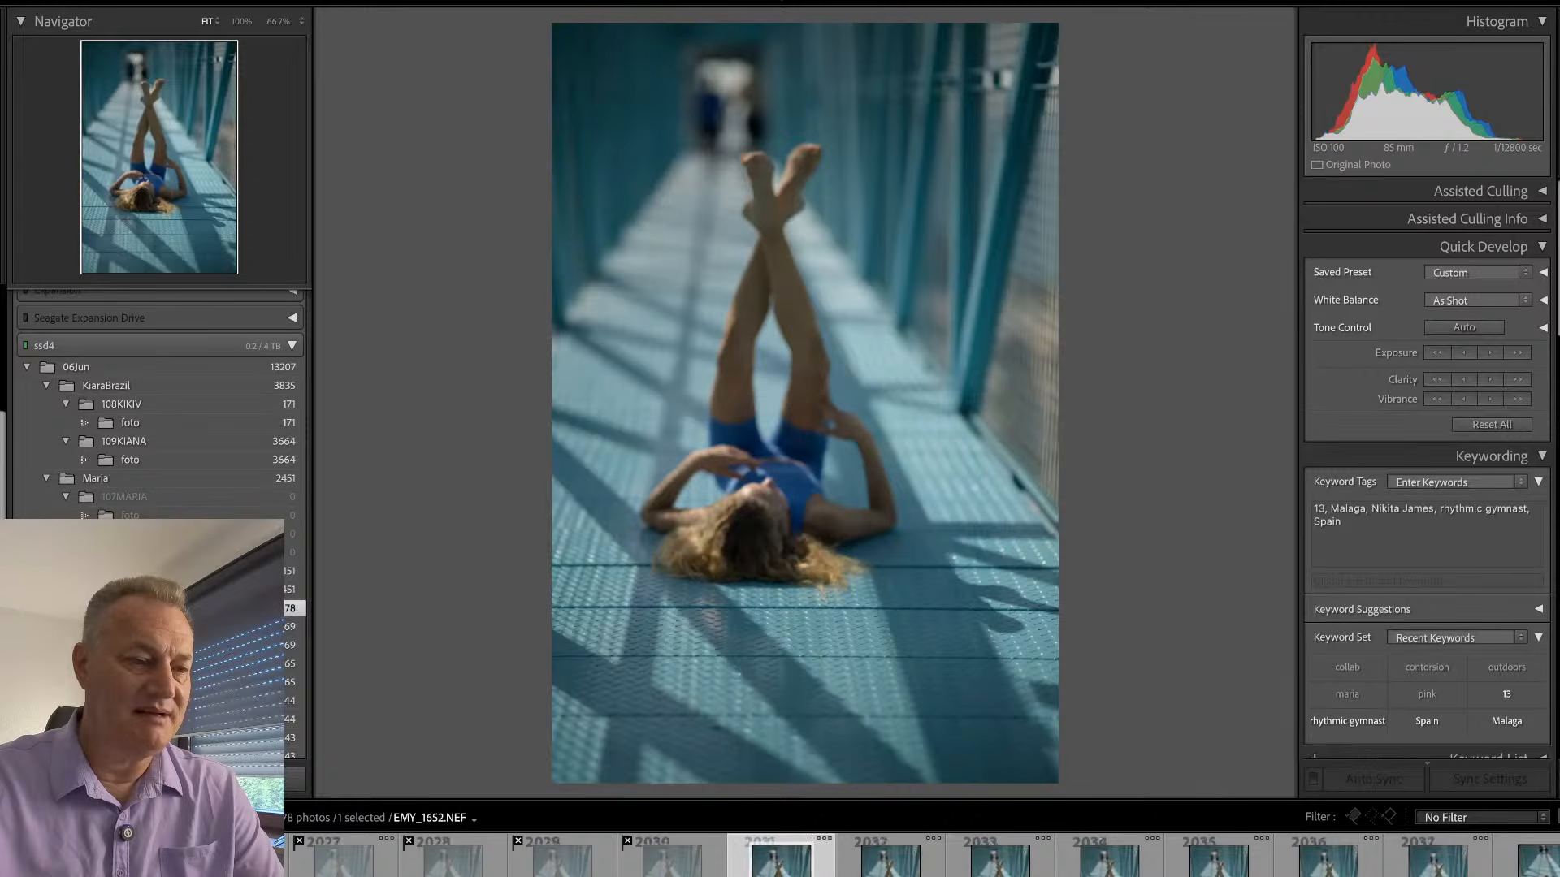
# - Browse the remaining lying frames with crossed legs and reject the frame just before EMY_1662
pyautogui.press('Right')
pyautogui.press('Right')
pyautogui.press('Right')
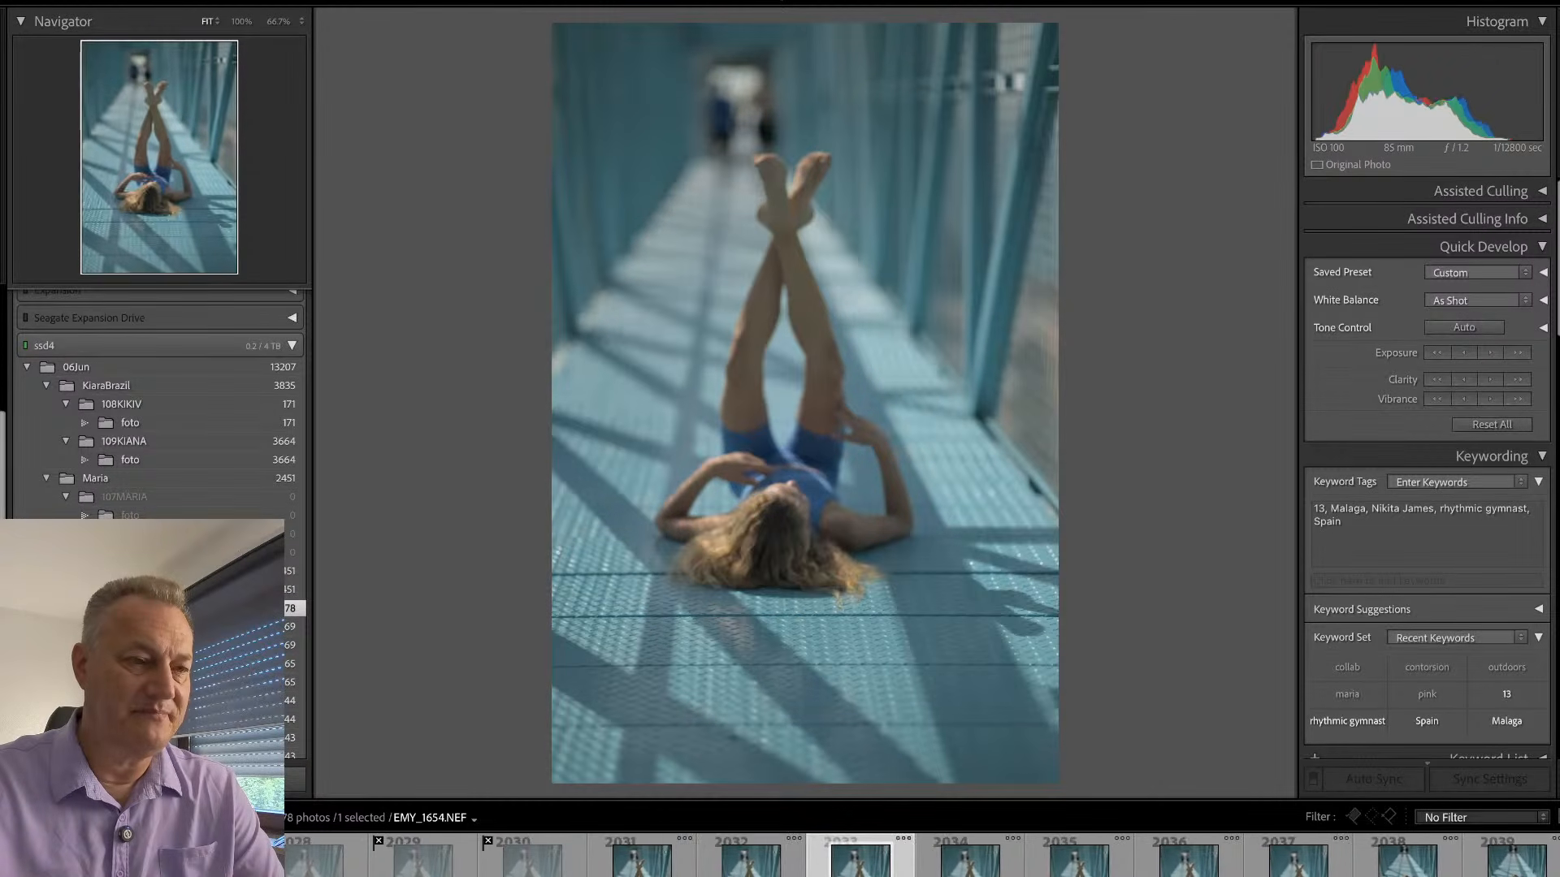
pyautogui.press('Right')
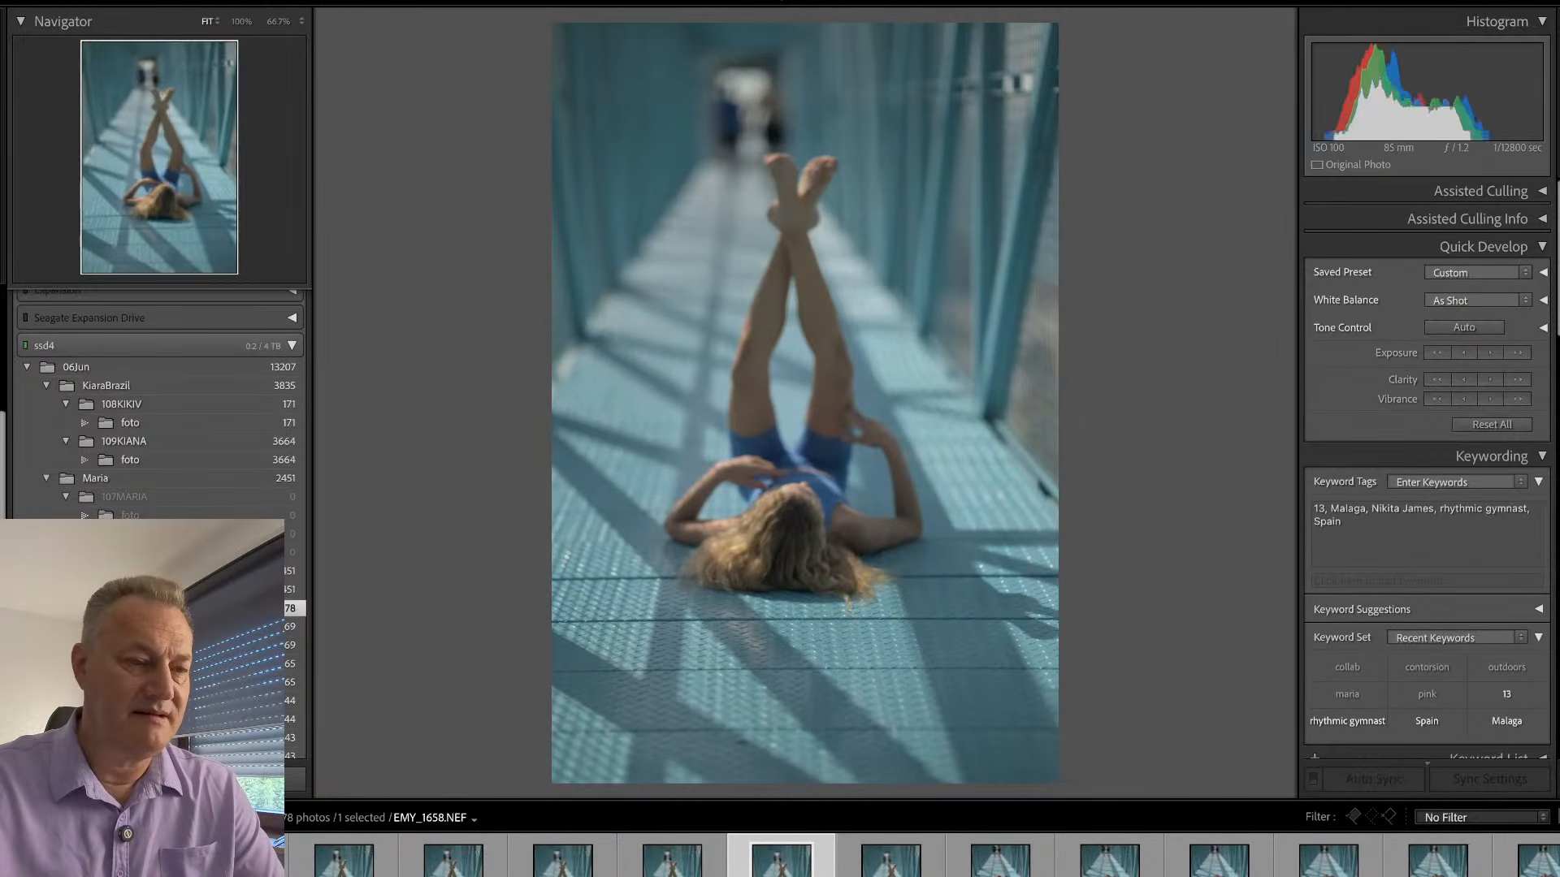
pyautogui.press('Right')
pyautogui.press('Right')
pyautogui.press('Right')
pyautogui.press('Right')
pyautogui.press('Right')
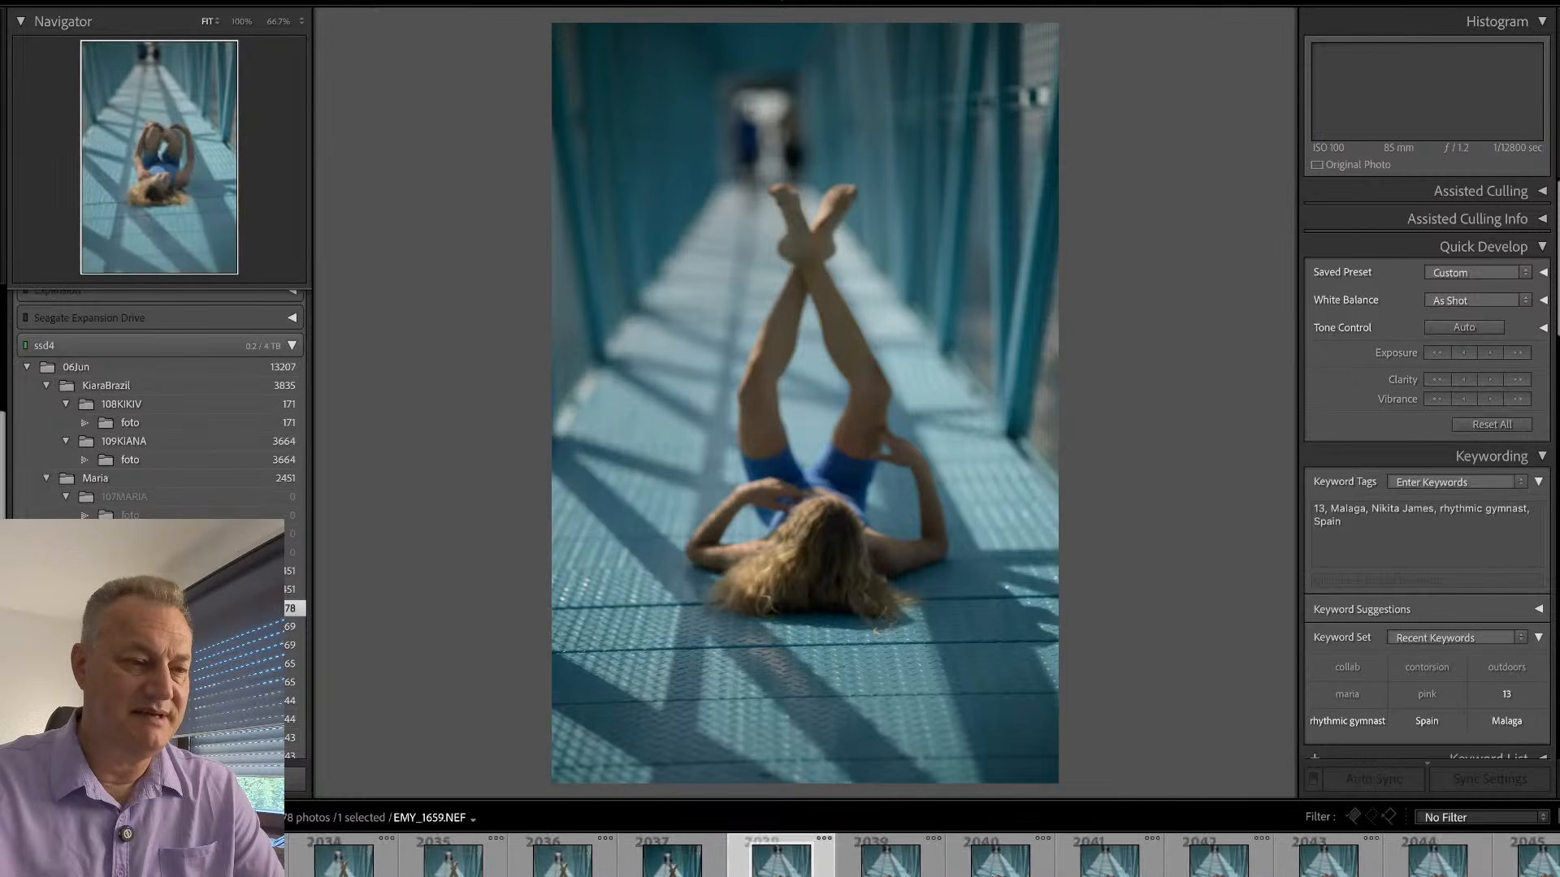
pyautogui.press('x')
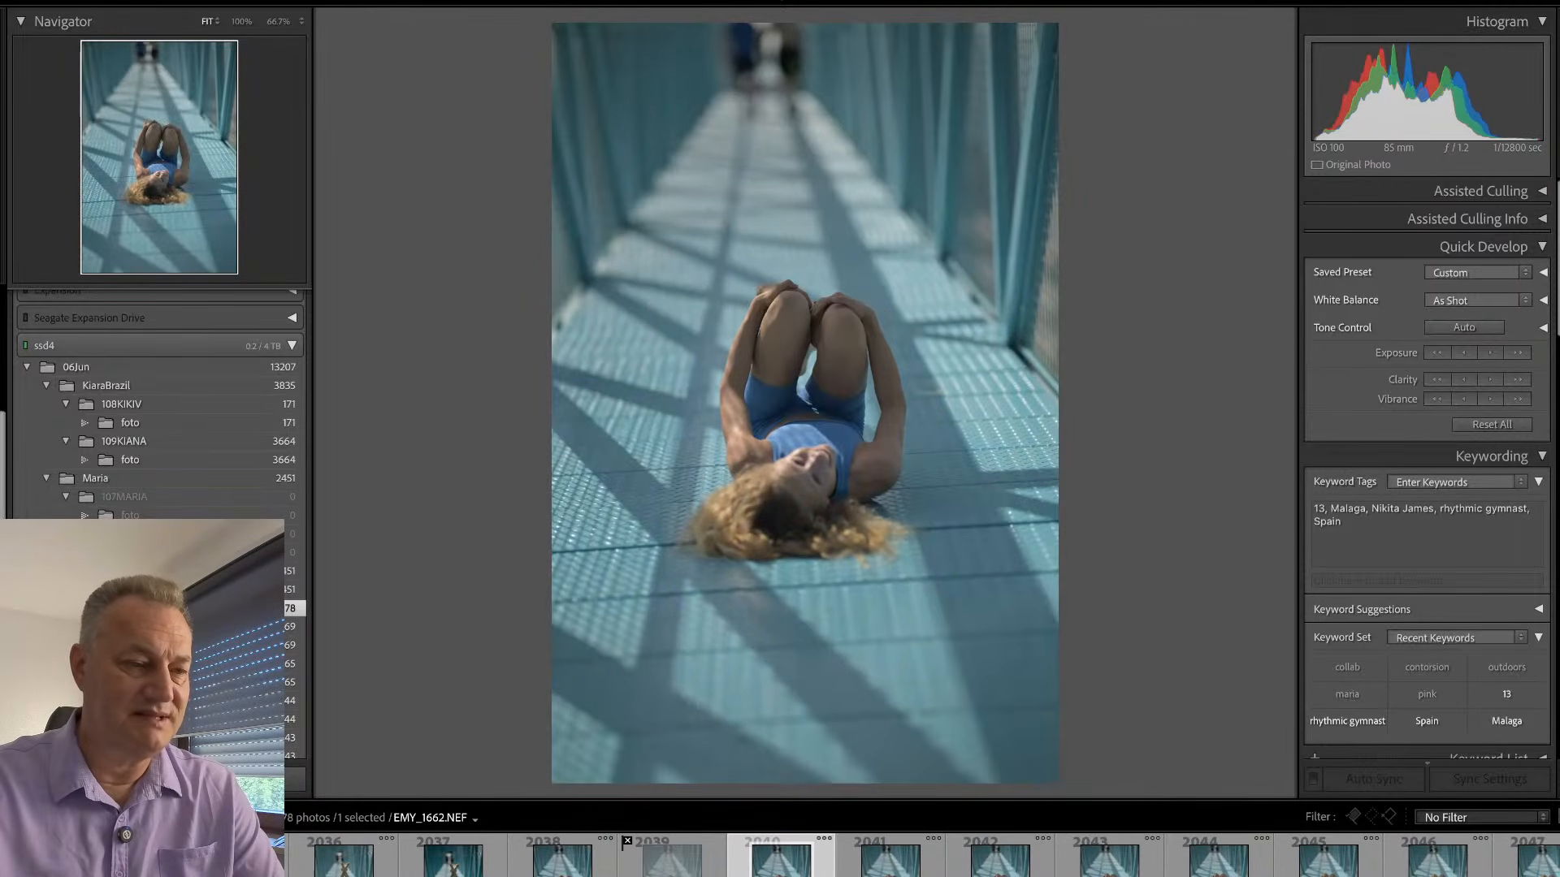
# - Browse the curled-up lying frames from EMY_1662 and the crossed-legs, outstretched-arms shots up to EMY_1679
pyautogui.press('Right')
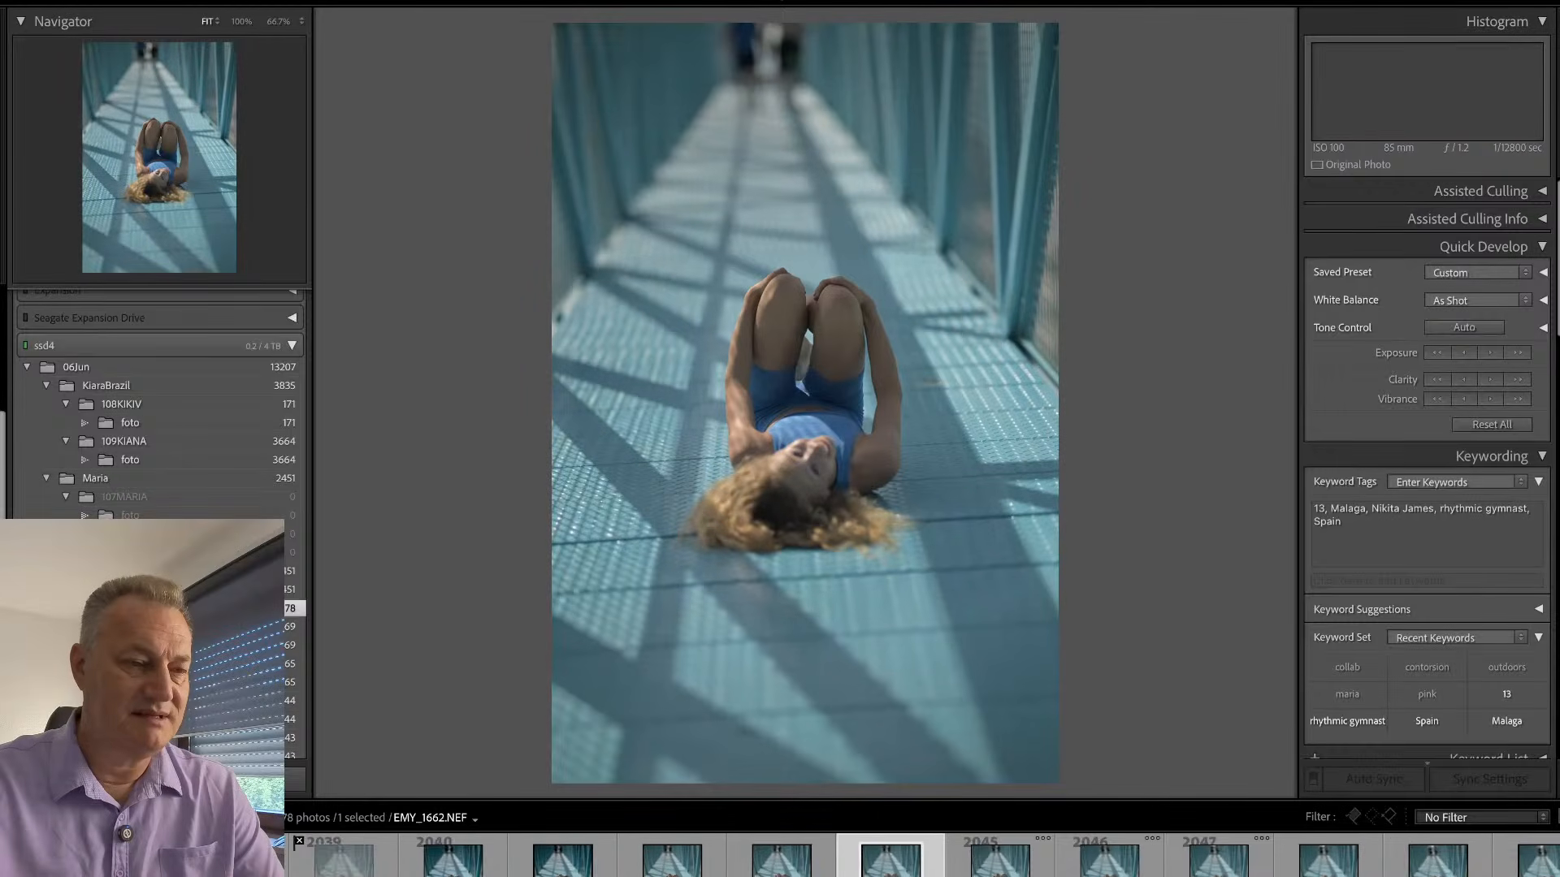
pyautogui.press('Right')
pyautogui.press('Right')
pyautogui.press('Right')
pyautogui.press('Right')
pyautogui.press('Right')
pyautogui.press('Right')
pyautogui.press('Right')
pyautogui.press('Right')
pyautogui.press('Right')
pyautogui.press('Right')
pyautogui.press('Right')
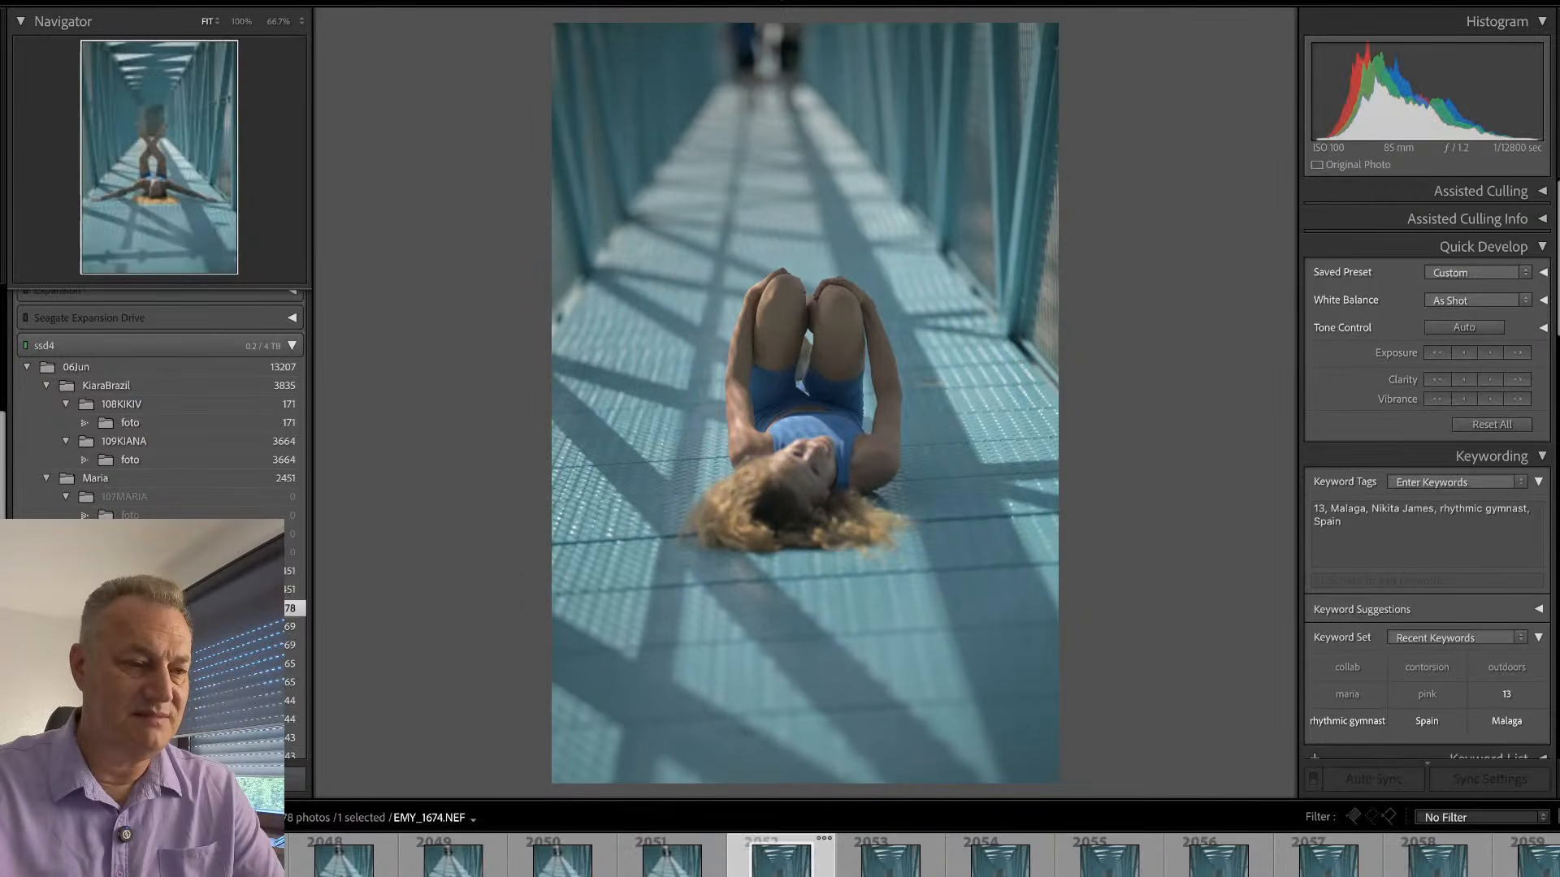
pyautogui.press('Right')
pyautogui.press('Right')
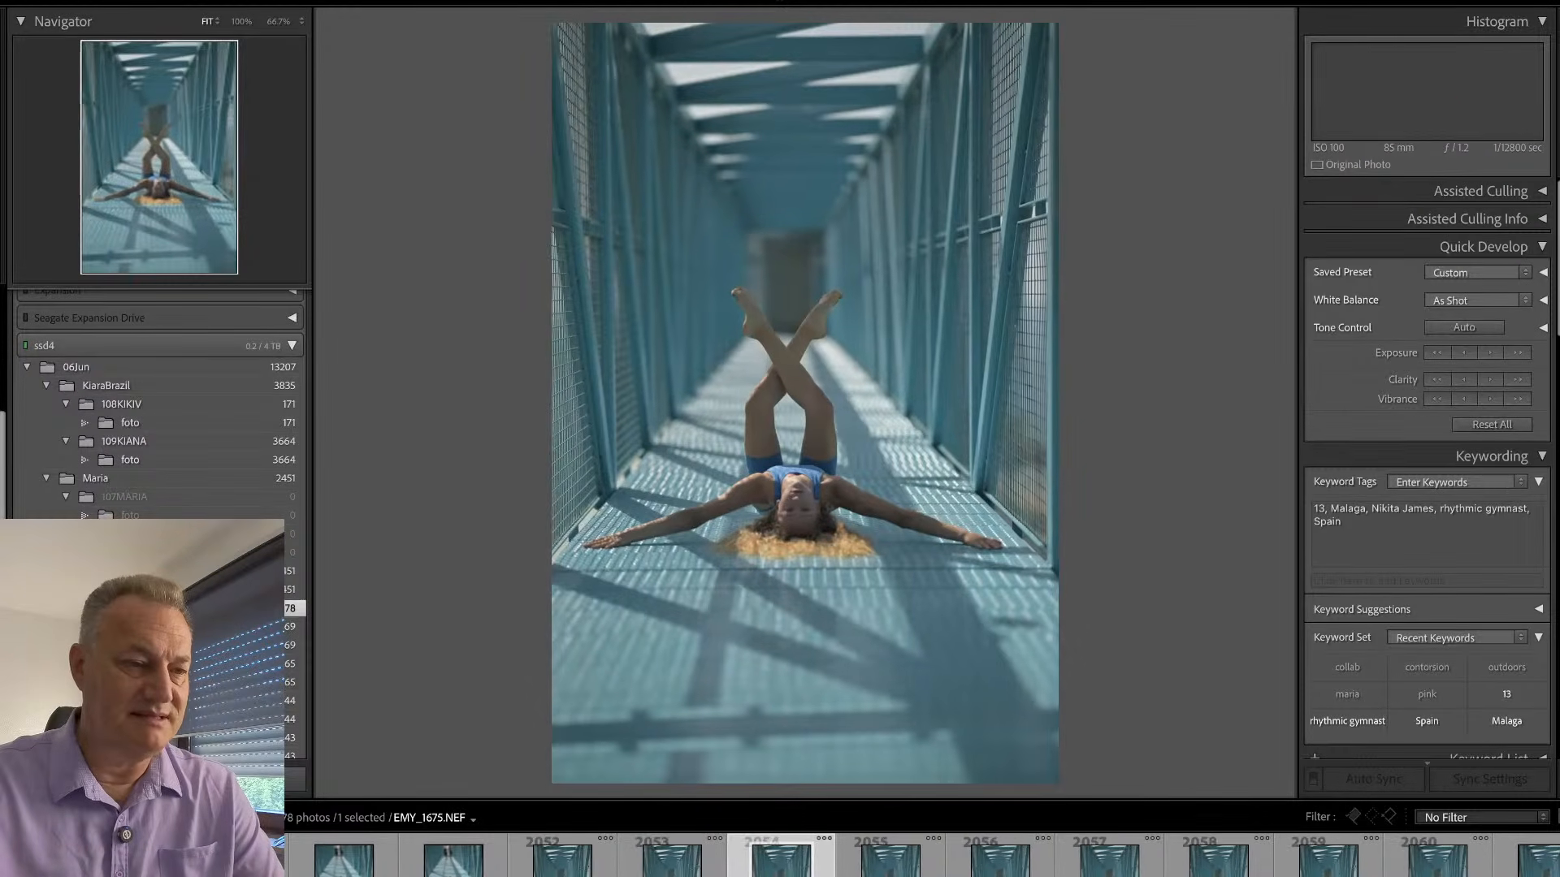
pyautogui.press('Right')
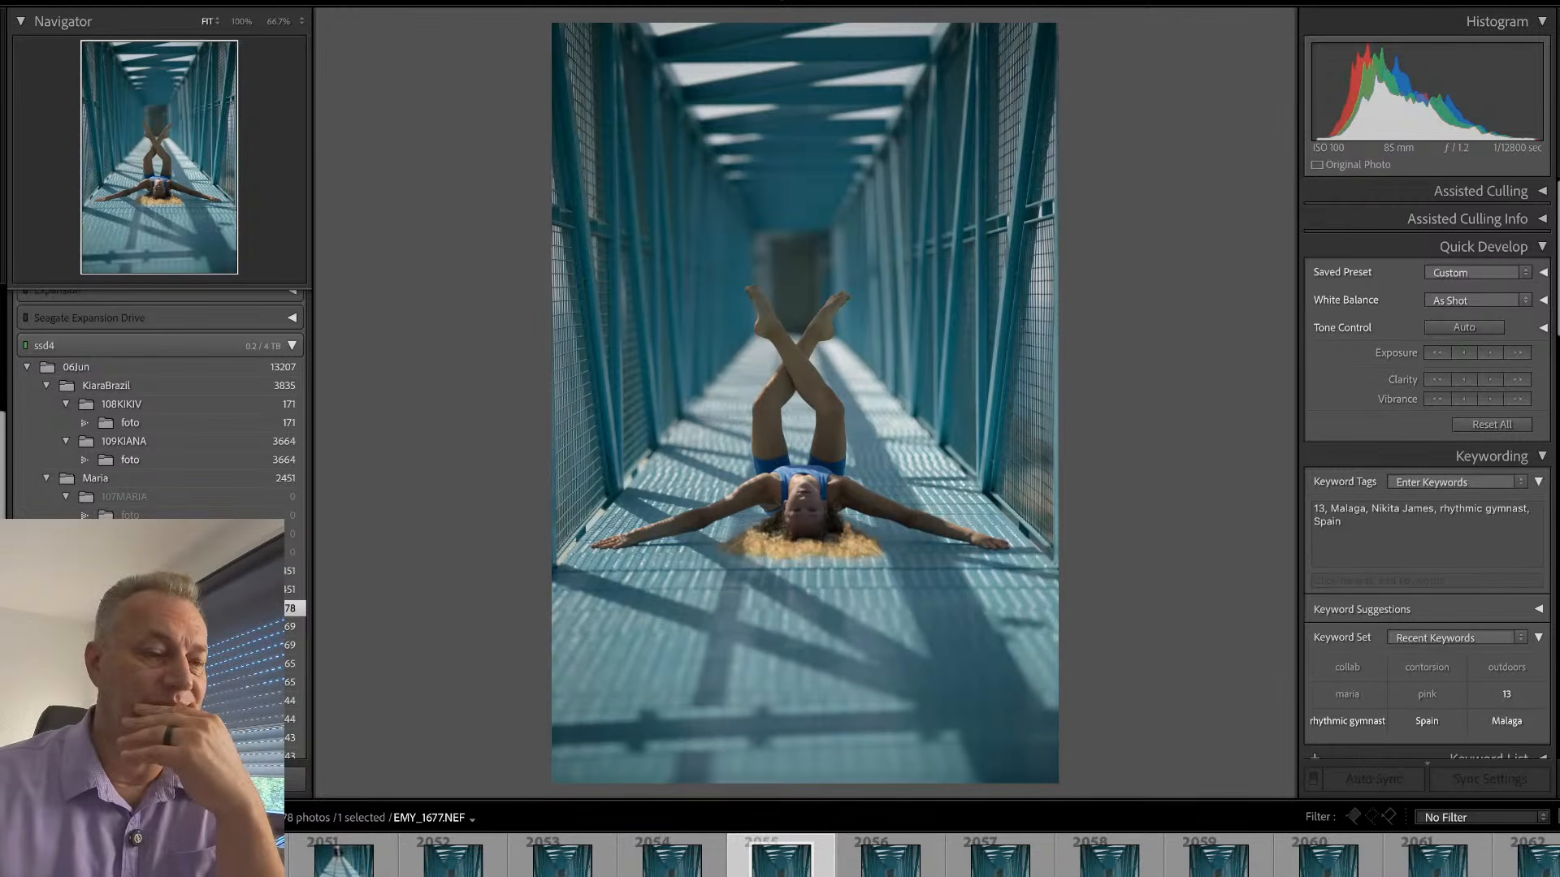
pyautogui.press('Right')
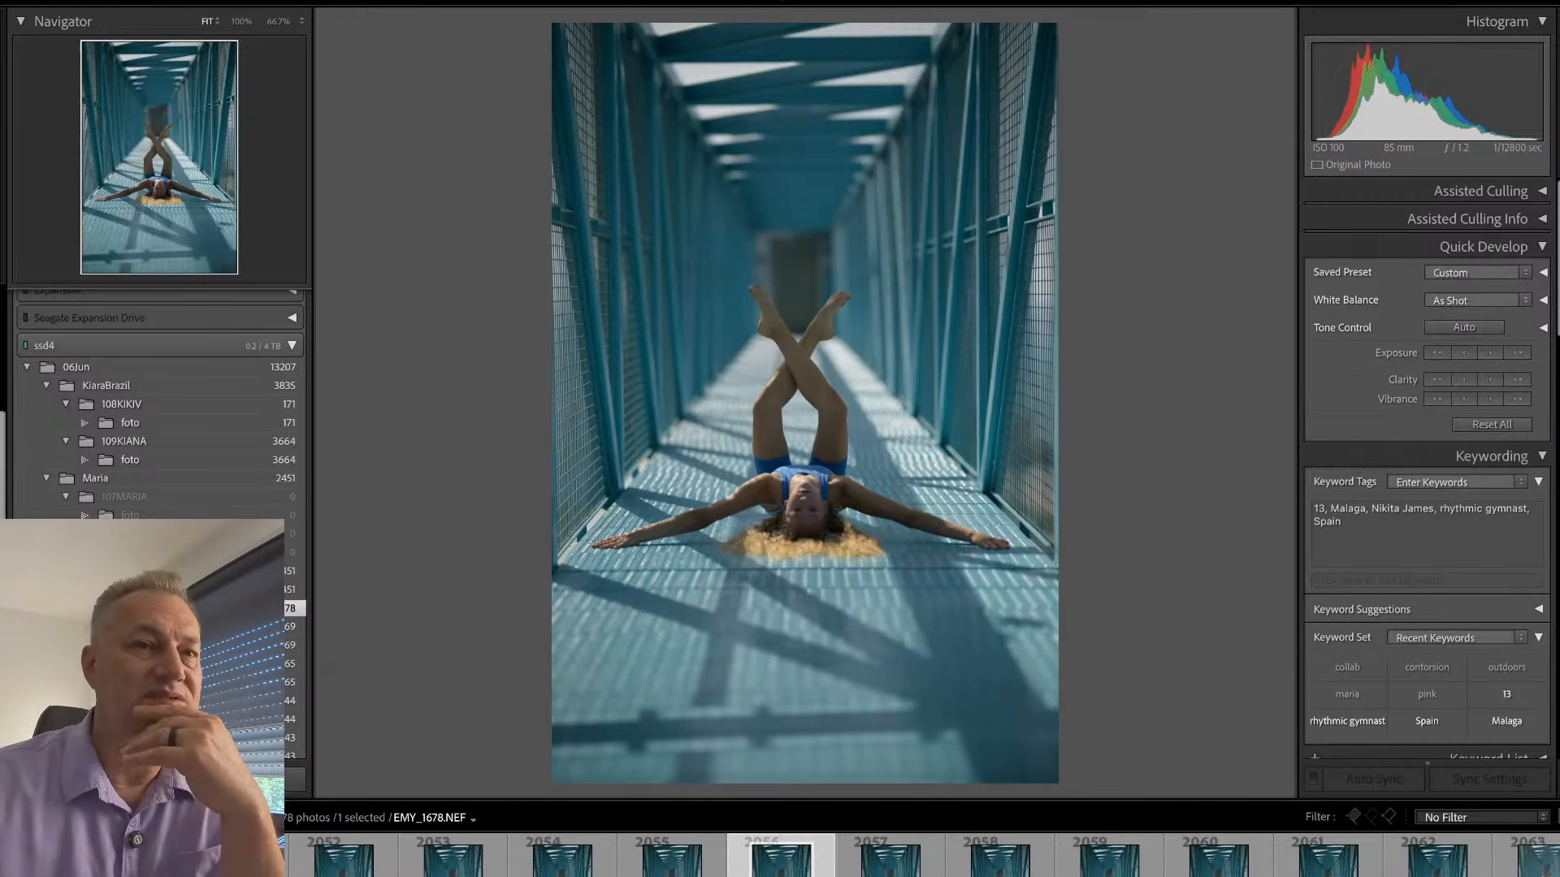
pyautogui.press('Right')
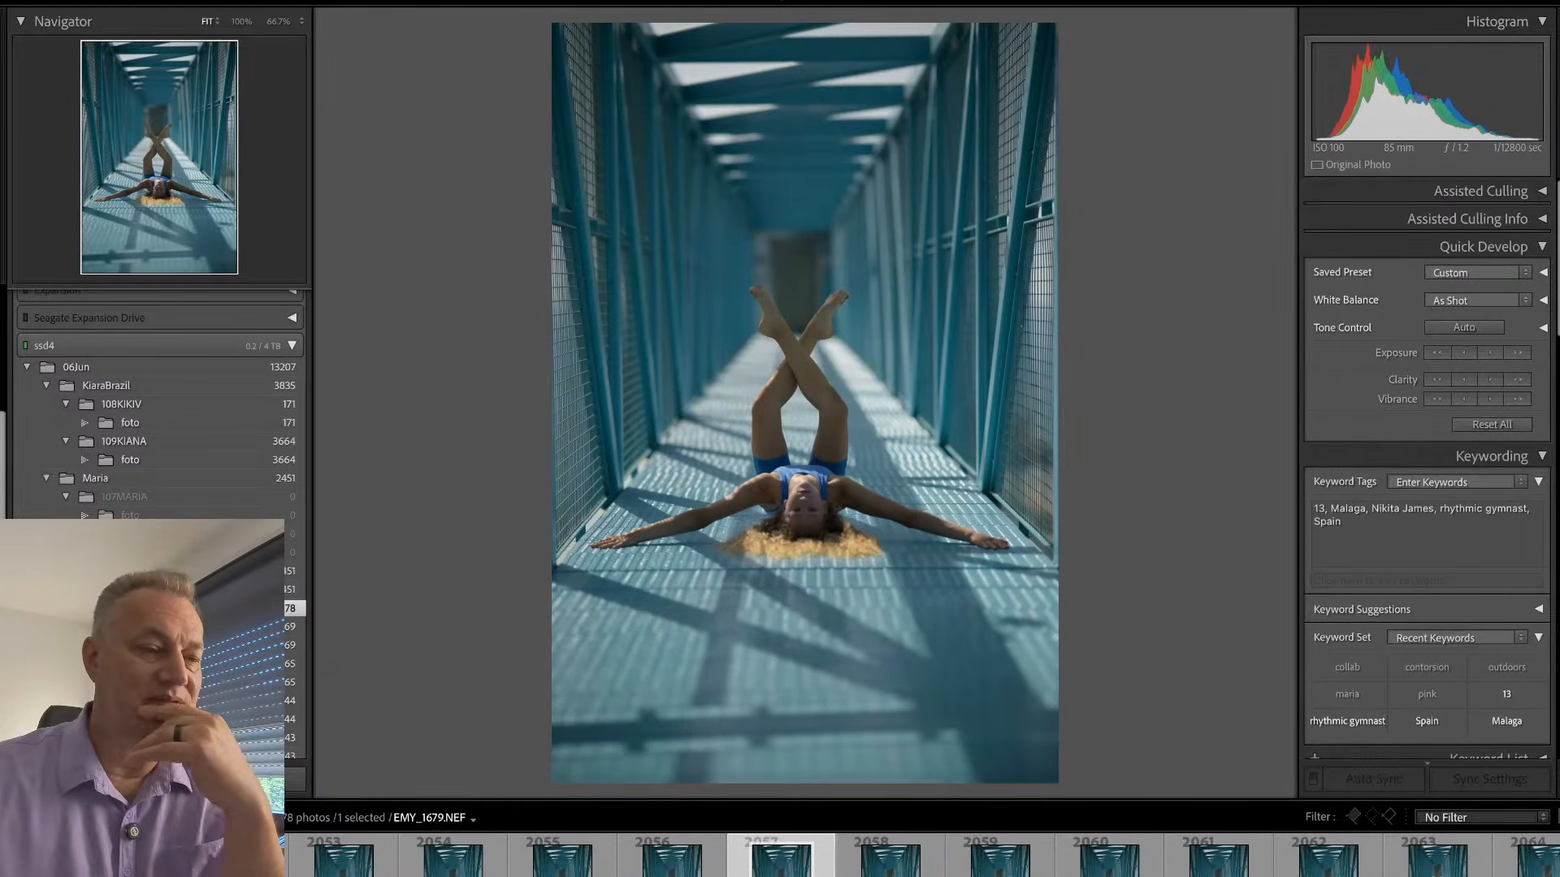
# - Straighten EMY_1679 to an angle of 1.27 and crop away the upper and lower bridge areas, keeping the gymnast's feet and outstretched arms in frame
pyautogui.press('r')
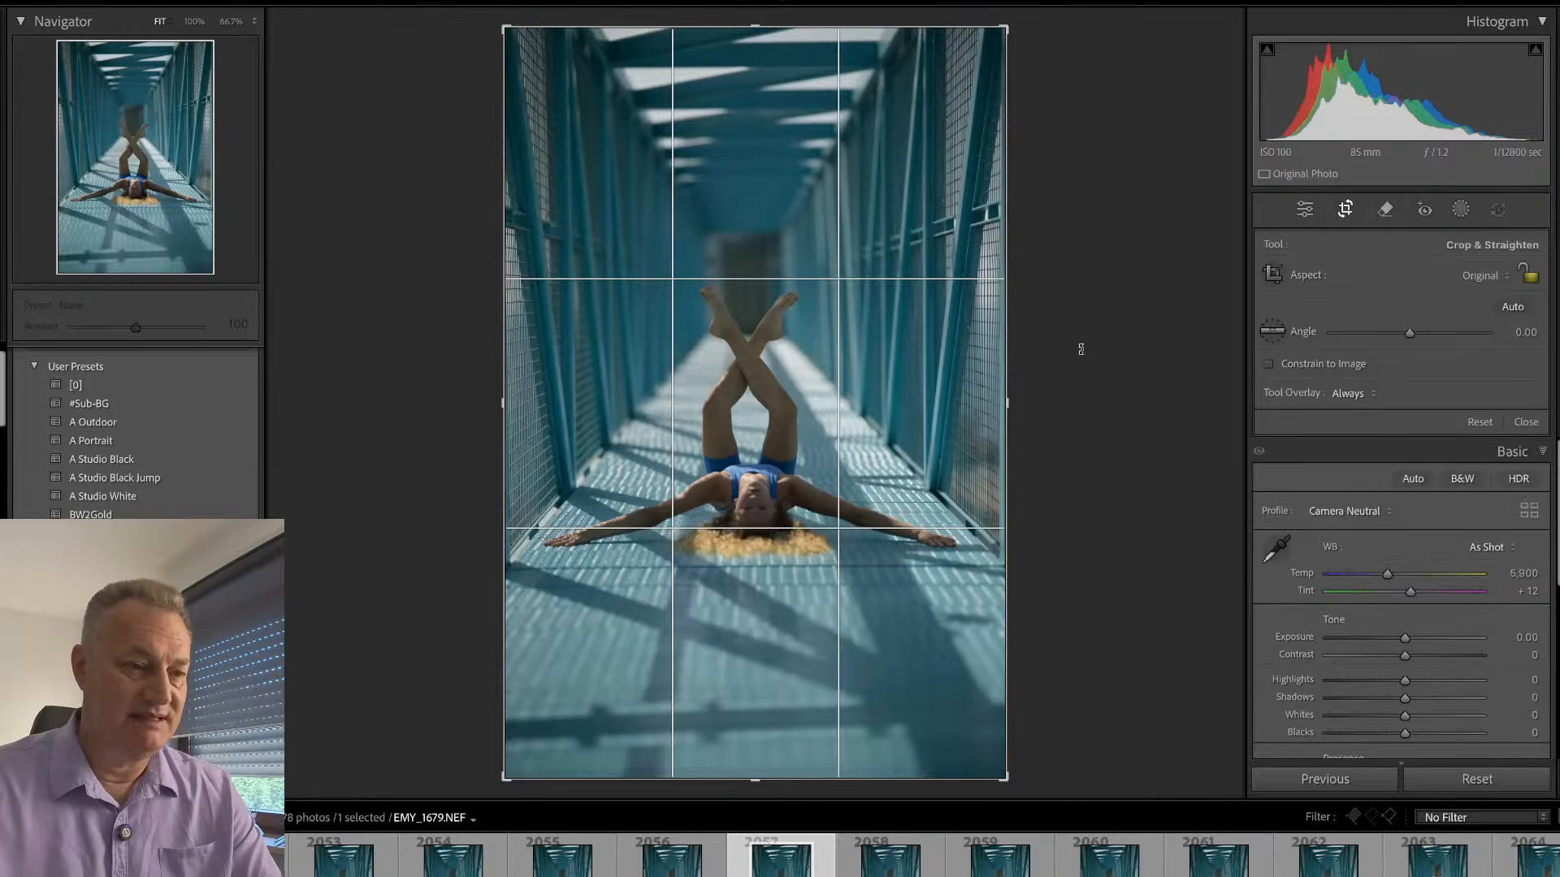
pyautogui.moveTo(1084, 355); pyautogui.dragTo(1085, 356)
pyautogui.moveTo(995, 42); pyautogui.dragTo(982, 96)
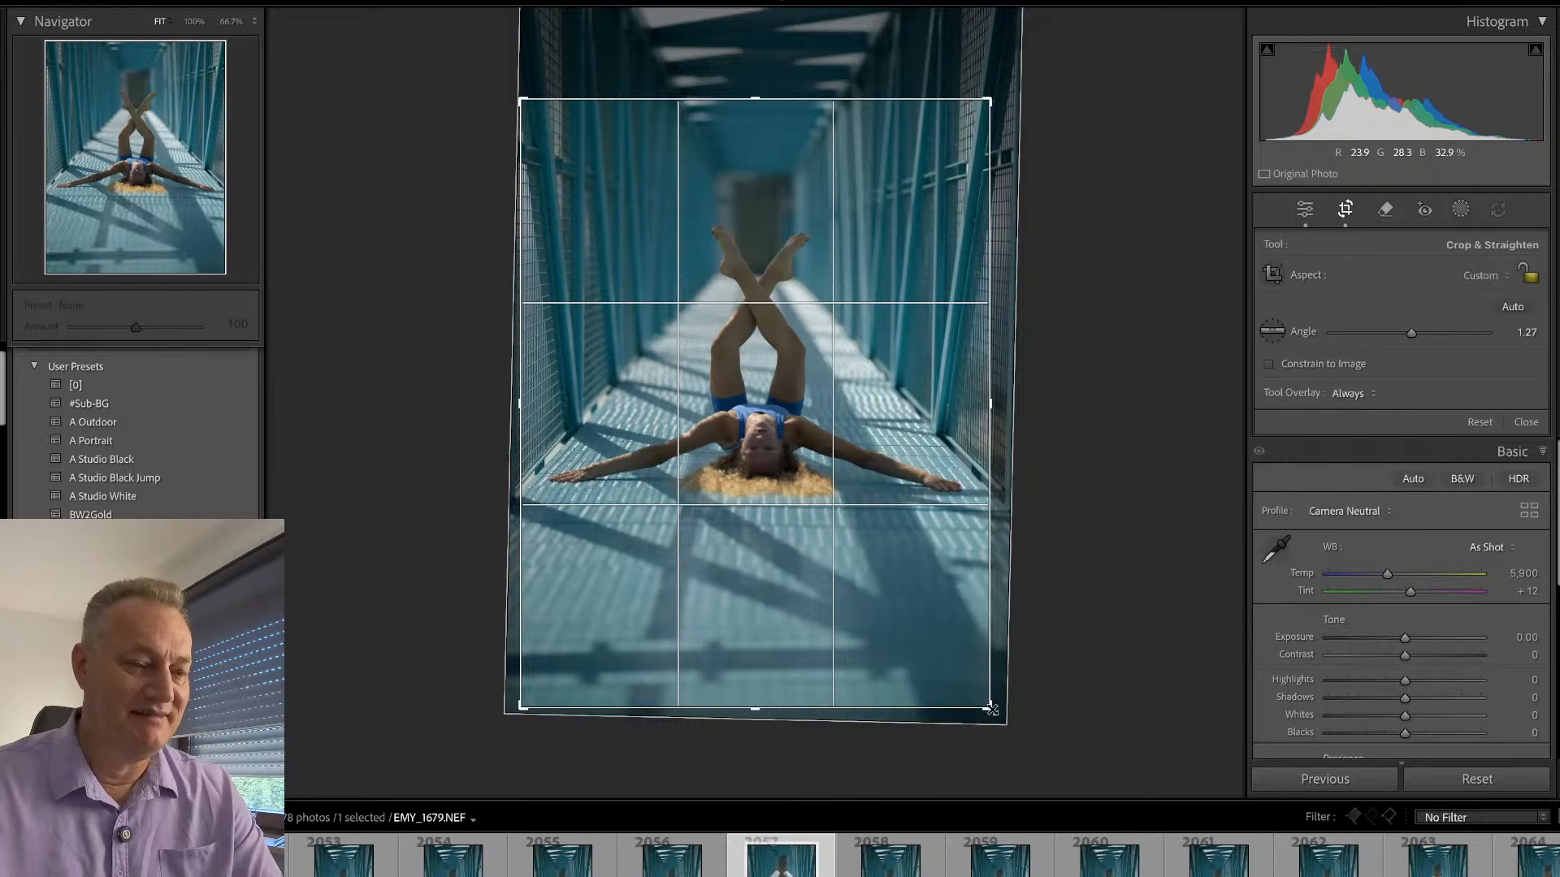
pyautogui.moveTo(992, 705); pyautogui.dragTo(989, 670)
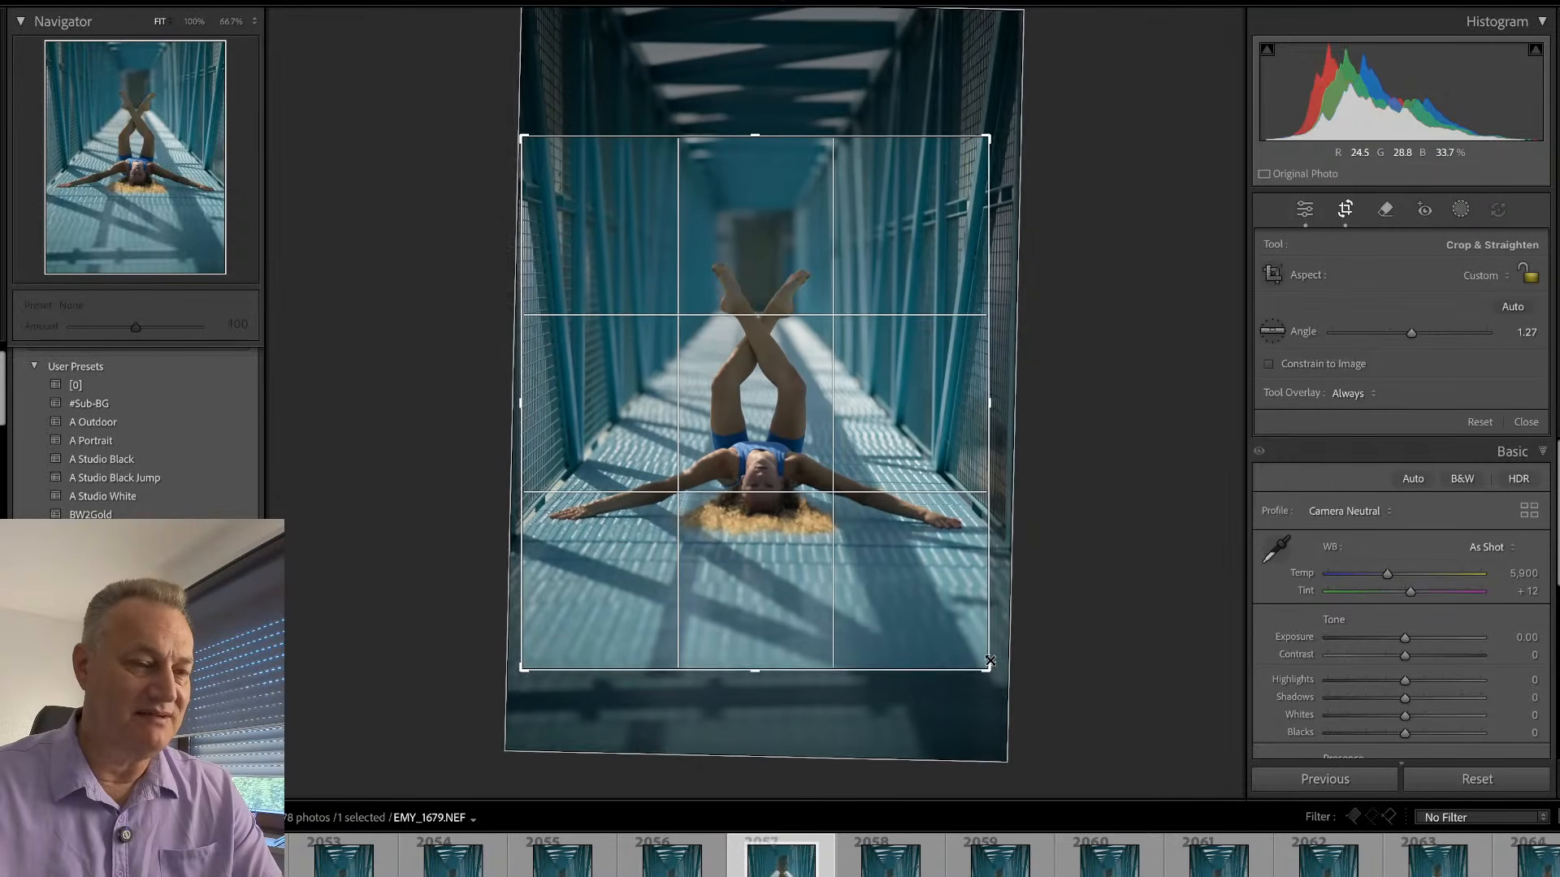
pyautogui.moveTo(906, 441); pyautogui.dragTo(896, 417)
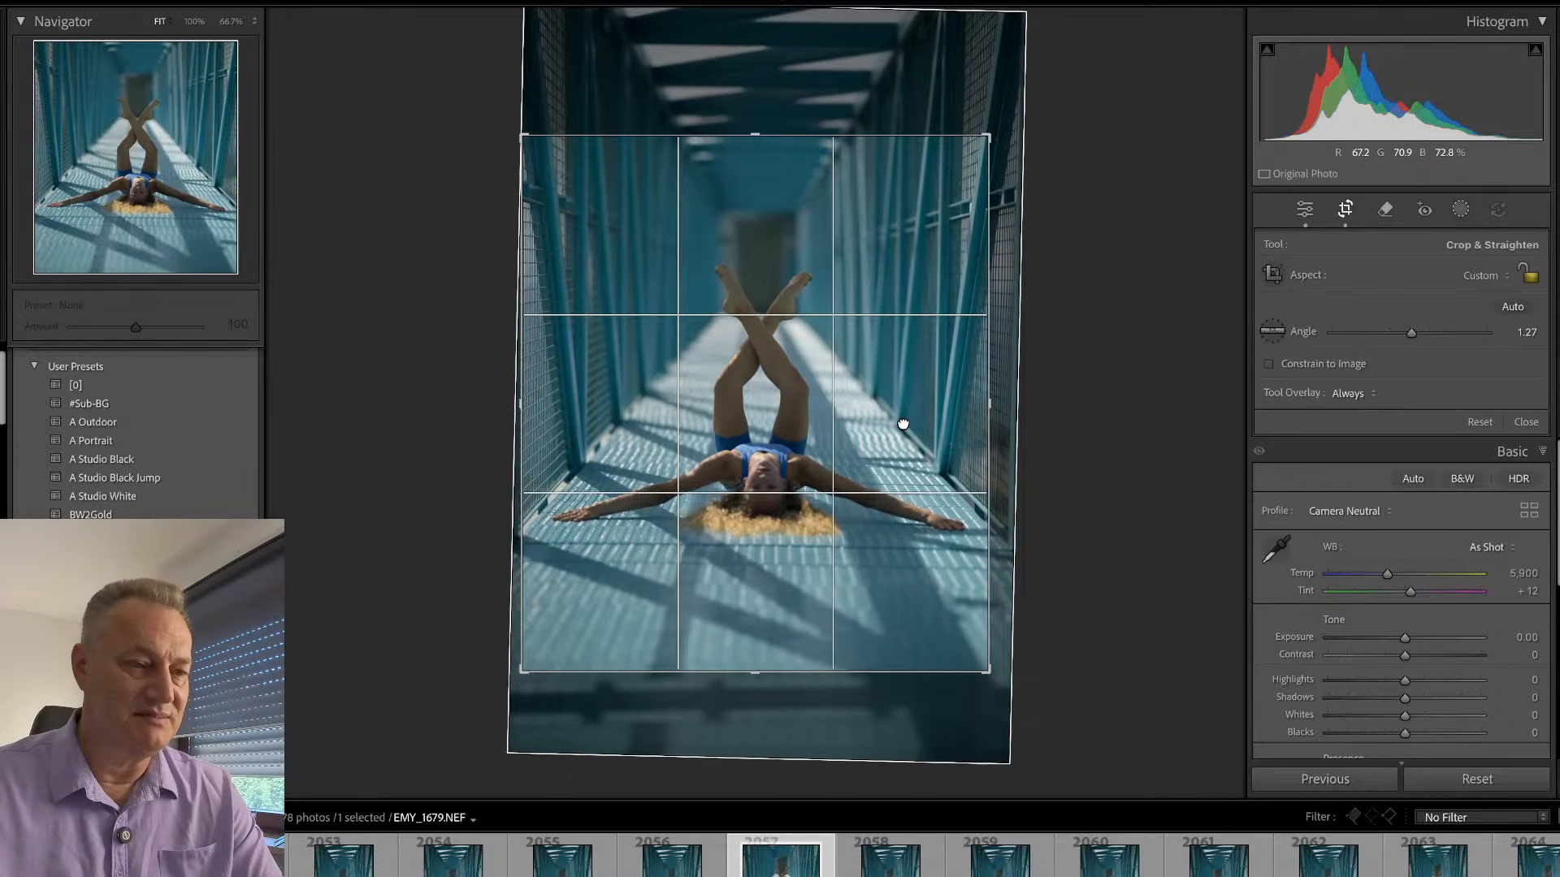
pyautogui.press('Return')
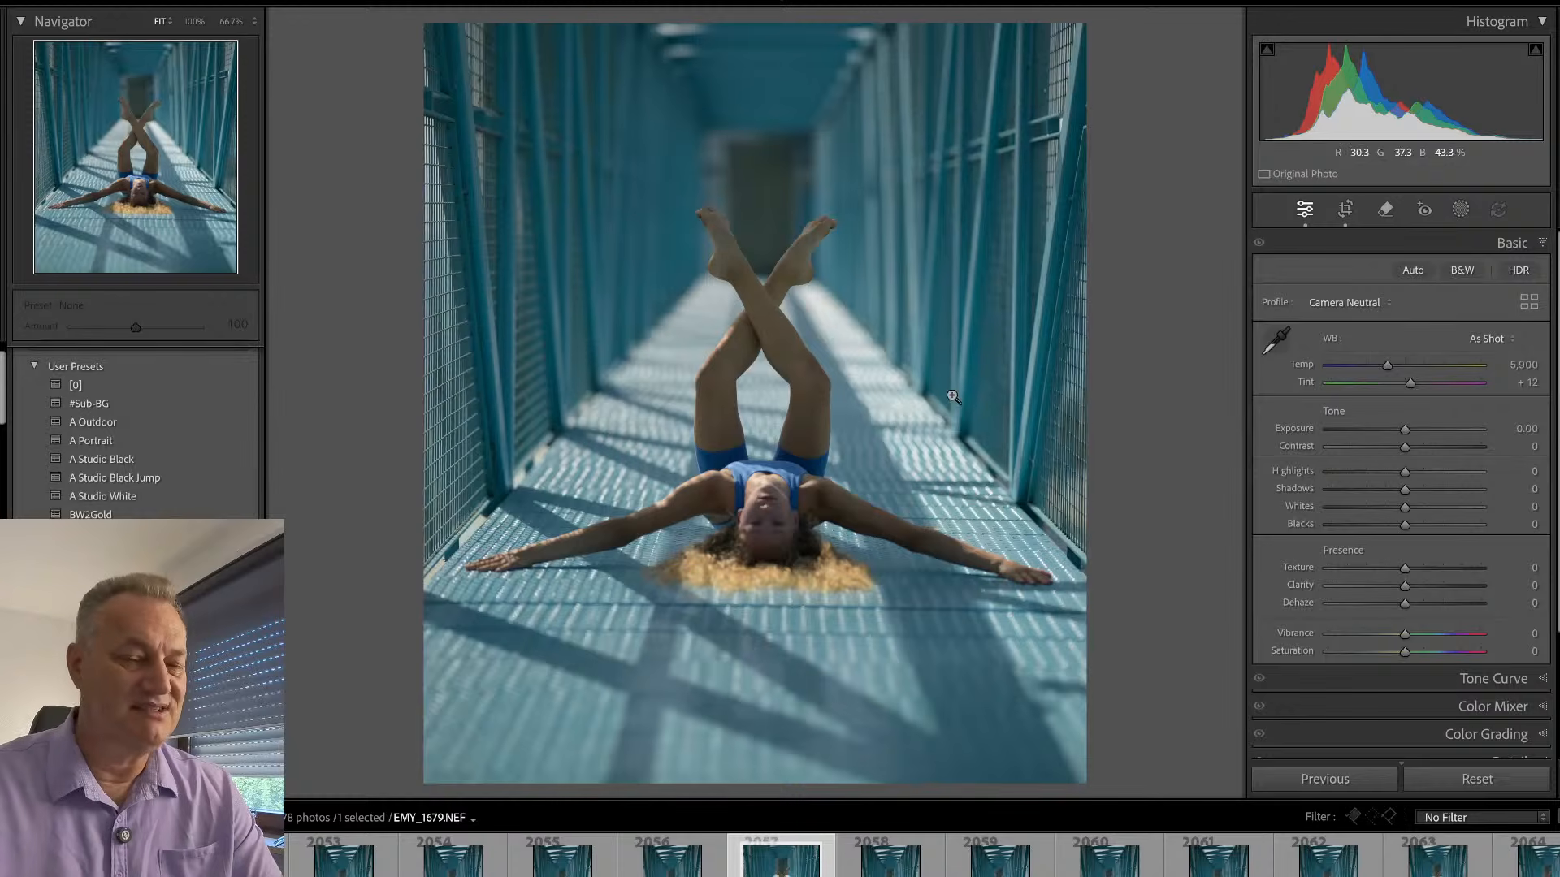
# - Set the photo's exposure to +0.65 and examine the sharpness of the crossed legs, feet and face at 100%
pyautogui.moveTo(1405, 428); pyautogui.dragTo(1415, 434)
pyautogui.moveTo(1416, 431); pyautogui.dragTo(1414, 432)
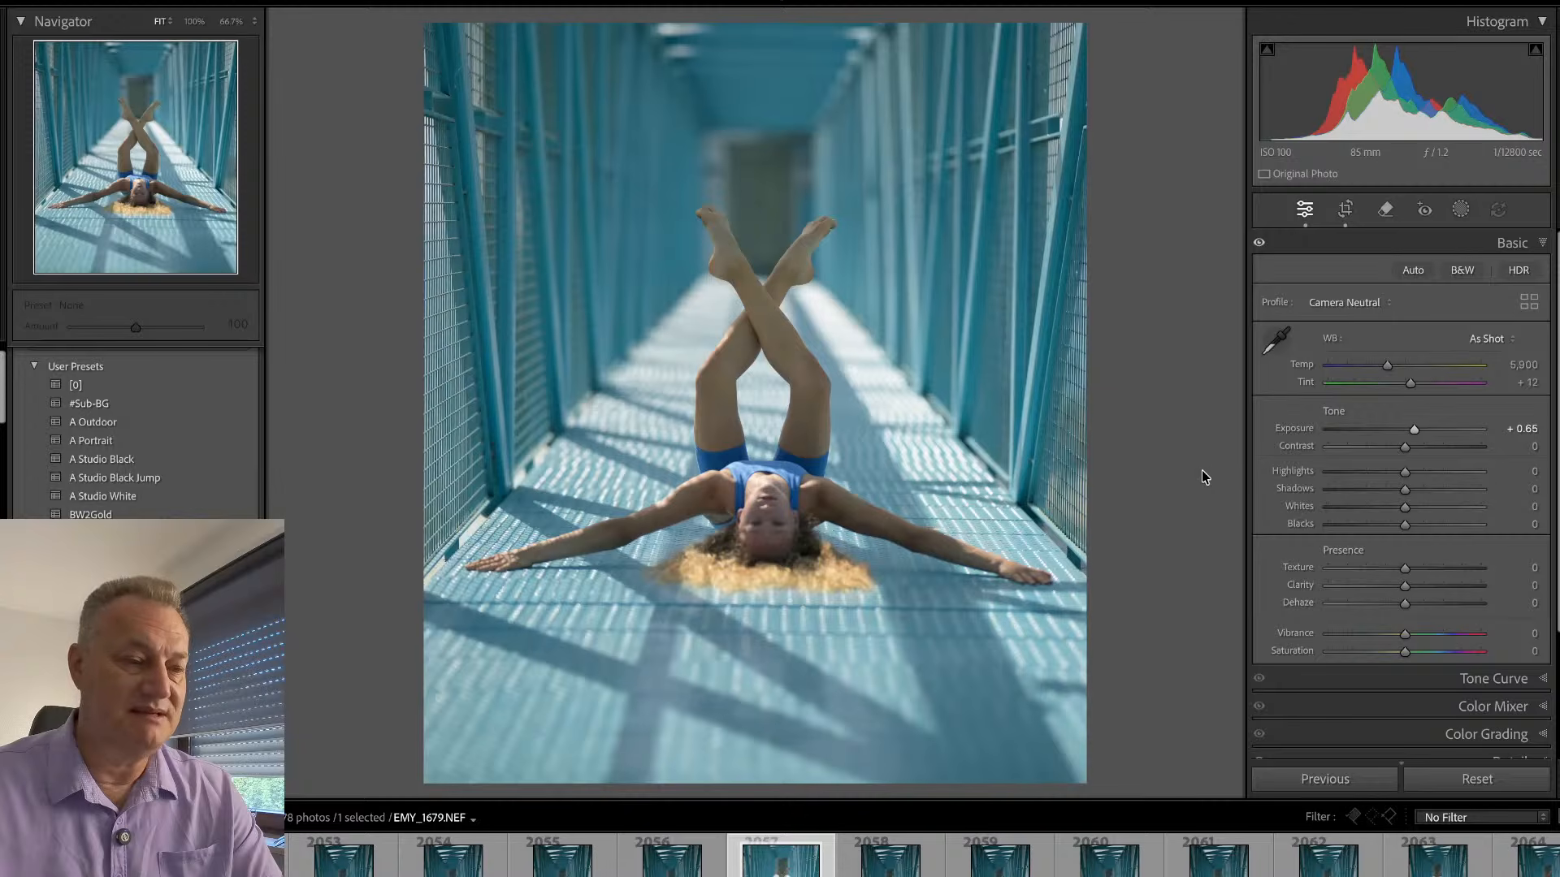
pyautogui.click(792, 486)
pyautogui.moveTo(782, 456); pyautogui.dragTo(857, 858)
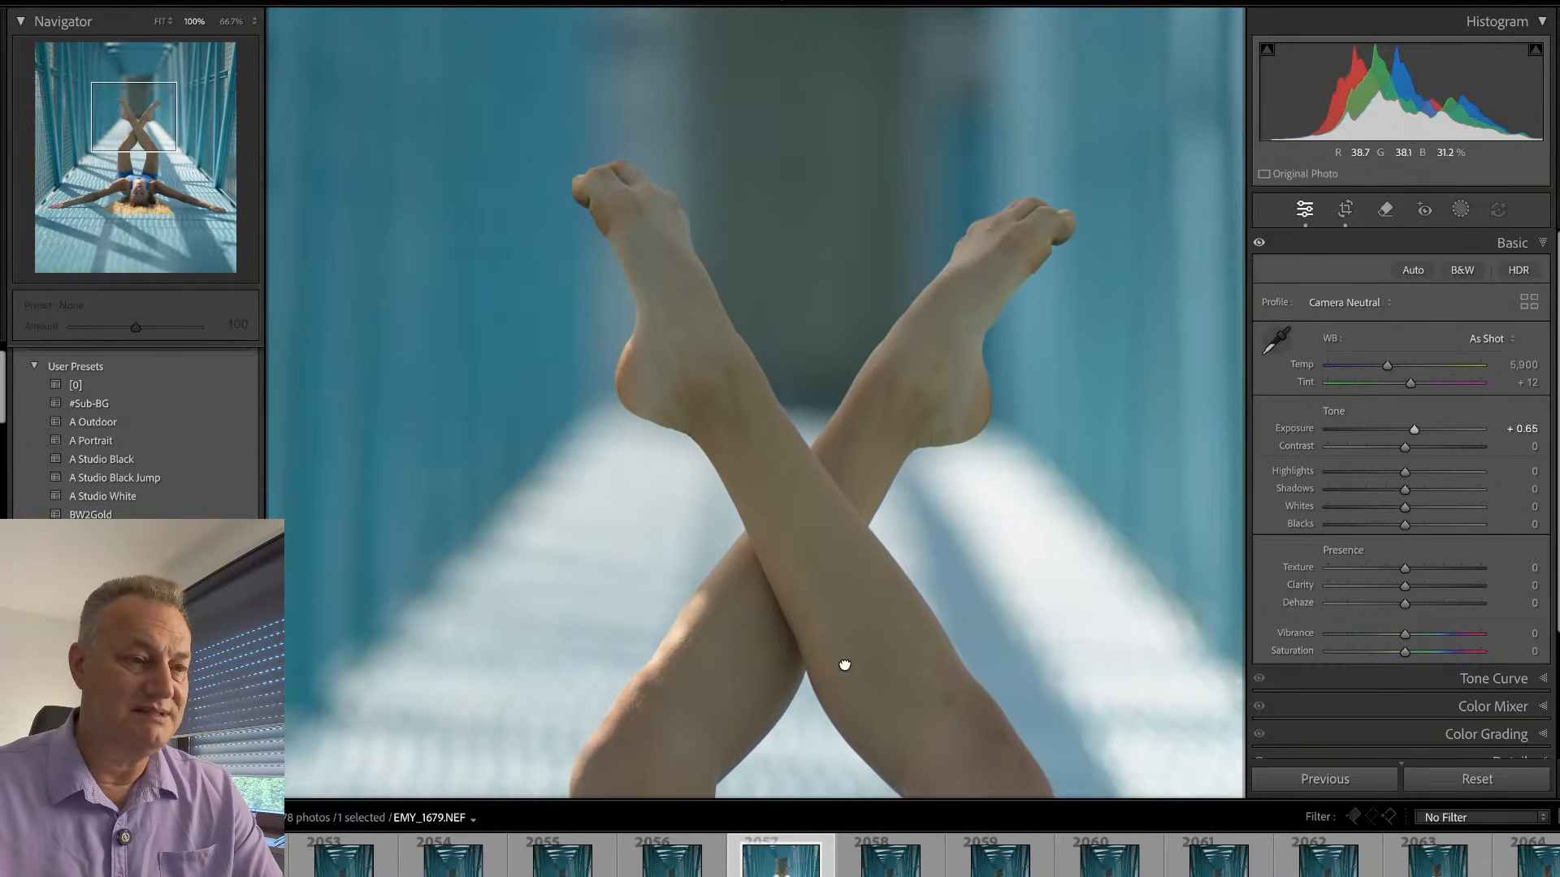
pyautogui.click(847, 656)
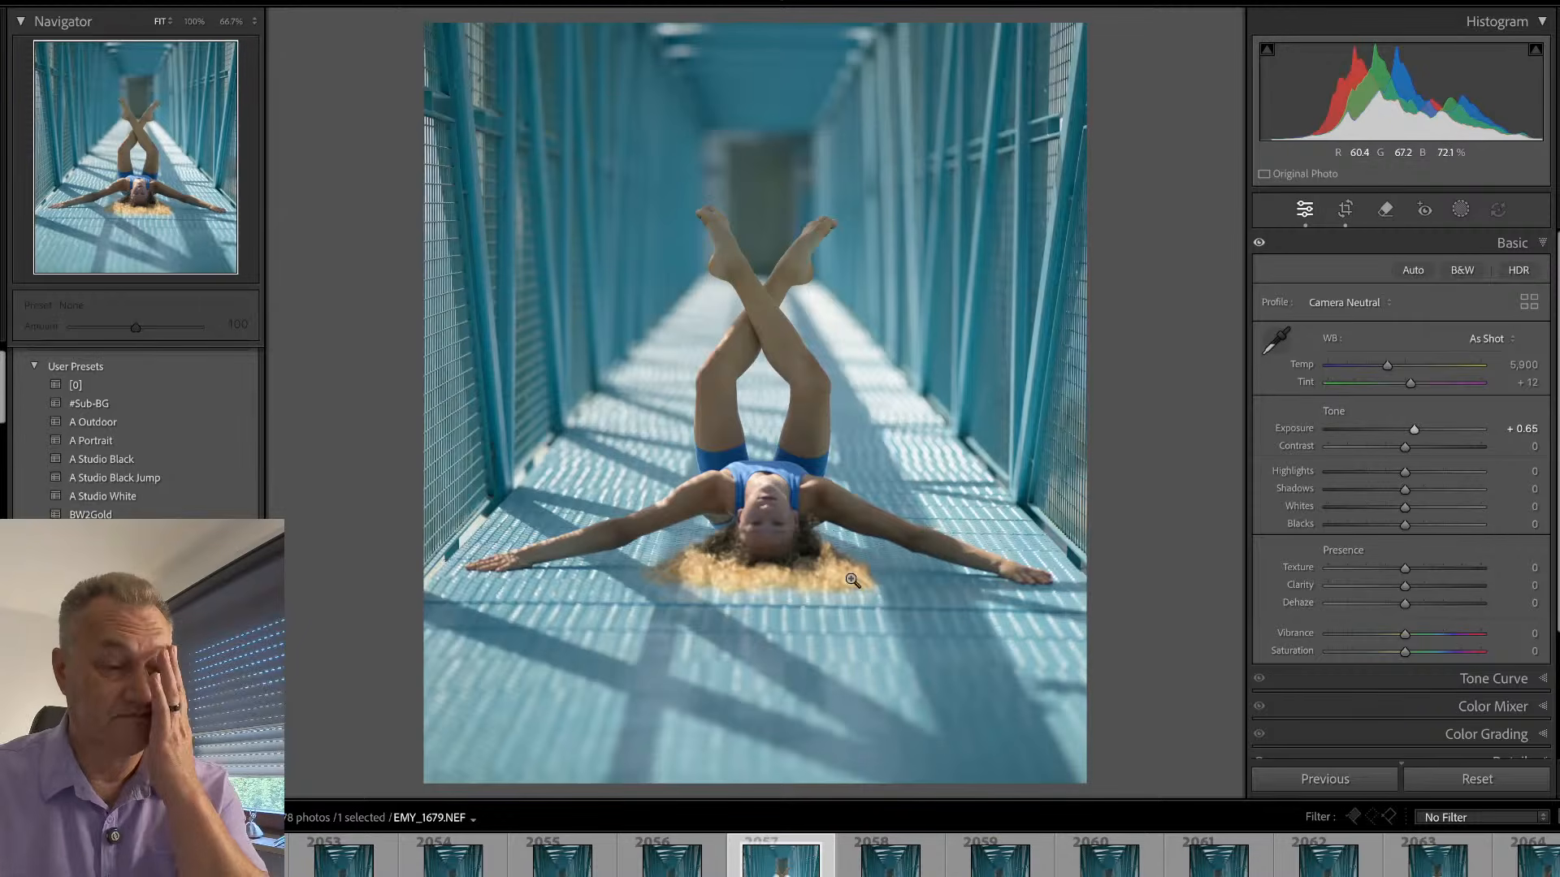
pyautogui.click(780, 289)
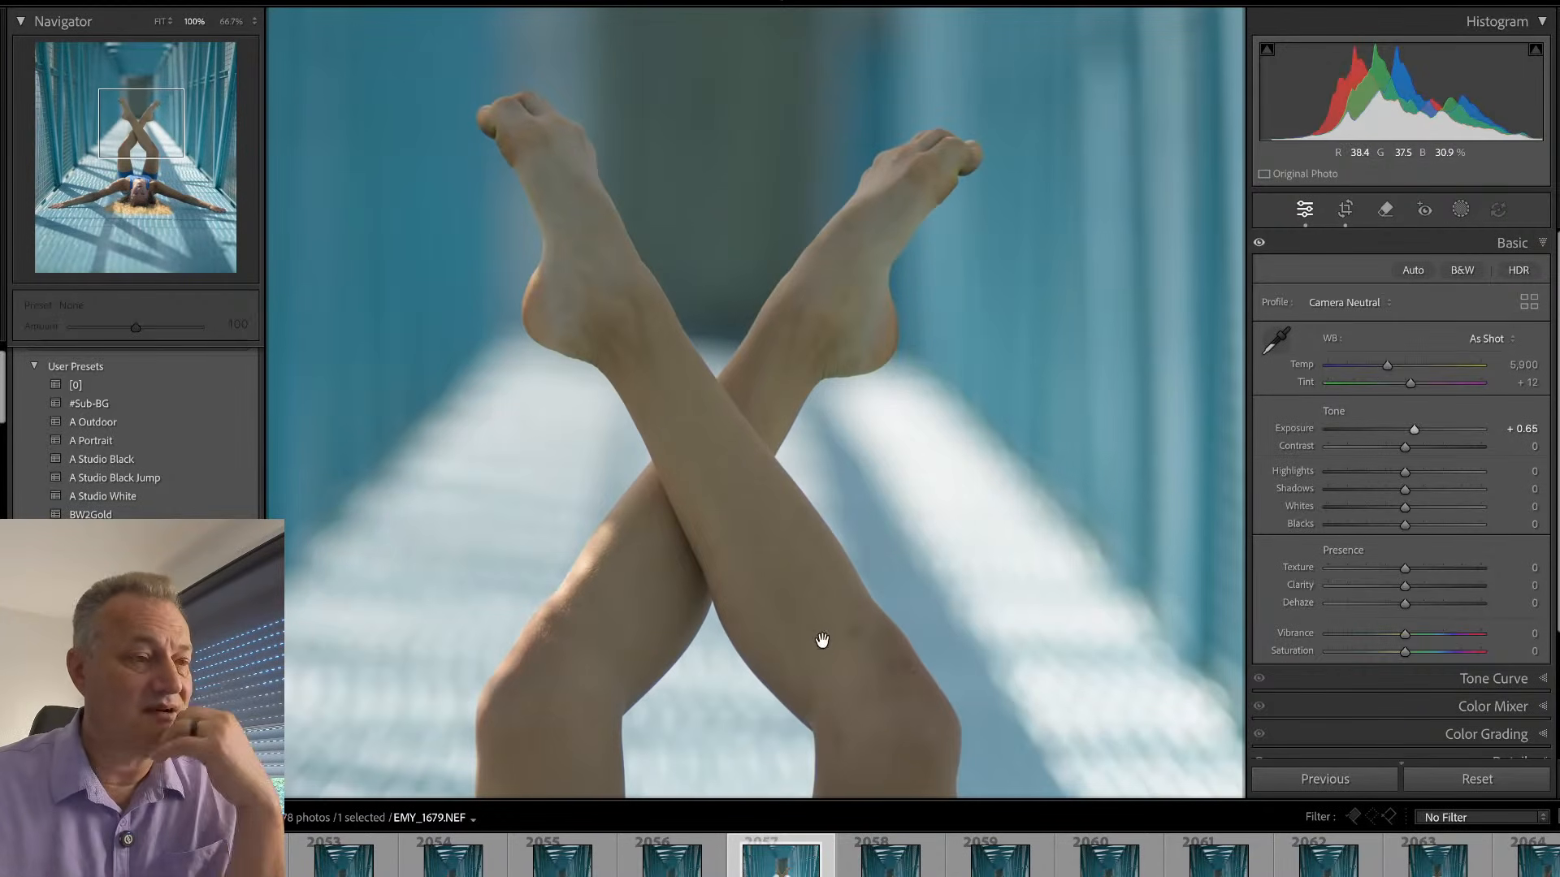
pyautogui.scroll(-8, 813, 634)
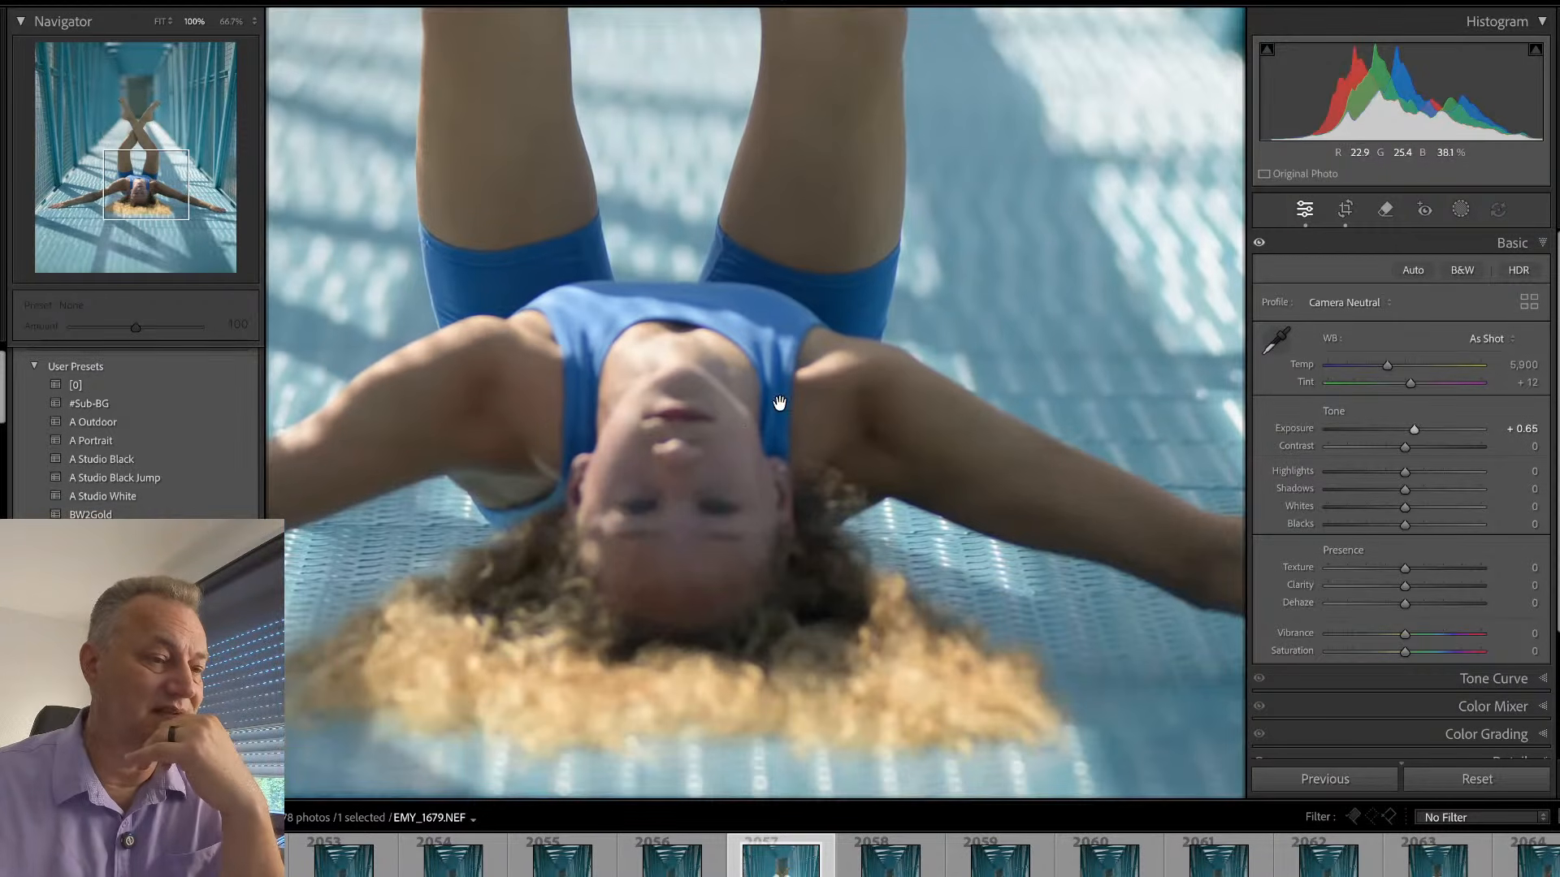
pyautogui.click(723, 485)
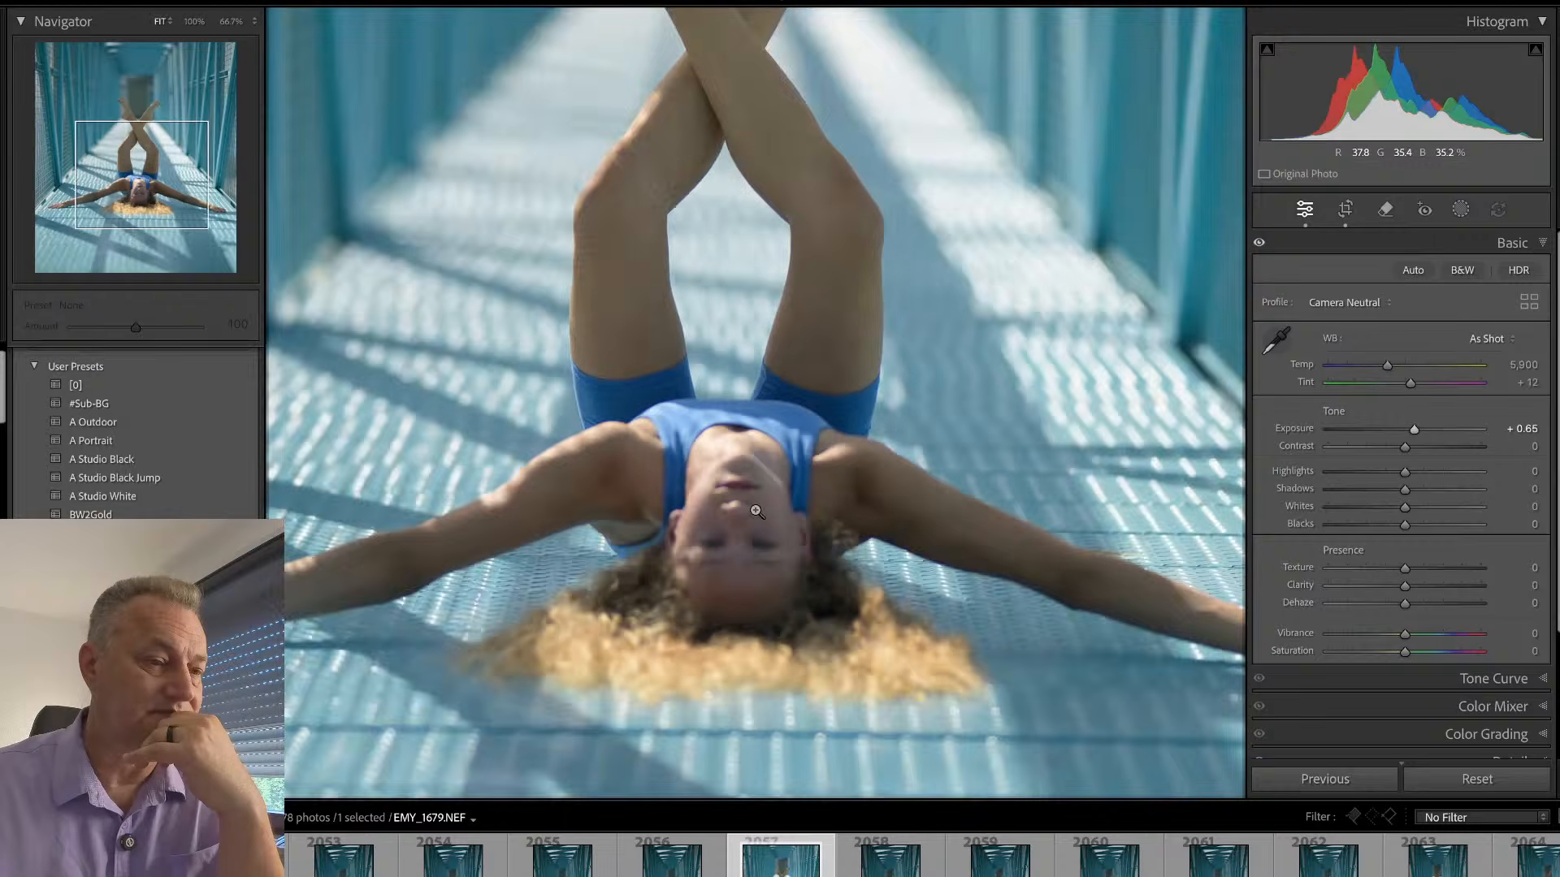
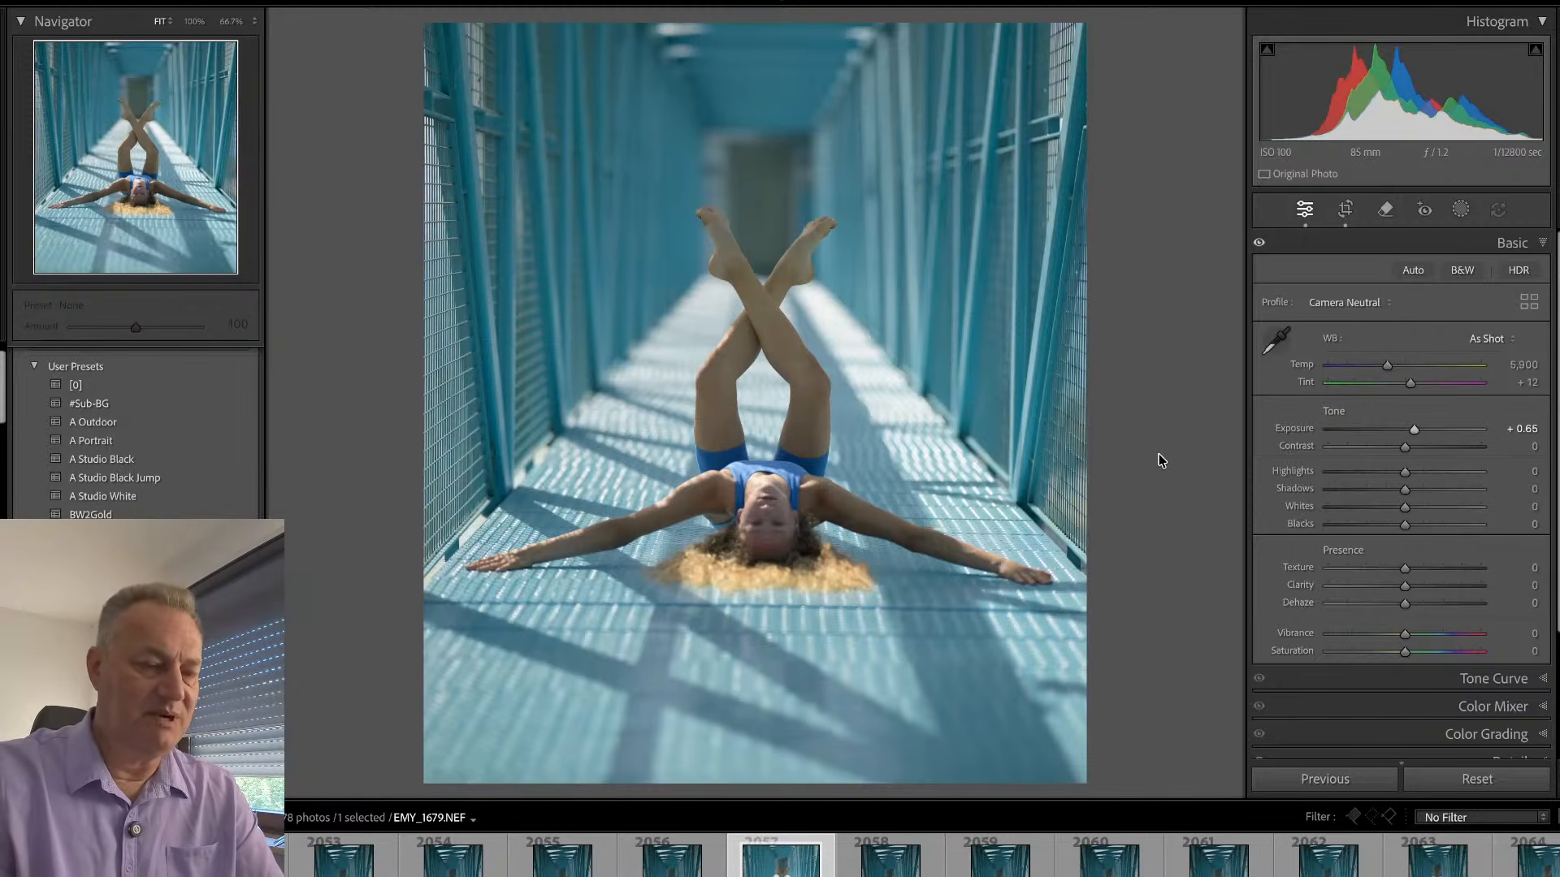
# - Browse the crossed-legs, outstretched-arms frames from EMY_1679 up to EMY_1688
pyautogui.press('Right')
pyautogui.press('Right')
pyautogui.press('Right')
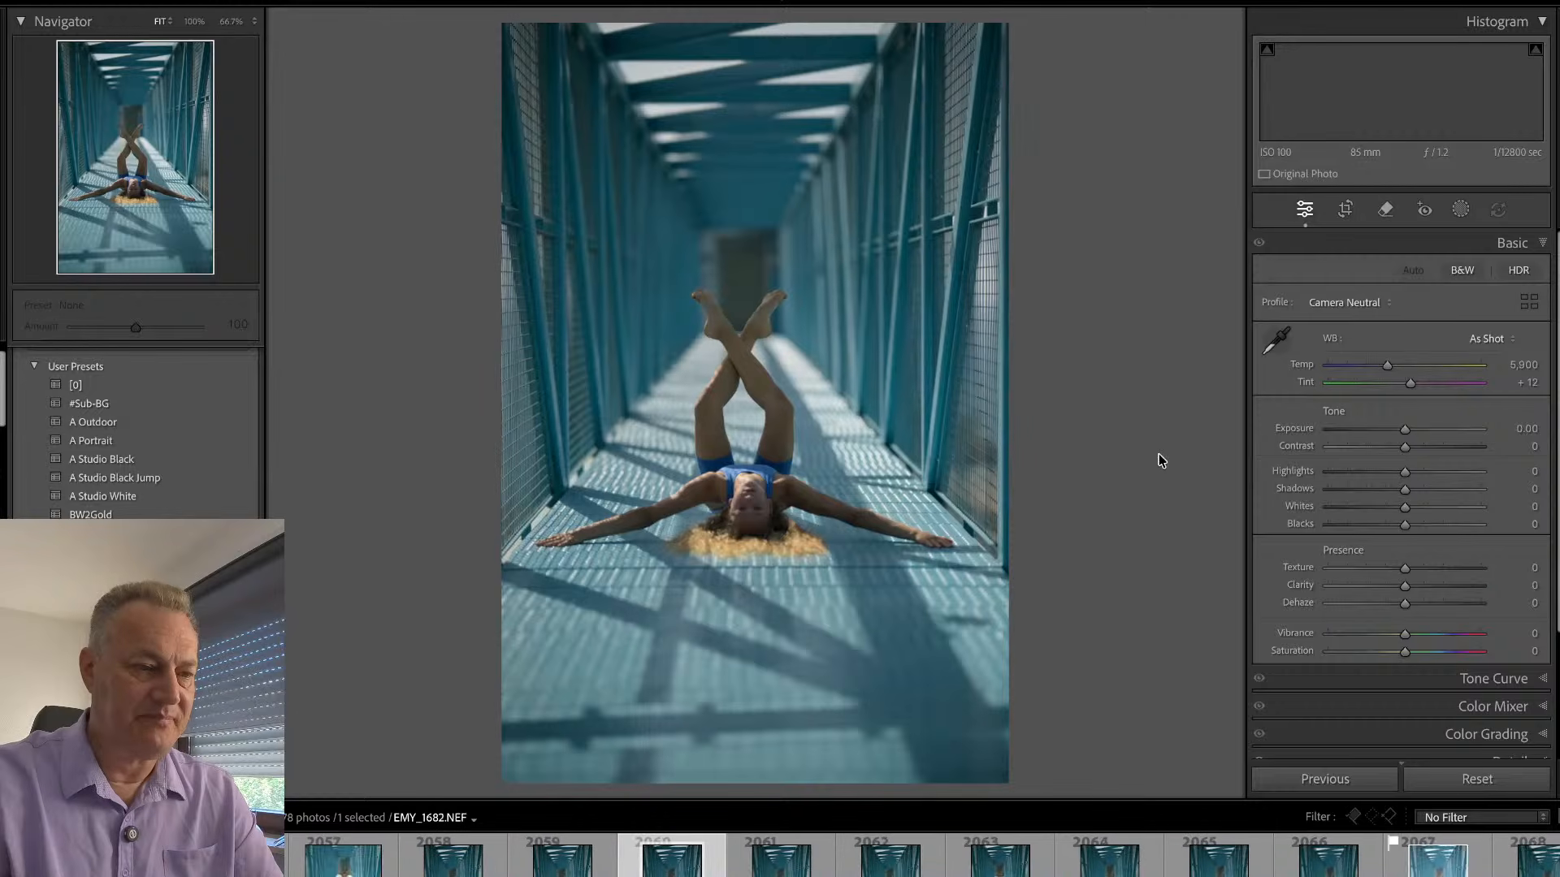
pyautogui.press('Right')
pyautogui.press('Right')
pyautogui.press('Right')
pyautogui.press('Right')
pyautogui.press('Right')
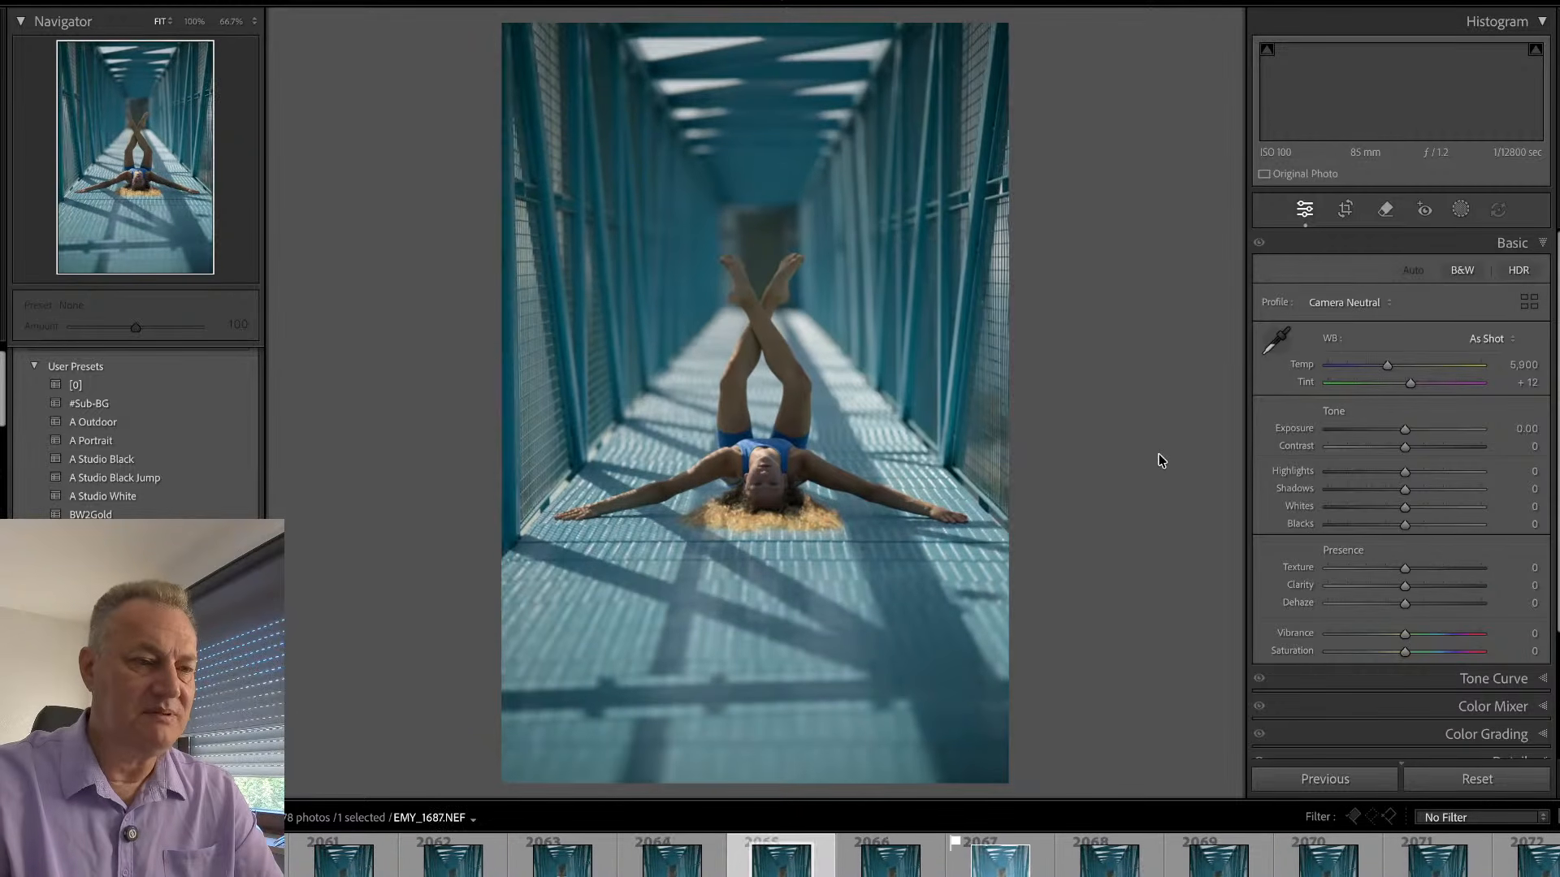
pyautogui.press('Right')
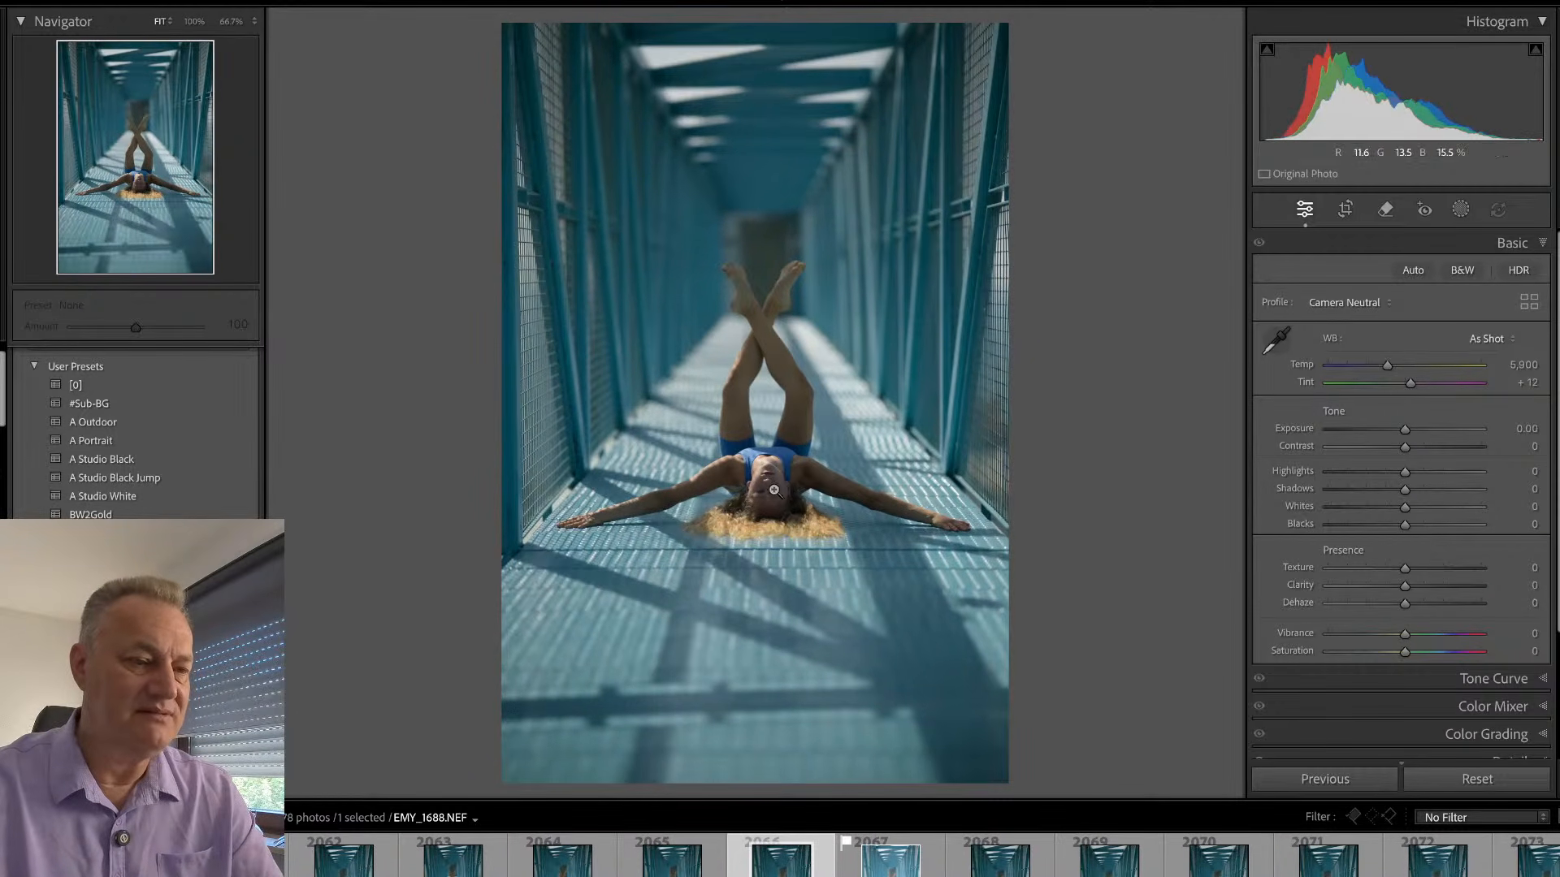
# - Examine the sharpness of the face in EMY_1688 at 100% and check the photo's capture information overlay
pyautogui.click(775, 490)
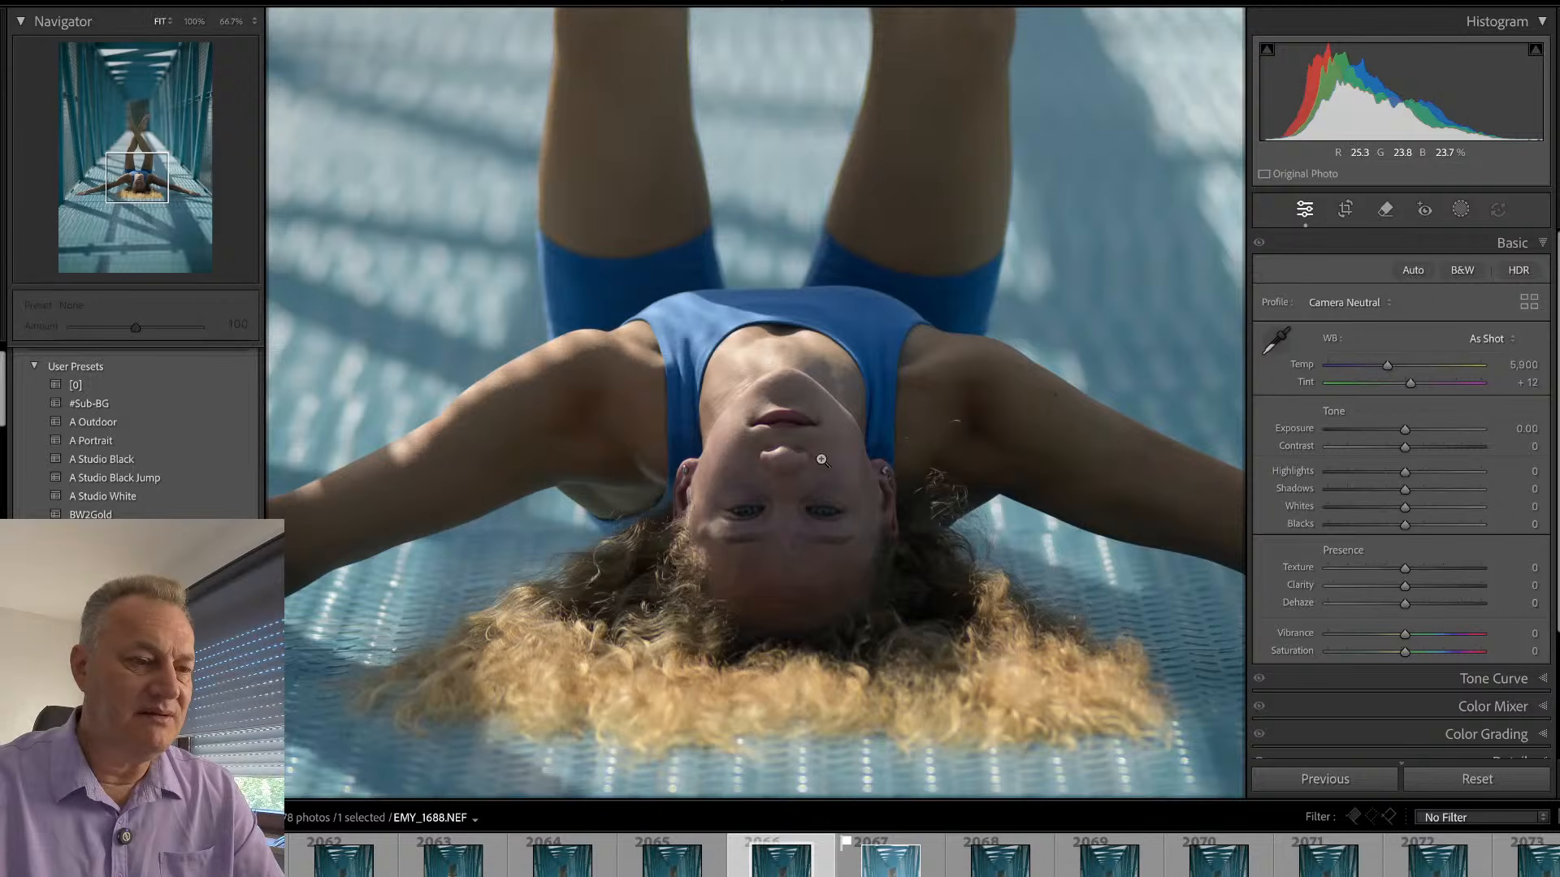
pyautogui.click(821, 460)
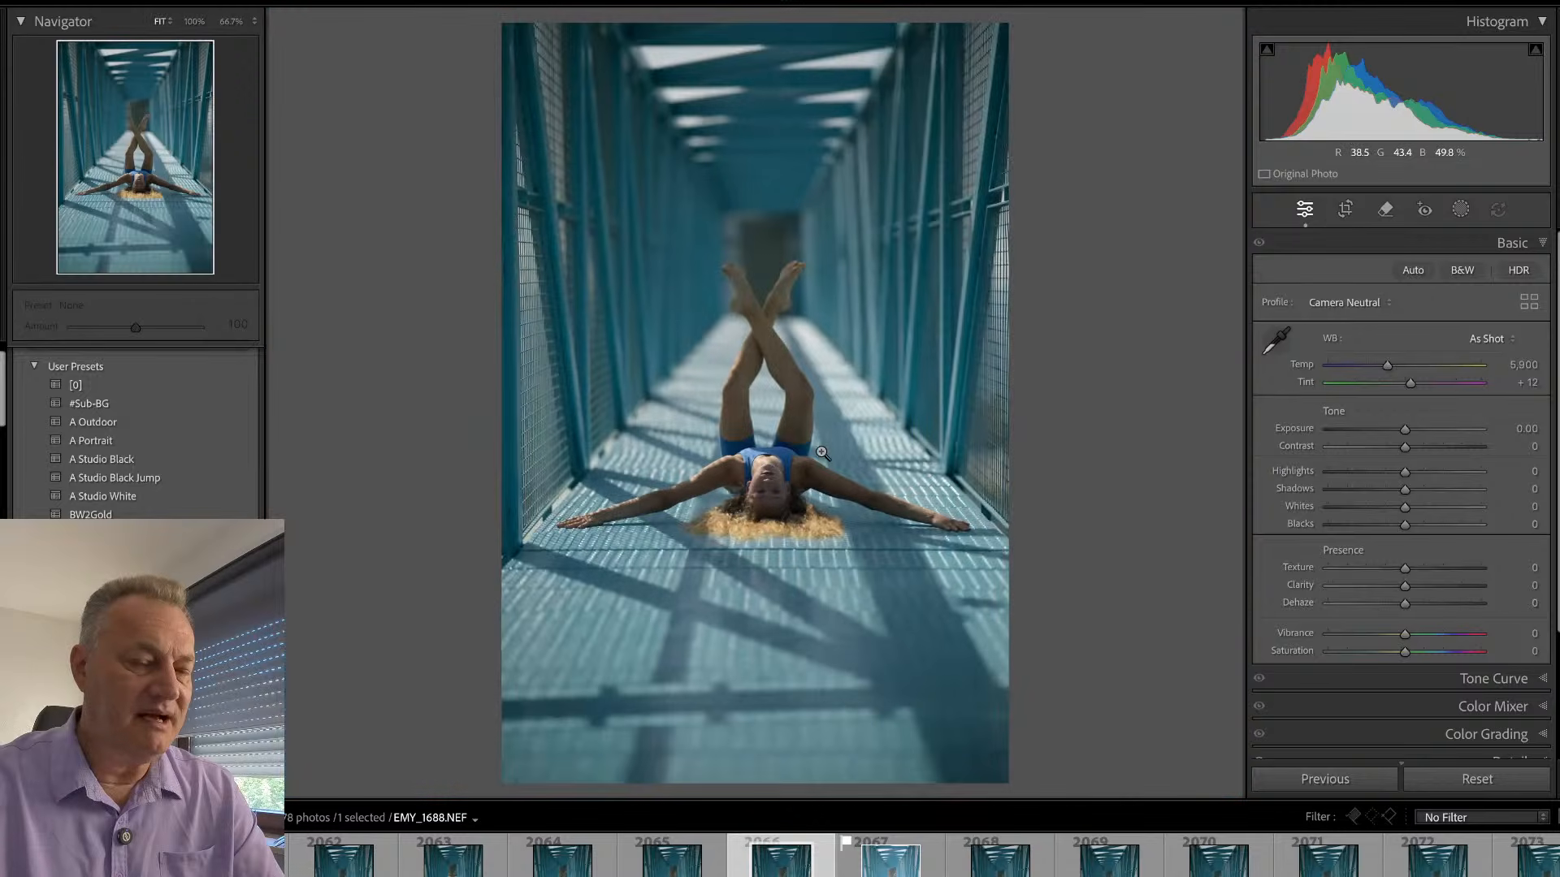
pyautogui.click(774, 475)
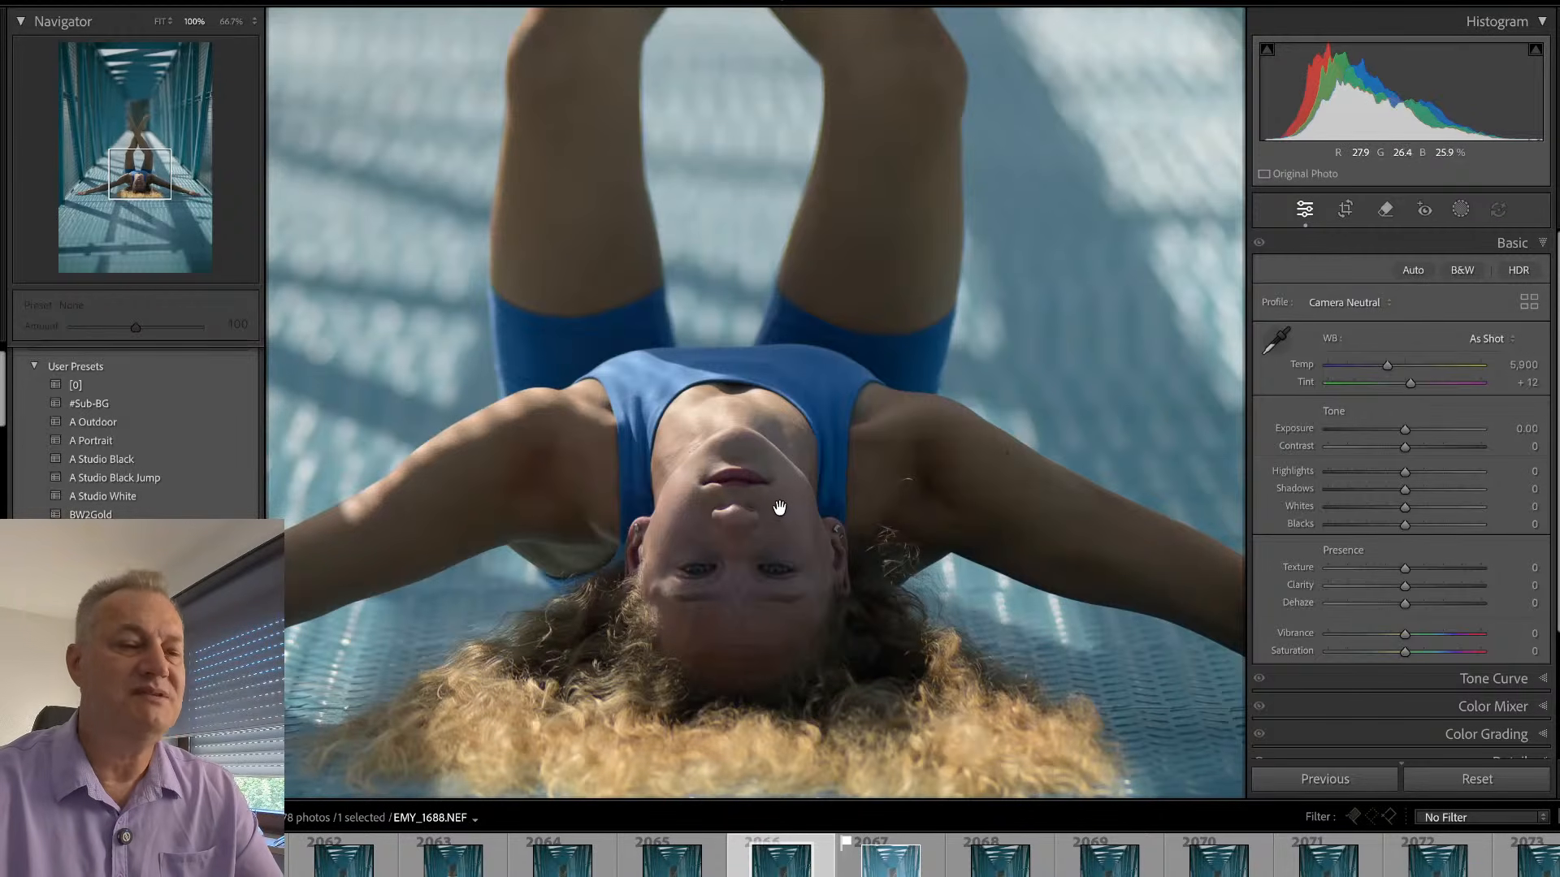
pyautogui.moveTo(758, 522); pyautogui.dragTo(804, 464)
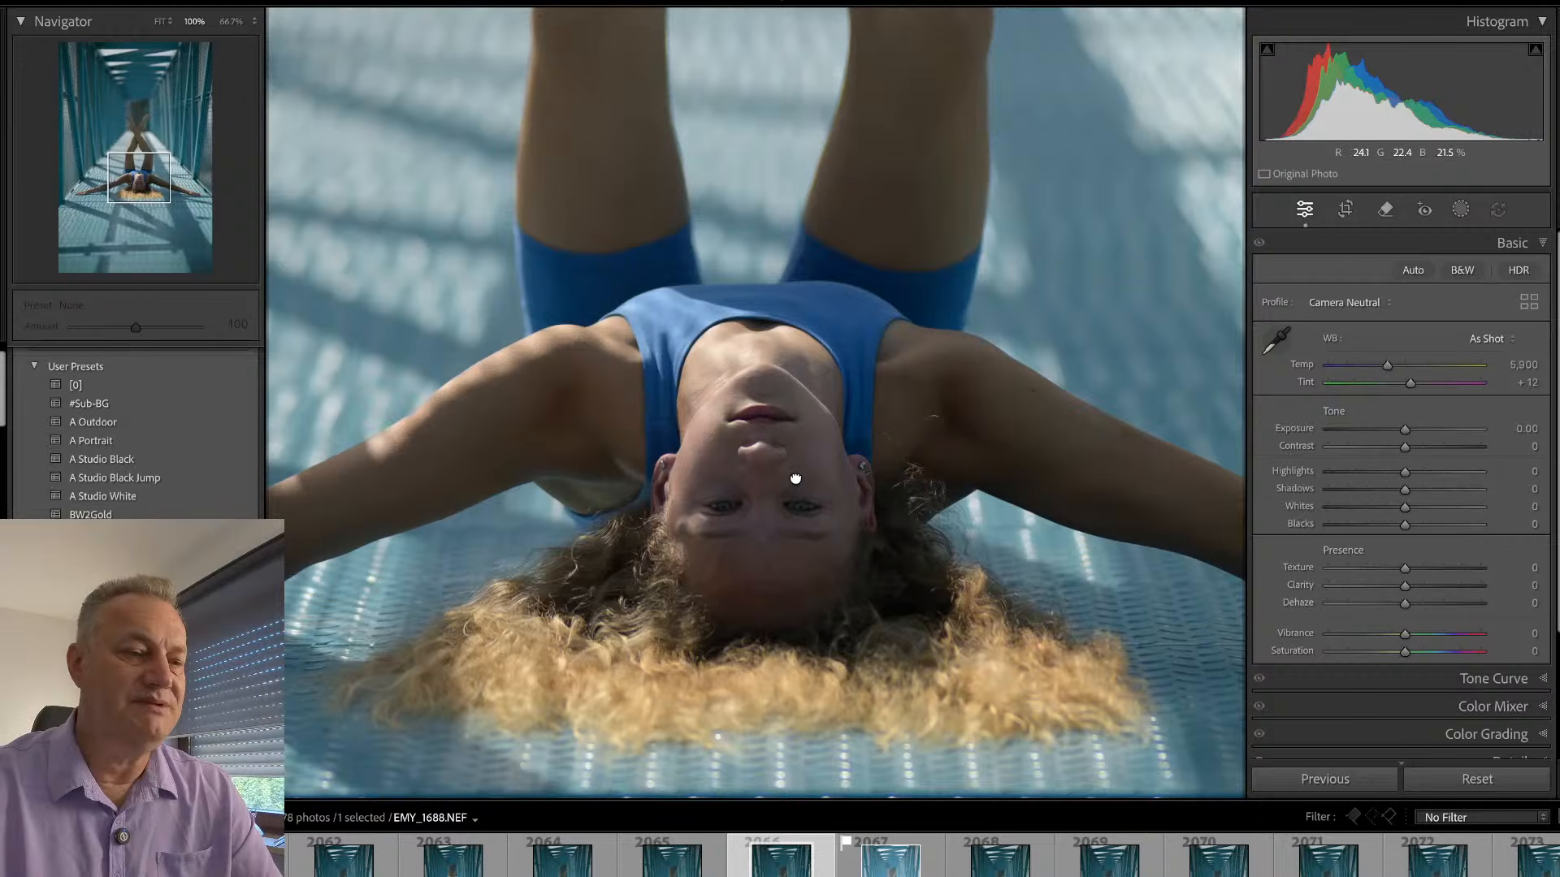
pyautogui.click(795, 478)
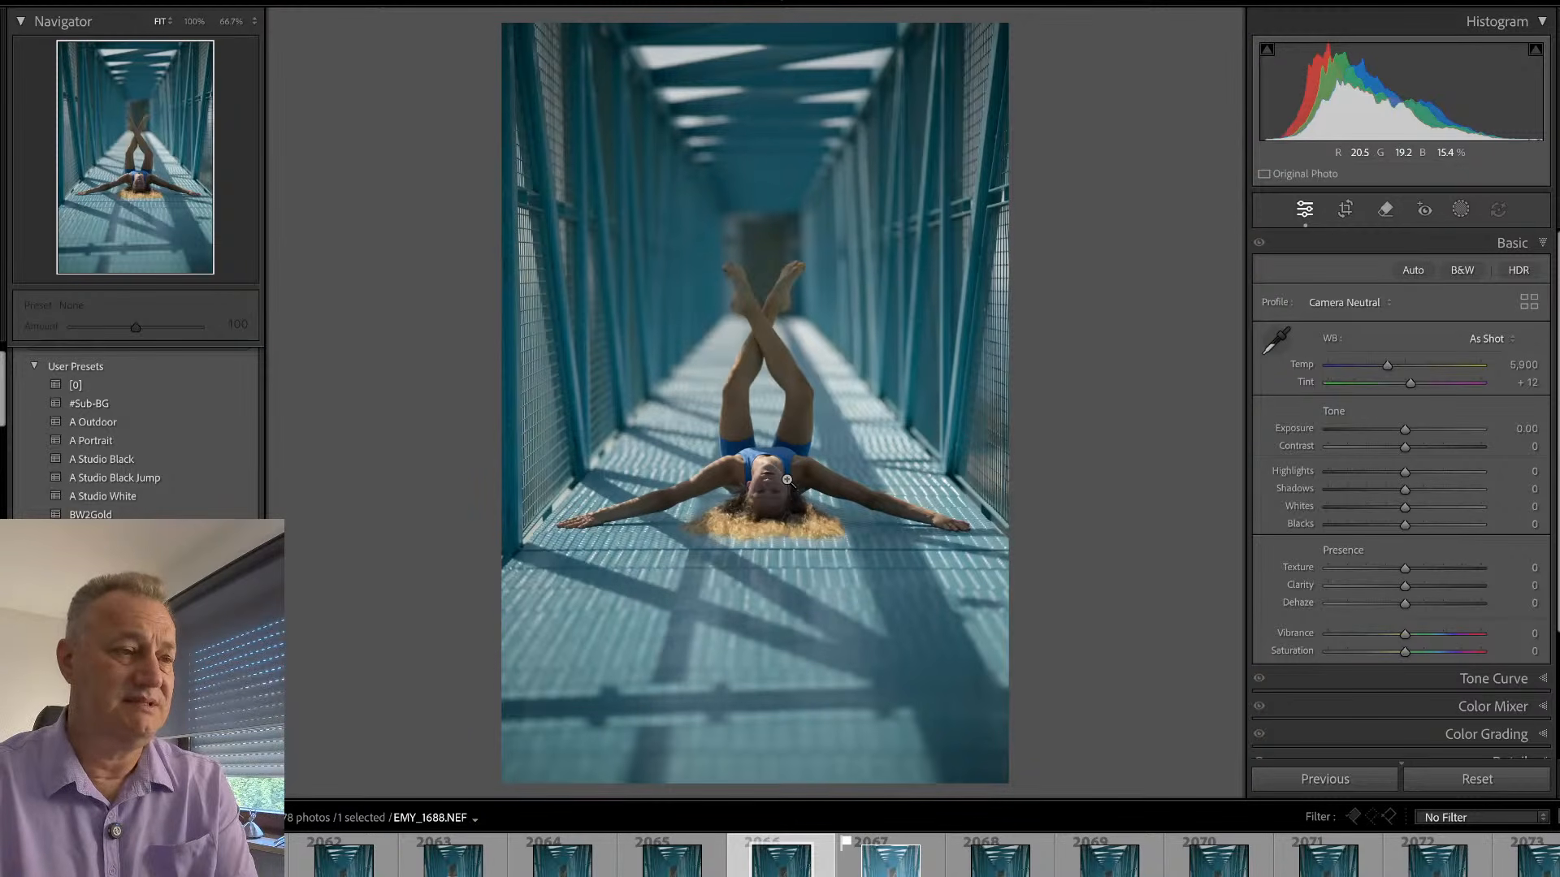
pyautogui.press('i')
pyautogui.press('i')
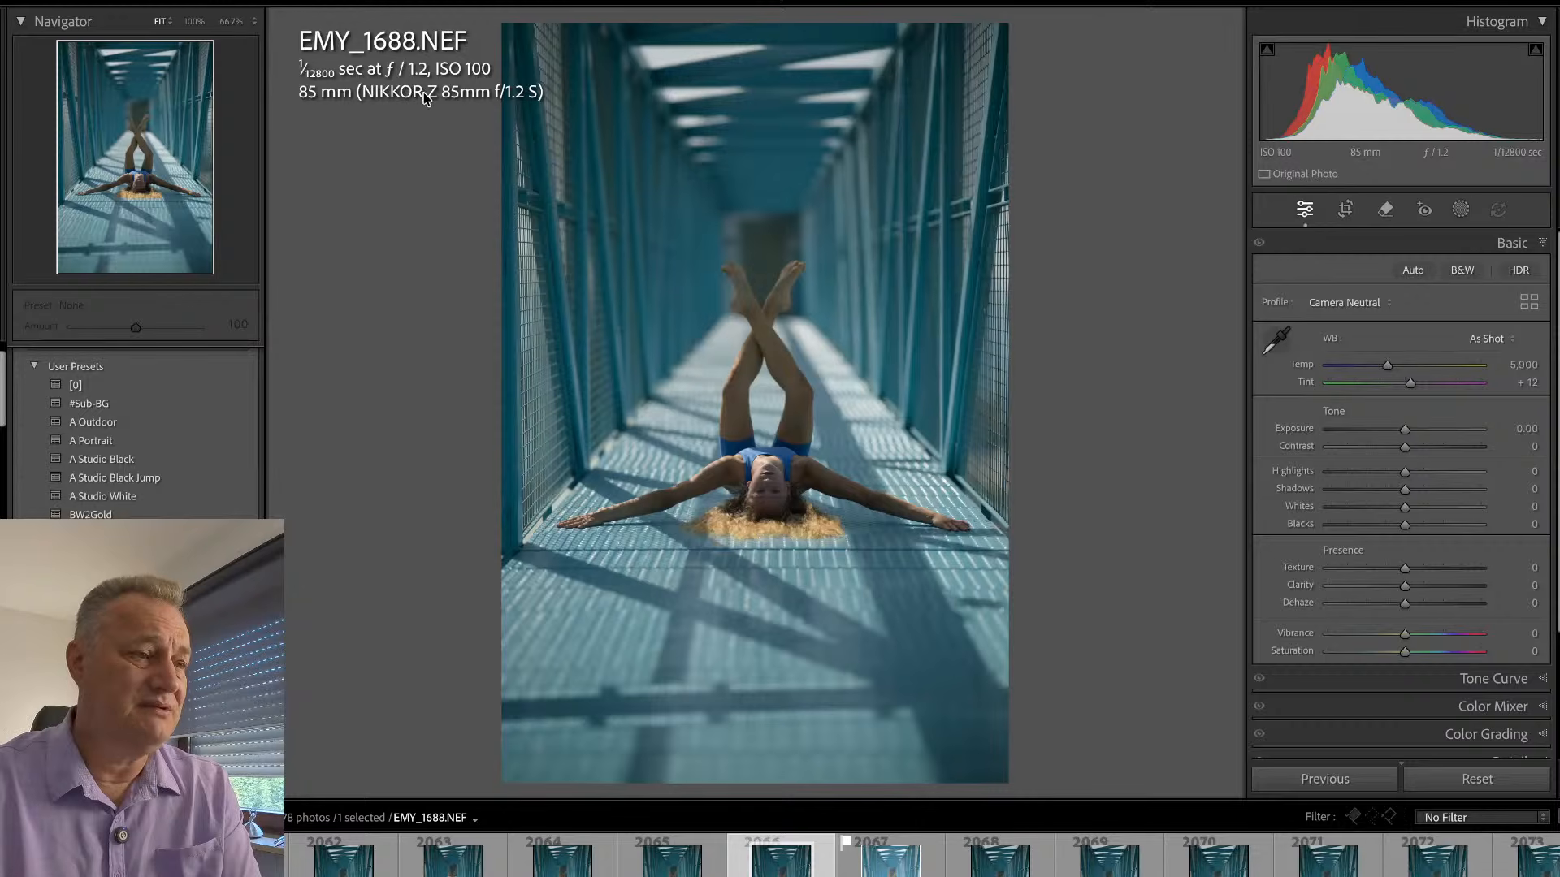
pyautogui.press('i')
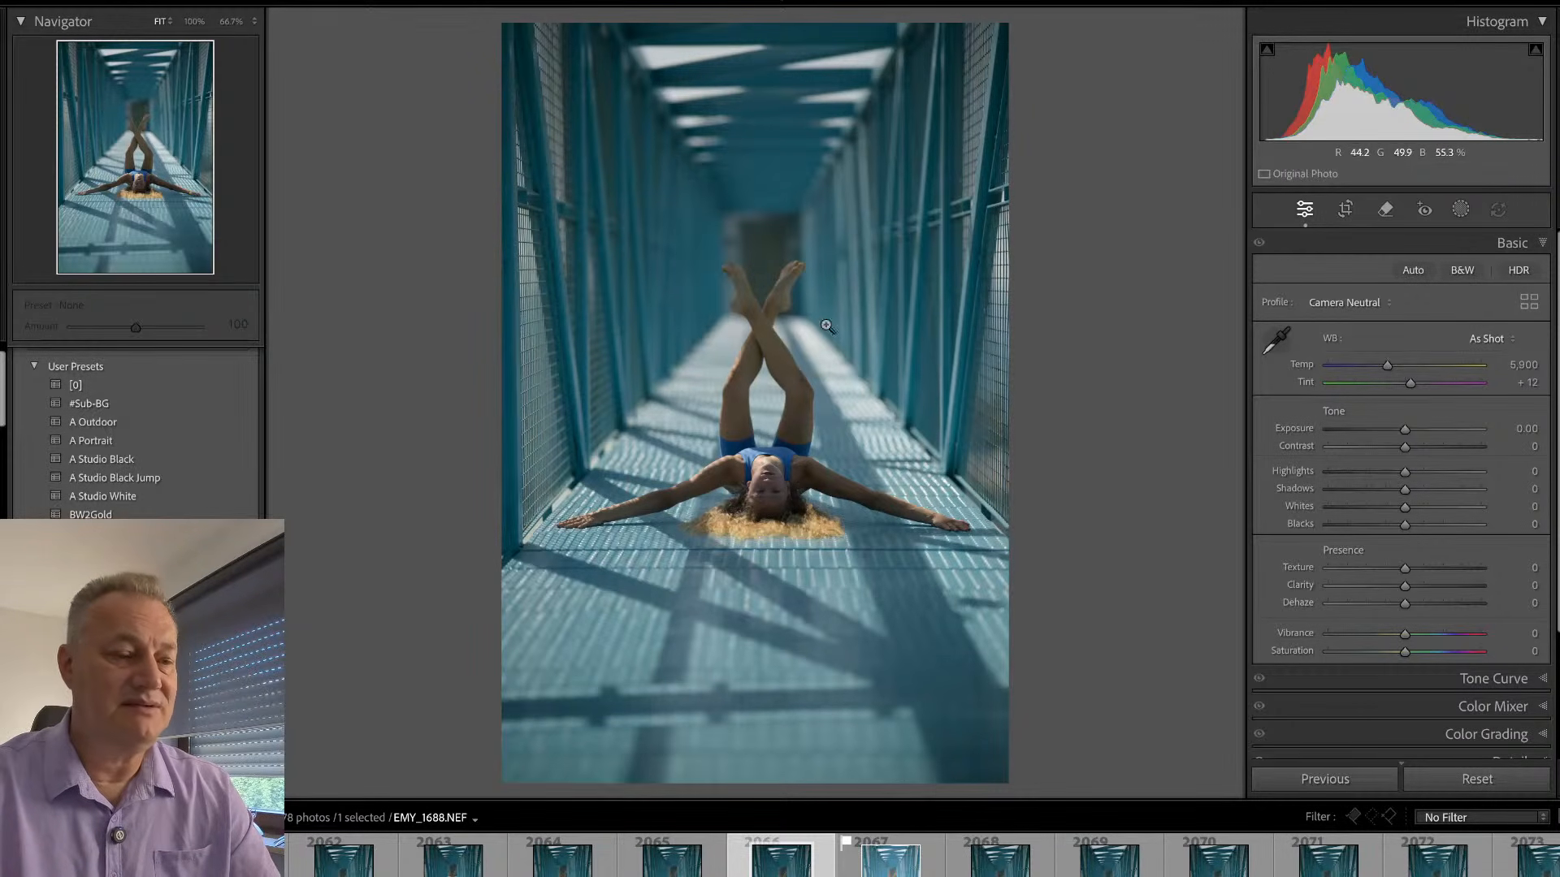
# - Crop away the lower strip of the bridge floor in EMY_1688, keeping the full width and the gymnast's outstretched arms
pyautogui.press('r')
pyautogui.moveTo(884, 782); pyautogui.dragTo(884, 715)
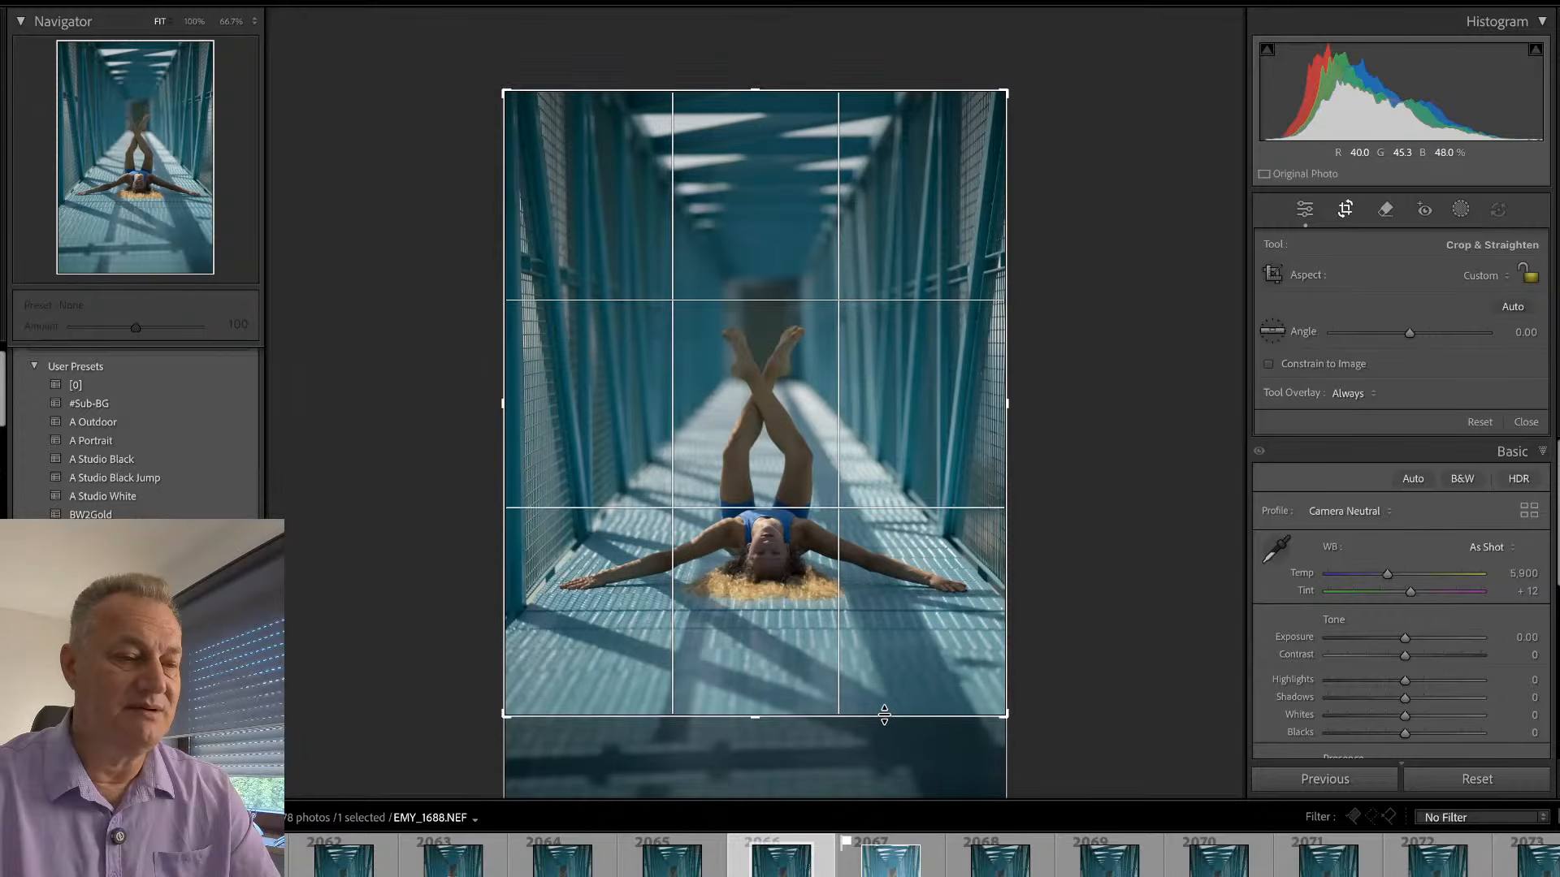
pyautogui.moveTo(1078, 514)
pyautogui.mouseDown()
pyautogui.moveTo(1100, 495)
pyautogui.moveTo(1080, 491)
pyautogui.mouseUp()
pyautogui.press('r')
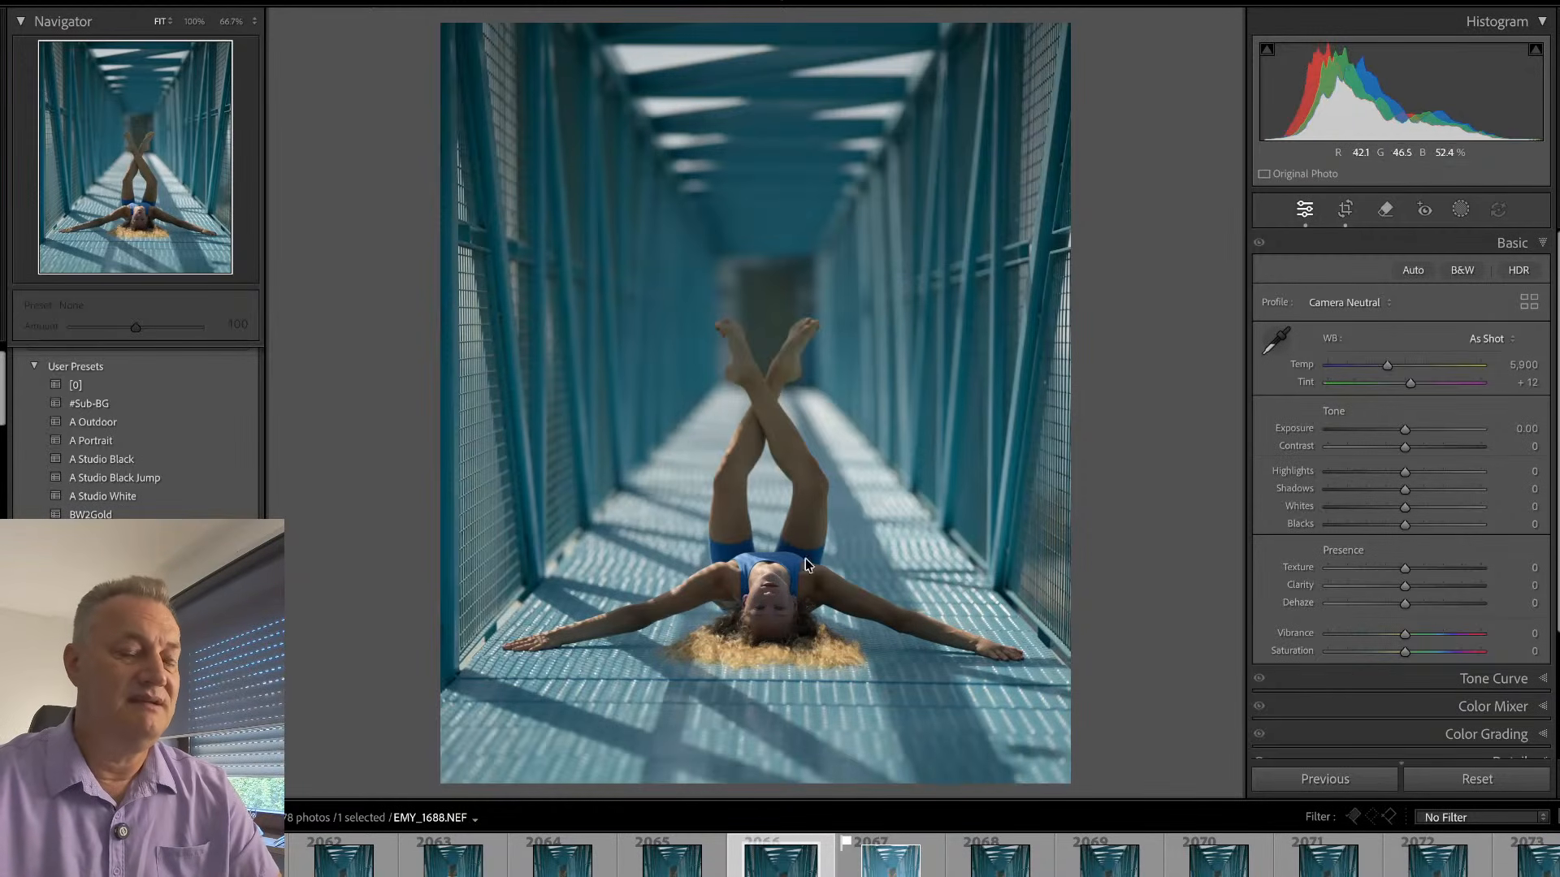
# - Examine the sharpness of the face, crossed legs and feet in the cropped EMY_1688 at 100%
pyautogui.click(775, 587)
pyautogui.moveTo(749, 408); pyautogui.dragTo(749, 776)
pyautogui.moveTo(727, 250); pyautogui.dragTo(733, 404)
pyautogui.click(734, 431)
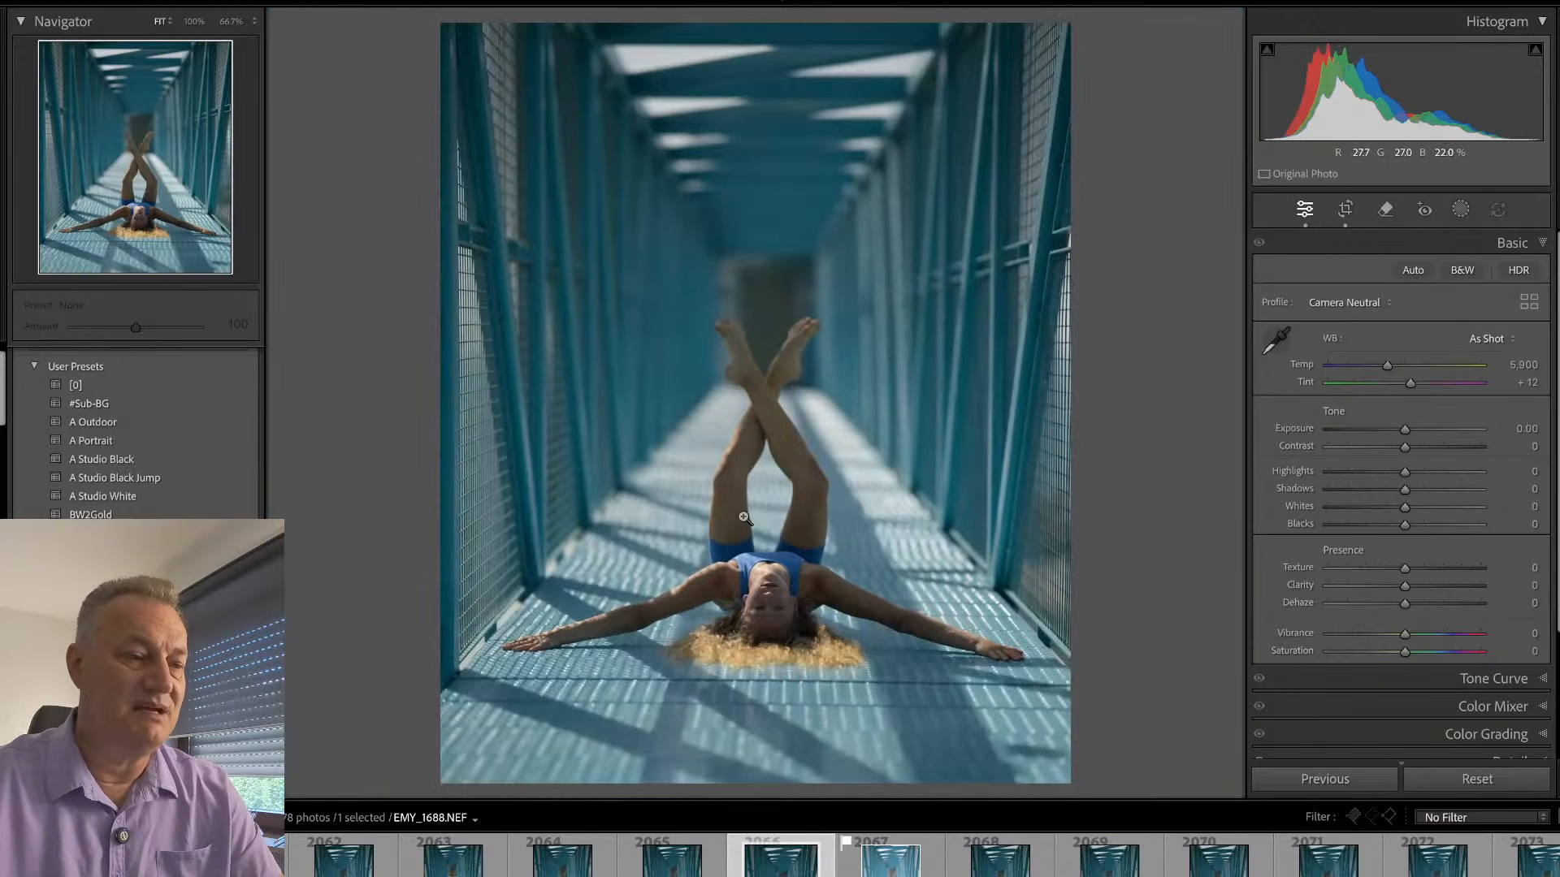
pyautogui.click(770, 617)
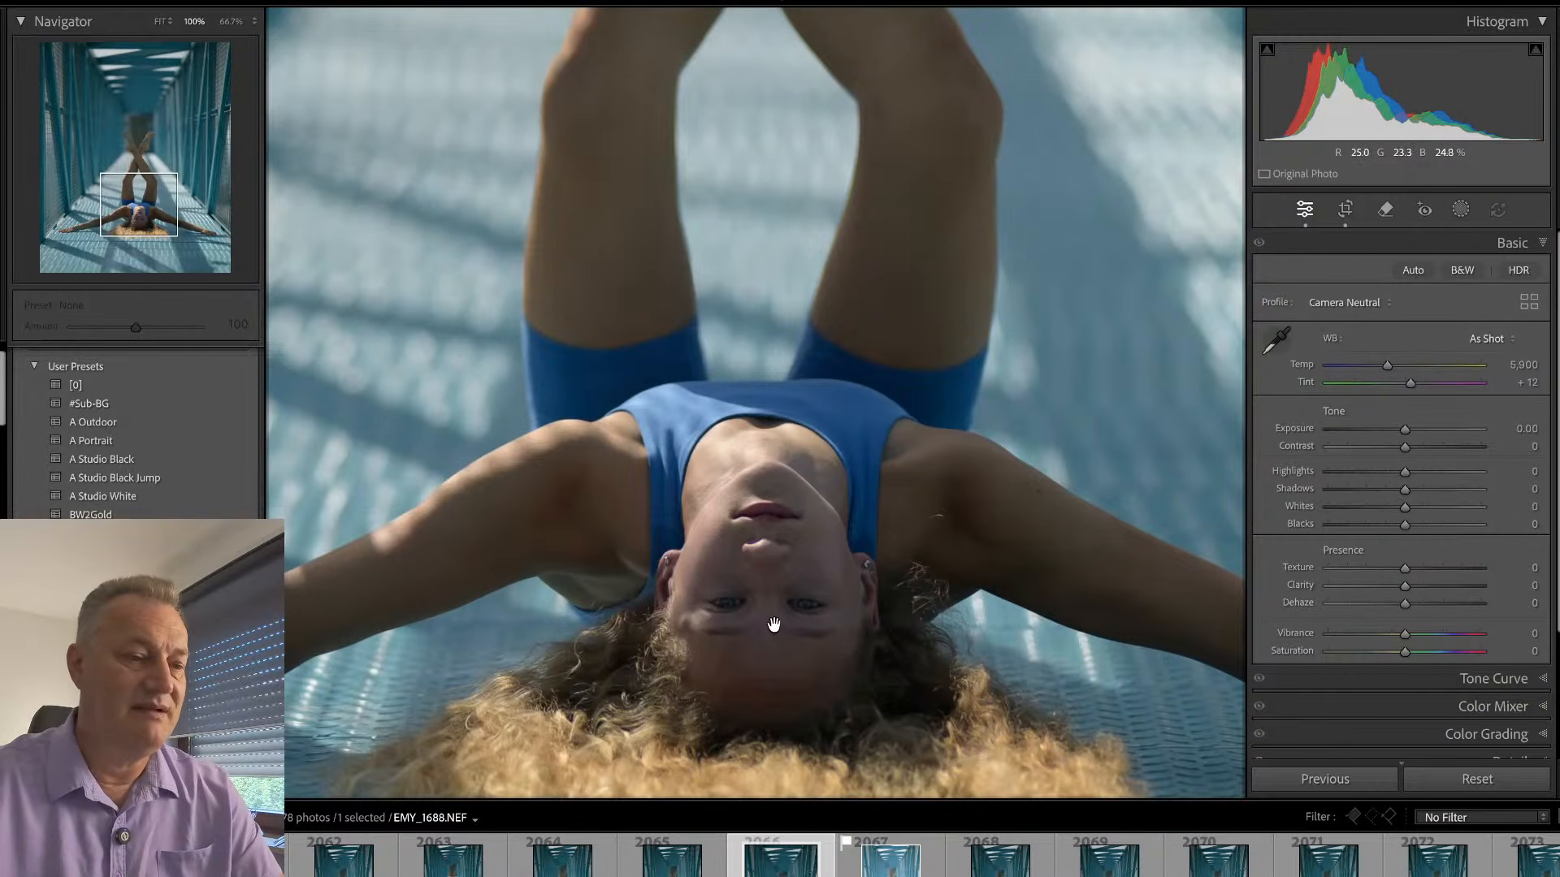
pyautogui.click(776, 625)
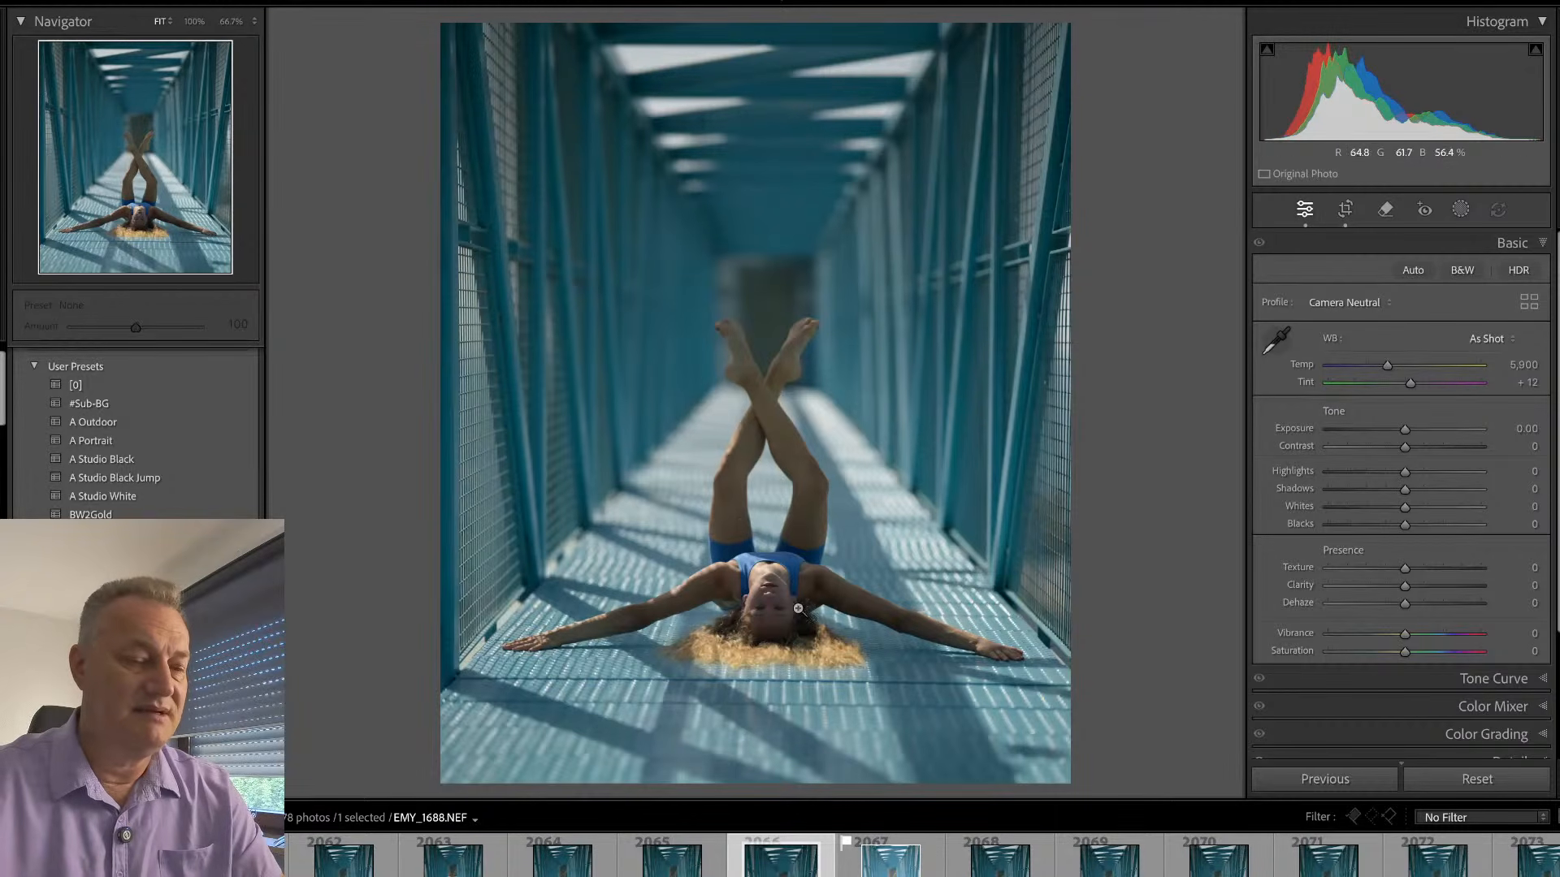
# - Open the already edited frame EMY_1689 and examine the gymnast's face and legs at 100%
pyautogui.click(846, 871)
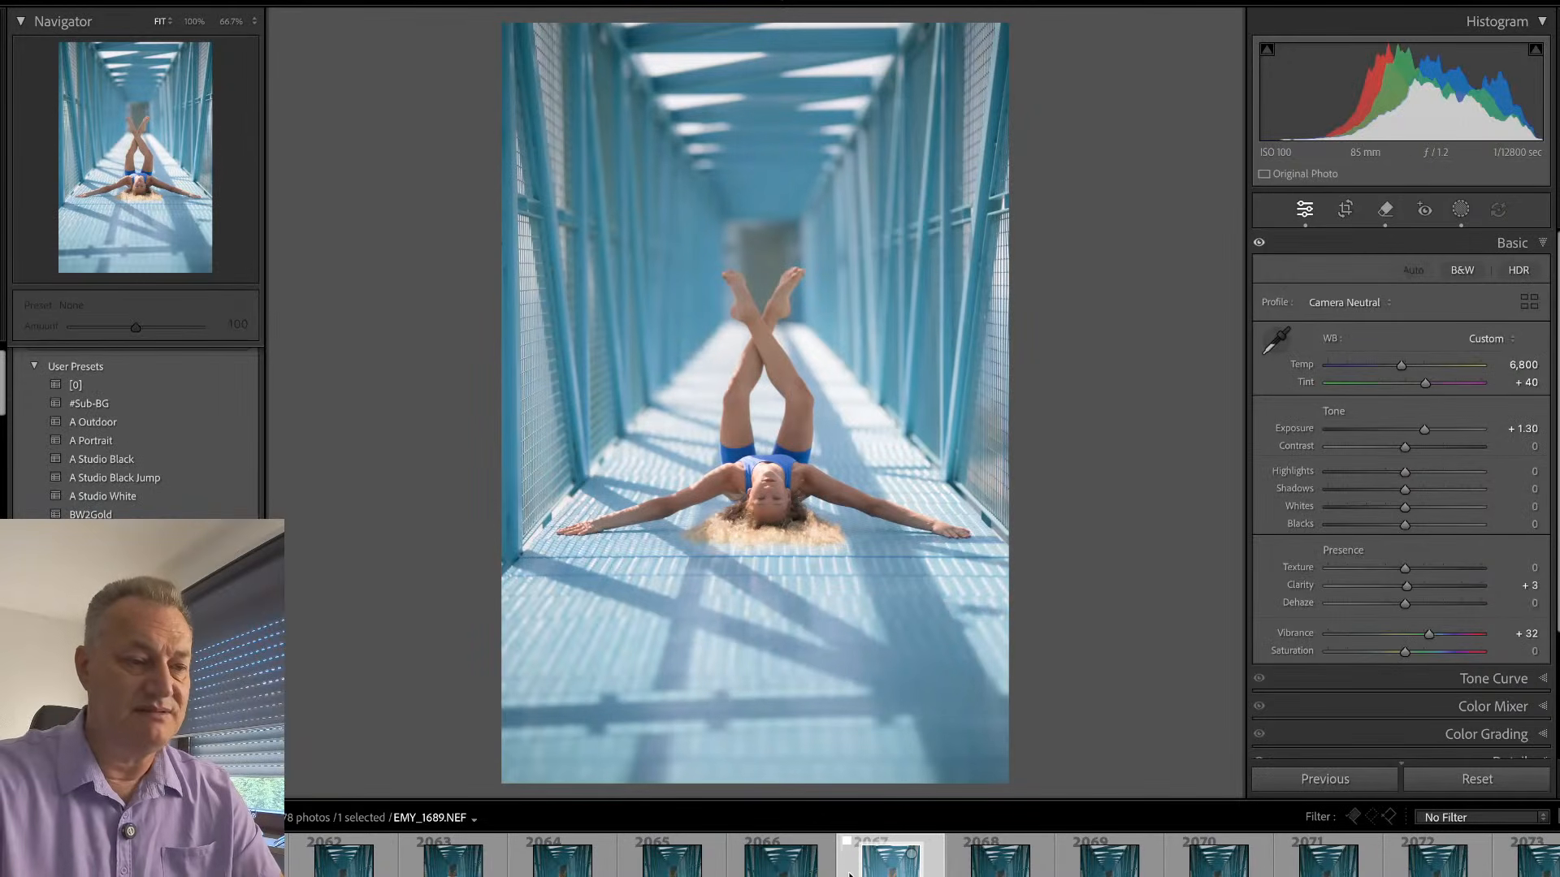
pyautogui.click(786, 462)
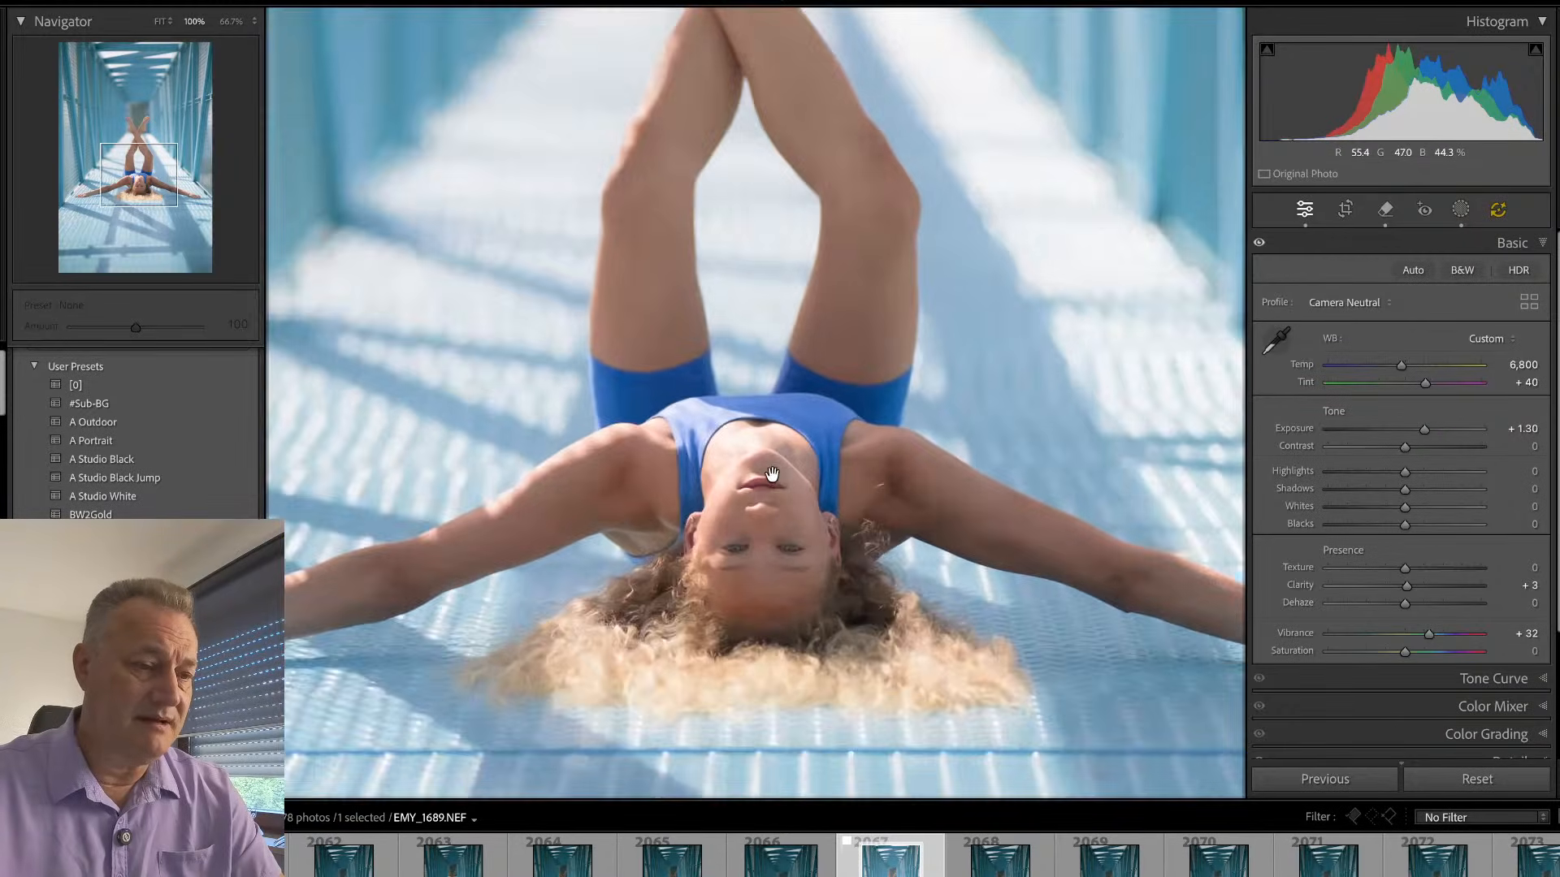
pyautogui.moveTo(769, 316); pyautogui.dragTo(746, 393)
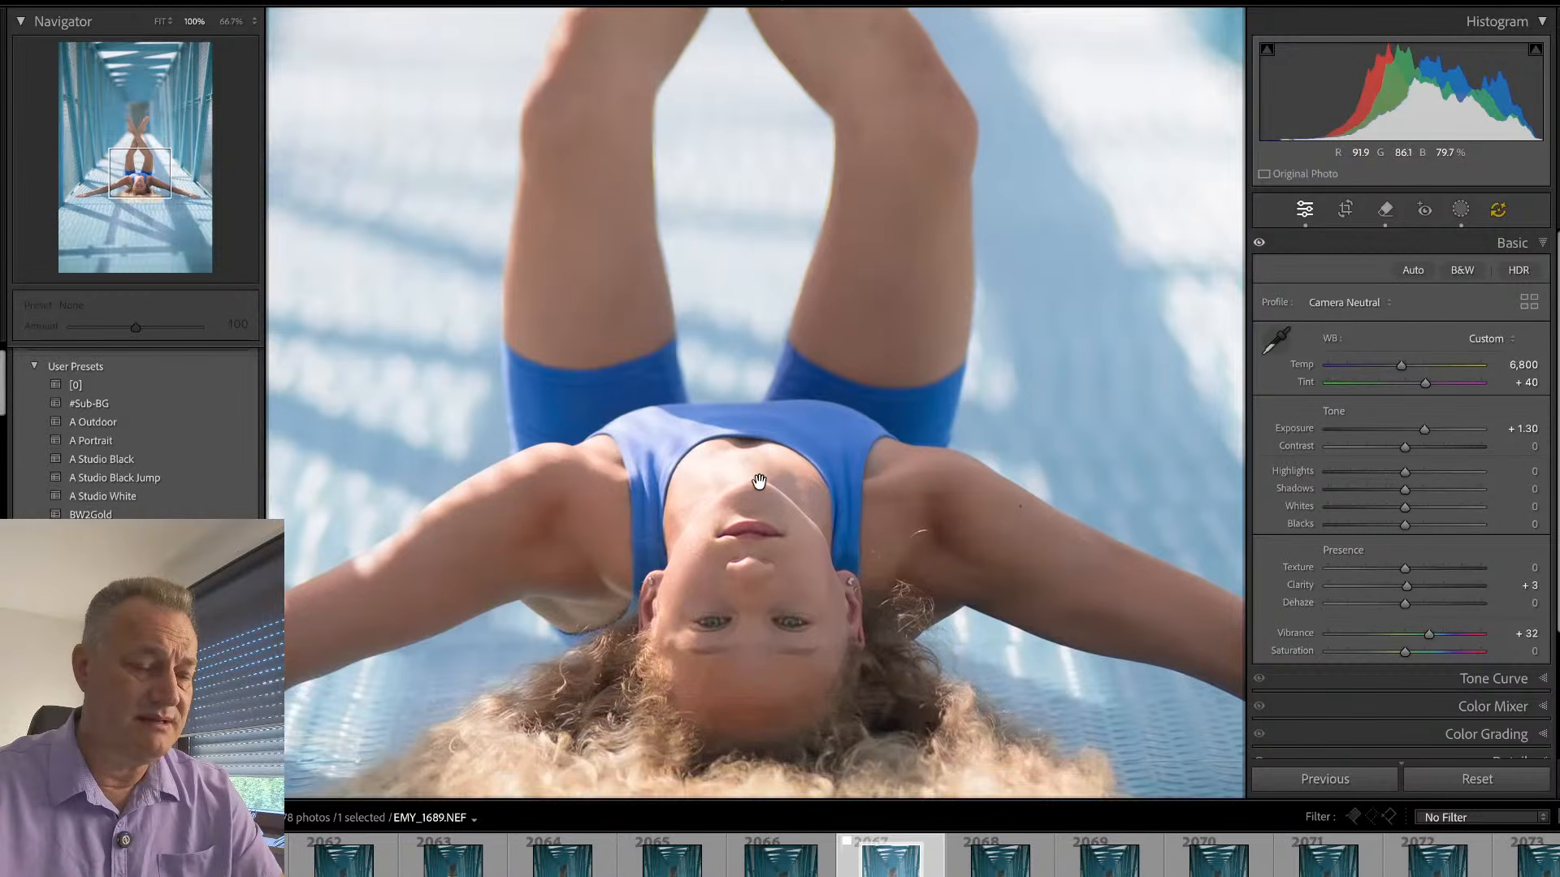
pyautogui.click(767, 508)
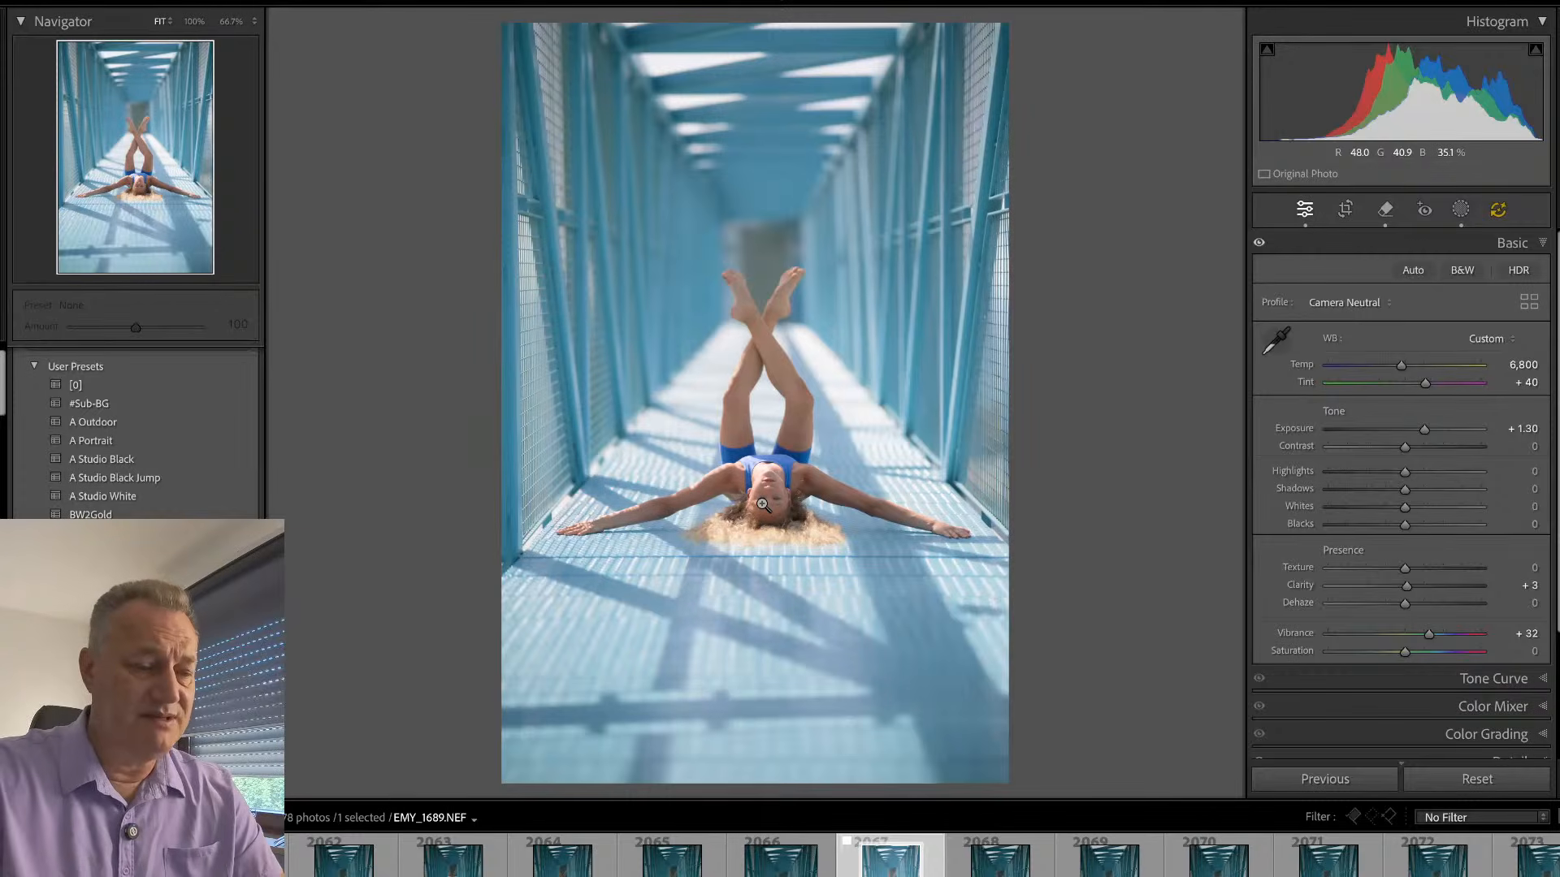
# - Go back through the preceding frames to EMY_1683, check its crossed legs up close and flag it as a pick
pyautogui.press('Left')
pyautogui.press('Left')
pyautogui.press('Left')
pyautogui.press('Left')
pyautogui.press('Left')
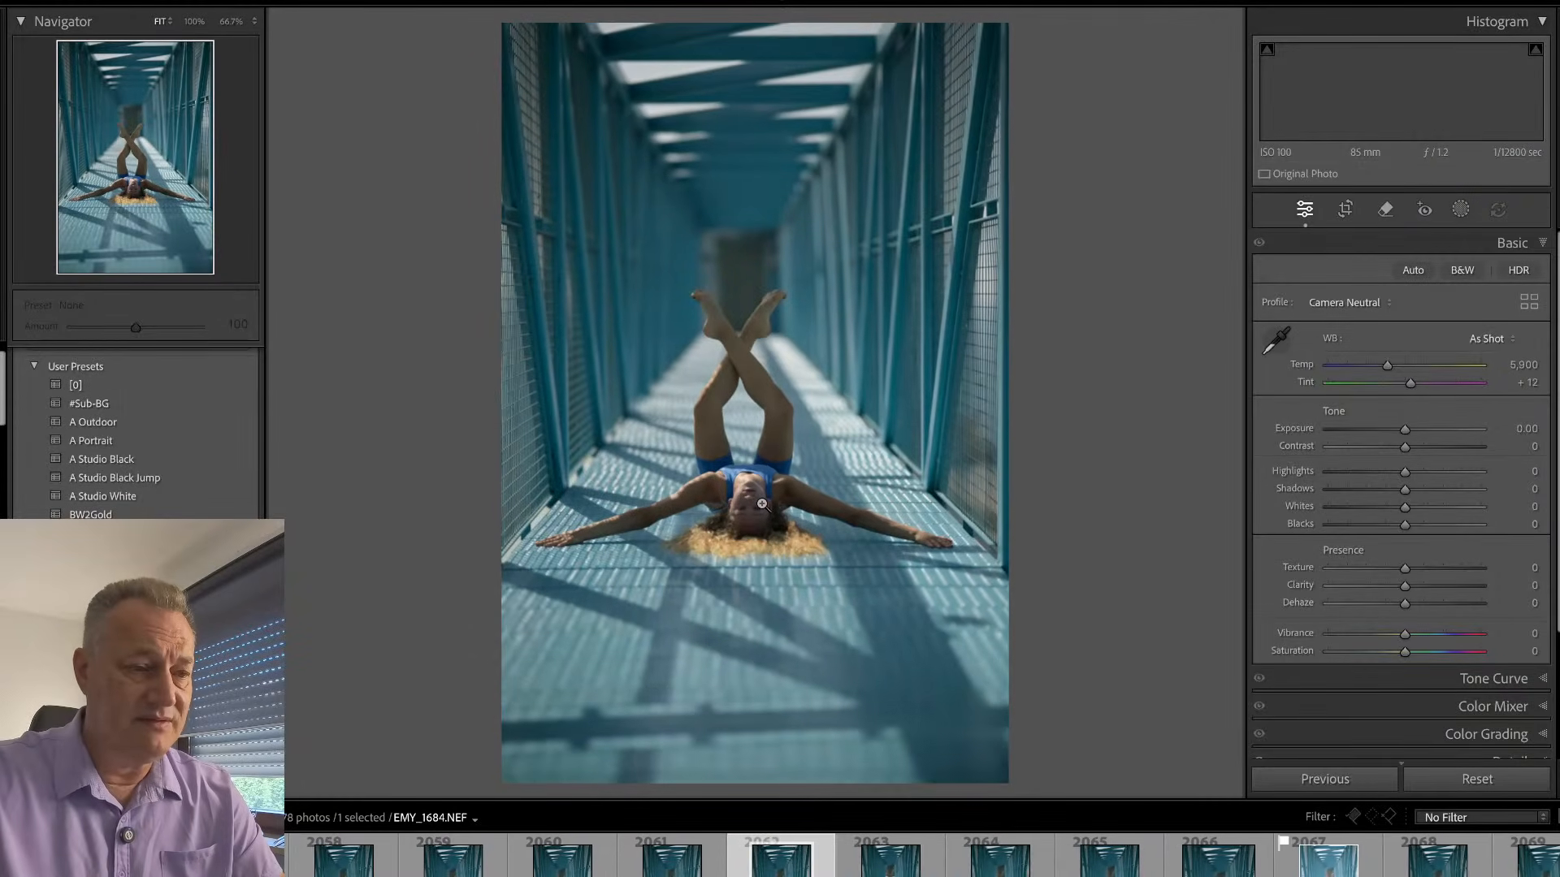
pyautogui.click(741, 357)
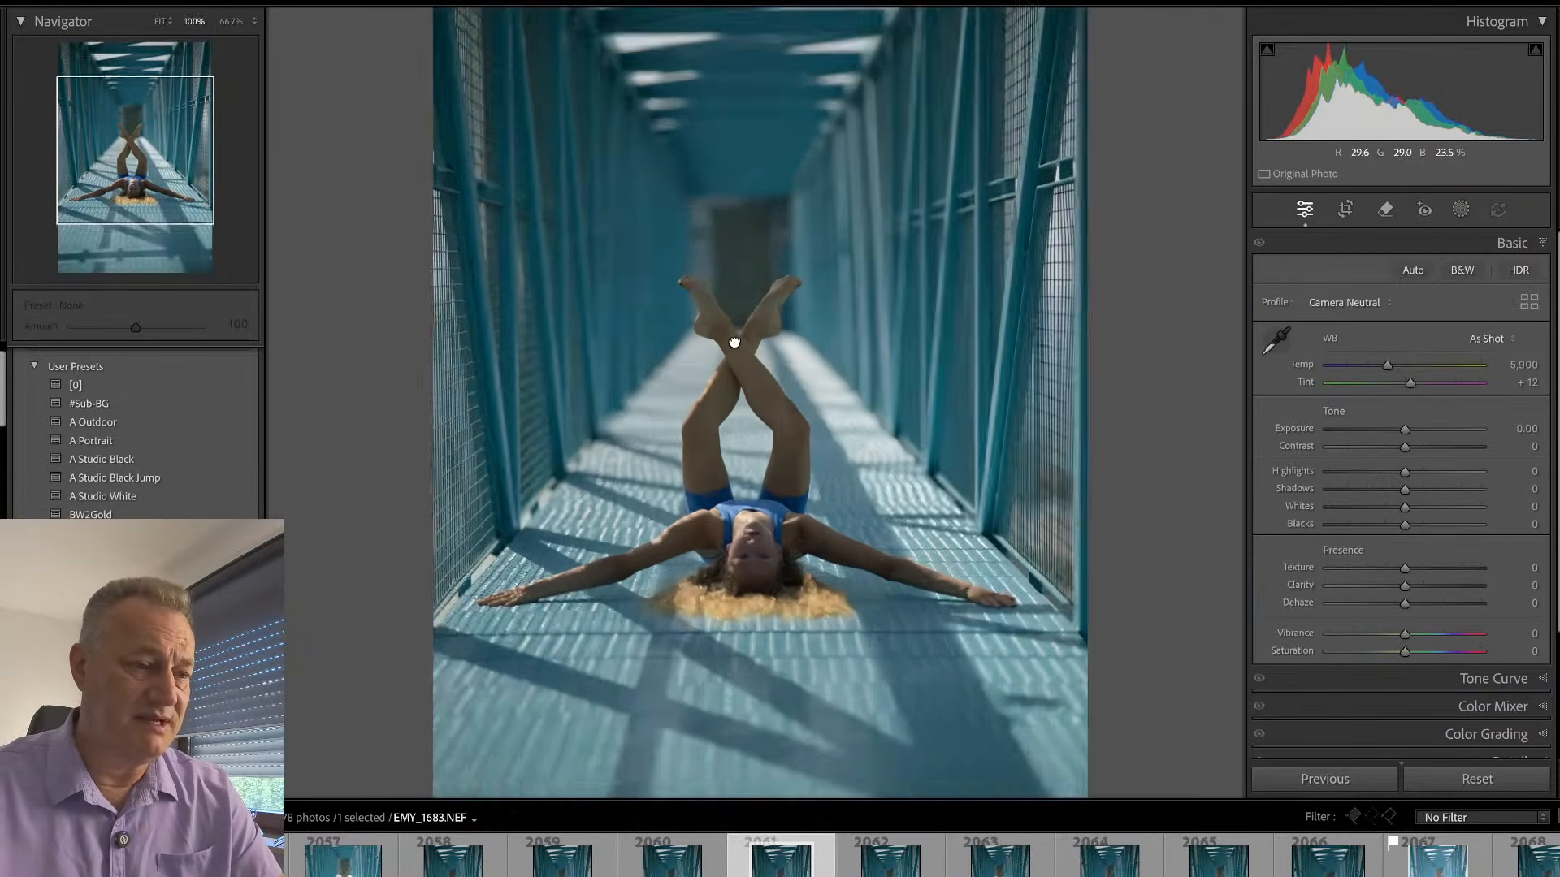
pyautogui.click(774, 387)
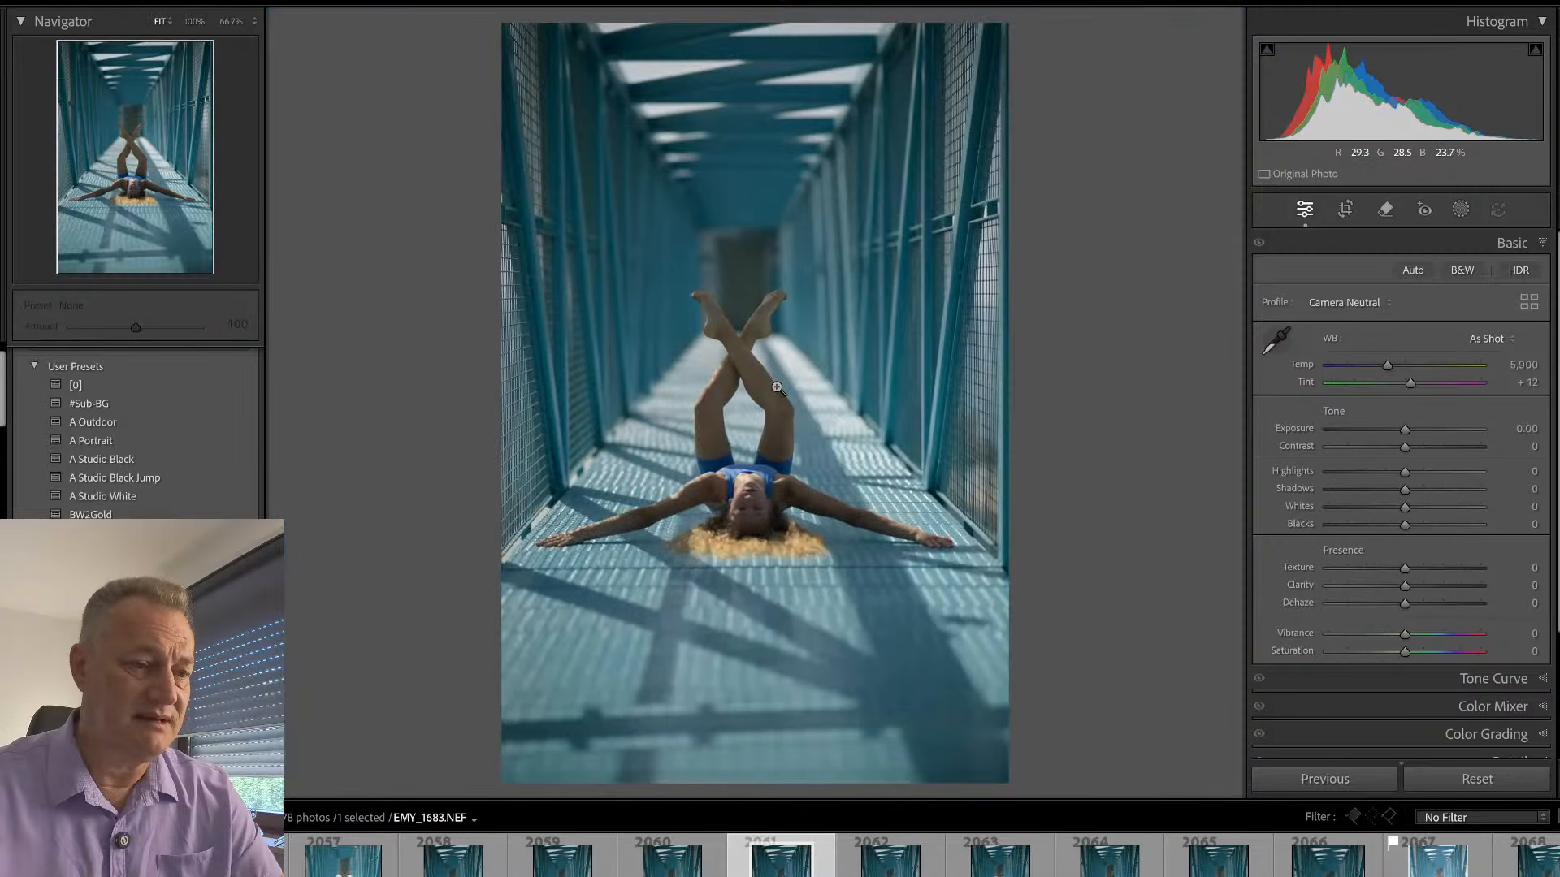
pyautogui.press('p')
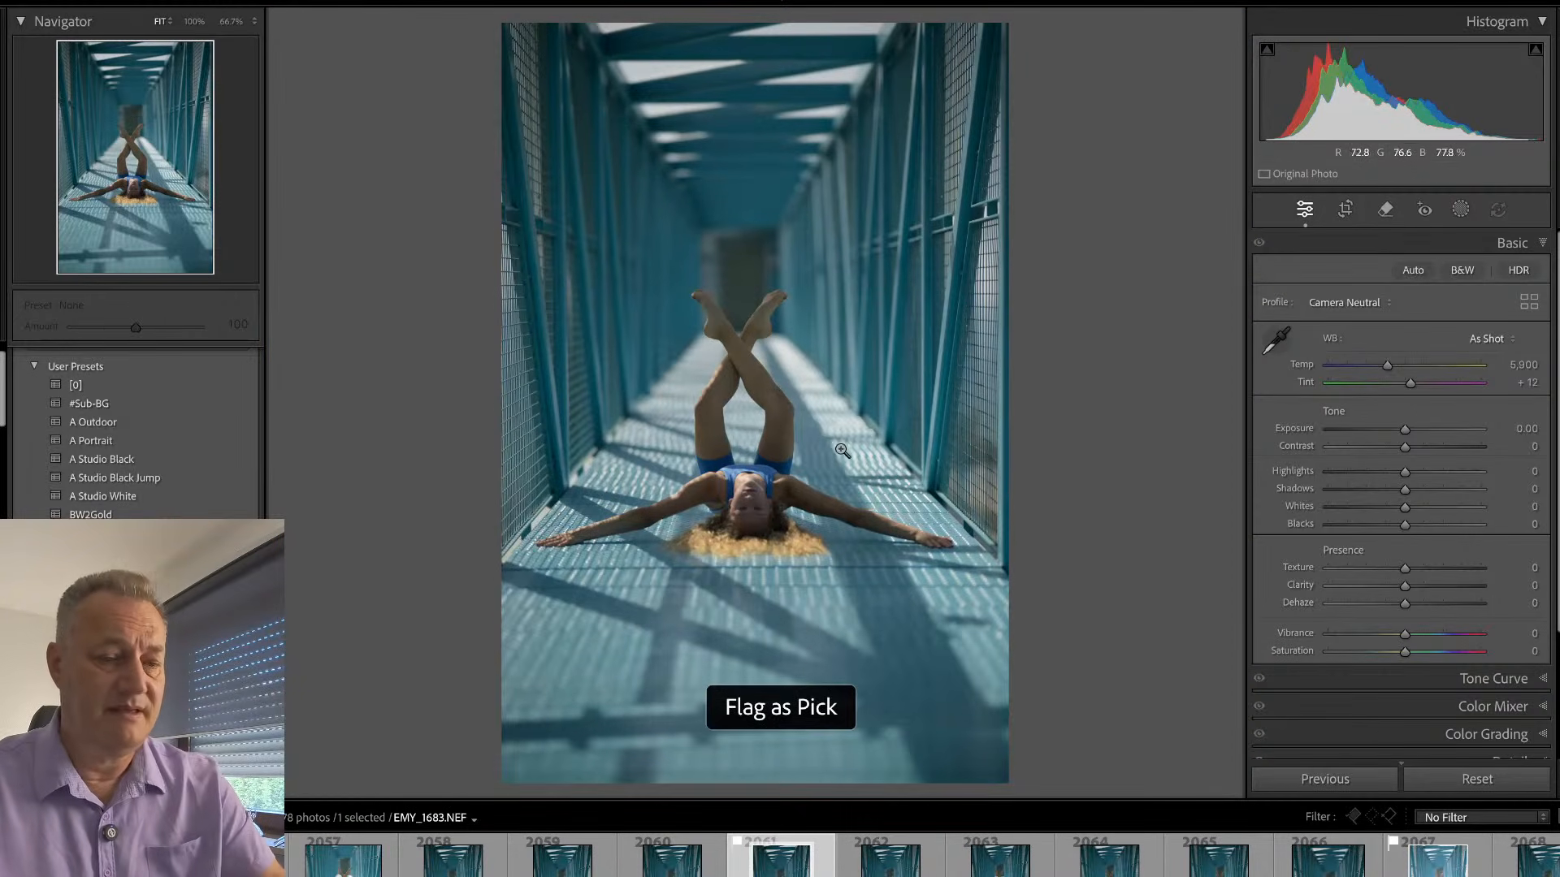
# - Synchronize the develop settings of EMY_1689, including the bg and face masks, to EMY_1683 and display EMY_1683 alone
pyautogui.click(1458, 855)
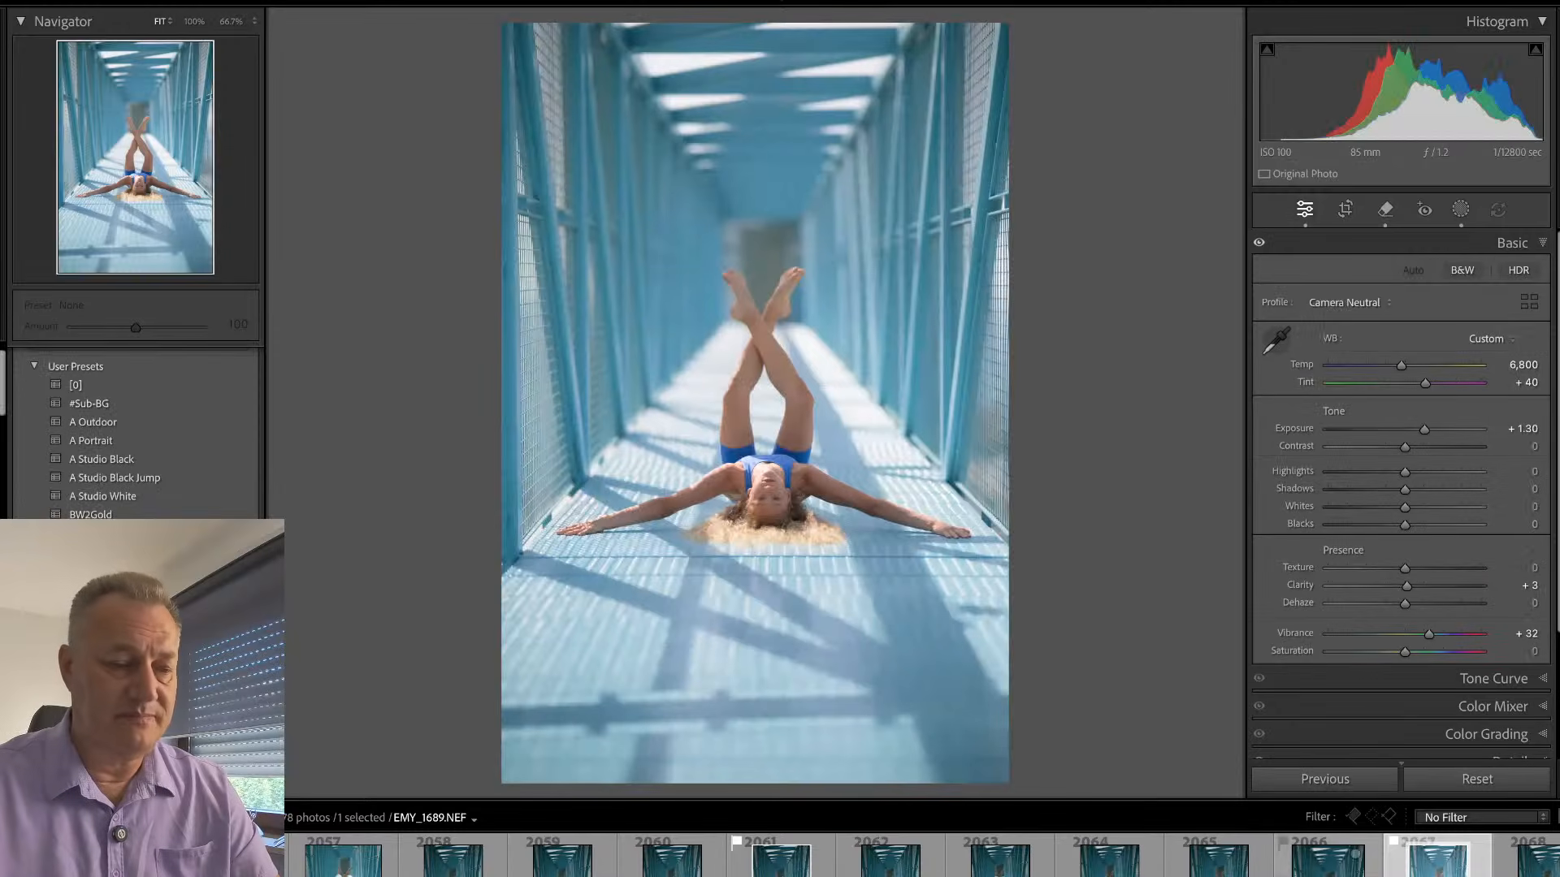
pyautogui.keyDown('ctrl'); pyautogui.click(802, 855); pyautogui.keyUp('ctrl')
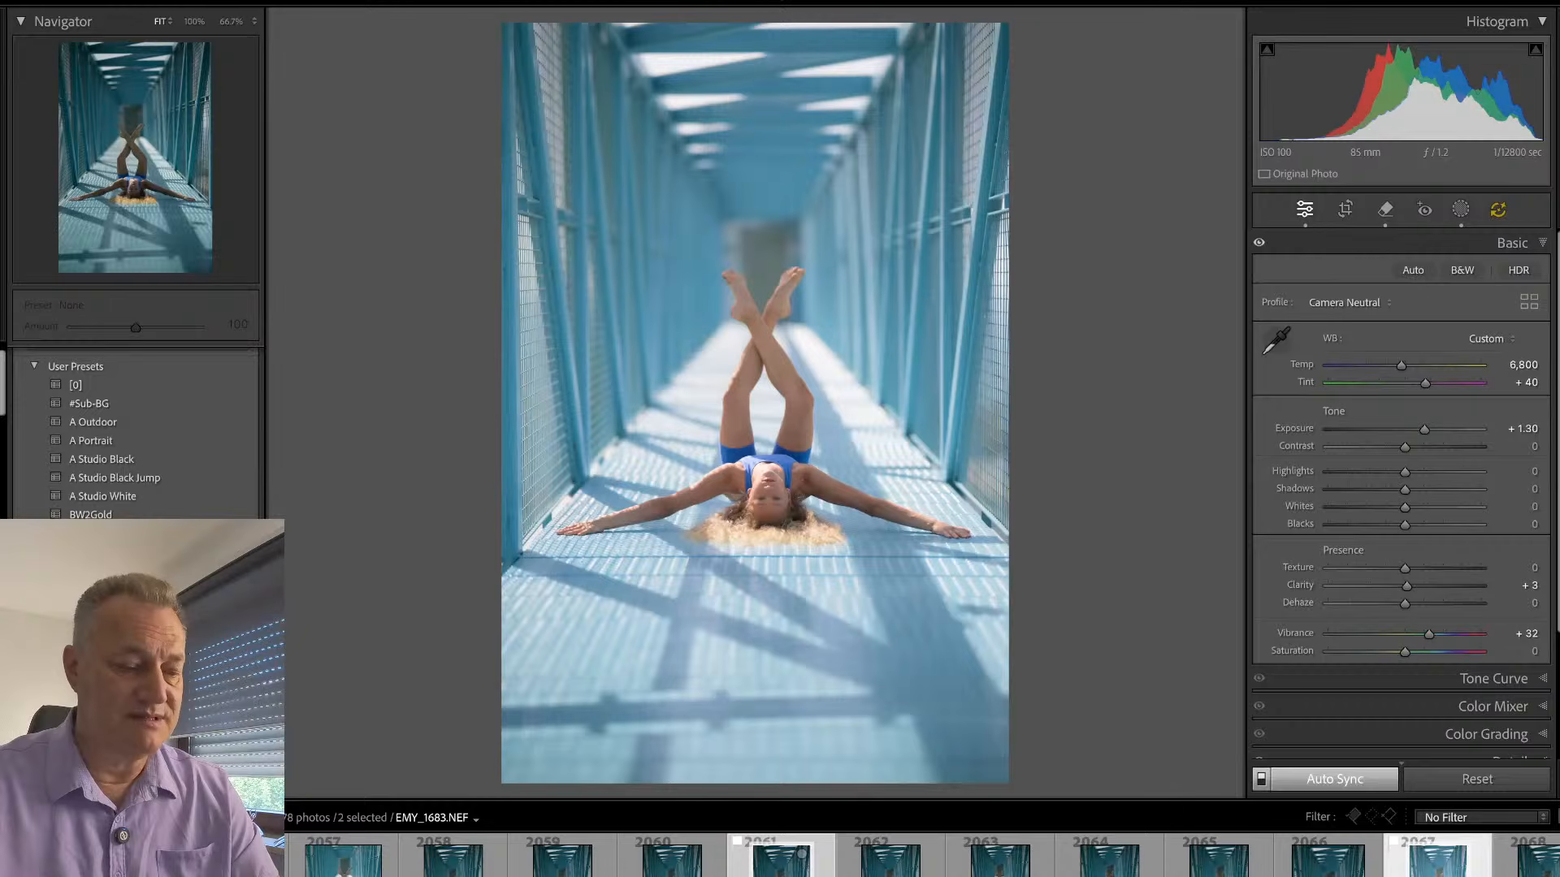
pyautogui.hotkey('ctrl', 'shift', 's')
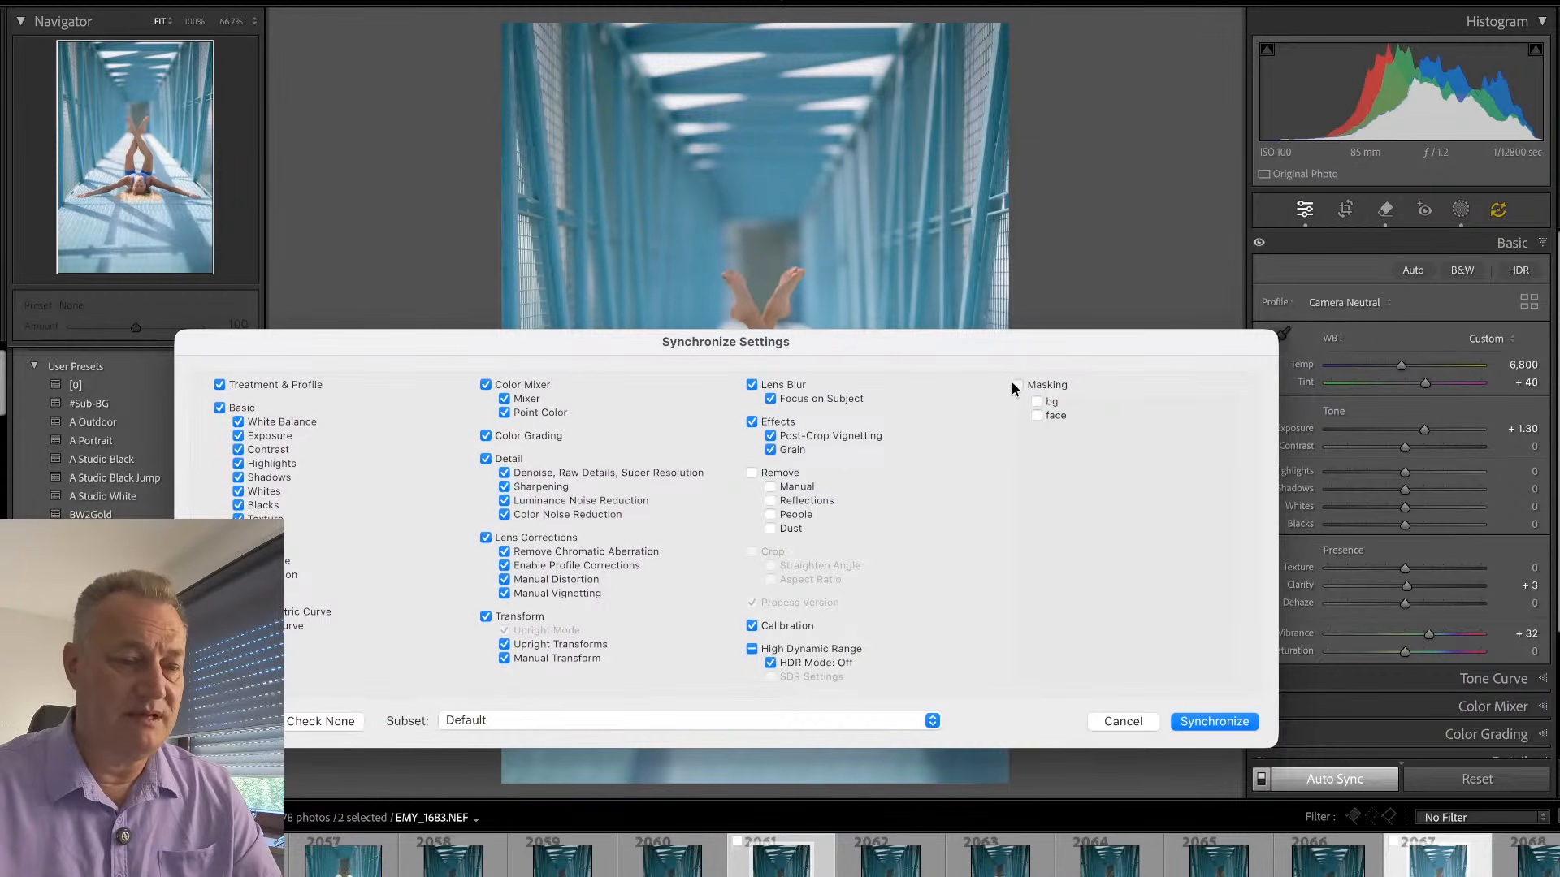
pyautogui.click(1017, 385)
pyautogui.click(1225, 721)
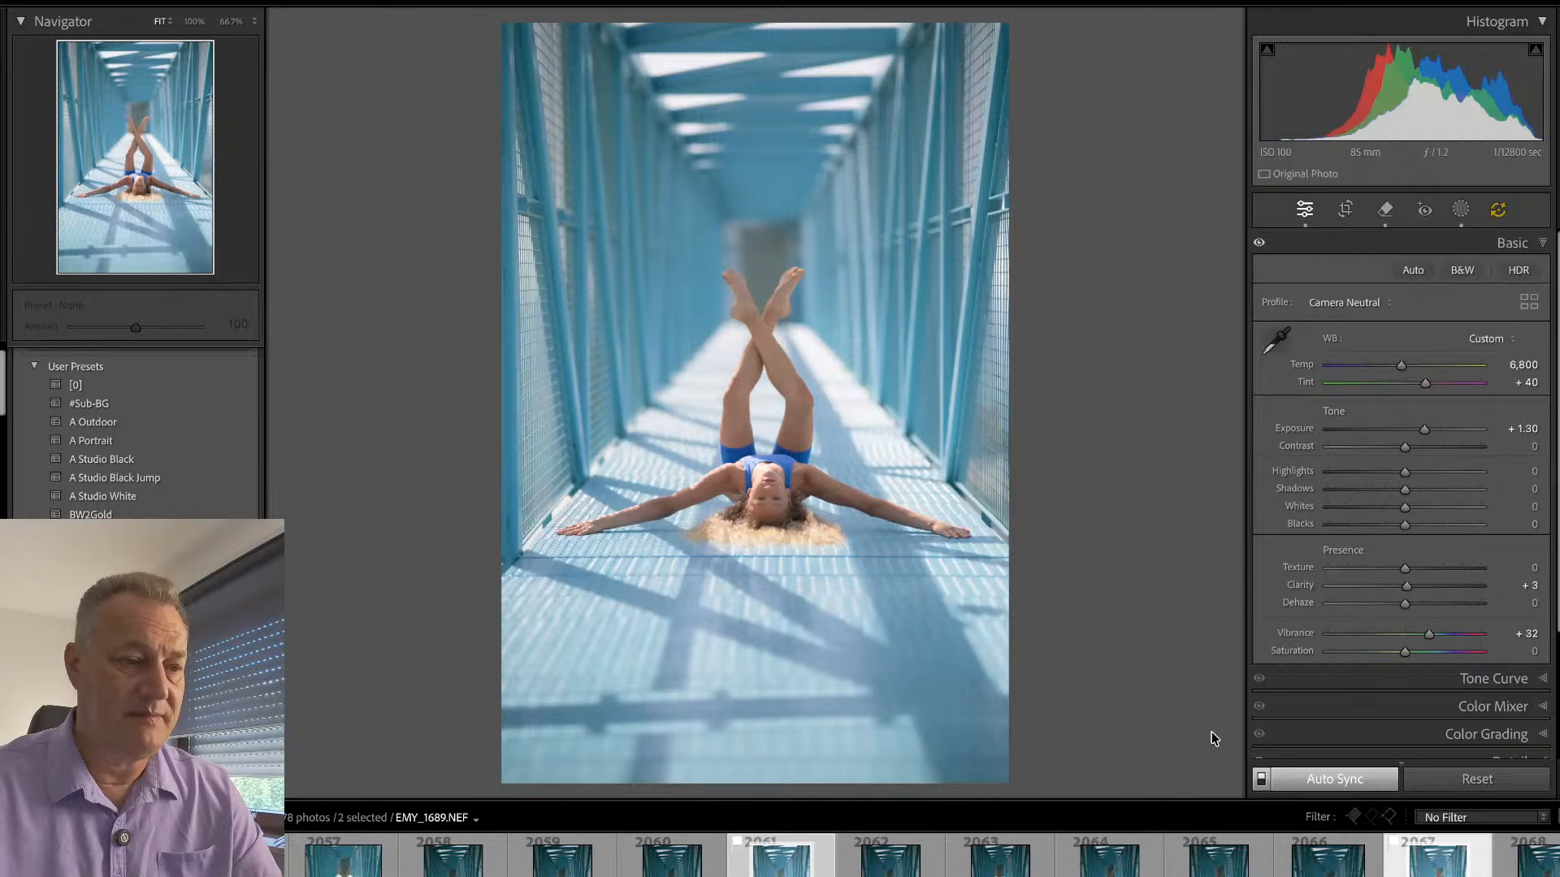
pyautogui.click(801, 854)
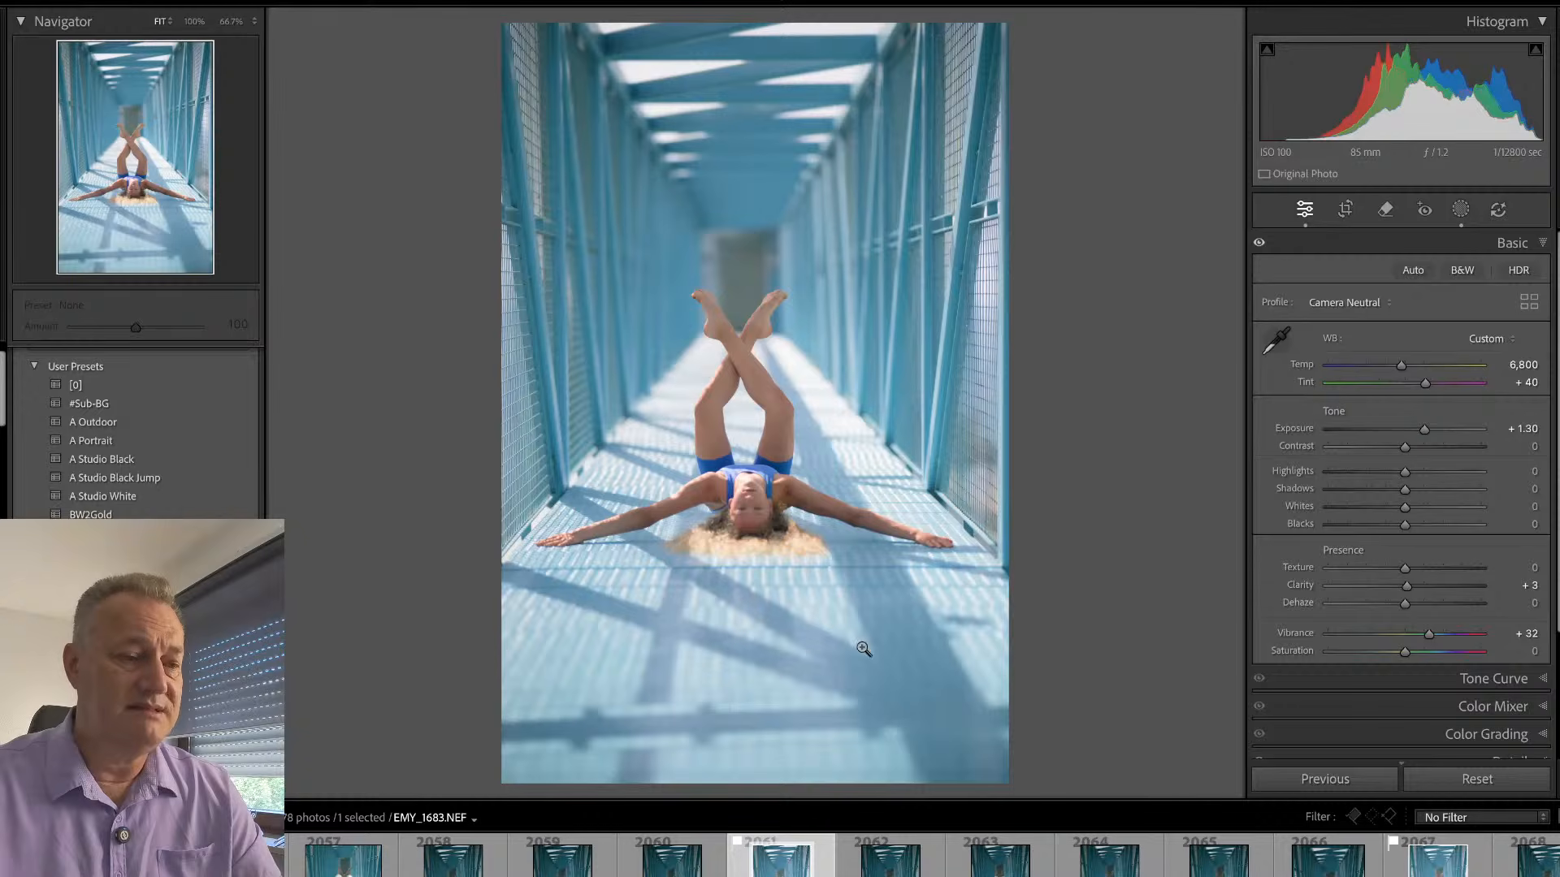
# - Examine the sharpness of the face and upper body in the newly adjusted EMY_1683 at 100%
pyautogui.click(772, 513)
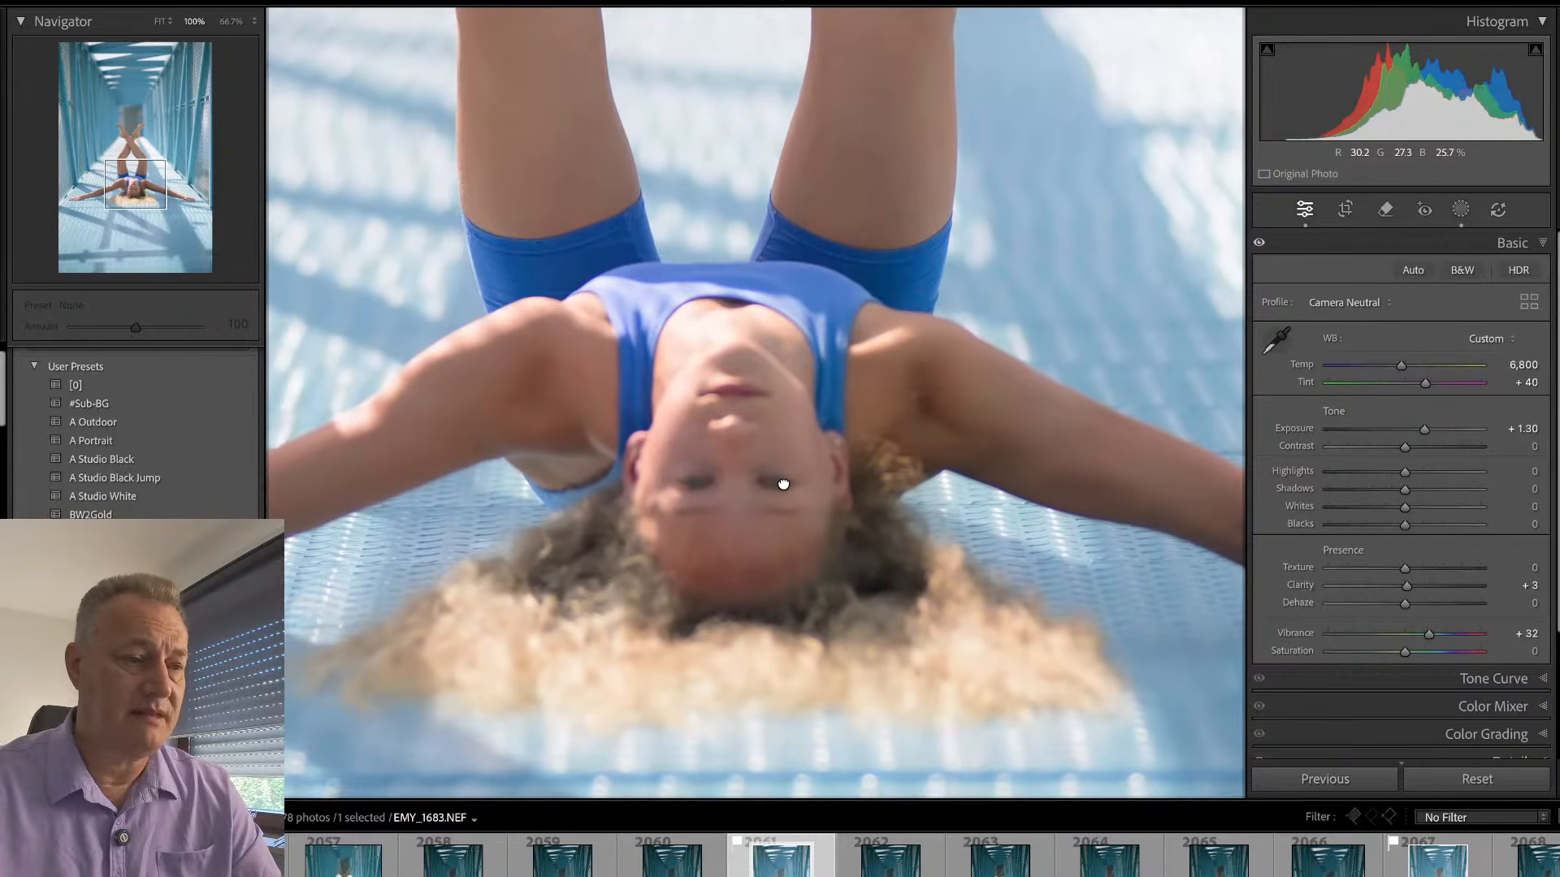
pyautogui.moveTo(761, 480); pyautogui.dragTo(869, 689)
pyautogui.click(867, 648)
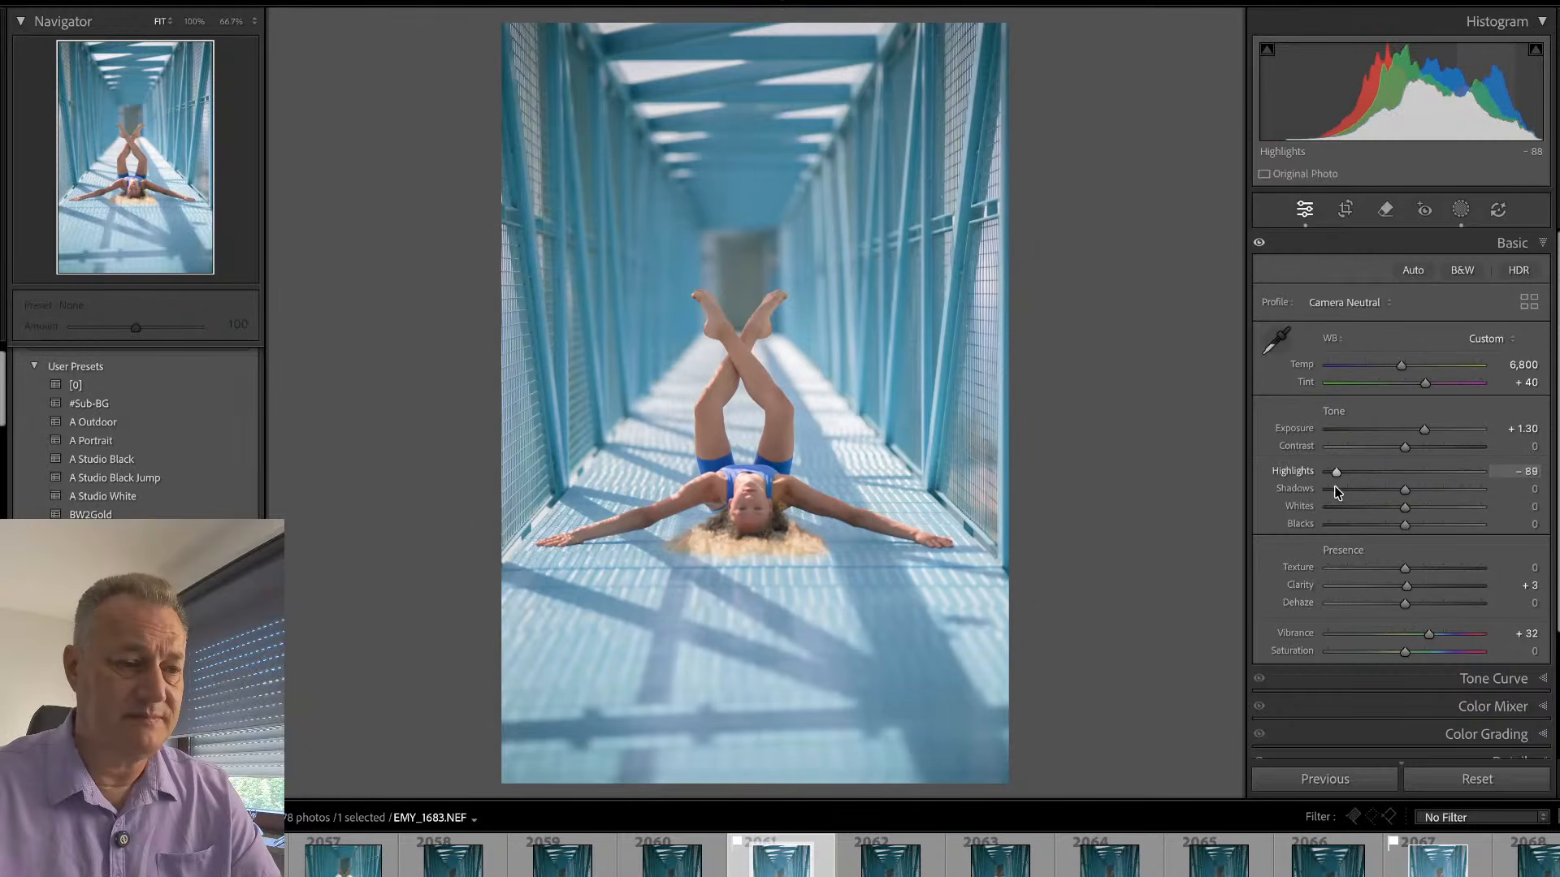
# - Set the highlights of EMY_1683 to -74 and check the face up close
pyautogui.moveTo(1383, 479); pyautogui.dragTo(1347, 490)
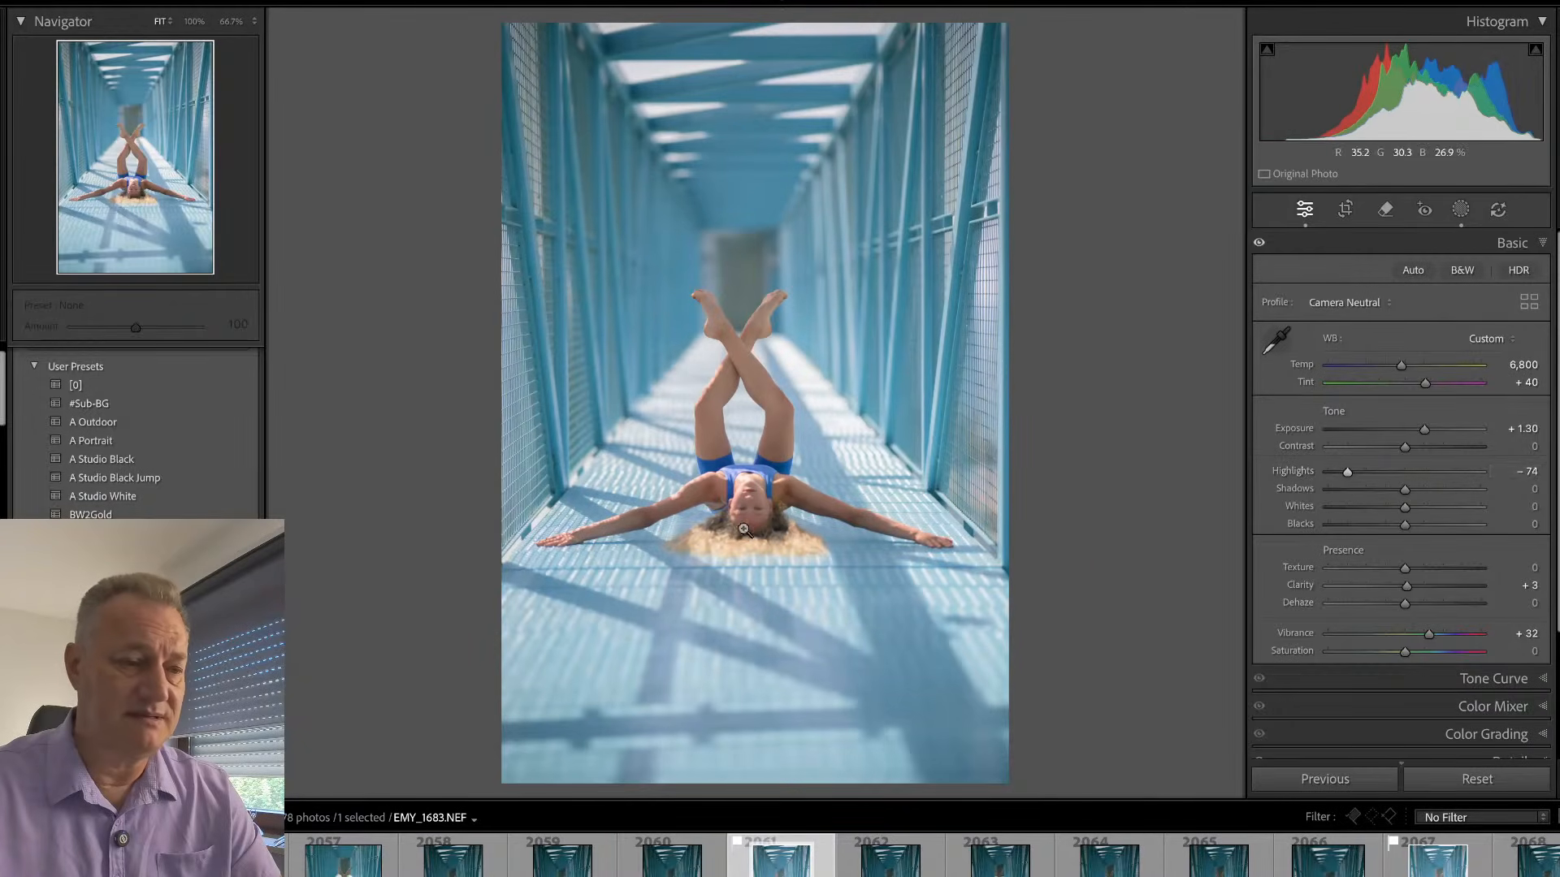
pyautogui.click(744, 512)
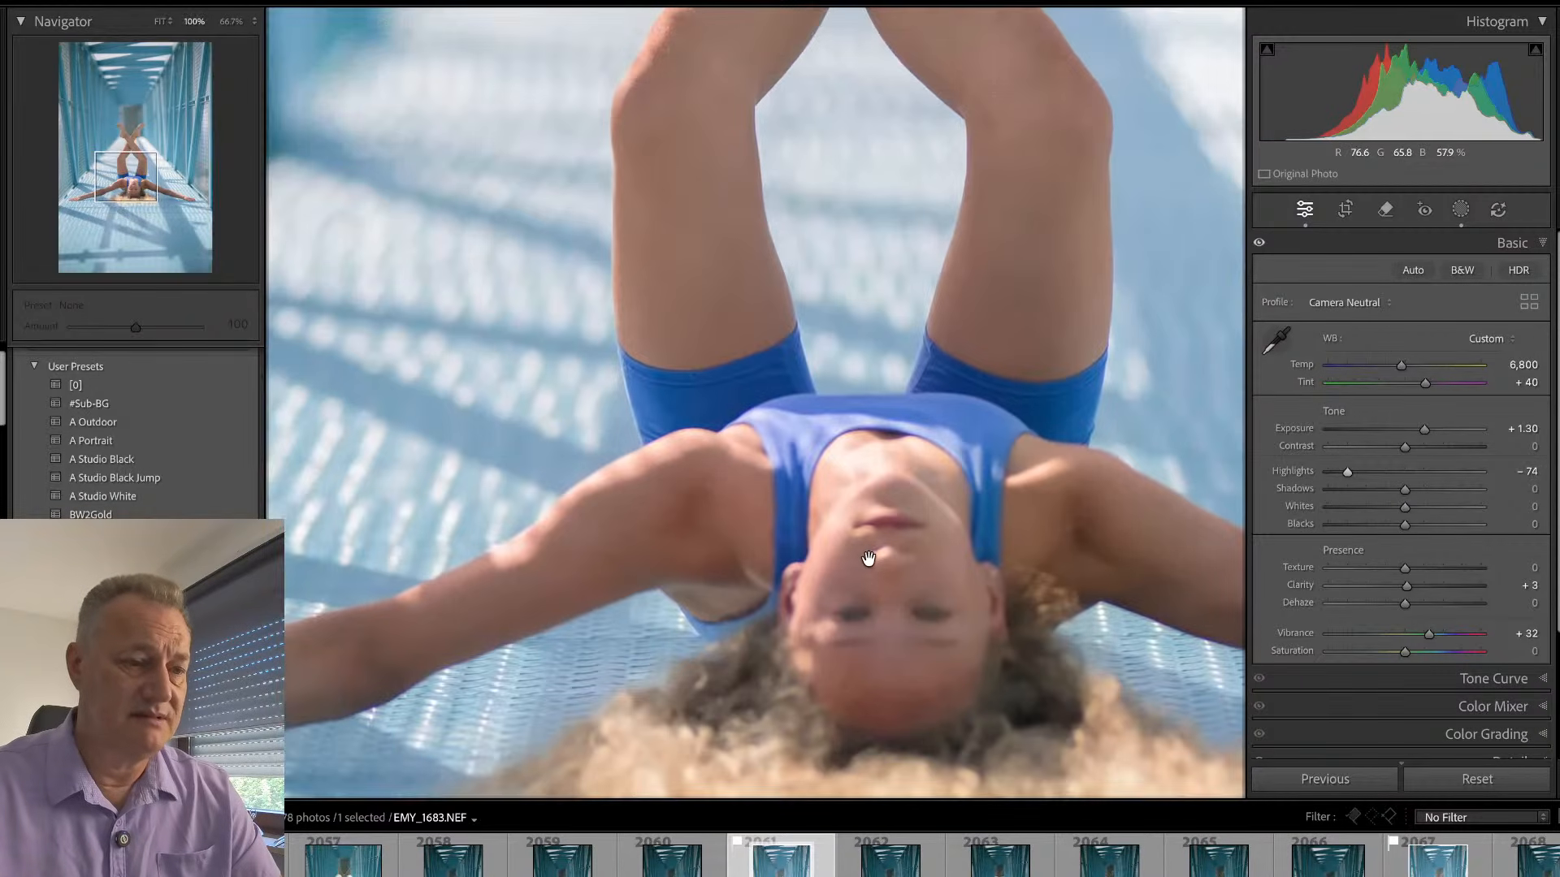
pyautogui.click(867, 559)
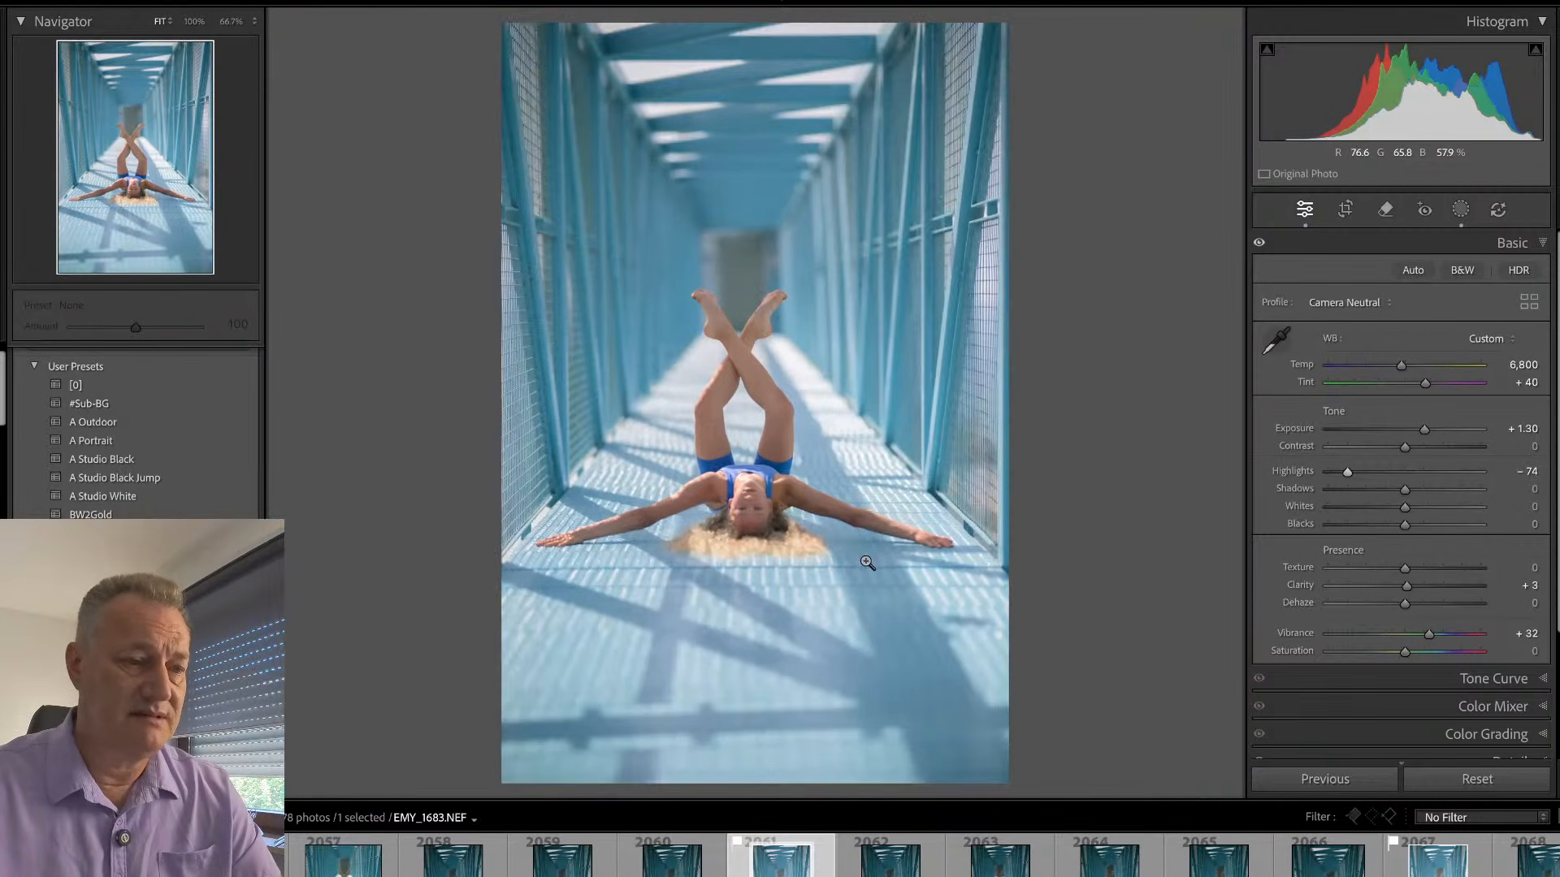
# - Darken the bridge surroundings in EMY_1683 by slightly lowering the exposure of the bg mask
pyautogui.hotkey('shift', 'w')
pyautogui.click(1131, 92)
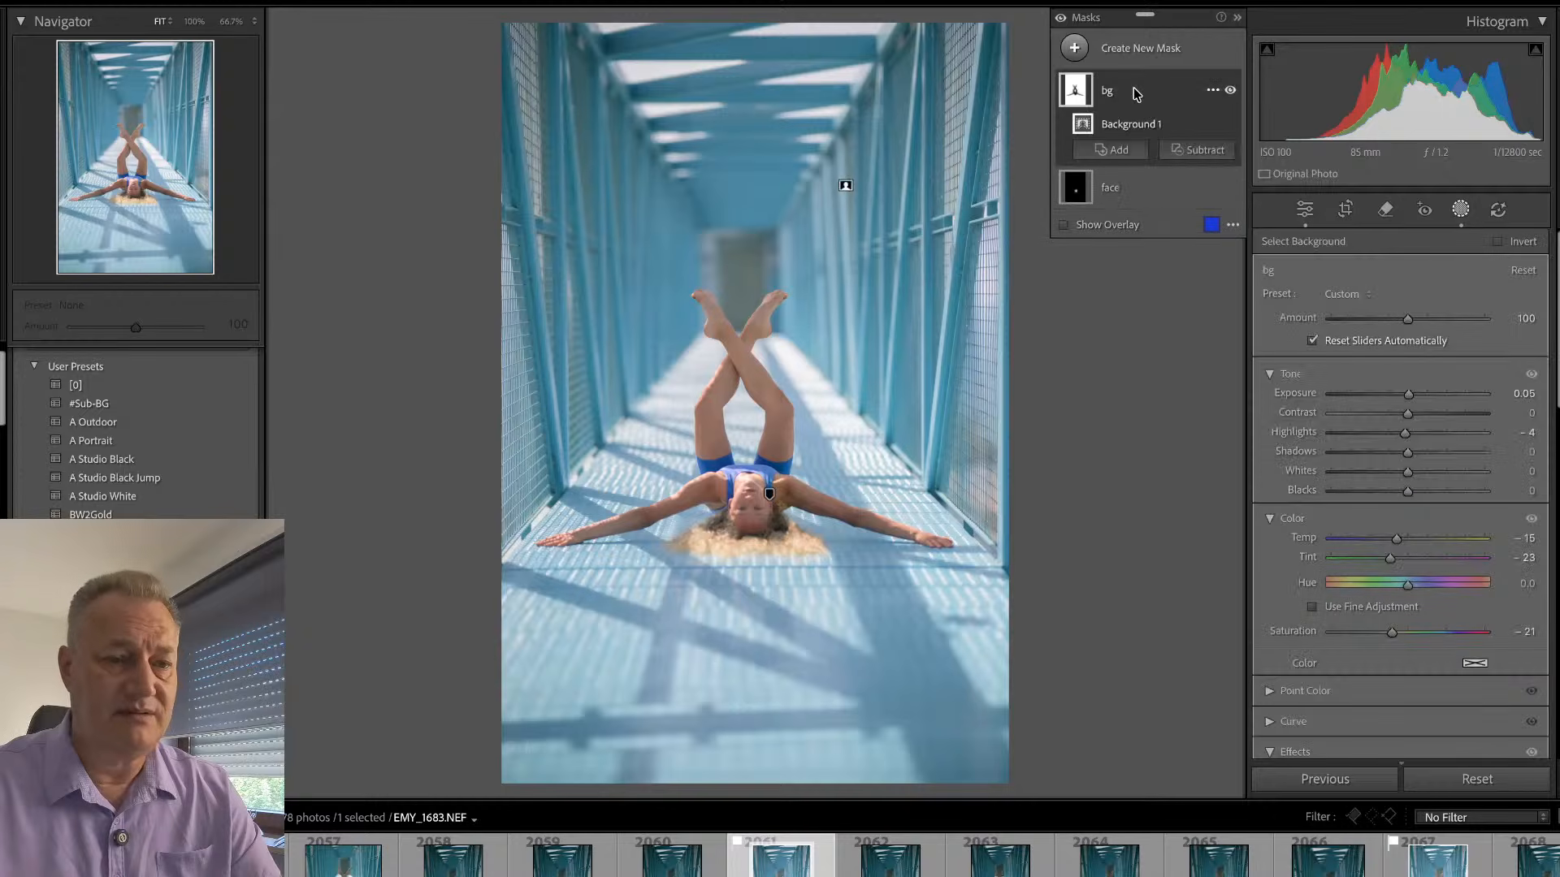
pyautogui.moveTo(1408, 395); pyautogui.dragTo(1397, 396)
# - Add a subject mask to EMY_1683 and set its temperature to 8, tint to -6 and saturation to 7
pyautogui.click(1131, 193)
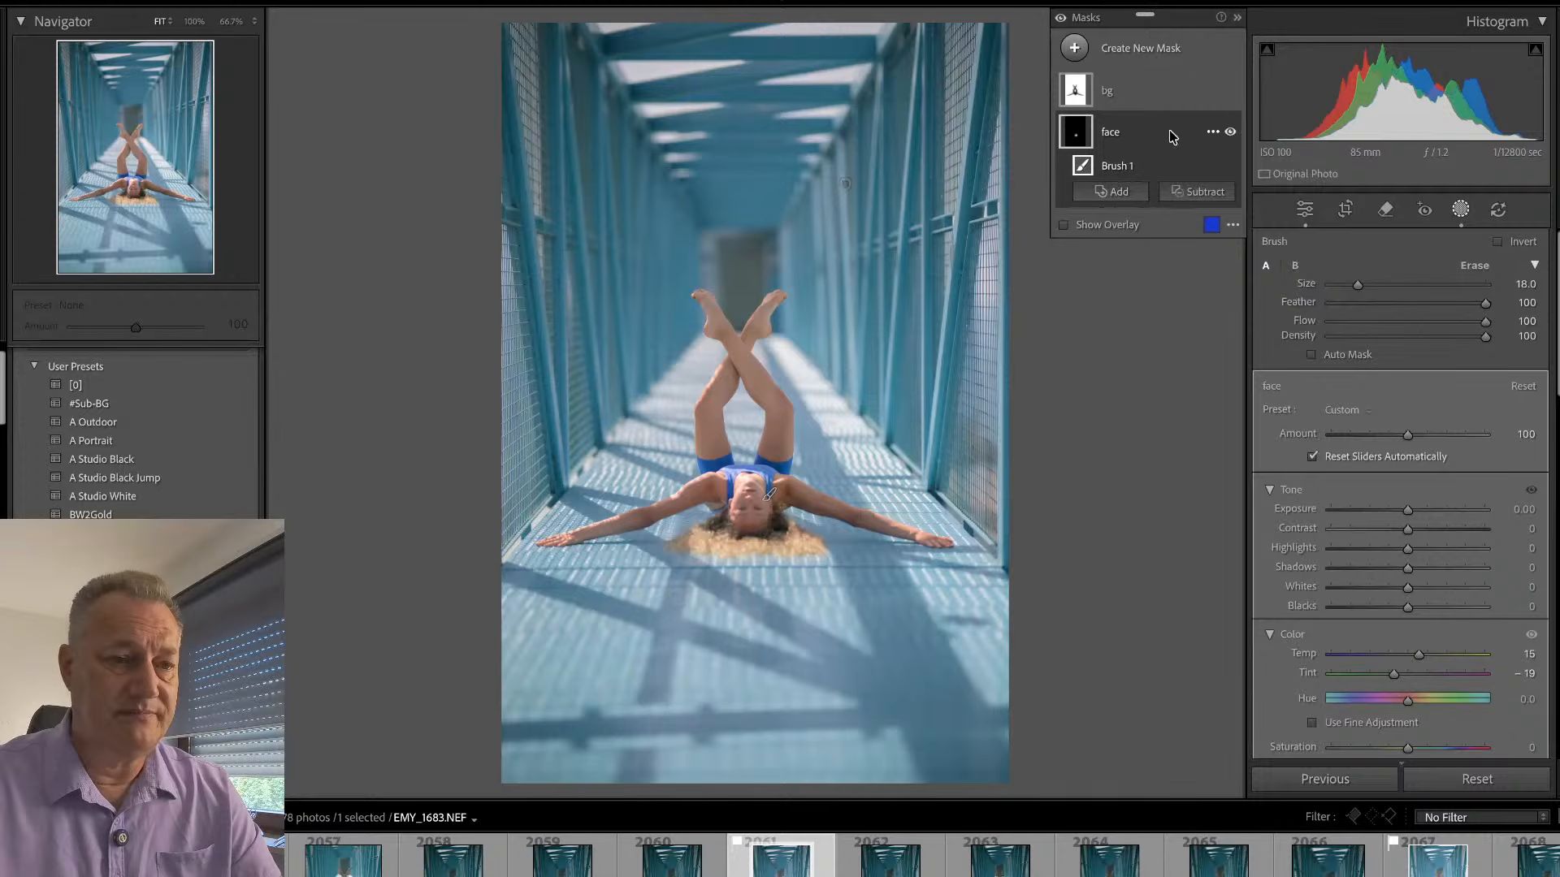
pyautogui.click(1145, 58)
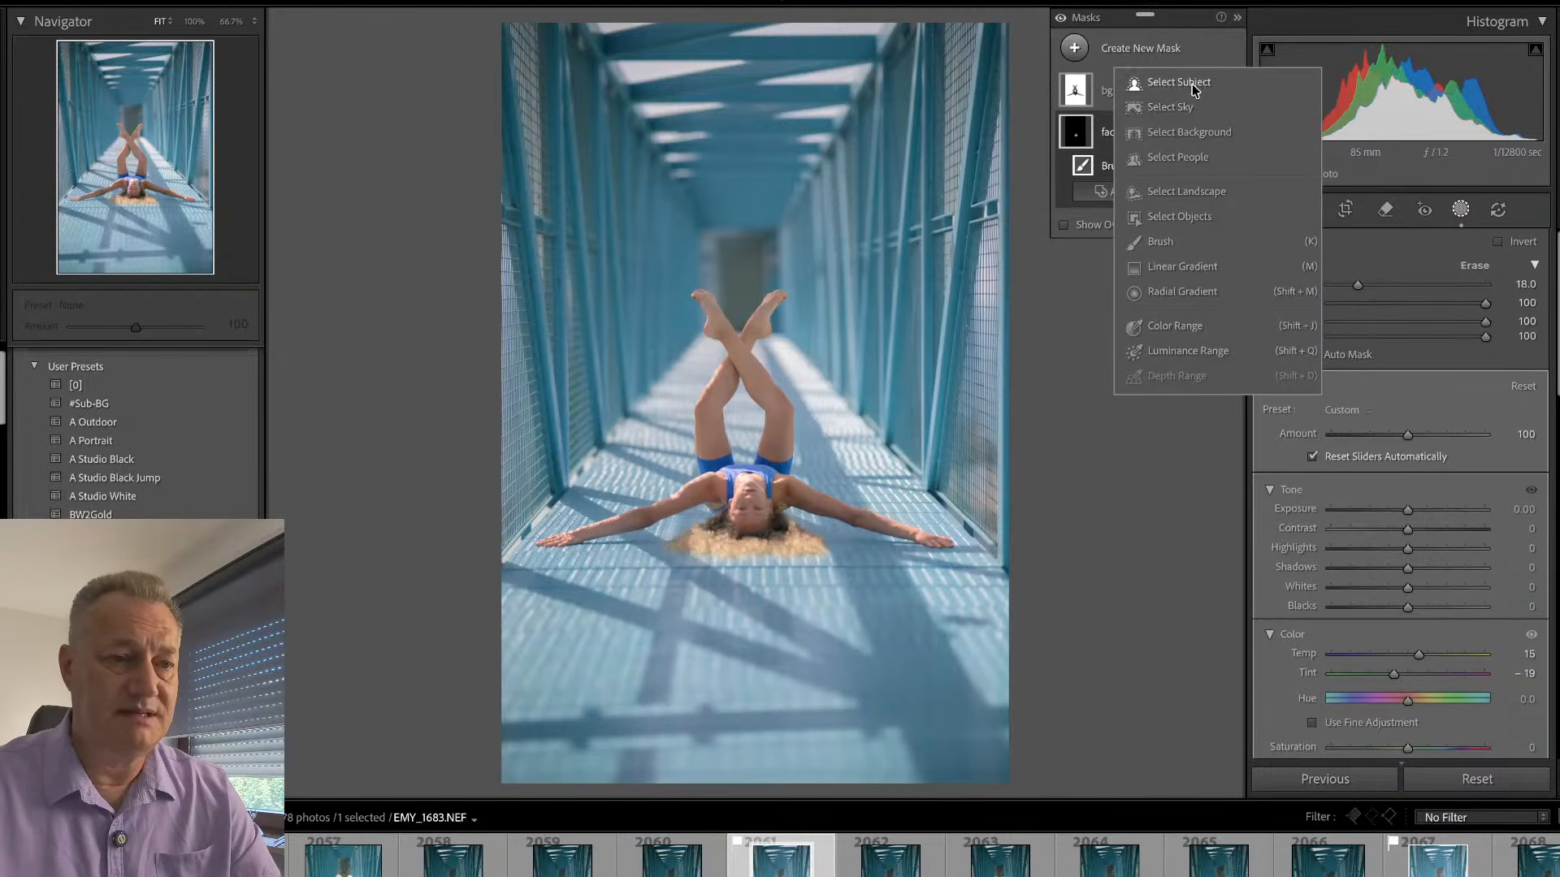
pyautogui.click(1178, 82)
pyautogui.moveTo(1408, 540); pyautogui.dragTo(1410, 561)
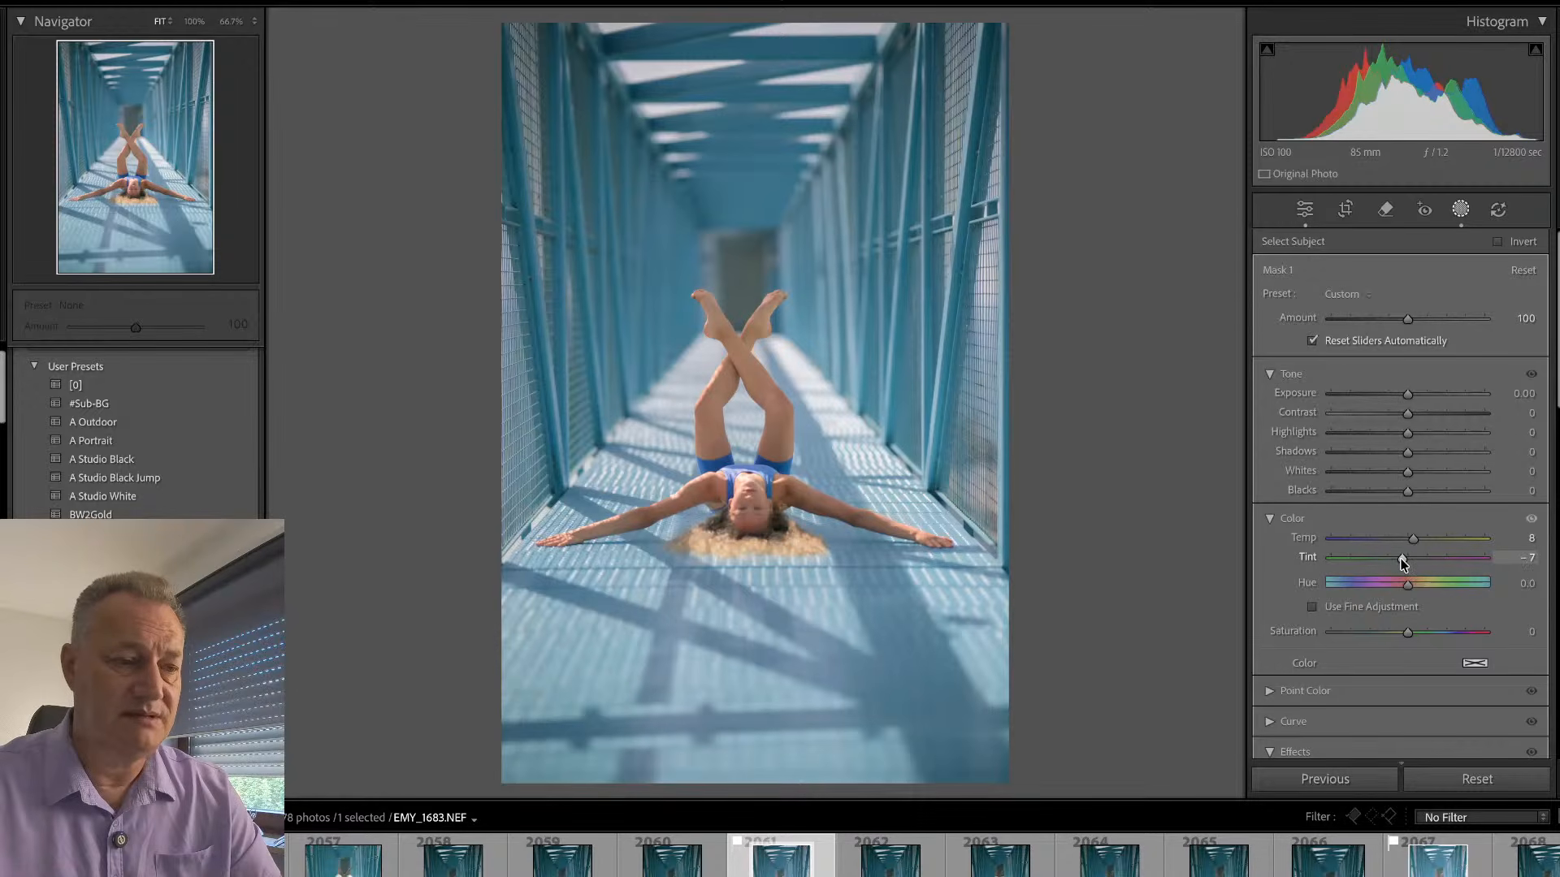
pyautogui.moveTo(1403, 562); pyautogui.dragTo(1403, 561)
pyautogui.moveTo(1409, 634); pyautogui.dragTo(1413, 634)
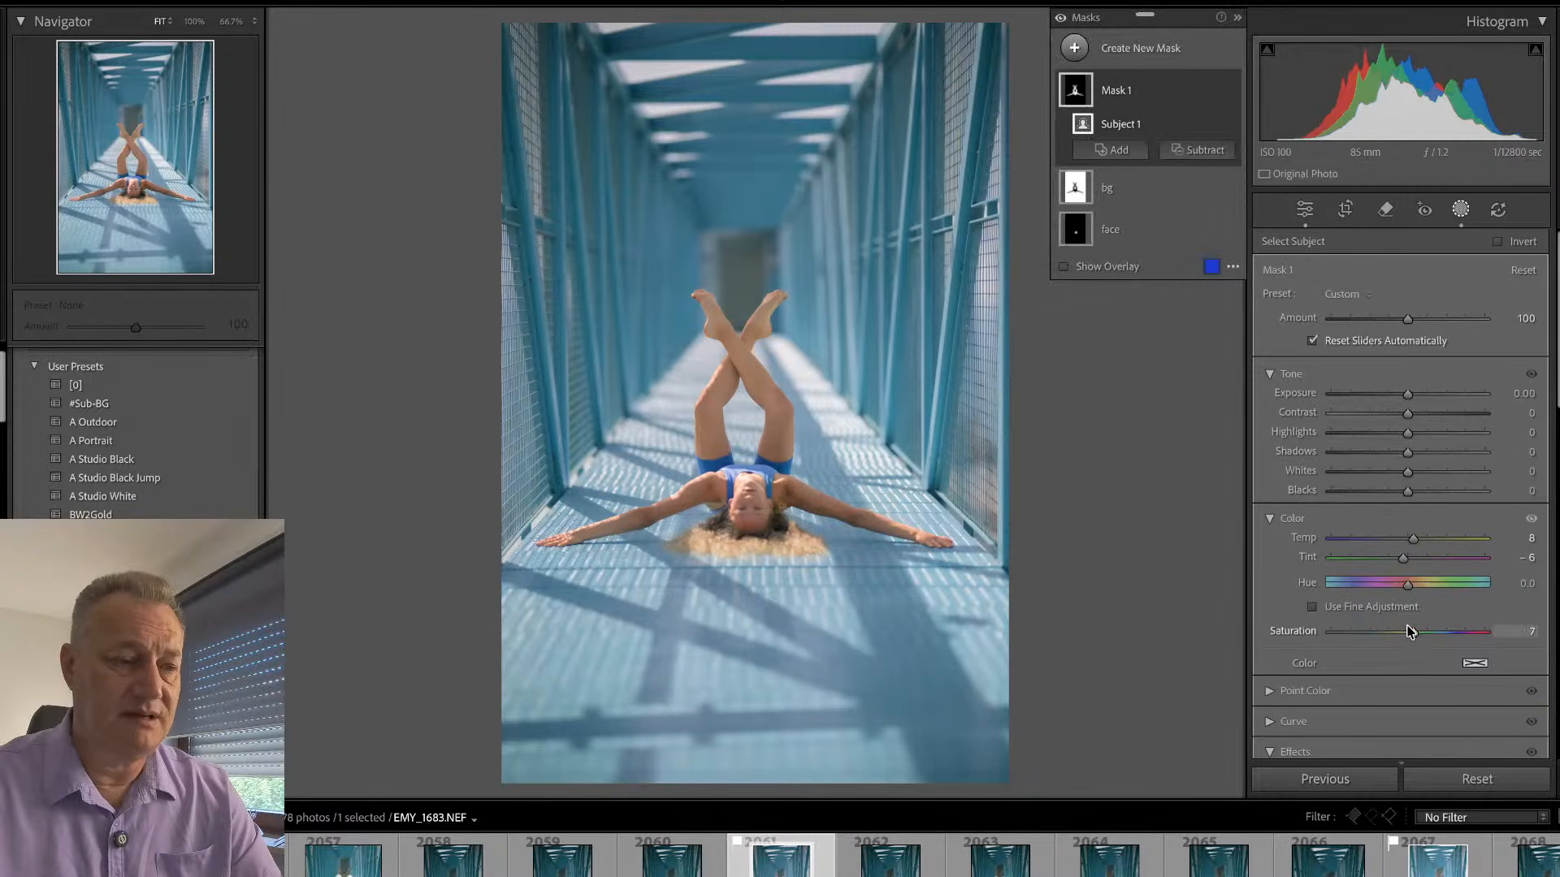
pyautogui.click(1460, 213)
# - Synchronize the develop settings of EMY_1683 to EMY_1689, replacing the existing masks with the copied ones
pyautogui.click(1454, 855)
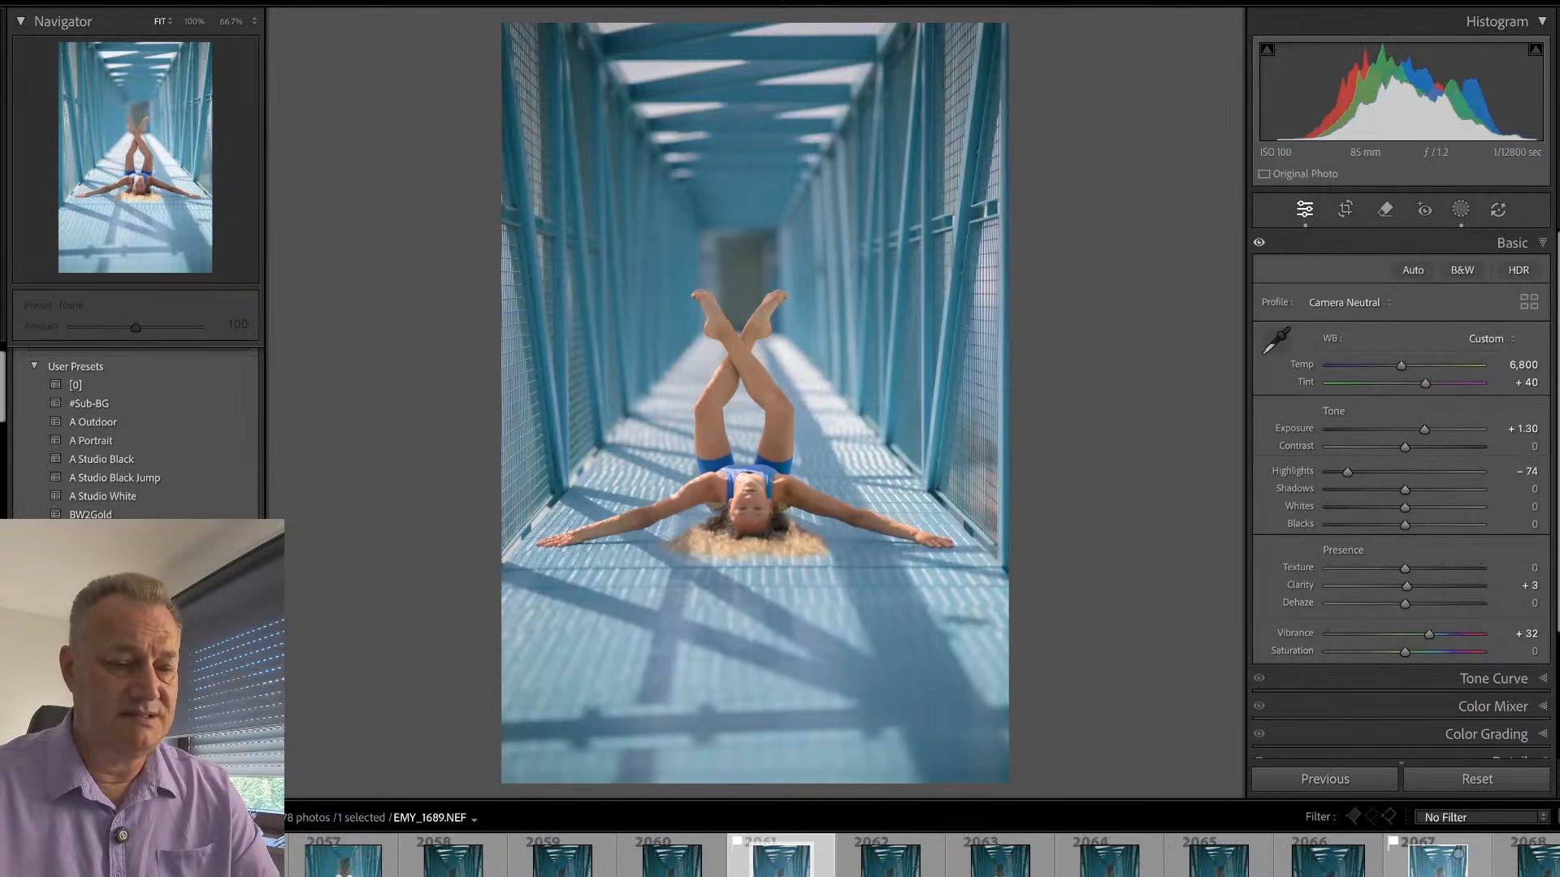
pyautogui.keyDown('ctrl'); pyautogui.click(1459, 855); pyautogui.keyUp('ctrl')
pyautogui.hotkey('ctrl', 'shift', 's')
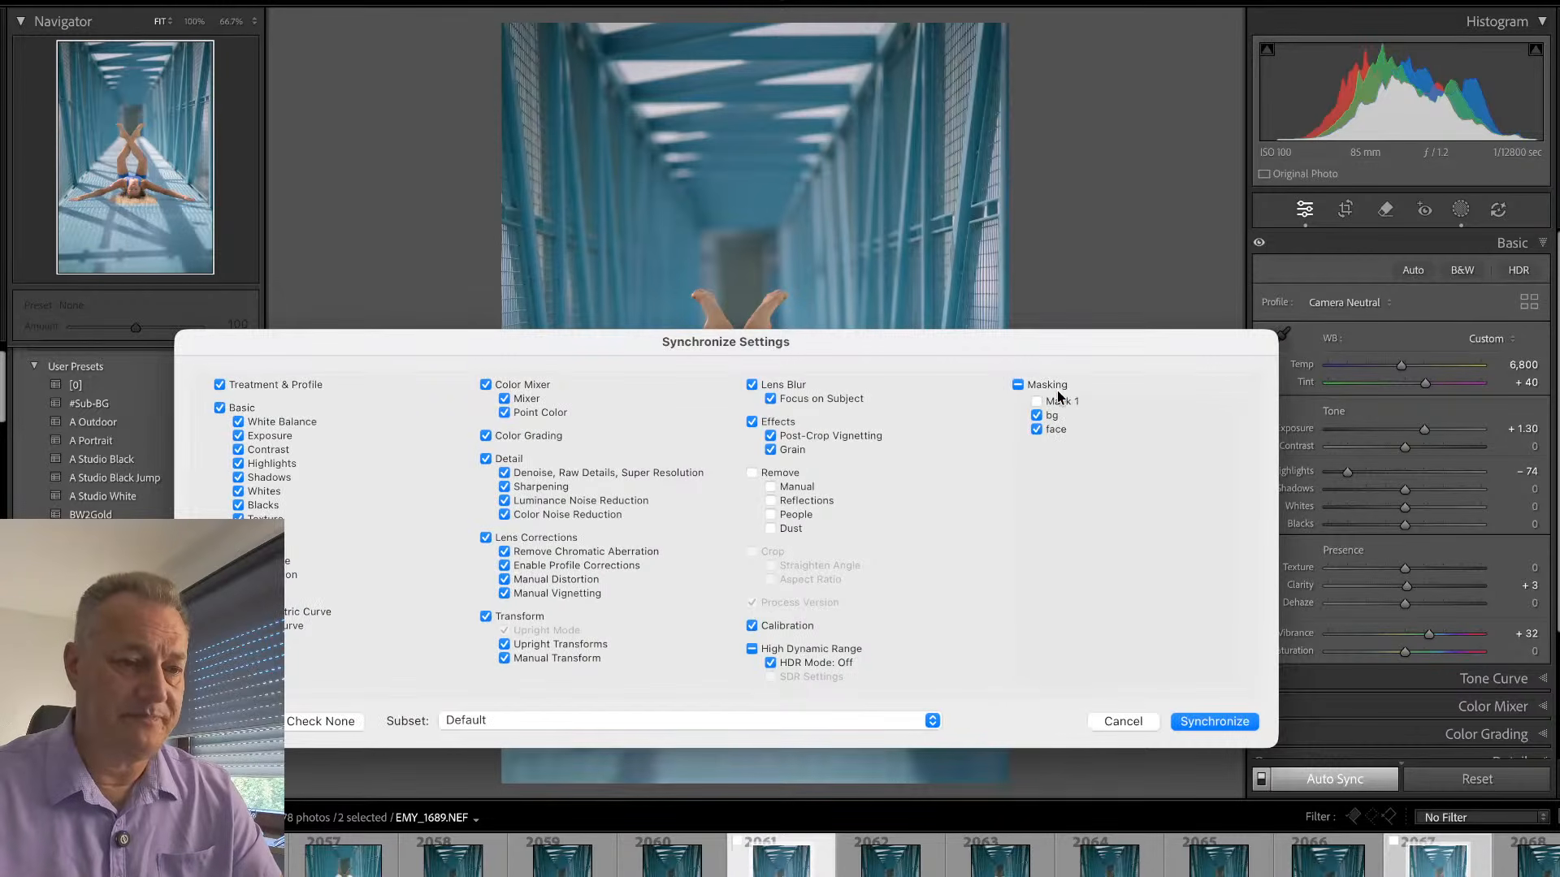
pyautogui.click(1215, 721)
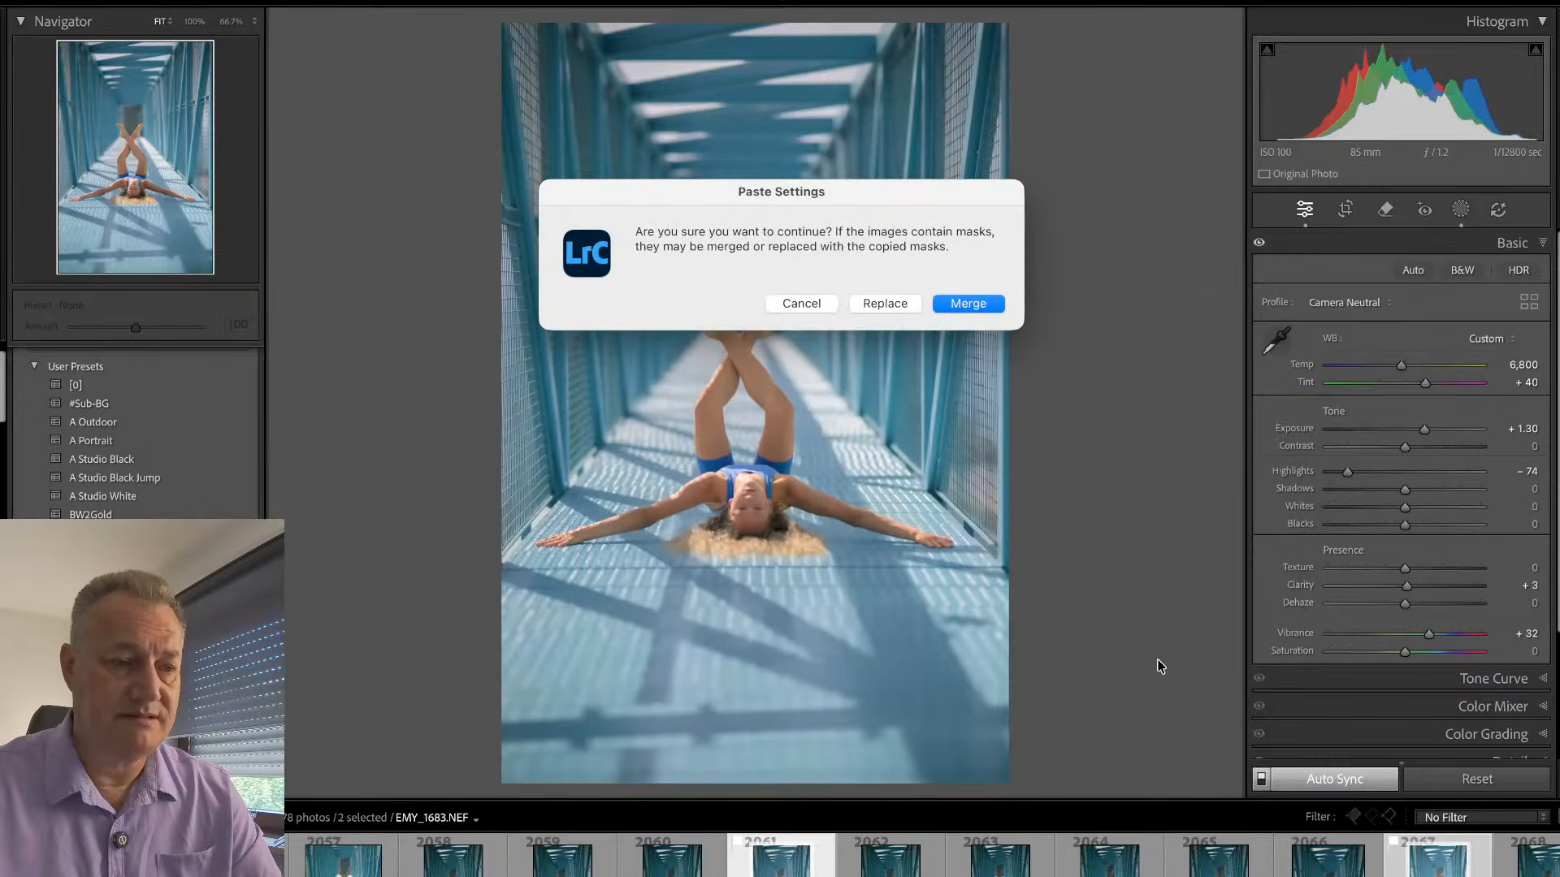
pyautogui.click(883, 305)
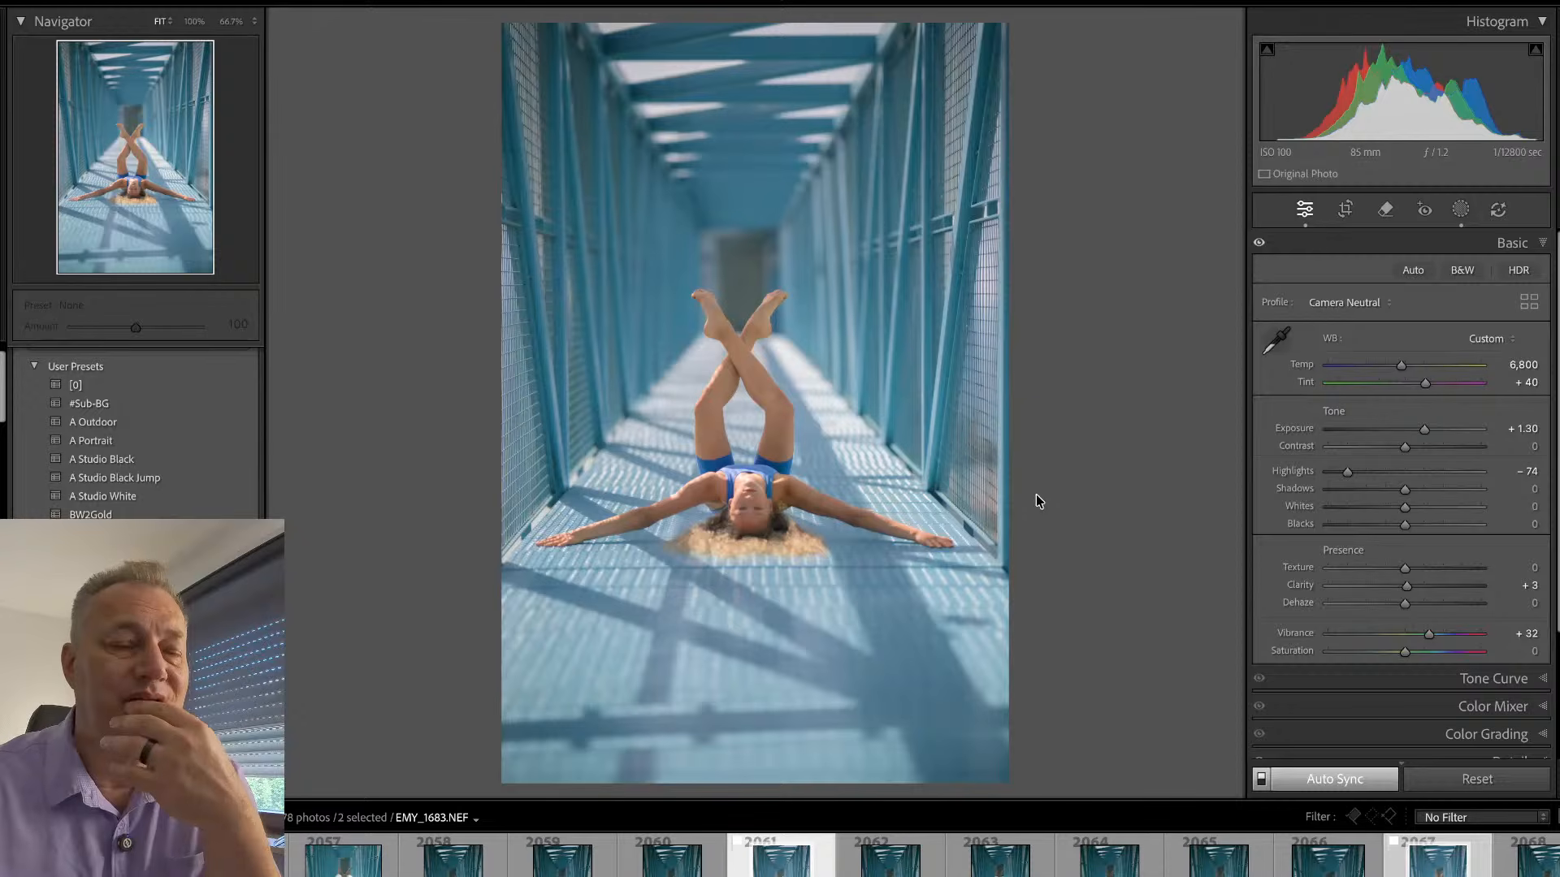
# - Switch between EMY_1683 and EMY_1689, and open both as separate documents in Photoshop
pyautogui.click(802, 854)
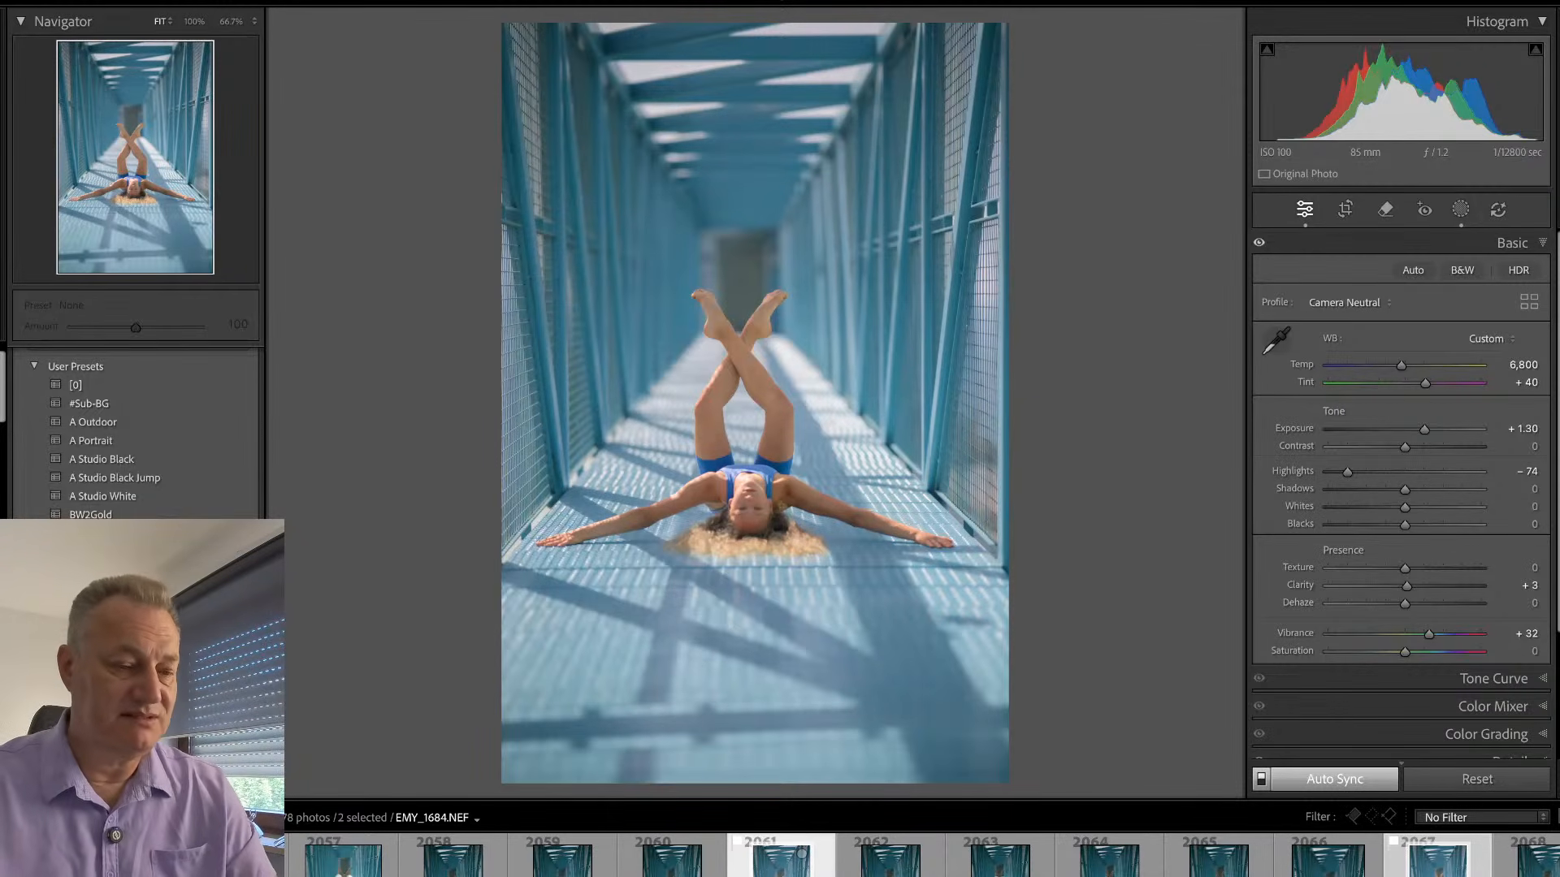
pyautogui.click(802, 854)
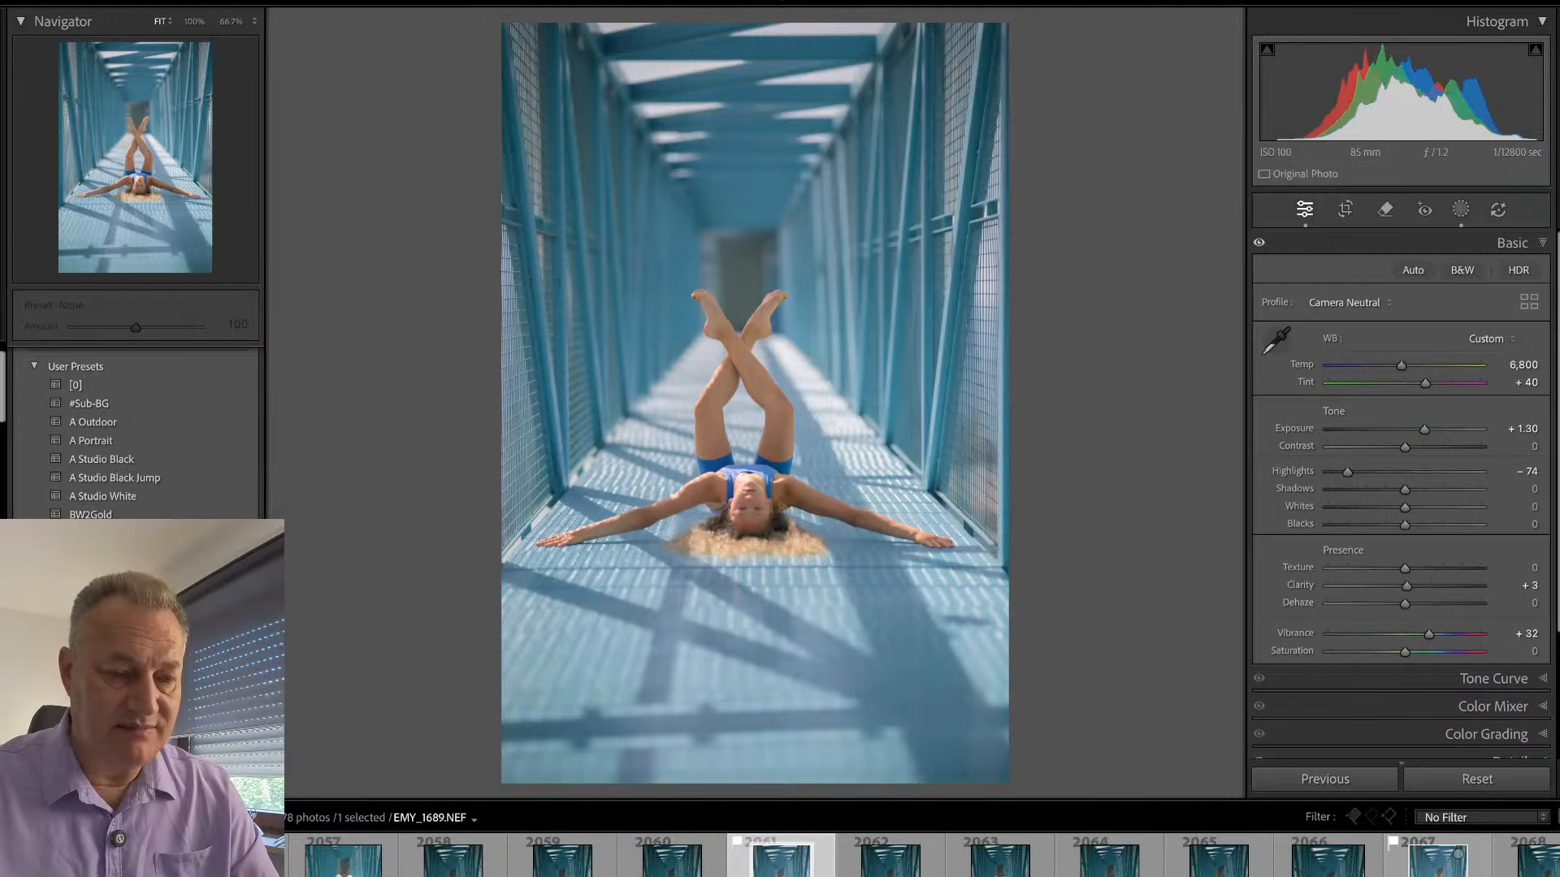
pyautogui.keyDown('ctrl'); pyautogui.click(1459, 853); pyautogui.keyUp('ctrl')
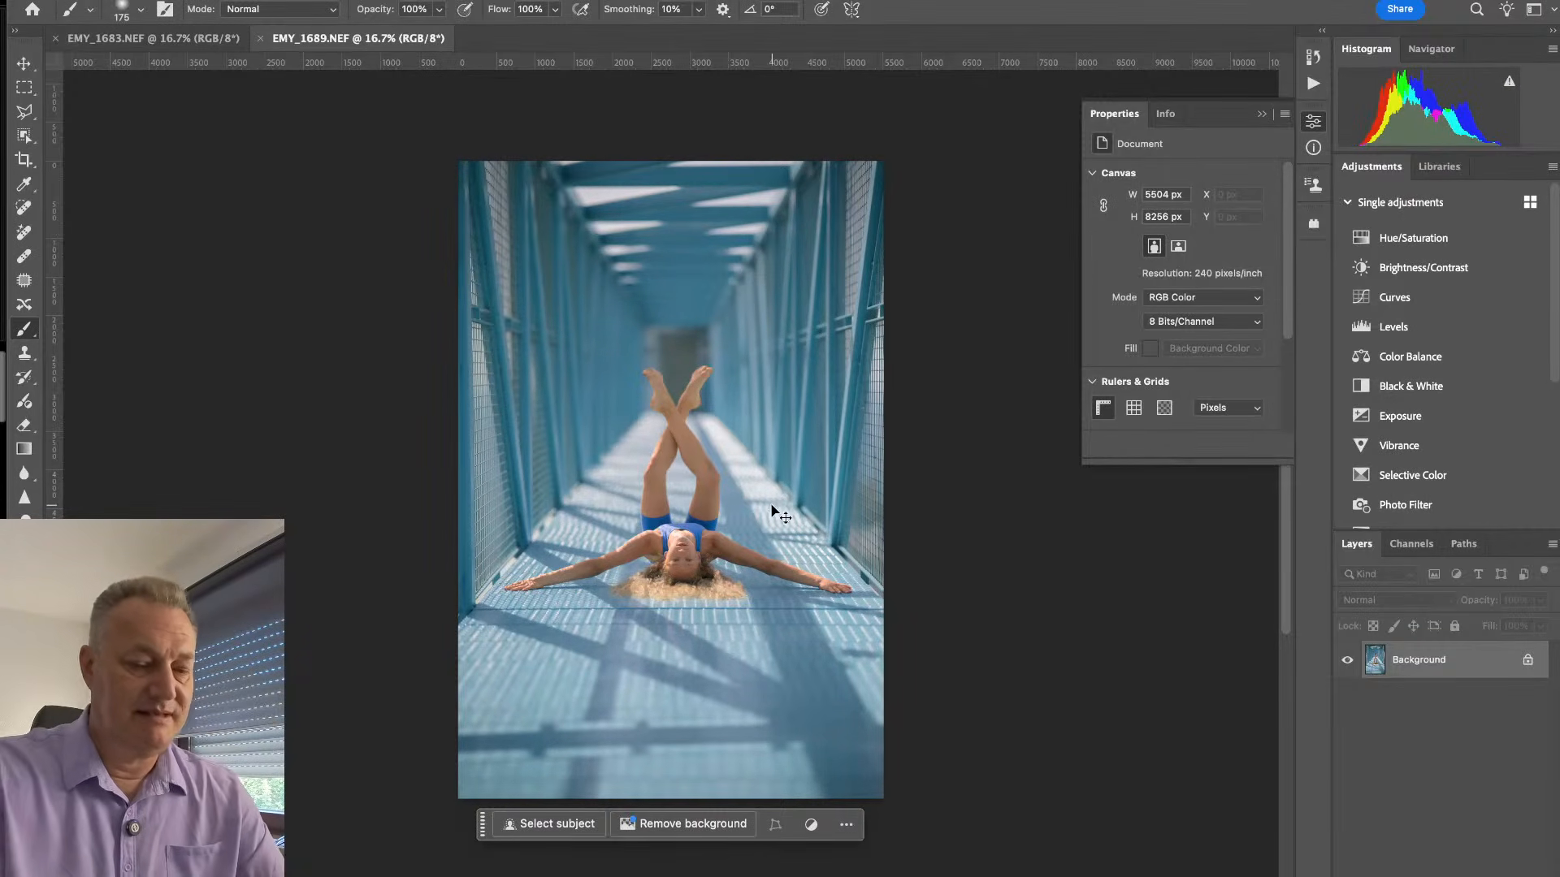
# - Examine the legs, face and hair in EMY_1689 at 66.7% magnification
pyautogui.hotkey('ctrl', '+')
pyautogui.hotkey('ctrl', '+')
pyautogui.hotkey('ctrl', '+')
pyautogui.hotkey('ctrl', '+')
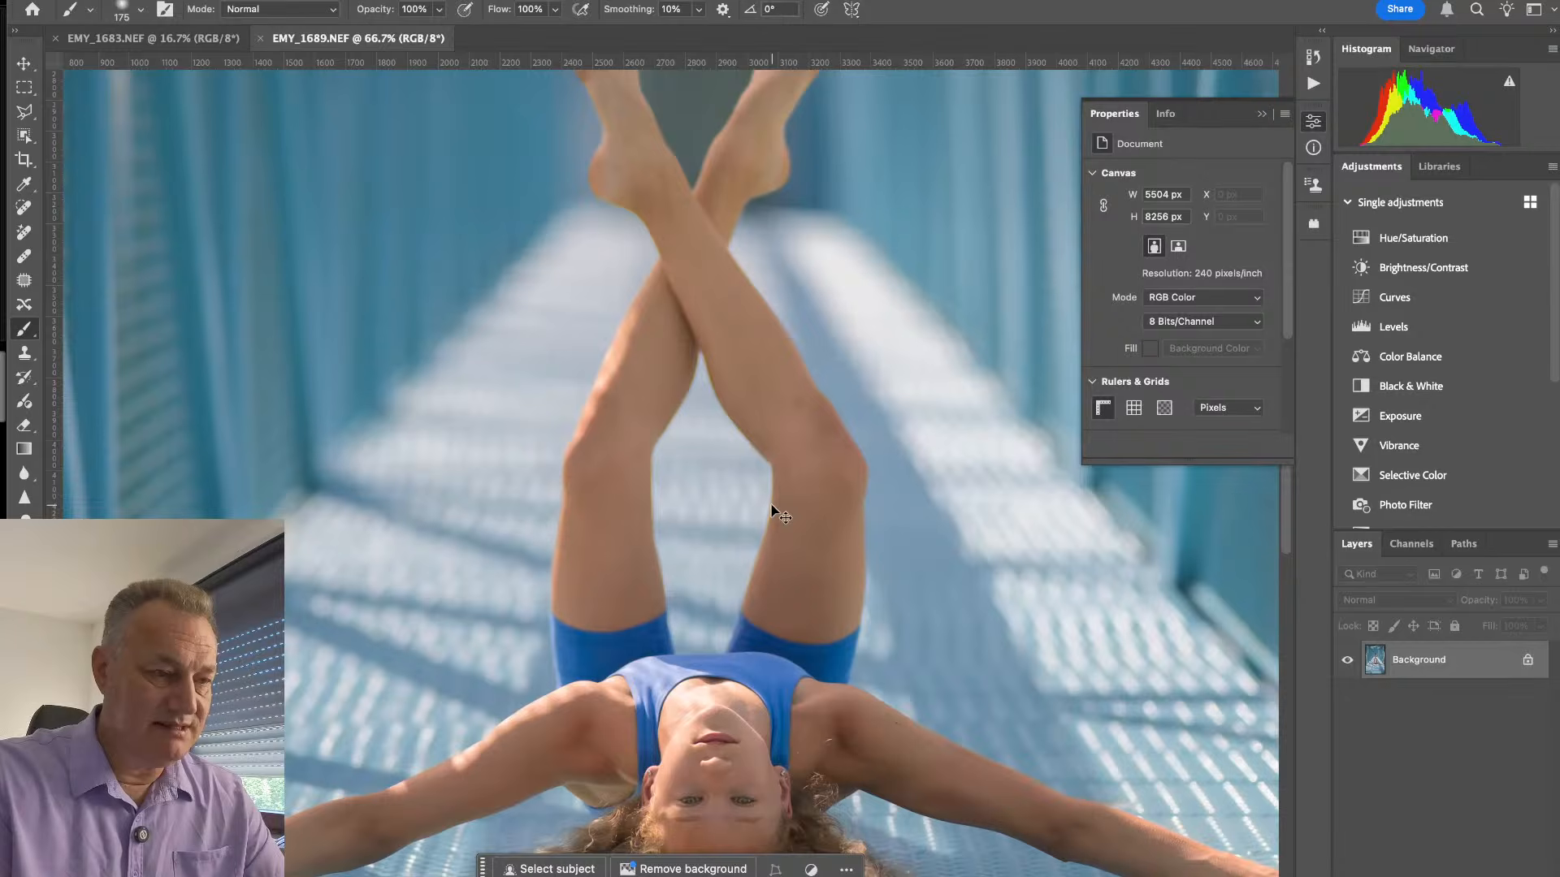
pyautogui.press('space')
pyautogui.moveTo(777, 668)
pyautogui.mouseDown()
pyautogui.moveTo(730, 408)
pyautogui.moveTo(780, 418)
pyautogui.mouseUp()
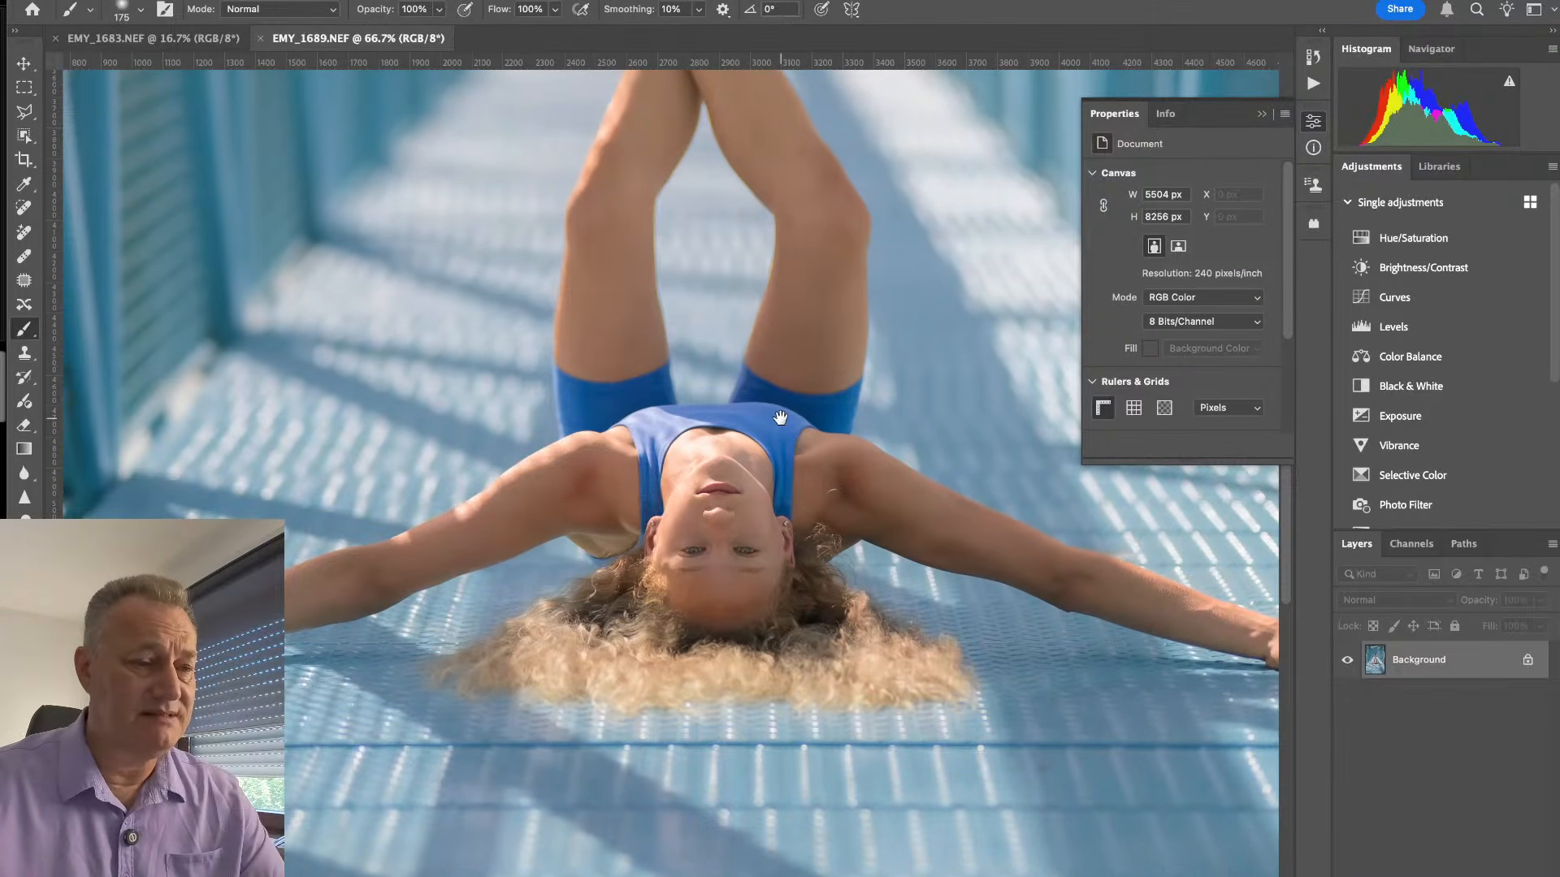
pyautogui.moveTo(780, 418)
pyautogui.mouseDown()
pyautogui.moveTo(774, 633)
pyautogui.moveTo(770, 524)
pyautogui.mouseUp()
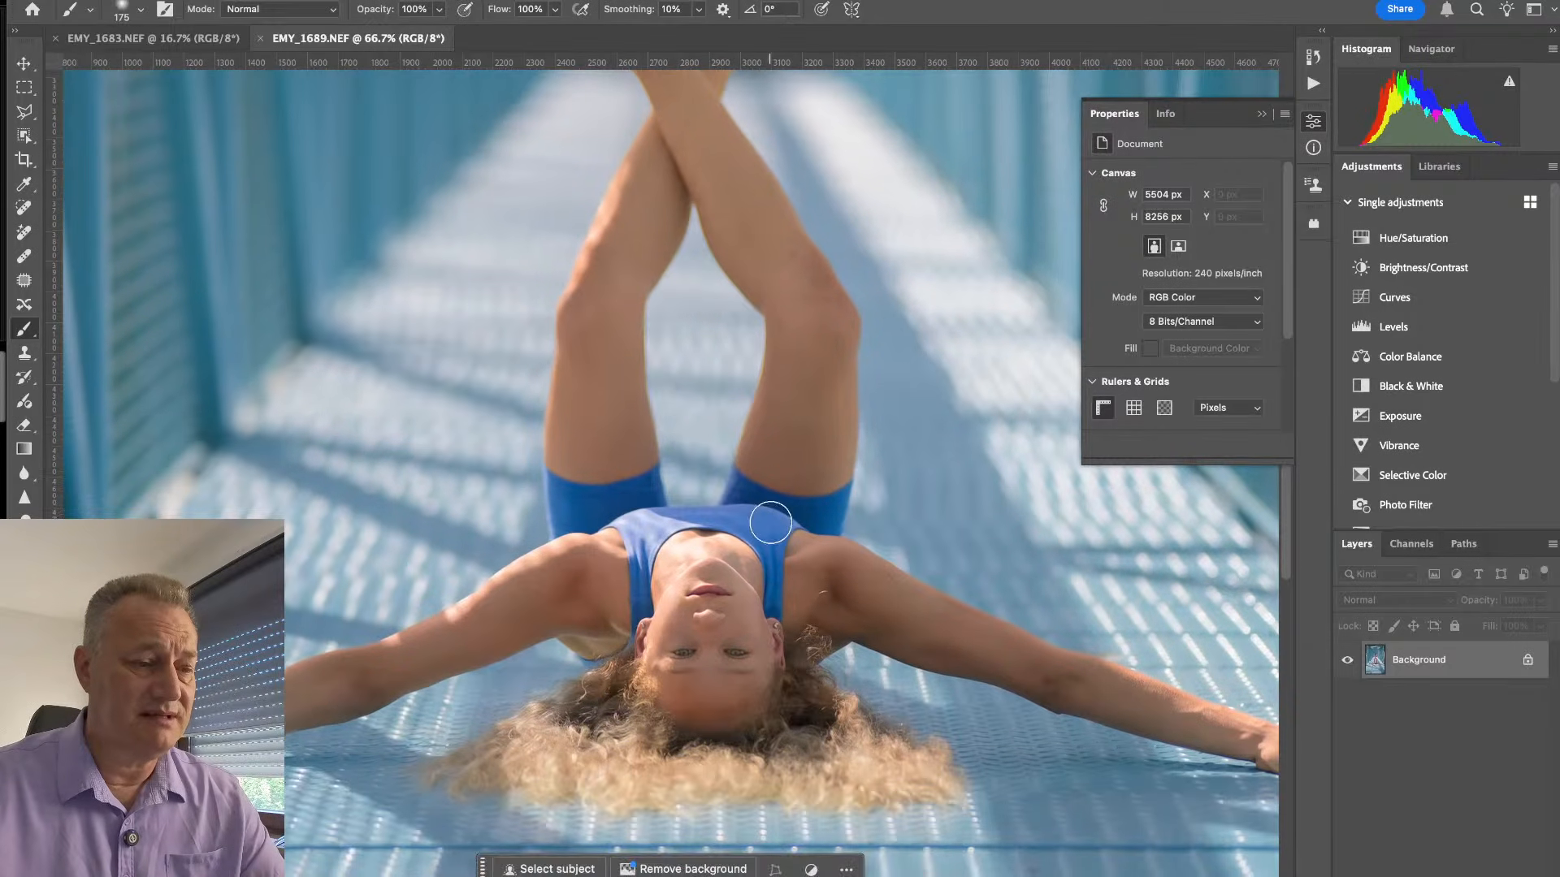
# - Select the crossed legs and upper torso in EMY_1683 with a rectangular marquee that includes some surrounding background
pyautogui.click(178, 38)
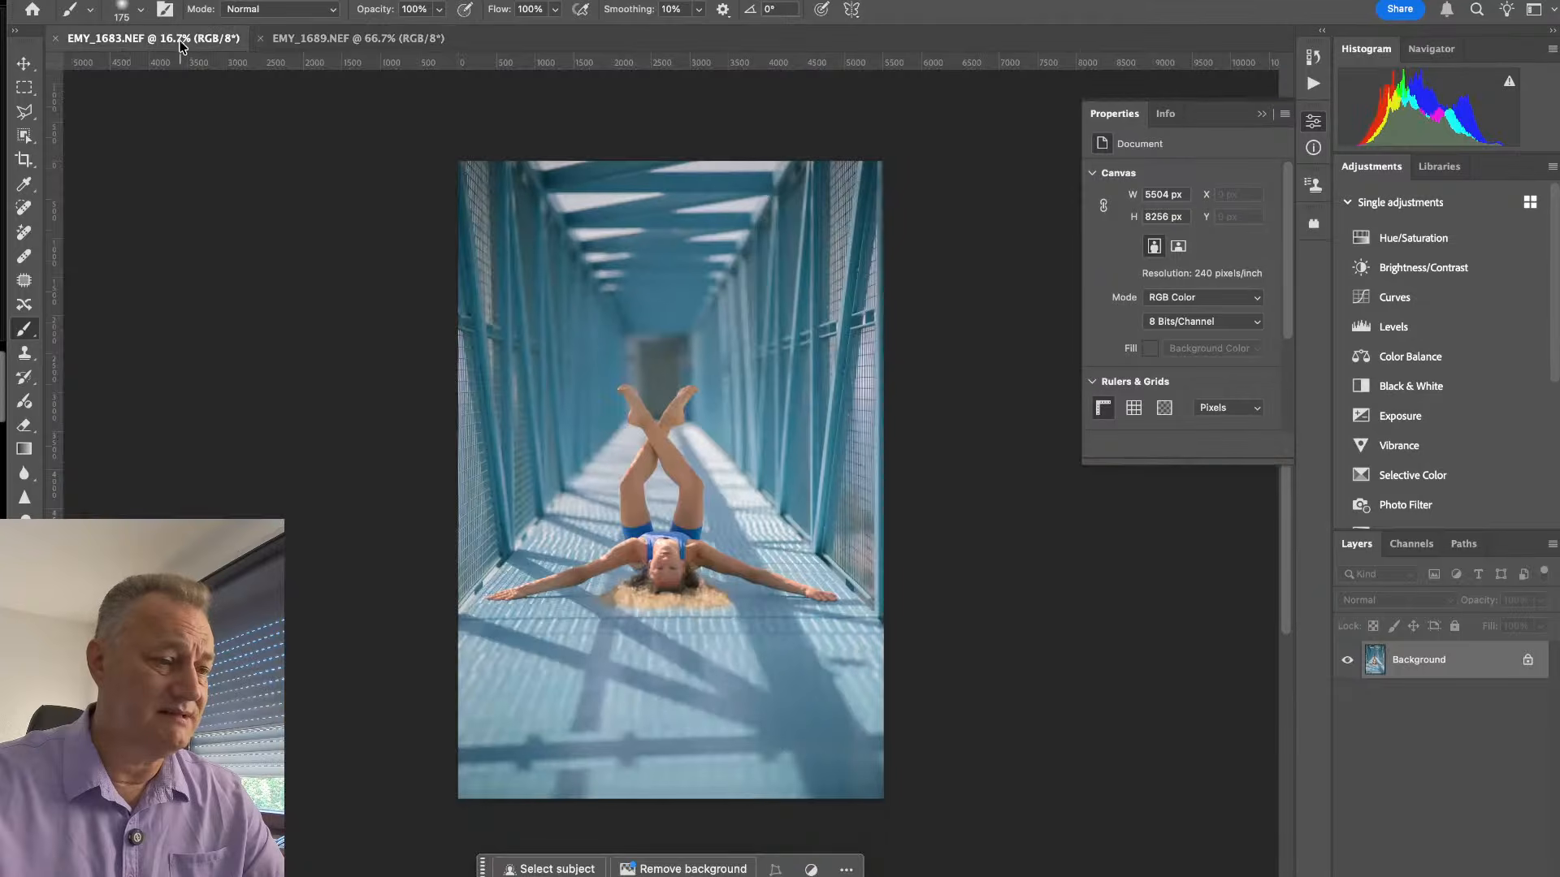
pyautogui.press('super+equal')
pyautogui.press('super+equal')
pyautogui.press('super+equal')
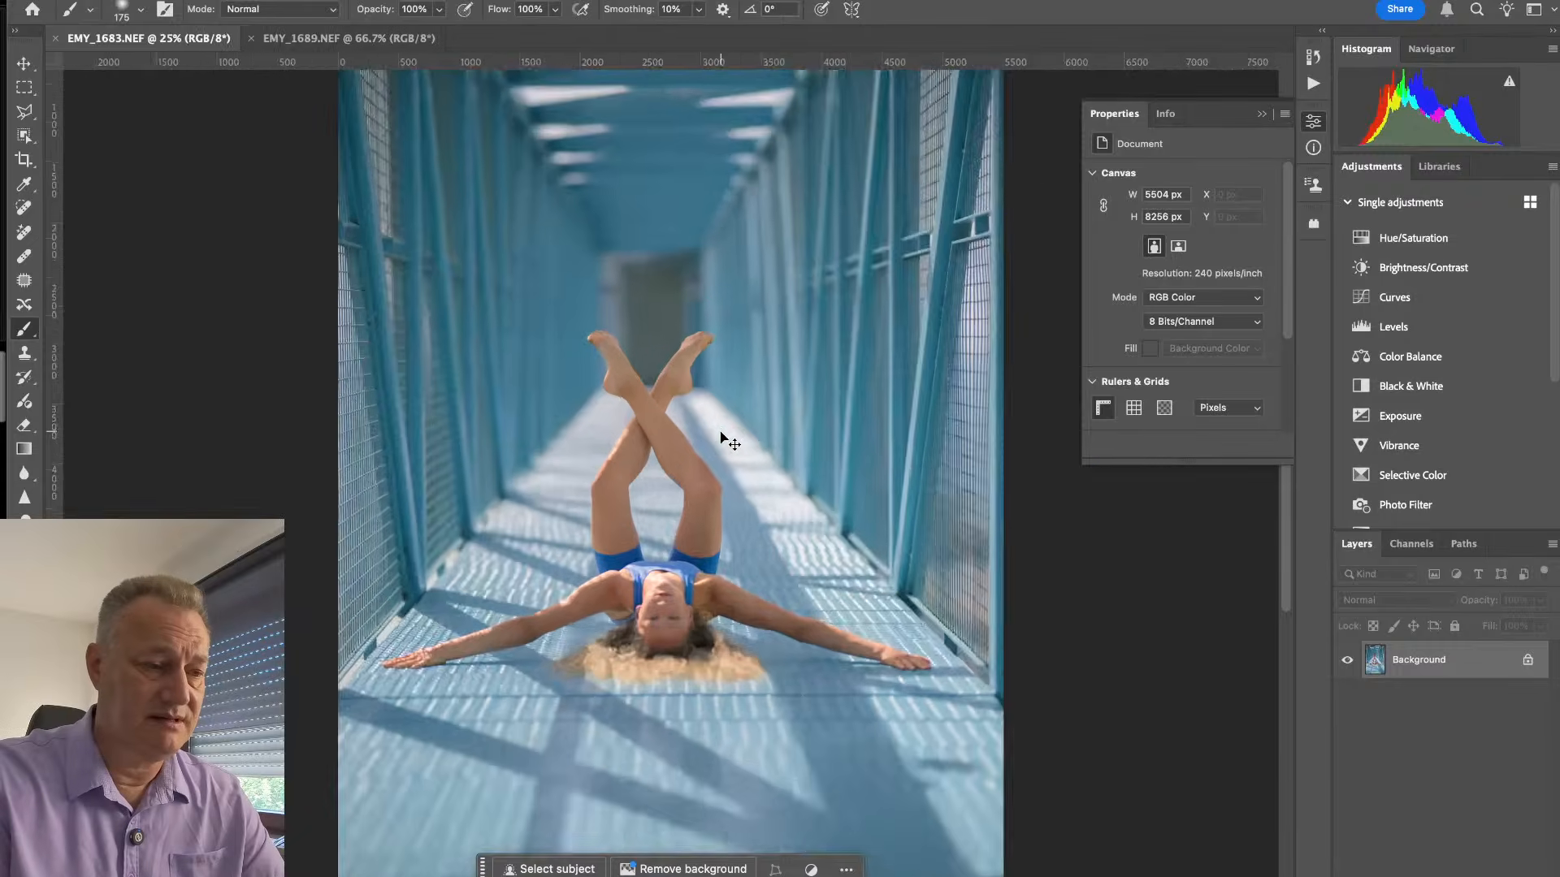
pyautogui.press('super+equal')
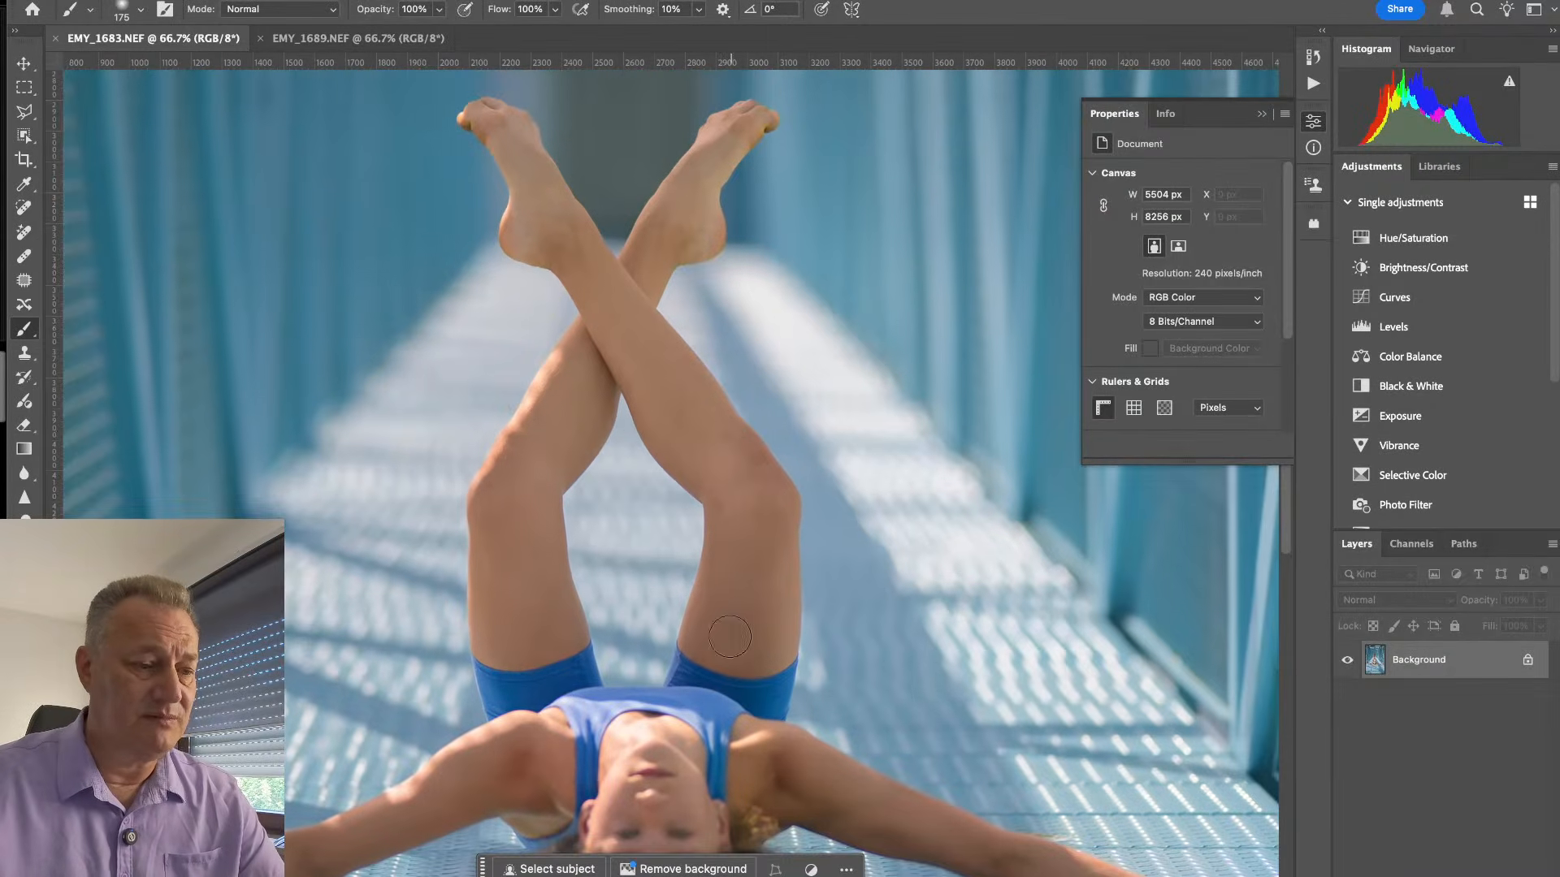
pyautogui.moveTo(708, 662); pyautogui.dragTo(803, 648)
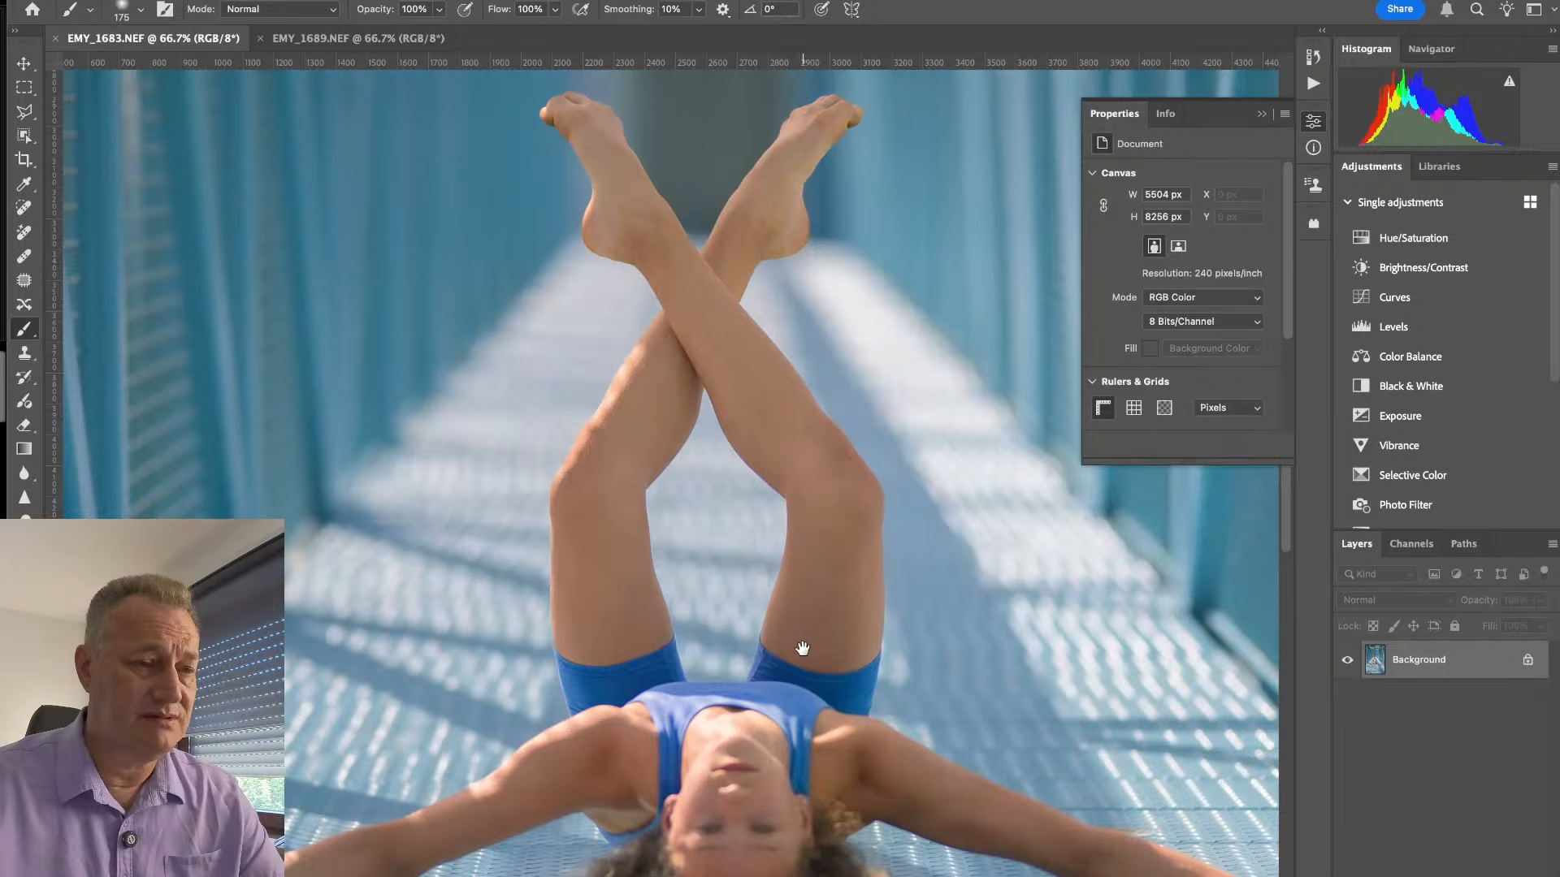
pyautogui.moveTo(802, 649); pyautogui.dragTo(801, 648)
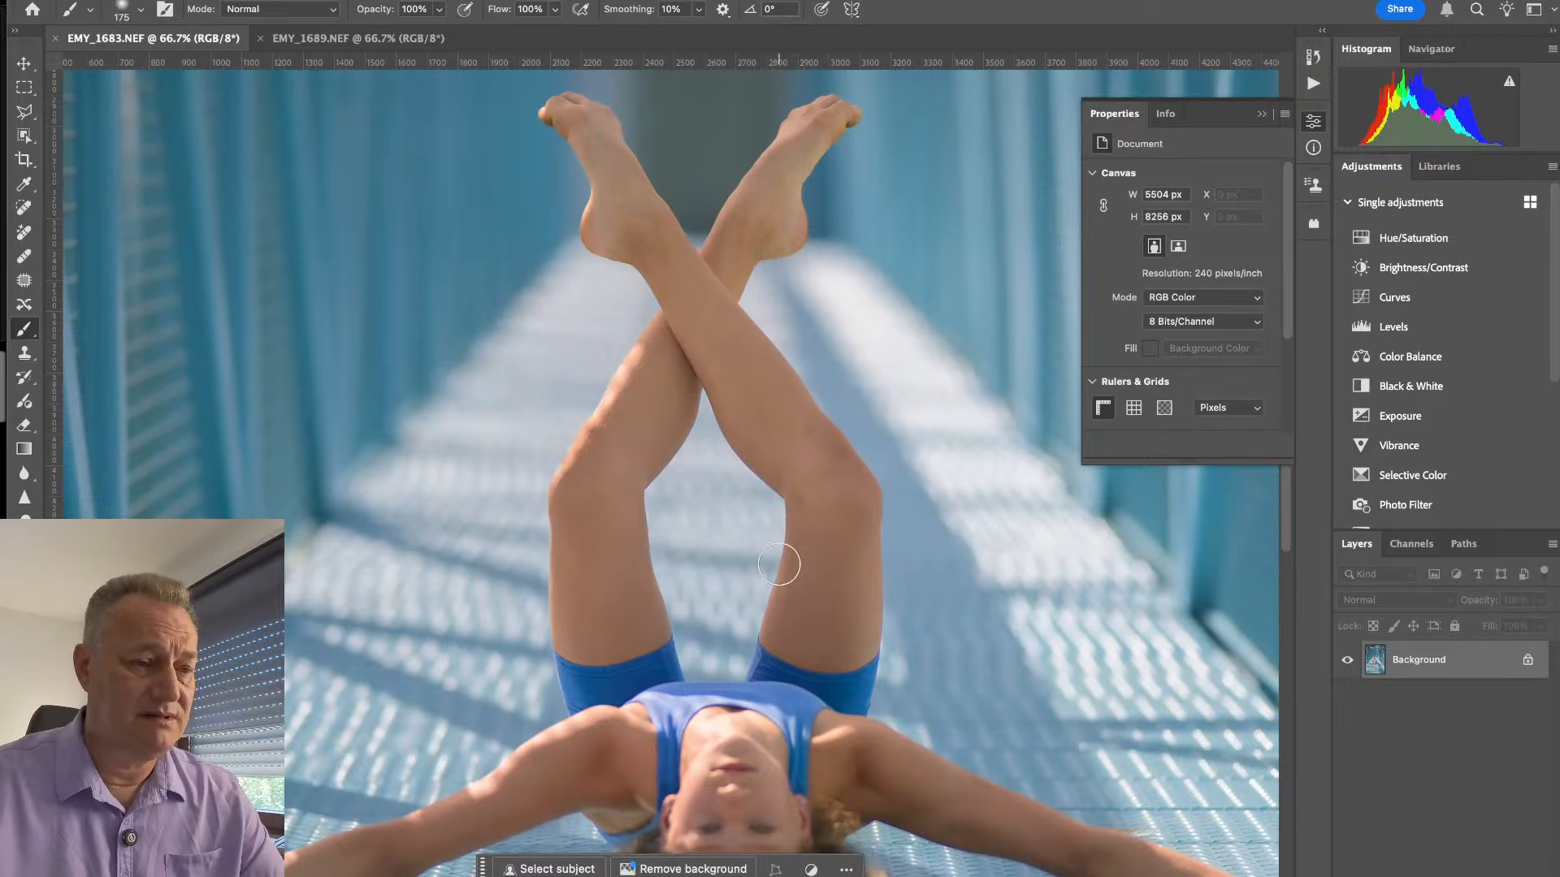
pyautogui.press('super+minus')
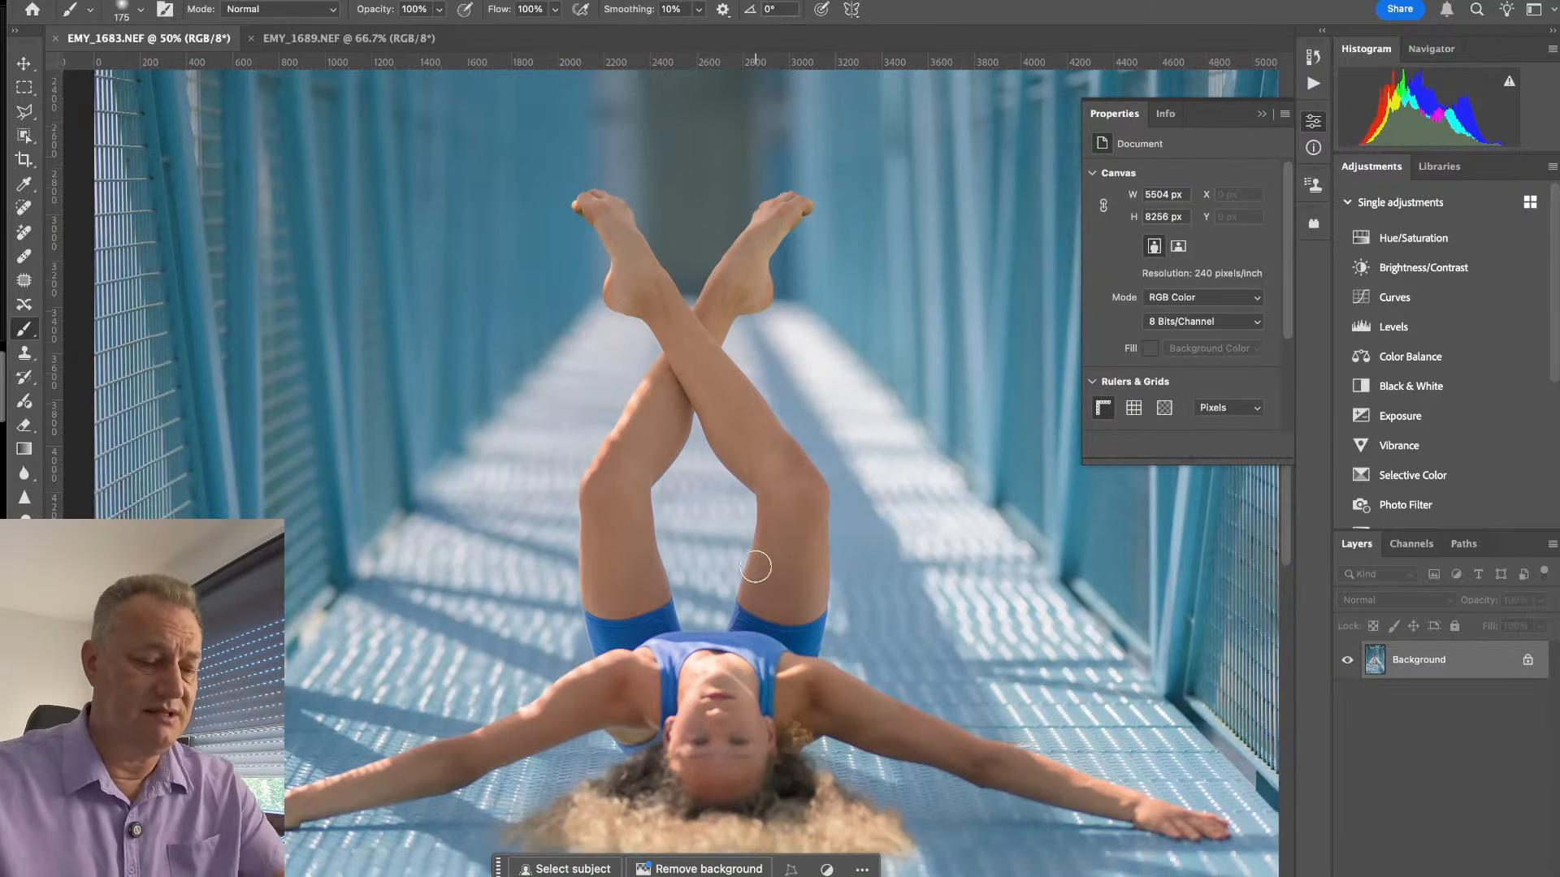
pyautogui.press('m')
pyautogui.moveTo(878, 140); pyautogui.dragTo(524, 697)
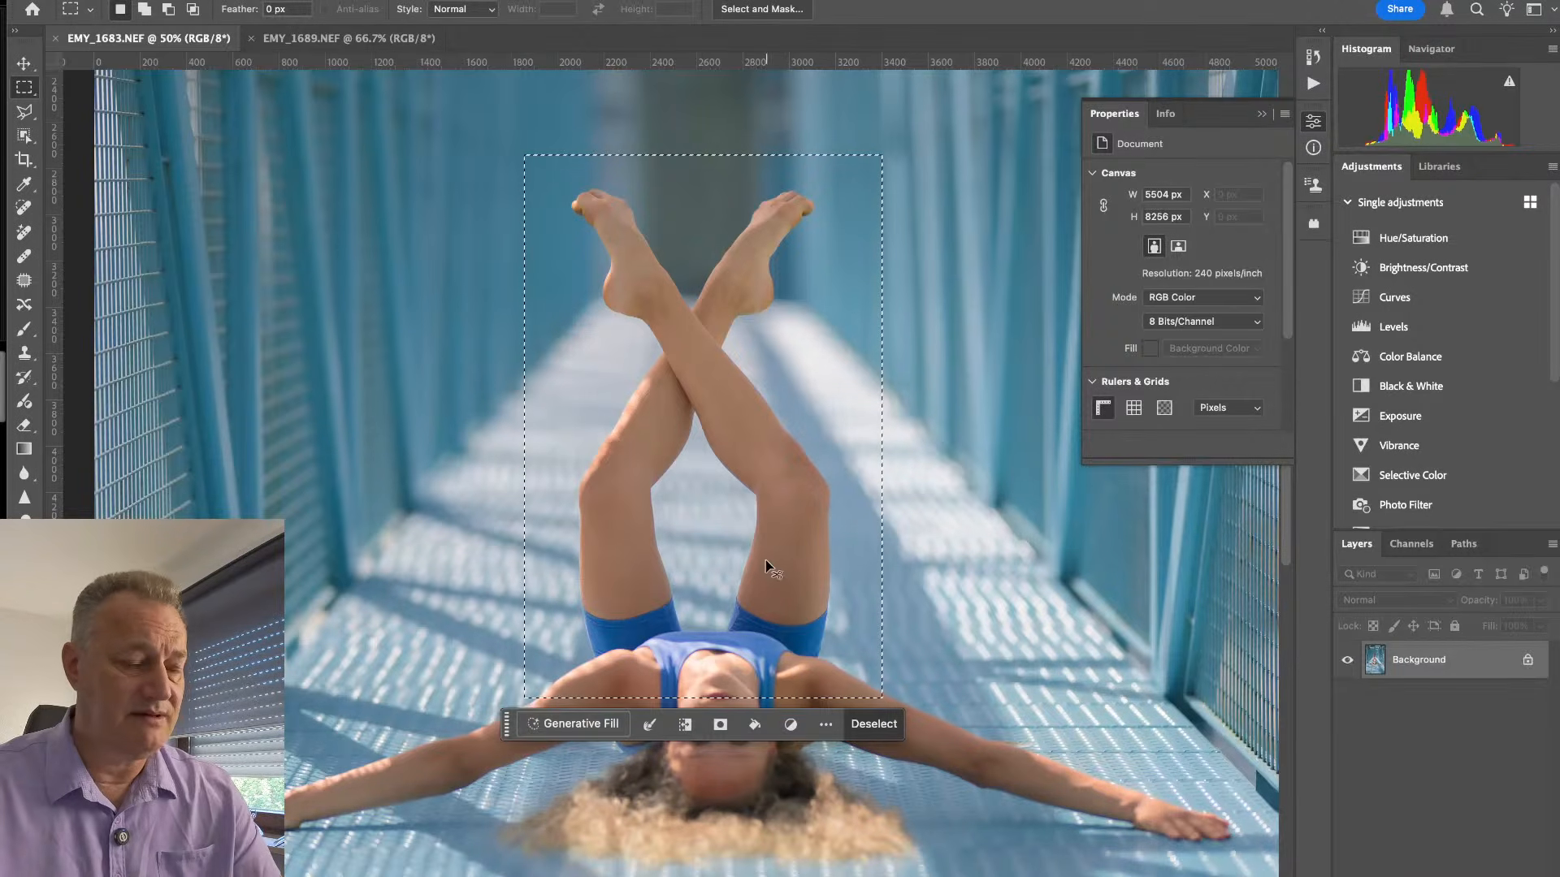
# - Paste the copied legs area into EMY_1689 and move it over the gymnast's torso at X 2054 px, Y 2647 px
pyautogui.click(350, 38)
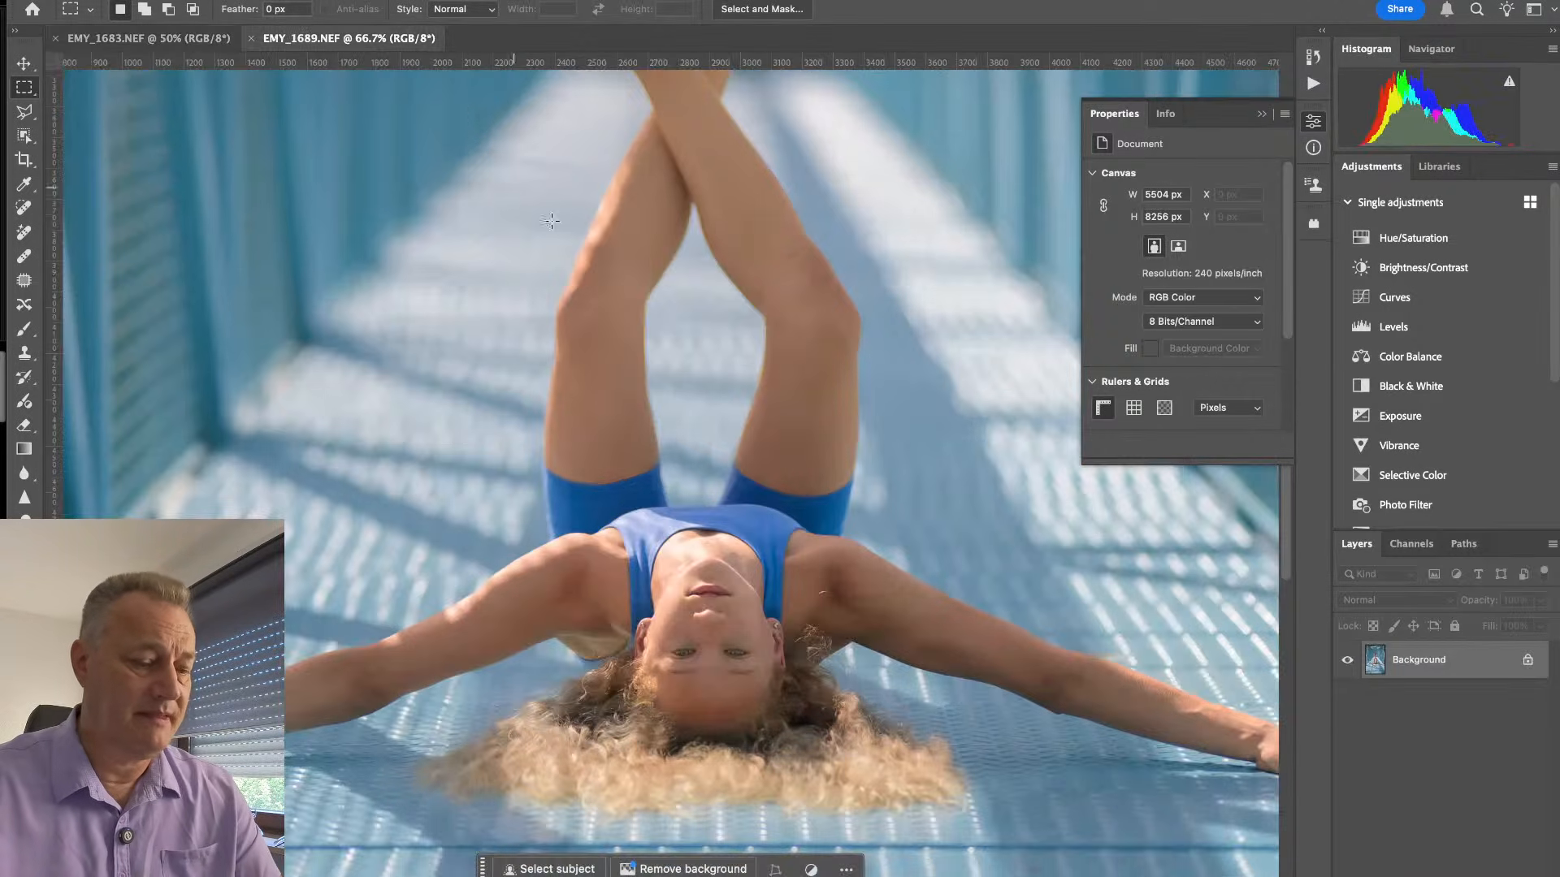
pyautogui.press('super+v')
pyautogui.press('v')
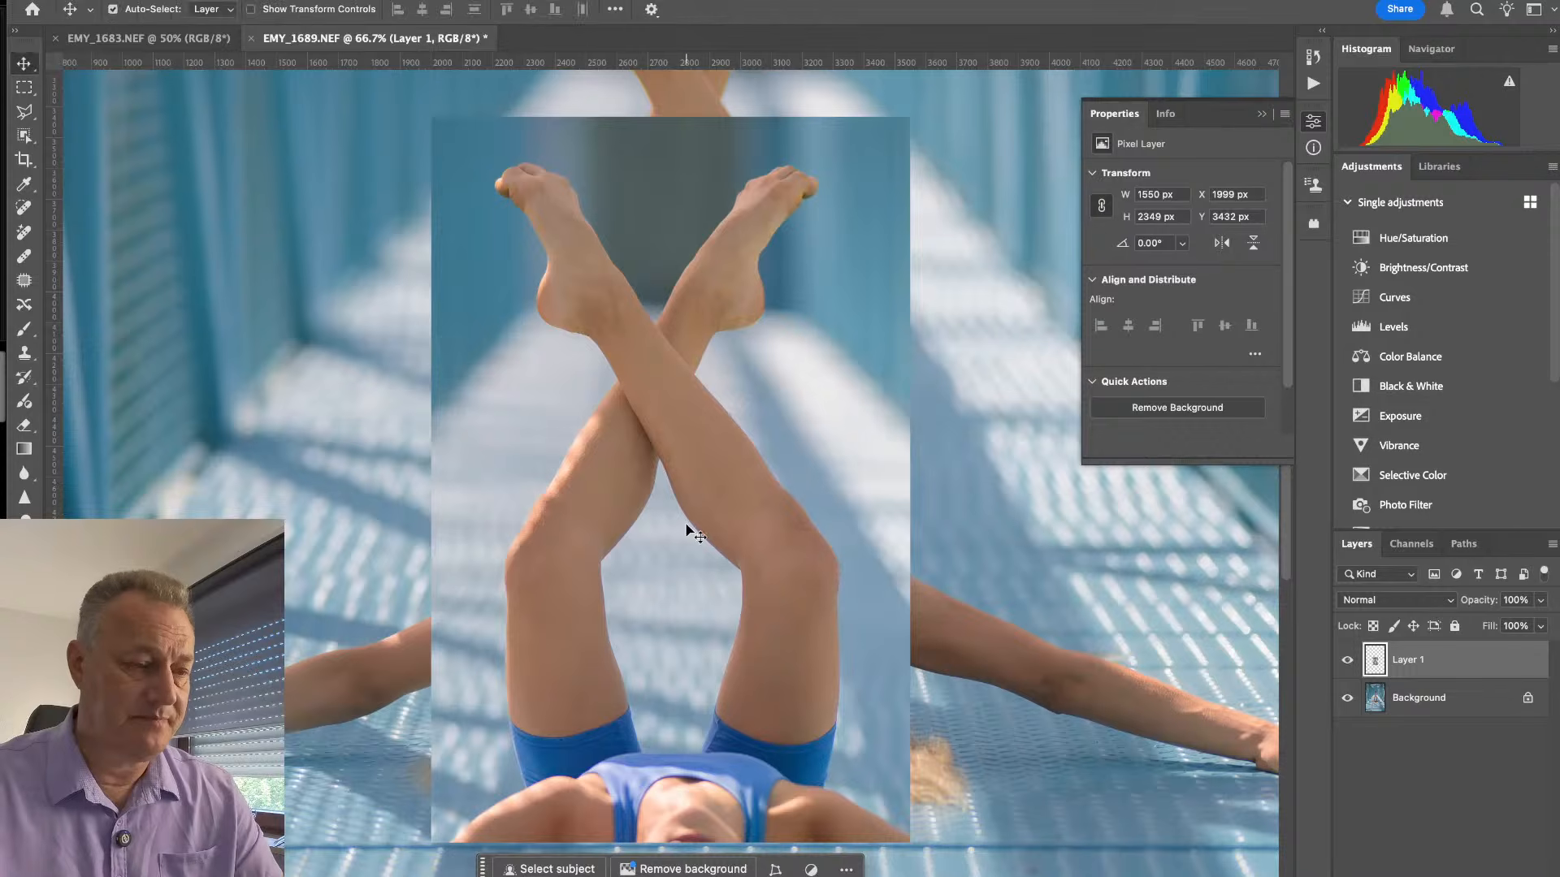
pyautogui.moveTo(686, 529); pyautogui.dragTo(723, 334)
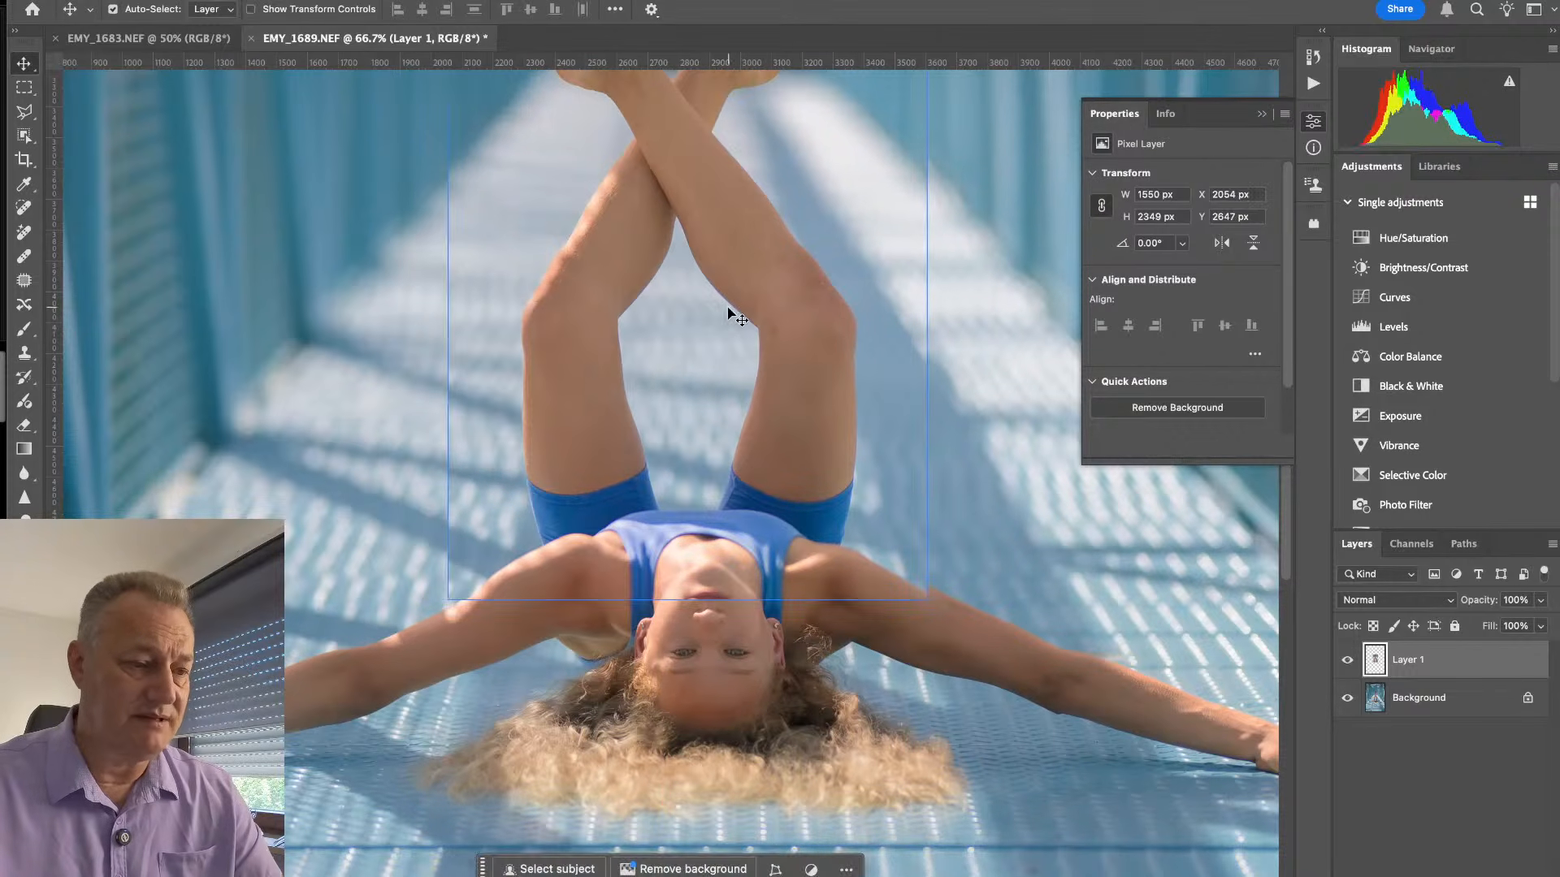
# - Lower the opacity of the pasted legs layer to 45% so the original pose shows through for alignment
pyautogui.moveTo(748, 428); pyautogui.dragTo(754, 607)
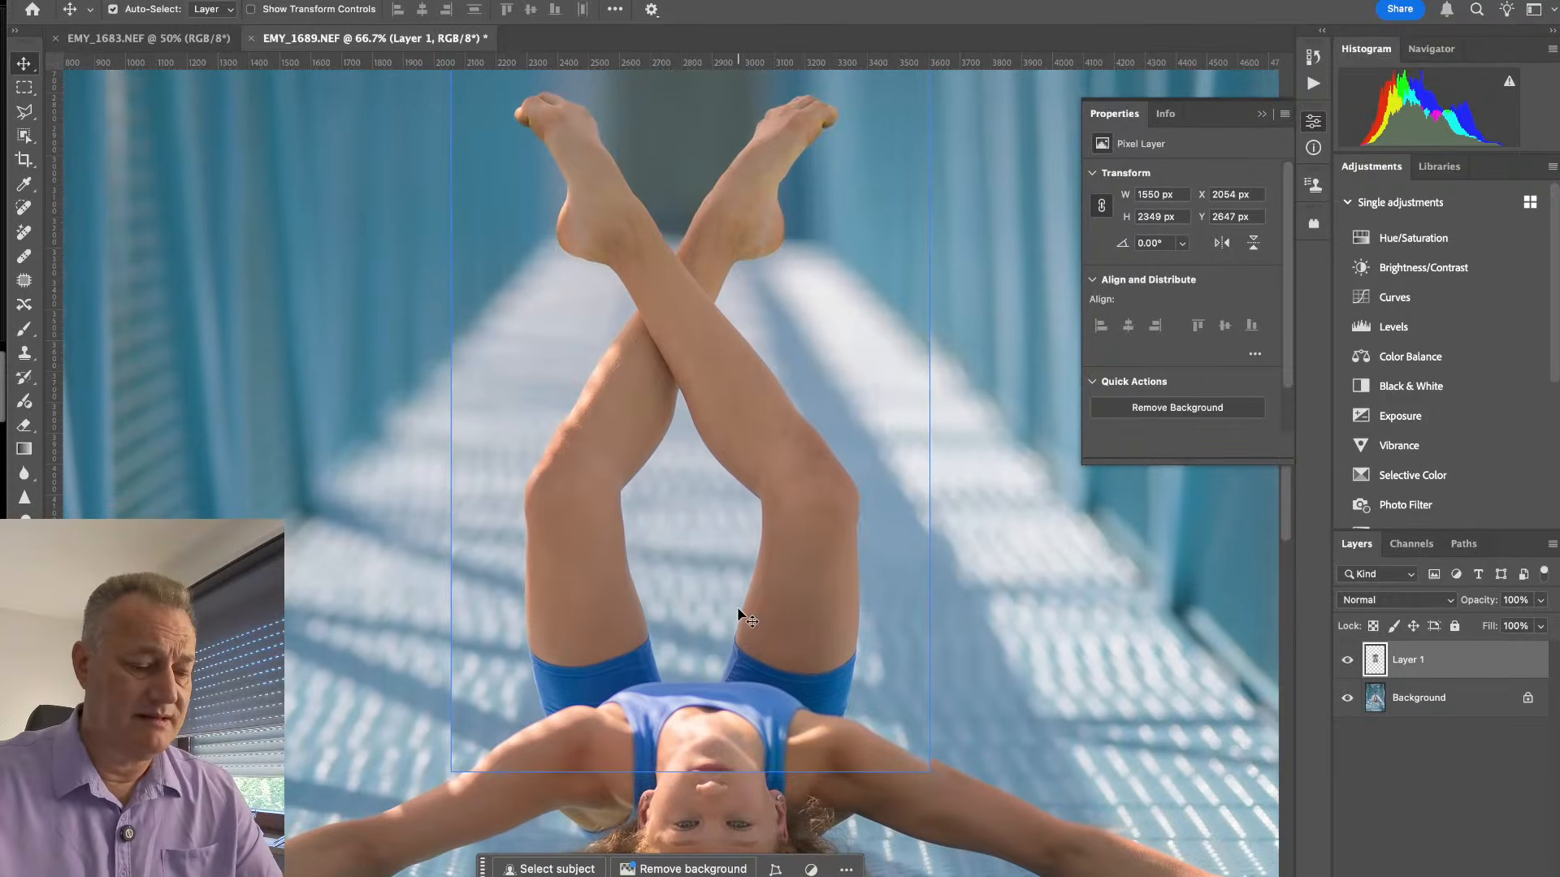
pyautogui.hotkey('ctrl', '-')
pyautogui.moveTo(877, 506); pyautogui.dragTo(869, 452)
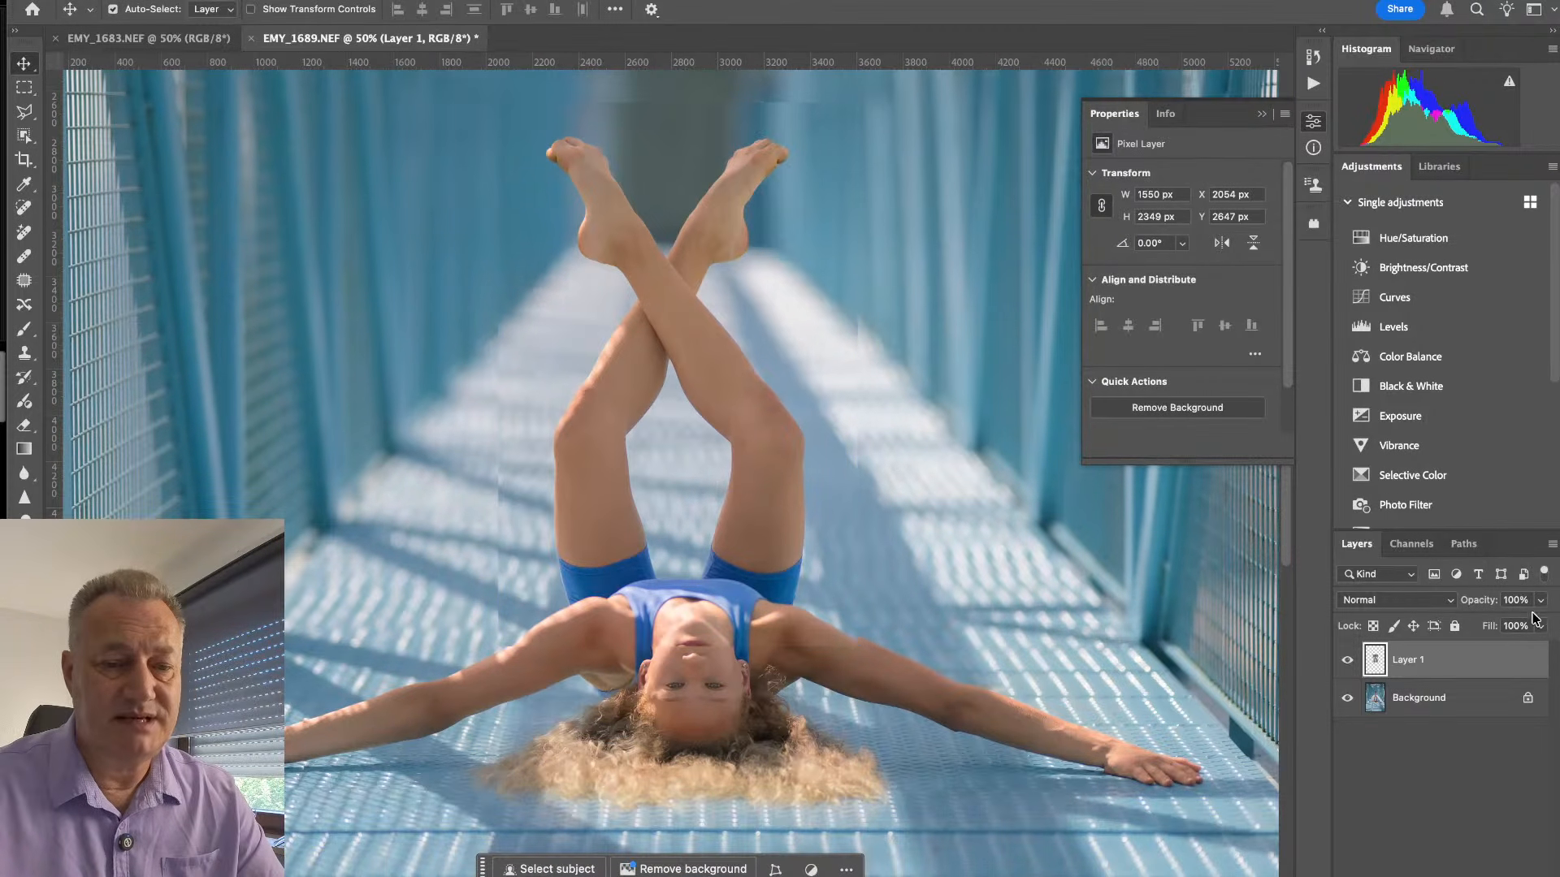
pyautogui.click(1540, 601)
pyautogui.click(1501, 624)
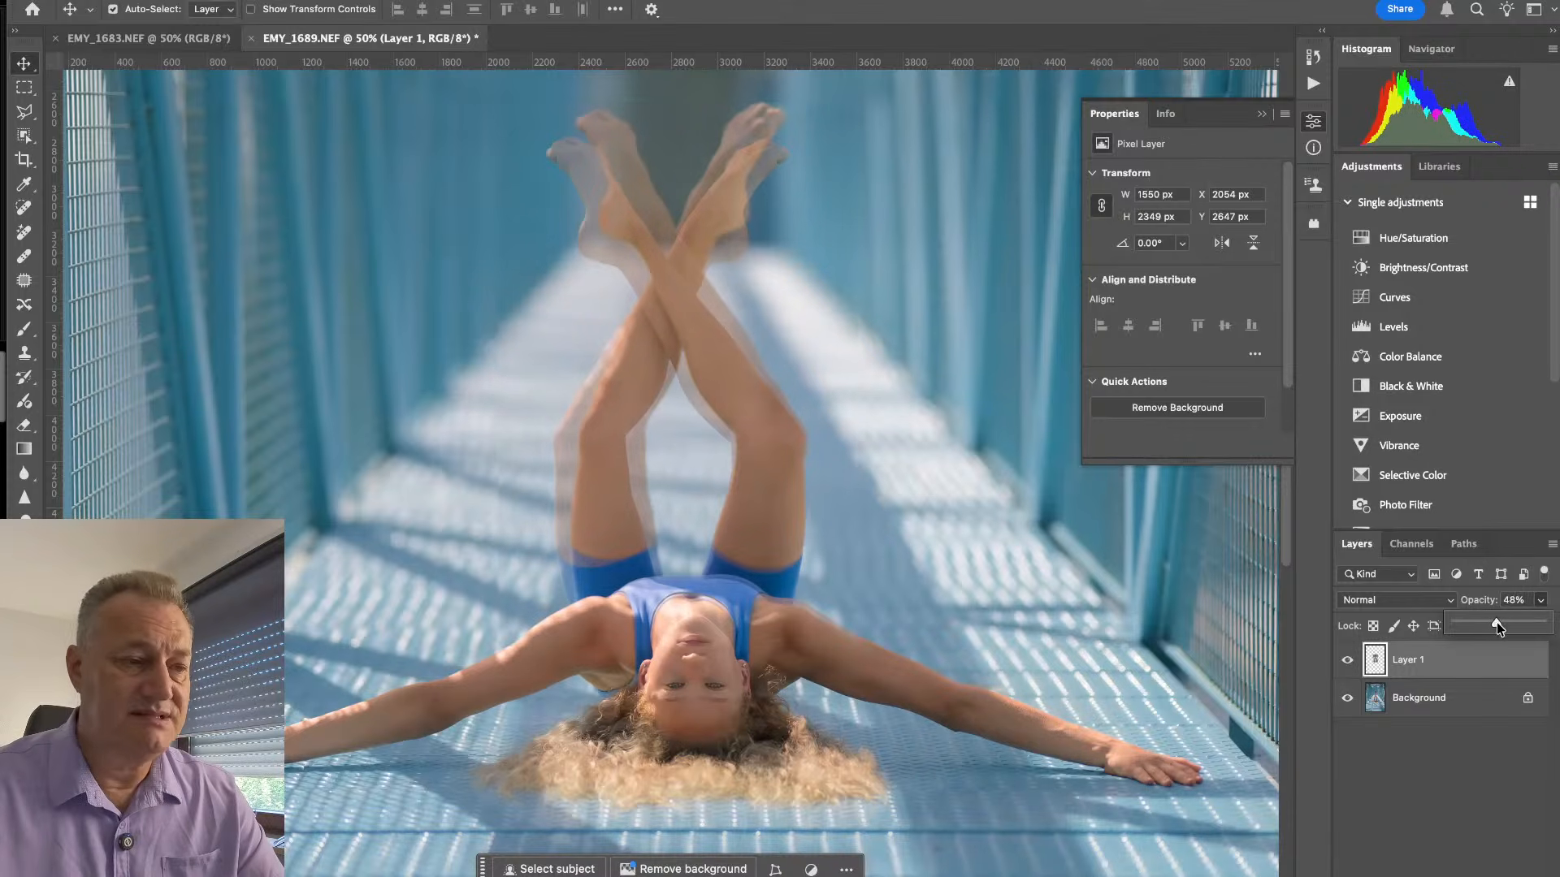
pyautogui.moveTo(1497, 623); pyautogui.dragTo(1493, 622)
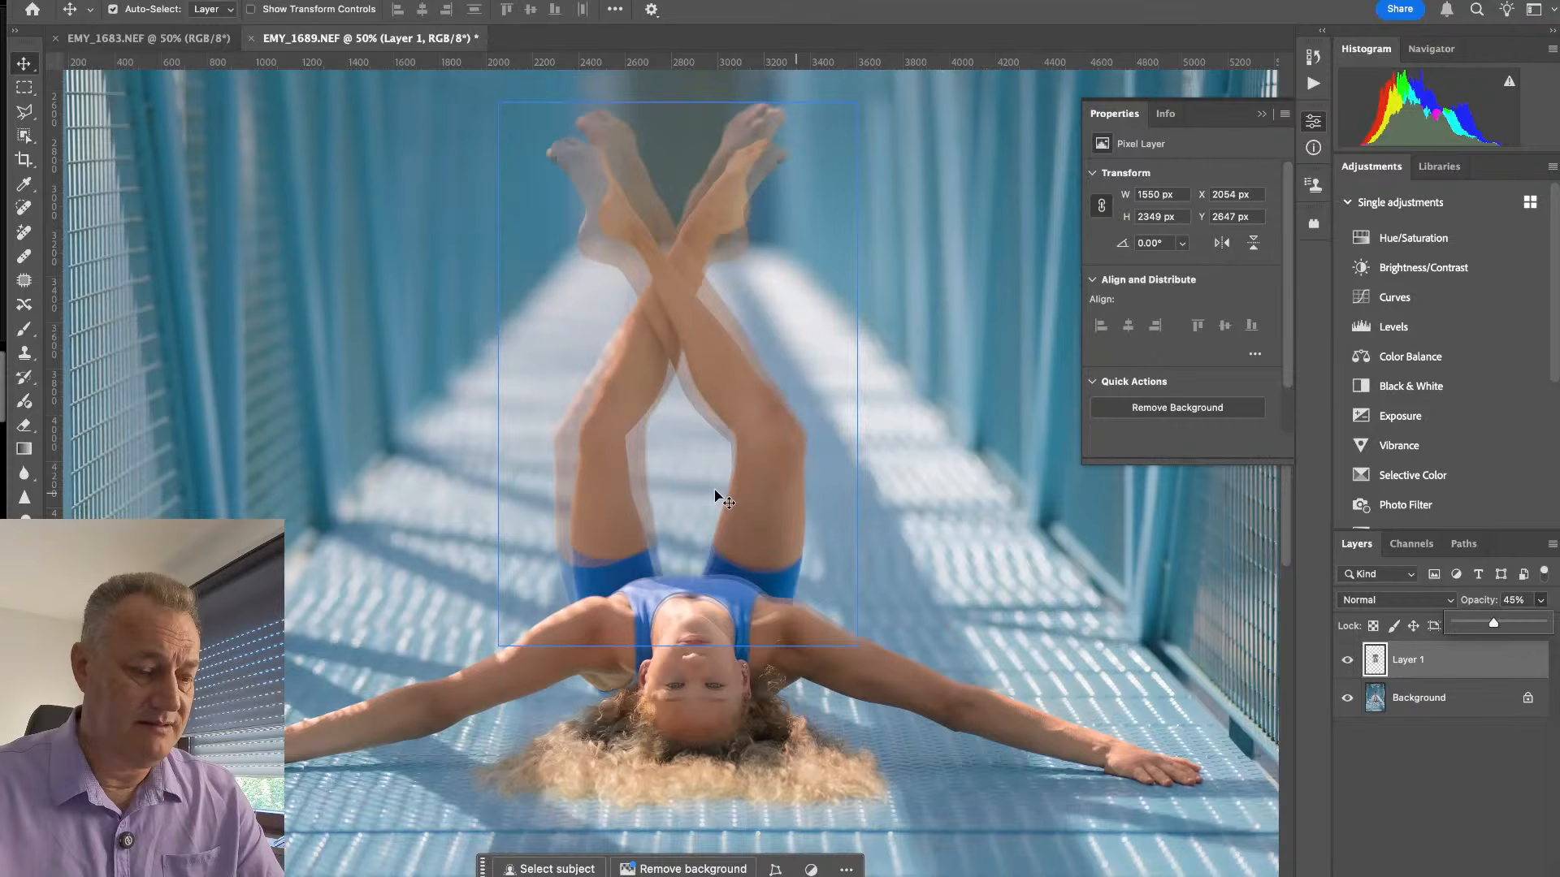
# - Nudge the pasted legs layer into alignment at X 2070 px, Y 2627 px and set its opacity to 100%
pyautogui.moveTo(715, 493); pyautogui.dragTo(717, 487)
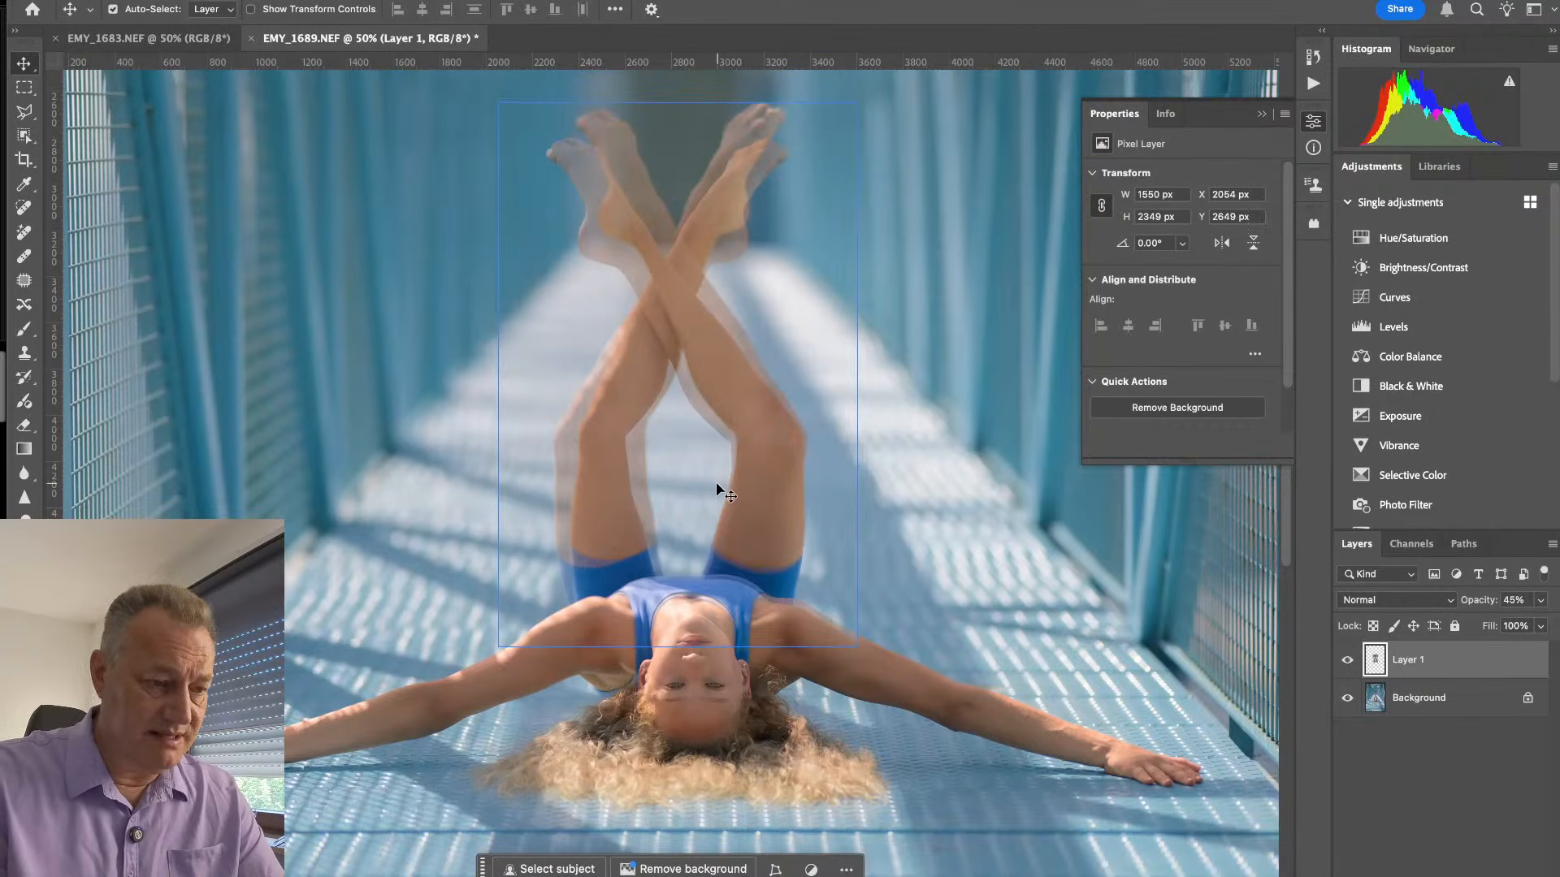
pyautogui.press('Up')
pyautogui.press('Up')
pyautogui.press('Up')
pyautogui.press('Up')
pyautogui.press('Up')
pyautogui.press('Up')
pyautogui.press('Up')
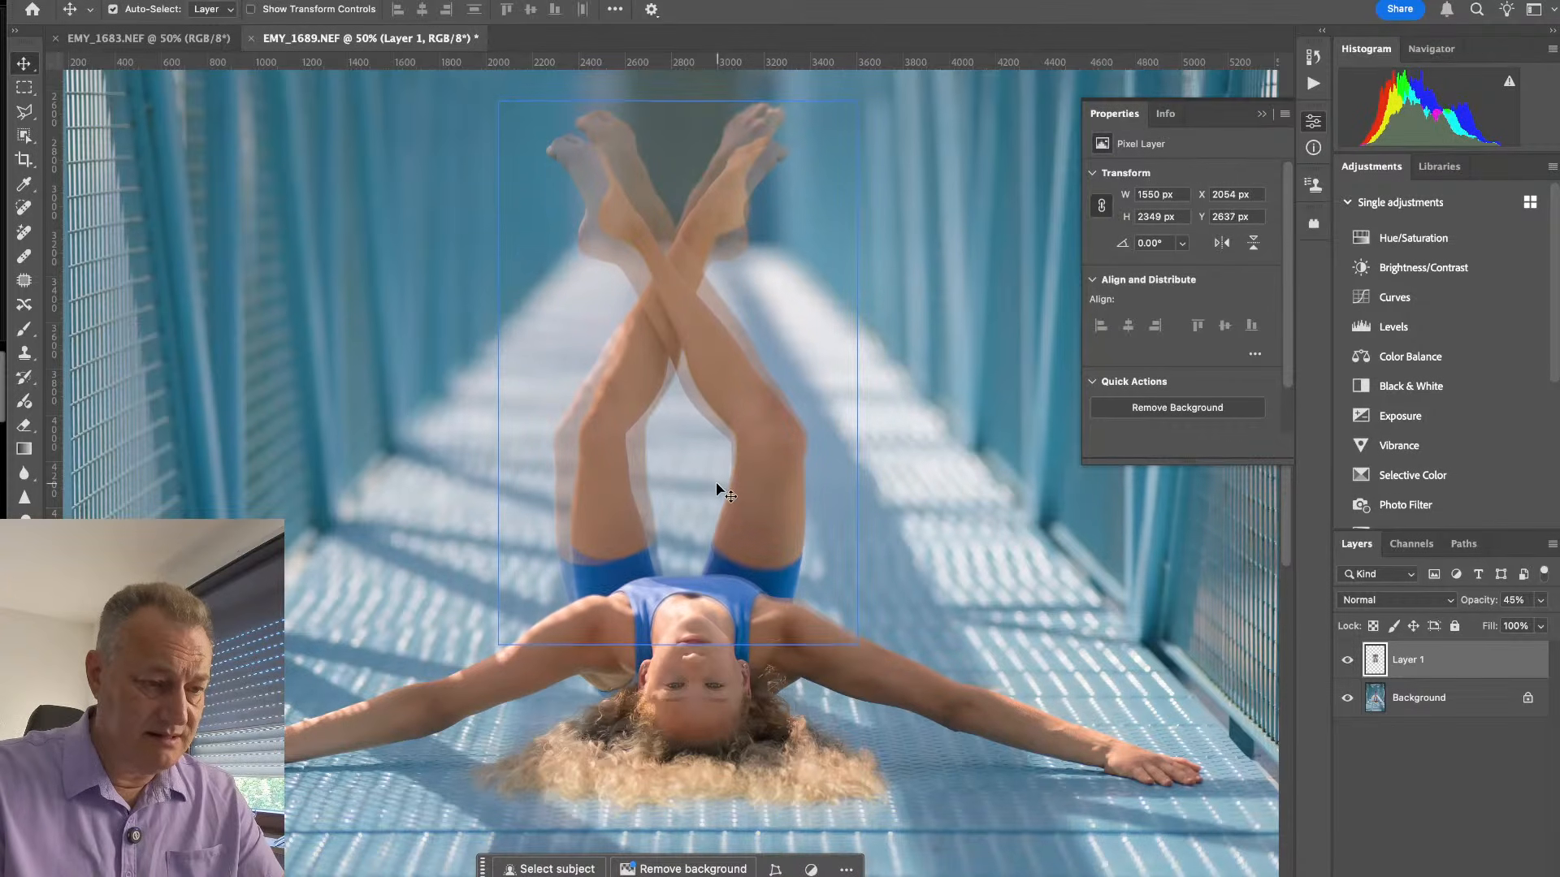
pyautogui.press('Right')
pyautogui.press('Right')
pyautogui.press('Right')
pyautogui.press('Right')
pyautogui.press('Right')
pyautogui.press('Right')
pyautogui.press('Right')
pyautogui.press('Right')
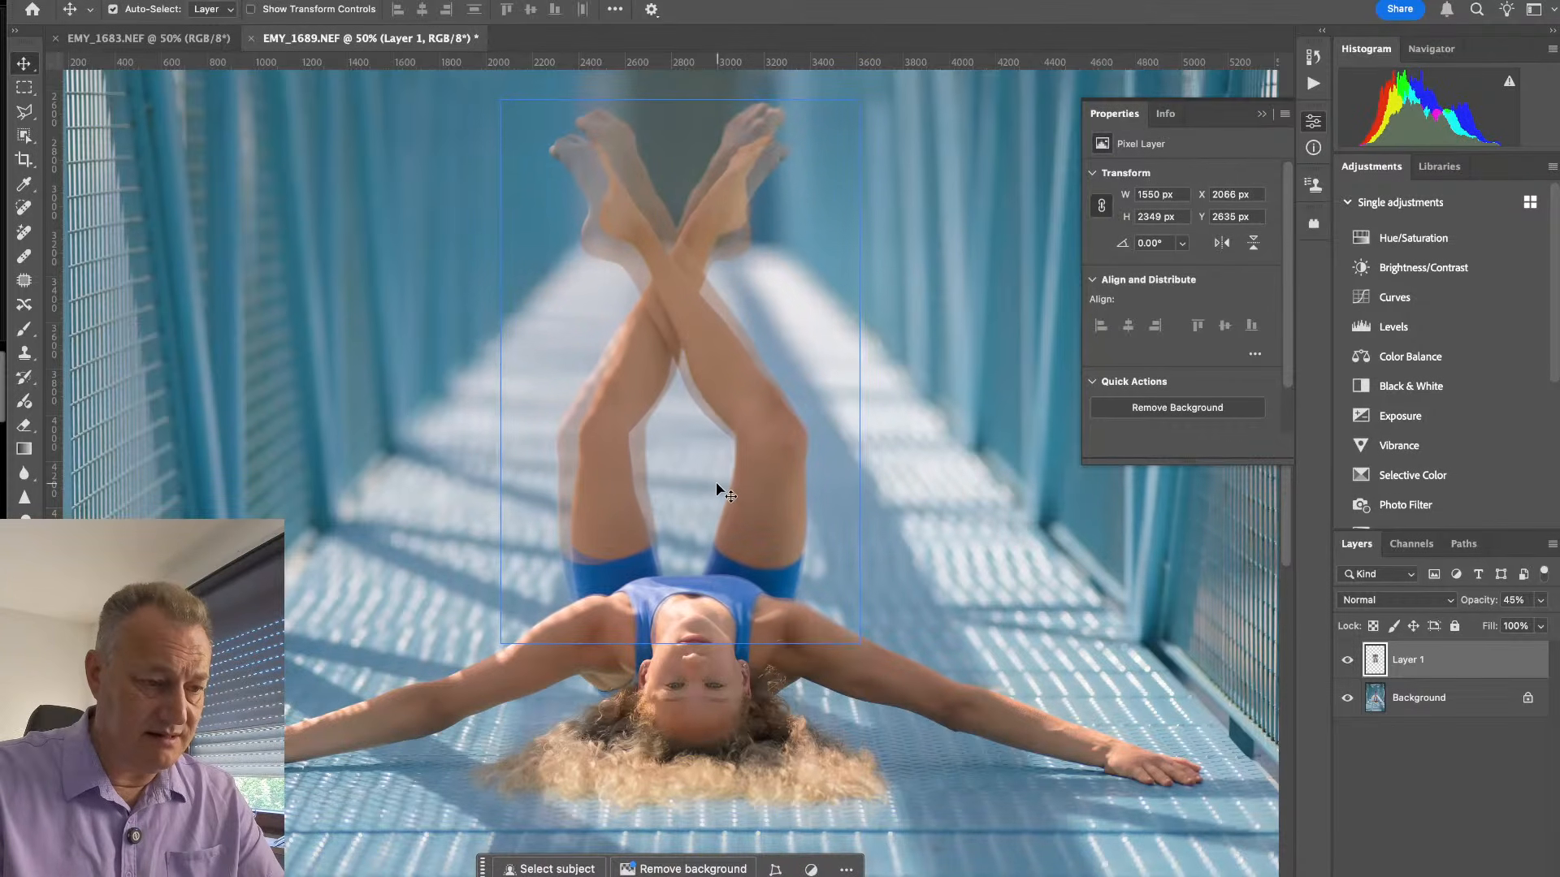
pyautogui.press('Down')
pyautogui.press('Down')
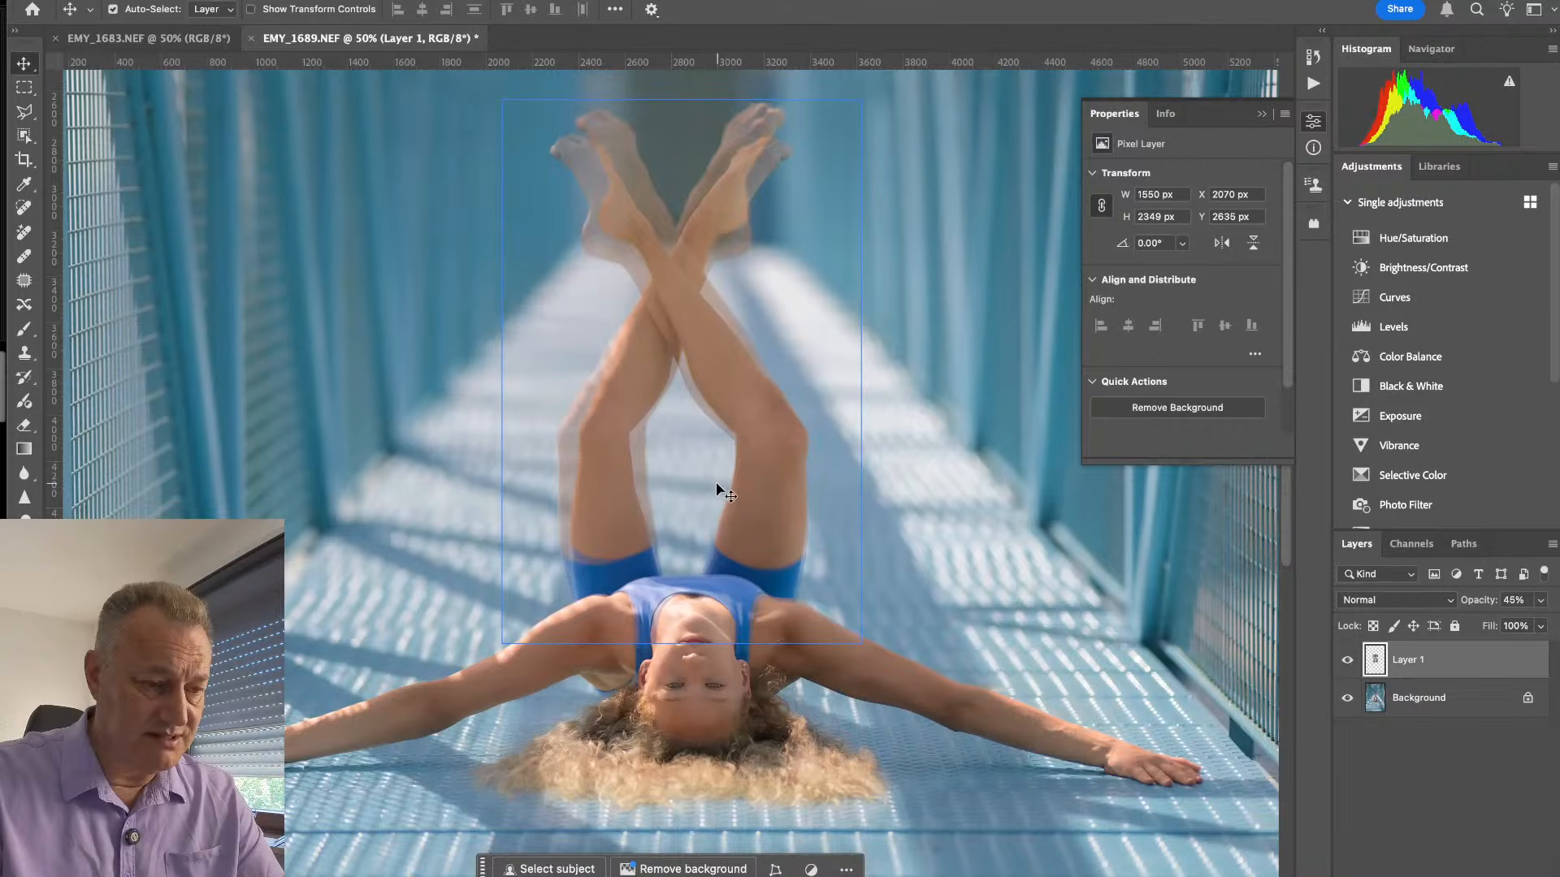
pyautogui.press('Up')
pyautogui.press('Up')
pyautogui.press('Up')
pyautogui.press('Up')
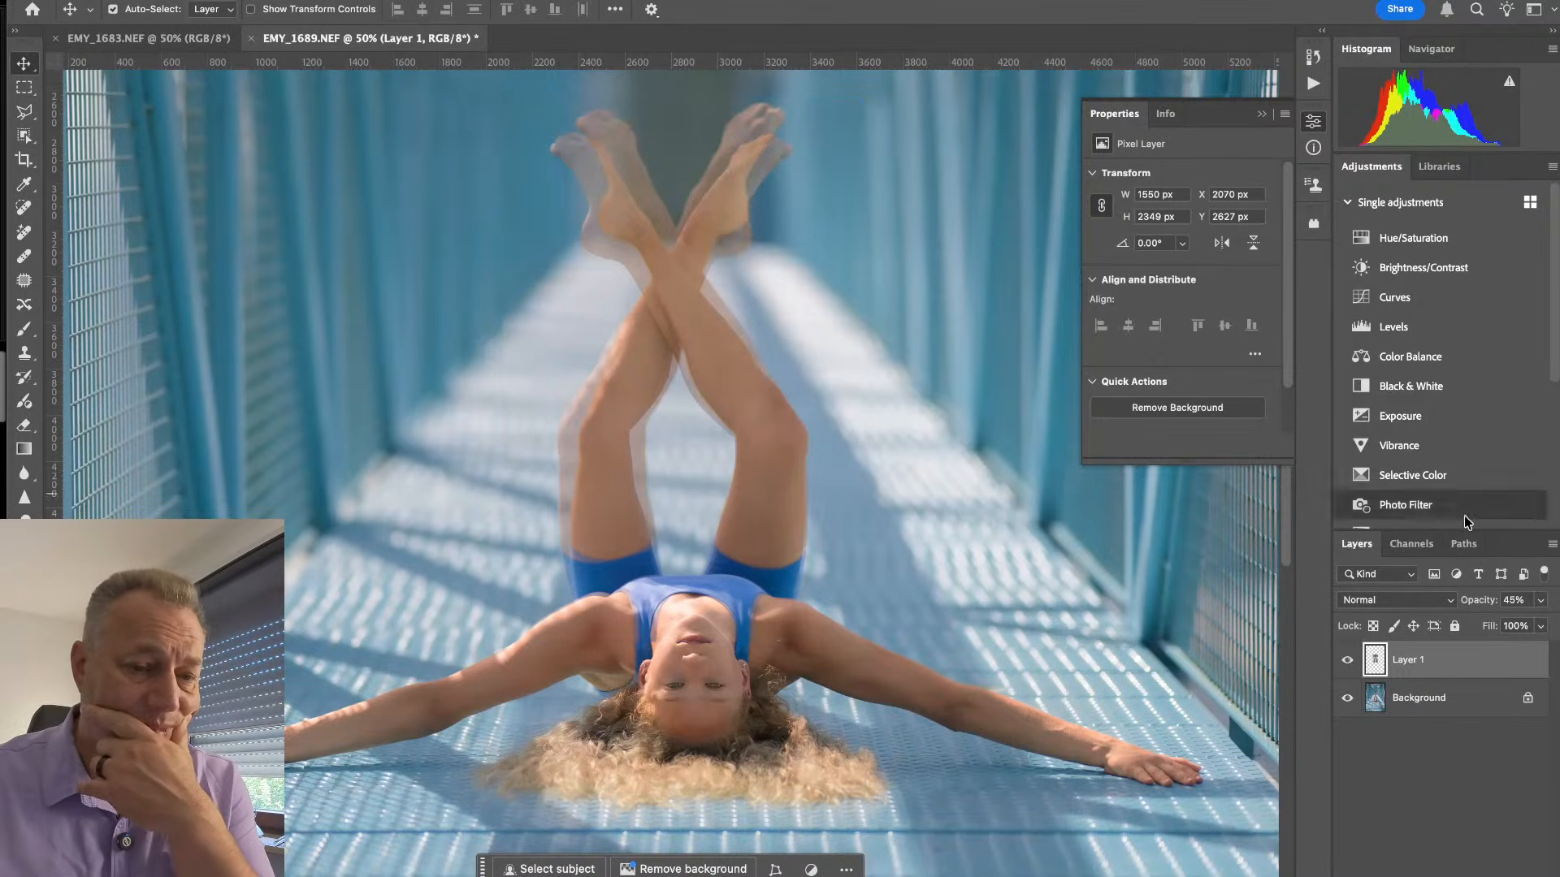
pyautogui.click(1541, 601)
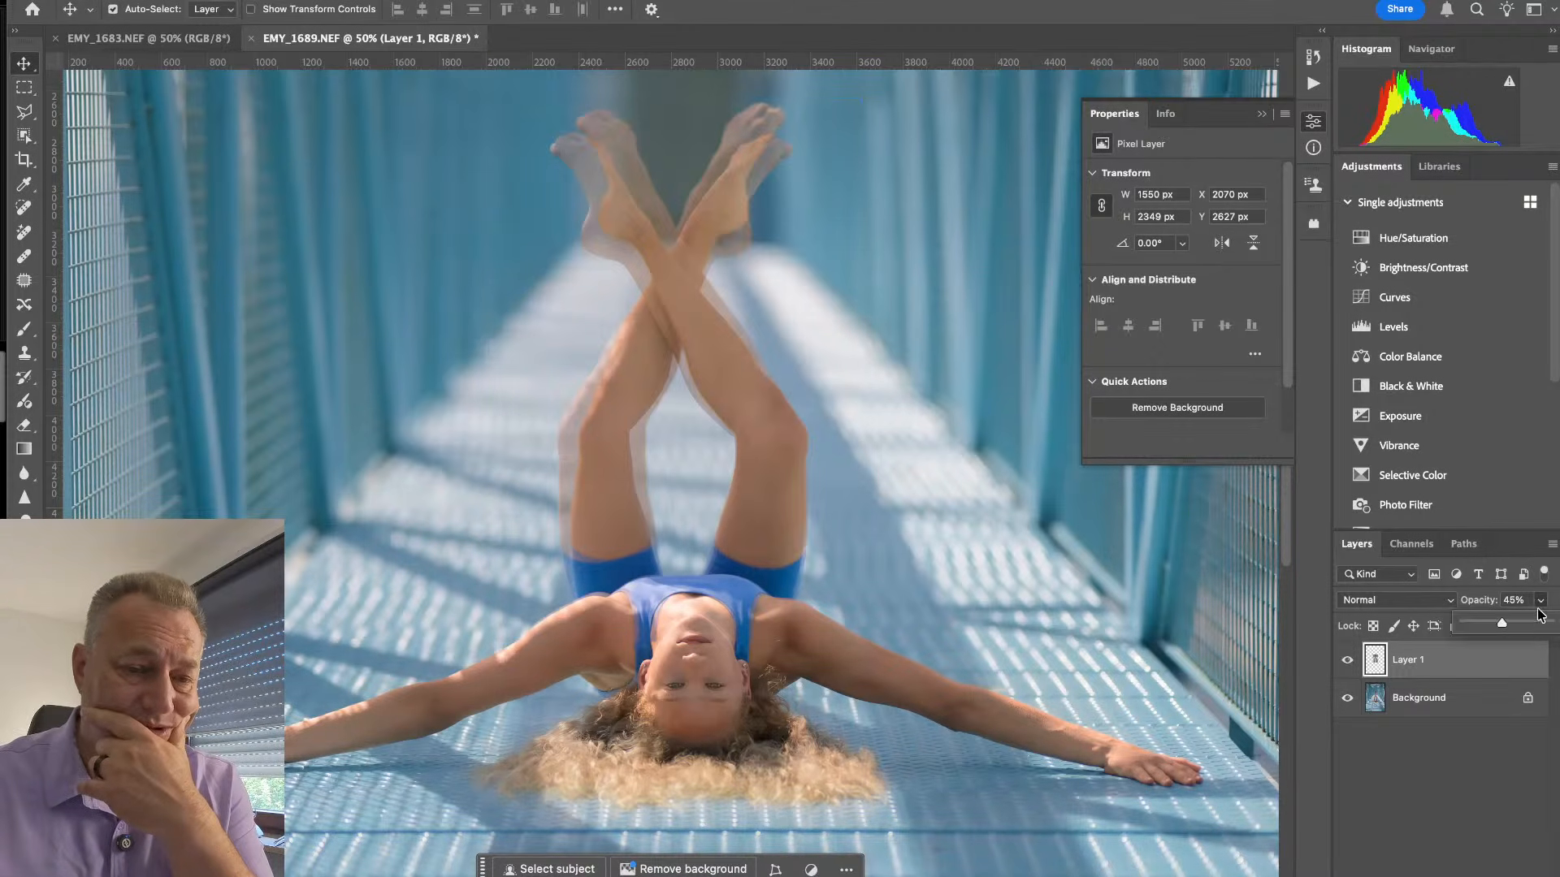
pyautogui.moveTo(1502, 630); pyautogui.dragTo(1549, 623)
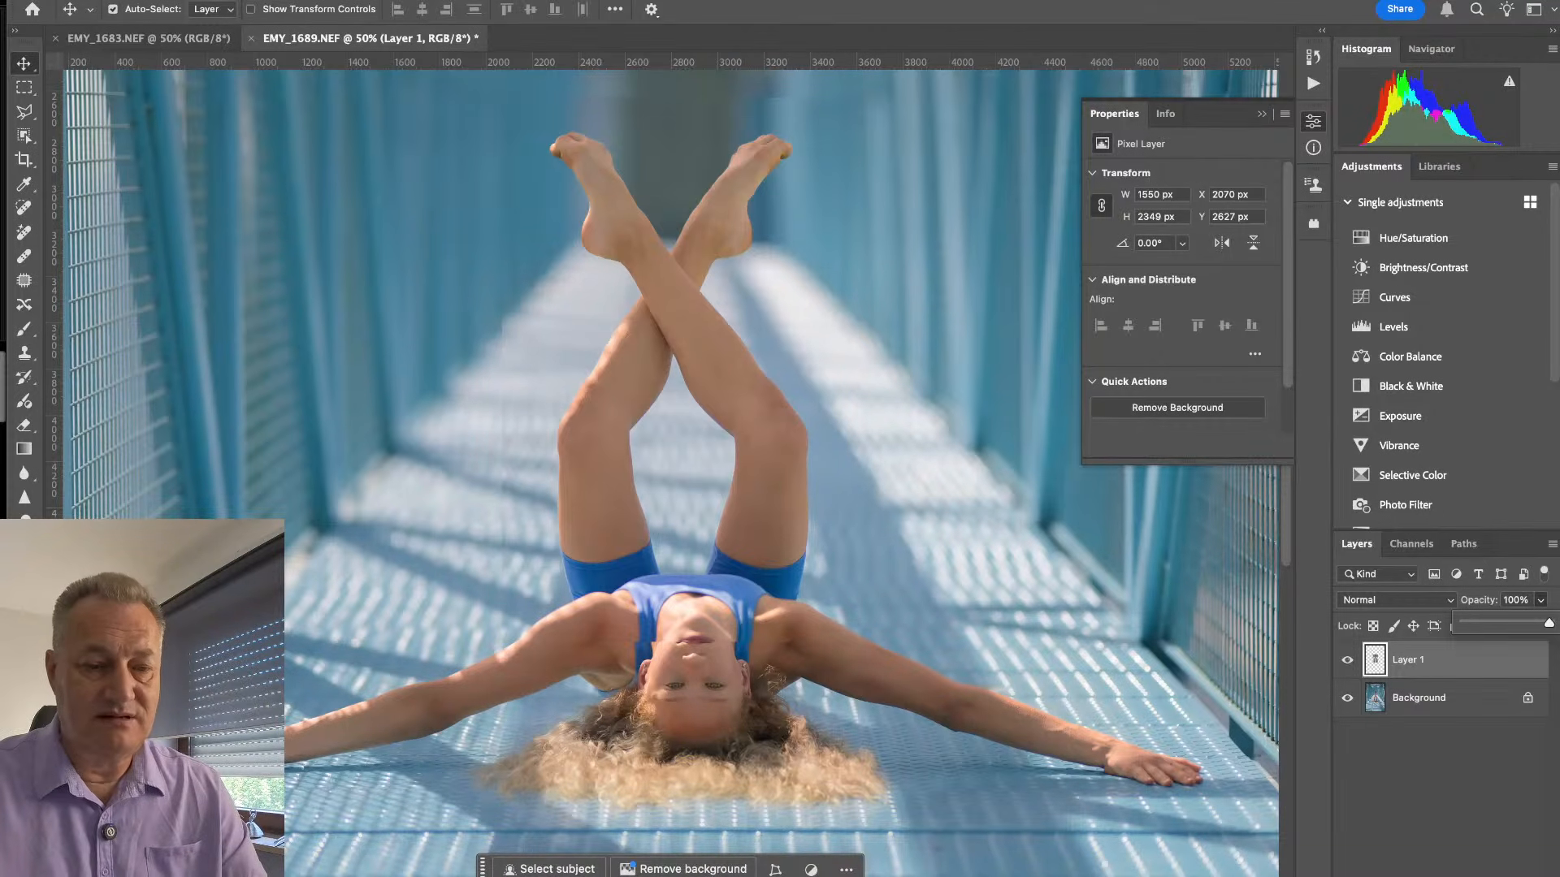
# - Add a layer mask to the pasted legs layer and paint its outer edges away with a 600 px brush
pyautogui.click(1419, 876)
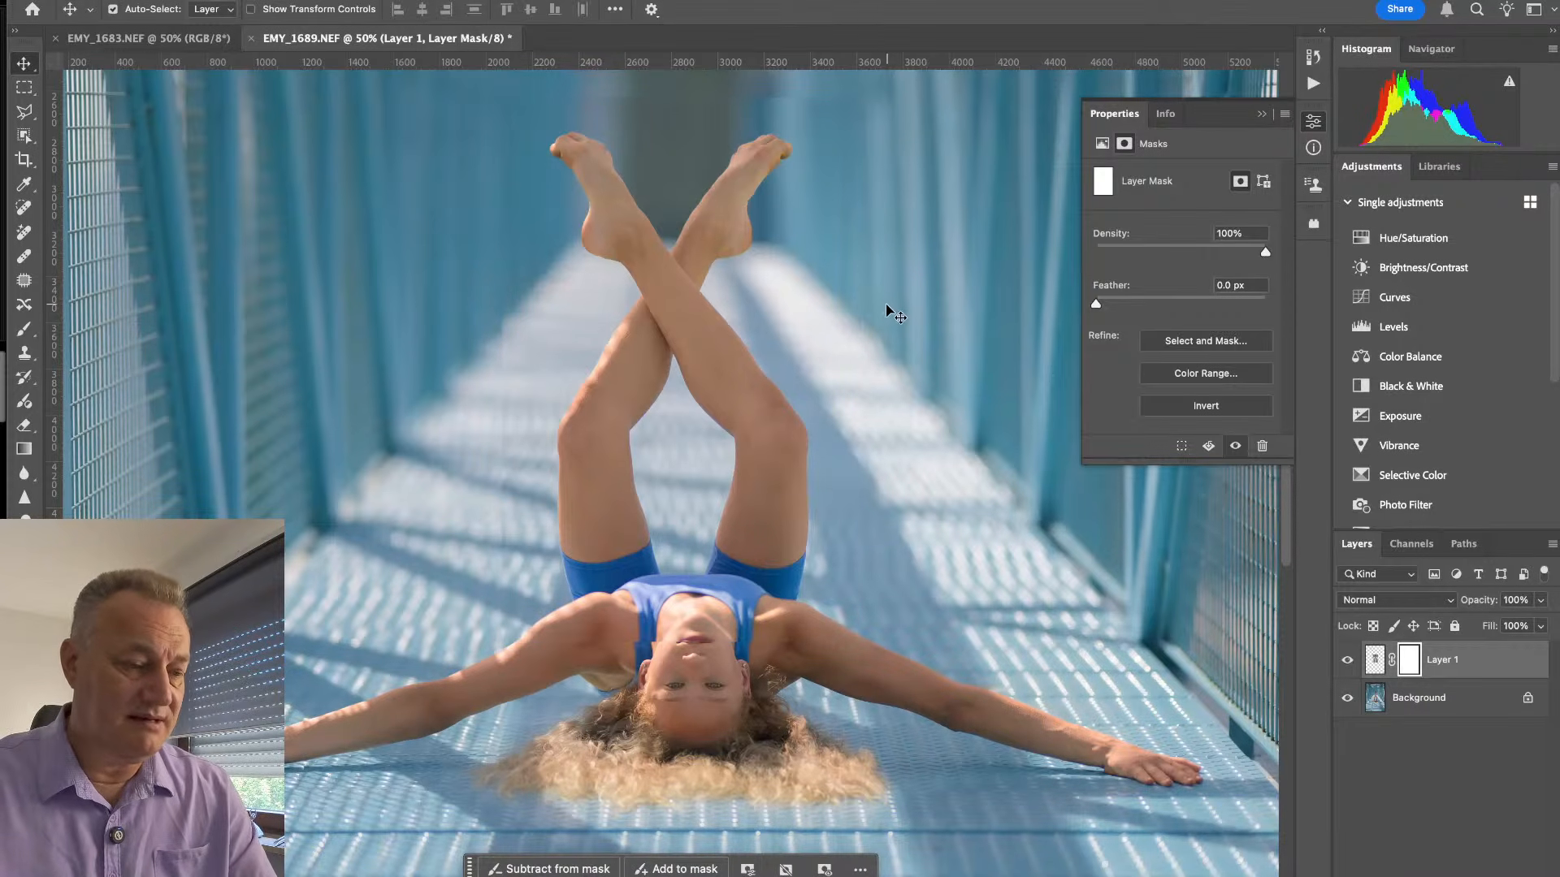
pyautogui.press('b')
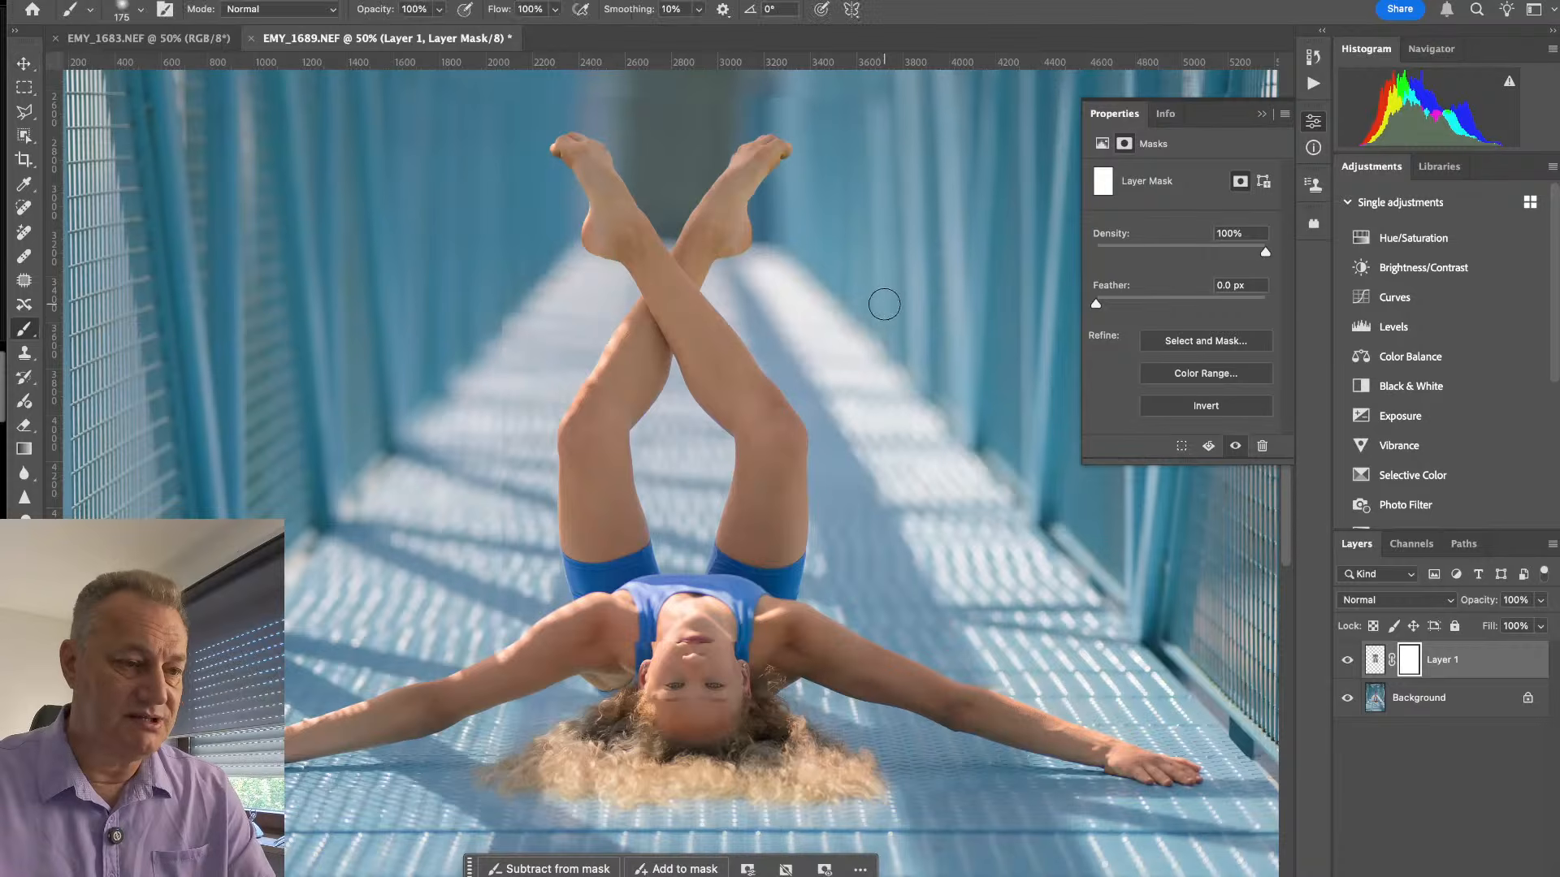
pyautogui.press(']')
pyautogui.press(']')
pyautogui.press(']')
pyautogui.press(']')
pyautogui.press(']')
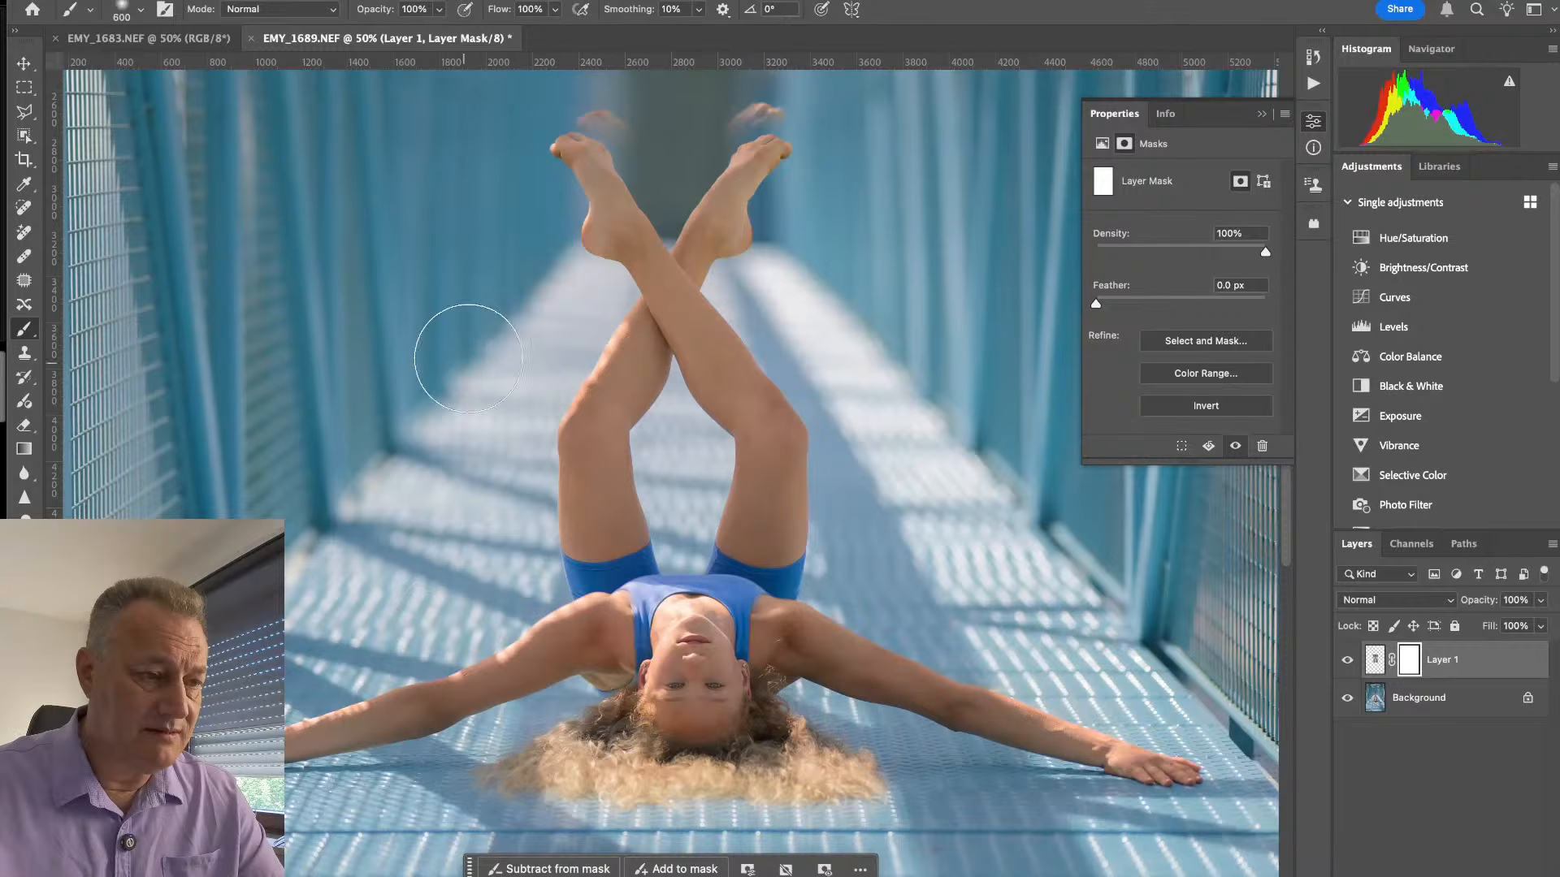
pyautogui.moveTo(905, 91)
pyautogui.mouseDown()
pyautogui.moveTo(844, 301)
pyautogui.moveTo(893, 386)
pyautogui.moveTo(885, 675)
pyautogui.mouseUp()
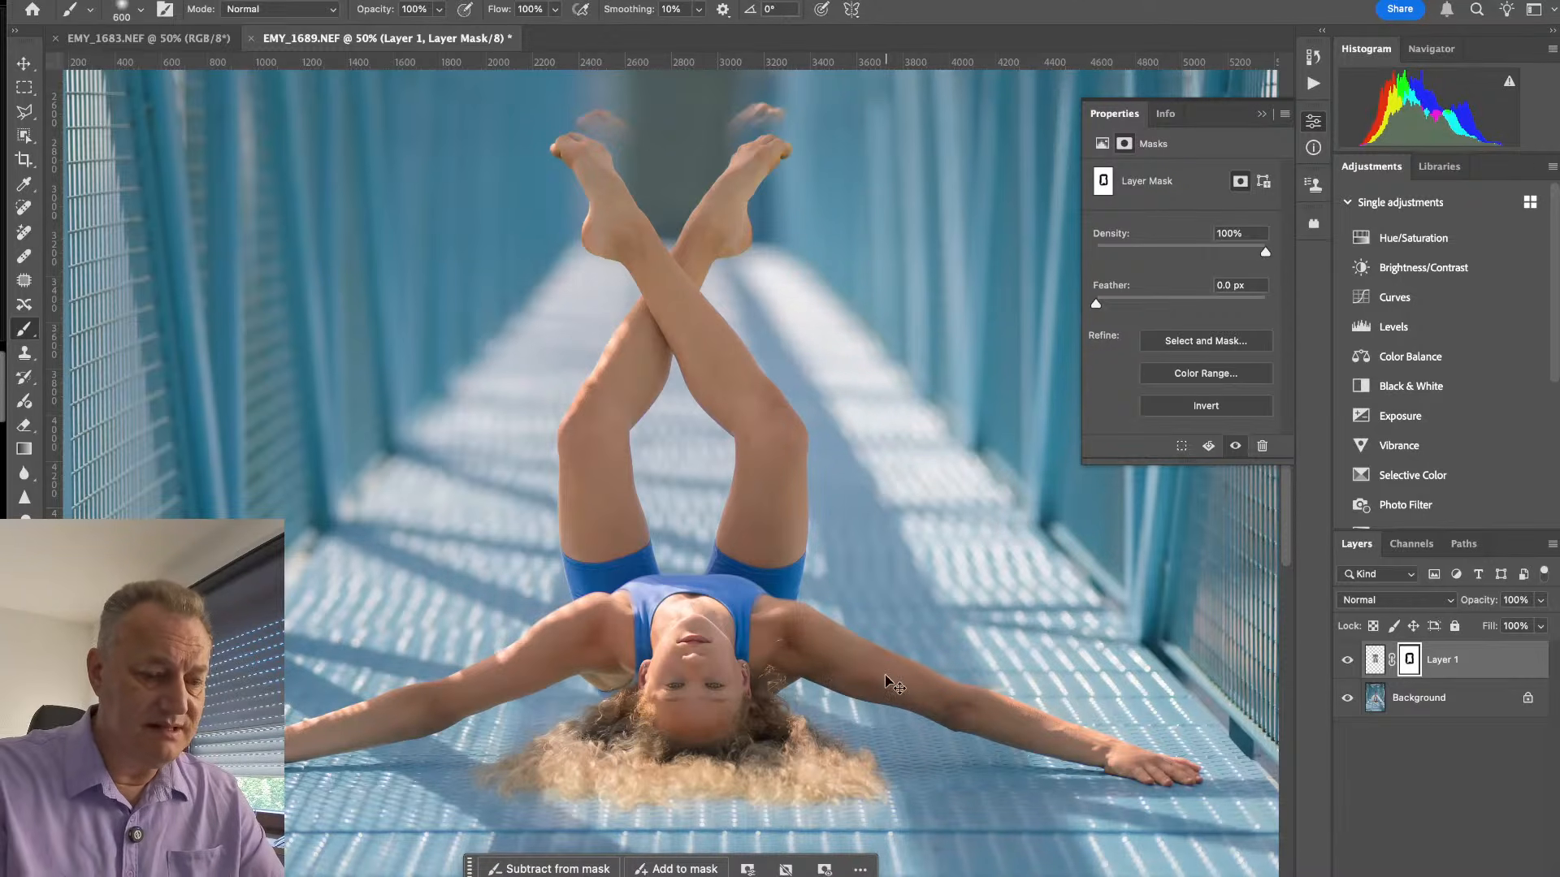
# - Refine the layer mask around the shorts and shoulders with a smaller 150 px brush
pyautogui.hotkey('ctrl', '=')
pyautogui.hotkey('ctrl', '=')
pyautogui.press('super+equal')
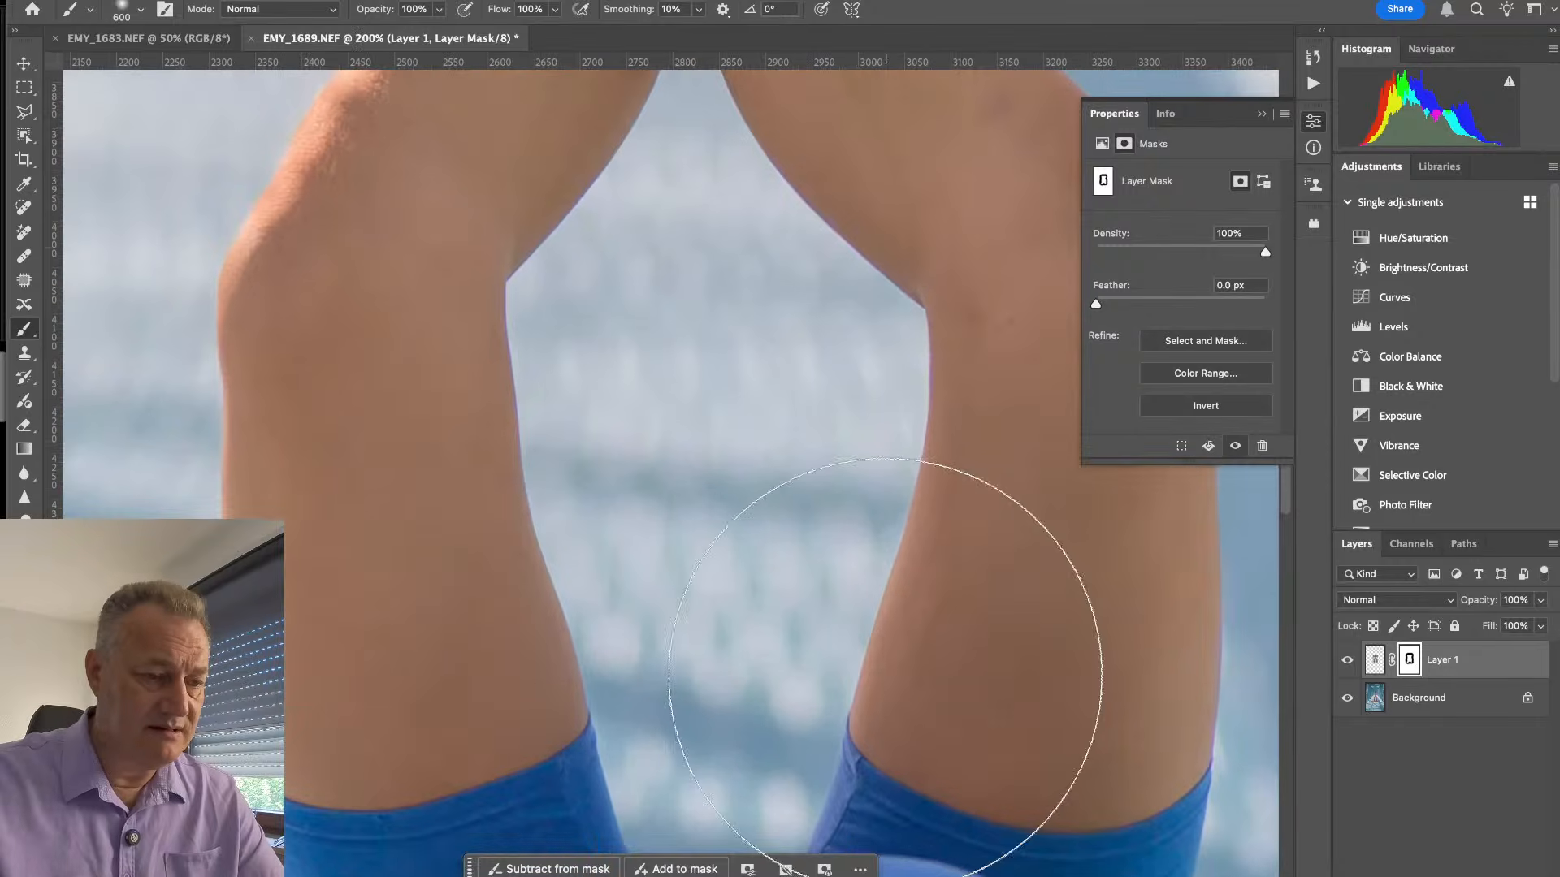
pyautogui.moveTo(842, 651); pyautogui.dragTo(788, 52)
pyautogui.moveTo(798, 445); pyautogui.dragTo(803, 695)
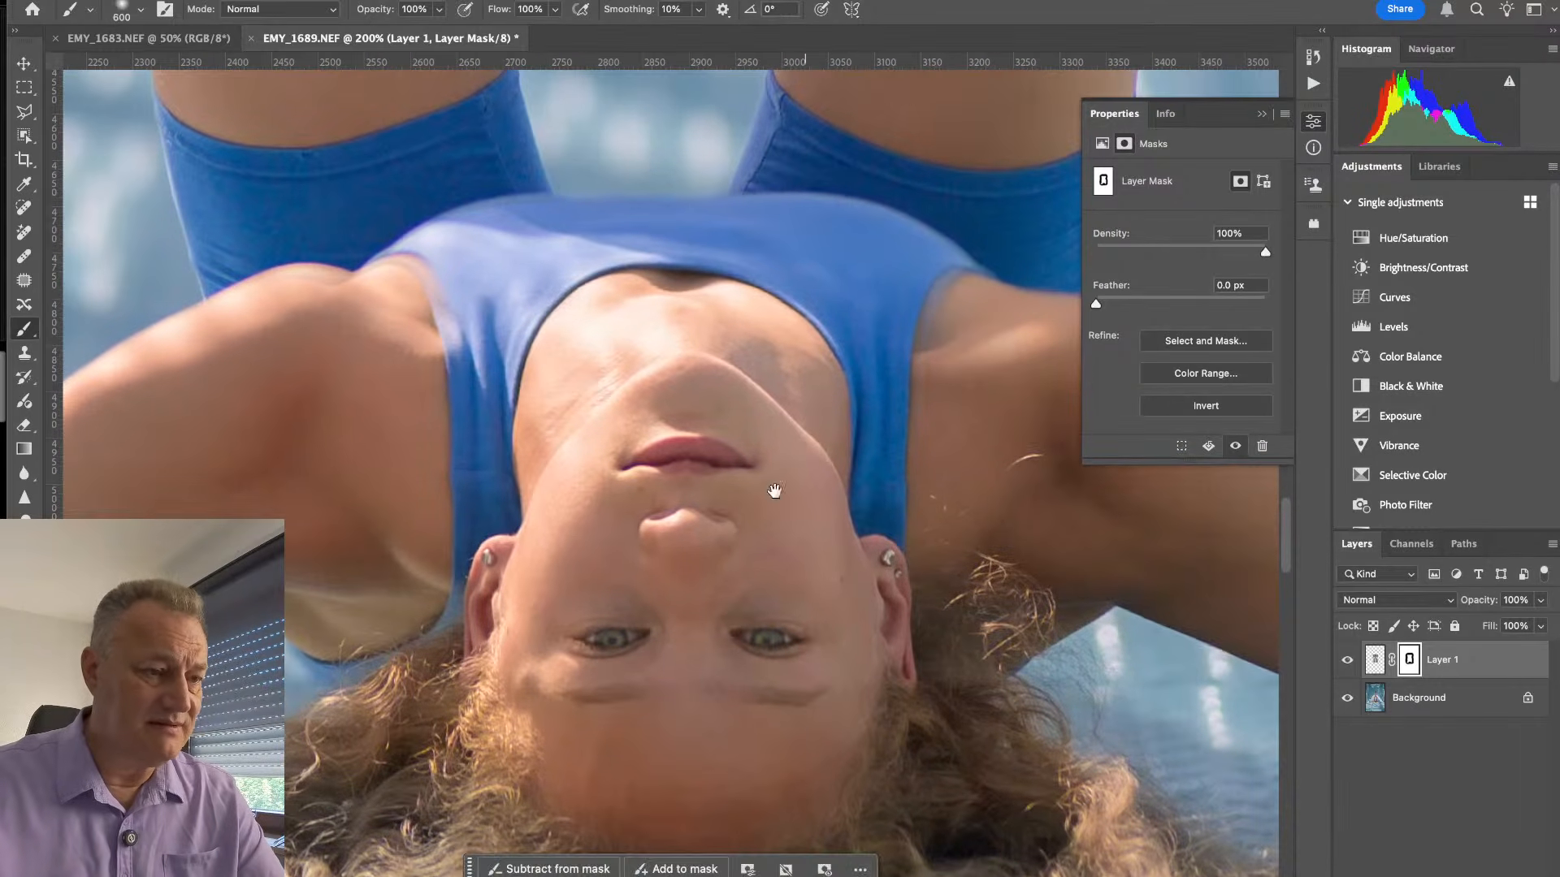
pyautogui.press('[')
pyautogui.press('[')
pyautogui.press('[')
pyautogui.press('[')
pyautogui.press('[')
pyautogui.press('[')
pyautogui.press('[')
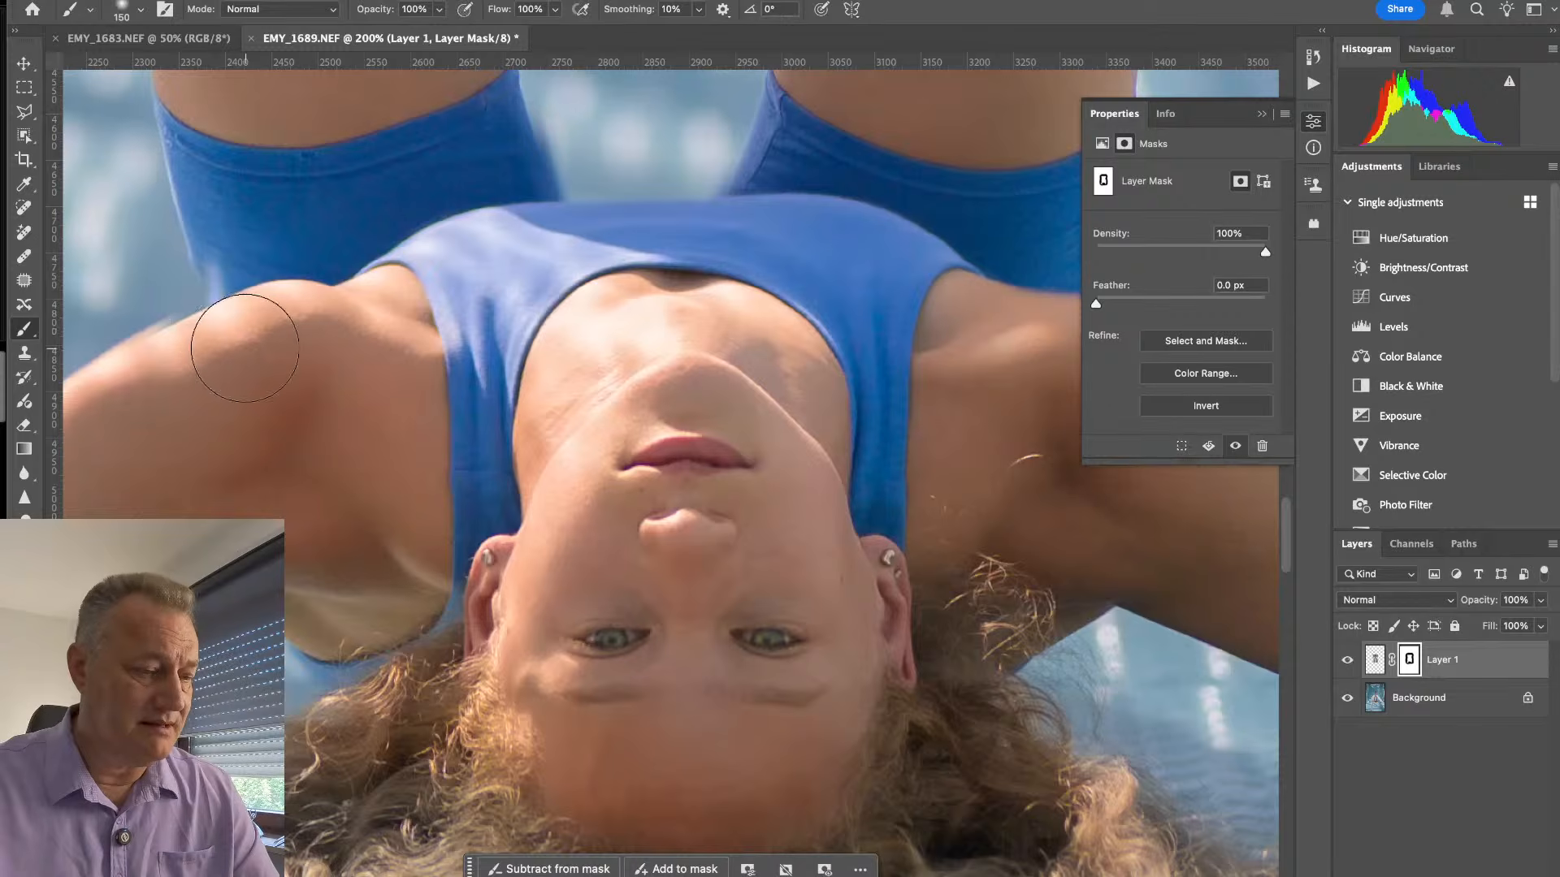
# - Clean up the remaining mask edge along the gymnast's shoulder and upper arm with a 50 px brush
pyautogui.press('[')
pyautogui.press('[')
pyautogui.press('[')
pyautogui.press('[')
pyautogui.press('[')
pyautogui.press('[')
pyautogui.press('[')
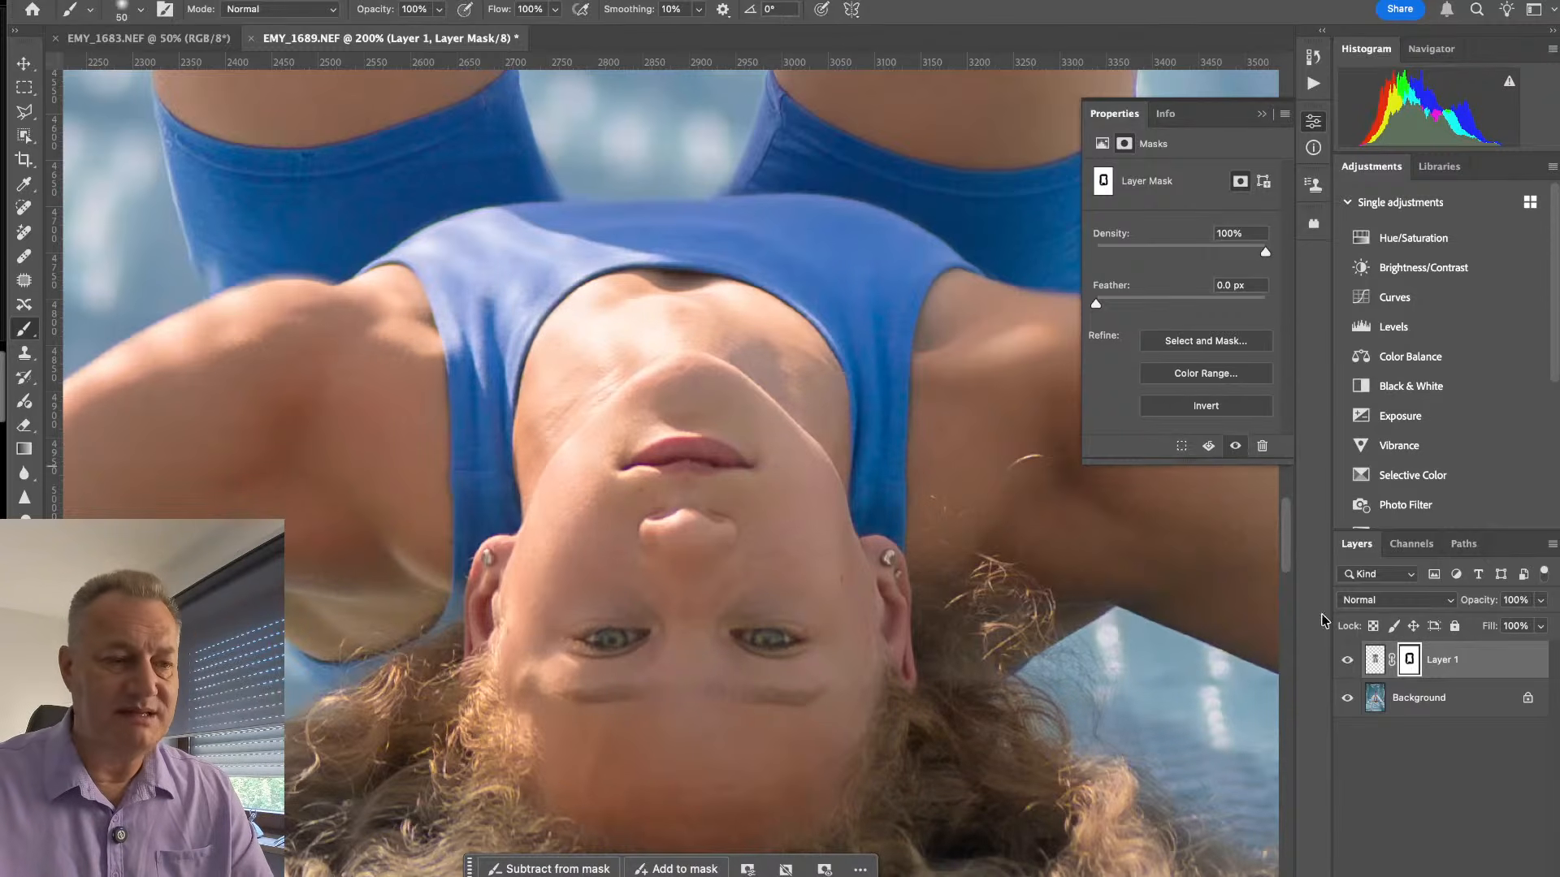
pyautogui.moveTo(945, 404); pyautogui.dragTo(625, 406)
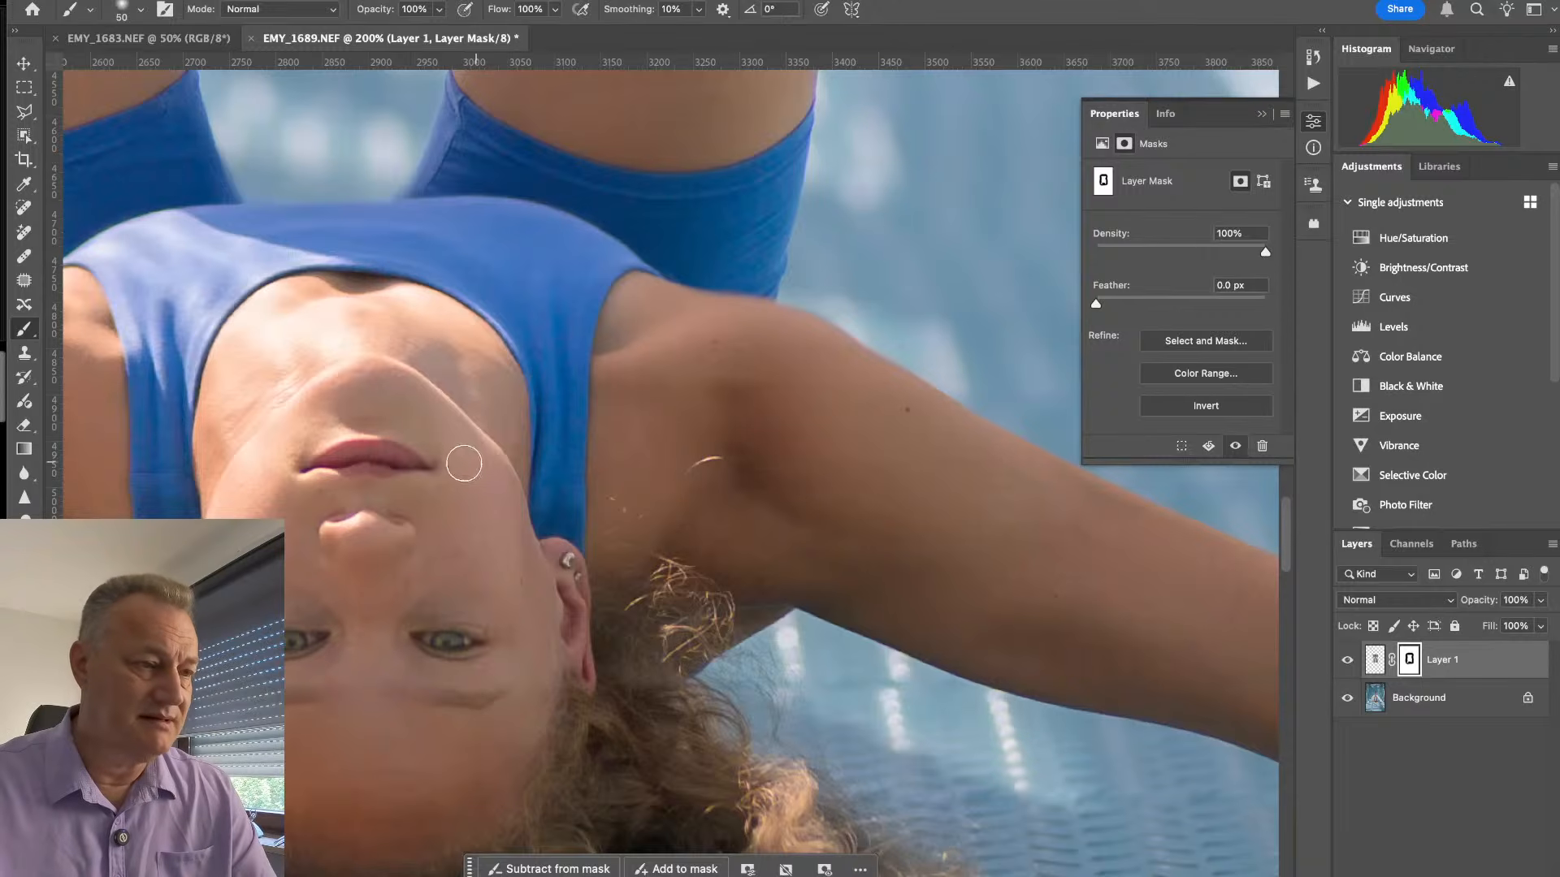
# - Mask in the clean background over the duplicate toes above both feet with the 50 px brush
pyautogui.moveTo(315, 191); pyautogui.dragTo(630, 540)
pyautogui.moveTo(417, 490); pyautogui.dragTo(466, 745)
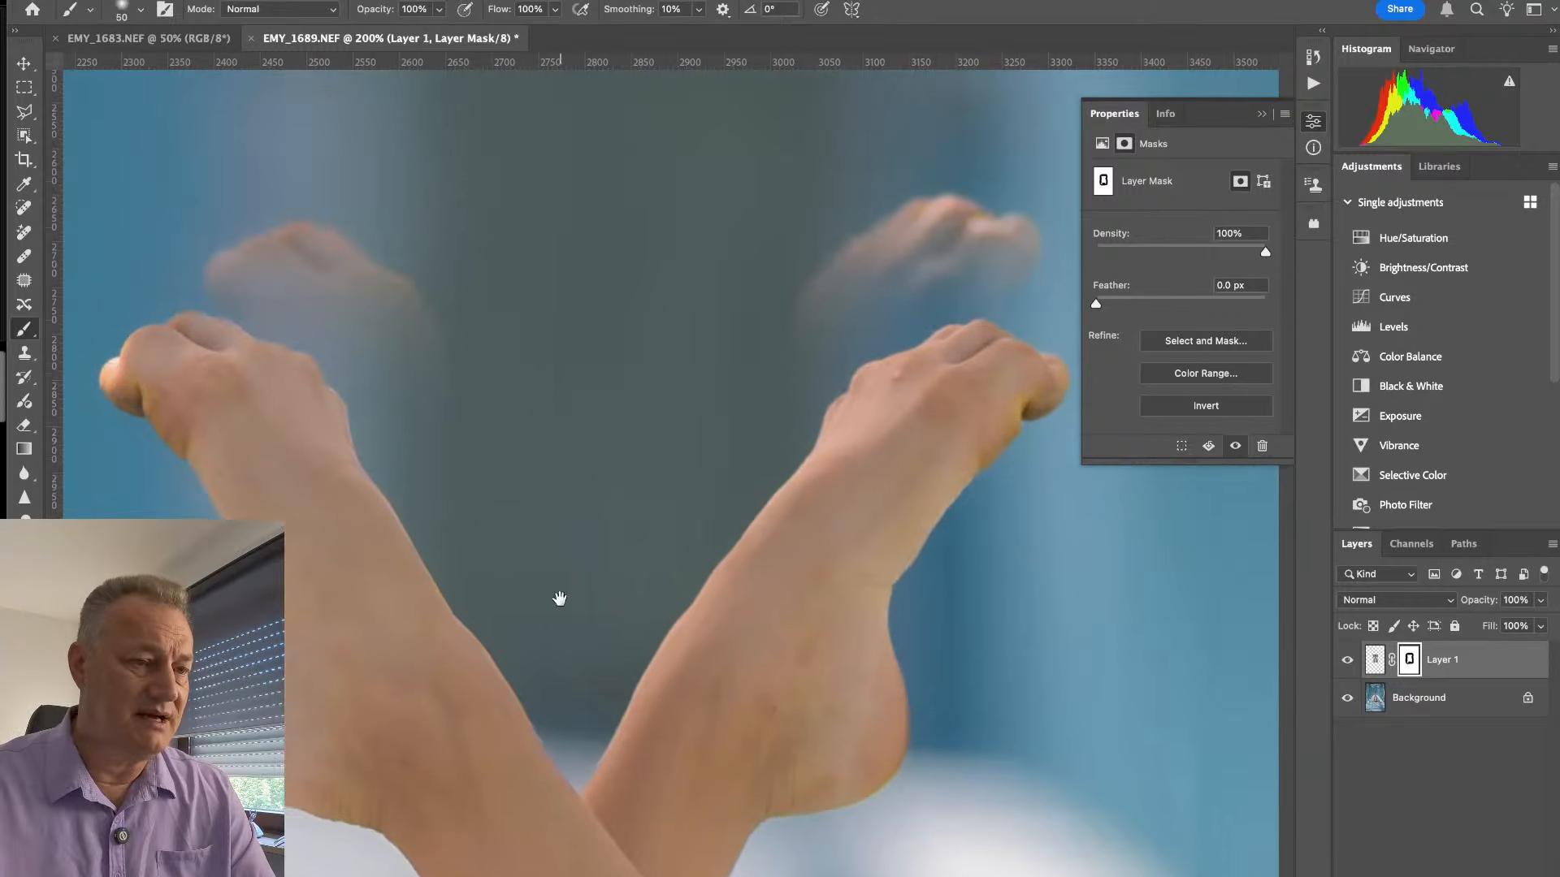
pyautogui.moveTo(919, 198)
pyautogui.mouseDown()
pyautogui.moveTo(874, 247)
pyautogui.moveTo(961, 219)
pyautogui.moveTo(922, 238)
pyautogui.moveTo(909, 230)
pyautogui.moveTo(939, 208)
pyautogui.moveTo(904, 218)
pyautogui.moveTo(957, 210)
pyautogui.moveTo(829, 292)
pyautogui.moveTo(853, 256)
pyautogui.moveTo(871, 260)
pyautogui.moveTo(857, 305)
pyautogui.moveTo(878, 320)
pyautogui.moveTo(1038, 288)
pyautogui.moveTo(1032, 261)
pyautogui.moveTo(1000, 244)
pyautogui.moveTo(865, 314)
pyautogui.moveTo(1010, 230)
pyautogui.mouseUp()
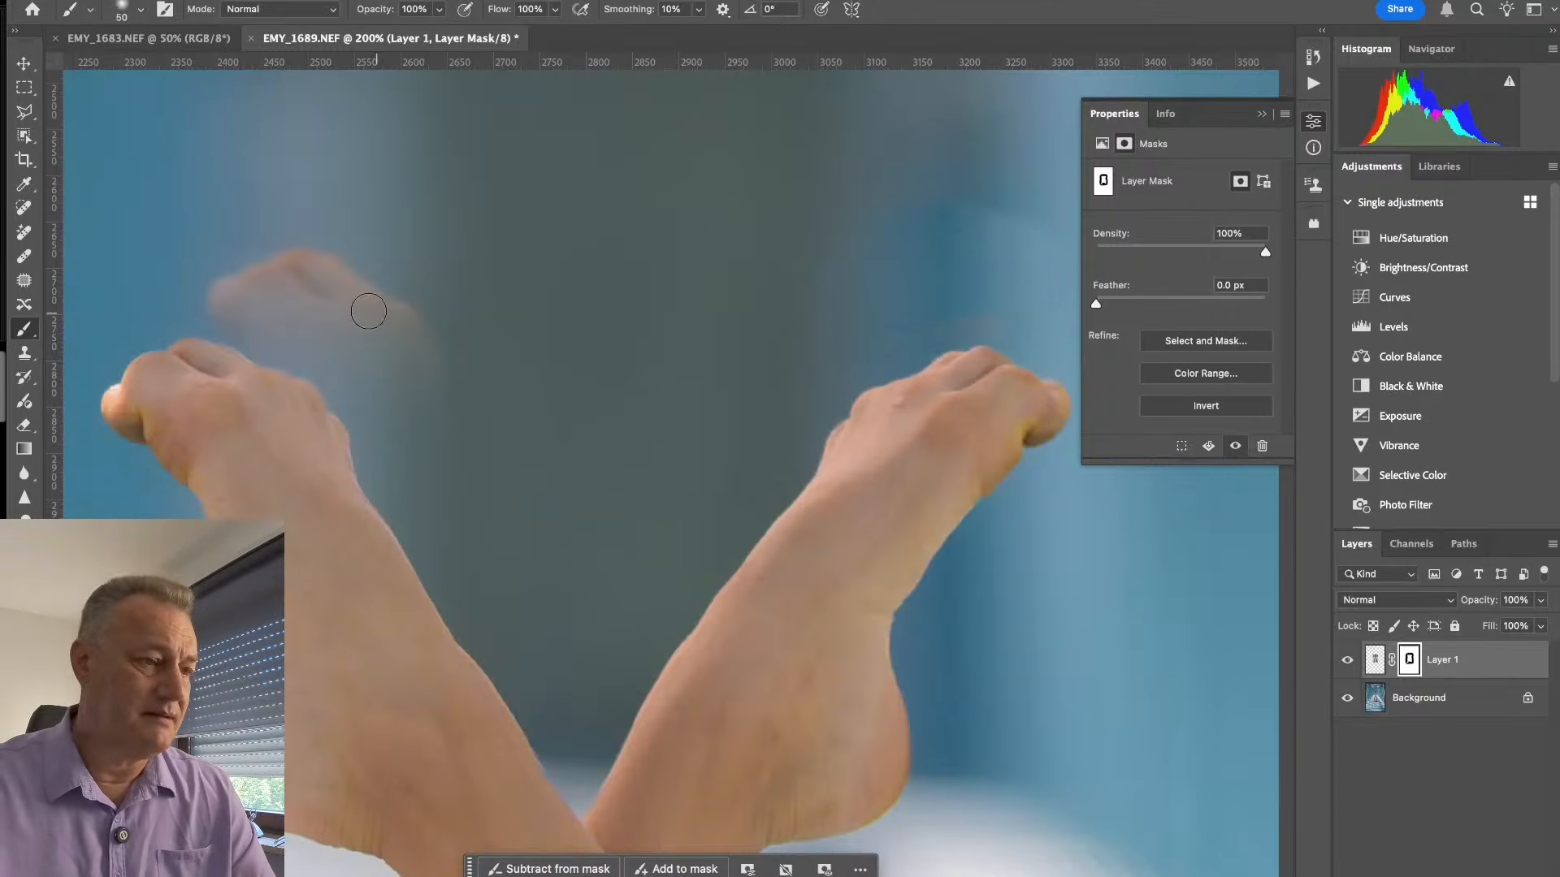
pyautogui.moveTo(366, 306)
pyautogui.mouseDown()
pyautogui.moveTo(221, 295)
pyautogui.moveTo(300, 254)
pyautogui.moveTo(317, 258)
pyautogui.moveTo(209, 310)
pyautogui.moveTo(299, 334)
pyautogui.moveTo(235, 317)
pyautogui.moveTo(274, 273)
pyautogui.moveTo(329, 263)
pyautogui.moveTo(369, 274)
pyautogui.moveTo(382, 338)
pyautogui.moveTo(415, 328)
pyautogui.moveTo(458, 345)
pyautogui.mouseUp()
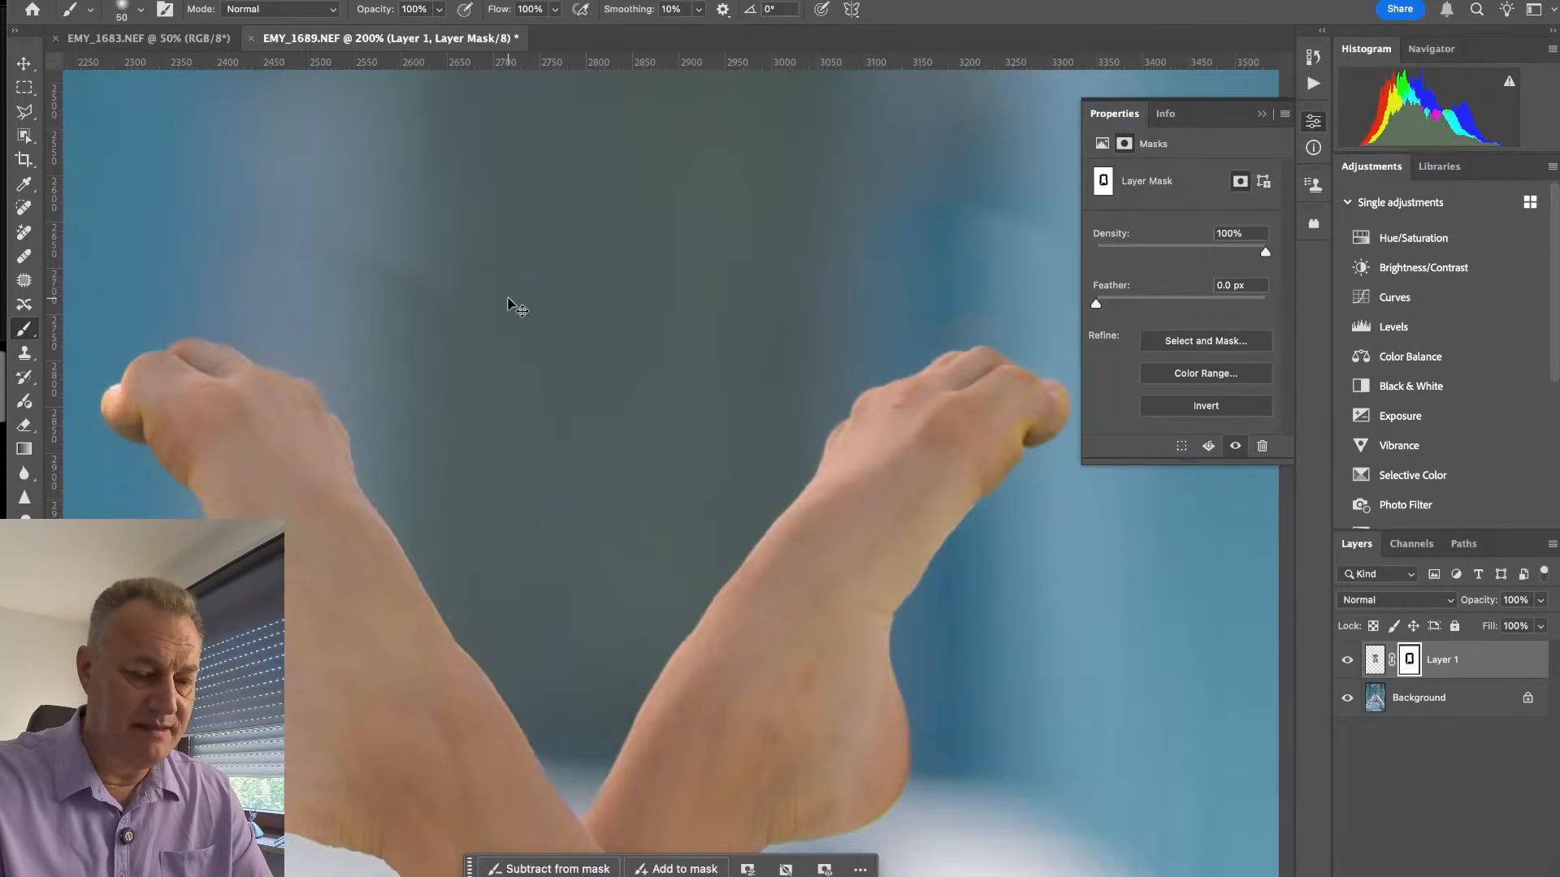
# - Check the blend from the feet down to the shoulders and merge the legs layer into the background
pyautogui.hotkey('ctrl', '-')
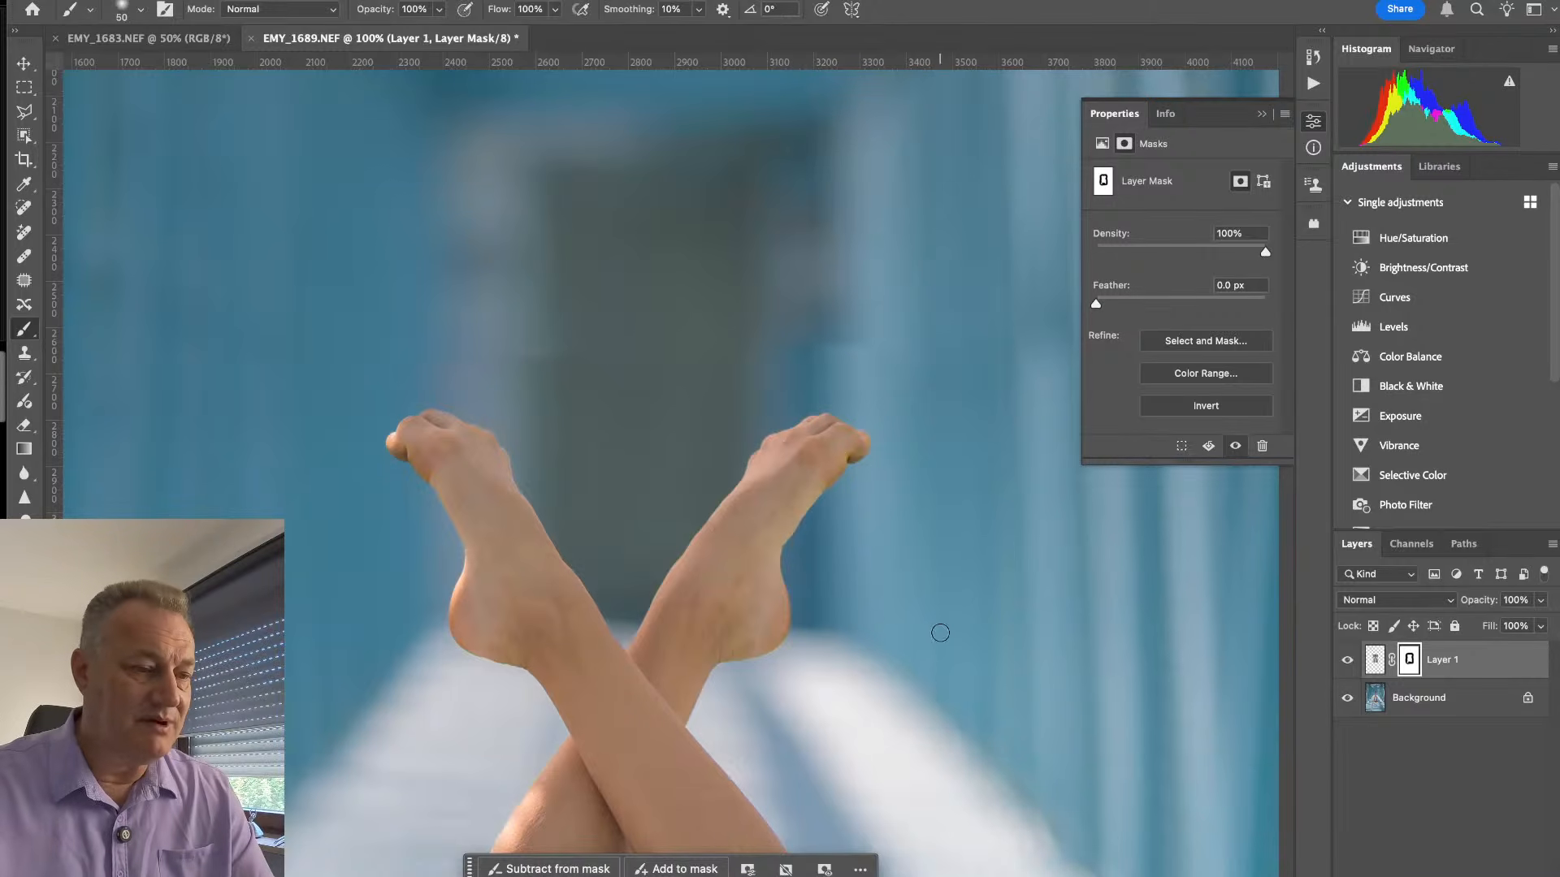
pyautogui.moveTo(582, 617); pyautogui.dragTo(572, 138)
pyautogui.moveTo(707, 797); pyautogui.dragTo(740, 569)
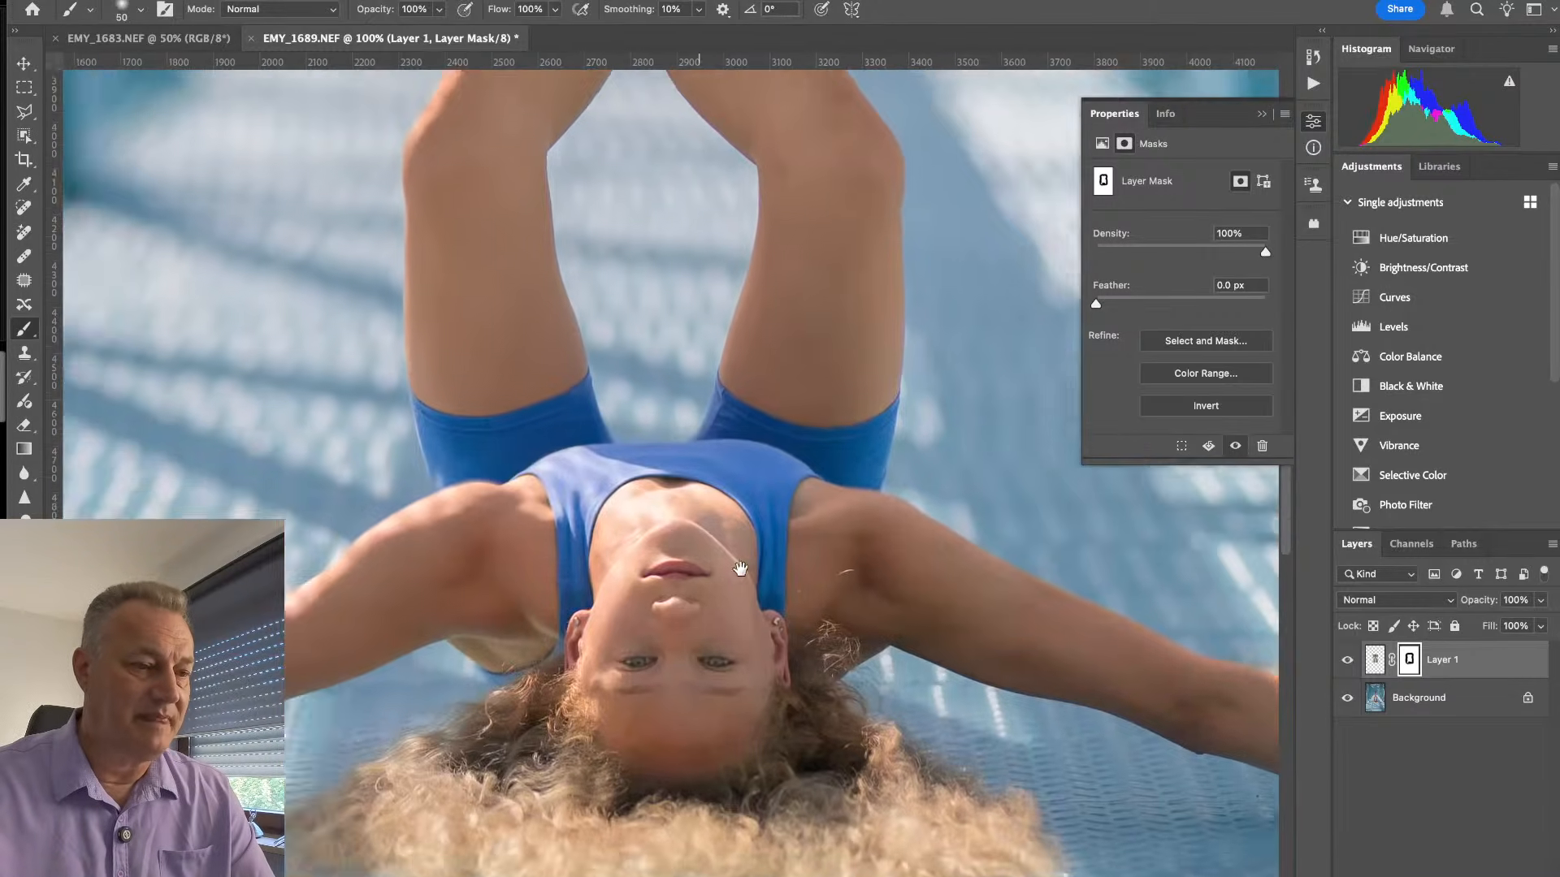
pyautogui.moveTo(409, 175); pyautogui.dragTo(696, 634)
pyautogui.moveTo(696, 459); pyautogui.dragTo(501, 442)
pyautogui.moveTo(654, 853); pyautogui.dragTo(536, 390)
pyautogui.moveTo(556, 492); pyautogui.dragTo(728, 660)
pyautogui.press('super+e')
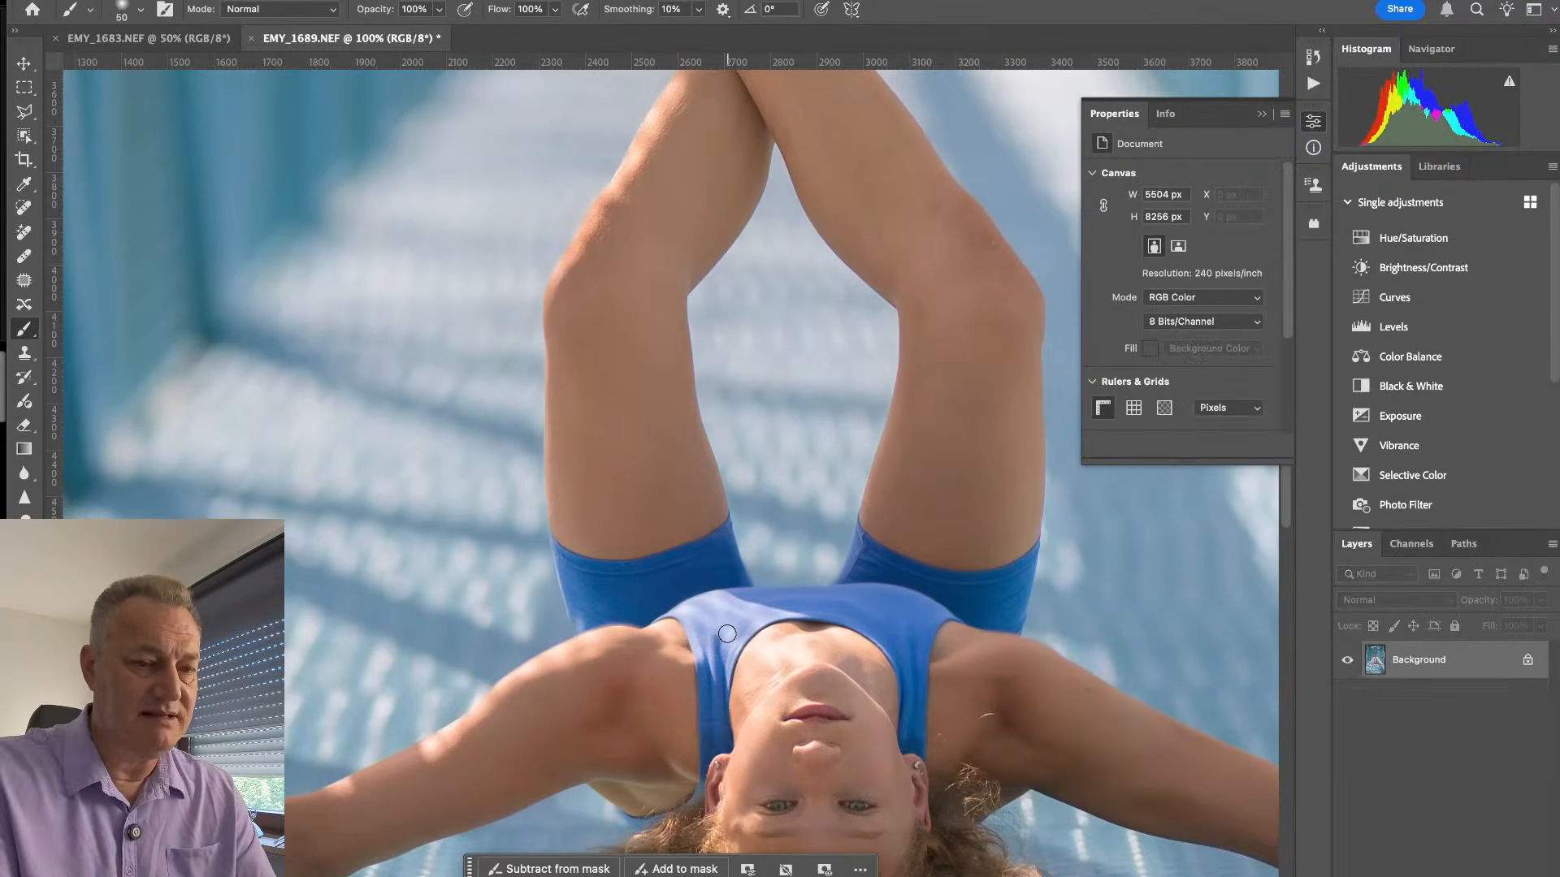
# - Smooth the hard transition in the blurred background above the toes with a 200 px Healing Brush
pyautogui.moveTo(798, 364); pyautogui.dragTo(710, 769)
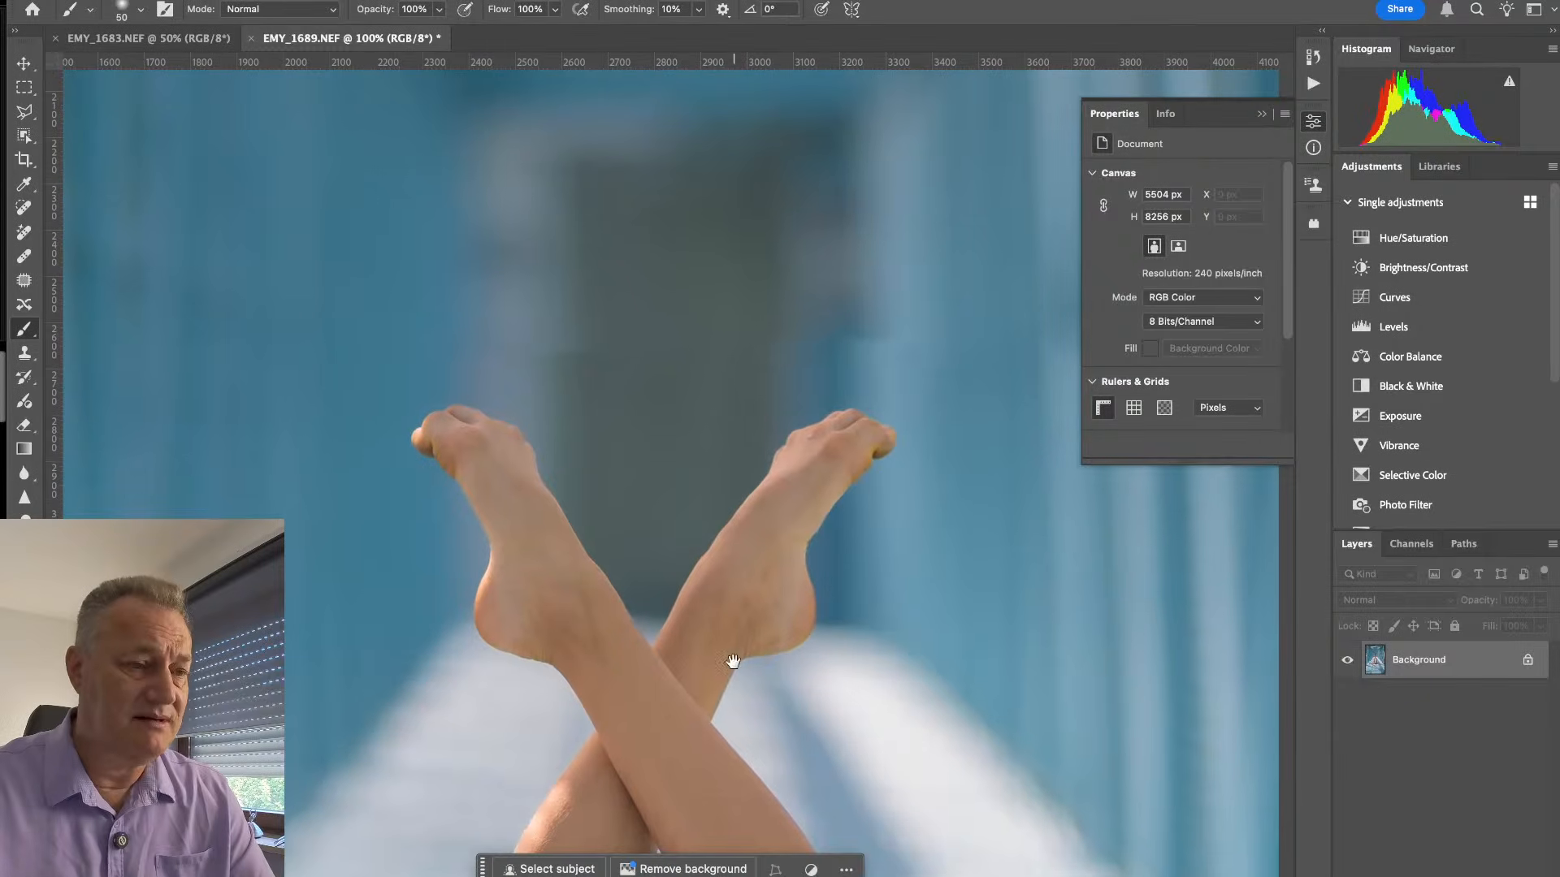
pyautogui.press('j')
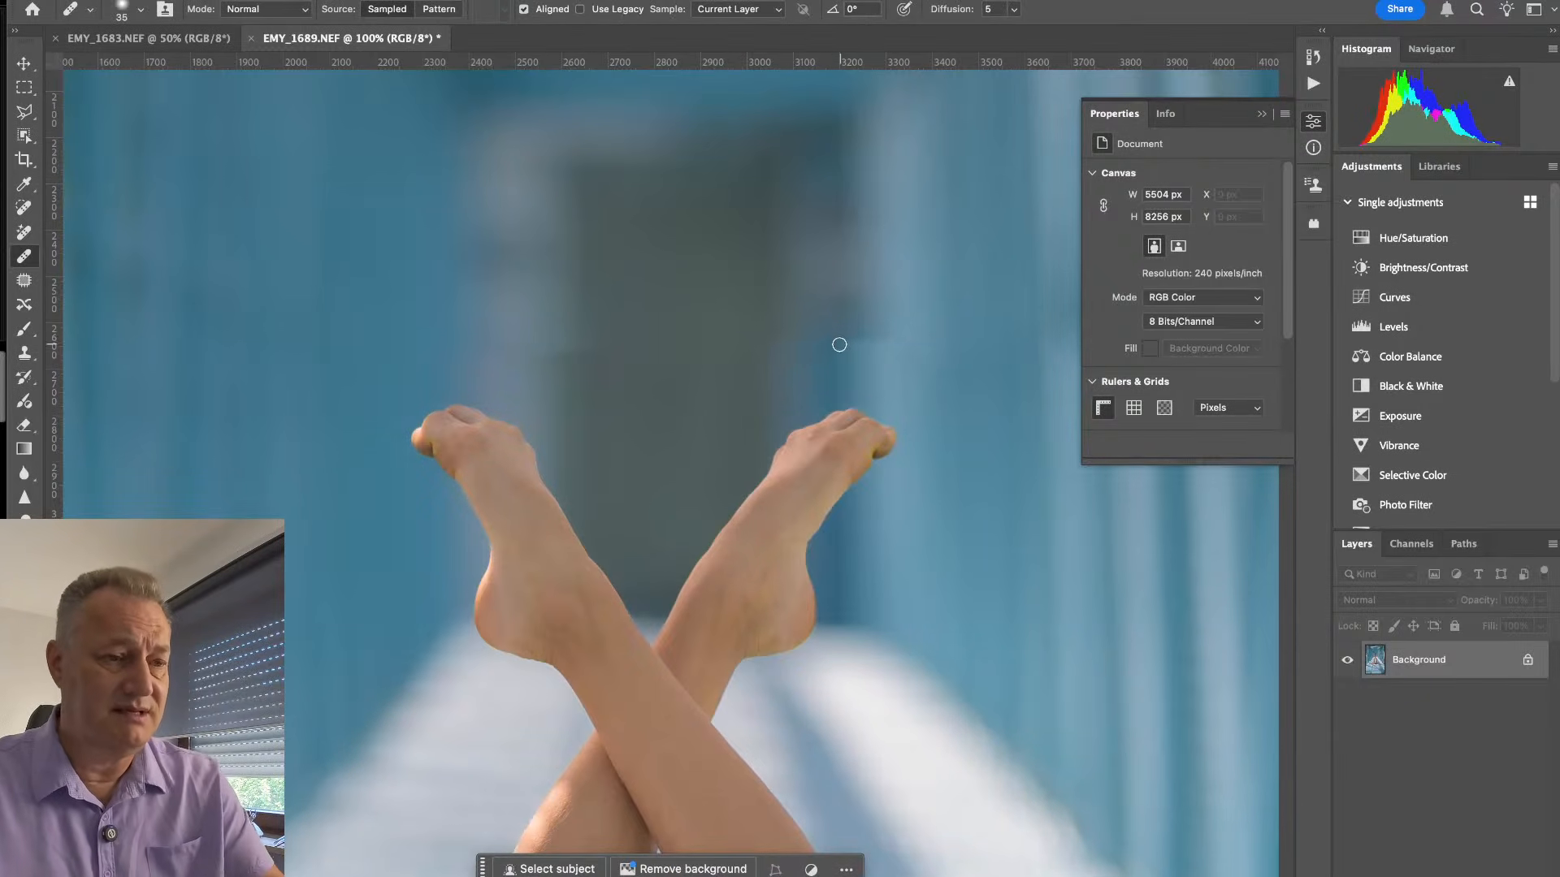
pyautogui.press(']')
pyautogui.press(']')
pyautogui.press(']')
pyautogui.press(']')
pyautogui.press(']')
pyautogui.press(']')
pyautogui.press(']')
pyautogui.press(']')
pyautogui.press(']')
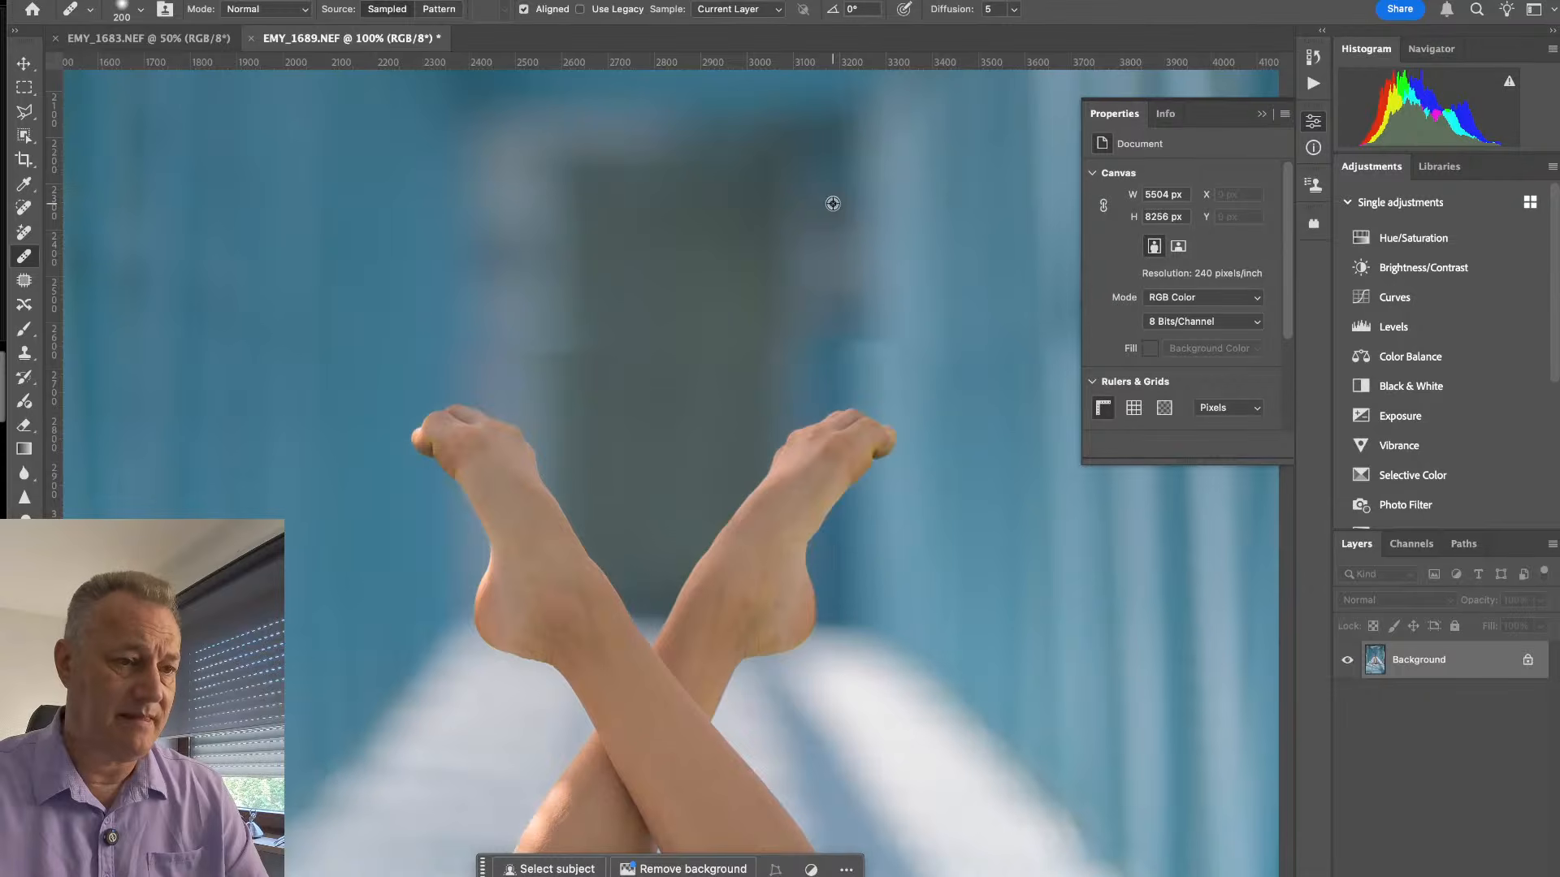
pyautogui.keyDown('alt'); pyautogui.click(833, 203); pyautogui.keyUp('alt')
pyautogui.moveTo(849, 343); pyautogui.dragTo(795, 341)
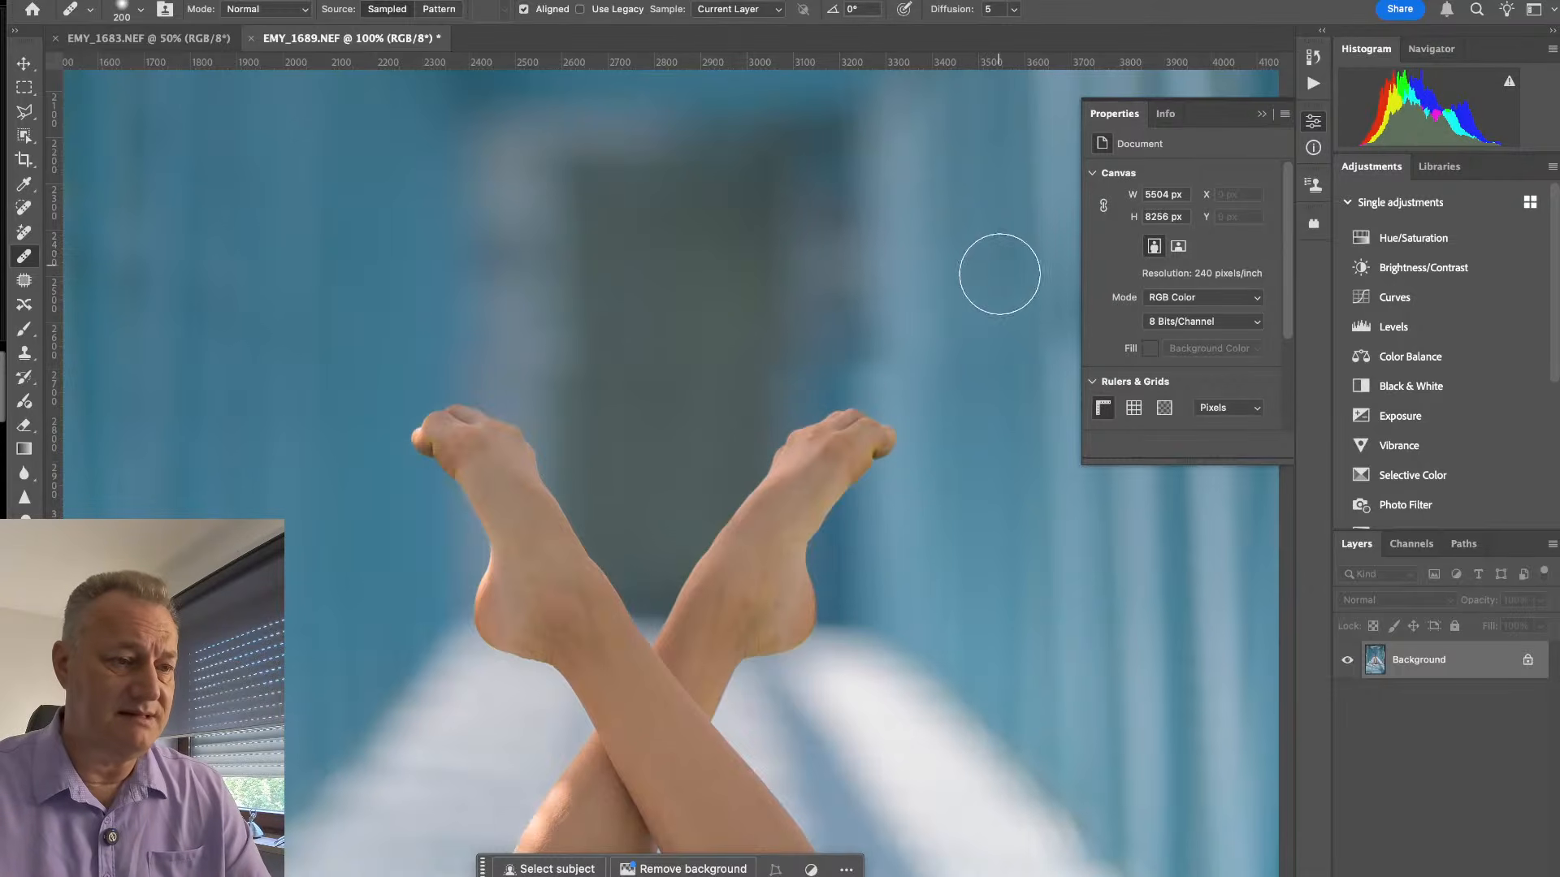
# - Retouch the skin blemishes just above the bent knee with a 70 px Healing Brush
pyautogui.moveTo(714, 731)
pyautogui.mouseDown()
pyautogui.moveTo(711, 386)
pyautogui.moveTo(635, 432)
pyautogui.moveTo(655, 436)
pyautogui.mouseUp()
pyautogui.press('[')
pyautogui.press('[')
pyautogui.press('[')
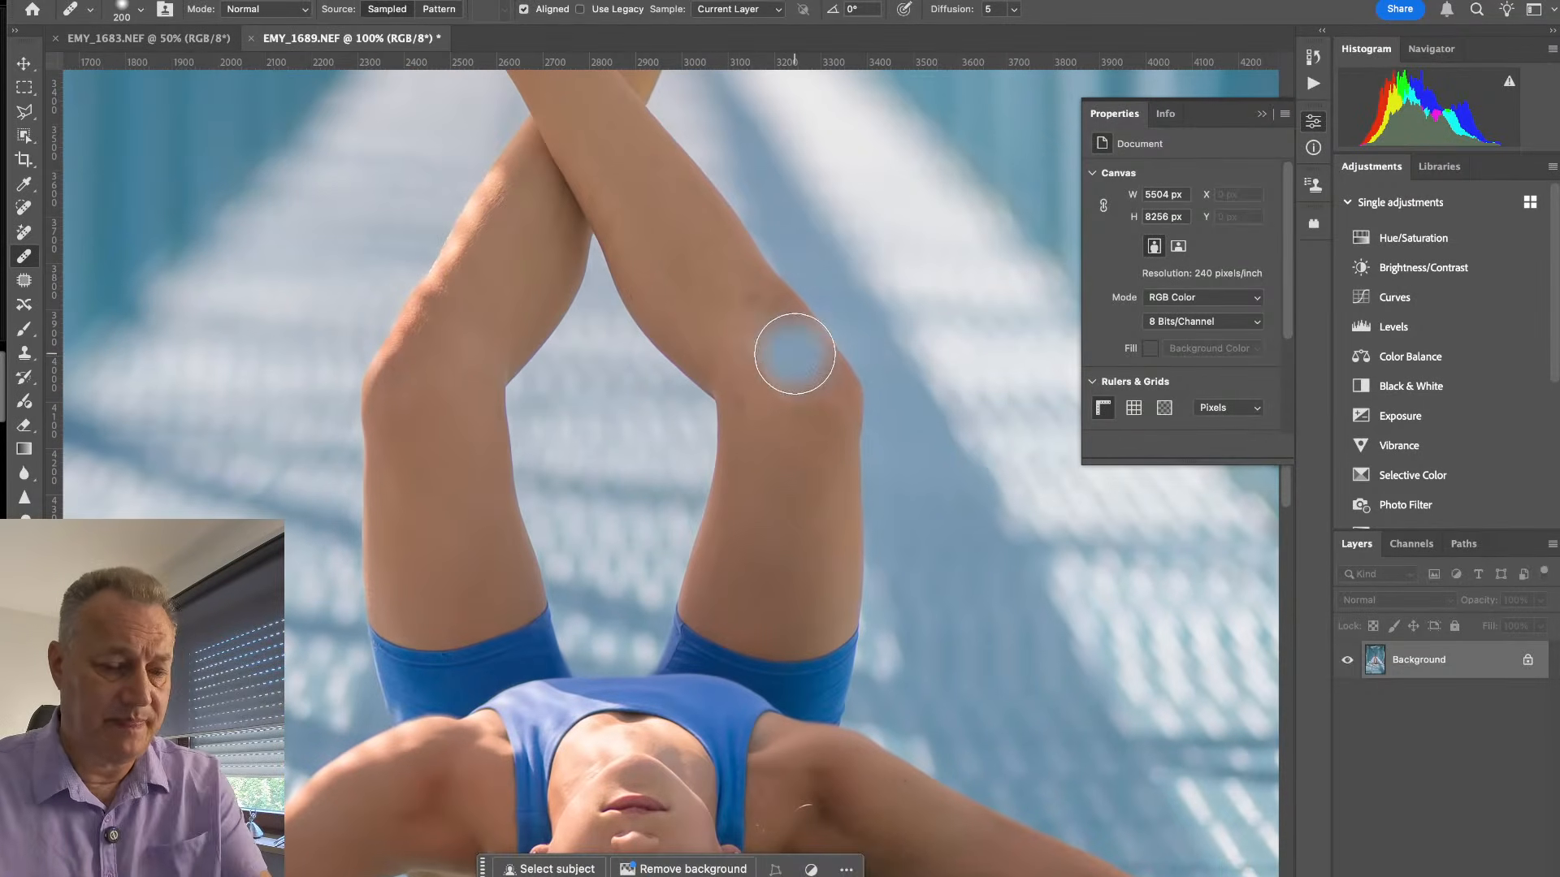
pyautogui.press('[')
pyautogui.press('[')
pyautogui.press('[')
pyautogui.press('[')
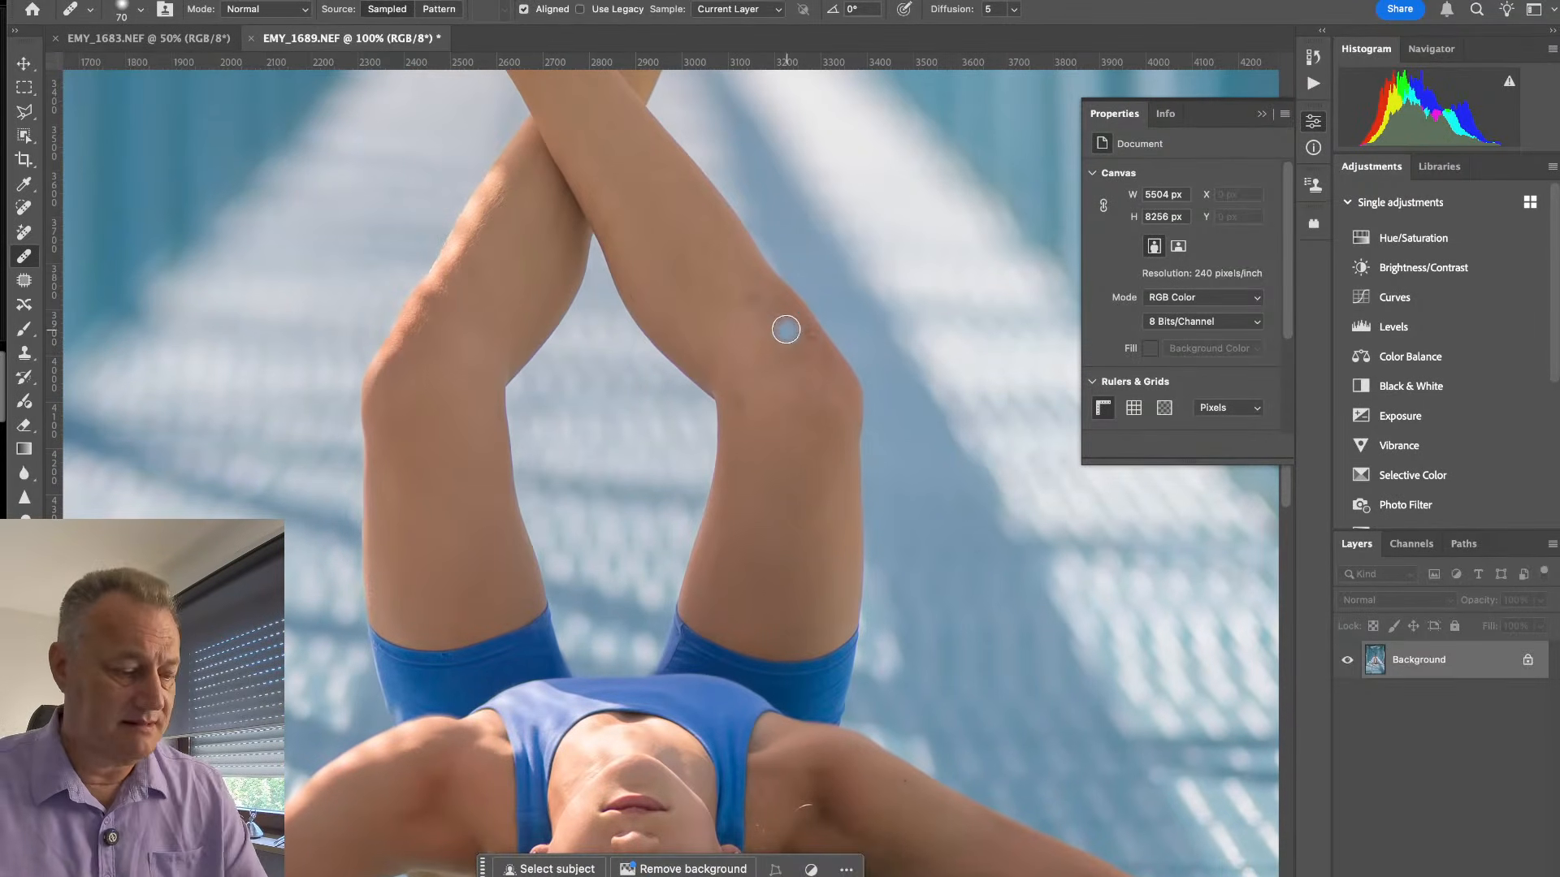
pyautogui.keyDown('alt'); pyautogui.click(778, 311); pyautogui.keyUp('alt')
pyautogui.moveTo(806, 336); pyautogui.dragTo(808, 343)
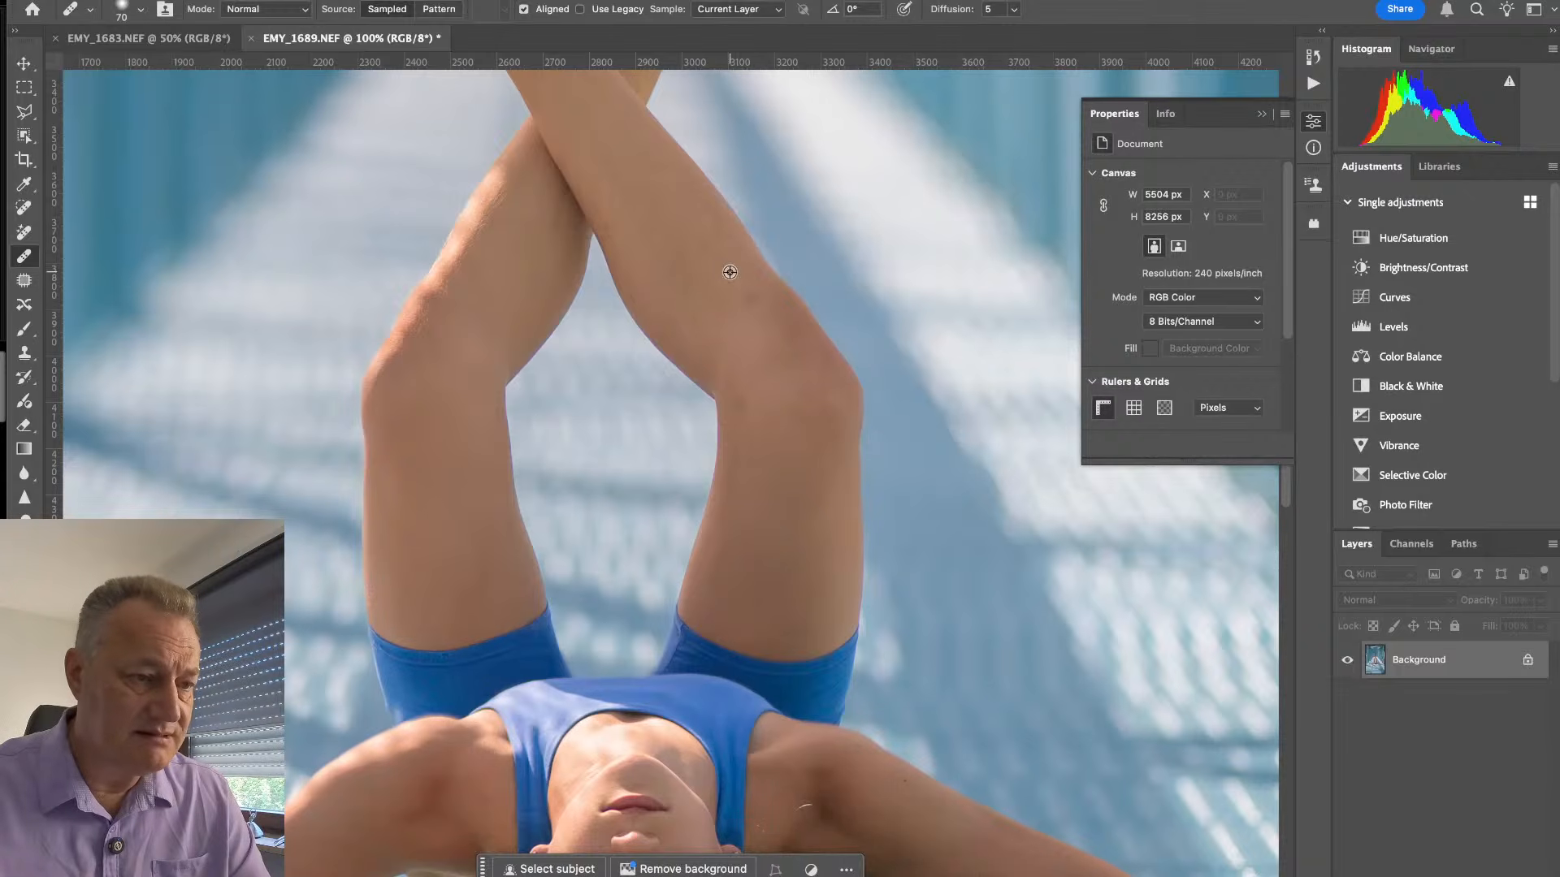
pyautogui.moveTo(756, 294); pyautogui.dragTo(755, 297)
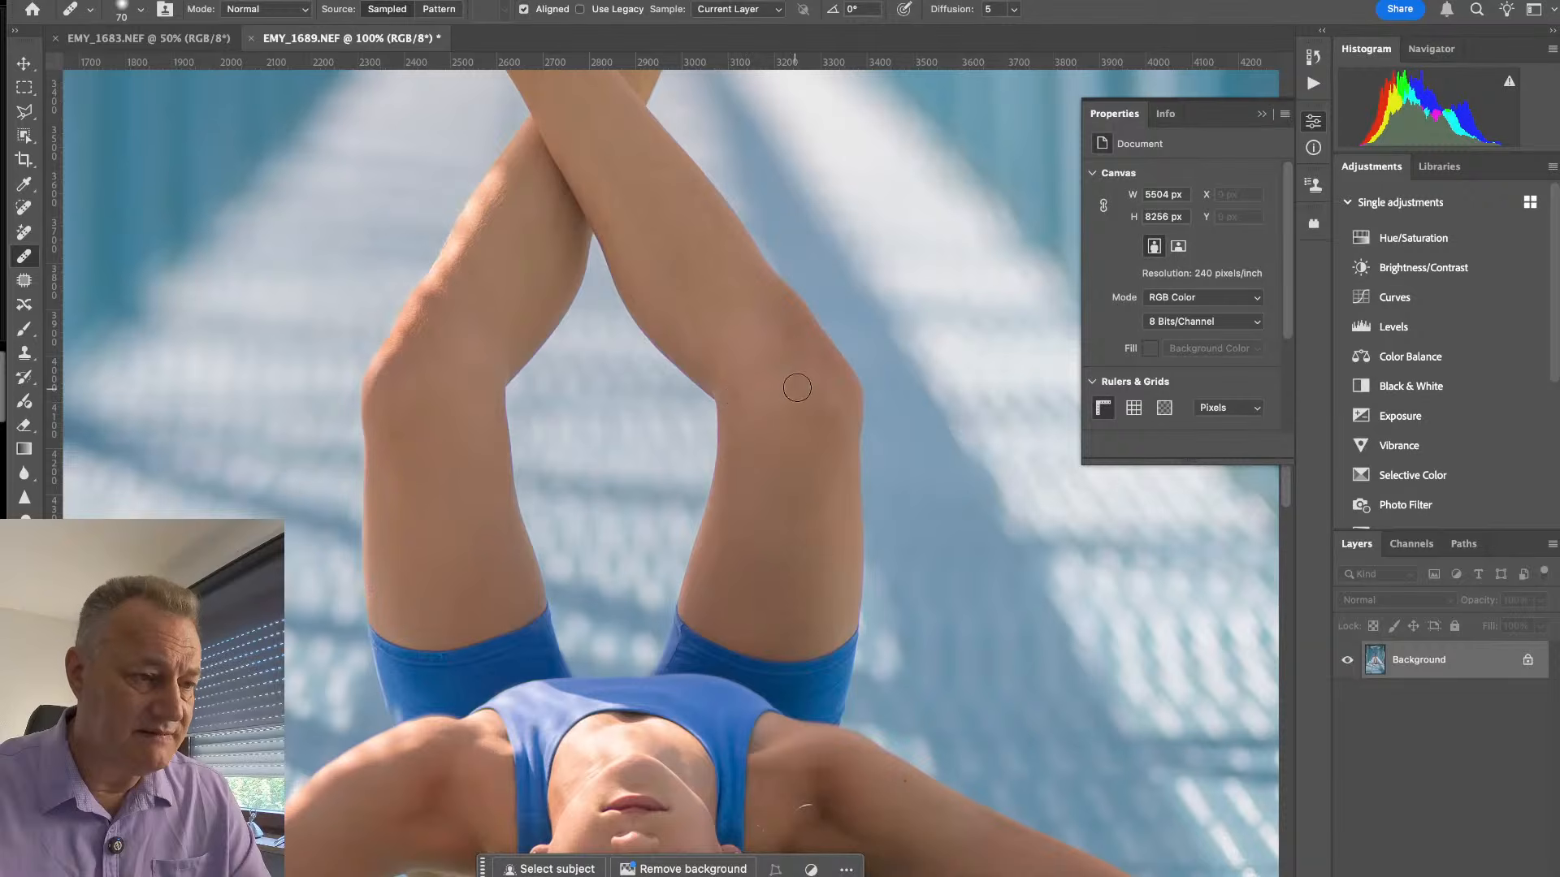
# - Review the whole composite, then quit Photoshop, saving EMY_1689 and discarding the changes to EMY_1683
pyautogui.moveTo(672, 435)
pyautogui.mouseDown()
pyautogui.moveTo(748, 320)
pyautogui.moveTo(741, 182)
pyautogui.mouseUp()
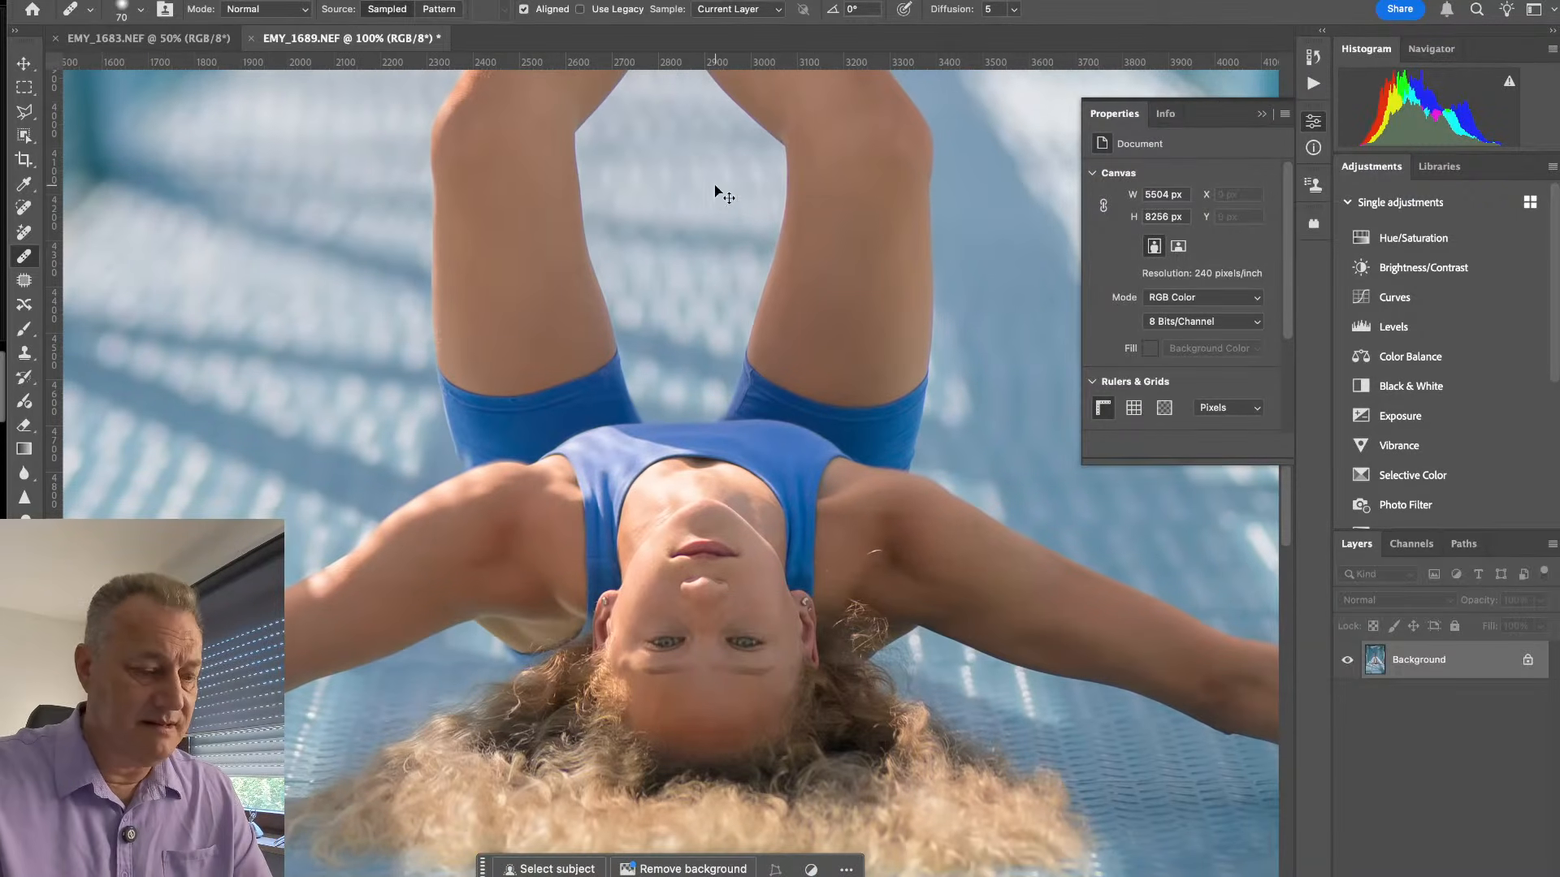
pyautogui.press('super+minus')
pyautogui.press('super+minus')
pyautogui.press('super+minus')
pyautogui.press('super+minus')
pyautogui.press('super+minus')
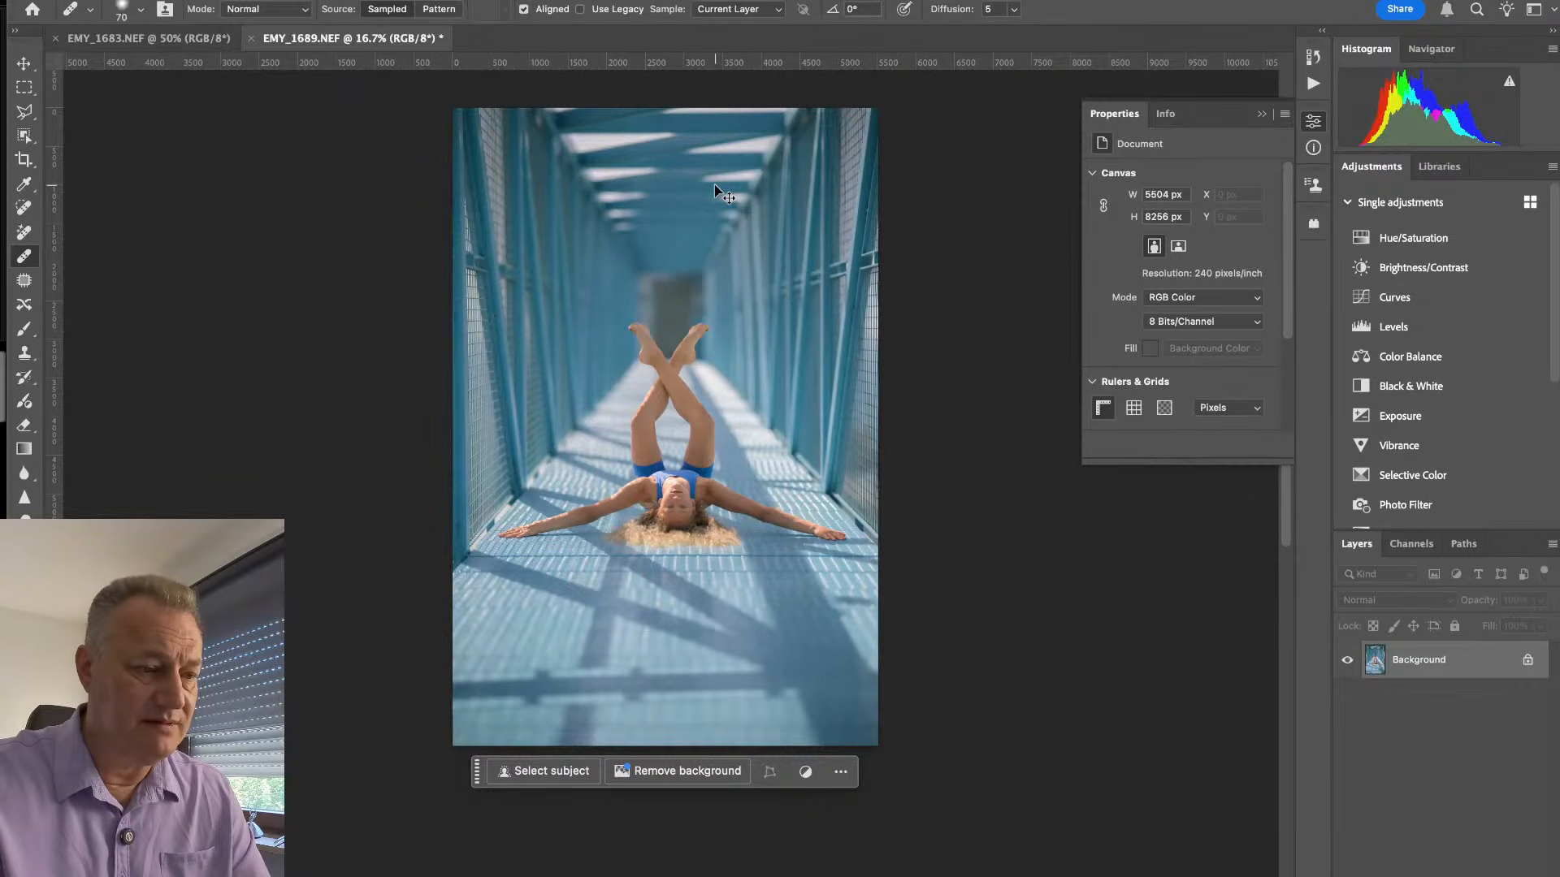
pyautogui.press('super+equal')
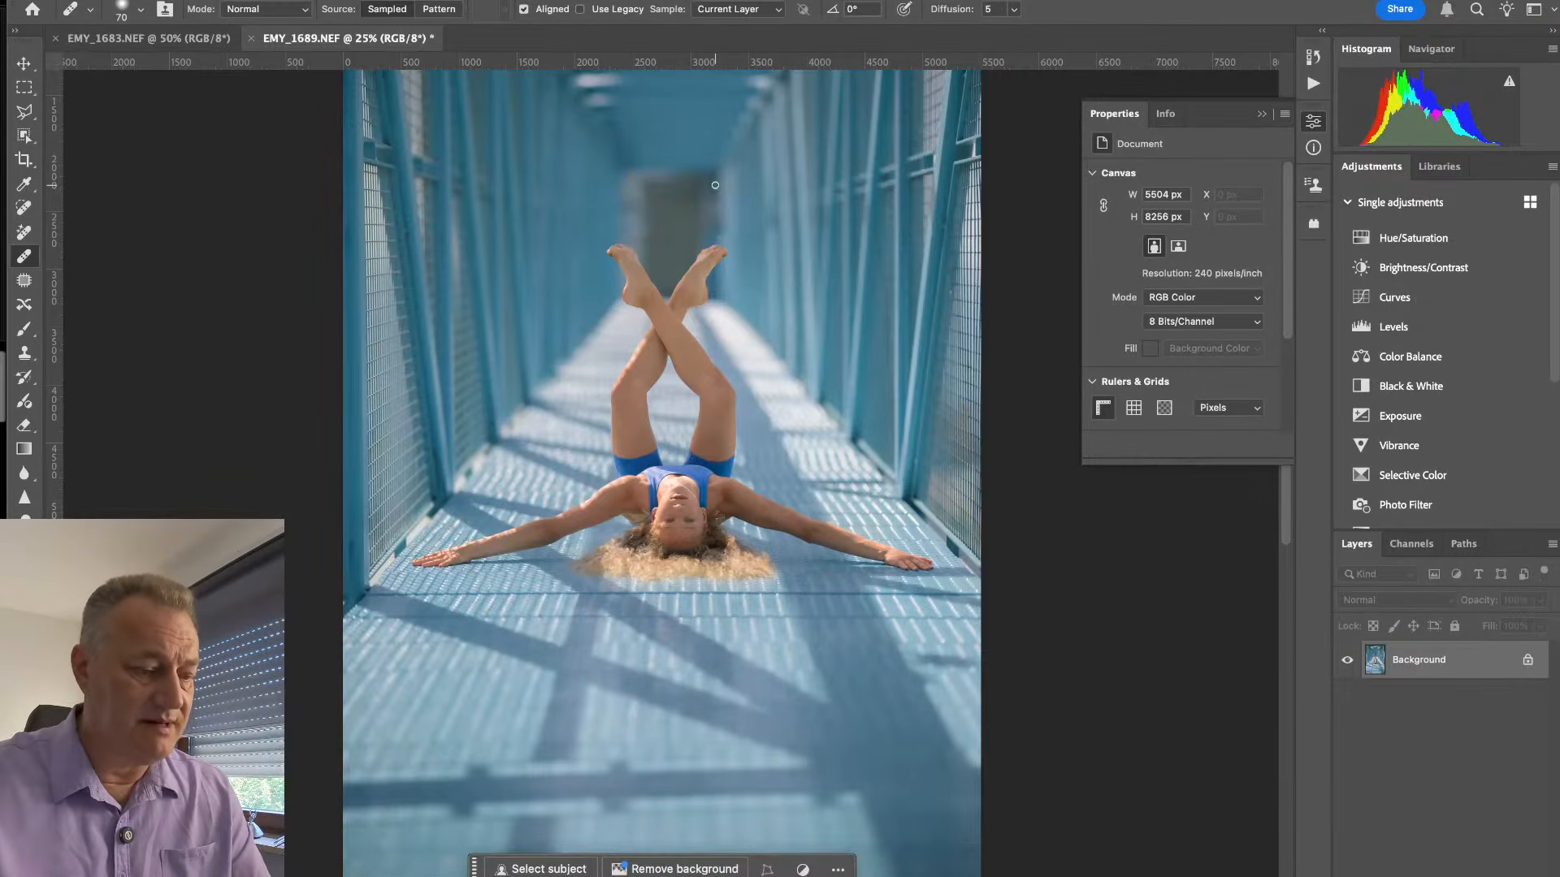
pyautogui.press('super+q')
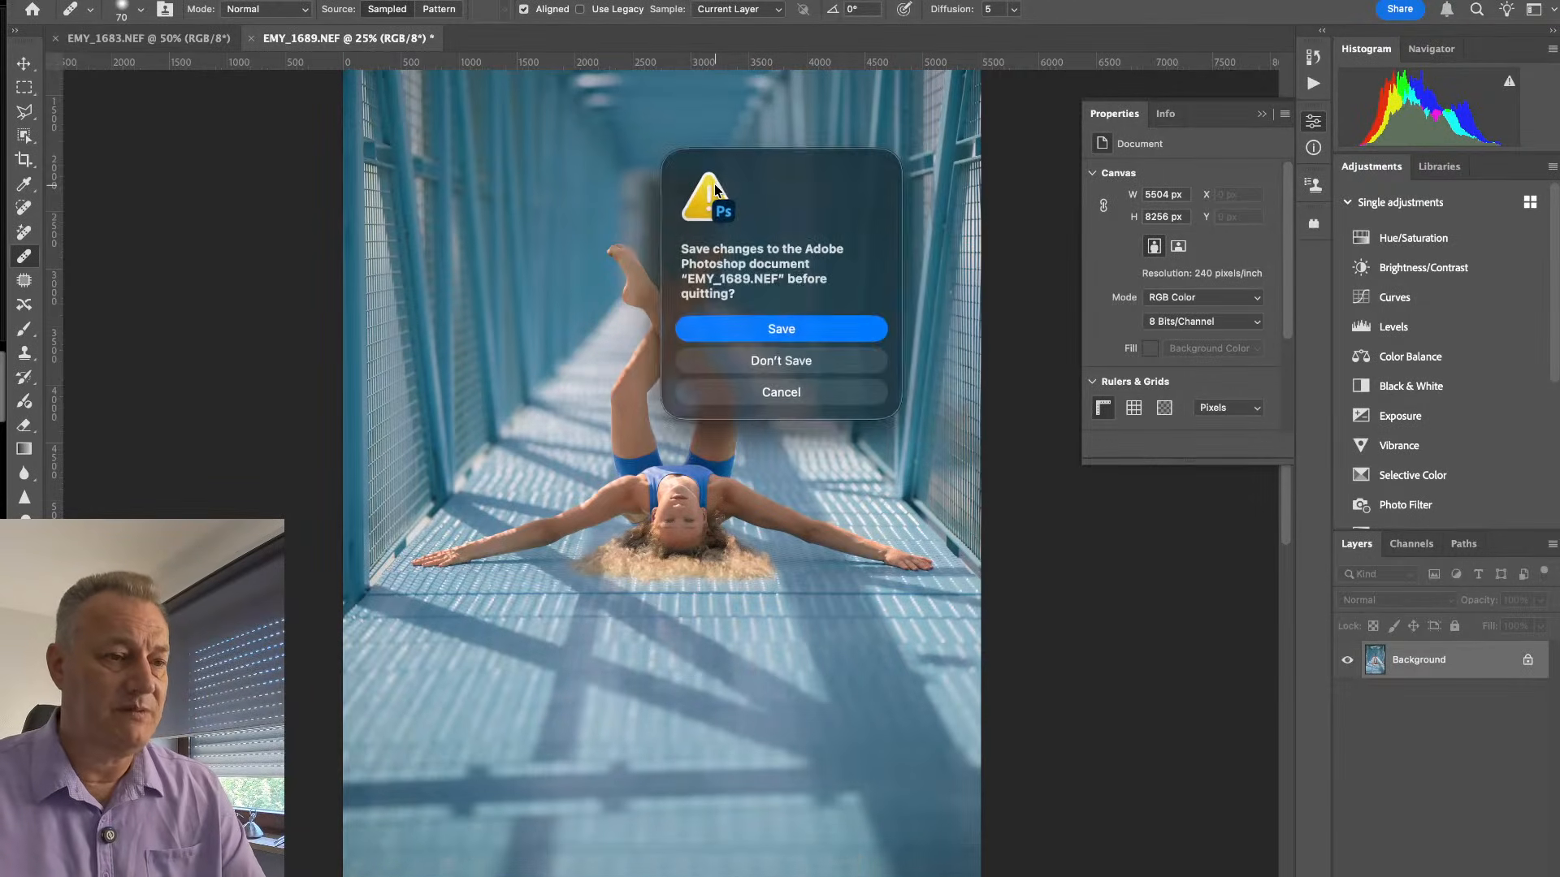
pyautogui.click(795, 329)
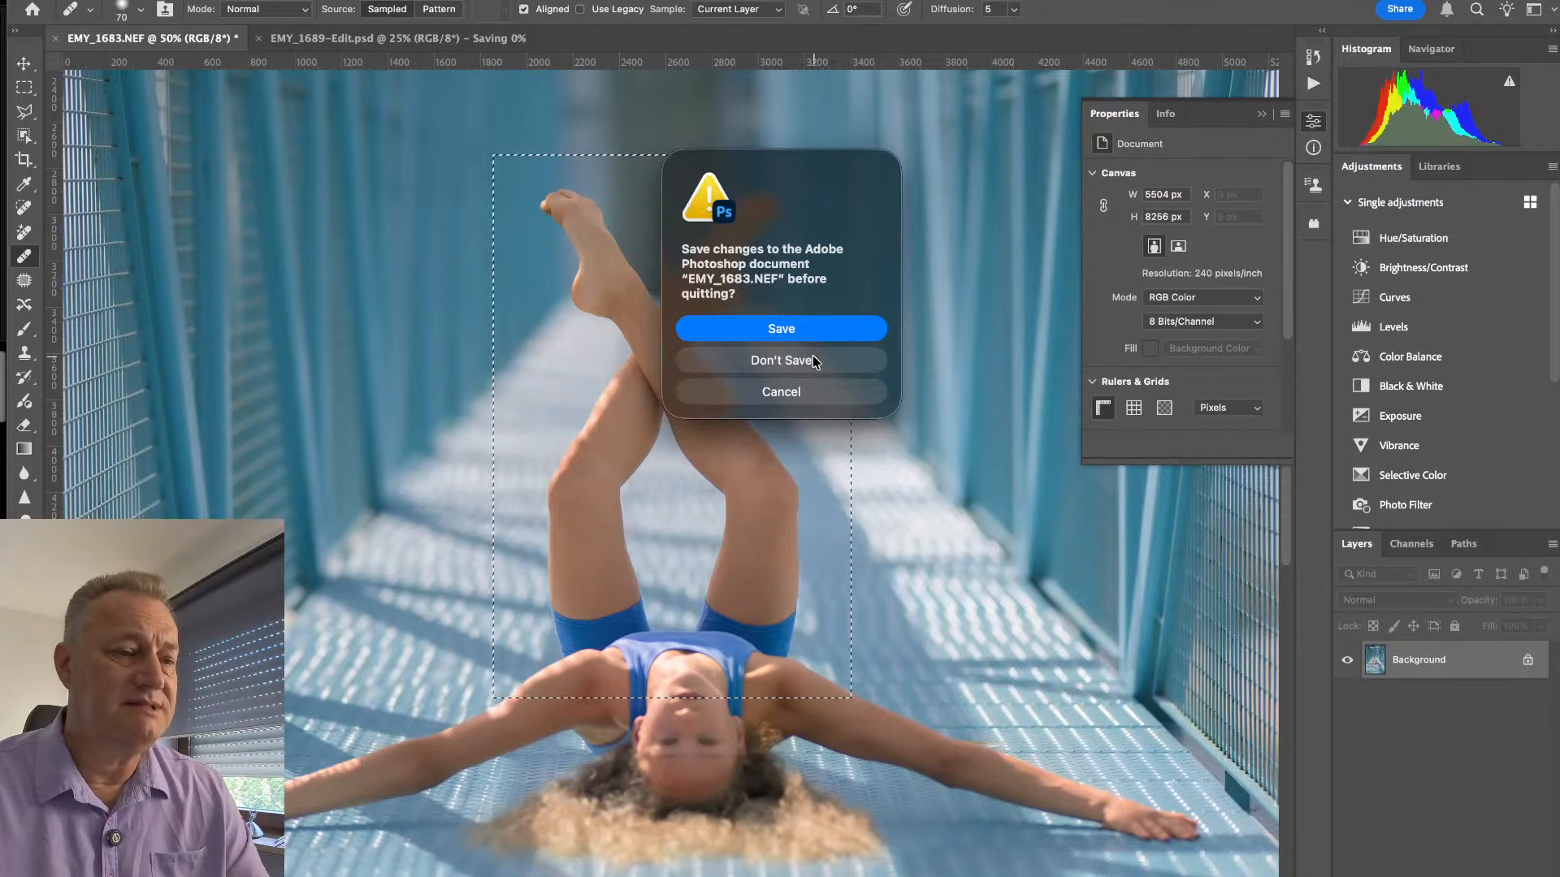
pyautogui.click(814, 360)
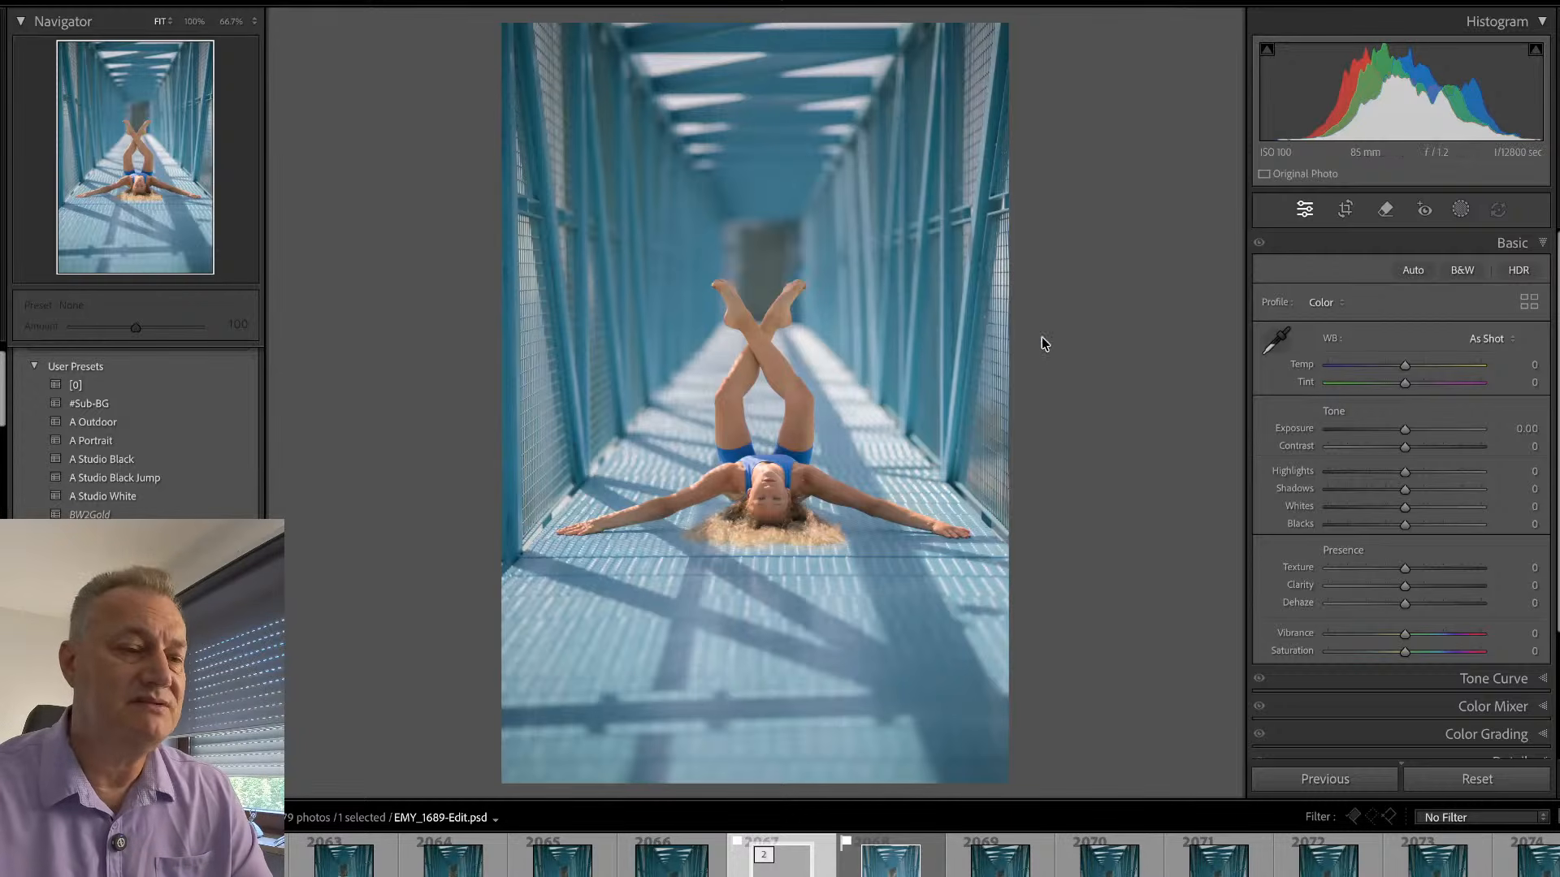
# - Straighten EMY_1689-Edit.psd in Lightroom by about 1° and crop away the upper and lower parts of the bridge
pyautogui.press('r')
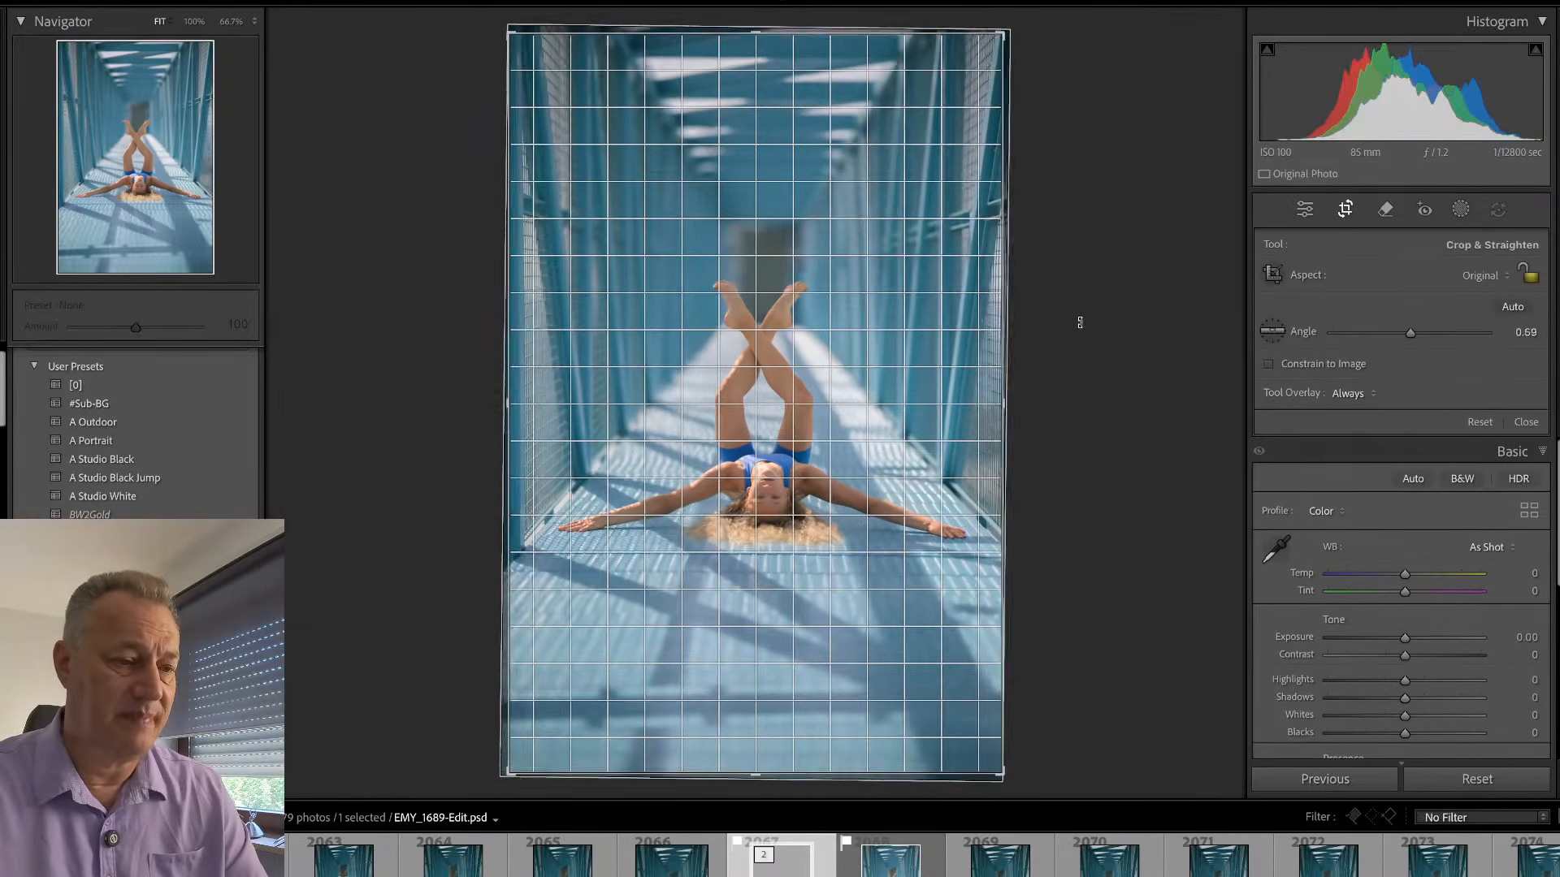
pyautogui.moveTo(1080, 323); pyautogui.dragTo(1080, 326)
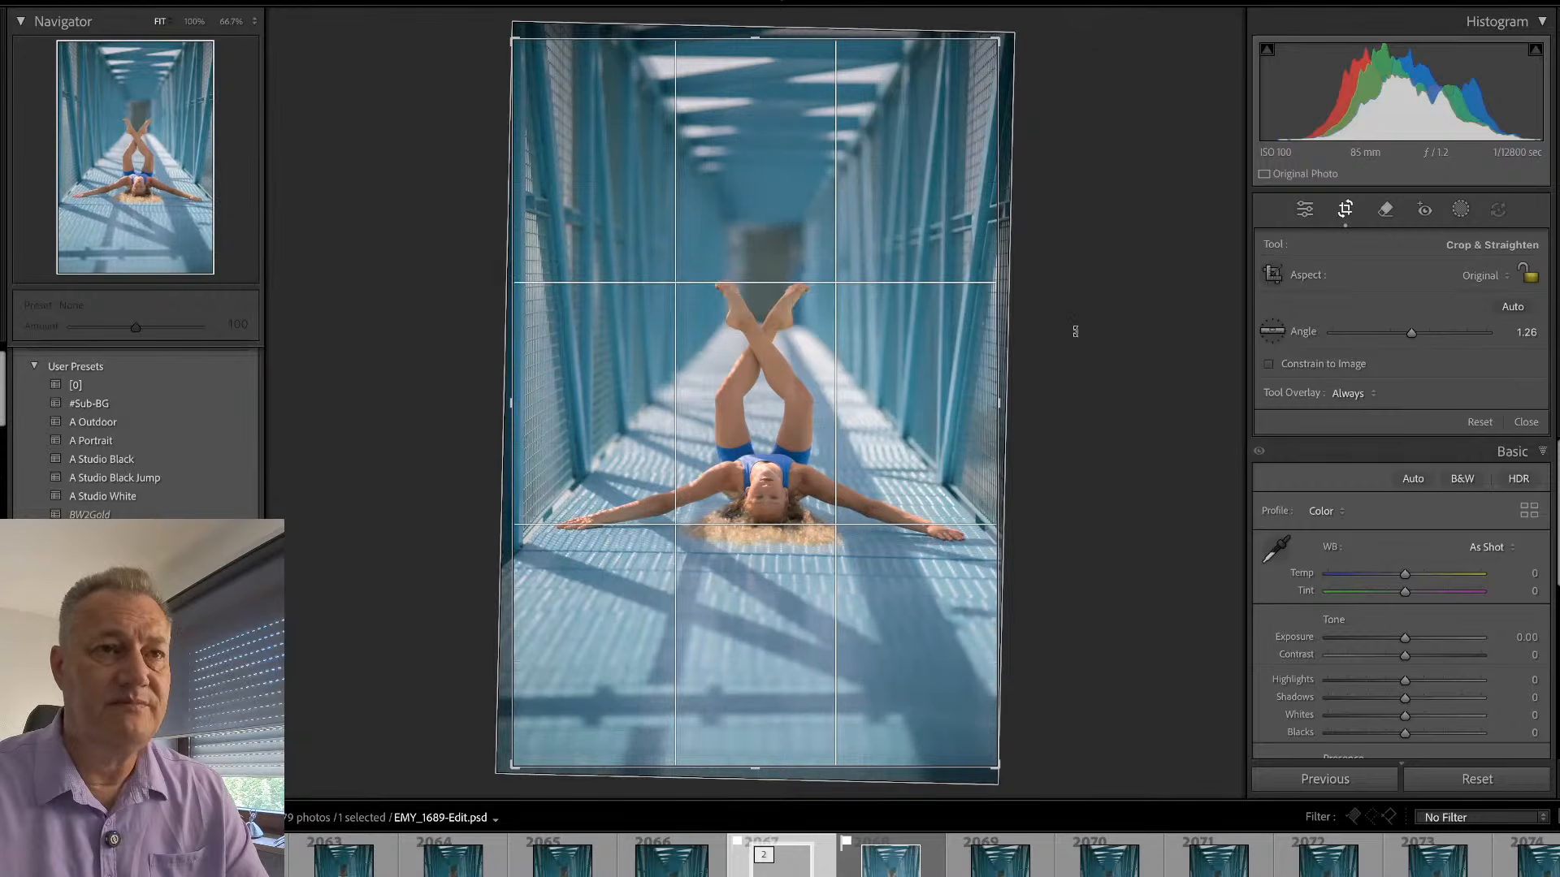
pyautogui.moveTo(521, 766); pyautogui.dragTo(521, 641)
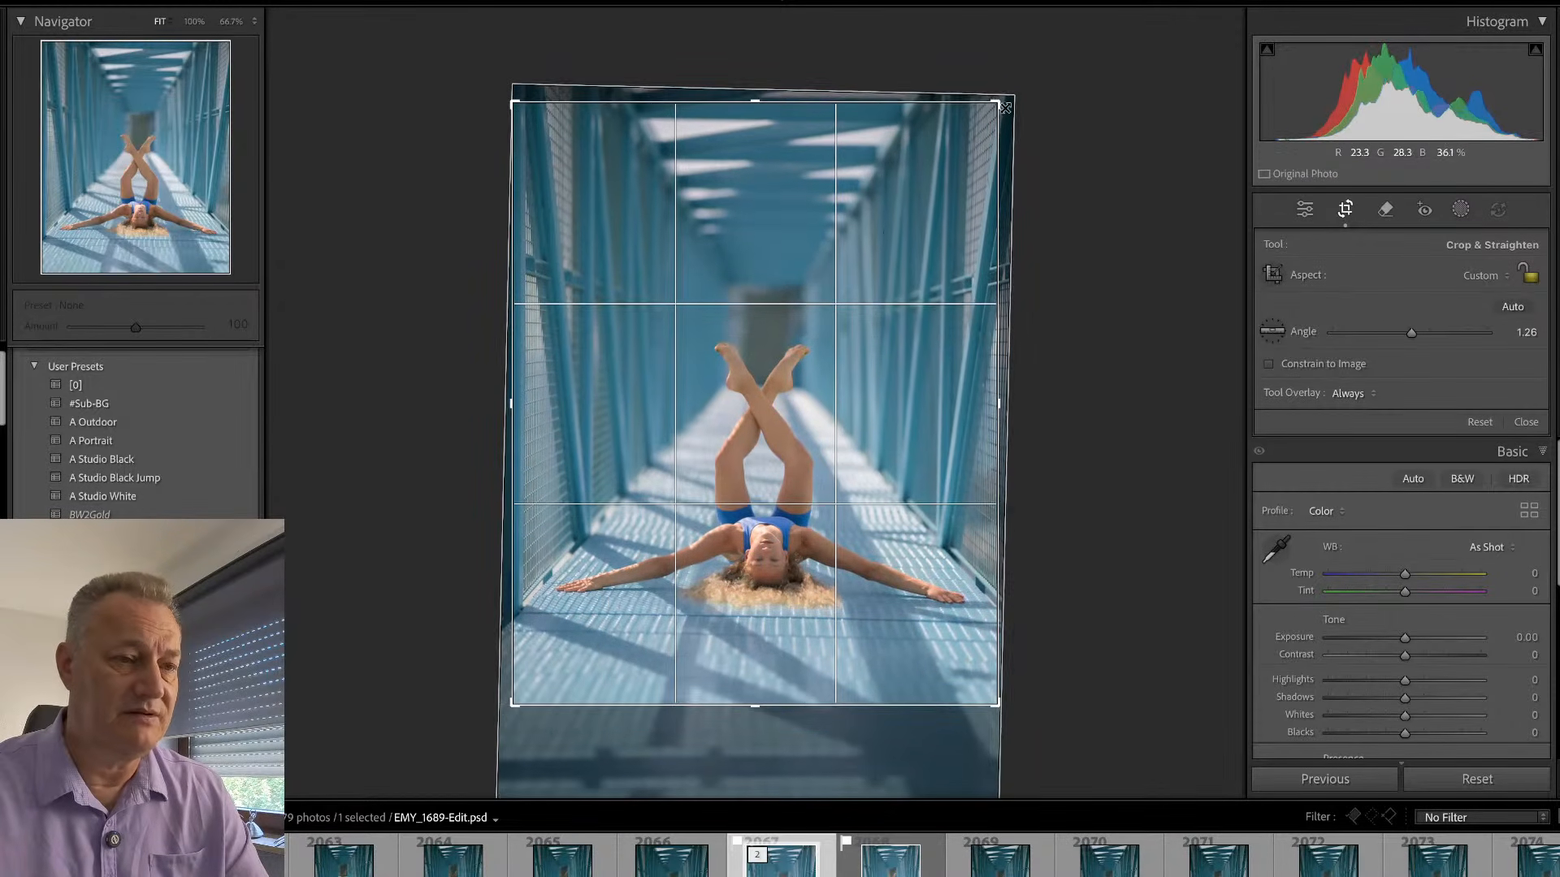
pyautogui.moveTo(997, 102); pyautogui.dragTo(1013, 201)
pyautogui.moveTo(1081, 149); pyautogui.dragTo(1078, 145)
pyautogui.press('Return')
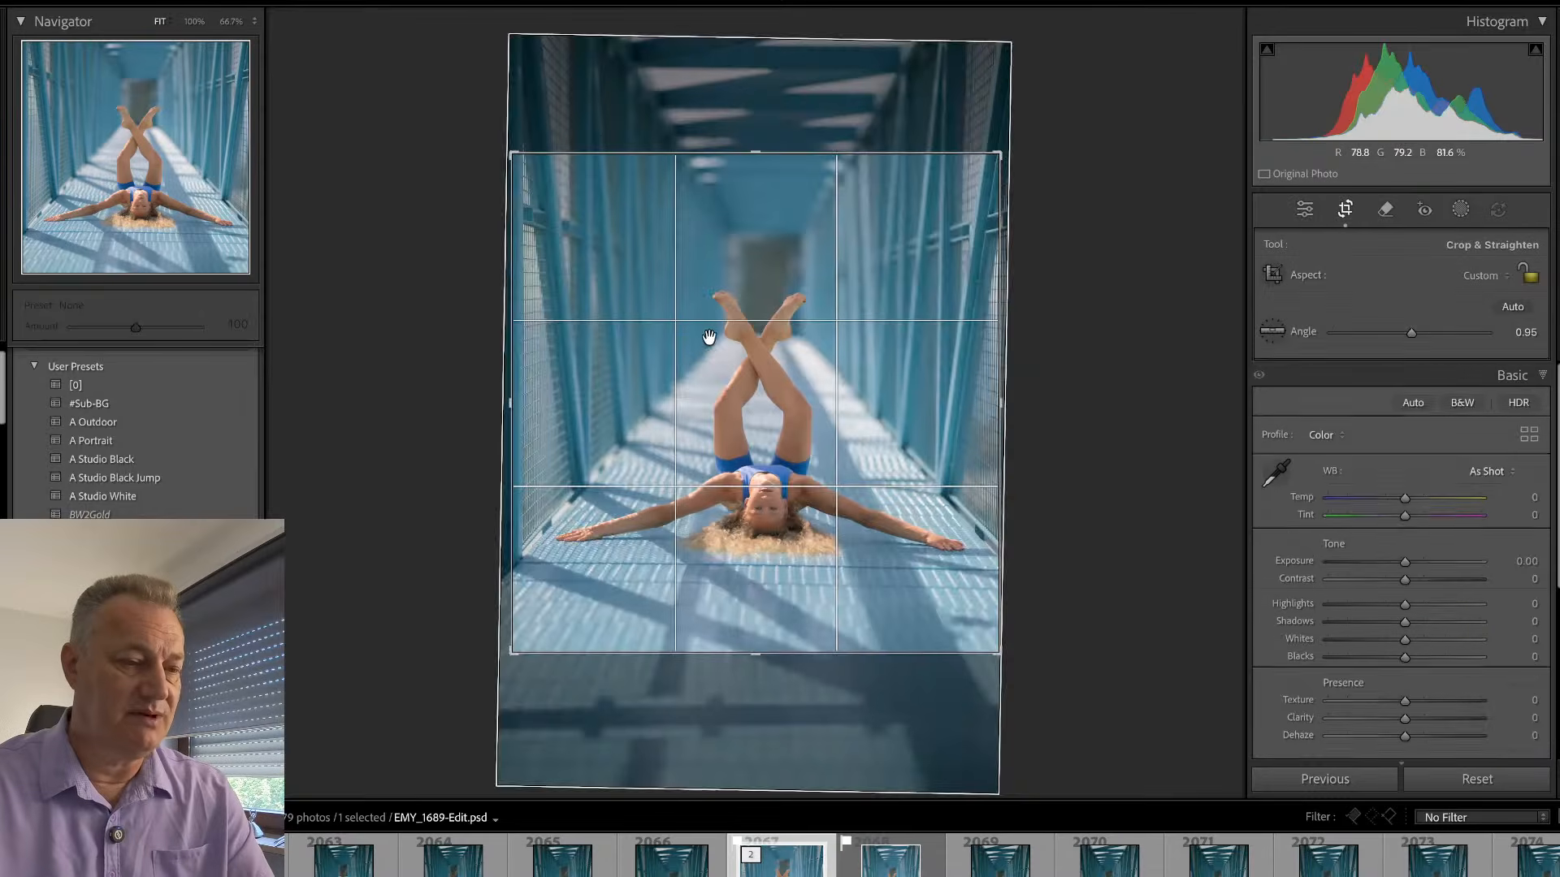
# - Extend the crop of EMY_1689-Edit.psd slightly at its upper and lower edges to include more of the bridge
pyautogui.press('r')
pyautogui.moveTo(759, 650); pyautogui.dragTo(765, 662)
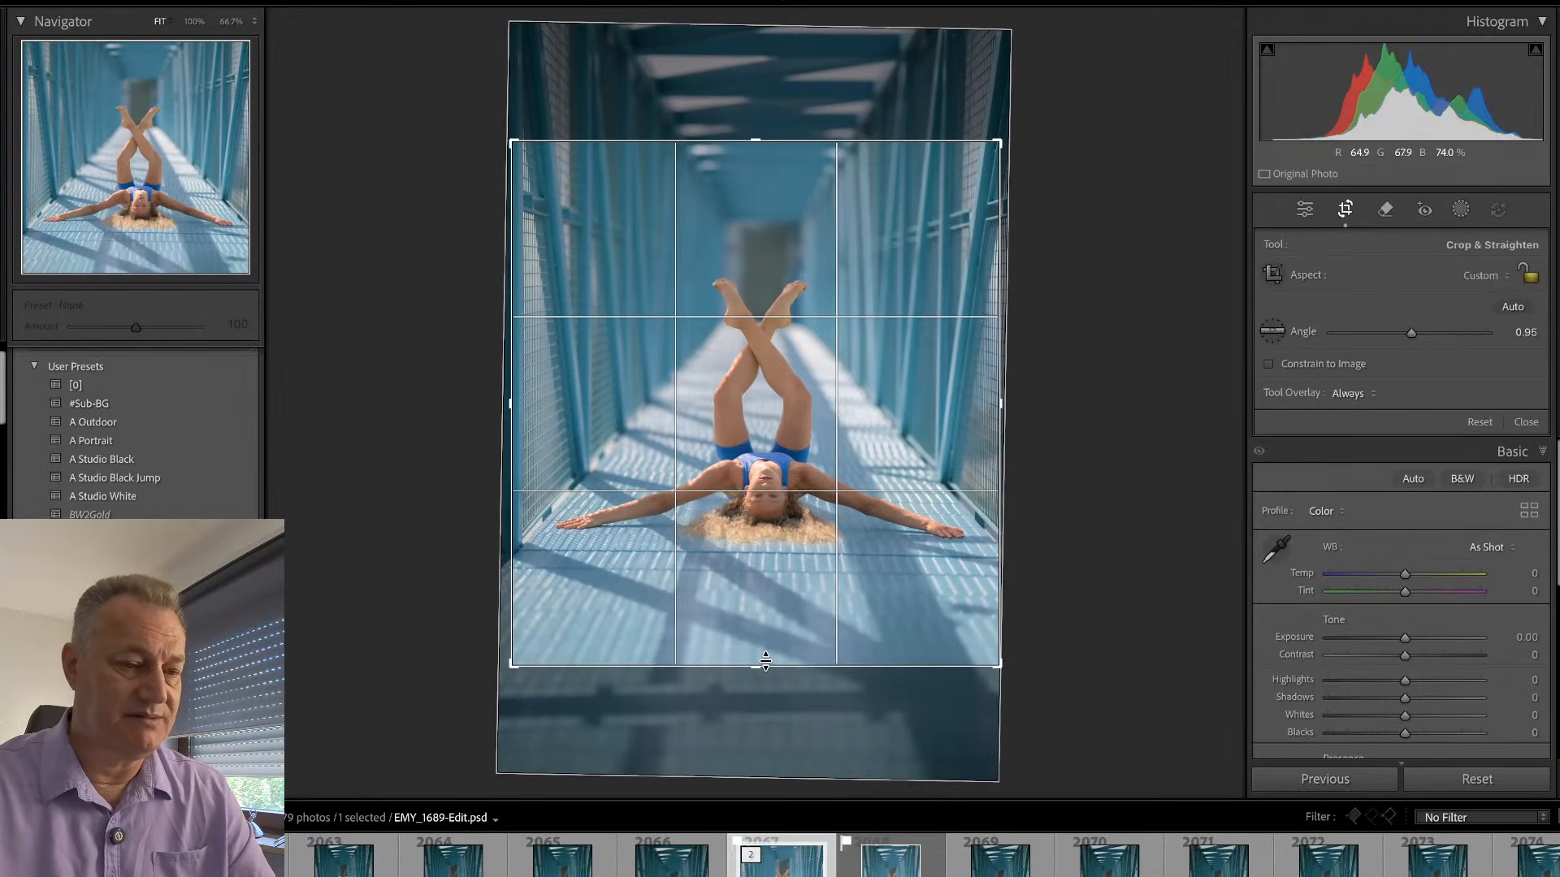
pyautogui.moveTo(752, 139); pyautogui.dragTo(750, 134)
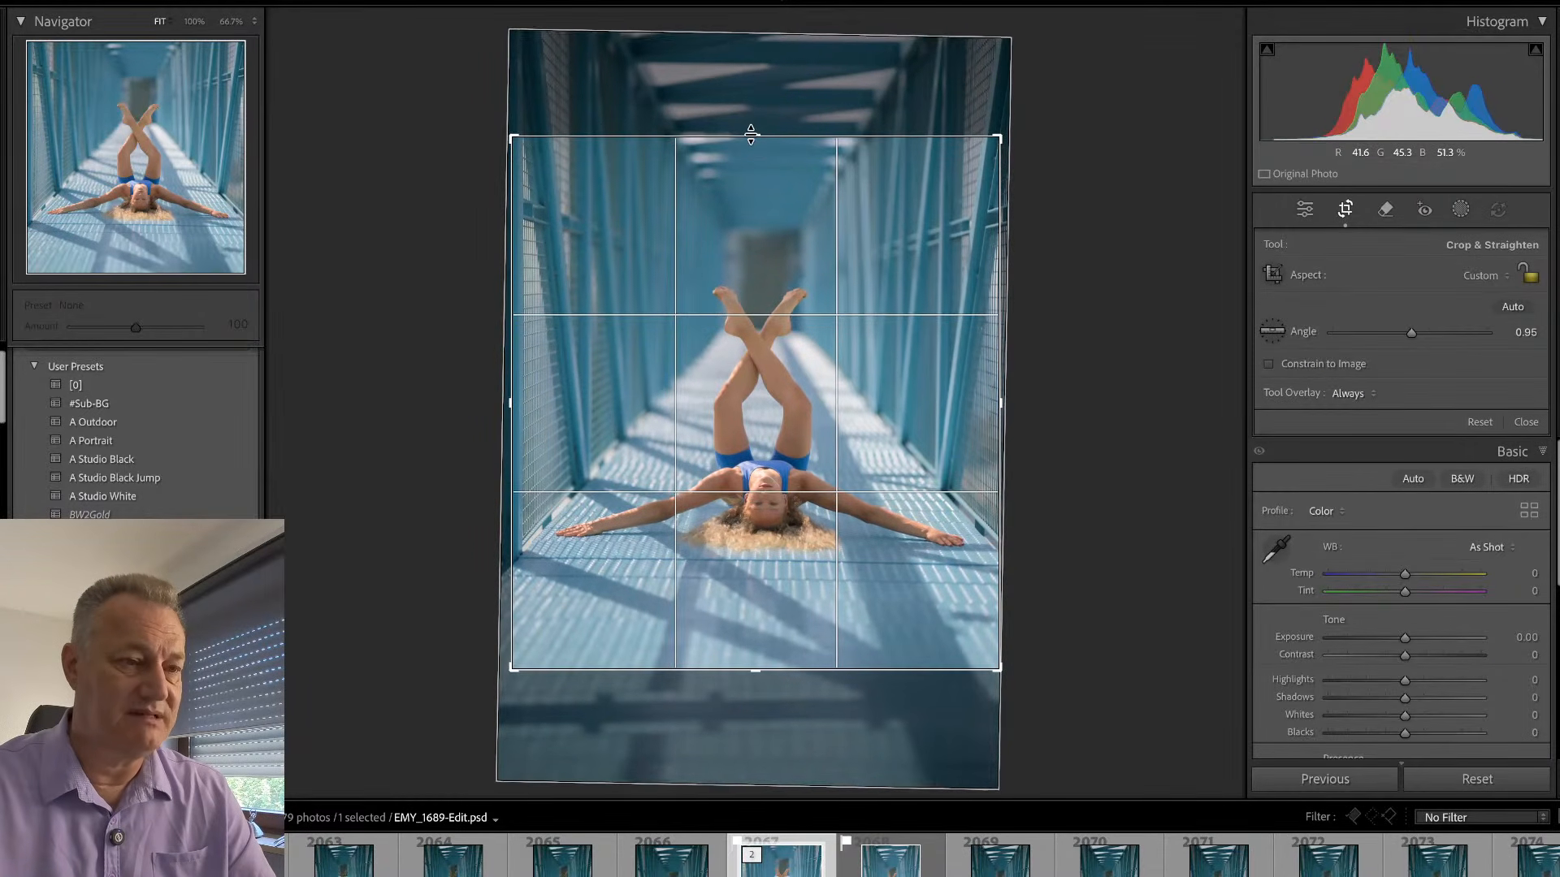
pyautogui.press('r')
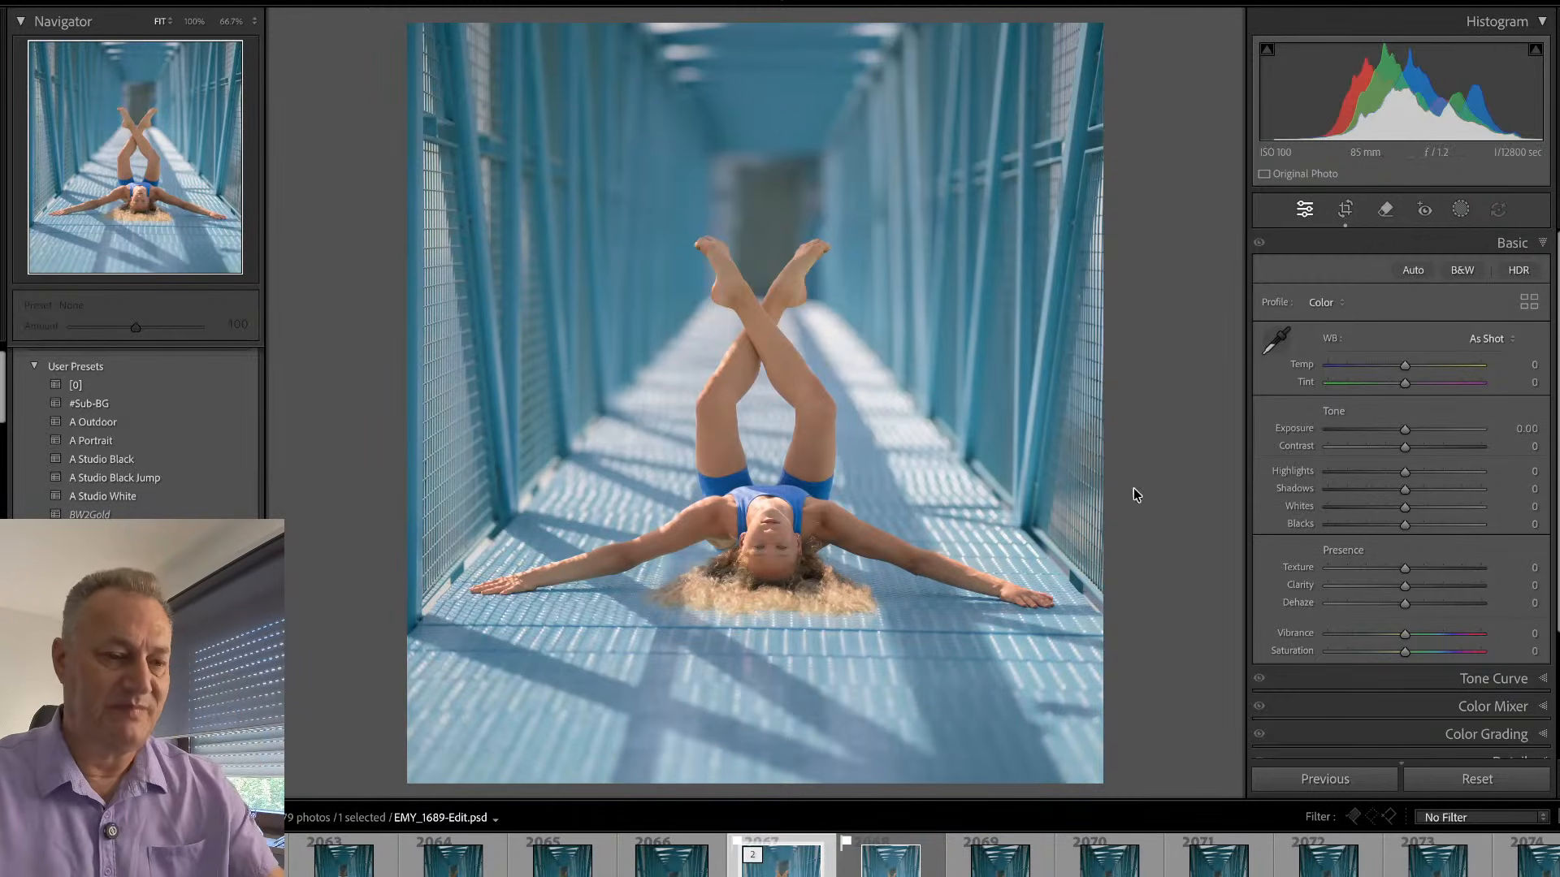
# - Compare EMY_1689-Edit.psd with the neighbouring original, then inspect the gymnast's face, hair and upper legs at 100%
pyautogui.click(894, 860)
pyautogui.press('Left')
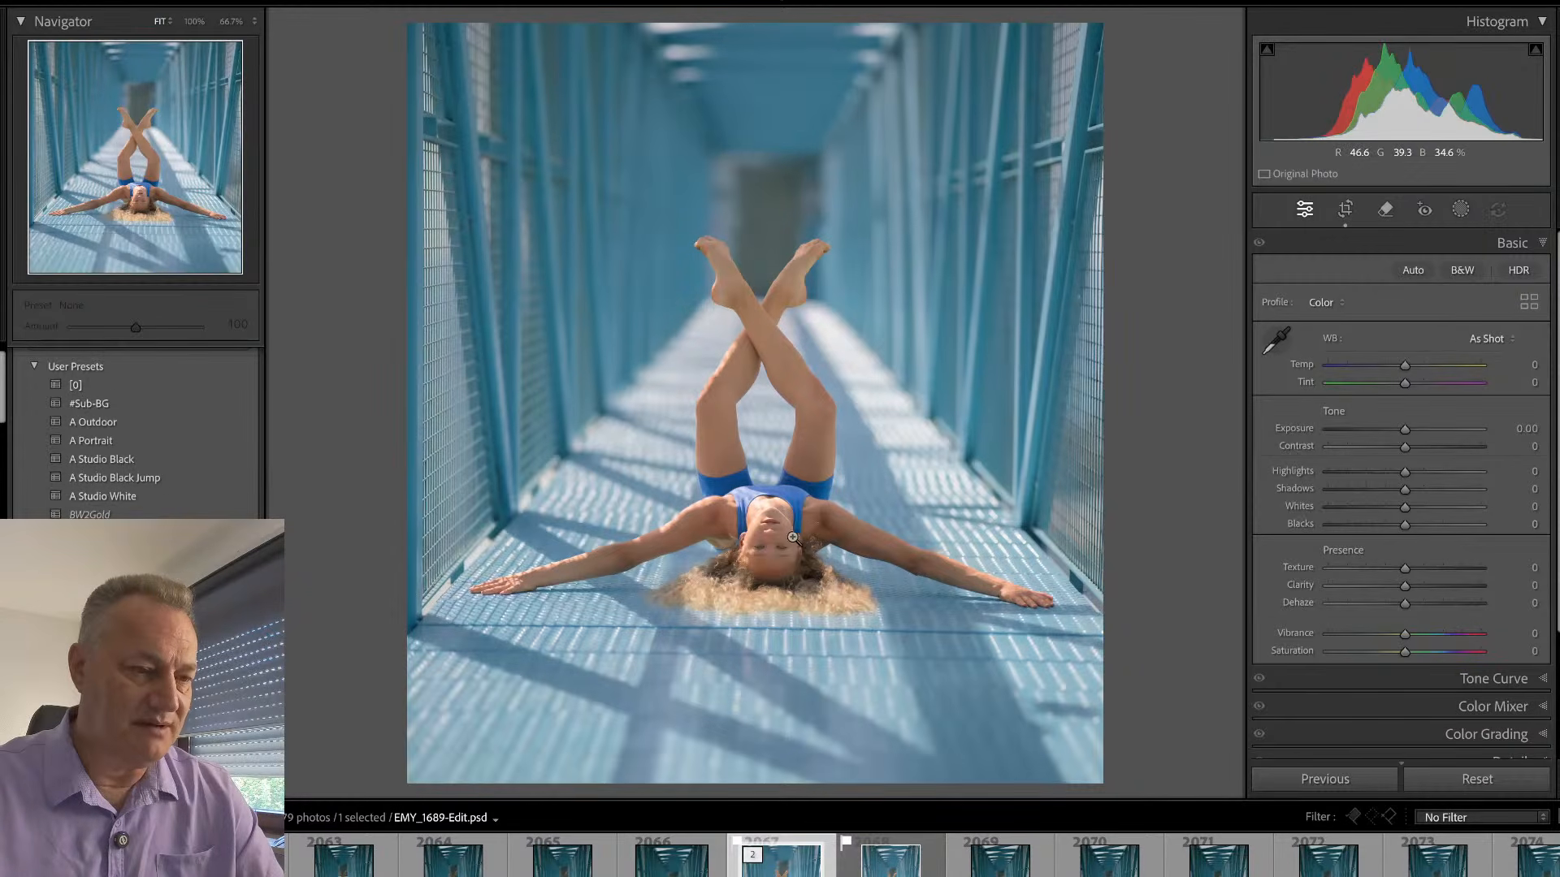
pyautogui.click(786, 513)
pyautogui.moveTo(769, 282); pyautogui.dragTo(742, 314)
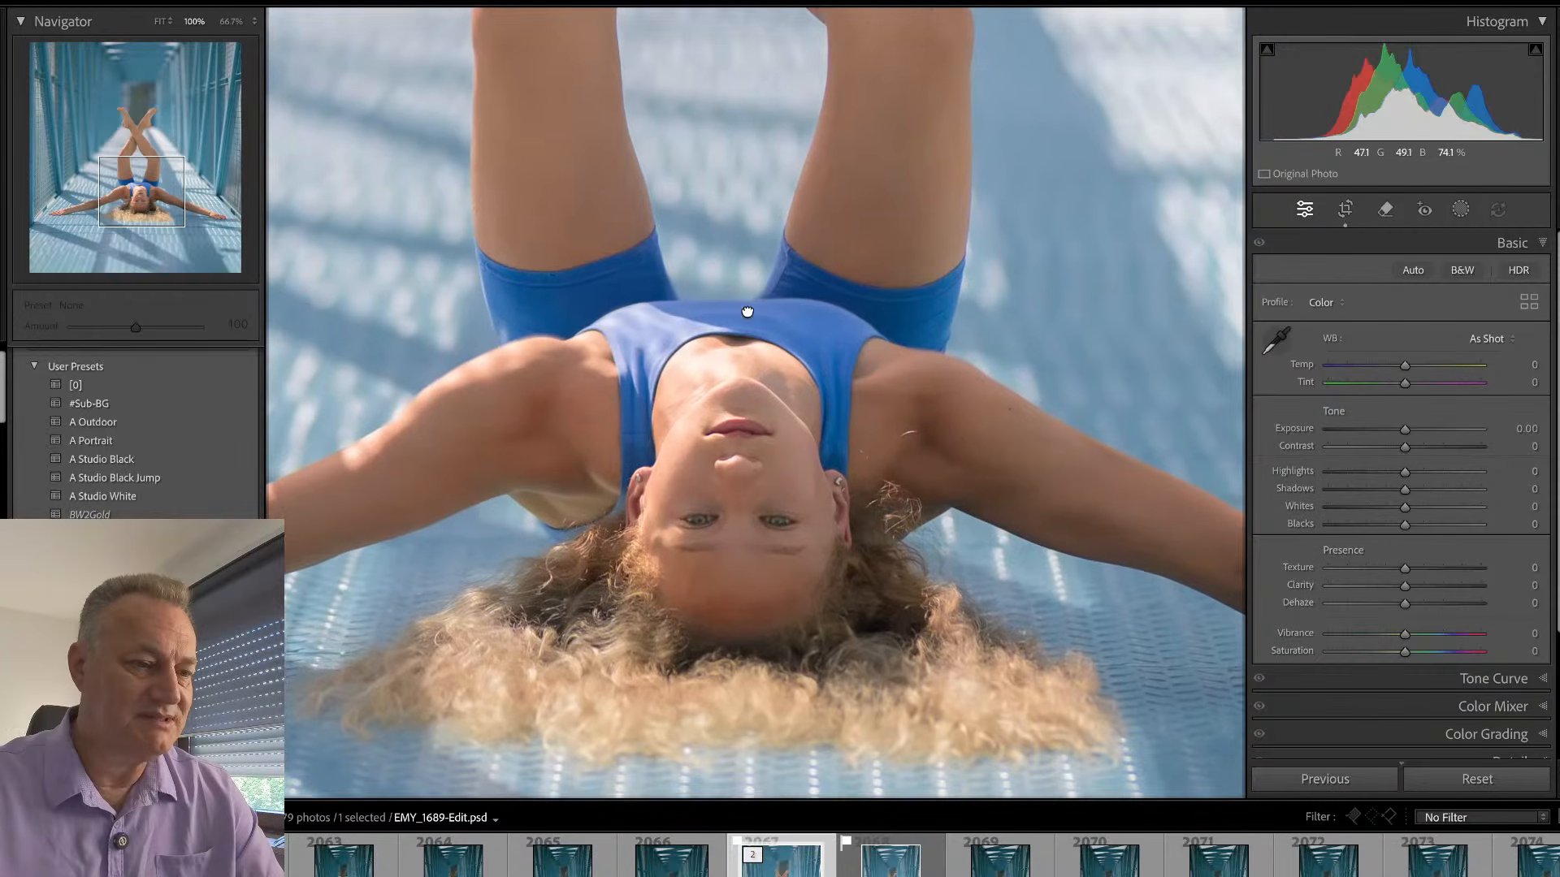
pyautogui.click(756, 500)
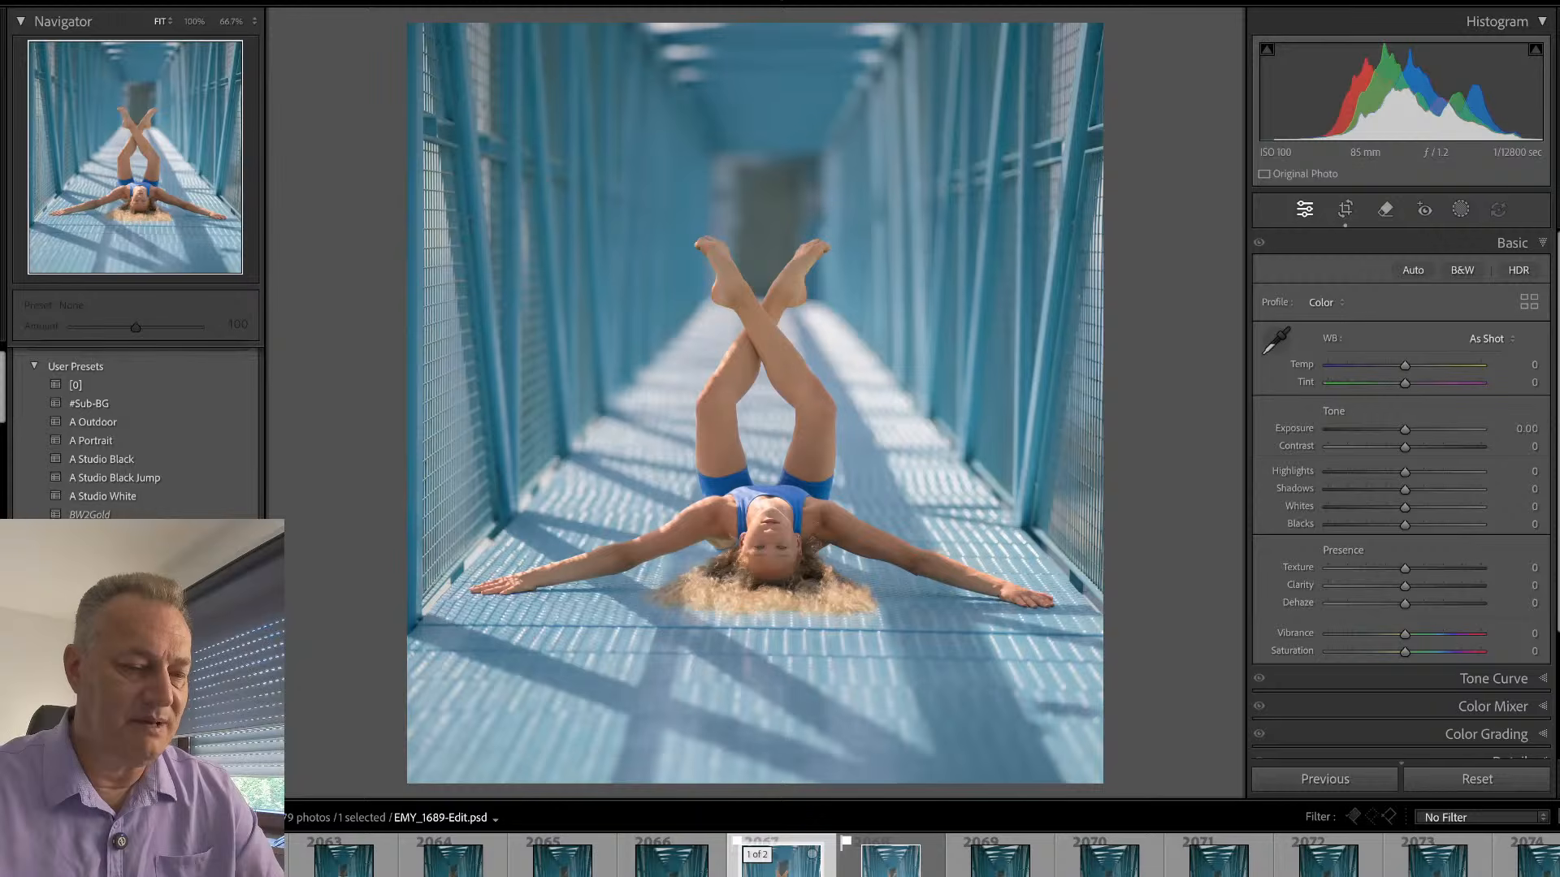
# - Find the already edited straight-leg shot EMY_1709.NEF further on in the Library and open it in Loupe view
pyautogui.press('g')
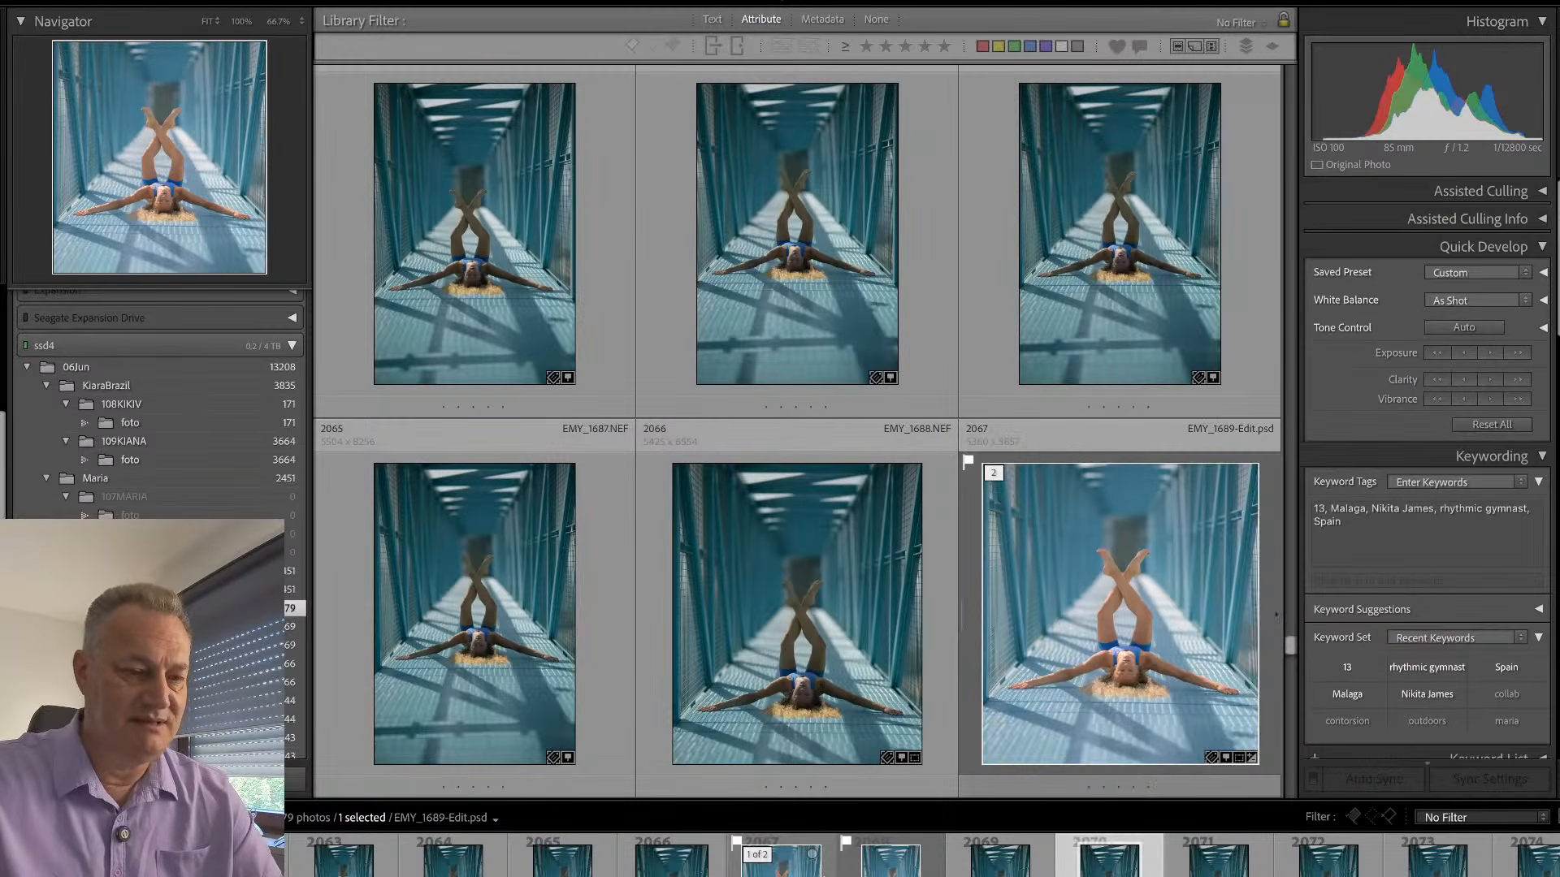
pyautogui.press('Right')
pyautogui.press('Right')
pyautogui.press('Right')
pyautogui.press('Right')
pyautogui.press('Right')
pyautogui.press('Right')
pyautogui.press('Right')
pyautogui.press('Right')
pyautogui.press('Right')
pyautogui.press('Right')
pyautogui.press('Right')
pyautogui.press('Right')
pyautogui.press('Right')
pyautogui.press('Right')
pyautogui.press('Right')
pyautogui.press('Right')
pyautogui.press('Right')
pyautogui.press('Right')
pyautogui.press('Right')
pyautogui.press('Right')
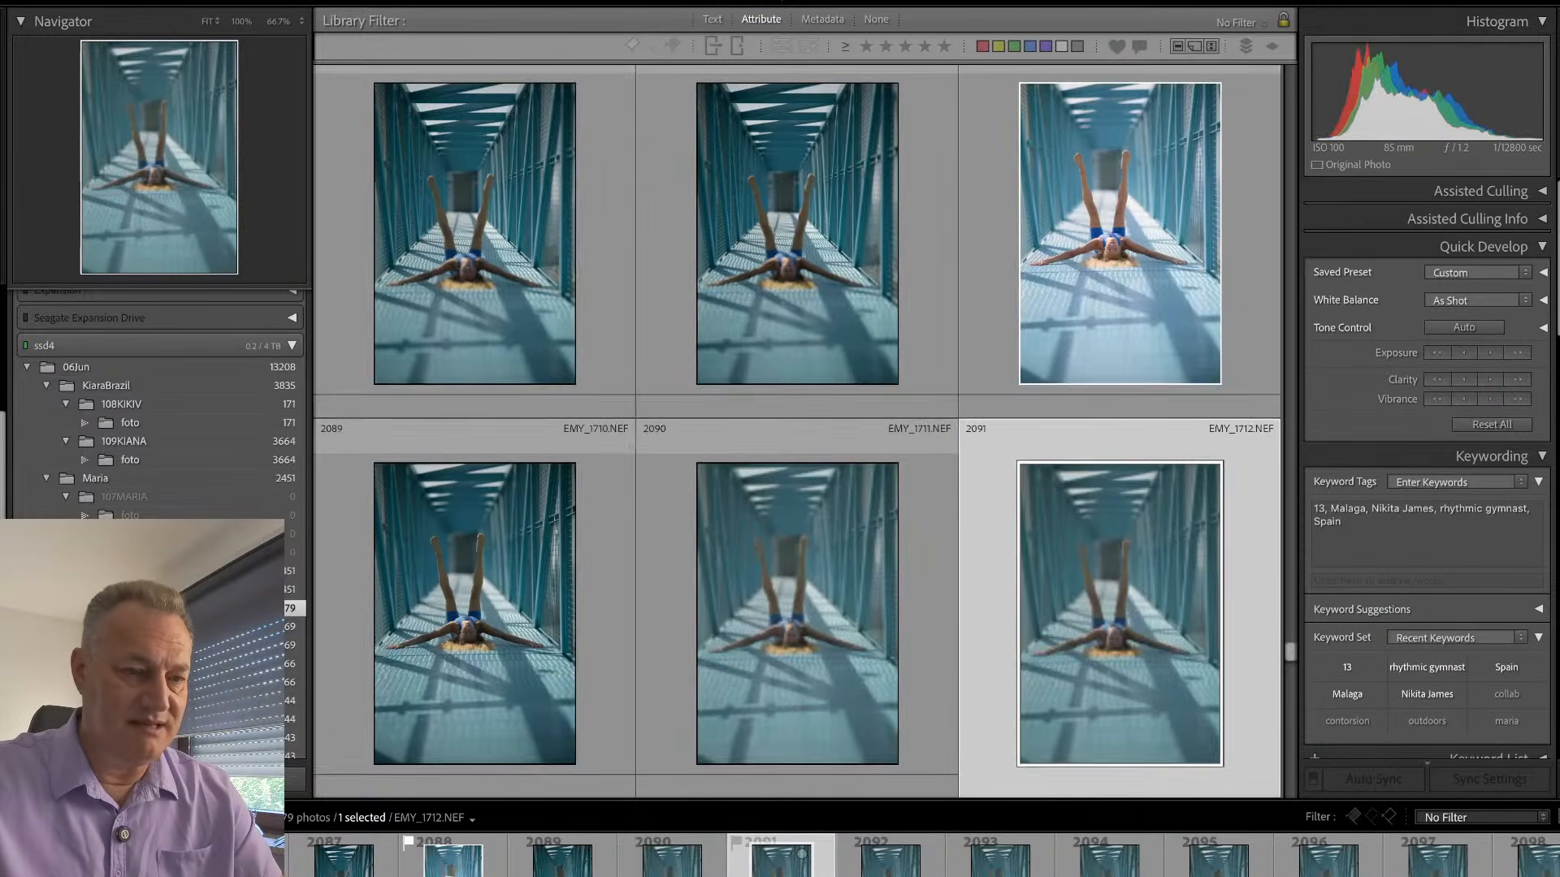
pyautogui.press('Left')
pyautogui.press('Left')
pyautogui.press('Left')
pyautogui.press('e')
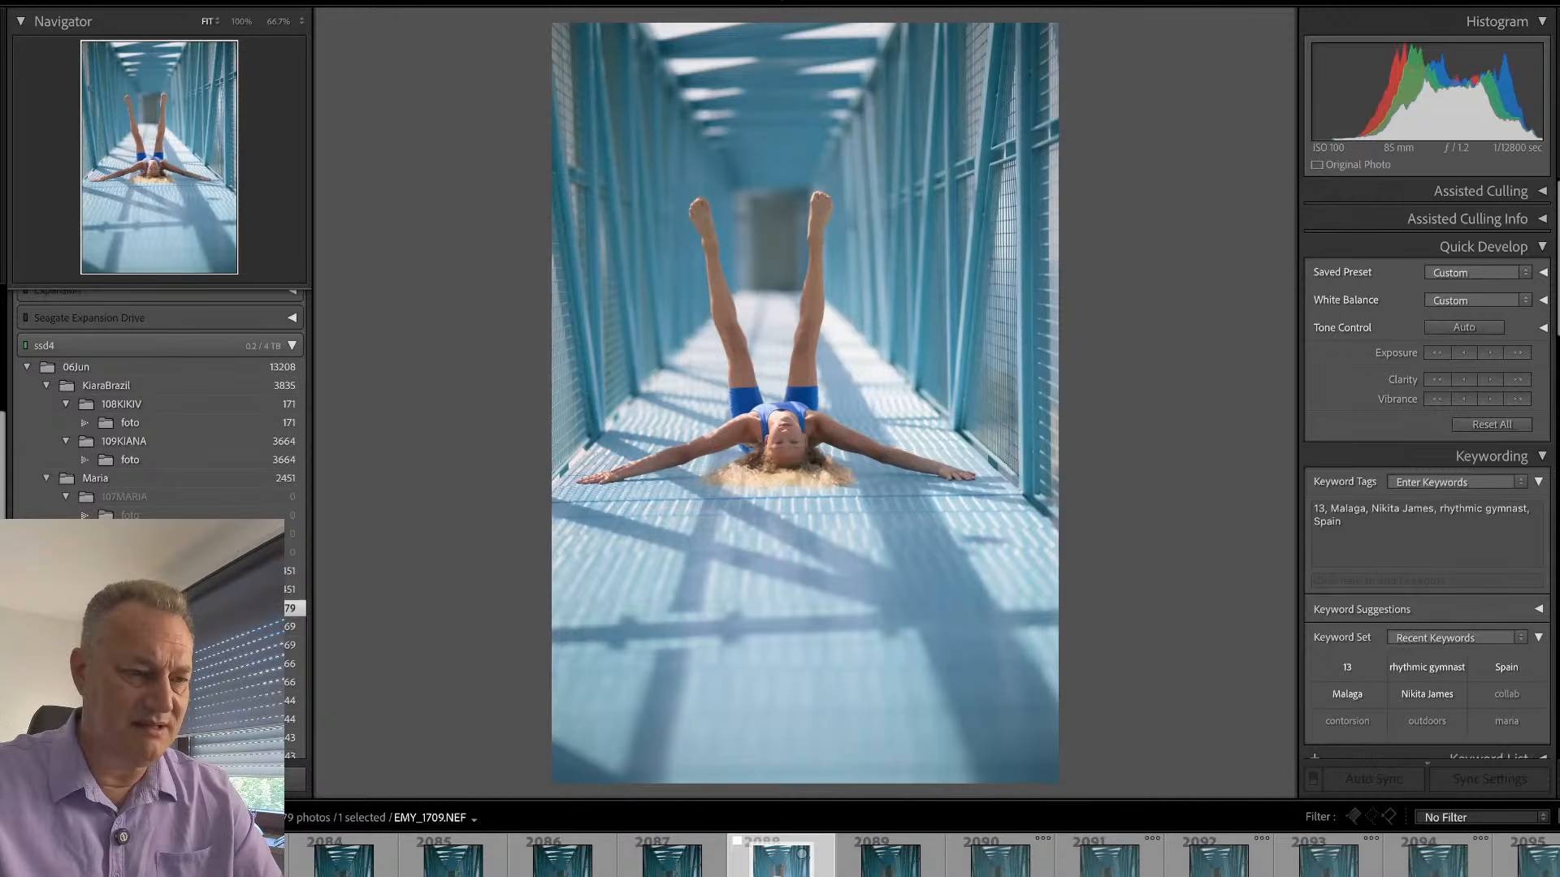
# - Straighten EMY_1709.NEF by 1.88° and crop away the outer strip beside the gymnast and the lower part of the bridge
pyautogui.press('d')
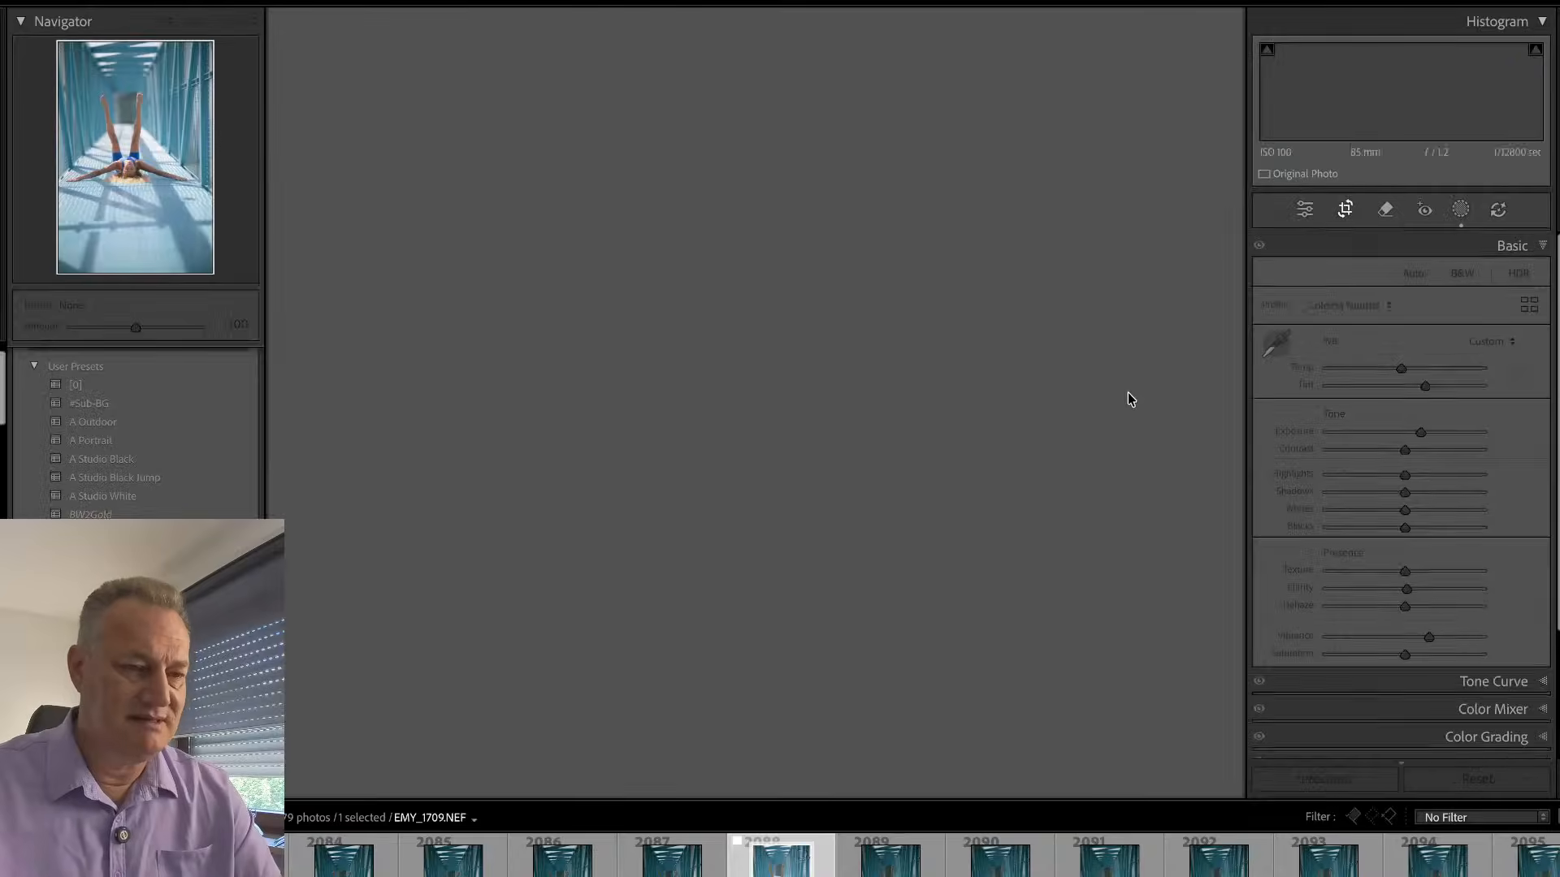
pyautogui.moveTo(1104, 410); pyautogui.dragTo(1100, 419)
pyautogui.moveTo(996, 761); pyautogui.dragTo(976, 683)
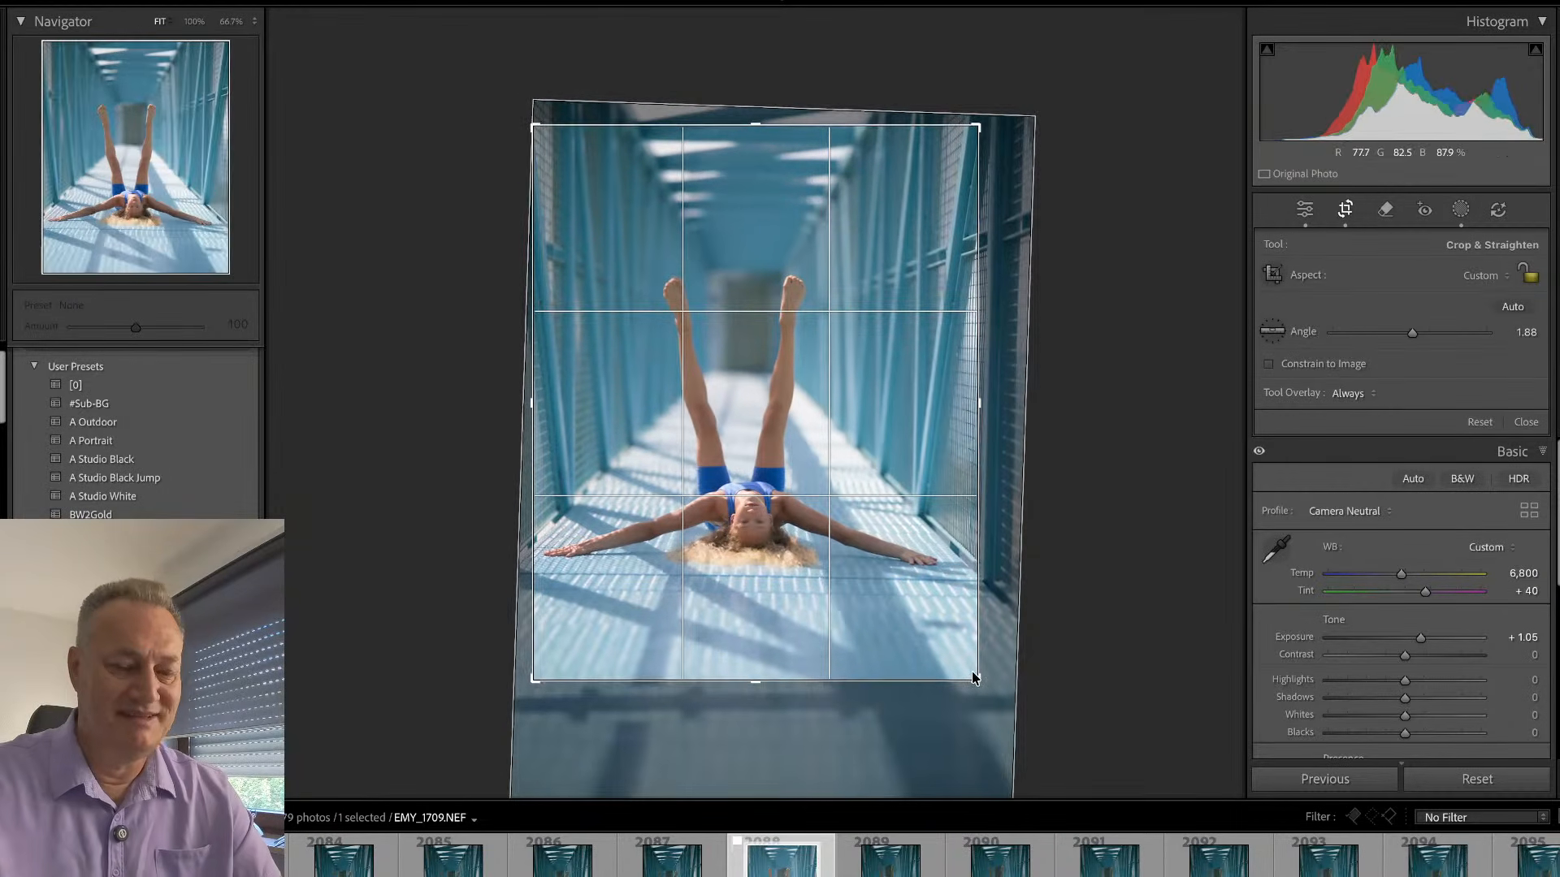
pyautogui.press('Return')
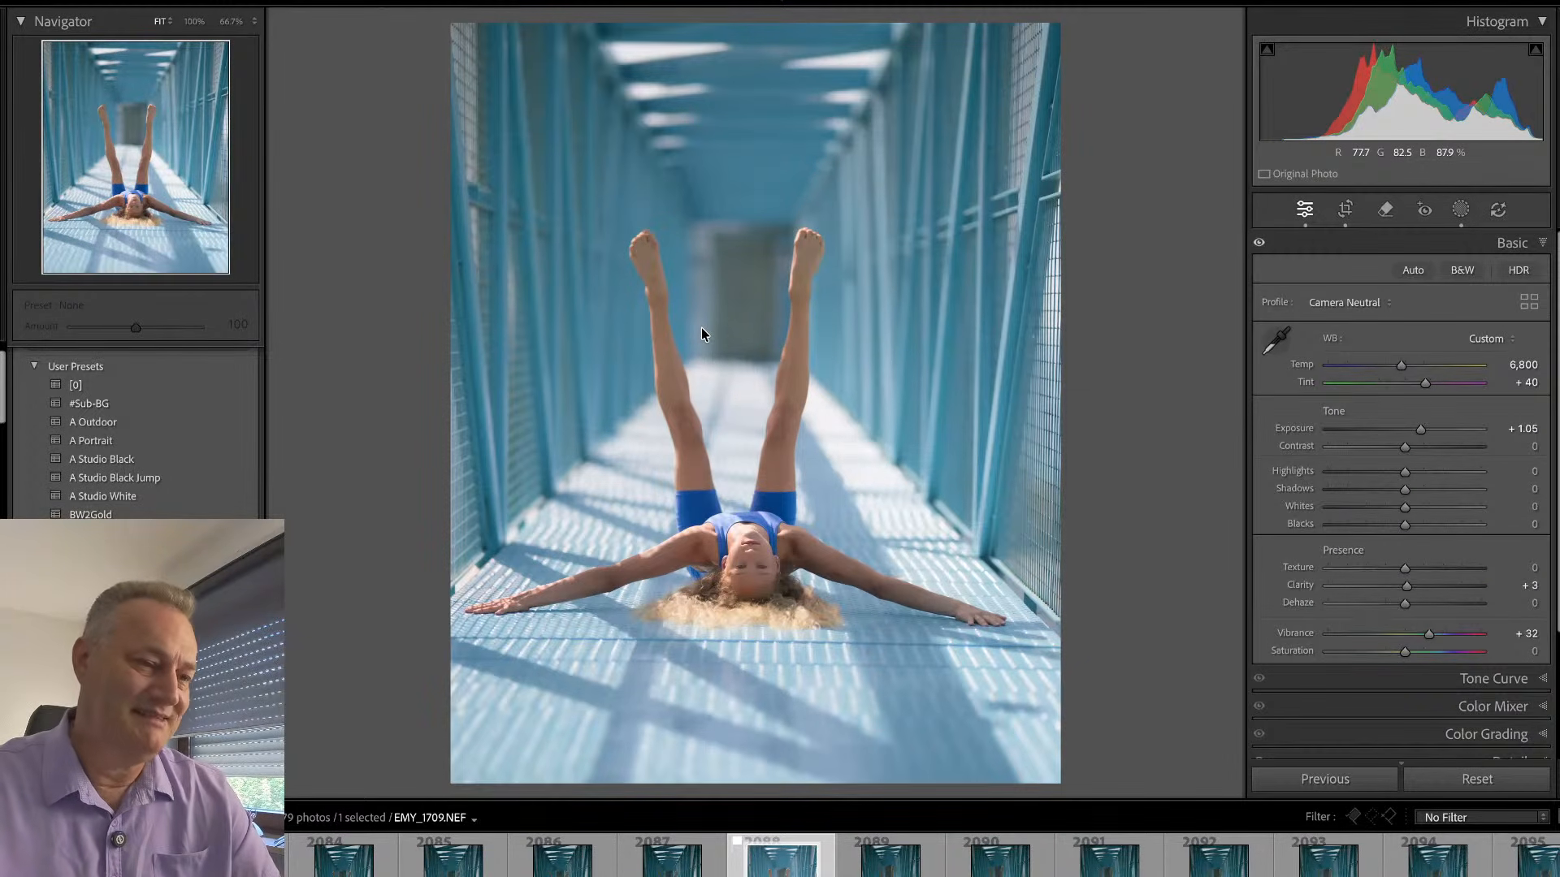
# - Browse the Library grid for the edited open-leg shot EMY_1743.NEF and open it in Loupe view
pyautogui.press('g')
pyautogui.scroll(-5, 763, 455)
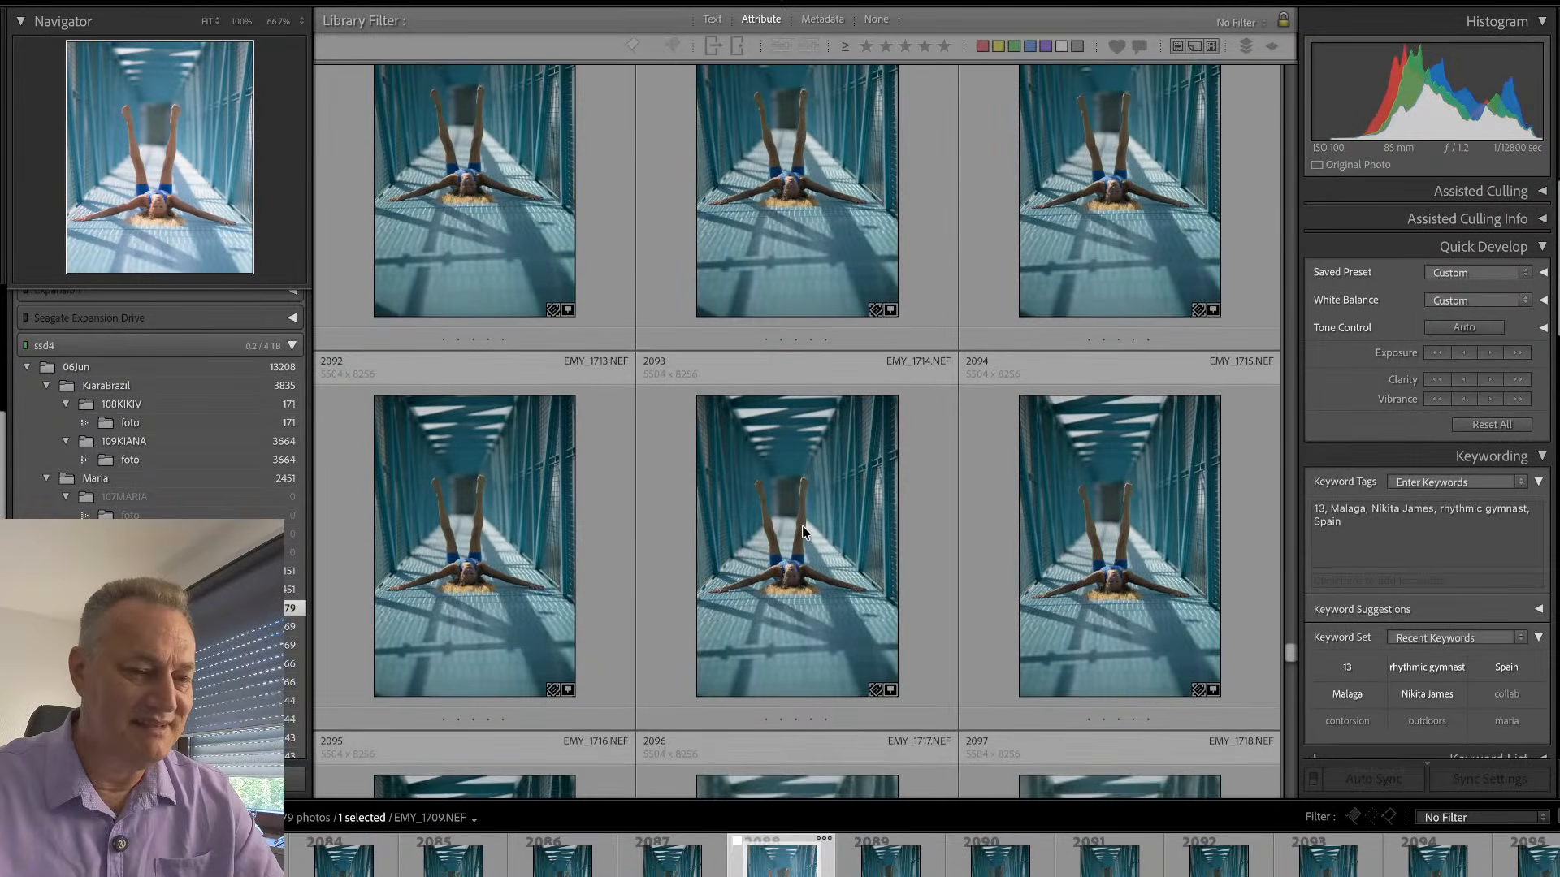
pyautogui.scroll(-15, 803, 532)
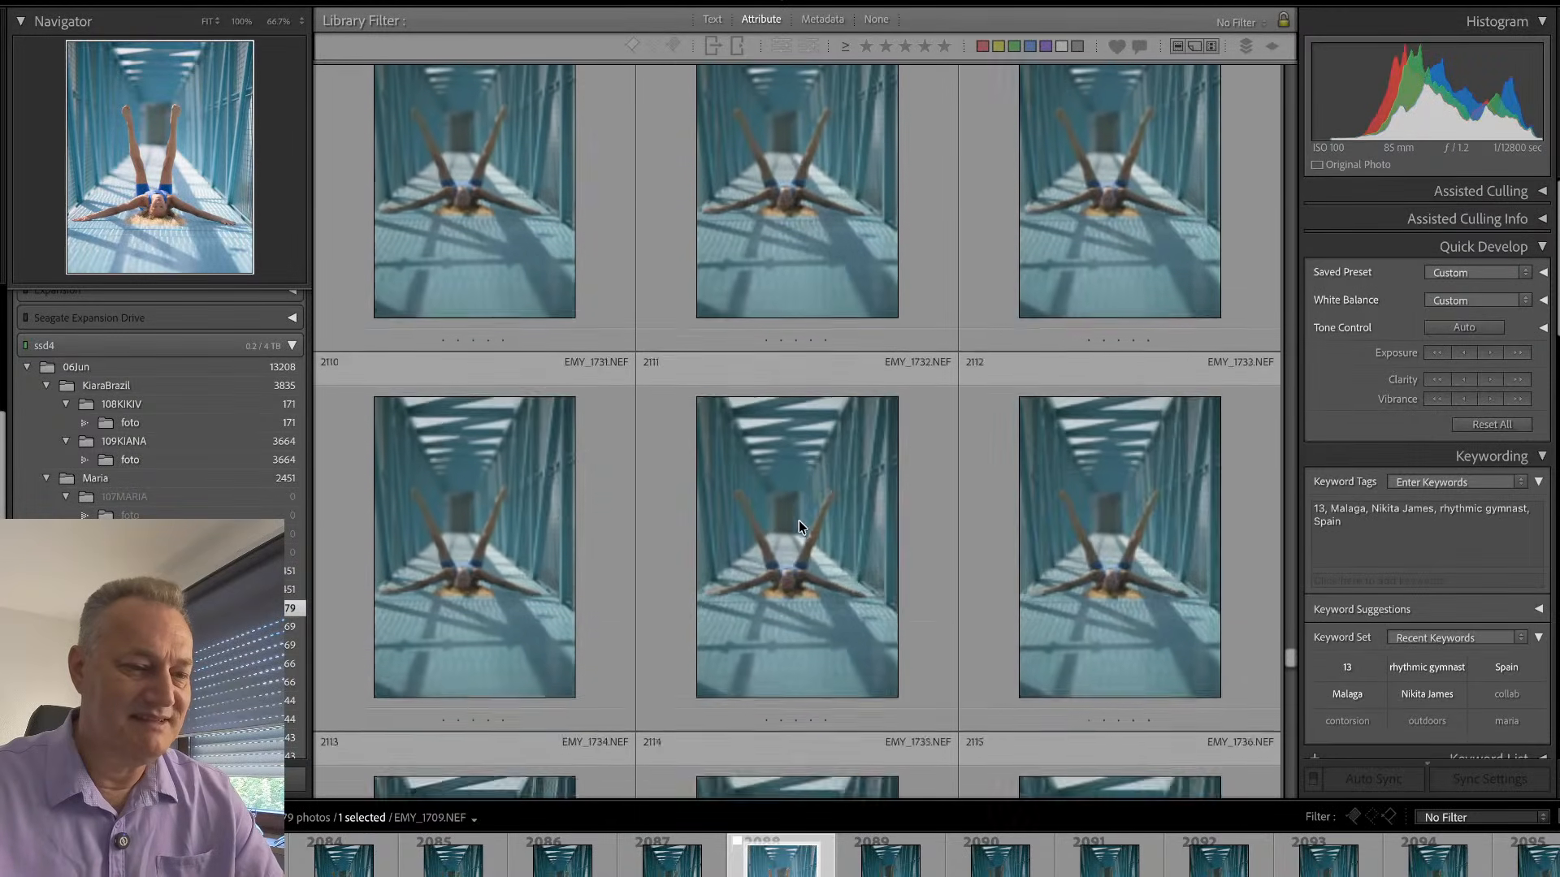
pyautogui.scroll(-12, 799, 522)
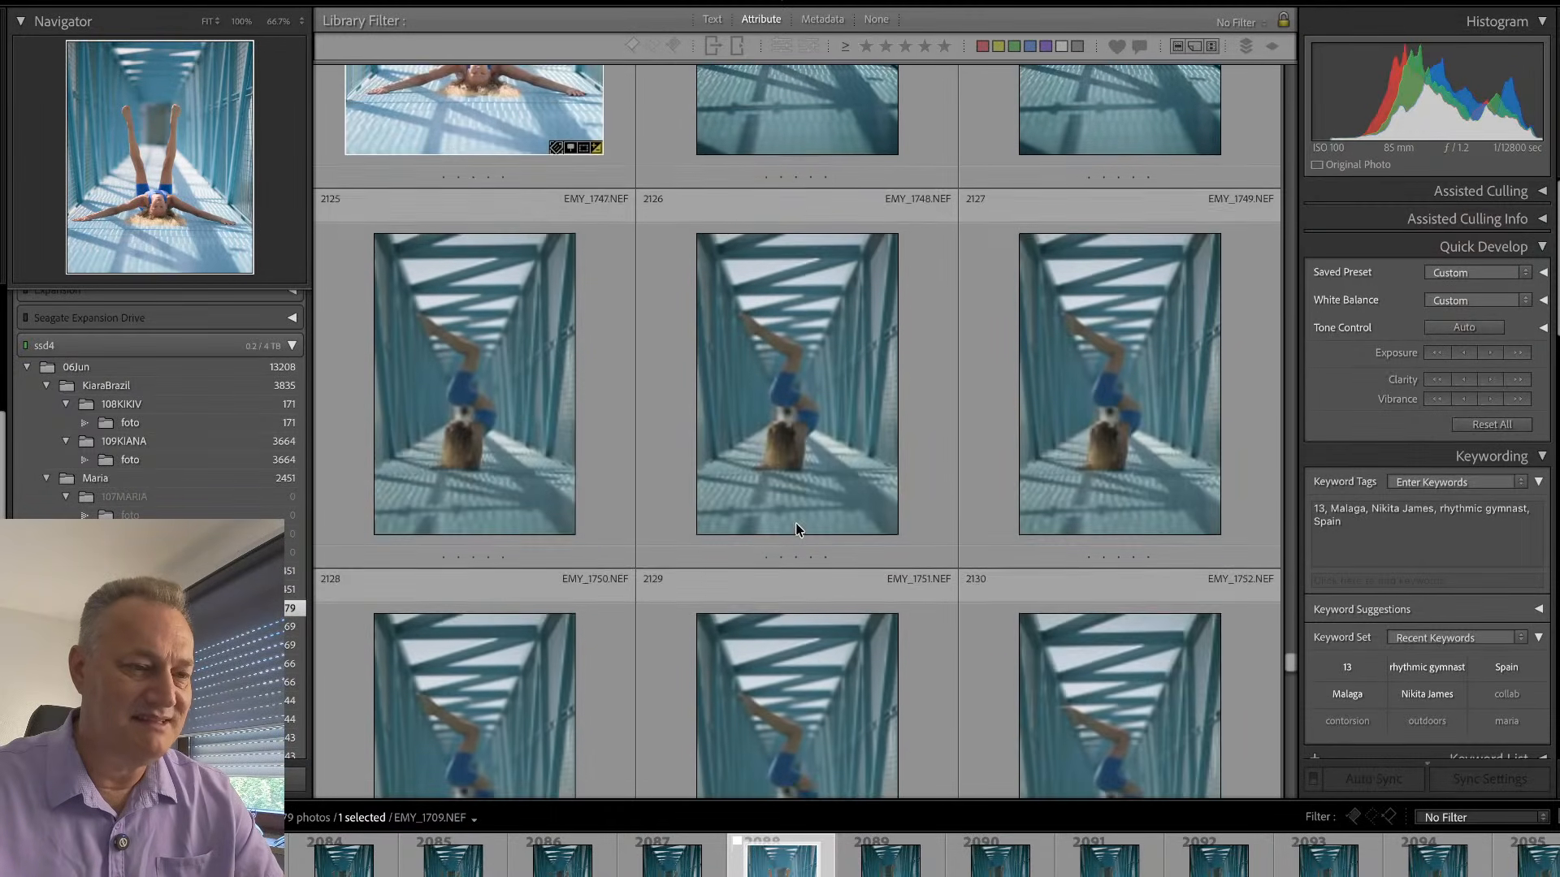
pyautogui.scroll(3, 796, 530)
pyautogui.doubleClick(621, 406)
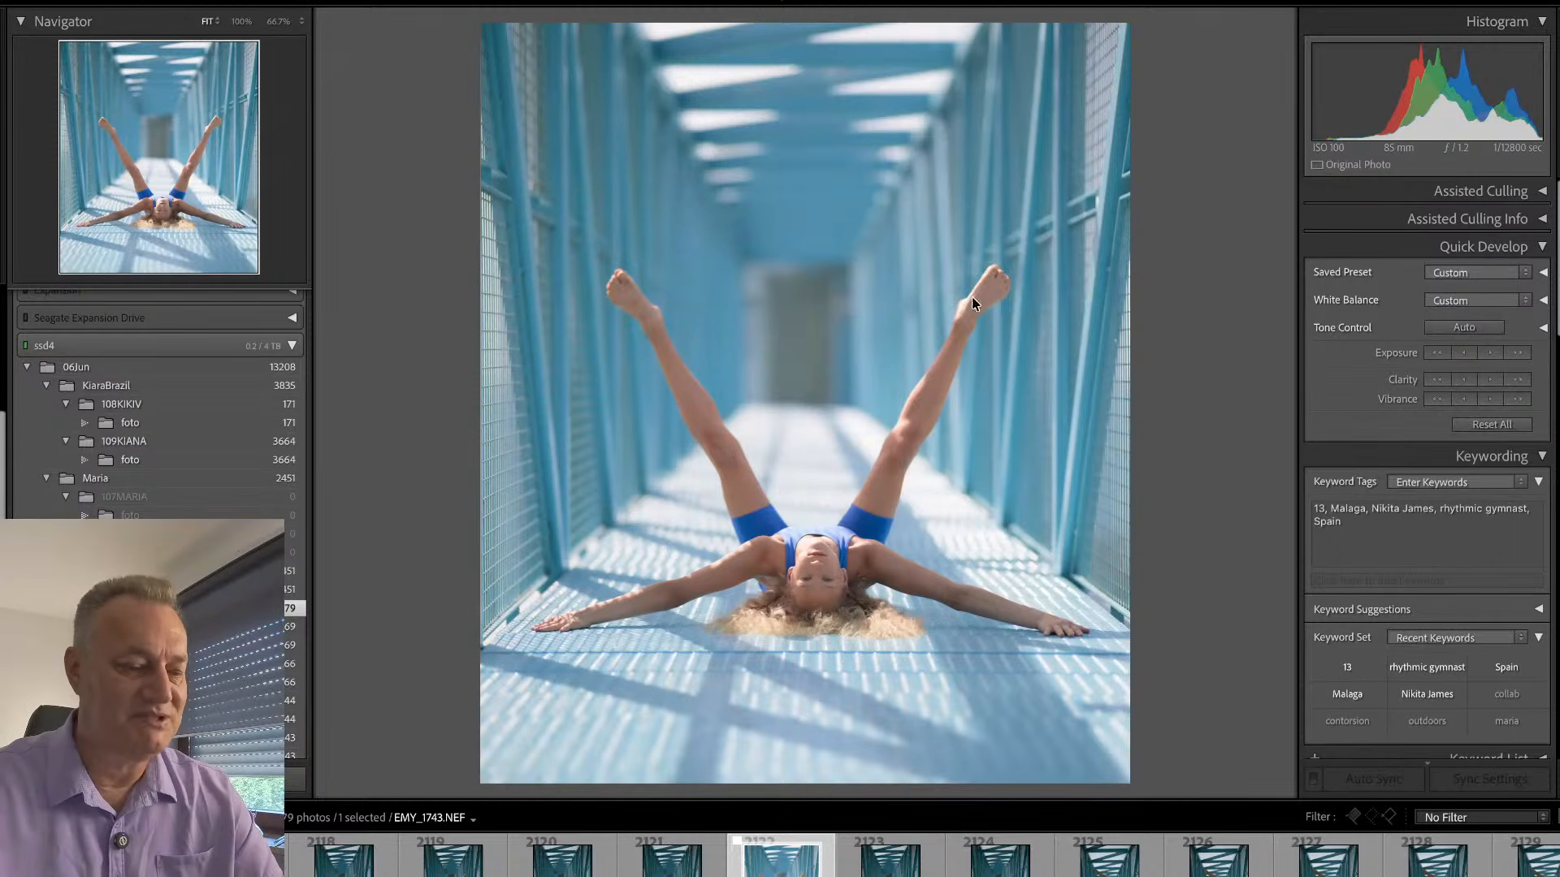
# - Rotate EMY_1743.NEF very slightly within its crop to straighten it and apply the crop
pyautogui.press('r')
pyautogui.moveTo(1090, 311); pyautogui.dragTo(1087, 315)
pyautogui.doubleClick(913, 351)
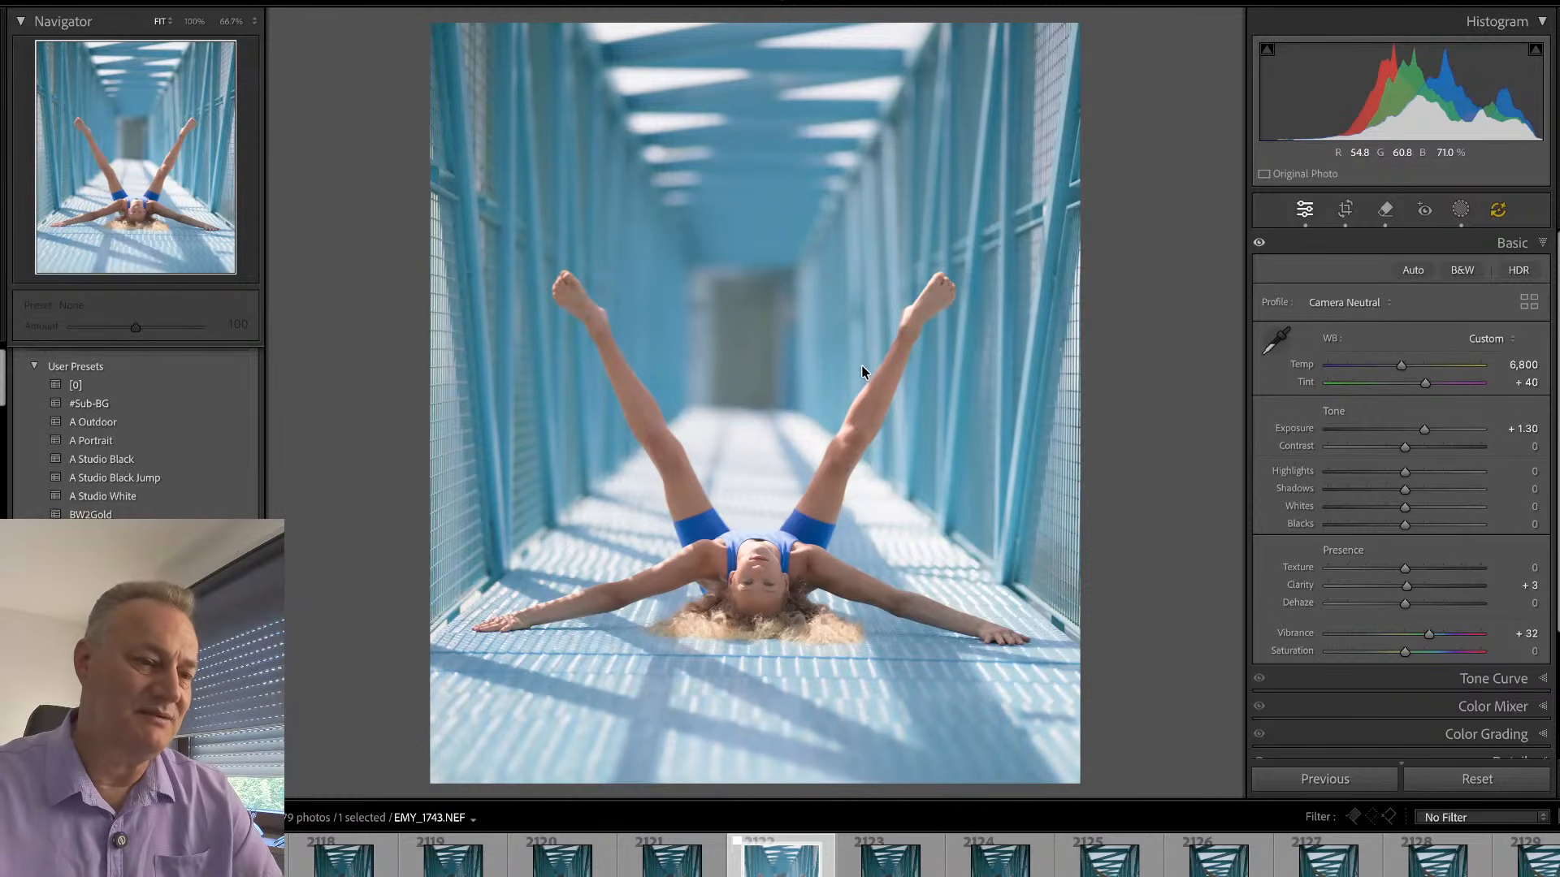
# - In the bg mask of EMY_1743.NEF, set Highlights to -45 and Exposure to -0.05 to tone down the background
pyautogui.hotkey('shift', 'w')
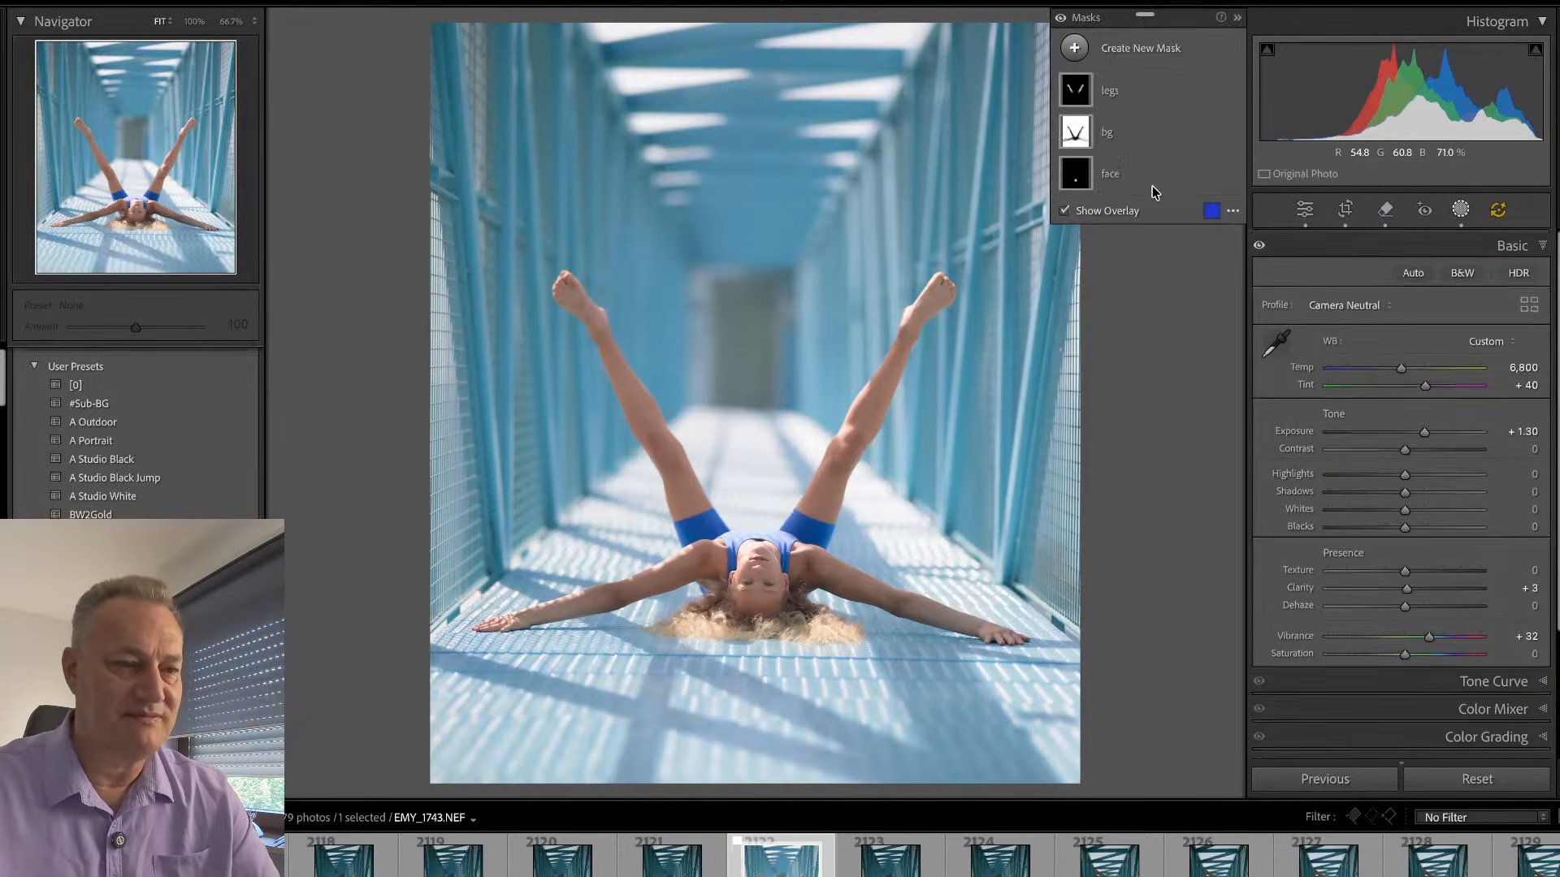
pyautogui.click(1143, 126)
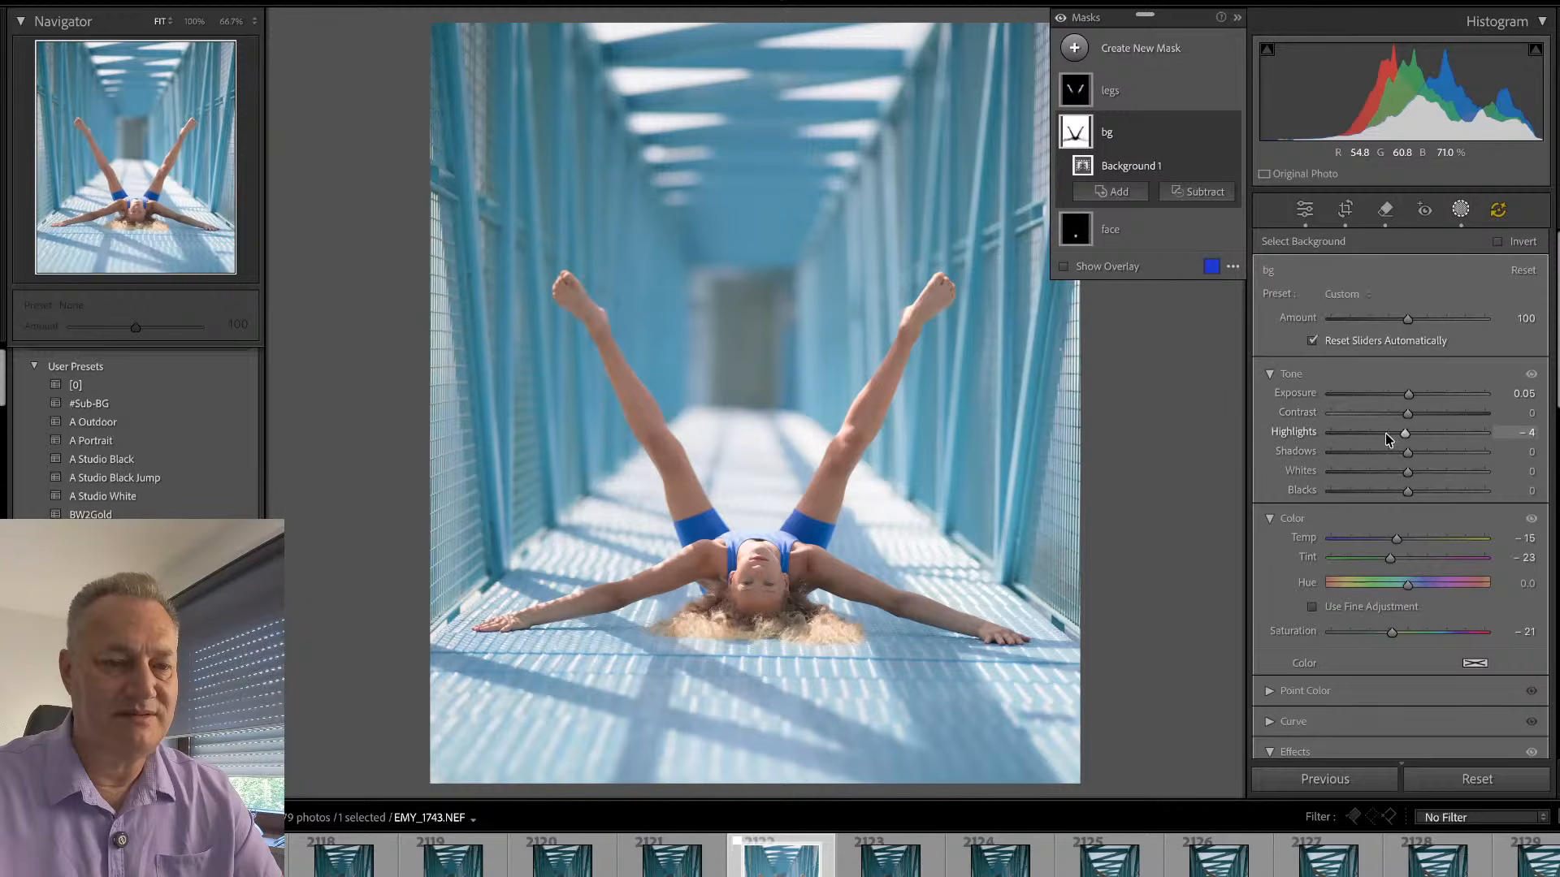
pyautogui.moveTo(1370, 433); pyautogui.dragTo(1408, 398)
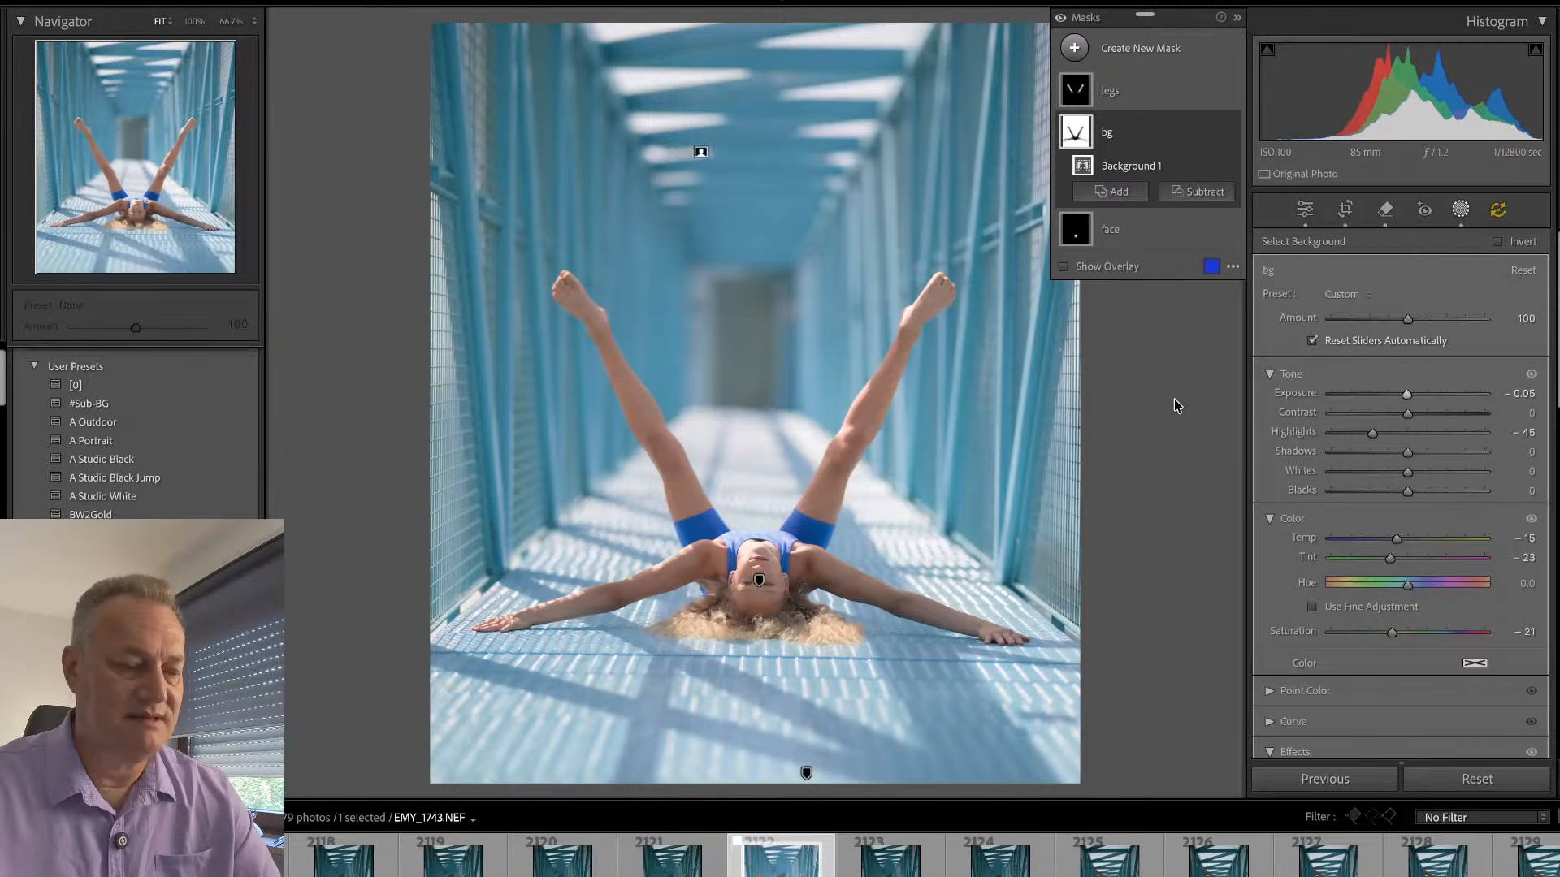
pyautogui.press('d')
pyautogui.click(547, 291)
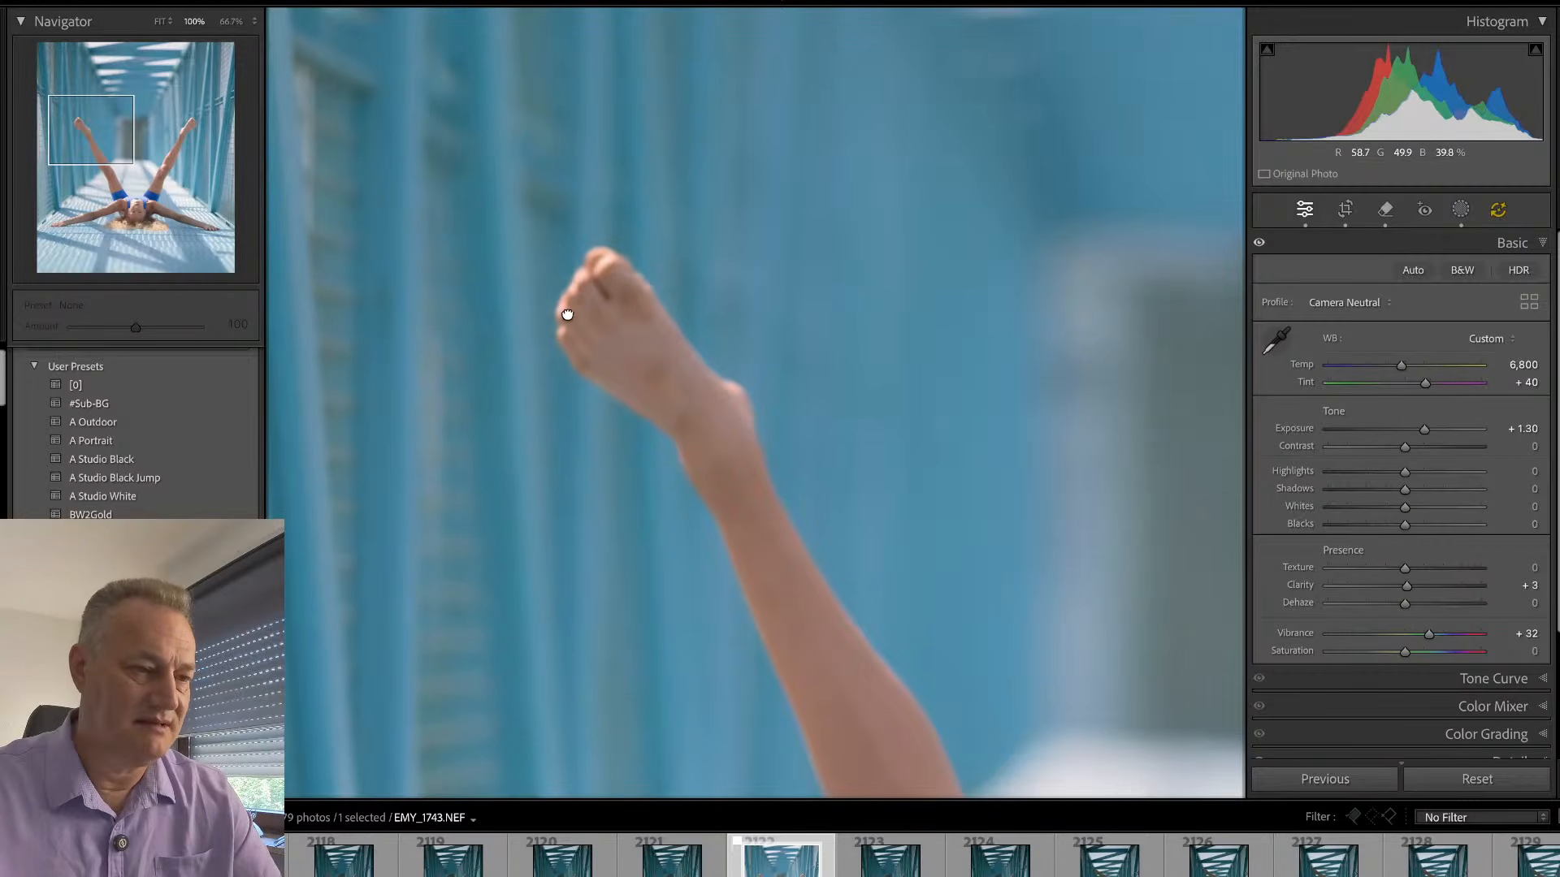
pyautogui.click(567, 315)
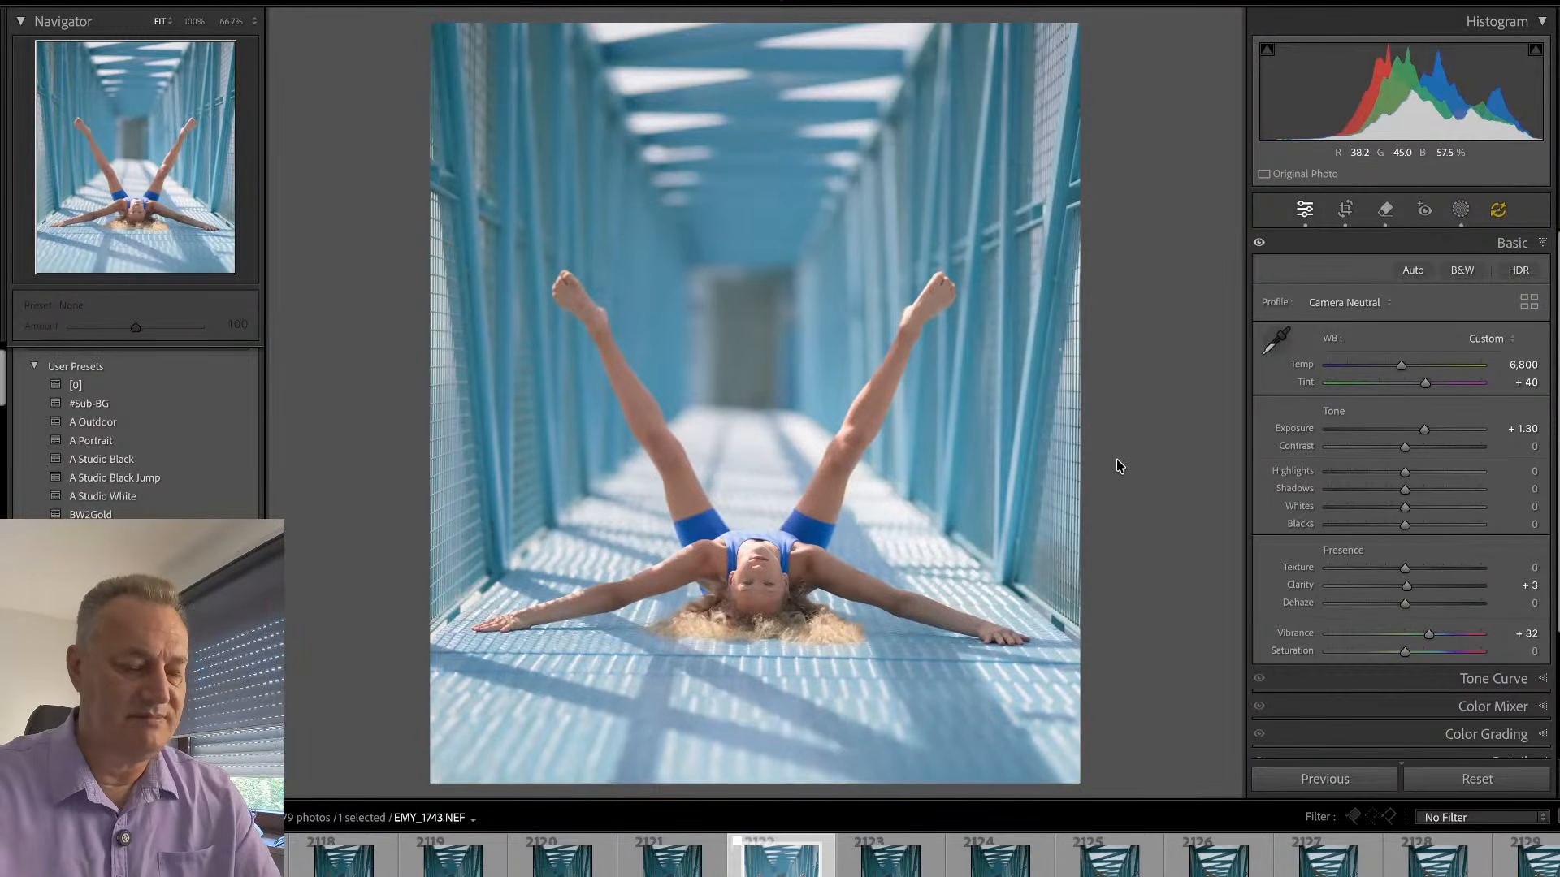
# - Browse the forearm-stand shots in the Library grid and view the edited photo EMY_1808.NEF in Loupe view
pyautogui.press('g')
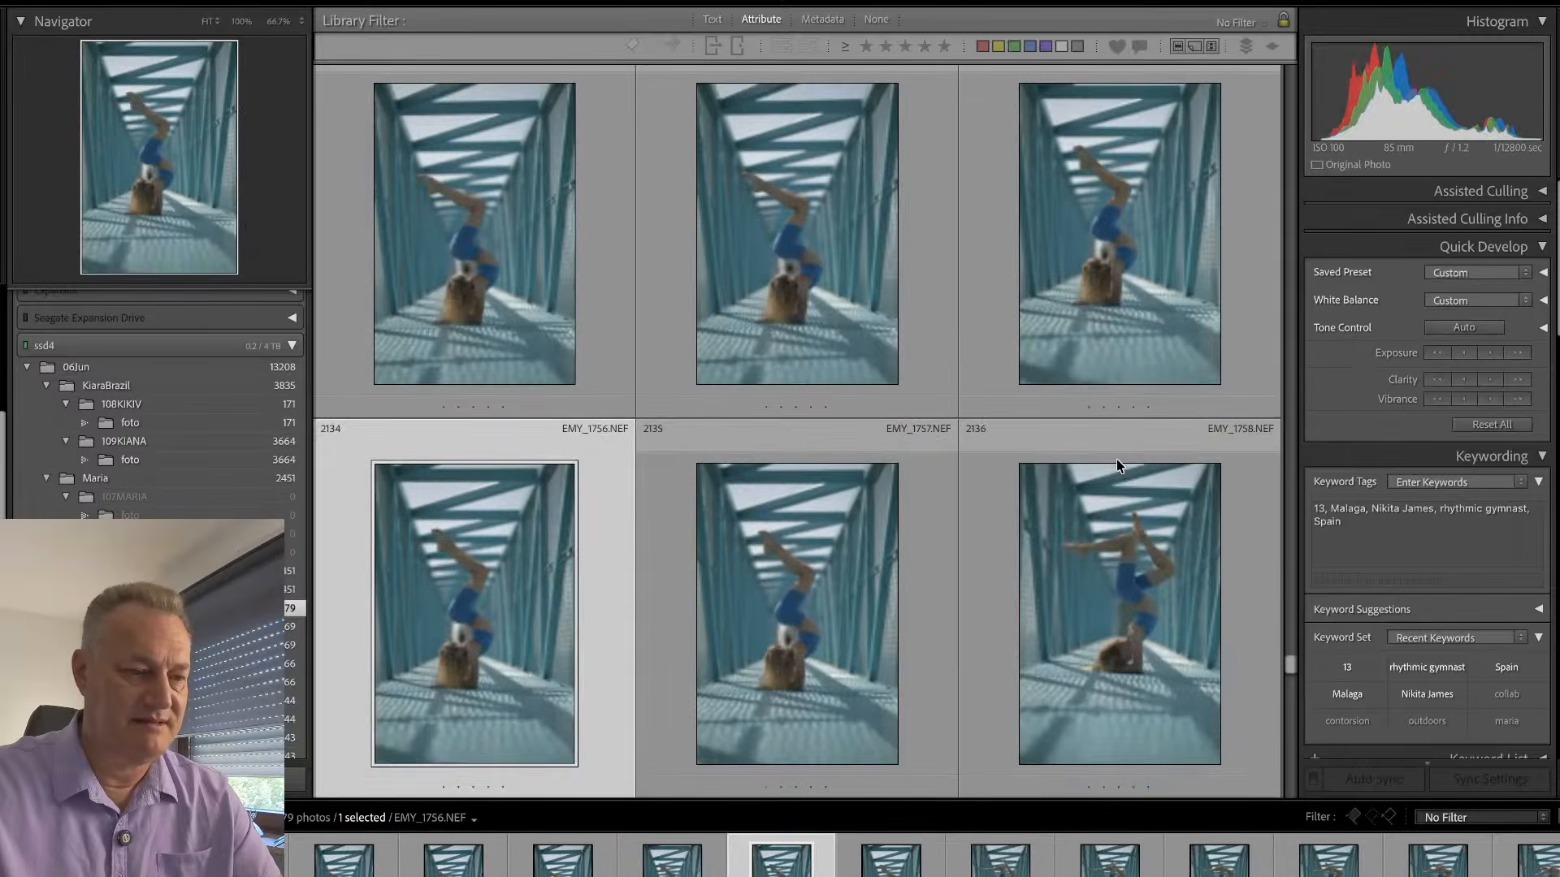
pyautogui.press('Up')
pyautogui.press('Up')
pyautogui.press('Up')
pyautogui.press('Up')
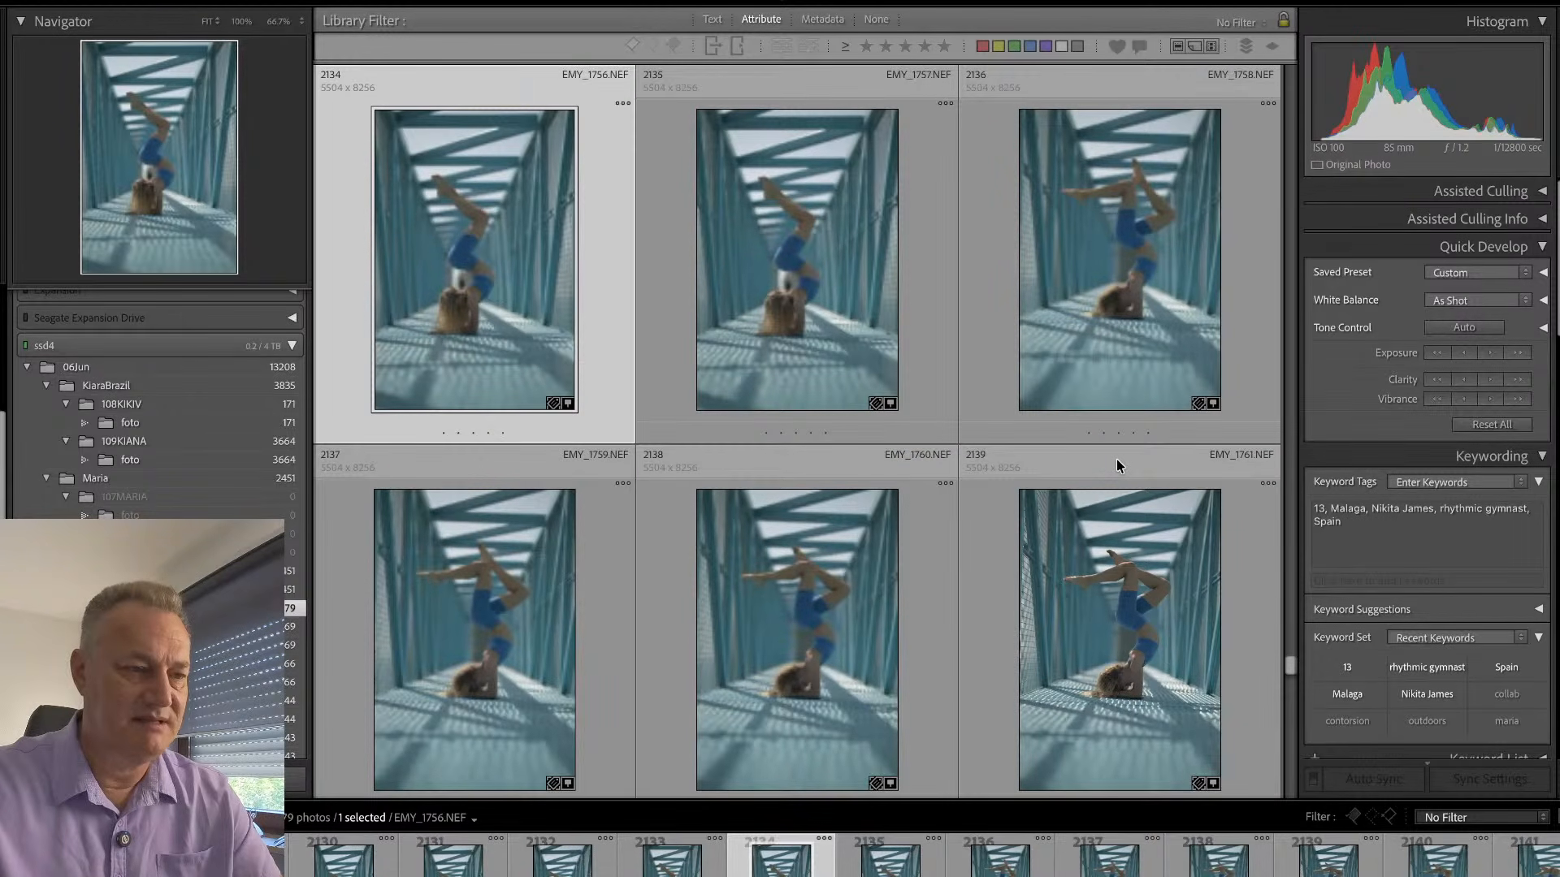
pyautogui.press('Down')
pyautogui.press('Down')
pyautogui.press('Down')
pyautogui.press('Down')
pyautogui.press('Down')
pyautogui.press('Down')
pyautogui.press('Down')
pyautogui.press('Down')
pyautogui.press('Down')
pyautogui.press('Down')
pyautogui.press('Down')
pyautogui.press('Down')
pyautogui.press('Down')
pyautogui.press('Down')
pyautogui.press('Down')
pyautogui.press('Down')
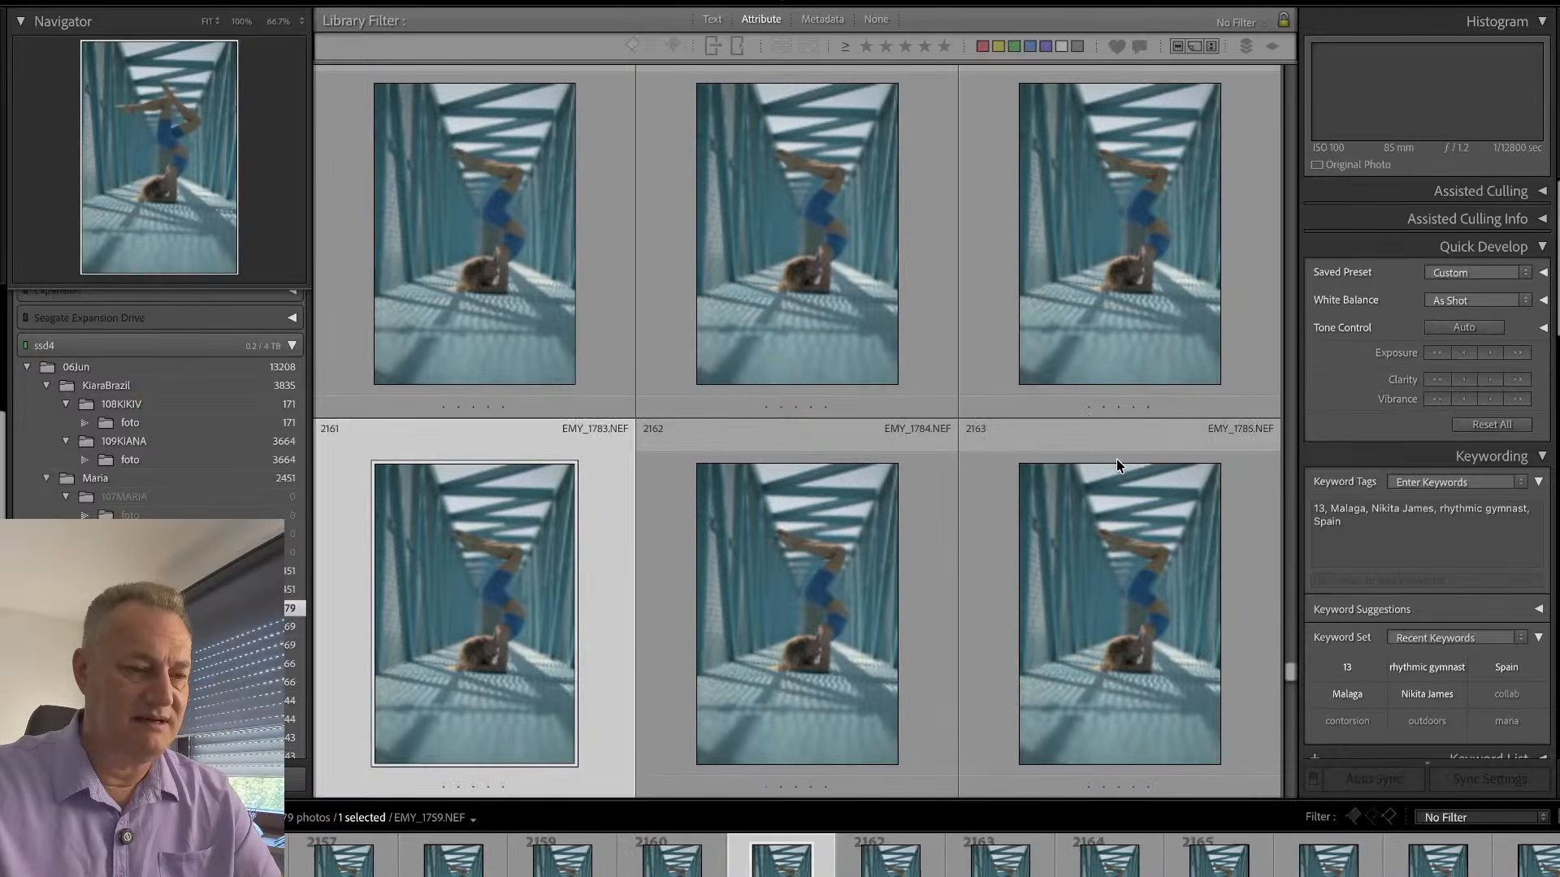
pyautogui.press('Down')
pyautogui.press('Down')
pyautogui.press('Down')
pyautogui.press('Down')
pyautogui.press('Down')
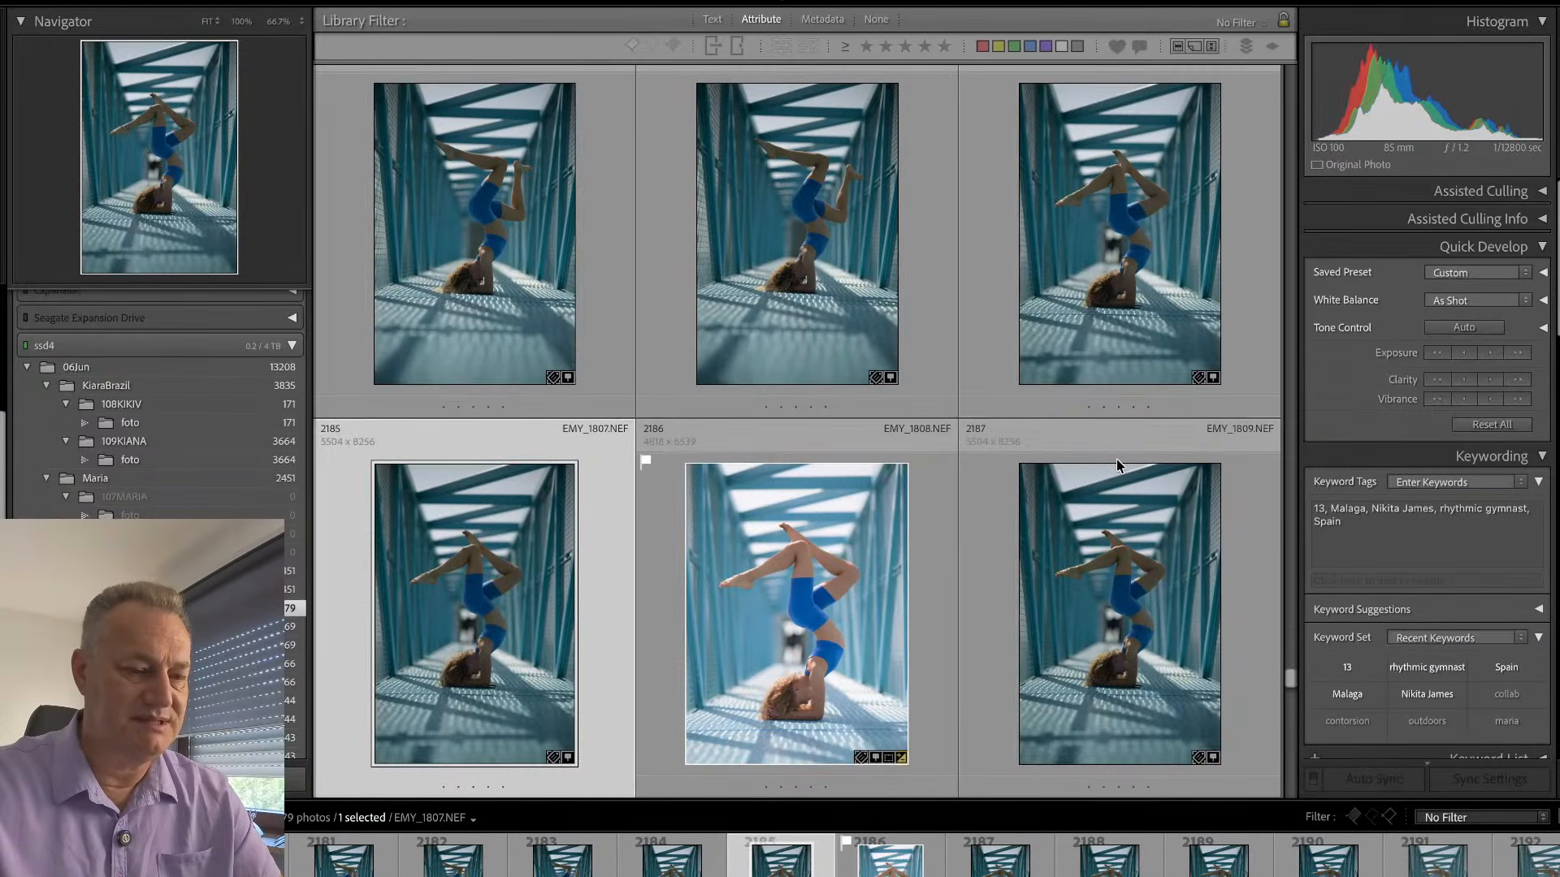
pyautogui.doubleClick(914, 855)
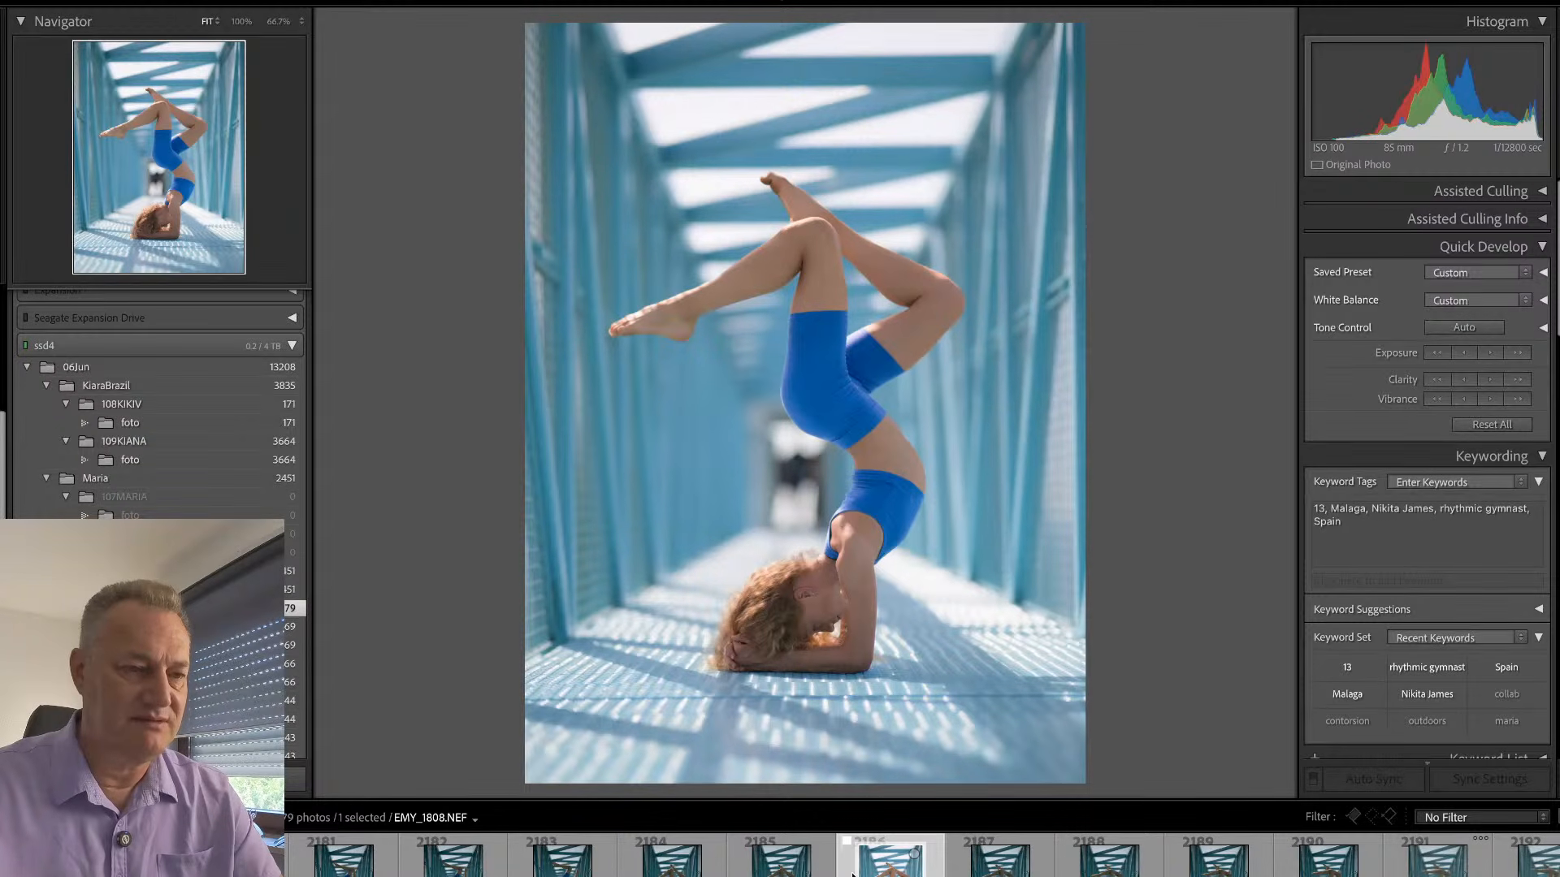
# - Return to the earlier forearm-stand shots starting at EMY_1748.NEF, step through them and flag EMY_1752.NEF as a pick
pyautogui.press('g')
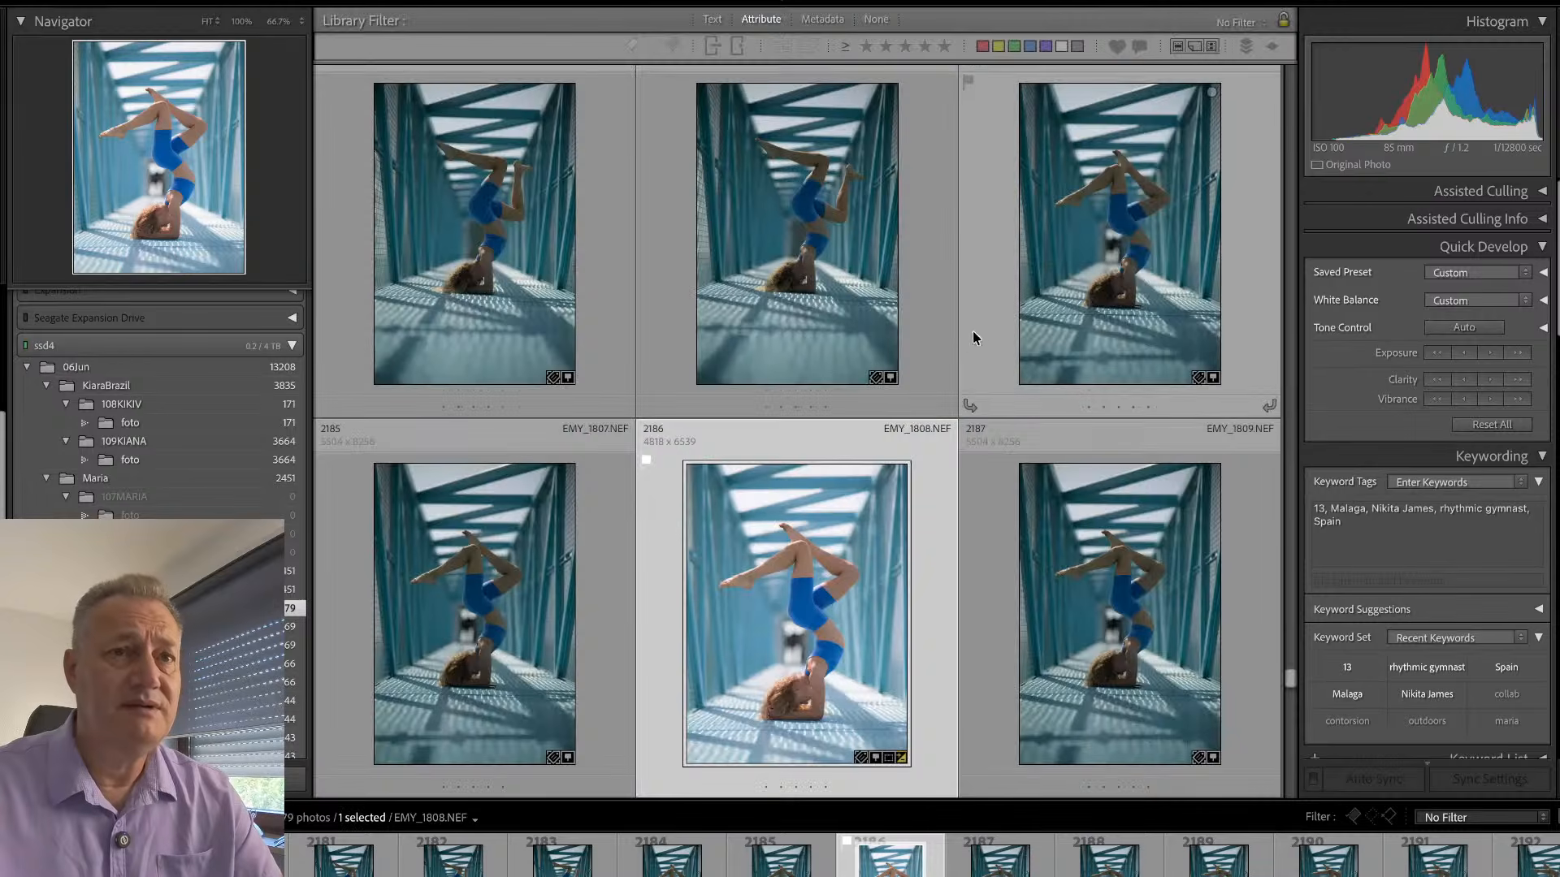
pyautogui.scroll(10, 1031, 236)
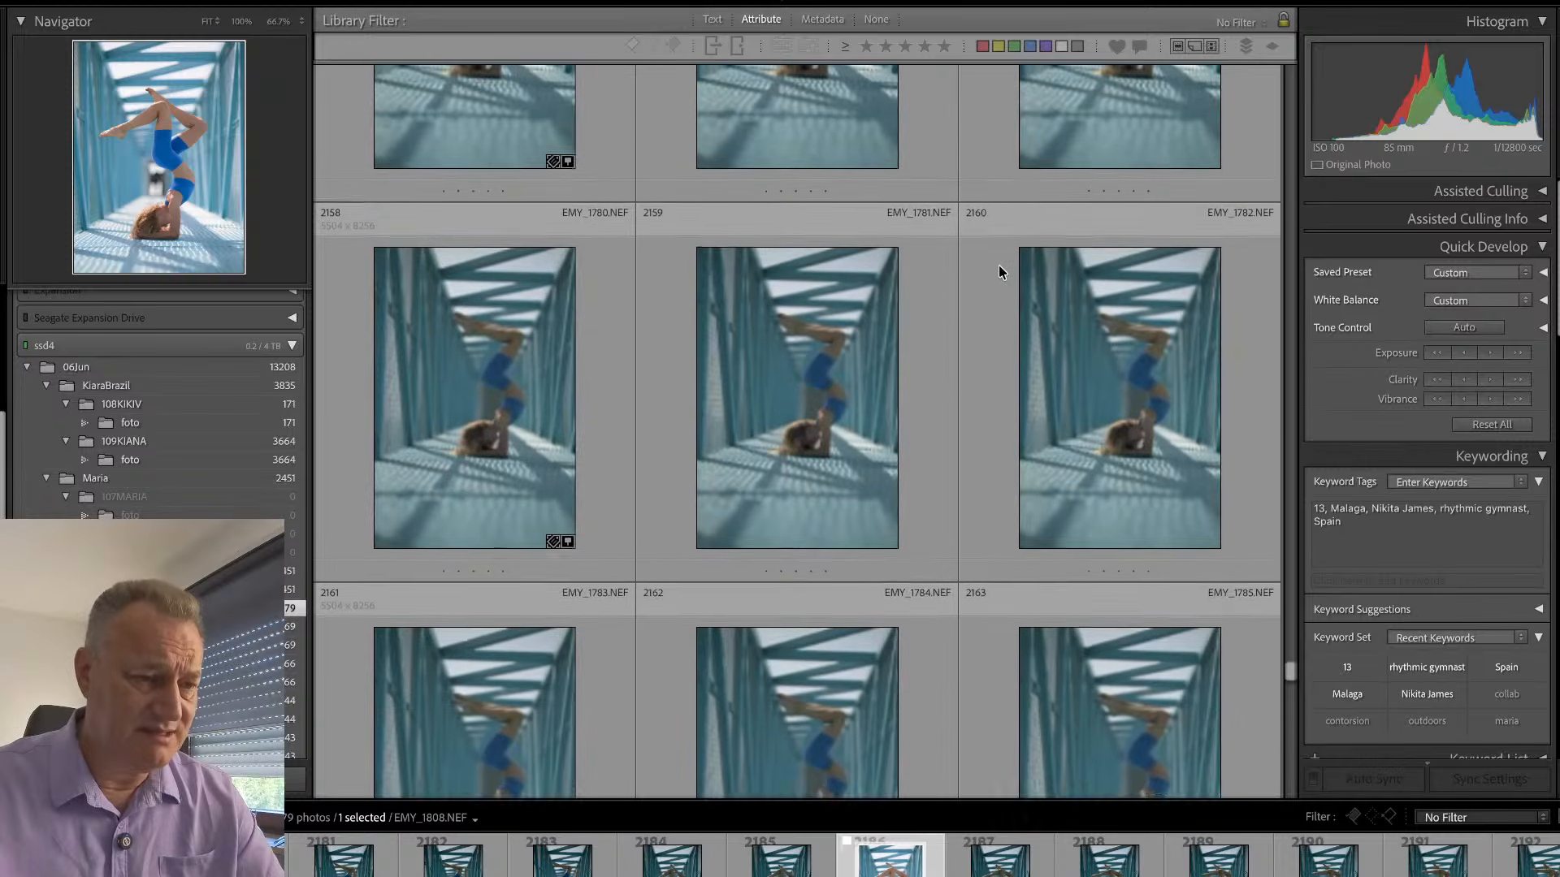
pyautogui.scroll(5, 926, 285)
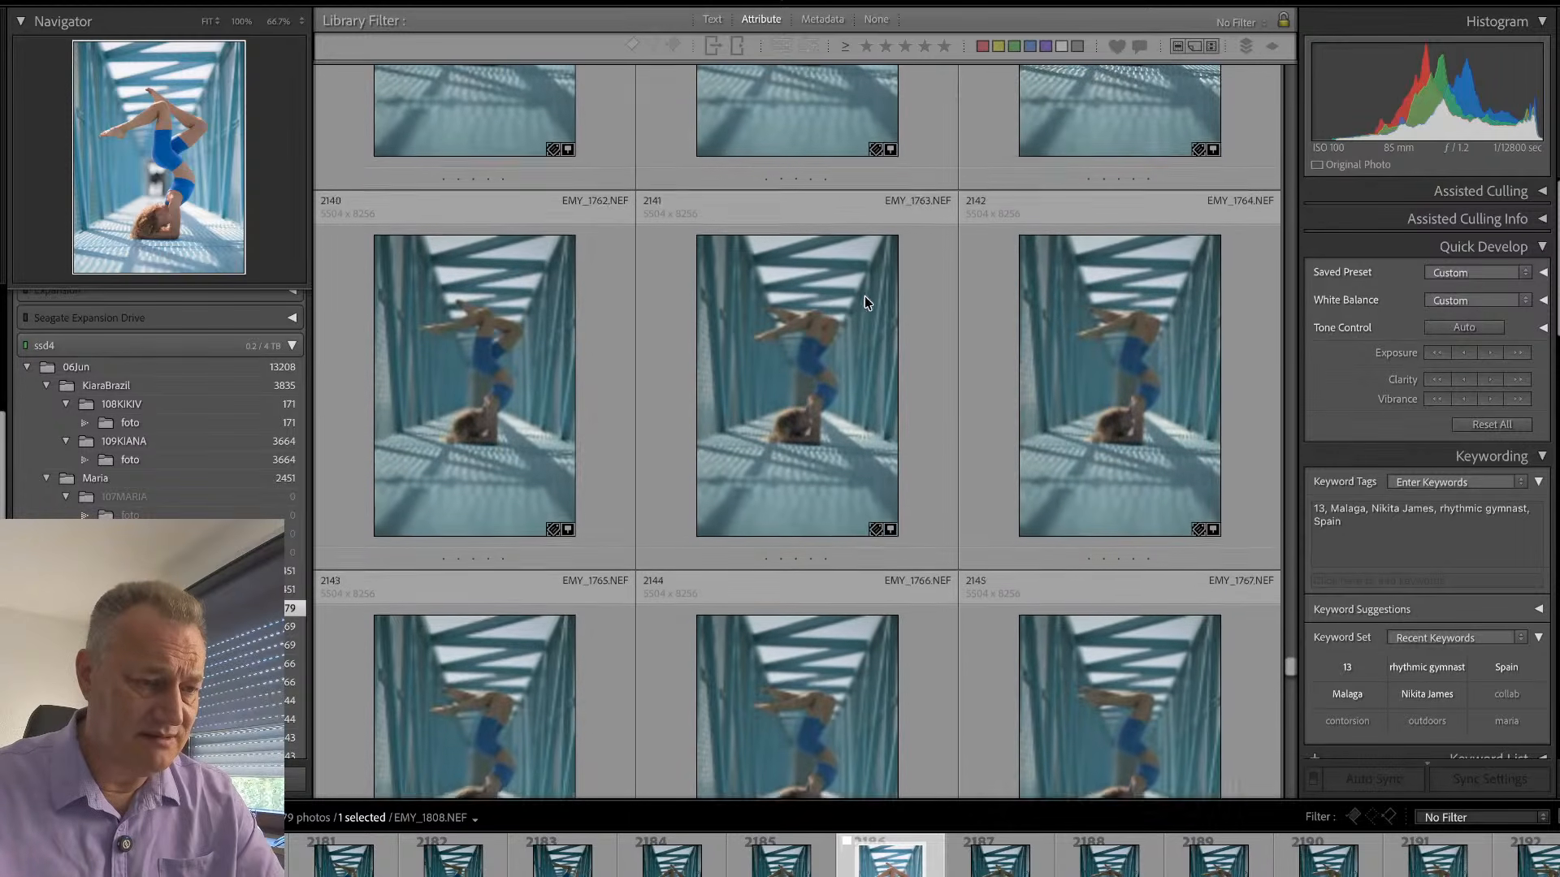
pyautogui.scroll(3, 865, 307)
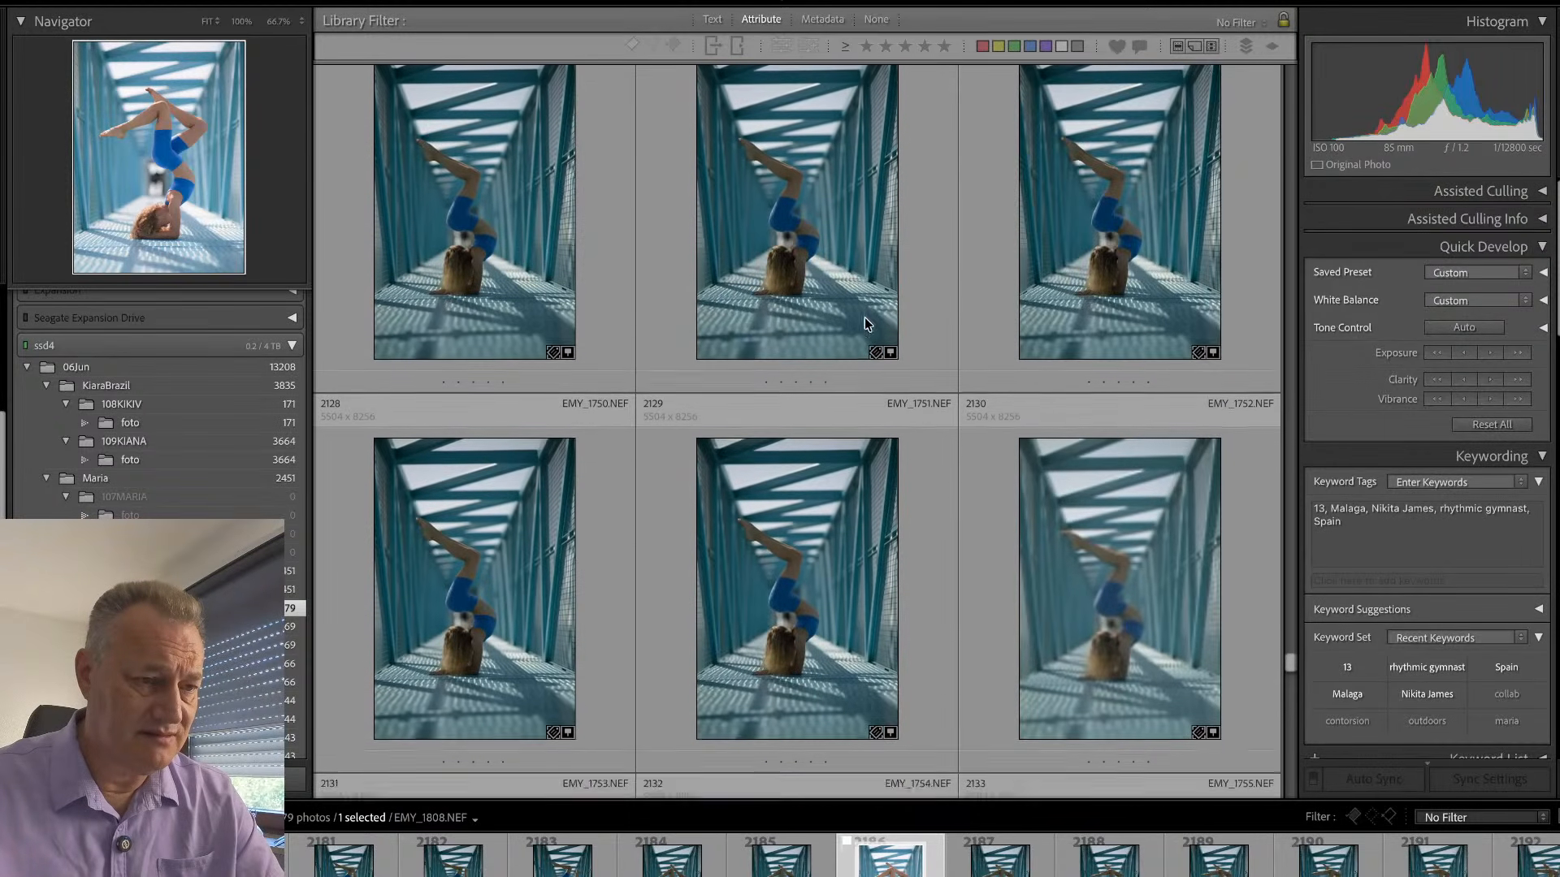
pyautogui.scroll(3, 865, 325)
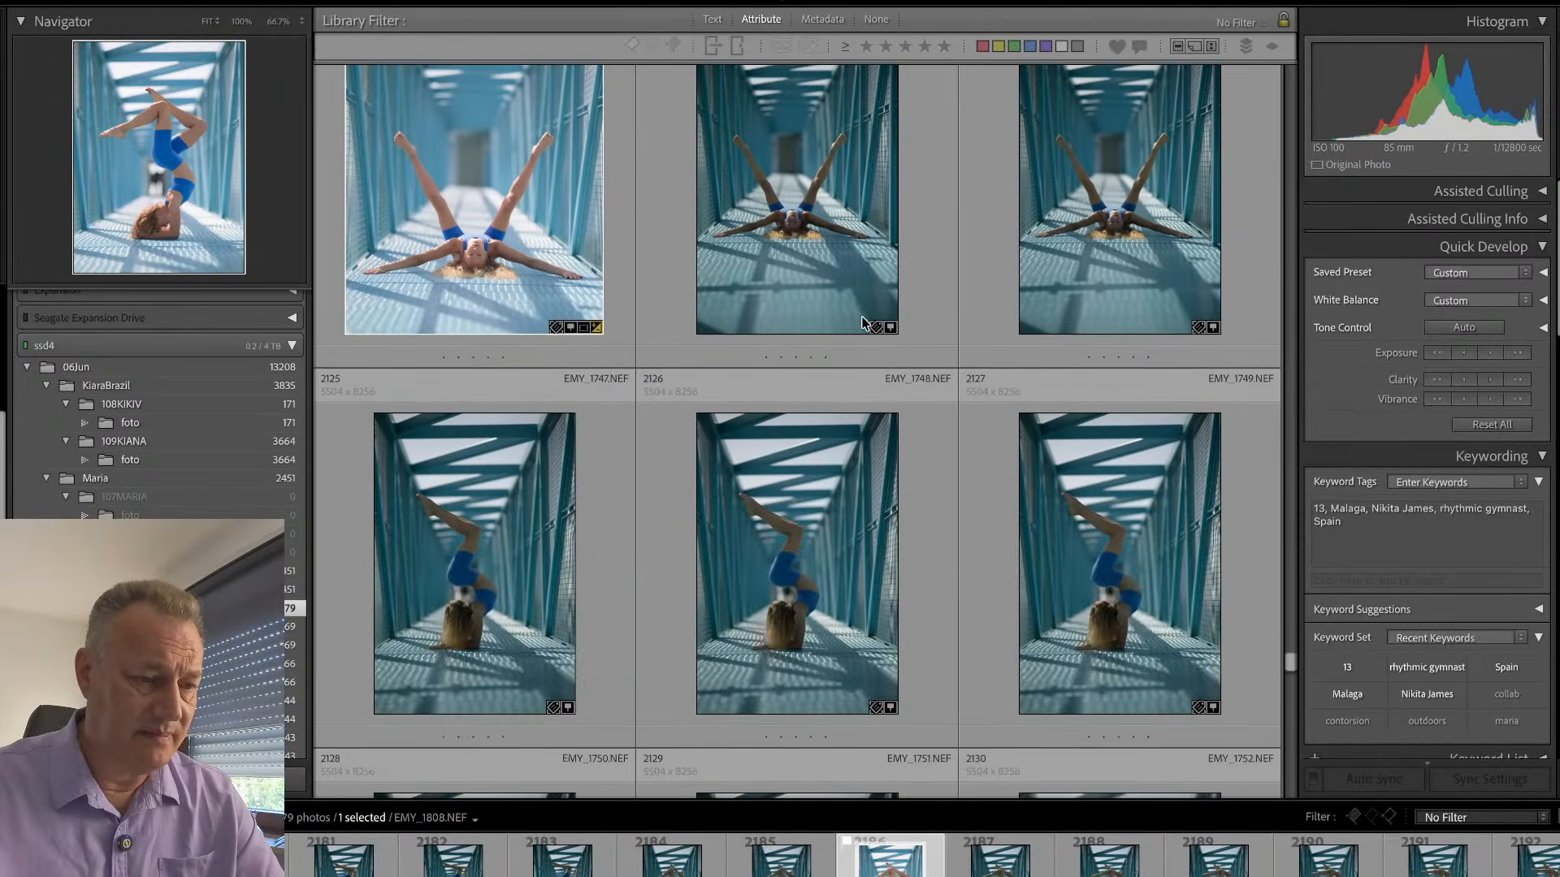
pyautogui.doubleClick(826, 526)
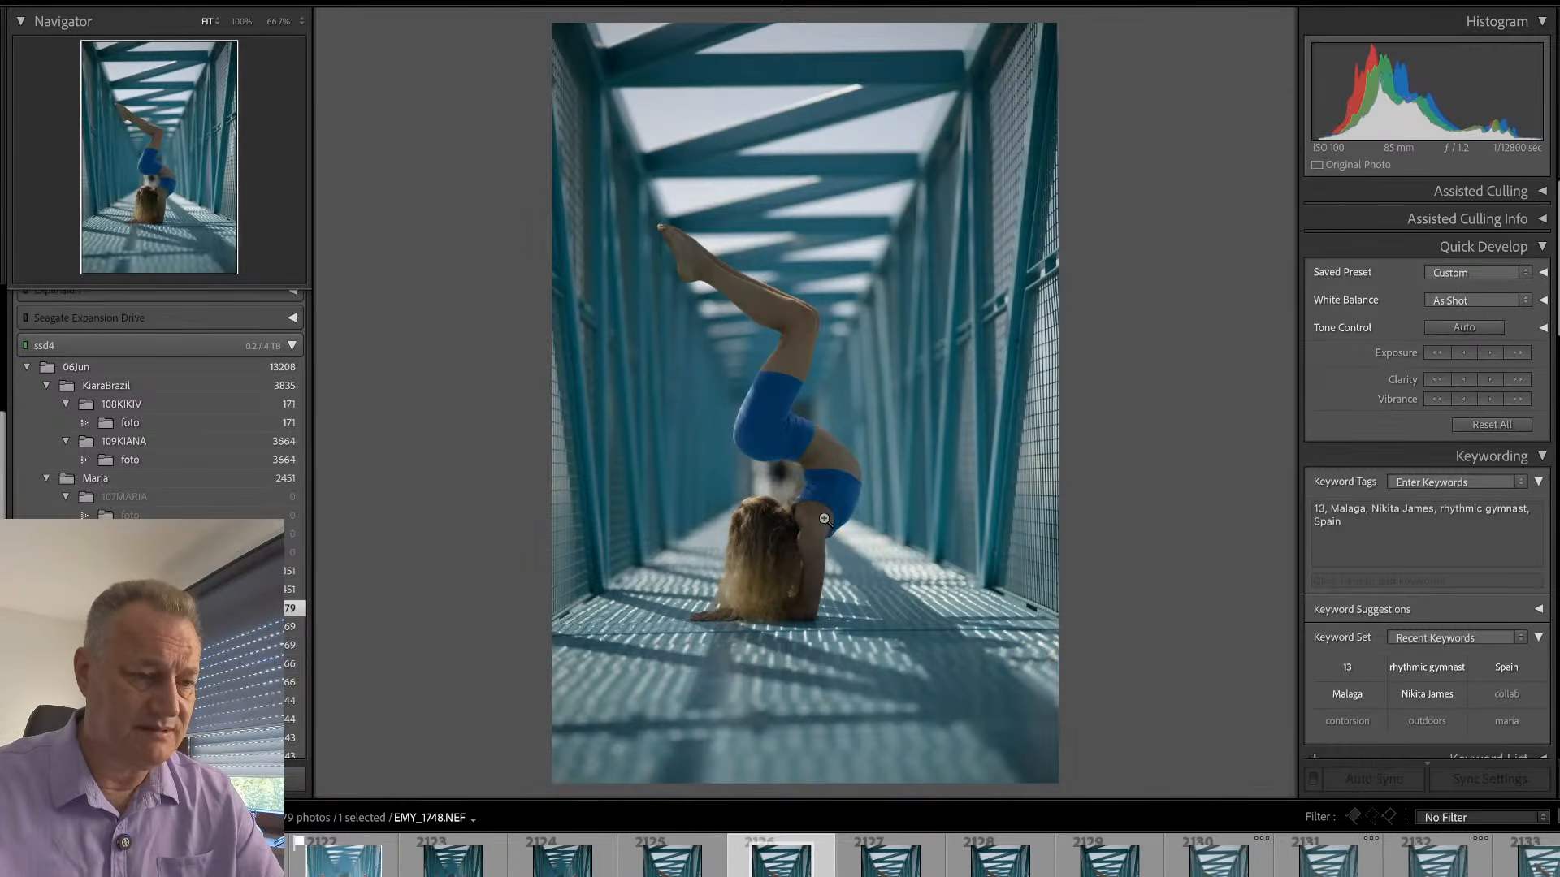
pyautogui.press('Right')
pyautogui.press('Right')
pyautogui.press('Right')
pyautogui.press('Right')
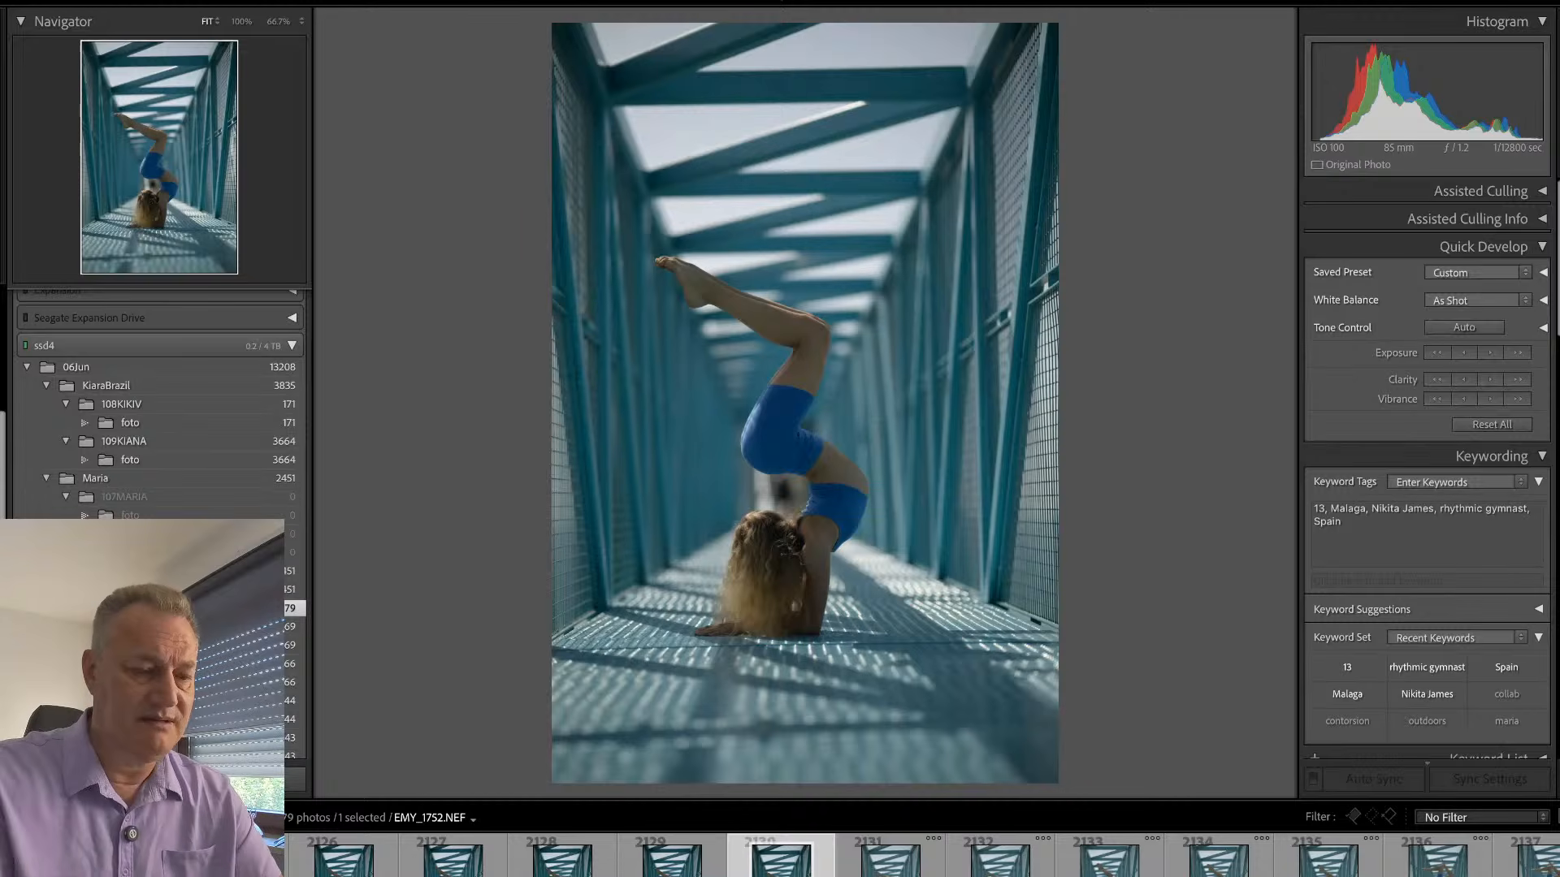
pyautogui.press('p')
# - Browse the Library grid from the remaining forearm-stand shots through to the column shots at the end of the folder
pyautogui.press('g')
pyautogui.scroll(-10, 917, 515)
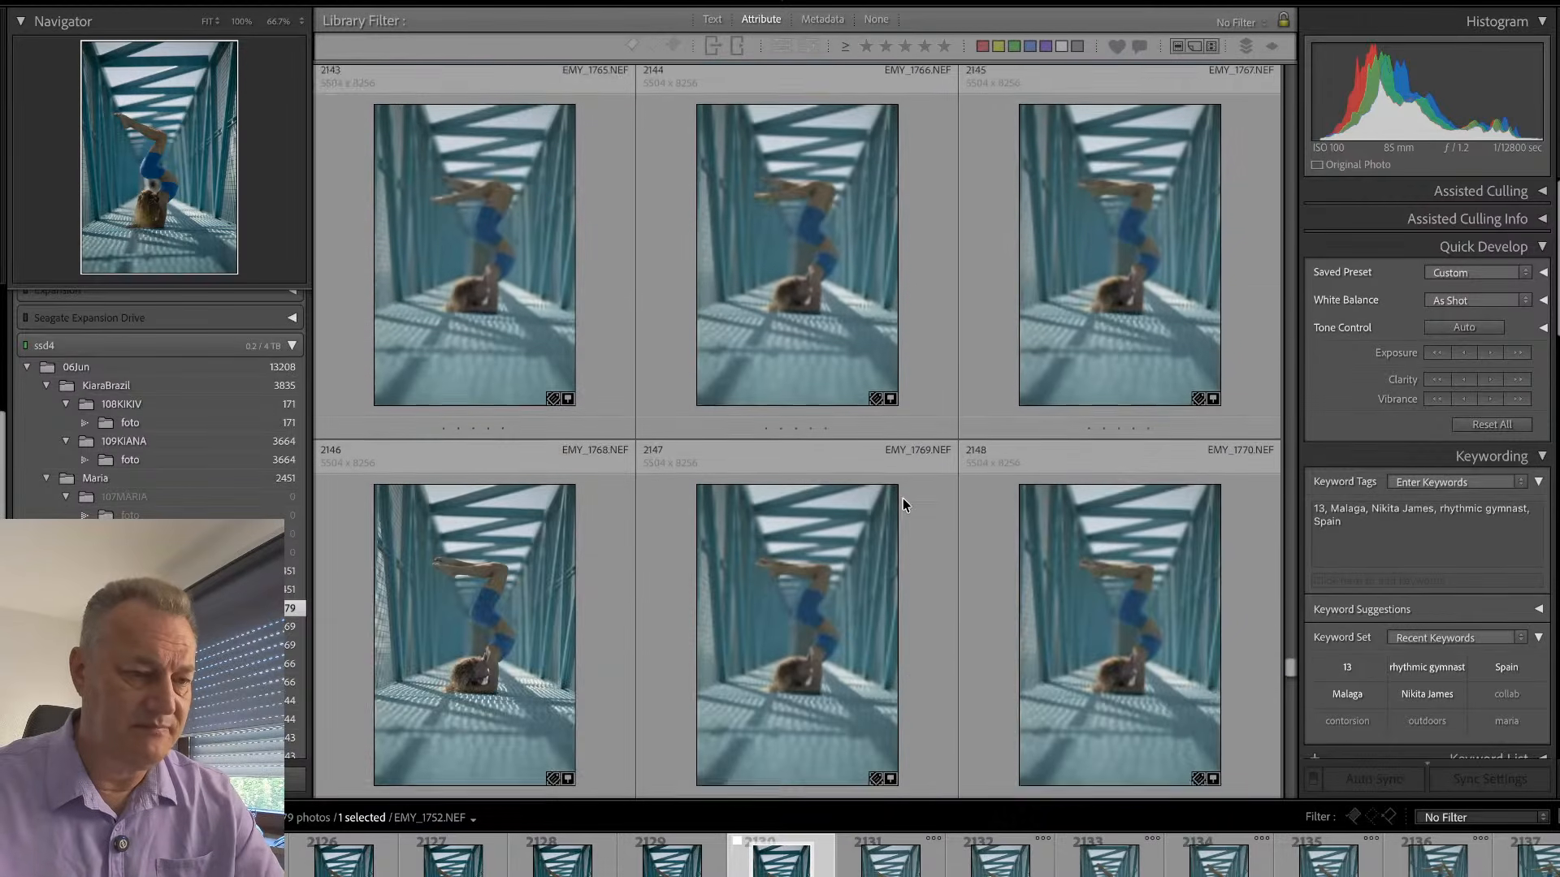
pyautogui.scroll(-10, 894, 506)
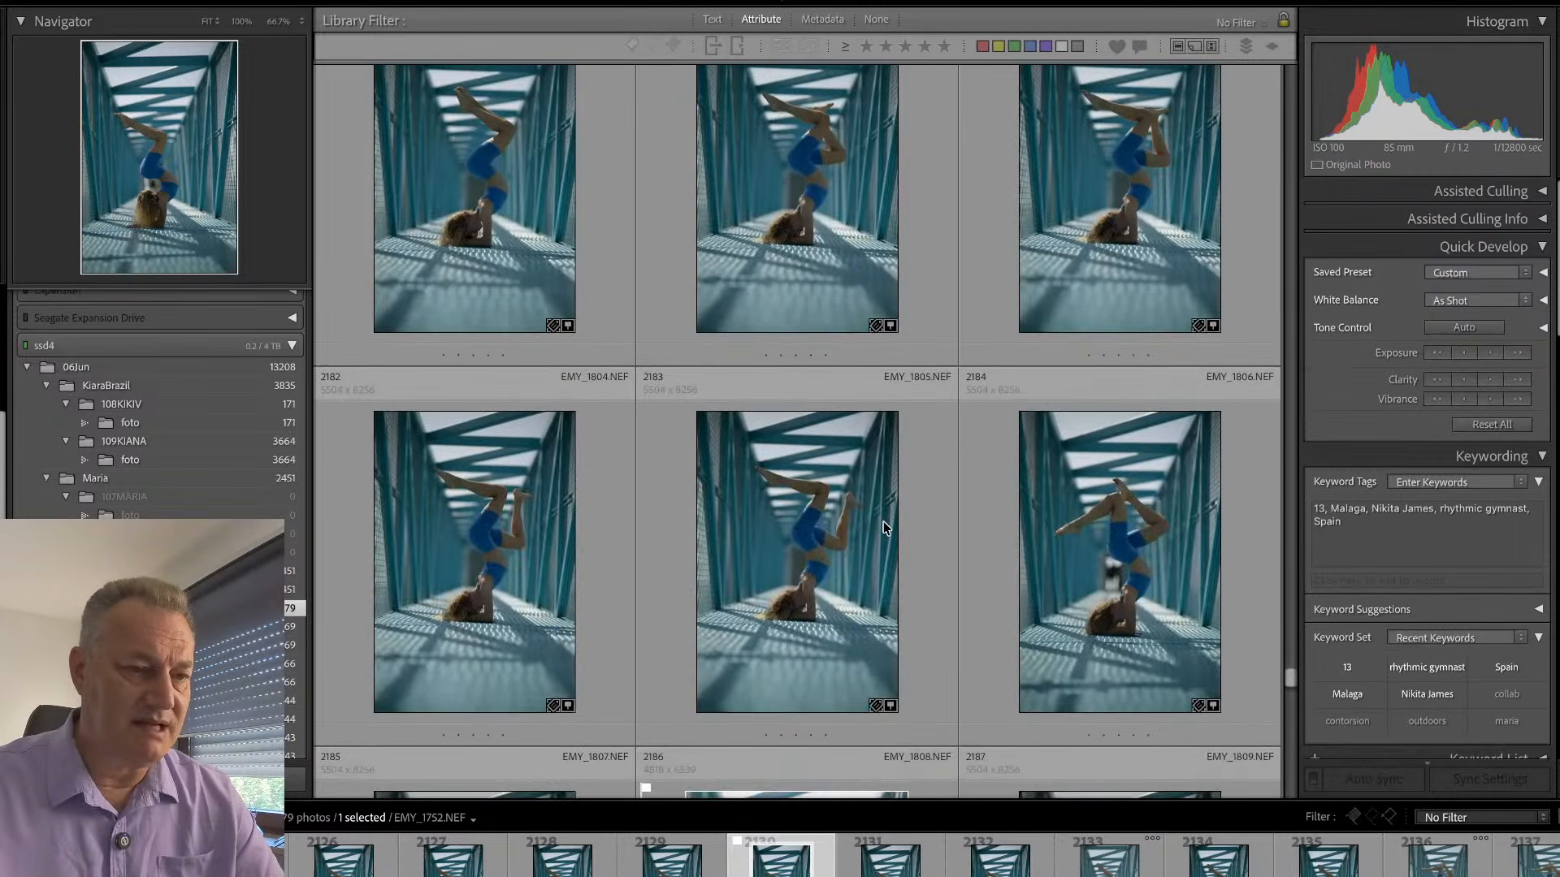
pyautogui.scroll(-9, 884, 526)
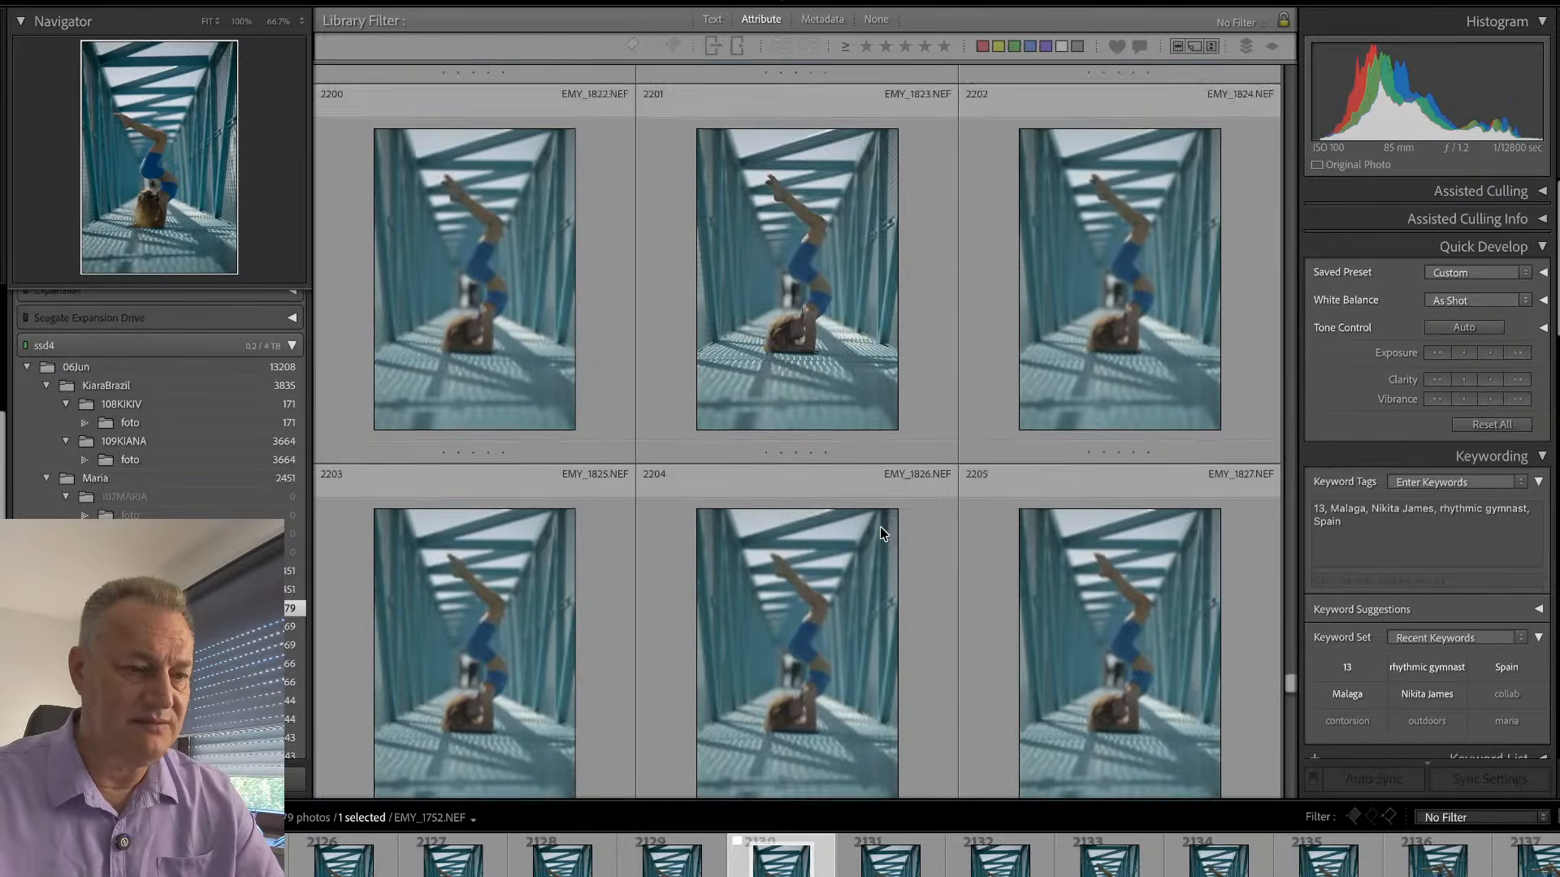
pyautogui.scroll(-12, 871, 559)
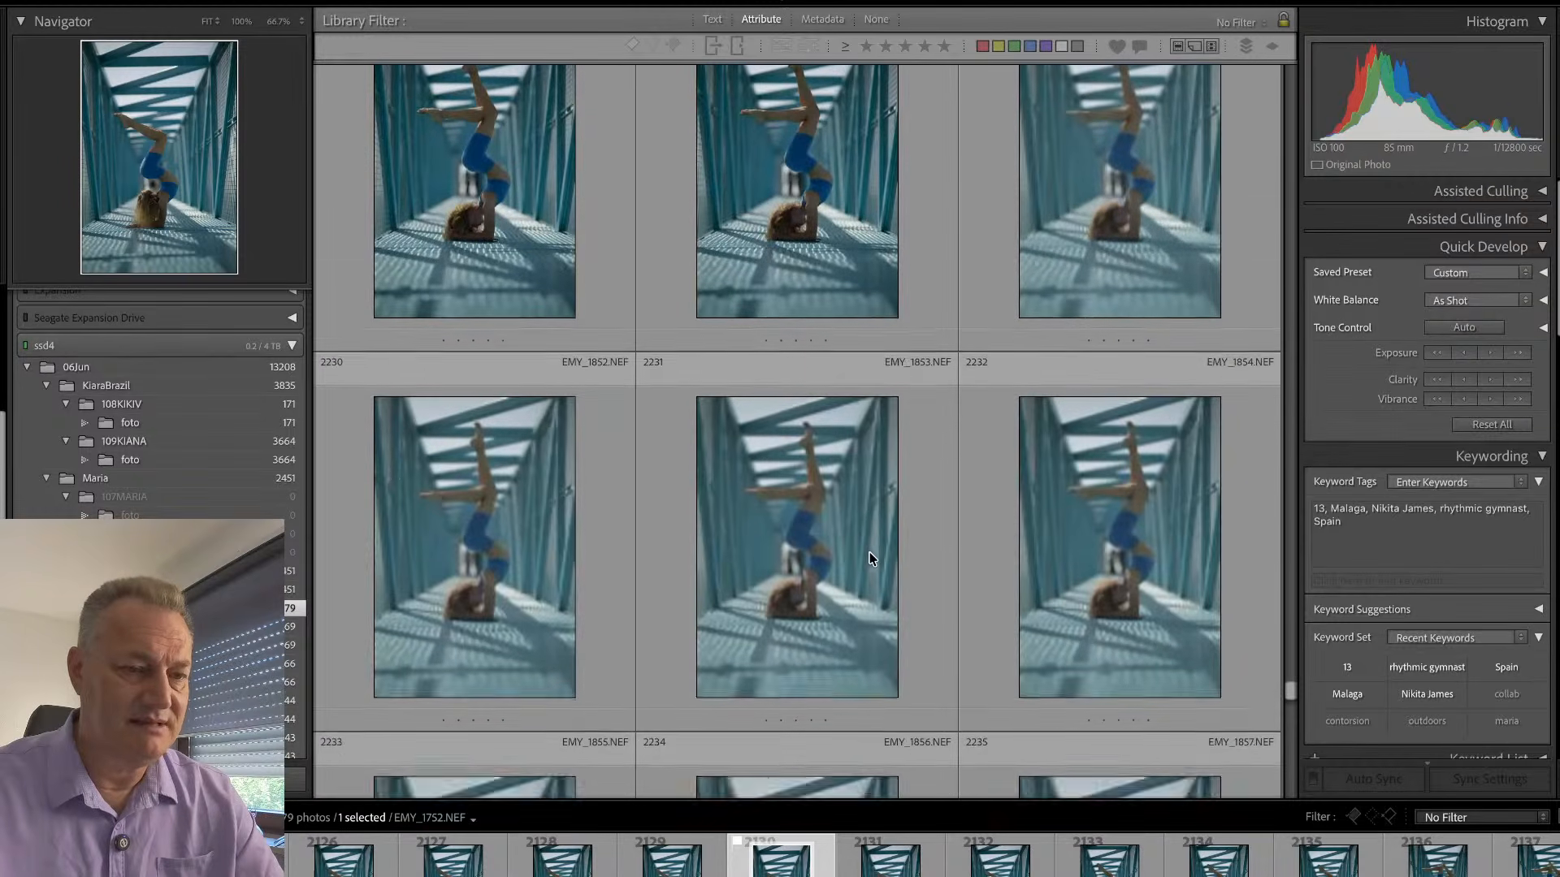
pyautogui.scroll(-7, 864, 567)
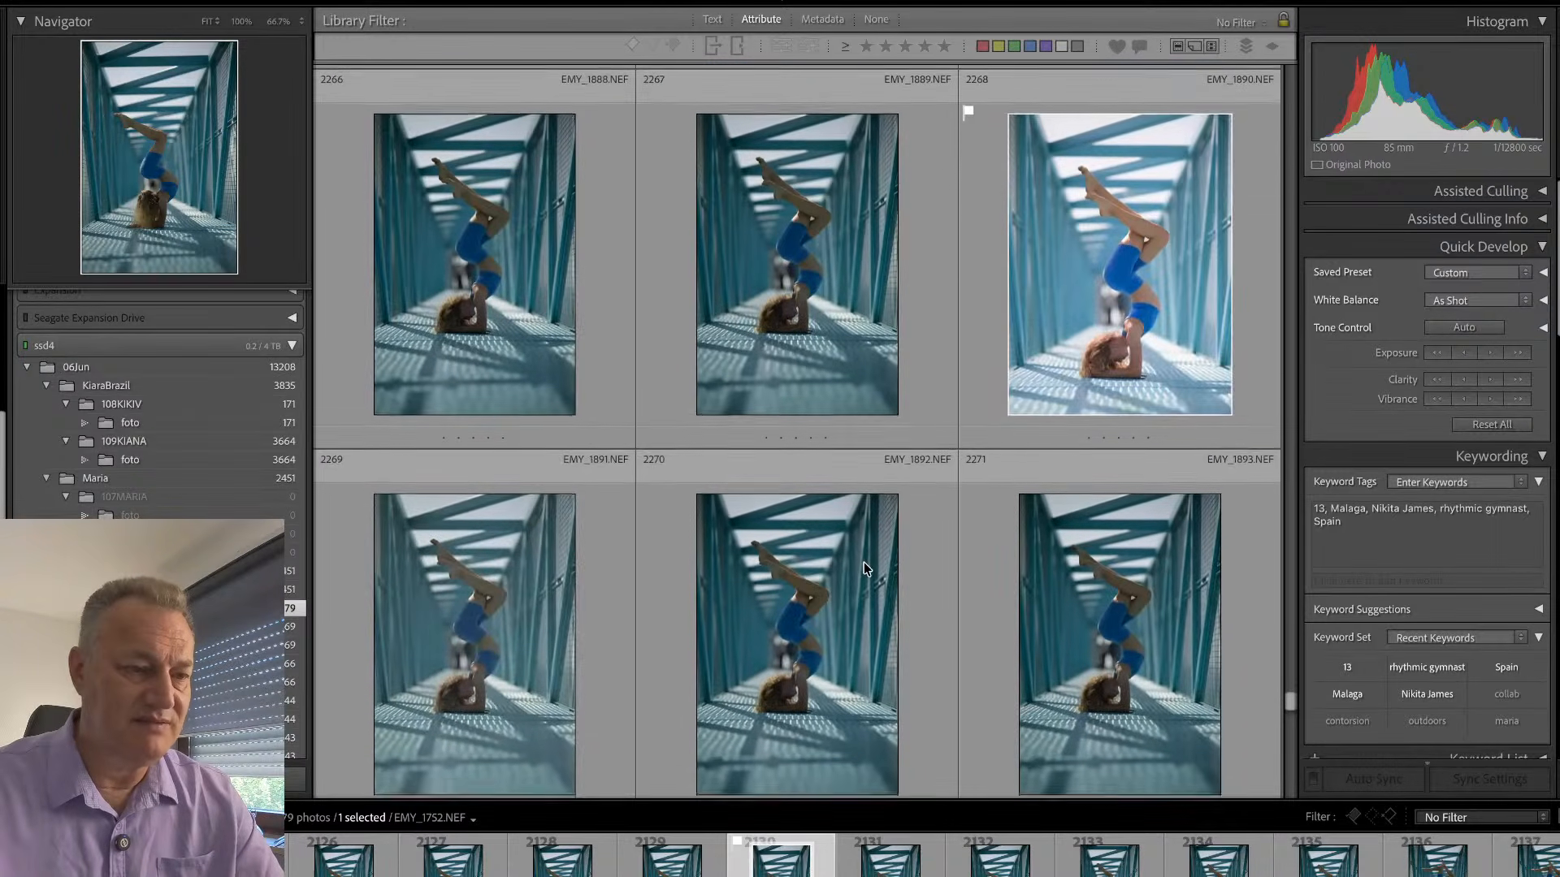
pyautogui.scroll(-7, 901, 458)
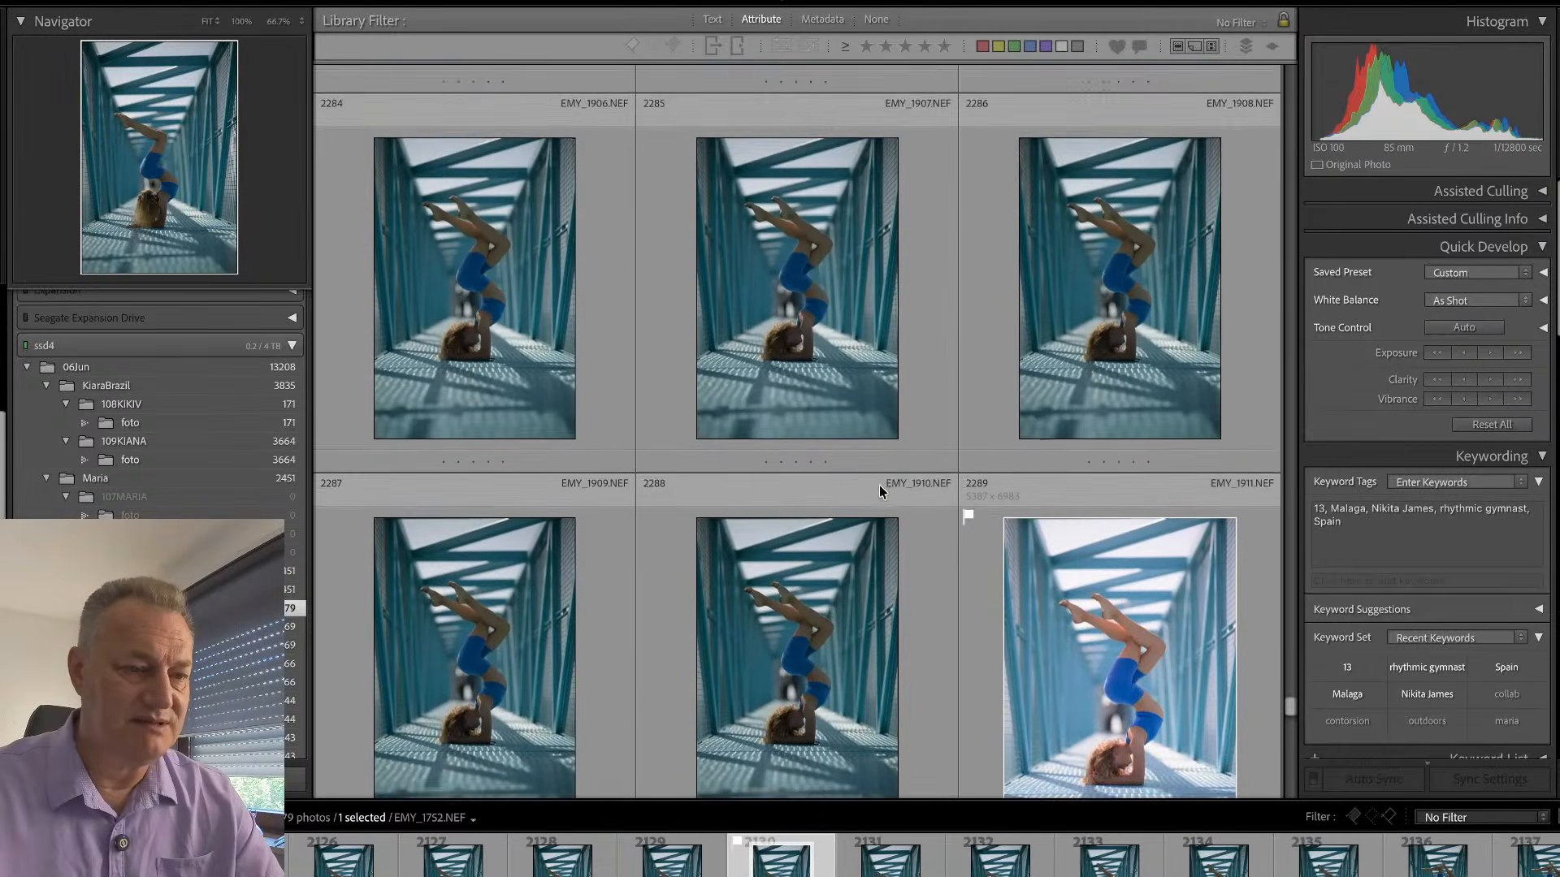
pyautogui.scroll(-3, 943, 543)
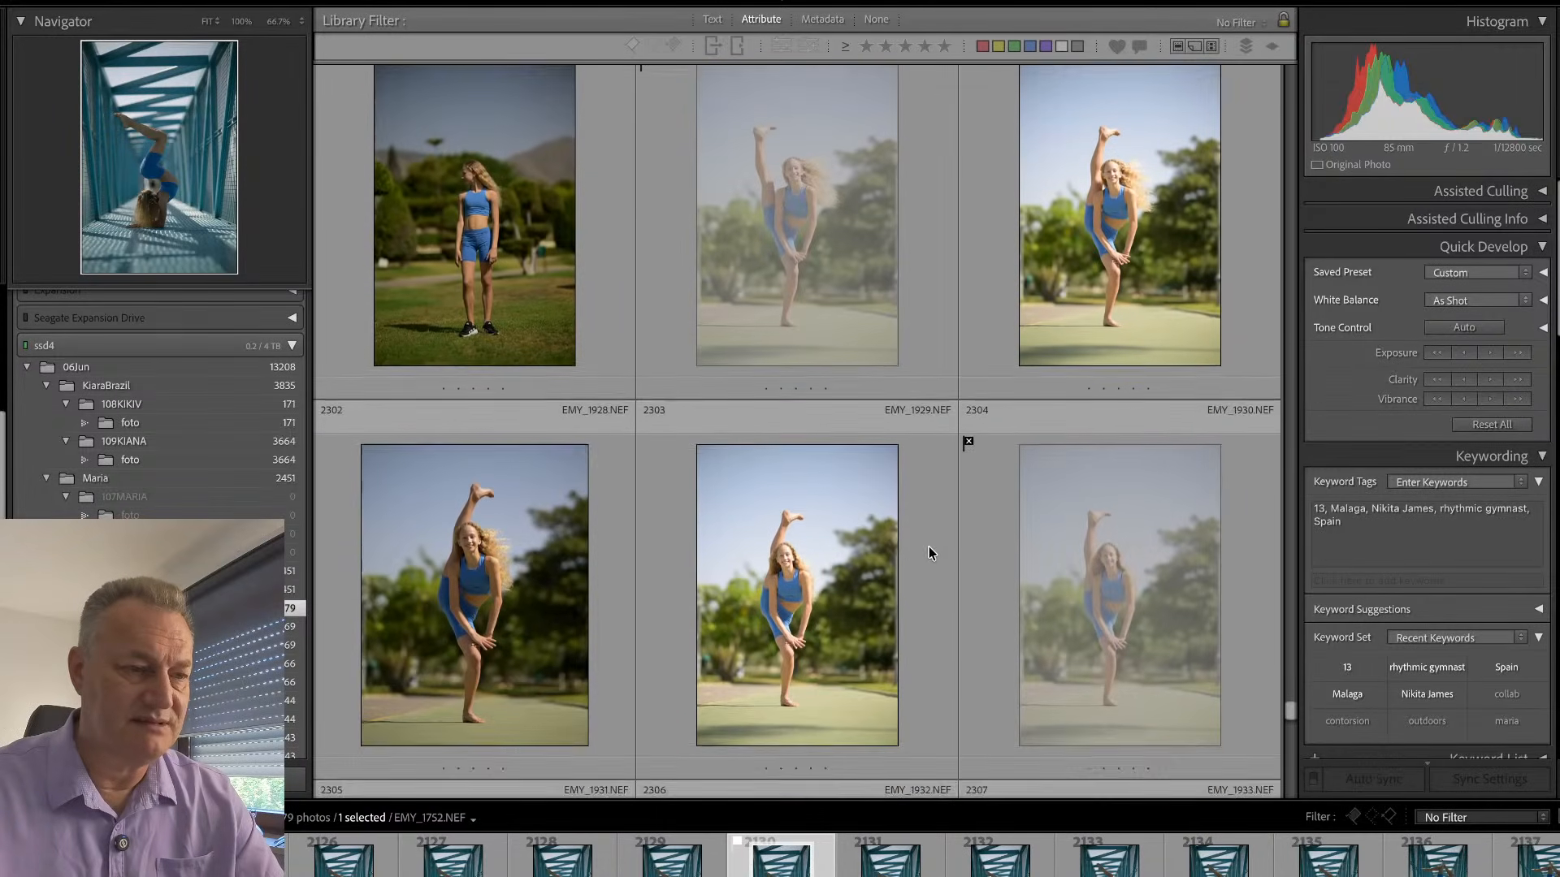
pyautogui.scroll(-1, 923, 524)
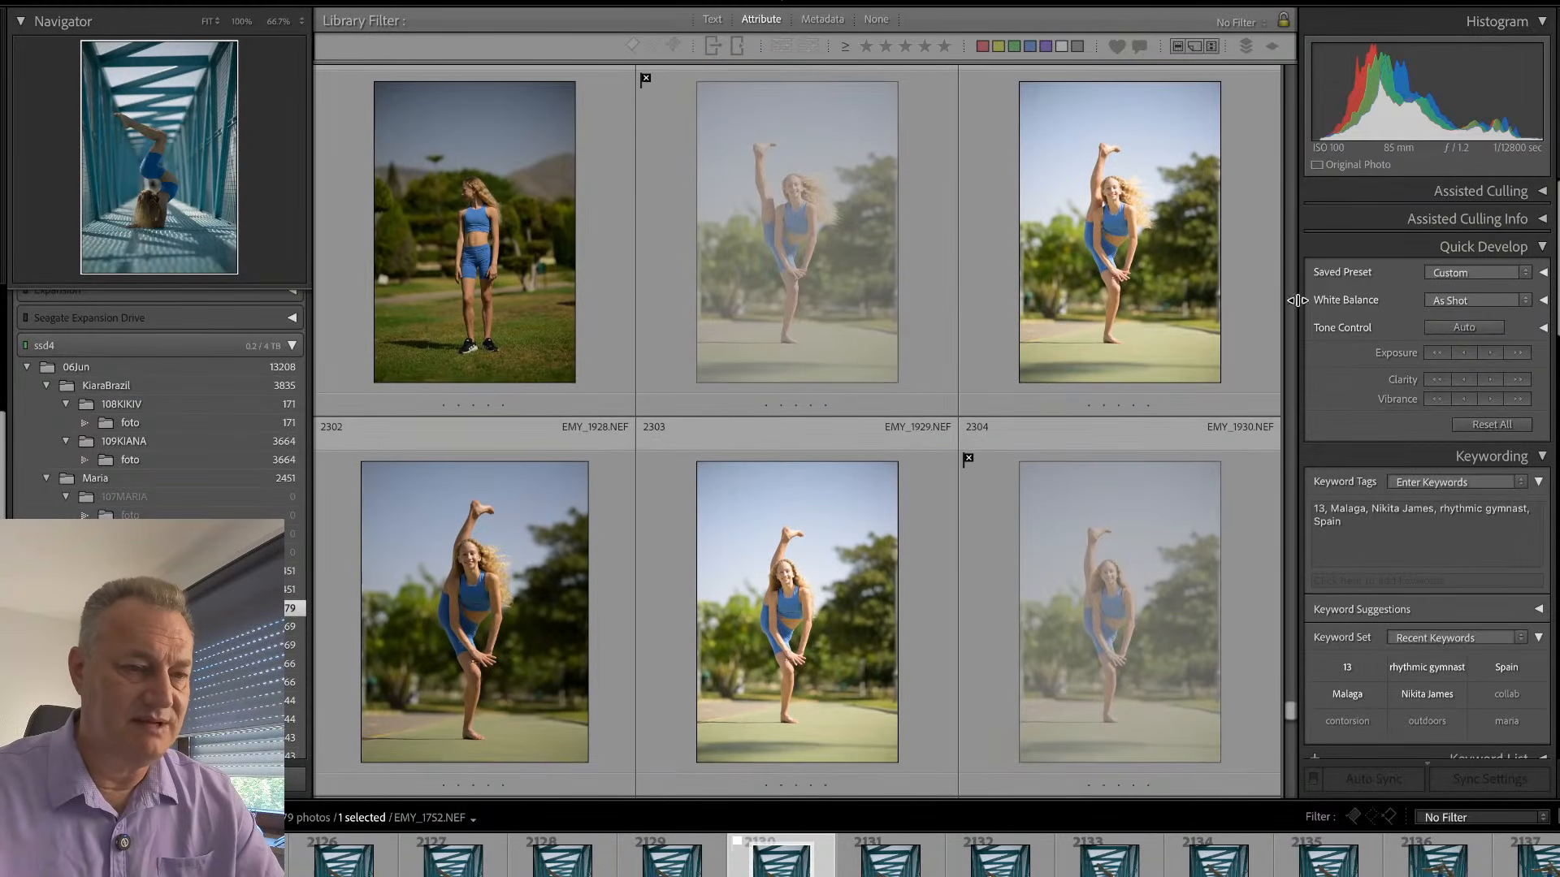
pyautogui.moveTo(1290, 713); pyautogui.dragTo(1273, 800)
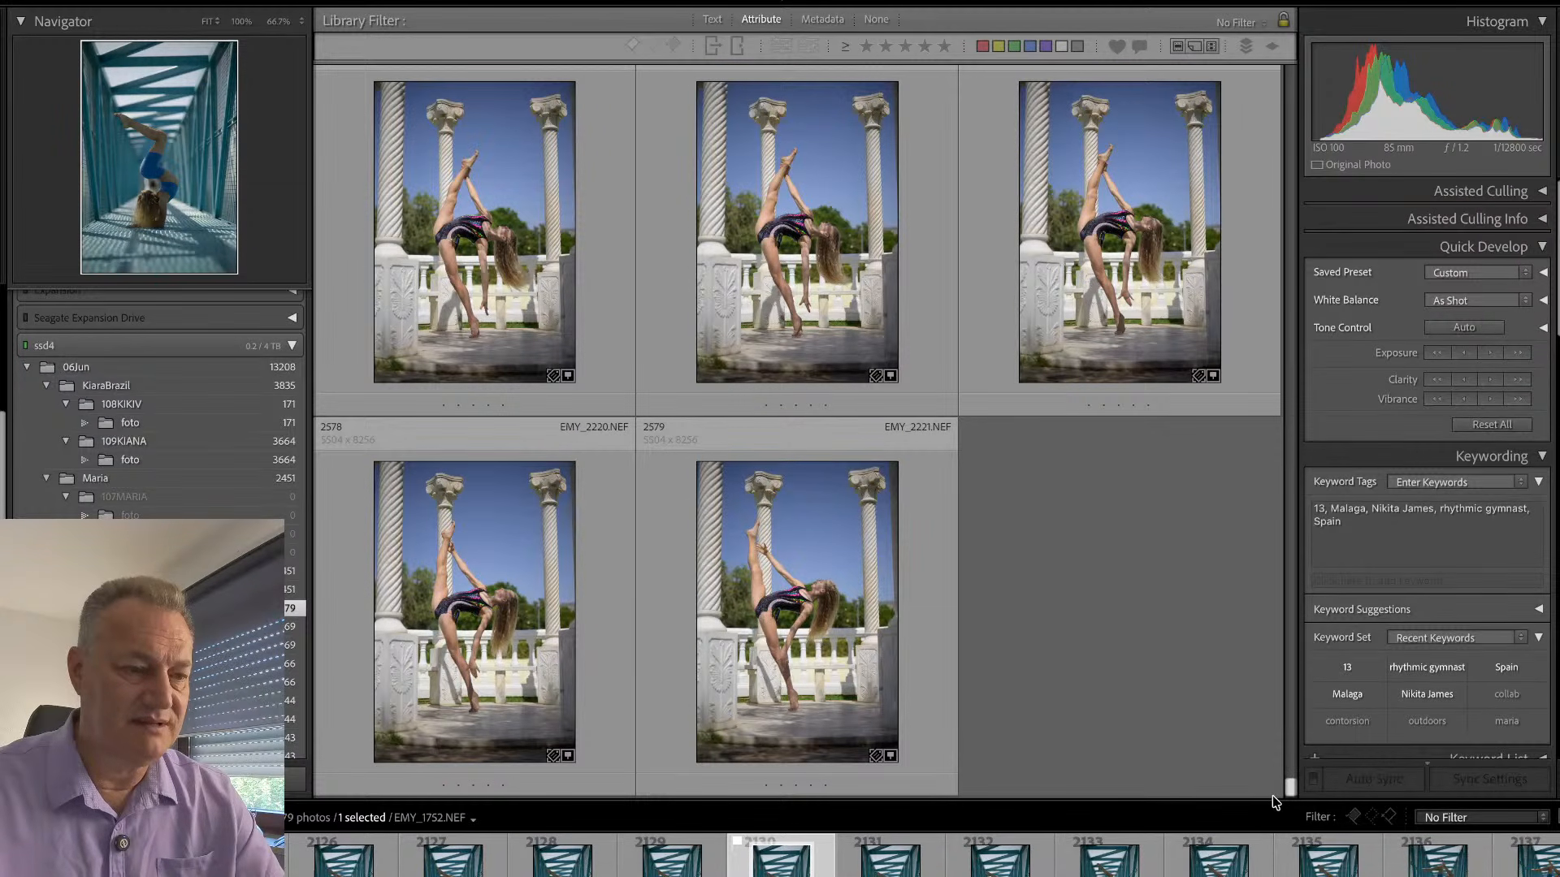
pyautogui.scroll(5, 1080, 538)
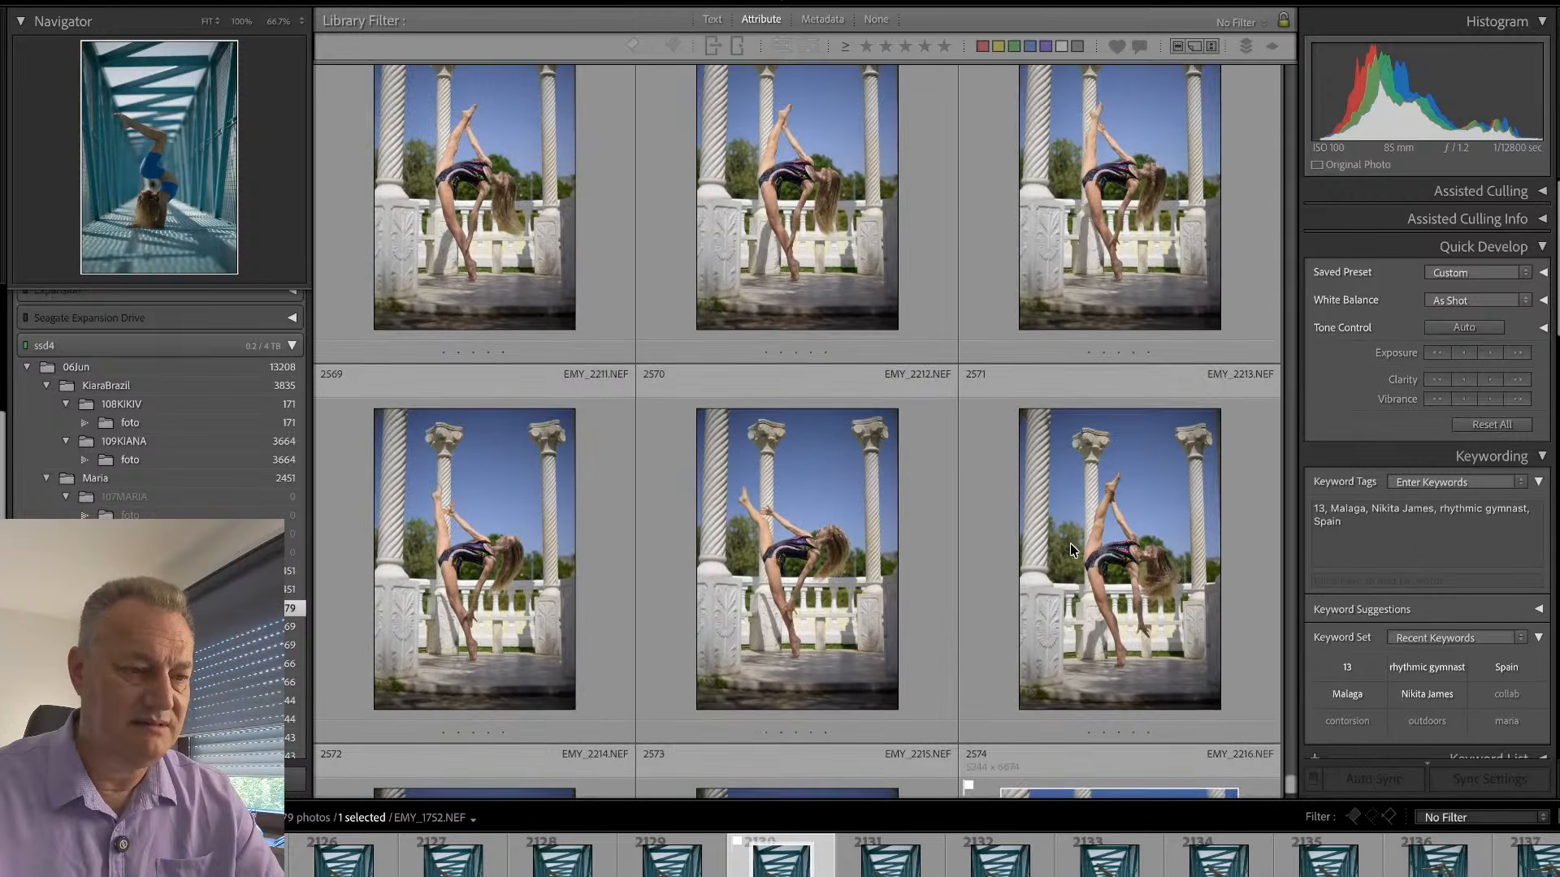
pyautogui.scroll(-2, 1074, 536)
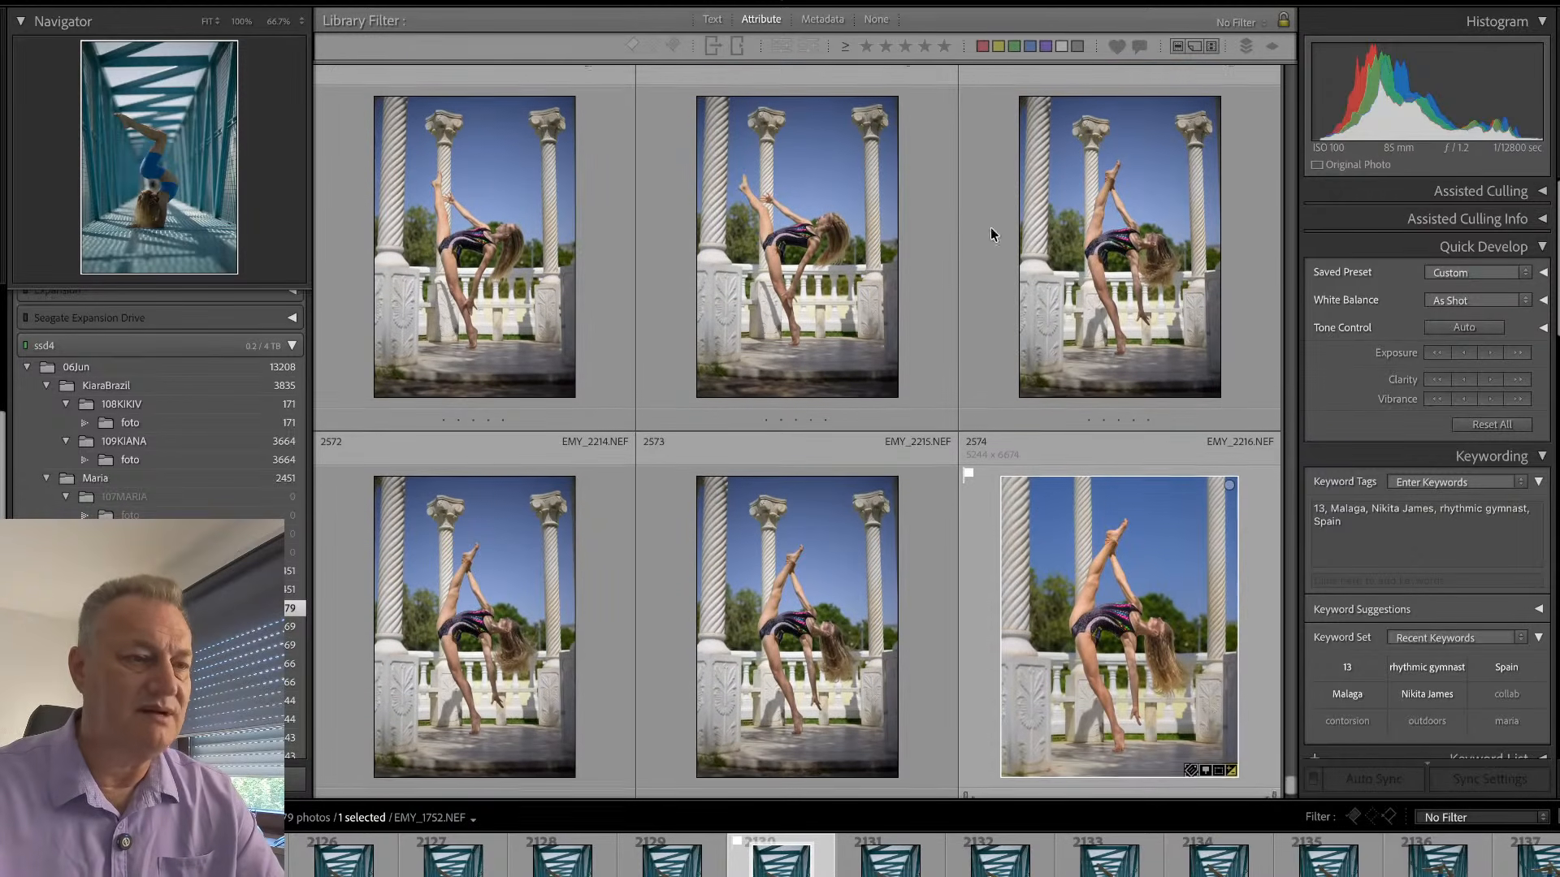
# - Filter the Library to picked photos only and collapse the EMY_1689-Edit.psd stack
pyautogui.click(631, 44)
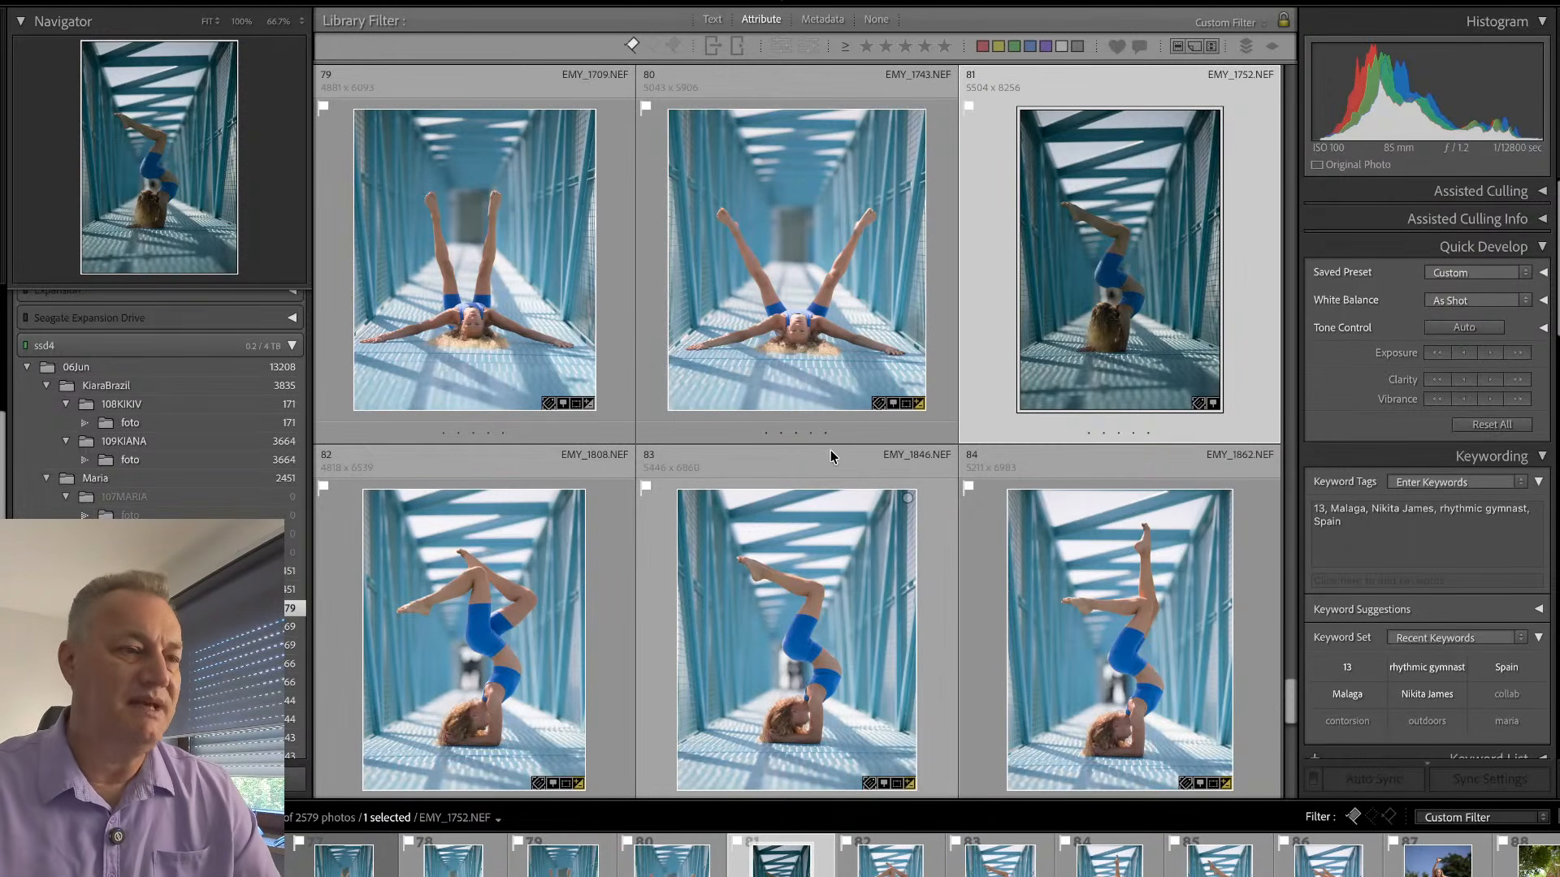
pyautogui.scroll(4, 863, 460)
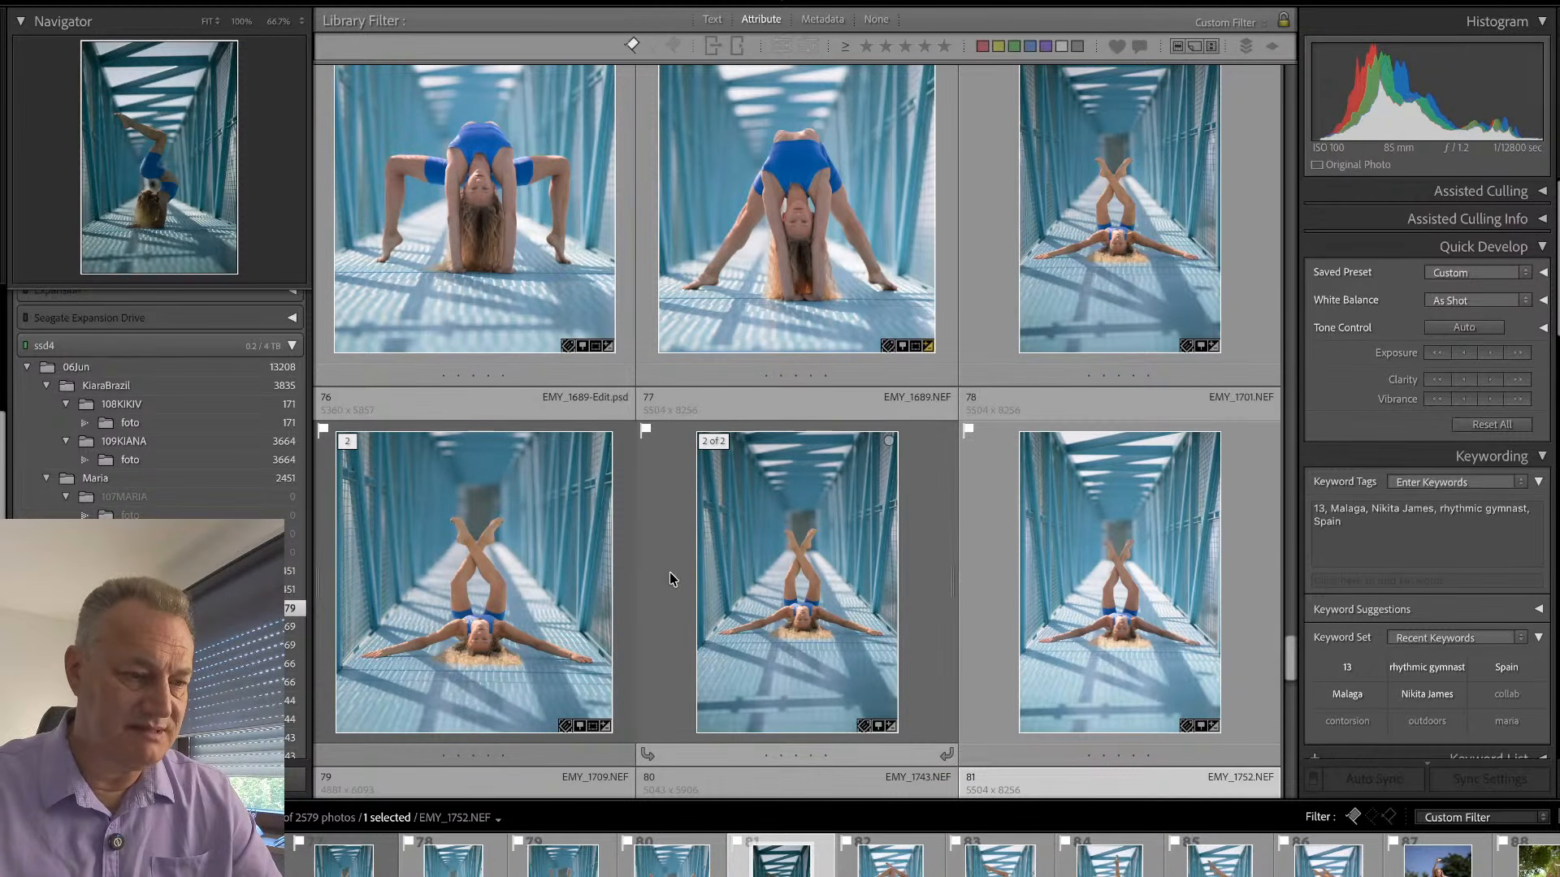
pyautogui.click(626, 575)
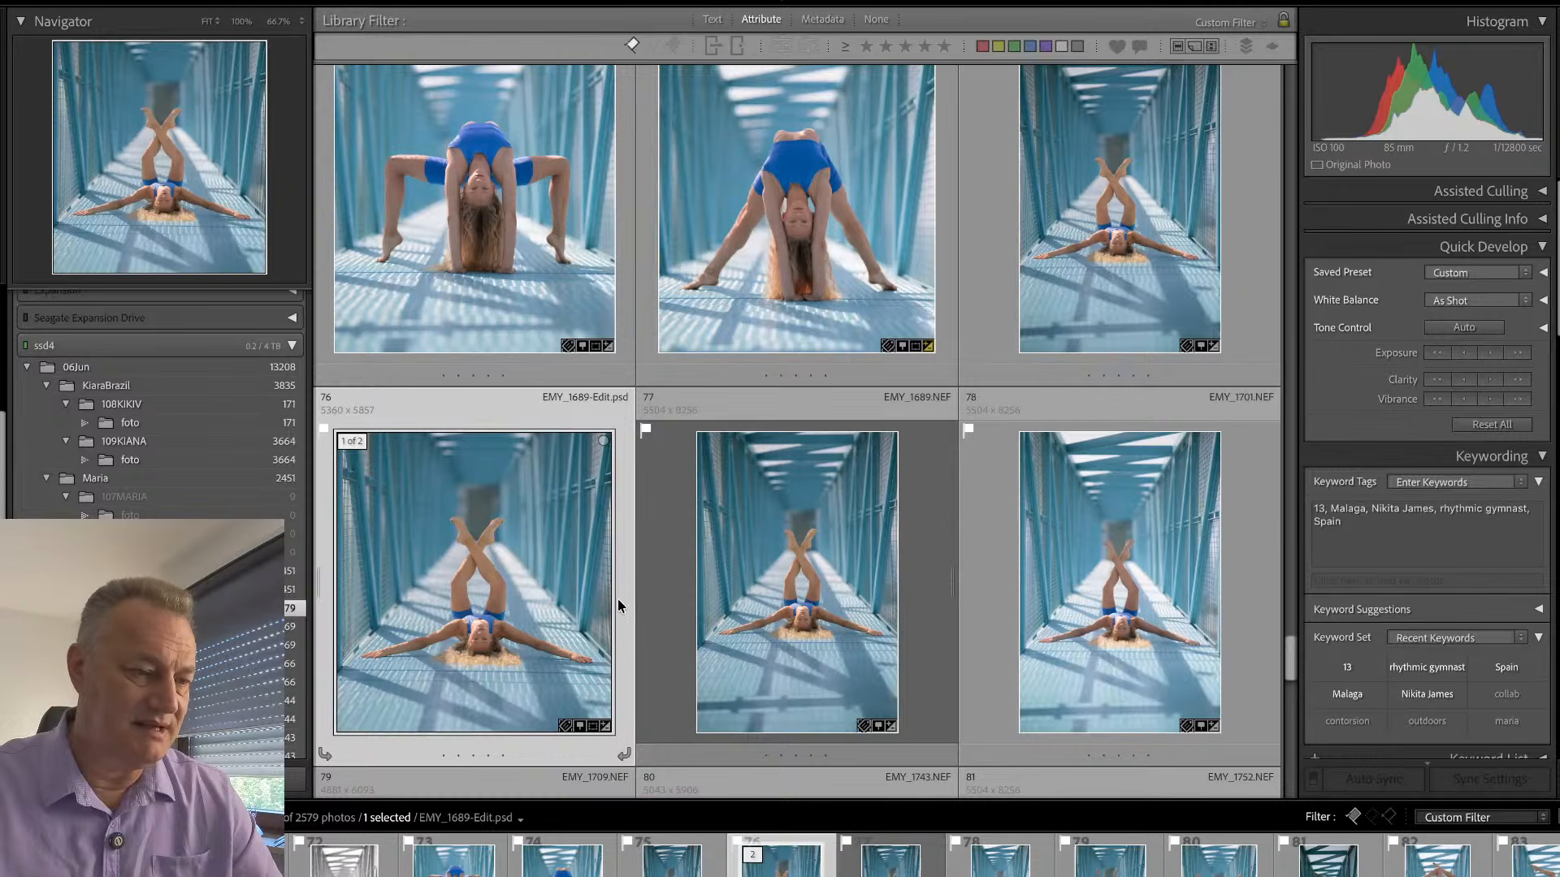
pyautogui.rightClick(623, 598)
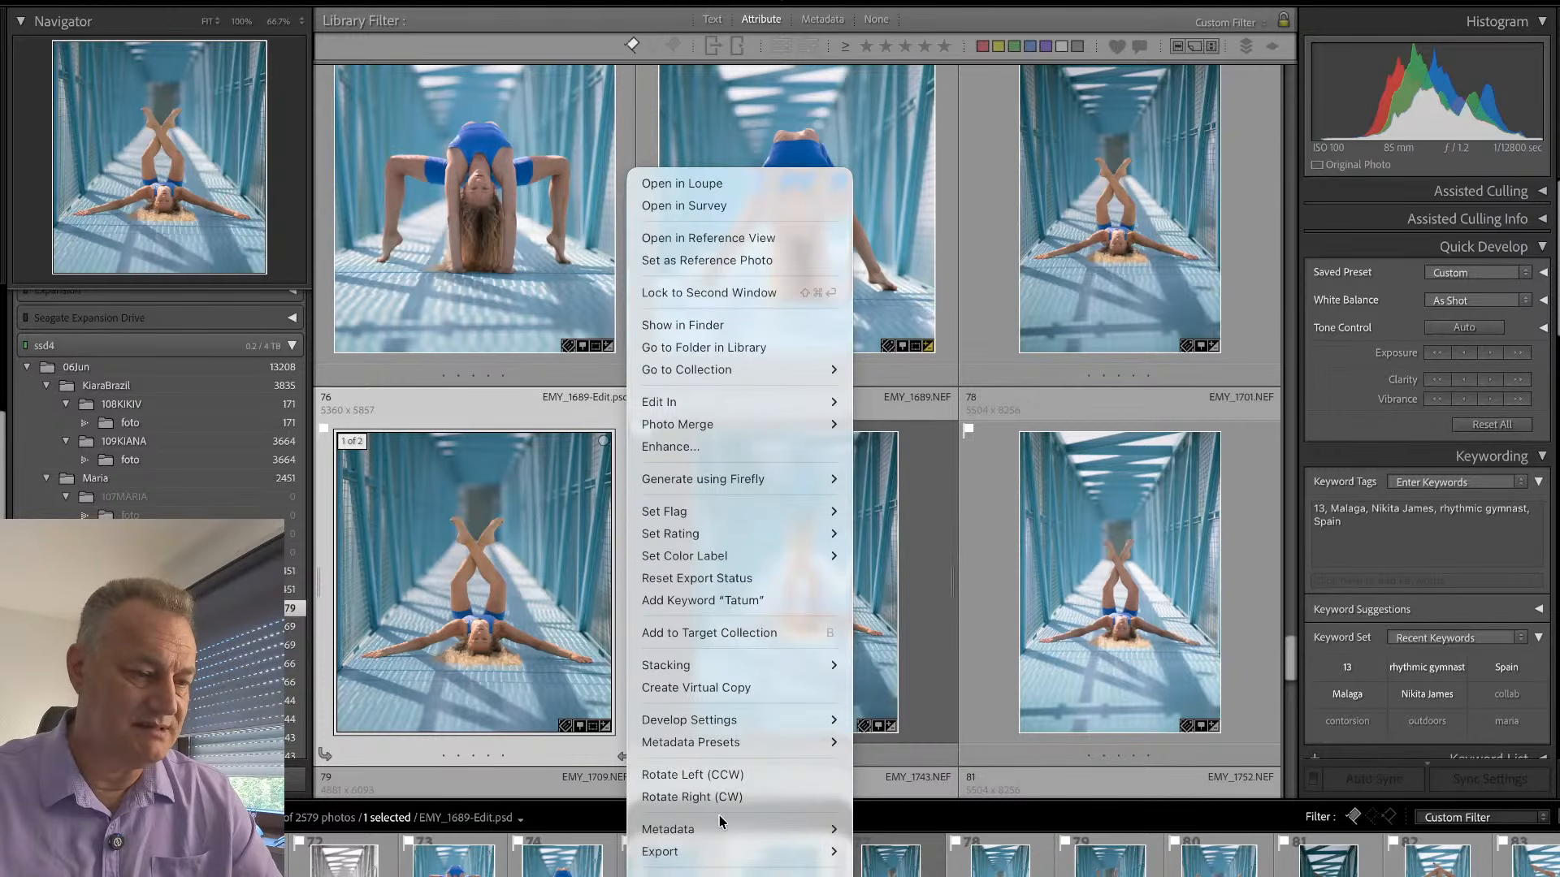
pyautogui.moveTo(723, 666)
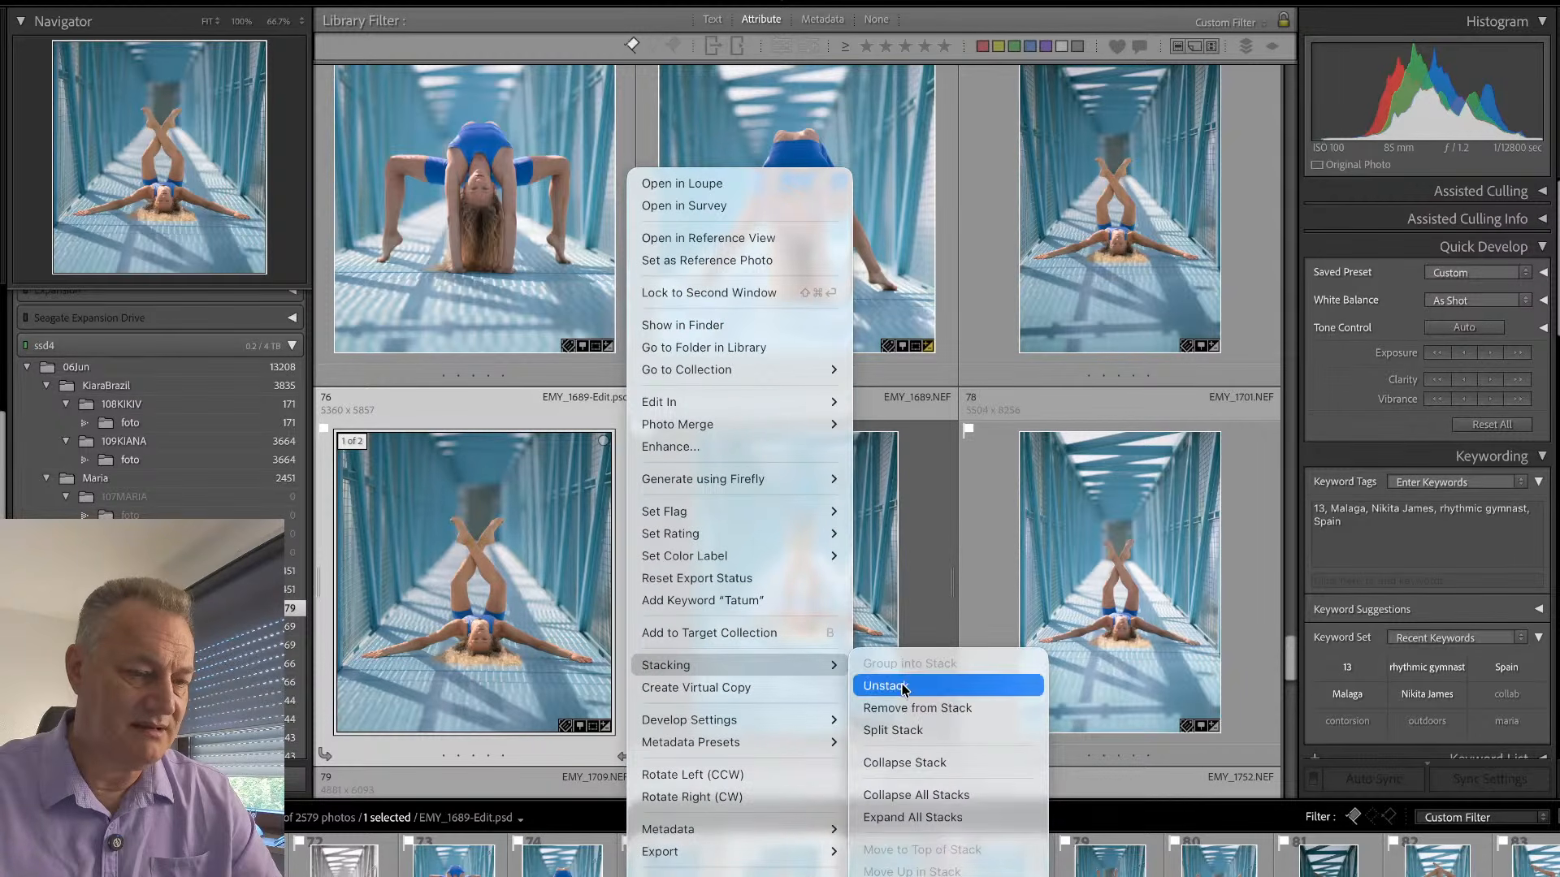
pyautogui.click(905, 760)
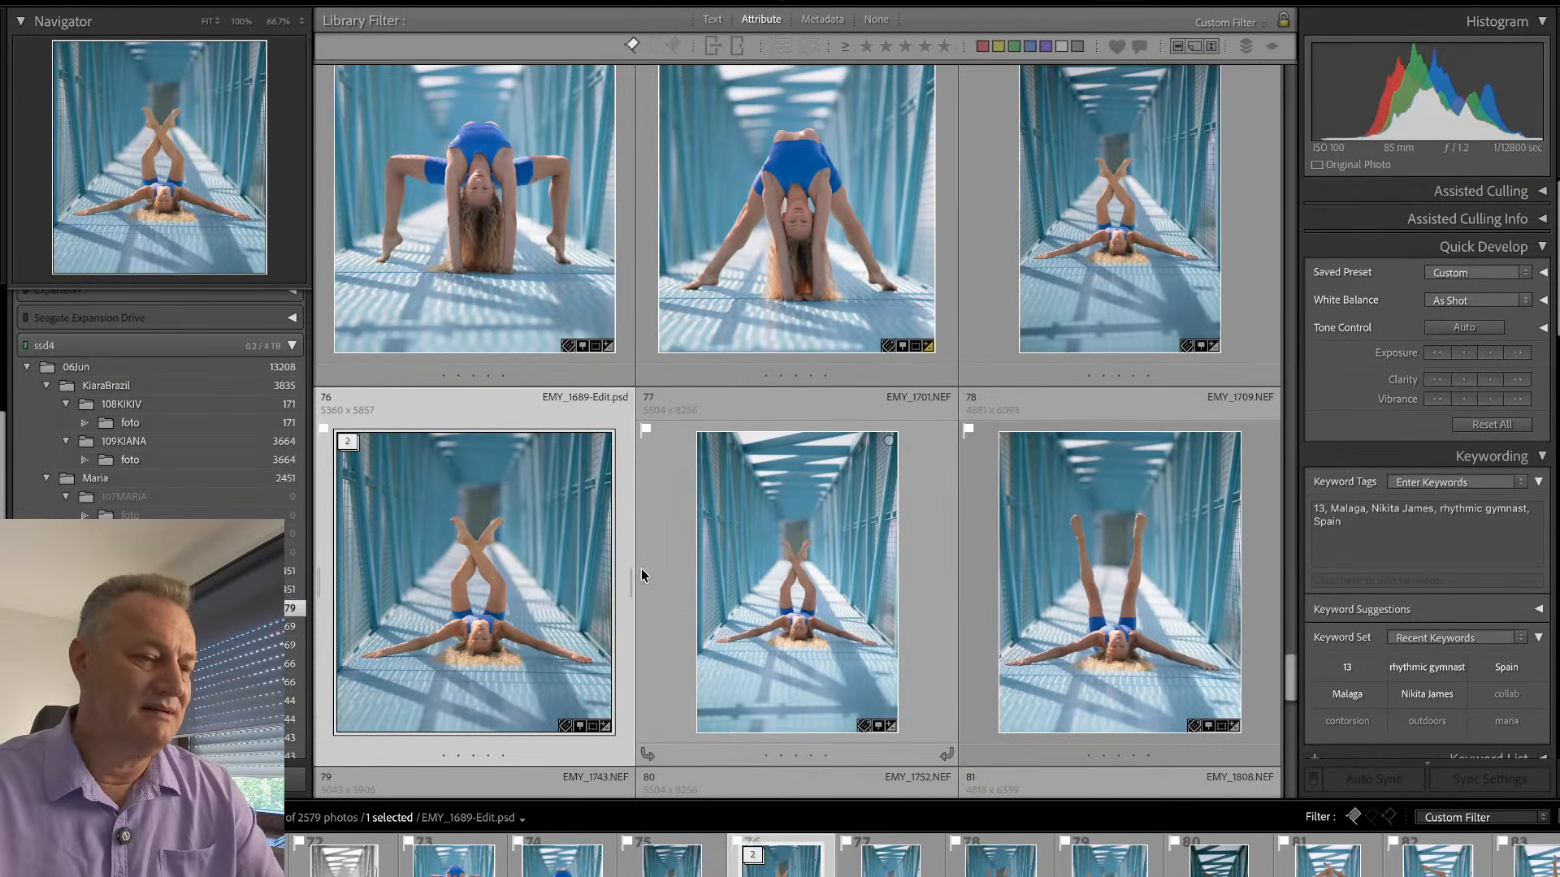
# - Reject the picked lying-pose bridge shots EMY_1709.NEF and EMY_1701.NEF
pyautogui.scroll(-3, 1064, 562)
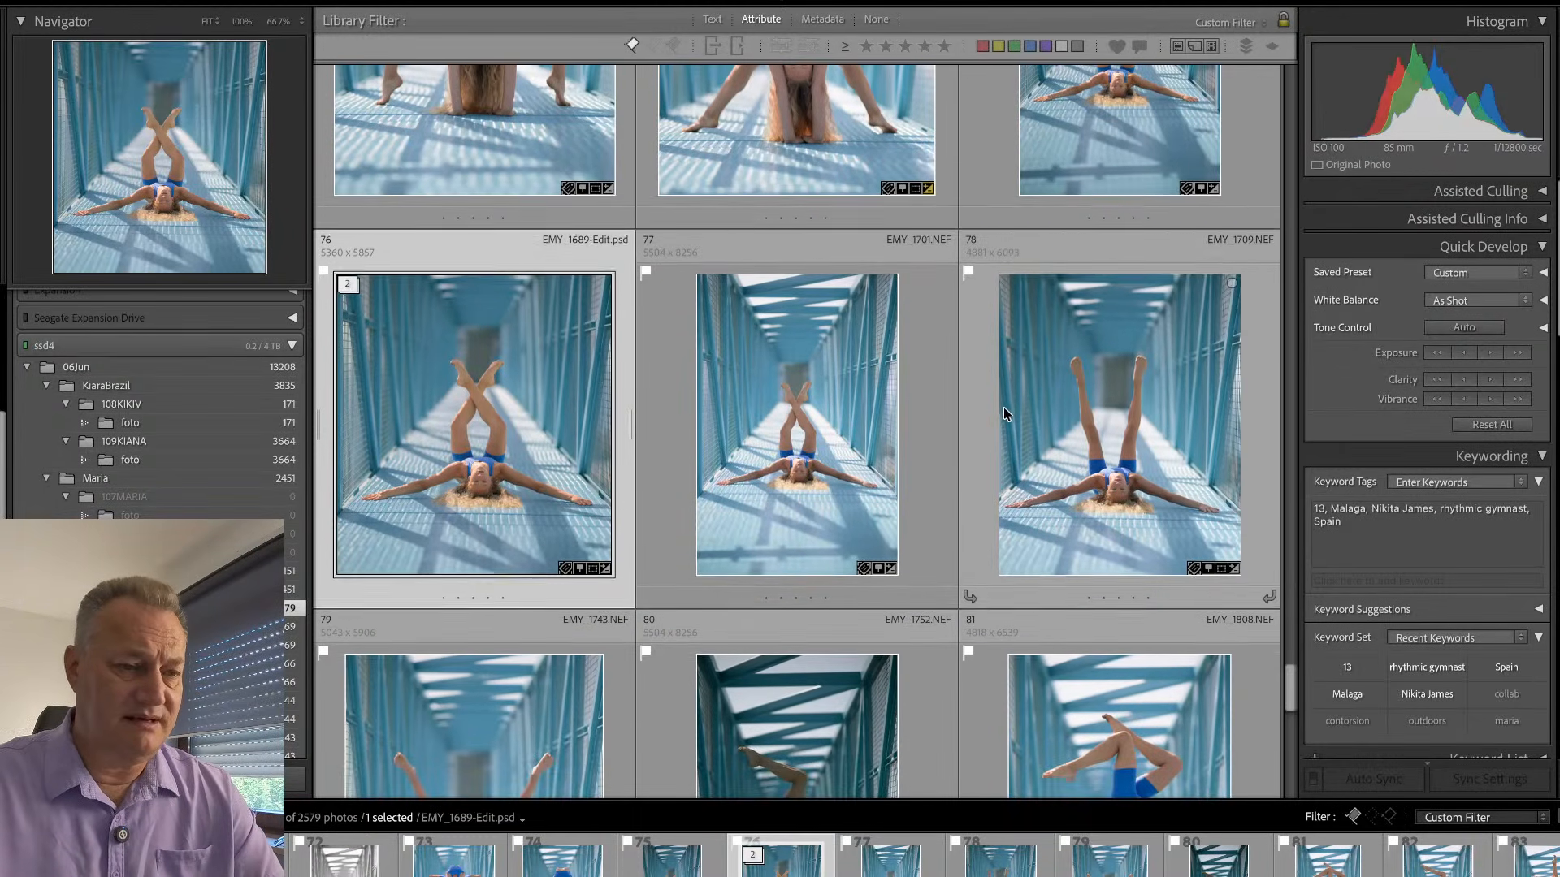
pyautogui.click(973, 401)
pyautogui.press('x')
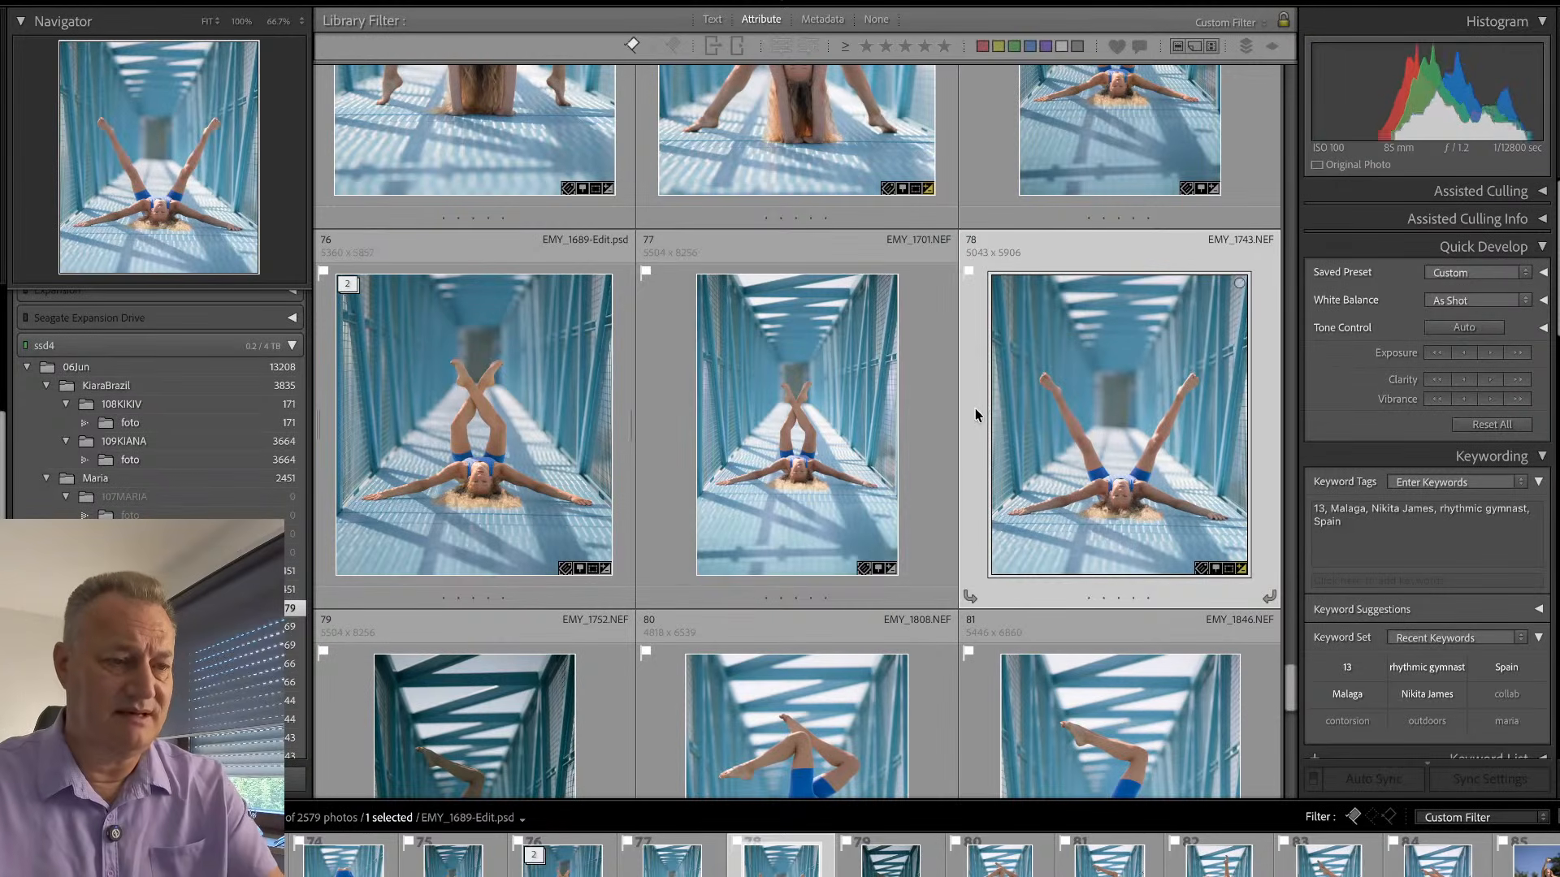
pyautogui.click(939, 418)
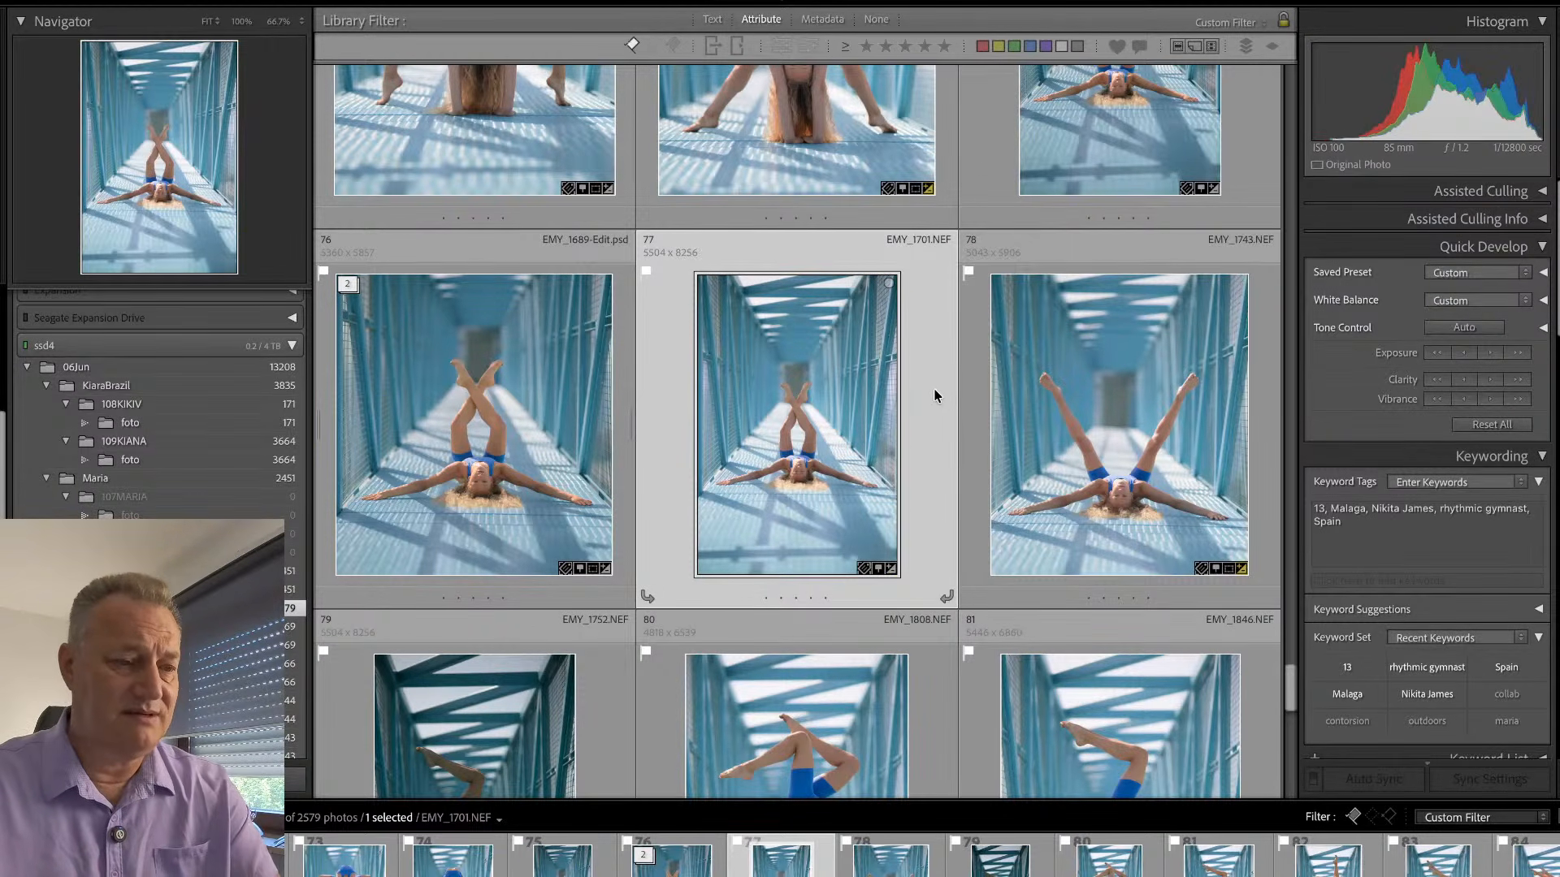
pyautogui.press('x')
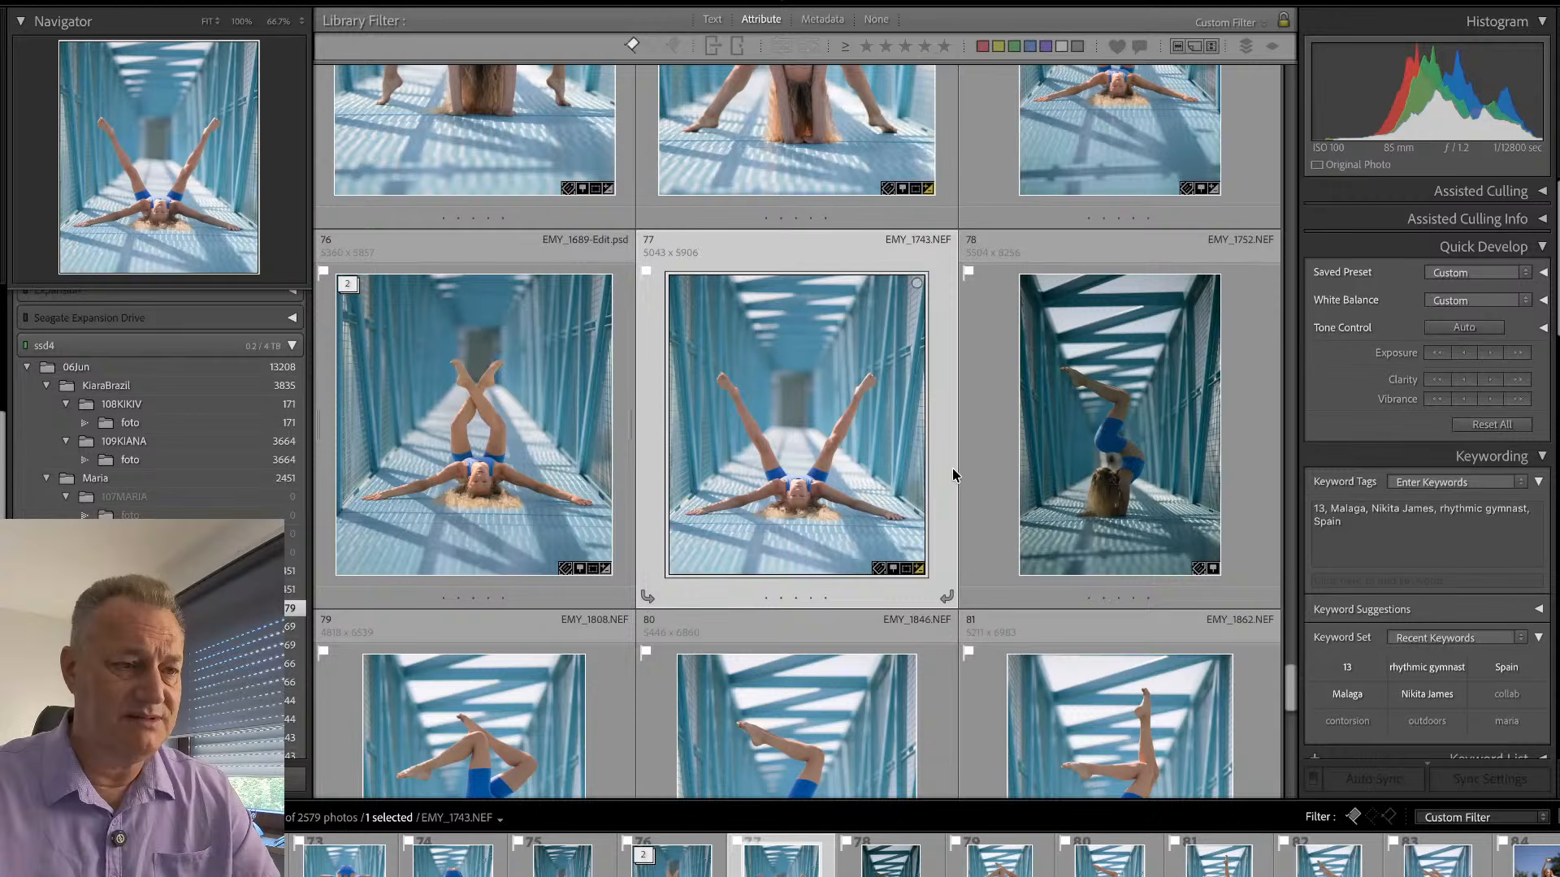
# - Review the picked forearm-stand shots and remove the pick flag from EMY_1752.NEF
pyautogui.scroll(-2, 953, 520)
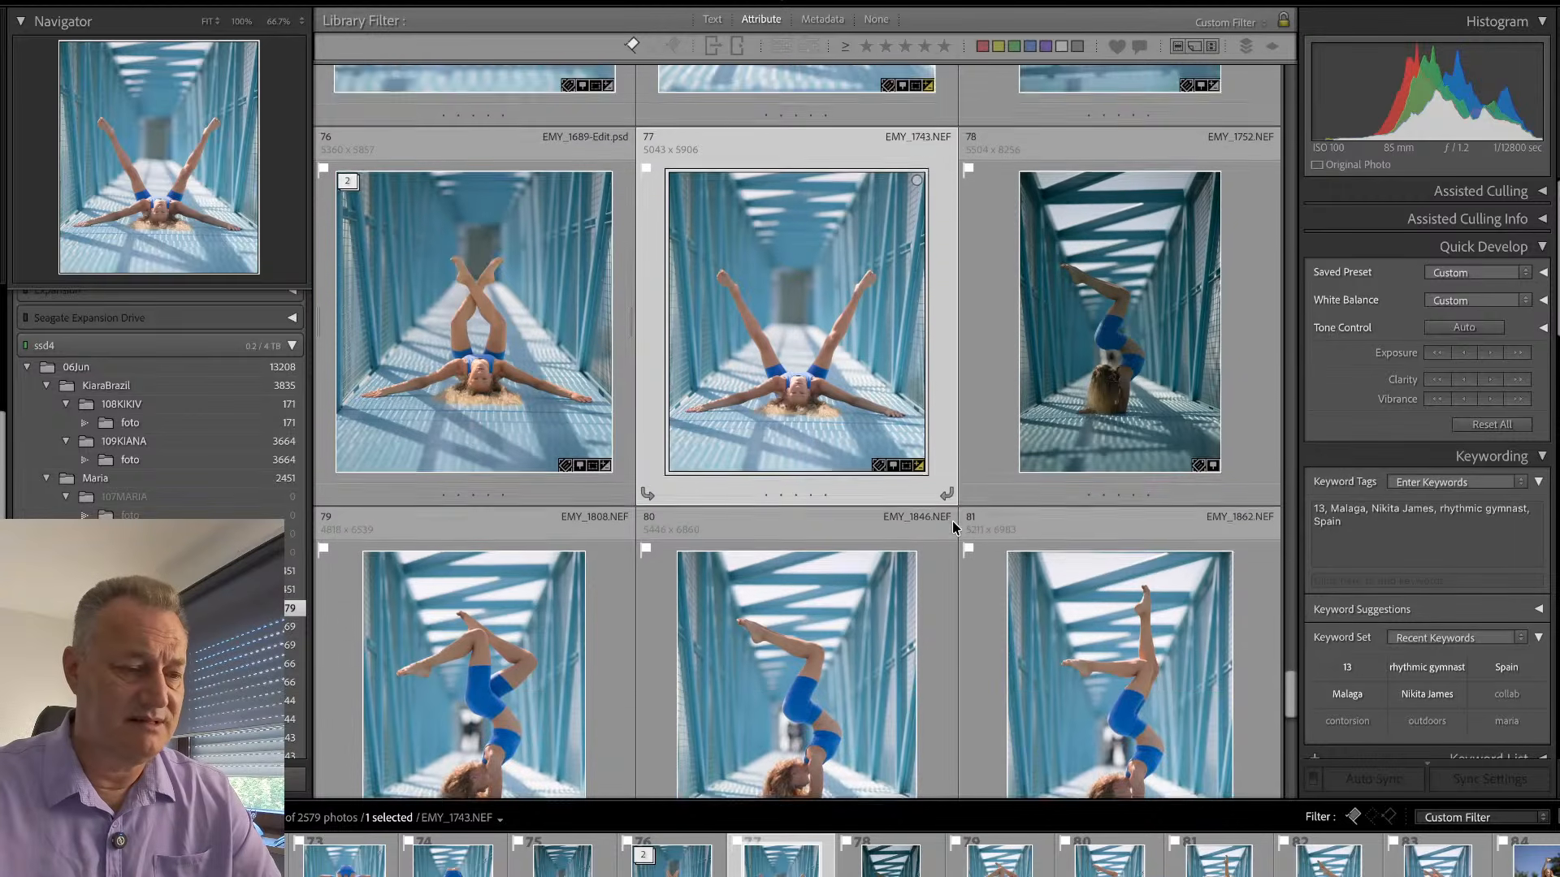
pyautogui.scroll(-5, 955, 516)
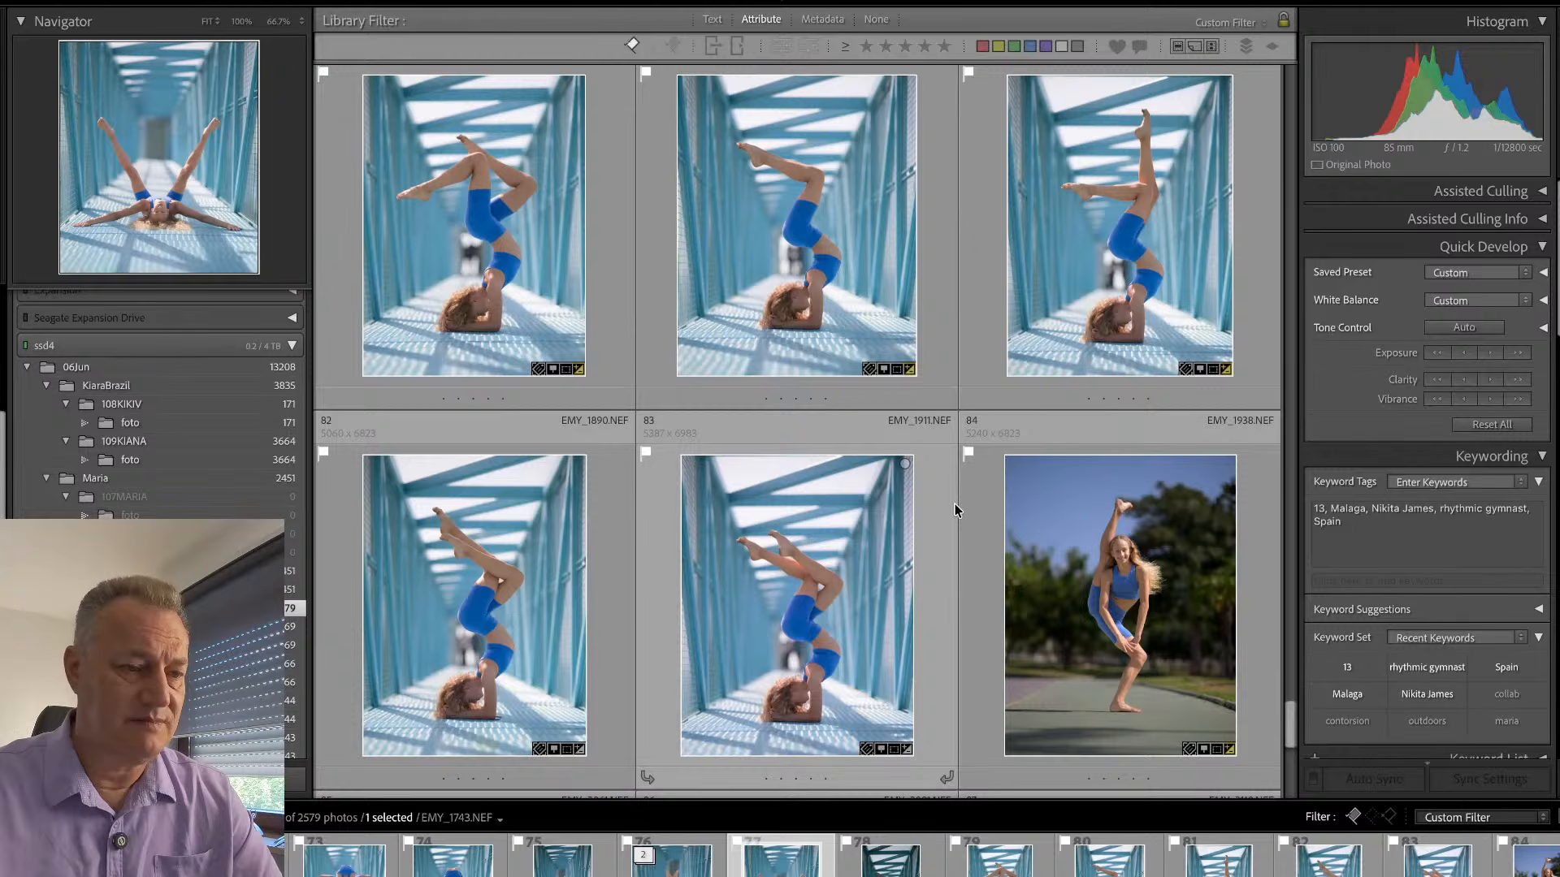
pyautogui.scroll(4, 967, 471)
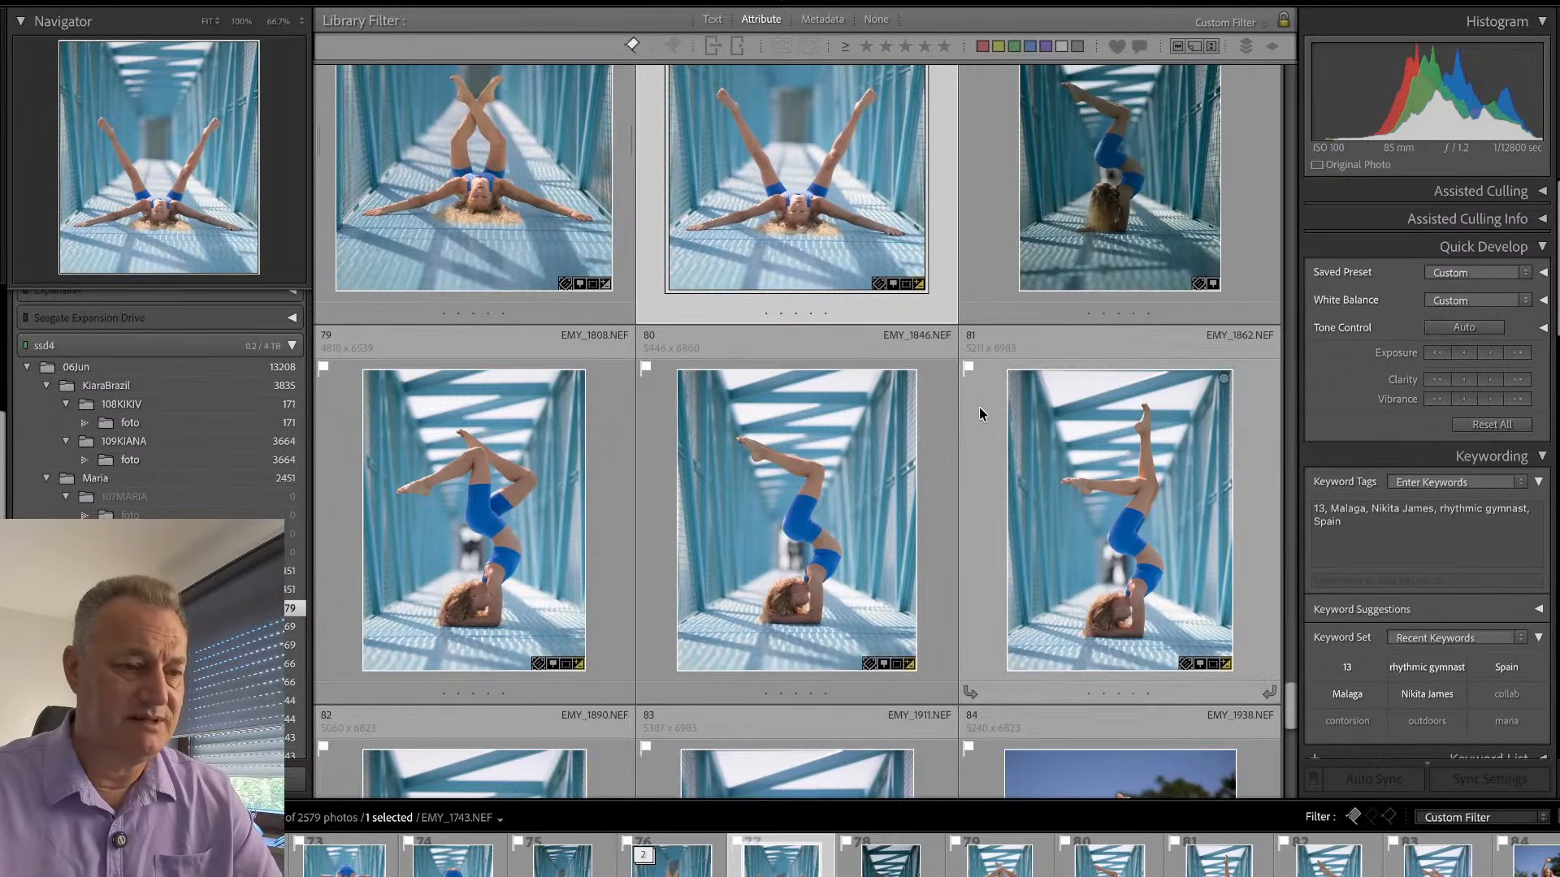
pyautogui.click(948, 504)
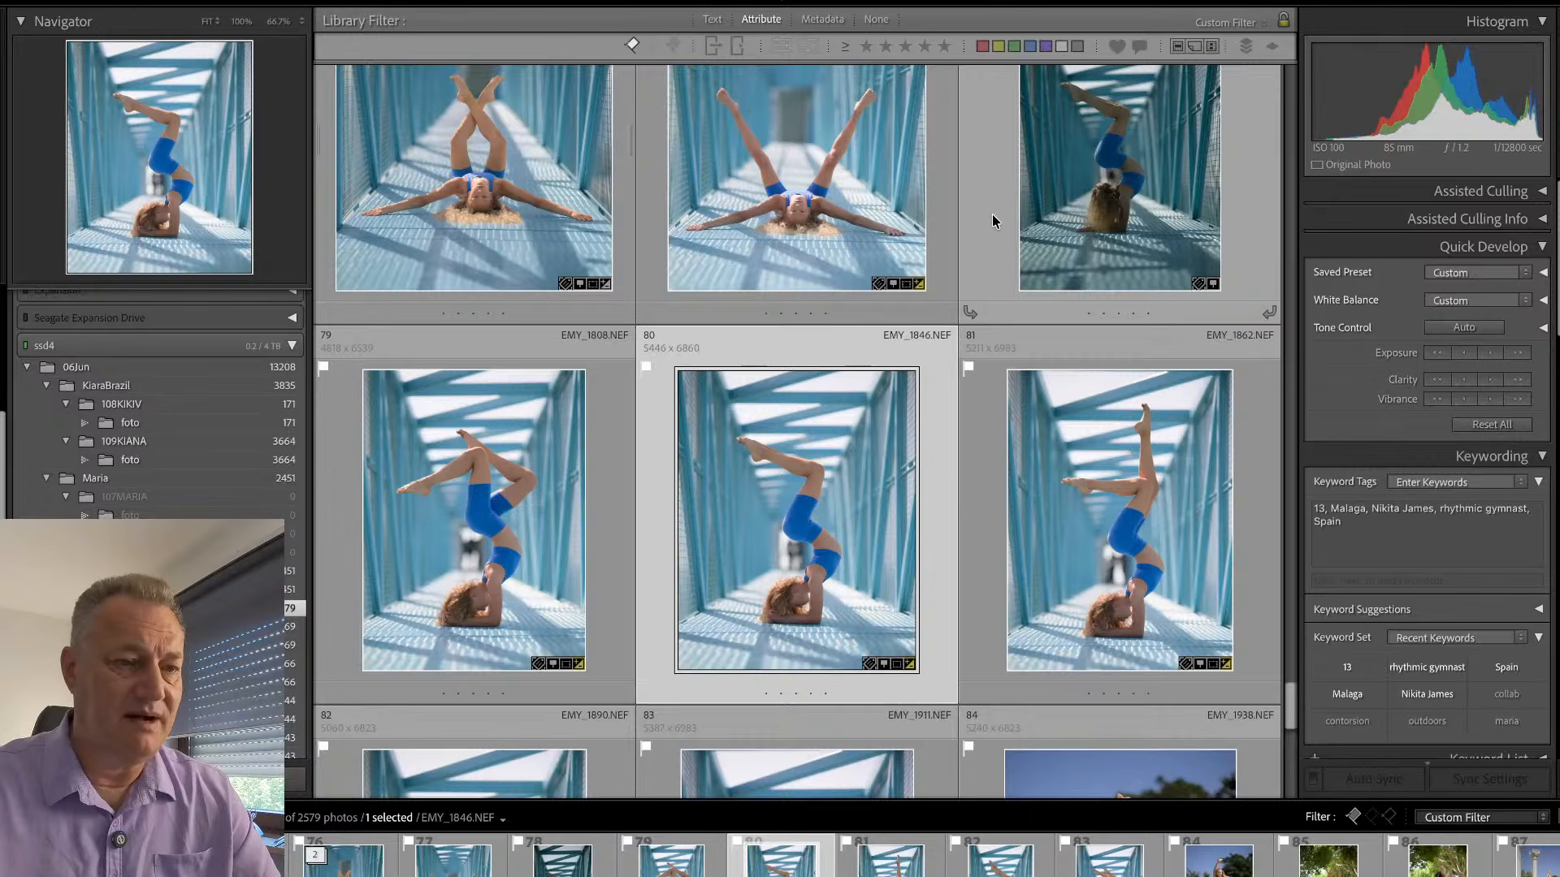
pyautogui.click(993, 221)
pyautogui.press('u')
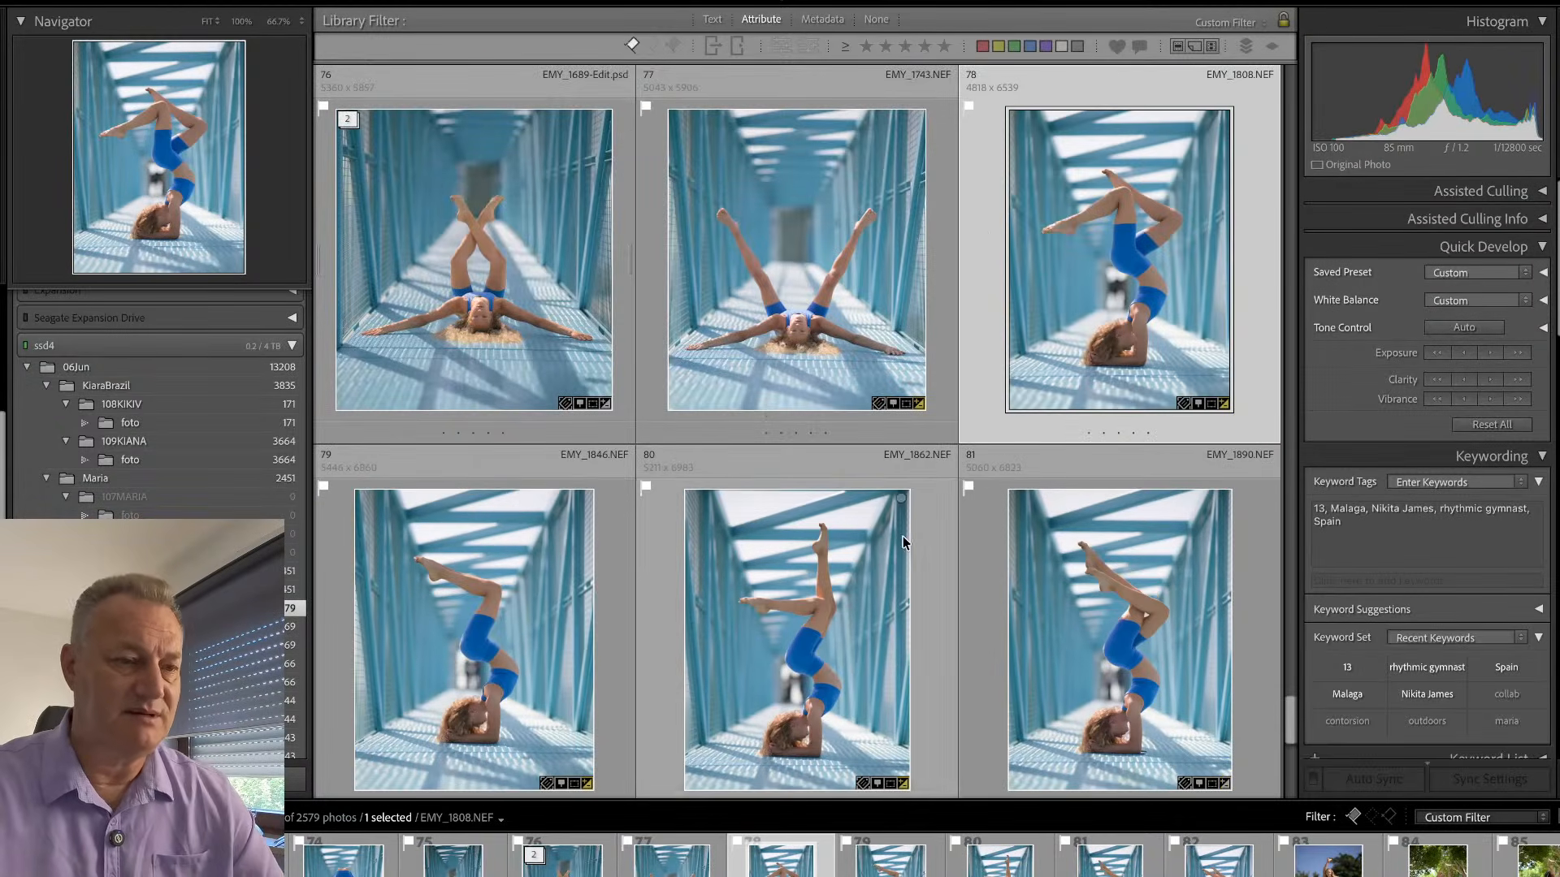
# - Open the park leap photo EMY_2061.NEF in Loupe view and inspect the face at 100%
pyautogui.scroll(-5, 904, 520)
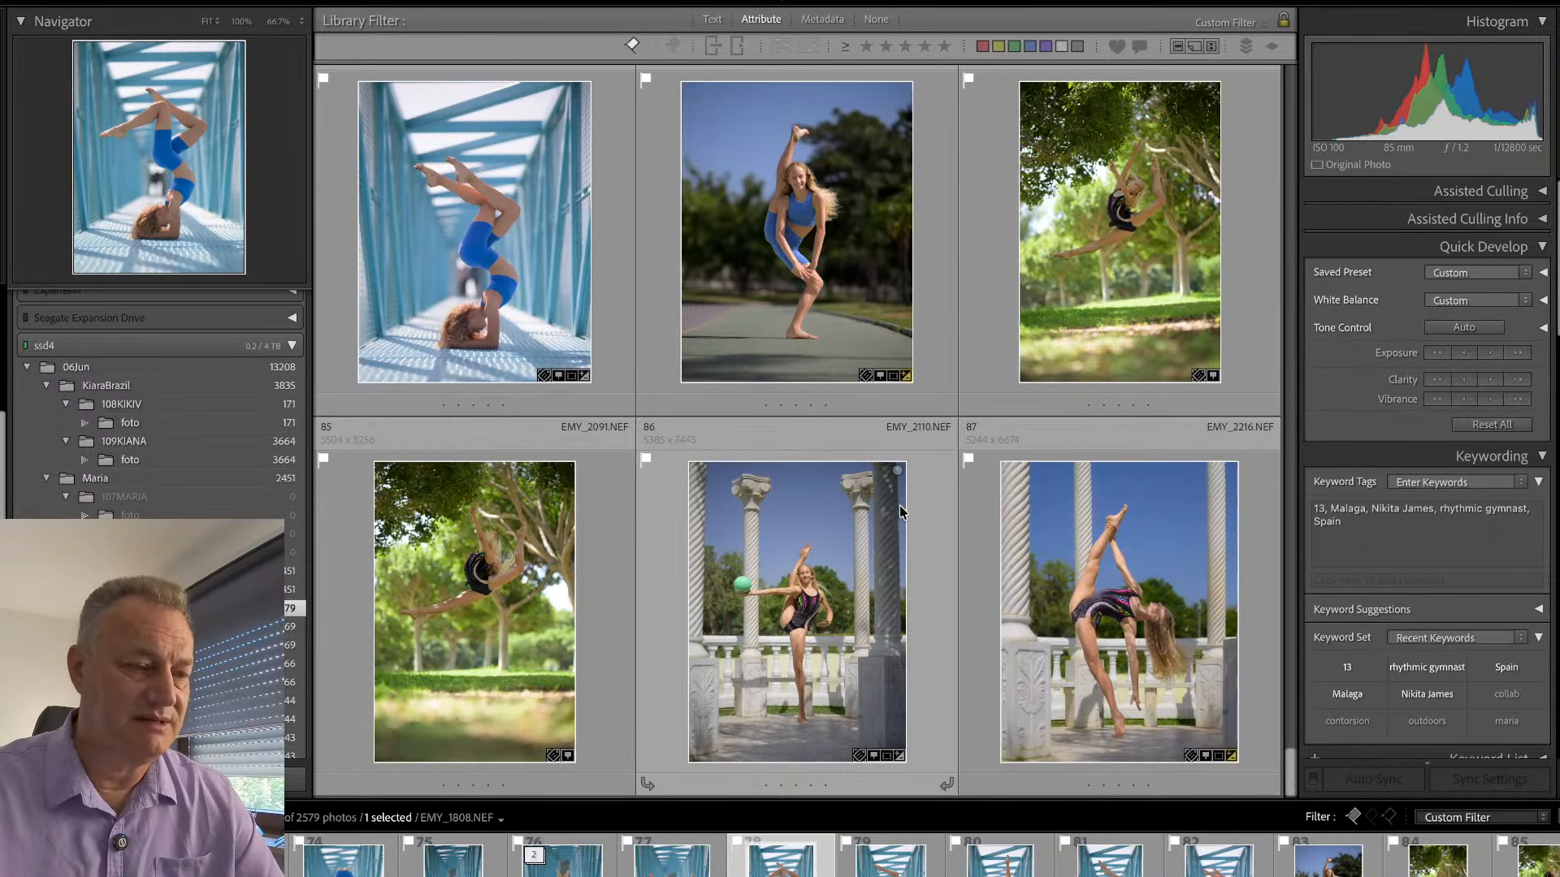
pyautogui.doubleClick(993, 289)
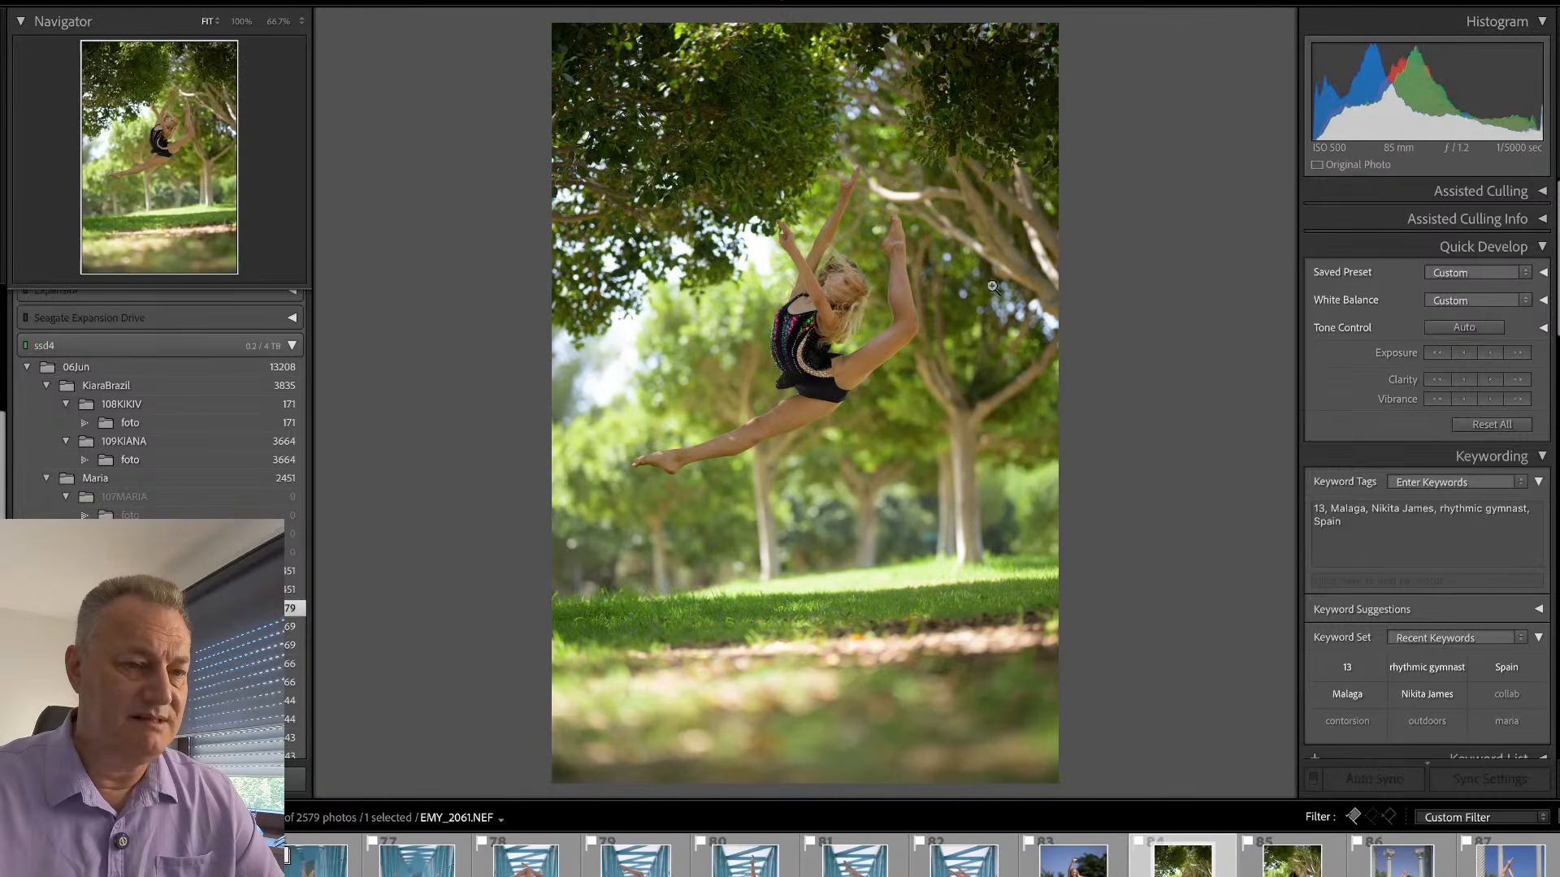
pyautogui.click(850, 300)
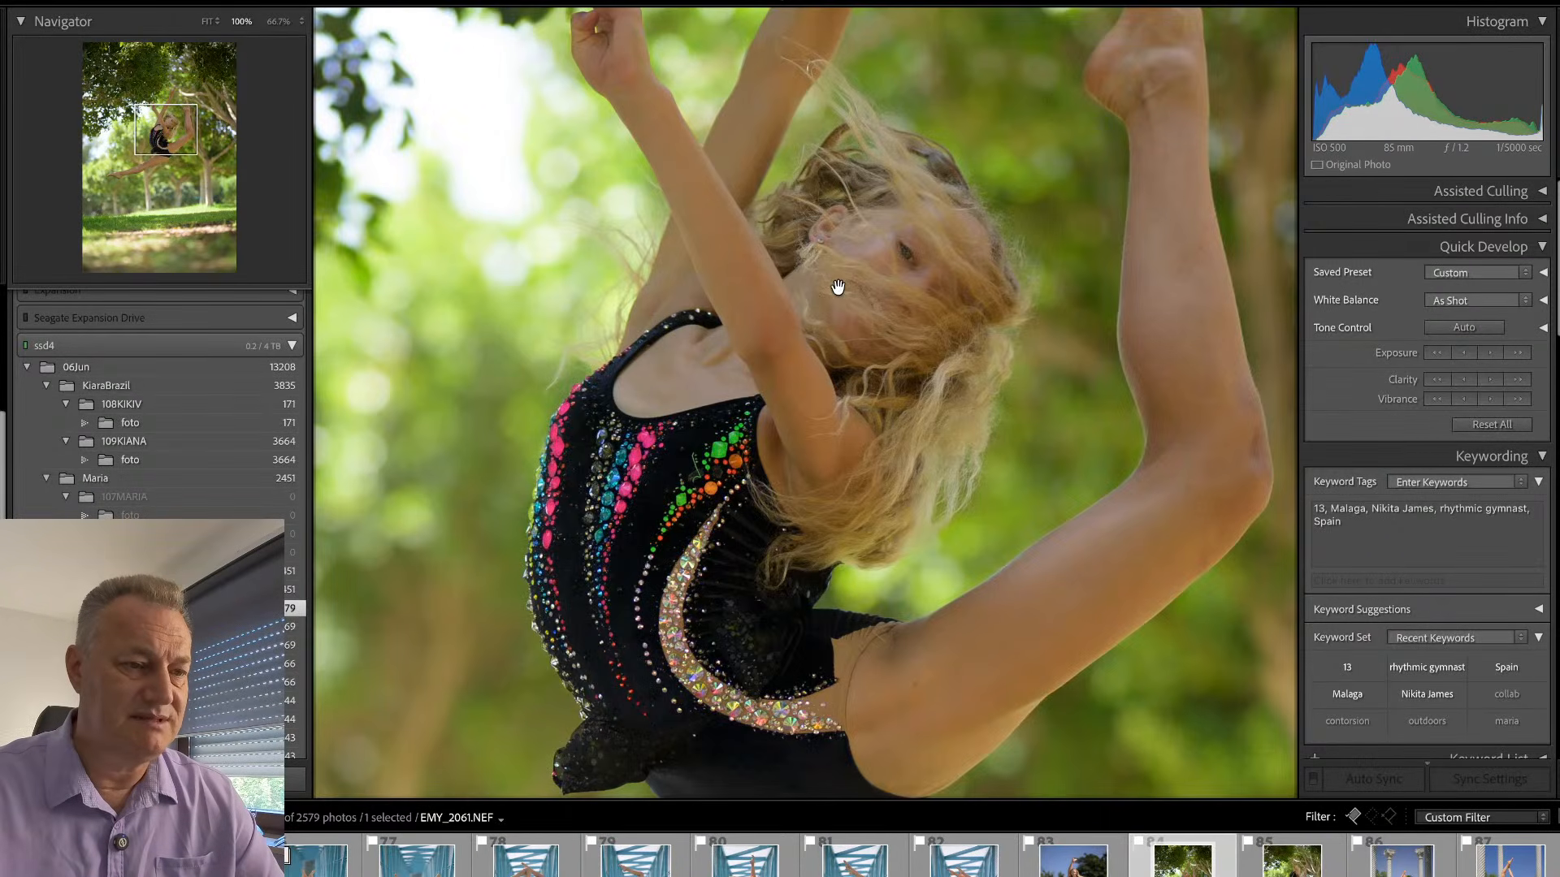
pyautogui.click(839, 290)
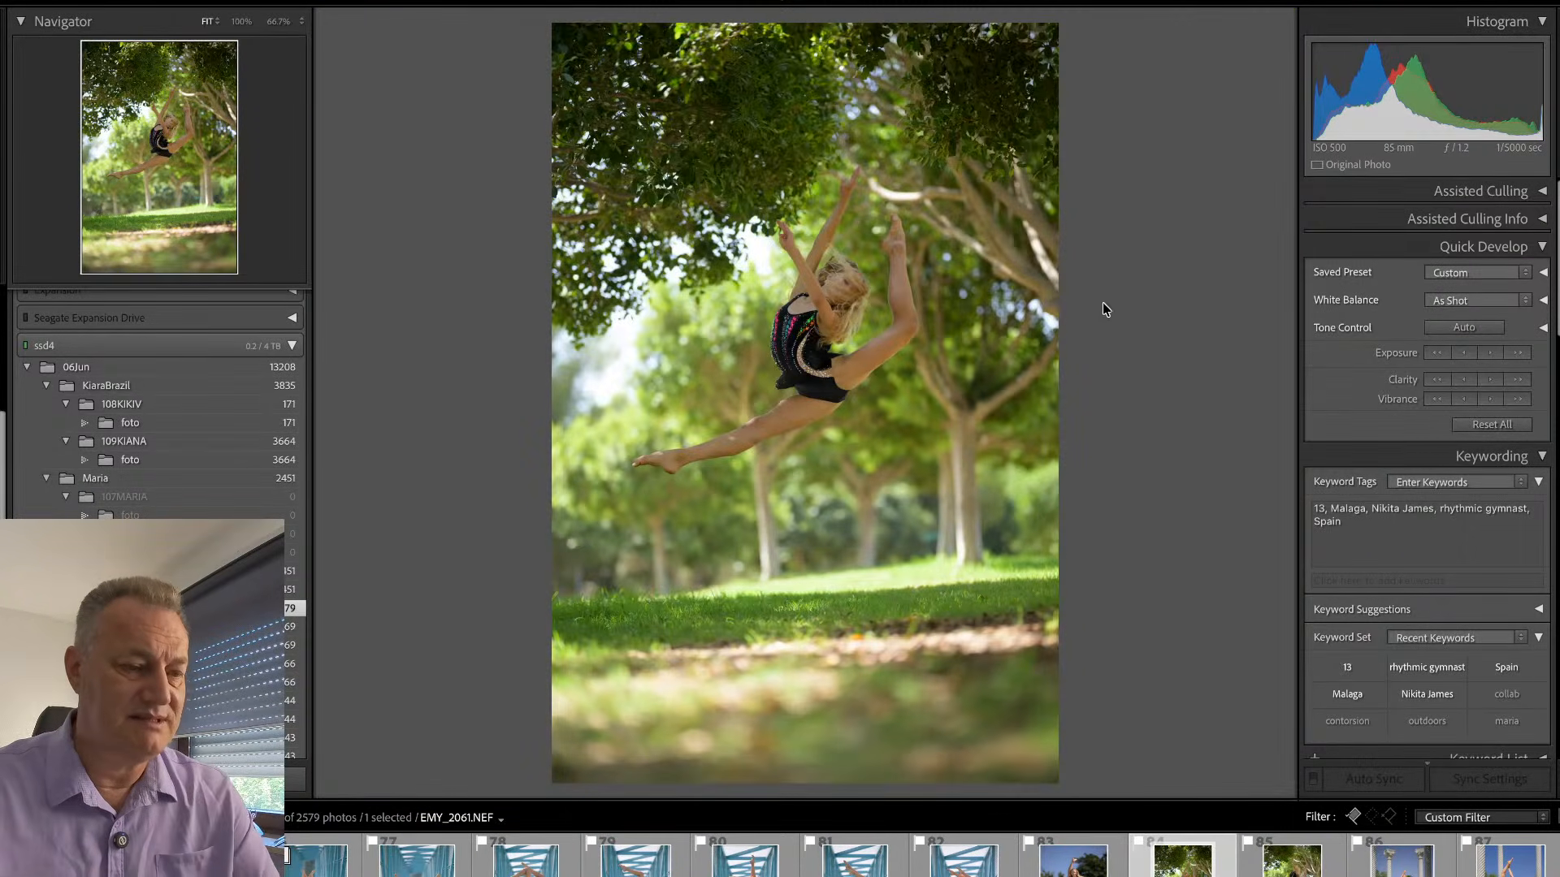
# - Crop EMY_2061.NEF slightly tighter around the leaping gymnast, reposition the photo within the frame and apply the crop
pyautogui.press('r')
pyautogui.moveTo(1146, 303); pyautogui.dragTo(1149, 320)
pyautogui.moveTo(982, 741); pyautogui.dragTo(974, 678)
pyautogui.moveTo(842, 505); pyautogui.dragTo(846, 452)
pyautogui.press('Return')
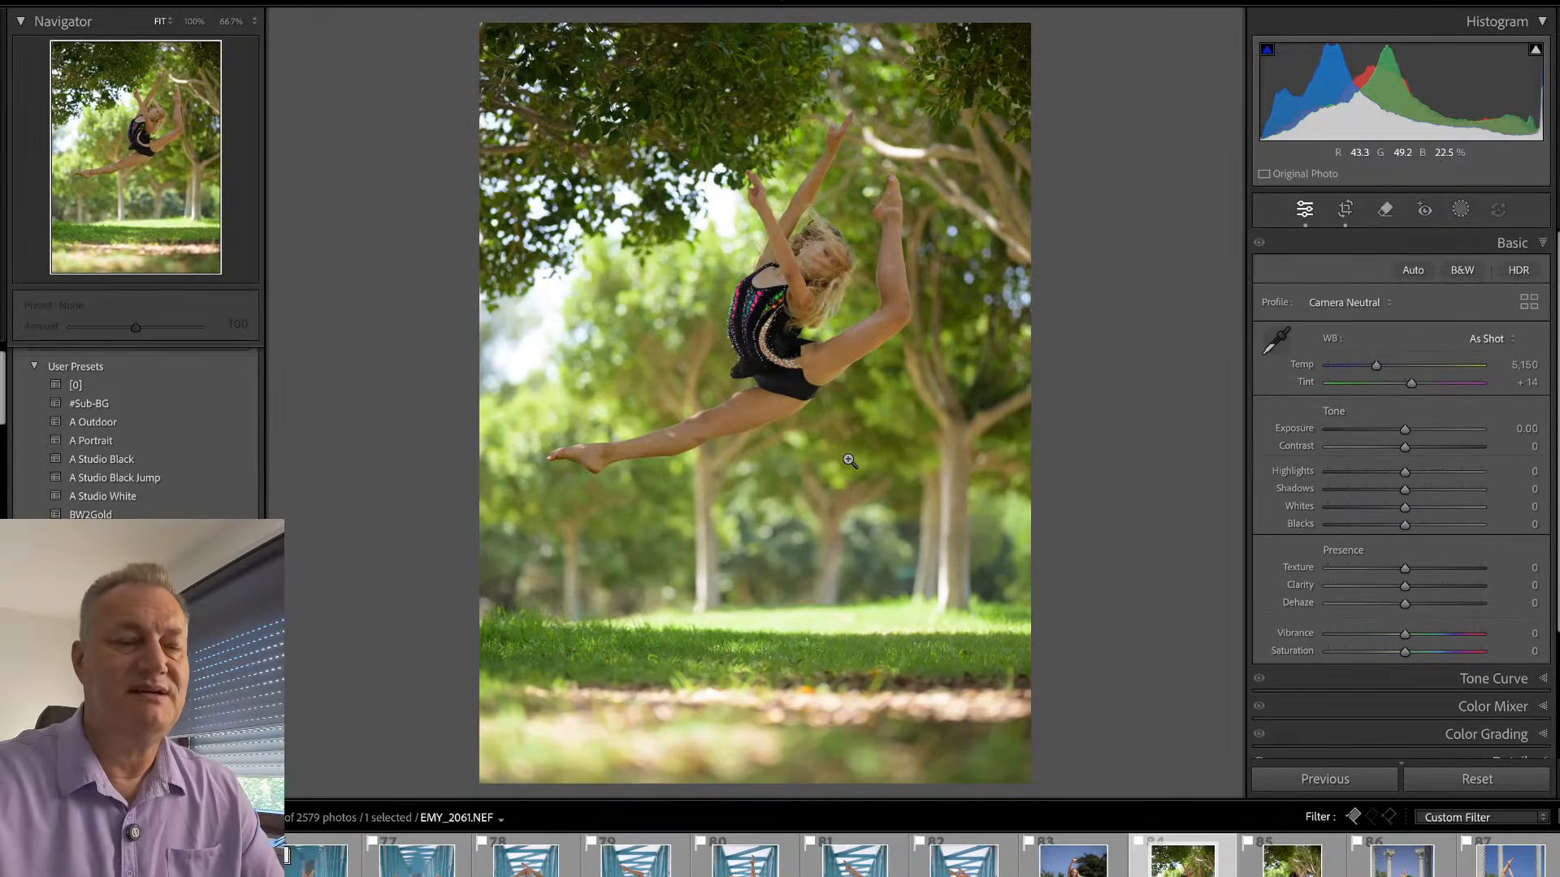
# - Apply the #Sub-BG masking preset to EMY_2061.NEF and set the BG mask's Exposure to -0.59
pyautogui.hotkey('shift', 'w')
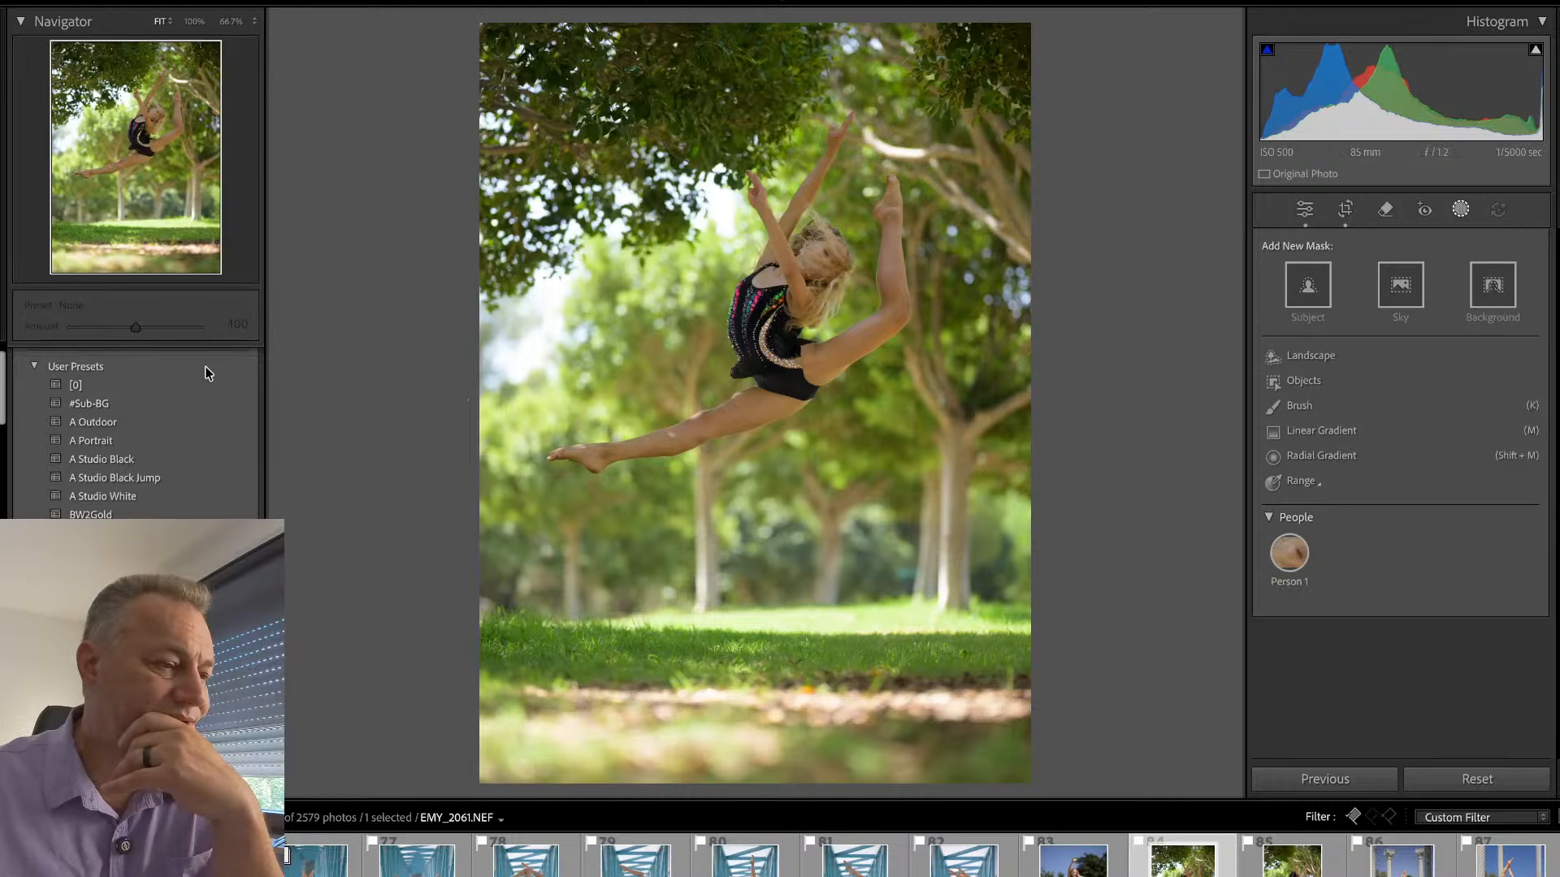
pyautogui.click(169, 404)
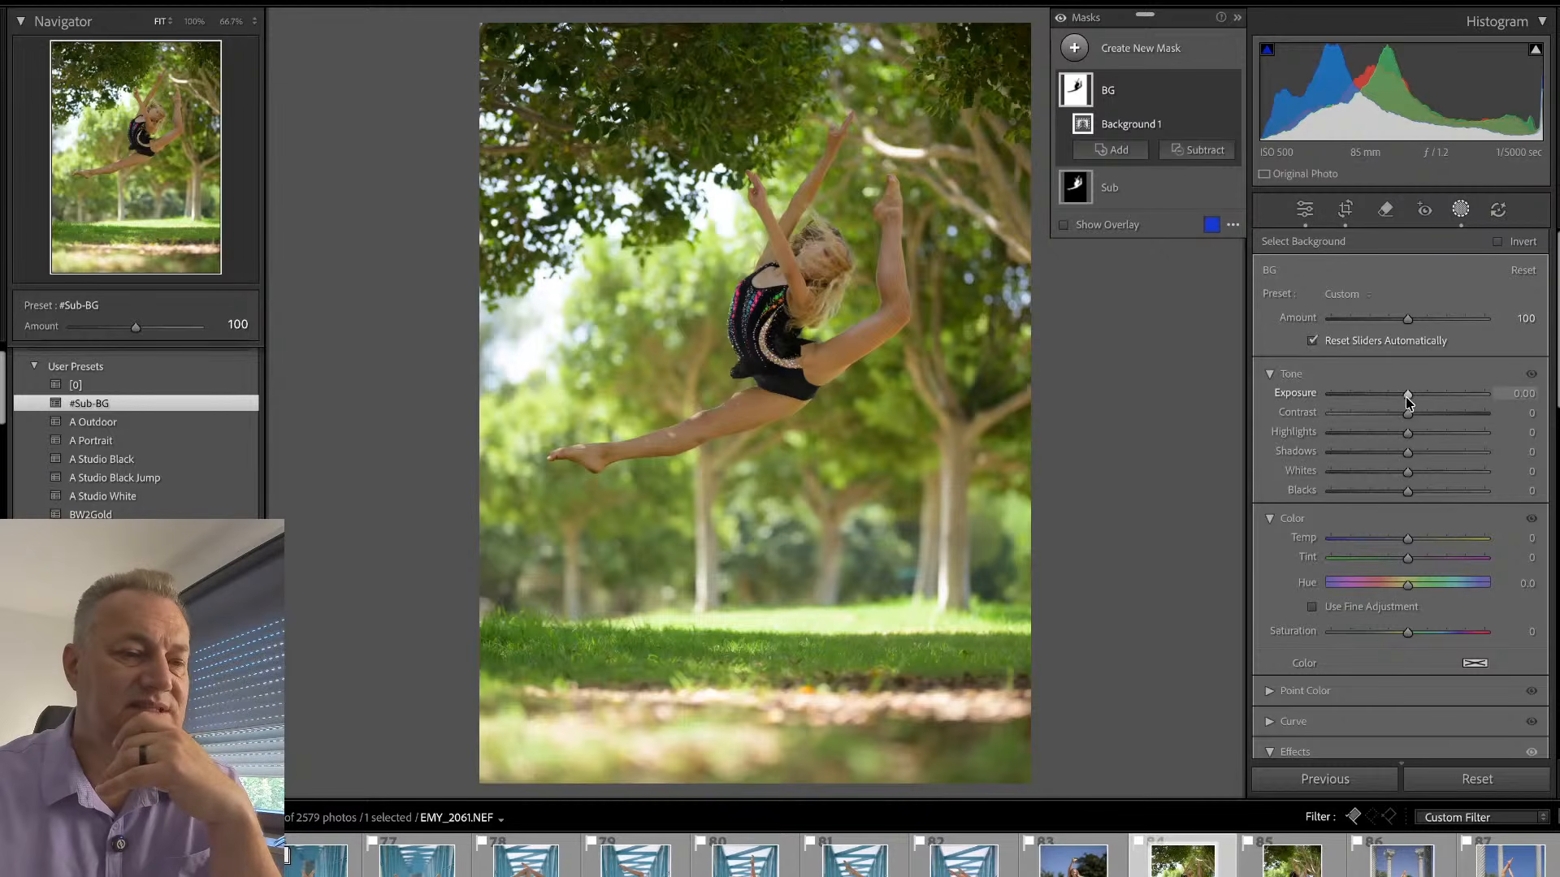
pyautogui.moveTo(1406, 397); pyautogui.dragTo(1397, 401)
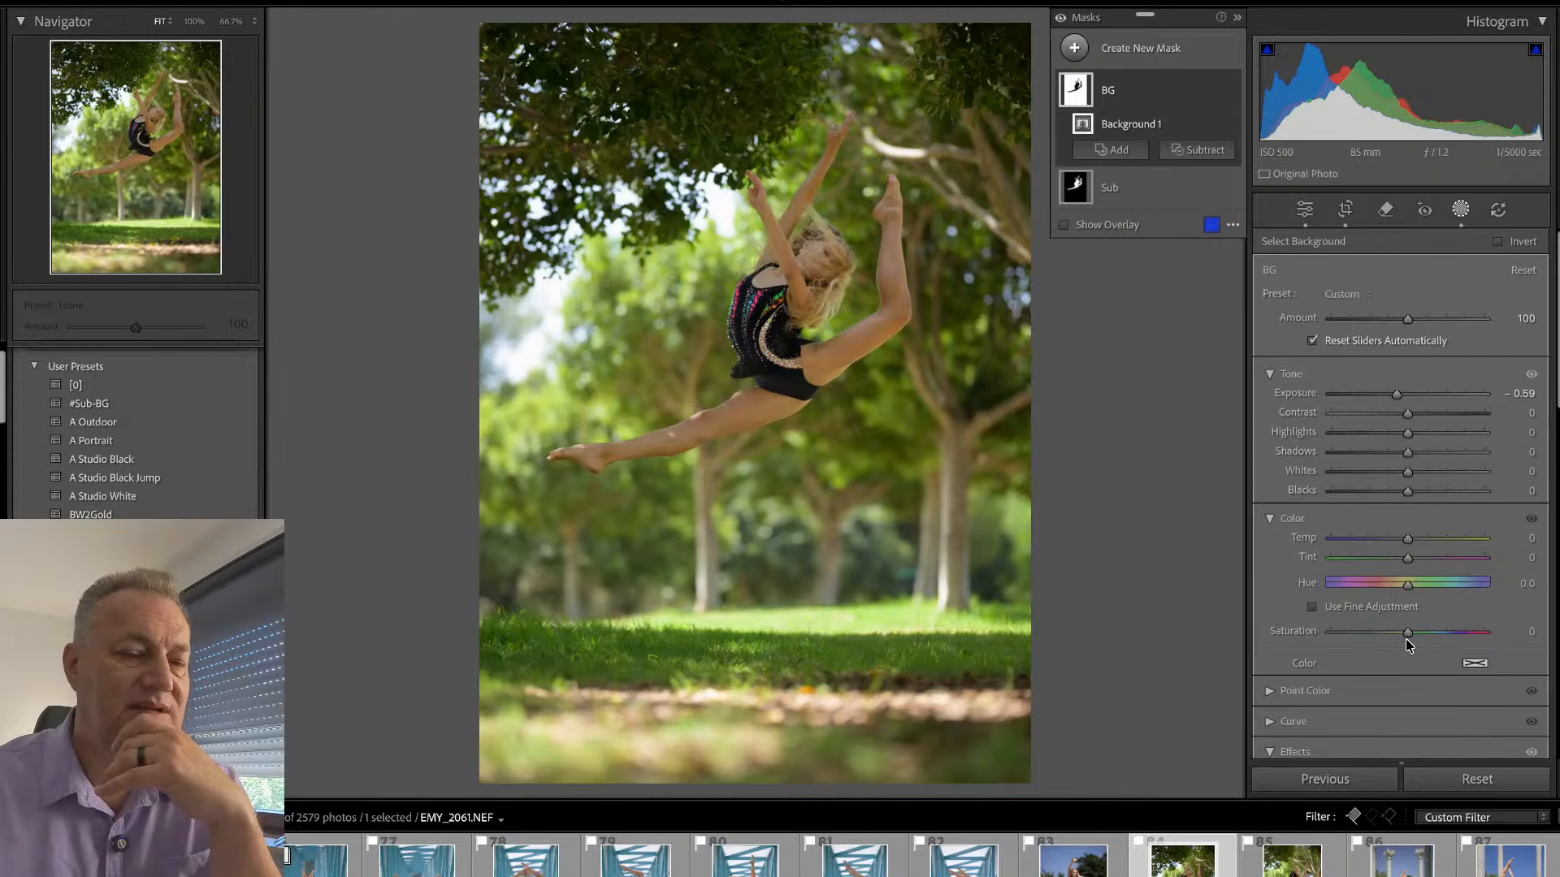
pyautogui.scroll(-3, 1409, 634)
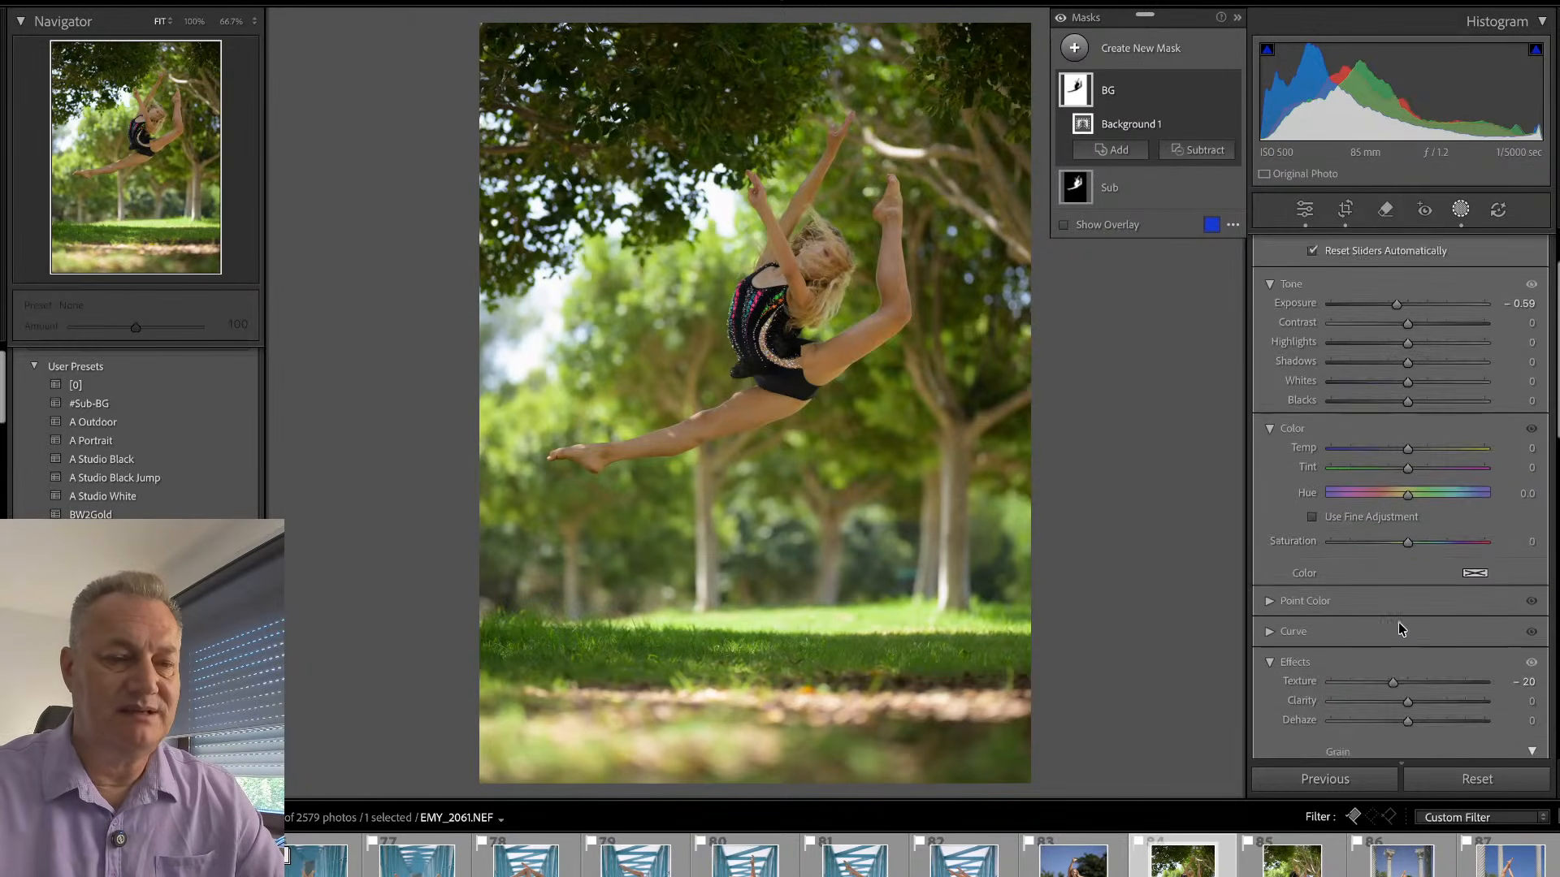
# - Soften the background of EMY_2061.NEF by setting the BG mask's Texture to -32 and Clarity to -19
pyautogui.moveTo(1406, 650); pyautogui.dragTo(1395, 656)
pyautogui.click(1383, 655)
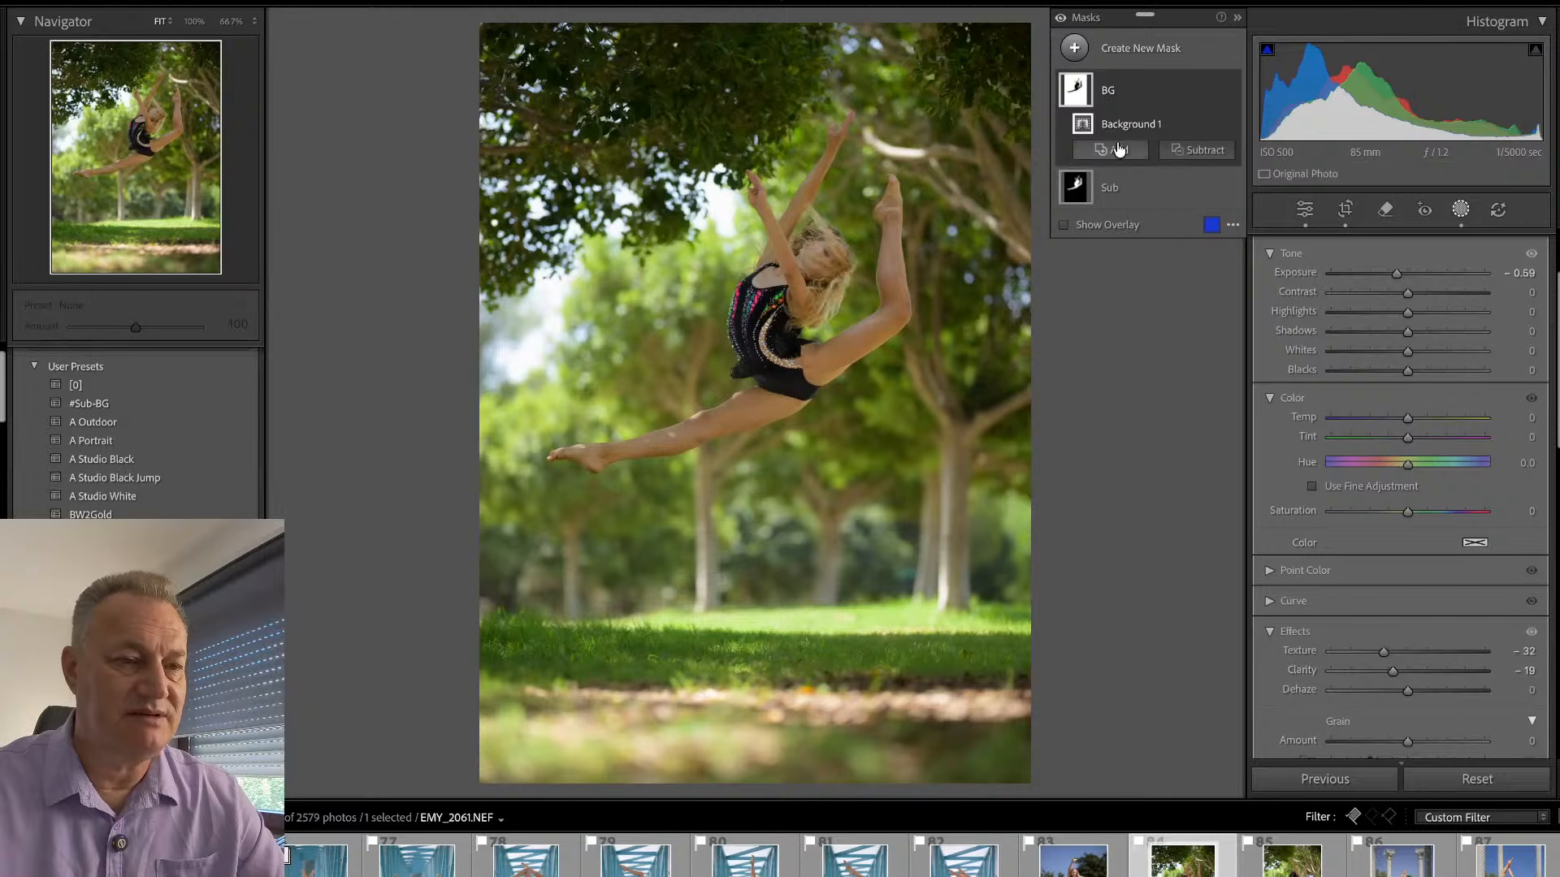
# - Brighten the Sub mask of EMY_2061.NEF to Exposure 0.26, raise its Clarity and close masking
pyautogui.click(1135, 192)
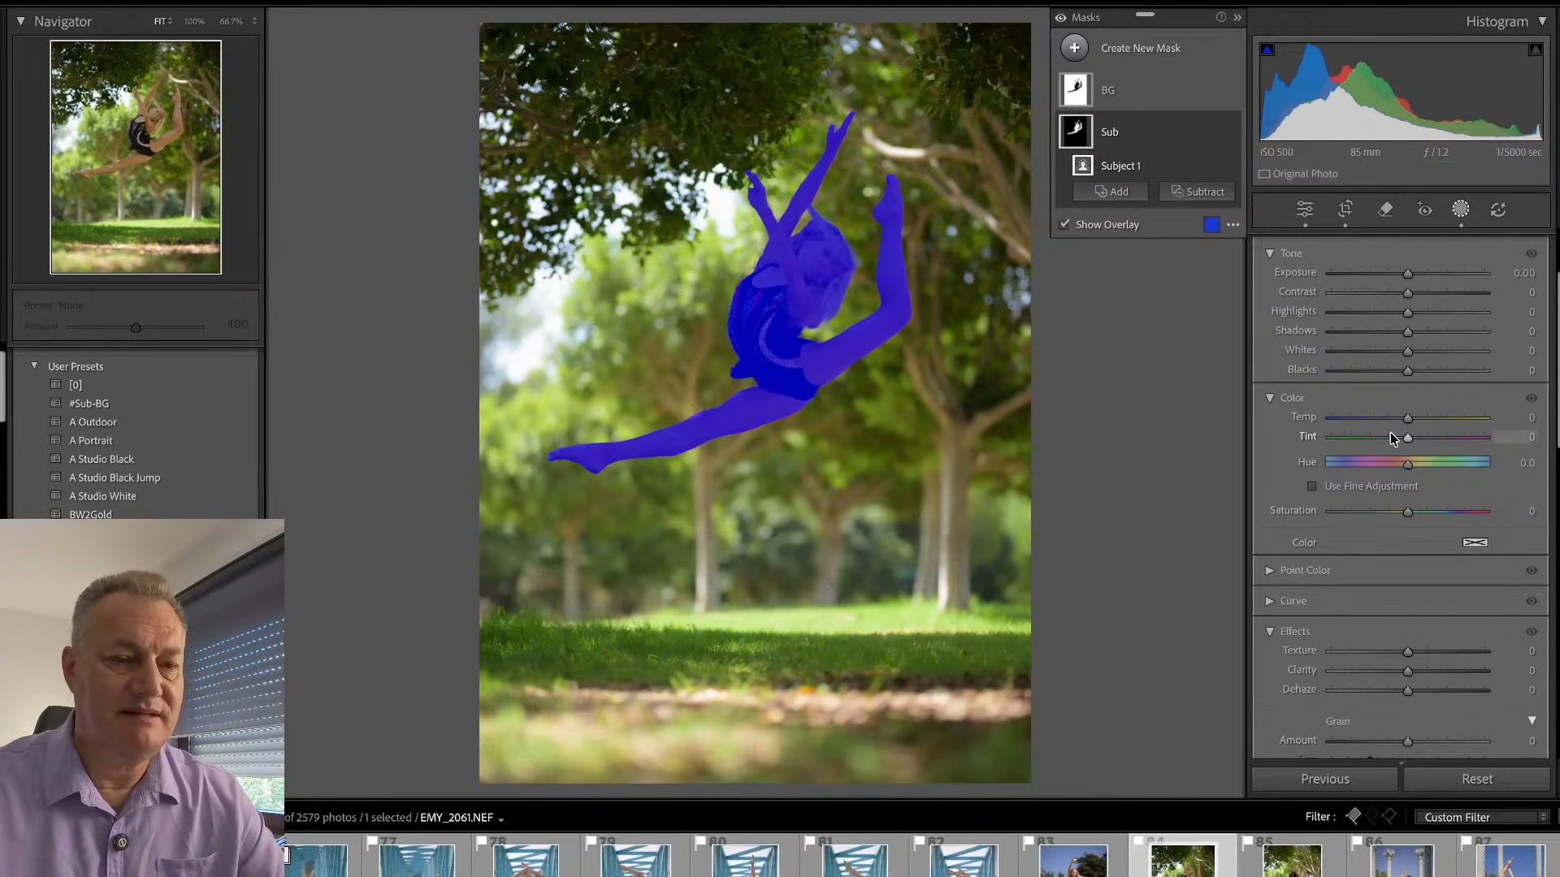
pyautogui.scroll(1, 1408, 307)
pyautogui.scroll(1, 1408, 307)
pyautogui.moveTo(1408, 350); pyautogui.dragTo(1415, 353)
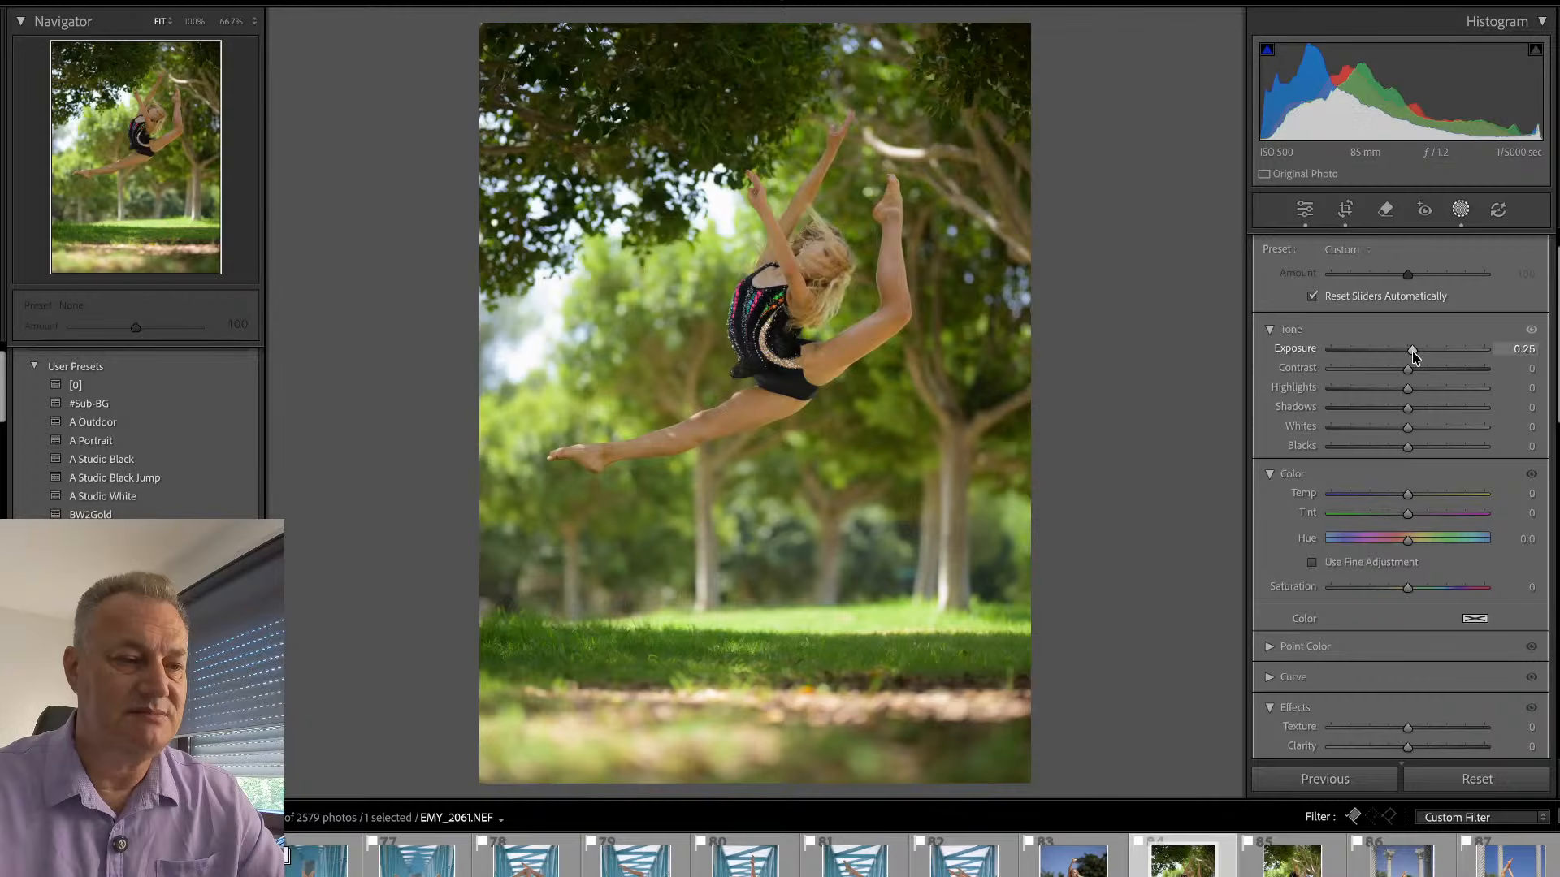
pyautogui.moveTo(1414, 357); pyautogui.dragTo(1415, 357)
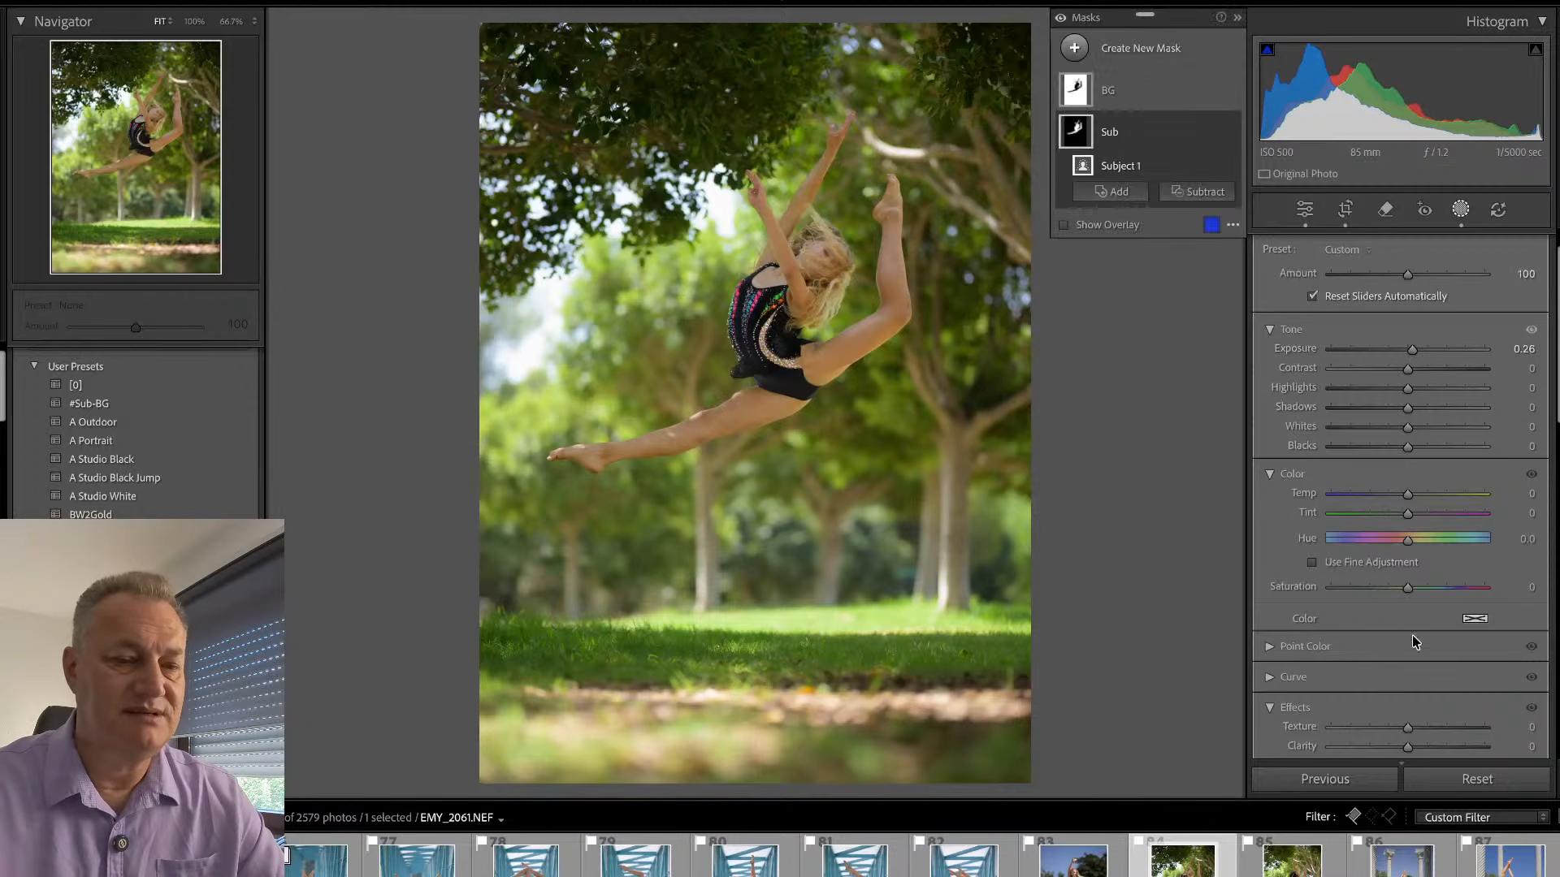
pyautogui.scroll(-2, 1410, 691)
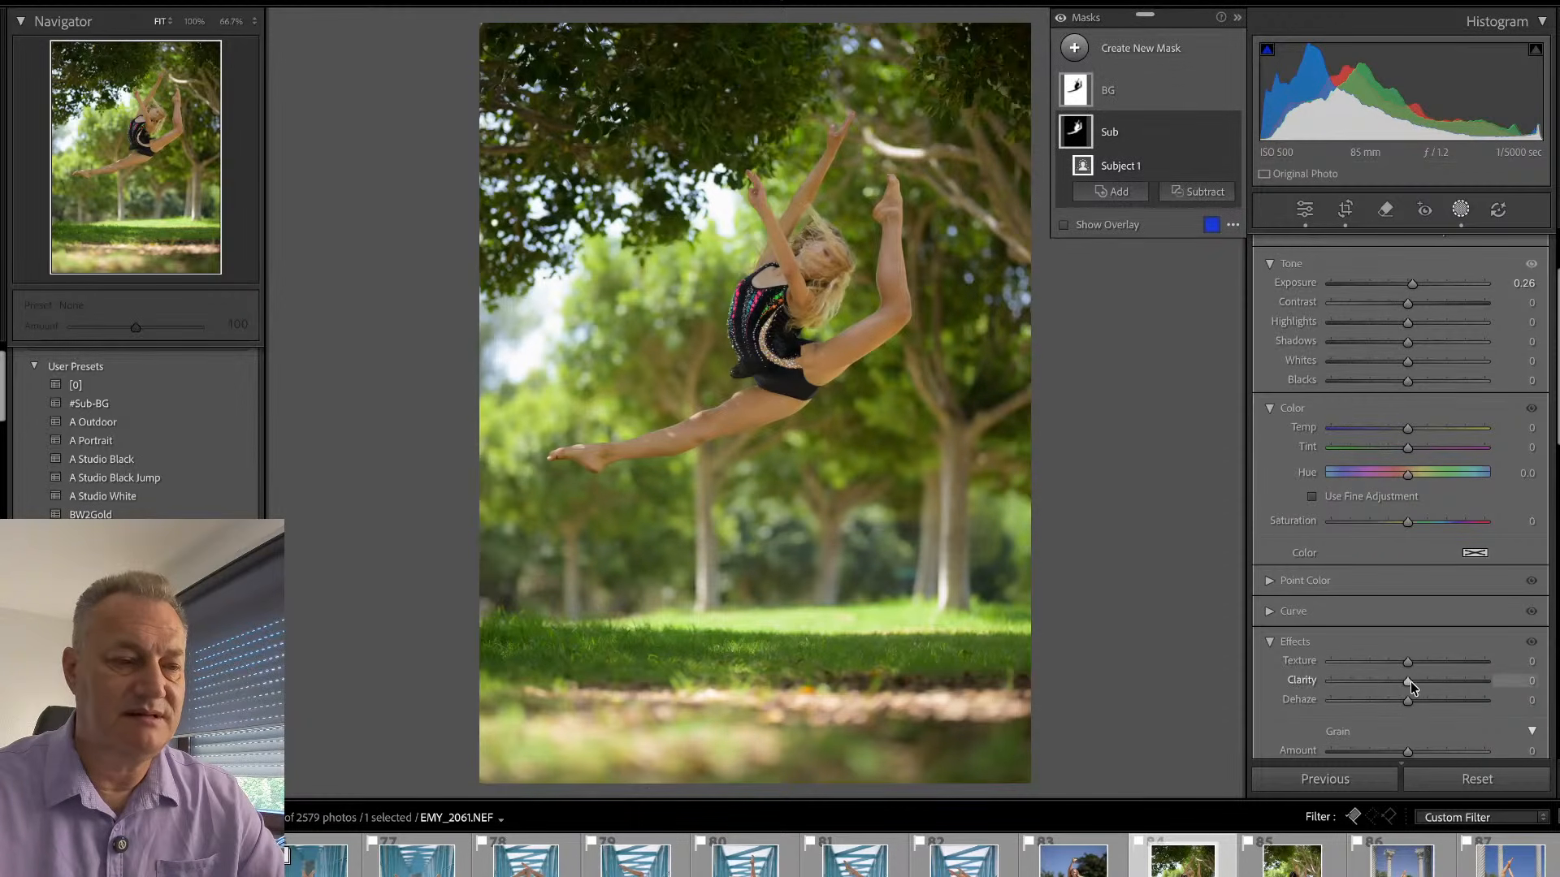
pyautogui.moveTo(1408, 681); pyautogui.dragTo(1430, 682)
pyautogui.click(1461, 210)
# - Check the gymnast's face and body at 100% and set the Sub mask's Exposure to 0.55
pyautogui.click(782, 296)
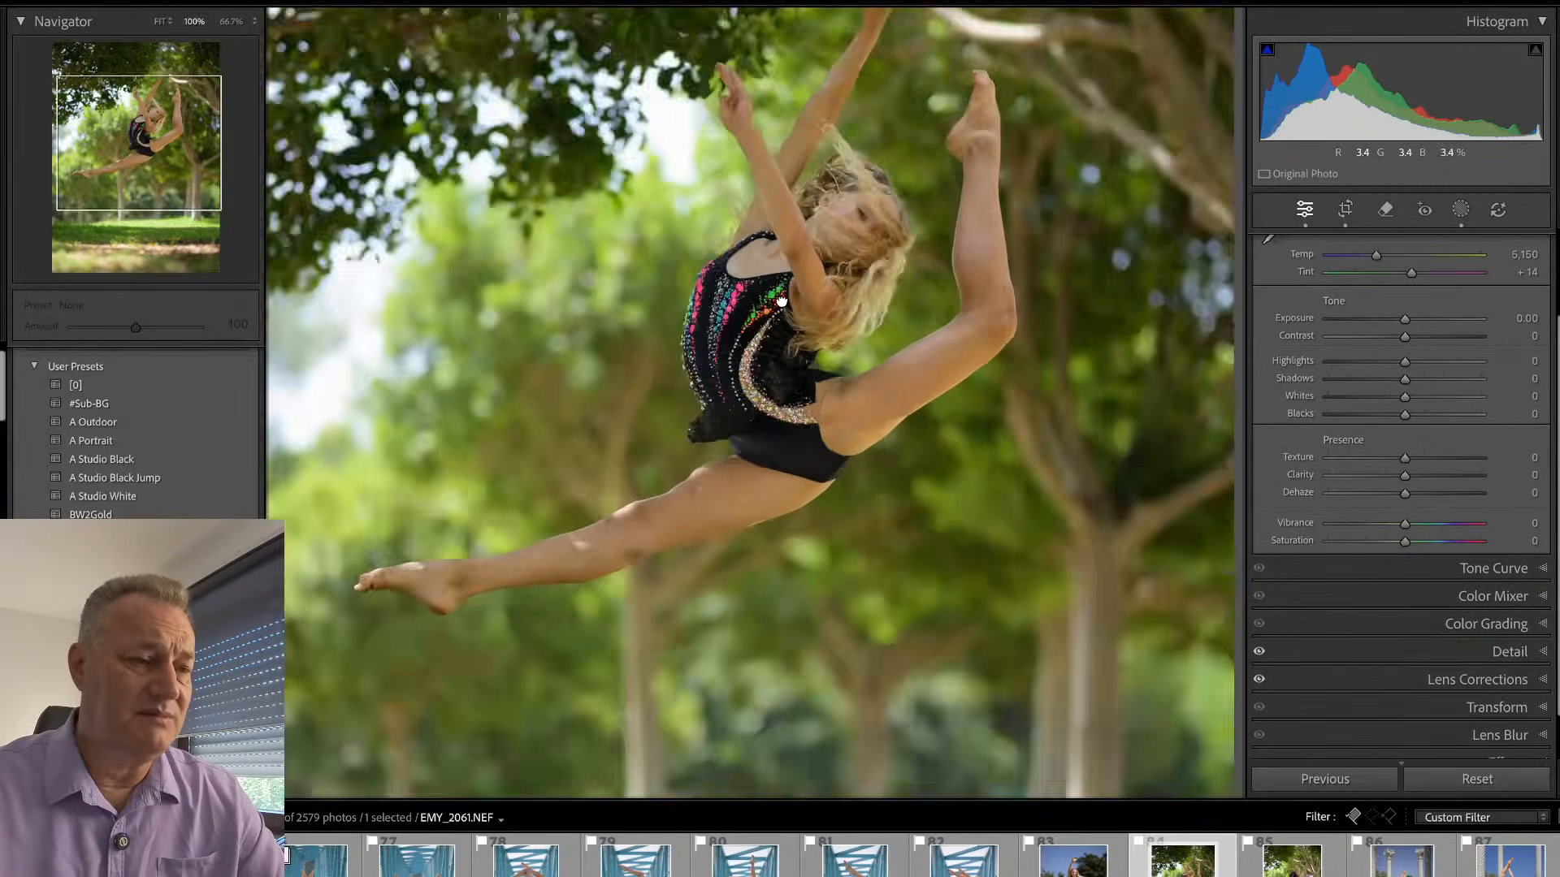
pyautogui.moveTo(906, 184); pyautogui.dragTo(841, 479)
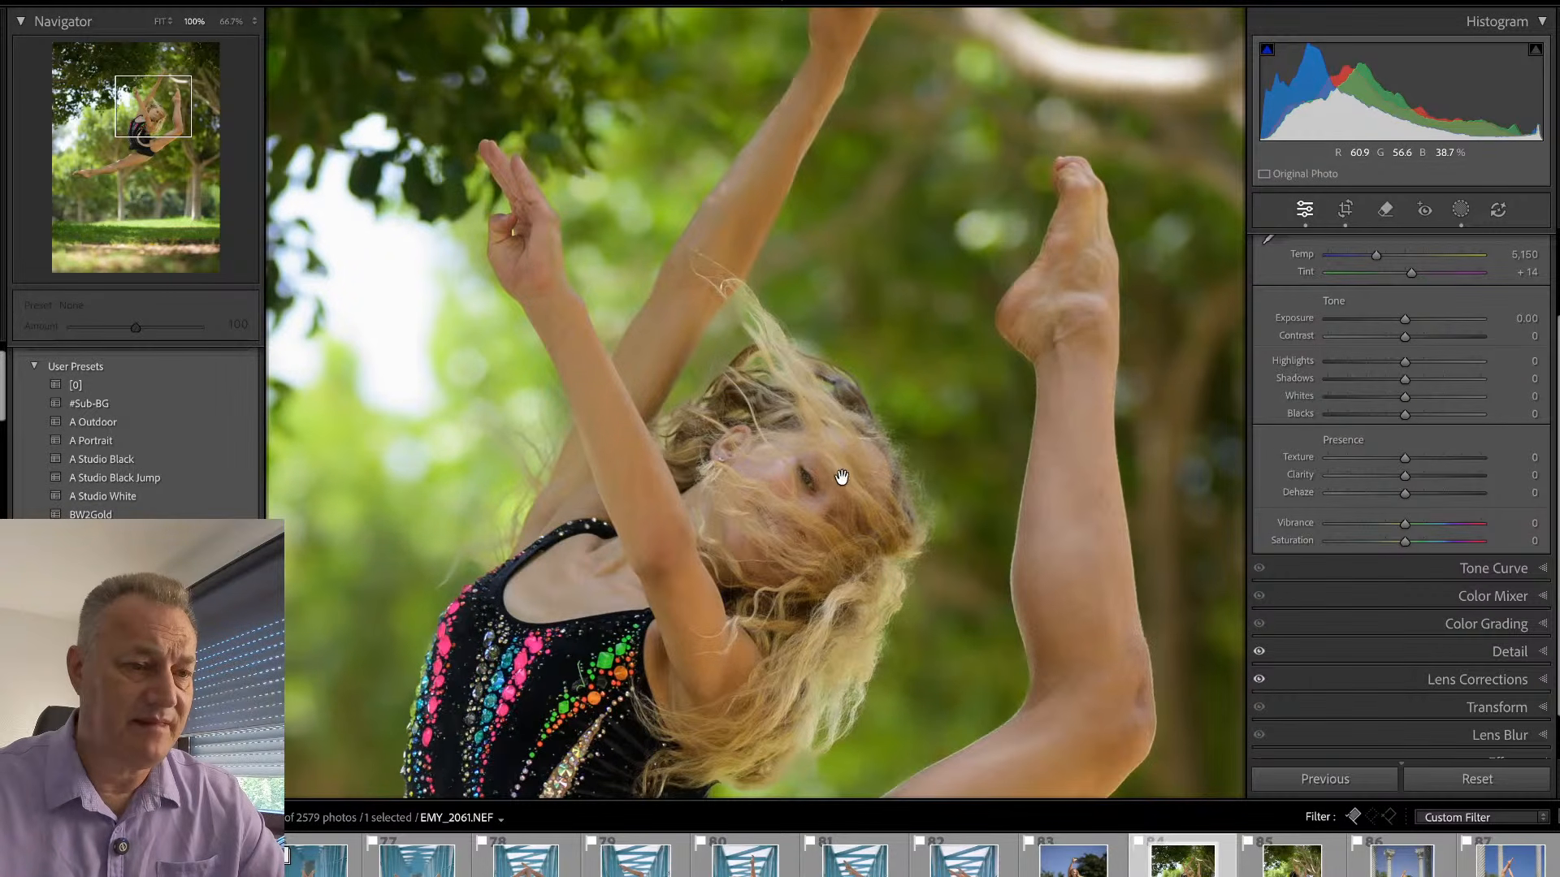
pyautogui.click(842, 478)
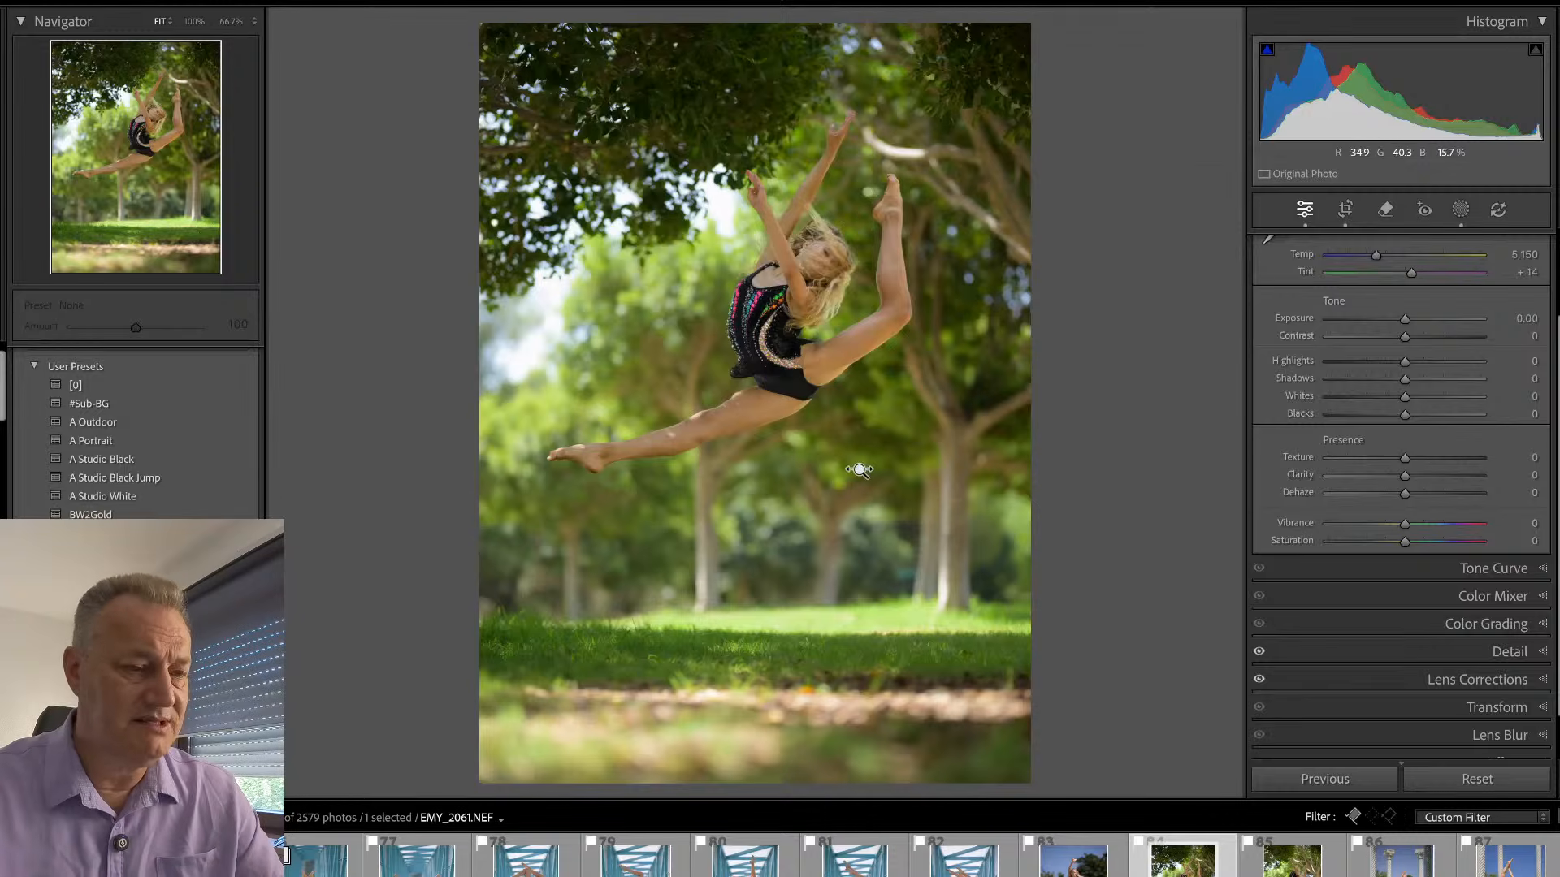
pyautogui.hotkey('shift', 'w')
pyautogui.click(1109, 132)
pyautogui.moveTo(1407, 393); pyautogui.dragTo(1417, 396)
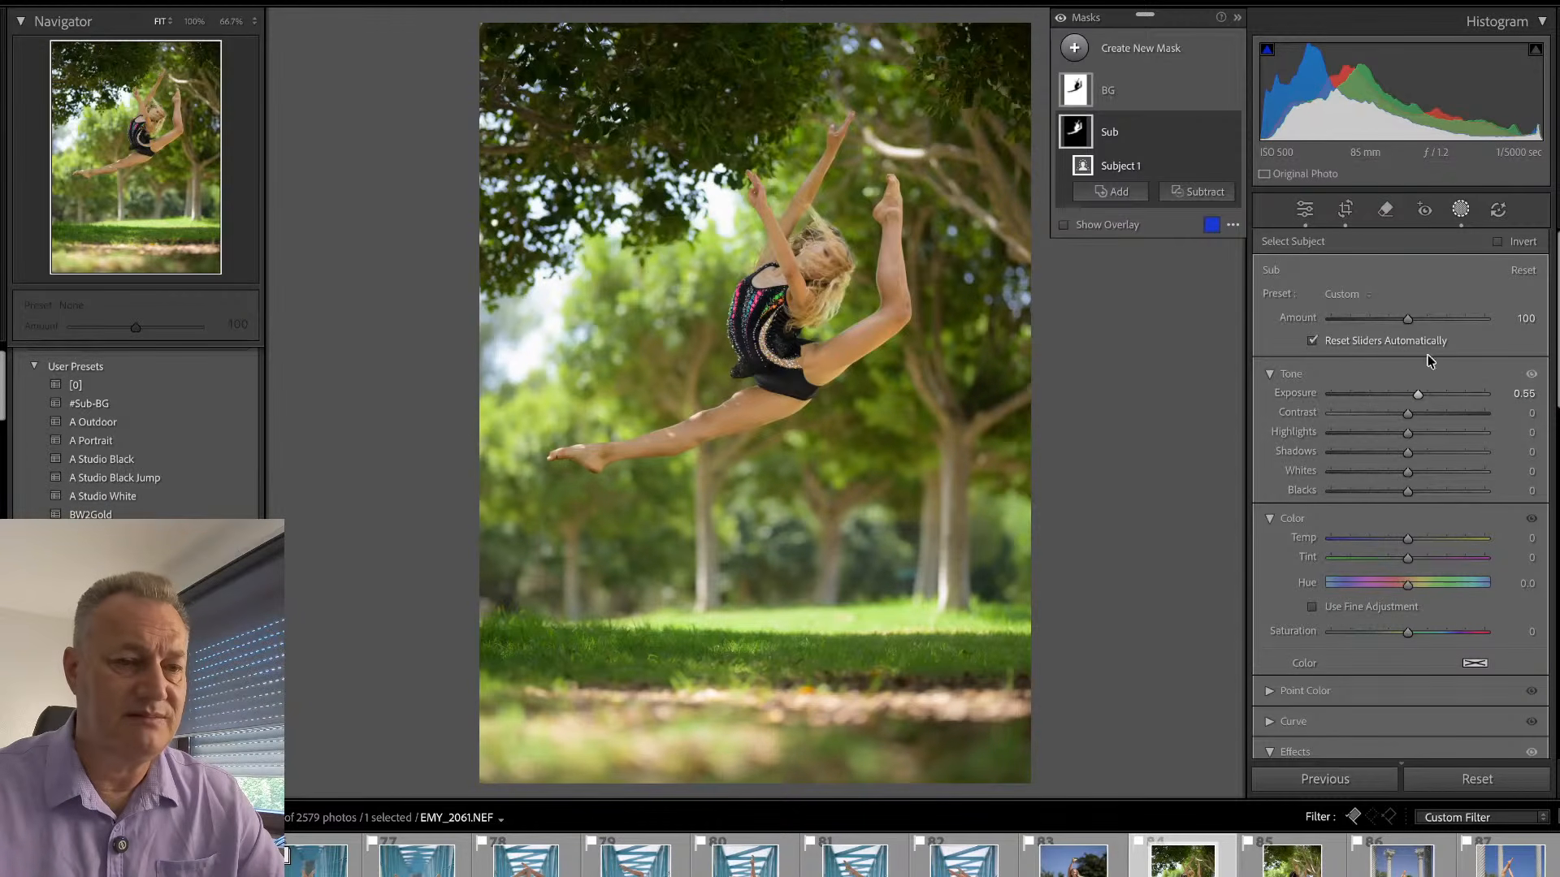
pyautogui.click(1460, 213)
pyautogui.click(792, 274)
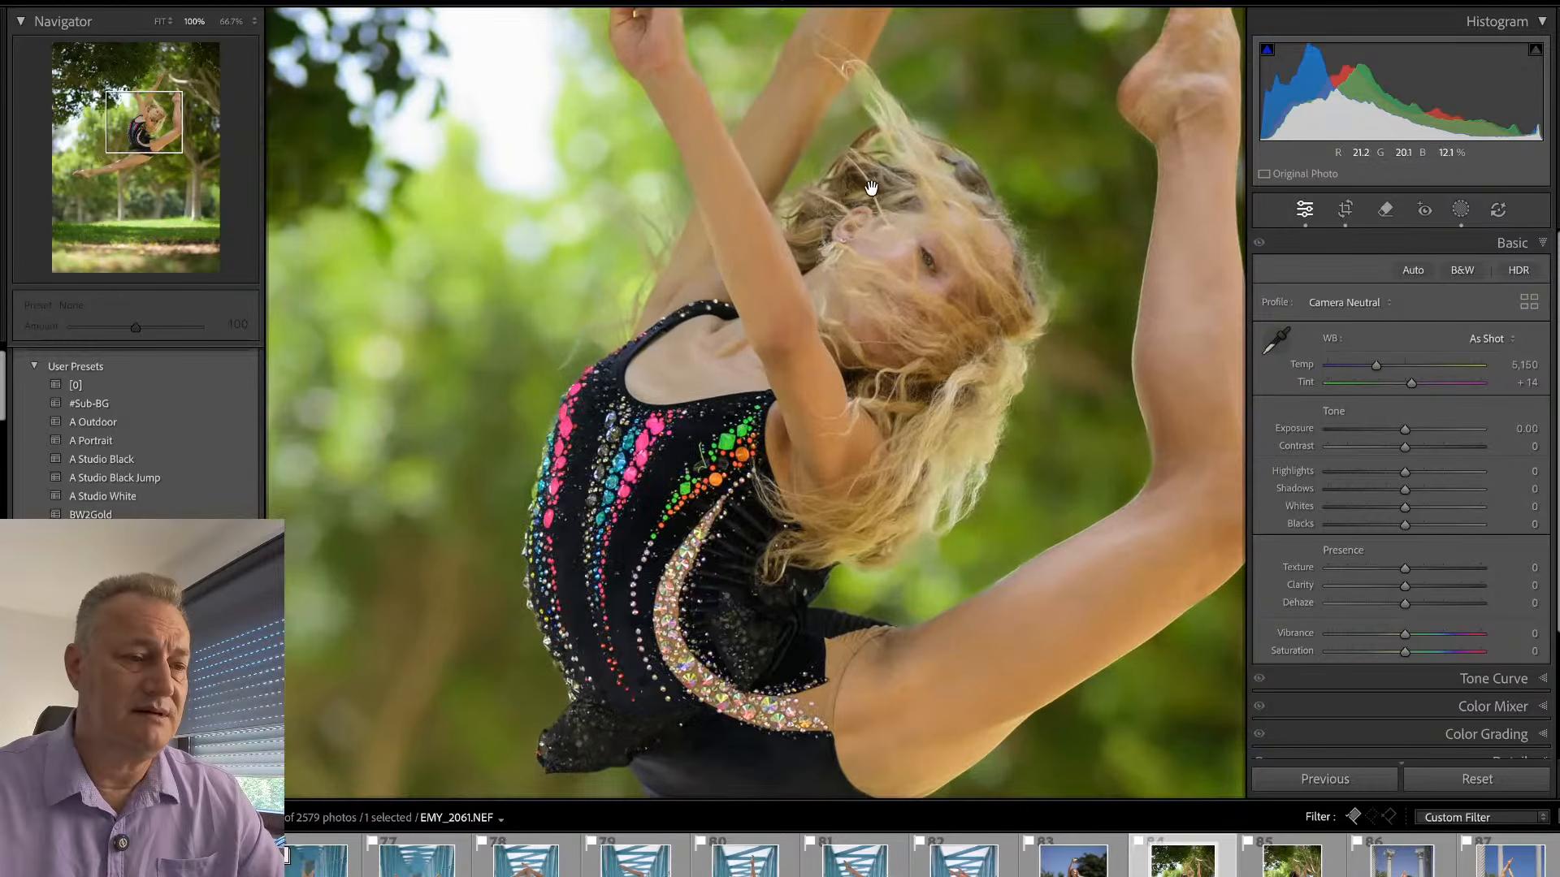
pyautogui.click(871, 188)
# - Synchronize the develop settings of EMY_2061.NEF, including the BG and Sub masks, to the similar leap photo EMY_2091.NEF
pyautogui.press('g')
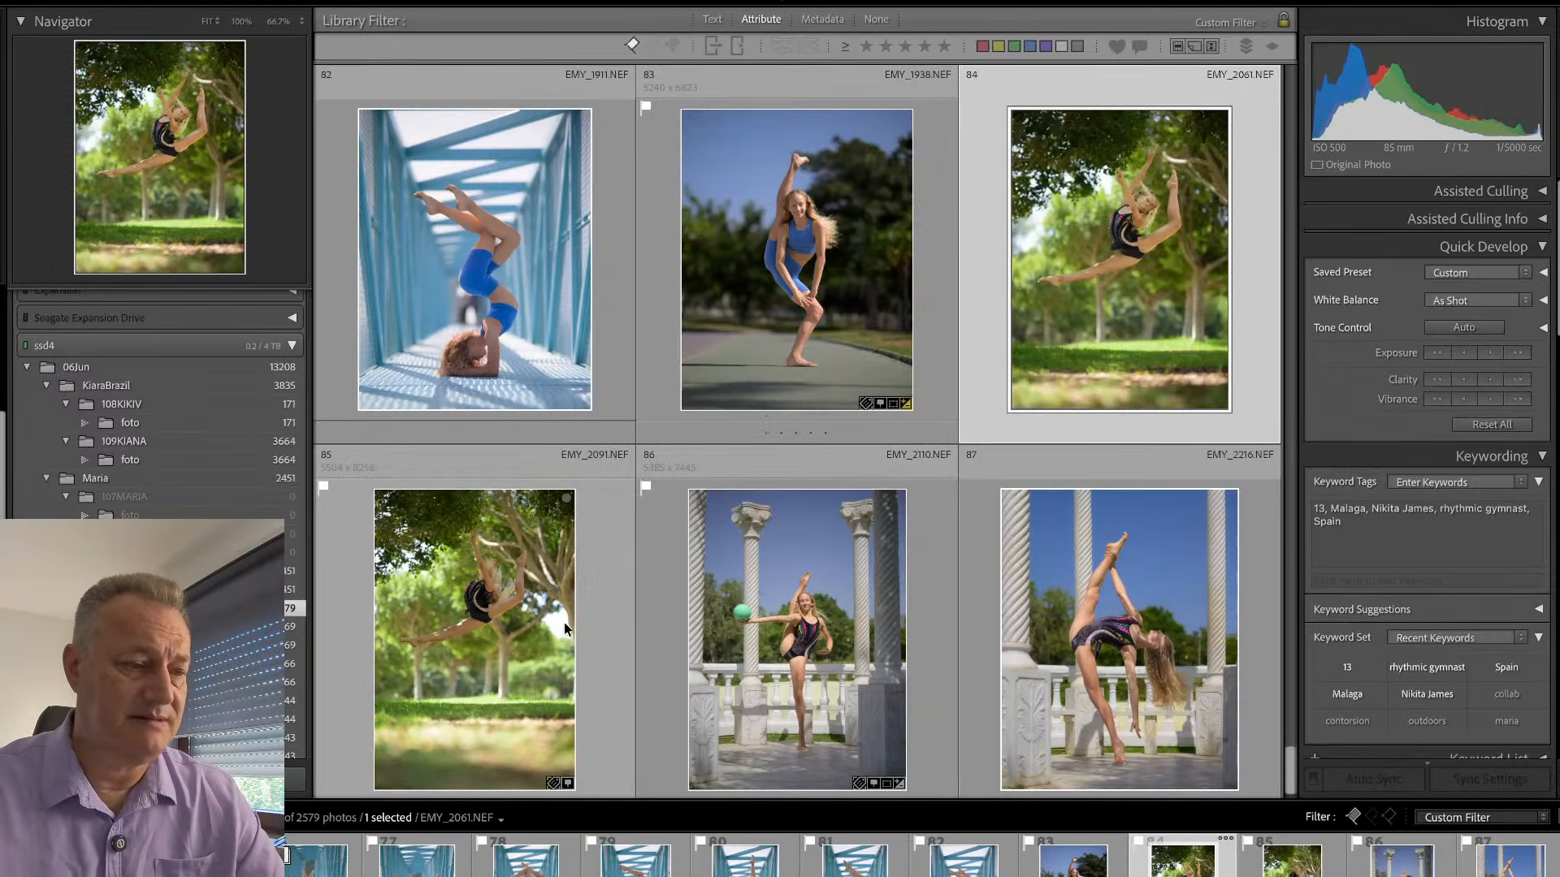
pyautogui.keyDown('ctrl'); pyautogui.click(607, 619); pyautogui.keyUp('ctrl')
pyautogui.hotkey('ctrl', 'shift', 's')
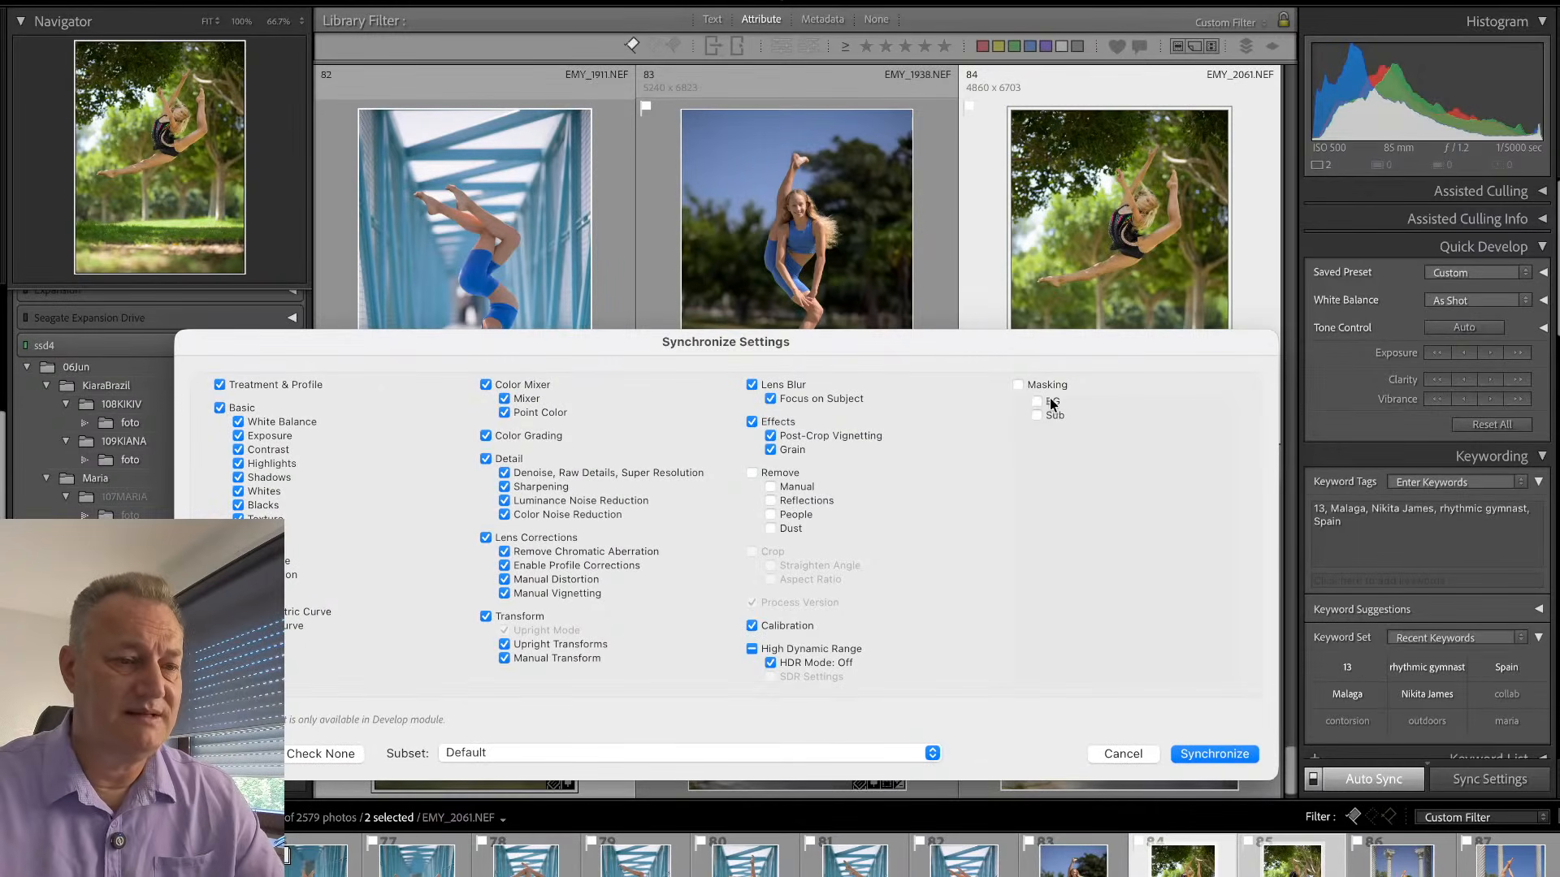
pyautogui.click(1182, 754)
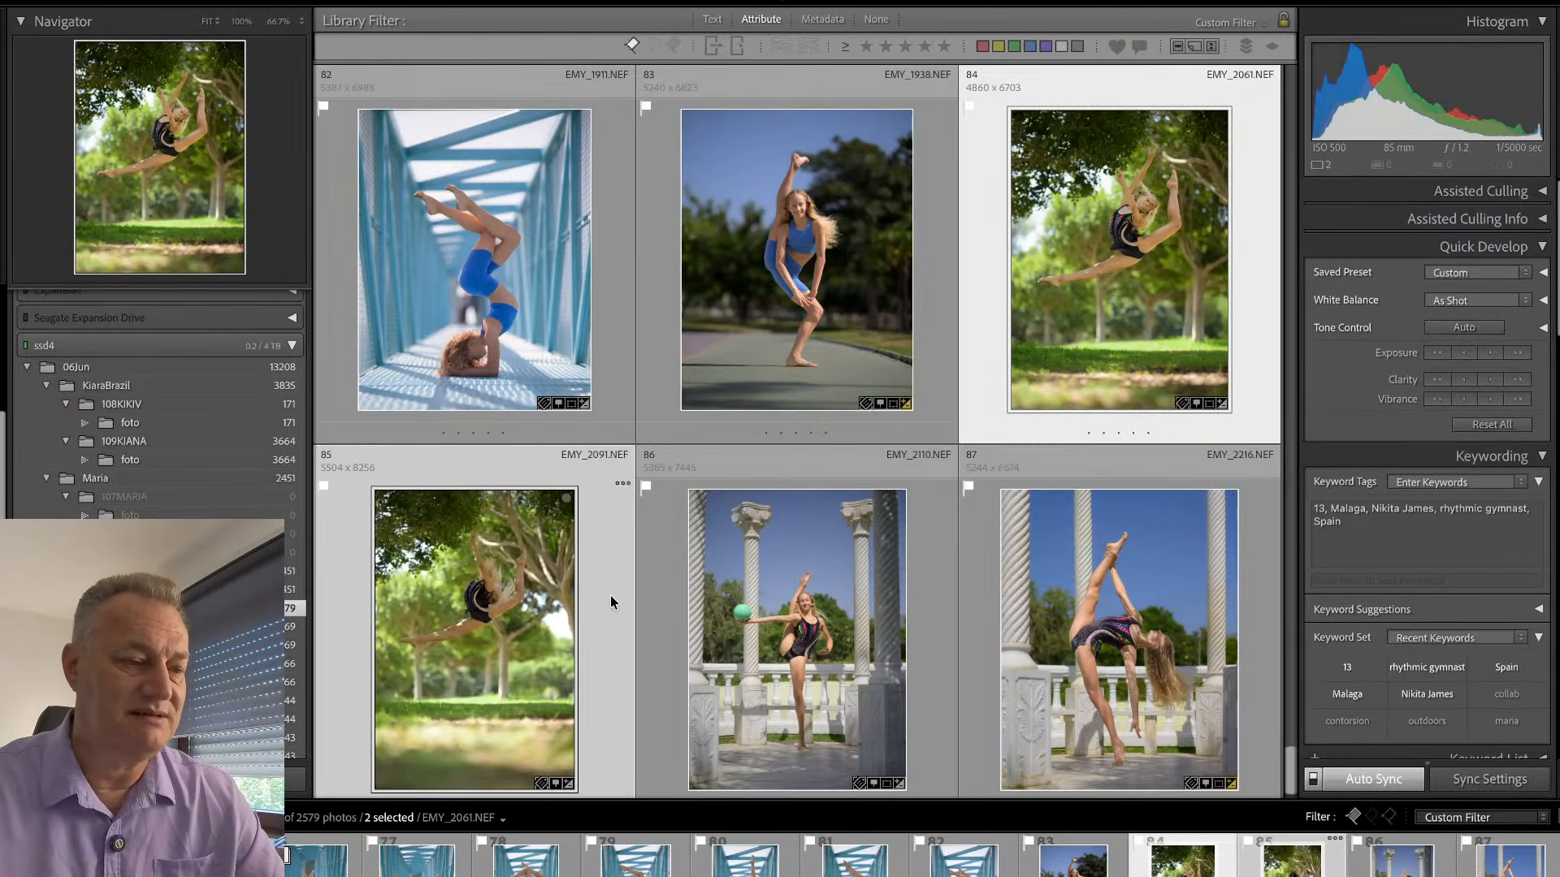
# - Crop EMY_2091.NEF tighter around the leaping gymnast, straighten it by 0.07 and review the photo in Loupe view
pyautogui.doubleClick(611, 602)
pyautogui.press('r')
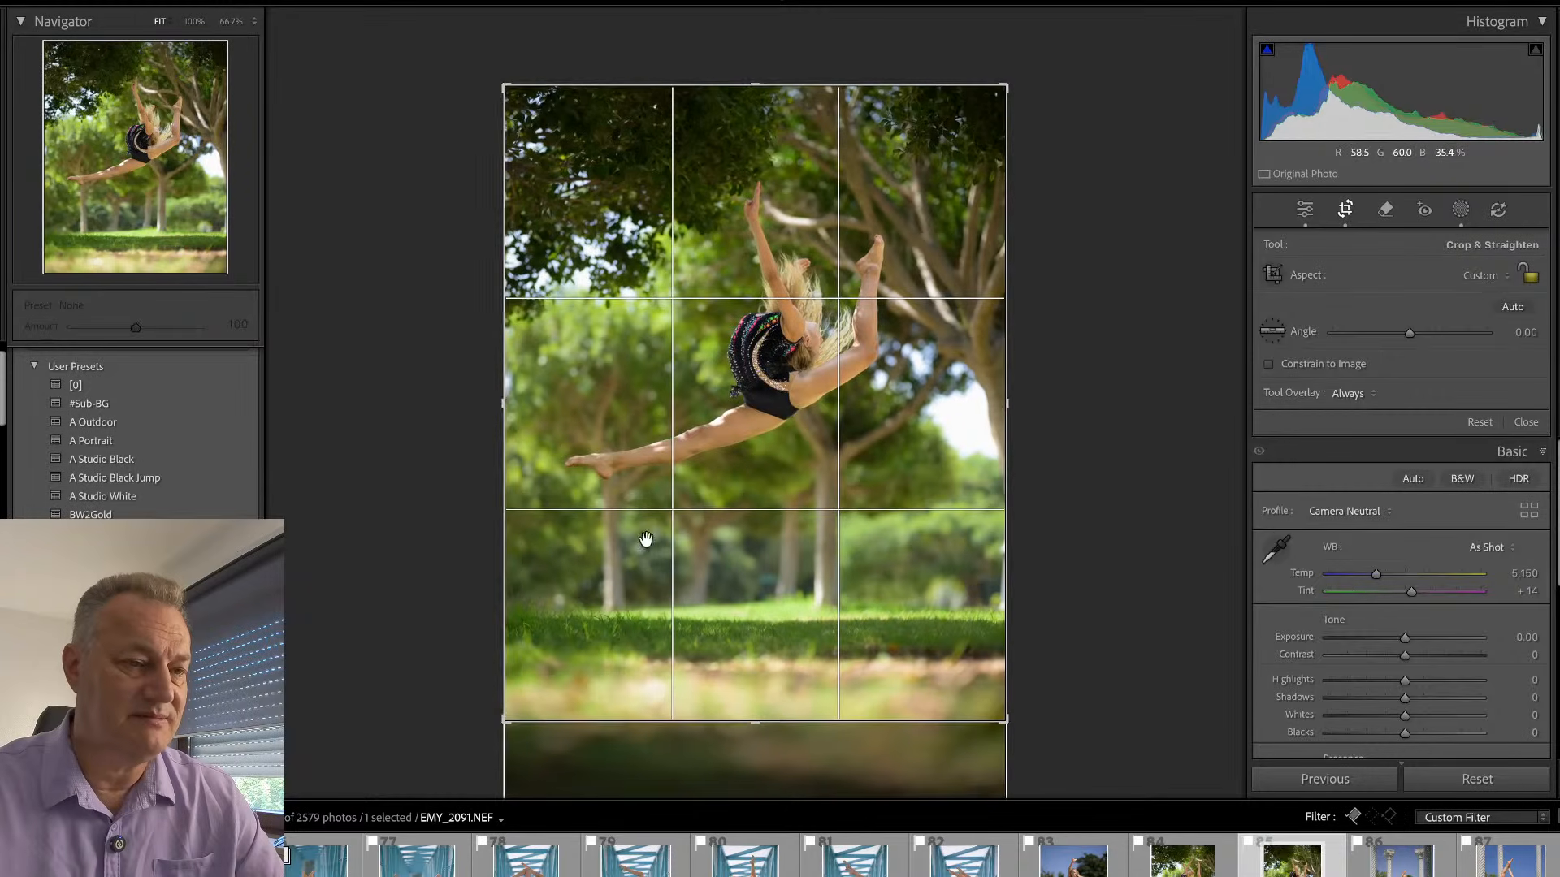
pyautogui.click(1067, 263)
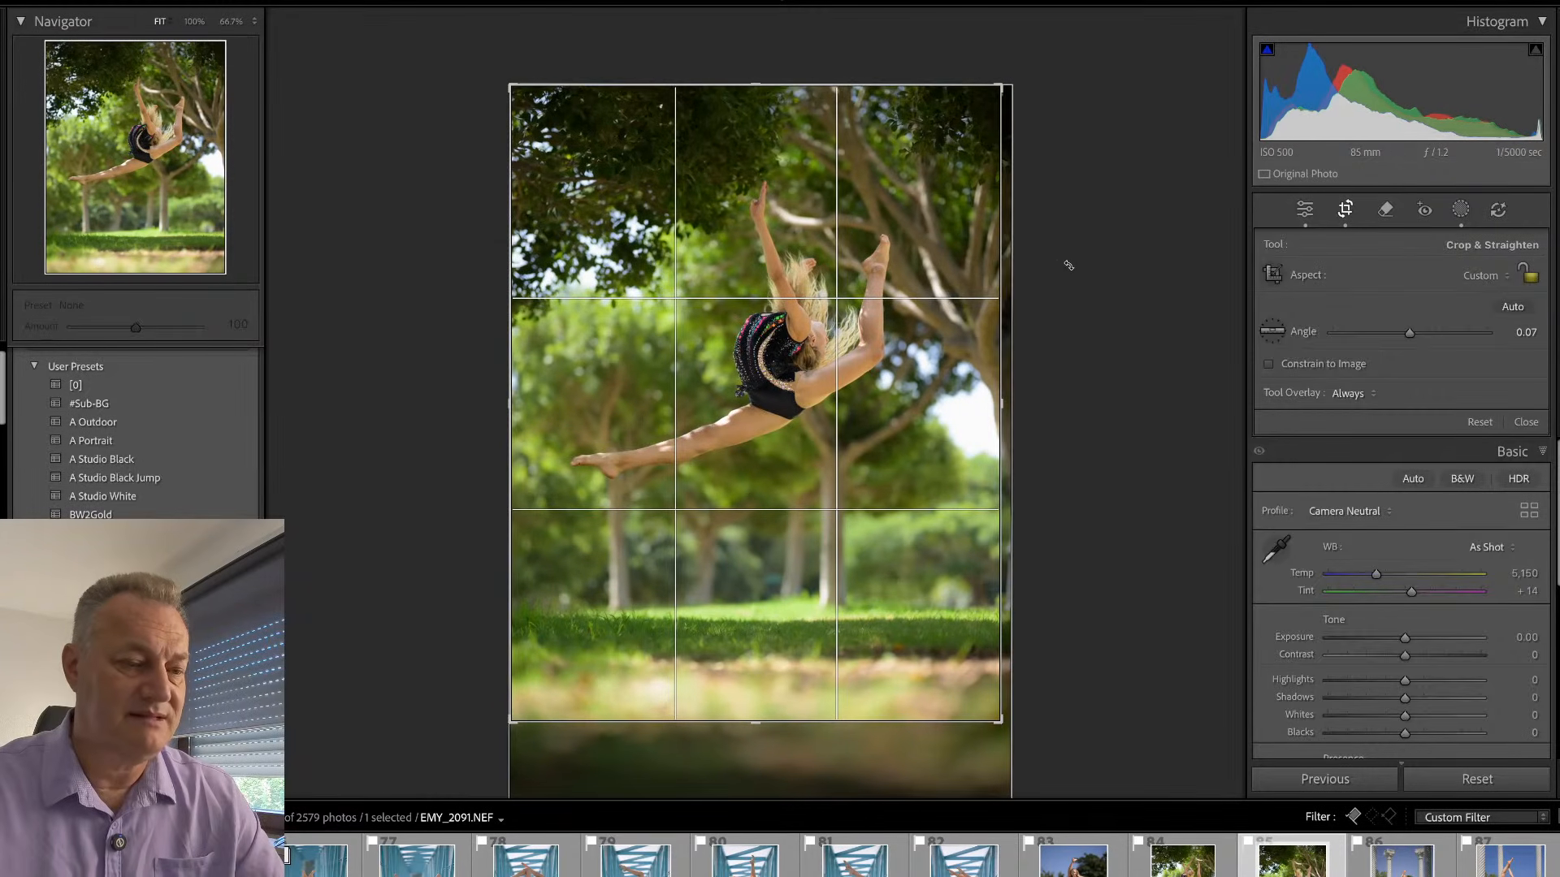
pyautogui.press('r')
pyautogui.press('g')
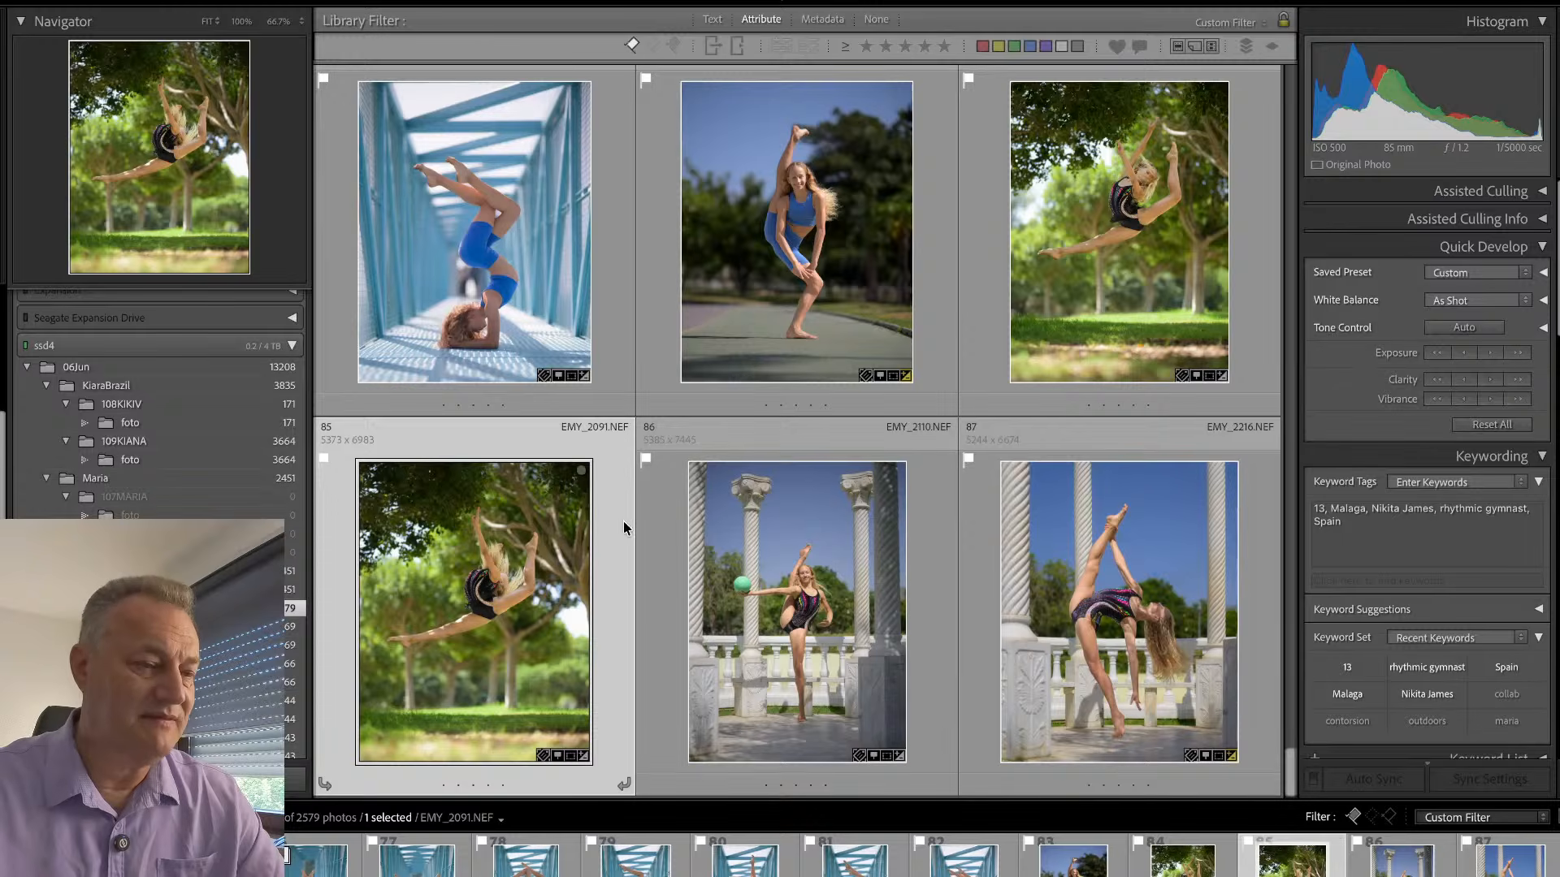
pyautogui.press('e')
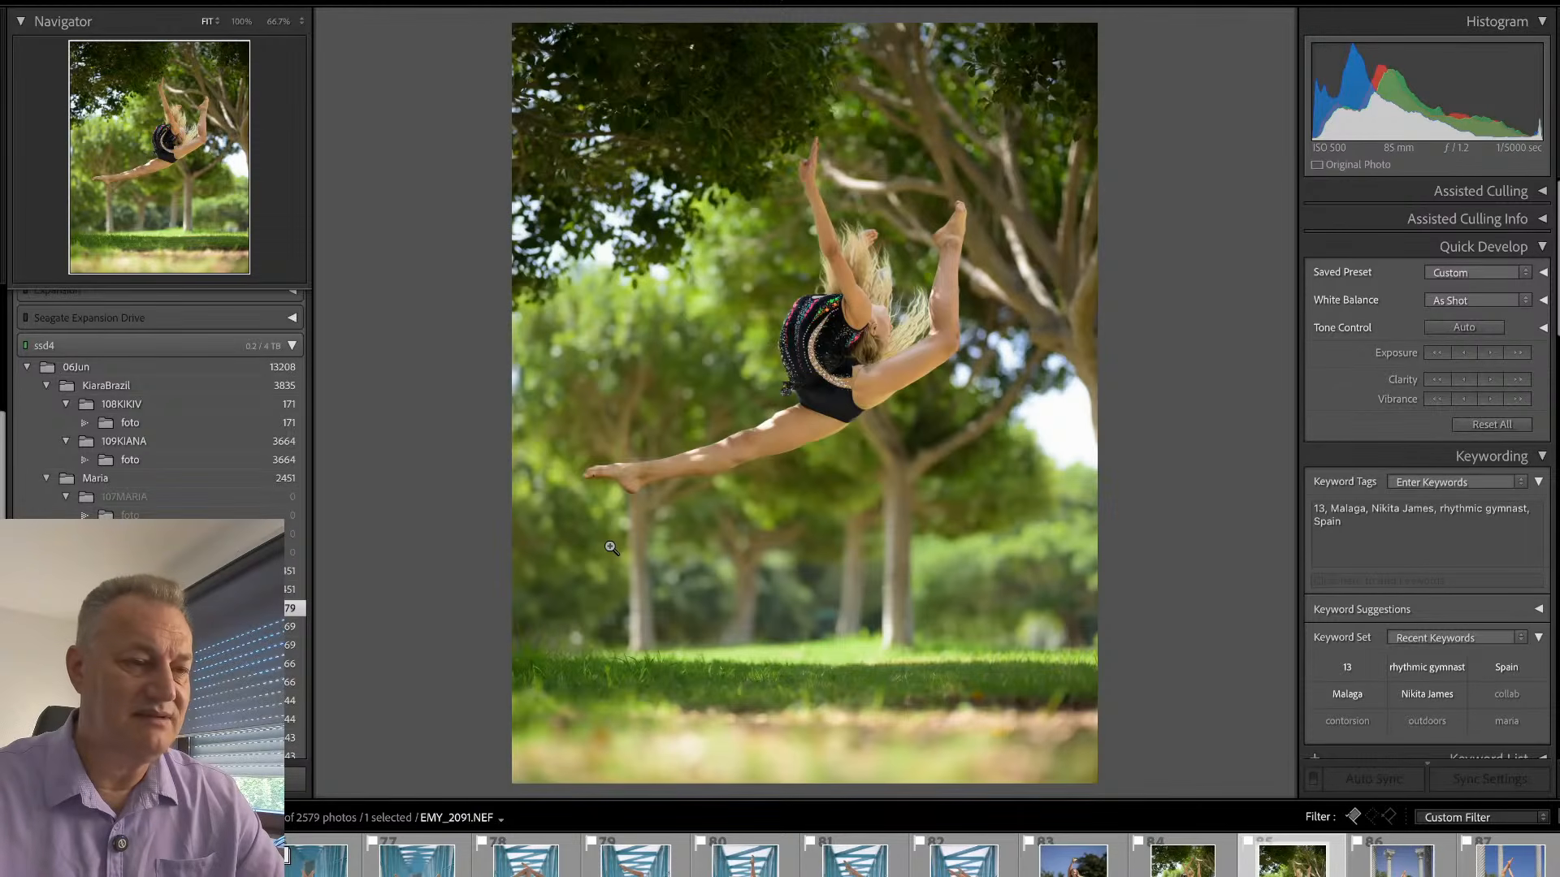
pyautogui.press('g')
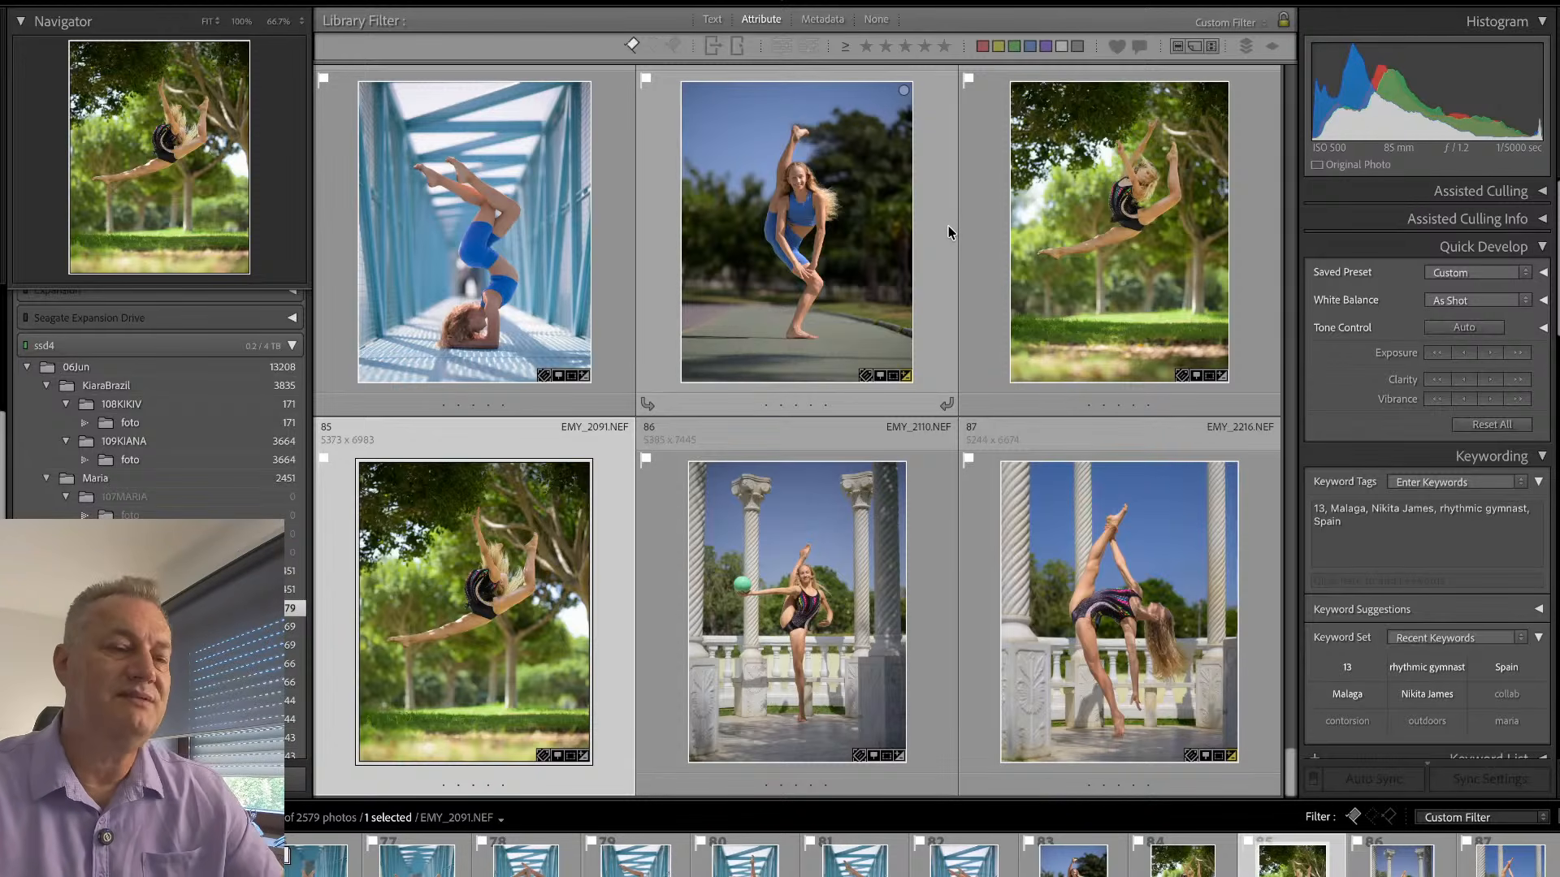
# - Warm EMY_1938.NEF to a Temp of 6,136 and set its Exposure to -0.55
pyautogui.doubleClick(947, 254)
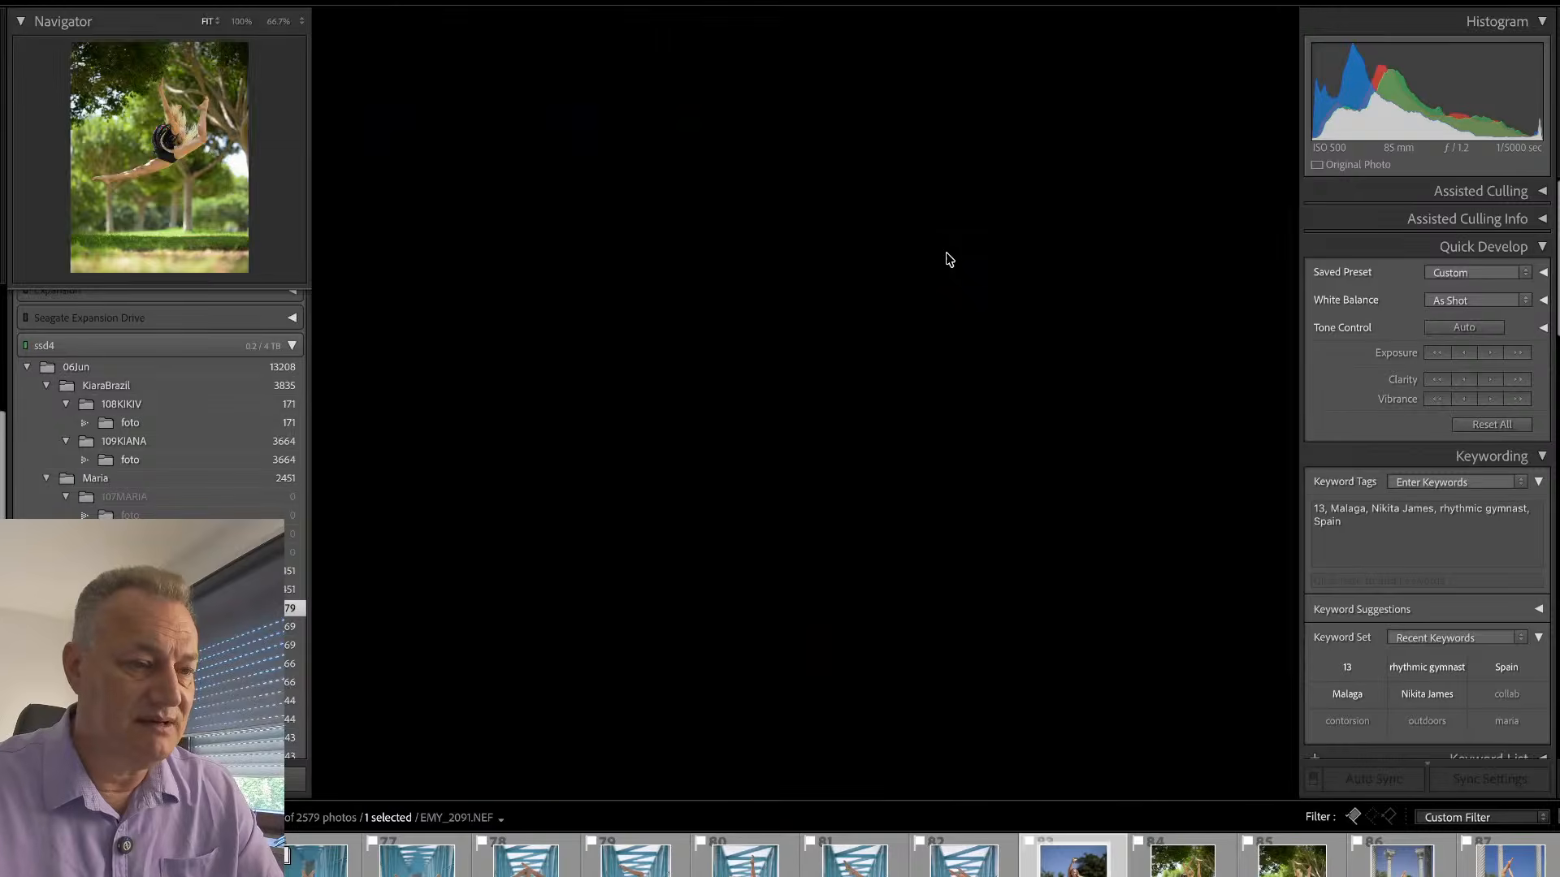
pyautogui.press('d')
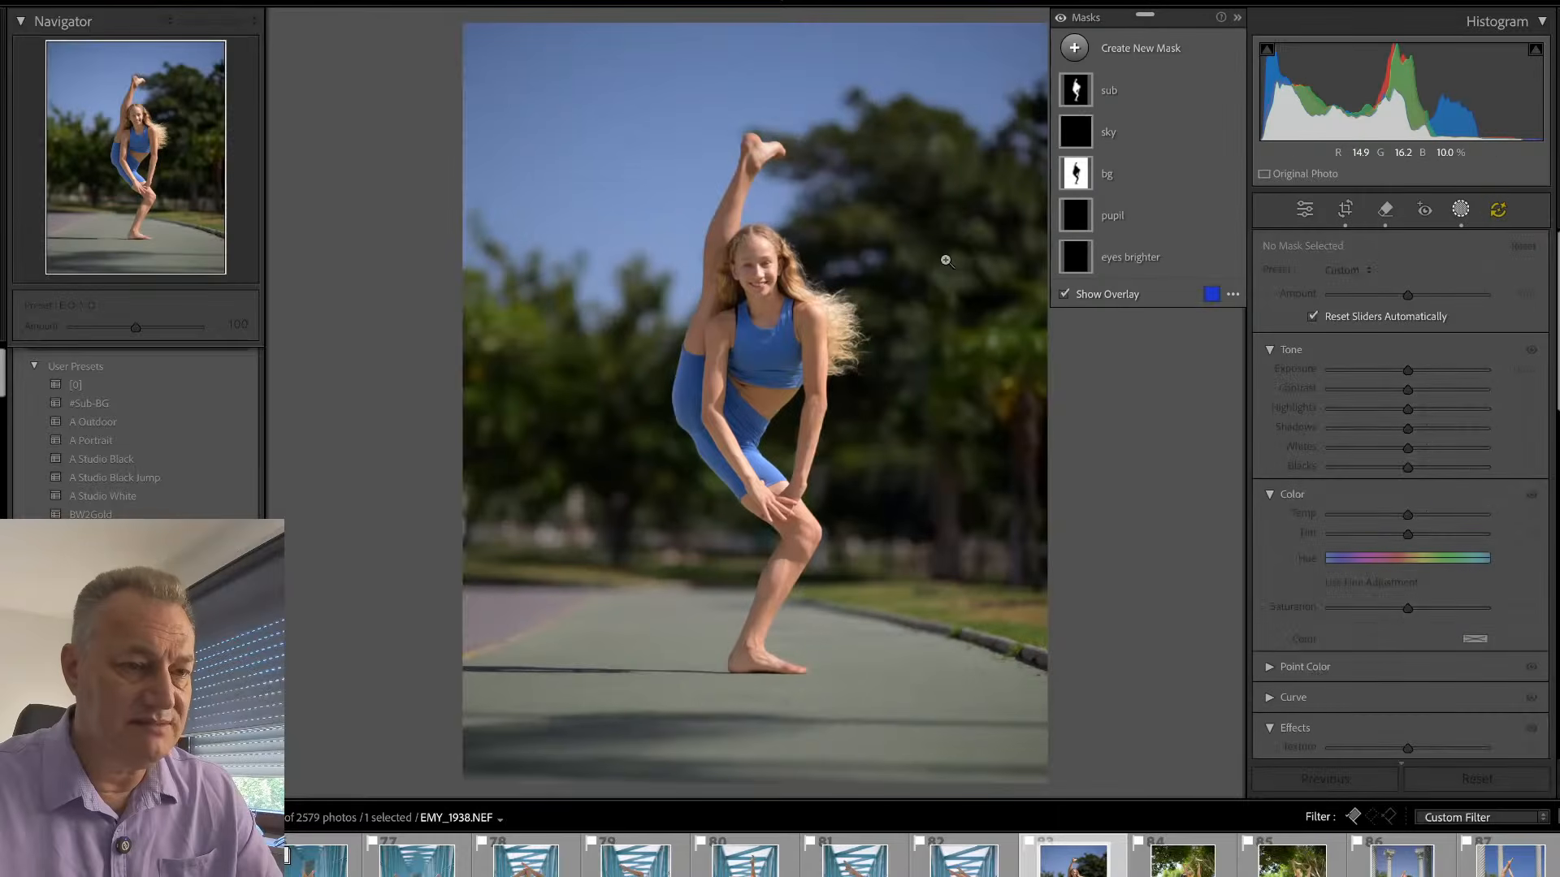
pyautogui.press('d')
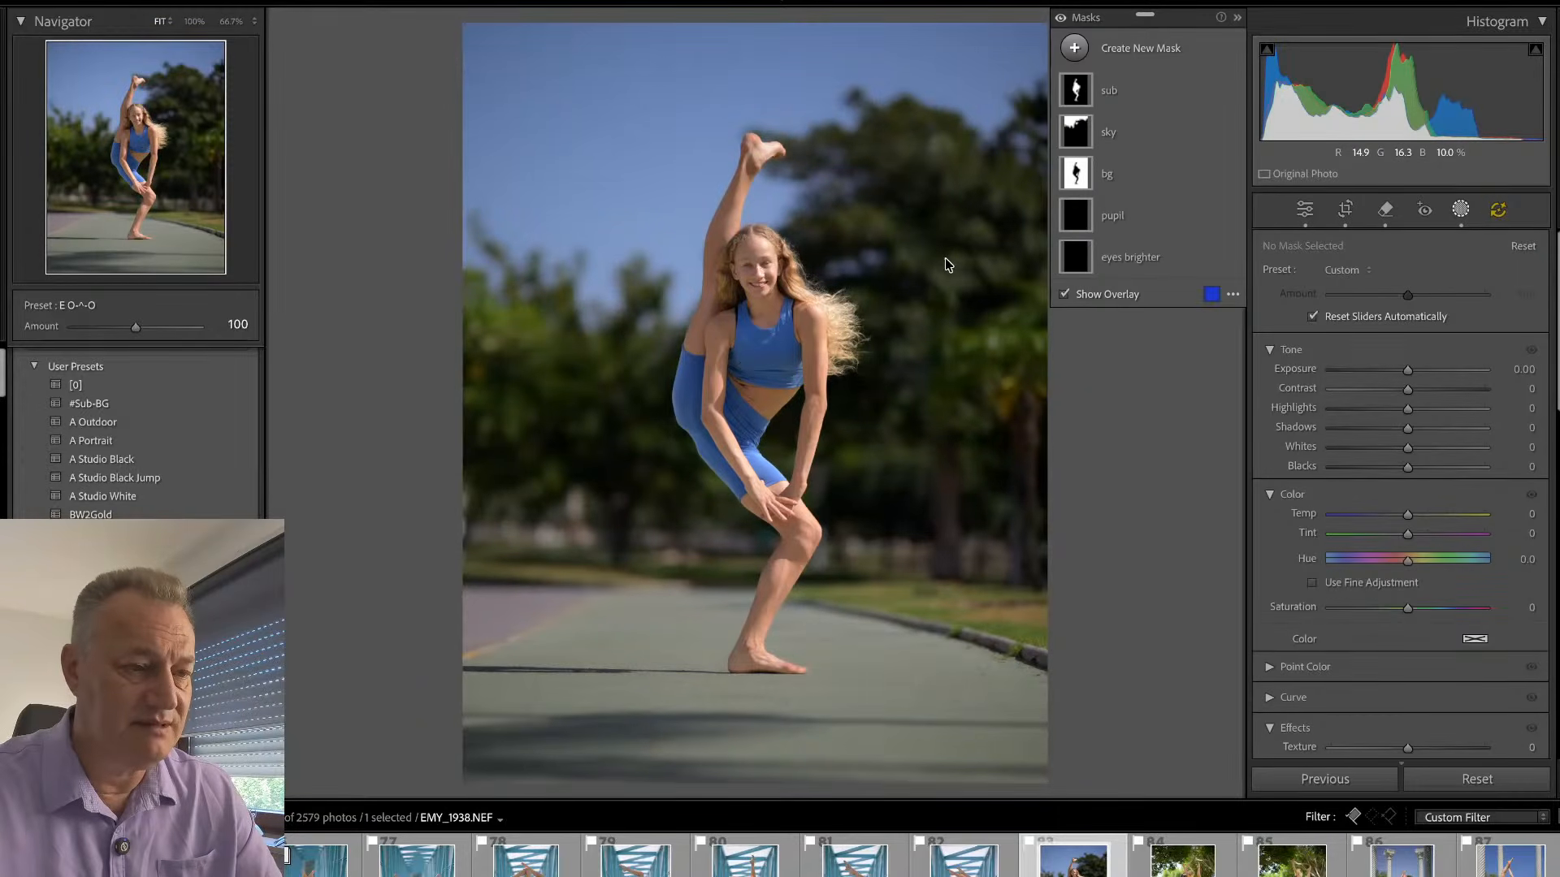
pyautogui.moveTo(1384, 366); pyautogui.dragTo(1390, 367)
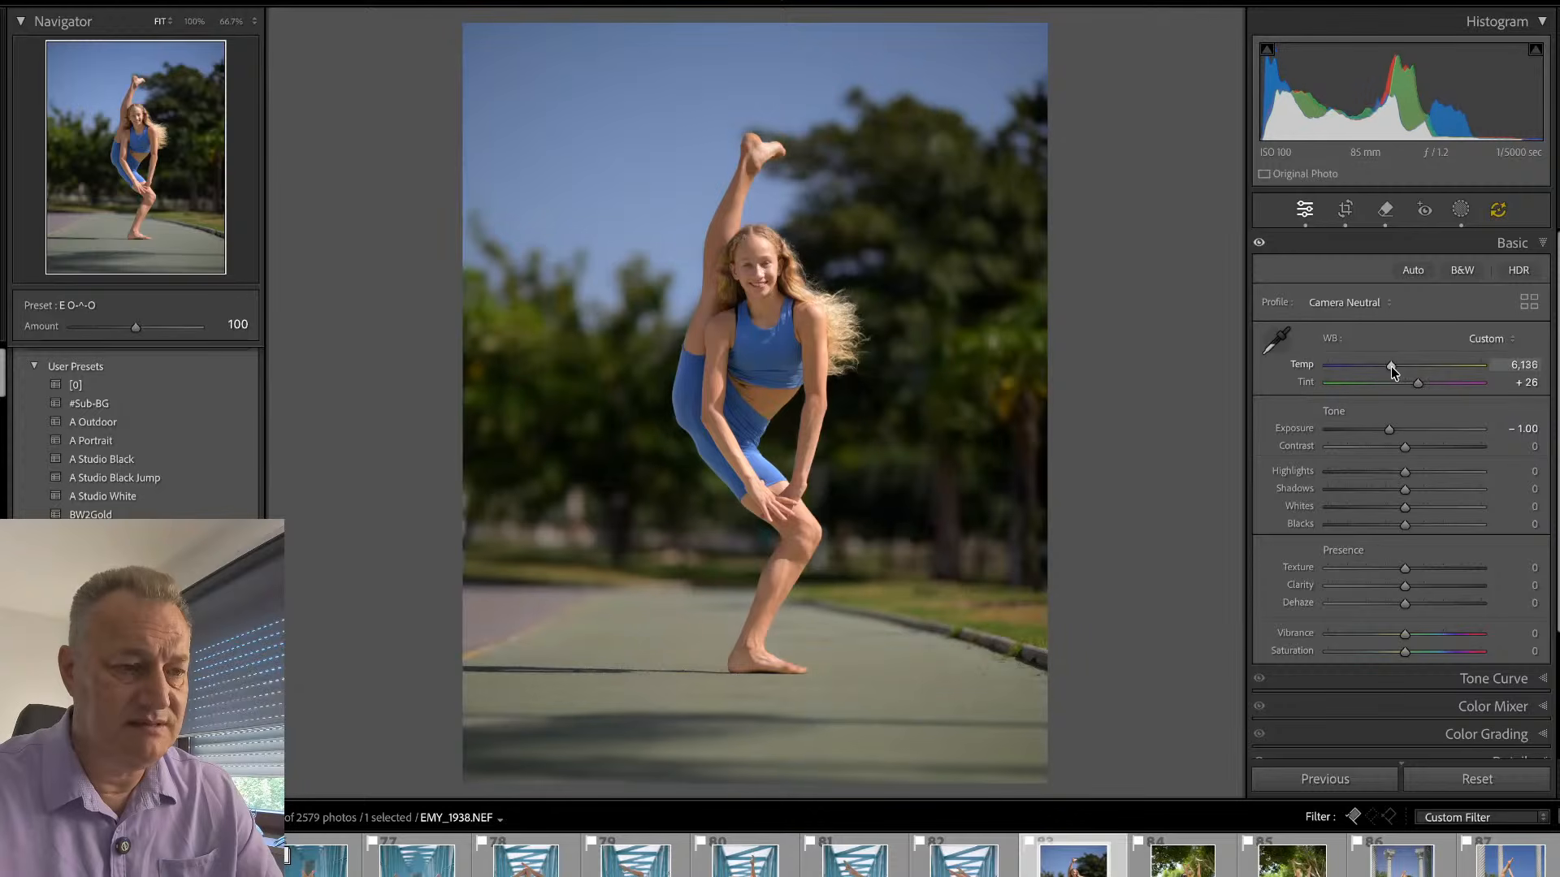
pyautogui.click(1396, 430)
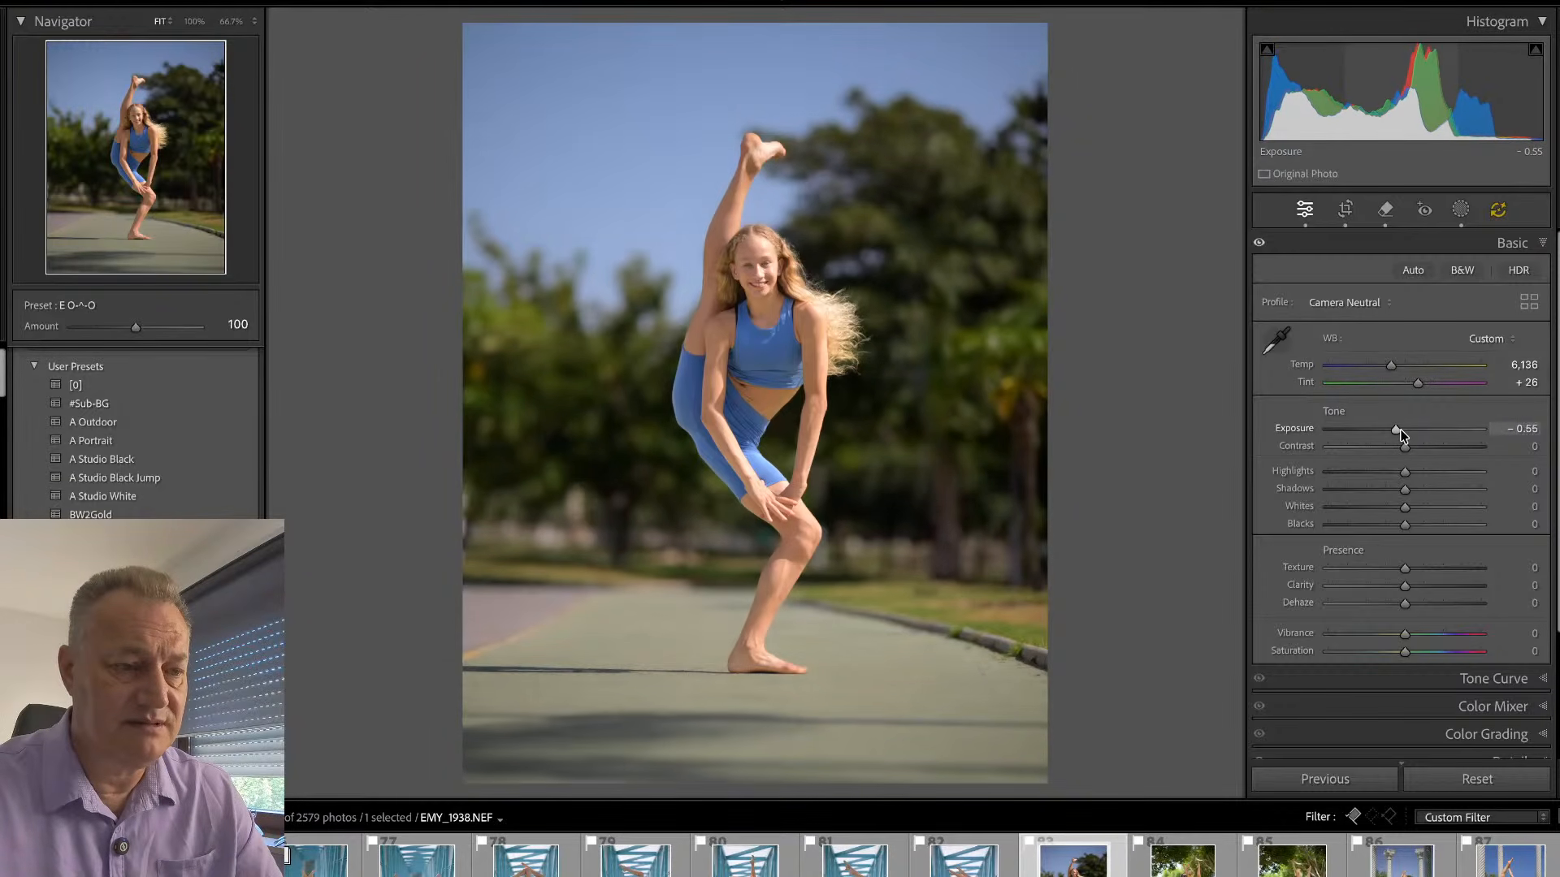
pyautogui.press('g')
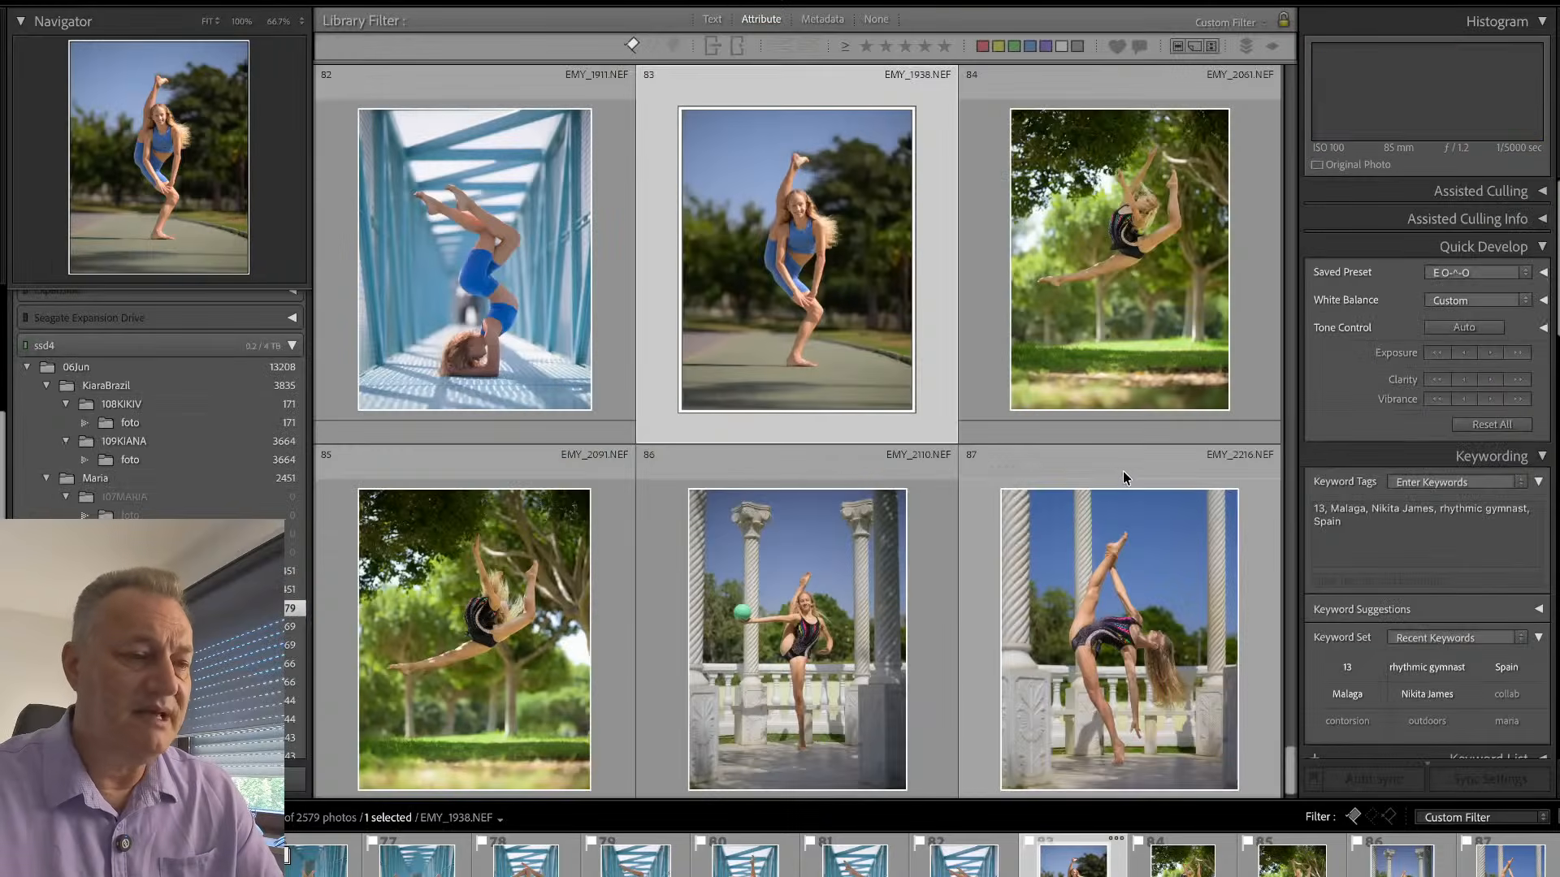
# - Open the column photo with the green ball, EMY_2110.NEF, and set Exposure to +0.25 and Vibrance to +50
pyautogui.scroll(-1, 943, 544)
pyautogui.doubleClick(923, 528)
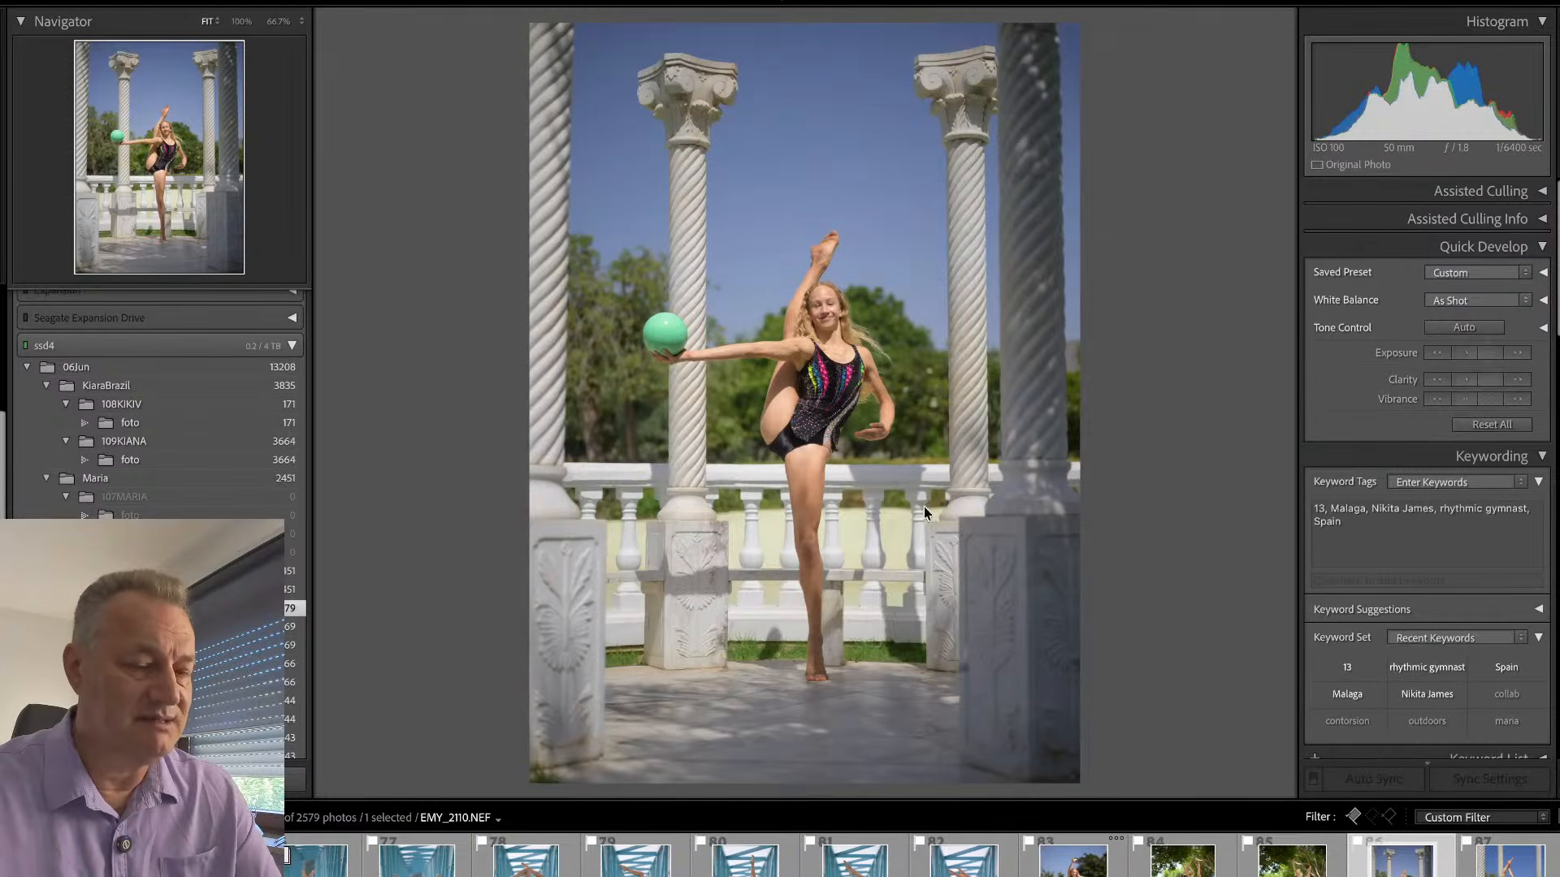
pyautogui.press('d')
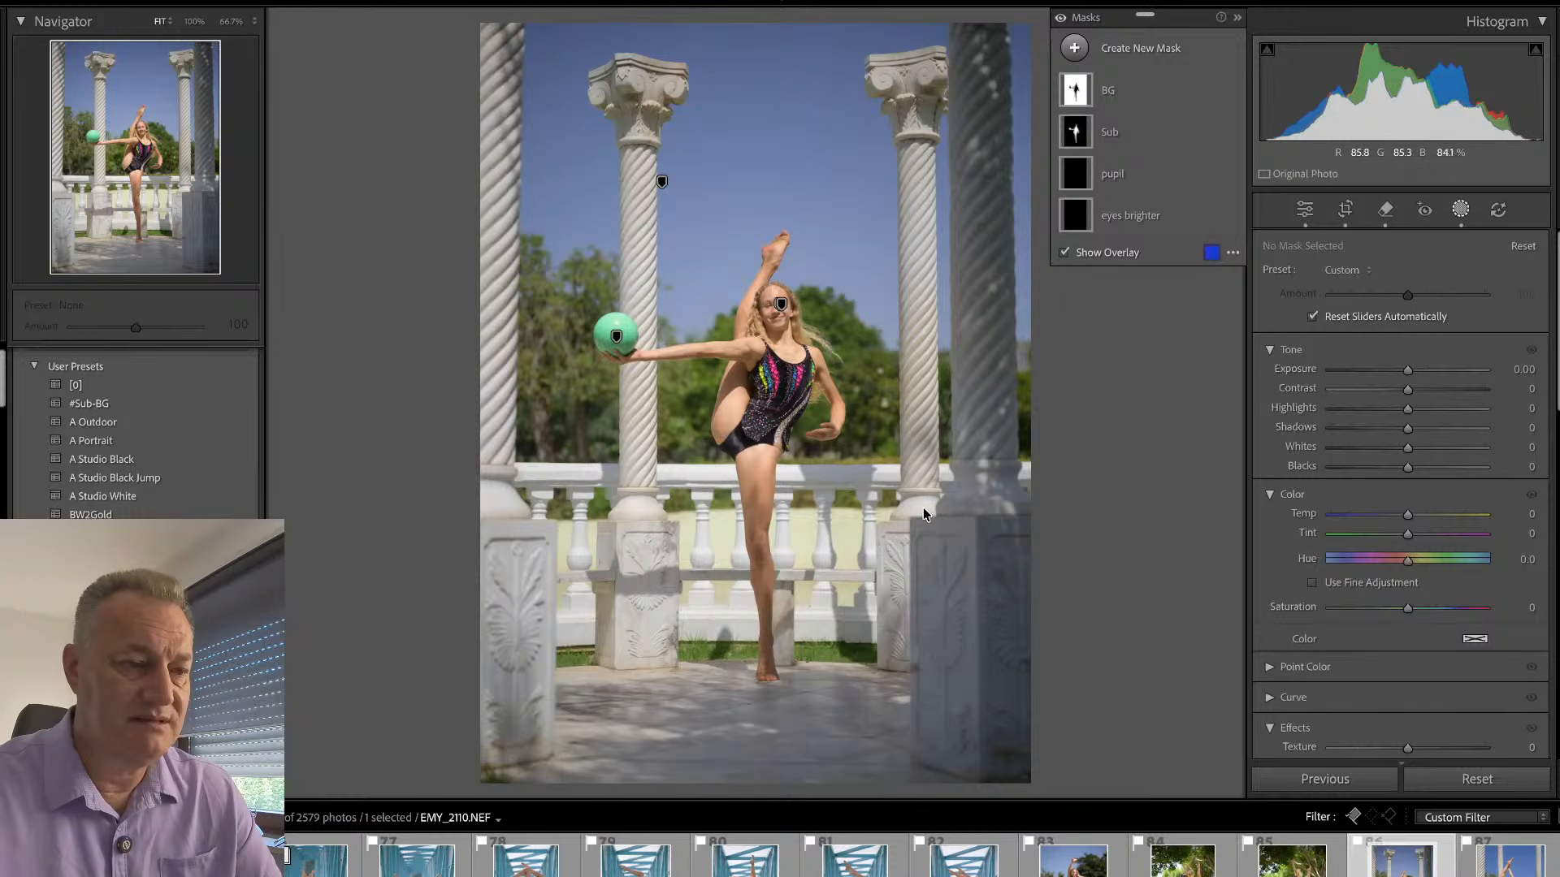
pyautogui.hotkey('shift', 'w')
pyautogui.moveTo(1405, 430); pyautogui.dragTo(1410, 431)
pyautogui.moveTo(1408, 634); pyautogui.dragTo(1443, 635)
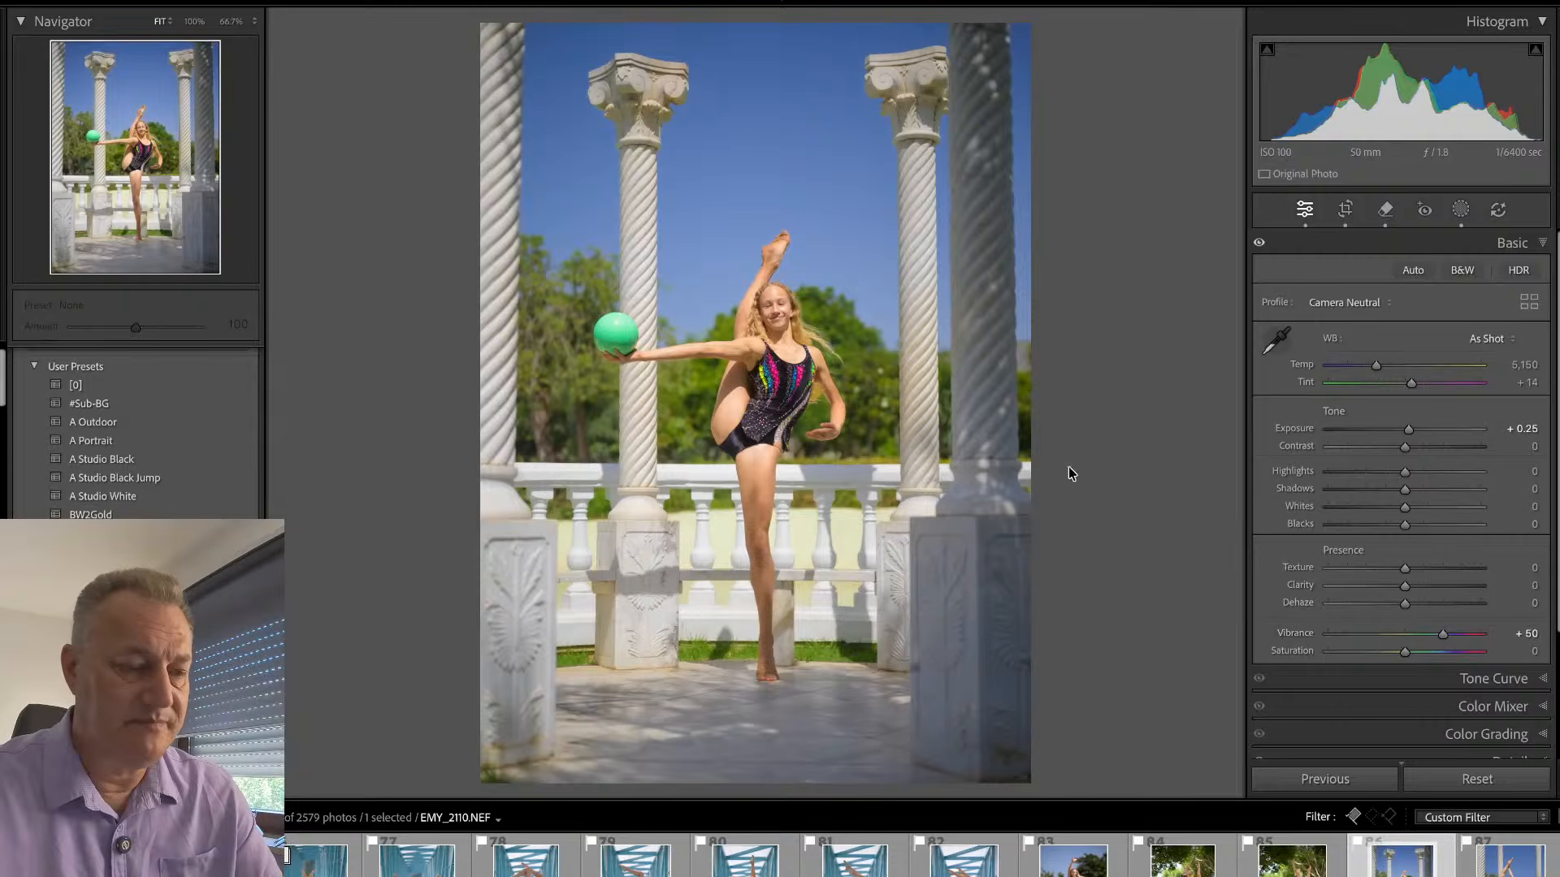
# - Return to the picked concrete-block shots in the grid and reject EMY_1157.NEF
pyautogui.press('g')
pyautogui.scroll(8, 981, 286)
pyautogui.scroll(3, 965, 275)
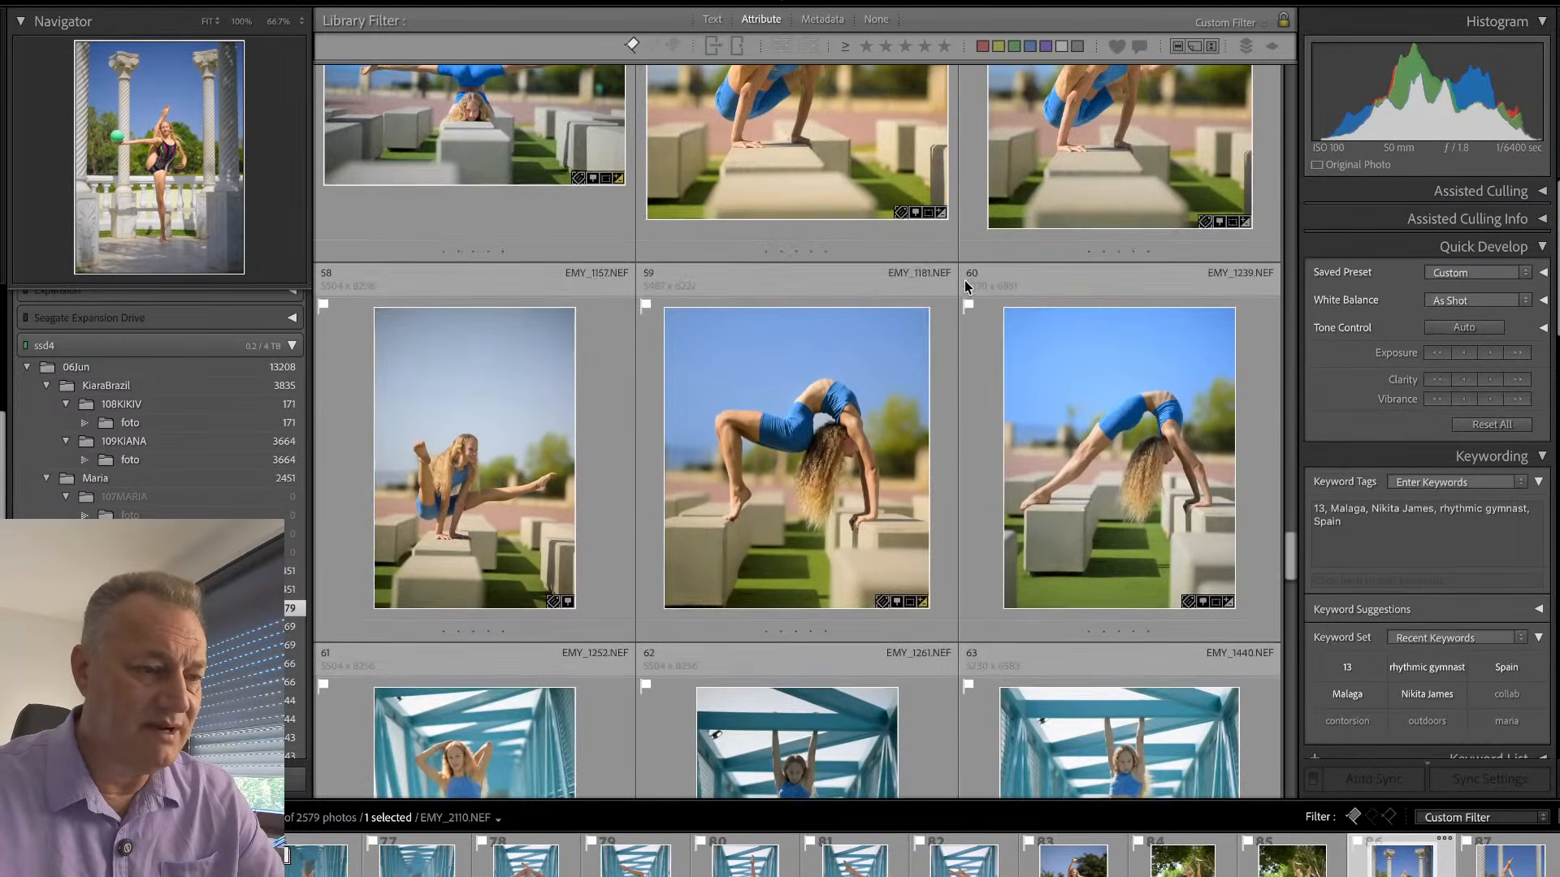
pyautogui.scroll(1, 961, 296)
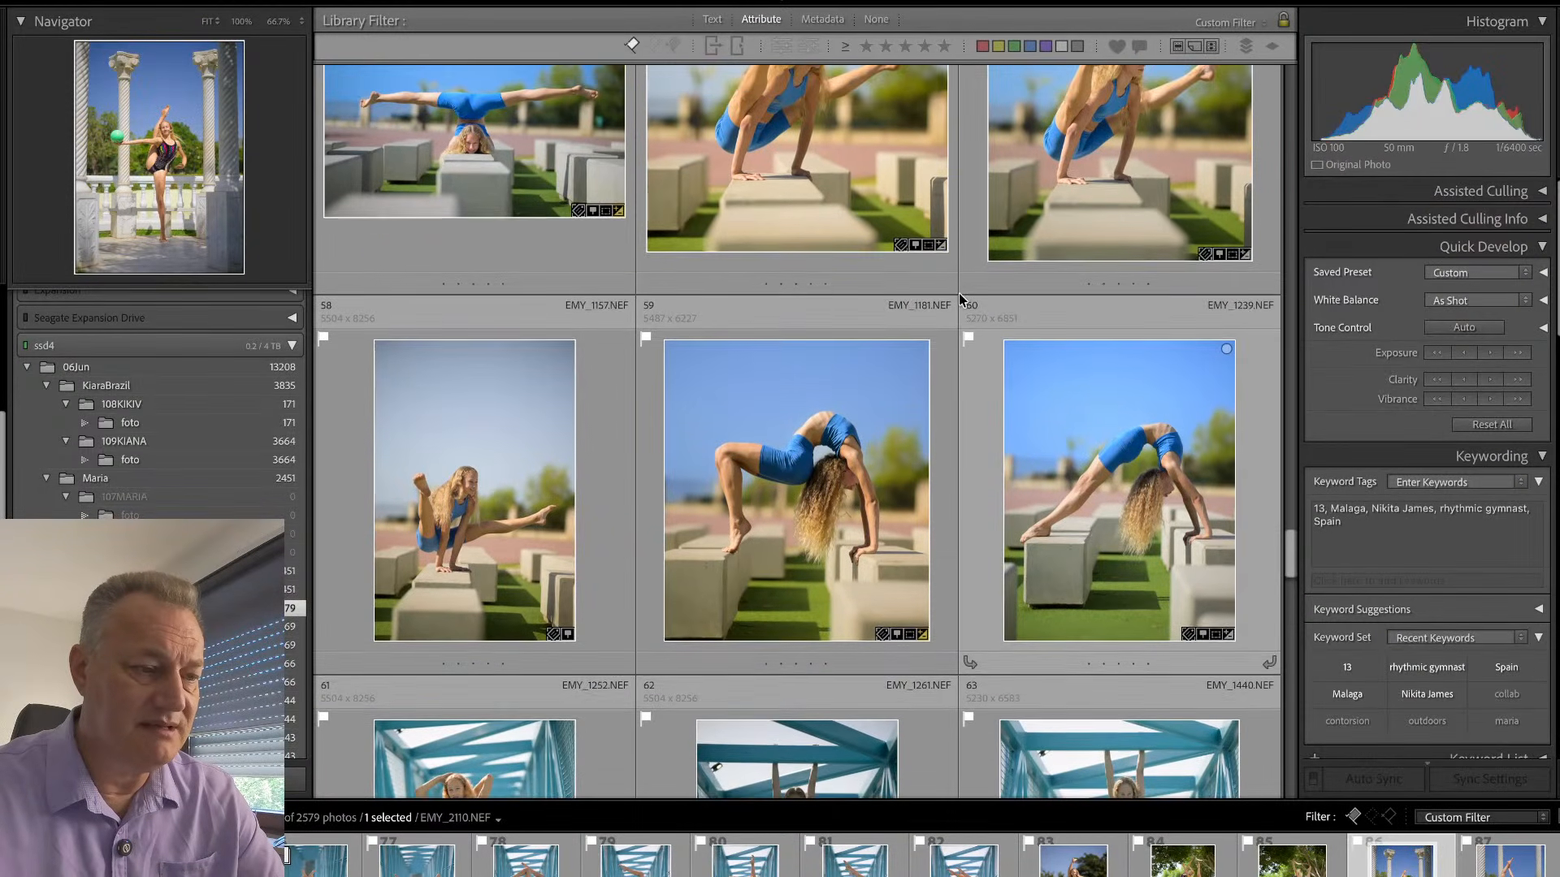
pyautogui.click(602, 527)
pyautogui.press('x')
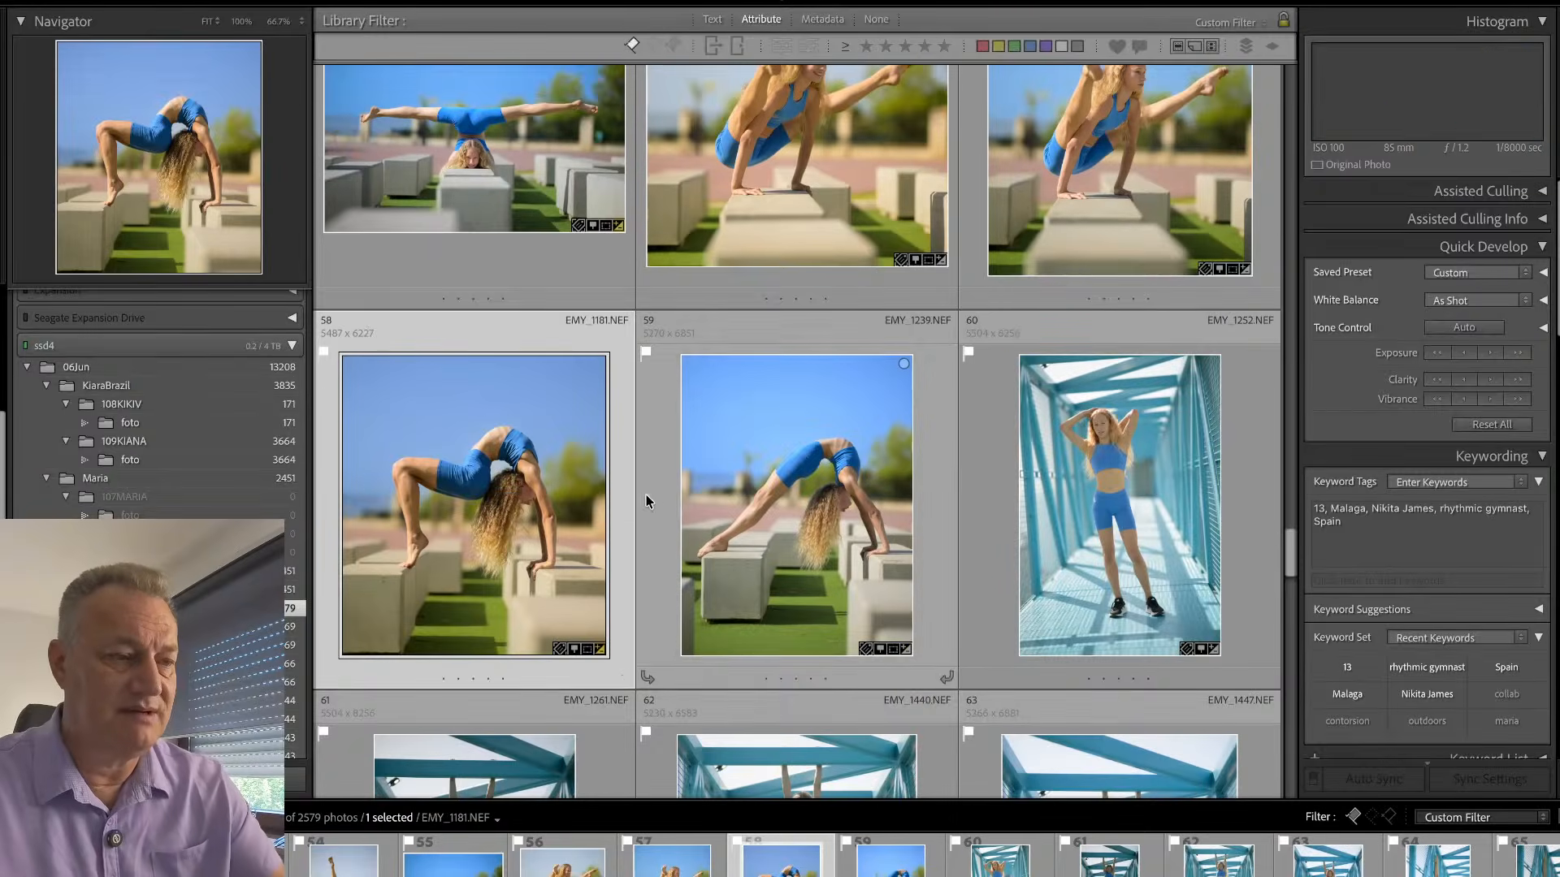
# - Open the split photo on the concrete blocks, EMY_1089.NEF, and warm its Temp to 5,267
pyautogui.scroll(3, 813, 381)
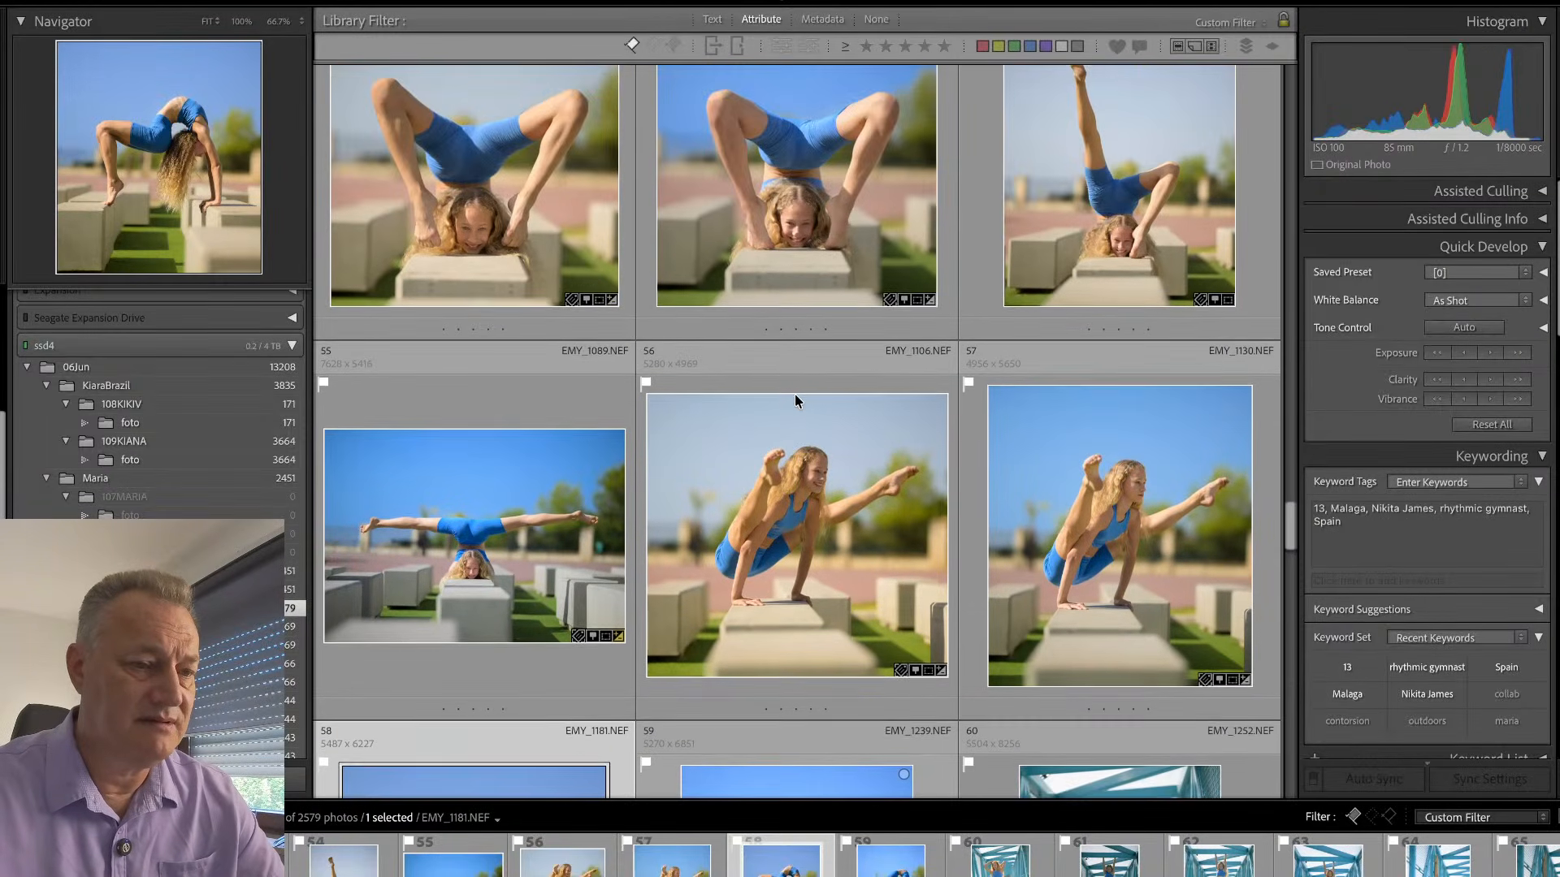
pyautogui.scroll(-3, 793, 388)
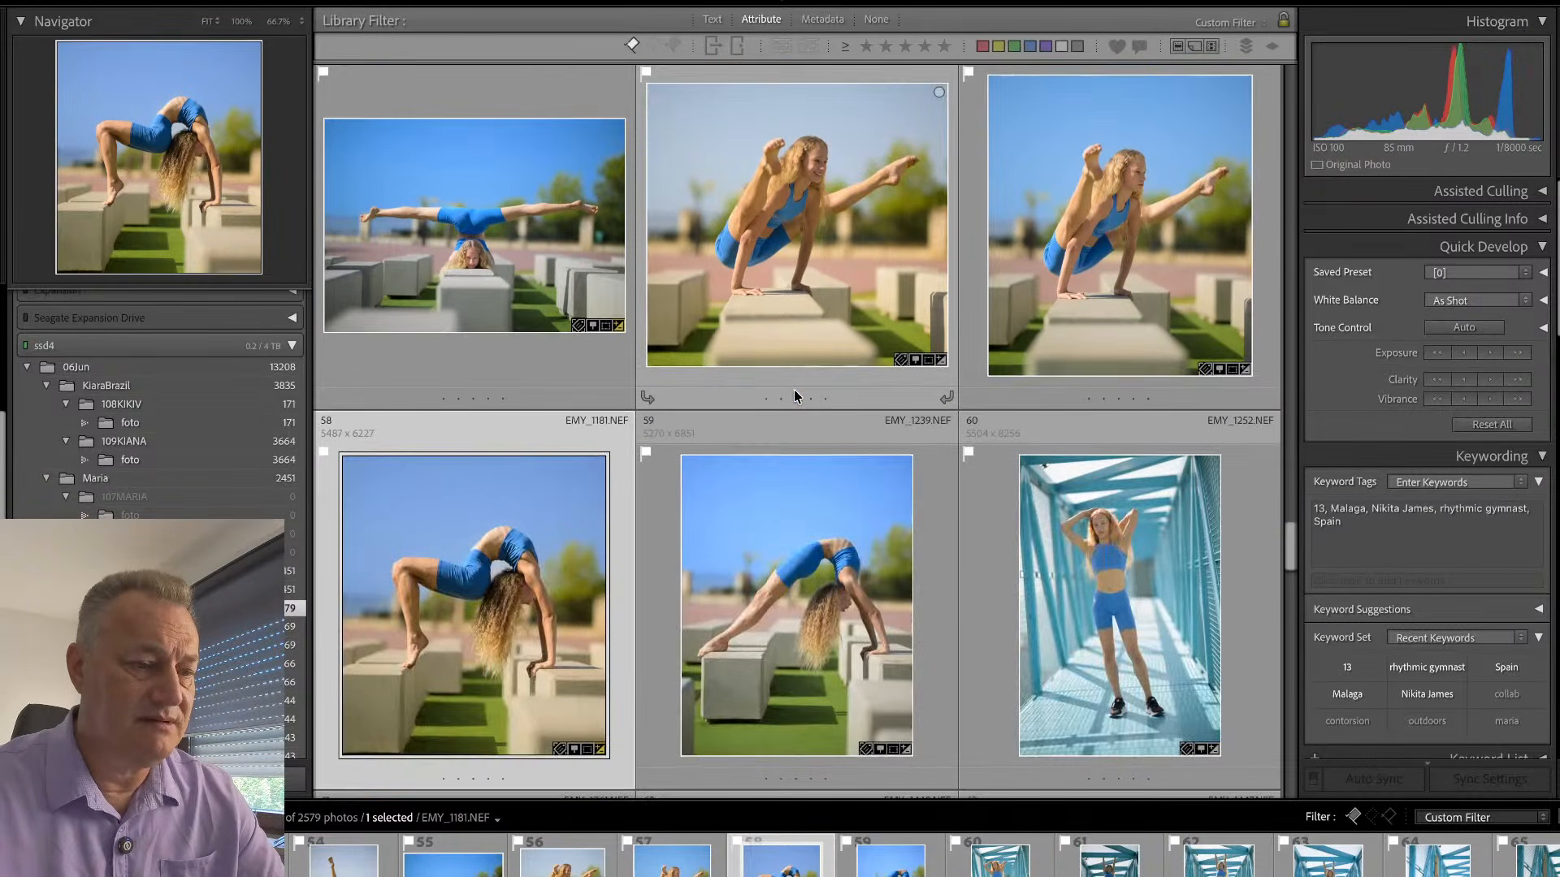
pyautogui.scroll(3, 793, 389)
pyautogui.doubleClick(554, 406)
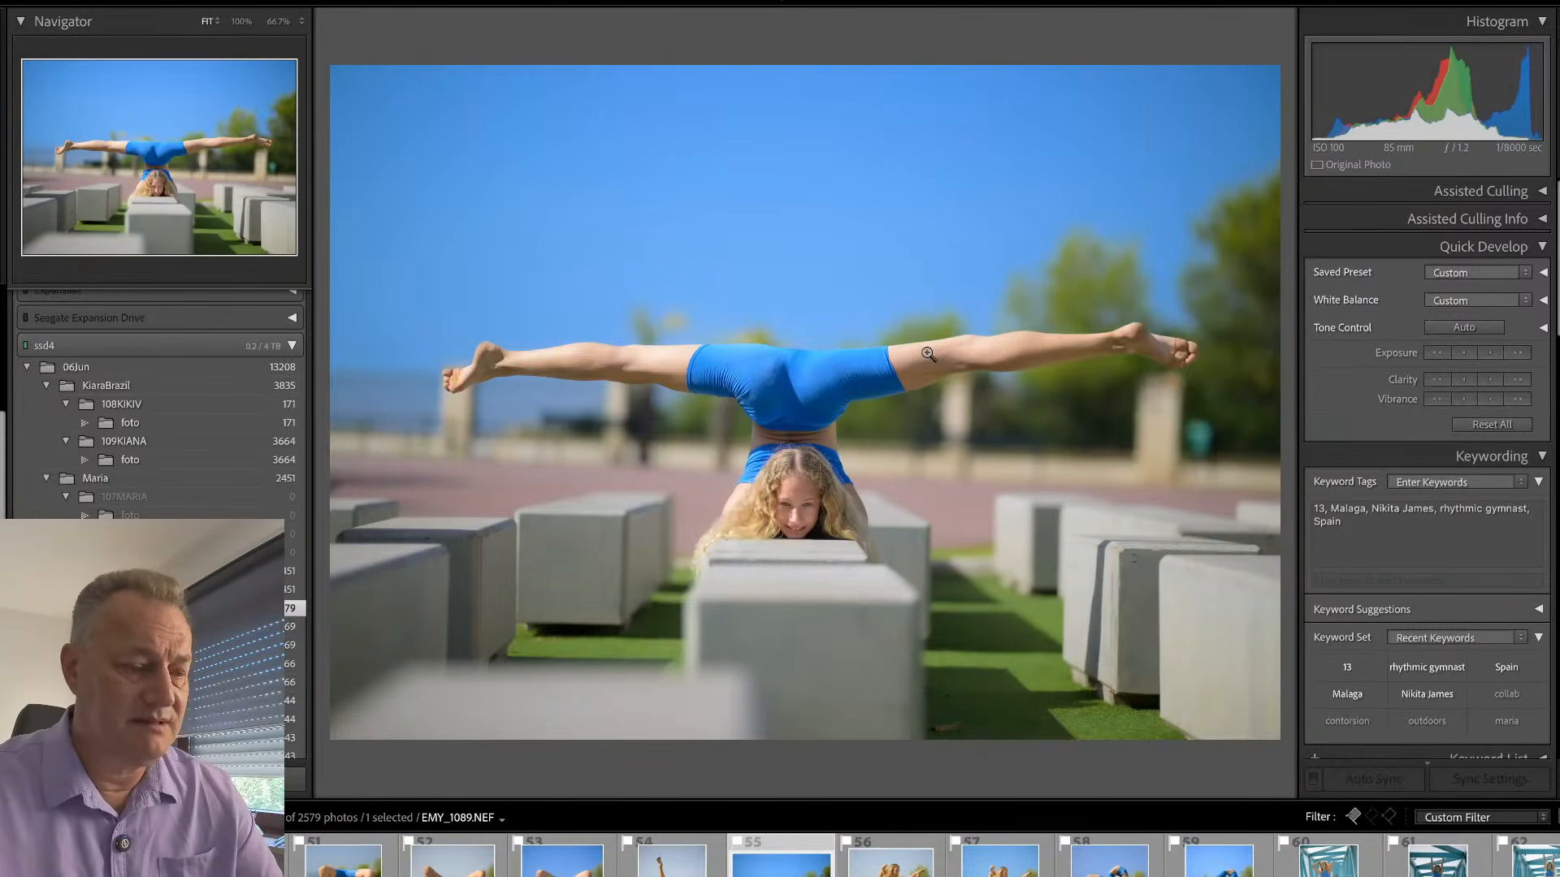
pyautogui.press('d')
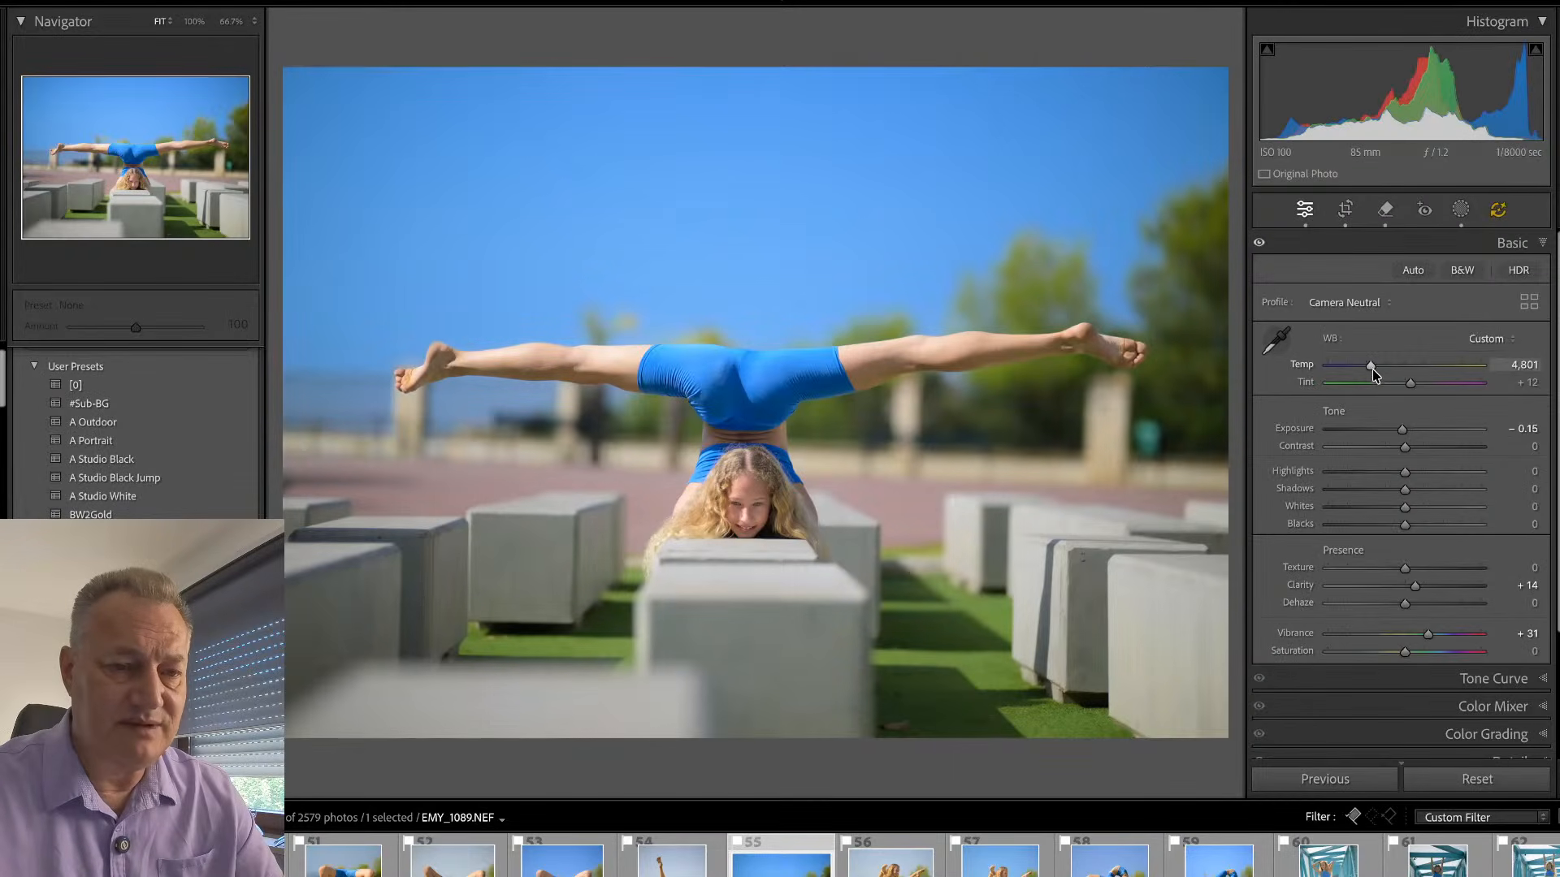
pyautogui.moveTo(1376, 368); pyautogui.dragTo(1377, 369)
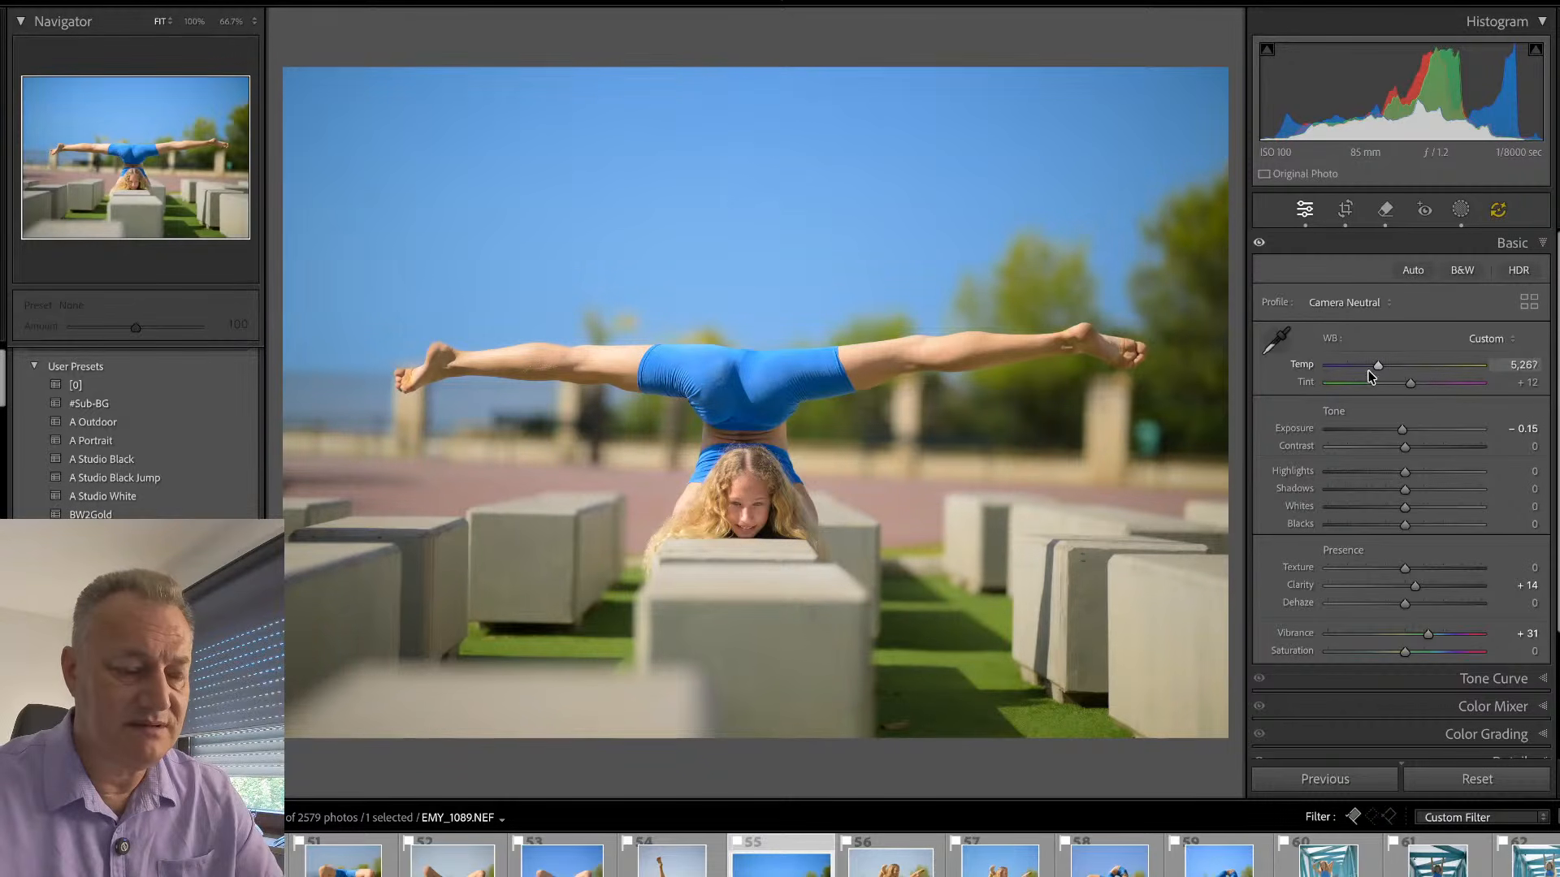
# - Return to the grid, open the bent-knee pose on the concrete block, EMY_0944.NEF, for developing and show its masks
pyautogui.press('g')
pyautogui.scroll(2, 913, 320)
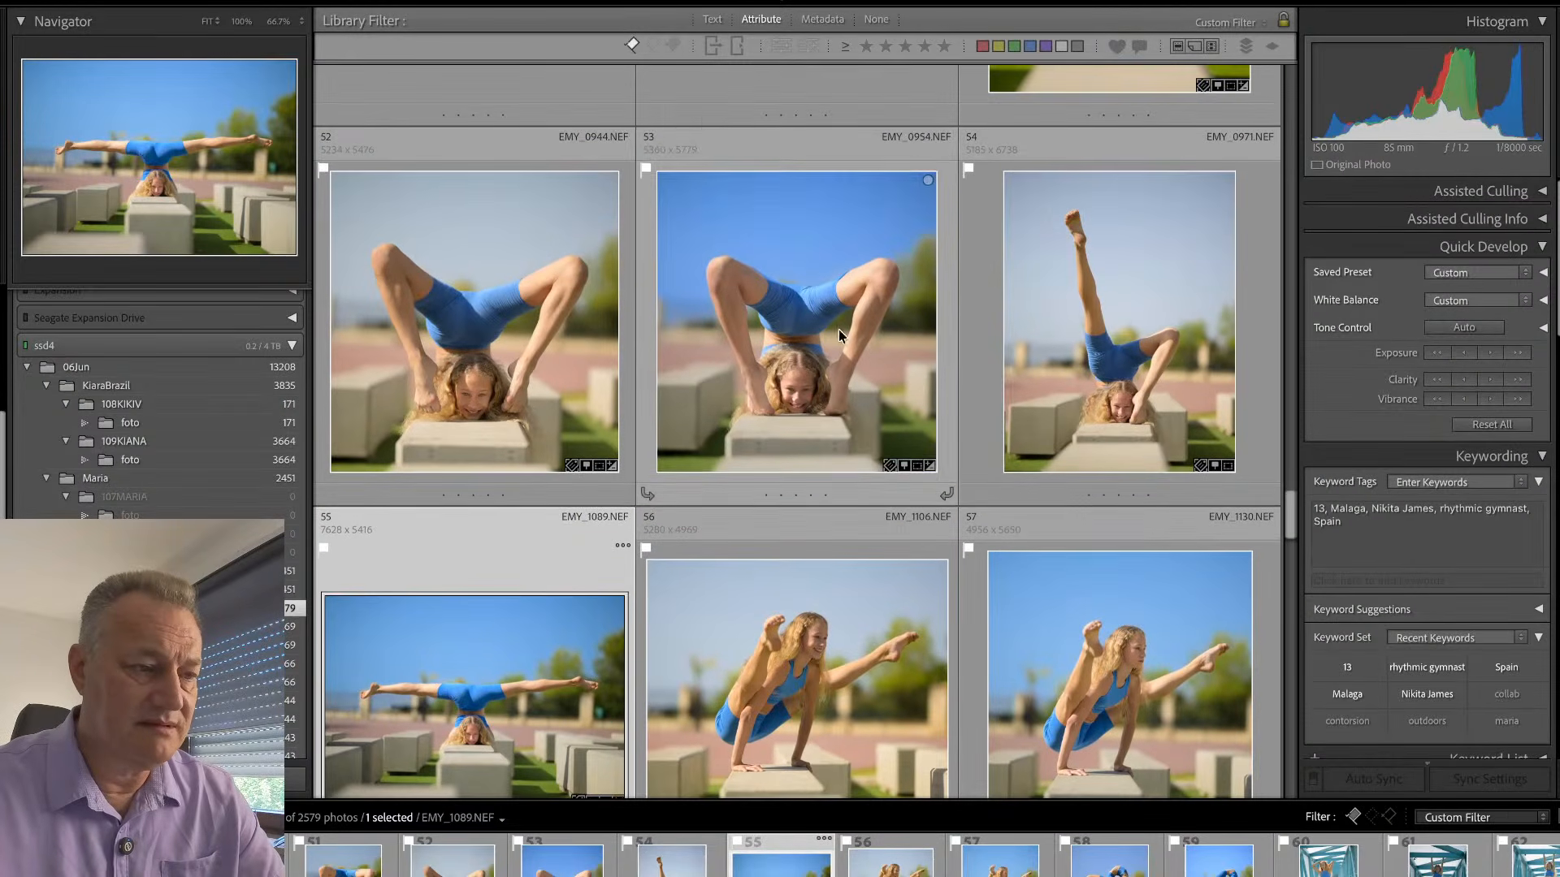
pyautogui.doubleClick(588, 335)
pyautogui.press('d')
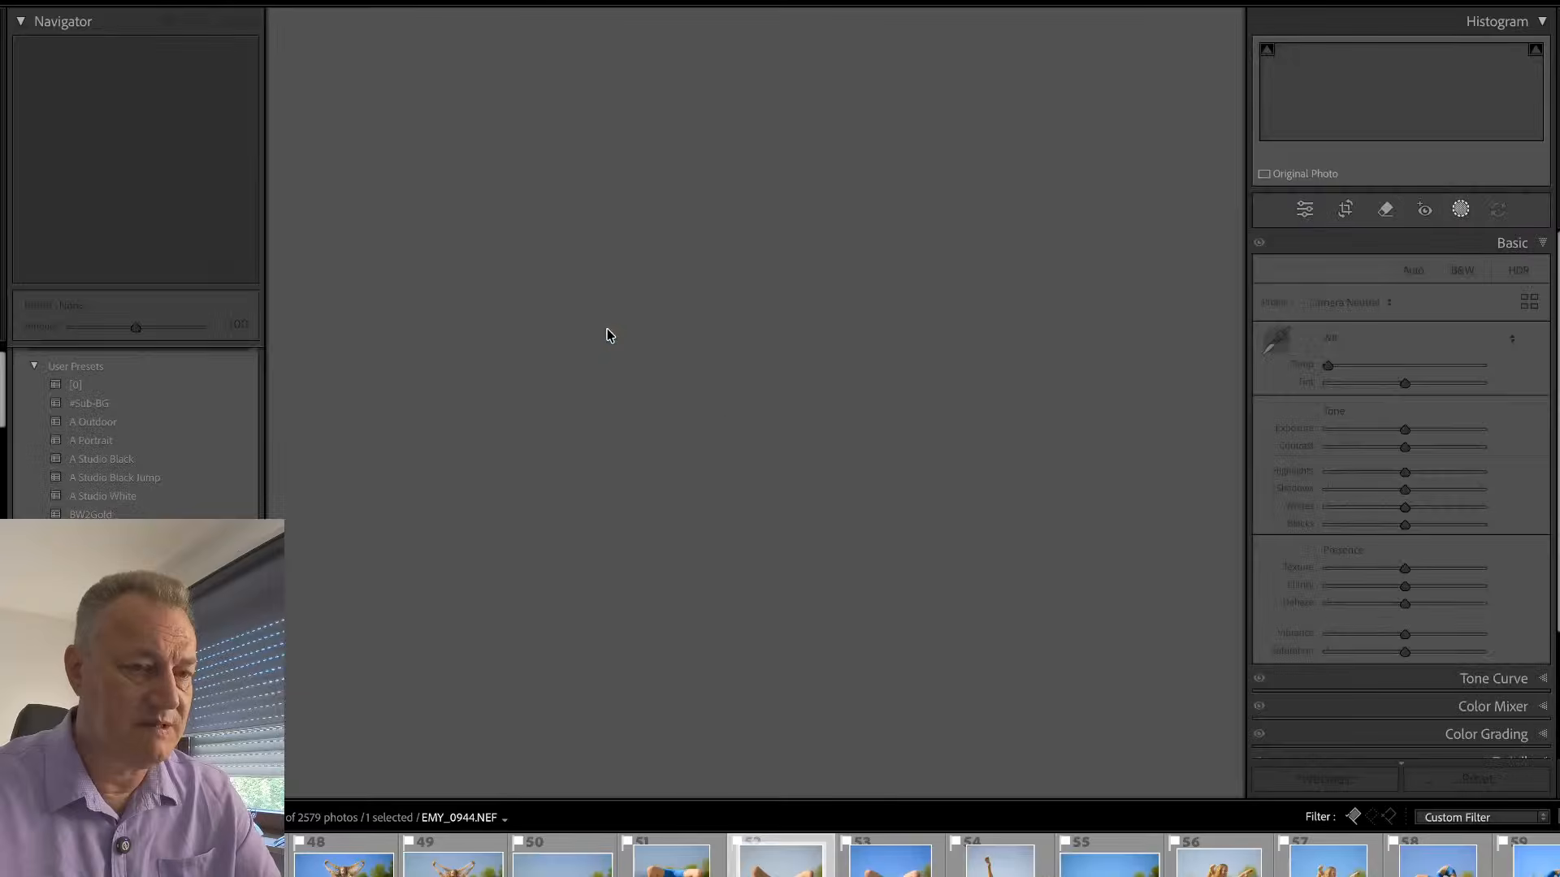
pyautogui.hotkey('shift', 'w')
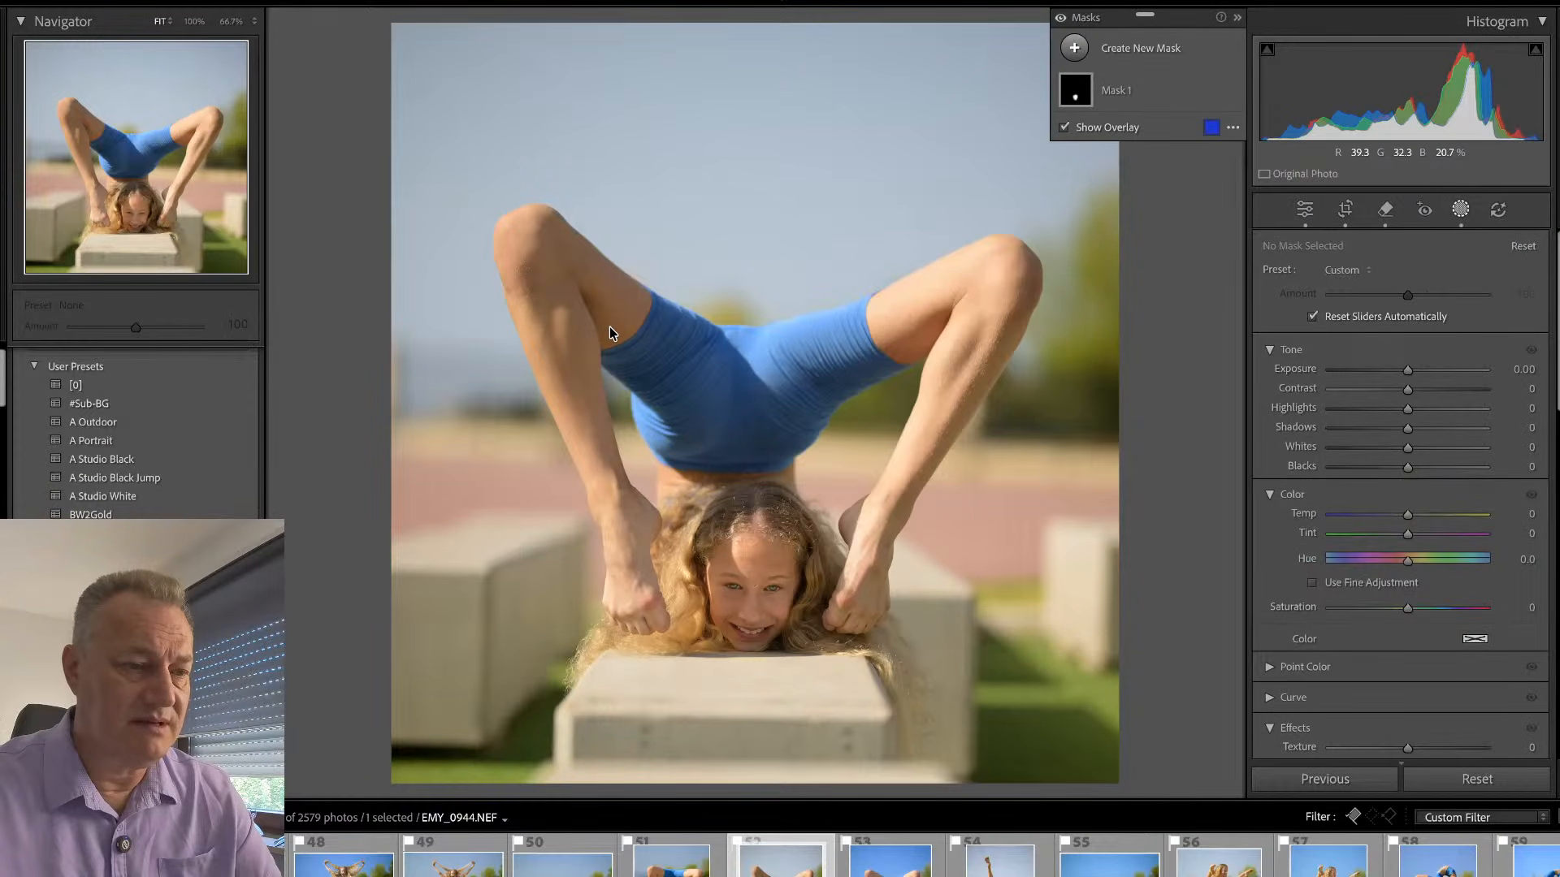
pyautogui.hotkey('shift', 'w')
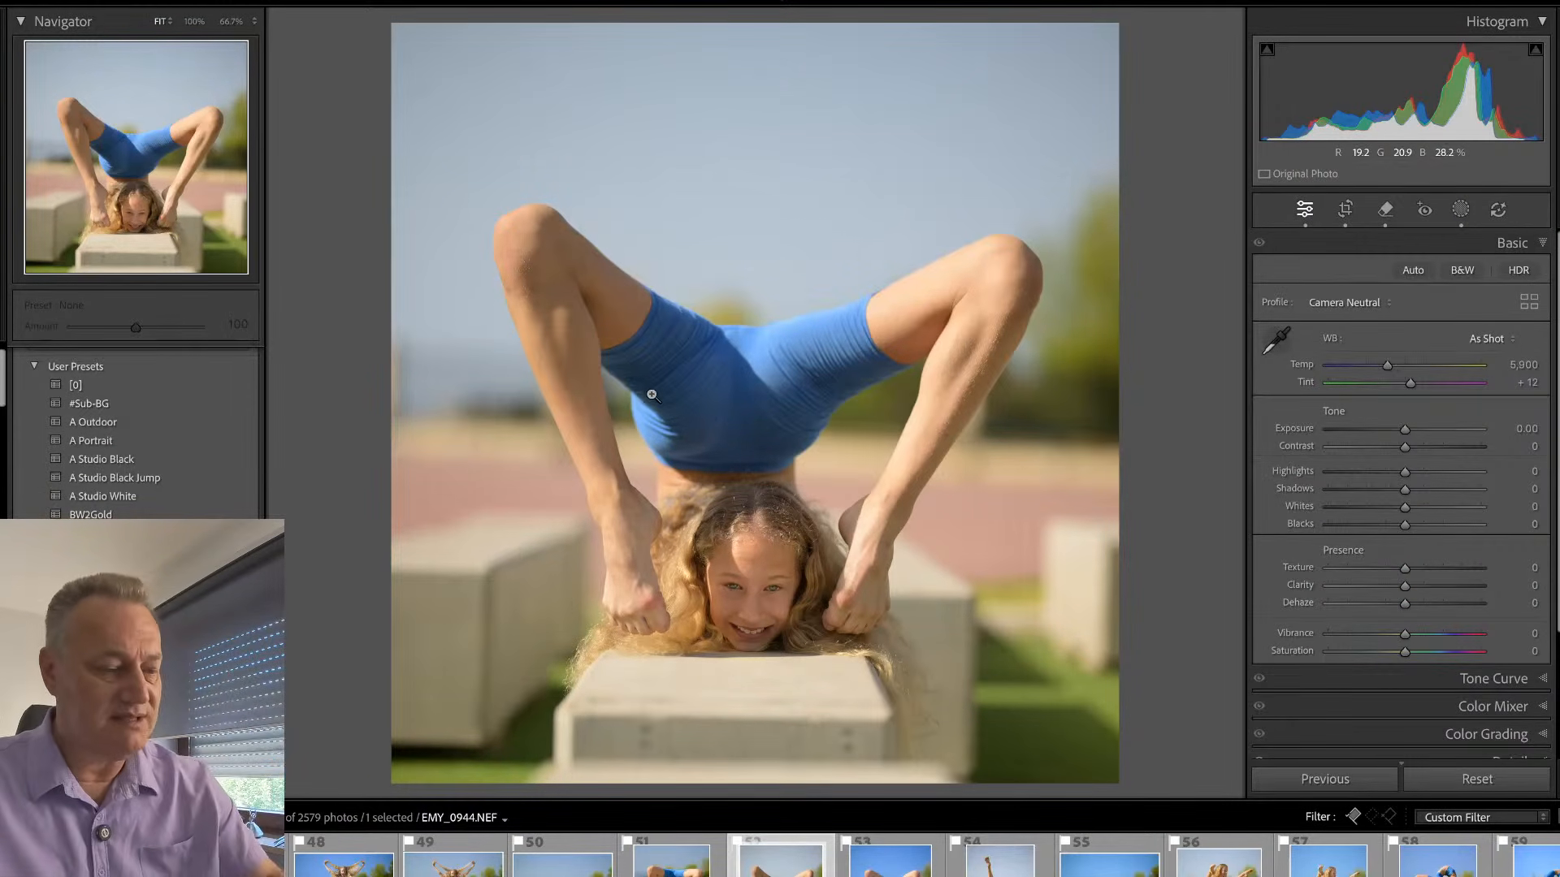
pyautogui.hotkey('shift', 'w')
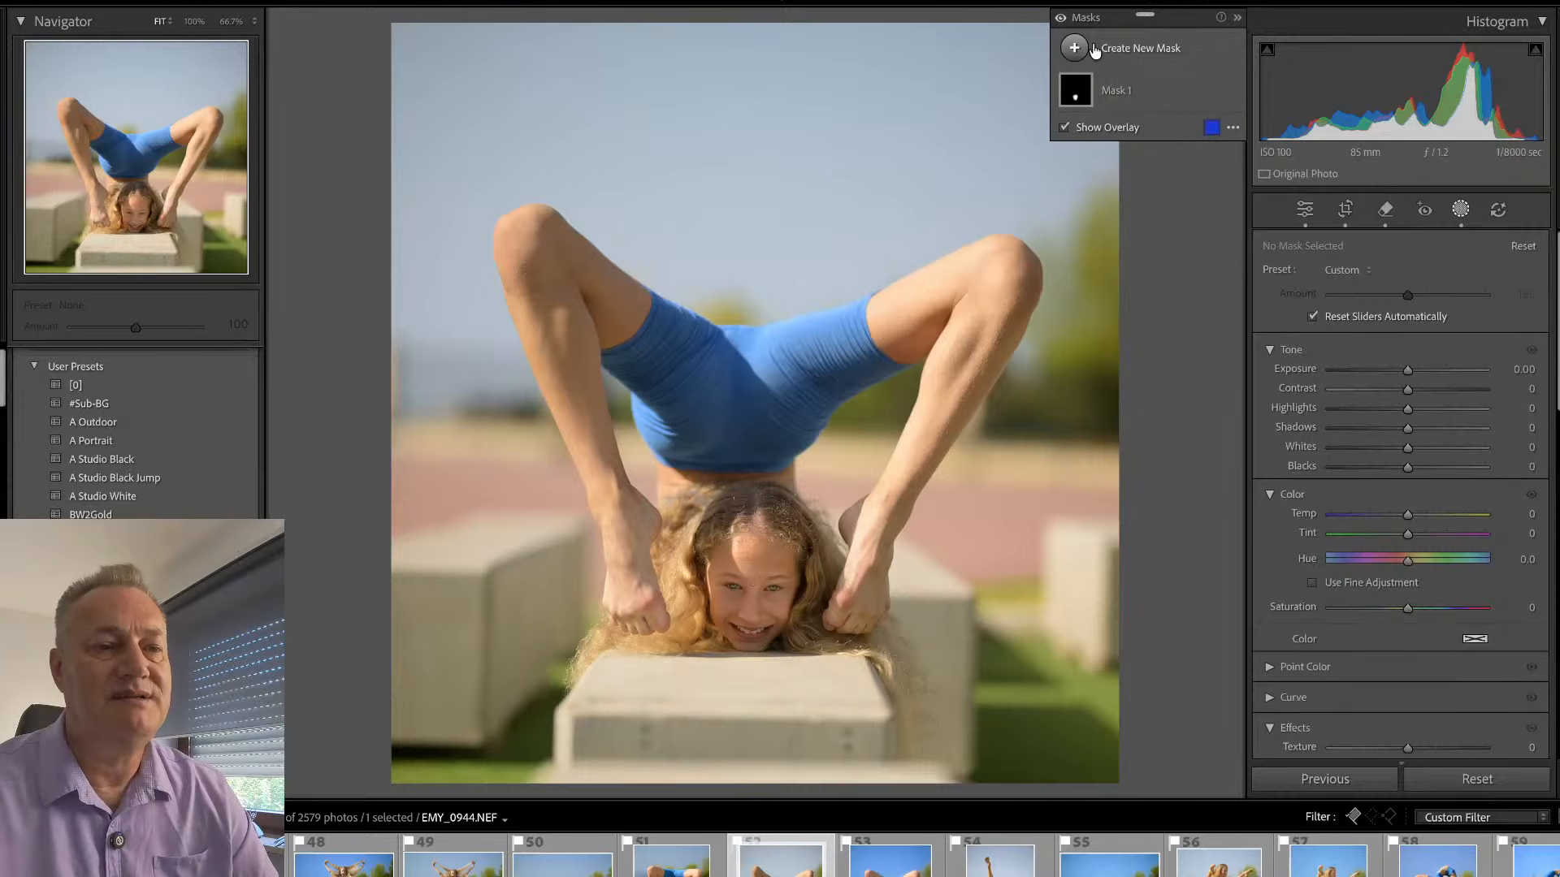
# - Create a Select Subject mask for the gymnast and a separate Select Background mask
pyautogui.click(1139, 53)
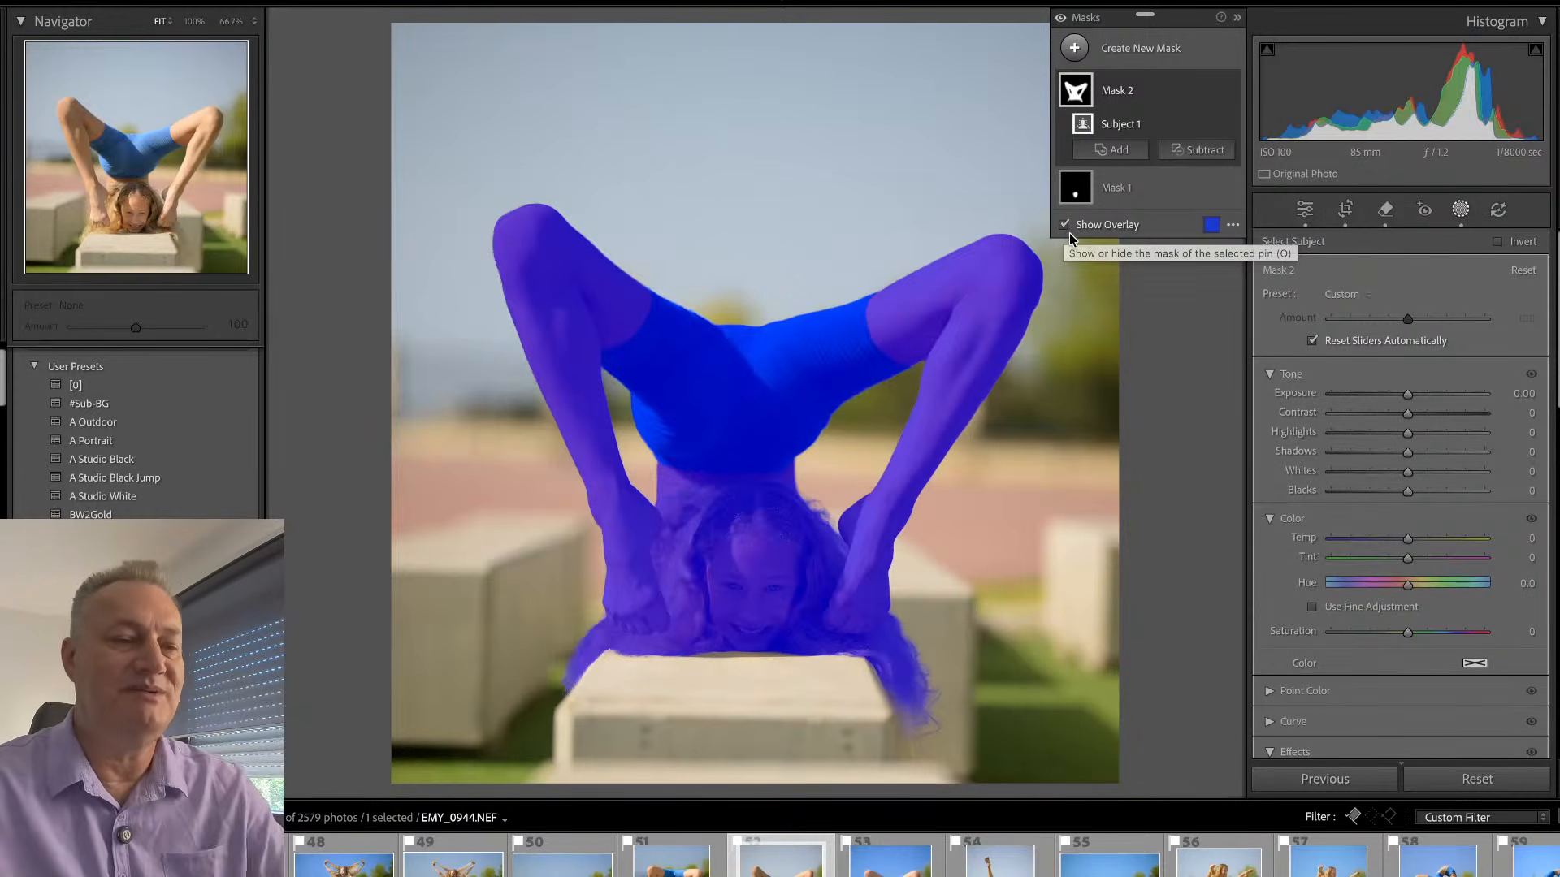
pyautogui.click(1142, 50)
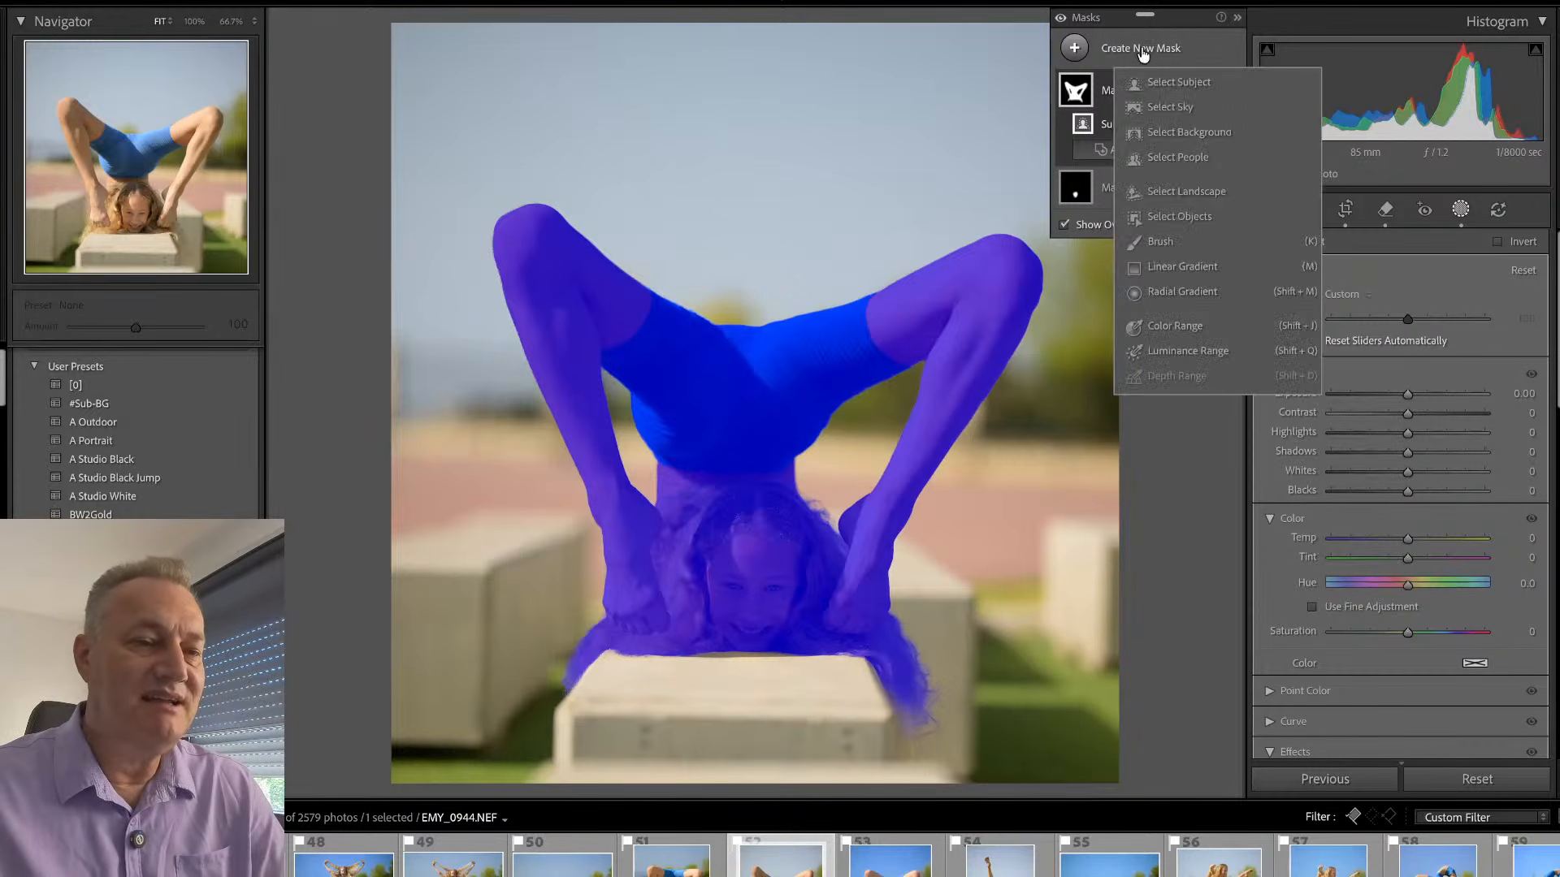
pyautogui.click(1193, 130)
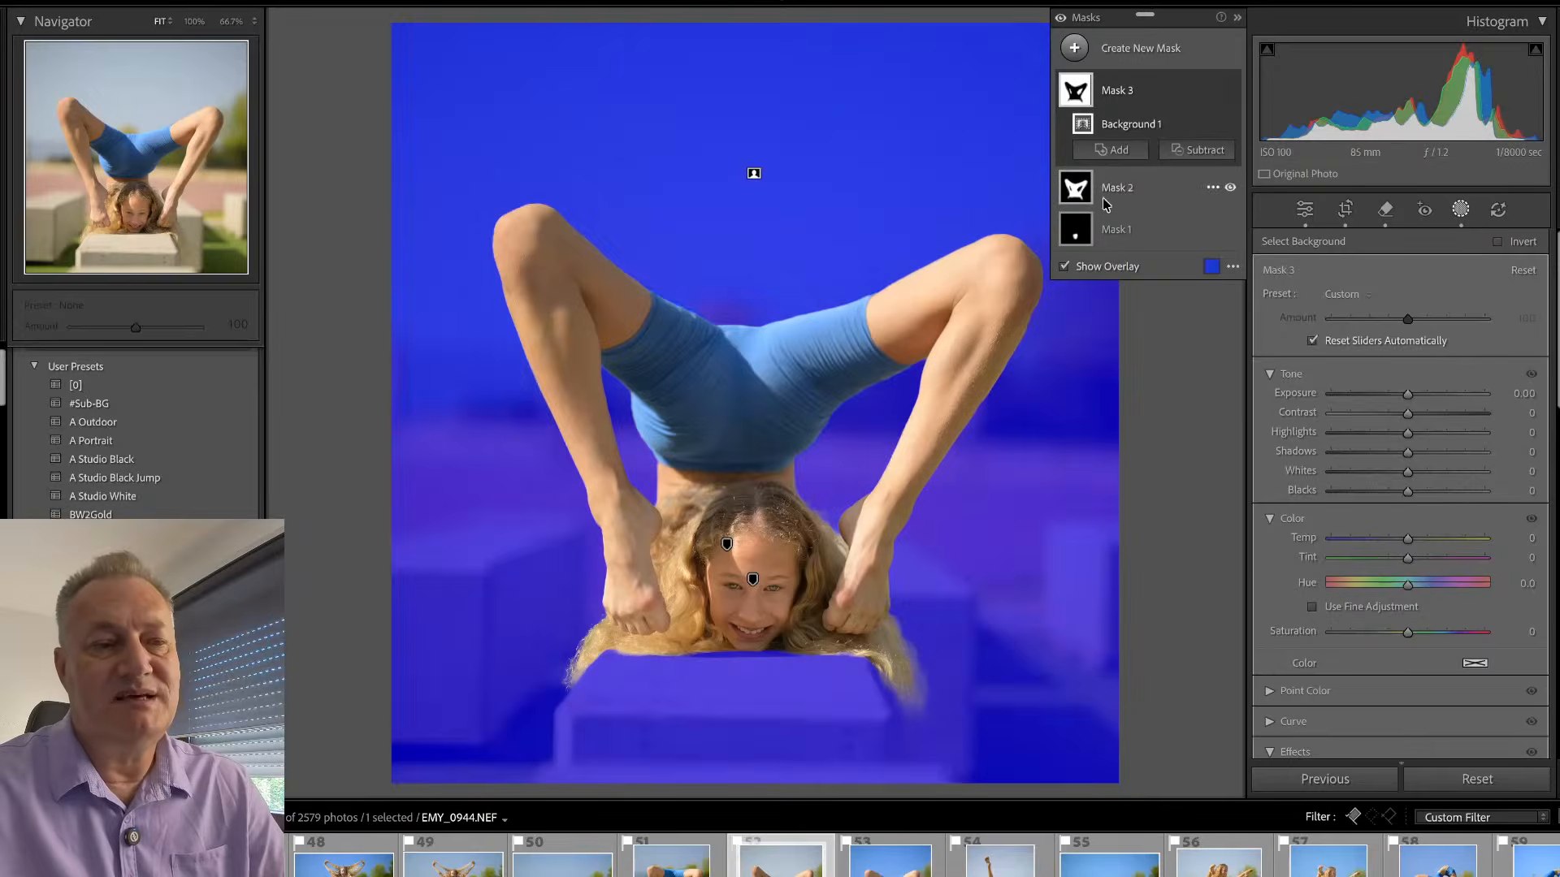
pyautogui.moveTo(1074, 195)
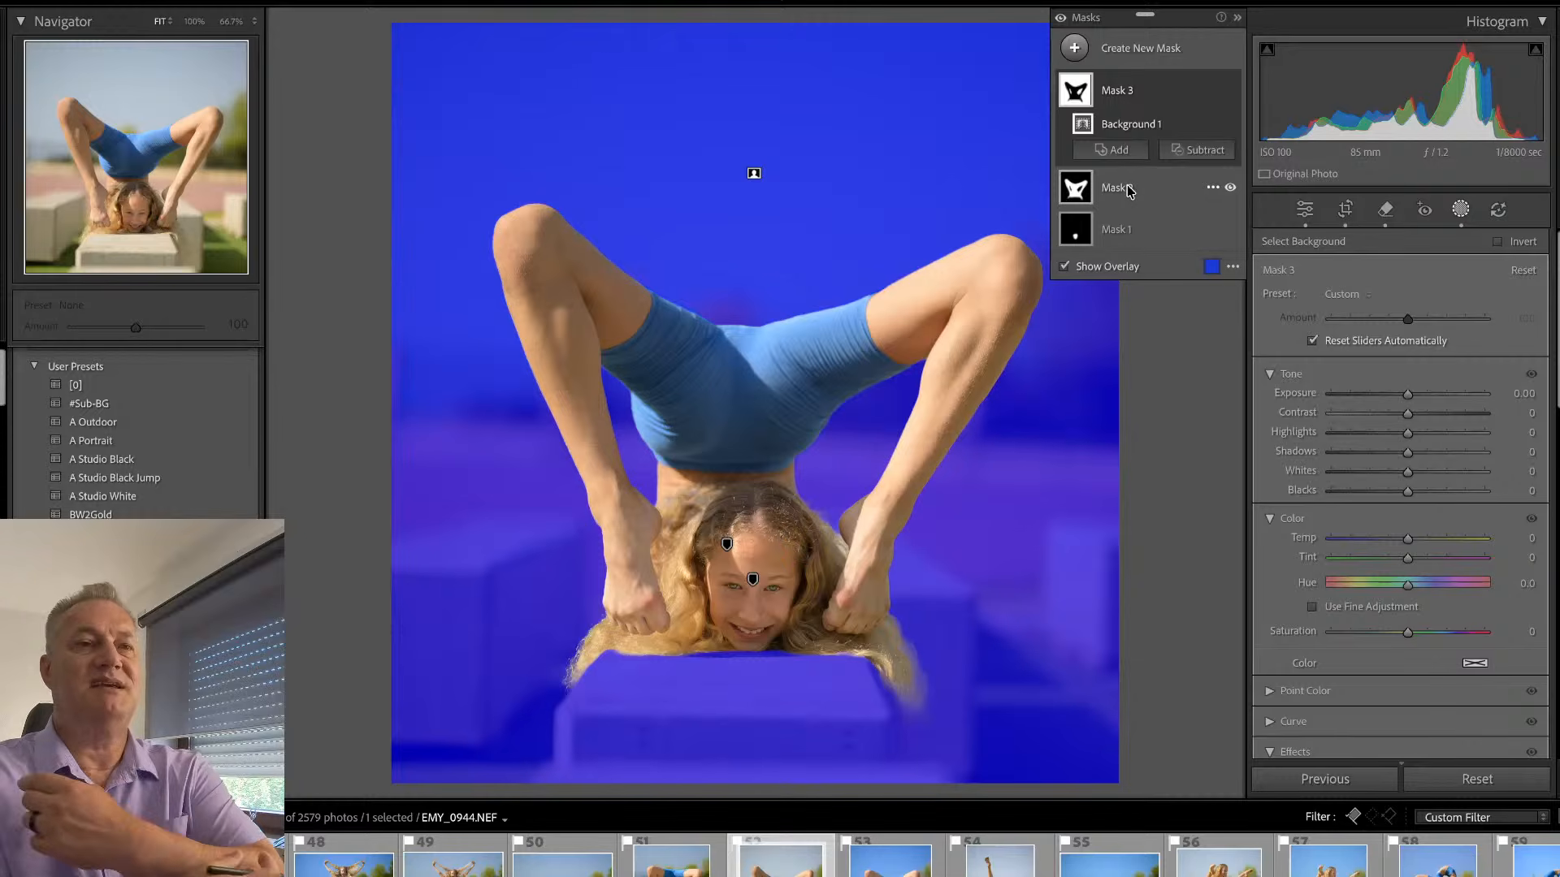
# - Create a Select Sky mask, check its edges around both legs at 100%, and subtract the subject from it
pyautogui.click(1164, 61)
pyautogui.click(1176, 106)
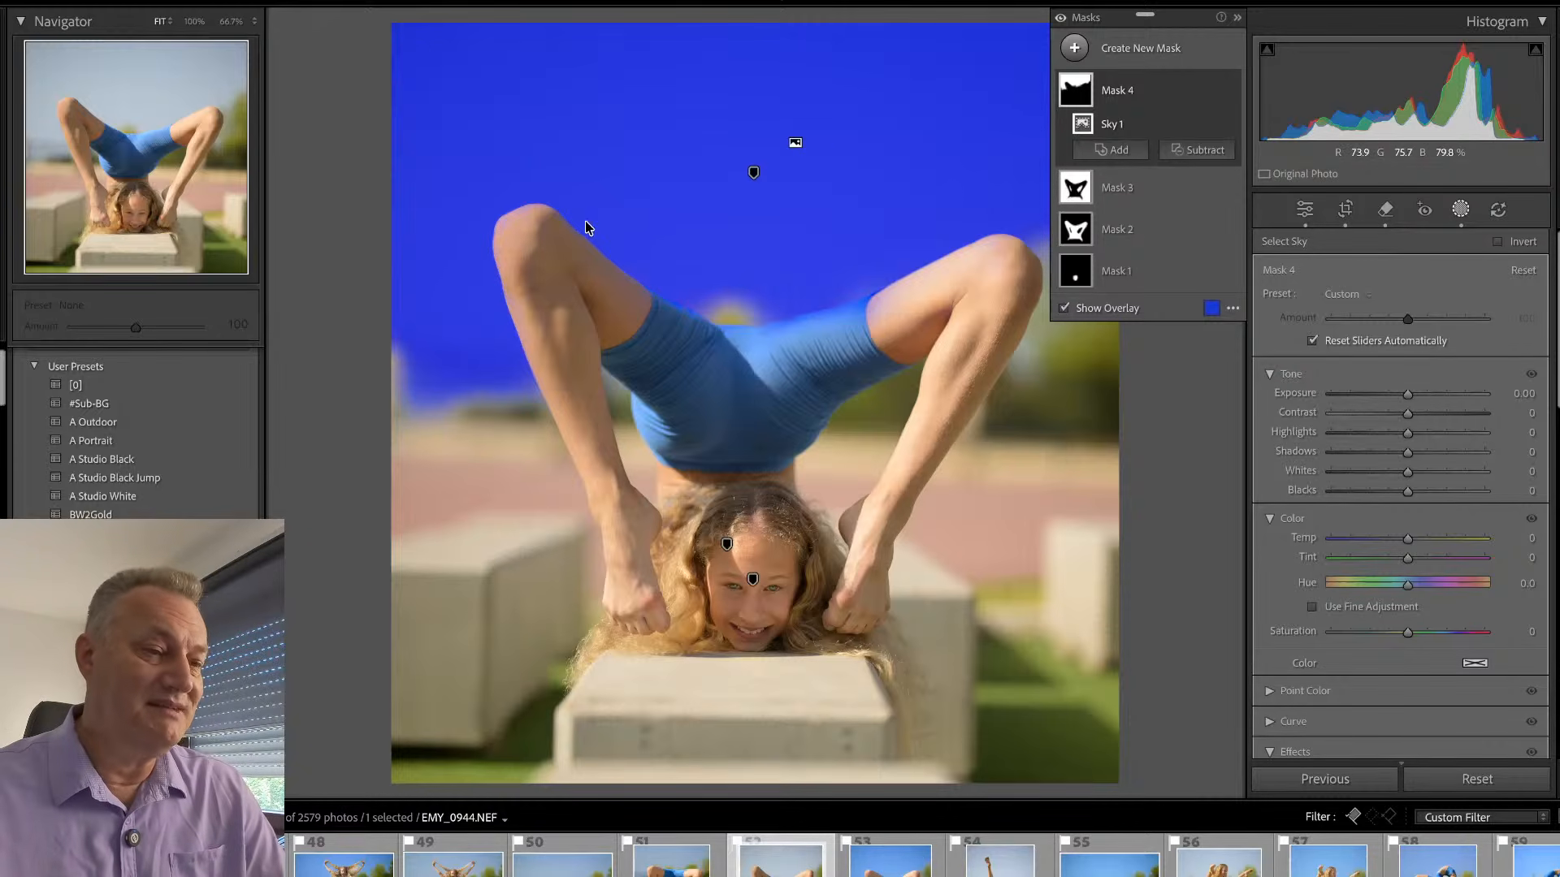
pyautogui.press('z')
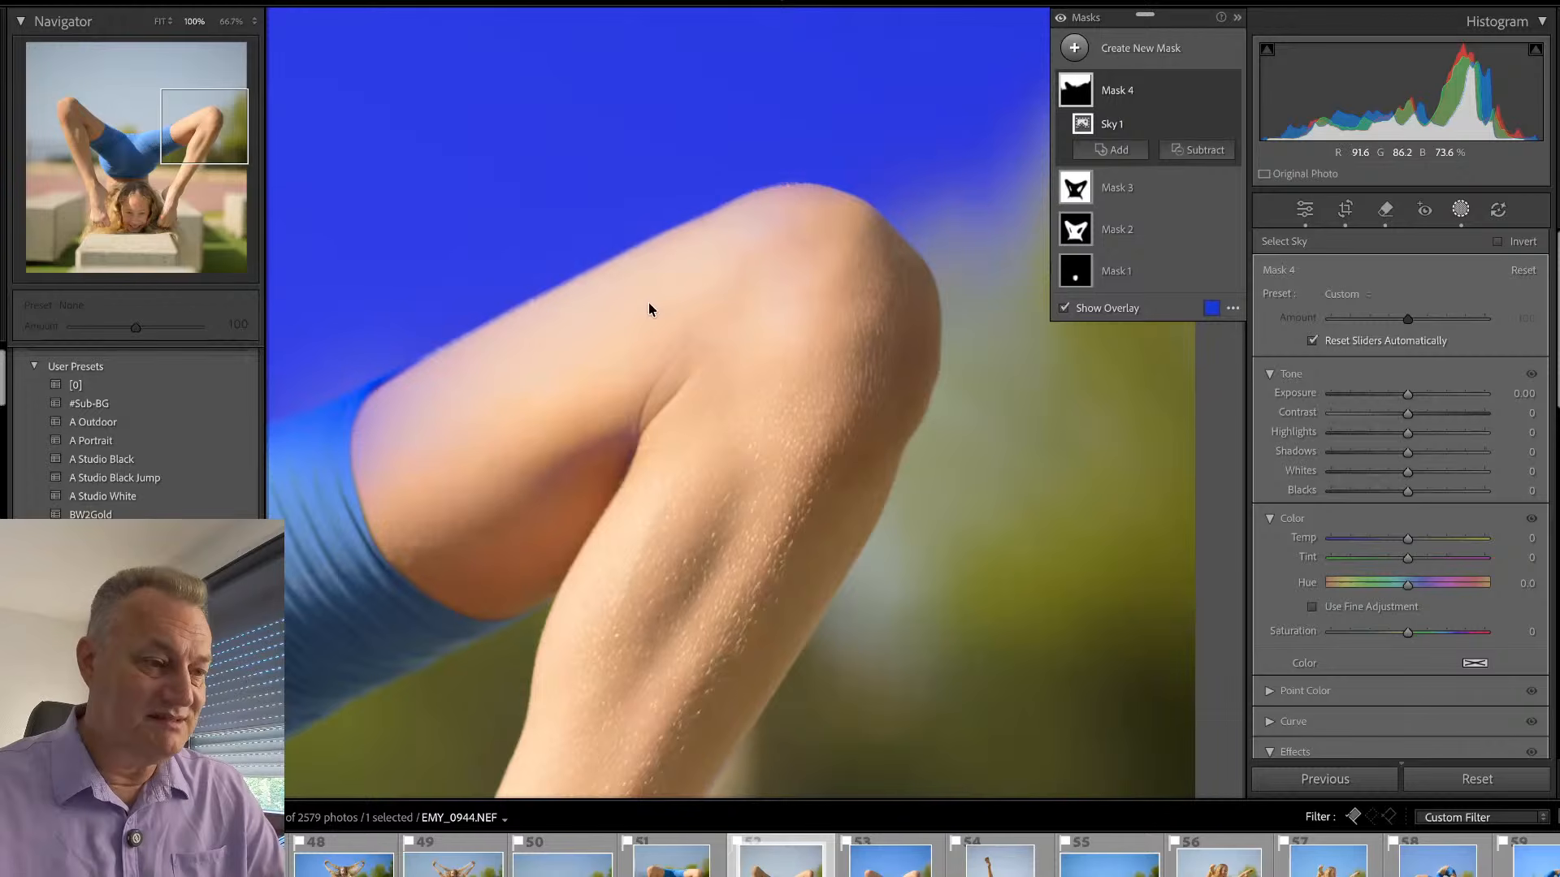
pyautogui.moveTo(452, 429)
pyautogui.mouseDown()
pyautogui.moveTo(728, 431)
pyautogui.moveTo(1170, 385)
pyautogui.mouseUp()
pyautogui.moveTo(378, 377)
pyautogui.mouseDown()
pyautogui.moveTo(1023, 374)
pyautogui.moveTo(985, 429)
pyautogui.mouseUp()
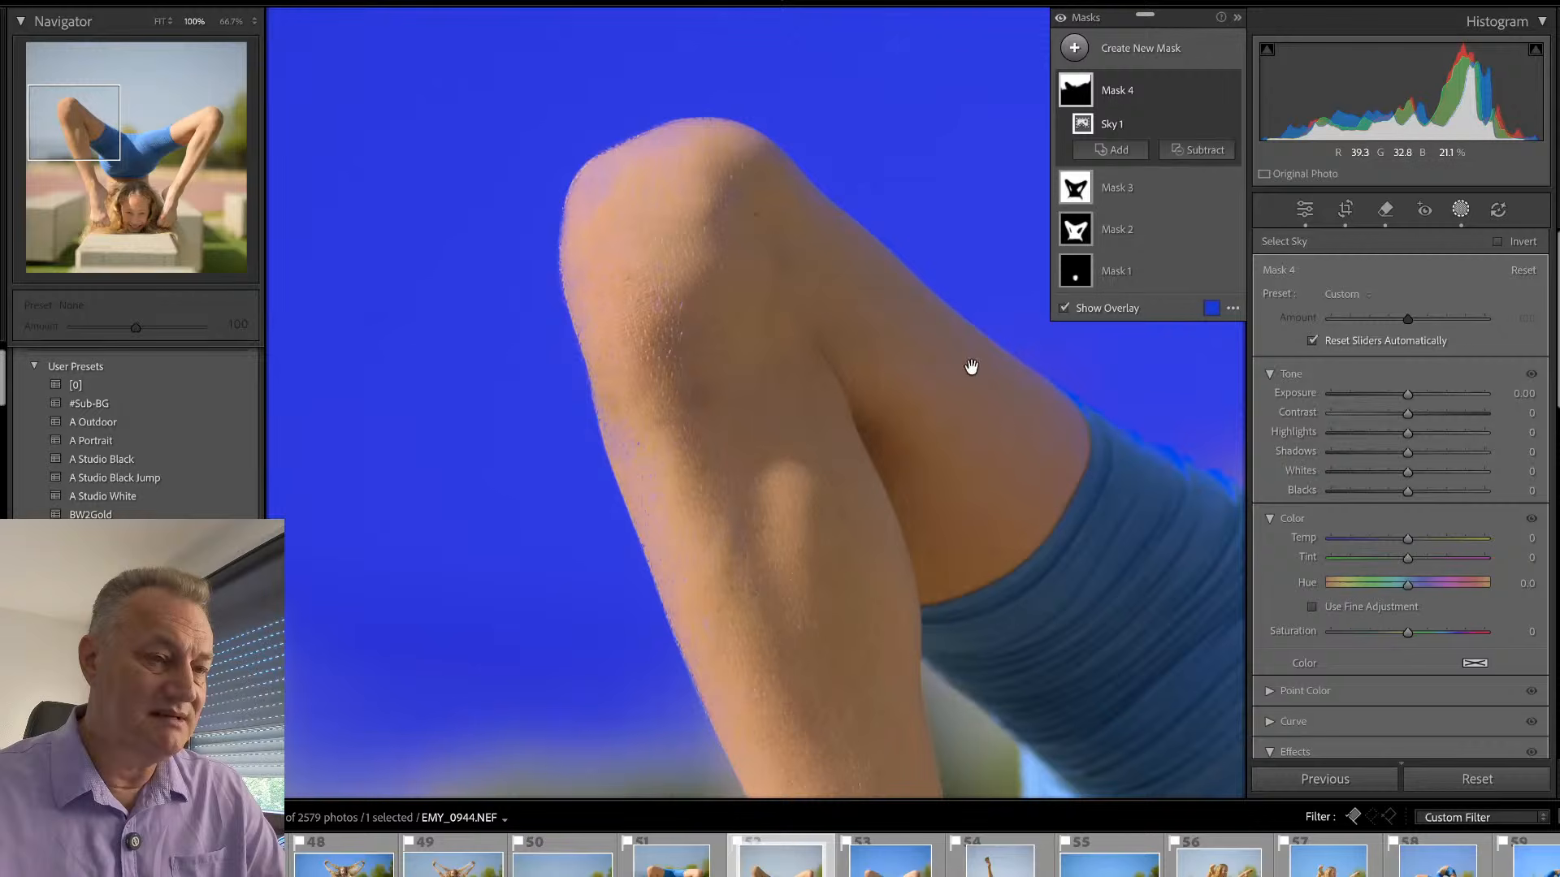
pyautogui.click(1199, 149)
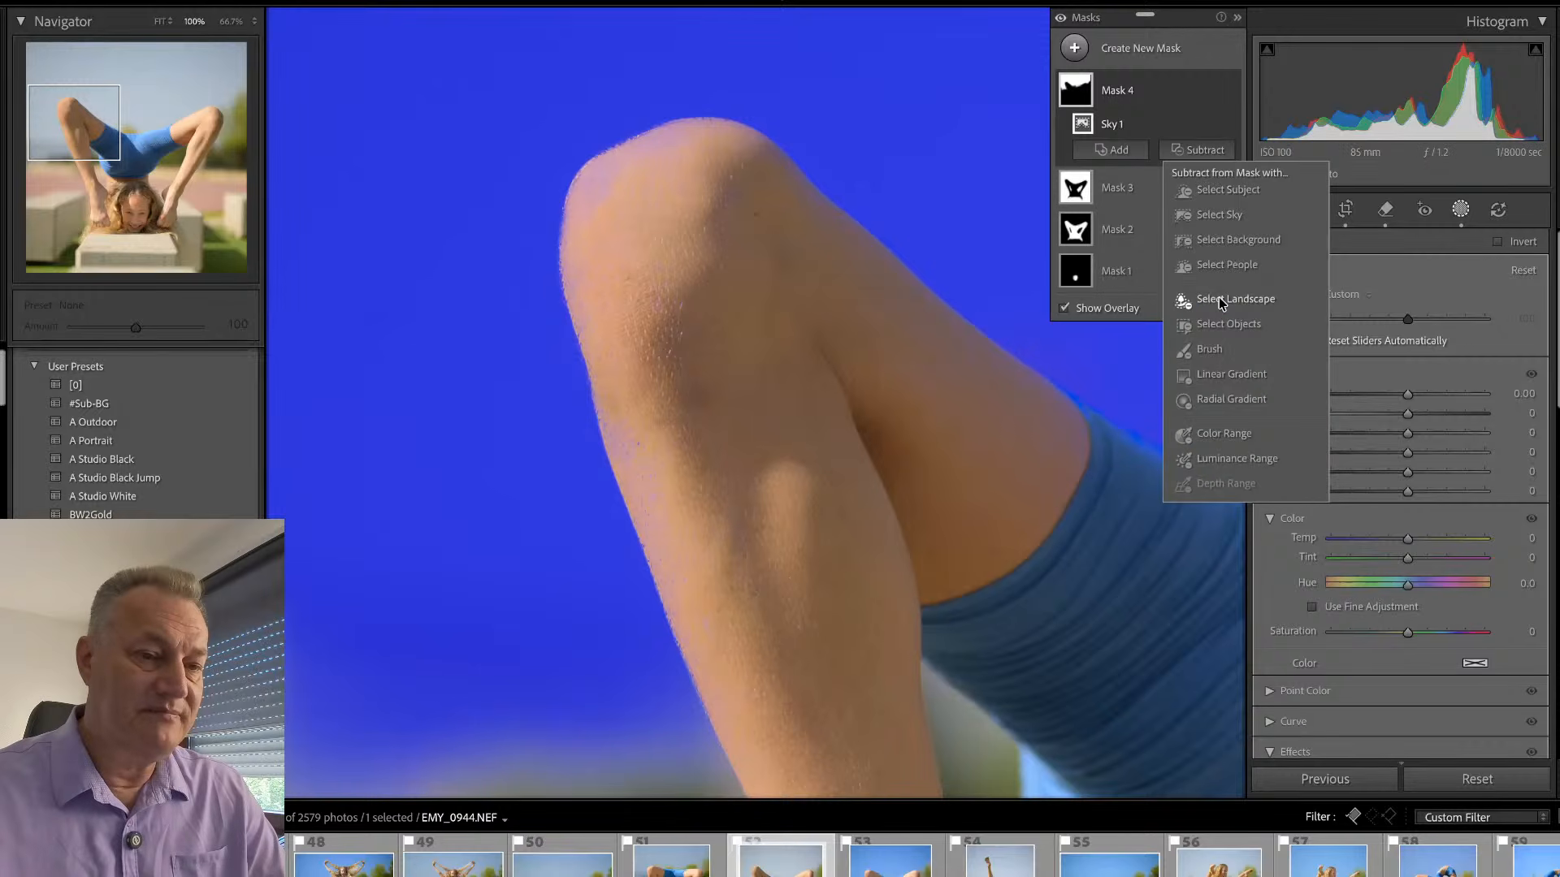
pyautogui.click(1232, 192)
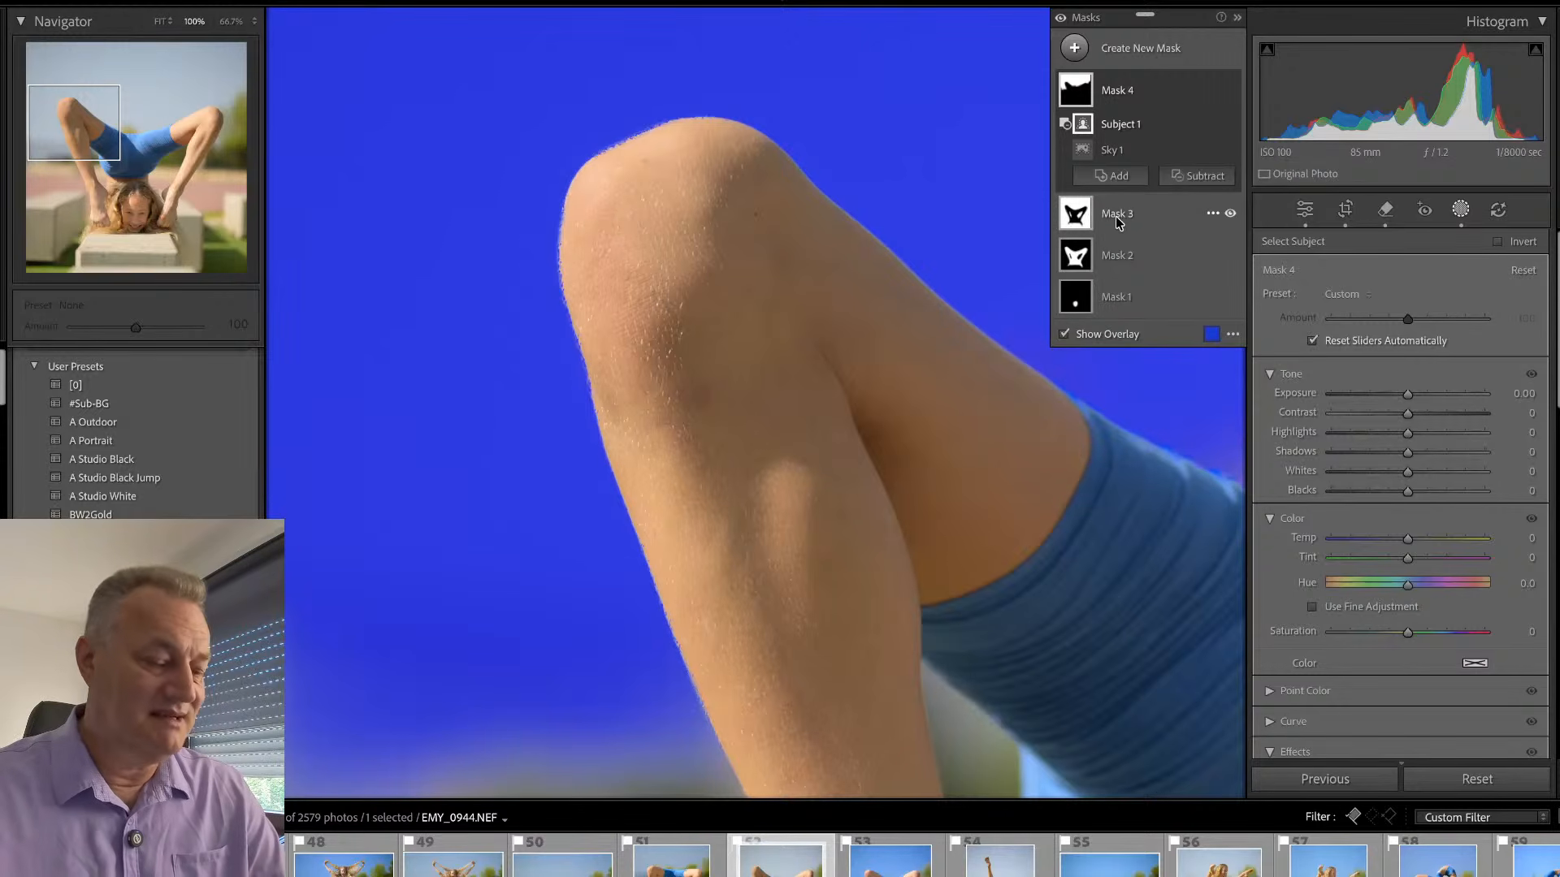
pyautogui.press('z')
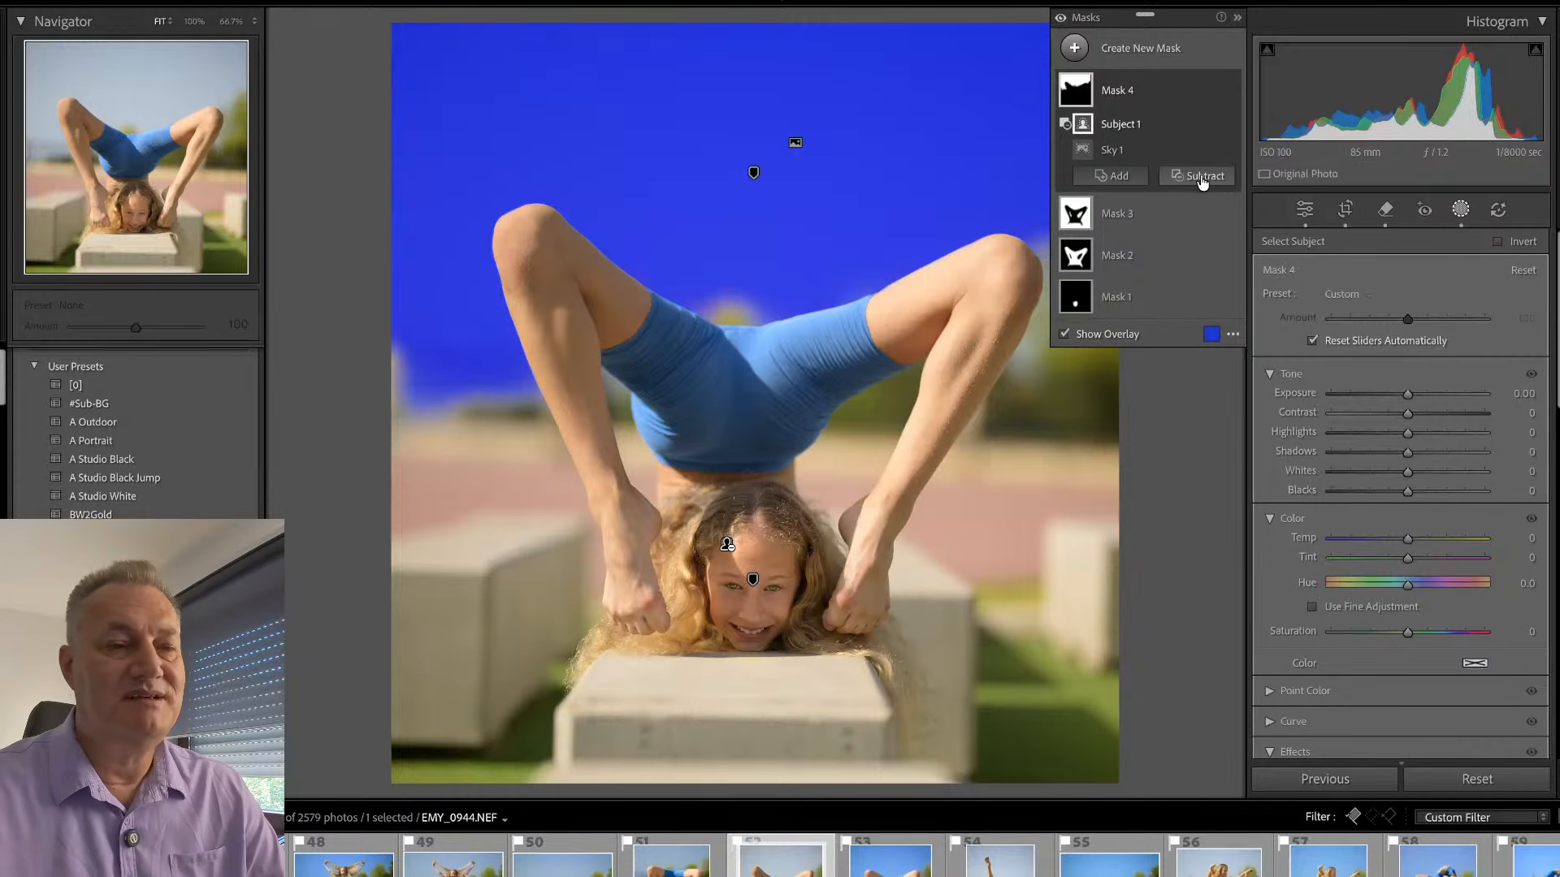
# - Add the concrete block under the gymnast to the background mask with an object selection
pyautogui.click(1163, 217)
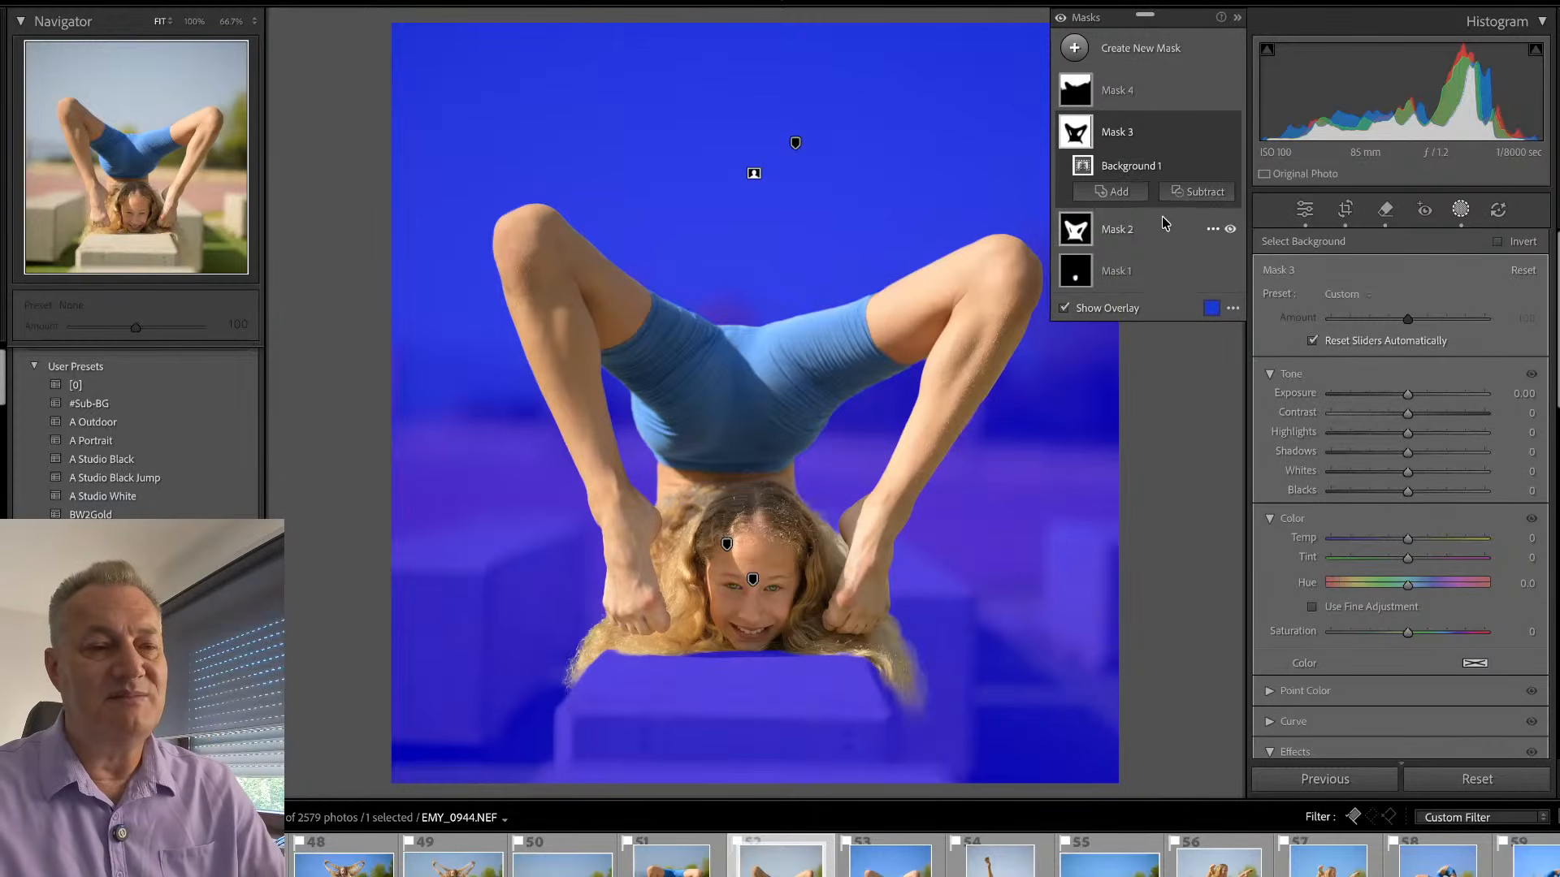
pyautogui.click(1118, 193)
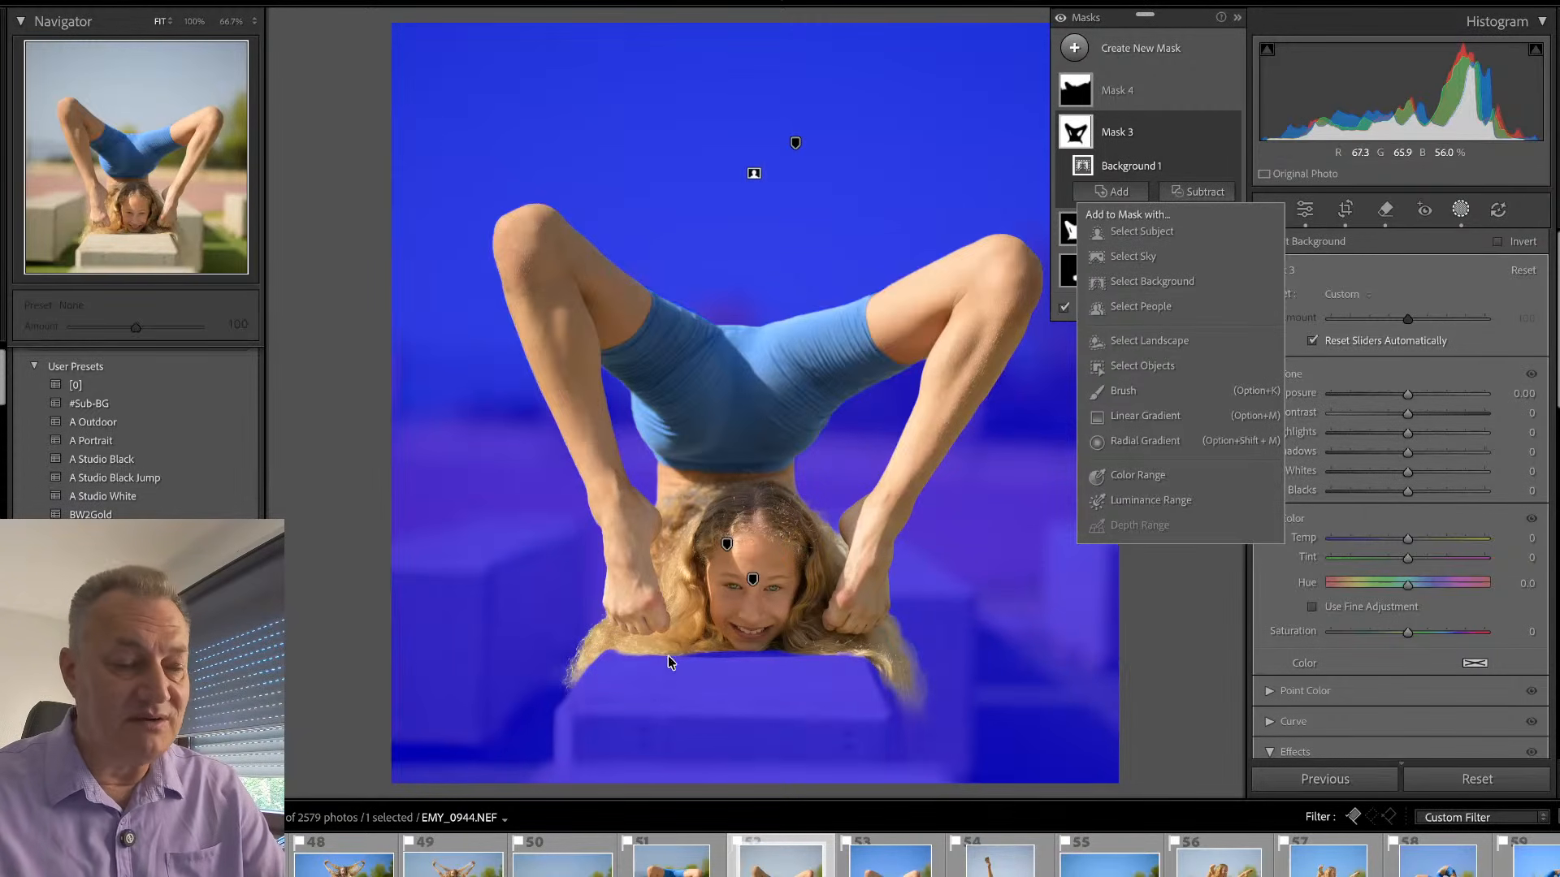
pyautogui.click(1153, 366)
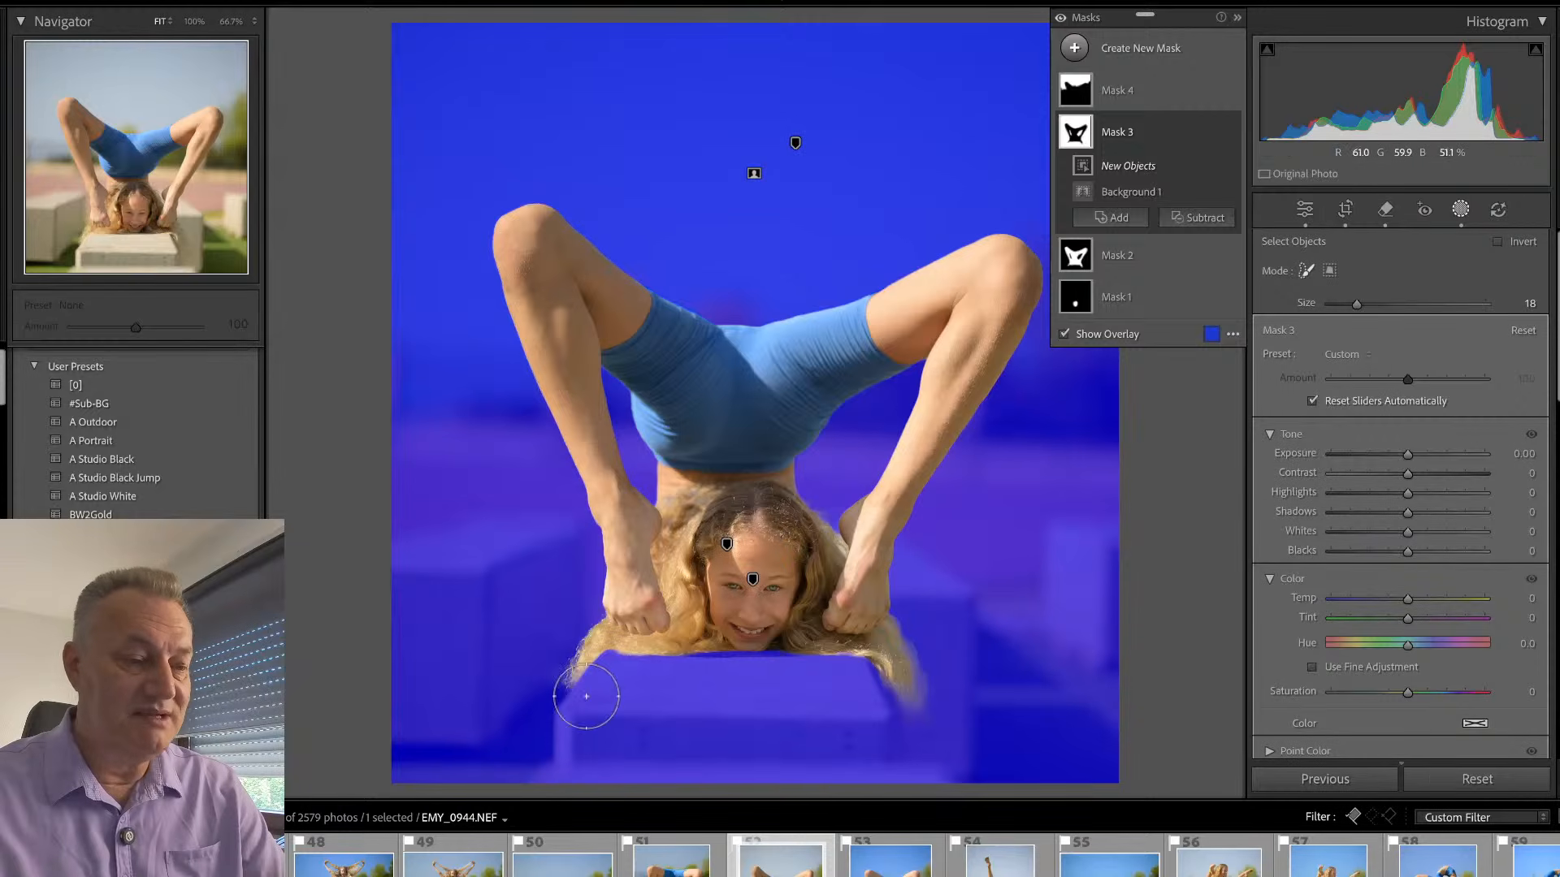
pyautogui.moveTo(622, 670)
pyautogui.mouseDown()
pyautogui.moveTo(594, 719)
pyautogui.moveTo(781, 743)
pyautogui.moveTo(896, 738)
pyautogui.moveTo(673, 675)
pyautogui.moveTo(802, 668)
pyautogui.moveTo(617, 721)
pyautogui.mouseUp()
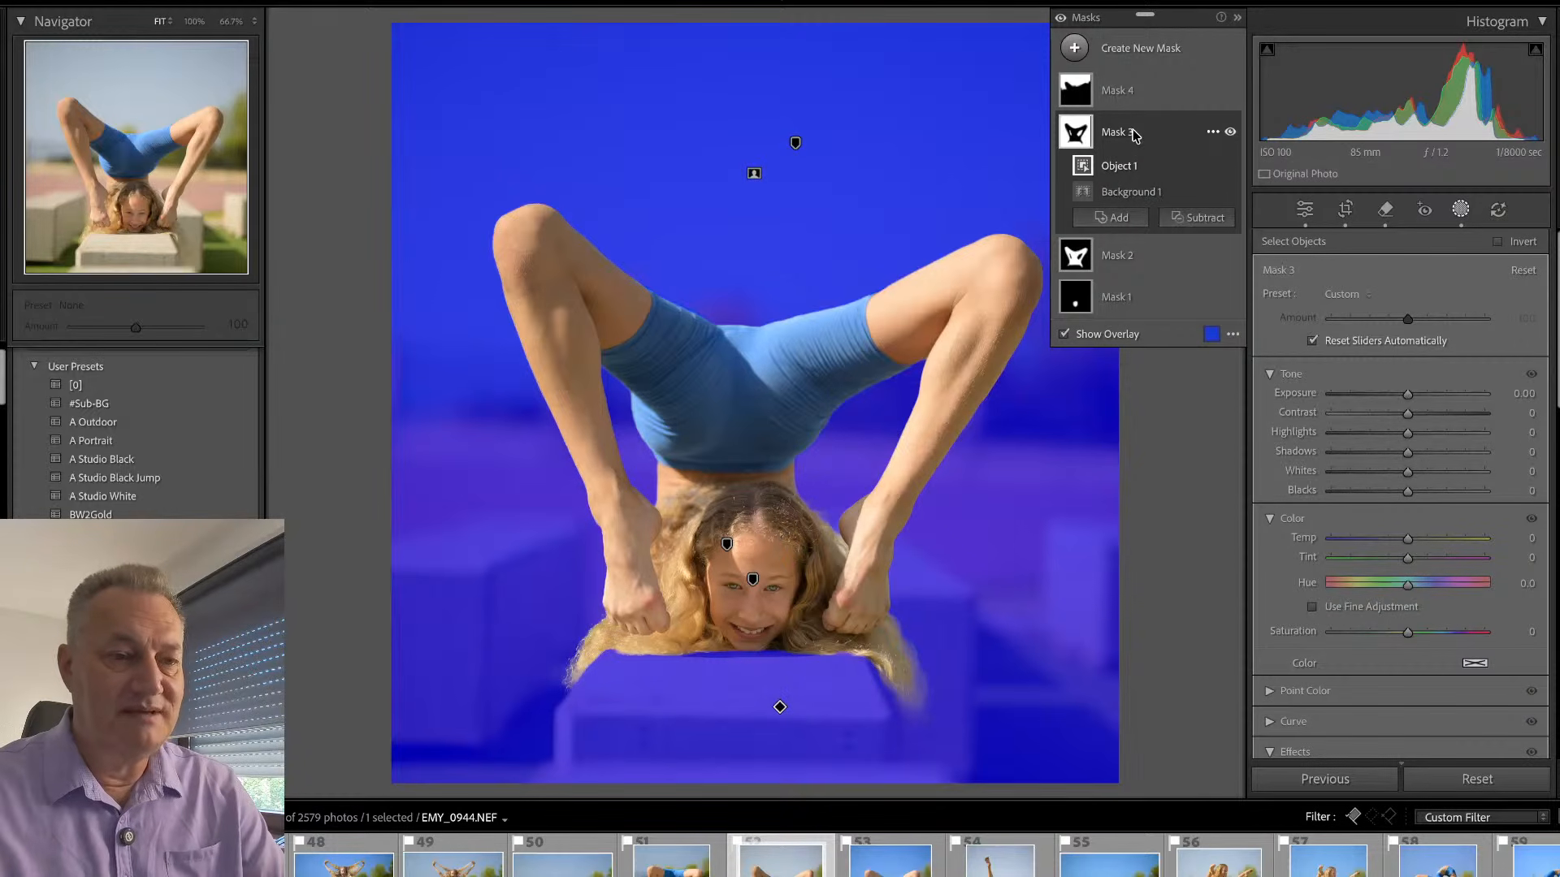
# - Extend the subject mask to include the concrete block under the gymnast, using an object selection
pyautogui.click(1126, 257)
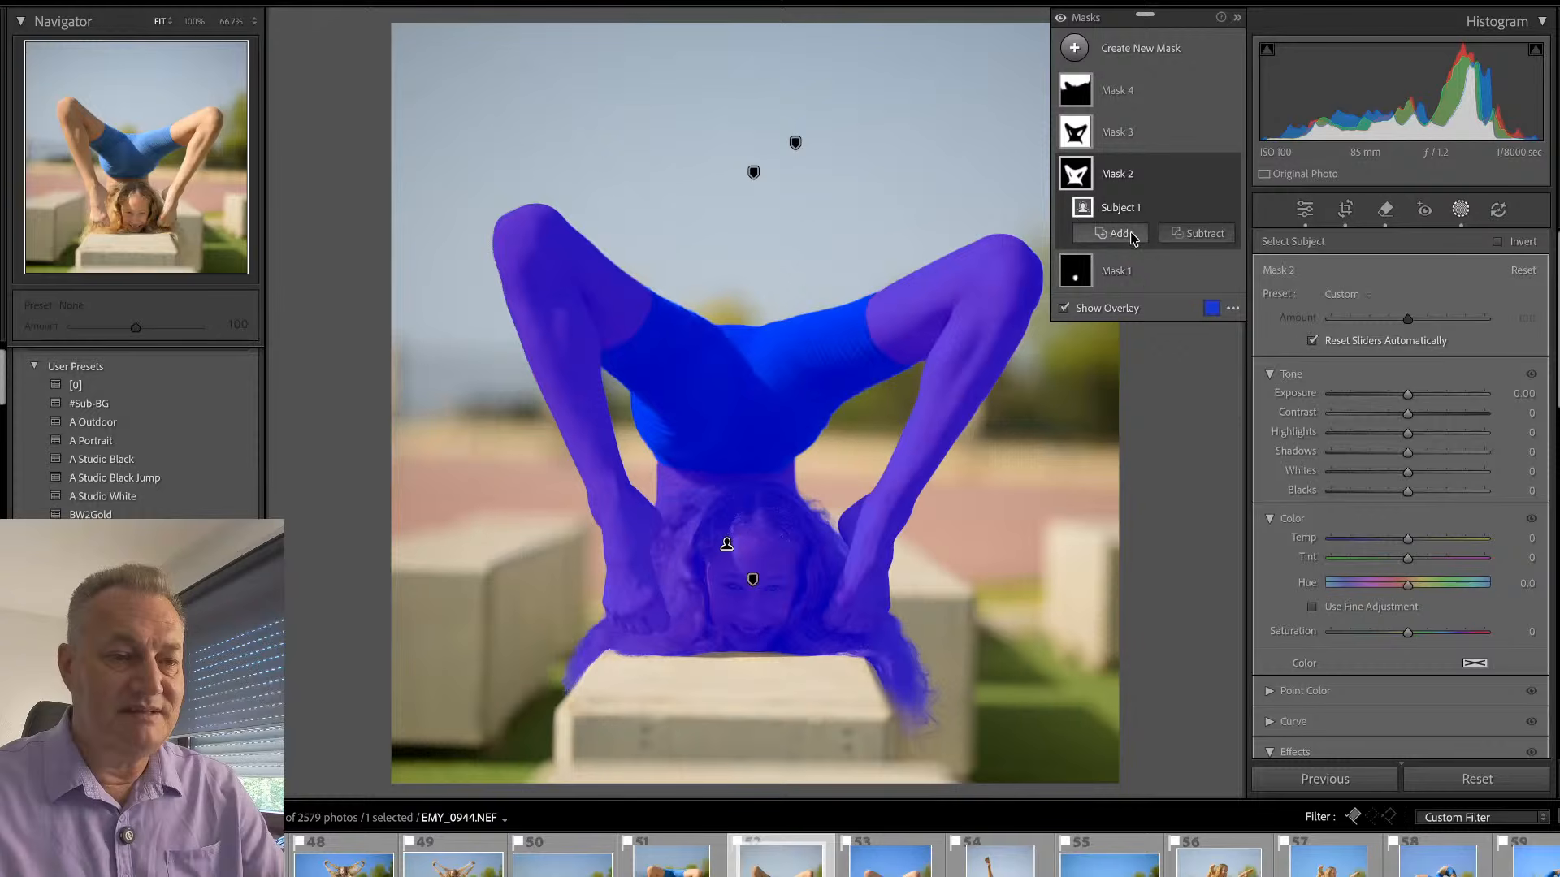
pyautogui.click(1115, 235)
pyautogui.click(1143, 406)
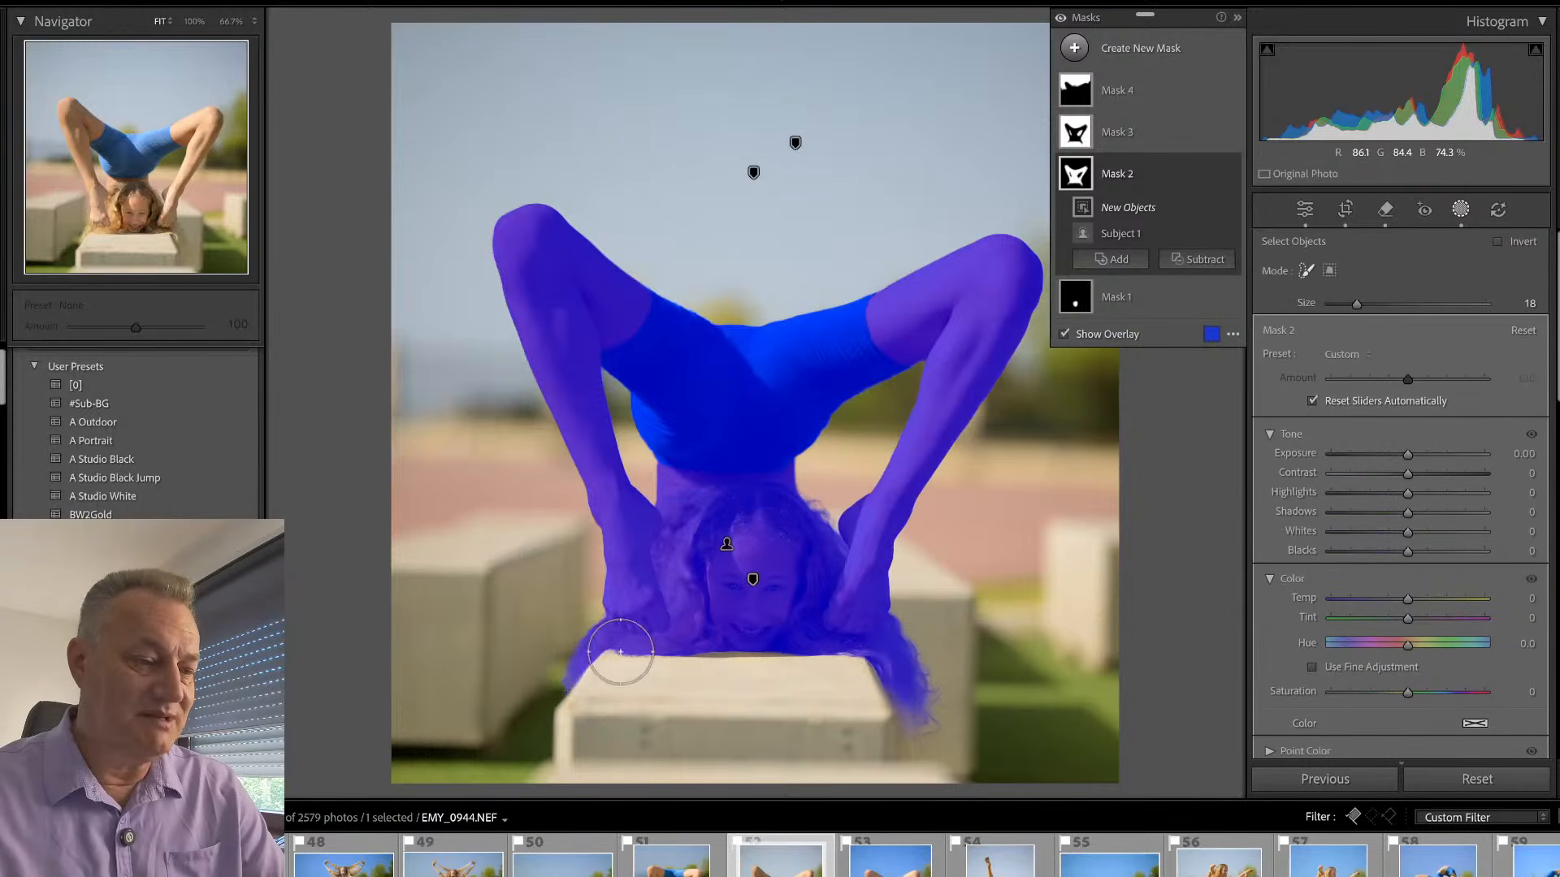
pyautogui.moveTo(636, 638)
pyautogui.mouseDown()
pyautogui.moveTo(563, 757)
pyautogui.moveTo(658, 678)
pyautogui.moveTo(870, 652)
pyautogui.moveTo(933, 772)
pyautogui.moveTo(615, 789)
pyautogui.moveTo(627, 711)
pyautogui.moveTo(847, 733)
pyautogui.moveTo(700, 724)
pyautogui.moveTo(872, 704)
pyautogui.moveTo(617, 757)
pyautogui.mouseUp()
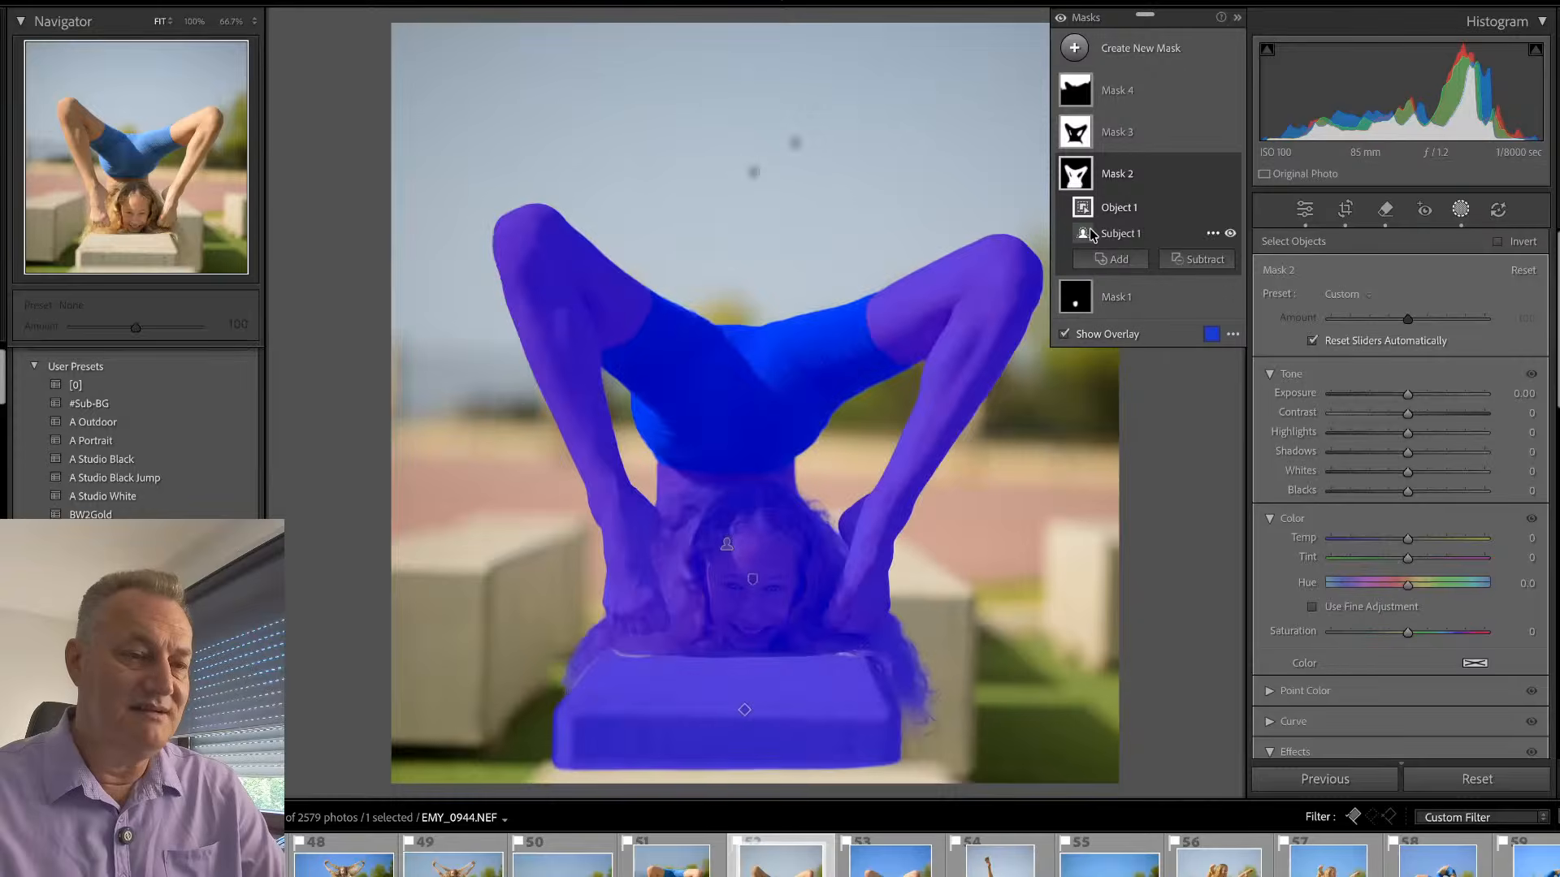
pyautogui.click(1126, 60)
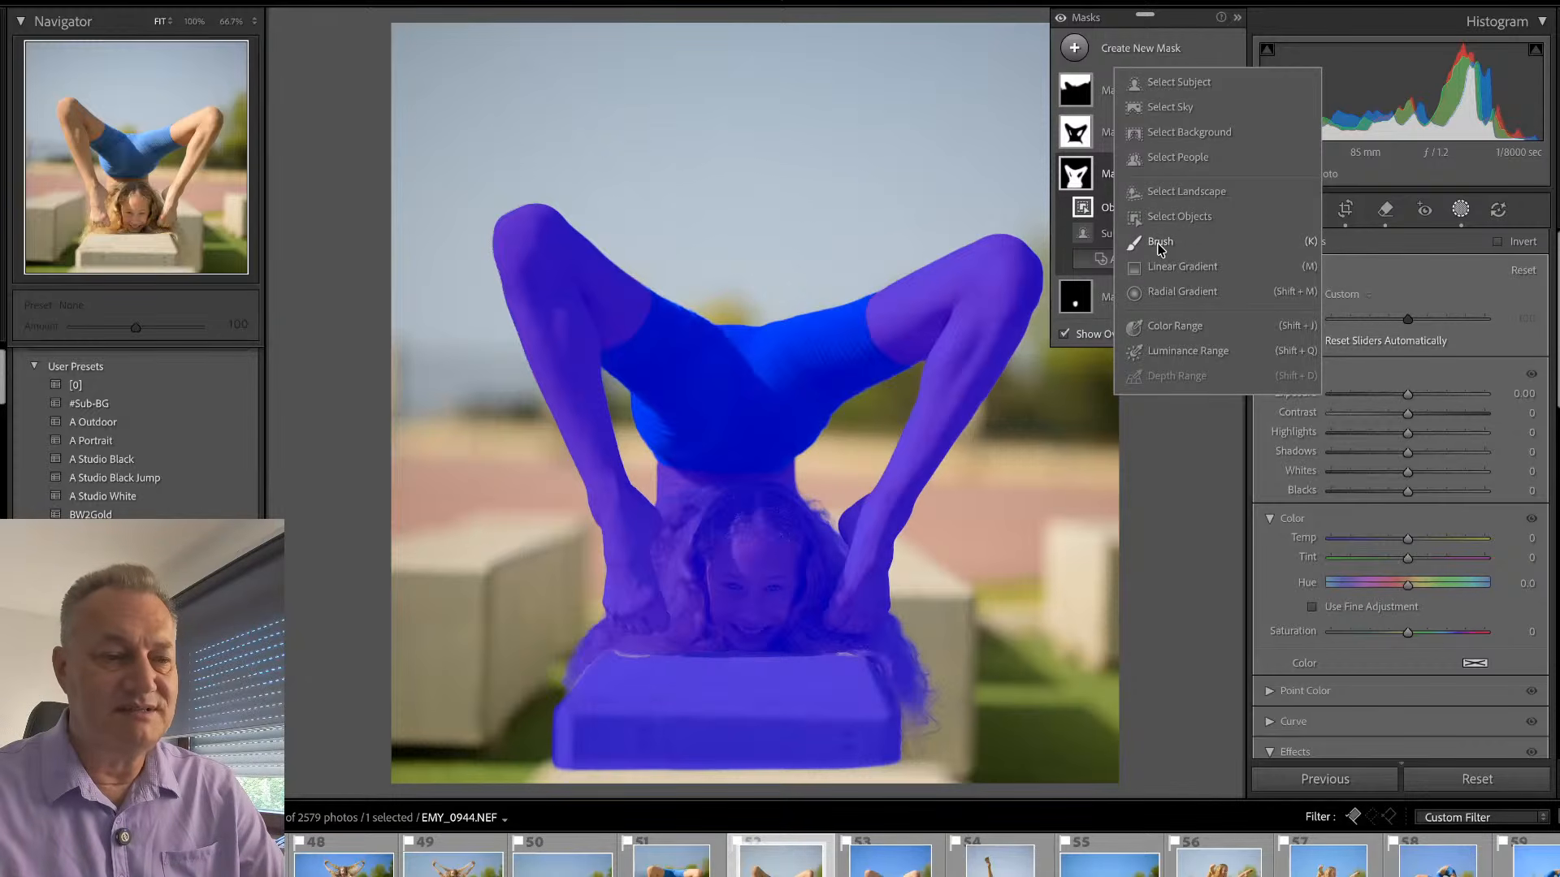
pyautogui.click(1168, 54)
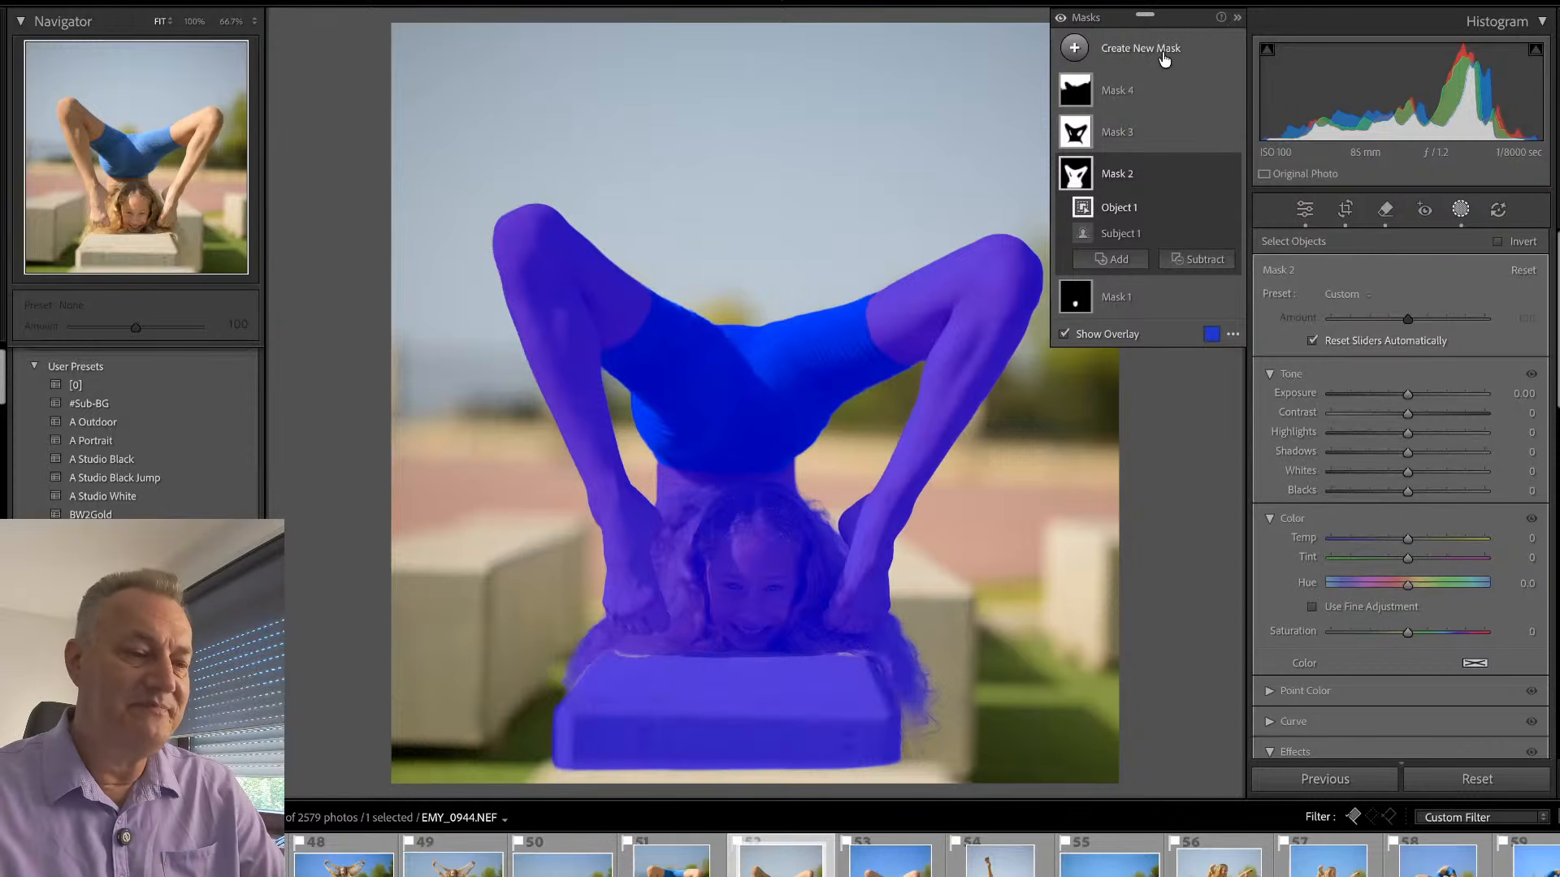
# - Delete the sky, background and subject masks, keeping only Mask 1 on the face
pyautogui.click(1138, 93)
pyautogui.press('Delete')
pyautogui.click(1139, 96)
pyautogui.press('Delete')
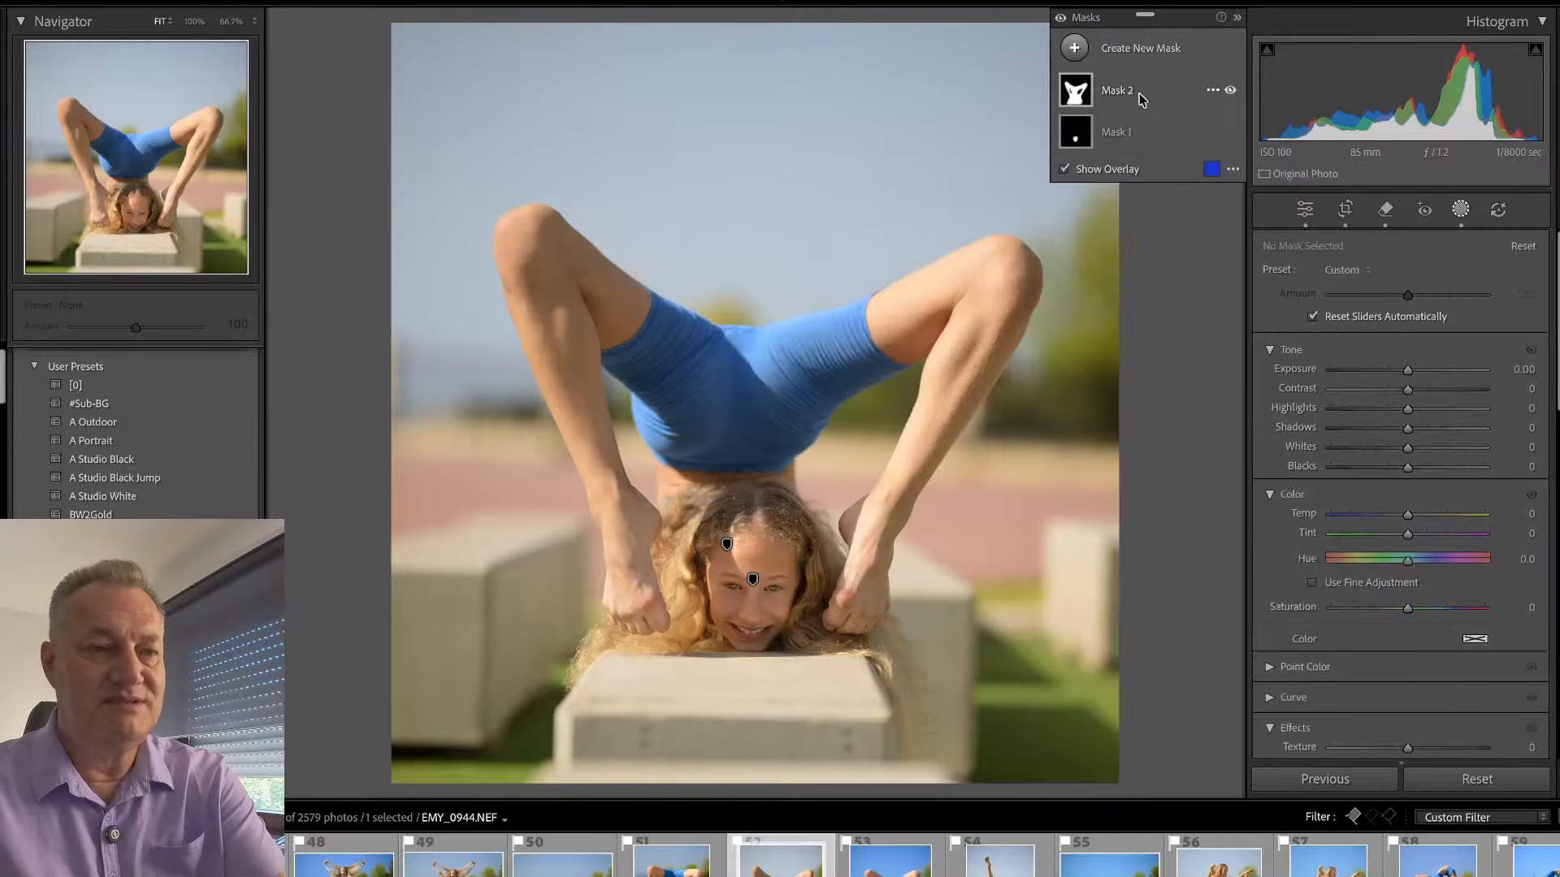
pyautogui.click(1139, 96)
pyautogui.press('Delete')
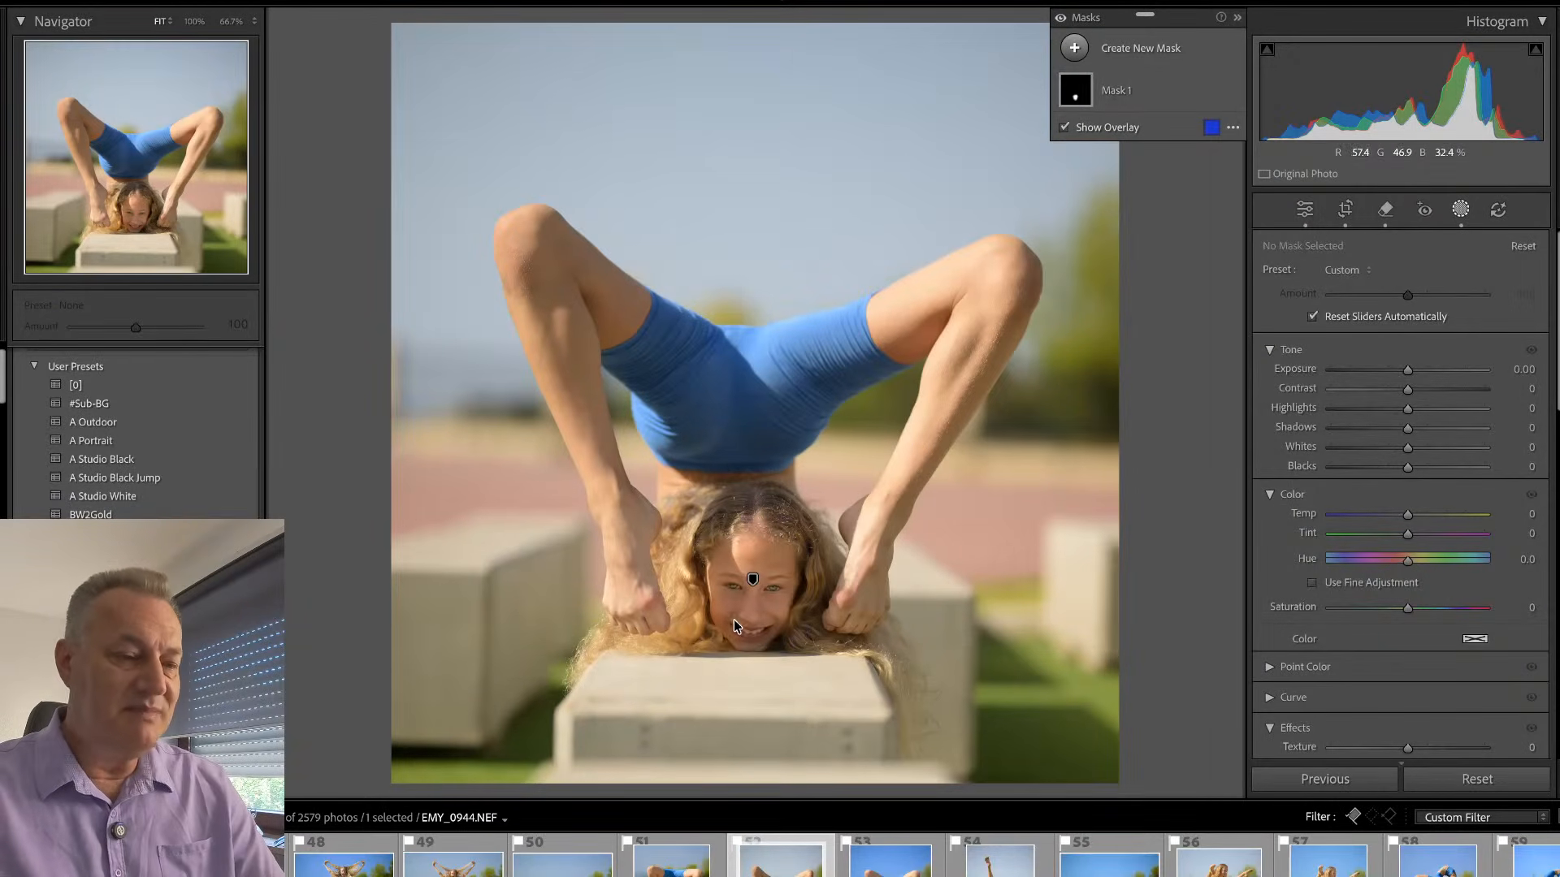
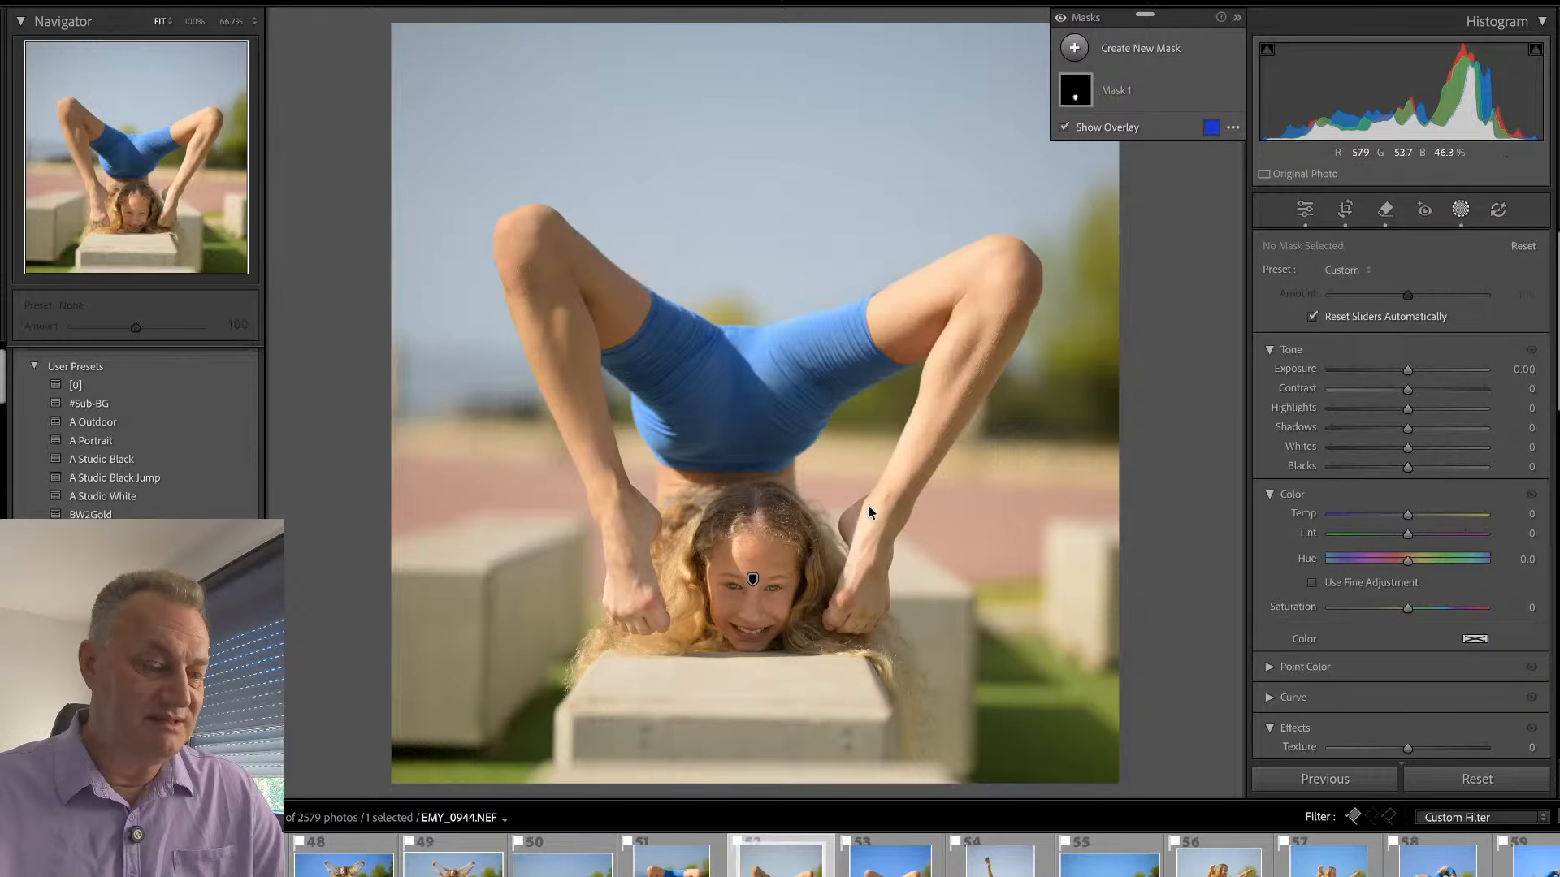
# - Synchronize the develop settings and all masks from EMY_0954 to EMY_0944, replacing the existing masks
pyautogui.hotkey('shift', 'w')
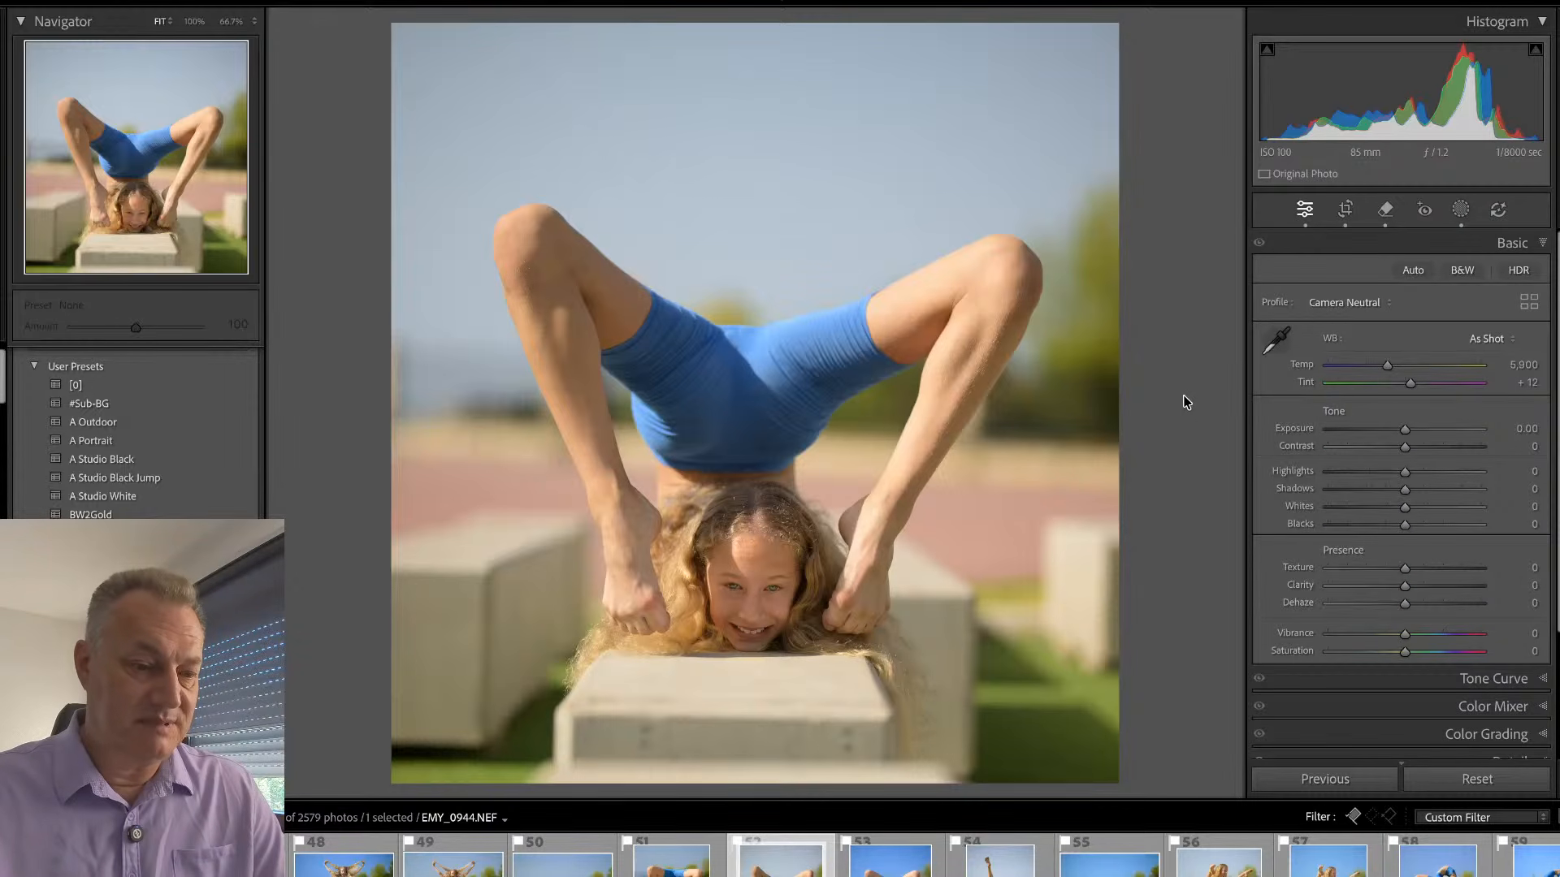
pyautogui.press('j')
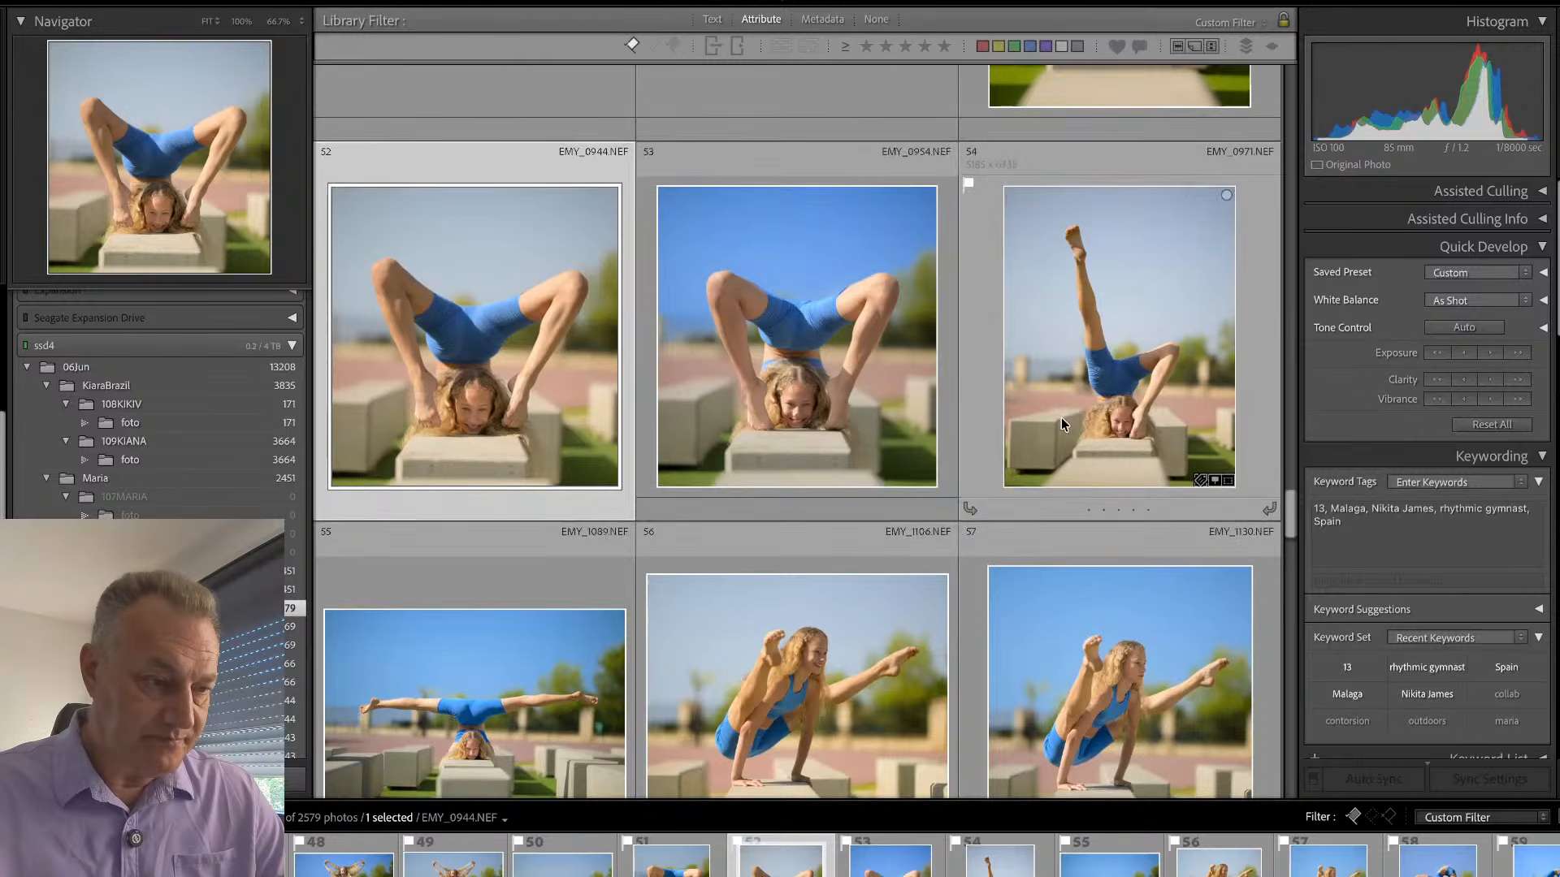
pyautogui.keyDown('ctrl'); pyautogui.click(642, 368); pyautogui.keyUp('ctrl')
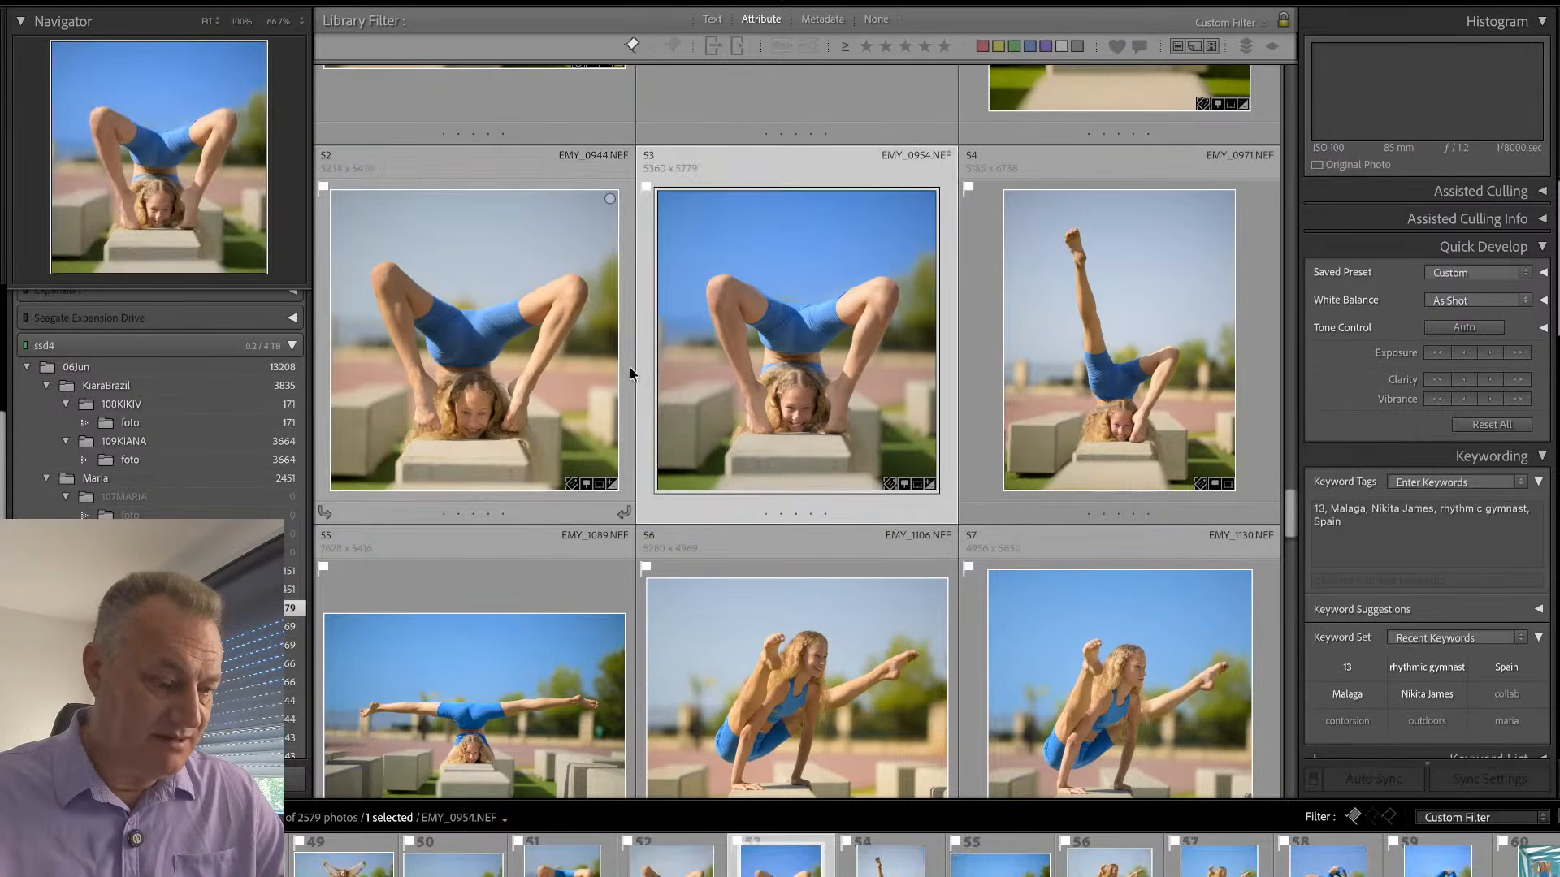
pyautogui.press('super+shift+s')
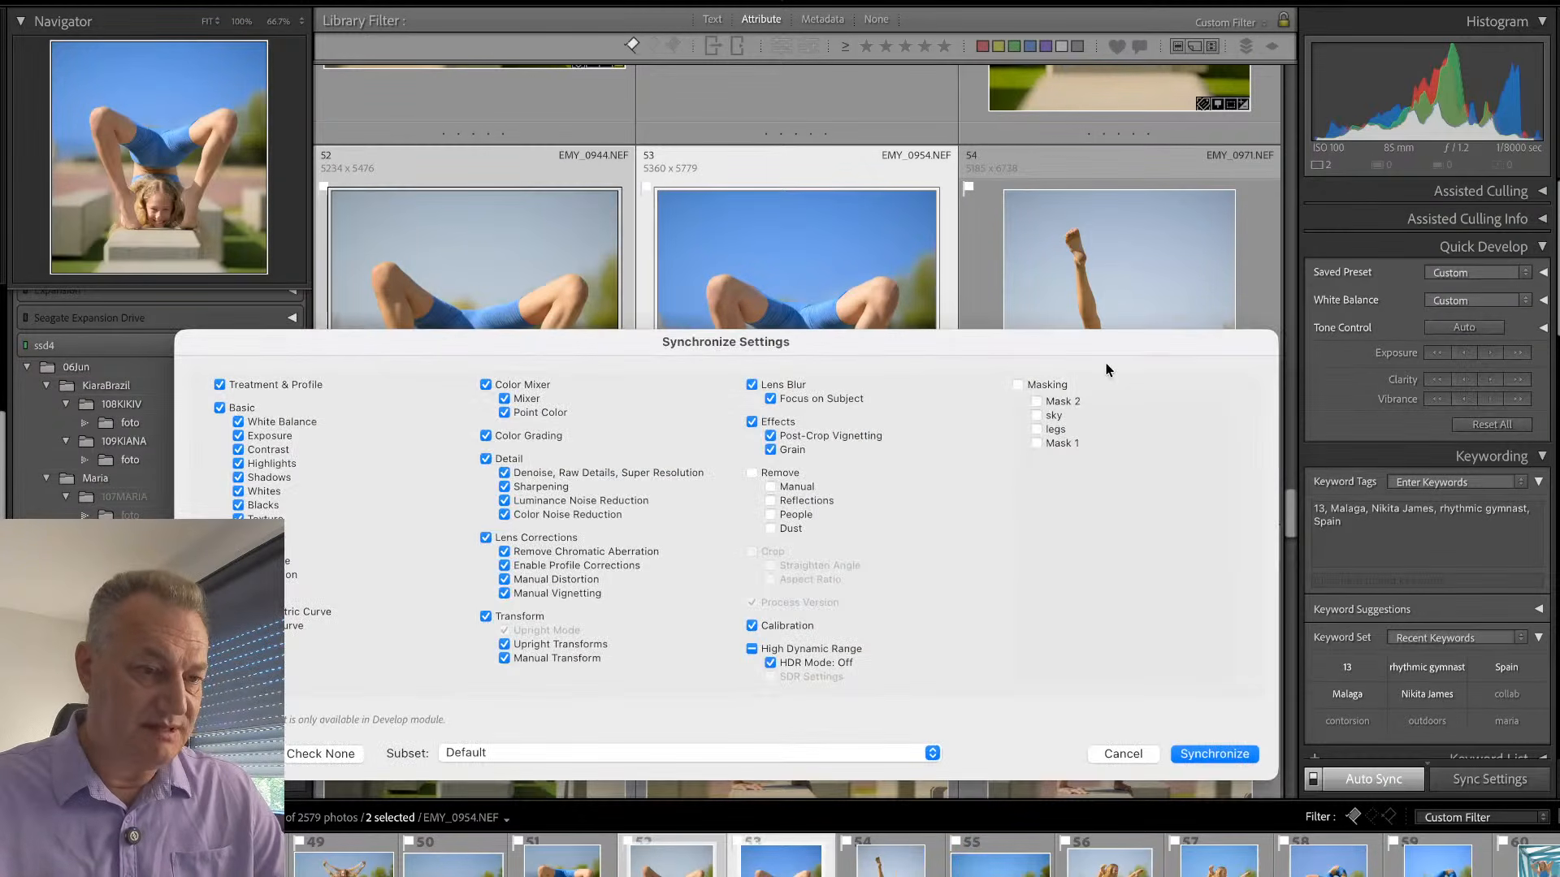
pyautogui.click(1018, 385)
pyautogui.click(1188, 753)
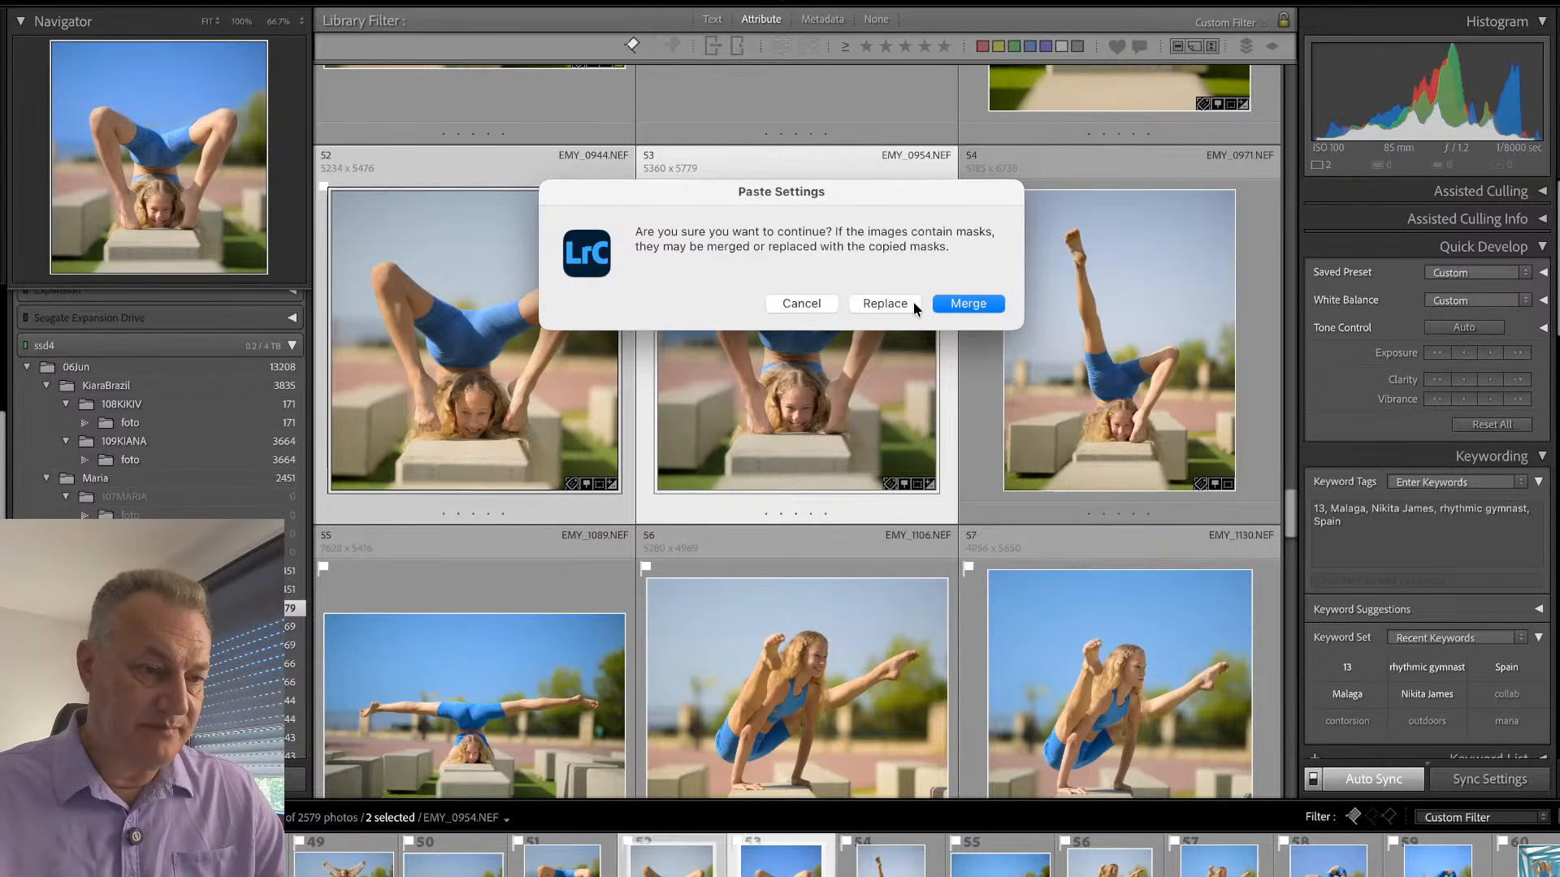
pyautogui.click(913, 304)
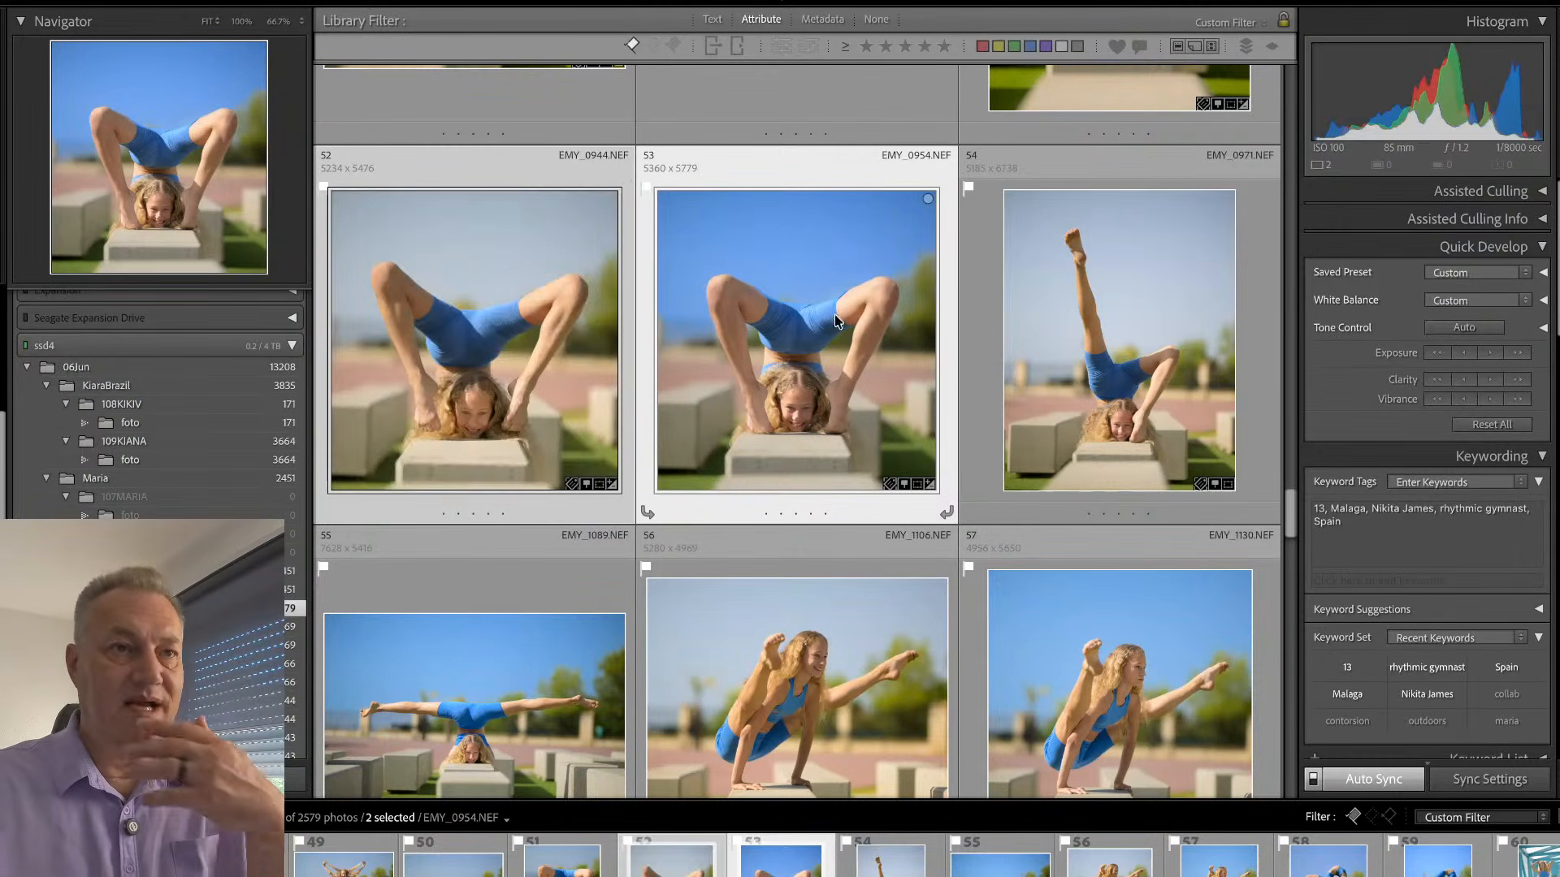
pyautogui.click(627, 378)
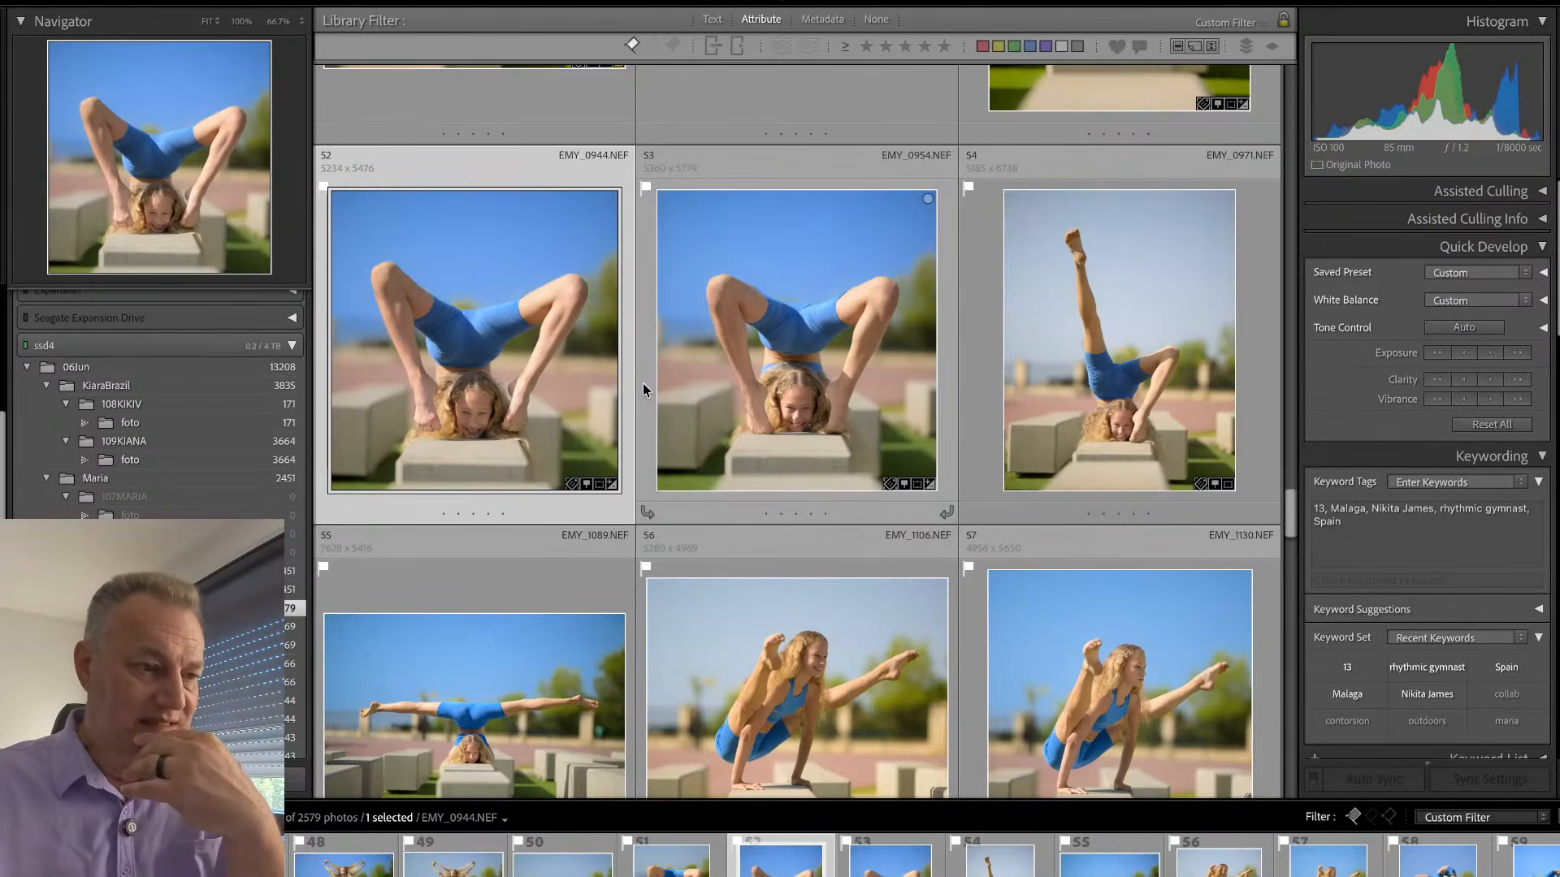
# - Synchronize the develop settings with all four masks from EMY_0954 to EMY_0971
pyautogui.click(649, 383)
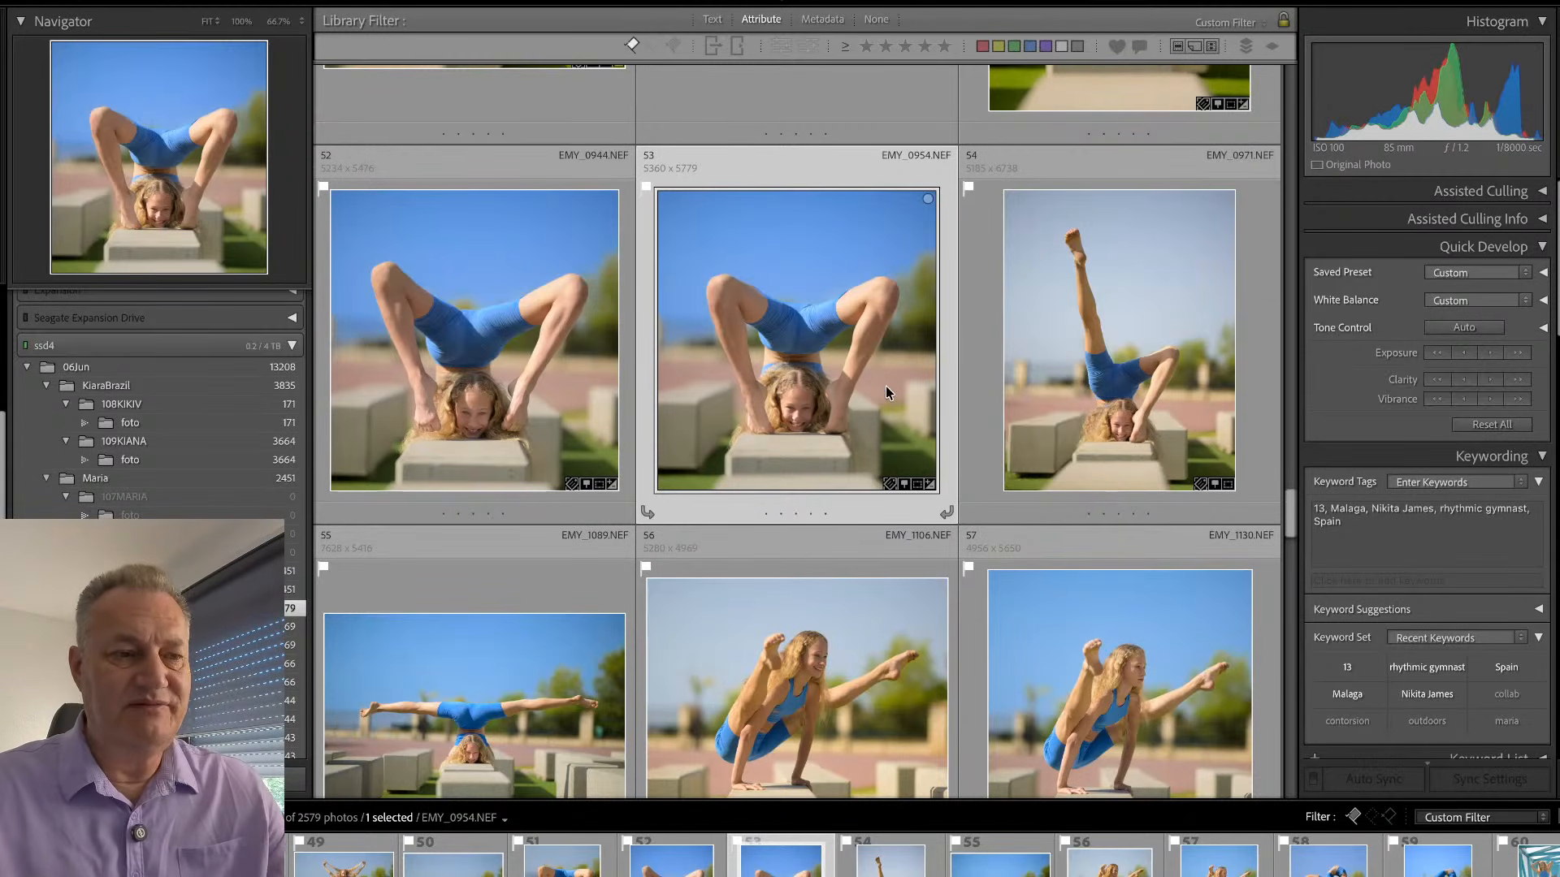
pyautogui.keyDown('super'); pyautogui.click(1118, 309); pyautogui.keyUp('super')
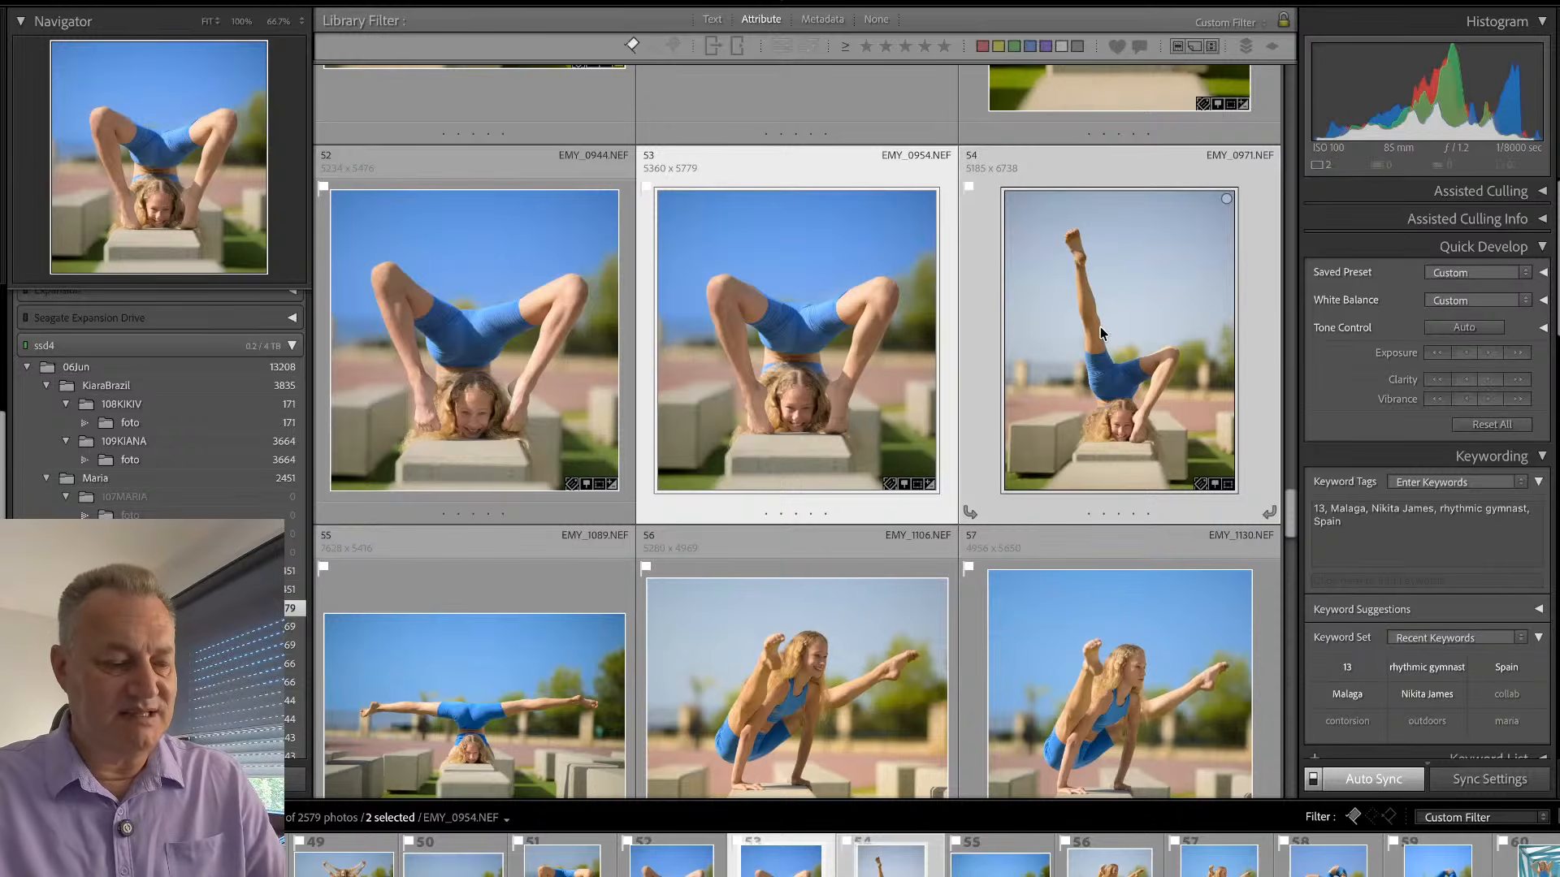
pyautogui.press('super+shift+s')
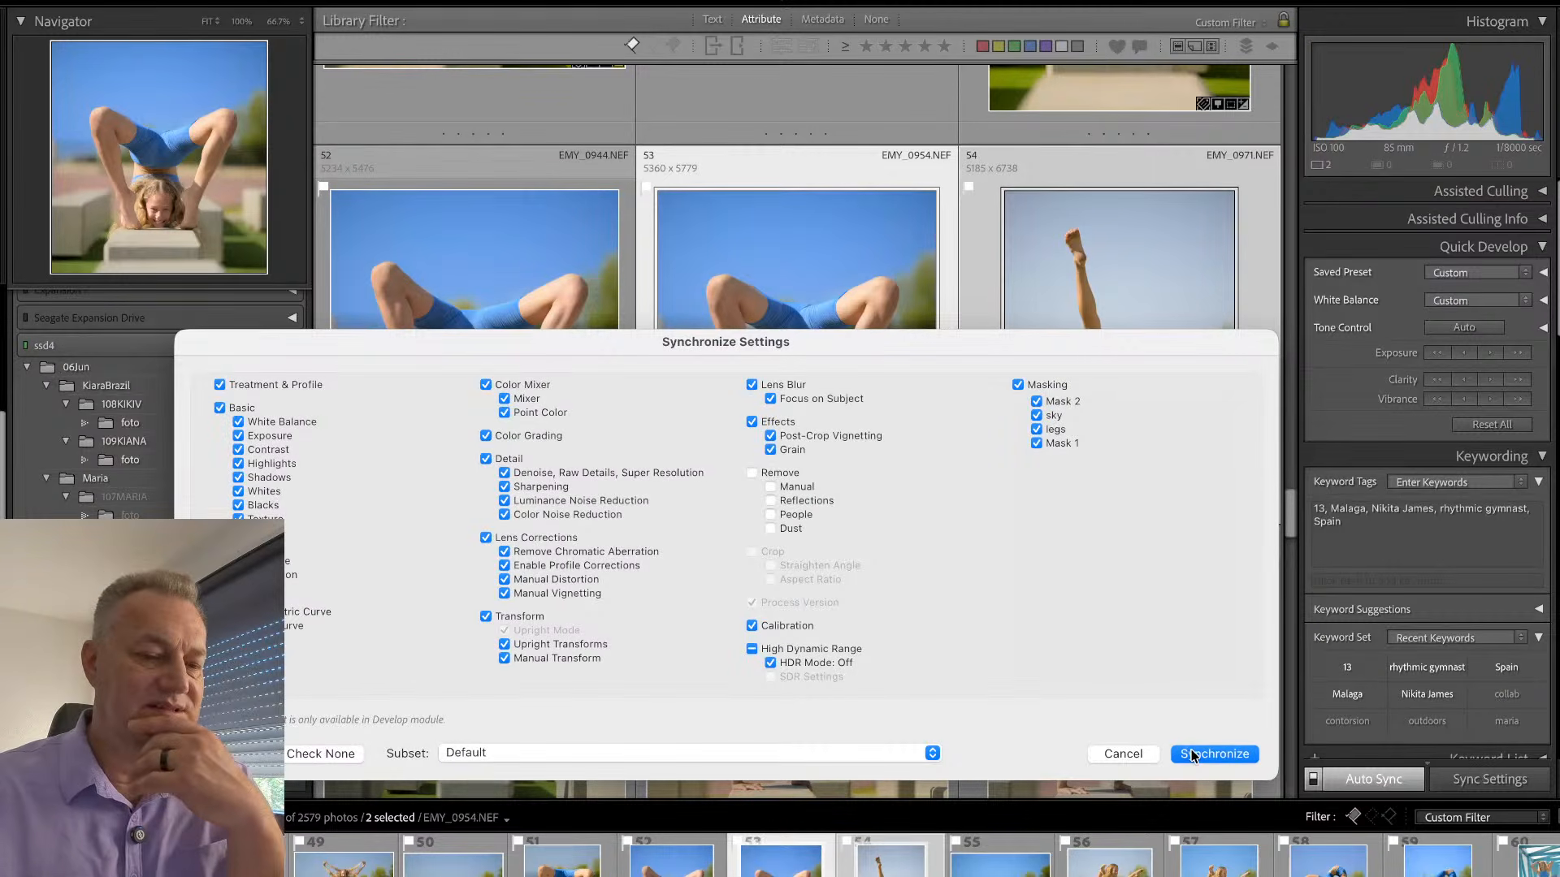
pyautogui.click(1191, 754)
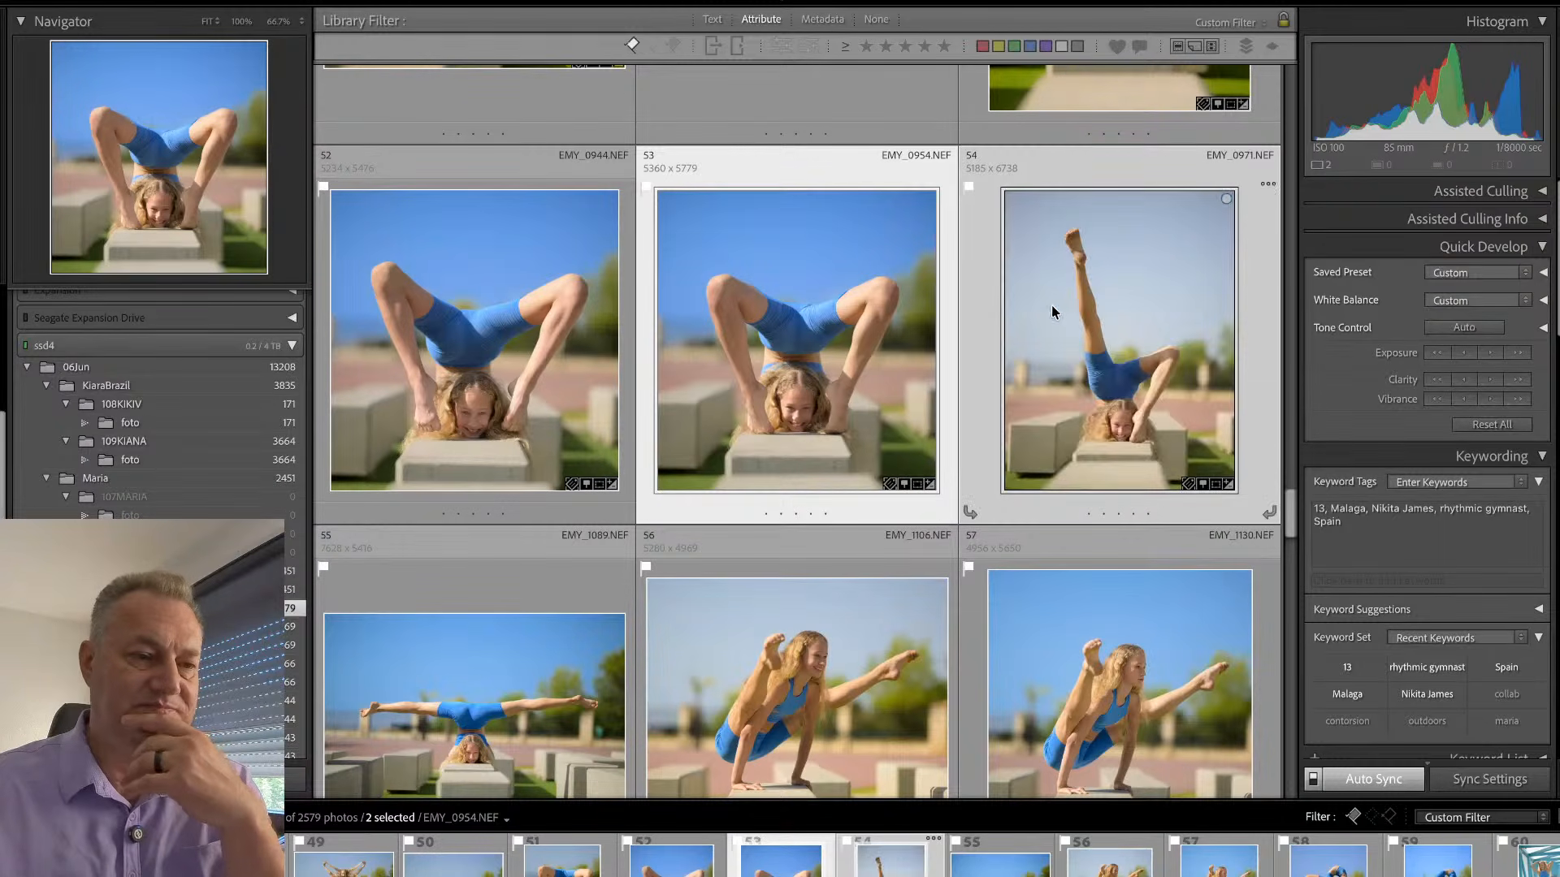
# - Open EMY_0971 for developing and delete its legs mask
pyautogui.click(973, 349)
pyautogui.press('d')
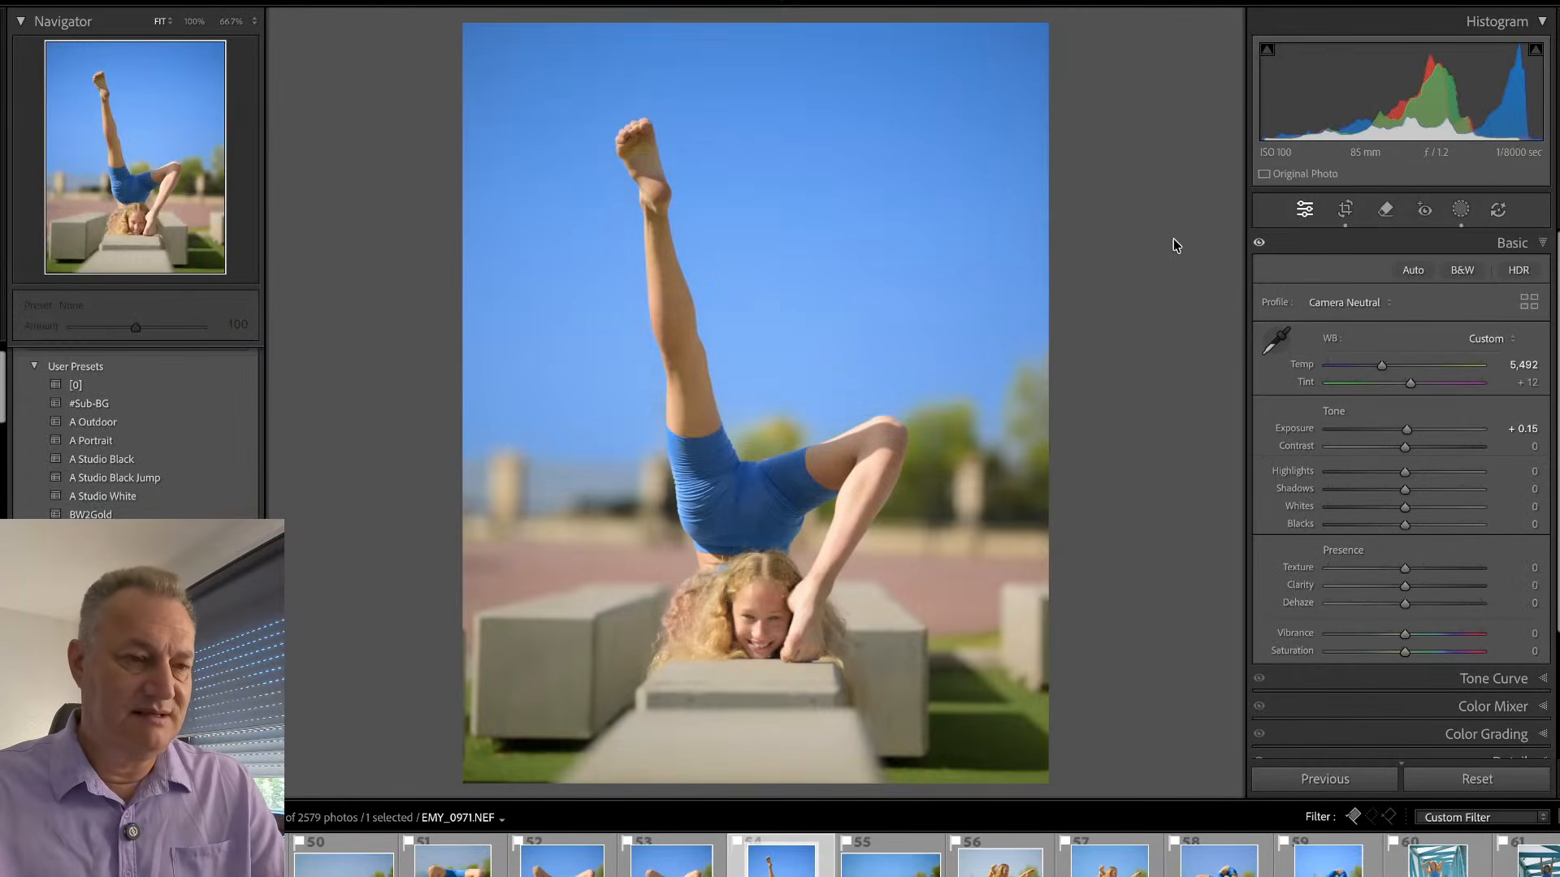
pyautogui.hotkey('shift', 'w')
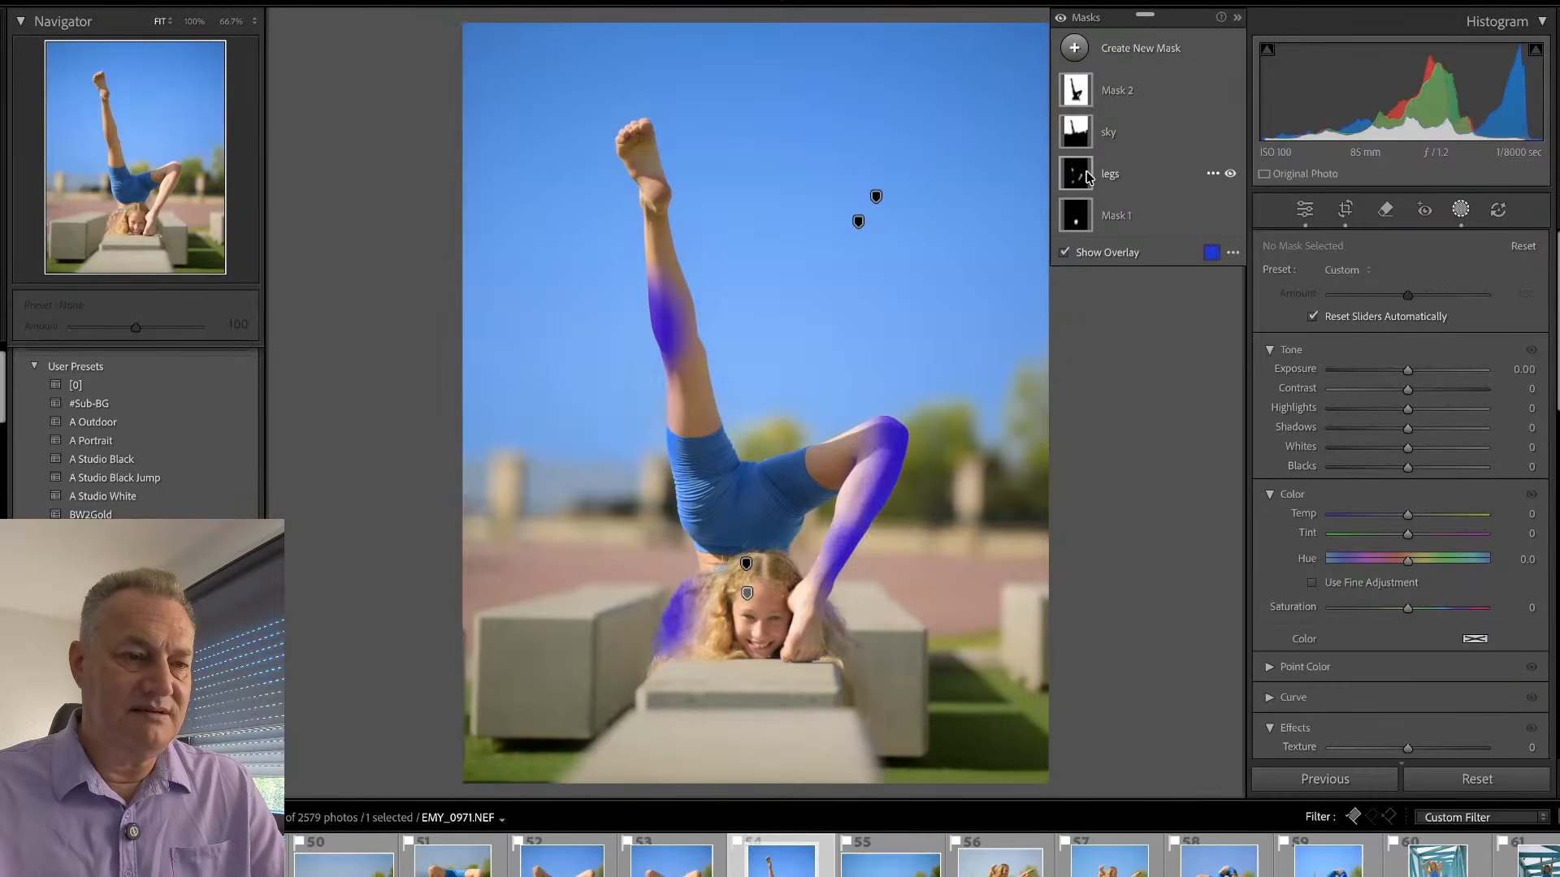
pyautogui.click(1110, 176)
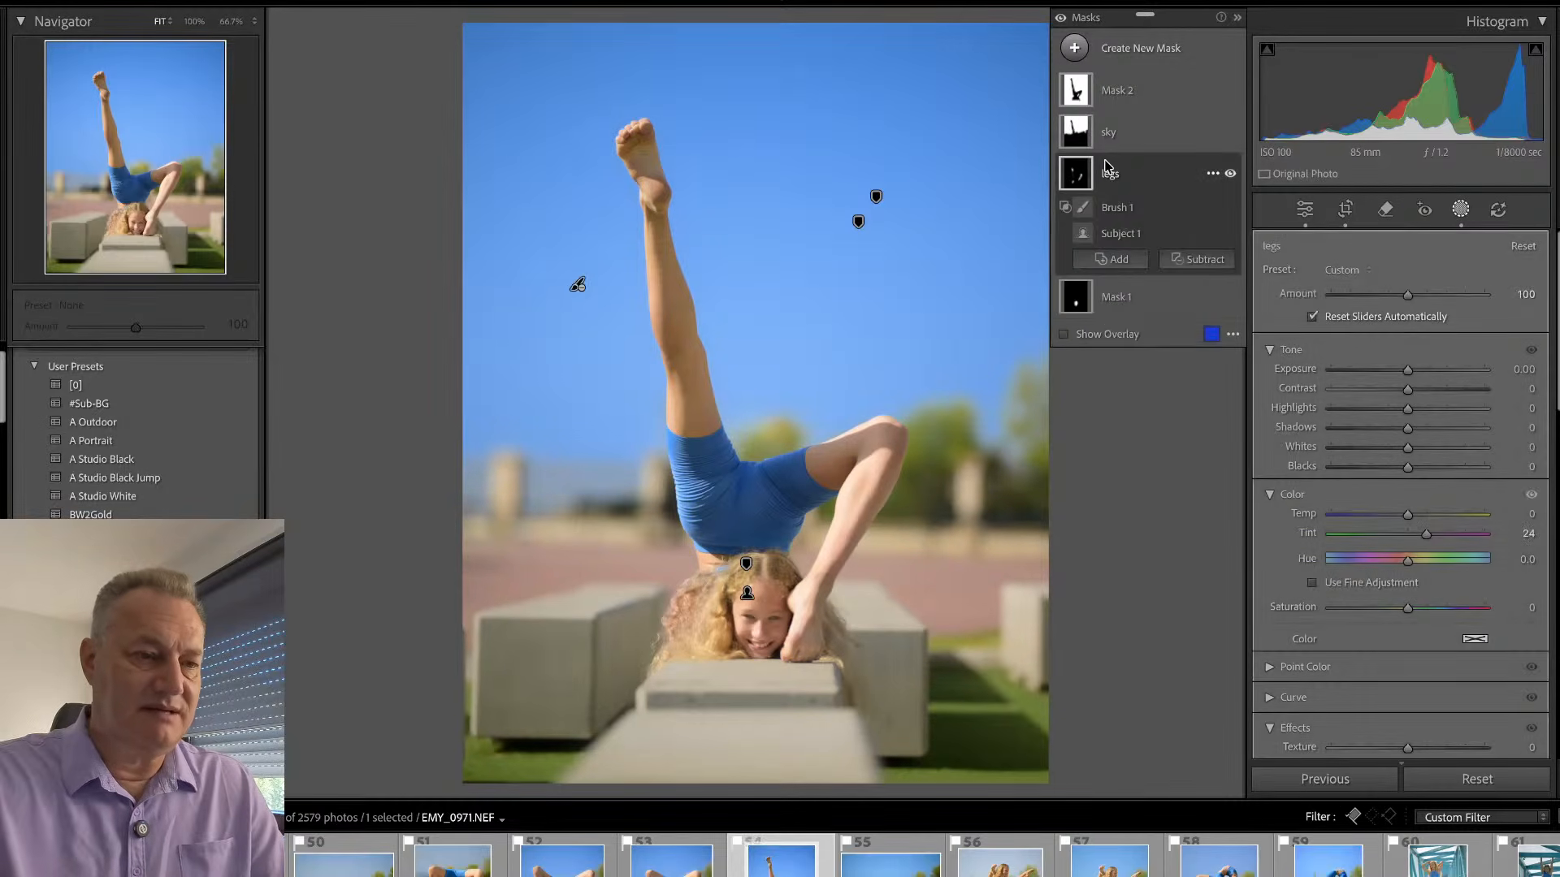
pyautogui.press('Delete')
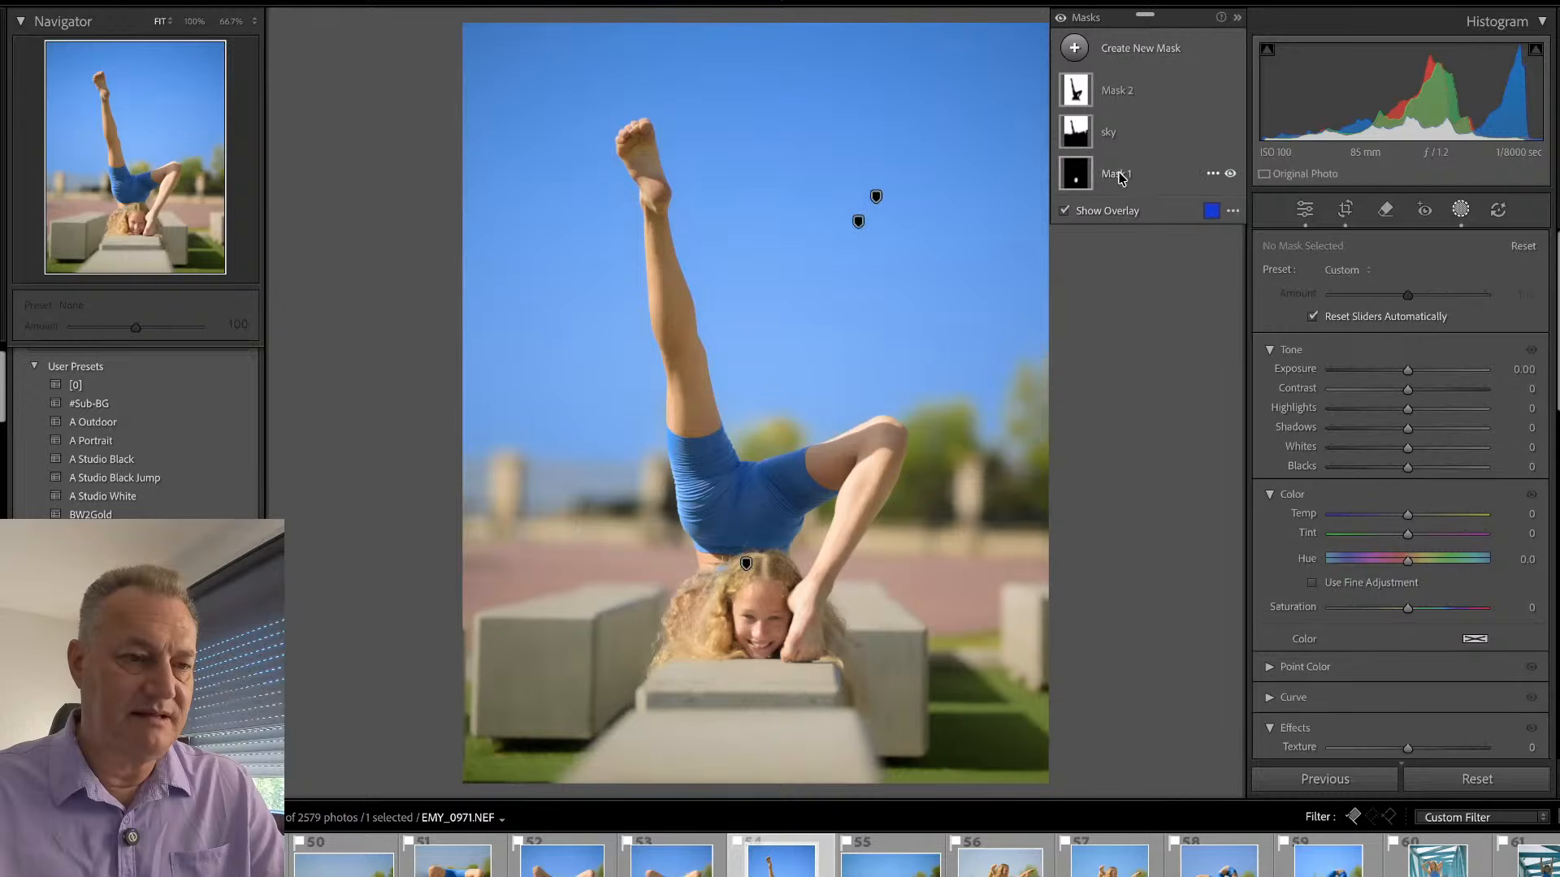
# - Check the area covered by Mask 1 in EMY_0971, and review the edited EMY_0944 again
pyautogui.click(1119, 175)
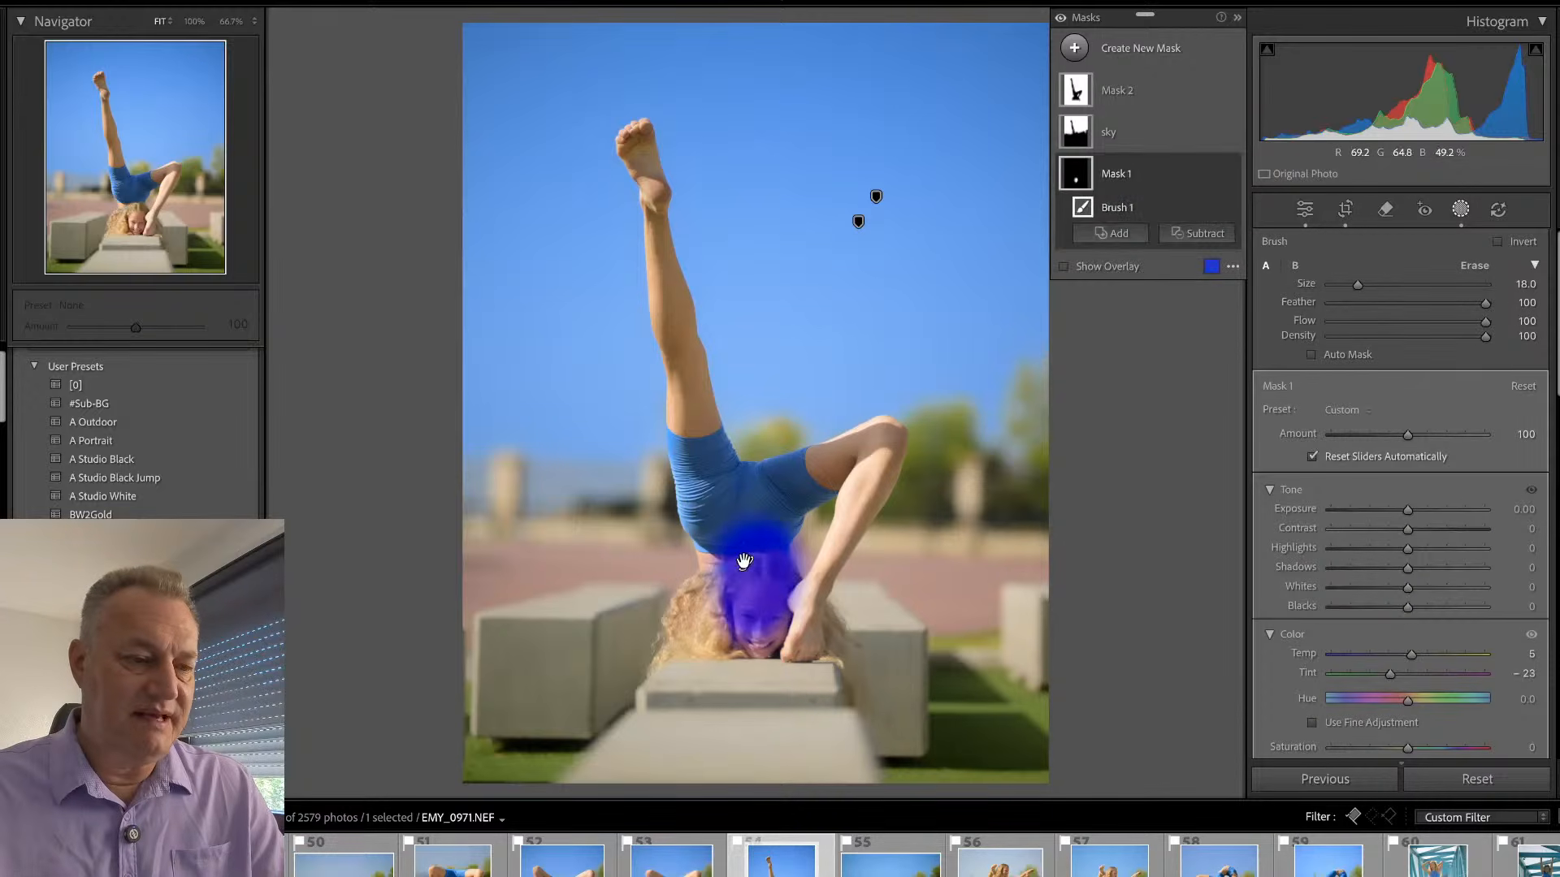
pyautogui.hotkey('shift', 'w')
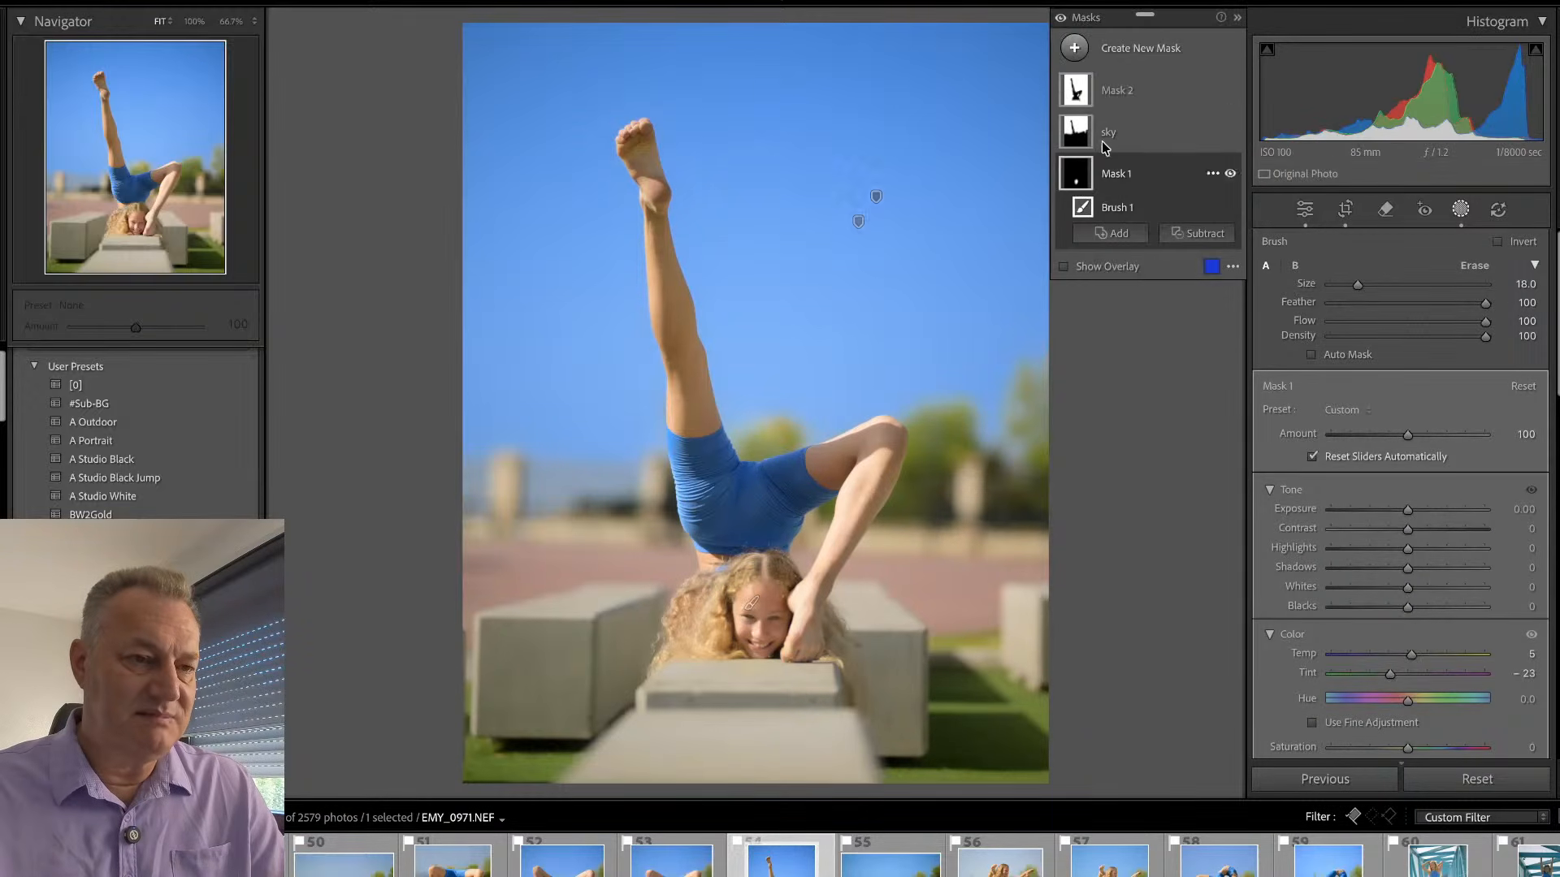
pyautogui.moveTo(1075, 96)
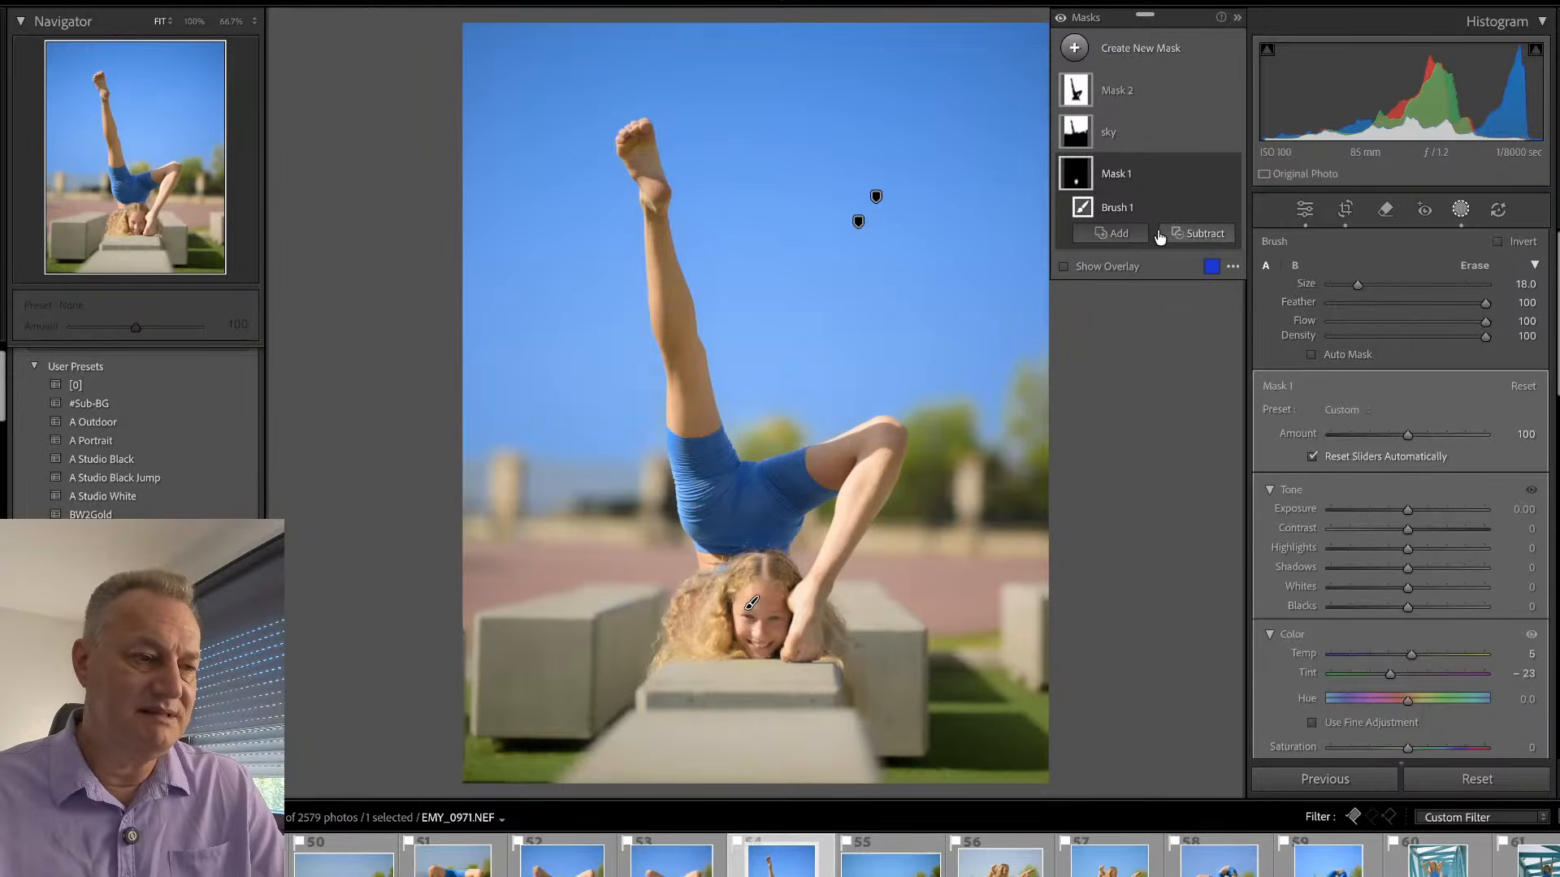
pyautogui.hotkey('shift', 'w')
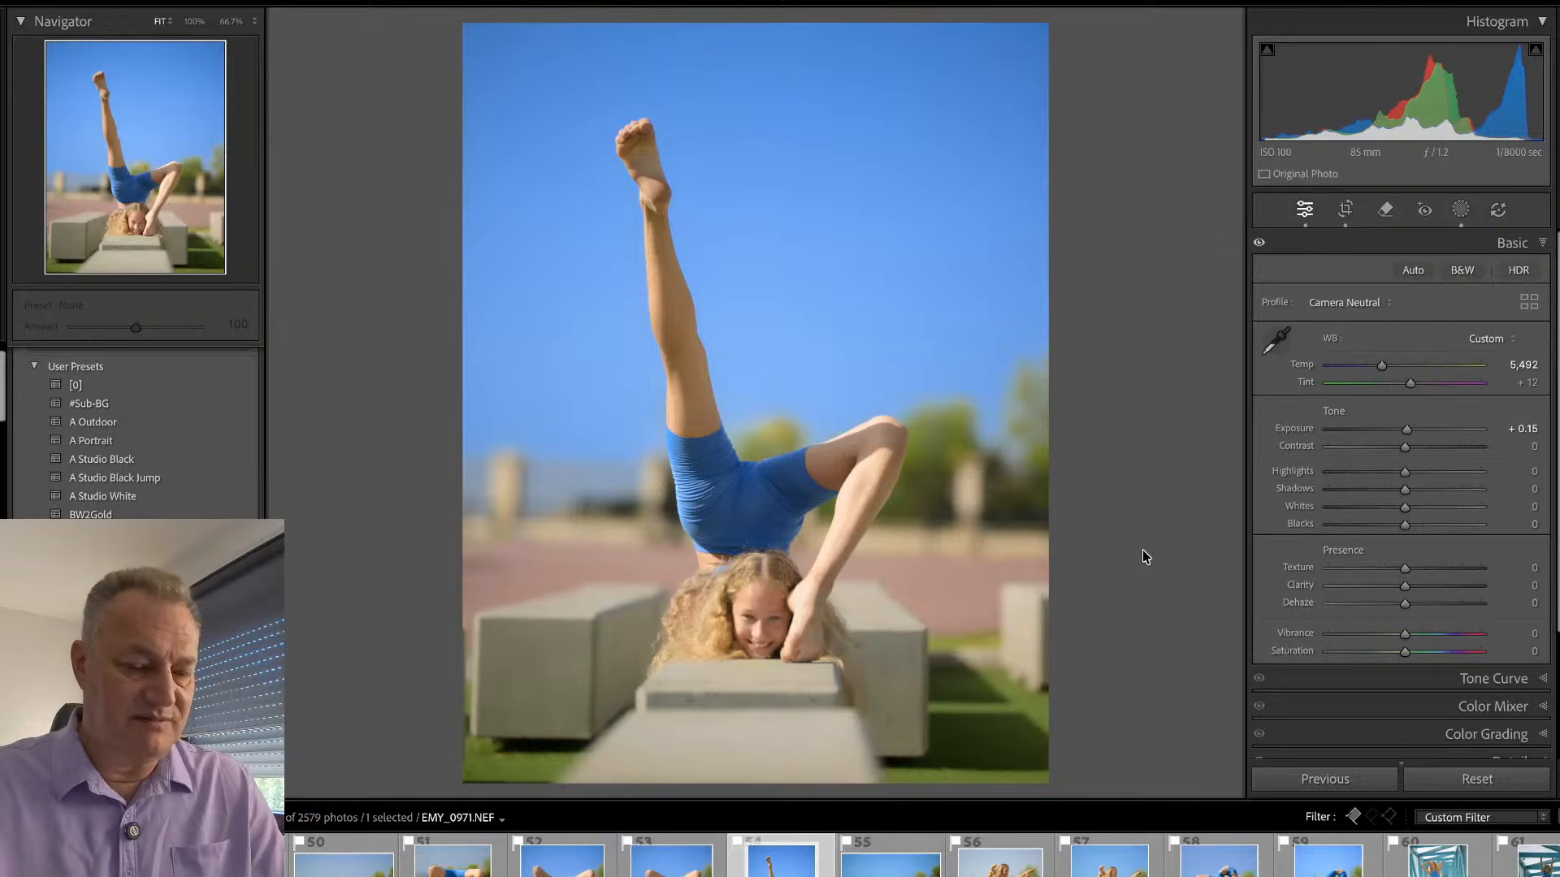
pyautogui.press('Left')
pyautogui.press('Left')
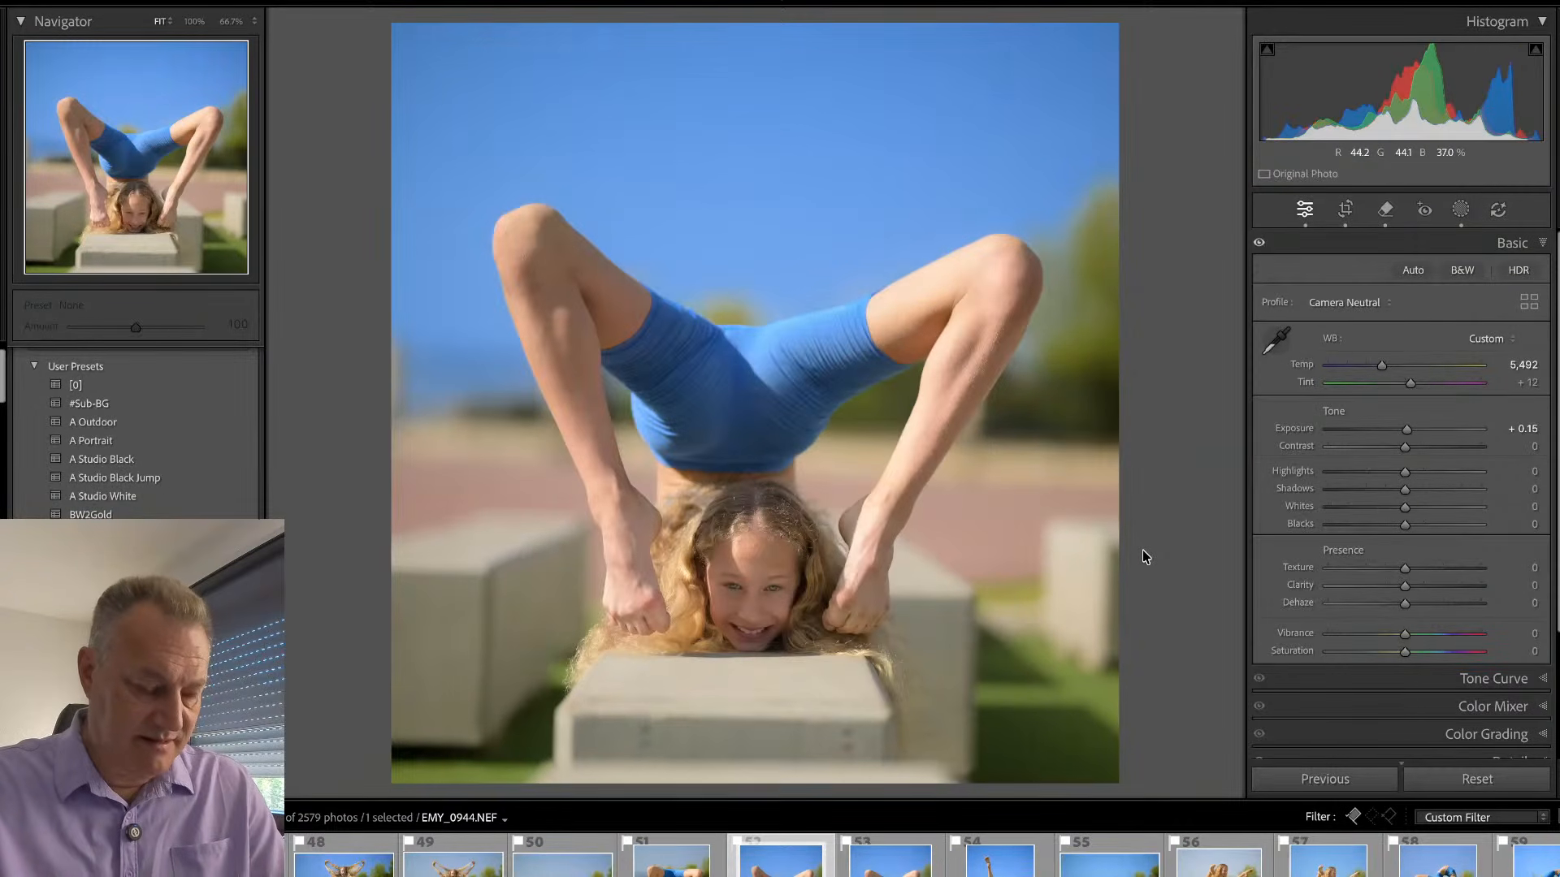
# - Examine the picked photos in the grid, from the concrete-block poses back to the first beach jumps
pyautogui.press('g')
pyautogui.scroll(-1, 846, 637)
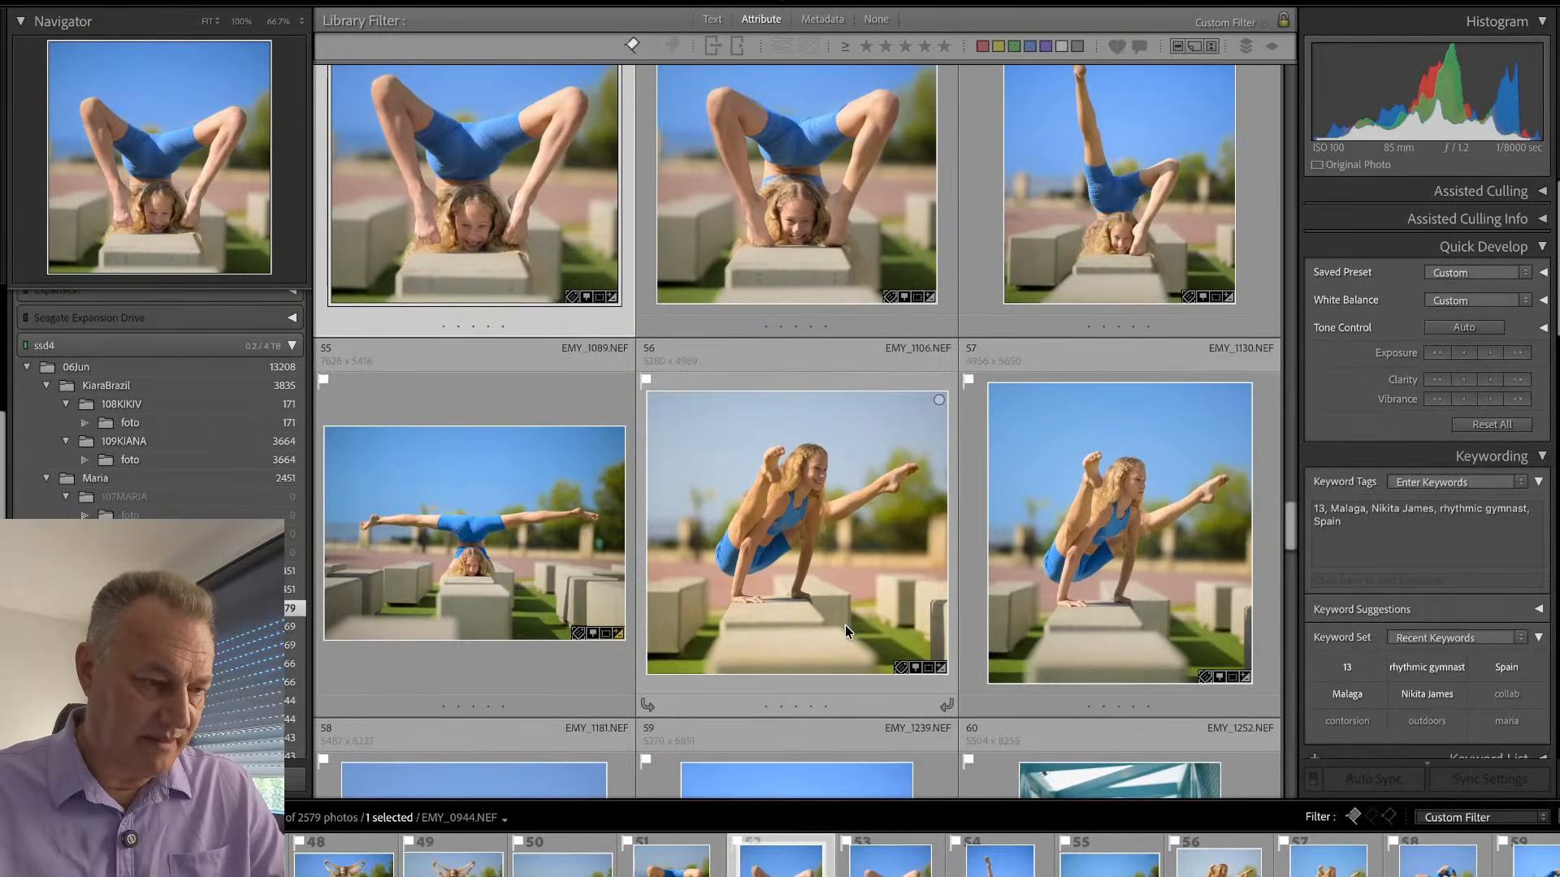
pyautogui.scroll(5, 894, 569)
pyautogui.scroll(6, 1084, 426)
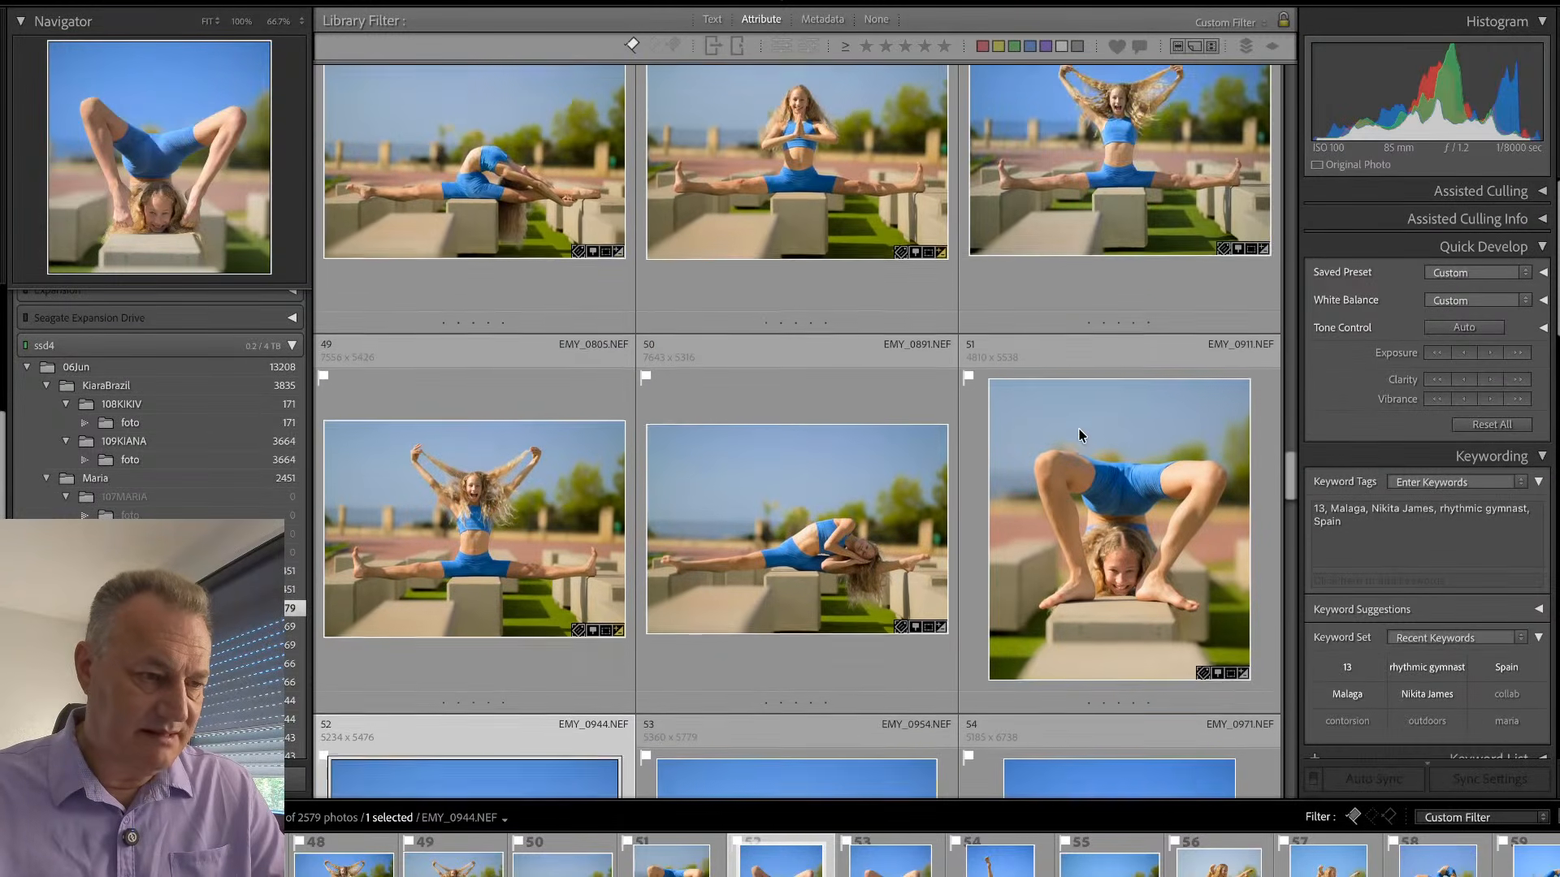
pyautogui.scroll(7, 1072, 447)
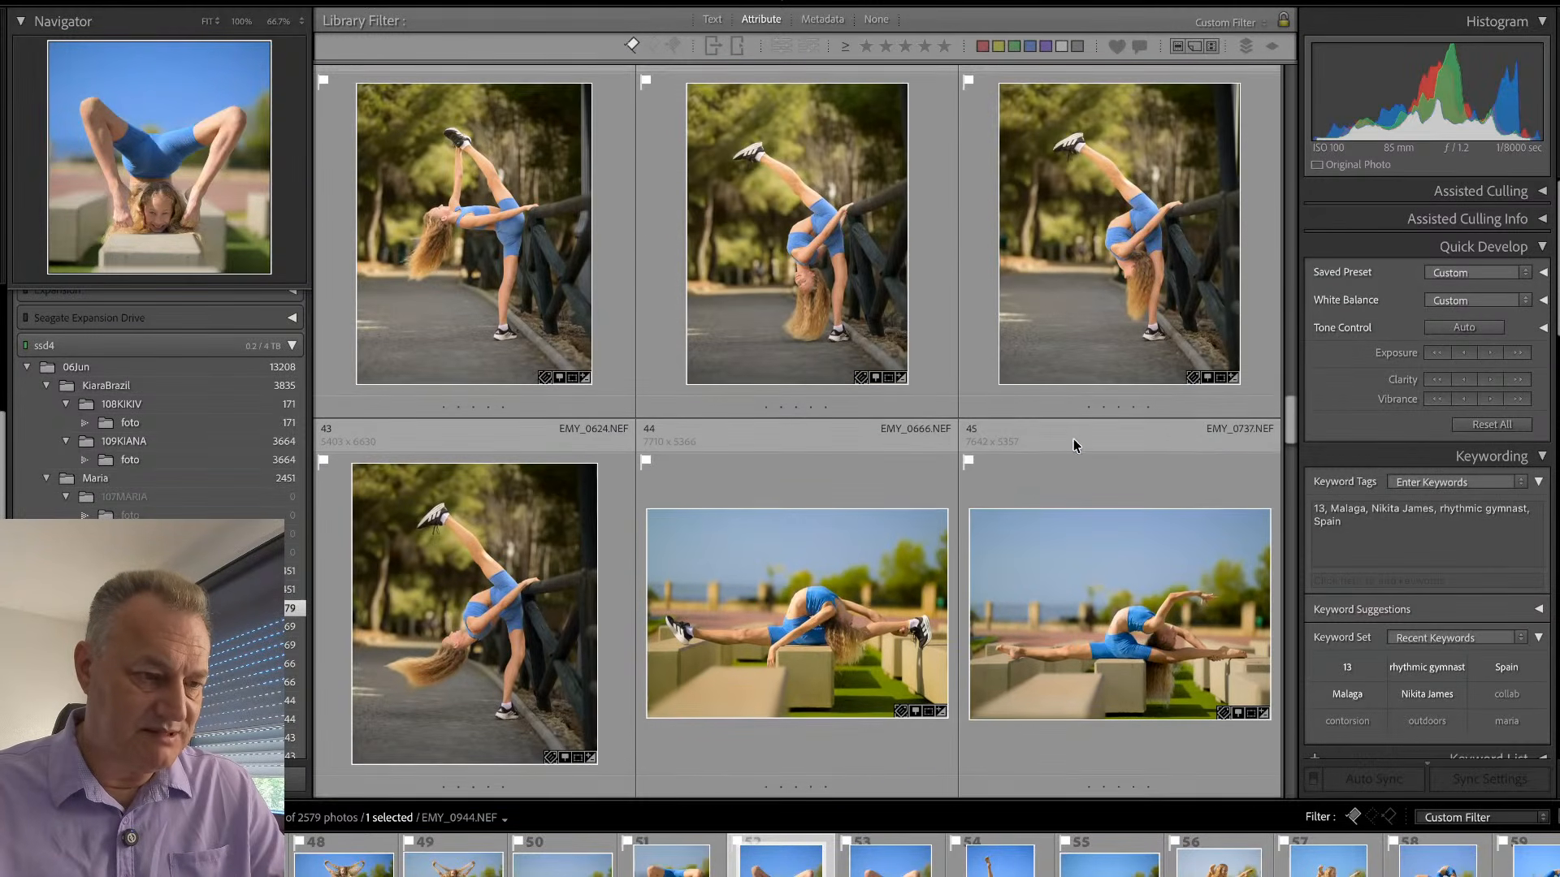
pyautogui.scroll(3, 1067, 455)
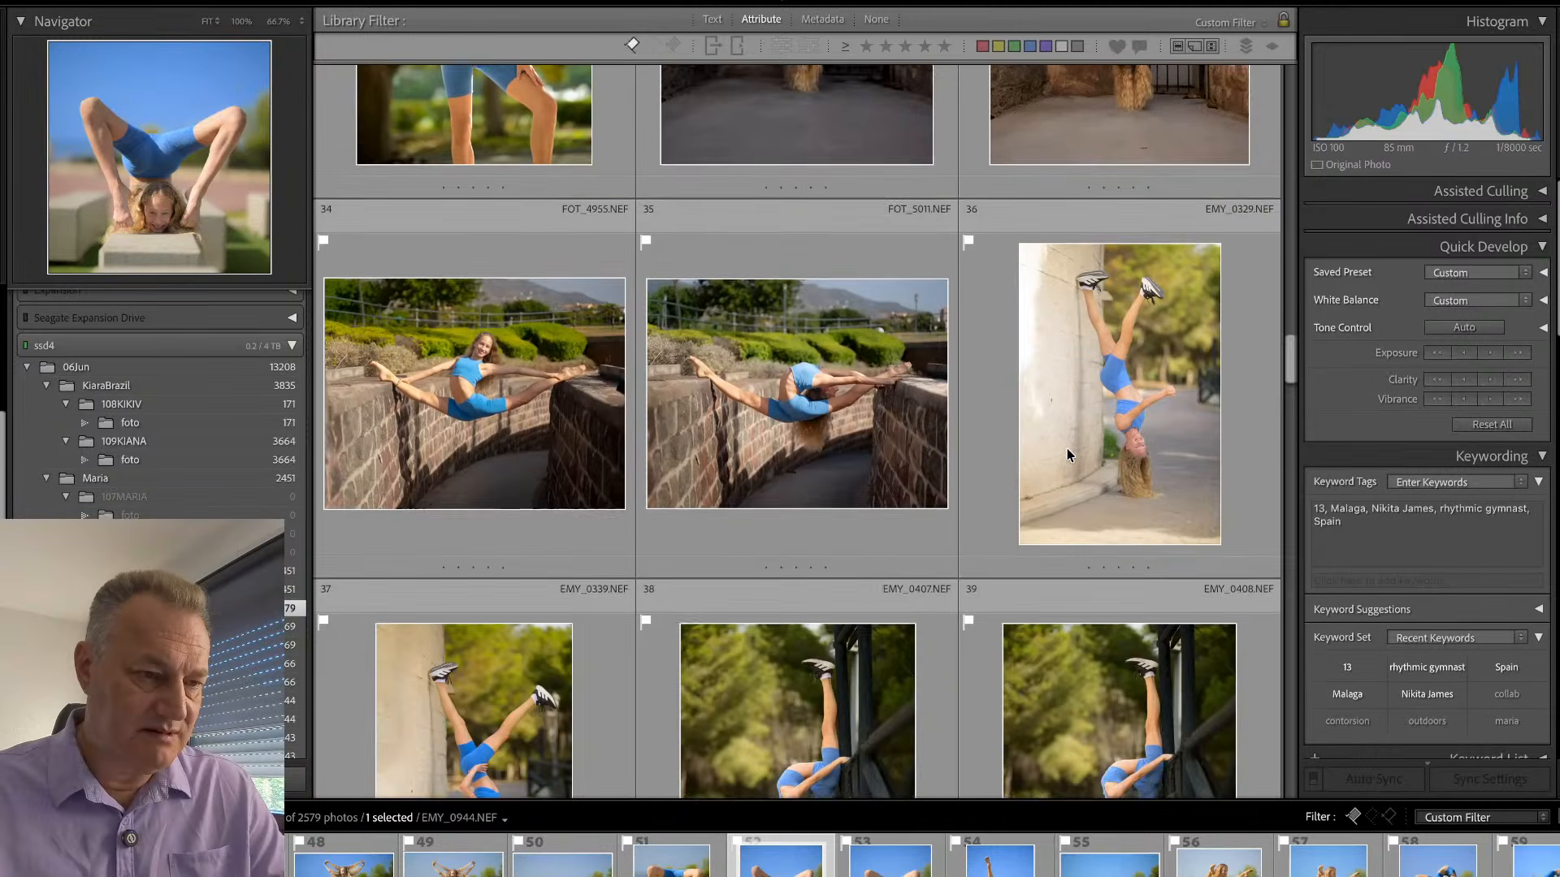
pyautogui.scroll(7, 986, 335)
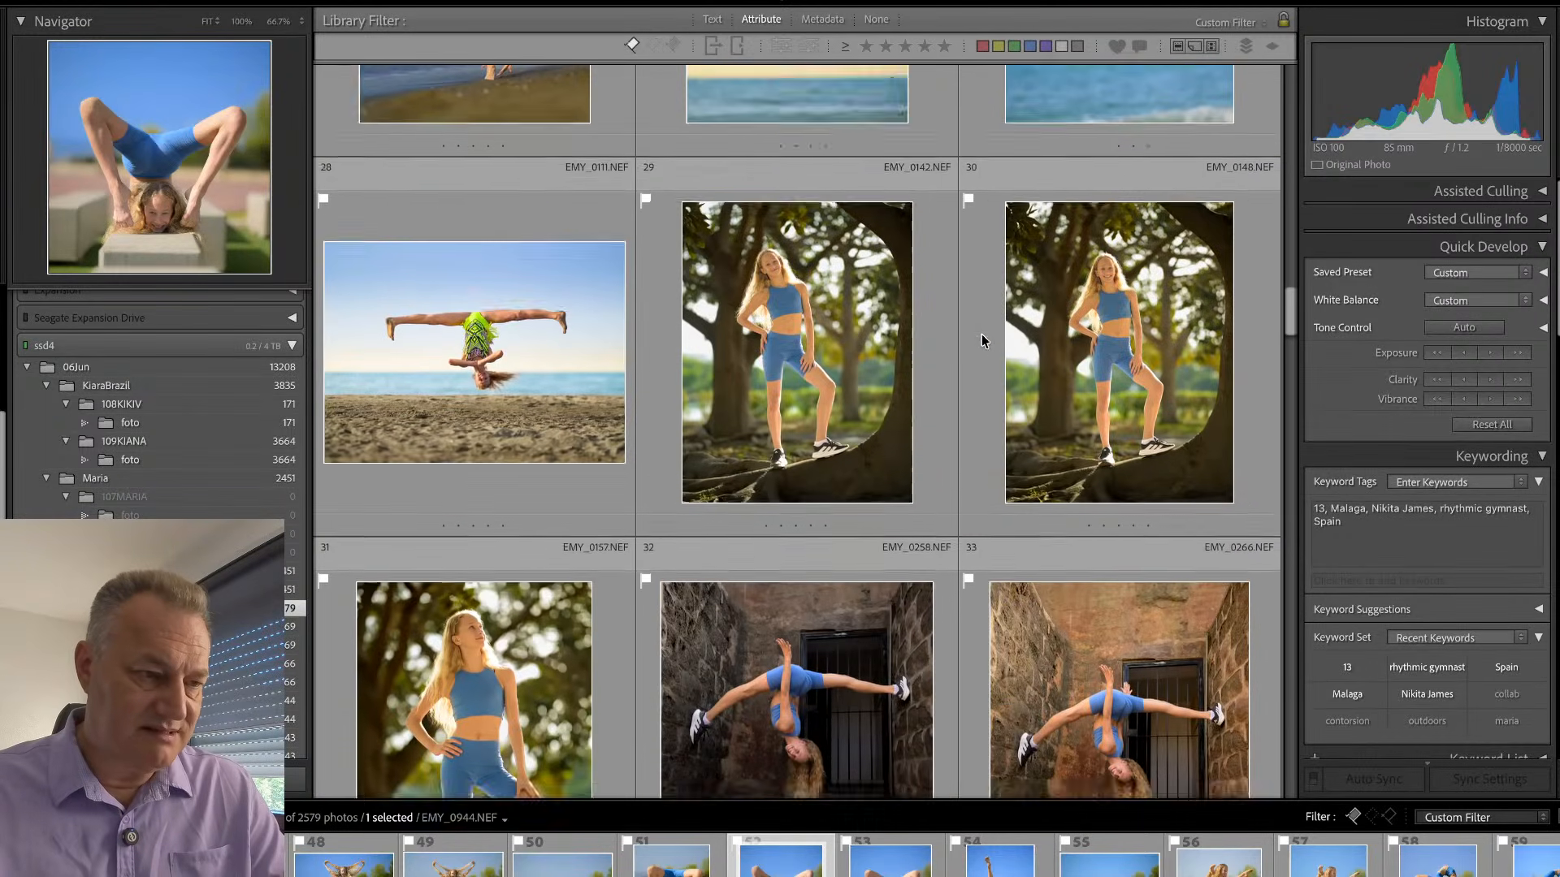
pyautogui.scroll(9, 981, 339)
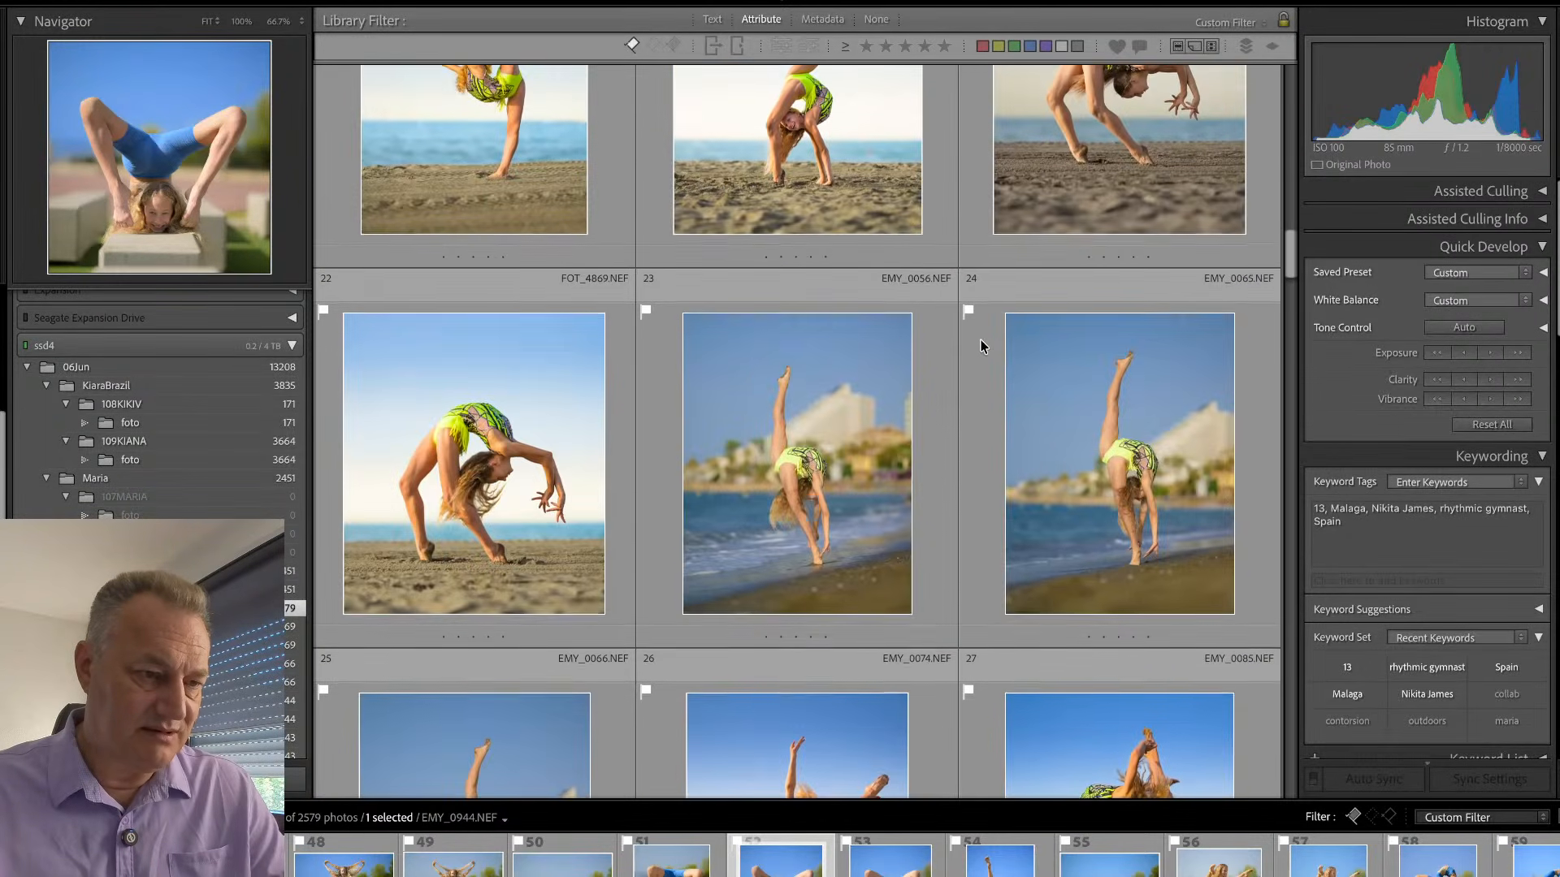
pyautogui.scroll(5, 982, 344)
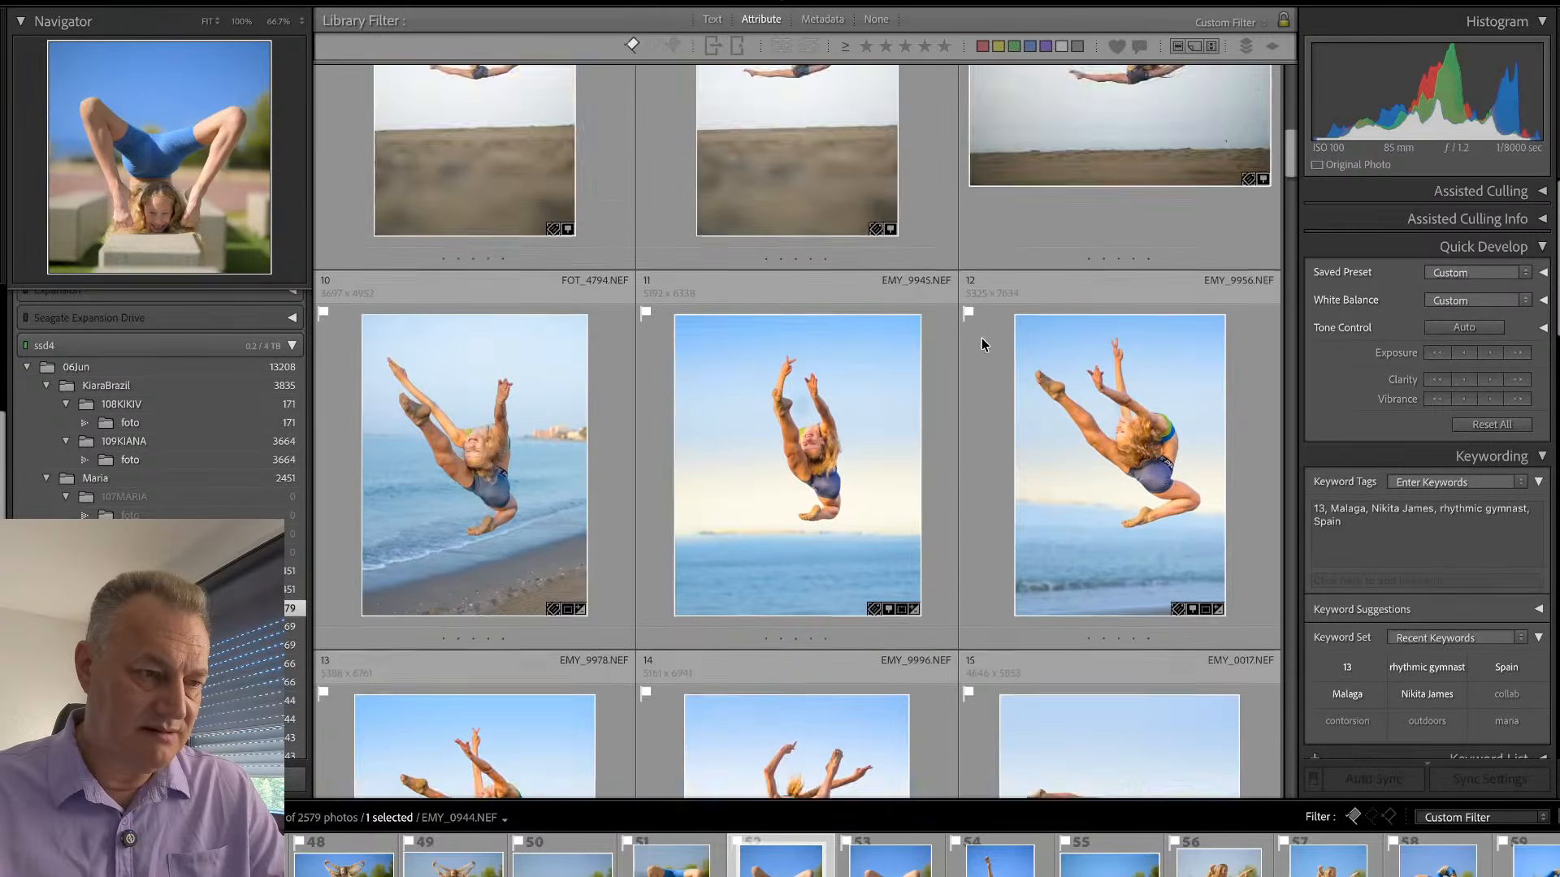
pyautogui.scroll(-4, 682, 476)
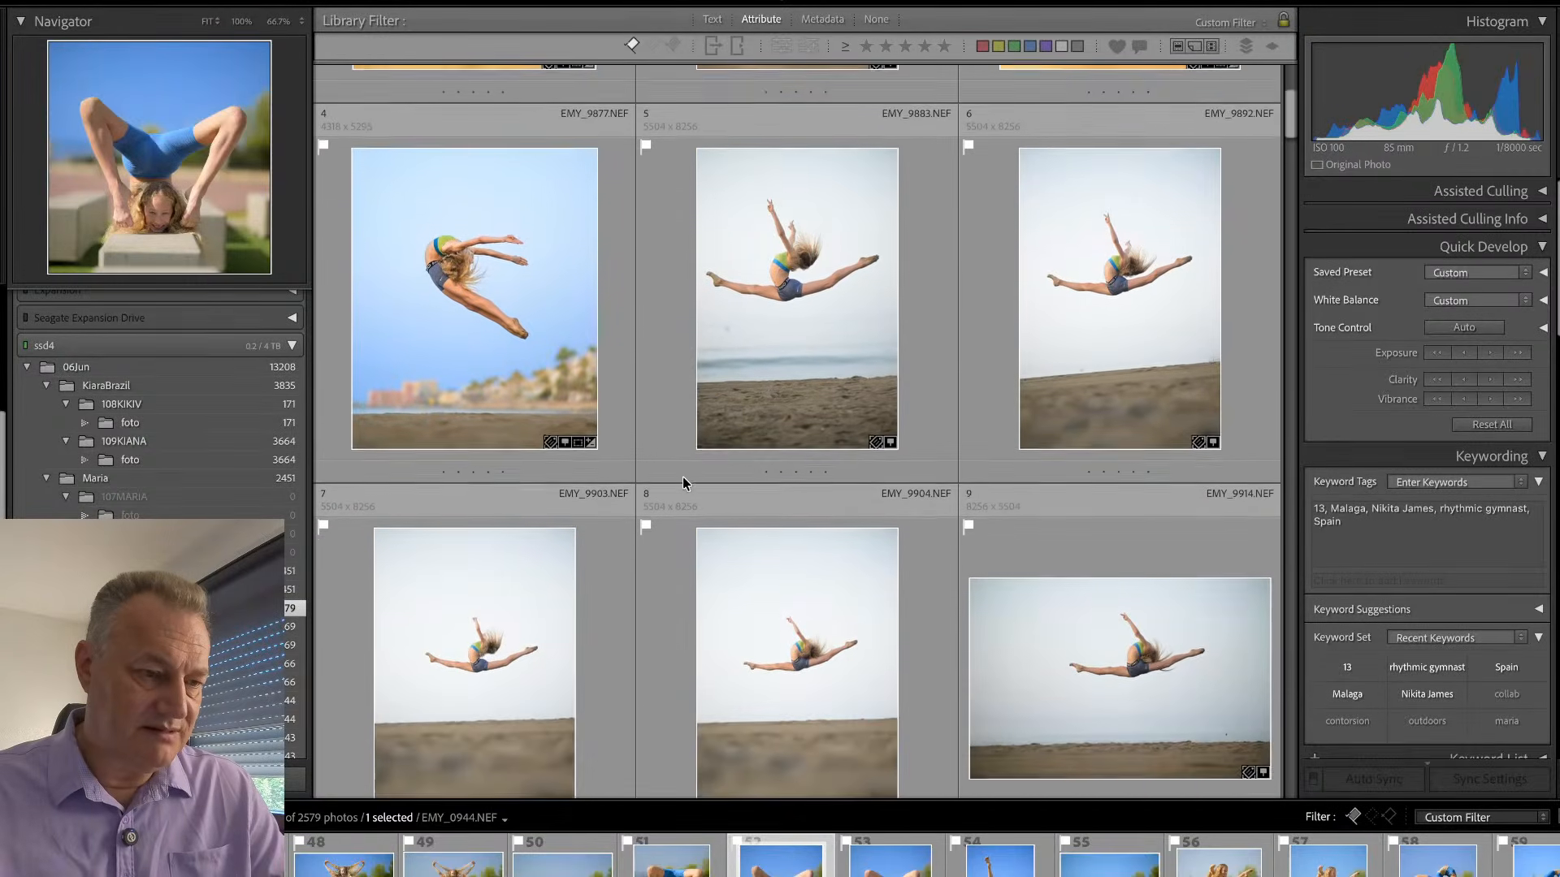
pyautogui.scroll(3, 692, 516)
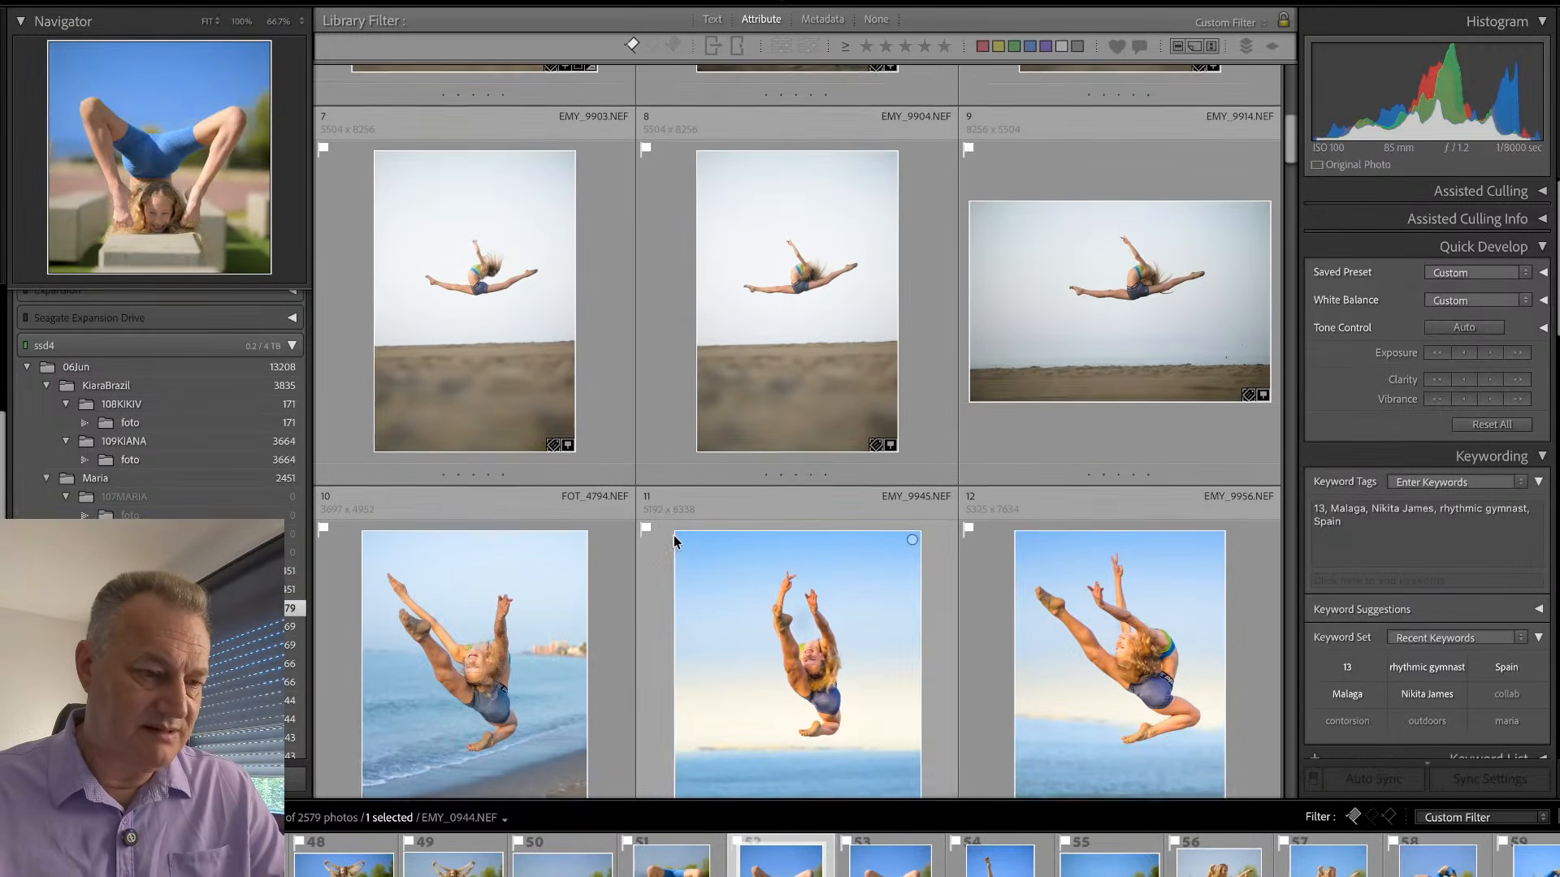
pyautogui.scroll(-2, 676, 533)
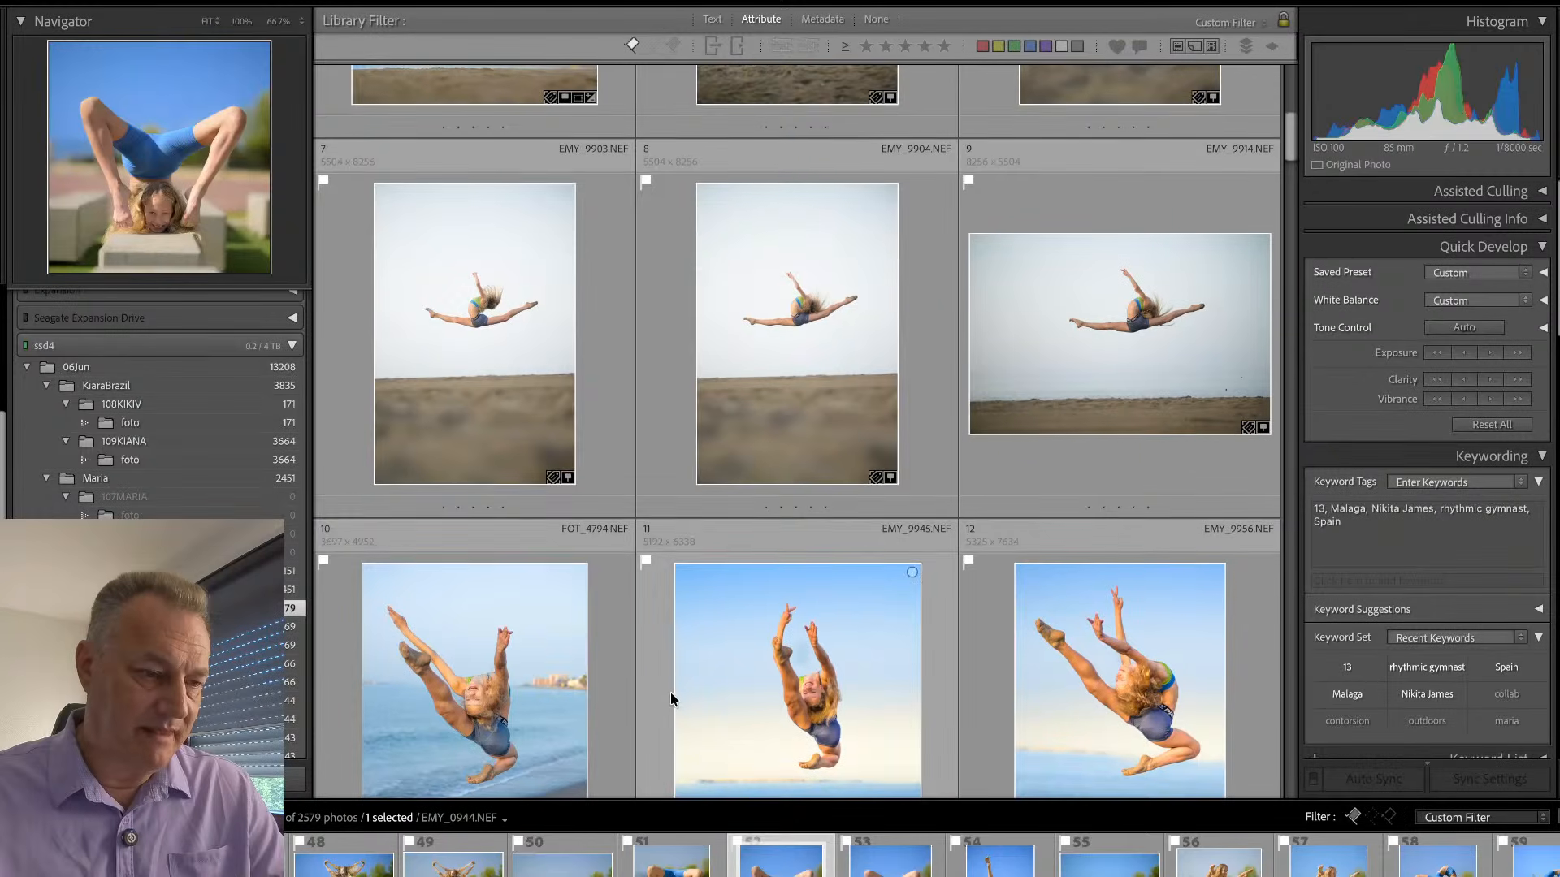
pyautogui.scroll(4, 657, 683)
pyautogui.scroll(2, 660, 682)
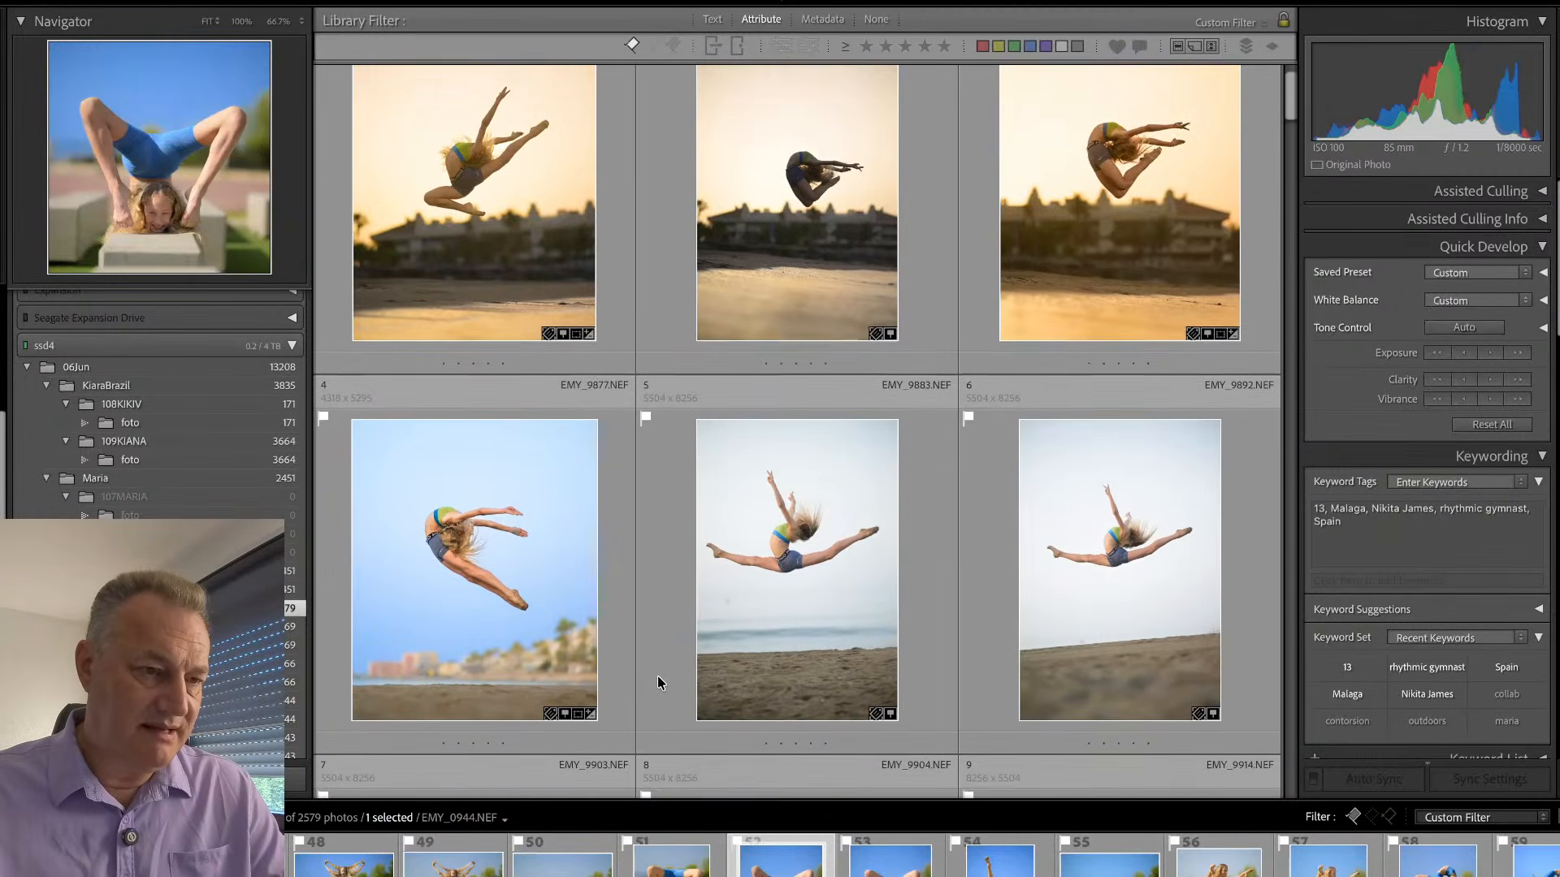
pyautogui.scroll(-10, 660, 674)
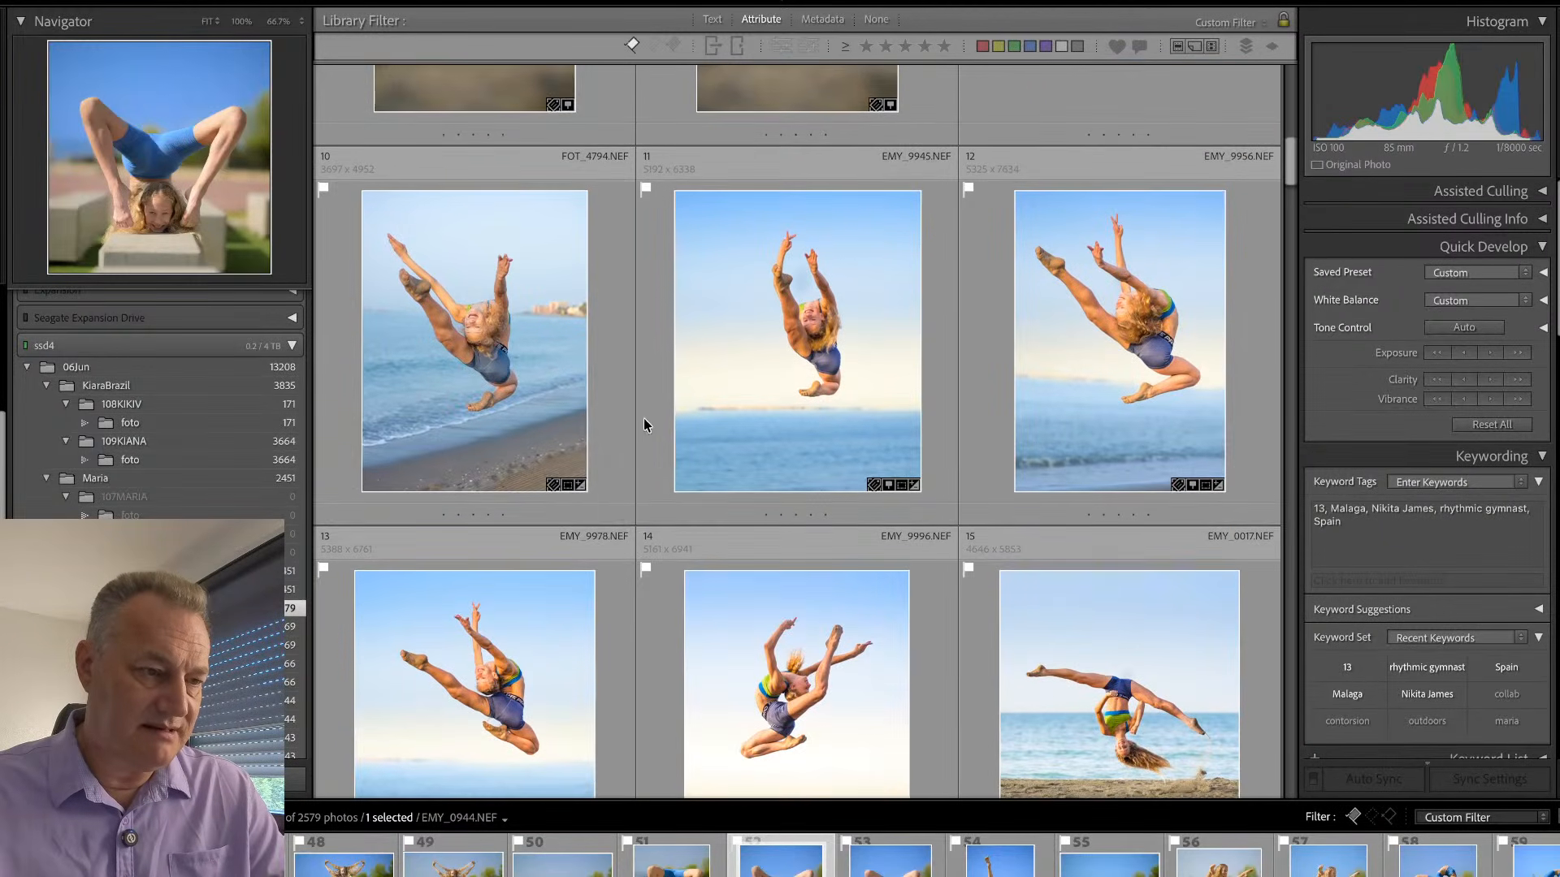
# - Synchronize the develop settings with all seven masks from EMY_9945 to the split-jump photos EMY_9903, EMY_9904 and EMY_9914
pyautogui.click(662, 392)
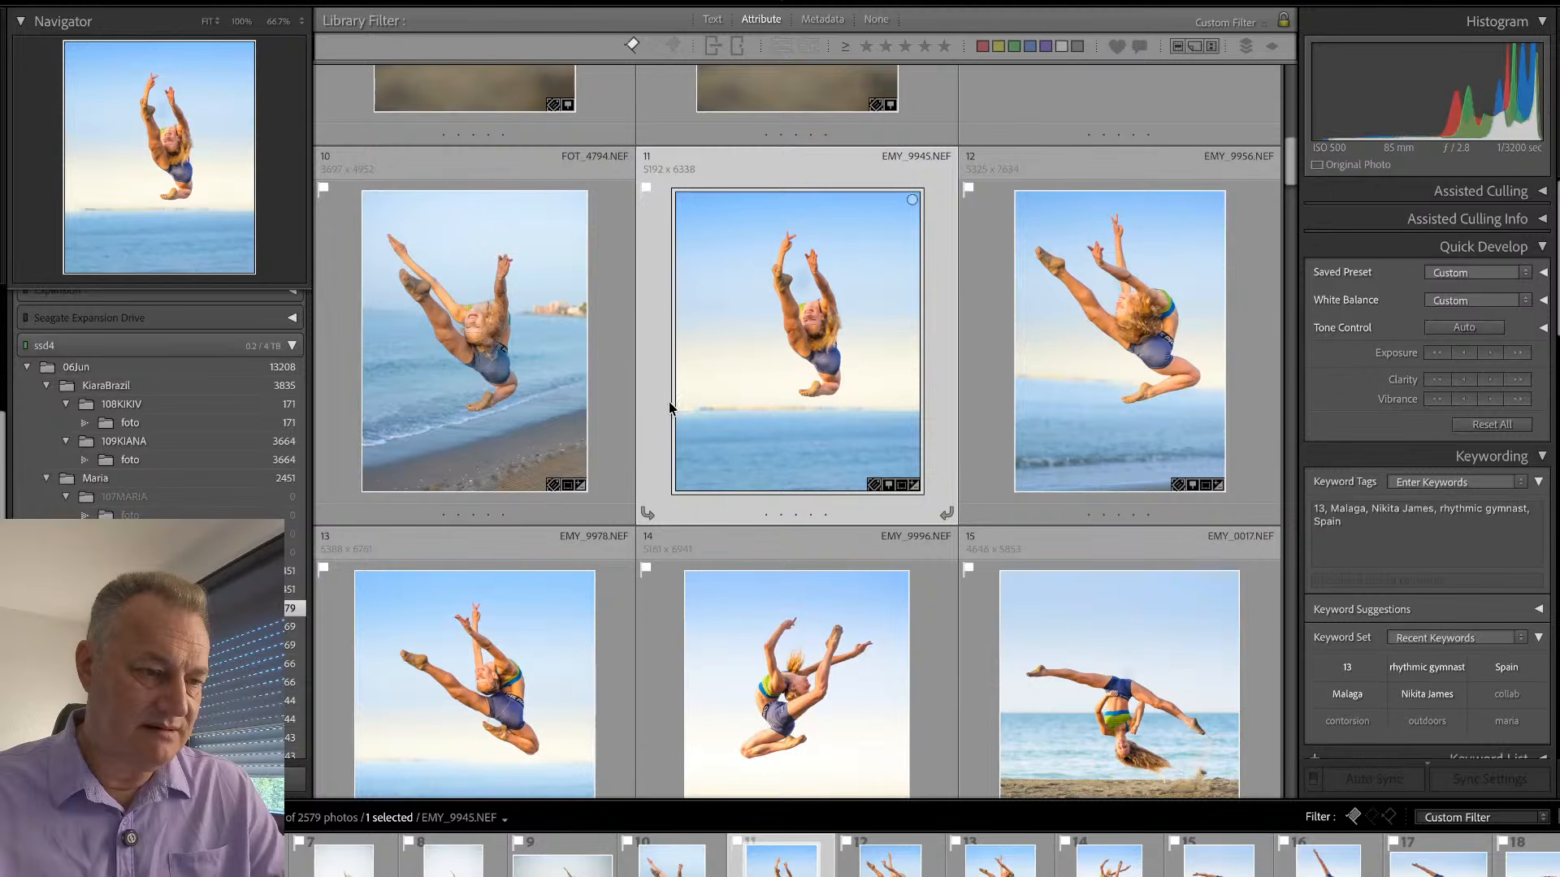
pyautogui.scroll(3, 673, 406)
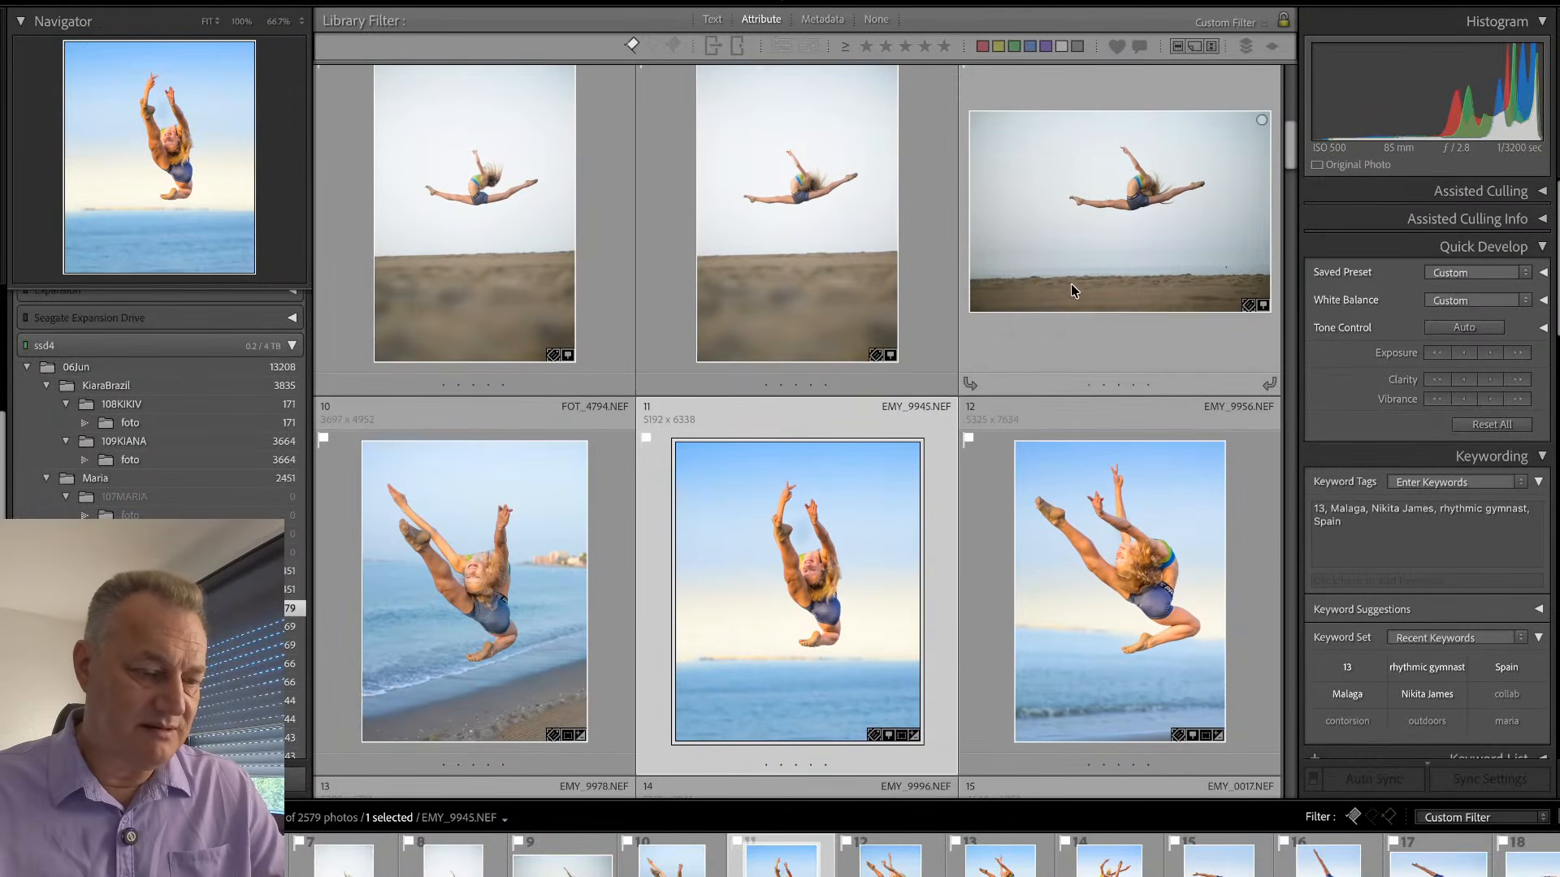
pyautogui.keyDown('ctrl'); pyautogui.click(1097, 339); pyautogui.keyUp('ctrl')
pyautogui.keyDown('ctrl'); pyautogui.click(938, 317); pyautogui.keyUp('ctrl')
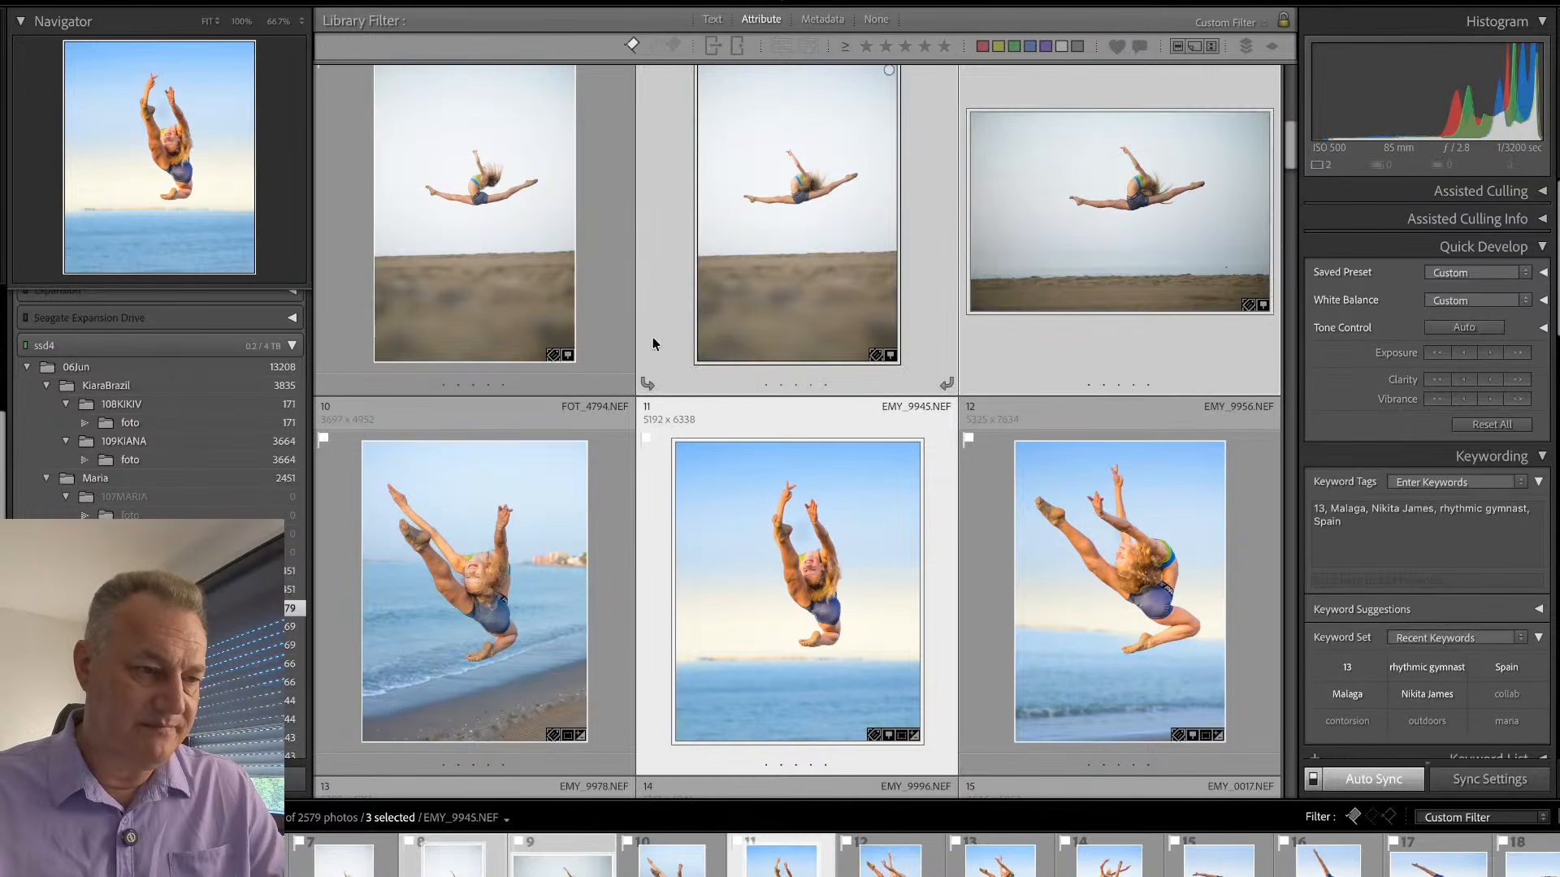
pyautogui.keyDown('ctrl'); pyautogui.click(616, 339); pyautogui.keyUp('ctrl')
pyautogui.hotkey('ctrl', 'shift', 's')
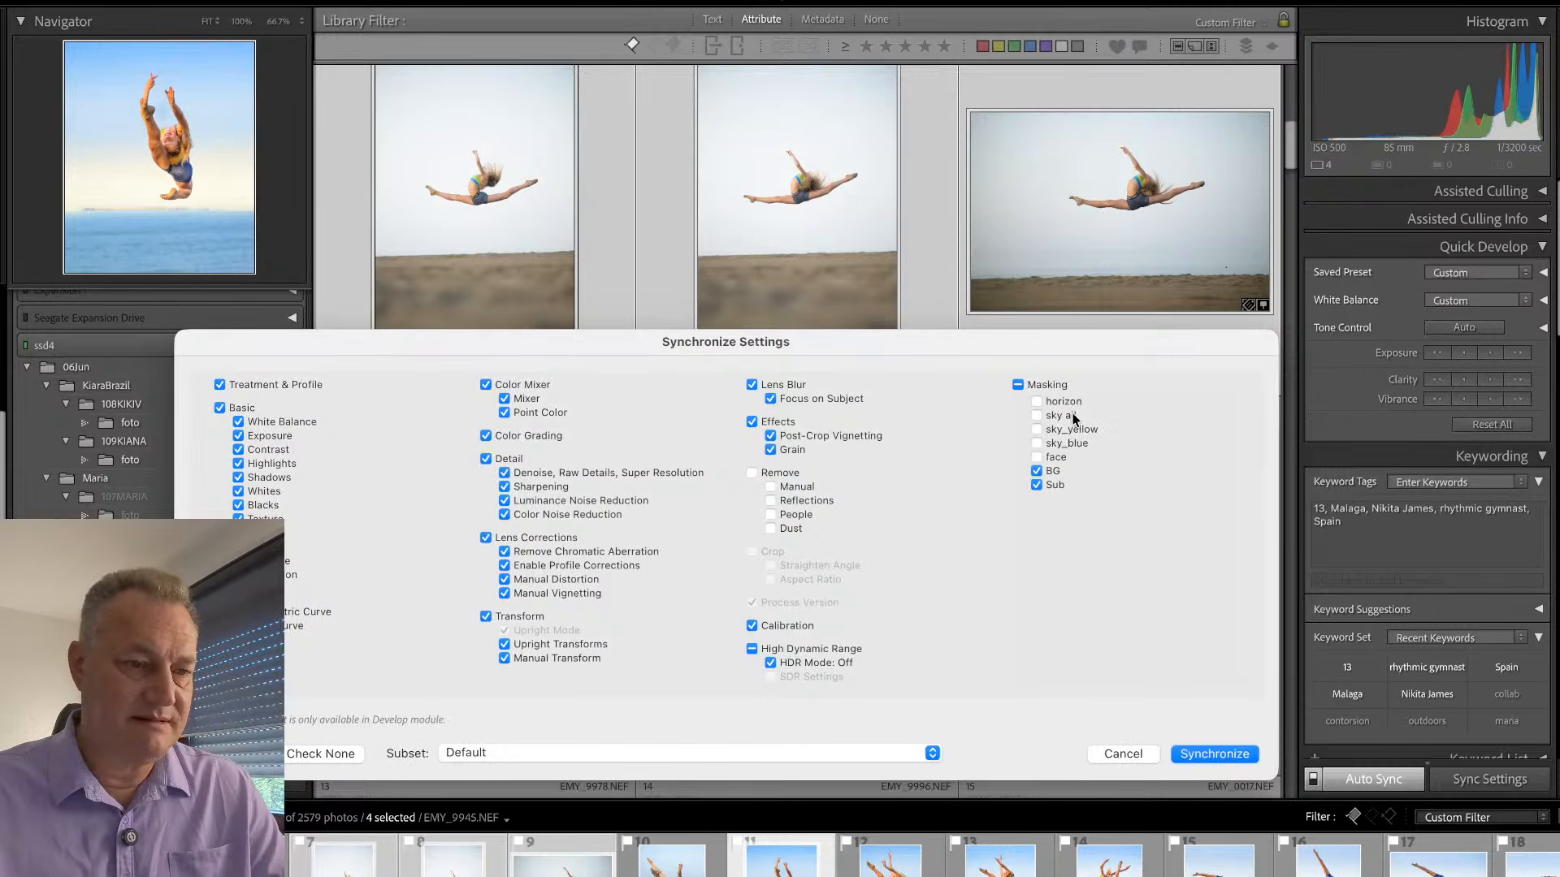
pyautogui.click(1186, 758)
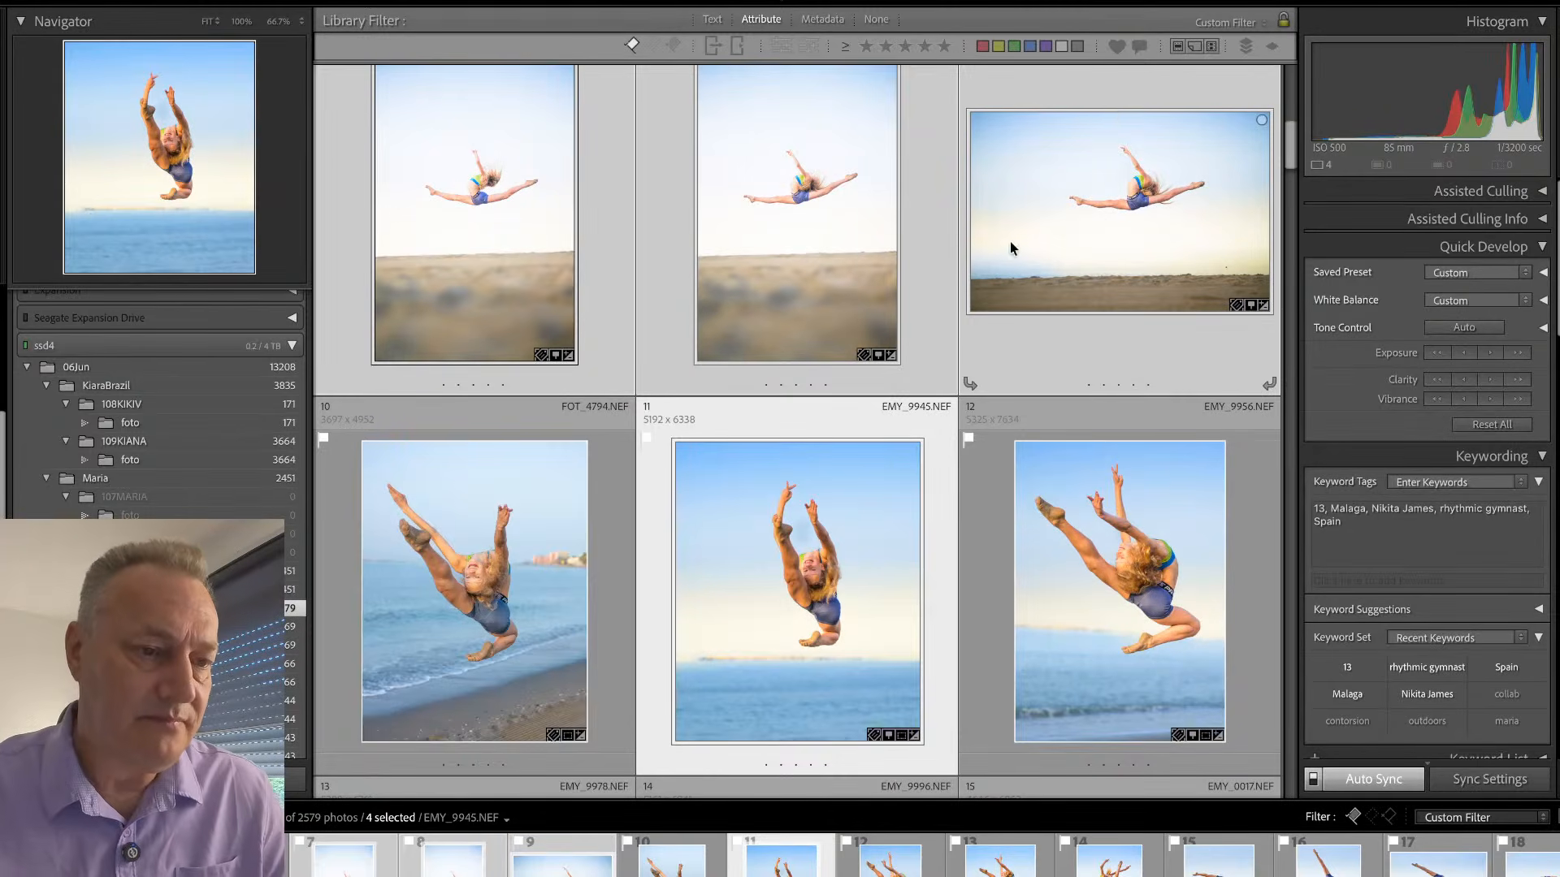
# - Open EMY_9914 for developing, straighten it to an angle of 1.25 and crop in on the gymnast with a custom aspect
pyautogui.click(1115, 101)
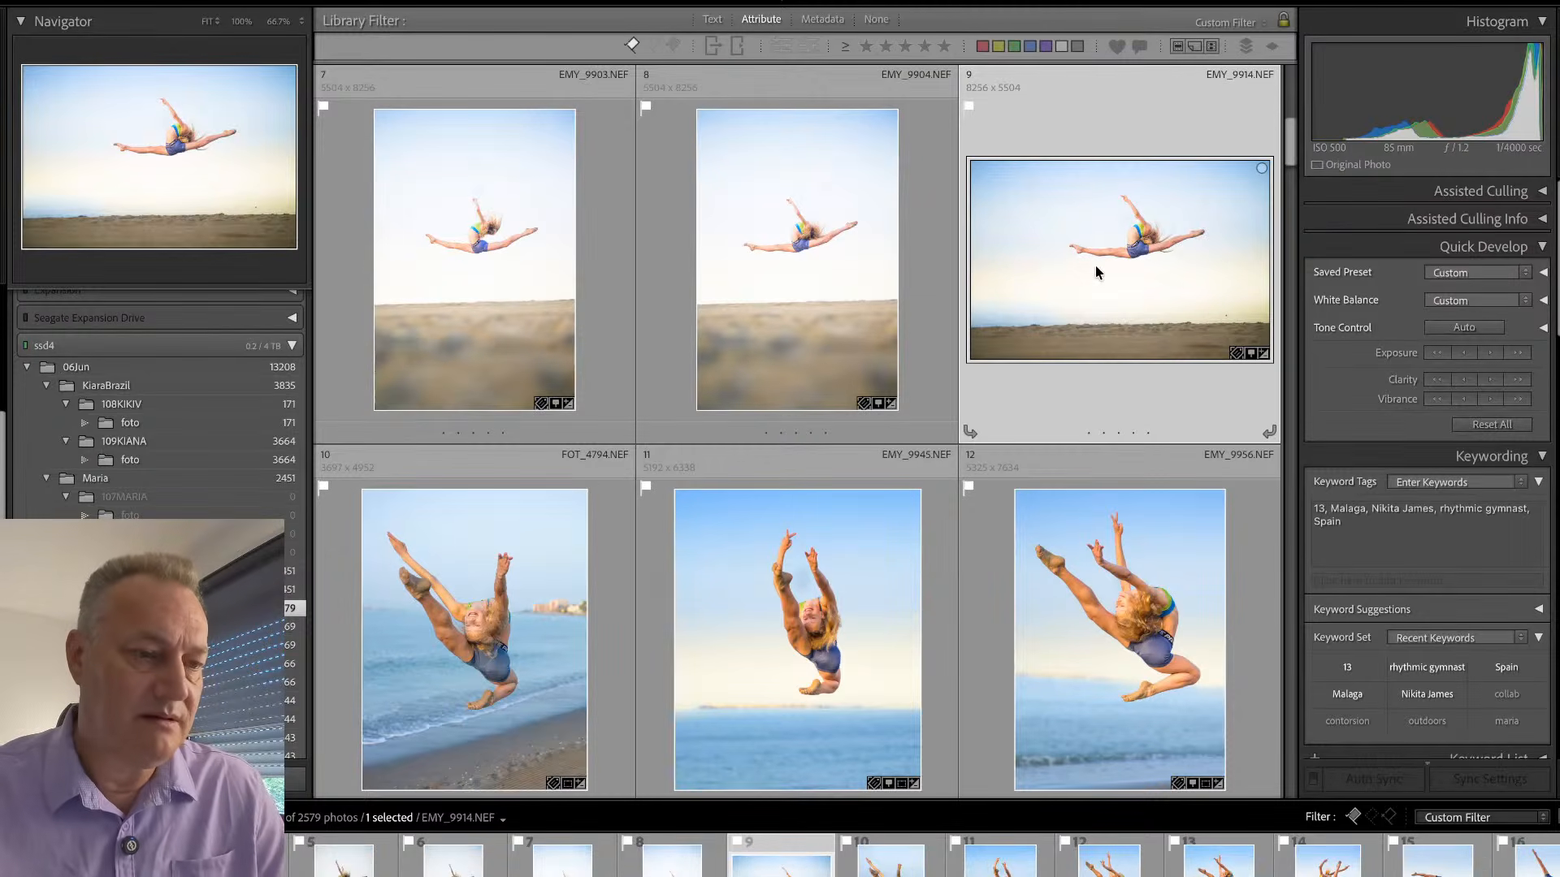
pyautogui.press('d')
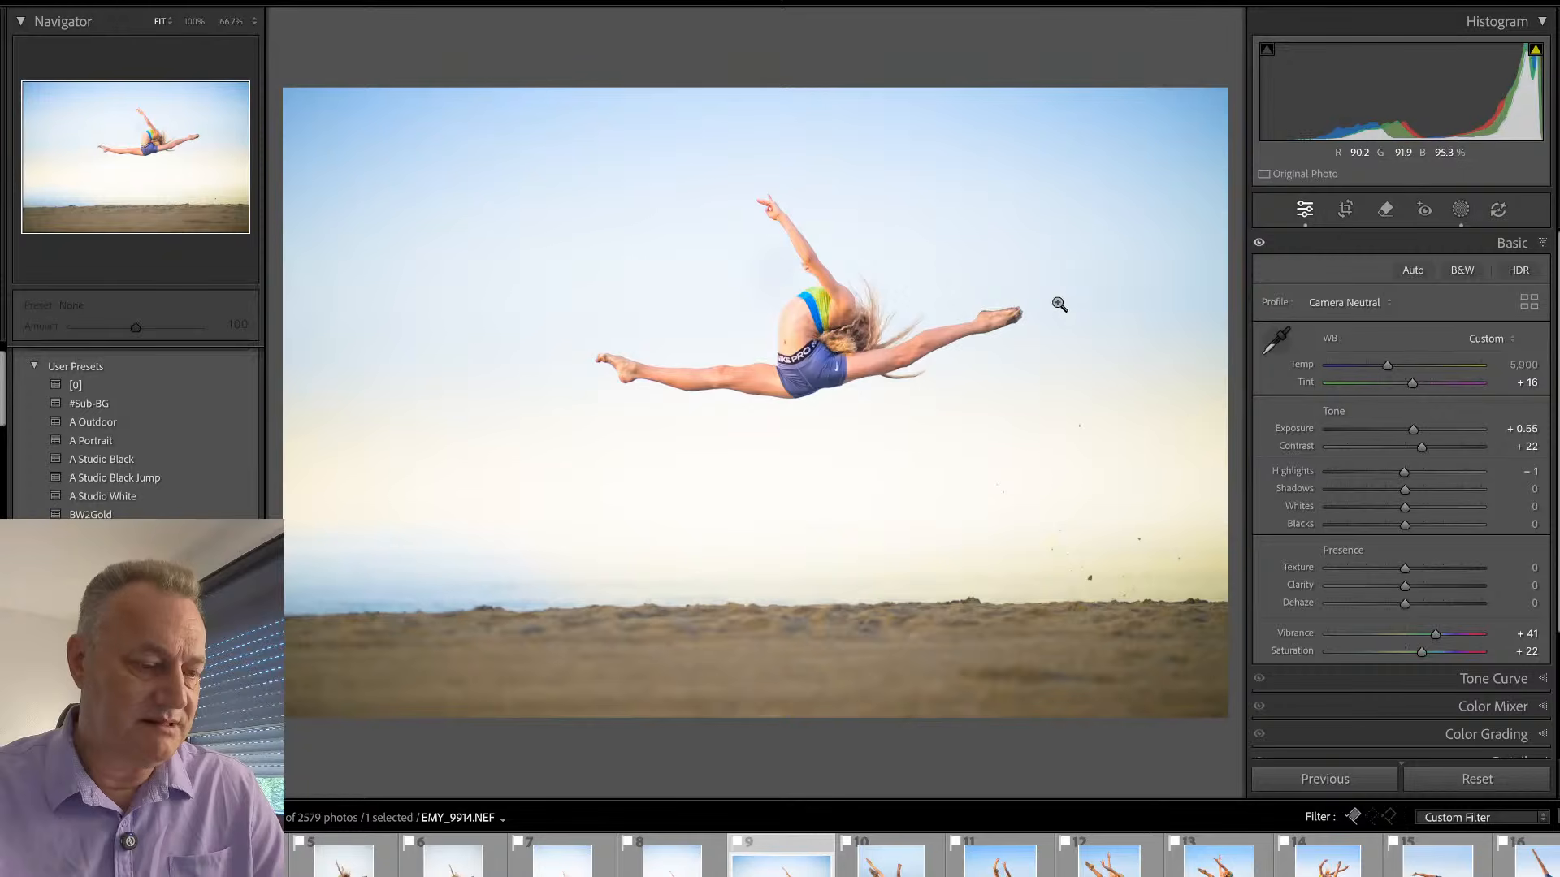
pyautogui.press('r')
pyautogui.moveTo(978, 73); pyautogui.dragTo(1000, 64)
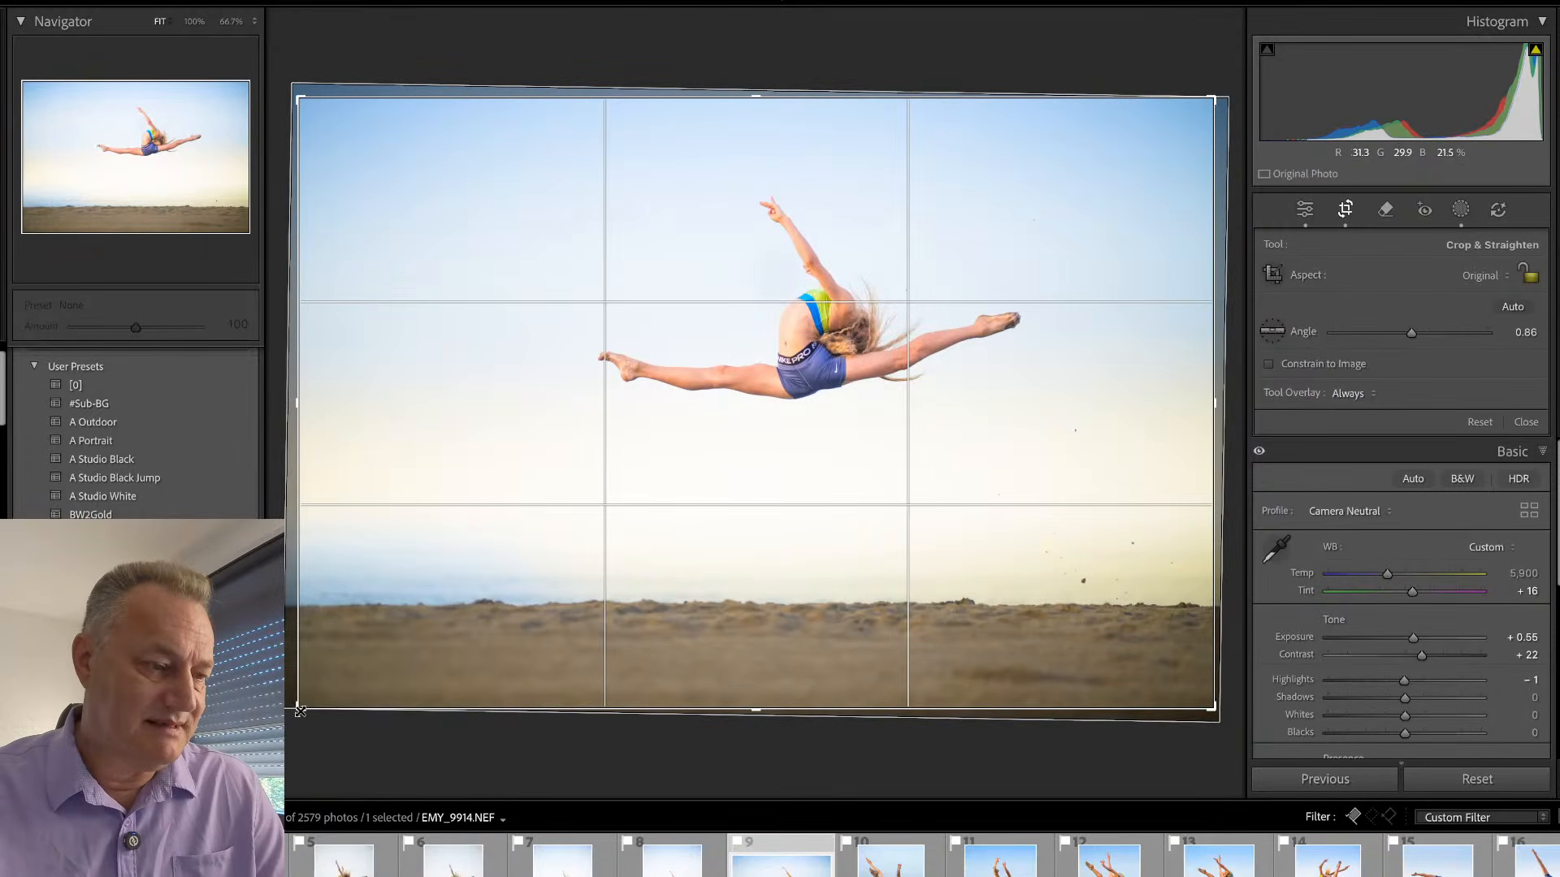
pyautogui.moveTo(297, 707); pyautogui.dragTo(340, 688)
pyautogui.moveTo(1007, 82); pyautogui.dragTo(1011, 73)
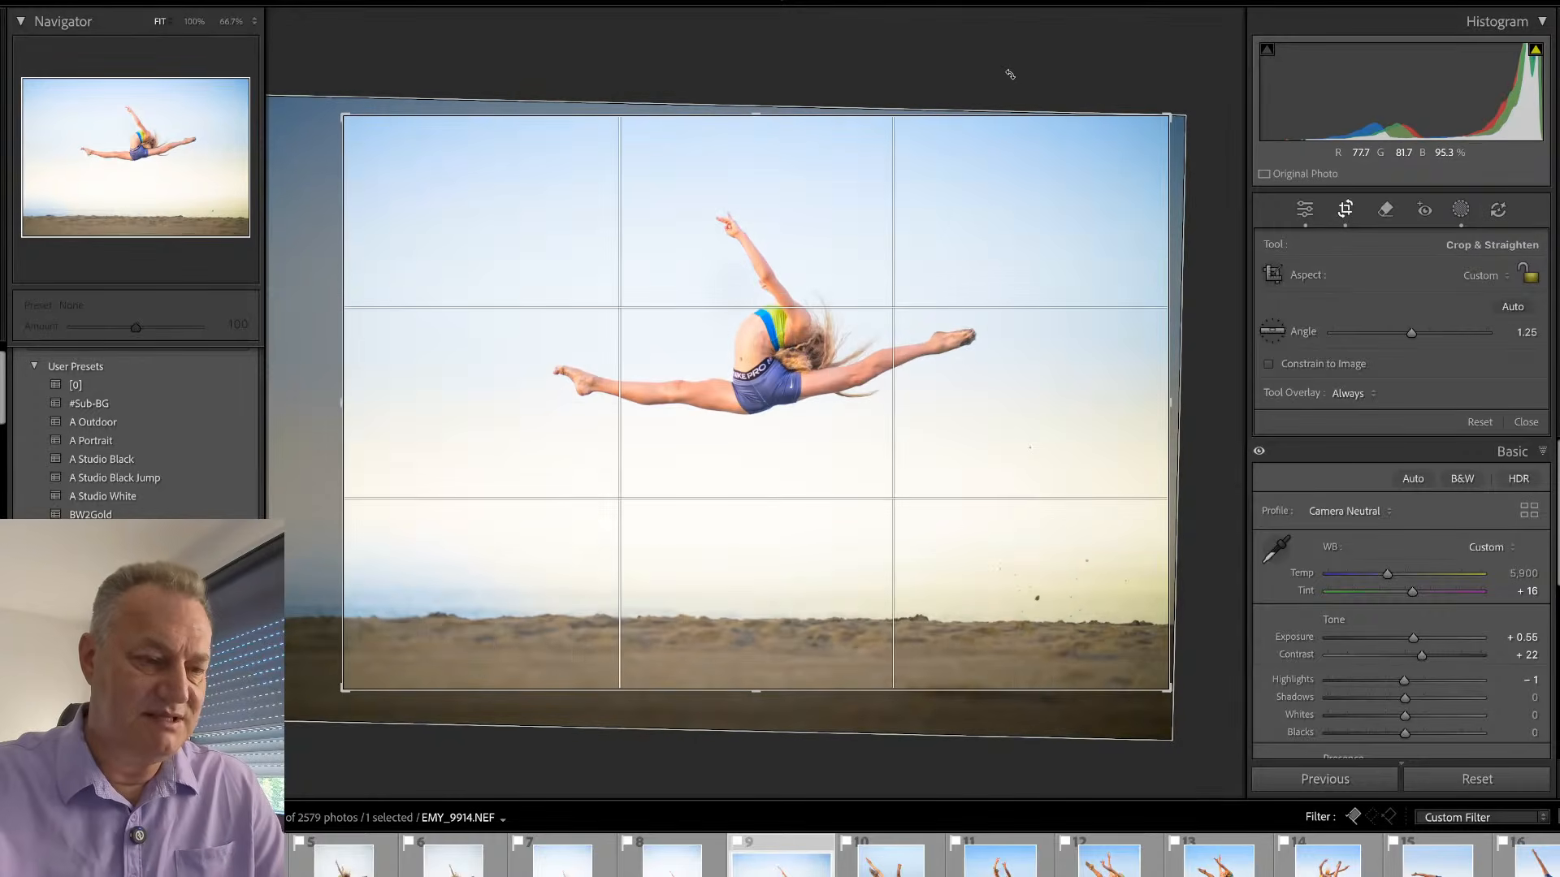
pyautogui.press('Return')
# - Check the area covered by EMY_9914's horizon mask, and set the photo's overall exposure to 0.00 and contrast to +8
pyautogui.hotkey('shift', 'w')
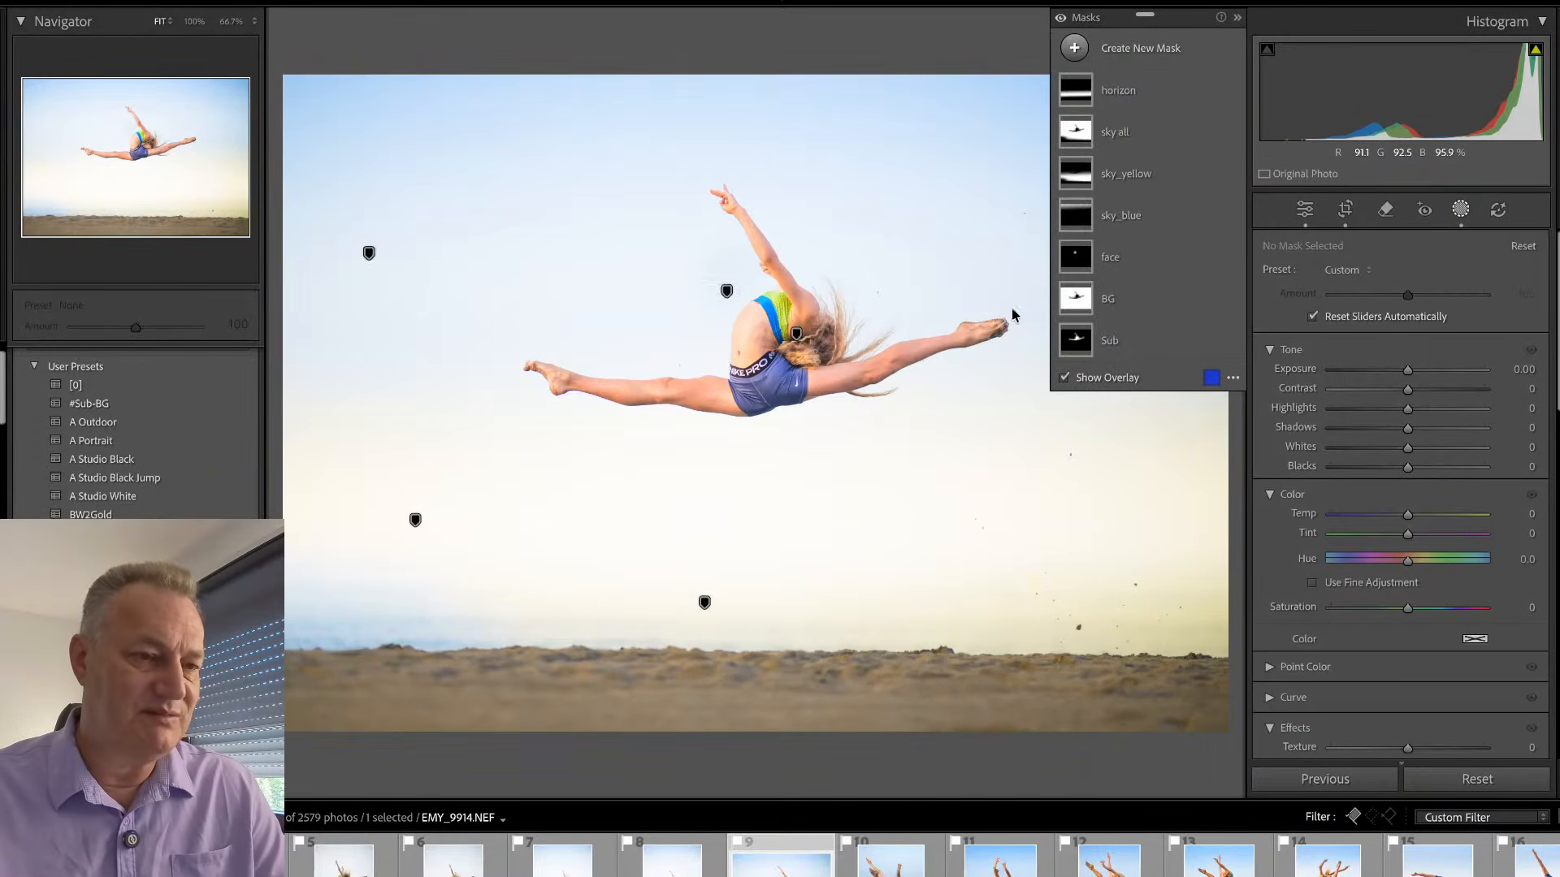
pyautogui.click(1118, 94)
pyautogui.moveTo(1081, 99)
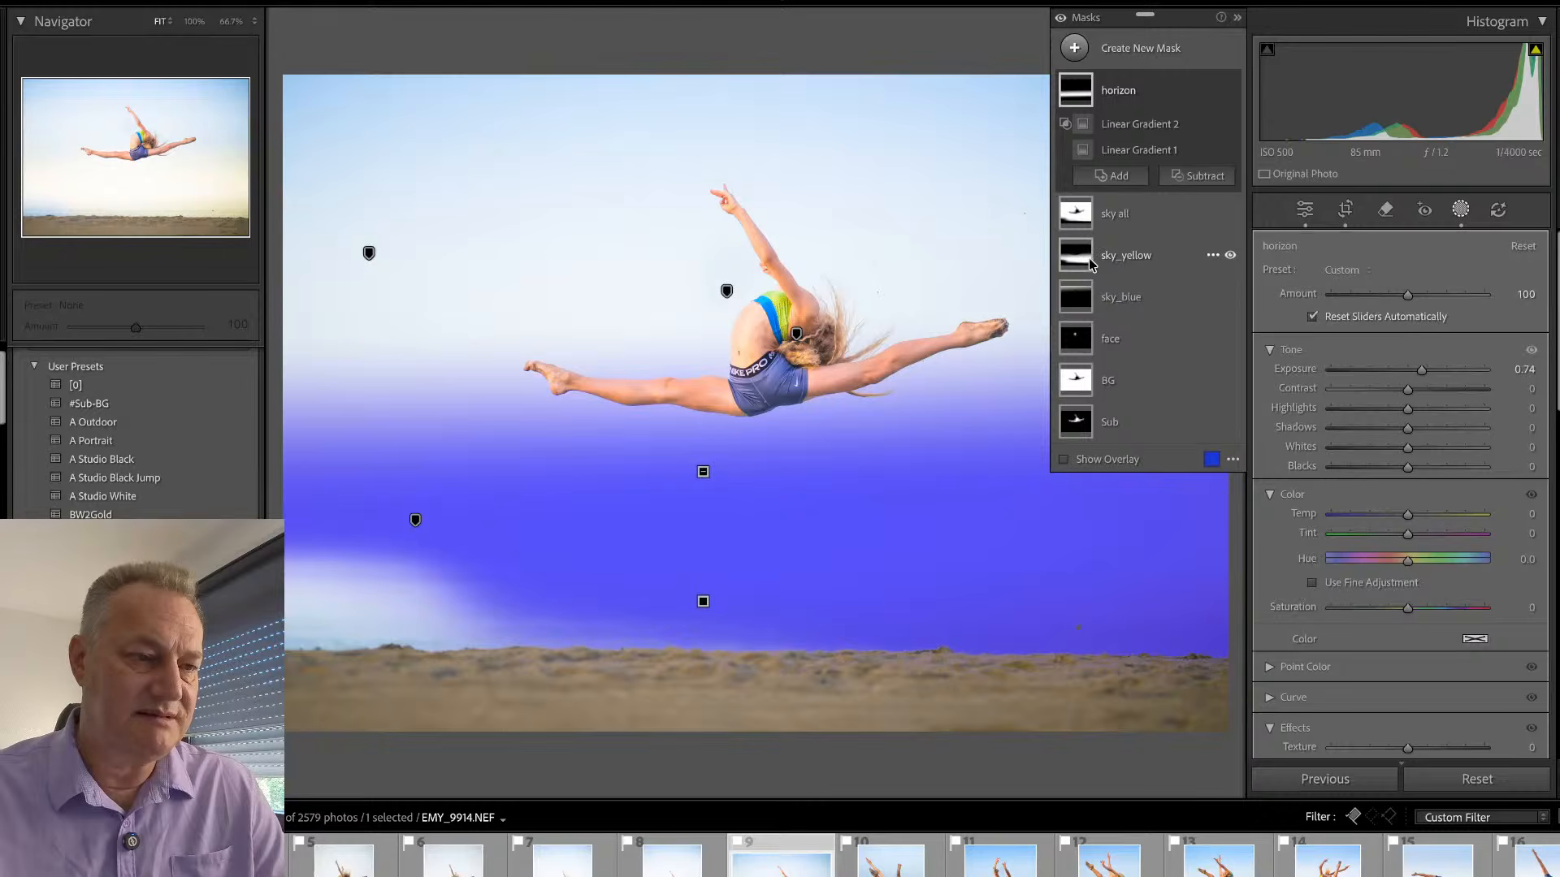
pyautogui.moveTo(1091, 236)
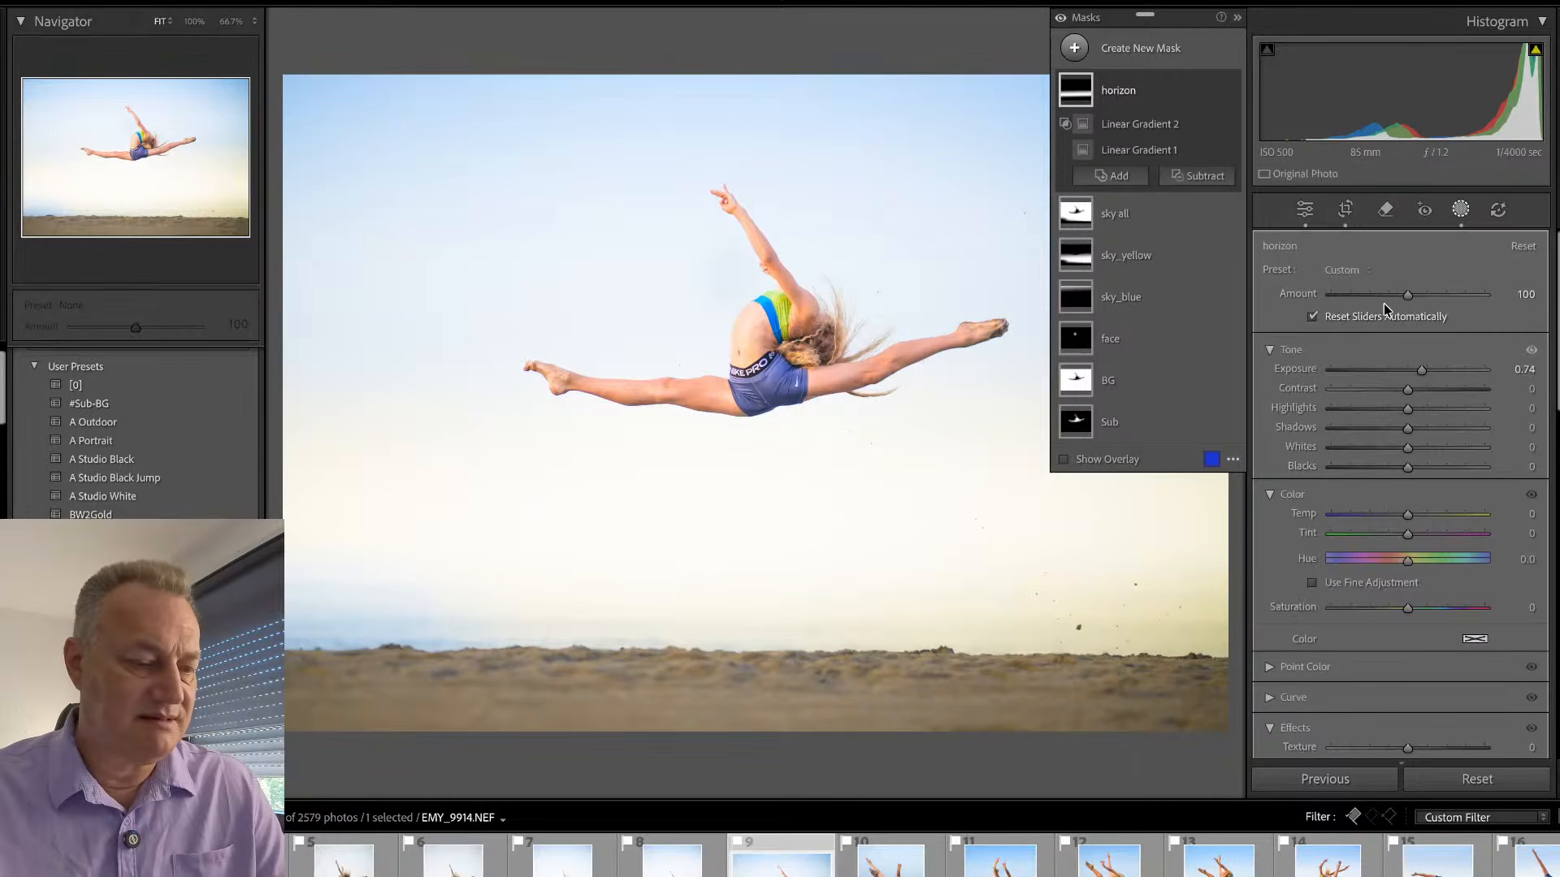
pyautogui.press('d')
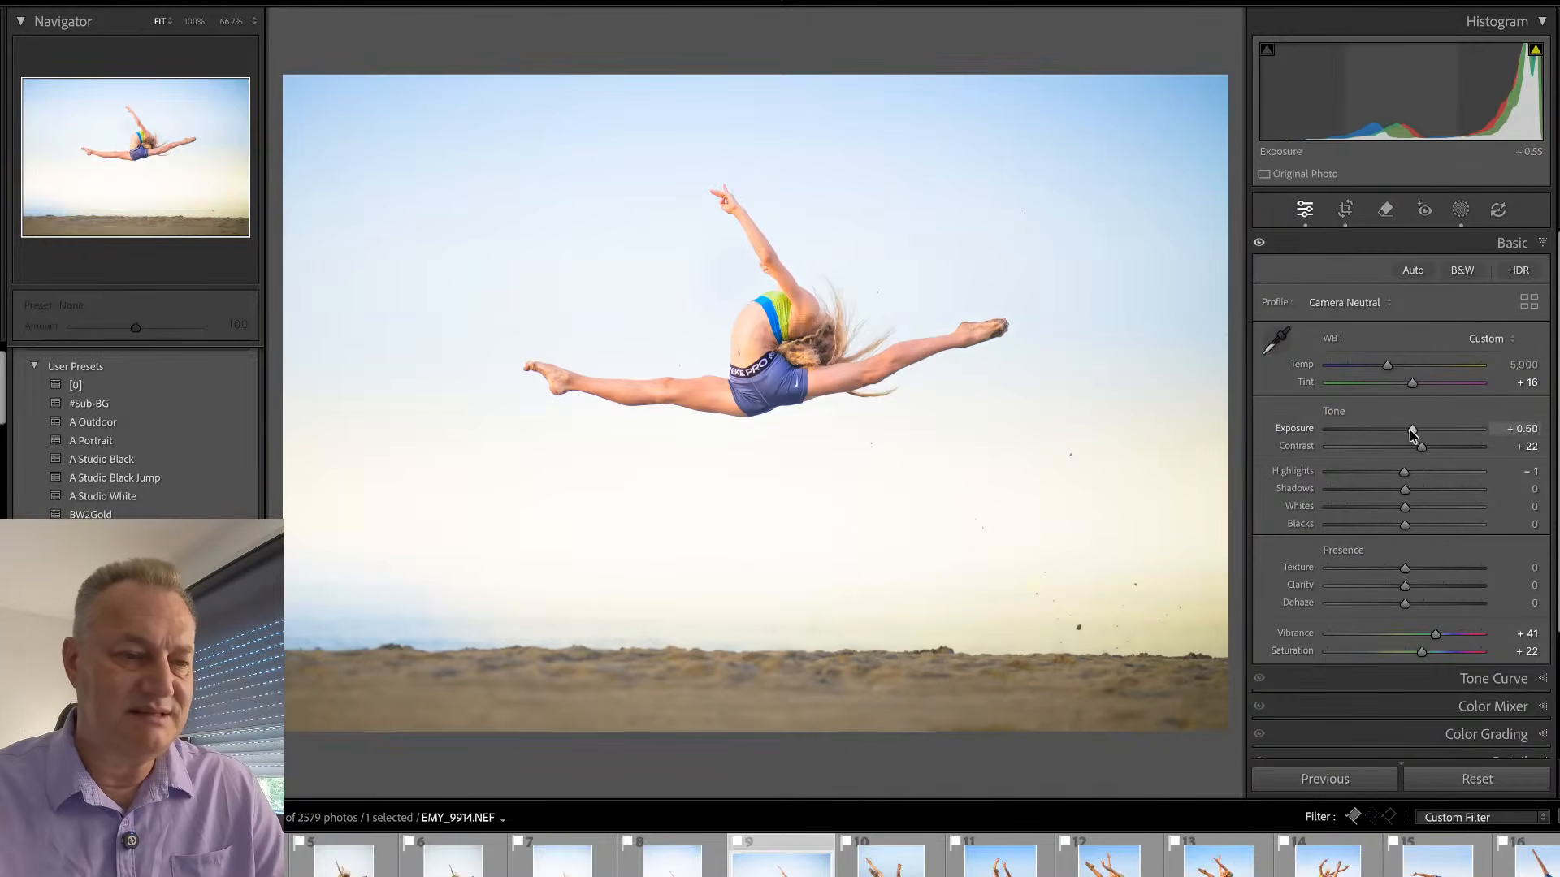
pyautogui.moveTo(1413, 435); pyautogui.dragTo(1407, 447)
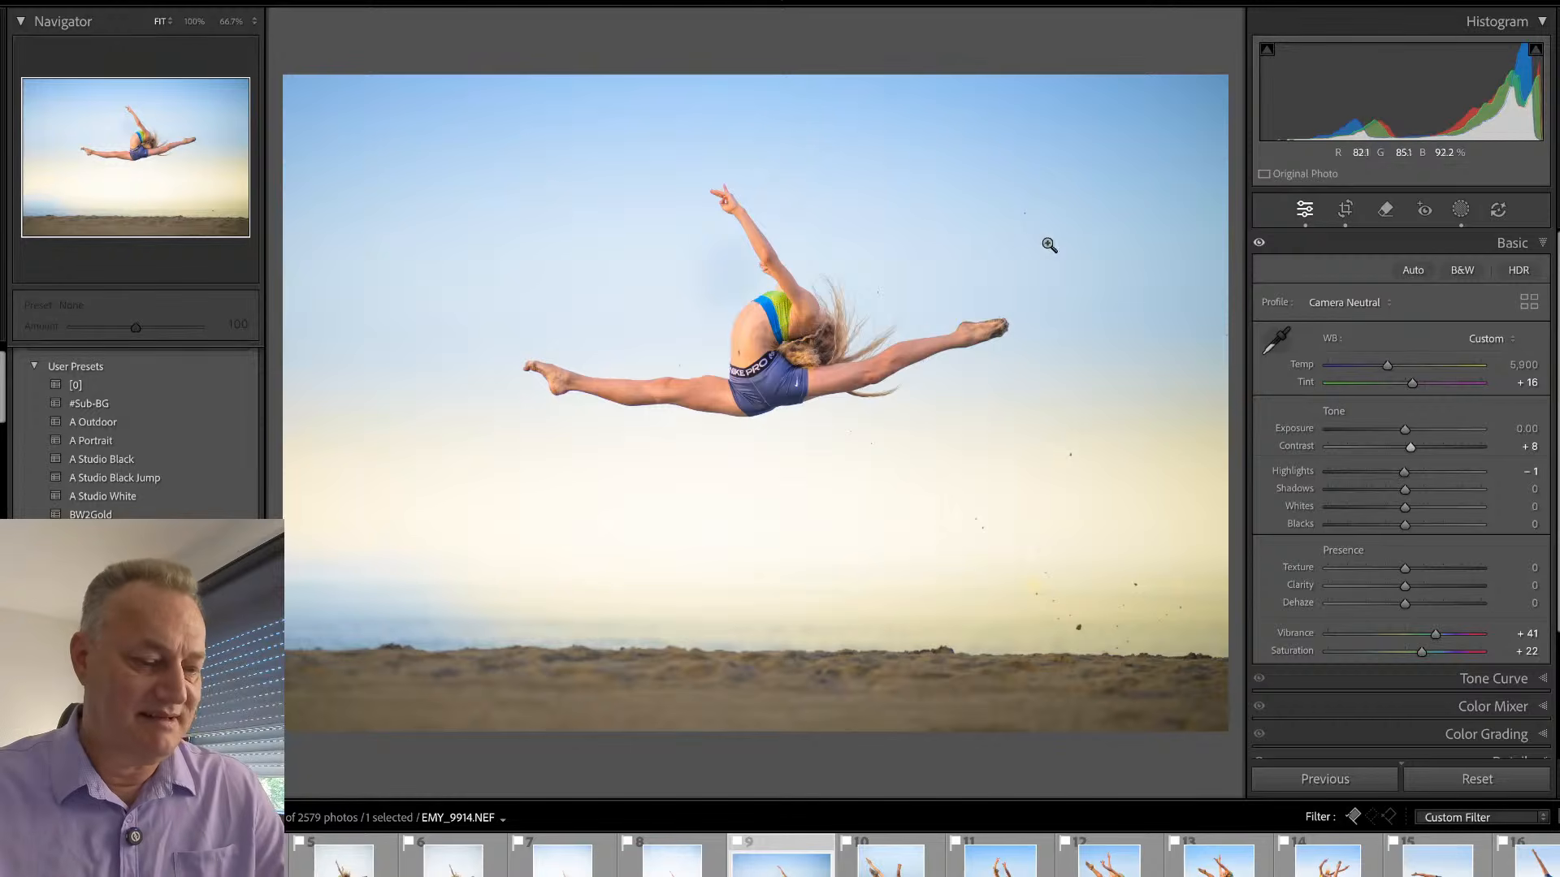
# - Tighten the crop of EMY_9914 around the split jump to about 6862 x 4922 pixels
pyautogui.press('r')
pyautogui.moveTo(1189, 114); pyautogui.dragTo(1162, 115)
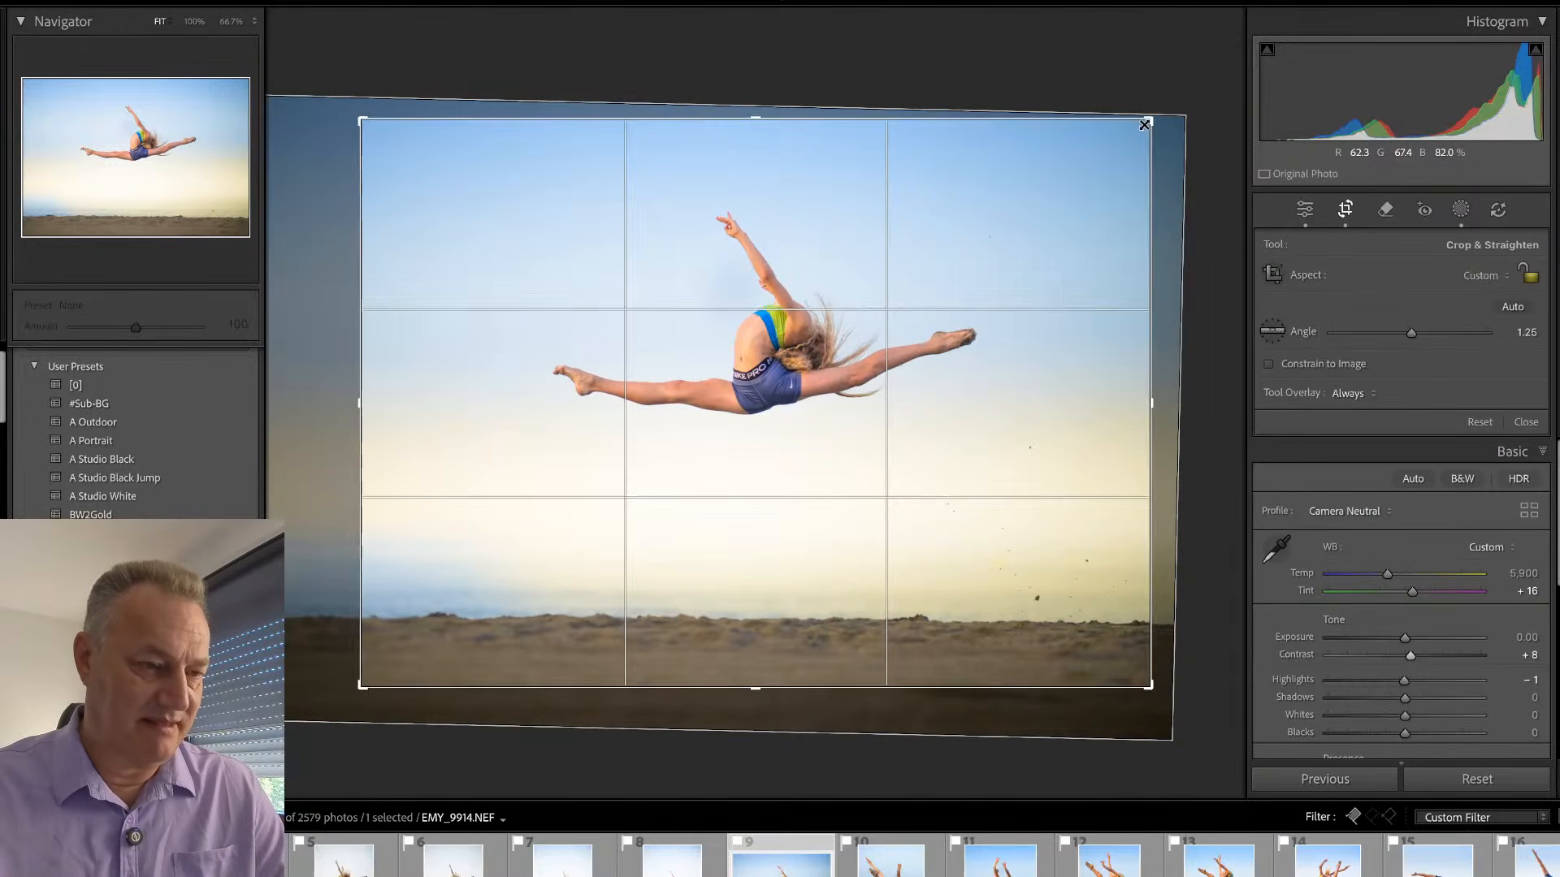
pyautogui.press('Return')
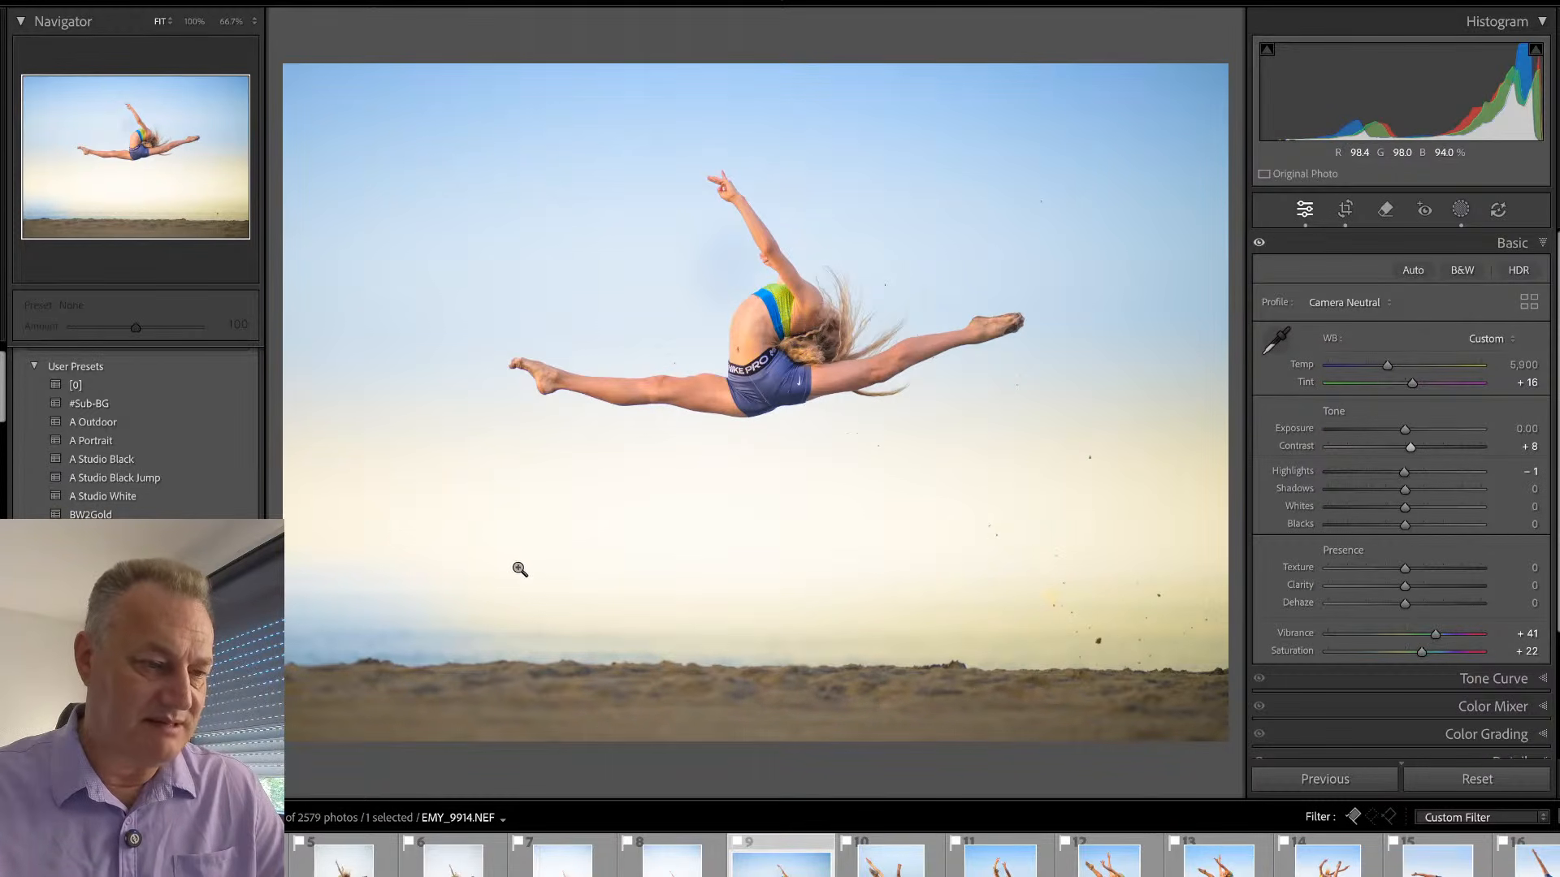
# - Extend the sky_yellow mask by brushing over the bluish patch above the horizon on the left side of EMY_9914
pyautogui.hotkey('shift', 'w')
pyautogui.click(1131, 183)
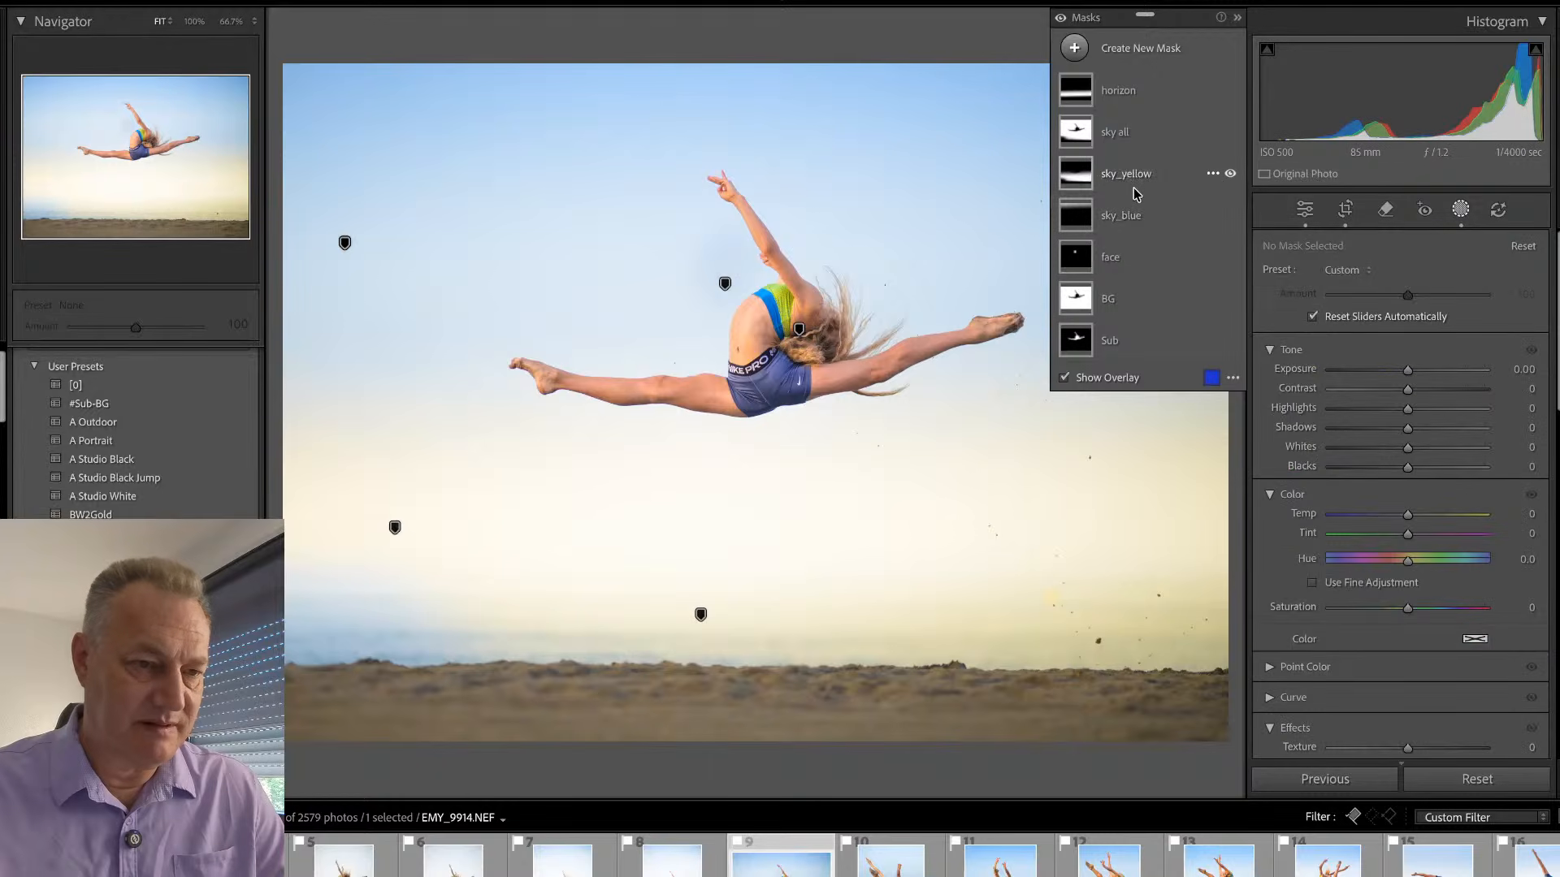
pyautogui.click(1118, 261)
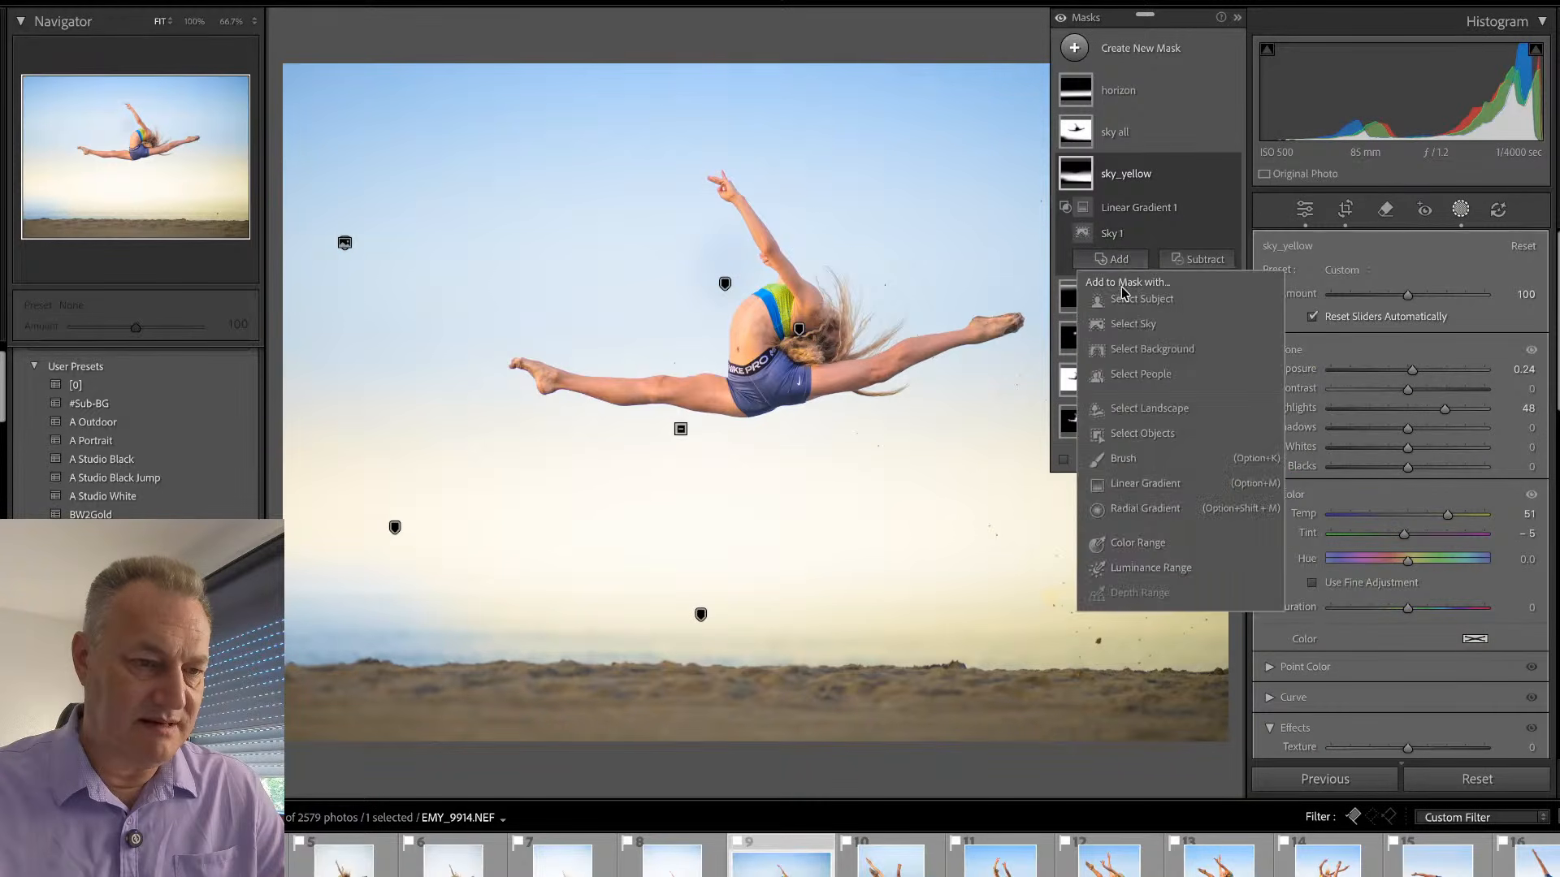
pyautogui.click(1105, 463)
pyautogui.moveTo(497, 579)
pyautogui.mouseDown()
pyautogui.moveTo(272, 585)
pyautogui.moveTo(439, 561)
pyautogui.moveTo(315, 570)
pyautogui.moveTo(577, 582)
pyautogui.mouseUp()
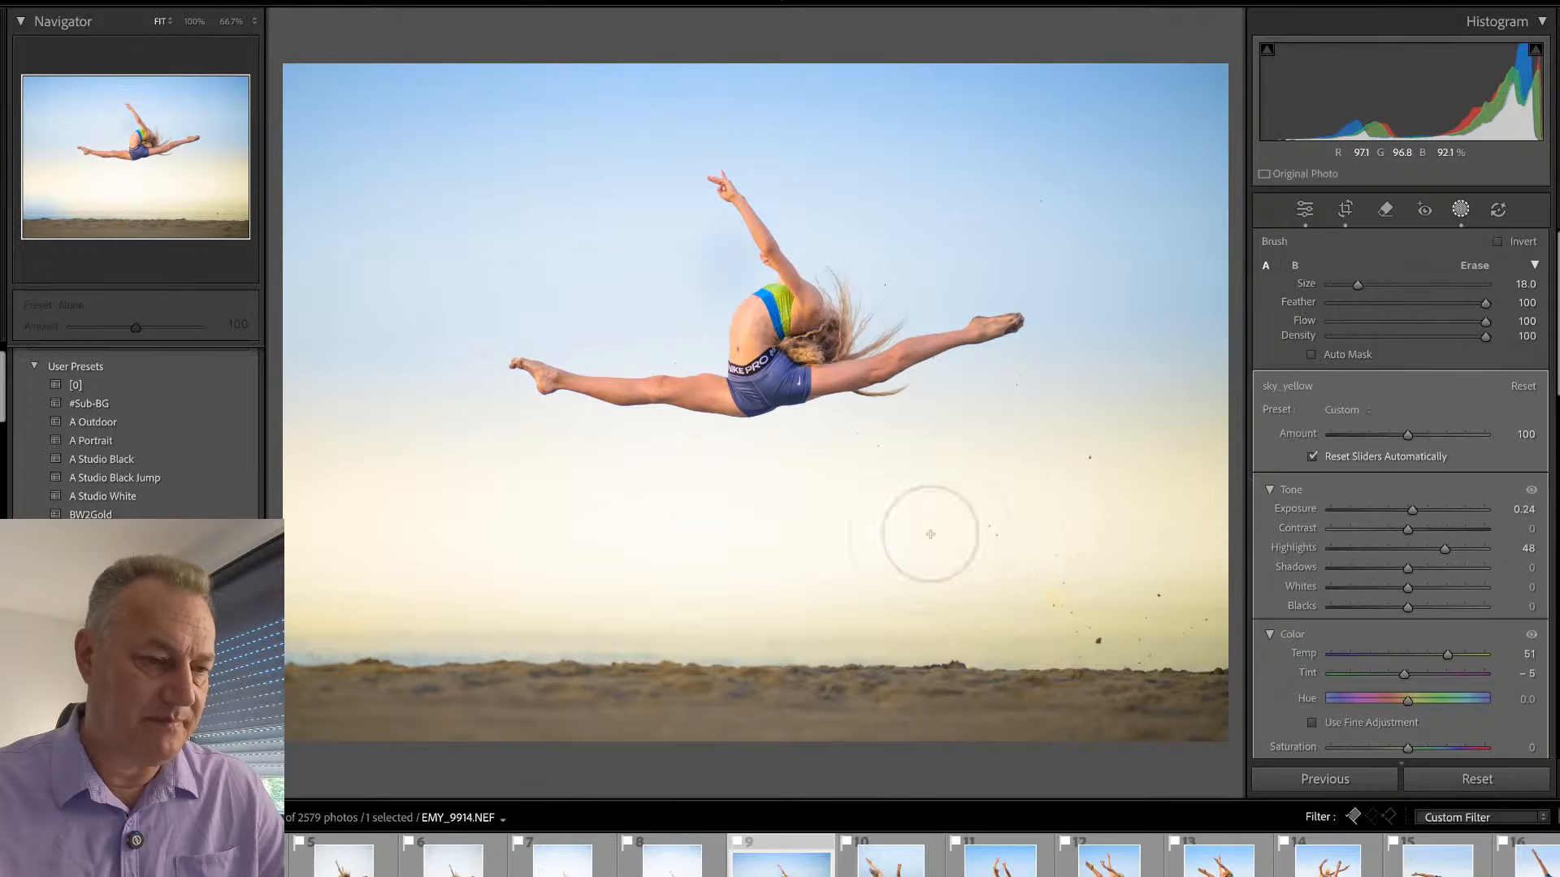
pyautogui.click(1471, 211)
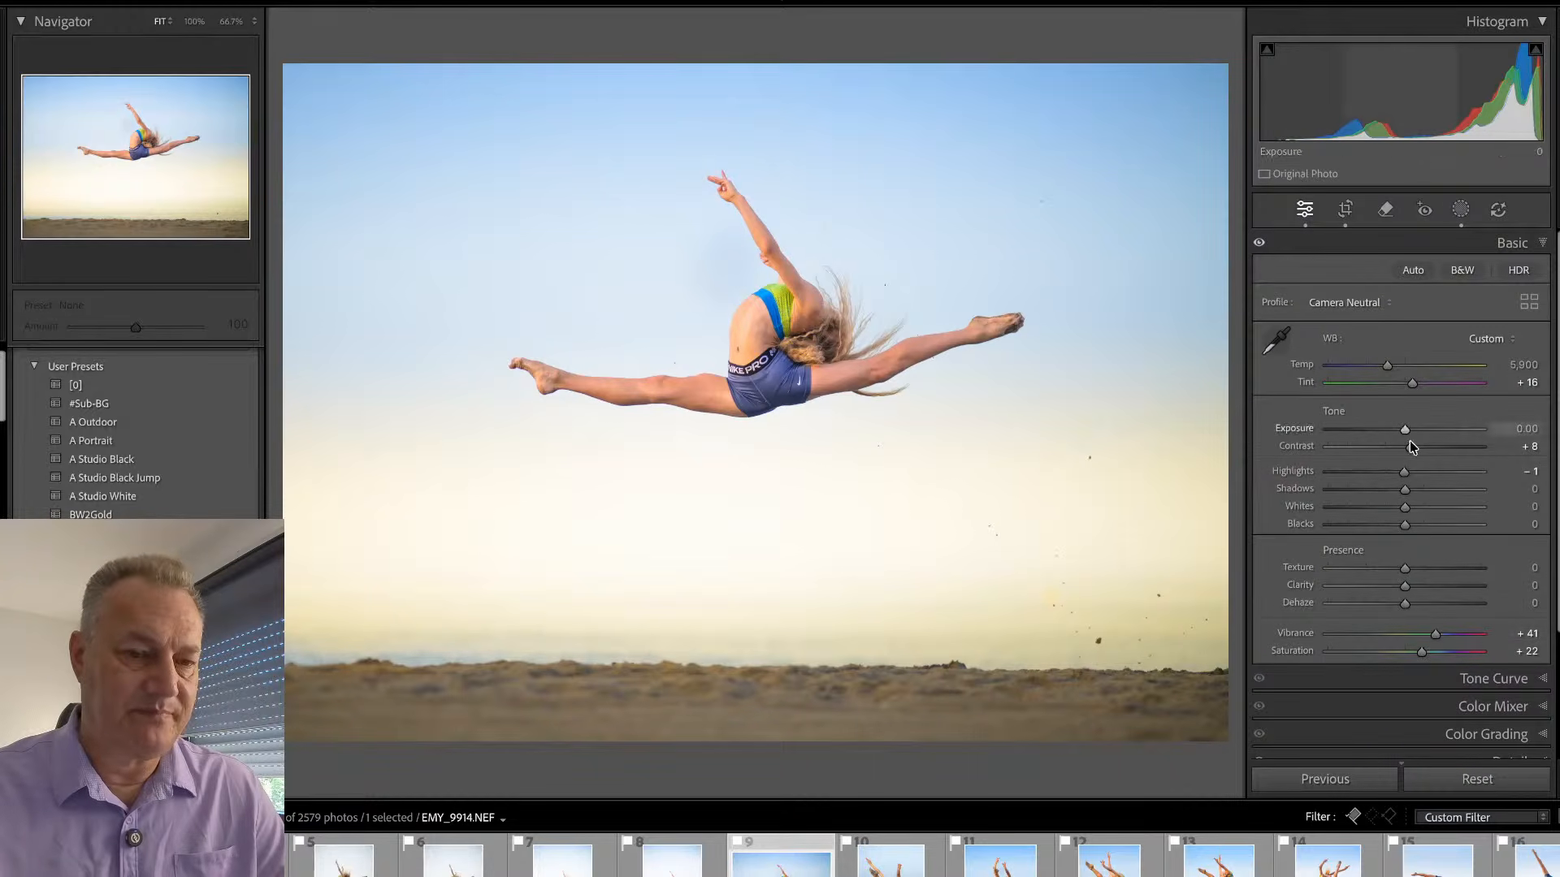
# - Set EMY_9914's overall exposure to -0.10 and the Sub mask's exposure to 0.64
pyautogui.moveTo(1404, 430); pyautogui.dragTo(1402, 432)
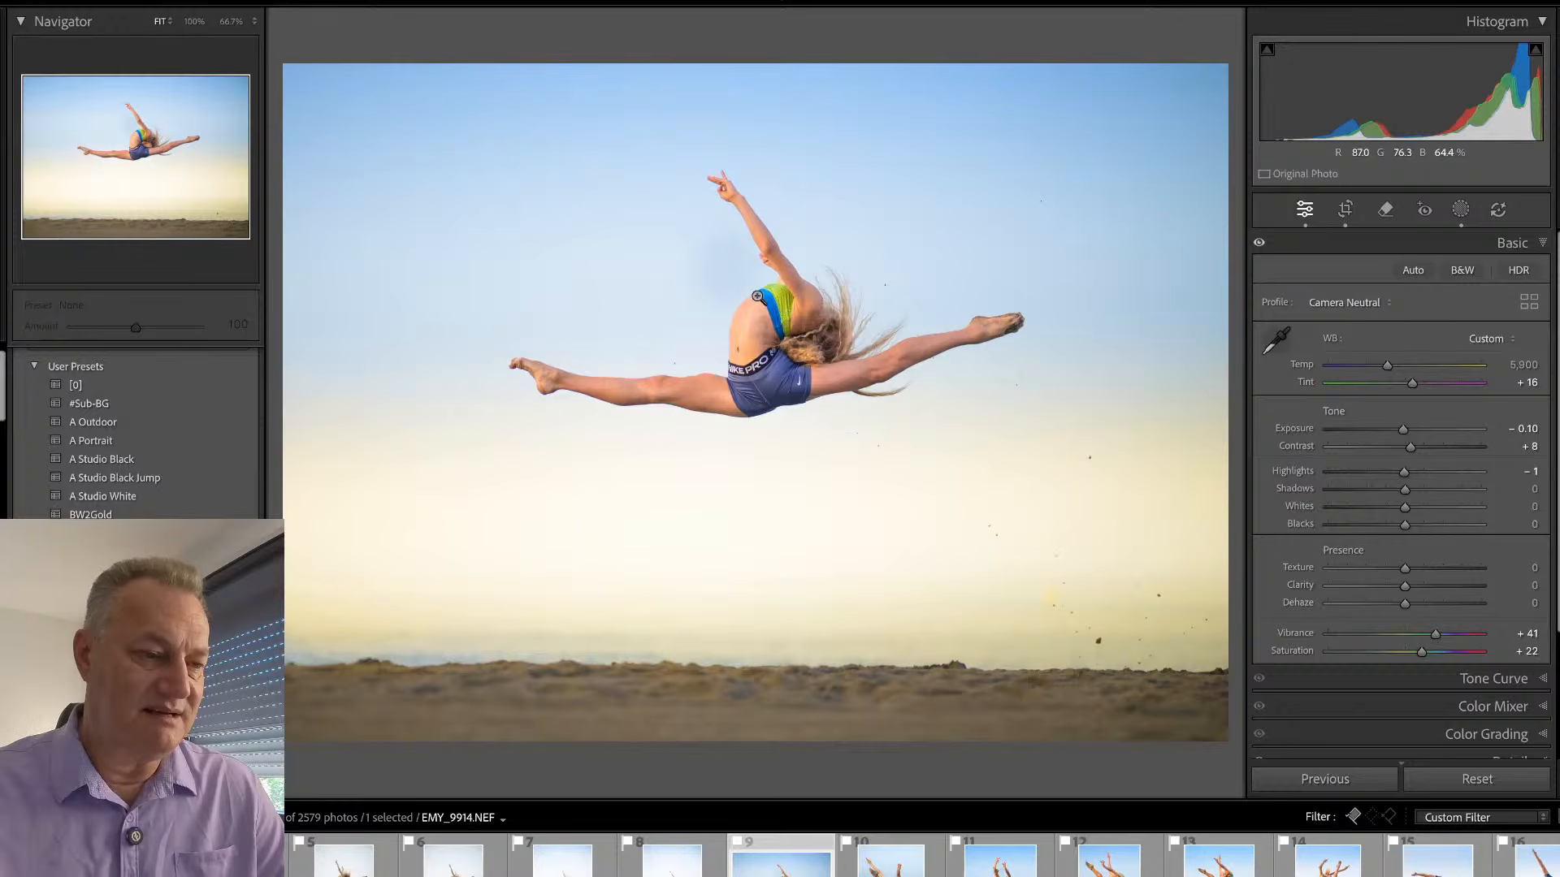
pyautogui.hotkey('shift', 'w')
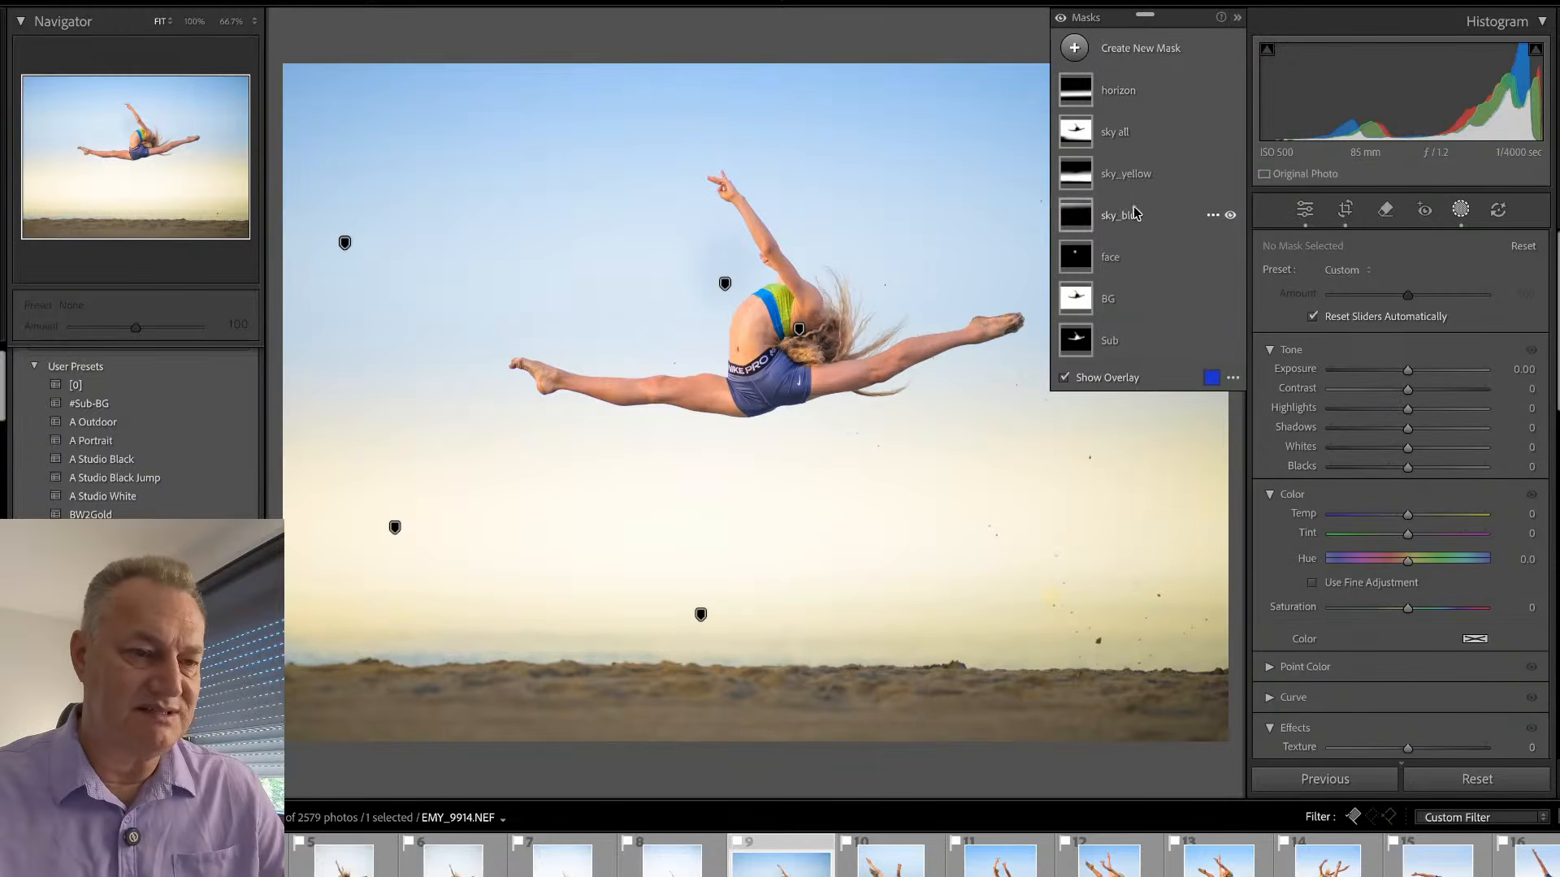
pyautogui.click(1154, 341)
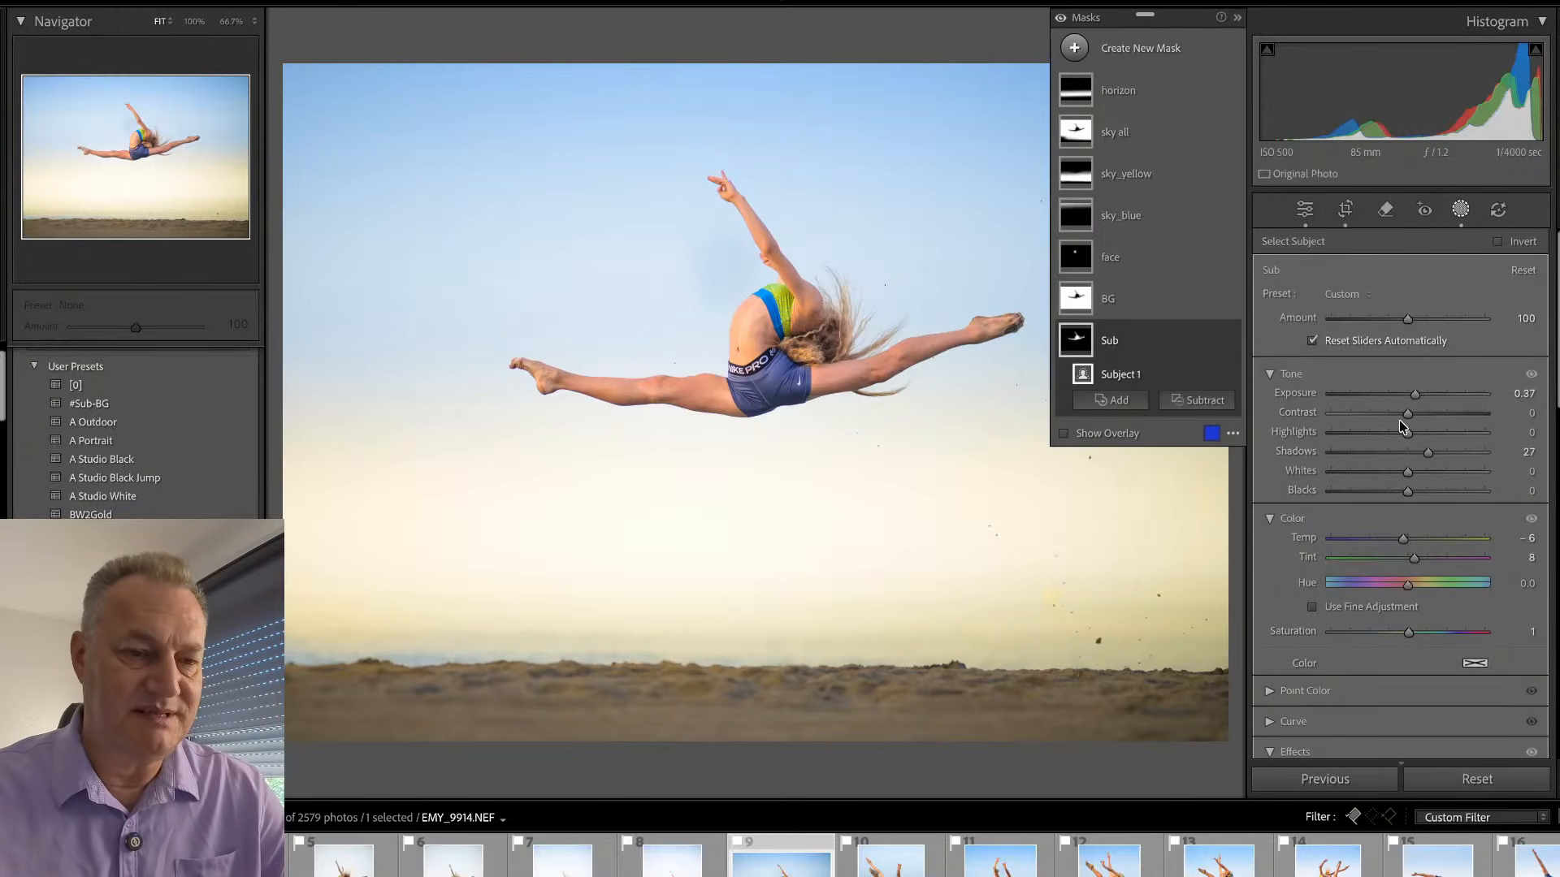
pyautogui.moveTo(1416, 398); pyautogui.dragTo(1423, 394)
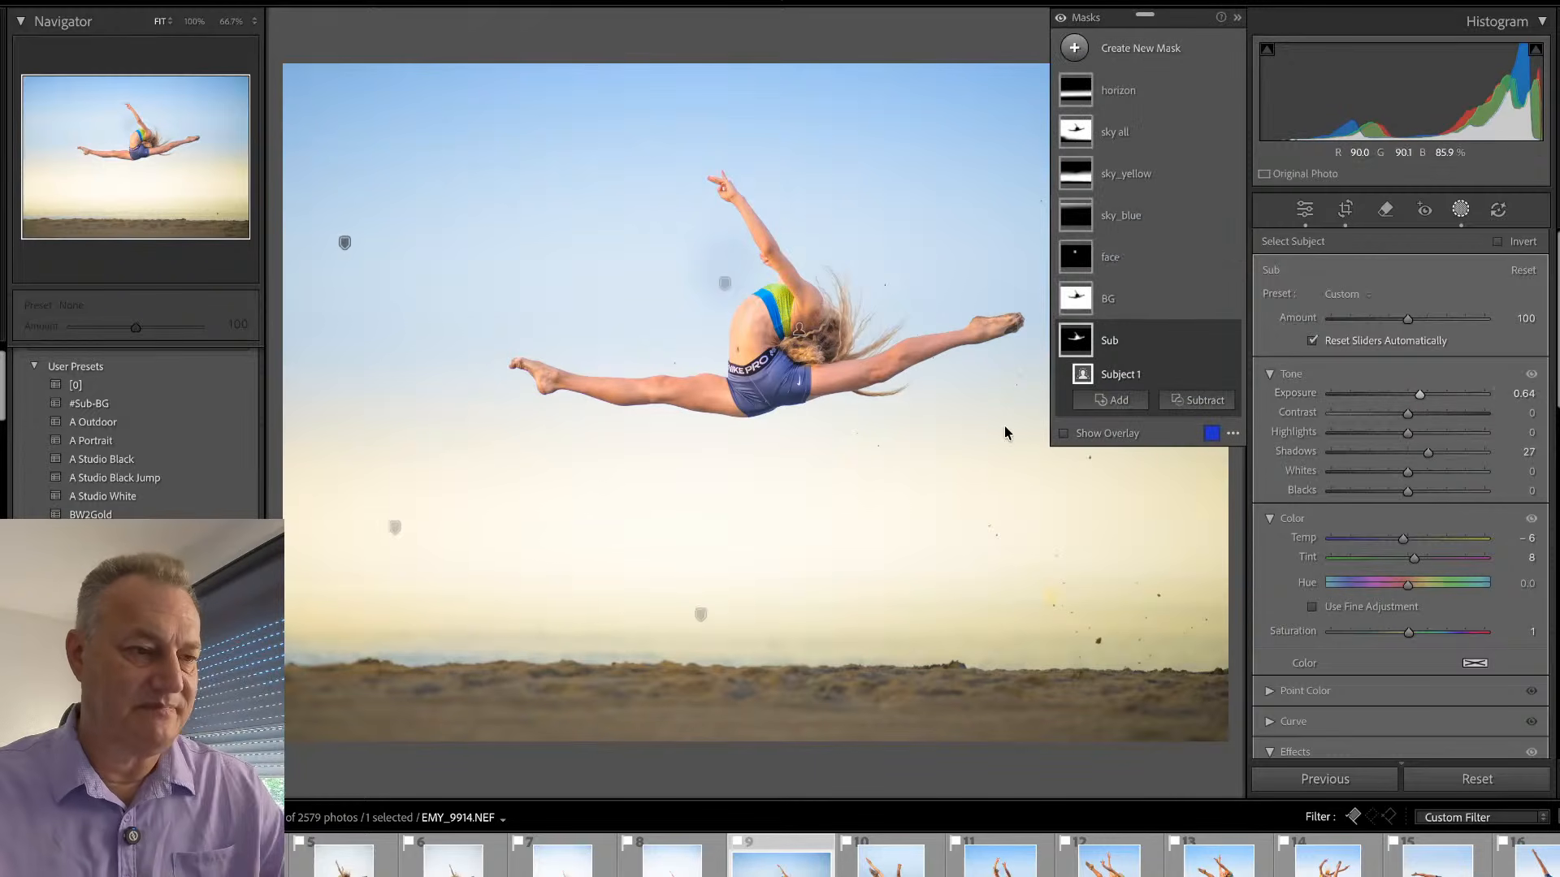
# - Delete the face mask from EMY_9914 while keeping the photo in the catalog, and check the gymnast up close
pyautogui.click(1111, 259)
pyautogui.press('BackSpace')
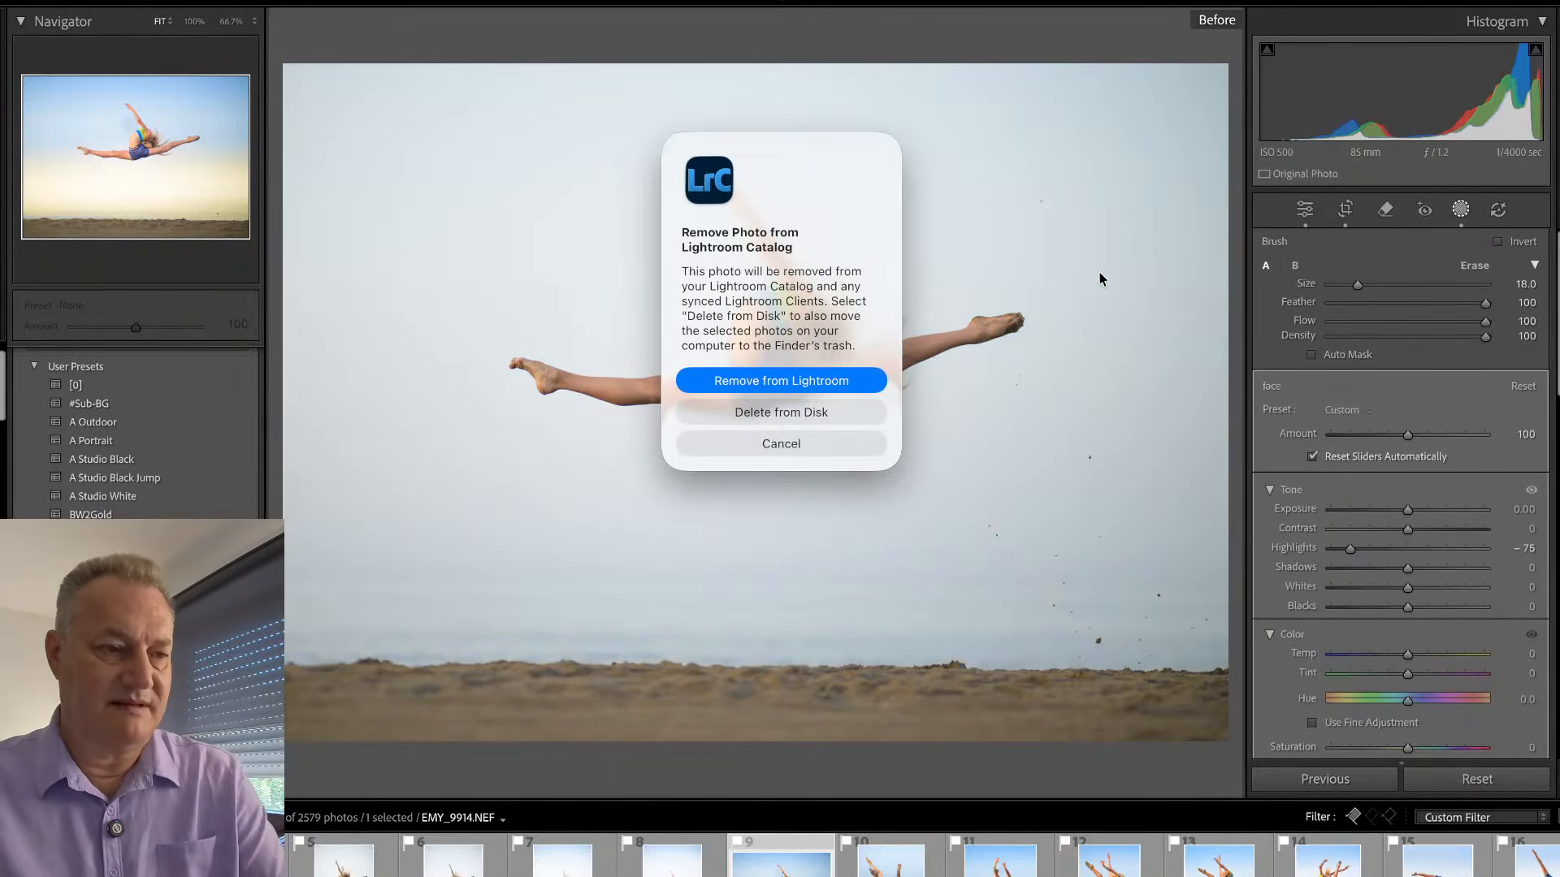
pyautogui.click(815, 443)
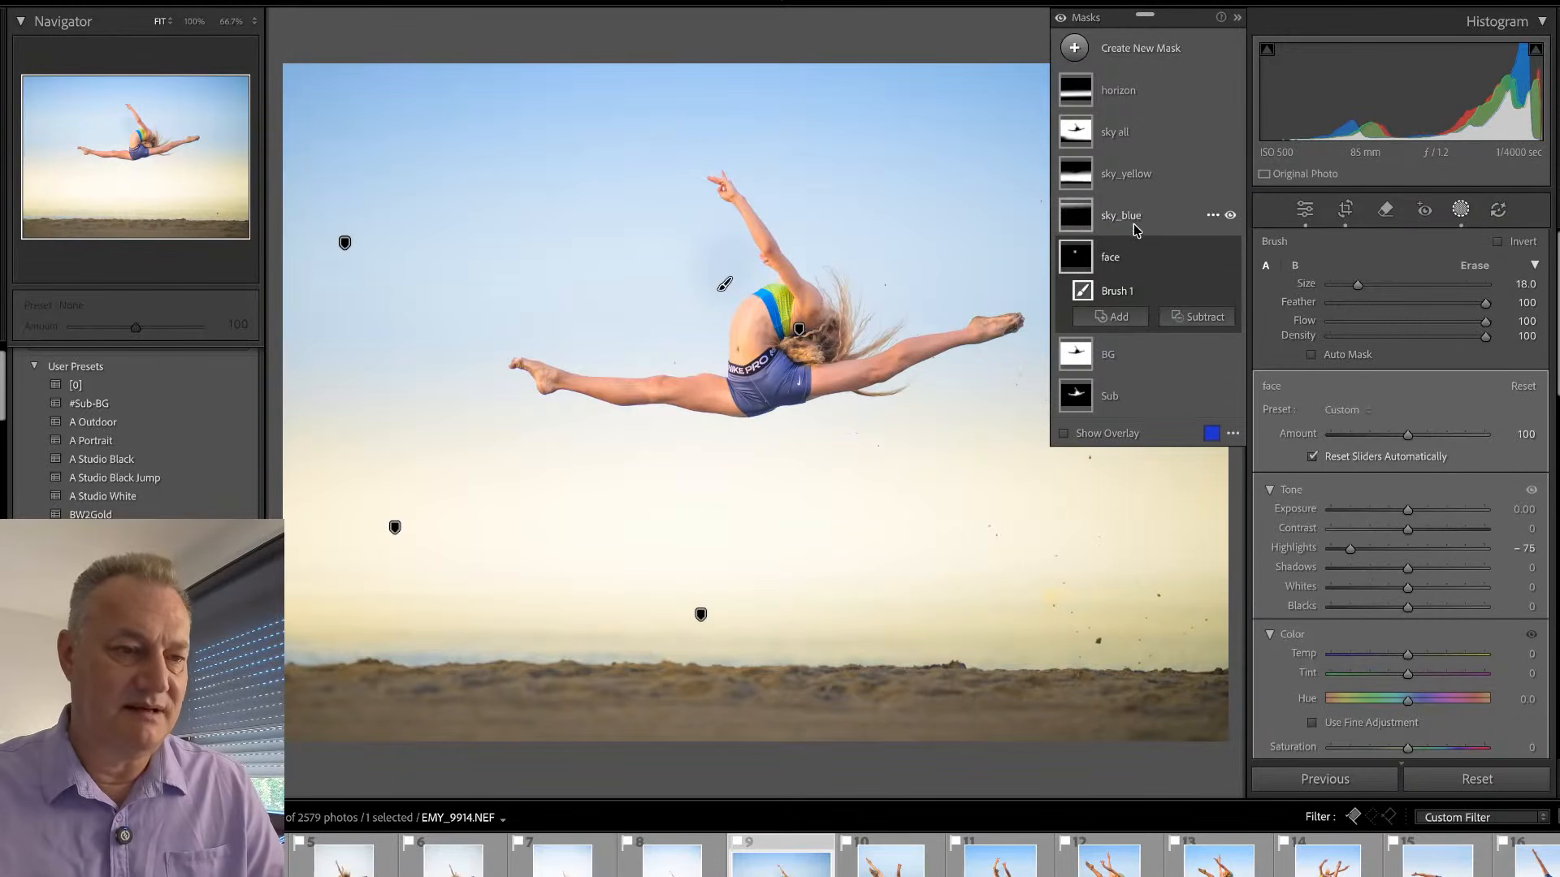
pyautogui.click(1116, 267)
pyautogui.press('Delete')
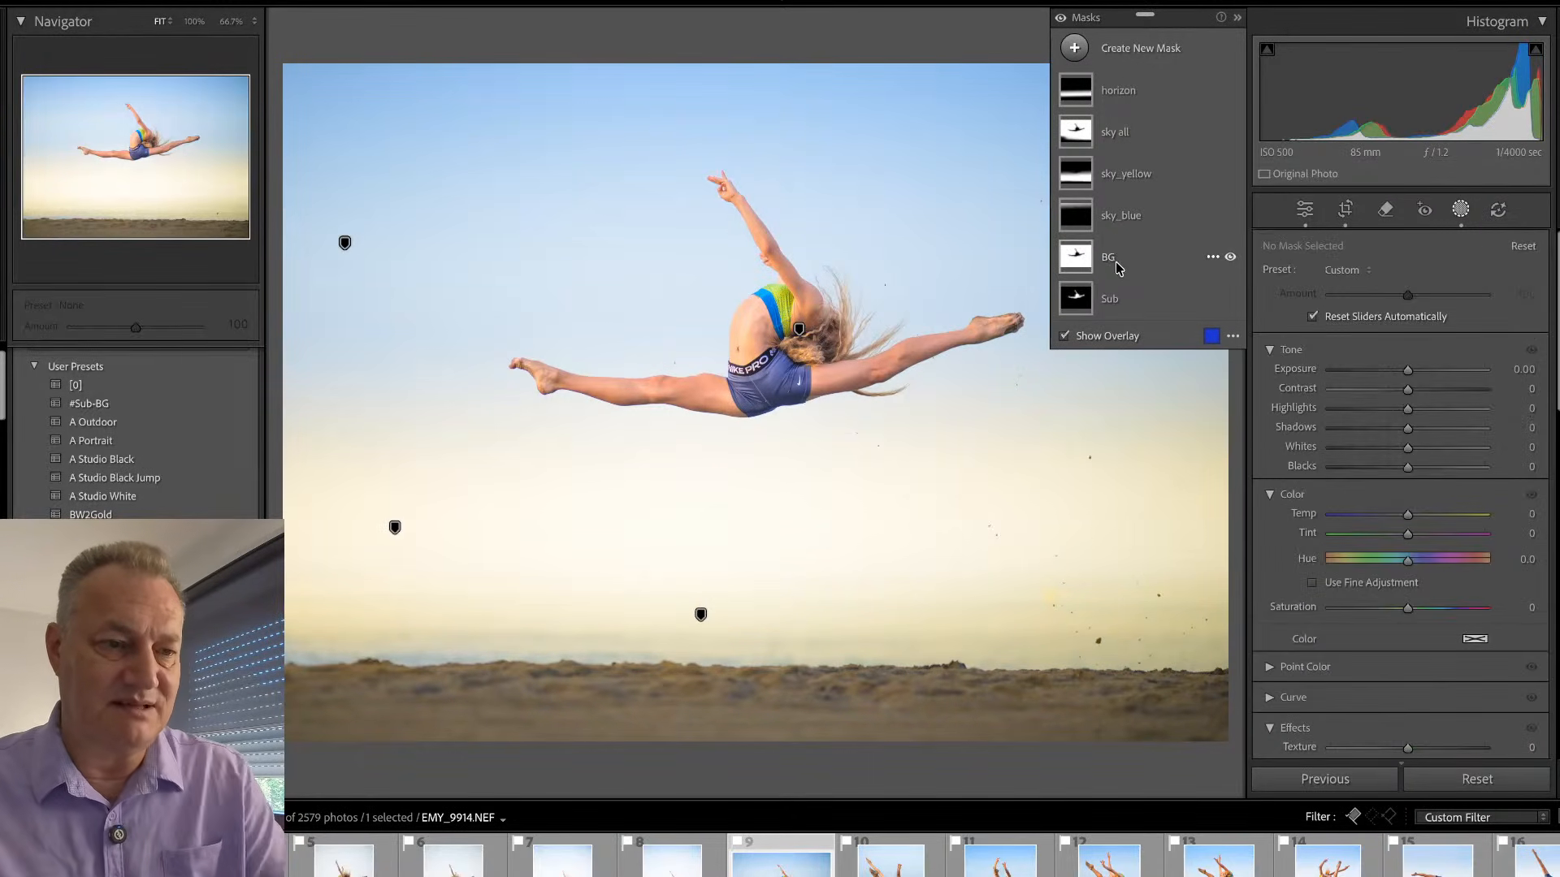
pyautogui.hotkey('shift', 'w')
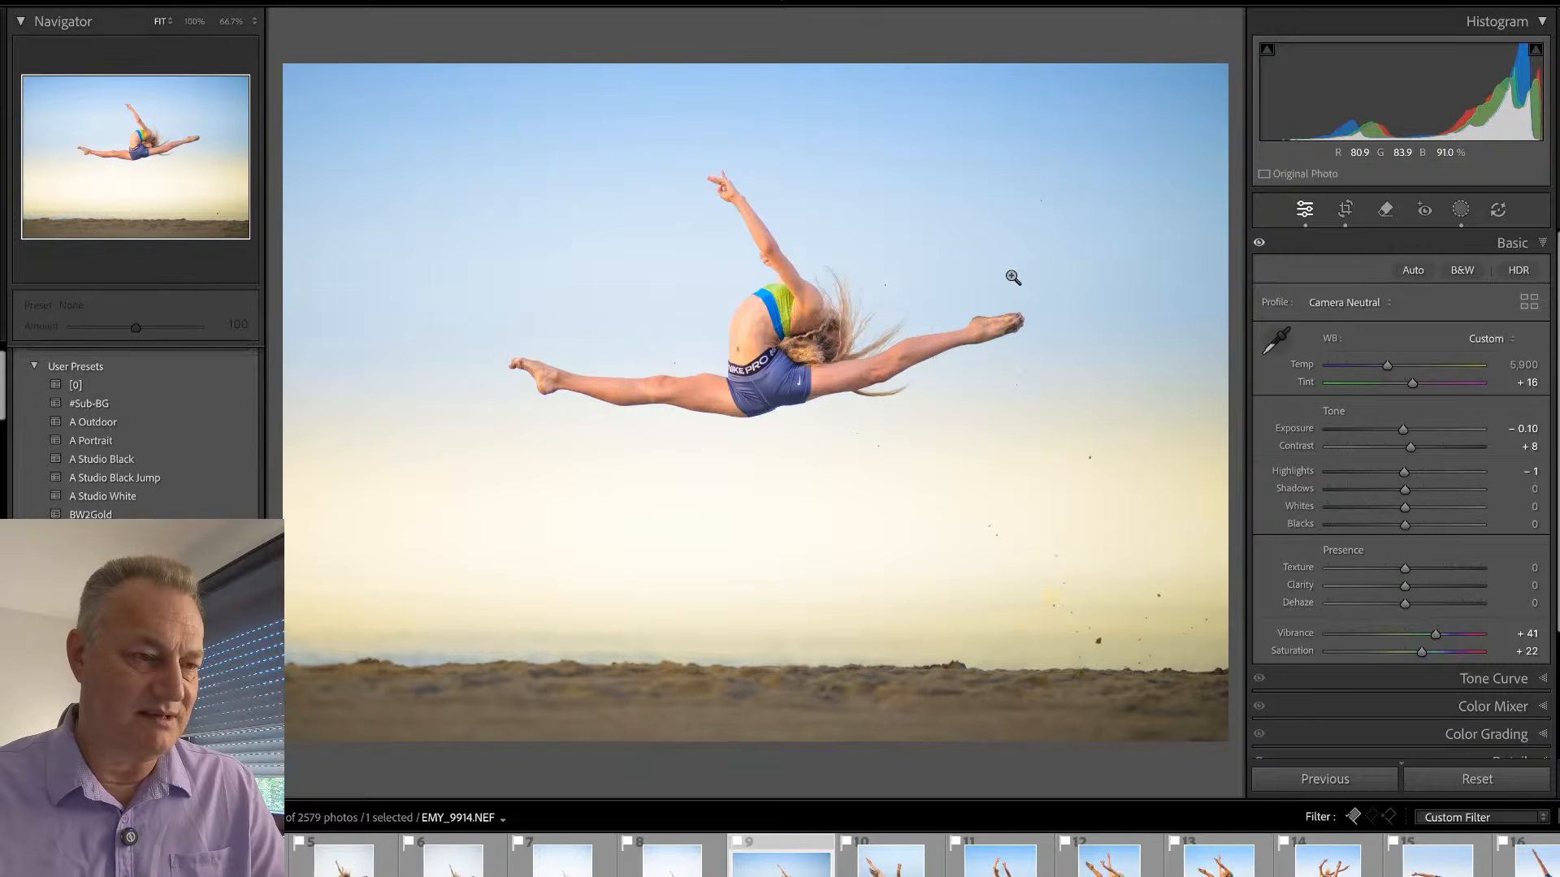
pyautogui.click(784, 303)
pyautogui.click(796, 303)
# - Synchronize the develop settings from EMY_9914 to EMY_9903 and EMY_9904 in the grid, replacing their existing masks
pyautogui.press('g')
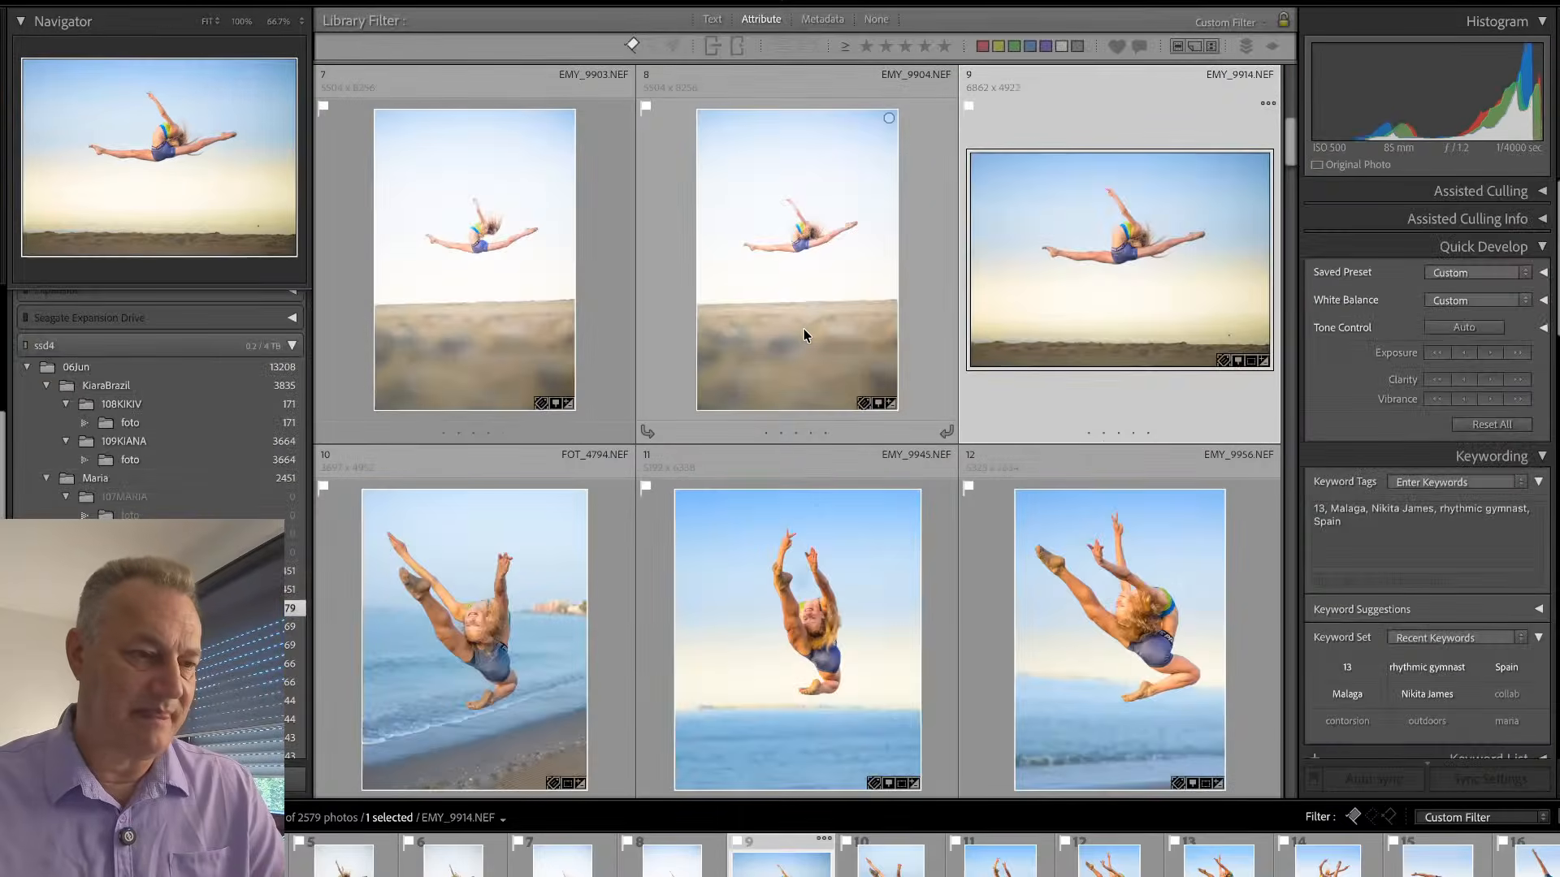
pyautogui.keyDown('shift'); pyautogui.click(599, 348); pyautogui.keyUp('shift')
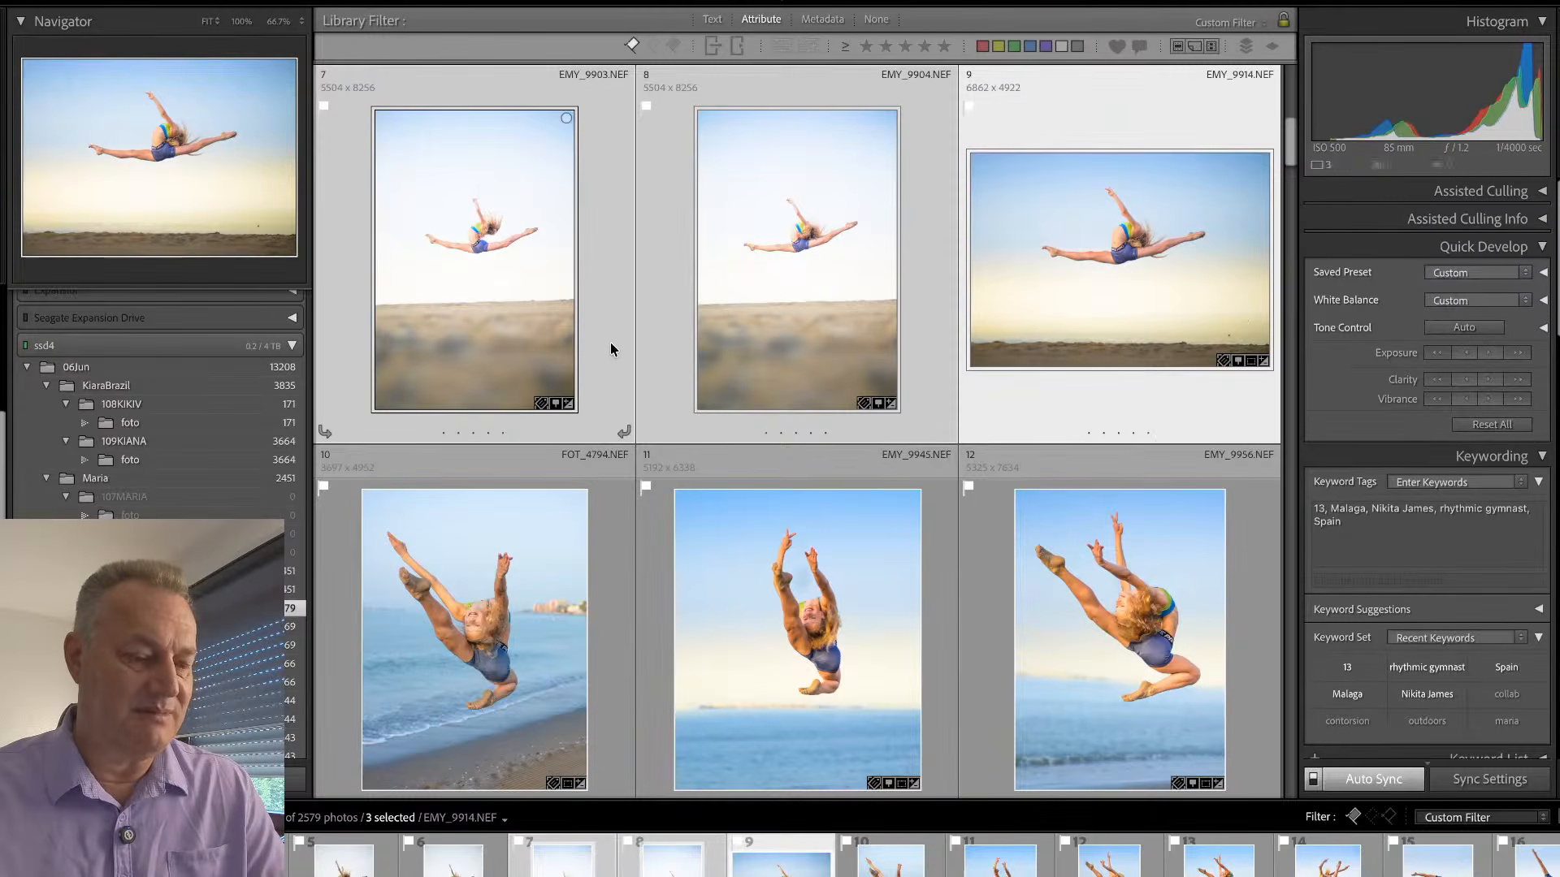
pyautogui.press('super+shift+s')
pyautogui.click(1214, 753)
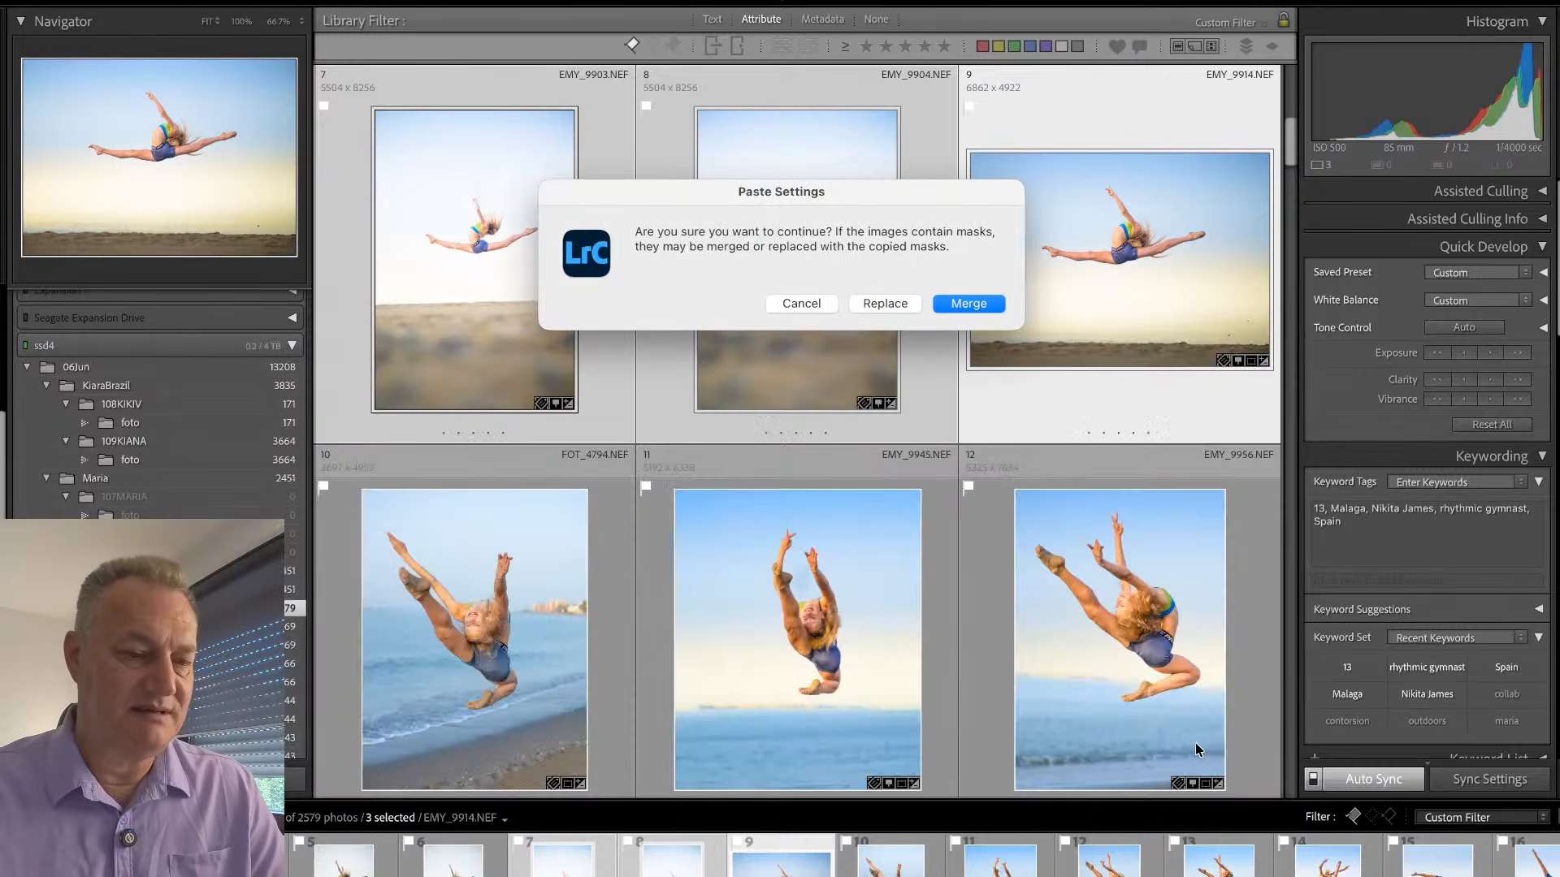
pyautogui.click(871, 305)
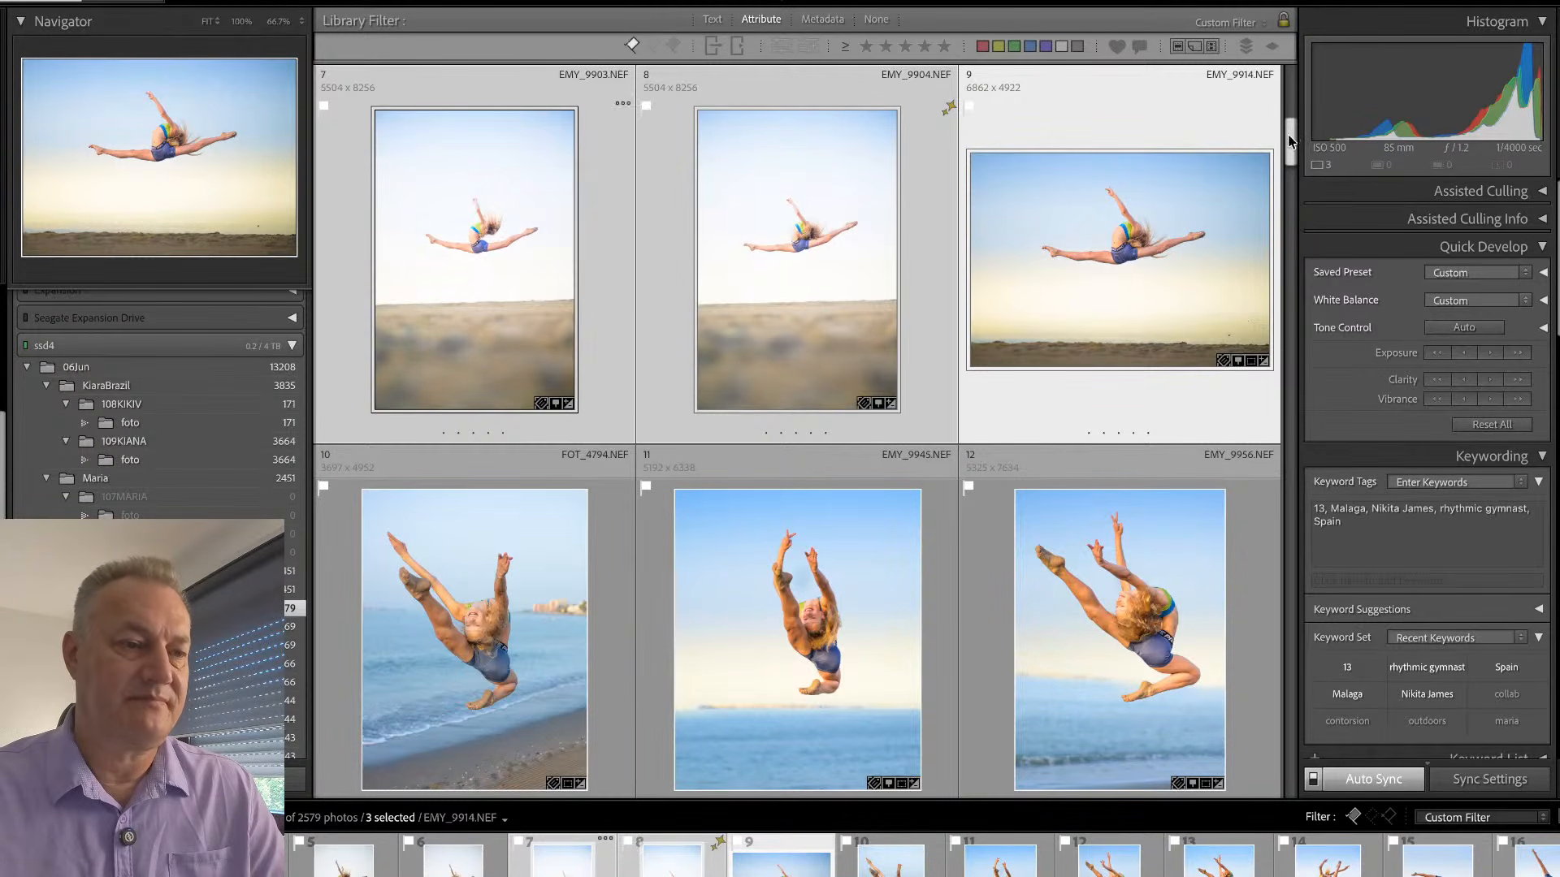
# - Single out EMY_9904 in the grid and open it in Develop with its masks ready for editing
pyautogui.scroll(3, 1021, 397)
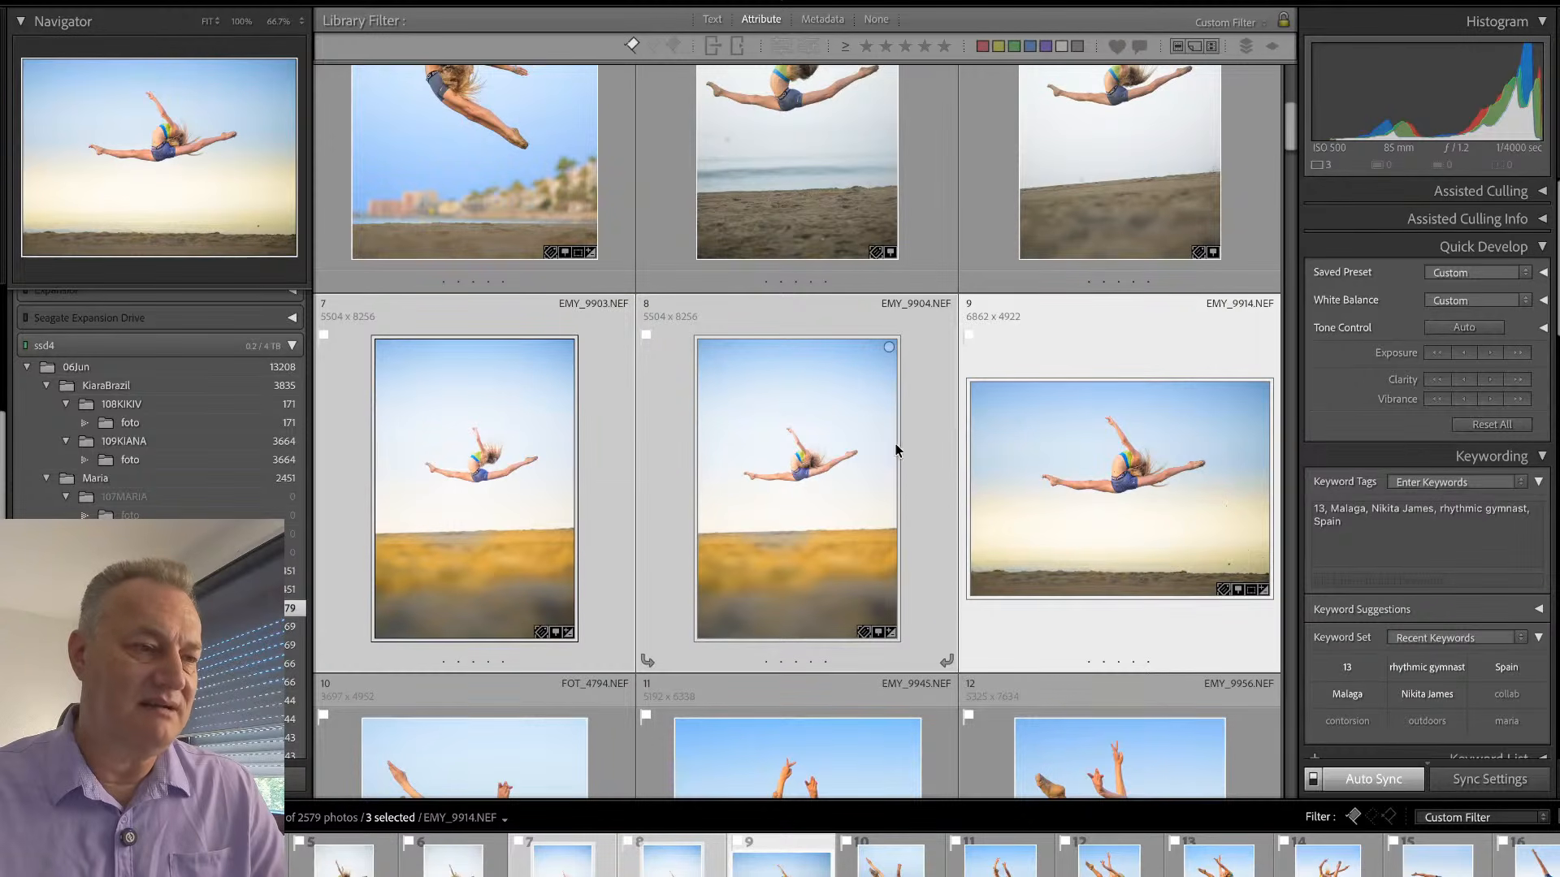
pyautogui.scroll(-1, 818, 486)
pyautogui.scroll(-3, 817, 479)
pyautogui.click(648, 546)
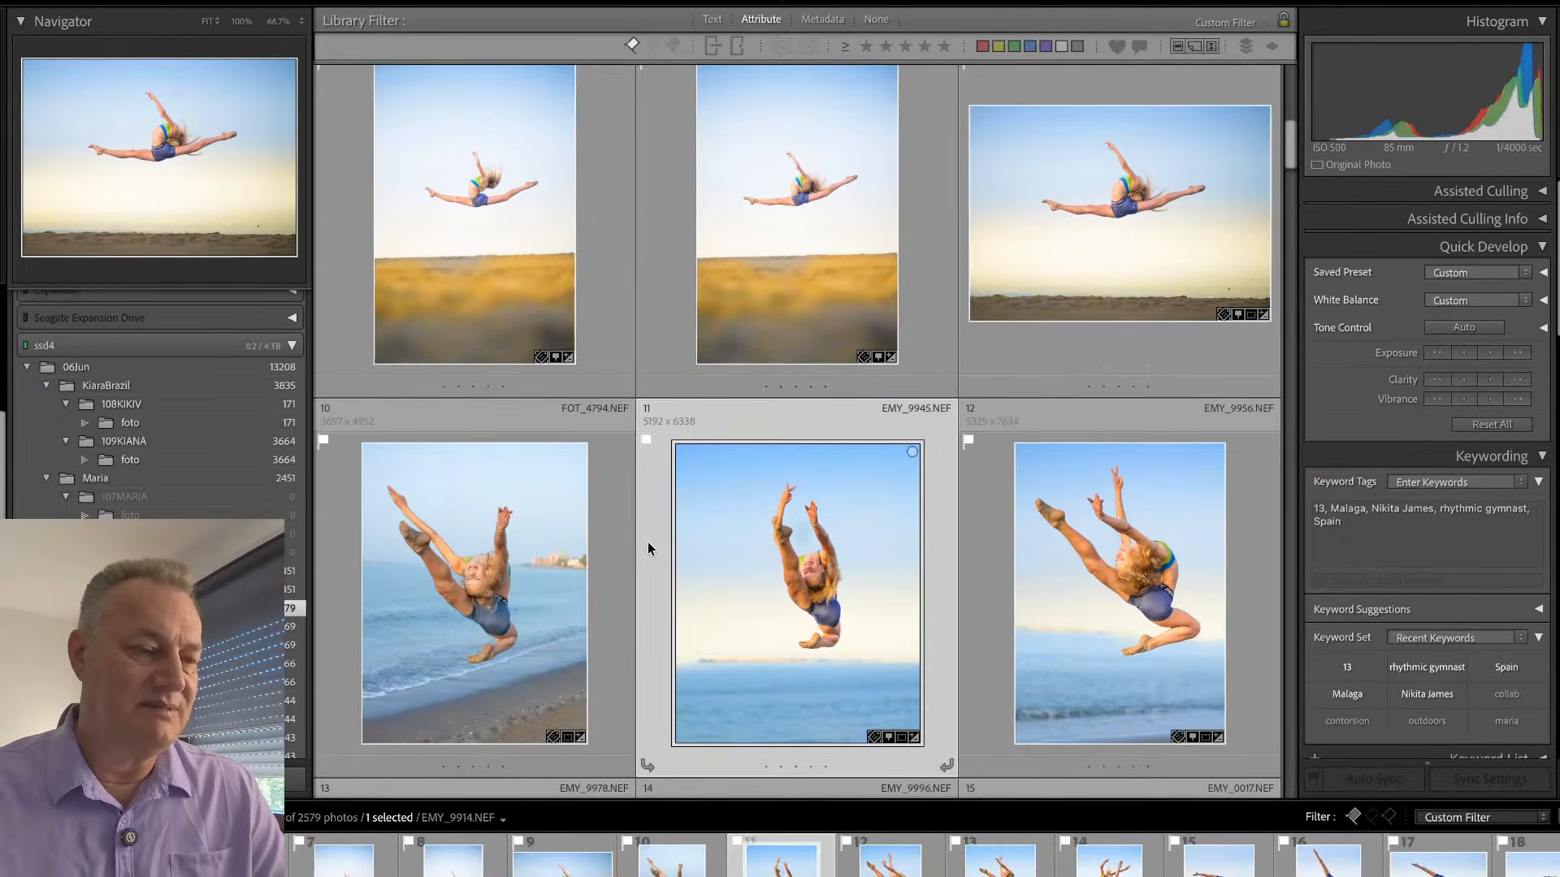
pyautogui.keyDown('ctrl'); pyautogui.click(665, 328); pyautogui.keyUp('ctrl')
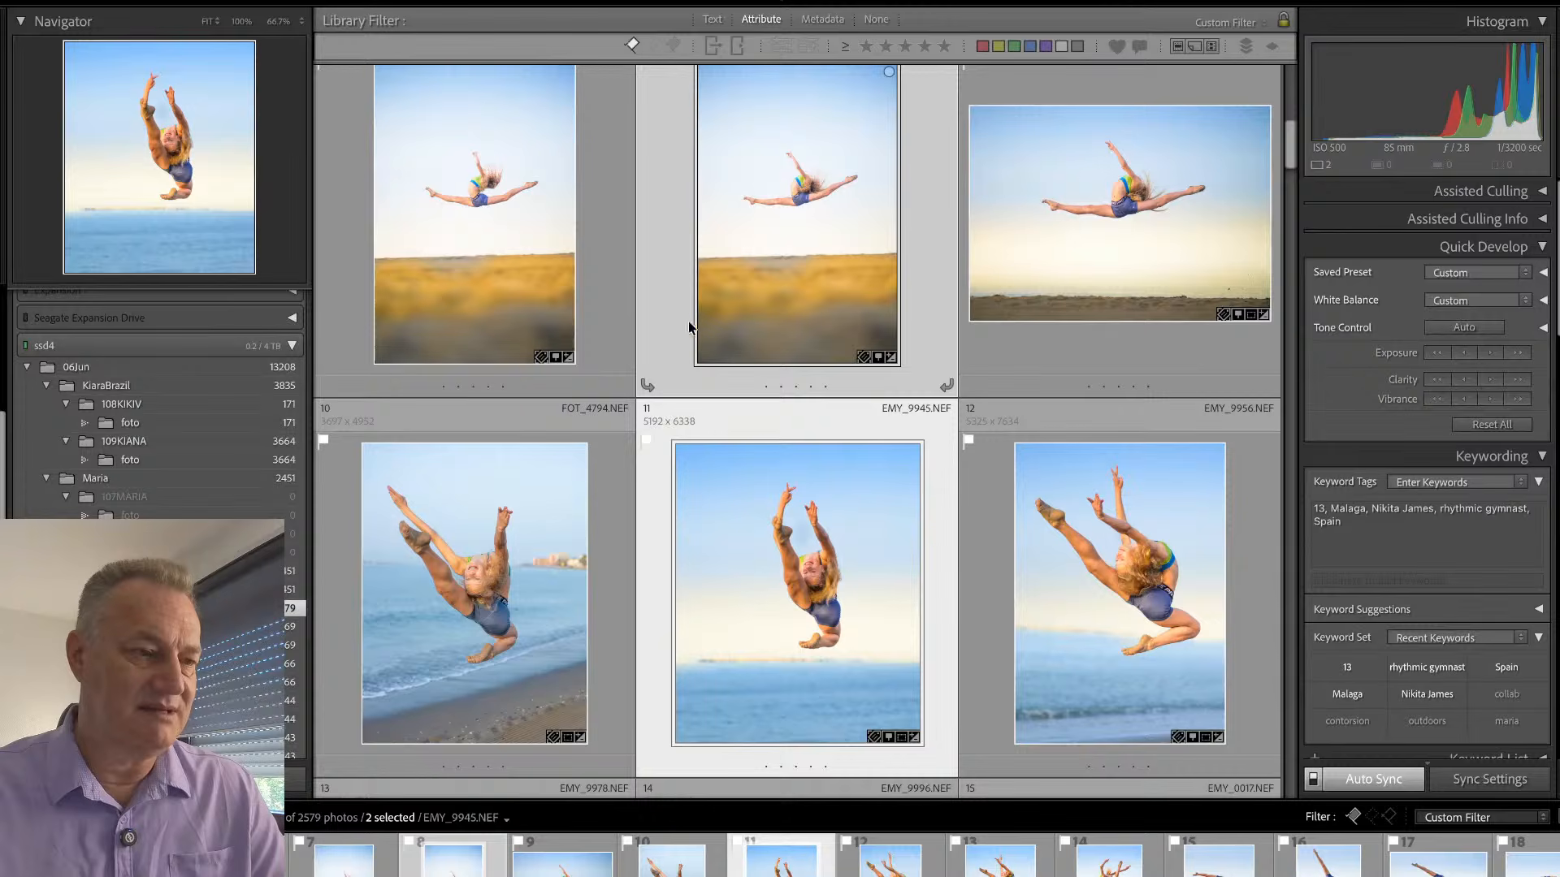
pyautogui.doubleClick(926, 273)
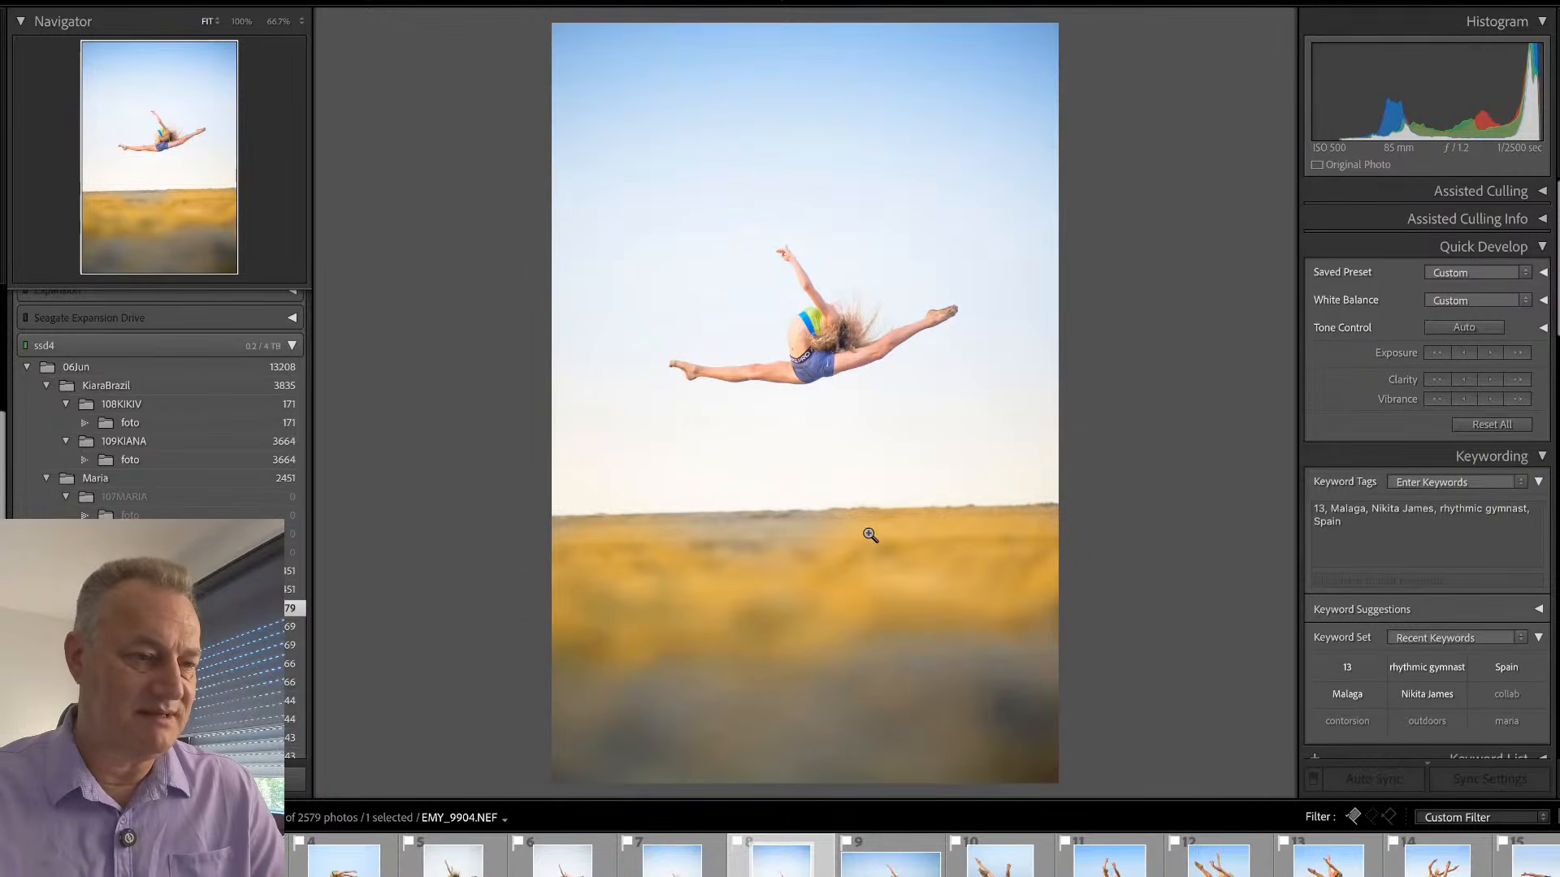
pyautogui.press('d')
pyautogui.hotkey('shift', 'w')
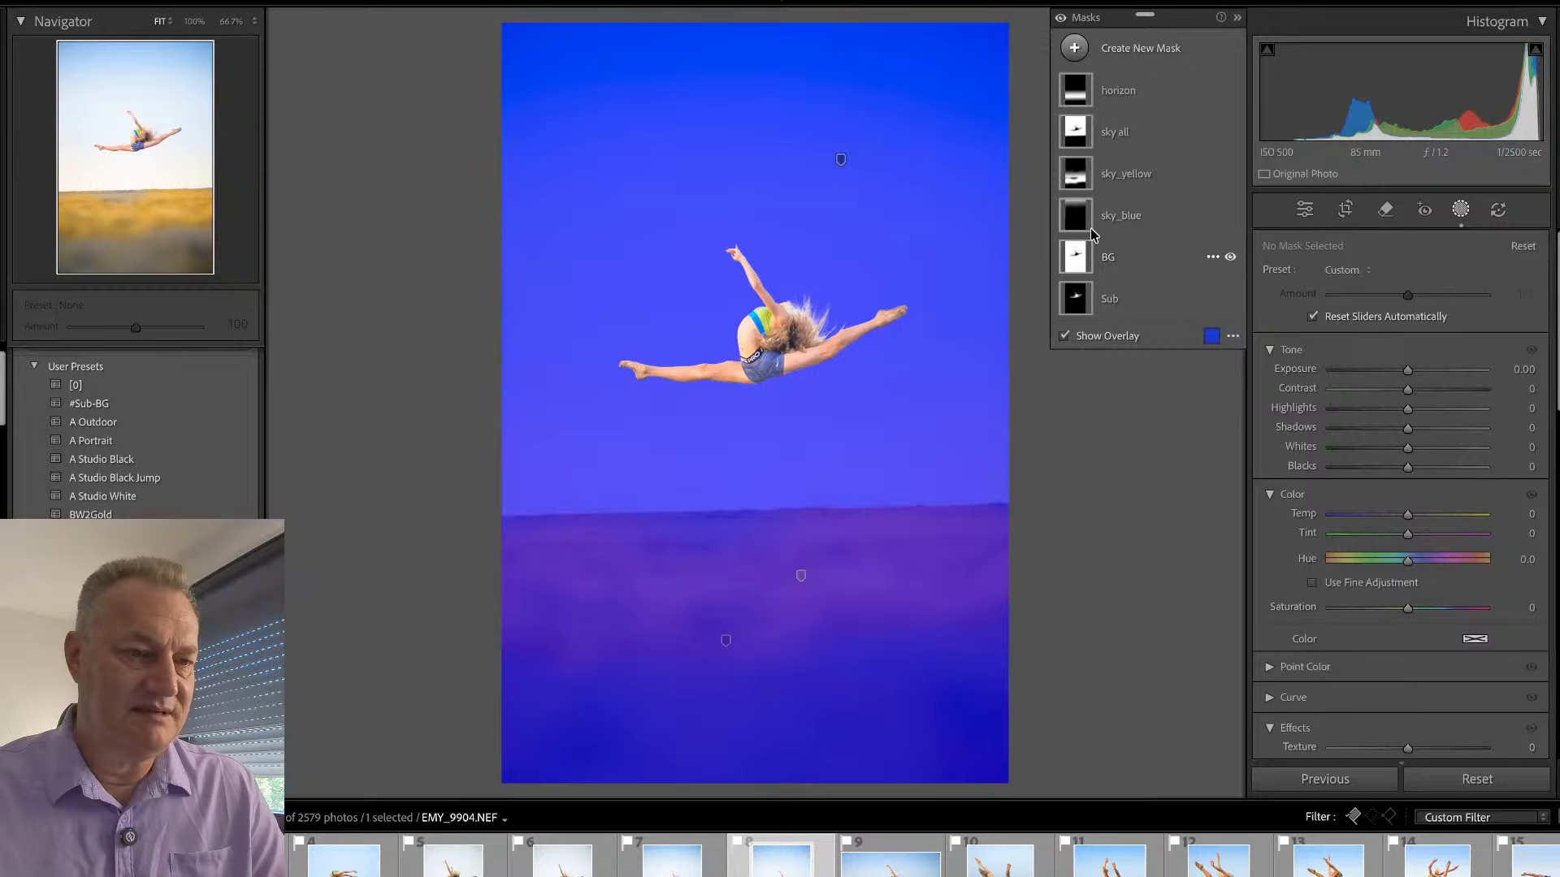
# - Delete the brush component from EMY_9904's sky_yellow mask so the yellow tint no longer covers the ground
pyautogui.press('o')
pyautogui.click(1108, 182)
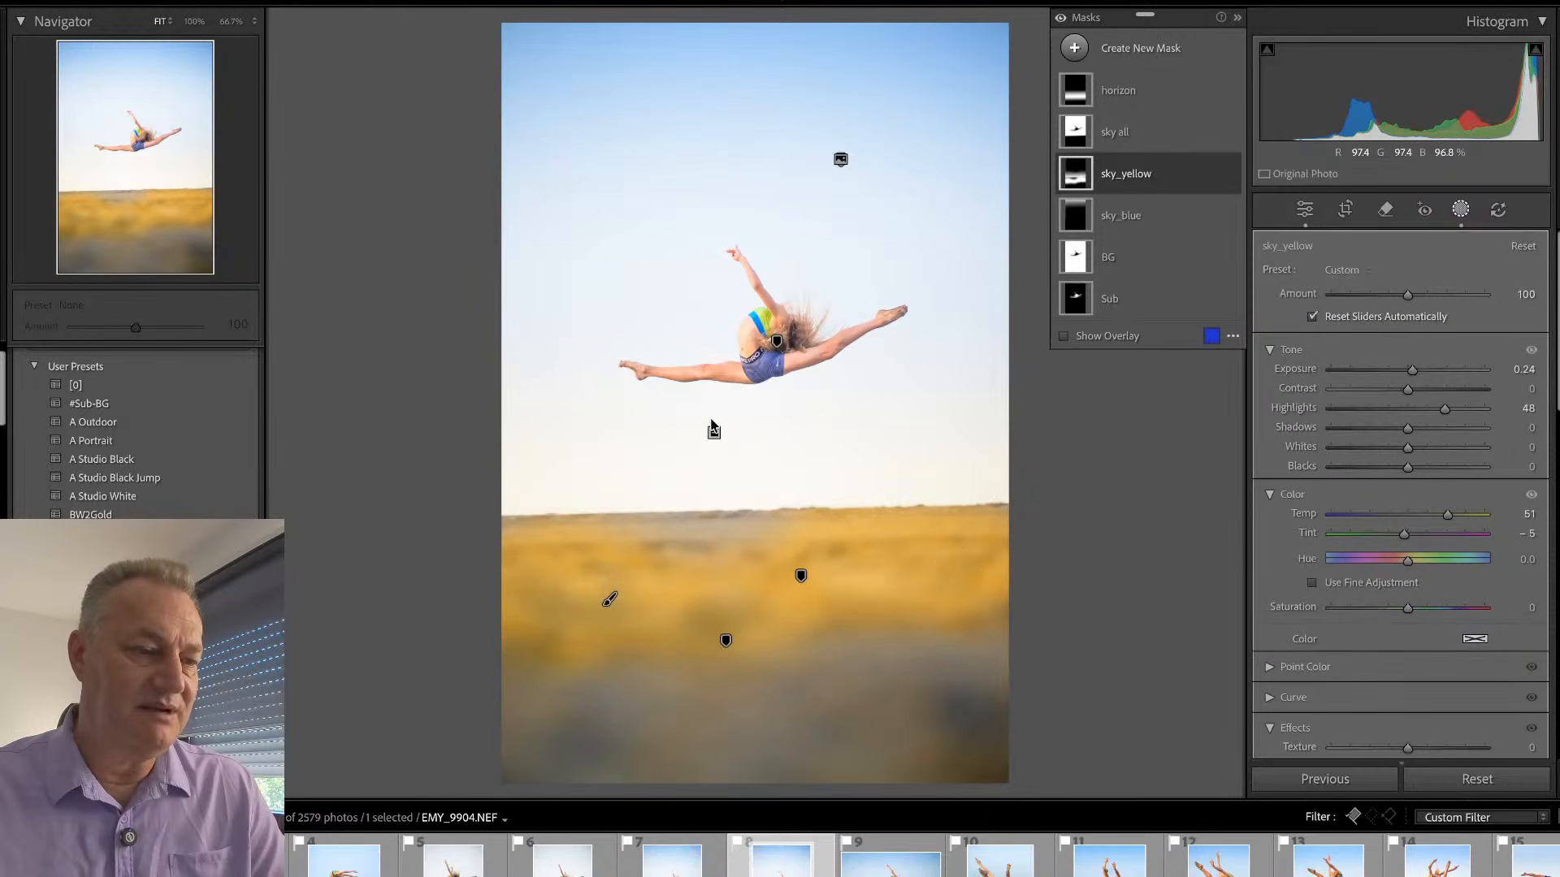
pyautogui.click(1093, 185)
pyautogui.click(1121, 235)
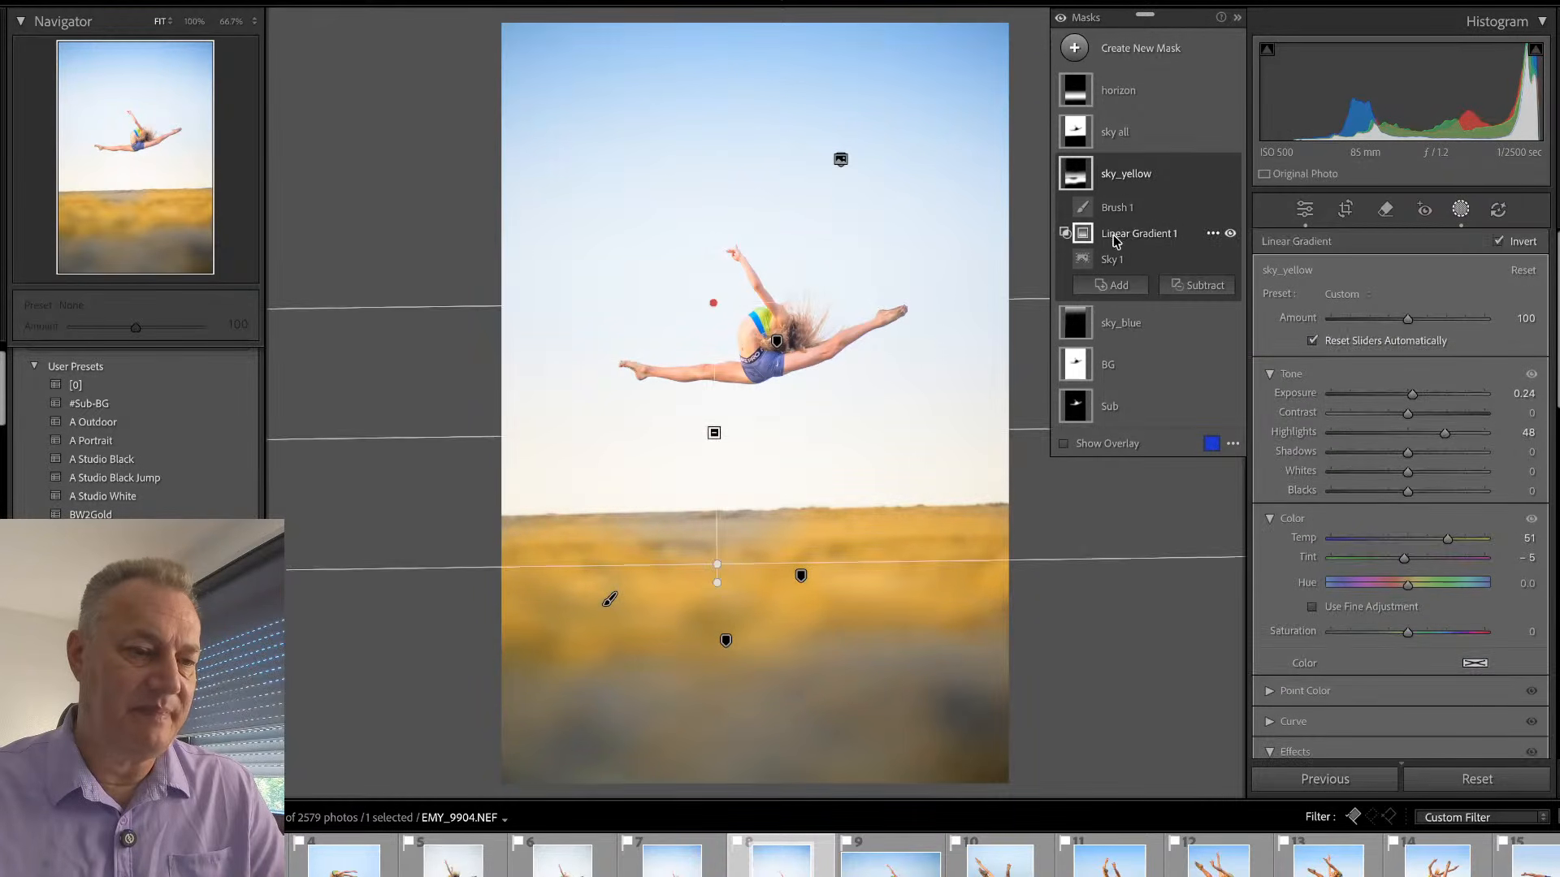
pyautogui.click(1117, 208)
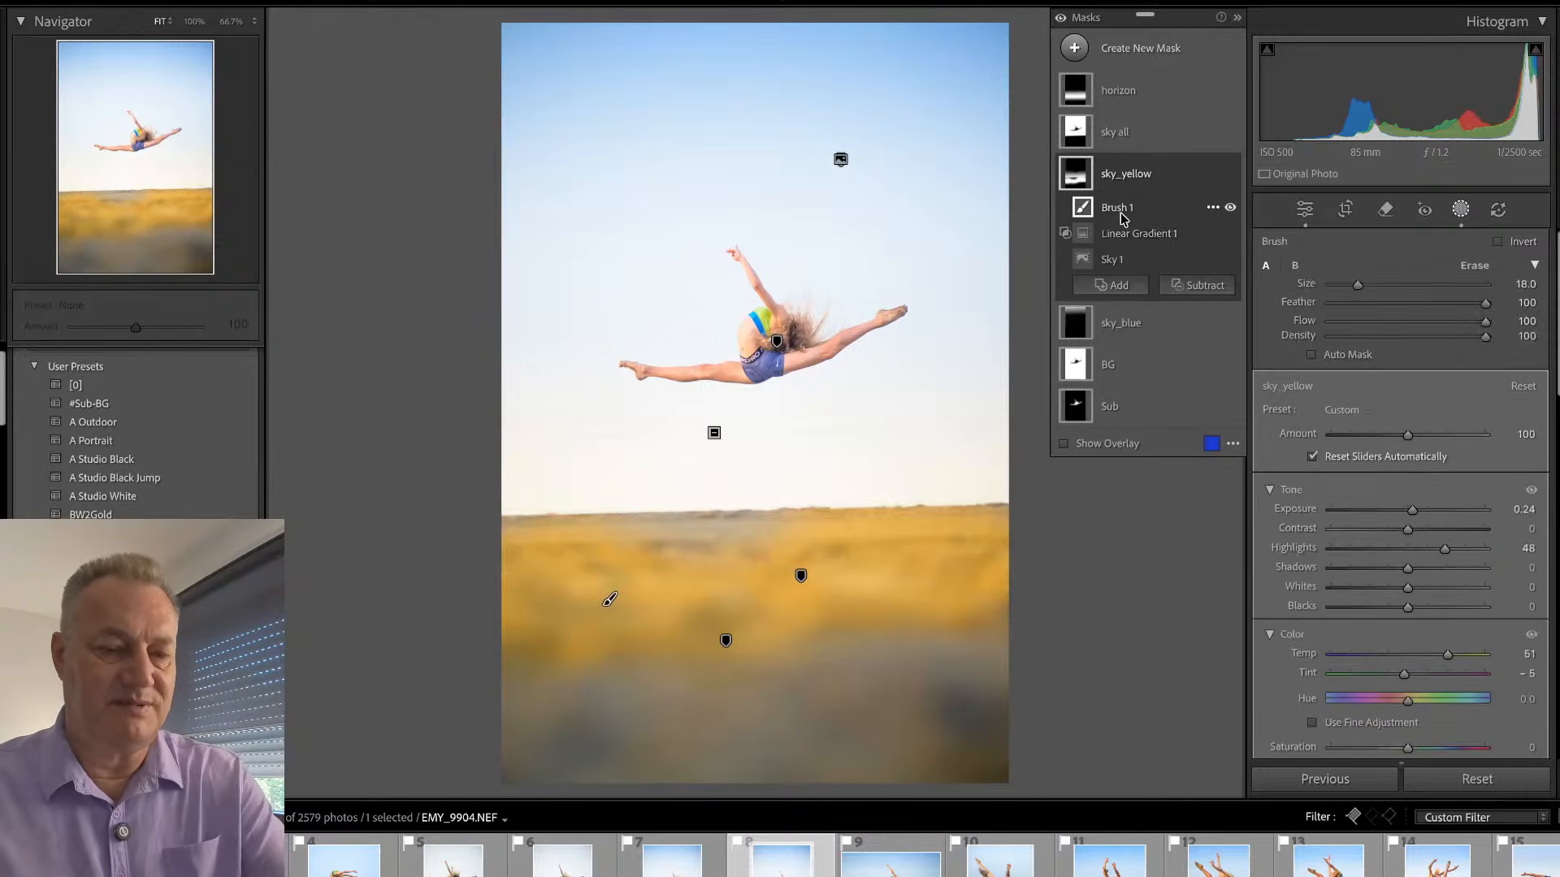
pyautogui.press('Delete')
pyautogui.click(1136, 208)
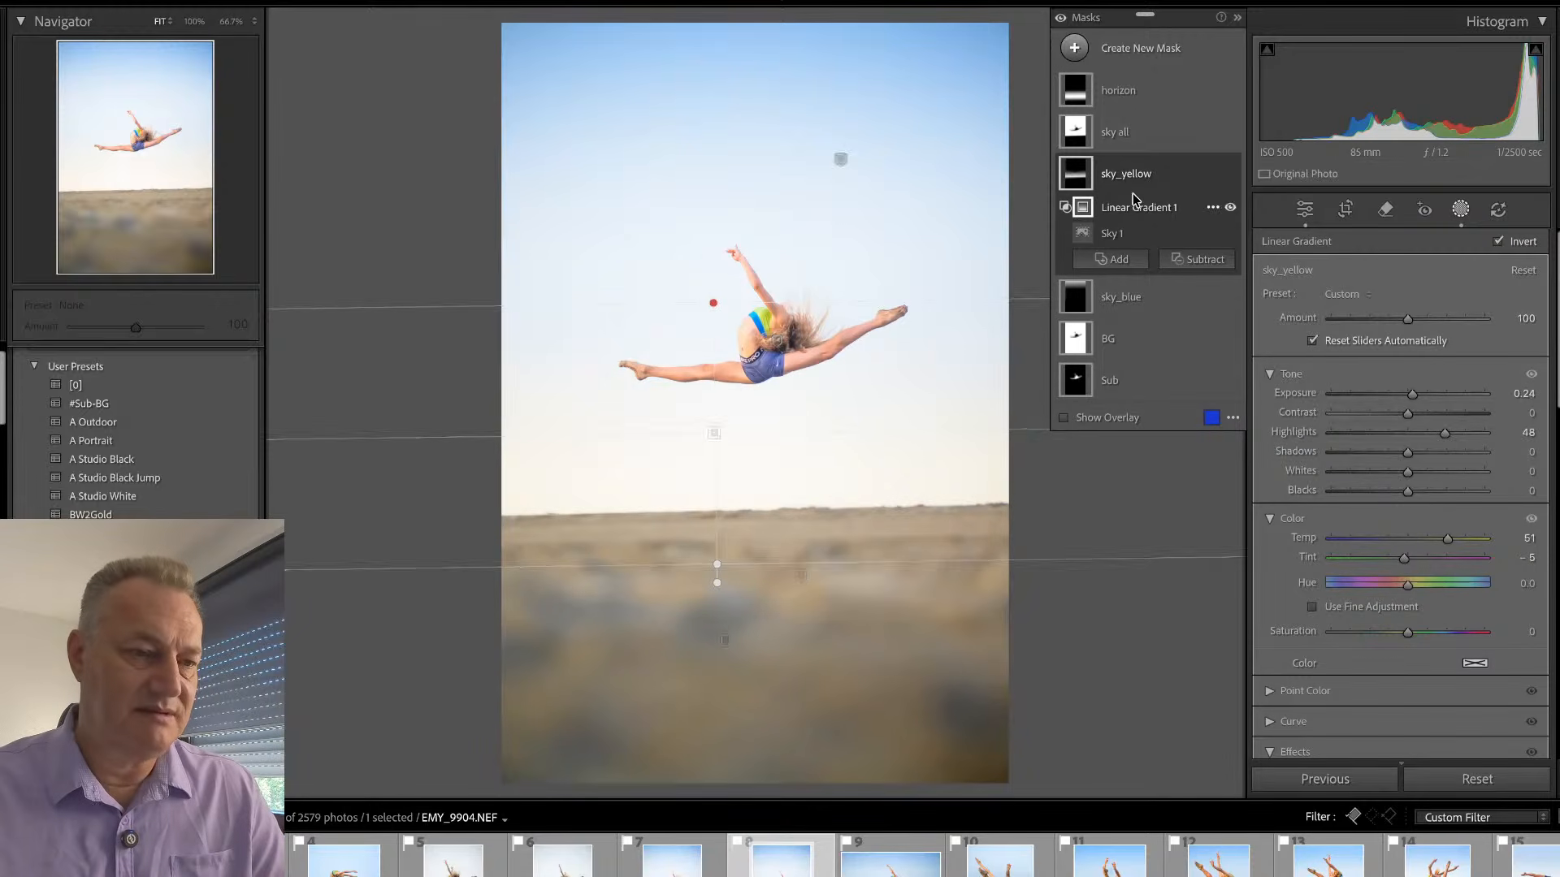
# - Move both linear gradients of the horizon mask upward so the mask forms a narrow band around the horizon line
pyautogui.click(1121, 98)
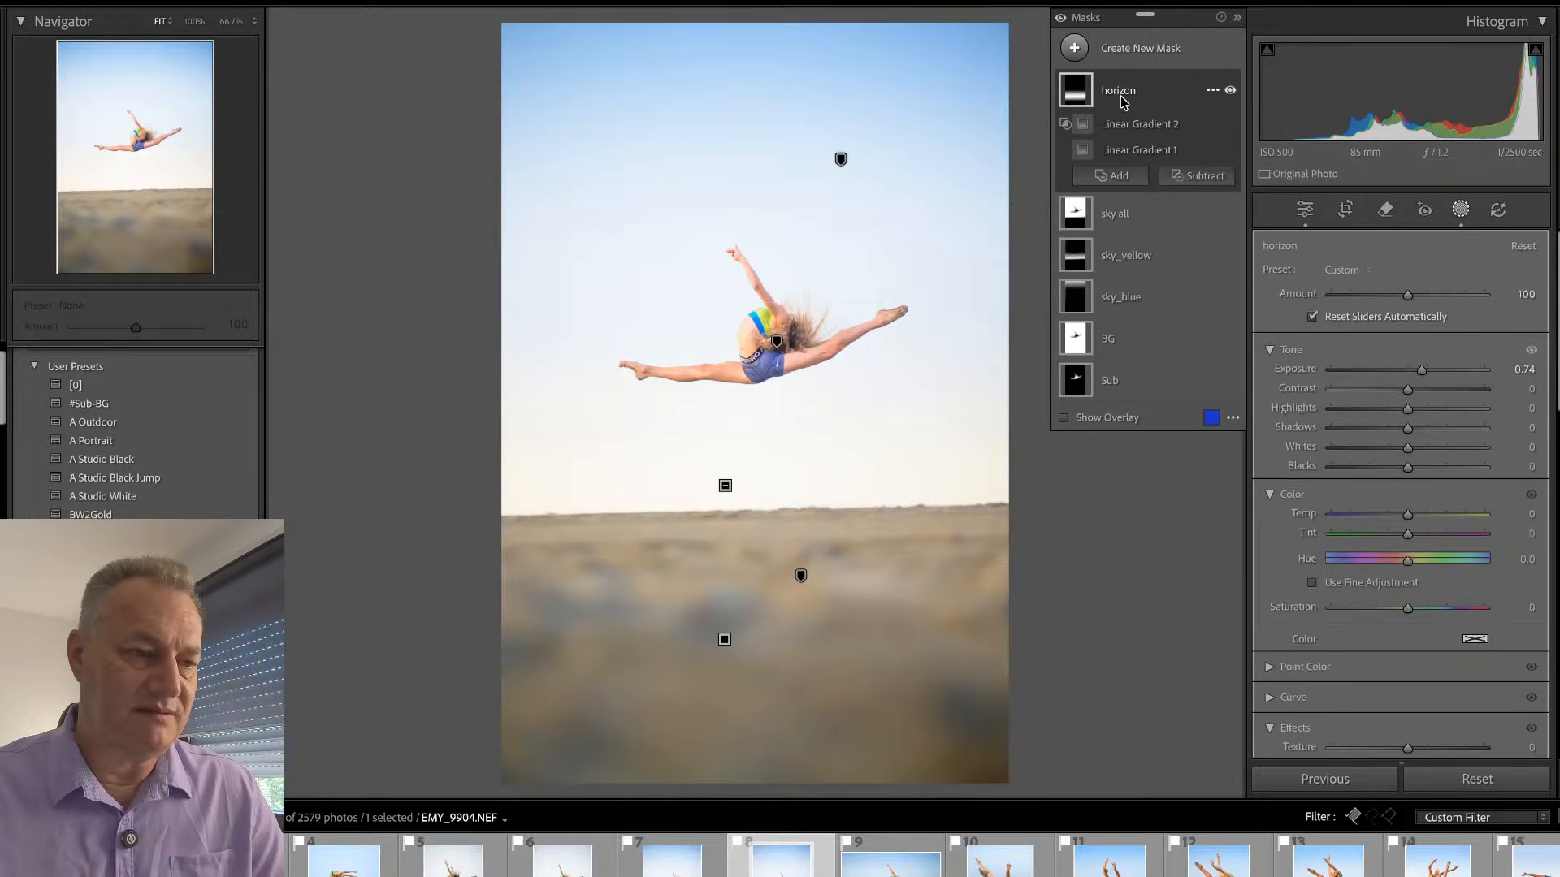
pyautogui.moveTo(1074, 99)
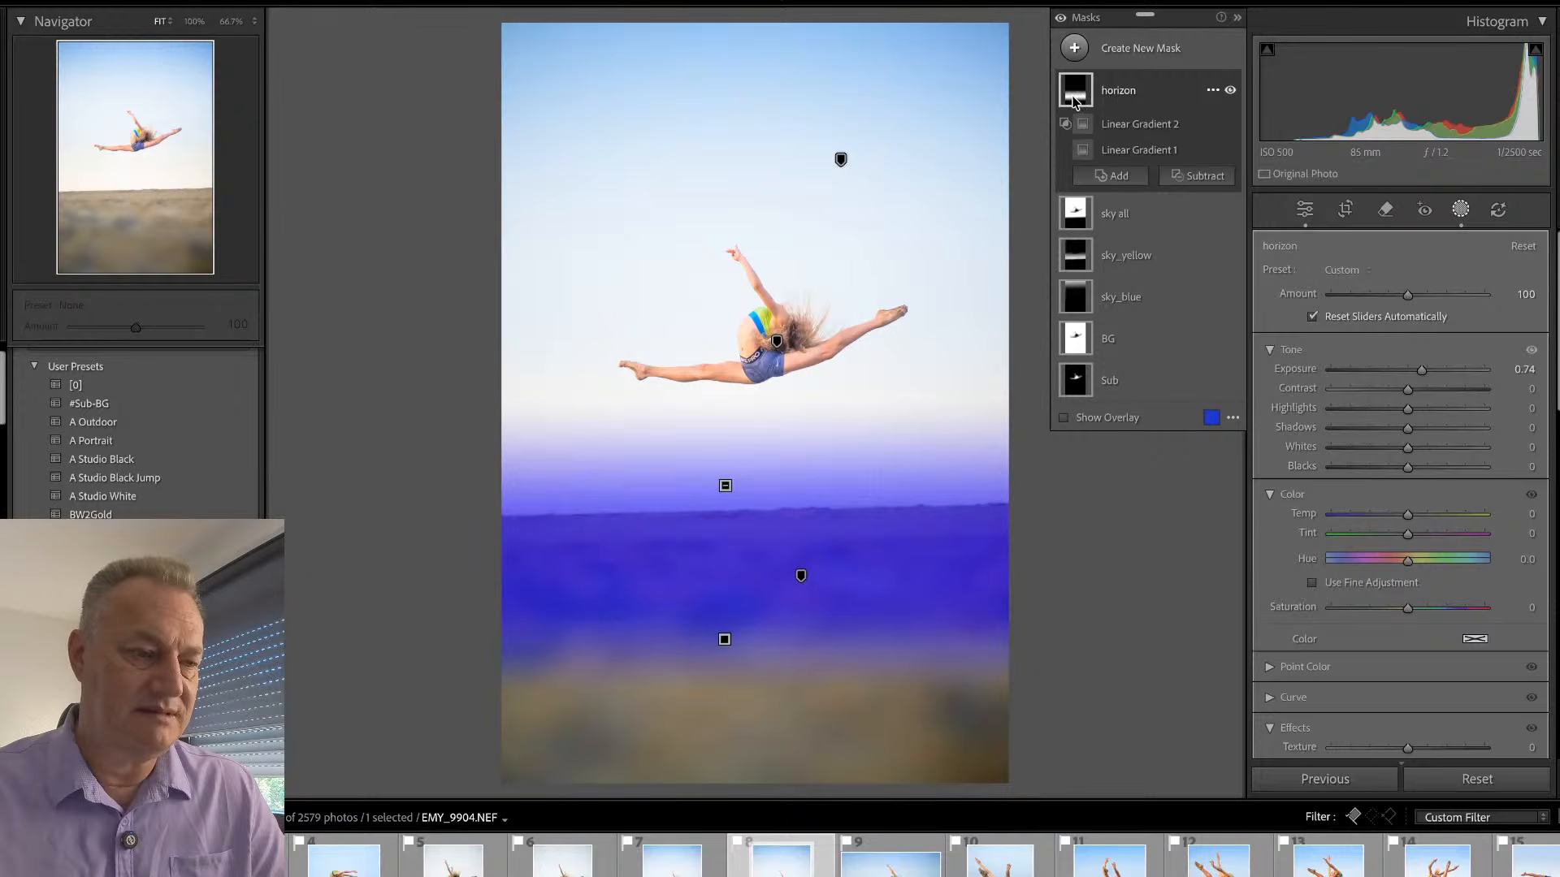
pyautogui.click(1125, 126)
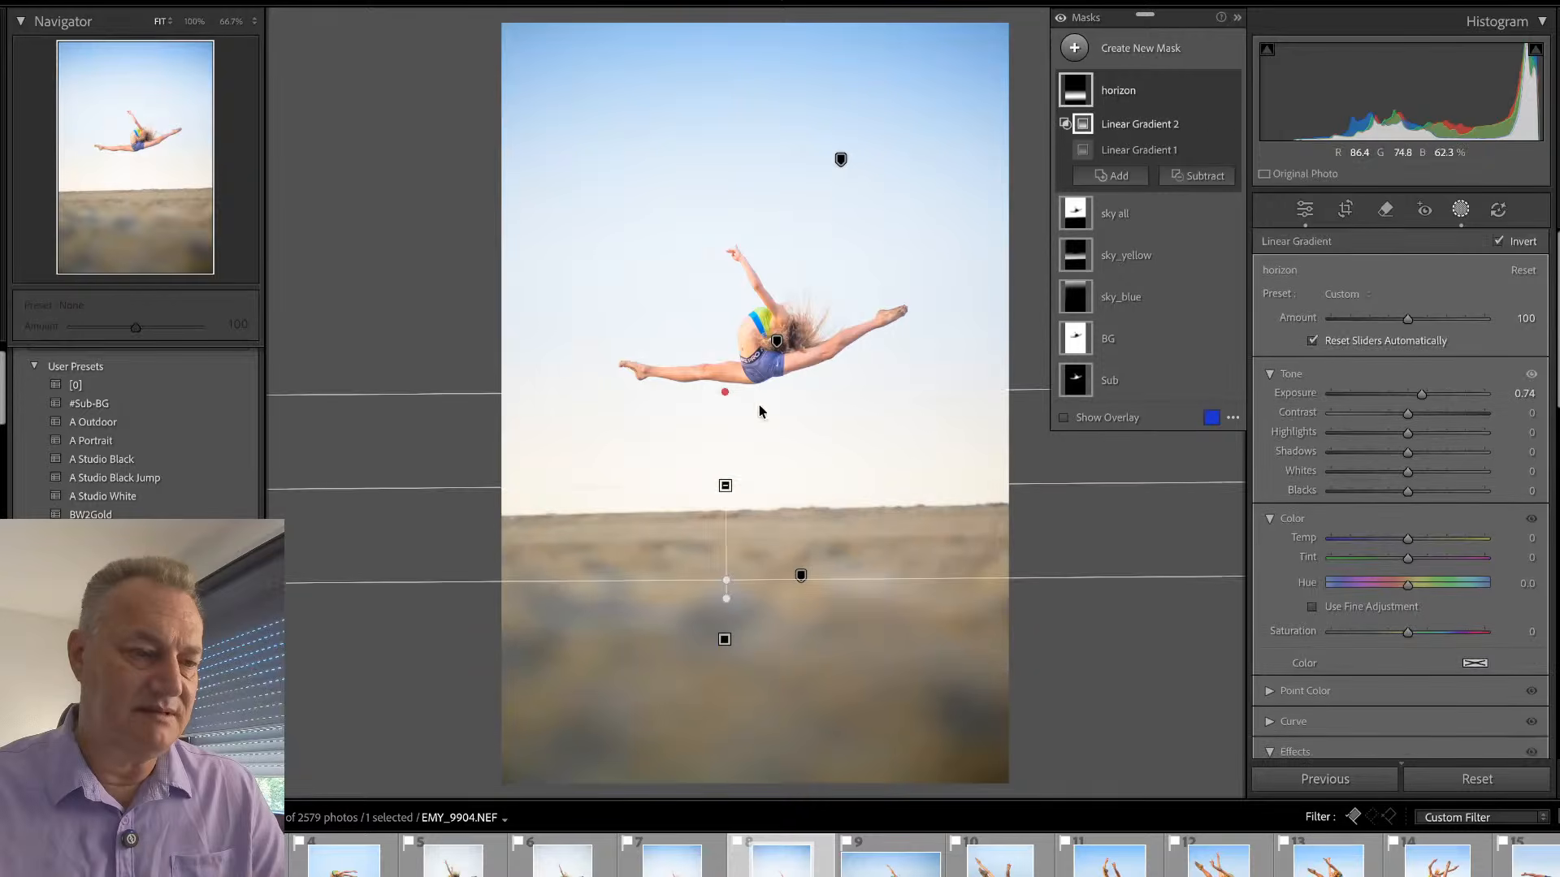
pyautogui.moveTo(720, 598); pyautogui.dragTo(725, 480)
pyautogui.click(1136, 149)
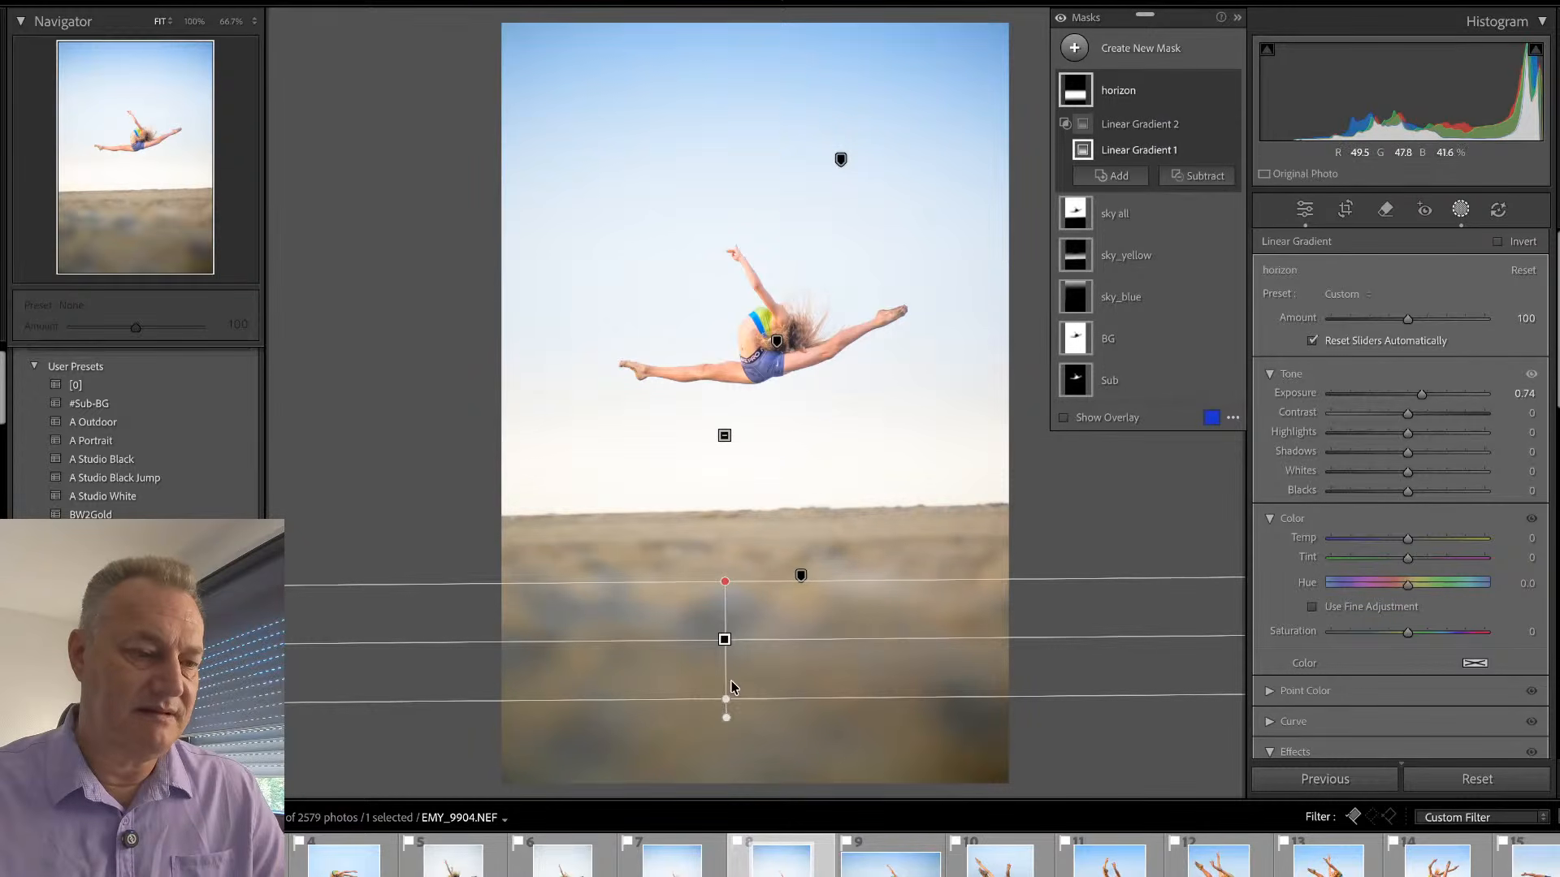
pyautogui.moveTo(731, 686); pyautogui.dragTo(729, 490)
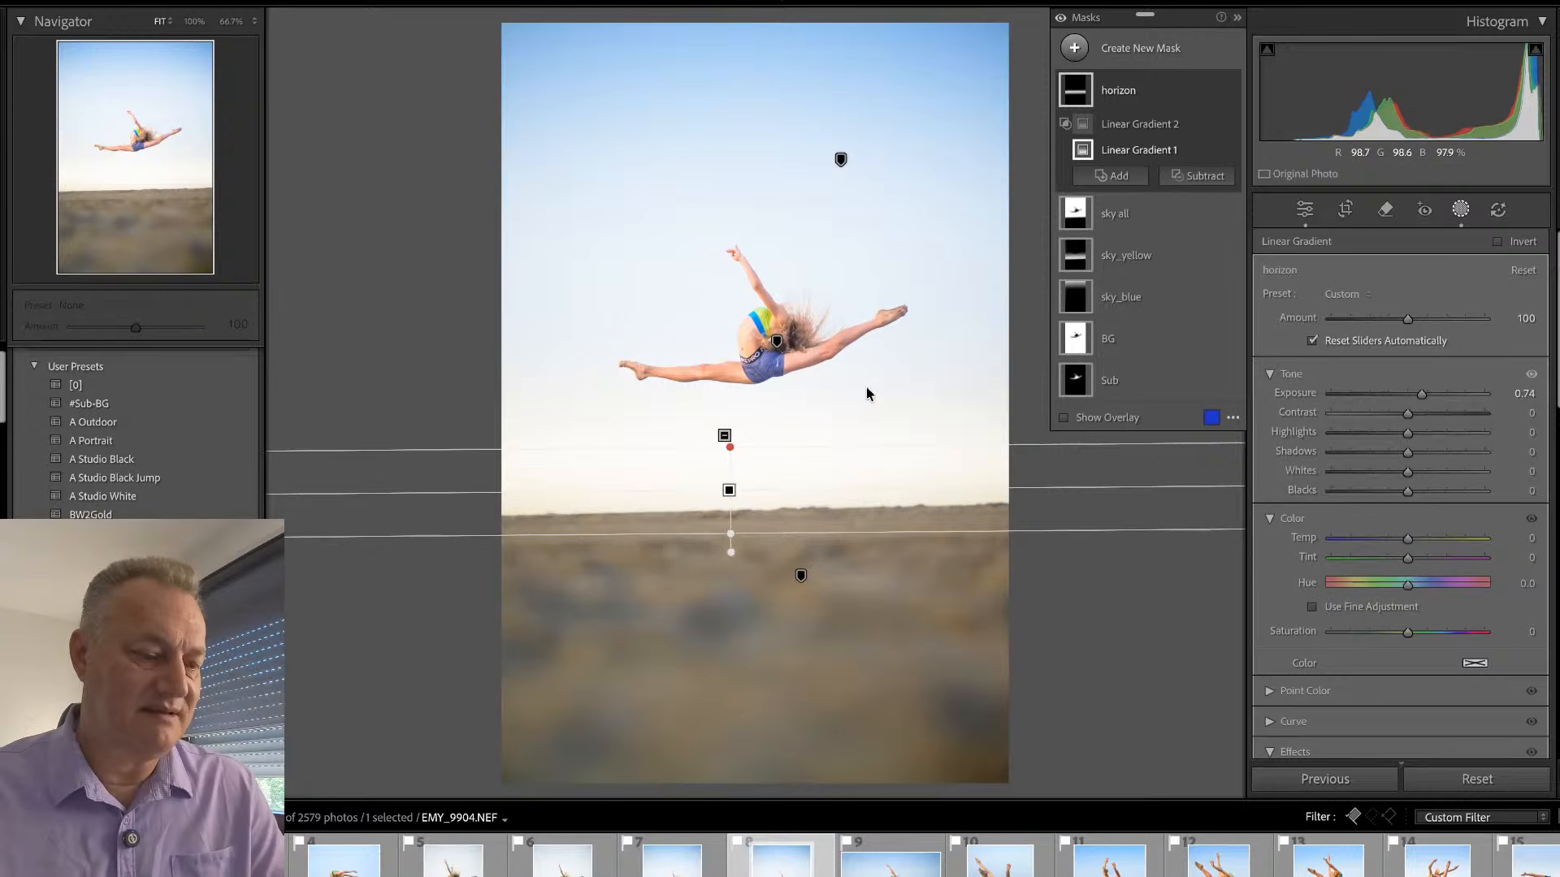
# - Crop EMY_9904 tighter around the gymnast with a straighten angle of 2.33, and set the overall exposure to -0.70
pyautogui.press('r')
pyautogui.moveTo(1038, 337); pyautogui.dragTo(1046, 349)
pyautogui.moveTo(525, 755); pyautogui.dragTo(521, 694)
pyautogui.moveTo(996, 113); pyautogui.dragTo(985, 137)
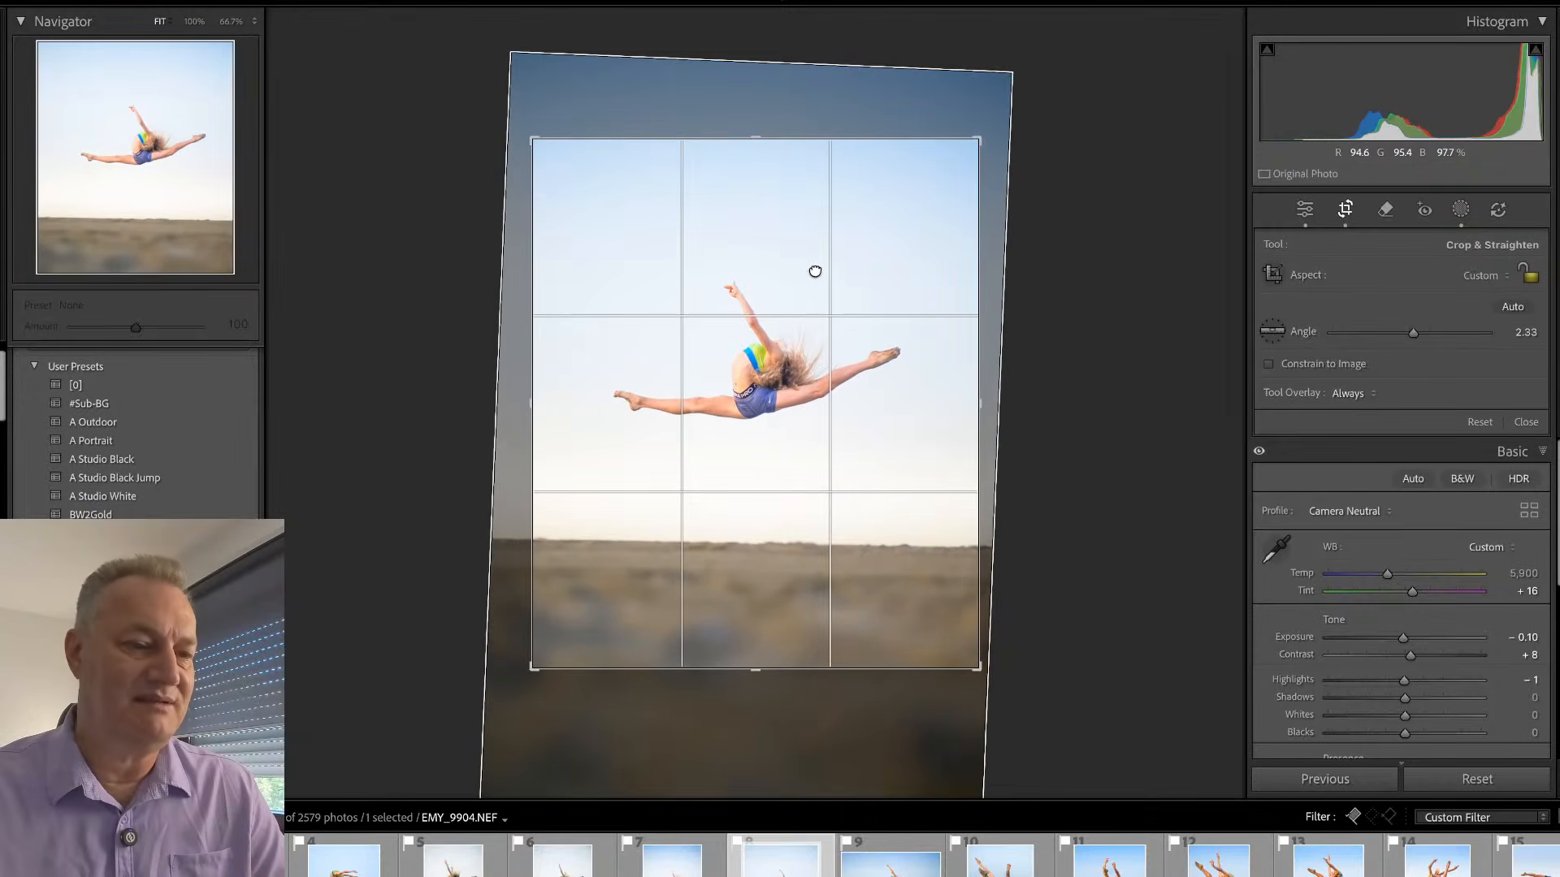
pyautogui.press('Return')
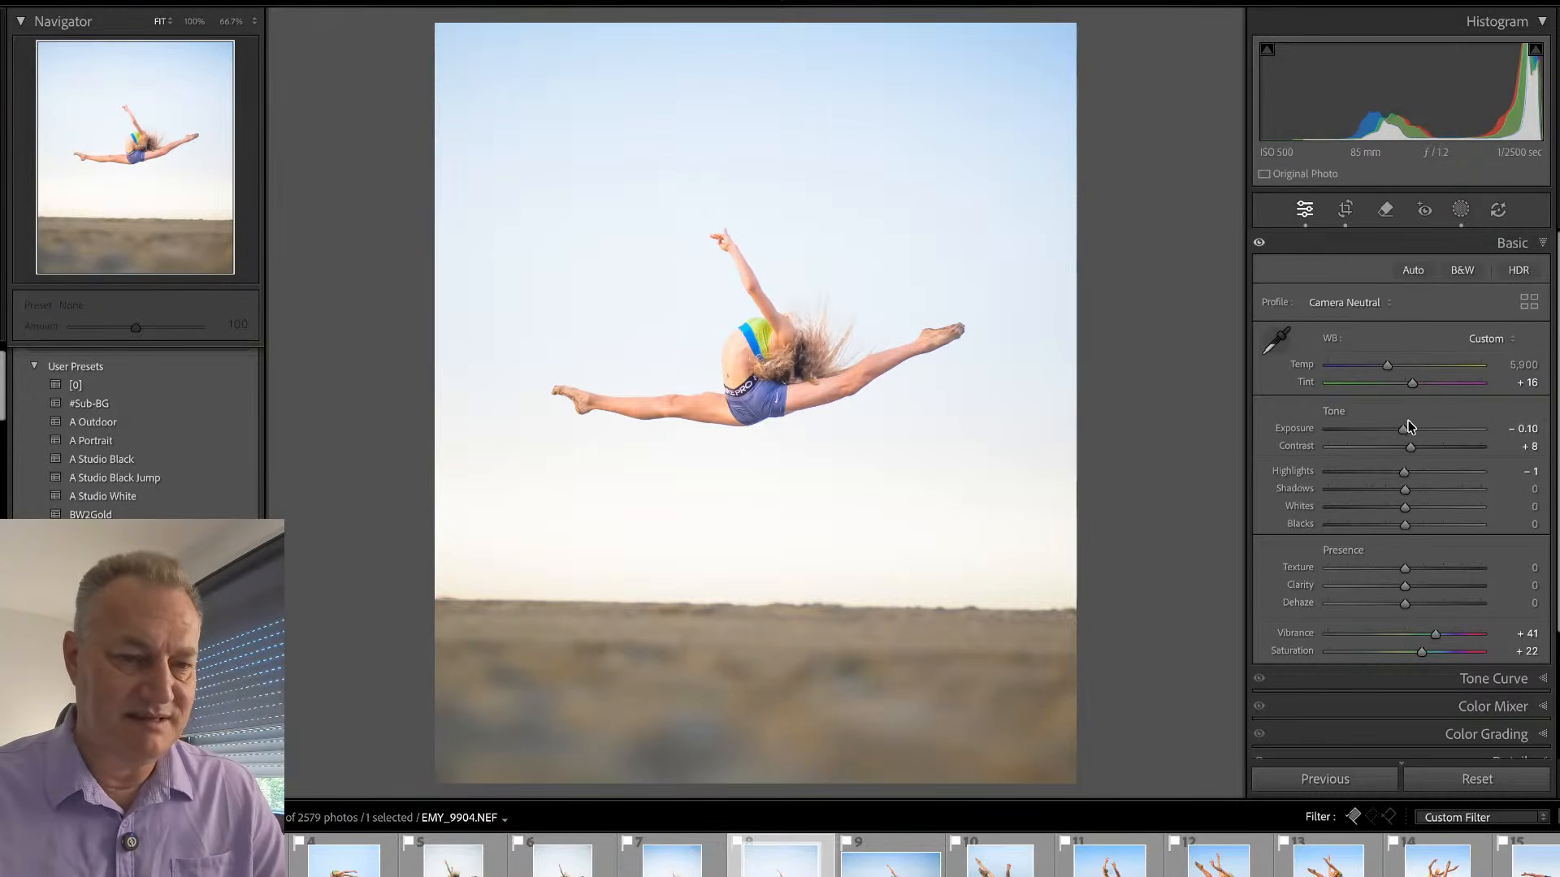
pyautogui.moveTo(1403, 429); pyautogui.dragTo(1395, 435)
# - Stretch and shift the sky_blue mask's linear gradient downward so the blue covers the sky down towards the horizon
pyautogui.hotkey('shift', 'w')
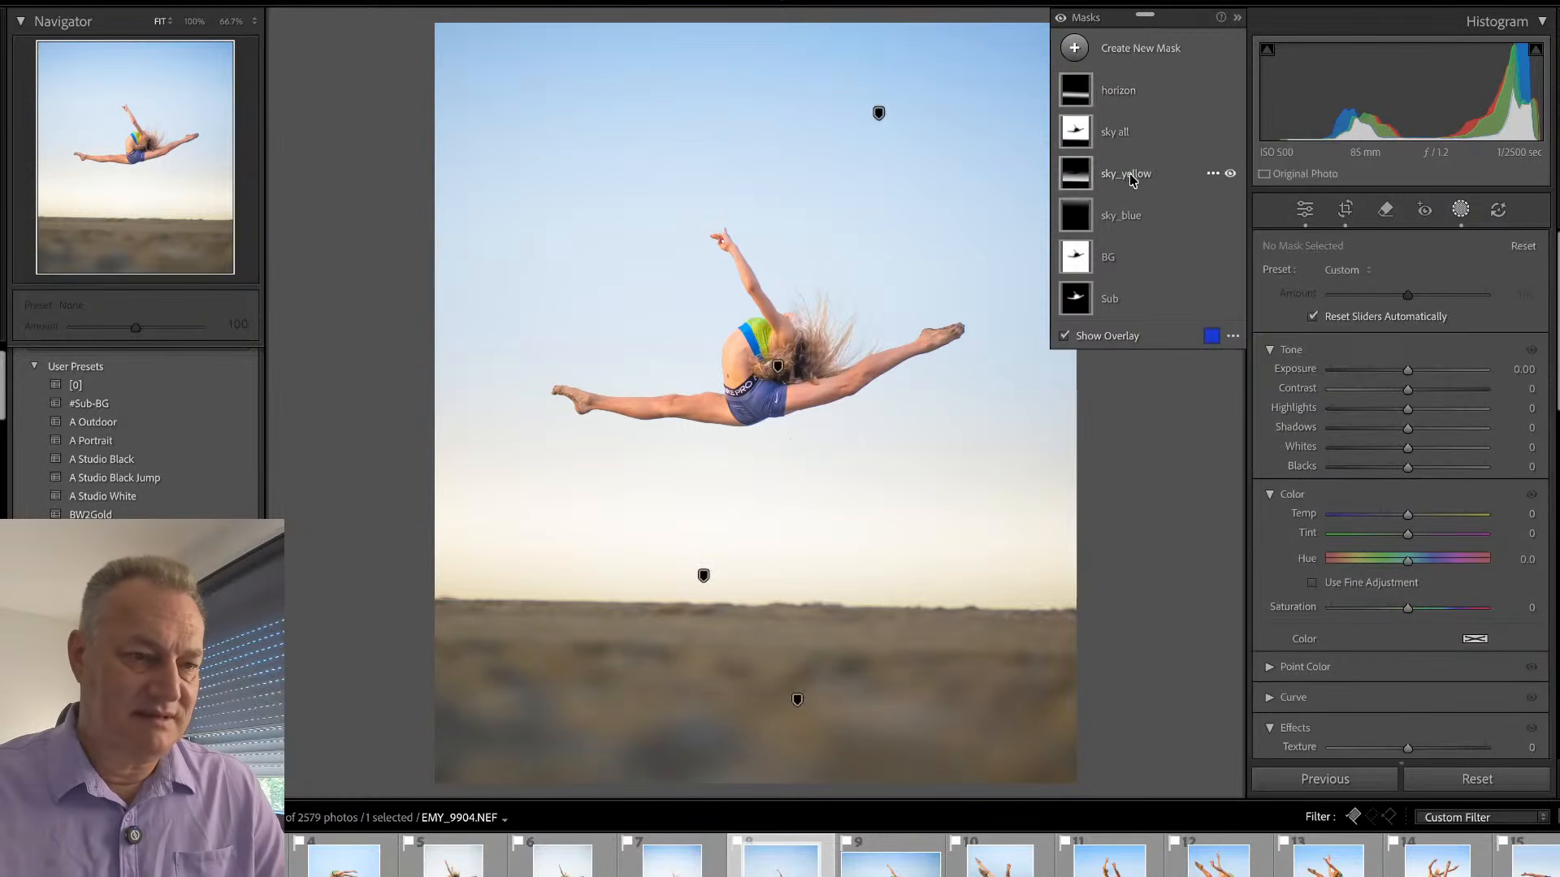
pyautogui.click(1138, 223)
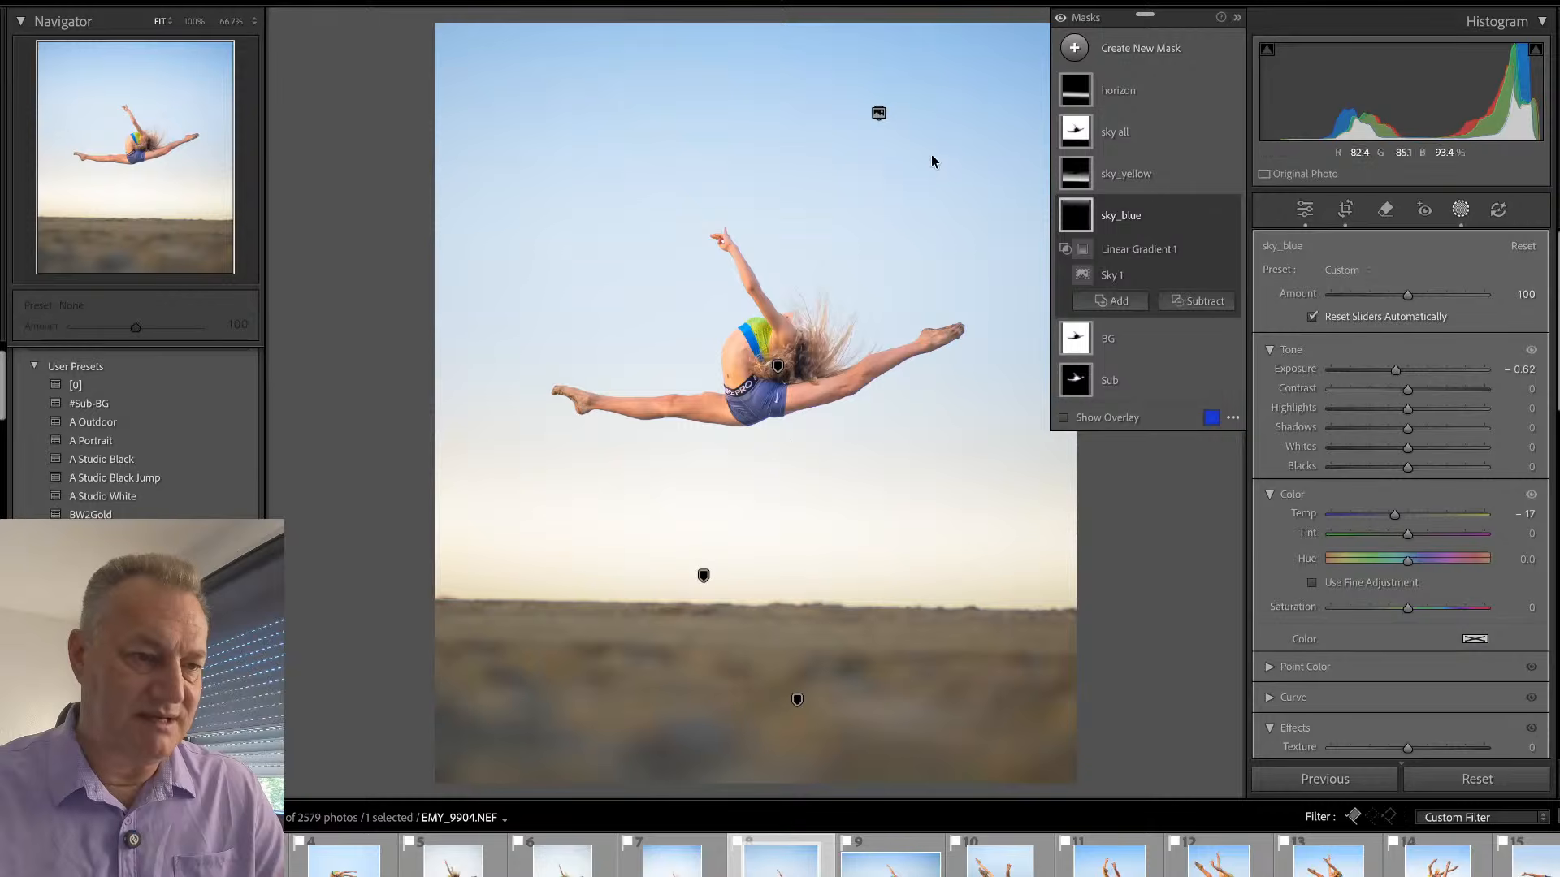
pyautogui.click(1138, 251)
pyautogui.moveTo(698, 263); pyautogui.dragTo(693, 440)
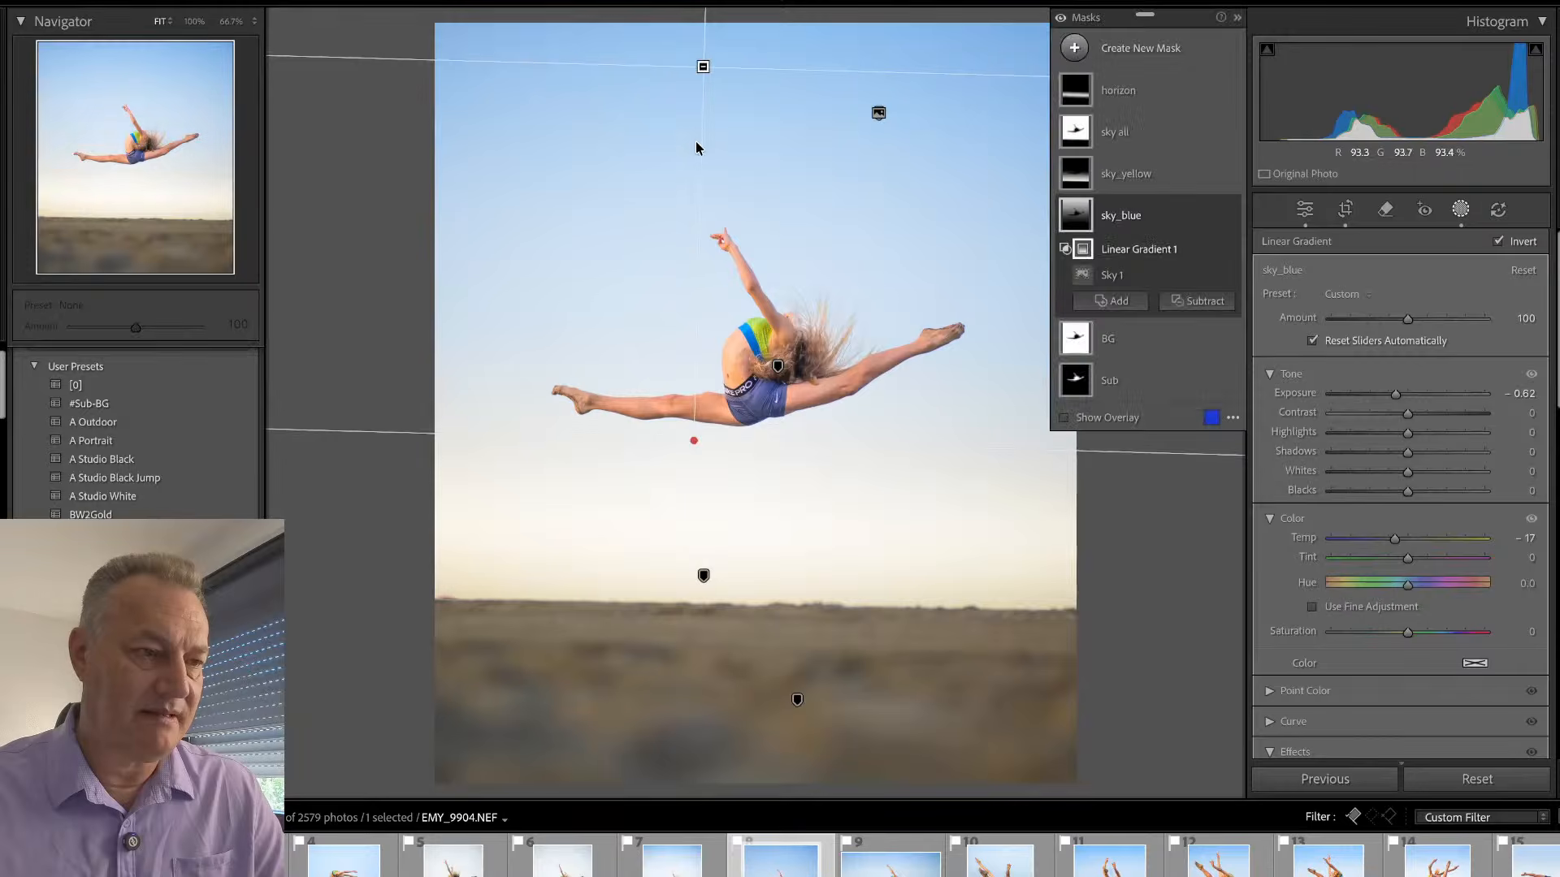
pyautogui.moveTo(703, 68); pyautogui.dragTo(705, 383)
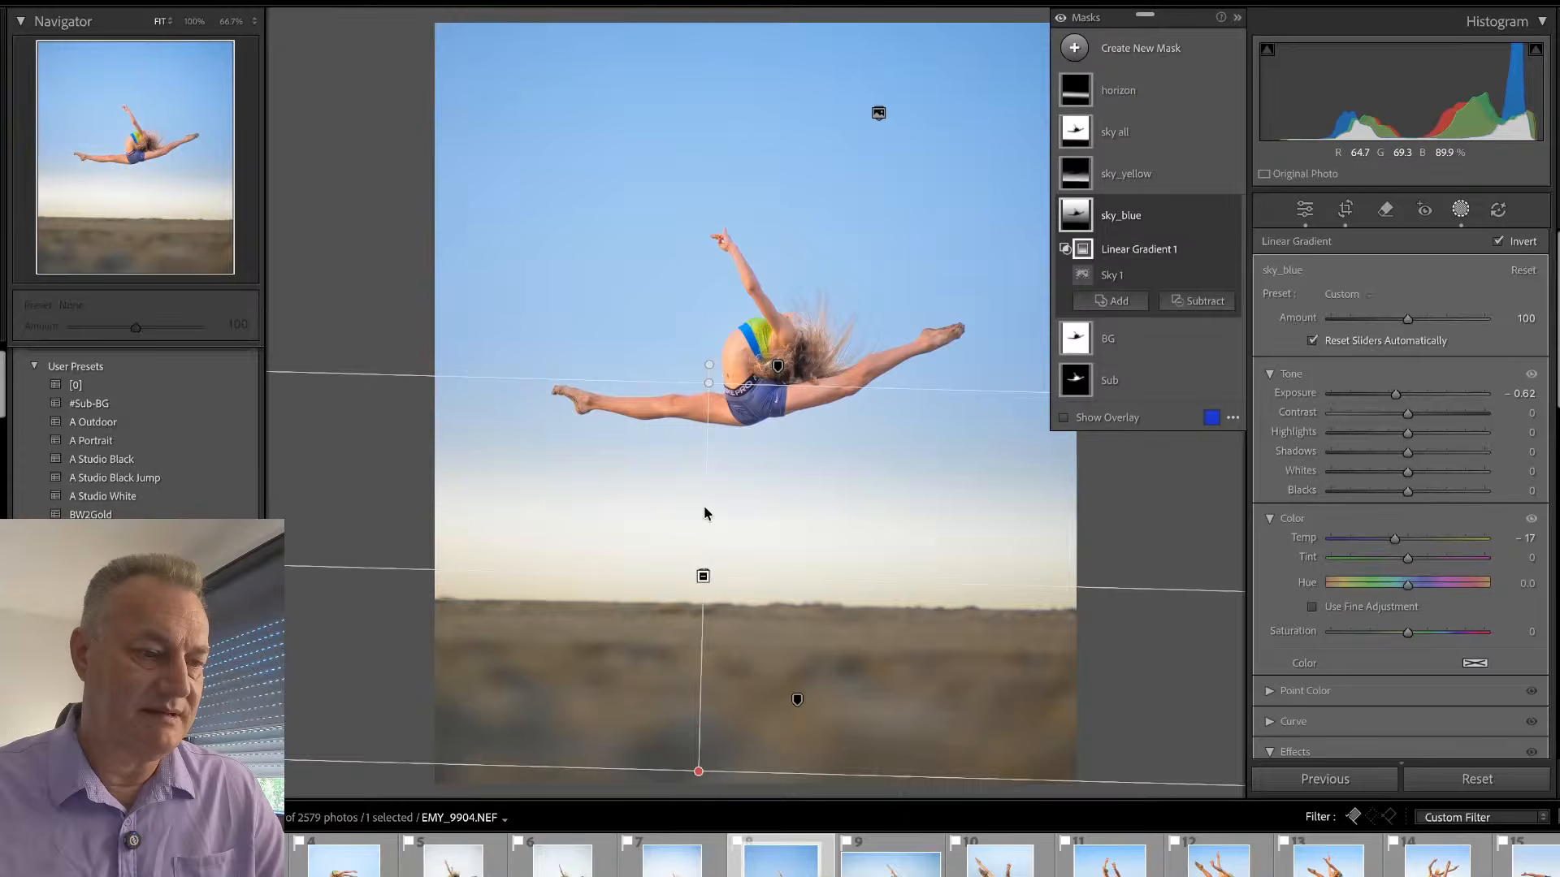
# - Examine how the horizon and sky_blue masks cover the area around the horizon
pyautogui.click(705, 576)
pyautogui.moveTo(700, 502)
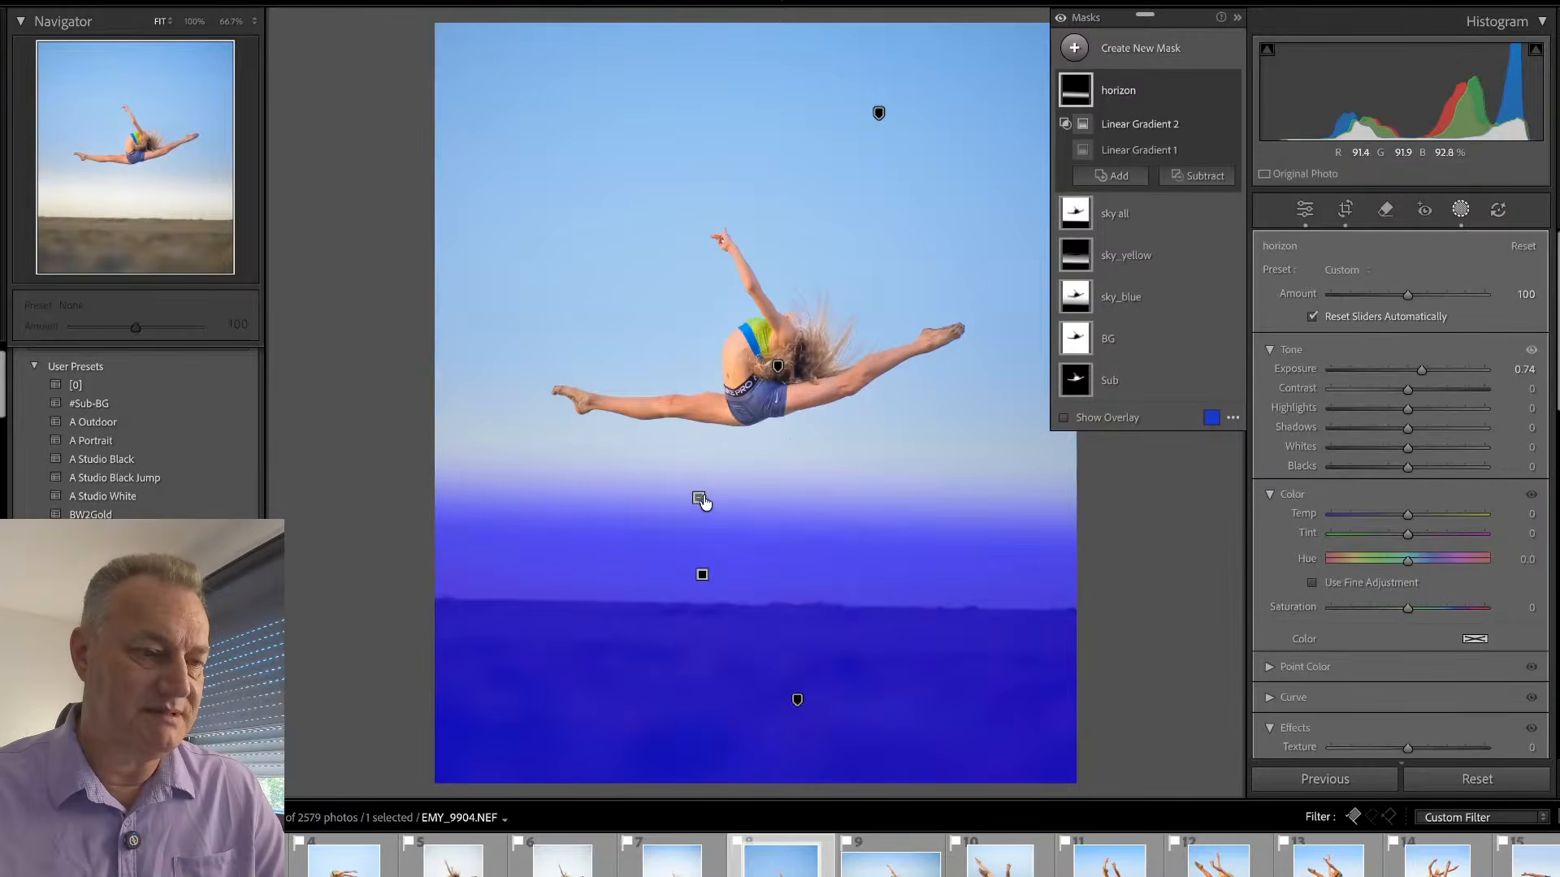
pyautogui.click(1141, 126)
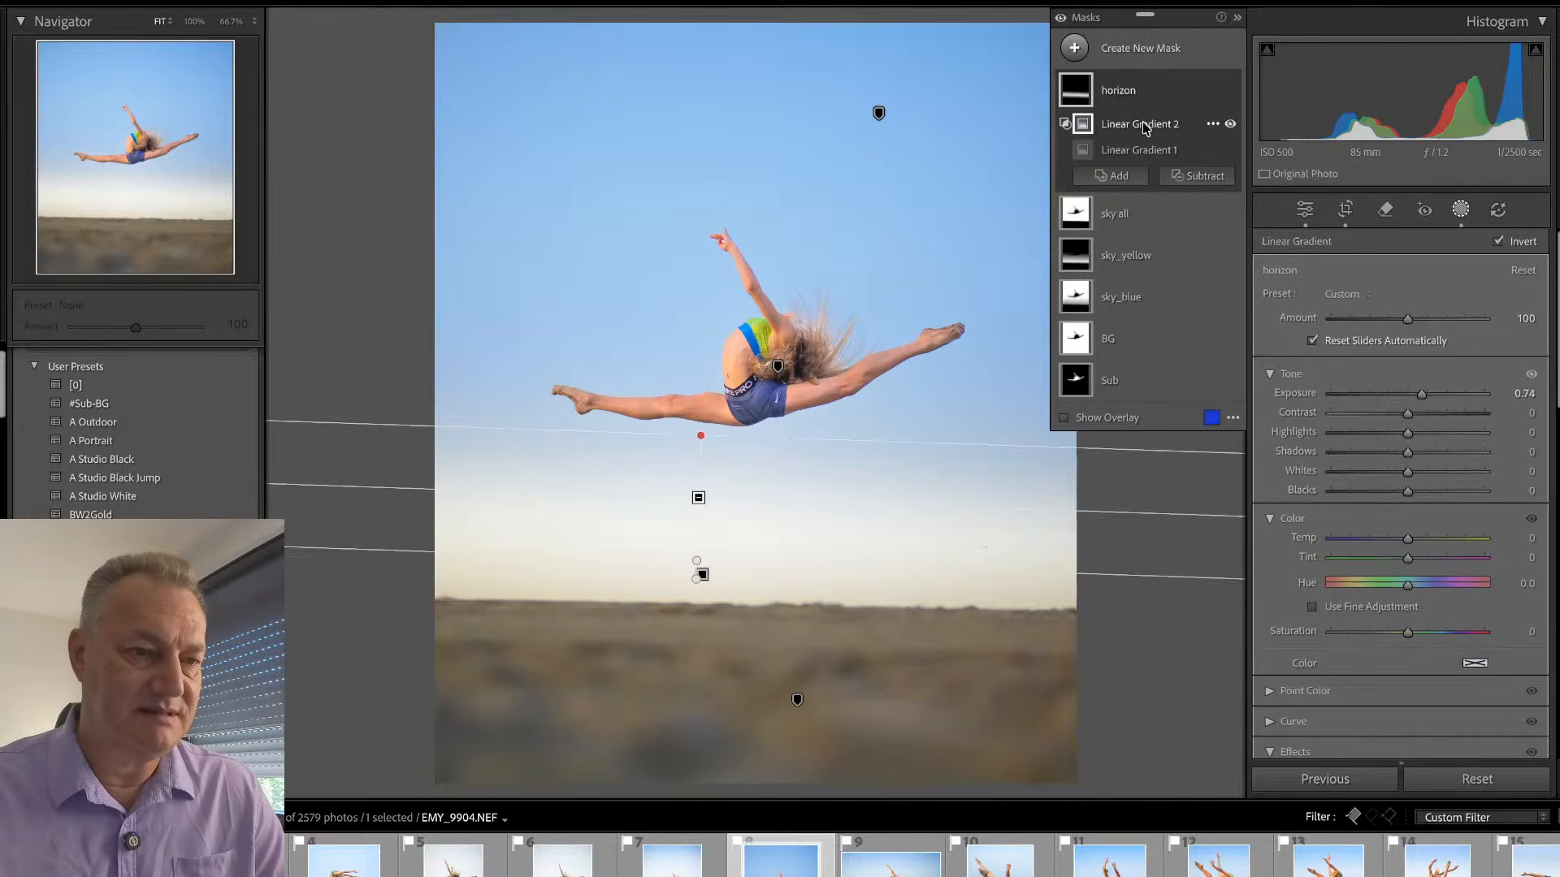
pyautogui.click(1138, 212)
pyautogui.click(1137, 229)
pyautogui.click(1138, 300)
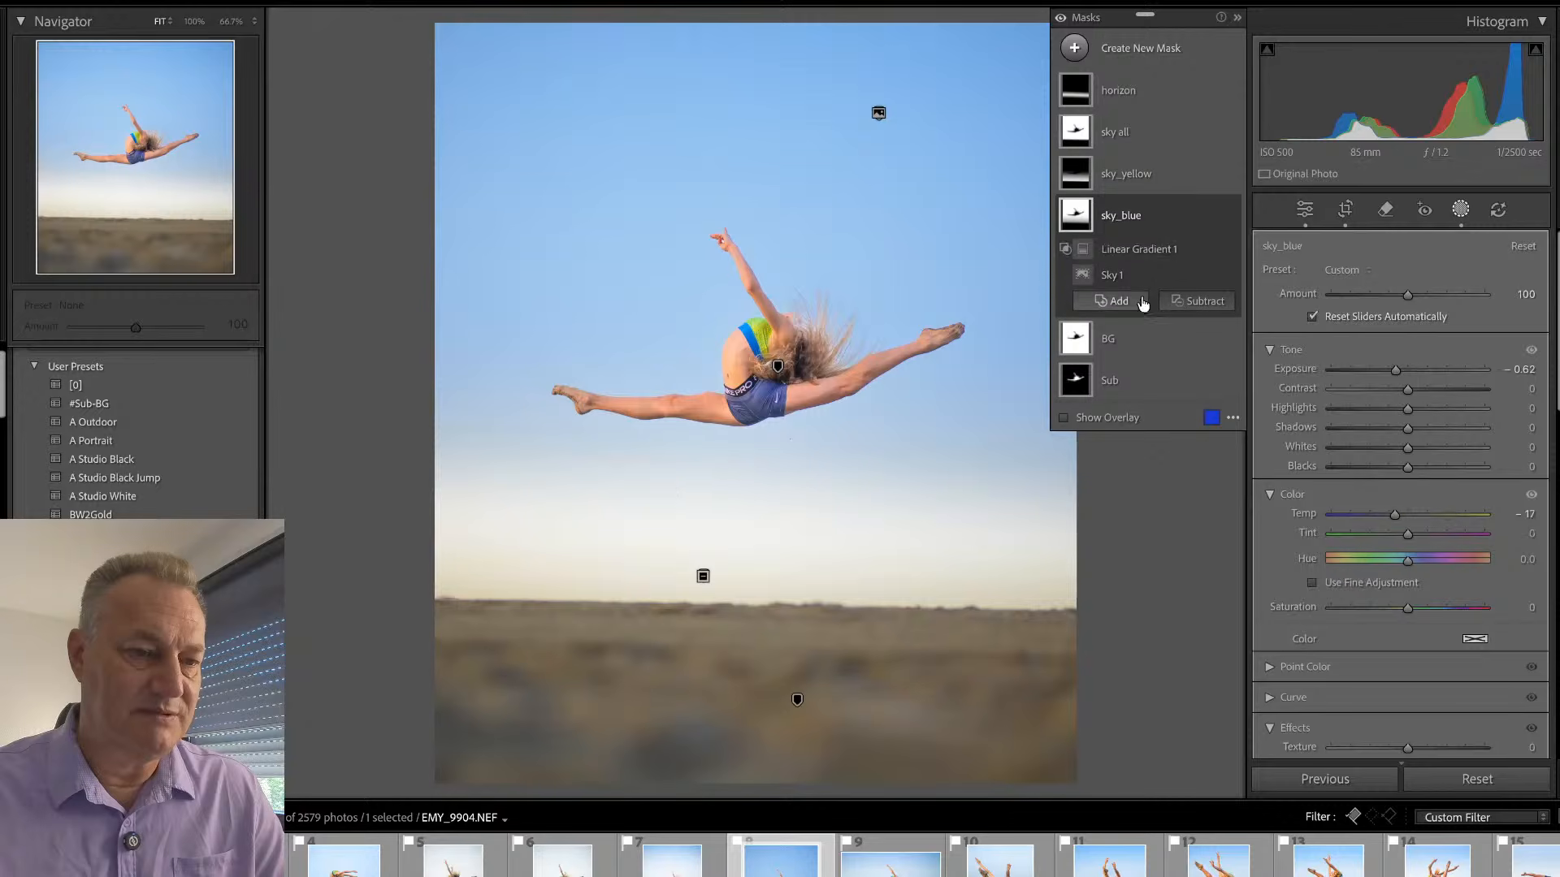
pyautogui.click(1138, 249)
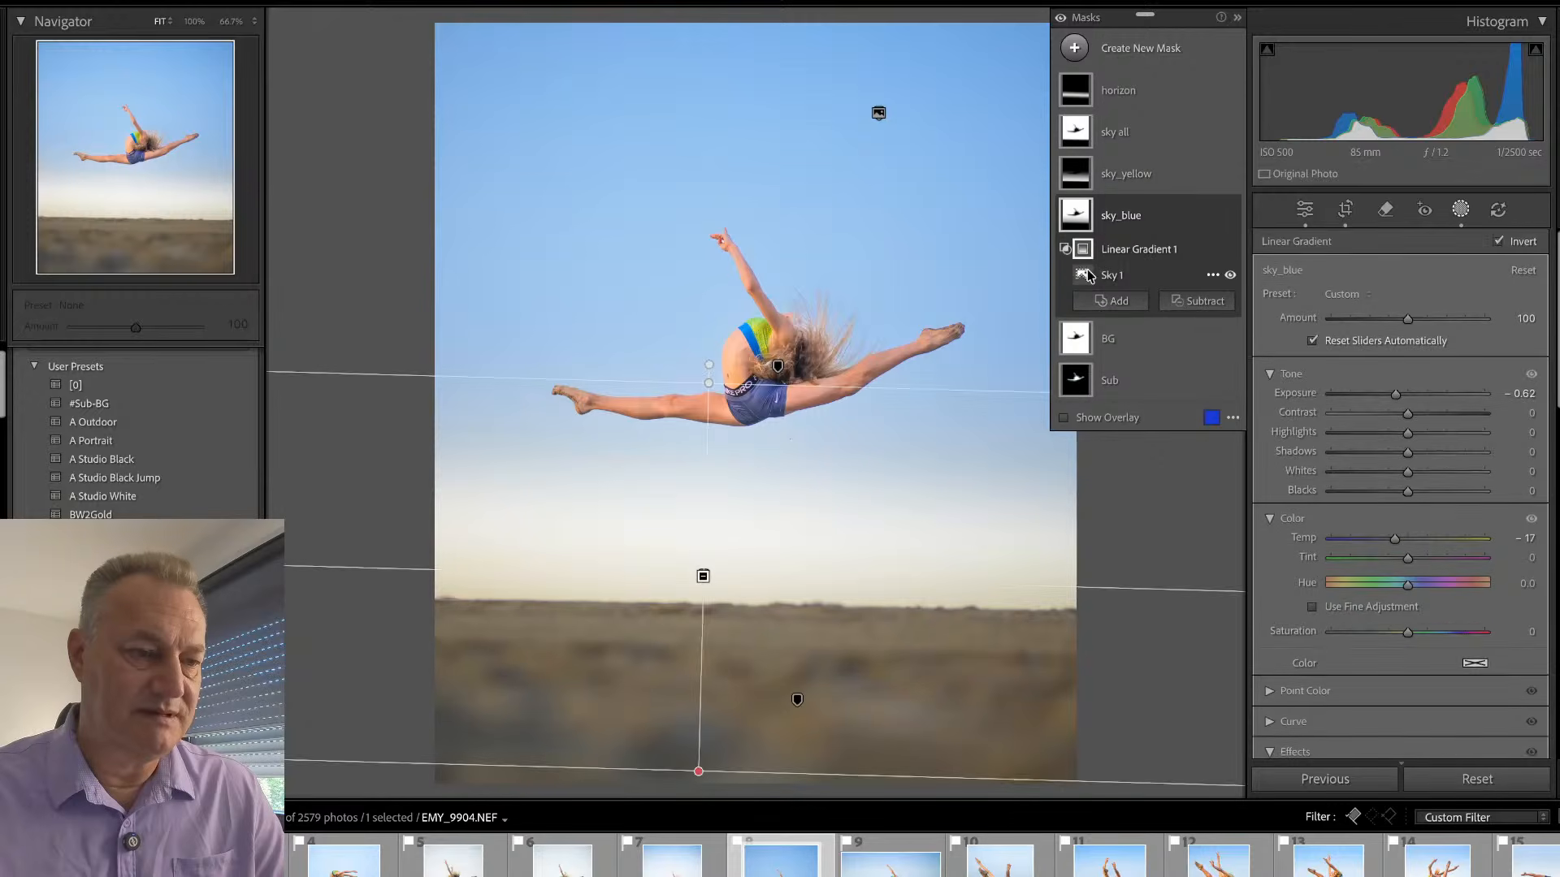
pyautogui.click(704, 579)
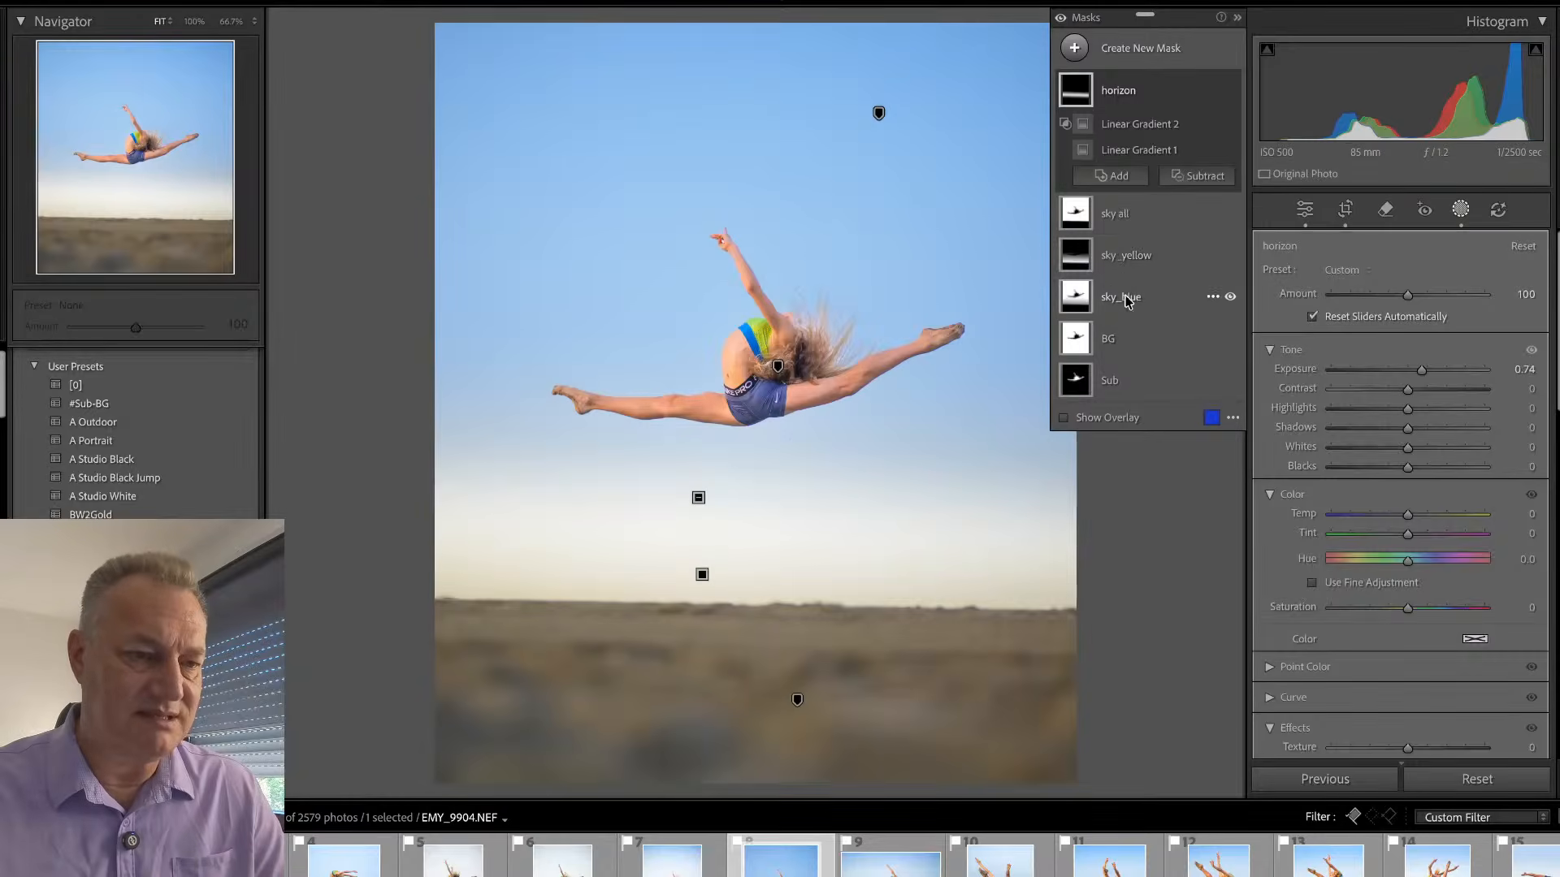
# - Shorten the sky_blue mask's linear gradient, move it up over the upper sky, and set the mask's exposure to -1.01
pyautogui.click(1123, 298)
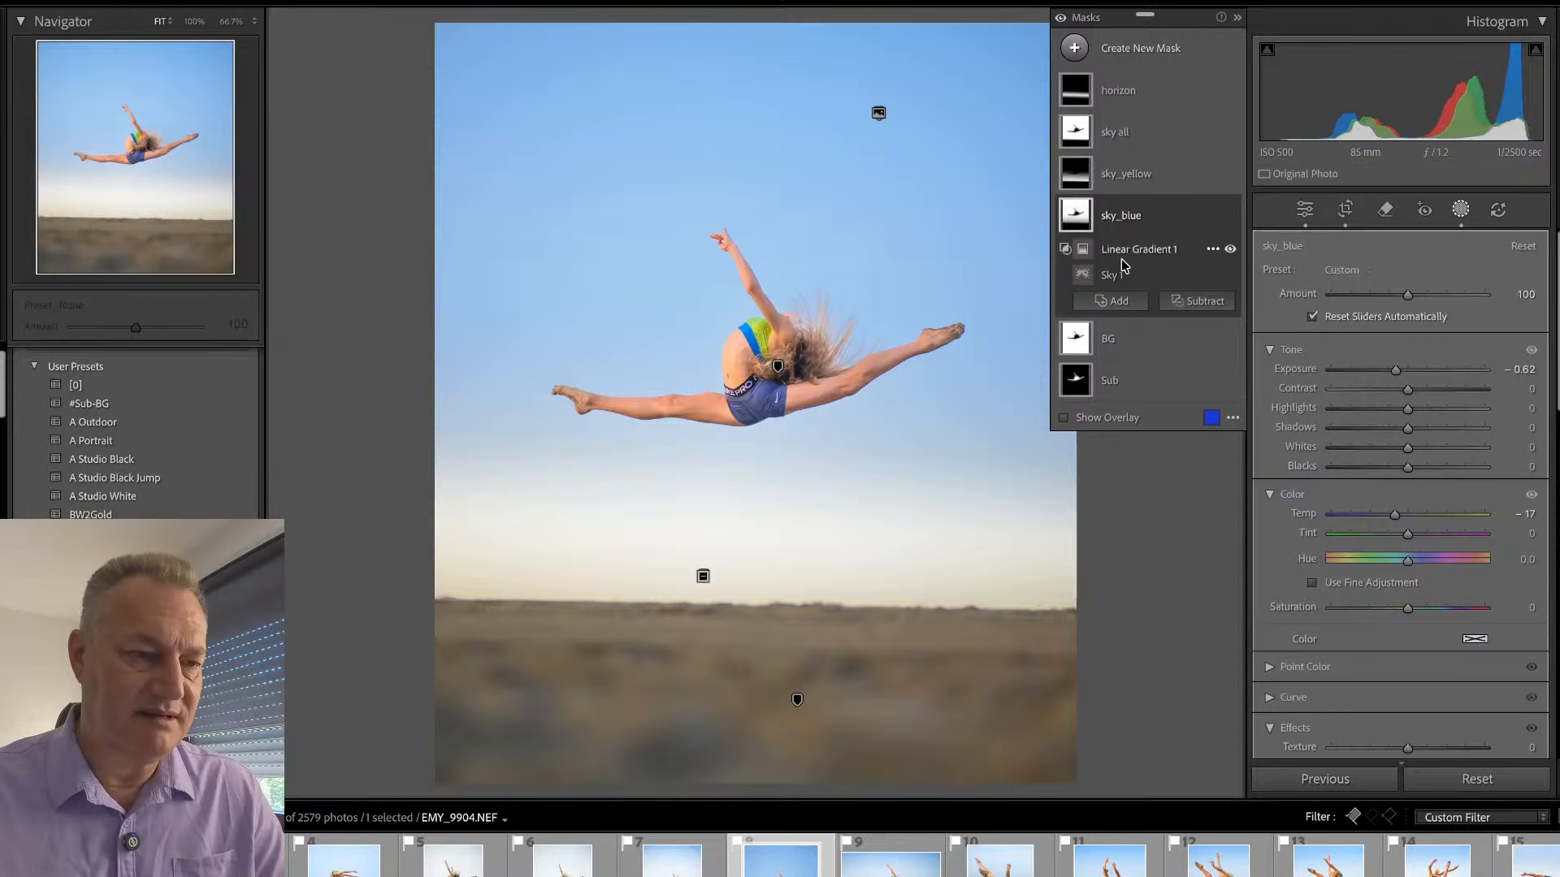
pyautogui.click(1121, 256)
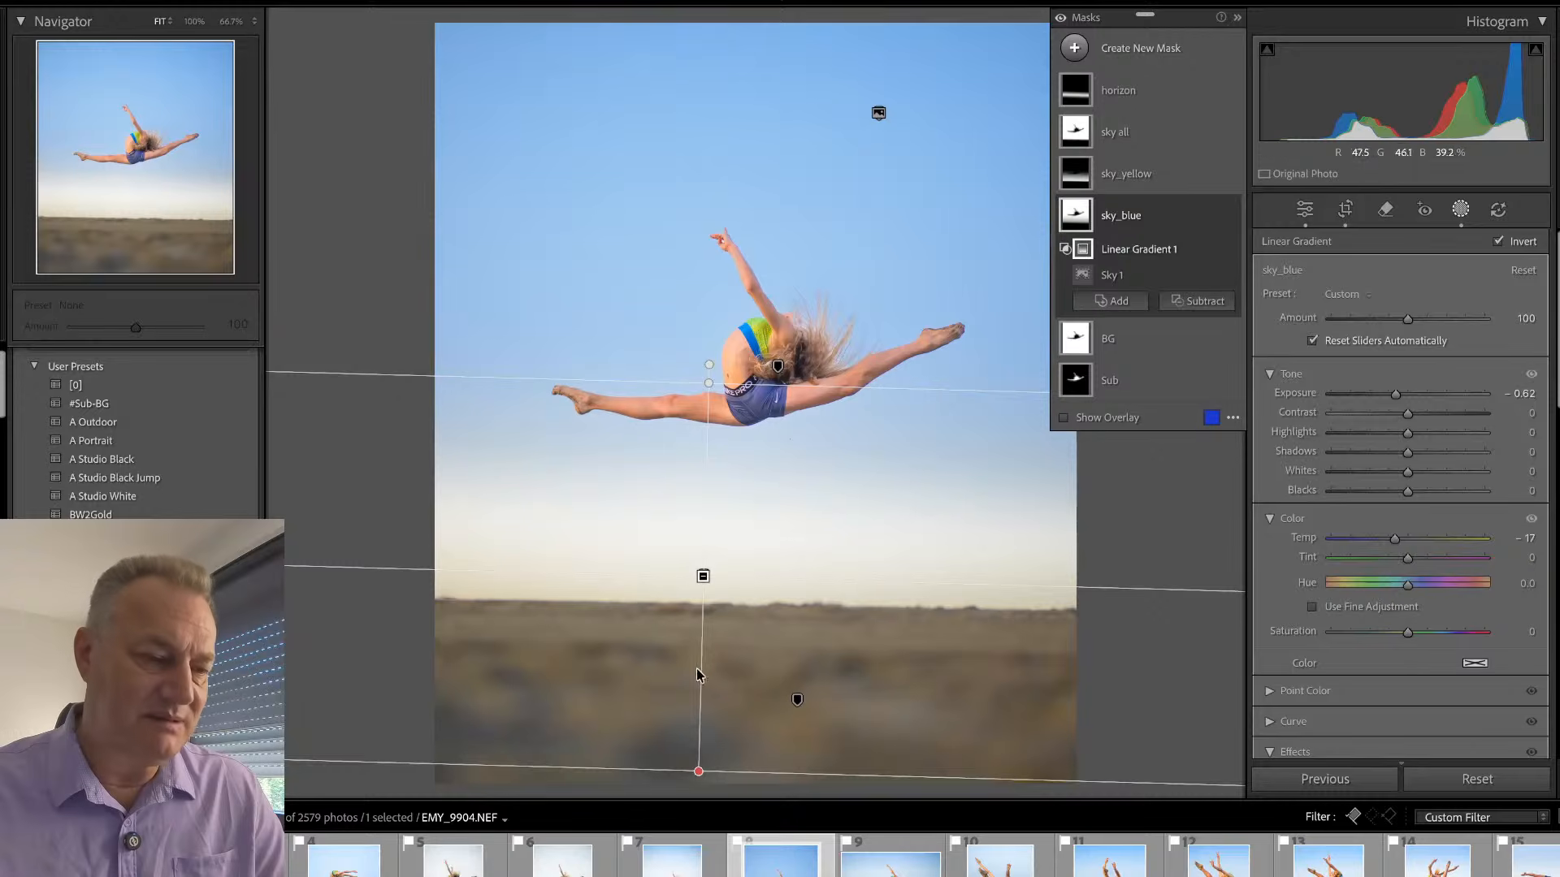
pyautogui.moveTo(695, 769); pyautogui.dragTo(697, 682)
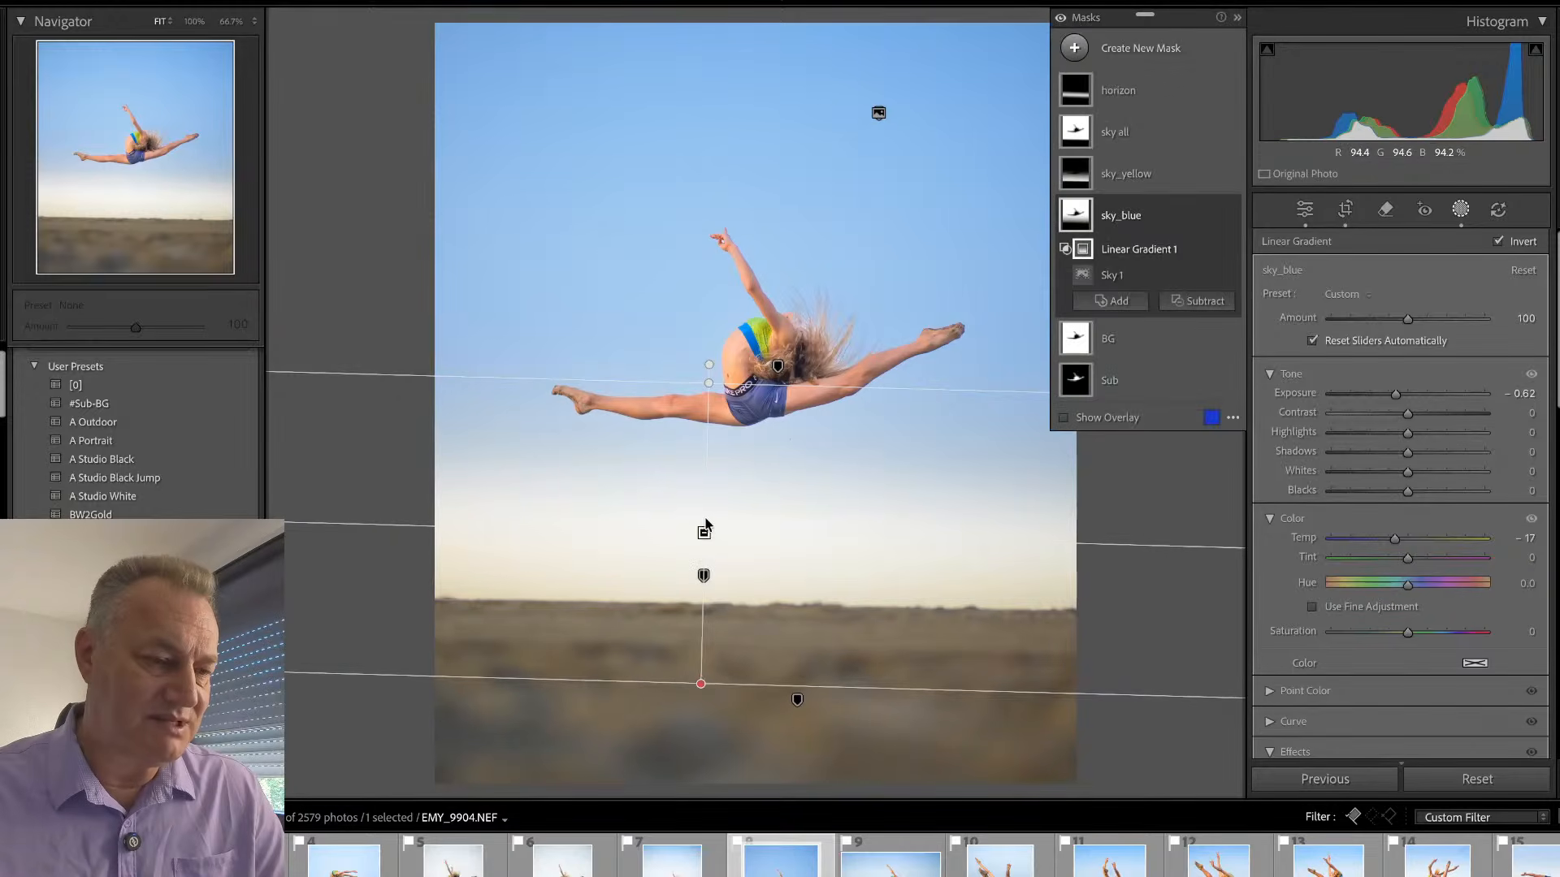
pyautogui.moveTo(707, 533); pyautogui.dragTo(733, 237)
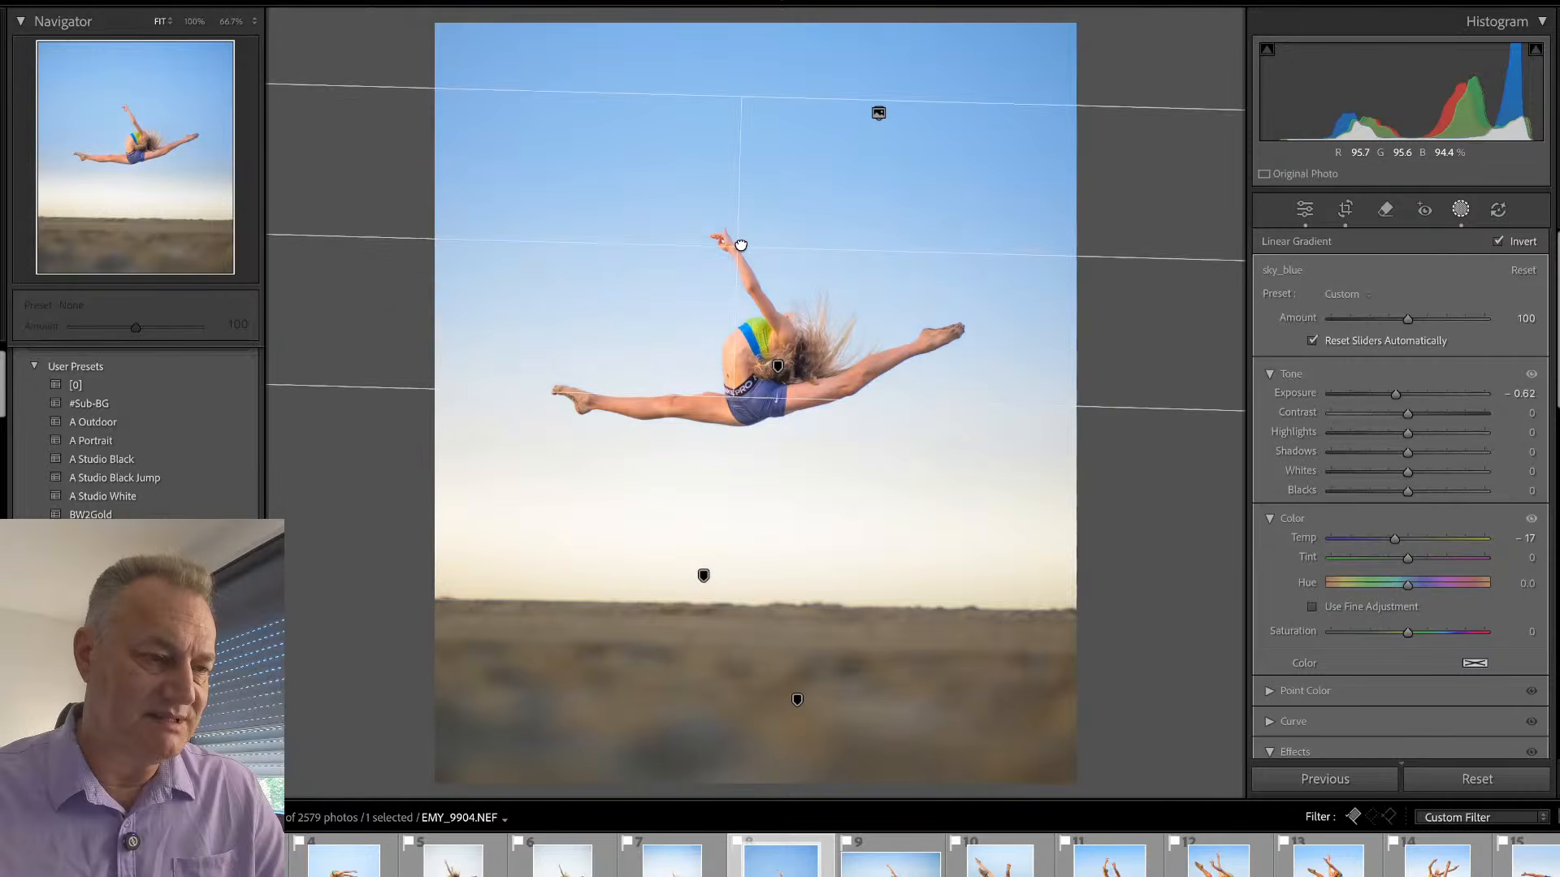
pyautogui.moveTo(738, 63); pyautogui.dragTo(738, 61)
pyautogui.moveTo(1396, 393); pyautogui.dragTo(1390, 397)
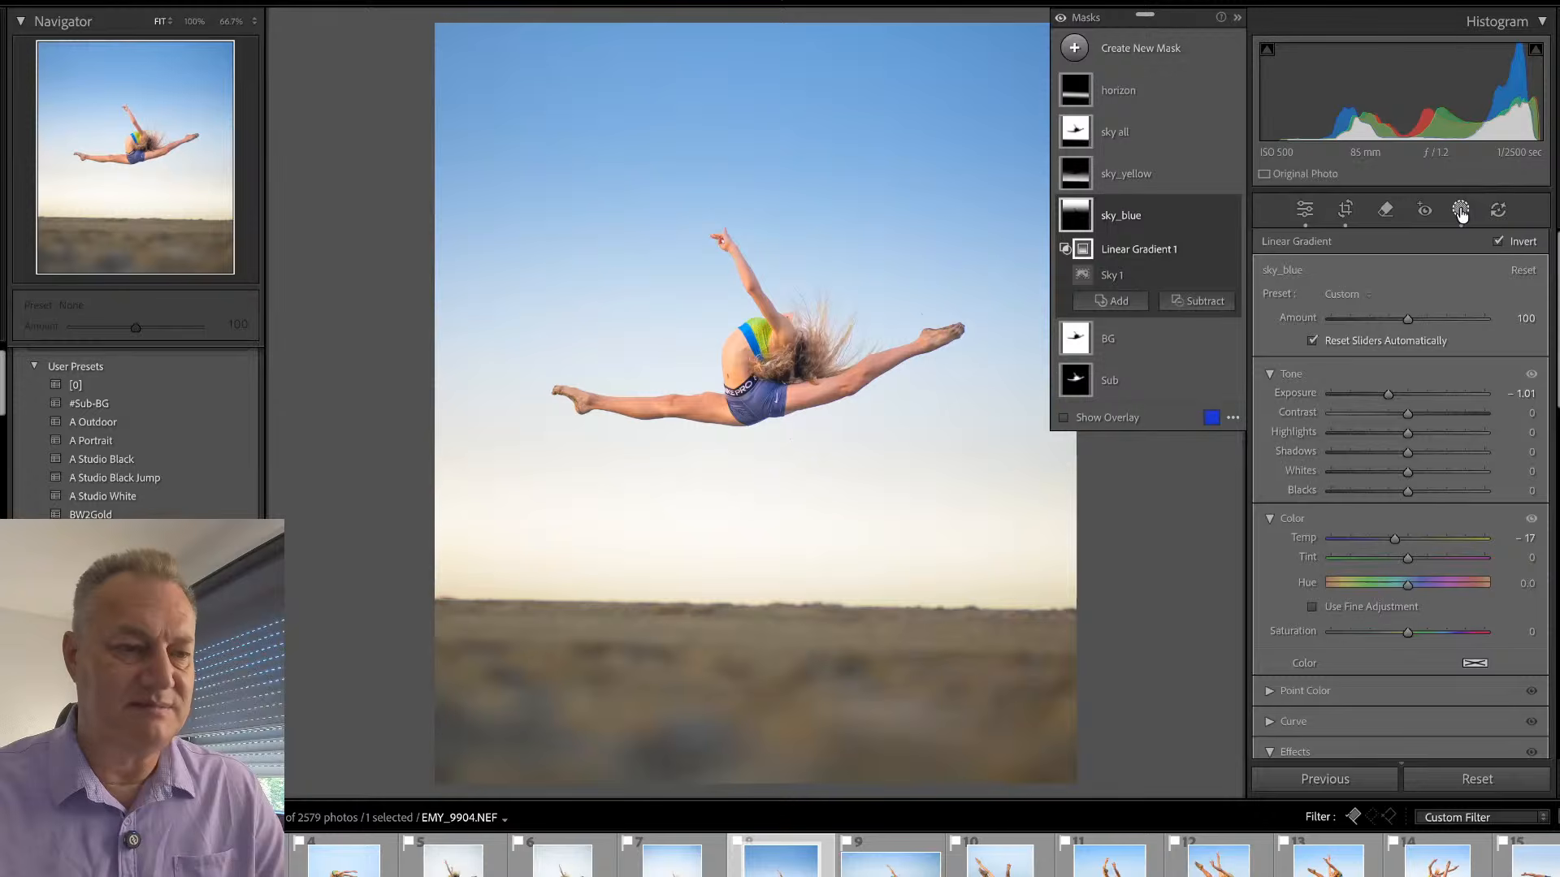
# - Leave masking and level EMY_9904's horizon by setting the crop's straighten angle to 1.44
pyautogui.click(1462, 210)
pyautogui.press('r')
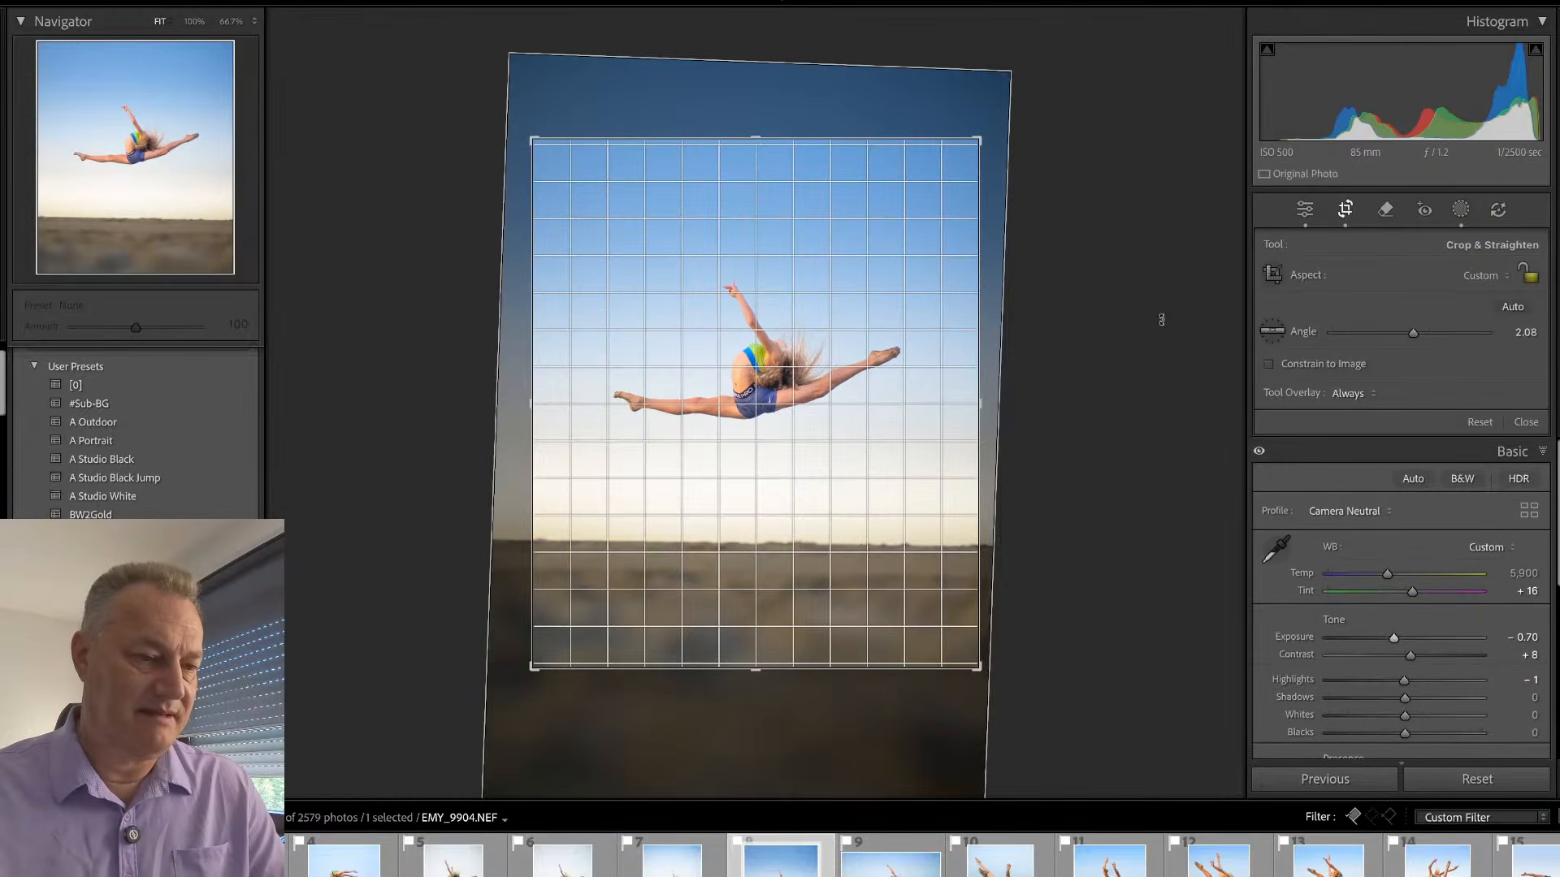
pyautogui.moveTo(1161, 320); pyautogui.dragTo(1159, 313)
pyautogui.press('Return')
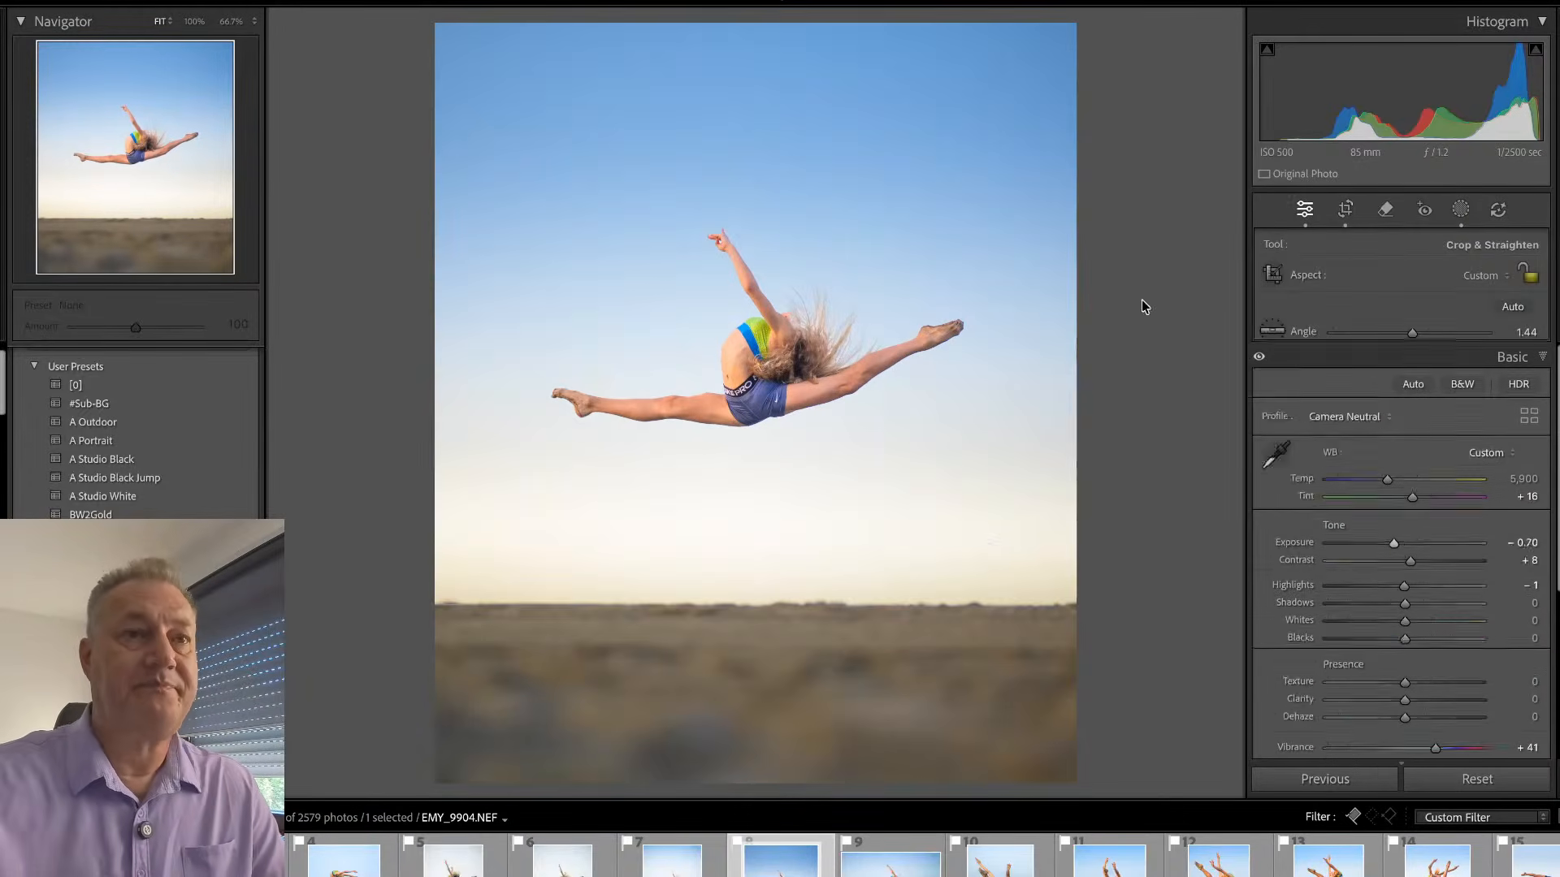
# - Inspect the gymnast in EMY_9904 at 100%, and compare the finished photo with its neighbours in the grid
pyautogui.click(759, 363)
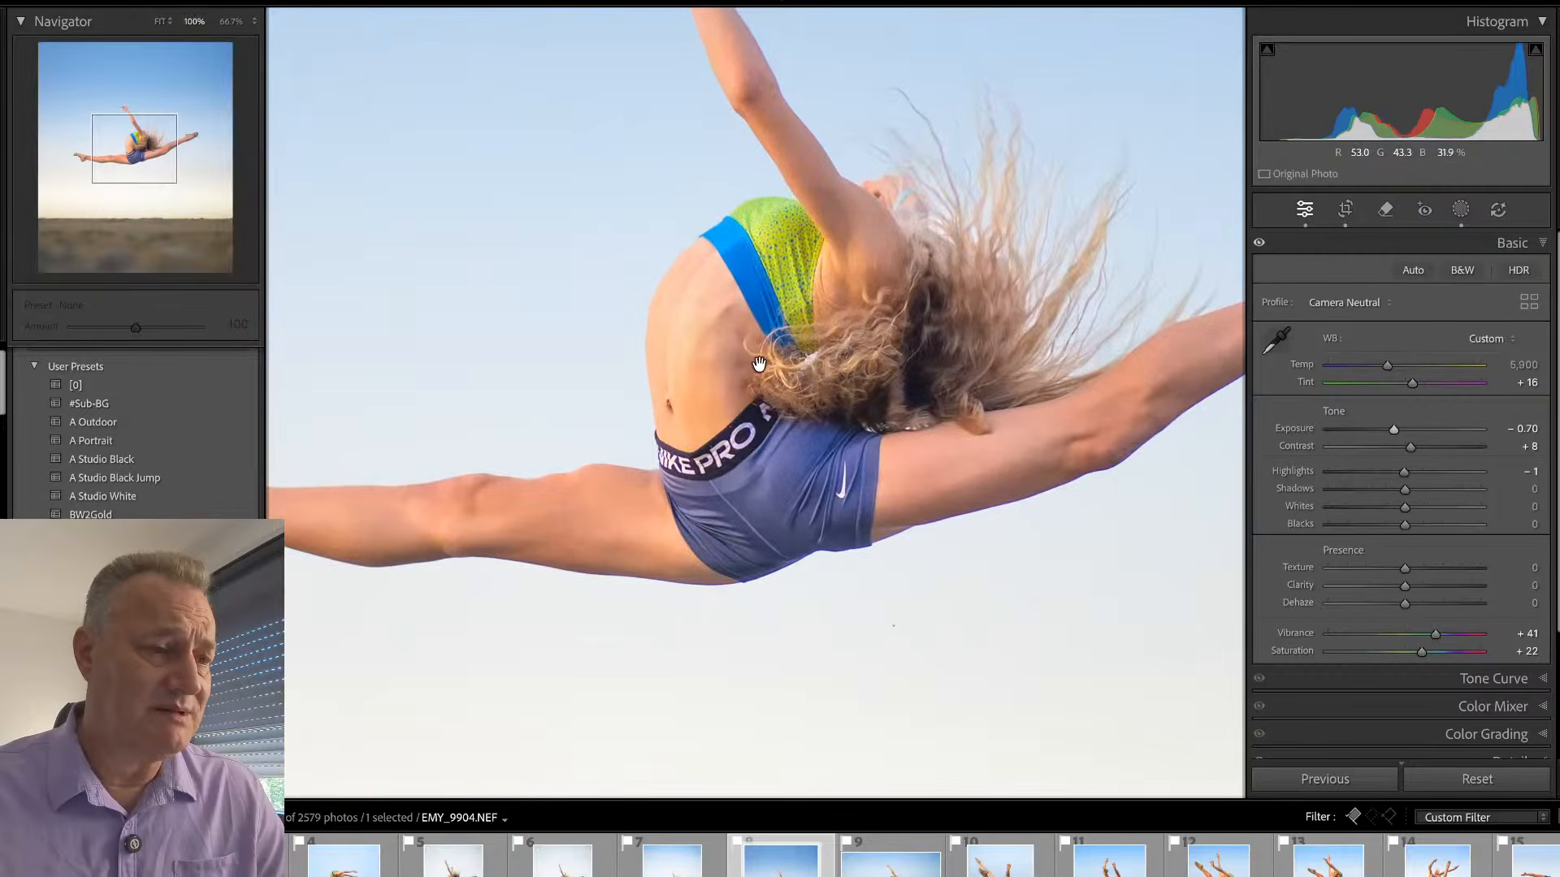
pyautogui.click(922, 276)
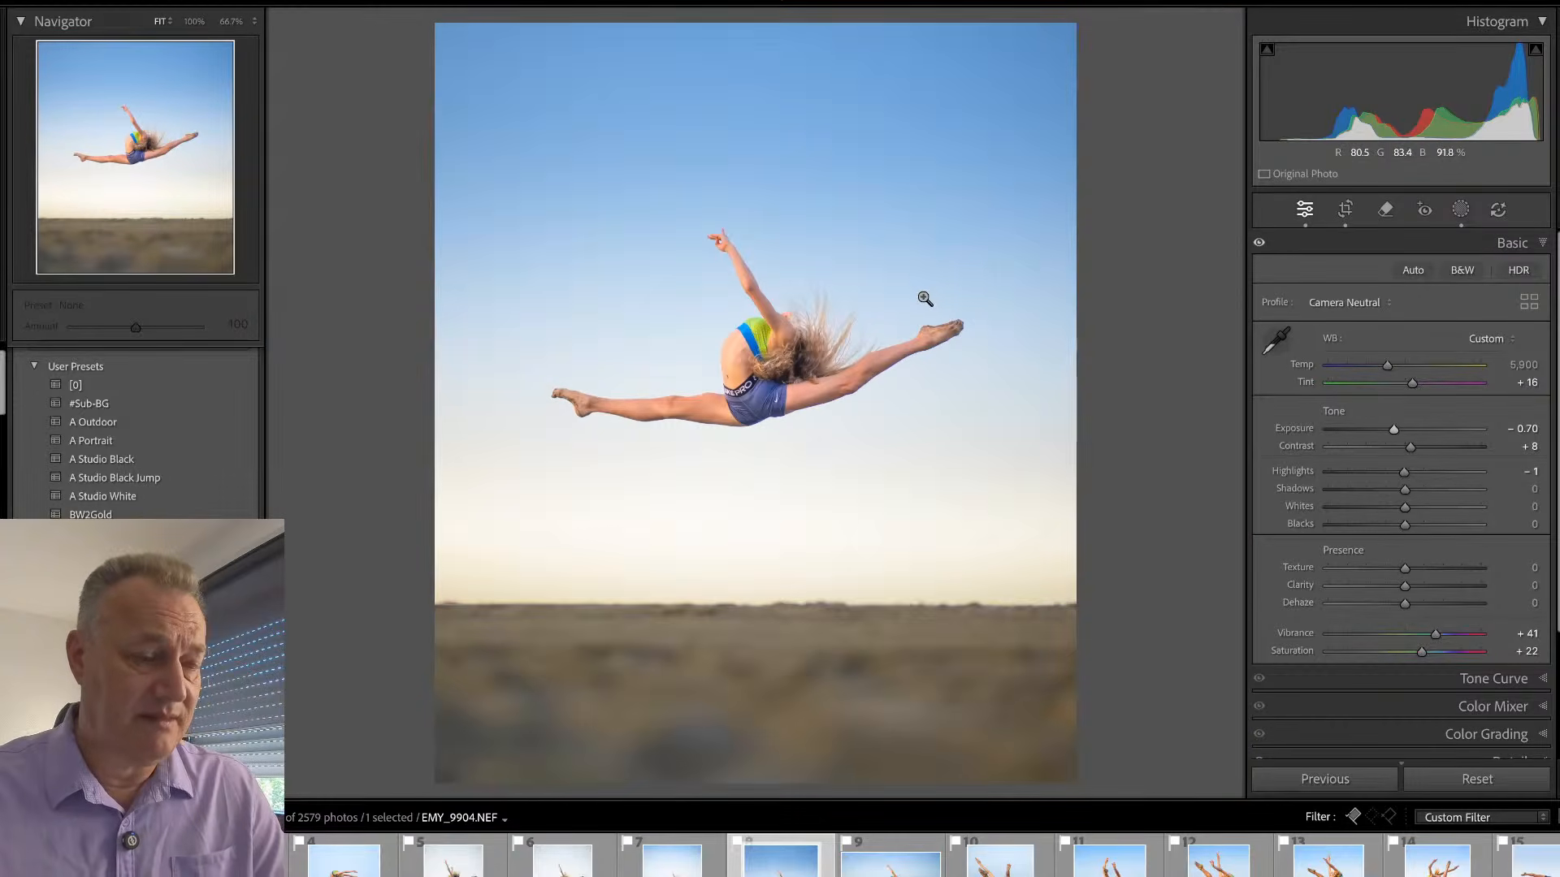
pyautogui.press('g')
pyautogui.scroll(1, 826, 355)
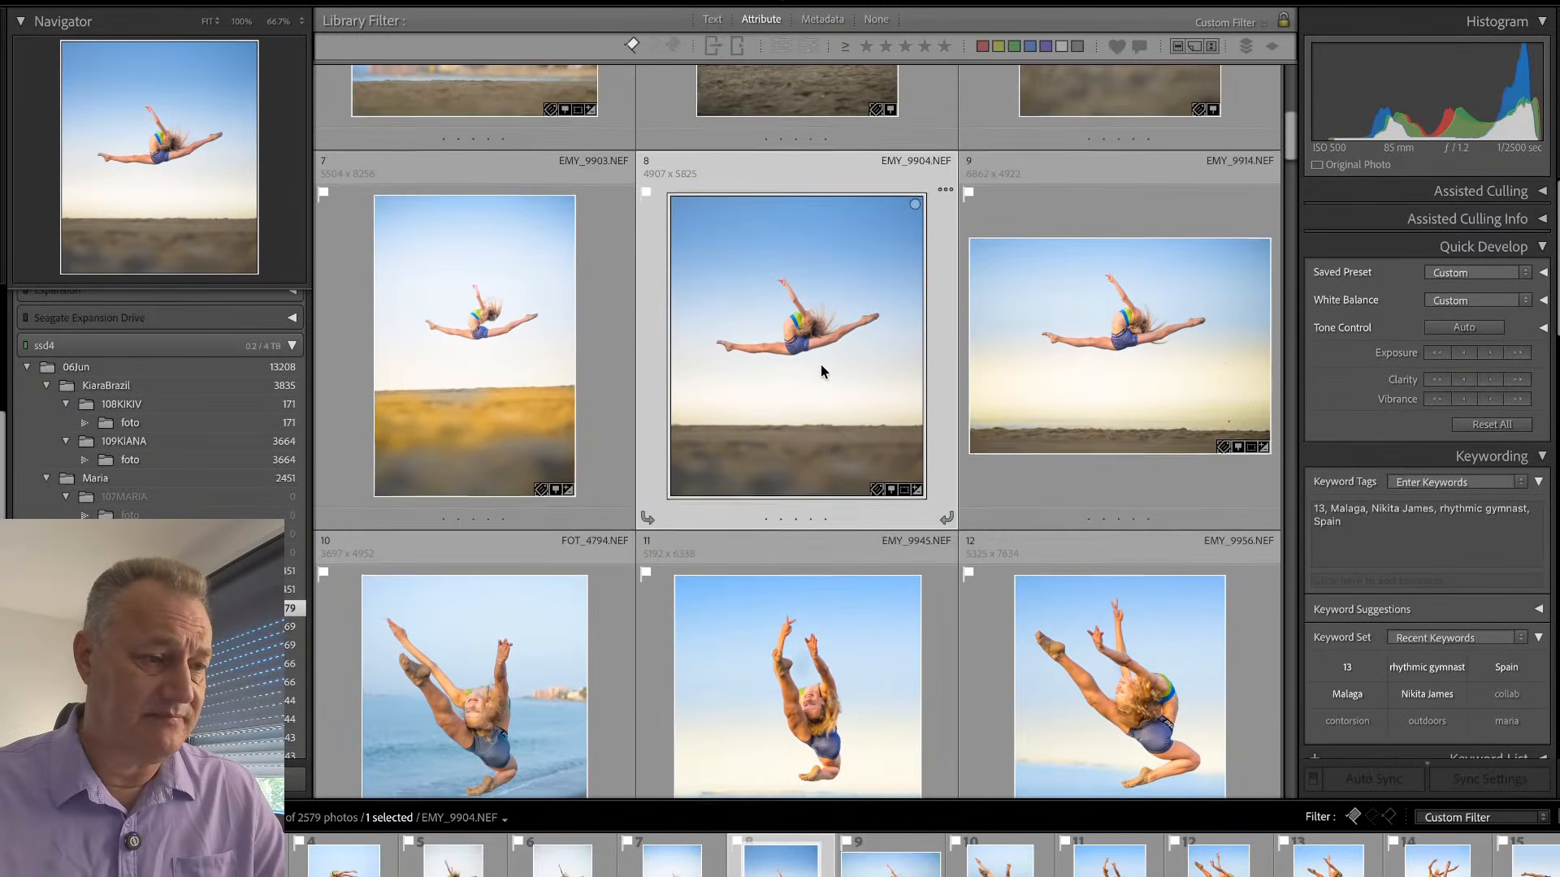
# - Synchronize the develop settings and all masks from EMY_9904 to EMY_9903, replacing the masks already on EMY_9903
pyautogui.keyDown('super'); pyautogui.click(605, 400); pyautogui.keyUp('super')
pyautogui.press('super+shift+s')
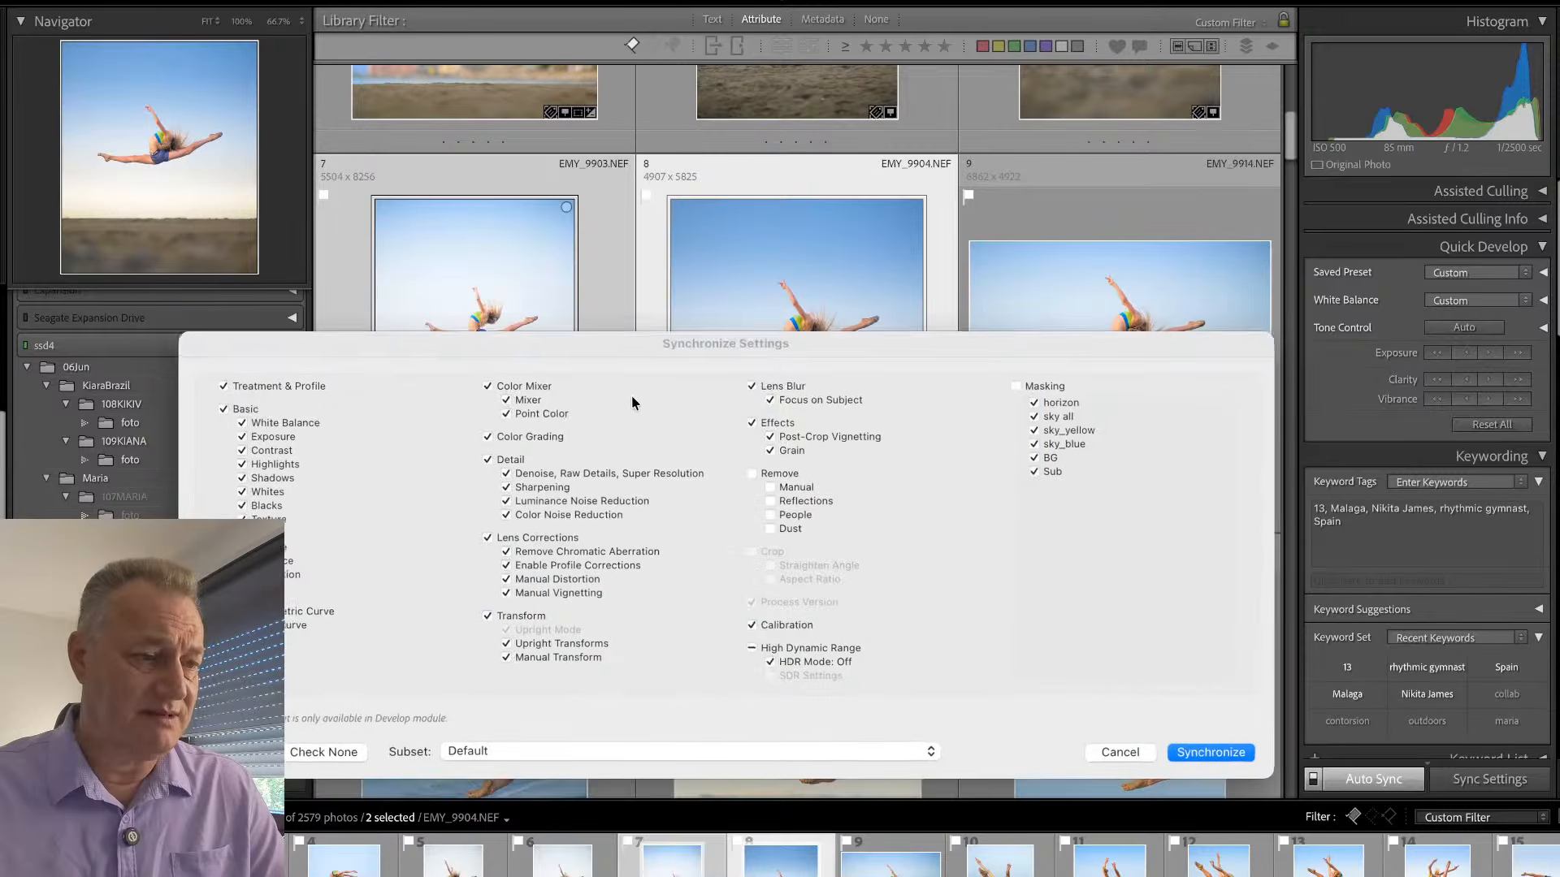
pyautogui.click(1190, 755)
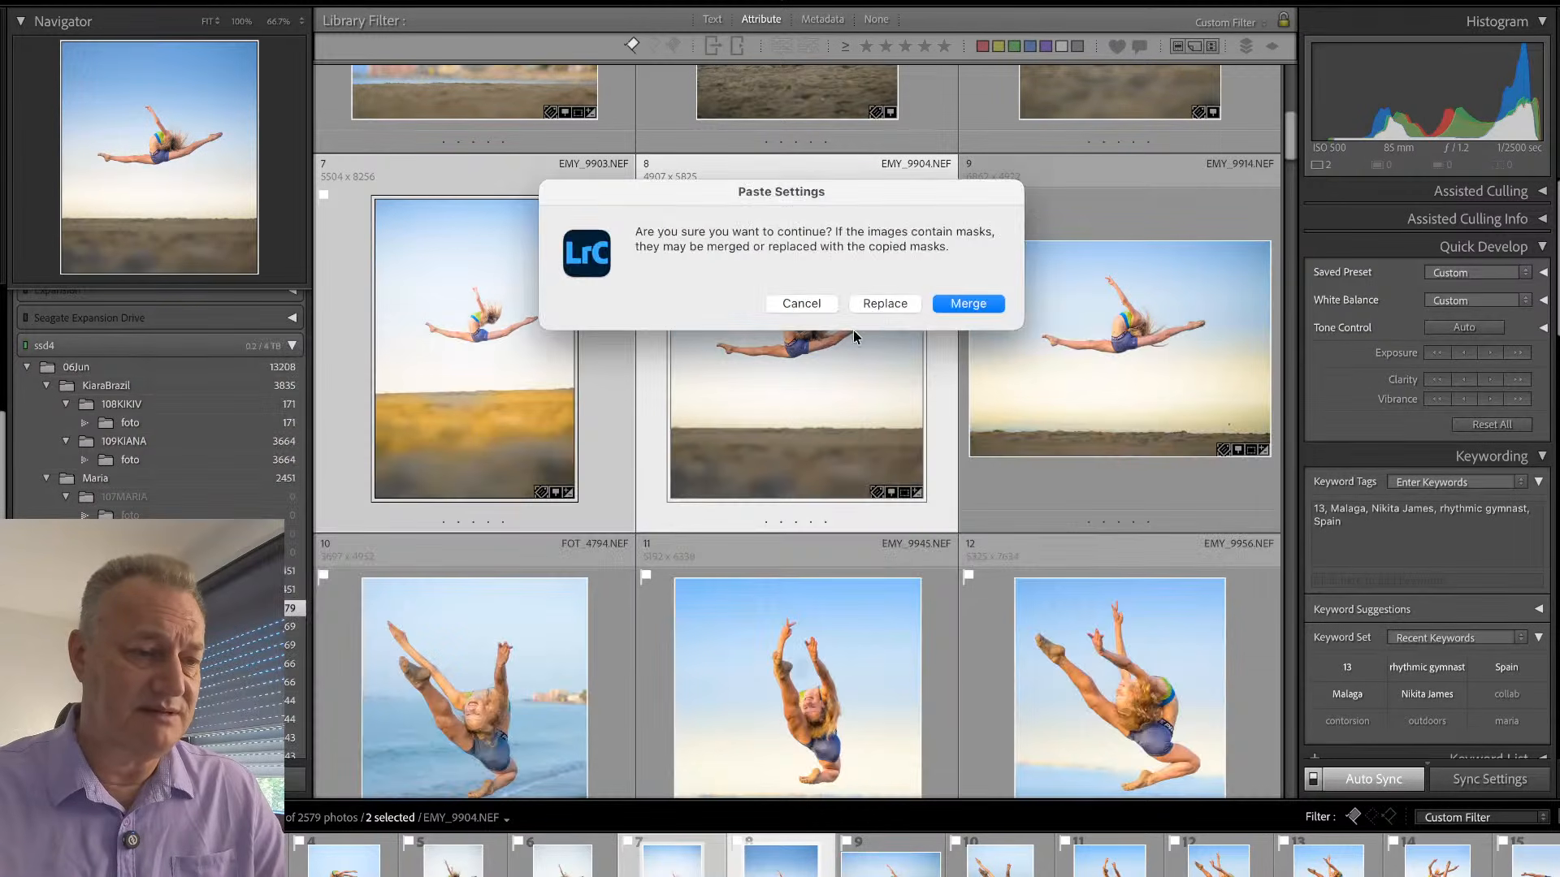
pyautogui.click(886, 304)
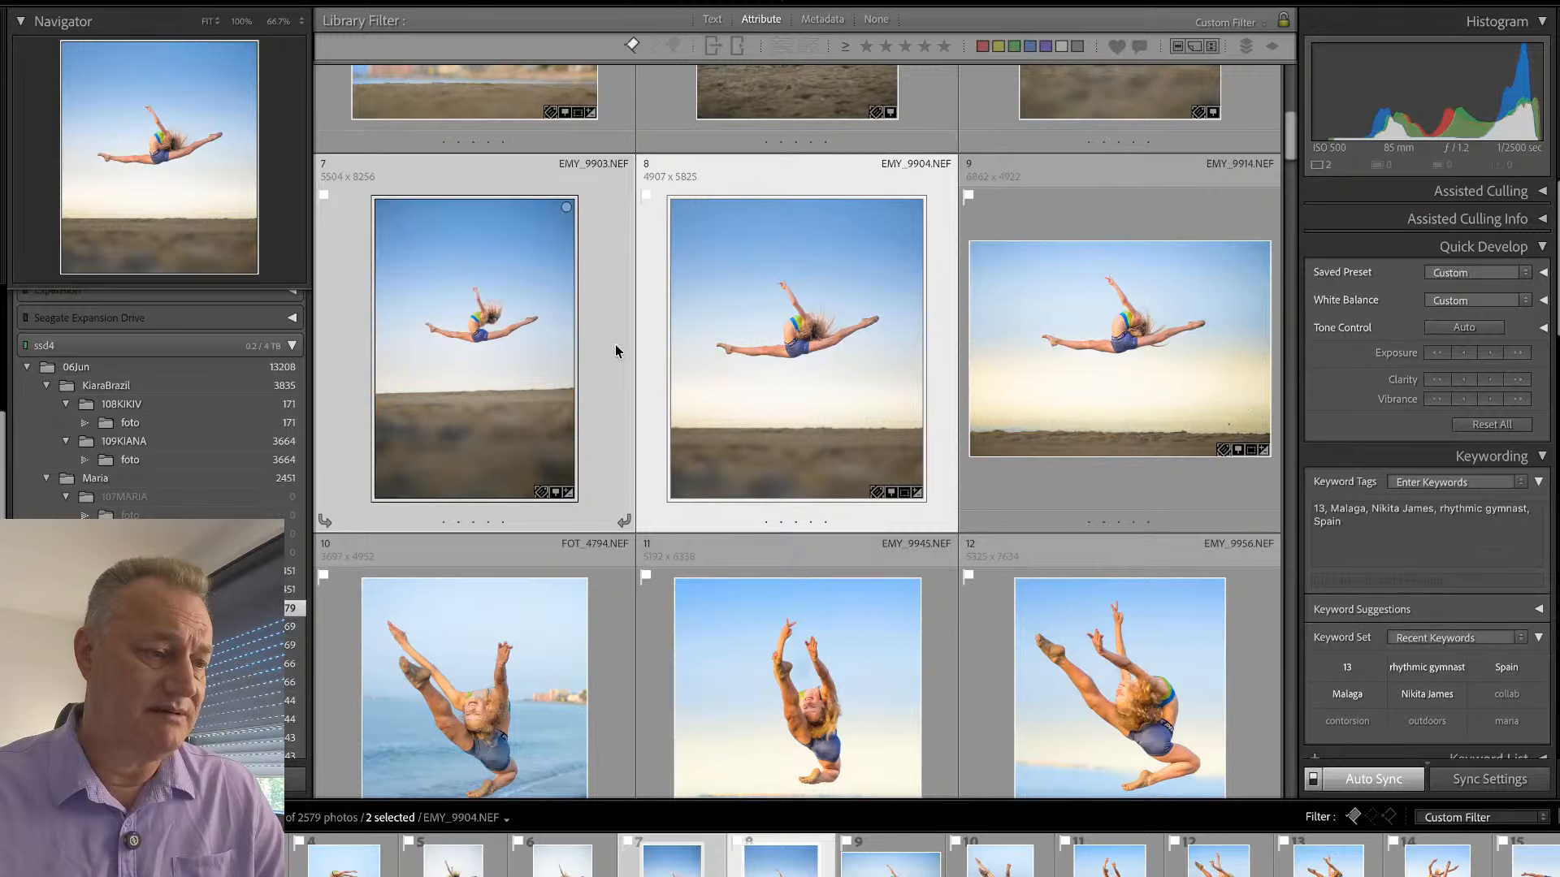
# - Straighten EMY_9903 to an angle of 1.19 and crop it tighter around the leaping gymnast
pyautogui.doubleClick(616, 351)
pyautogui.press('r')
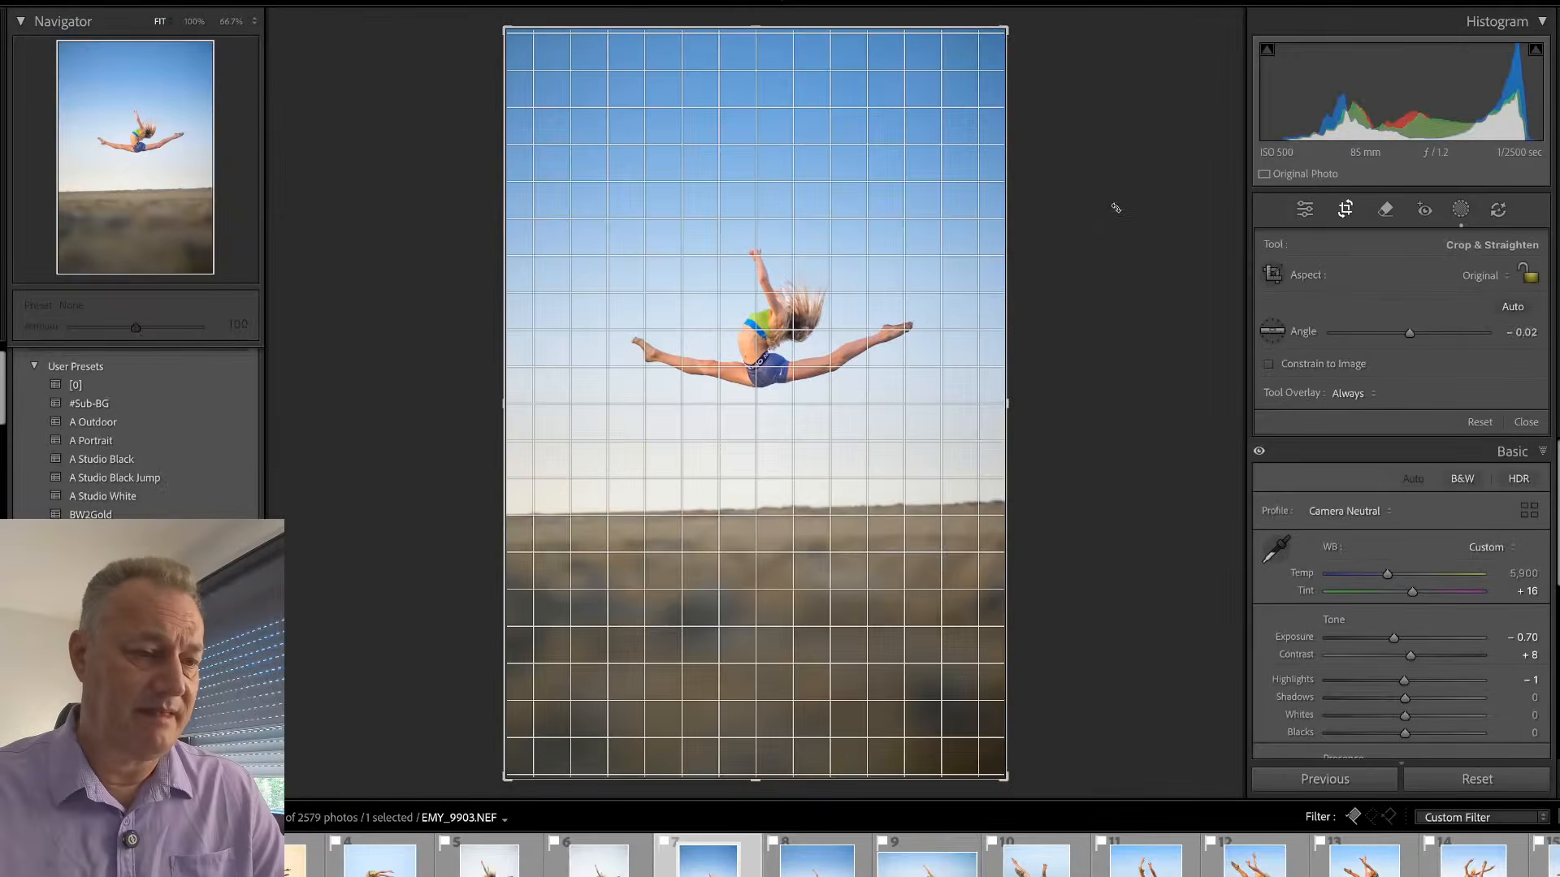
pyautogui.moveTo(1118, 217); pyautogui.dragTo(1115, 215)
pyautogui.moveTo(993, 44); pyautogui.dragTo(961, 148)
pyautogui.moveTo(814, 326); pyautogui.dragTo(807, 339)
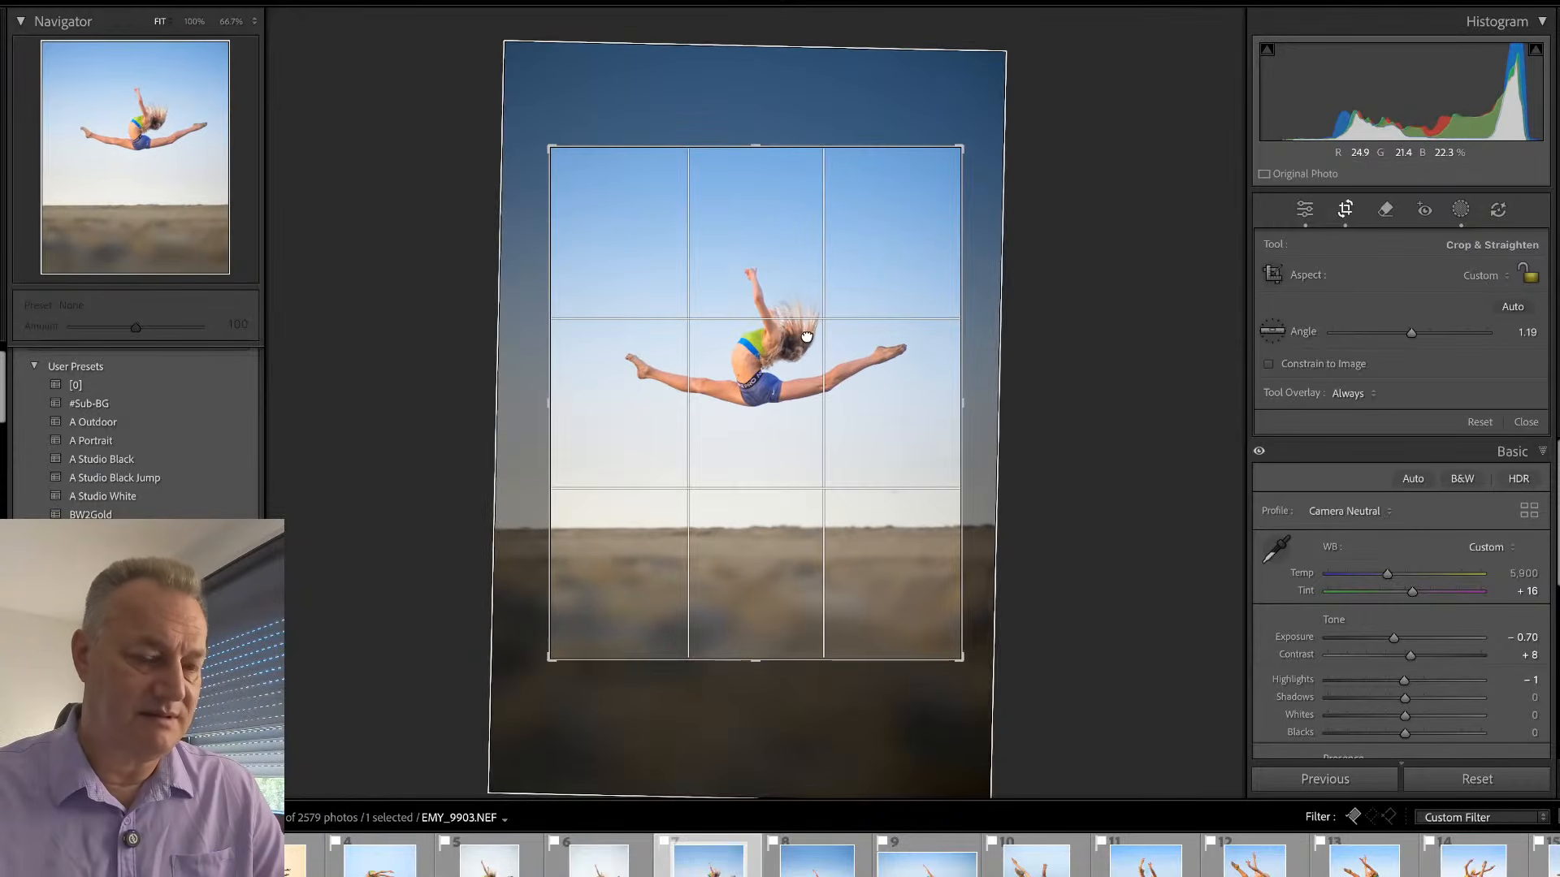
pyautogui.press('Return')
pyautogui.press('g')
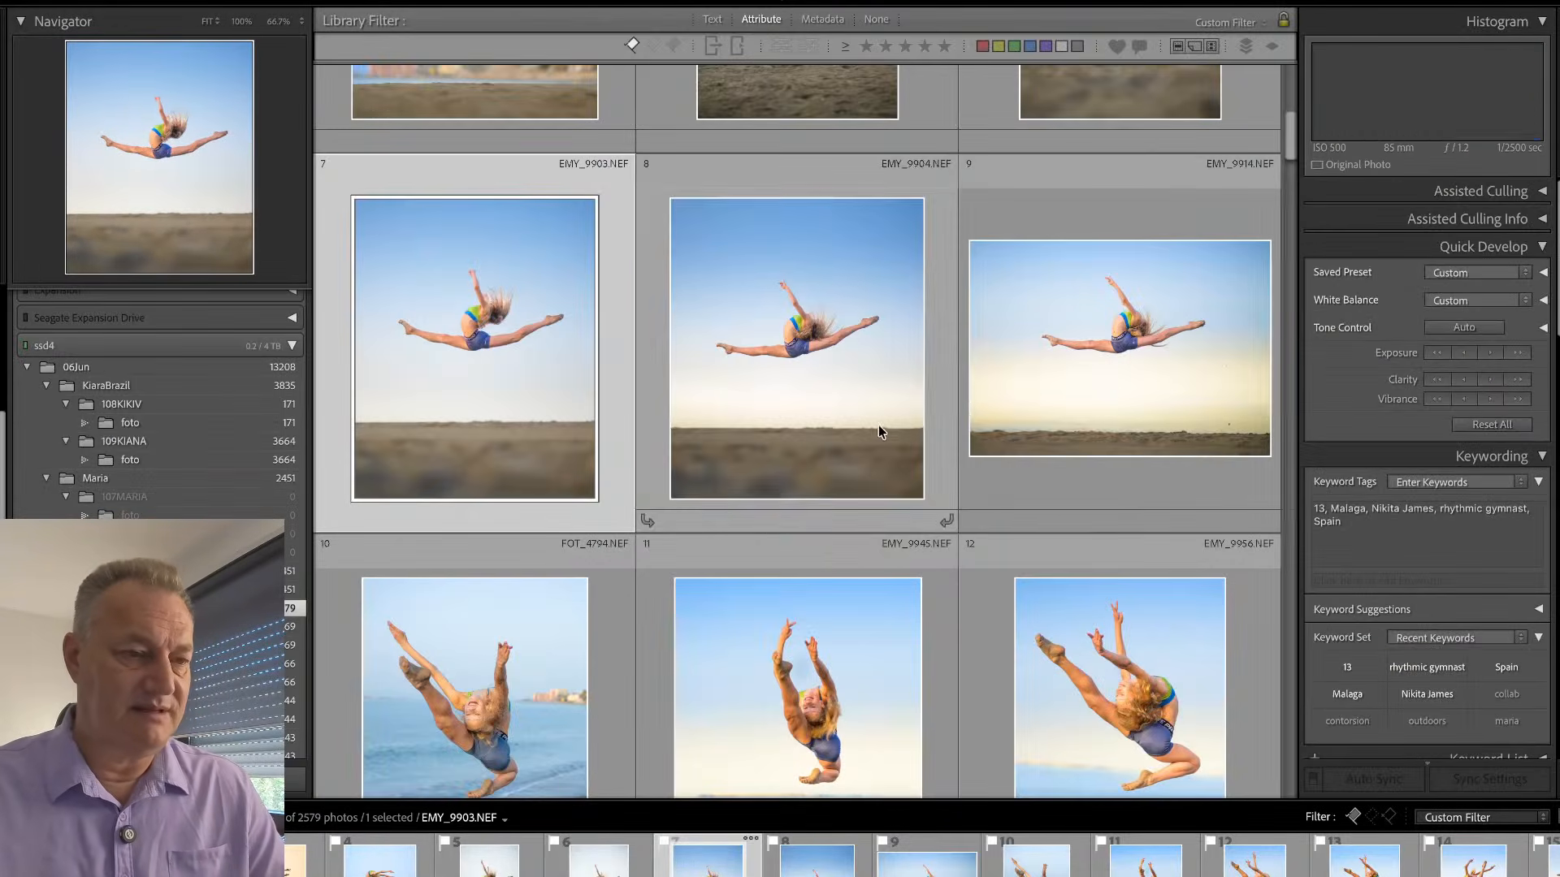
pyautogui.click(1011, 392)
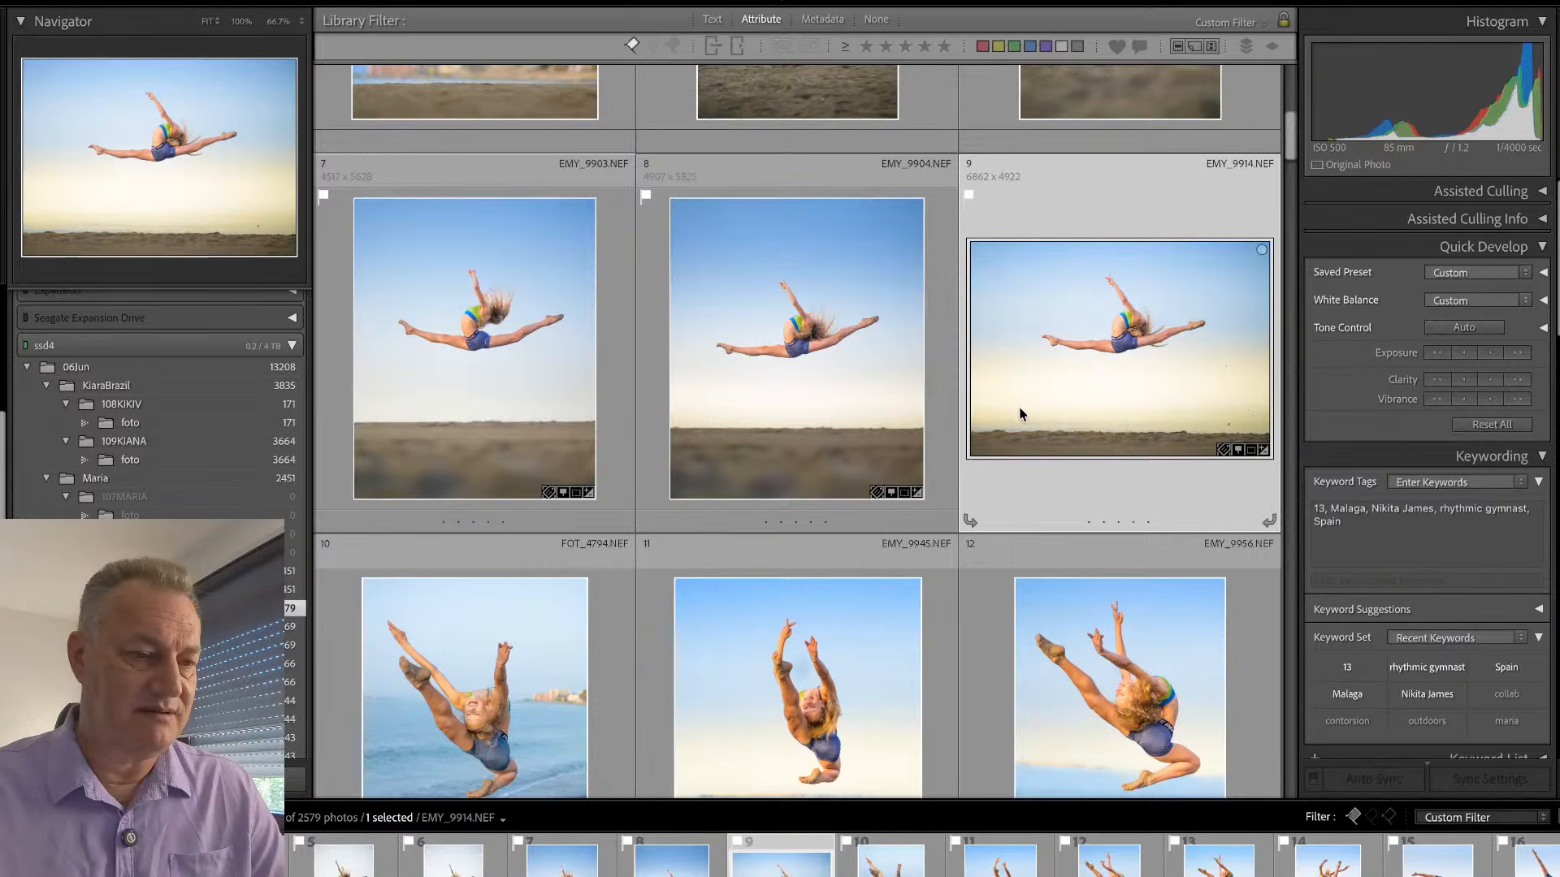
pyautogui.click(935, 427)
pyautogui.keyDown('shift'); pyautogui.click(626, 430); pyautogui.keyUp('shift')
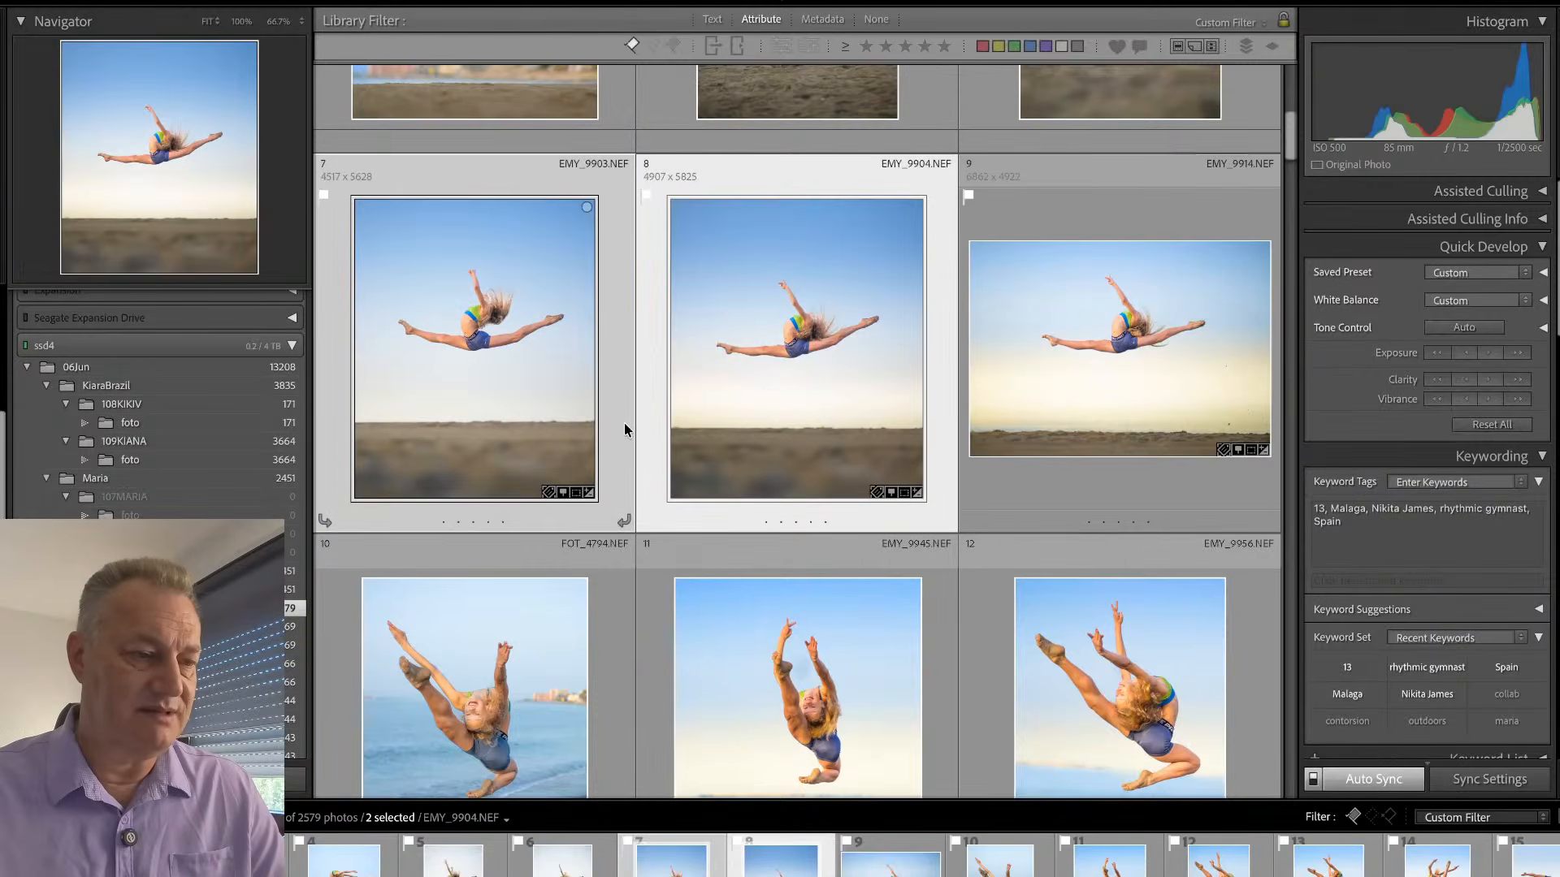
pyautogui.press('super+shift+s')
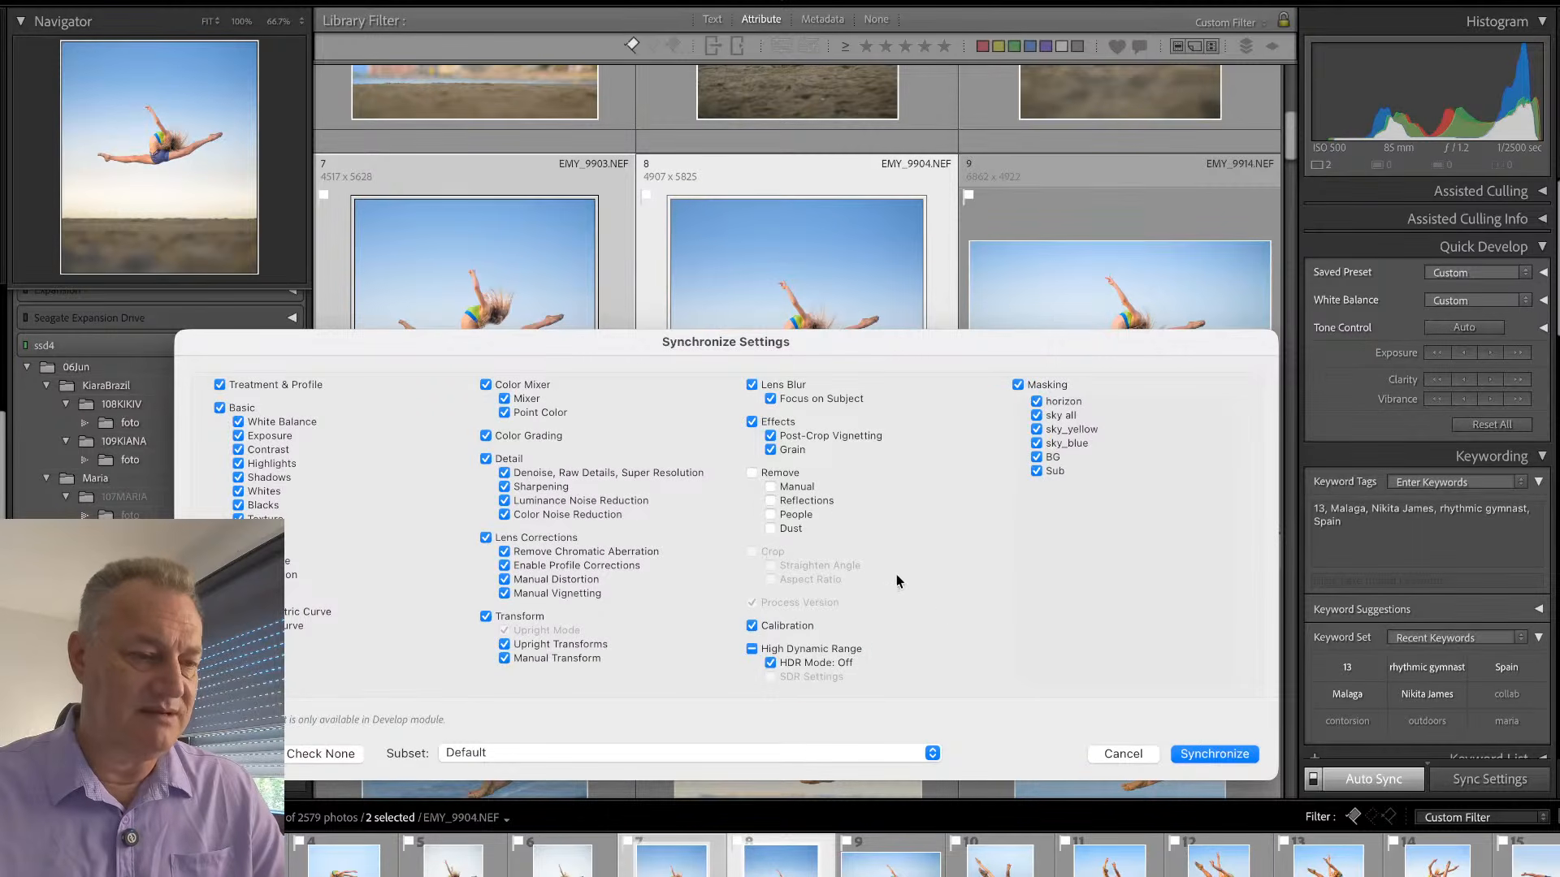
pyautogui.click(1124, 753)
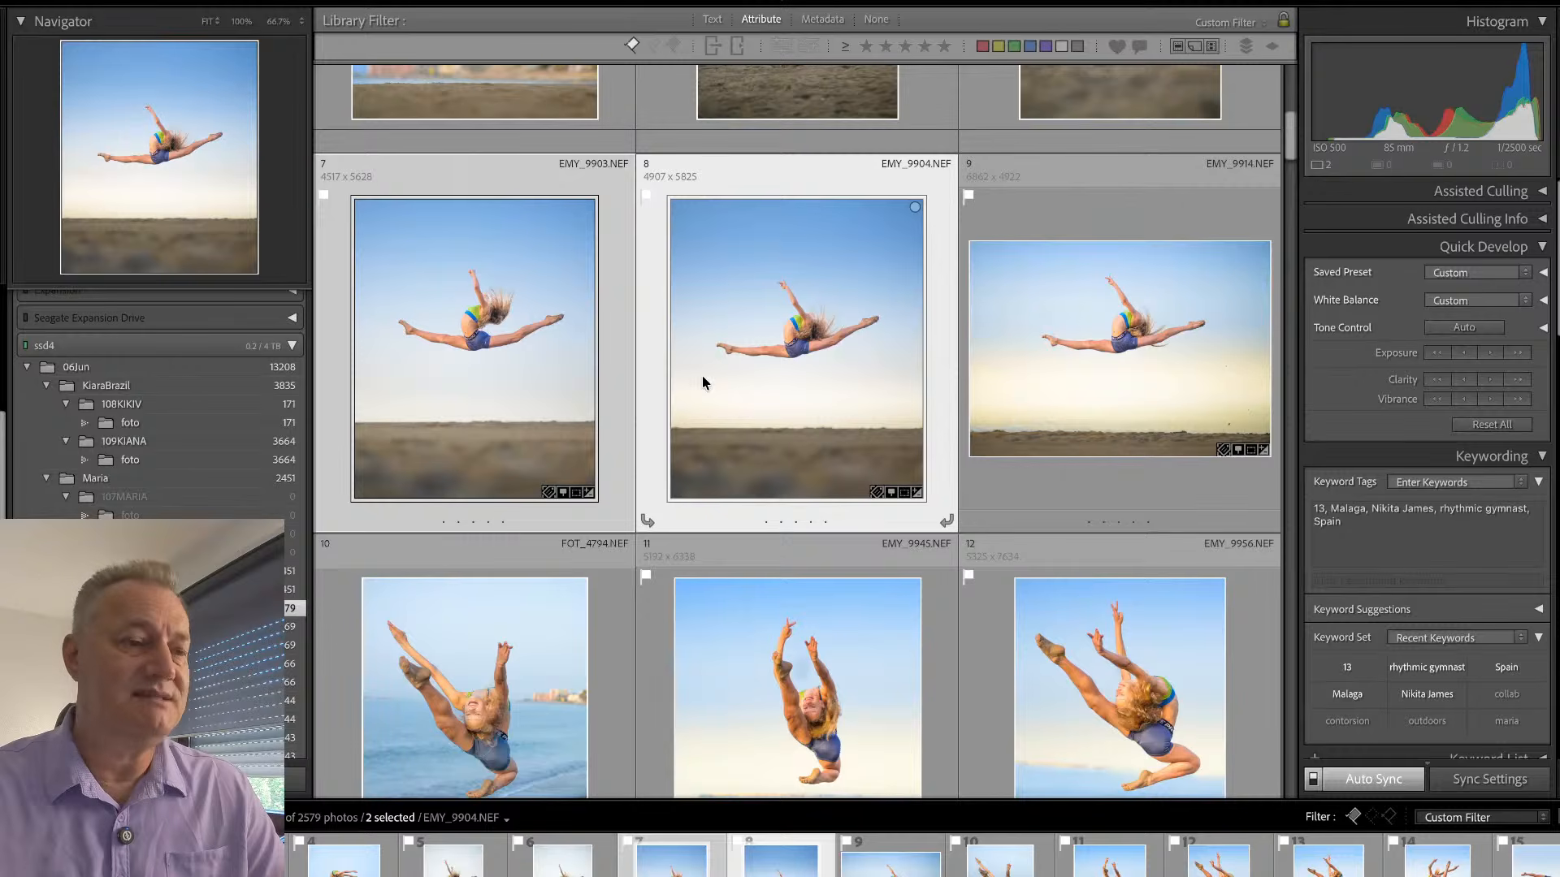
# - Inspect the gymnast in EMY_9903 at 100%, and compare the photo with EMY_9904 and EMY_9914
pyautogui.doubleClick(616, 370)
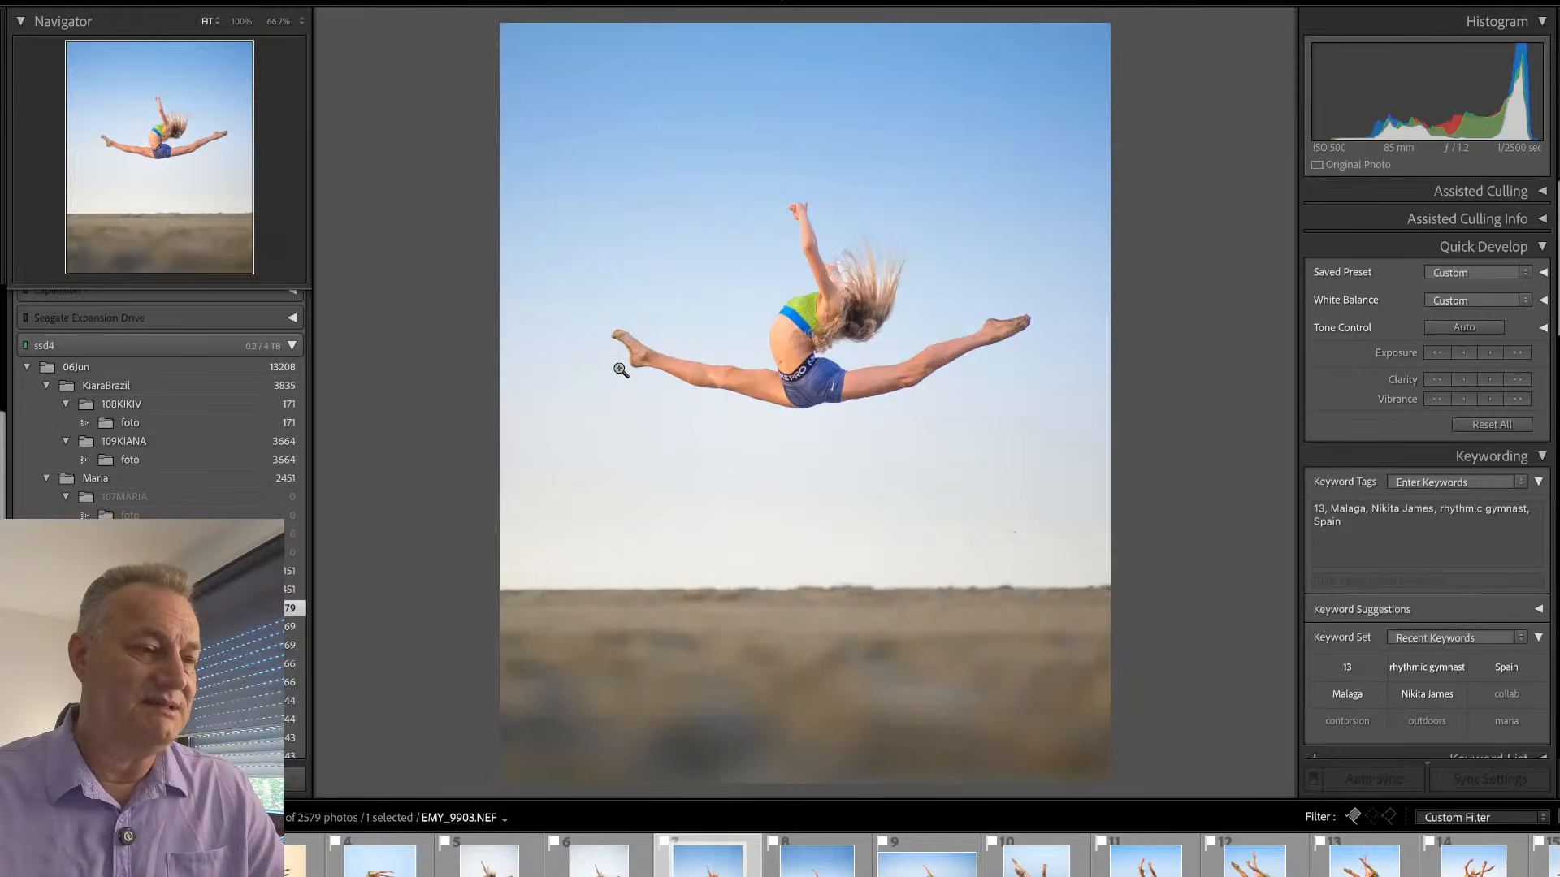
pyautogui.click(845, 290)
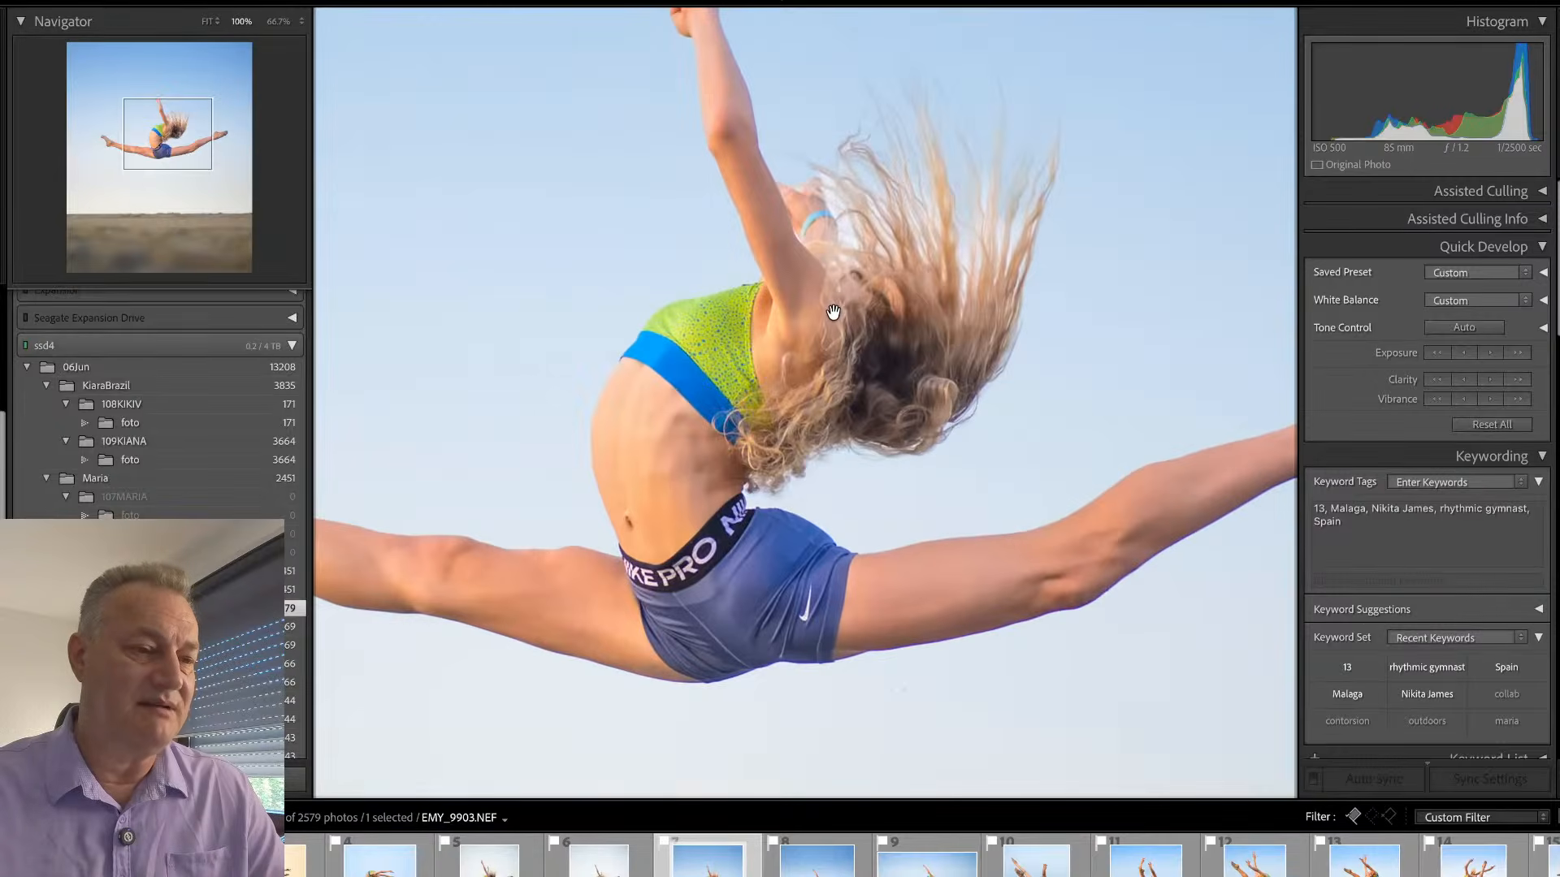
pyautogui.click(833, 312)
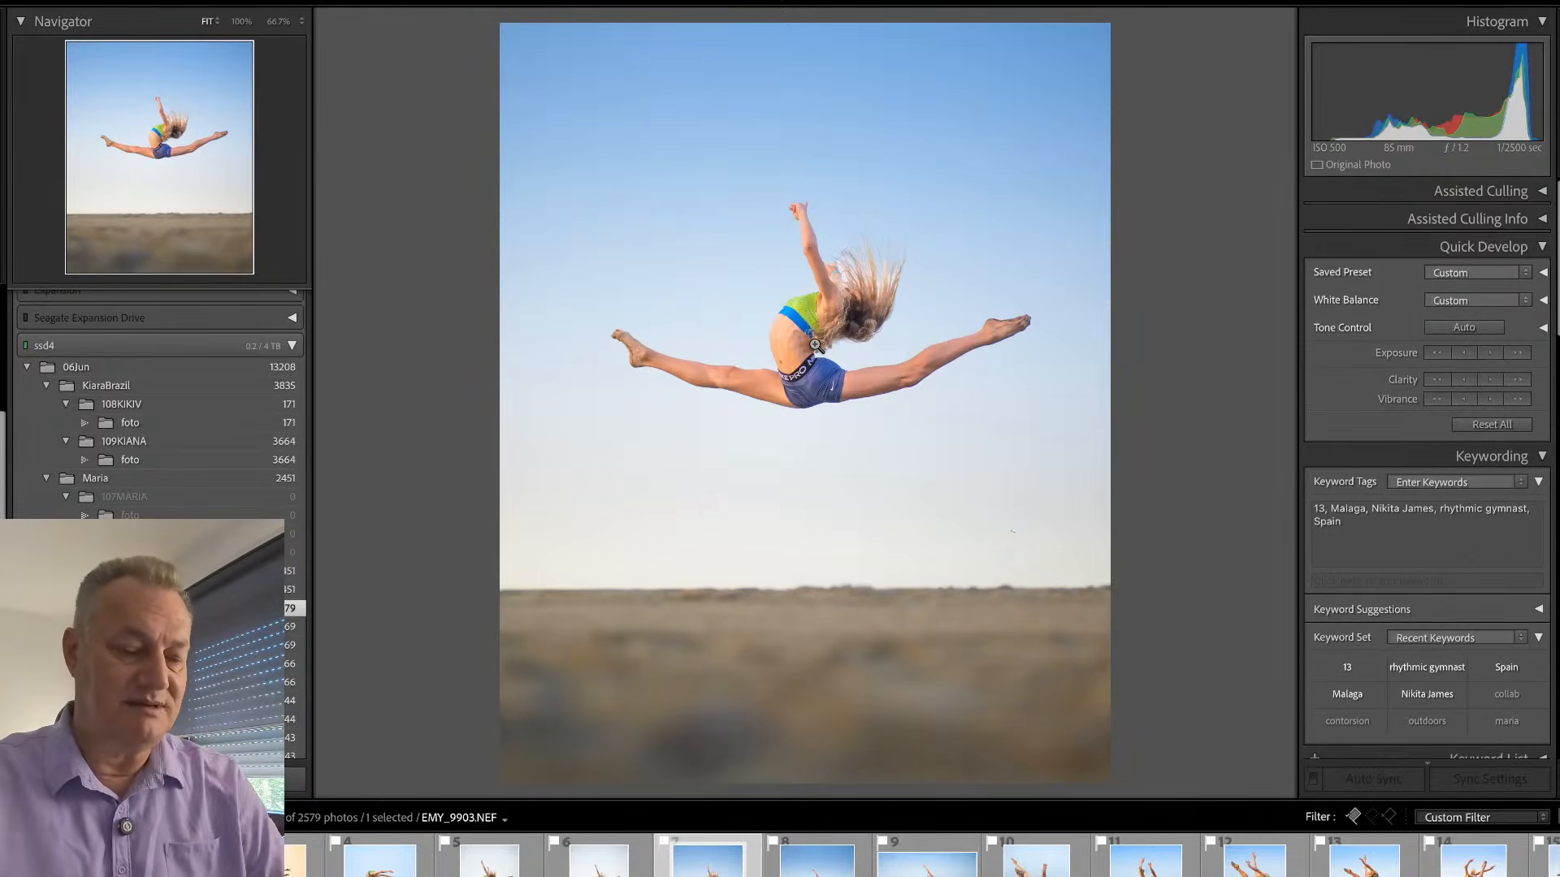
pyautogui.press('Right')
pyautogui.press('Right')
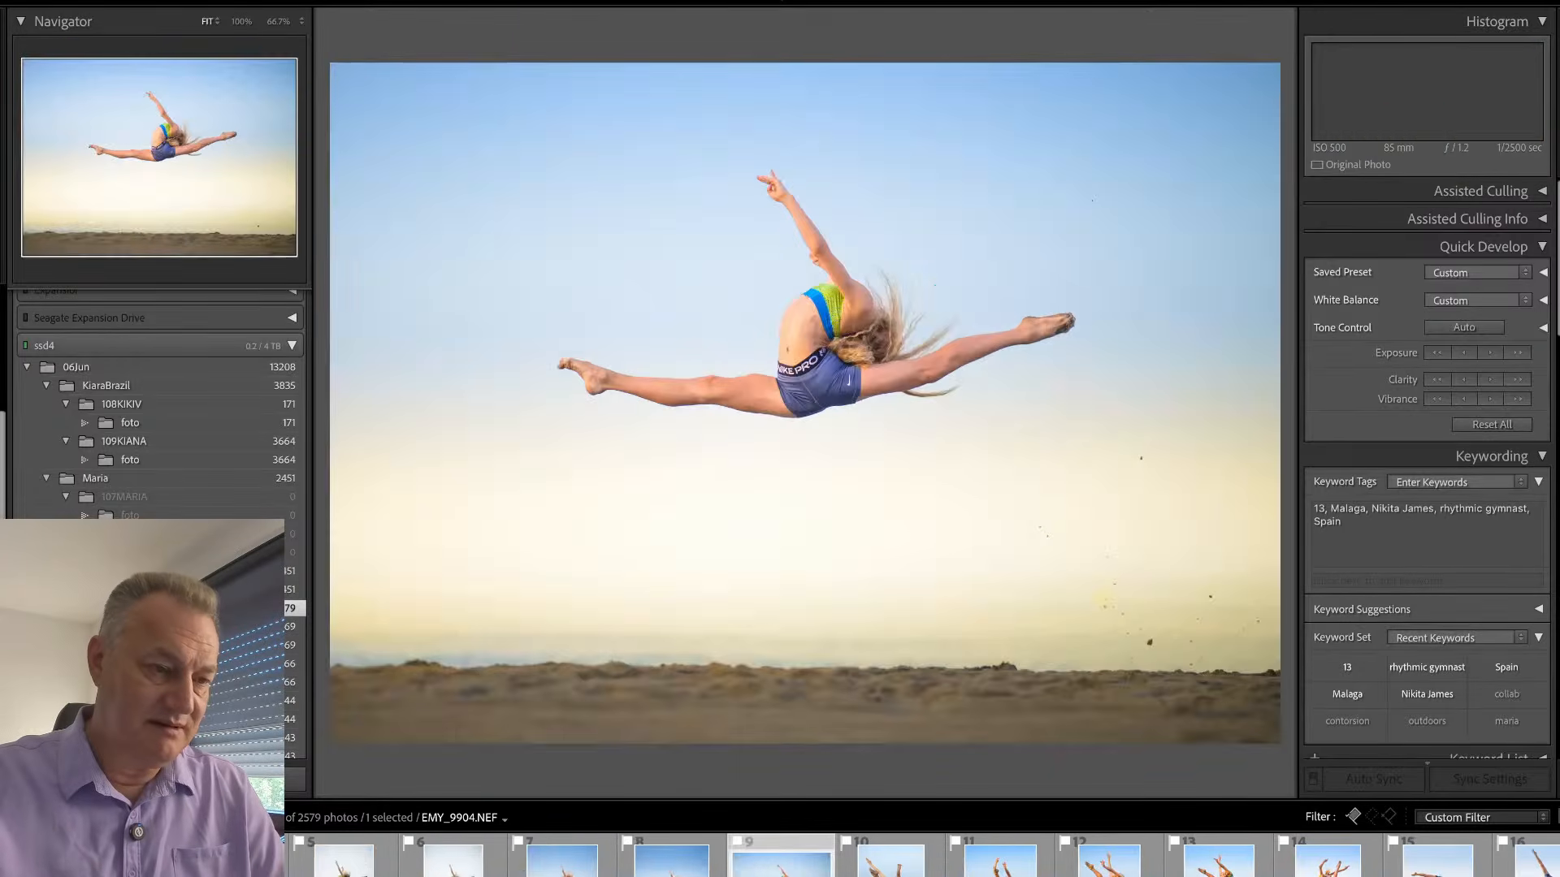
pyautogui.press('g')
# - Synchronize the develop settings and masks from EMY_9903 to EMY_9883 and EMY_9892
pyautogui.scroll(5, 938, 435)
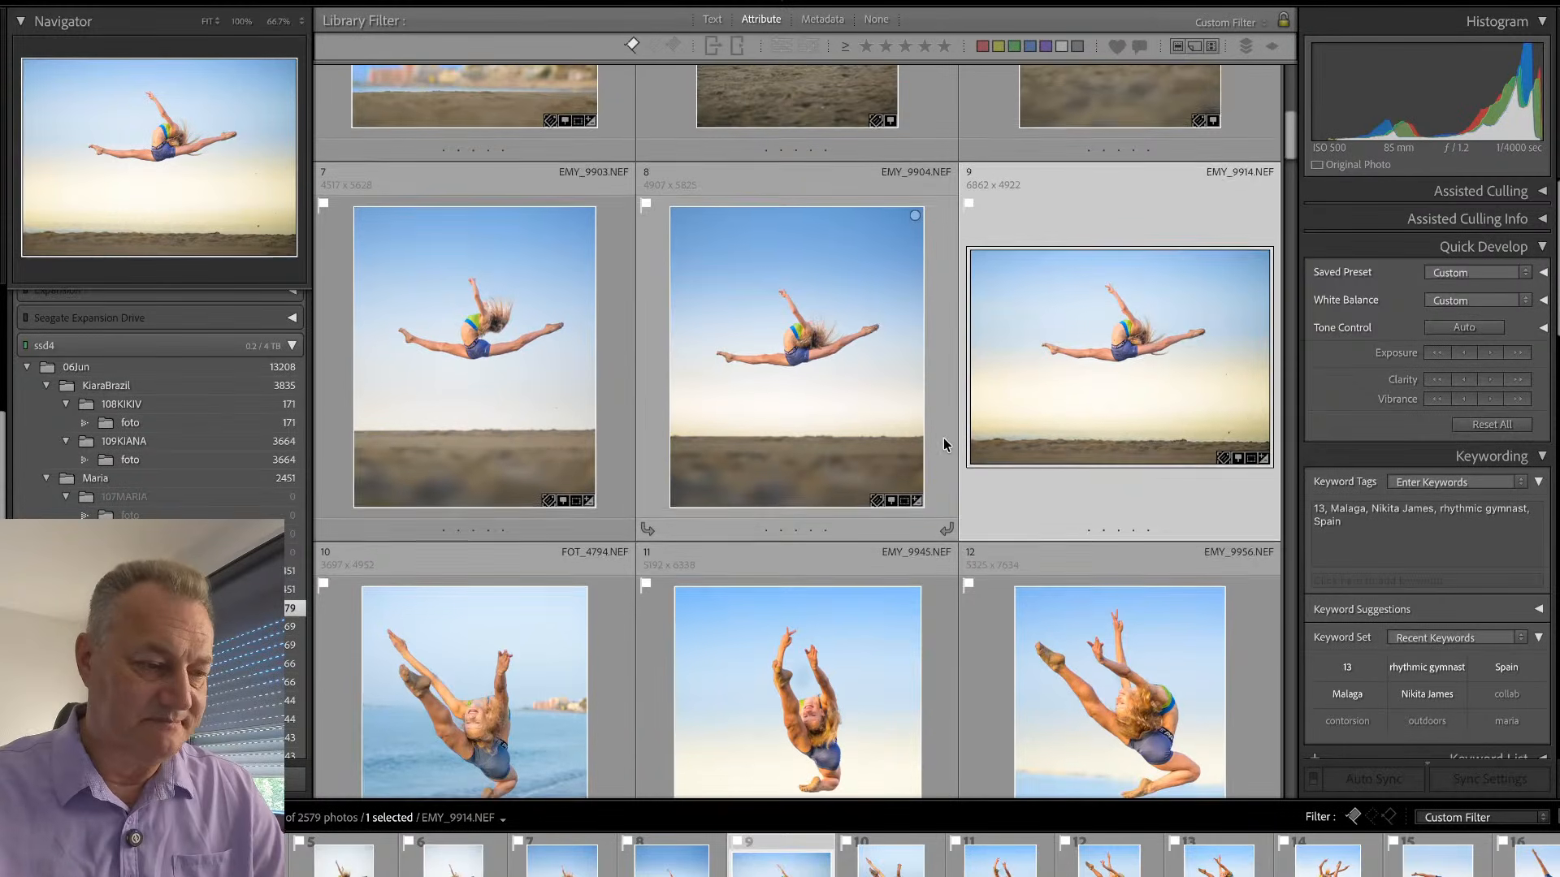
pyautogui.scroll(-3, 940, 428)
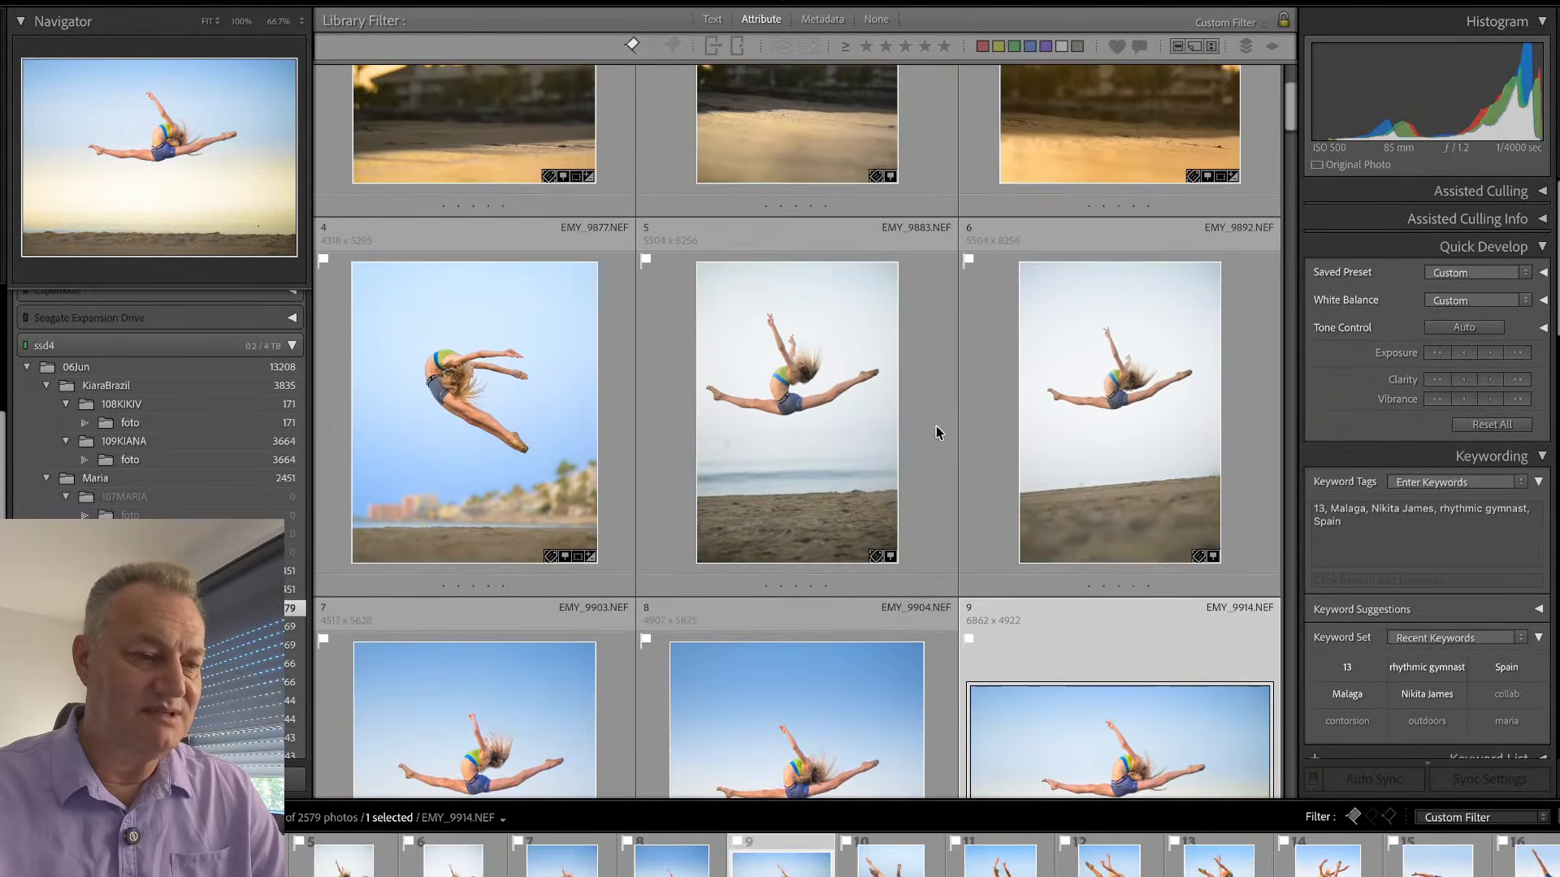
pyautogui.click(620, 676)
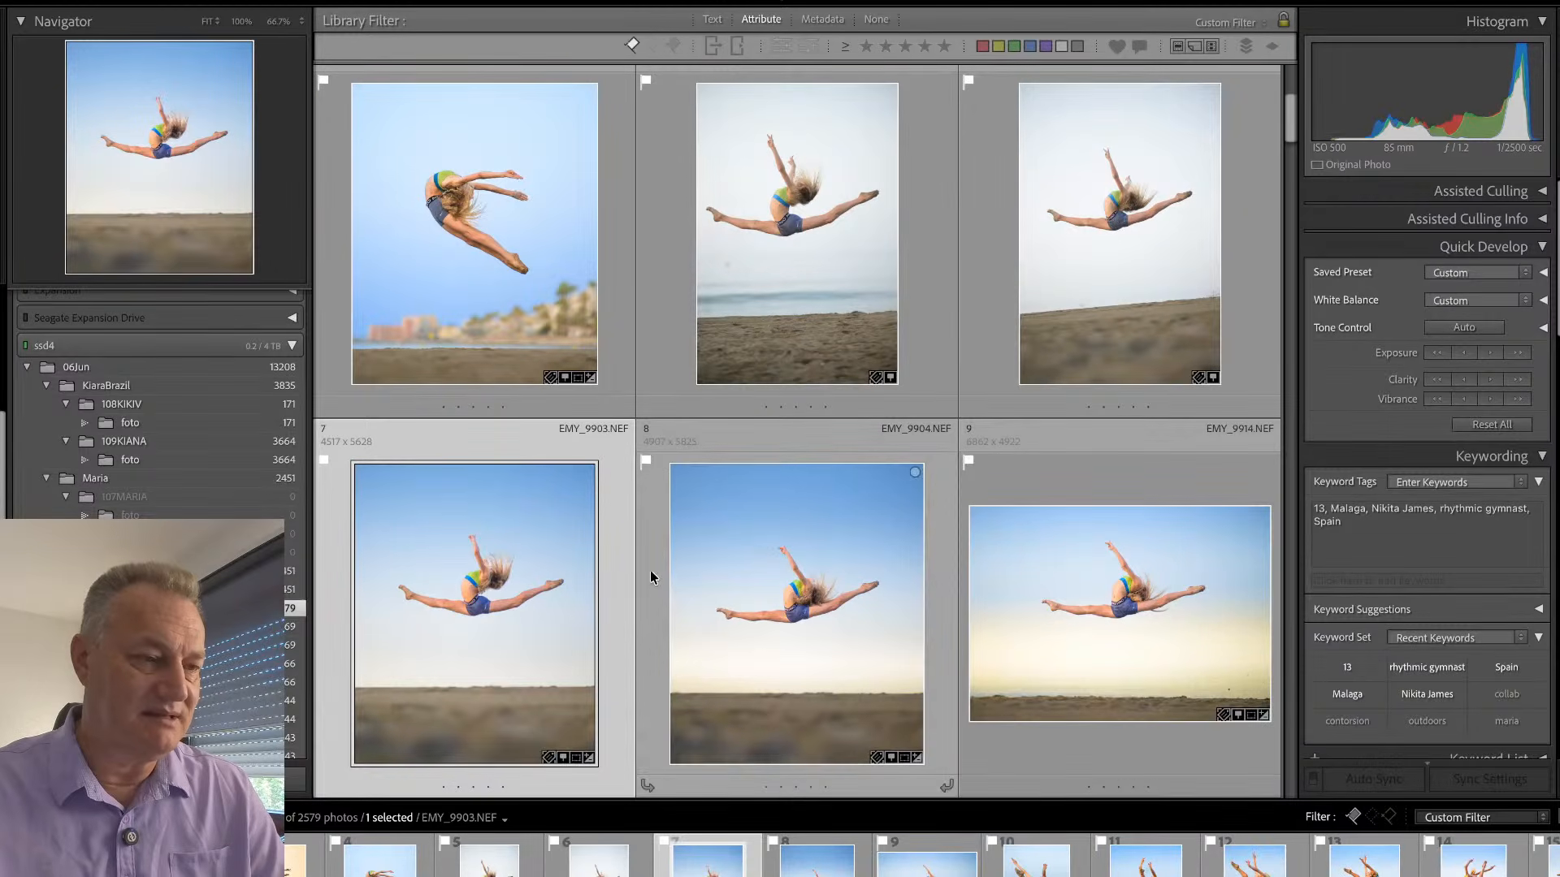
pyautogui.scroll(3, 663, 443)
pyautogui.scroll(-2, 662, 451)
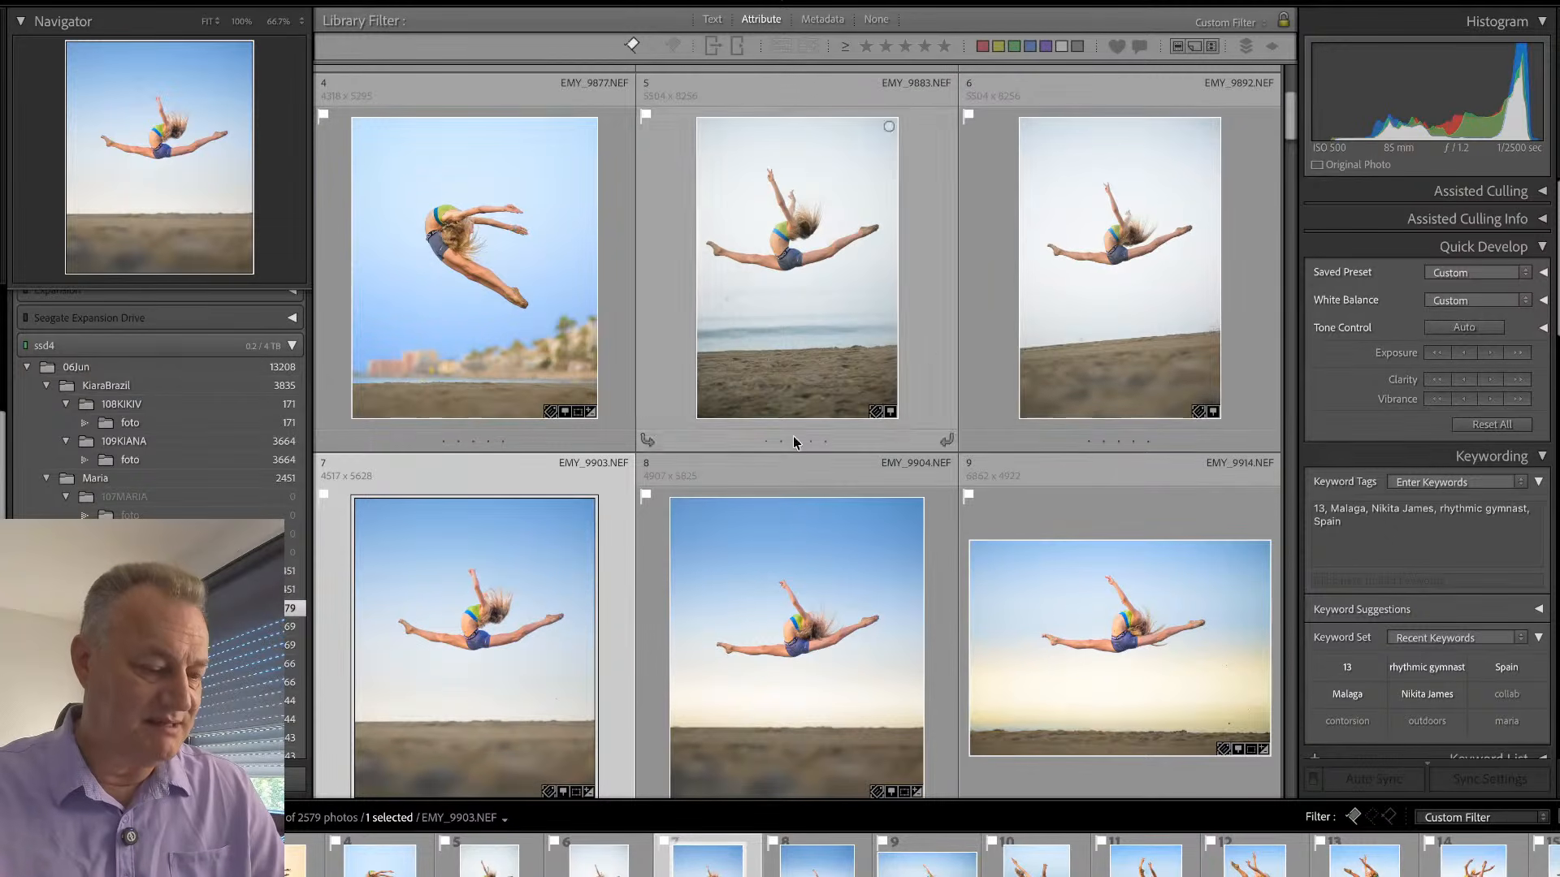
pyautogui.keyDown('super'); pyautogui.click(997, 311); pyautogui.keyUp('super')
pyautogui.keyDown('super'); pyautogui.click(914, 320); pyautogui.keyUp('super')
pyautogui.press('super+shift+s')
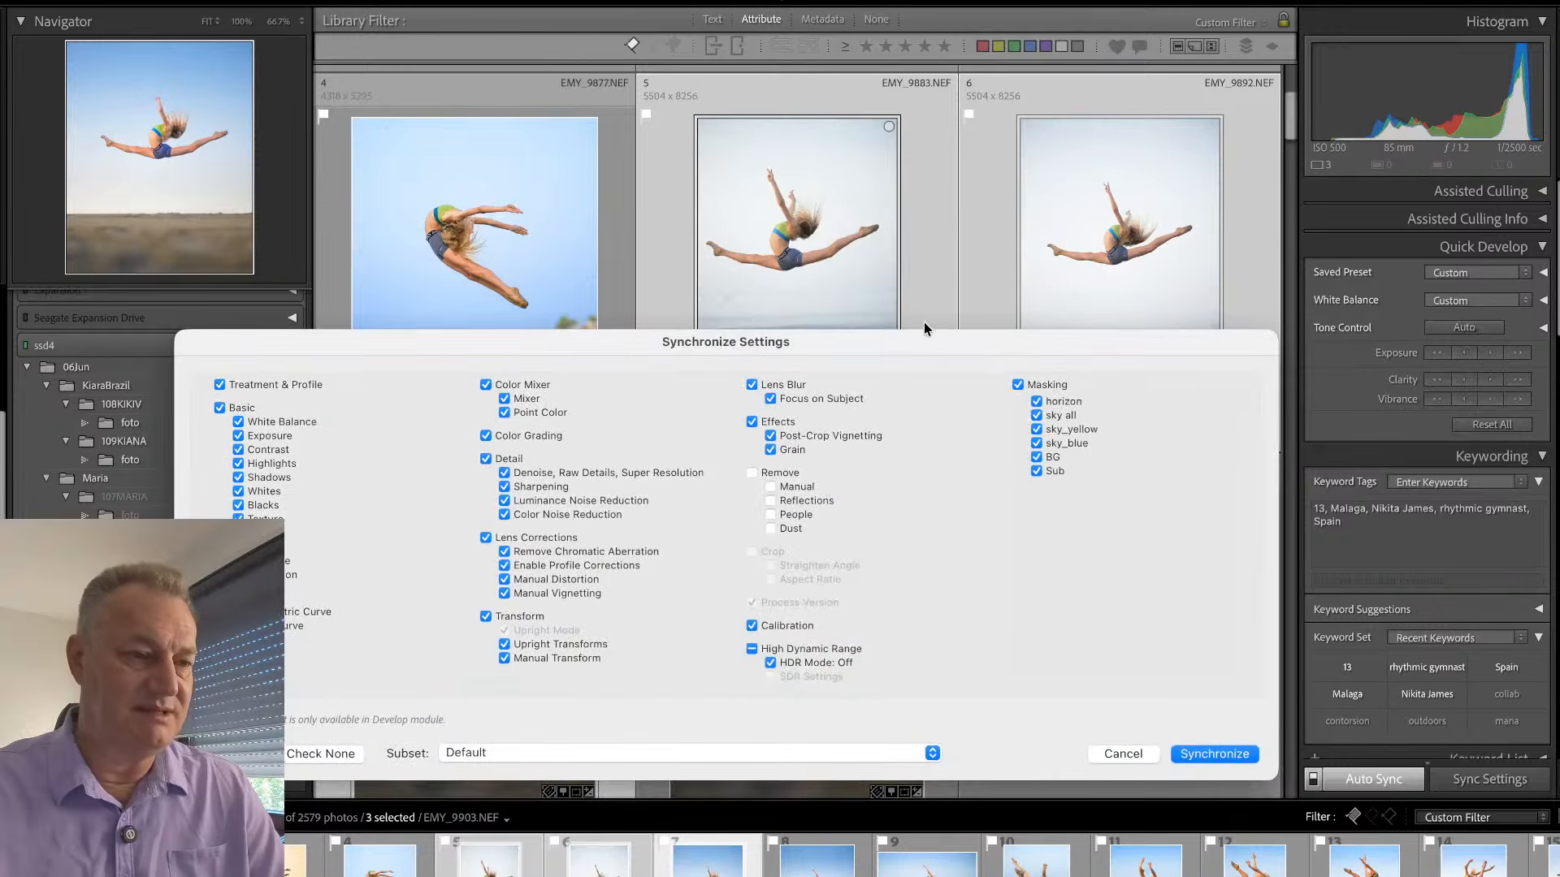
pyautogui.click(1211, 753)
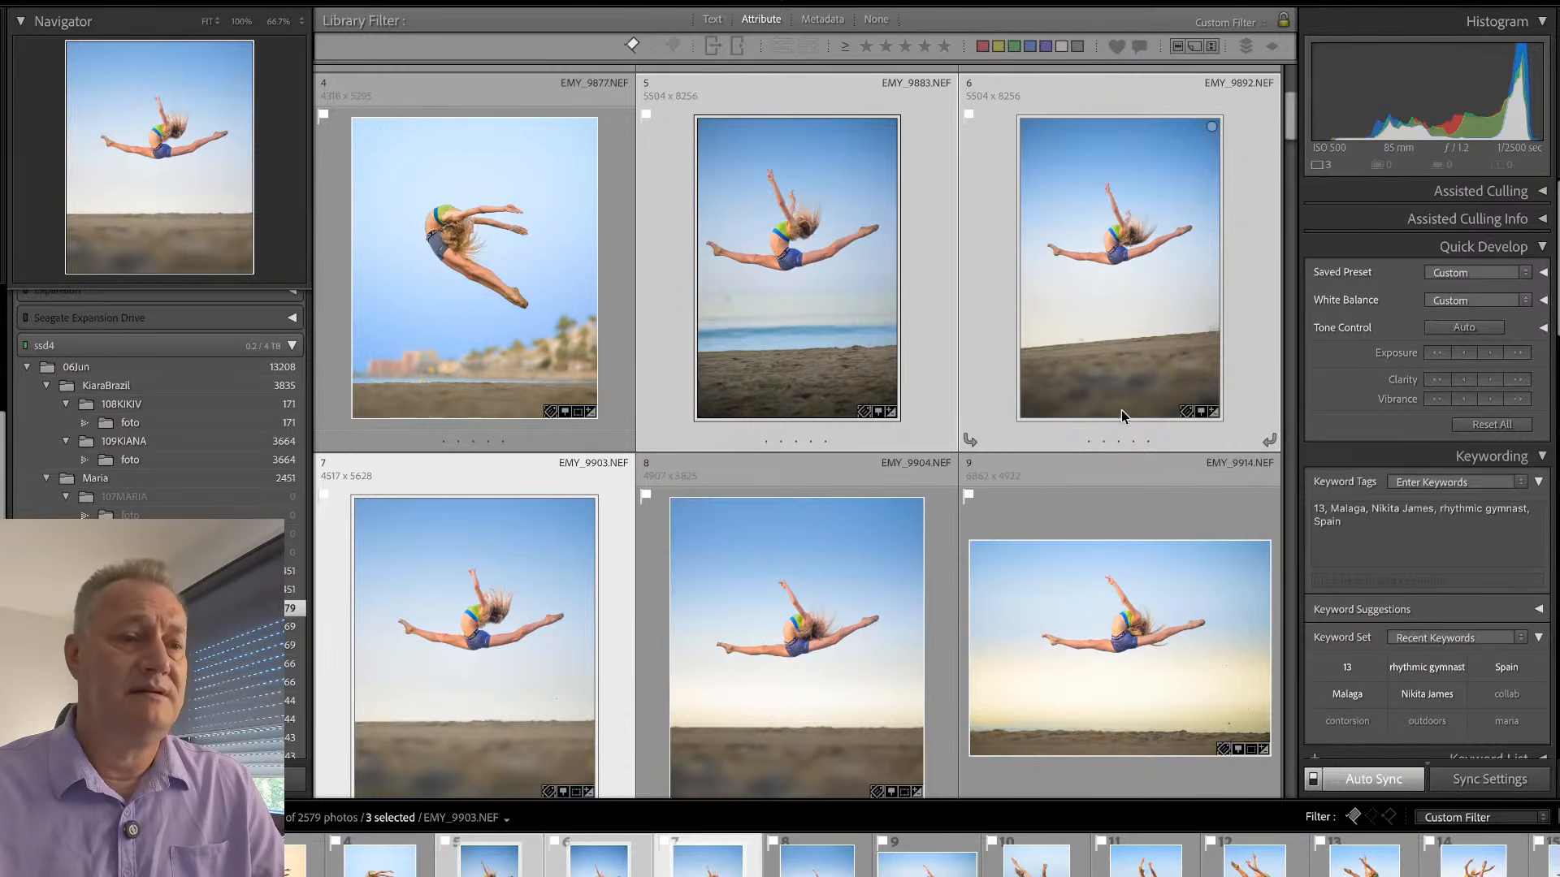
# - Straighten EMY_9892 to an angle of 4.15 and crop away part of the sand and upper sky
pyautogui.click(1187, 401)
pyautogui.press('r')
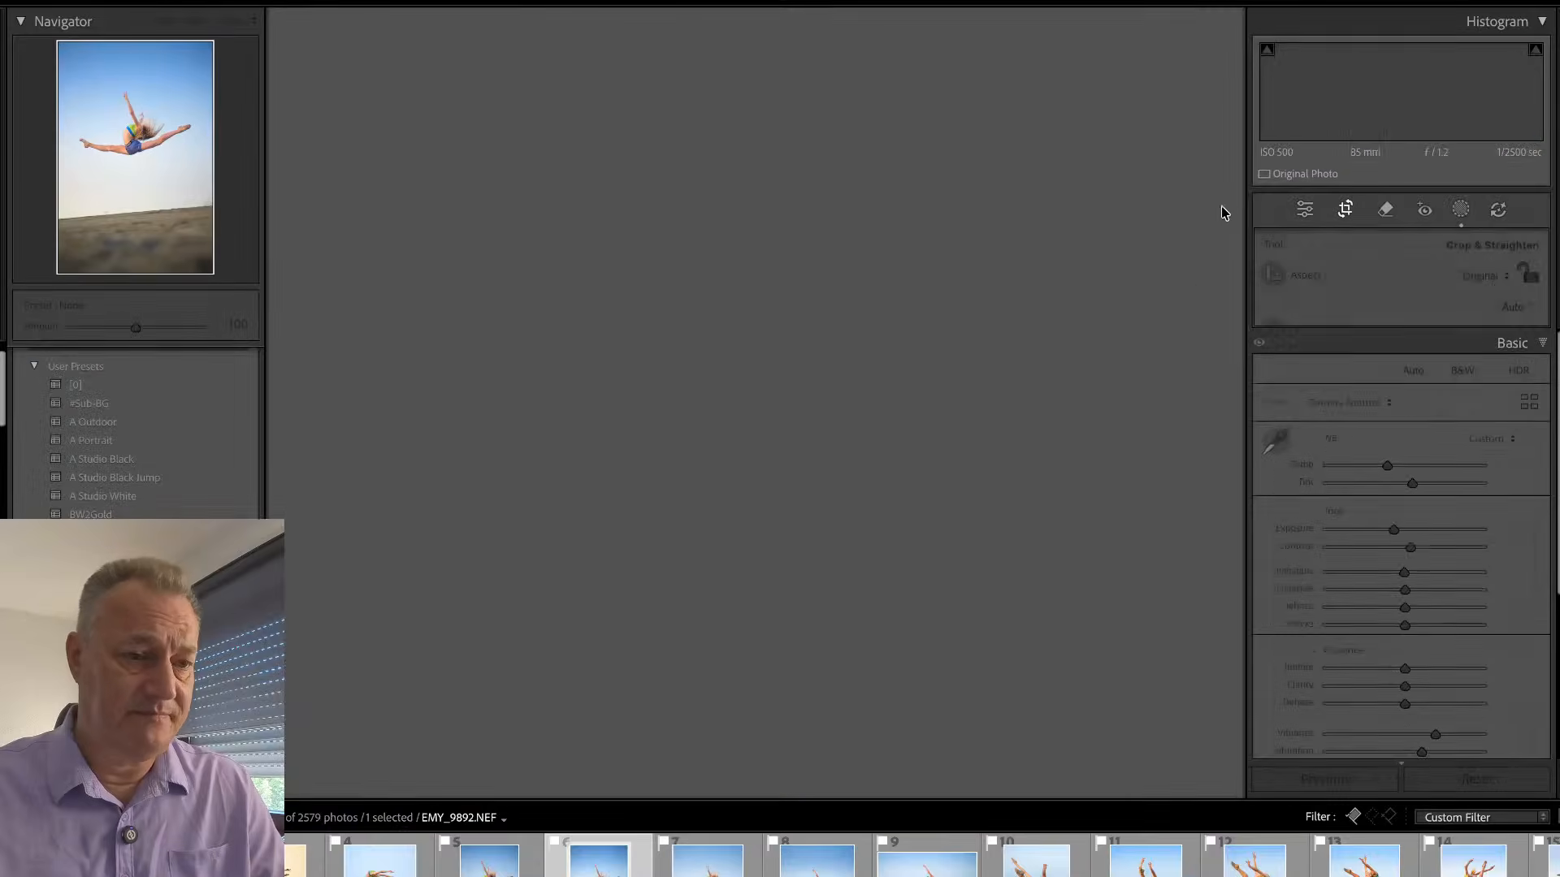
pyautogui.moveTo(1094, 265); pyautogui.dragTo(1096, 285)
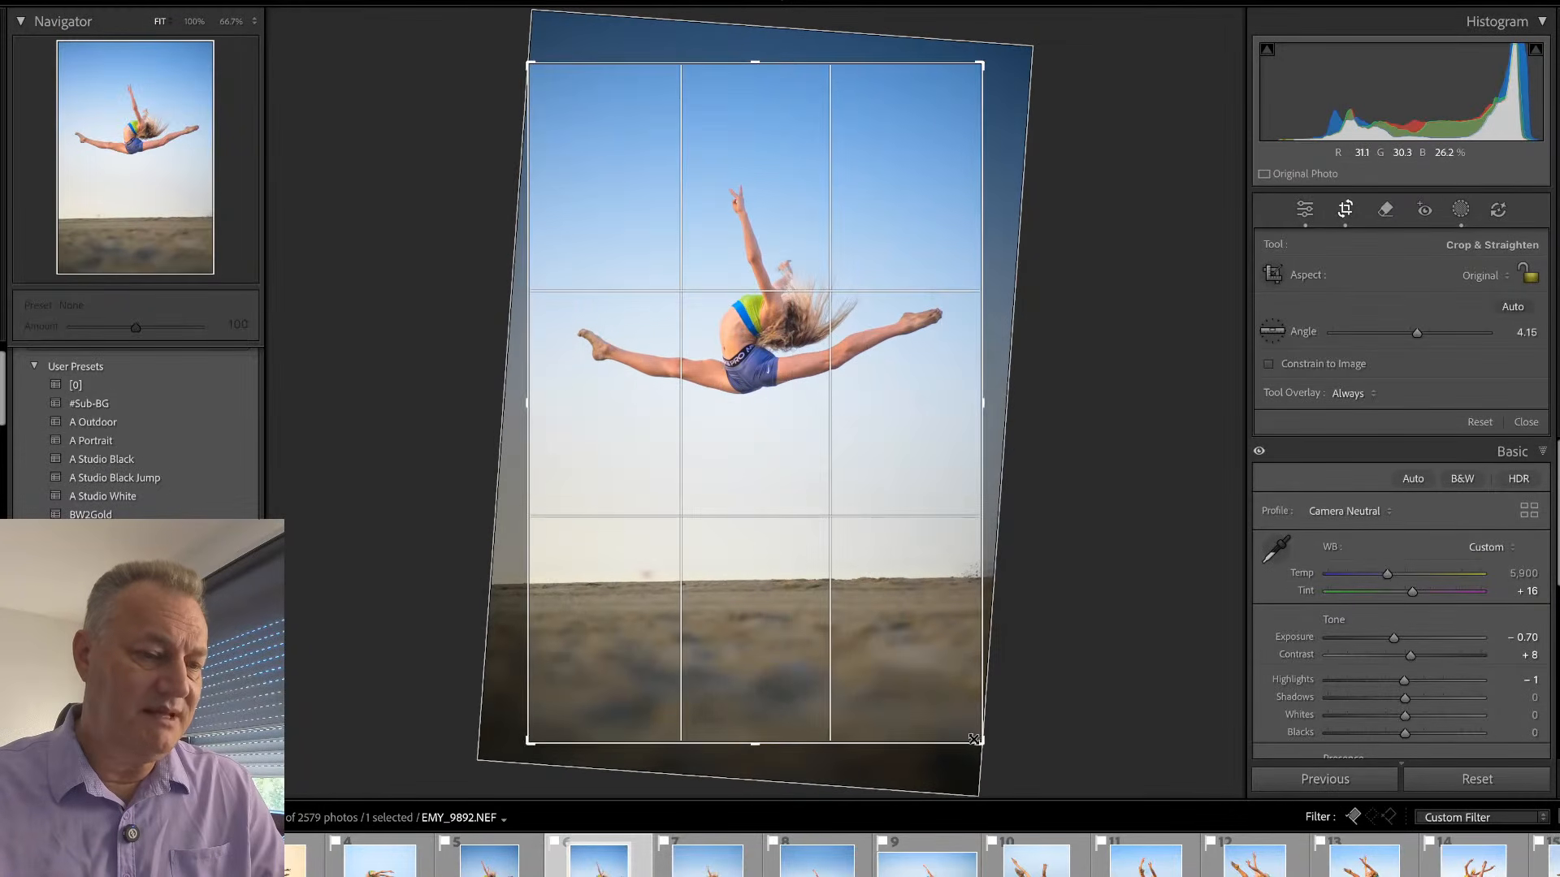
pyautogui.moveTo(981, 741); pyautogui.dragTo(1004, 704)
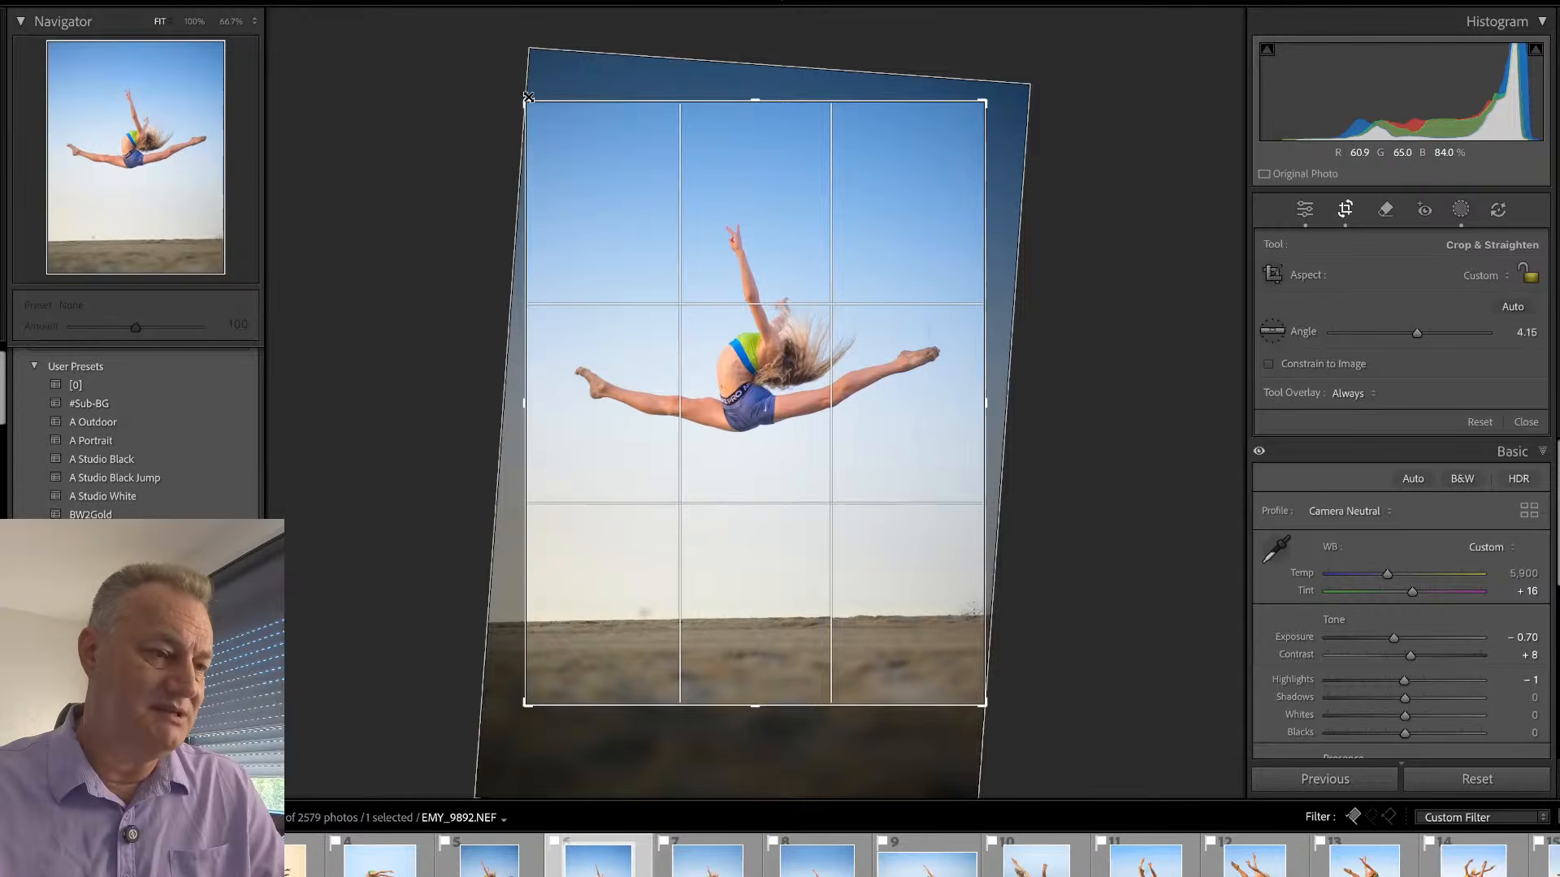
pyautogui.moveTo(526, 101); pyautogui.dragTo(529, 110)
pyautogui.press('Return')
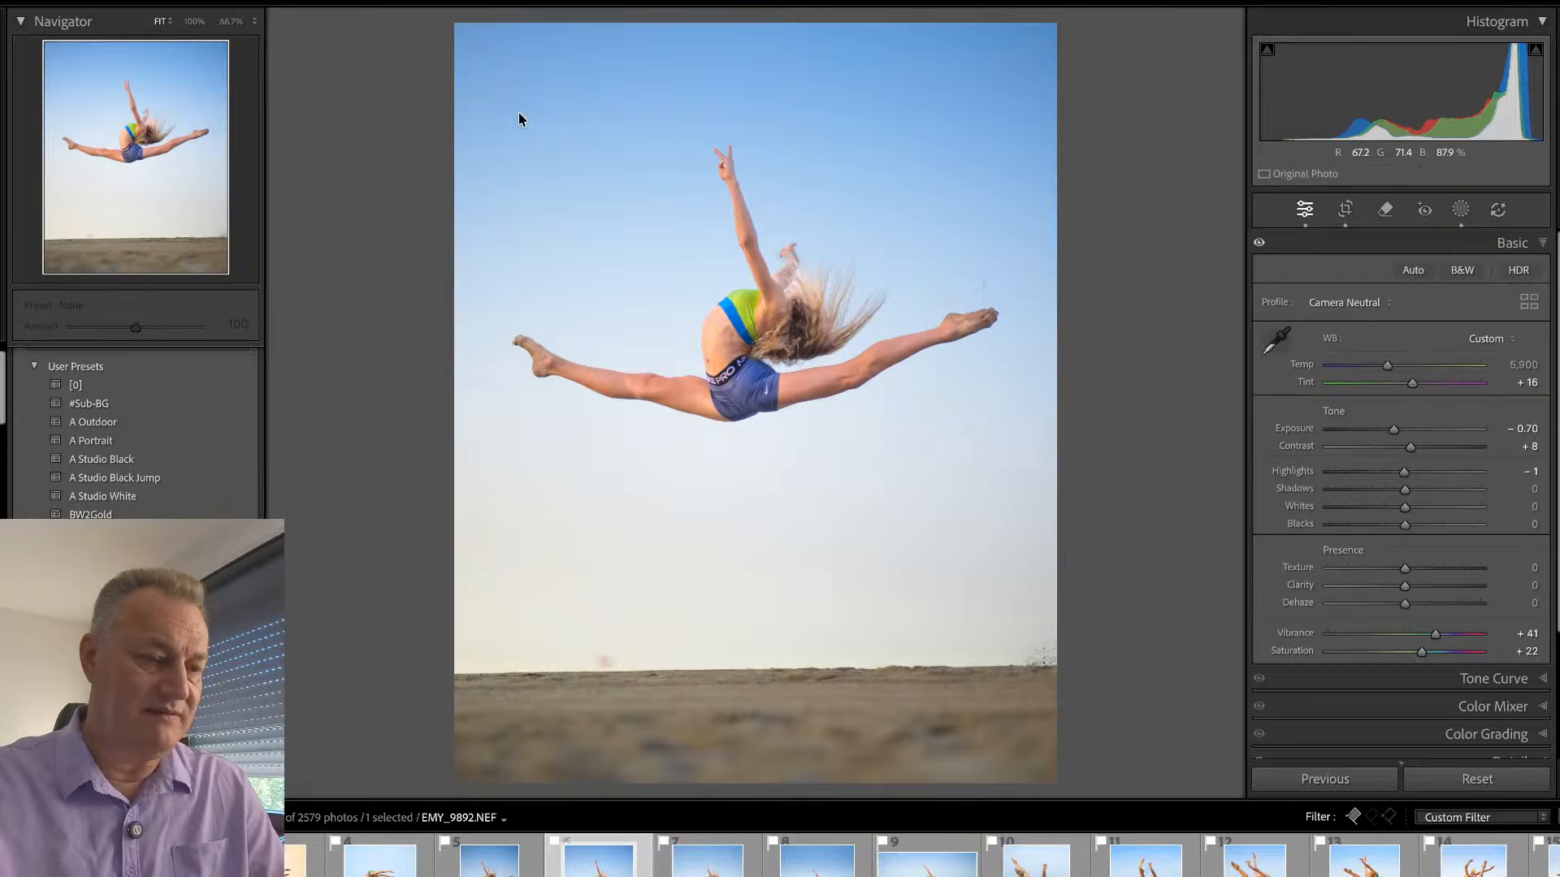
pyautogui.press('g')
# - Straighten EMY_9883 to an angle of 1.64 and crop away part of the foreground sand and upper sky
pyautogui.click(940, 382)
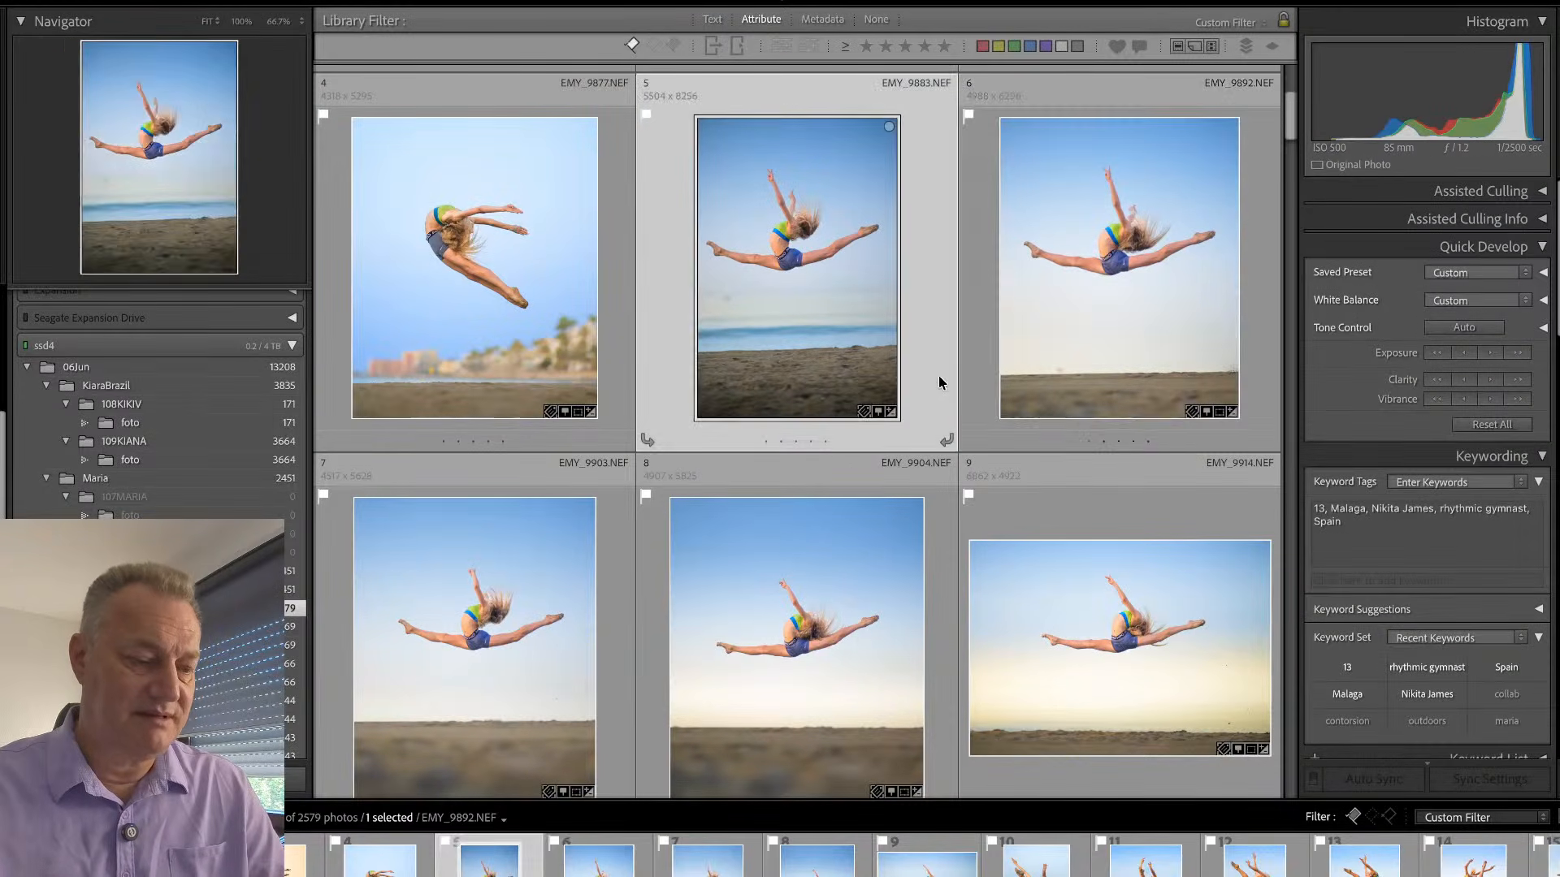
pyautogui.press('r')
pyautogui.moveTo(1053, 331); pyautogui.dragTo(1057, 336)
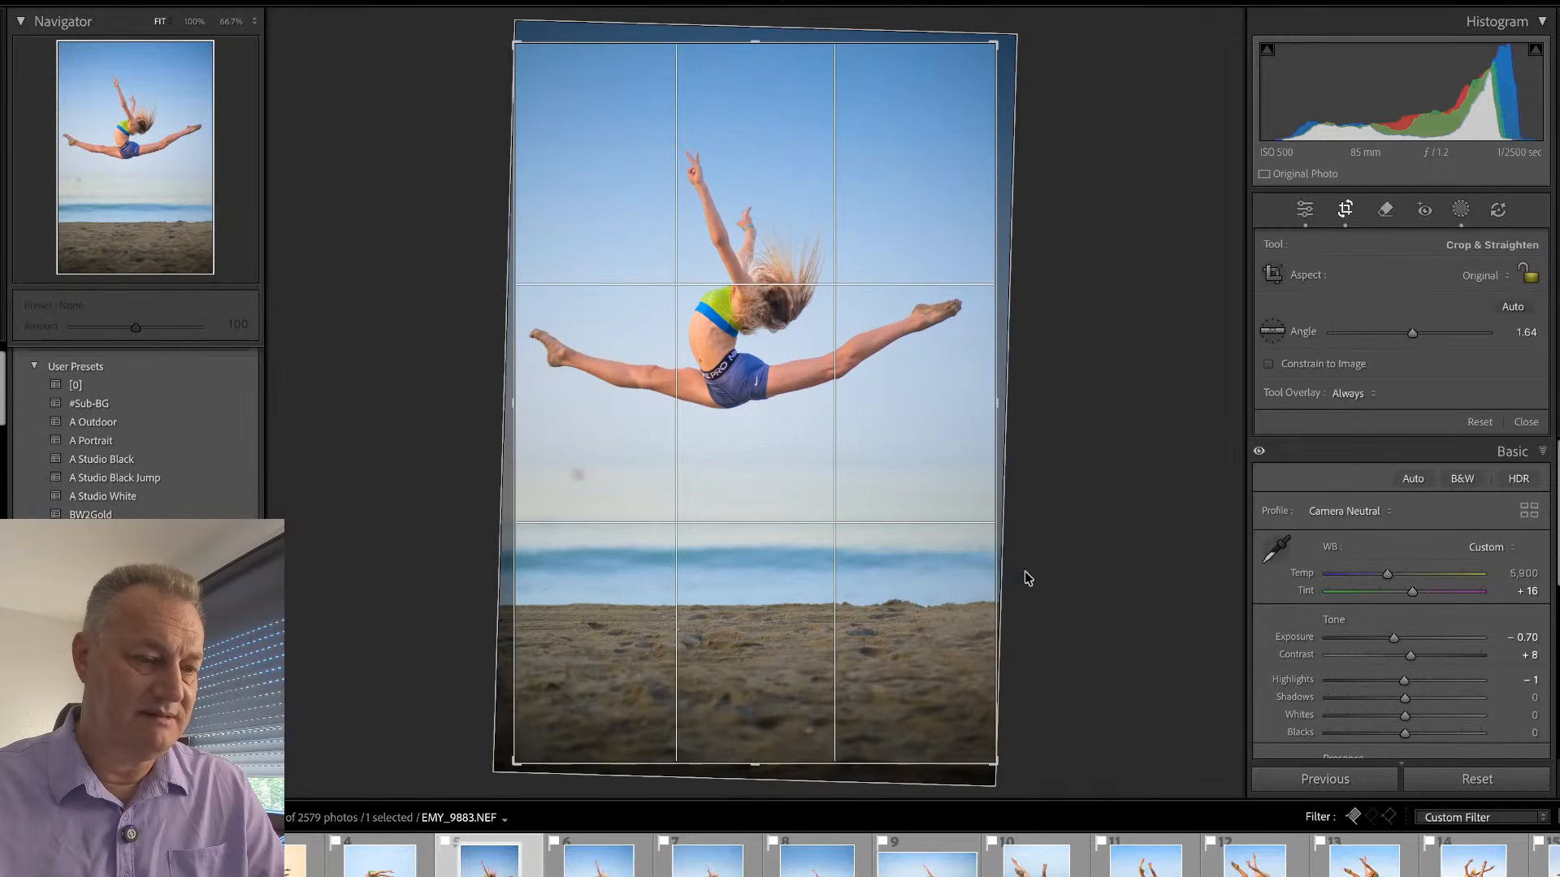
pyautogui.moveTo(1000, 756); pyautogui.dragTo(989, 717)
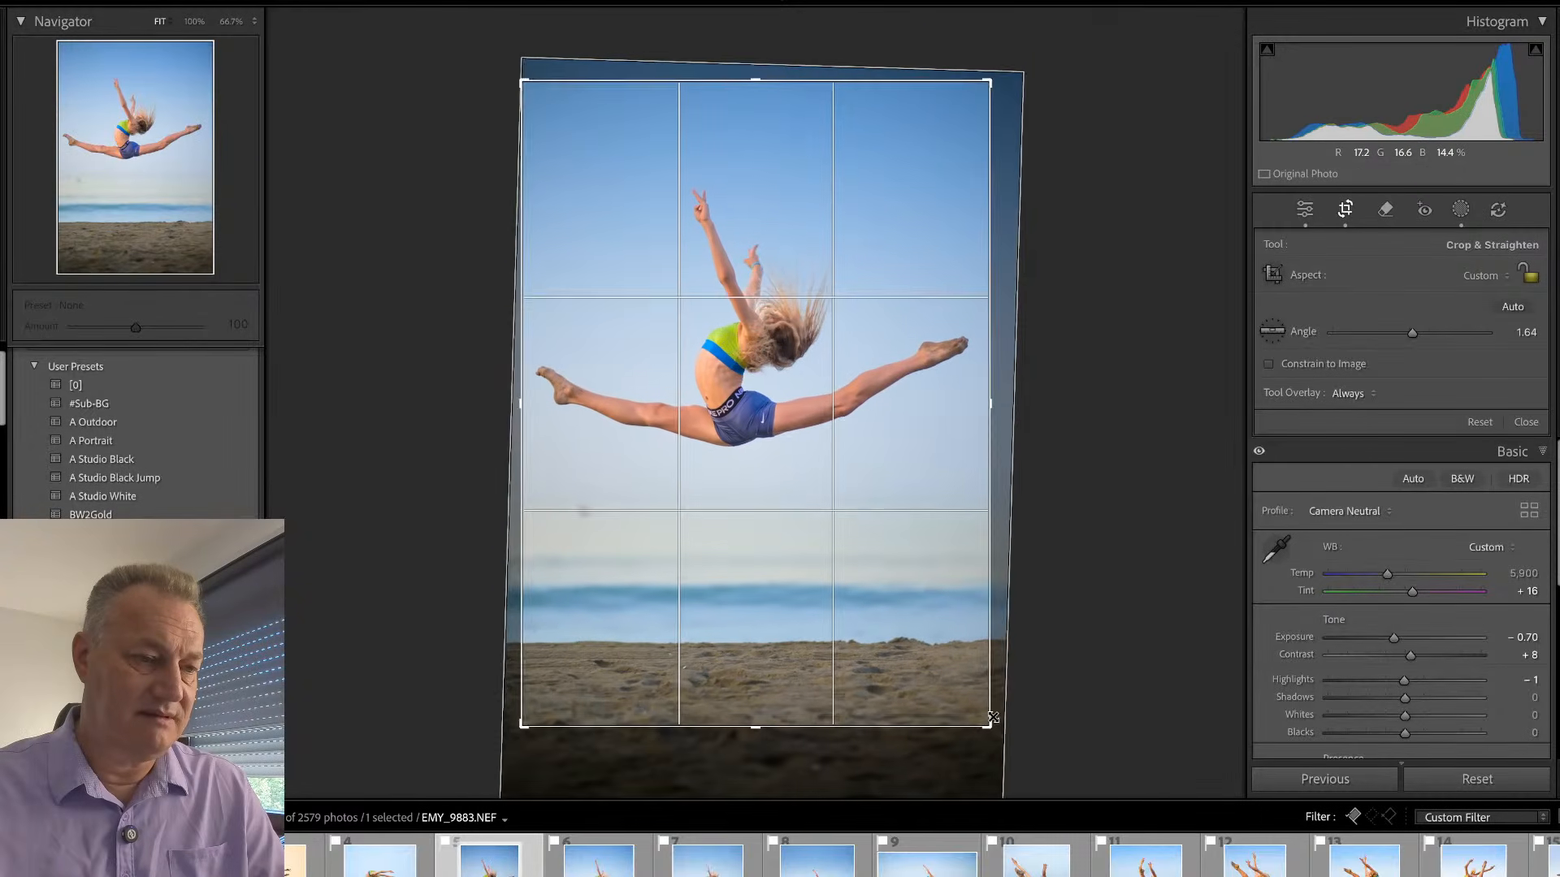
pyautogui.moveTo(513, 79); pyautogui.dragTo(507, 104)
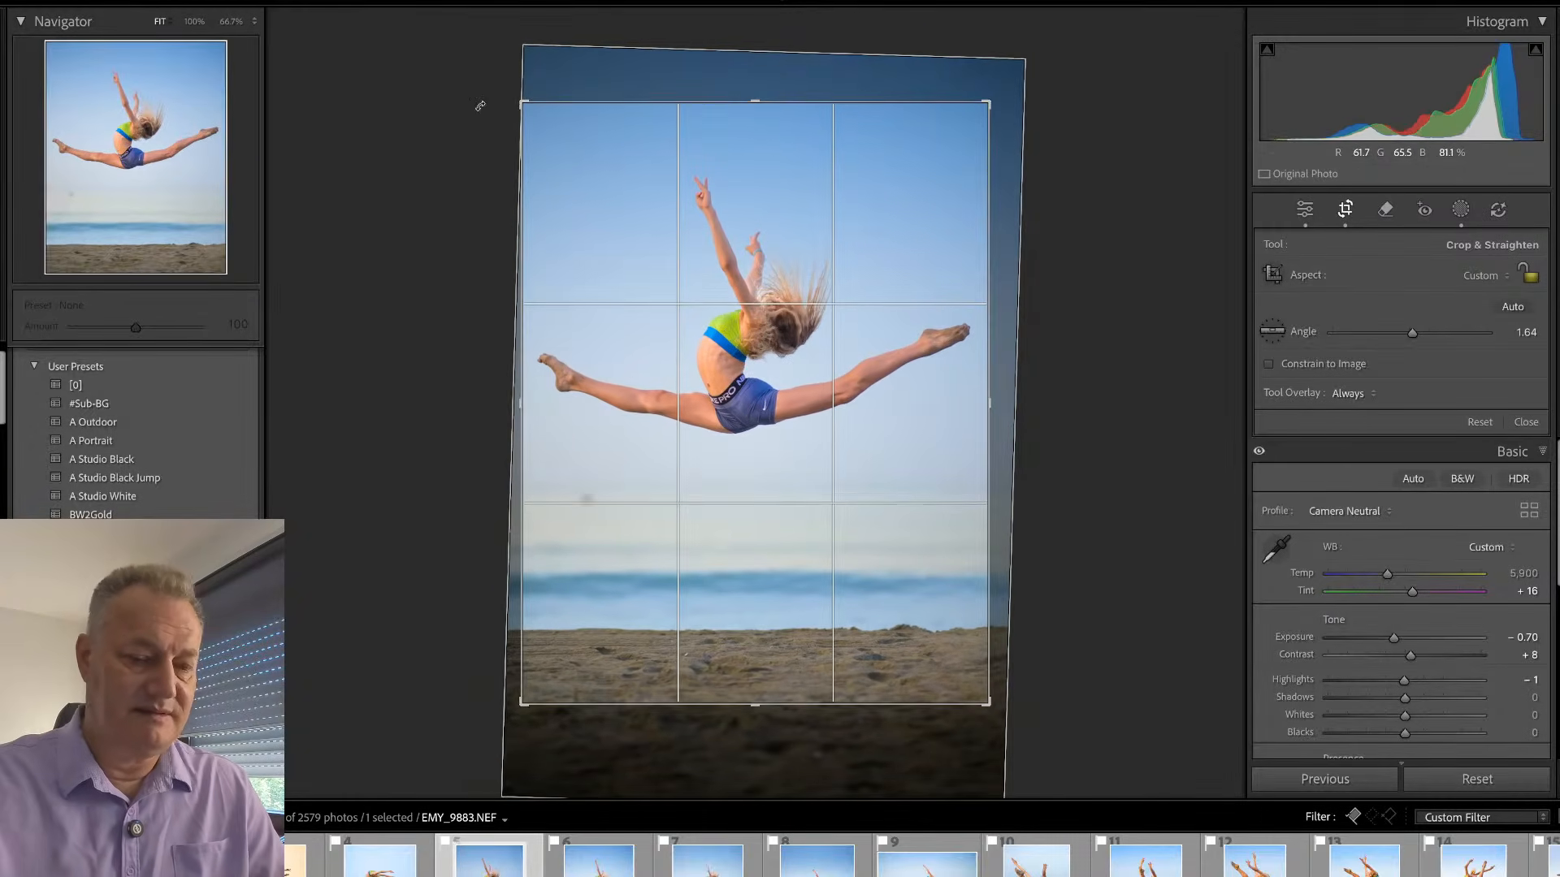
pyautogui.press('Return')
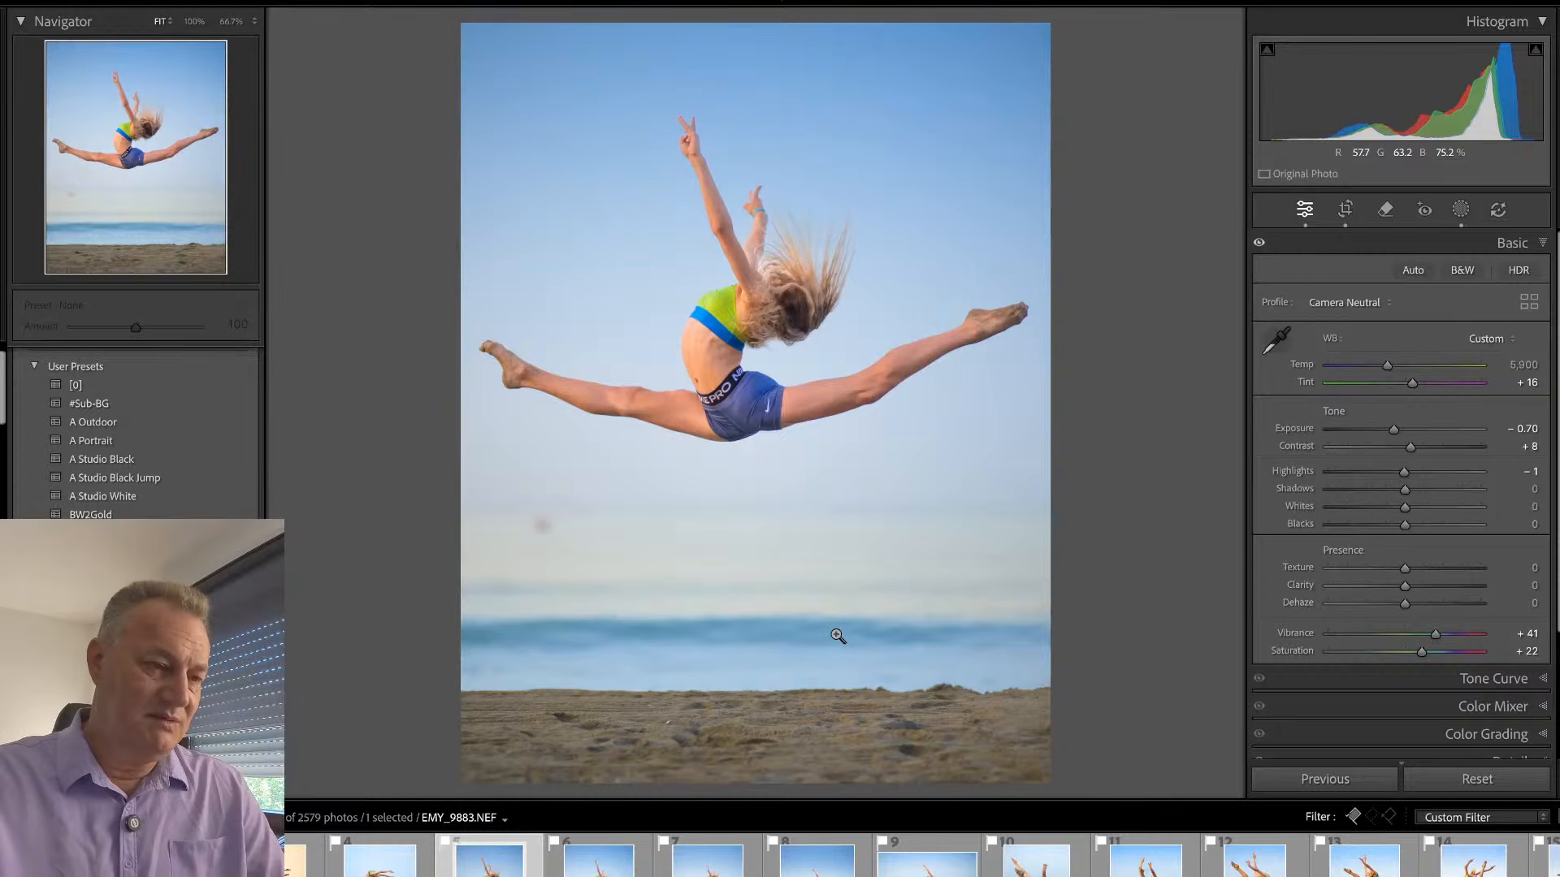
# - Go back to EMY_9892 and rotate its crop slightly to level the horizon
pyautogui.press('Left')
pyautogui.press('Right')
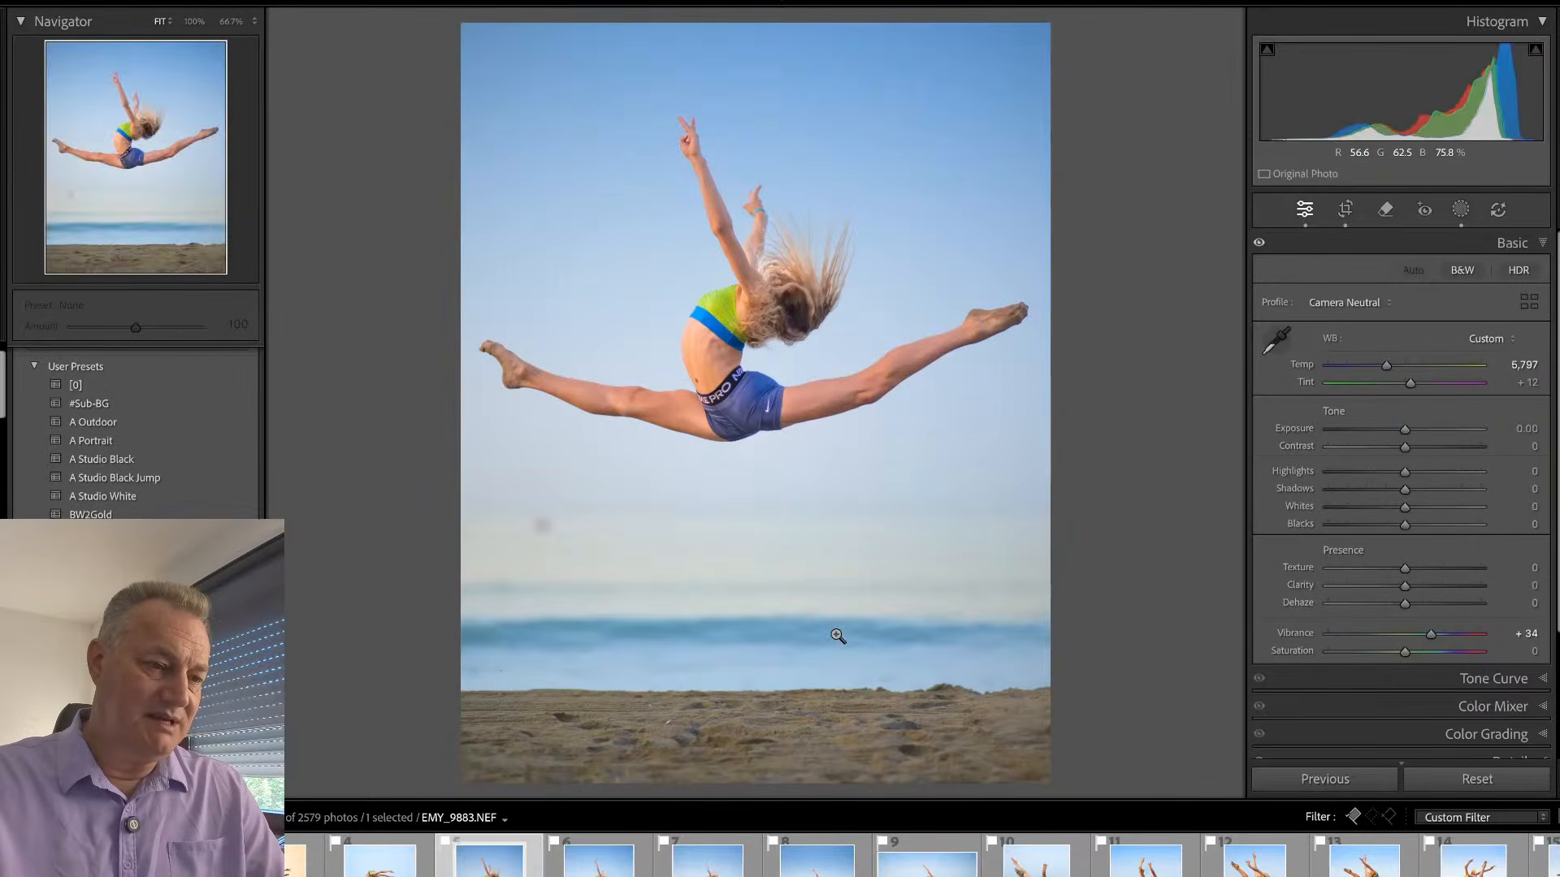
pyautogui.press('Right')
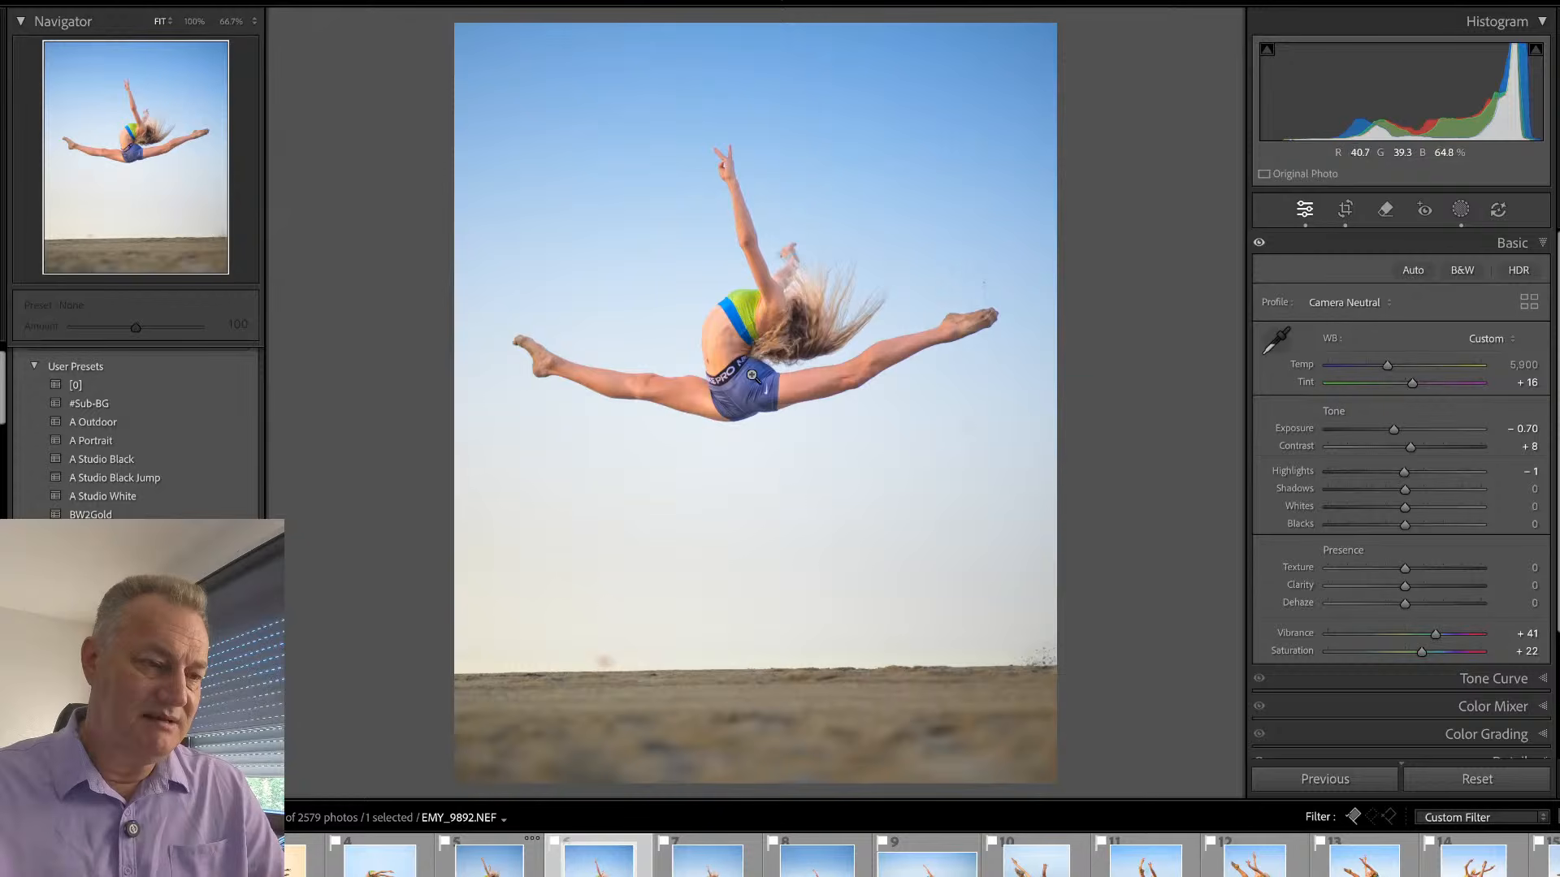
pyautogui.press('r')
pyautogui.moveTo(1179, 375); pyautogui.dragTo(1174, 385)
pyautogui.press('r')
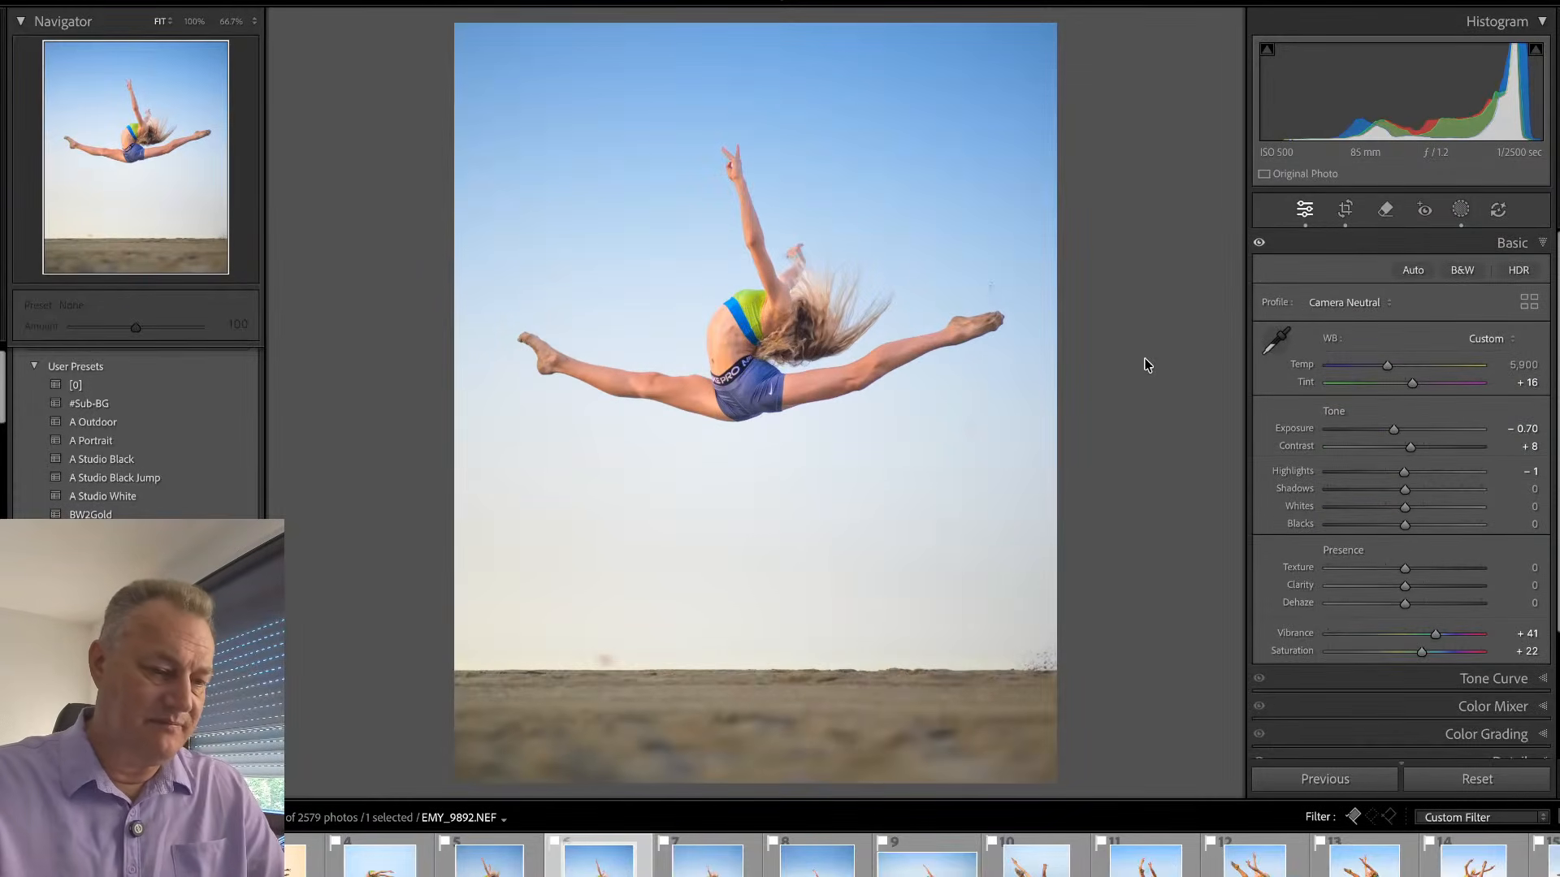
# - Compare the sky and horizon of EMY_9903 with those of EMY_9904
pyautogui.press('Right')
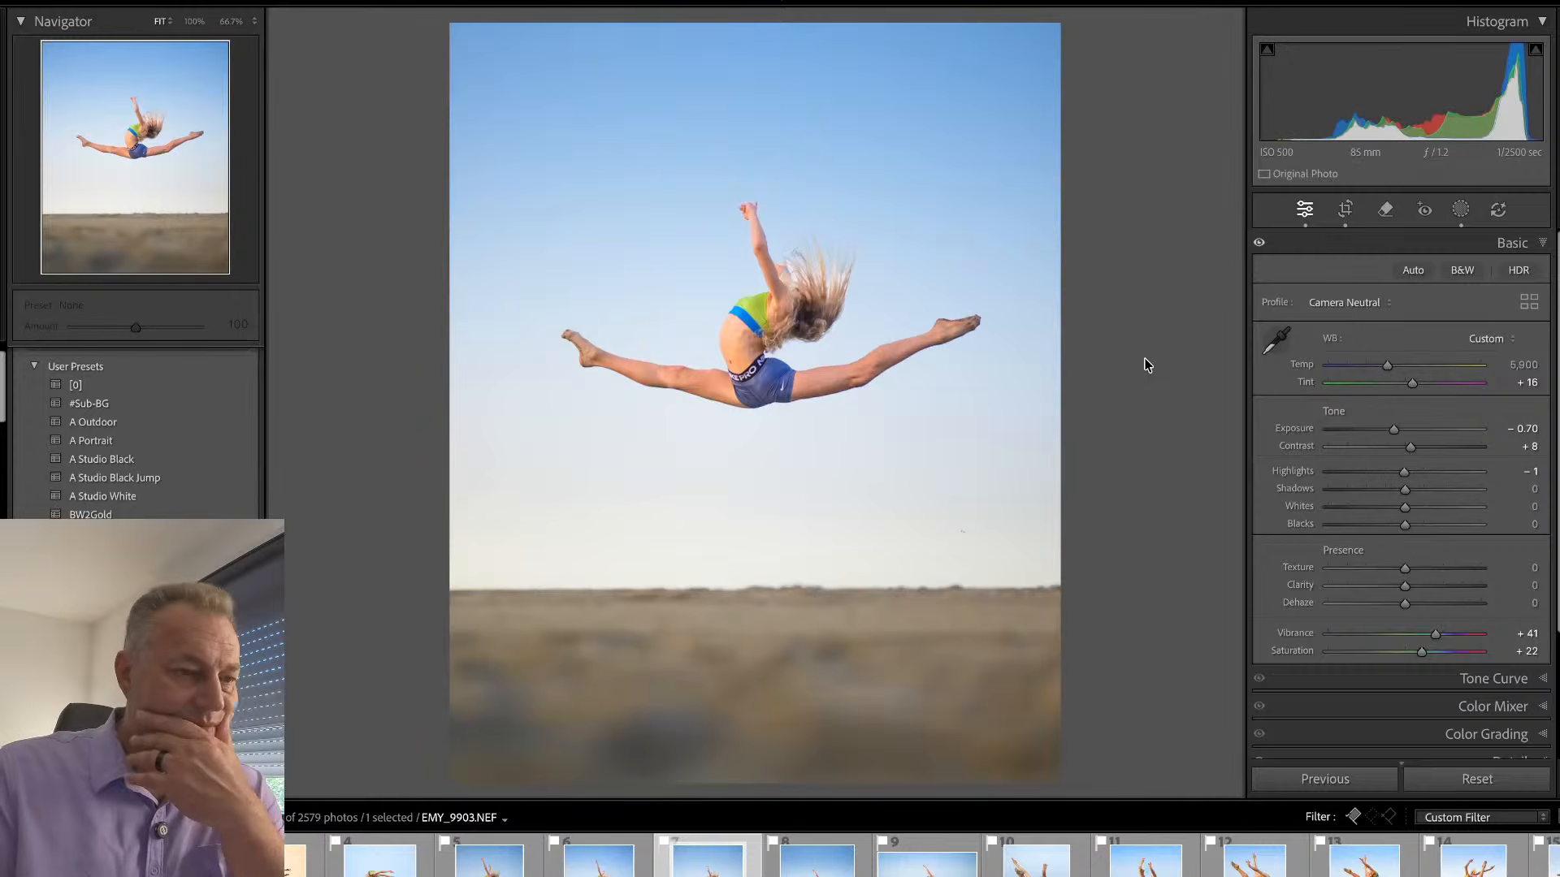
pyautogui.press('Right')
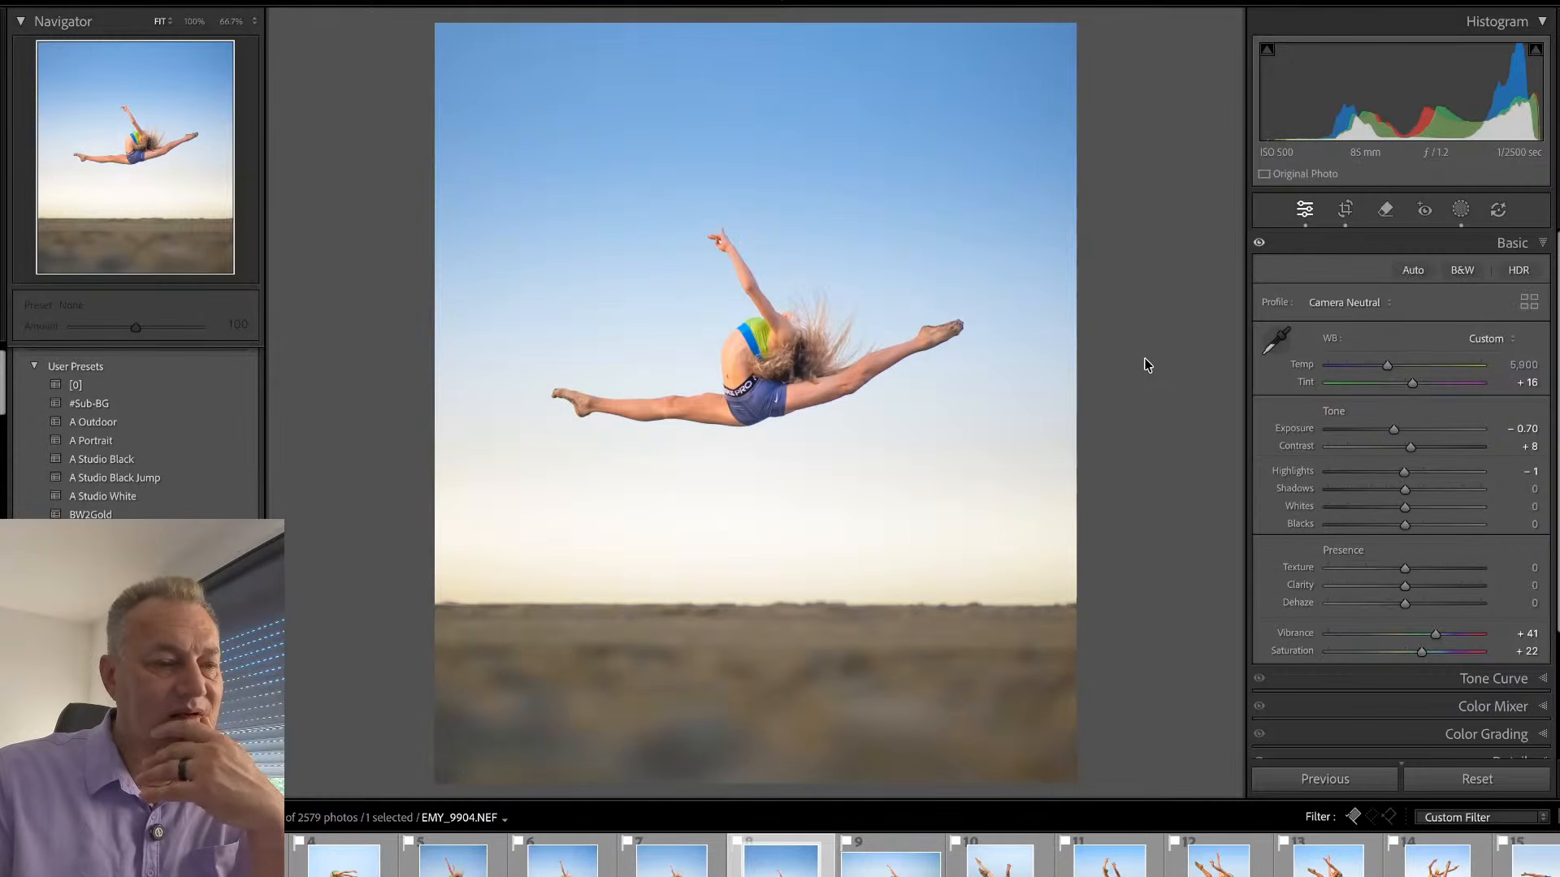
pyautogui.press('Left')
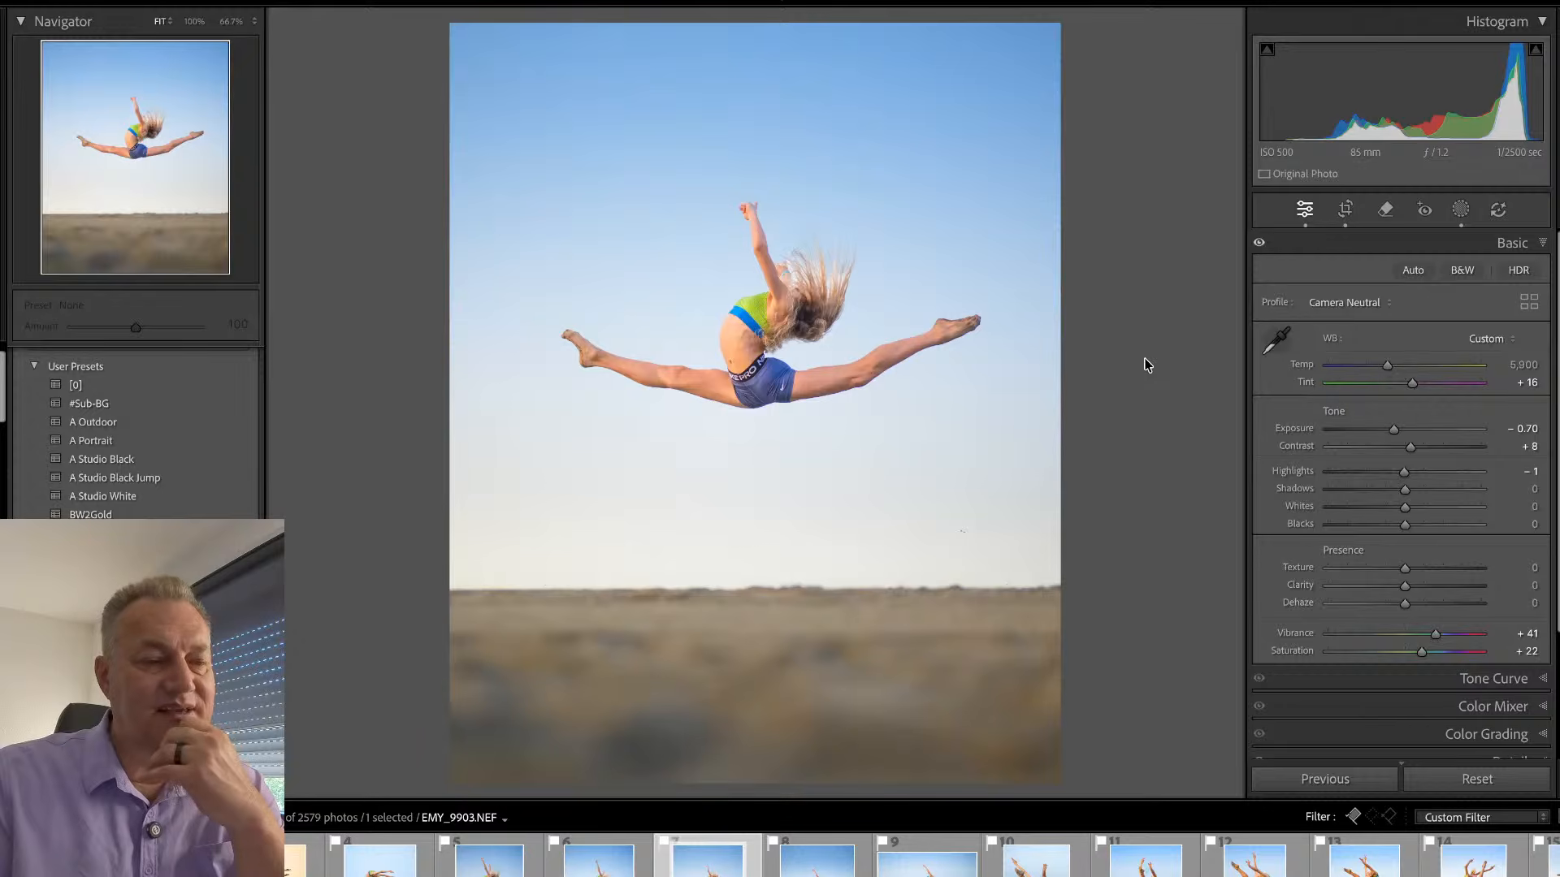
# - Compare the sky and exposure of EMY_9904 and EMY_9914 with those of EMY_9903
pyautogui.press('Right')
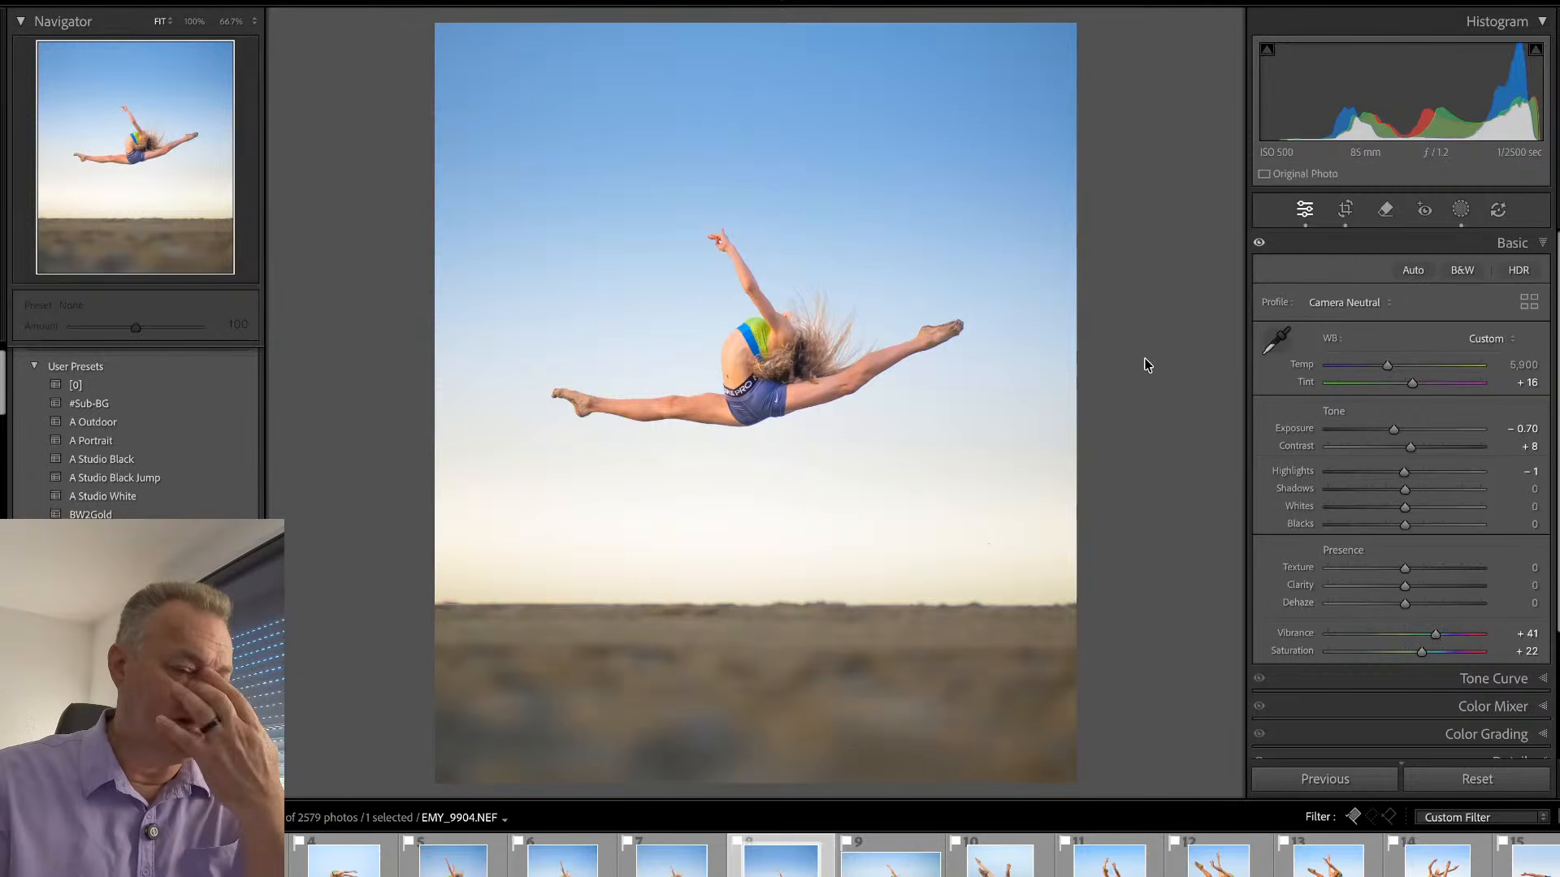
pyautogui.press('Right')
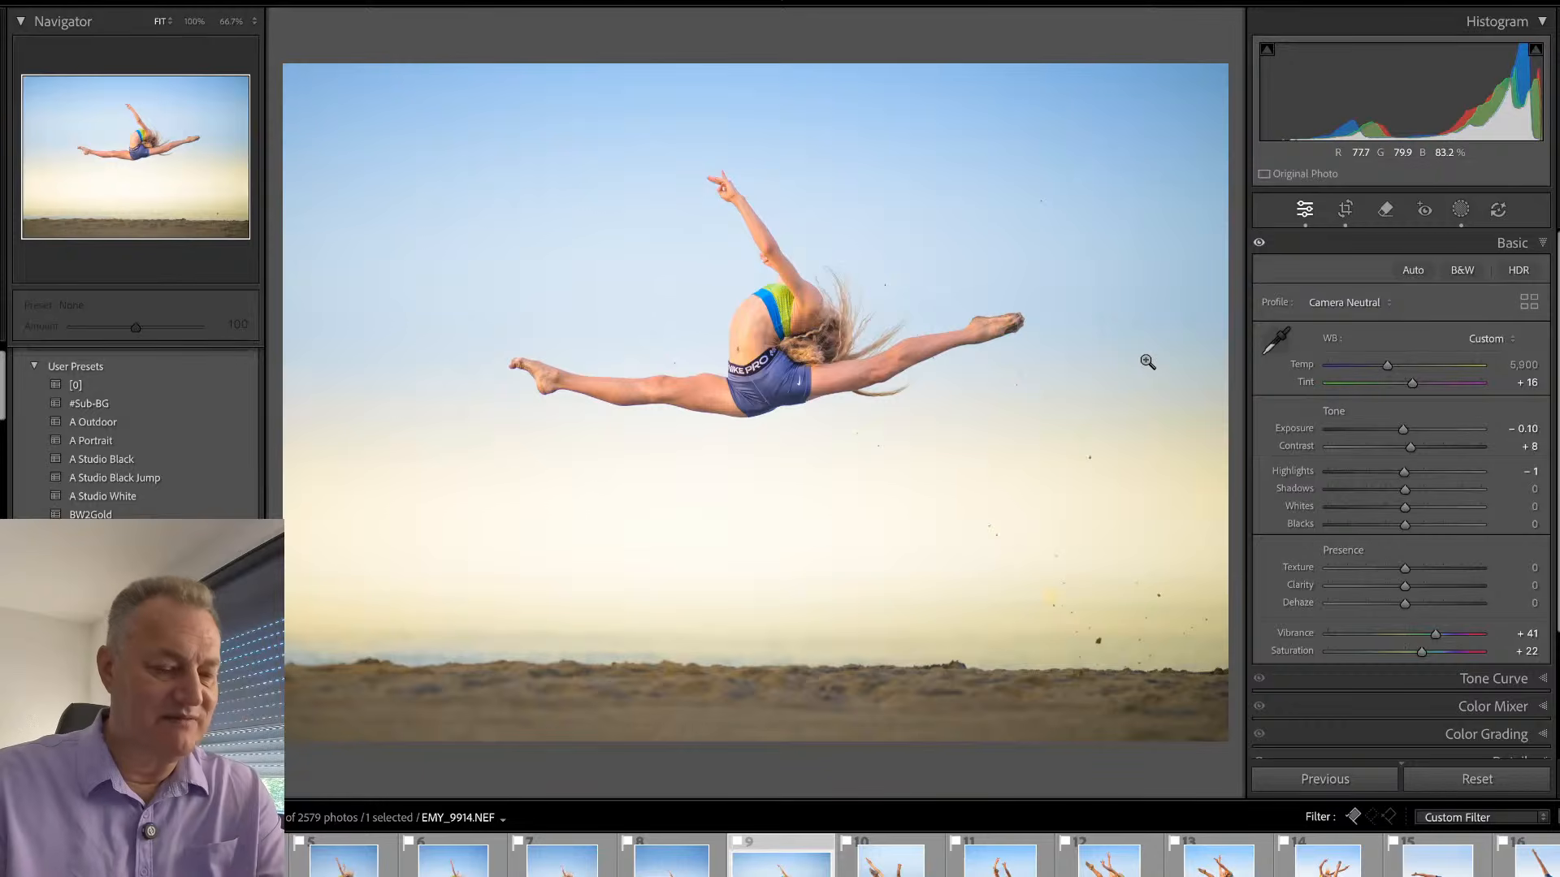
# - Look over all the picked photos as a thumbnail grid through to EMY_2216 and select every one of them
pyautogui.press('g')
pyautogui.scroll(3, 1040, 487)
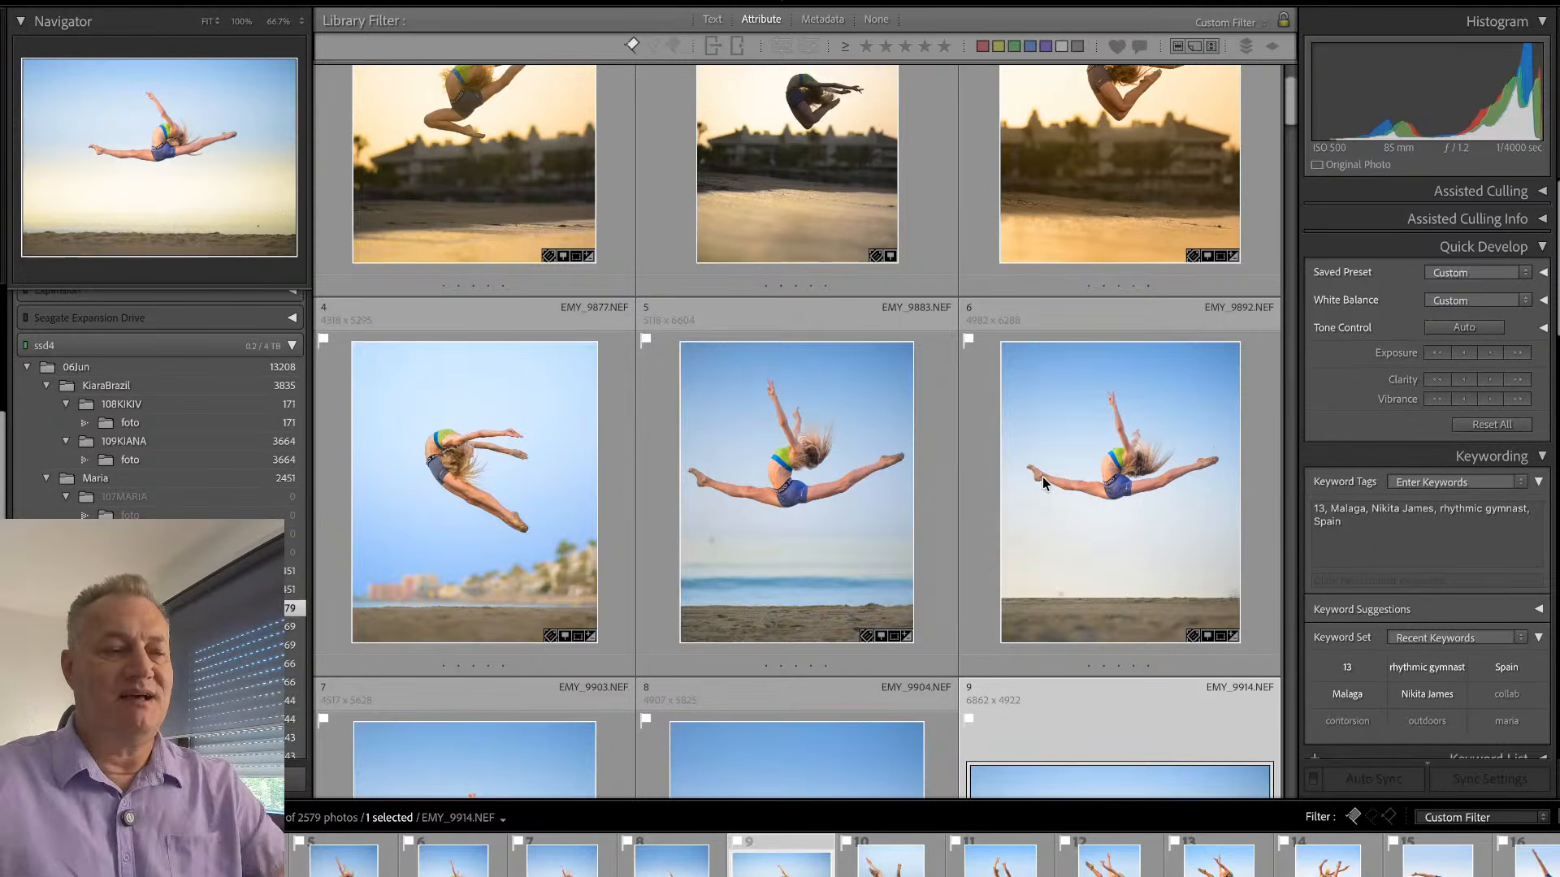
pyautogui.scroll(1, 759, 490)
pyautogui.scroll(-10, 759, 461)
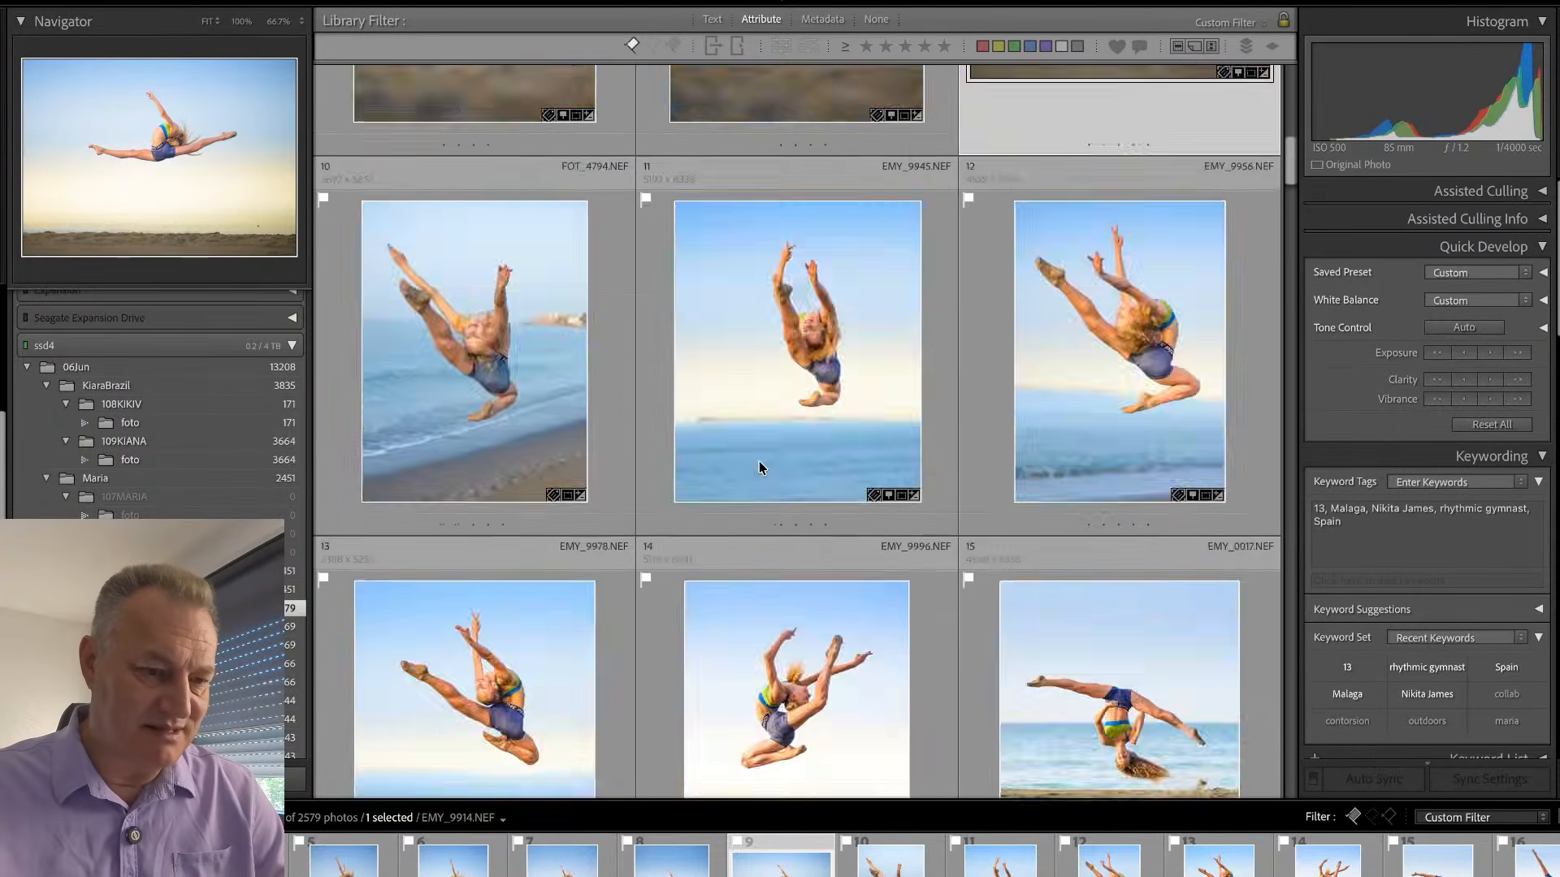
pyautogui.scroll(-12, 759, 460)
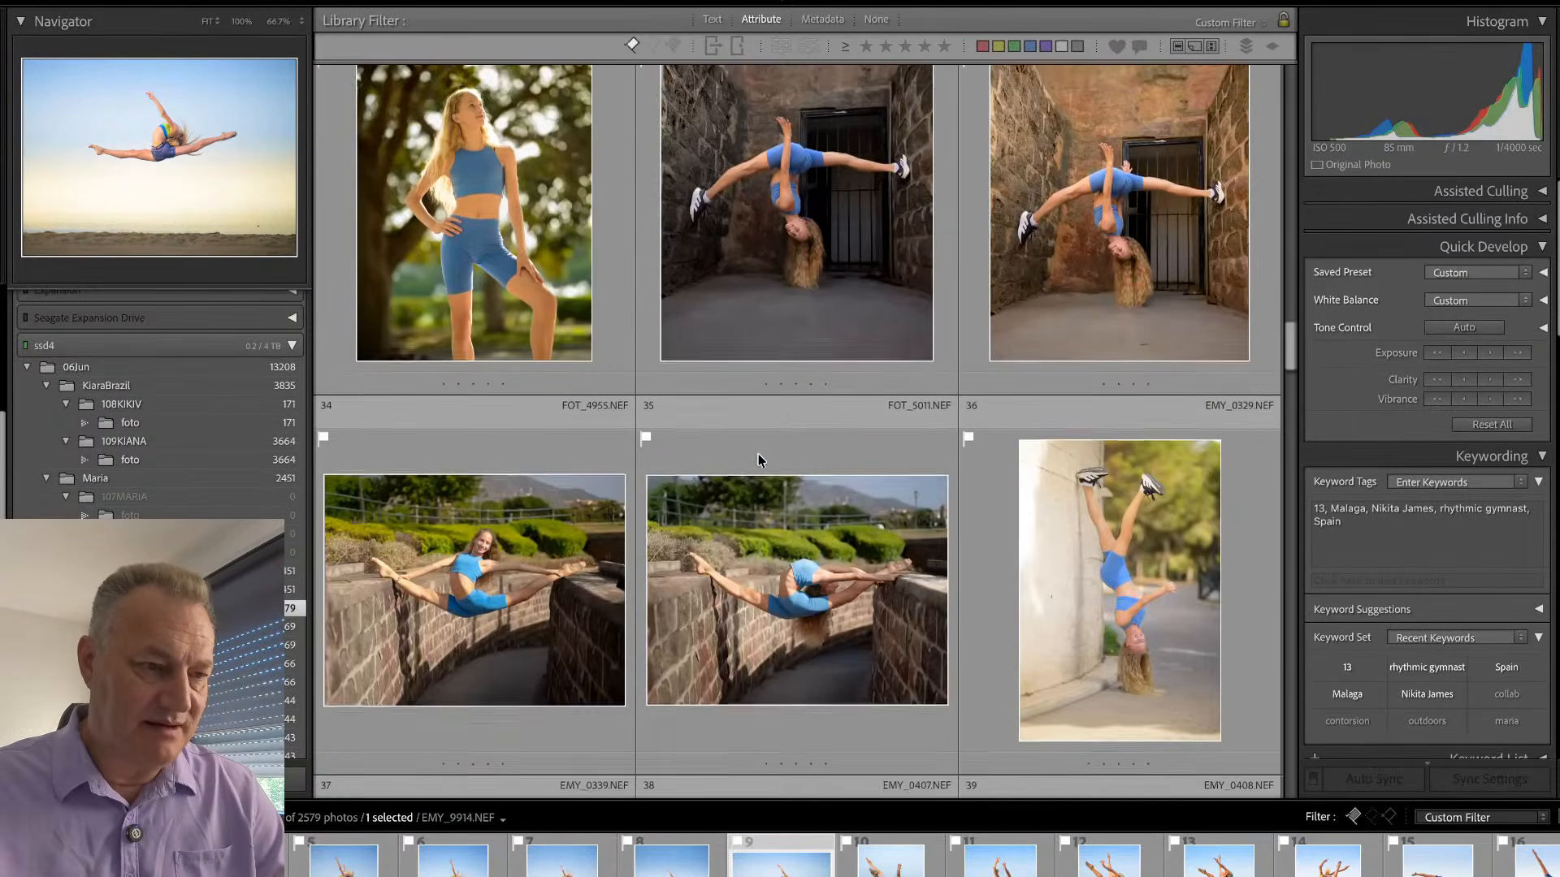
pyautogui.scroll(-10, 759, 459)
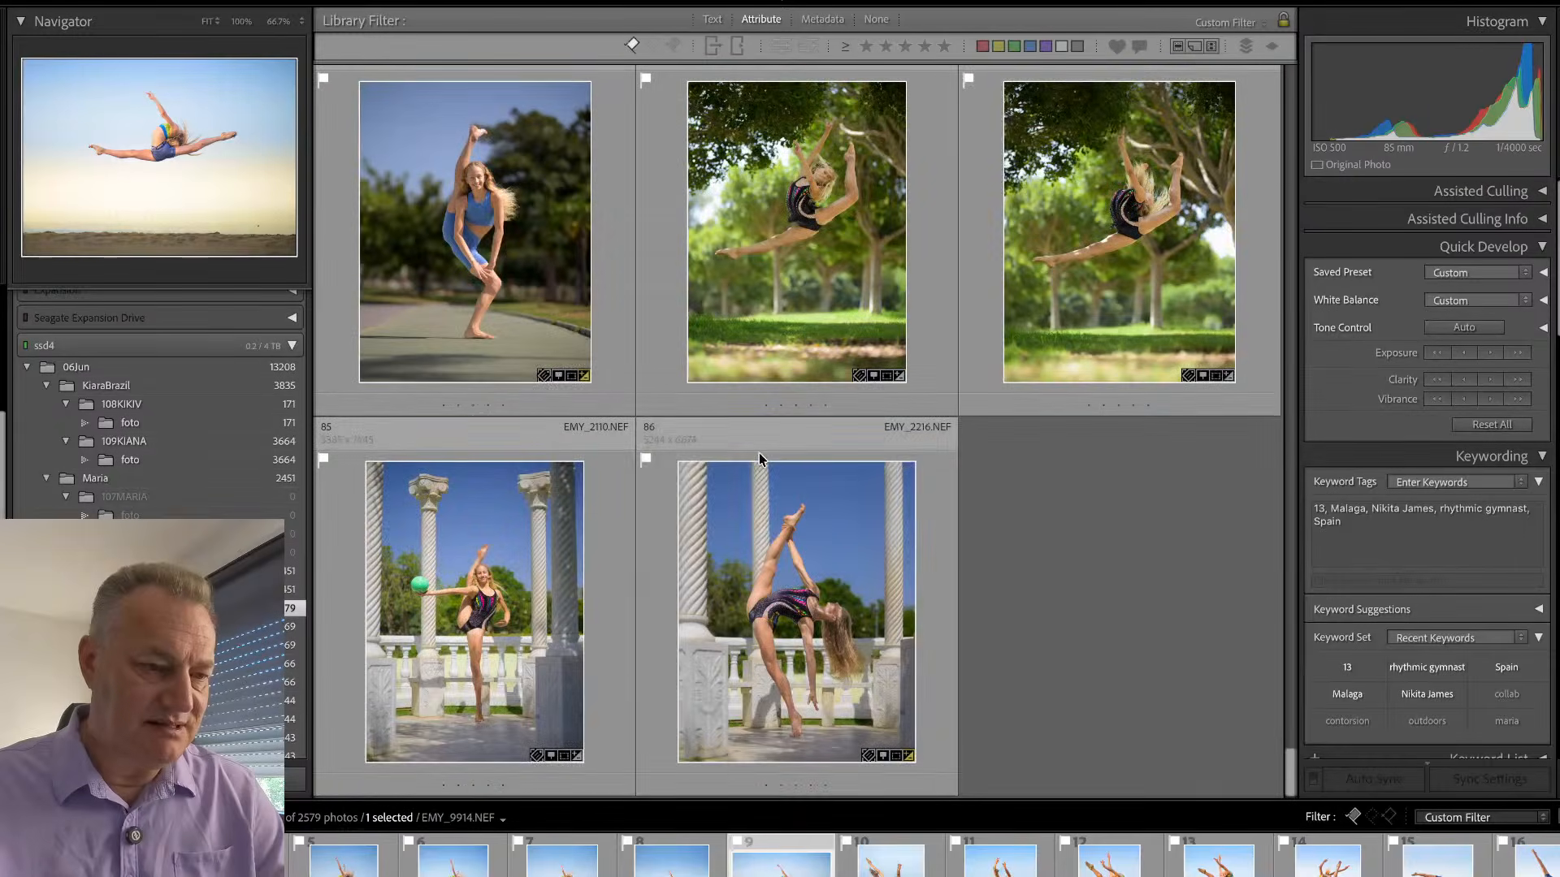
pyautogui.click(652, 578)
pyautogui.hotkey('ctrl', 'a')
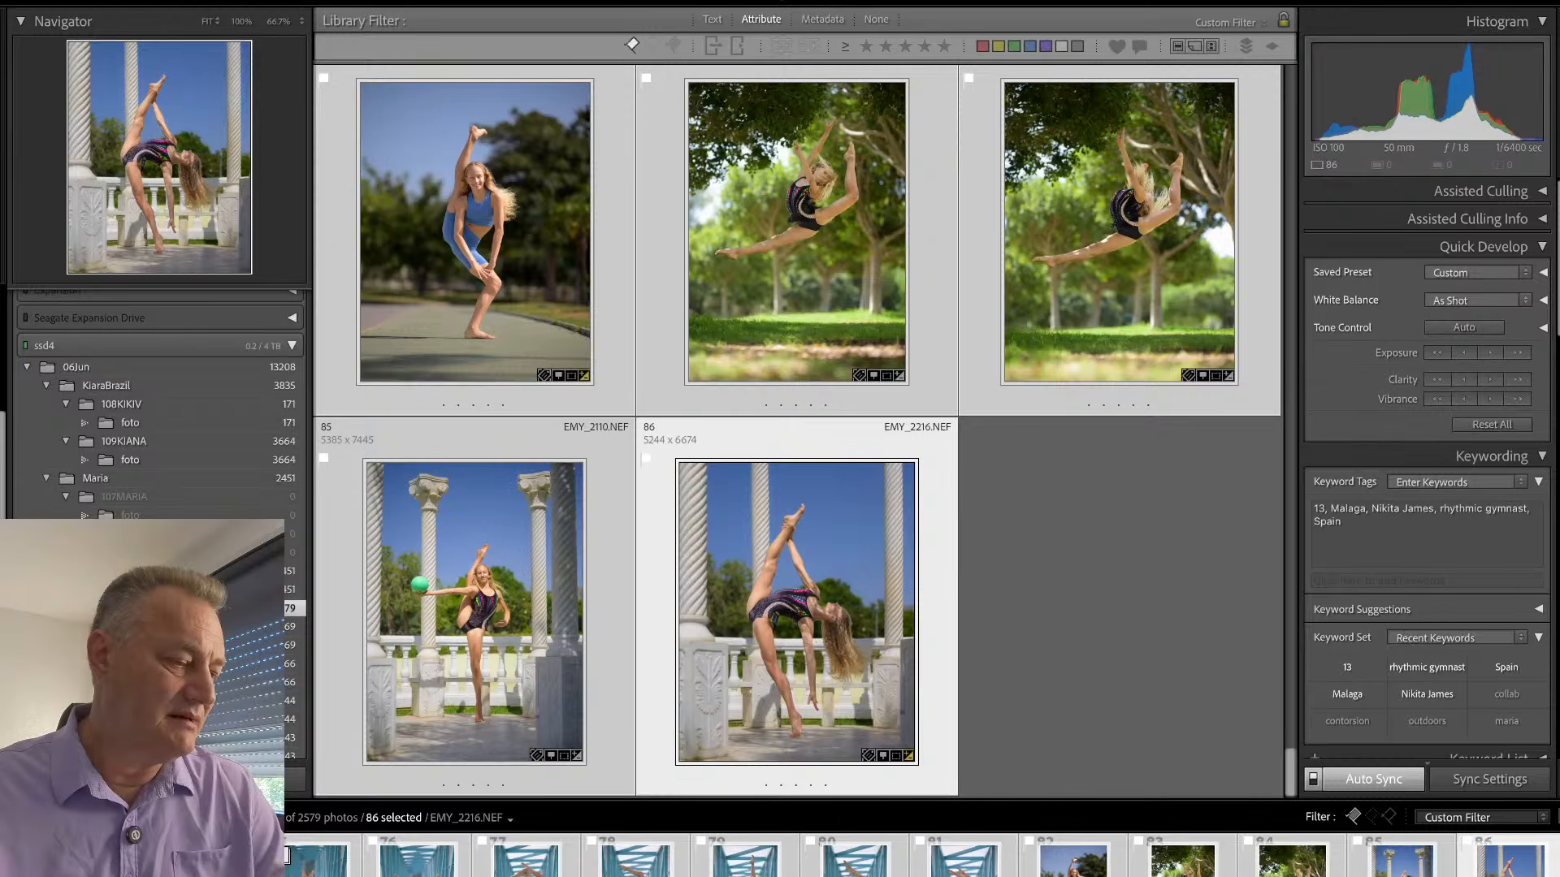
pyautogui.press('super+Tab')
pyautogui.moveTo(1087, 308); pyautogui.dragTo(901, 0)
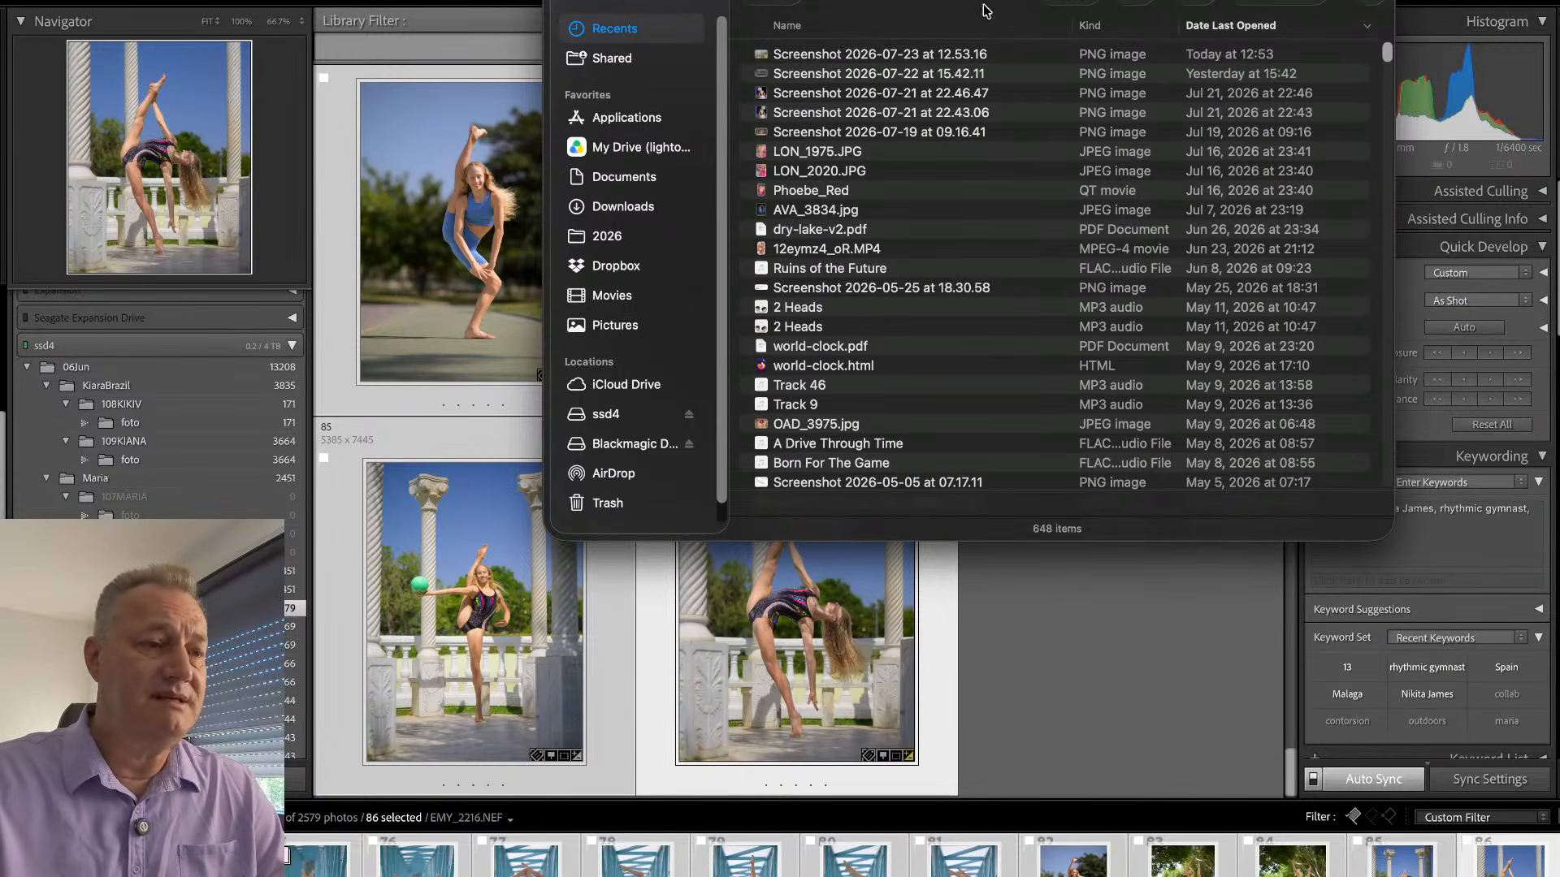
pyautogui.press('super+w')
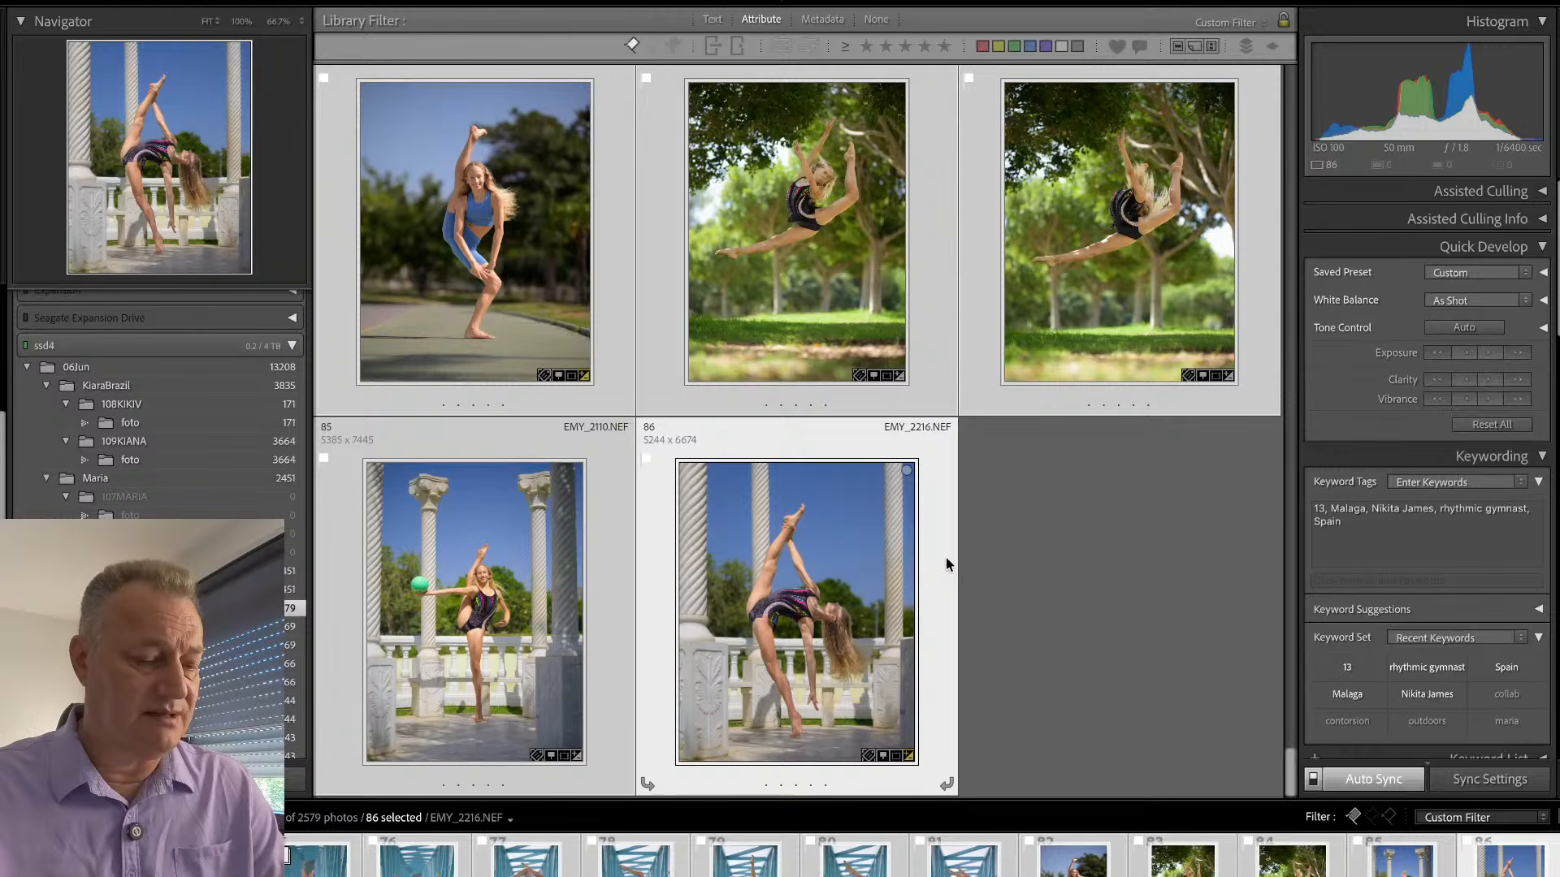
# - Set up a batch export of the selected photos to the hard drive with the user presets full and IG
pyautogui.press('super+shift+e')
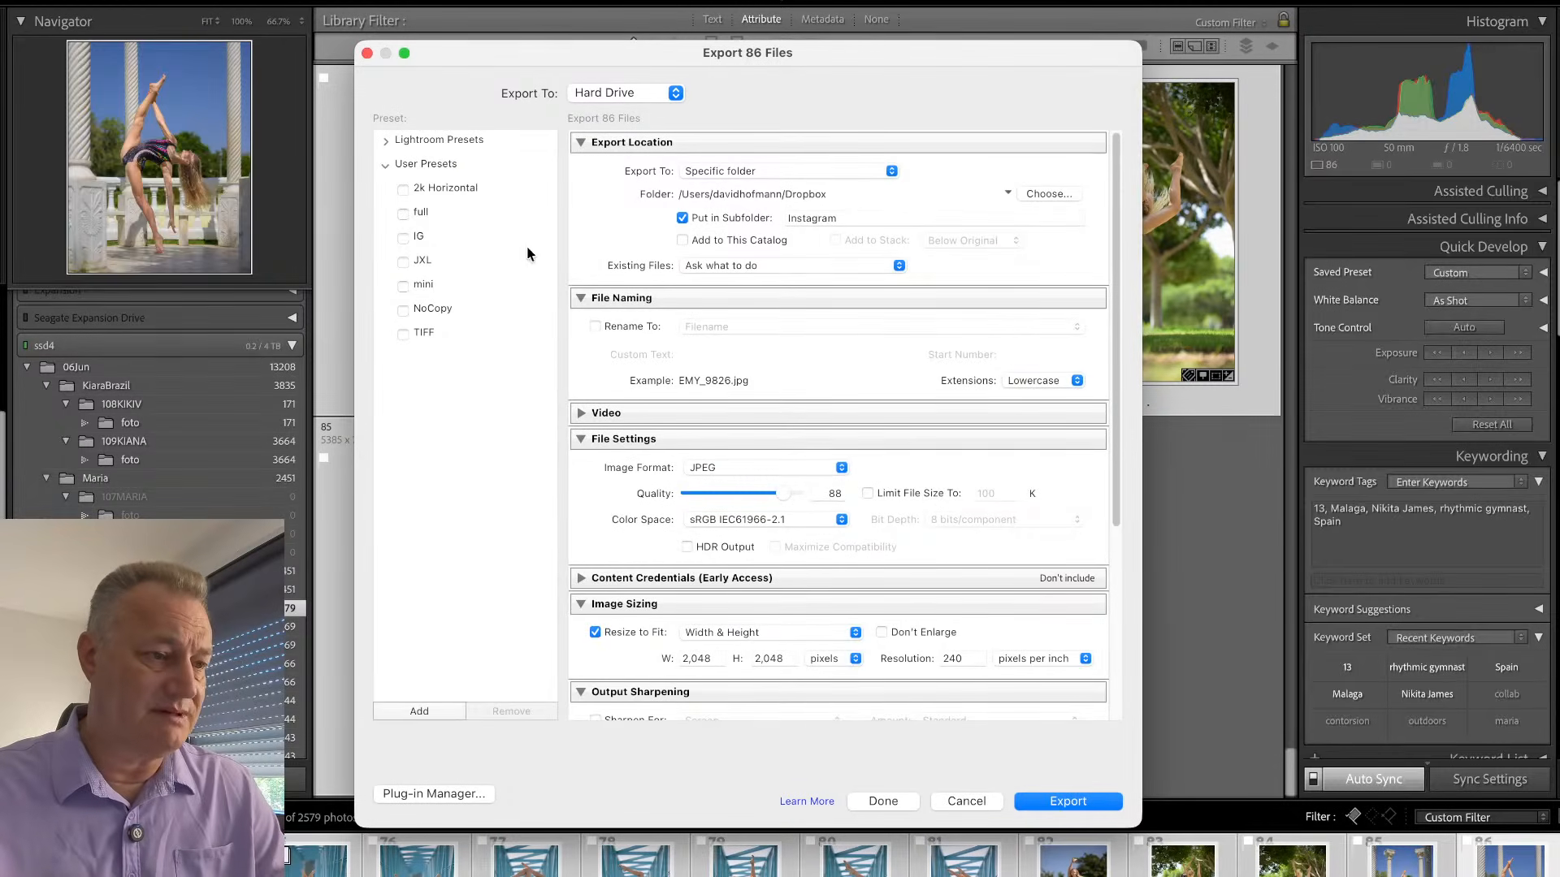
pyautogui.click(404, 215)
pyautogui.click(403, 238)
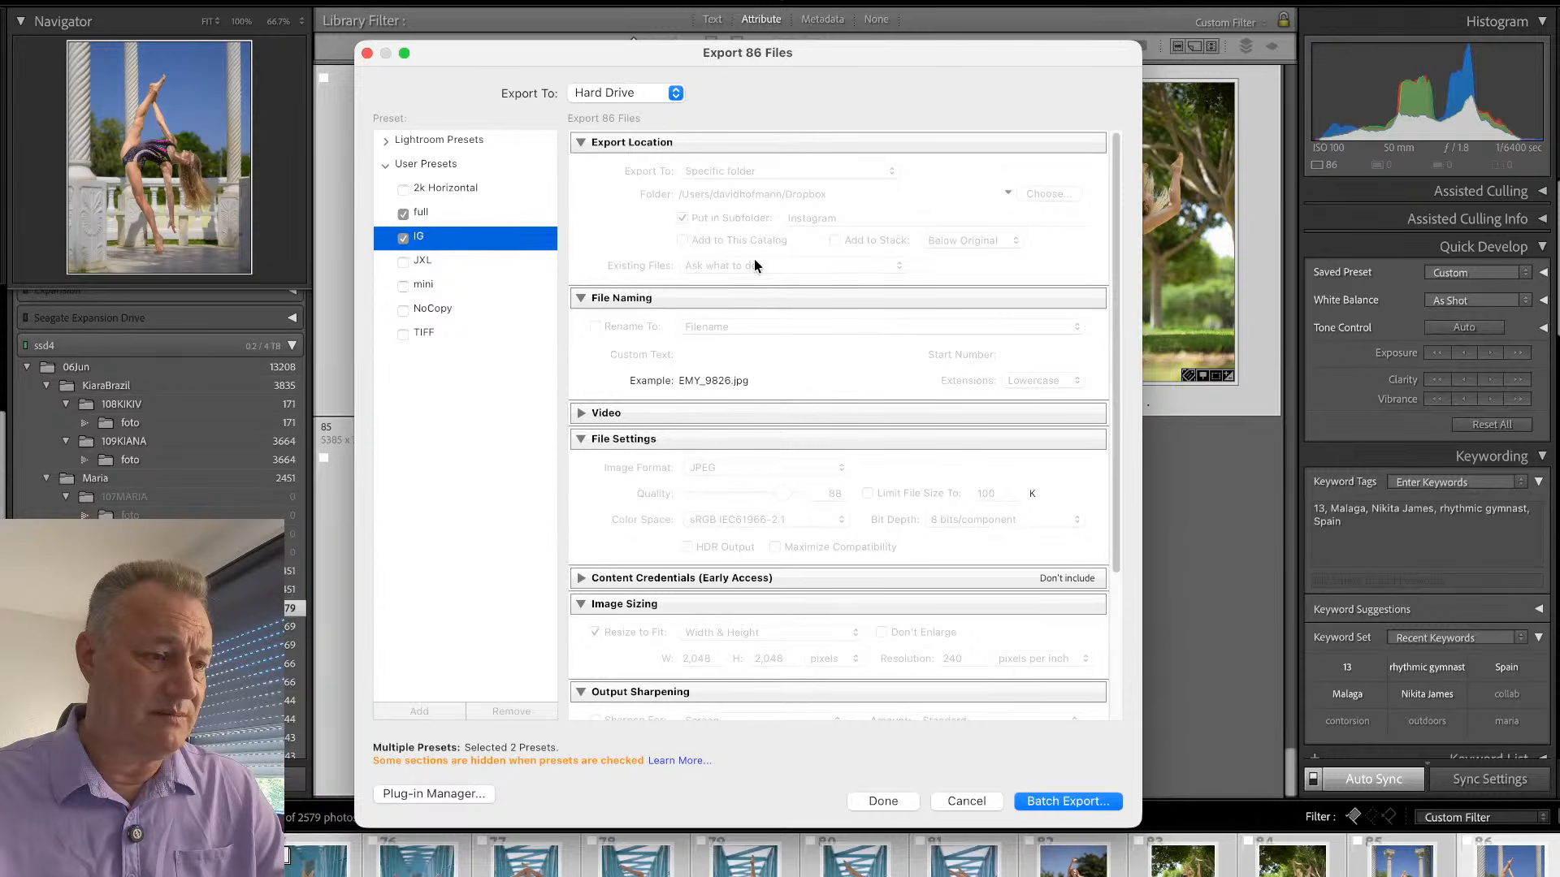
pyautogui.click(1068, 801)
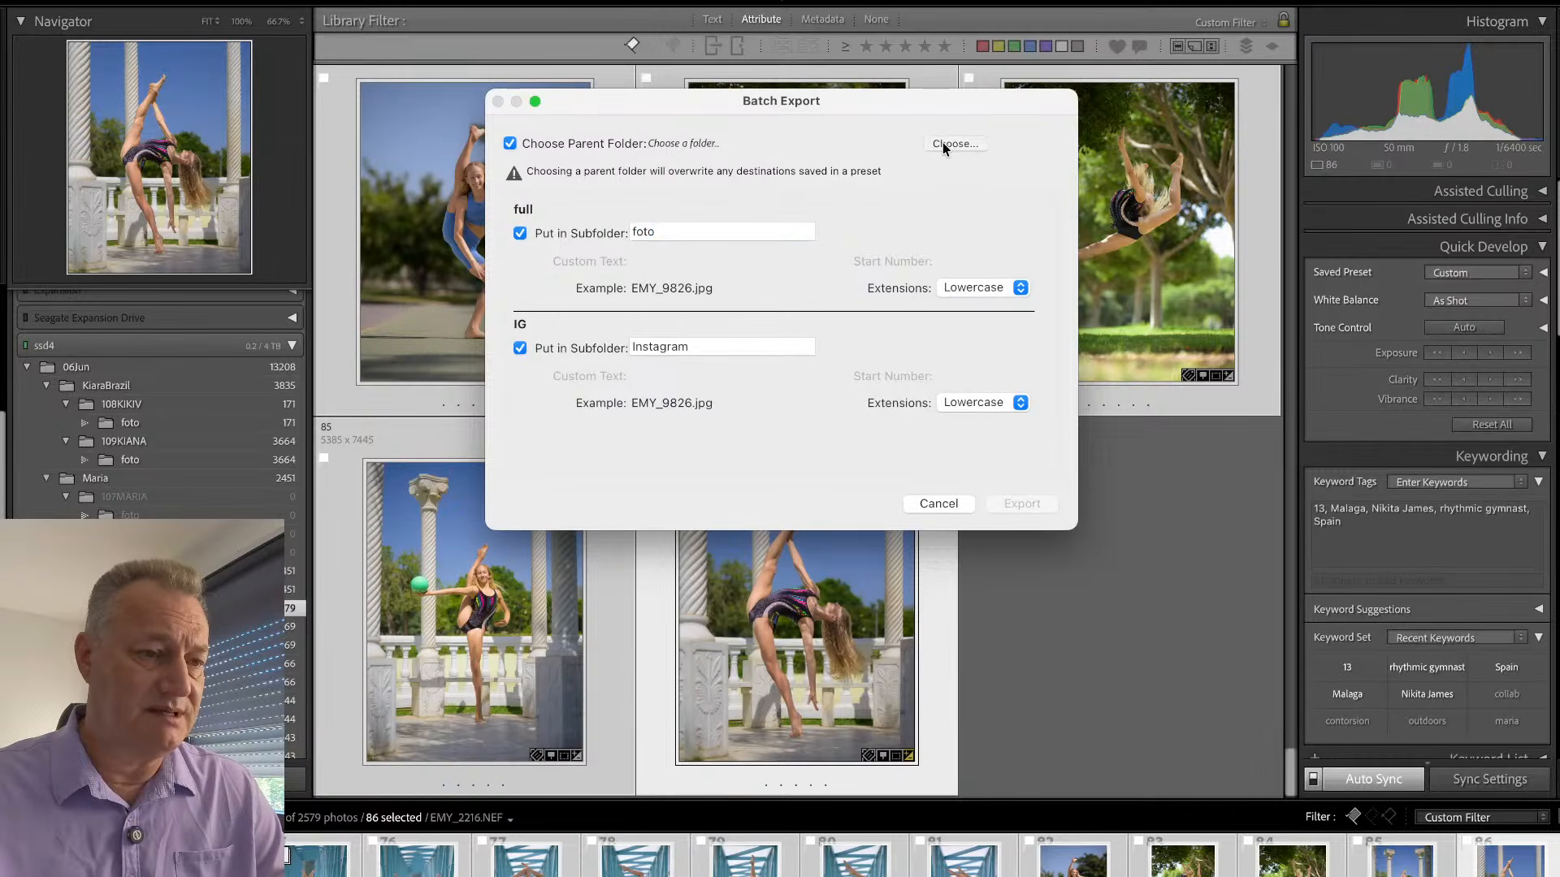
# - Choose the gymnast's Dropbox folder as the parent folder and run the batch export with the affected photos' AI settings updated
pyautogui.click(943, 143)
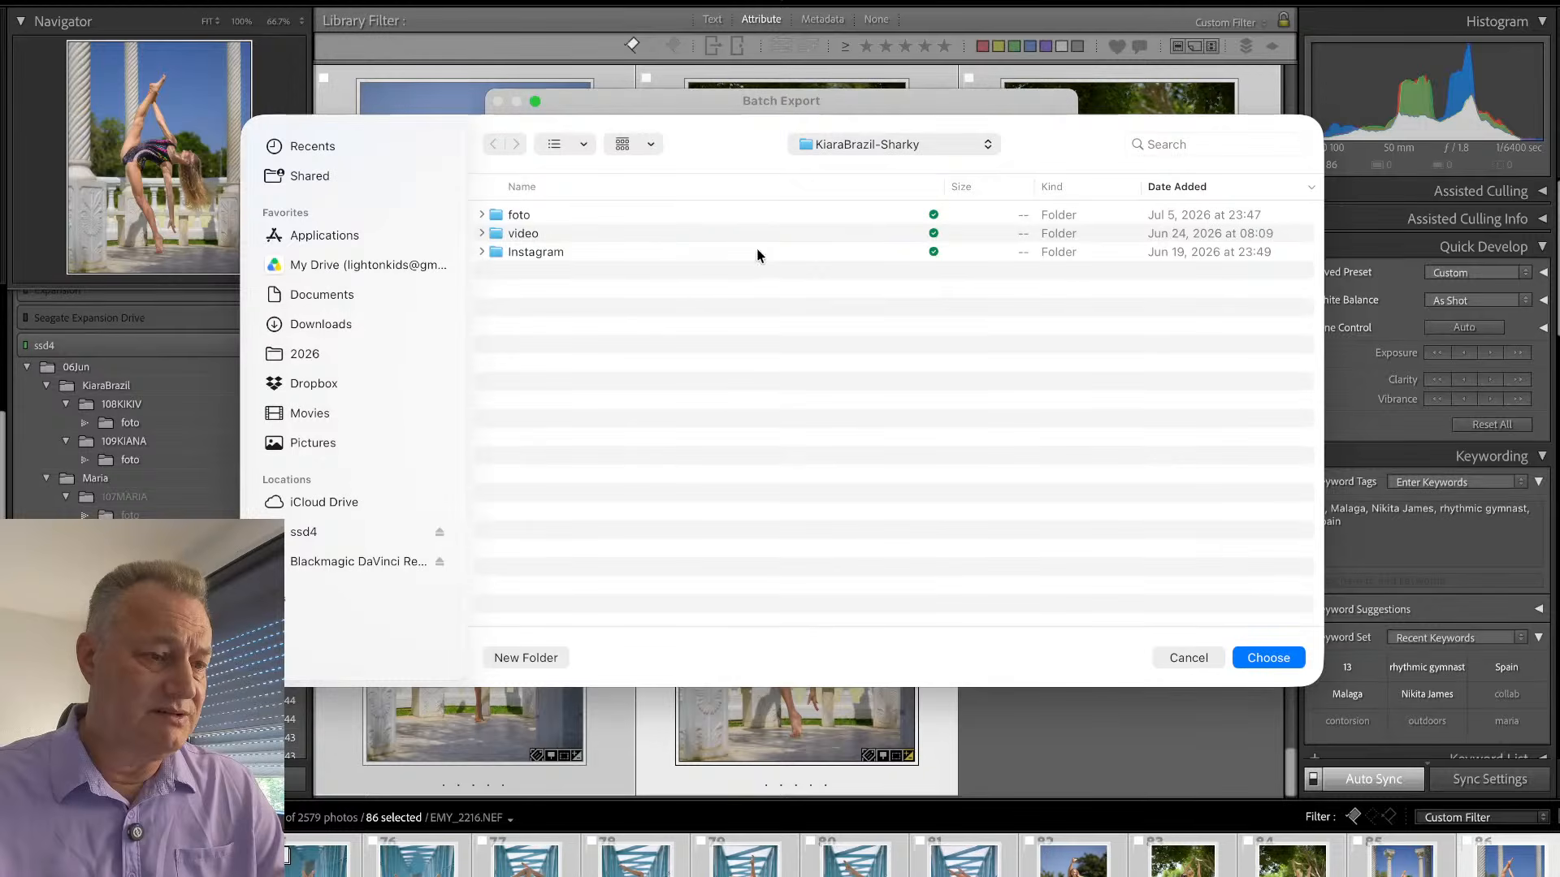
pyautogui.press('super+Up')
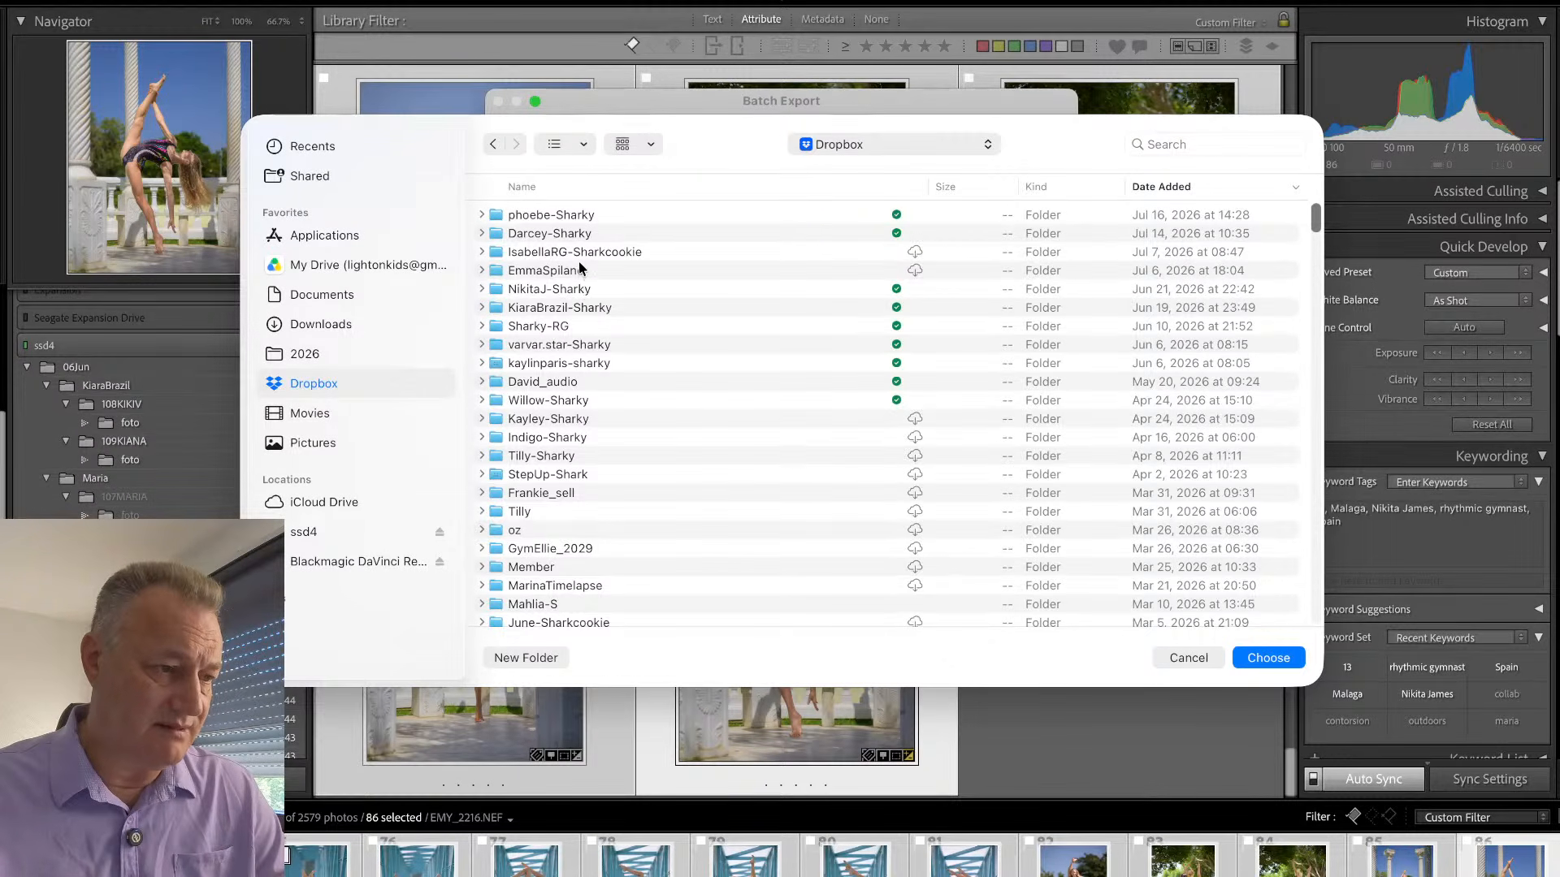
pyautogui.click(572, 187)
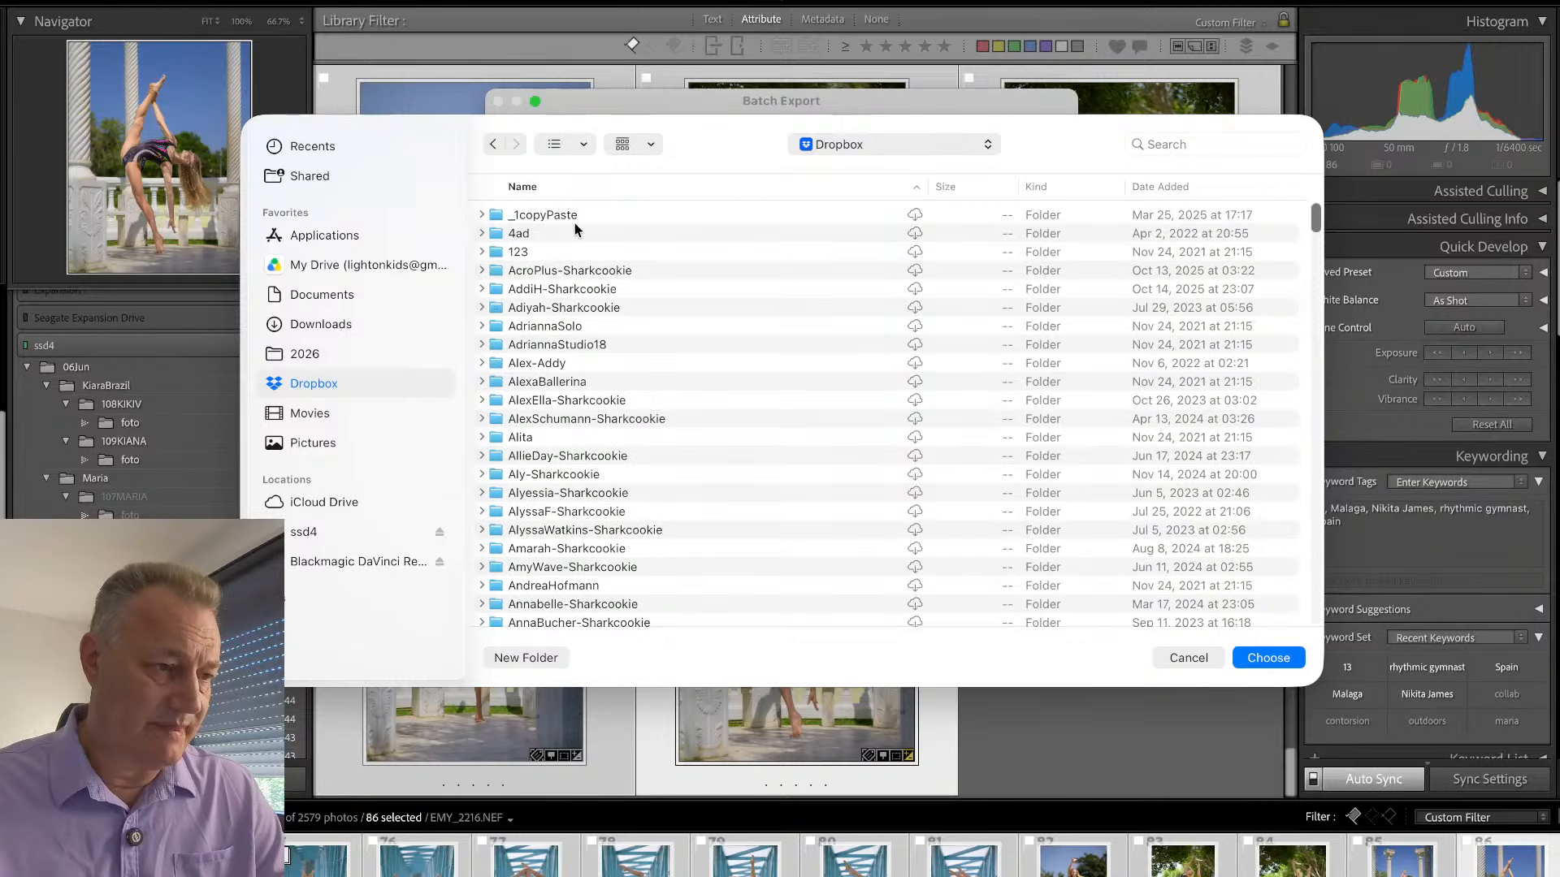
pyautogui.moveTo(1316, 221); pyautogui.dragTo(1310, 517)
pyautogui.doubleClick(590, 488)
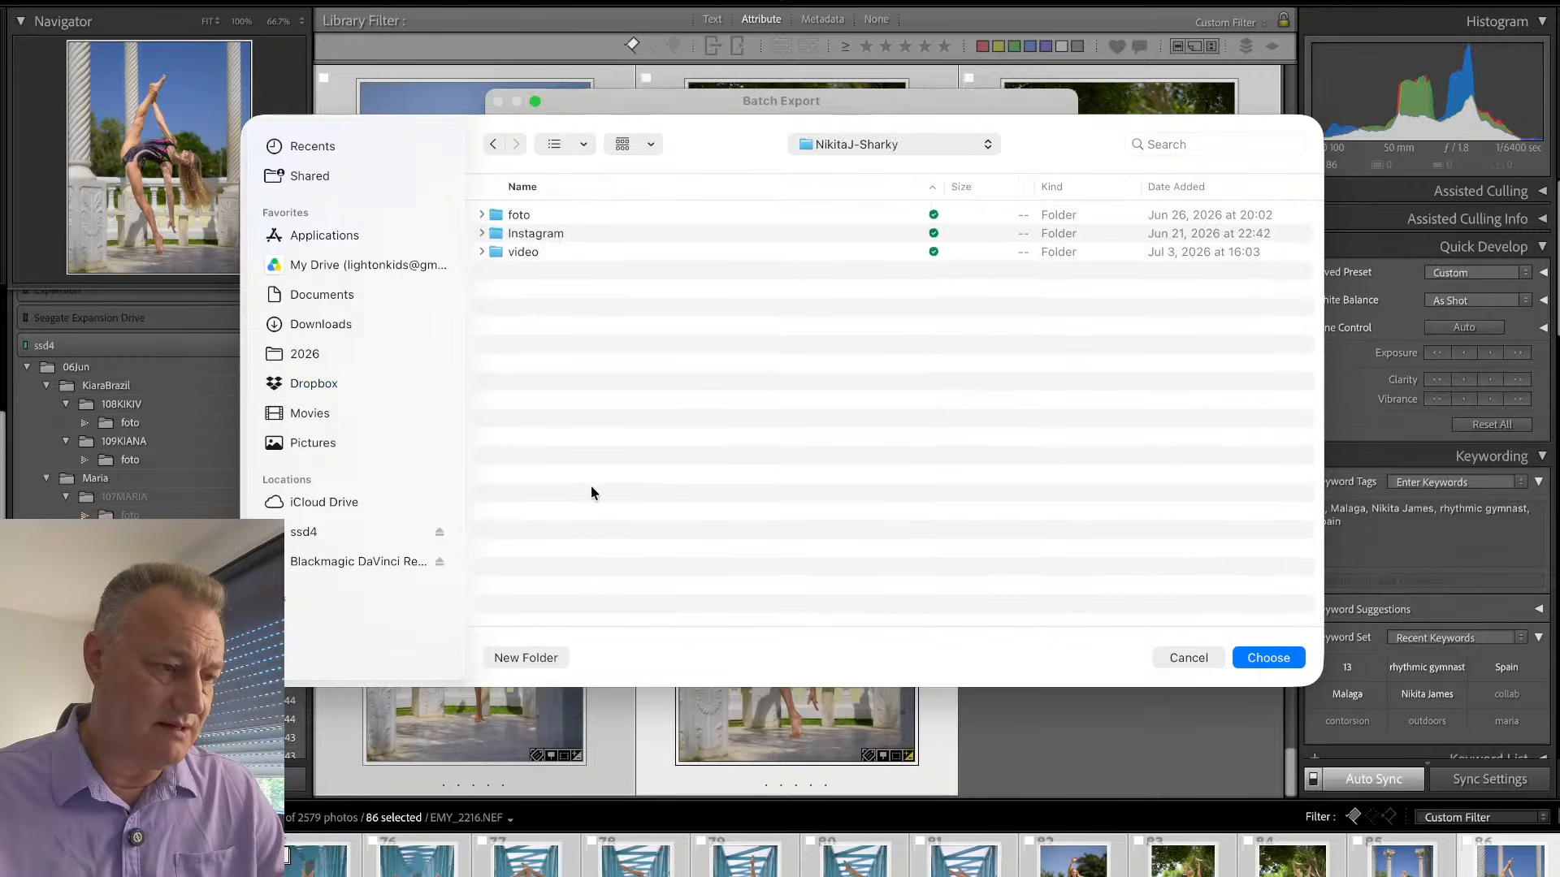
pyautogui.click(1267, 658)
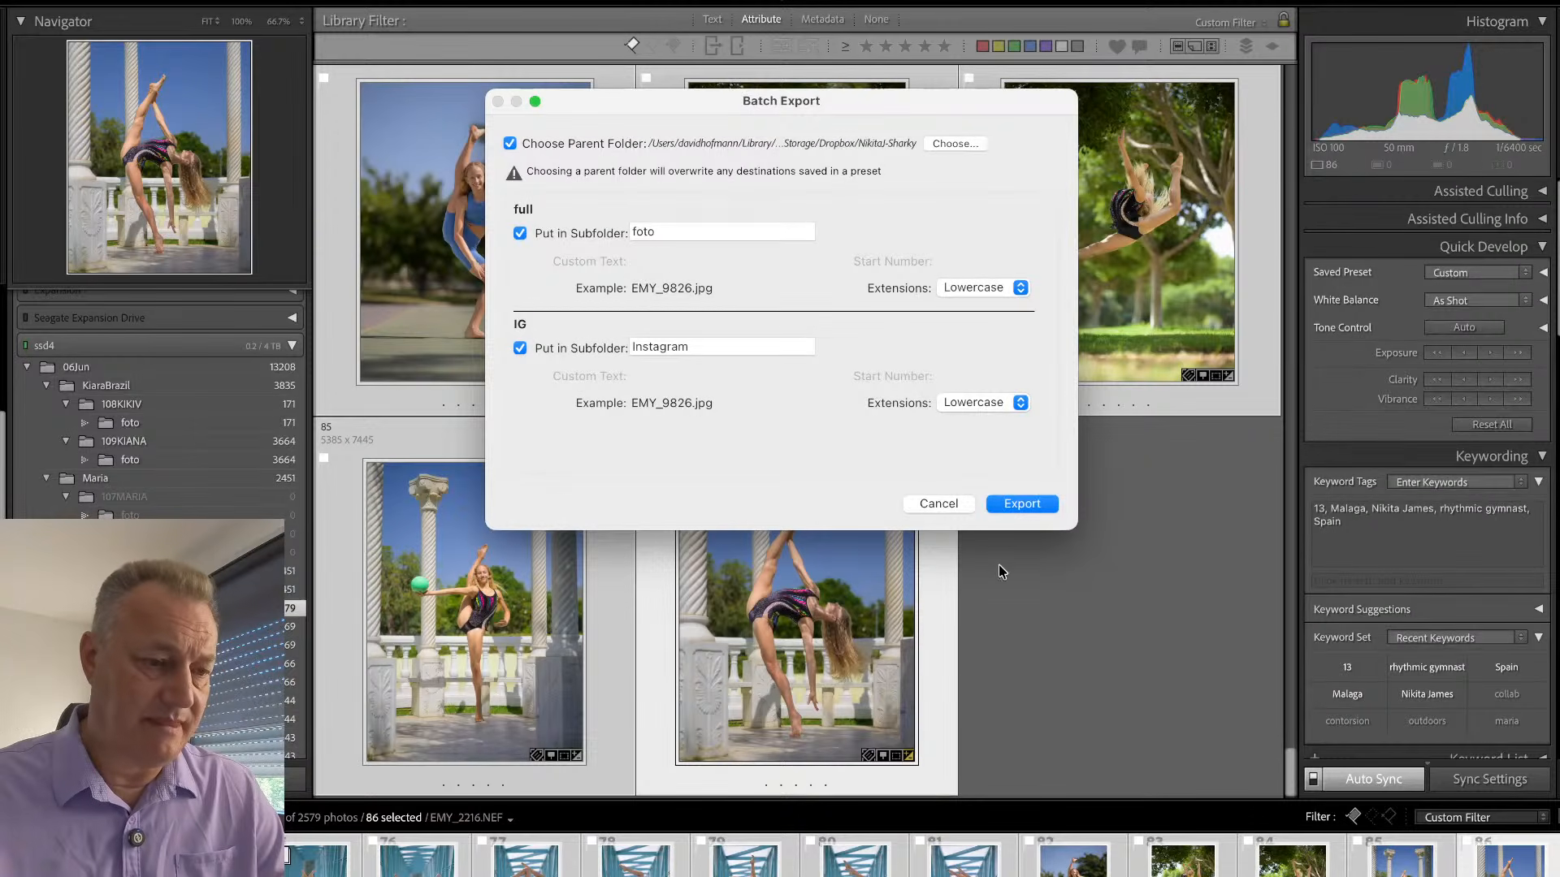
pyautogui.click(1025, 504)
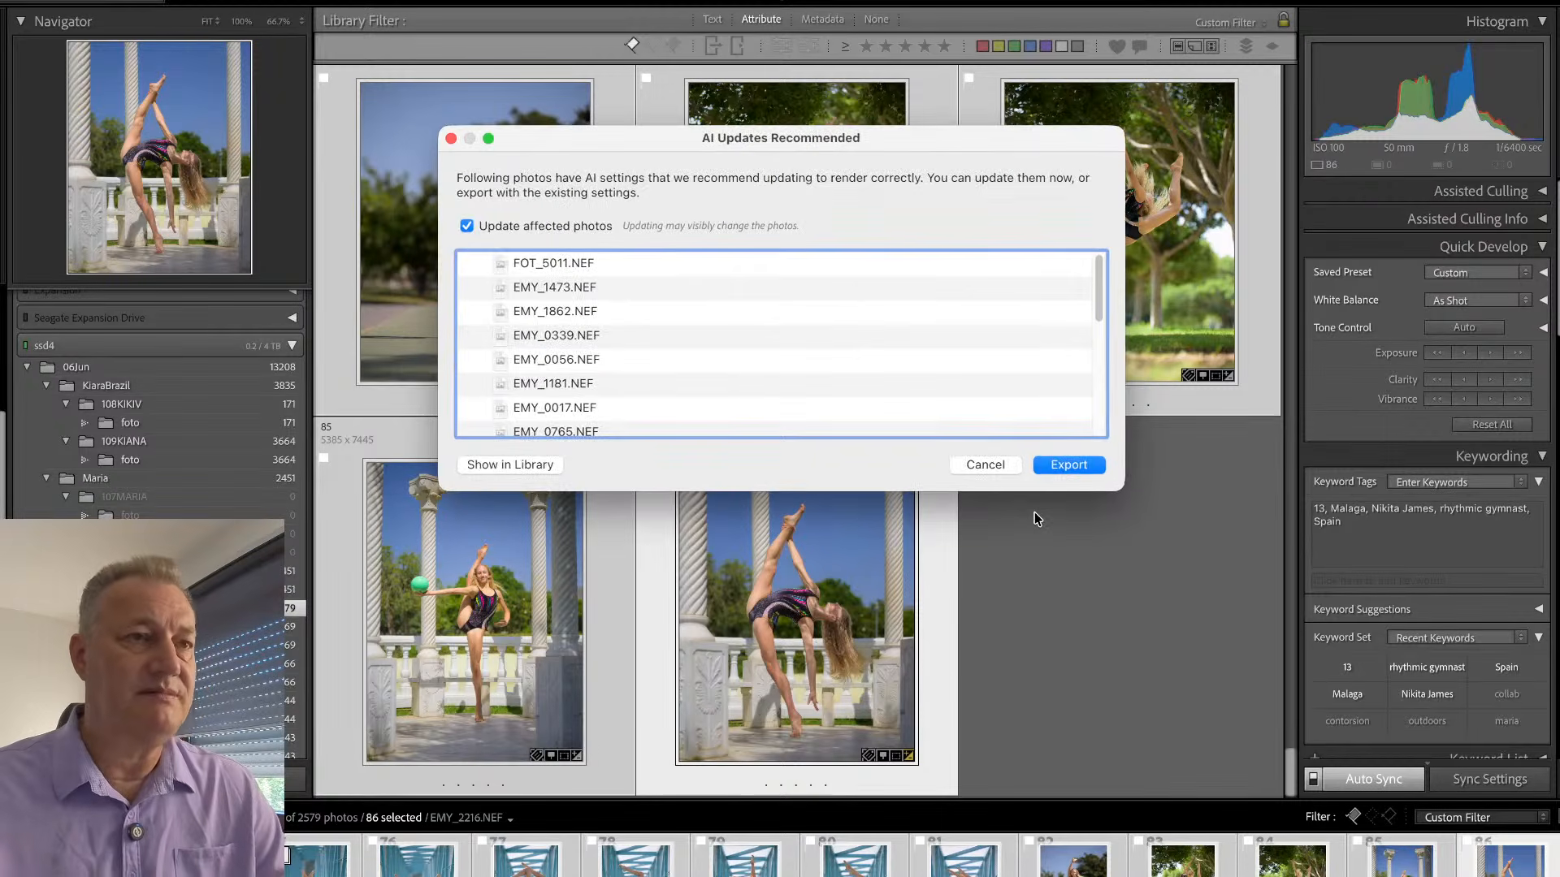
pyautogui.click(1068, 465)
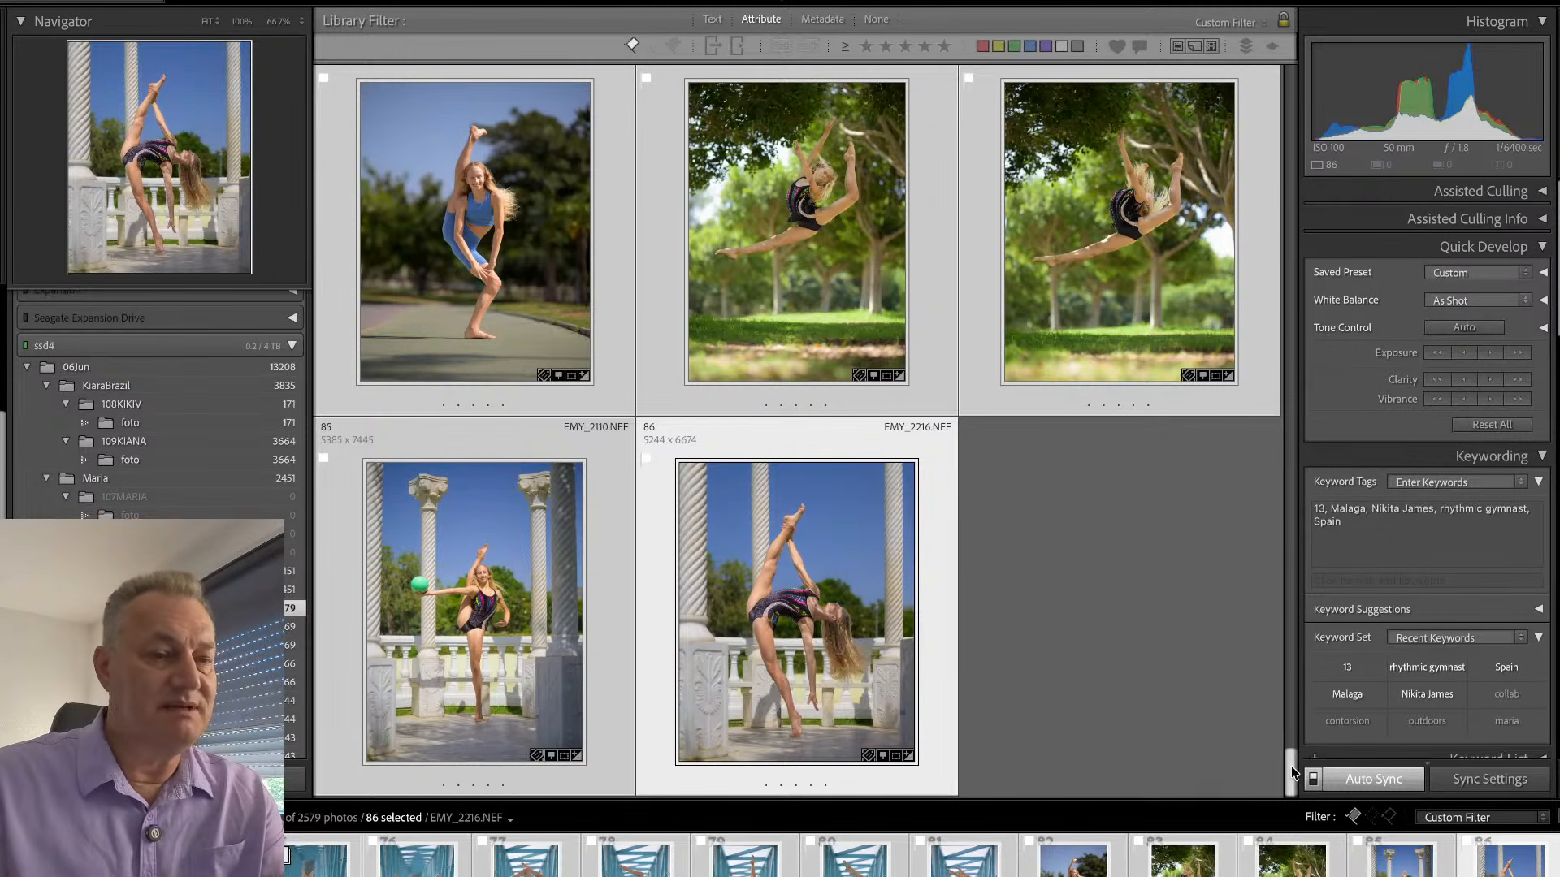
# - Go back to the start of the grid and open the folder with the dark studio shoot that begins with EMY_9088
pyautogui.moveTo(1292, 770); pyautogui.dragTo(1293, 47)
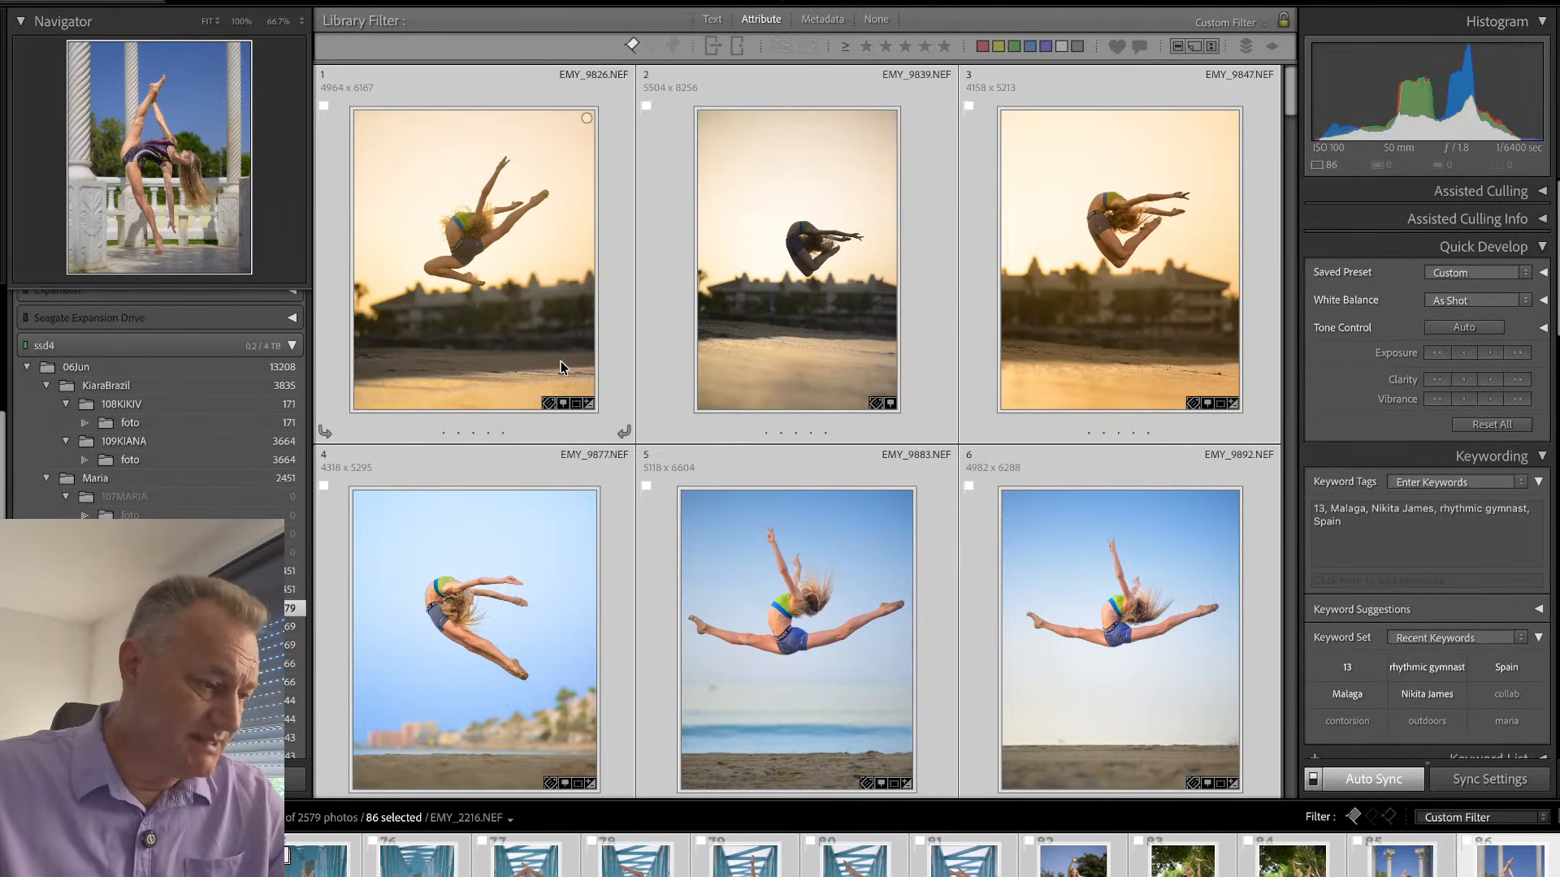
pyautogui.scroll(-4, 163, 406)
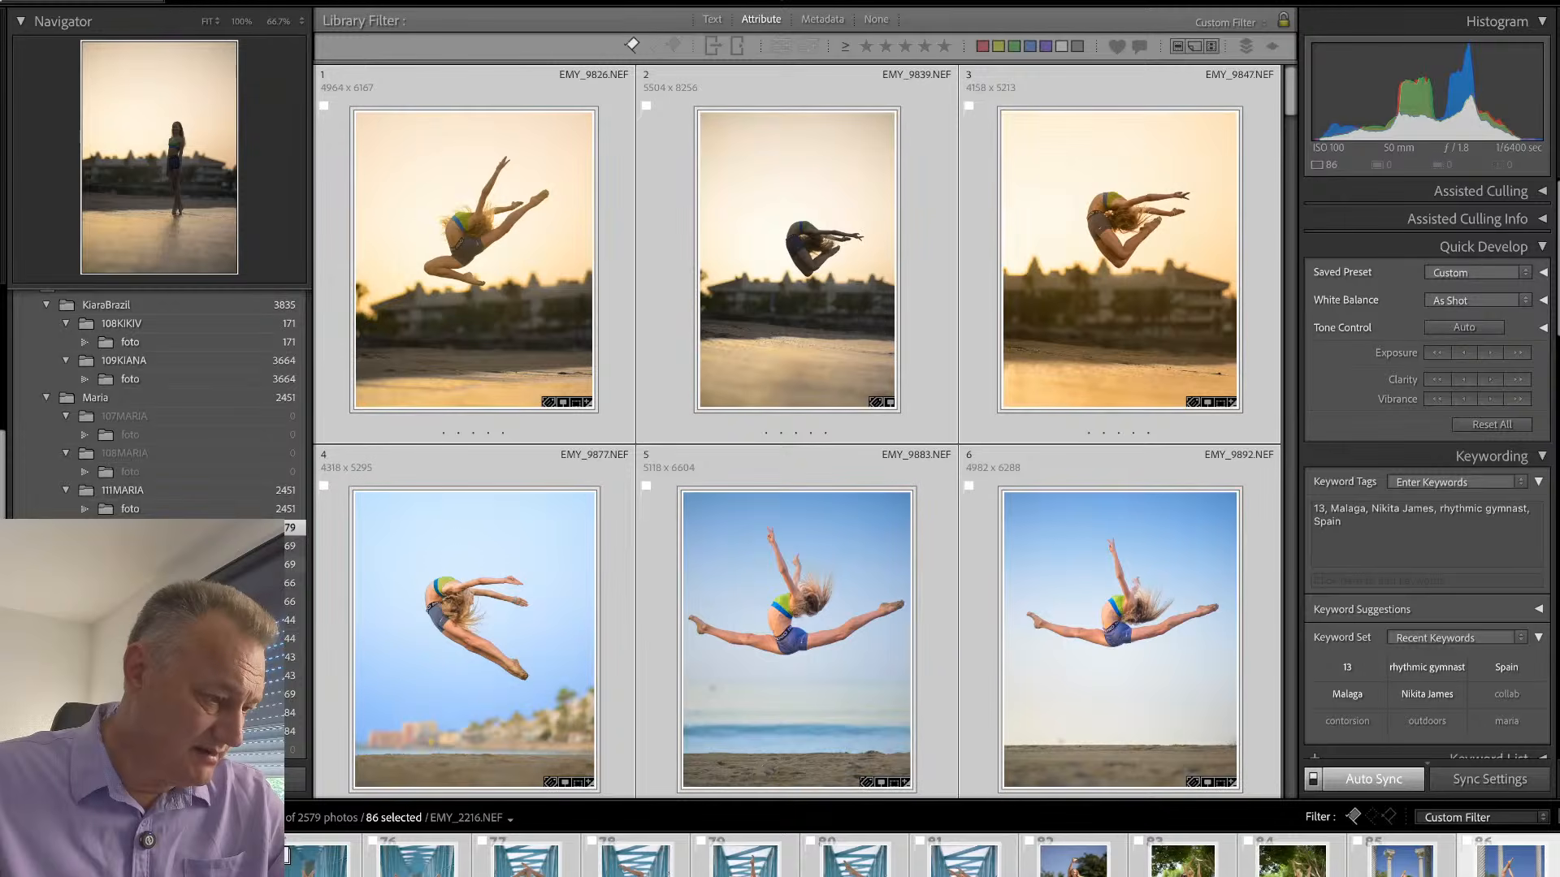
pyautogui.click(162, 590)
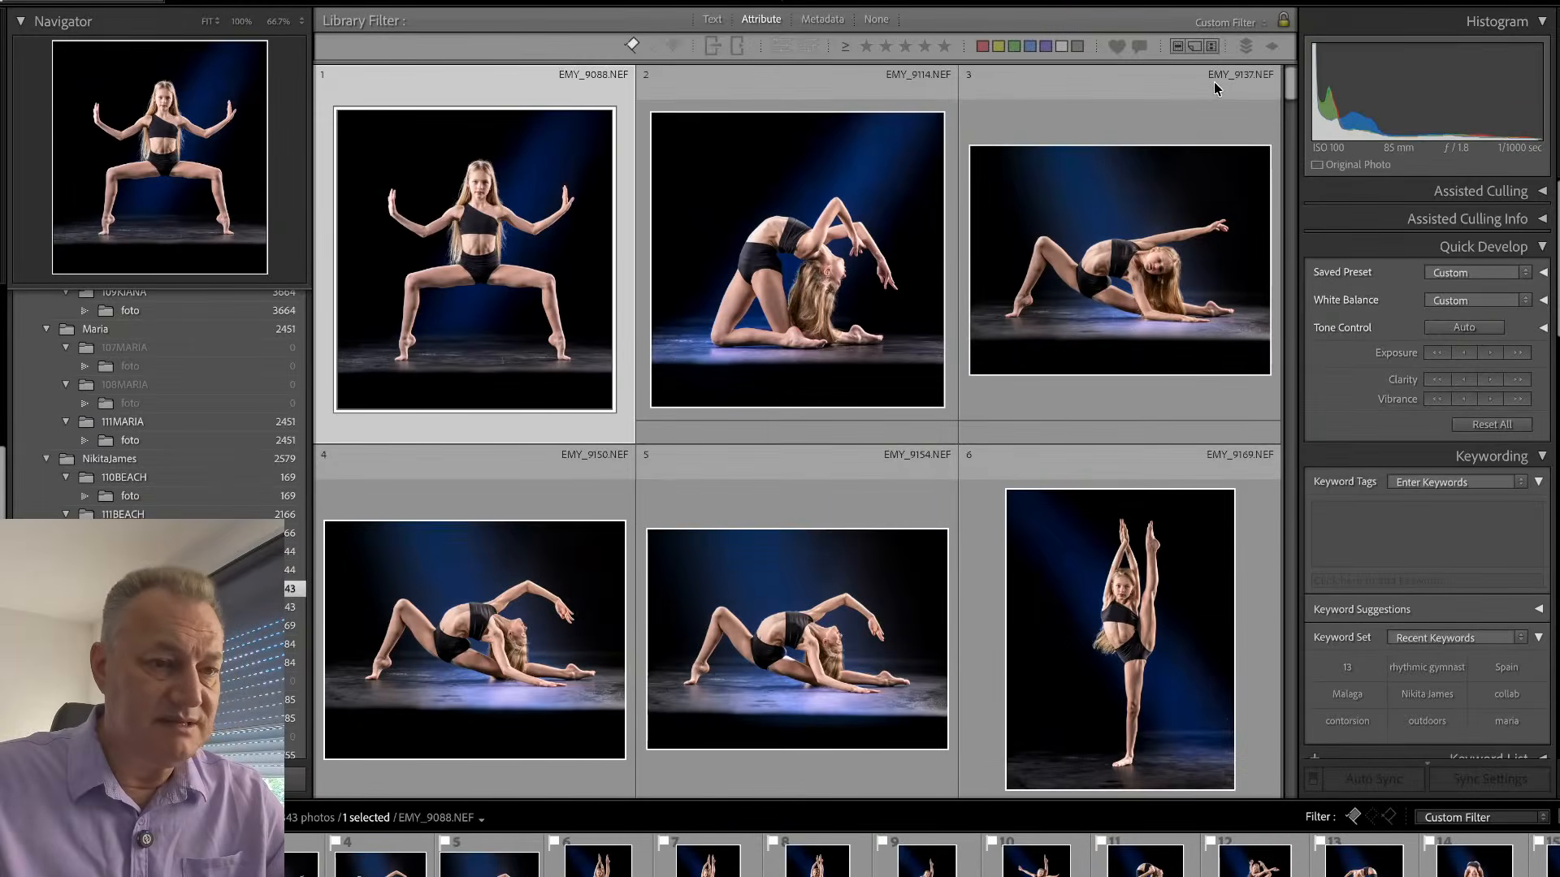
# - Examine the gold body-paint photos in the studio folder to find one worth editing
pyautogui.moveTo(1288, 81); pyautogui.dragTo(1289, 460)
pyautogui.moveTo(1288, 548); pyautogui.dragTo(1283, 646)
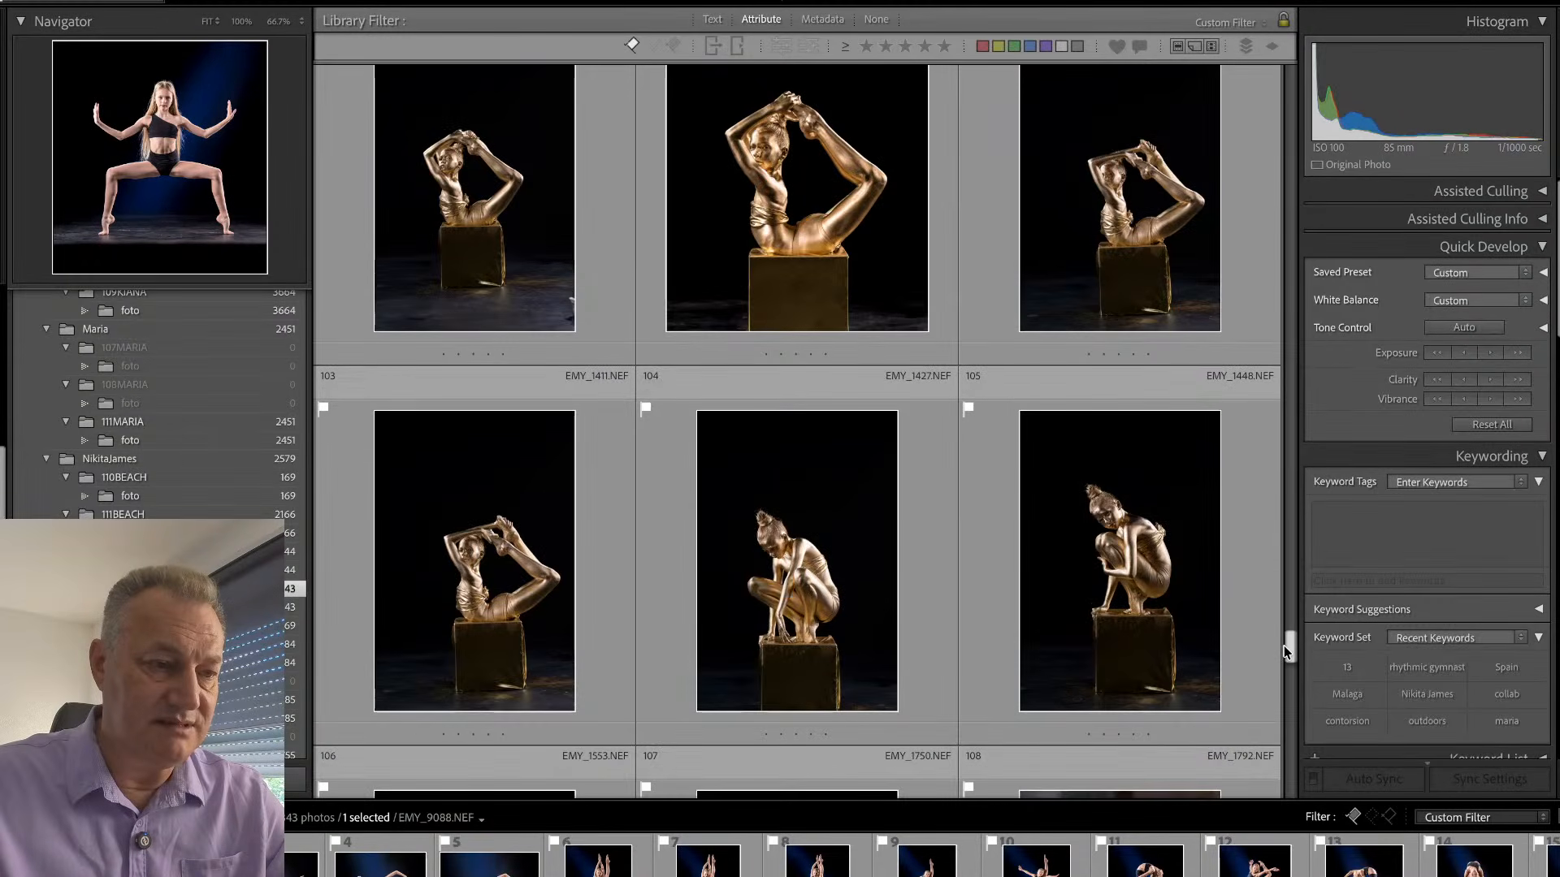
pyautogui.moveTo(1286, 660); pyautogui.dragTo(1287, 387)
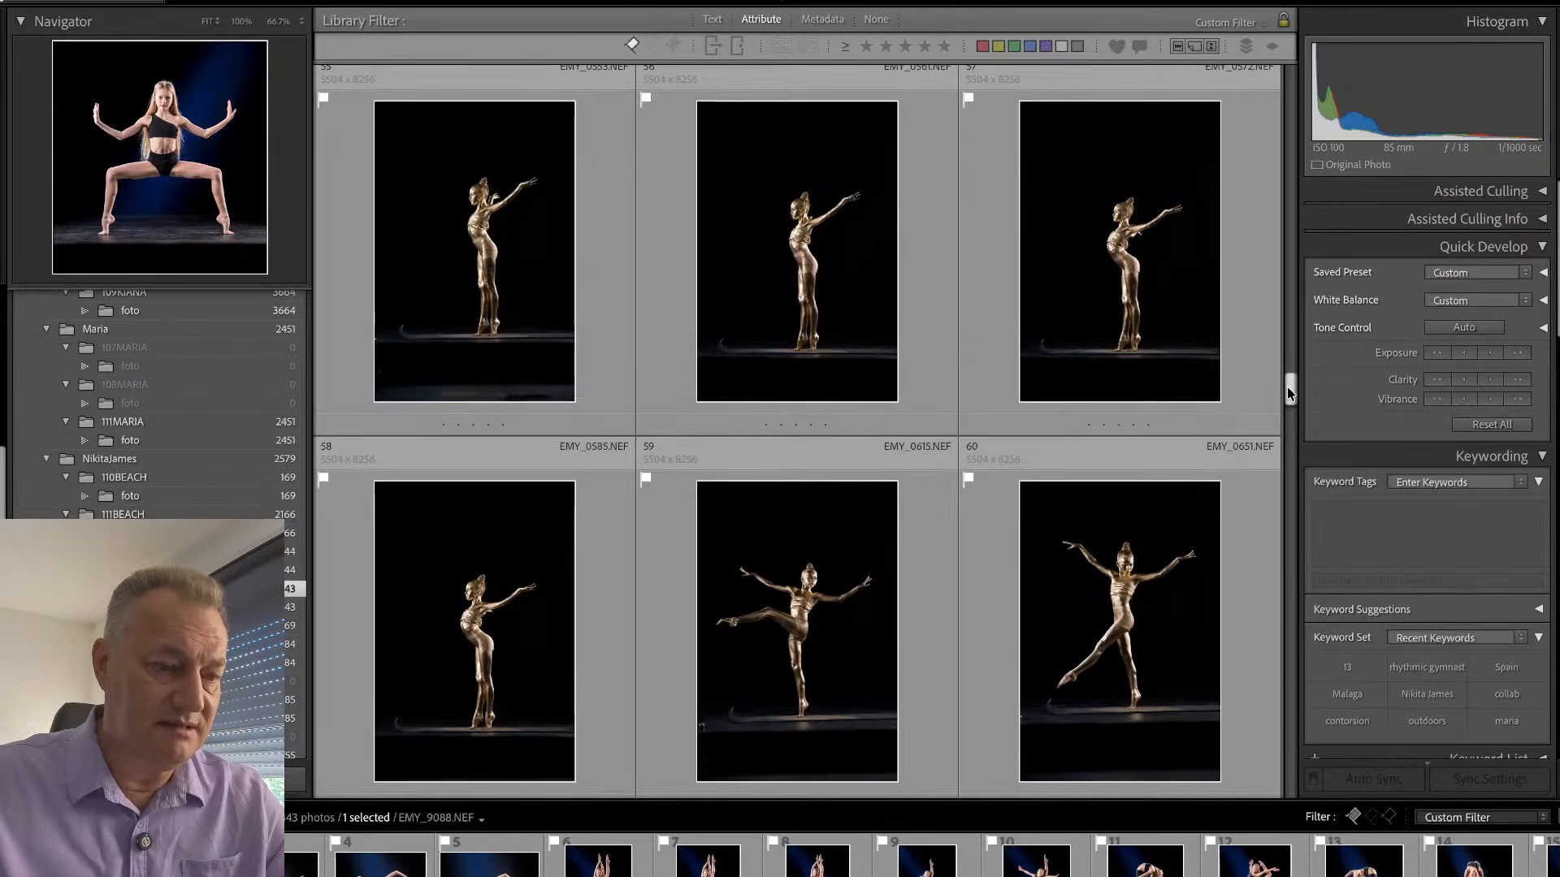
pyautogui.scroll(-1, 1287, 386)
pyautogui.moveTo(1287, 388); pyautogui.dragTo(1271, 447)
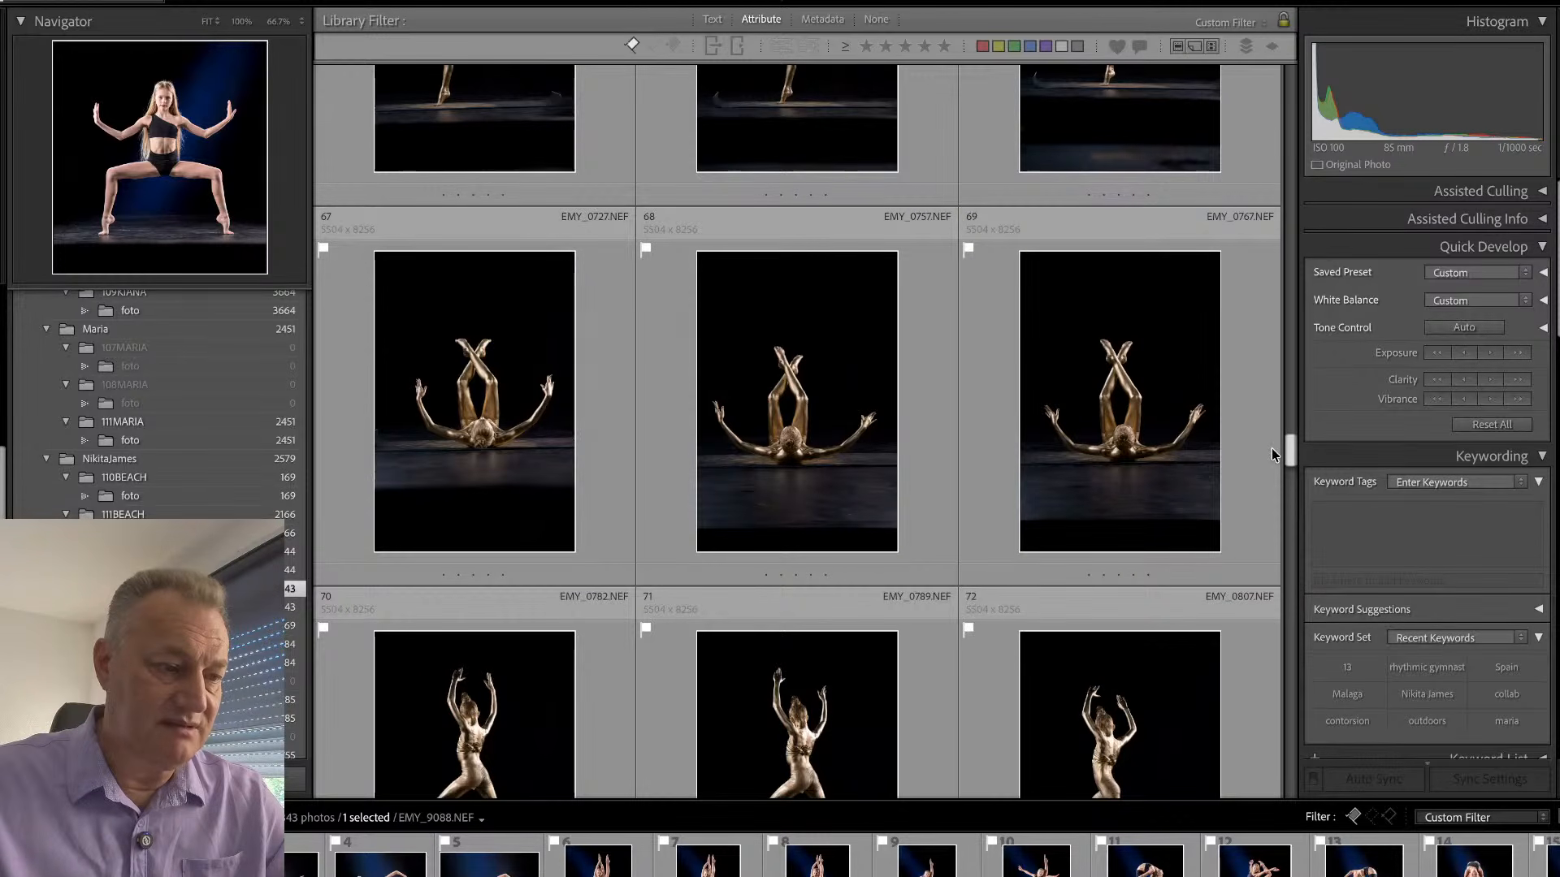
pyautogui.scroll(-4, 1270, 447)
pyautogui.scroll(1, 1273, 463)
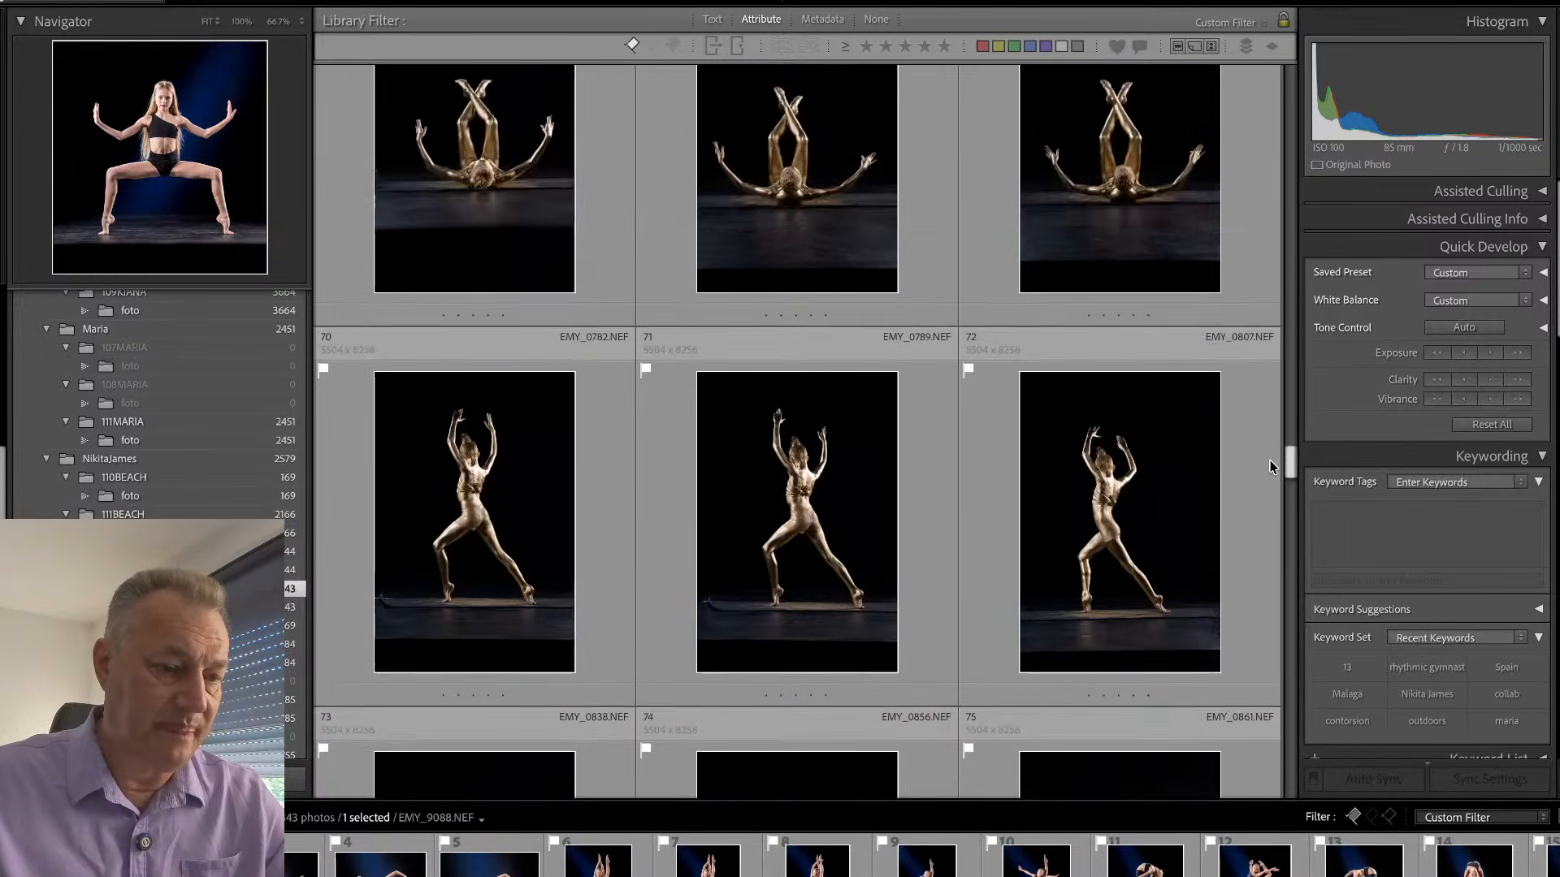
pyautogui.moveTo(1270, 461)
pyautogui.mouseDown()
pyautogui.moveTo(1266, 499)
pyautogui.moveTo(1267, 486)
pyautogui.mouseUp()
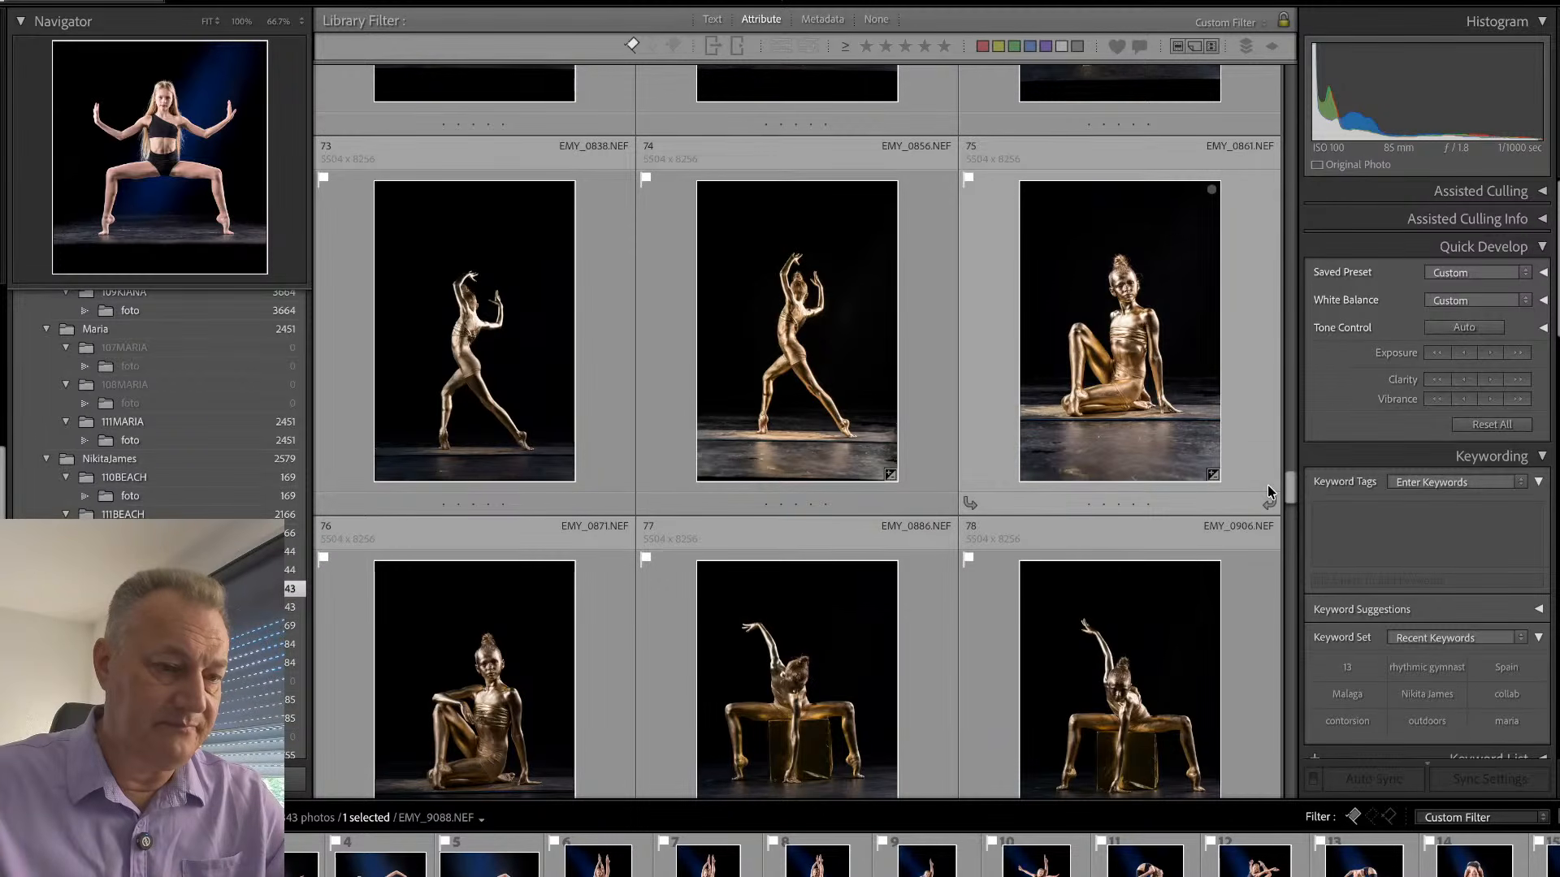
# - Crop EMY_0861 tighter around the seated gold figure, removing much of the black background above and the floor below
pyautogui.doubleClick(1237, 407)
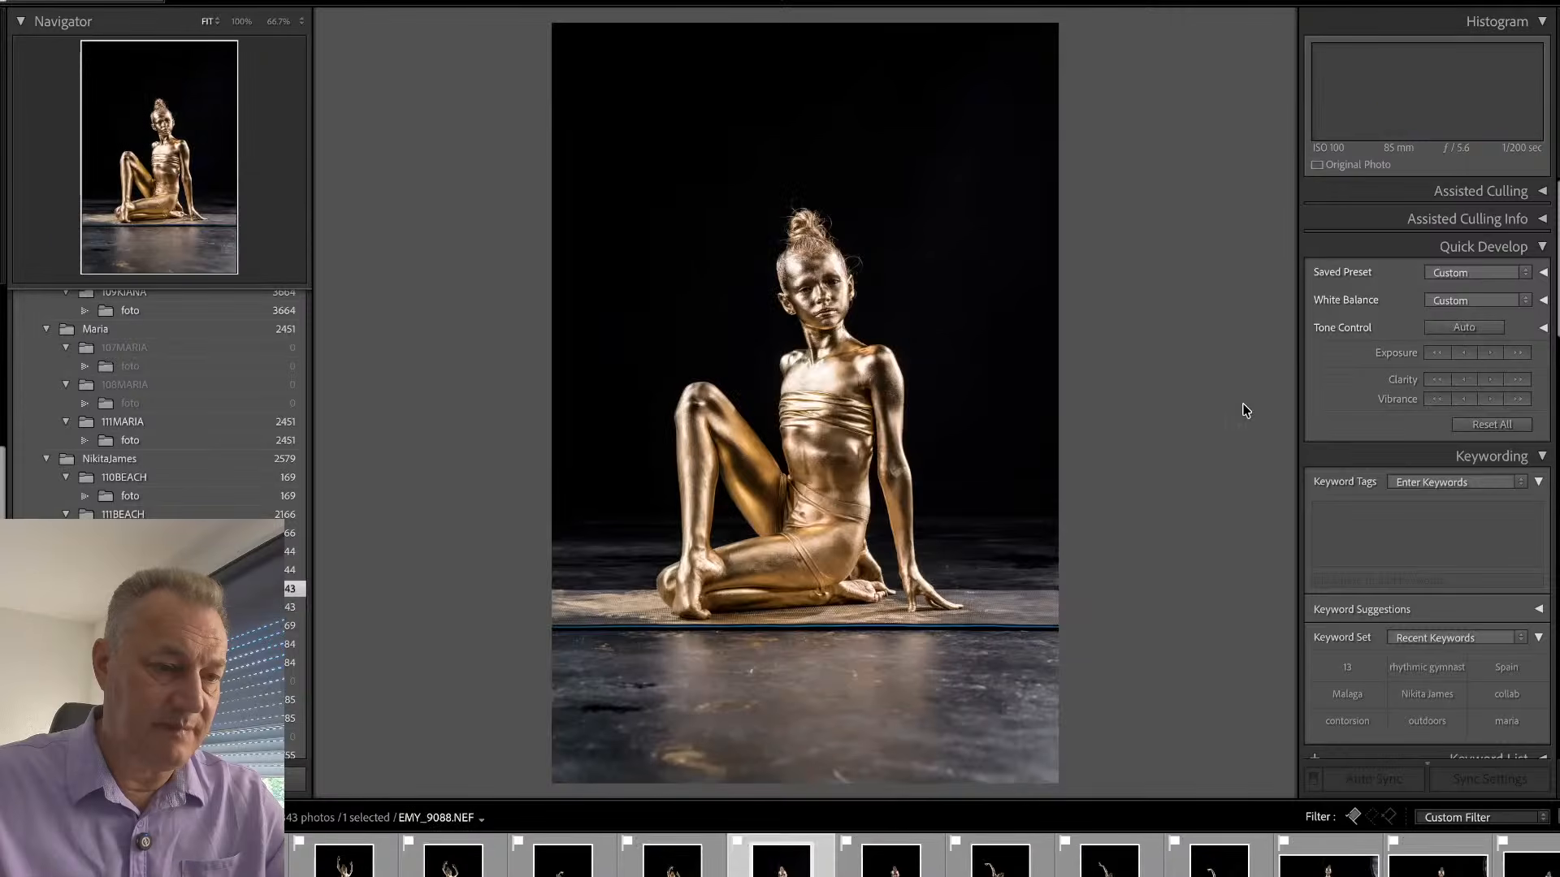
pyautogui.press('r')
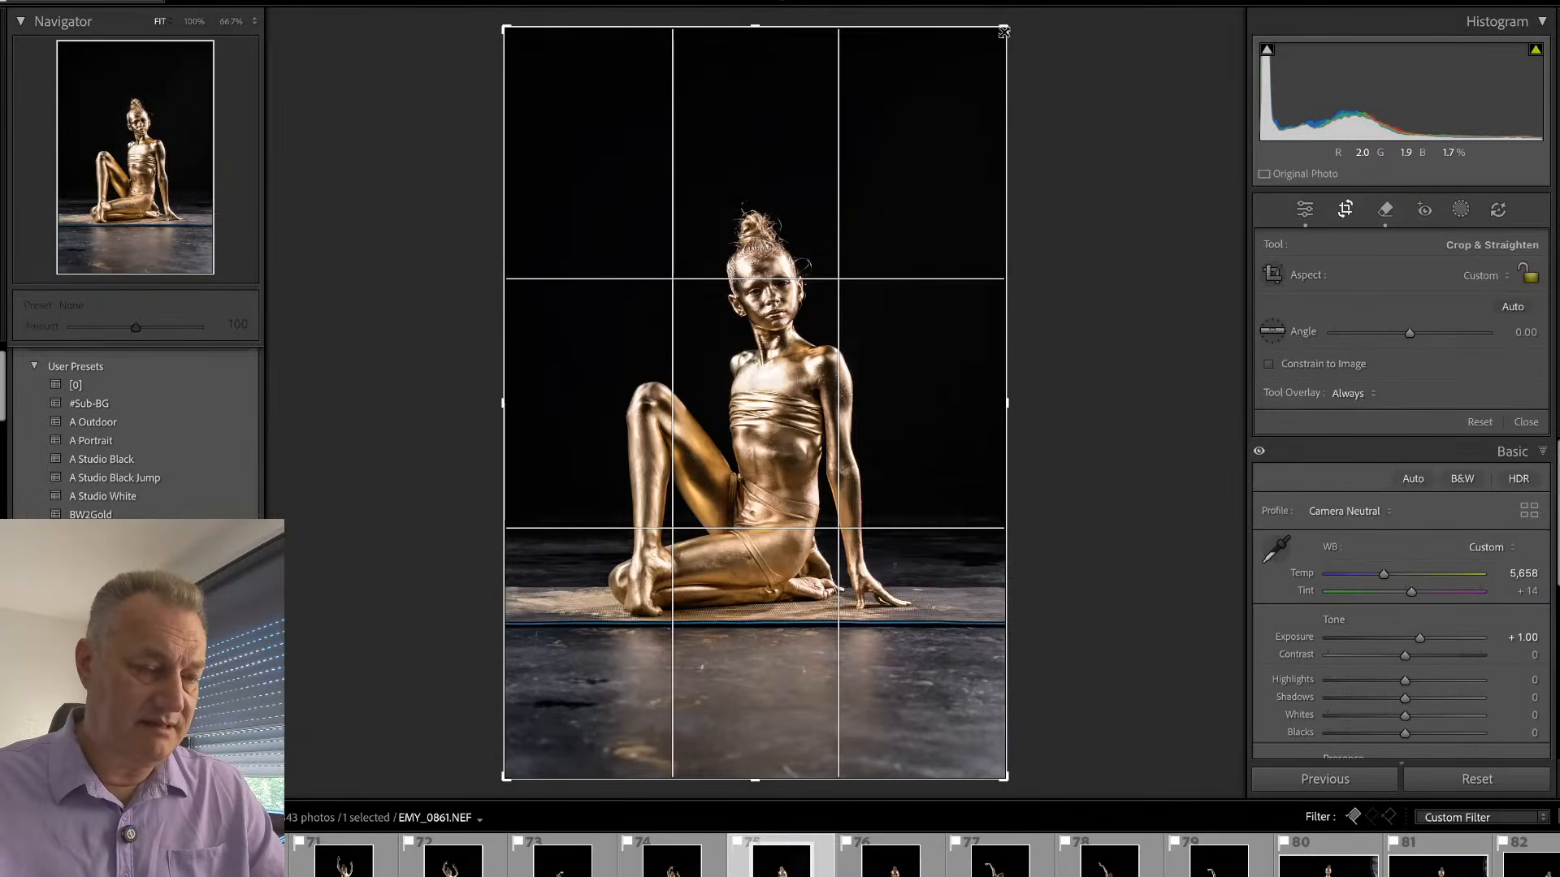
pyautogui.moveTo(1007, 29); pyautogui.dragTo(1010, 135)
pyautogui.moveTo(926, 290); pyautogui.dragTo(883, 445)
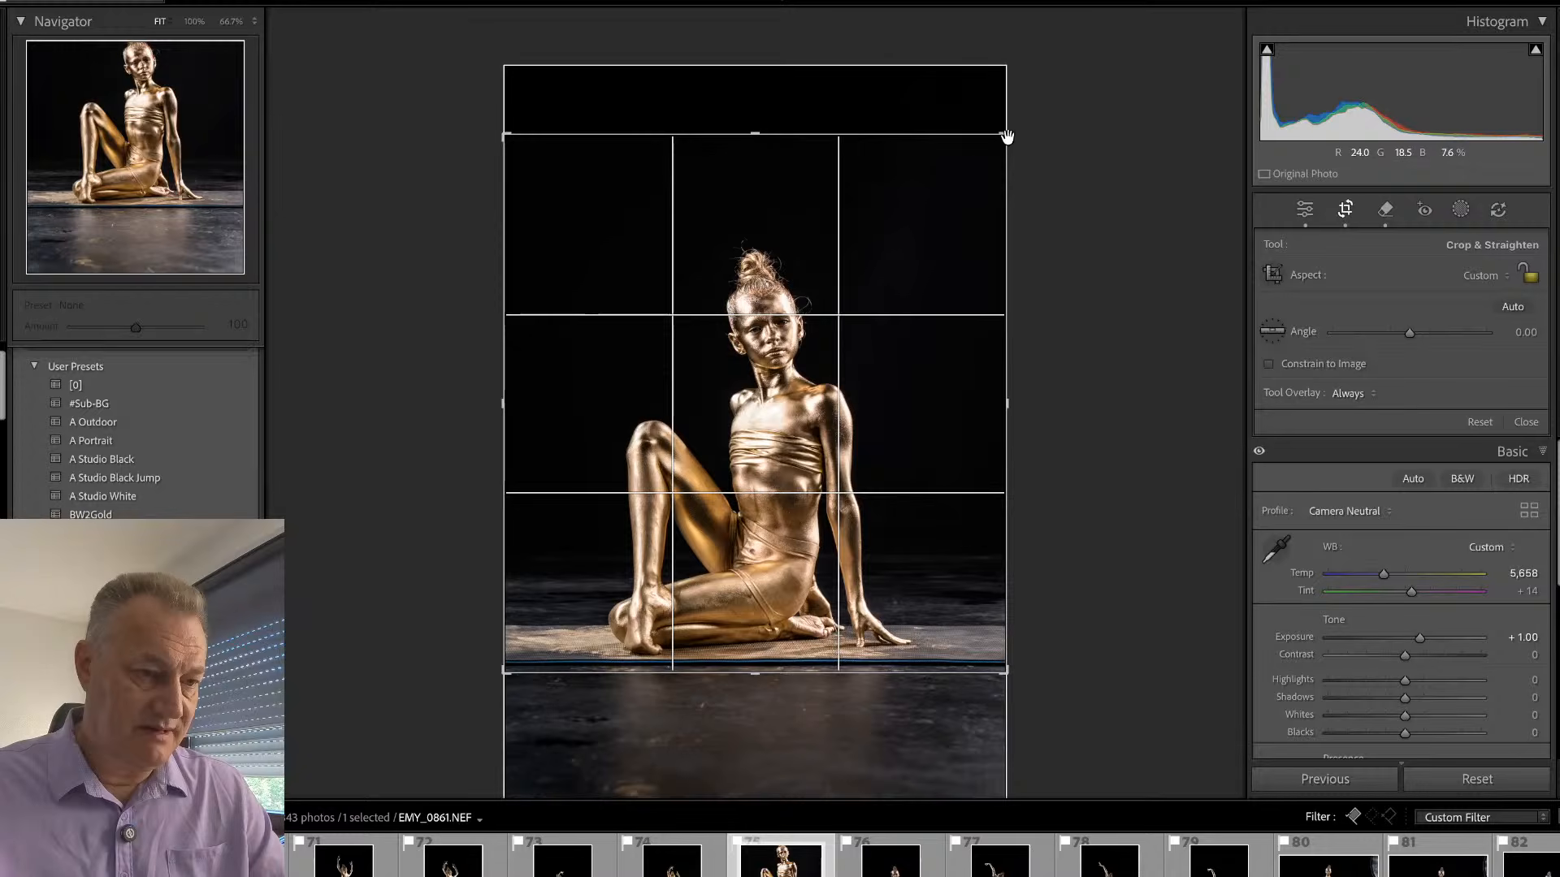
pyautogui.moveTo(1004, 133); pyautogui.dragTo(998, 159)
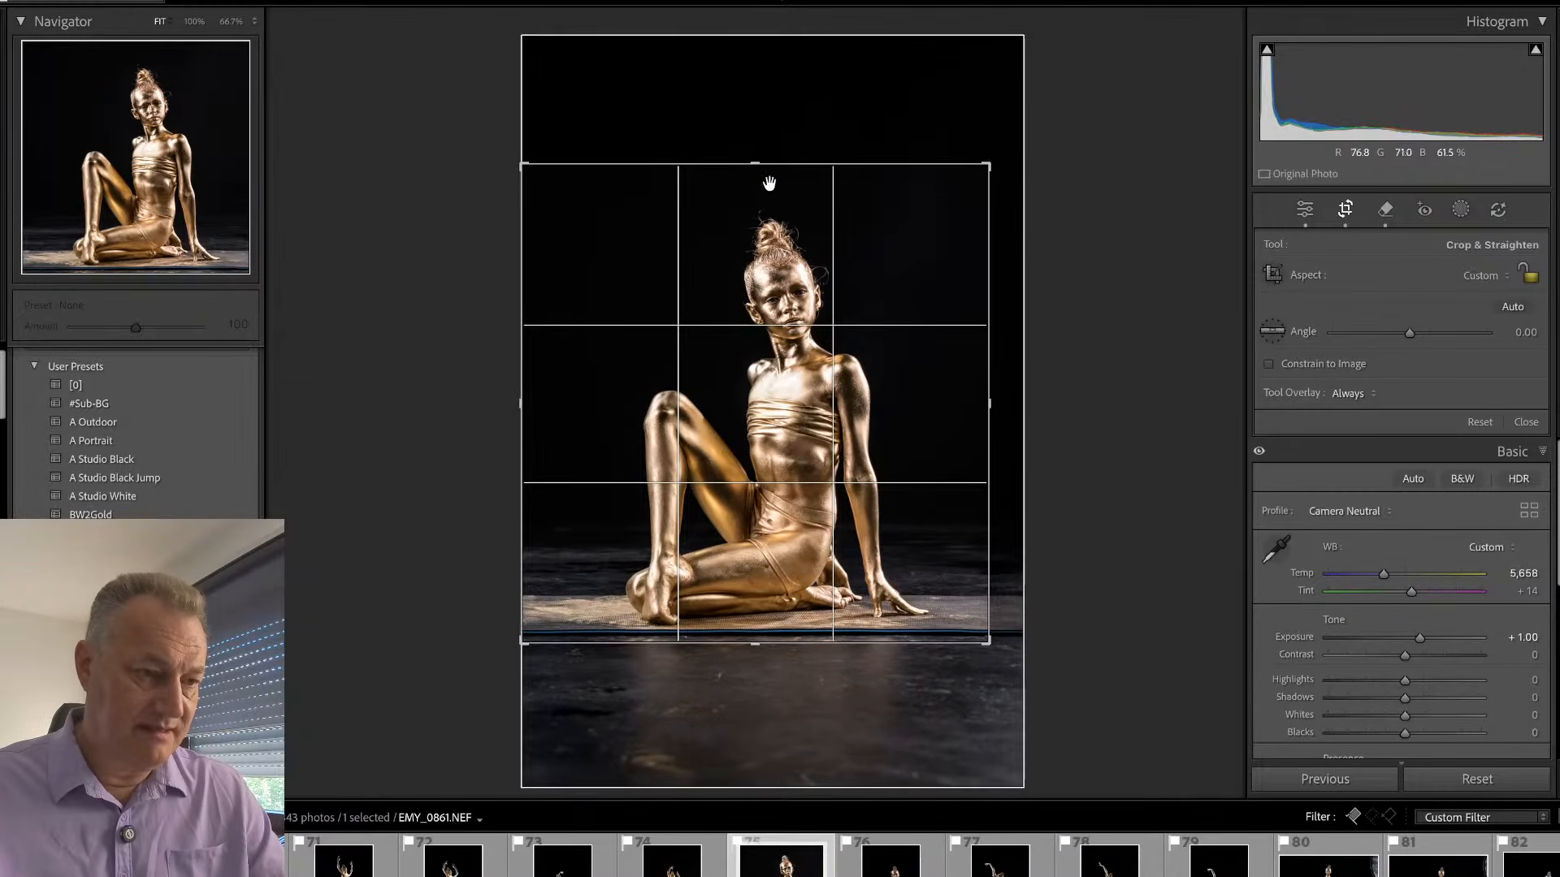
pyautogui.moveTo(771, 158); pyautogui.dragTo(777, 136)
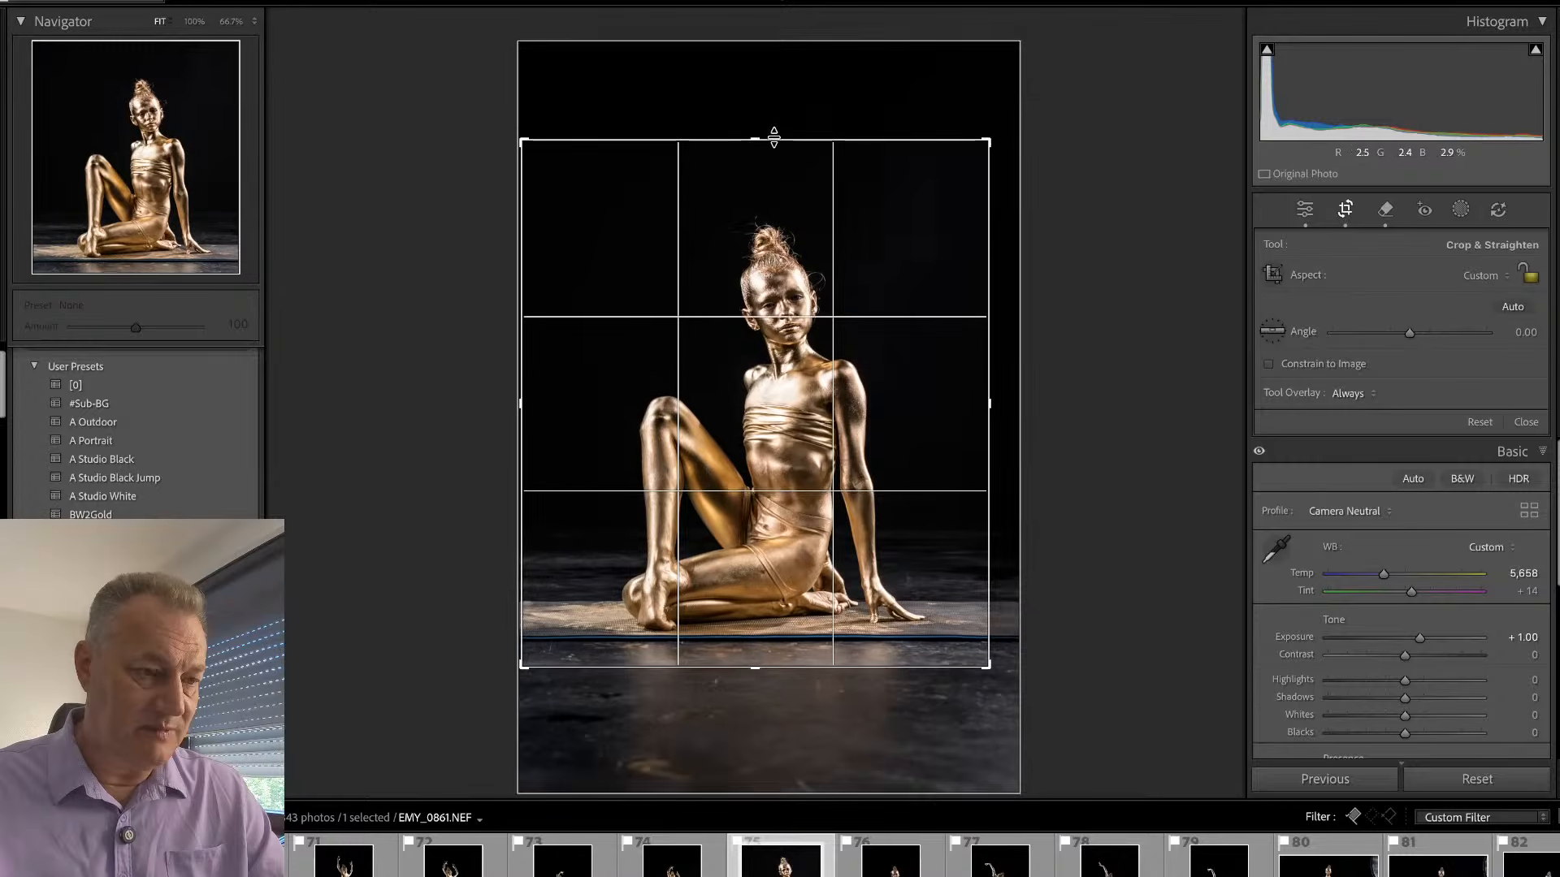
pyautogui.press('Return')
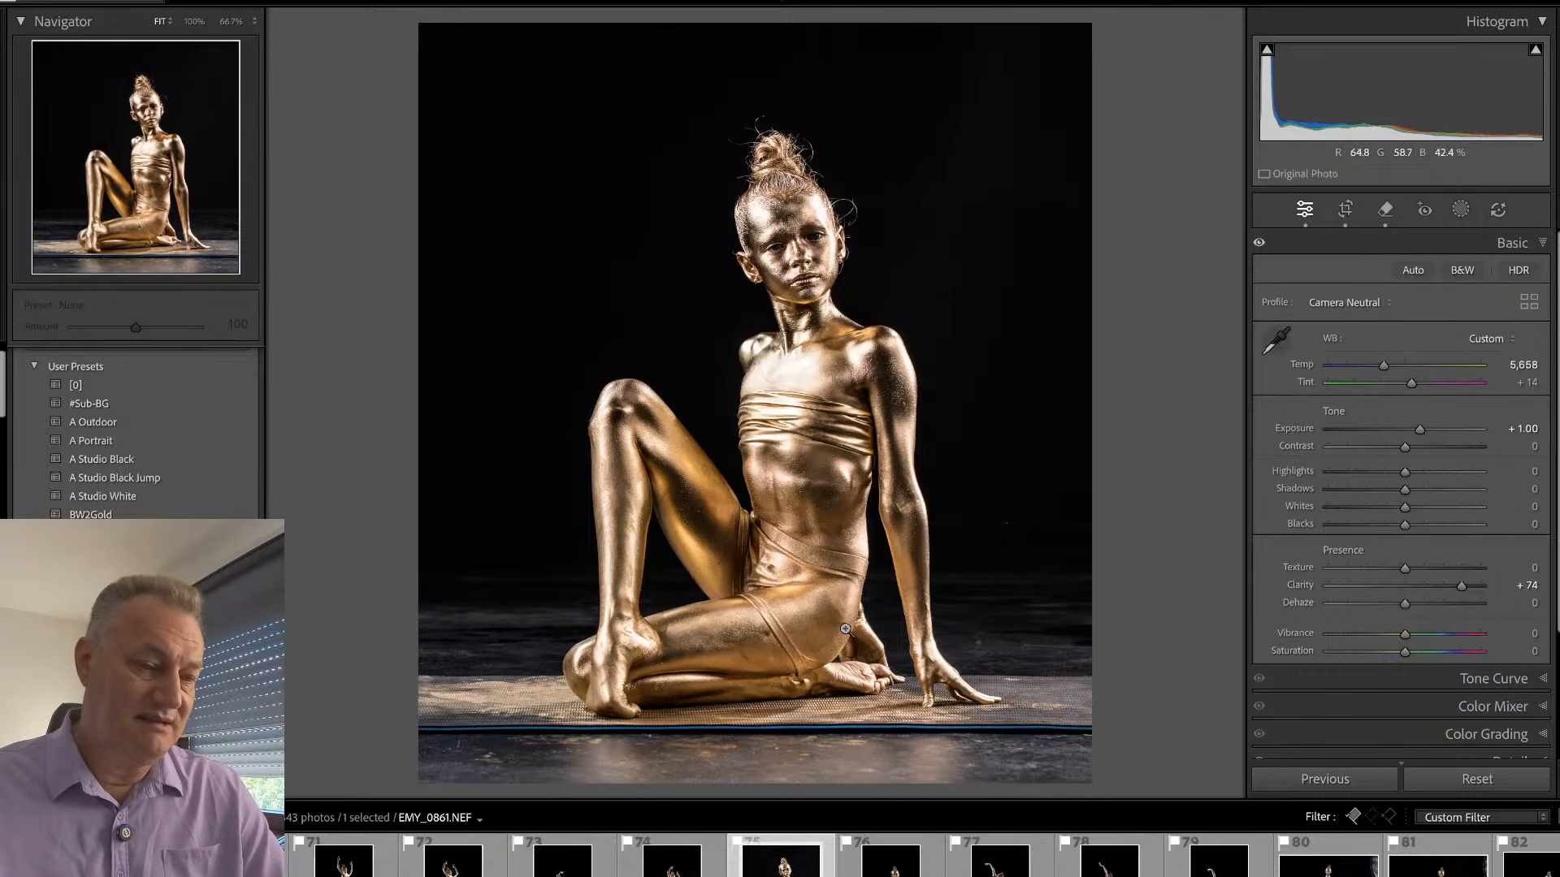
# - Inspect the gold-painted face in EMY_0861 at 100% and return to the full view
pyautogui.click(789, 192)
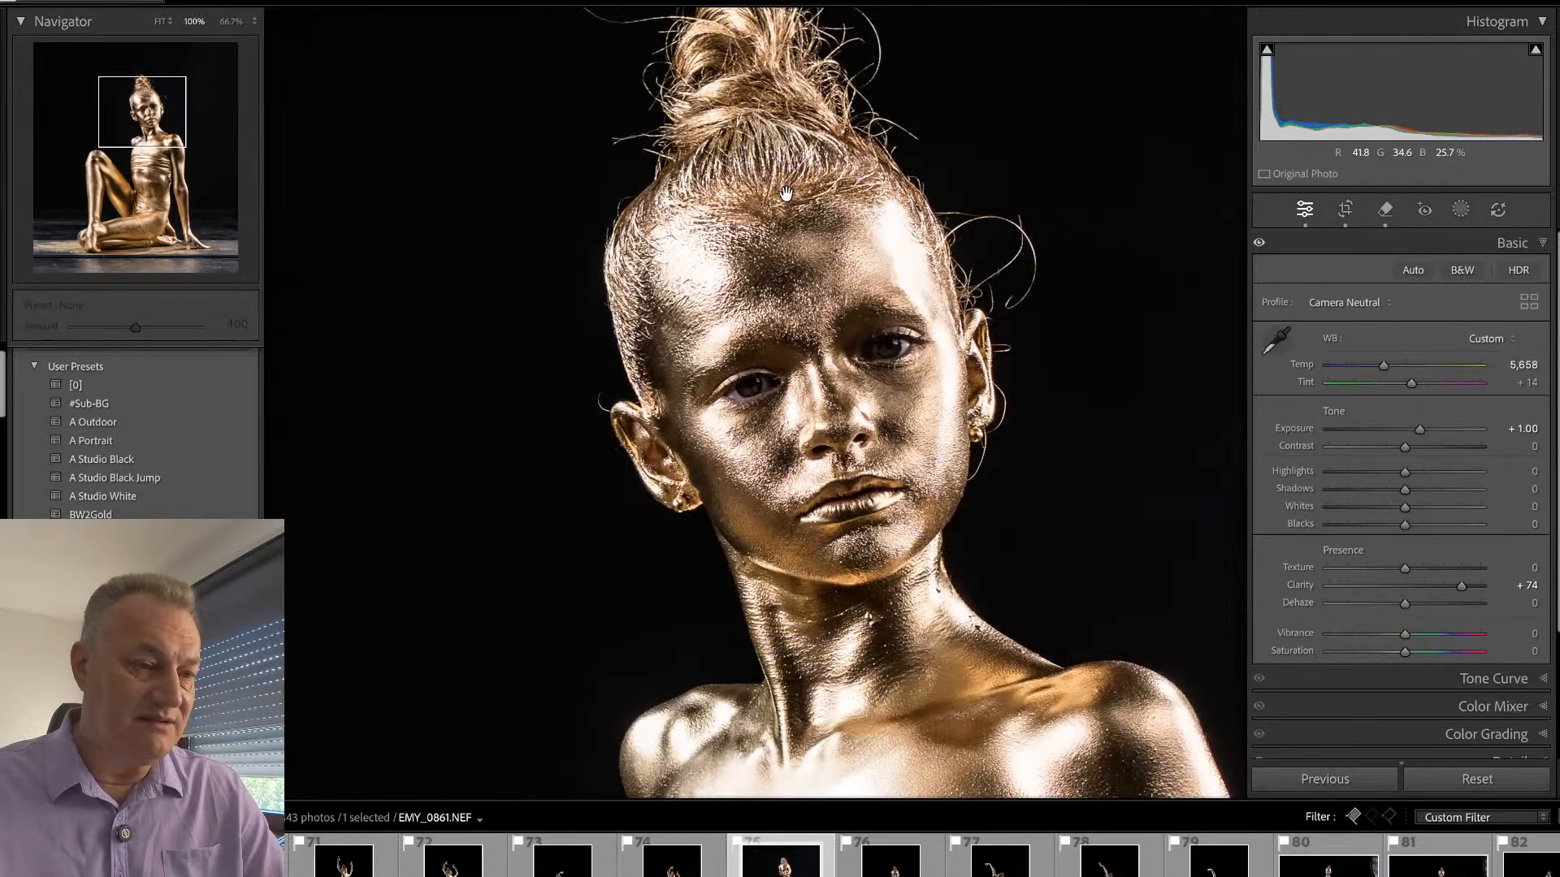
pyautogui.click(790, 229)
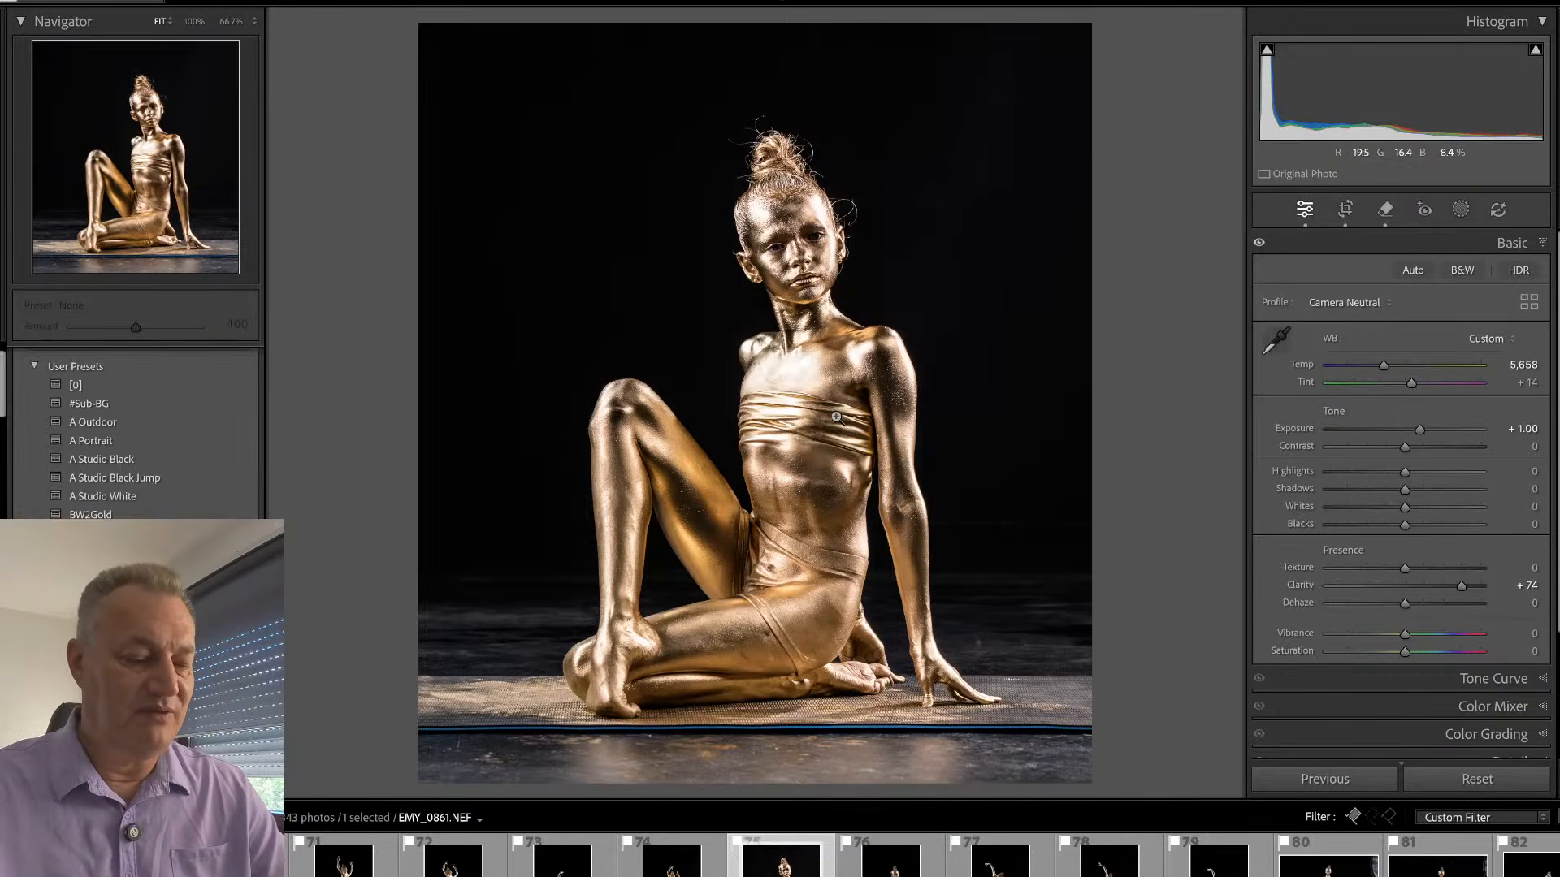
# - Go back to the start of the photo grid and open the kneeling backbend shot EMY_9114 in full view
pyautogui.press('g')
pyautogui.moveTo(1290, 491); pyautogui.dragTo(1277, 77)
pyautogui.click(822, 213)
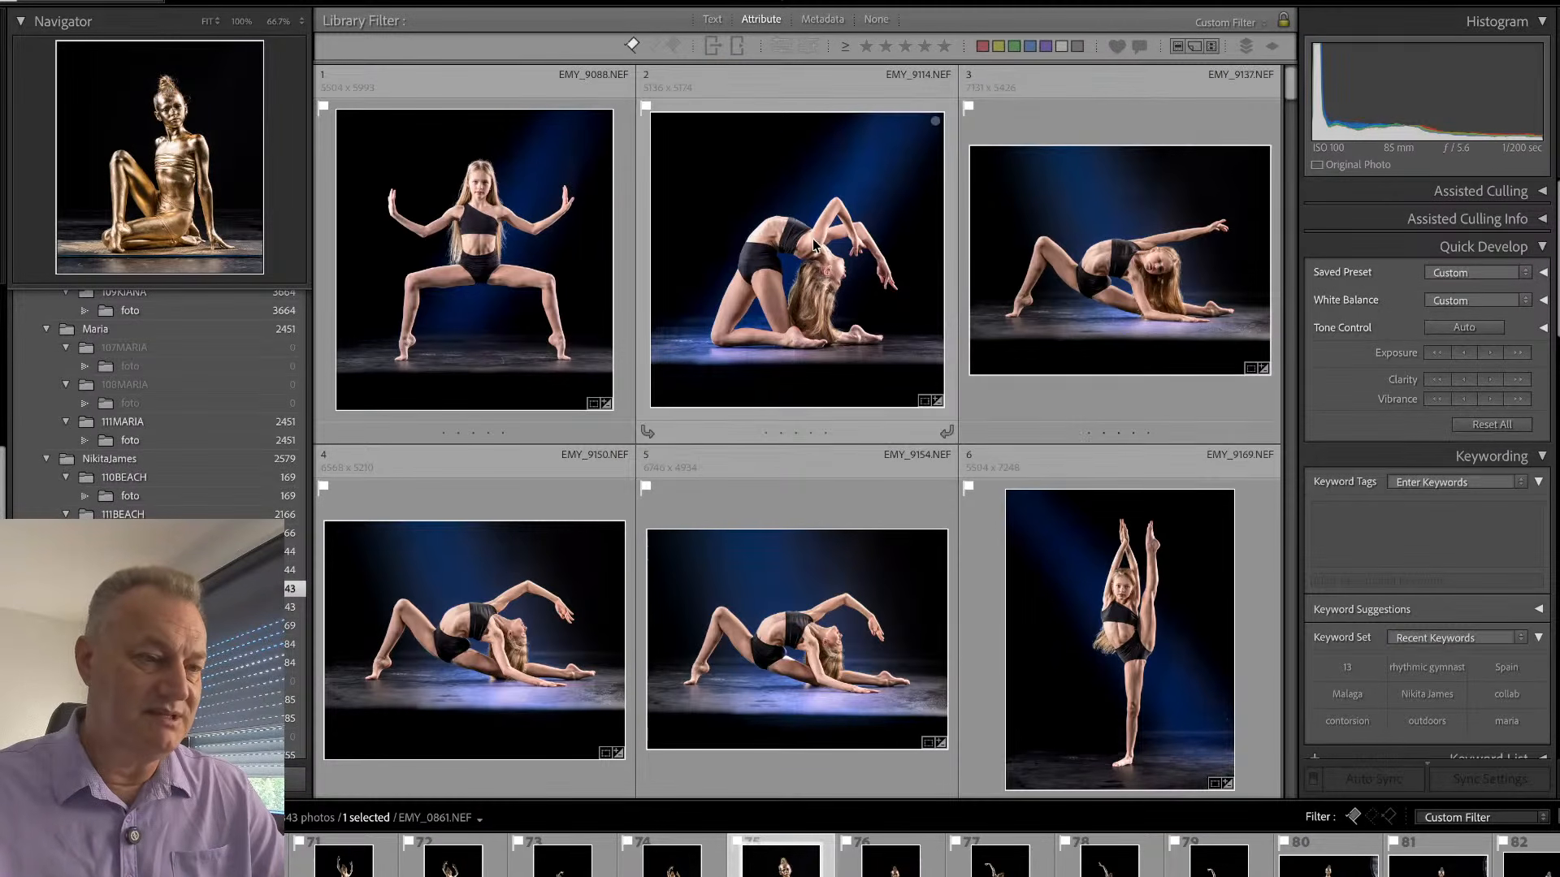
pyautogui.doubleClick(818, 250)
# - Look through the blue-lit studio photos following EMY_9114, up to the first gold body-paint shot, EMY_9501
pyautogui.press('Right')
pyautogui.press('Right')
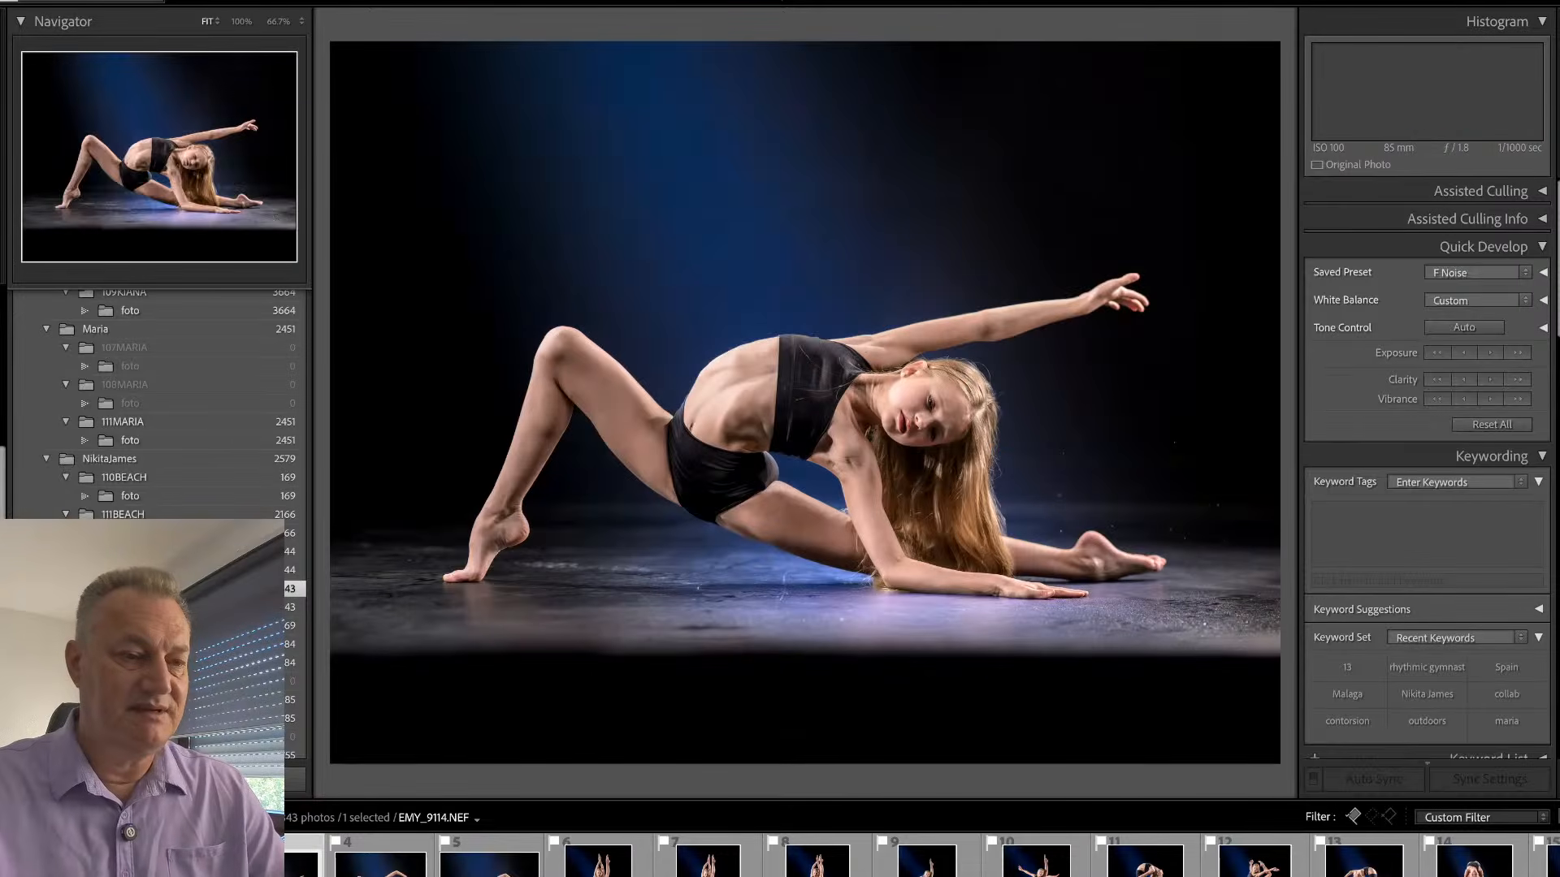
pyautogui.press('Right')
pyautogui.press('Right')
pyautogui.press('Right')
pyautogui.press('Right')
pyautogui.press('Right')
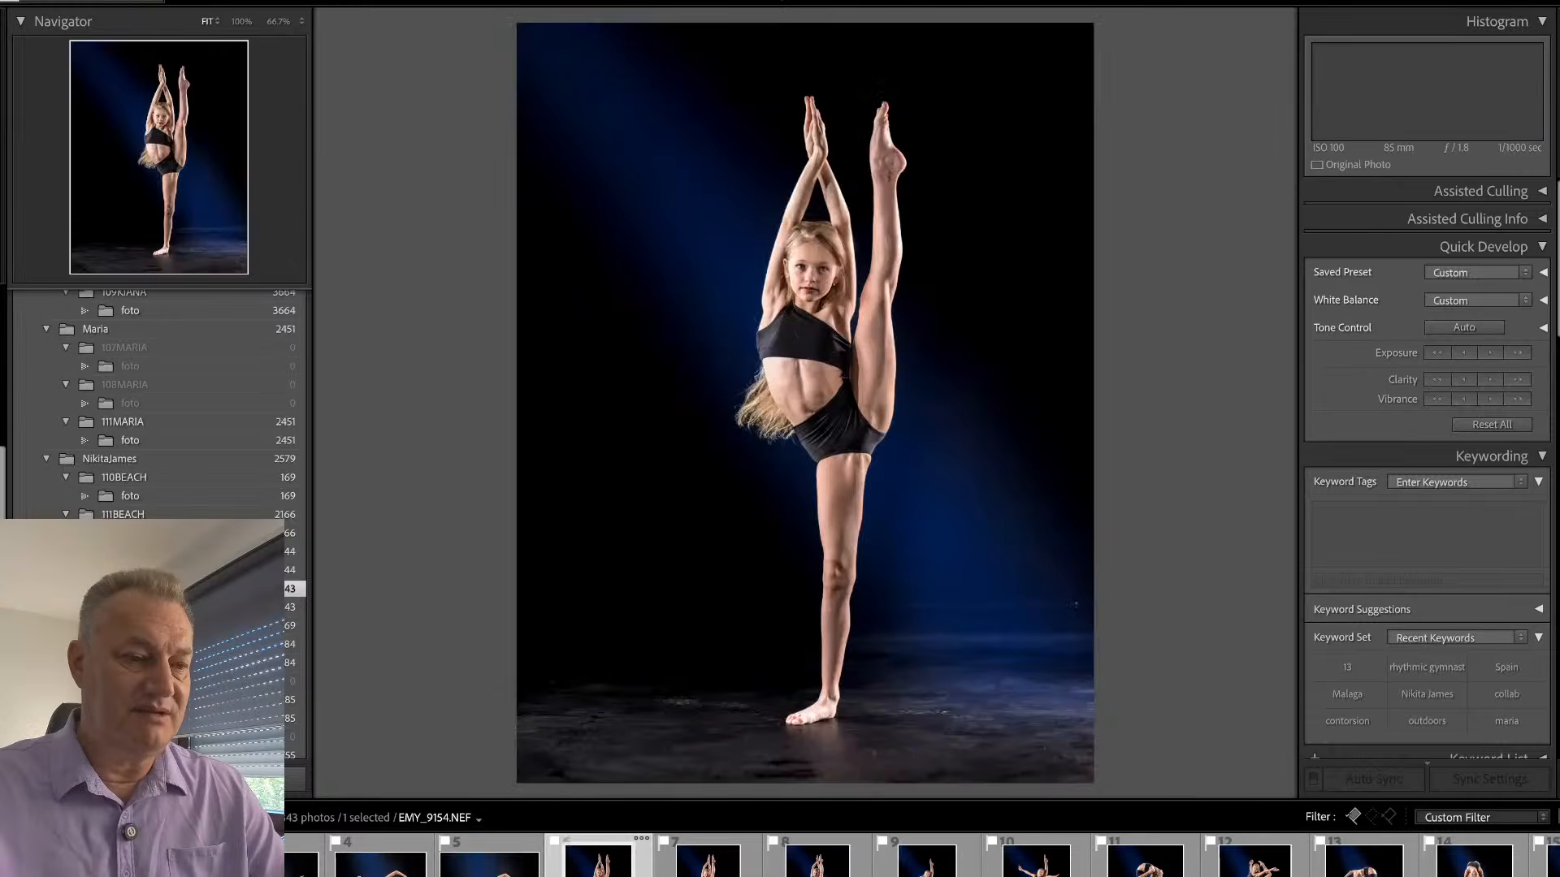
pyautogui.press('Right')
pyautogui.press('Right')
pyautogui.press('Right')
pyautogui.press('Right')
pyautogui.press('Right')
pyautogui.press('Right')
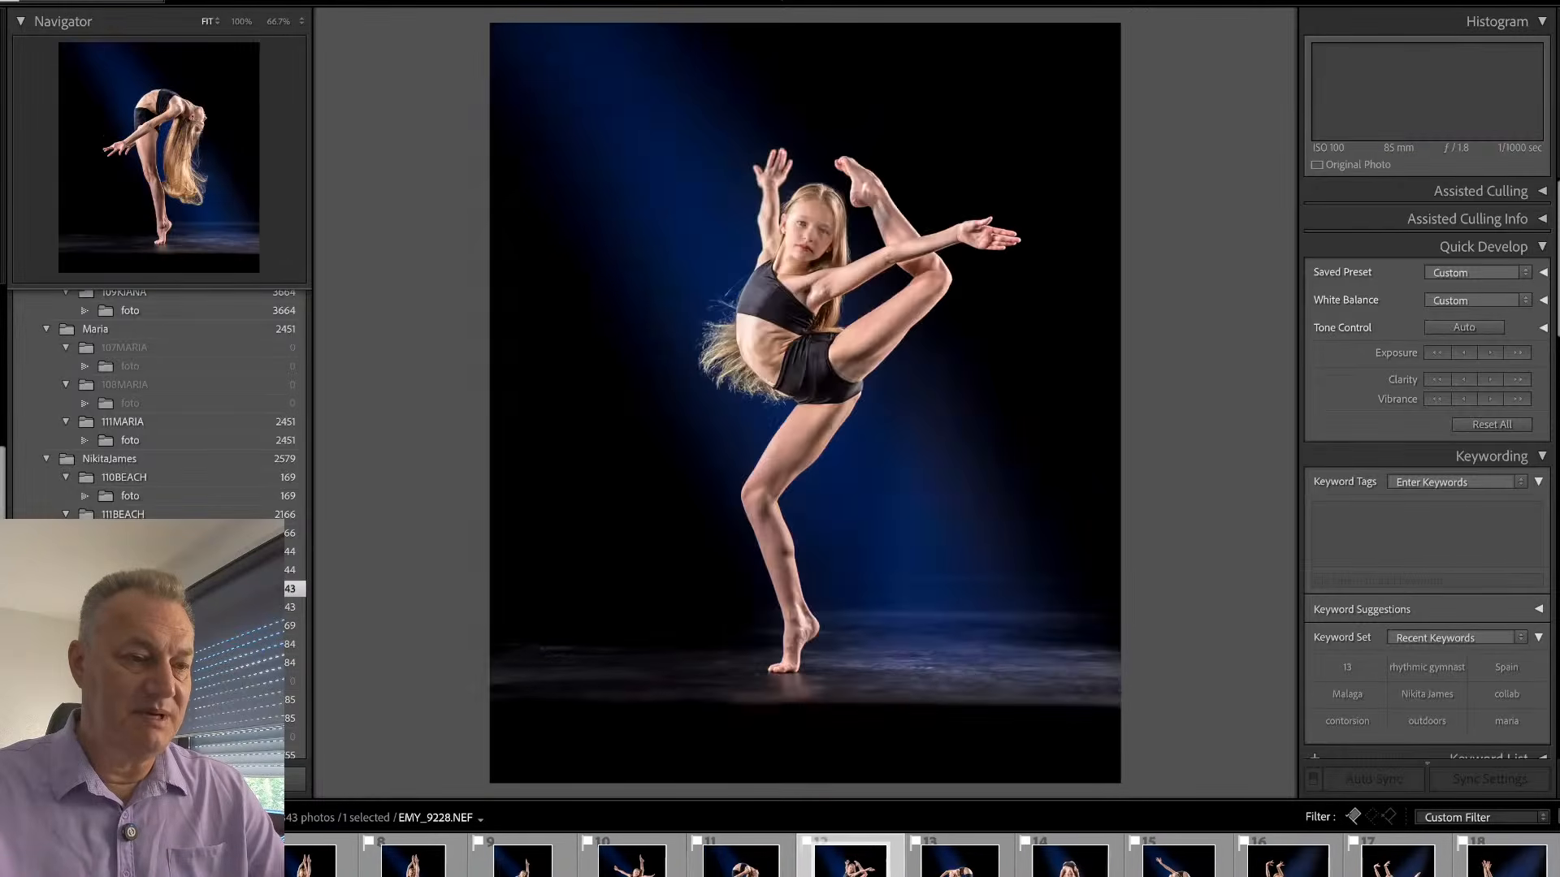
pyautogui.press('Right')
pyautogui.press('Right')
pyautogui.press('Right')
pyautogui.press('Right')
pyautogui.press('Right')
pyautogui.press('Right')
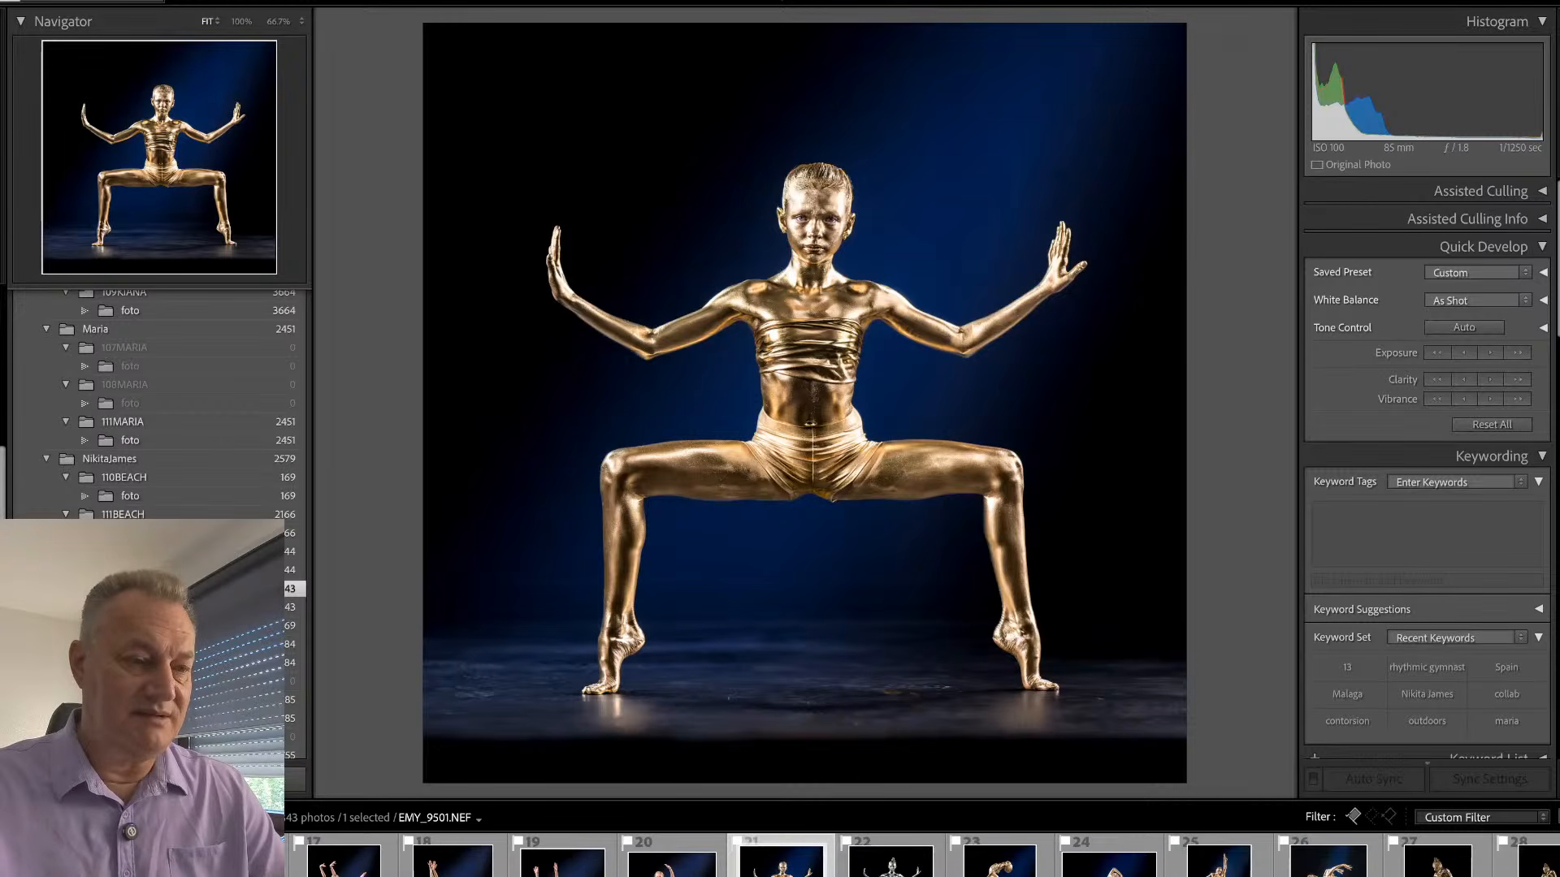
# - Examine the gold body-paint photos from EMY_9501 to EMY_9972, comparing the blue-lit EMY_9858 with the darker EMY_9921
pyautogui.press('Right')
pyautogui.press('Right')
pyautogui.press('Right')
pyautogui.press('Right')
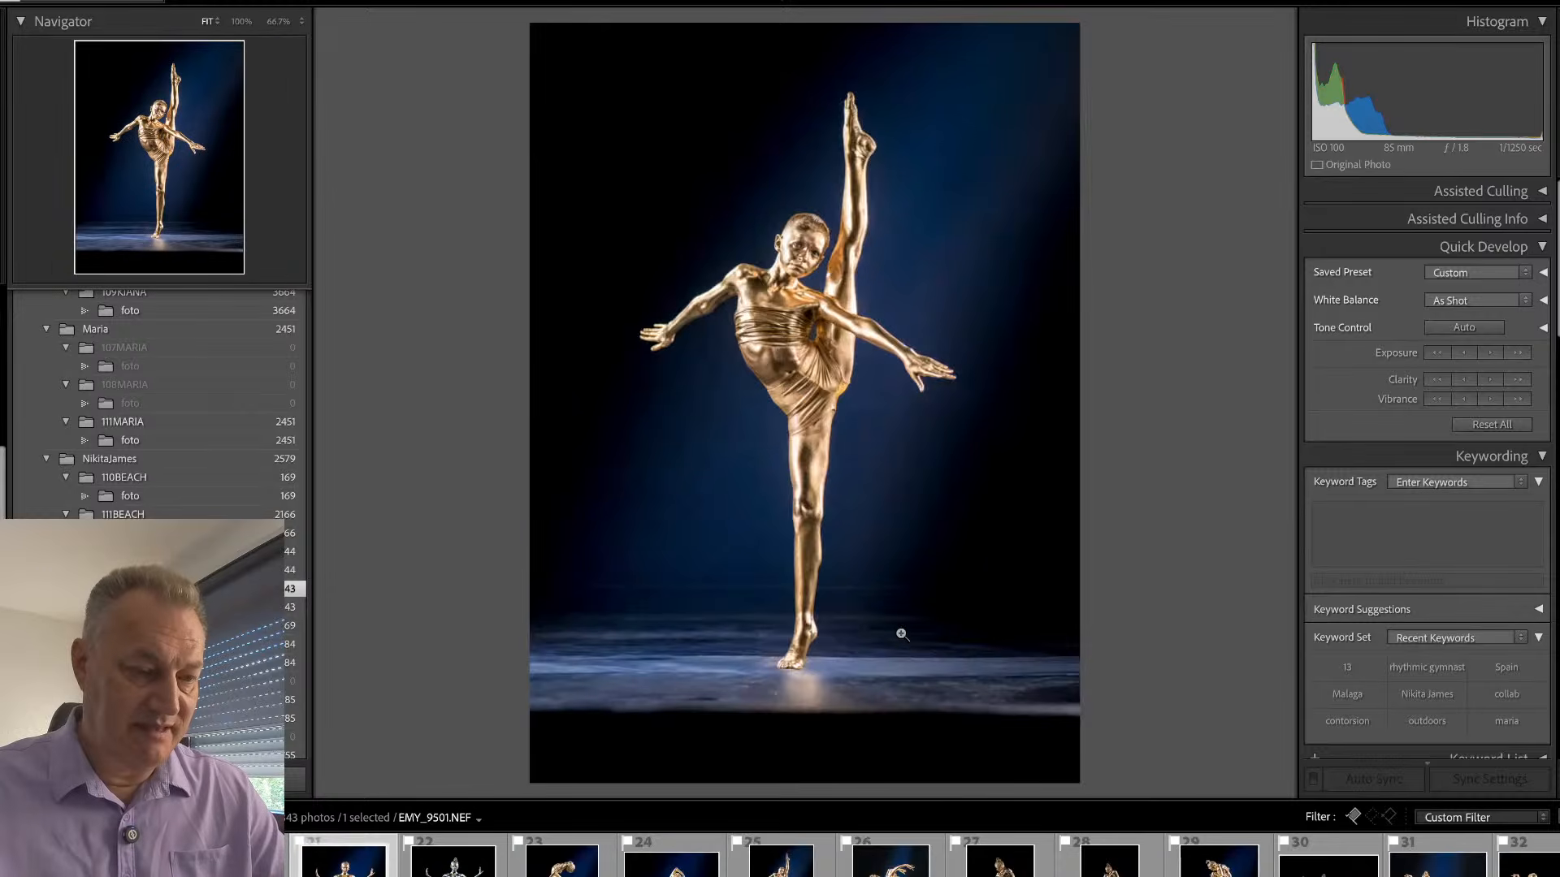
pyautogui.press('Right')
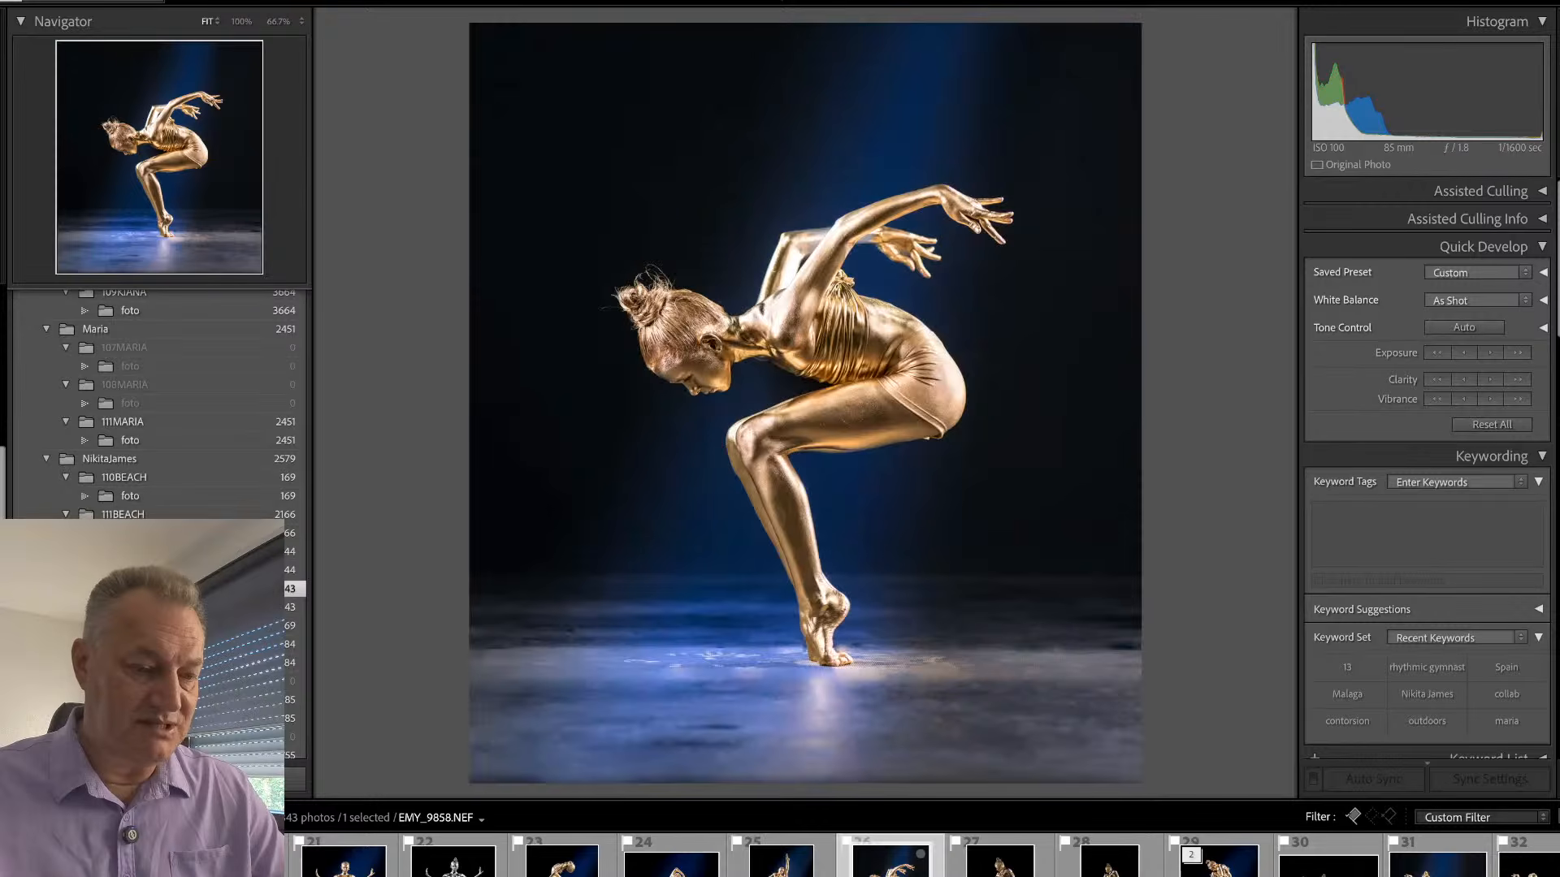
pyautogui.press('Right')
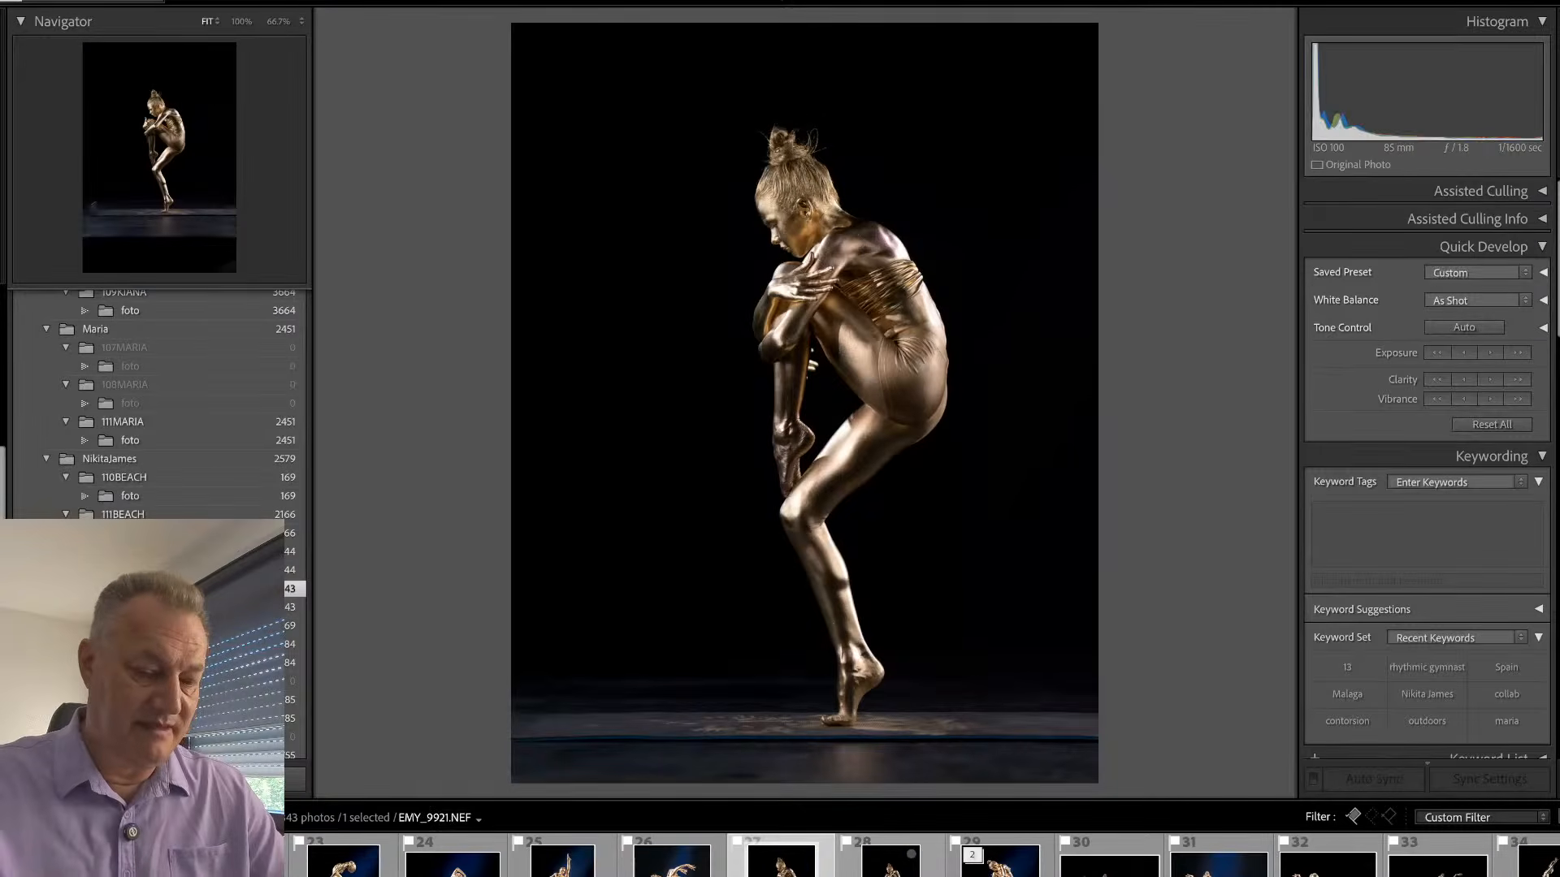
pyautogui.press('Left')
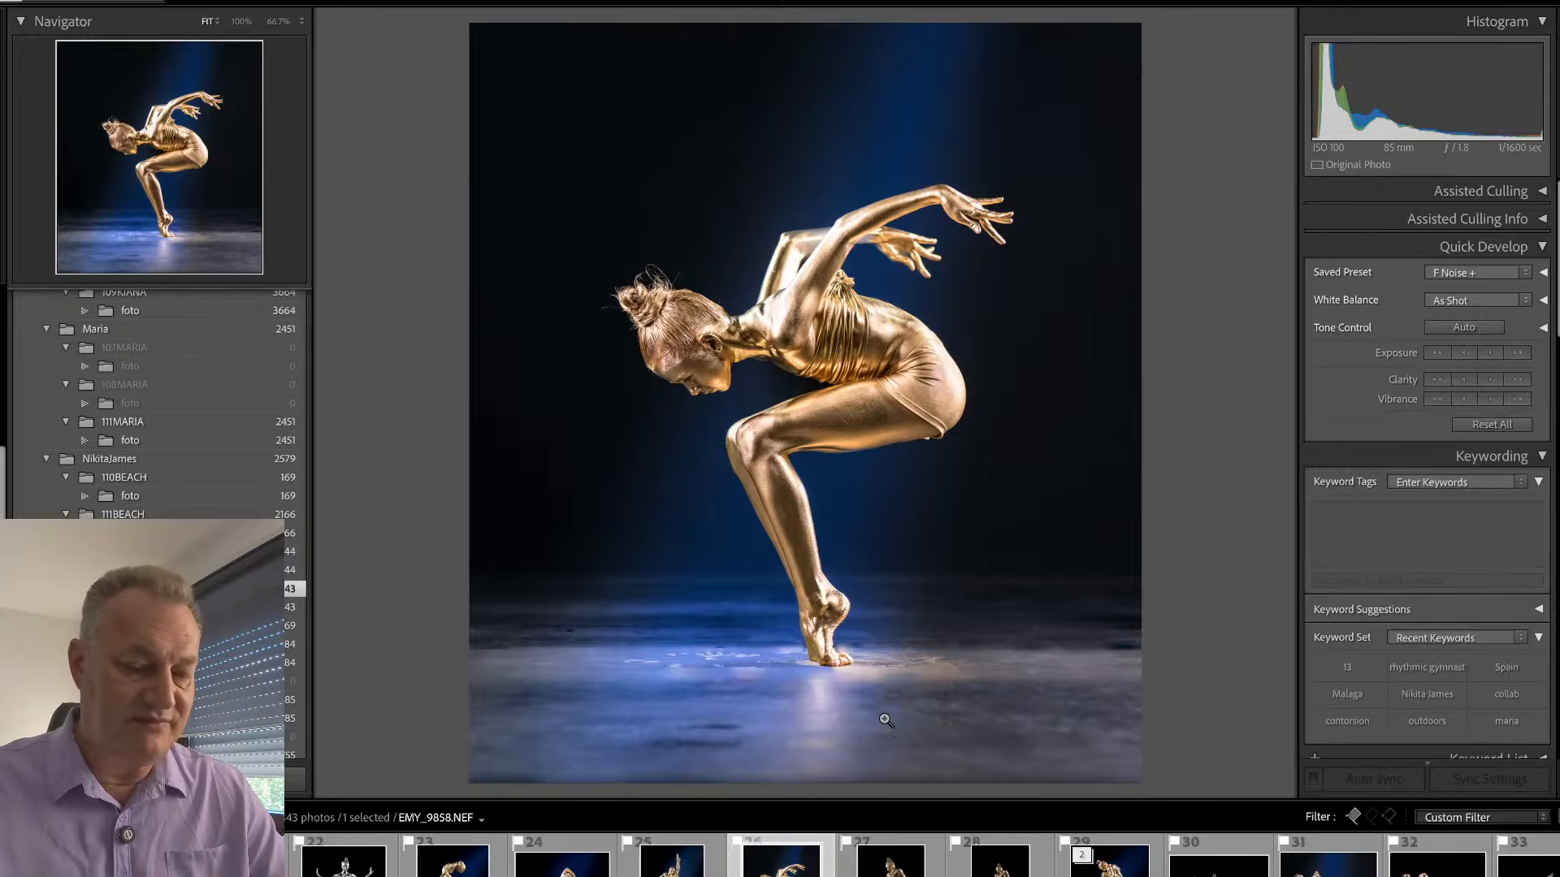
pyautogui.press('Right')
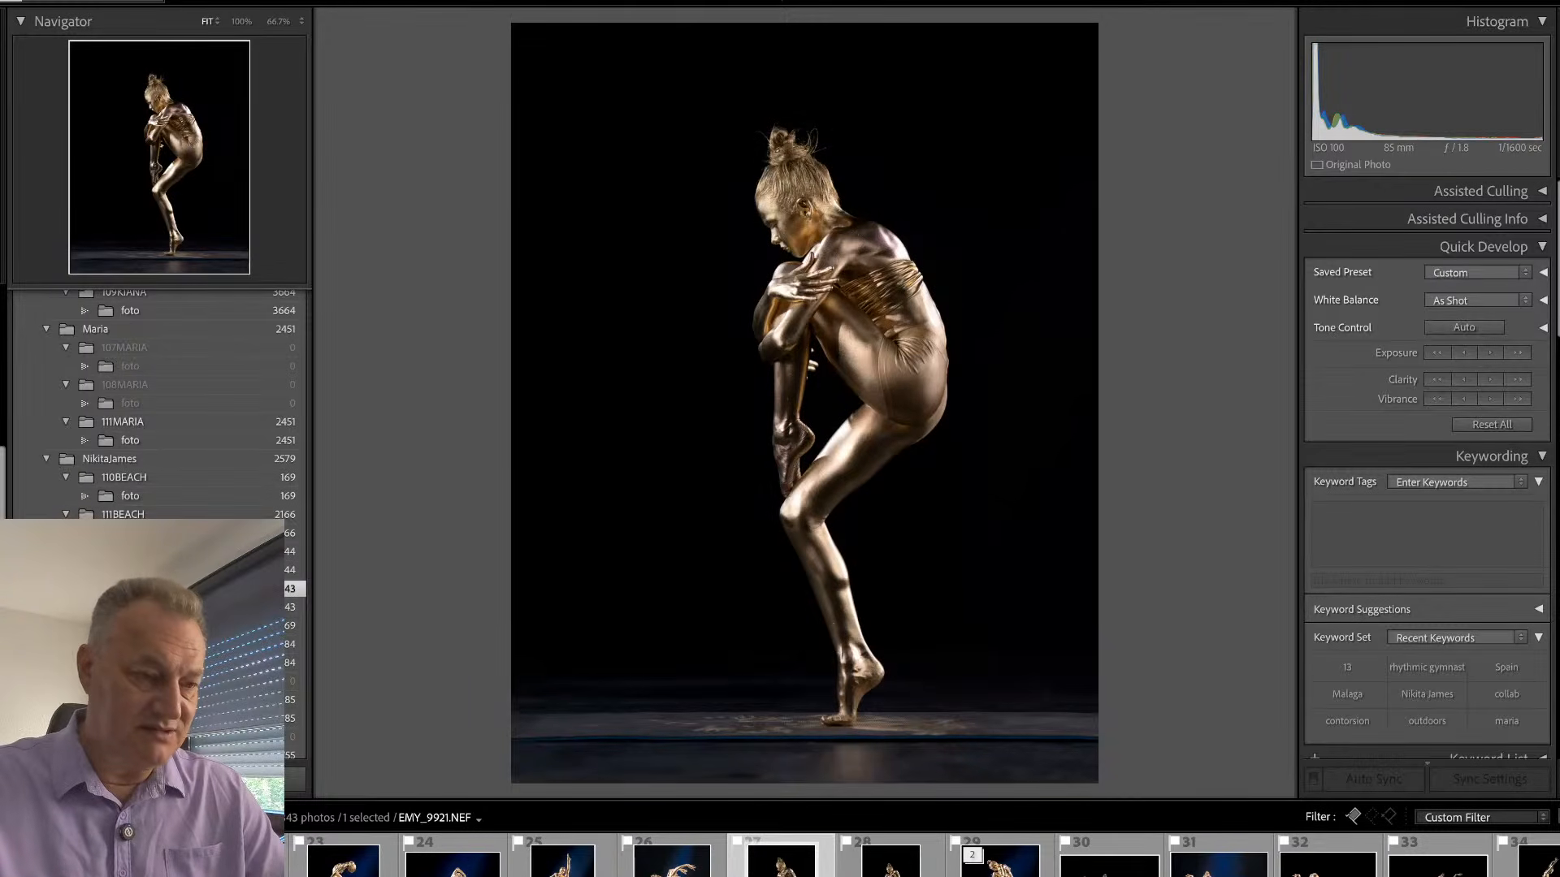
pyautogui.press('Left')
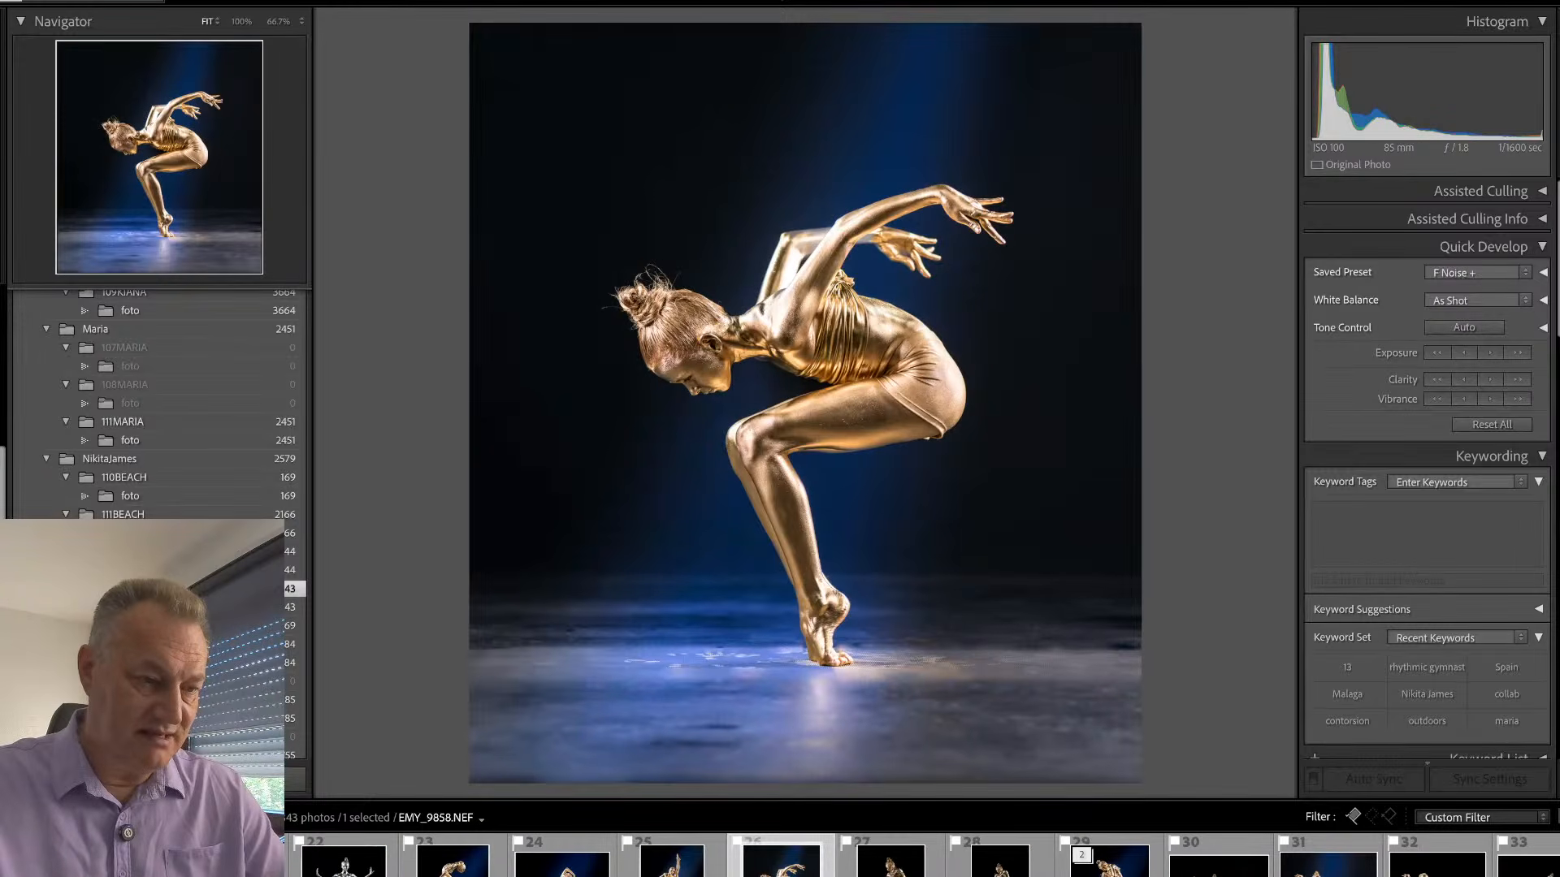
pyautogui.press('Right')
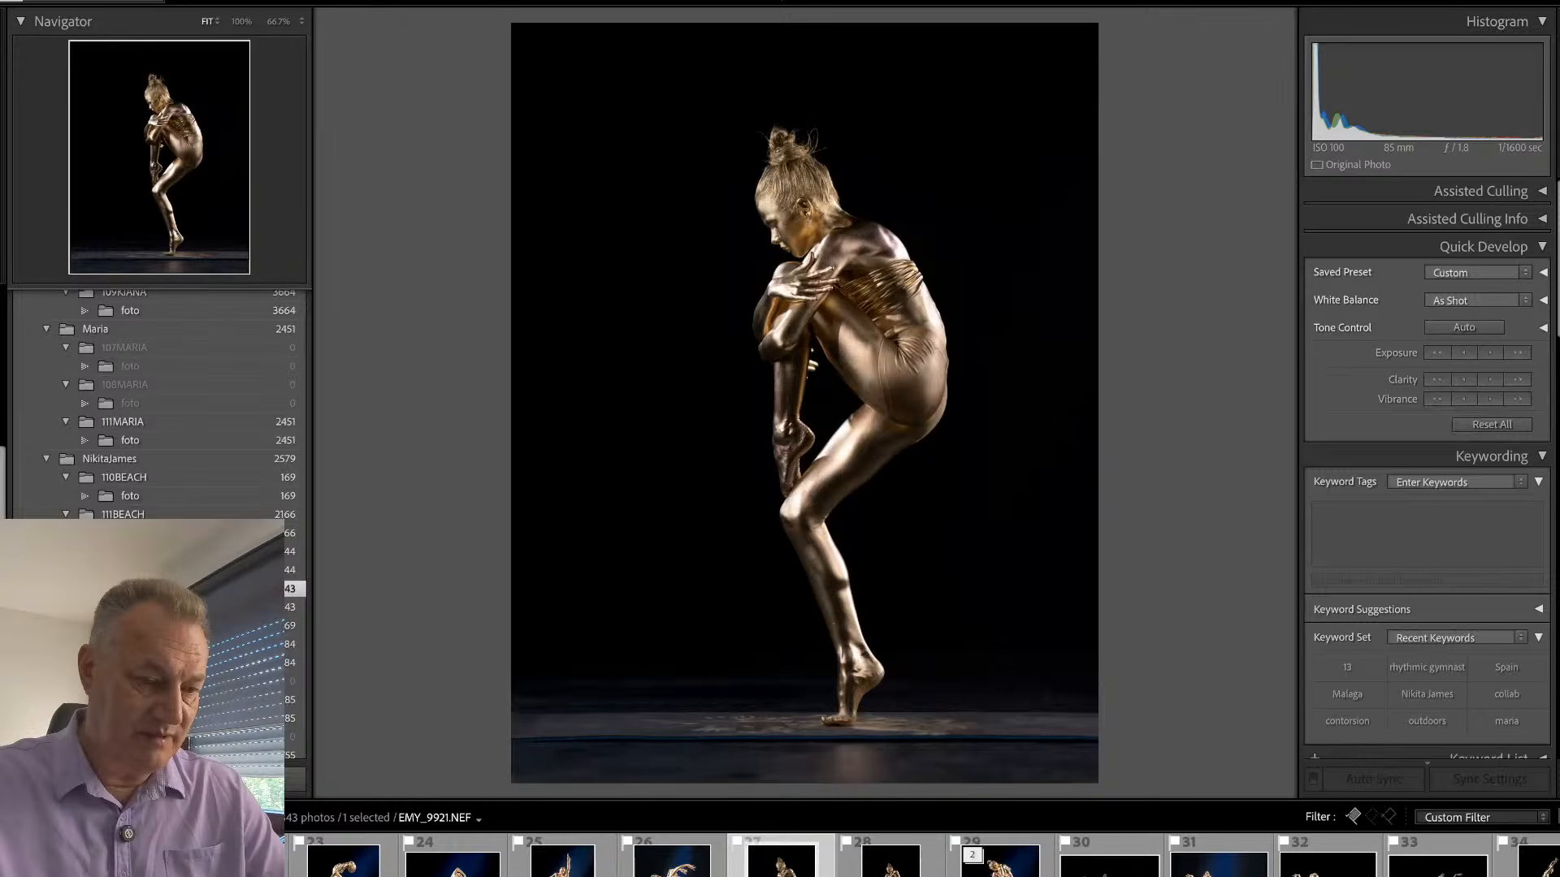
pyautogui.press('Right')
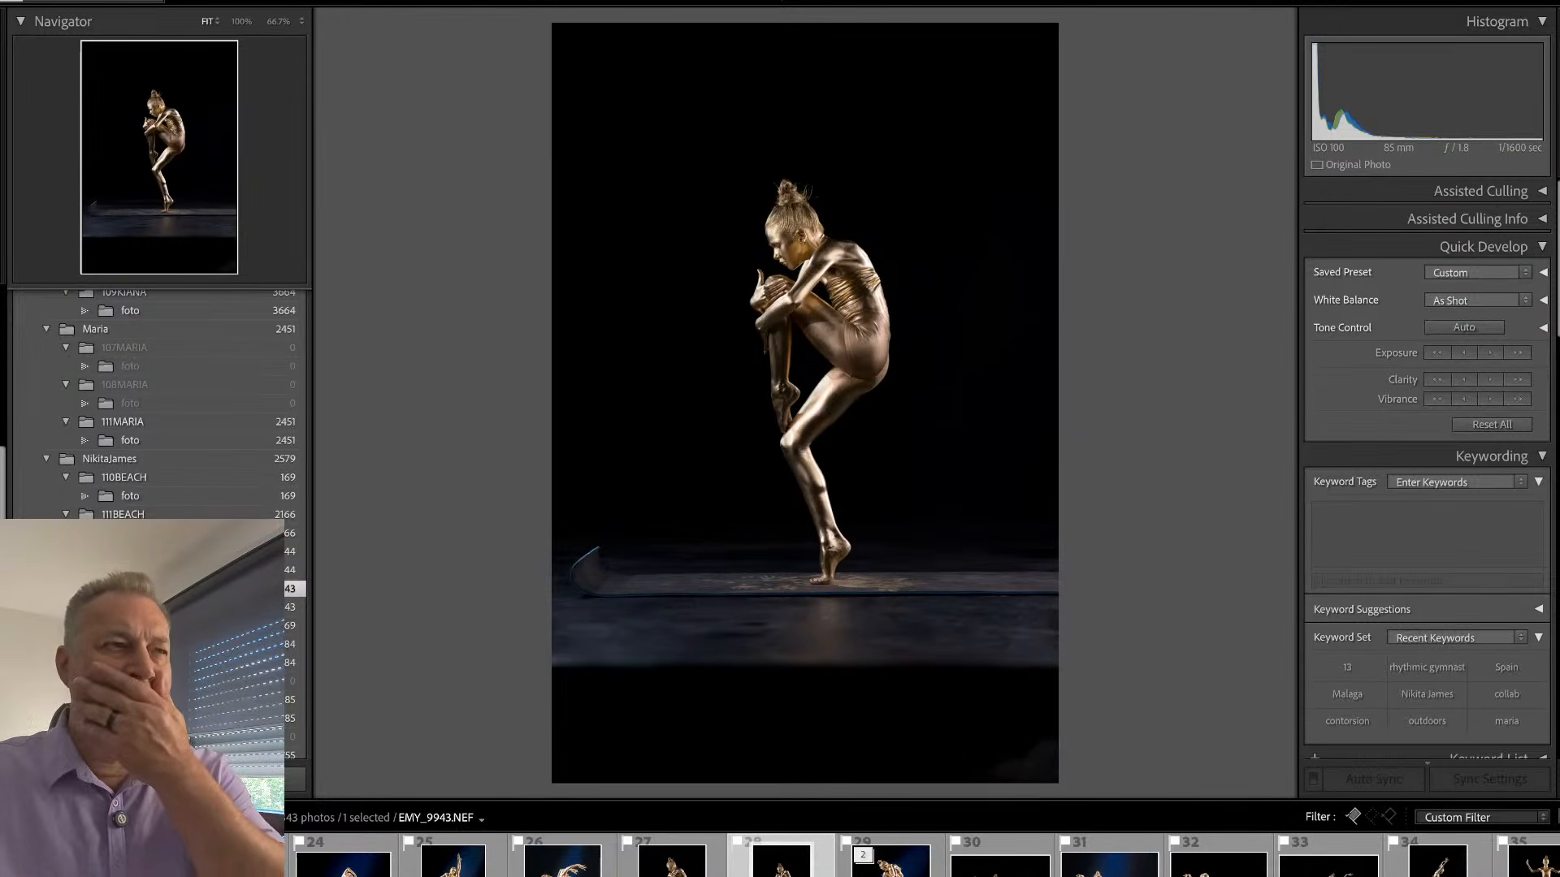
pyautogui.press('Right')
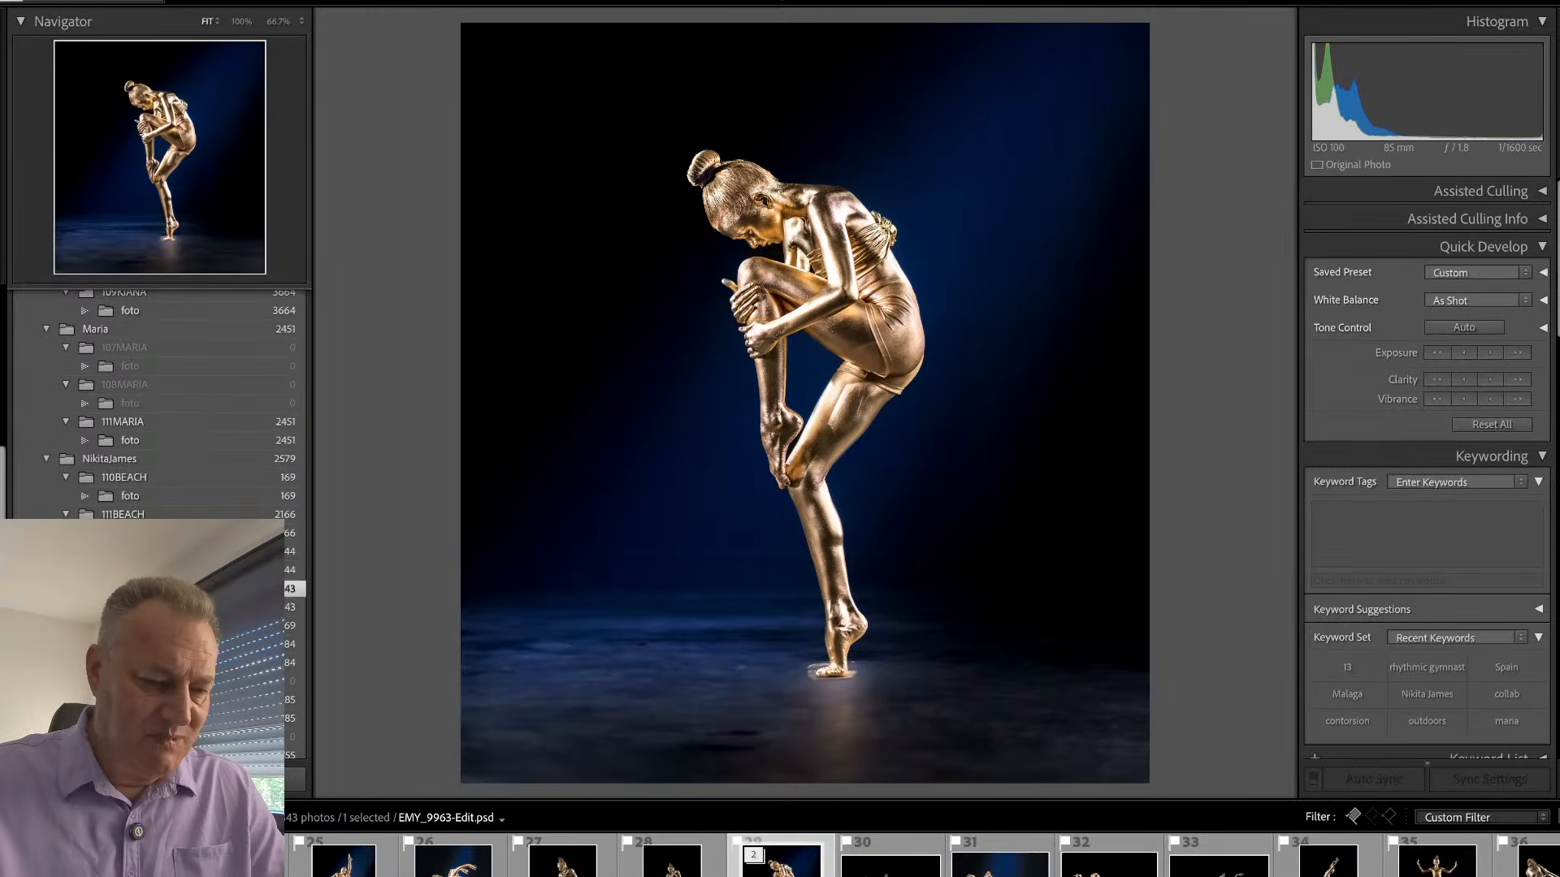
pyautogui.press('Right')
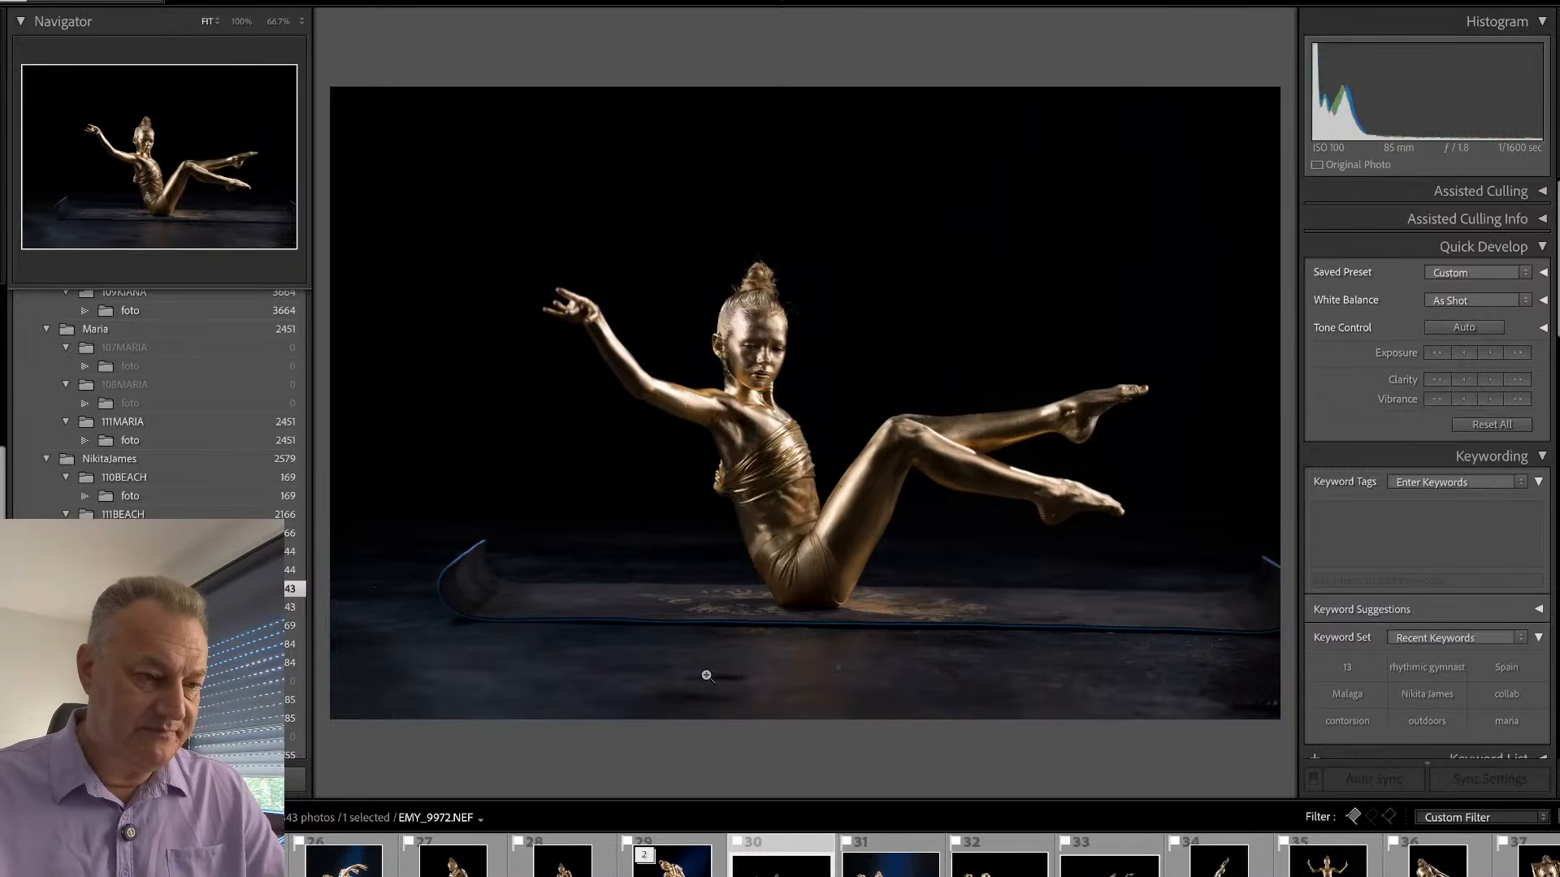
# - Search back through the shoot for the standing gold backbend against blue light, EMY_9515, and open it
pyautogui.hscroll(-5, 698, 853)
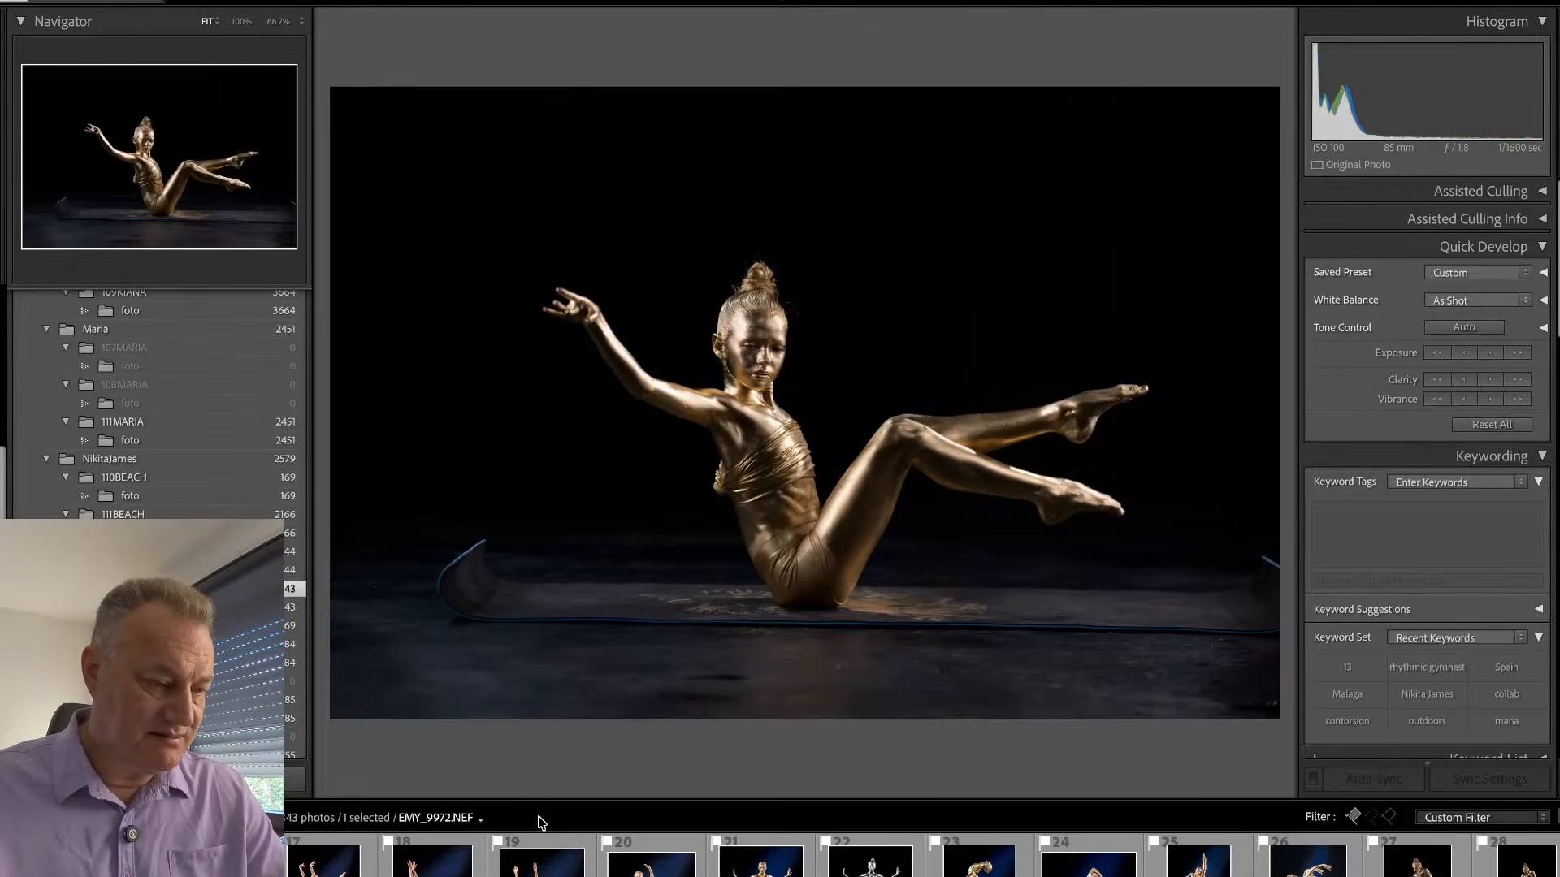
pyautogui.hscroll(-5, 544, 853)
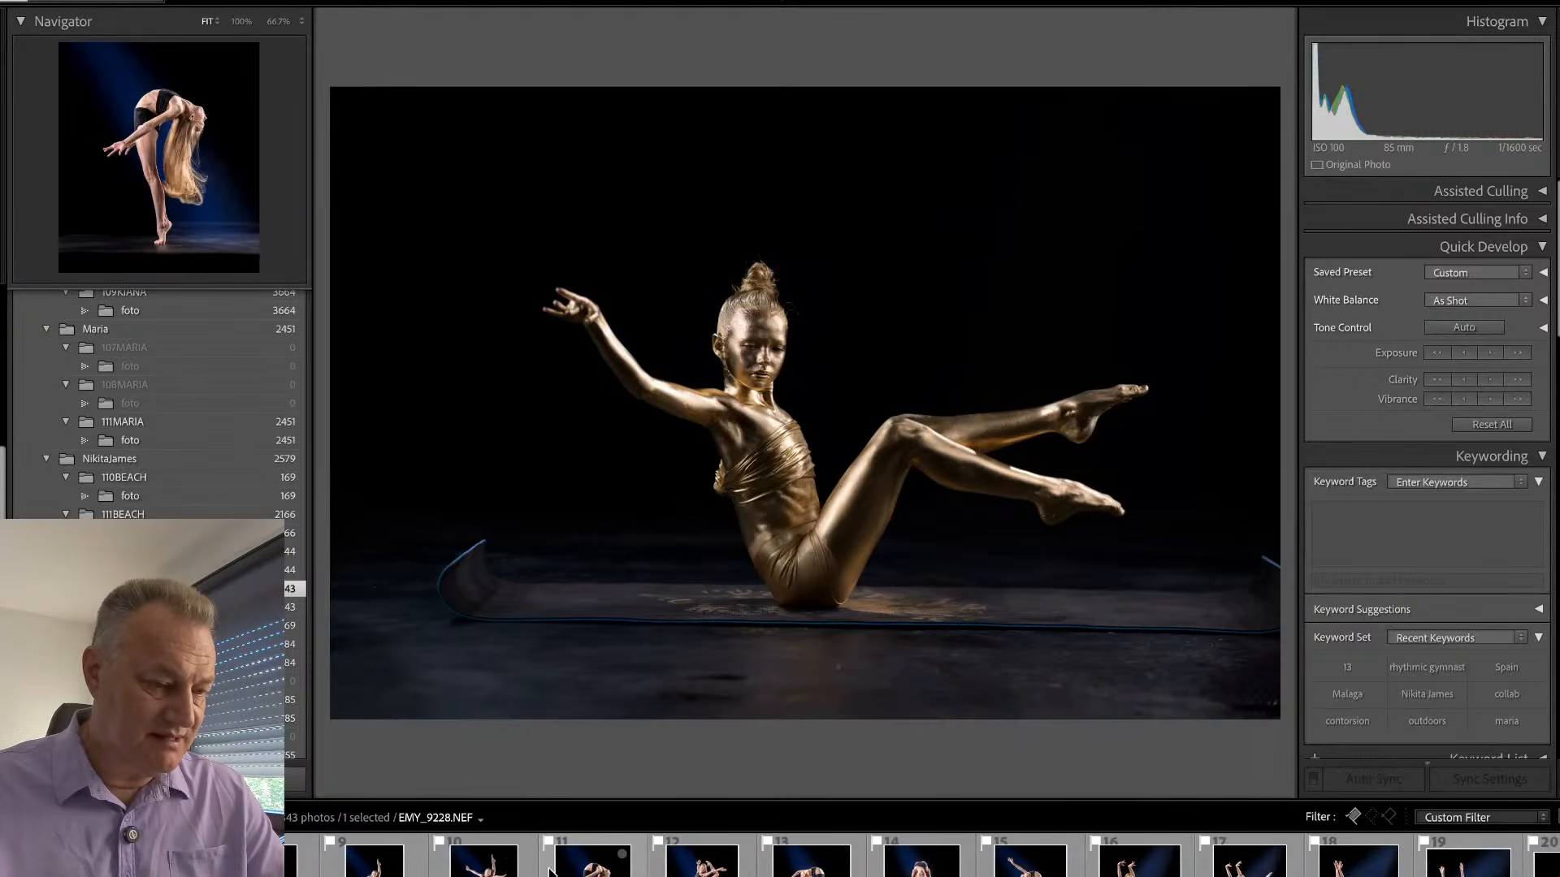
pyautogui.hscroll(-2, 549, 861)
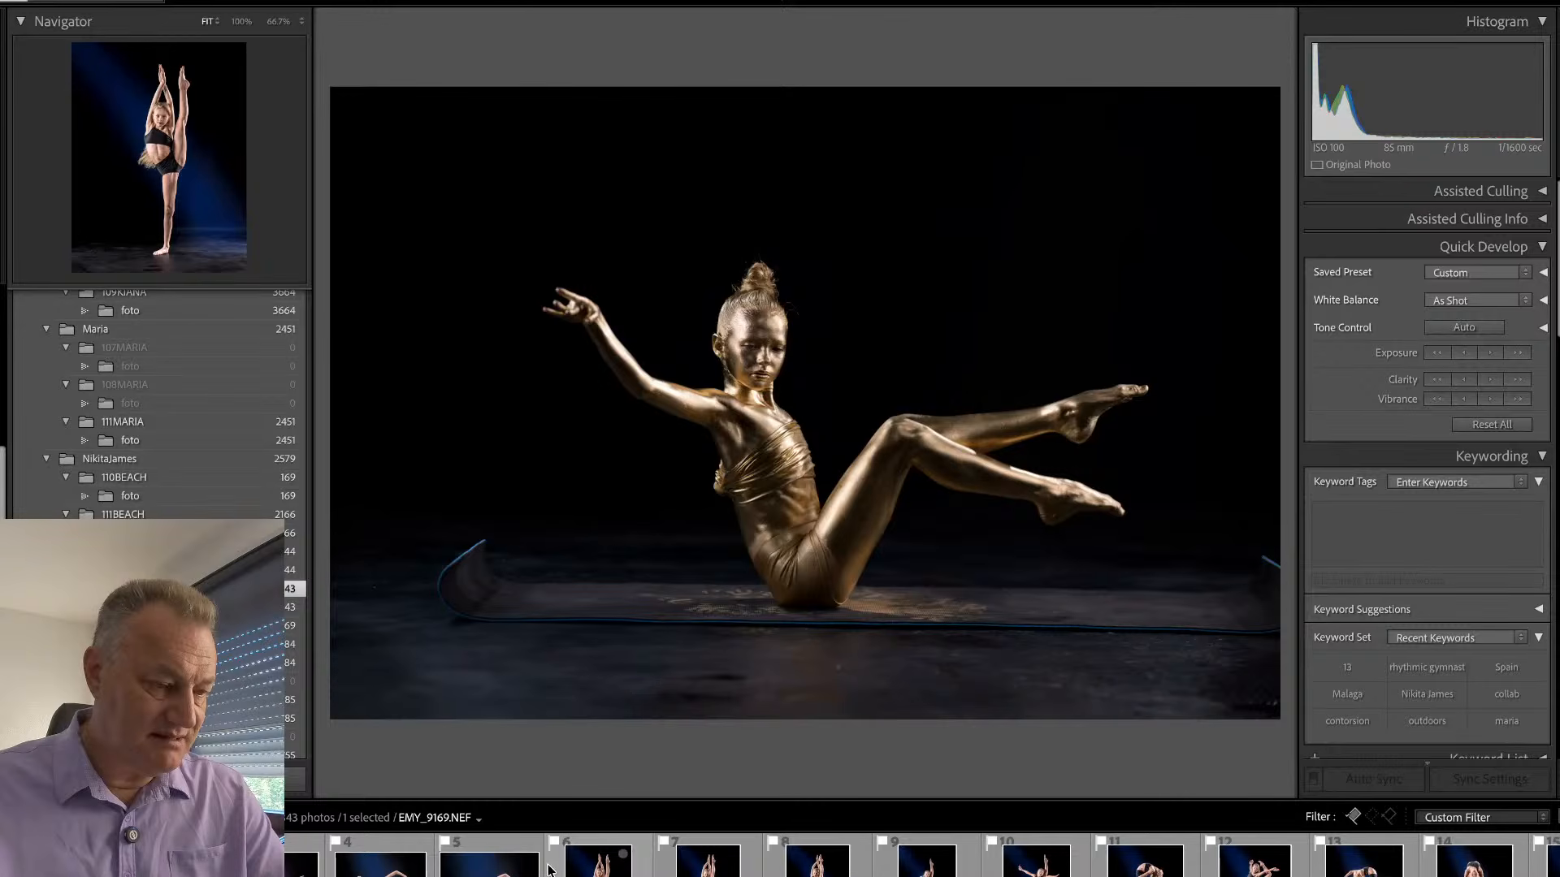
pyautogui.hscroll(5, 528, 861)
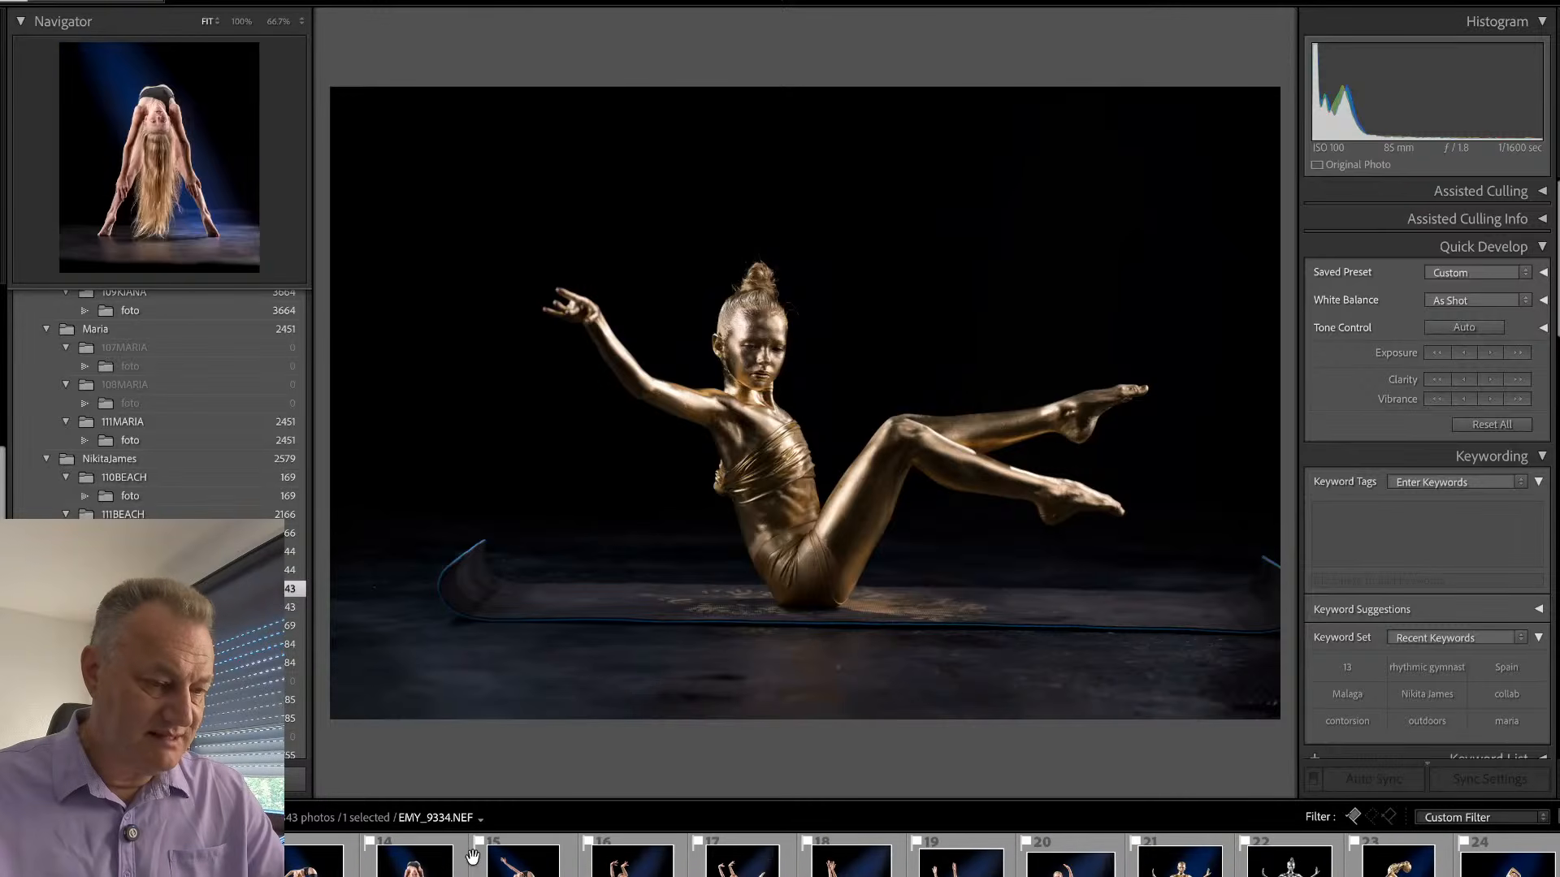
pyautogui.hscroll(4, 472, 857)
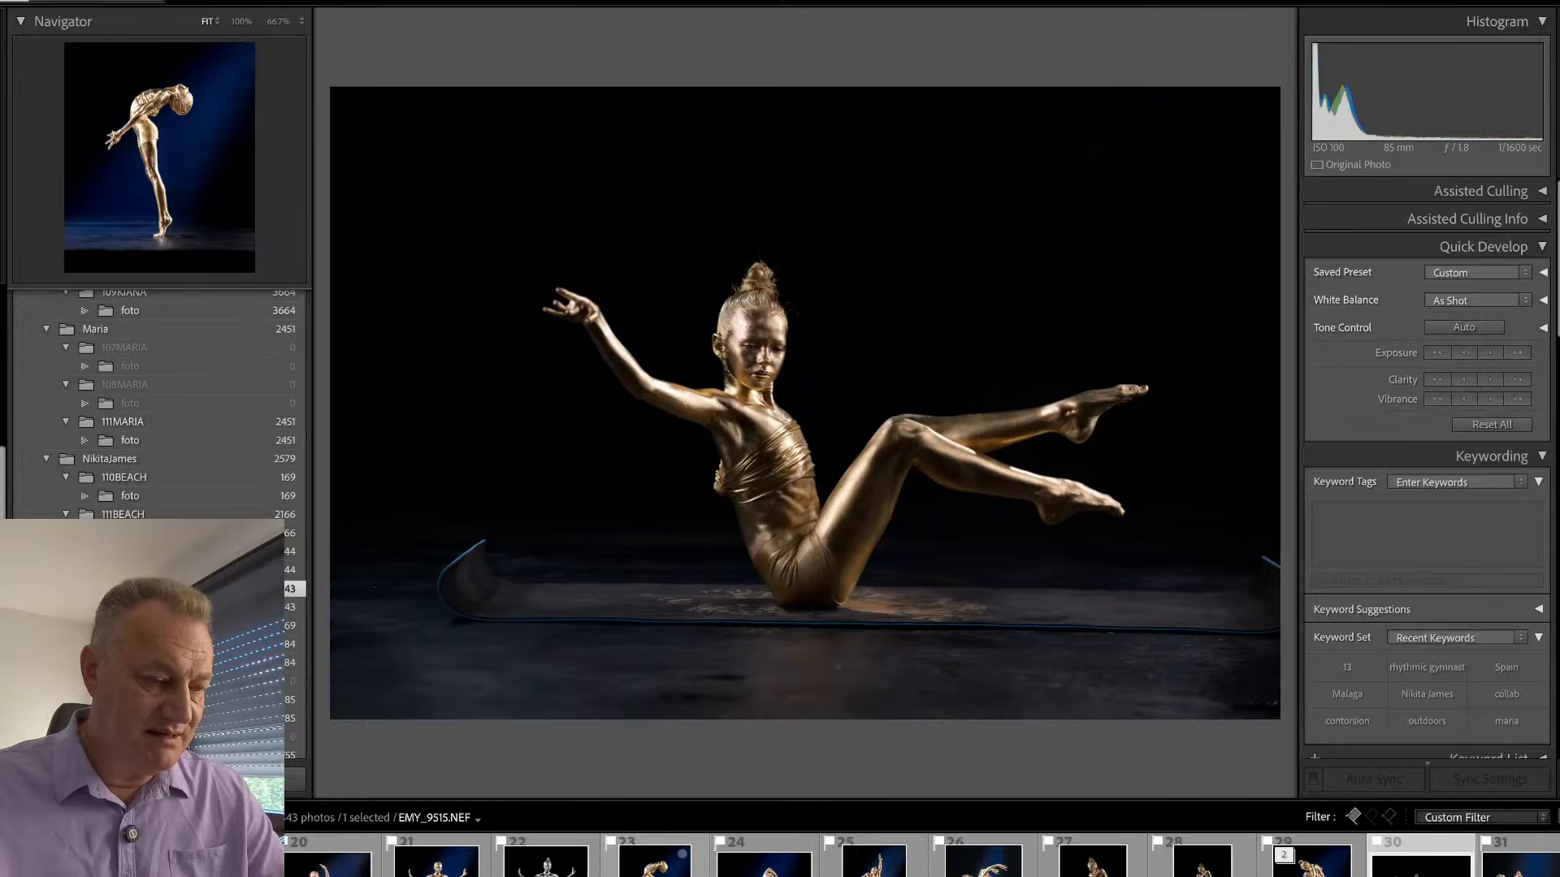
pyautogui.click(655, 863)
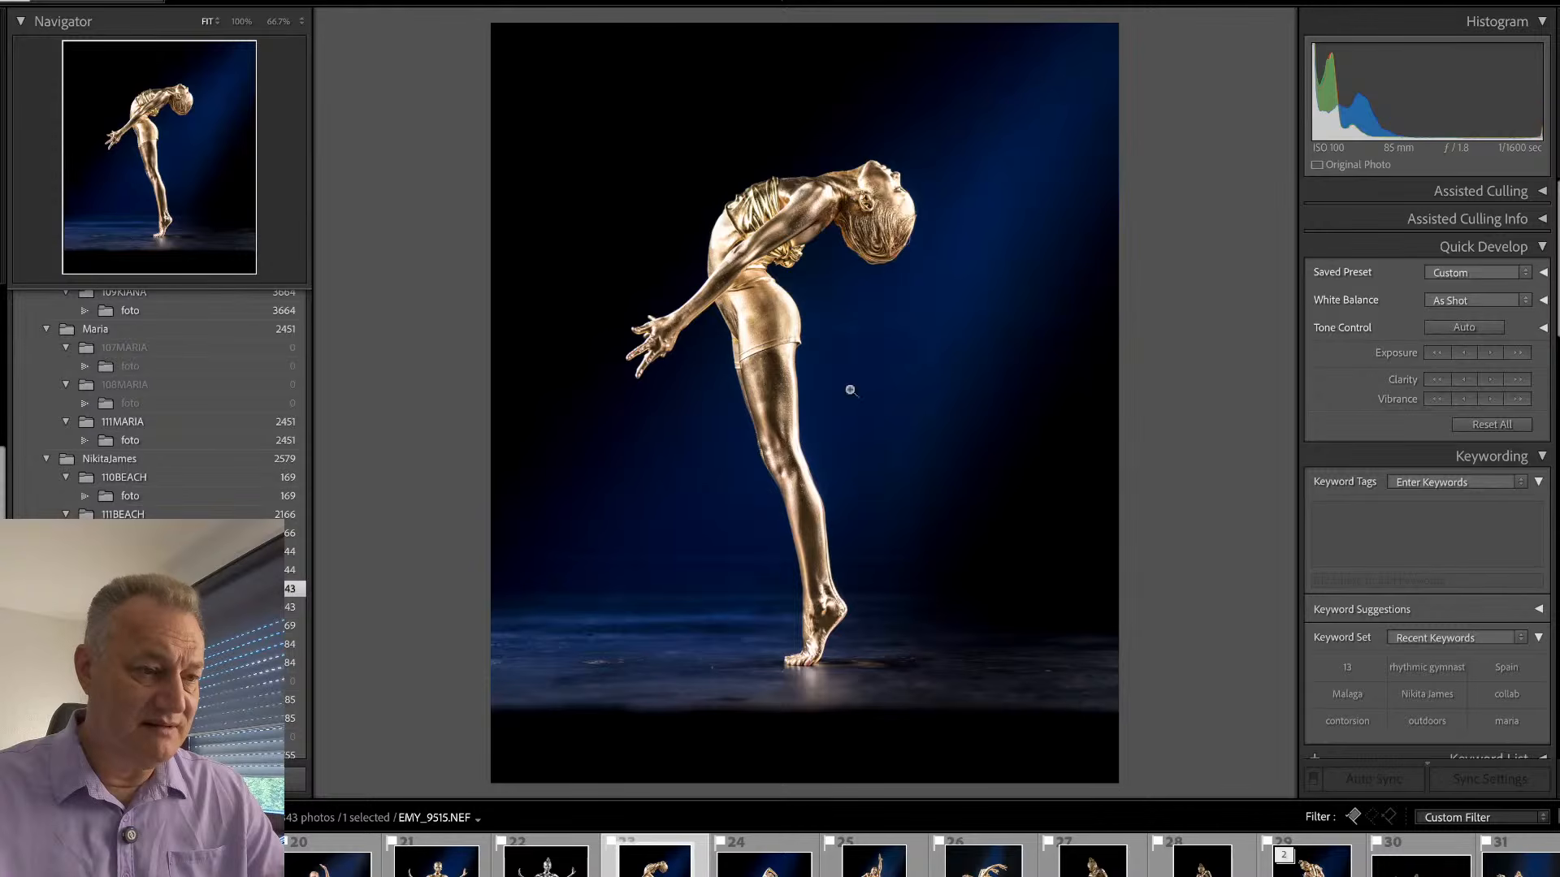
# - Remove the protruding knot of the gold top below the chest in EMY_9515 using generative AI at brush size 15
pyautogui.click(779, 233)
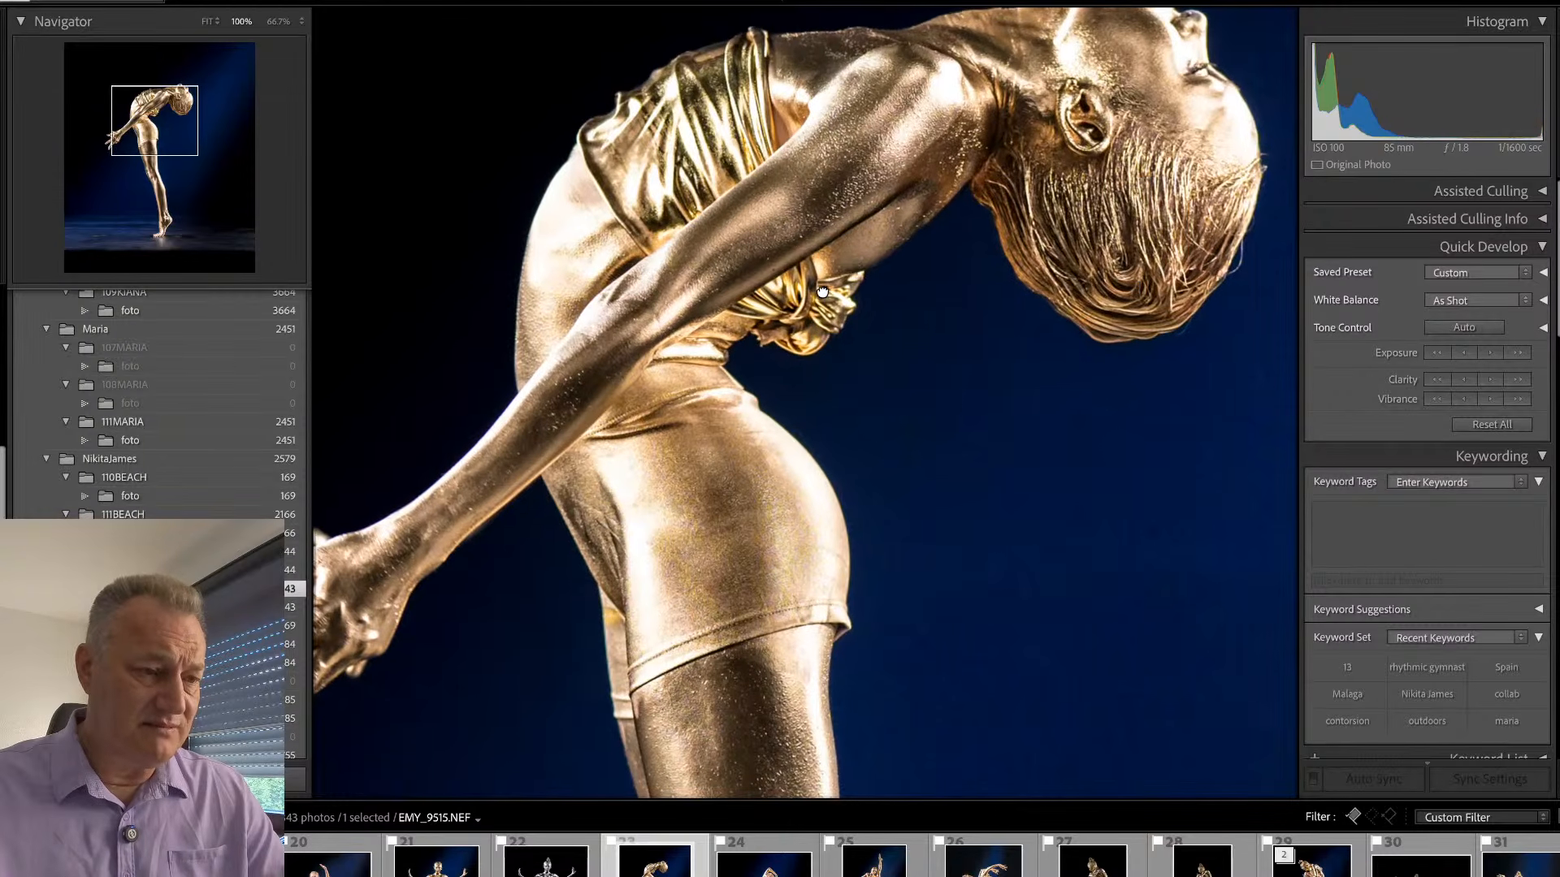
pyautogui.moveTo(789, 91); pyautogui.dragTo(799, 368)
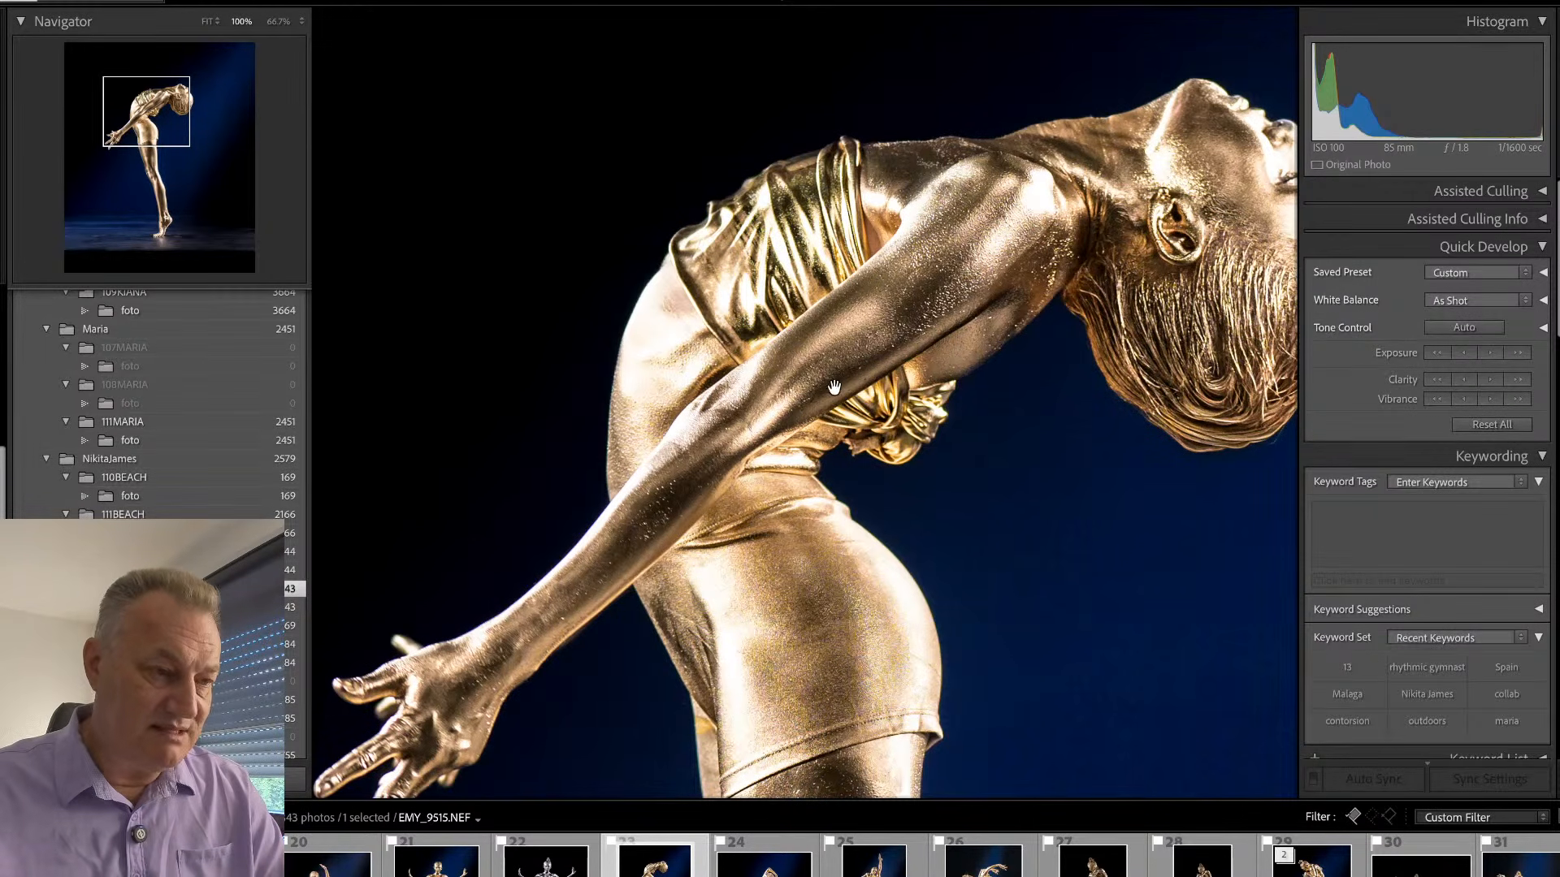
pyautogui.press('q')
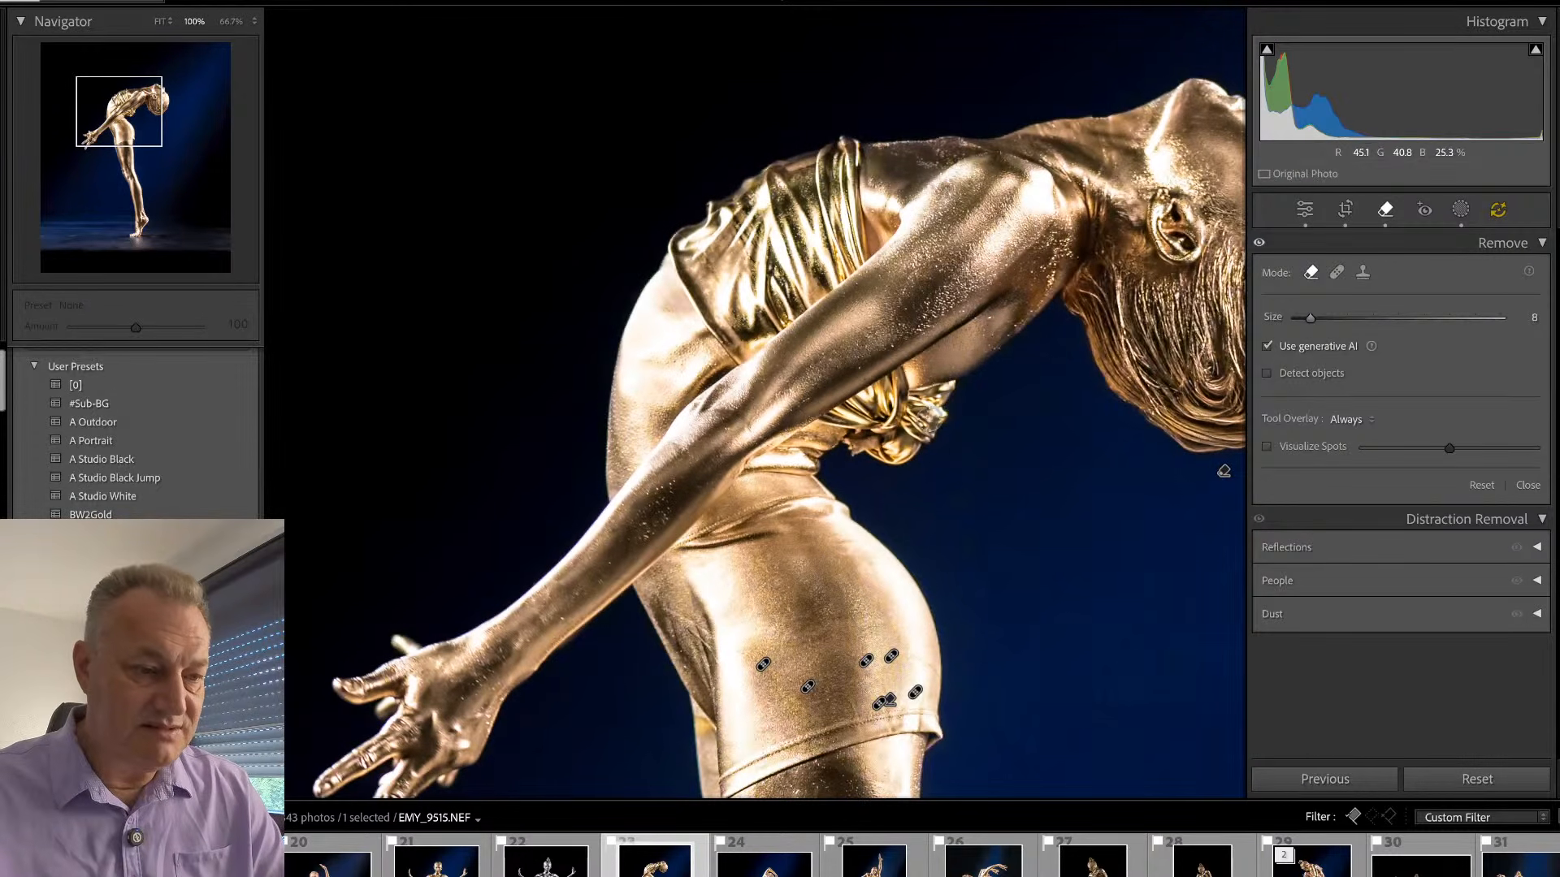
pyautogui.scroll(3, 949, 390)
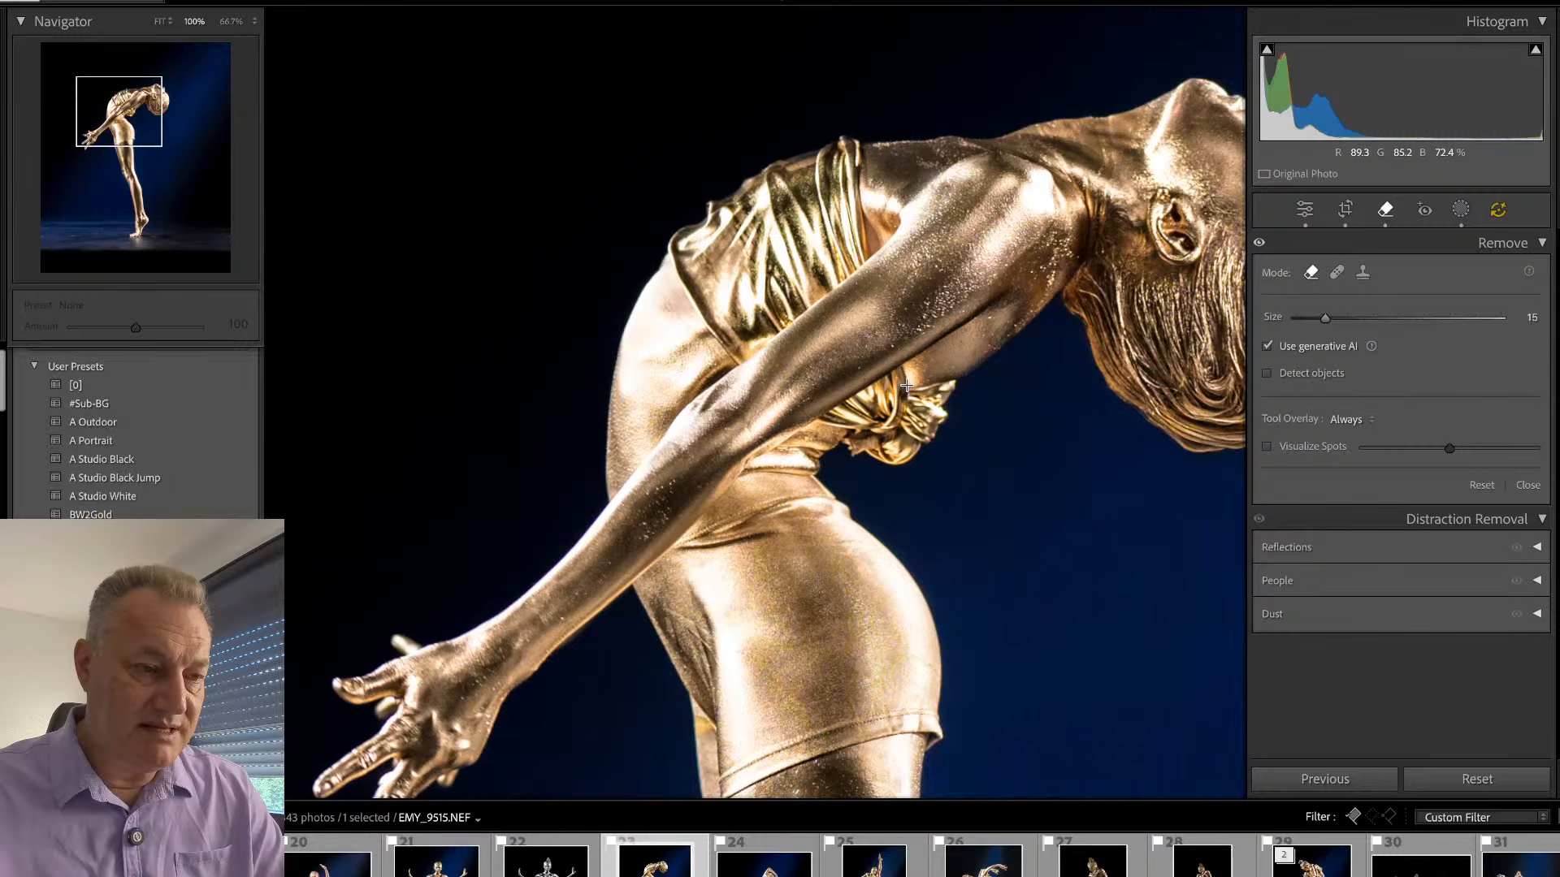
pyautogui.moveTo(906, 385)
pyautogui.mouseDown()
pyautogui.moveTo(949, 400)
pyautogui.moveTo(918, 449)
pyautogui.moveTo(845, 440)
pyautogui.moveTo(920, 407)
pyautogui.mouseUp()
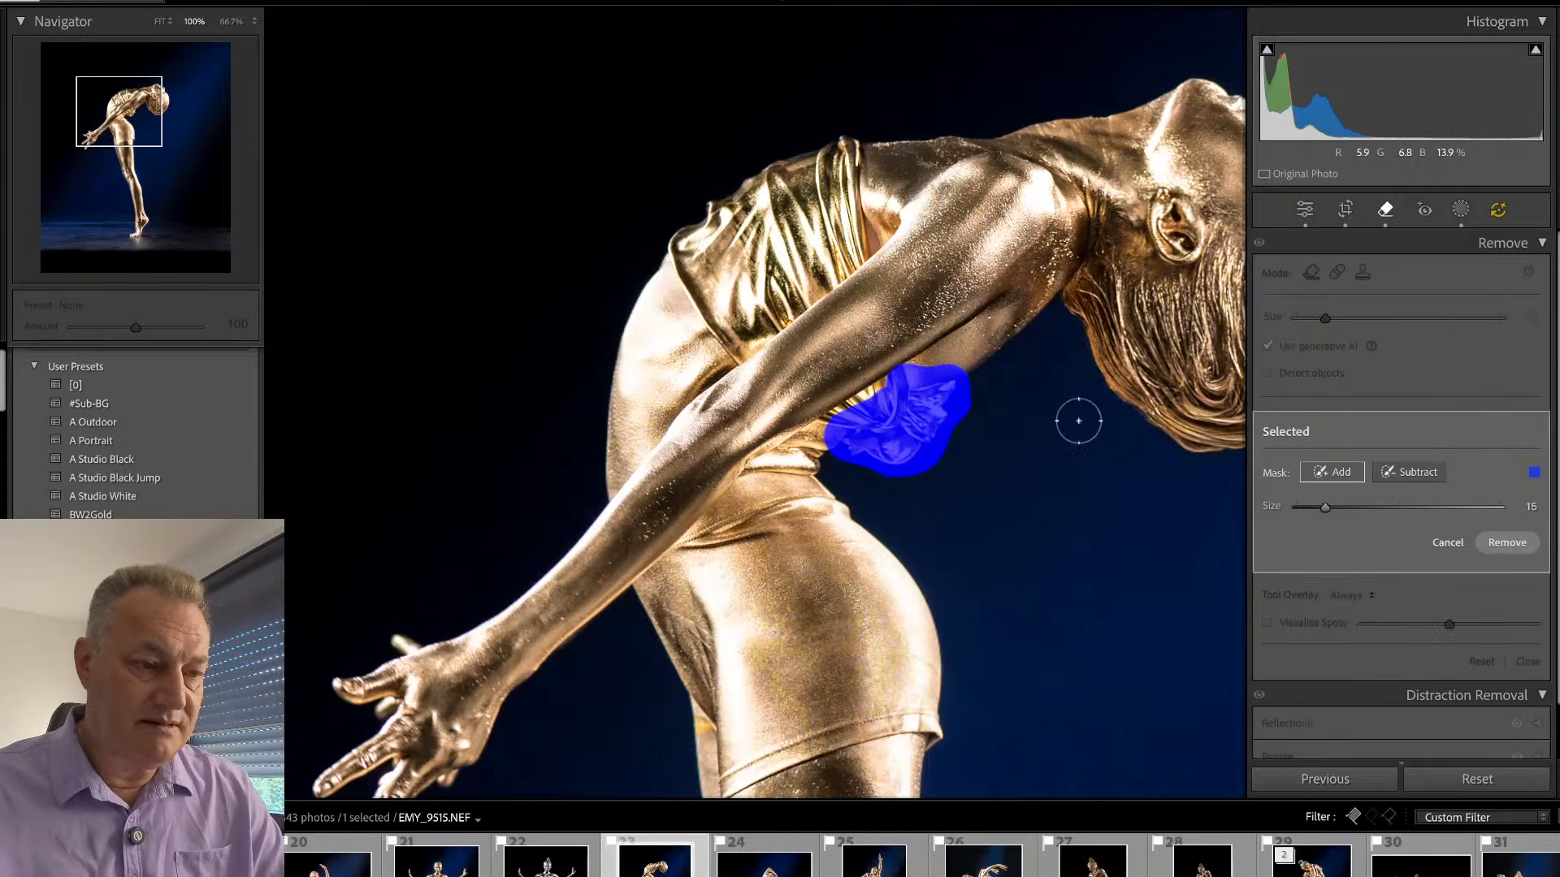
pyautogui.click(1493, 543)
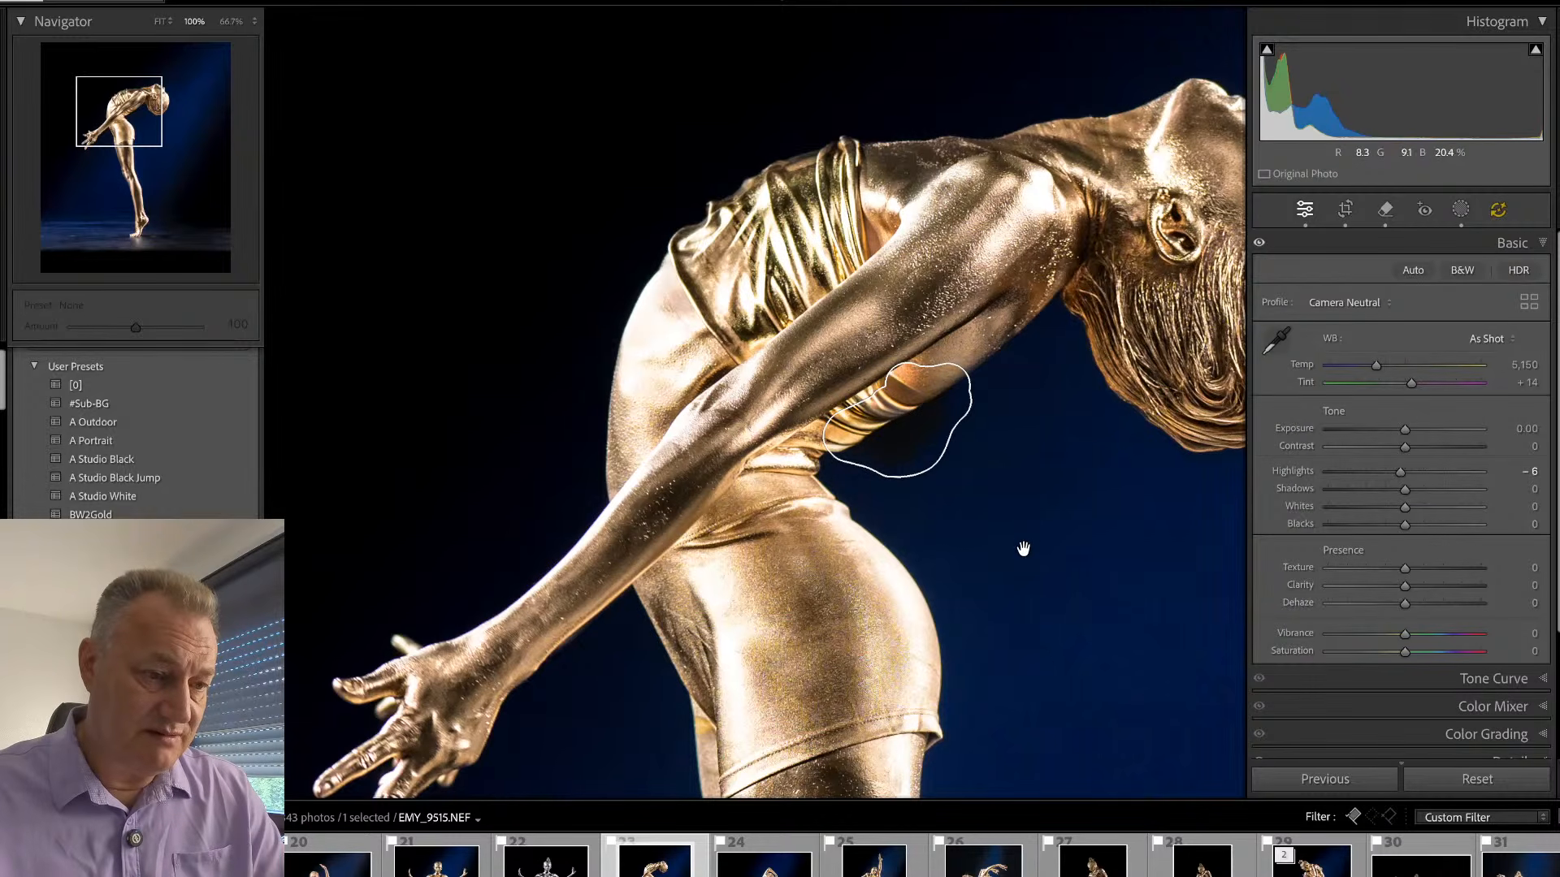
# - Compare the retouched torso in EMY_9515 with its unedited version at 100%
pyautogui.moveTo(931, 446); pyautogui.dragTo(967, 431)
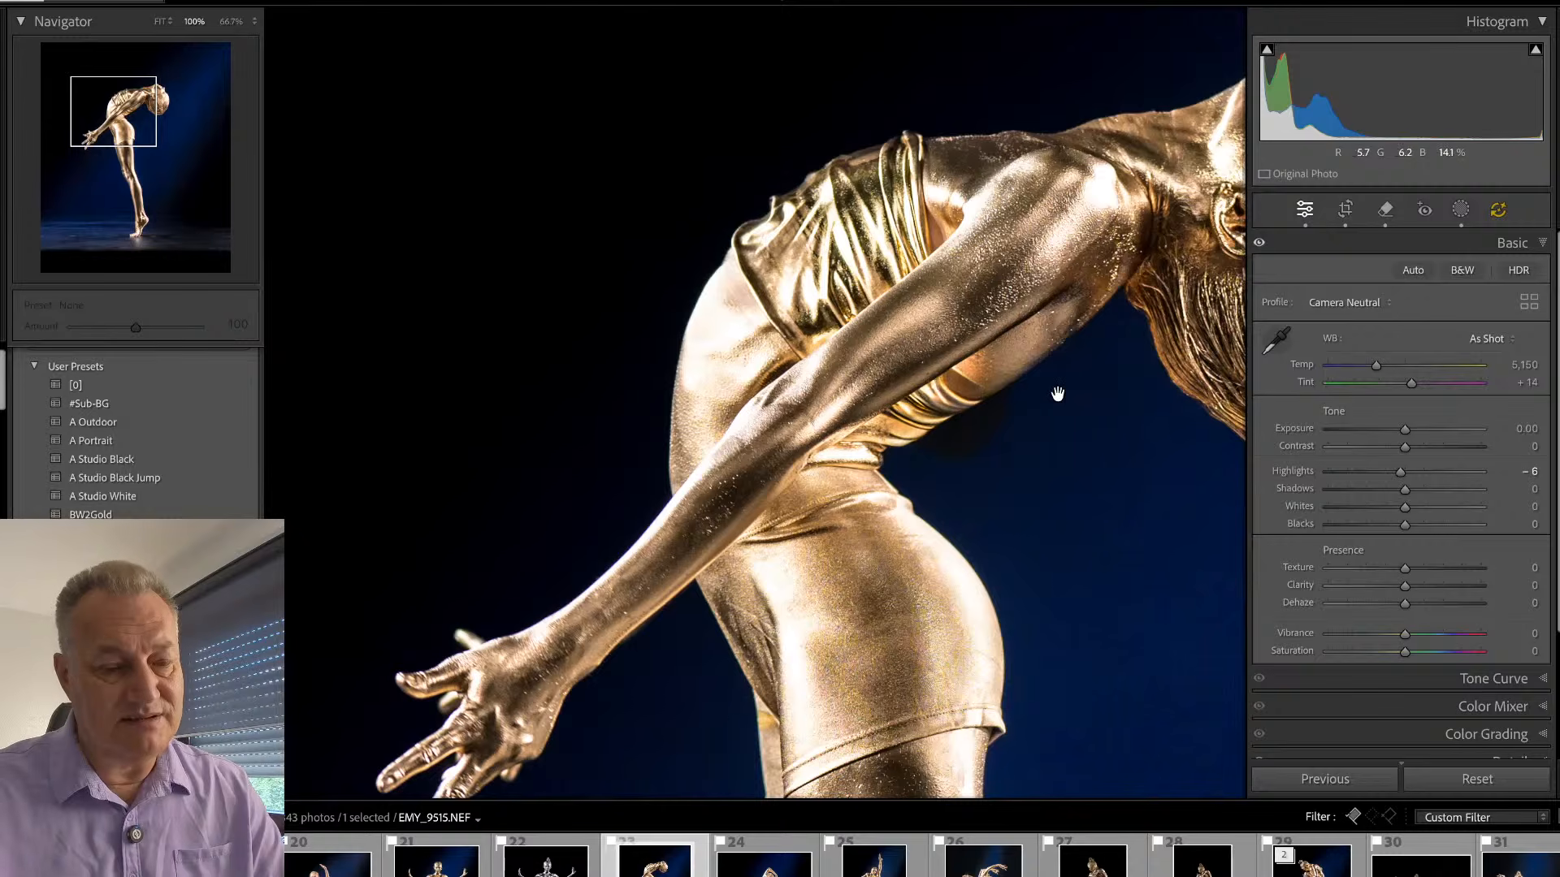
pyautogui.press('\\')
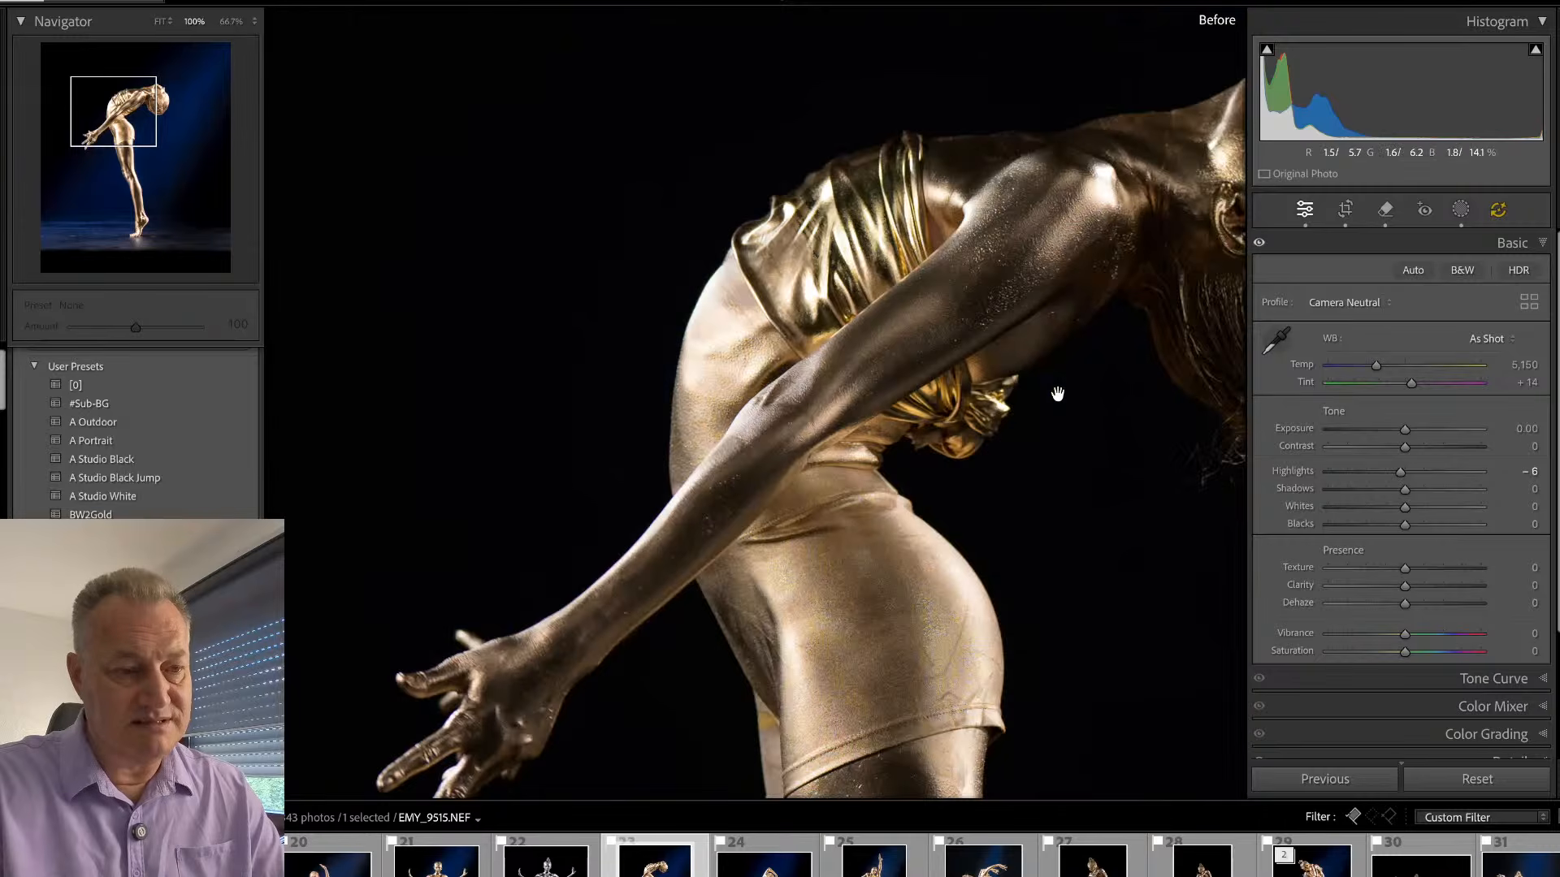
pyautogui.press('\\')
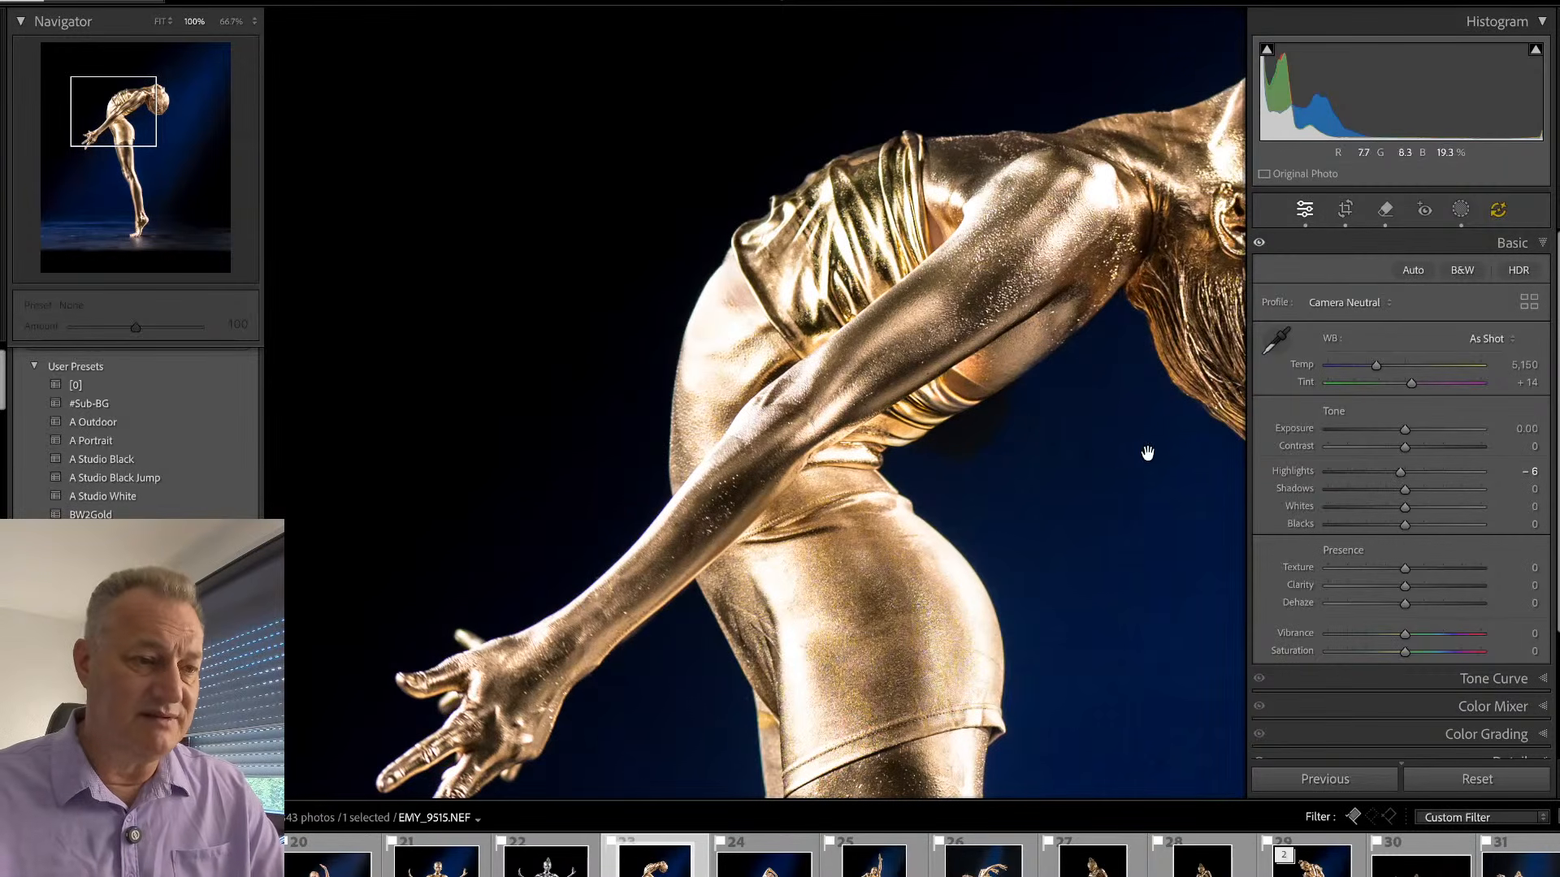
# - Try a generative removal of the gold top's outer band across the back at brush size 15, and delete that removal
pyautogui.press('q')
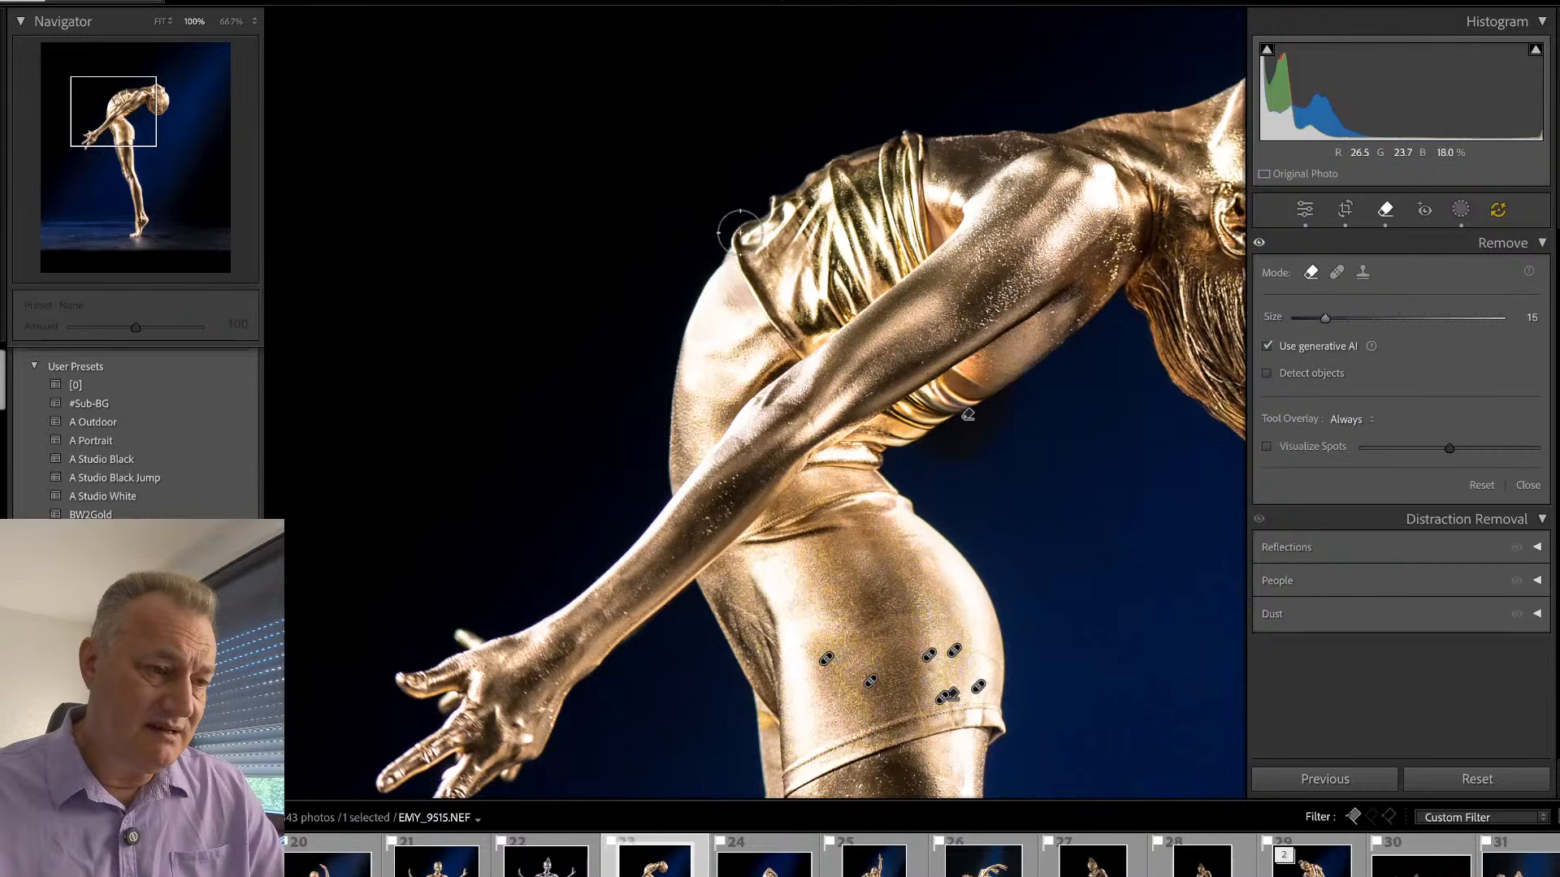
pyautogui.moveTo(745, 233)
pyautogui.mouseDown()
pyautogui.moveTo(809, 345)
pyautogui.moveTo(819, 325)
pyautogui.moveTo(751, 215)
pyautogui.moveTo(753, 235)
pyautogui.mouseUp()
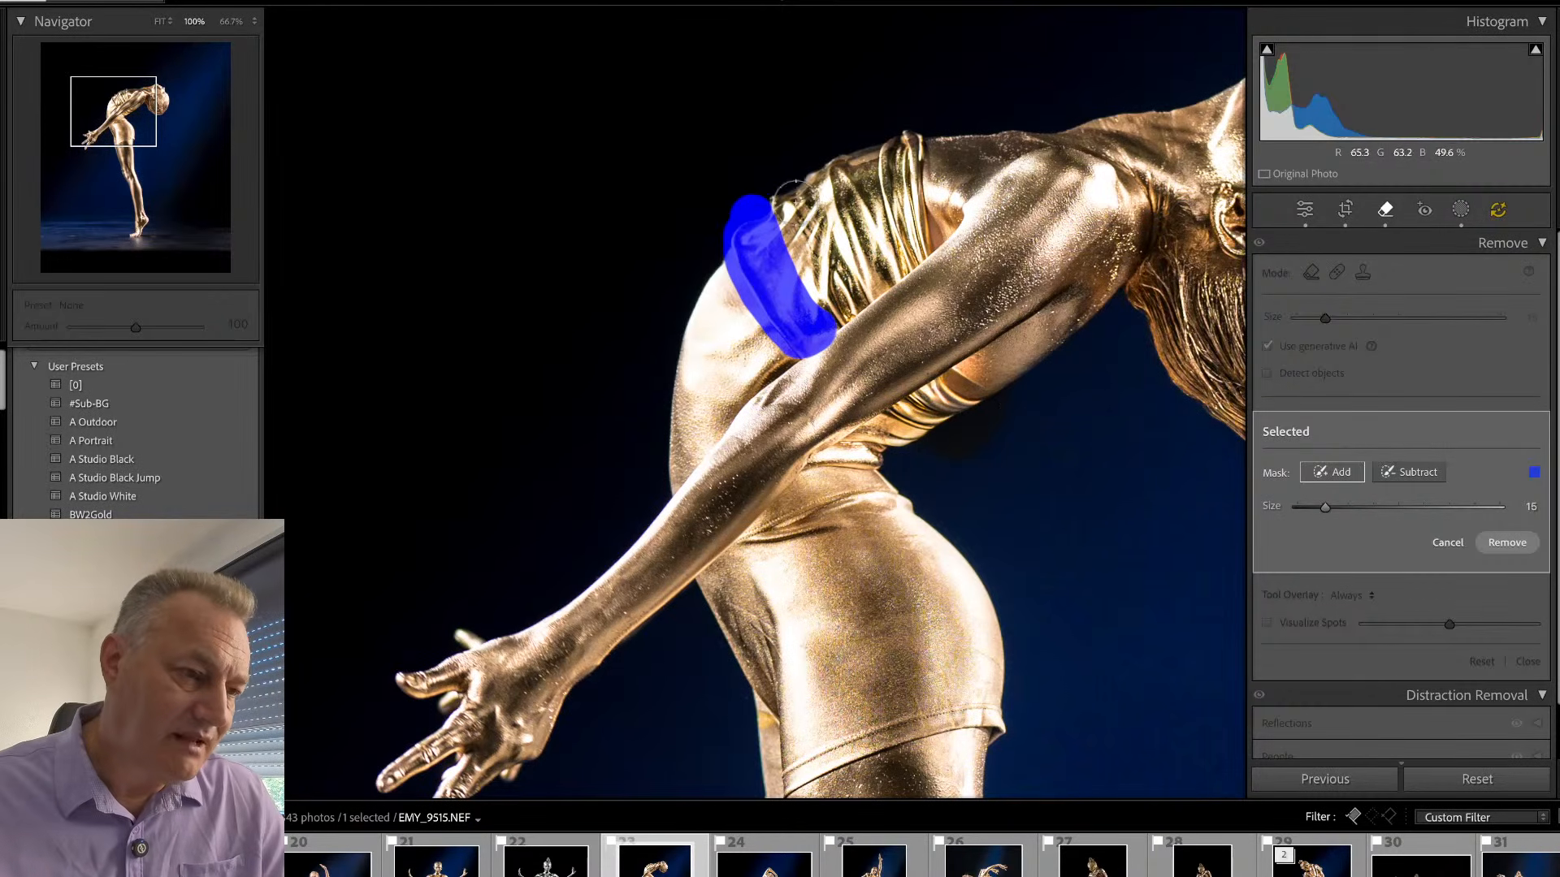
pyautogui.moveTo(794, 189)
pyautogui.mouseDown()
pyautogui.moveTo(784, 229)
pyautogui.moveTo(819, 320)
pyautogui.mouseUp()
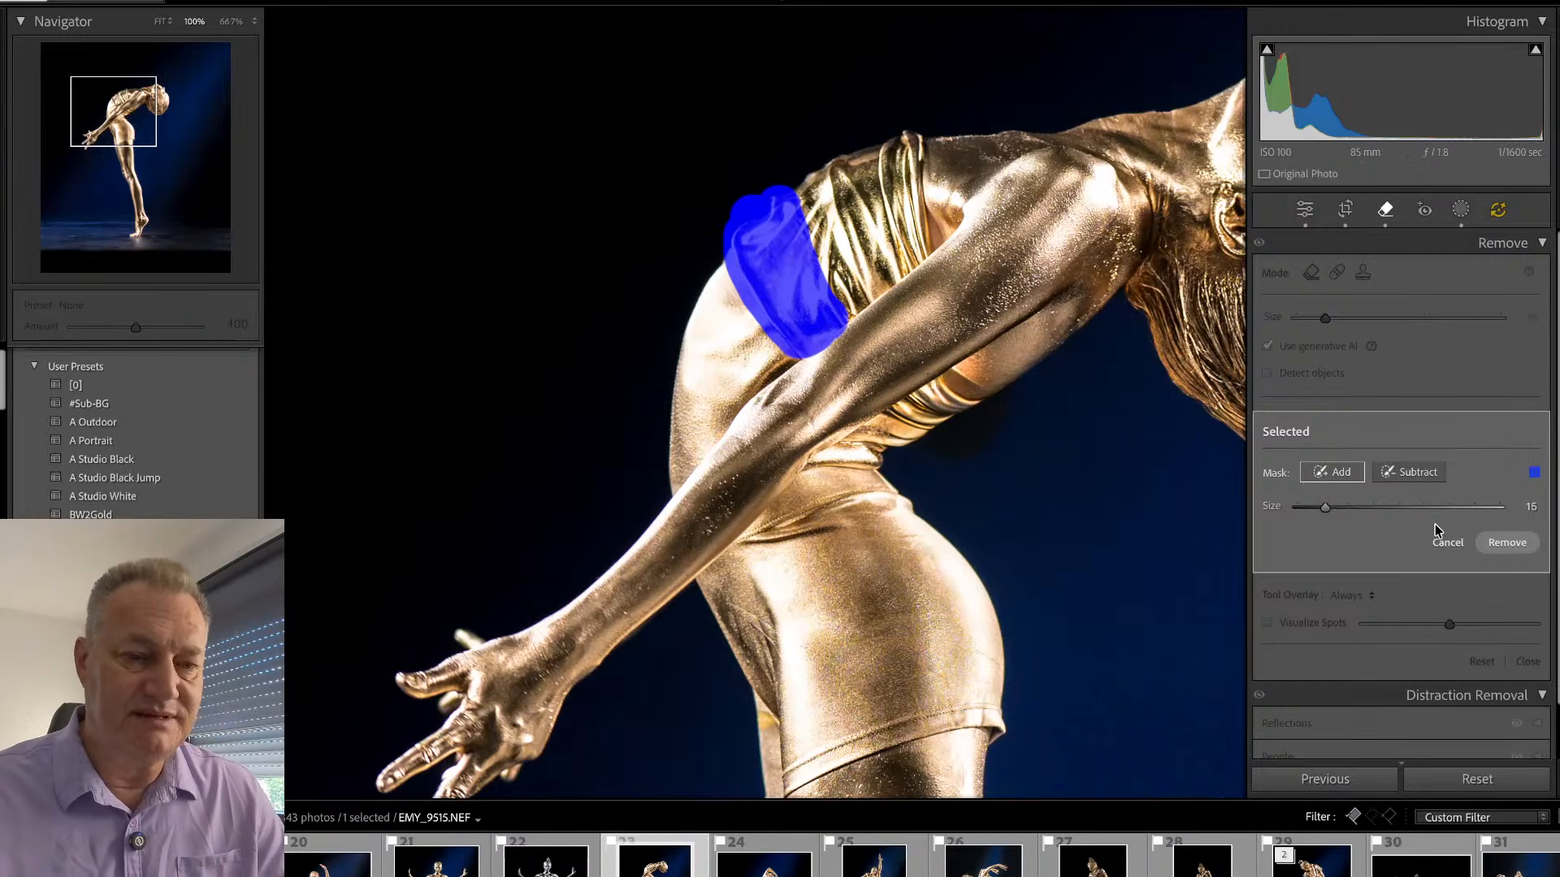
pyautogui.click(1504, 542)
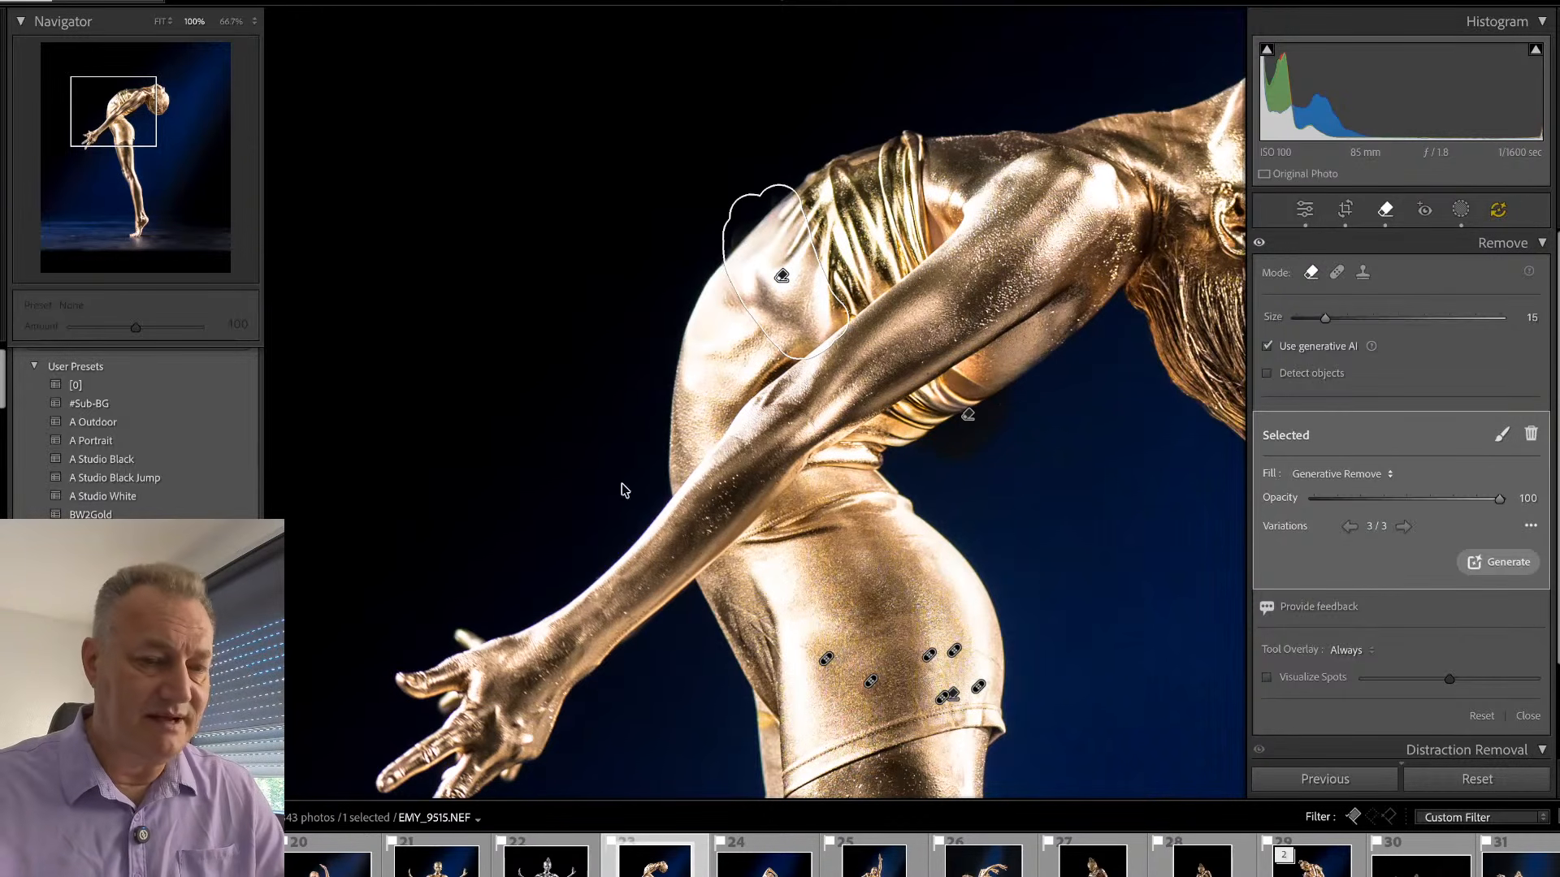
pyautogui.click(1531, 434)
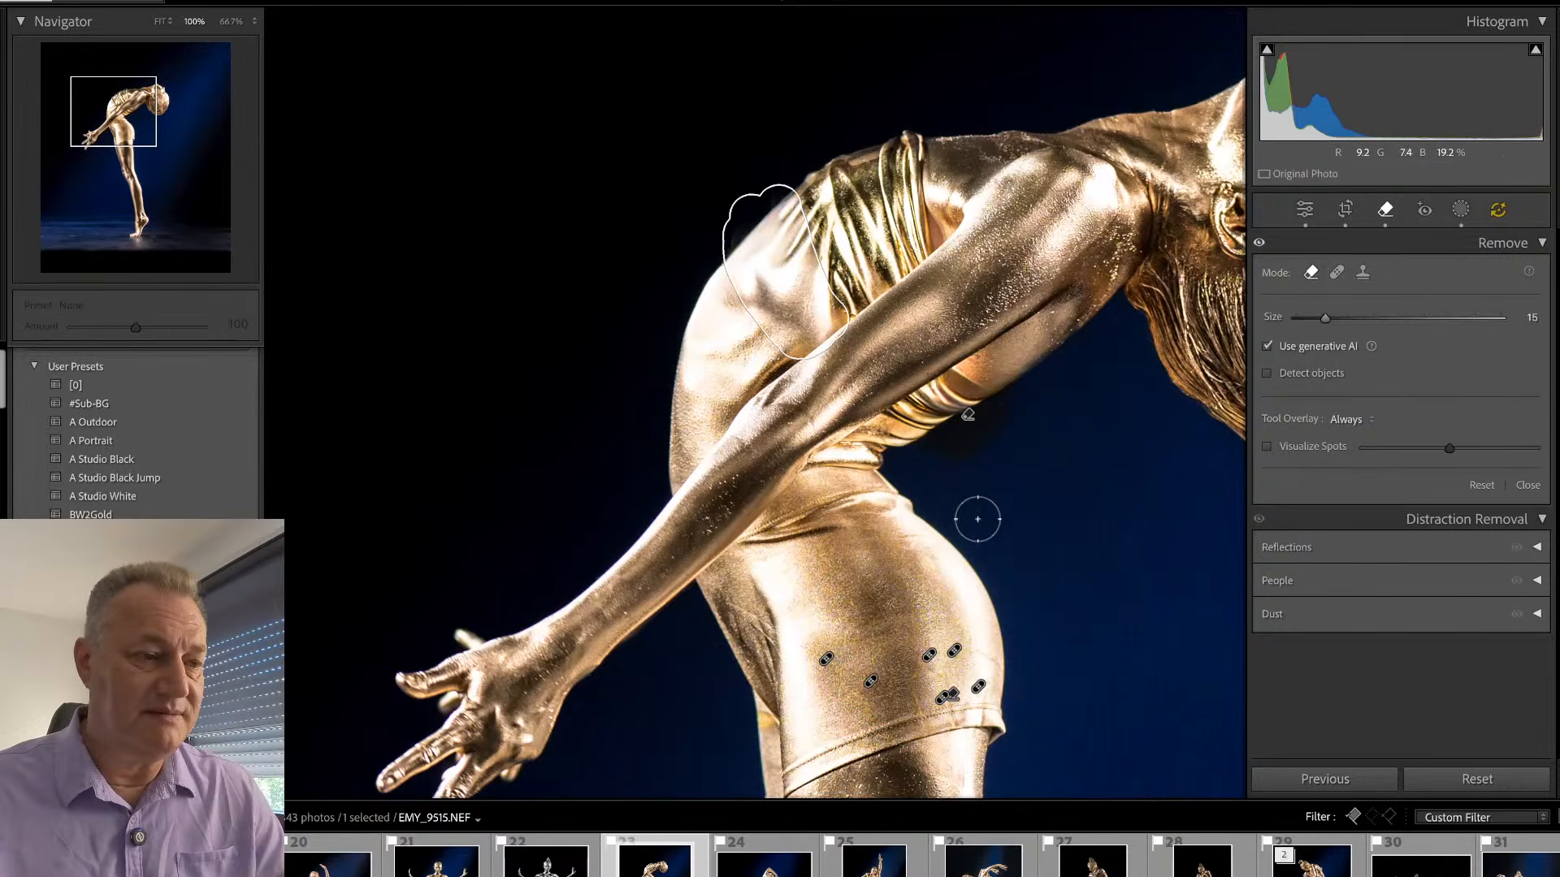
# - Close the removal tool and open EMY_9921, the dark one-legged standing shot, fitted to the view
pyautogui.press('q')
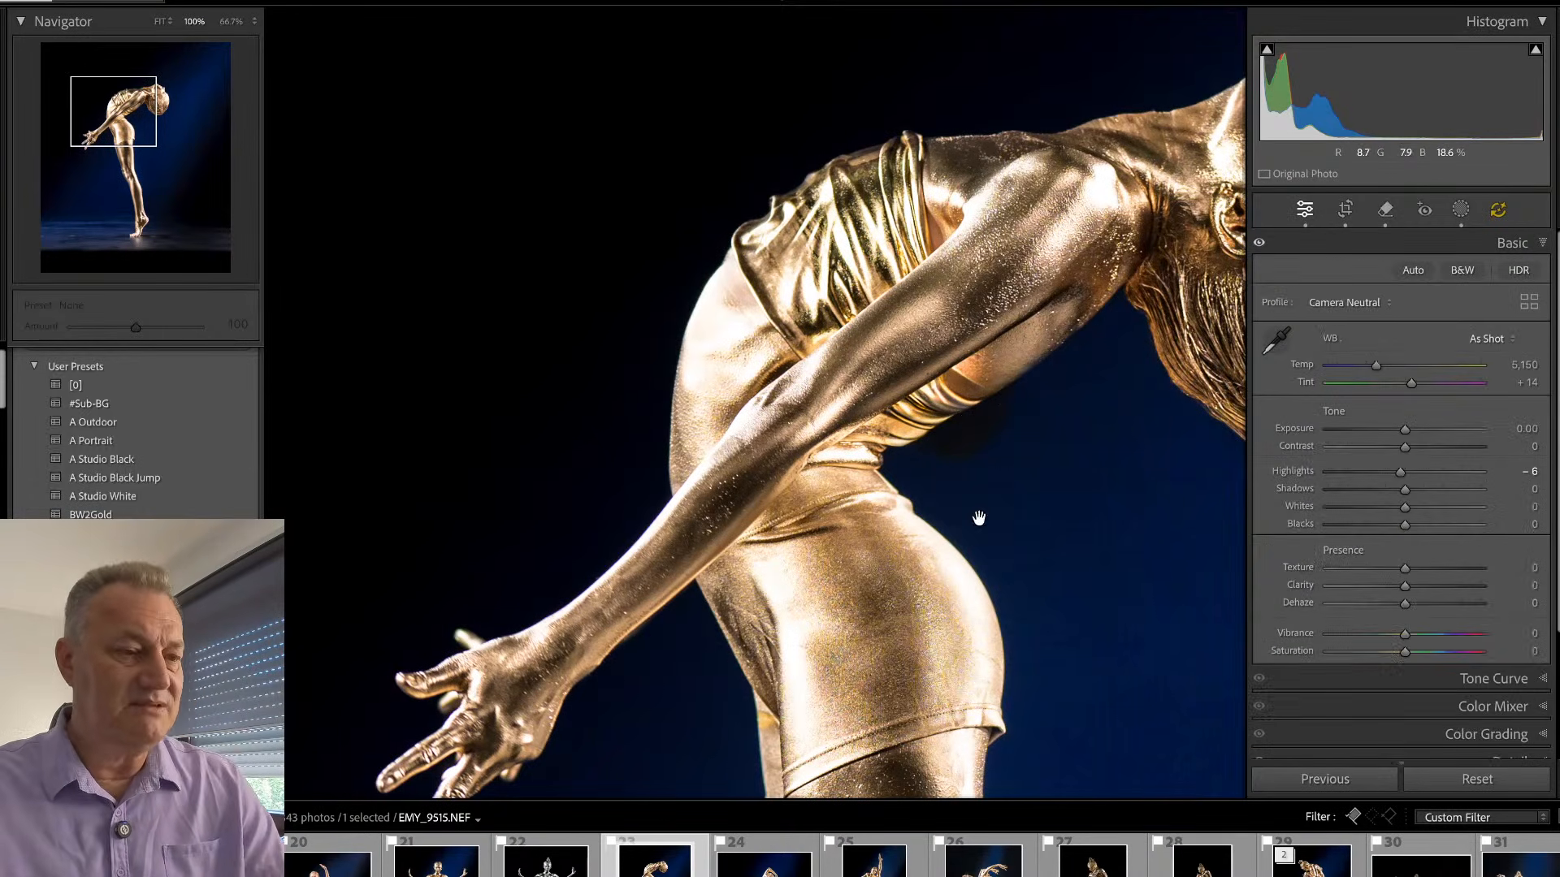
pyautogui.click(1034, 356)
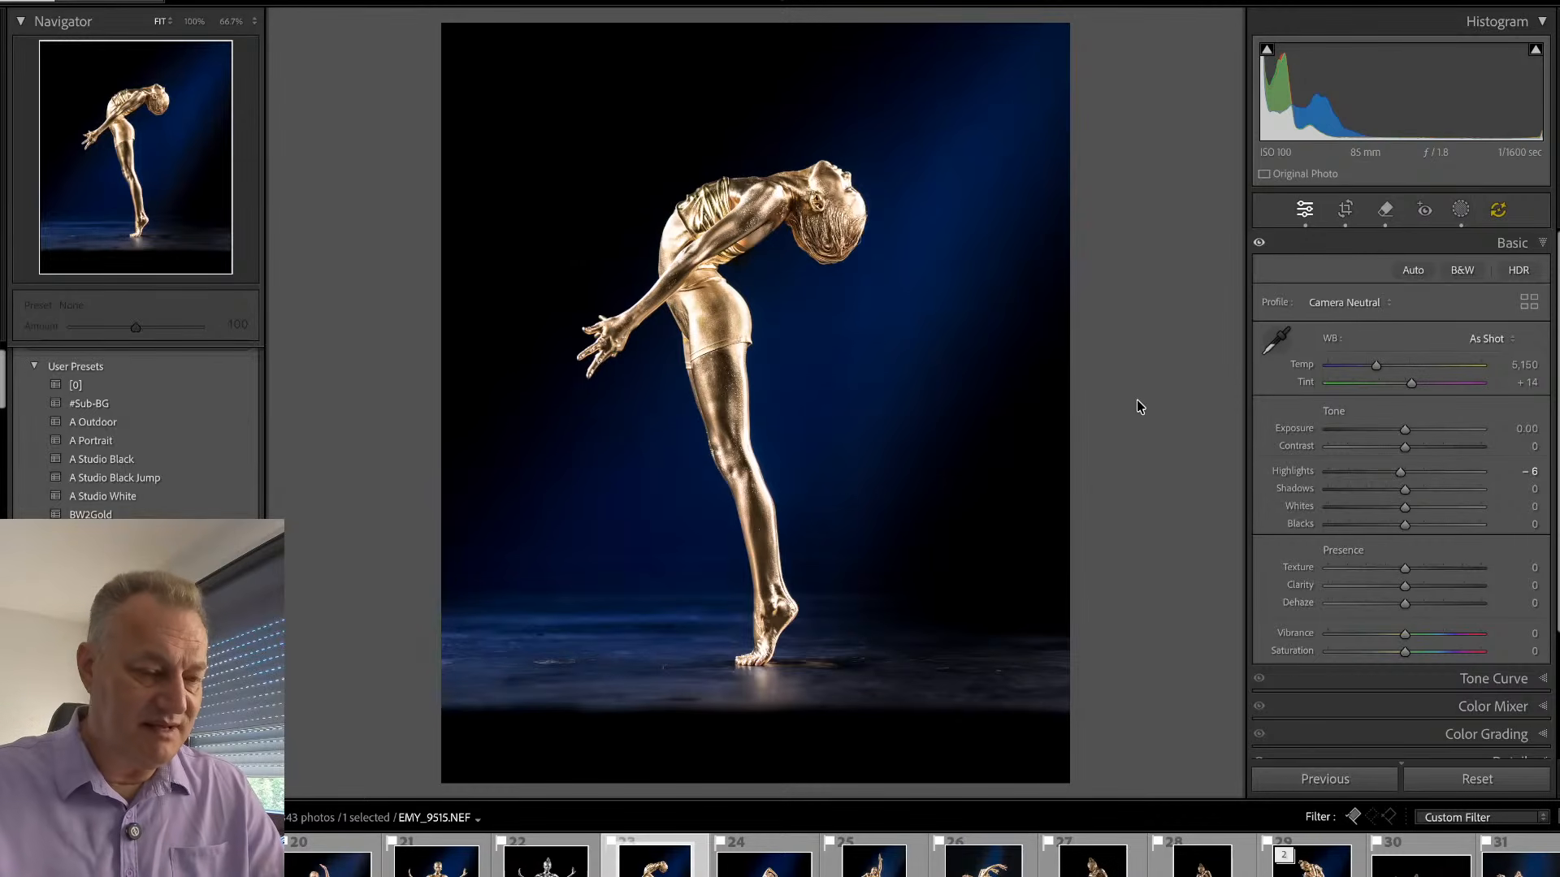
pyautogui.press('Right')
pyautogui.press('Right')
pyautogui.press('Right')
pyautogui.press('Right')
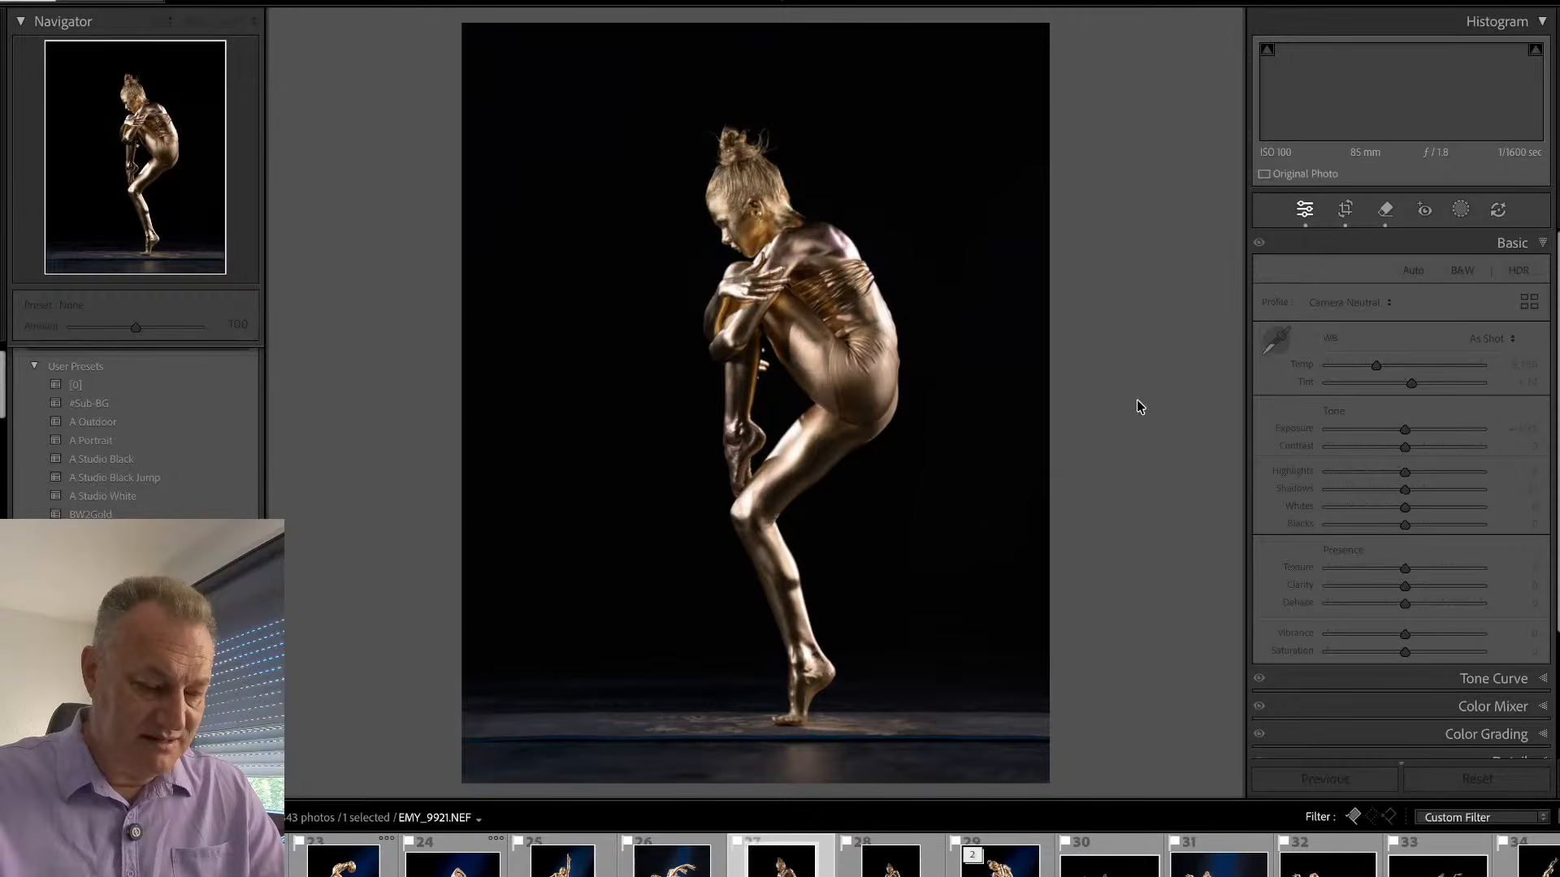
pyautogui.press('Left')
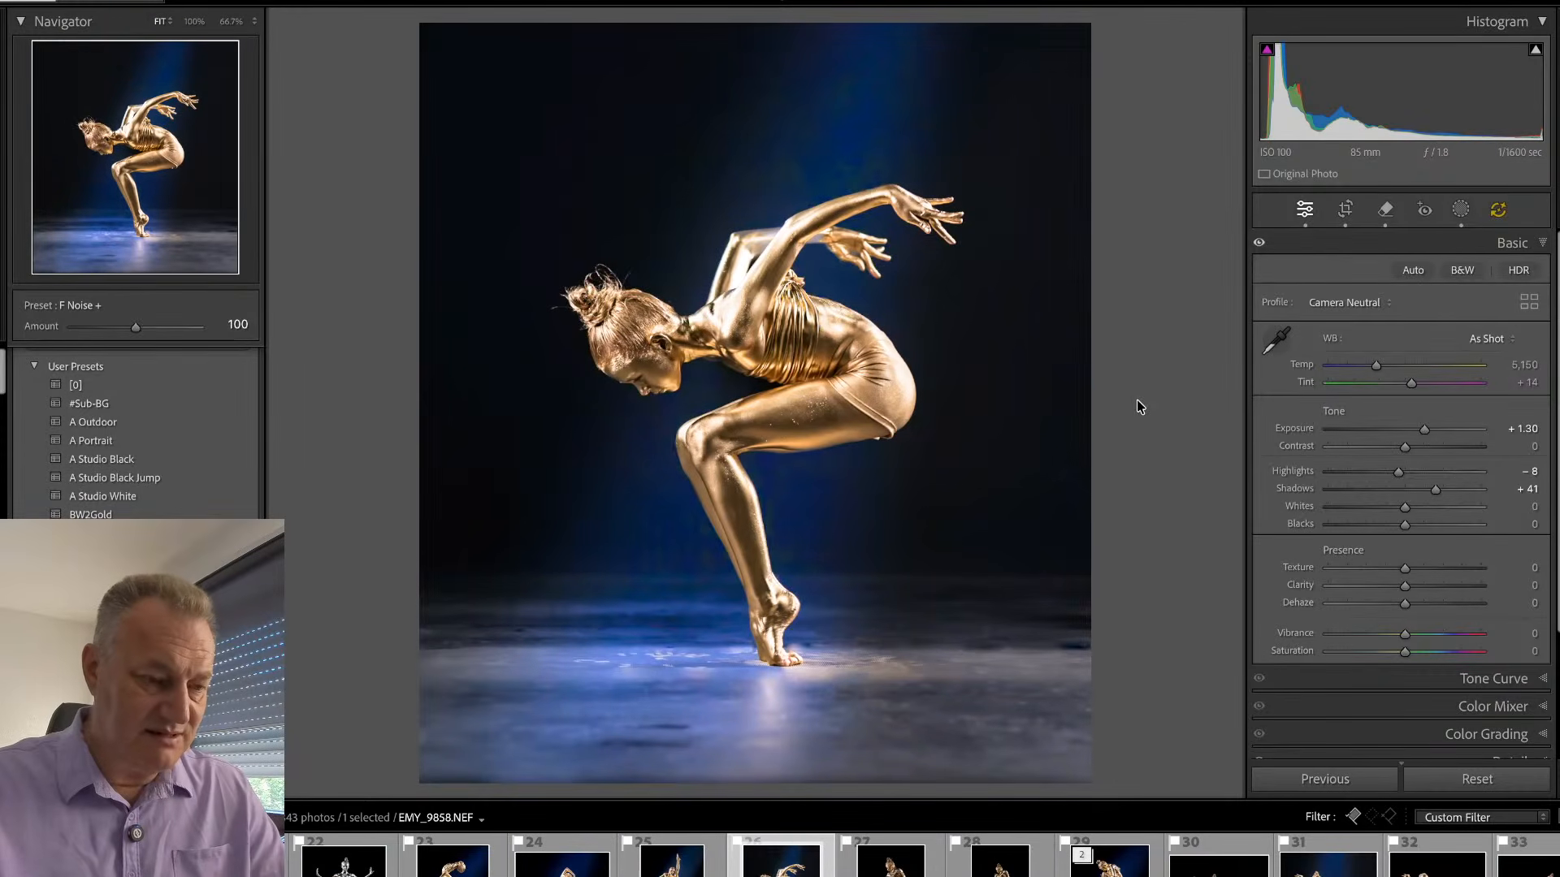
pyautogui.press('Right')
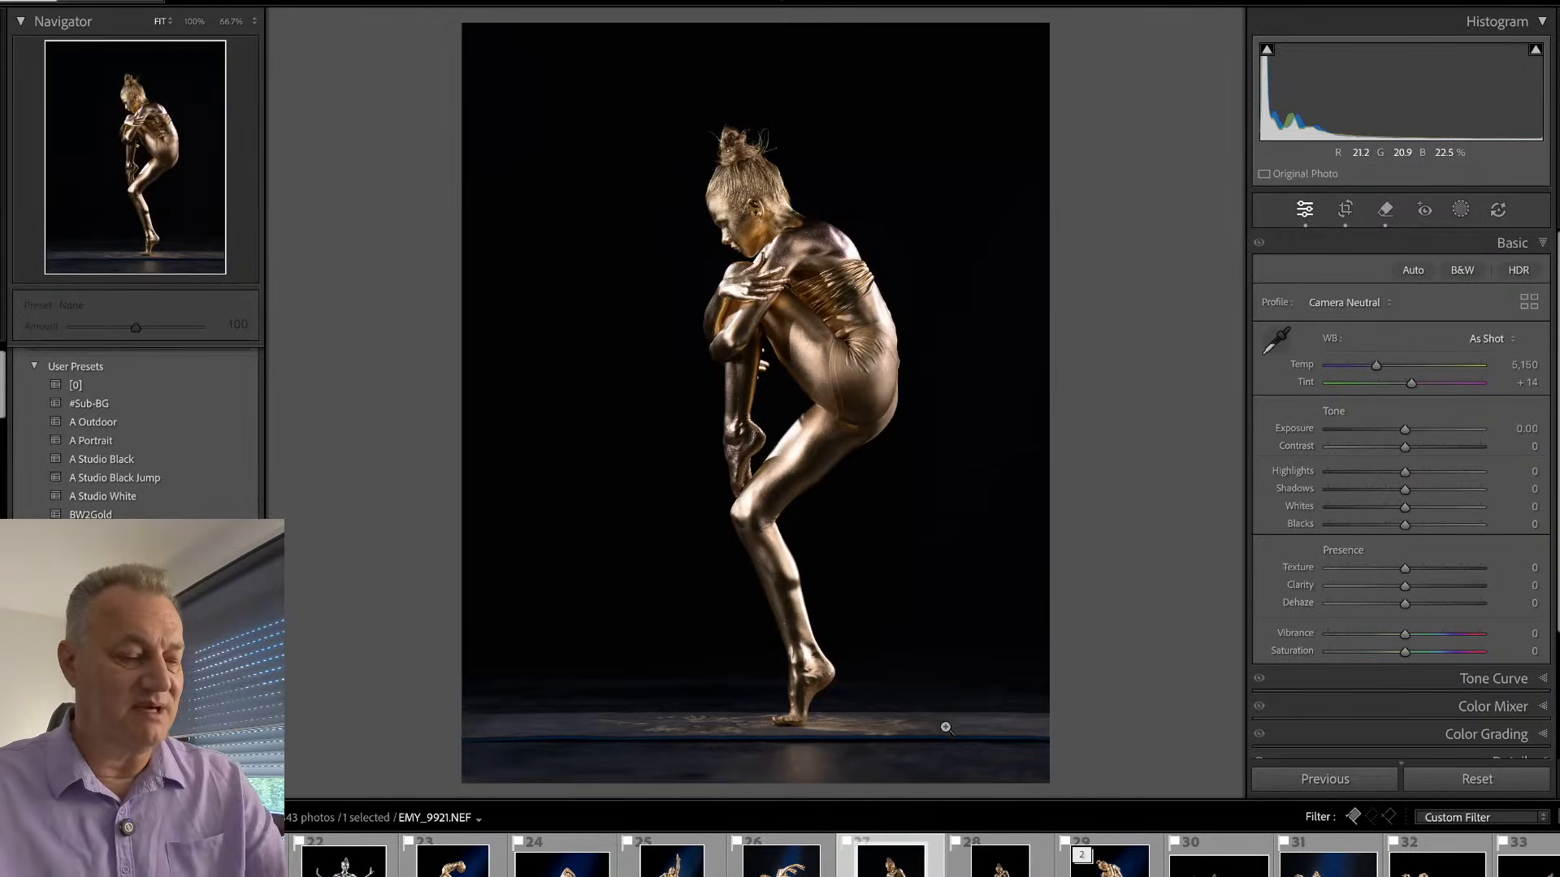
# - Try removing the floor mat across the full width around the foot in EMY_9921 with generative AI at brush size 15
pyautogui.press('q')
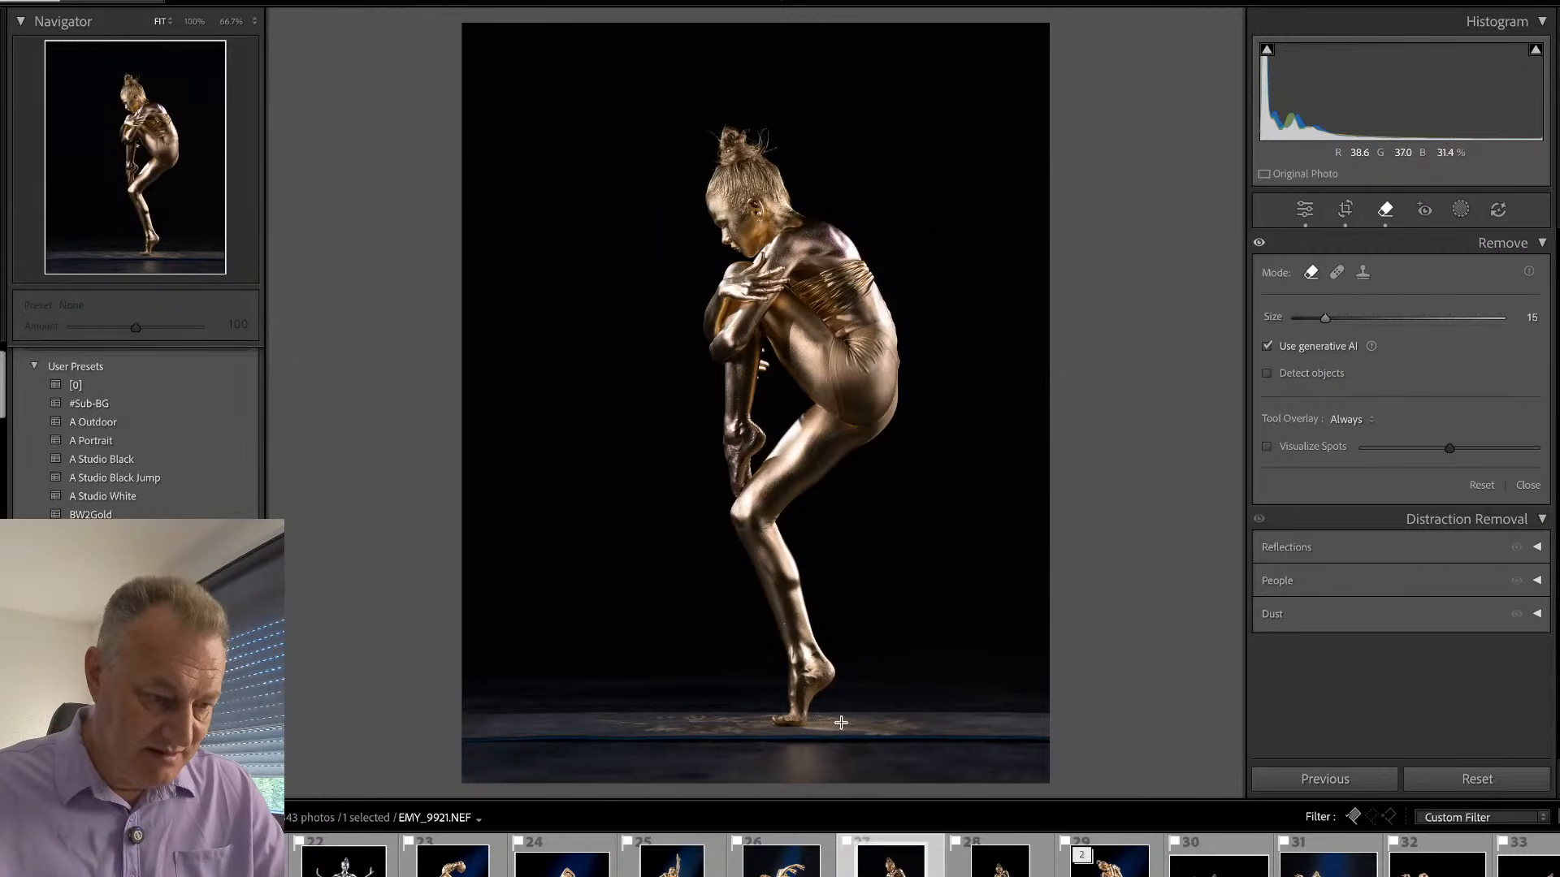
pyautogui.moveTo(834, 731)
pyautogui.mouseDown()
pyautogui.moveTo(1036, 724)
pyautogui.moveTo(847, 732)
pyautogui.moveTo(1048, 730)
pyautogui.mouseUp()
pyautogui.moveTo(731, 714)
pyautogui.mouseDown()
pyautogui.moveTo(469, 721)
pyautogui.moveTo(587, 712)
pyautogui.moveTo(744, 730)
pyautogui.moveTo(453, 736)
pyautogui.mouseUp()
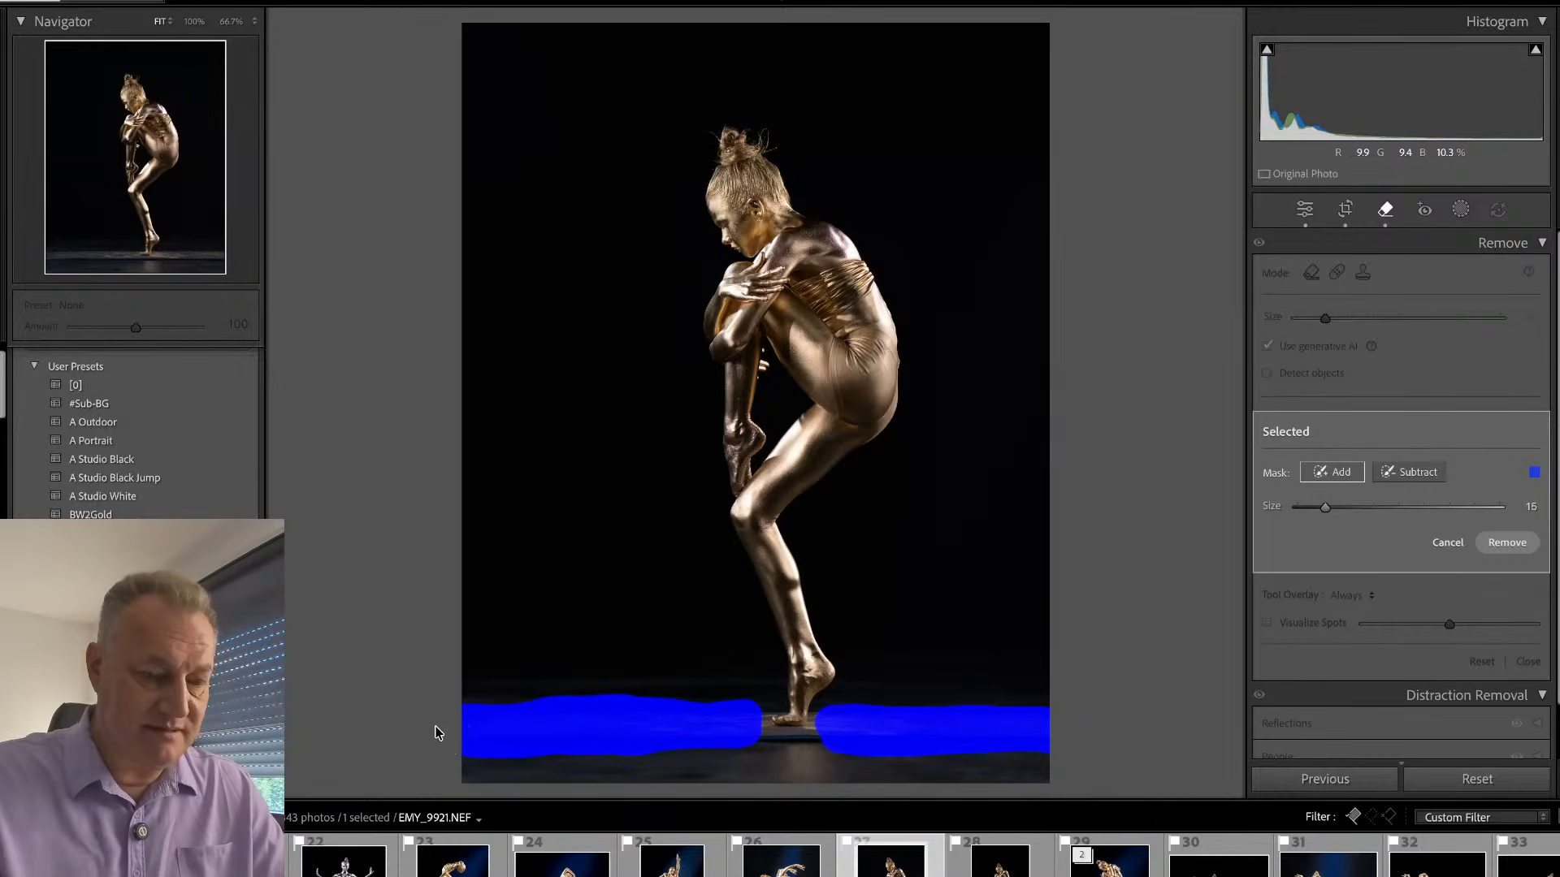
pyautogui.hotkey('ctrl', '=')
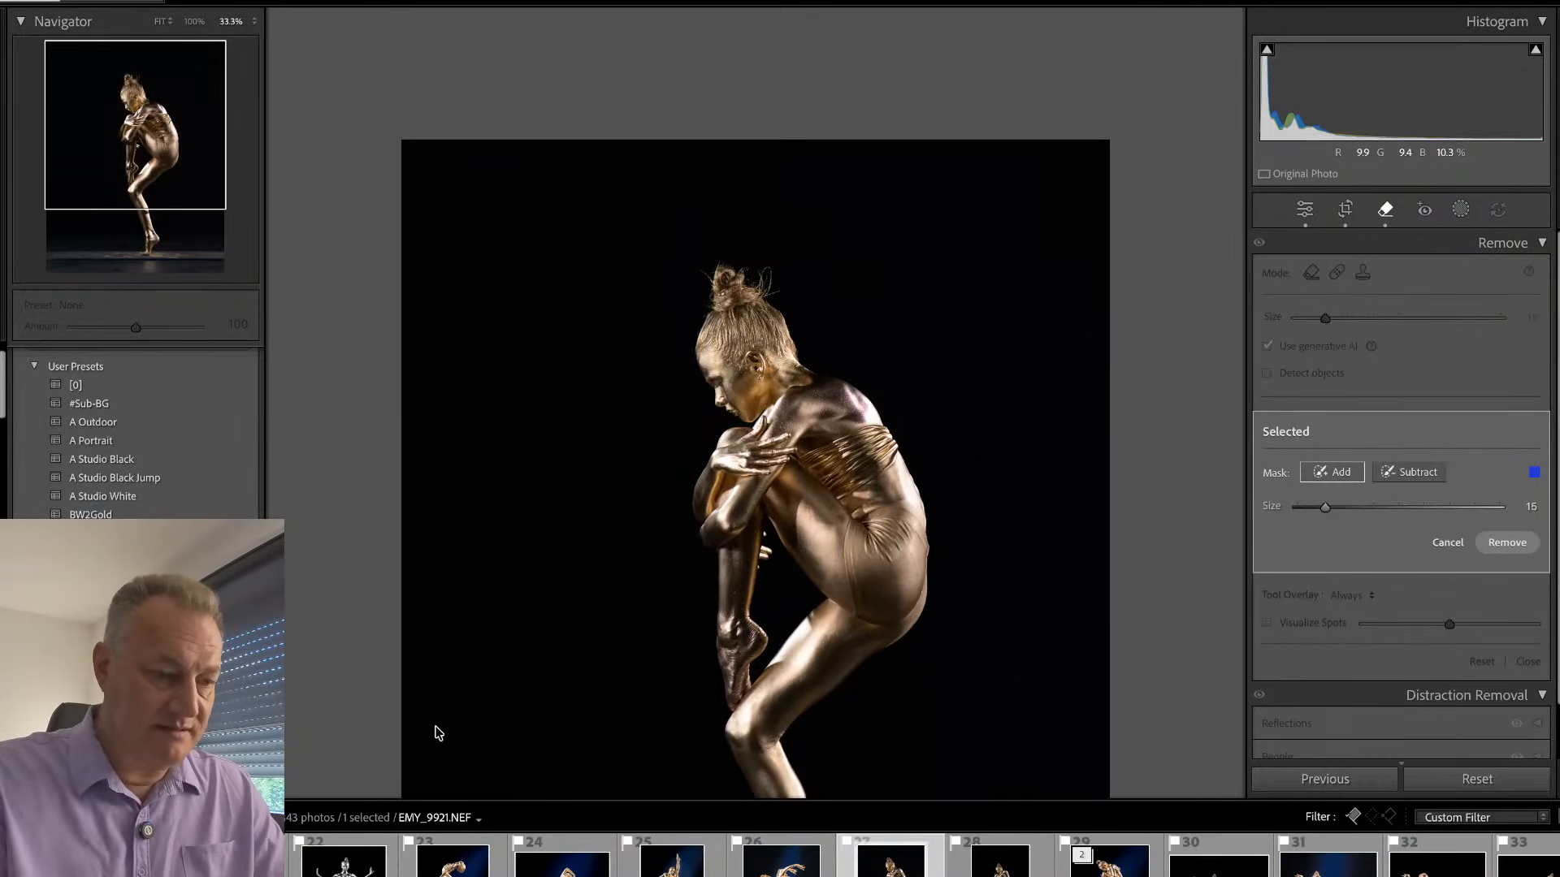
pyautogui.click(151, 268)
pyautogui.hotkey('ctrl', '=')
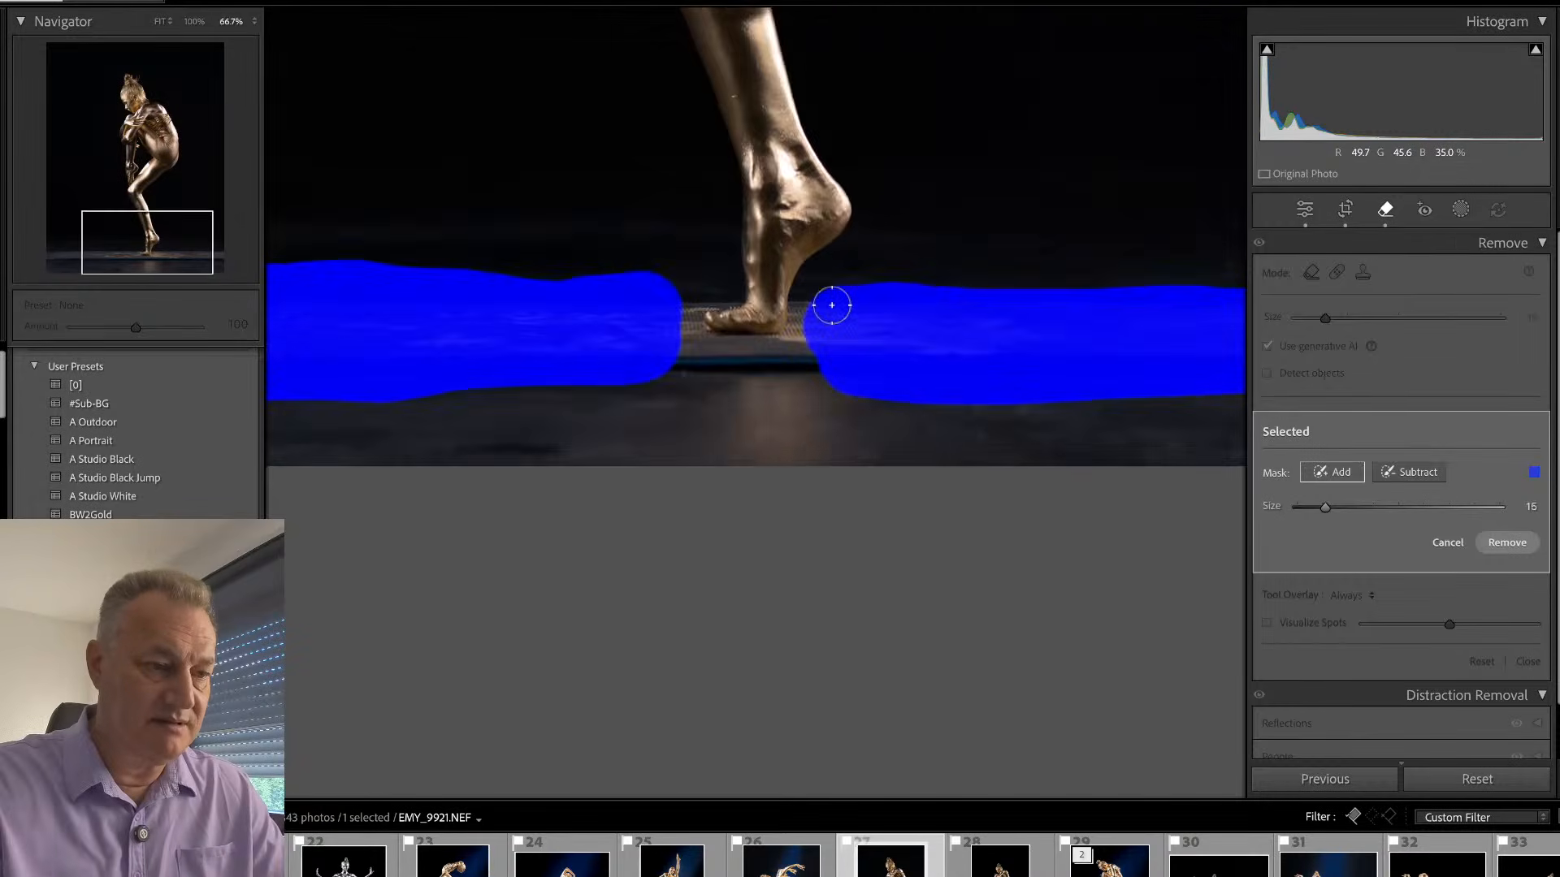
pyautogui.hotkey('ctrl', '=')
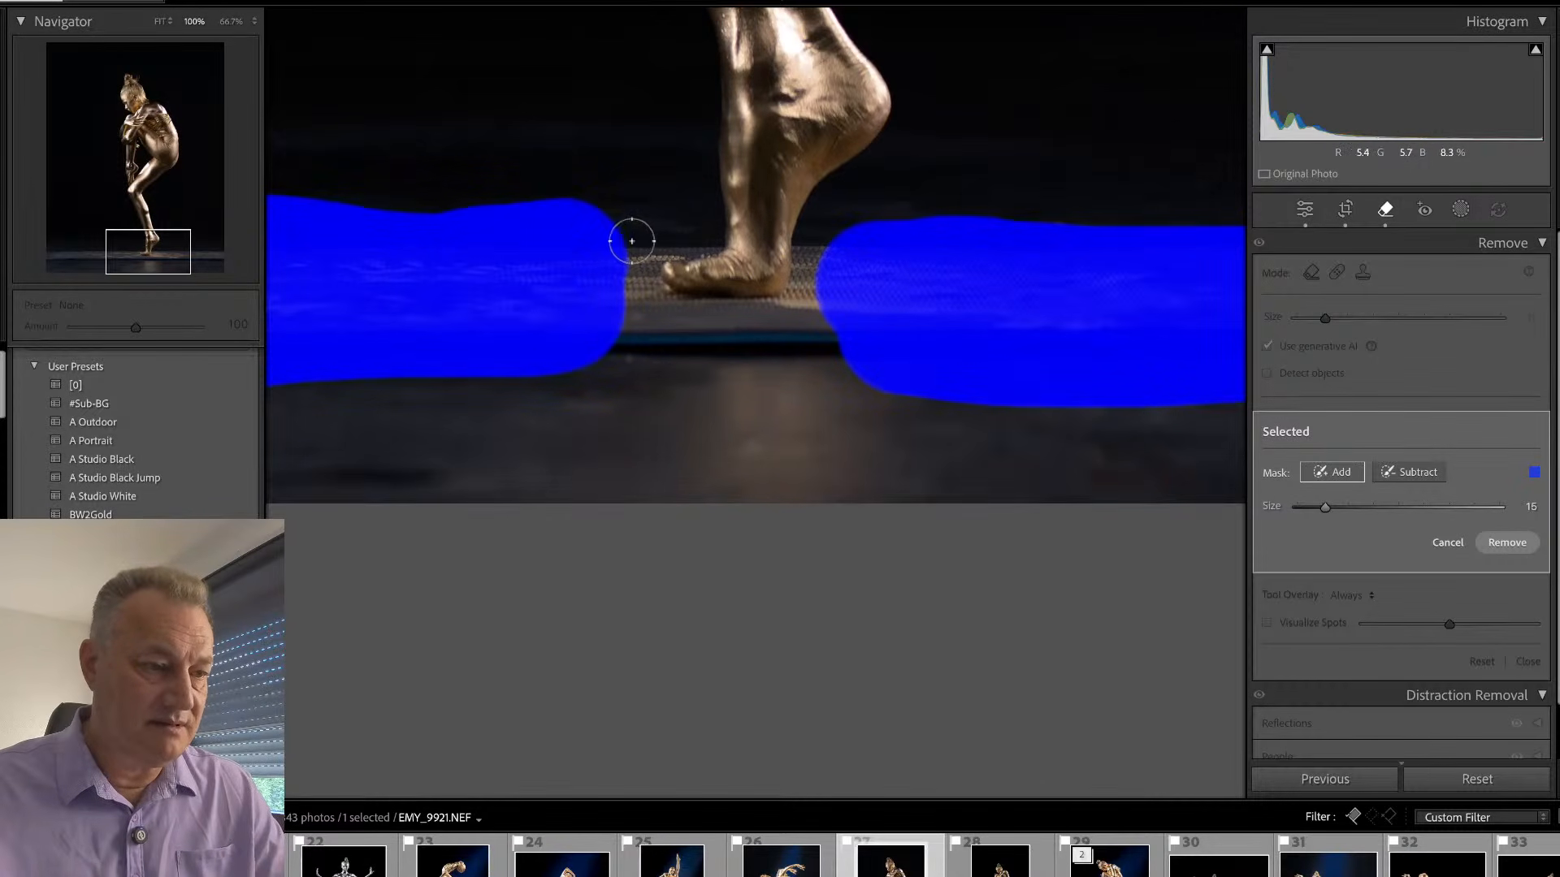
pyautogui.moveTo(703, 228)
pyautogui.mouseDown()
pyautogui.moveTo(617, 244)
pyautogui.moveTo(650, 327)
pyautogui.moveTo(811, 324)
pyautogui.moveTo(821, 268)
pyautogui.moveTo(844, 318)
pyautogui.moveTo(627, 348)
pyautogui.moveTo(905, 342)
pyautogui.moveTo(933, 358)
pyautogui.moveTo(535, 367)
pyautogui.mouseUp()
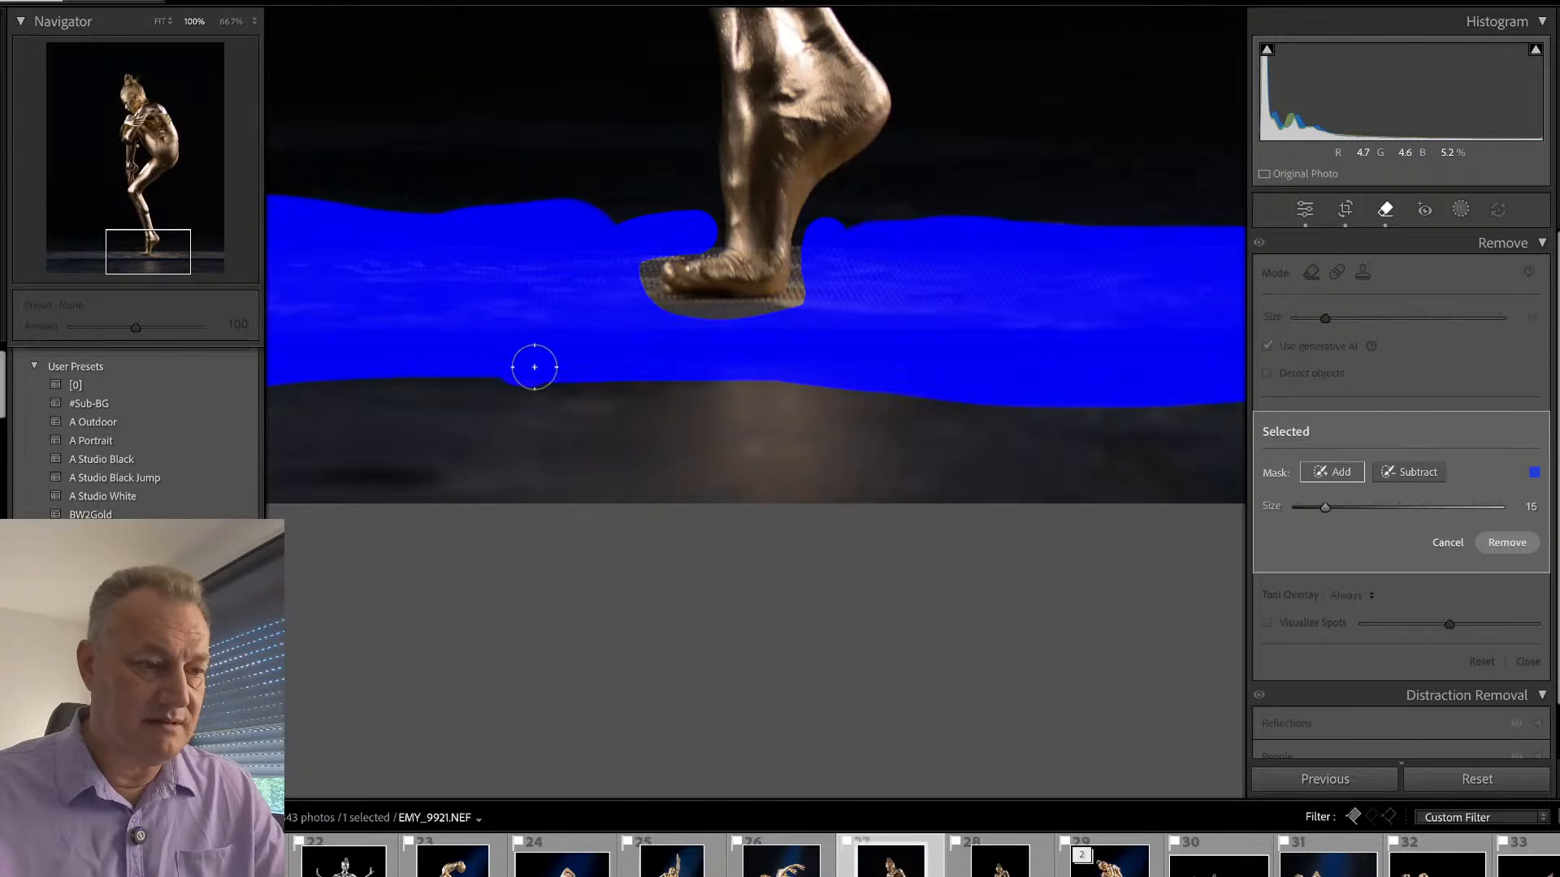
pyautogui.click(1507, 544)
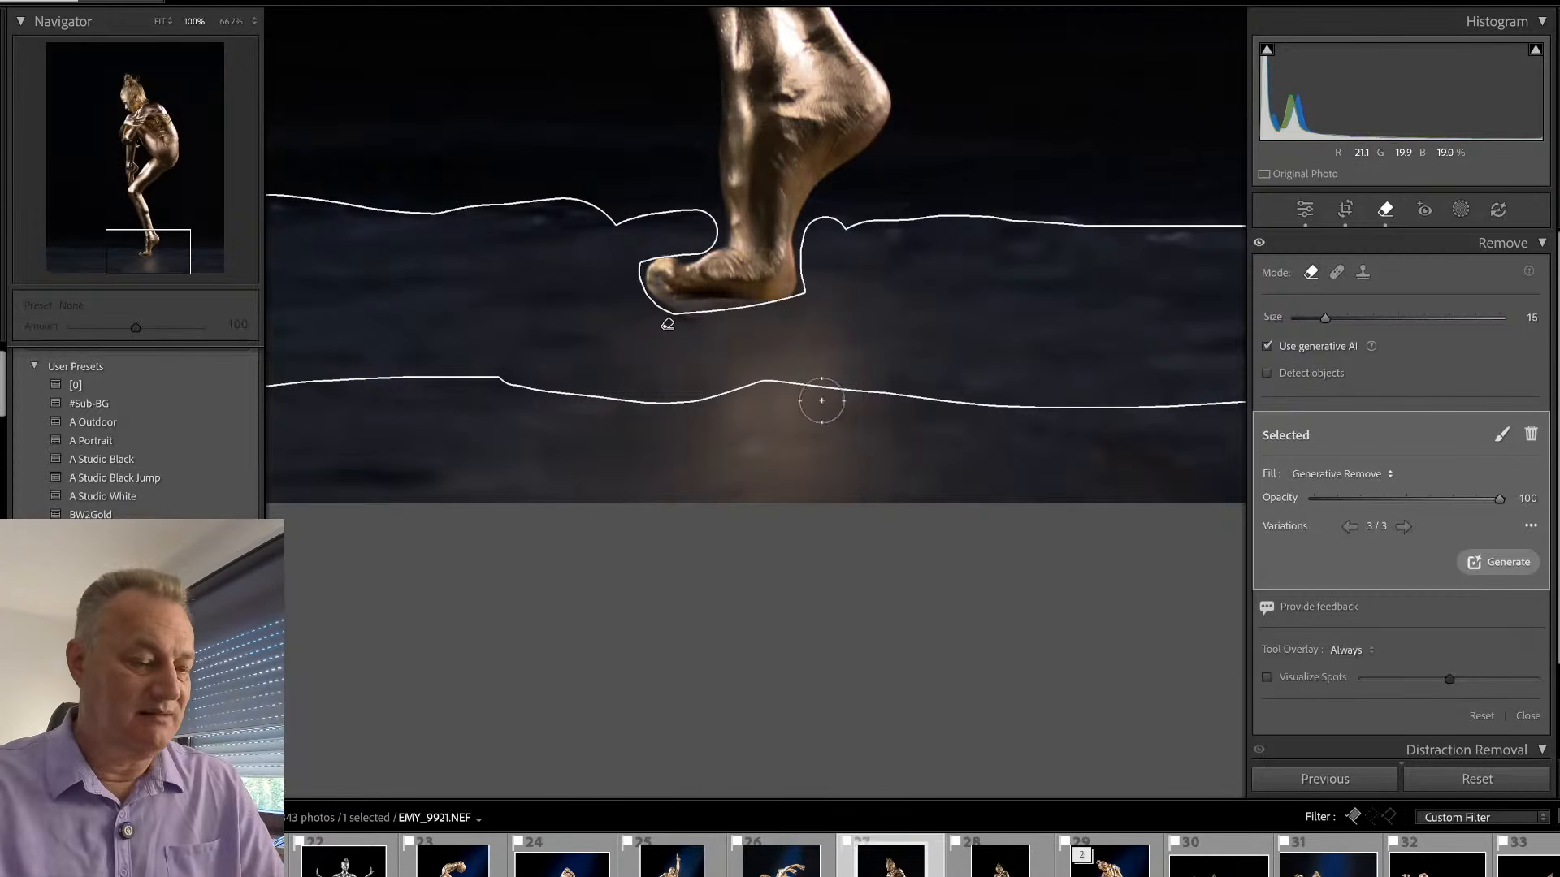
# - Try a generative removal of the light reflection below the foot, check its variations, and delete that removal
pyautogui.press('q')
pyautogui.press('q')
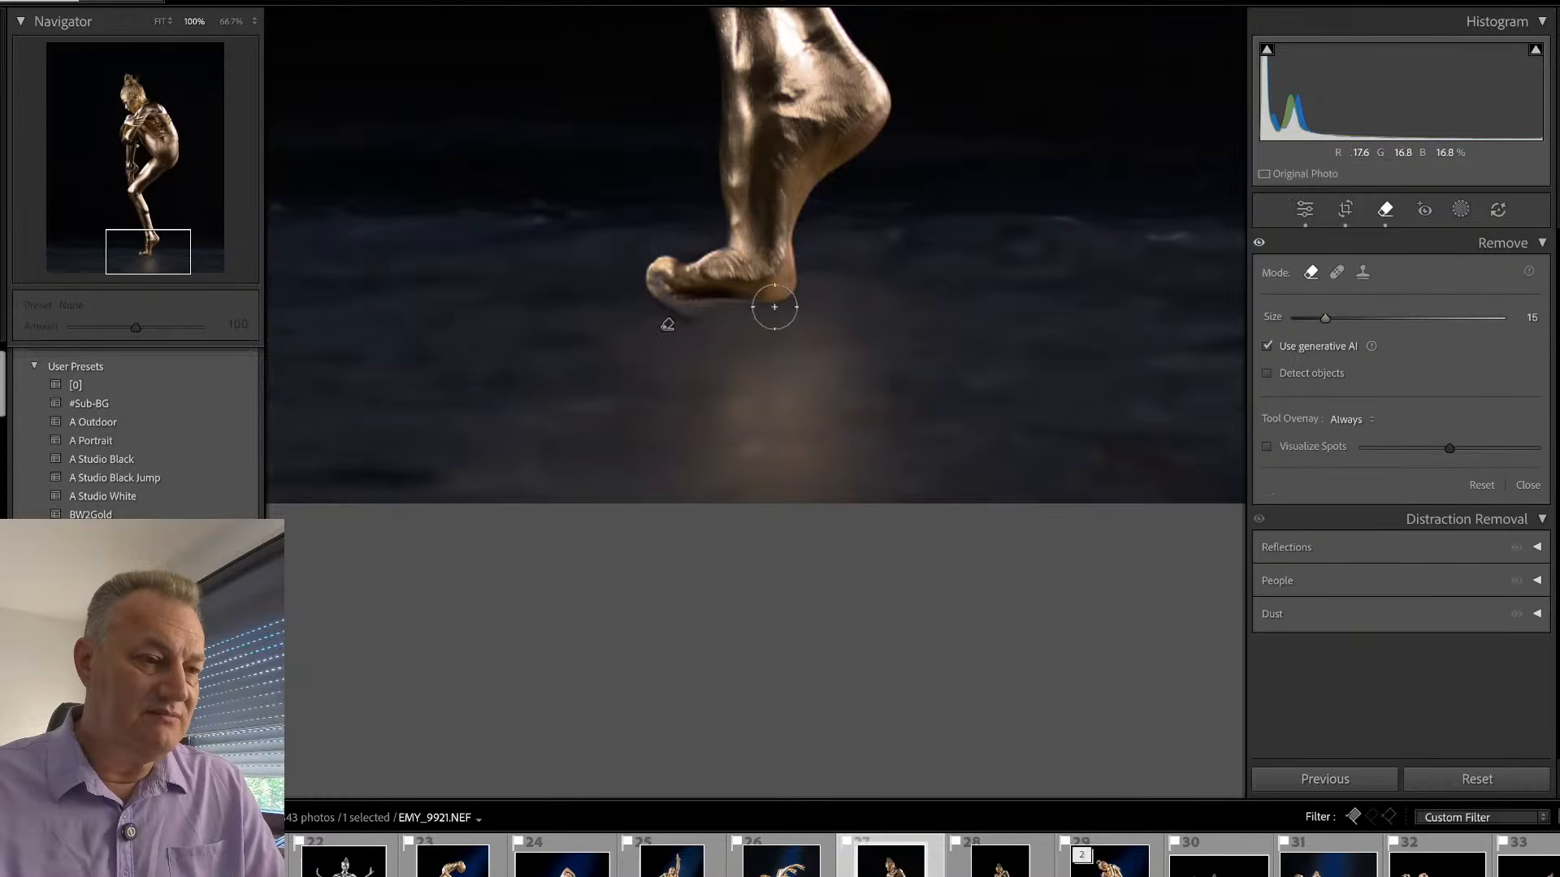
pyautogui.moveTo(774, 307)
pyautogui.mouseDown()
pyautogui.moveTo(651, 307)
pyautogui.moveTo(588, 499)
pyautogui.moveTo(679, 311)
pyautogui.moveTo(643, 509)
pyautogui.moveTo(707, 311)
pyautogui.moveTo(698, 512)
pyautogui.moveTo(736, 459)
pyautogui.moveTo(776, 457)
pyautogui.moveTo(797, 377)
pyautogui.moveTo(786, 328)
pyautogui.moveTo(869, 523)
pyautogui.moveTo(777, 335)
pyautogui.moveTo(749, 326)
pyautogui.moveTo(848, 511)
pyautogui.moveTo(795, 306)
pyautogui.moveTo(901, 519)
pyautogui.moveTo(756, 531)
pyautogui.moveTo(656, 497)
pyautogui.mouseUp()
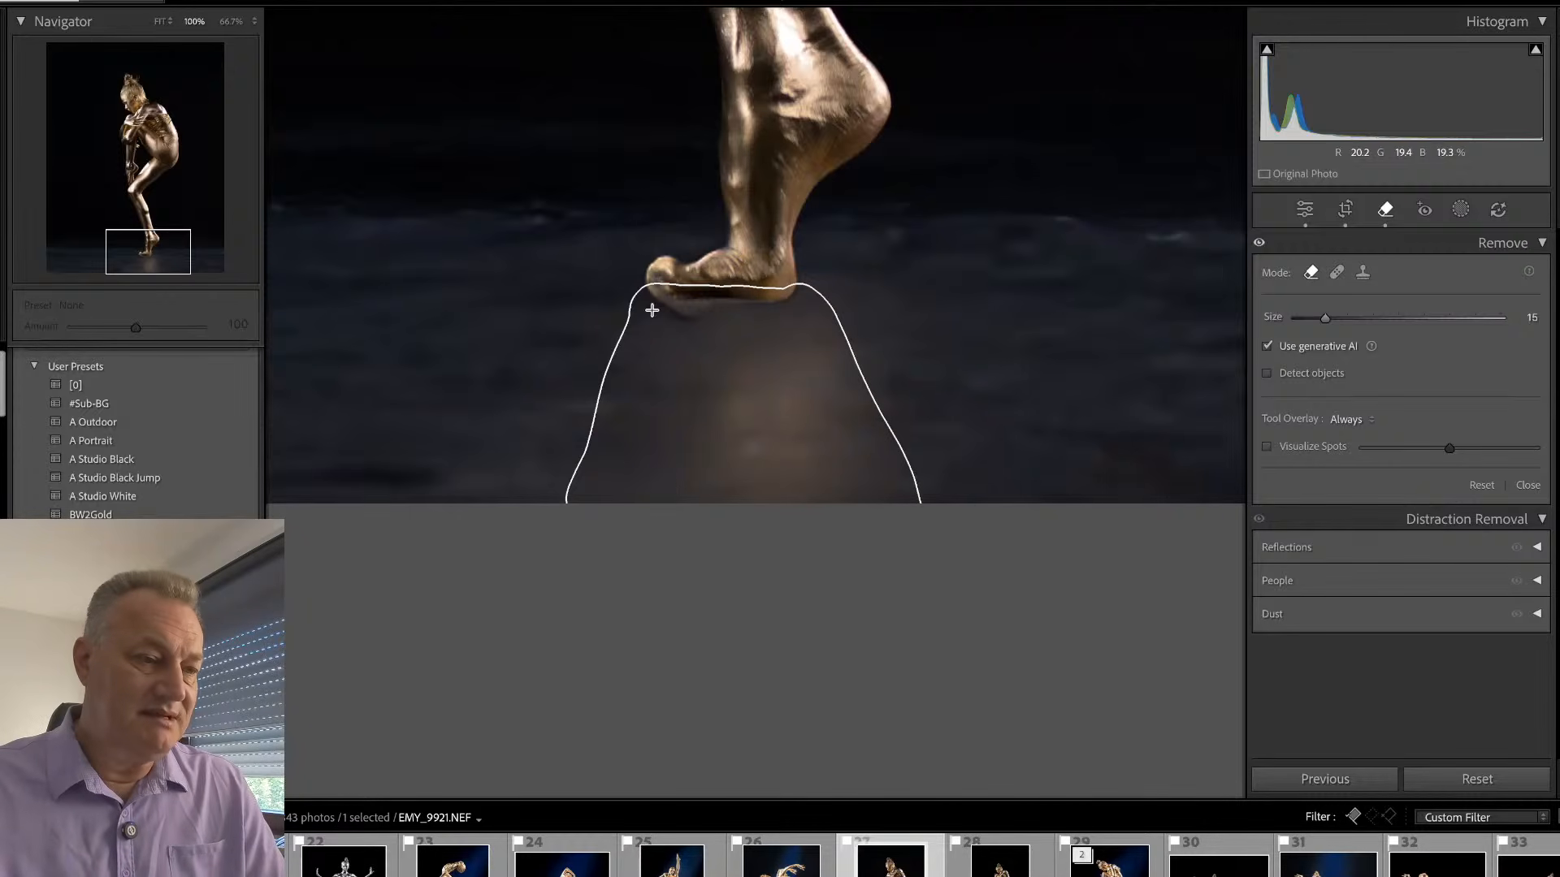
pyautogui.moveTo(652, 310)
pyautogui.mouseDown()
pyautogui.moveTo(562, 539)
pyautogui.moveTo(644, 318)
pyautogui.mouseUp()
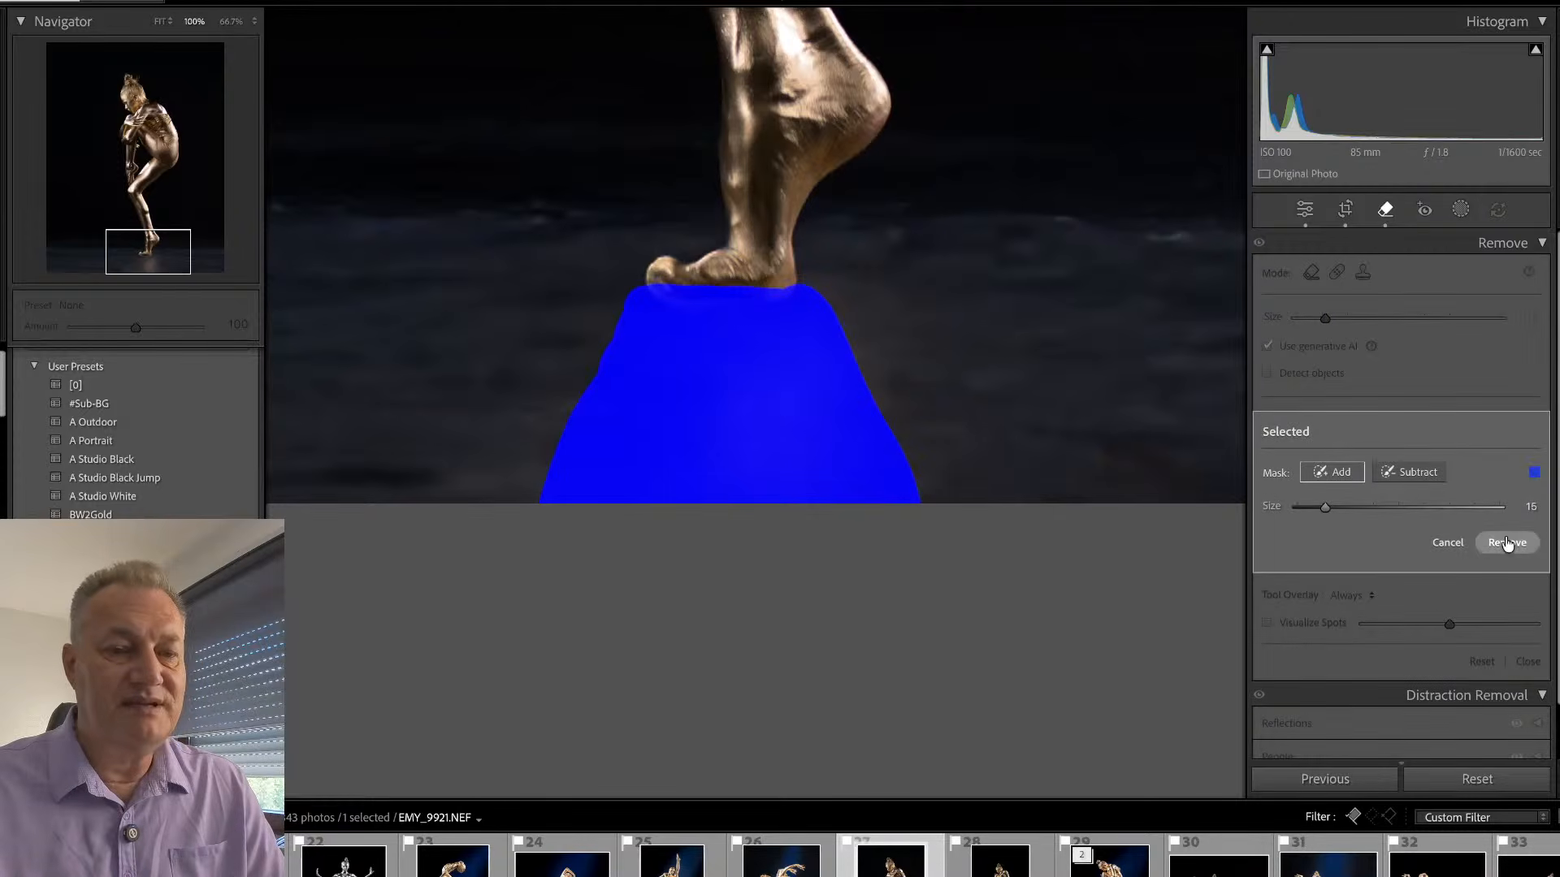
pyautogui.click(1508, 544)
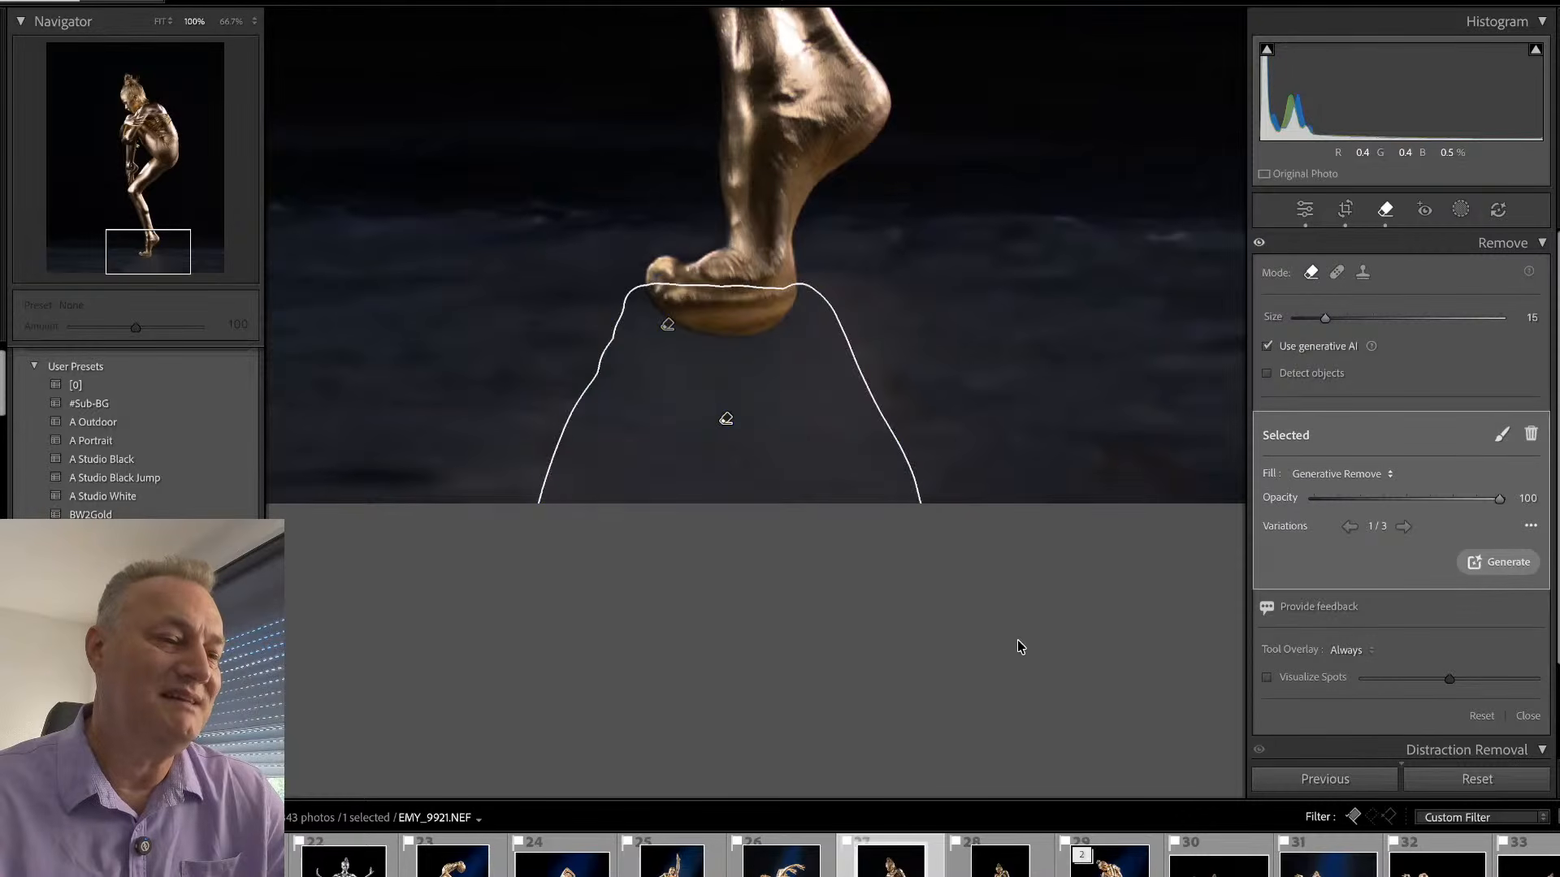
pyautogui.click(1404, 527)
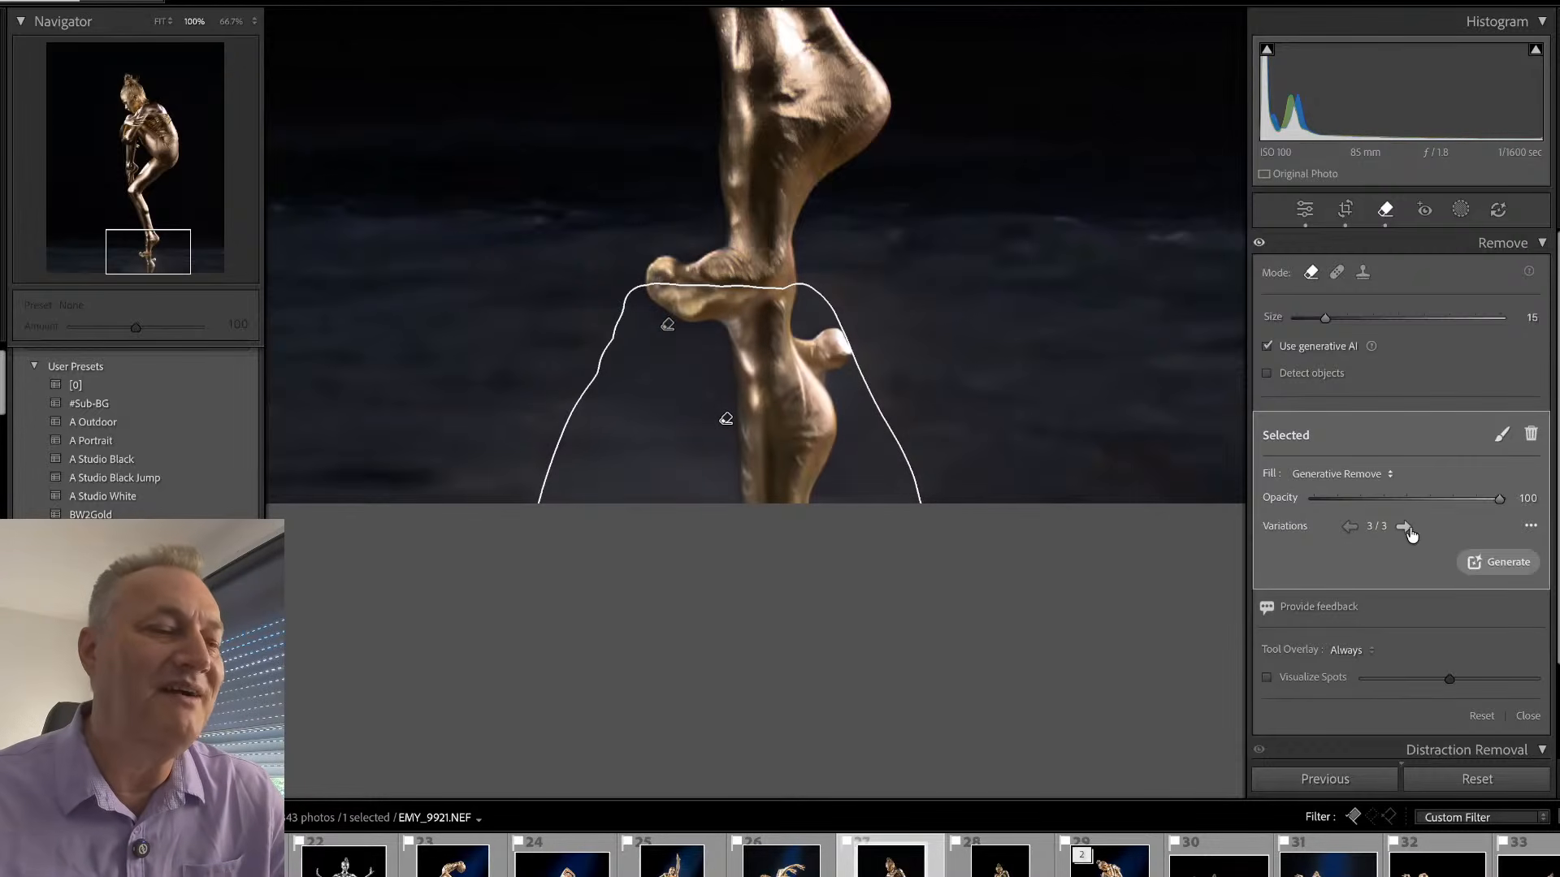
pyautogui.press('Delete')
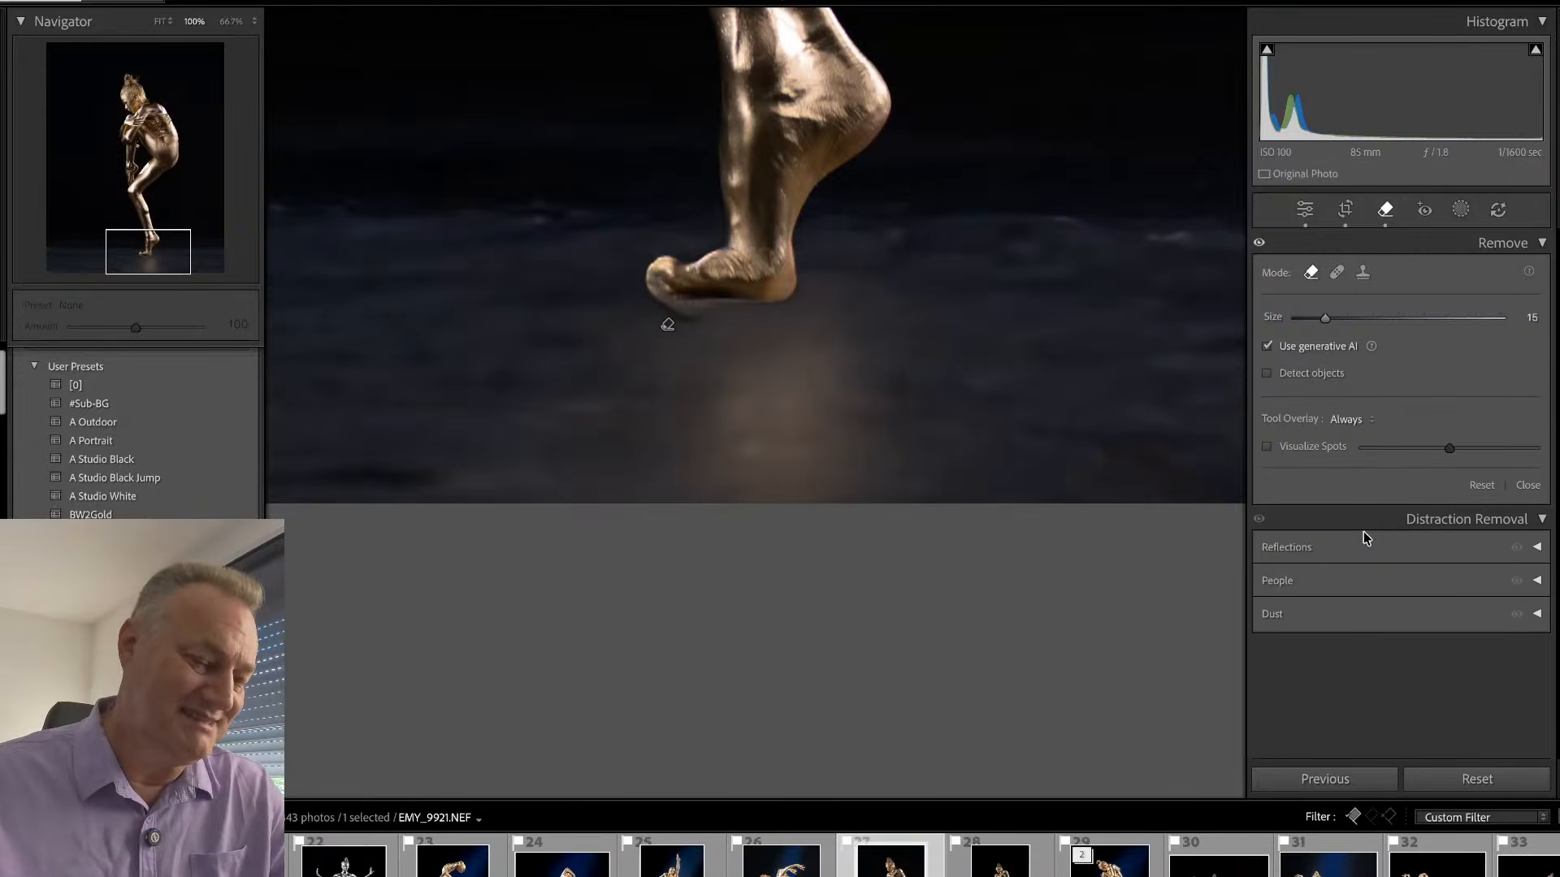
# - Rework the generative mat removal to spare a patch under the foot and include the reflection below it, using variation 3
pyautogui.click(668, 321)
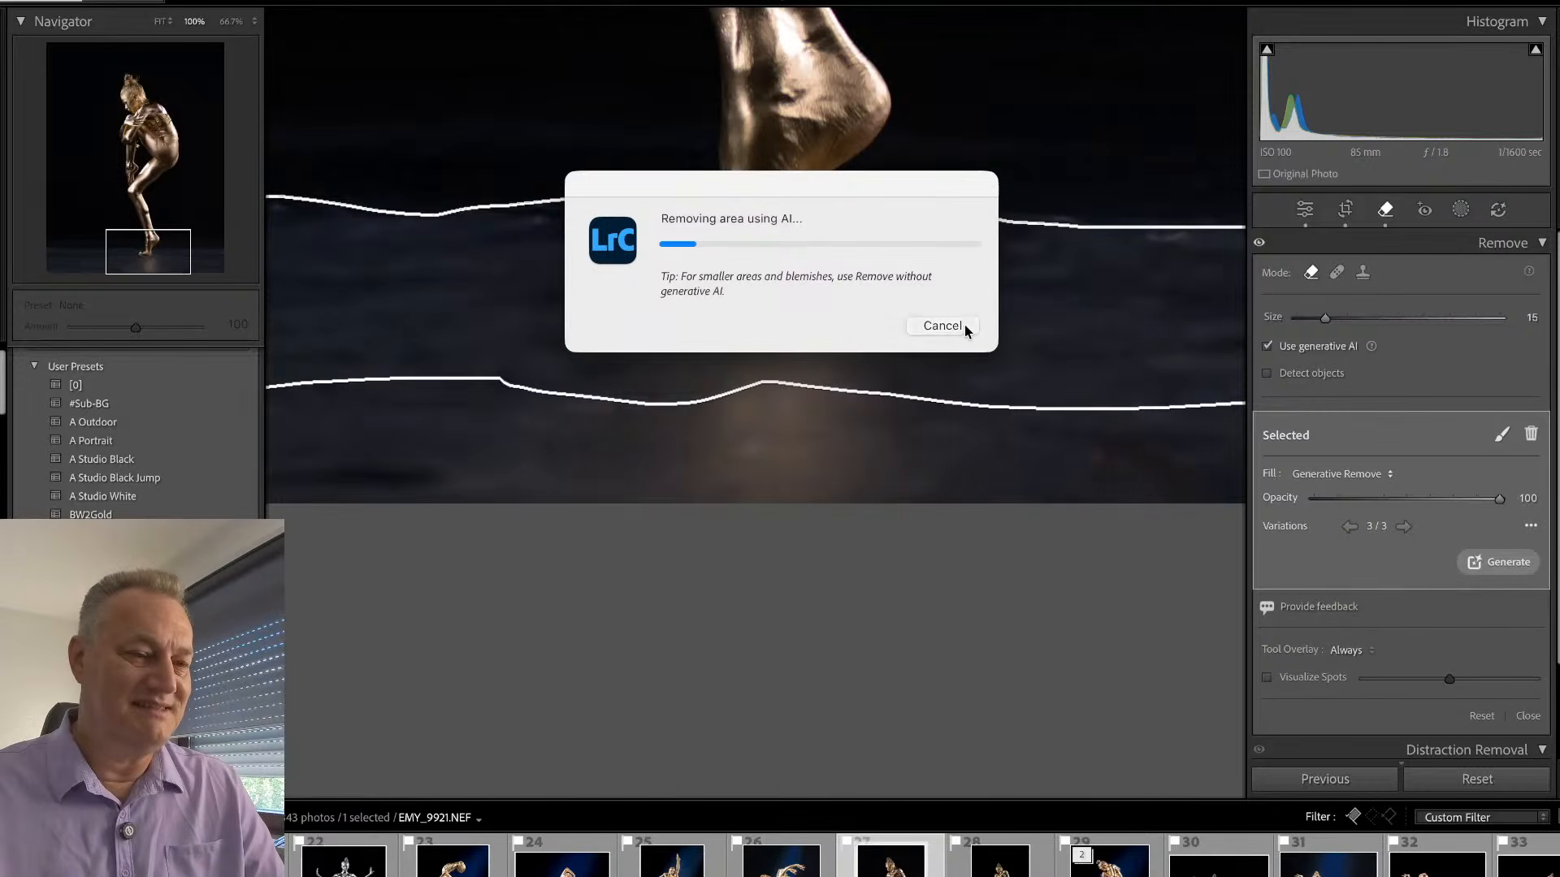
pyautogui.click(963, 326)
pyautogui.click(1501, 435)
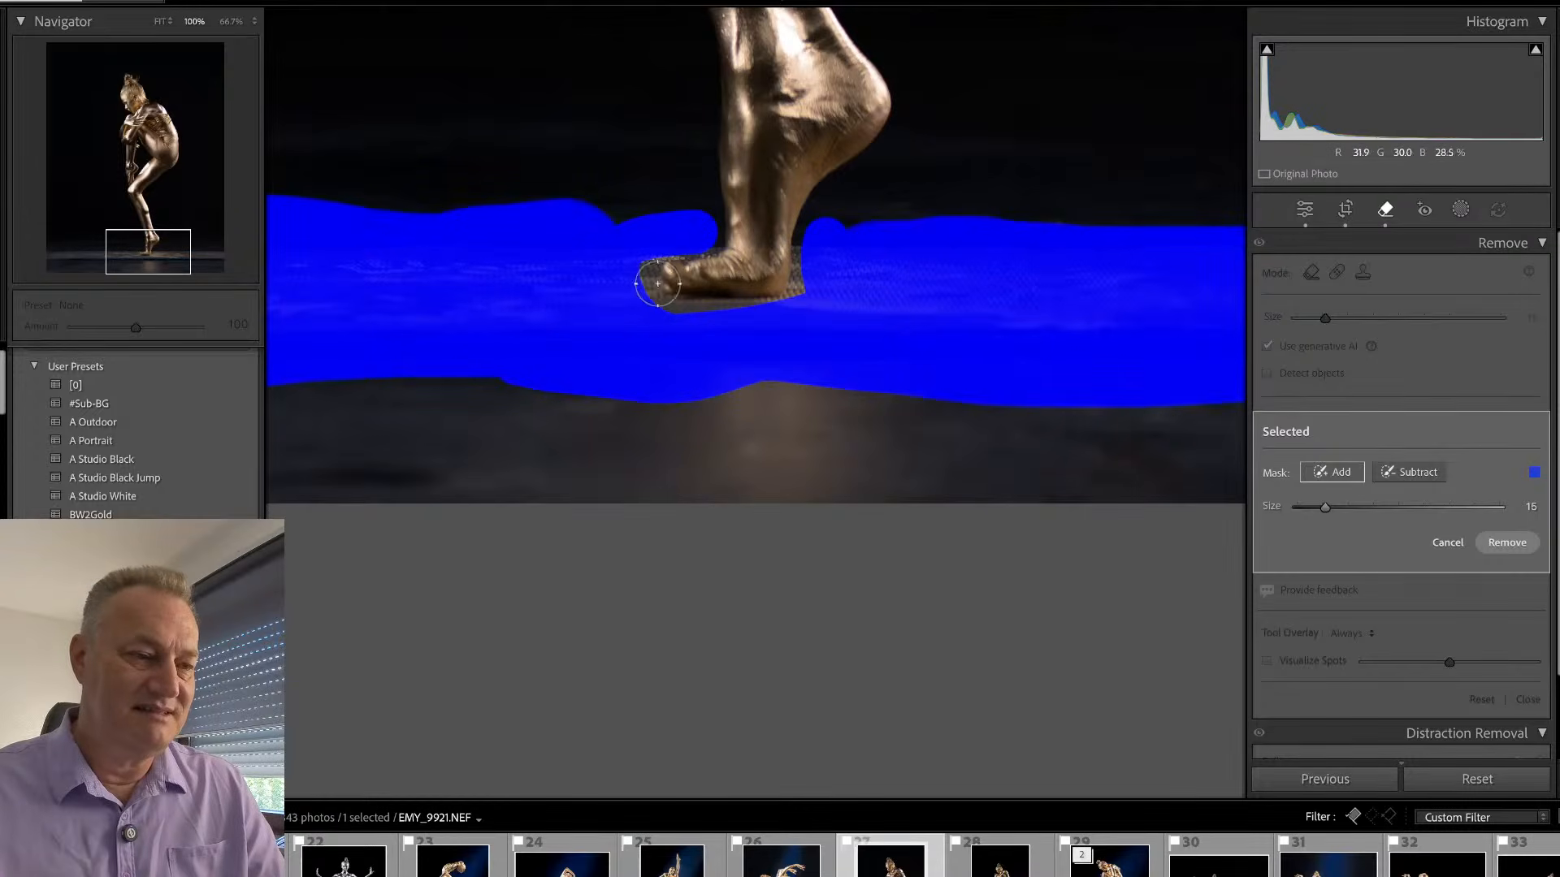
pyautogui.moveTo(665, 306)
pyautogui.mouseDown()
pyautogui.moveTo(638, 355)
pyautogui.moveTo(690, 330)
pyautogui.moveTo(710, 433)
pyautogui.moveTo(765, 460)
pyautogui.moveTo(801, 409)
pyautogui.moveTo(819, 232)
pyautogui.moveTo(933, 445)
pyautogui.moveTo(854, 342)
pyautogui.moveTo(865, 398)
pyautogui.mouseUp()
pyautogui.moveTo(711, 260)
pyautogui.mouseDown()
pyautogui.moveTo(637, 299)
pyautogui.moveTo(662, 245)
pyautogui.moveTo(603, 420)
pyautogui.moveTo(662, 377)
pyautogui.moveTo(574, 401)
pyautogui.mouseUp()
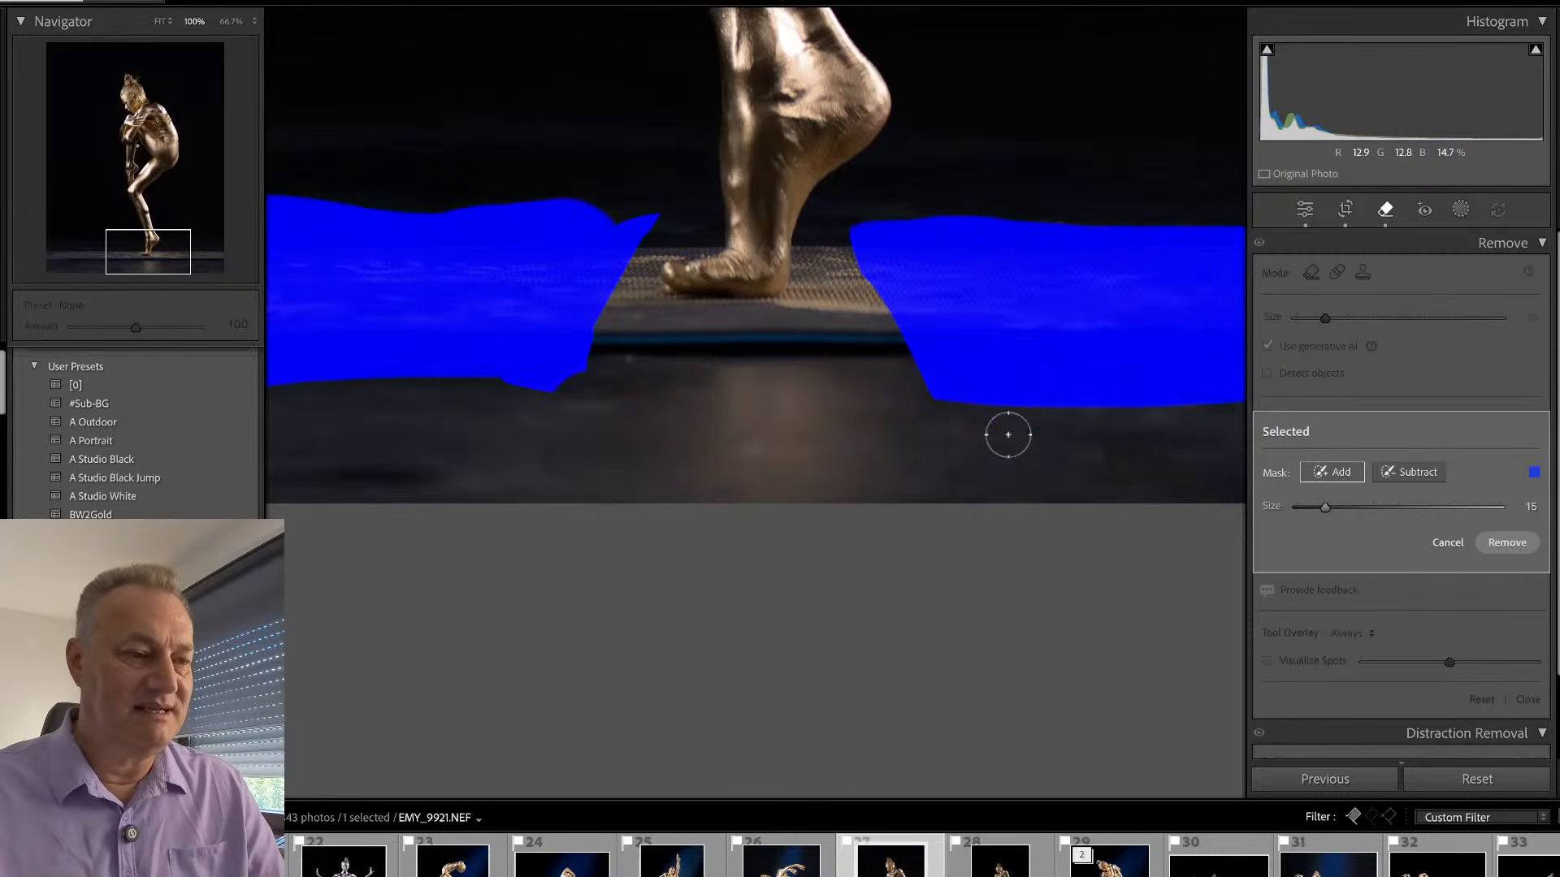
pyautogui.moveTo(600, 349)
pyautogui.mouseDown()
pyautogui.moveTo(911, 350)
pyautogui.moveTo(582, 342)
pyautogui.moveTo(905, 348)
pyautogui.mouseUp()
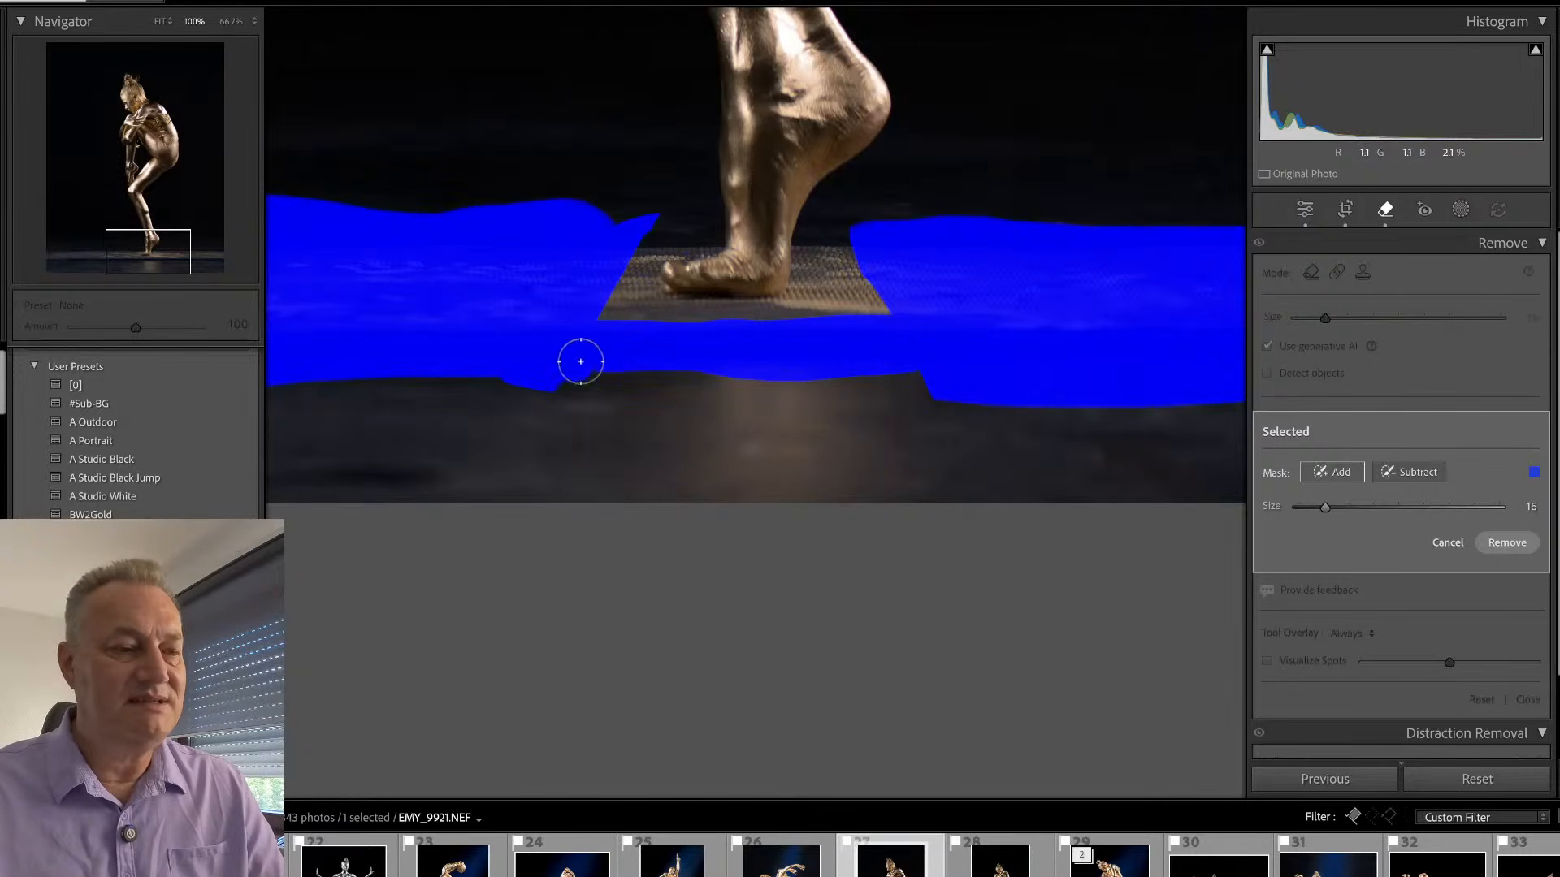
pyautogui.moveTo(553, 380)
pyautogui.mouseDown()
pyautogui.moveTo(589, 377)
pyautogui.moveTo(603, 405)
pyautogui.moveTo(643, 395)
pyautogui.moveTo(646, 506)
pyautogui.moveTo(693, 513)
pyautogui.moveTo(782, 394)
pyautogui.moveTo(889, 469)
pyautogui.moveTo(933, 463)
pyautogui.moveTo(924, 404)
pyautogui.moveTo(984, 555)
pyautogui.moveTo(882, 503)
pyautogui.moveTo(873, 526)
pyautogui.moveTo(911, 495)
pyautogui.moveTo(925, 505)
pyautogui.moveTo(716, 377)
pyautogui.moveTo(807, 401)
pyautogui.moveTo(885, 387)
pyautogui.moveTo(940, 430)
pyautogui.moveTo(948, 458)
pyautogui.moveTo(932, 412)
pyautogui.moveTo(989, 533)
pyautogui.mouseUp()
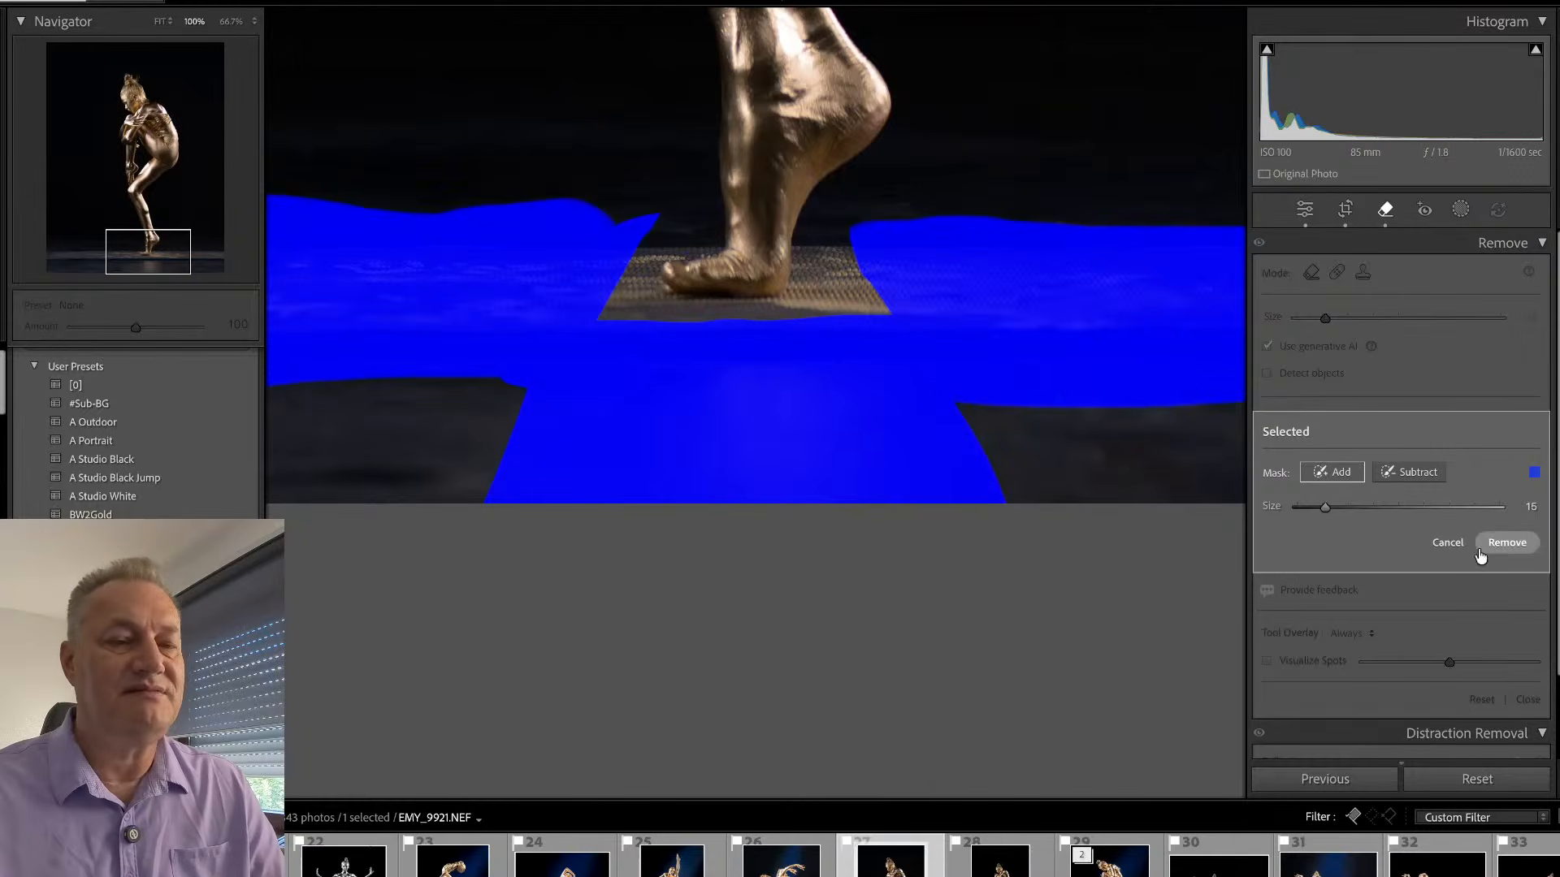
pyautogui.click(1505, 542)
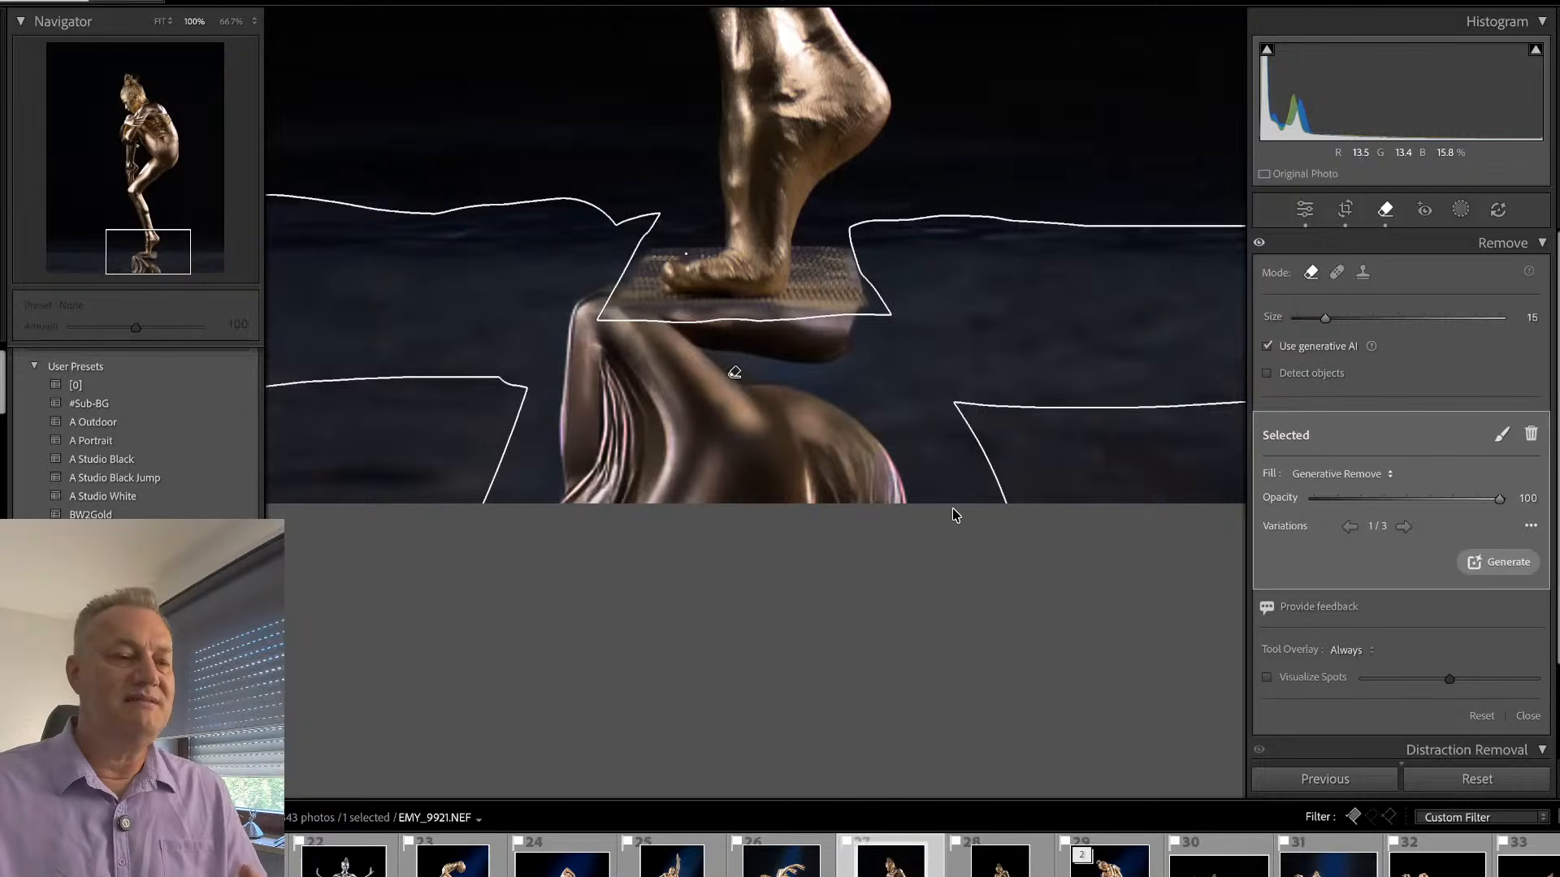
pyautogui.click(1405, 527)
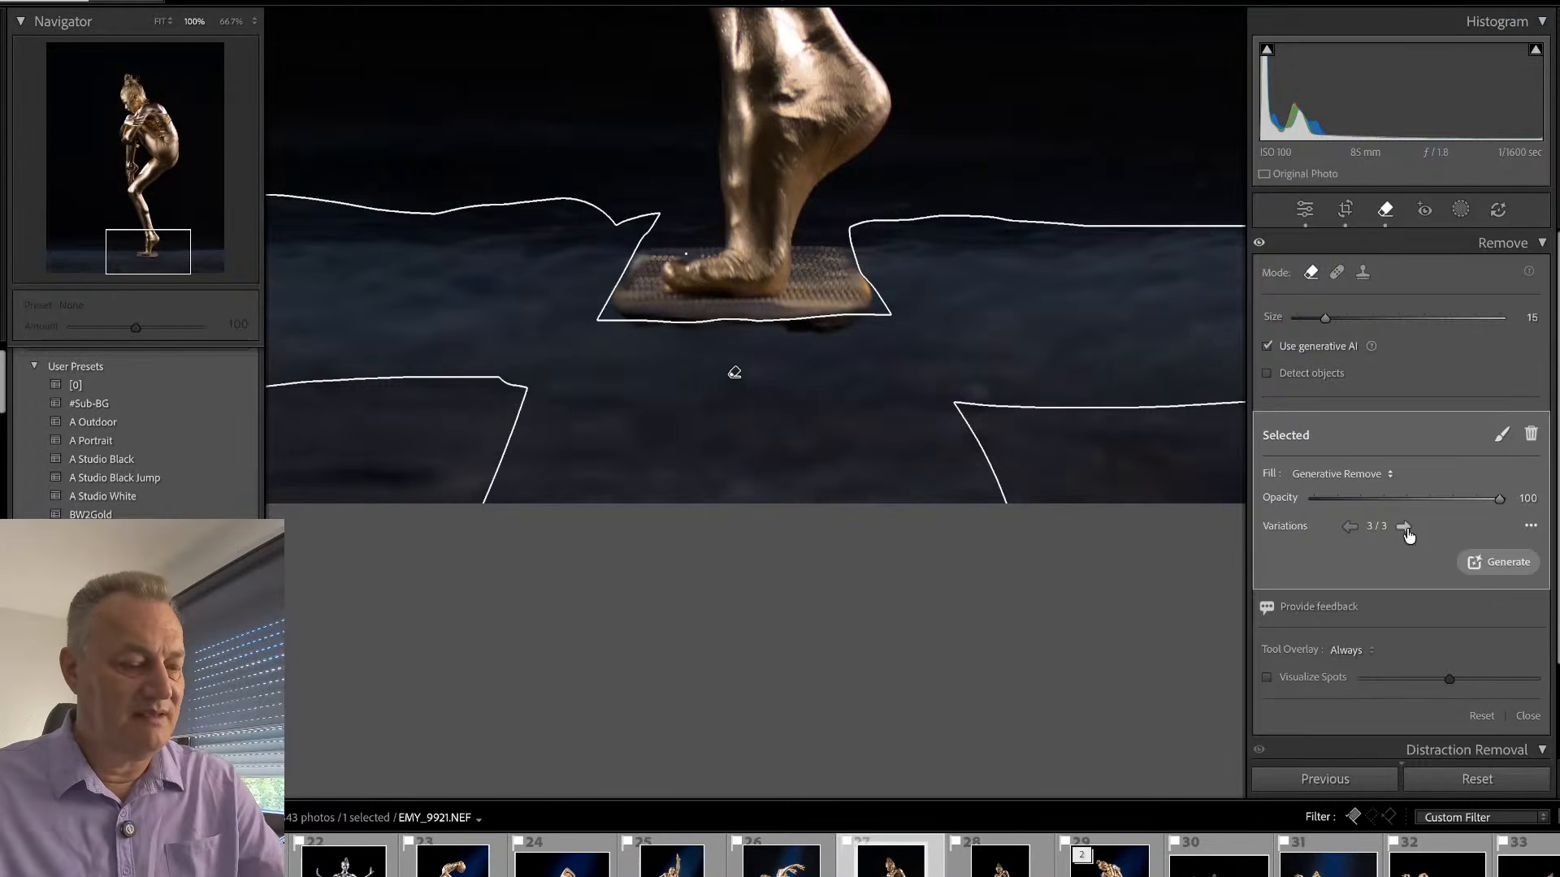
pyautogui.press('q')
pyautogui.click(816, 476)
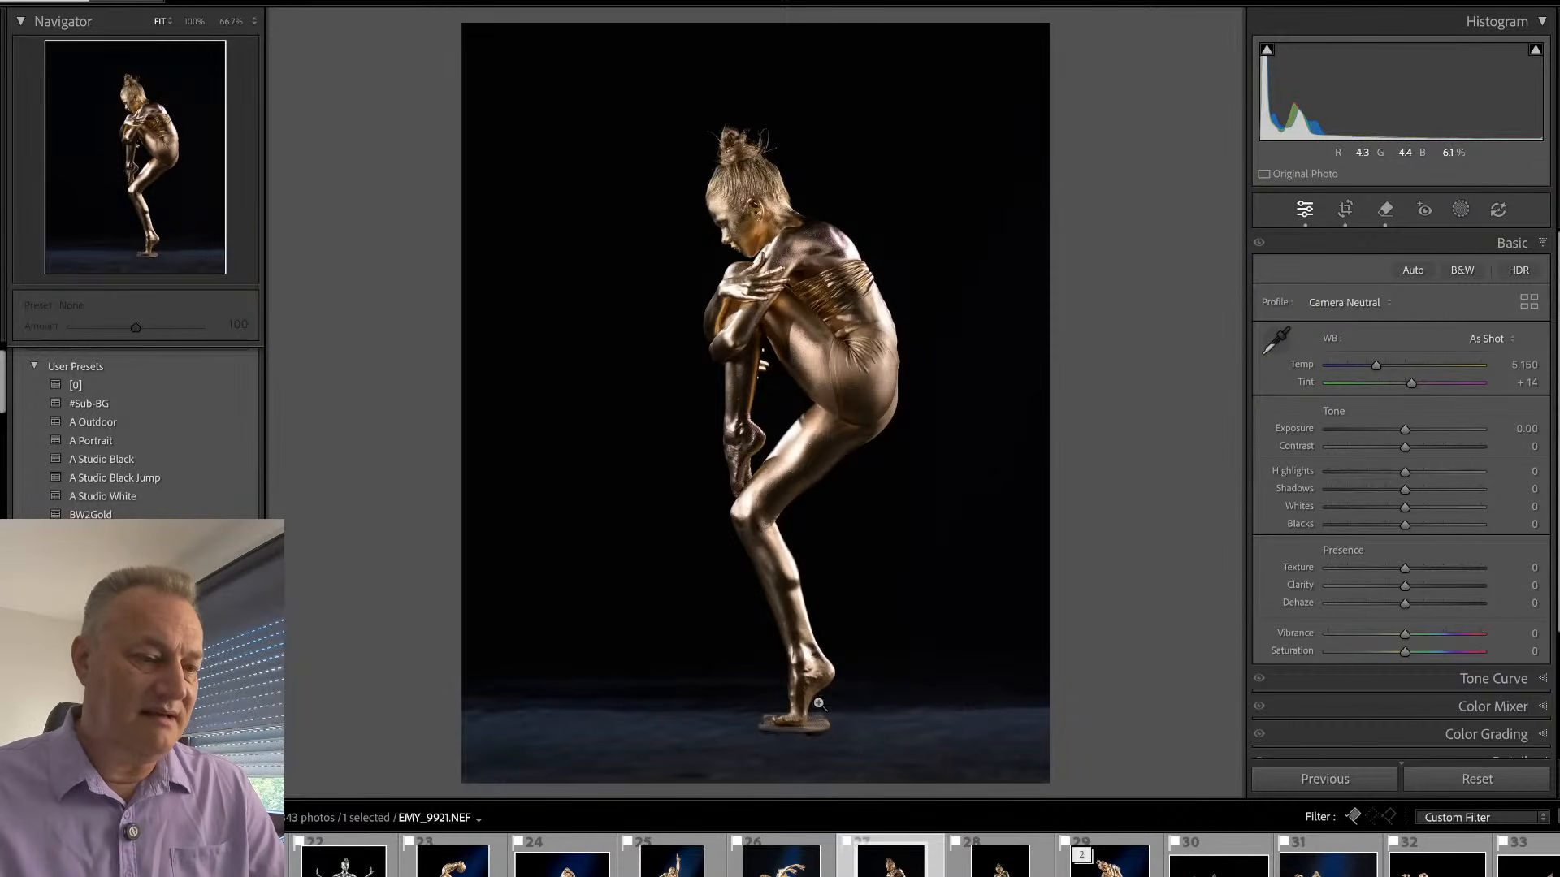
pyautogui.click(818, 748)
pyautogui.press('q')
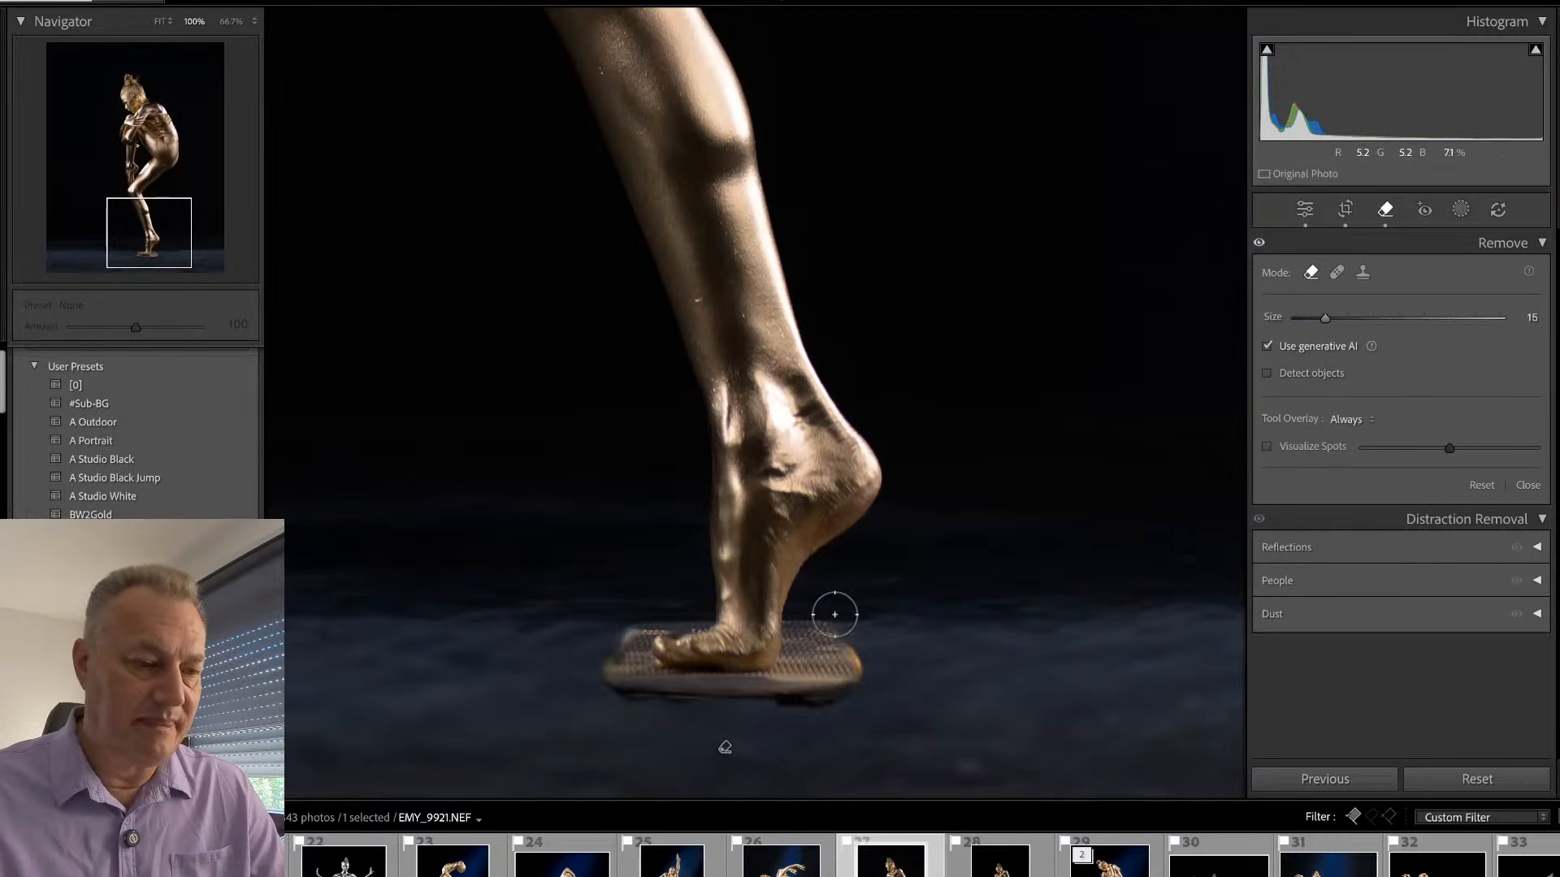
pyautogui.moveTo(811, 637)
pyautogui.mouseDown()
pyautogui.moveTo(879, 646)
pyautogui.moveTo(804, 692)
pyautogui.moveTo(828, 697)
pyautogui.moveTo(597, 688)
pyautogui.moveTo(624, 623)
pyautogui.moveTo(672, 605)
pyautogui.moveTo(615, 634)
pyautogui.moveTo(632, 683)
pyautogui.moveTo(580, 695)
pyautogui.moveTo(601, 627)
pyautogui.mouseUp()
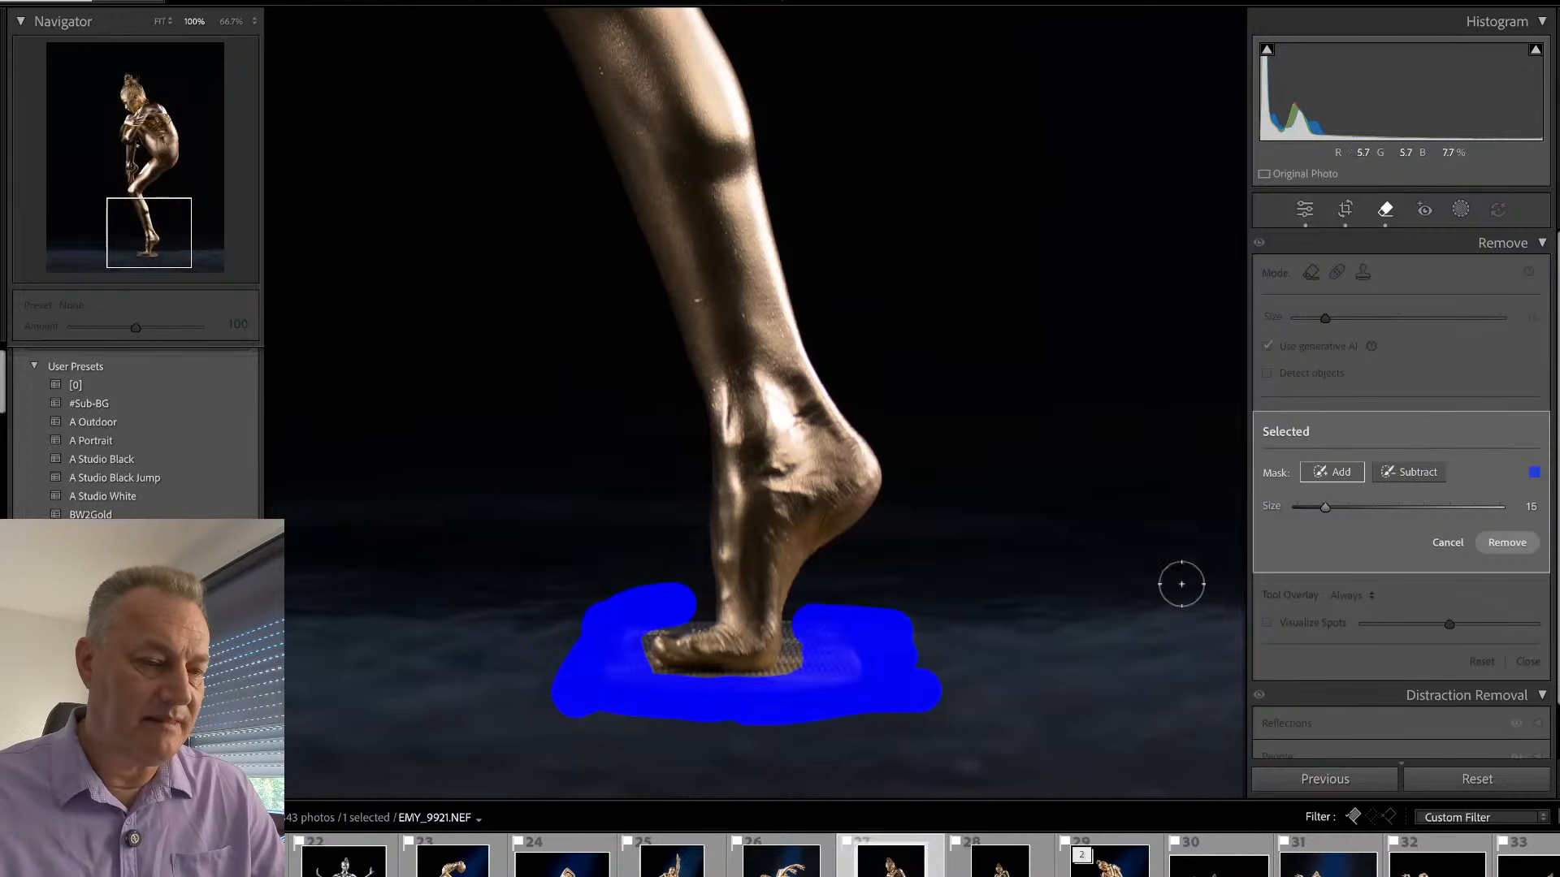
pyautogui.click(1447, 545)
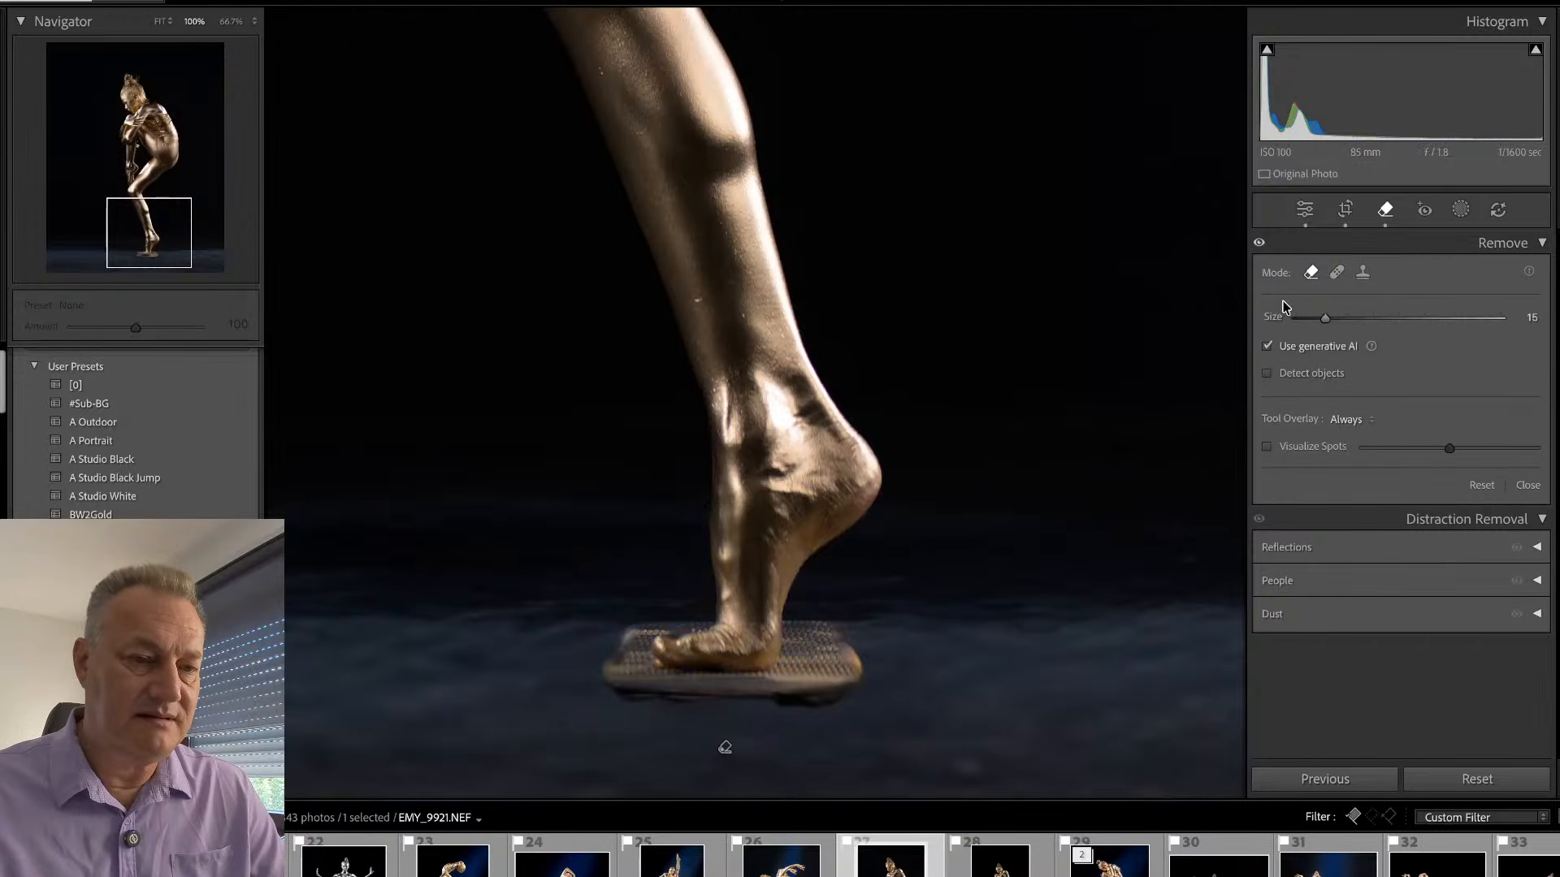
# - Try removing the remaining mat patch around the foot with generative AI turned off, at brush size 15
pyautogui.click(1268, 347)
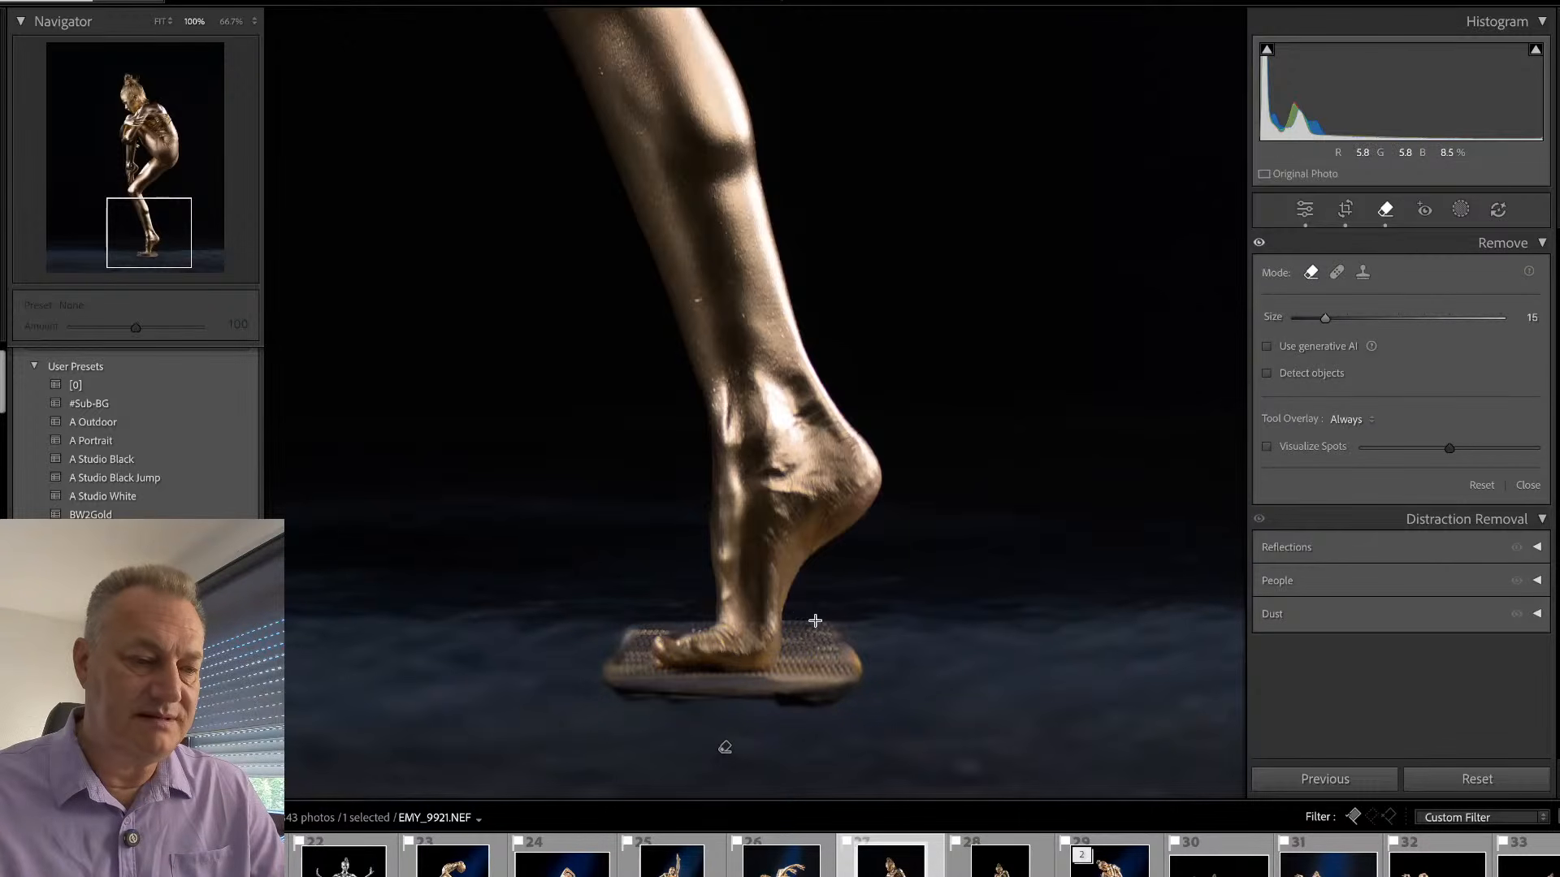
pyautogui.moveTo(812, 619)
pyautogui.mouseDown()
pyautogui.moveTo(897, 621)
pyautogui.moveTo(923, 641)
pyautogui.moveTo(866, 653)
pyautogui.moveTo(816, 696)
pyautogui.moveTo(800, 699)
pyautogui.moveTo(826, 652)
pyautogui.moveTo(767, 704)
pyautogui.moveTo(678, 713)
pyautogui.moveTo(719, 709)
pyautogui.moveTo(591, 702)
pyautogui.moveTo(572, 647)
pyautogui.moveTo(628, 601)
pyautogui.moveTo(614, 668)
pyautogui.moveTo(849, 703)
pyautogui.mouseUp()
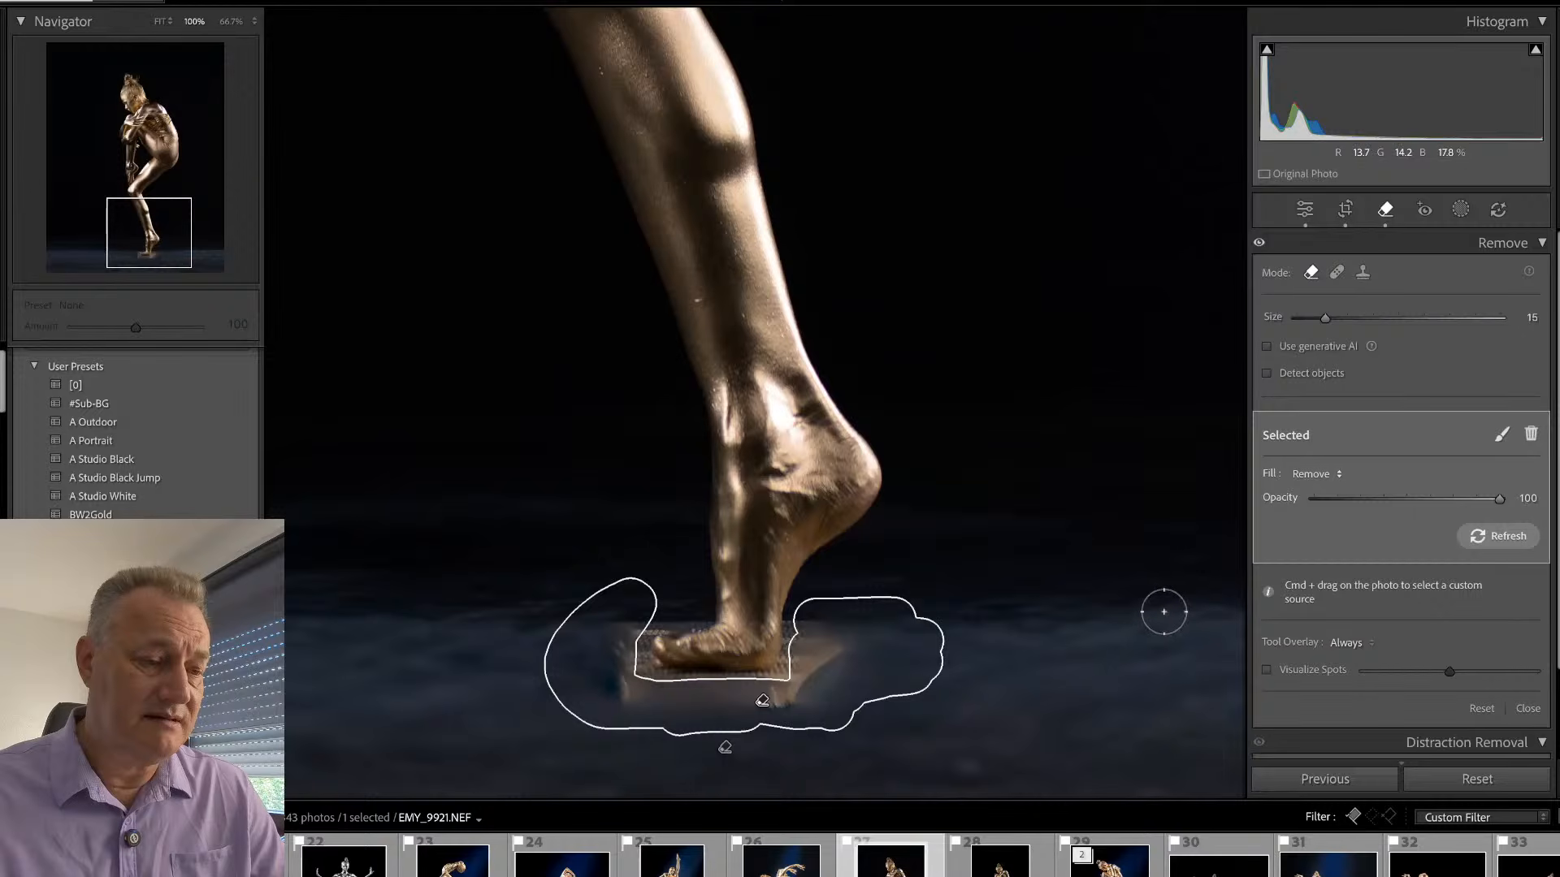
pyautogui.press('q')
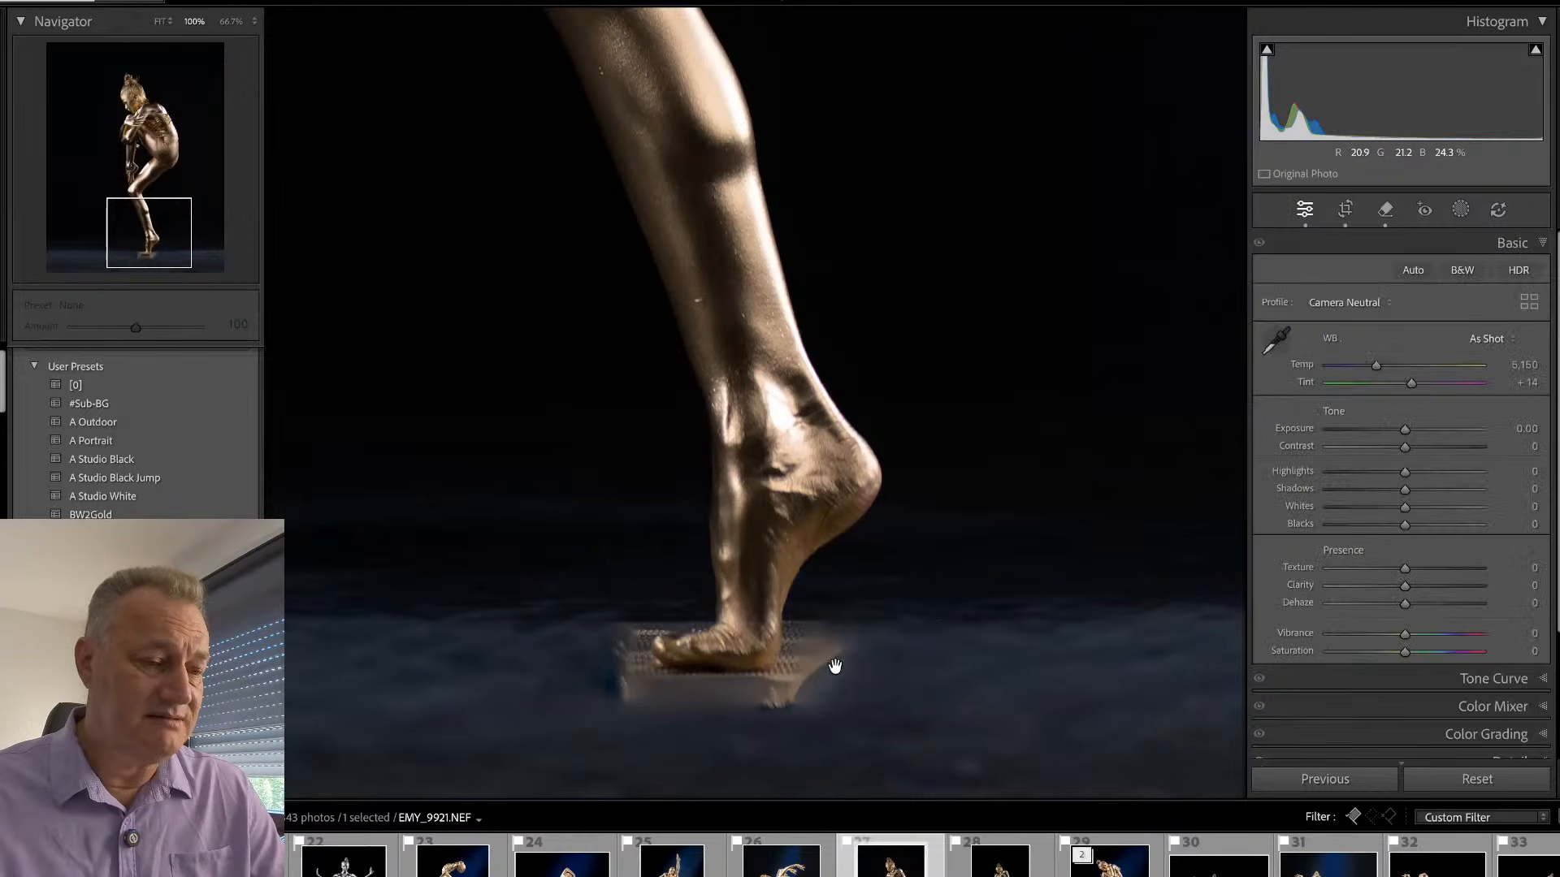
# - Delete the non-generative patch removal and the generative mat removal around the foot in EMY_9921
pyautogui.press('q')
pyautogui.click(764, 708)
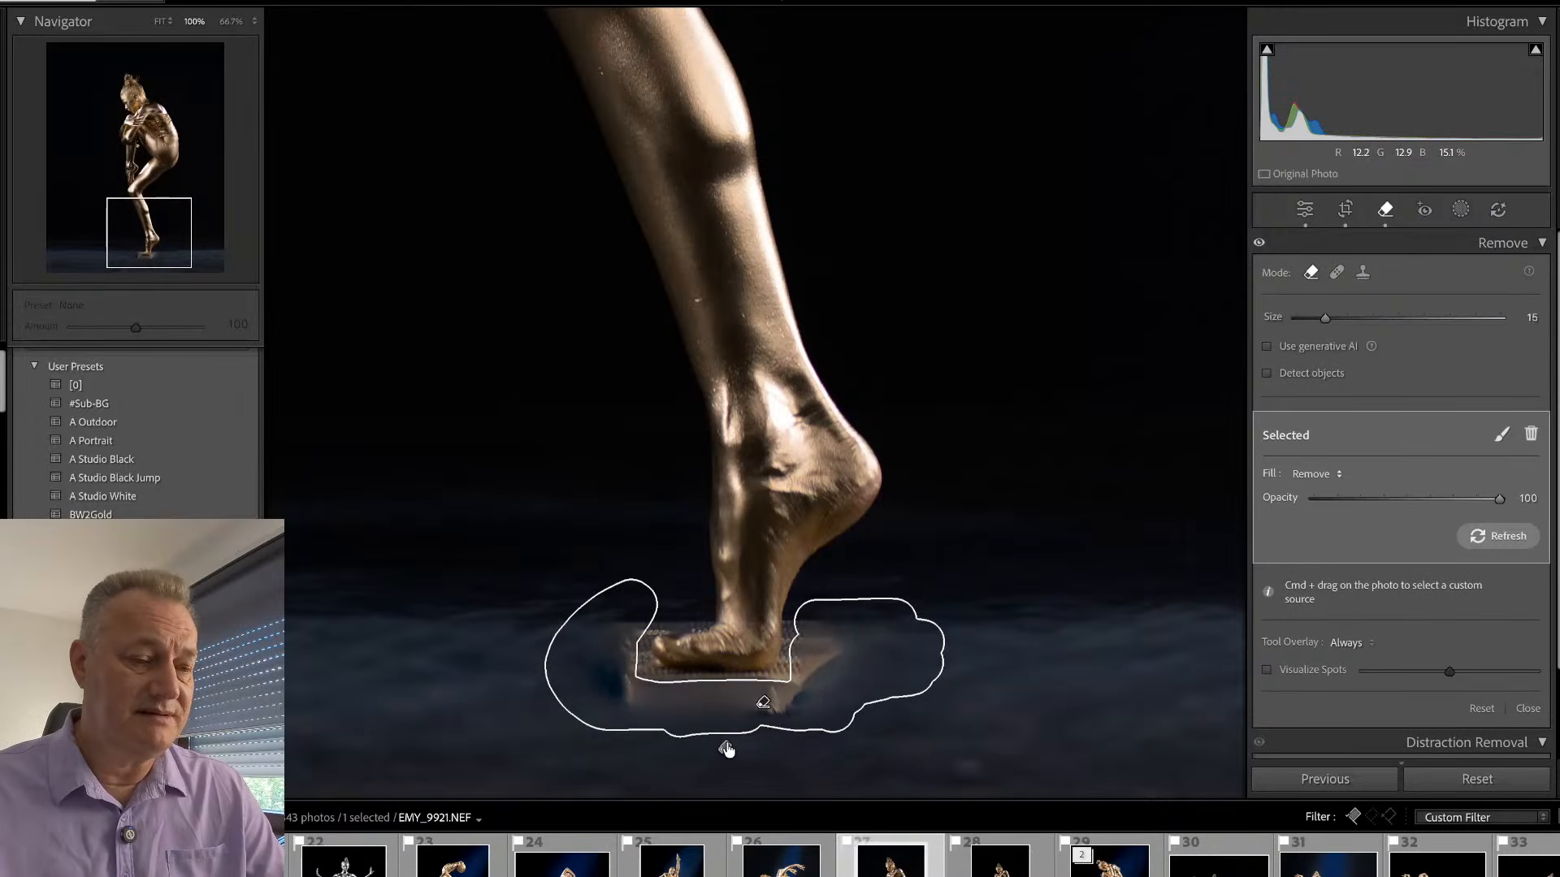
pyautogui.press('Delete')
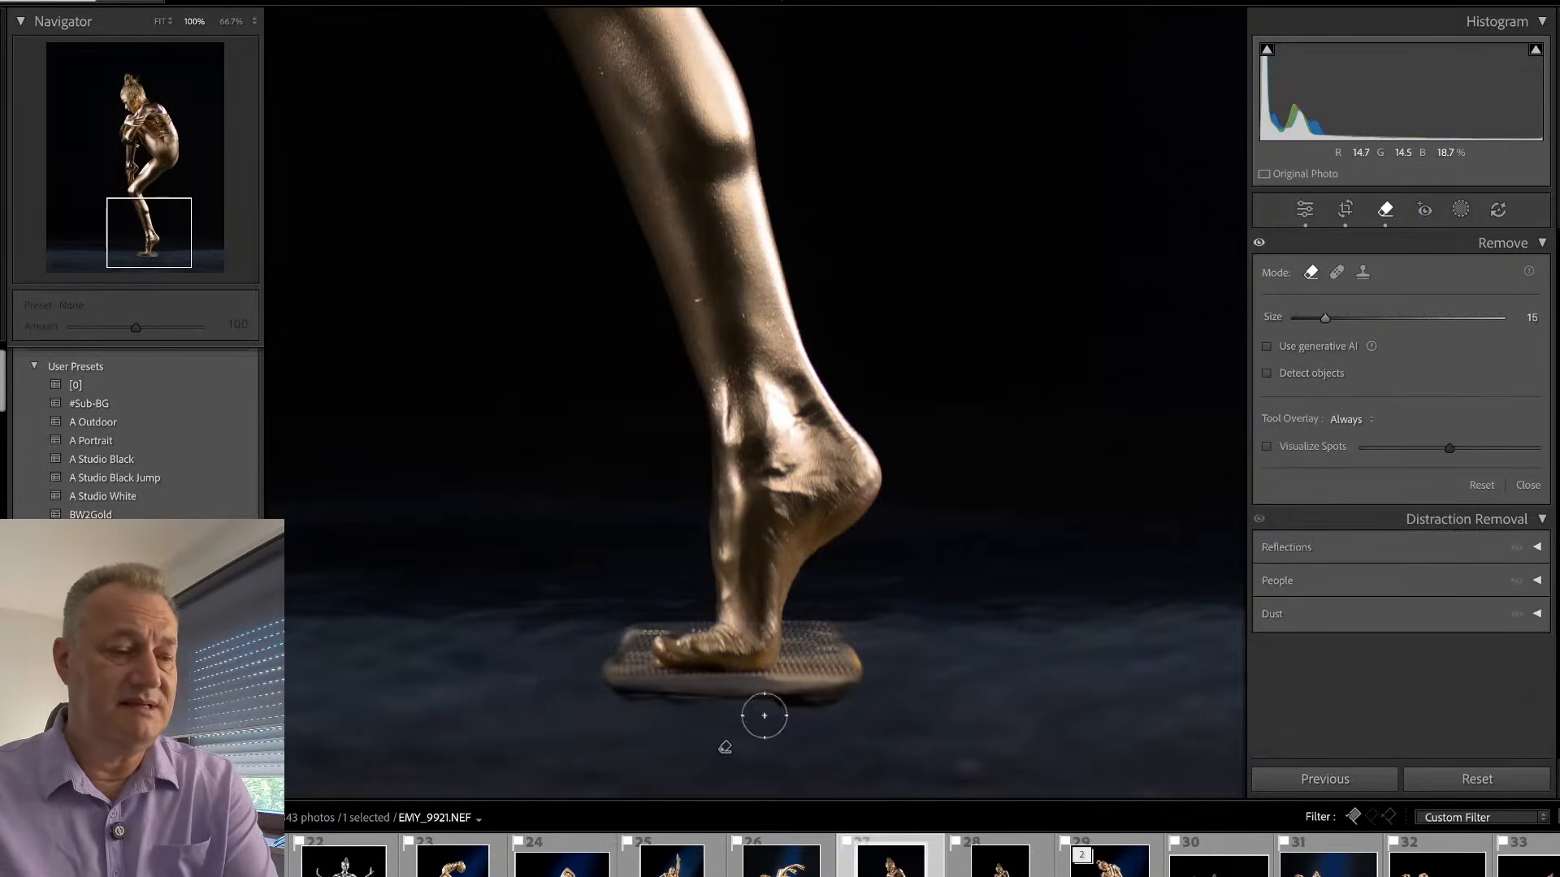
pyautogui.keyDown('alt'); pyautogui.click(726, 748); pyautogui.keyUp('alt')
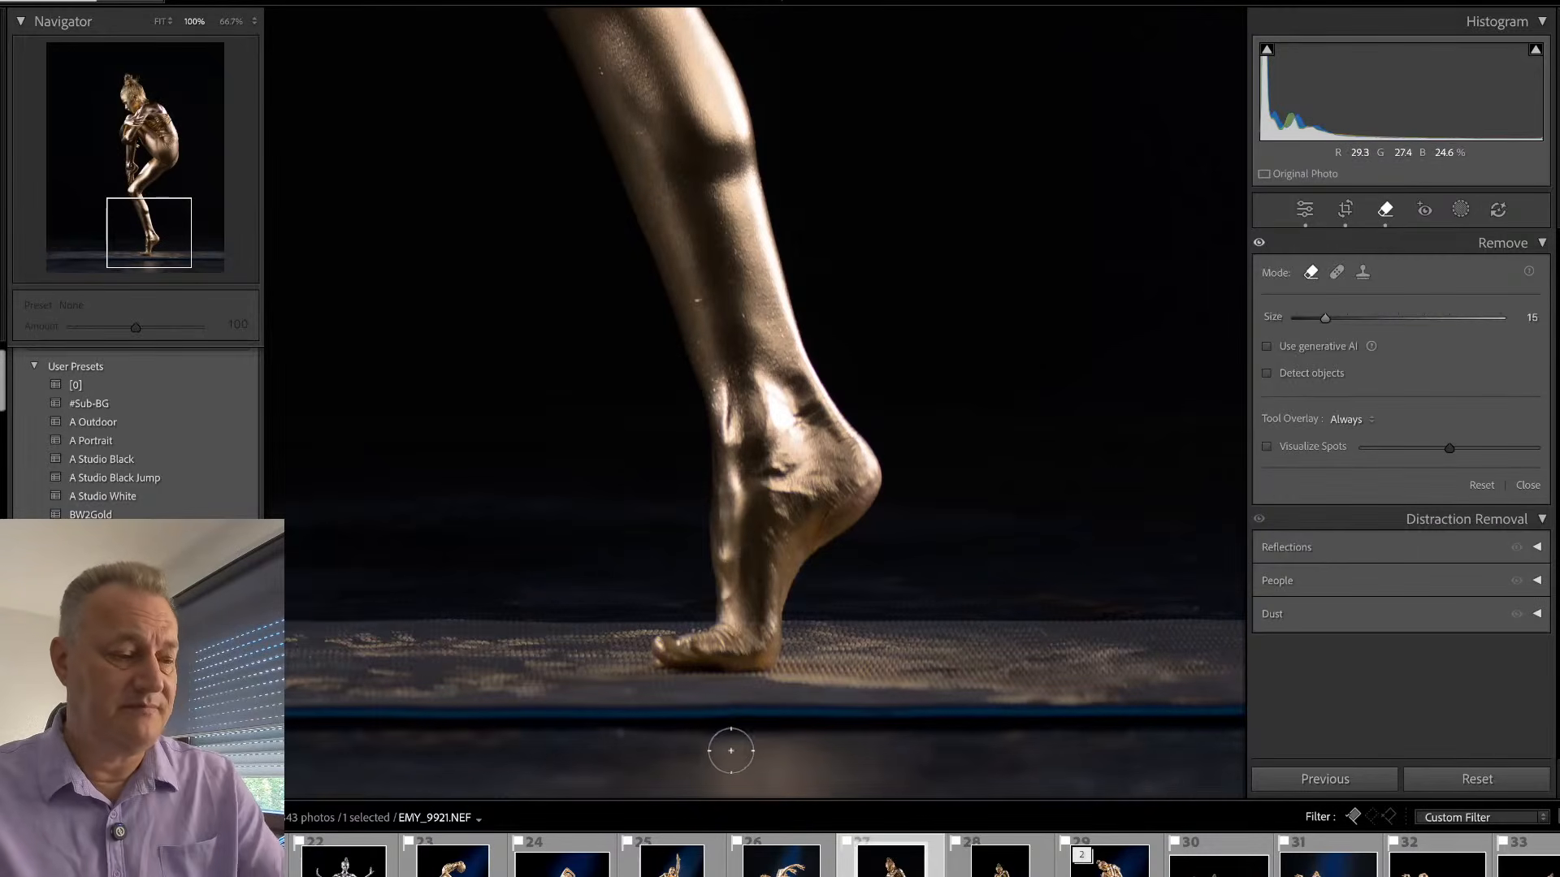
# - Remove the mat's blue front edge with one straight non-generative removal stroke across the full width of the floor in EMY_9921
pyautogui.press('q')
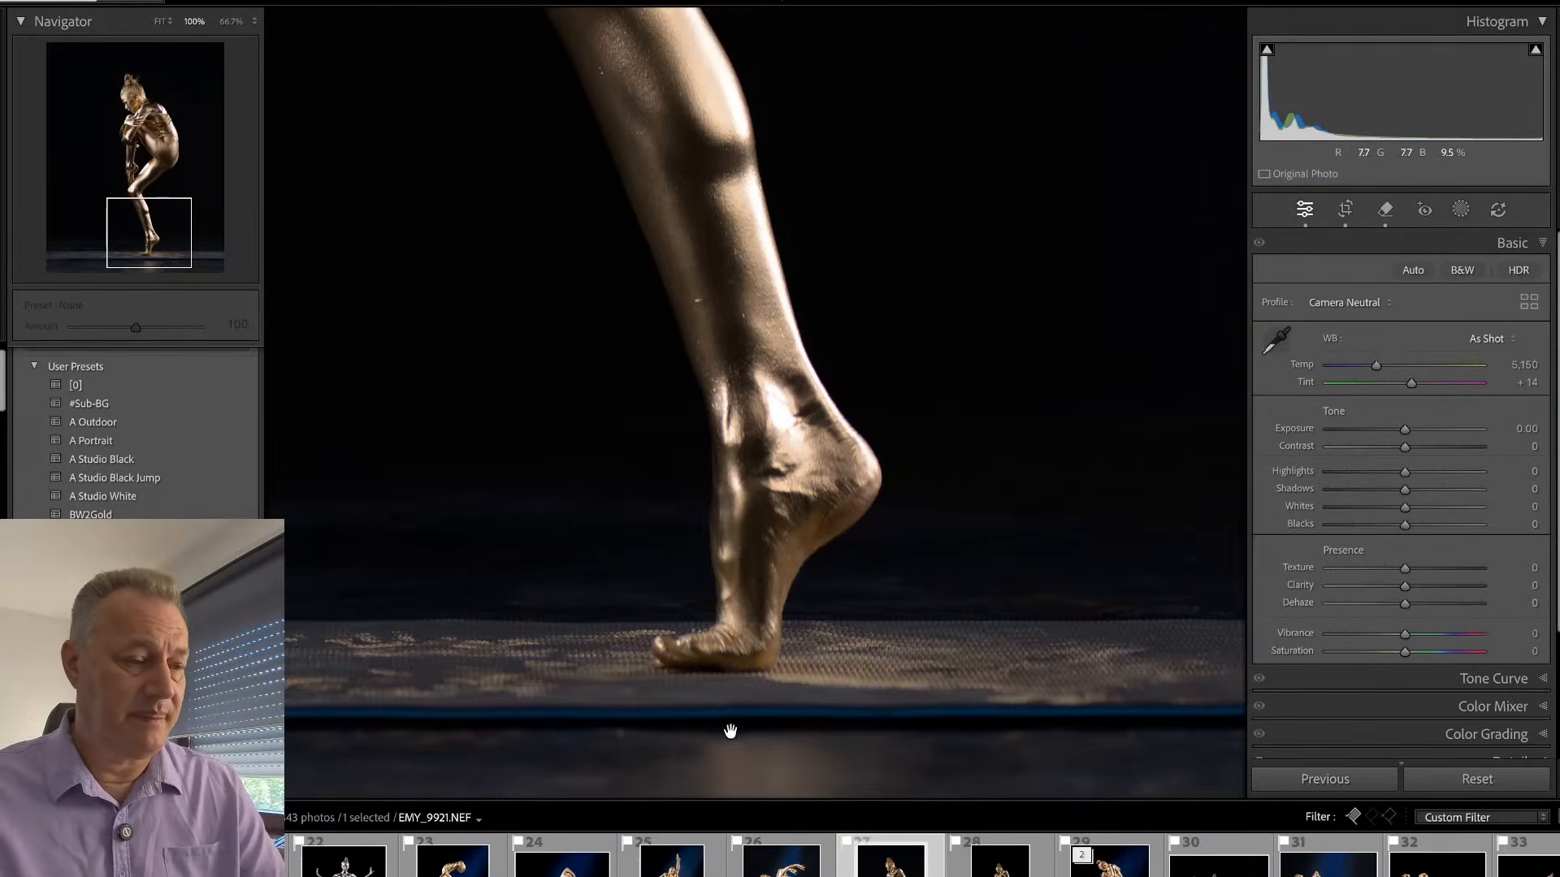
pyautogui.click(714, 342)
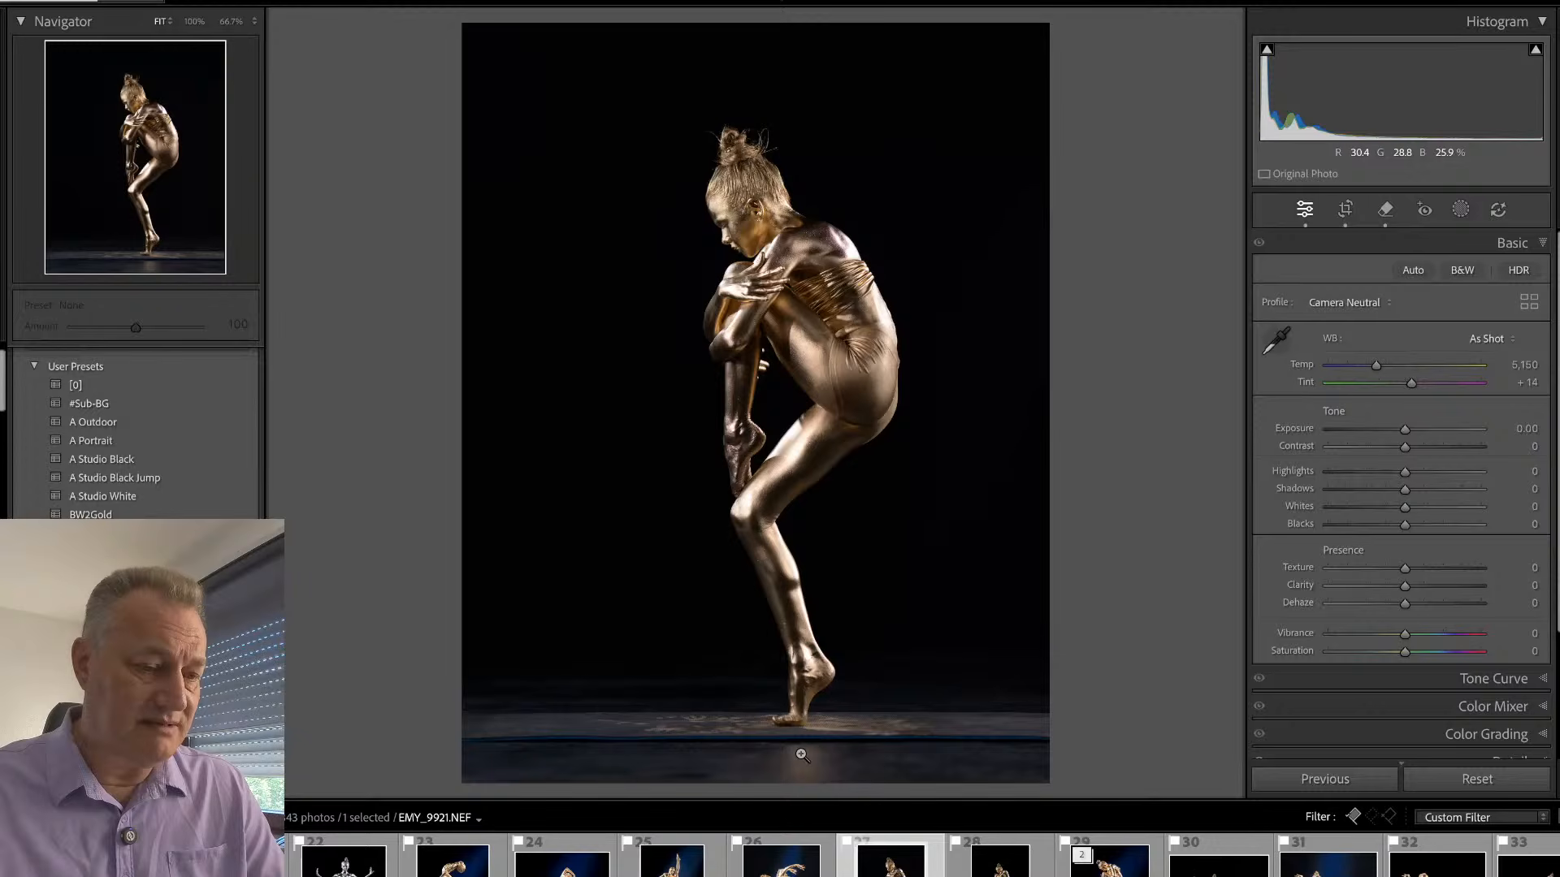
pyautogui.hotkey('ctrl', '=')
pyautogui.hotkey('ctrl', '=')
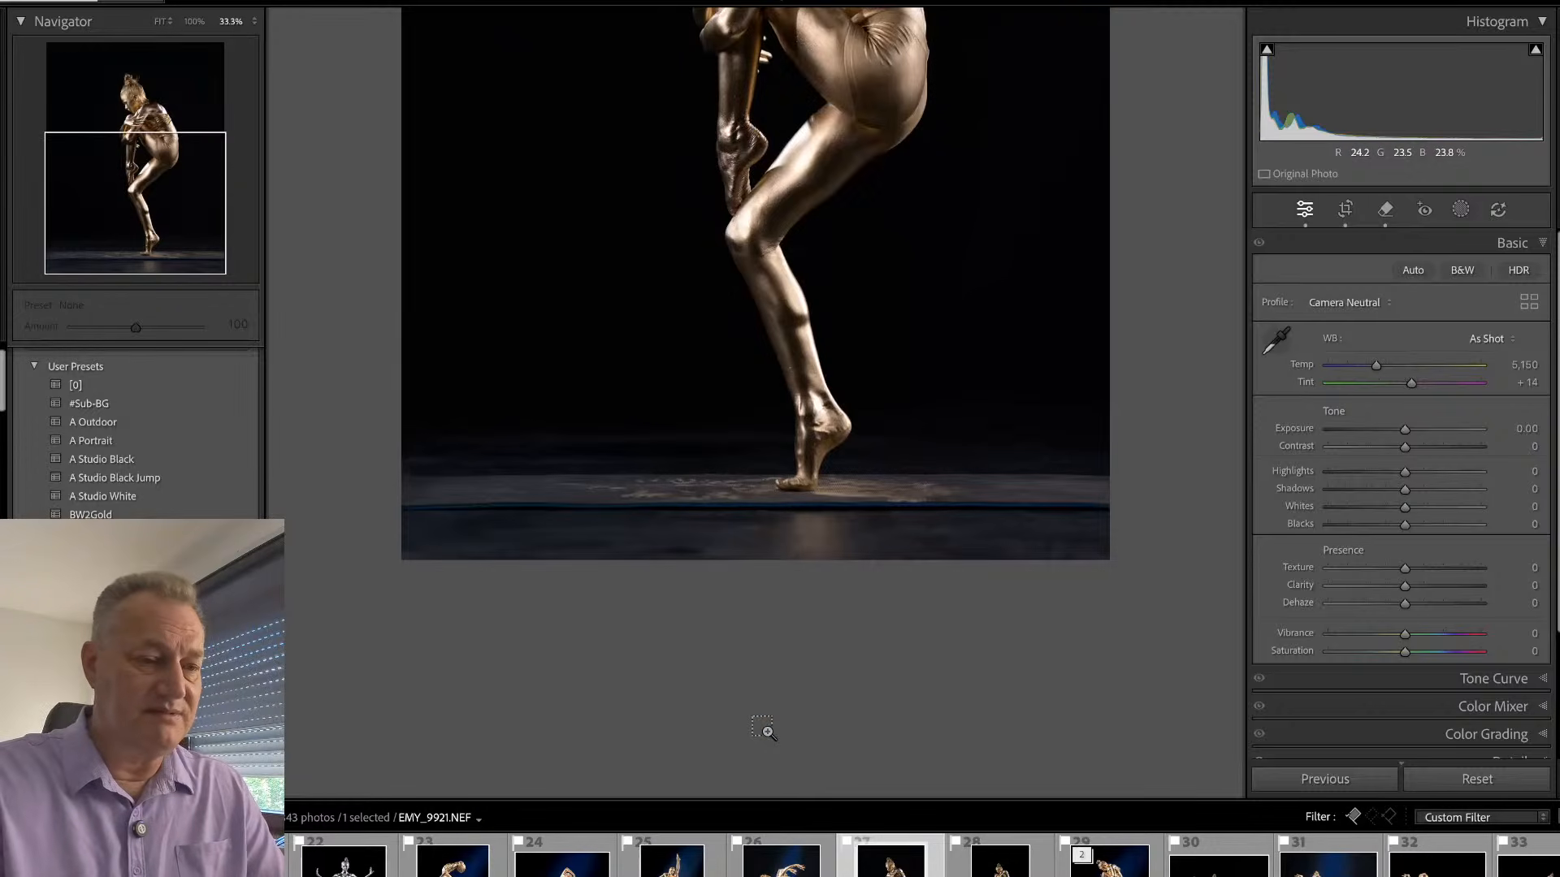
pyautogui.press('Tab')
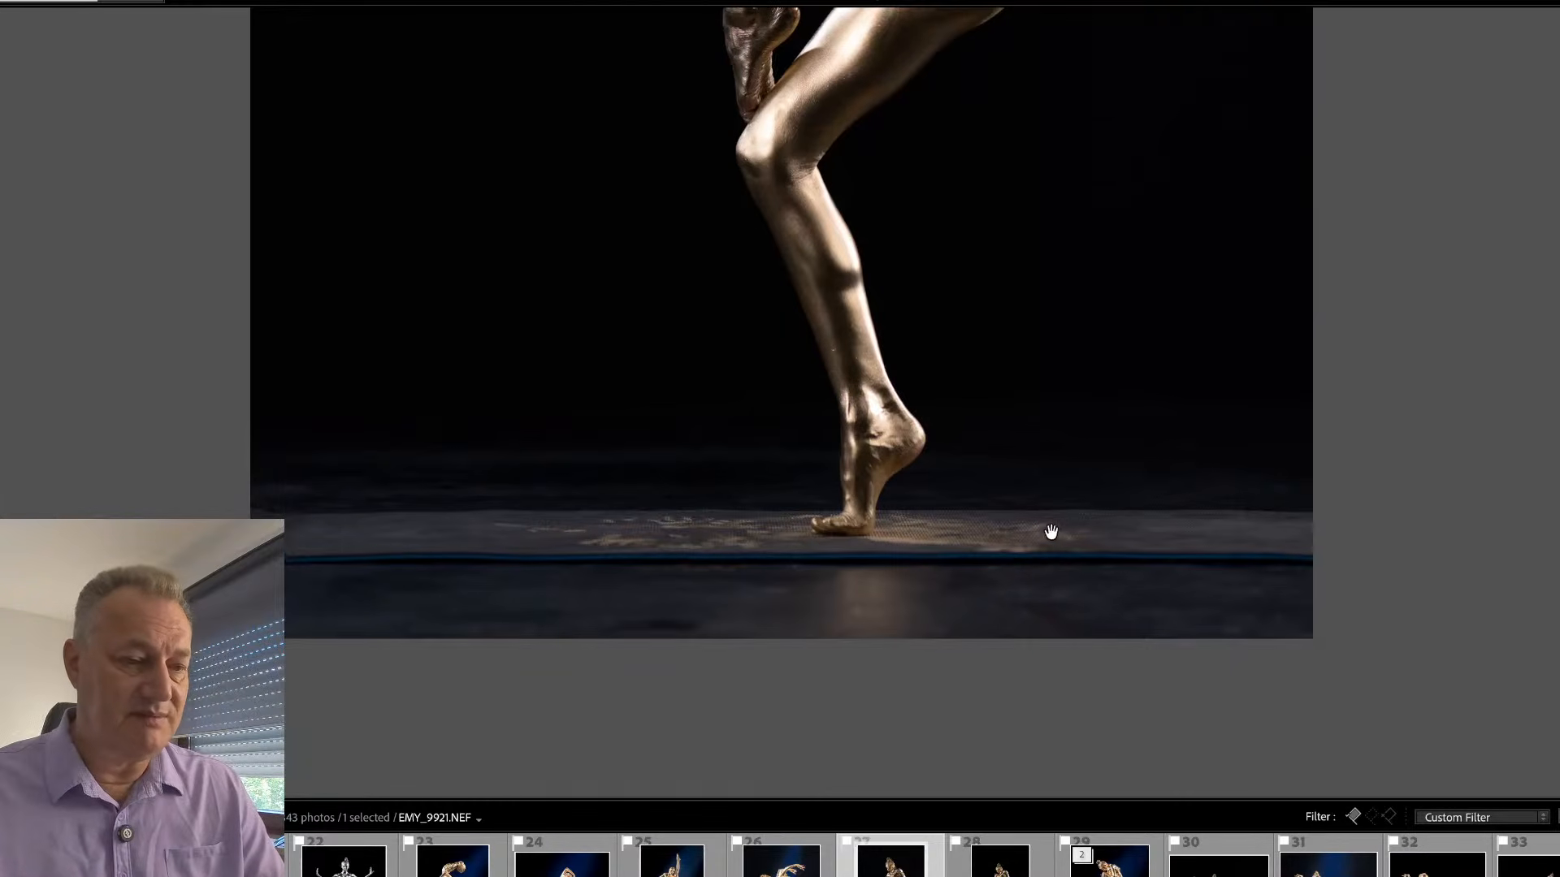
pyautogui.press('q')
pyautogui.press('Tab')
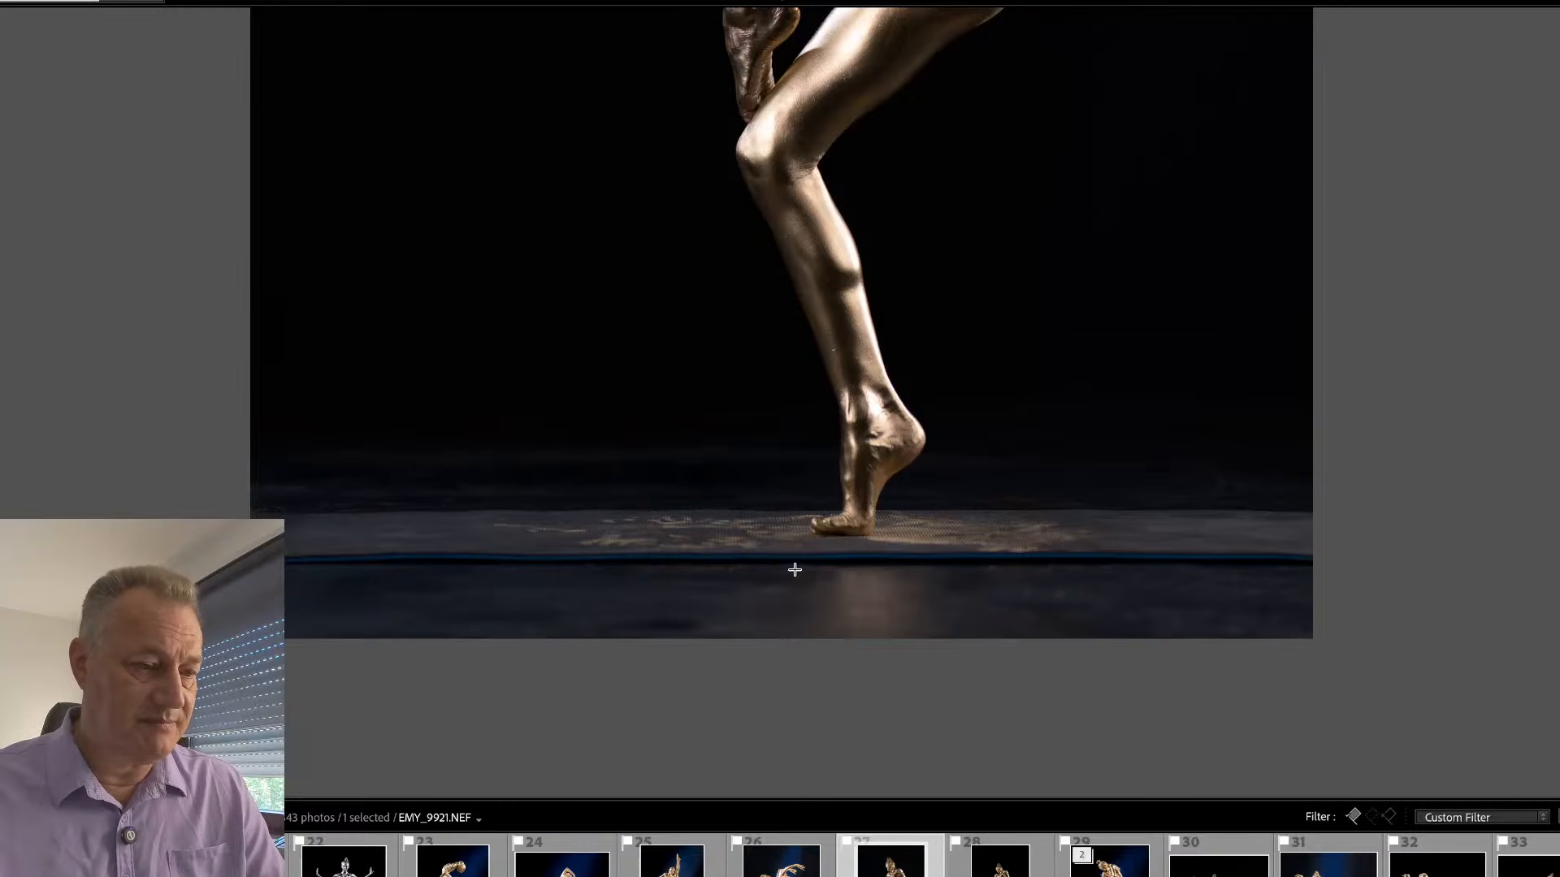
pyautogui.moveTo(794, 570)
pyautogui.mouseDown()
pyautogui.moveTo(300, 591)
pyautogui.moveTo(701, 581)
pyautogui.moveTo(828, 554)
pyautogui.moveTo(1172, 582)
pyautogui.moveTo(1333, 571)
pyautogui.mouseUp()
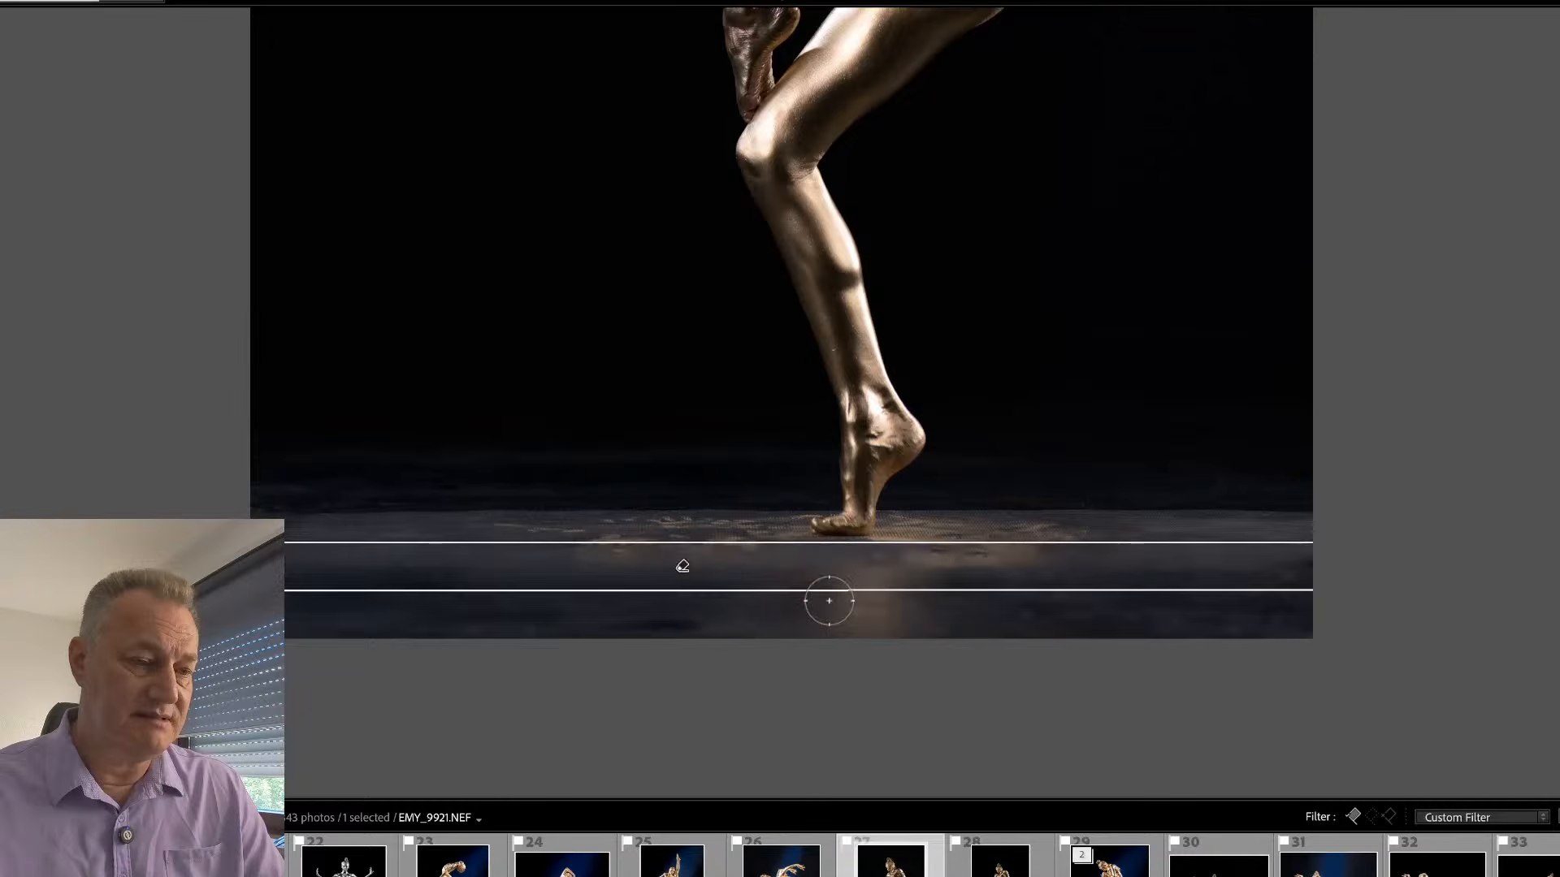
pyautogui.press('space')
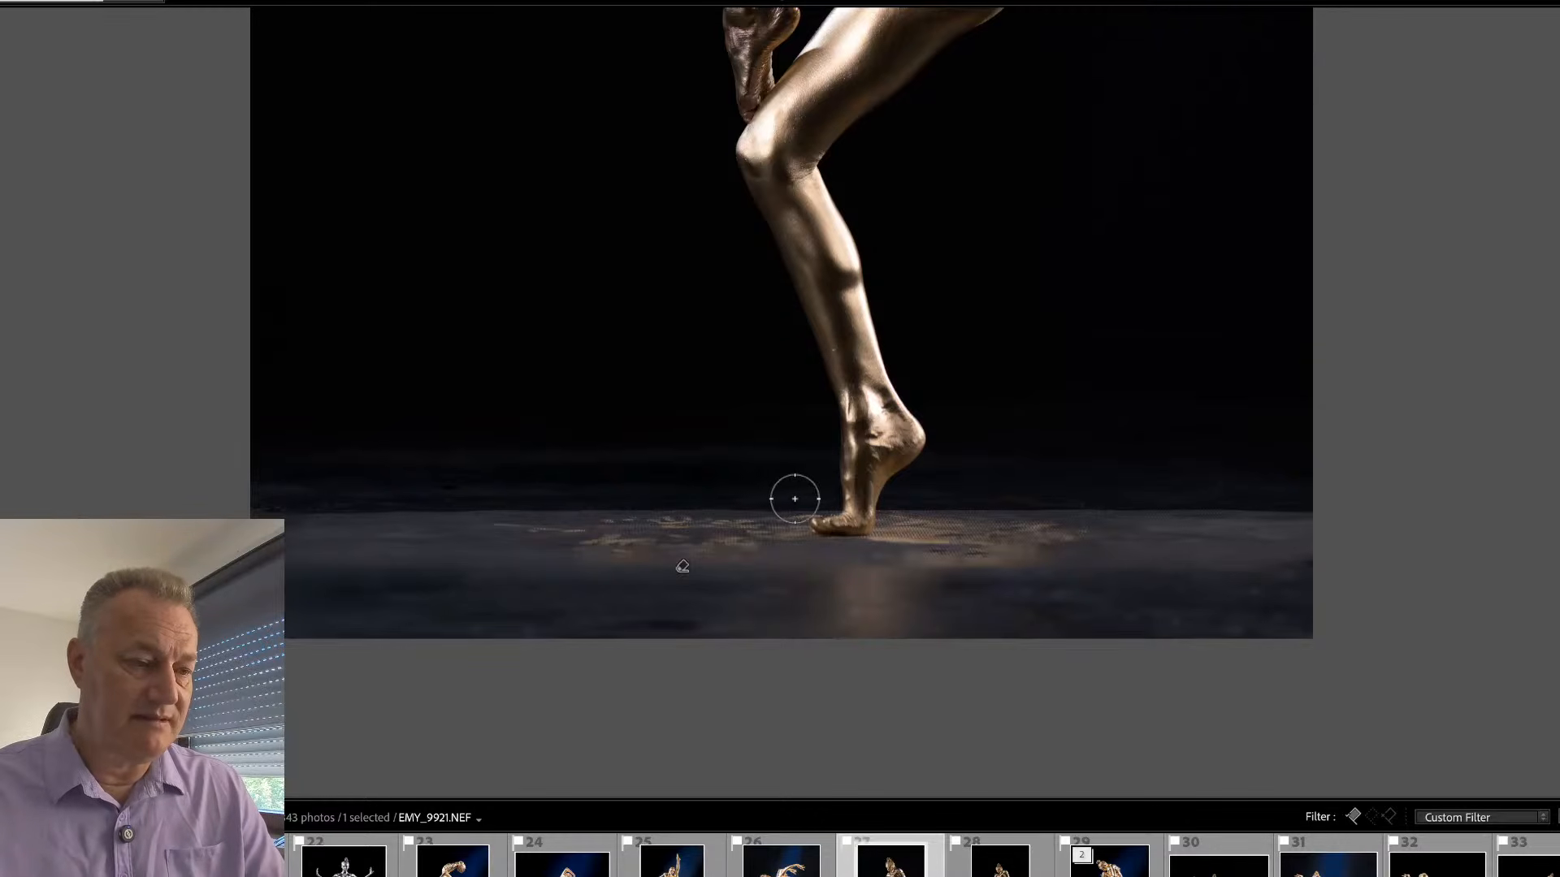
# - Remove the mat's rear edge on both sides of the foot with straight strokes, and check the floor in the whole photo
pyautogui.moveTo(794, 500); pyautogui.dragTo(259, 499)
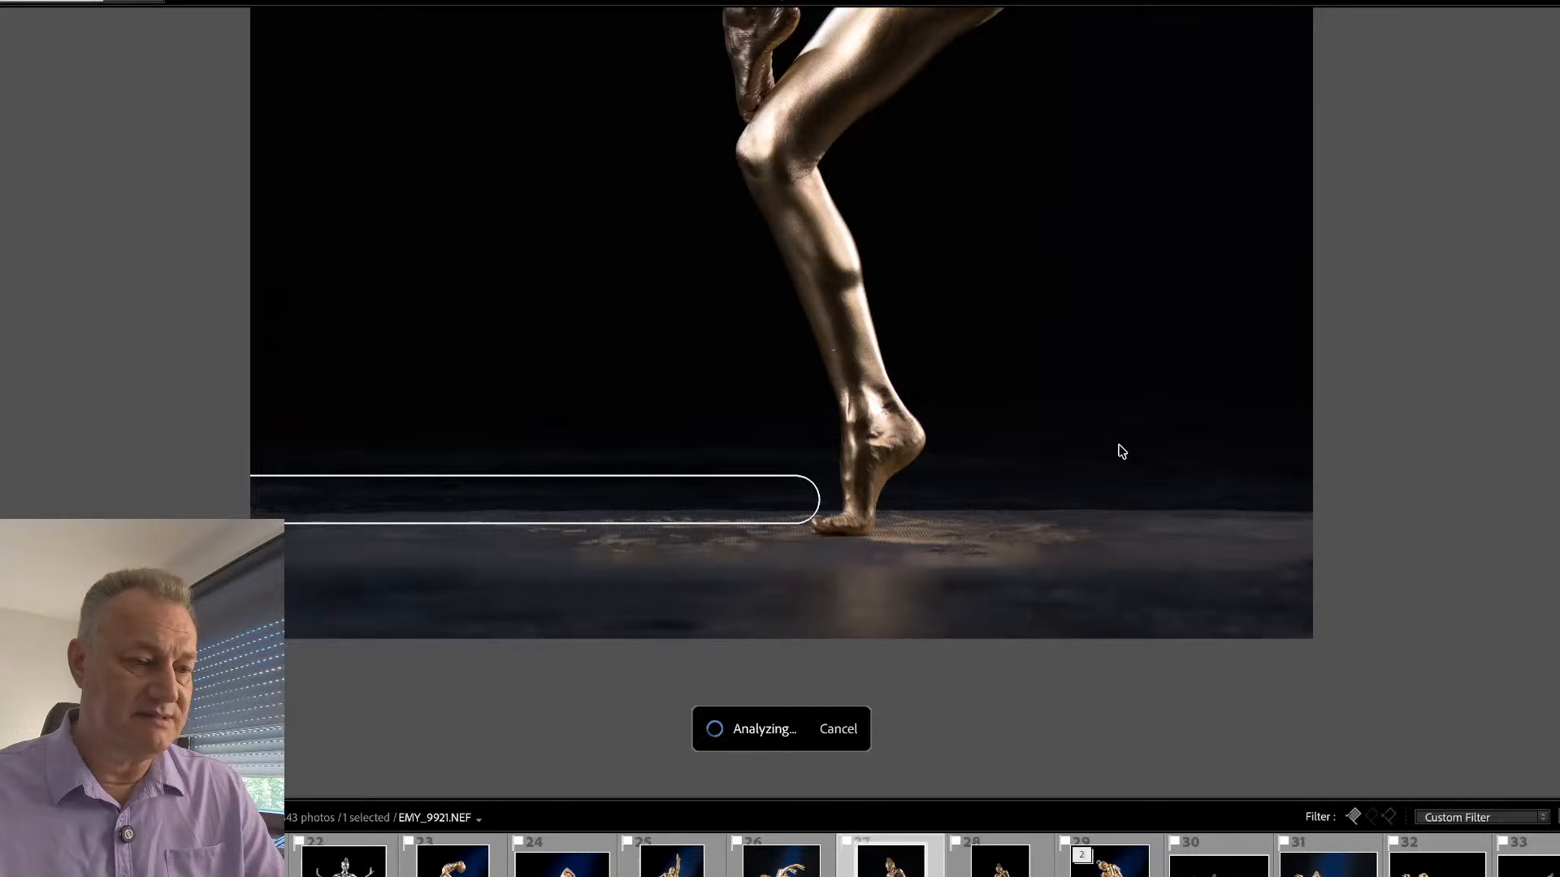
pyautogui.press('space')
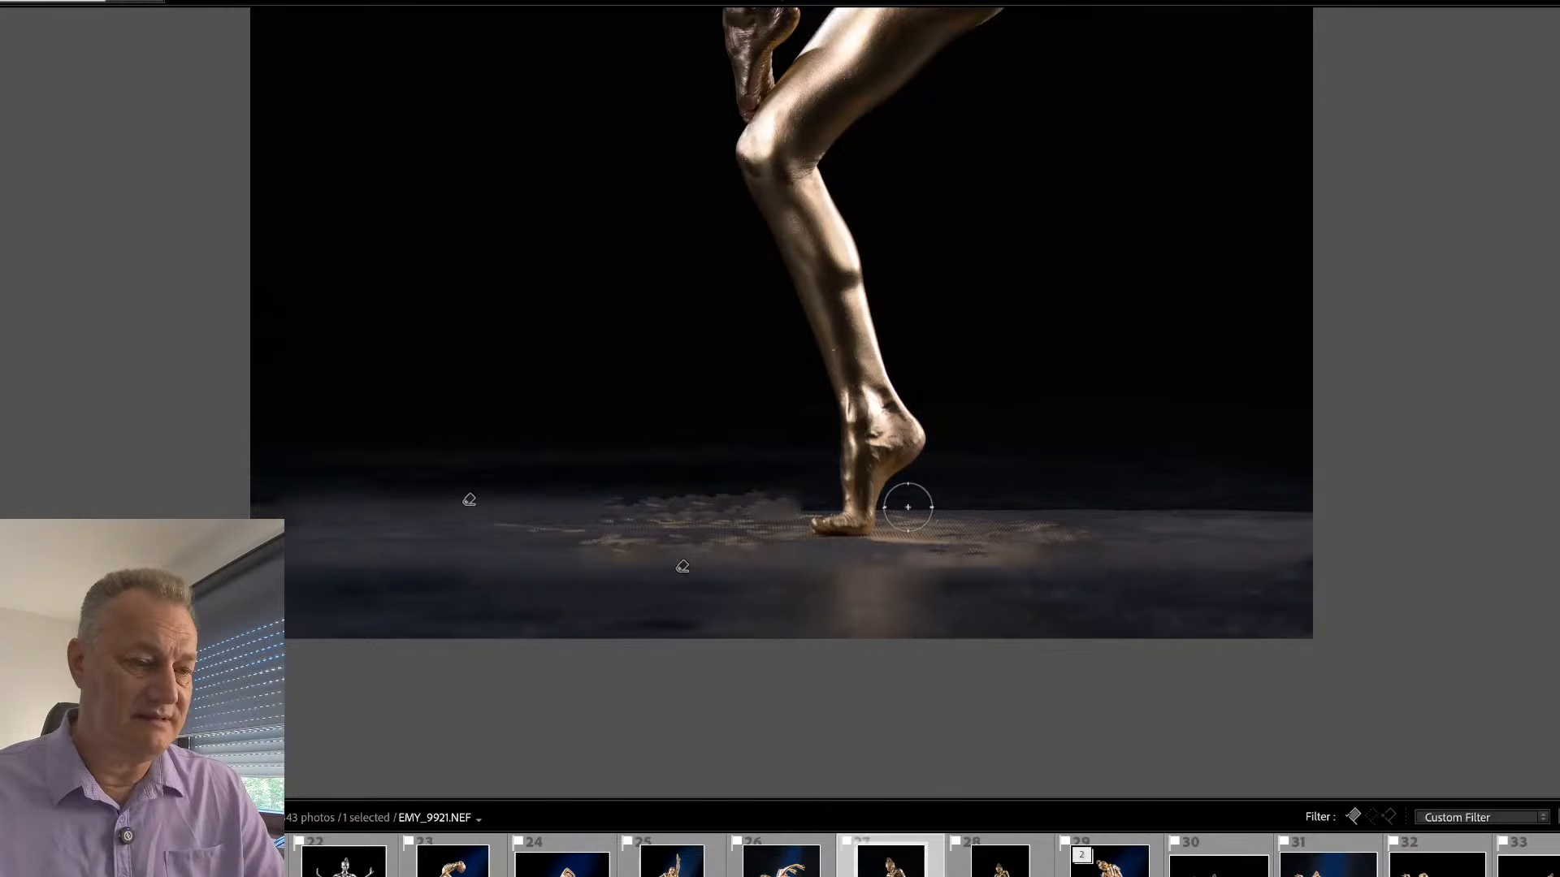
pyautogui.moveTo(908, 508); pyautogui.dragTo(1339, 504)
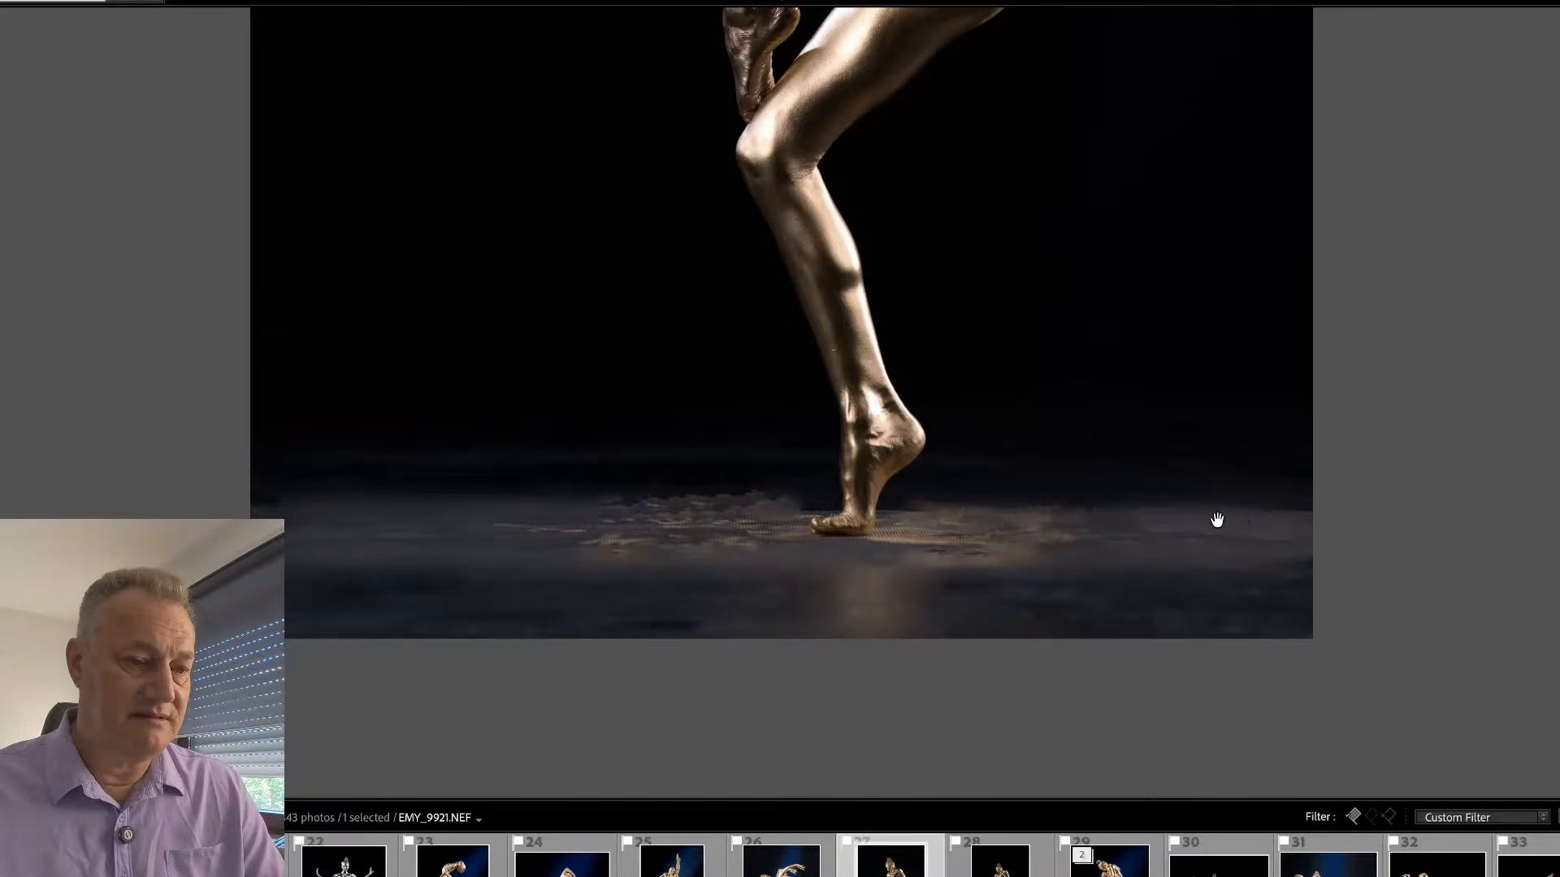
pyautogui.click(883, 524)
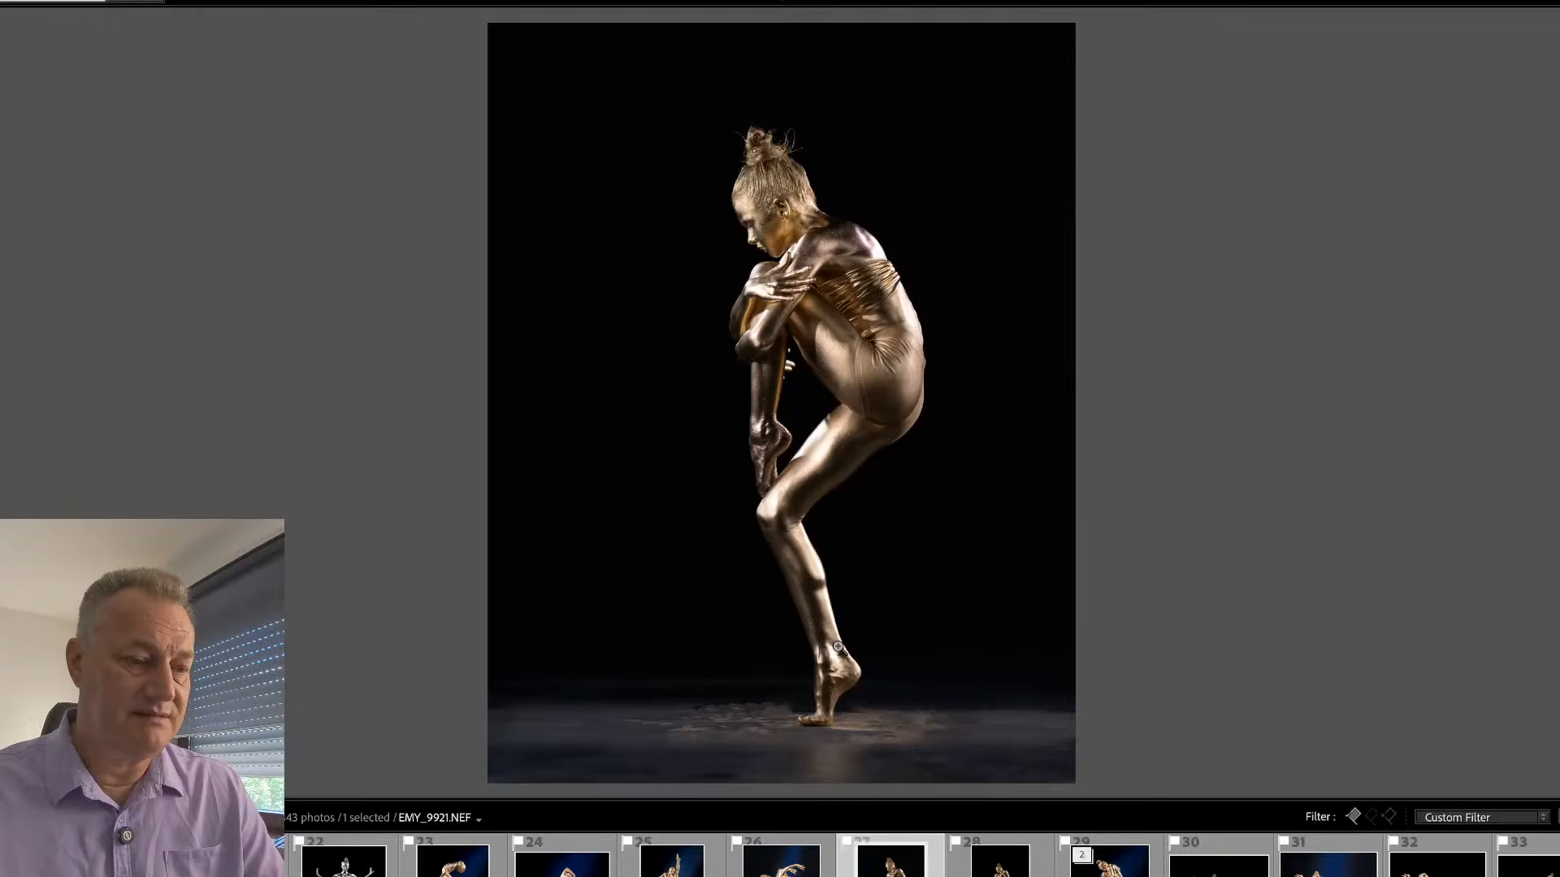
pyautogui.click(822, 729)
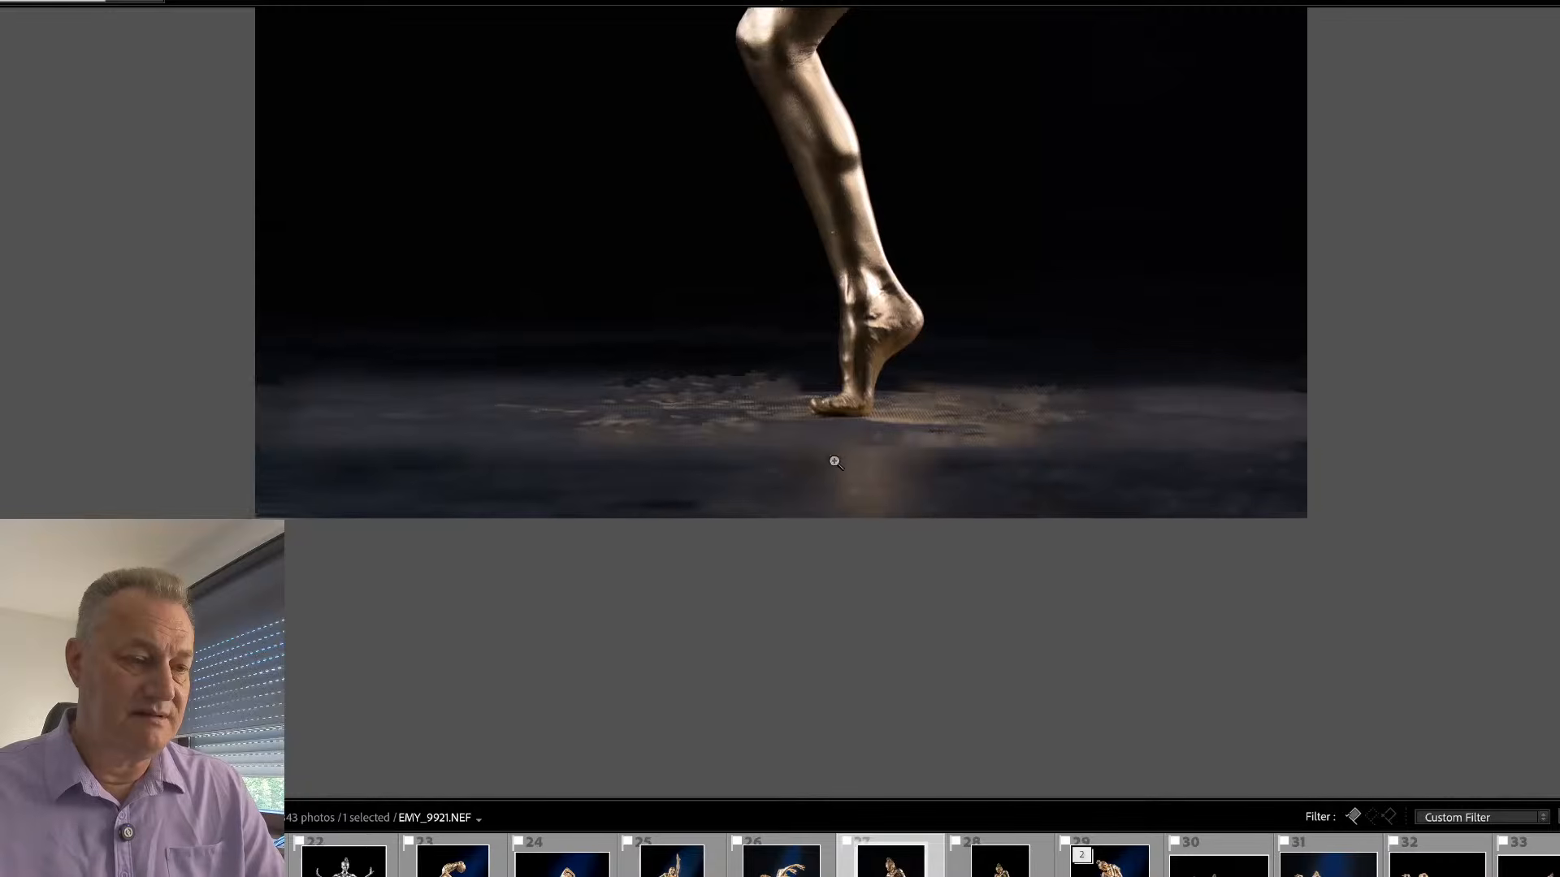
pyautogui.click(832, 458)
pyautogui.press('Tab')
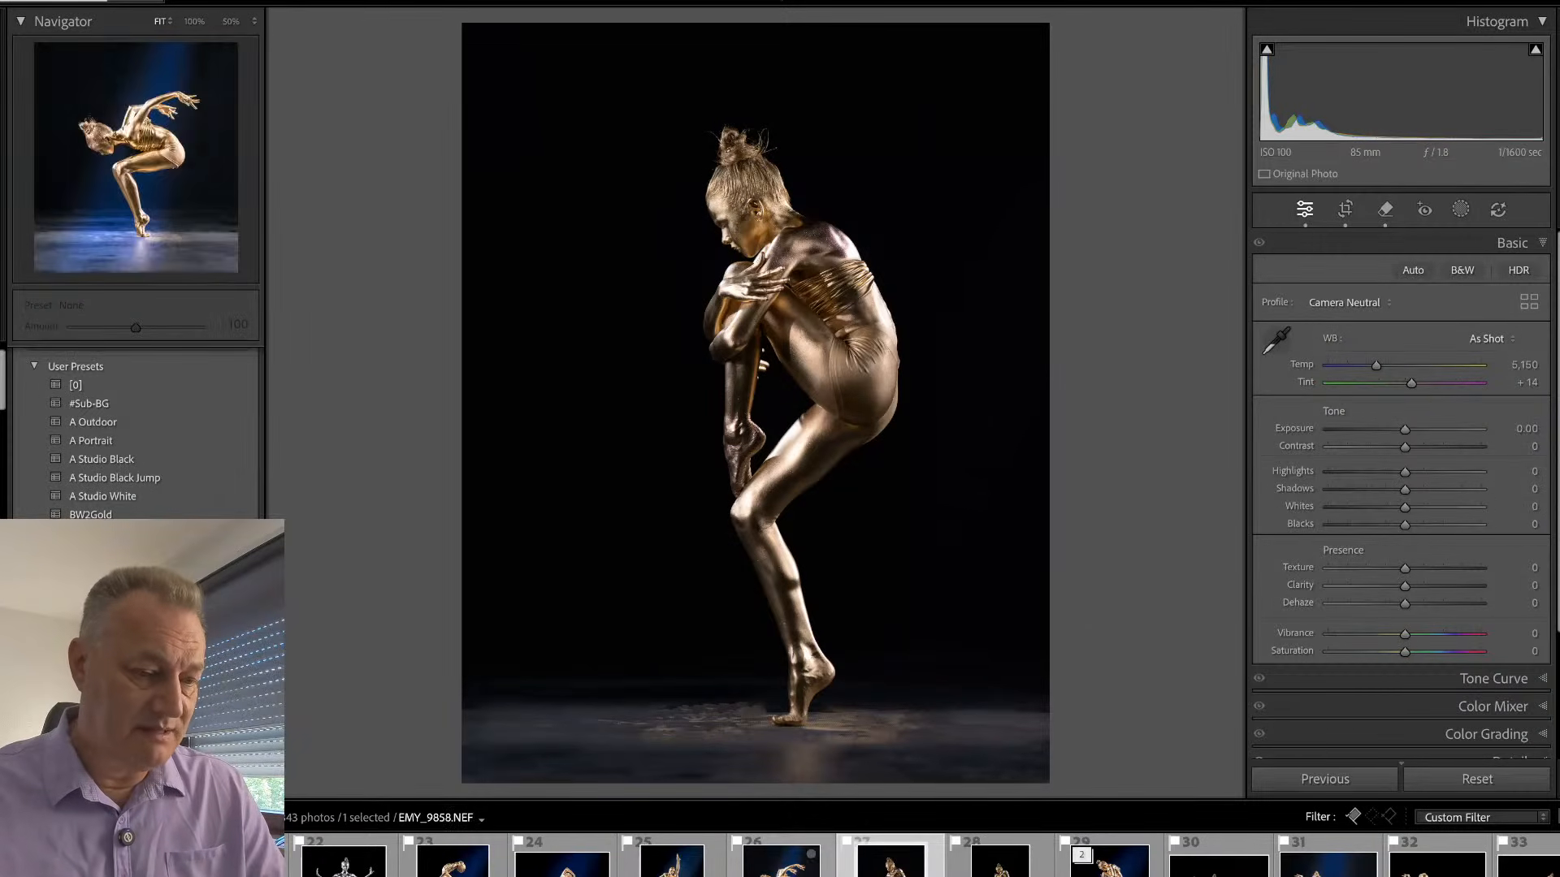
# - Open EMY_9858 and examine the adjustments of its Sub mask
pyautogui.click(780, 860)
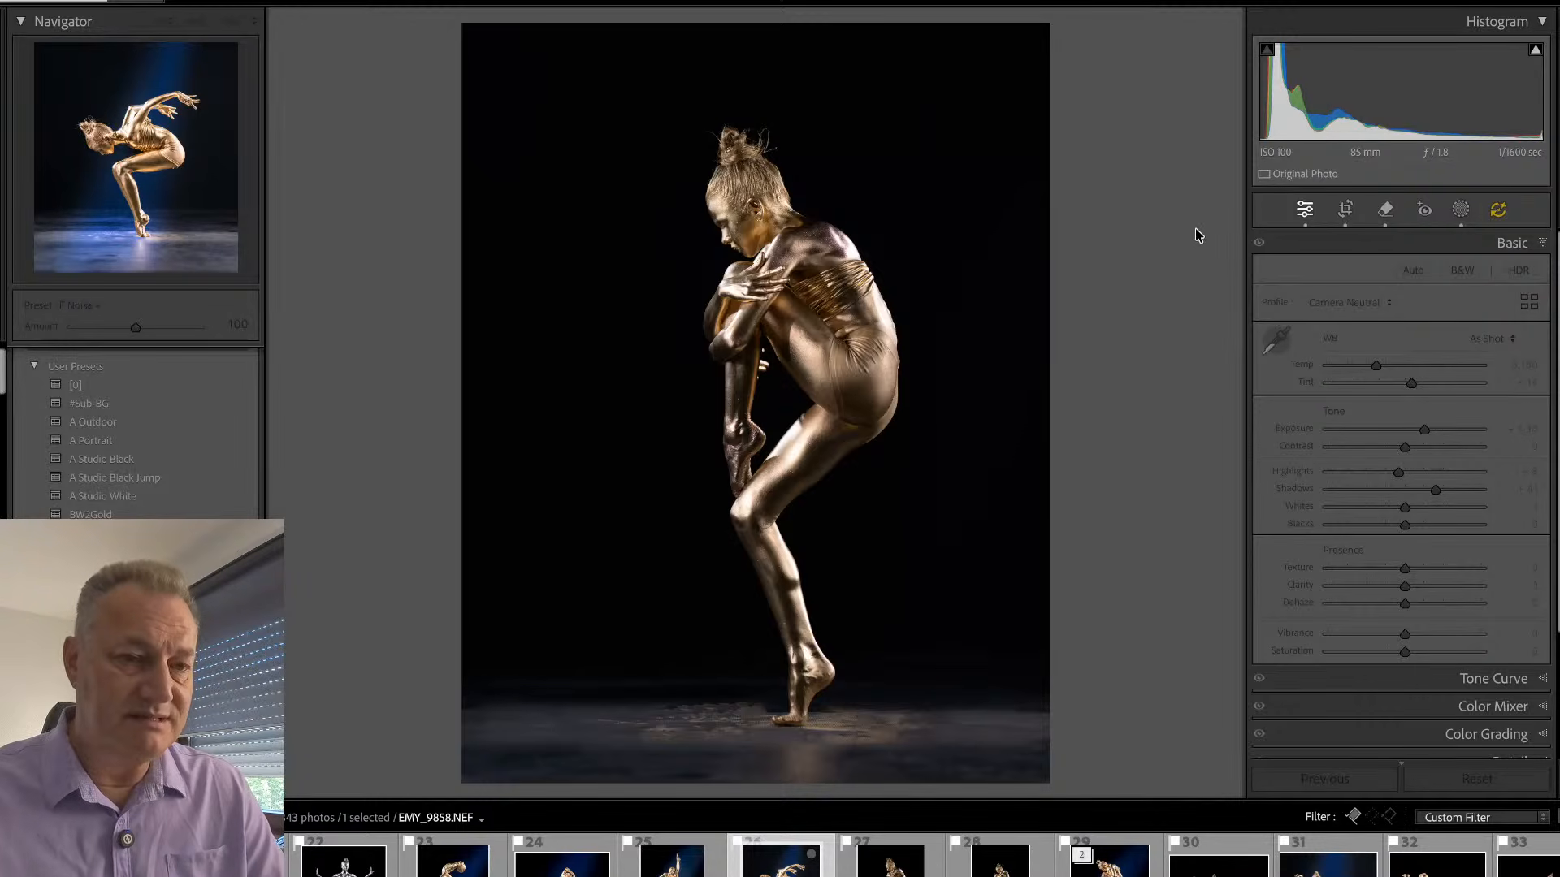
pyautogui.hotkey('shift', 'w')
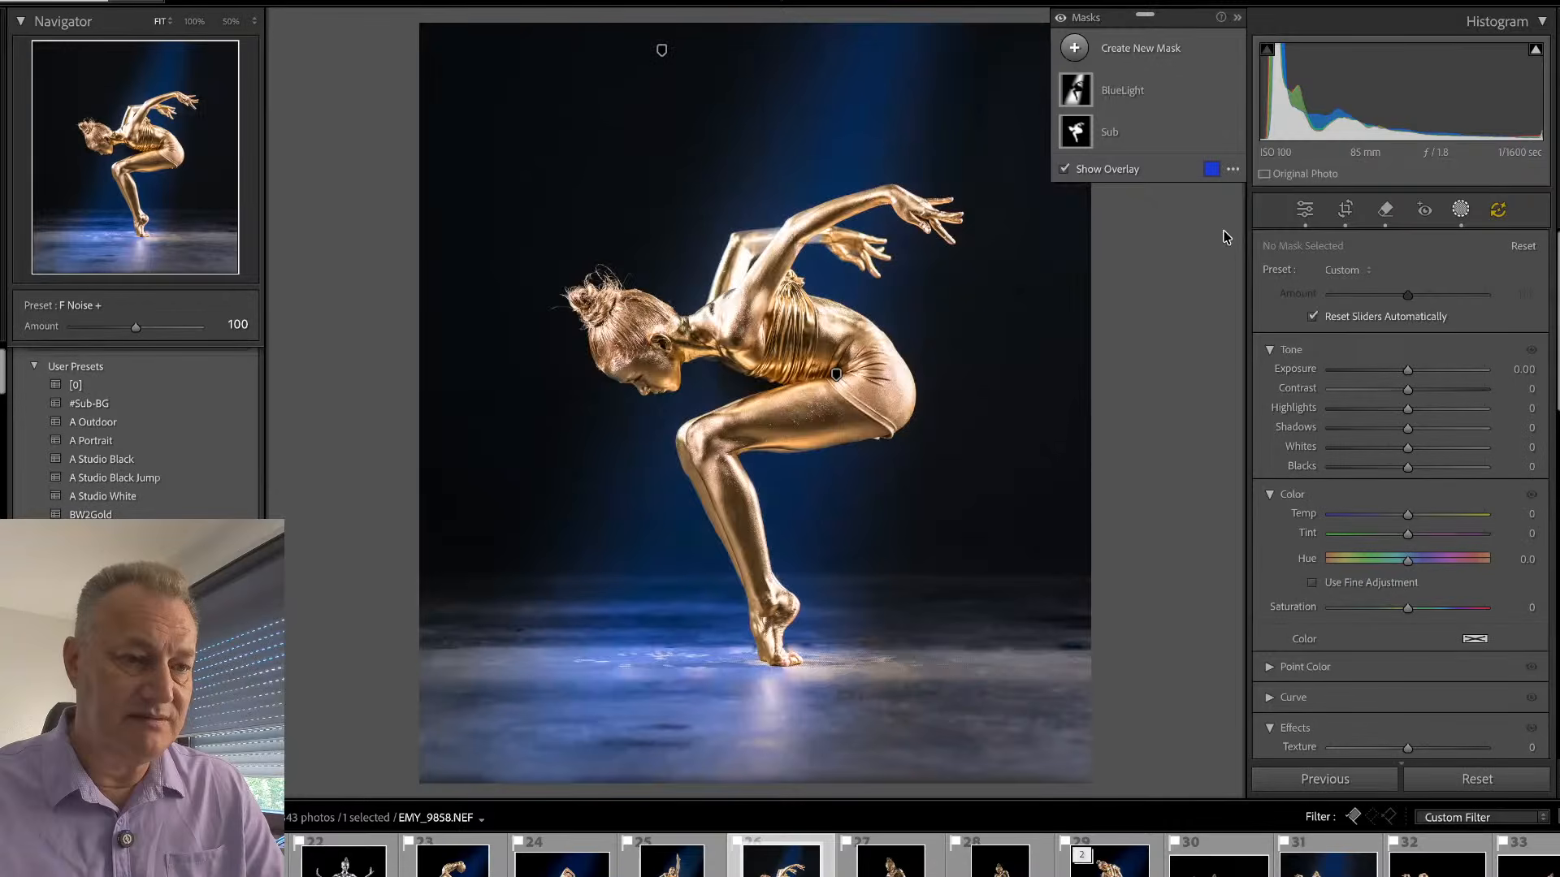
pyautogui.click(1137, 135)
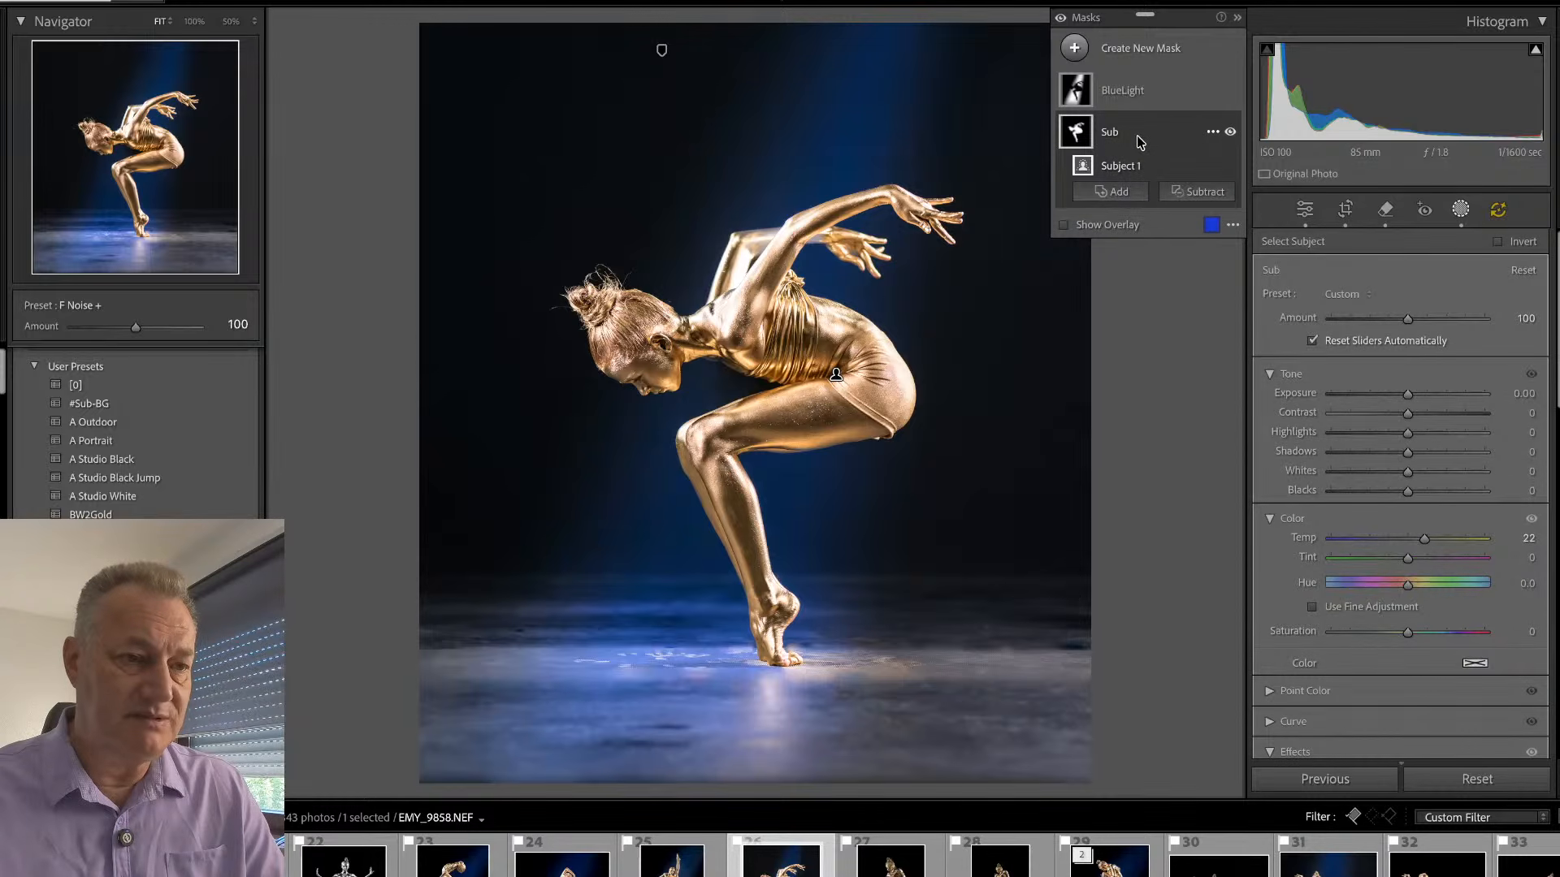
pyautogui.hotkey('shift', 'w')
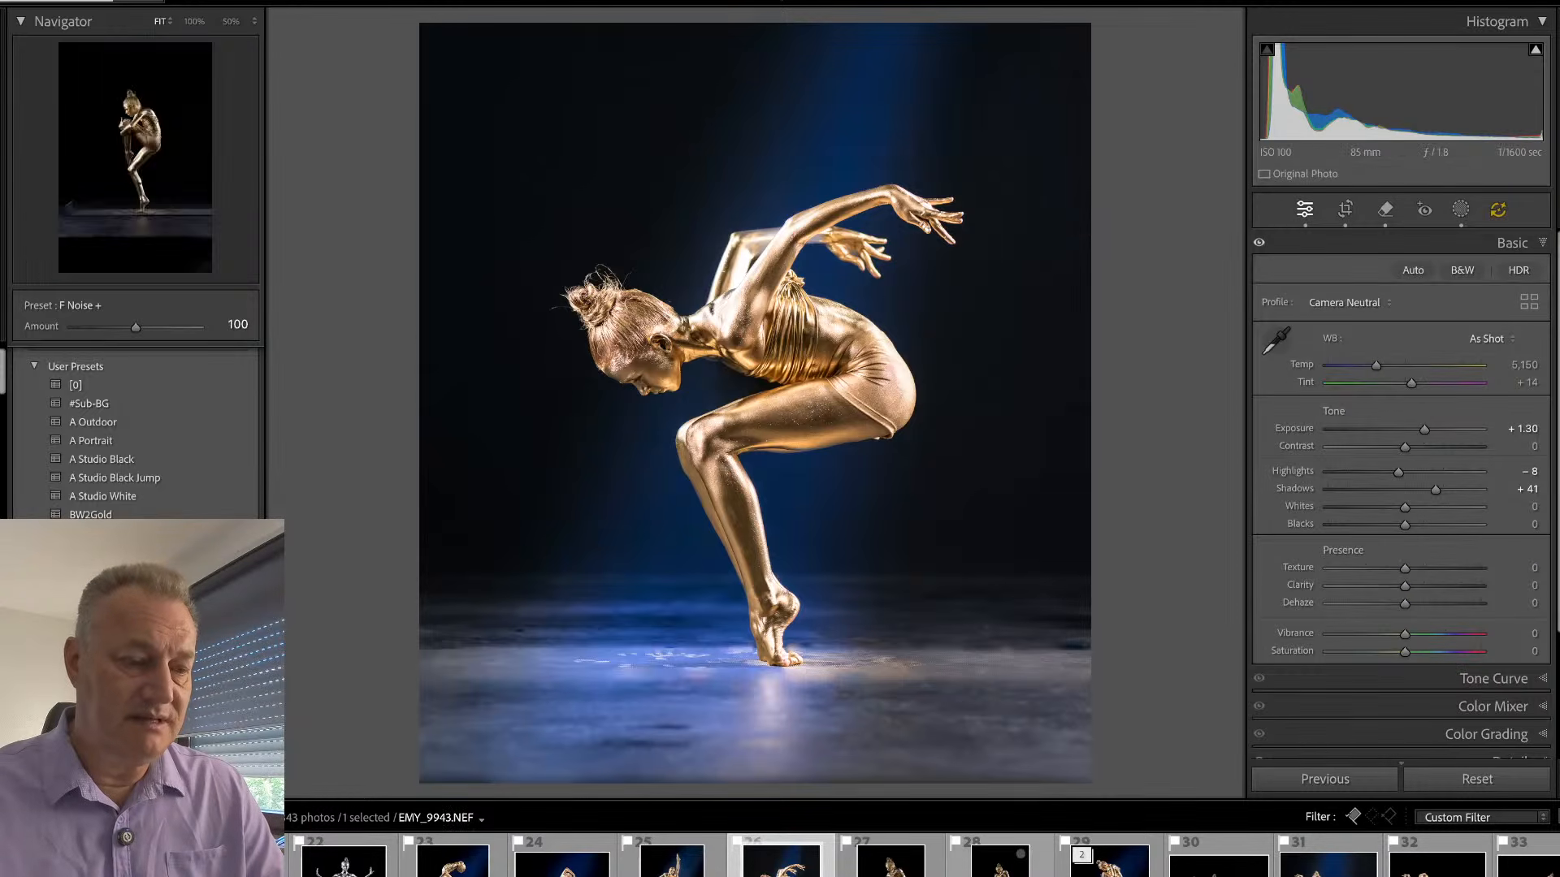
# - Synchronize the develop settings of EMY_9858 to EMY_9921, including the BlueLight and Sub masks, and open EMY_9921
pyautogui.keyDown('super'); pyautogui.click(932, 869); pyautogui.keyUp('super')
pyautogui.press('super+shift+s')
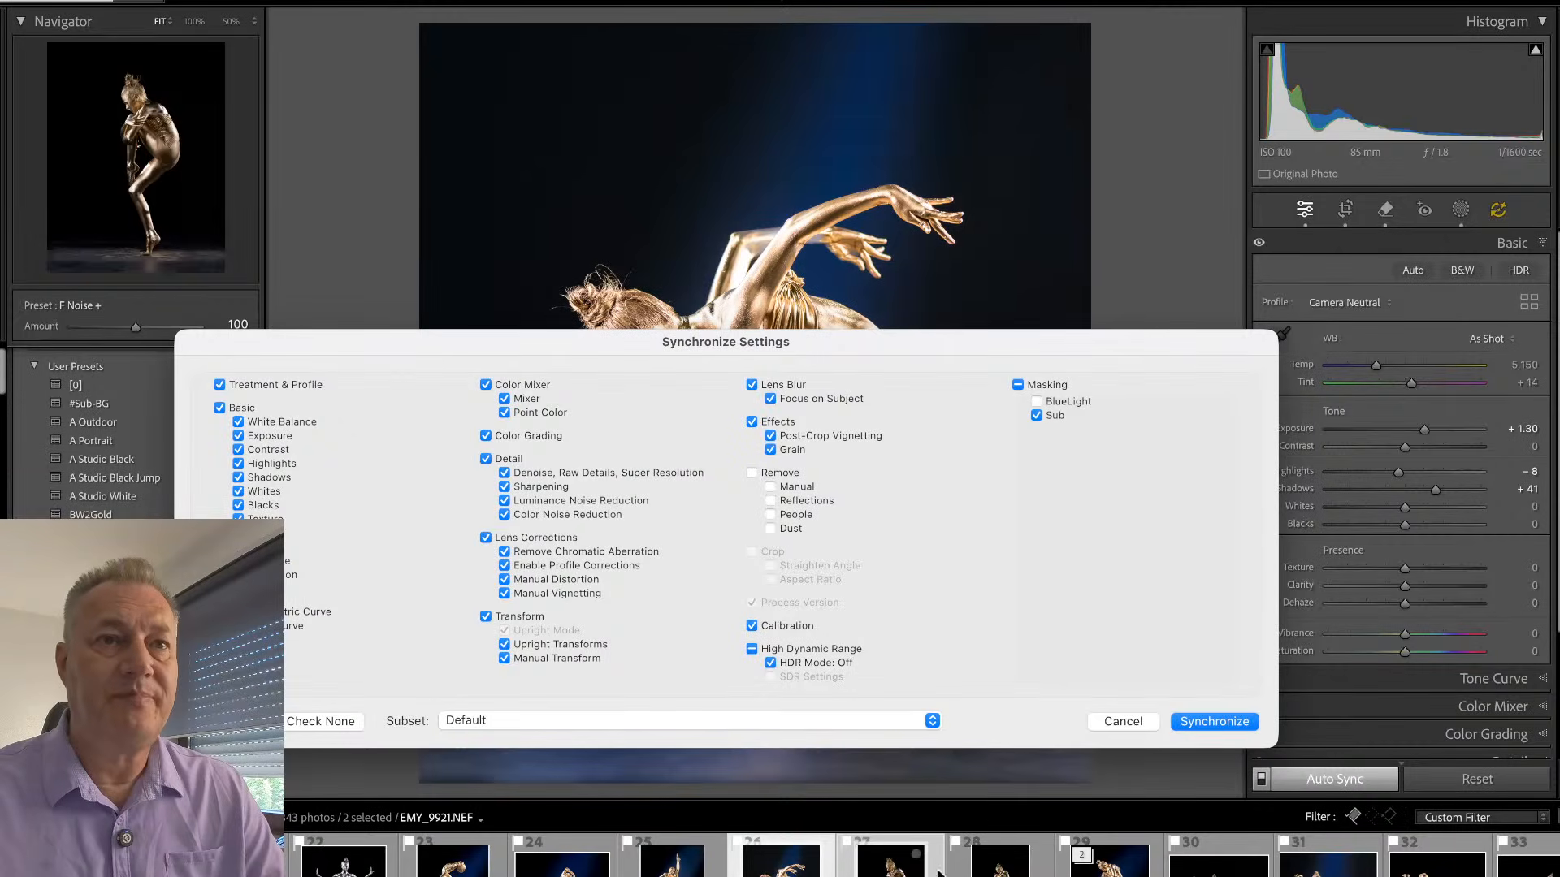
pyautogui.click(1037, 403)
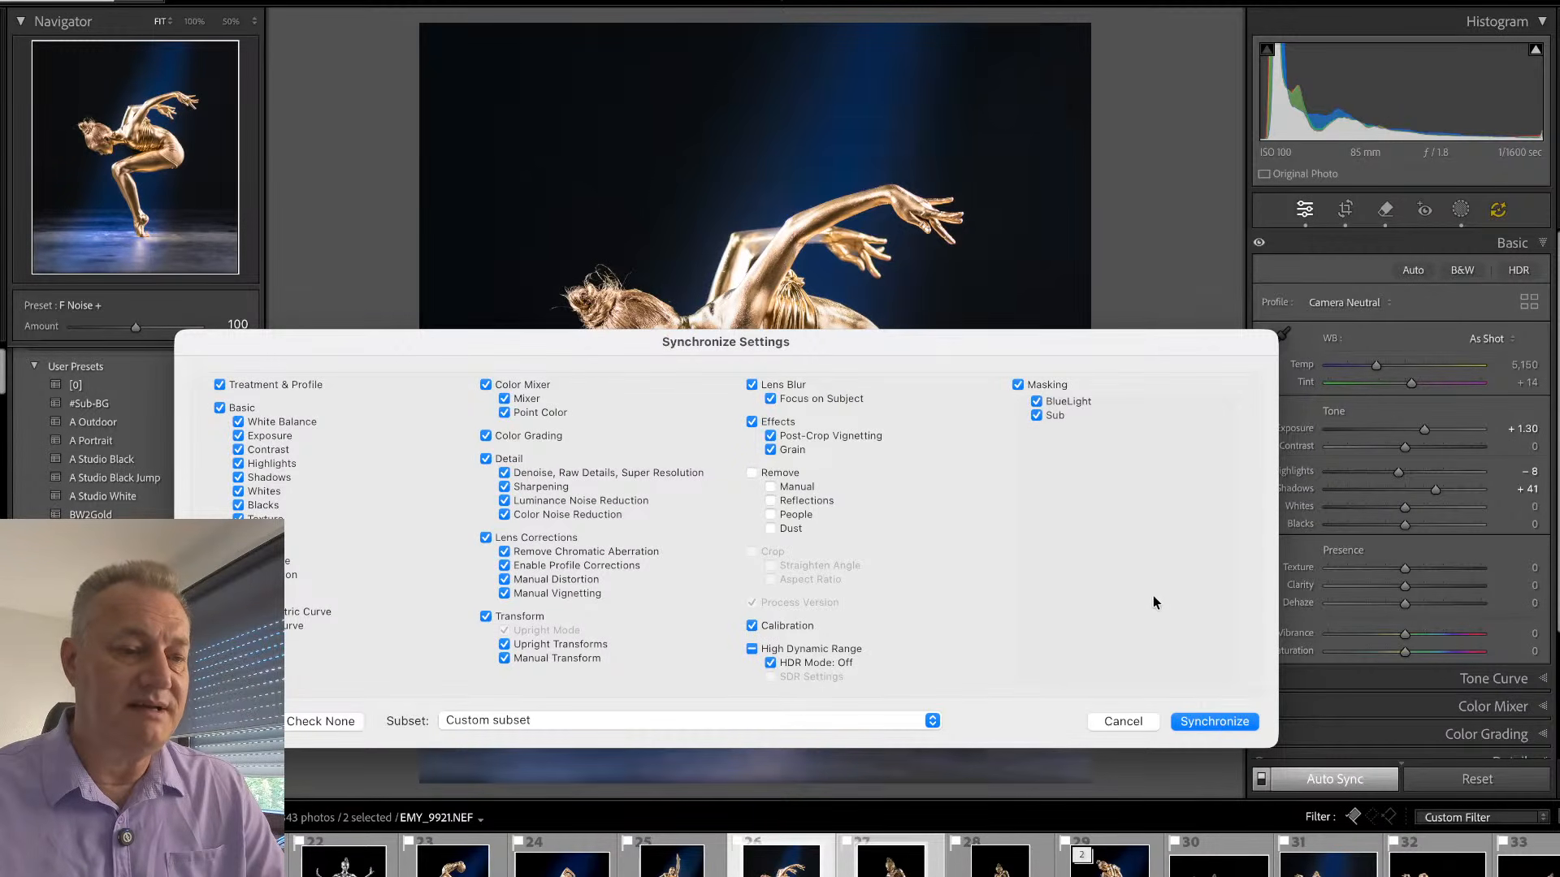
pyautogui.click(1209, 726)
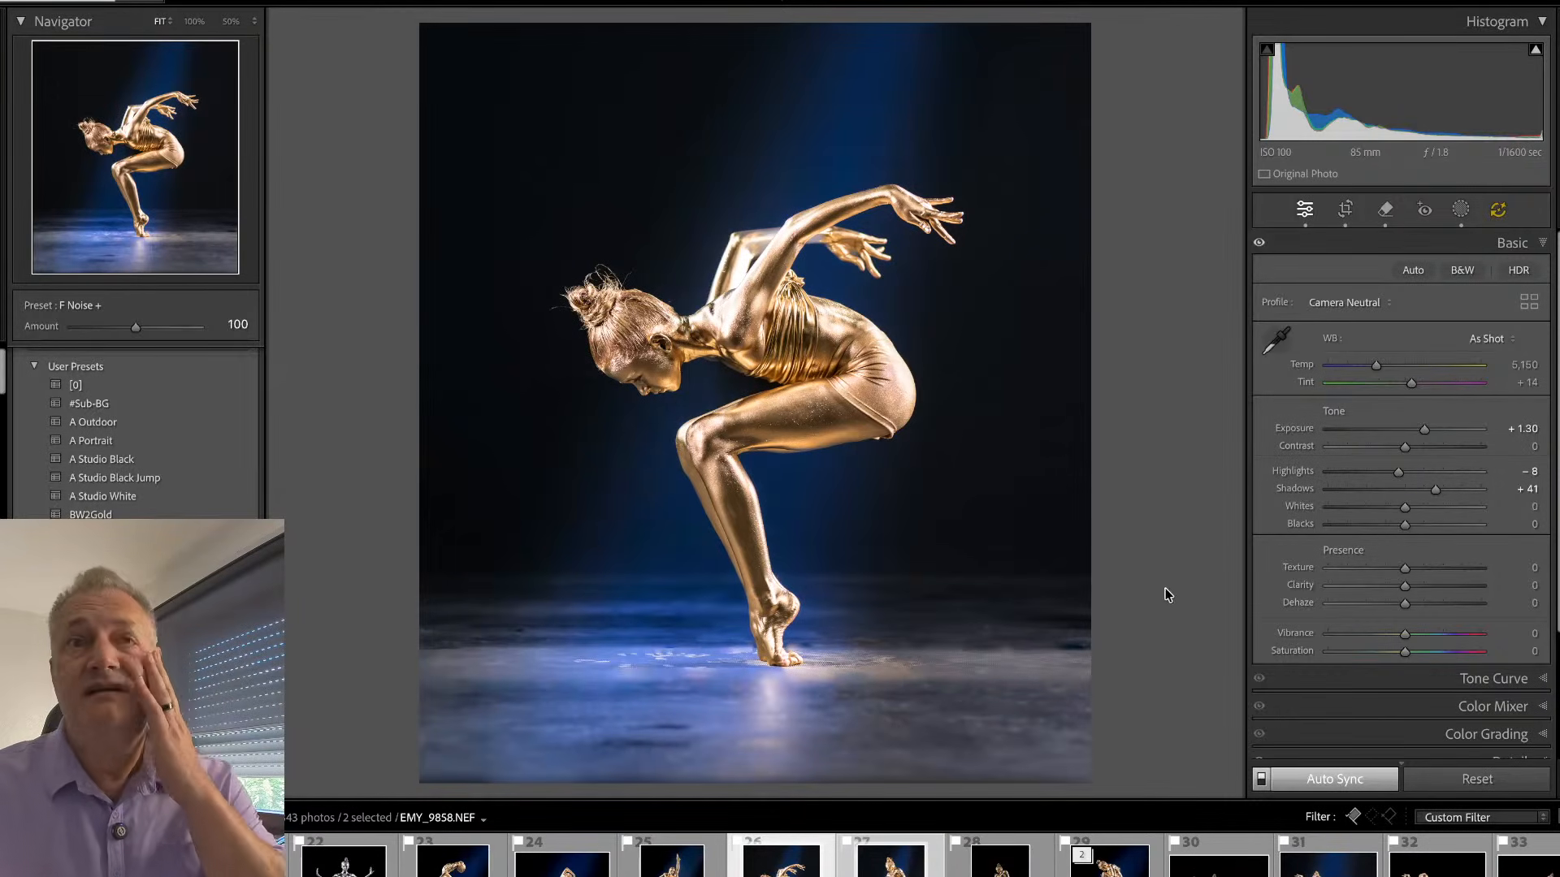
pyautogui.click(891, 861)
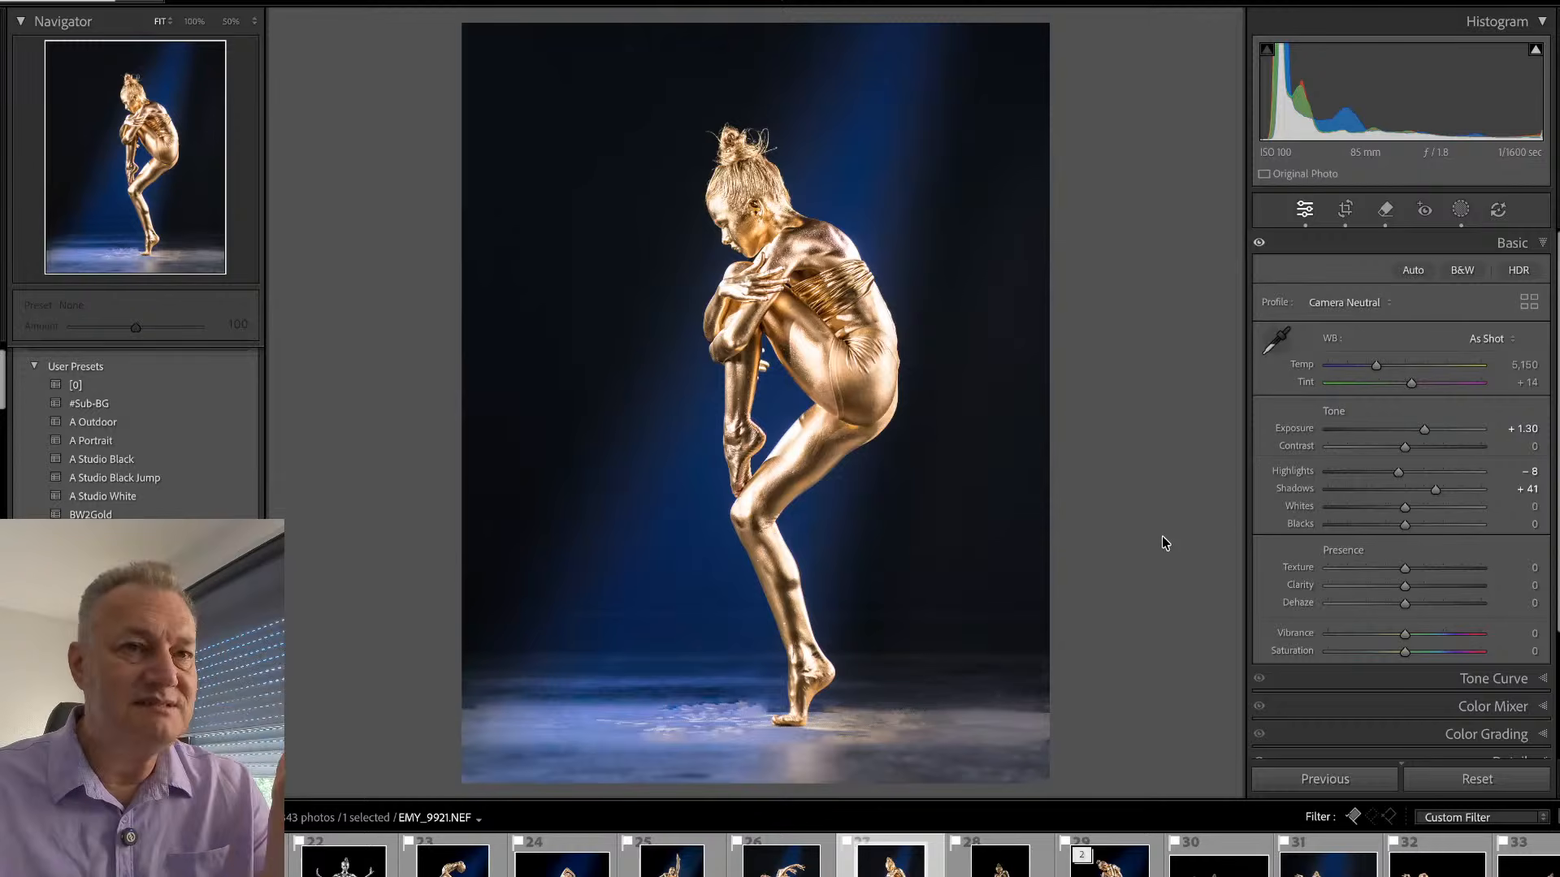
# - Remove the stray hairs on both sides of the hair bun with generative AI turned on, at brush size 7
pyautogui.click(740, 120)
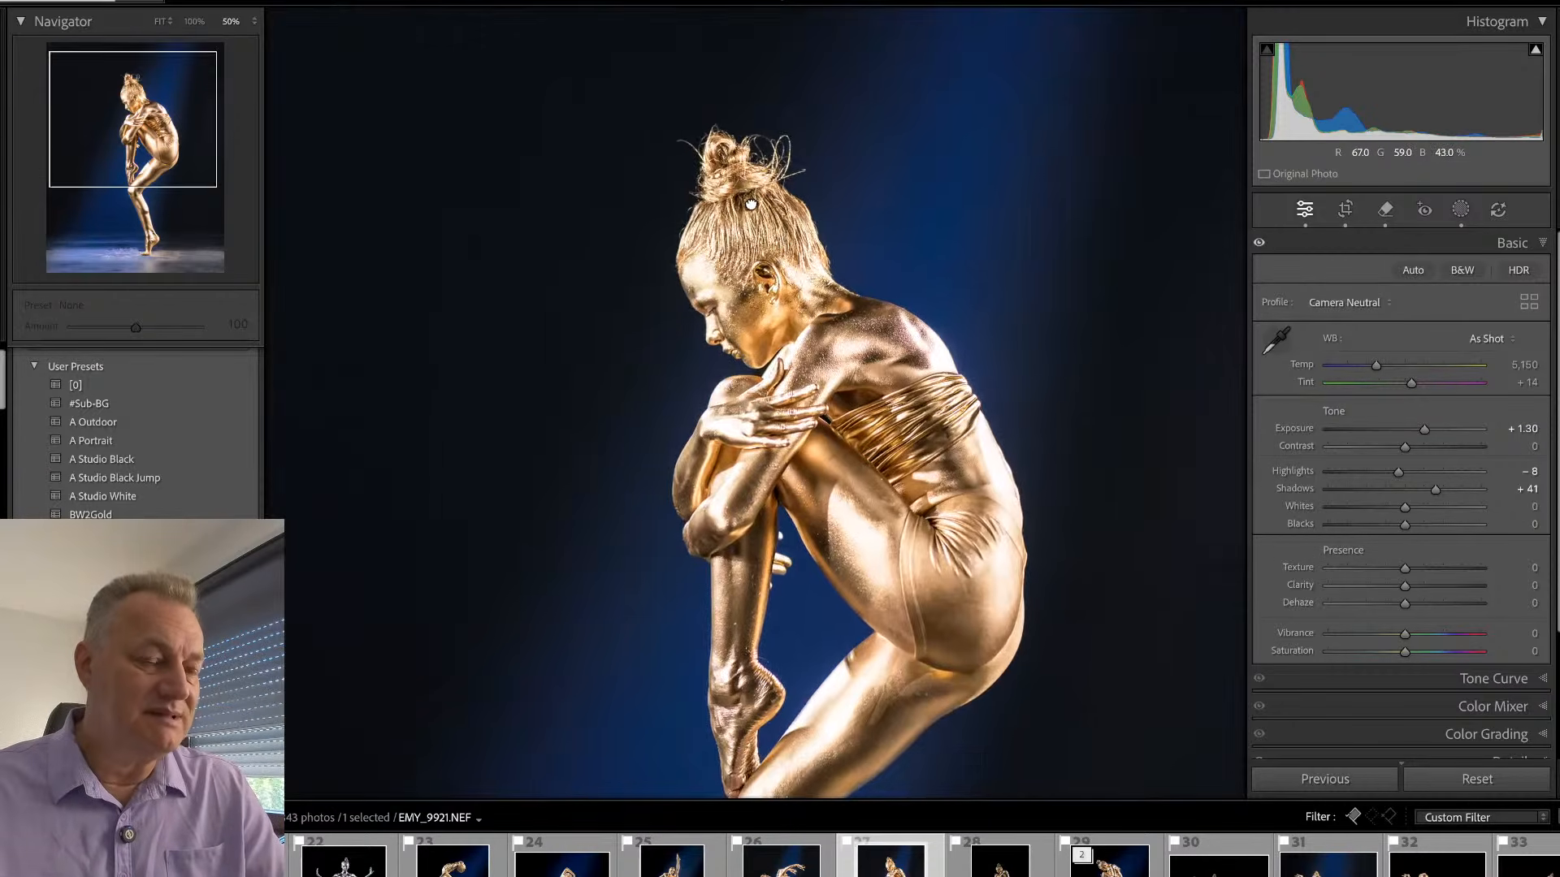
pyautogui.moveTo(750, 206); pyautogui.dragTo(741, 147)
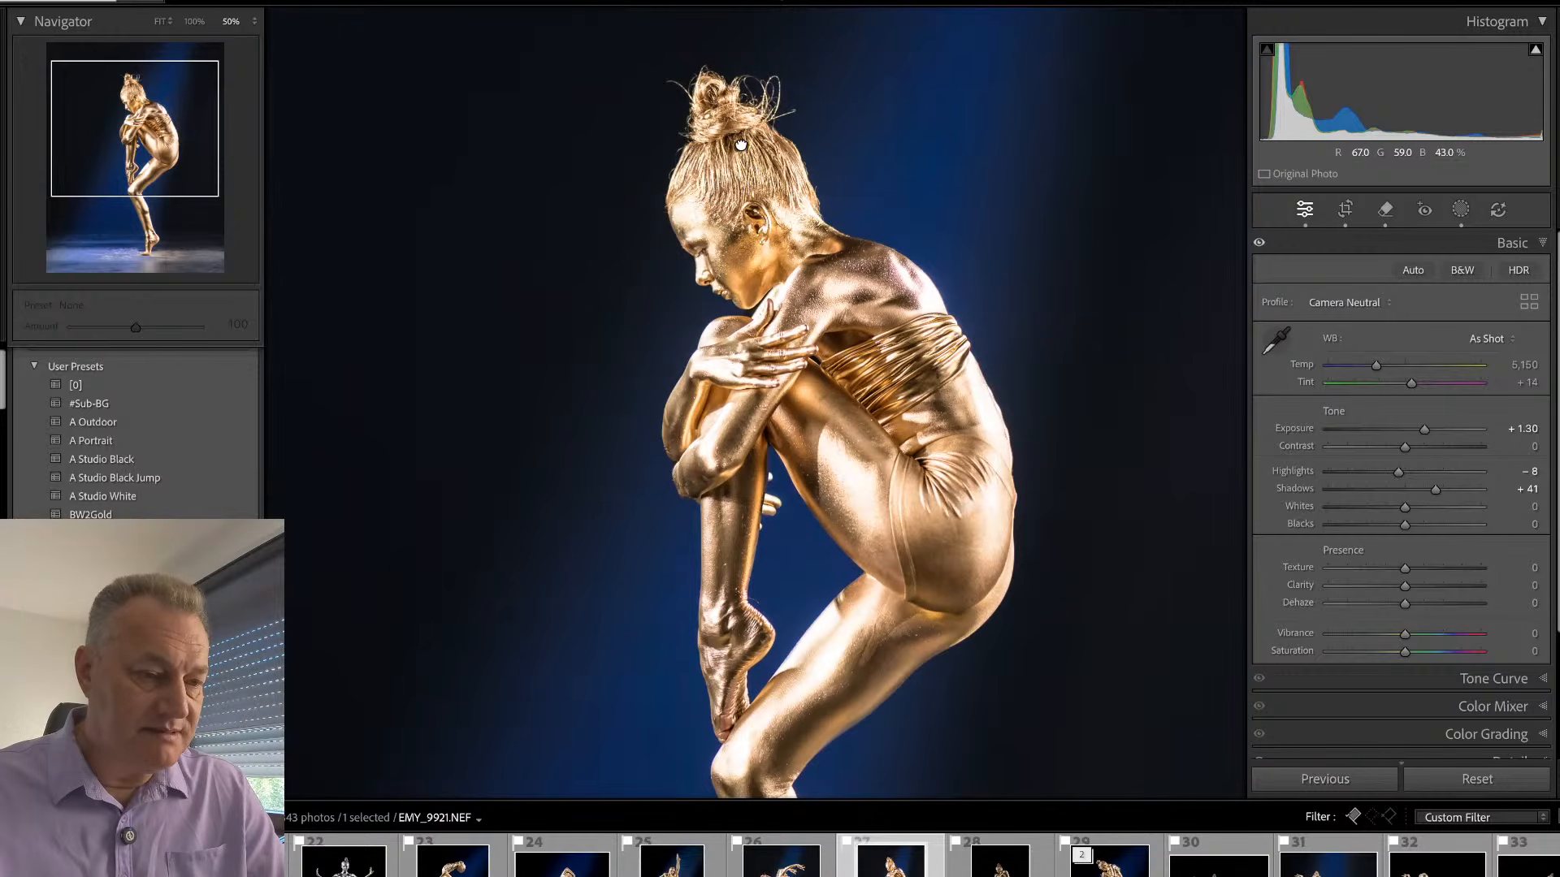
pyautogui.moveTo(741, 147); pyautogui.dragTo(789, 345)
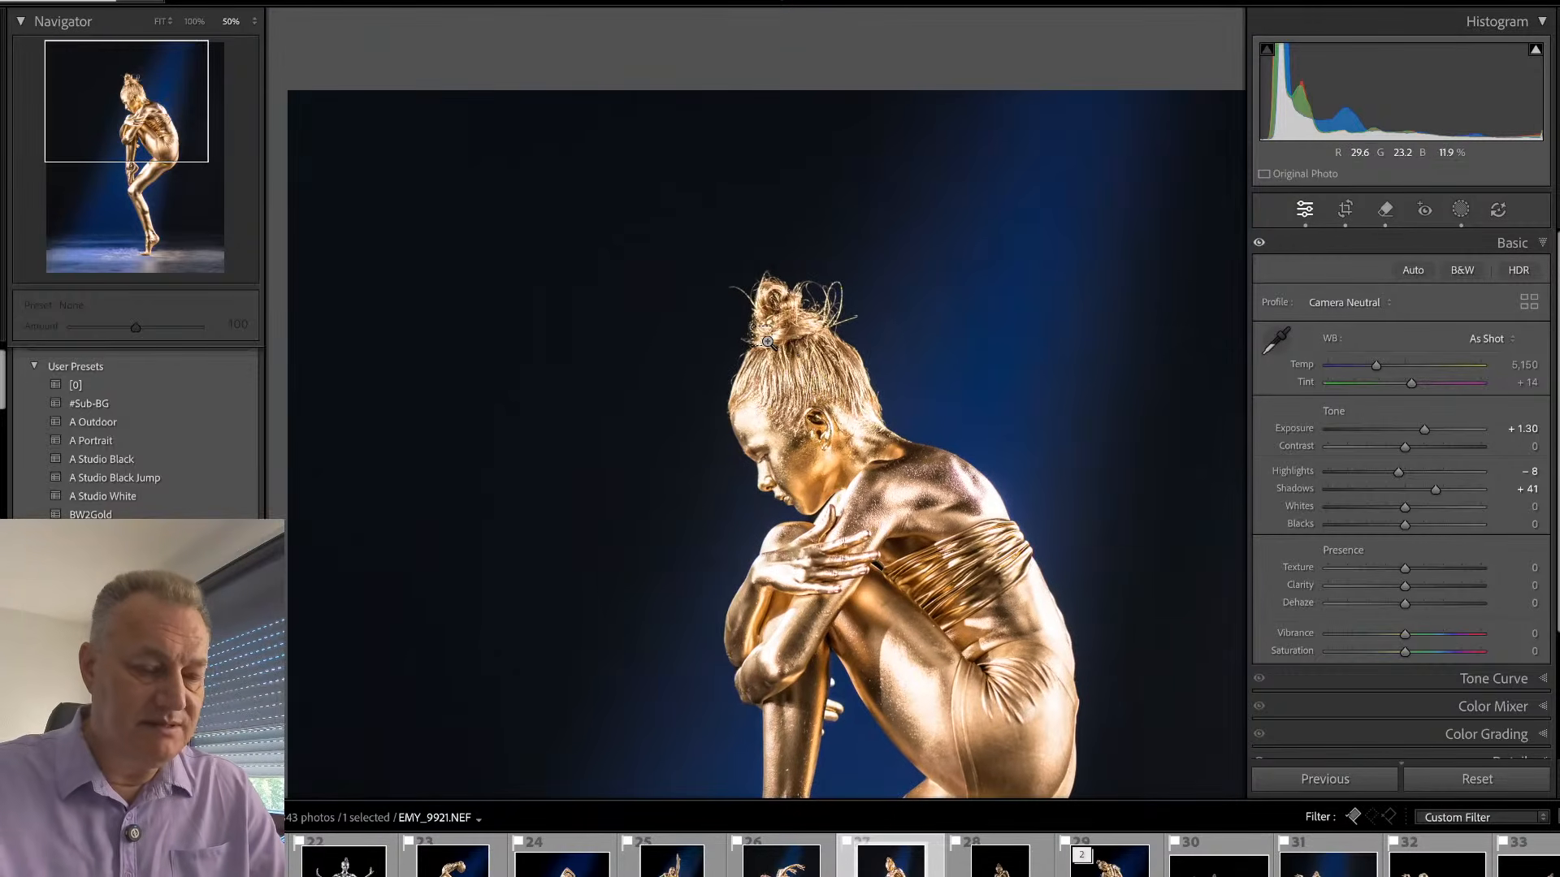
pyautogui.hotkey('ctrl', '=')
pyautogui.hotkey('ctrl', '=')
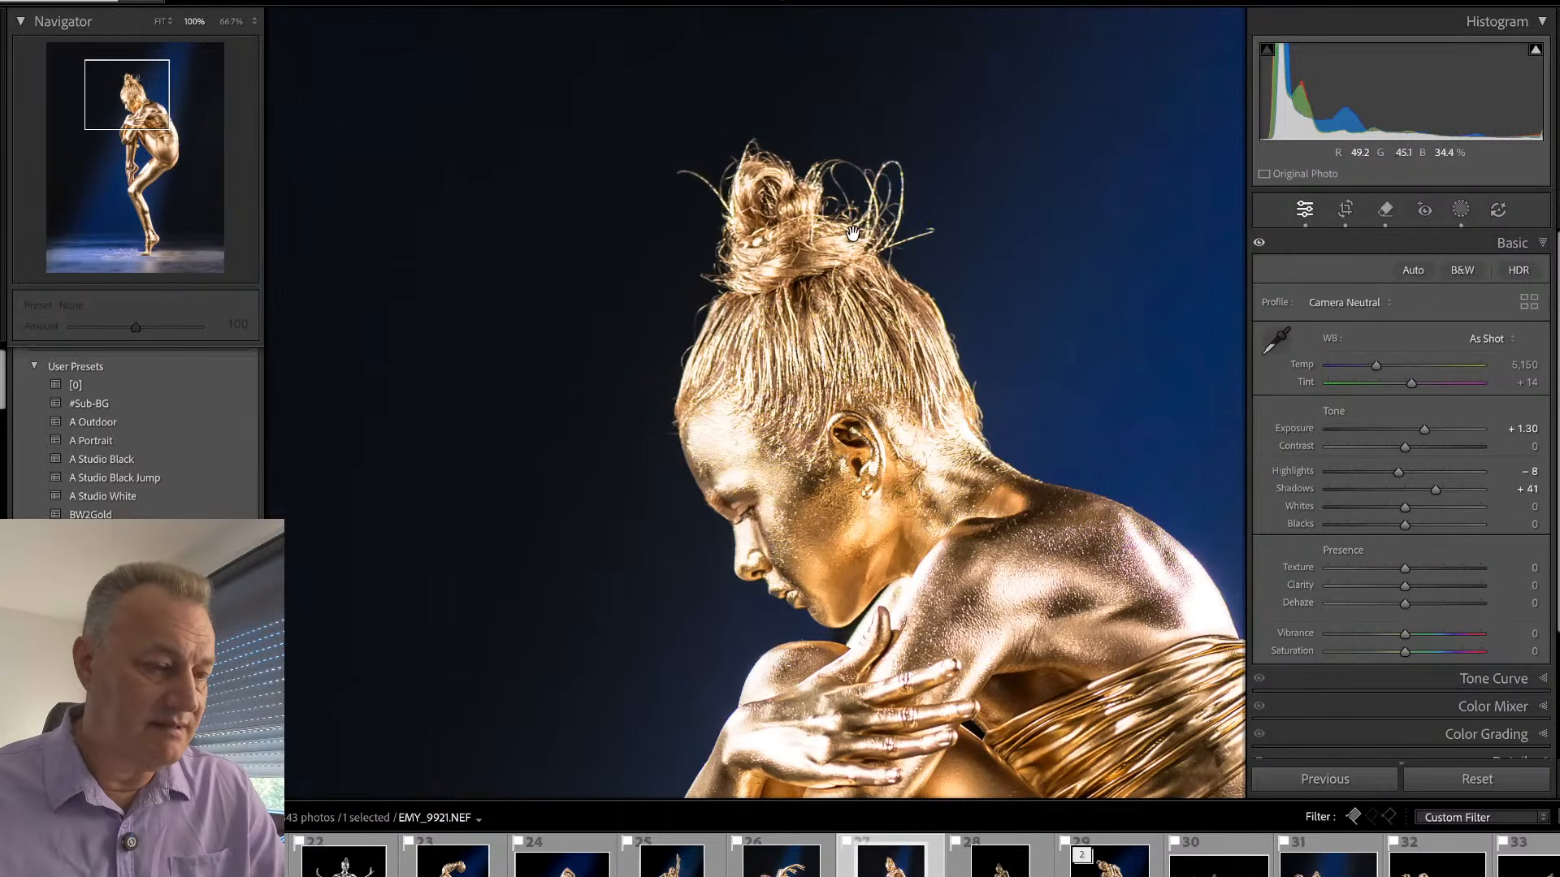
pyautogui.press('q')
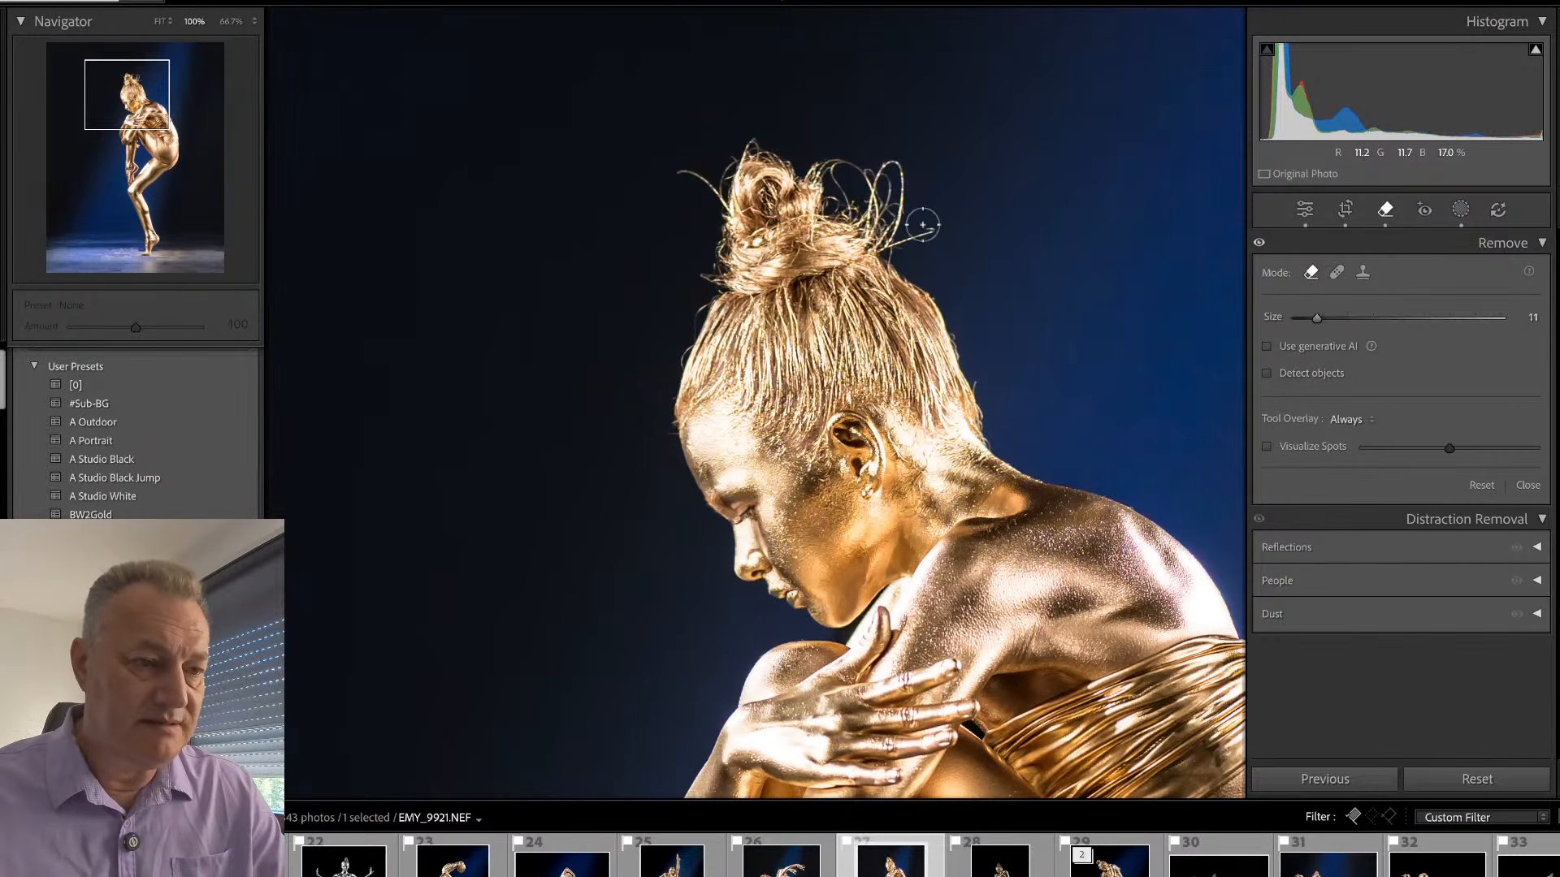
pyautogui.click(1266, 348)
pyautogui.moveTo(938, 232)
pyautogui.mouseDown()
pyautogui.moveTo(874, 250)
pyautogui.moveTo(809, 170)
pyautogui.moveTo(842, 169)
pyautogui.moveTo(849, 207)
pyautogui.moveTo(840, 165)
pyautogui.moveTo(898, 161)
pyautogui.moveTo(900, 231)
pyautogui.moveTo(893, 168)
pyautogui.moveTo(862, 187)
pyautogui.mouseUp()
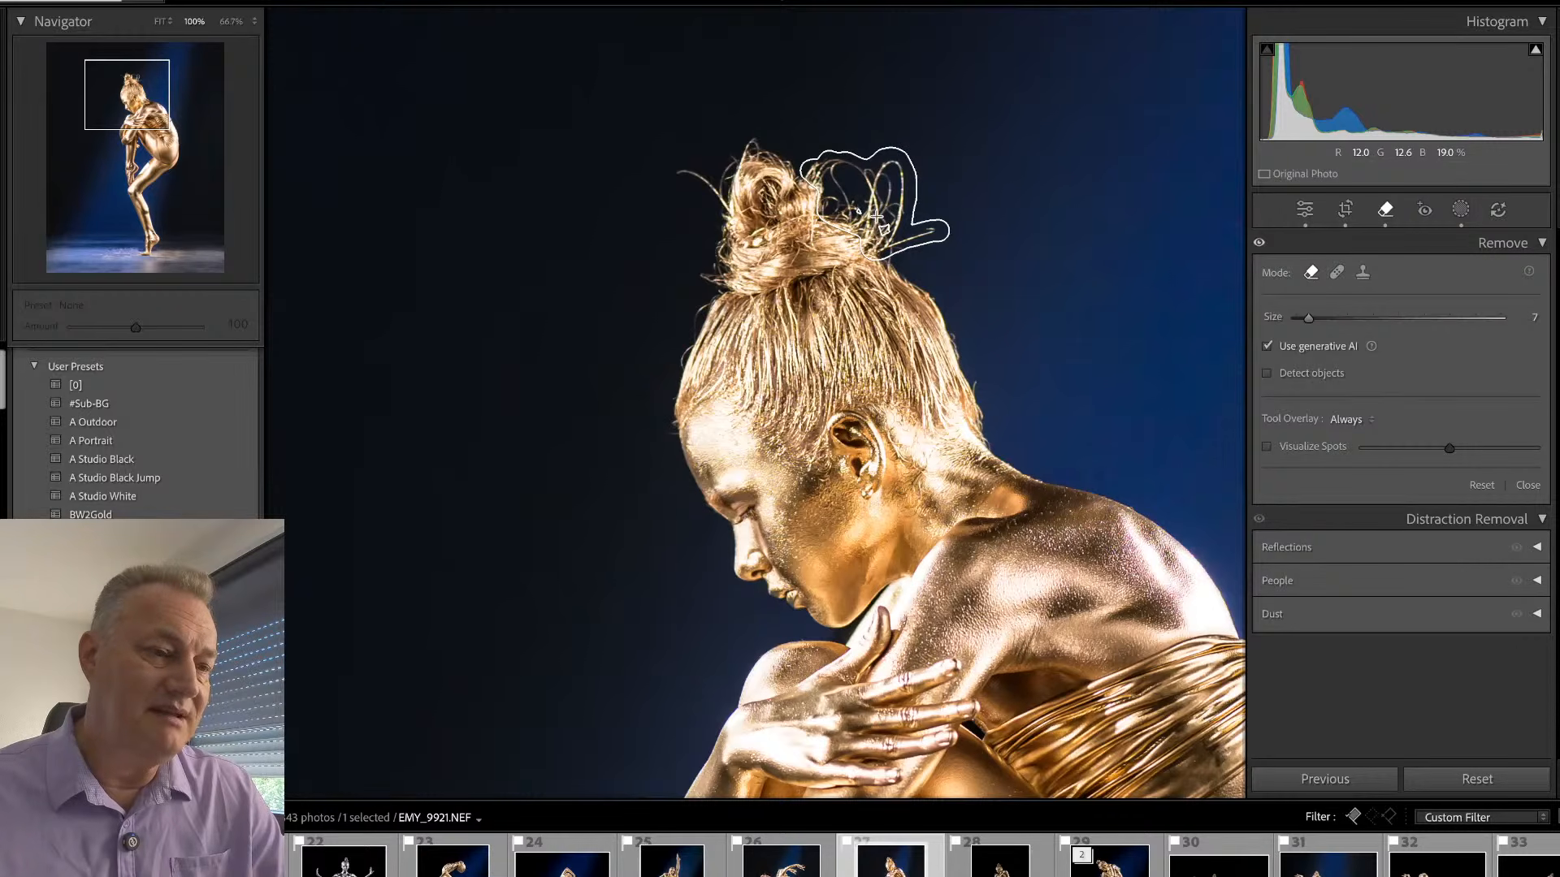
pyautogui.moveTo(936, 231); pyautogui.dragTo(878, 246)
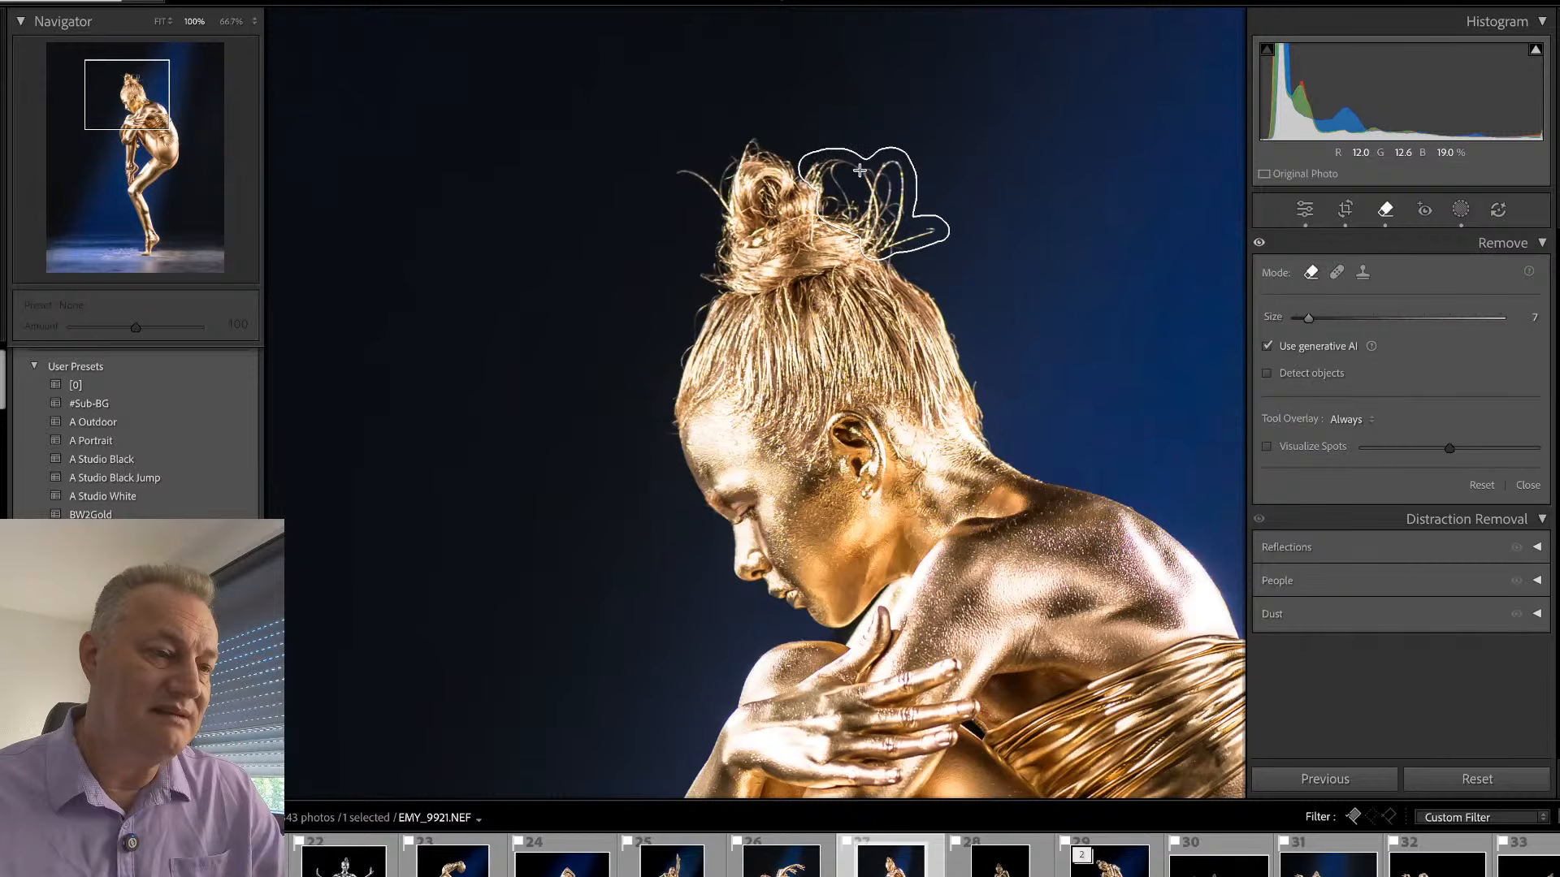
pyautogui.moveTo(895, 170); pyautogui.dragTo(896, 174)
pyautogui.moveTo(684, 172)
pyautogui.mouseDown()
pyautogui.moveTo(721, 213)
pyautogui.moveTo(728, 158)
pyautogui.moveTo(716, 212)
pyautogui.moveTo(681, 170)
pyautogui.mouseUp()
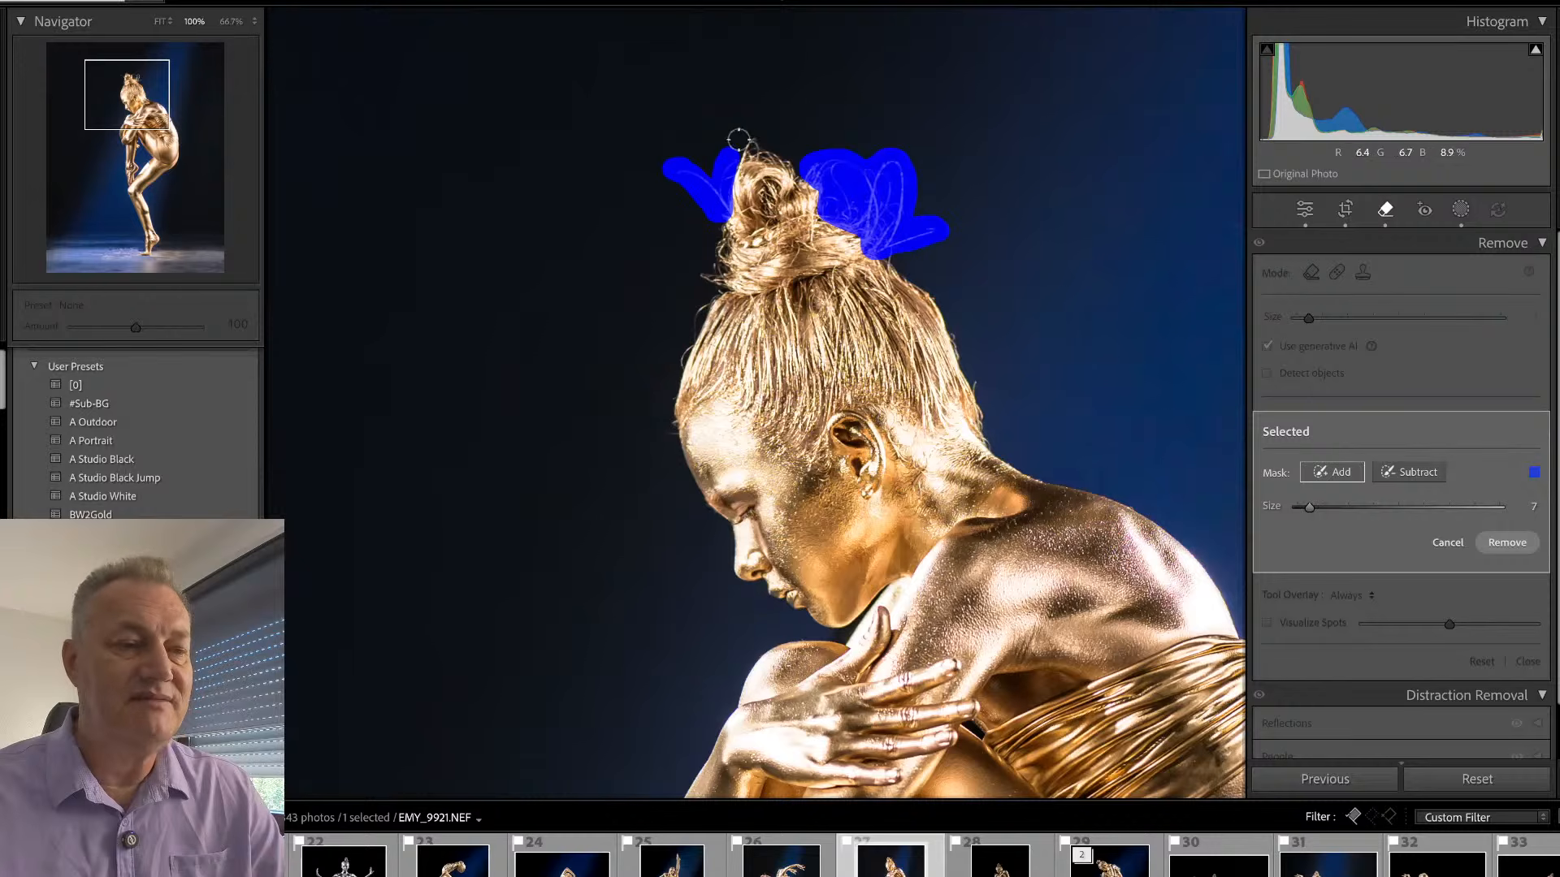
pyautogui.click(1509, 543)
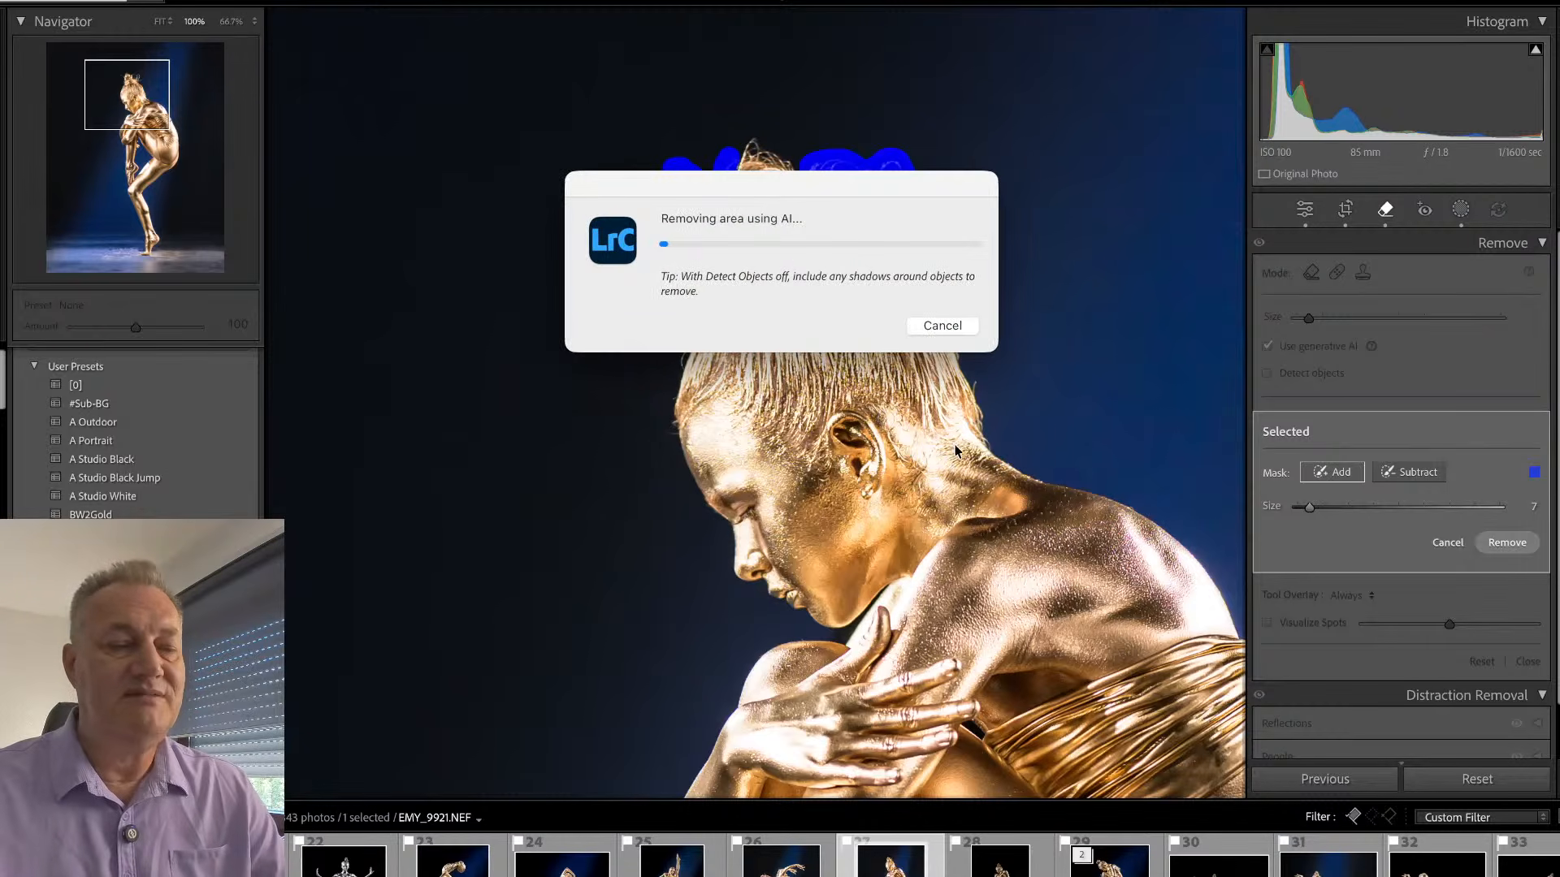
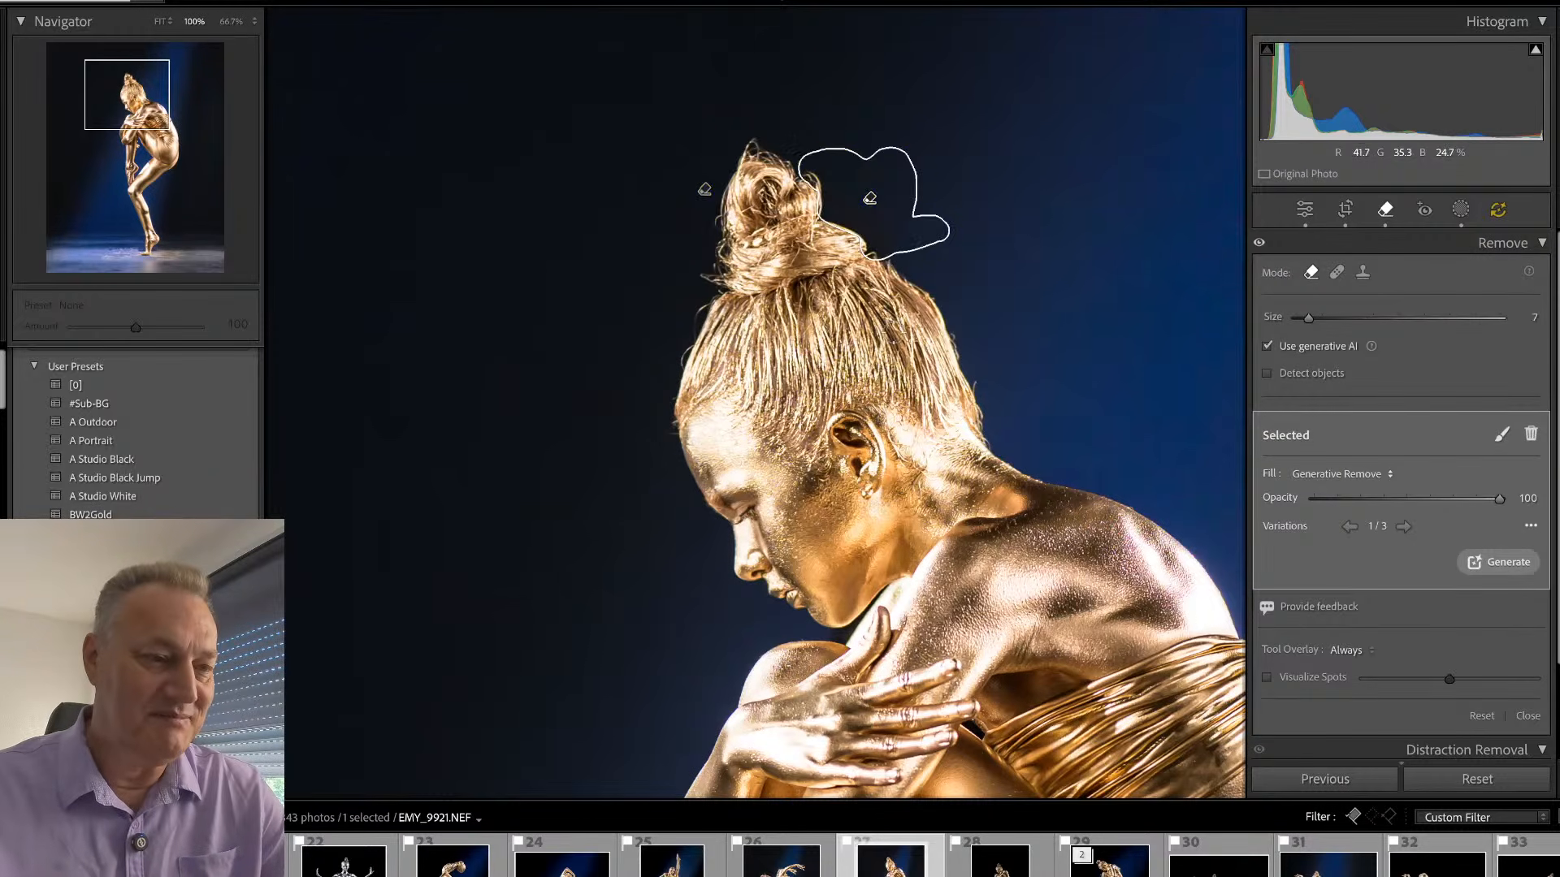
# - Finish the removal on EMY_9921 and check the cleaned hair bun close up and in the whole photo
pyautogui.press('q')
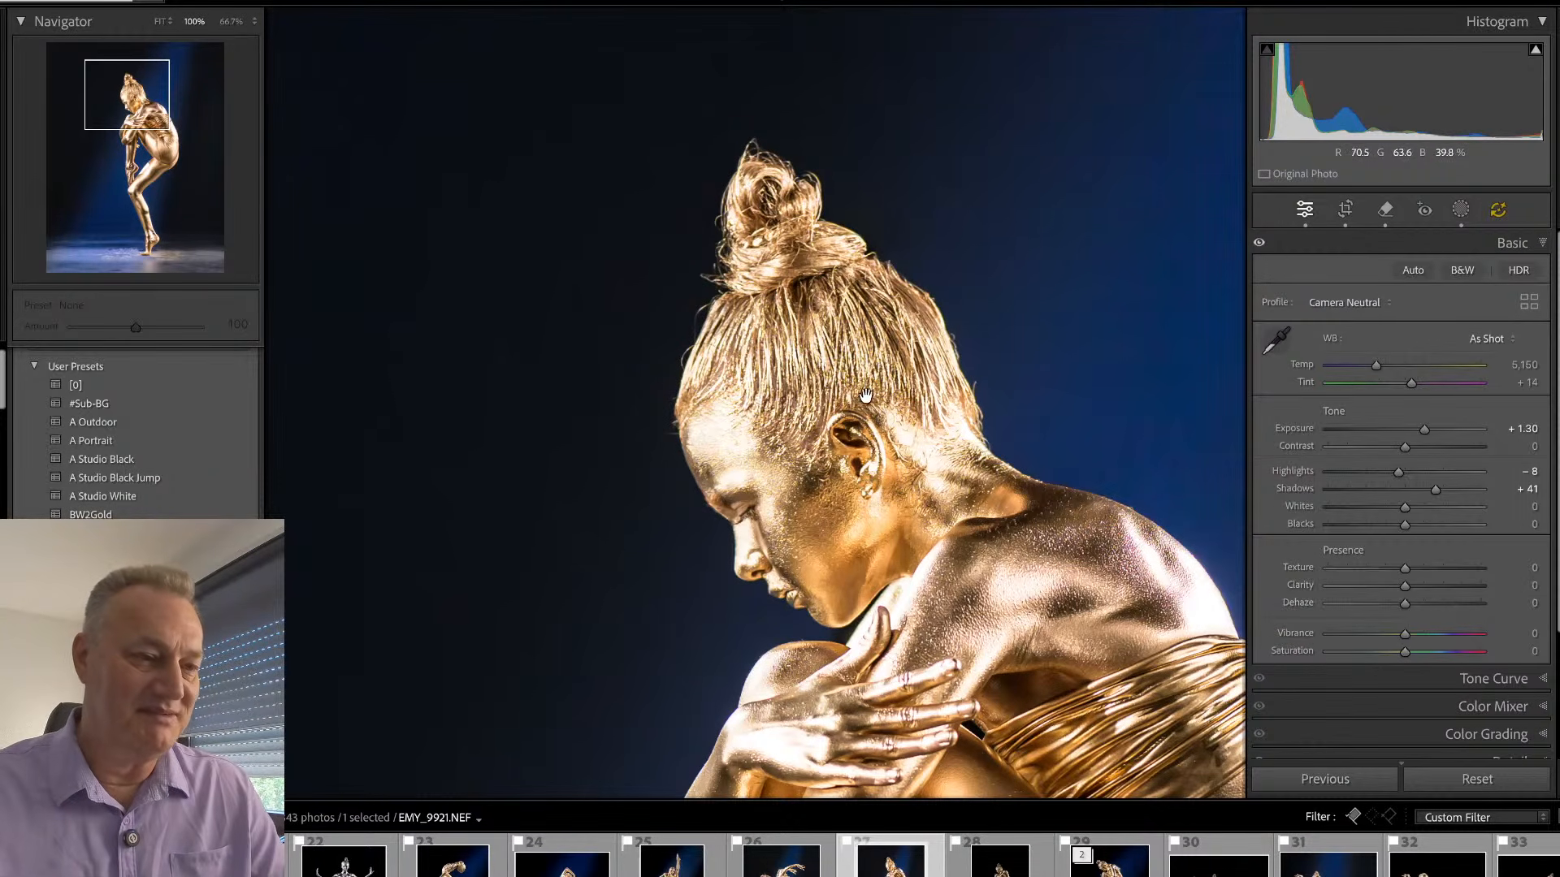
pyautogui.moveTo(961, 549); pyautogui.dragTo(904, 493)
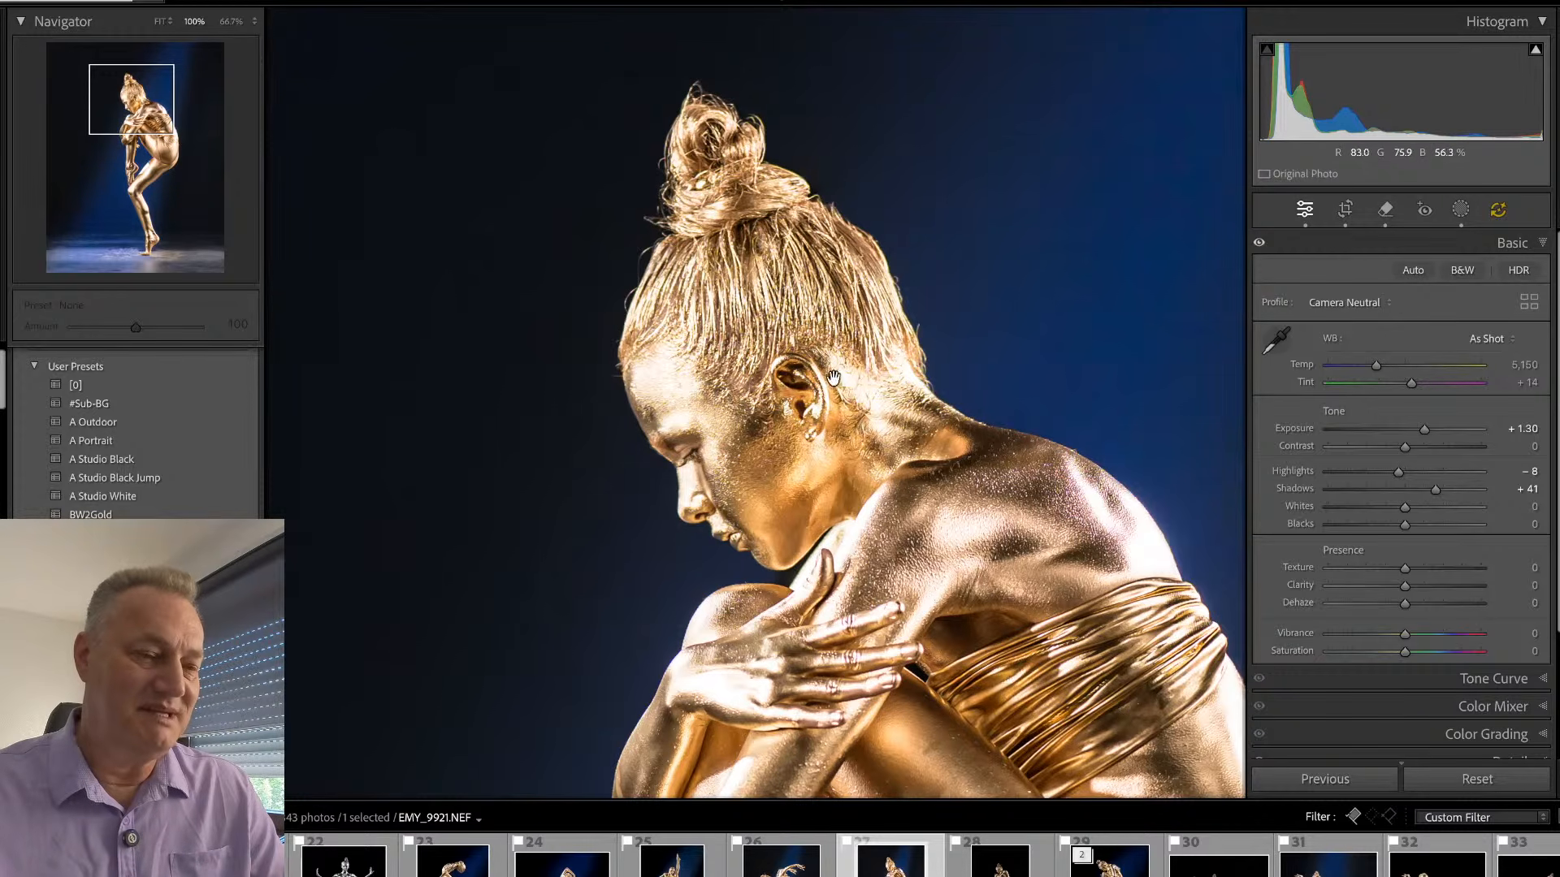
pyautogui.click(883, 557)
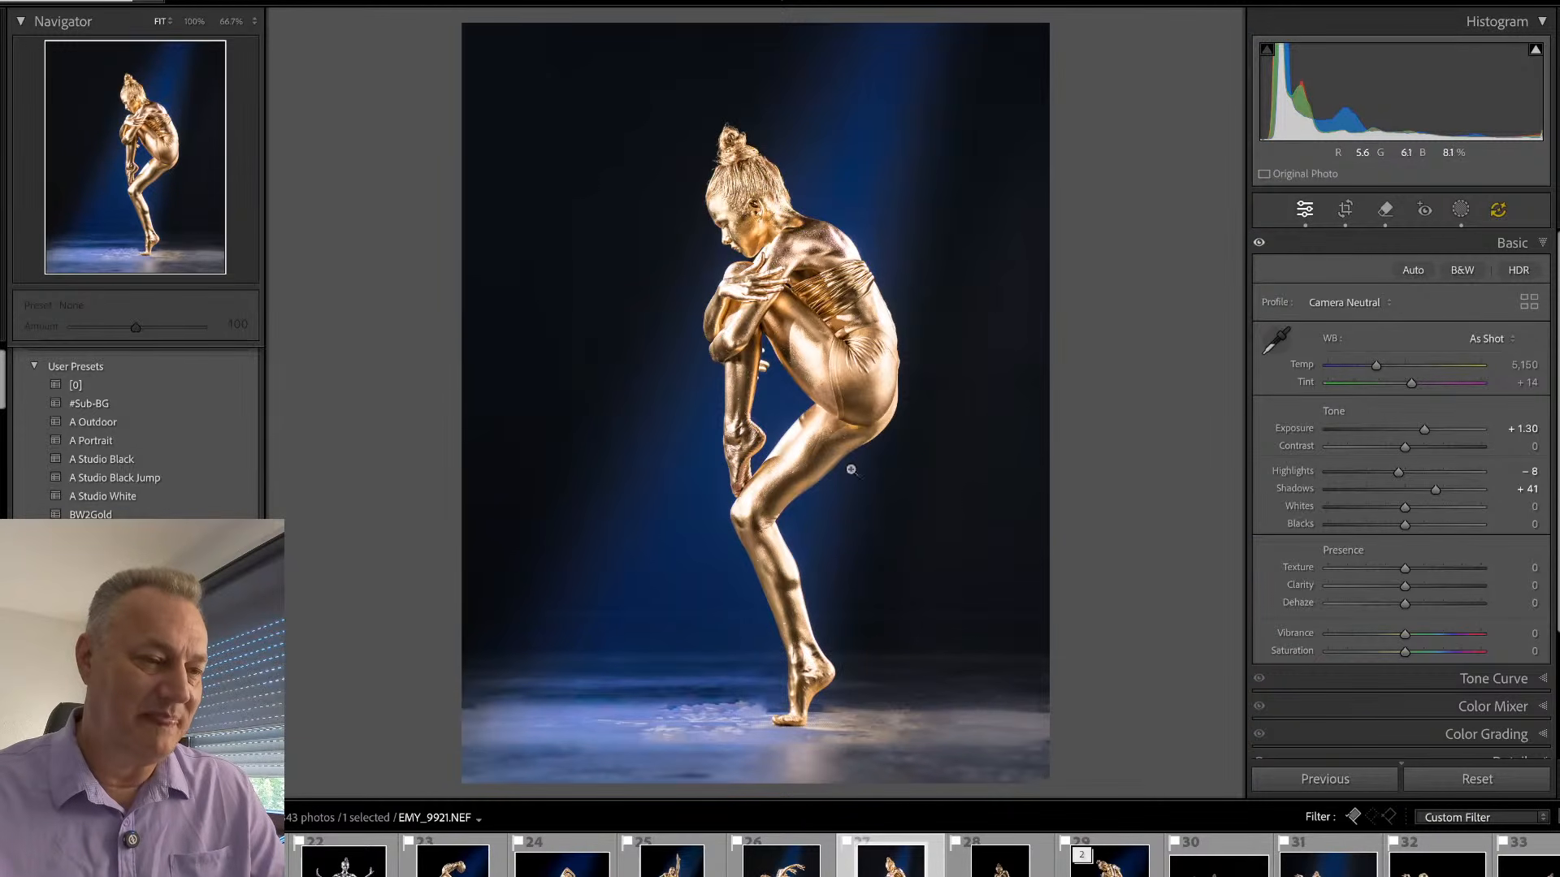
pyautogui.click(735, 182)
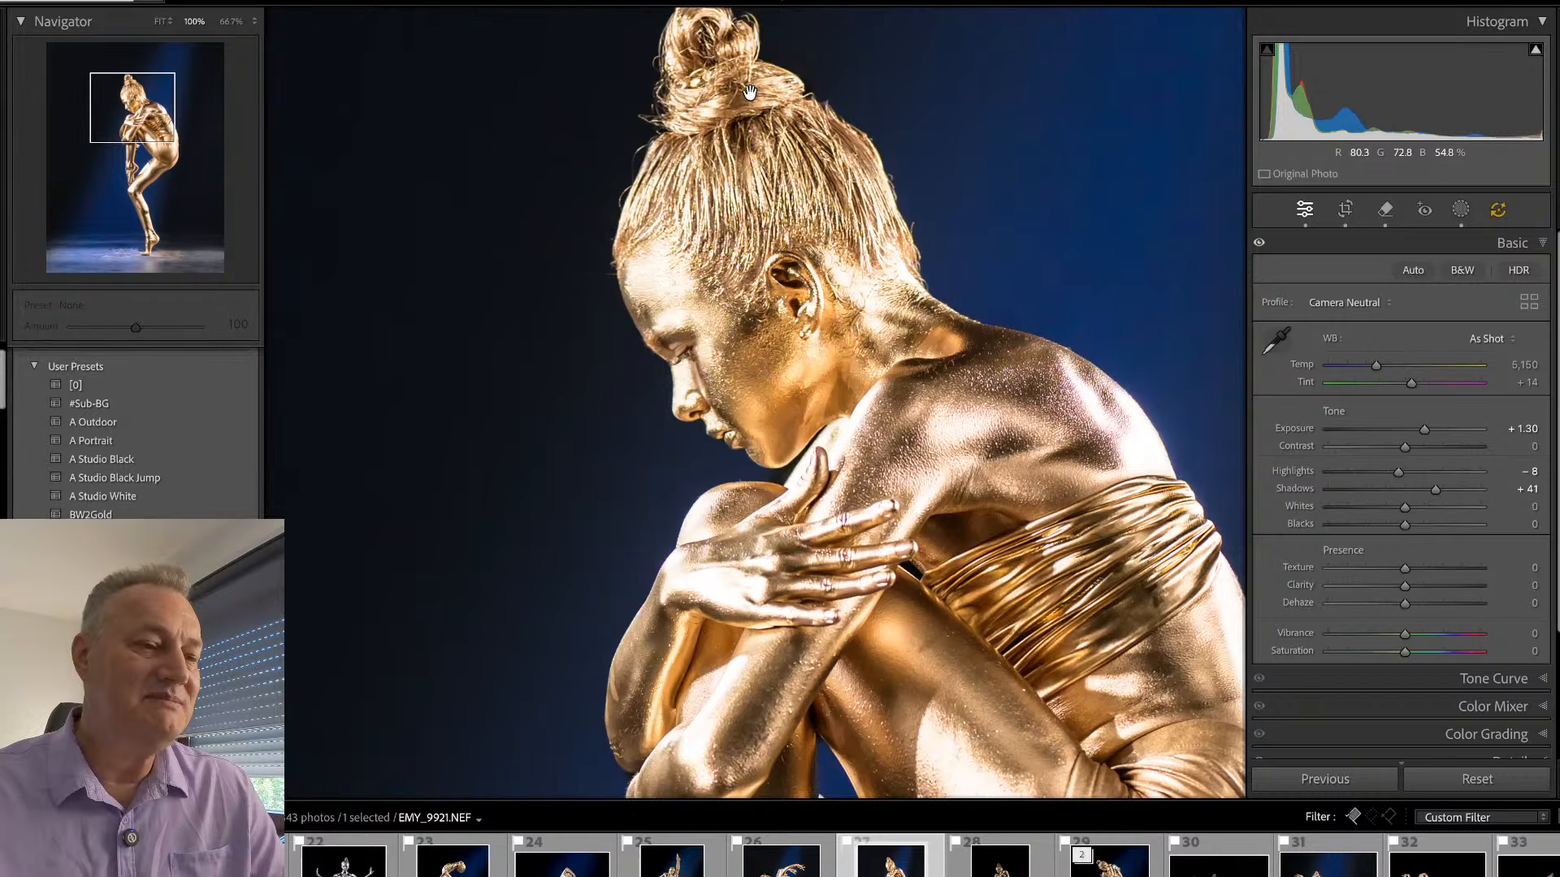
pyautogui.click(775, 342)
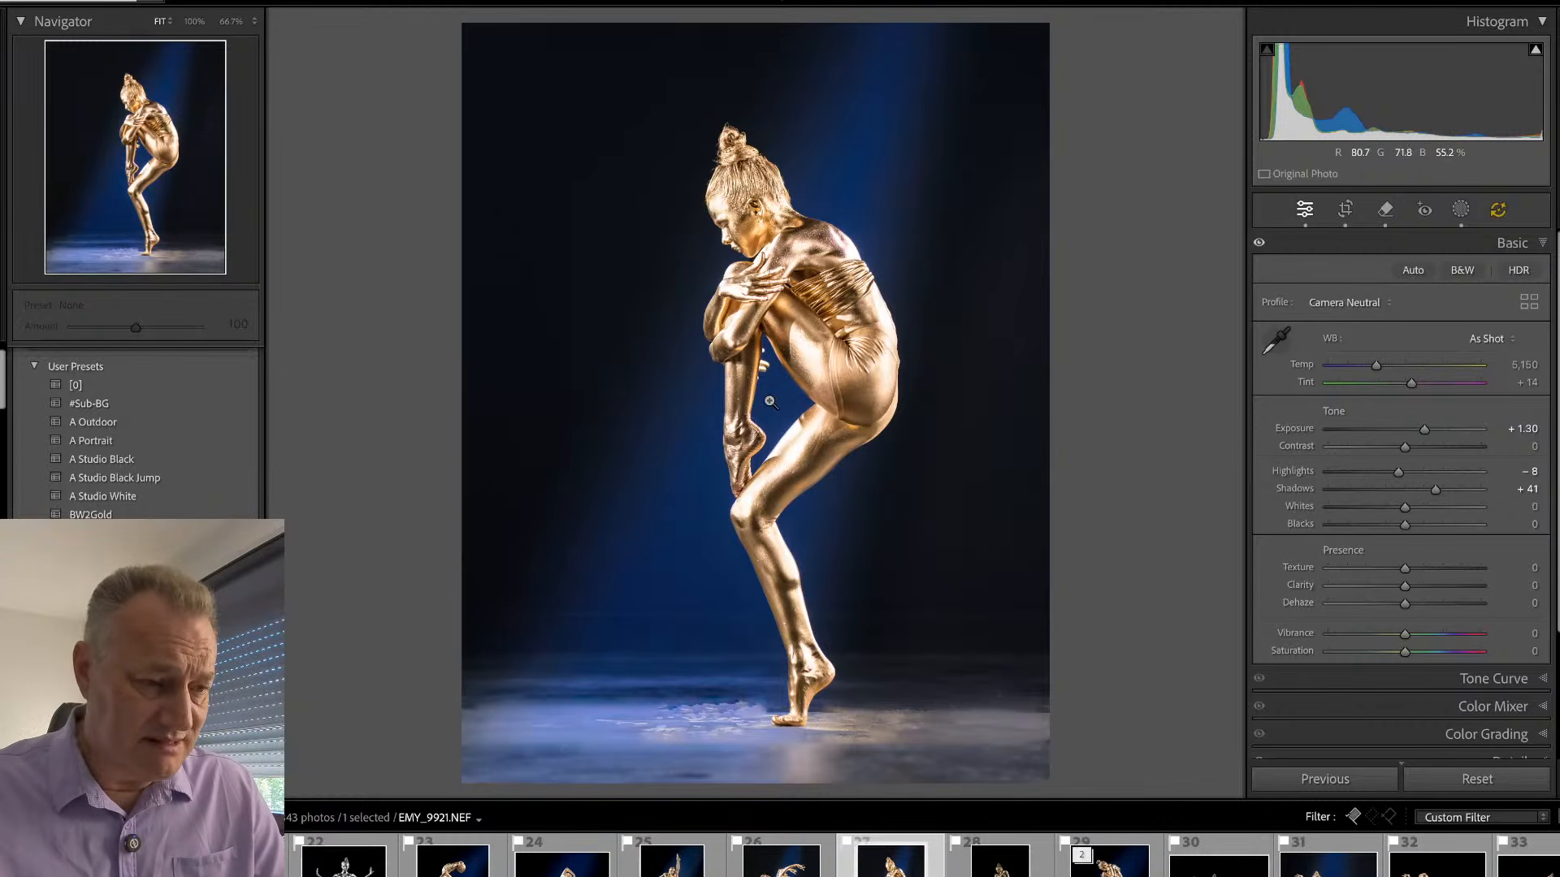
# - Open EMY_9943 and examine the mat around the foot at 100%
pyautogui.press('Right')
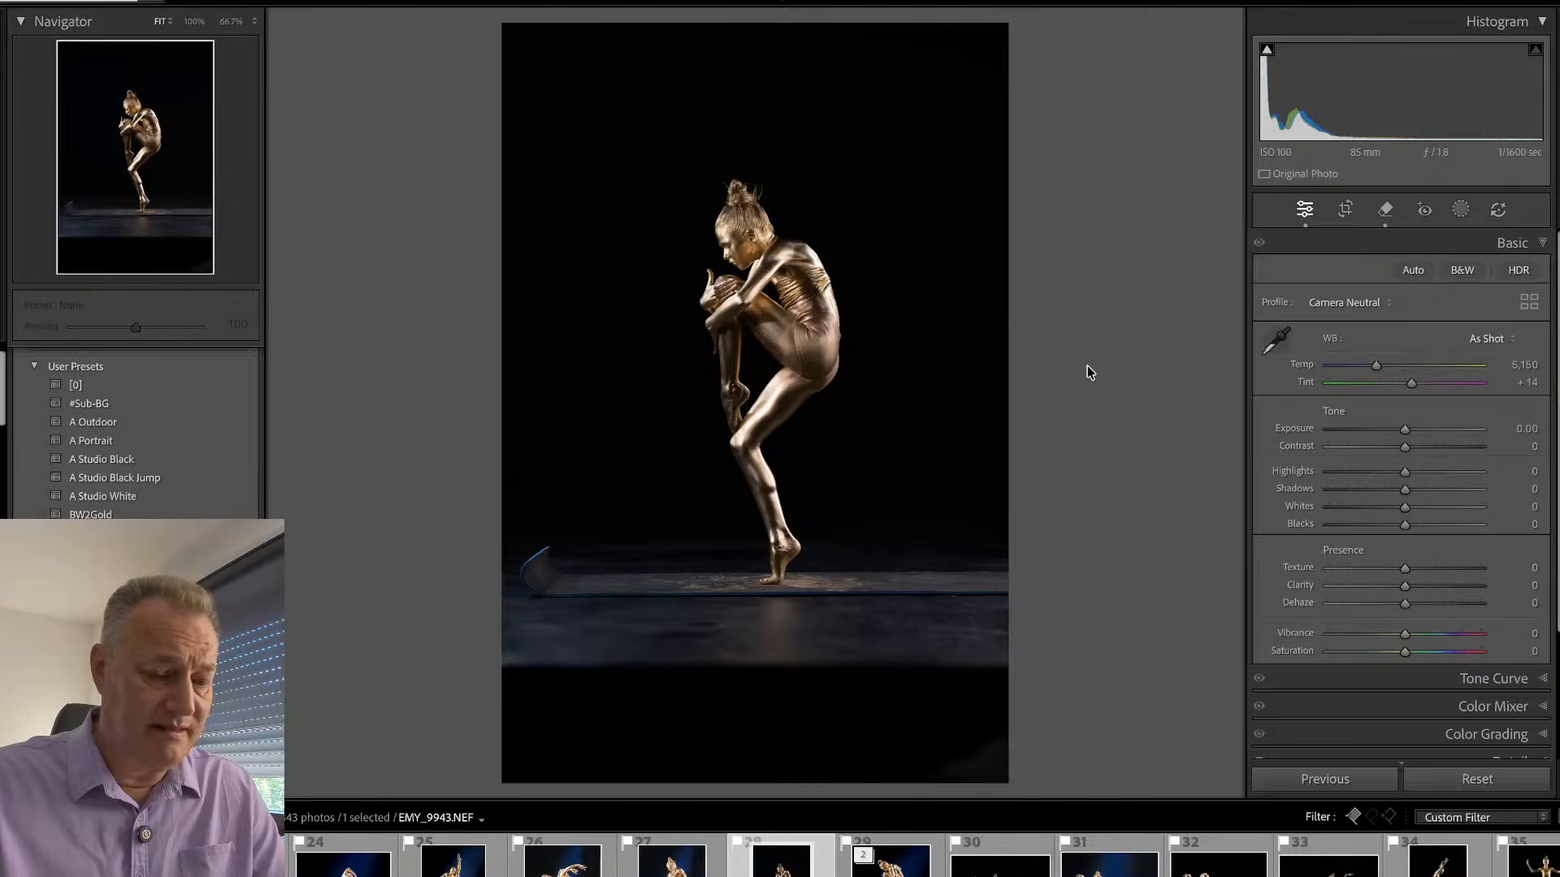
pyautogui.press('Left')
pyautogui.press('Right')
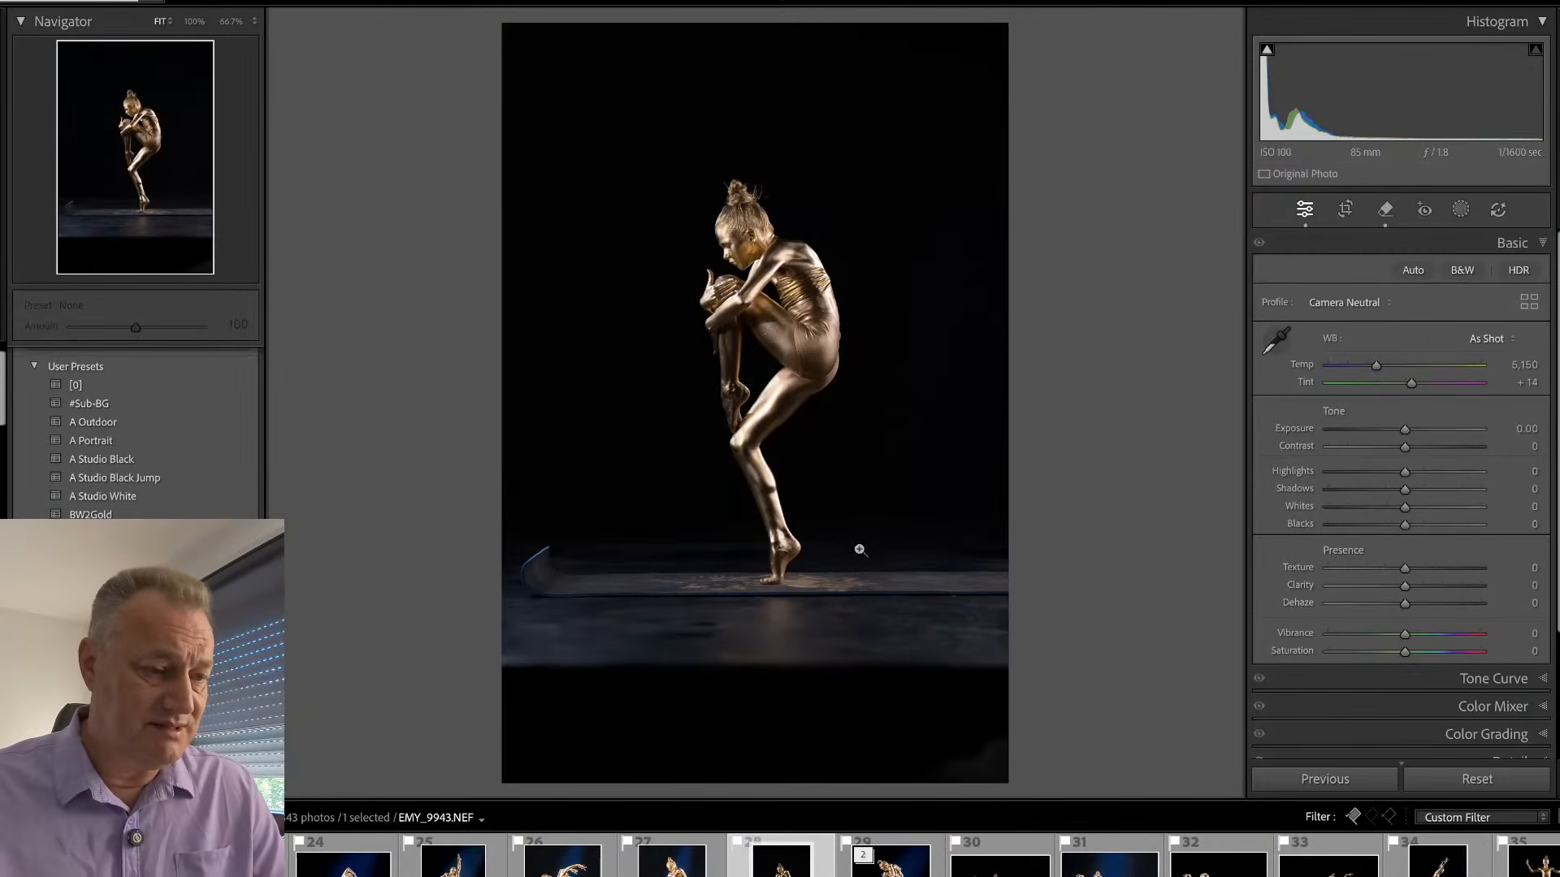
pyautogui.click(781, 611)
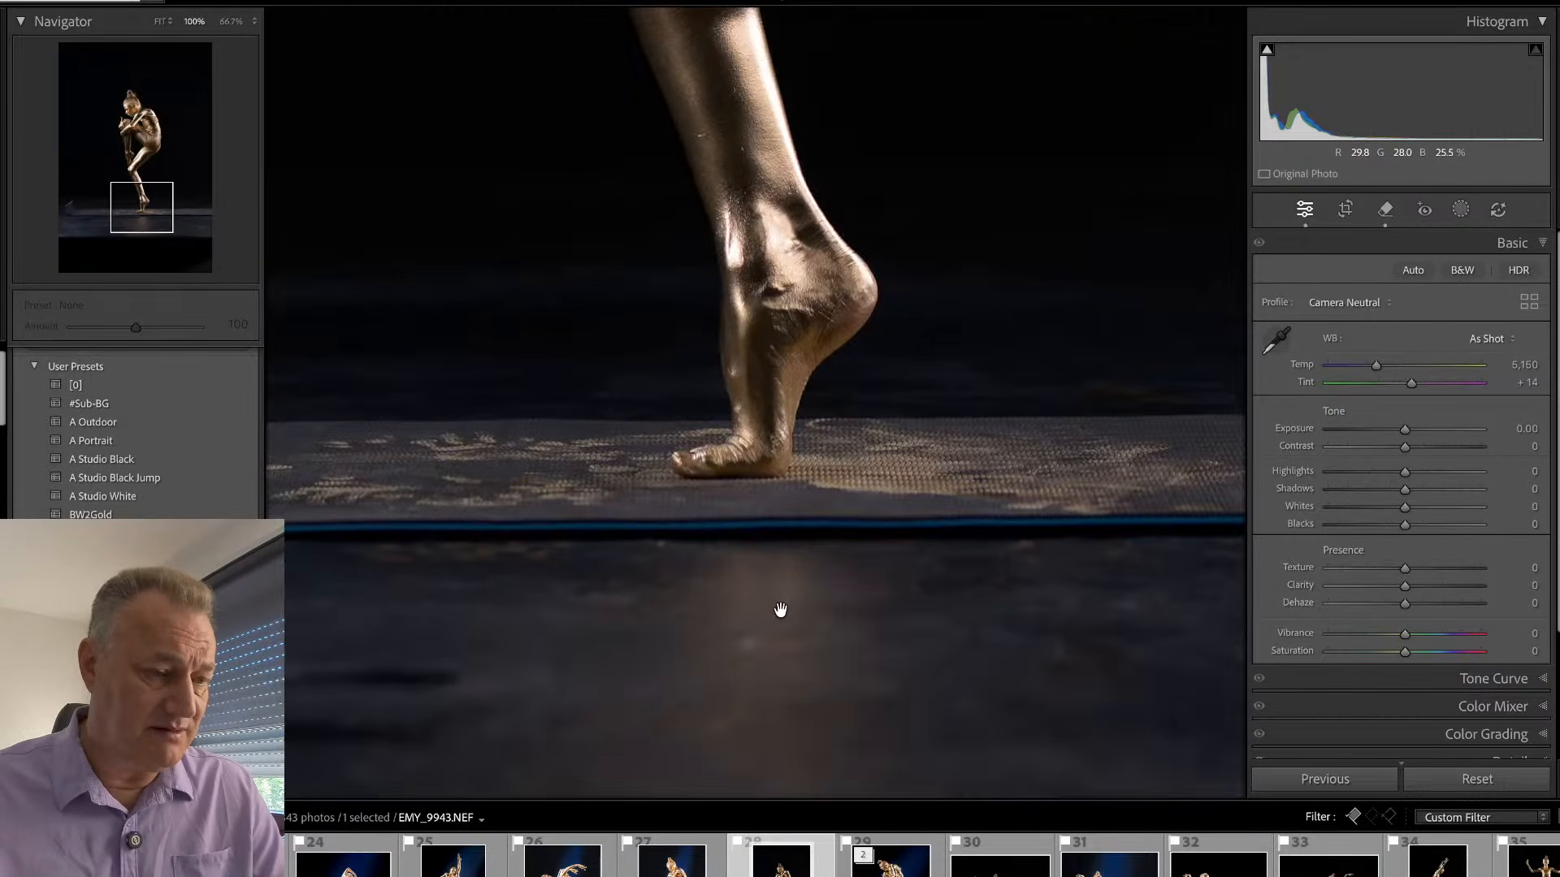
# - Remove the mat's blue front edge with a straight stroke across the floor, and remove the mat's curled-up end
pyautogui.press('Tab')
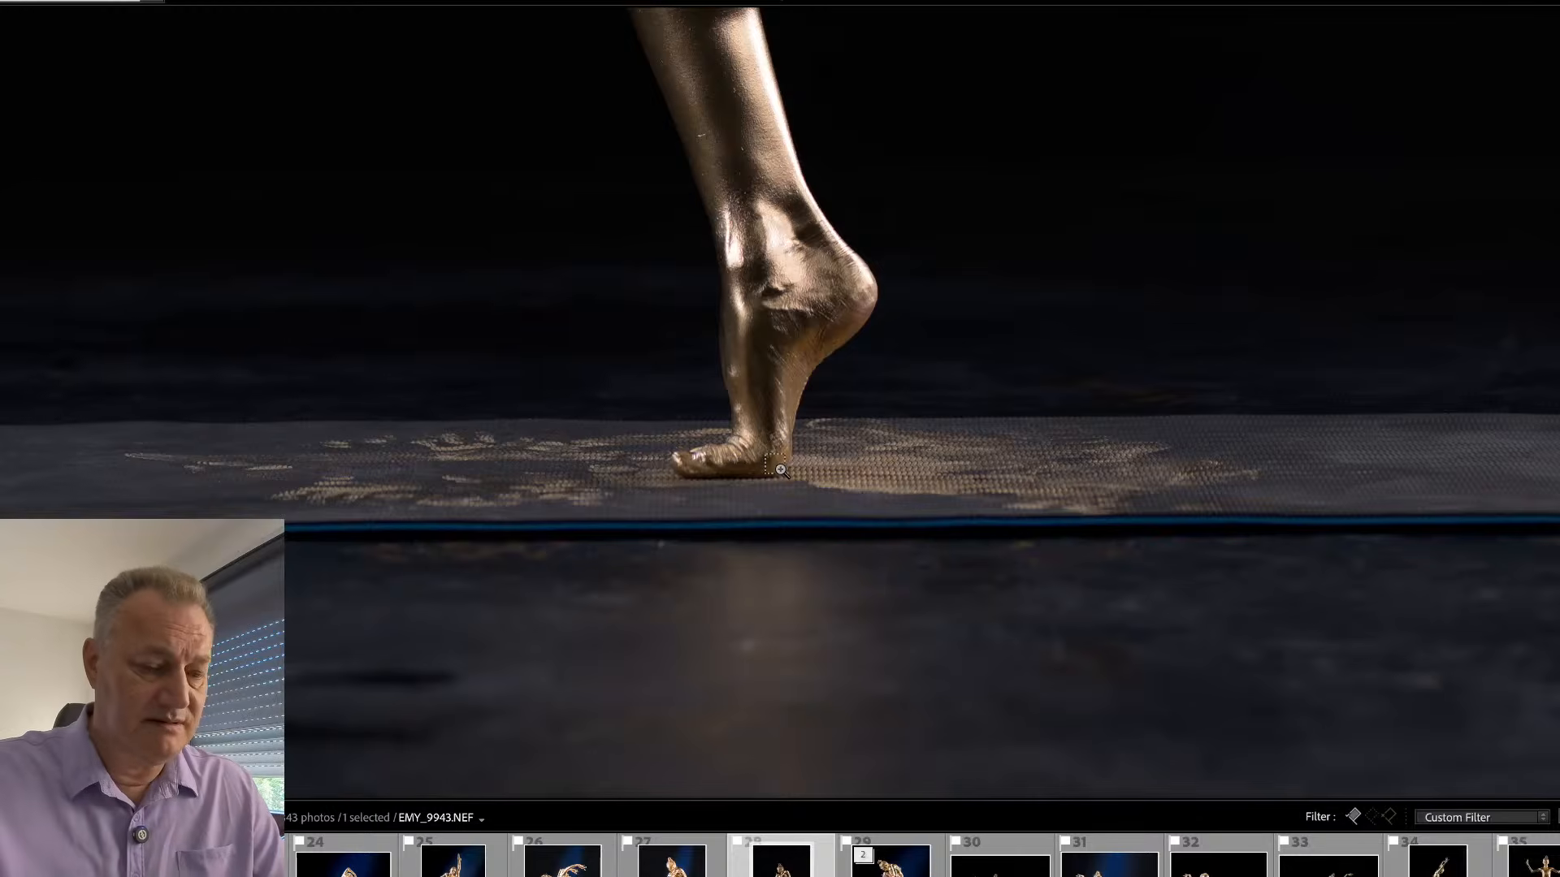
pyautogui.hotkey('ctrl', '-')
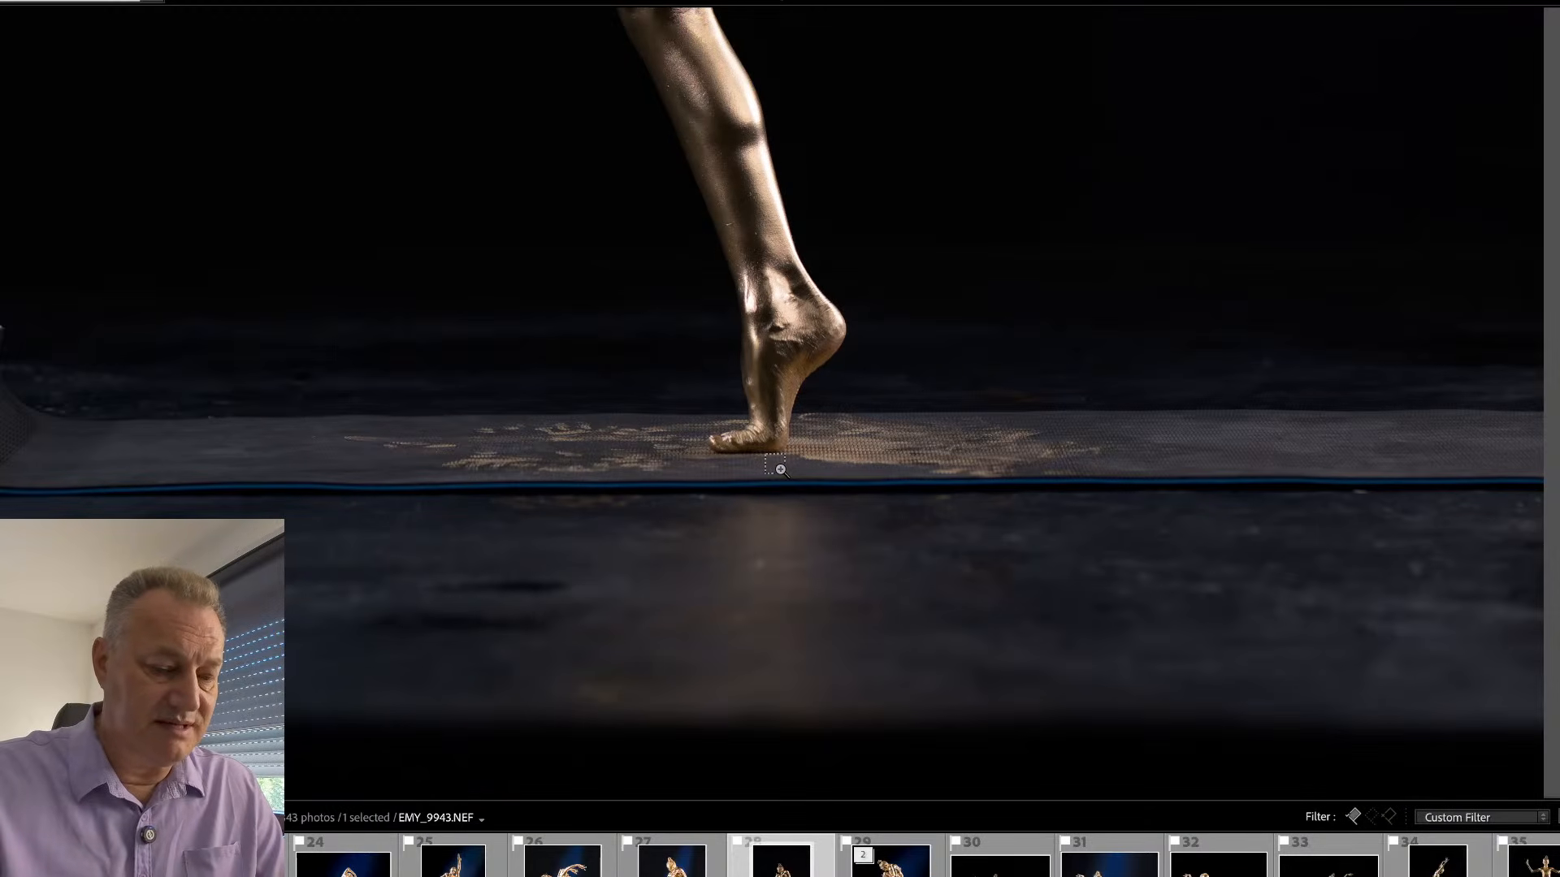
pyautogui.hotkey('ctrl', '[')
pyautogui.hotkey('ctrl', ']')
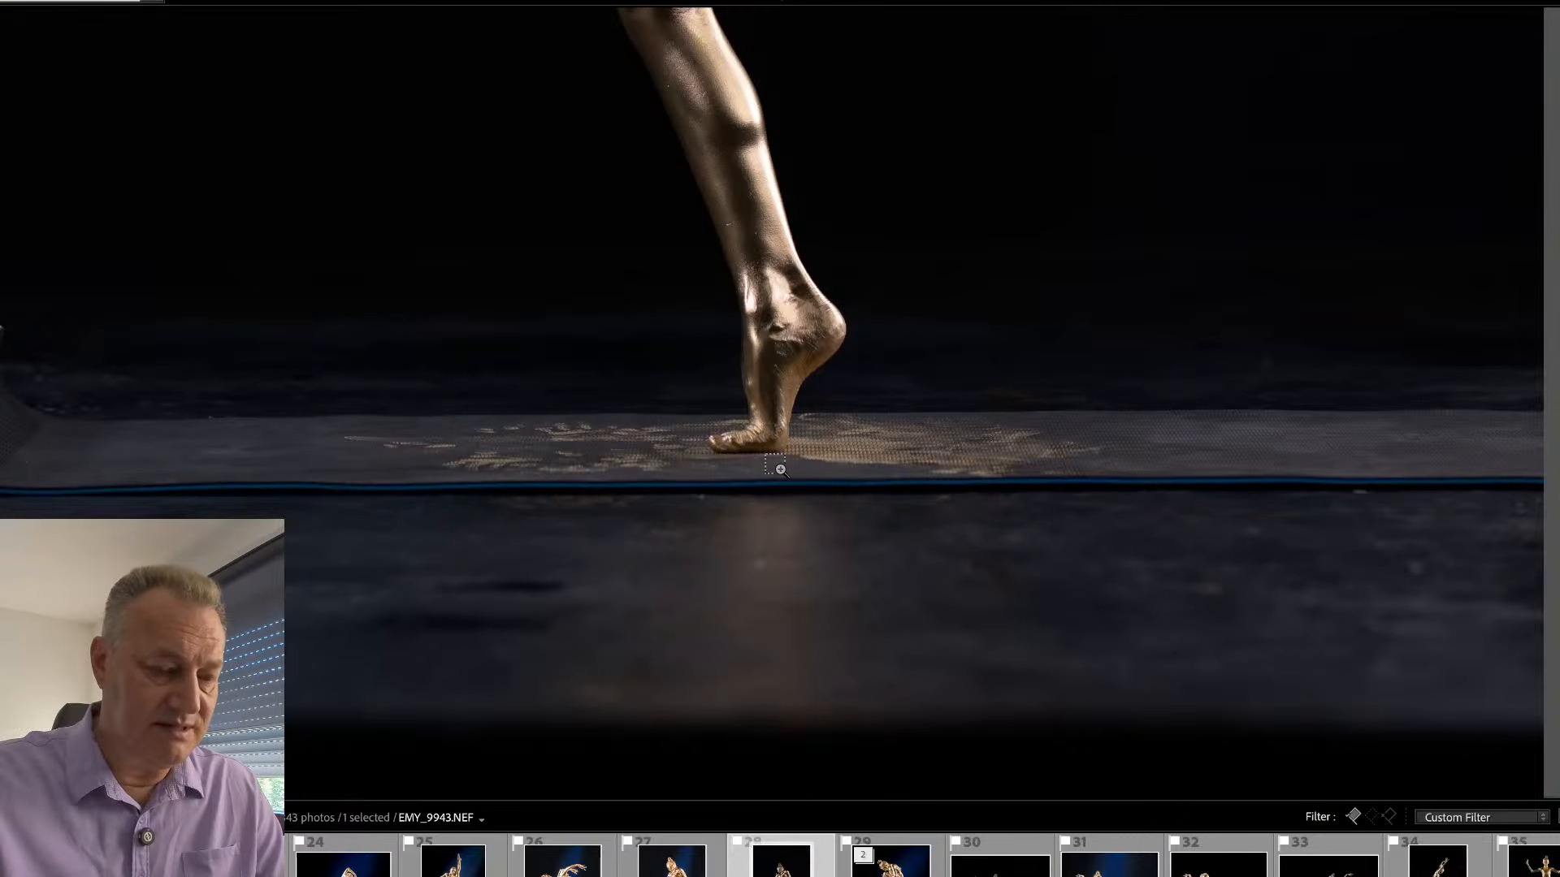
pyautogui.click(779, 470)
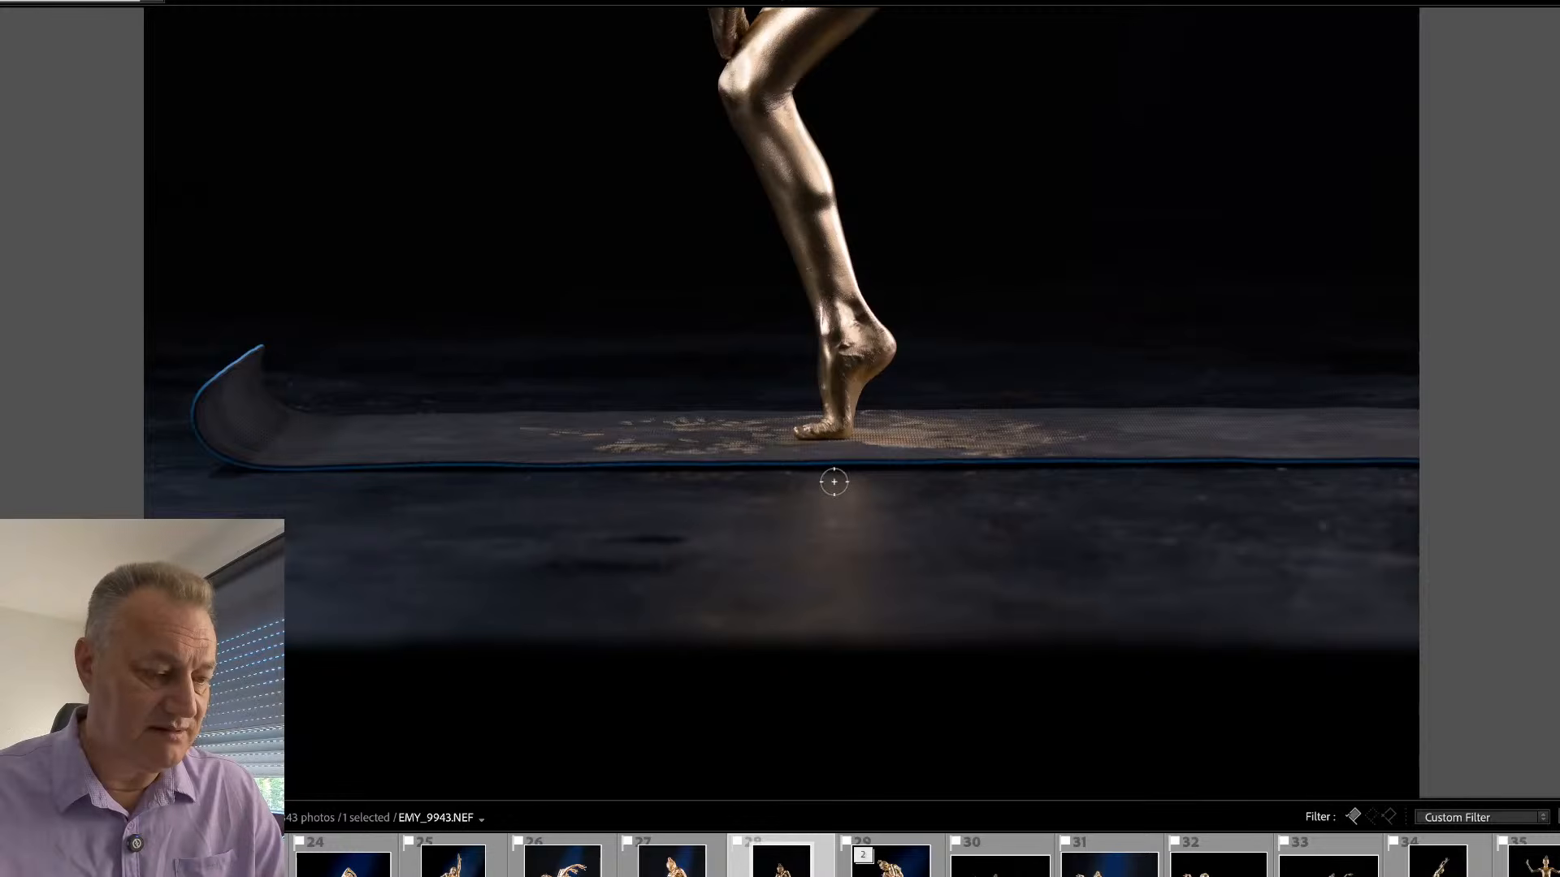
pyautogui.press('Tab')
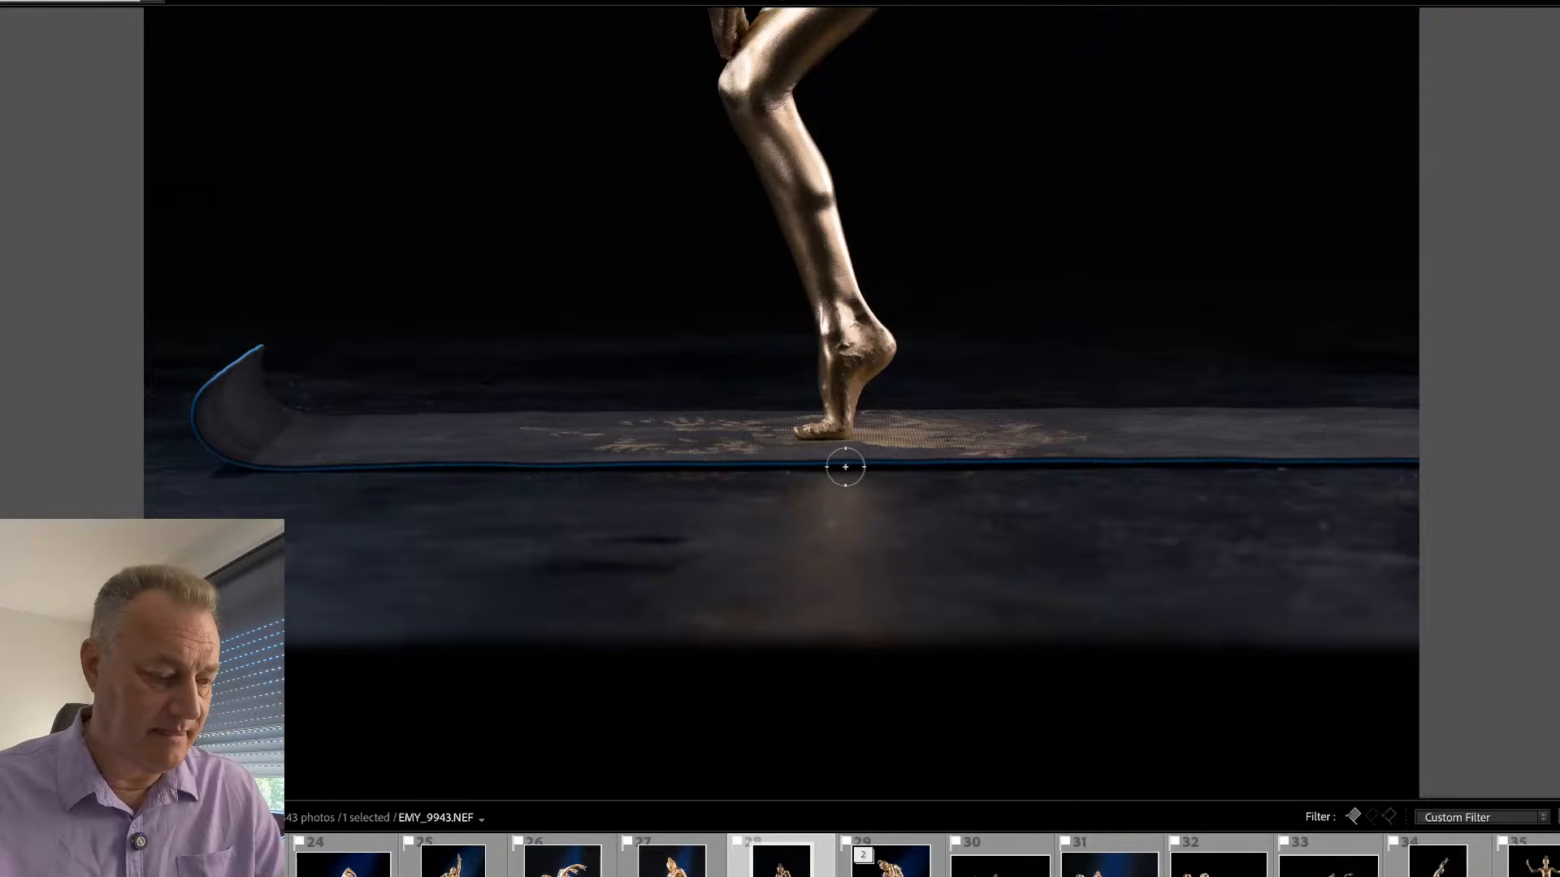
pyautogui.moveTo(845, 466)
pyautogui.mouseDown()
pyautogui.moveTo(523, 507)
pyautogui.moveTo(245, 512)
pyautogui.moveTo(1460, 443)
pyautogui.mouseUp()
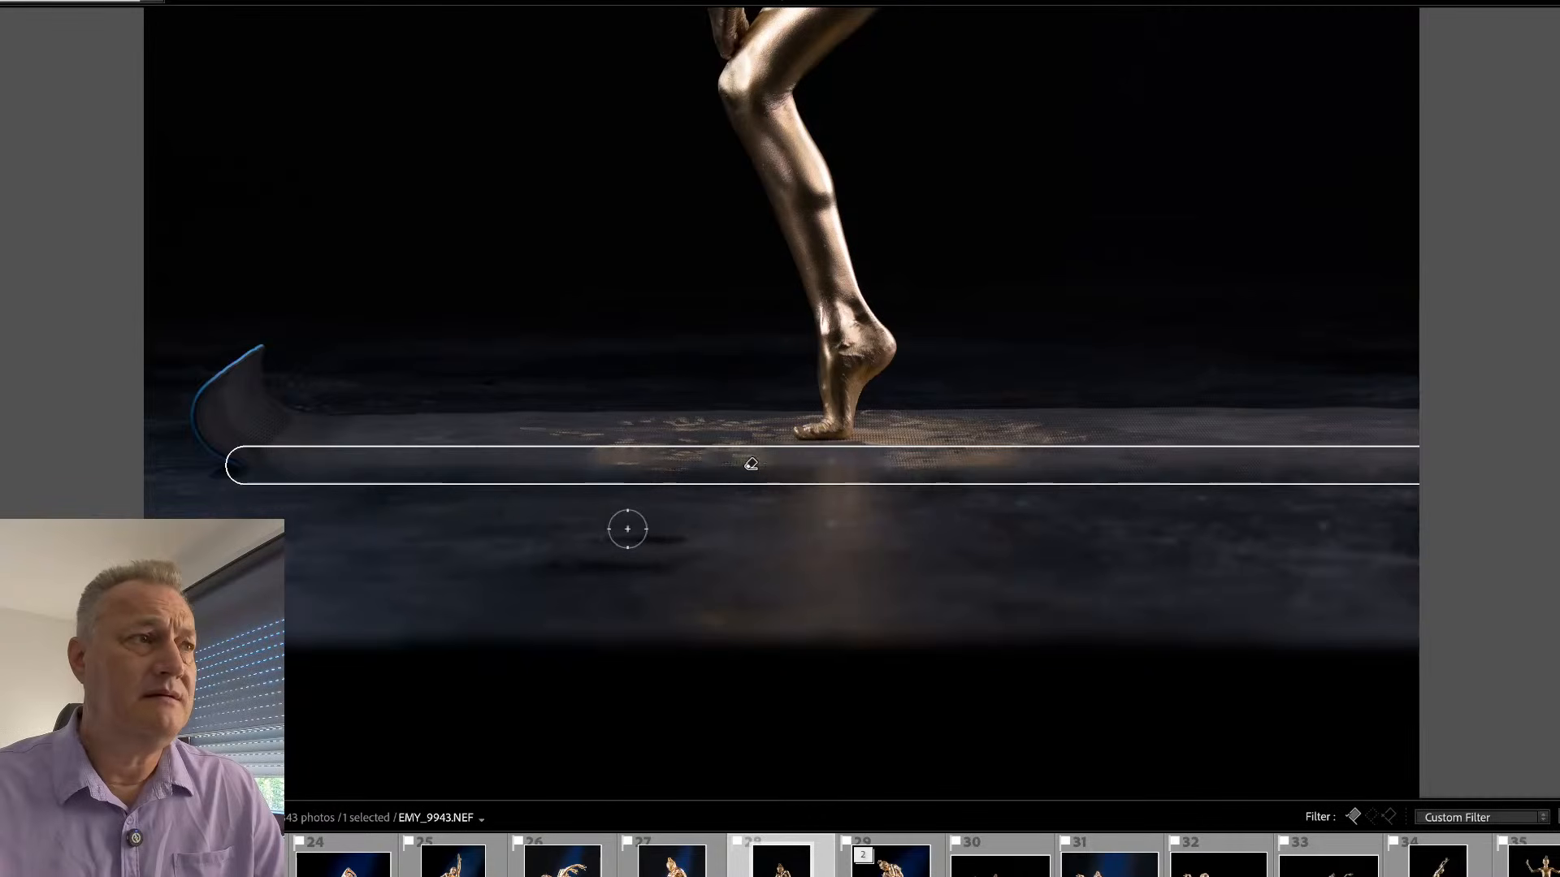
pyautogui.press('space')
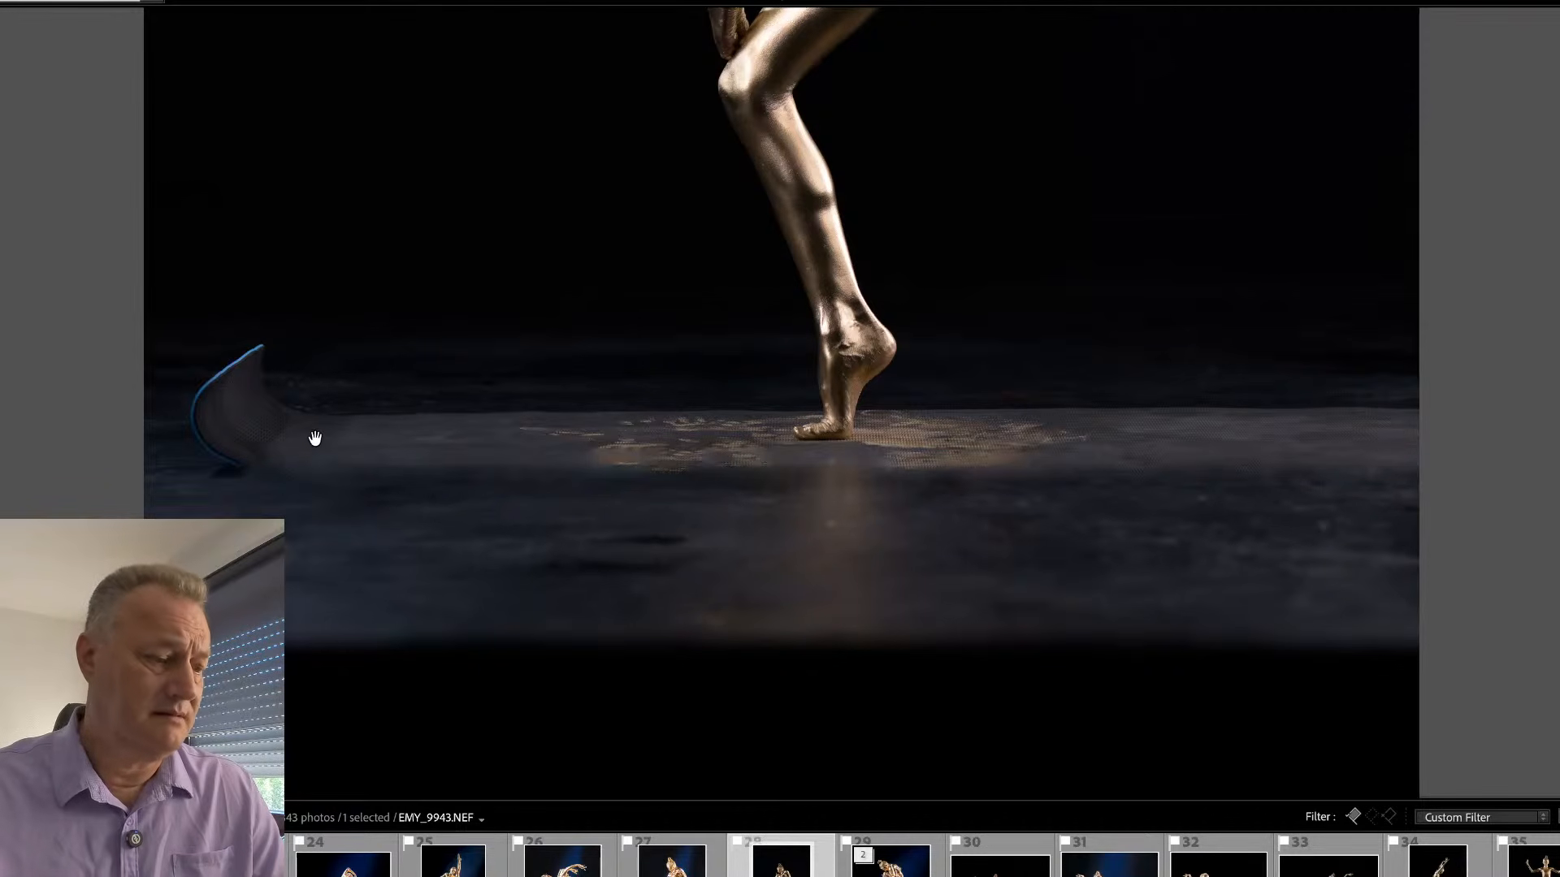
pyautogui.moveTo(263, 345)
pyautogui.mouseDown()
pyautogui.moveTo(190, 405)
pyautogui.moveTo(262, 355)
pyautogui.moveTo(300, 415)
pyautogui.moveTo(234, 389)
pyautogui.moveTo(243, 418)
pyautogui.moveTo(214, 440)
pyautogui.moveTo(187, 409)
pyautogui.moveTo(234, 460)
pyautogui.moveTo(287, 417)
pyautogui.moveTo(281, 443)
pyautogui.moveTo(234, 482)
pyautogui.moveTo(175, 429)
pyautogui.moveTo(205, 365)
pyautogui.moveTo(277, 345)
pyautogui.moveTo(310, 390)
pyautogui.moveTo(315, 431)
pyautogui.mouseUp()
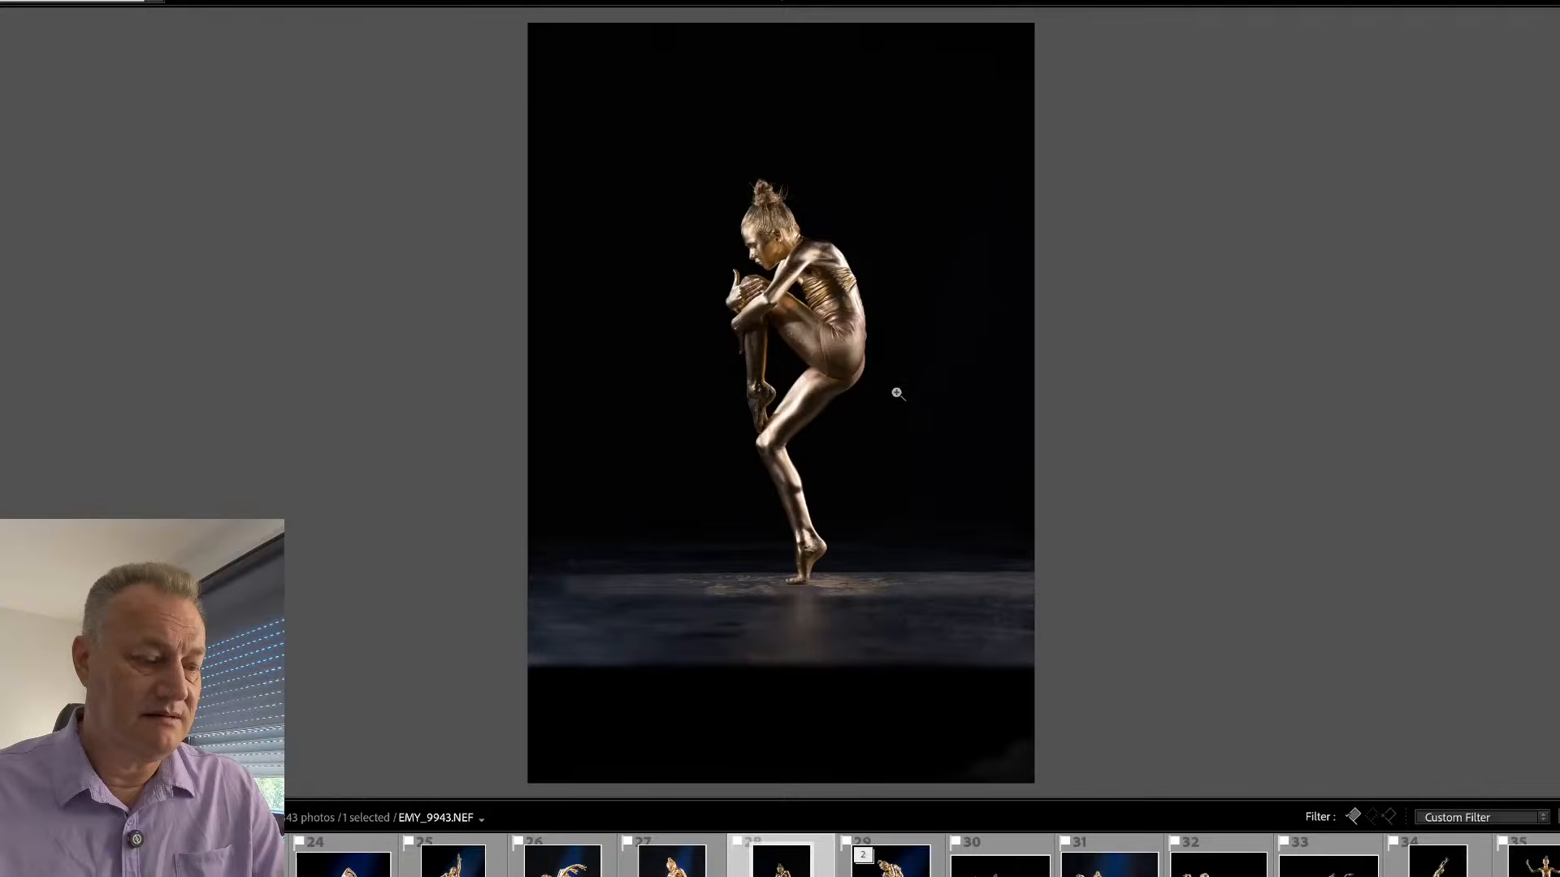
# - Crop EMY_9943 tighter around the gymnast, cutting off most of the black area below the floor
pyautogui.press('r')
pyautogui.moveTo(1024, 26); pyautogui.dragTo(978, 150)
pyautogui.moveTo(935, 330); pyautogui.dragTo(905, 306)
pyautogui.press('Return')
# - Synchronize the develop settings of EMY_9921 to EMY_9943, including the BlueLight and Sub masks, and open EMY_9943 for developing
pyautogui.press('g')
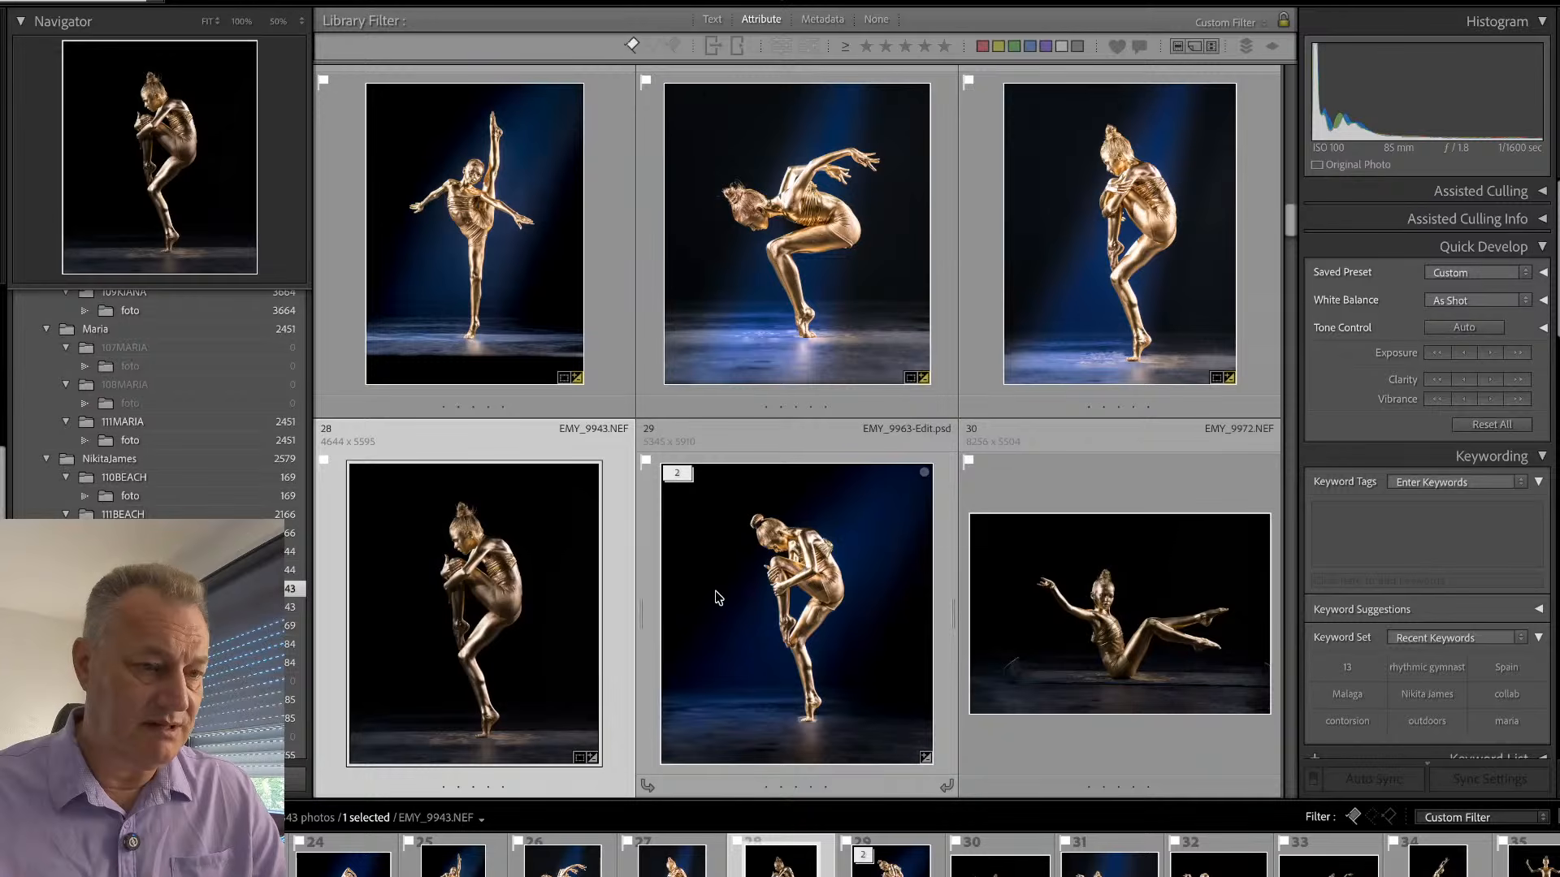
pyautogui.click(987, 297)
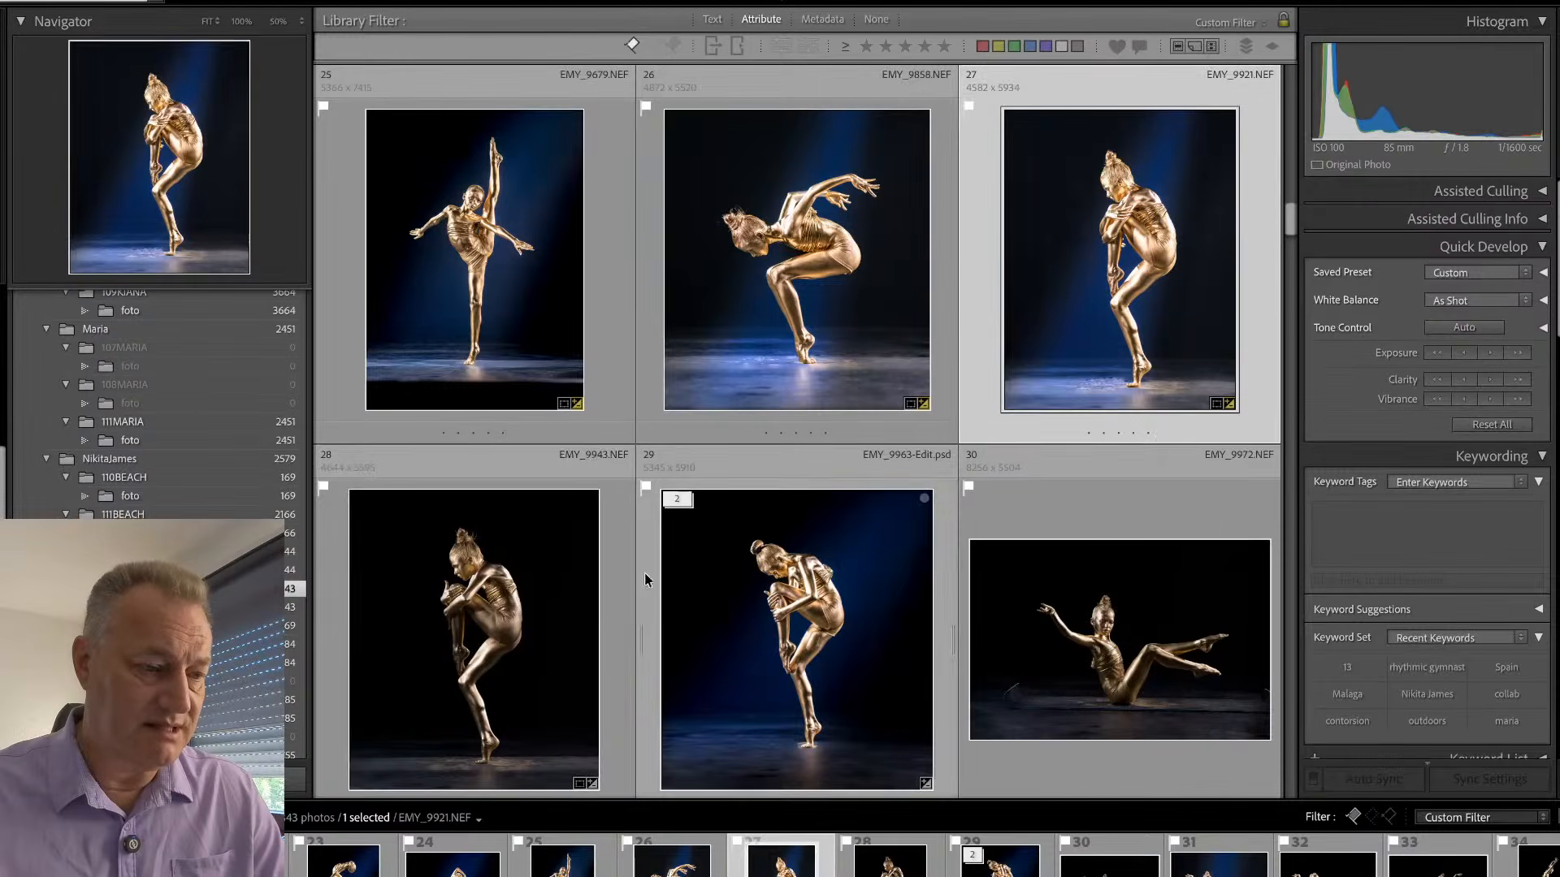
pyautogui.keyDown('super'); pyautogui.click(617, 630); pyautogui.keyUp('super')
pyautogui.press('super+shift+s')
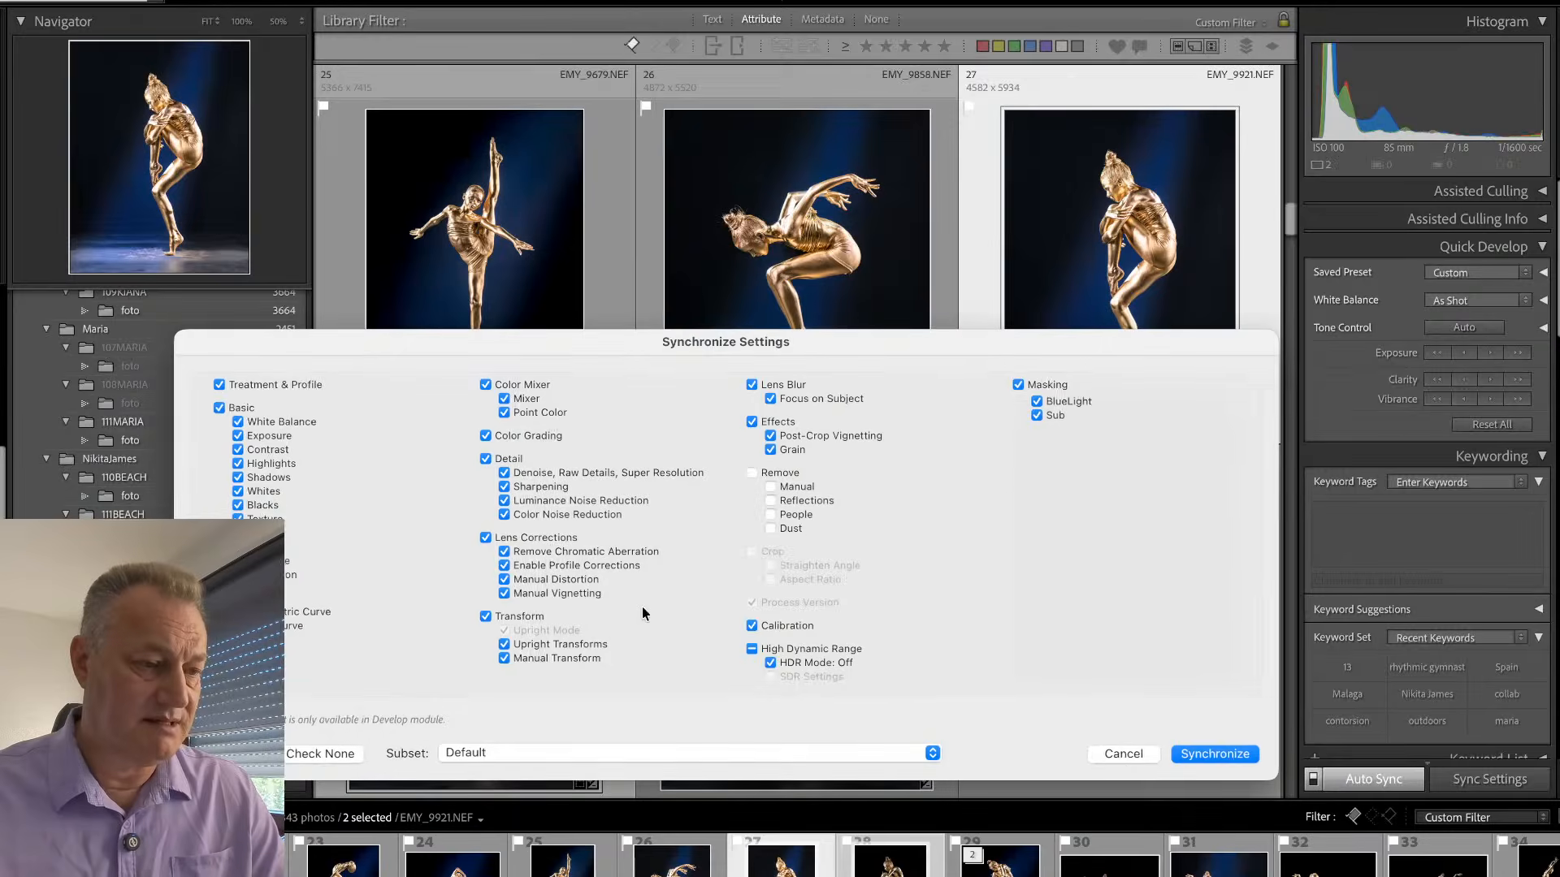
pyautogui.click(1223, 755)
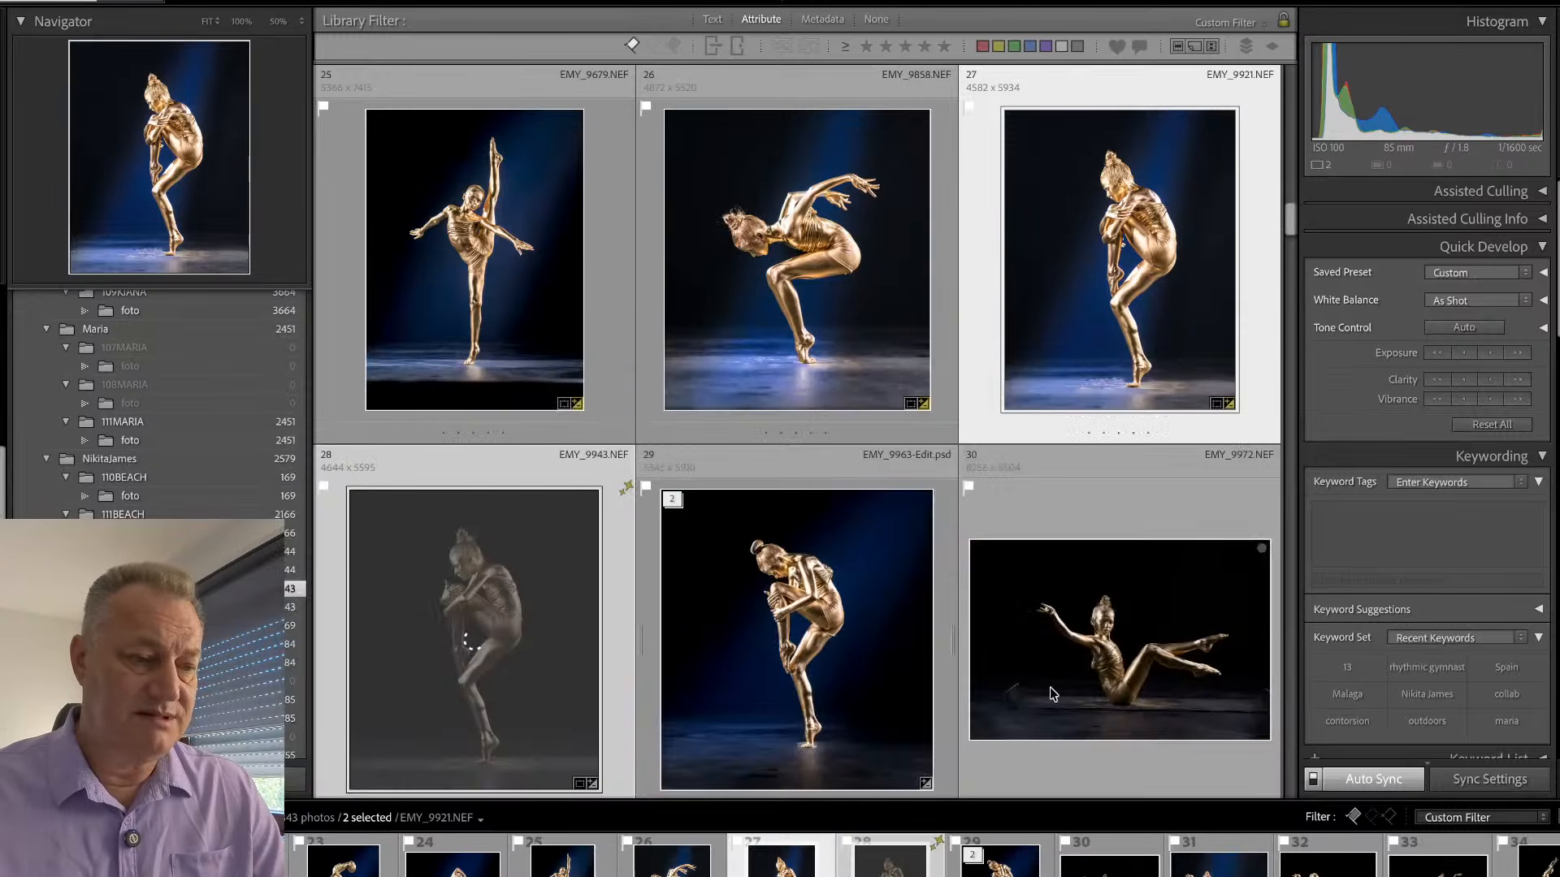
pyautogui.click(616, 574)
pyautogui.doubleClick(618, 582)
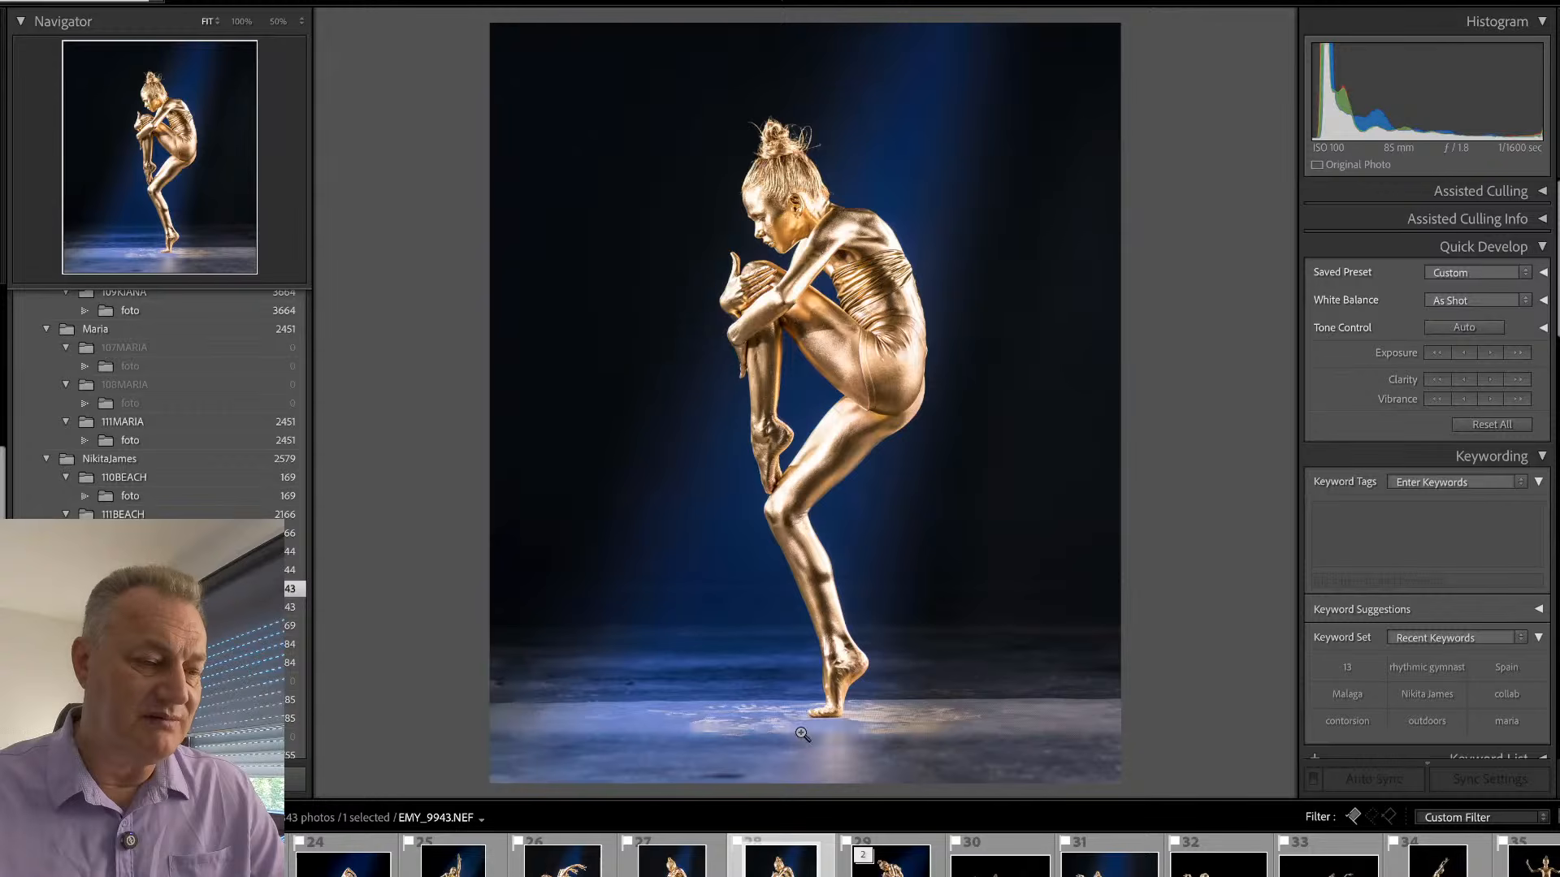
pyautogui.press('d')
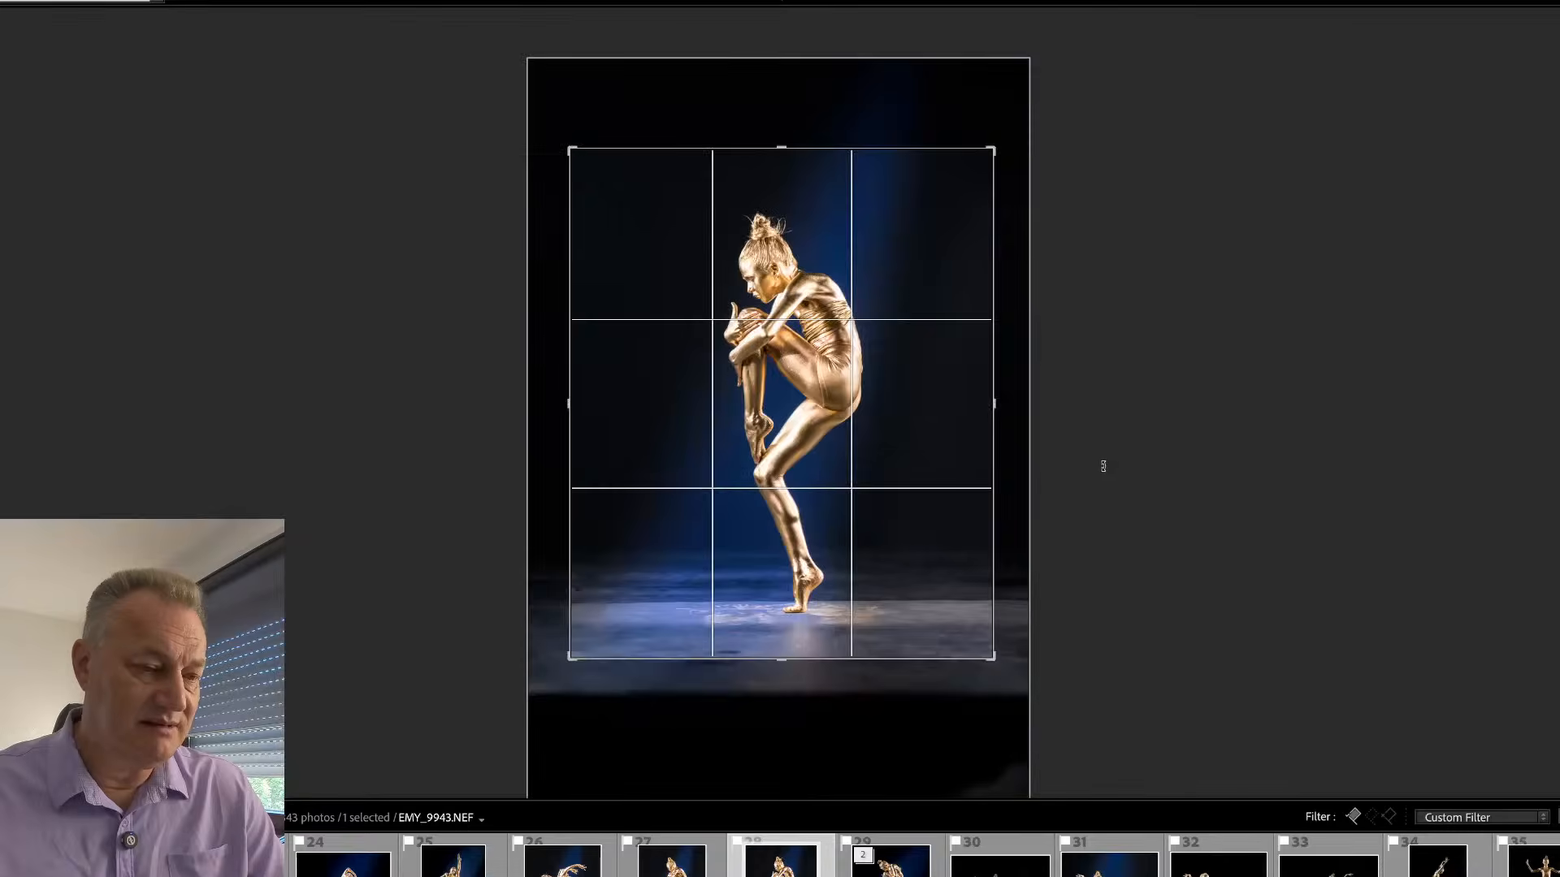
pyautogui.moveTo(1104, 467); pyautogui.dragTo(1103, 471)
pyautogui.press('Return')
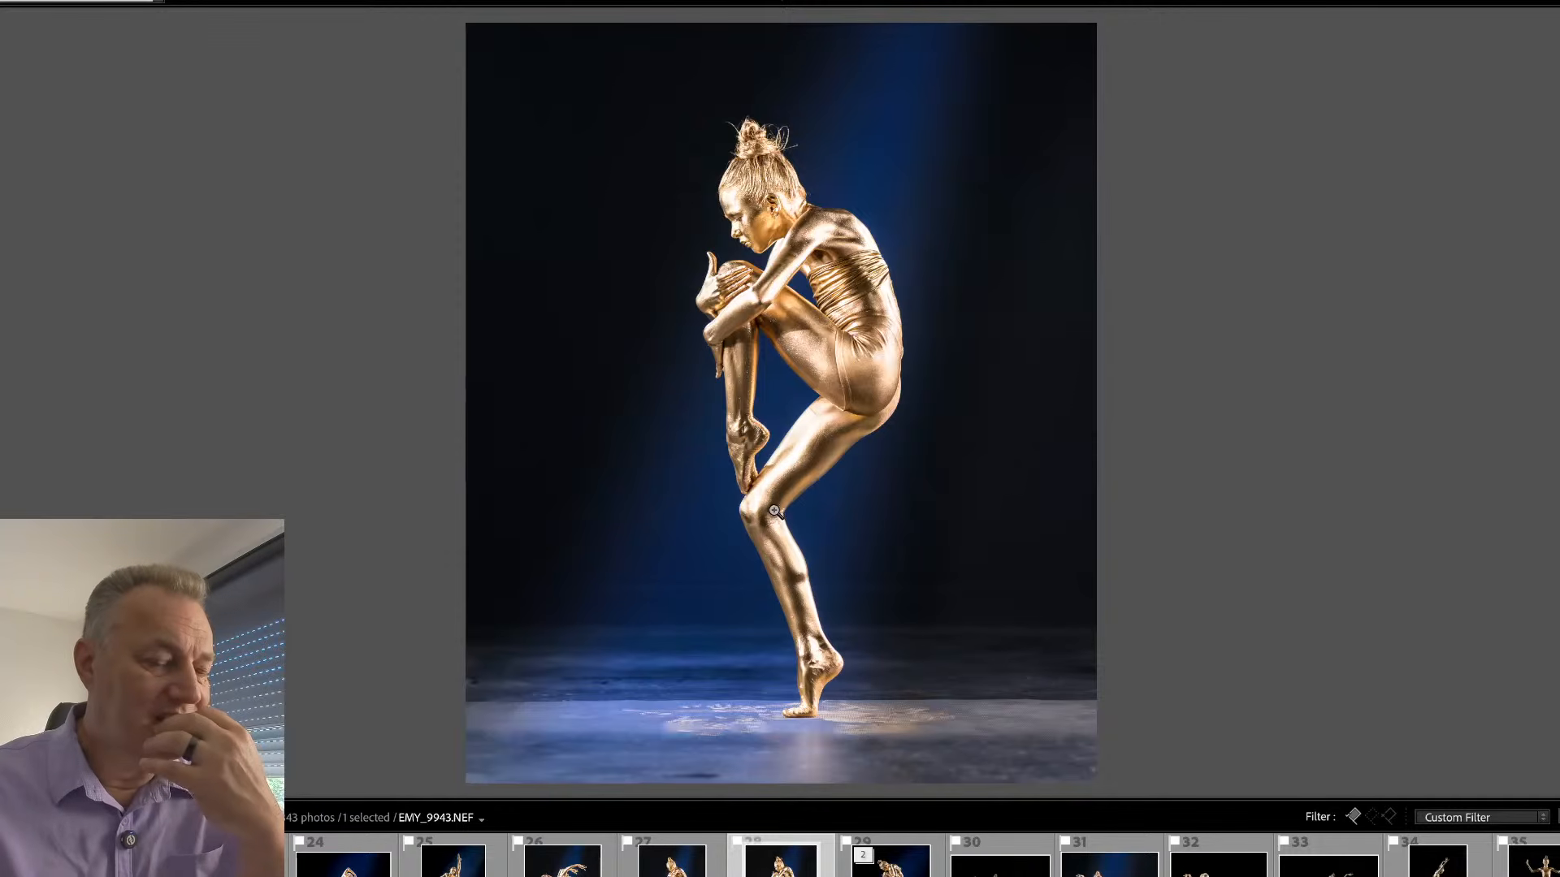
# - Paint a removal area around the stray hairs of EMY_9943's bun with generative AI on, at brush size 10 and 200% zoom
pyautogui.moveTo(751, 122); pyautogui.dragTo(772, 254)
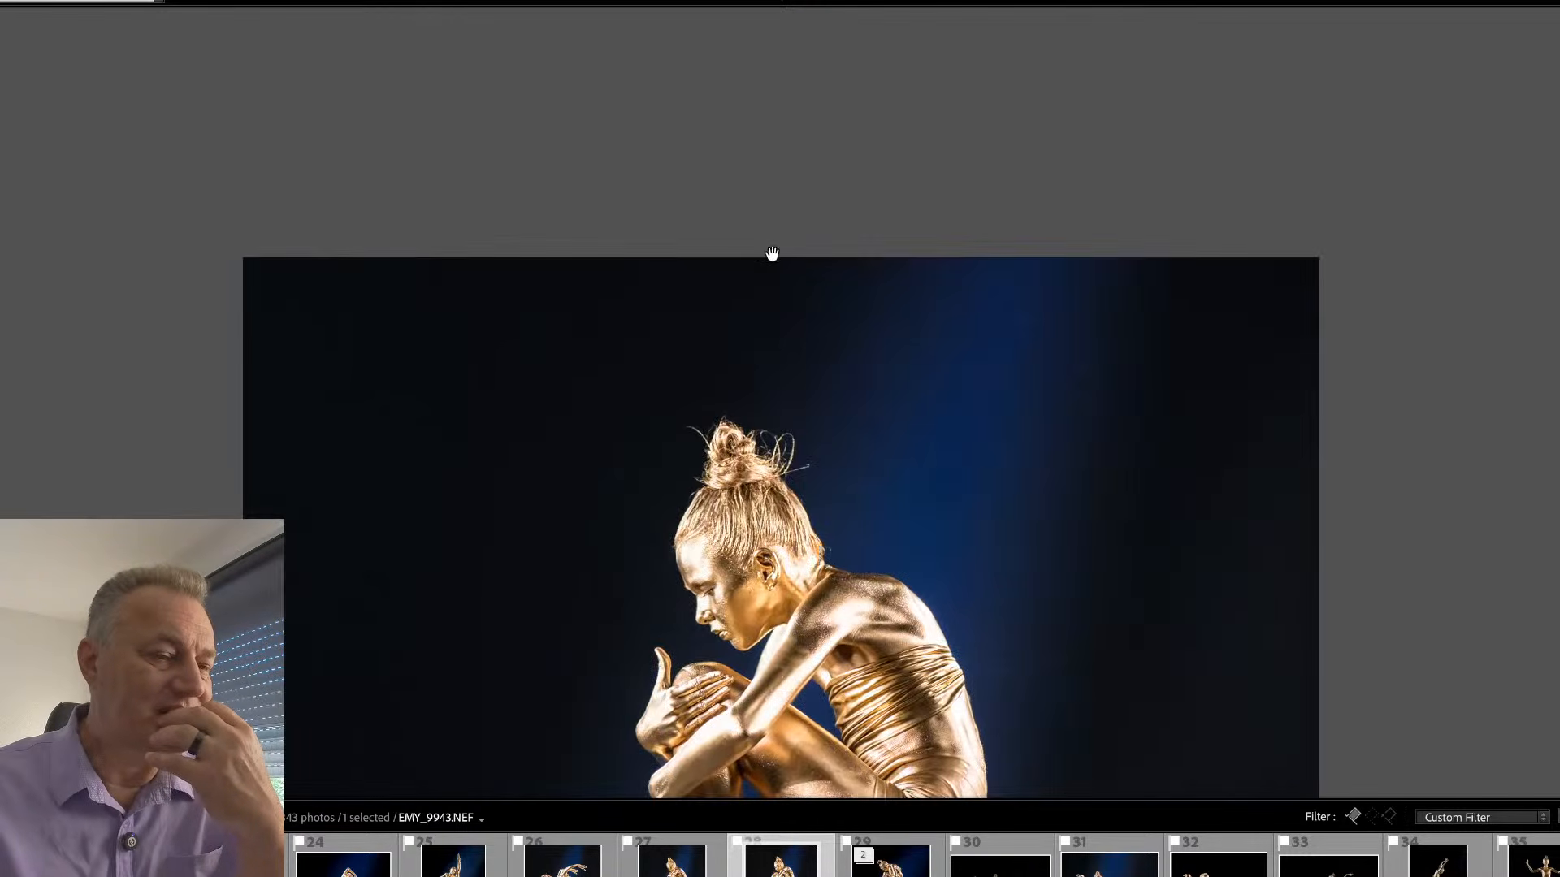
pyautogui.click(803, 449)
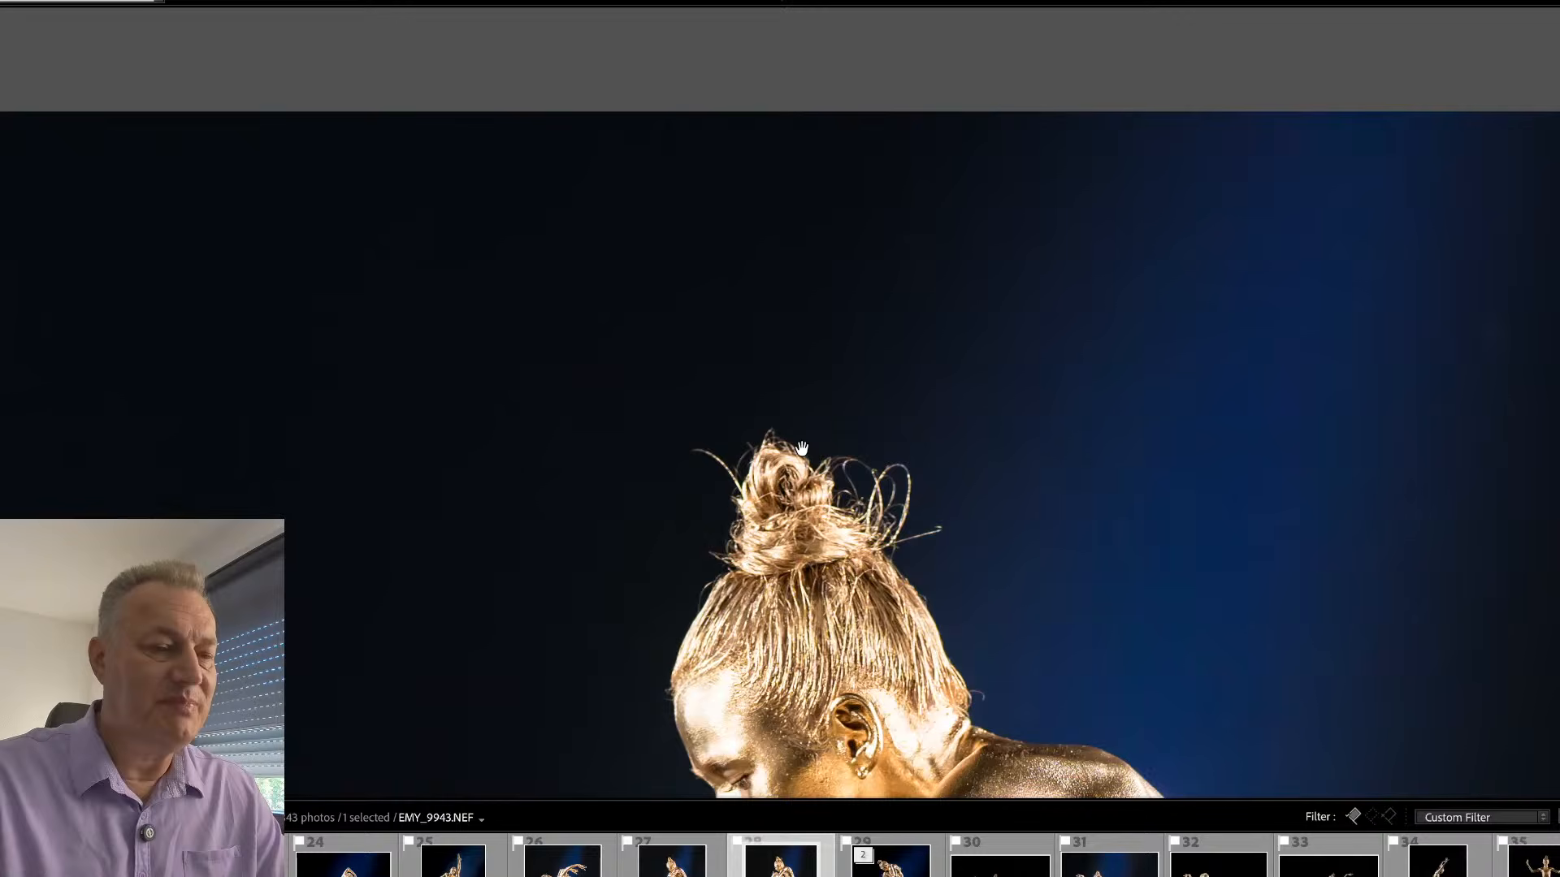
pyautogui.click(874, 549)
pyautogui.click(788, 581)
pyautogui.click(783, 544)
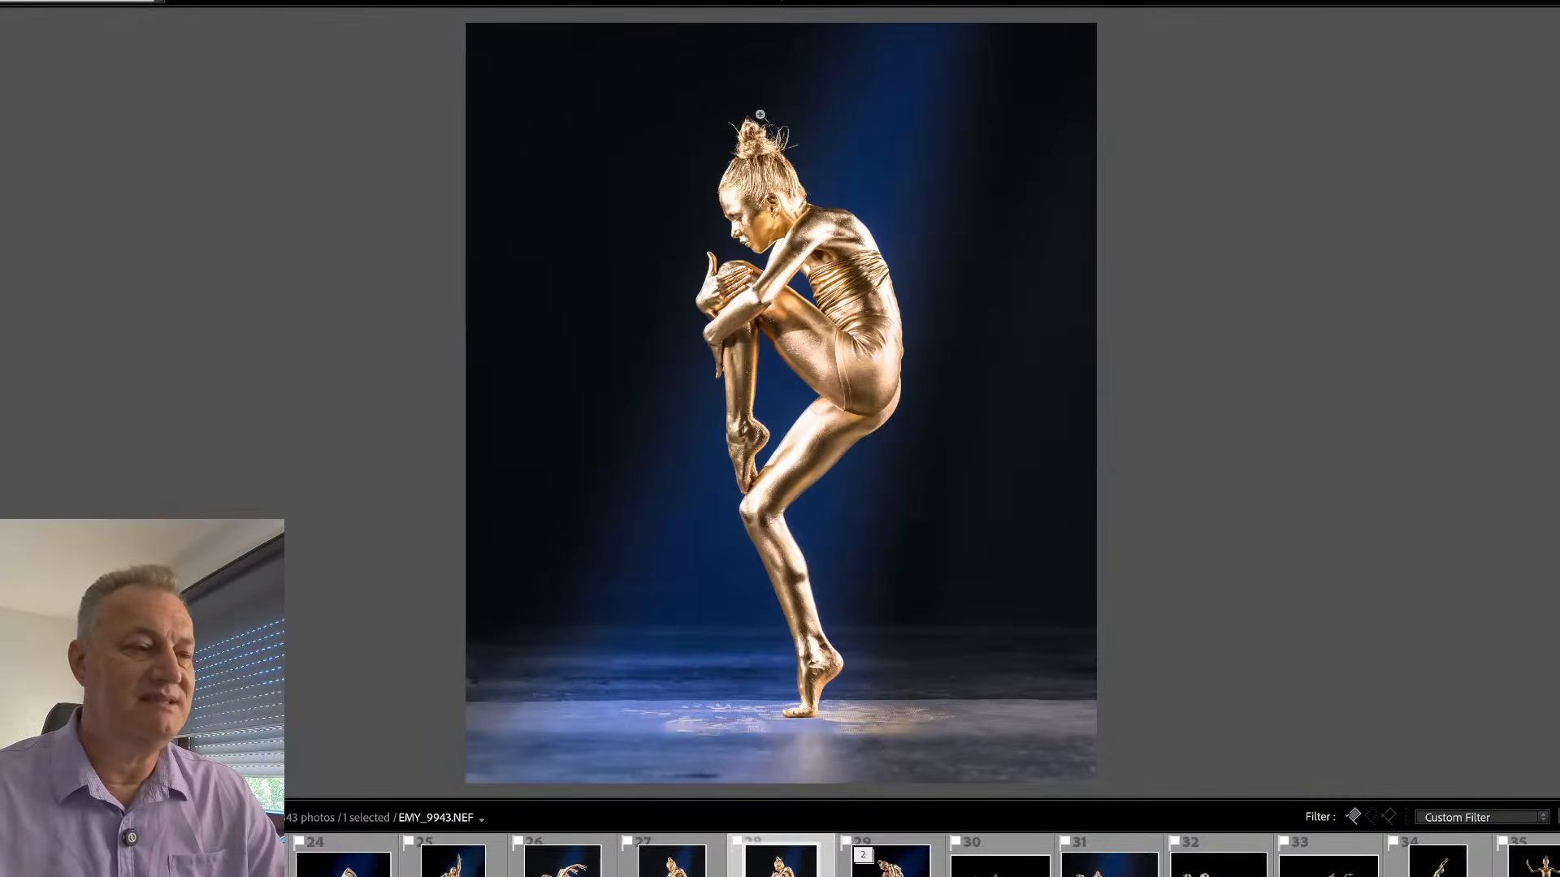
pyautogui.moveTo(760, 114); pyautogui.dragTo(795, 254)
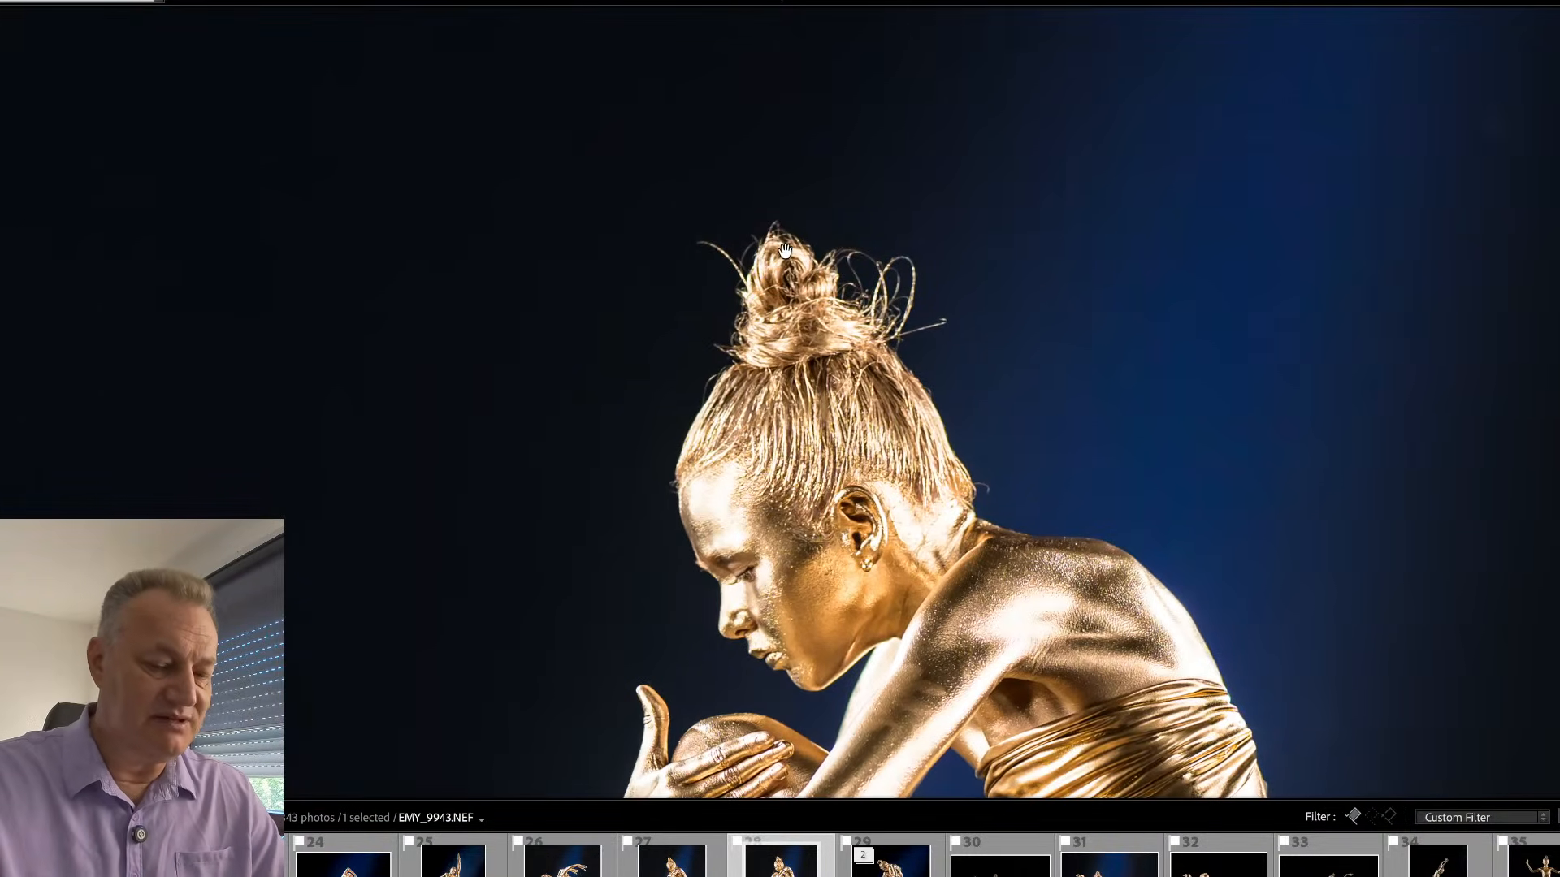
pyautogui.hotkey('ctrl', '=')
pyautogui.moveTo(845, 440); pyautogui.dragTo(796, 534)
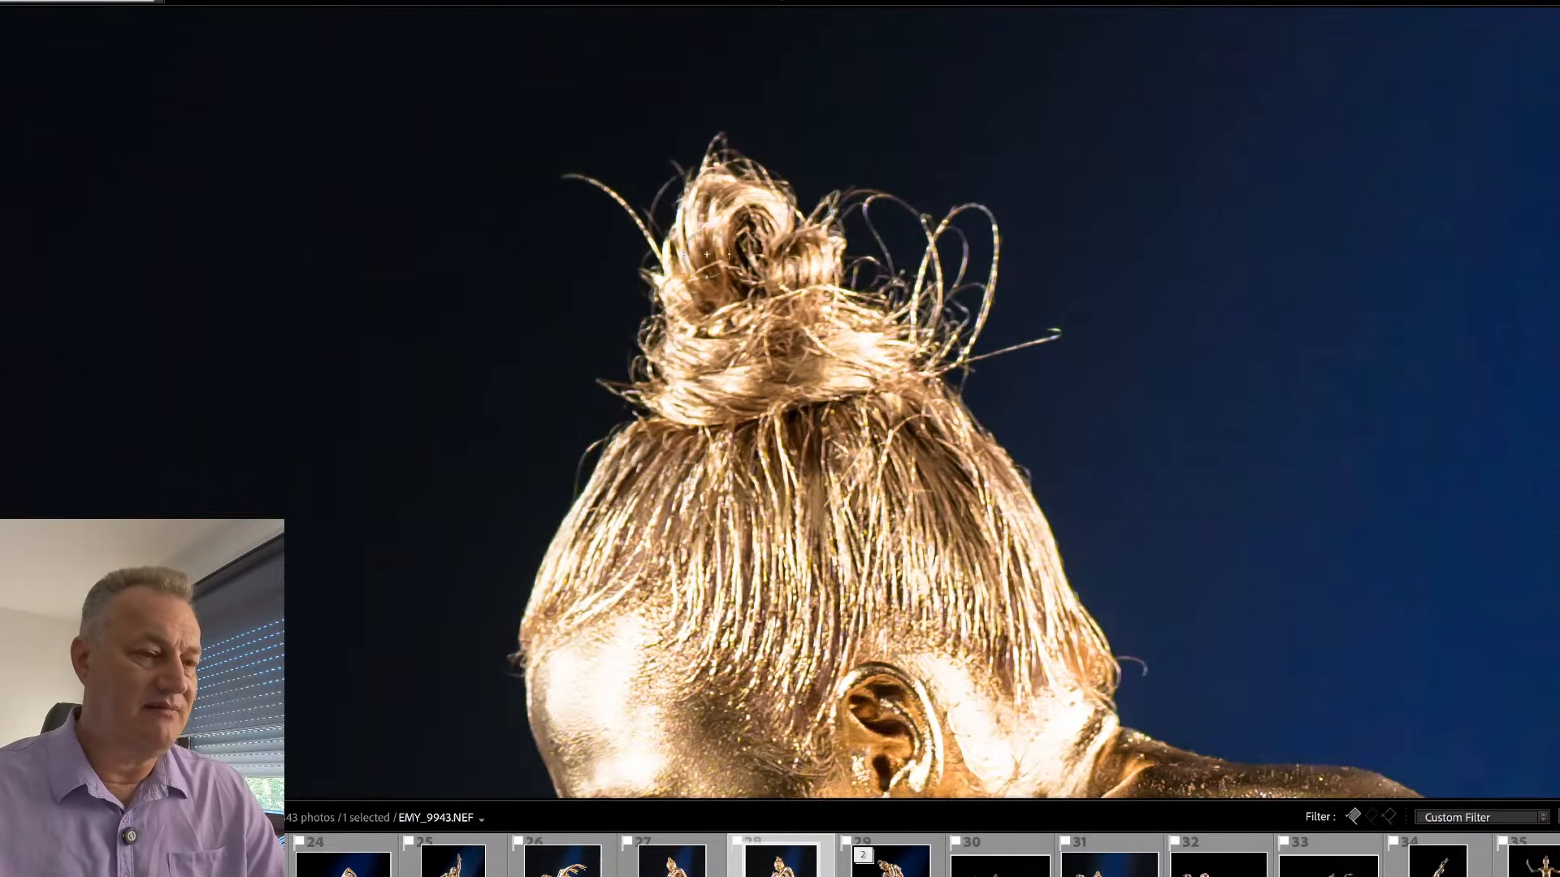
pyautogui.press('q')
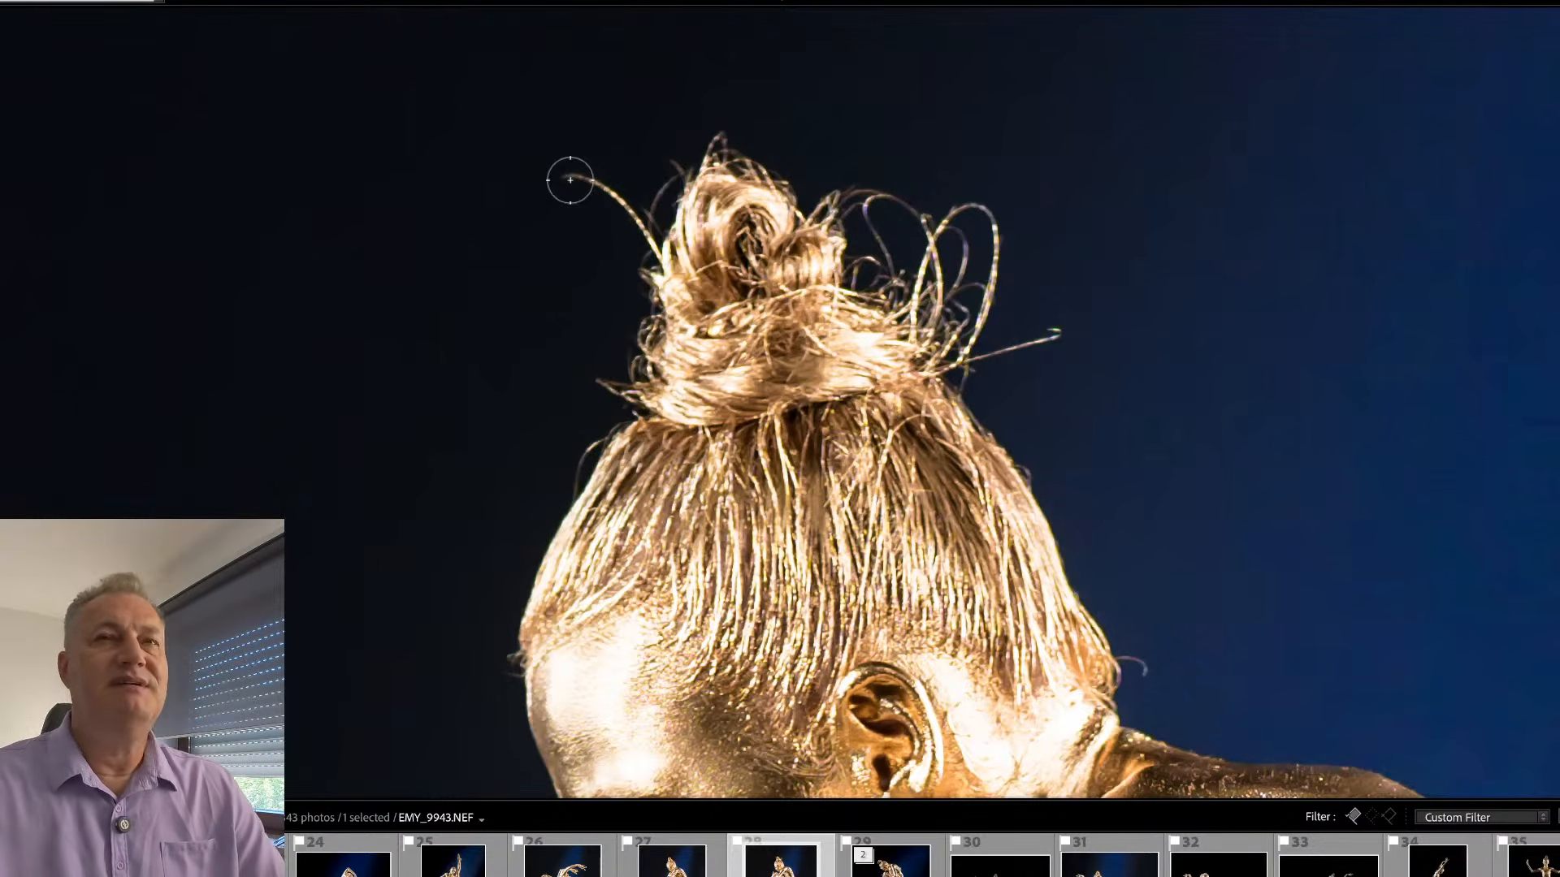
pyautogui.press('Tab')
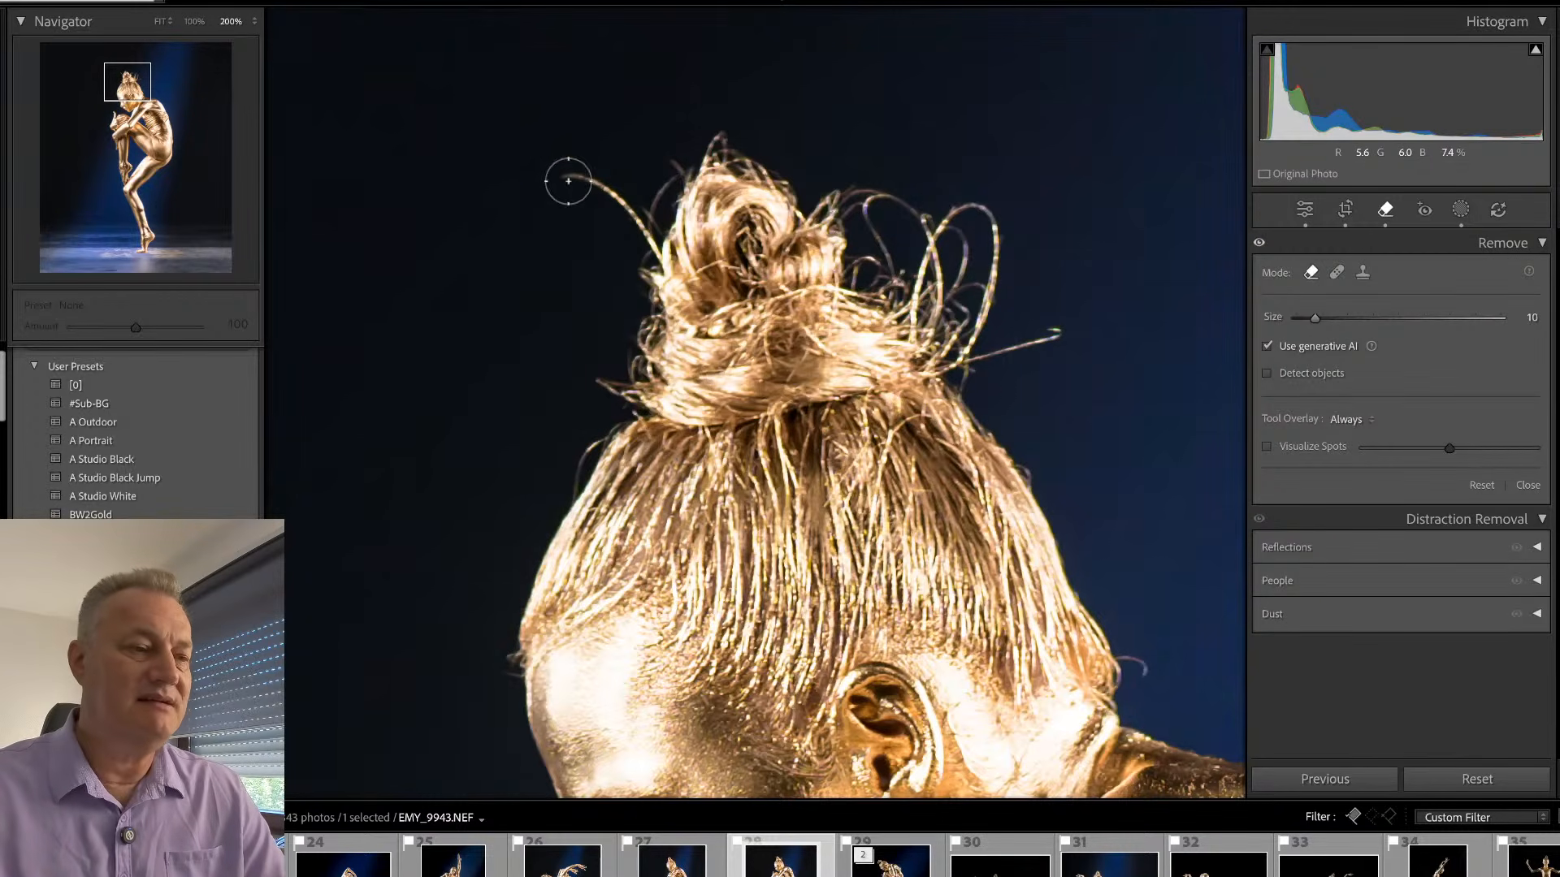
pyautogui.moveTo(568, 174)
pyautogui.mouseDown()
pyautogui.moveTo(648, 246)
pyautogui.moveTo(675, 169)
pyautogui.moveTo(643, 273)
pyautogui.moveTo(646, 356)
pyautogui.moveTo(596, 385)
pyautogui.moveTo(634, 387)
pyautogui.moveTo(628, 399)
pyautogui.moveTo(607, 372)
pyautogui.moveTo(641, 332)
pyautogui.moveTo(628, 297)
pyautogui.moveTo(667, 167)
pyautogui.moveTo(692, 148)
pyautogui.moveTo(724, 156)
pyautogui.moveTo(703, 154)
pyautogui.moveTo(731, 138)
pyautogui.moveTo(741, 167)
pyautogui.moveTo(818, 215)
pyautogui.moveTo(847, 195)
pyautogui.moveTo(917, 212)
pyautogui.moveTo(924, 223)
pyautogui.moveTo(861, 208)
pyautogui.moveTo(889, 274)
pyautogui.moveTo(859, 267)
pyautogui.moveTo(887, 286)
pyautogui.moveTo(929, 221)
pyautogui.moveTo(955, 210)
pyautogui.moveTo(909, 272)
pyautogui.moveTo(883, 219)
pyautogui.moveTo(926, 231)
pyautogui.moveTo(981, 203)
pyautogui.moveTo(999, 228)
pyautogui.moveTo(974, 334)
pyautogui.moveTo(988, 242)
pyautogui.moveTo(960, 218)
pyautogui.moveTo(942, 253)
pyautogui.moveTo(966, 246)
pyautogui.moveTo(933, 312)
pyautogui.moveTo(895, 288)
pyautogui.moveTo(955, 365)
pyautogui.moveTo(1055, 332)
pyautogui.moveTo(965, 388)
pyautogui.mouseUp()
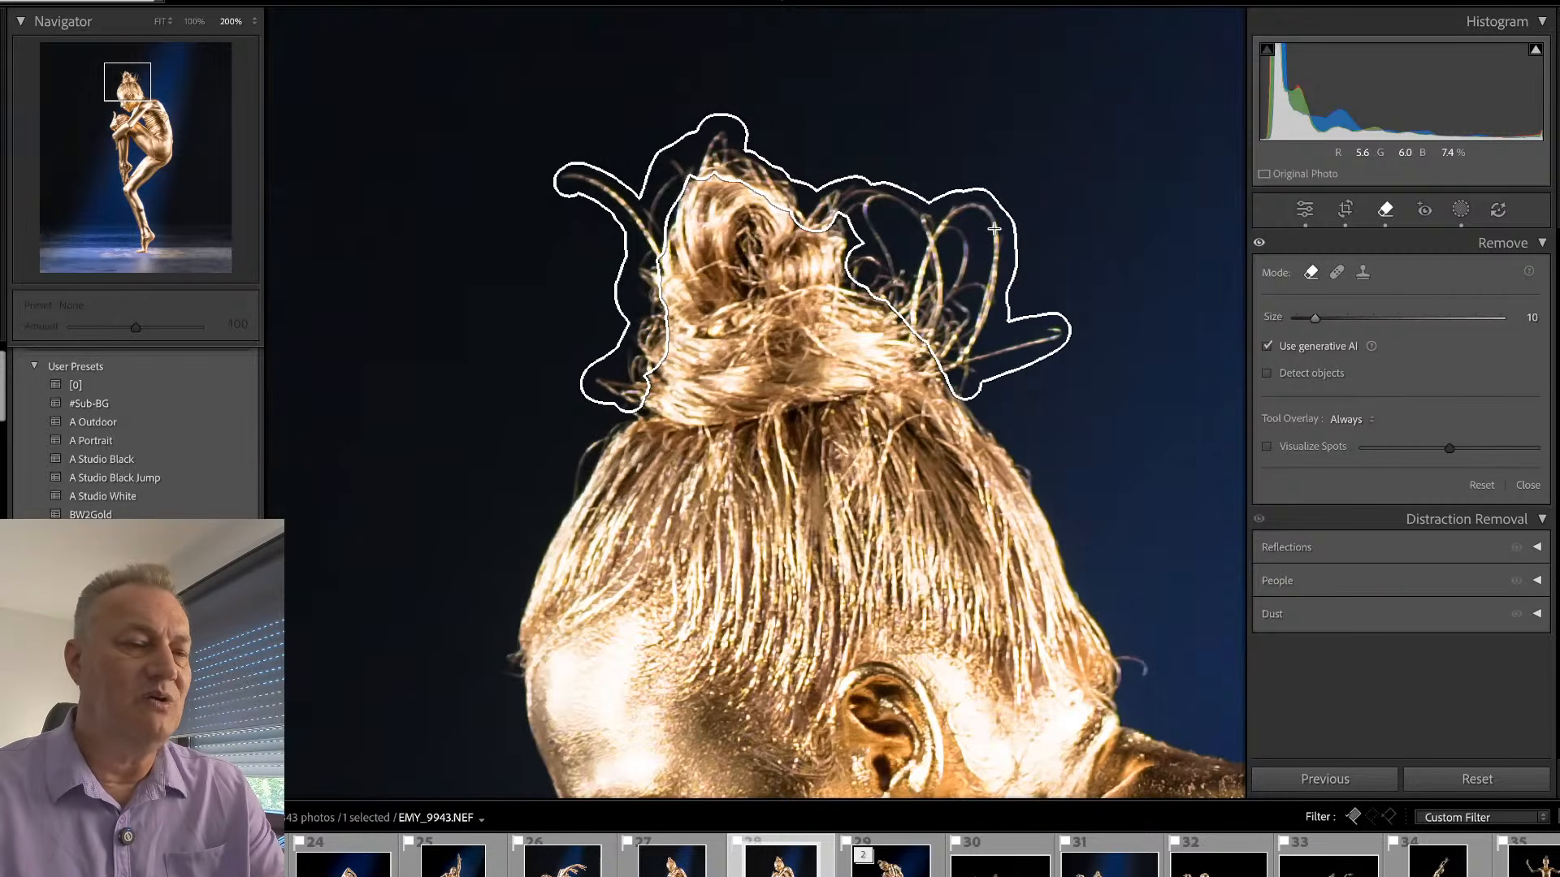
# - Extend the painted area over the loose strands beside the bun, generate the removal, and check the whole photo
pyautogui.moveTo(934, 208)
pyautogui.mouseDown()
pyautogui.moveTo(854, 181)
pyautogui.moveTo(809, 199)
pyautogui.moveTo(790, 169)
pyautogui.moveTo(723, 138)
pyautogui.moveTo(640, 205)
pyautogui.moveTo(548, 184)
pyautogui.moveTo(571, 172)
pyautogui.moveTo(642, 207)
pyautogui.mouseUp()
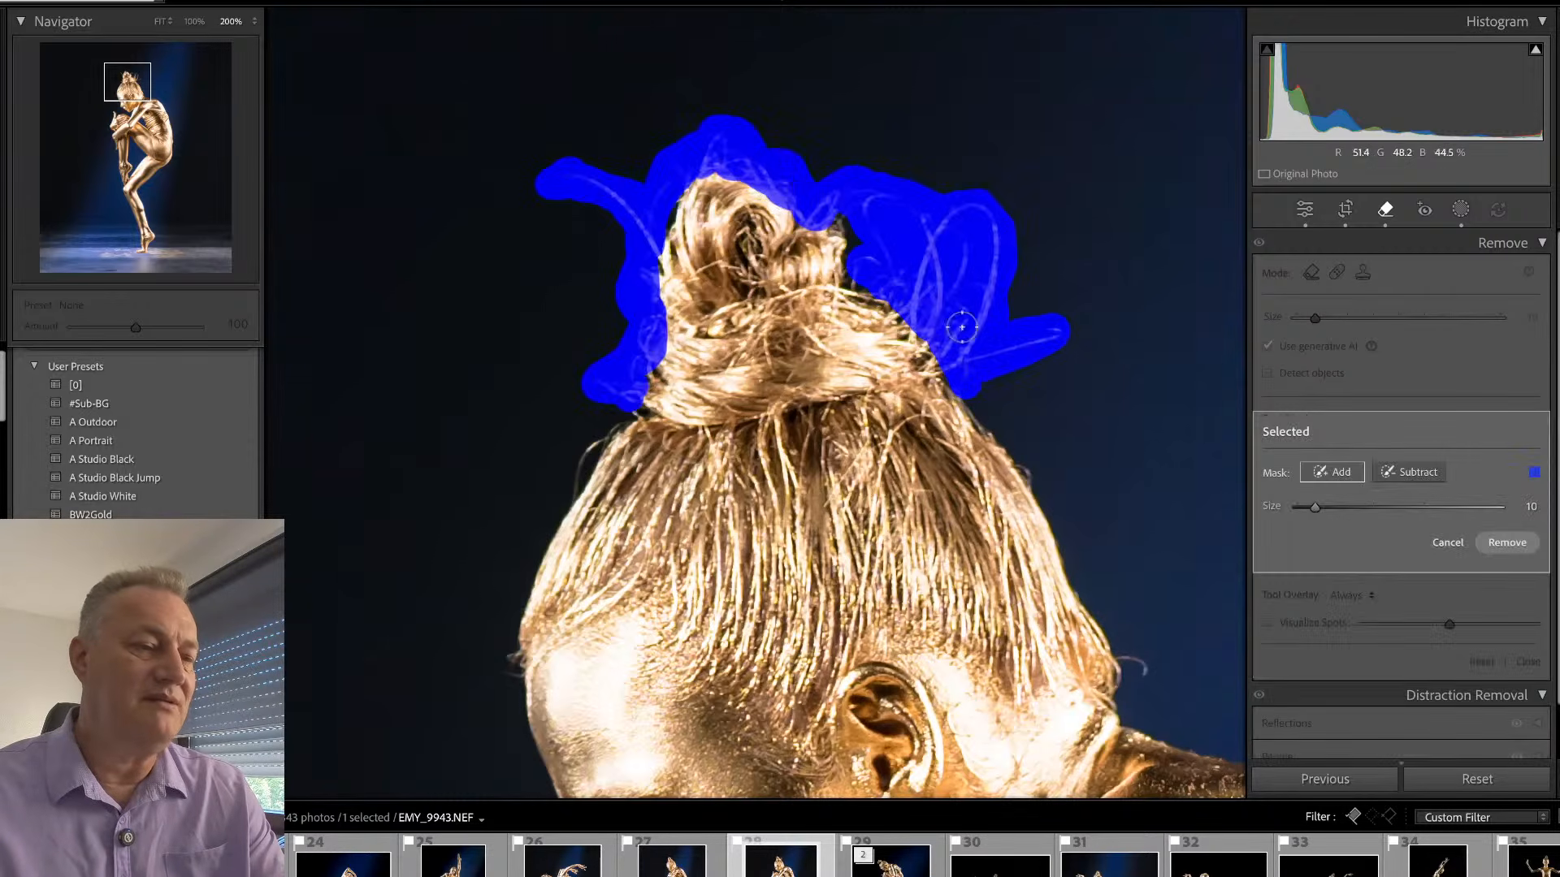
pyautogui.click(1507, 542)
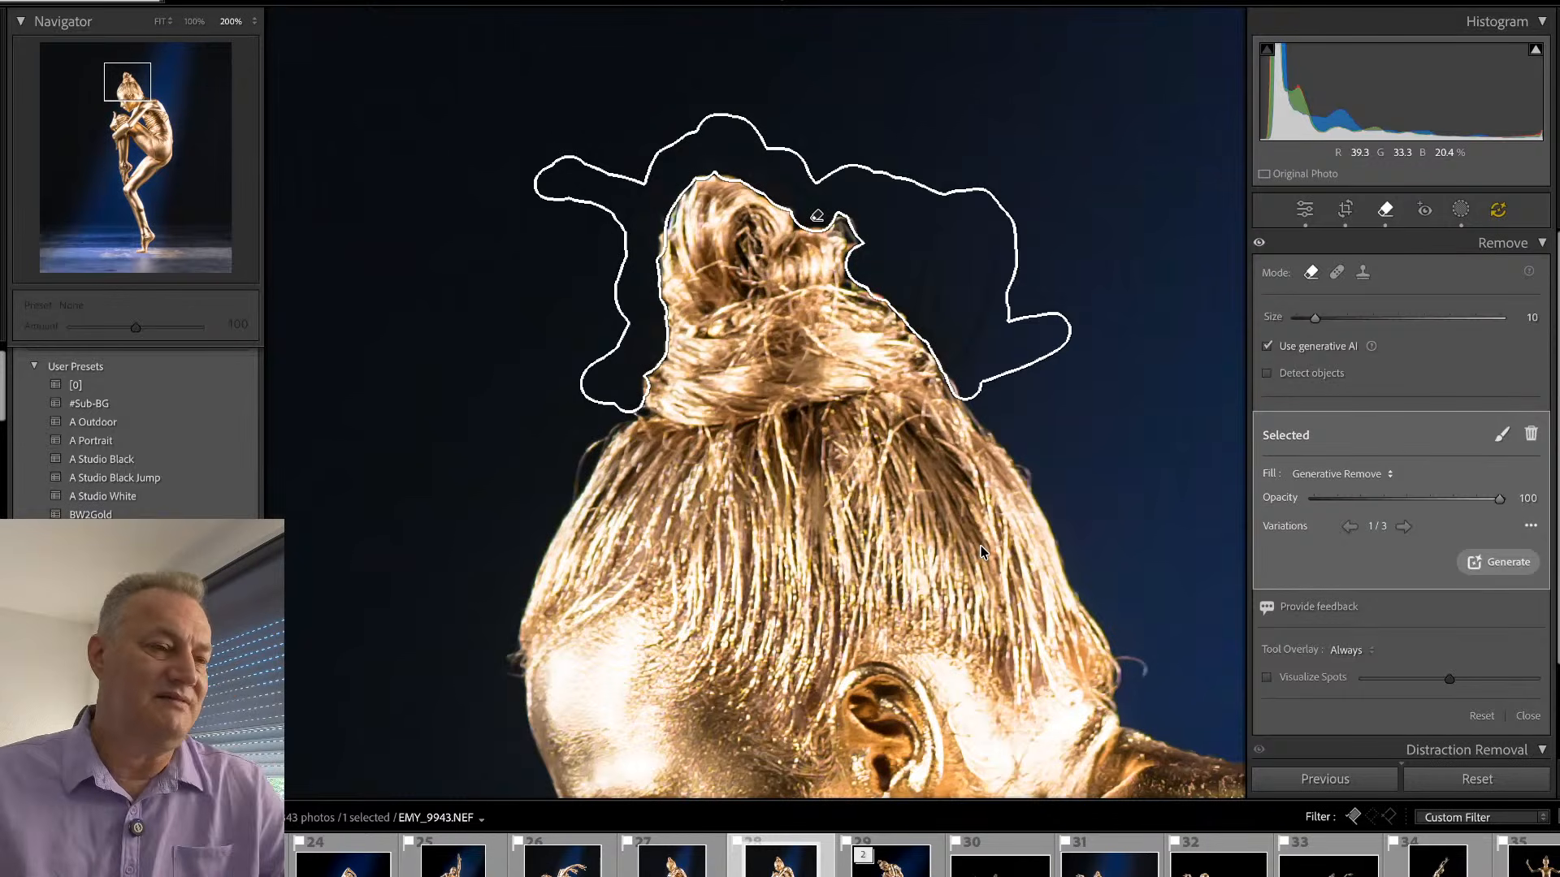
pyautogui.press('q')
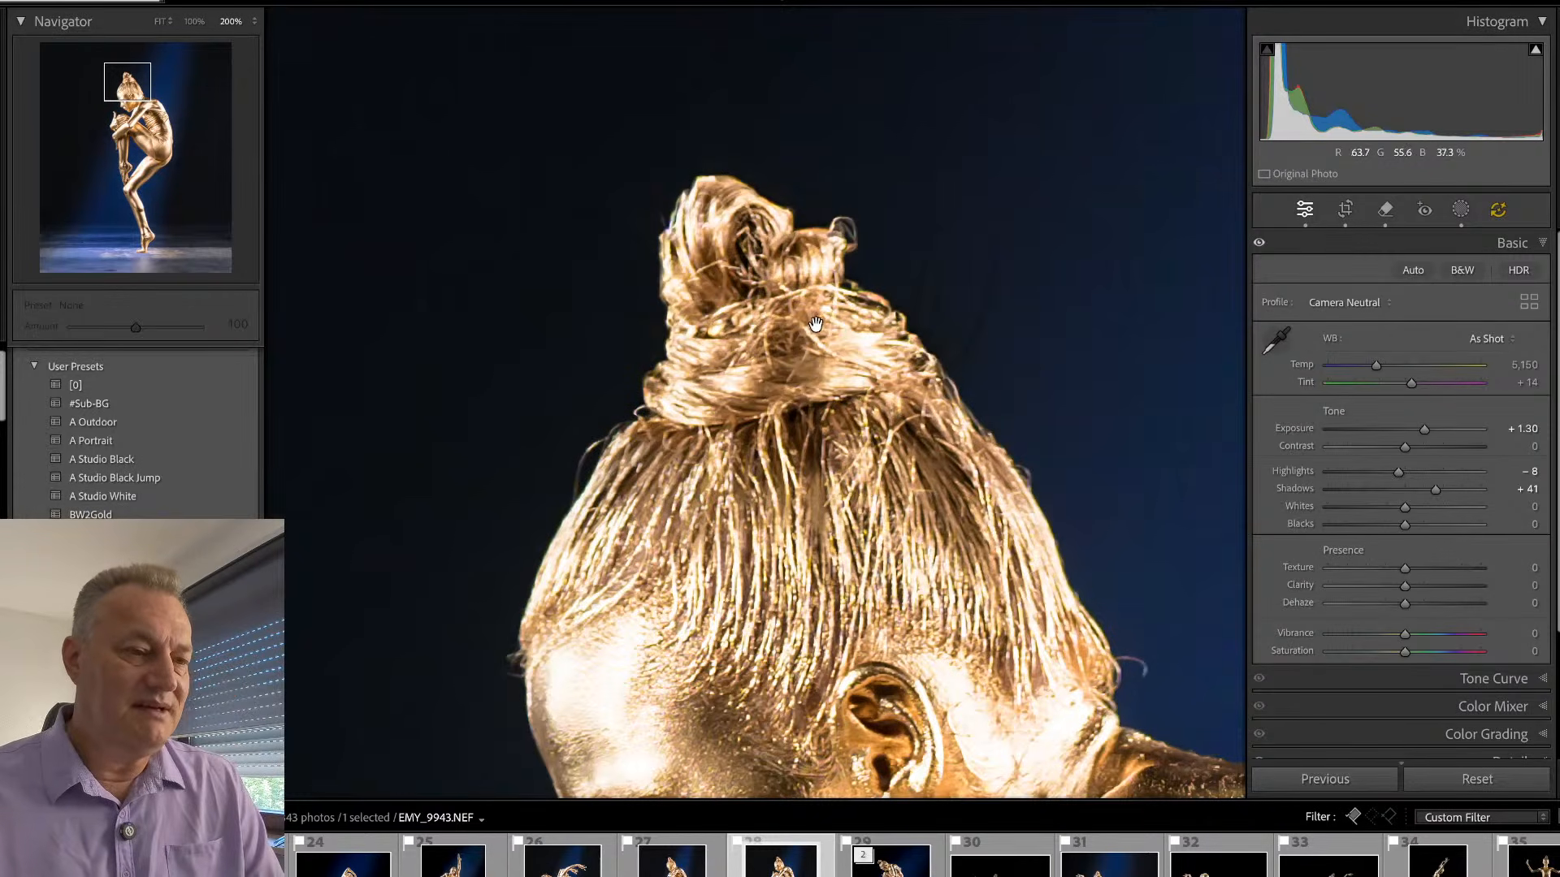
pyautogui.click(816, 324)
pyautogui.press('alt')
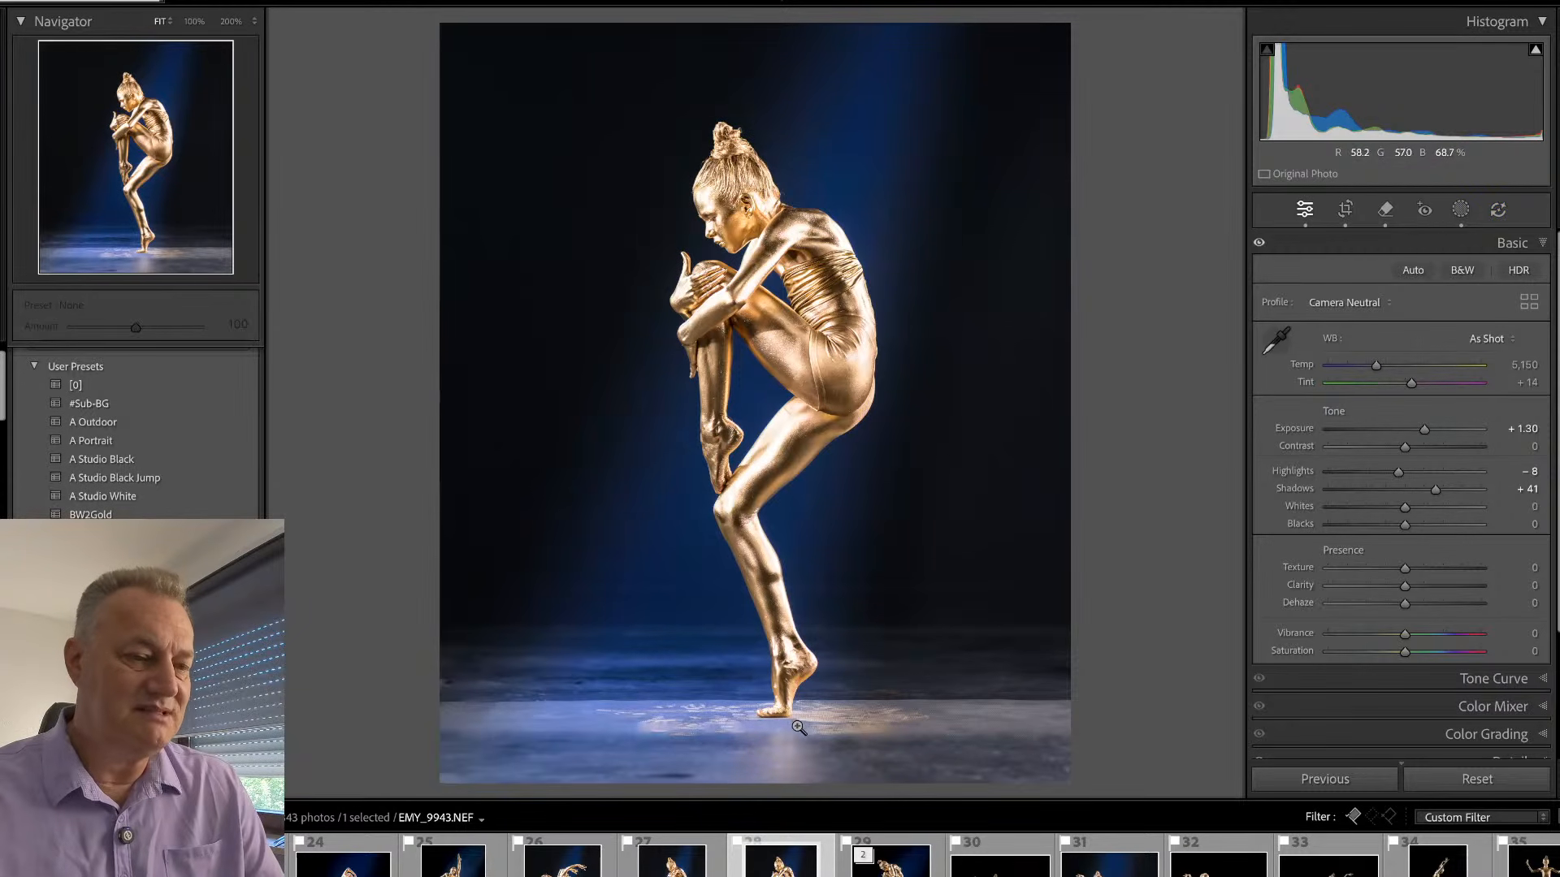
# - Inspect the gold body paint and costume of EMY_9943 from the head down to the standing foot at 200% zoom
pyautogui.click(719, 137)
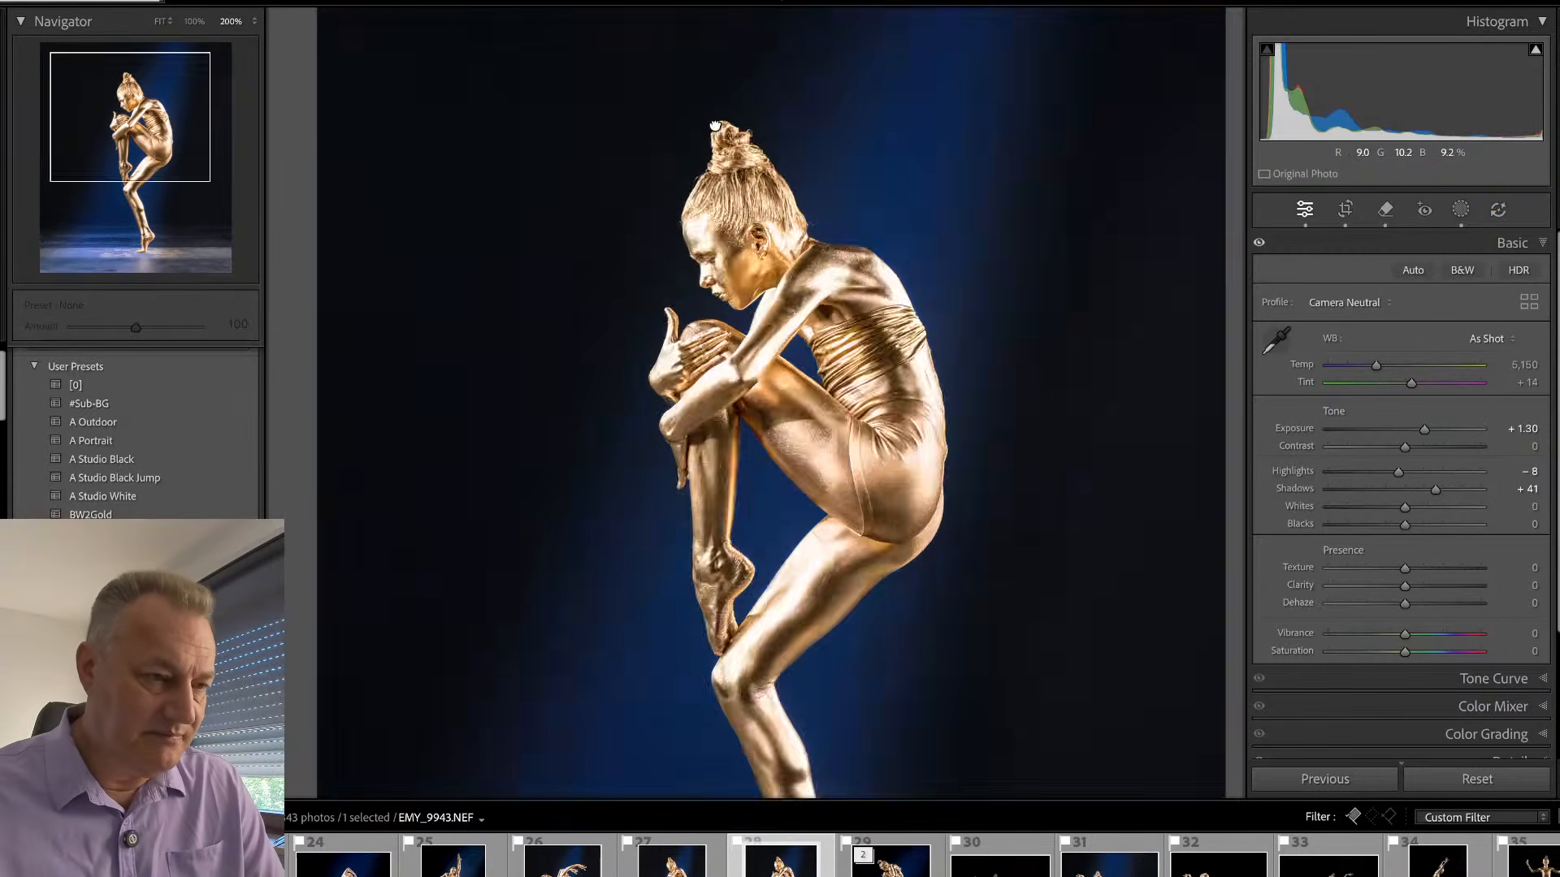
pyautogui.moveTo(857, 776); pyautogui.dragTo(807, 393)
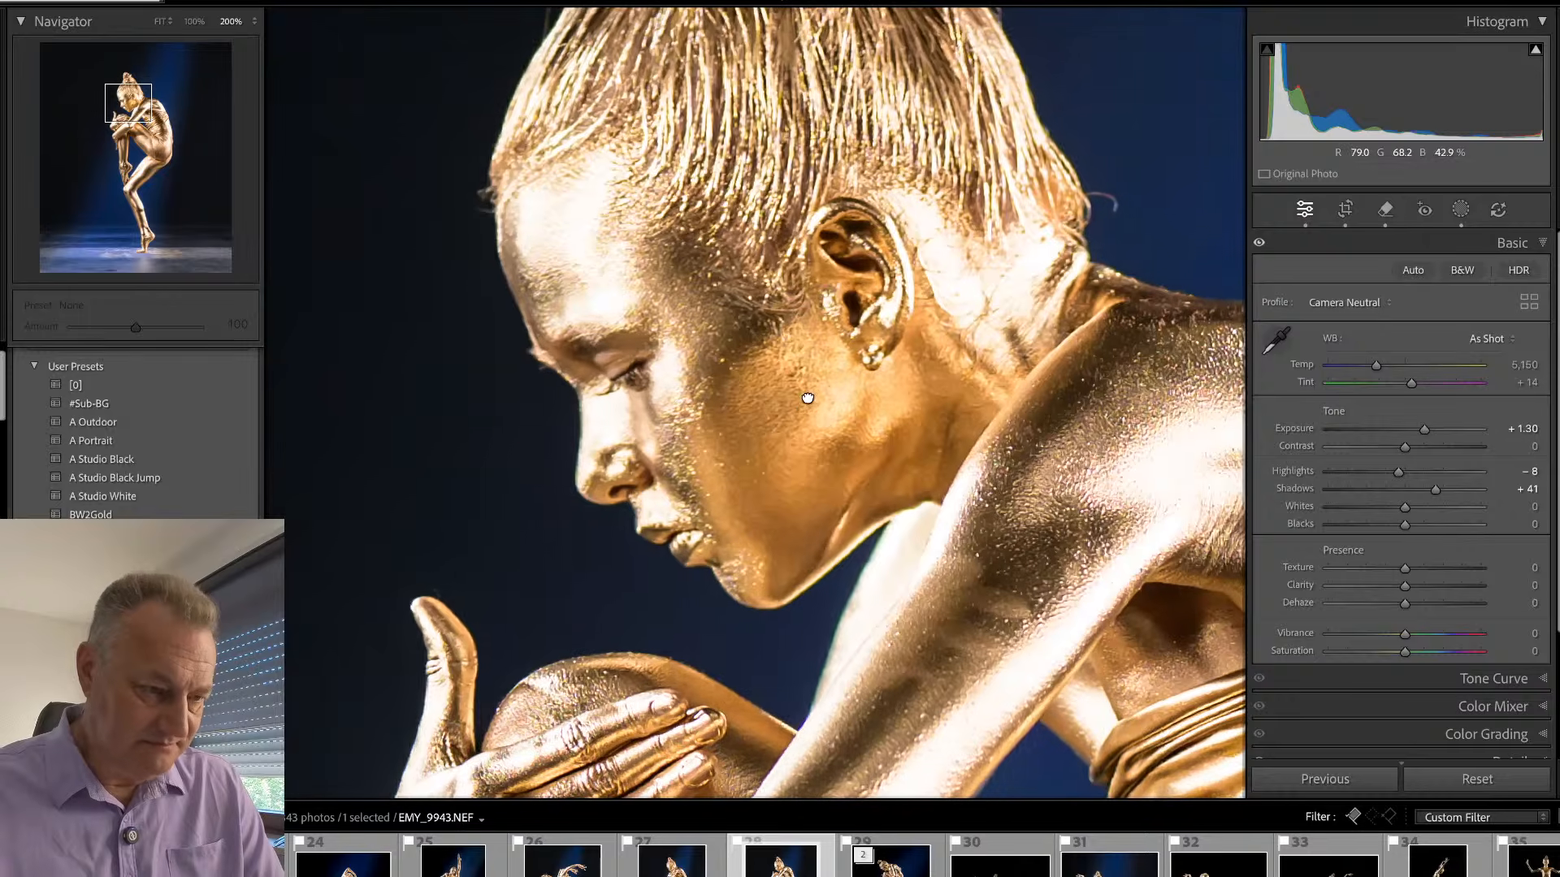
pyautogui.moveTo(945, 537); pyautogui.dragTo(668, 307)
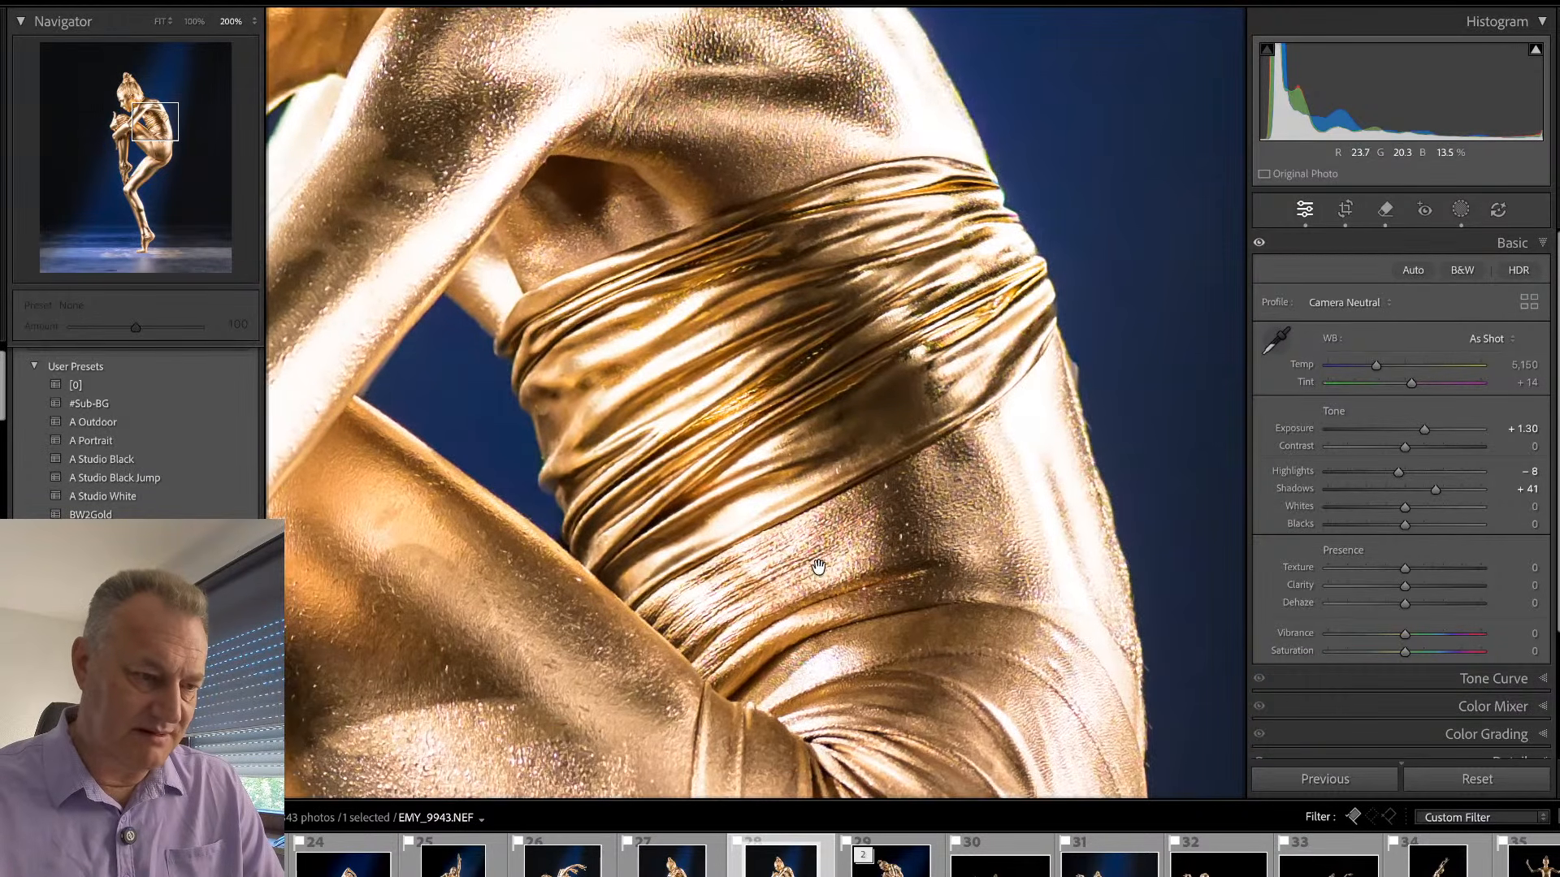
pyautogui.moveTo(818, 568); pyautogui.dragTo(979, 251)
pyautogui.moveTo(961, 766); pyautogui.dragTo(934, 32)
pyautogui.moveTo(849, 471); pyautogui.dragTo(863, 143)
pyautogui.moveTo(836, 662); pyautogui.dragTo(840, 236)
pyautogui.moveTo(849, 540); pyautogui.dragTo(850, 330)
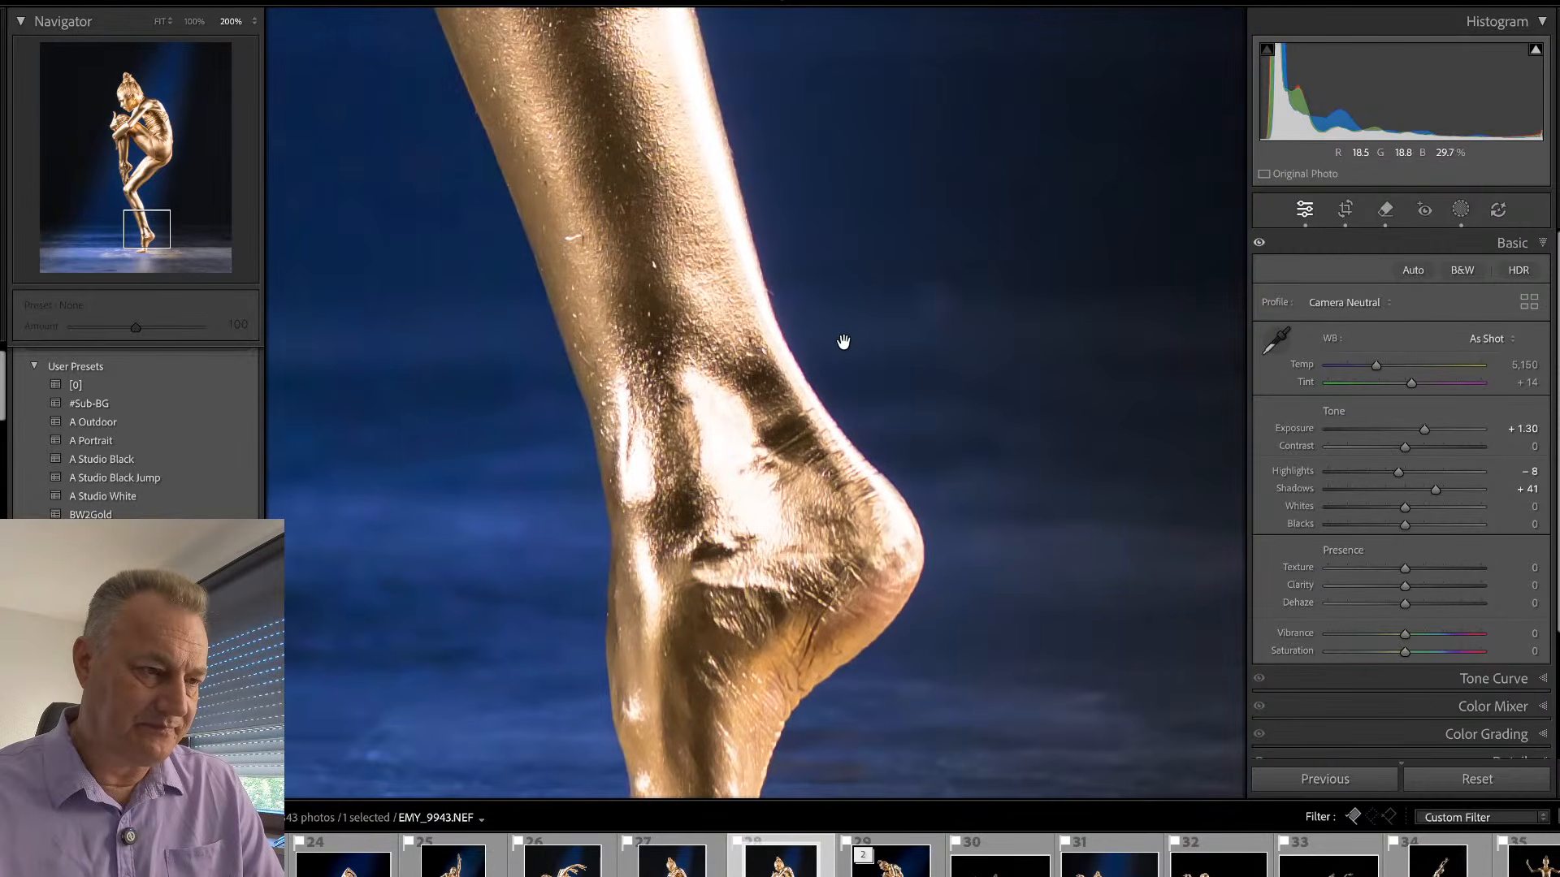
pyautogui.click(844, 341)
# - Return to the photo grid and view EMY_9972, the seated pose with raised legs, at full size
pyautogui.press('g')
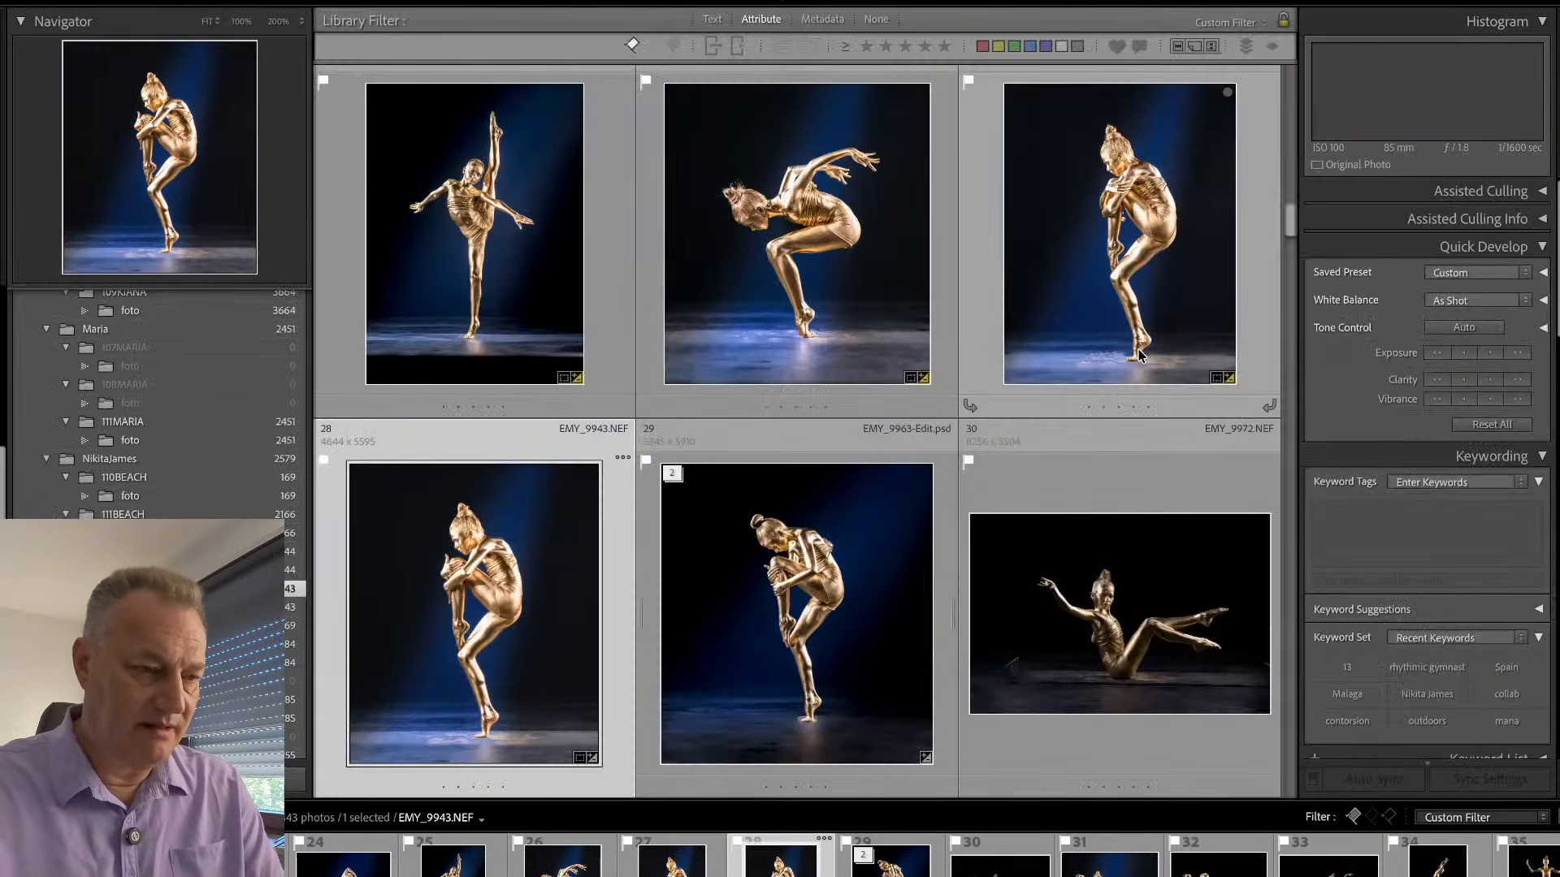
pyautogui.press('Right')
pyautogui.press('Right')
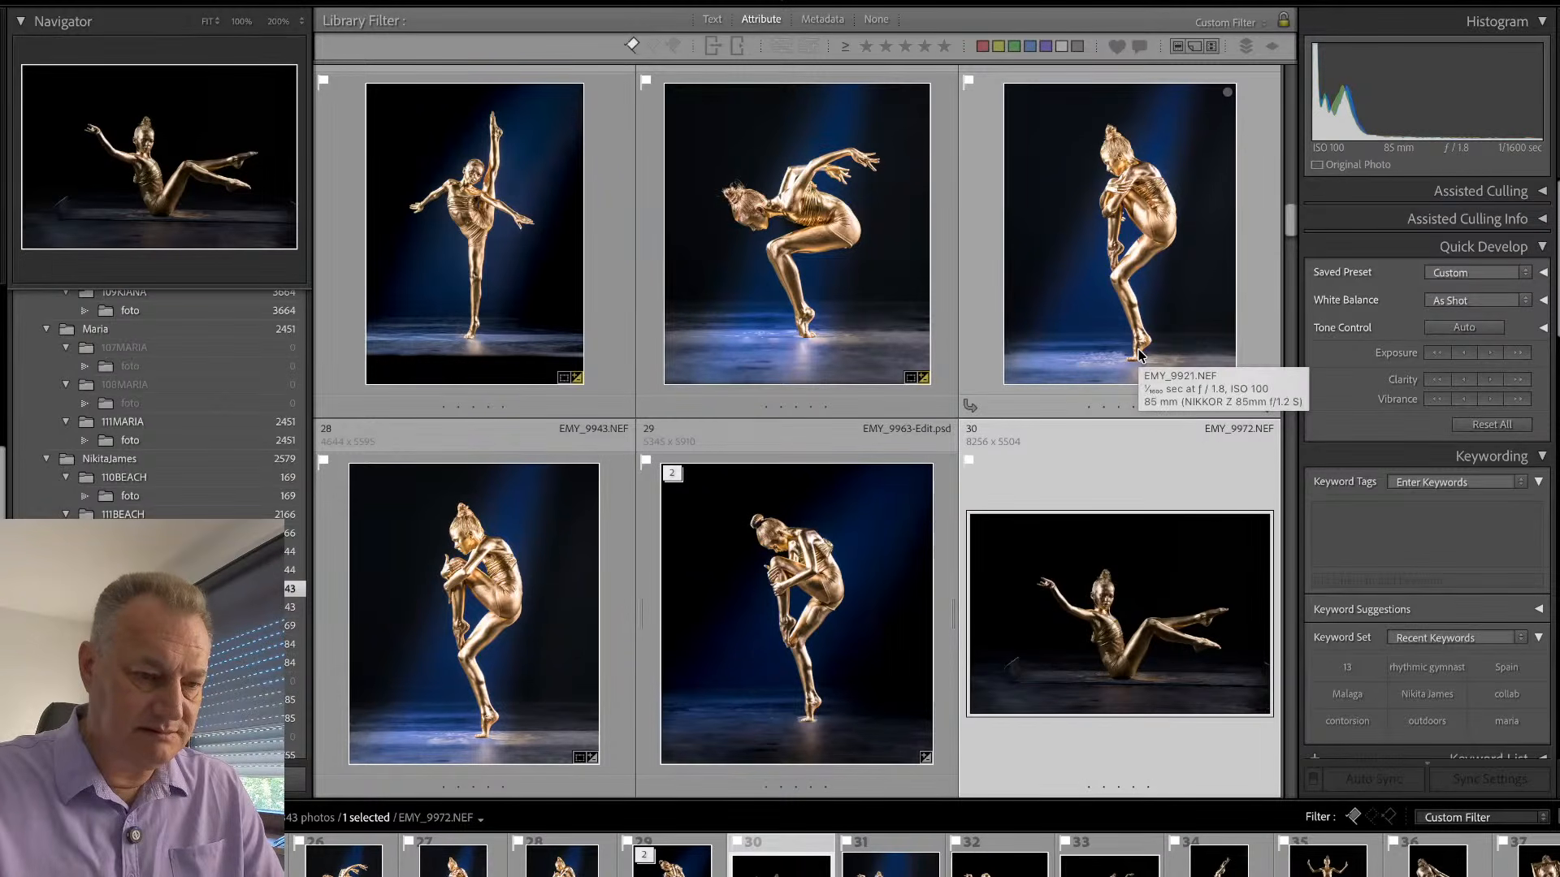
pyautogui.press('e')
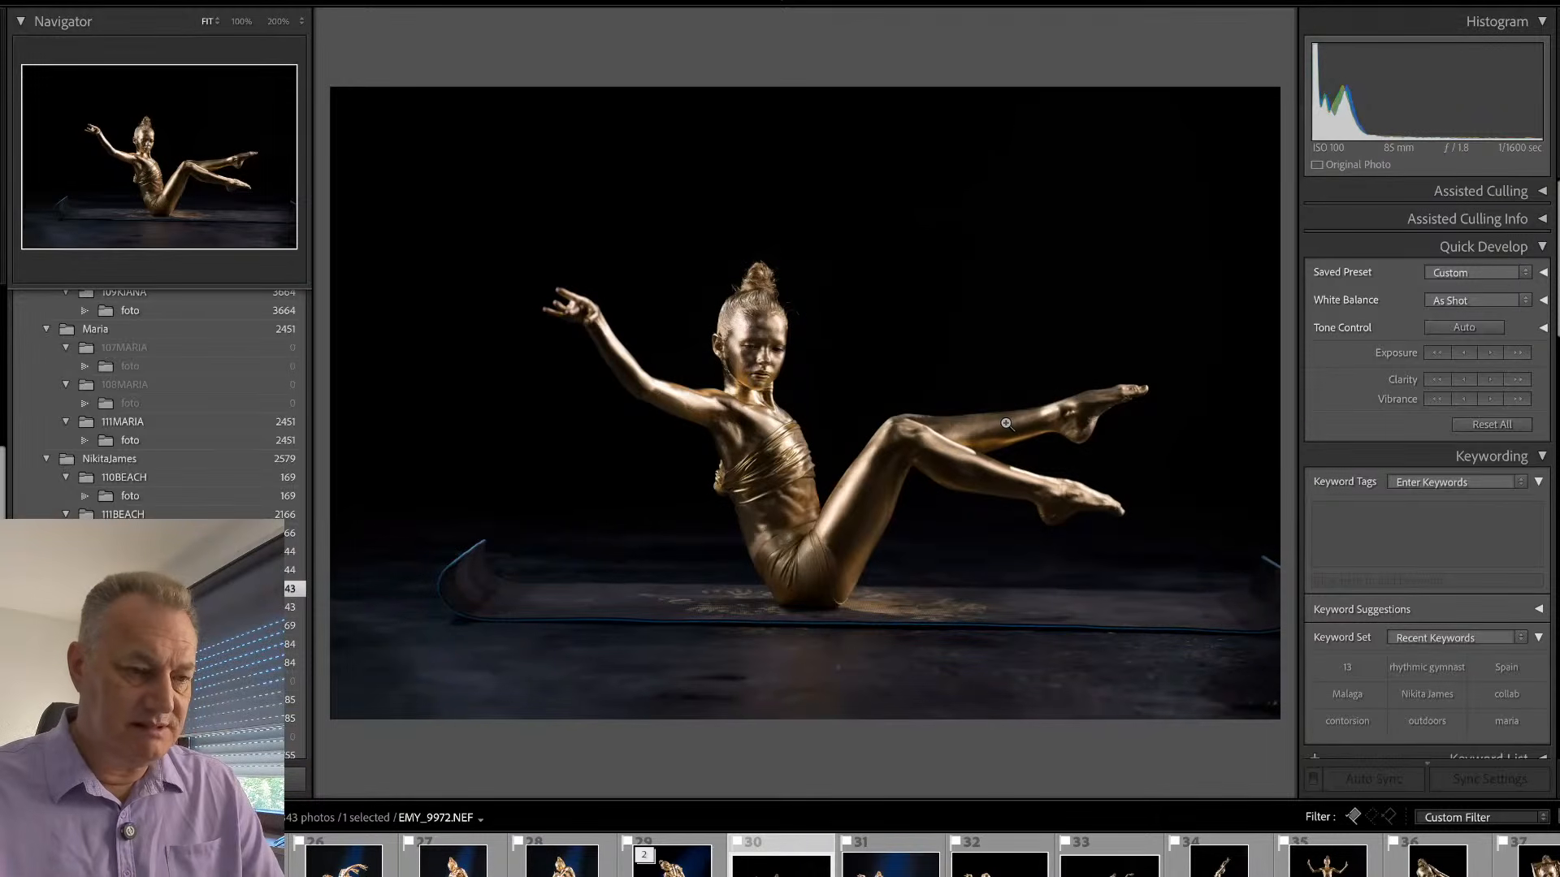
# - Synchronize the develop settings of EMY_9943 to EMY_9972, including the BlueLight and Sub masks, and open EMY_9972 for developing
pyautogui.press('g')
pyautogui.press('Left')
pyautogui.press('Left')
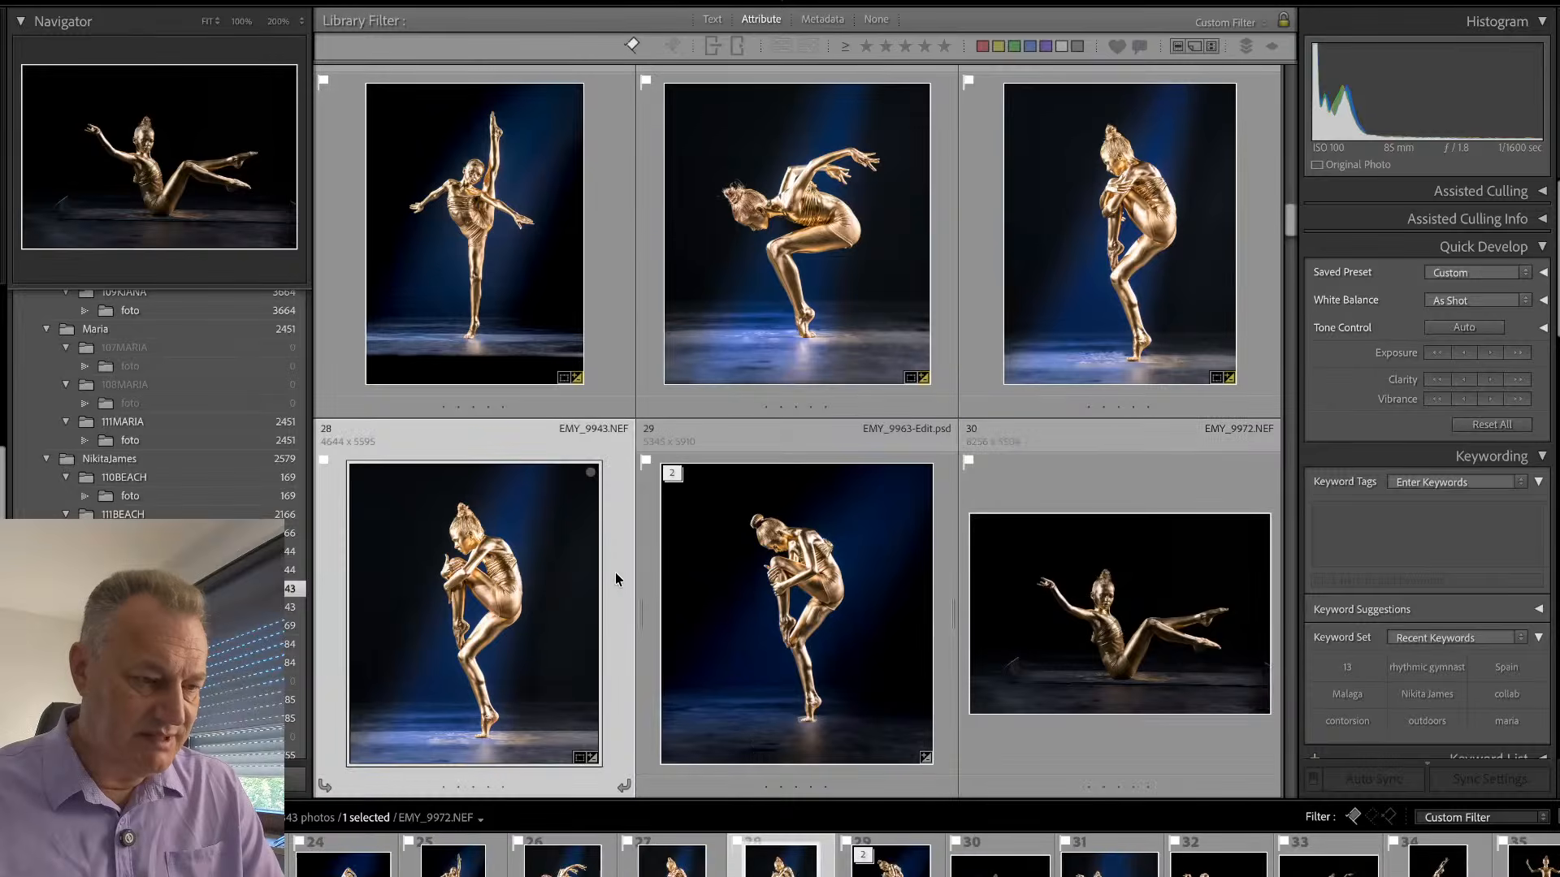
pyautogui.keyDown('super'); pyautogui.click(1065, 535); pyautogui.keyUp('super')
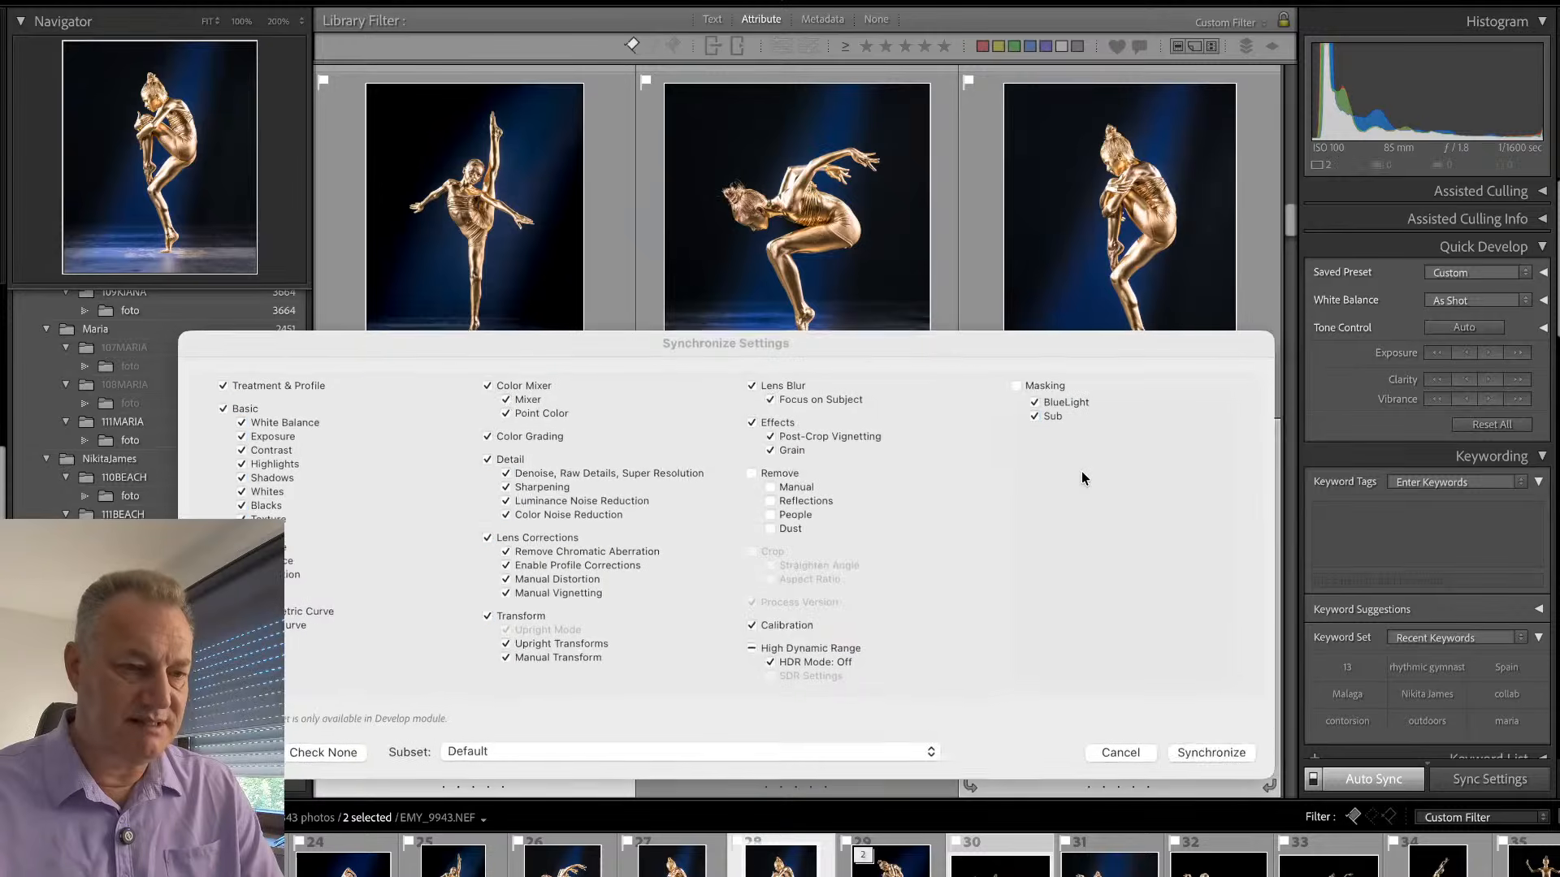
pyautogui.press('super+shift+s')
pyautogui.click(1214, 754)
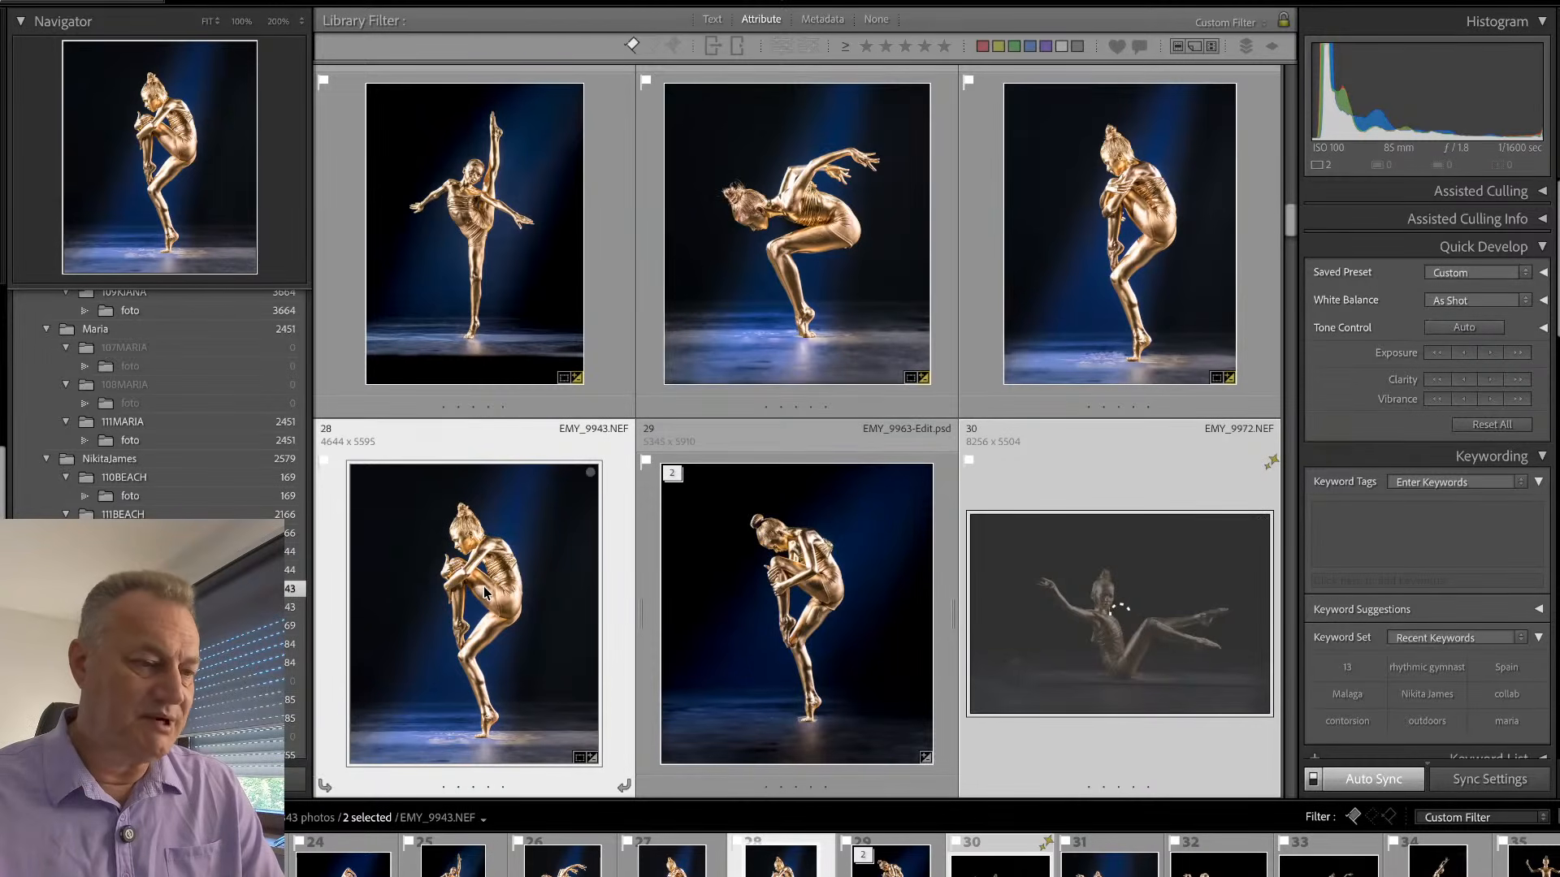
pyautogui.click(1099, 602)
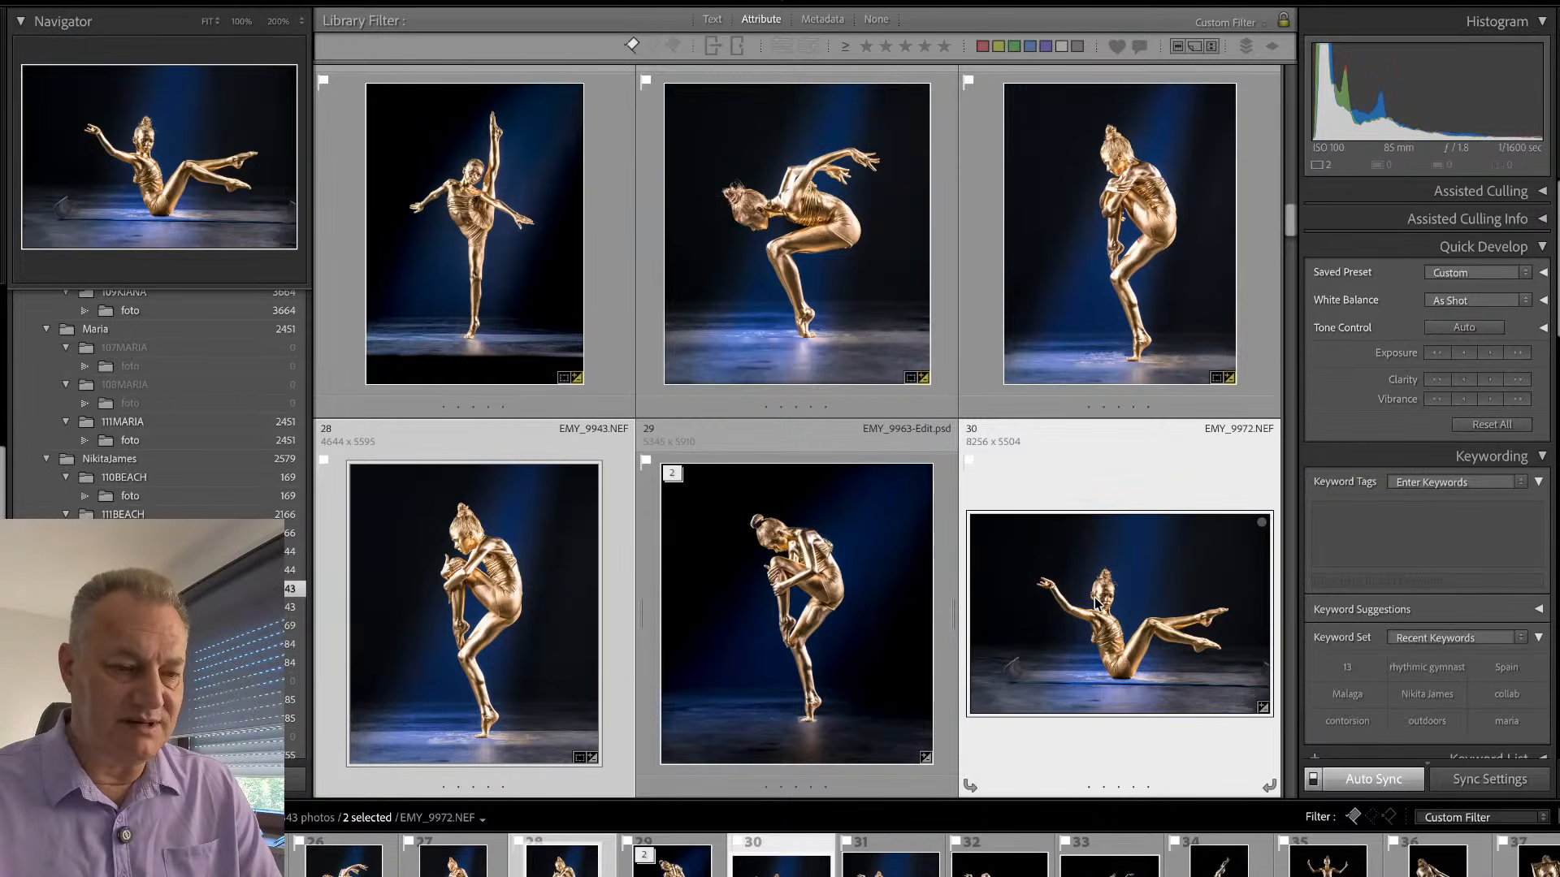
pyautogui.press('d')
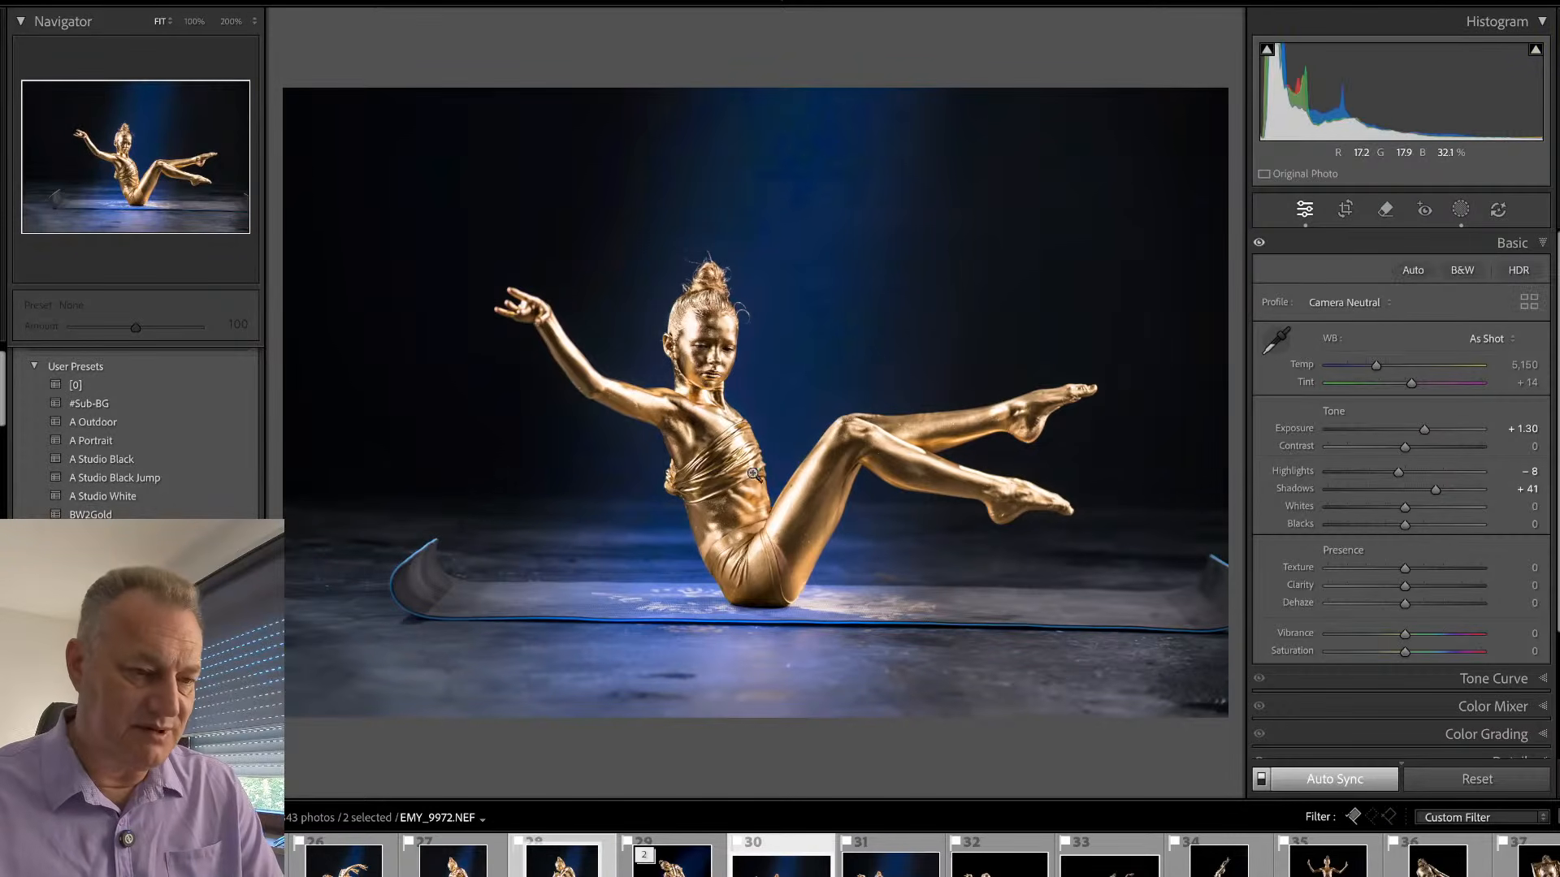
pyautogui.press('r')
pyautogui.moveTo(902, 76); pyautogui.dragTo(905, 66)
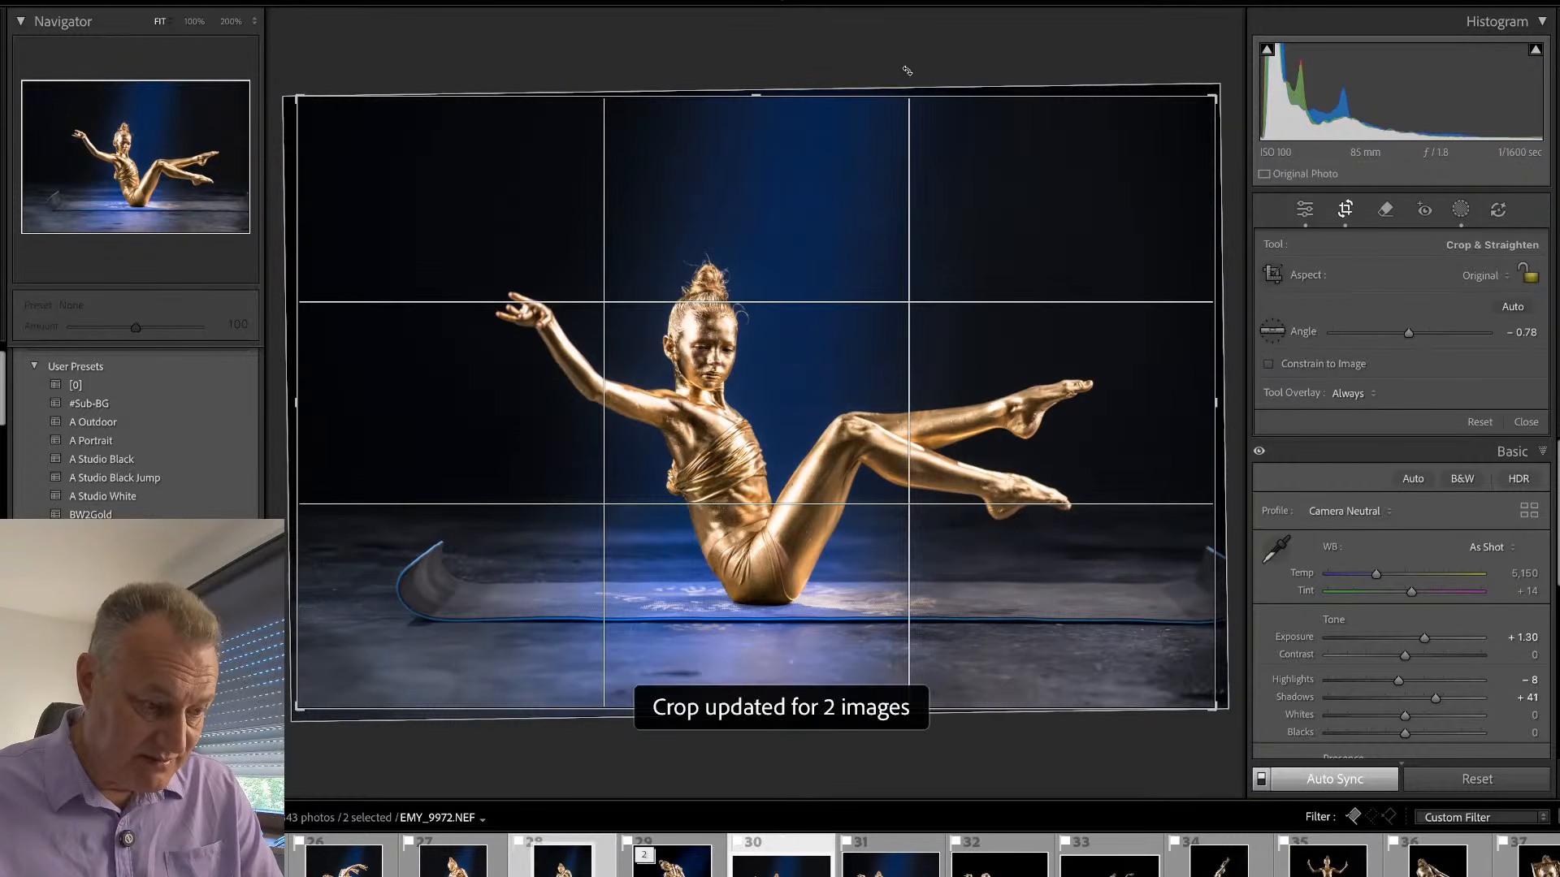
pyautogui.hotkey('ctrl', 'z')
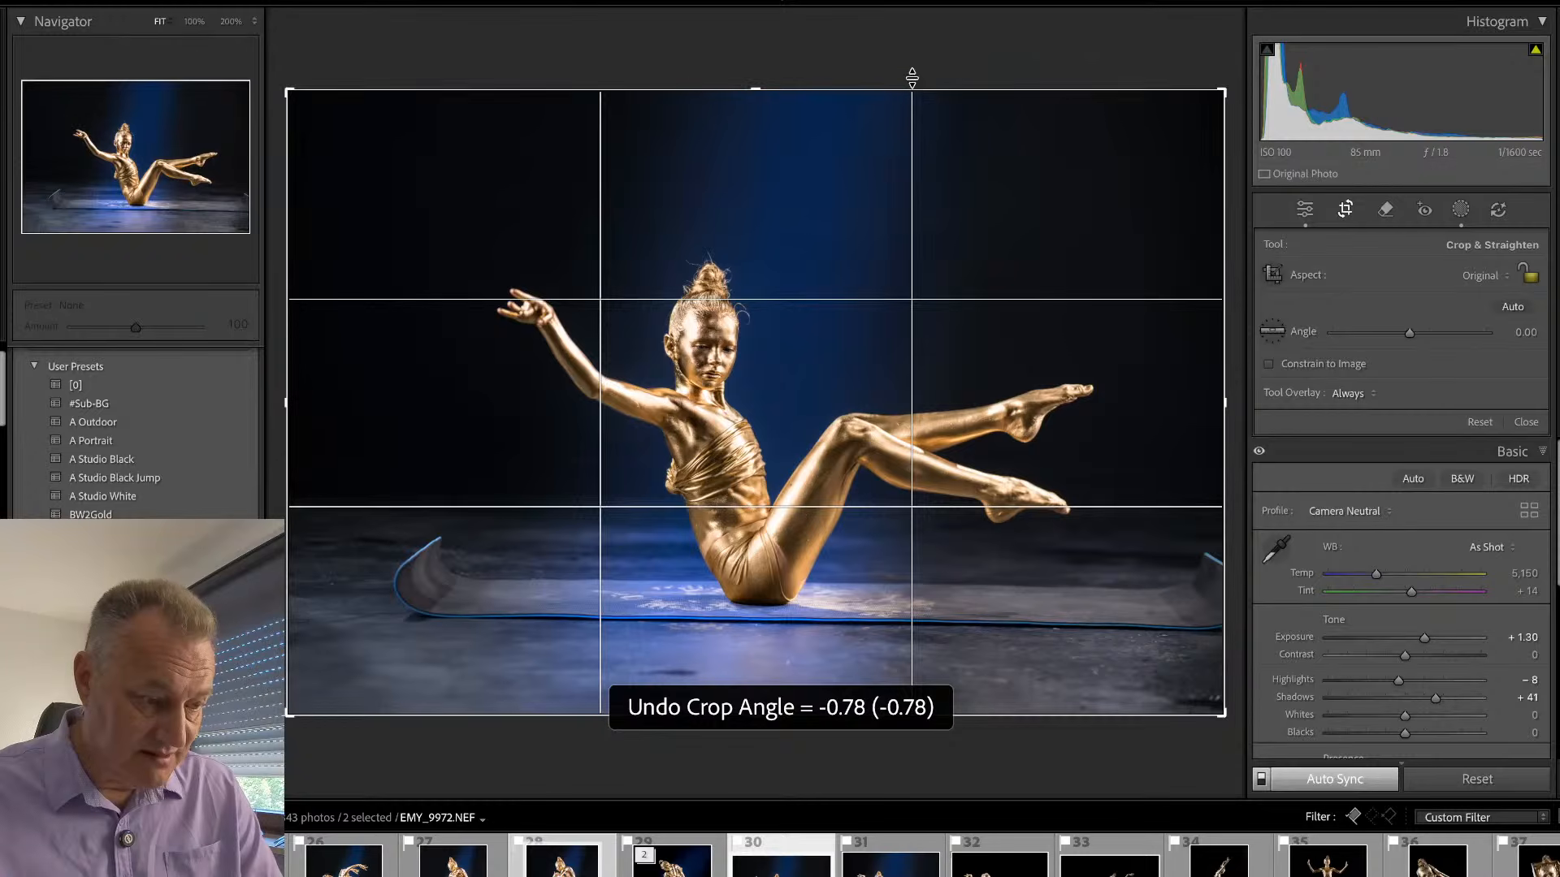
pyautogui.press('r')
# - Select only EMY_9972, straighten it to an angle of -0.90 and crop away part of the empty area on its left side
pyautogui.click(808, 845)
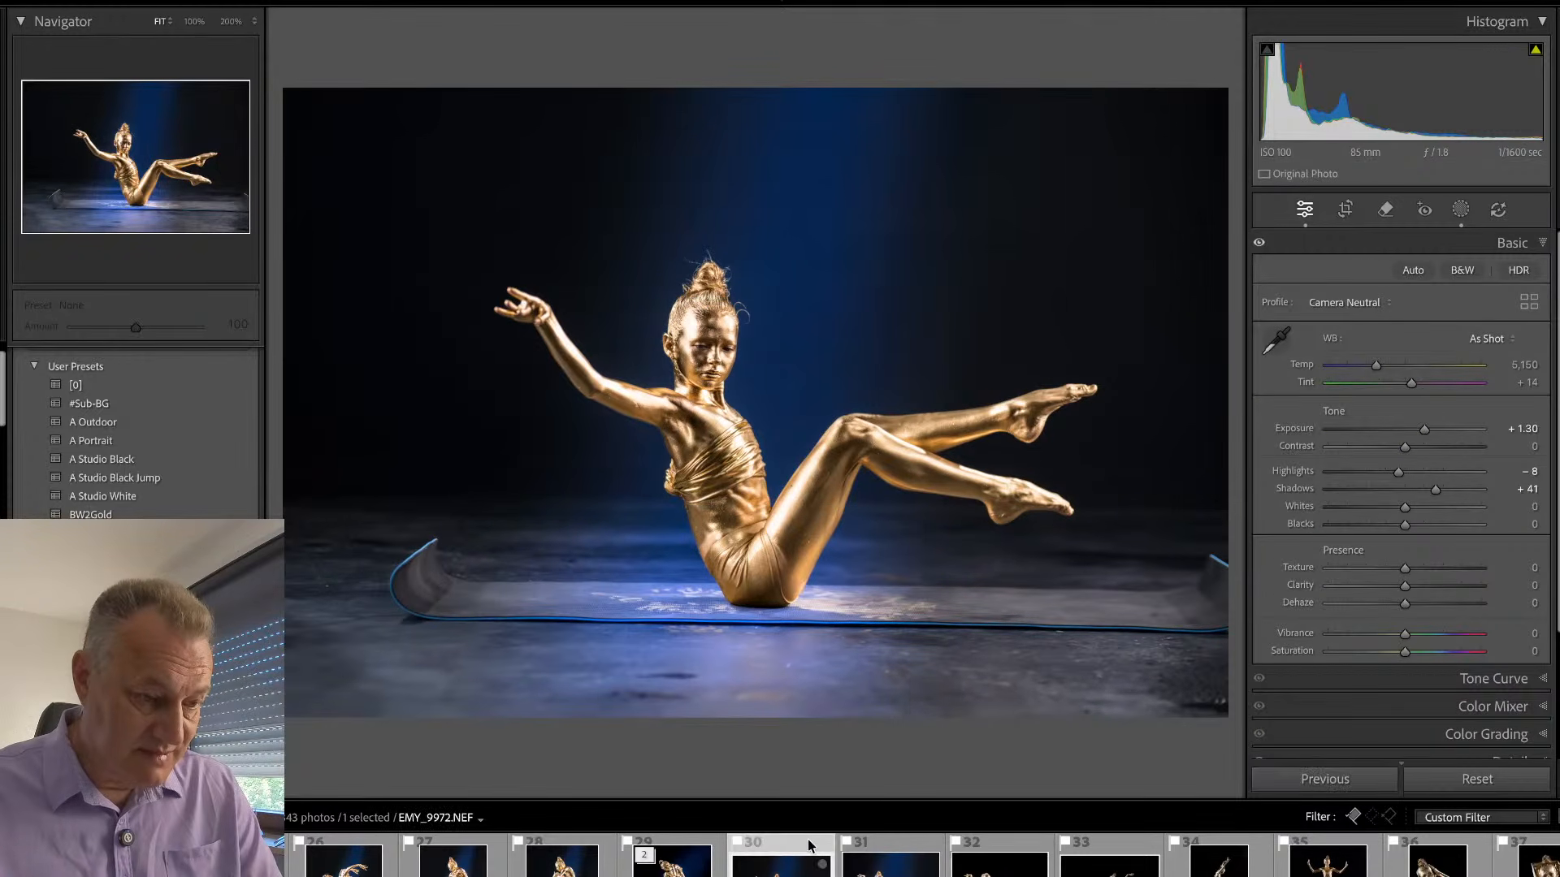
pyautogui.press('r')
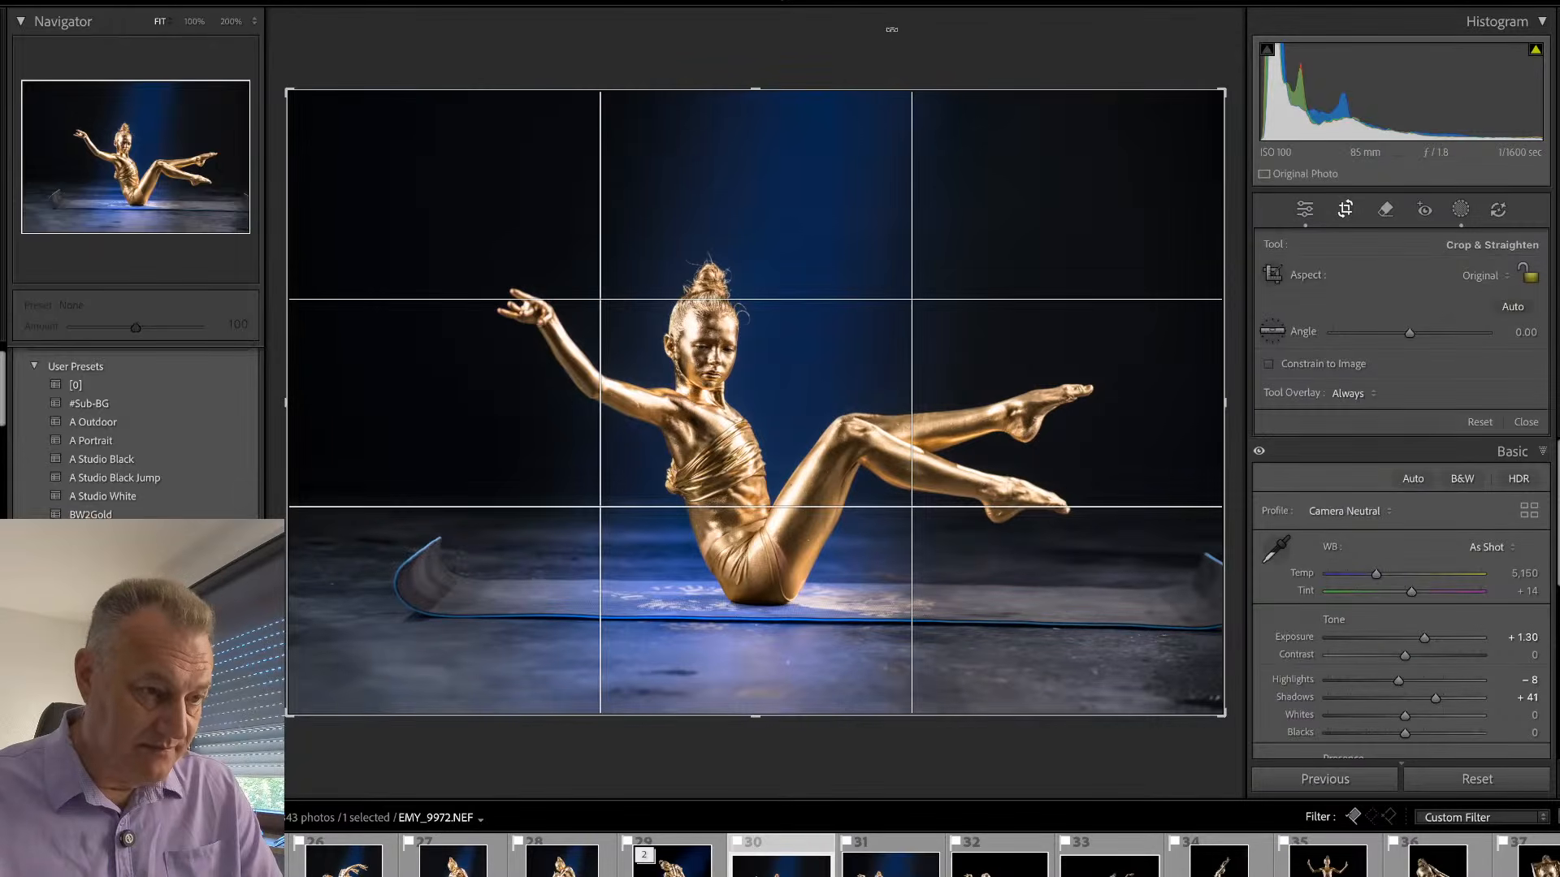
pyautogui.moveTo(889, 34); pyautogui.dragTo(885, 30)
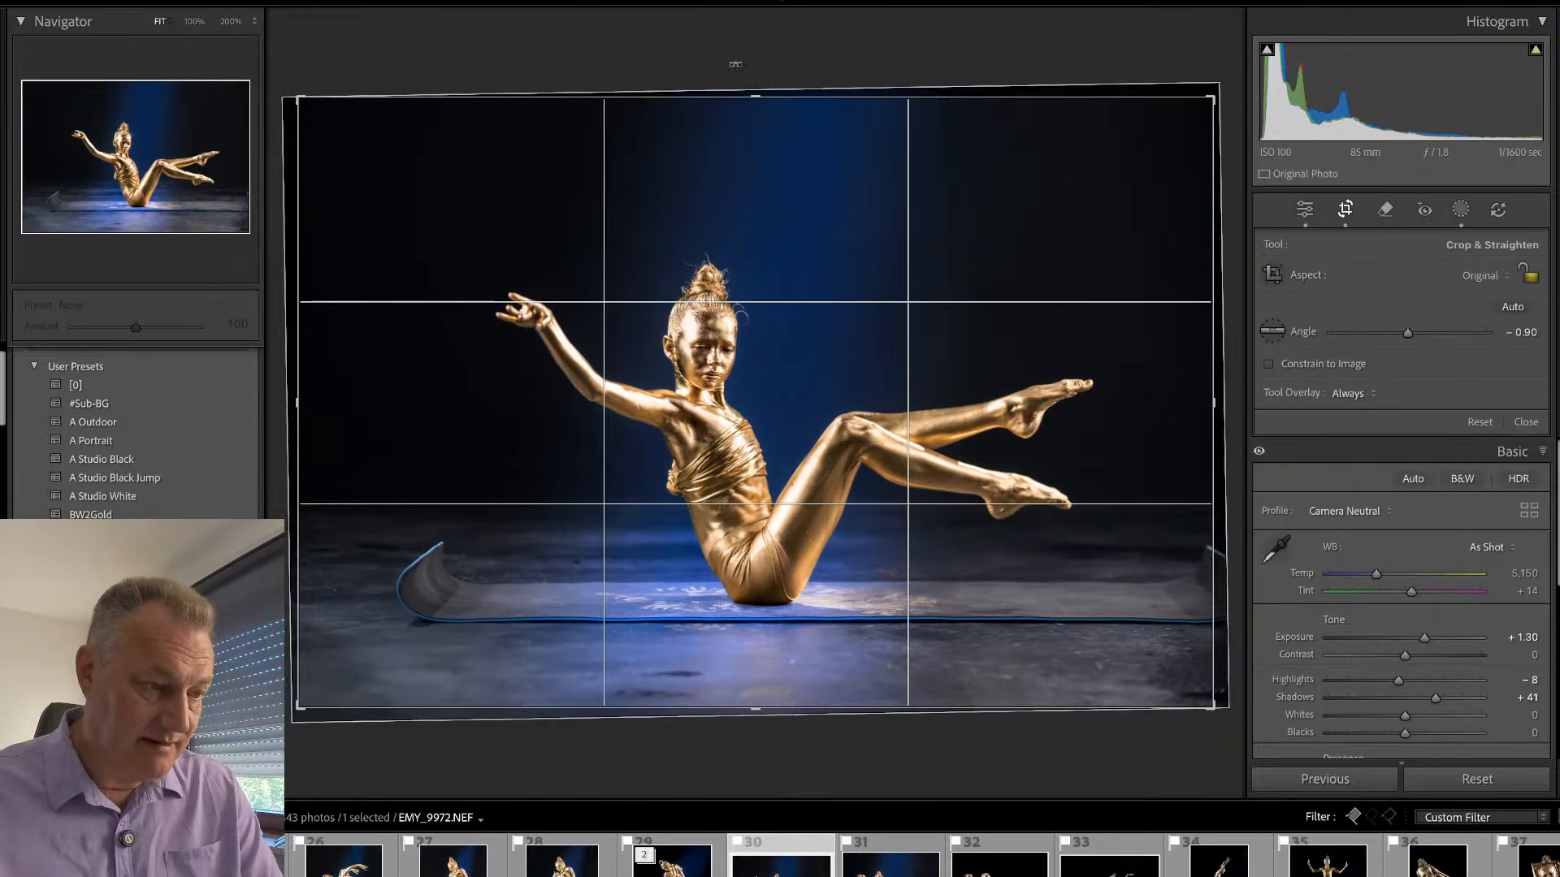
pyautogui.moveTo(305, 95); pyautogui.dragTo(399, 95)
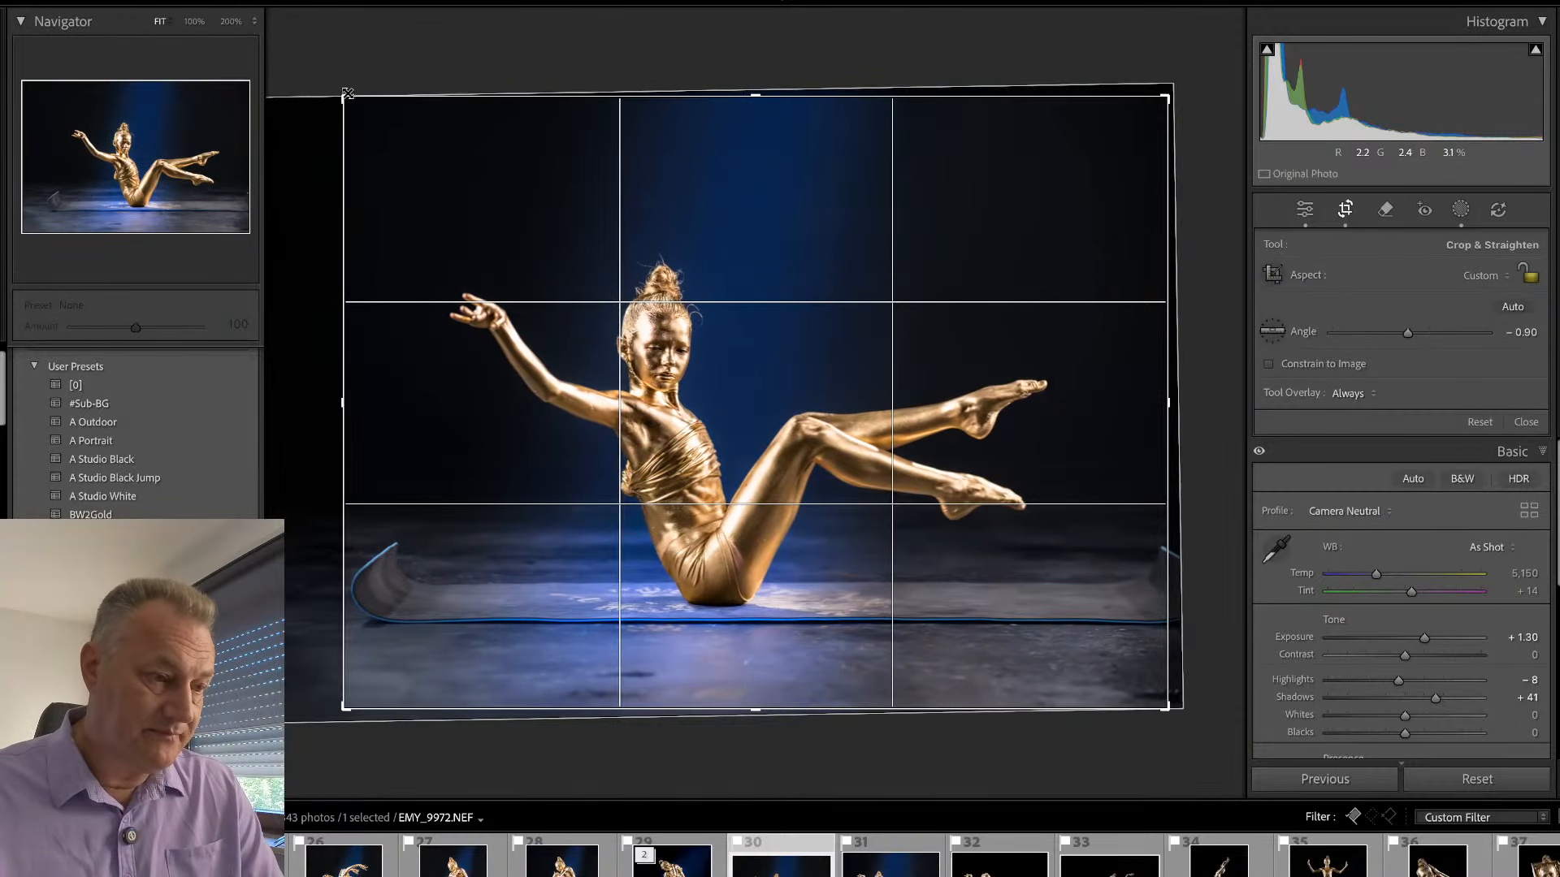
pyautogui.press('r')
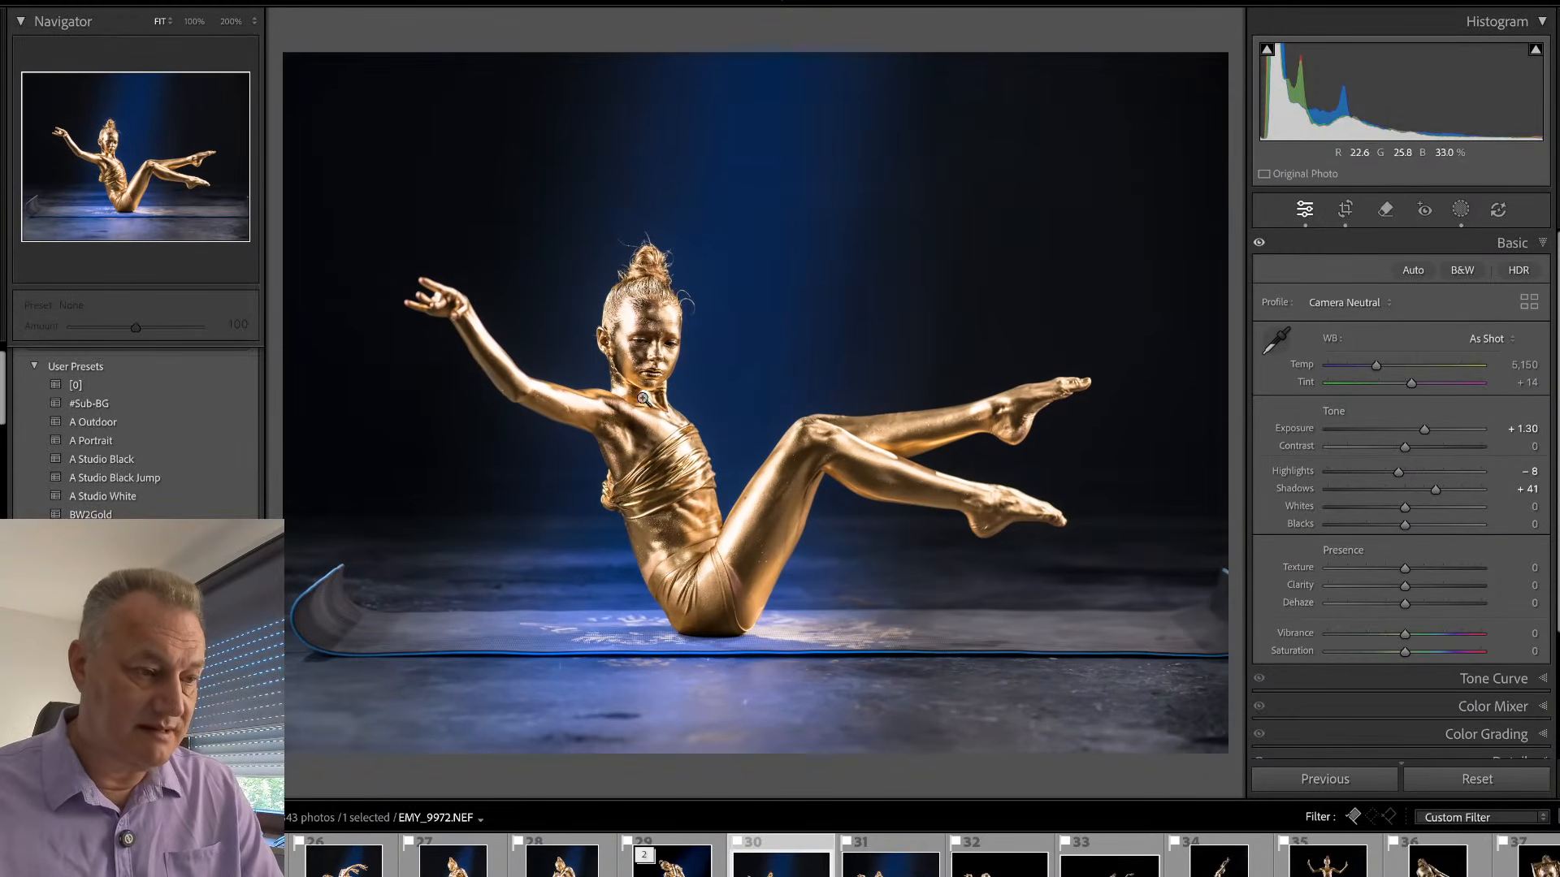
# - Paint over the mat's blue front edge along the whole floor at brush size 10 and remove it with generative AI
pyautogui.press('q')
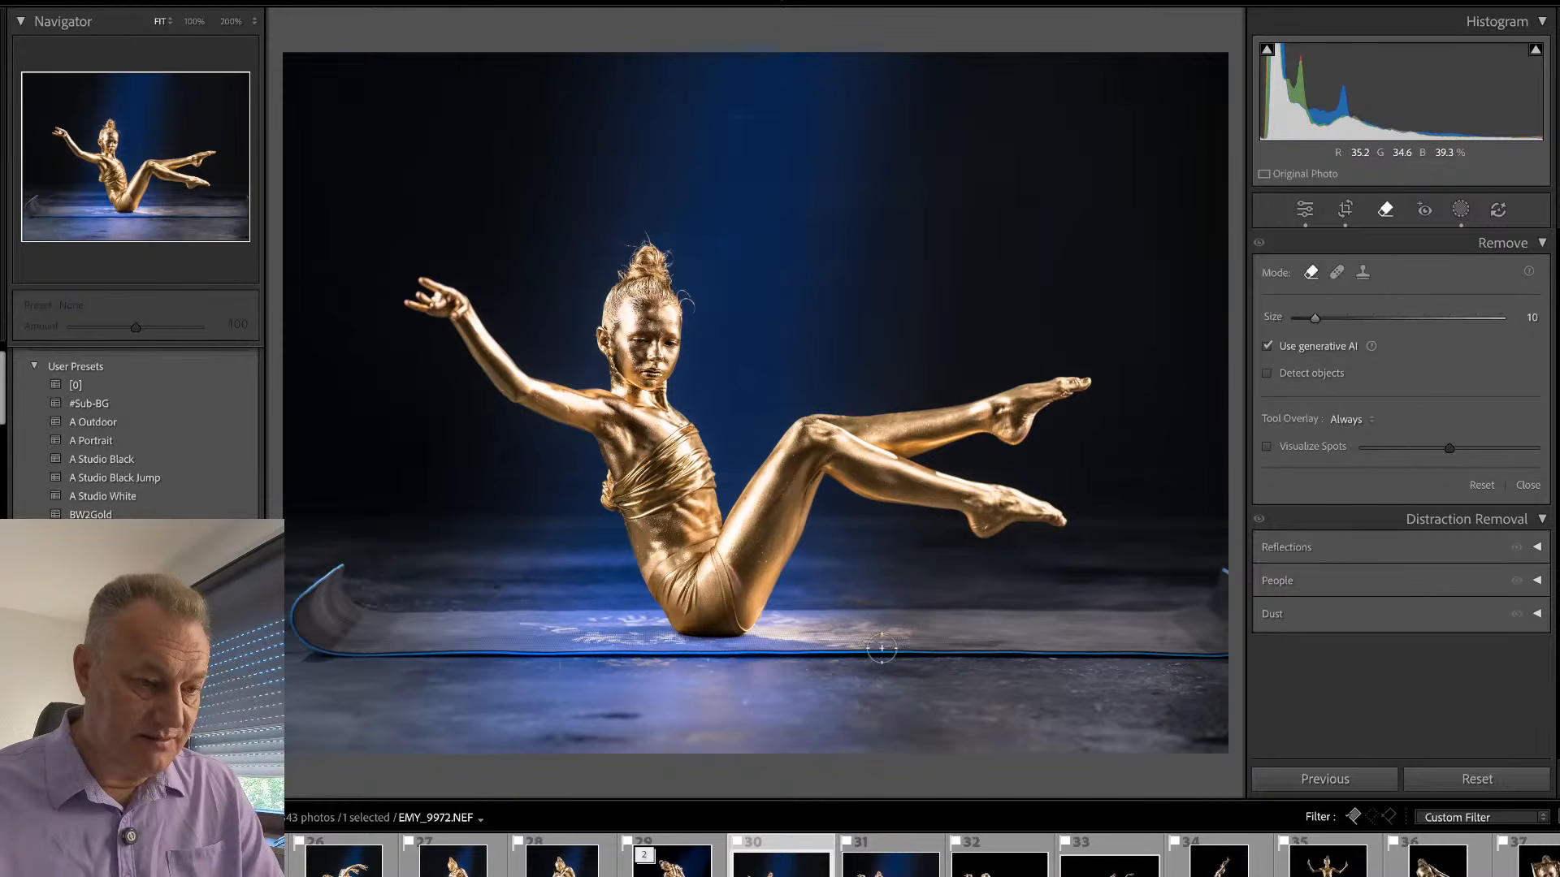
pyautogui.moveTo(875, 656)
pyautogui.mouseDown()
pyautogui.moveTo(680, 685)
pyautogui.moveTo(361, 693)
pyautogui.mouseUp()
pyautogui.moveTo(800, 635)
pyautogui.mouseDown()
pyautogui.moveTo(918, 654)
pyautogui.moveTo(1255, 650)
pyautogui.mouseUp()
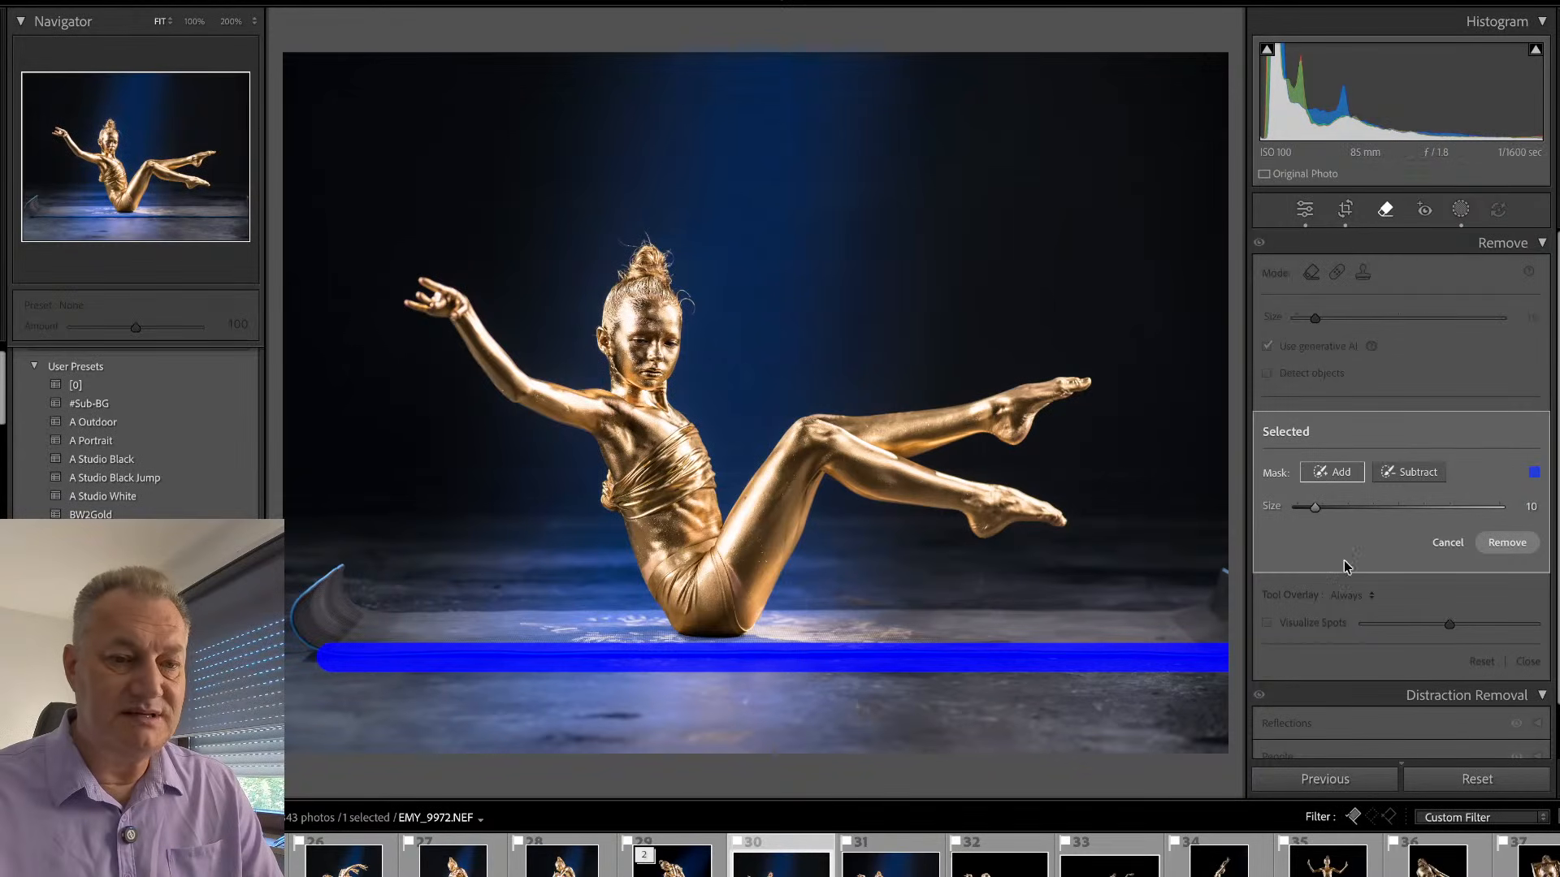
pyautogui.click(1503, 544)
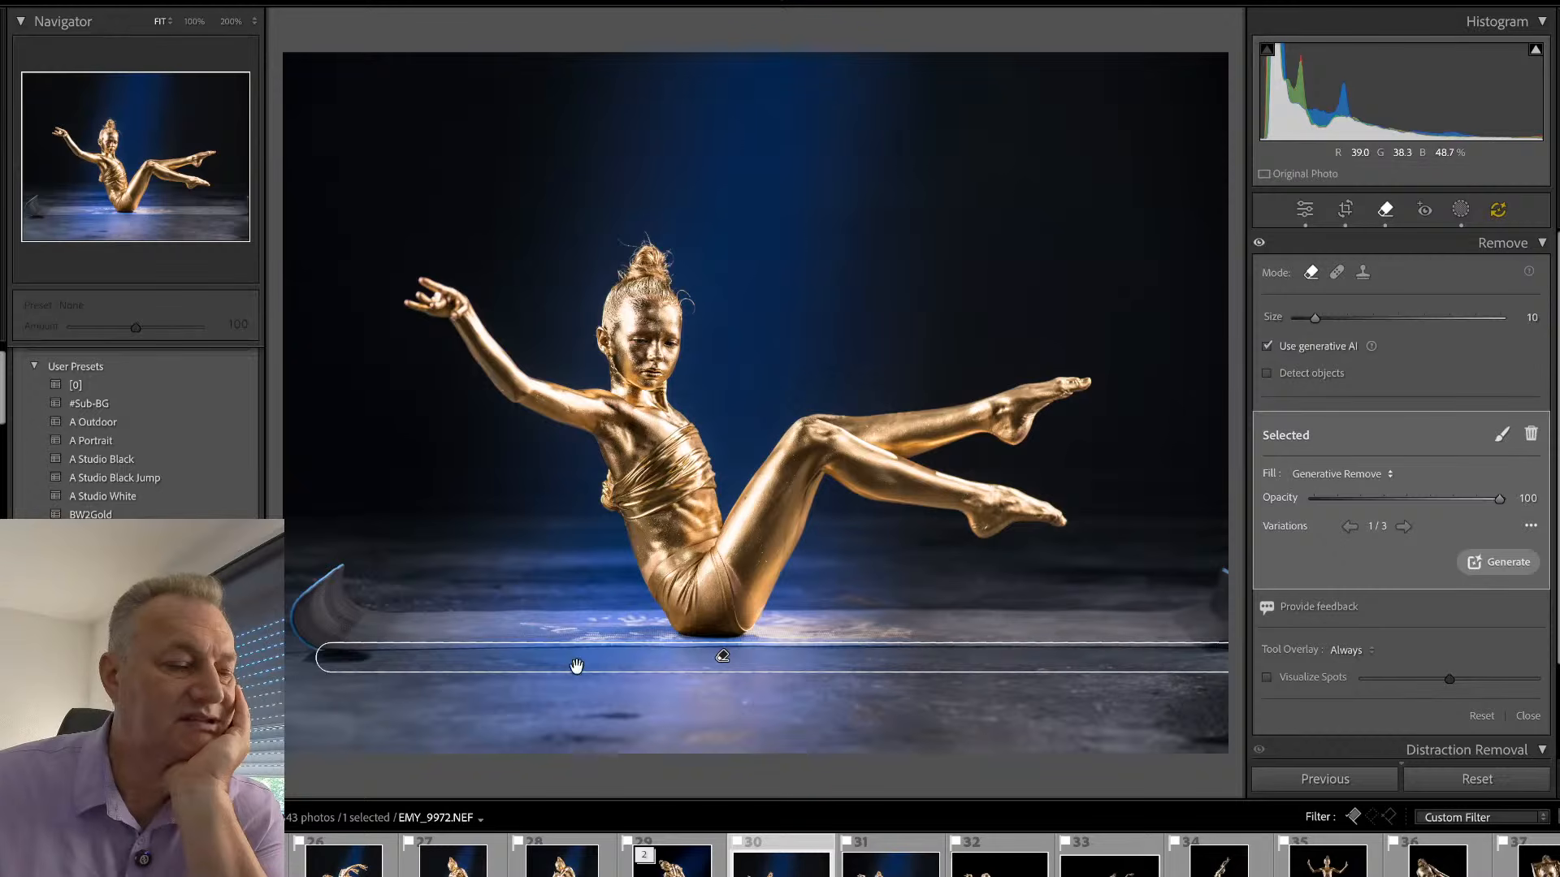
# - Compare the generated variations of the mat-edge removal, switch its fill from Generative Remove to Remove, and check the photo
pyautogui.click(1402, 529)
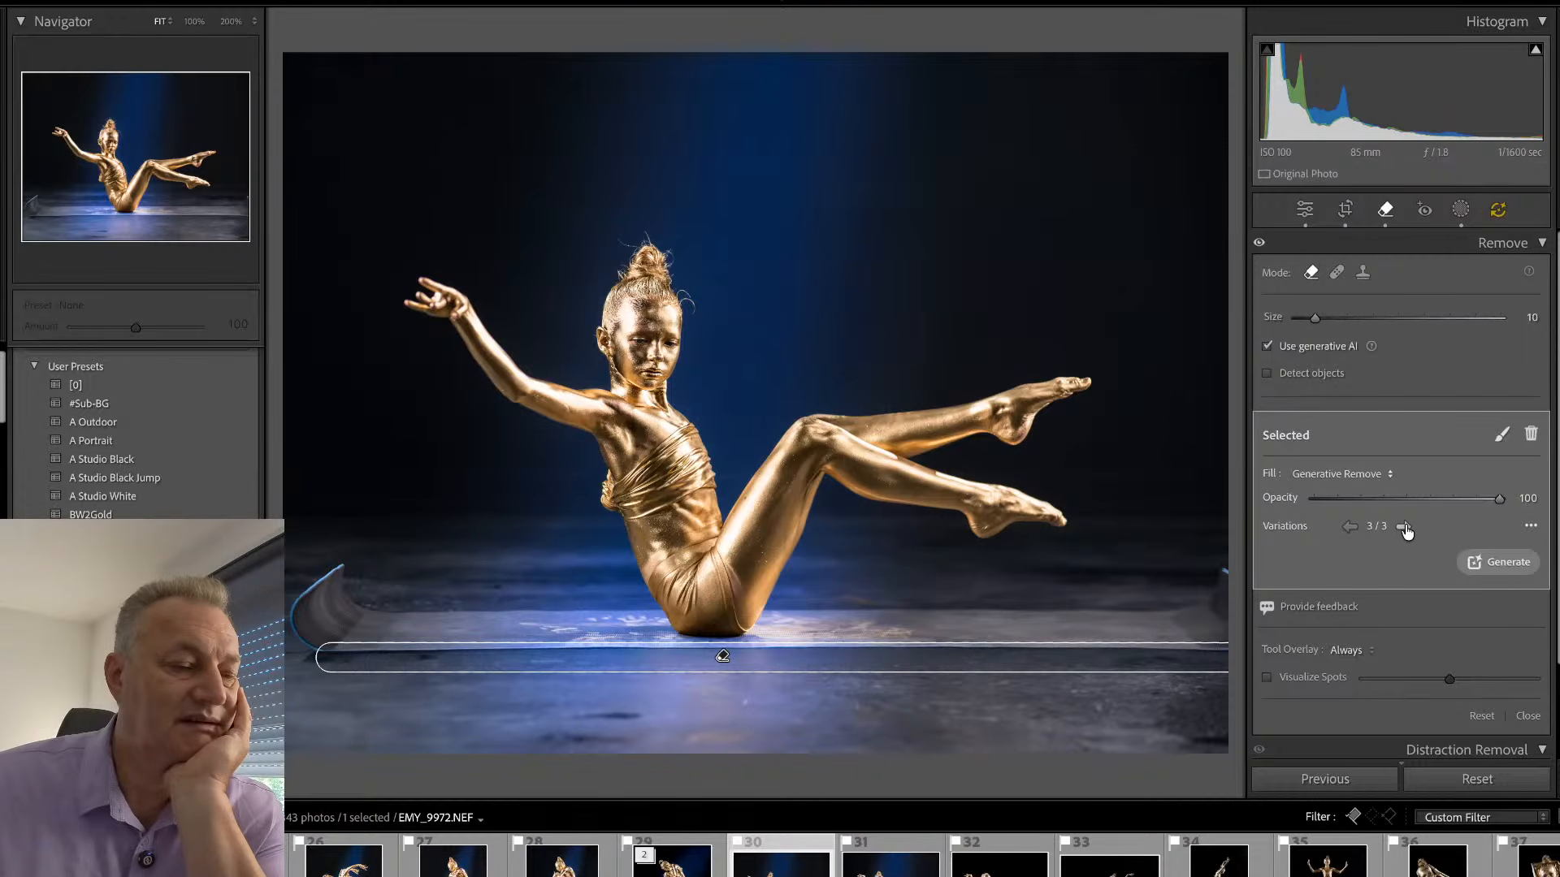
pyautogui.click(1391, 476)
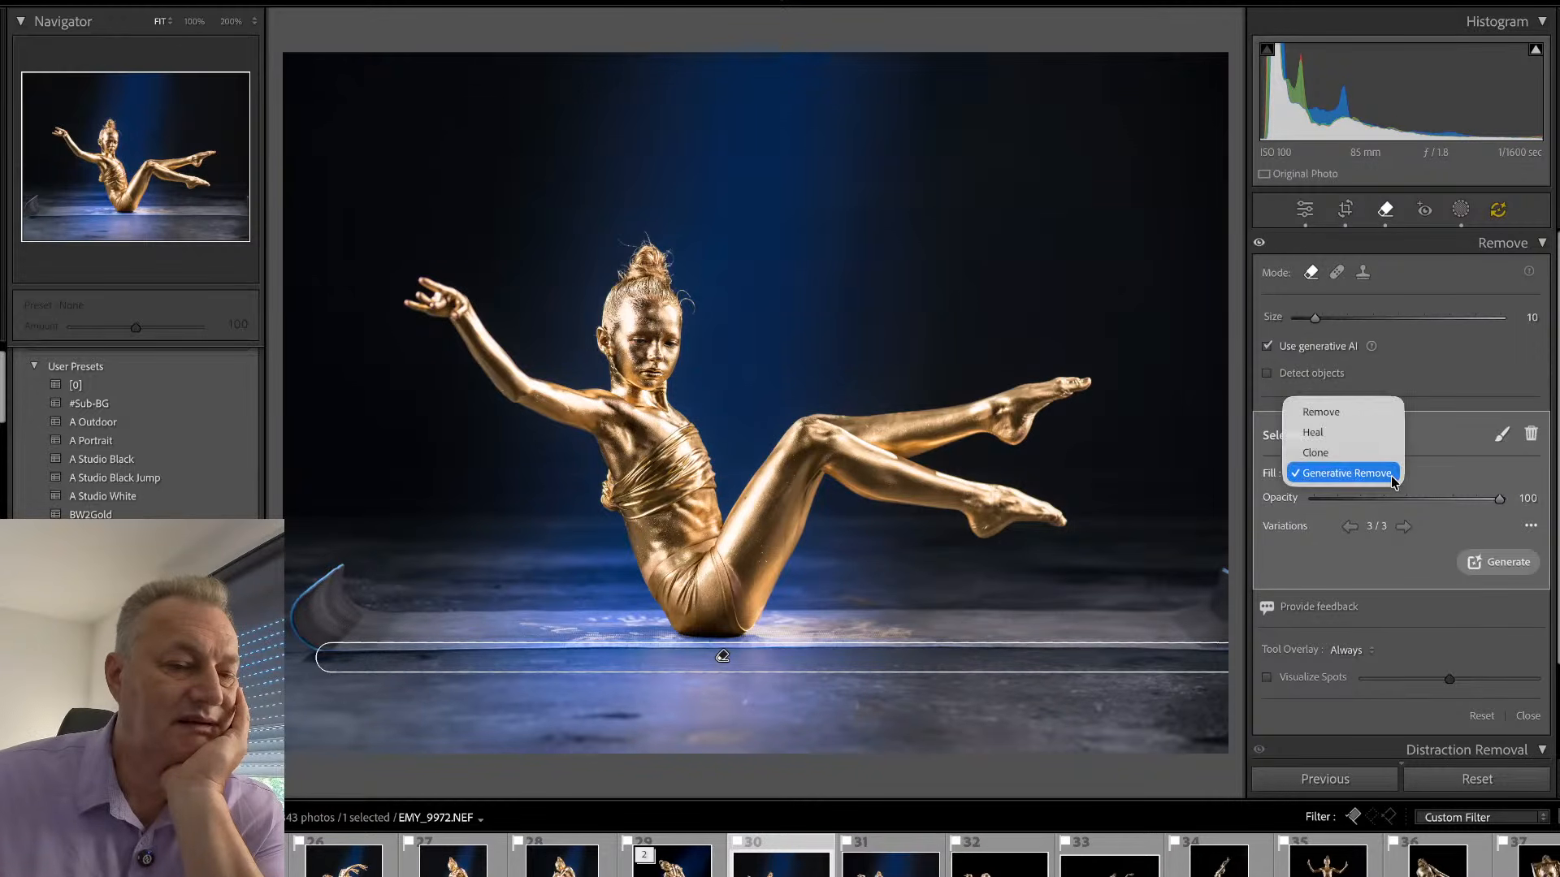
pyautogui.click(1359, 412)
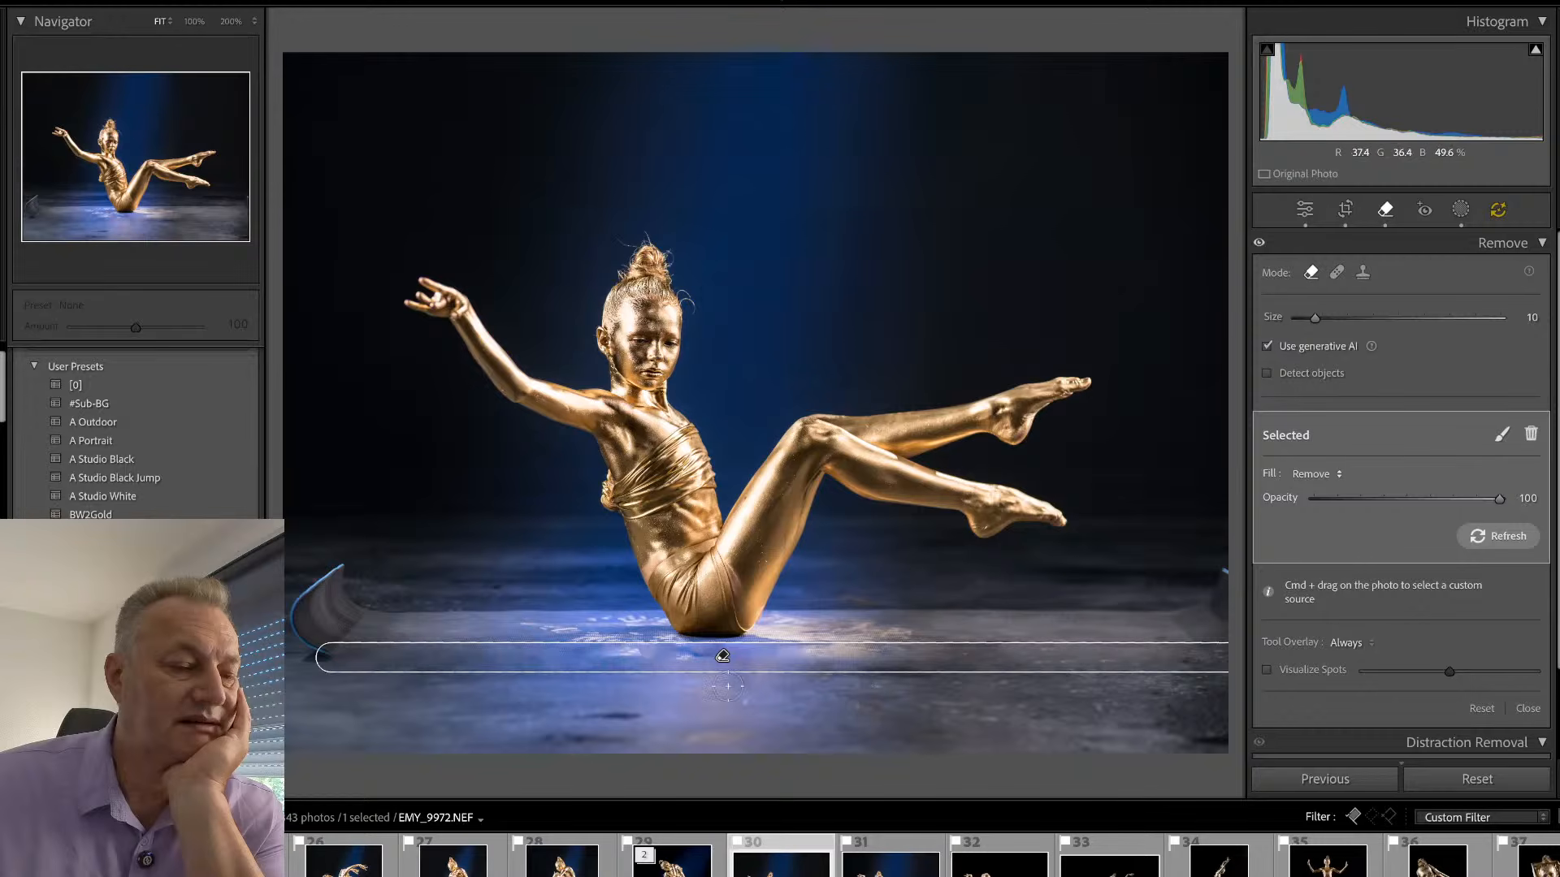
pyautogui.press('q')
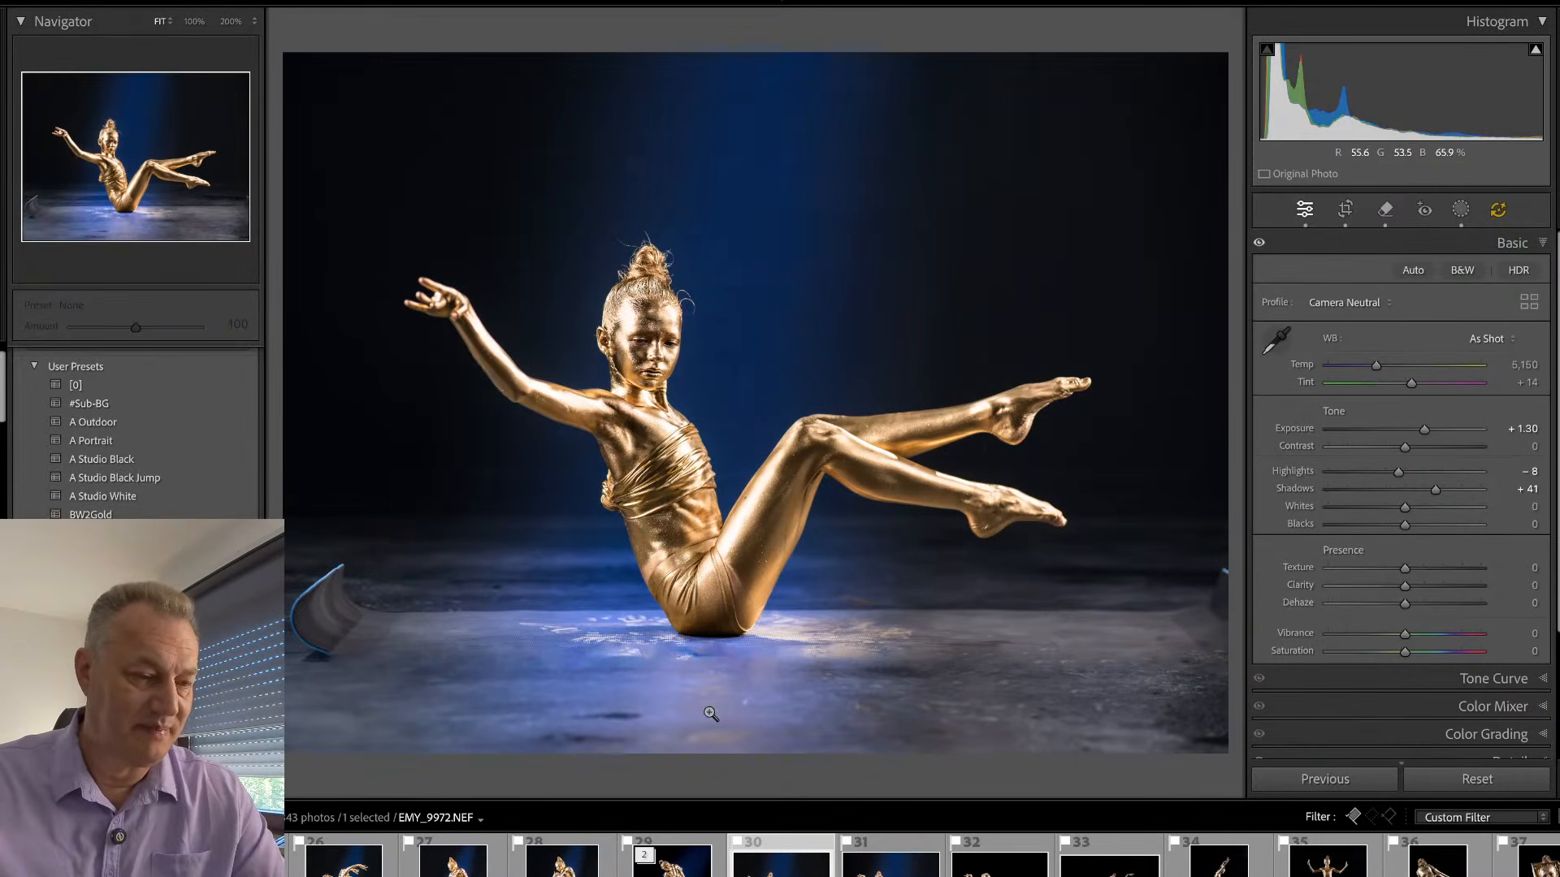
# - Paint over the curled-up mat end at the photo's left edge and remove it with generative AI
pyautogui.press('q')
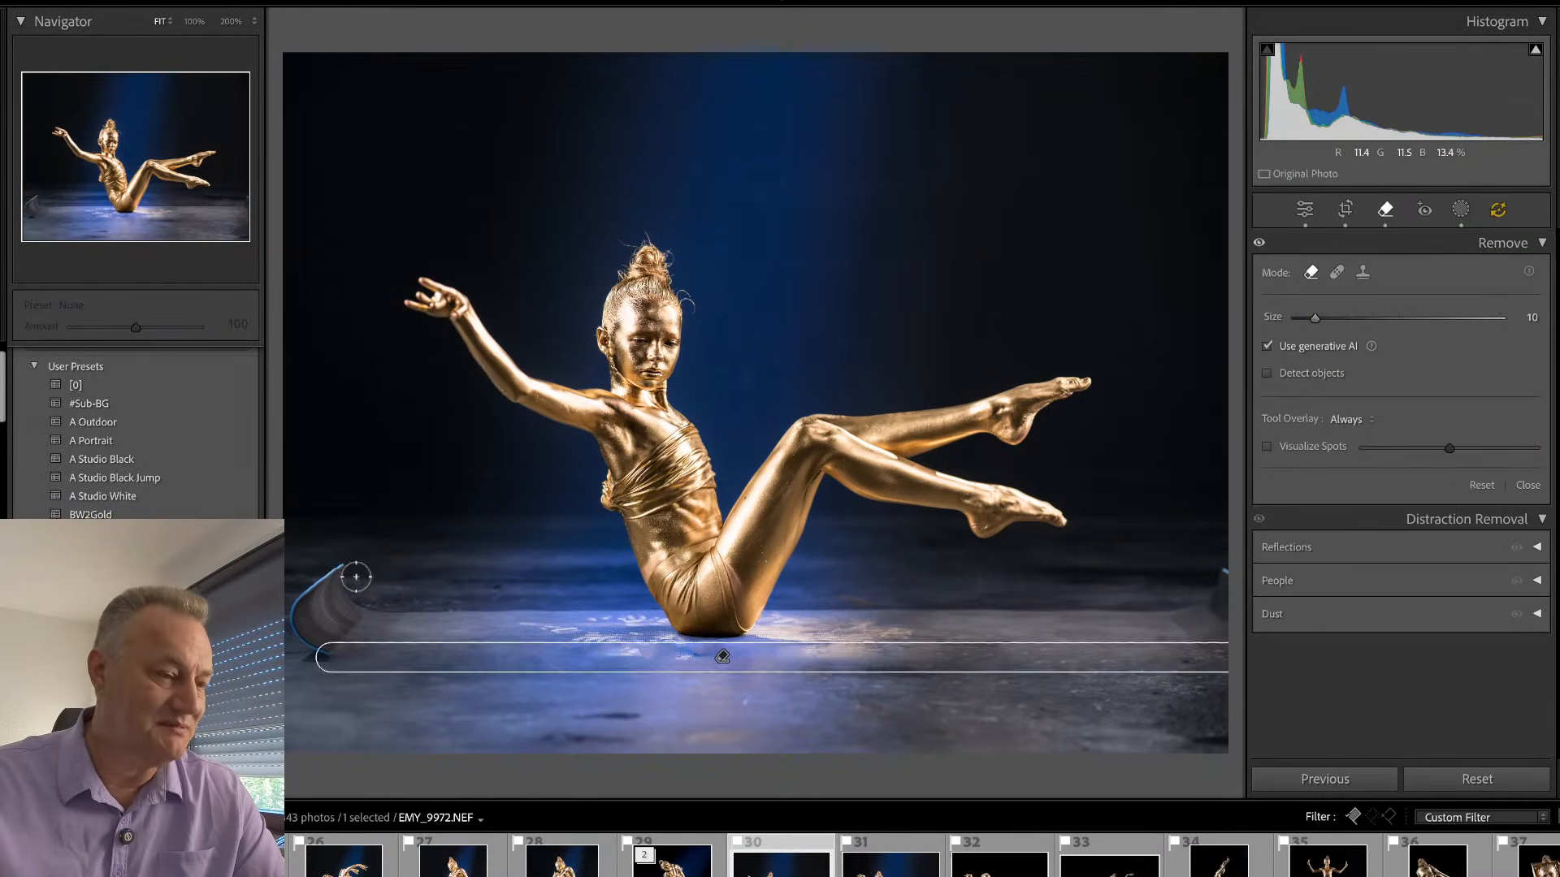
pyautogui.moveTo(341, 564)
pyautogui.mouseDown()
pyautogui.moveTo(291, 606)
pyautogui.moveTo(321, 663)
pyautogui.moveTo(353, 603)
pyautogui.moveTo(333, 573)
pyautogui.mouseUp()
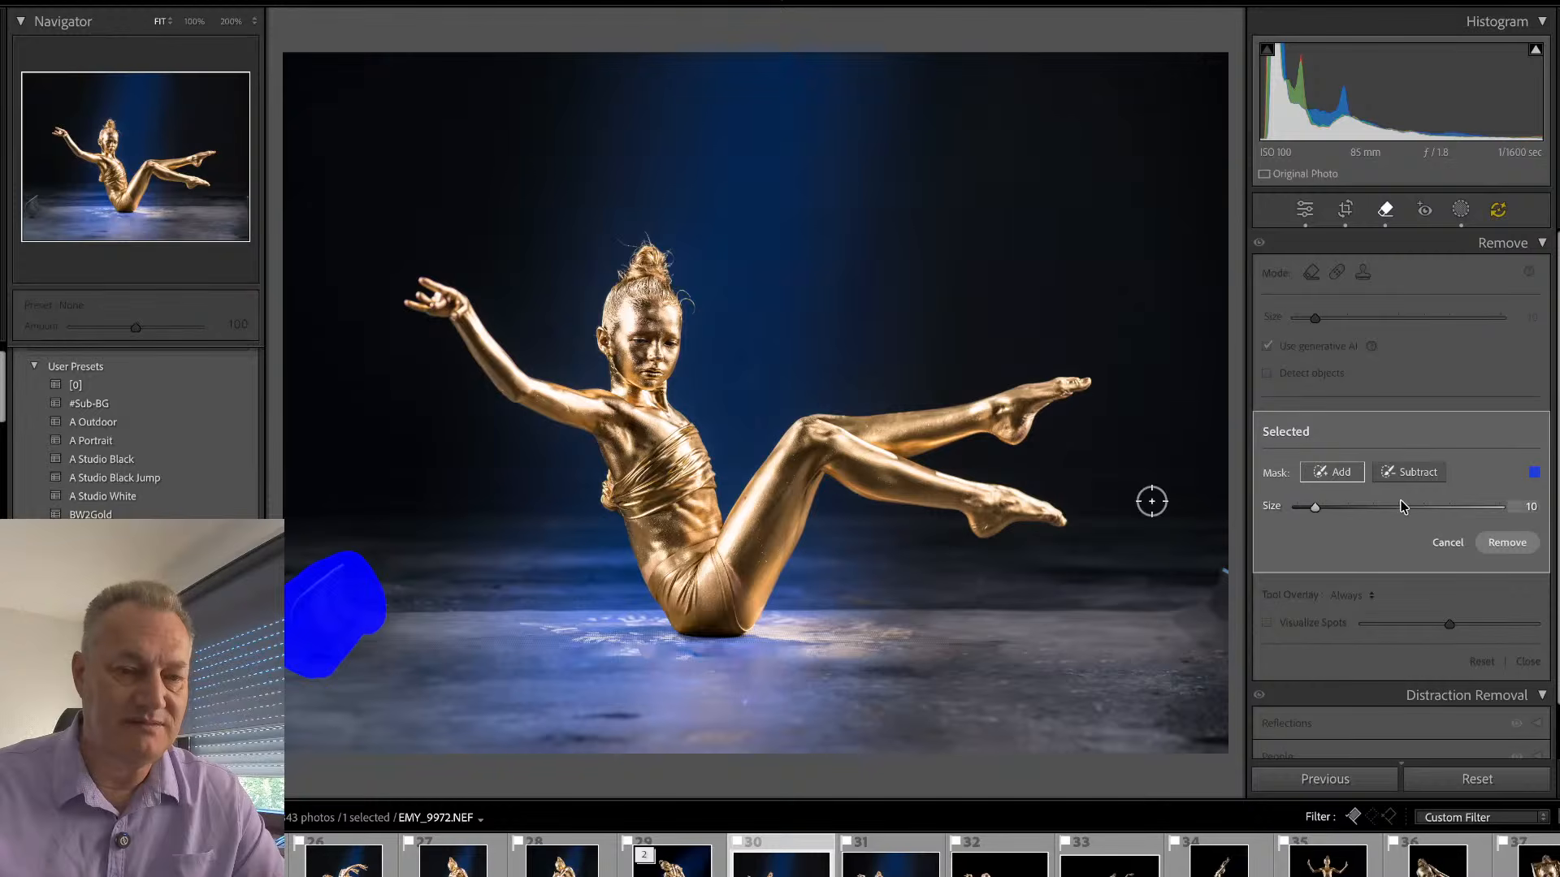
pyautogui.click(1519, 543)
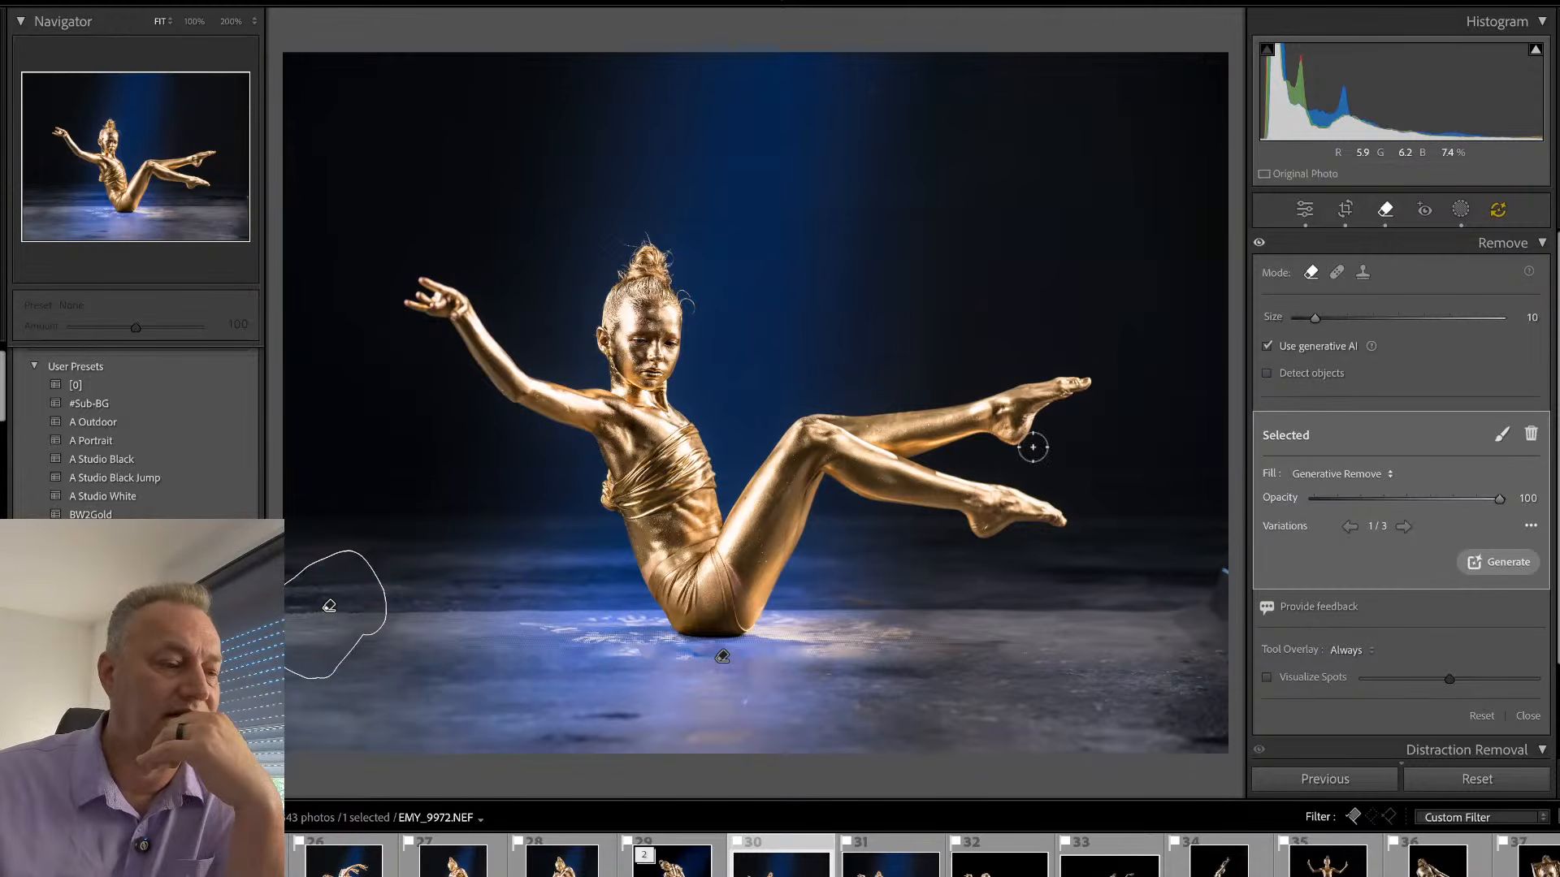
pyautogui.press('q')
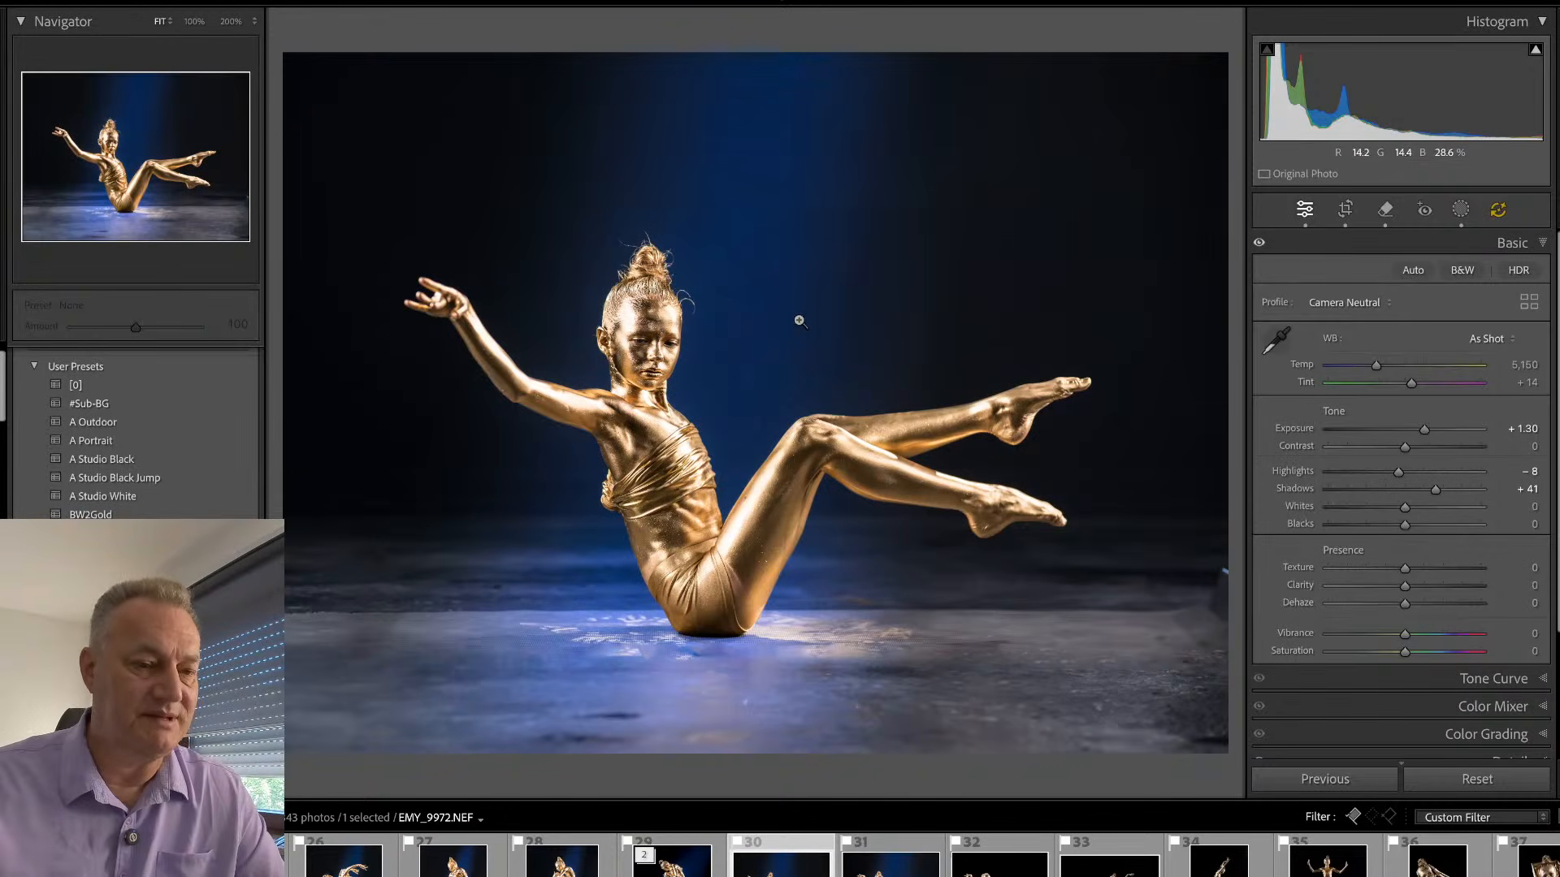
# - Turn off generative AI and remove the remaining mat end and its dark patch at the photo's right edge
pyautogui.press('q')
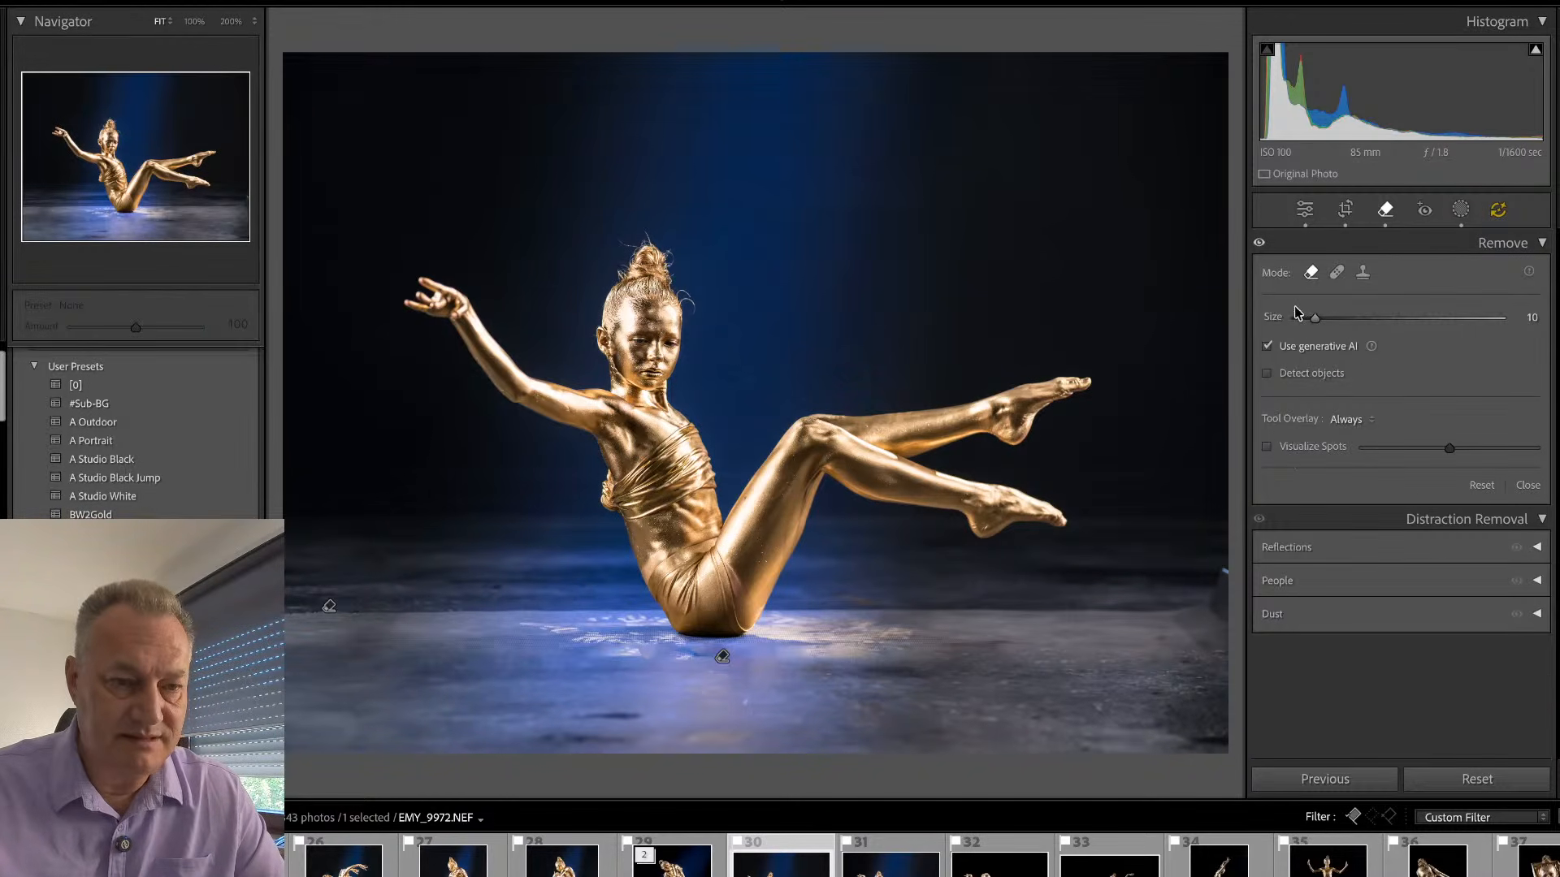
pyautogui.click(1267, 347)
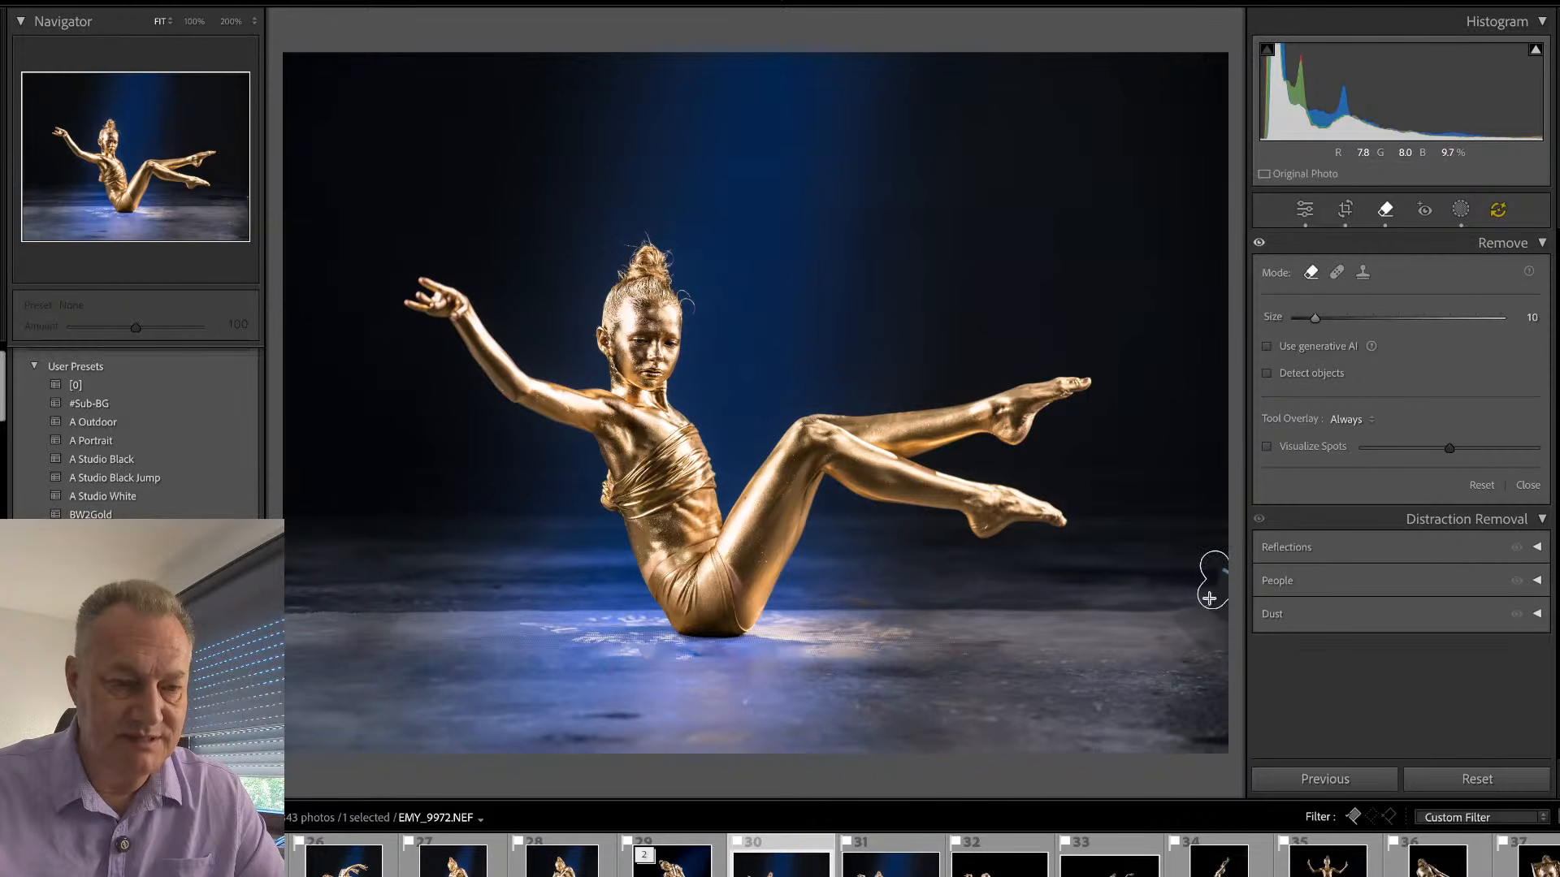
pyautogui.moveTo(1210, 599)
pyautogui.mouseDown()
pyautogui.moveTo(1174, 612)
pyautogui.moveTo(1234, 594)
pyautogui.moveTo(1232, 645)
pyautogui.moveTo(1191, 635)
pyautogui.mouseUp()
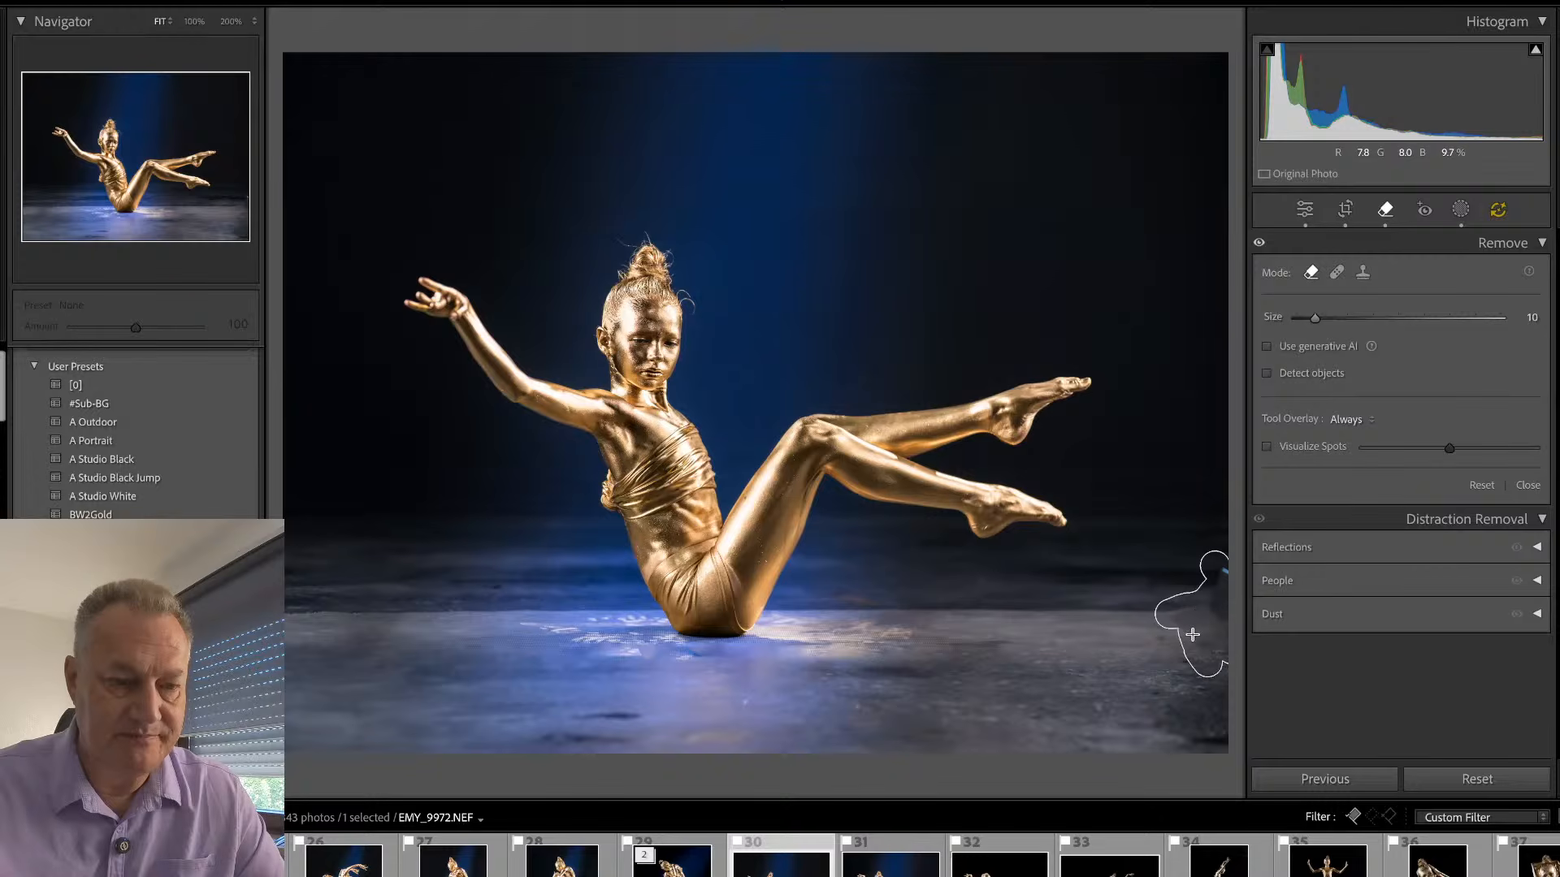
pyautogui.moveTo(1213, 552); pyautogui.dragTo(1215, 544)
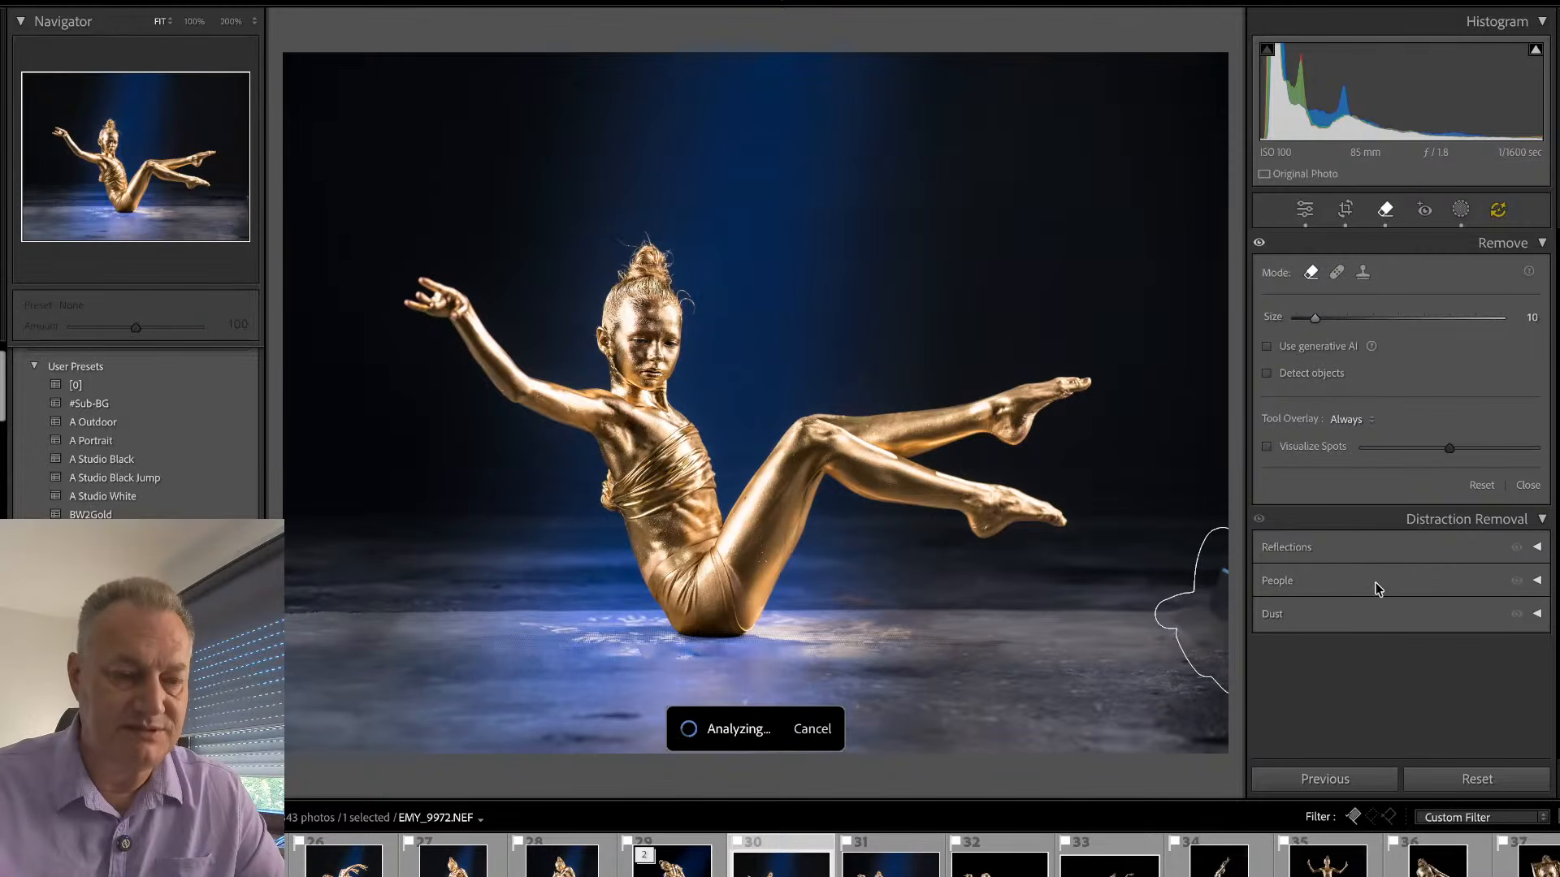
pyautogui.press('q')
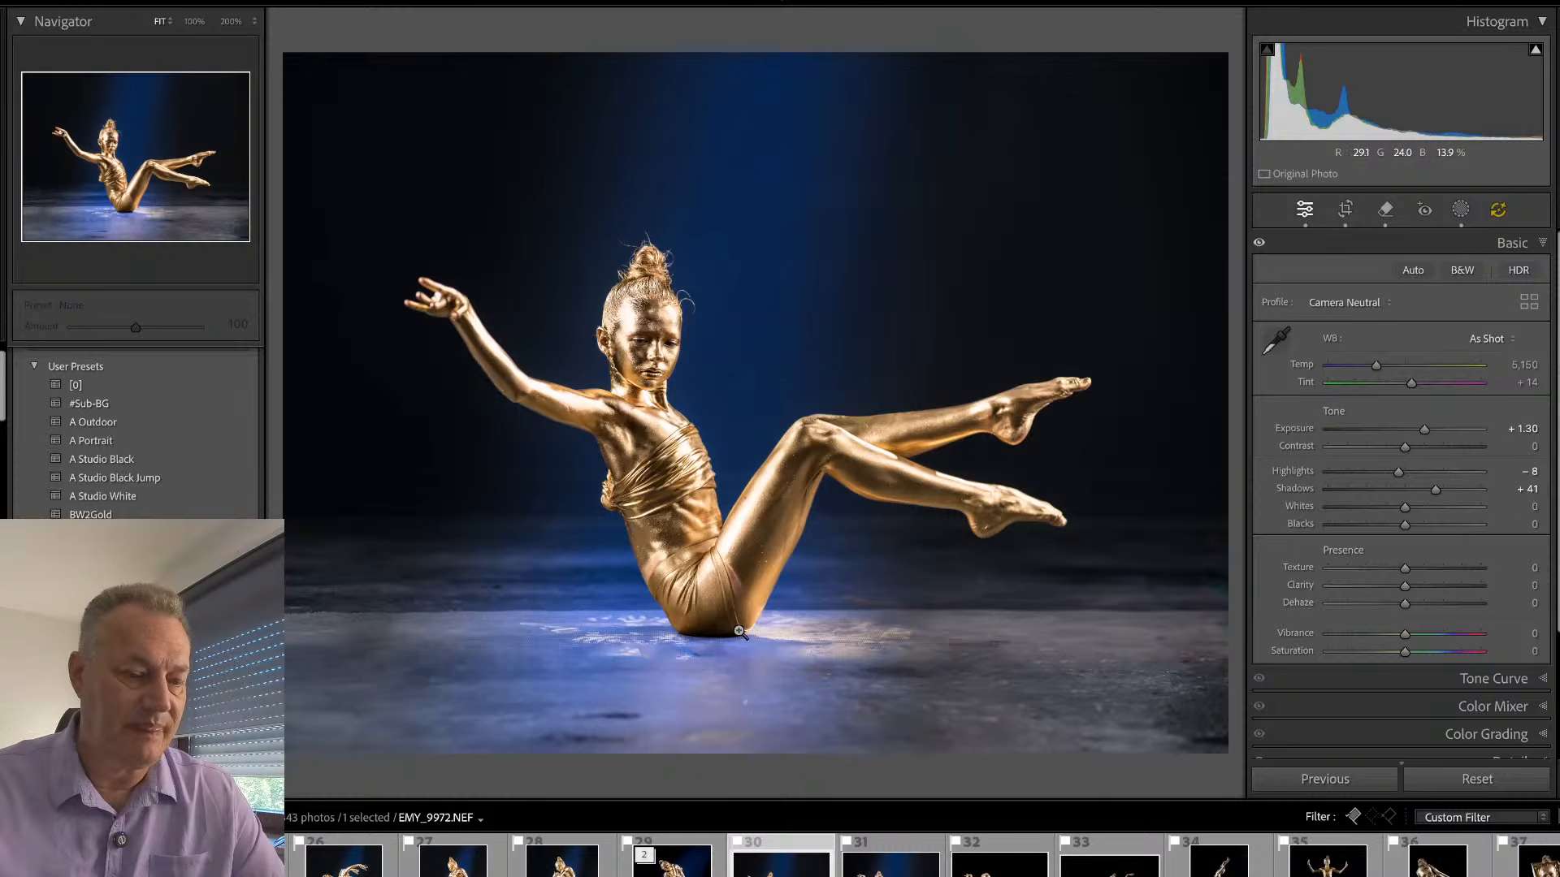
# - Add a linear gradient mask over the foreground floor, fading from near the photo's bottom edge up to the seated body
pyautogui.press('m')
pyautogui.moveTo(732, 679); pyautogui.dragTo(732, 618)
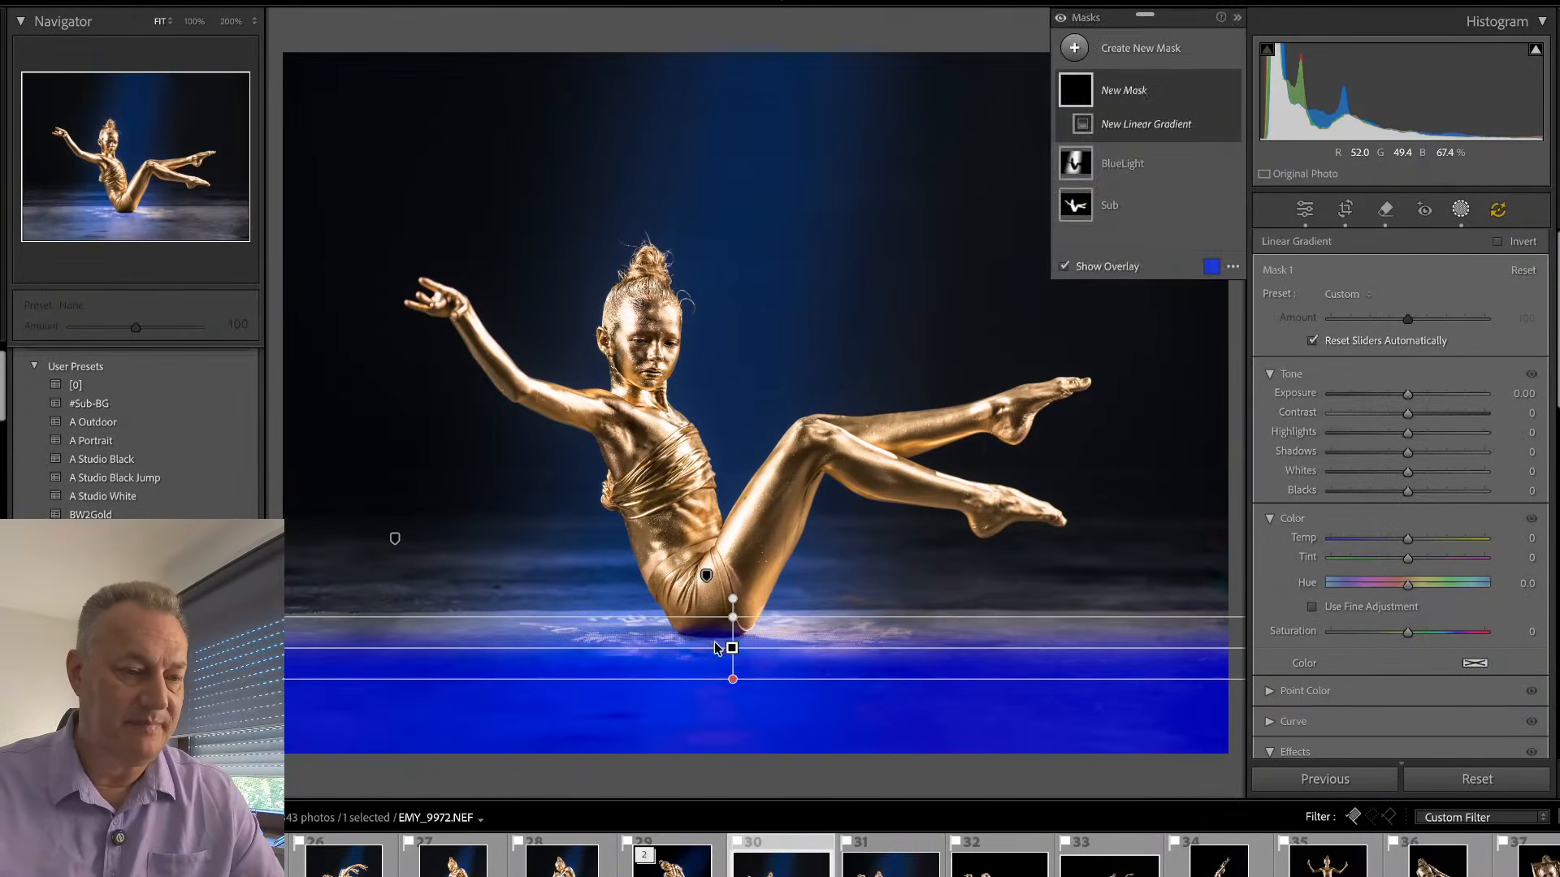
pyautogui.moveTo(733, 679); pyautogui.dragTo(737, 725)
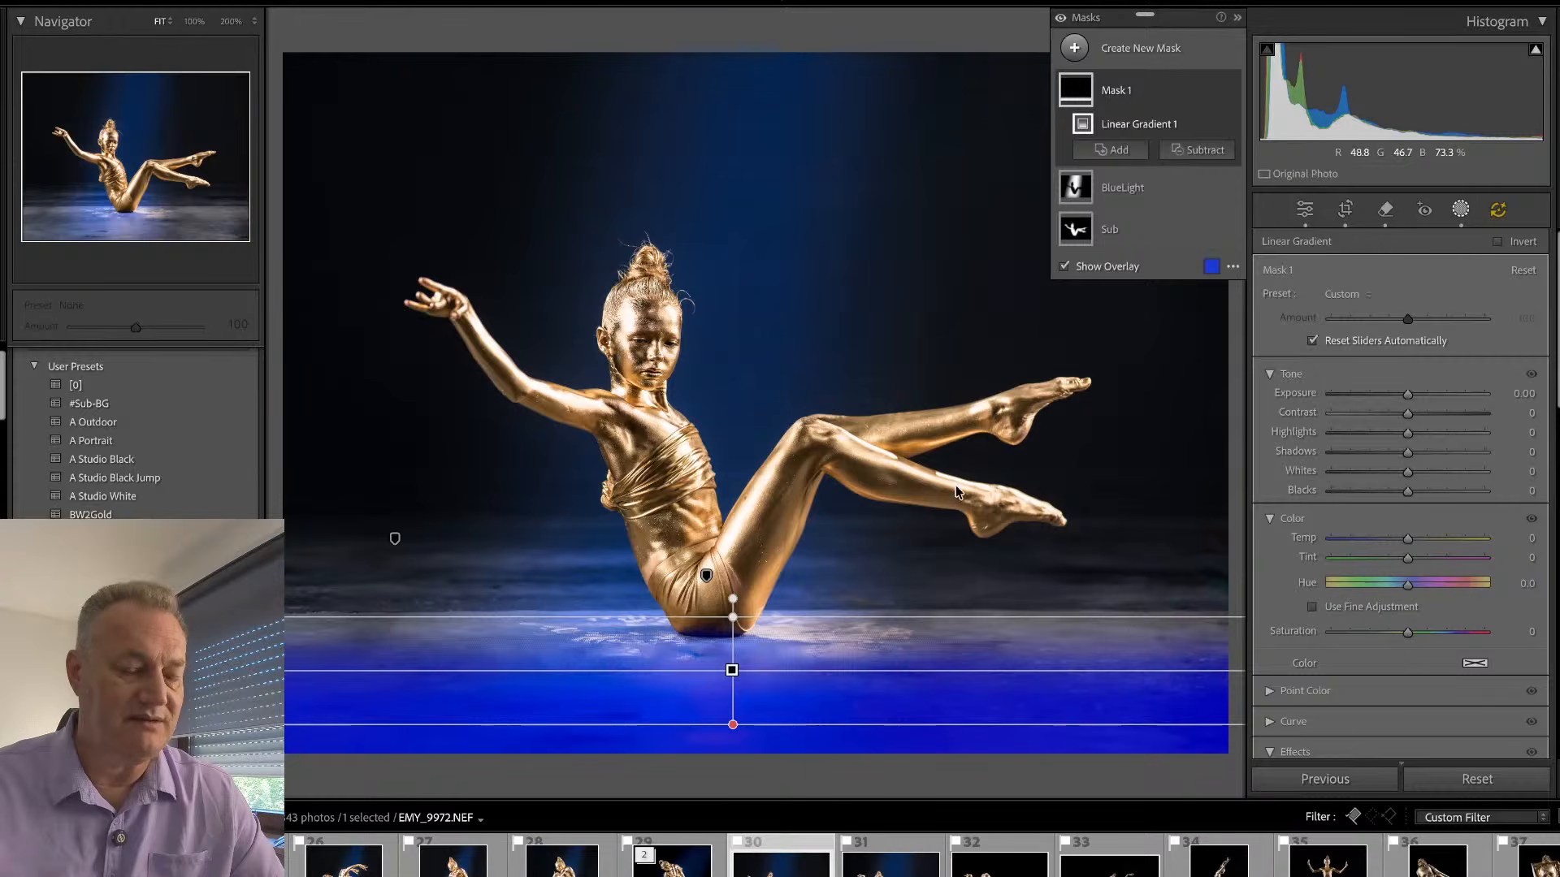
# - Set the floor gradient's Exposure to −1.88, Blacks to −15, Texture to −77 and Clarity to −47, and check the floor up close
pyautogui.moveTo(1407, 394); pyautogui.dragTo(1366, 403)
pyautogui.moveTo(1405, 492); pyautogui.dragTo(1366, 559)
pyautogui.scroll(-6, 1381, 585)
pyautogui.moveTo(1345, 540); pyautogui.dragTo(1347, 541)
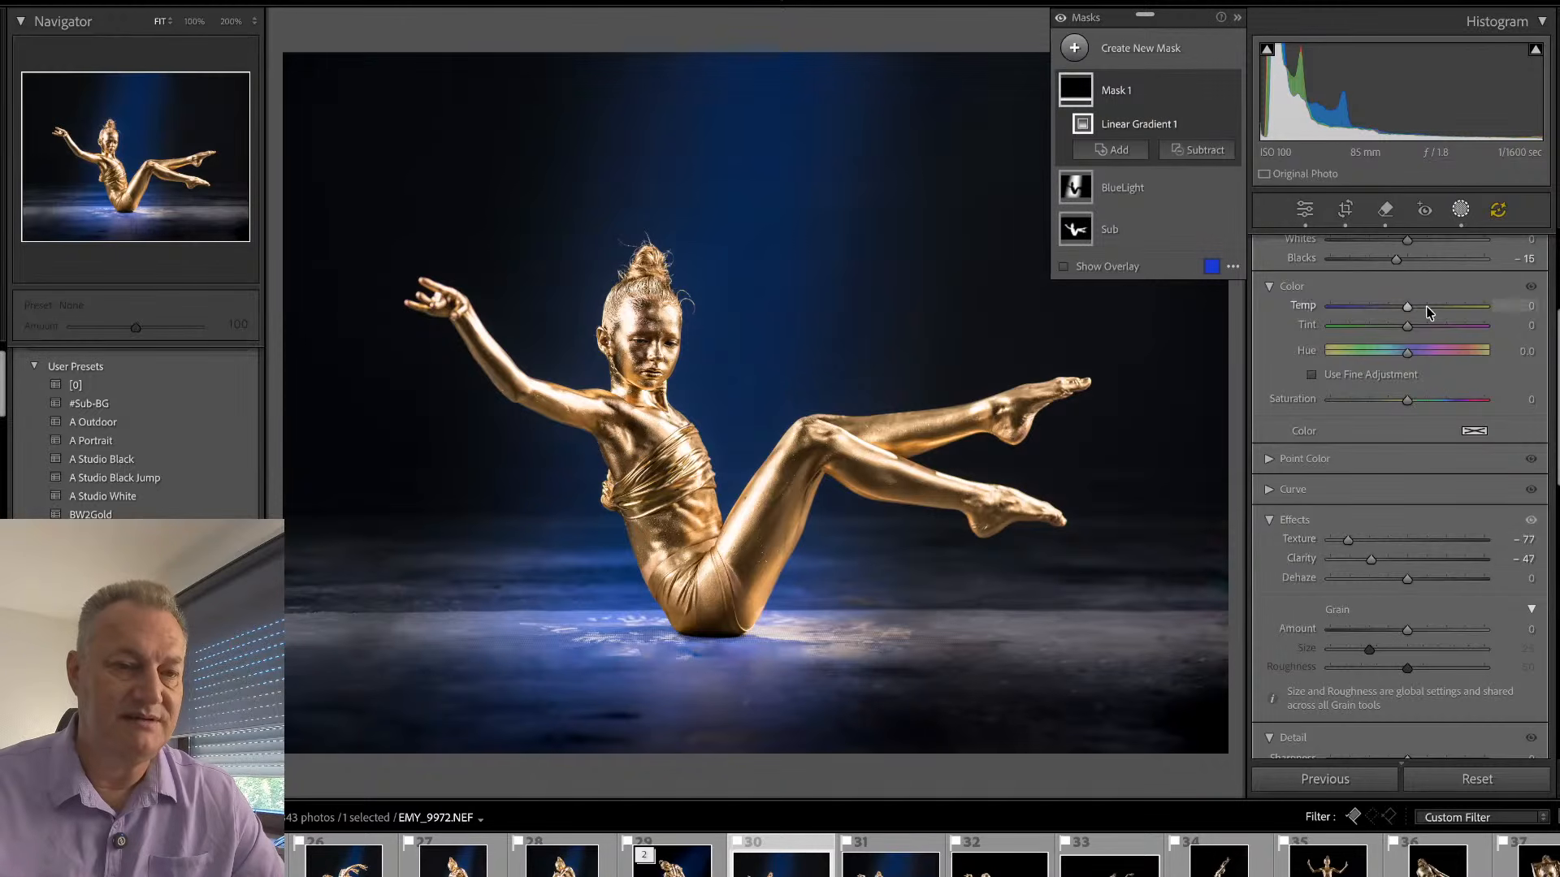
pyautogui.scroll(5, 1427, 312)
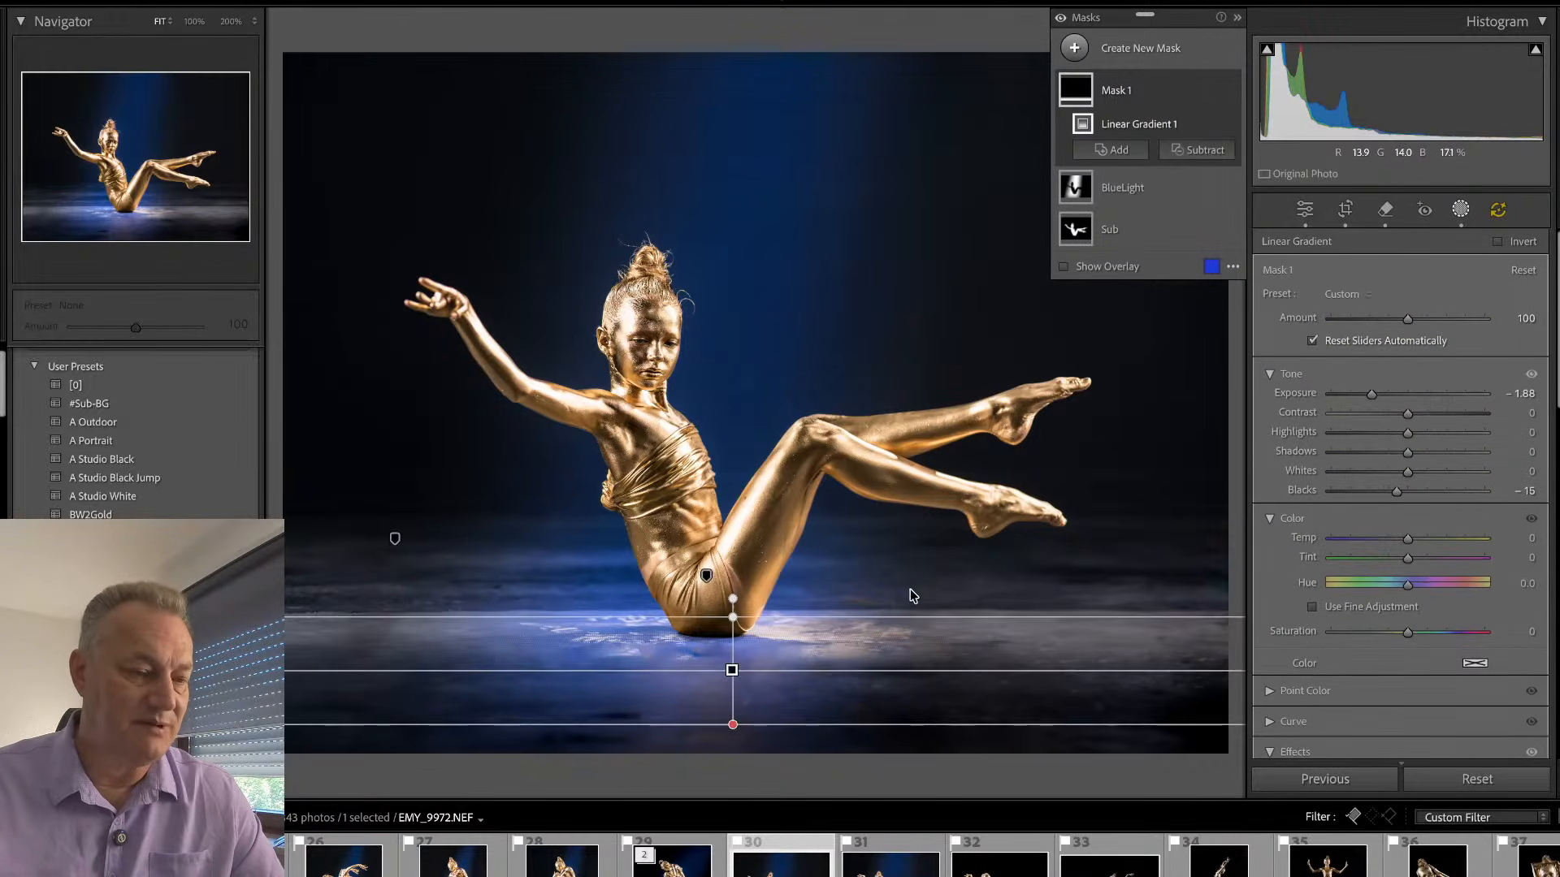
pyautogui.press('q')
pyautogui.press('q')
pyautogui.click(829, 692)
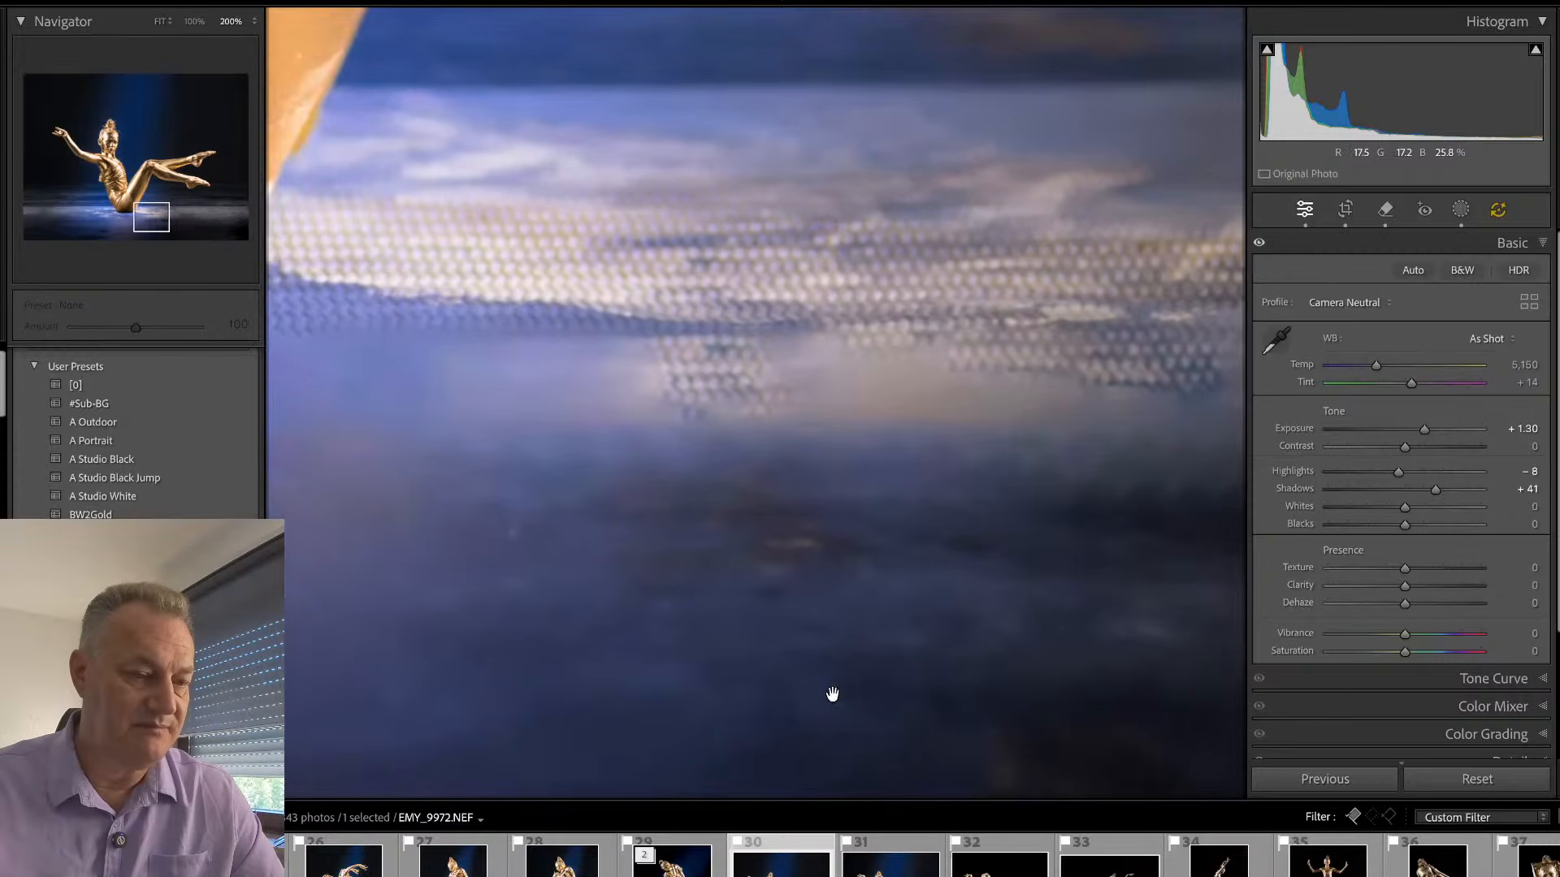
pyautogui.click(971, 613)
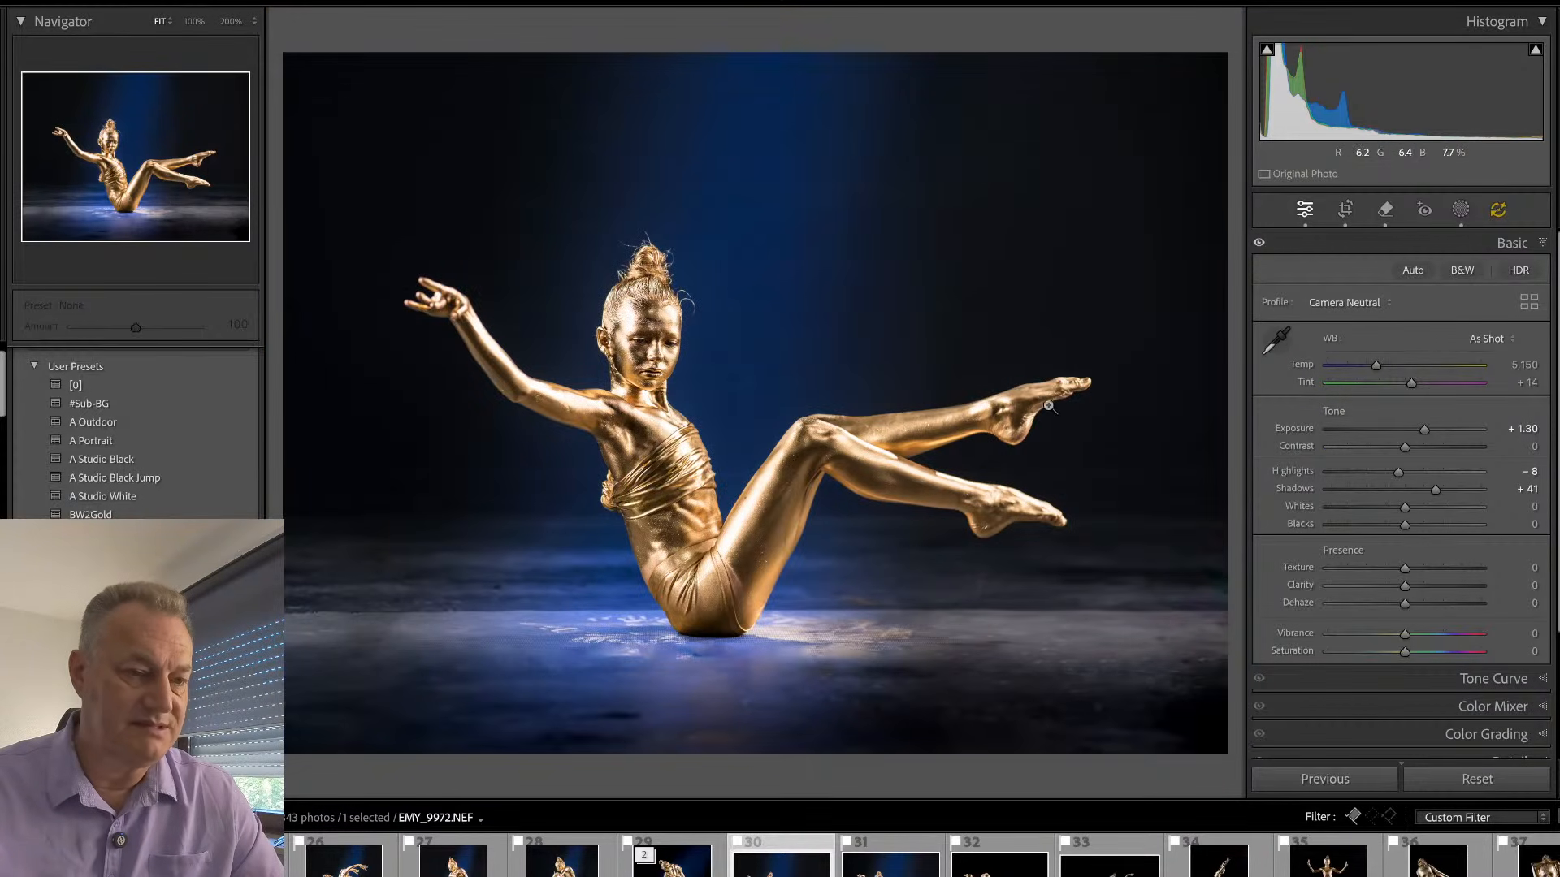
# - Remove the thin stray line below the upper foot's heel at brush size 6, without generative AI
pyautogui.click(1049, 405)
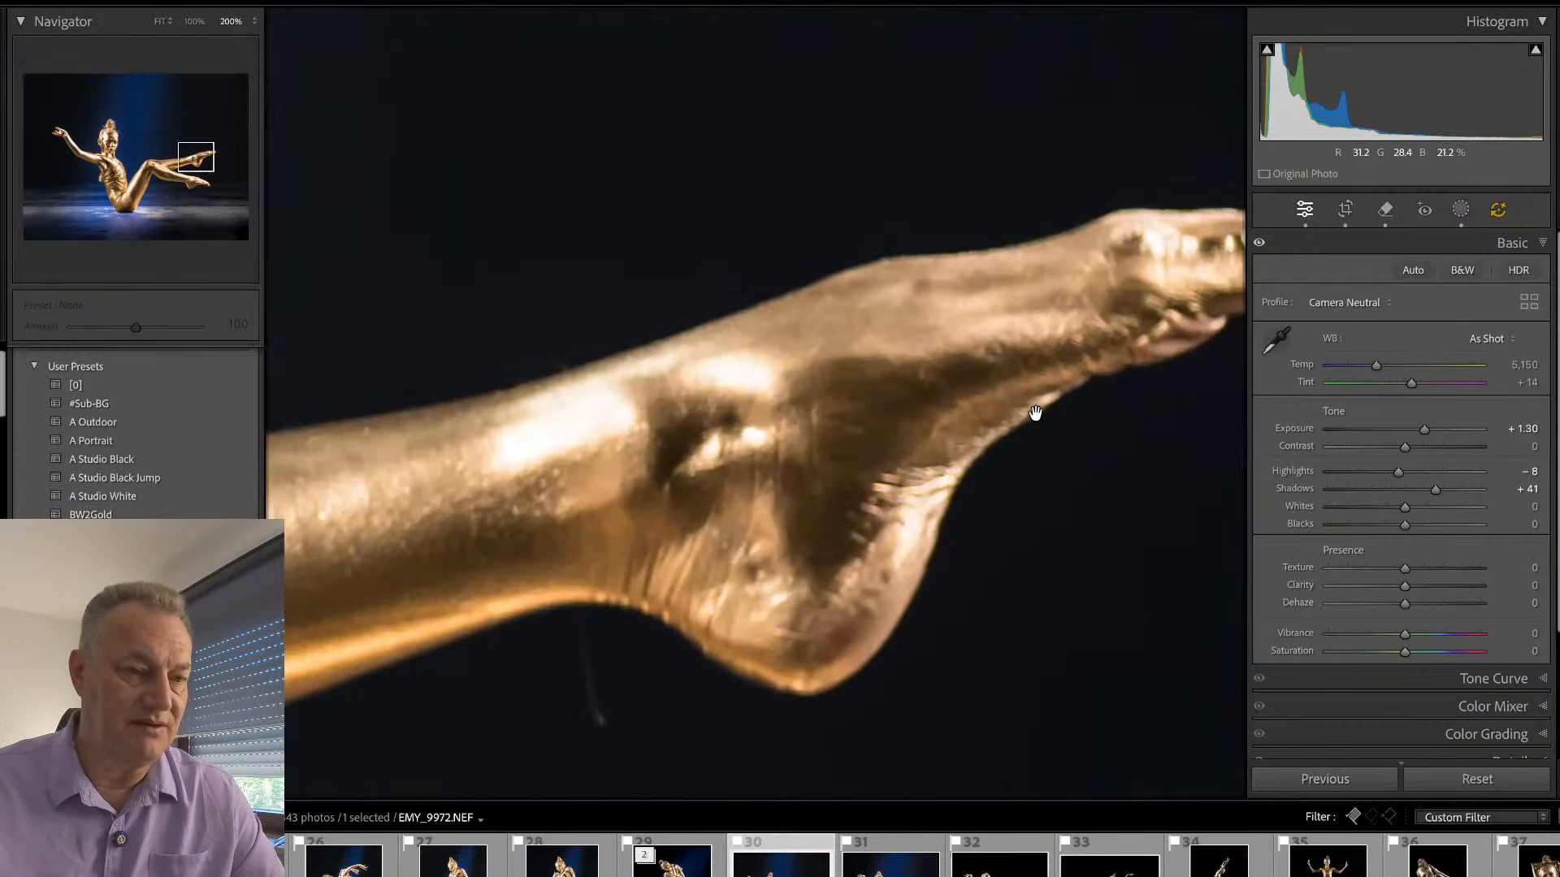
pyautogui.click(194, 21)
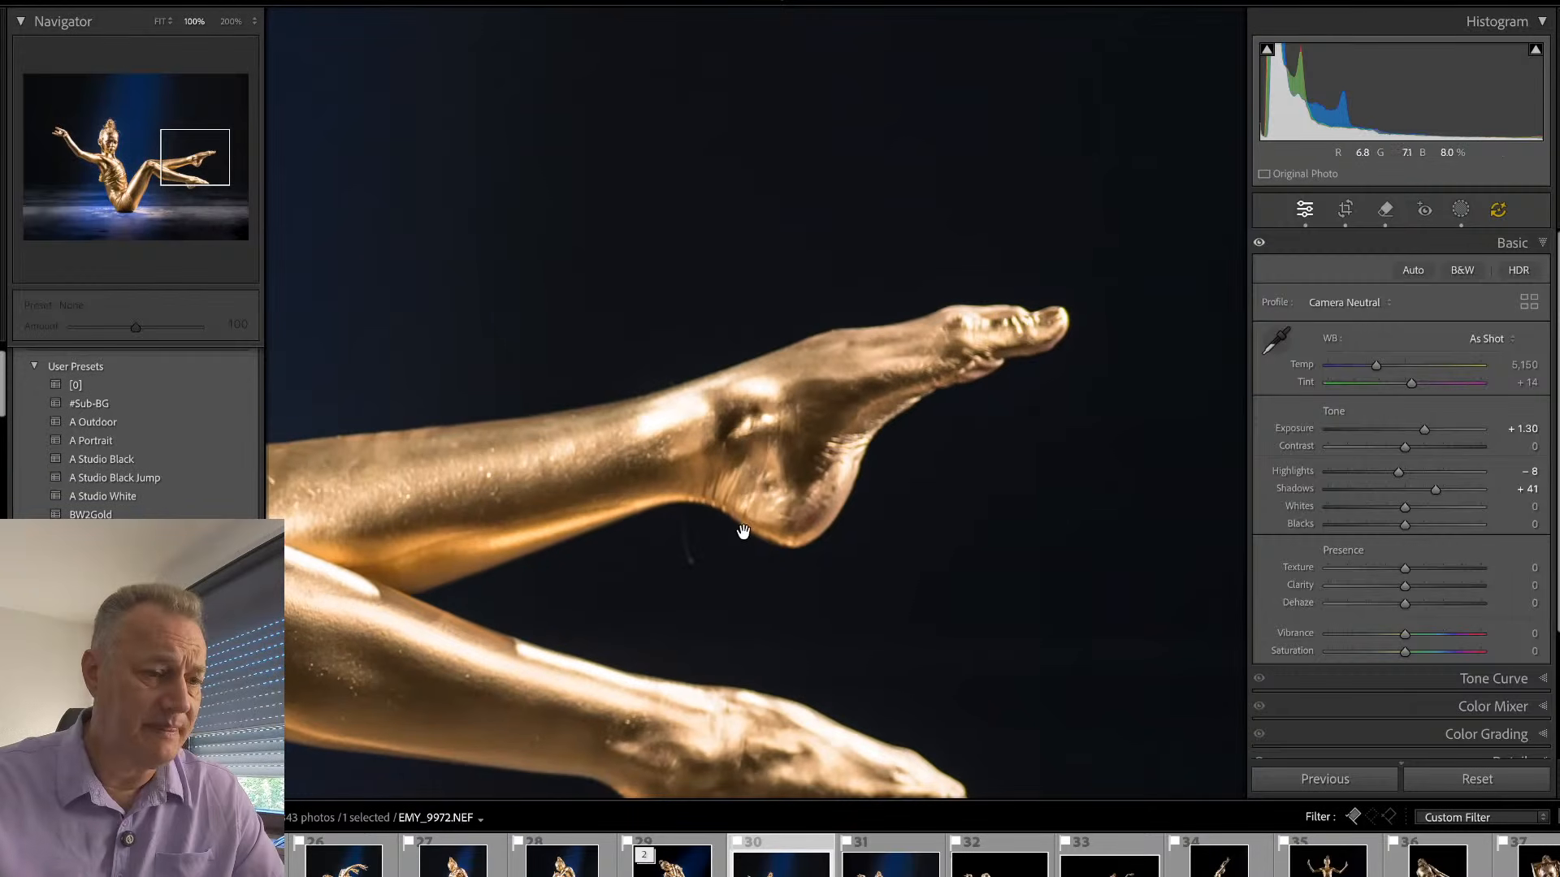
pyautogui.press('q')
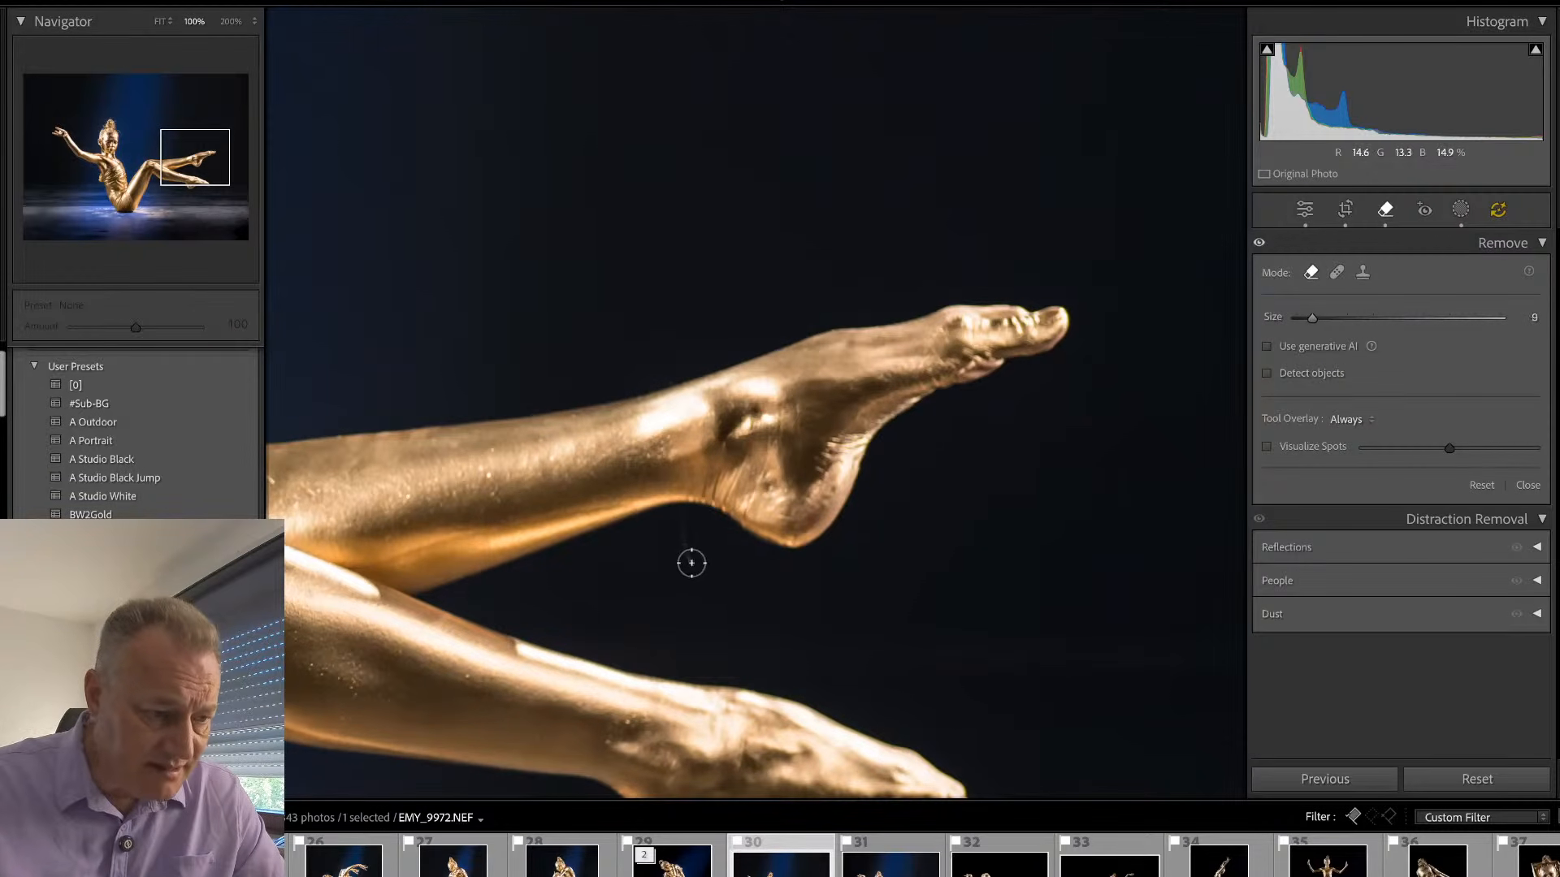
pyautogui.scroll(-4, 692, 562)
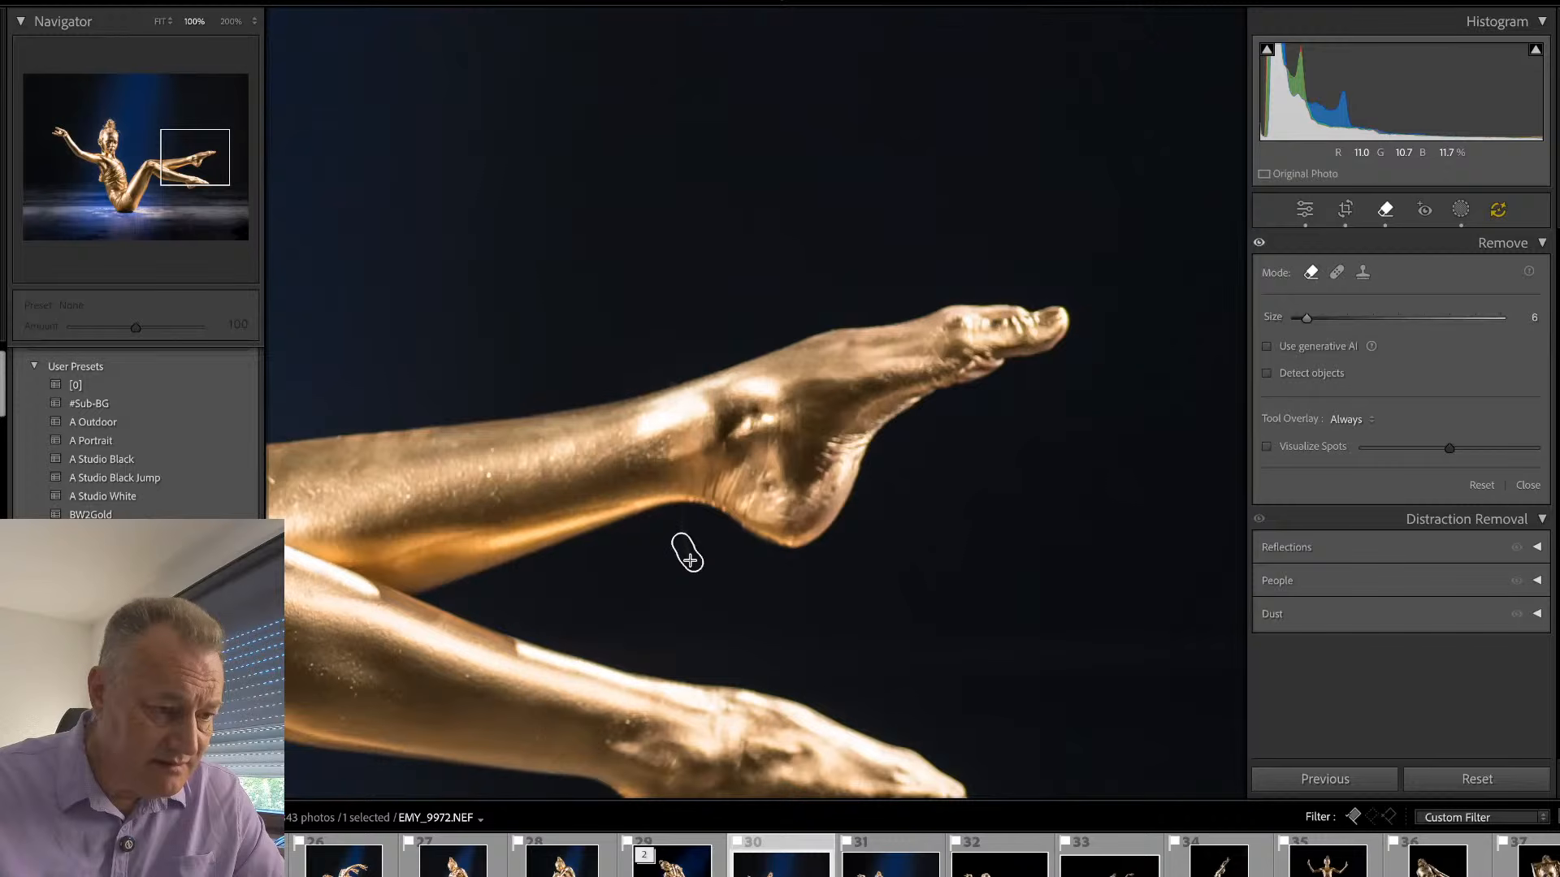
pyautogui.moveTo(690, 561); pyautogui.dragTo(691, 562)
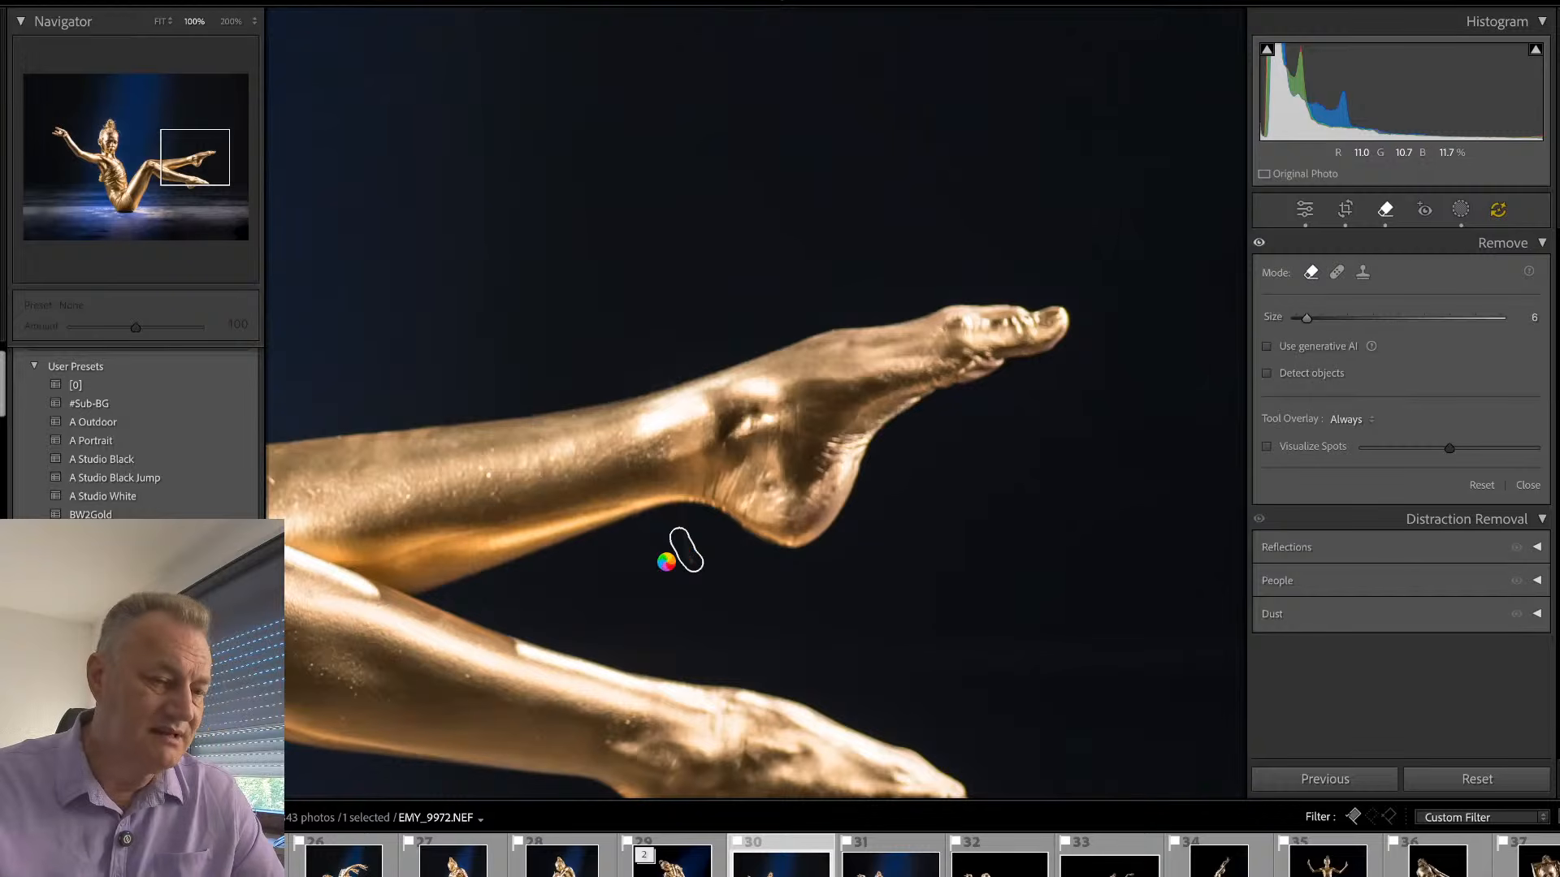
pyautogui.press('q')
pyautogui.press('q')
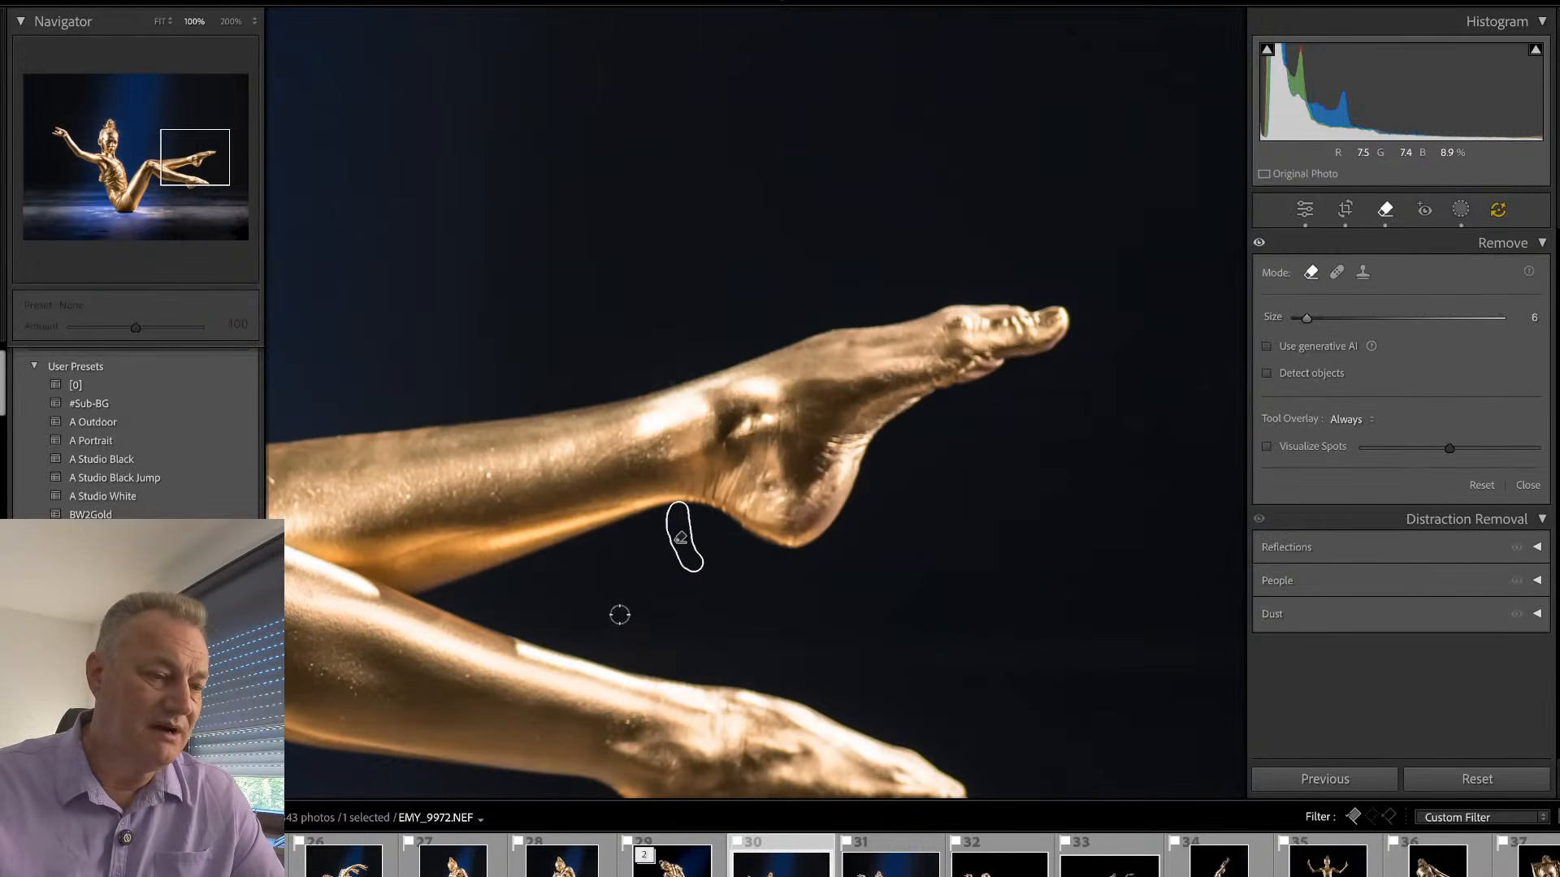
pyautogui.press('q')
# - Remove the blemish on the near thigh and the spot on the far leg beside the knee at brush size 6
pyautogui.moveTo(586, 594); pyautogui.dragTo(997, 533)
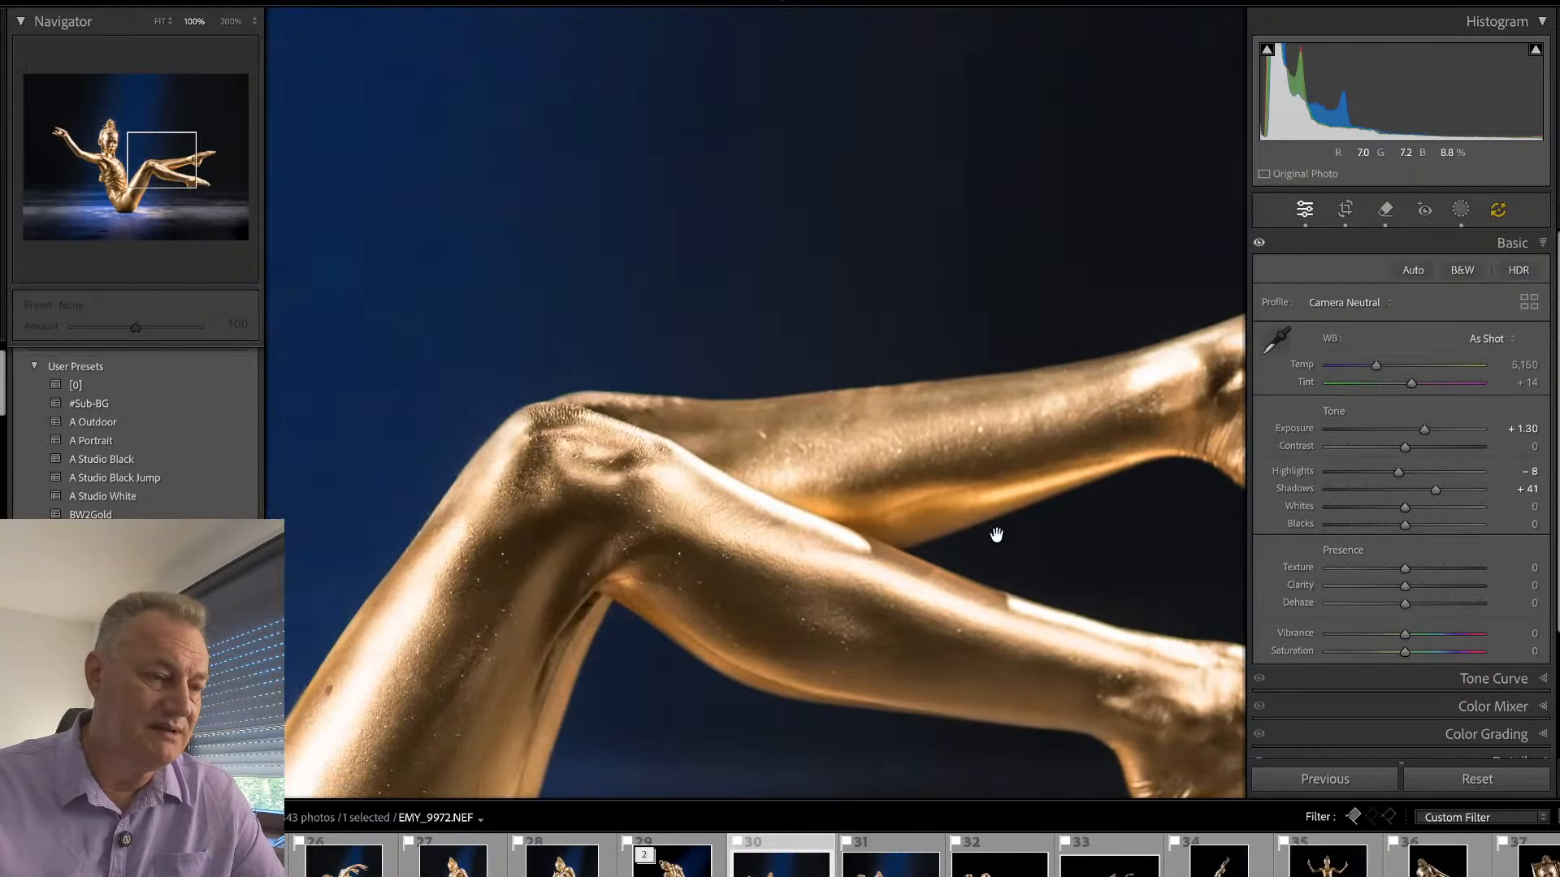
pyautogui.moveTo(603, 546); pyautogui.dragTo(1032, 484)
pyautogui.press('q')
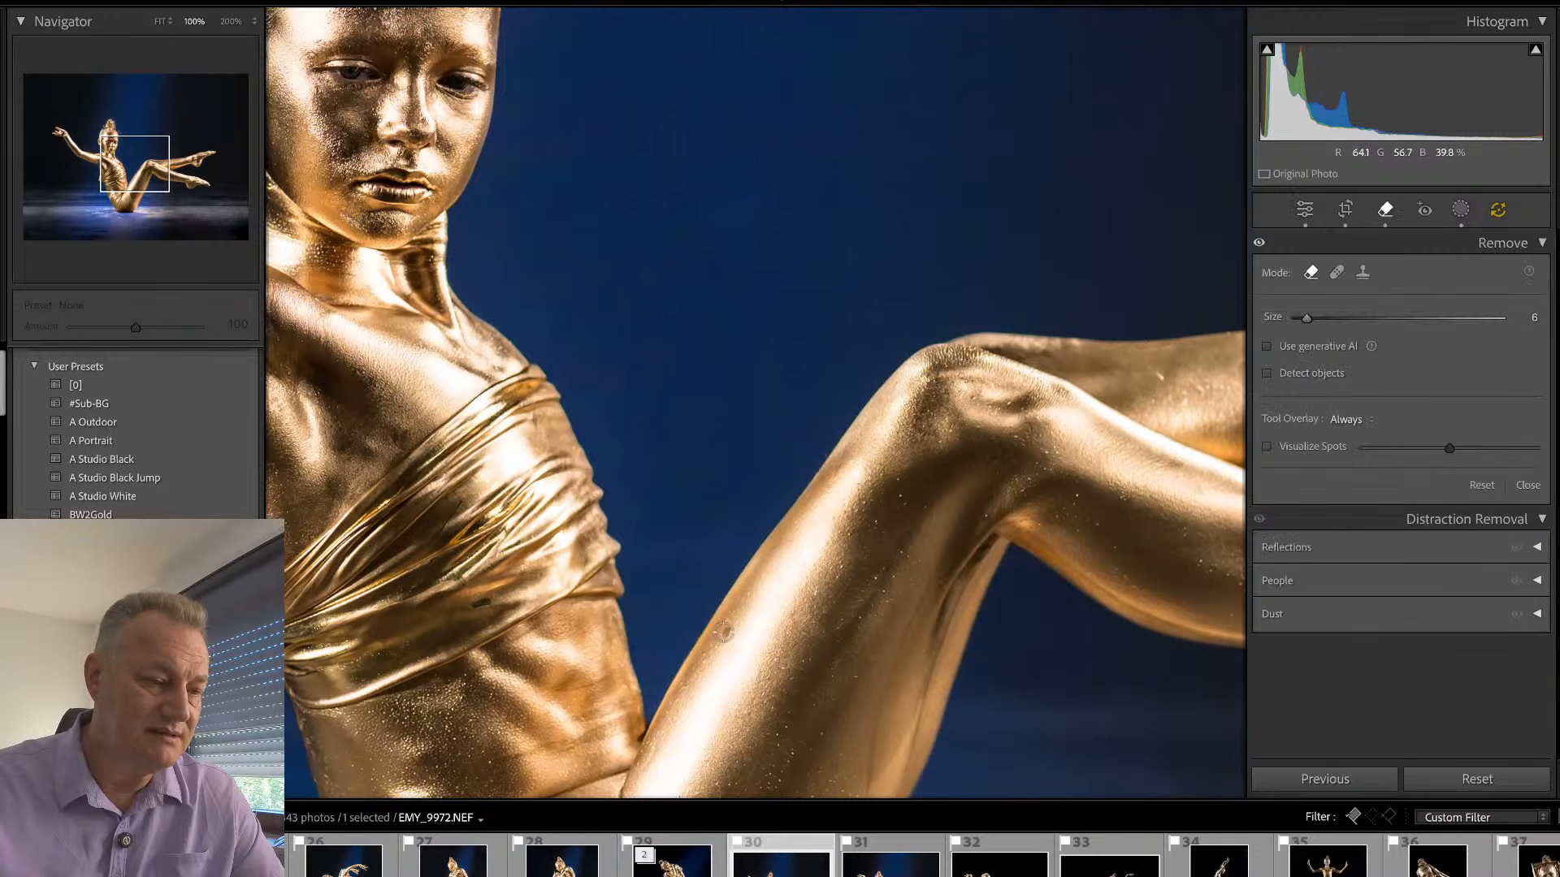
pyautogui.click(723, 631)
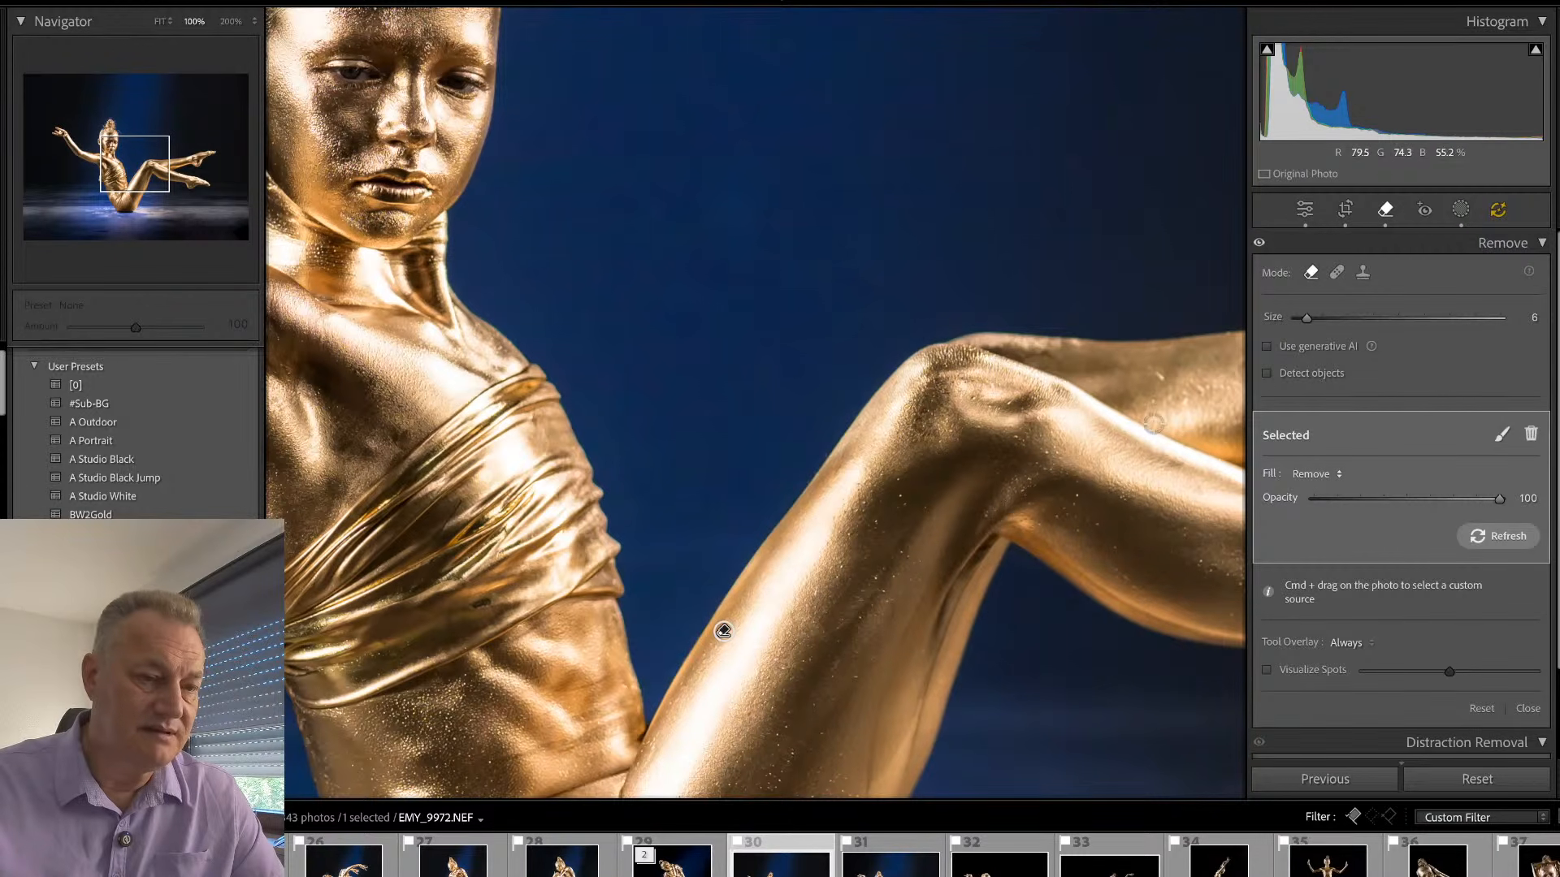
pyautogui.click(1161, 373)
pyautogui.press('q')
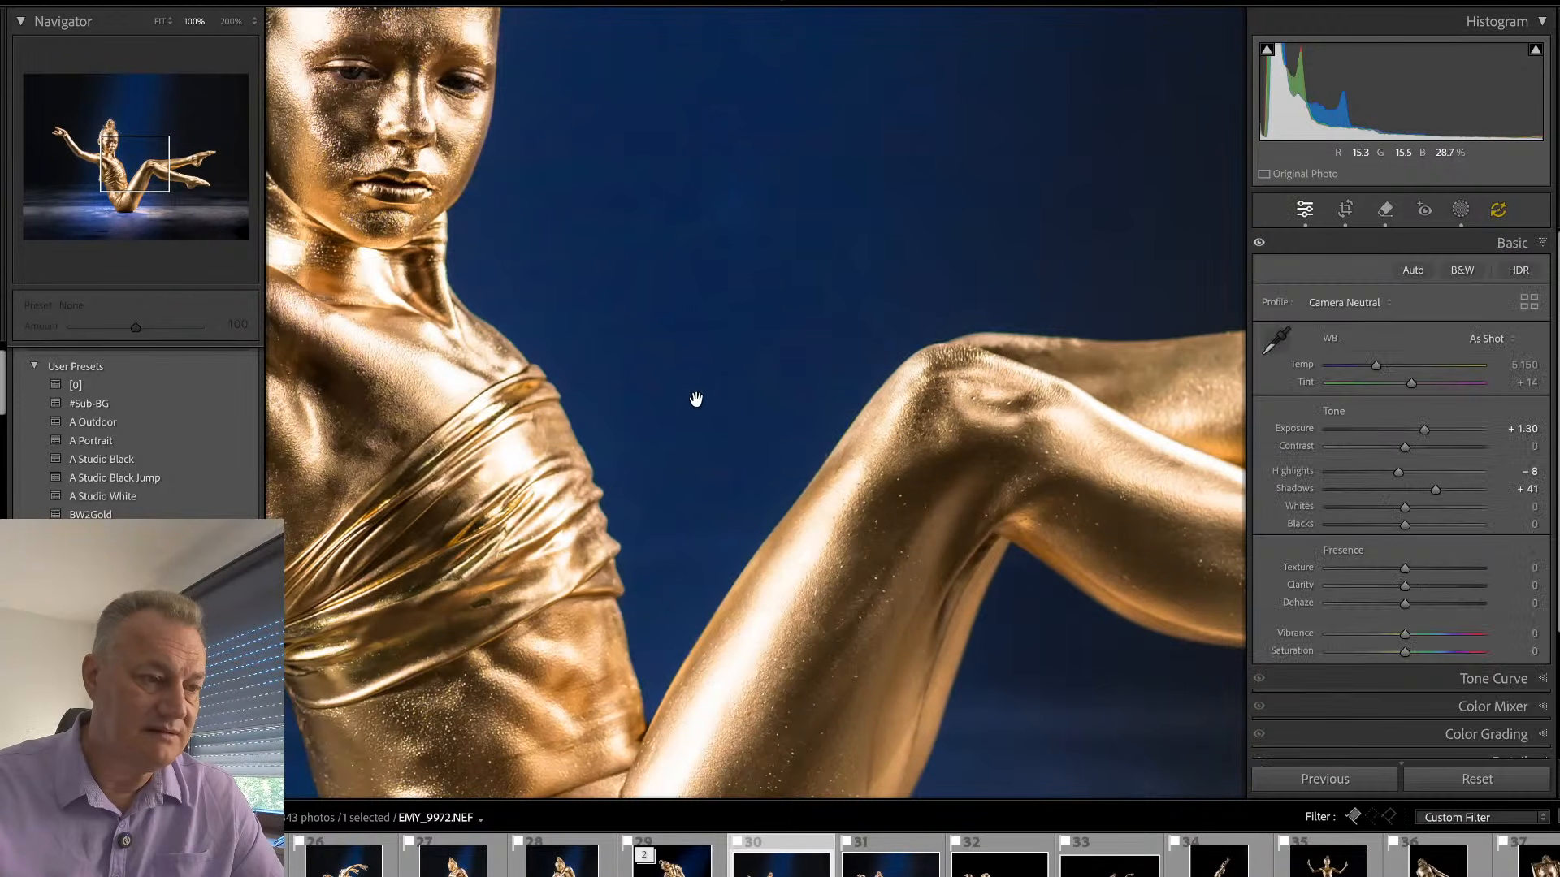
# - Try to remove the curled hair strands beside the forehead without generative AI, and discard that removal
pyautogui.moveTo(655, 363); pyautogui.dragTo(1017, 423)
pyautogui.moveTo(846, 380); pyautogui.dragTo(899, 588)
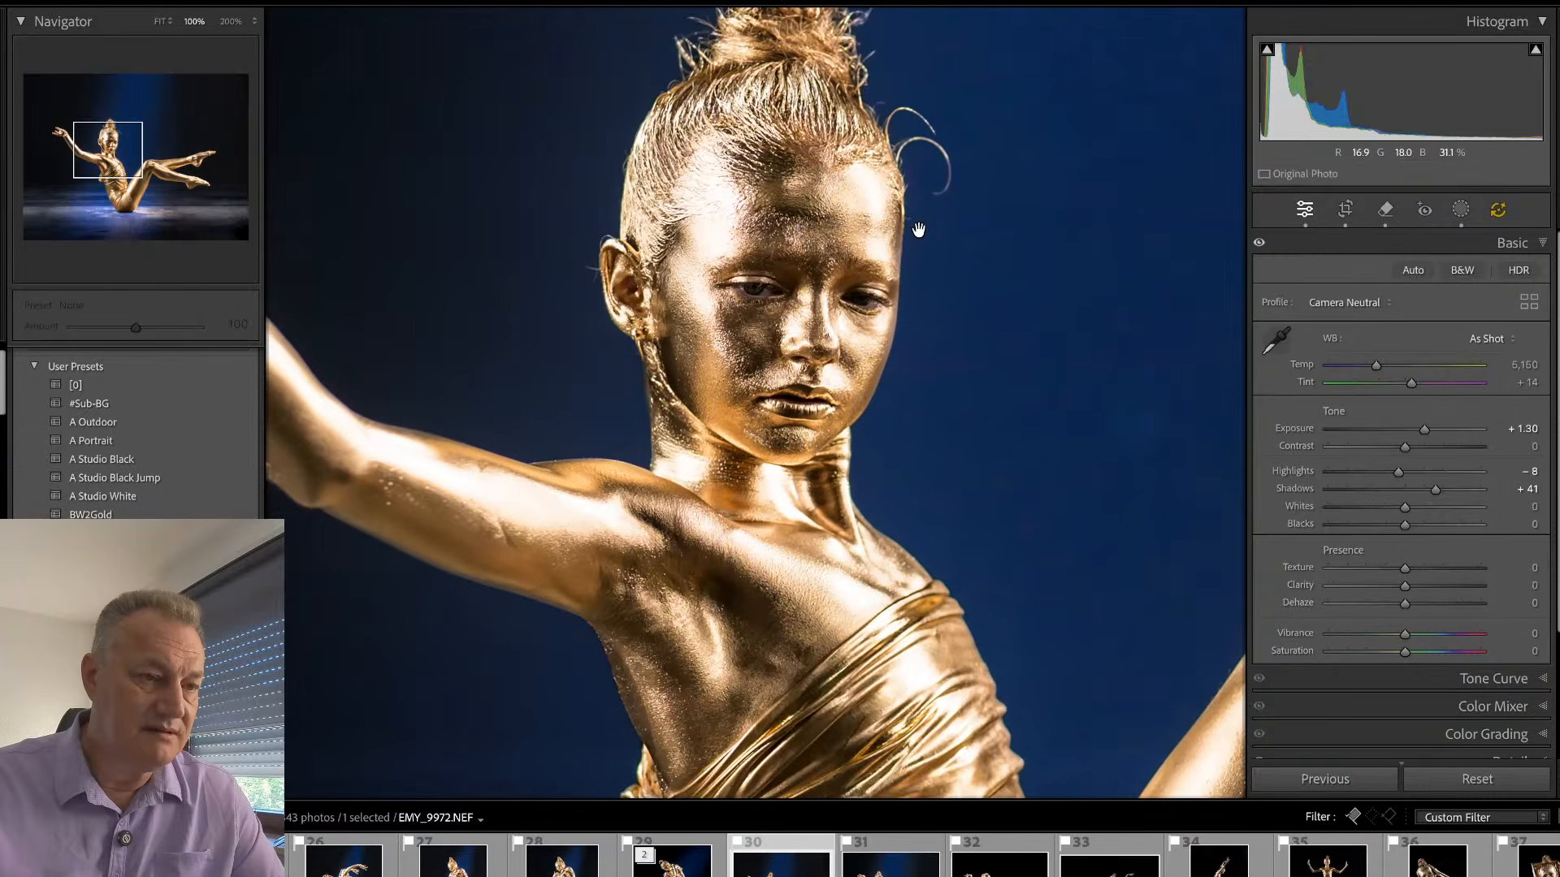
pyautogui.moveTo(932, 208); pyautogui.dragTo(875, 355)
pyautogui.press('q')
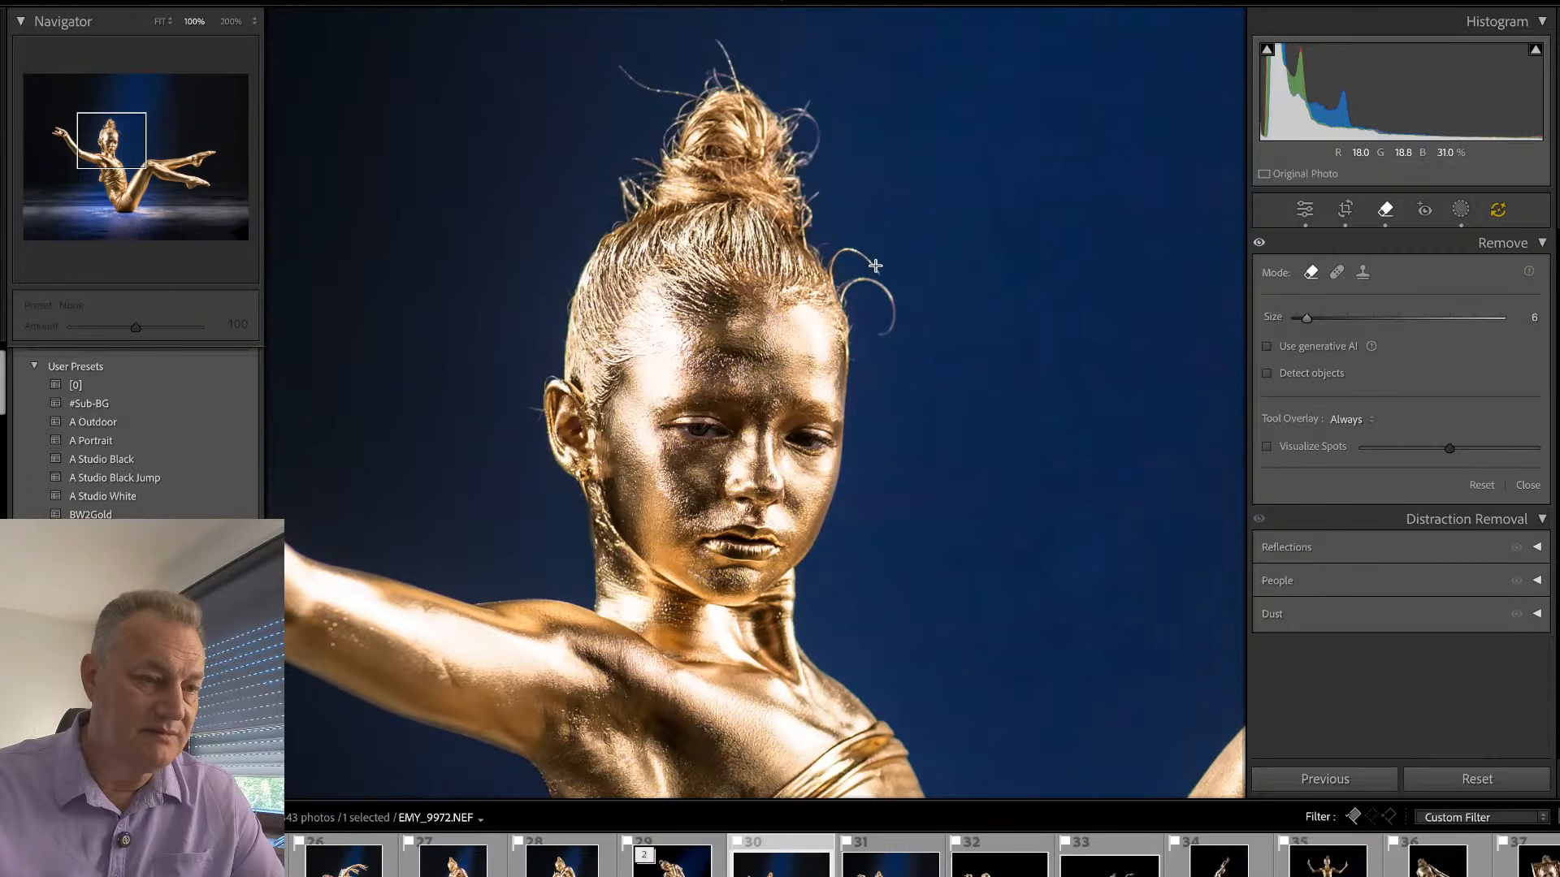
pyautogui.moveTo(875, 266)
pyautogui.mouseDown()
pyautogui.moveTo(836, 269)
pyautogui.moveTo(852, 249)
pyautogui.moveTo(889, 289)
pyautogui.moveTo(848, 283)
pyautogui.moveTo(847, 297)
pyautogui.moveTo(893, 298)
pyautogui.moveTo(883, 341)
pyautogui.mouseUp()
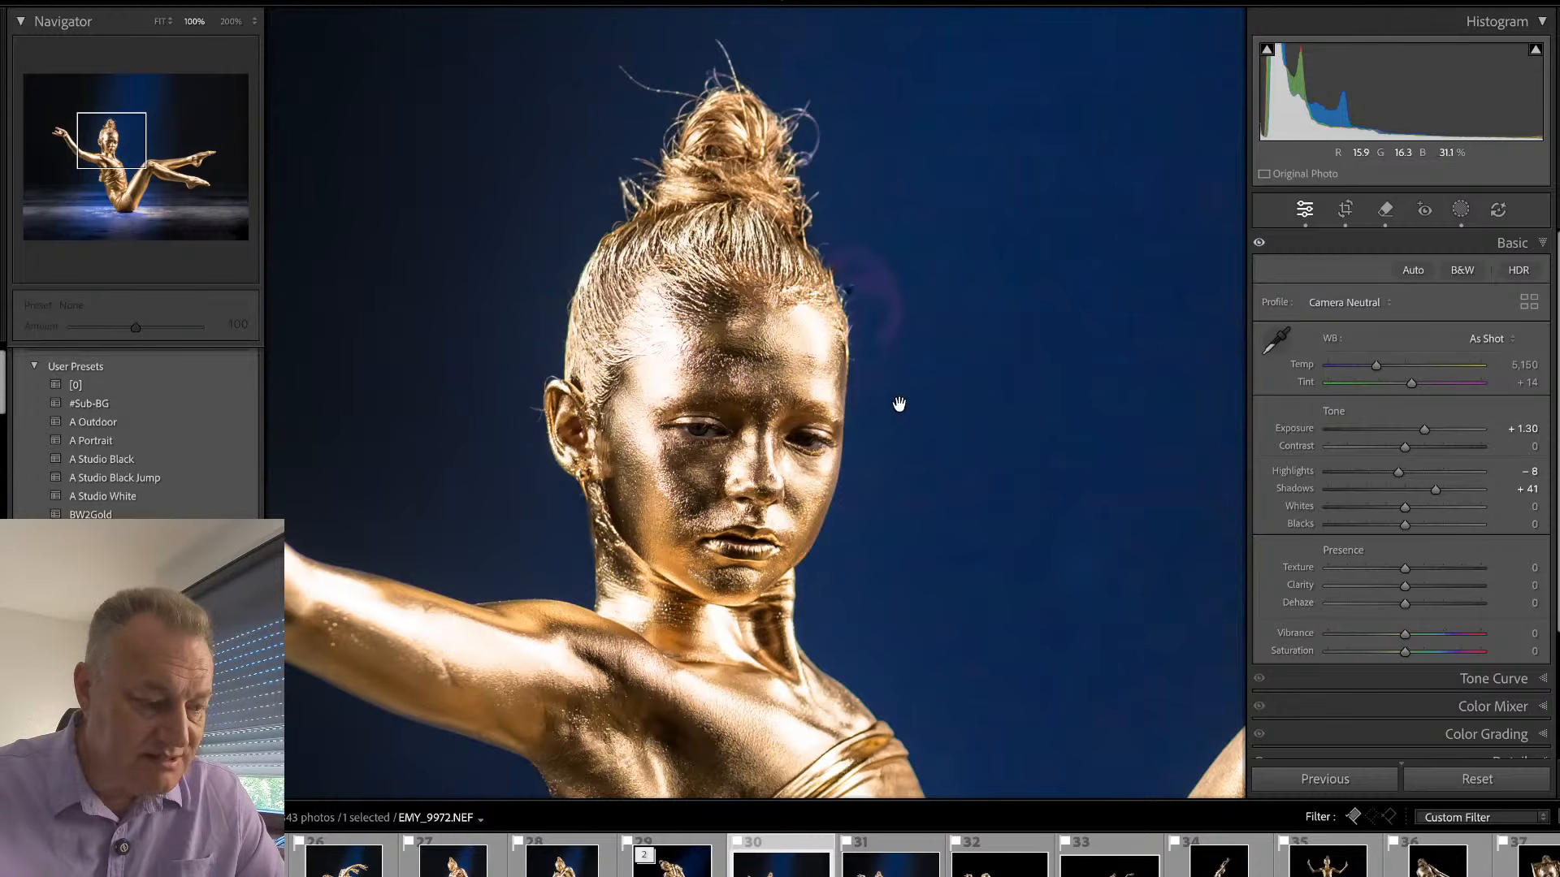
pyautogui.press('q')
pyautogui.moveTo(853, 286); pyautogui.dragTo(887, 340)
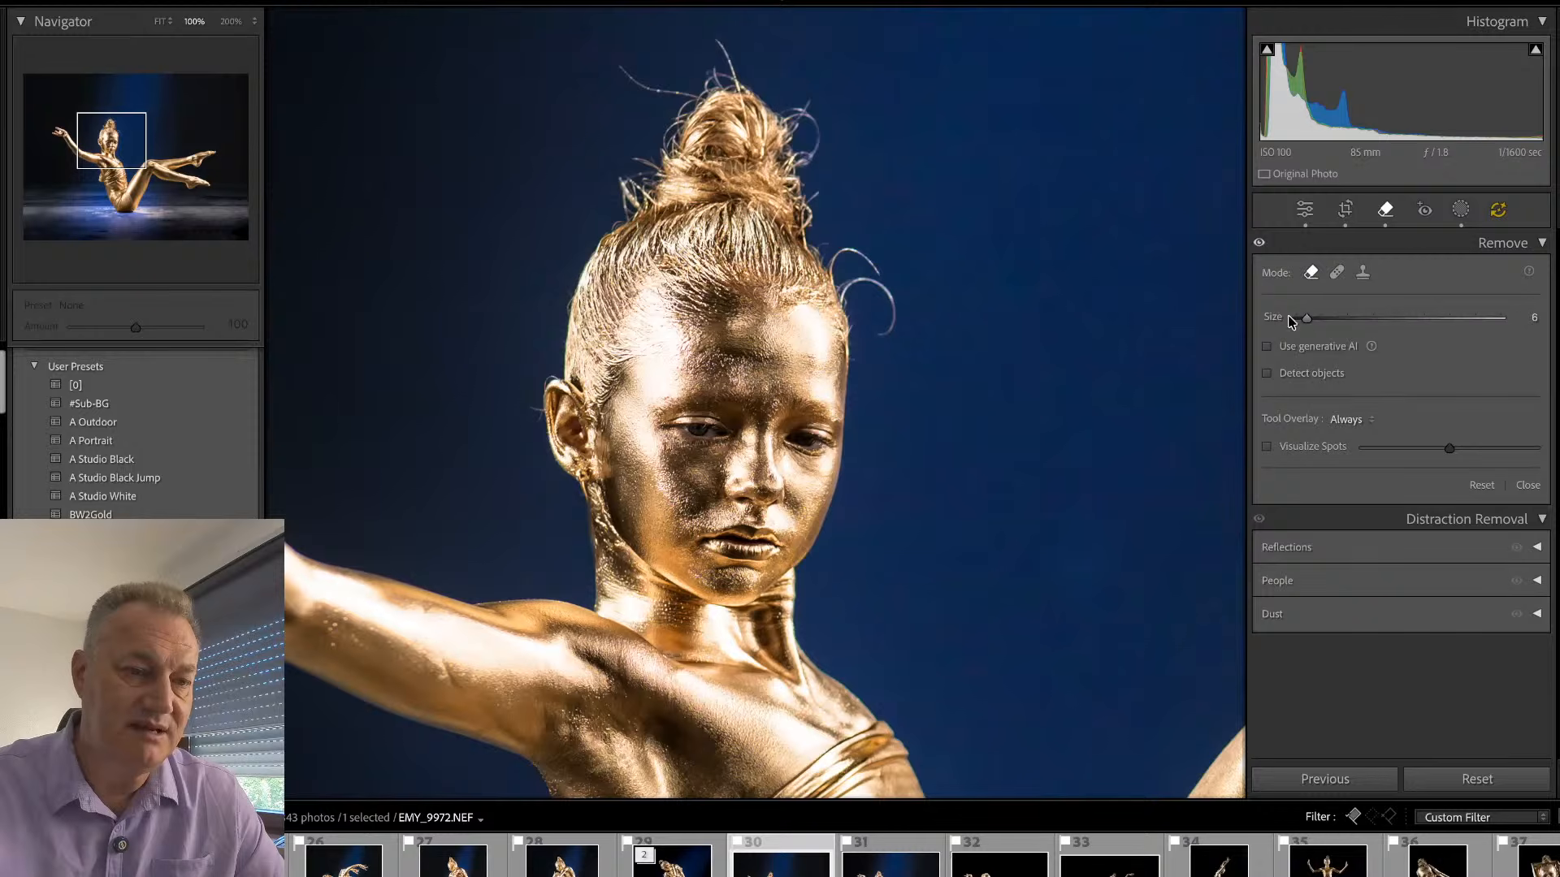
# - Turn on generative AI and remove the curled hair strands beside the forehead at brush size 6
pyautogui.click(1267, 346)
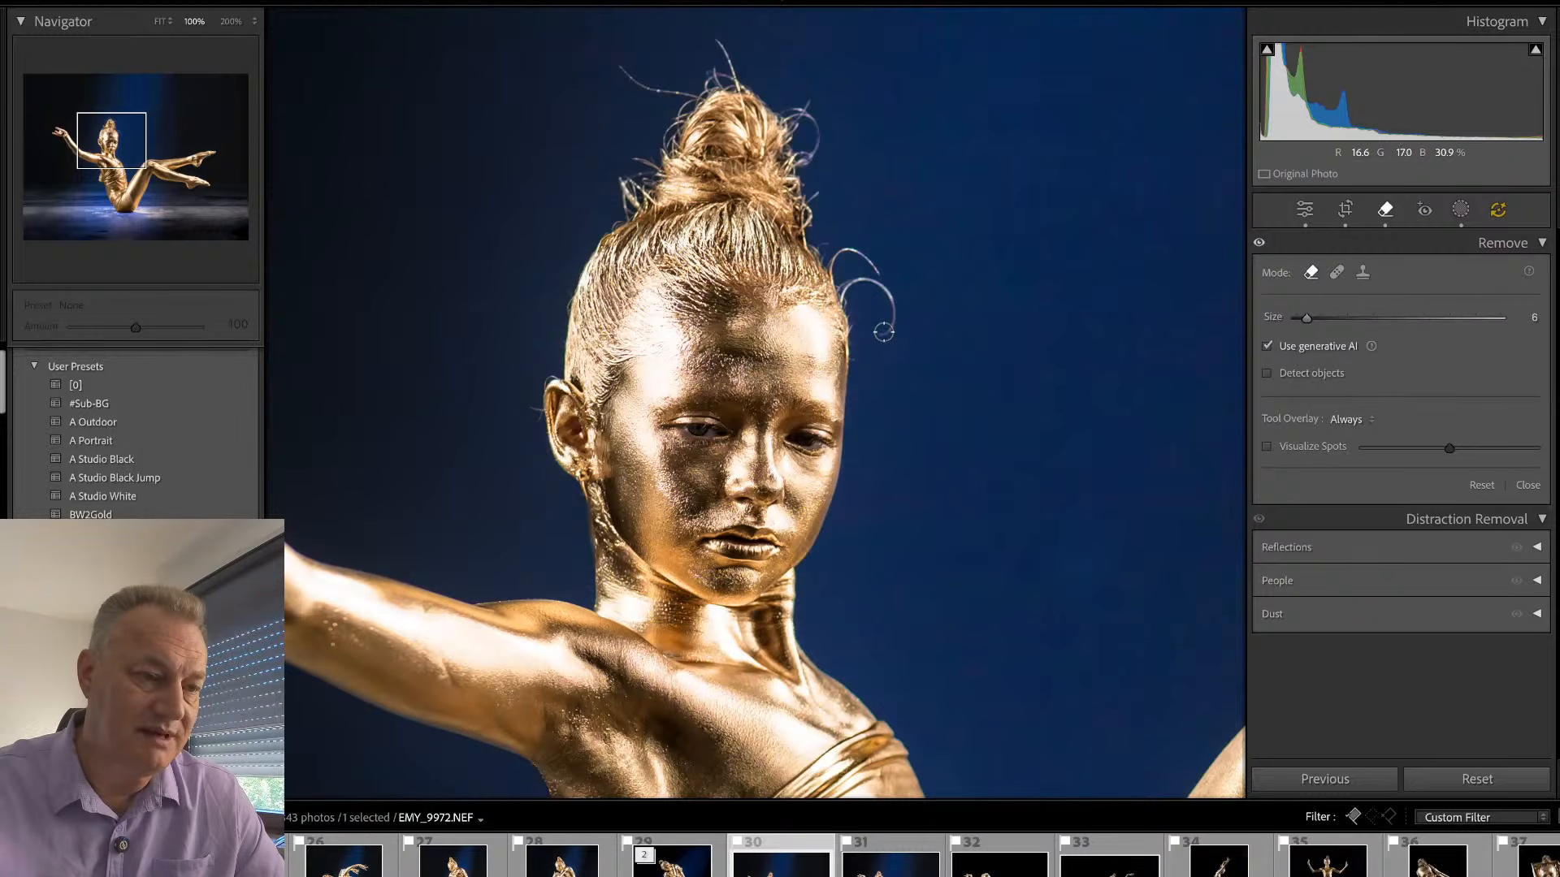
pyautogui.moveTo(884, 331); pyautogui.dragTo(891, 318)
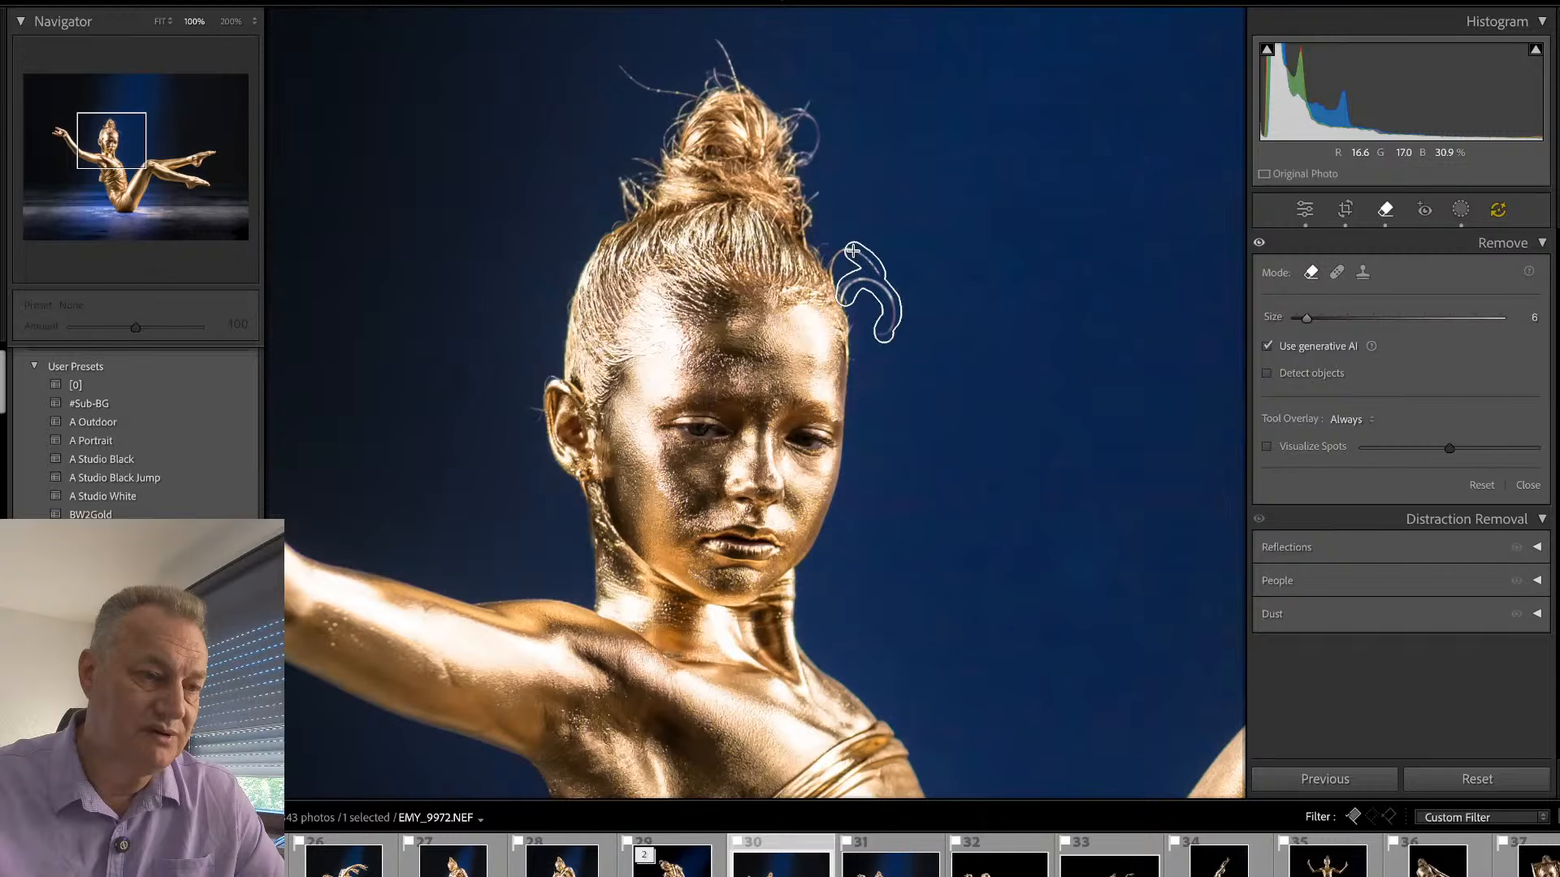
pyautogui.moveTo(832, 271); pyautogui.dragTo(834, 264)
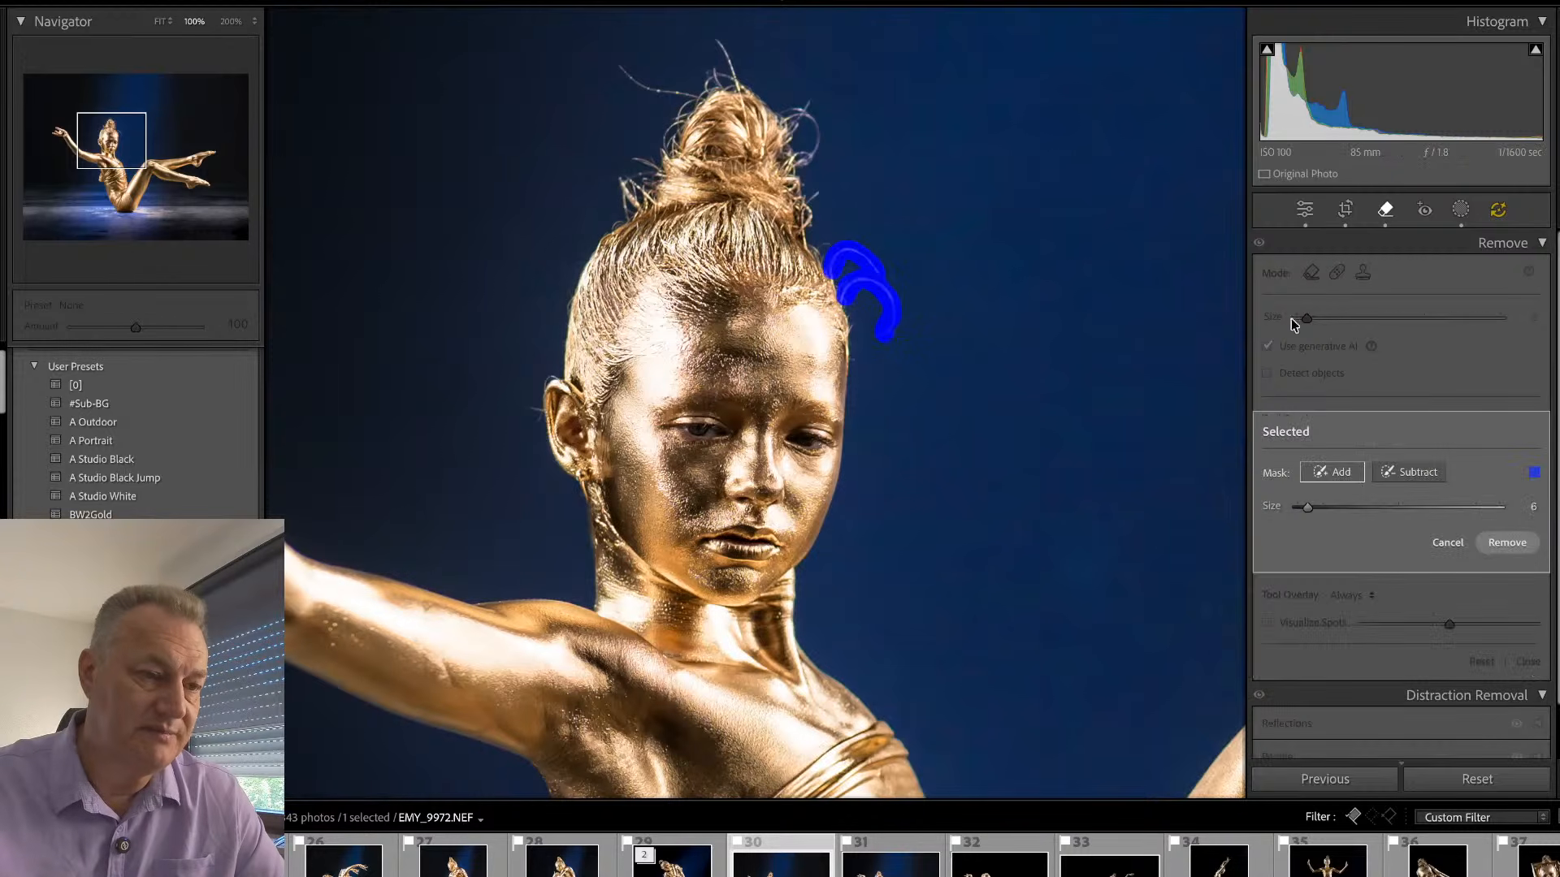
pyautogui.click(1493, 543)
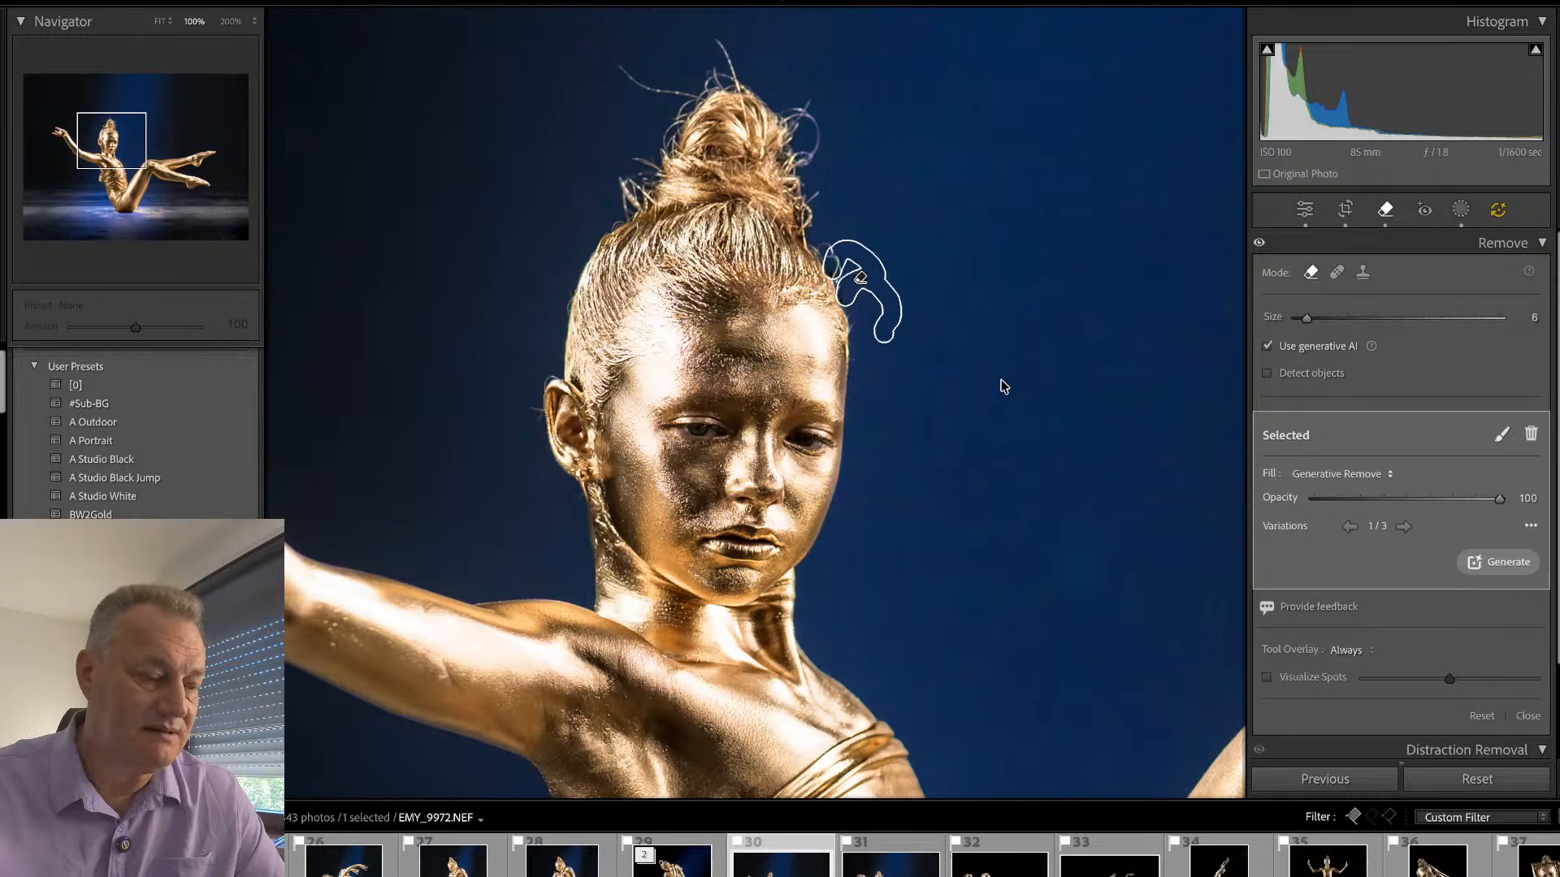
pyautogui.press('q')
# - Try to remove the flyaway hairs above the bun without generative AI, and update the photo's AI edits
pyautogui.moveTo(823, 319); pyautogui.dragTo(889, 399)
pyautogui.press('q')
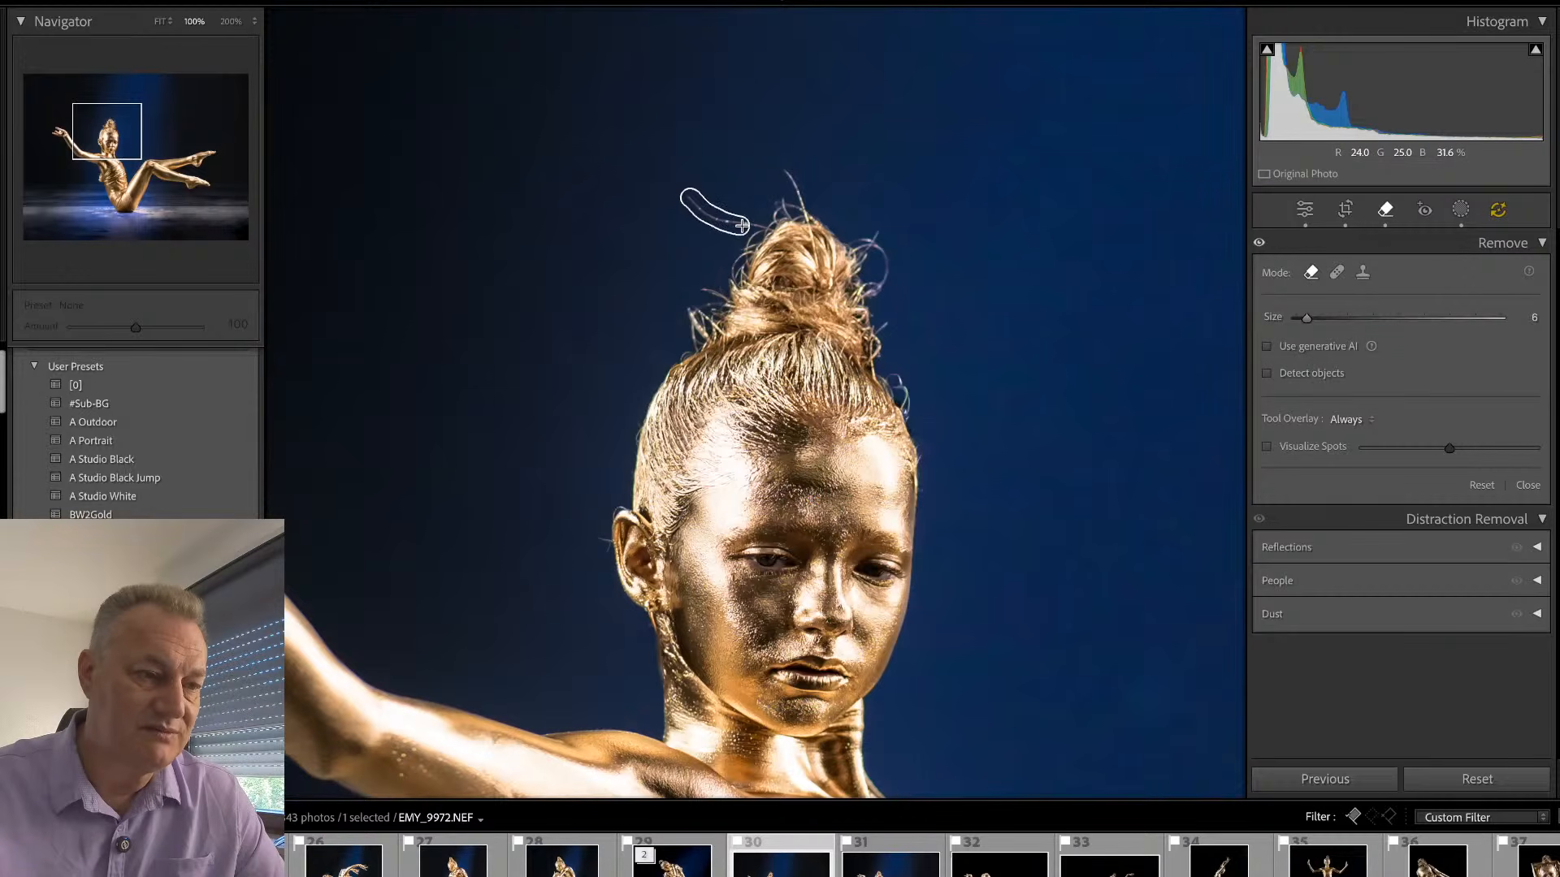
pyautogui.moveTo(760, 227)
pyautogui.mouseDown()
pyautogui.moveTo(789, 209)
pyautogui.moveTo(784, 168)
pyautogui.moveTo(802, 215)
pyautogui.moveTo(766, 204)
pyautogui.moveTo(824, 218)
pyautogui.mouseUp()
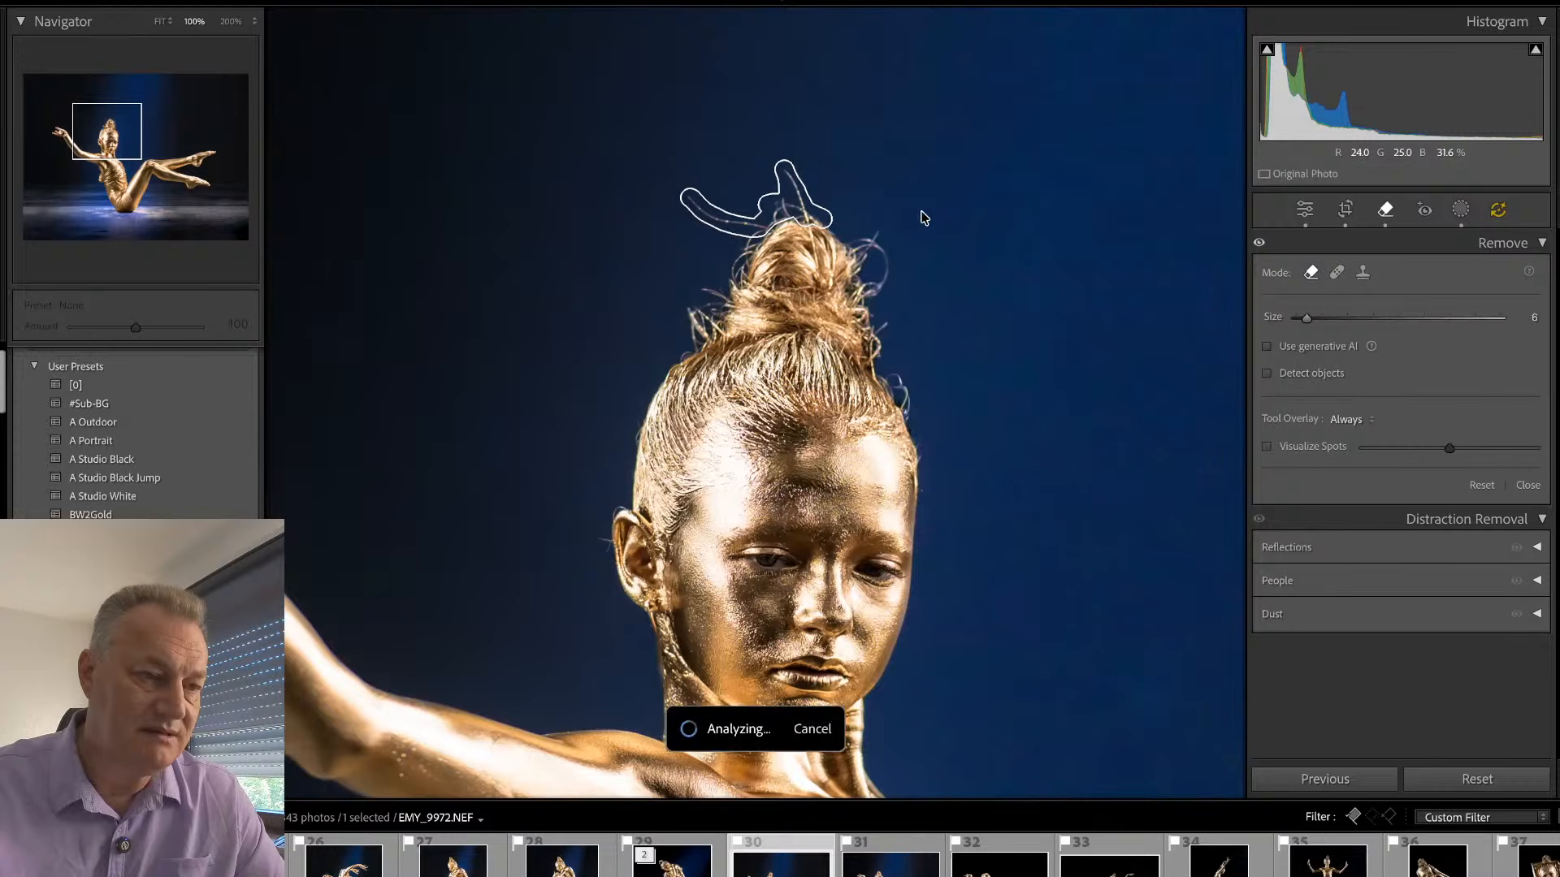
pyautogui.press('q')
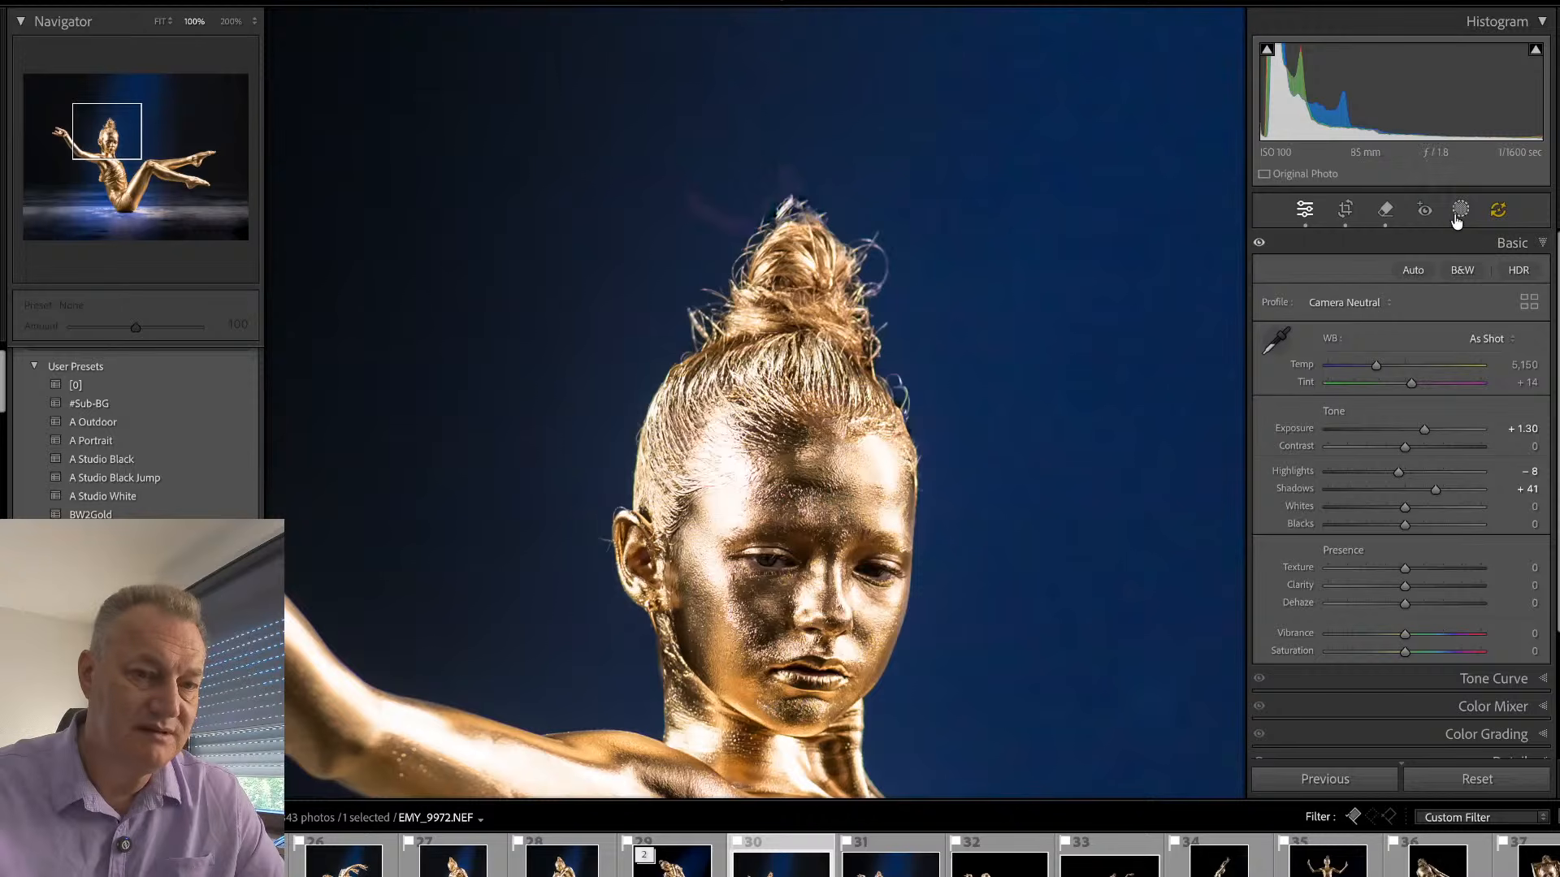
pyautogui.click(1499, 210)
pyautogui.click(1447, 398)
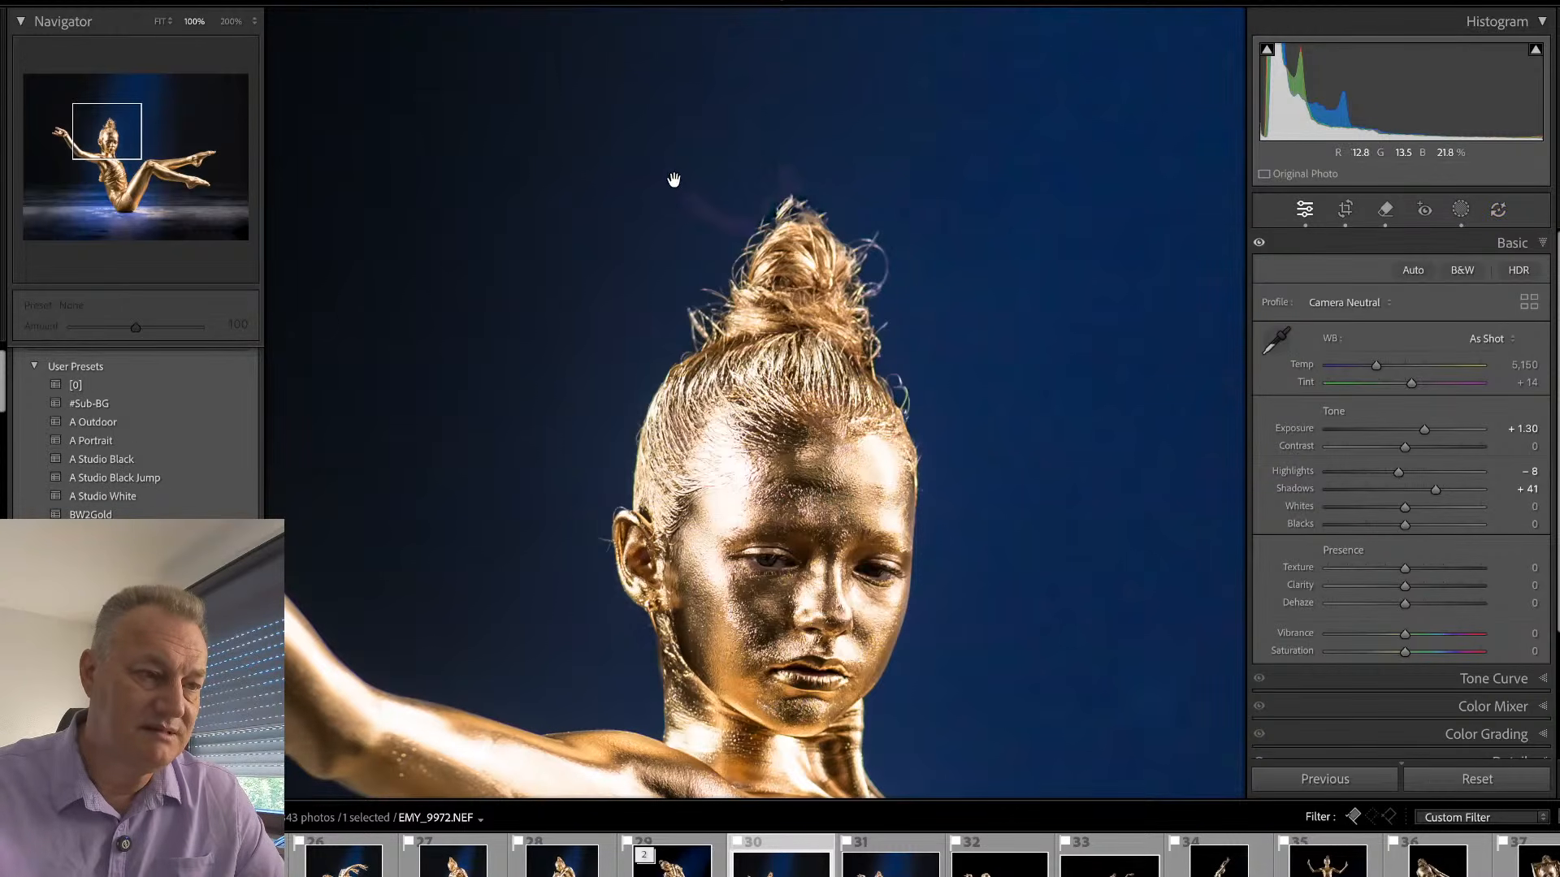
# - Select and delete the removal over the flyaway hairs above the bun
pyautogui.press('q')
pyautogui.moveTo(690, 199); pyautogui.dragTo(821, 215)
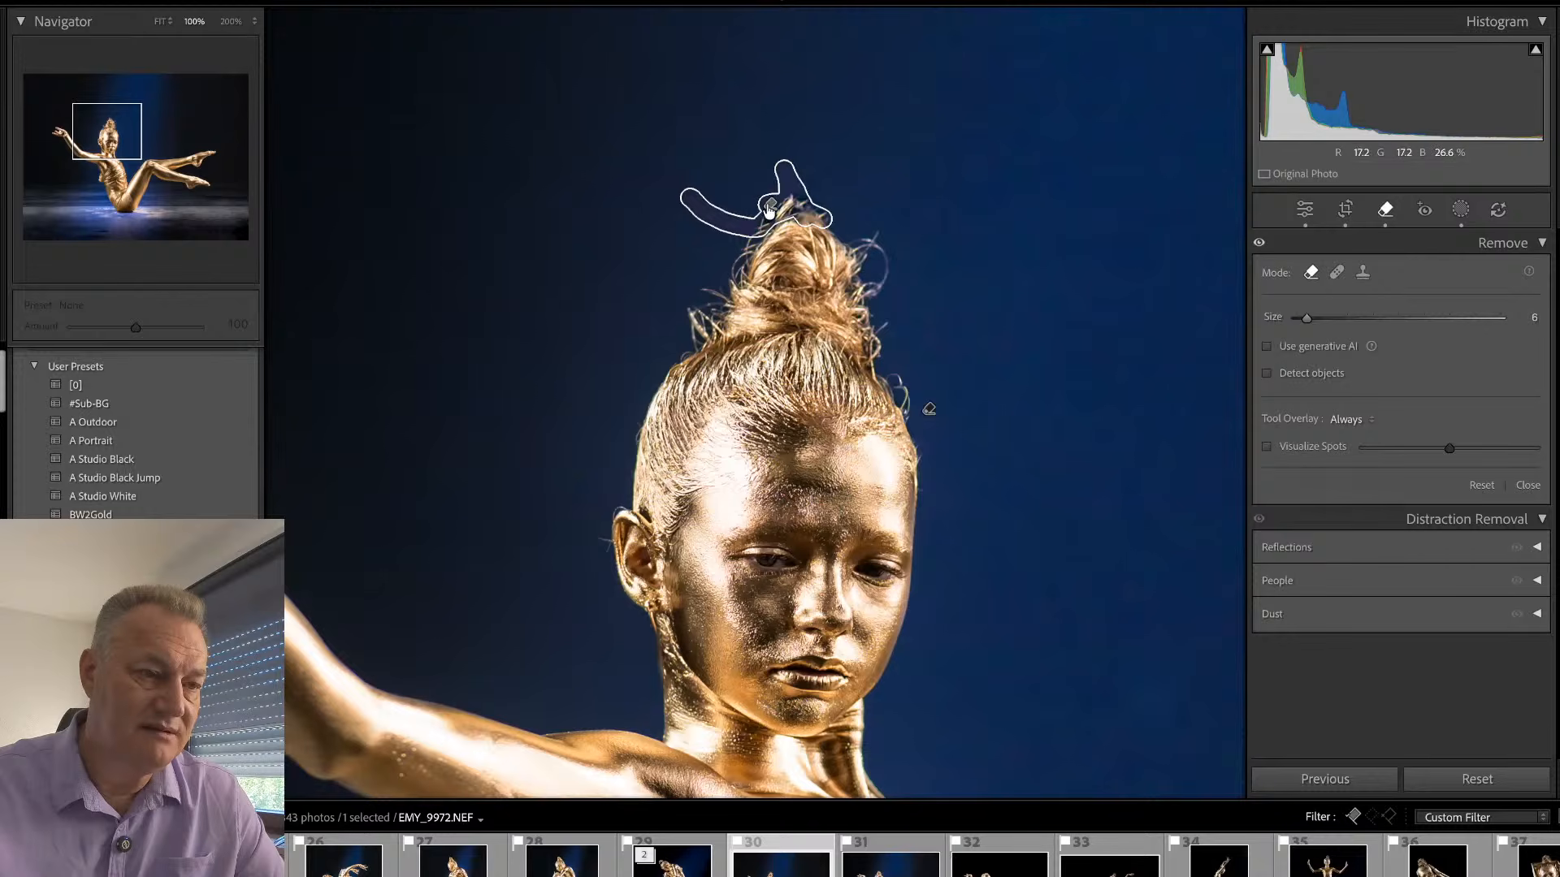
pyautogui.click(769, 206)
pyautogui.press('Delete')
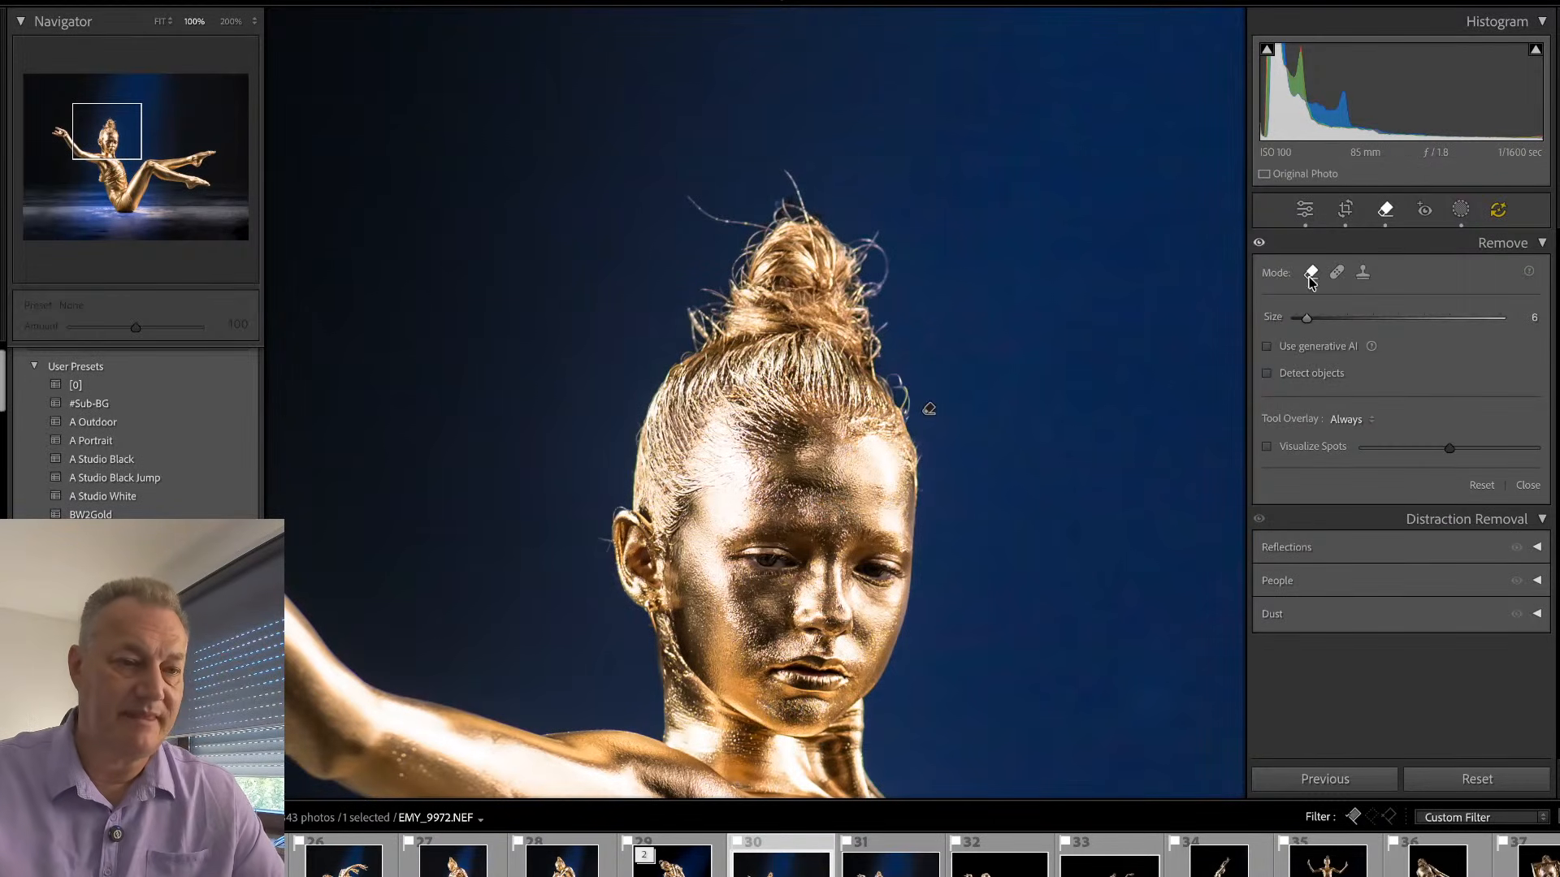
# - Turn on generative AI, paint over the flyaway hairs around the bun and hairline at brush size 6, and remove them
pyautogui.click(1269, 347)
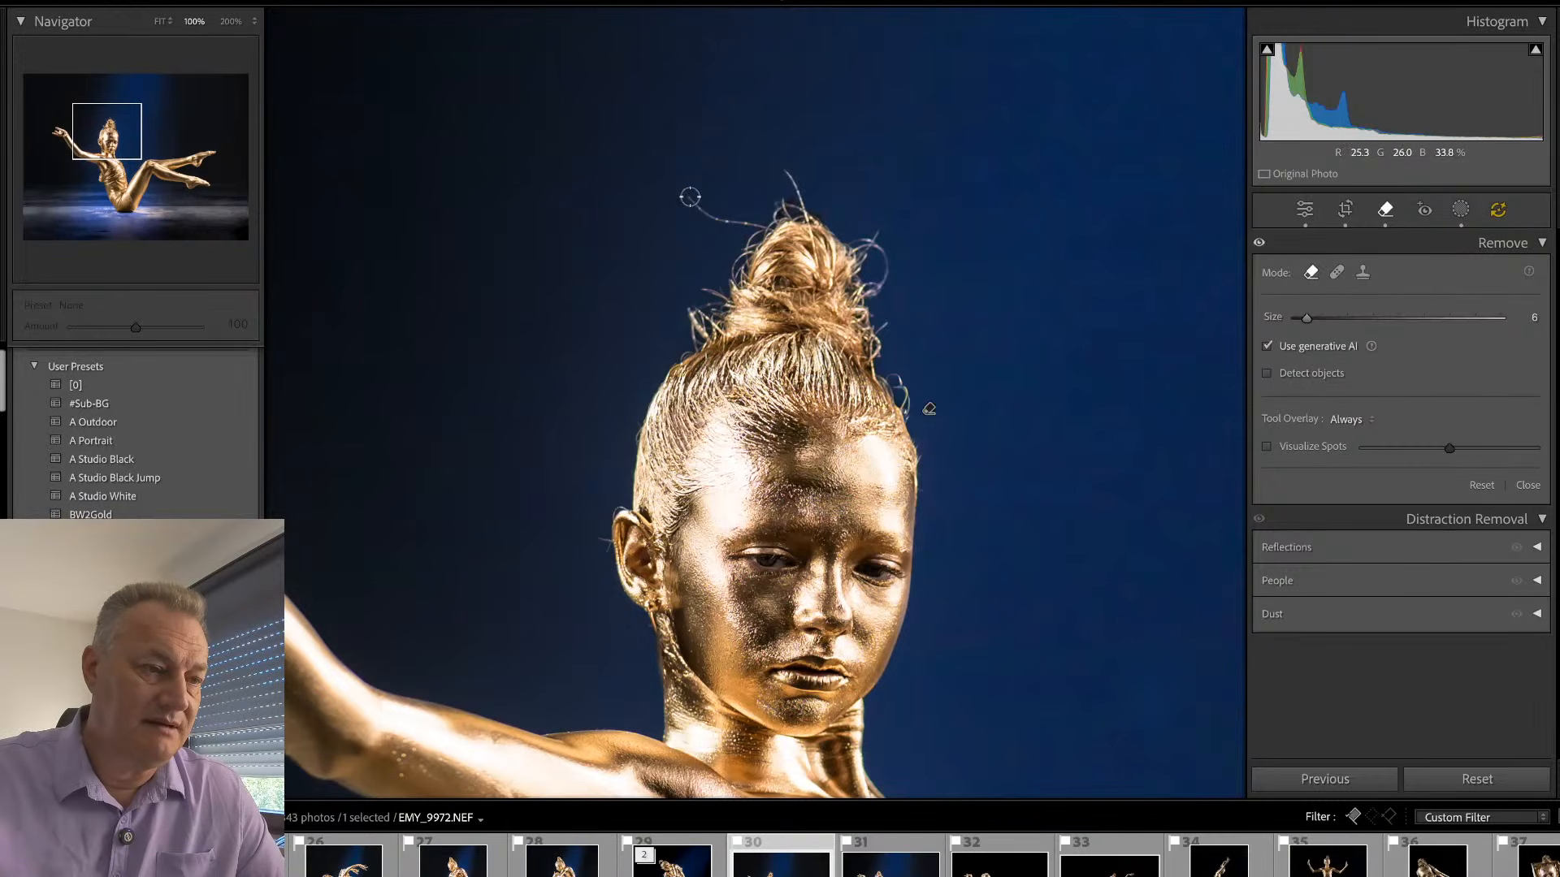
pyautogui.moveTo(690, 198)
pyautogui.mouseDown()
pyautogui.moveTo(765, 228)
pyautogui.moveTo(778, 198)
pyautogui.moveTo(805, 207)
pyautogui.moveTo(784, 168)
pyautogui.mouseUp()
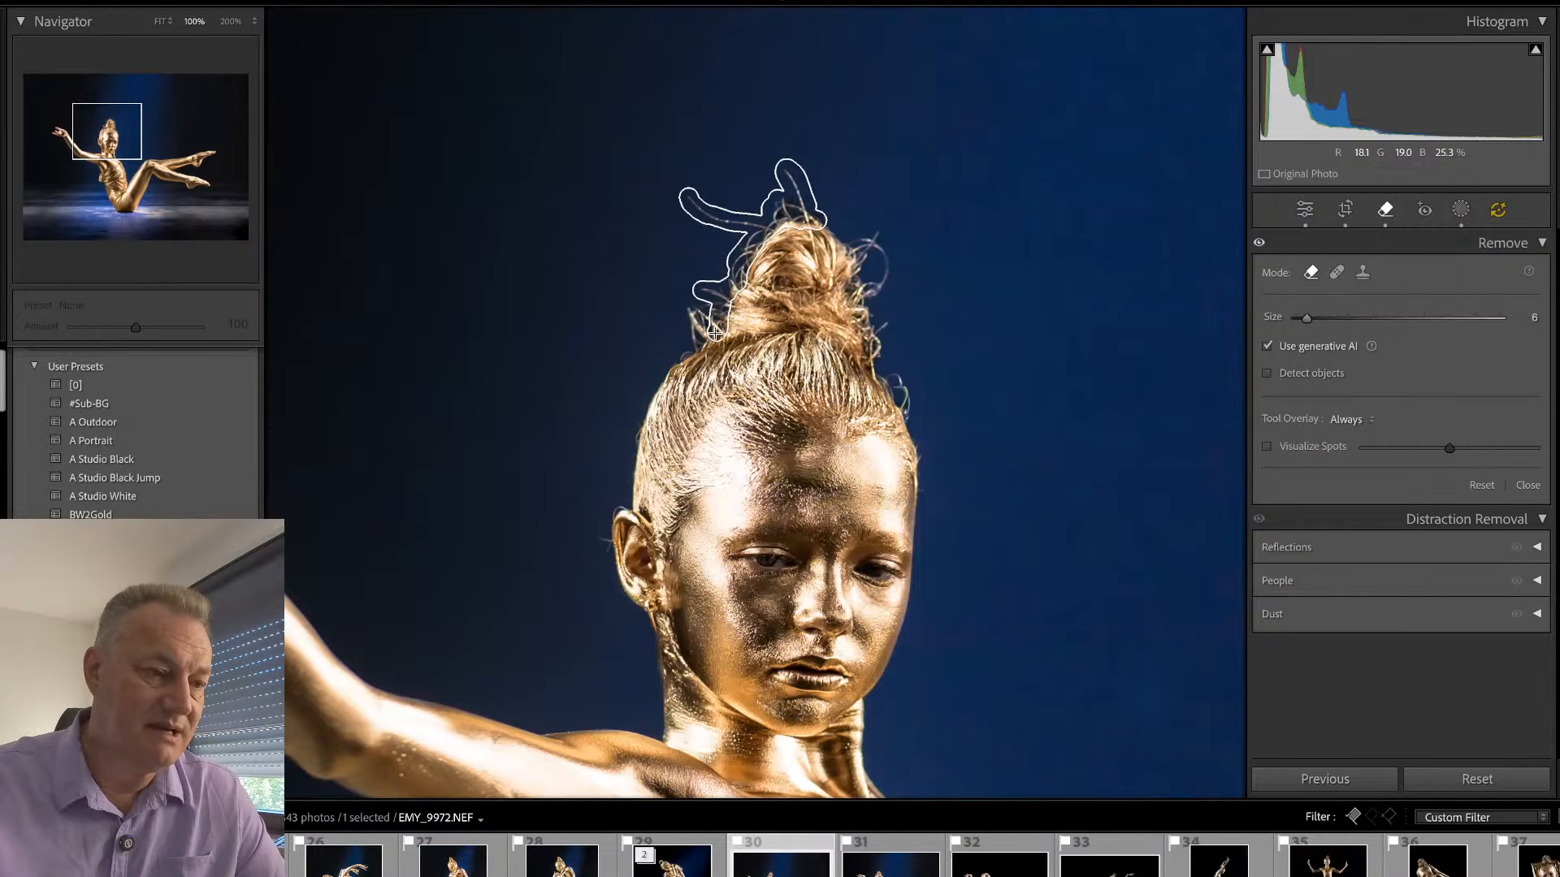
pyautogui.moveTo(691, 341); pyautogui.dragTo(708, 303)
pyautogui.moveTo(855, 240); pyautogui.dragTo(868, 246)
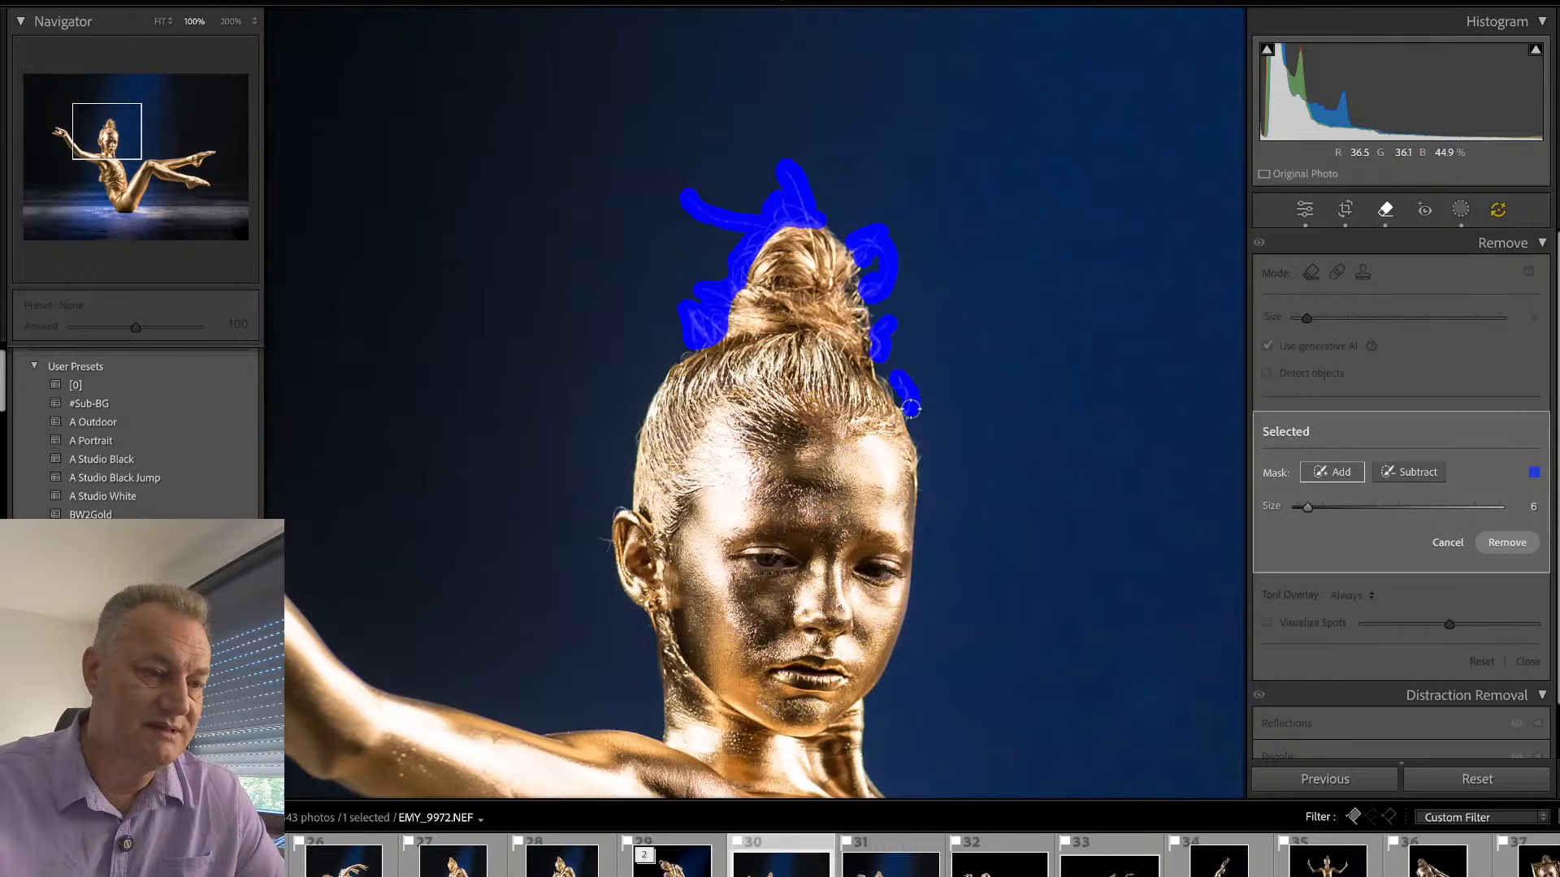
pyautogui.click(1506, 542)
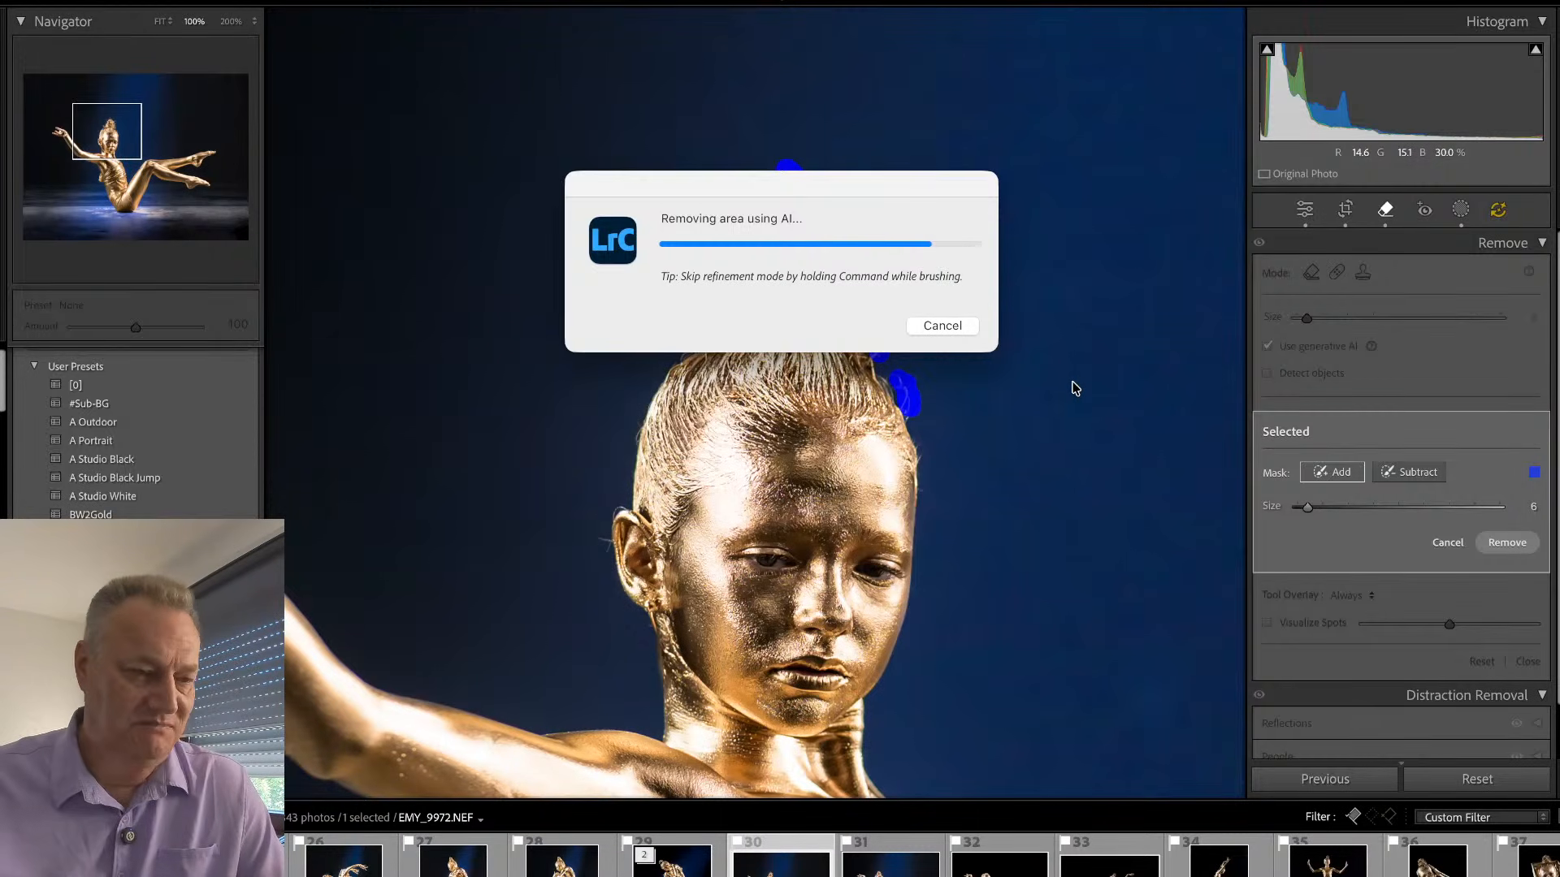
pyautogui.press('q')
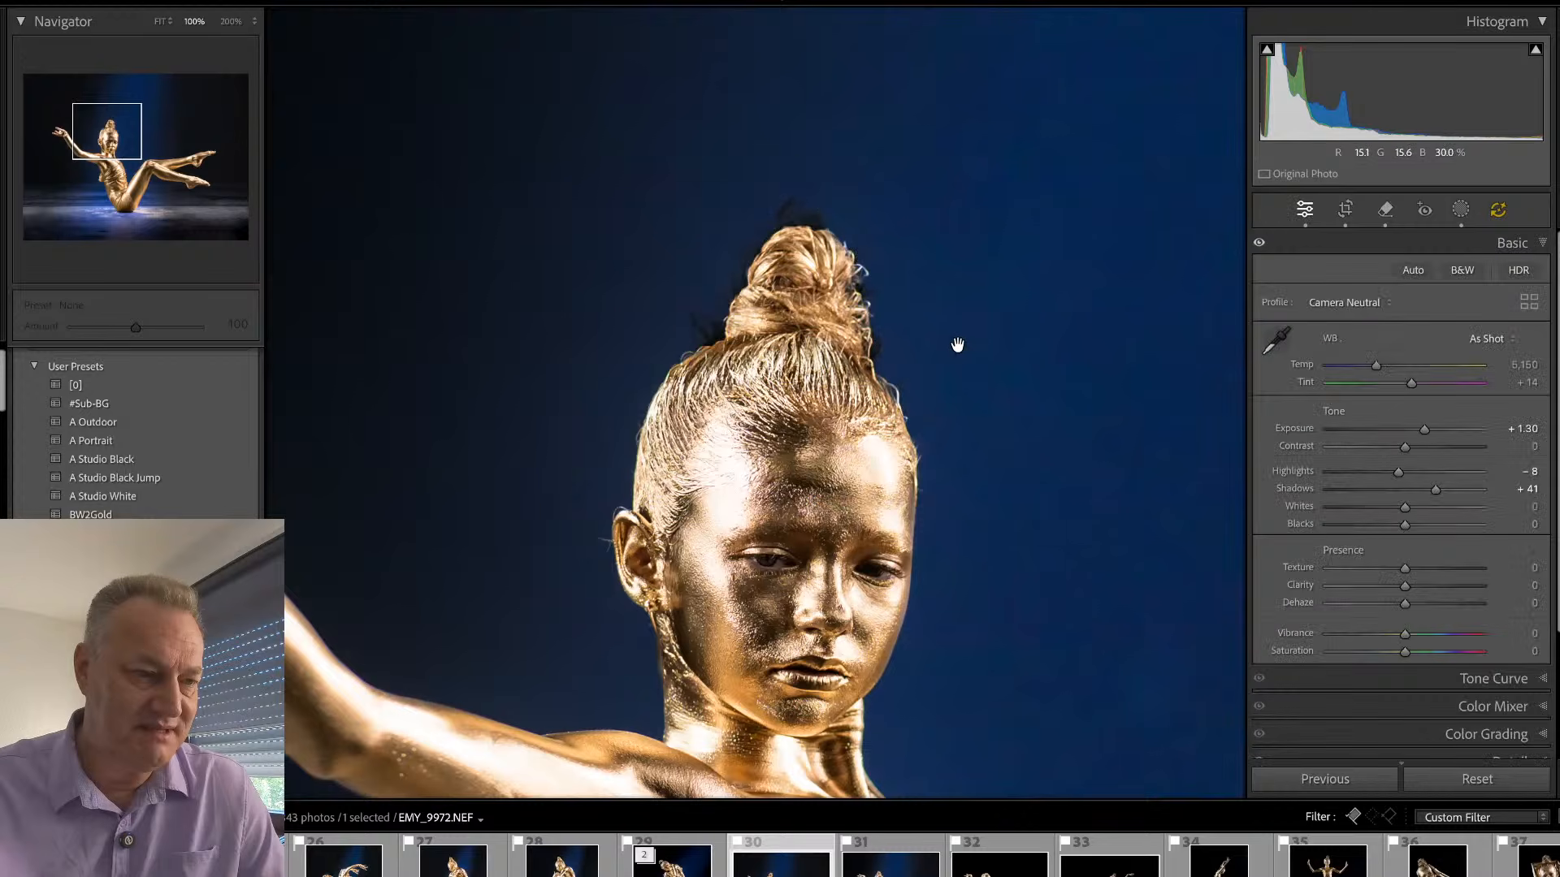
# - Update the photo's AI edits so the masking includes the hair removals, and return to the whole picture
pyautogui.click(1498, 209)
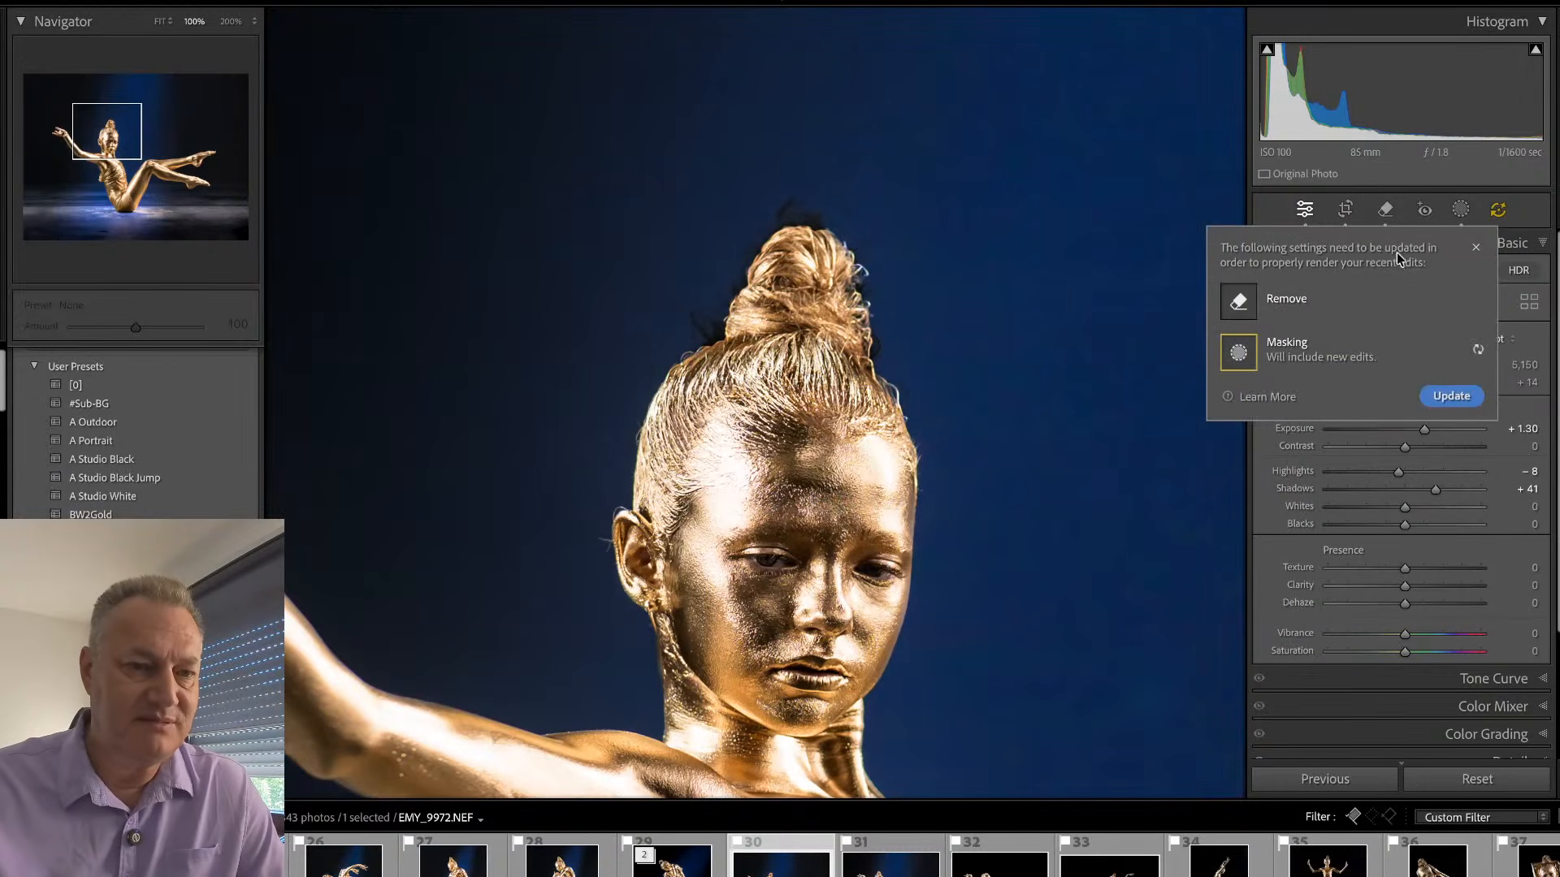
pyautogui.click(1451, 396)
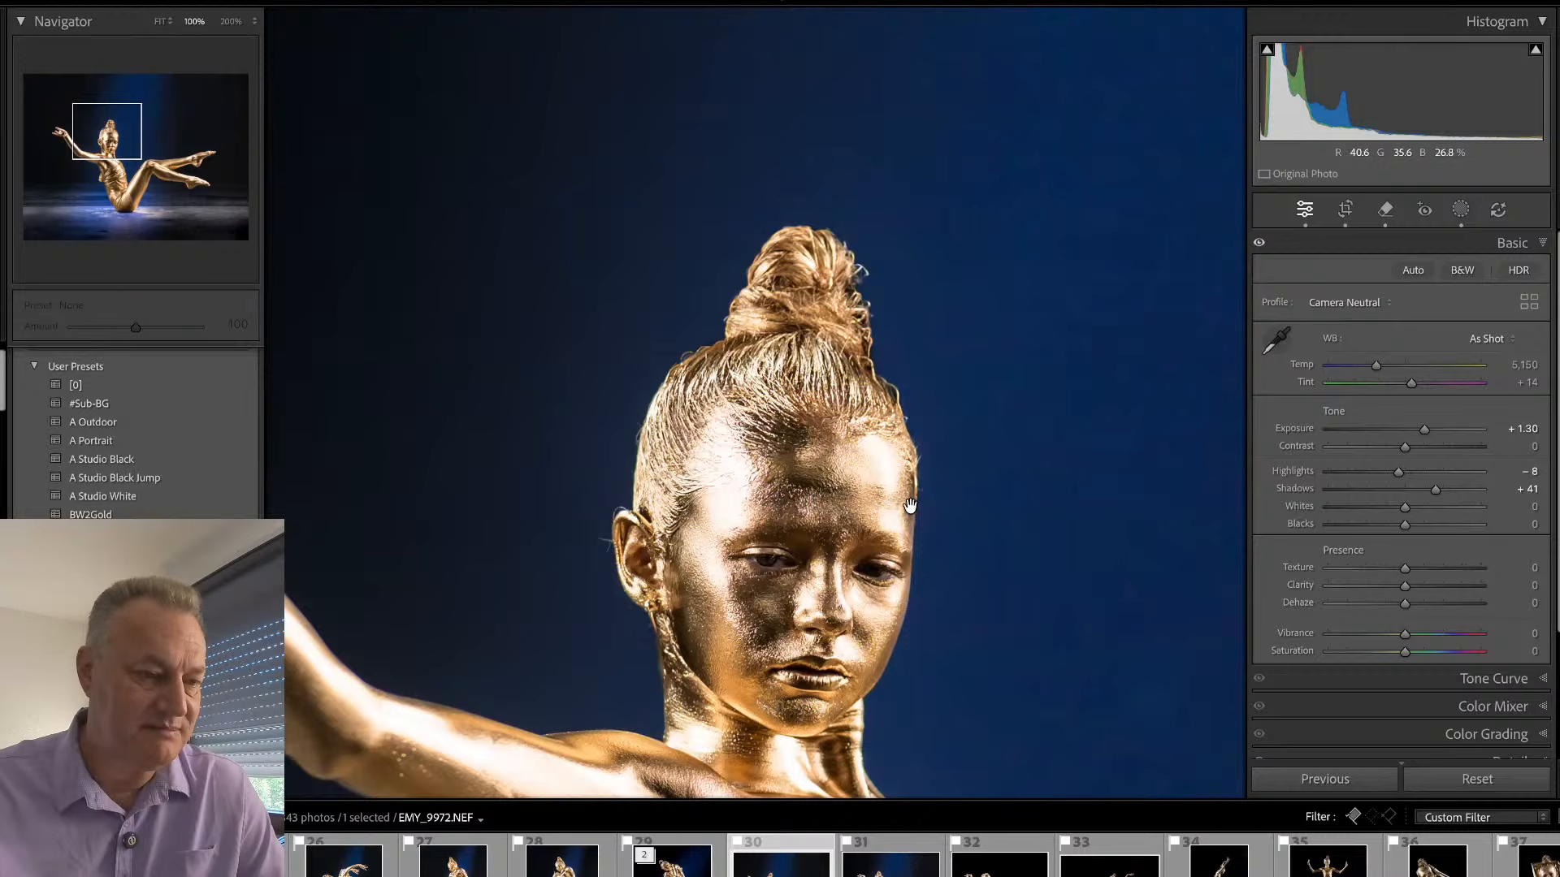
pyautogui.click(815, 584)
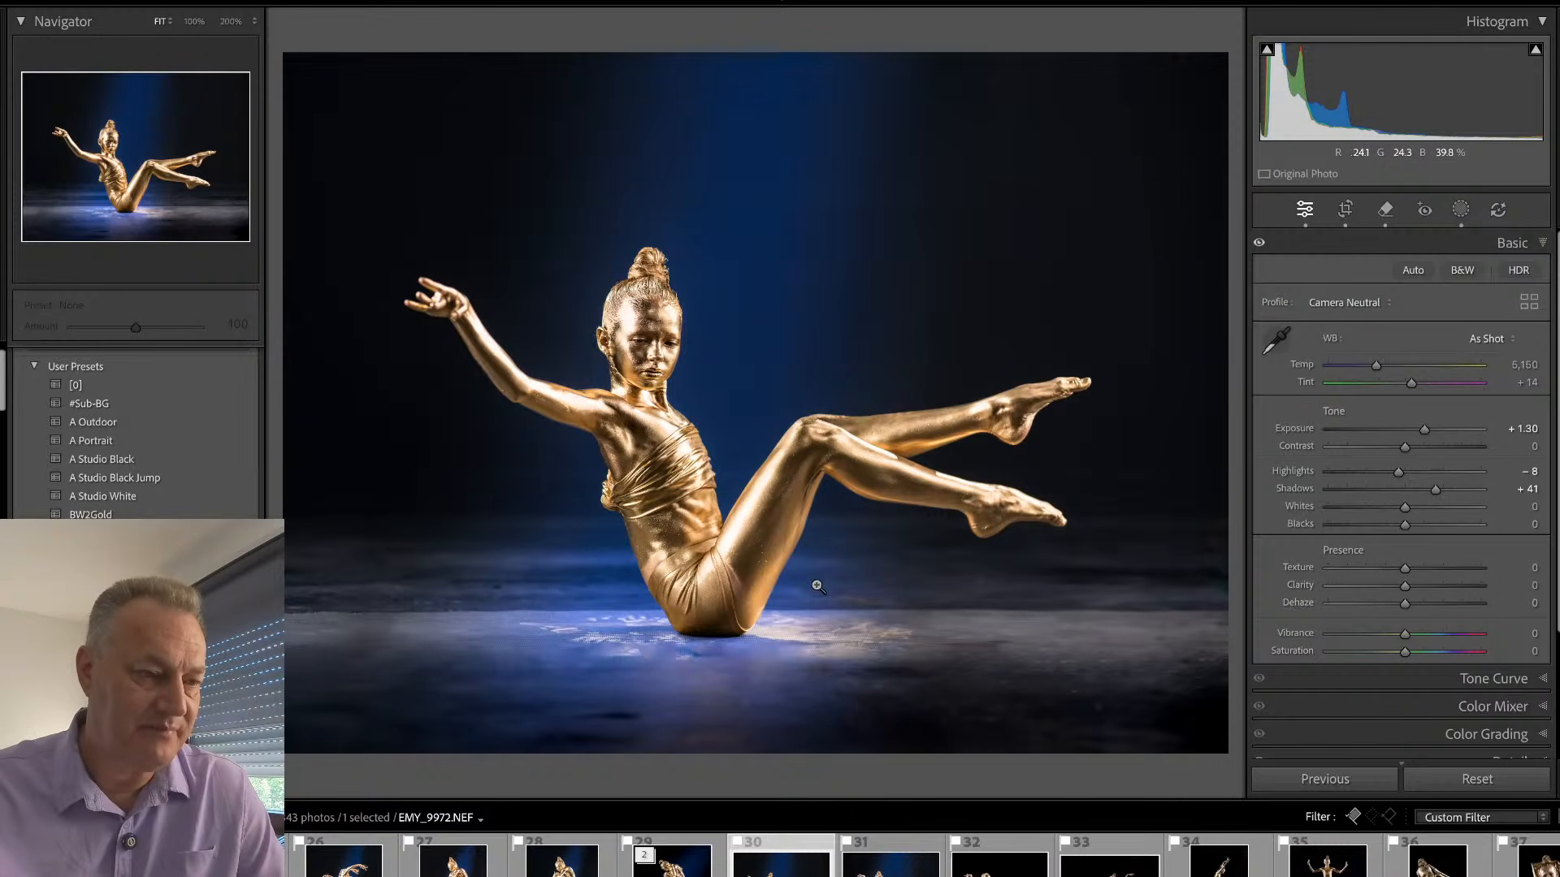
# - Paint over the fabric knot at the back of the wrapped top at brush size 18 and remove it with generative AI
pyautogui.click(578, 516)
pyautogui.moveTo(812, 505); pyautogui.dragTo(888, 399)
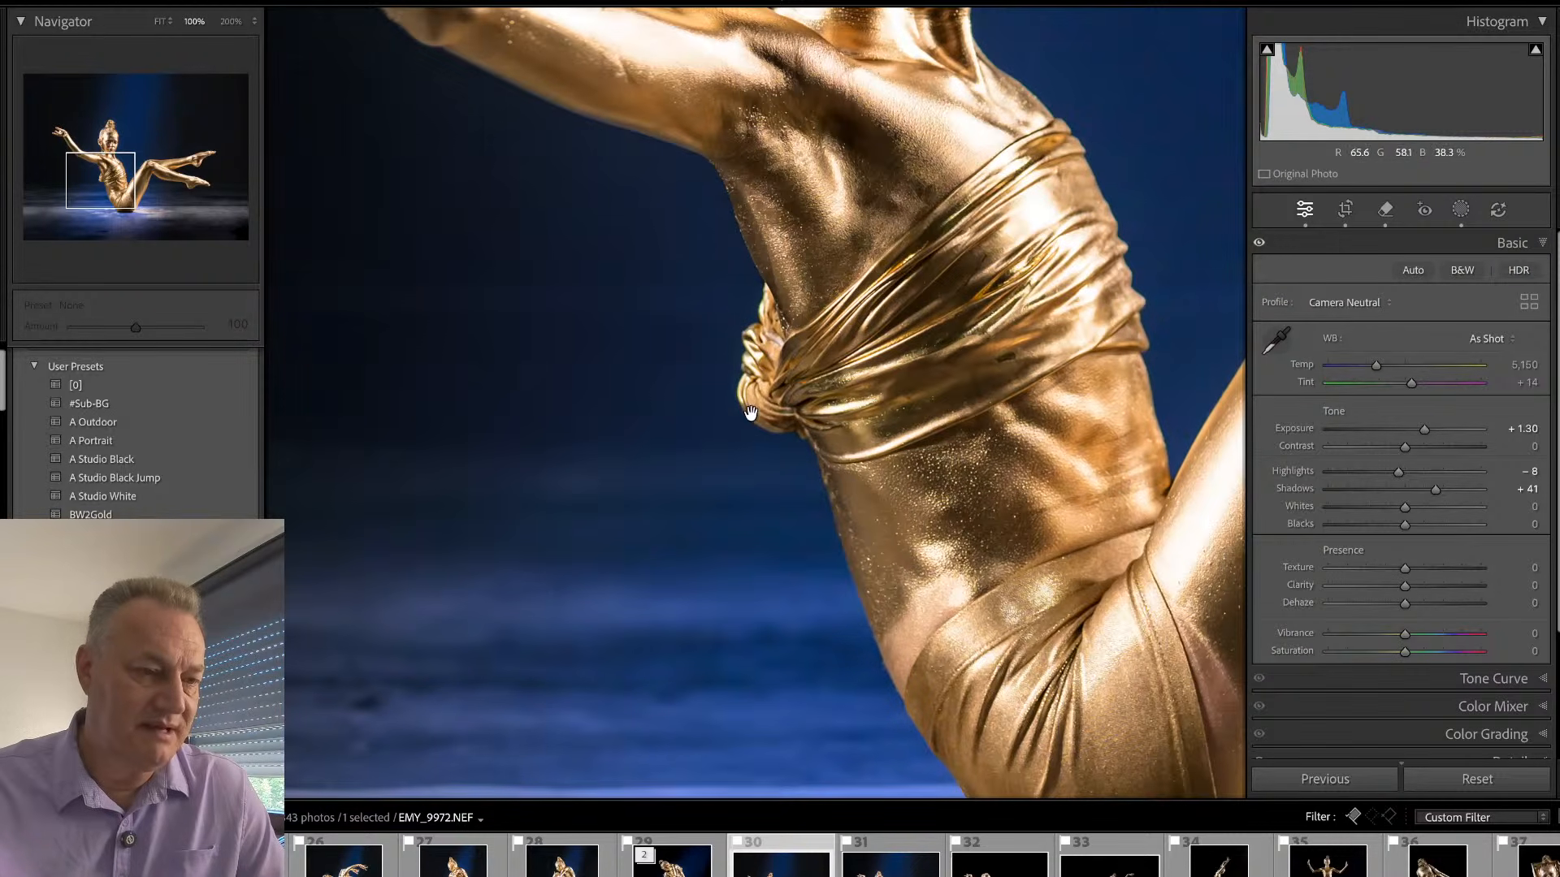
pyautogui.press('q')
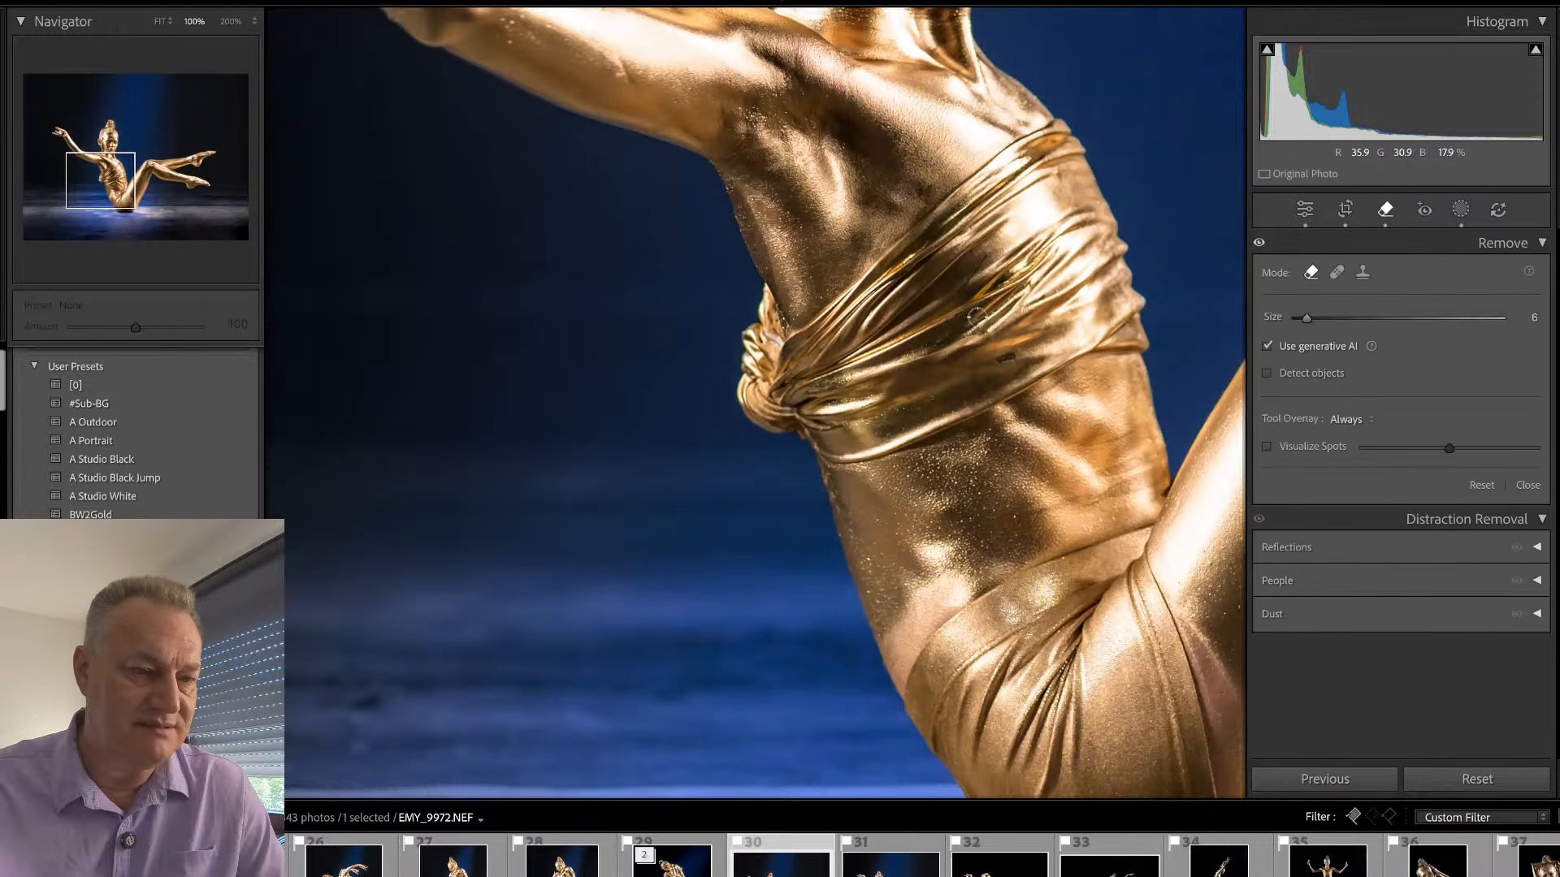
pyautogui.press(']')
pyautogui.press(']')
pyautogui.press(']')
pyautogui.moveTo(764, 296)
pyautogui.mouseDown()
pyautogui.moveTo(804, 447)
pyautogui.moveTo(758, 425)
pyautogui.moveTo(761, 314)
pyautogui.mouseUp()
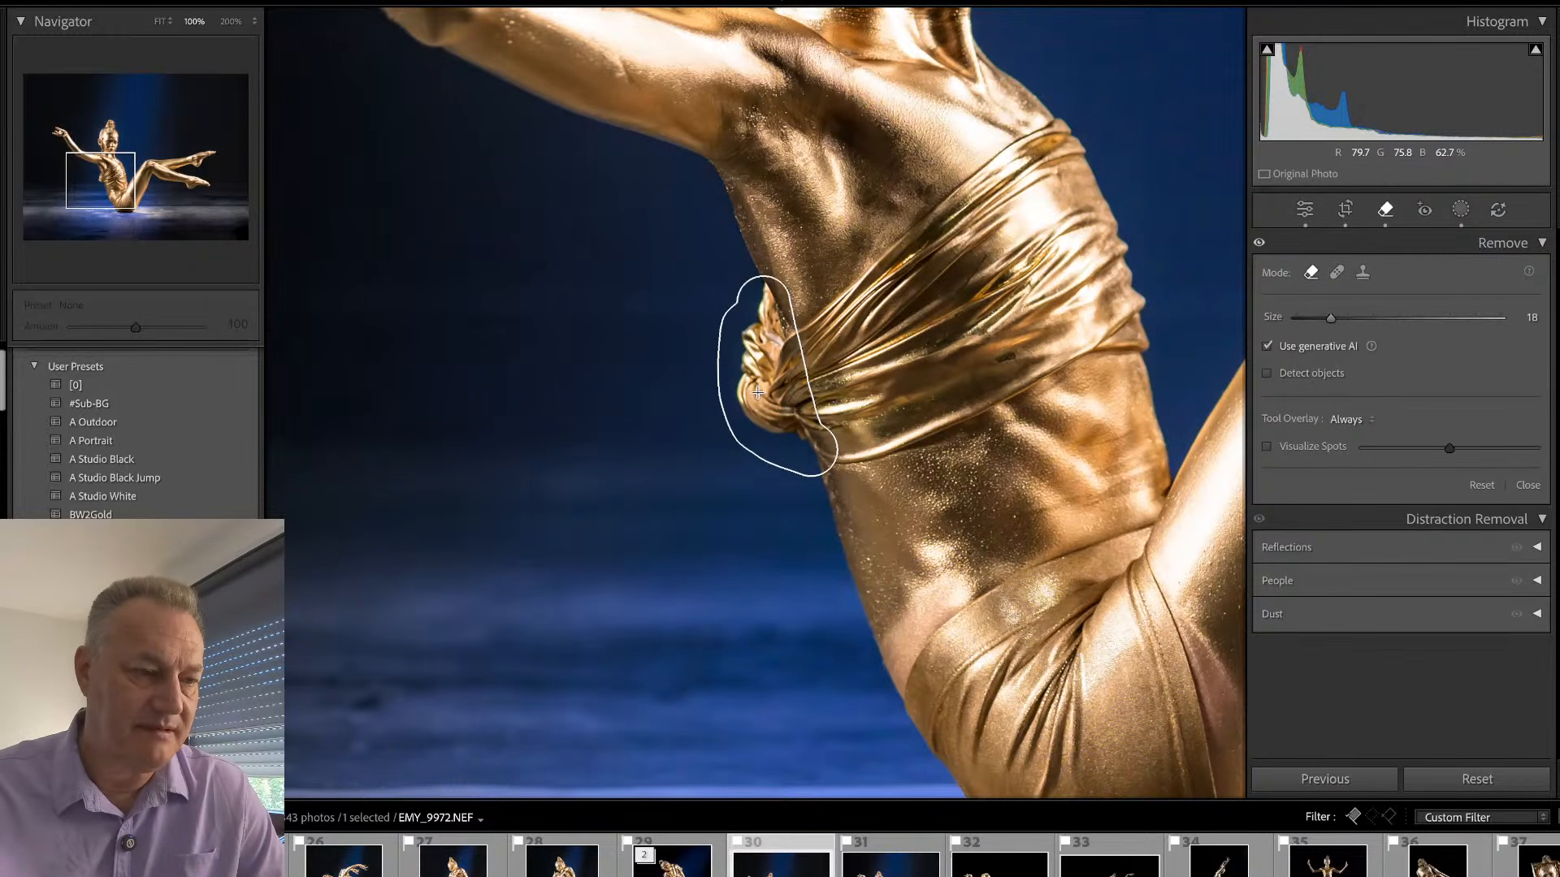
pyautogui.moveTo(757, 392); pyautogui.dragTo(780, 412)
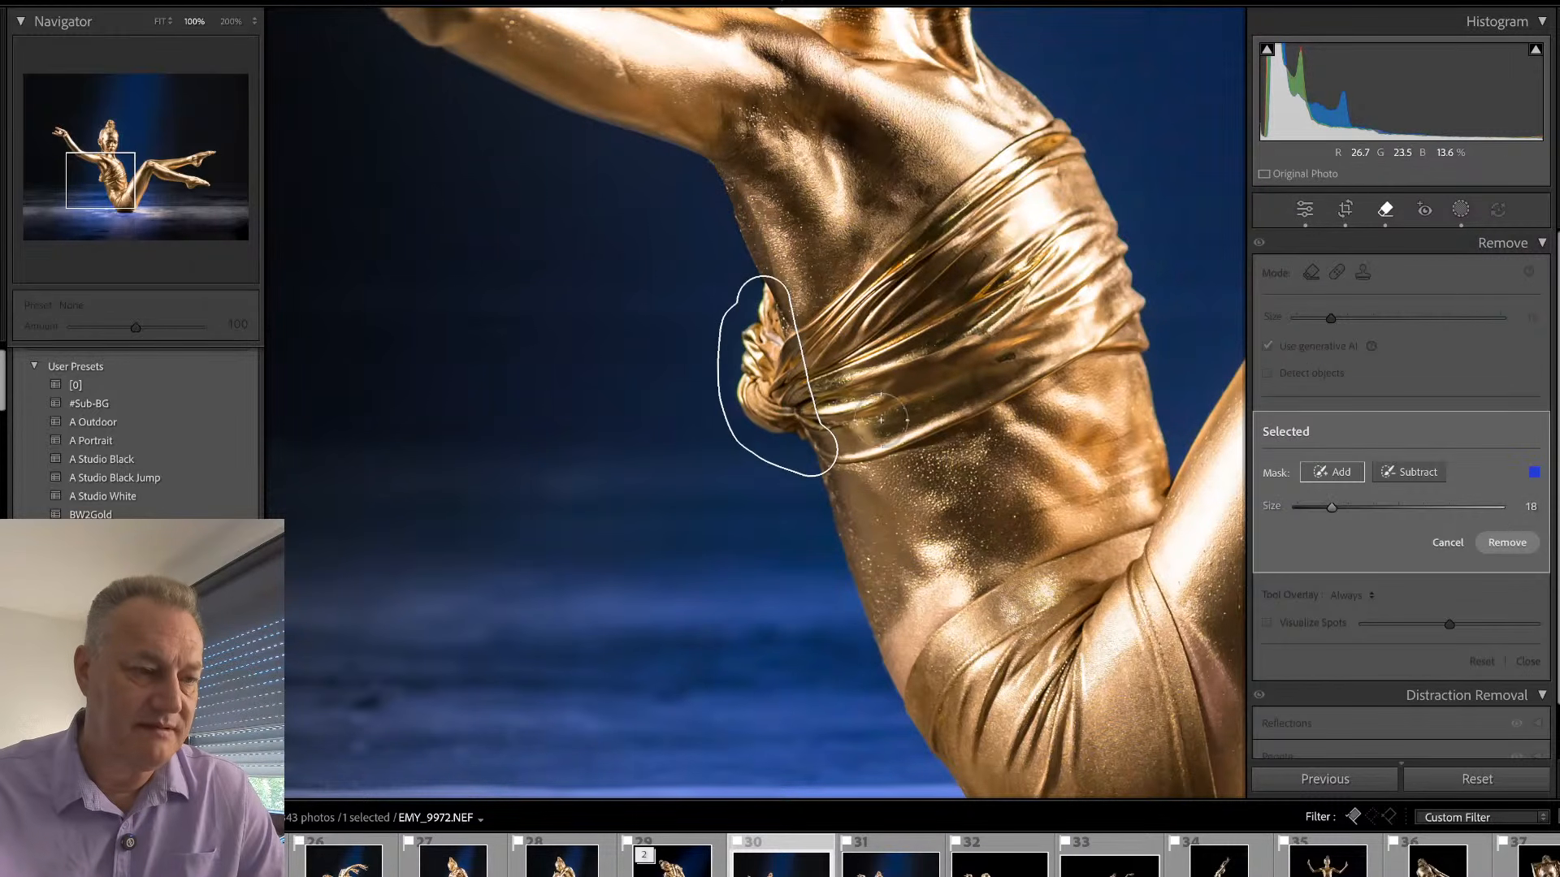
pyautogui.click(1507, 542)
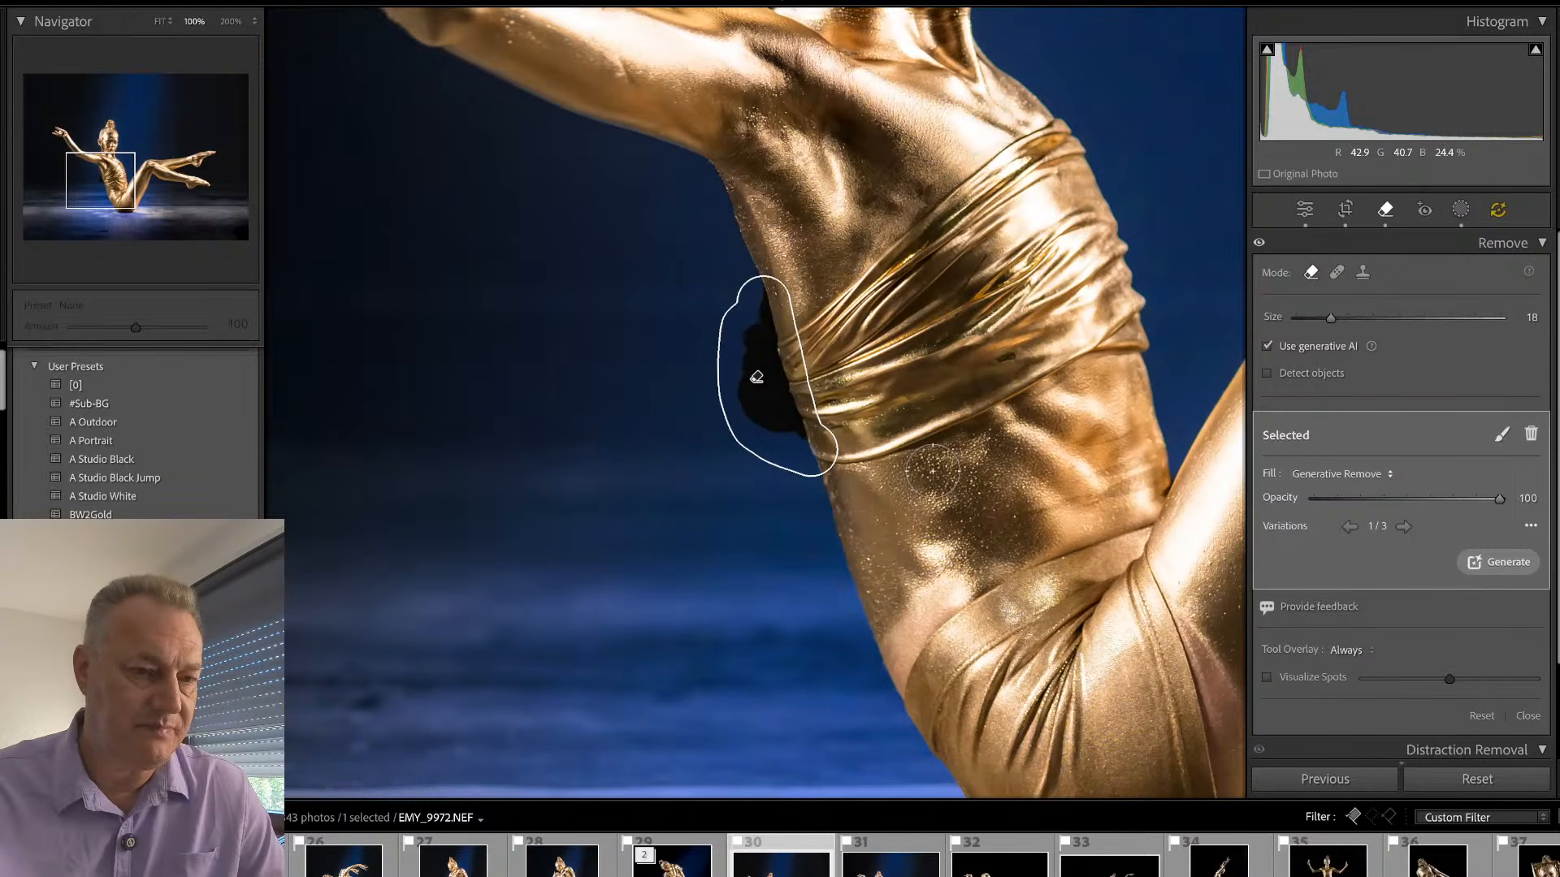
# - Update the AI edits for the removed fabric knot and leave the Remove tool
pyautogui.click(1501, 211)
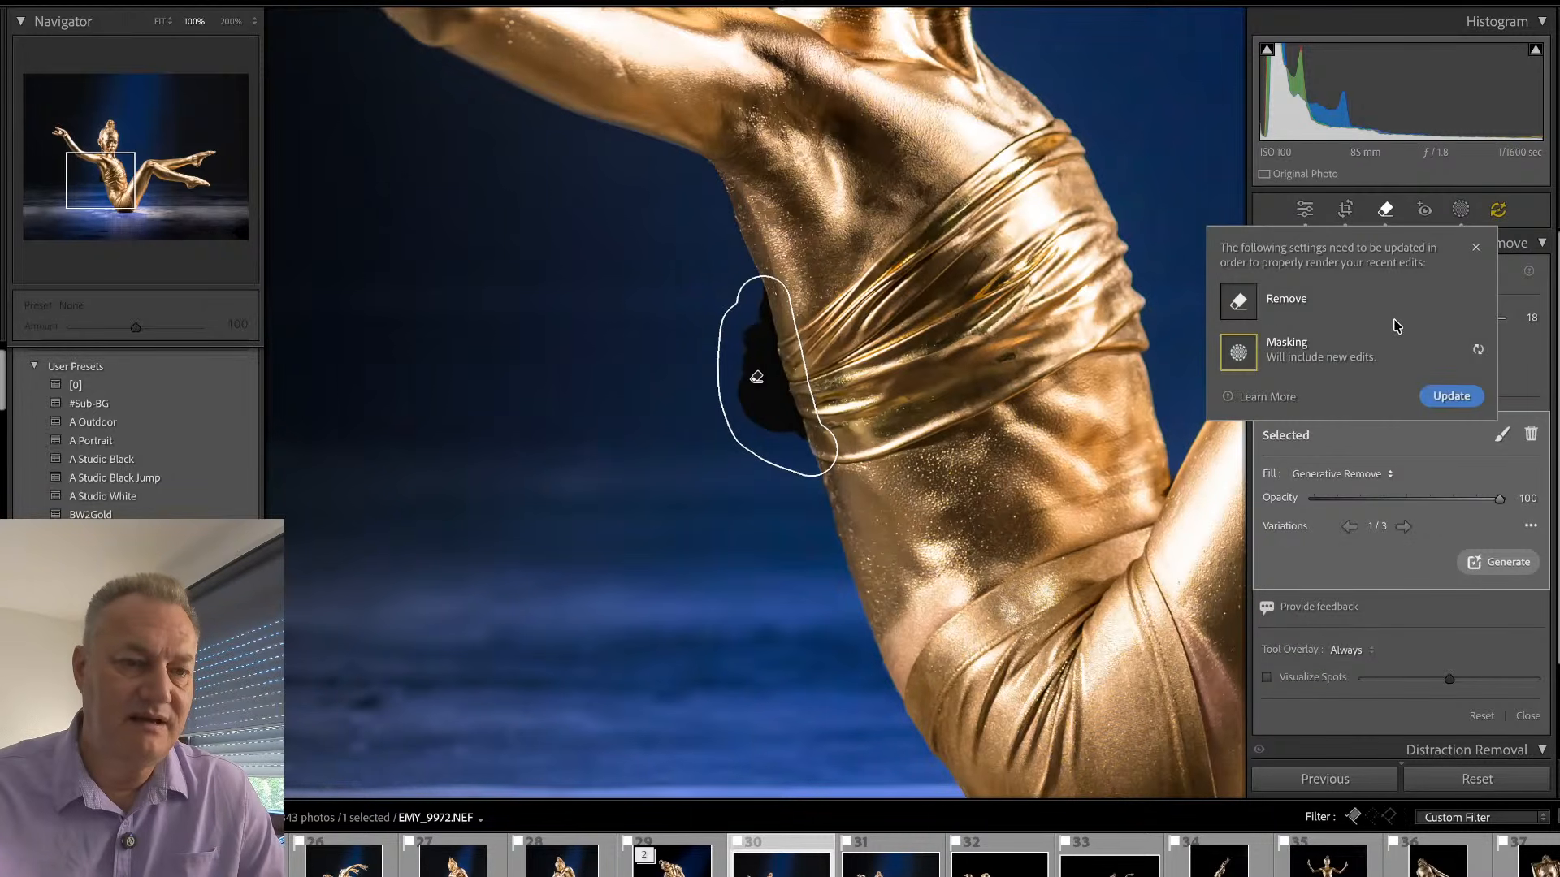
pyautogui.click(1461, 398)
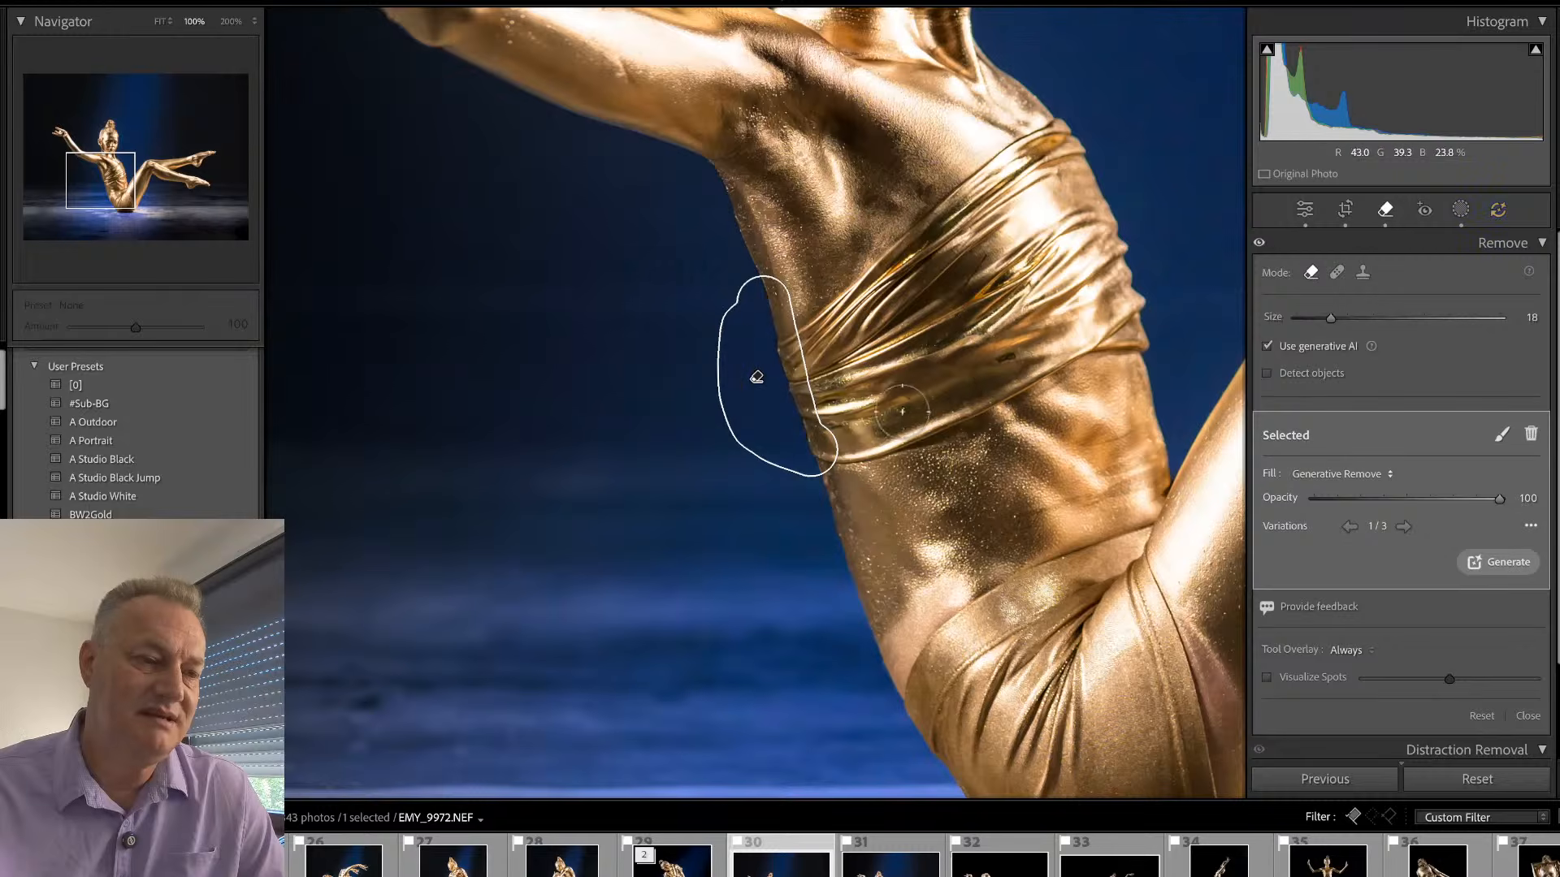
pyautogui.press('q')
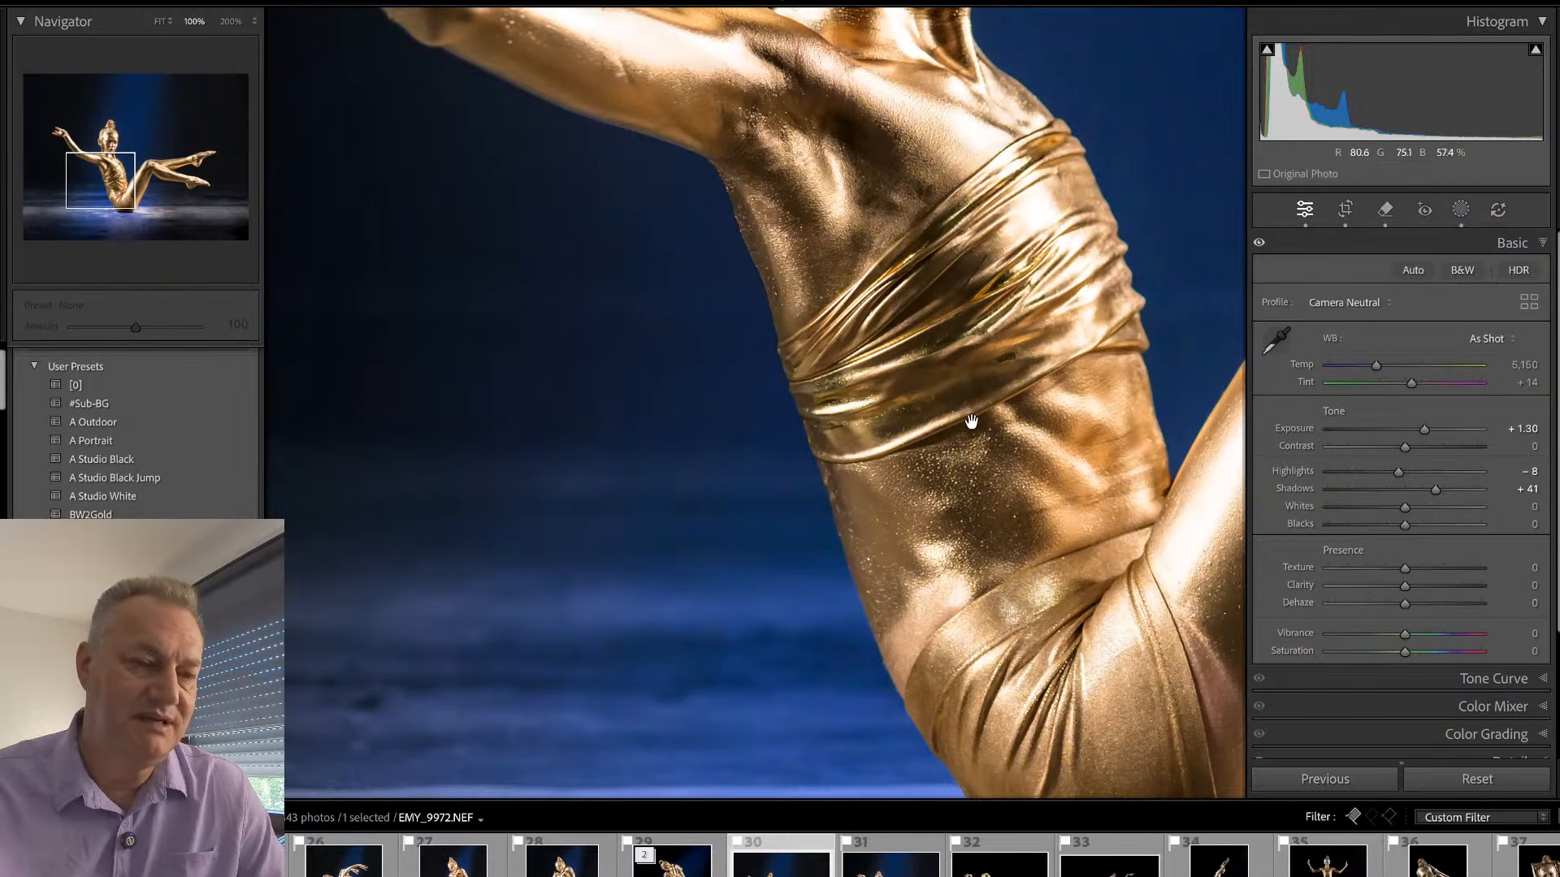
# - Remove the unpainted skin patch on the thigh beside the leg seam with generative AI at brush size 18
pyautogui.moveTo(1089, 623); pyautogui.dragTo(956, 448)
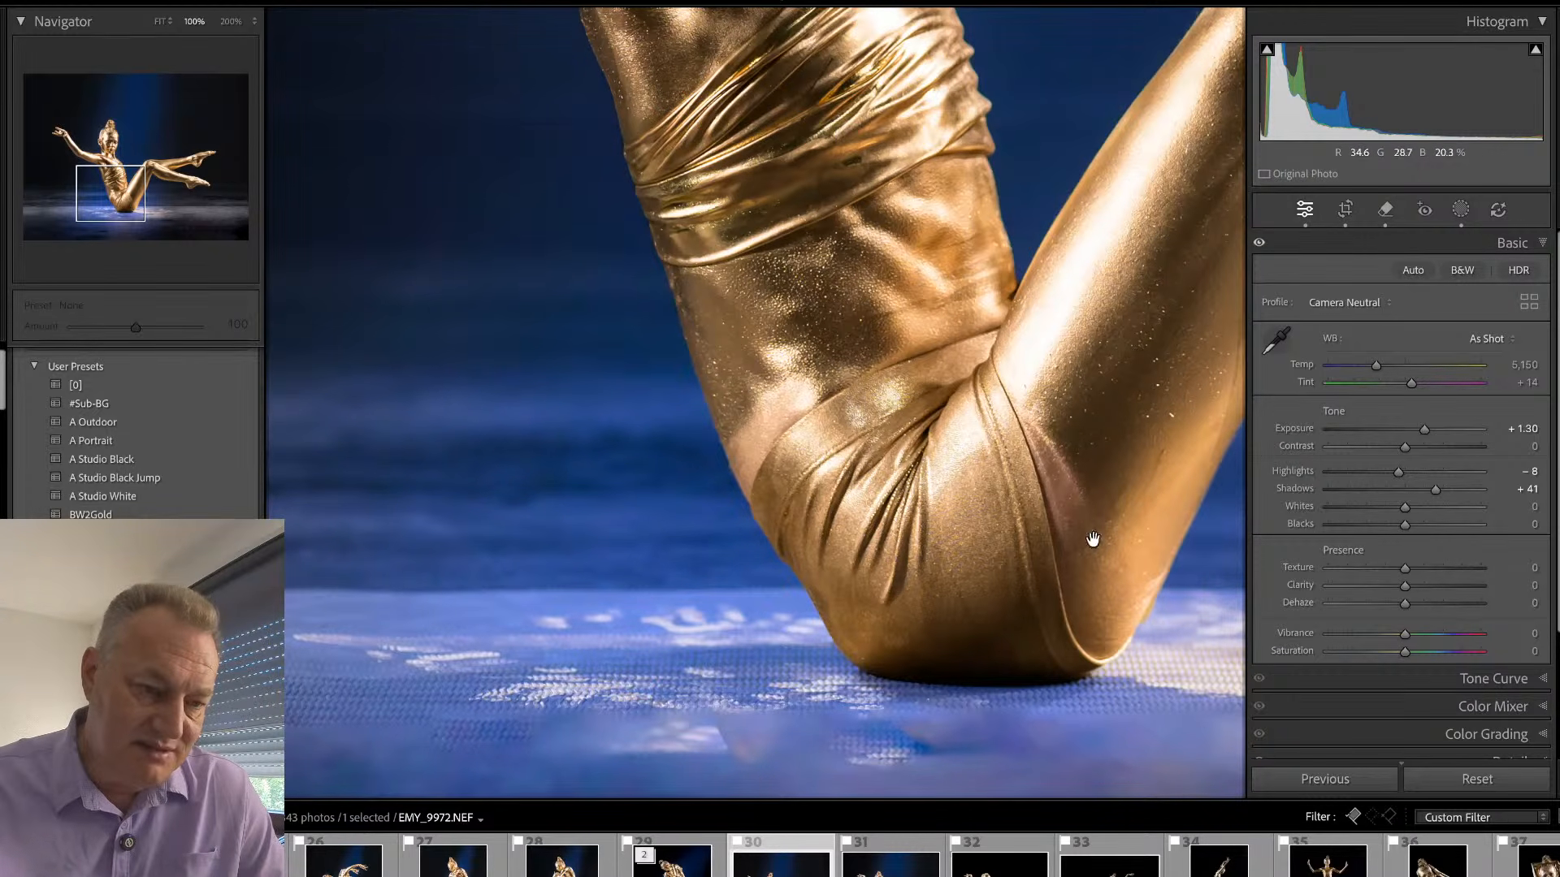
pyautogui.press('q')
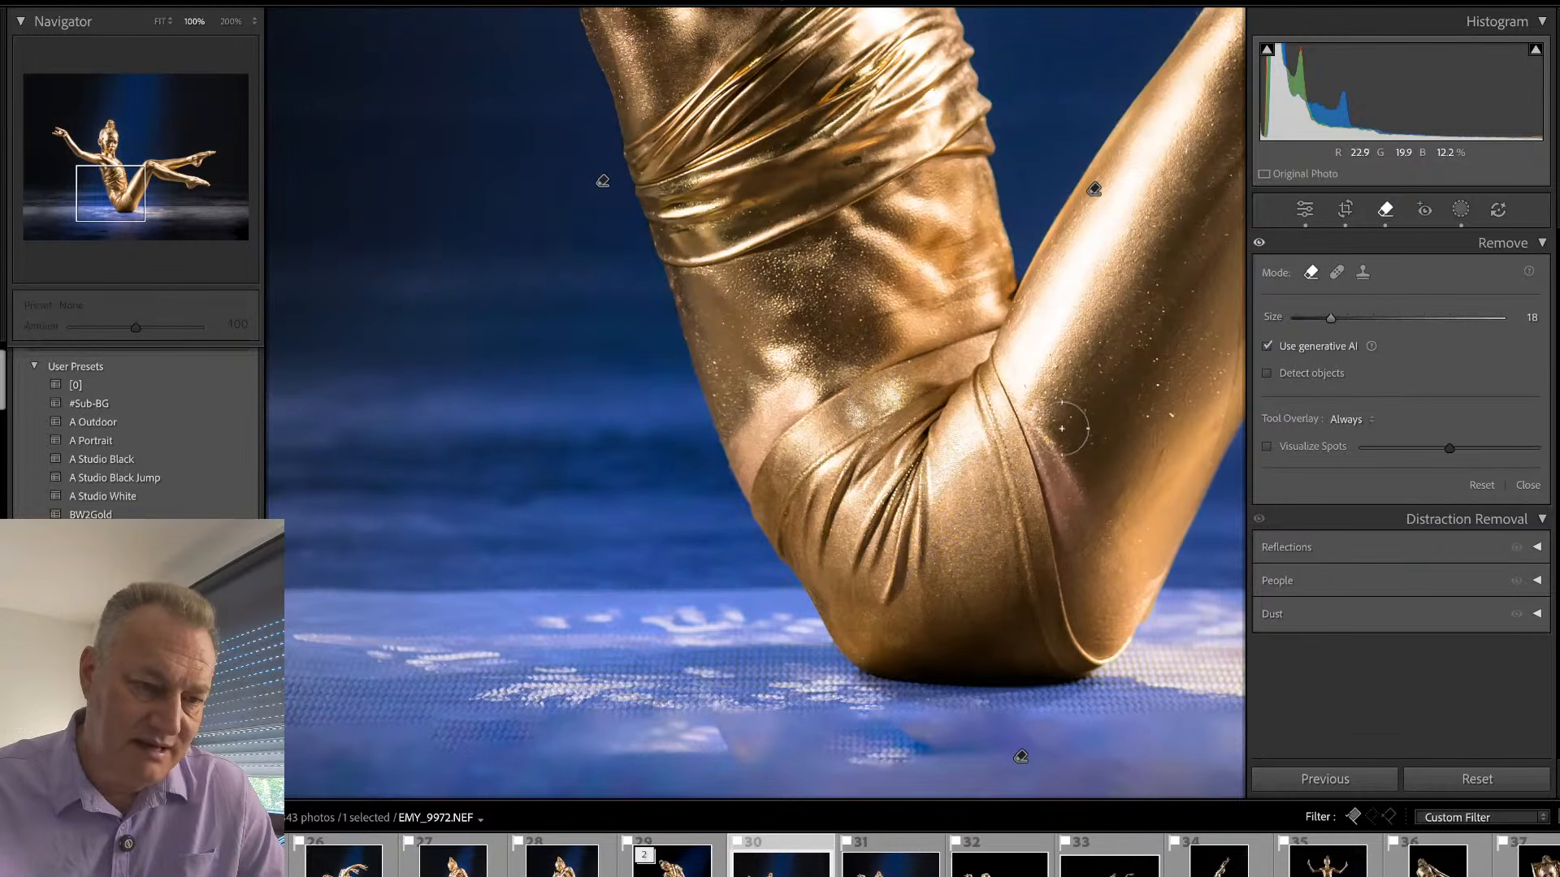
pyautogui.moveTo(1052, 426)
pyautogui.mouseDown()
pyautogui.moveTo(1054, 443)
pyautogui.moveTo(1090, 577)
pyautogui.moveTo(1070, 460)
pyautogui.moveTo(1098, 572)
pyautogui.mouseUp()
pyautogui.click(1505, 544)
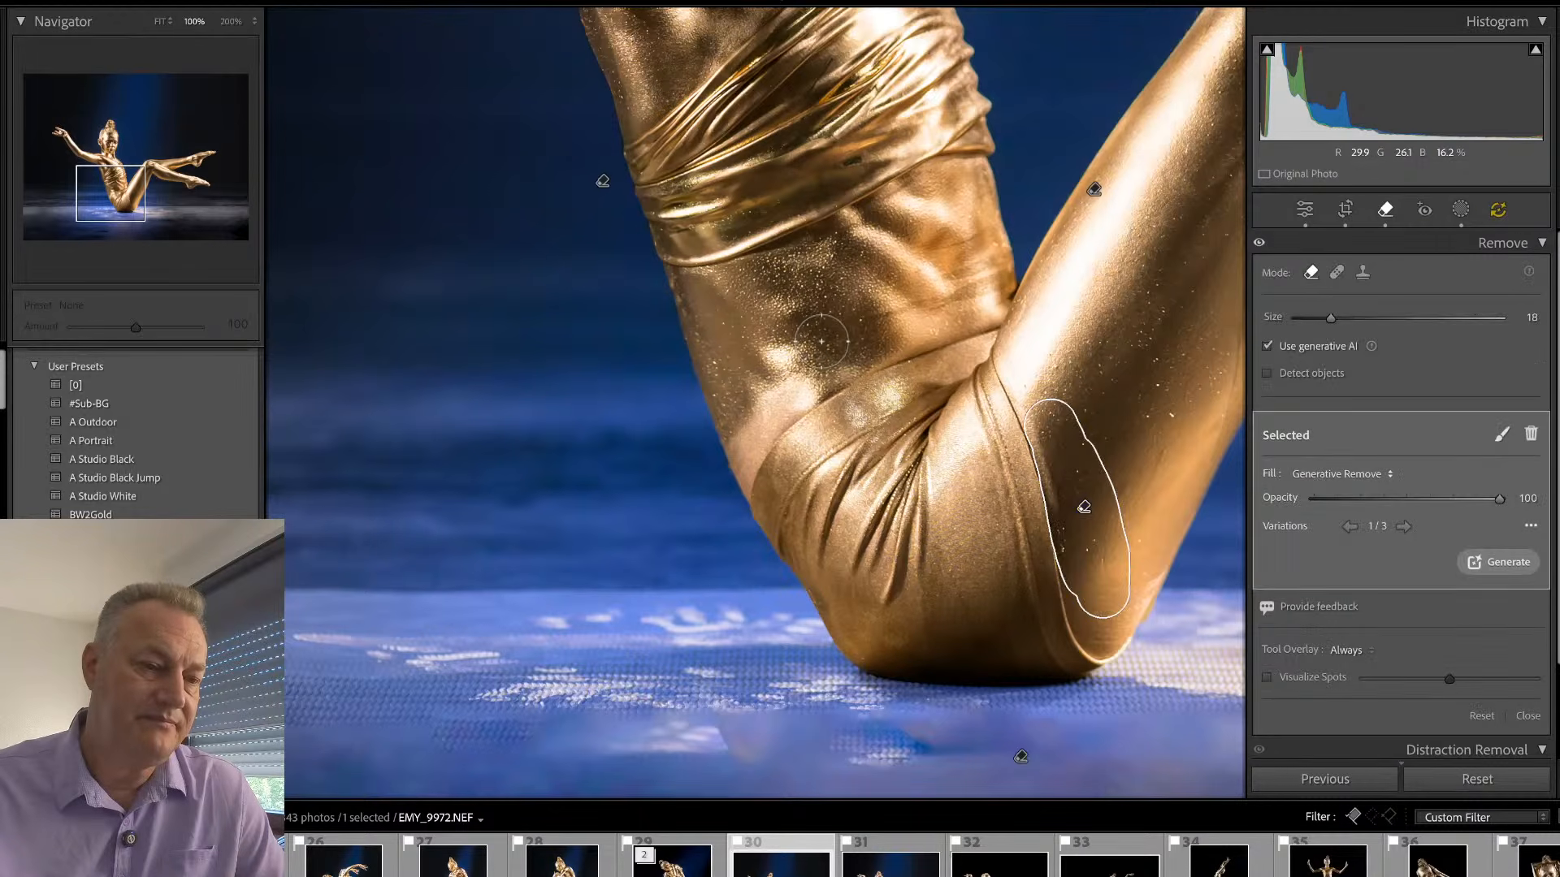
# - Paint over the pale skin patch on the lower back above the waistband at brush size 18 and remove it
pyautogui.press('q')
pyautogui.moveTo(825, 372); pyautogui.dragTo(1075, 391)
pyautogui.press('q')
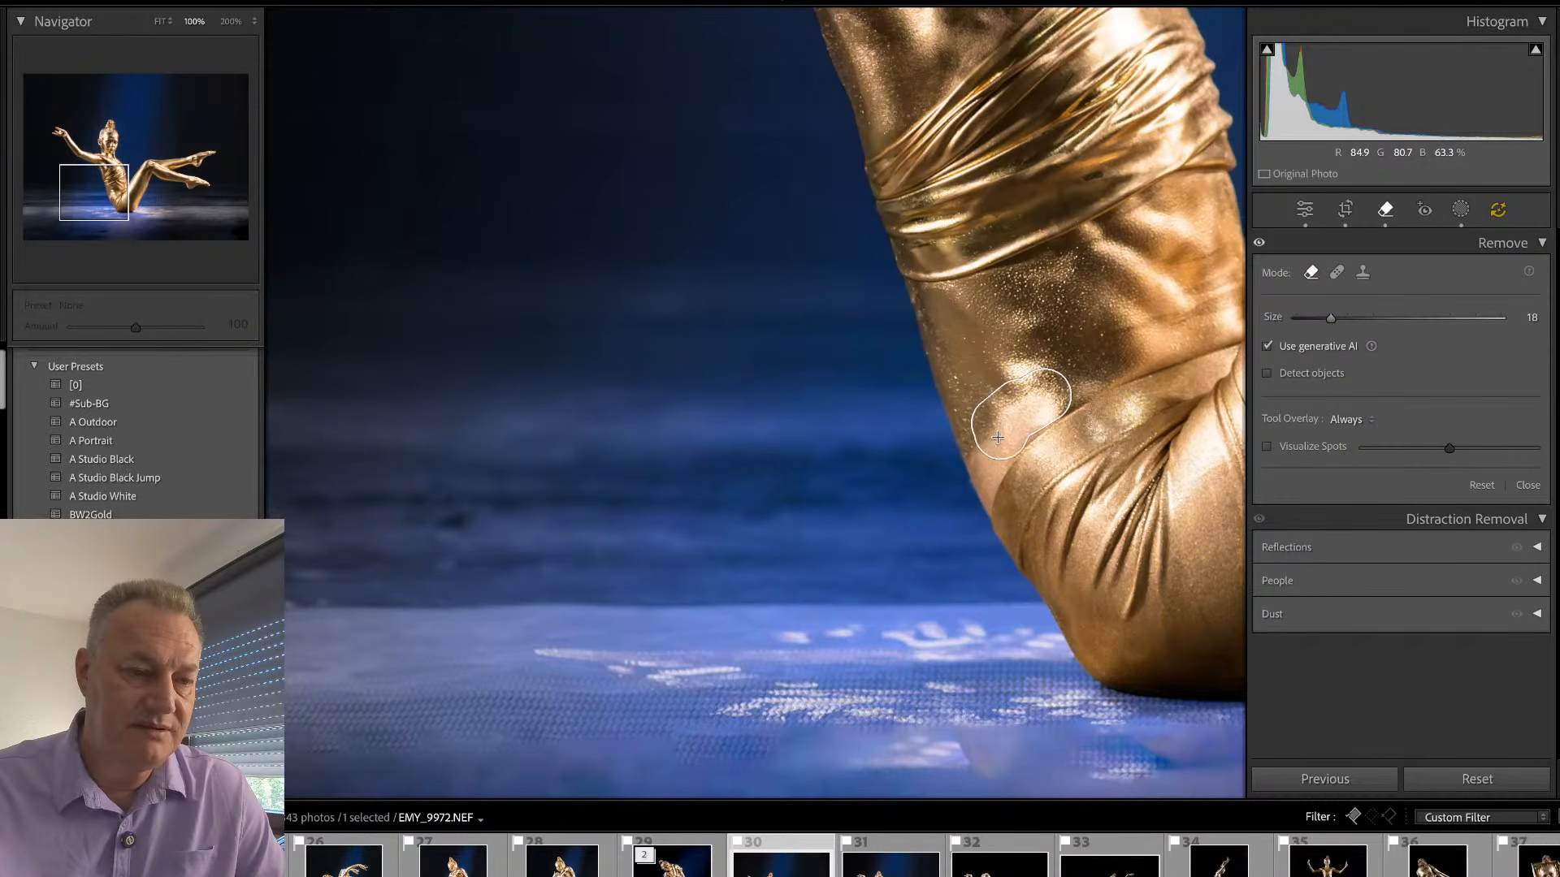
pyautogui.moveTo(997, 437)
pyautogui.mouseDown()
pyautogui.moveTo(972, 489)
pyautogui.moveTo(971, 439)
pyautogui.mouseUp()
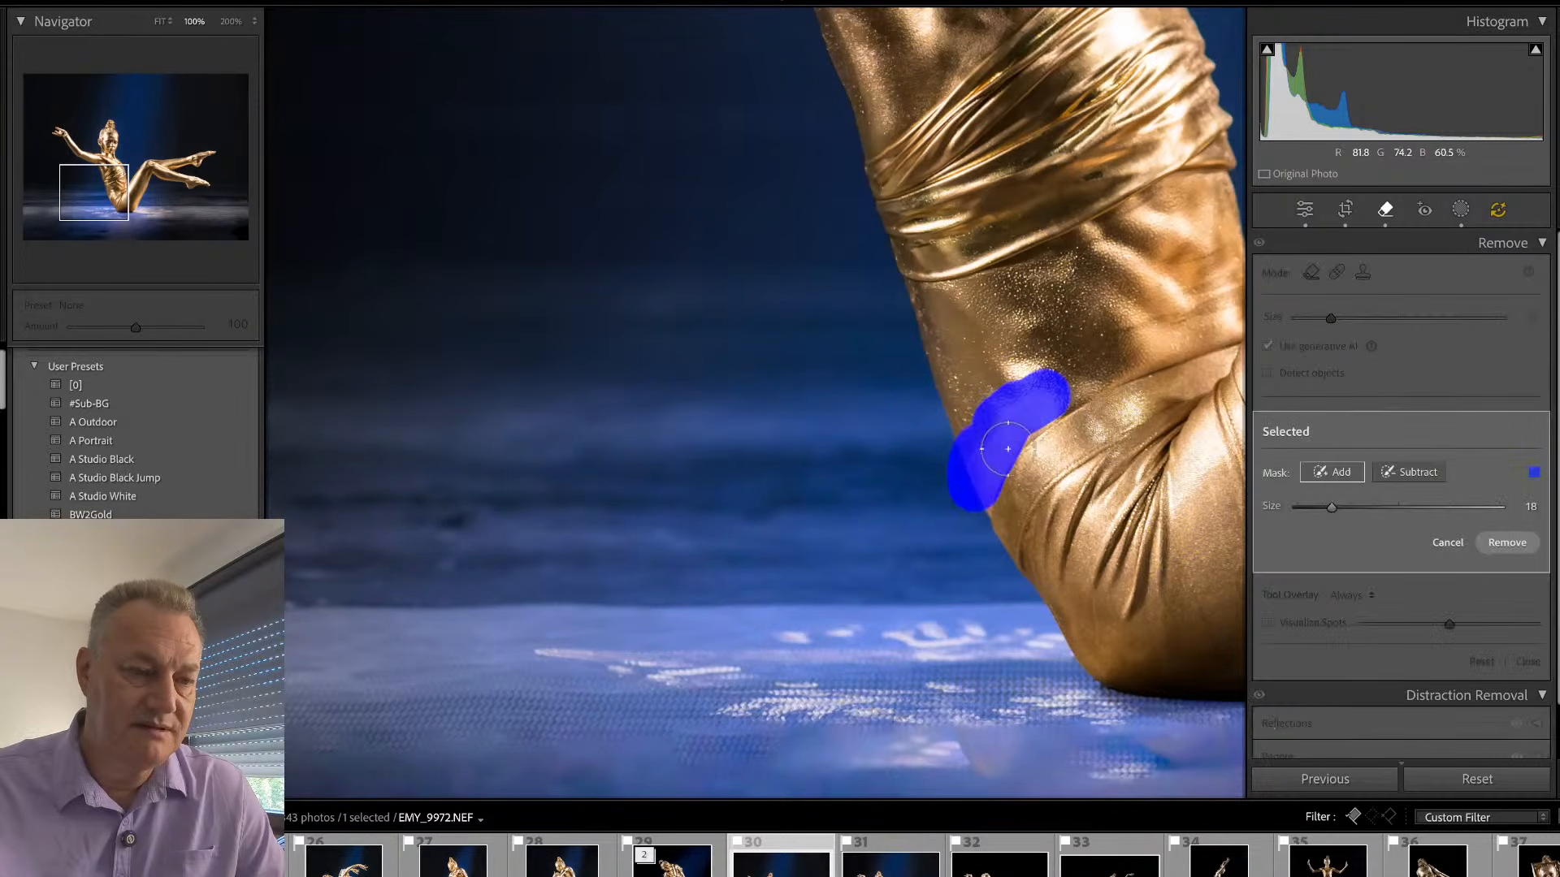
pyautogui.click(1507, 542)
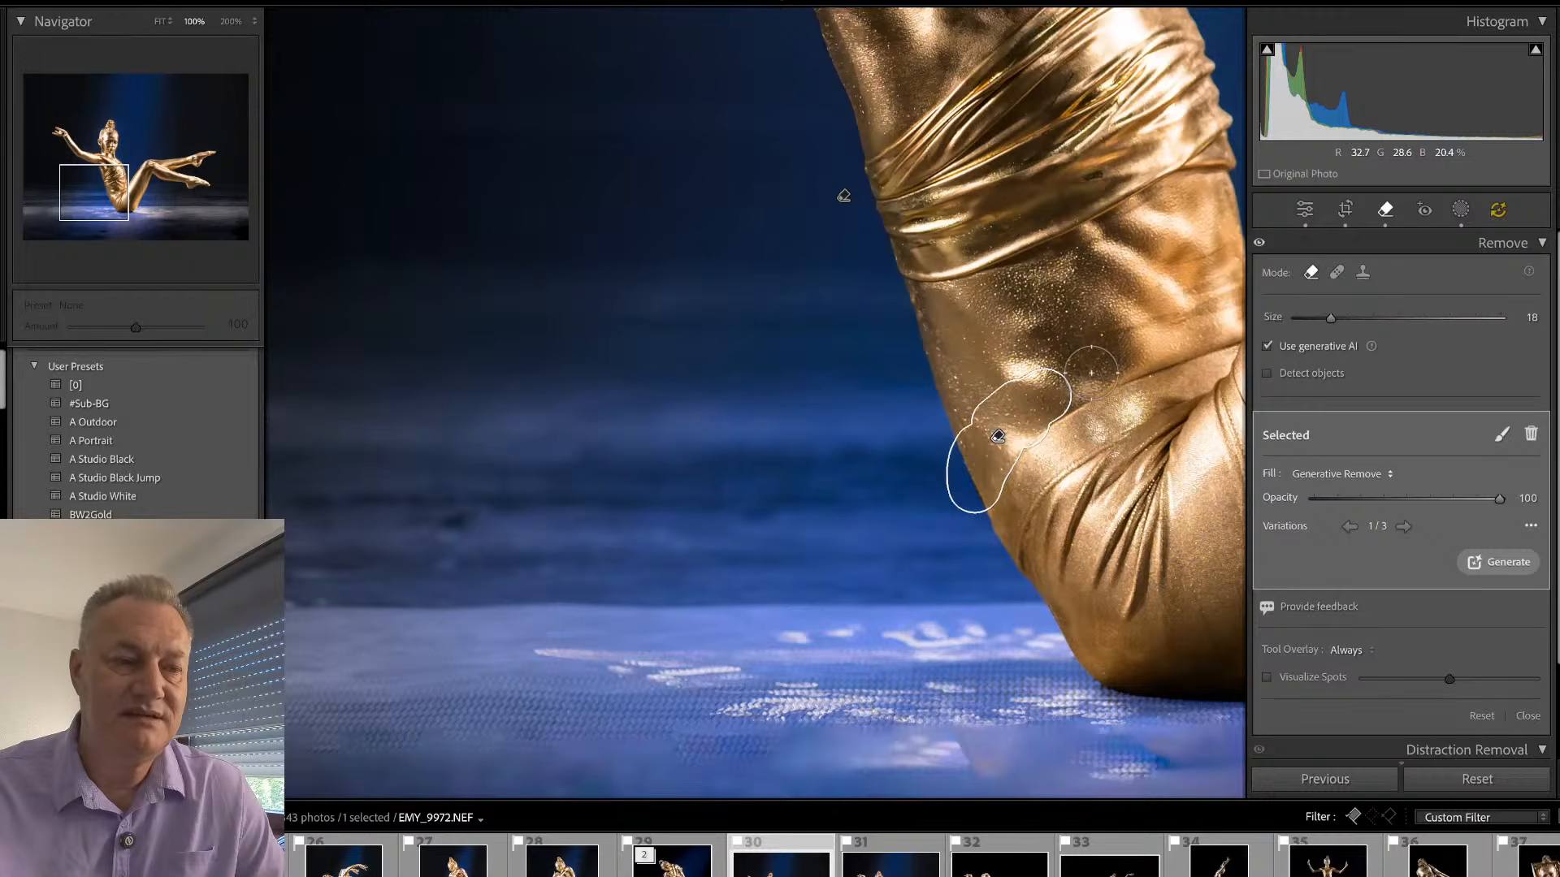
# - Leave the Remove tool and update the AI edits for the thigh and lower back removals
pyautogui.press('q')
pyautogui.moveTo(1056, 442); pyautogui.dragTo(1016, 475)
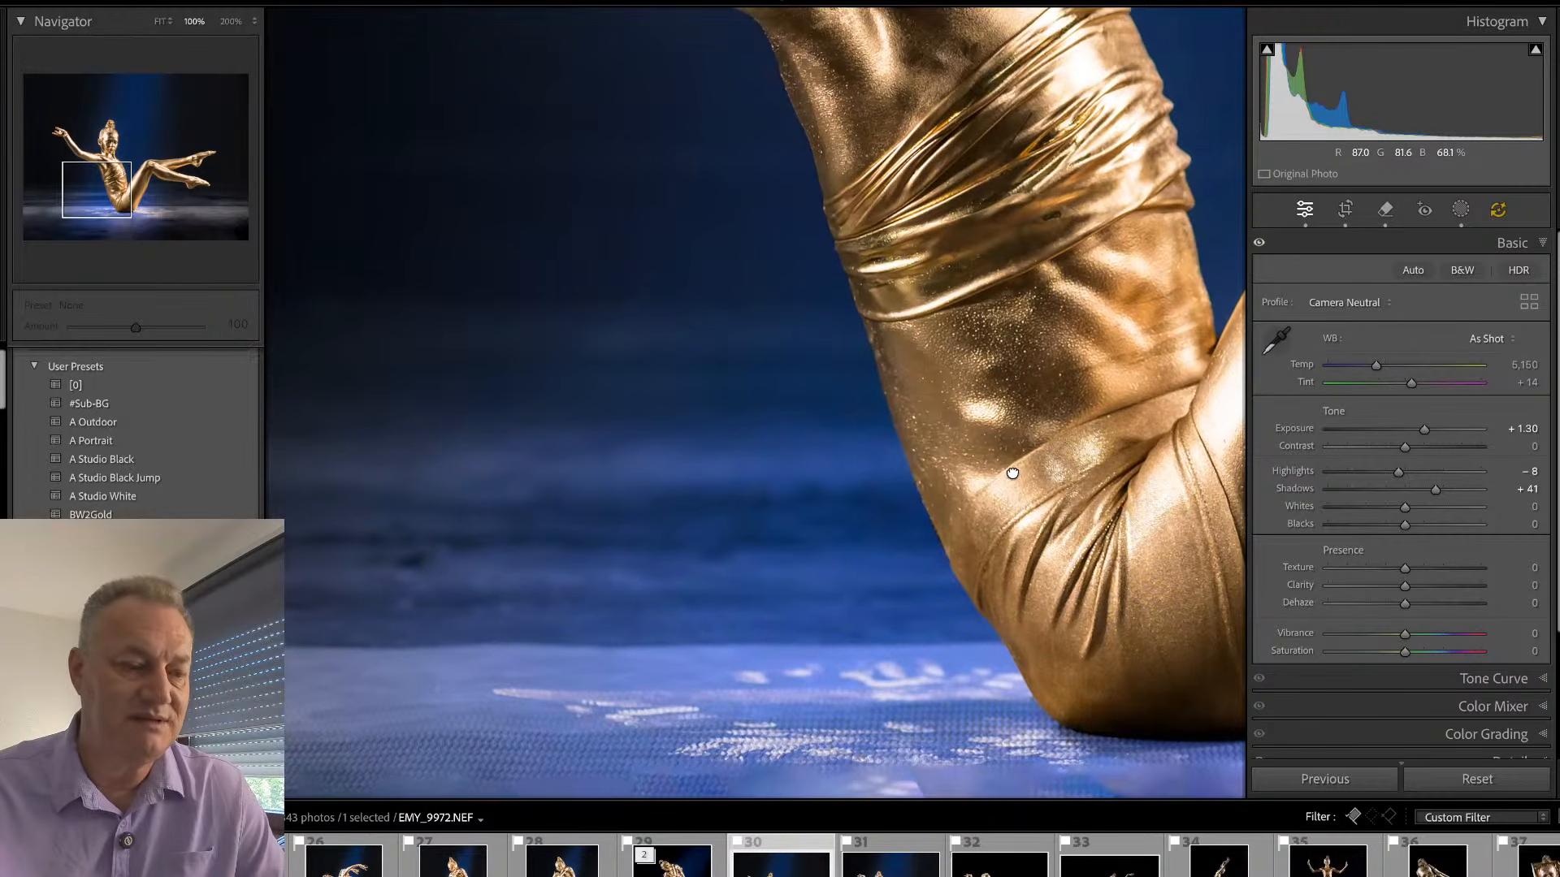
pyautogui.click(1499, 212)
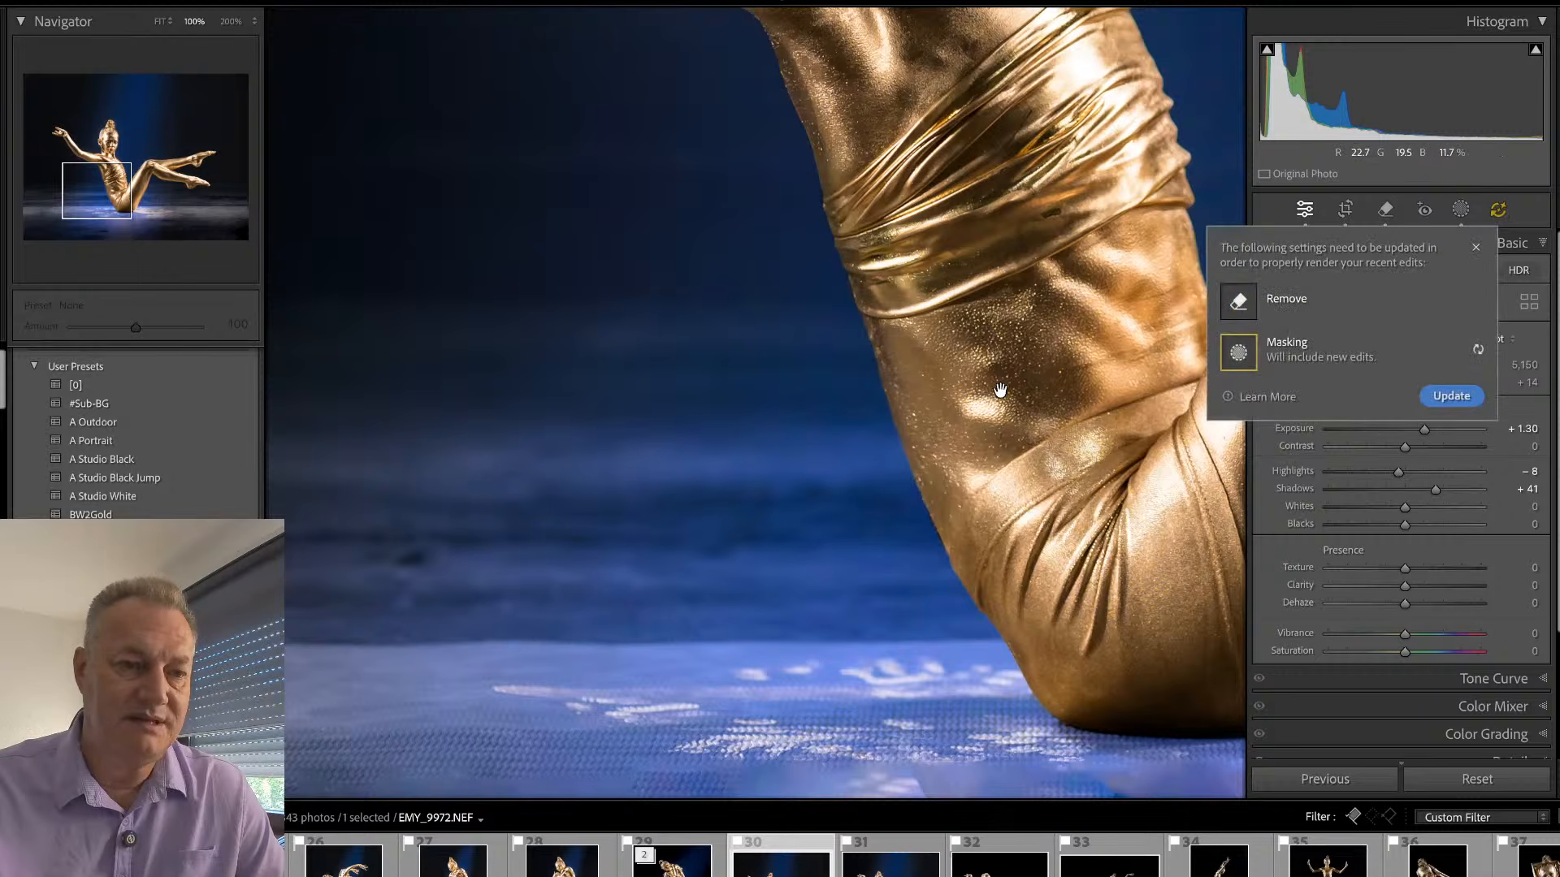
pyautogui.click(1451, 397)
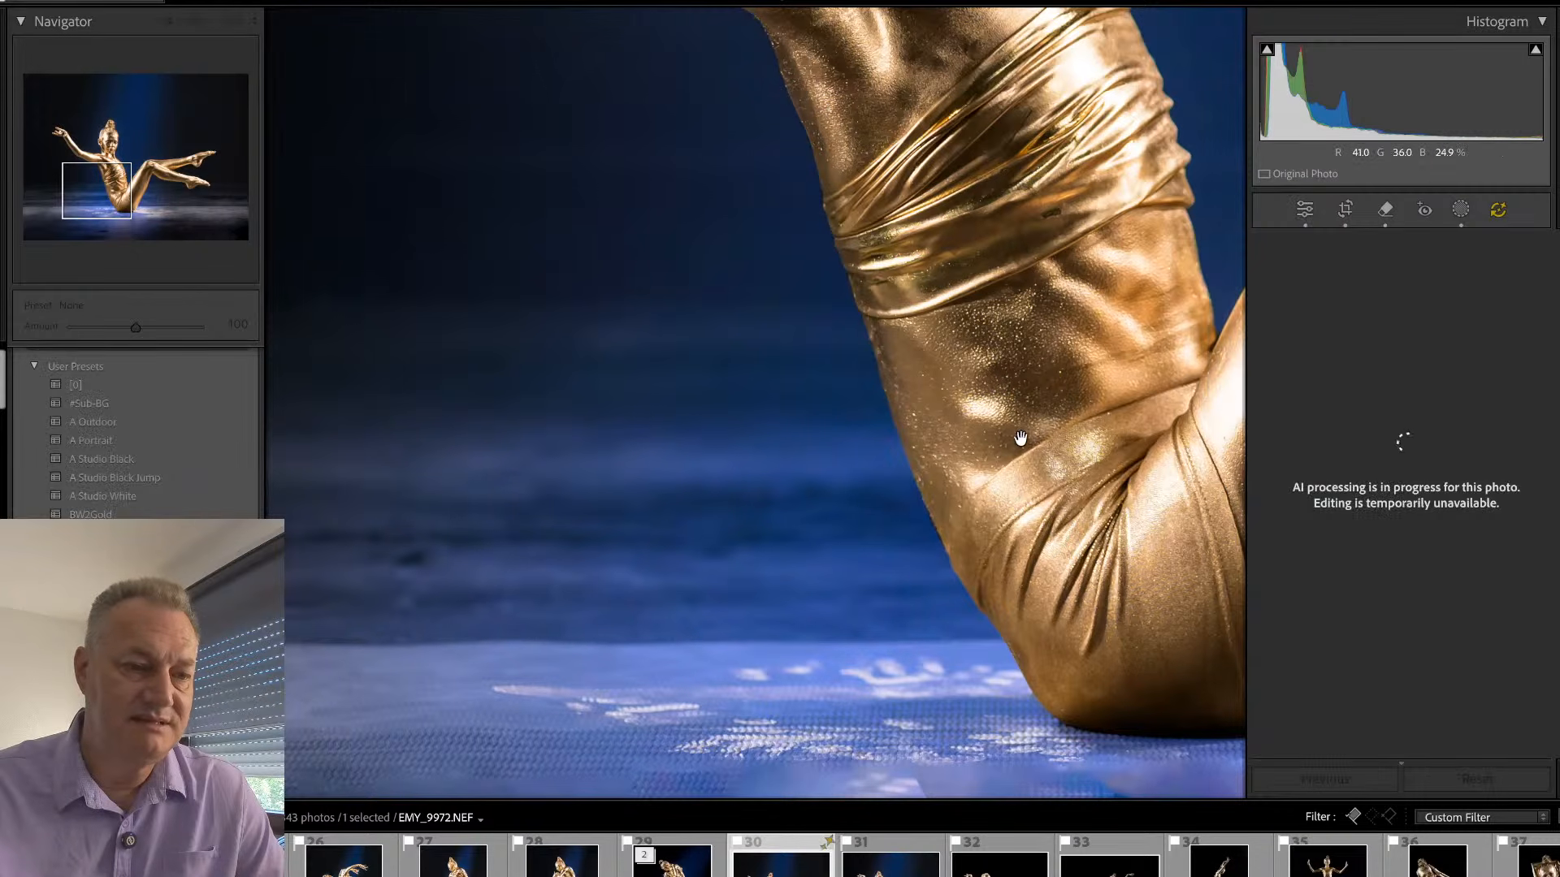
# - Remove the lowest fabric band of the wrapped top with generative AI at brush size 18, choosing the third variation
pyautogui.scroll(5, 982, 382)
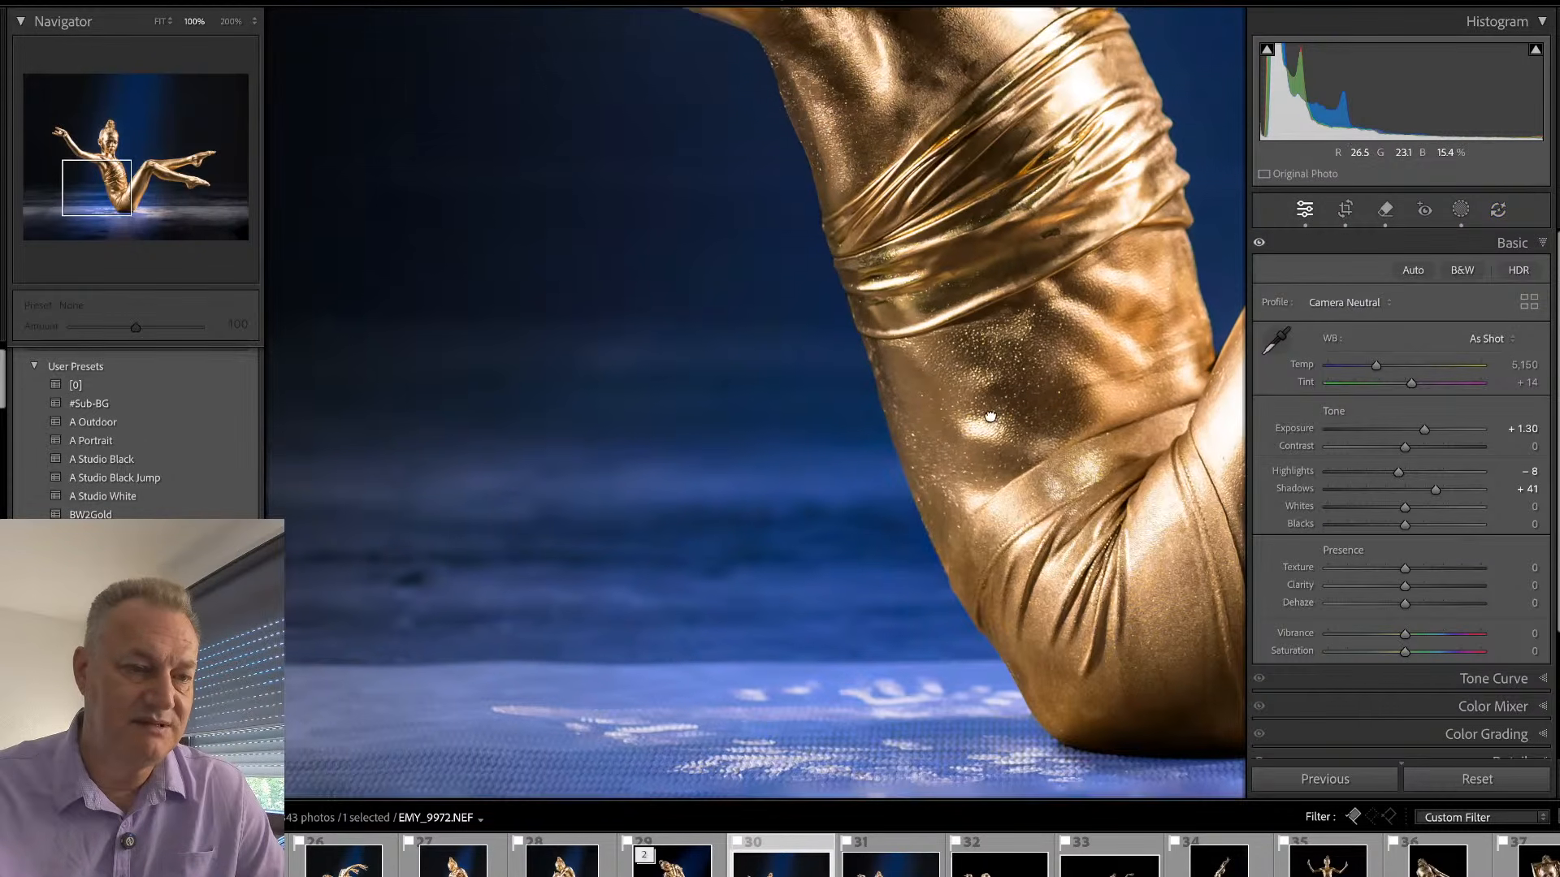
pyautogui.moveTo(946, 445); pyautogui.dragTo(910, 435)
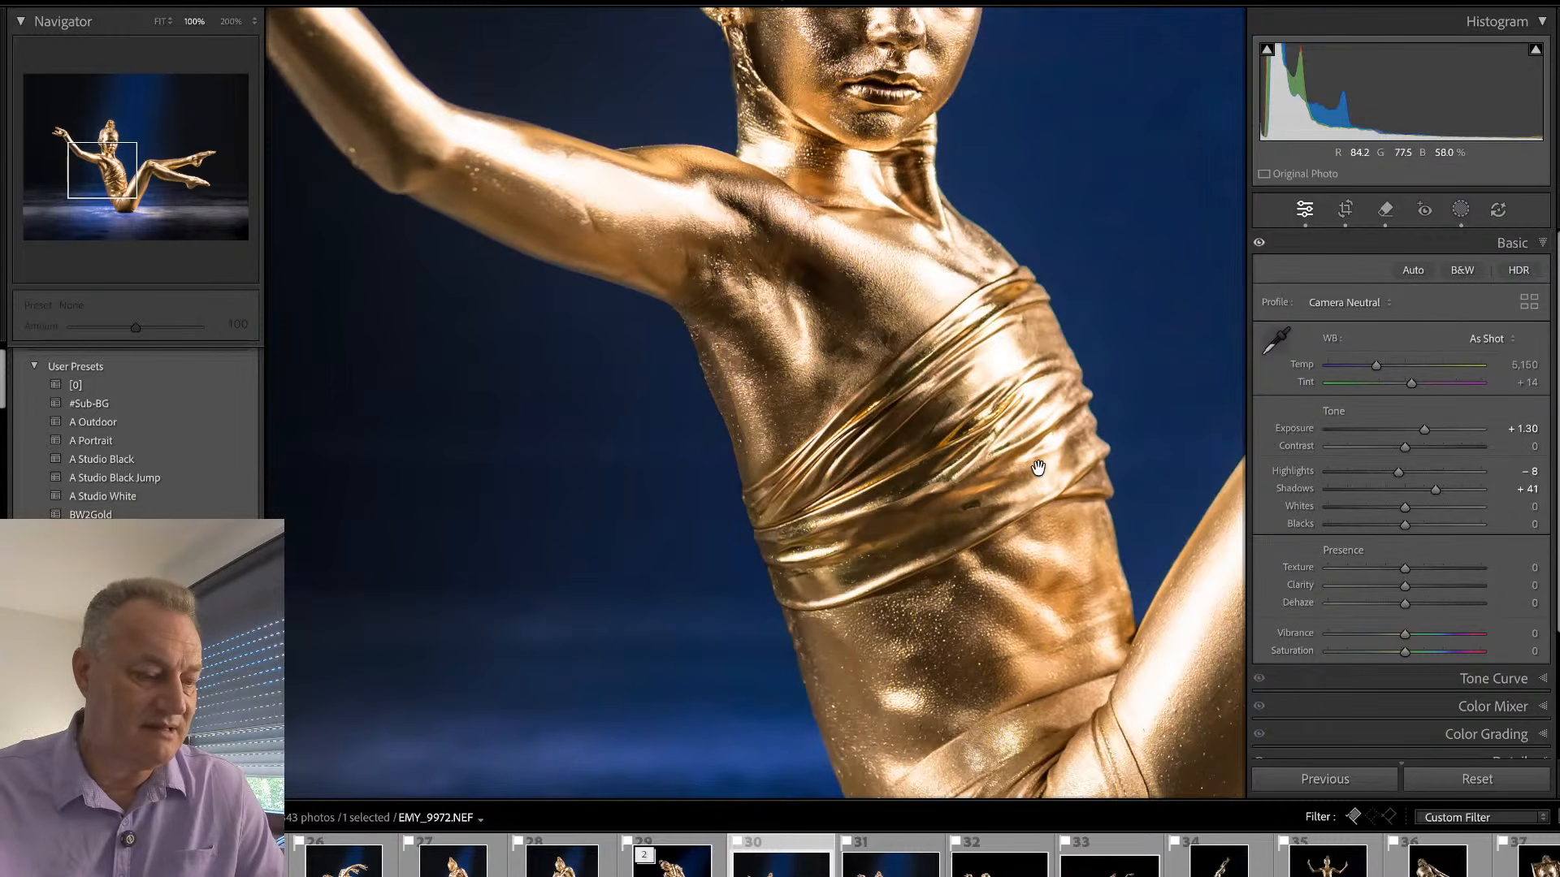
pyautogui.press('q')
pyautogui.moveTo(1103, 484)
pyautogui.mouseDown()
pyautogui.moveTo(1092, 424)
pyautogui.moveTo(884, 535)
pyautogui.moveTo(768, 563)
pyautogui.moveTo(785, 598)
pyautogui.moveTo(910, 558)
pyautogui.moveTo(1076, 460)
pyautogui.moveTo(1100, 478)
pyautogui.moveTo(876, 591)
pyautogui.moveTo(797, 599)
pyautogui.mouseUp()
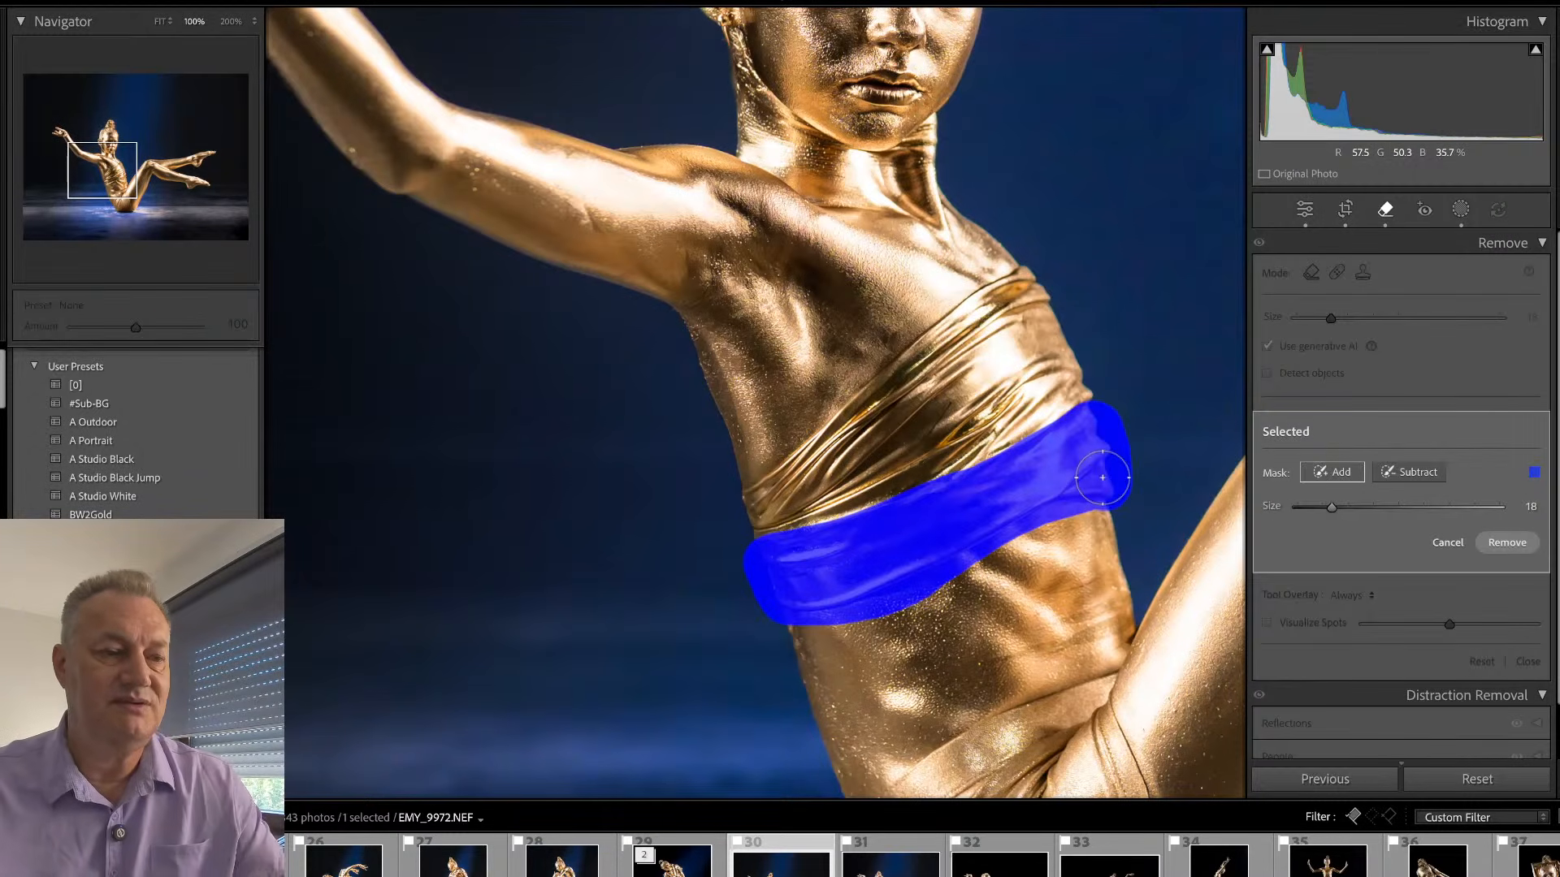
pyautogui.click(1496, 546)
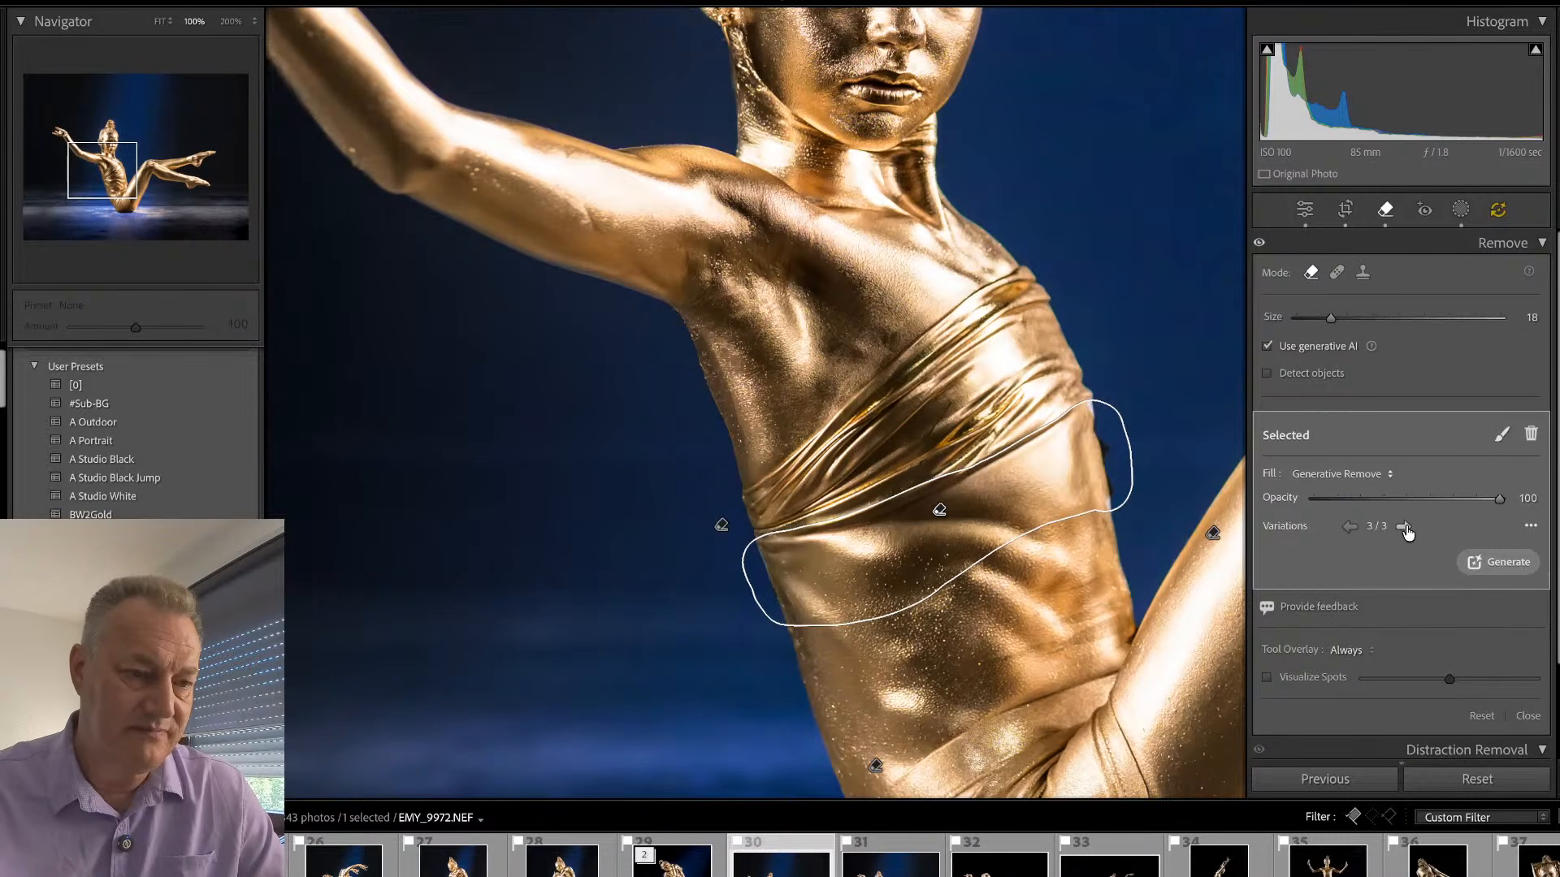
pyautogui.press('q')
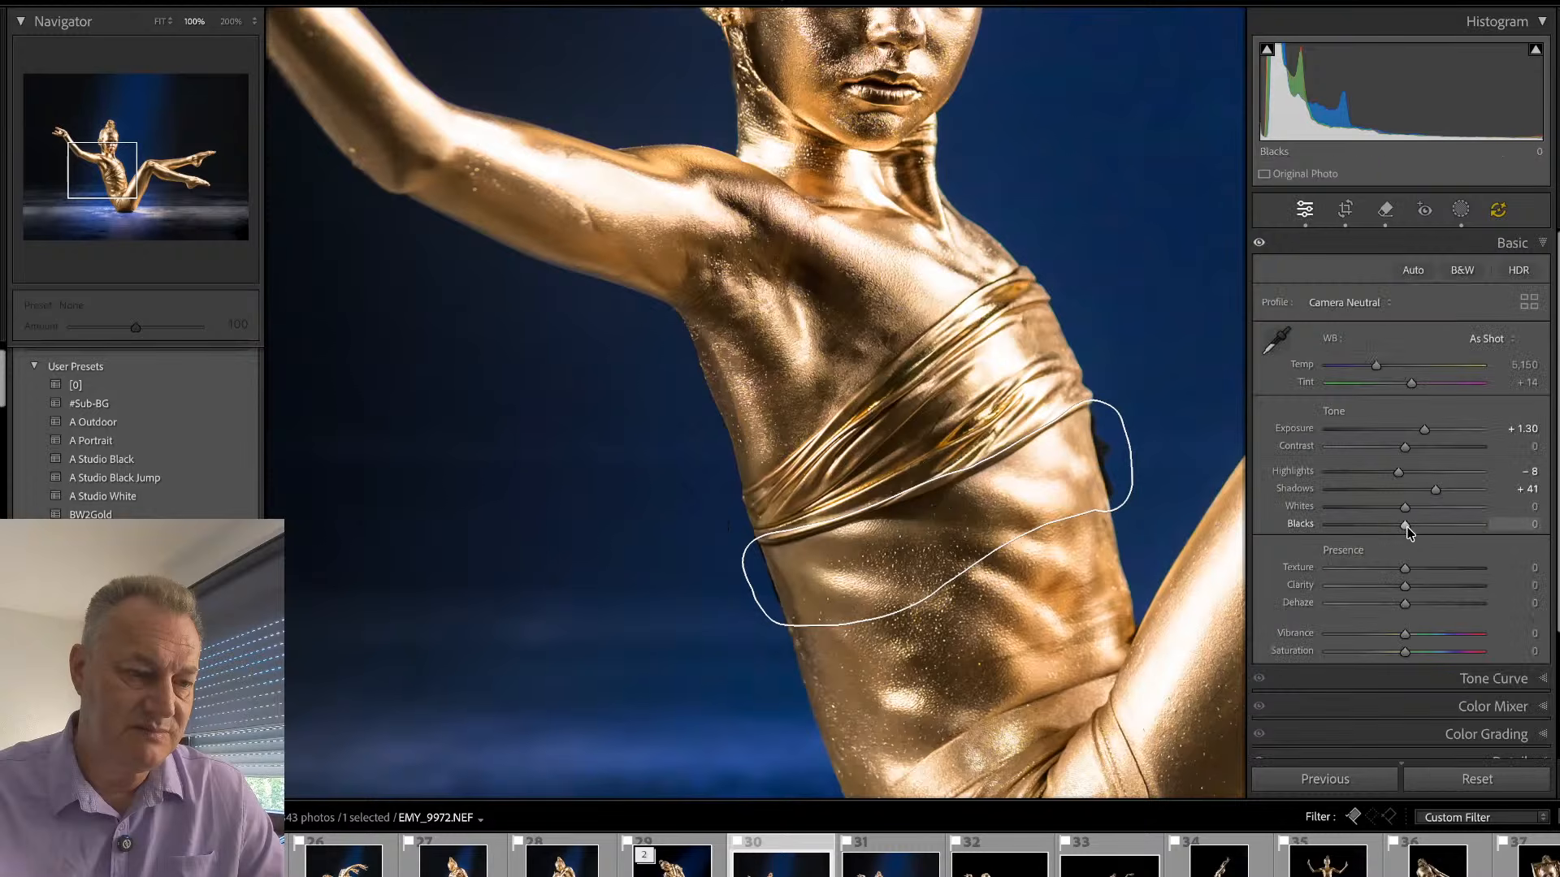
# - Update the AI edits for the removed fabric band and view the whole photo
pyautogui.press('alt')
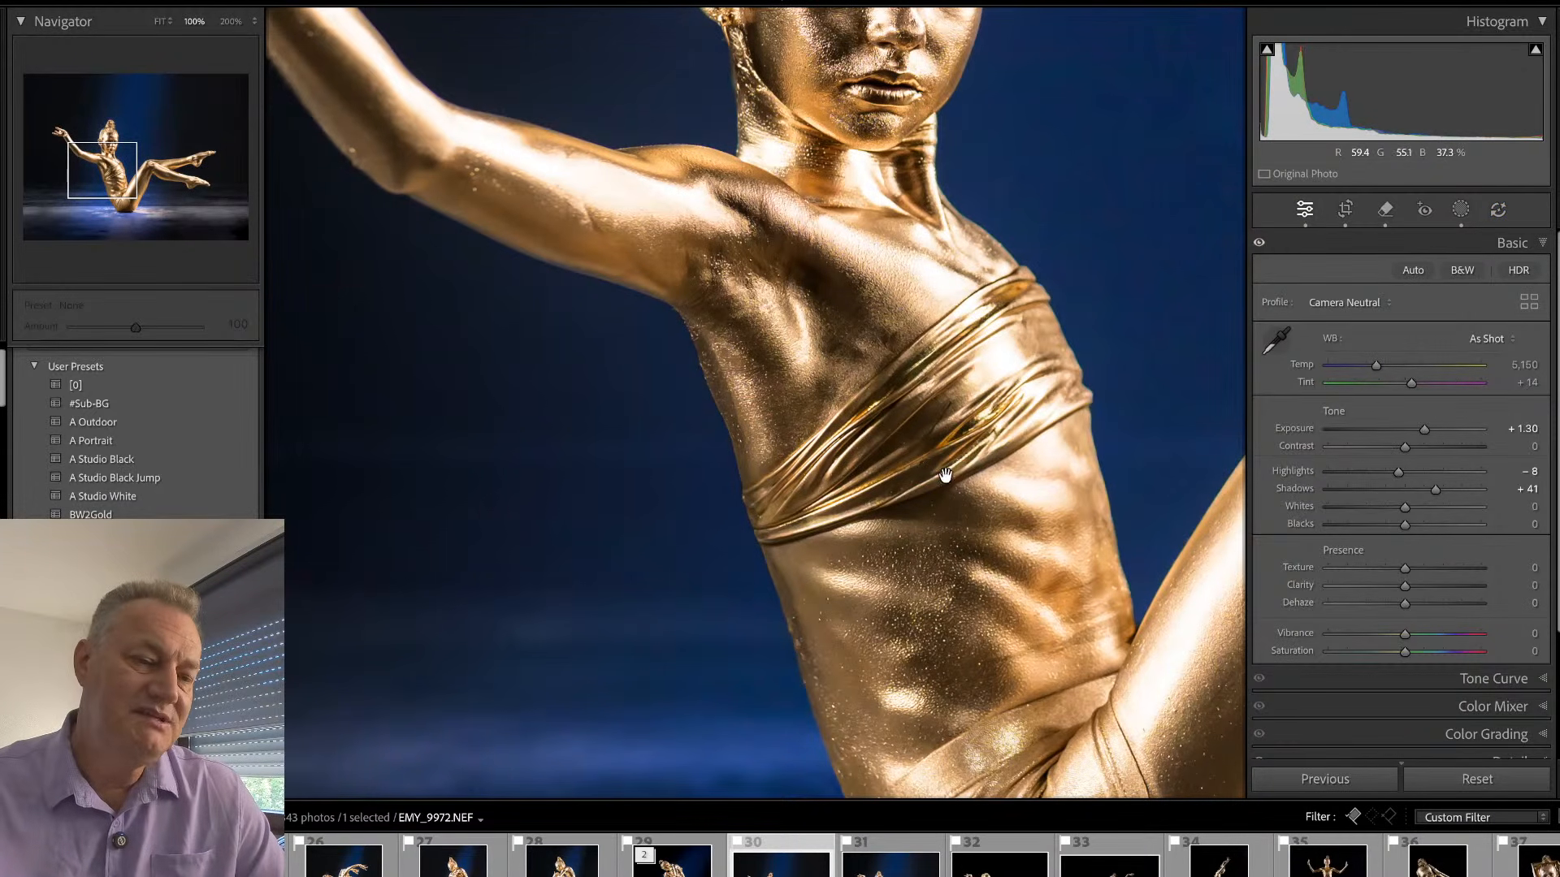
pyautogui.moveTo(963, 597); pyautogui.dragTo(881, 613)
pyautogui.click(900, 613)
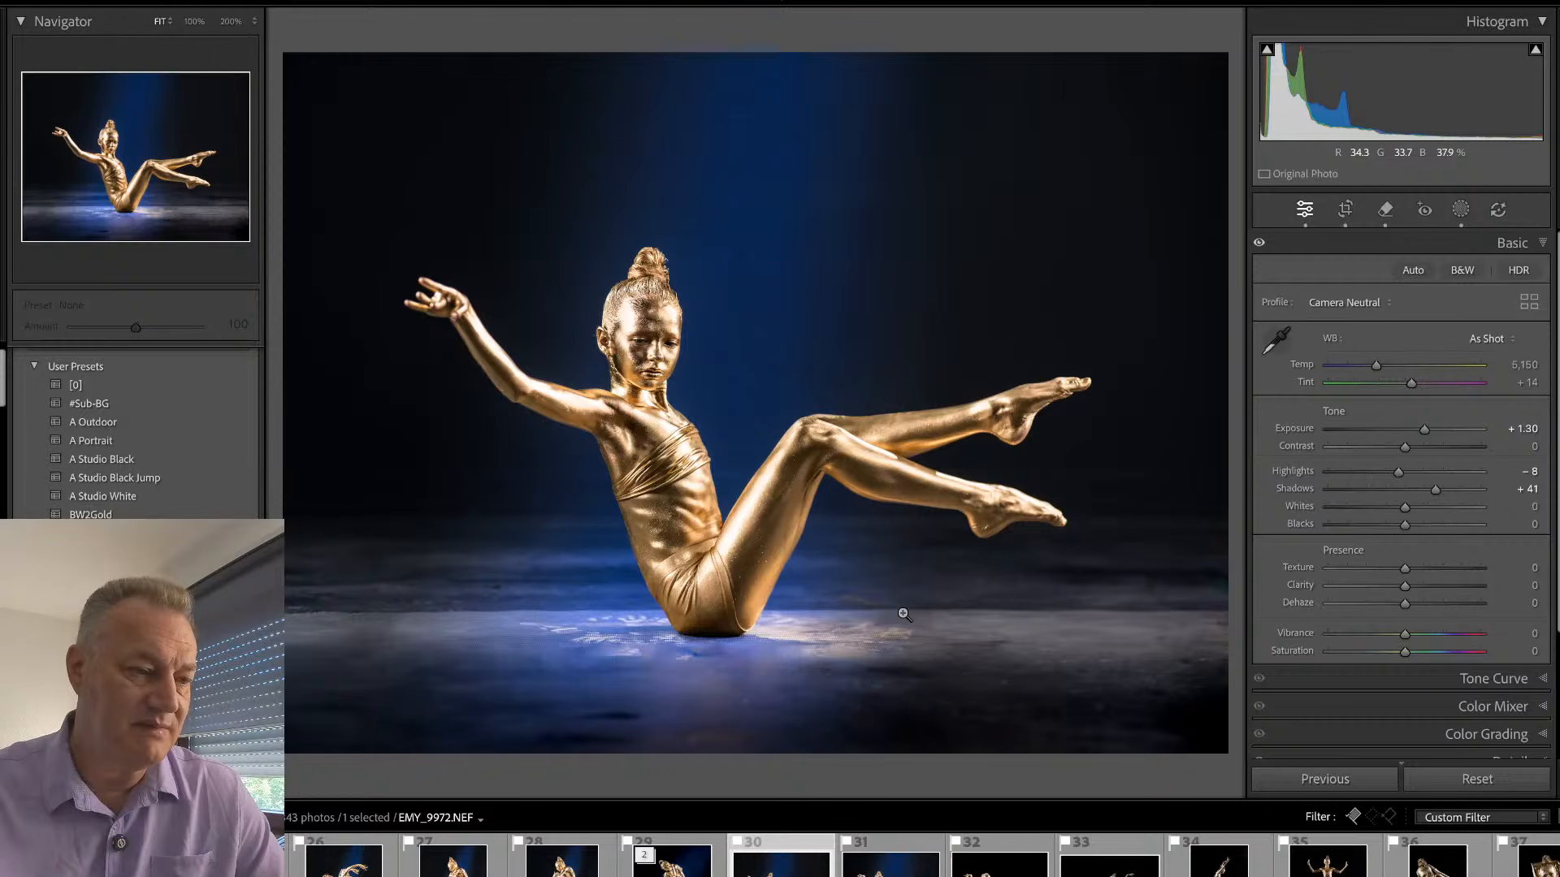
# - Apply the preset "E O-^-O" to the eyes and set its amount to 166
pyautogui.click(621, 337)
pyautogui.moveTo(784, 352); pyautogui.dragTo(836, 369)
pyautogui.hotkey('ctrl', '=')
pyautogui.hotkey('ctrl', '=')
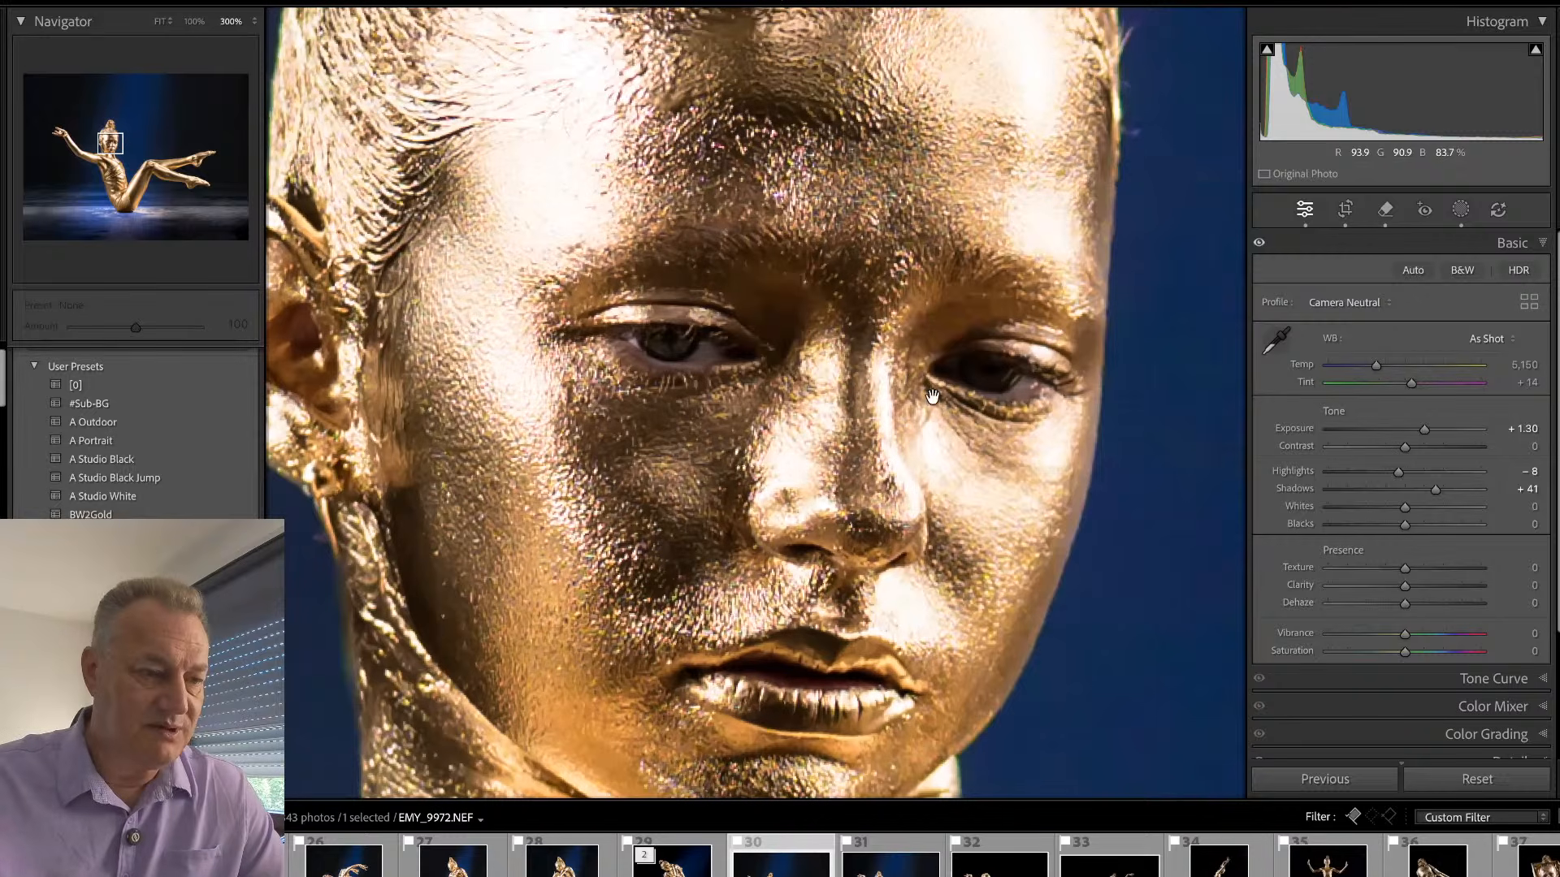
pyautogui.scroll(-3, 122, 455)
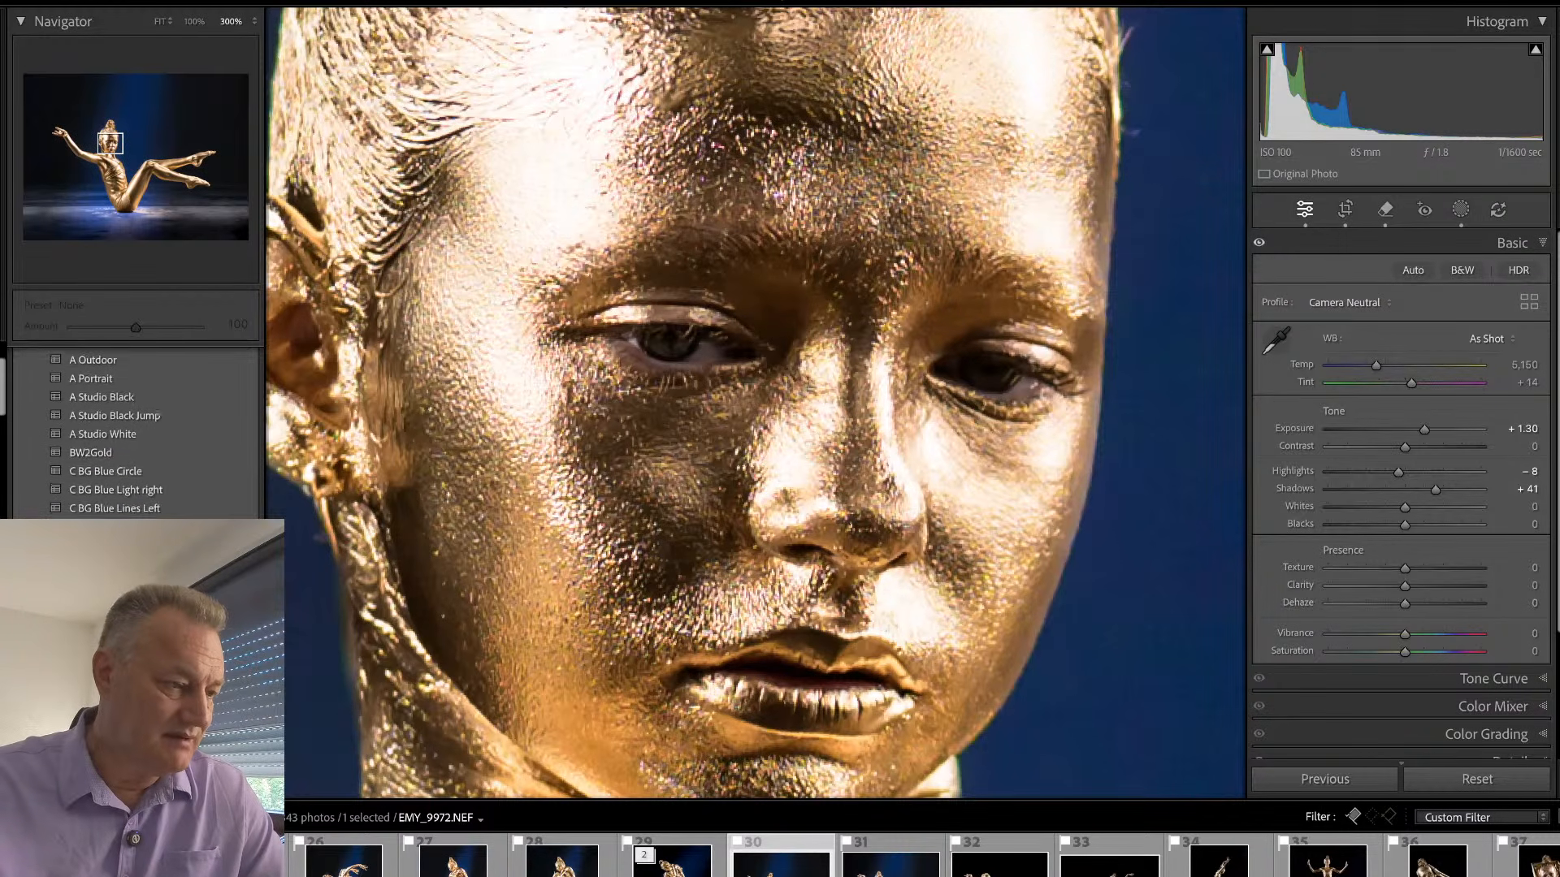
pyautogui.click(96, 435)
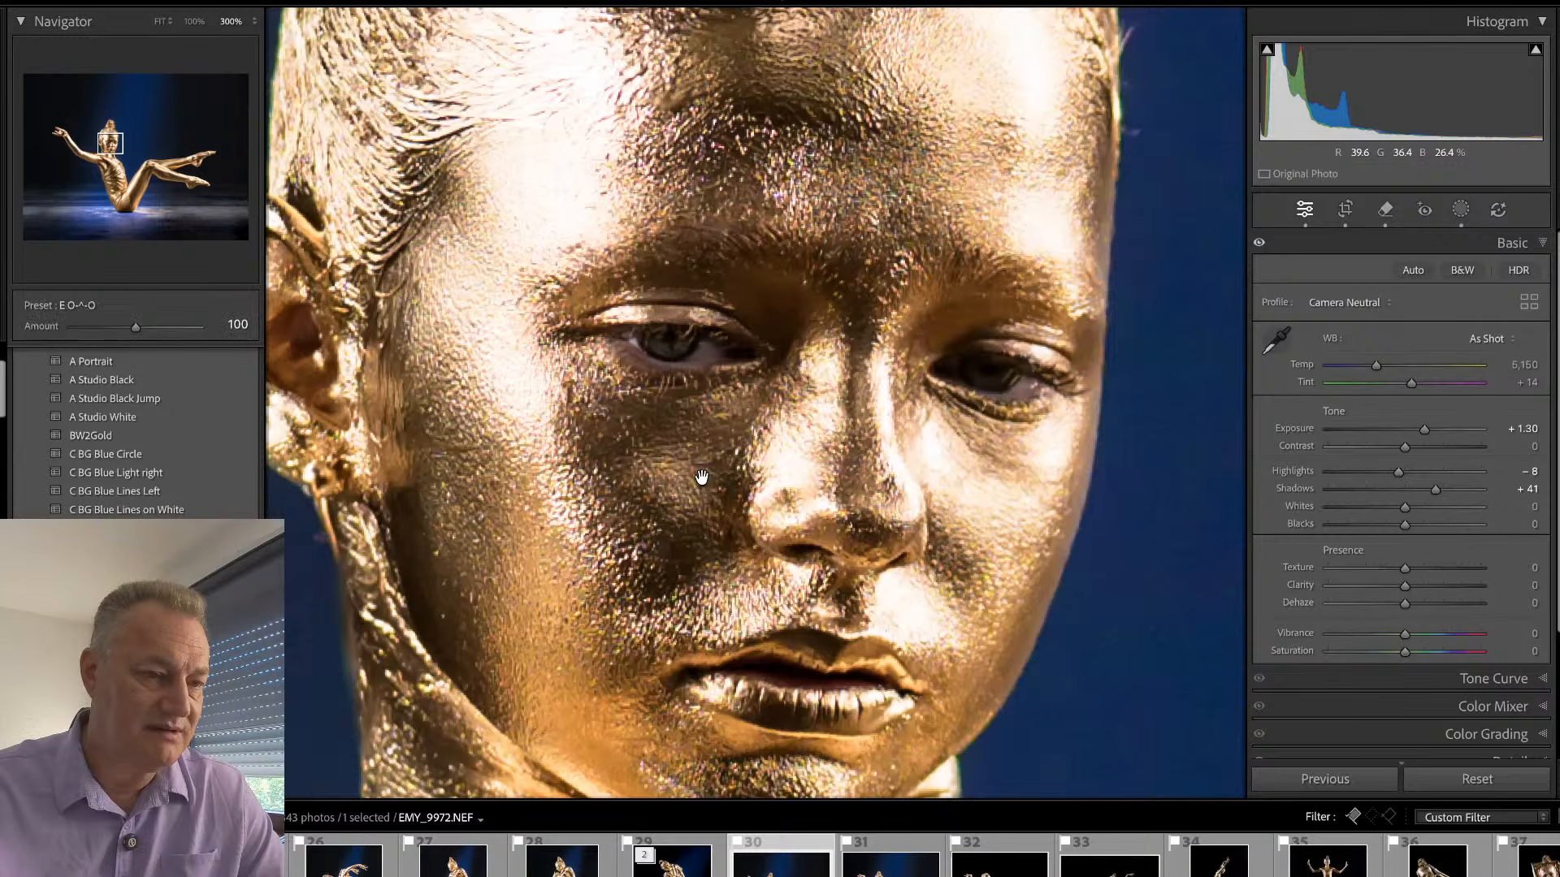
pyautogui.moveTo(136, 320); pyautogui.dragTo(177, 323)
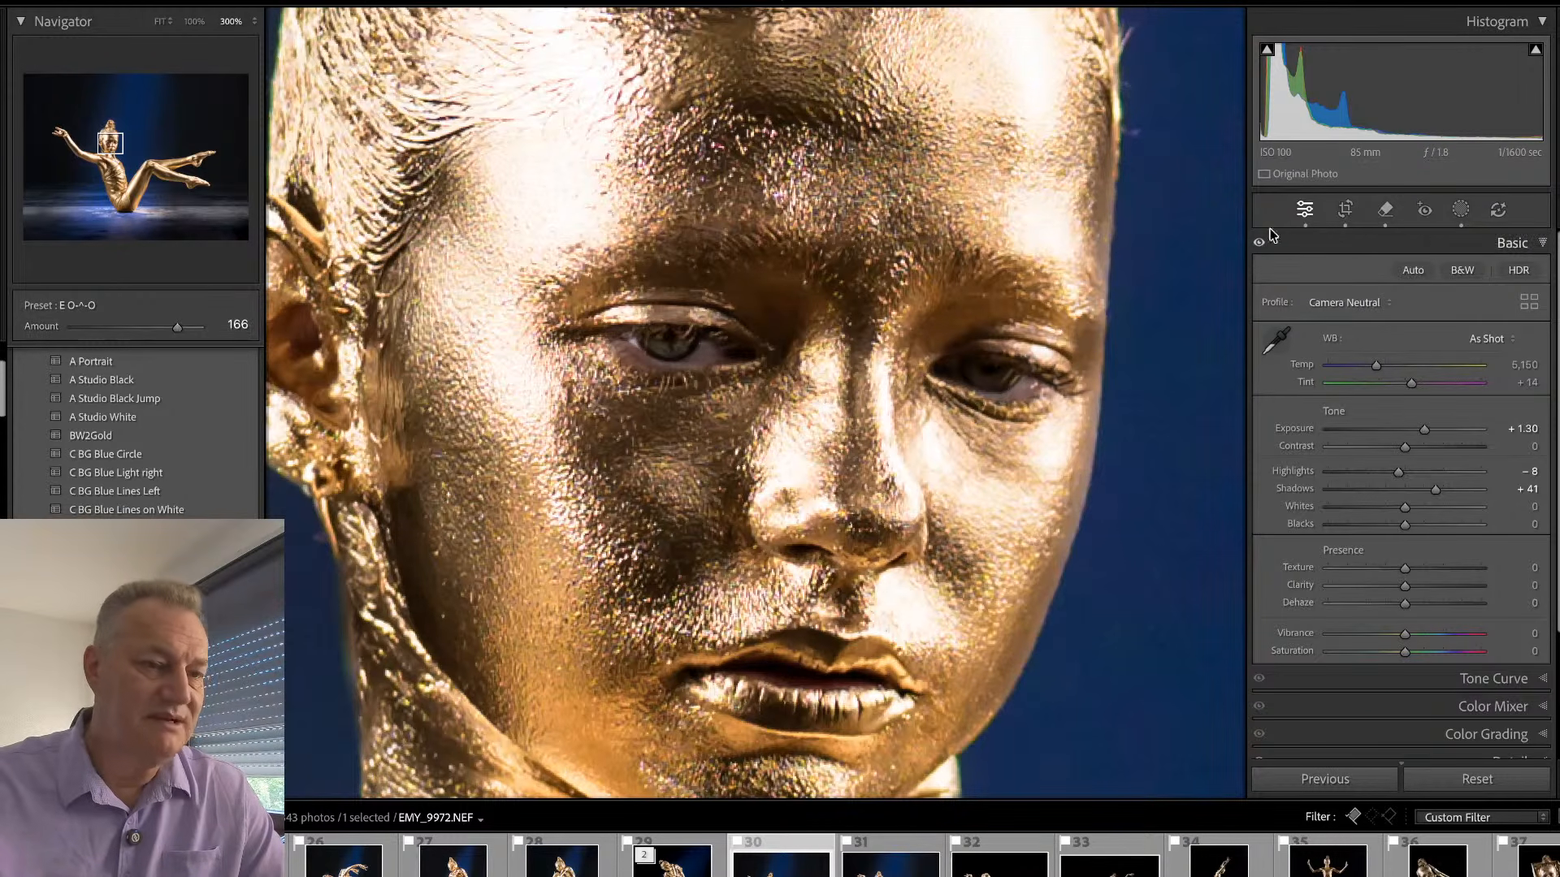
pyautogui.click(809, 503)
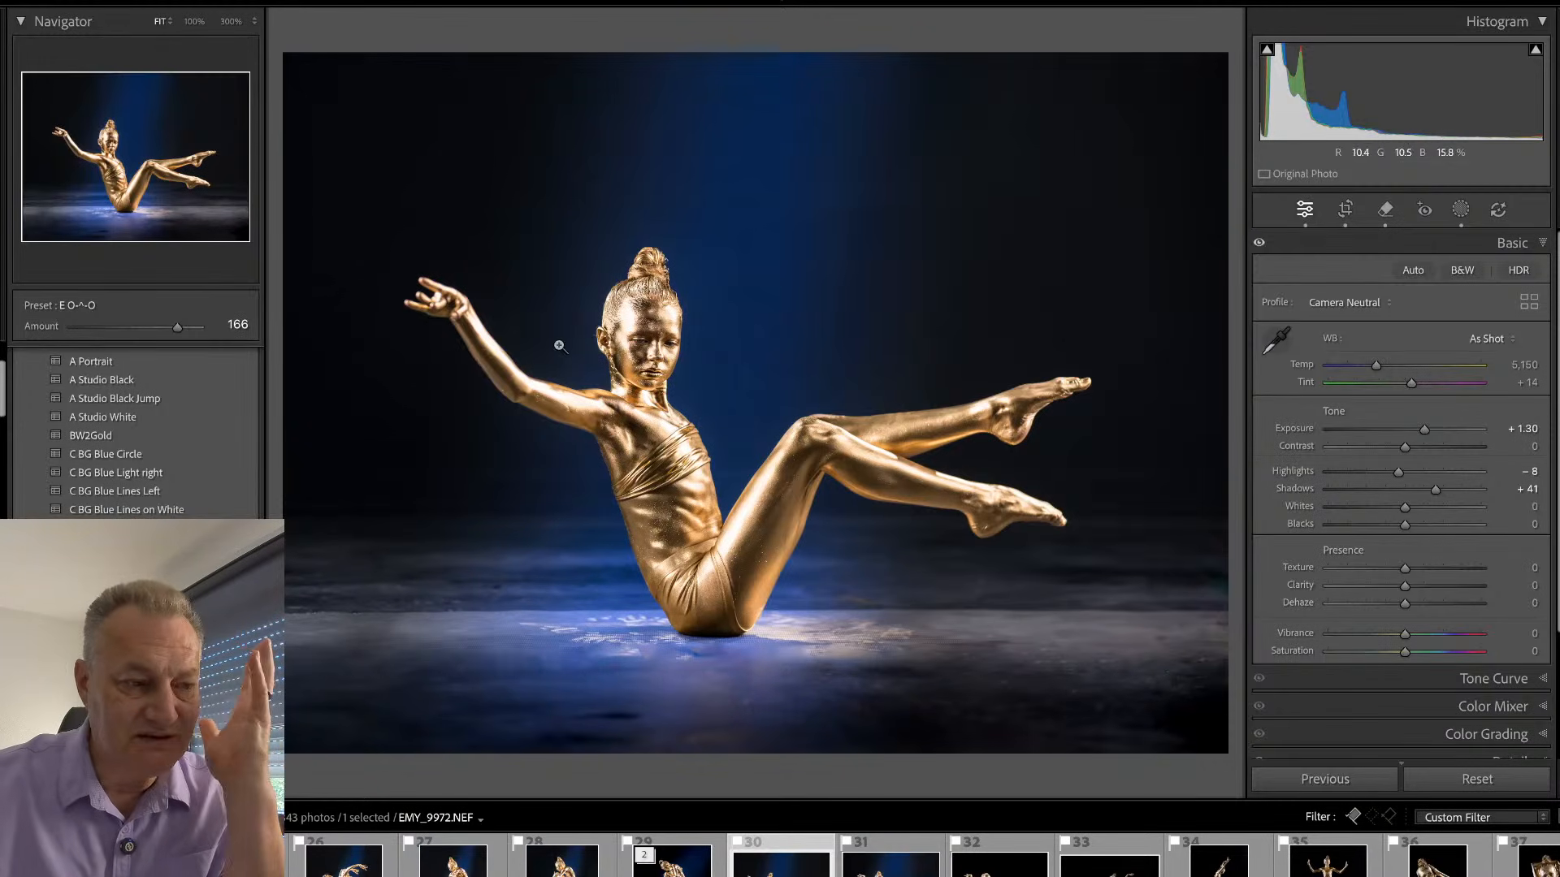
pyautogui.click(643, 316)
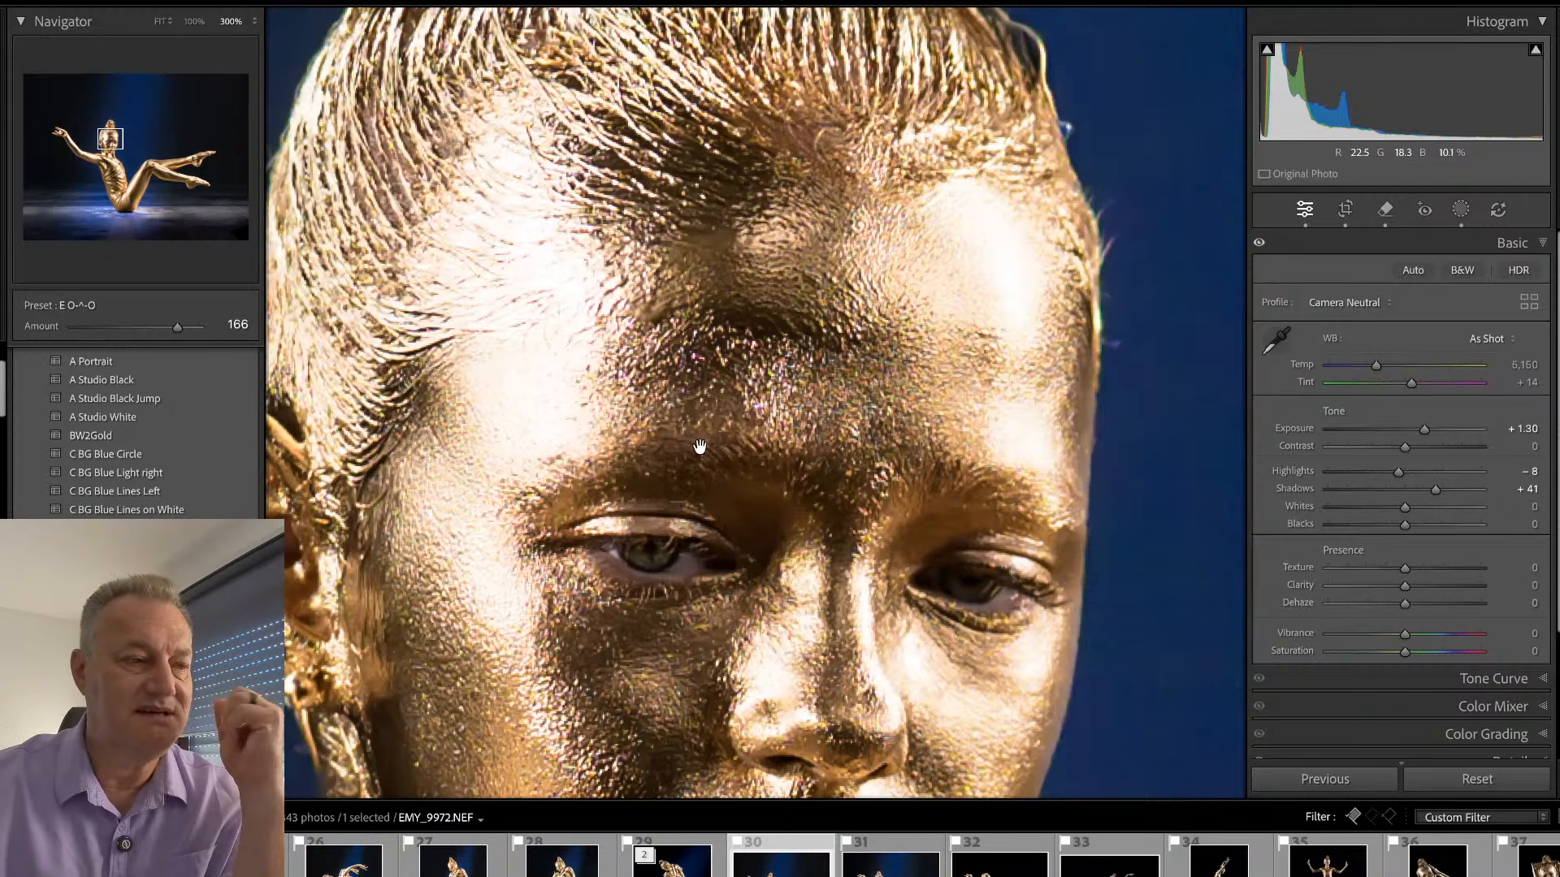
pyautogui.click(194, 23)
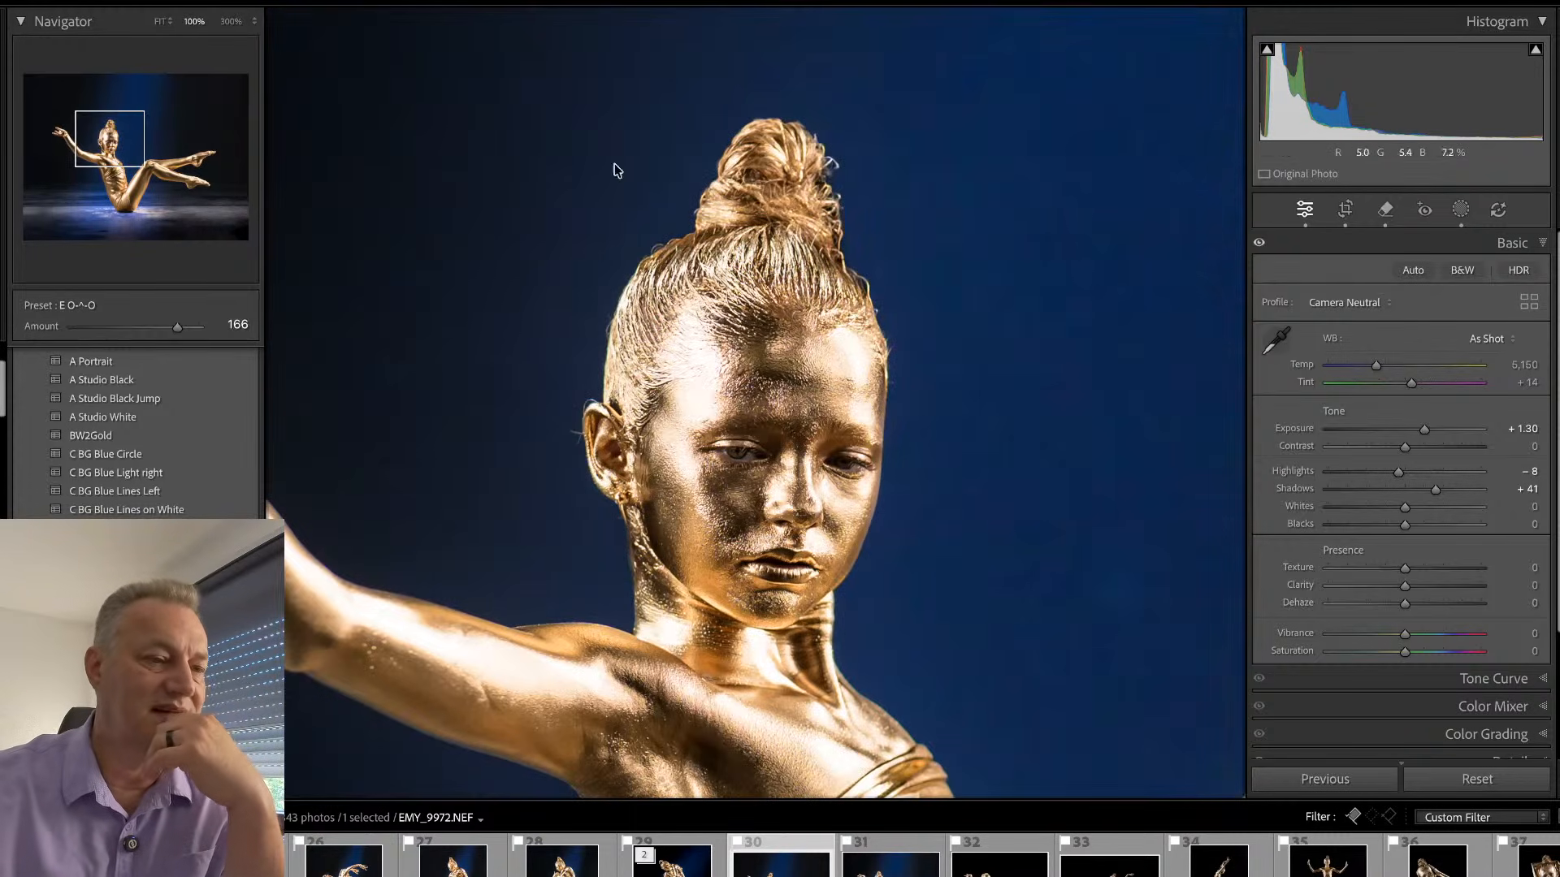
pyautogui.scroll(-3, 683, 260)
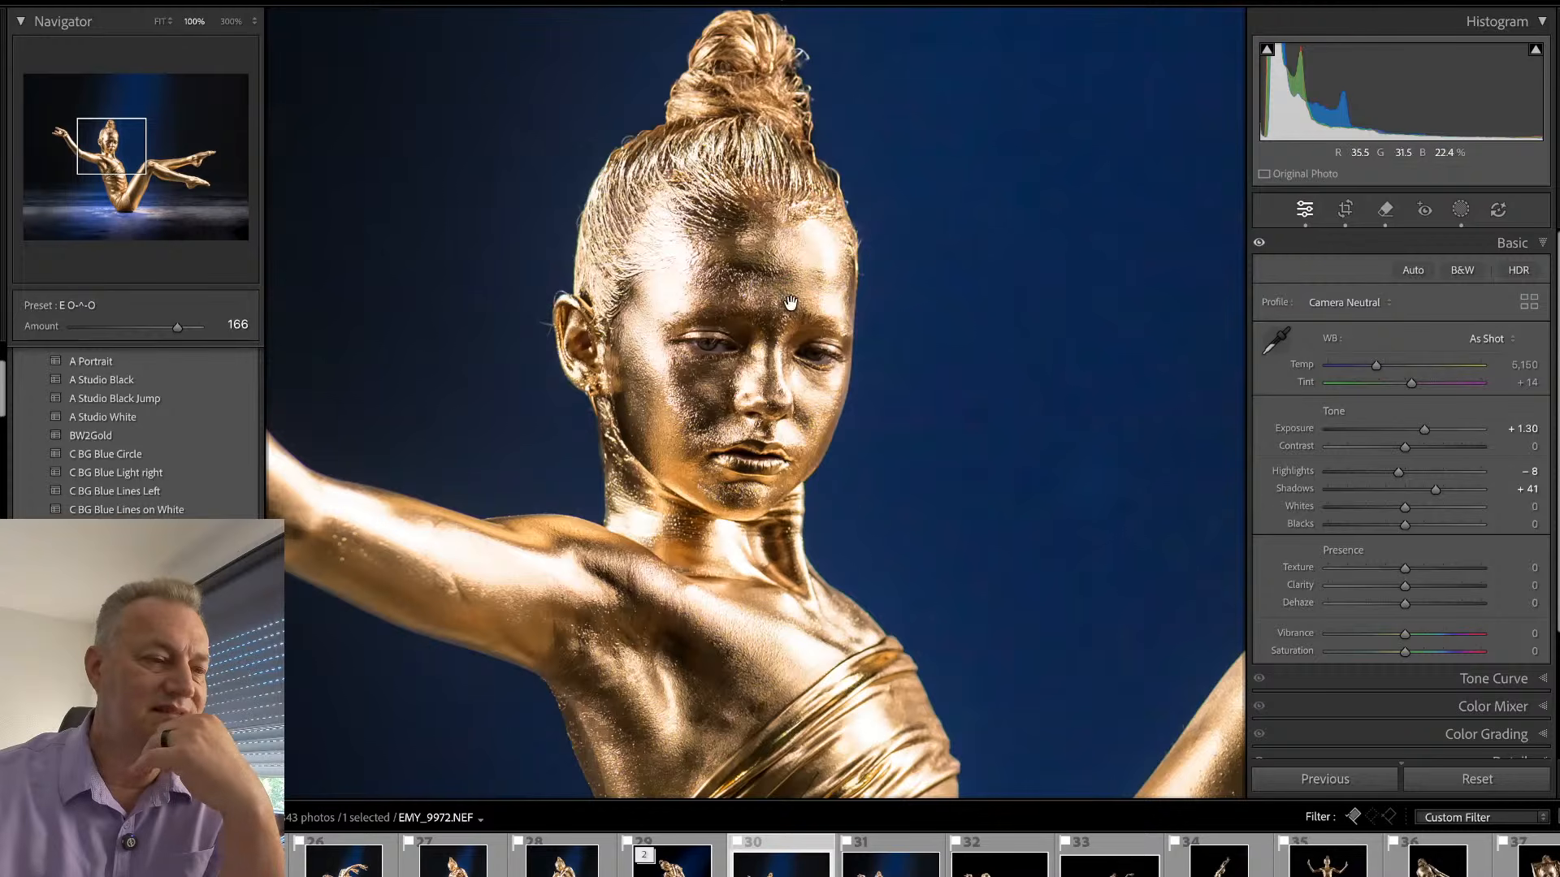
# - Retouch the marks on the lower foot's heel with the Remove tool, generative AI turned off, using brush sizes 4 and 6
pyautogui.click(748, 589)
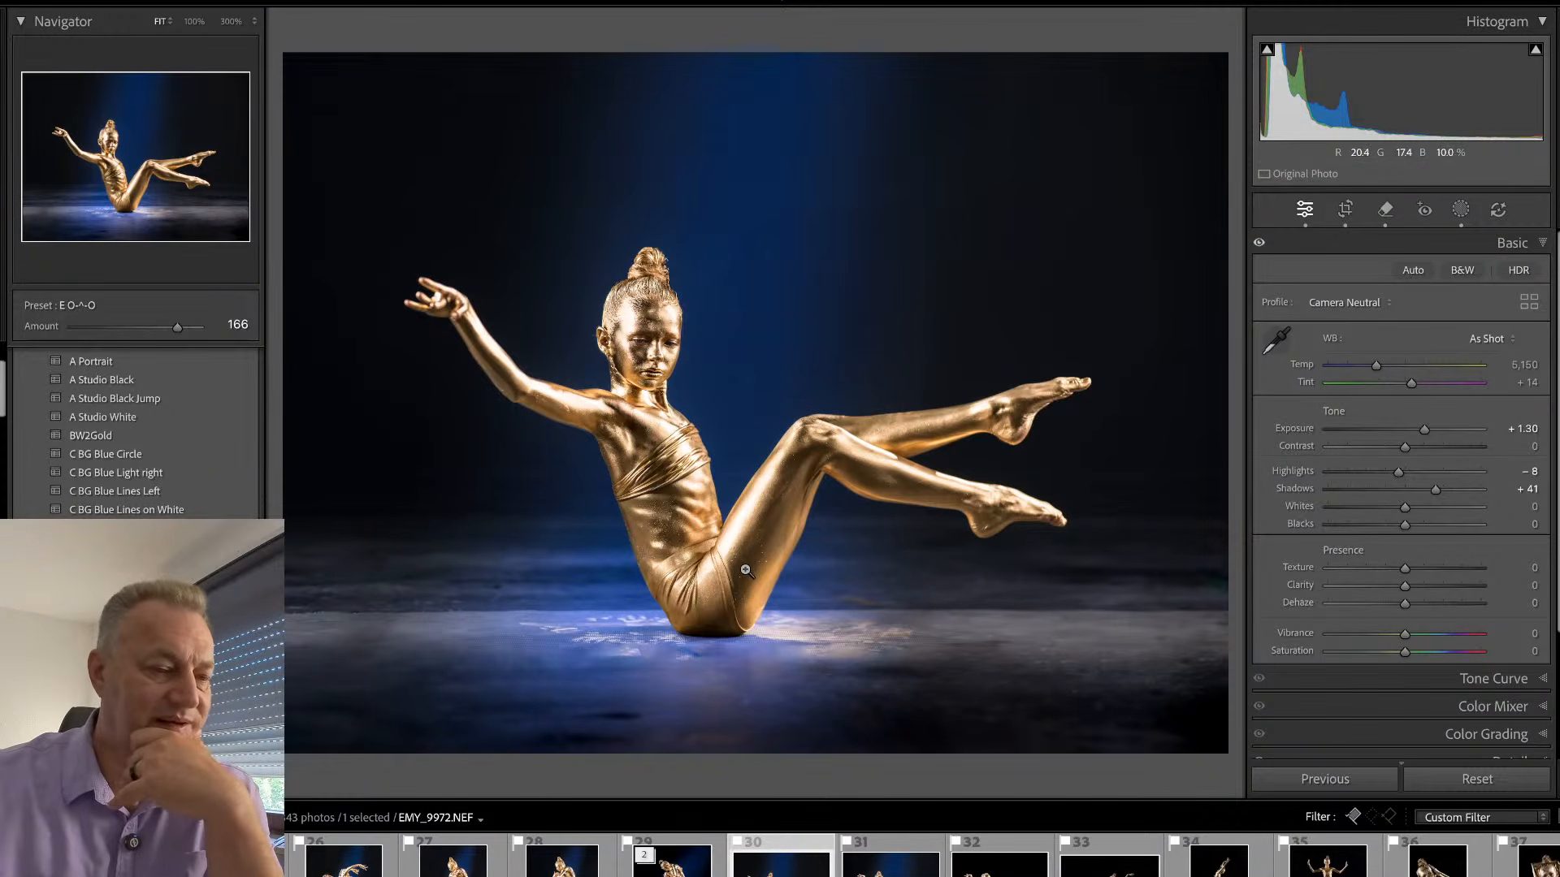
pyautogui.click(993, 540)
pyautogui.press('q')
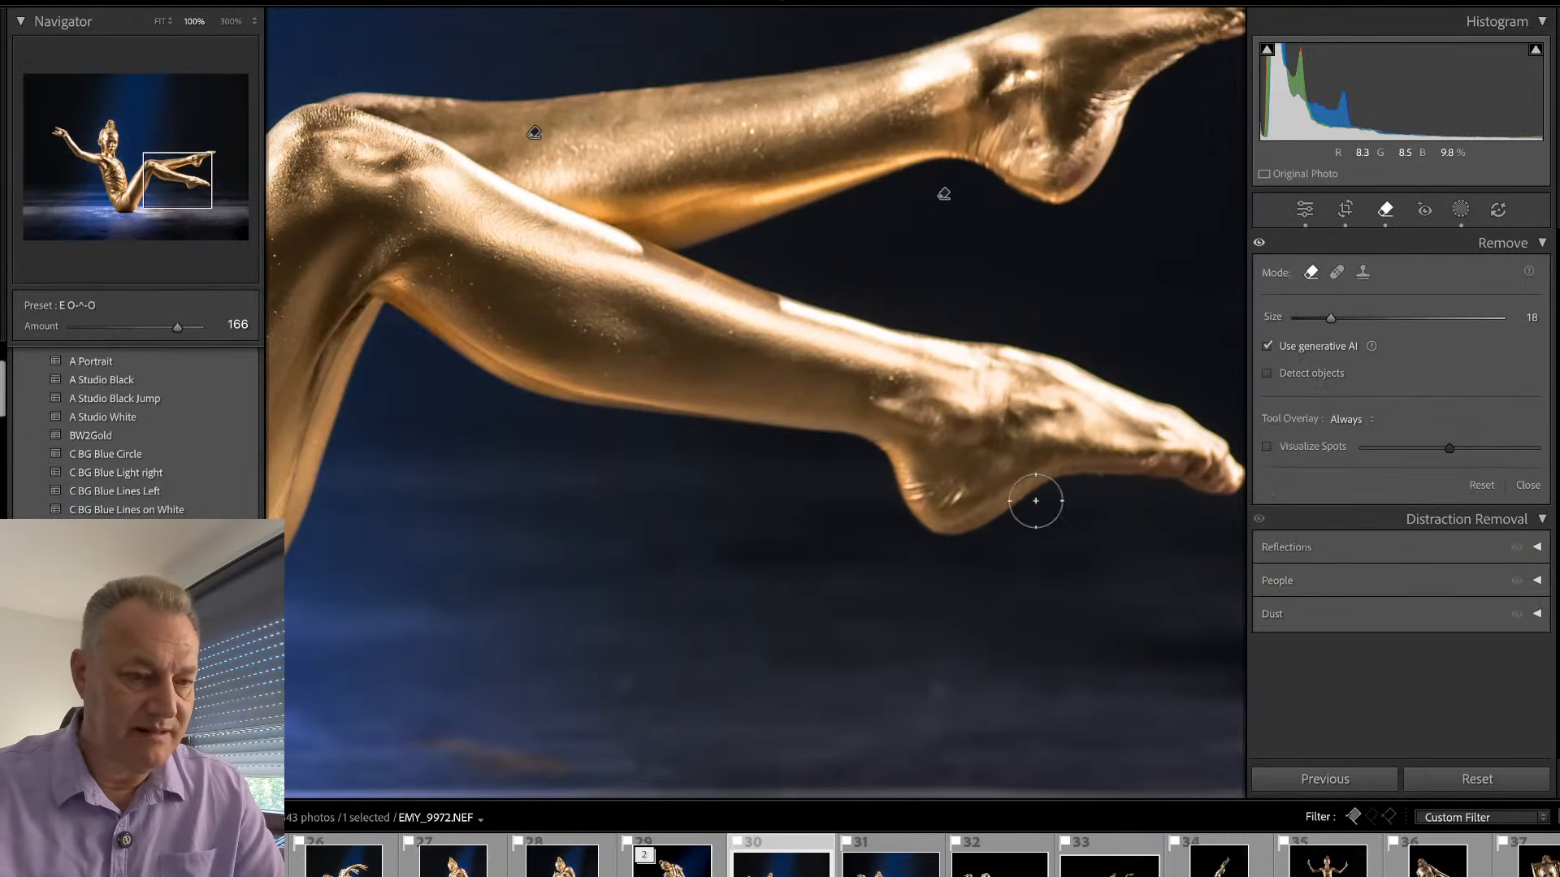
pyautogui.click(1267, 347)
pyautogui.scroll(-7, 954, 490)
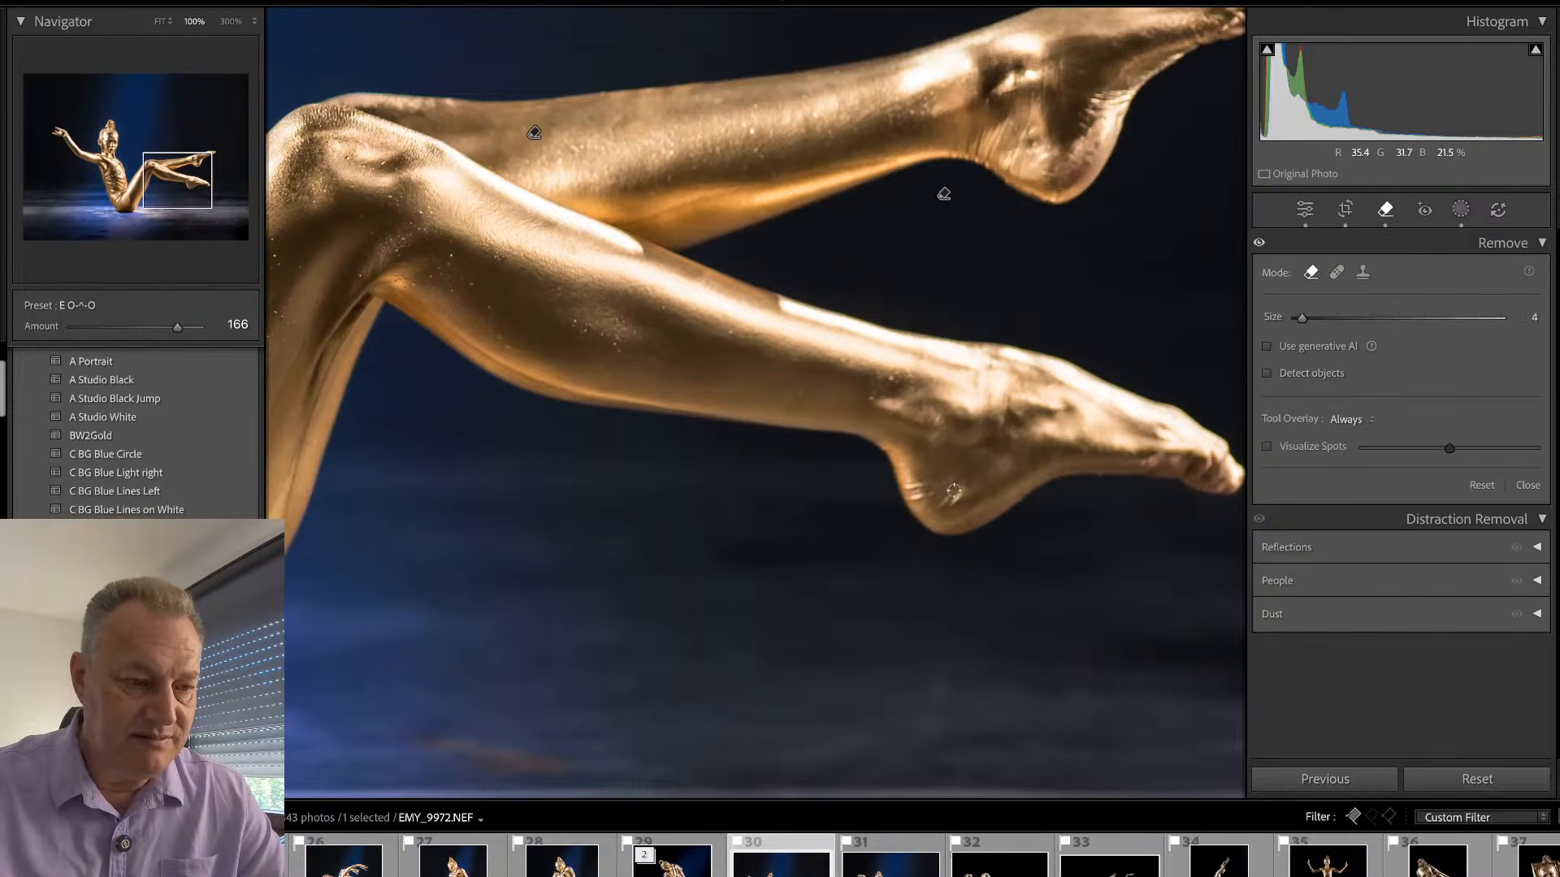
pyautogui.moveTo(962, 490); pyautogui.dragTo(944, 502)
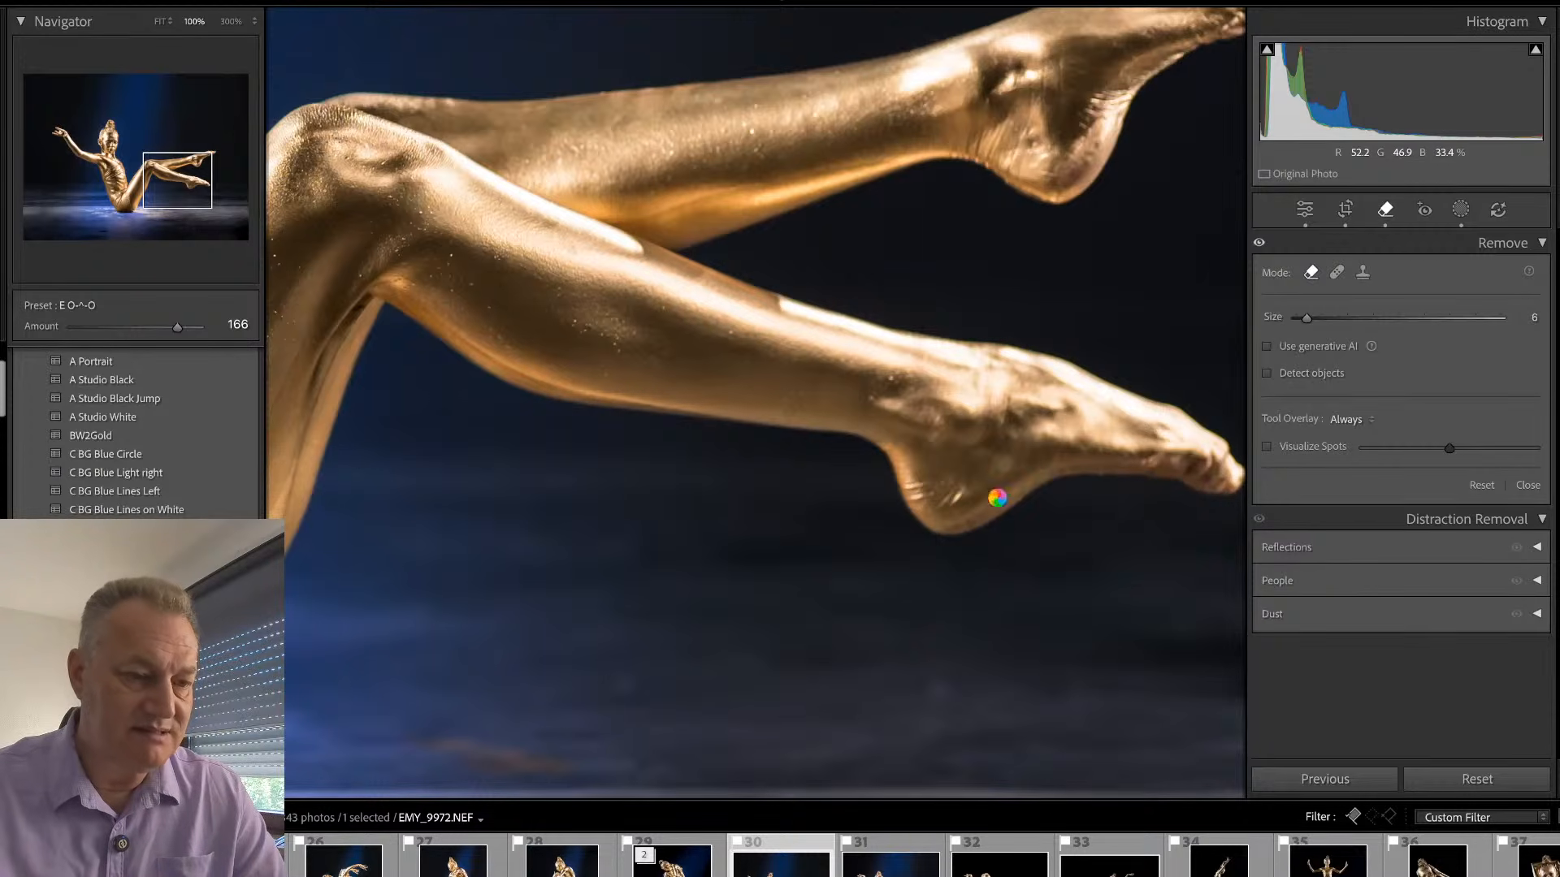
pyautogui.press('q')
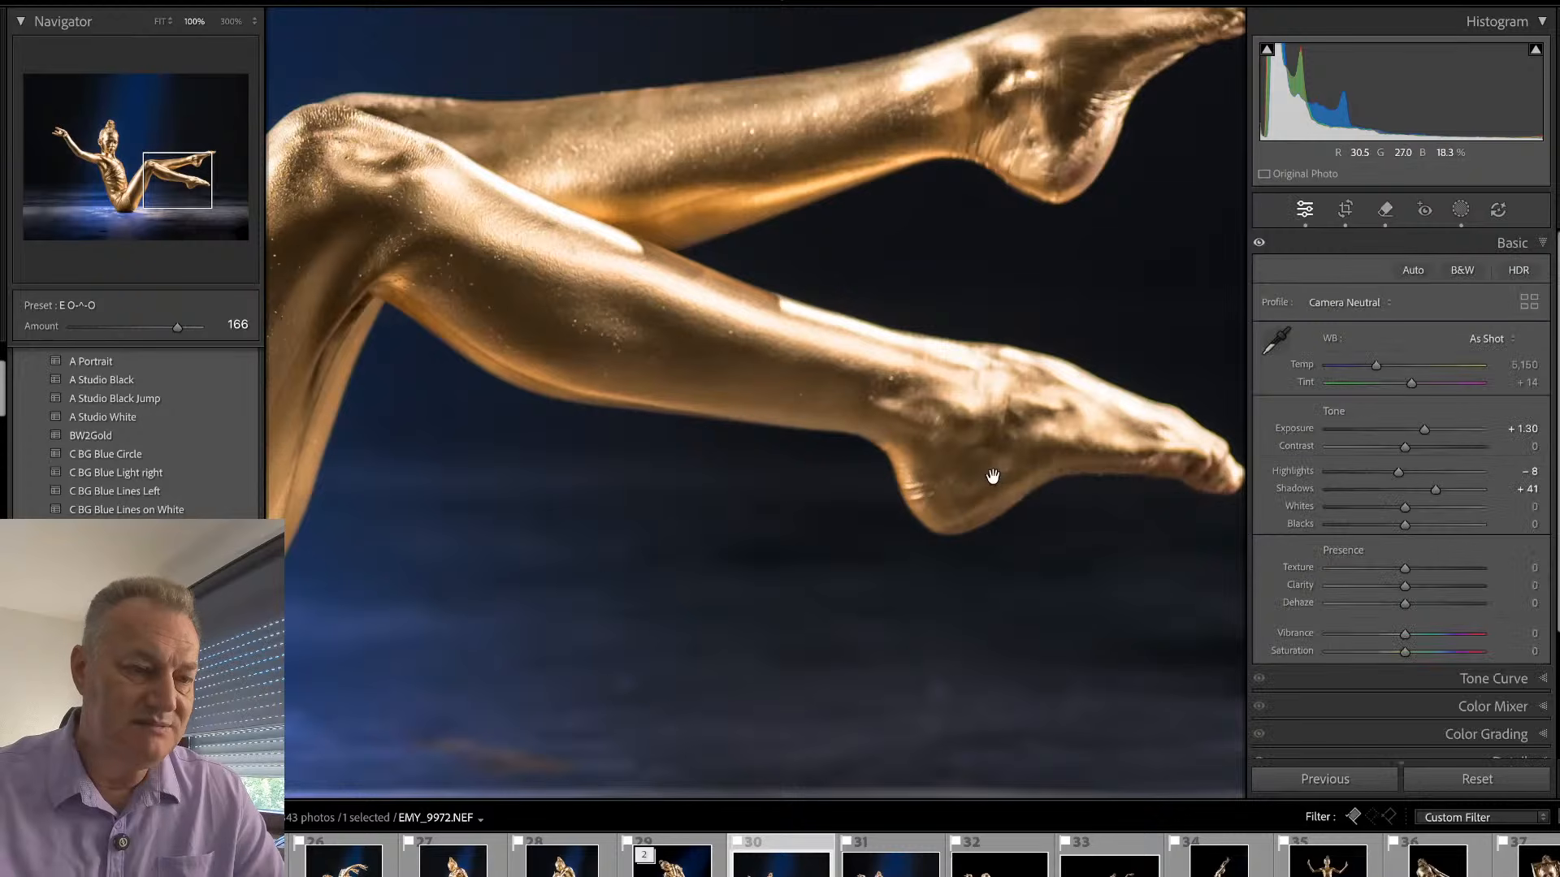
pyautogui.click(992, 473)
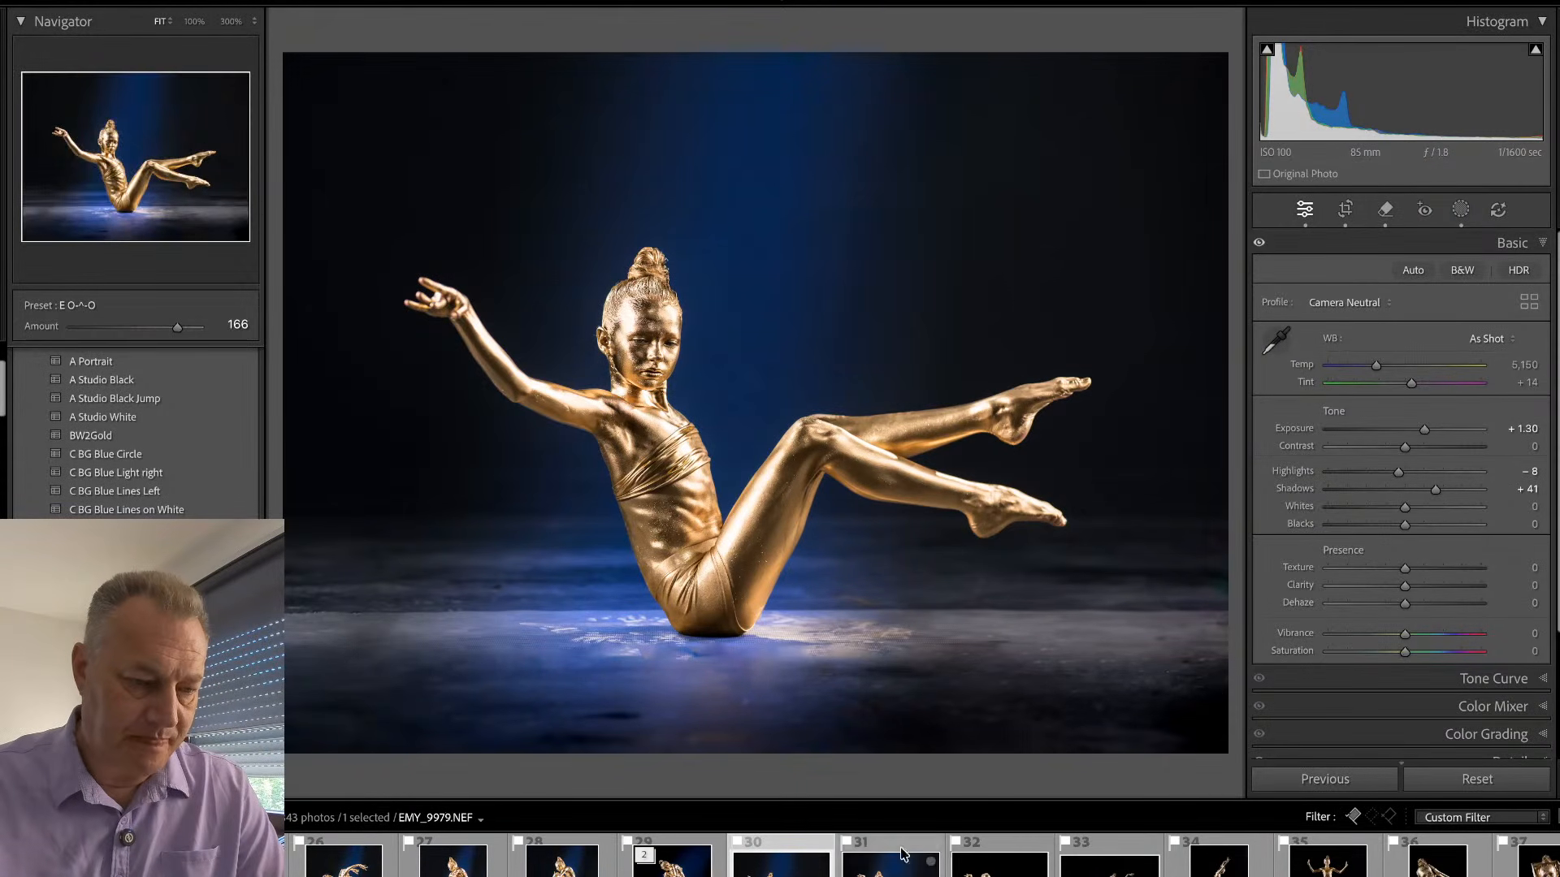
# - Compare the seated poses in EMY_9972.NEF, EMY_9979.NEF and EMY_9981.NEF, examining the face in EMY_9981.NEF up close
pyautogui.press('Right')
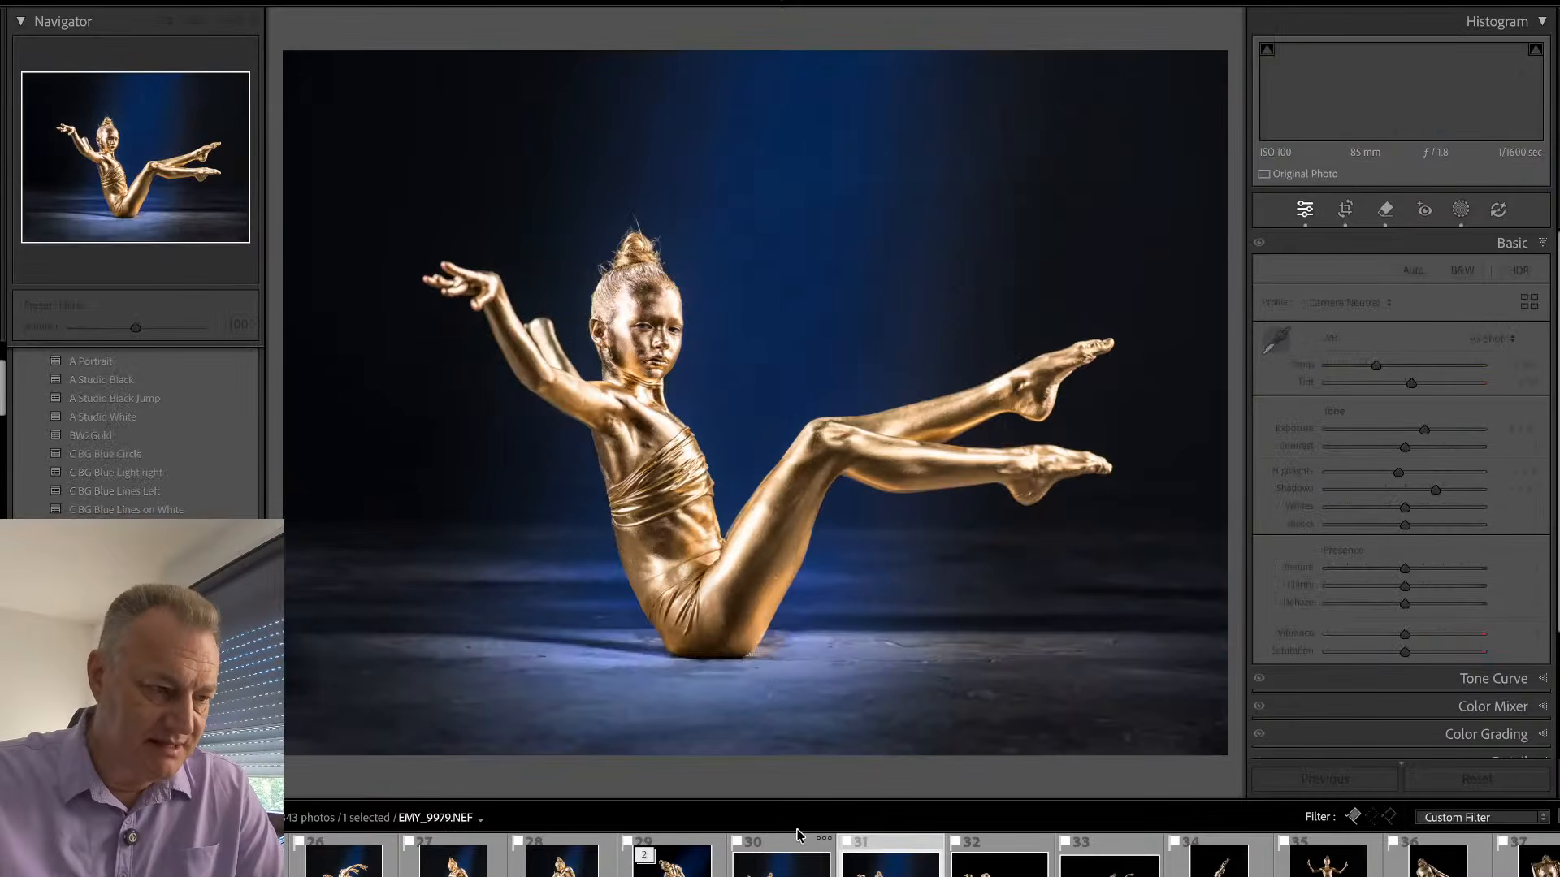
pyautogui.press('Right')
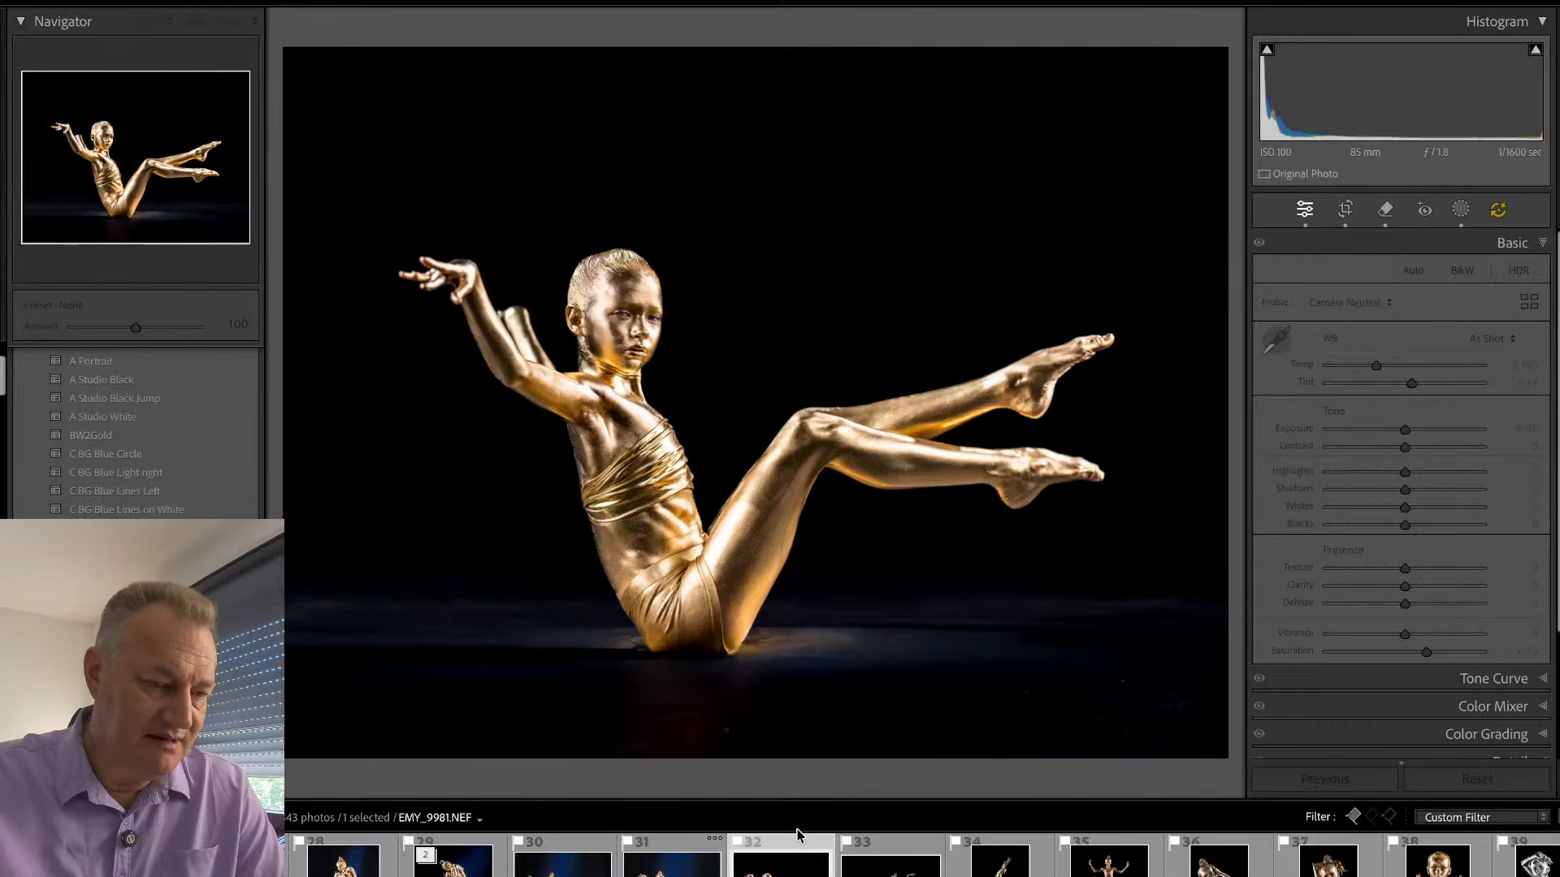
pyautogui.click(621, 267)
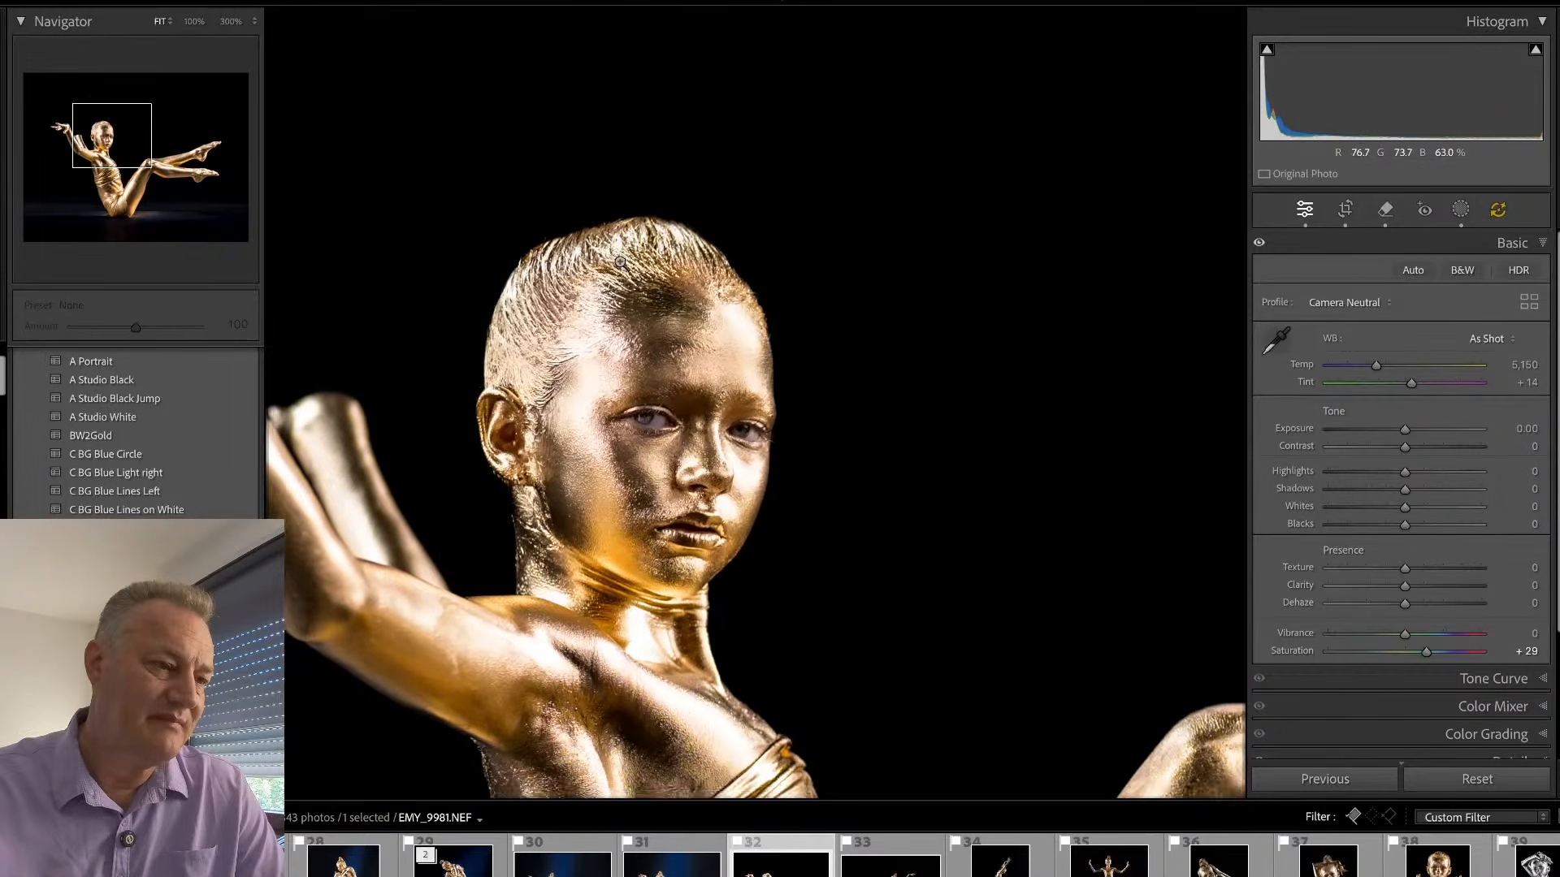
pyautogui.click(620, 260)
pyautogui.press('Left')
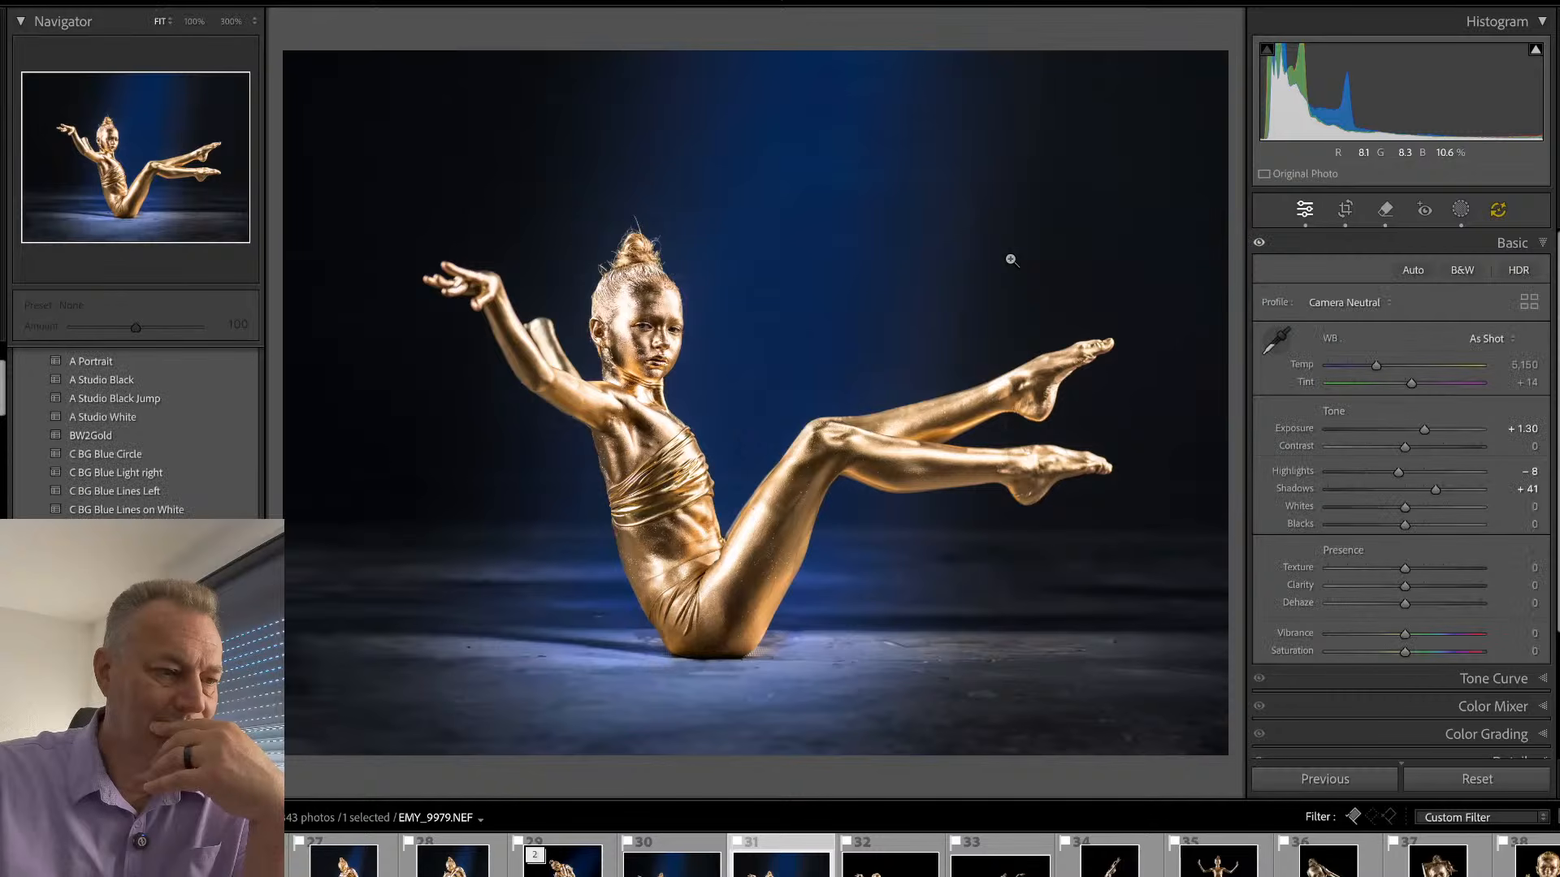
pyautogui.press('Left')
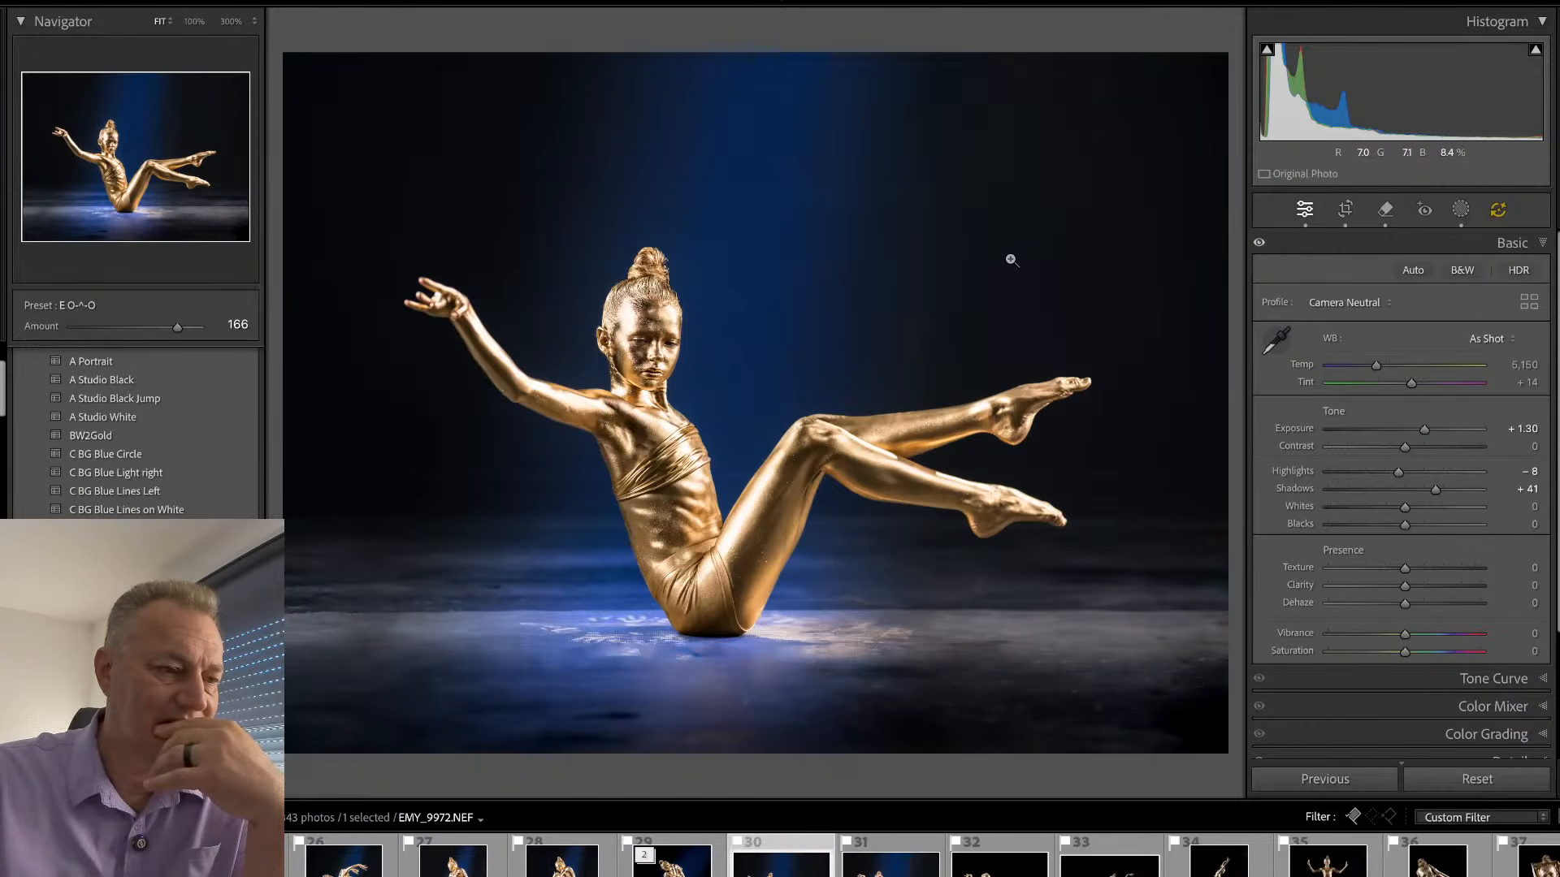
pyautogui.press('Right')
pyautogui.press('Right')
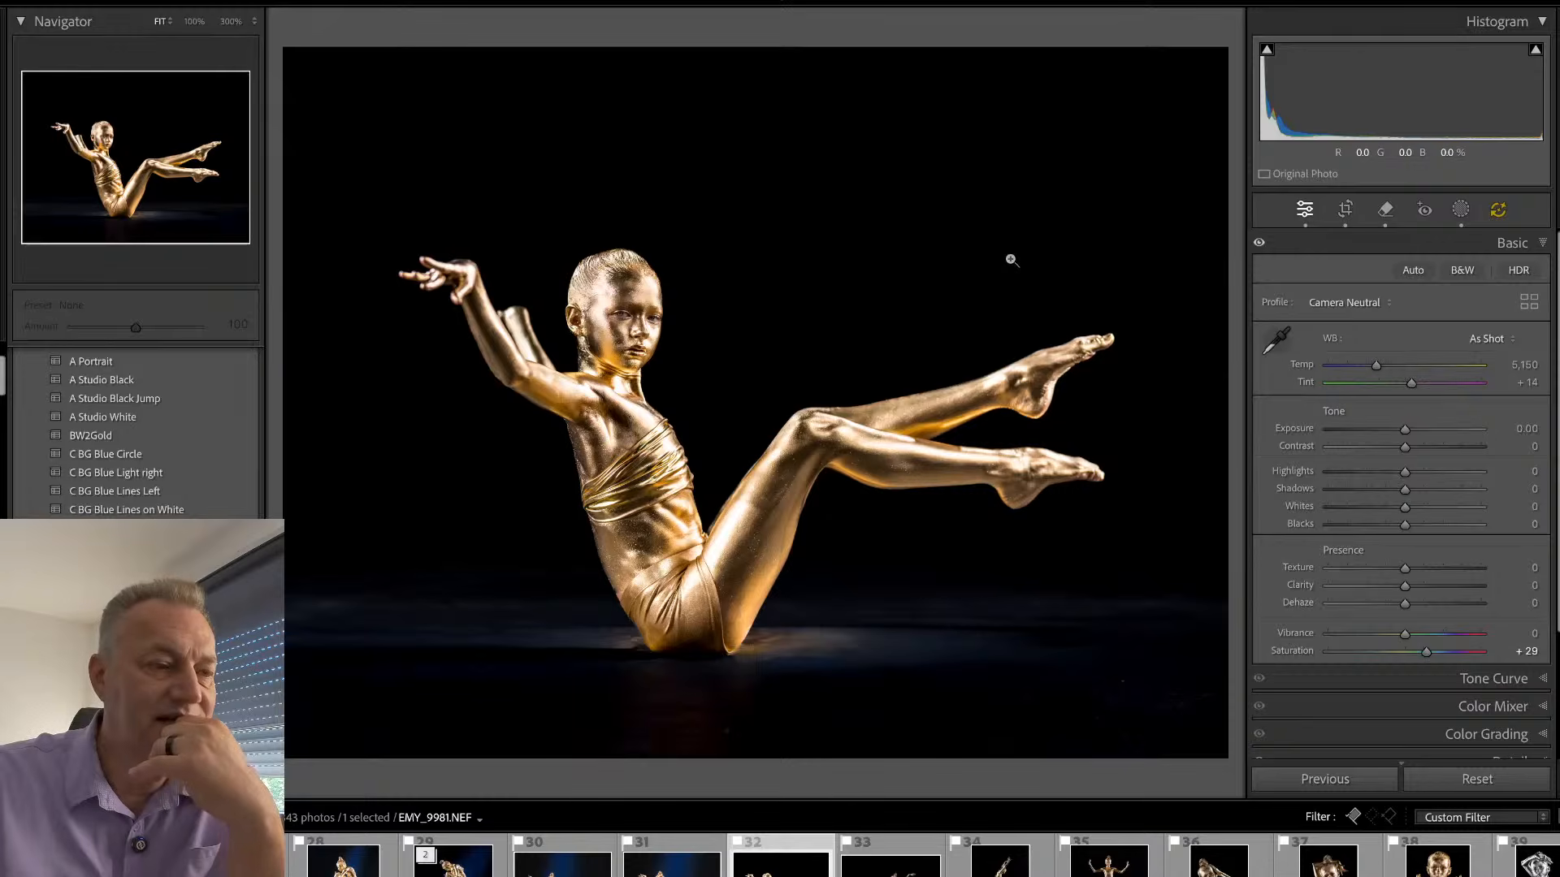
pyautogui.press('Left')
pyautogui.press('Left')
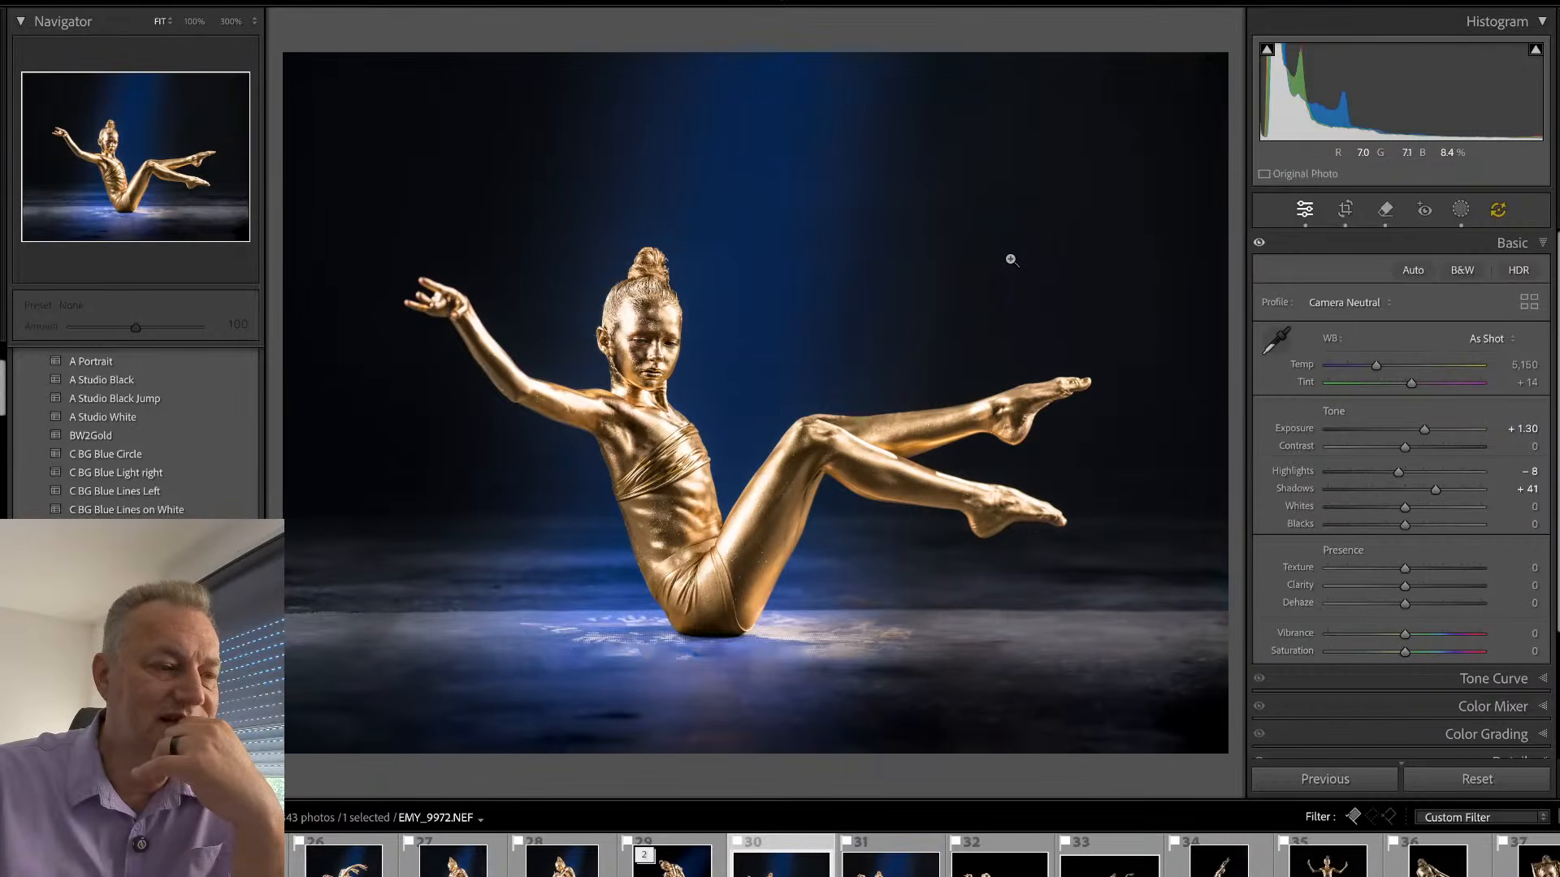
# - Open EMY_9979.NEF at the hair bun and update its AI edits
pyautogui.press('Right')
pyautogui.click(625, 230)
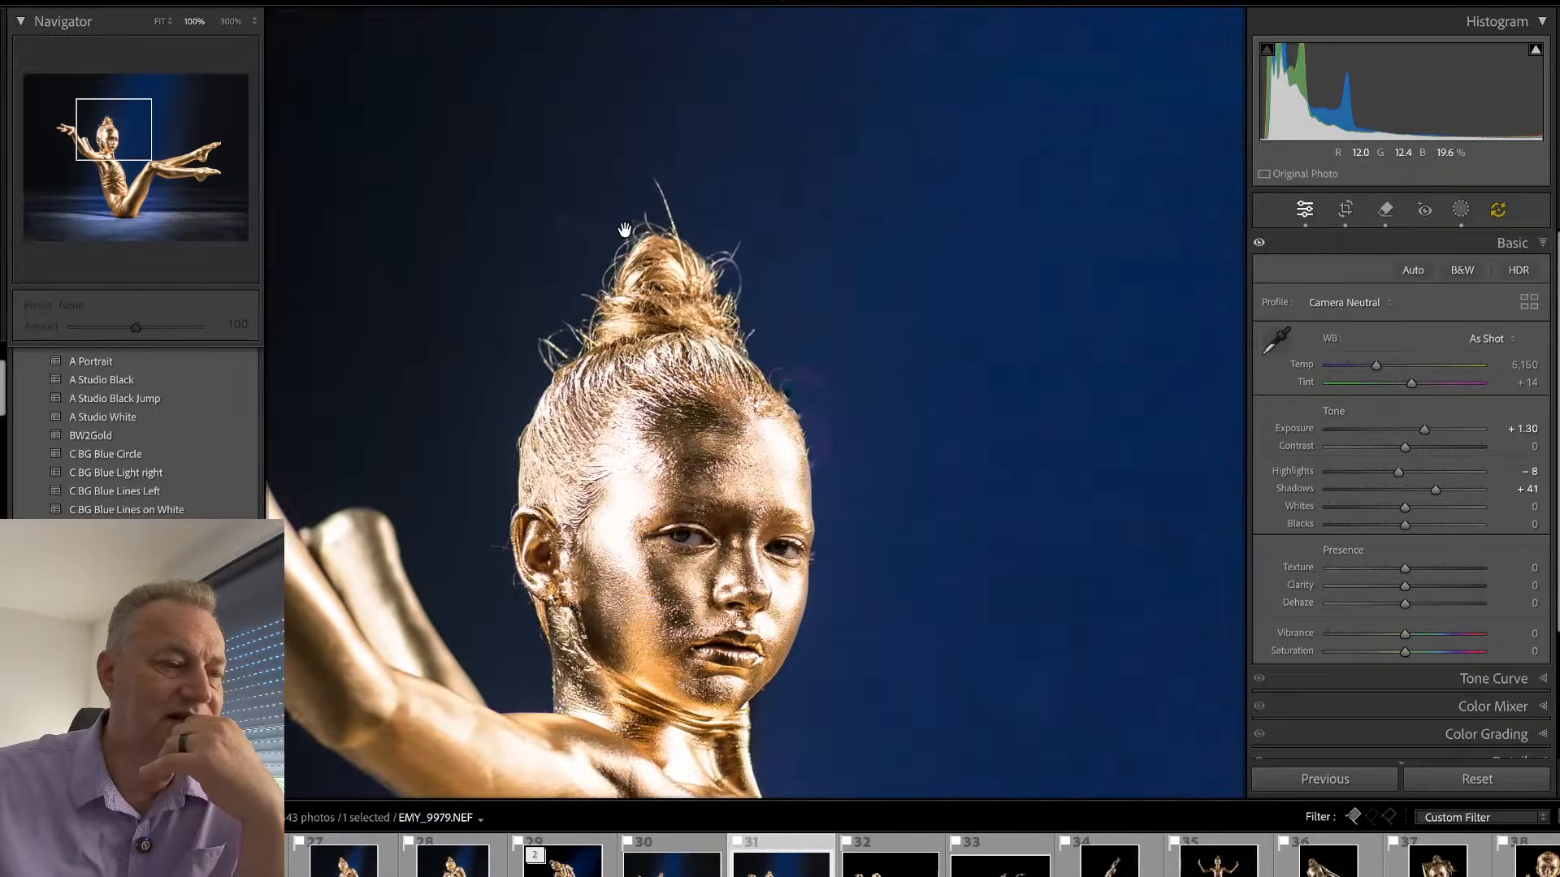
pyautogui.moveTo(625, 230); pyautogui.dragTo(729, 302)
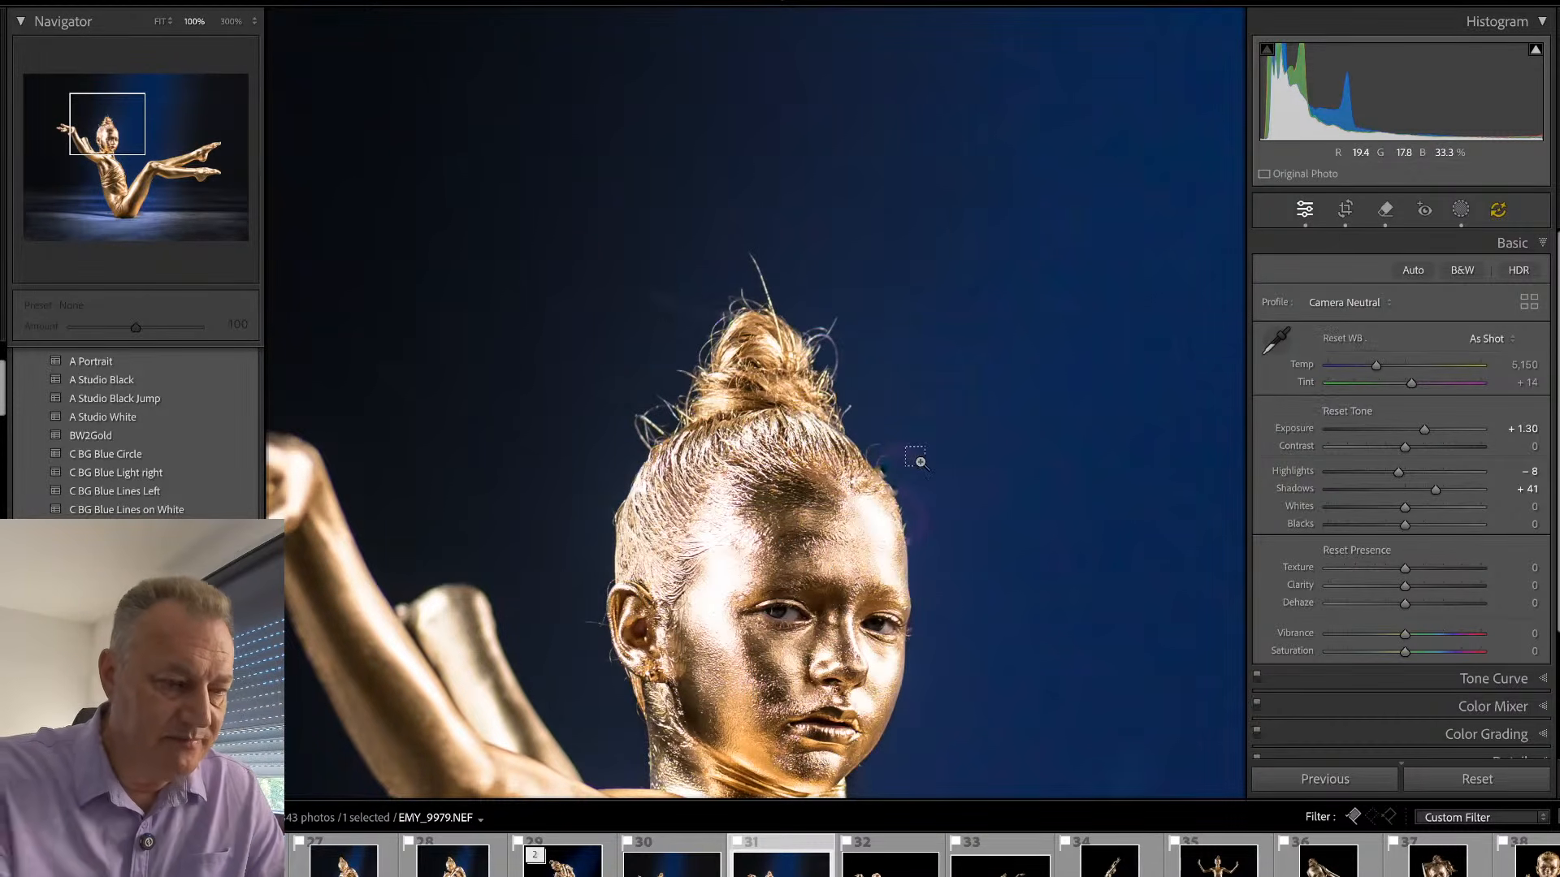
pyautogui.press('alt+shift+super+u')
pyautogui.click(983, 312)
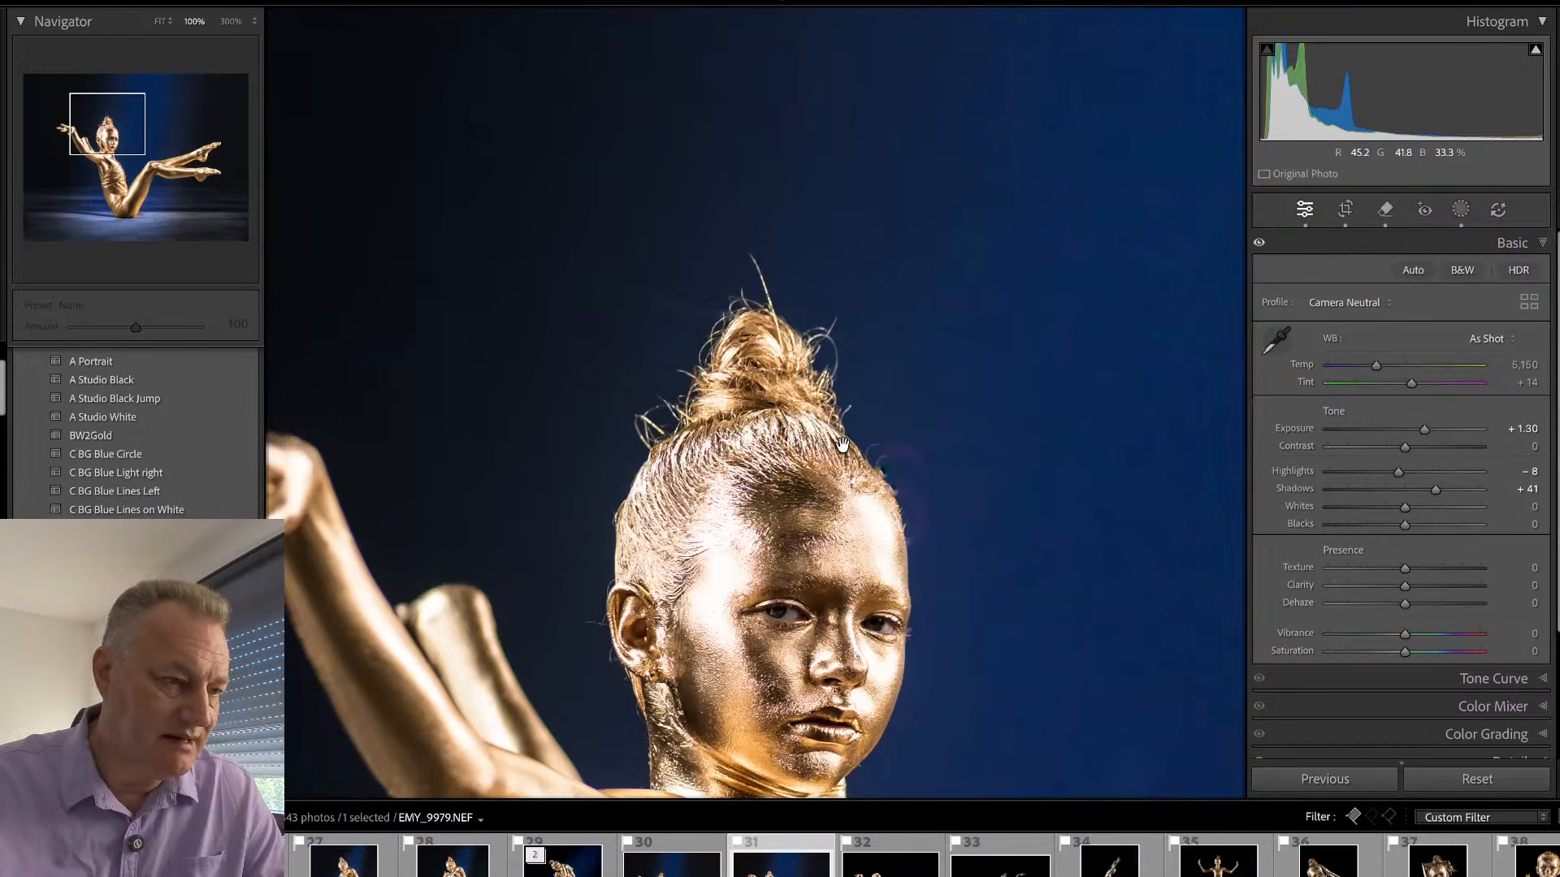
# - Delete the three existing removal spots beside the forehead and the hair bun
pyautogui.press('q')
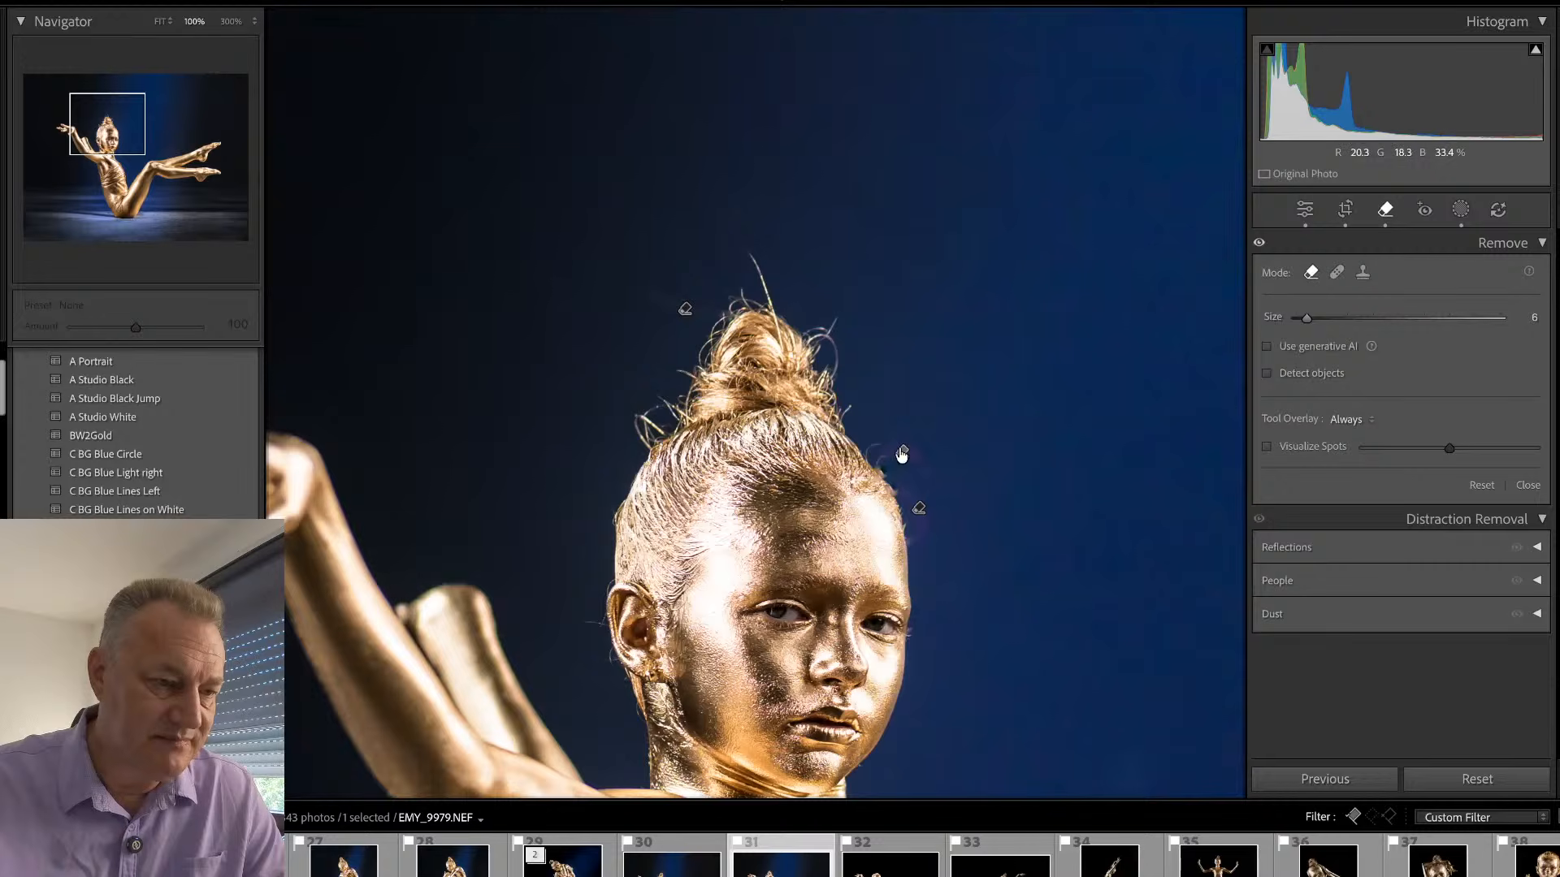
pyautogui.moveTo(901, 455); pyautogui.dragTo(913, 524)
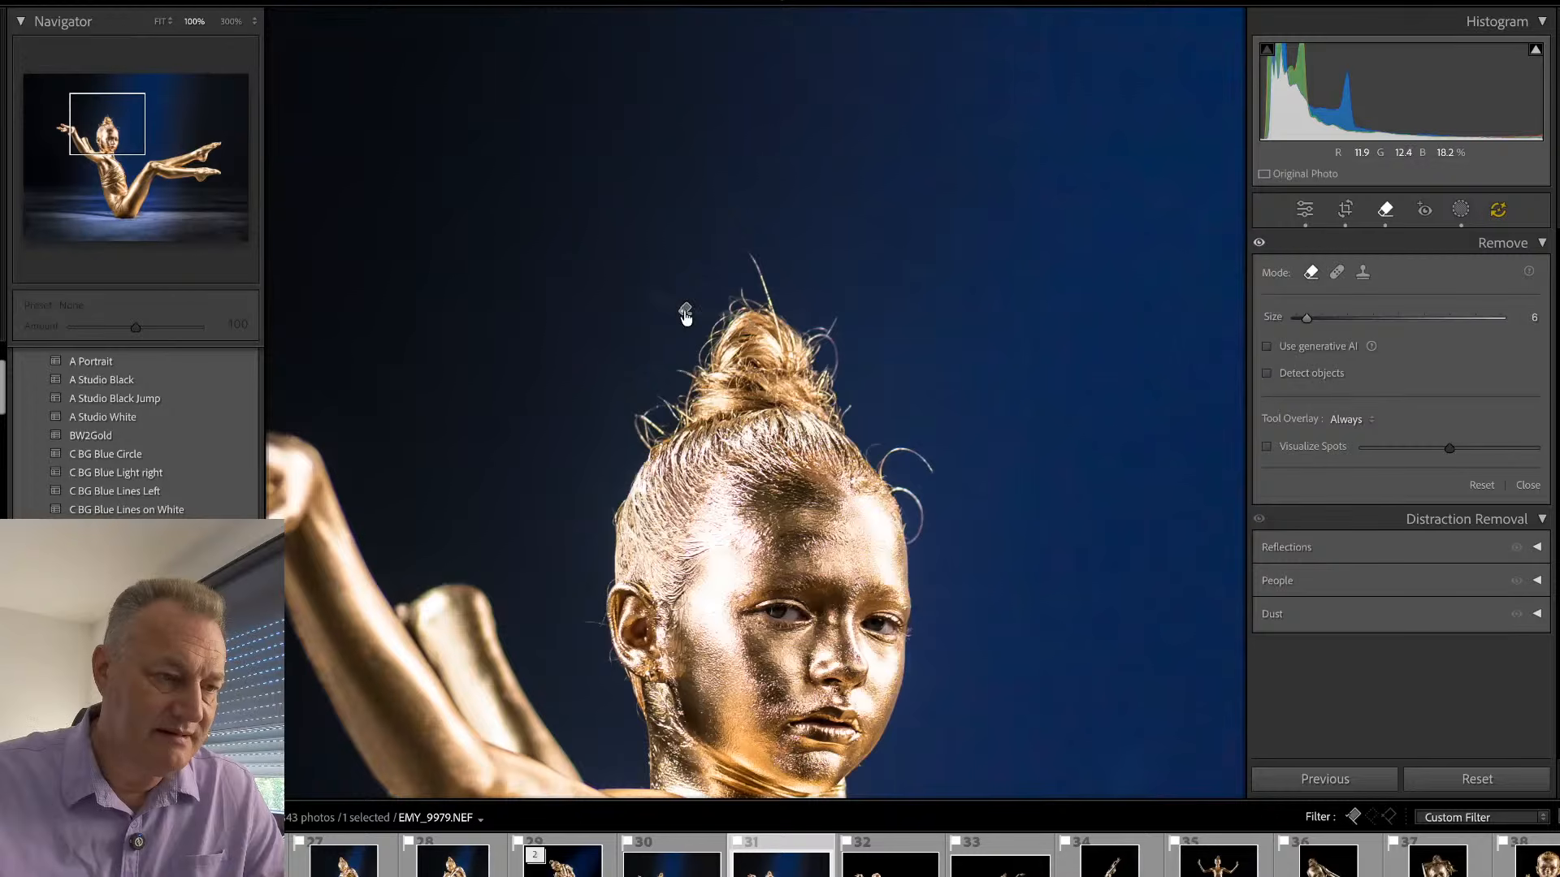
pyautogui.moveTo(682, 313); pyautogui.dragTo(684, 313)
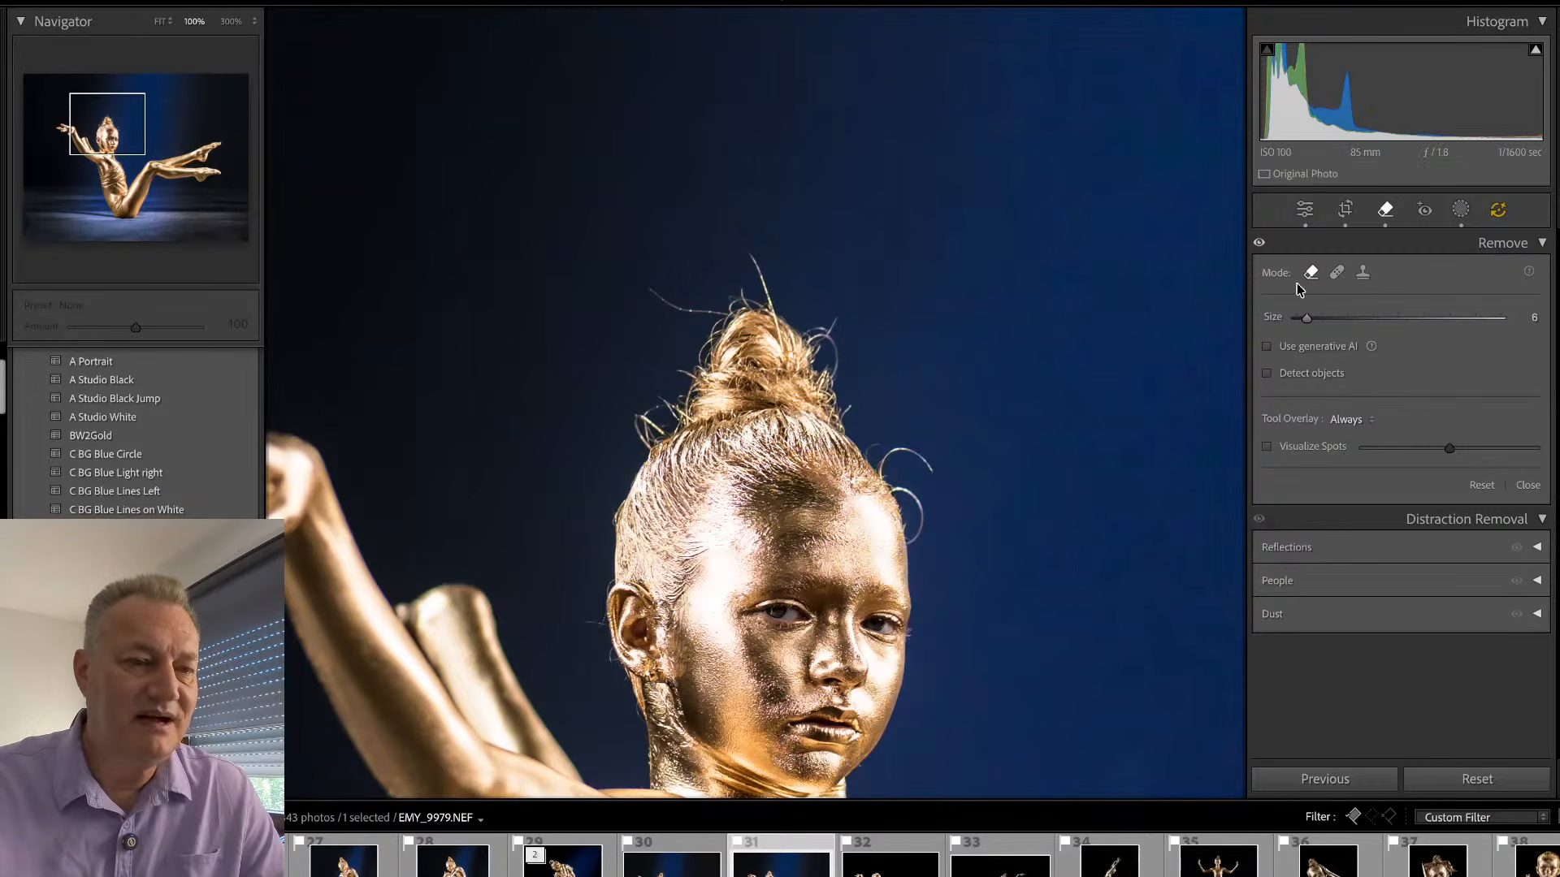
# - Remove the stray hairs beside the forehead and all around the bun with generative AI at brush size 6
pyautogui.click(1267, 346)
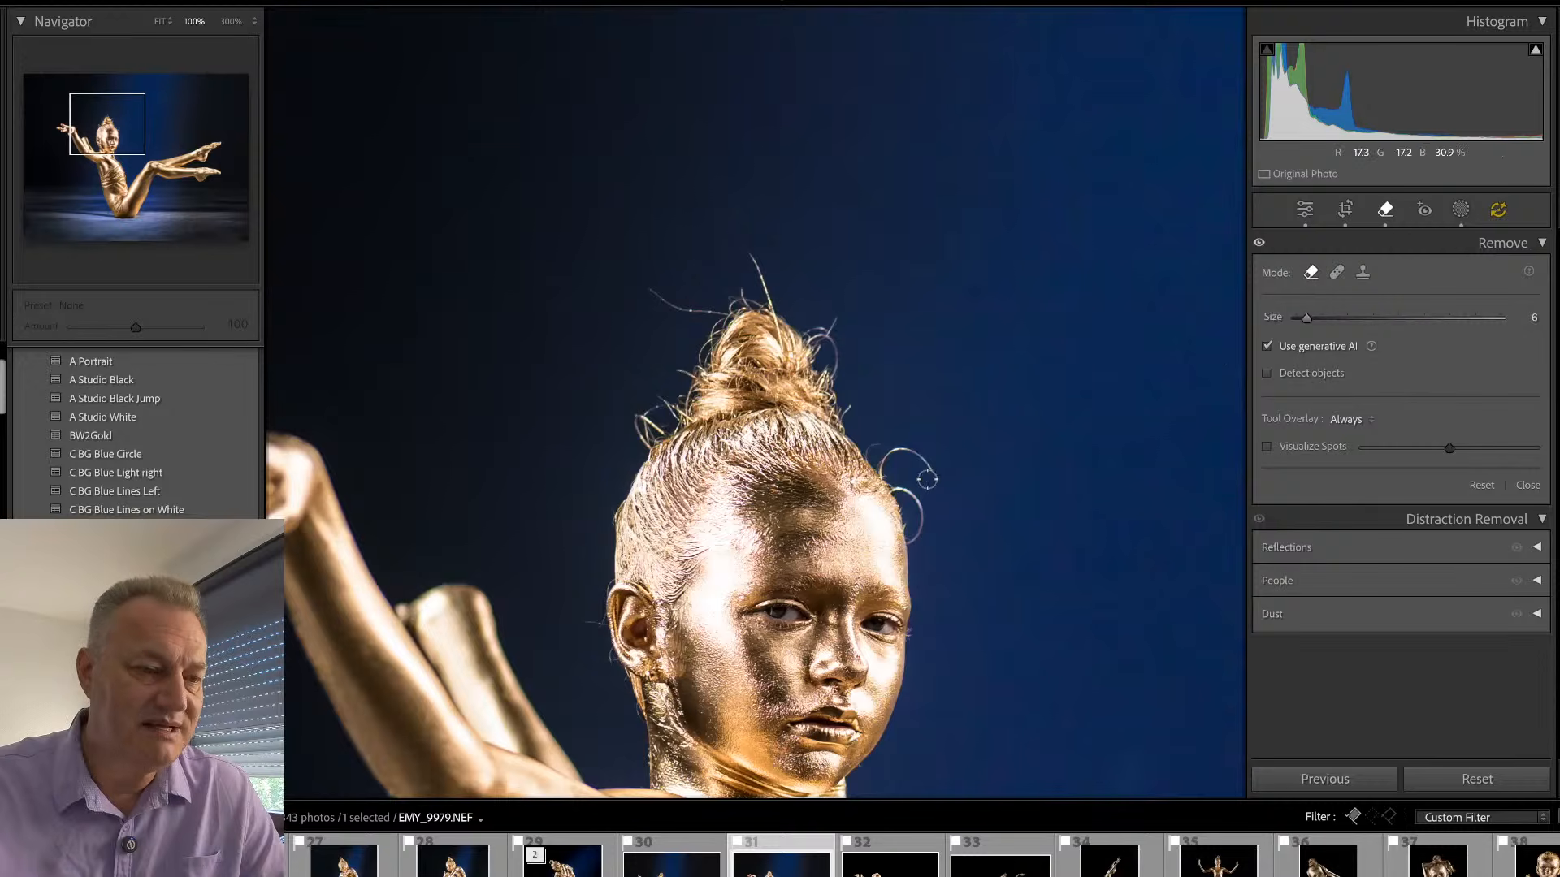
pyautogui.moveTo(898, 449); pyautogui.dragTo(884, 448)
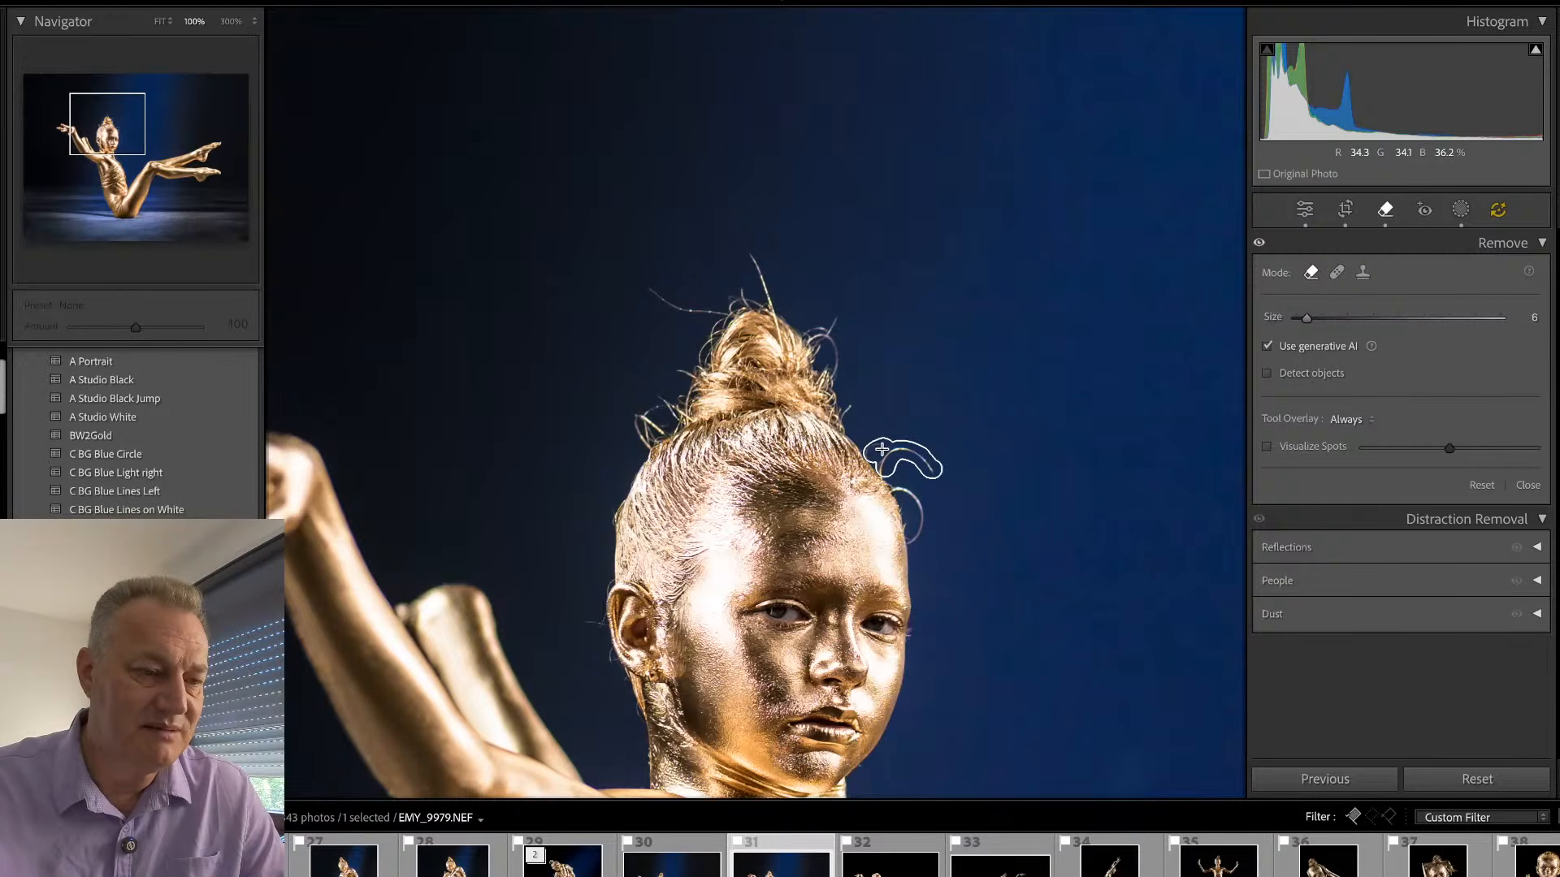
pyautogui.moveTo(892, 485); pyautogui.dragTo(917, 549)
pyautogui.moveTo(752, 251)
pyautogui.mouseDown()
pyautogui.moveTo(776, 312)
pyautogui.moveTo(824, 321)
pyautogui.moveTo(815, 338)
pyautogui.moveTo(831, 330)
pyautogui.moveTo(829, 387)
pyautogui.moveTo(847, 420)
pyautogui.mouseUp()
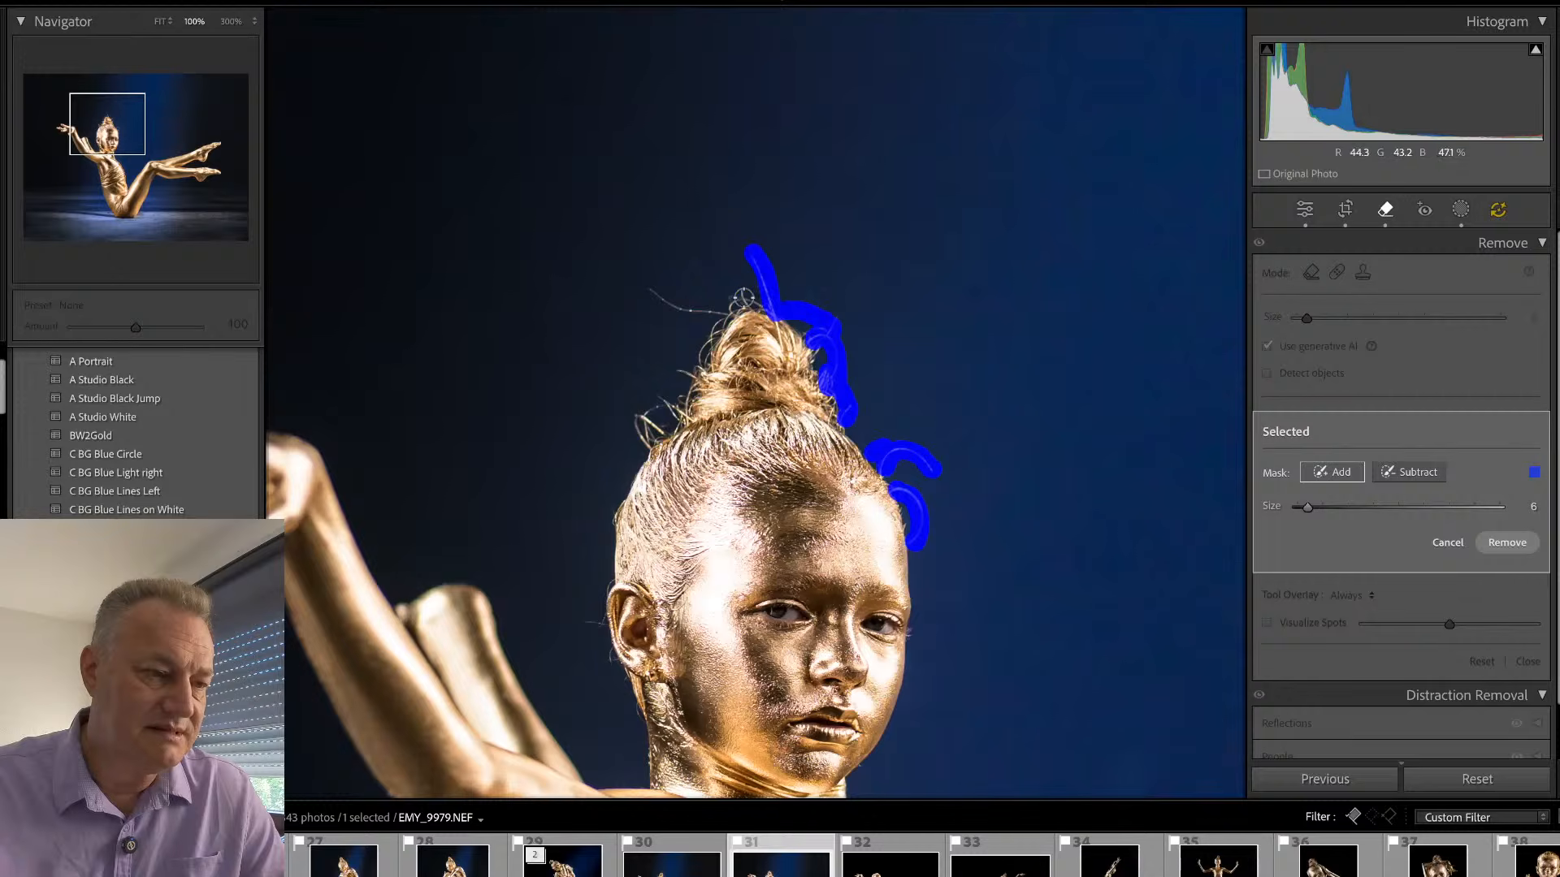
pyautogui.moveTo(739, 298); pyautogui.dragTo(747, 301)
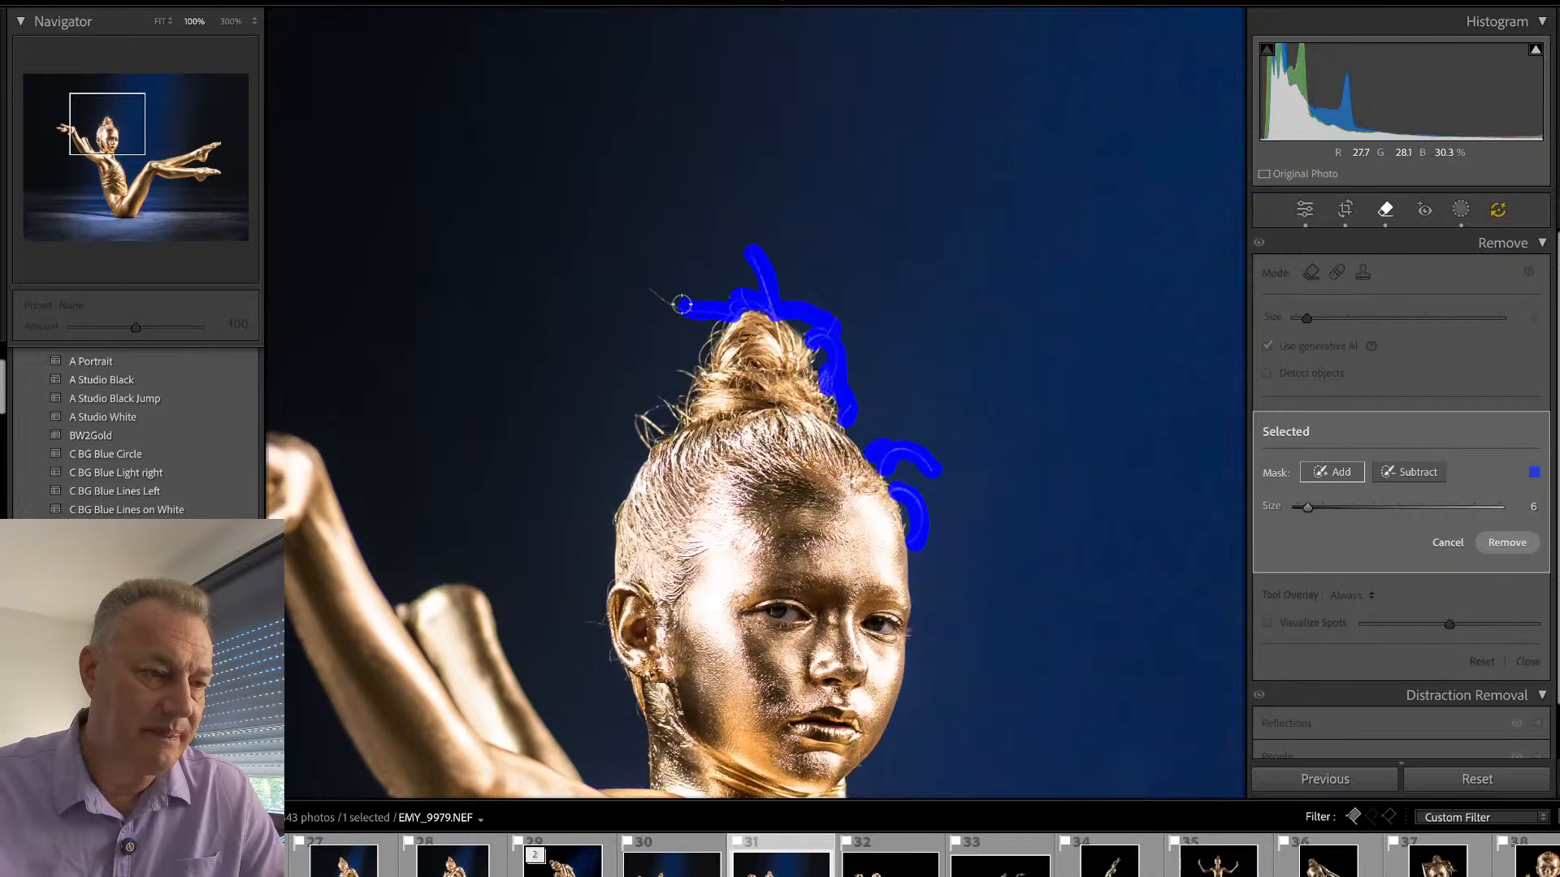
pyautogui.moveTo(710, 310); pyautogui.dragTo(672, 410)
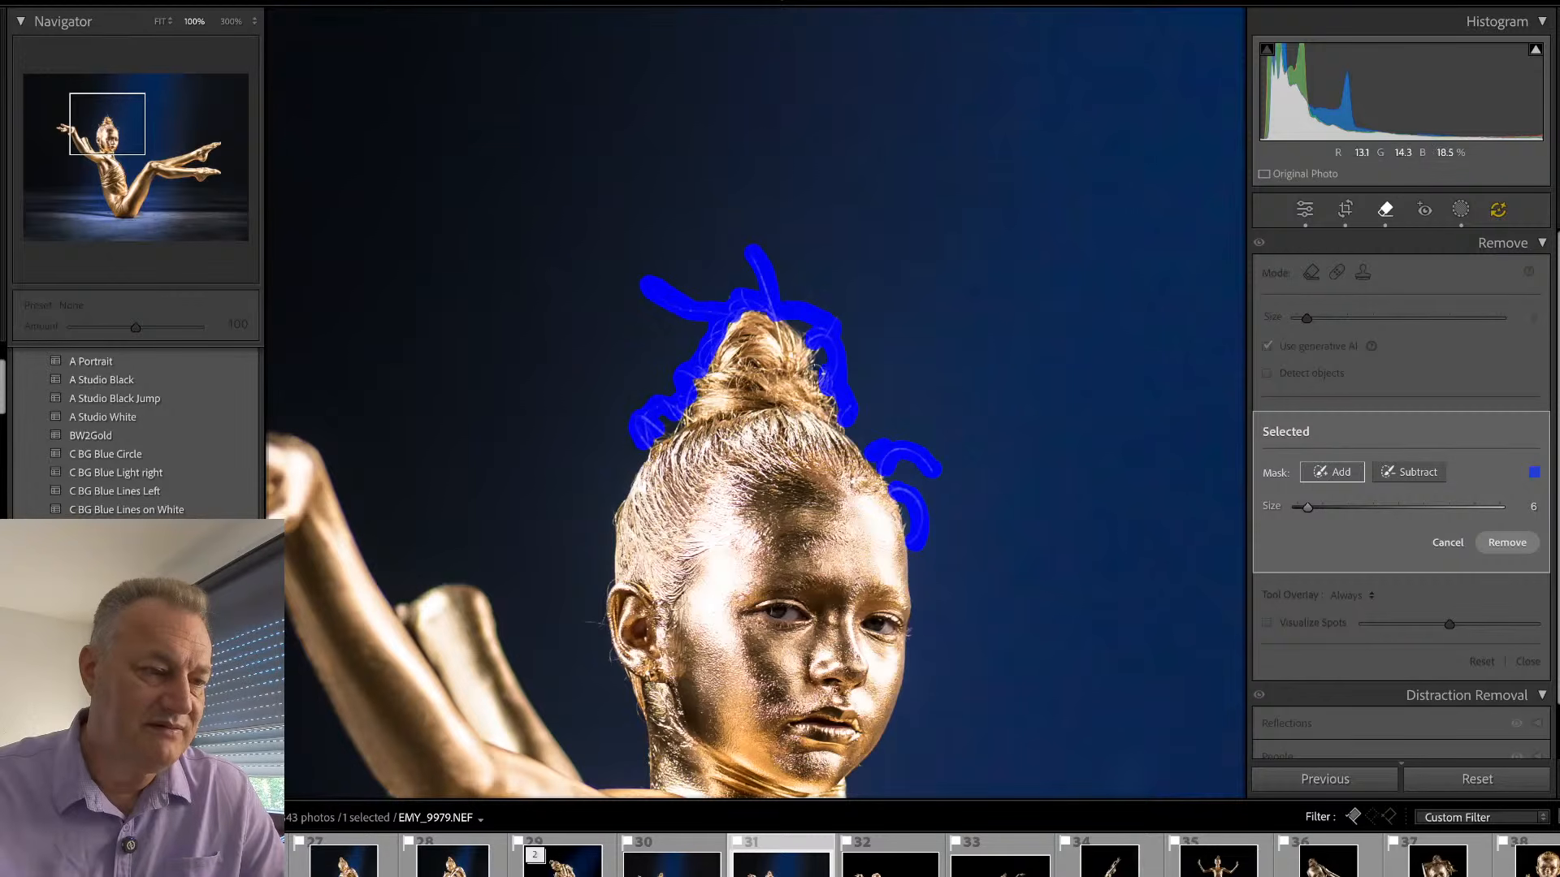
pyautogui.click(1505, 542)
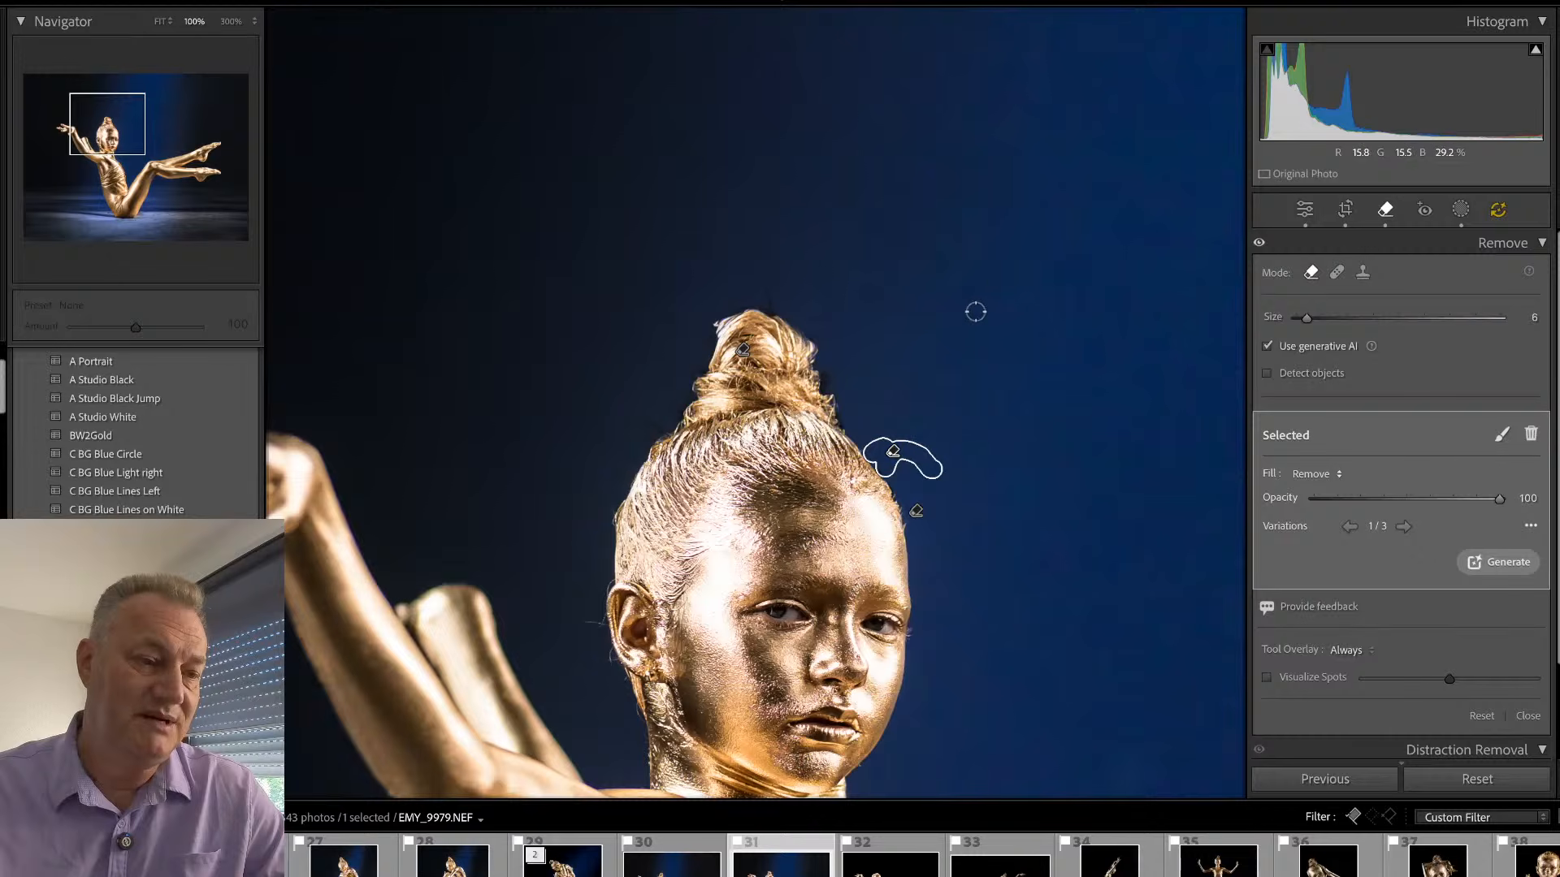
# - Update the AI edits for the stray-hair removals, leave the Remove tool and view the whole photo
pyautogui.click(1497, 211)
pyautogui.click(1454, 395)
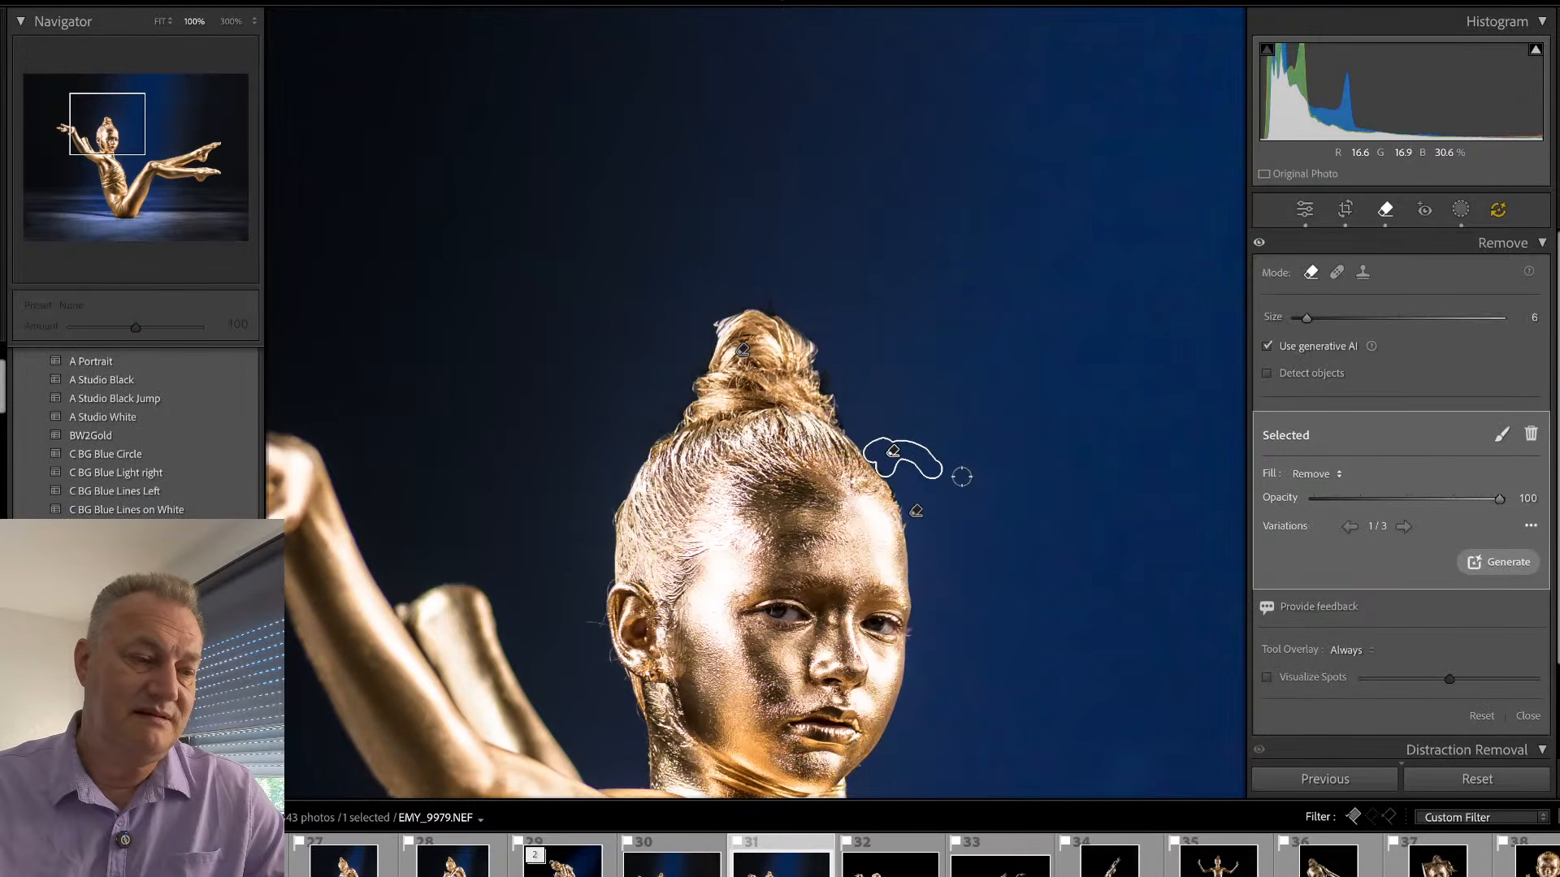
pyautogui.press('q')
pyautogui.moveTo(864, 533); pyautogui.dragTo(894, 439)
pyautogui.click(894, 439)
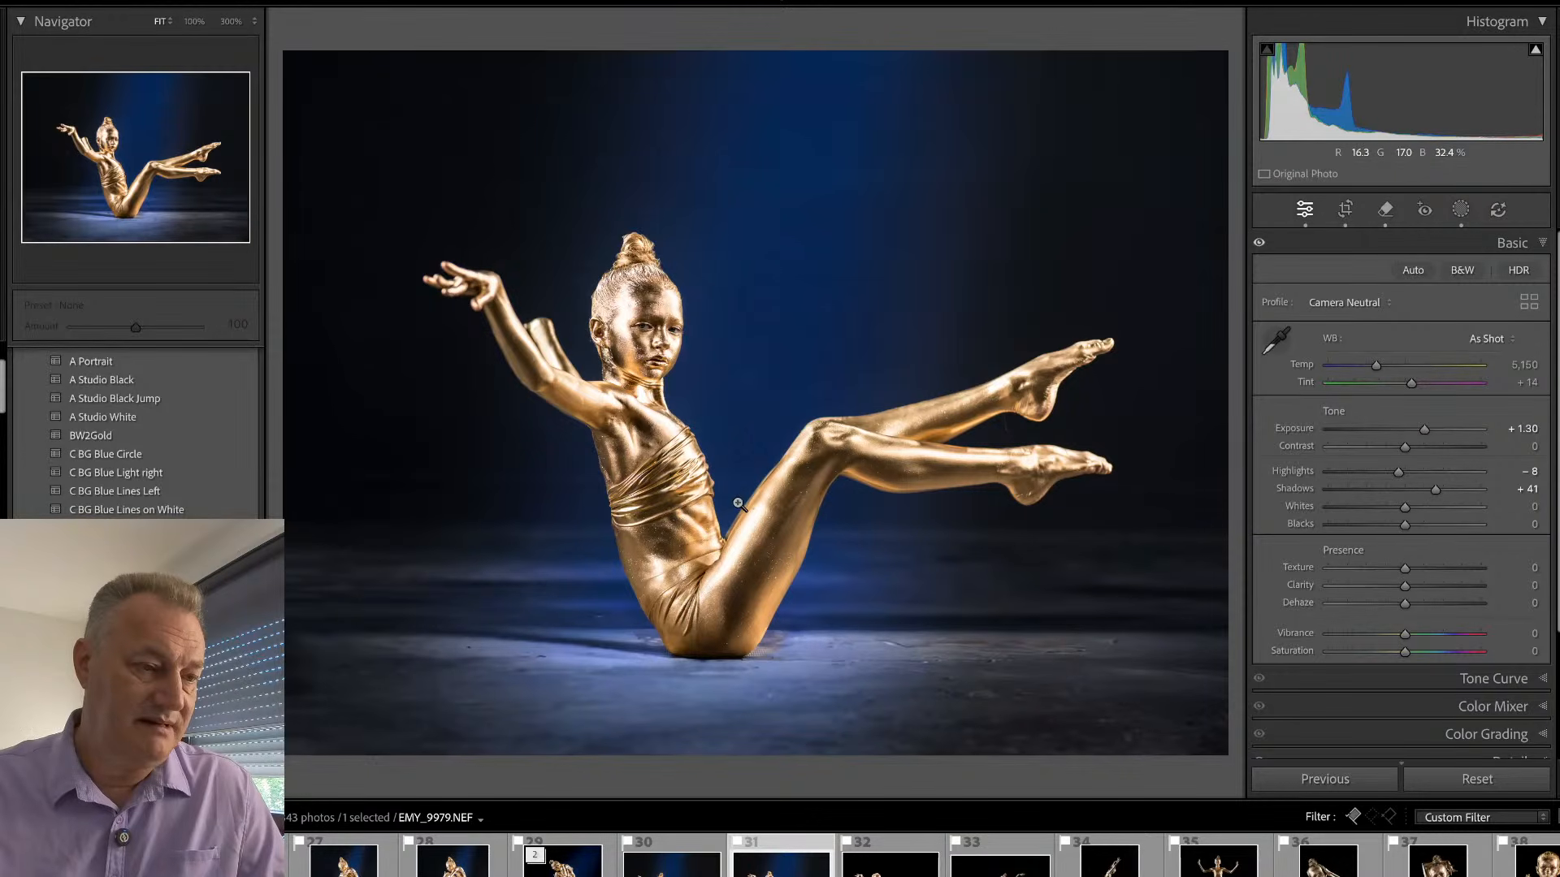
# - Browse past EMY_9981.NEF, check the face in EMY_0004.NEF up close, and continue to EMY_0056.NEF
pyautogui.press('Right')
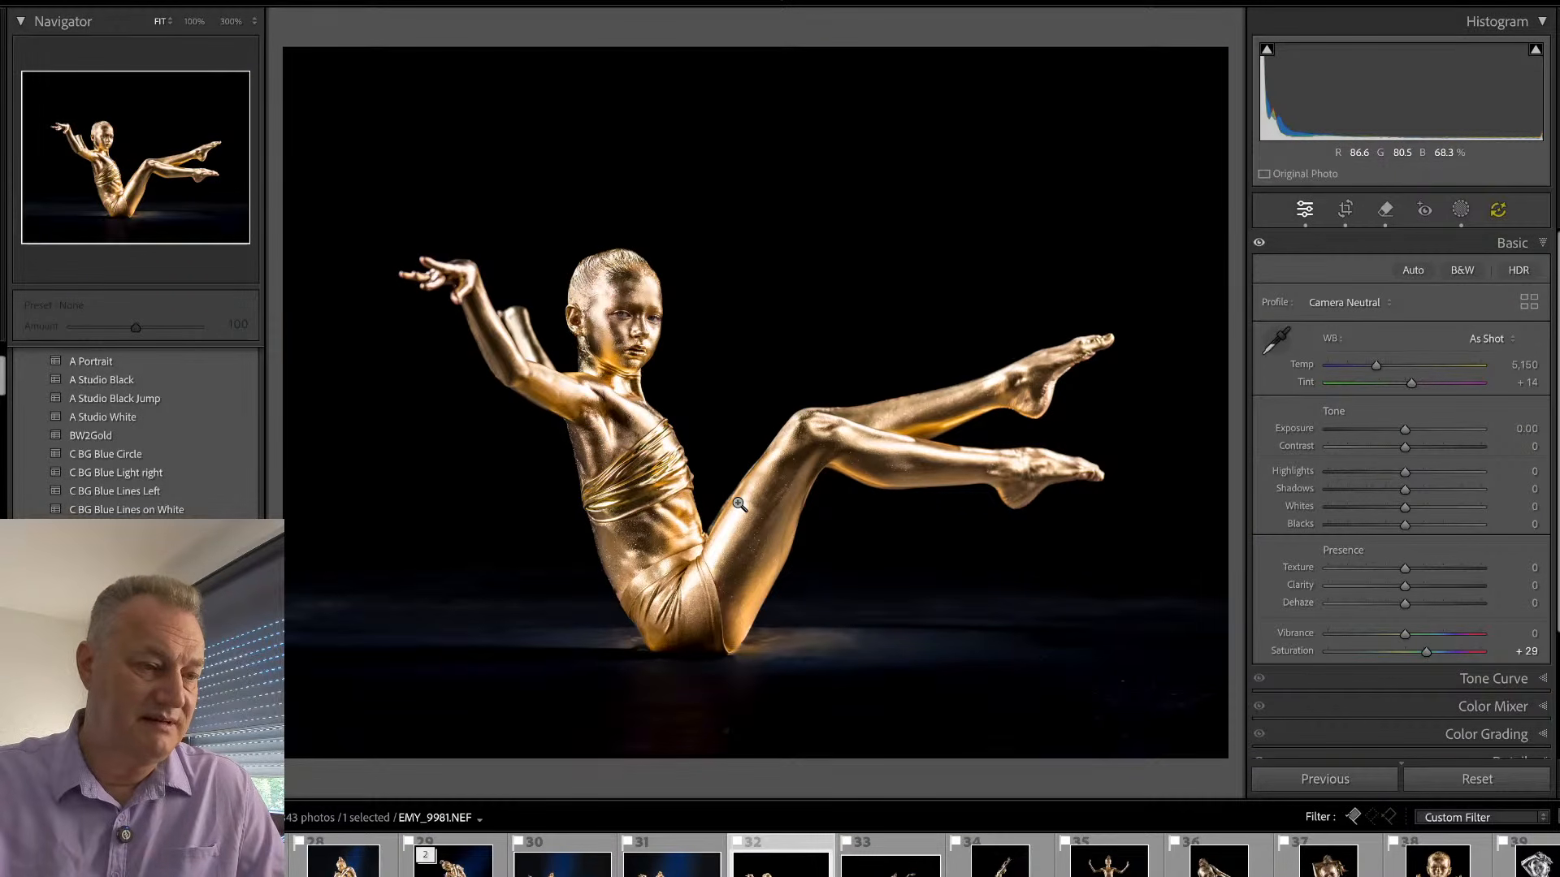
pyautogui.press('Right')
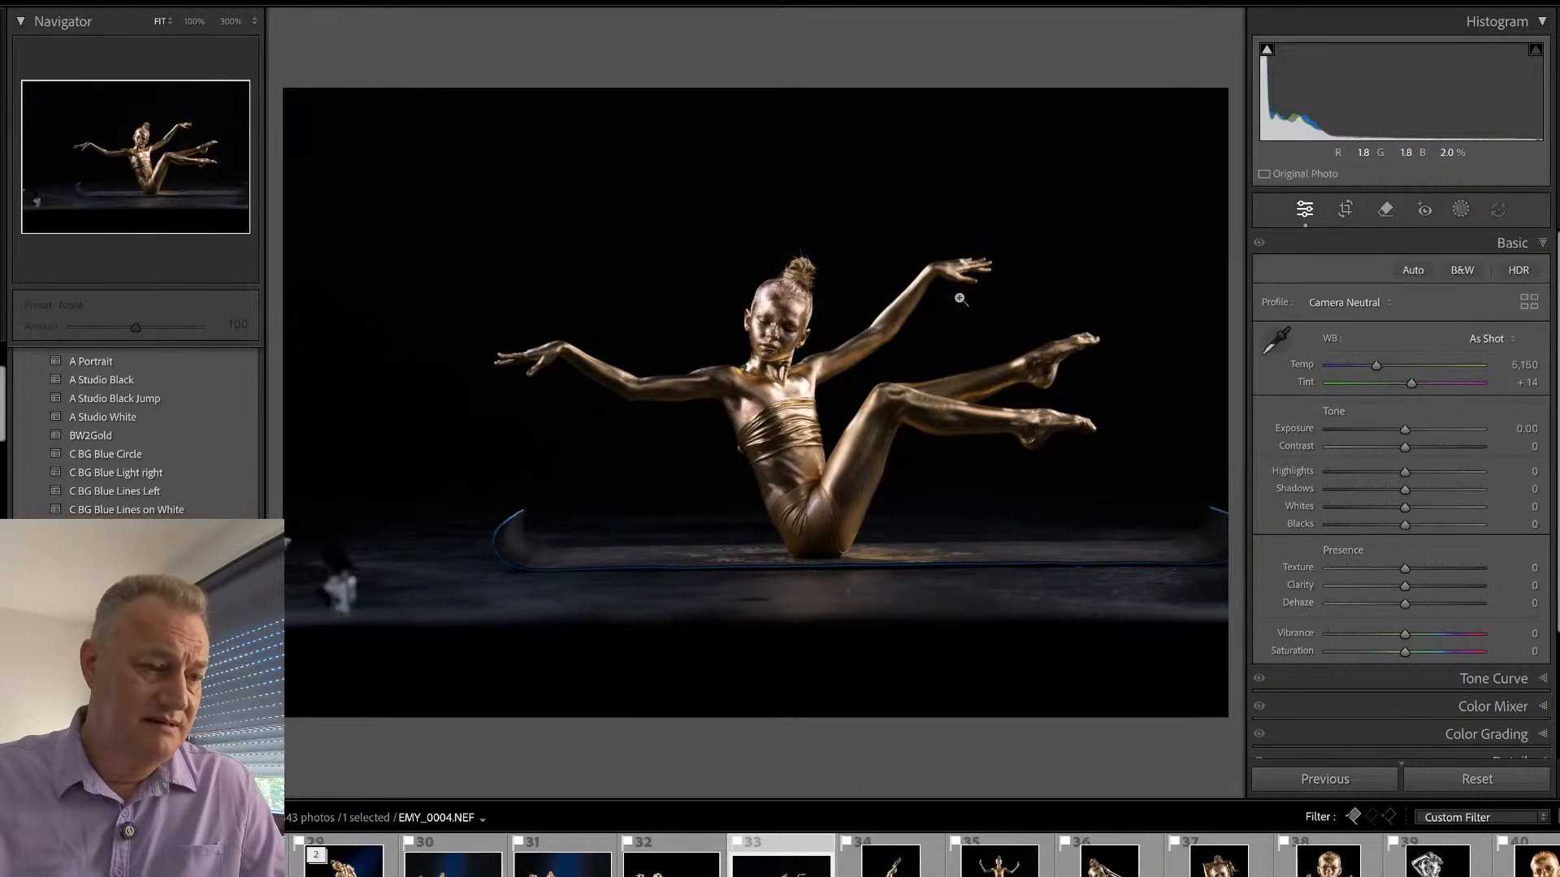
pyautogui.click(796, 312)
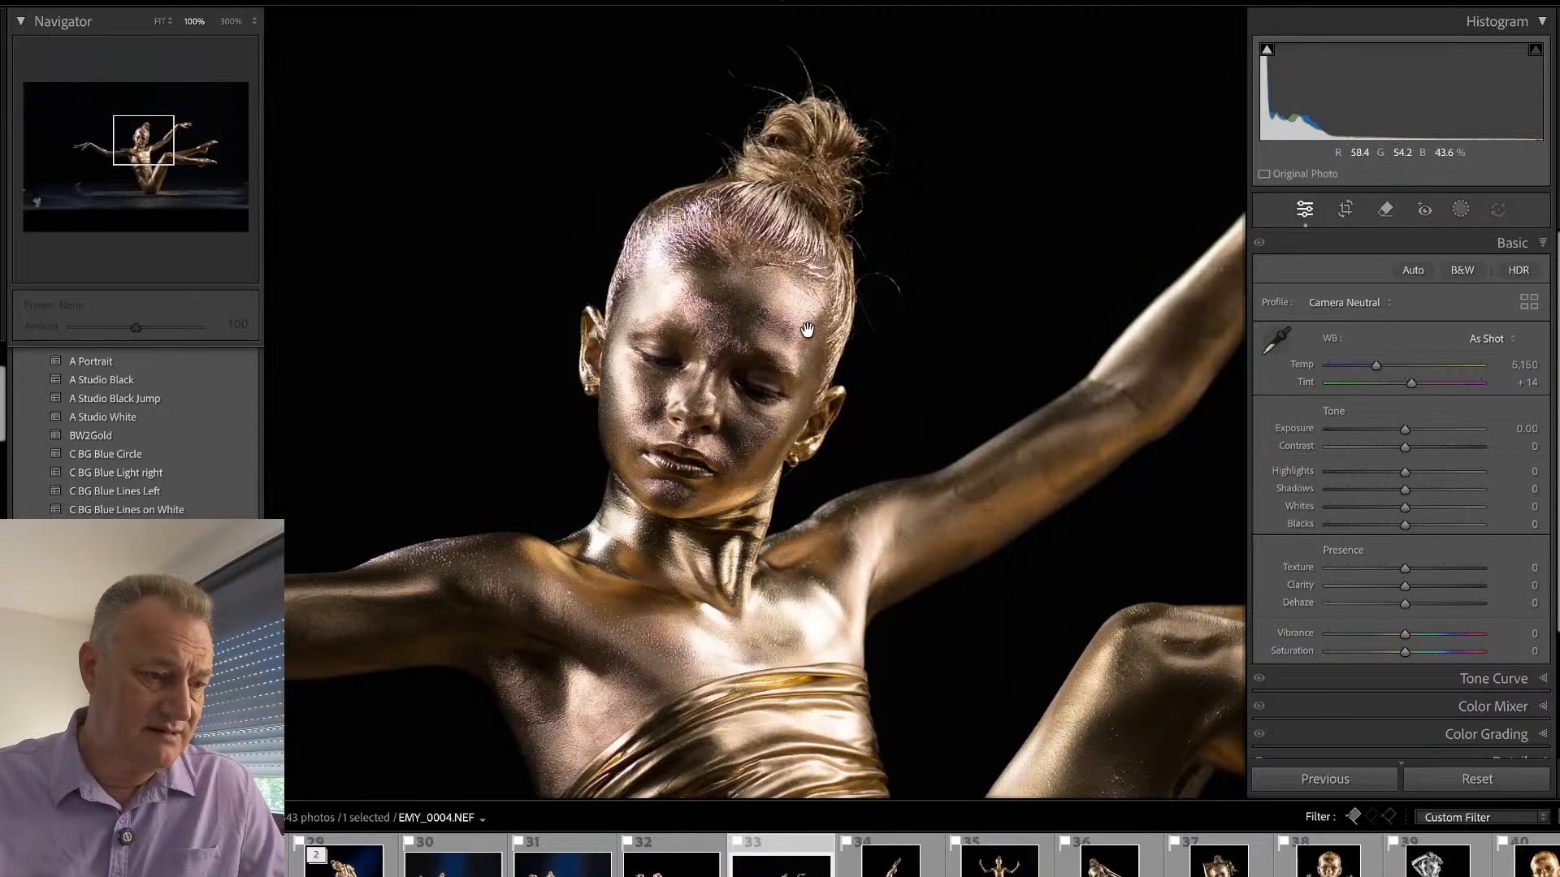
pyautogui.click(809, 333)
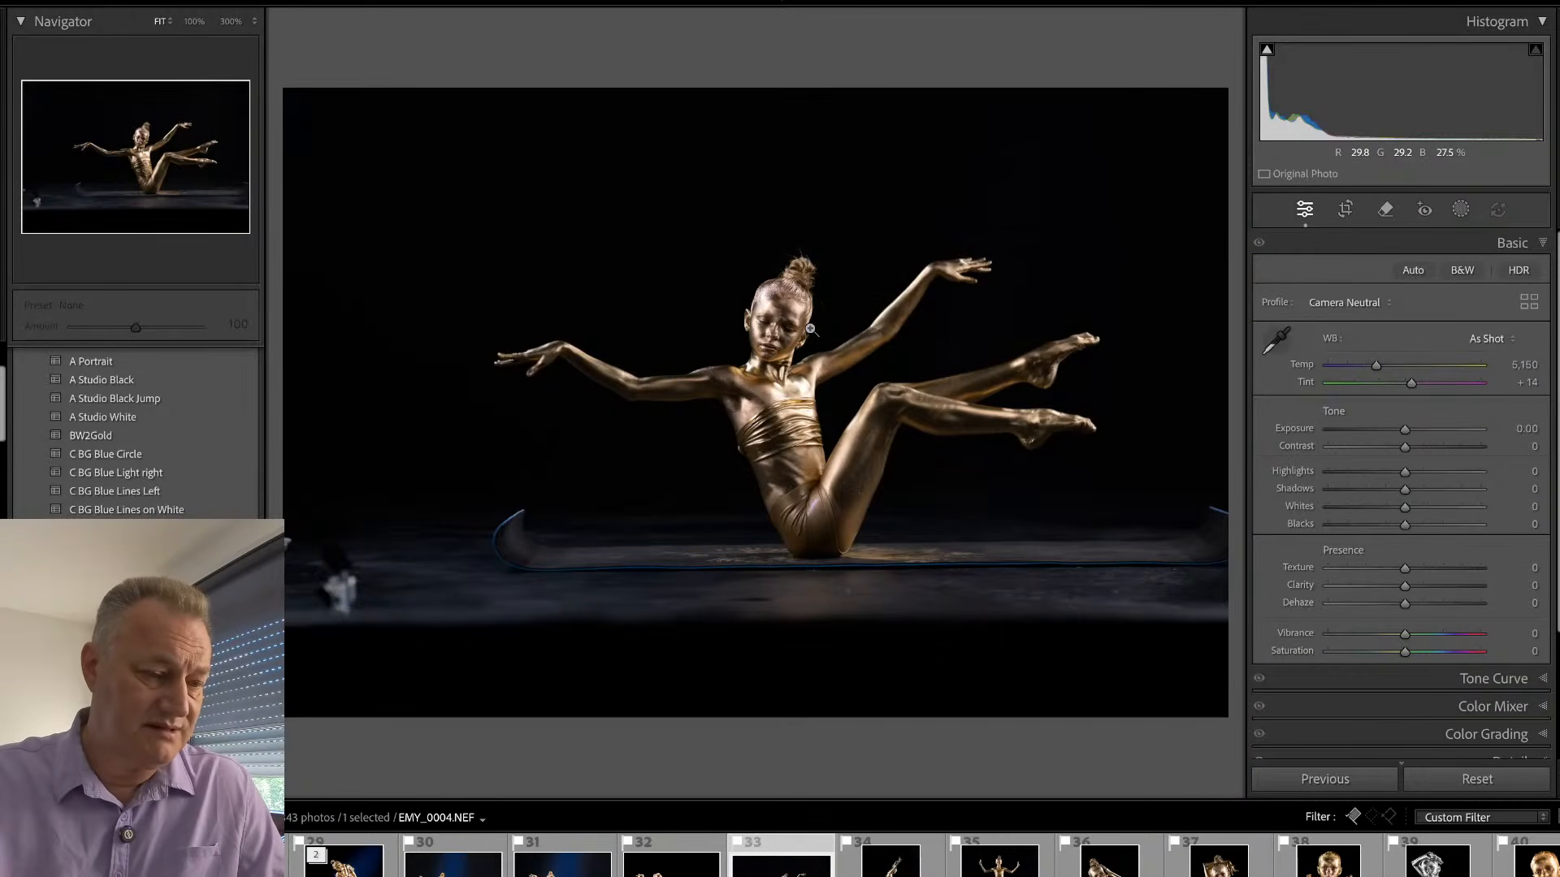
pyautogui.press('Right')
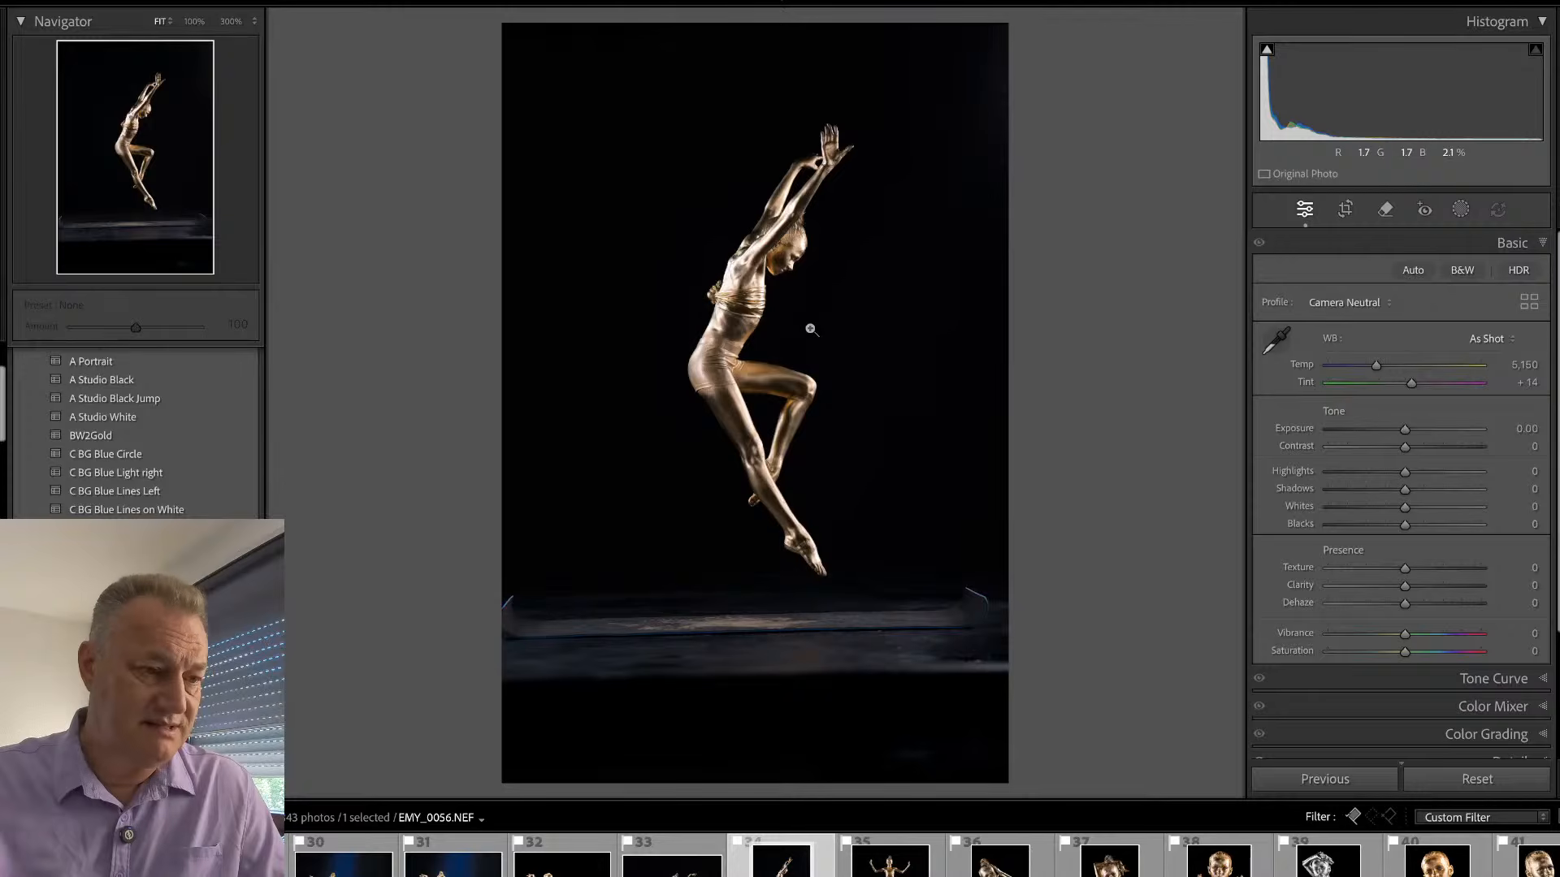
# - Straighten EMY_0056.NEF to an angle of 1.93 and crop it tighter around the jumping gymnast, trimming the top and the floor
pyautogui.press('r')
pyautogui.moveTo(1062, 271); pyautogui.dragTo(1069, 286)
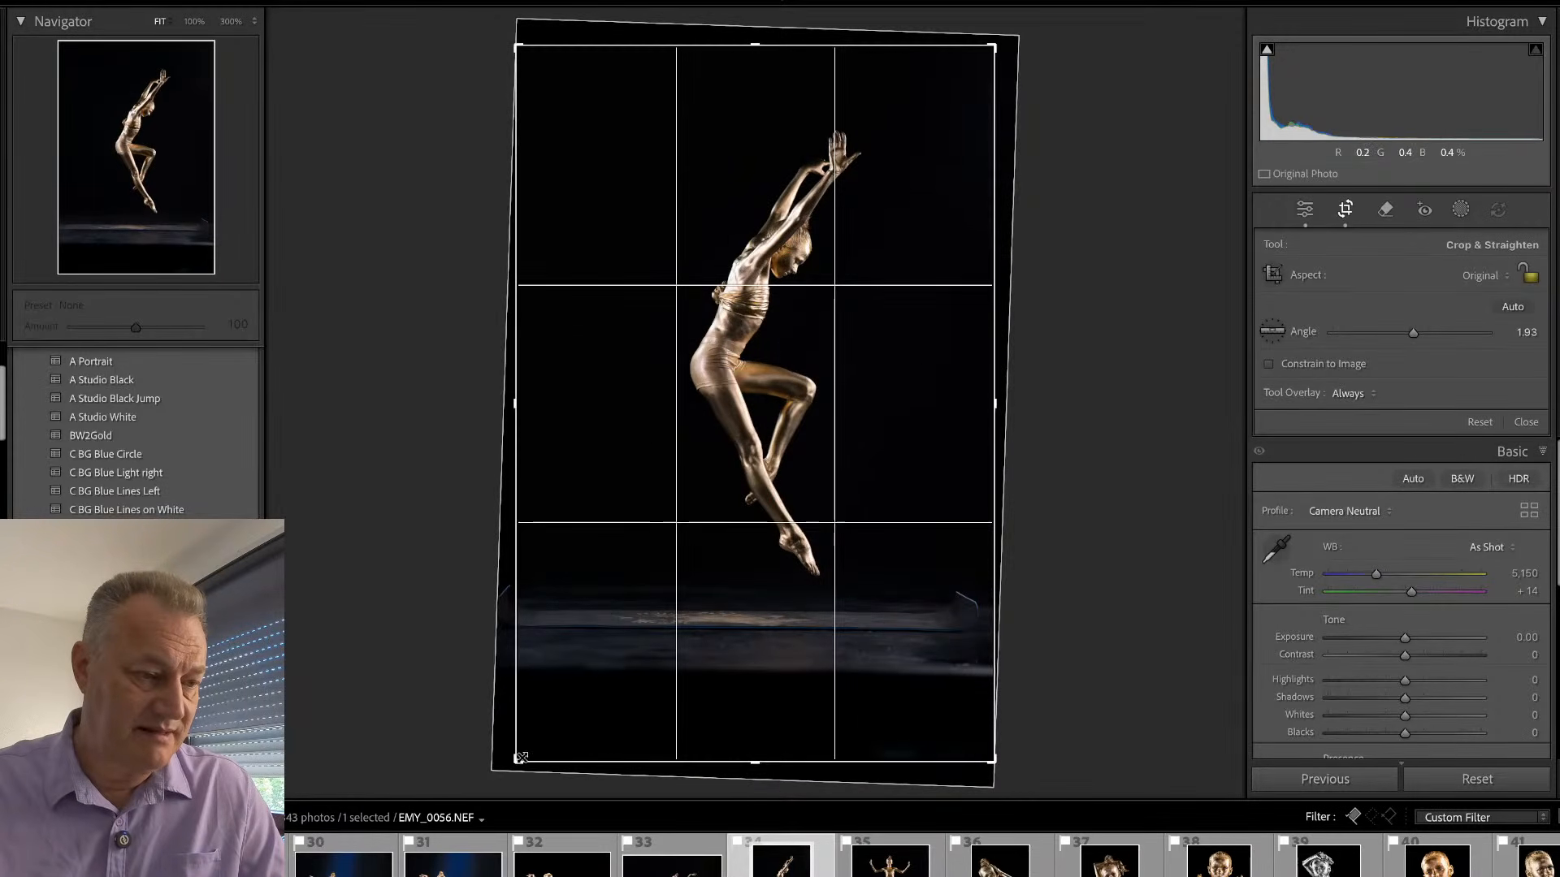
pyautogui.moveTo(519, 758); pyautogui.dragTo(524, 696)
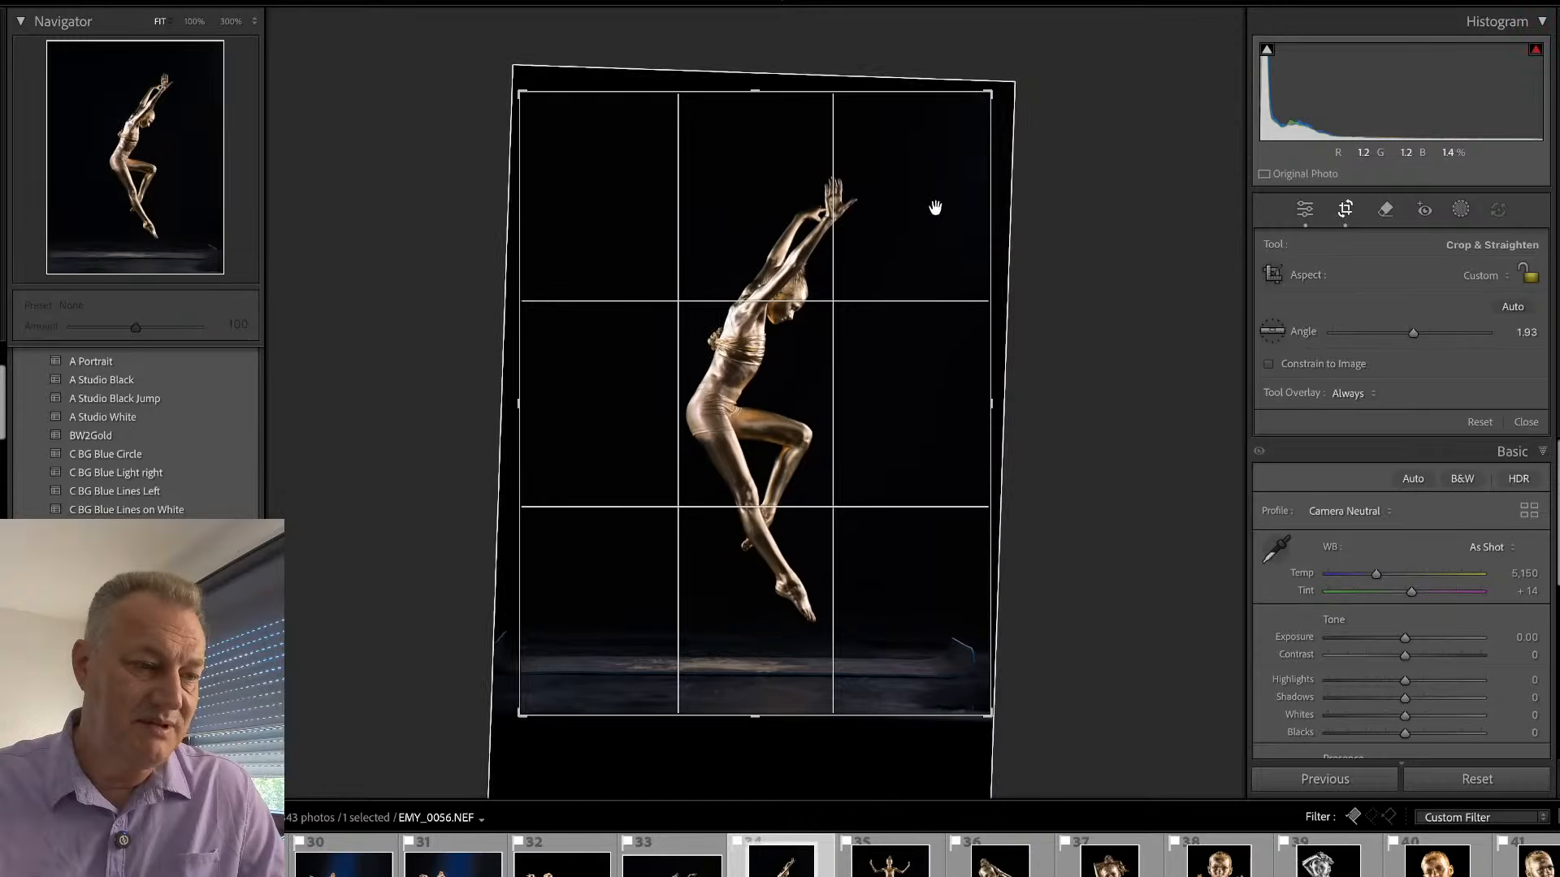
pyautogui.moveTo(994, 86); pyautogui.dragTo(1000, 113)
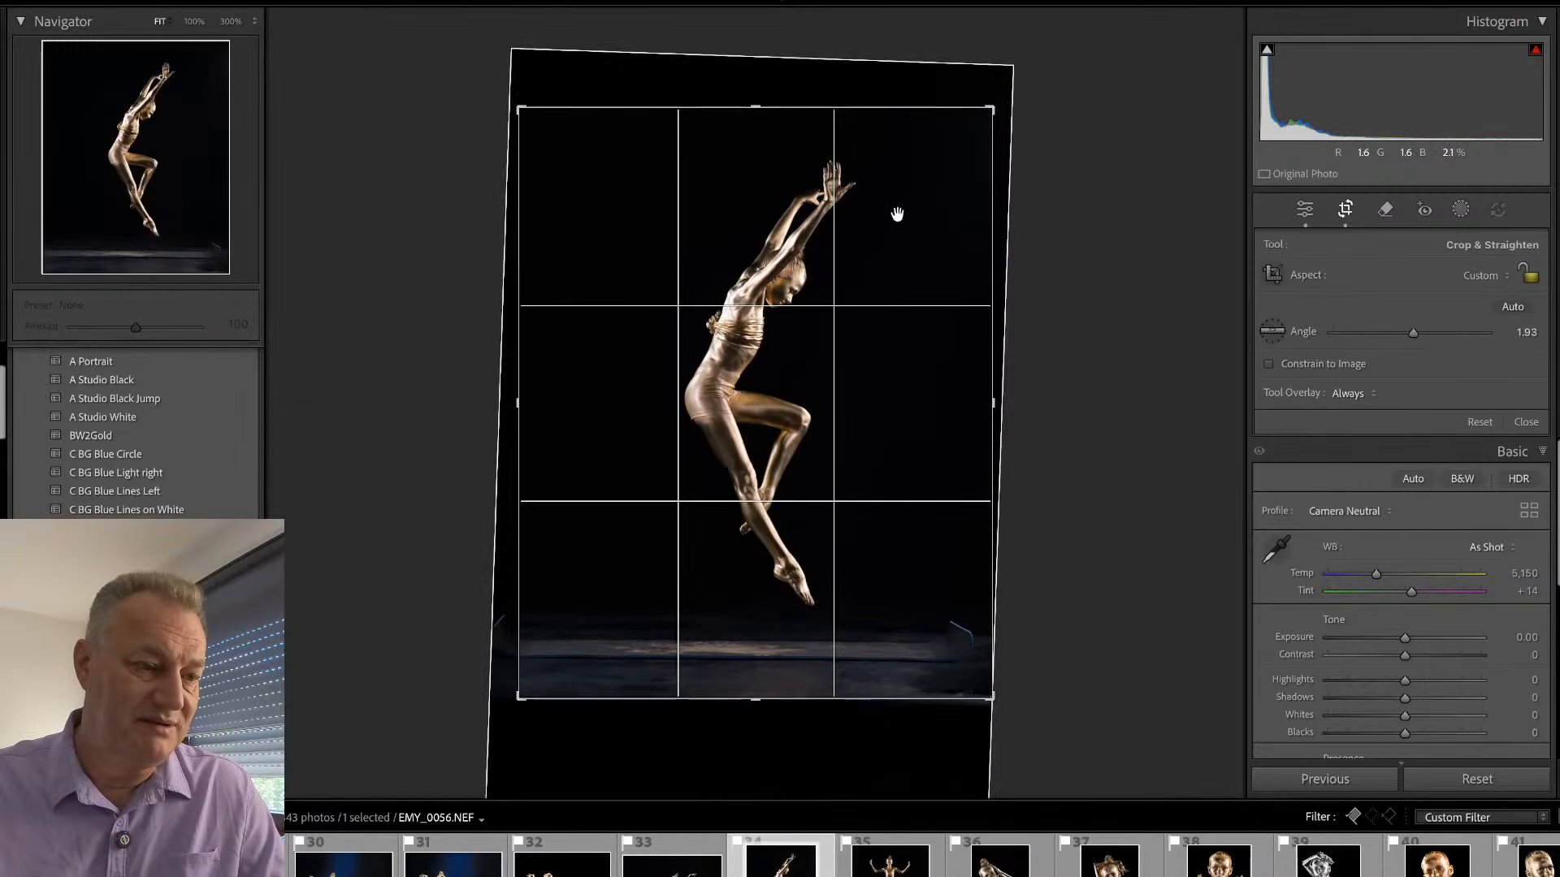
pyautogui.press('Return')
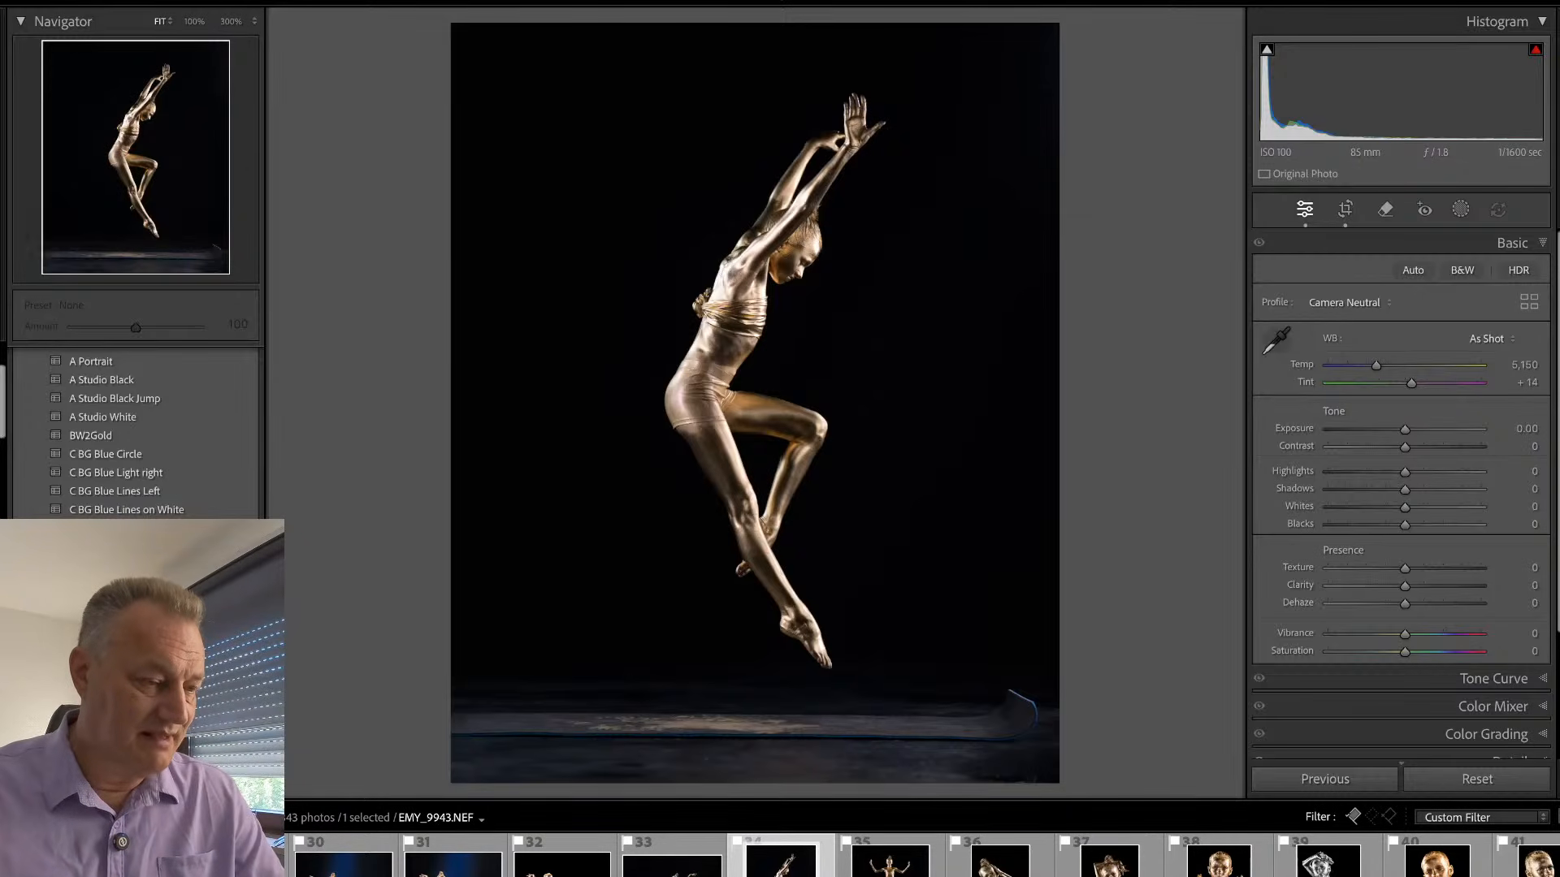
# - Synchronize the settings of the blue-lit standing pose, including the BlueLight and Sub masks, to EMY_0056.NEF, leaving only EMY_0056.NEF selected
pyautogui.click(232, 864)
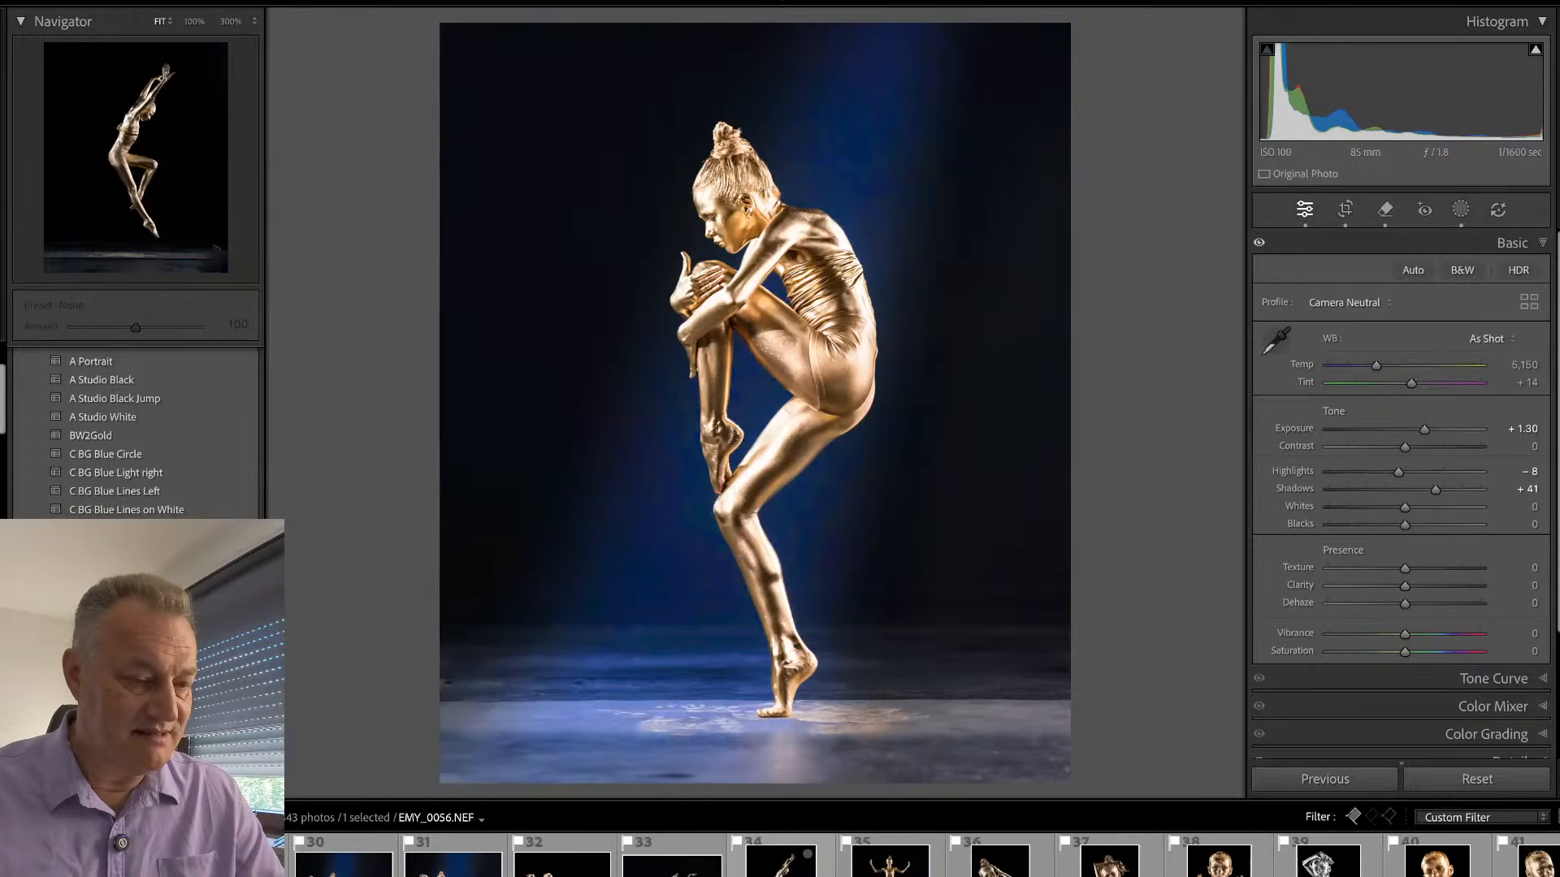
pyautogui.keyDown('super'); pyautogui.click(780, 862); pyautogui.keyUp('super')
pyautogui.click(1325, 779)
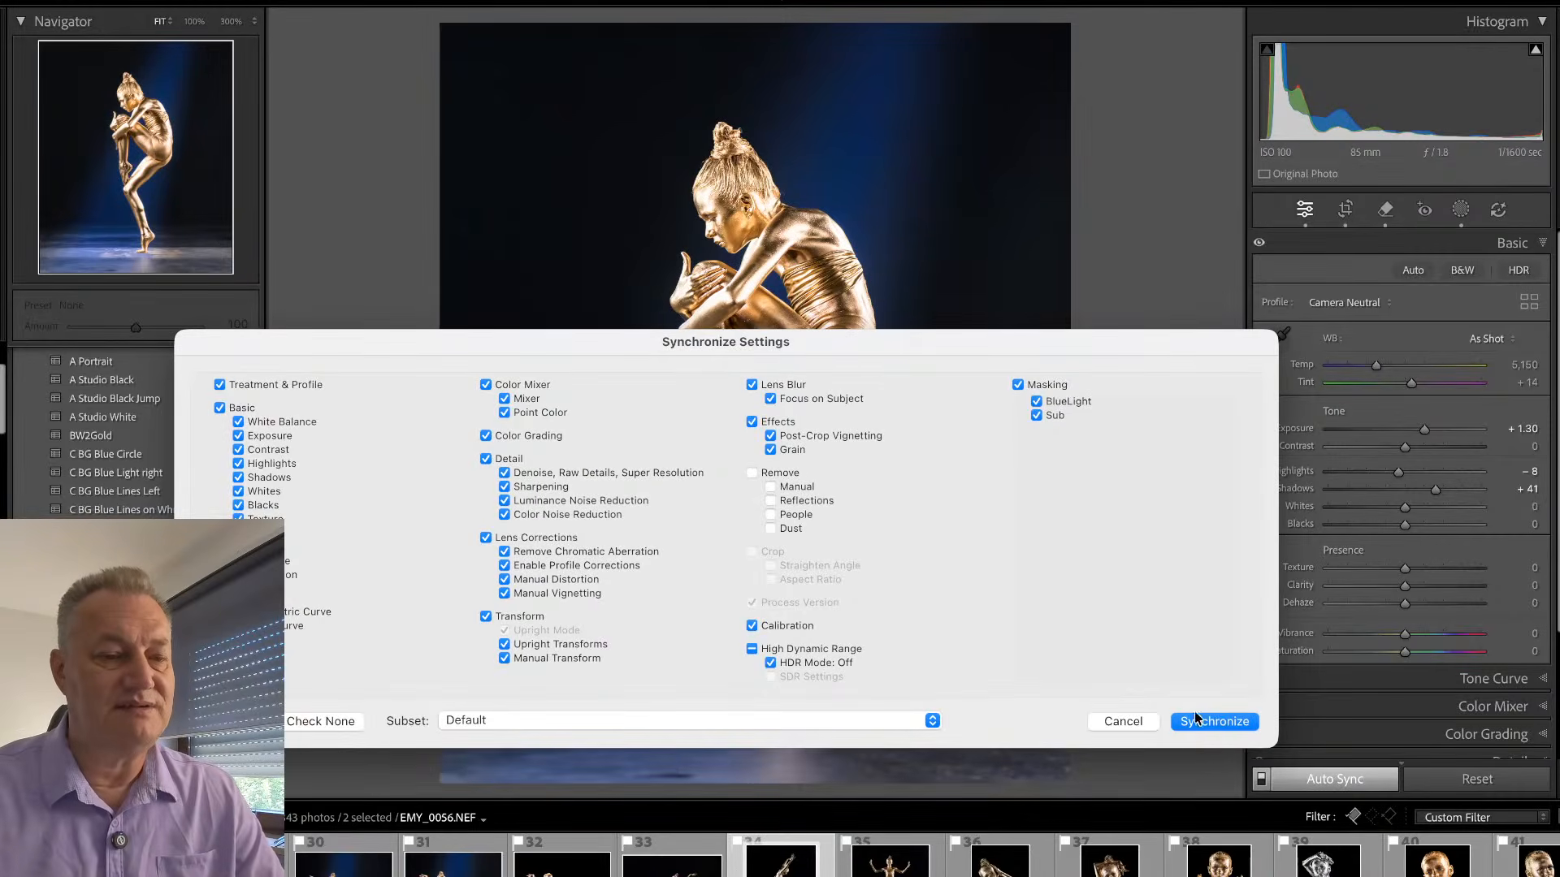
pyautogui.click(1203, 725)
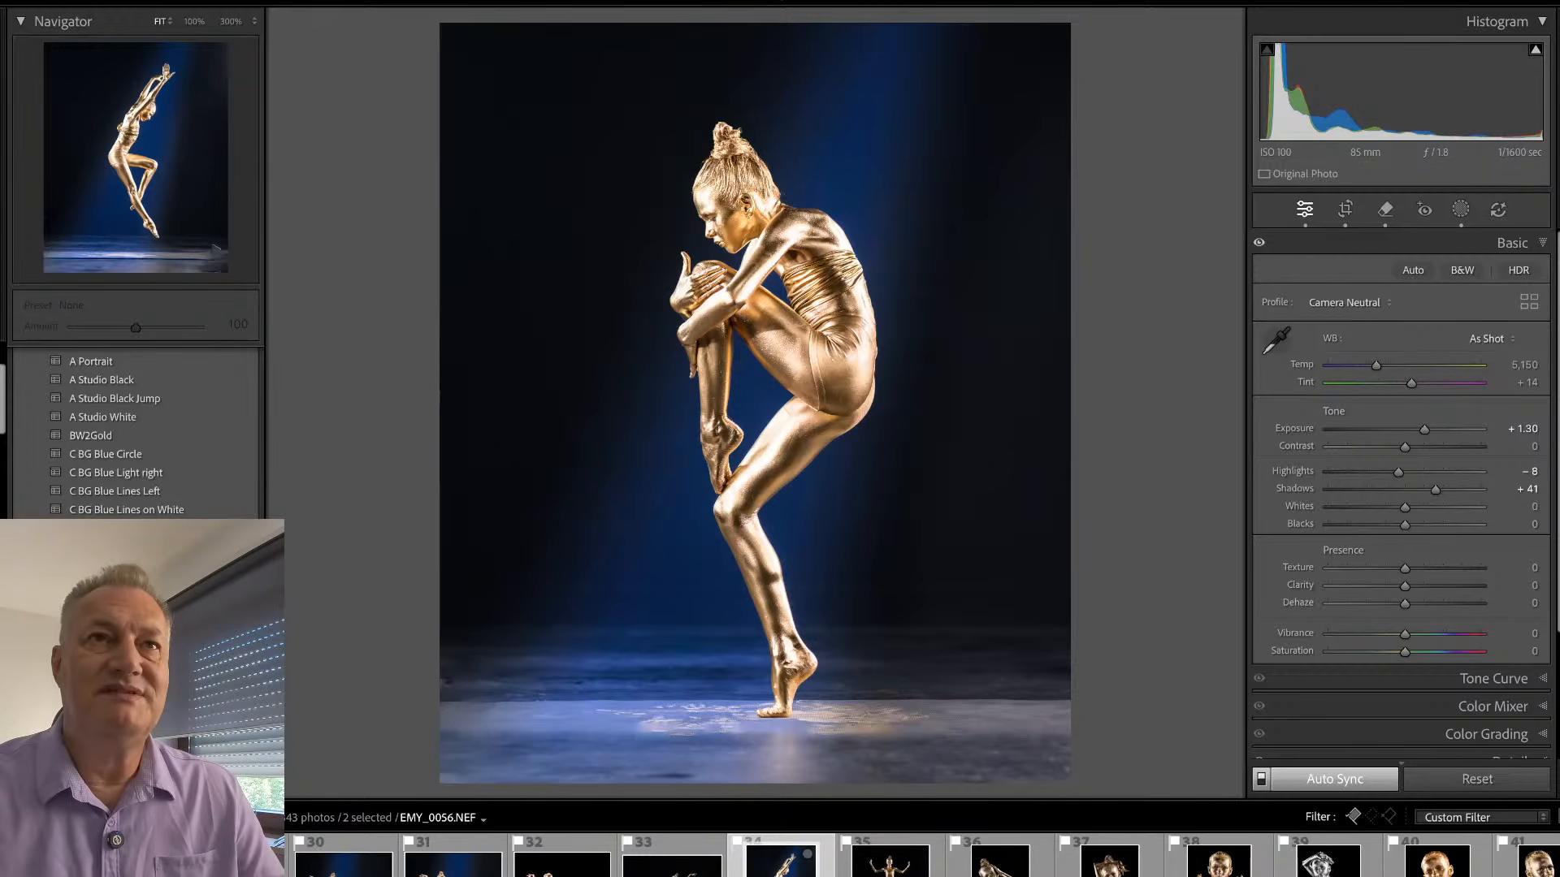
pyautogui.keyDown('super'); pyautogui.click(780, 861); pyautogui.keyUp('super')
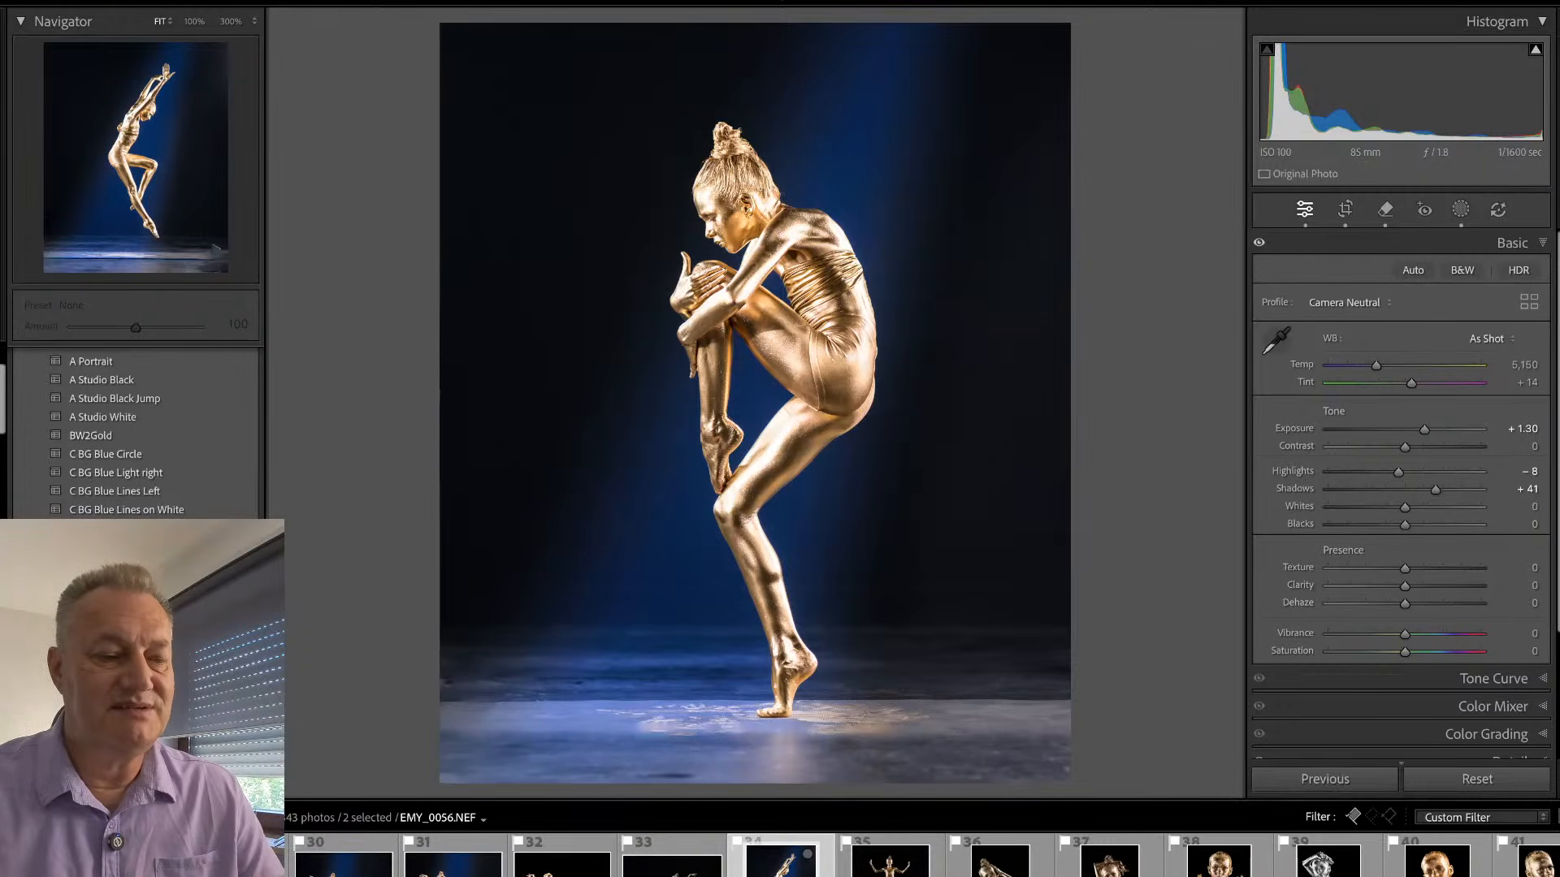
pyautogui.click(780, 861)
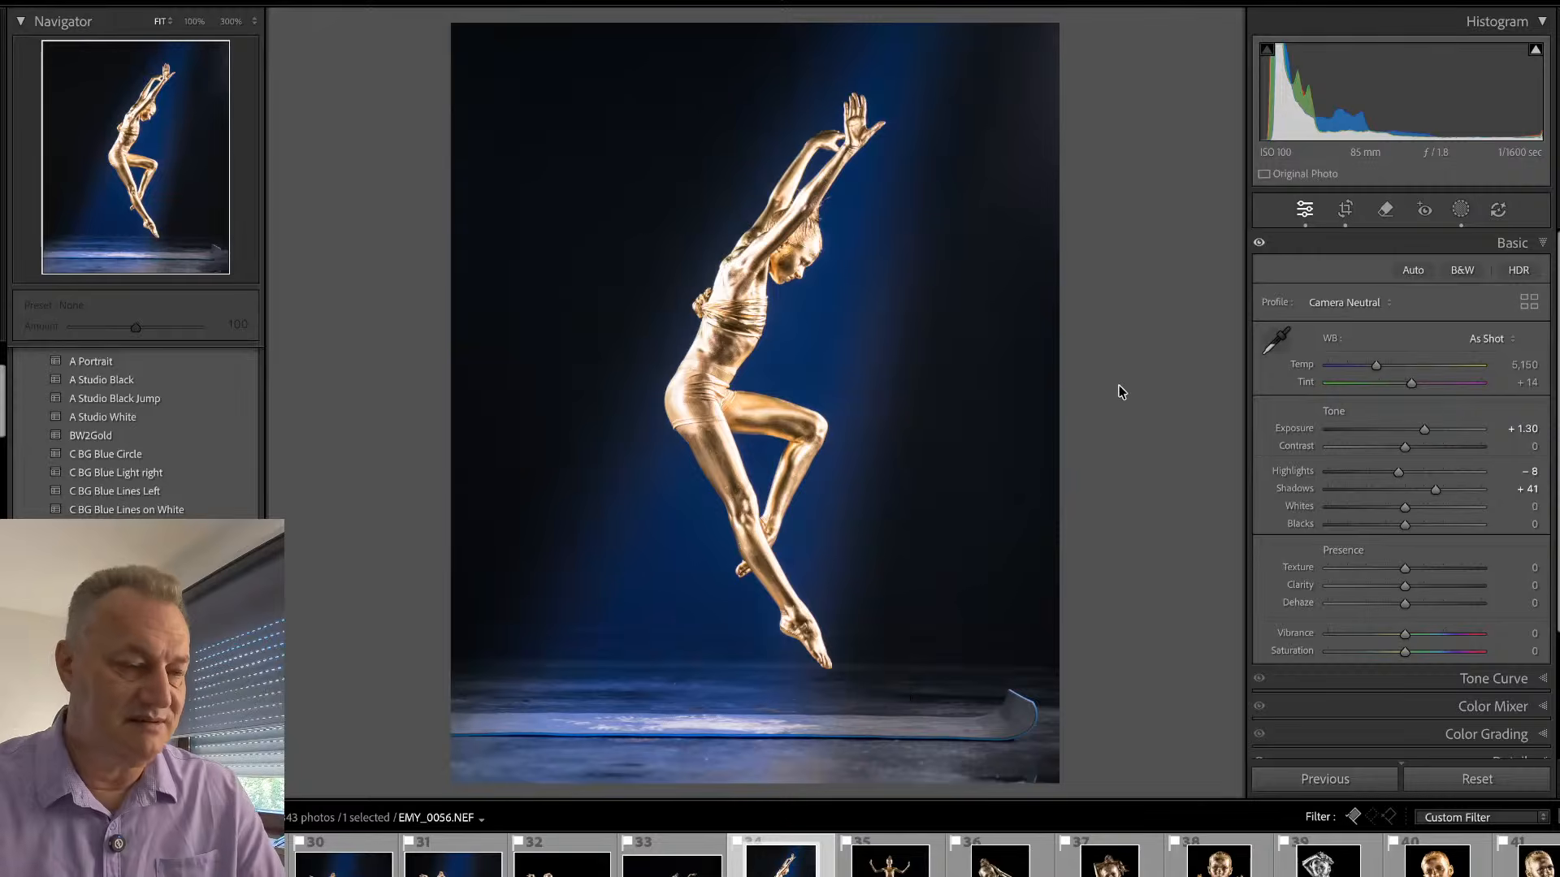
# - Check the upper body up close, and set the exposure to +0.85 and the highlights to -13
pyautogui.press('r')
pyautogui.press('r')
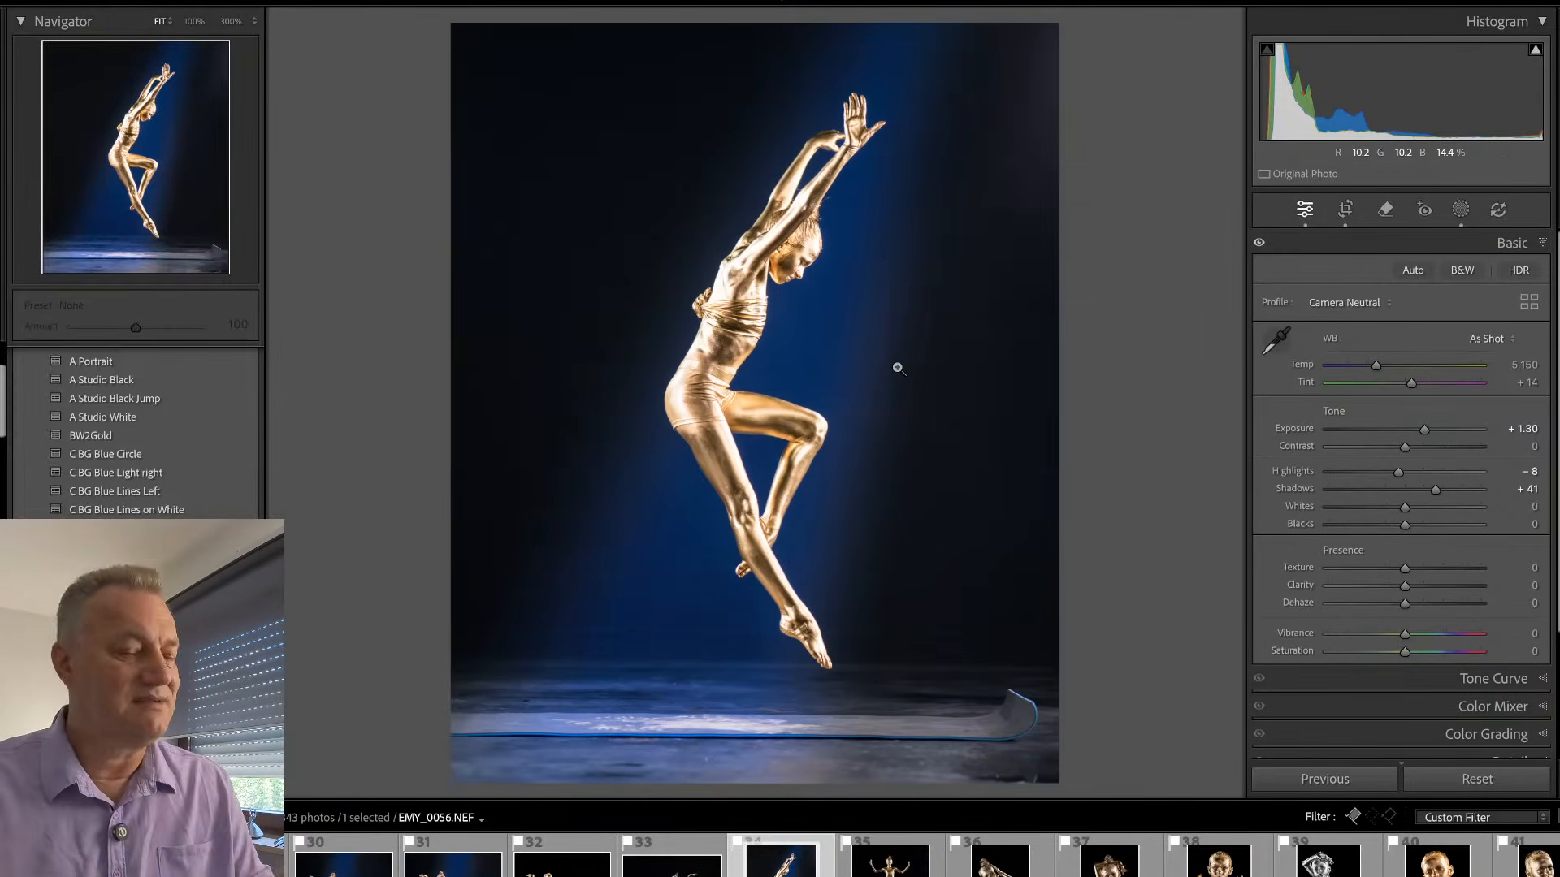
pyautogui.click(825, 189)
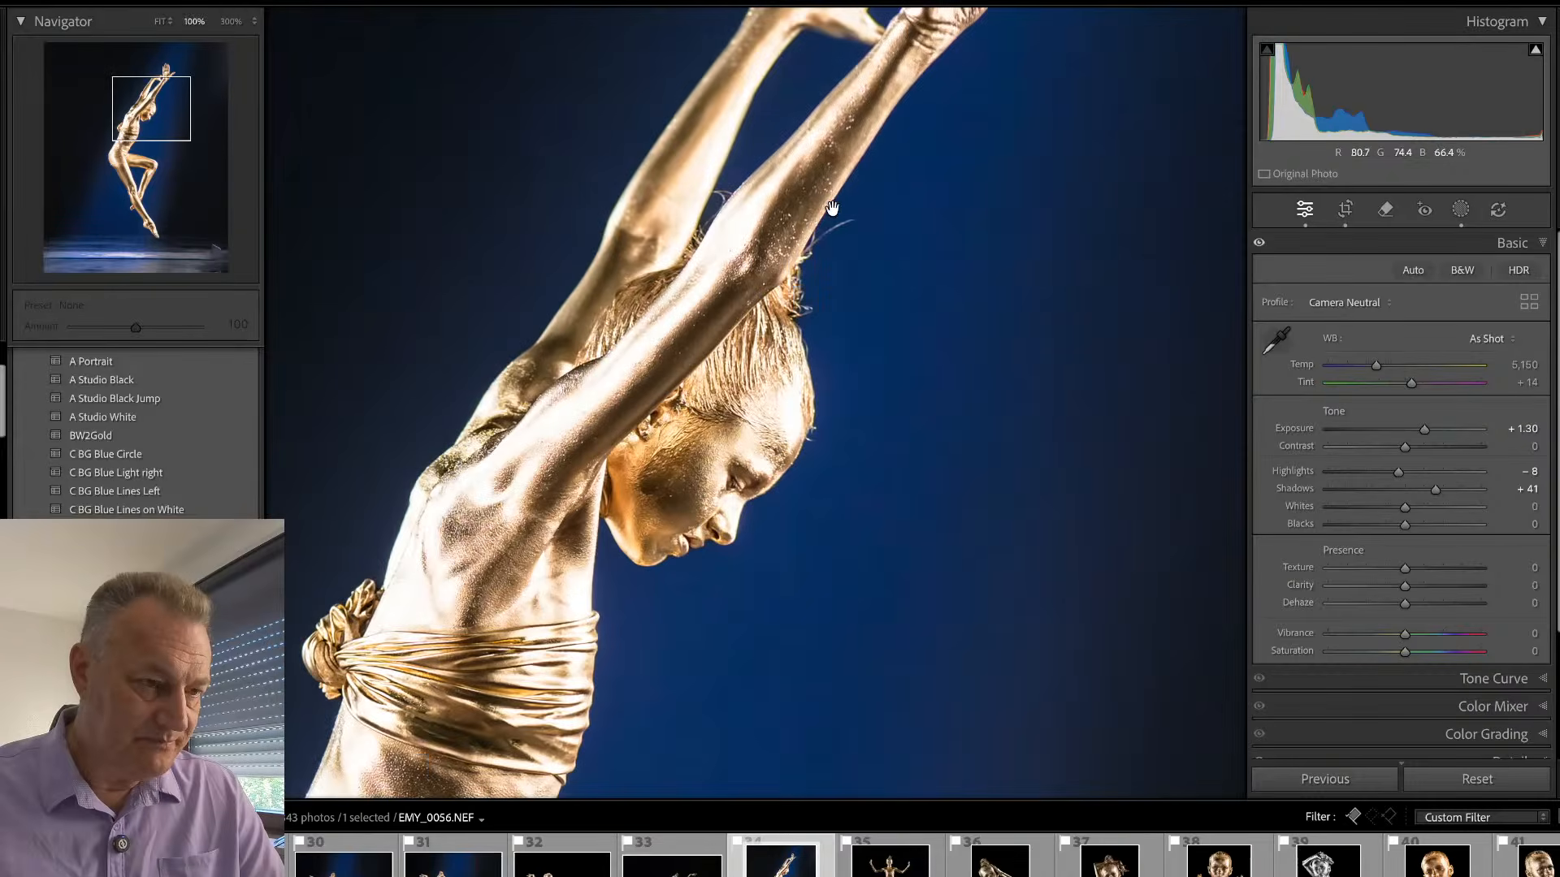
pyautogui.moveTo(825, 240); pyautogui.dragTo(861, 150)
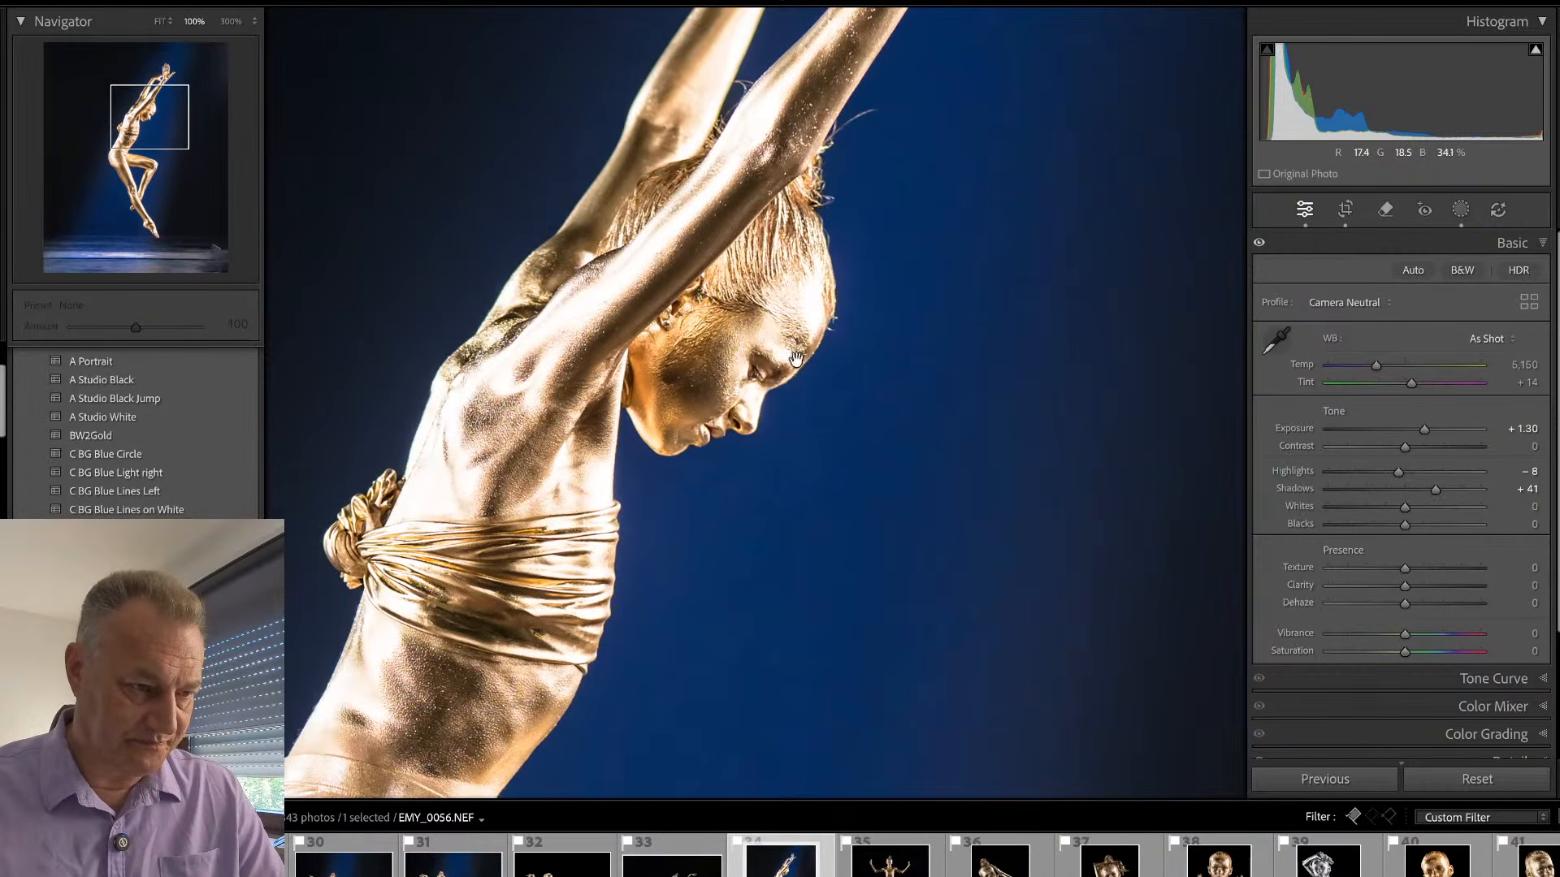
pyautogui.moveTo(776, 439); pyautogui.dragTo(884, 226)
pyautogui.click(883, 343)
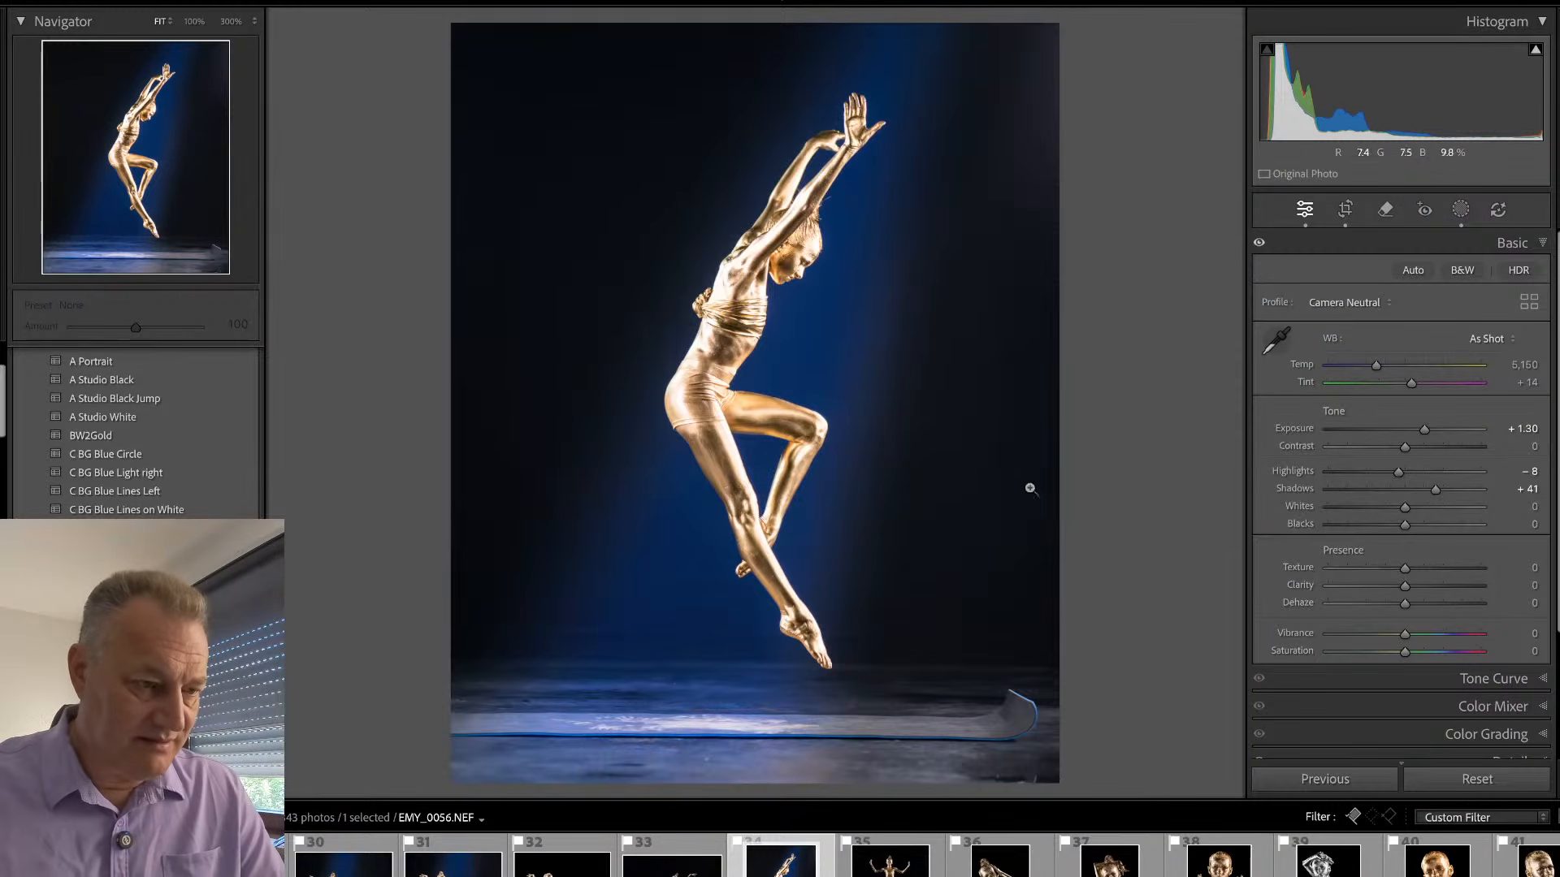
pyautogui.moveTo(1424, 430); pyautogui.dragTo(1396, 471)
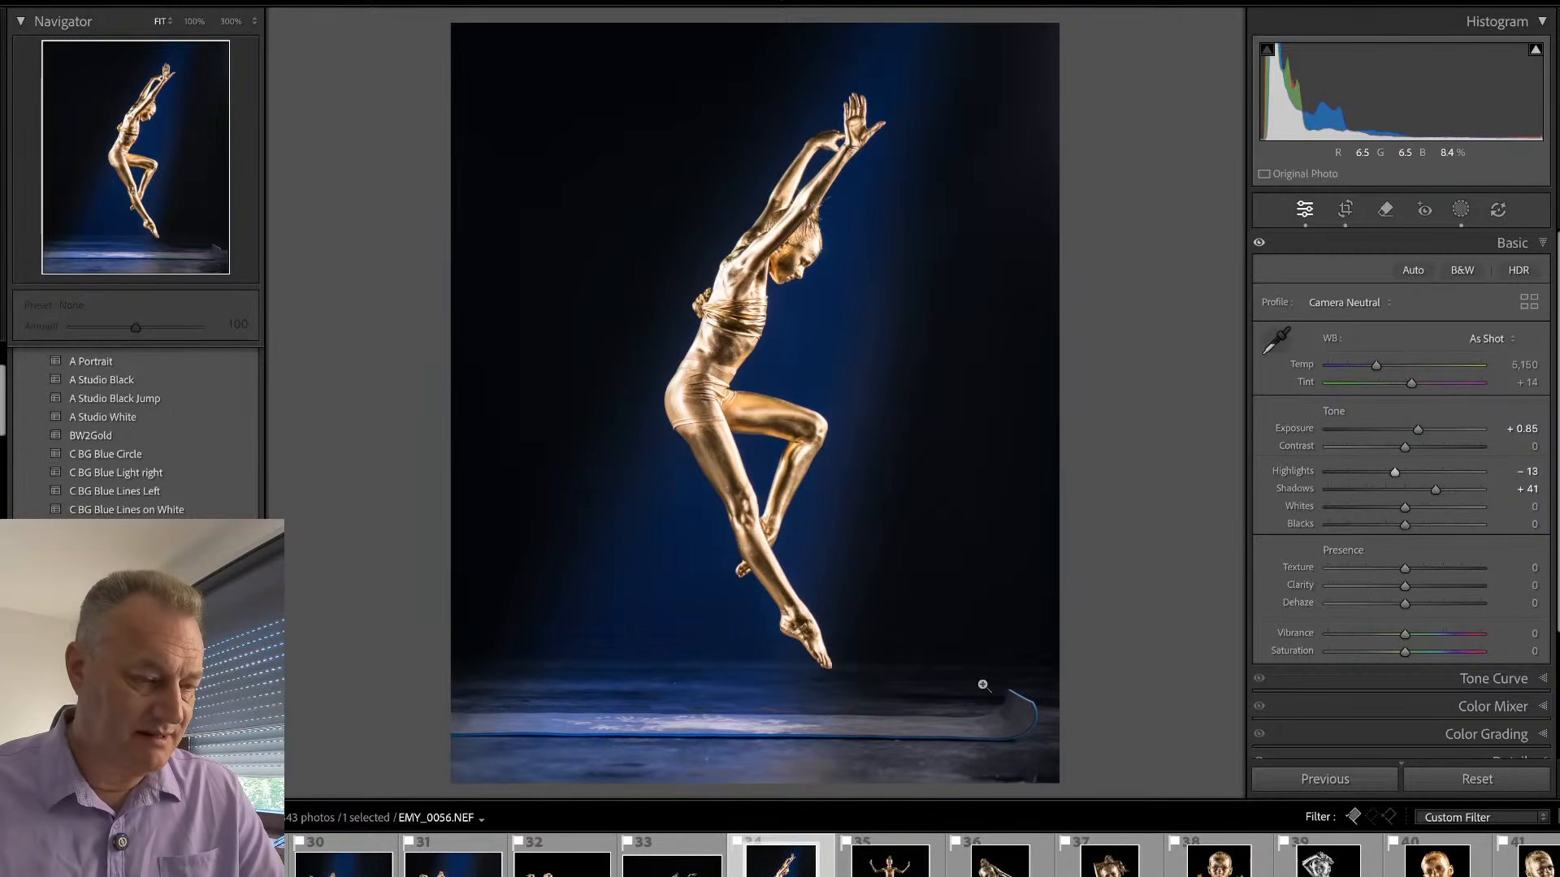
# - Remove the mat and its curled end along the floor with generative AI at brush size 13
pyautogui.press('q')
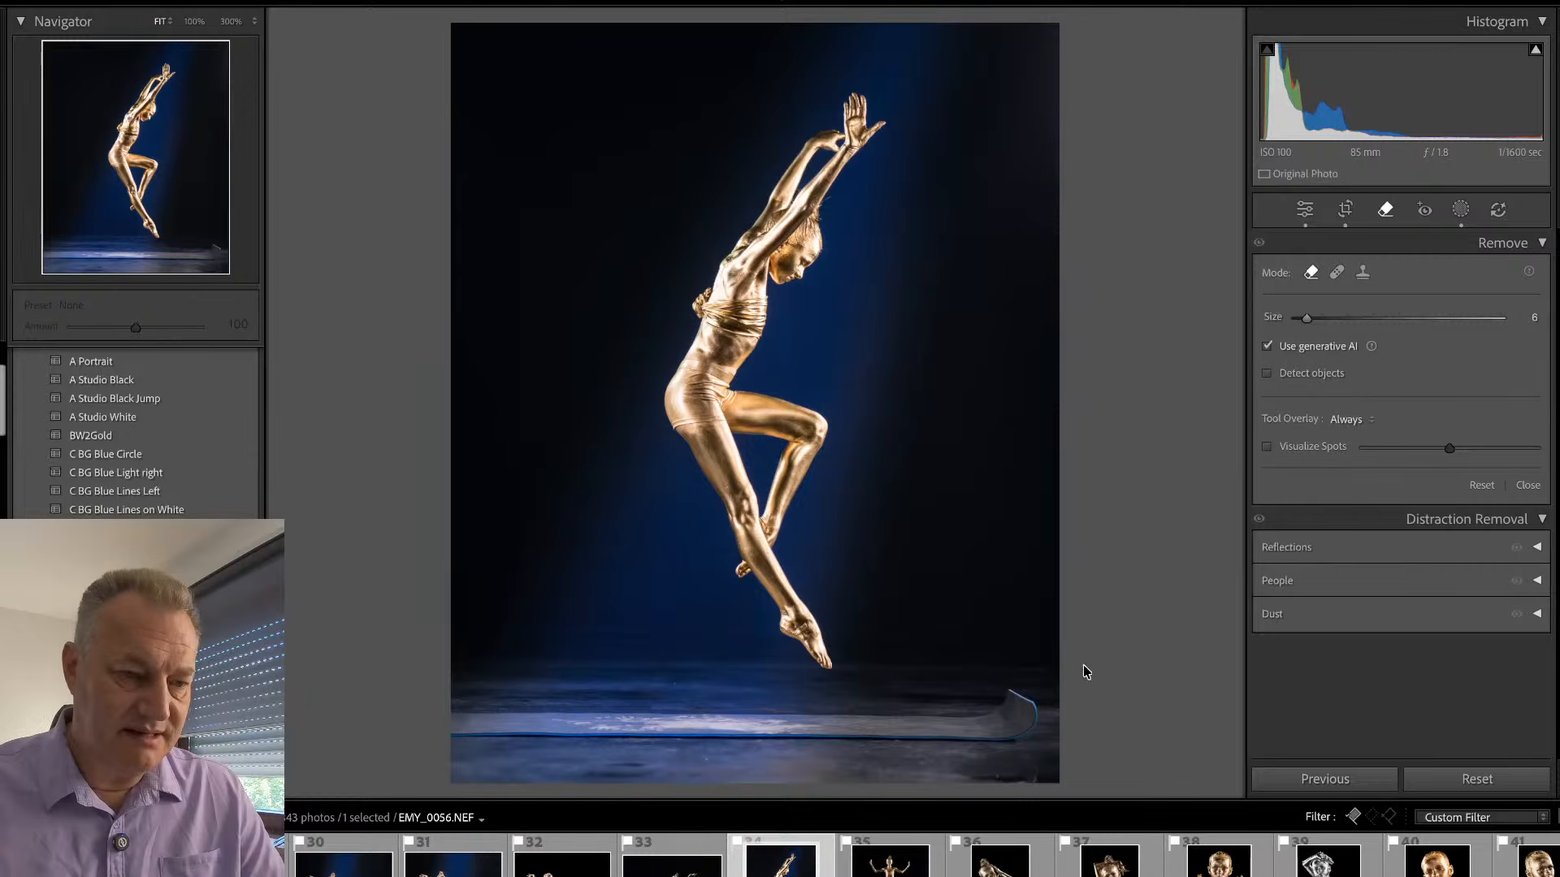
pyautogui.scroll(5, 1003, 697)
pyautogui.moveTo(1013, 696)
pyautogui.mouseDown()
pyautogui.moveTo(1017, 737)
pyautogui.moveTo(1001, 703)
pyautogui.moveTo(1012, 726)
pyautogui.moveTo(944, 732)
pyautogui.moveTo(988, 732)
pyautogui.moveTo(884, 722)
pyautogui.moveTo(827, 733)
pyautogui.moveTo(930, 734)
pyautogui.moveTo(795, 744)
pyautogui.moveTo(789, 722)
pyautogui.moveTo(806, 726)
pyautogui.moveTo(635, 735)
pyautogui.moveTo(761, 713)
pyautogui.moveTo(585, 722)
pyautogui.moveTo(609, 729)
pyautogui.moveTo(590, 735)
pyautogui.moveTo(434, 722)
pyautogui.moveTo(591, 729)
pyautogui.mouseUp()
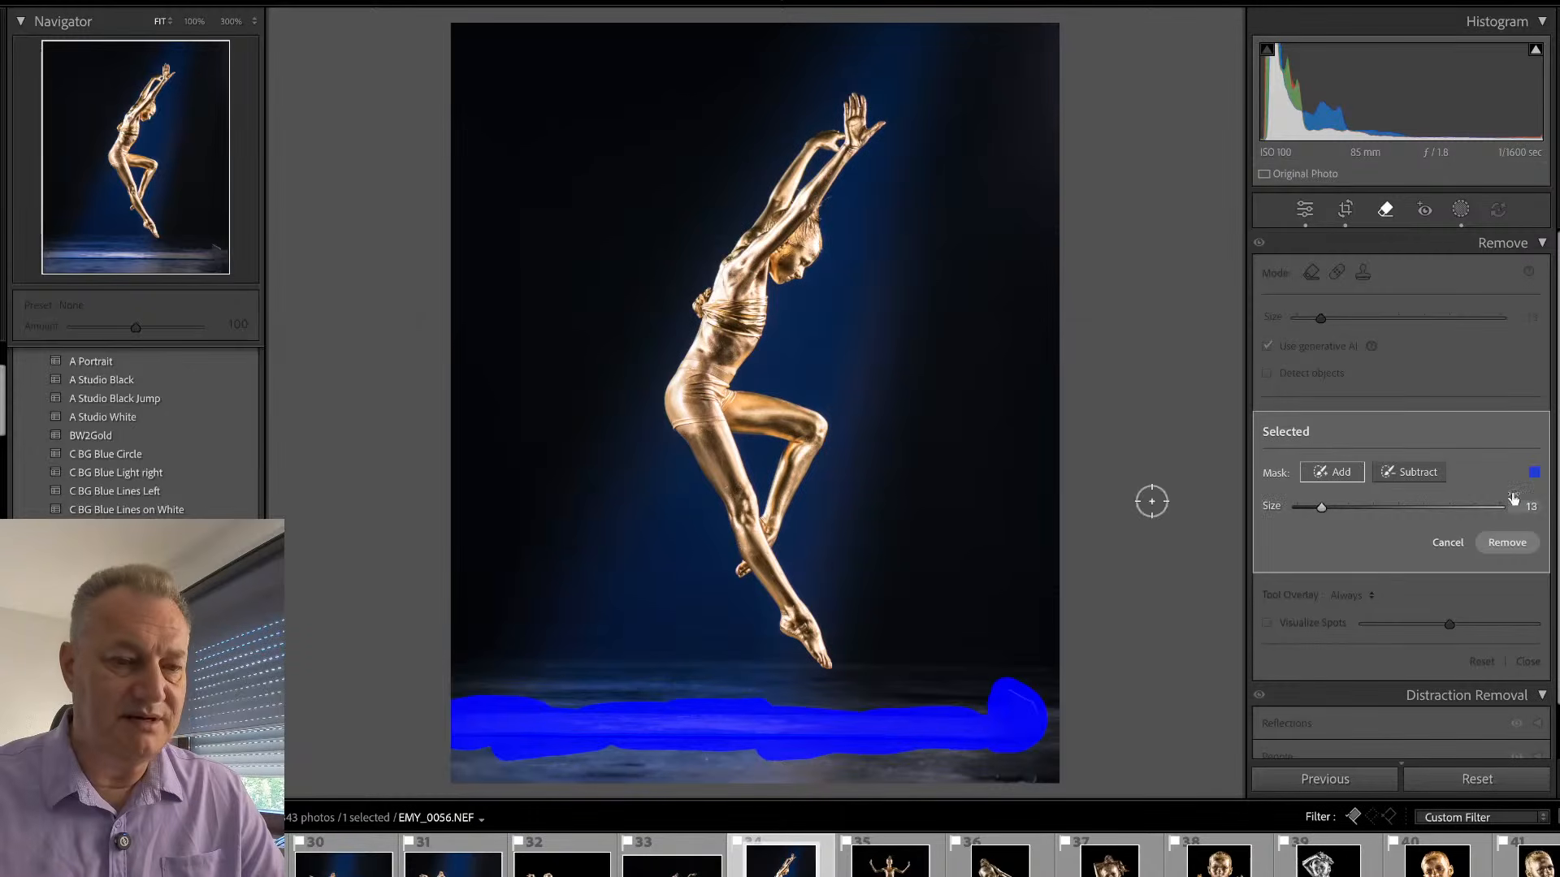
pyautogui.click(1507, 541)
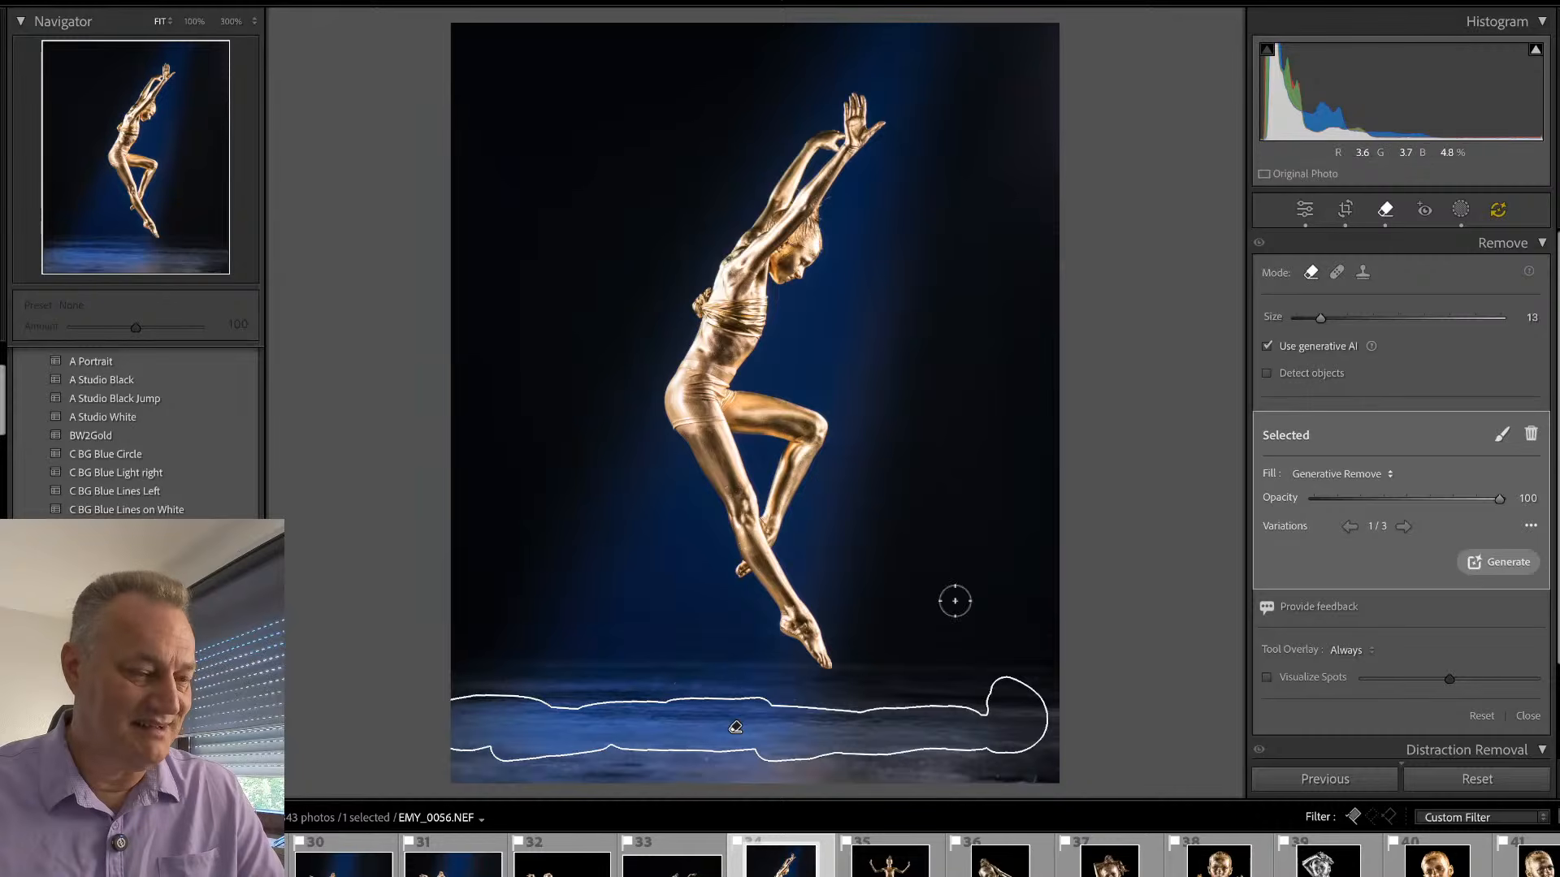
pyautogui.press('q')
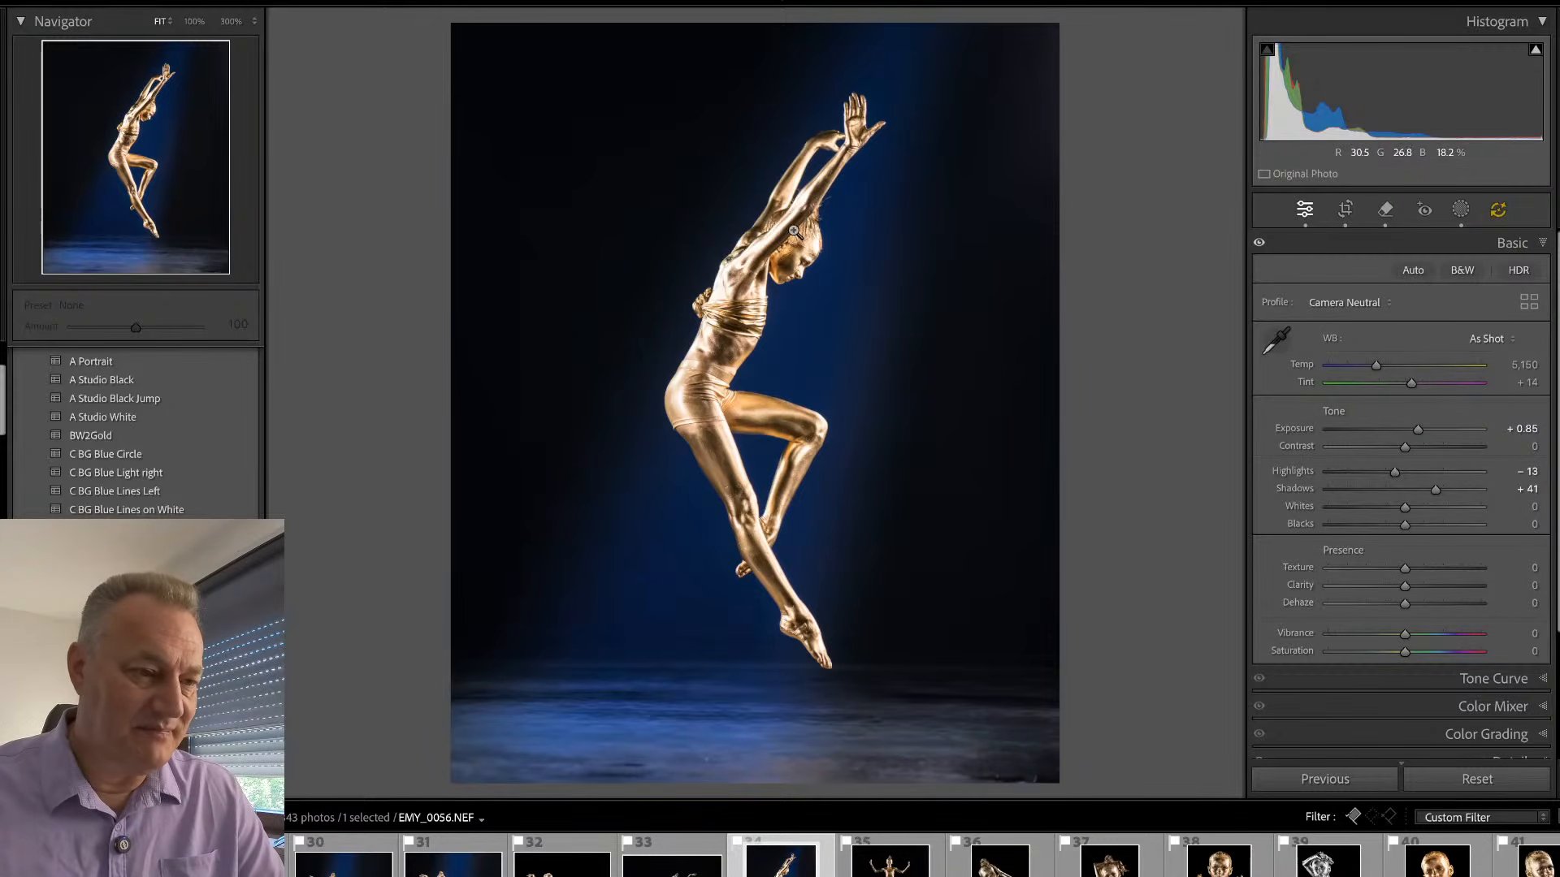
# - Remove the fabric knot behind the gymnast's back with generative AI at brush size 13, choosing variation 3
pyautogui.moveTo(795, 232); pyautogui.dragTo(731, 403)
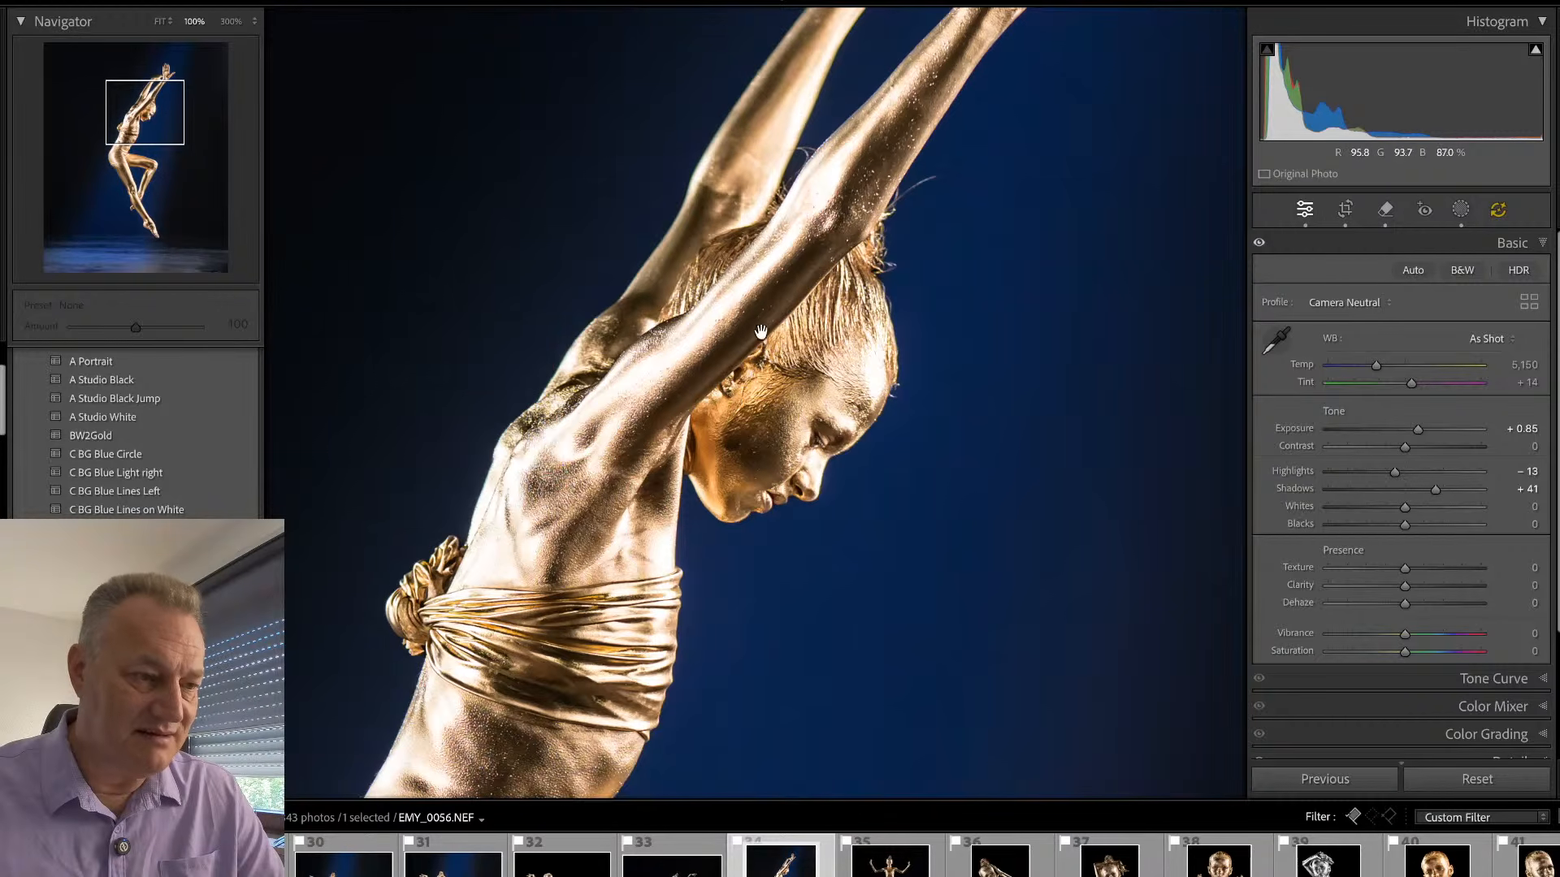
pyautogui.moveTo(669, 492); pyautogui.dragTo(765, 310)
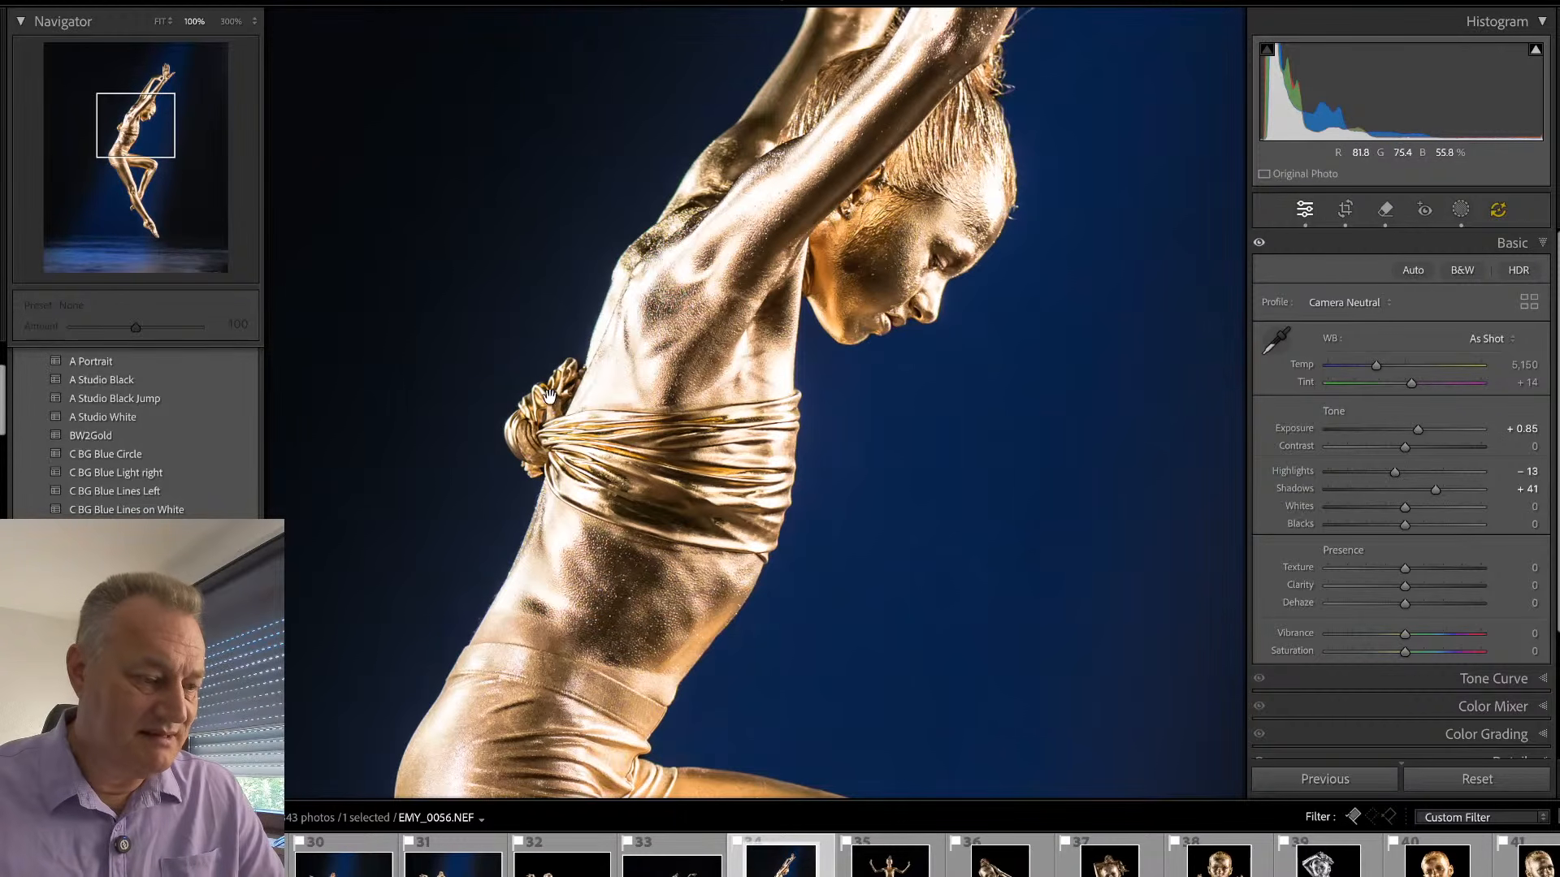
pyautogui.press('q')
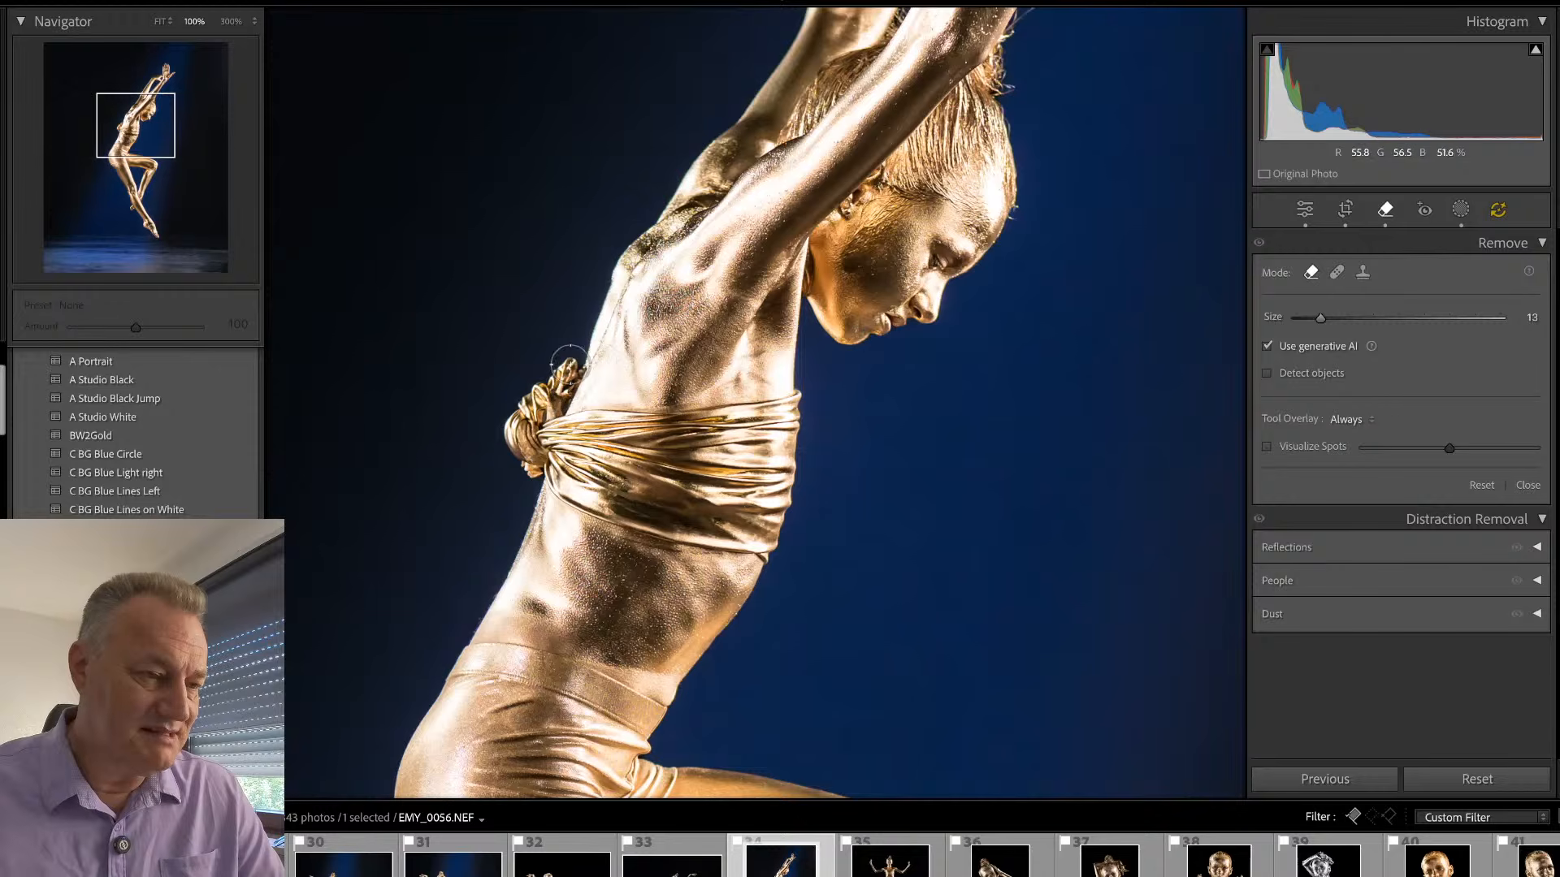
pyautogui.moveTo(559, 406)
pyautogui.mouseDown()
pyautogui.moveTo(583, 357)
pyautogui.moveTo(538, 372)
pyautogui.moveTo(499, 452)
pyautogui.moveTo(540, 456)
pyautogui.moveTo(567, 378)
pyautogui.mouseUp()
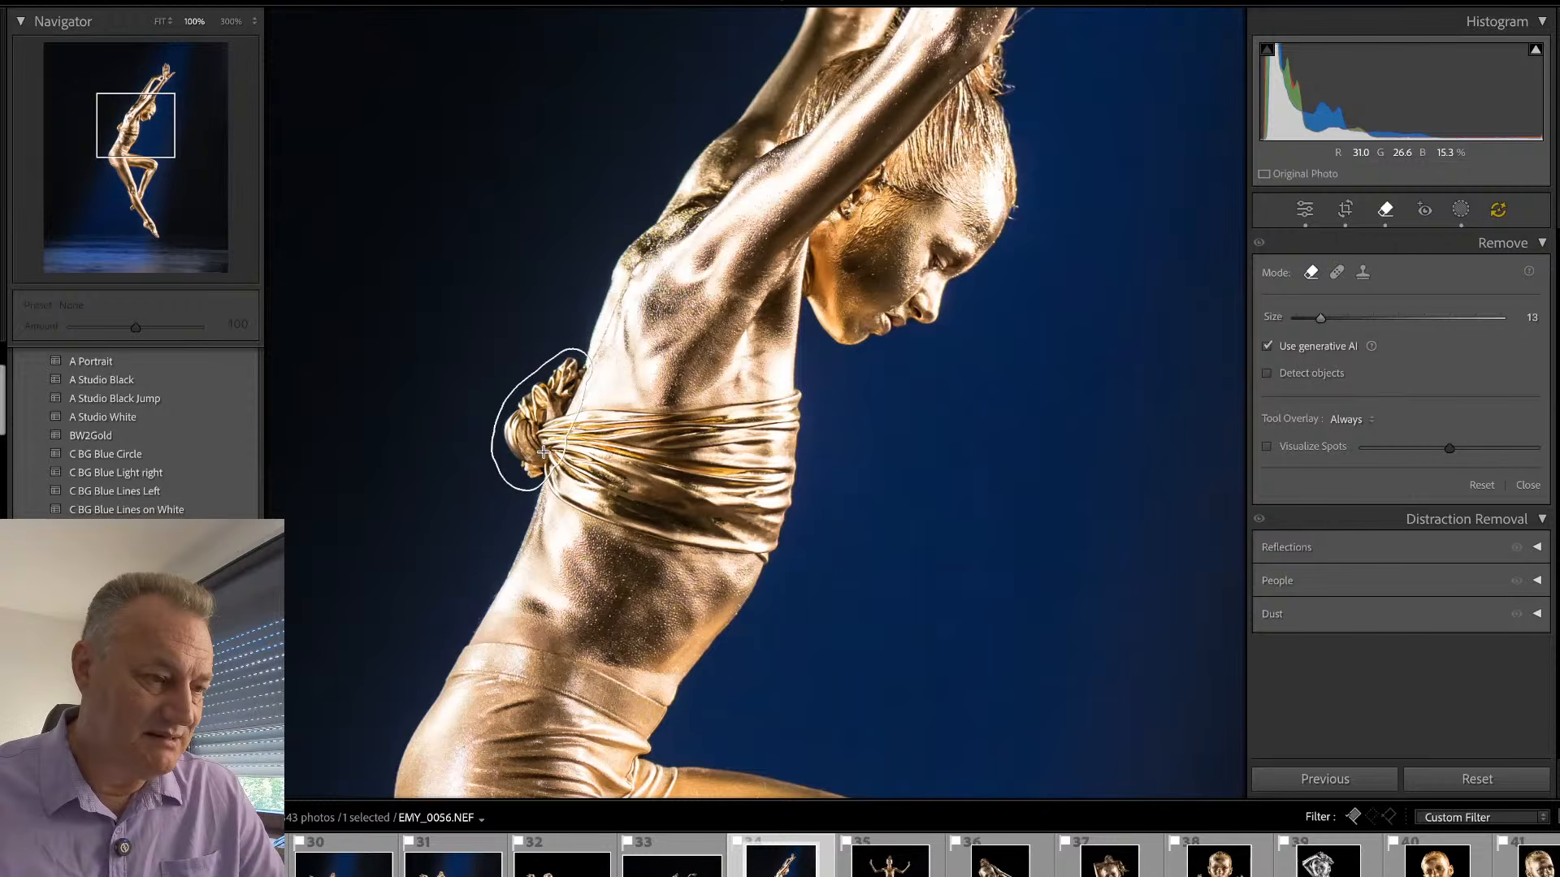
pyautogui.moveTo(538, 469); pyautogui.dragTo(540, 475)
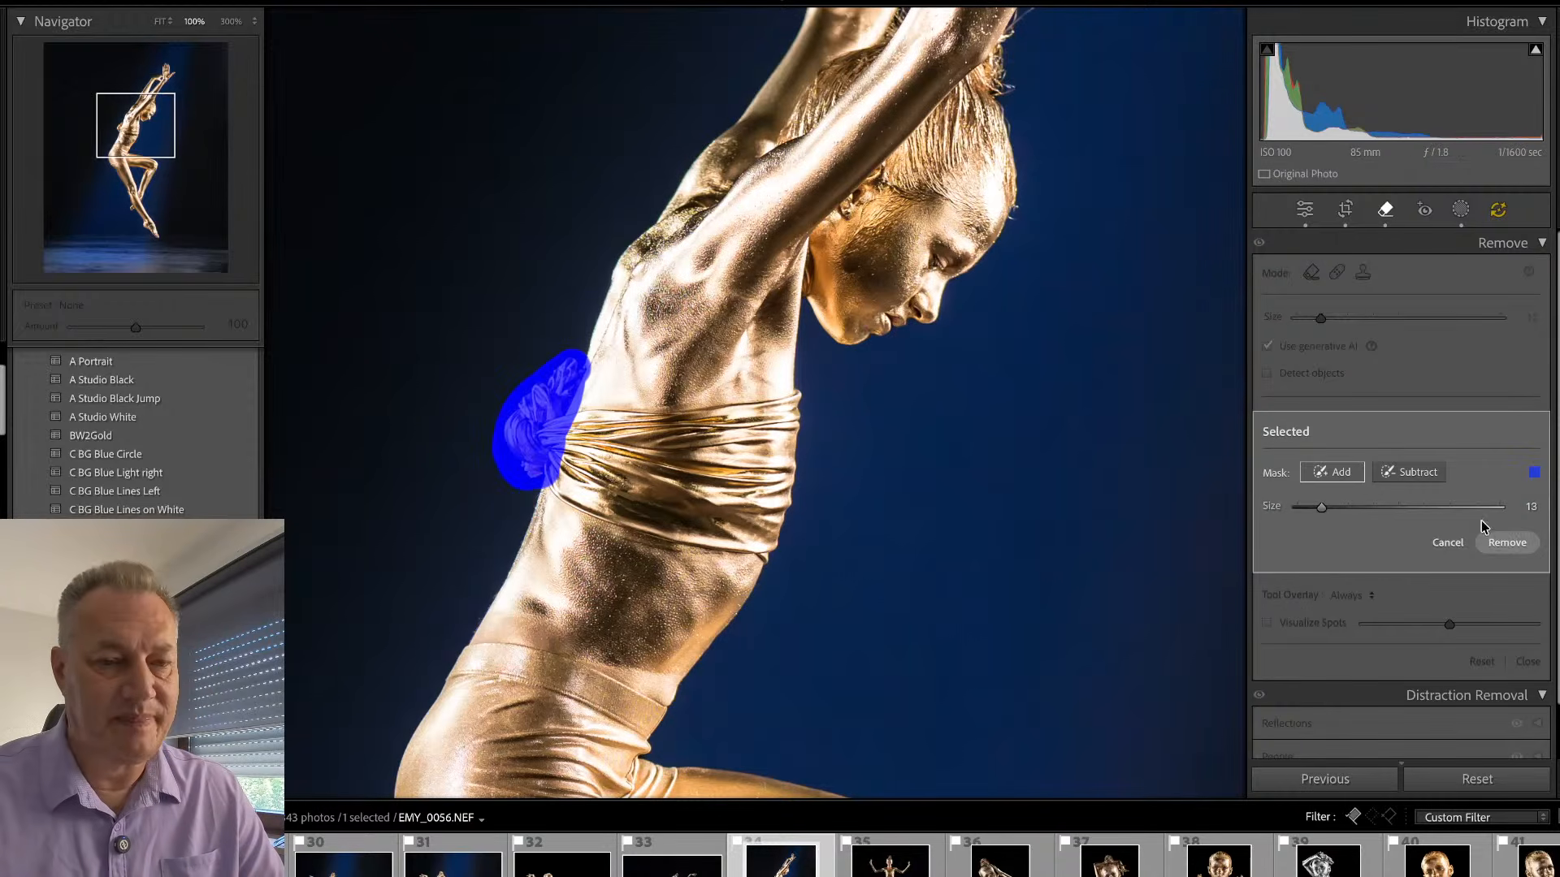
pyautogui.click(1507, 543)
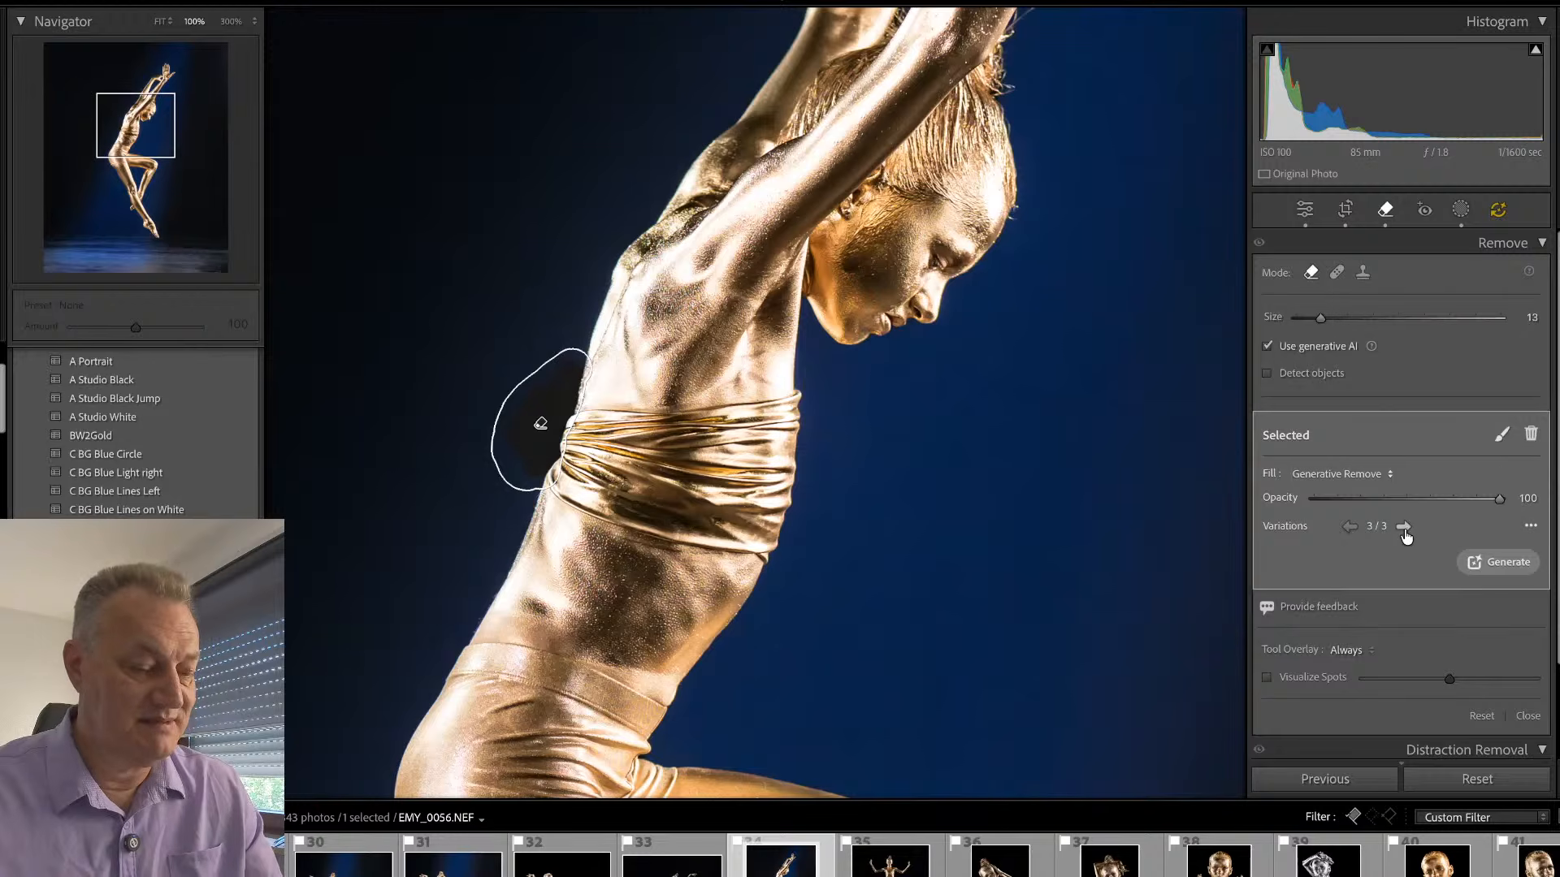
pyautogui.press('q')
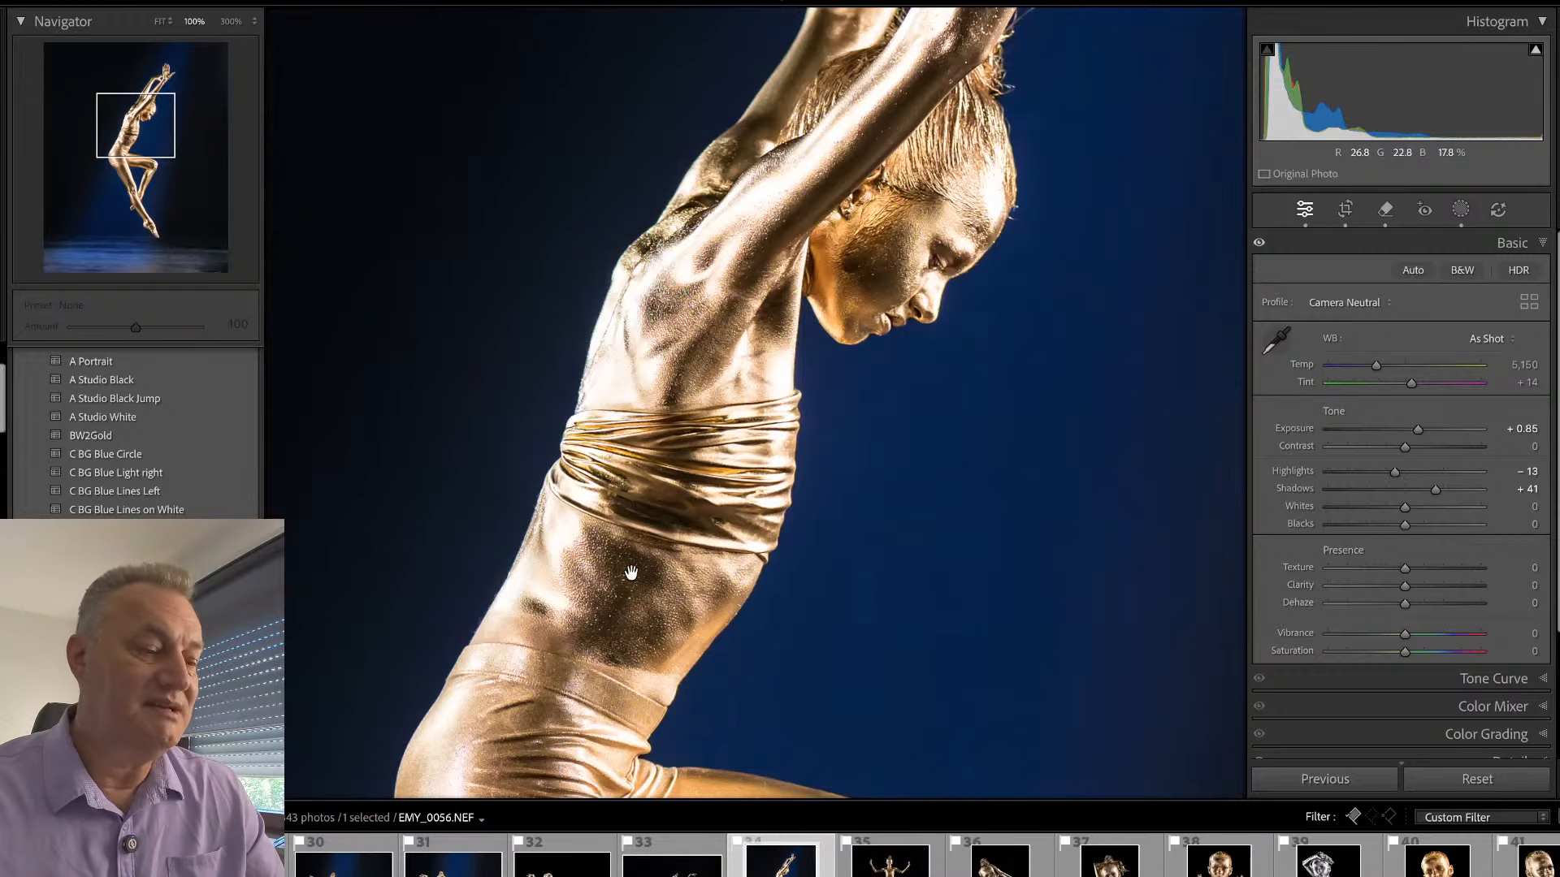
# - Clean up the strip of skin on the thigh just below the shorts' hem with generative AI, and check the legs and whole photo
pyautogui.moveTo(664, 684)
pyautogui.mouseDown()
pyautogui.moveTo(702, 503)
pyautogui.moveTo(681, 325)
pyautogui.mouseUp()
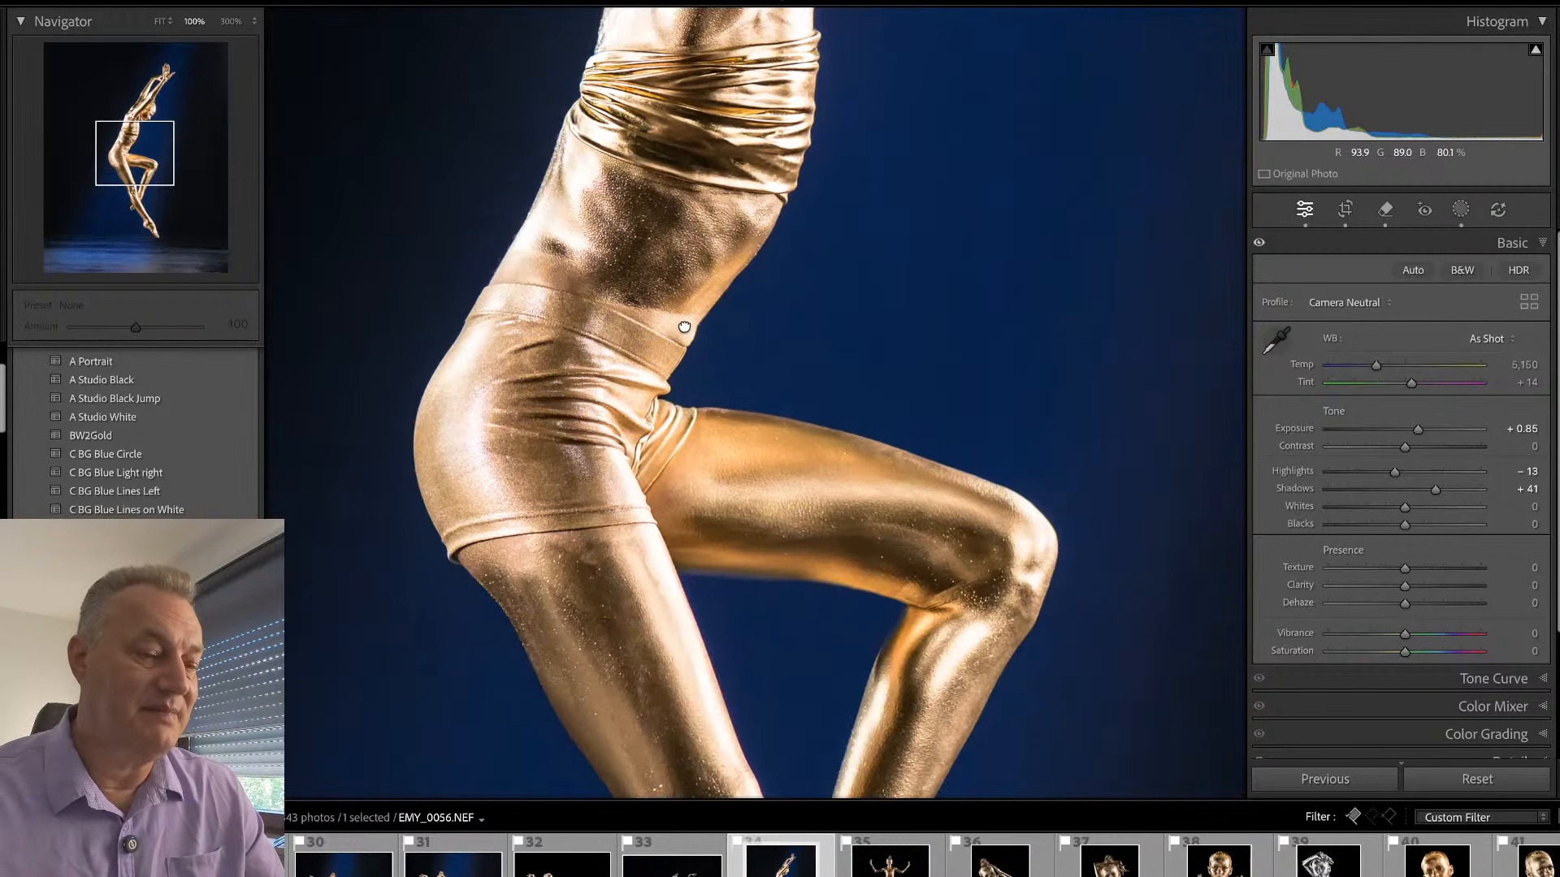
pyautogui.press('q')
pyautogui.moveTo(610, 564)
pyautogui.mouseDown()
pyautogui.moveTo(630, 555)
pyautogui.moveTo(494, 570)
pyautogui.moveTo(632, 548)
pyautogui.mouseUp()
pyautogui.click(1507, 542)
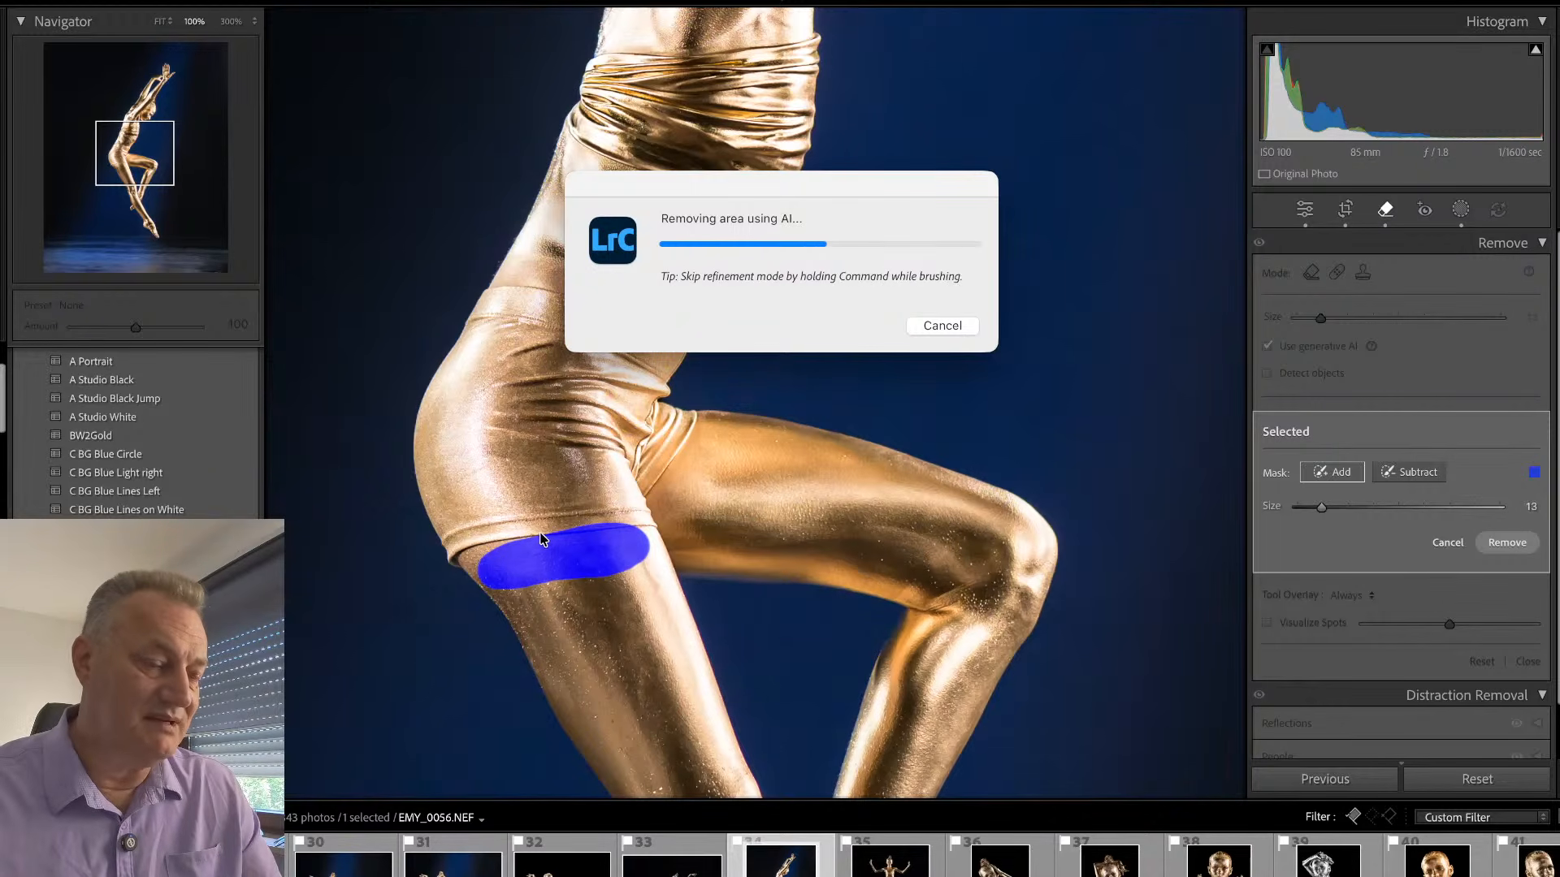
pyautogui.press('q')
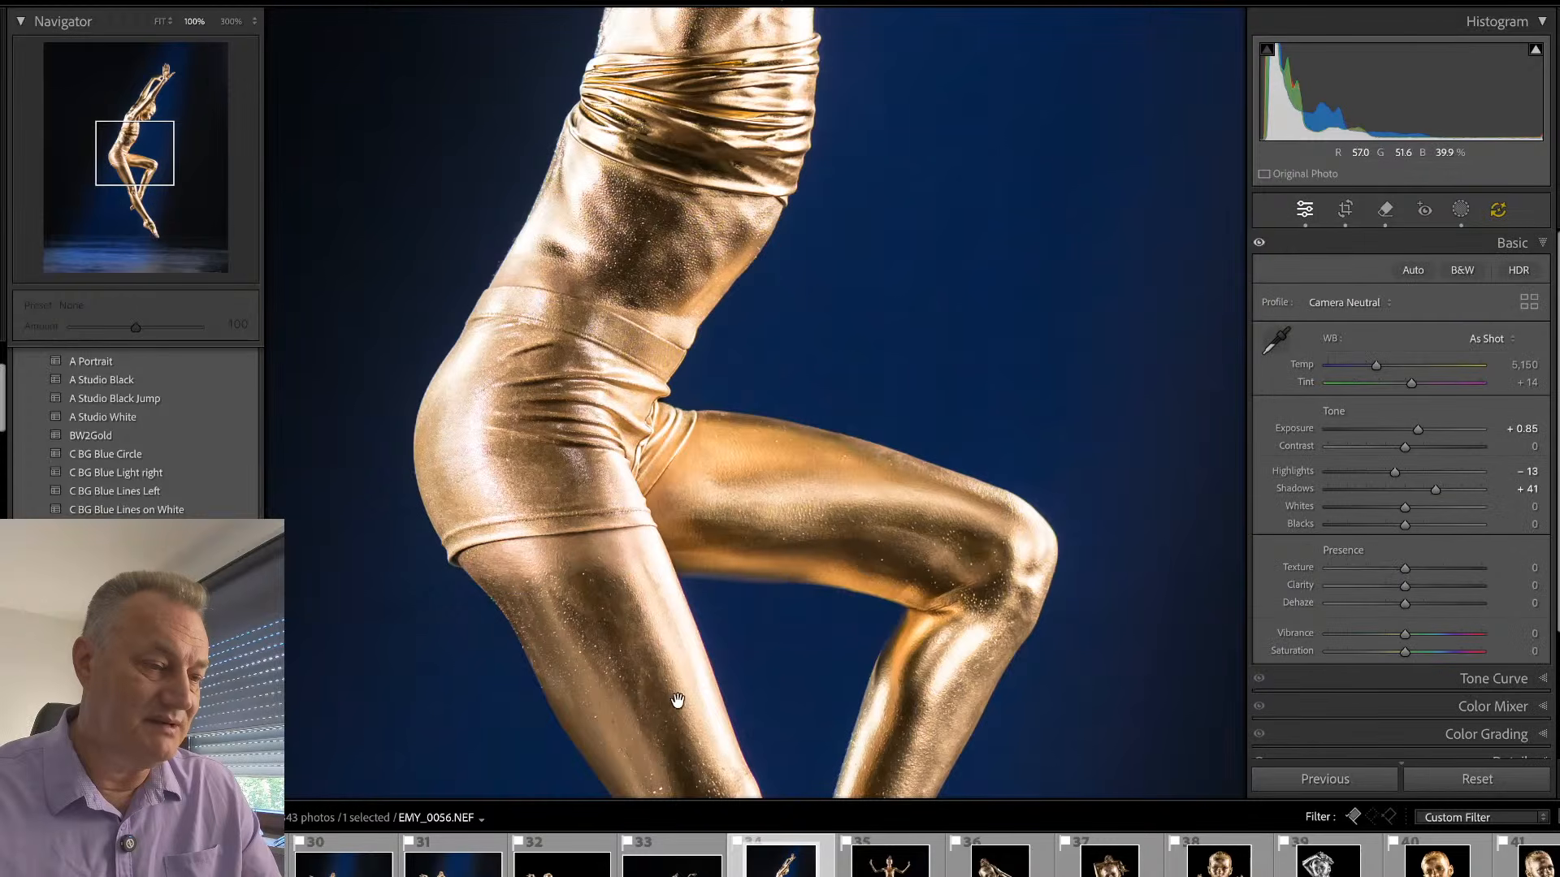
pyautogui.moveTo(678, 704); pyautogui.dragTo(617, 258)
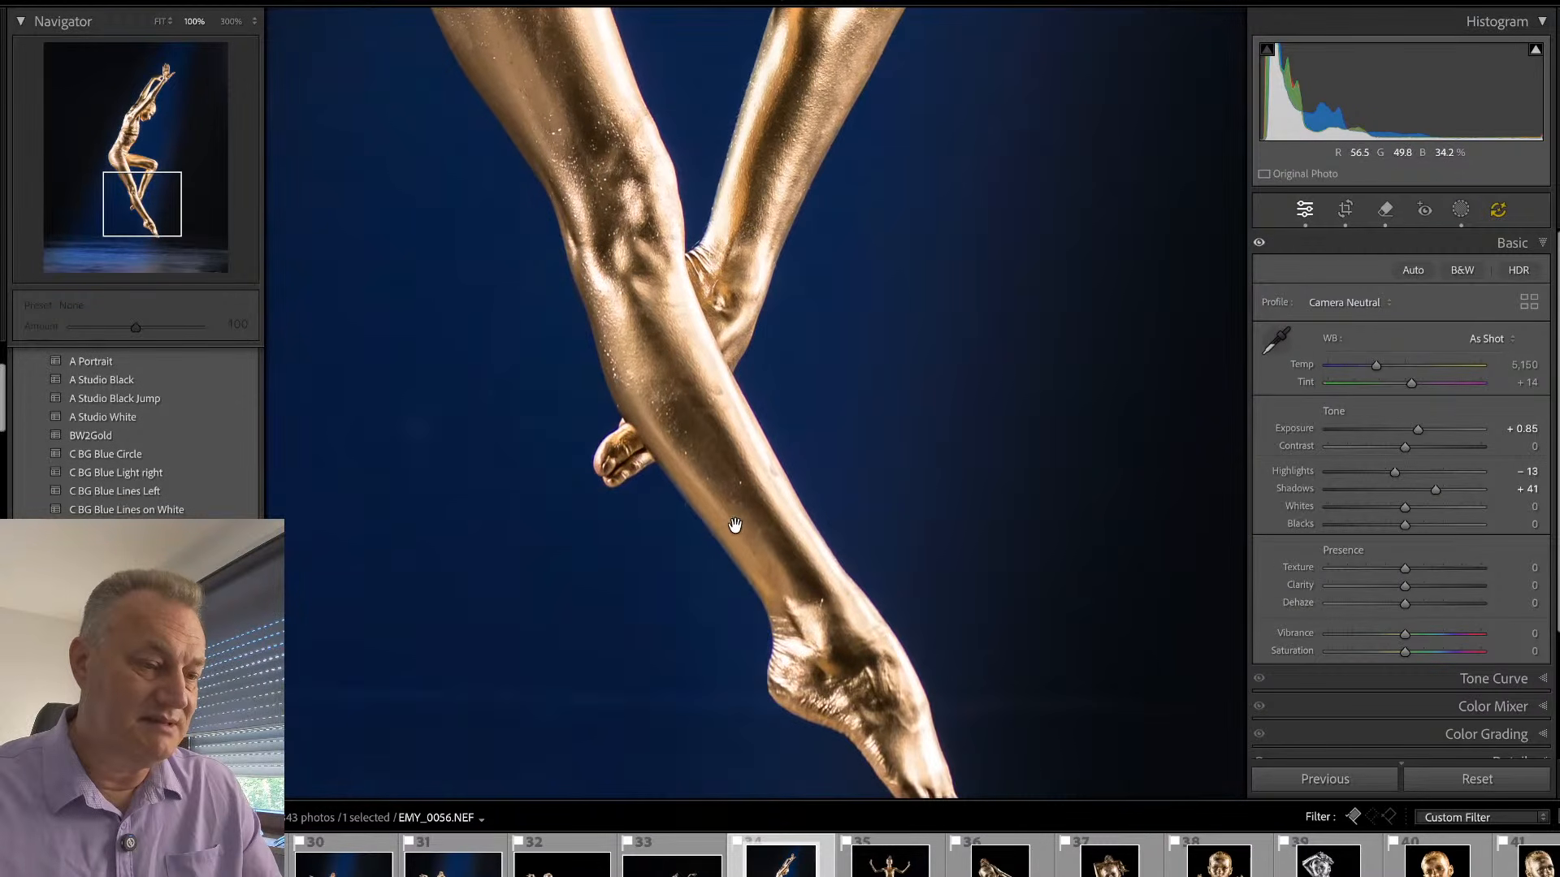
pyautogui.click(731, 515)
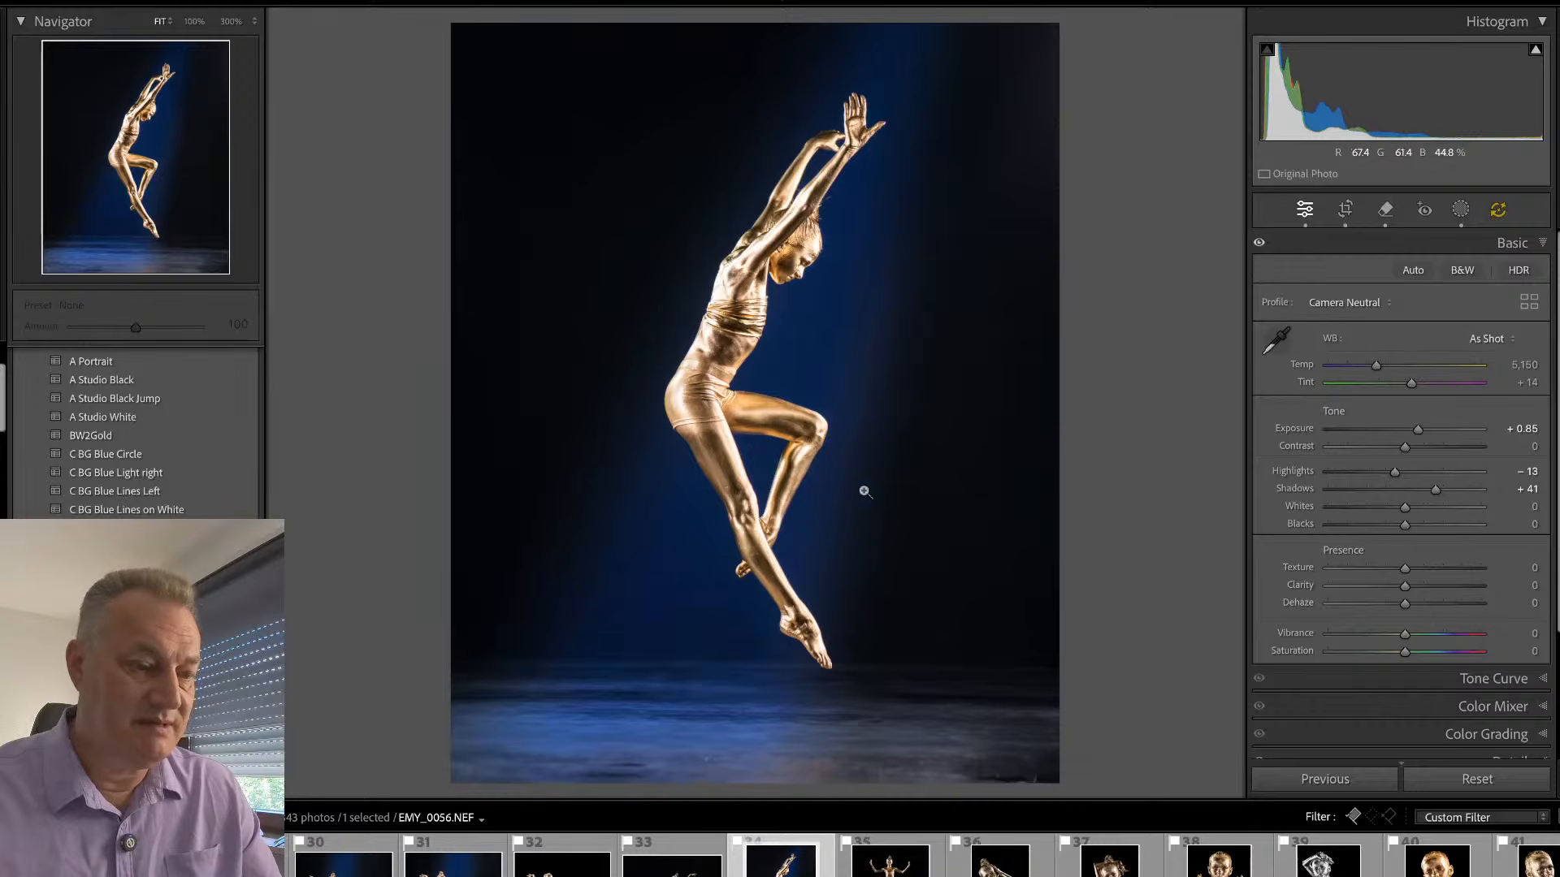
# - Slightly adjust the straightening of the side-view leap photo EMY_0056 and apply the crop
pyautogui.press('r')
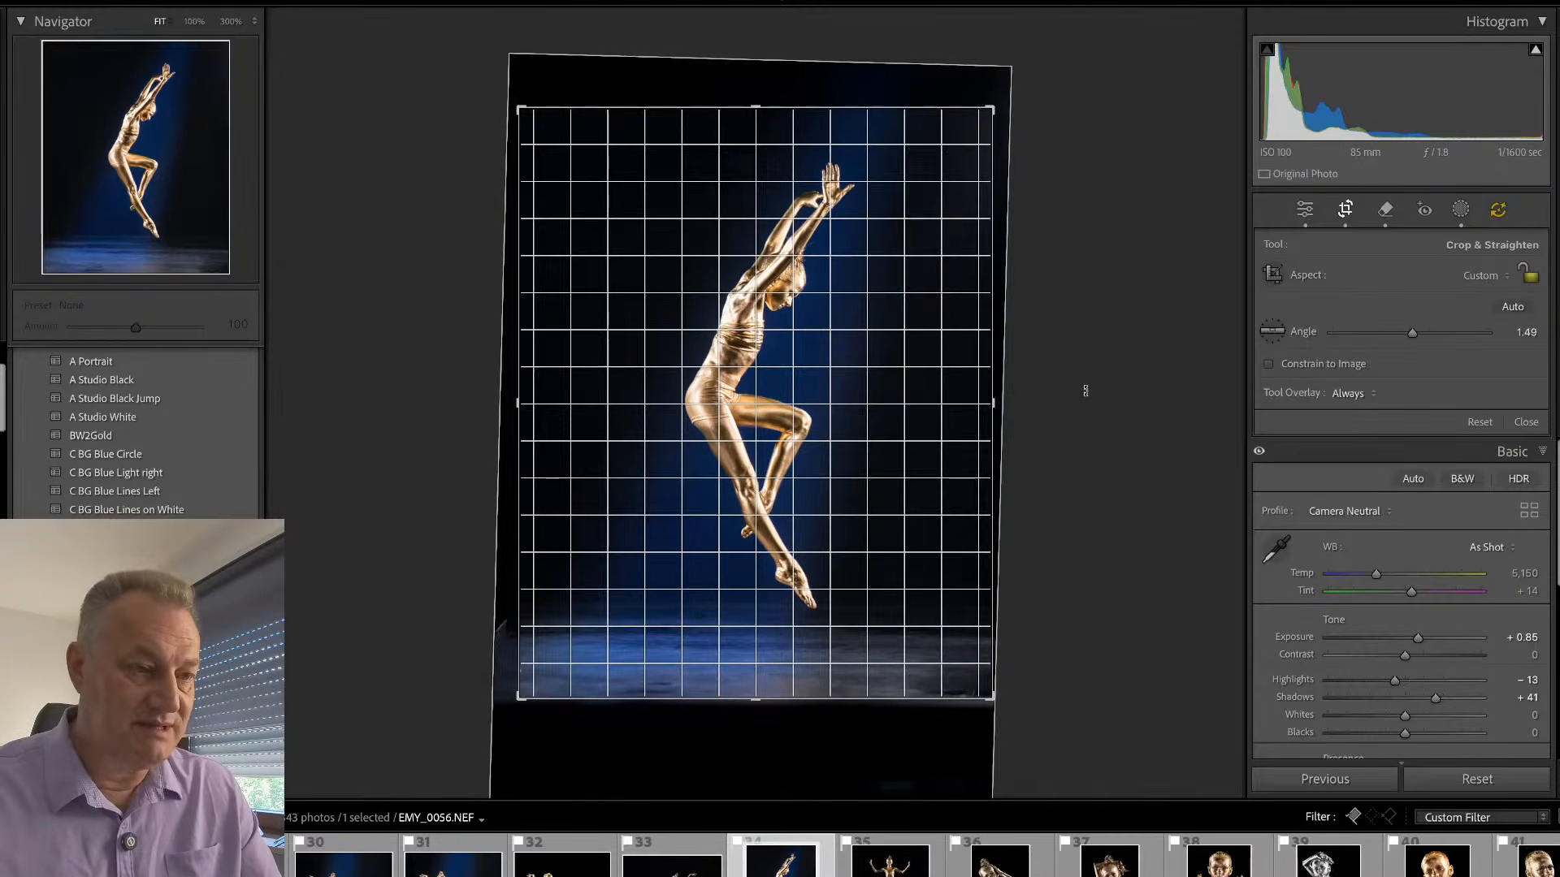
pyautogui.press('Return')
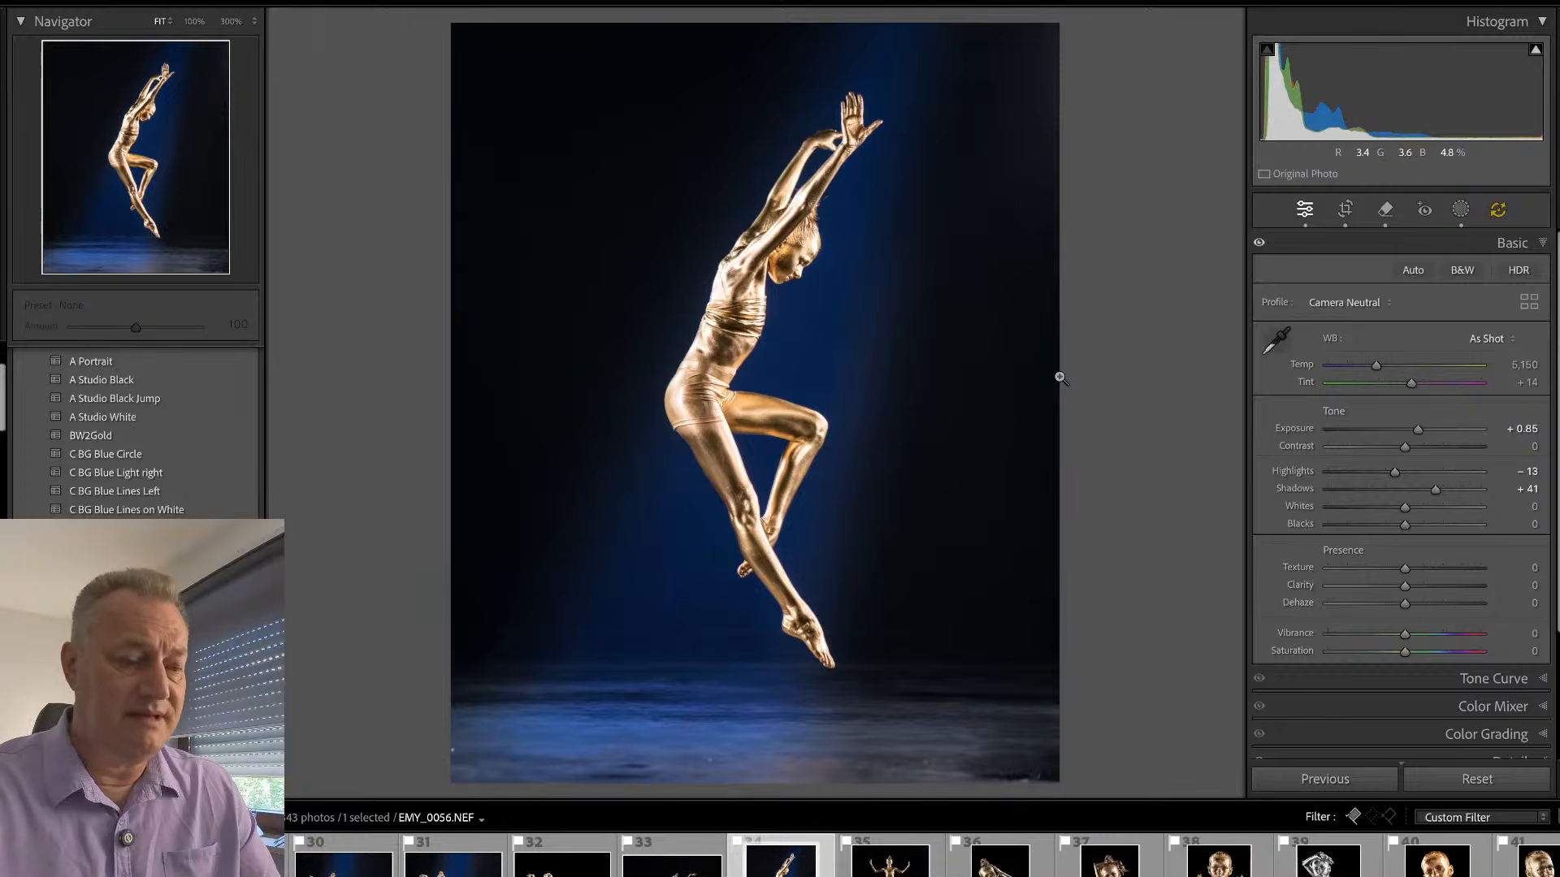
# - Remove the mat and its curled ends from jump photo EMY_0245 with generative AI at brush size 13, and check the upper body
pyautogui.press('Right')
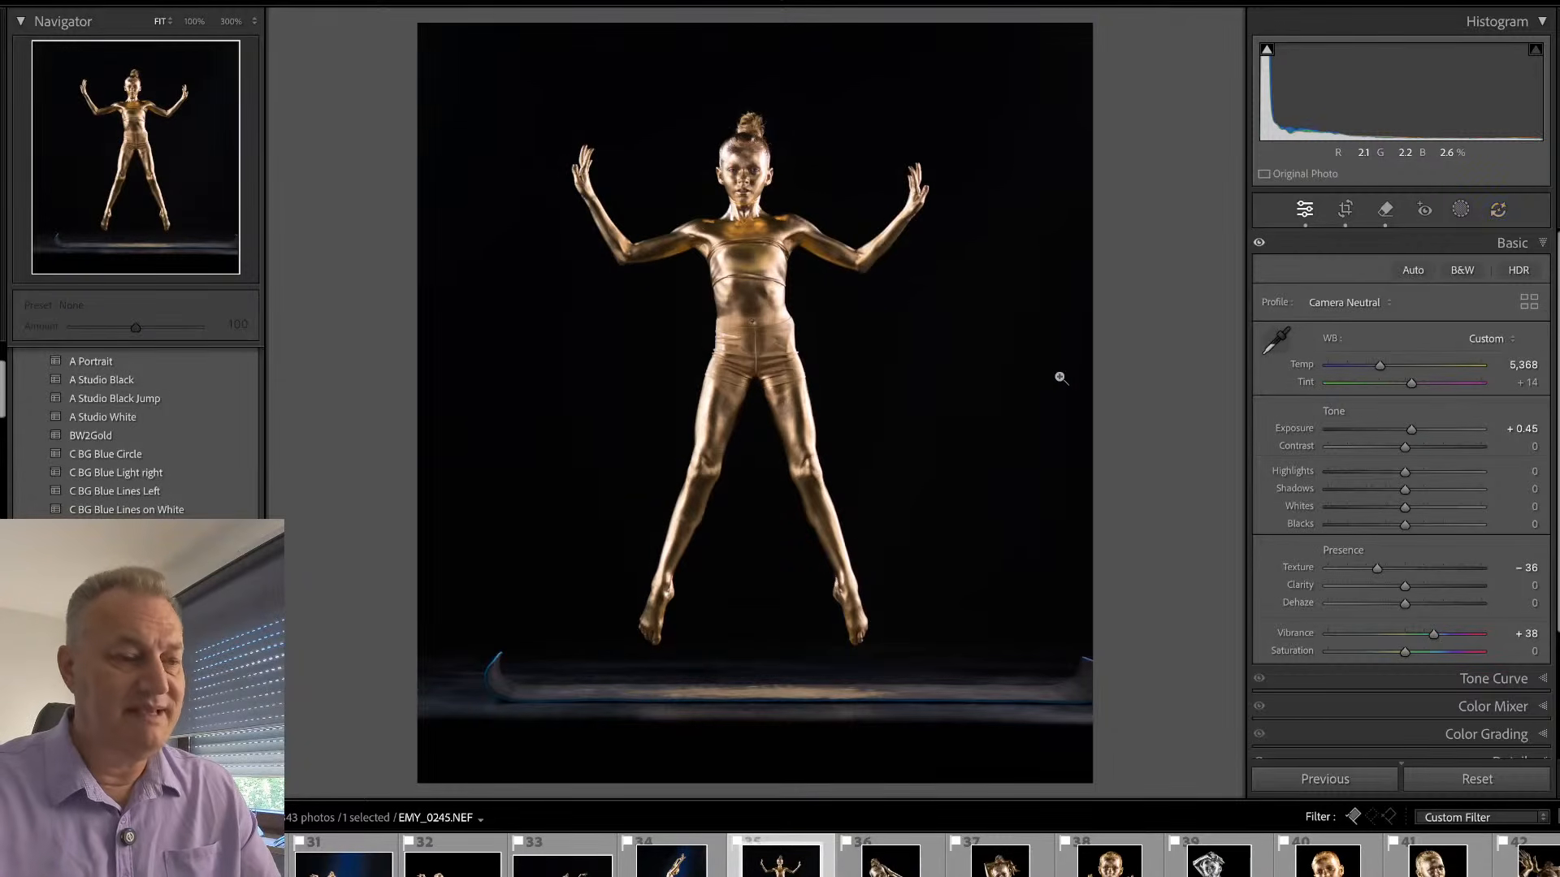
pyautogui.click(745, 162)
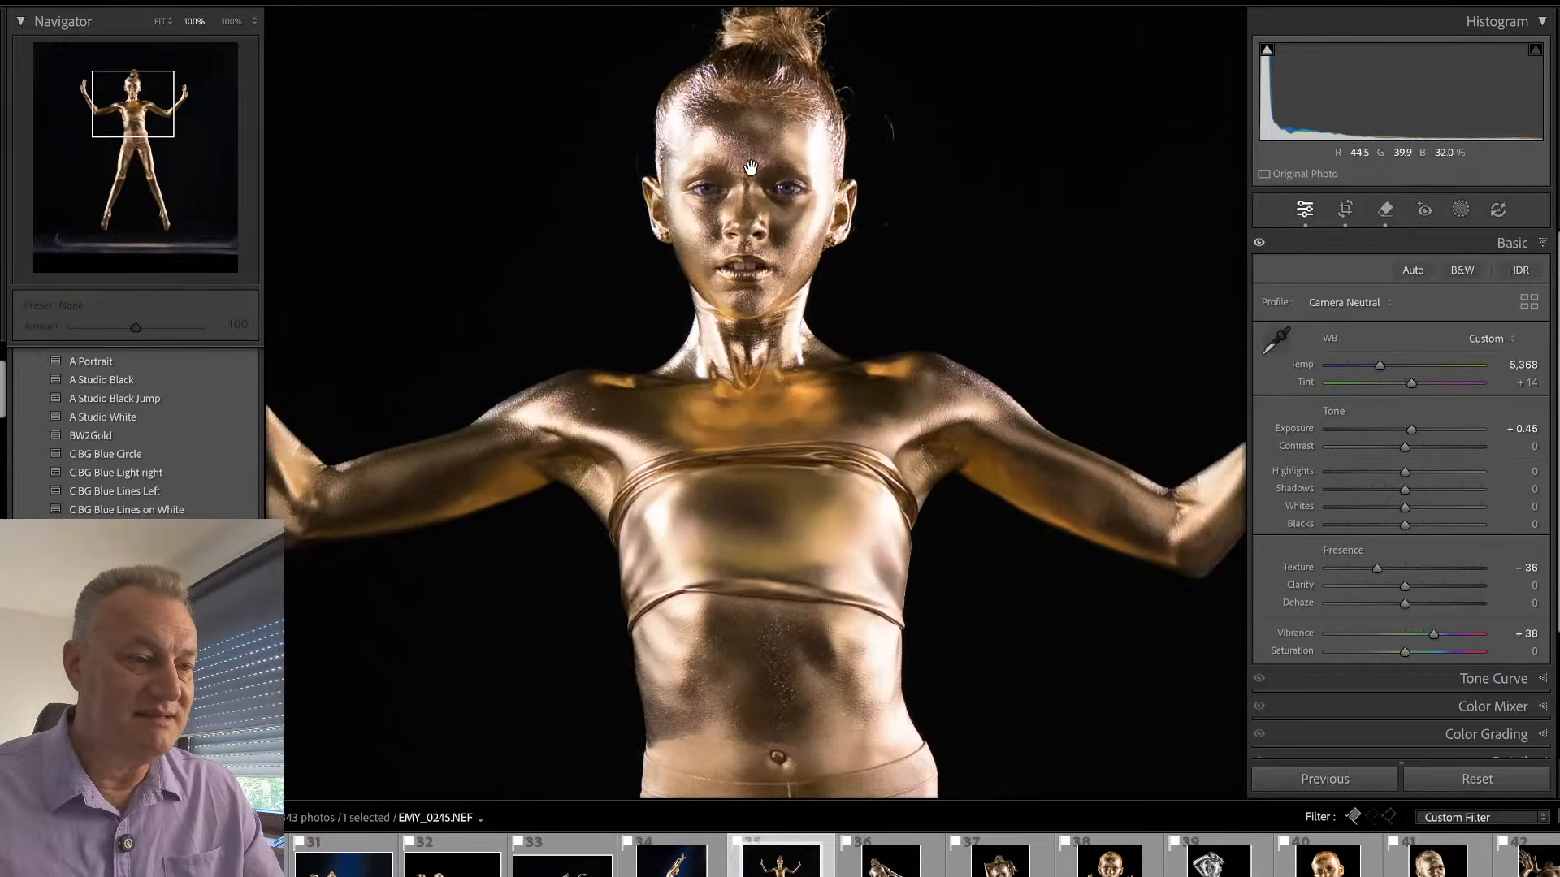
pyautogui.click(763, 194)
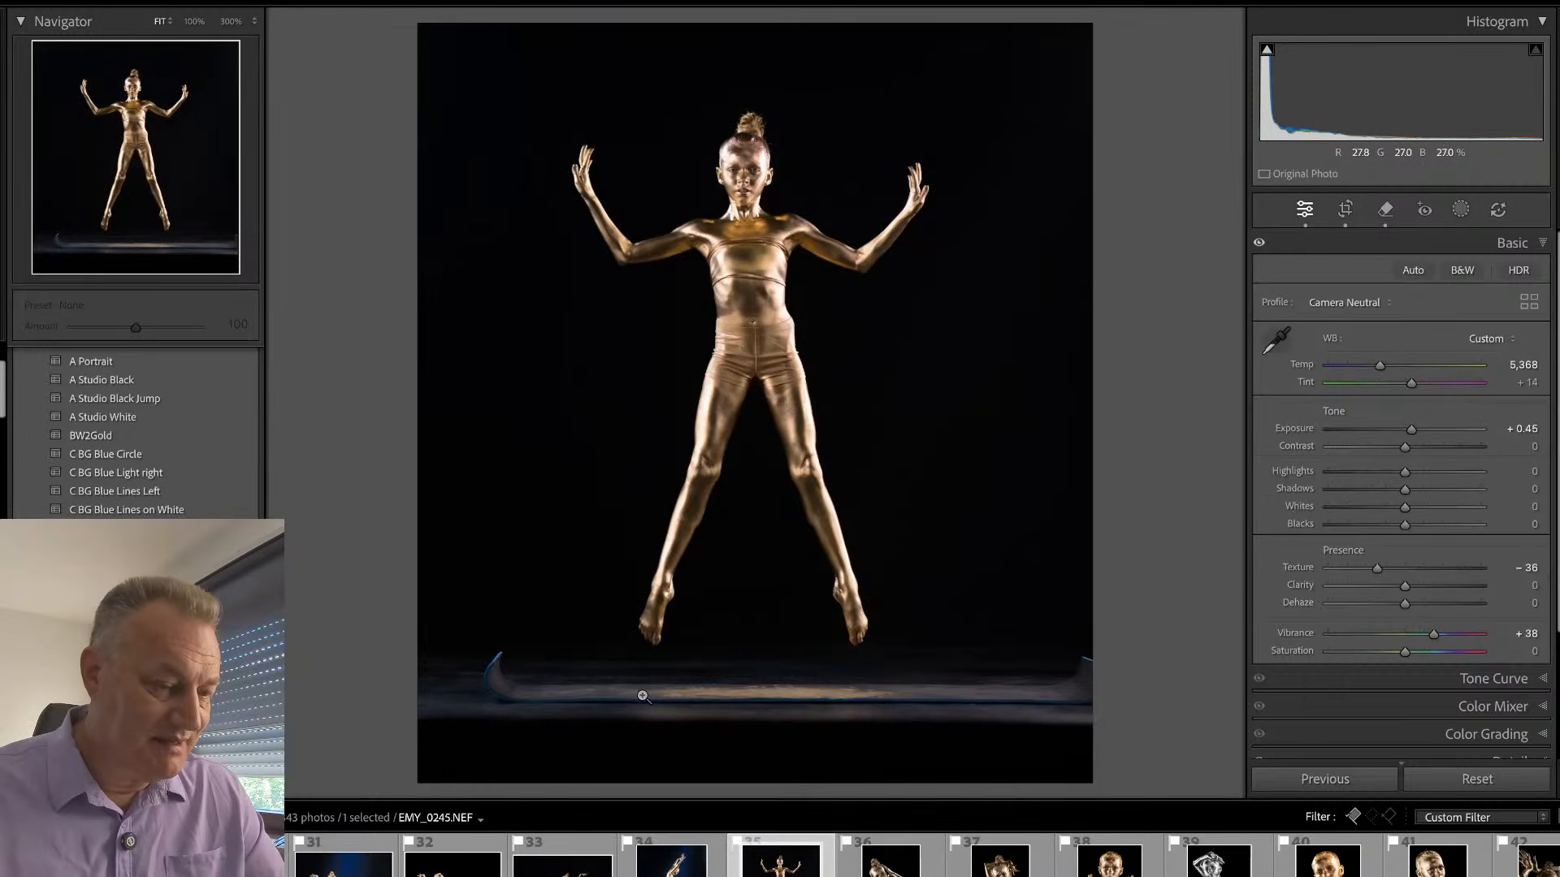
pyautogui.press('q')
pyautogui.moveTo(501, 659)
pyautogui.mouseDown()
pyautogui.moveTo(731, 693)
pyautogui.moveTo(627, 697)
pyautogui.moveTo(659, 700)
pyautogui.moveTo(1107, 690)
pyautogui.moveTo(1088, 661)
pyautogui.moveTo(1029, 692)
pyautogui.moveTo(1084, 668)
pyautogui.moveTo(864, 689)
pyautogui.mouseUp()
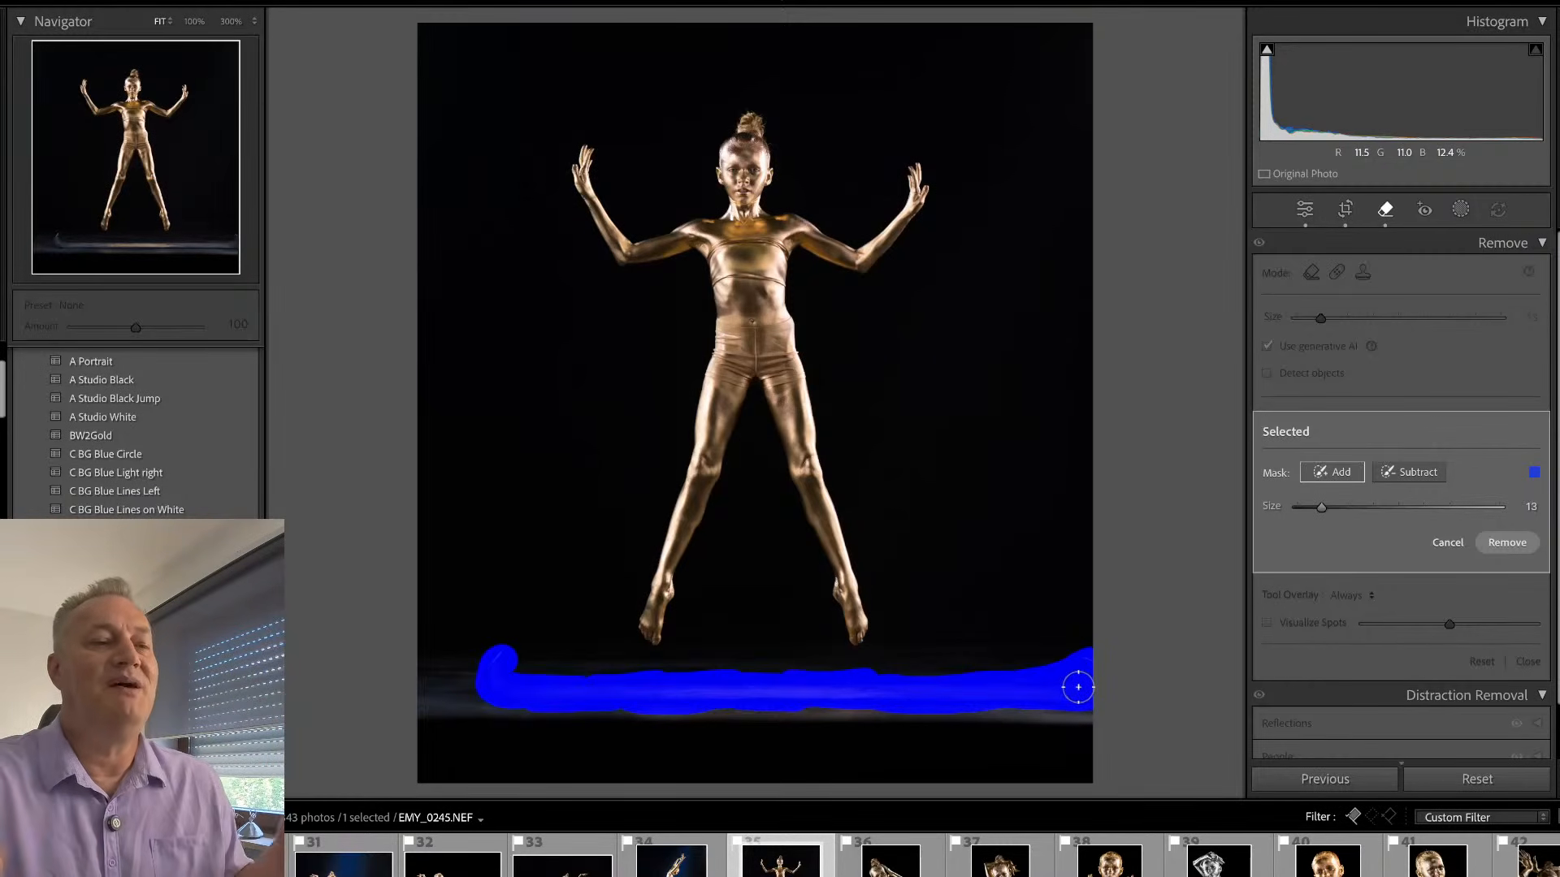
pyautogui.click(1507, 543)
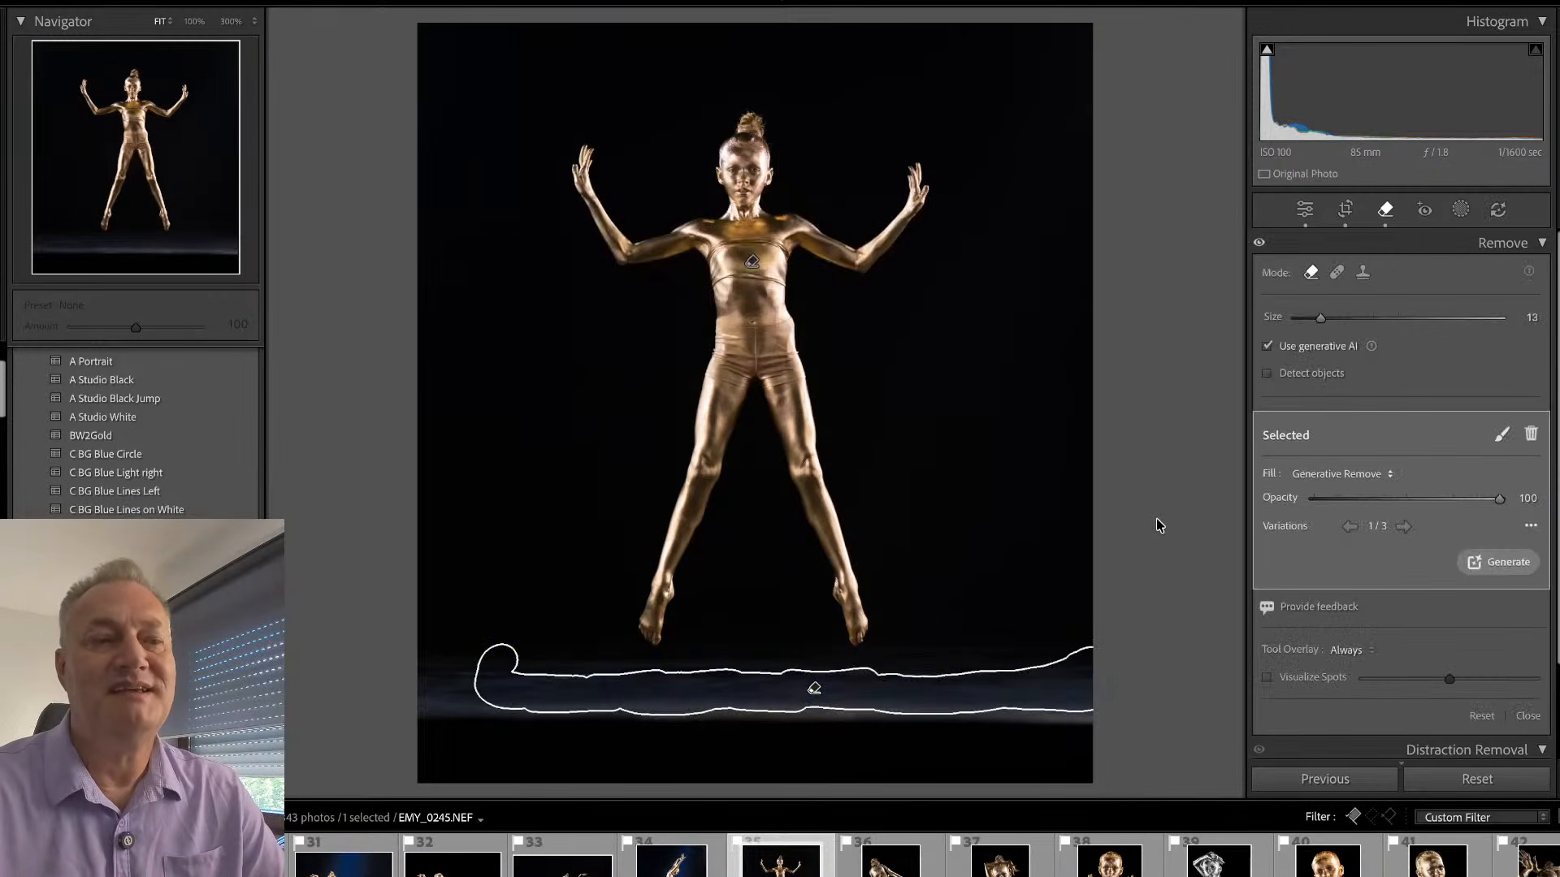
pyautogui.press('q')
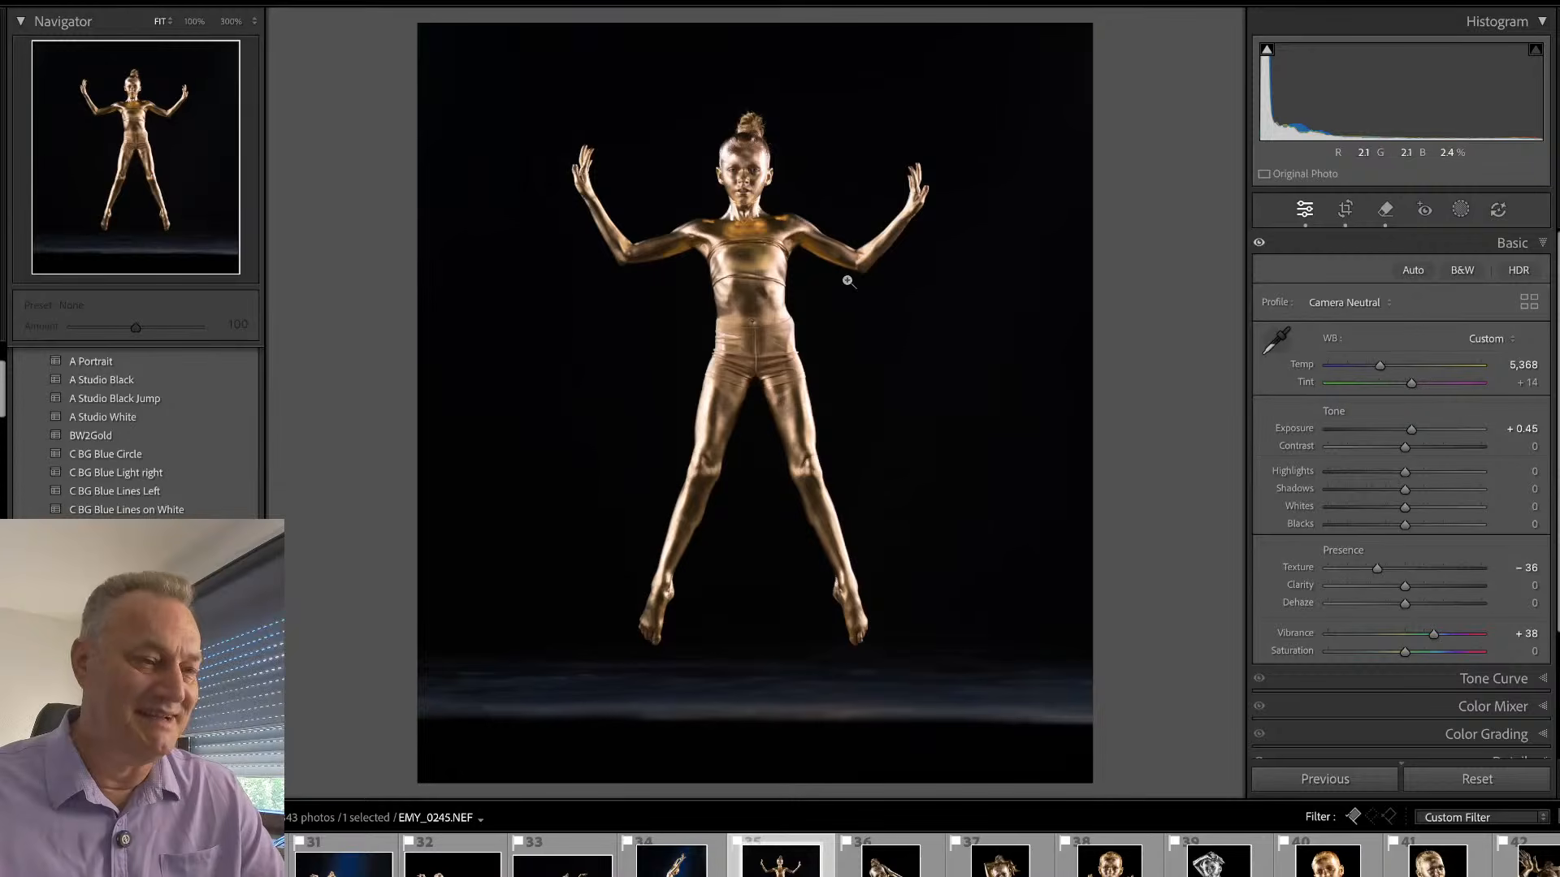
pyautogui.click(754, 151)
pyautogui.moveTo(755, 207); pyautogui.dragTo(846, 205)
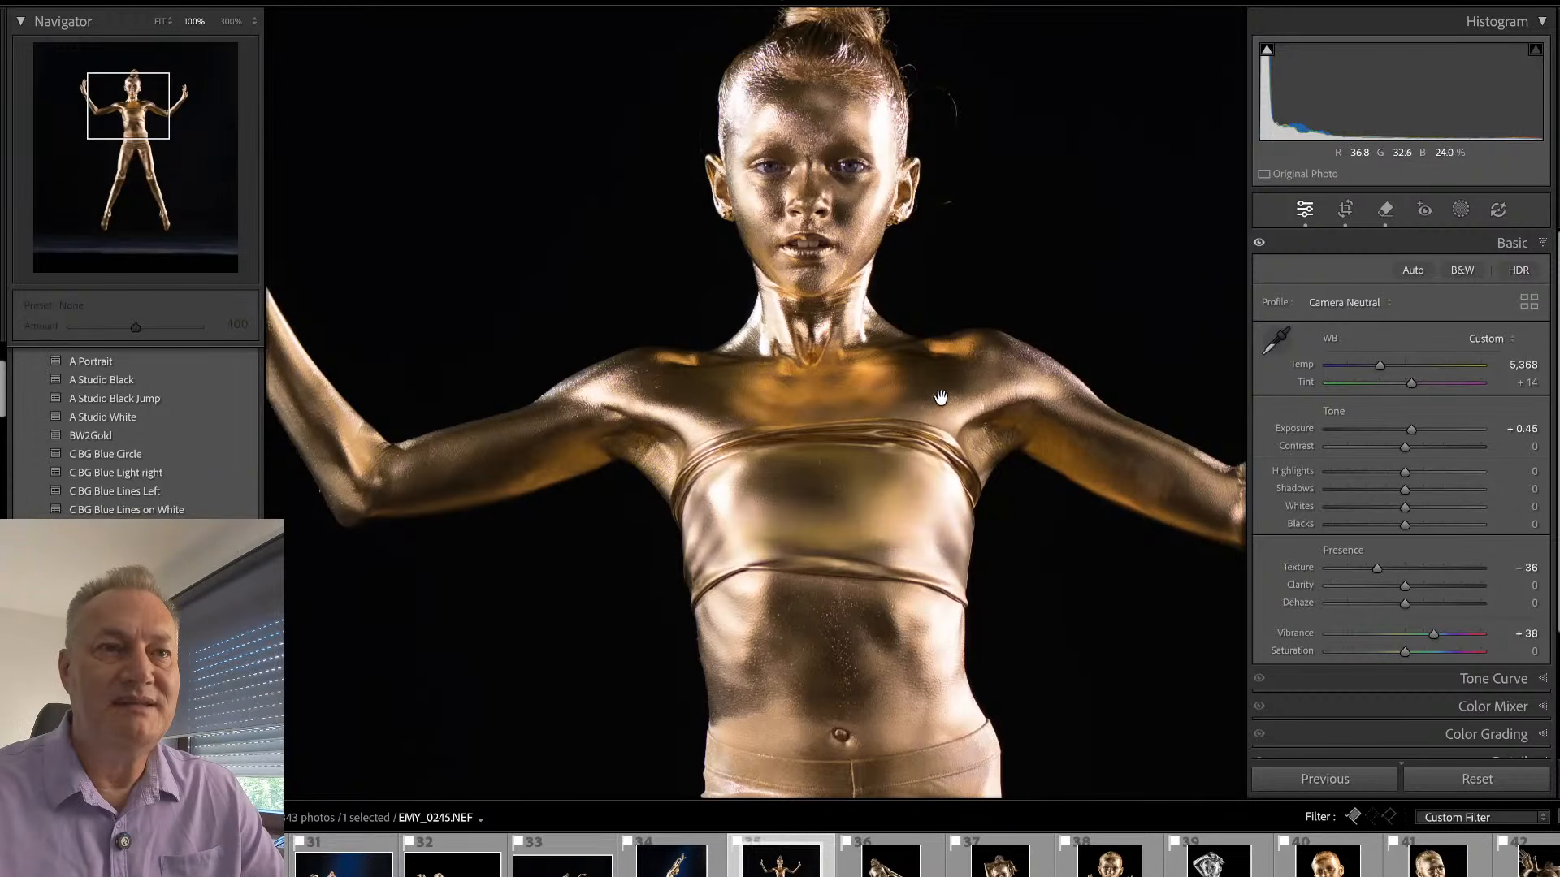
pyautogui.click(900, 285)
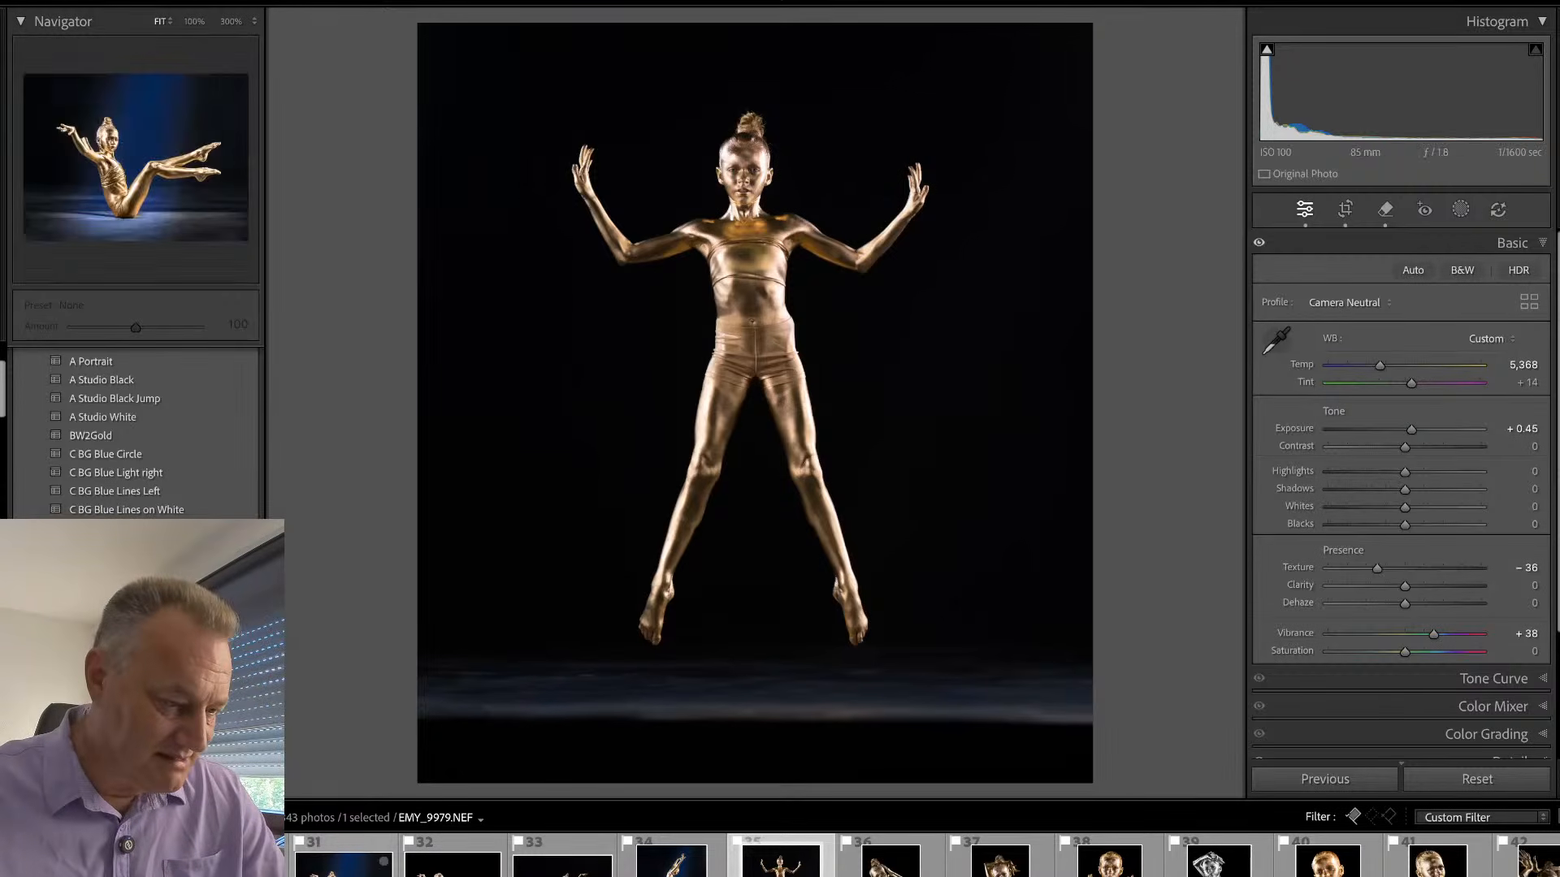
# - Synchronize the settings of EMY_9979, including Mask 1, BlueLight and Sub but without Remove and Crop, to EMY_0245, and reopen the jump photo
pyautogui.keyDown('ctrl'); pyautogui.click(348, 850); pyautogui.keyUp('ctrl')
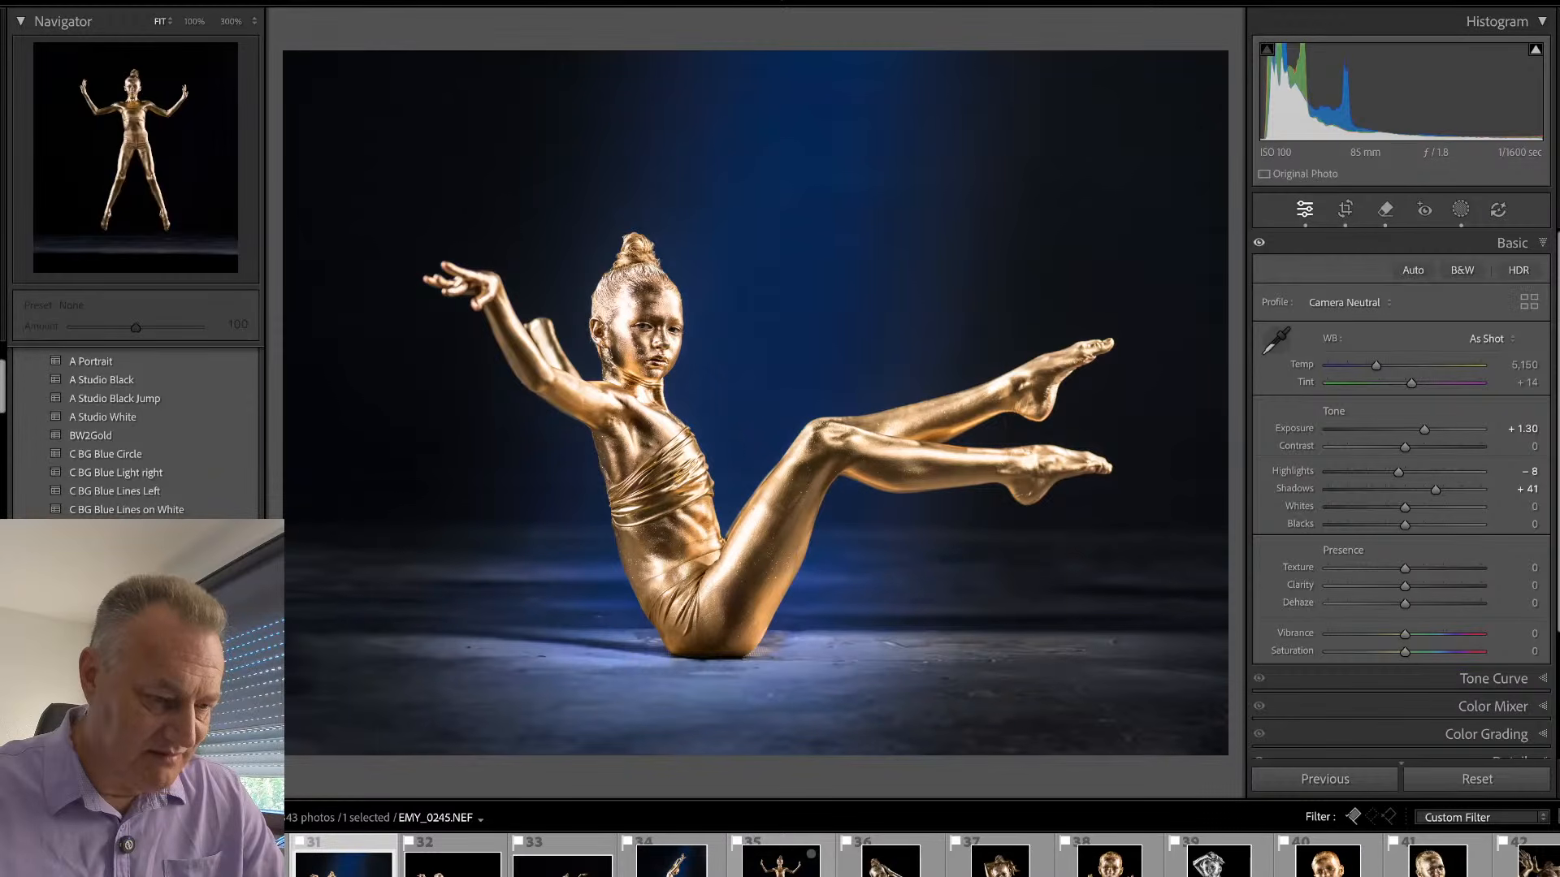
pyautogui.hotkey('ctrl', 'shift', 's')
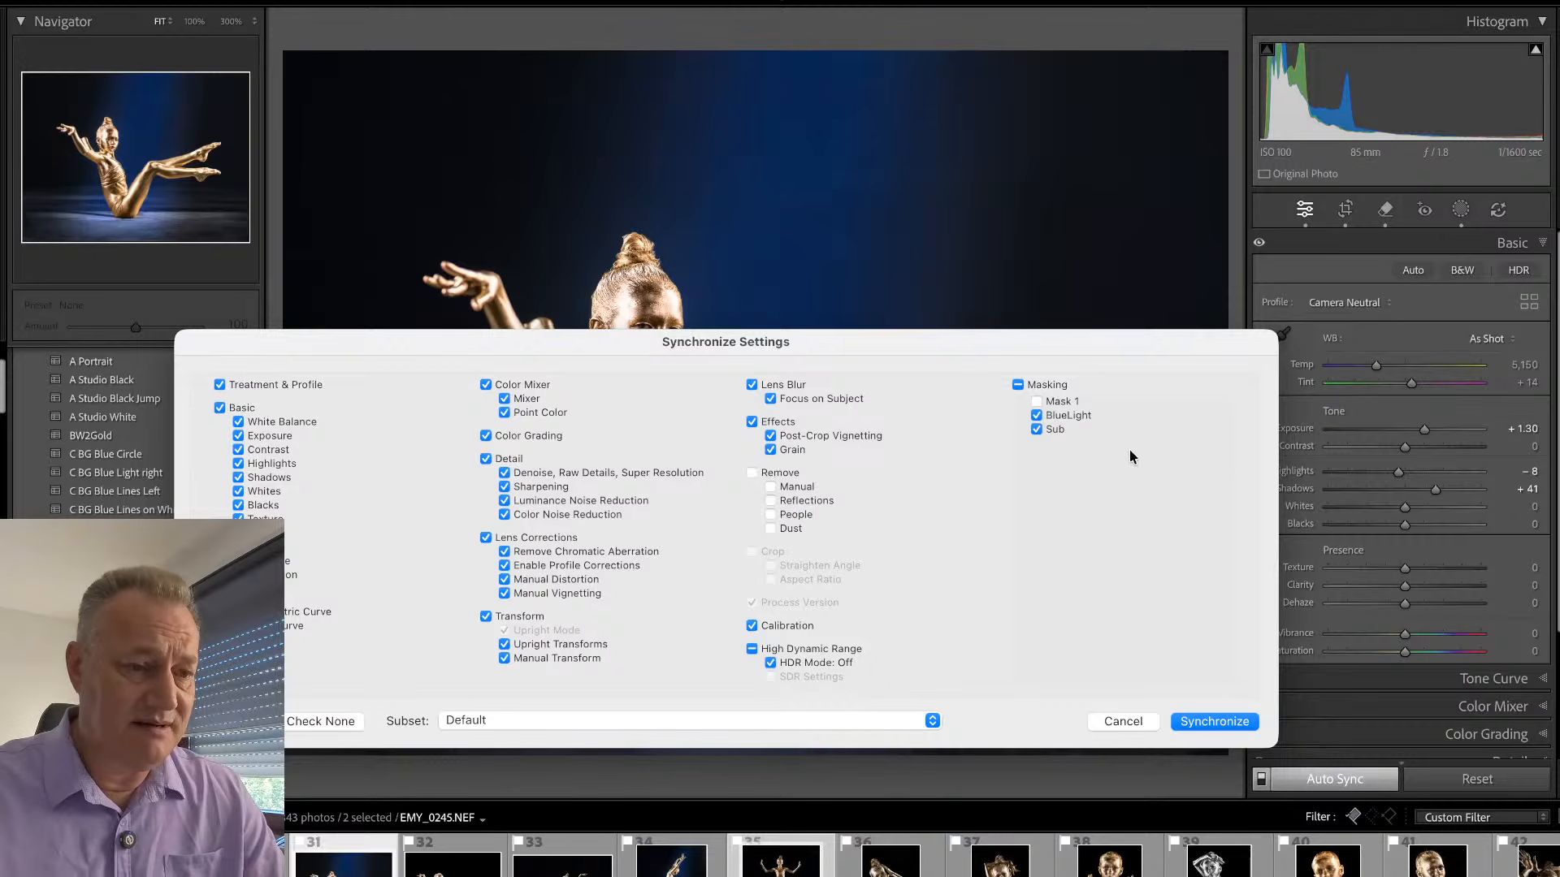
pyautogui.click(1037, 402)
pyautogui.click(1204, 729)
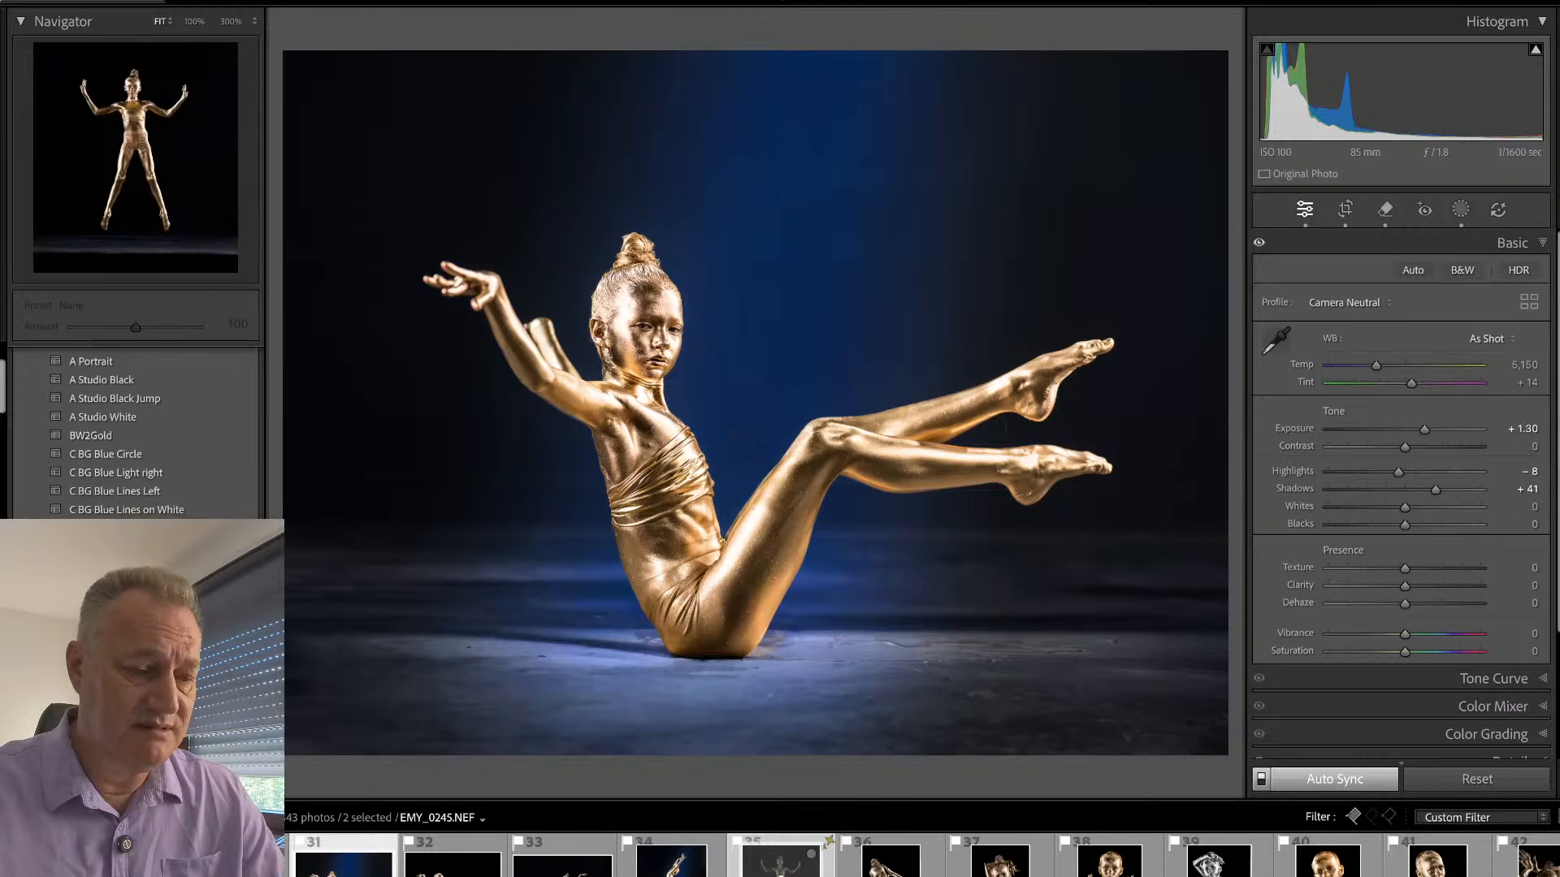
pyautogui.click(825, 861)
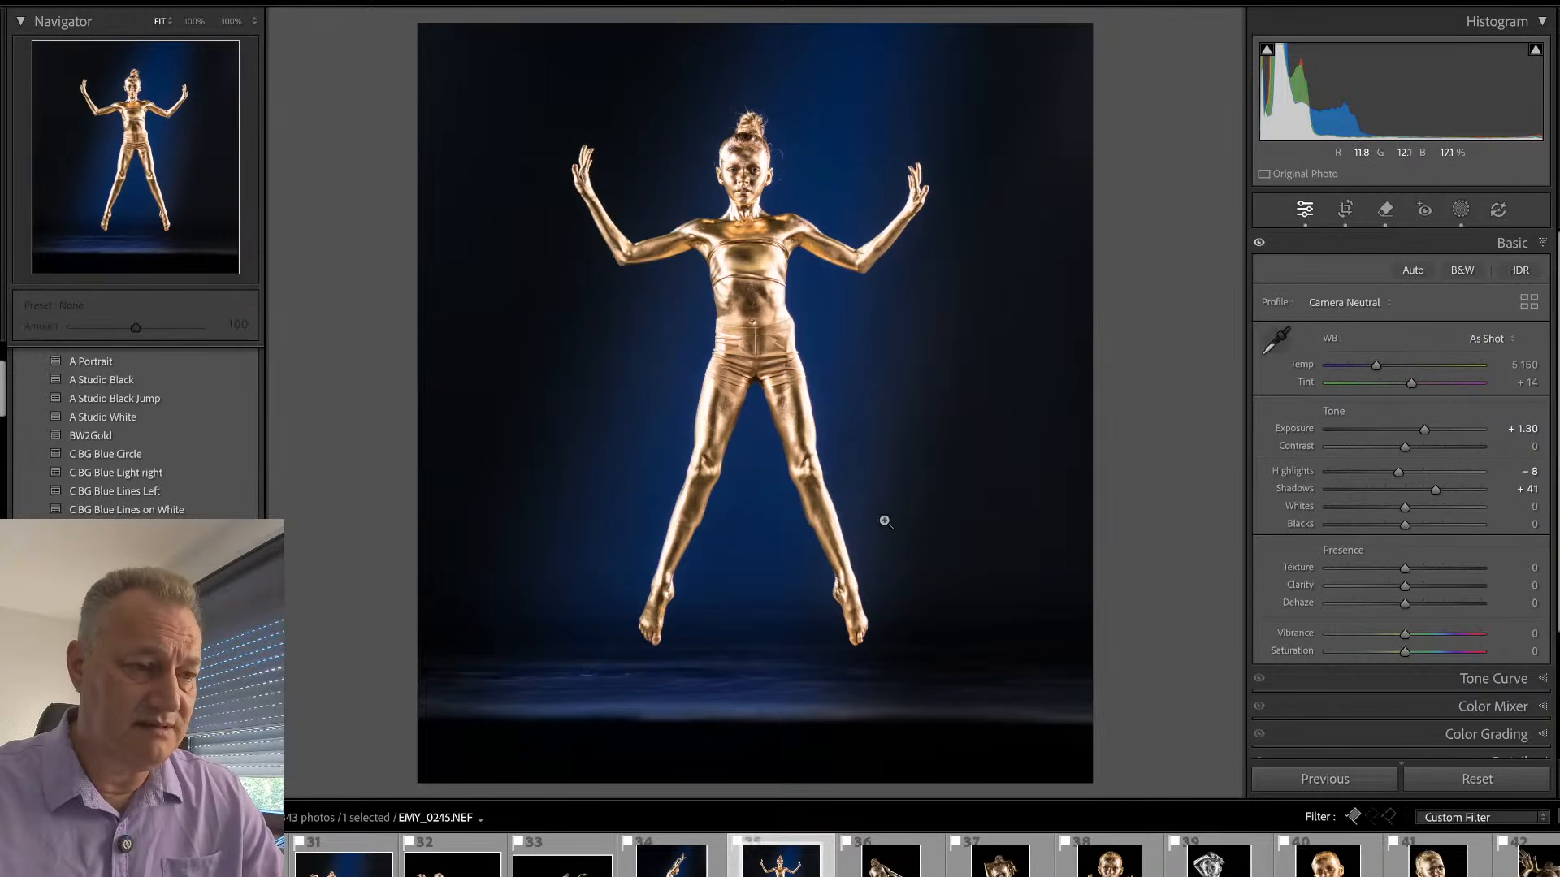
# - Shift the linear gradient of Mask 1 down to the front edge of the floor, below the gymnast's feet
pyautogui.hotkey('shift', 'w')
pyautogui.moveTo(1083, 99)
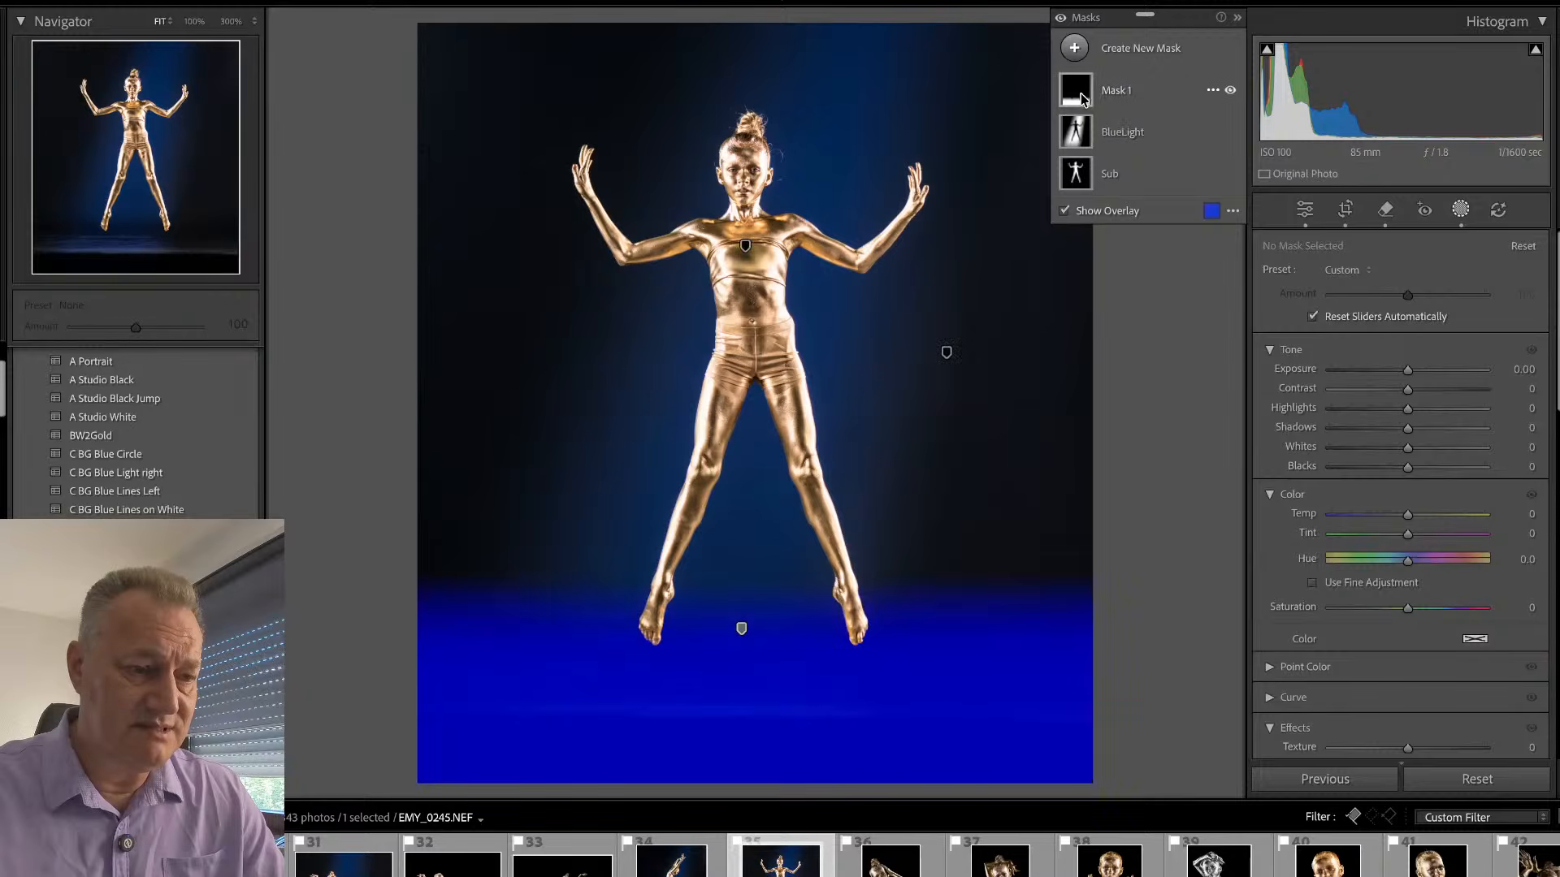
pyautogui.click(740, 629)
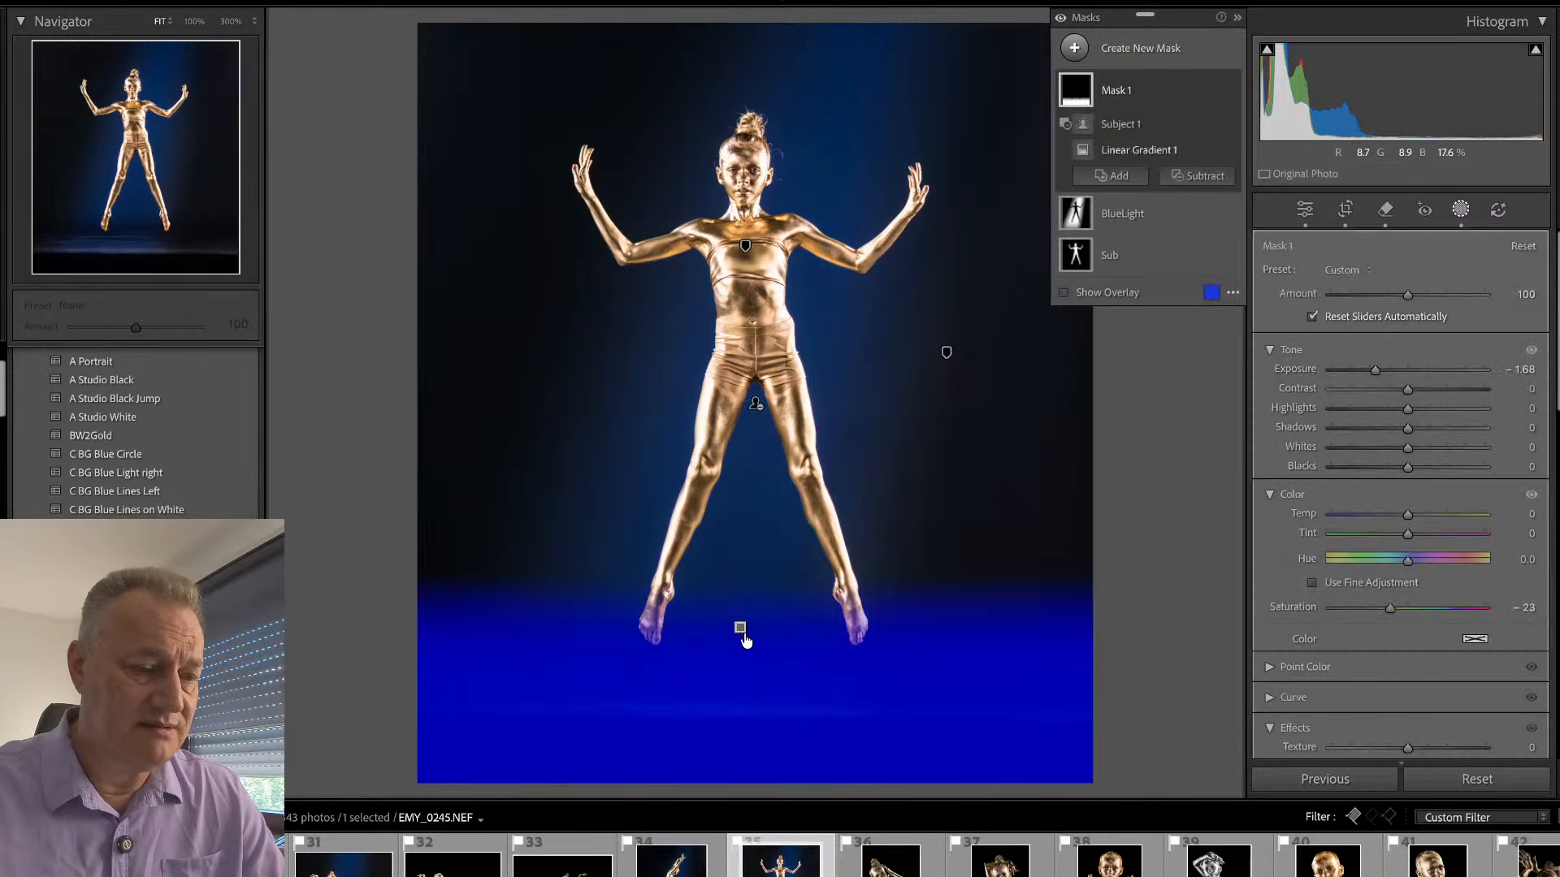
pyautogui.moveTo(739, 628); pyautogui.dragTo(743, 723)
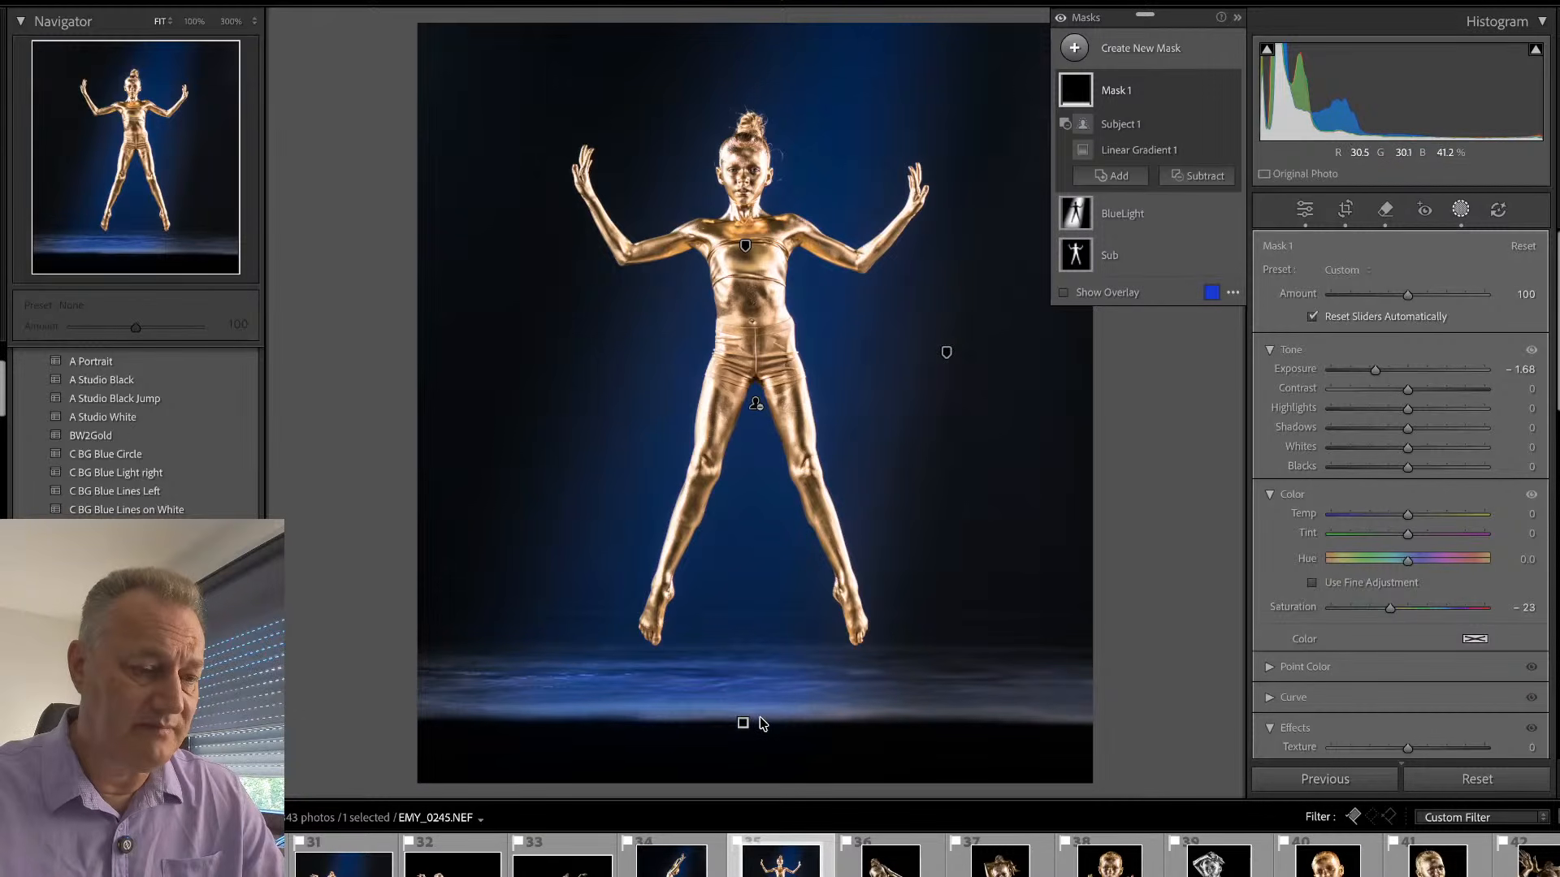
pyautogui.press('q')
pyautogui.press('q')
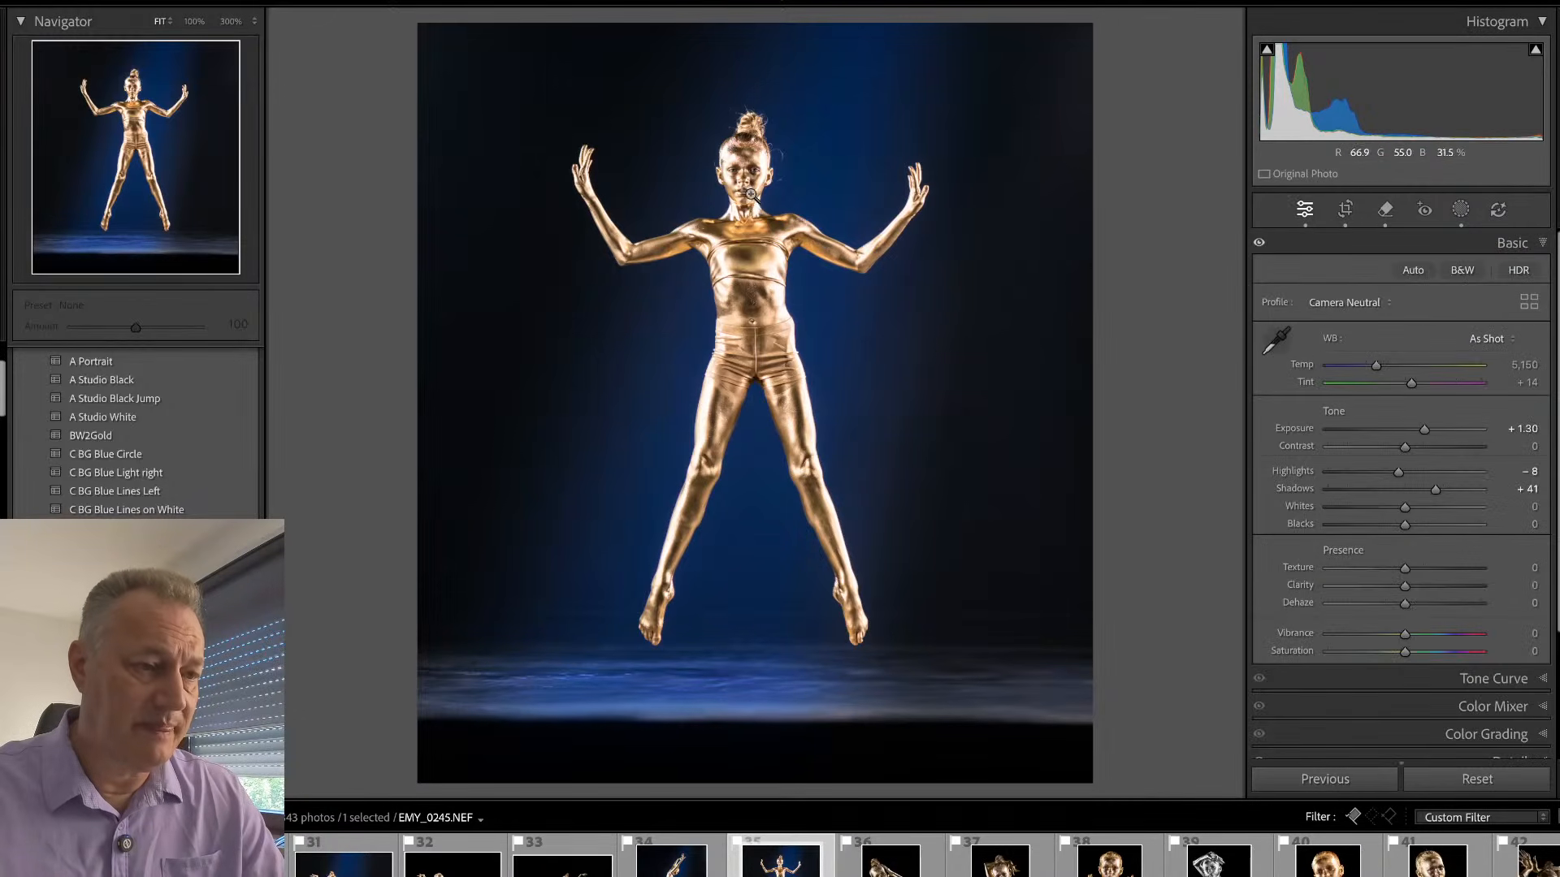
# - Remove the stray hairs around the bun, head and ears with generative AI at brush size 4, and check the face and whole photo
pyautogui.click(754, 147)
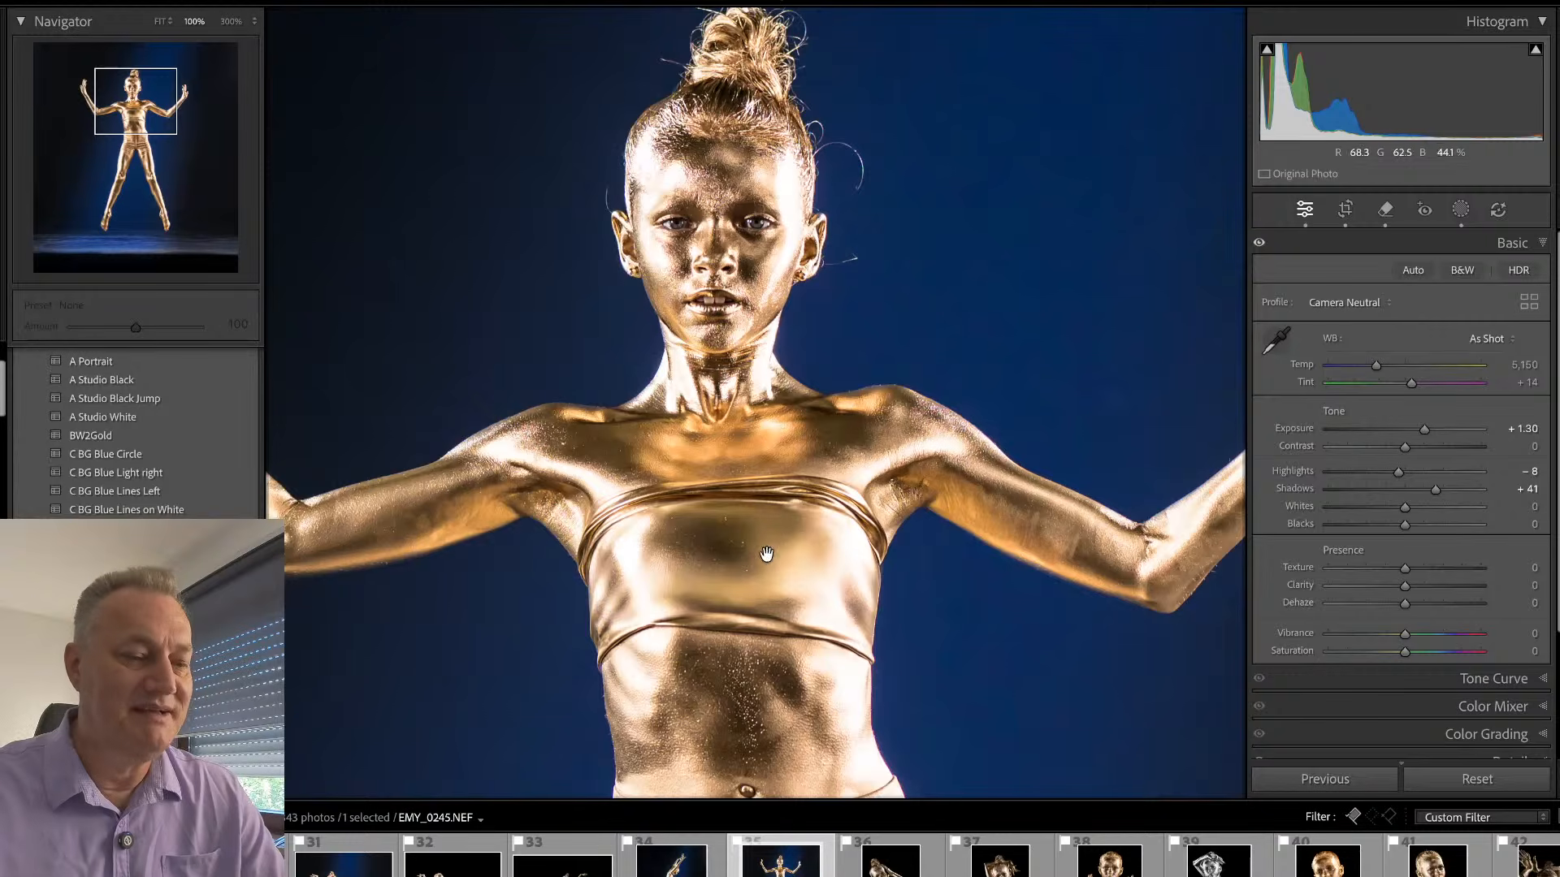
pyautogui.moveTo(805, 615); pyautogui.dragTo(885, 624)
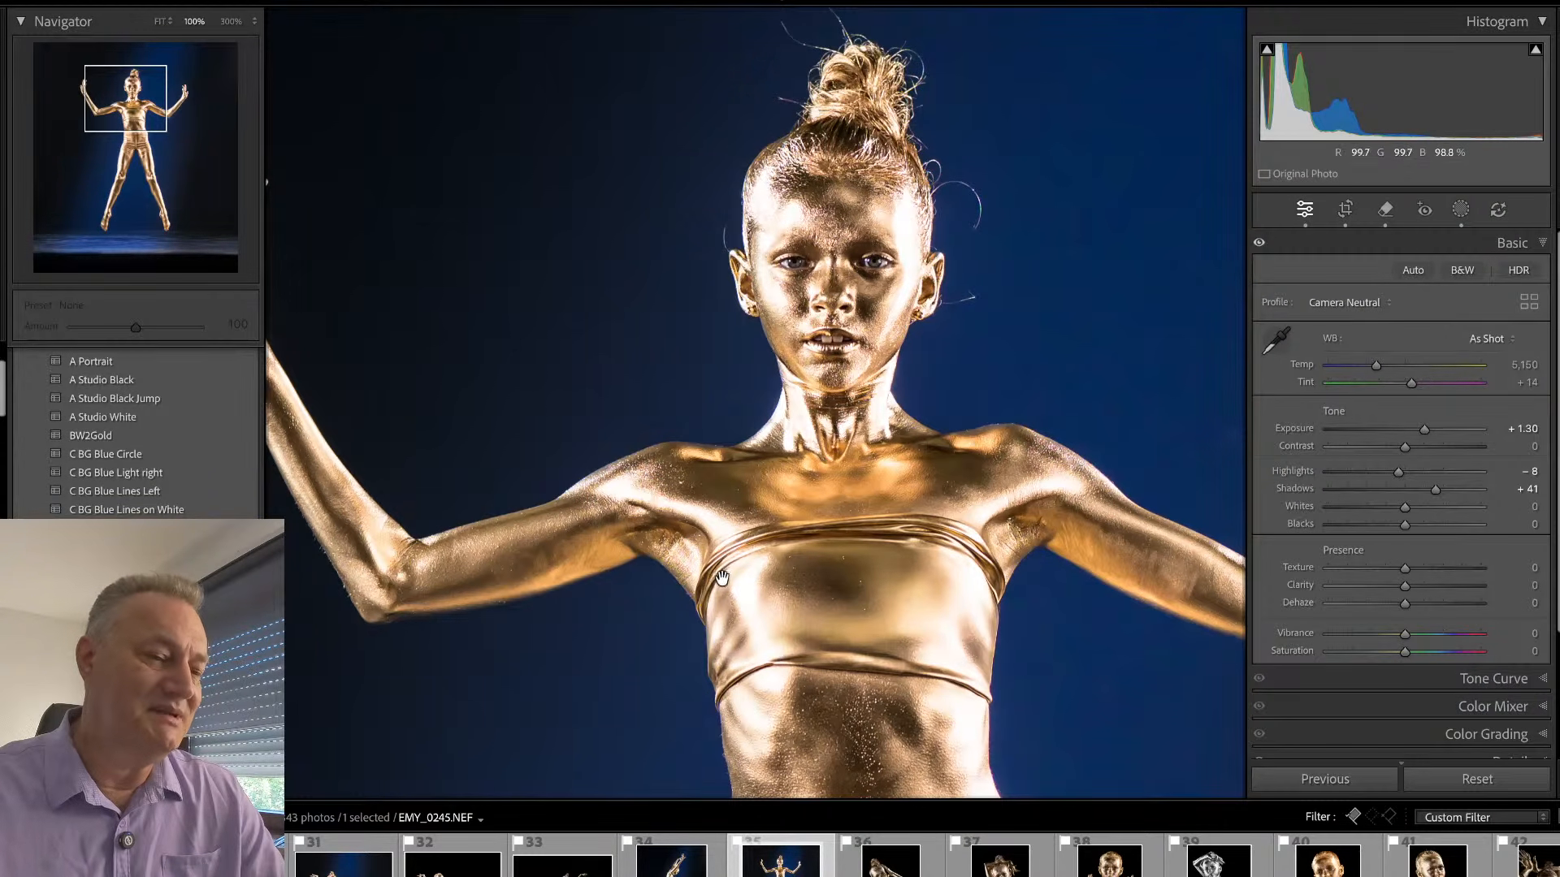
pyautogui.moveTo(849, 514); pyautogui.dragTo(892, 658)
pyautogui.moveTo(992, 511); pyautogui.dragTo(847, 572)
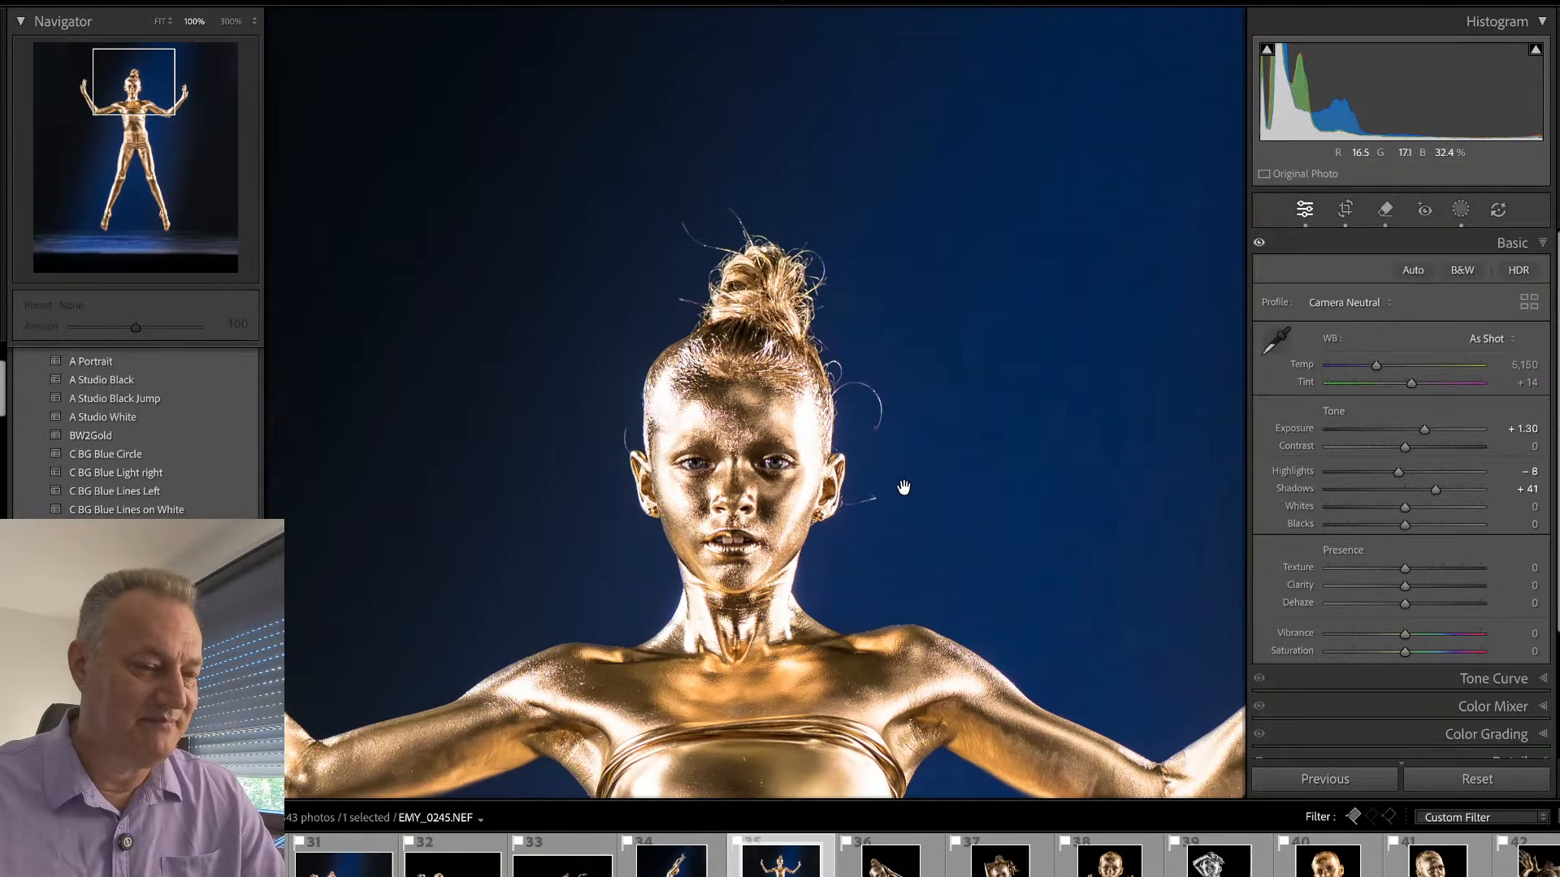
pyautogui.press('q')
pyautogui.scroll(-5, 874, 420)
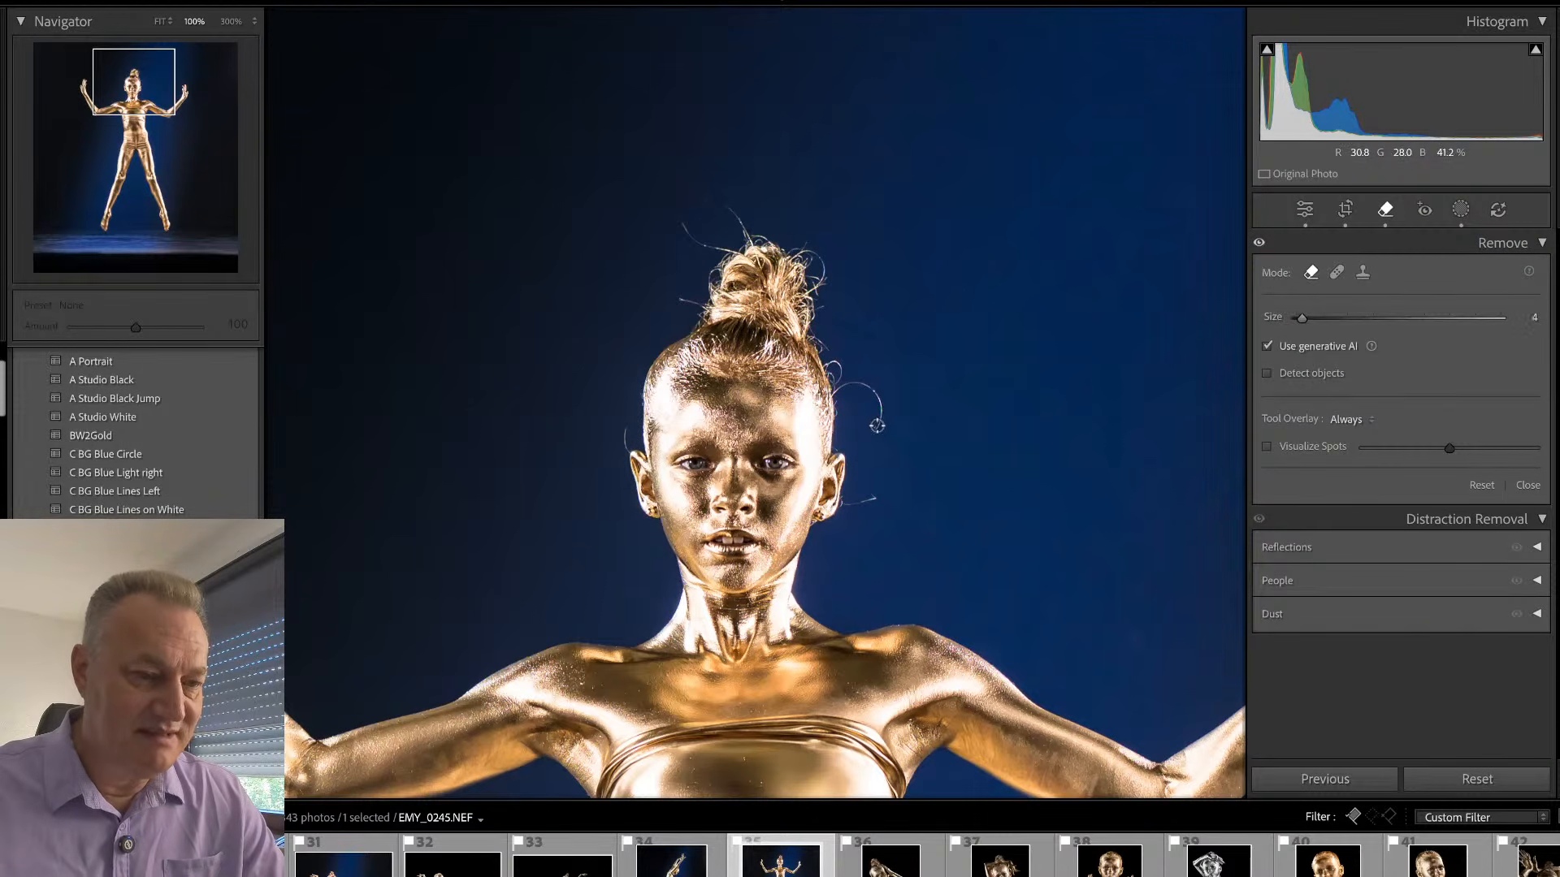
pyautogui.moveTo(878, 424)
pyautogui.mouseDown()
pyautogui.moveTo(861, 384)
pyautogui.moveTo(833, 392)
pyautogui.moveTo(832, 343)
pyautogui.moveTo(809, 338)
pyautogui.moveTo(827, 355)
pyautogui.moveTo(808, 294)
pyautogui.moveTo(824, 266)
pyautogui.moveTo(797, 255)
pyautogui.moveTo(822, 260)
pyautogui.moveTo(818, 276)
pyautogui.moveTo(837, 270)
pyautogui.moveTo(805, 245)
pyautogui.moveTo(746, 241)
pyautogui.moveTo(729, 211)
pyautogui.moveTo(747, 238)
pyautogui.moveTo(723, 252)
pyautogui.moveTo(676, 214)
pyautogui.moveTo(717, 250)
pyautogui.moveTo(701, 305)
pyautogui.moveTo(668, 303)
pyautogui.mouseUp()
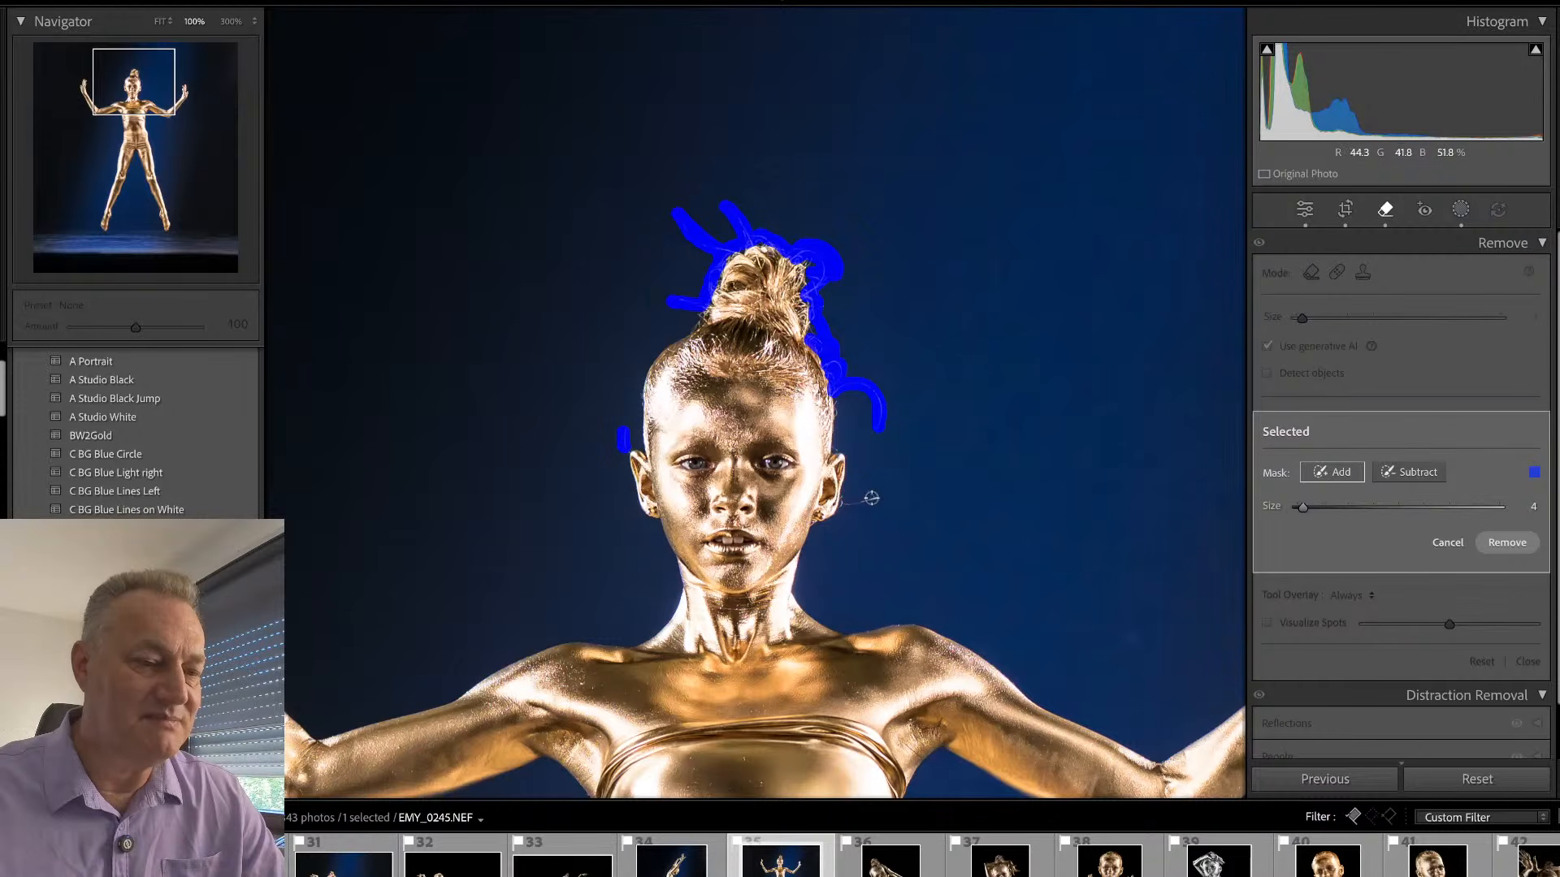
pyautogui.moveTo(874, 497); pyautogui.dragTo(839, 508)
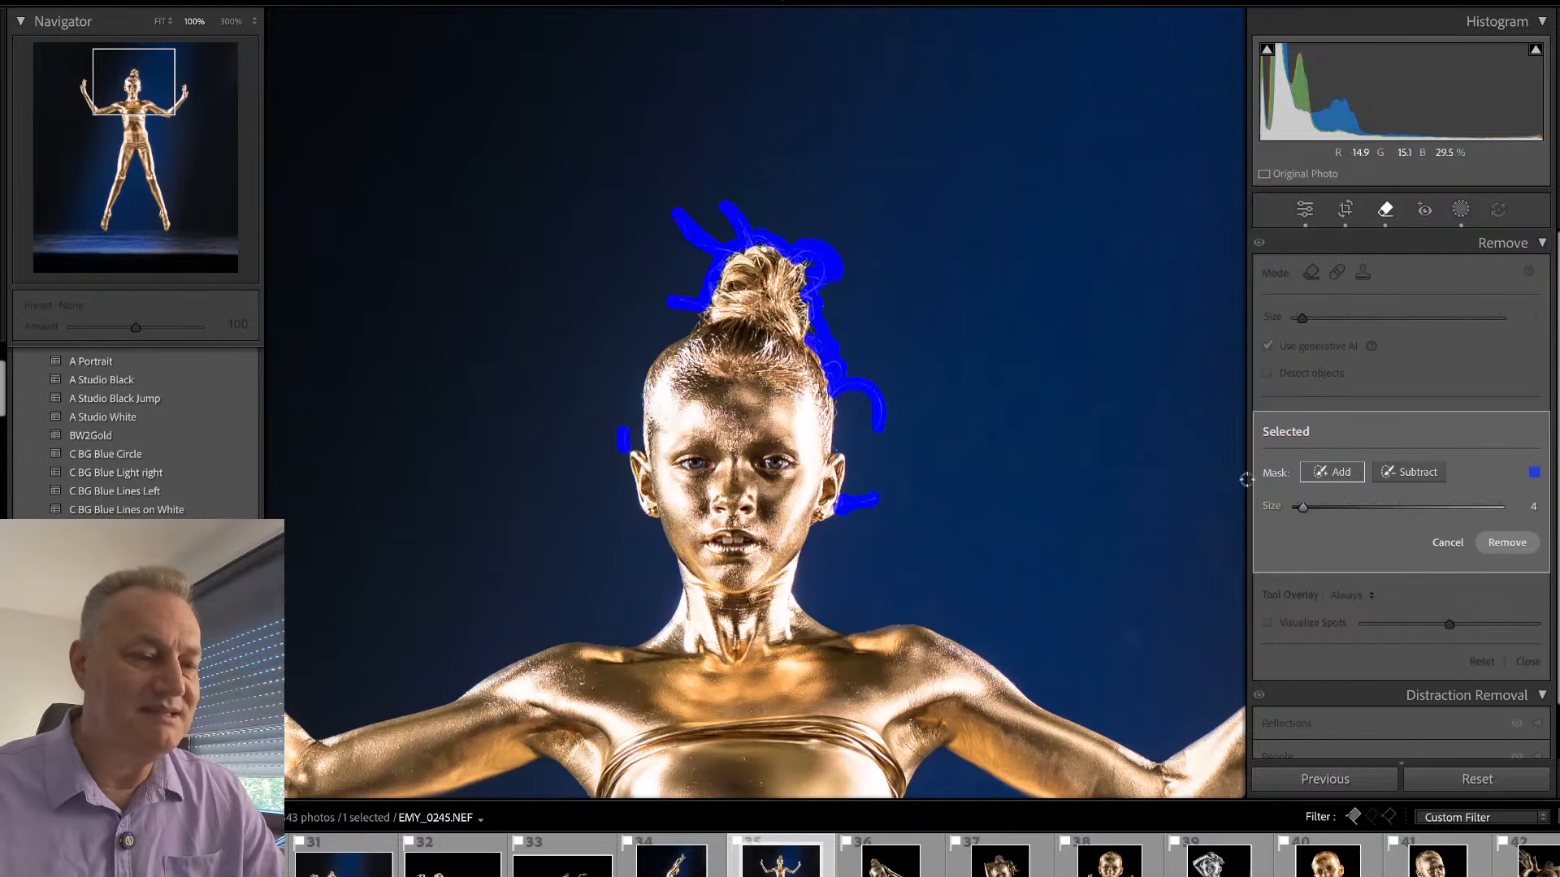
pyautogui.click(1507, 542)
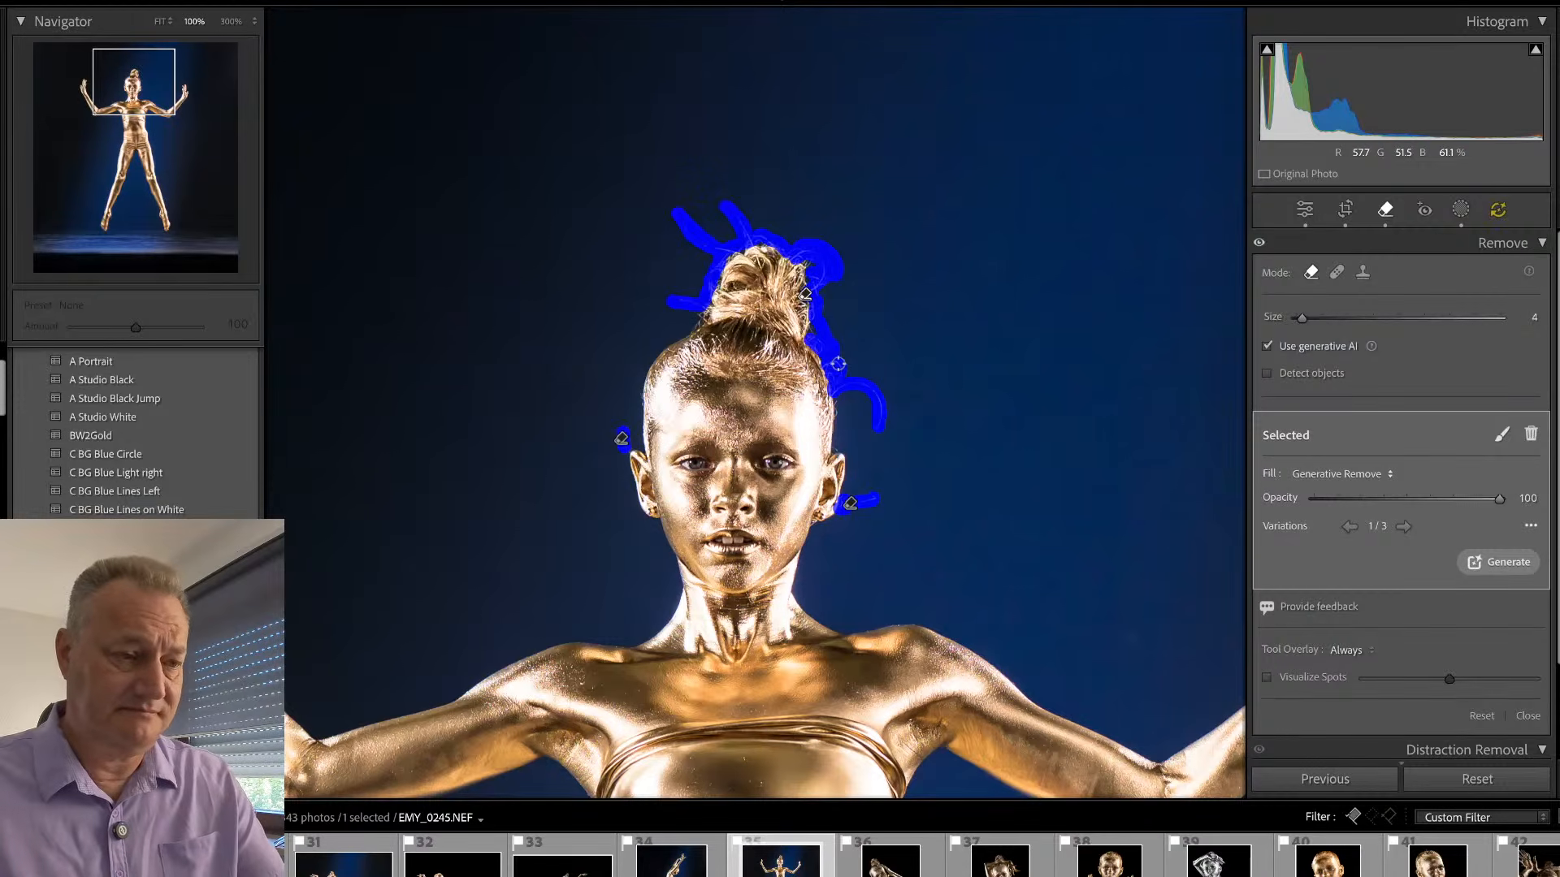
pyautogui.press('q')
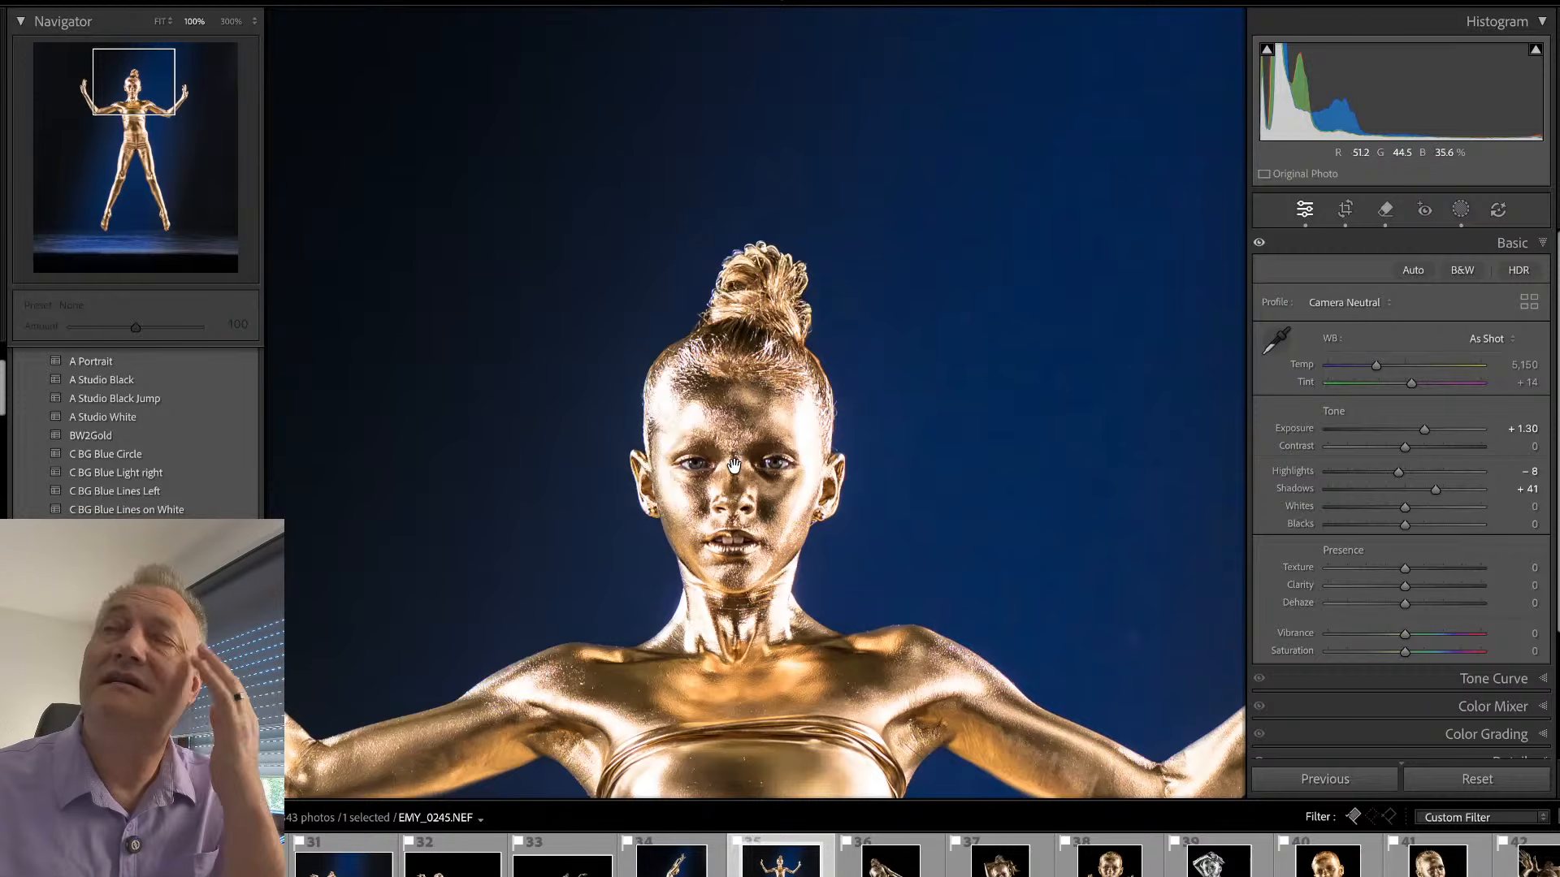
pyautogui.moveTo(745, 461); pyautogui.dragTo(744, 457)
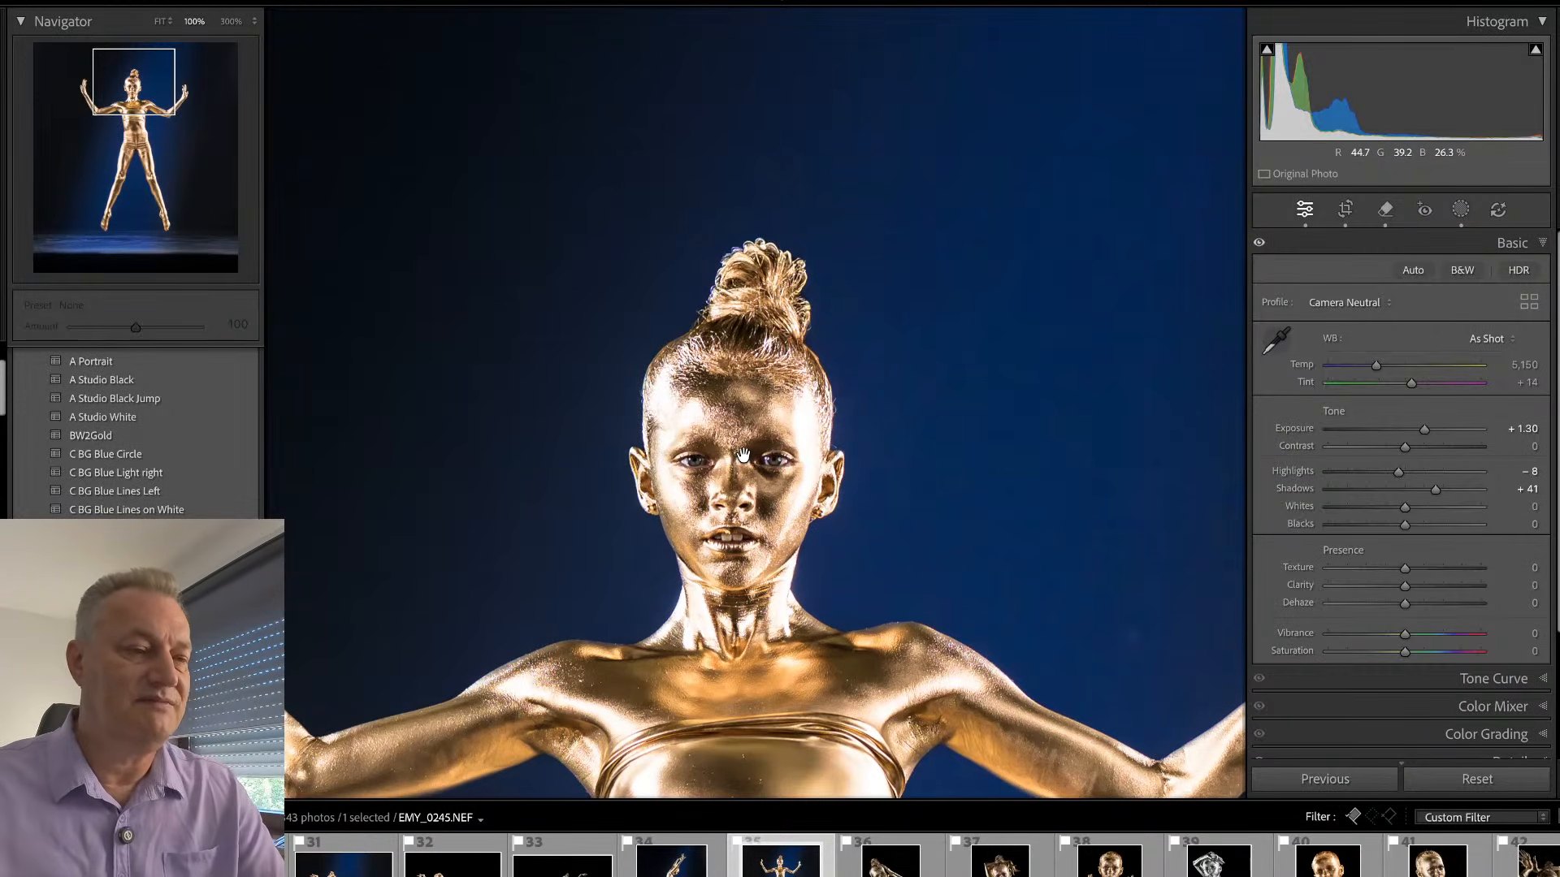
pyautogui.click(744, 457)
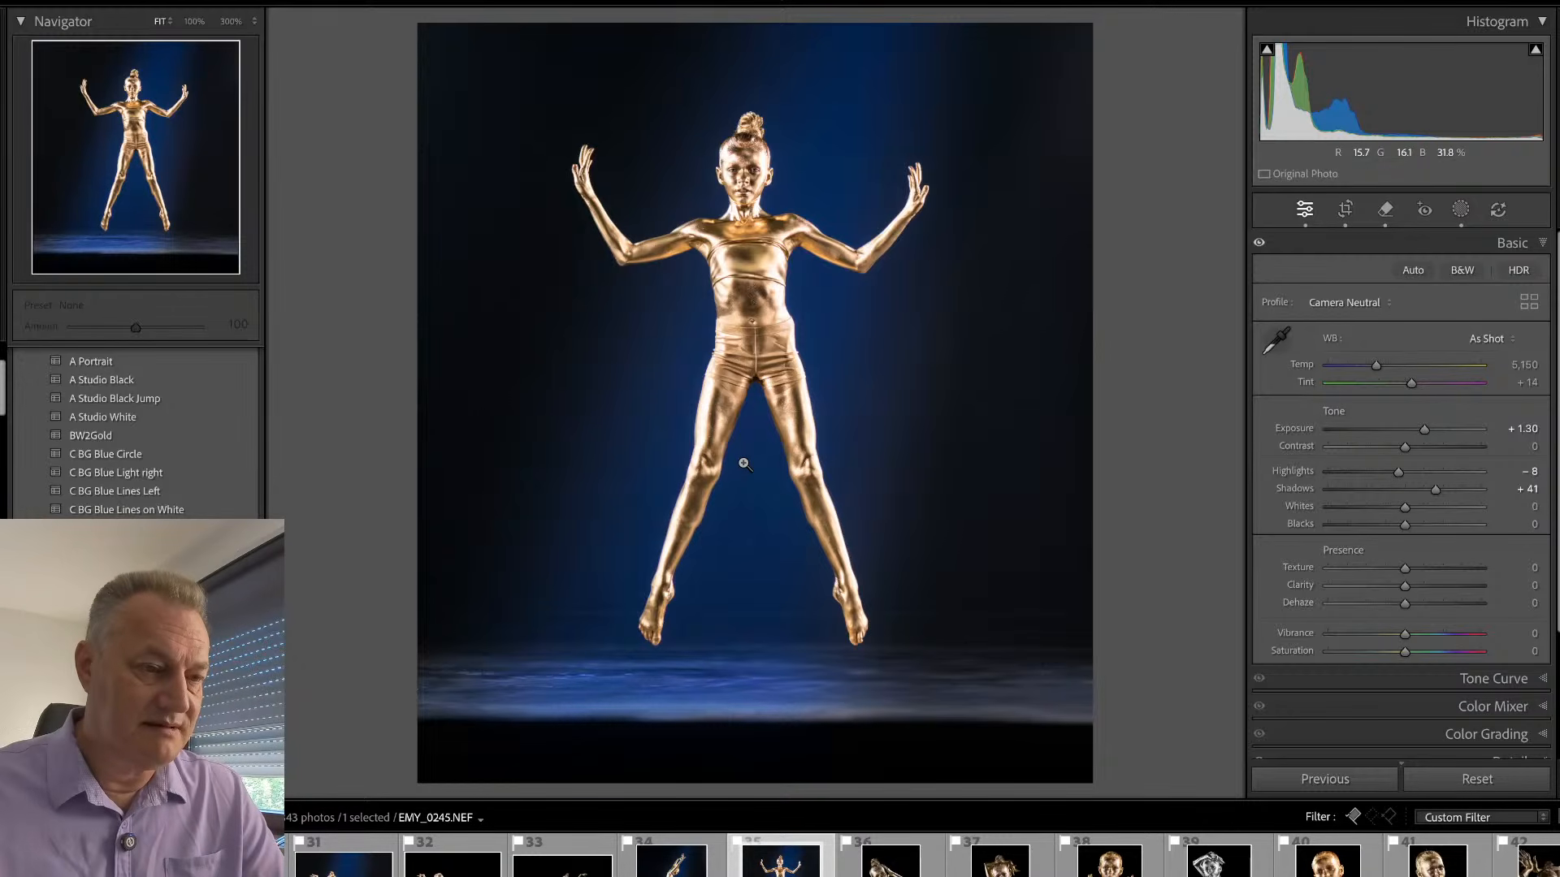
# - Clean up the skin patch between the navel and the side of the waist, above the waistband, with generative AI at brush size 10
pyautogui.click(752, 143)
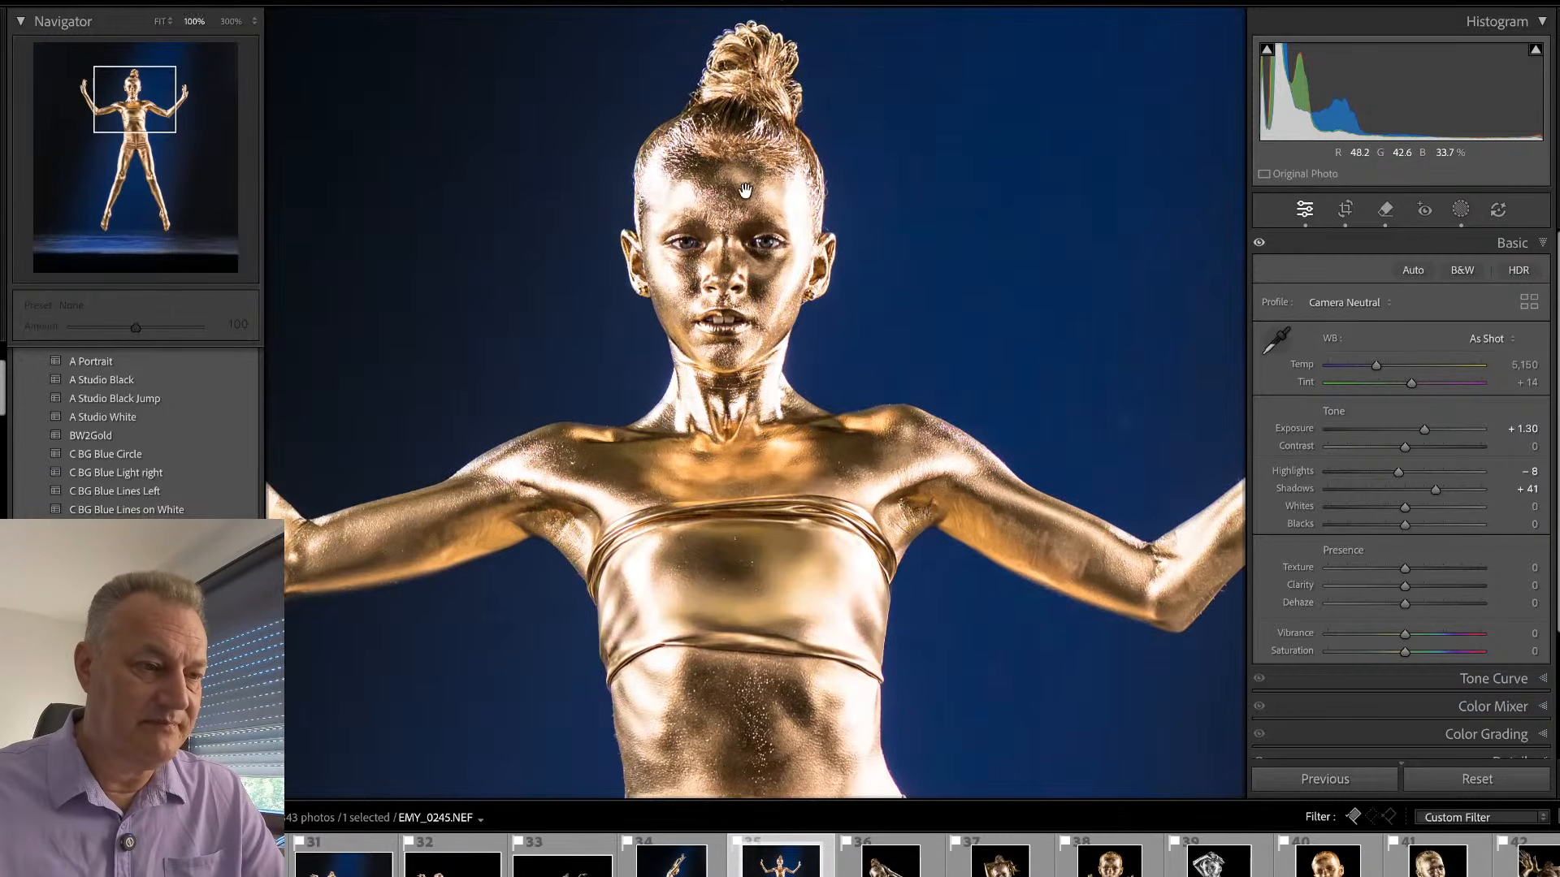
pyautogui.moveTo(769, 363); pyautogui.dragTo(585, 224)
pyautogui.moveTo(849, 459); pyautogui.dragTo(719, 182)
pyautogui.moveTo(794, 661); pyautogui.dragTo(991, 728)
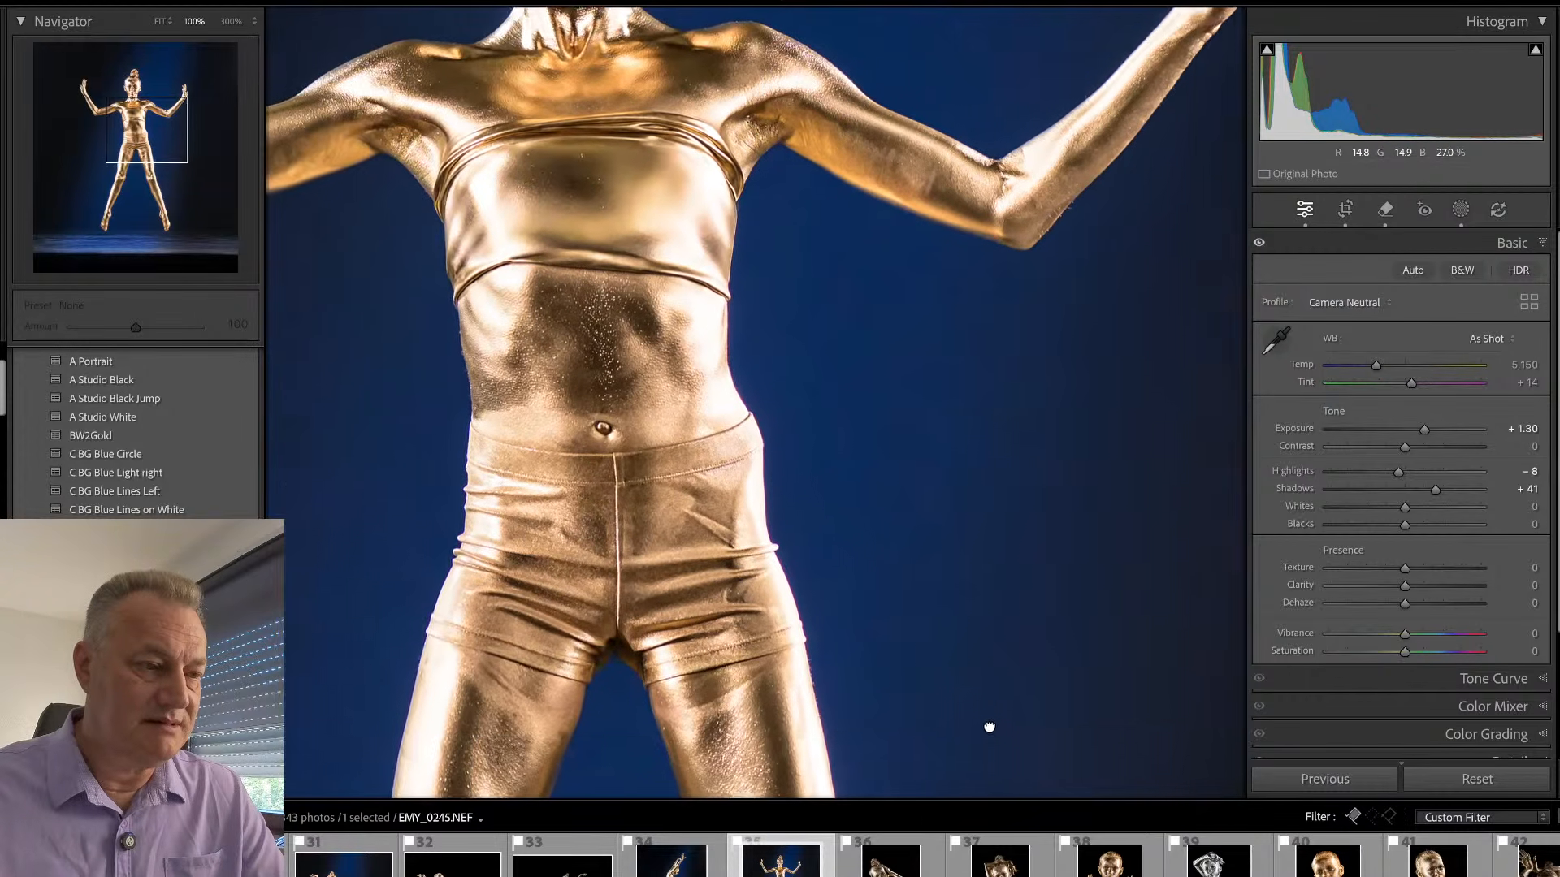
pyautogui.press('q')
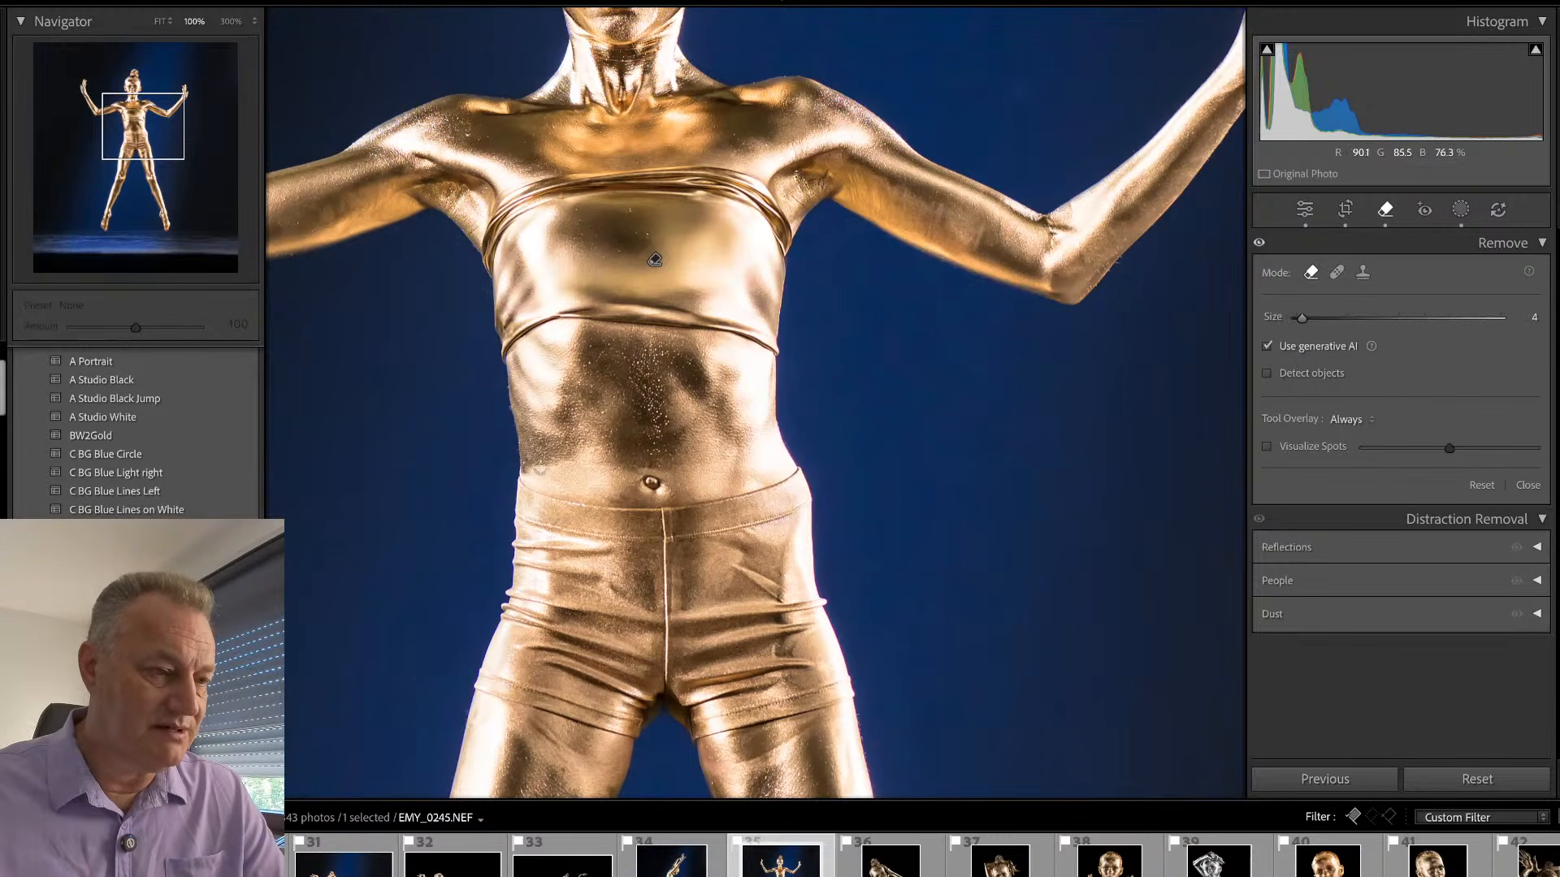
pyautogui.press(']')
pyautogui.moveTo(532, 470)
pyautogui.mouseDown()
pyautogui.moveTo(608, 484)
pyautogui.moveTo(575, 464)
pyautogui.moveTo(560, 463)
pyautogui.moveTo(617, 486)
pyautogui.moveTo(559, 476)
pyautogui.mouseUp()
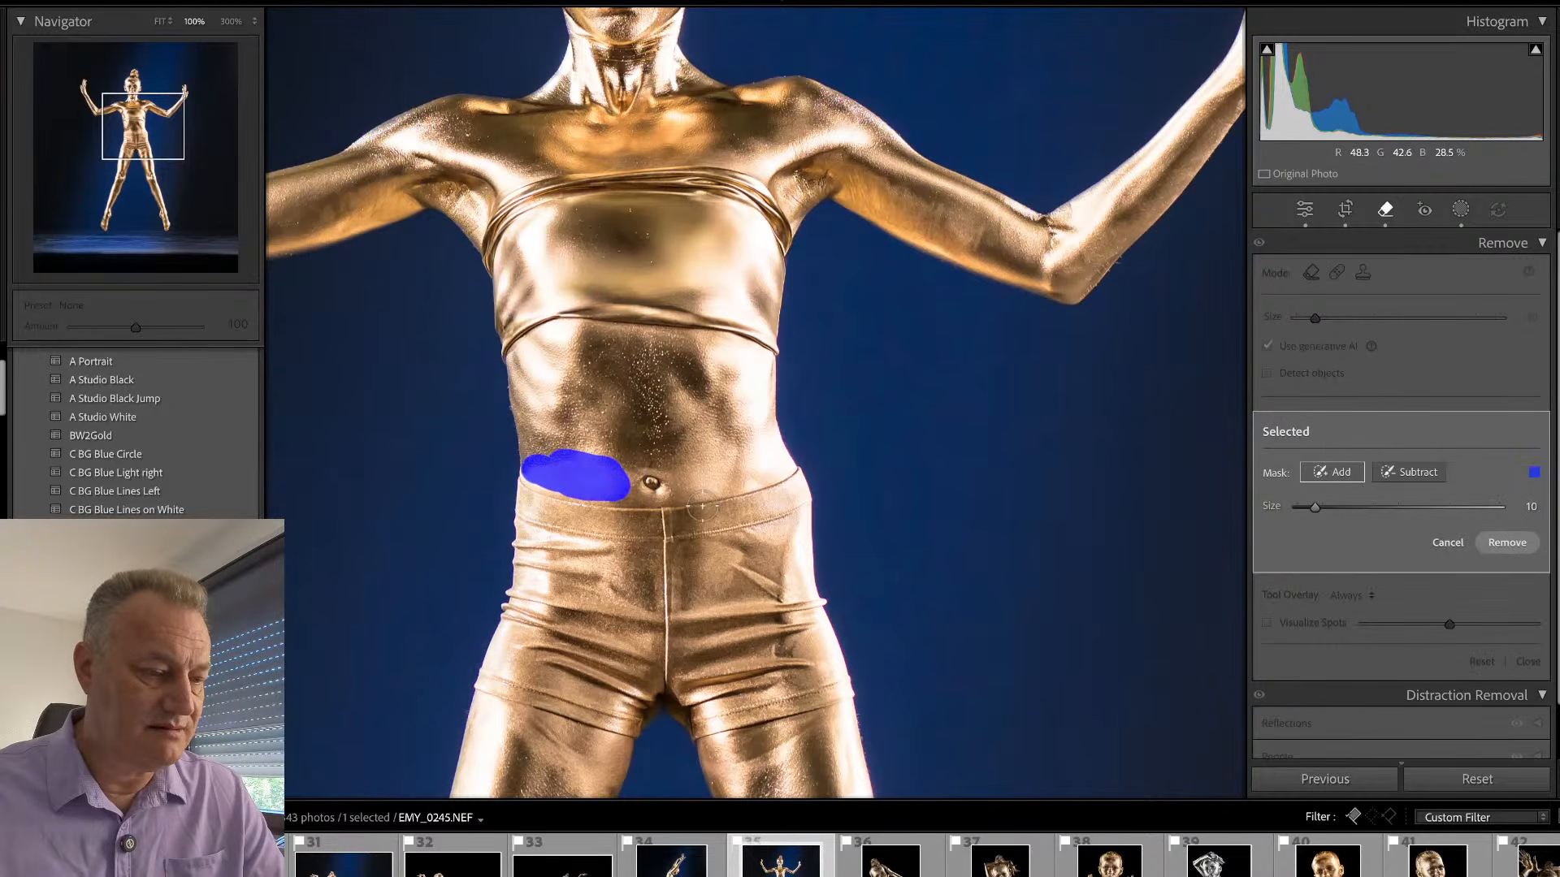
pyautogui.press('q')
pyautogui.press('q')
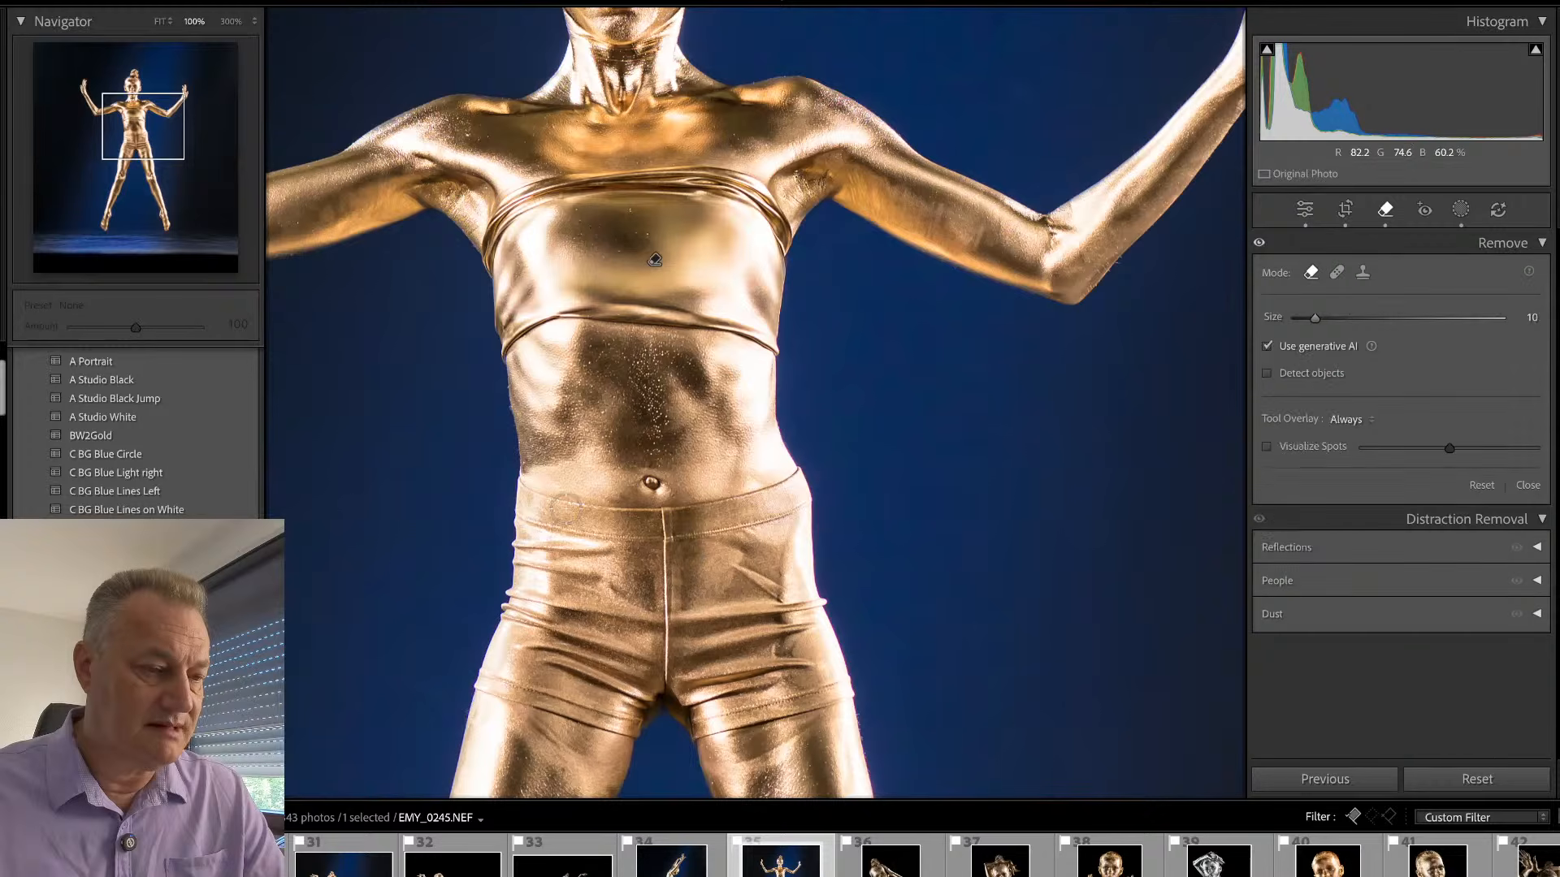
pyautogui.moveTo(622, 463)
pyautogui.mouseDown()
pyautogui.moveTo(536, 451)
pyautogui.moveTo(526, 479)
pyautogui.moveTo(611, 492)
pyautogui.mouseUp()
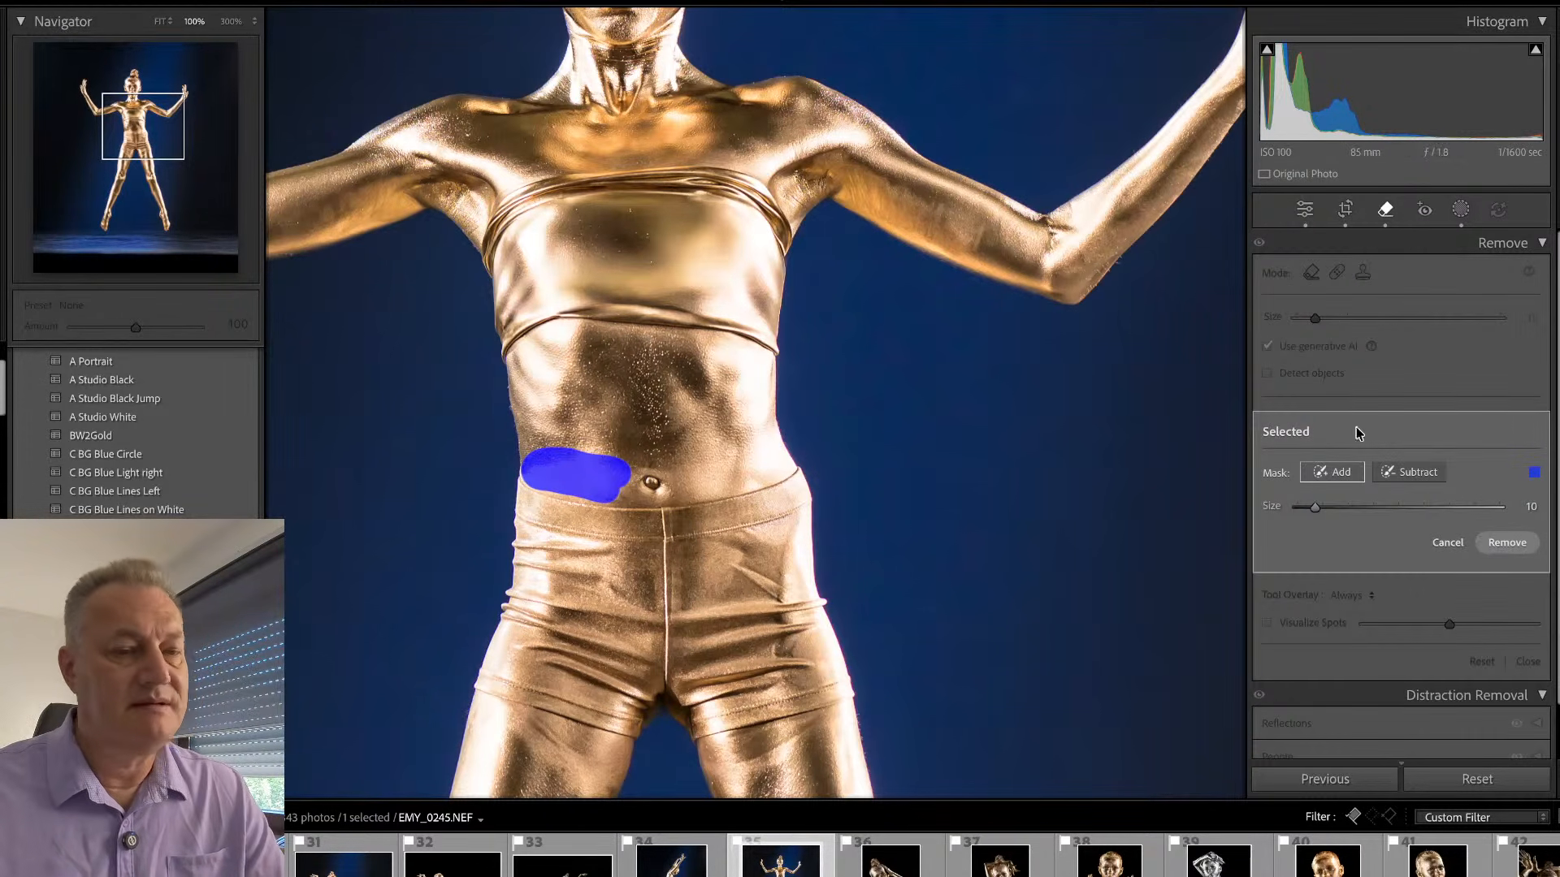
pyautogui.click(1505, 541)
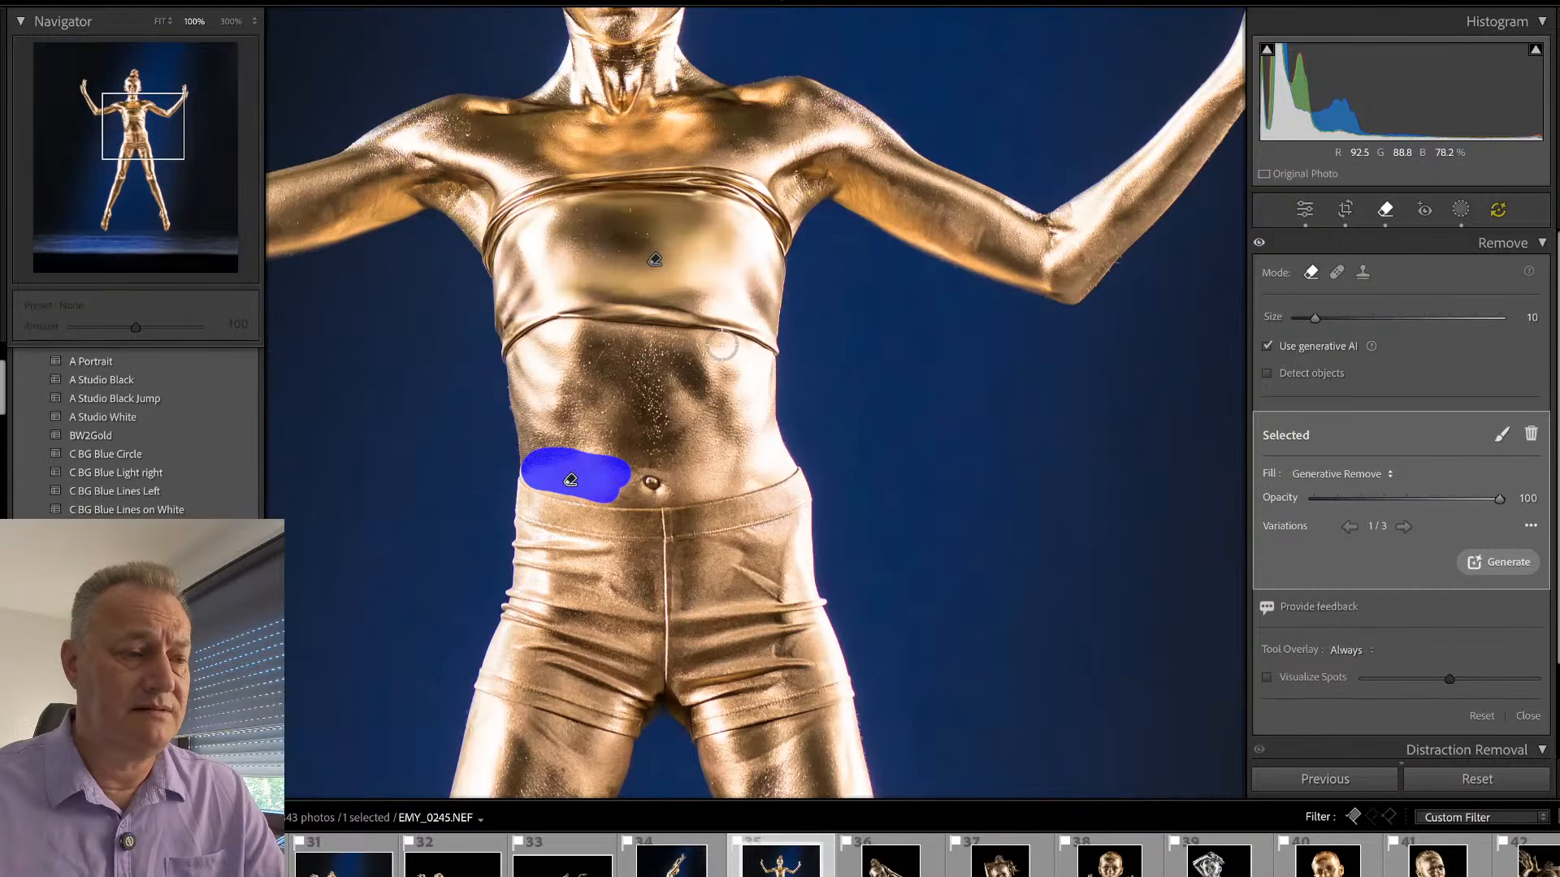
# - Finish the retouching and check the gymnast's legs up close and the whole jump photo
pyautogui.press('q')
pyautogui.scroll(-10, 717, 659)
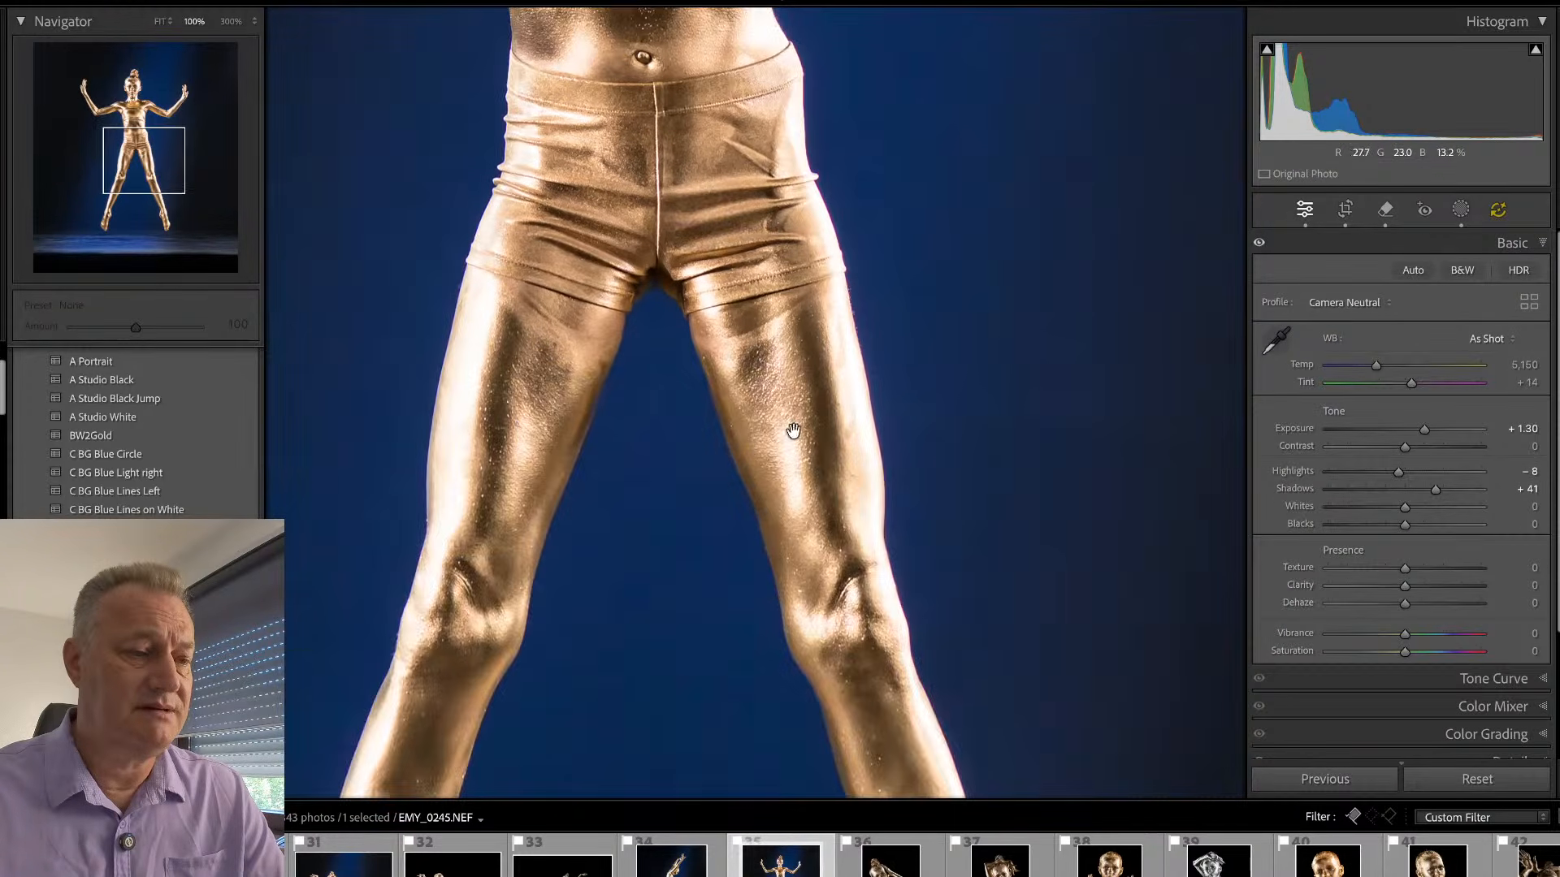
pyautogui.click(764, 439)
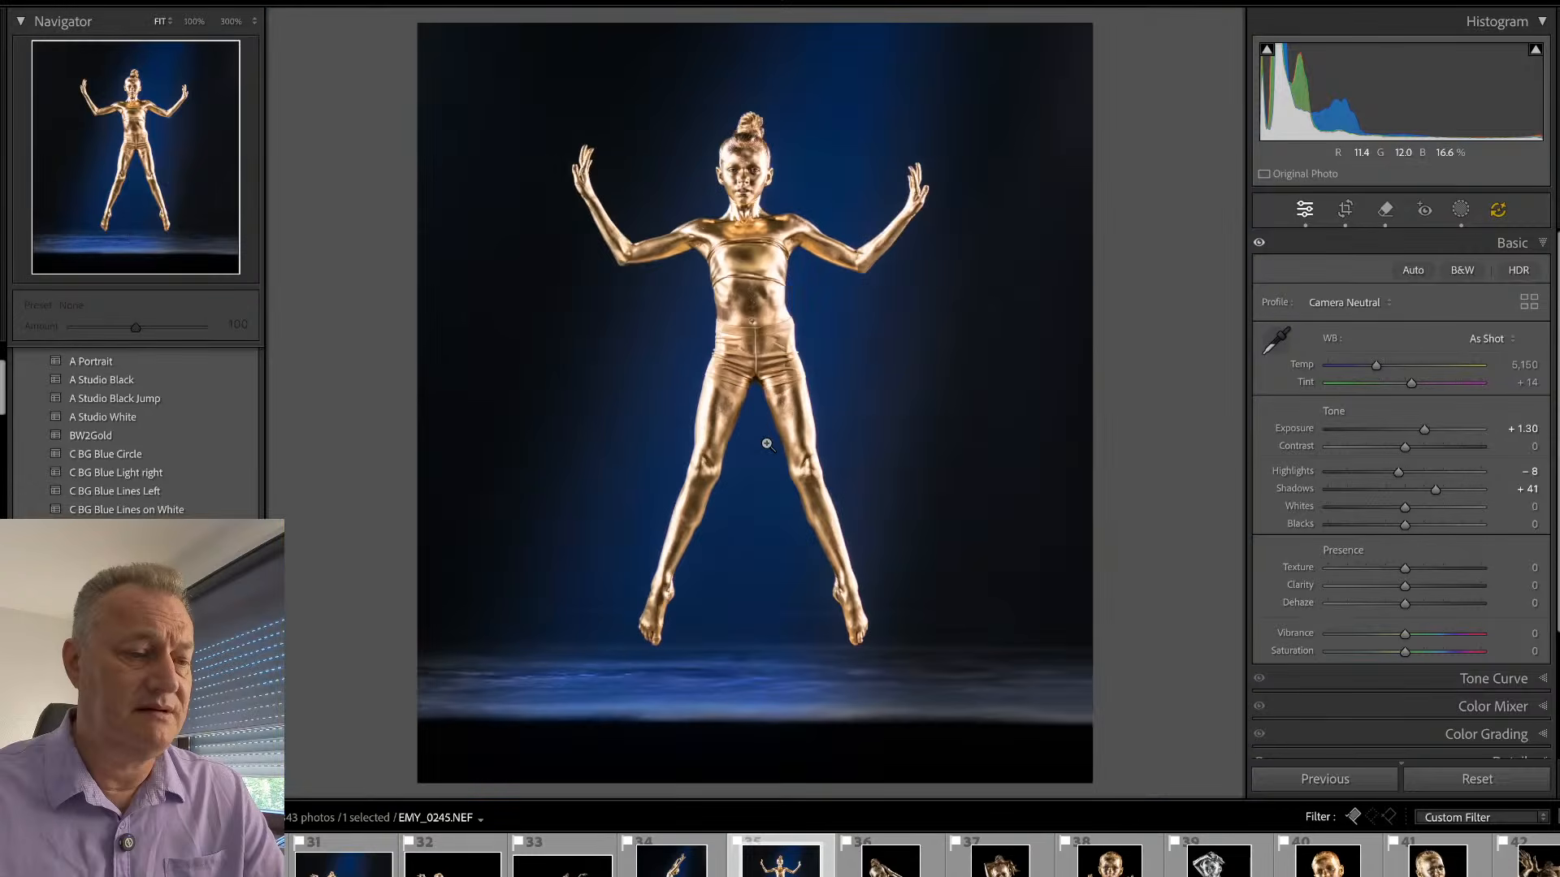
# - Open the crossed-arms portrait EMY_0322 and set its exposure to +0.40 and vibrance to +29
pyautogui.press('Right')
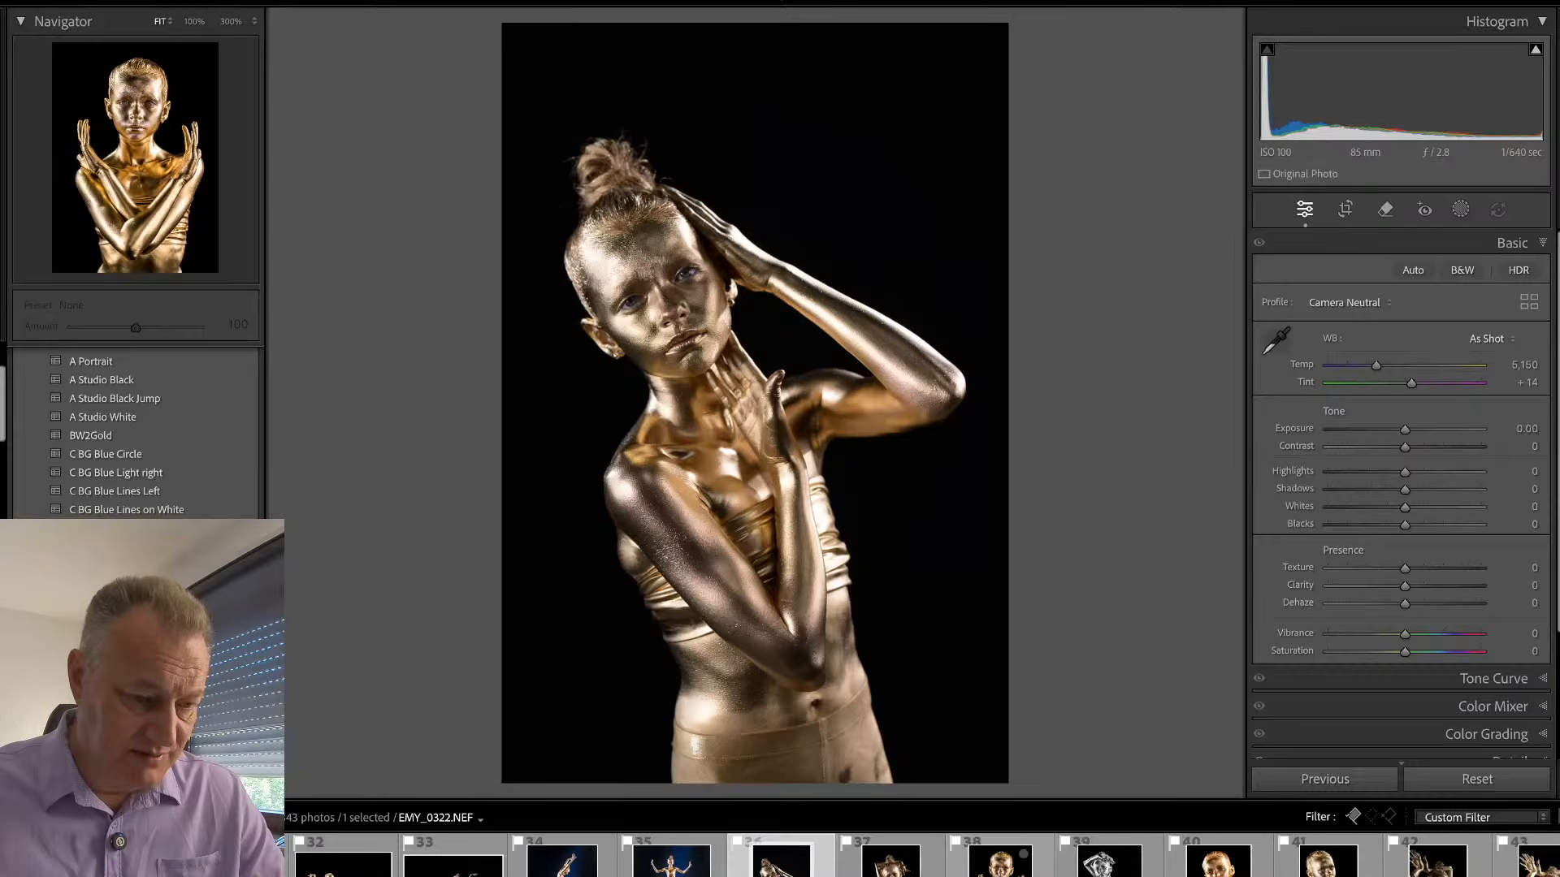
pyautogui.click(1000, 861)
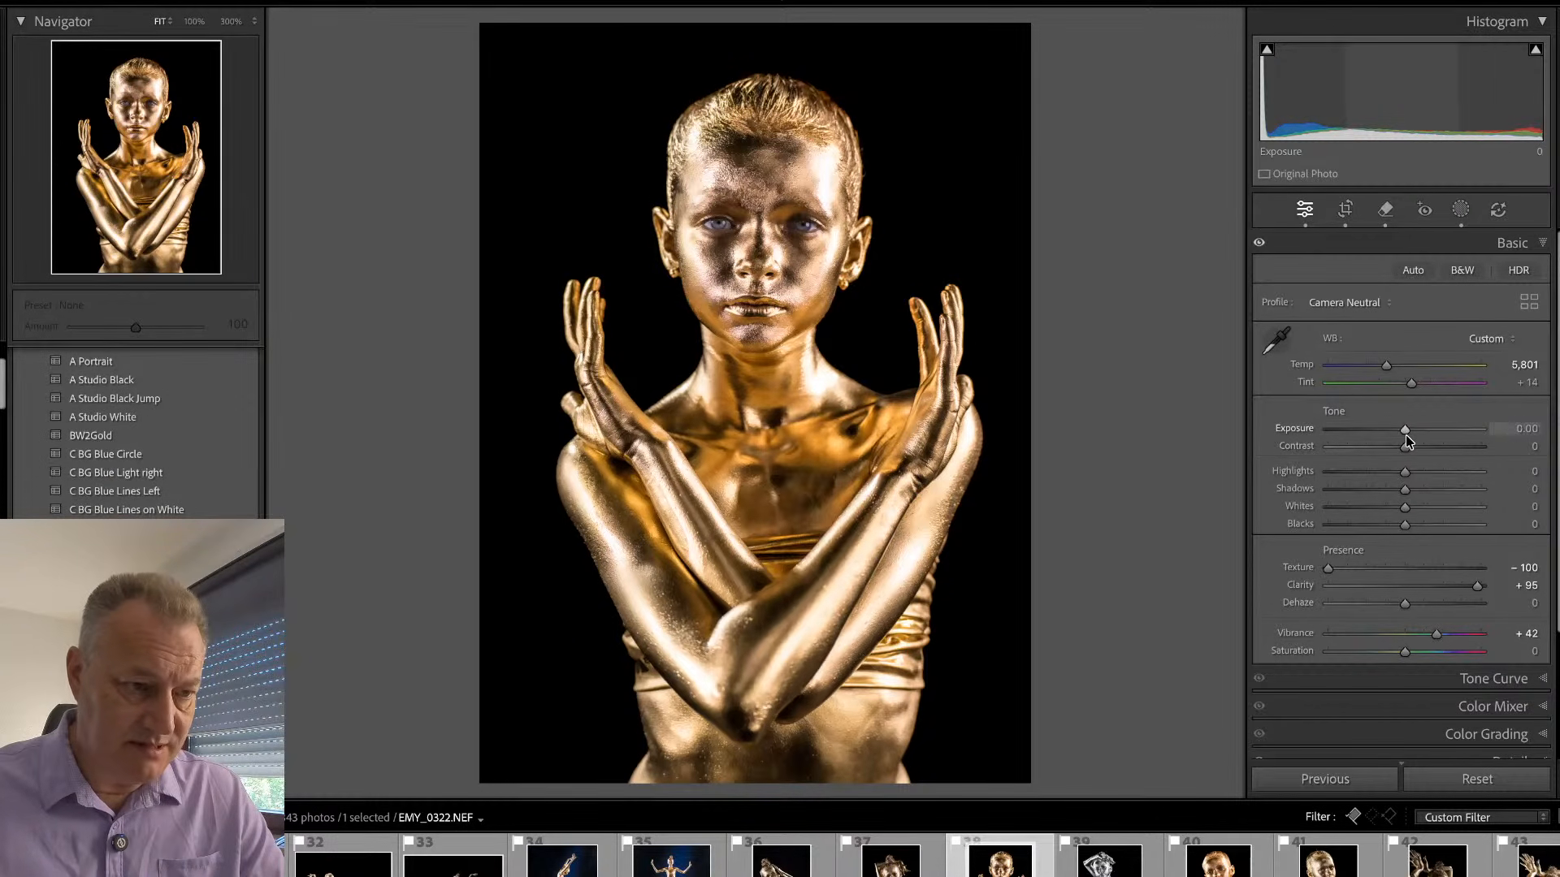
pyautogui.moveTo(1406, 435); pyautogui.dragTo(1412, 442)
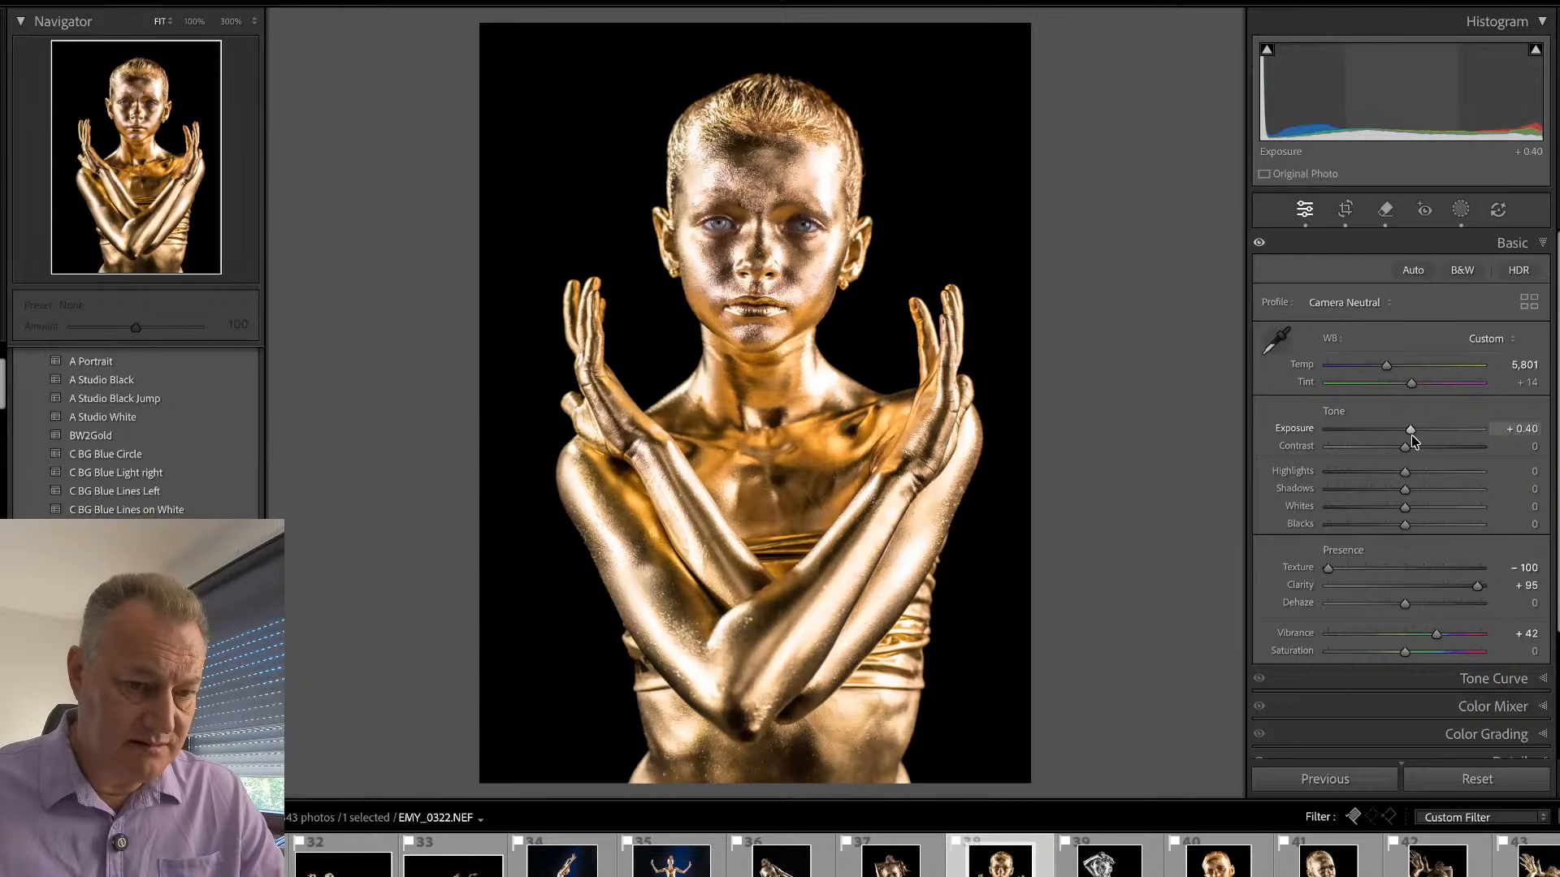
pyautogui.moveTo(1429, 638); pyautogui.dragTo(1427, 638)
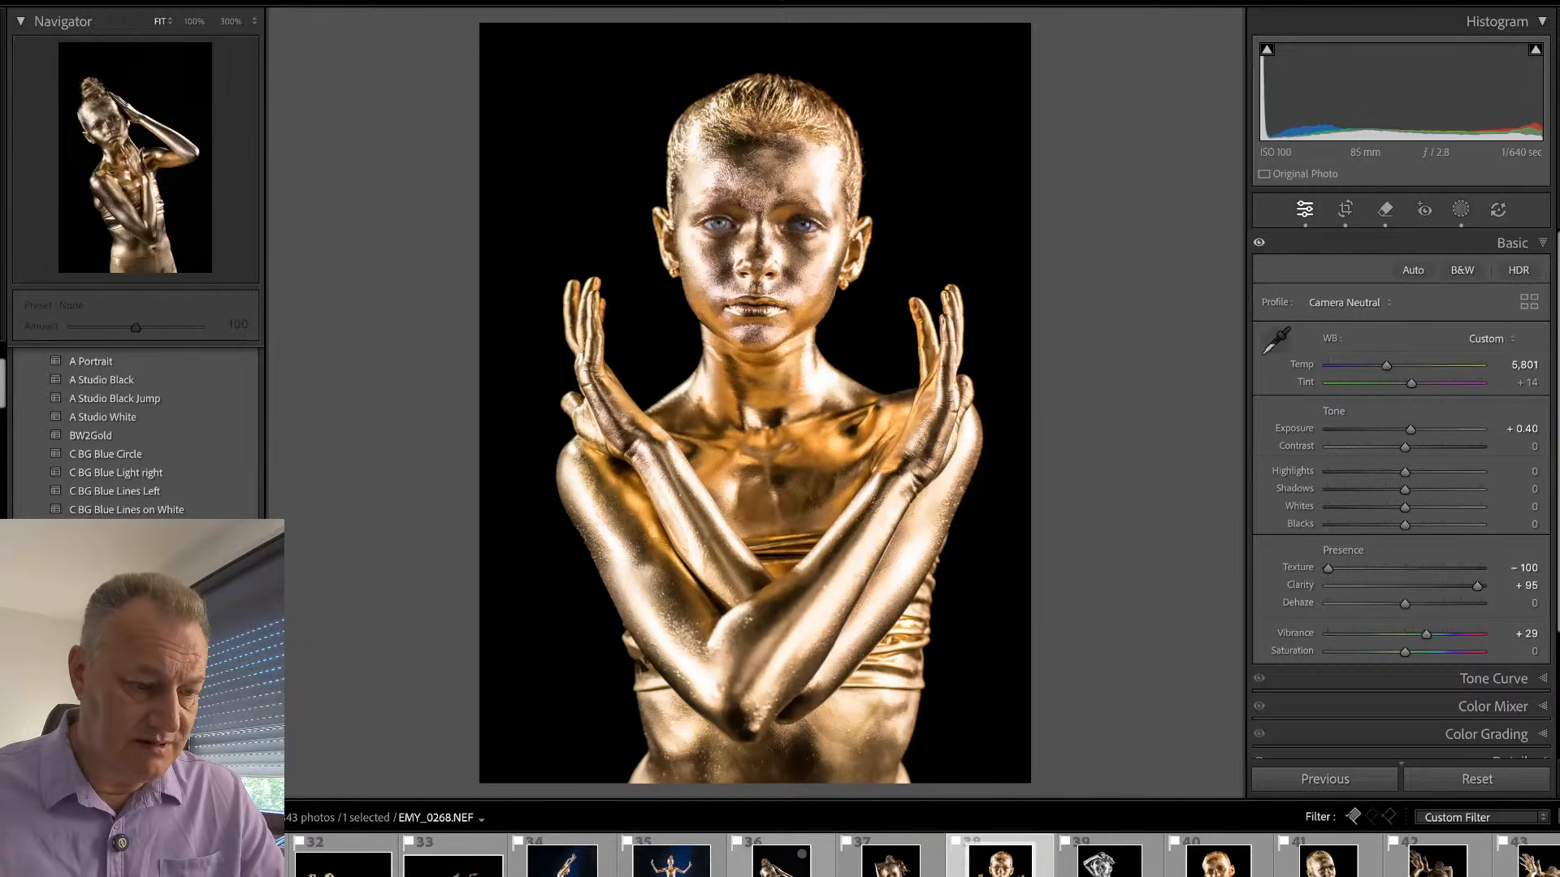
pyautogui.keyDown('shift'); pyautogui.click(782, 860); pyautogui.keyUp('shift')
pyautogui.press('super+shift+s')
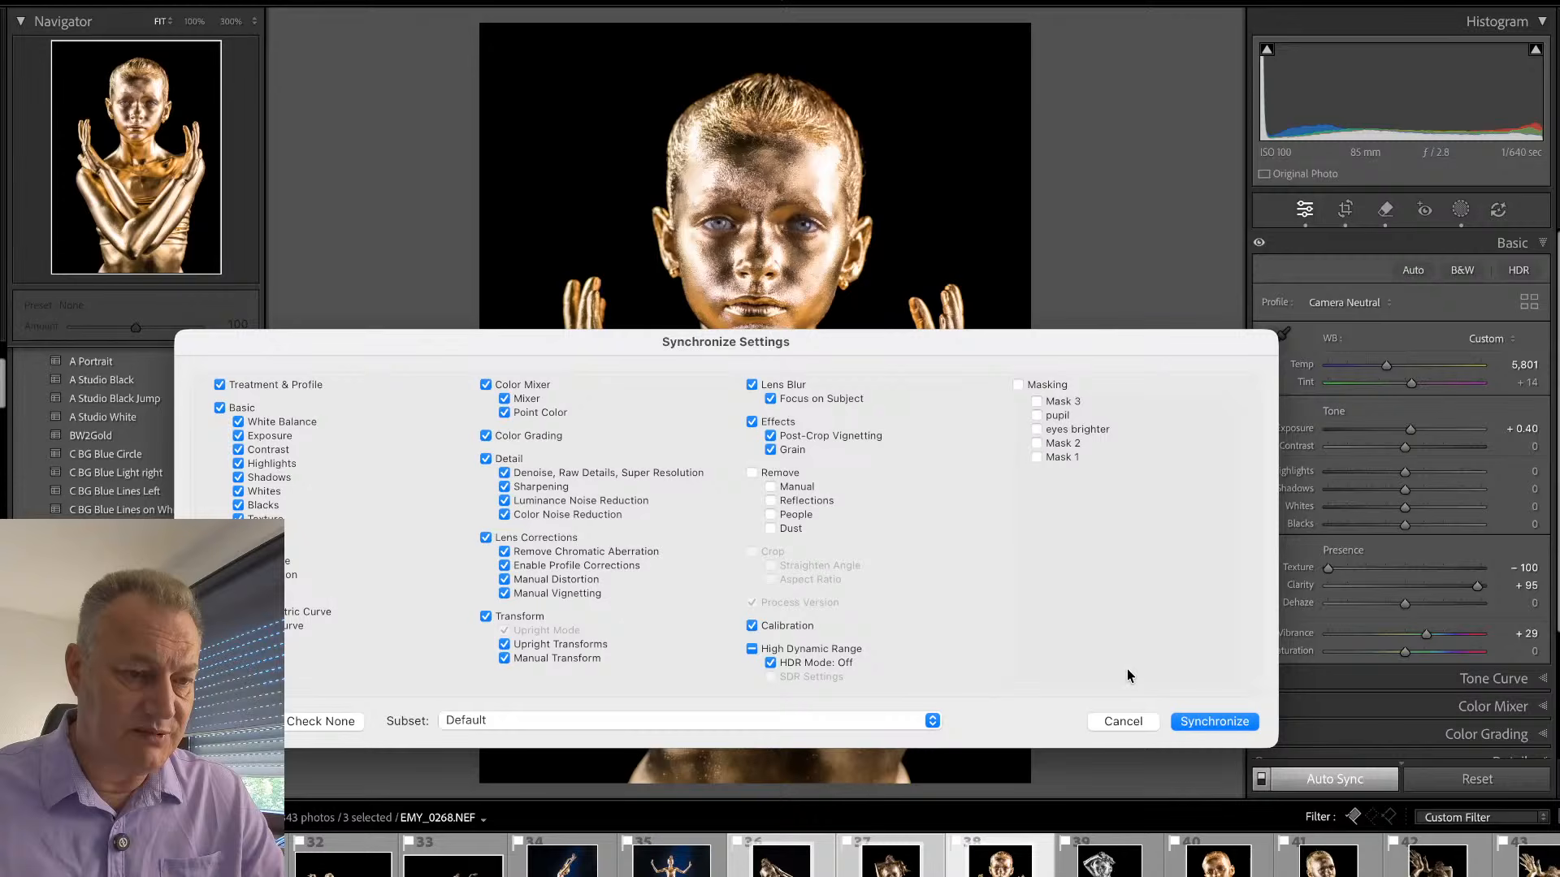
pyautogui.click(1020, 386)
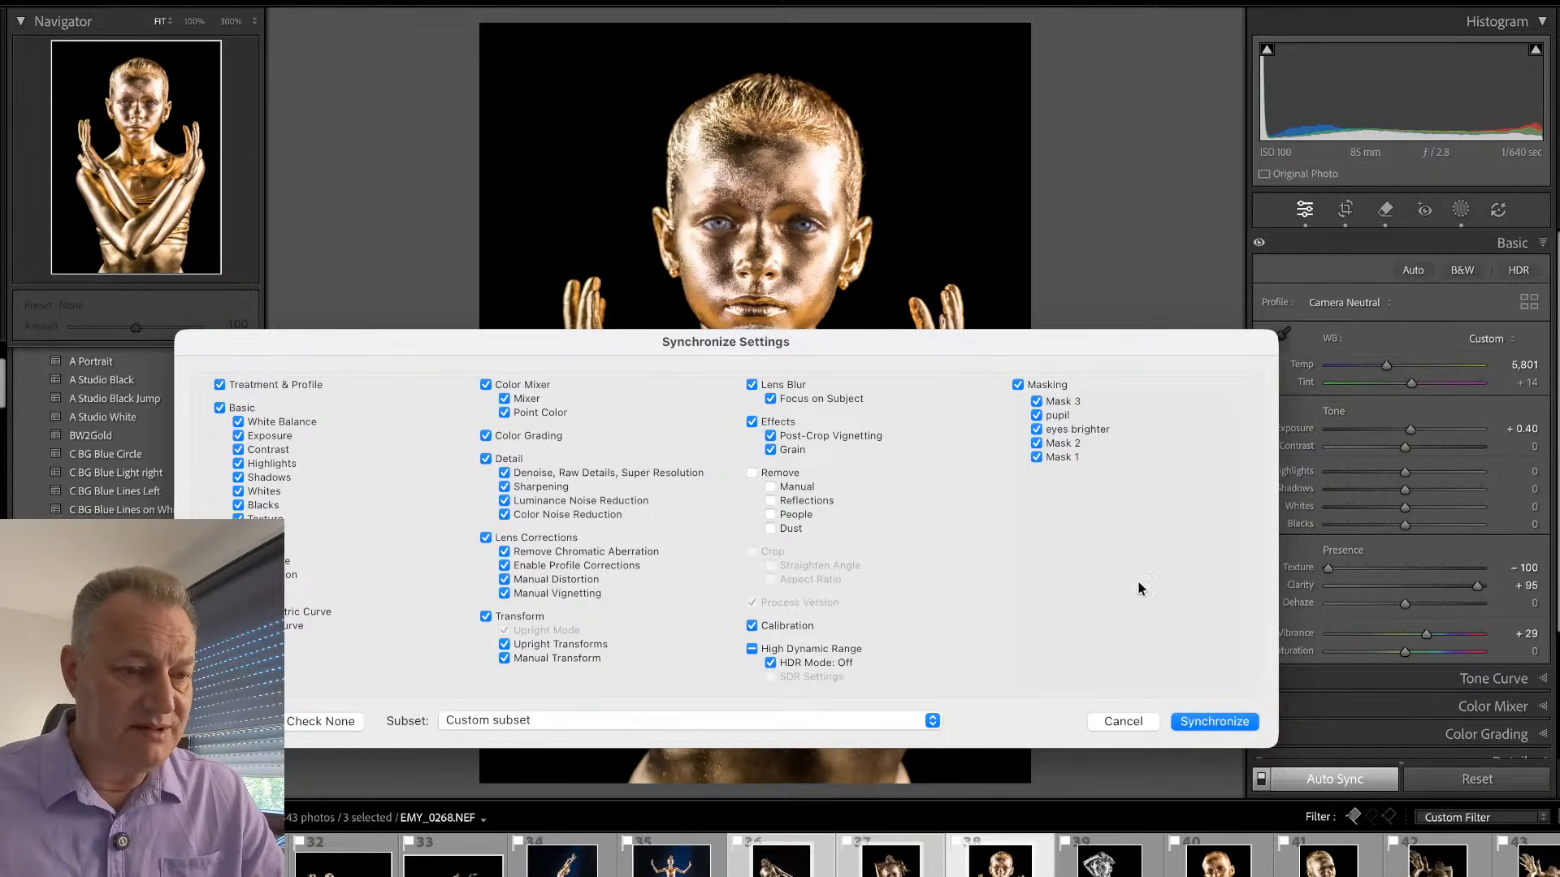
pyautogui.click(1152, 727)
pyautogui.click(968, 858)
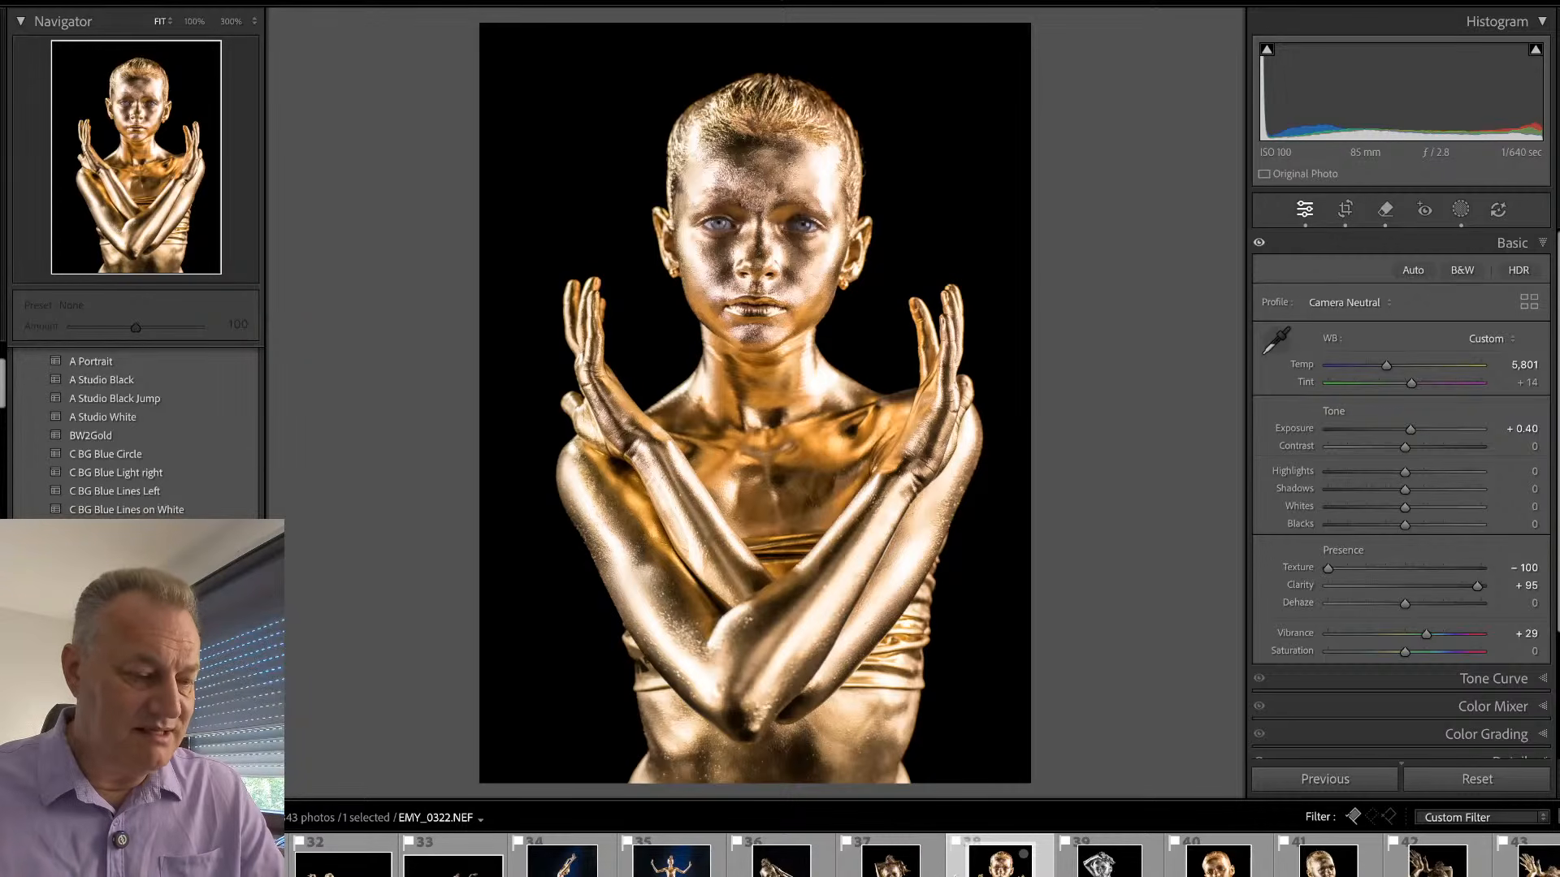
# - Rename Mask 3 of EMY_0322, which covers the surroundings of the eyes, as eye_area
pyautogui.hotkey('shift', 'w')
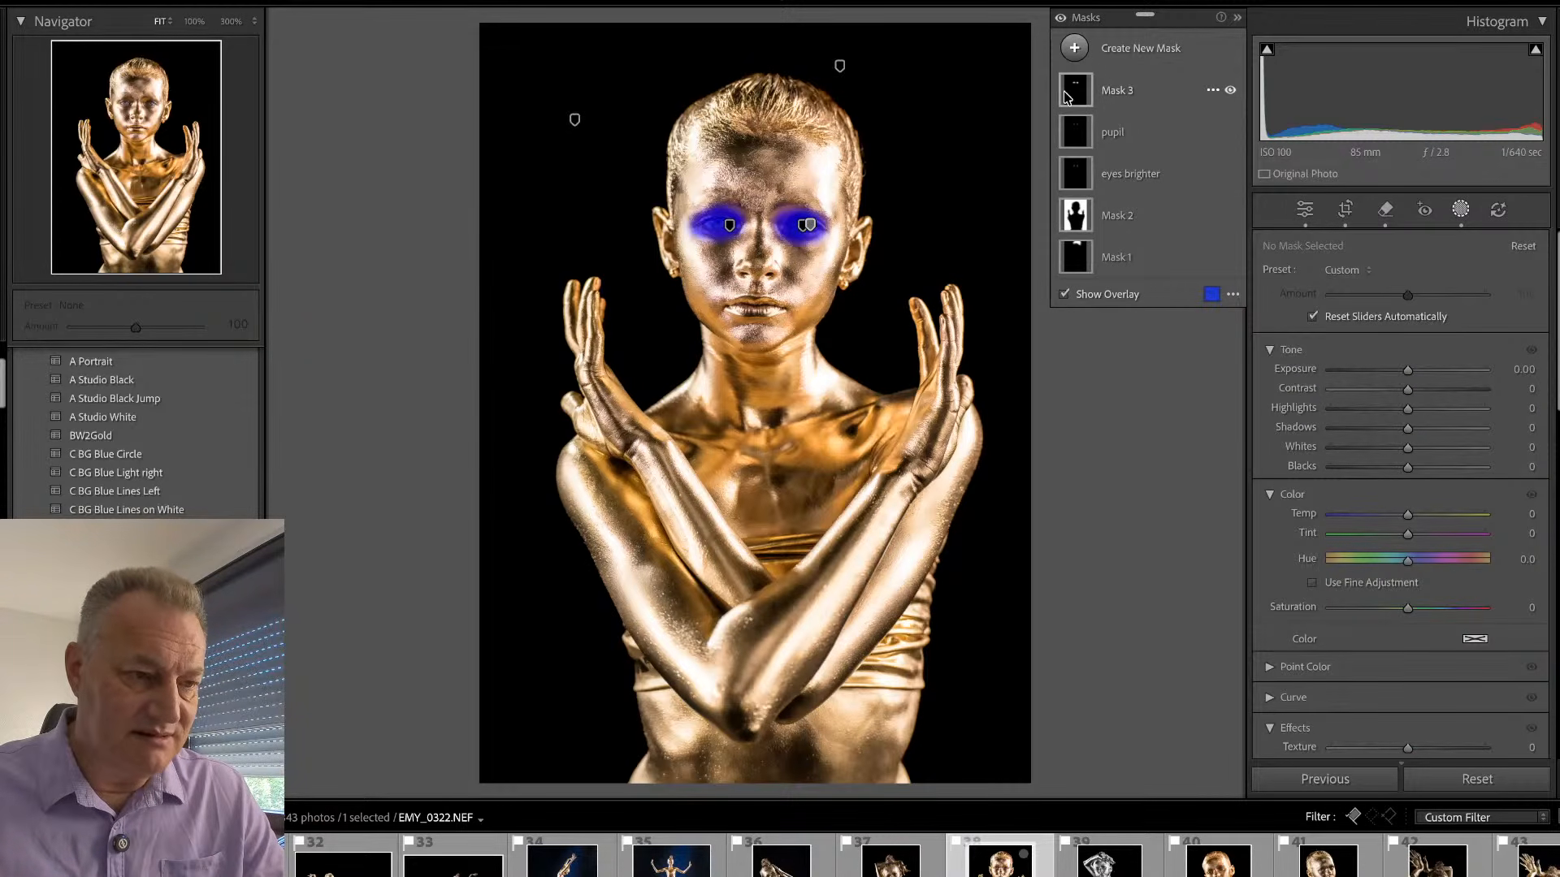
pyautogui.click(1127, 95)
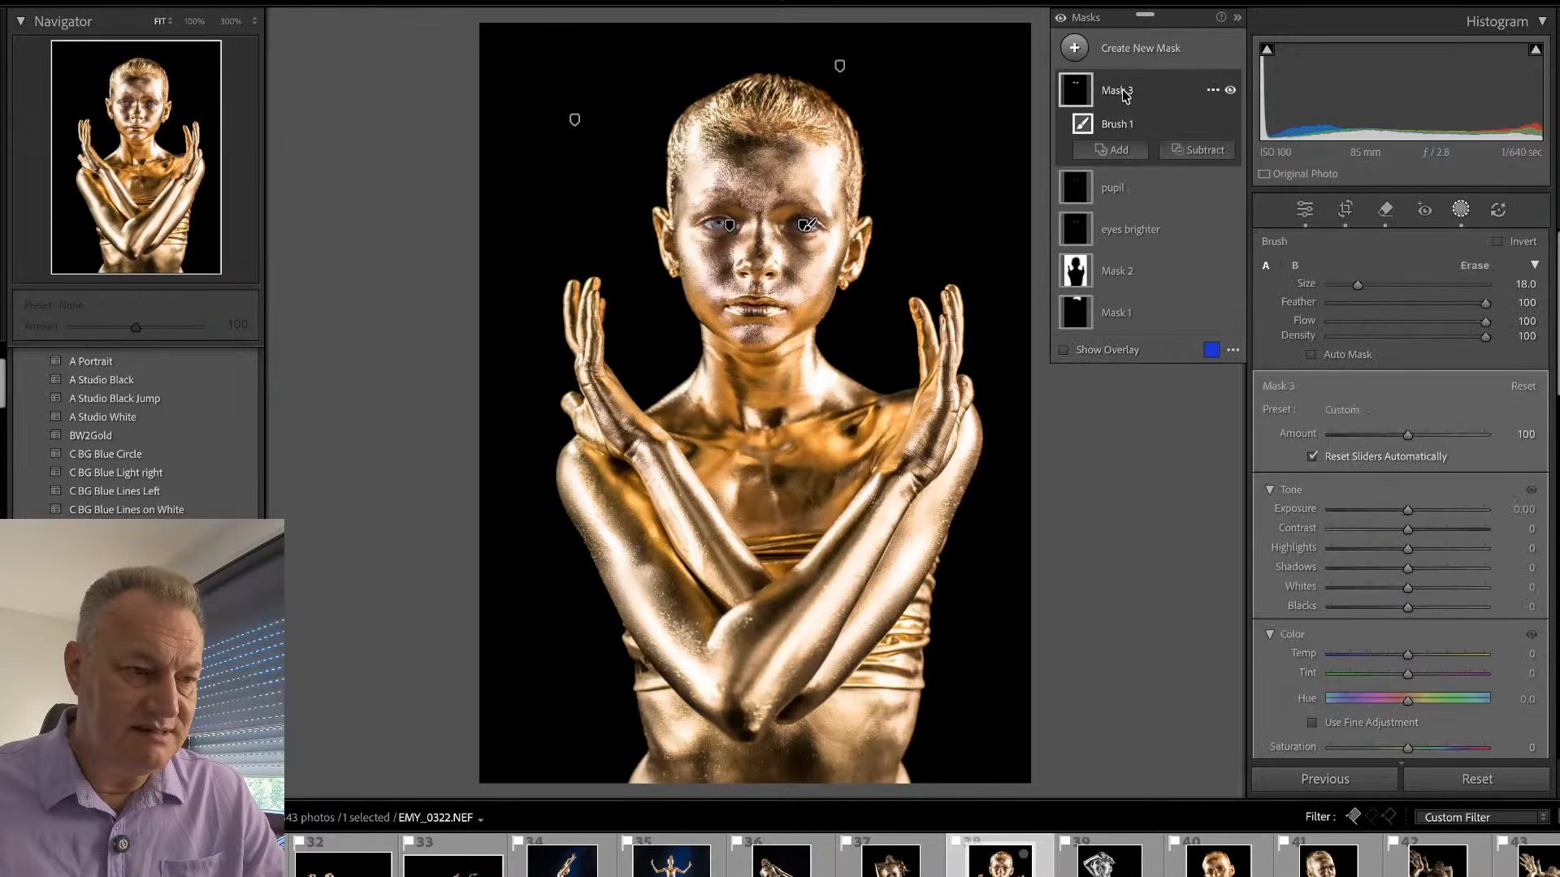
pyautogui.doubleClick(1126, 96)
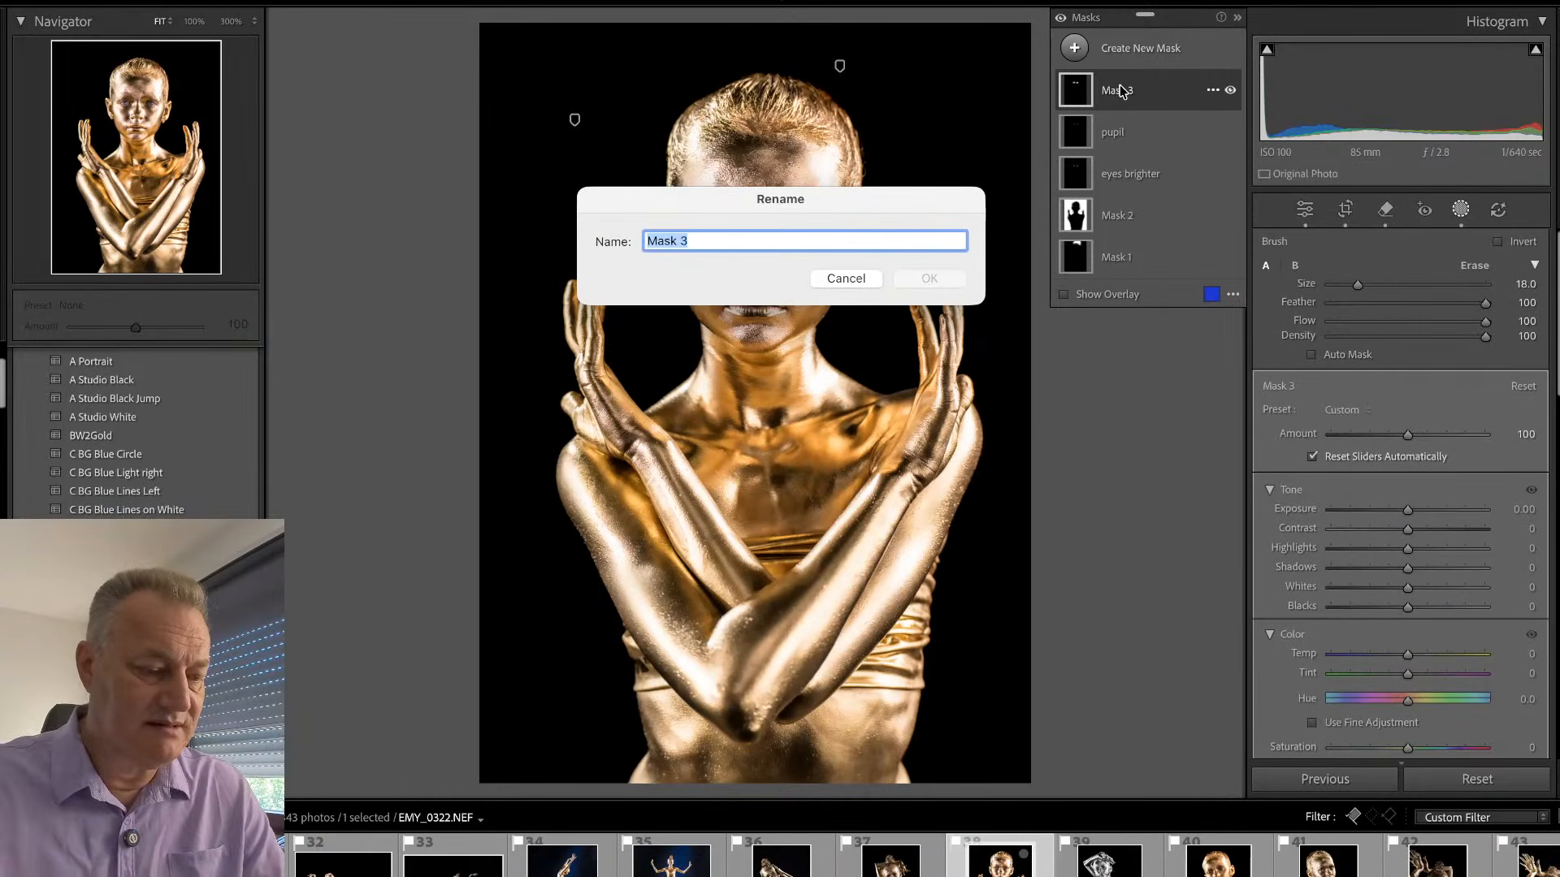
pyautogui.write('eye_')
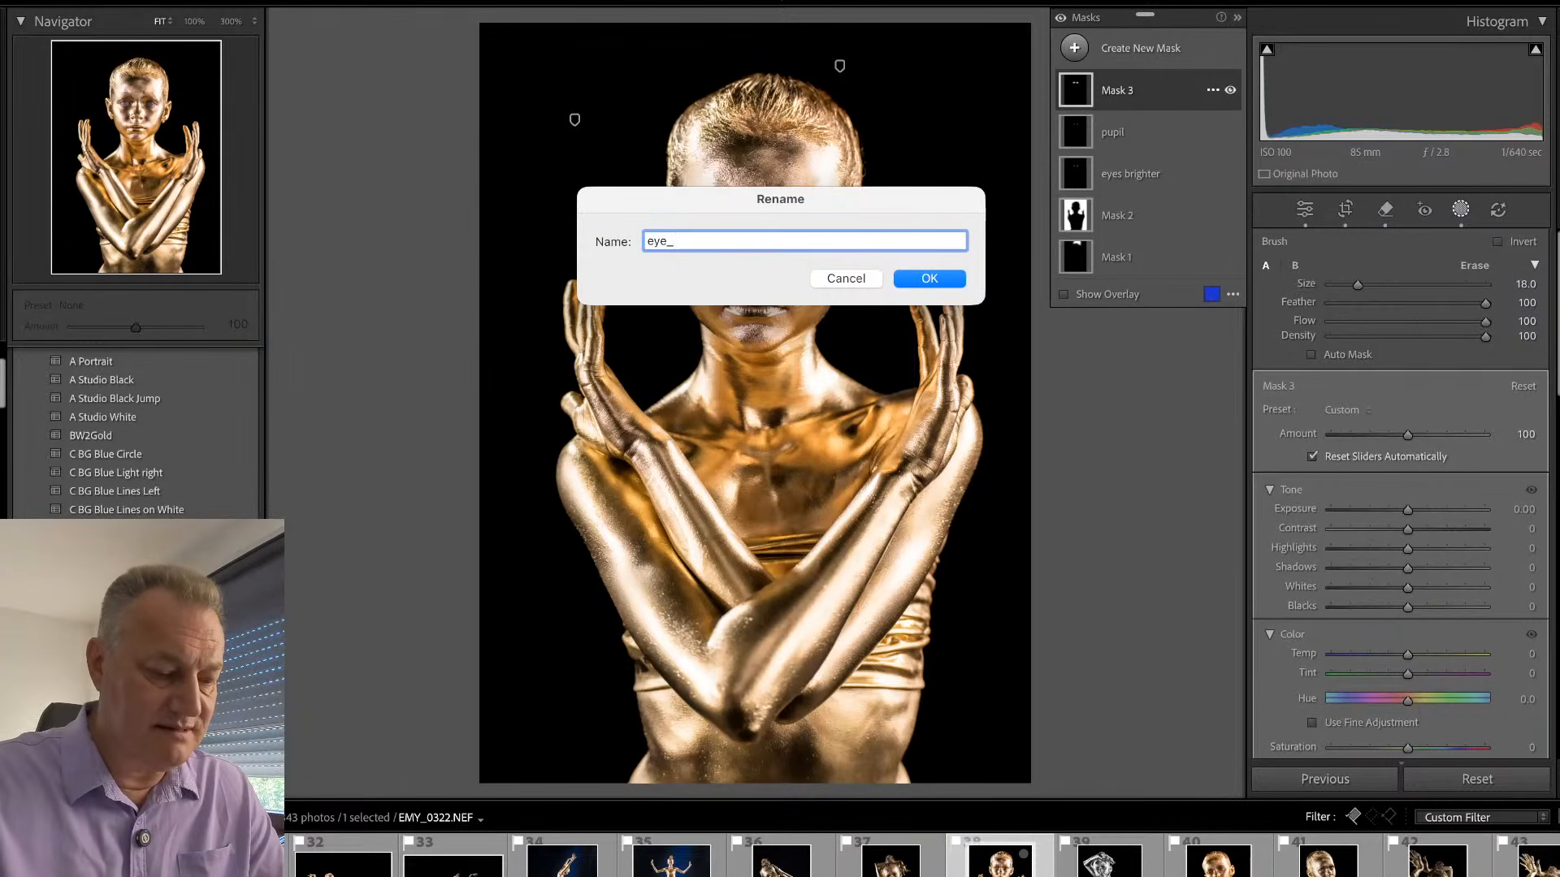
pyautogui.write('area')
pyautogui.press('Return')
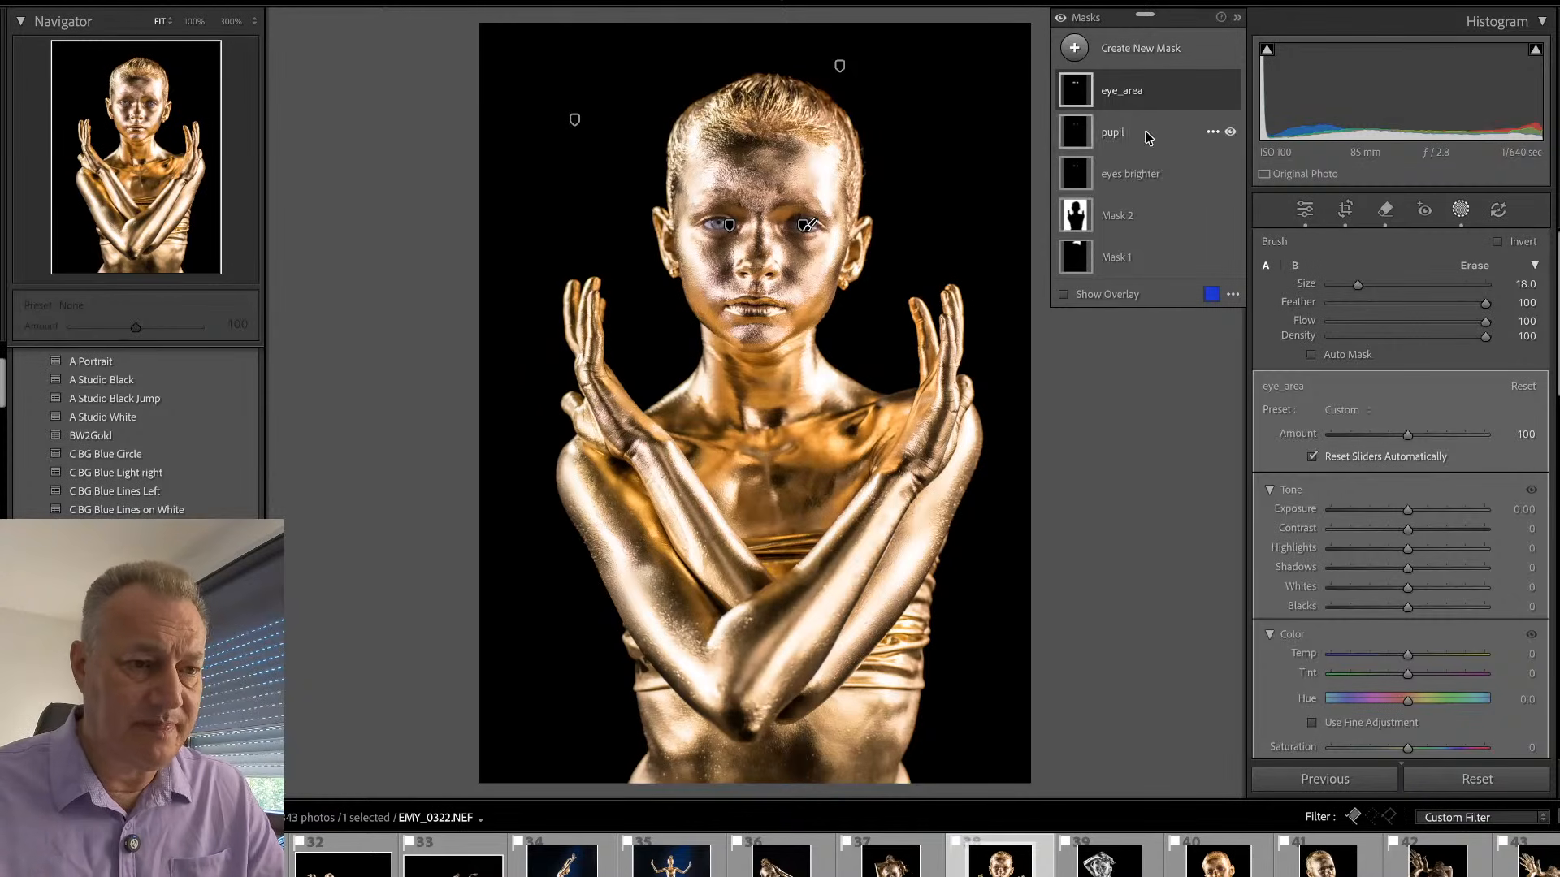
# - Rename the background mask Mask 2 as bg and the brushed mask Mask 1 as bg_paint
pyautogui.doubleClick(1114, 216)
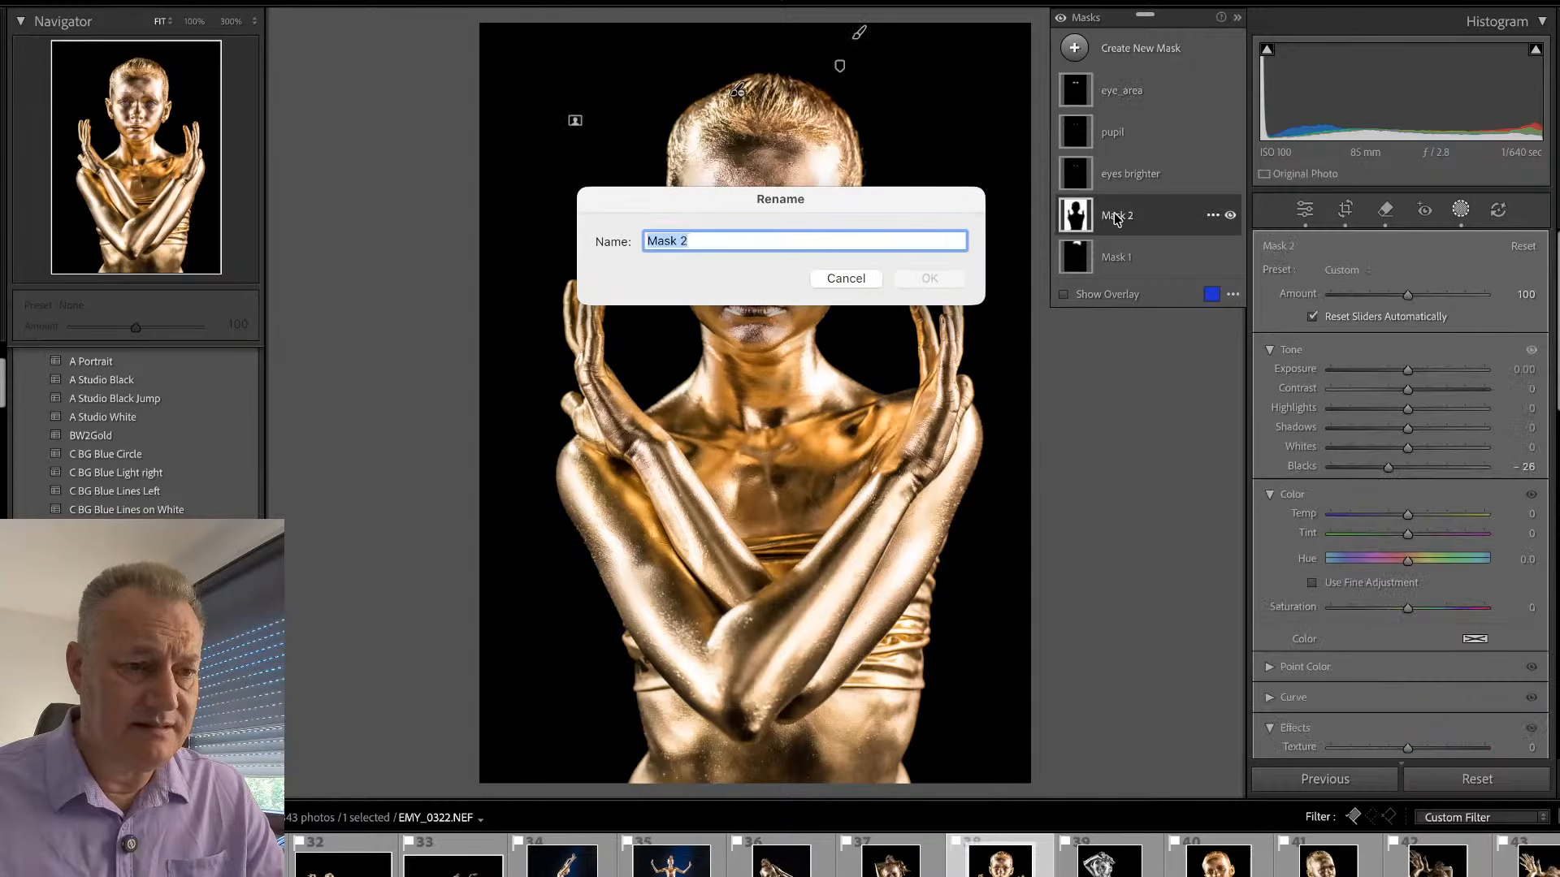
pyautogui.write('bg')
pyautogui.press('Return')
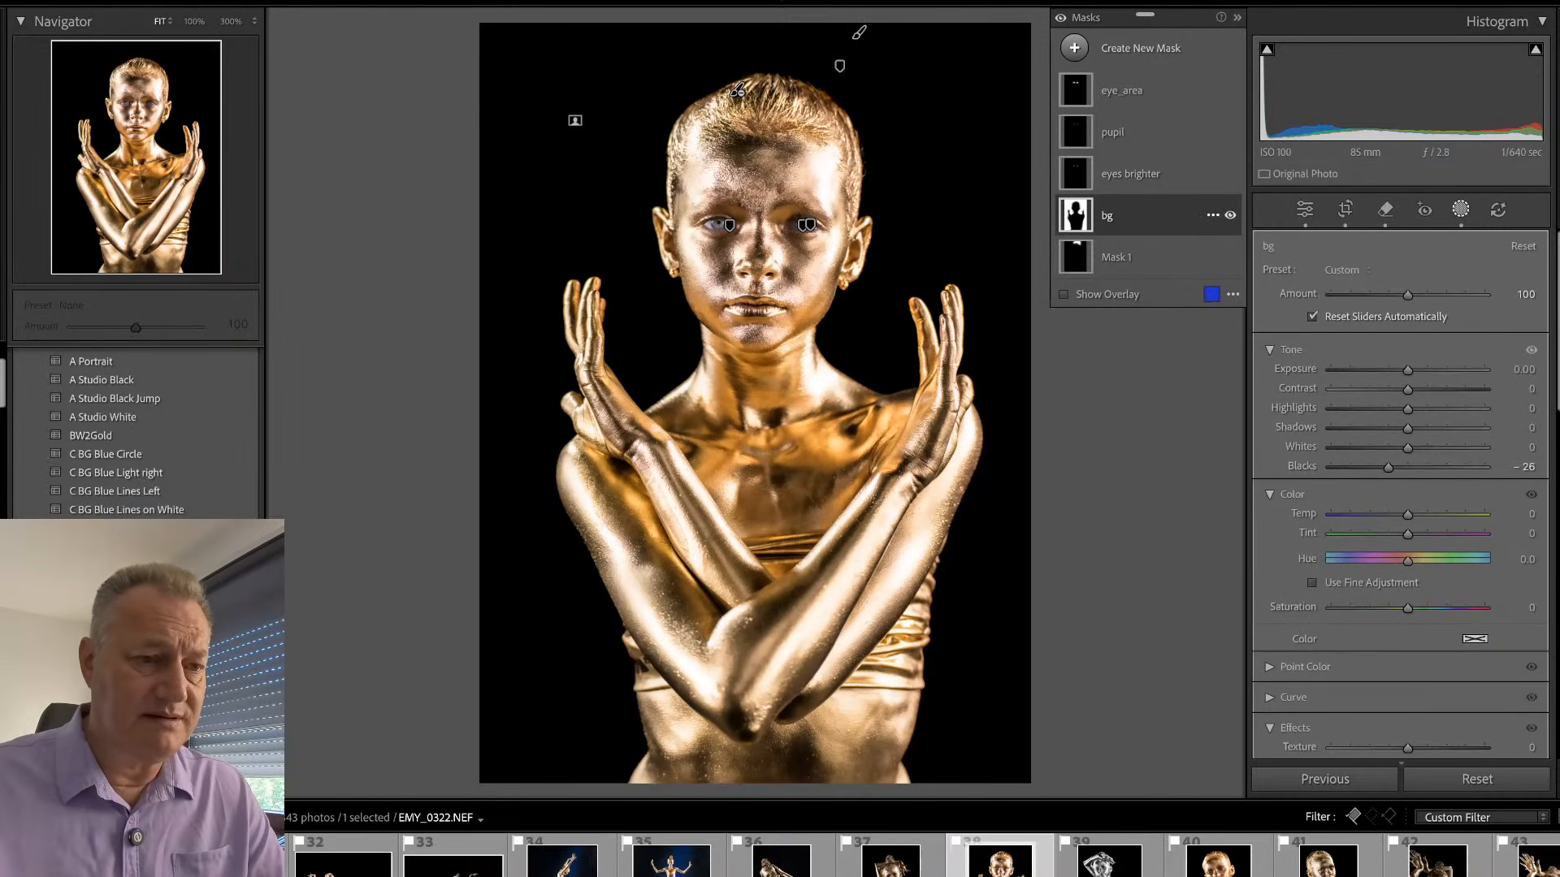
pyautogui.click(1125, 260)
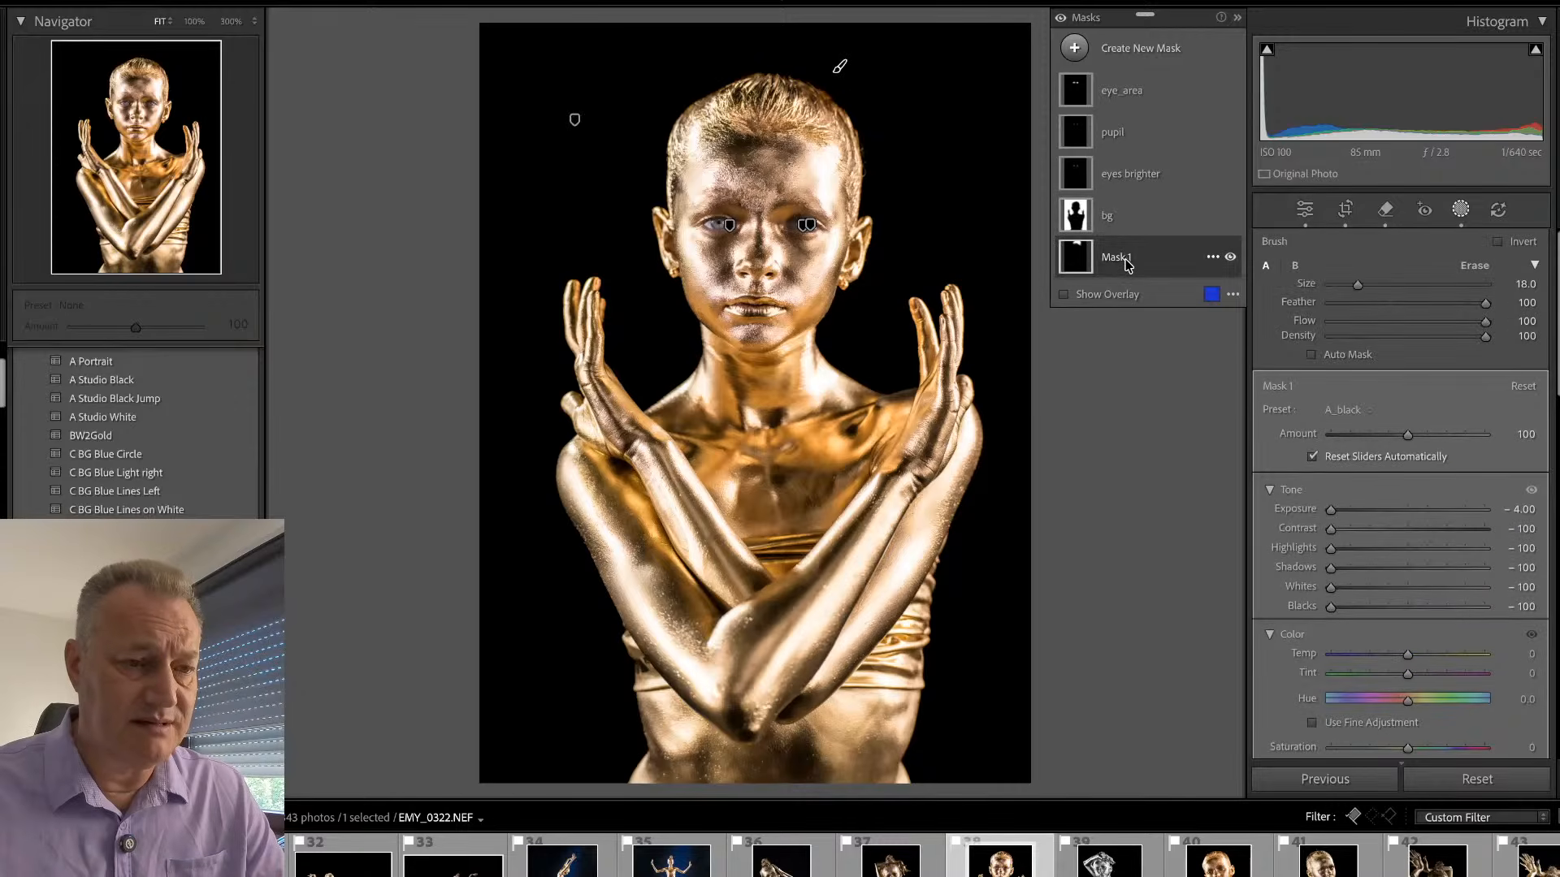
pyautogui.doubleClick(1125, 260)
pyautogui.write('bg')
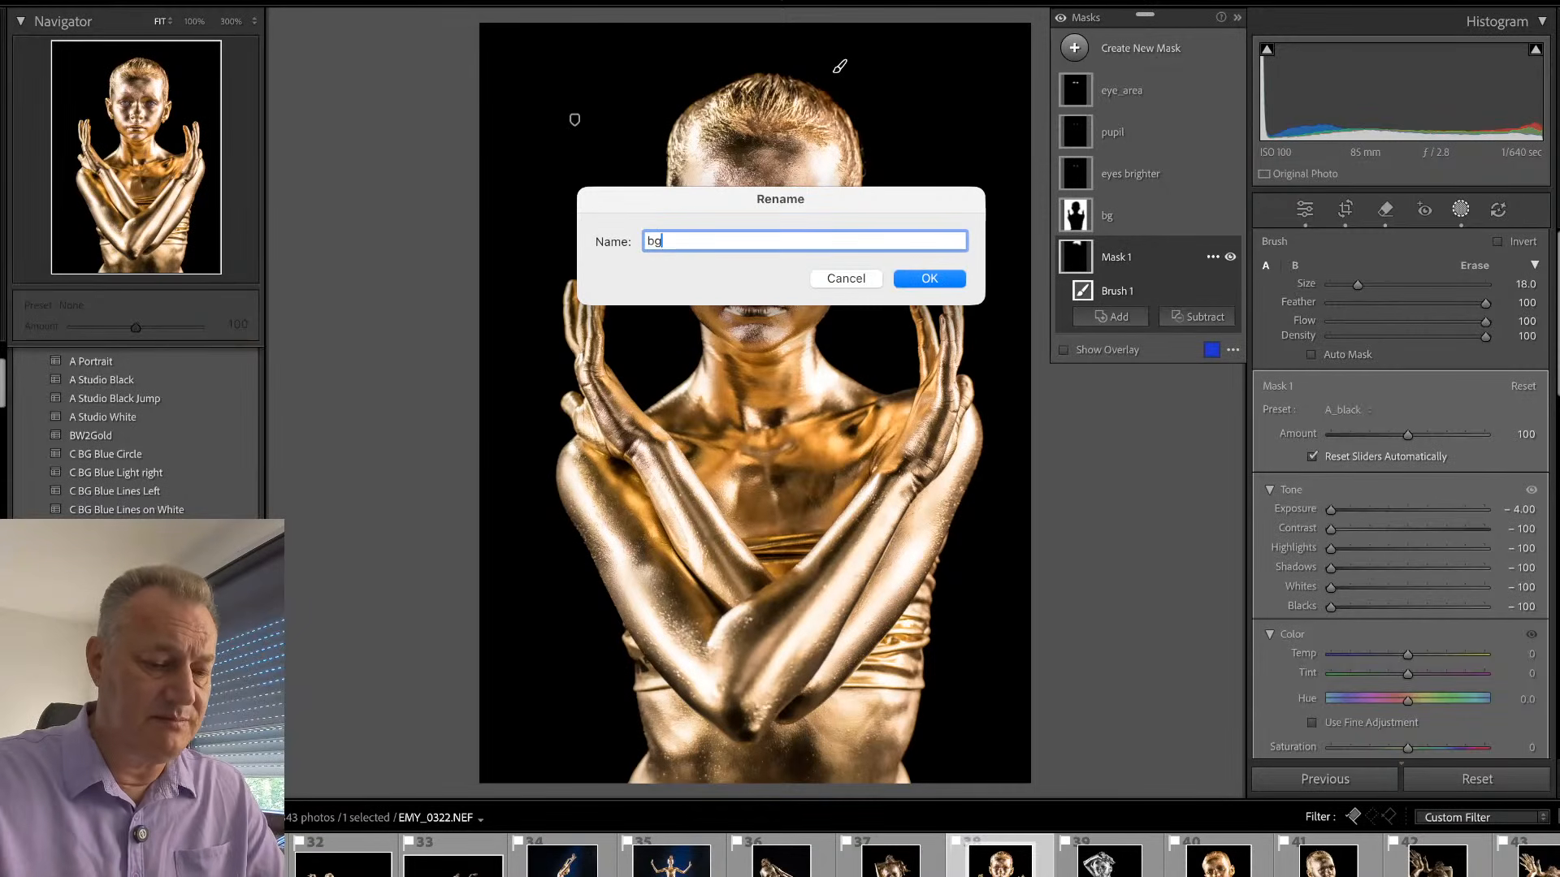
pyautogui.write('_paint')
pyautogui.press('Return')
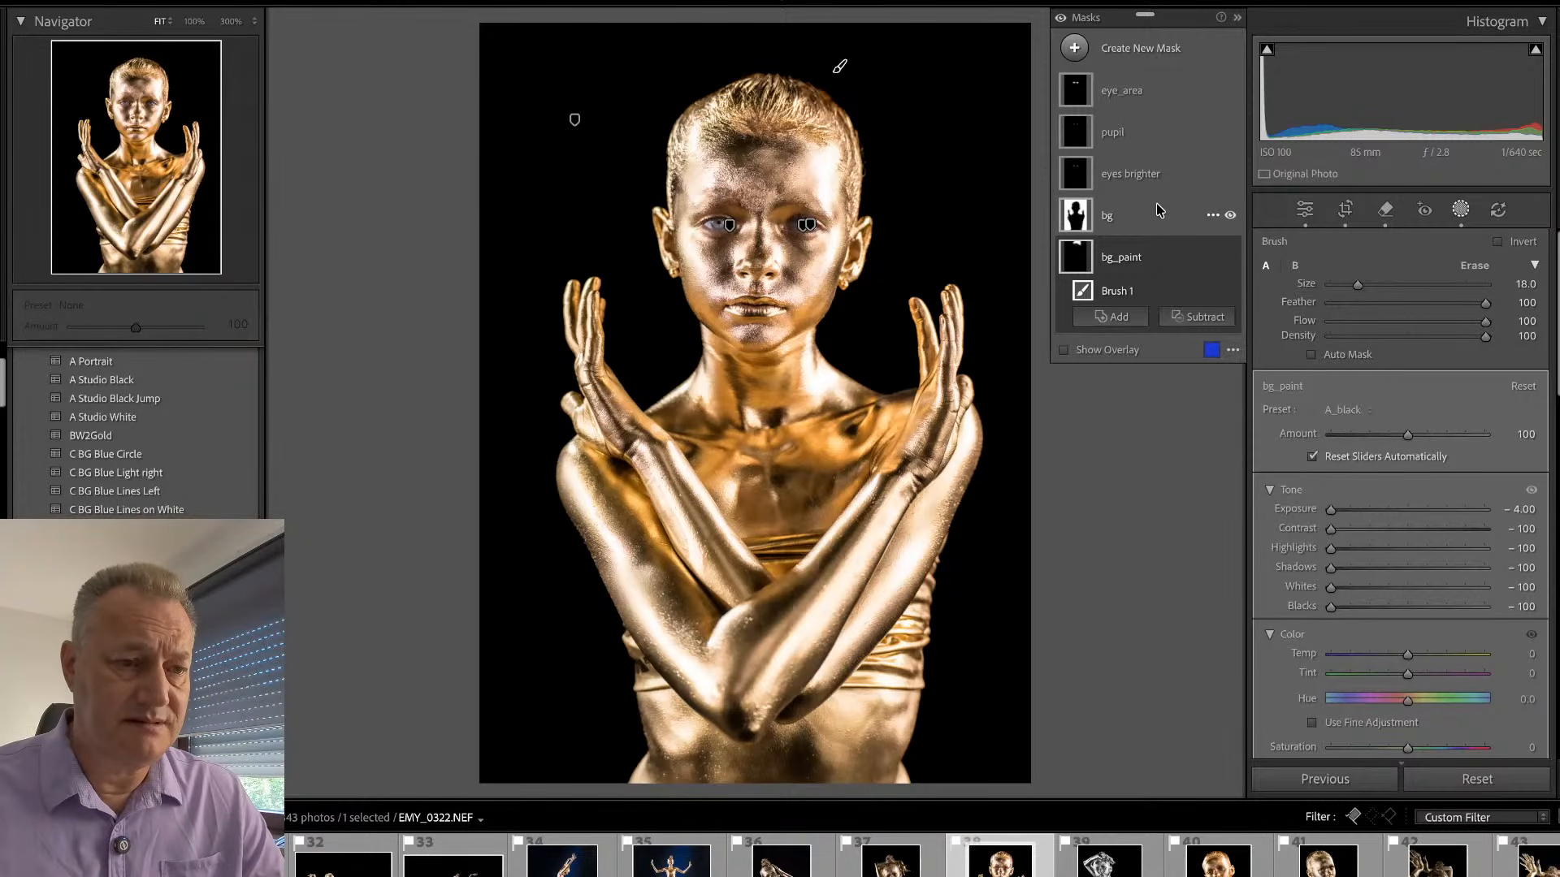
pyautogui.click(1150, 101)
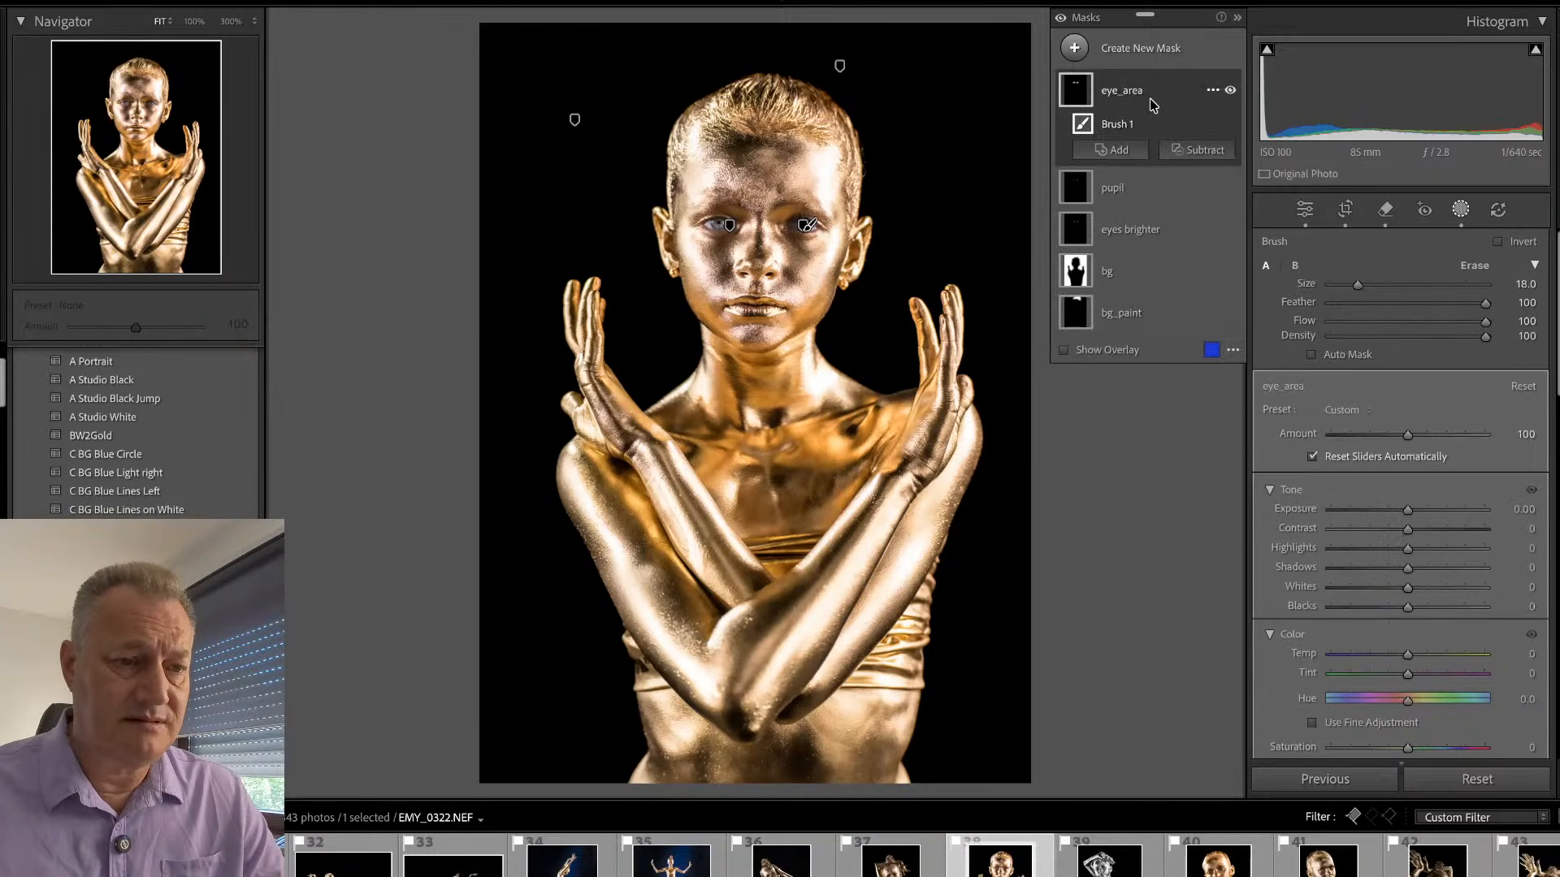
pyautogui.click(1150, 102)
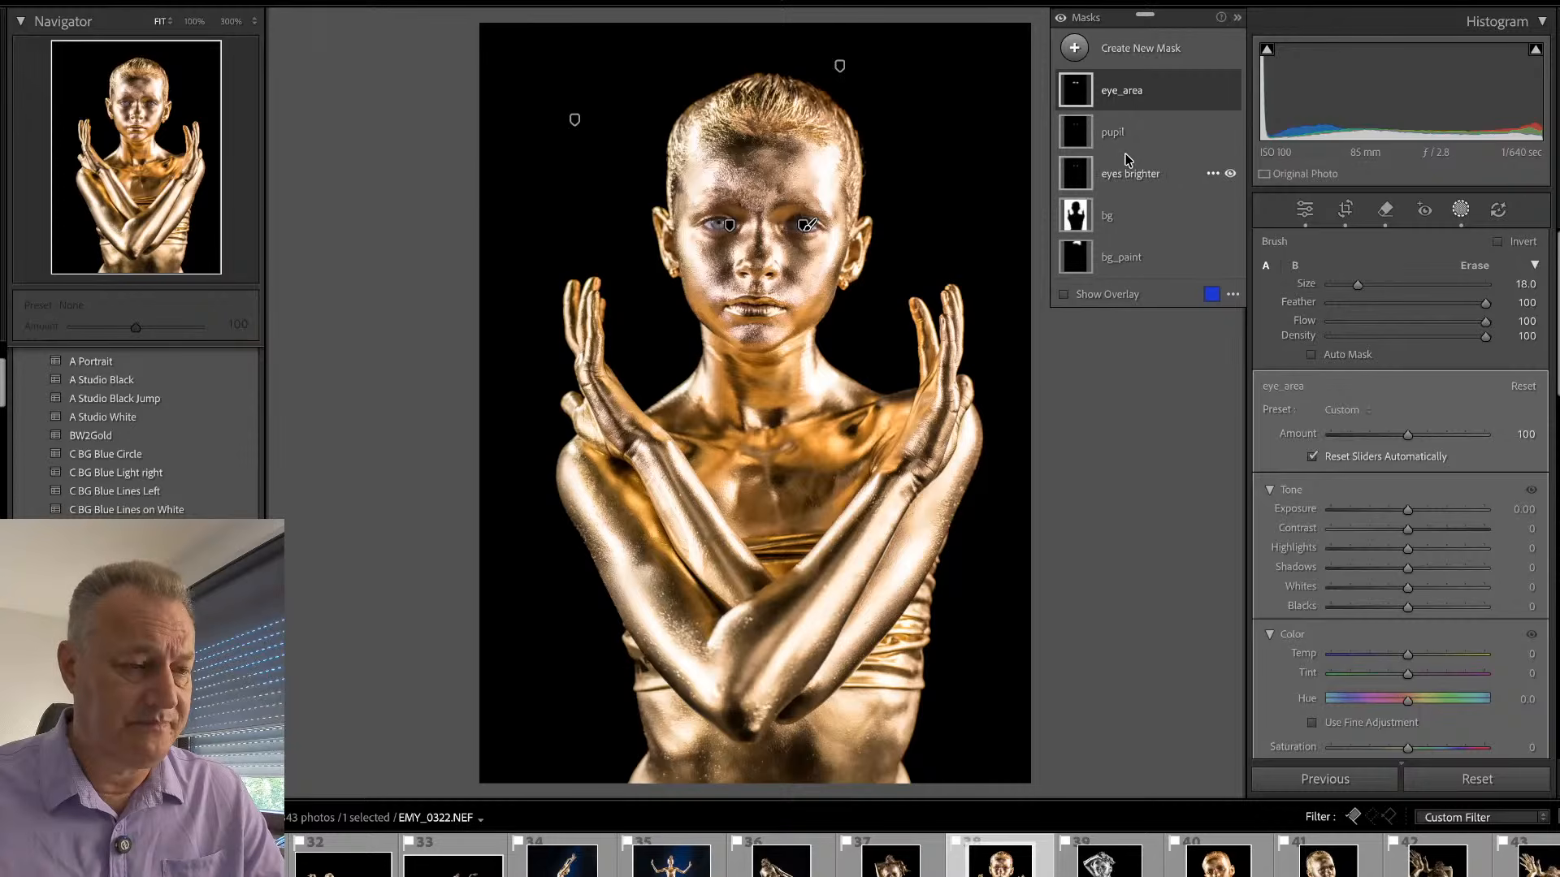
pyautogui.hotkey('shift', 'w')
pyautogui.hotkey('shift', 'w')
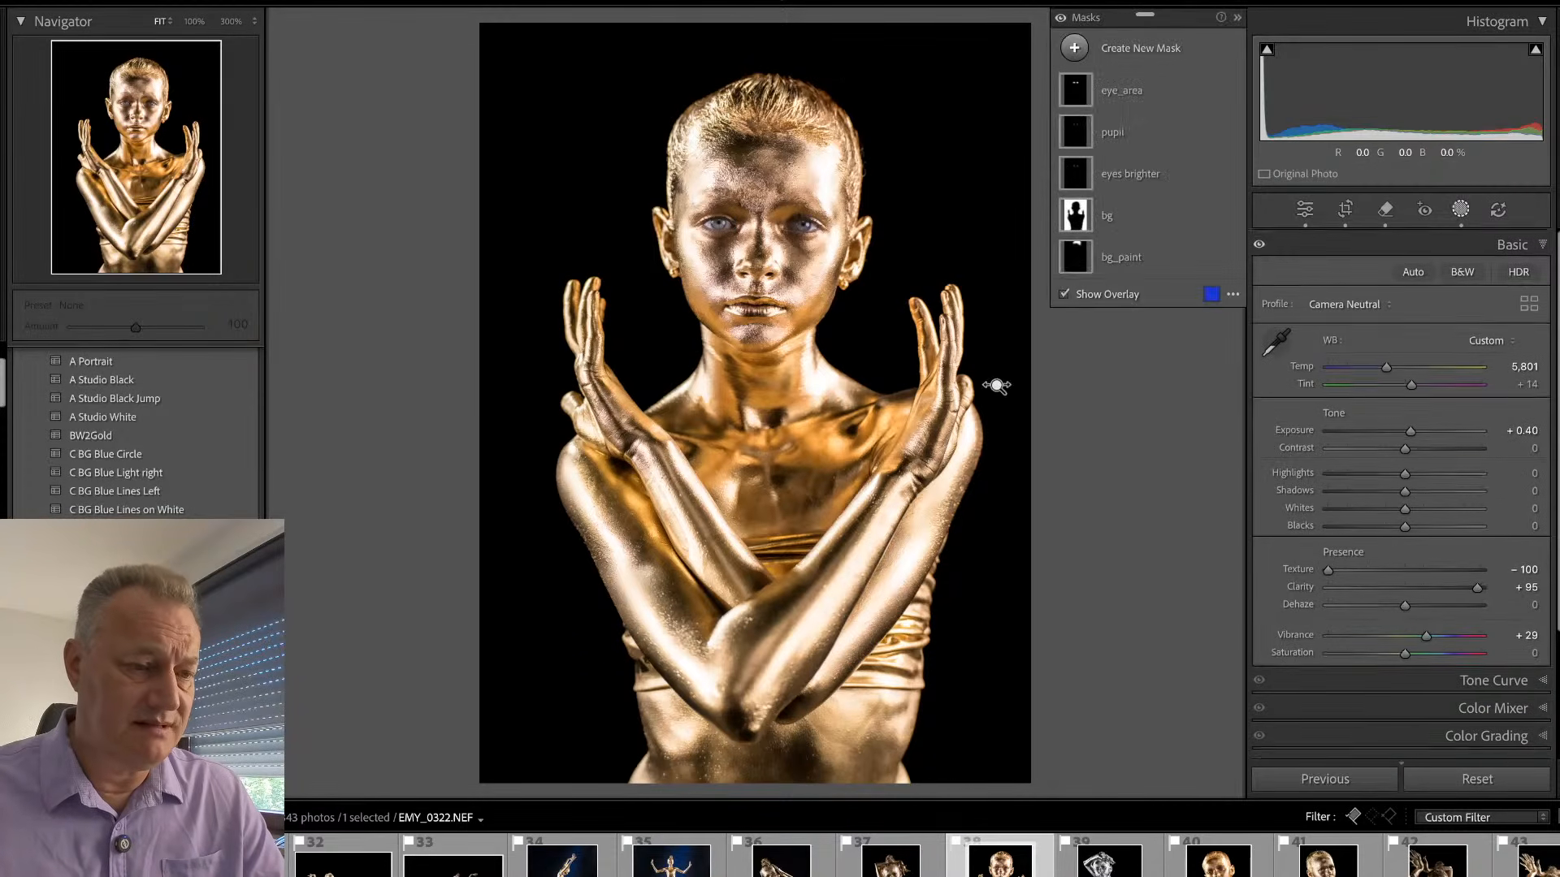
# - Create a Select Subject mask on the gymnast with texture -24 and clarity 38
pyautogui.click(1152, 57)
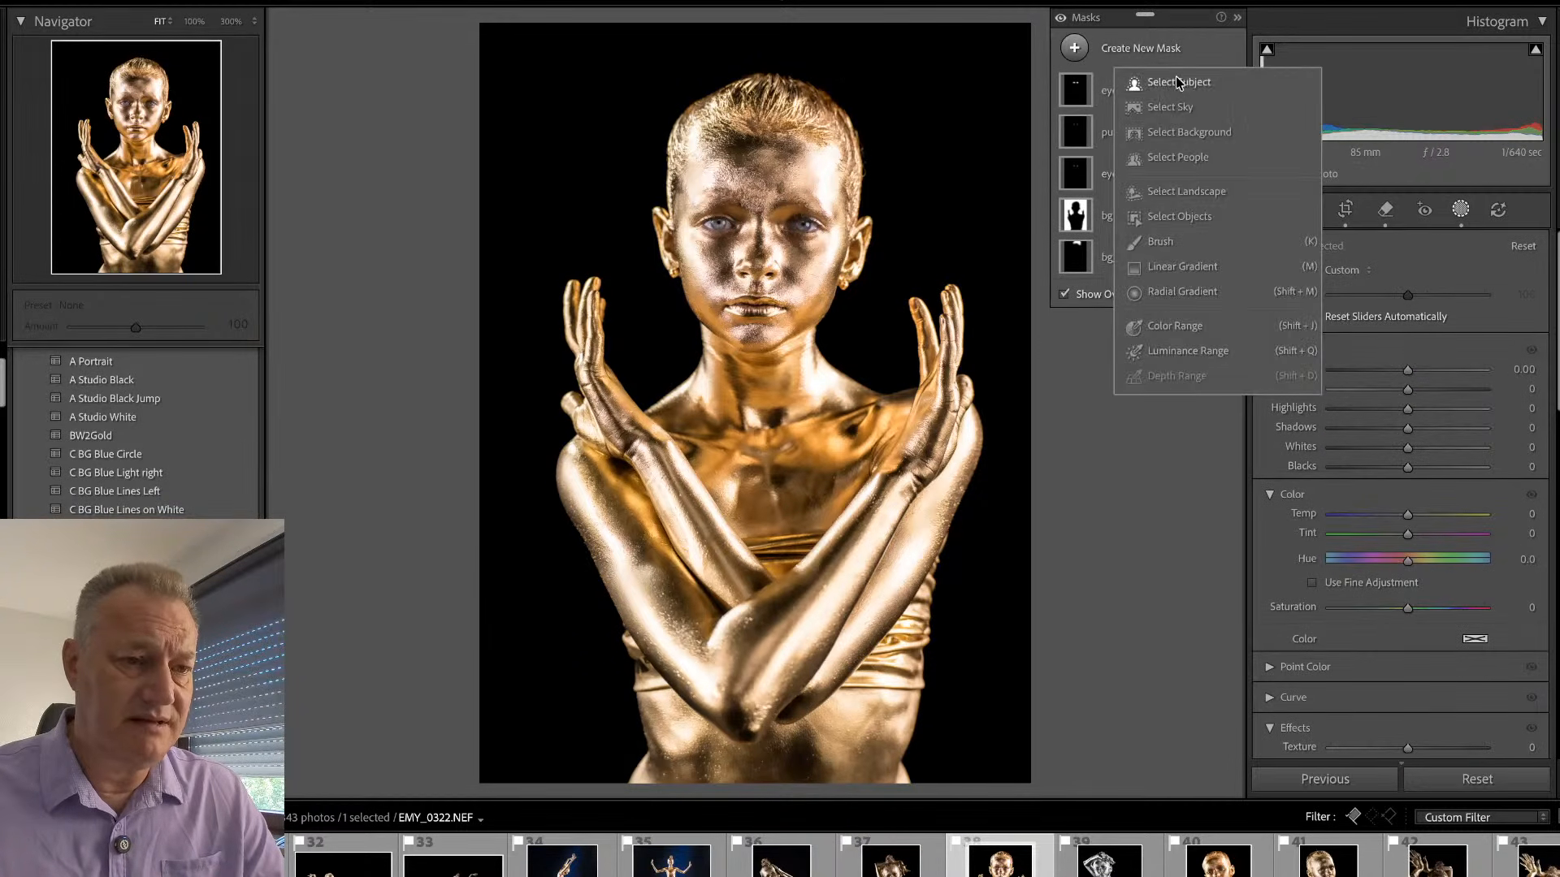
pyautogui.click(1177, 82)
pyautogui.scroll(-5, 1386, 583)
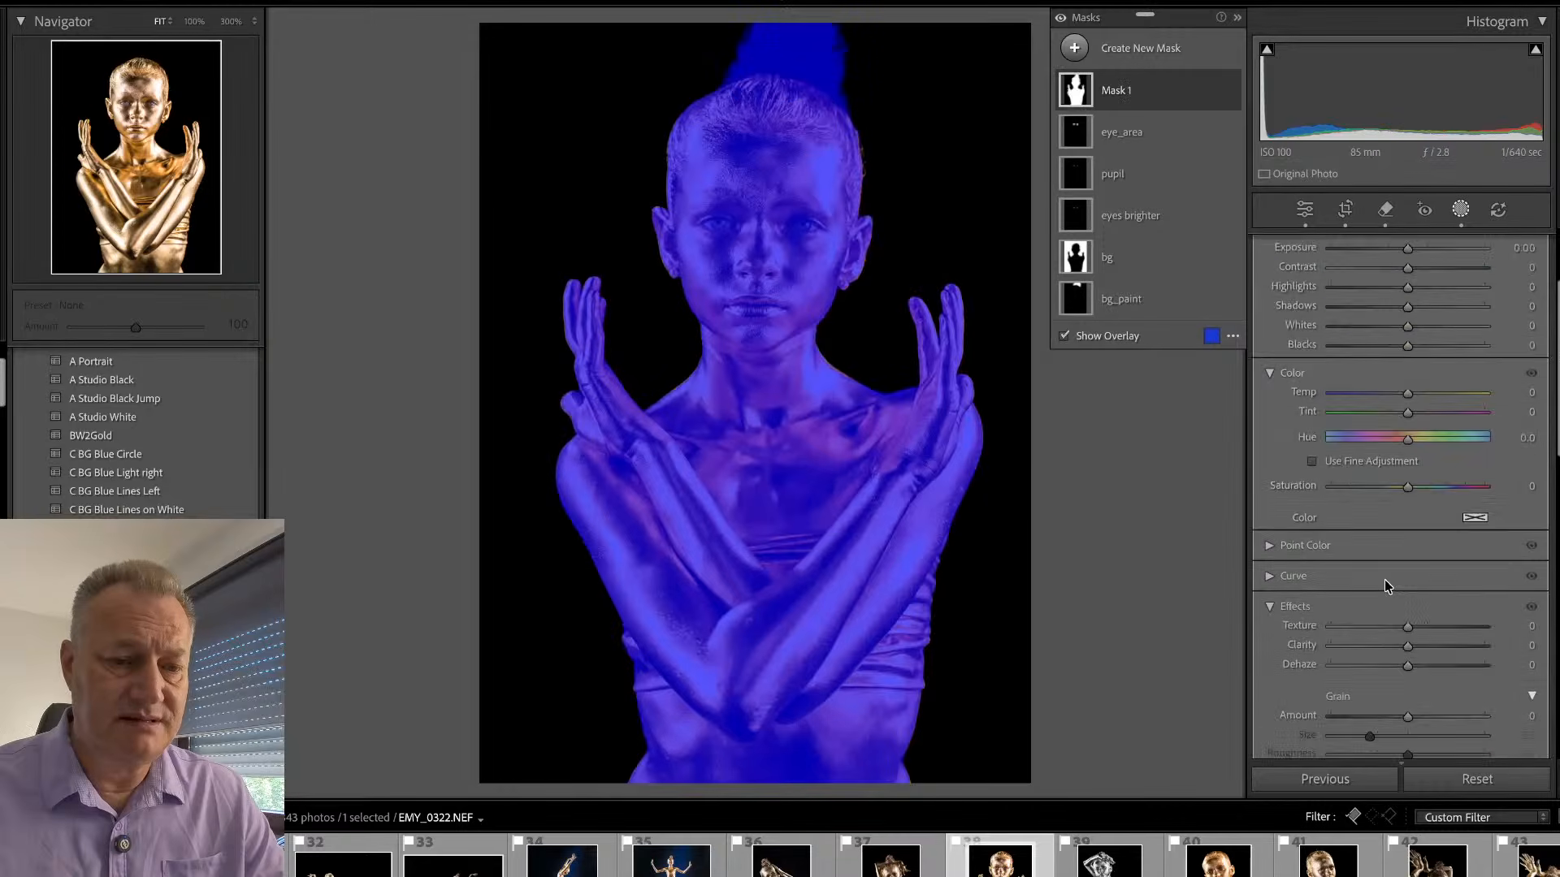
pyautogui.moveTo(1409, 520)
pyautogui.mouseDown()
pyautogui.moveTo(1434, 515)
pyautogui.moveTo(1385, 499)
pyautogui.moveTo(1434, 517)
pyautogui.mouseUp()
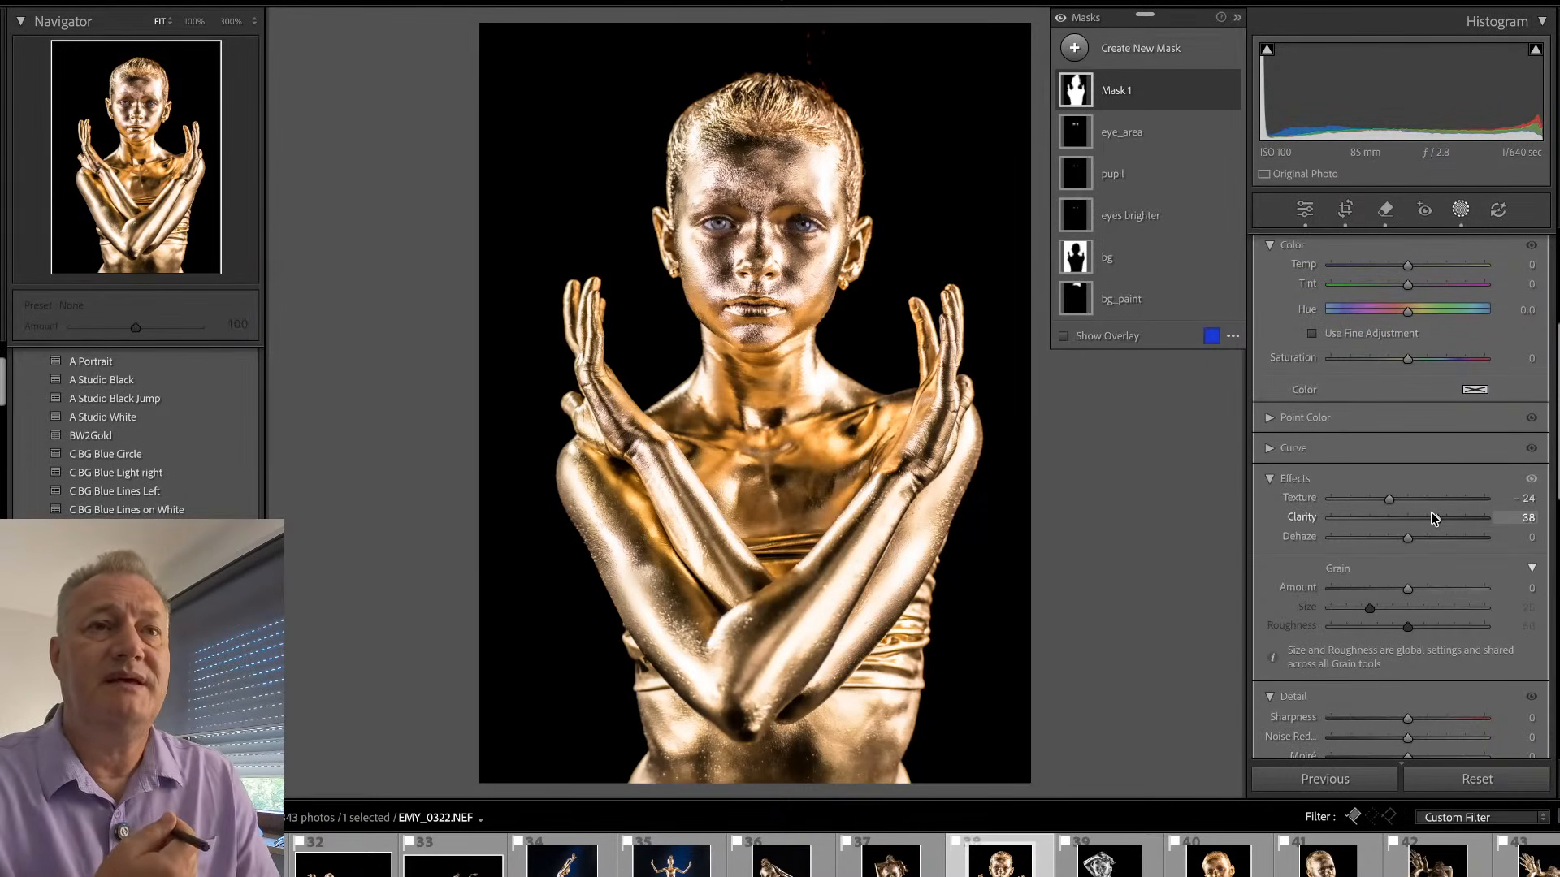
# - Close the masking and examine the forehead, eyes, nose and lips of the portrait at 100%
pyautogui.moveTo(1072, 303)
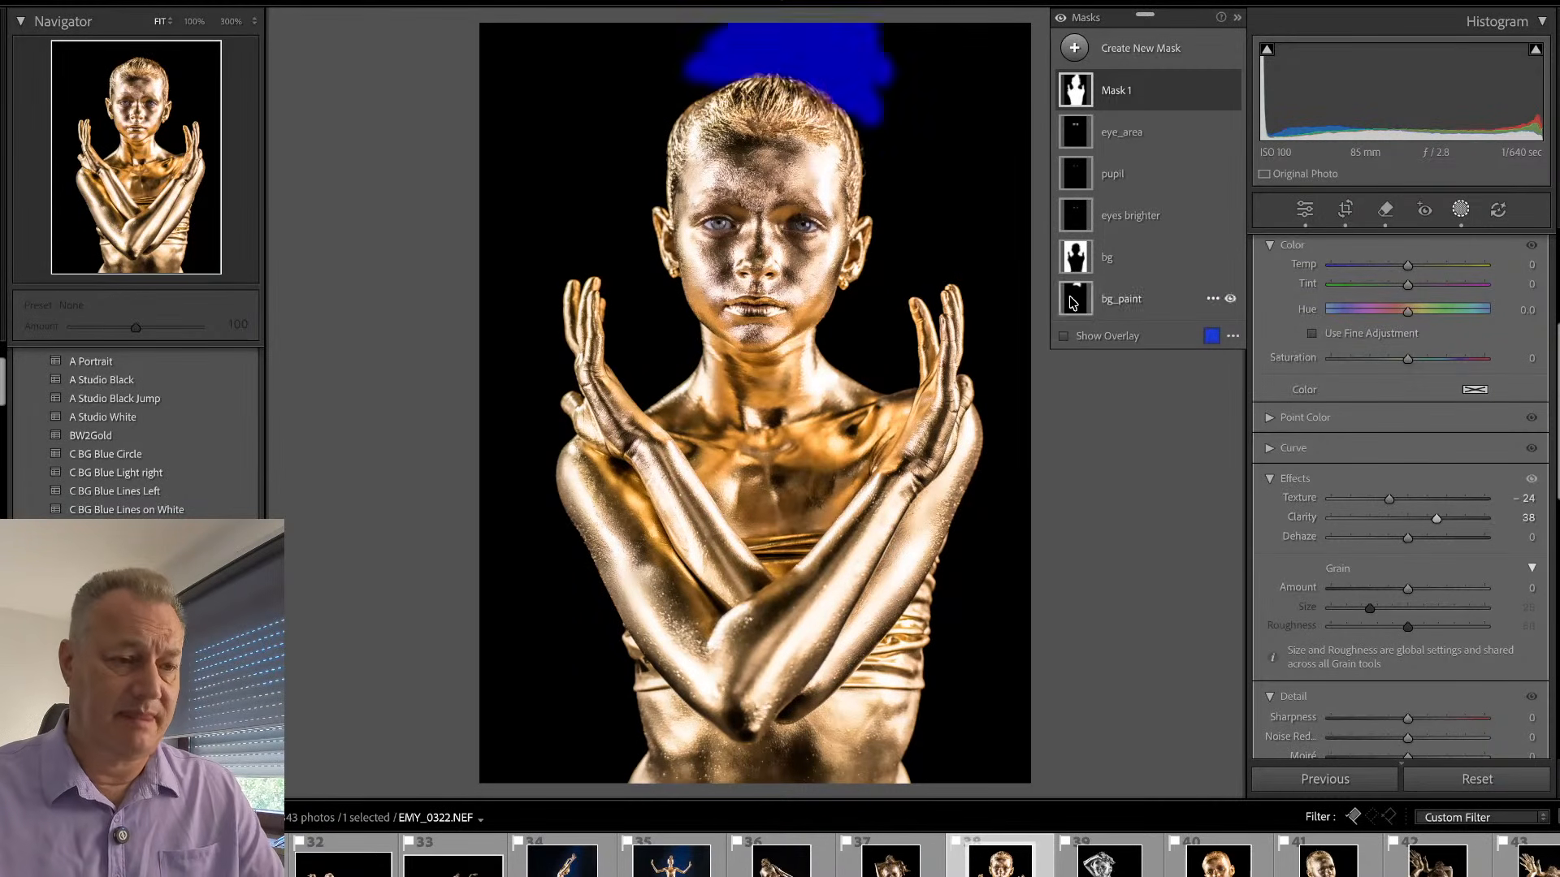
pyautogui.press('Escape')
pyautogui.click(746, 155)
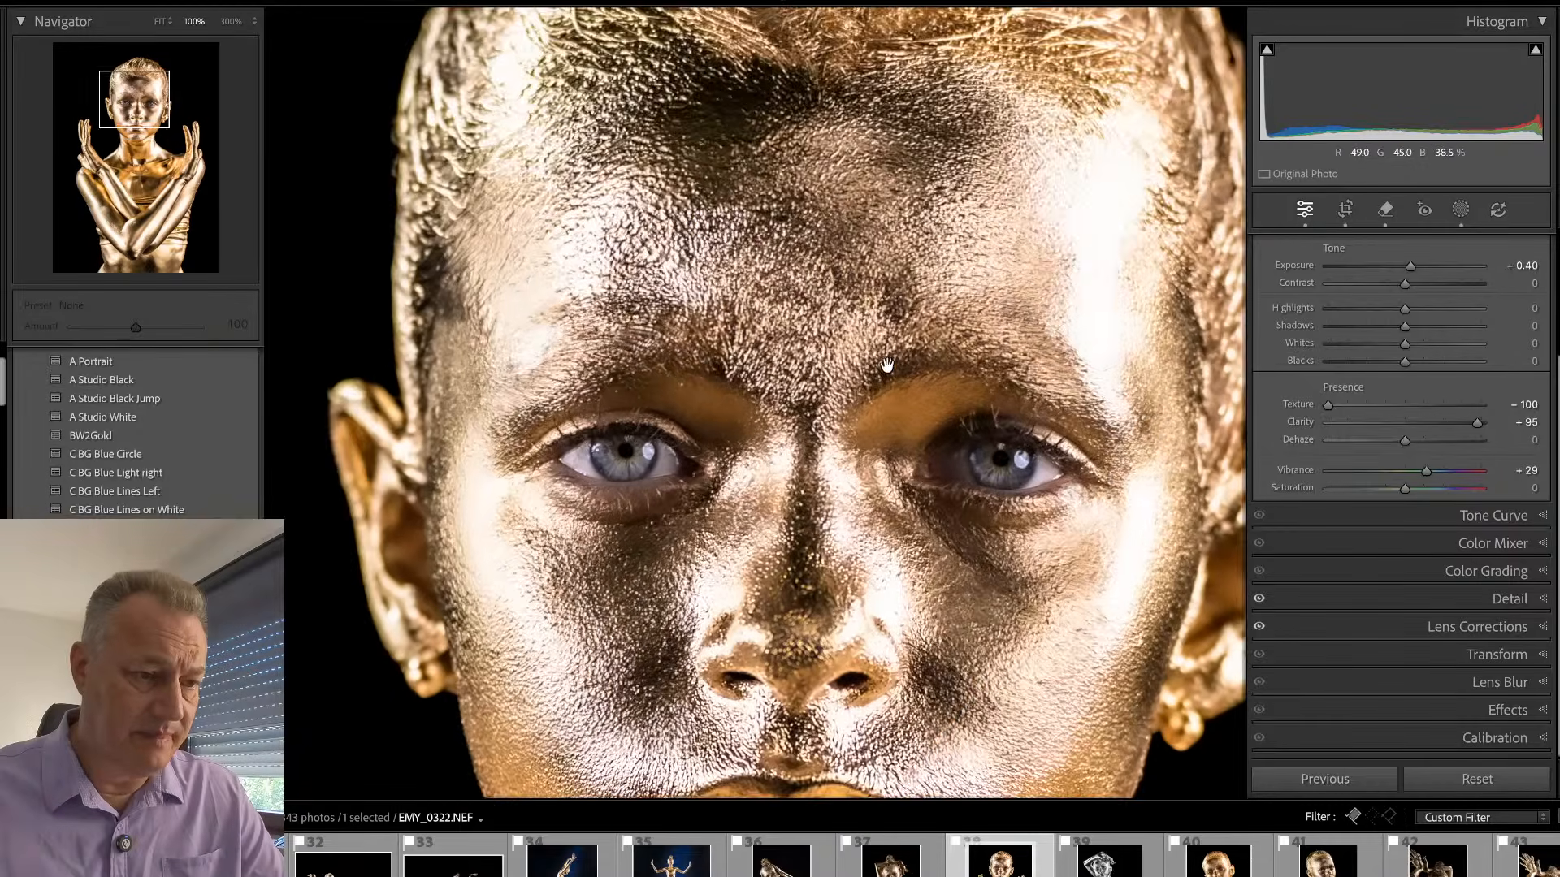
pyautogui.moveTo(886, 364); pyautogui.dragTo(861, 239)
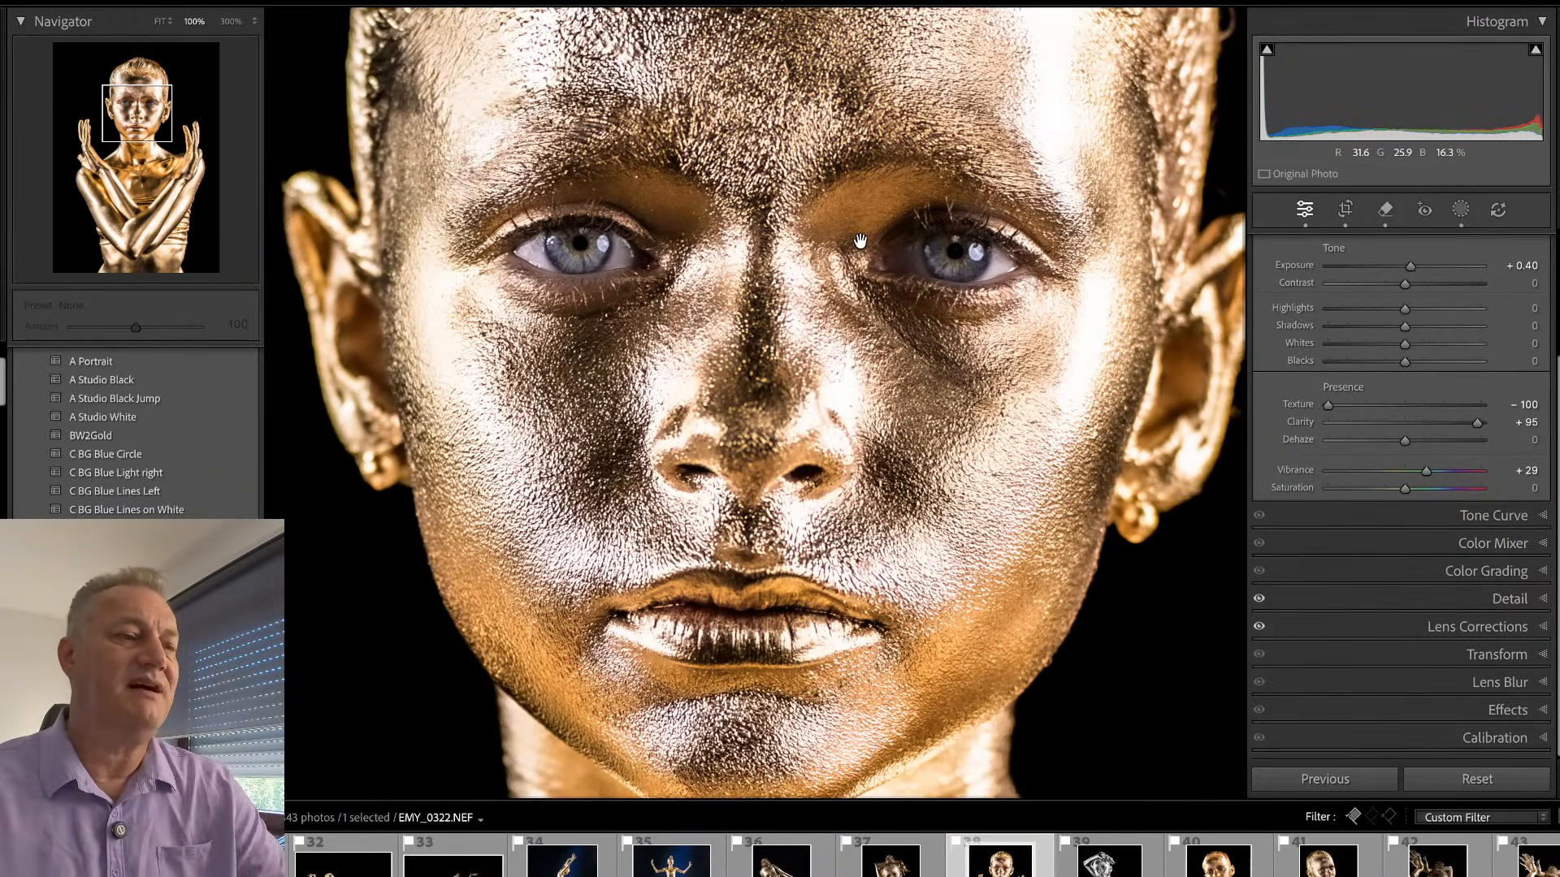
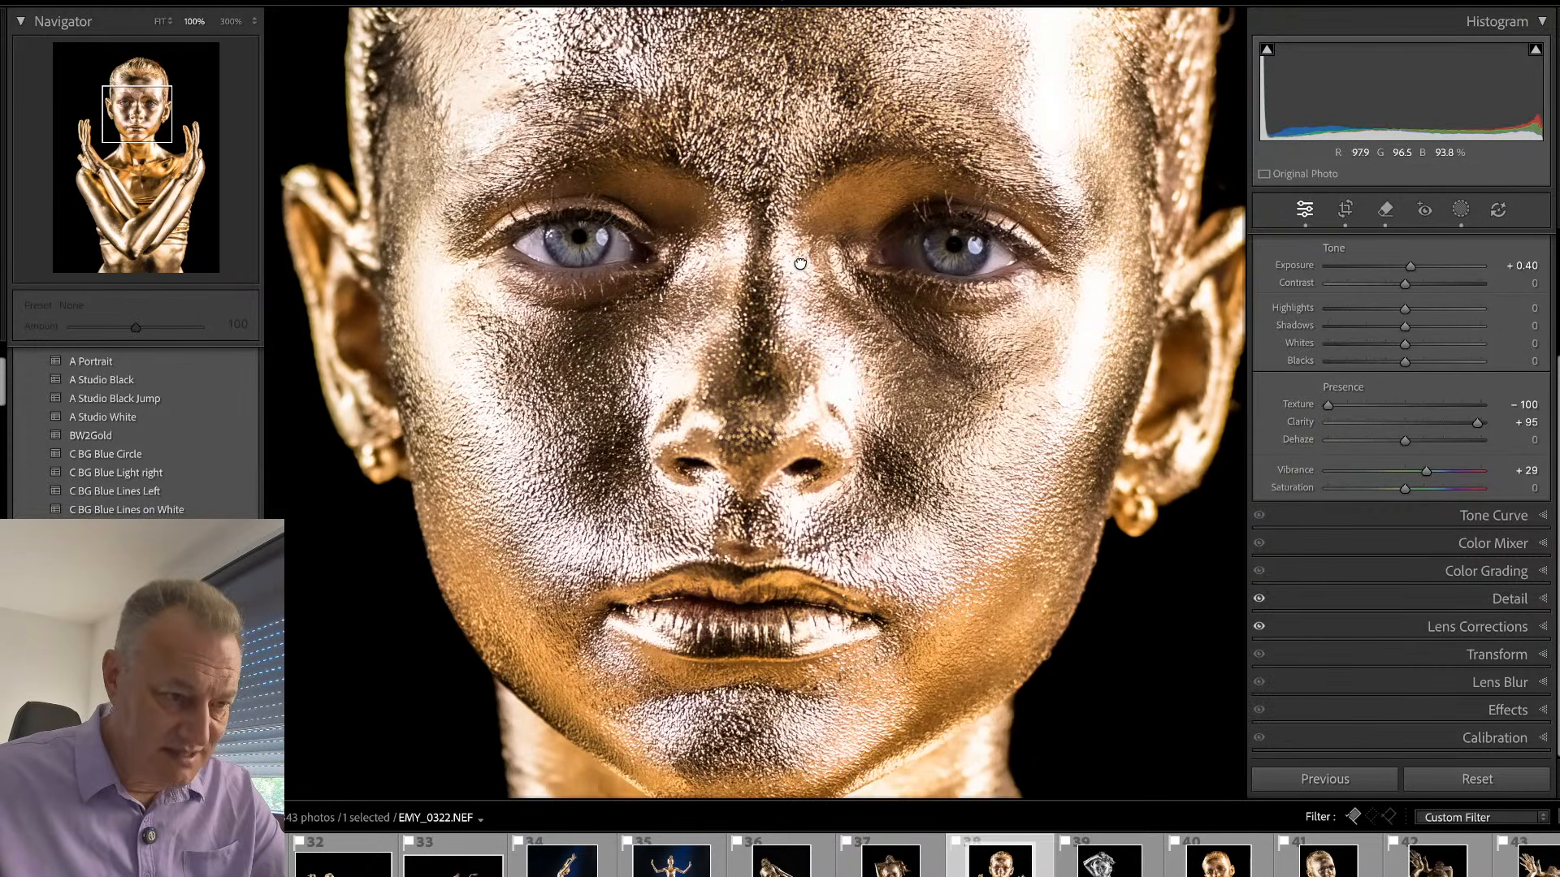
# - Synchronize the develop settings of EMY_0322.NEF, including all of its masks, to the other two gold portraits on black
pyautogui.click(802, 263)
pyautogui.click(776, 197)
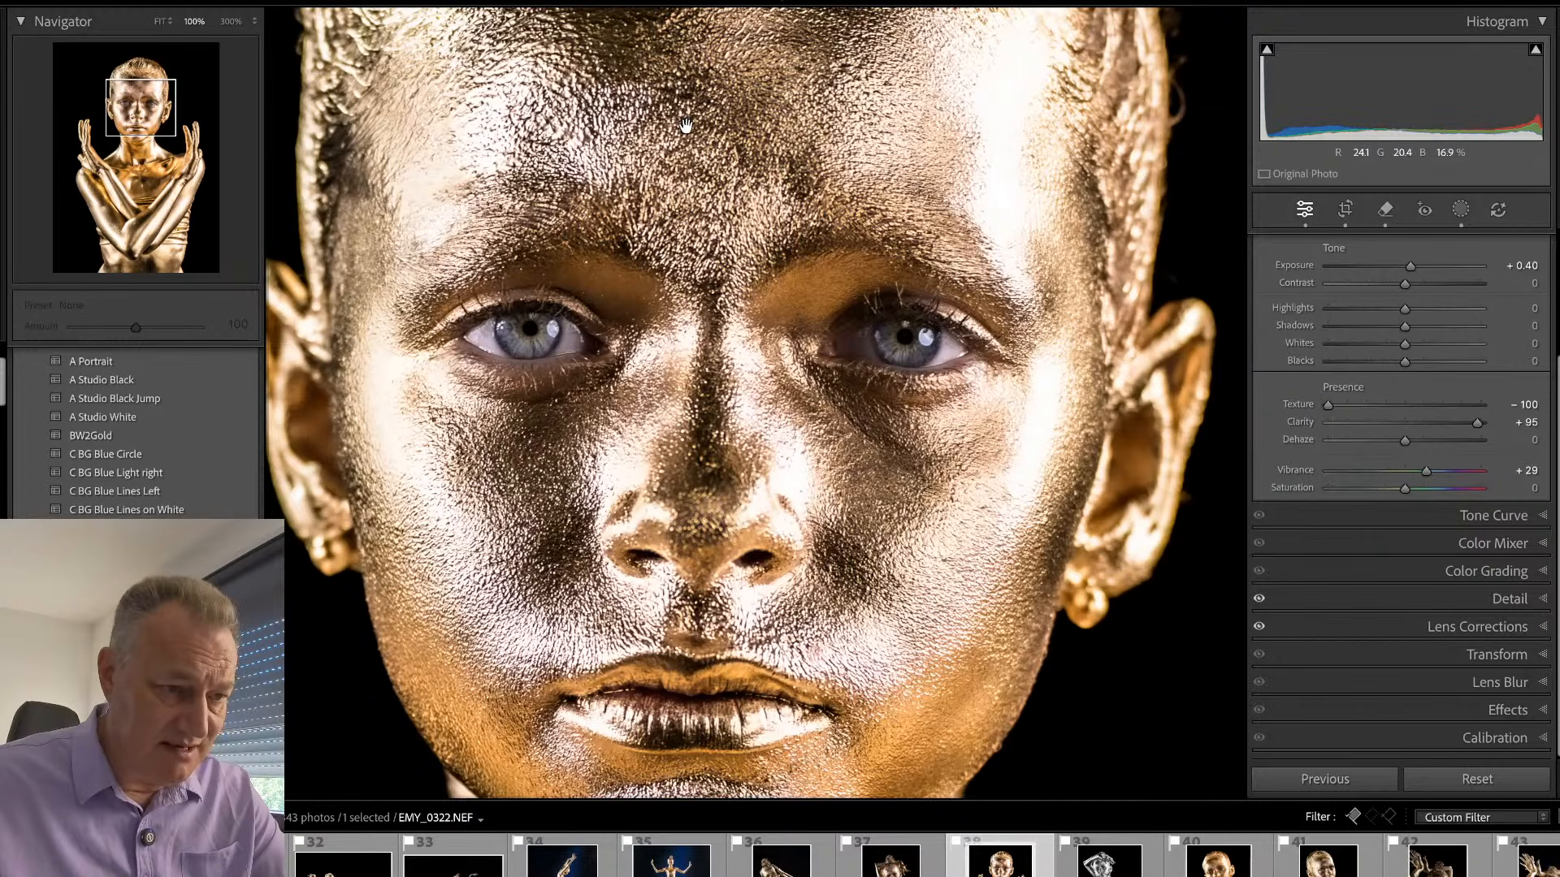
pyautogui.click(744, 390)
pyautogui.press('g')
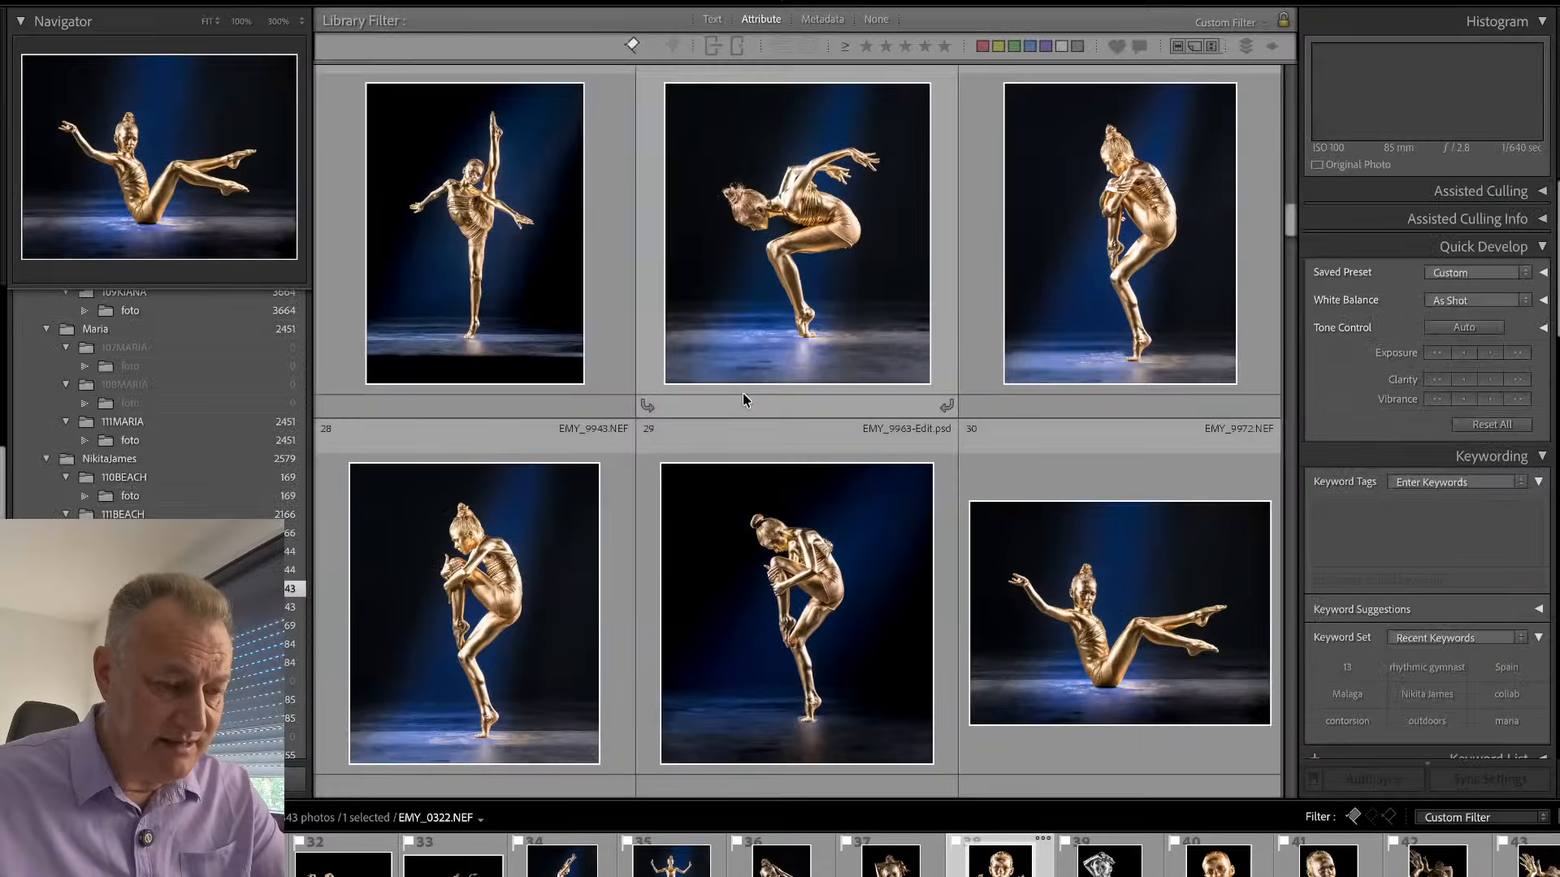
pyautogui.keyDown('shift'); pyautogui.click(970, 268); pyautogui.keyUp('shift')
pyautogui.press('super+shift+s')
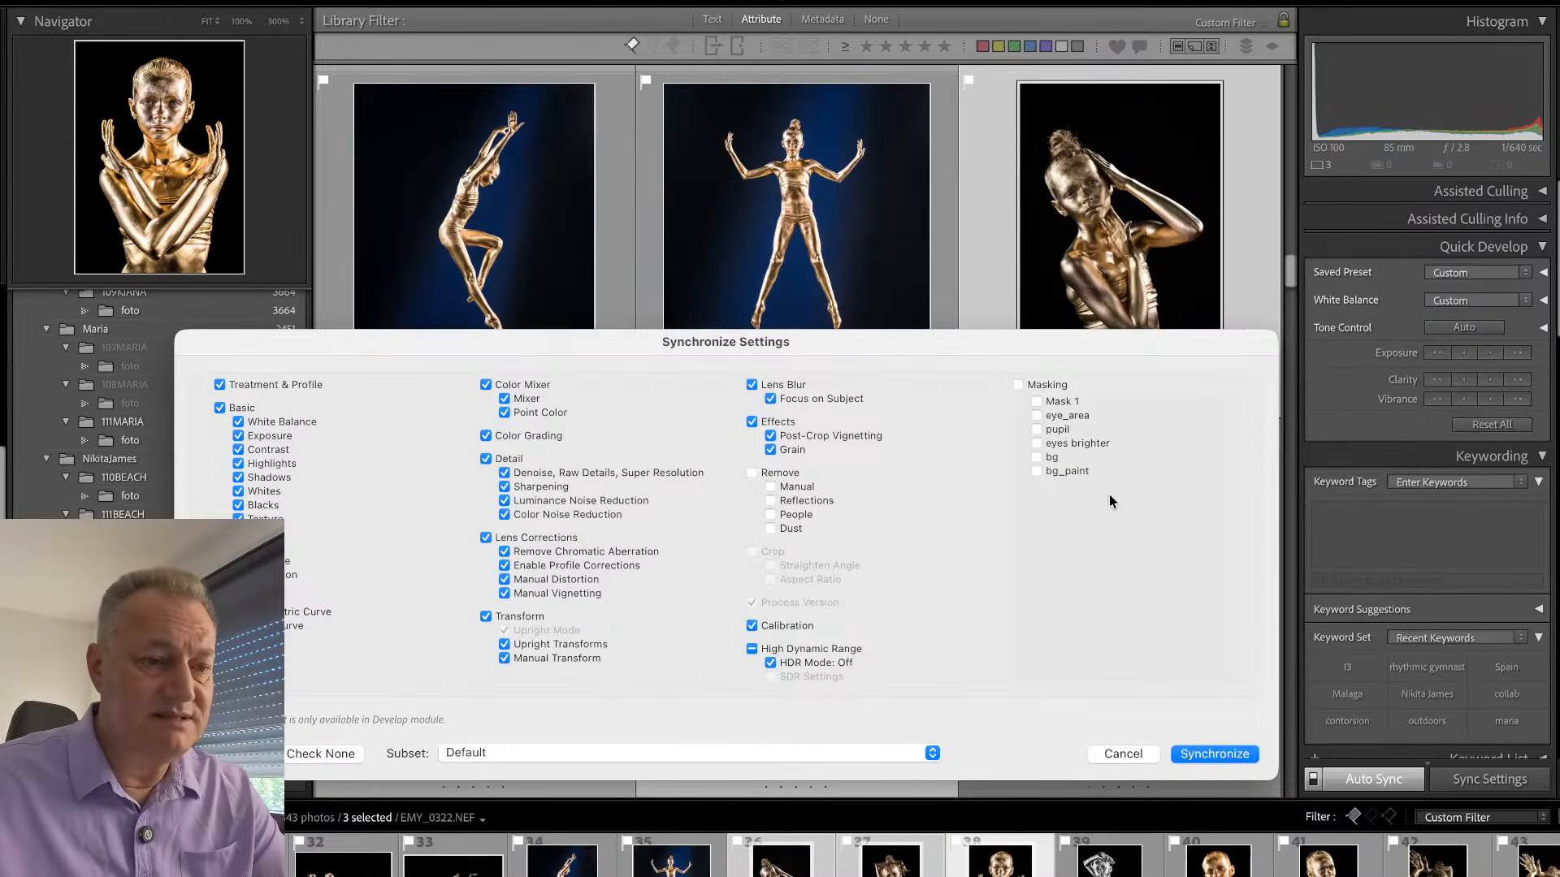
pyautogui.click(1018, 385)
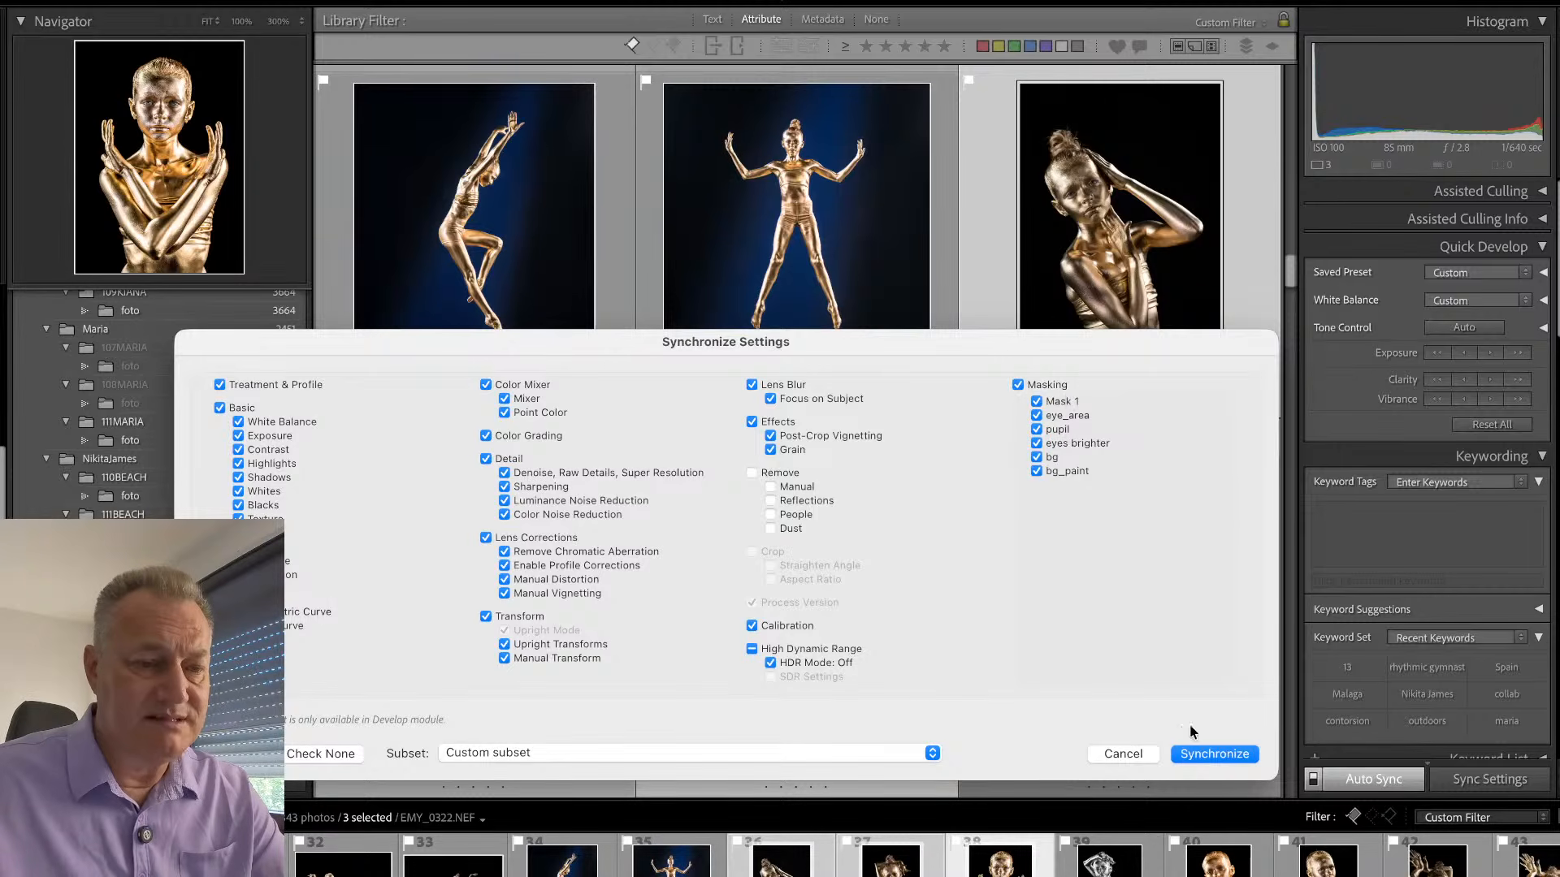
pyautogui.click(1196, 753)
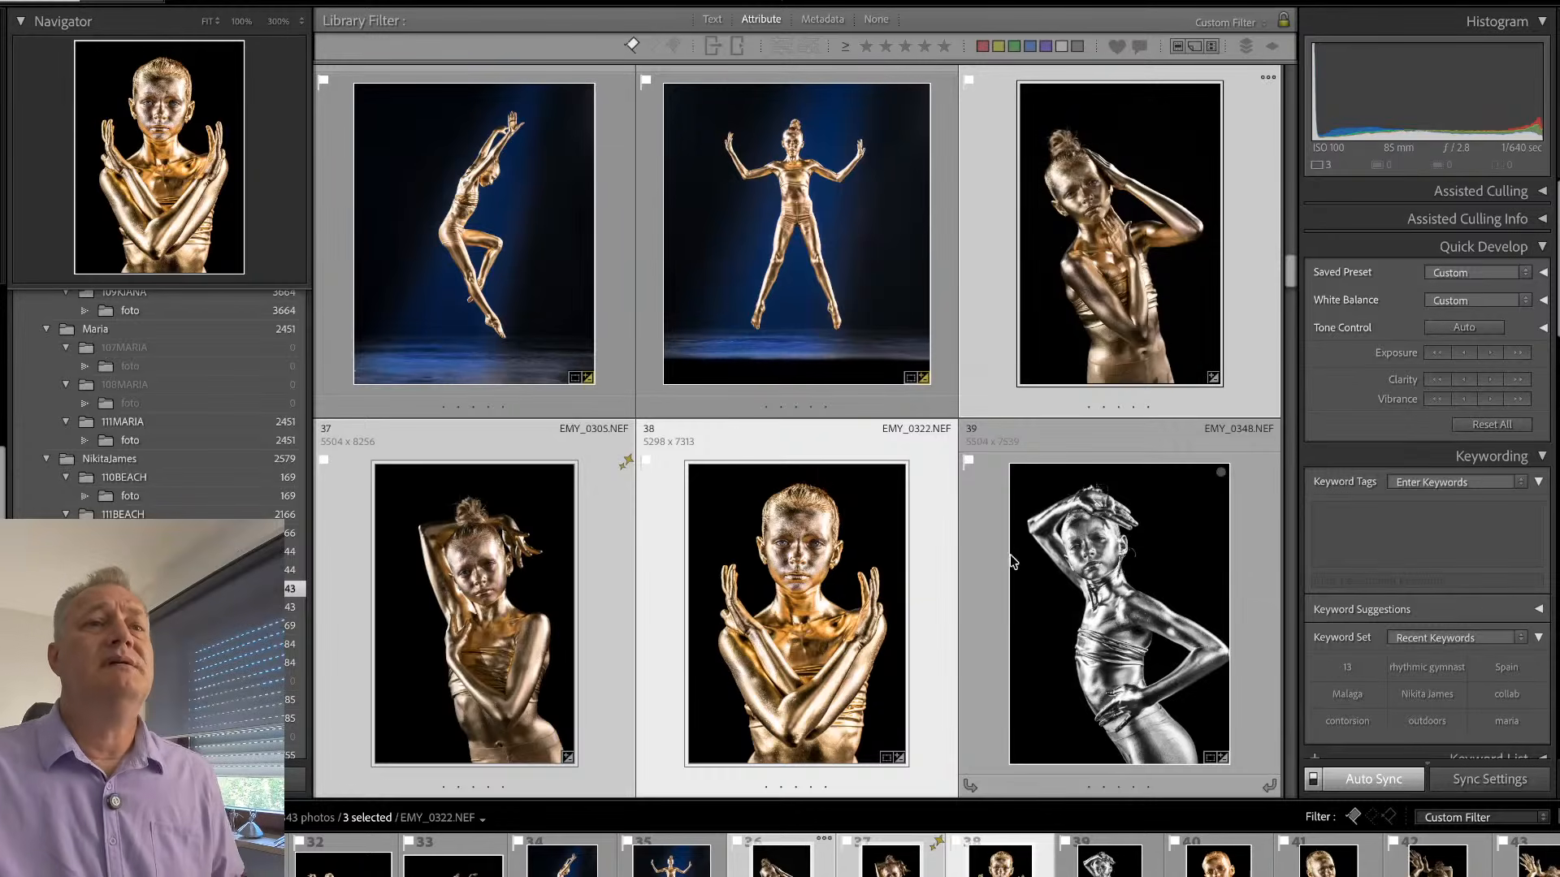
# - Open EMY_0305.NEF in a large view and compare the edited photo with its before version
pyautogui.doubleClick(600, 542)
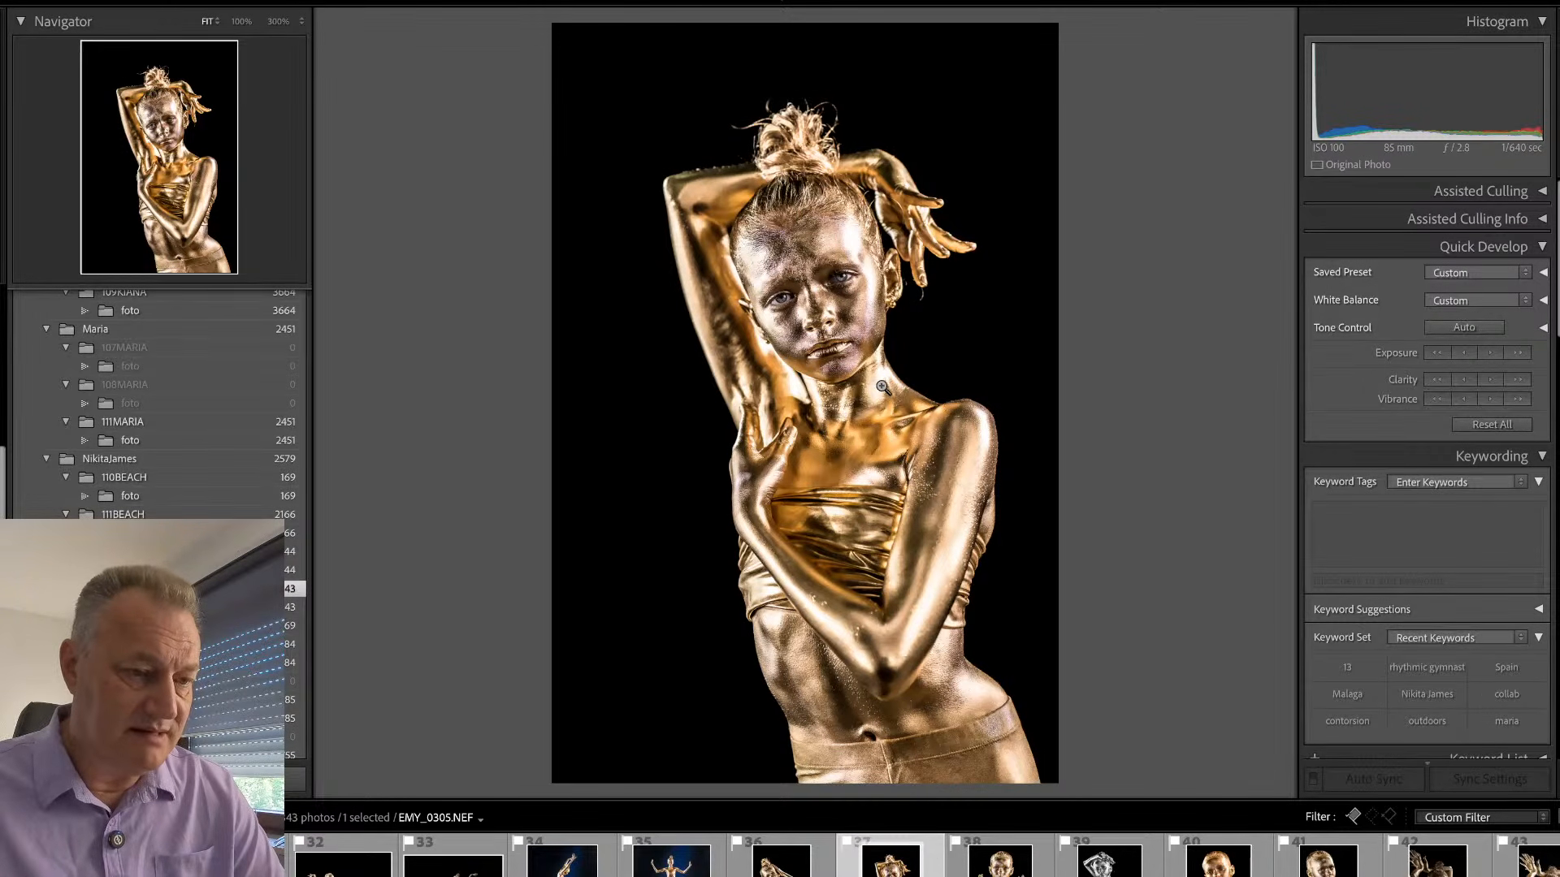
pyautogui.click(796, 118)
pyautogui.moveTo(792, 137); pyautogui.dragTo(776, 186)
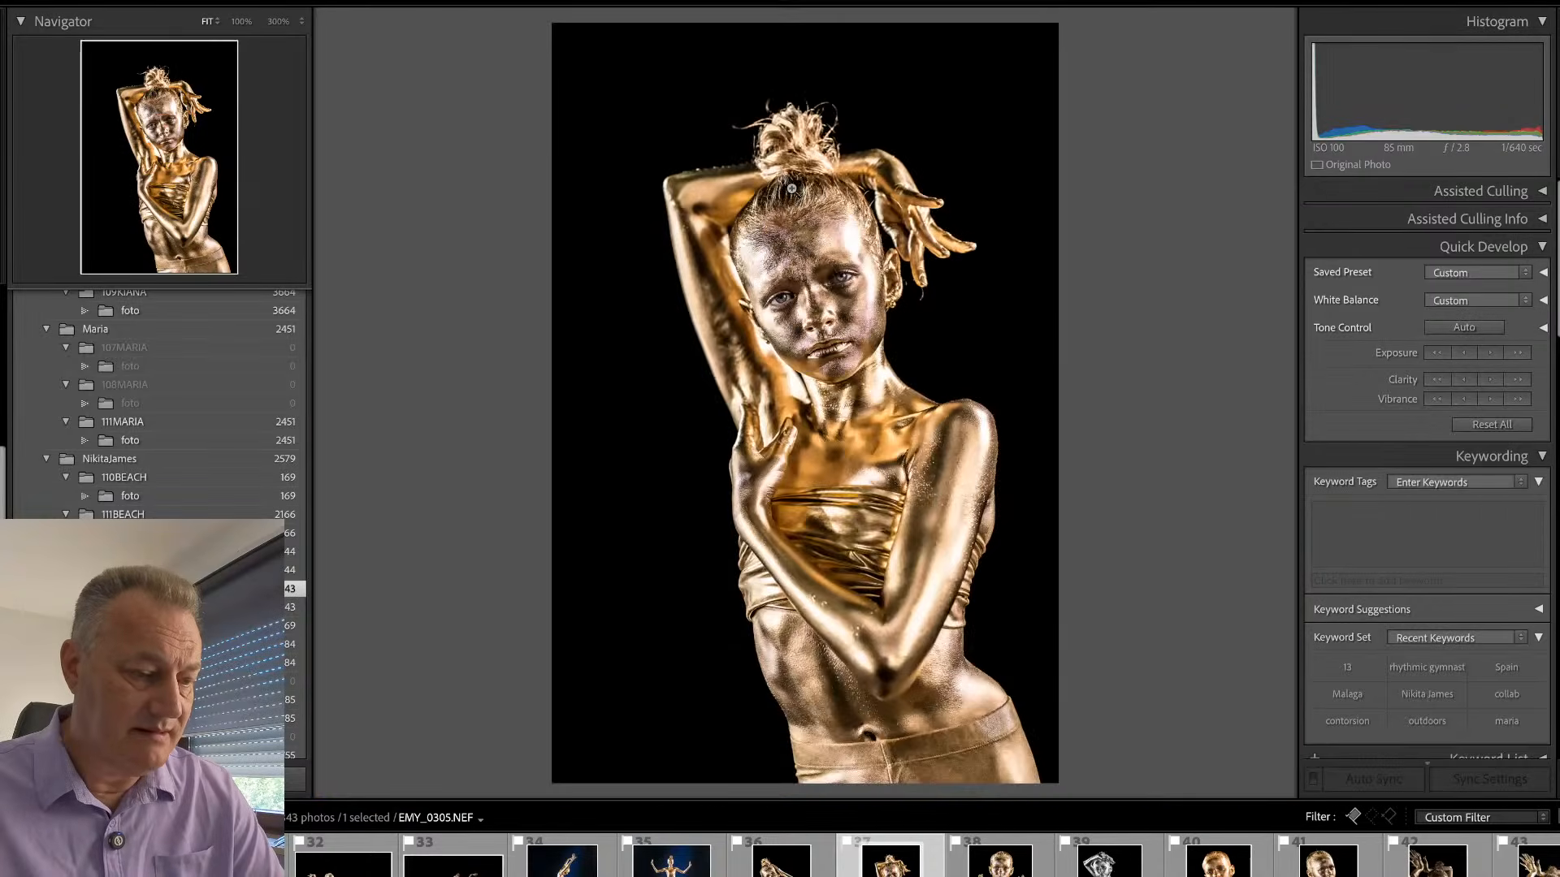
pyautogui.hotkey('shift', 'w')
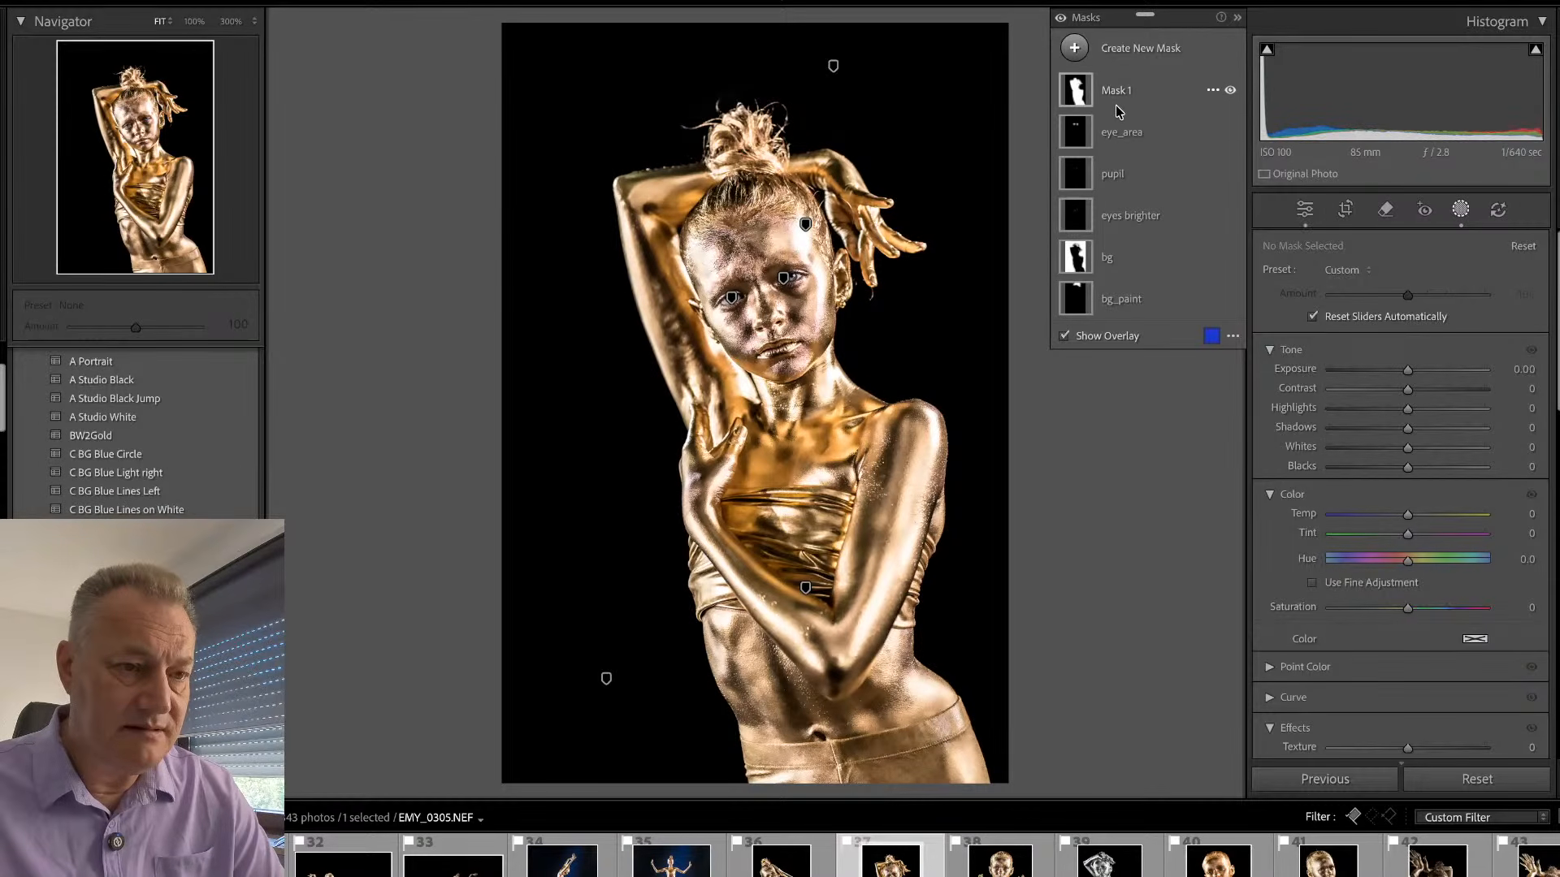
pyautogui.click(1119, 138)
pyautogui.press('\\')
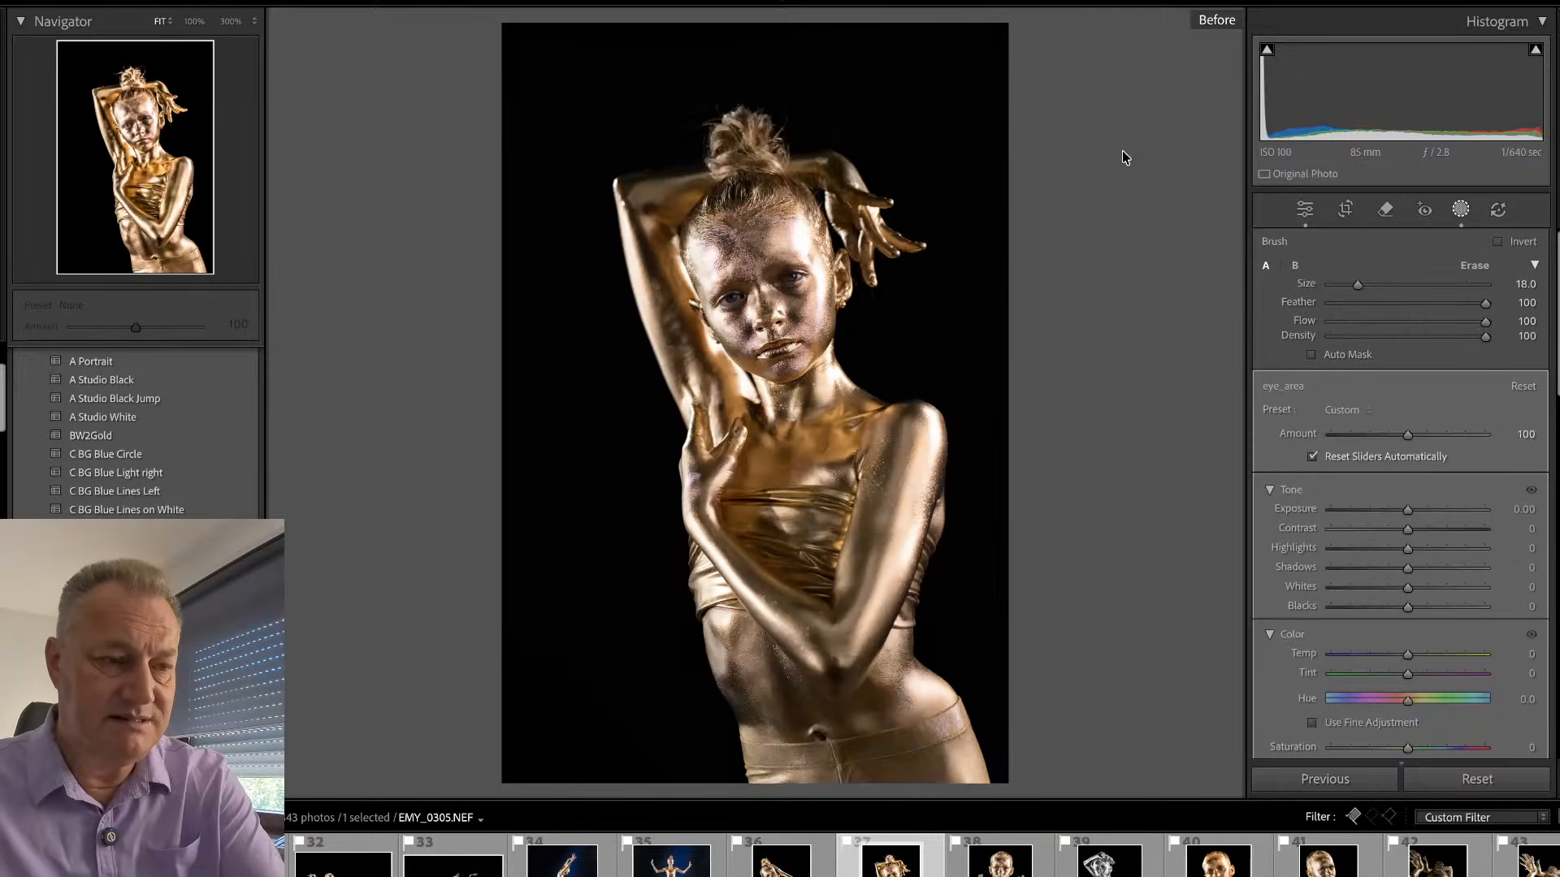
pyautogui.hotkey('shift', 'w')
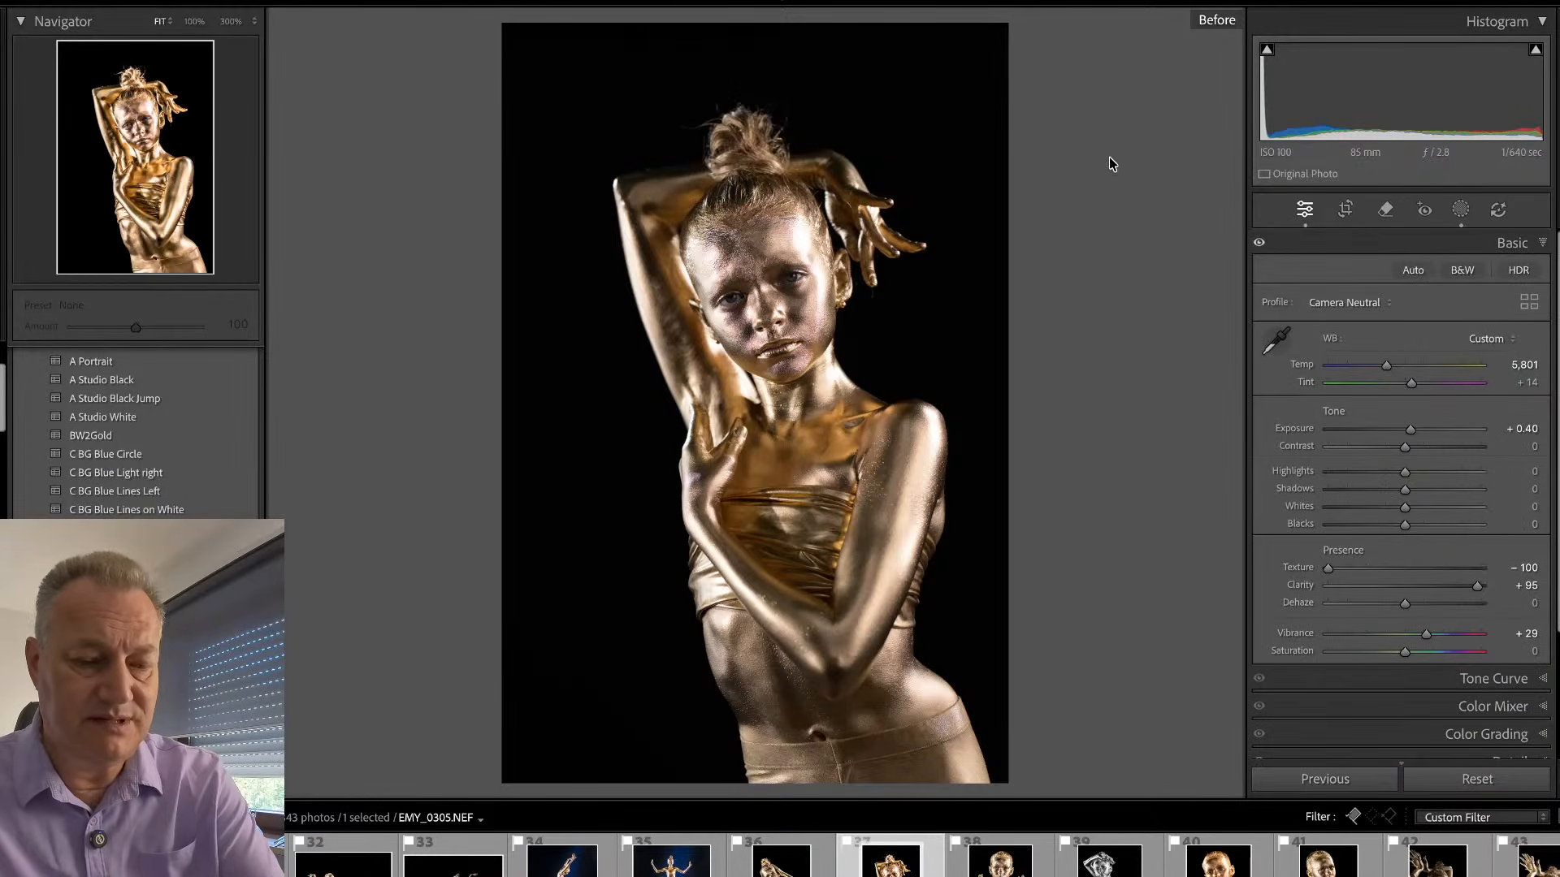
pyautogui.press('\\')
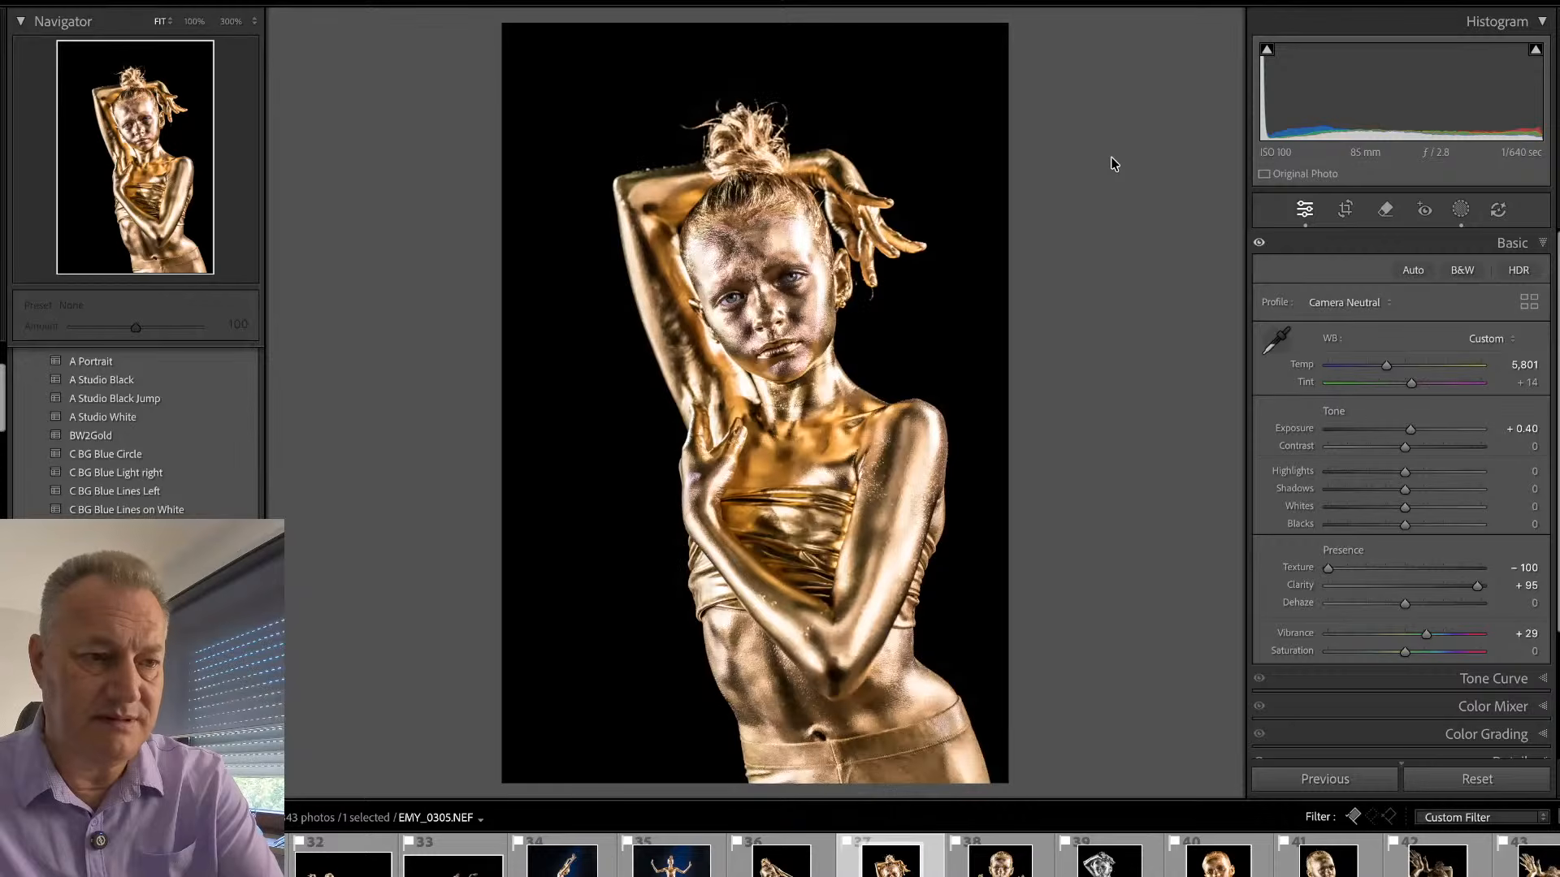
# - Delete the eye_area mask and rename Mask 1 as sub
pyautogui.hotkey('shift', 'w')
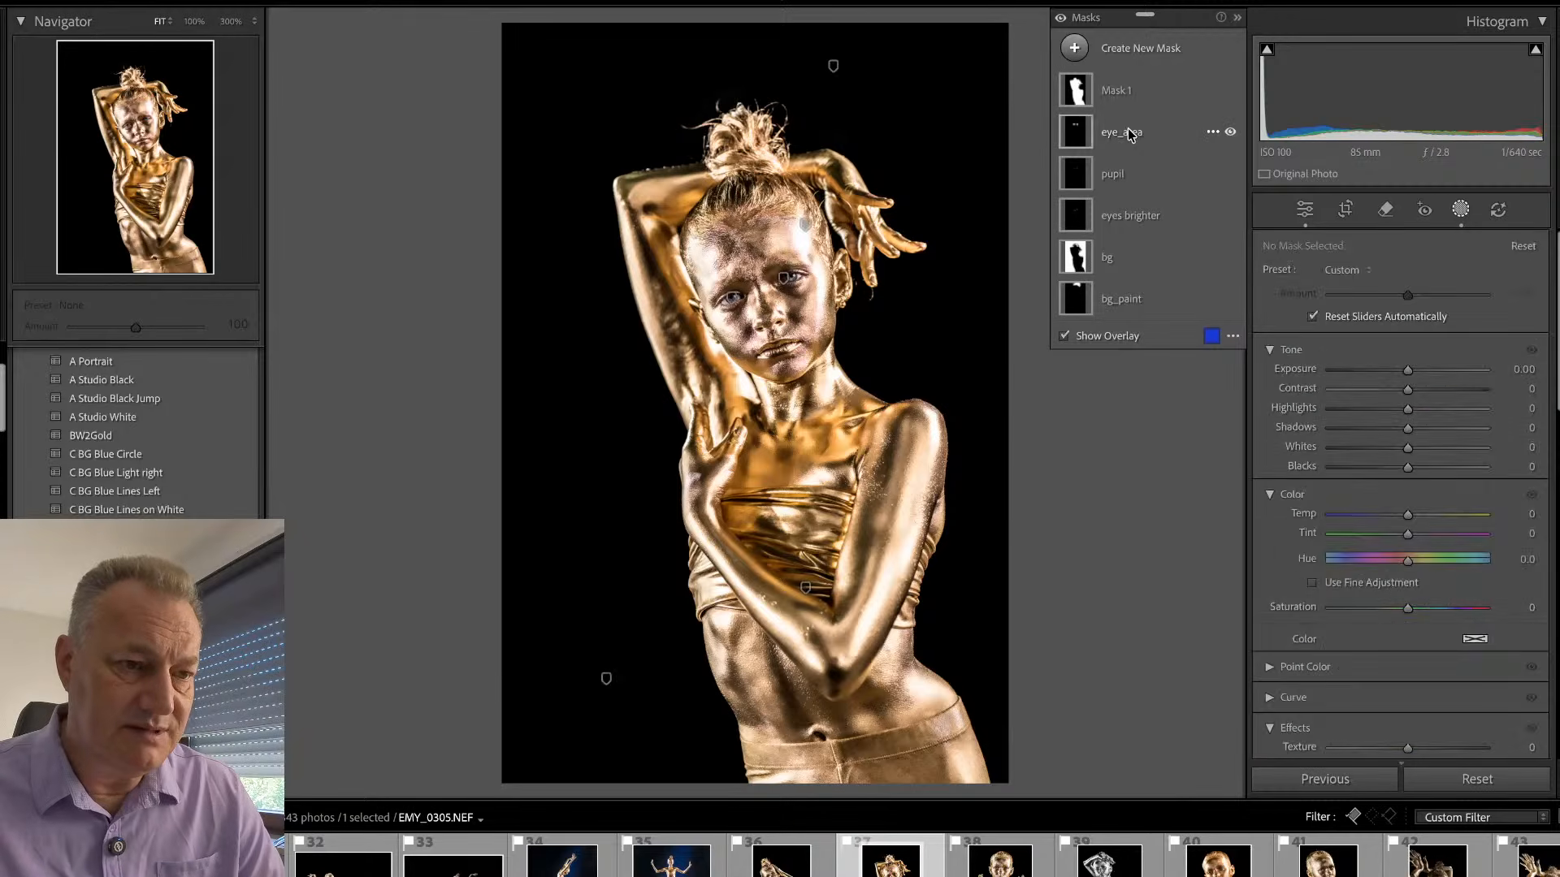
pyautogui.click(1129, 134)
pyautogui.press('Delete')
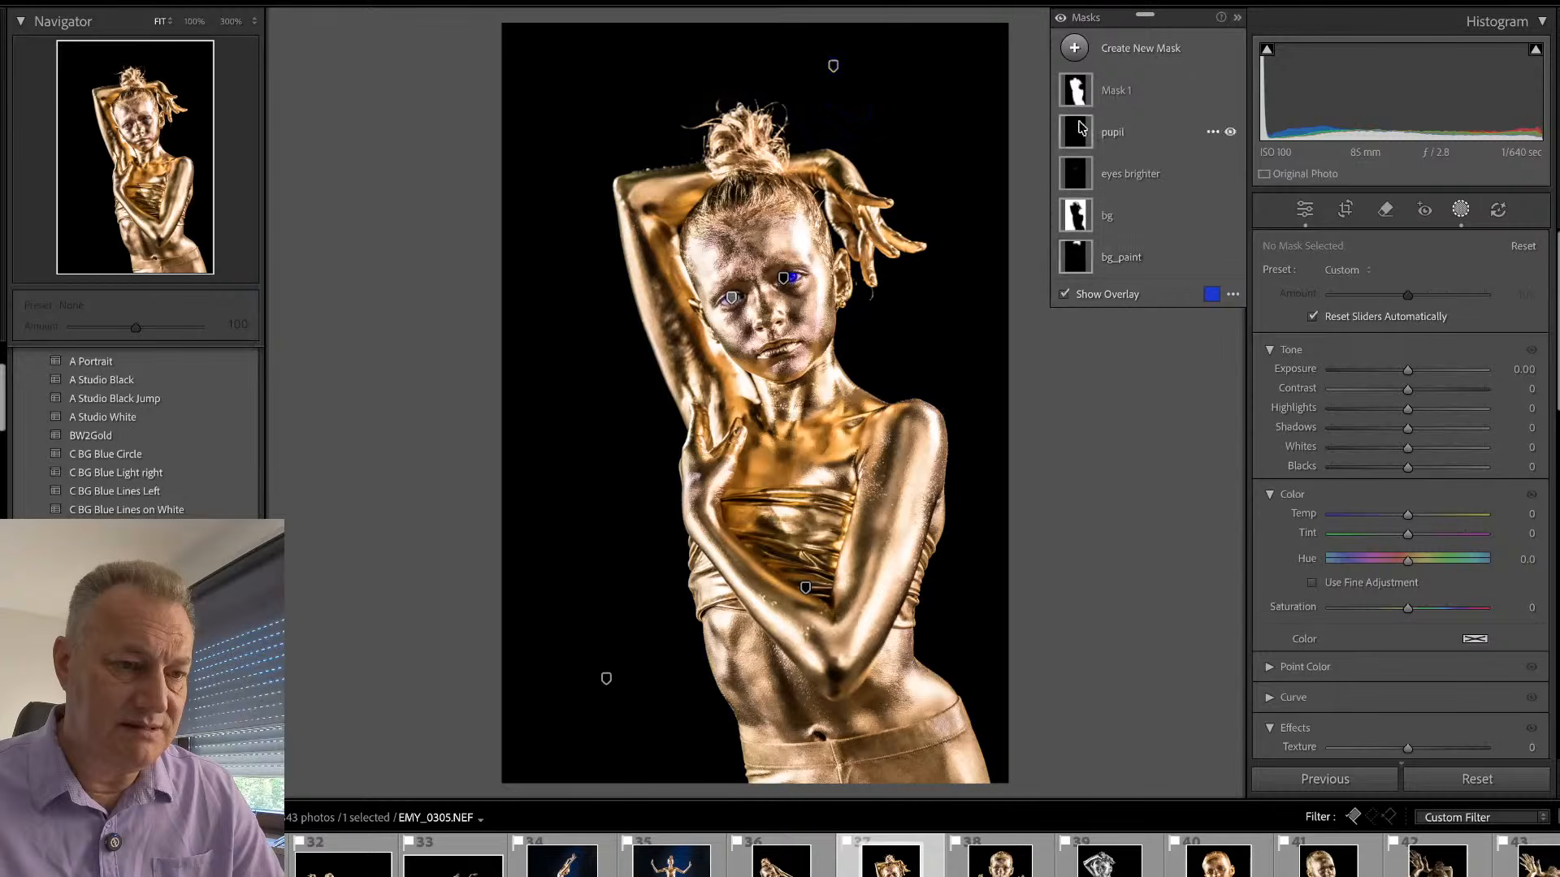
pyautogui.doubleClick(1075, 87)
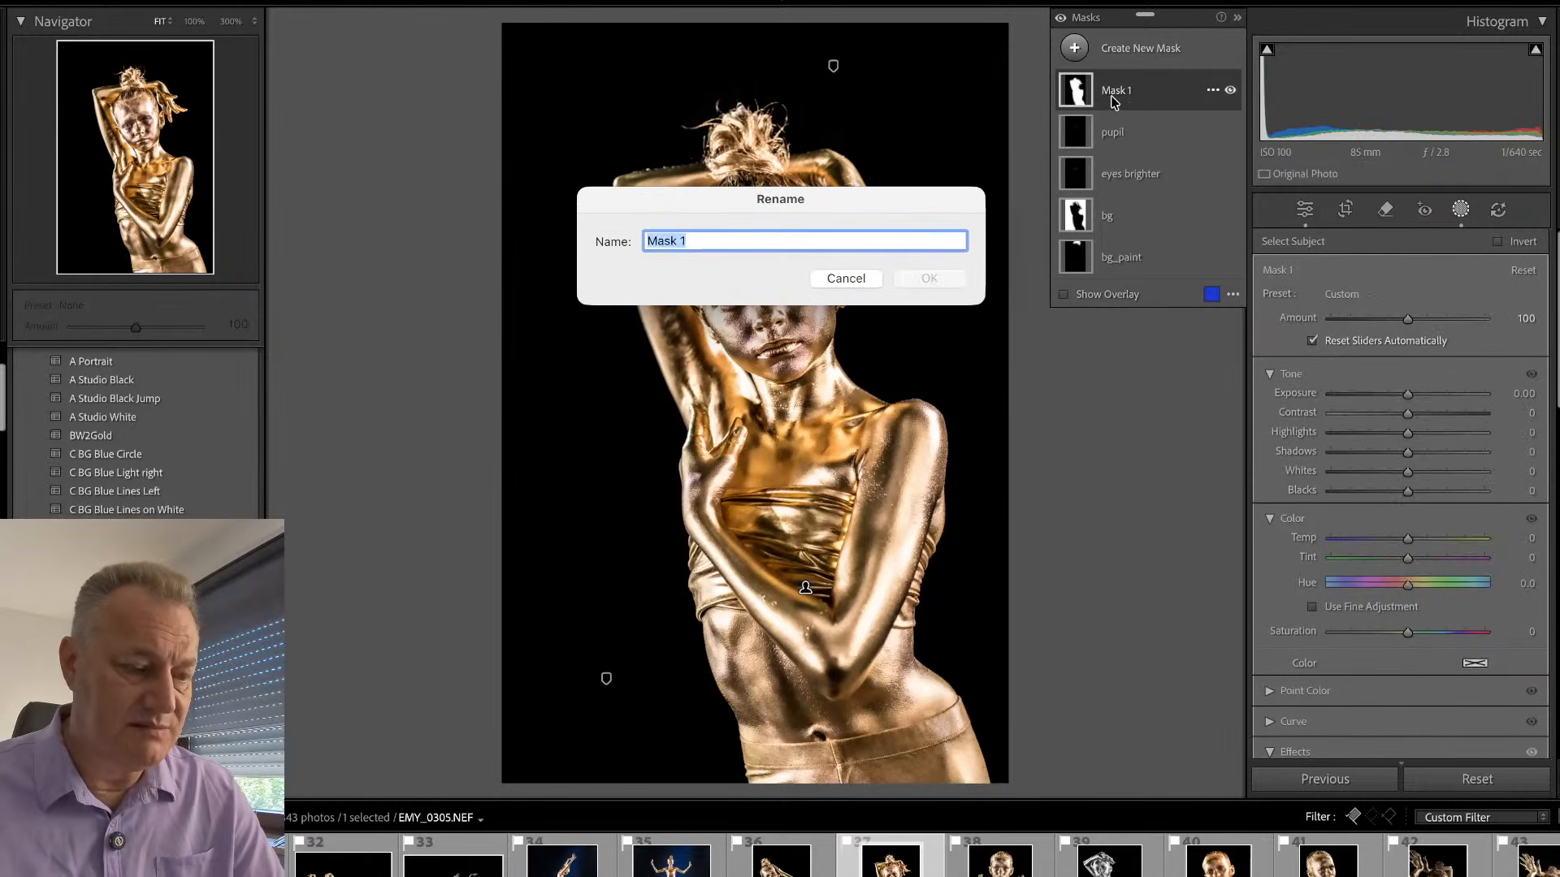
pyautogui.write('sub')
pyautogui.press('Return')
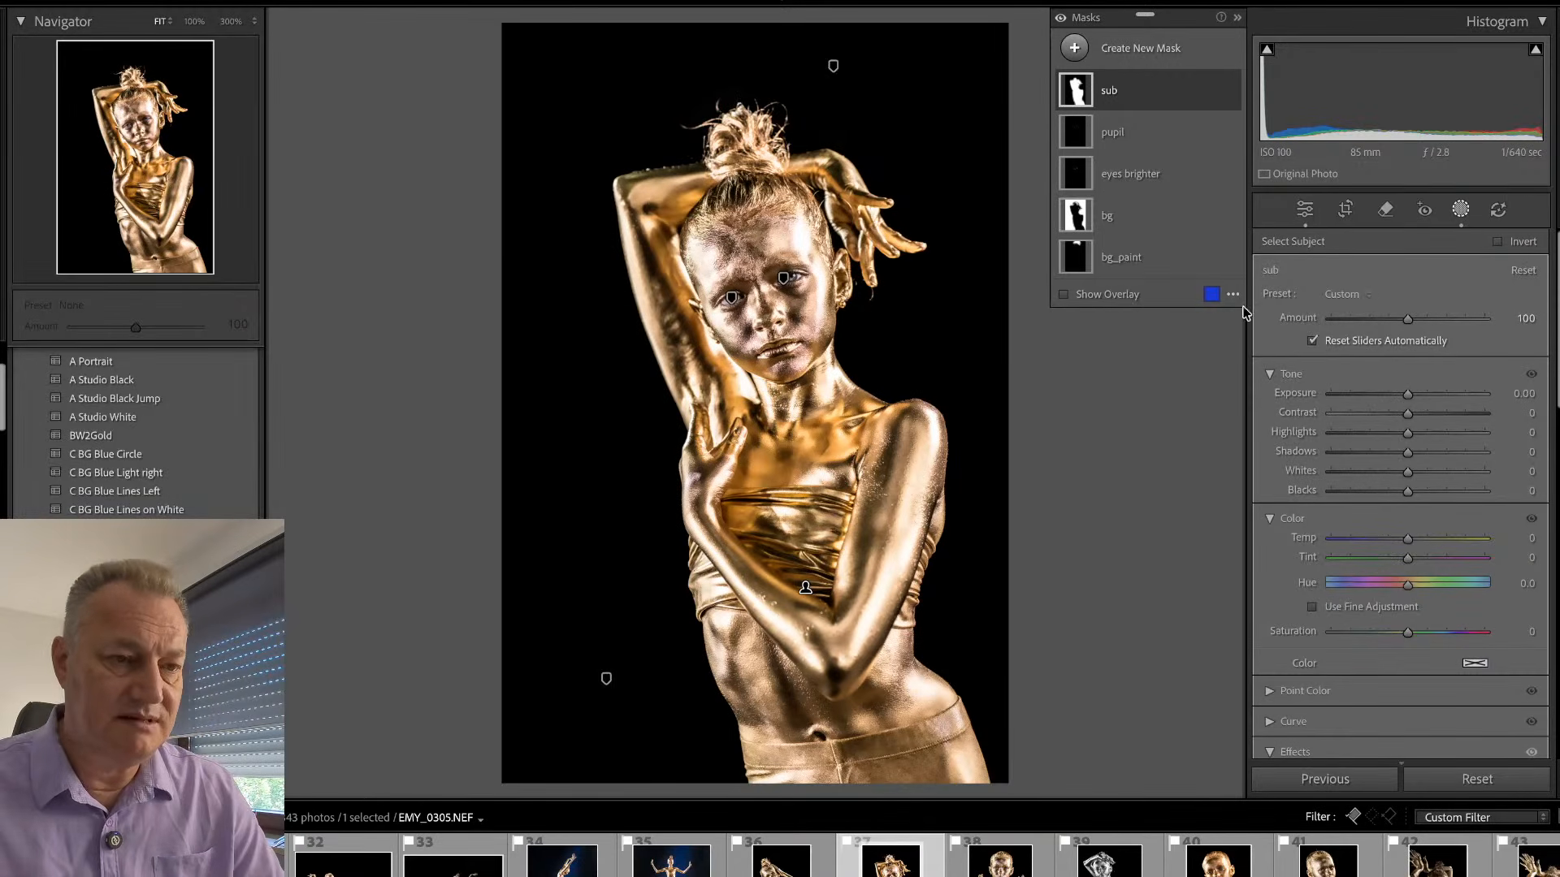
# - Delete the bg_paint mask and leave masking
pyautogui.click(1101, 254)
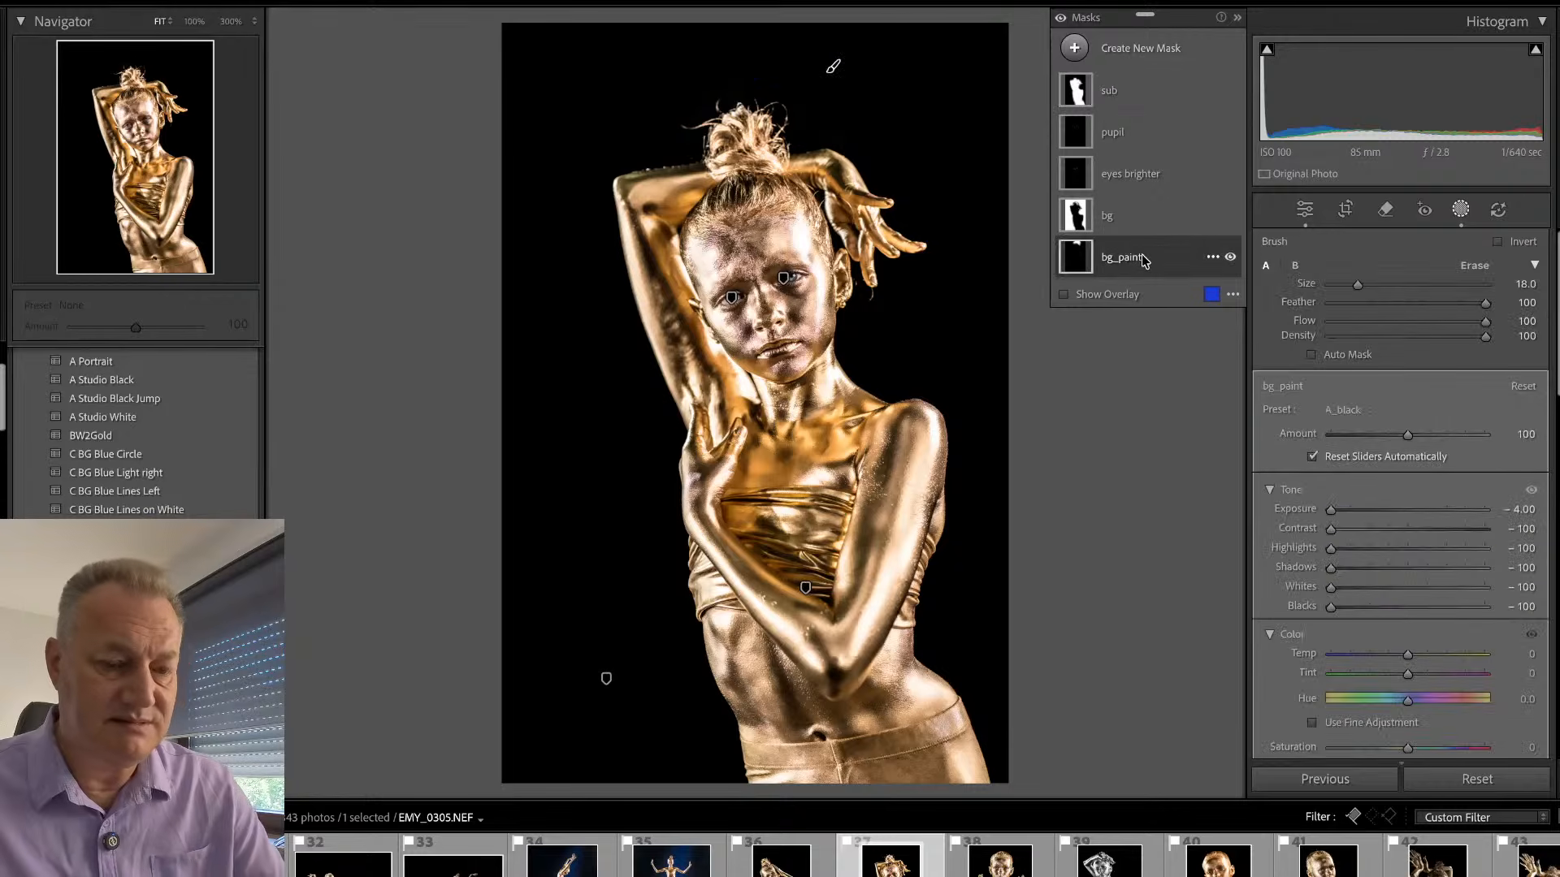
pyautogui.press('Delete')
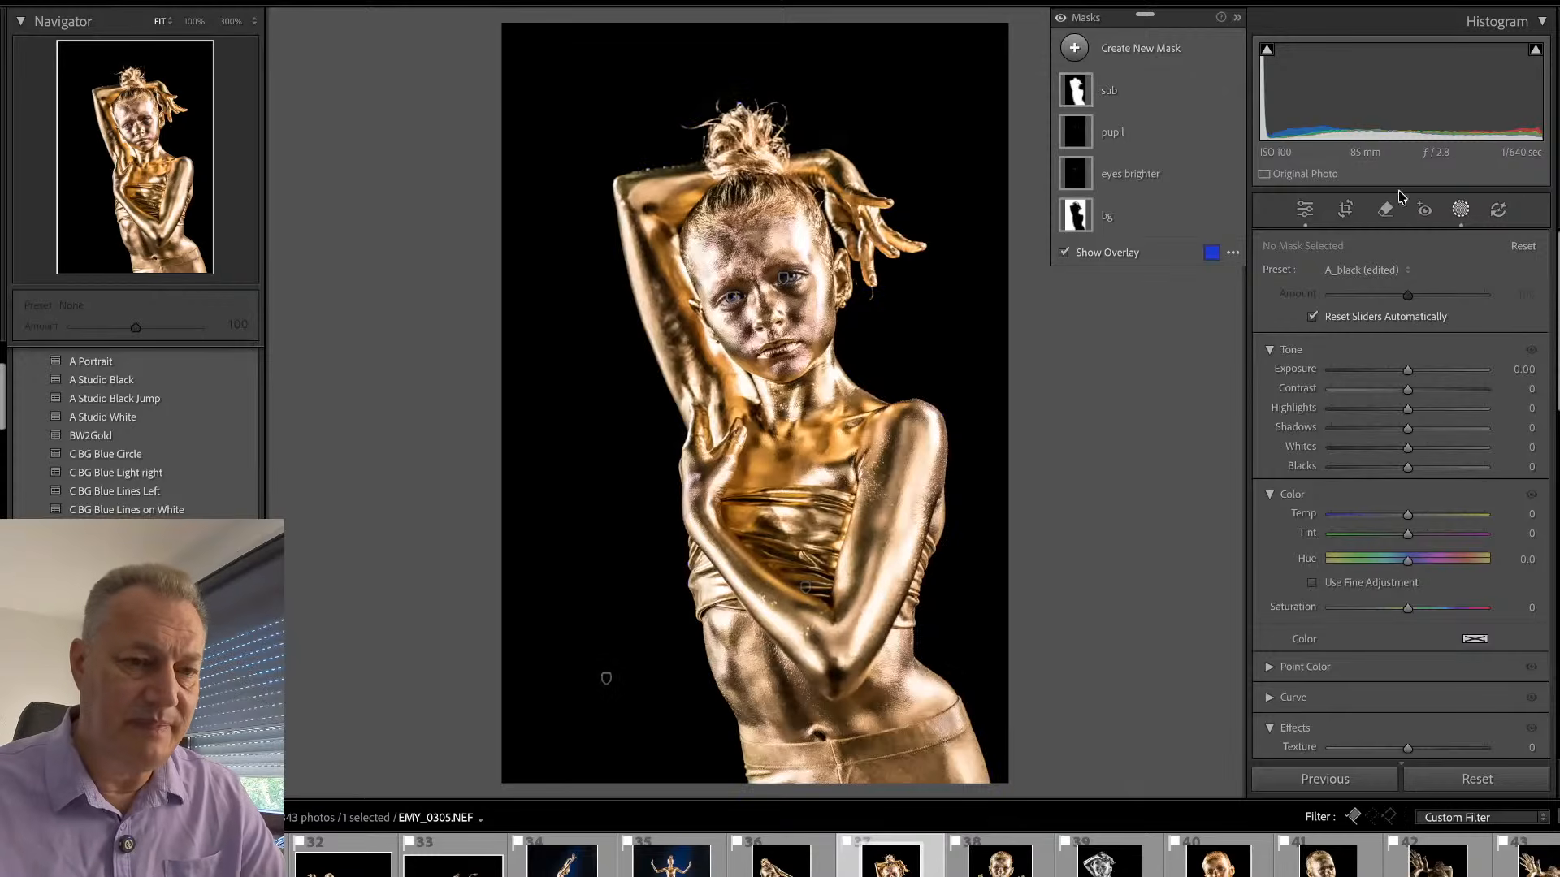
pyautogui.click(1461, 211)
# - Remove the stray strands below the fingertip and beside the ear with generative AI, using brush size 7
pyautogui.click(730, 131)
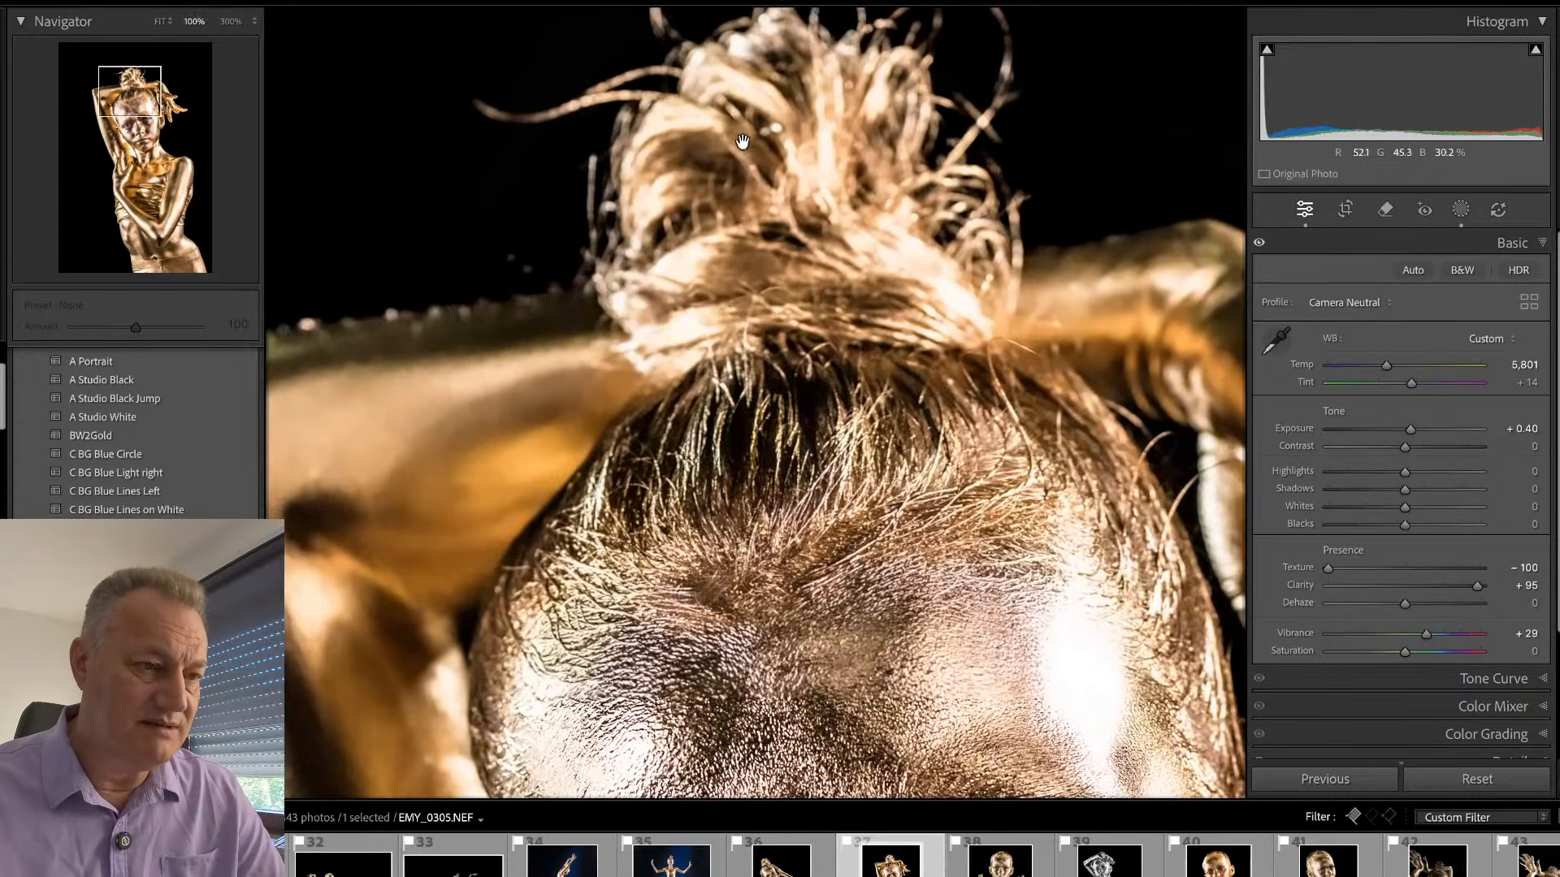
pyautogui.moveTo(872, 299); pyautogui.dragTo(764, 63)
pyautogui.moveTo(833, 396); pyautogui.dragTo(790, 95)
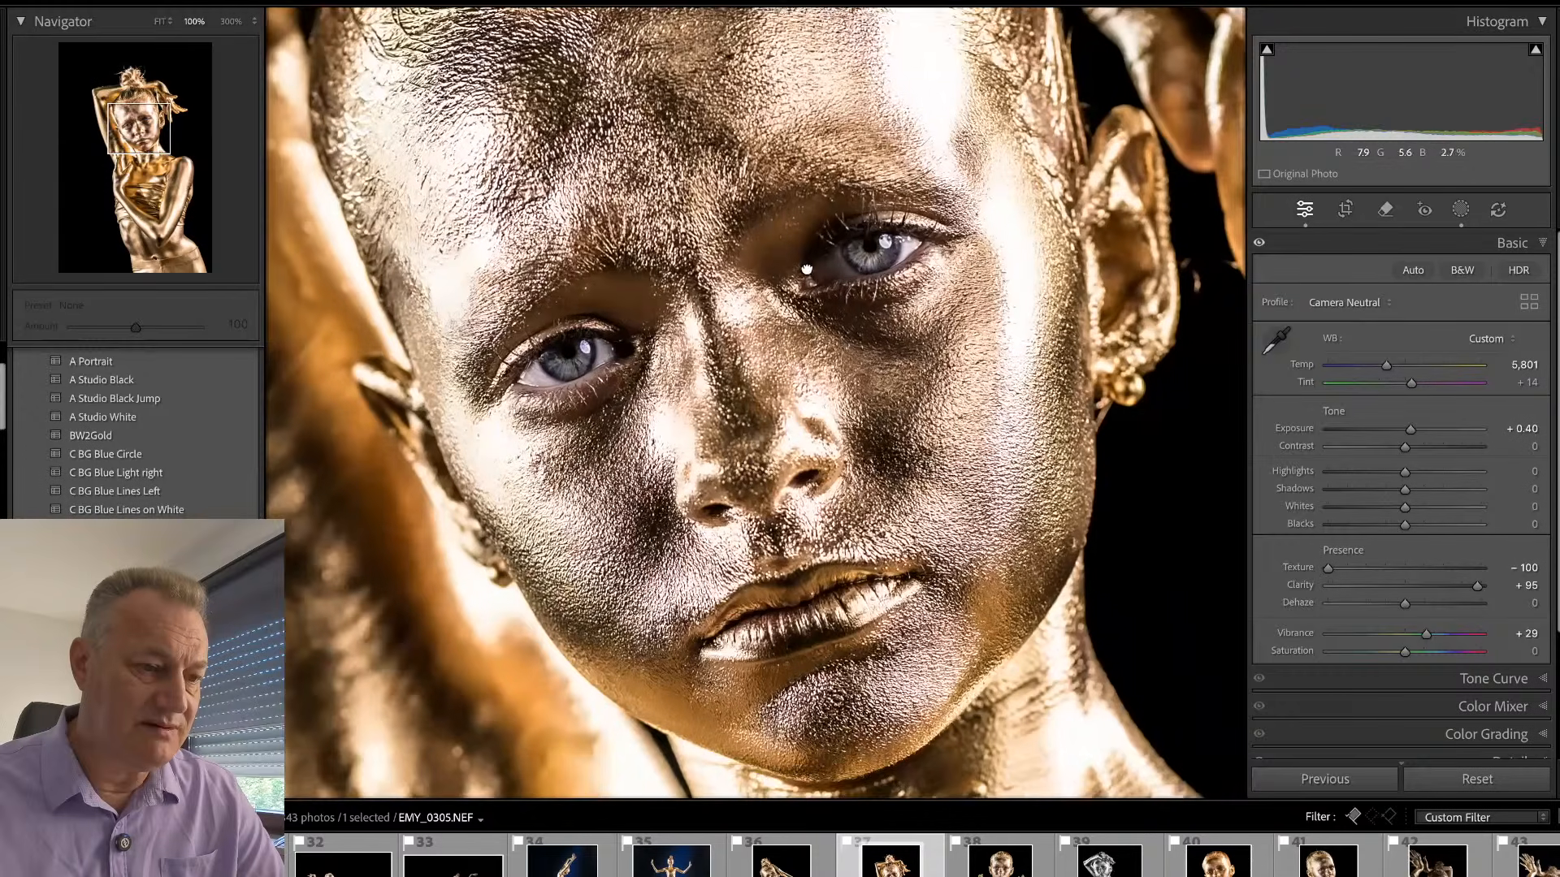
pyautogui.click(800, 278)
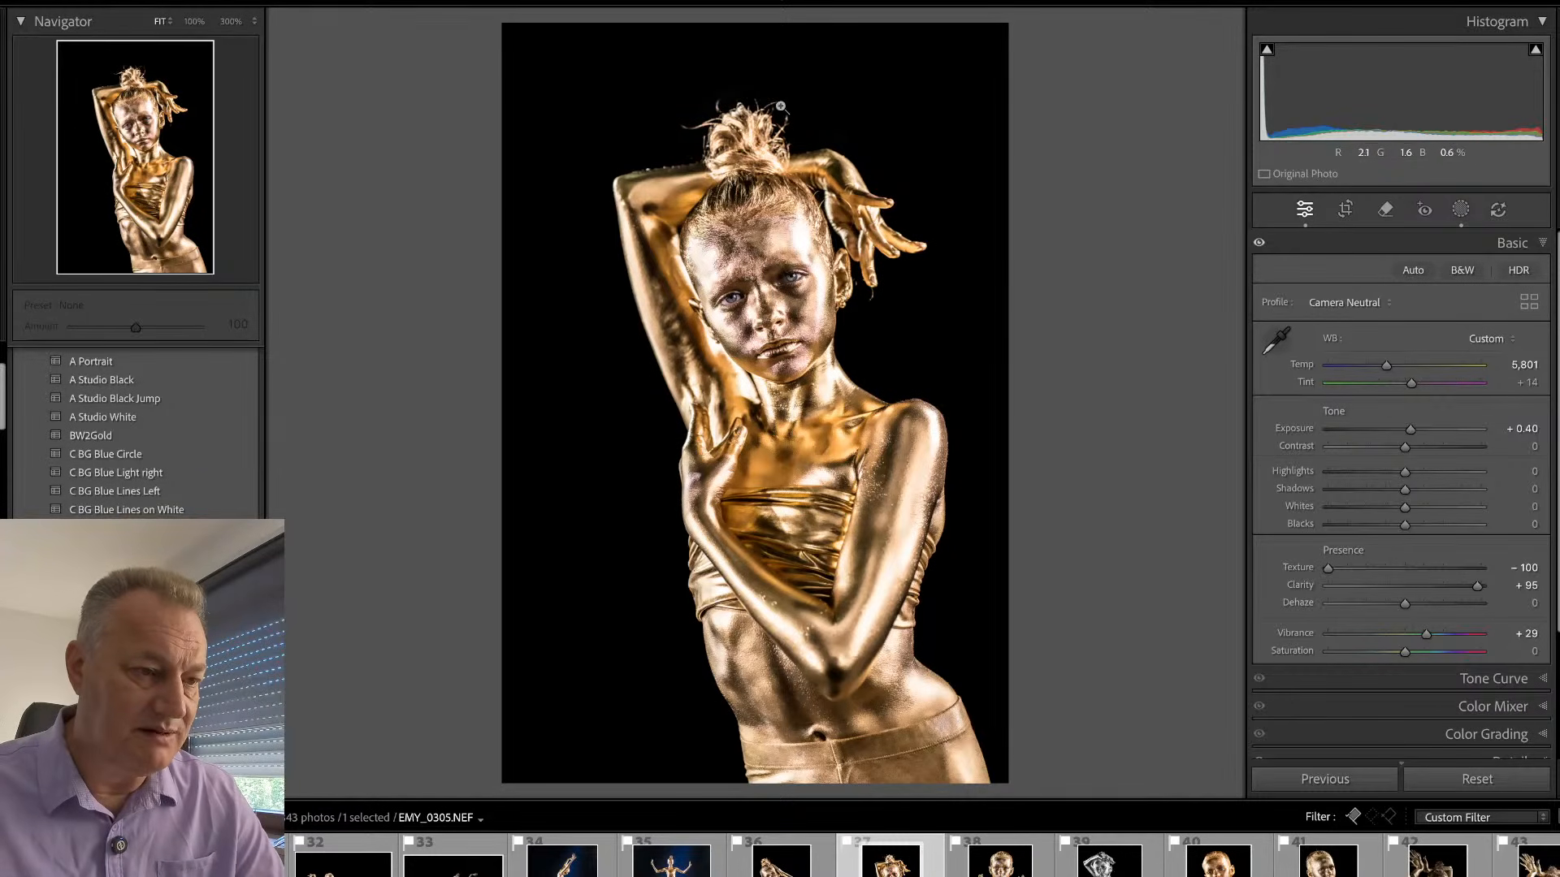
pyautogui.click(880, 295)
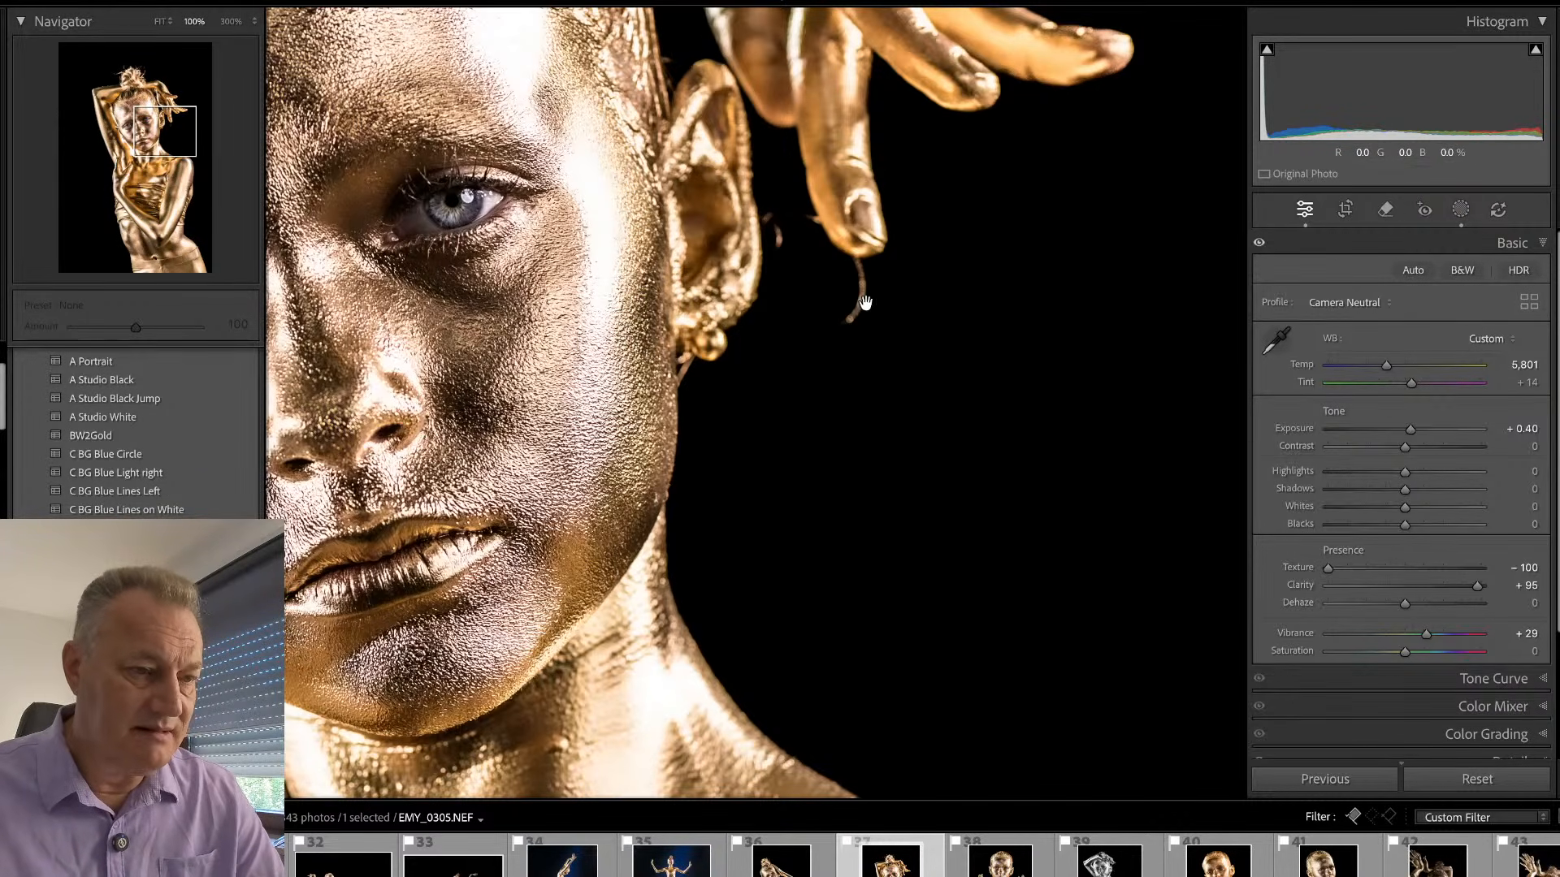
pyautogui.press('q')
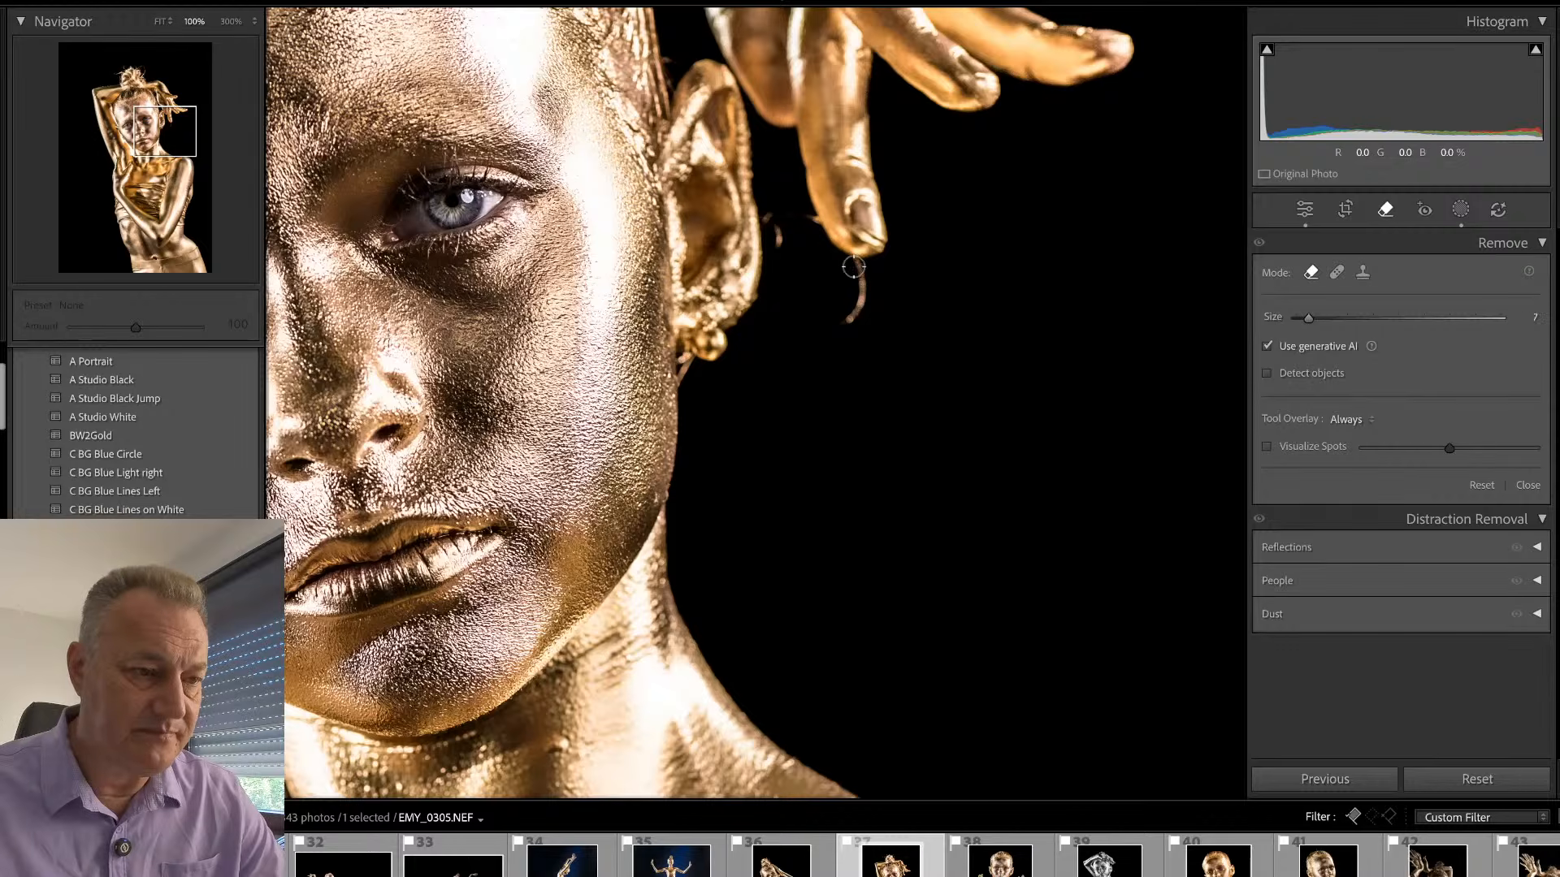
pyautogui.moveTo(853, 266); pyautogui.dragTo(856, 315)
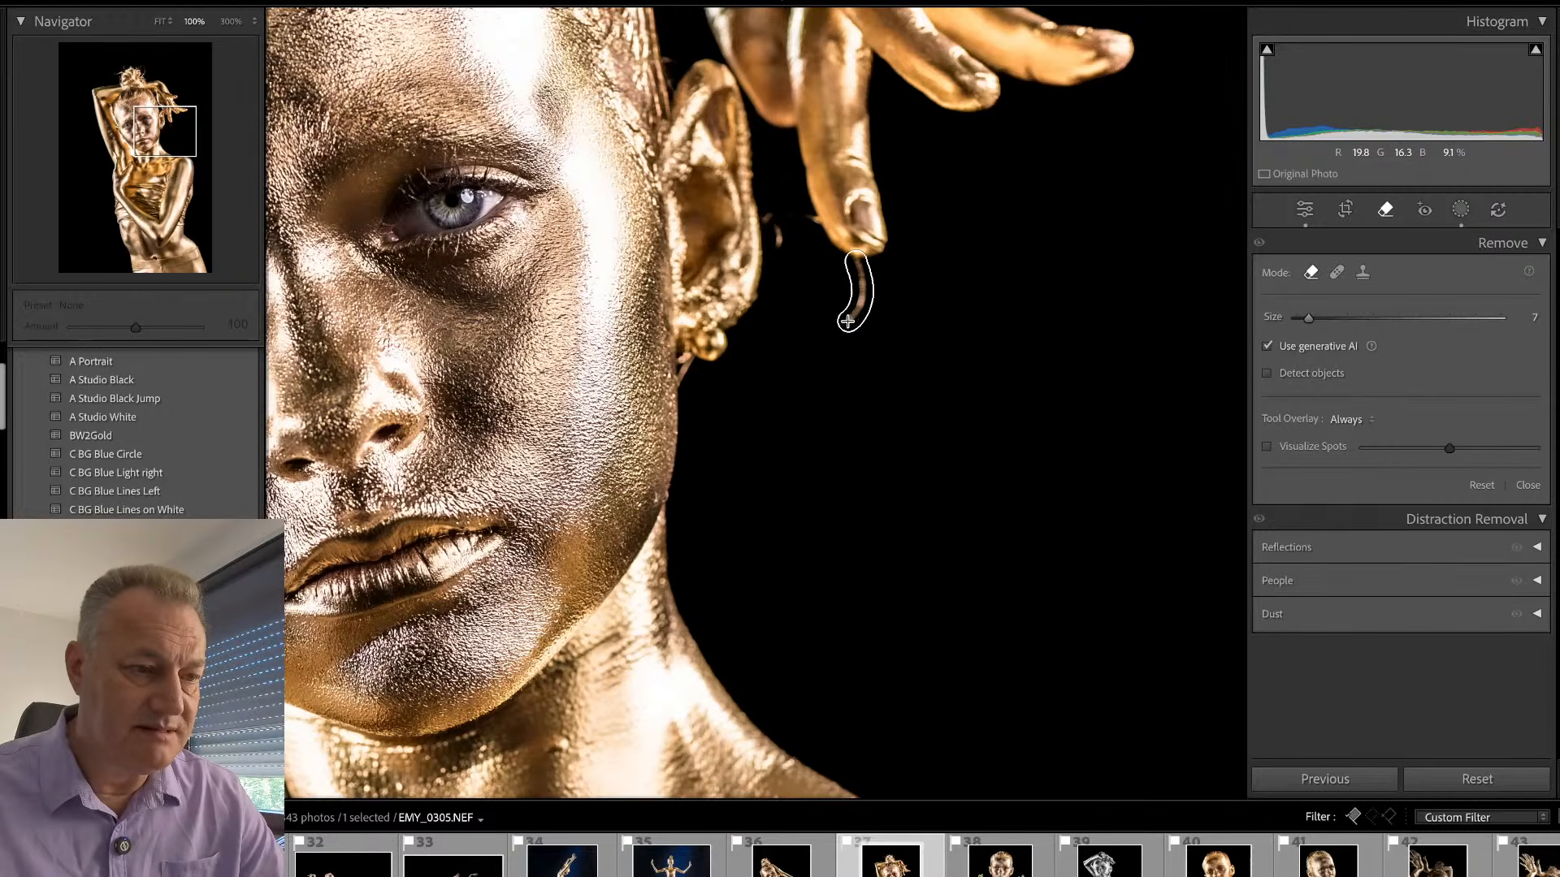
pyautogui.moveTo(780, 250)
pyautogui.mouseDown()
pyautogui.moveTo(770, 214)
pyautogui.moveTo(803, 218)
pyautogui.mouseUp()
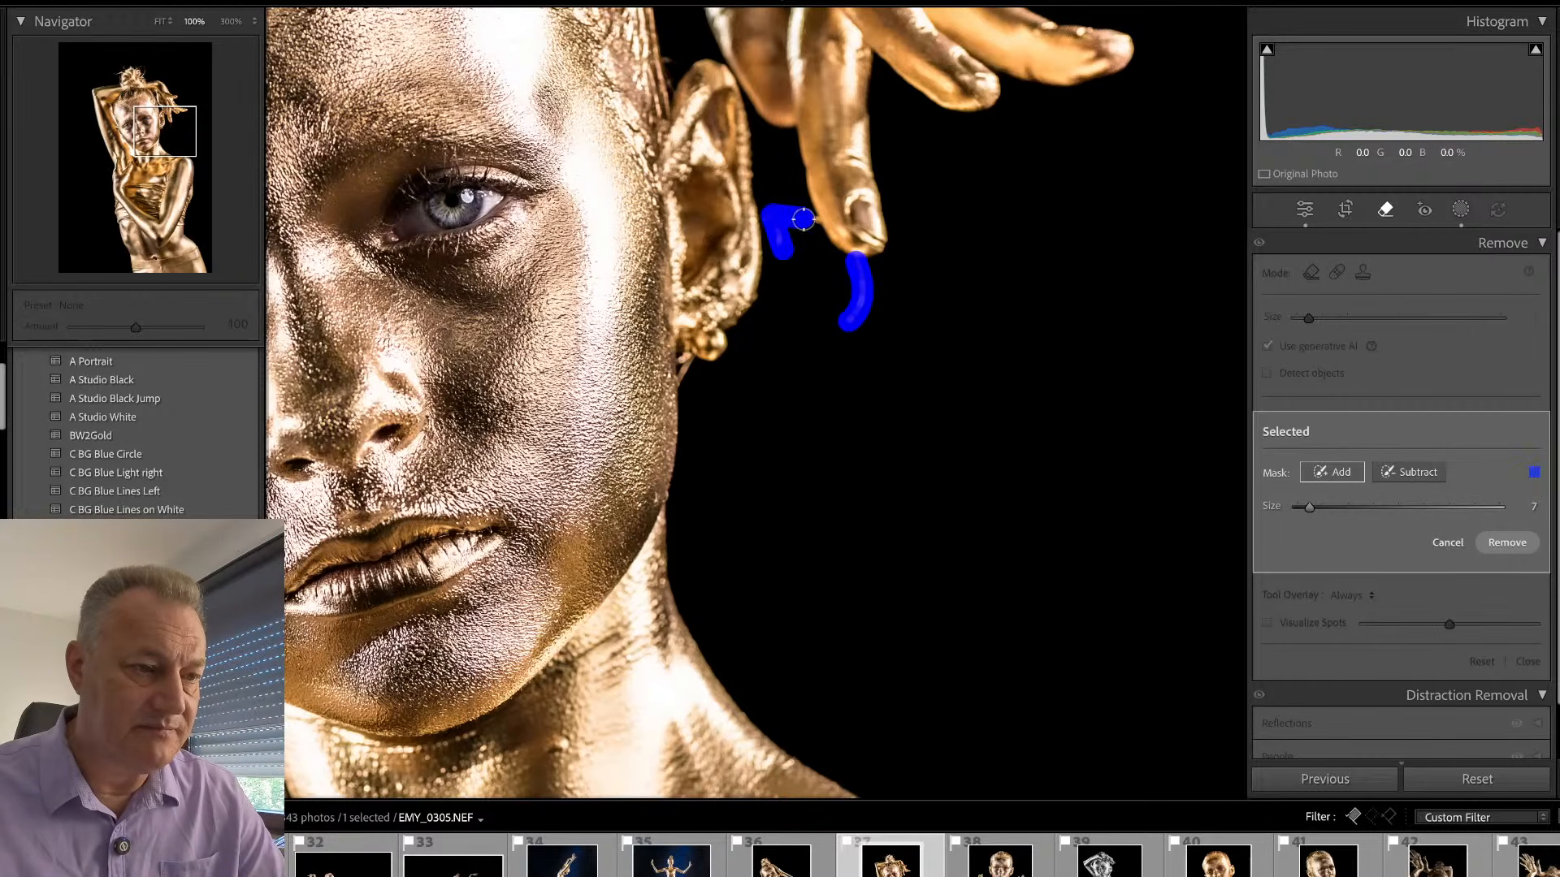
pyautogui.click(1497, 545)
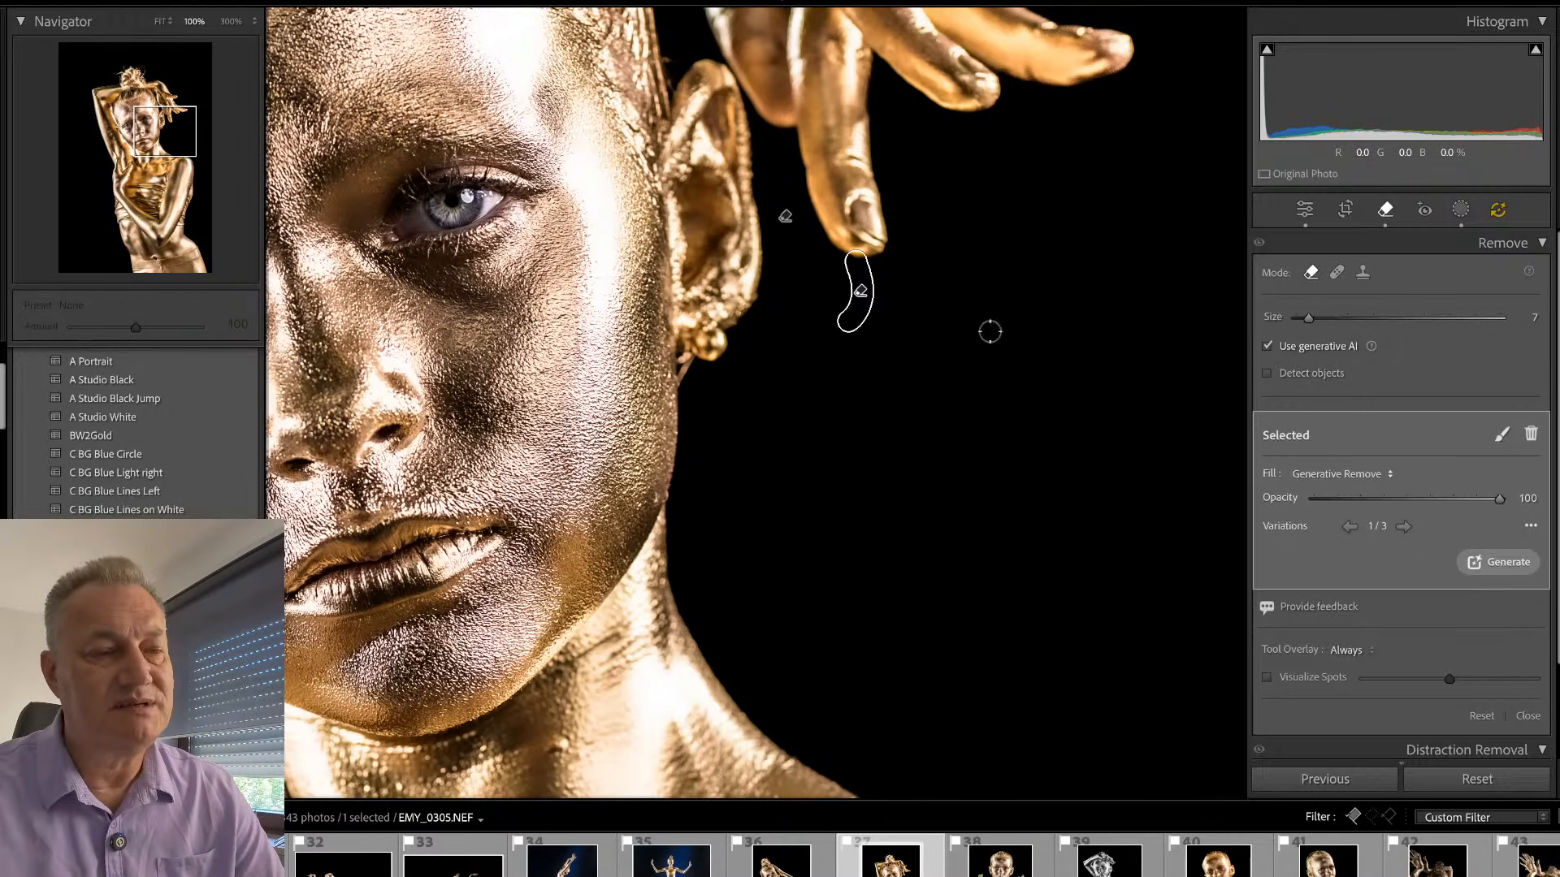
# - Inspect the raised hand and the hair bun at 100% for more stray strands
pyautogui.press('q')
pyautogui.moveTo(837, 249); pyautogui.dragTo(1030, 594)
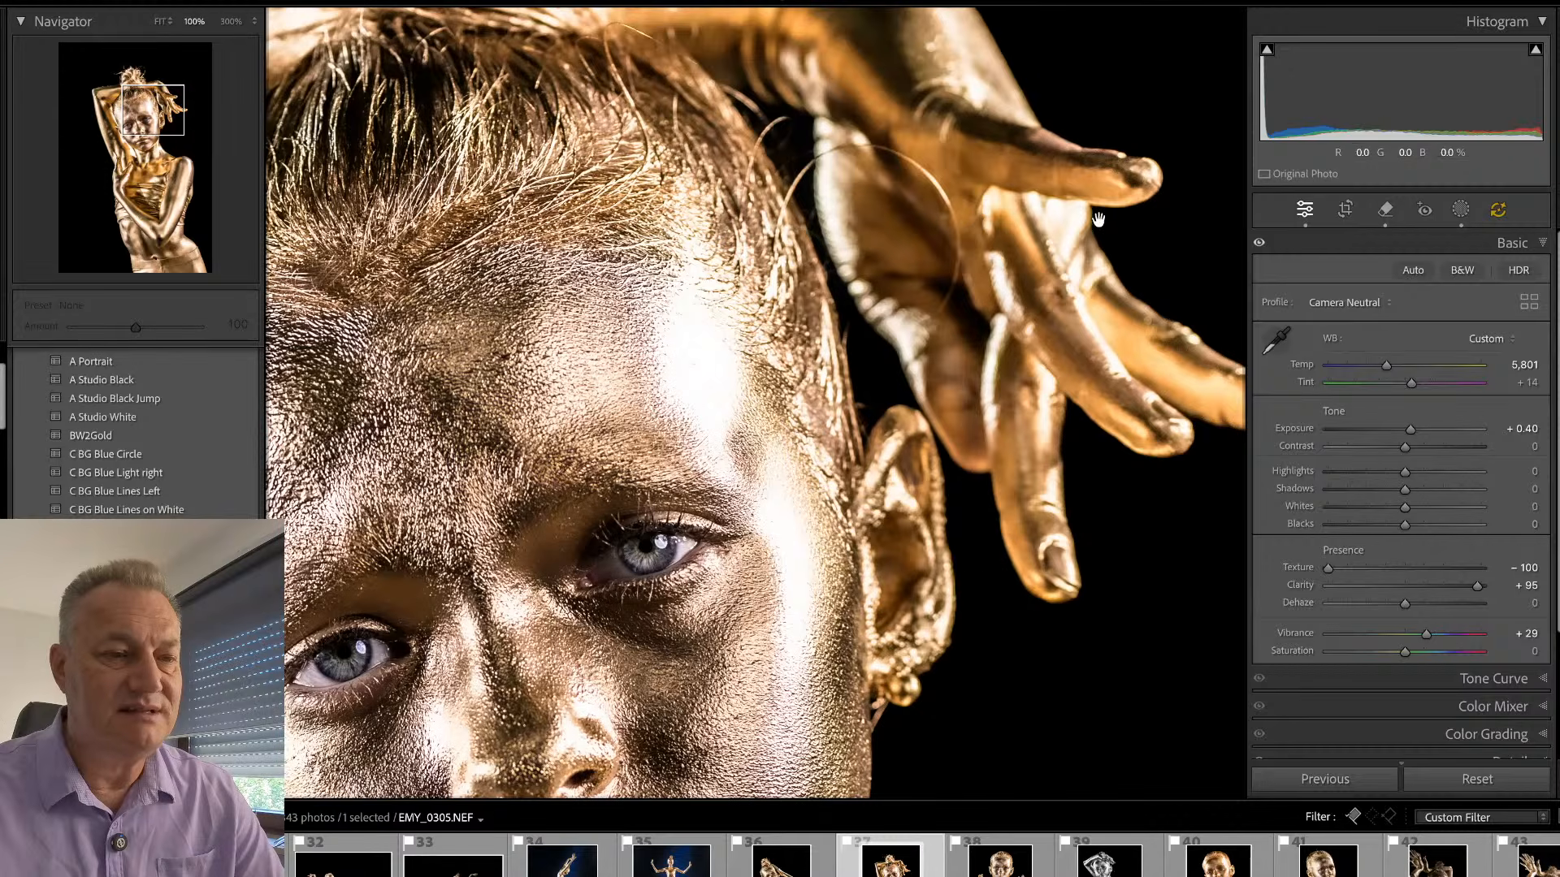
pyautogui.press('q')
pyautogui.press('q')
pyautogui.moveTo(857, 207); pyautogui.dragTo(921, 326)
pyautogui.press('q')
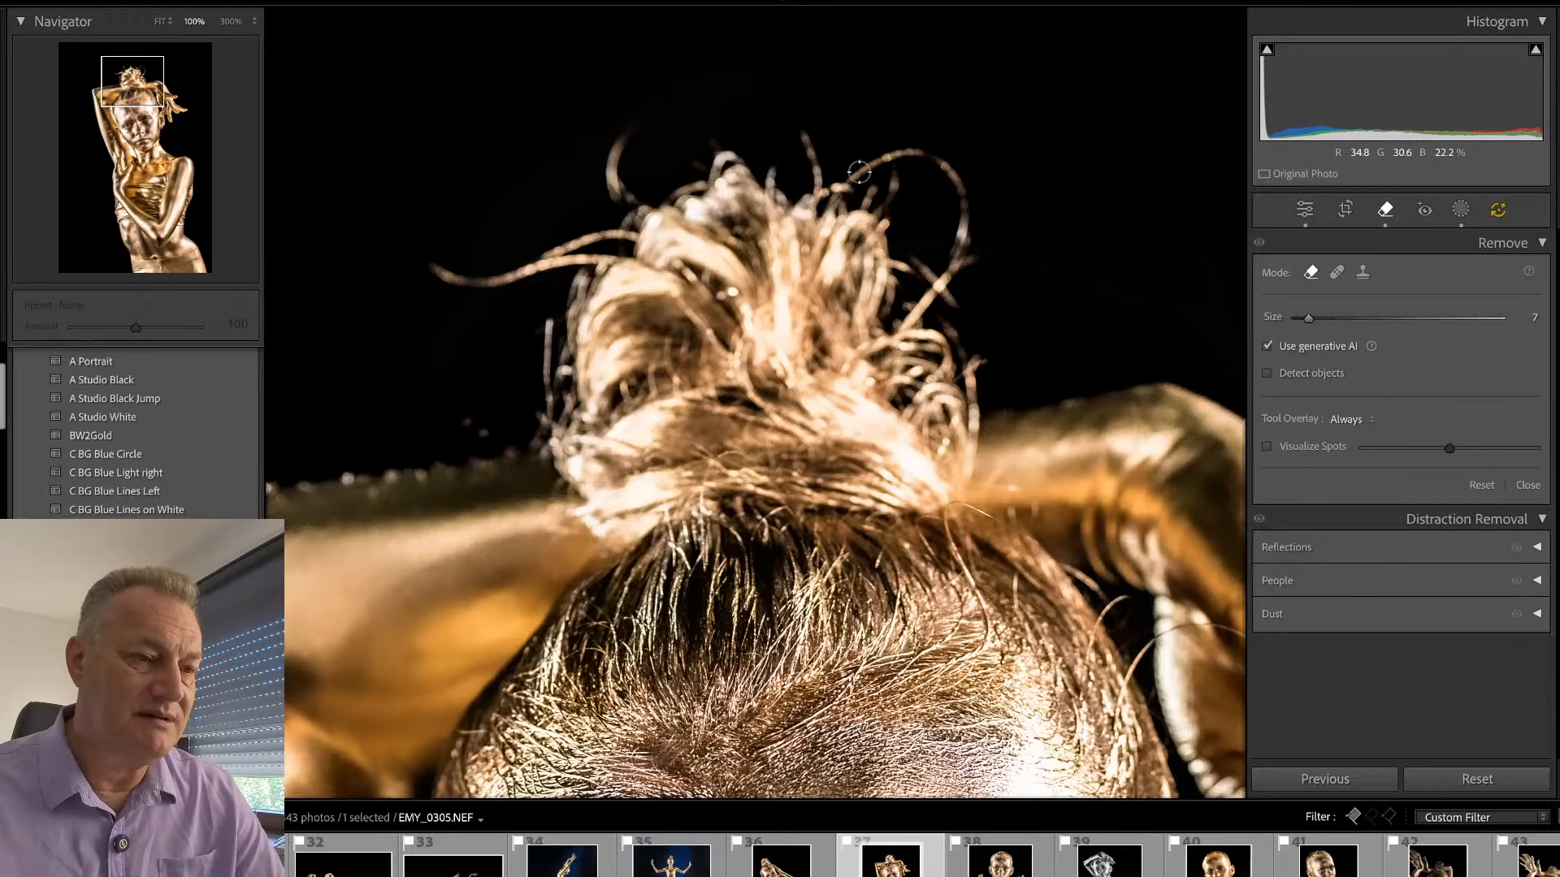
pyautogui.moveTo(855, 170); pyautogui.dragTo(904, 155)
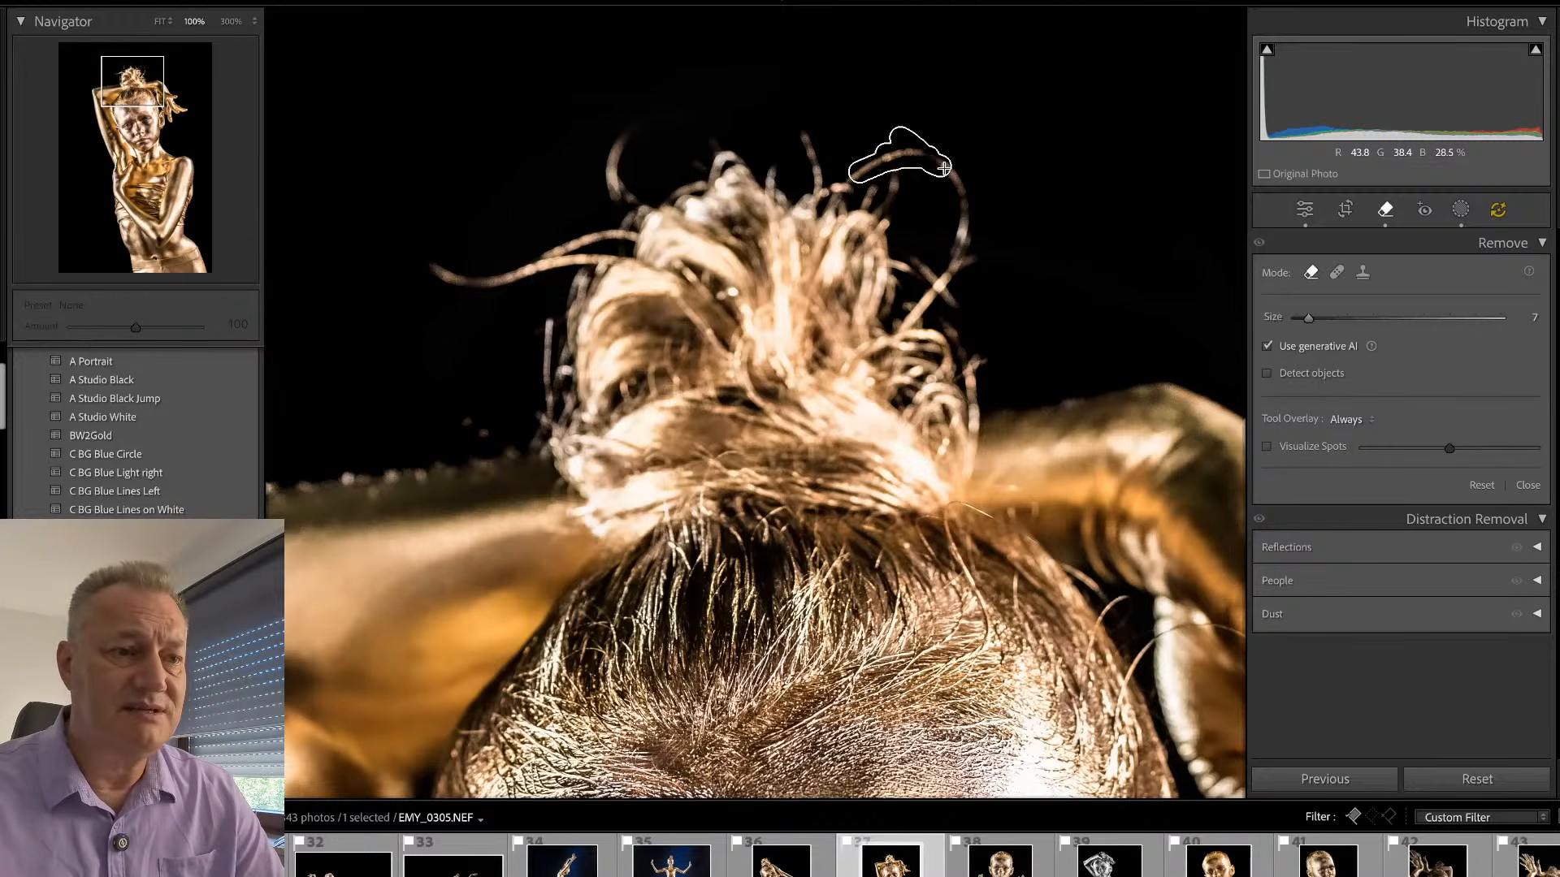
pyautogui.moveTo(943, 167)
pyautogui.mouseDown()
pyautogui.moveTo(968, 214)
pyautogui.moveTo(958, 245)
pyautogui.moveTo(974, 250)
pyautogui.moveTo(929, 290)
pyautogui.mouseUp()
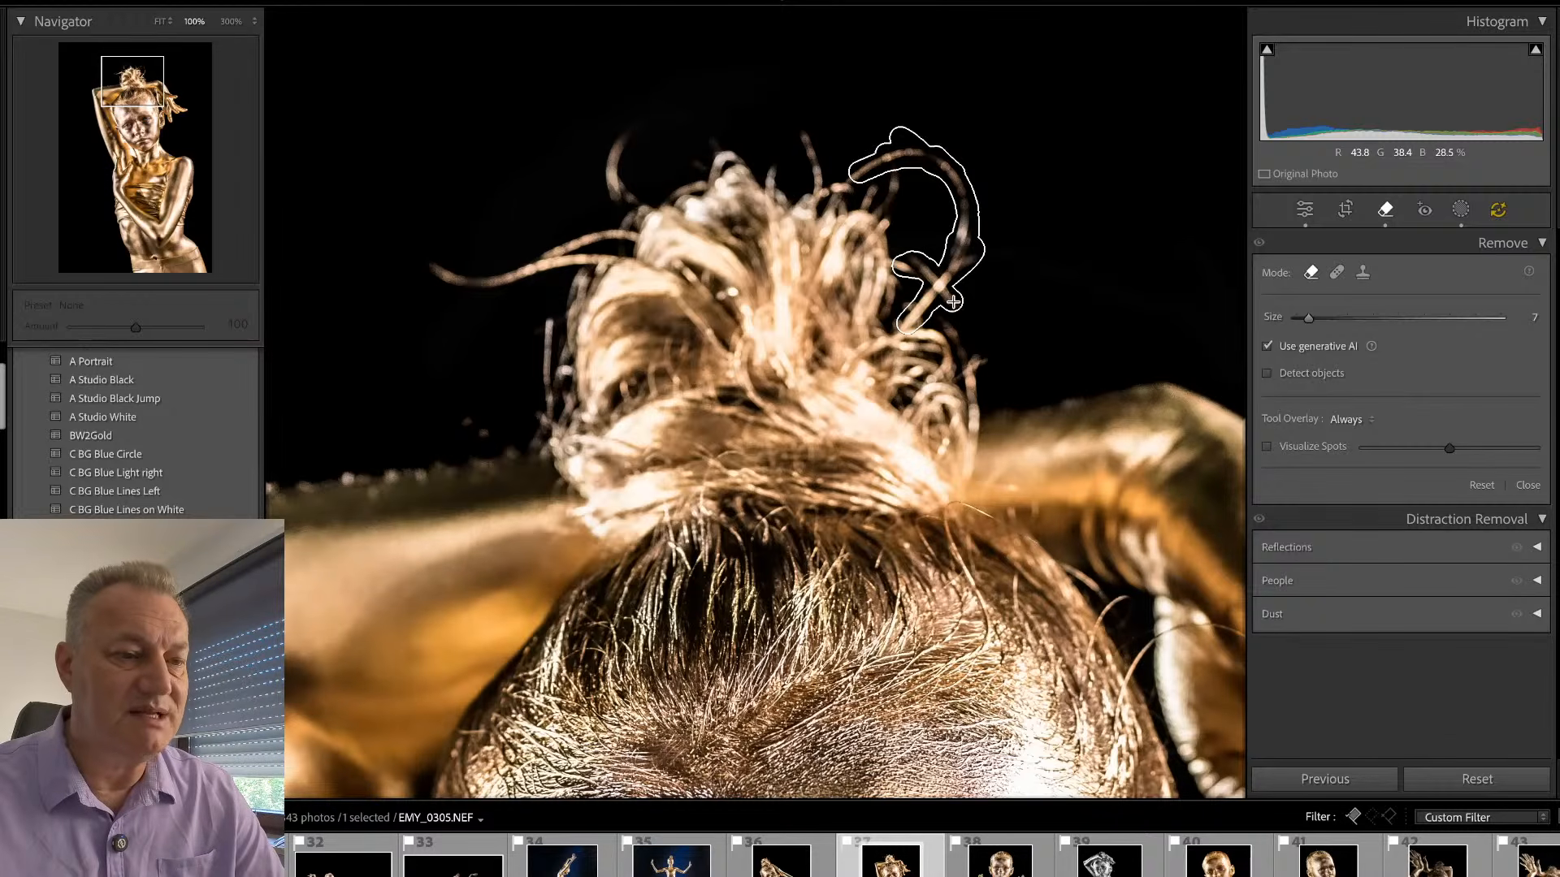
pyautogui.moveTo(954, 302); pyautogui.dragTo(954, 302)
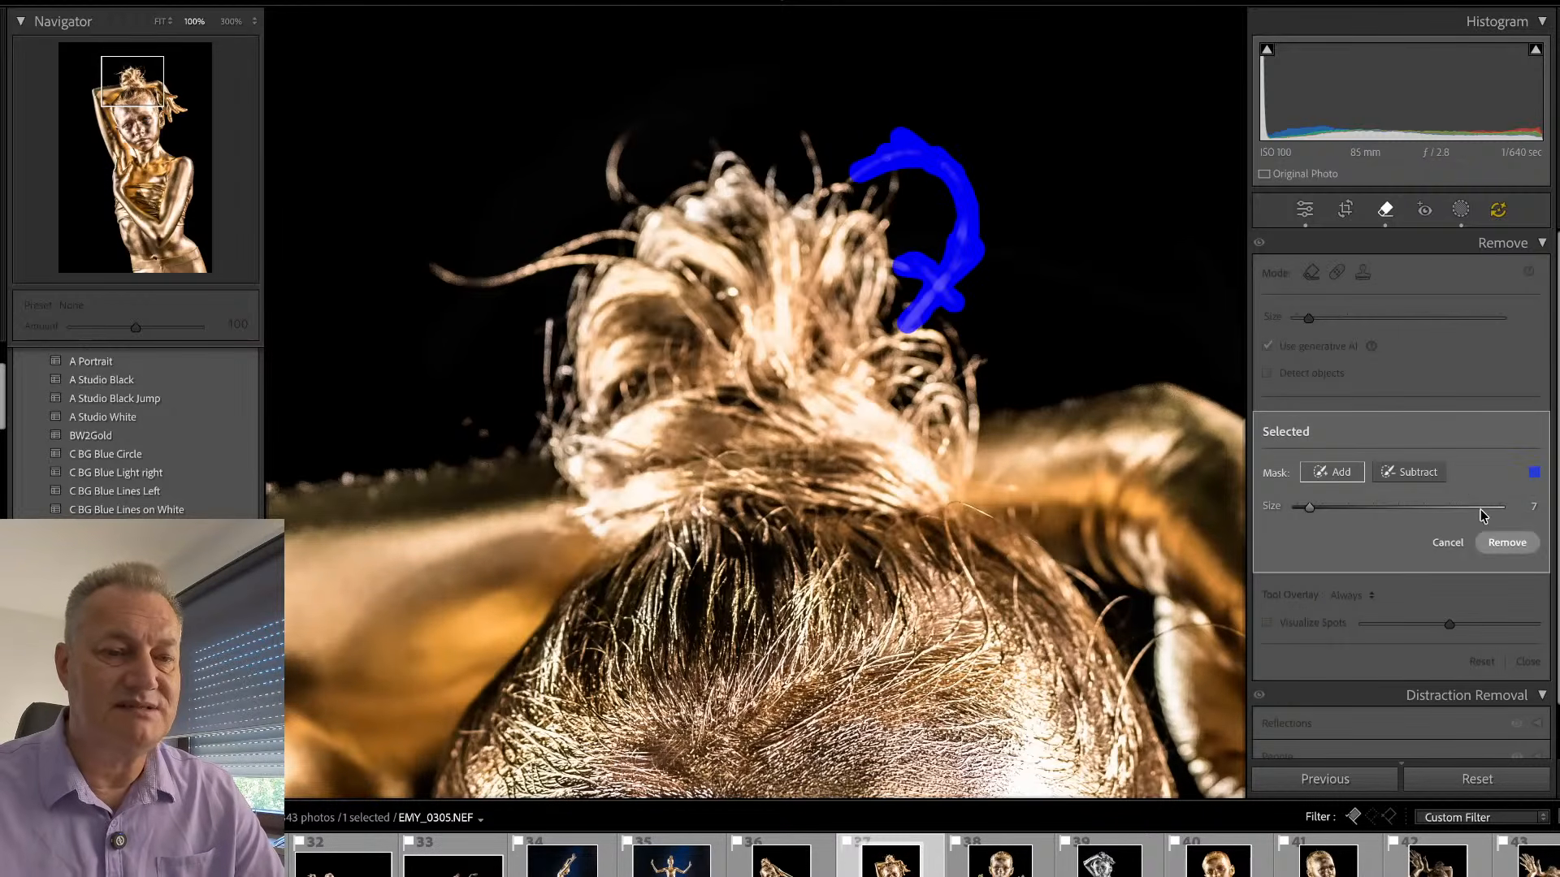
pyautogui.click(1507, 542)
# - Disable generative AI and remove the looping hair beside the bun, the curled strand opposite and the short one above it
pyautogui.press('q')
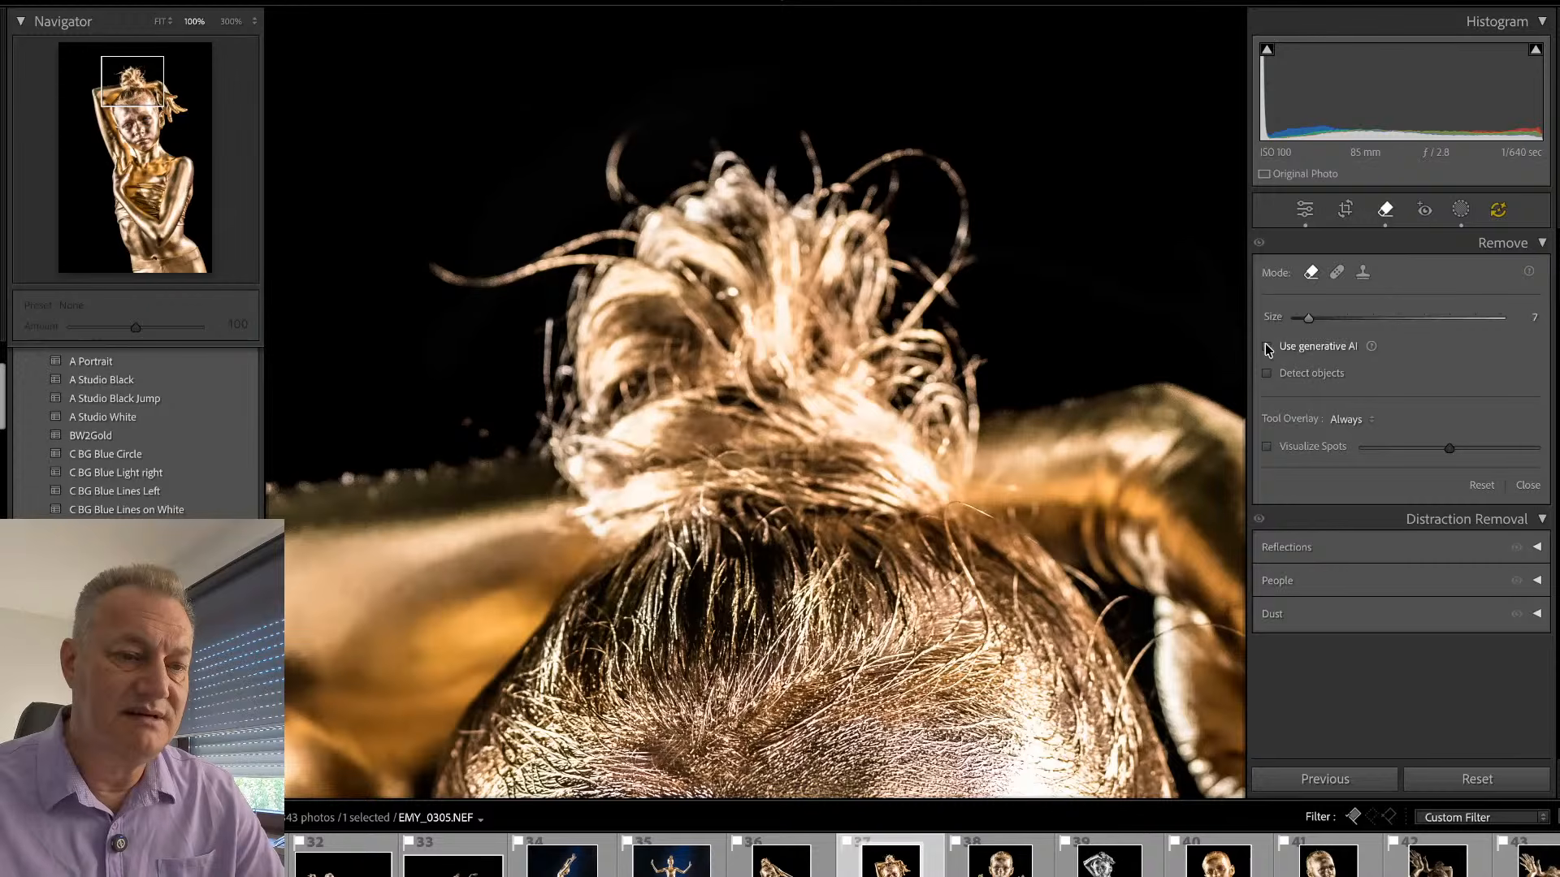
pyautogui.moveTo(884, 165)
pyautogui.mouseDown()
pyautogui.moveTo(835, 193)
pyautogui.moveTo(910, 151)
pyautogui.moveTo(875, 158)
pyautogui.moveTo(916, 158)
pyautogui.moveTo(955, 189)
pyautogui.moveTo(938, 164)
pyautogui.moveTo(924, 150)
pyautogui.moveTo(961, 217)
pyautogui.moveTo(961, 257)
pyautogui.moveTo(944, 276)
pyautogui.moveTo(922, 263)
pyautogui.moveTo(923, 304)
pyautogui.mouseUp()
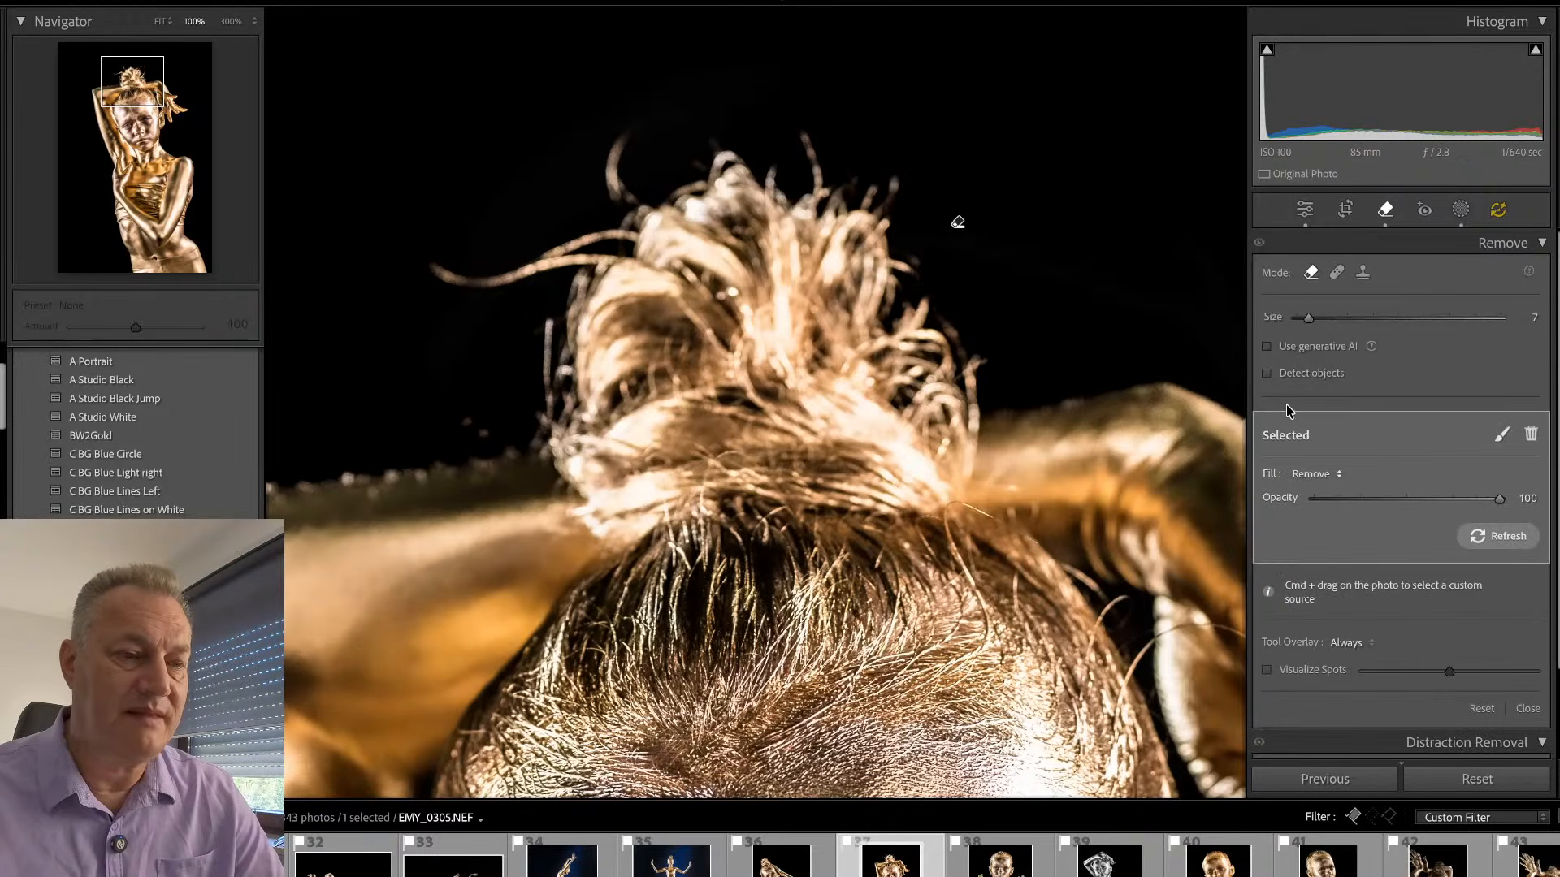
pyautogui.press('q')
pyautogui.press('q')
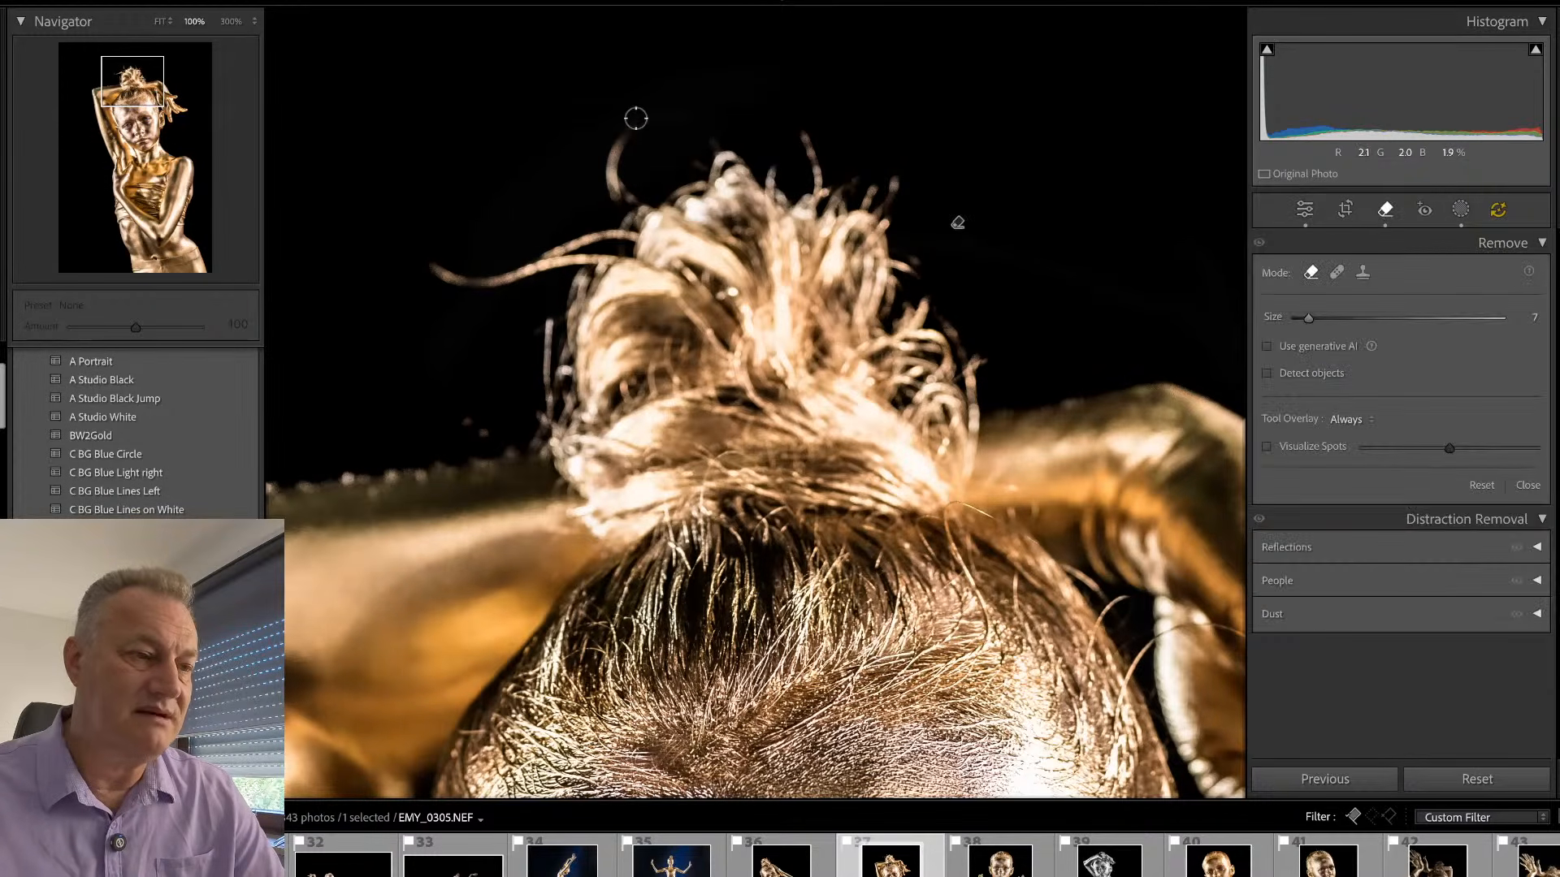
pyautogui.moveTo(629, 128)
pyautogui.mouseDown()
pyautogui.moveTo(612, 211)
pyautogui.moveTo(622, 131)
pyautogui.moveTo(630, 218)
pyautogui.moveTo(616, 177)
pyautogui.mouseUp()
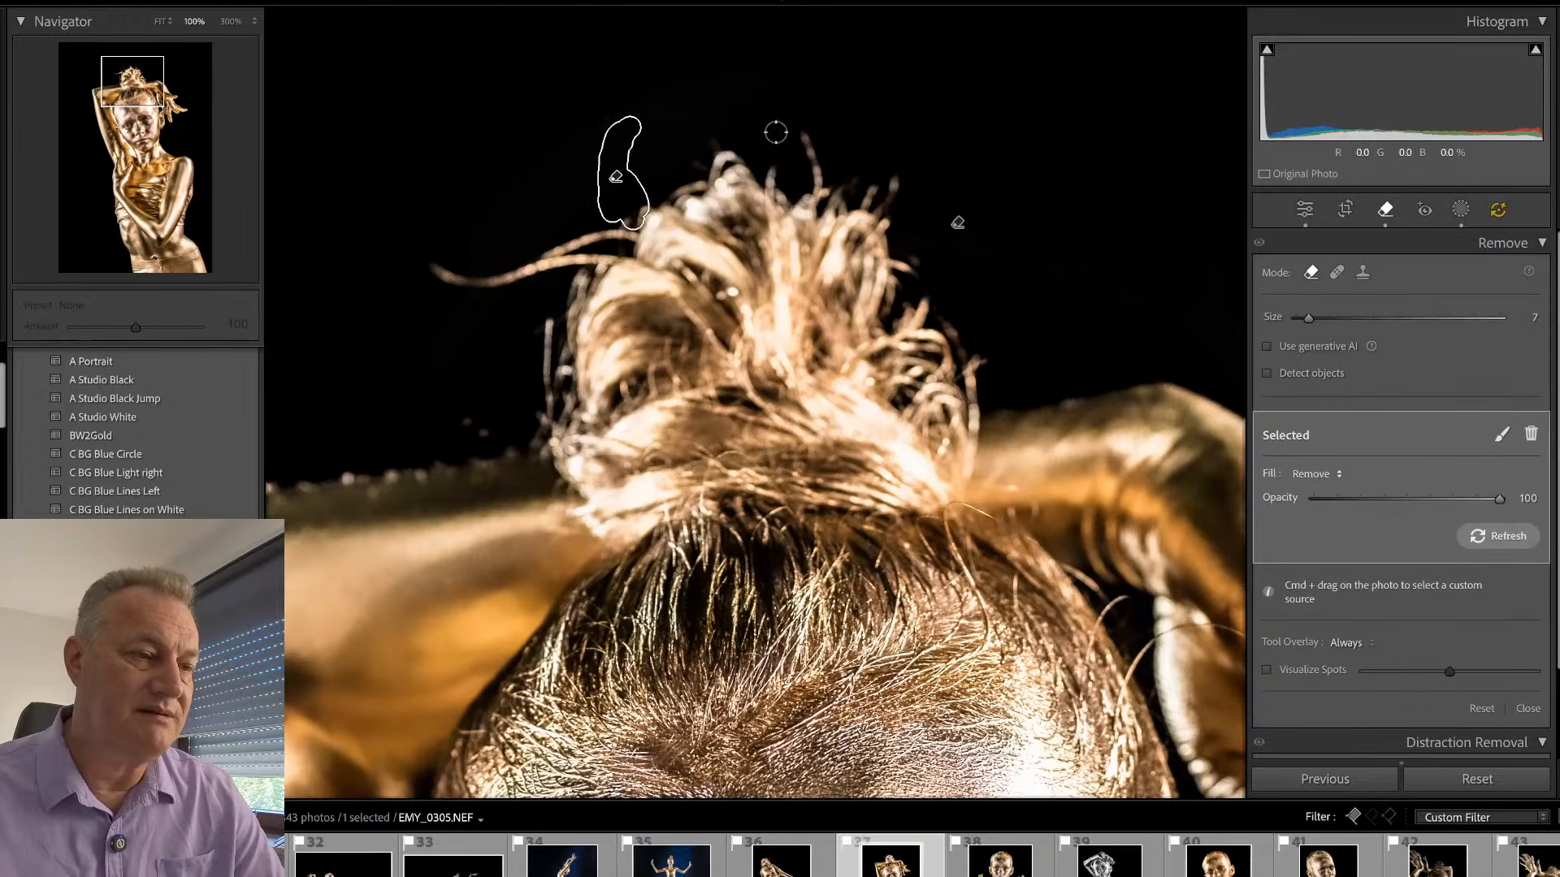
pyautogui.moveTo(805, 134); pyautogui.dragTo(819, 193)
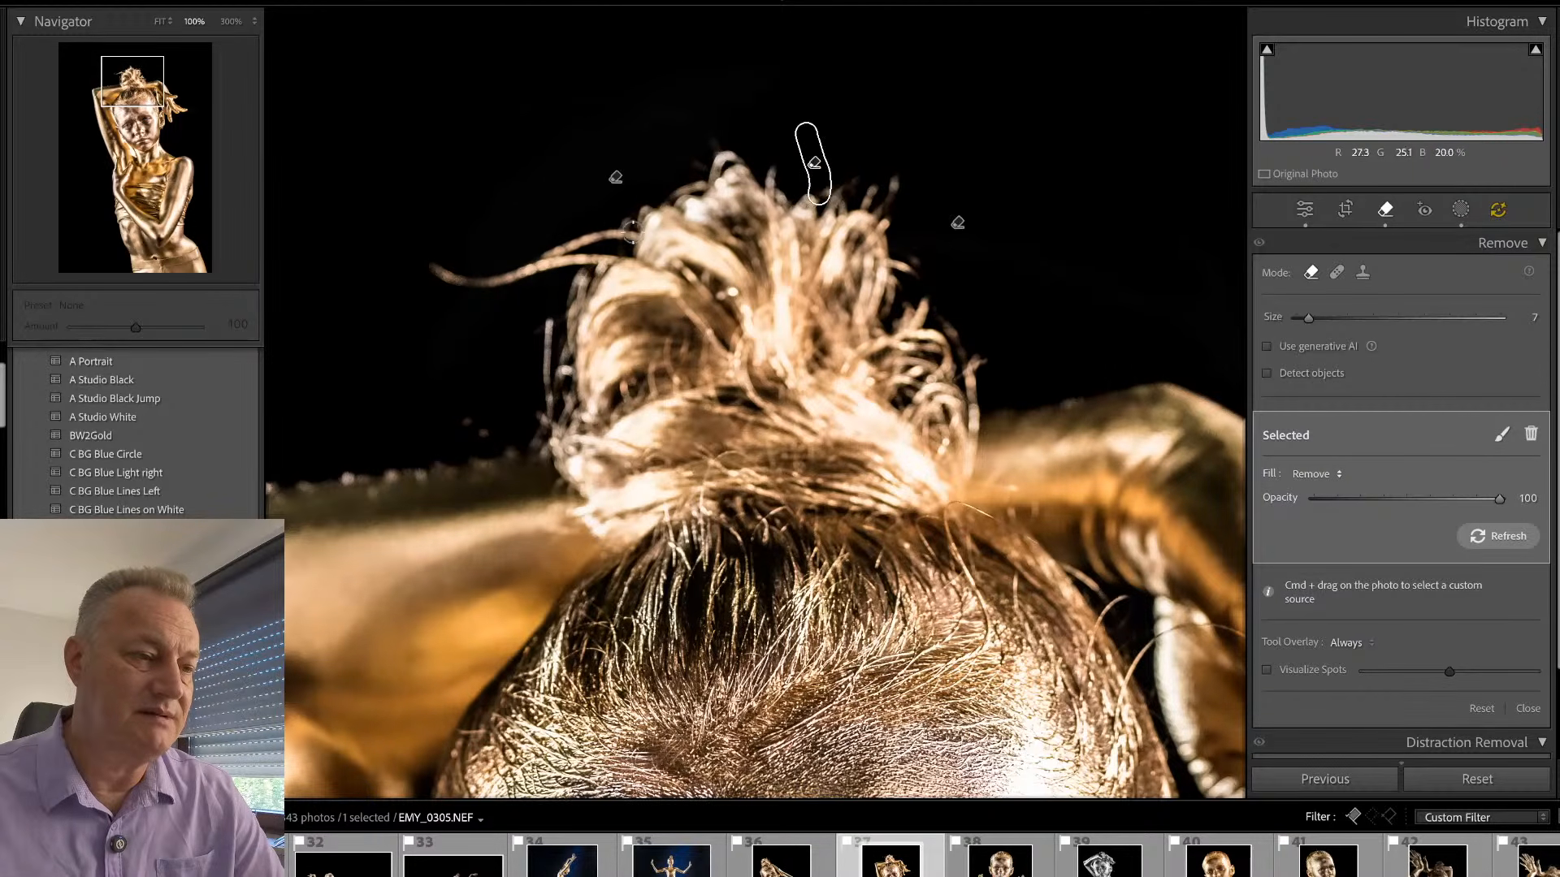
# - Remove the long strand extending sideways from the hair bun and the thin wisp below it
pyautogui.moveTo(637, 233)
pyautogui.mouseDown()
pyautogui.moveTo(540, 255)
pyautogui.moveTo(614, 239)
pyautogui.moveTo(580, 255)
pyautogui.moveTo(599, 263)
pyautogui.moveTo(425, 268)
pyautogui.moveTo(557, 262)
pyautogui.mouseUp()
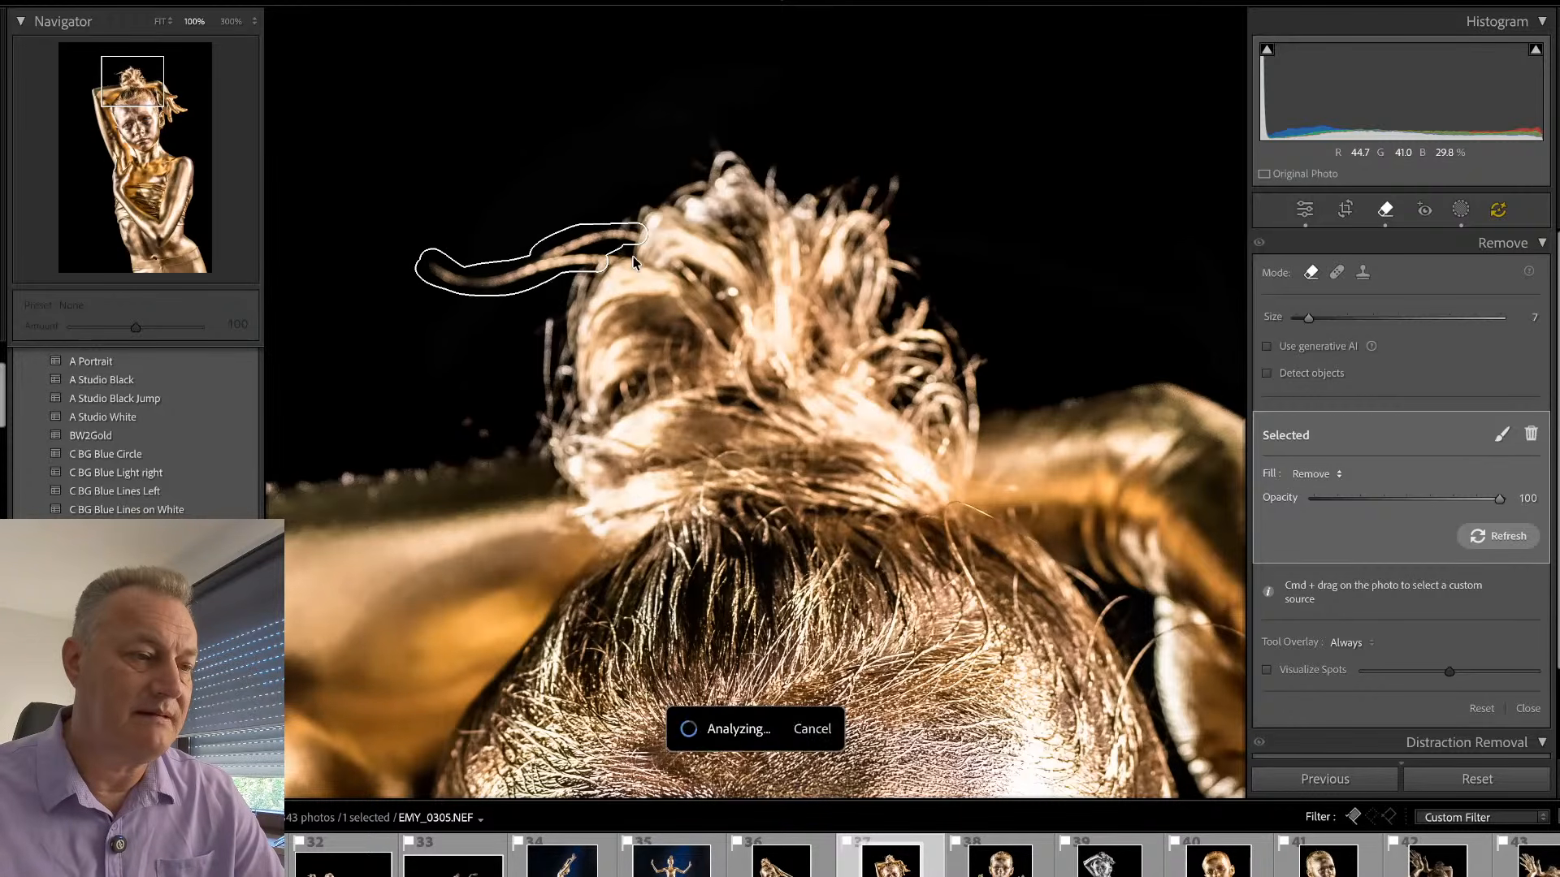
pyautogui.press('q')
pyautogui.press('q')
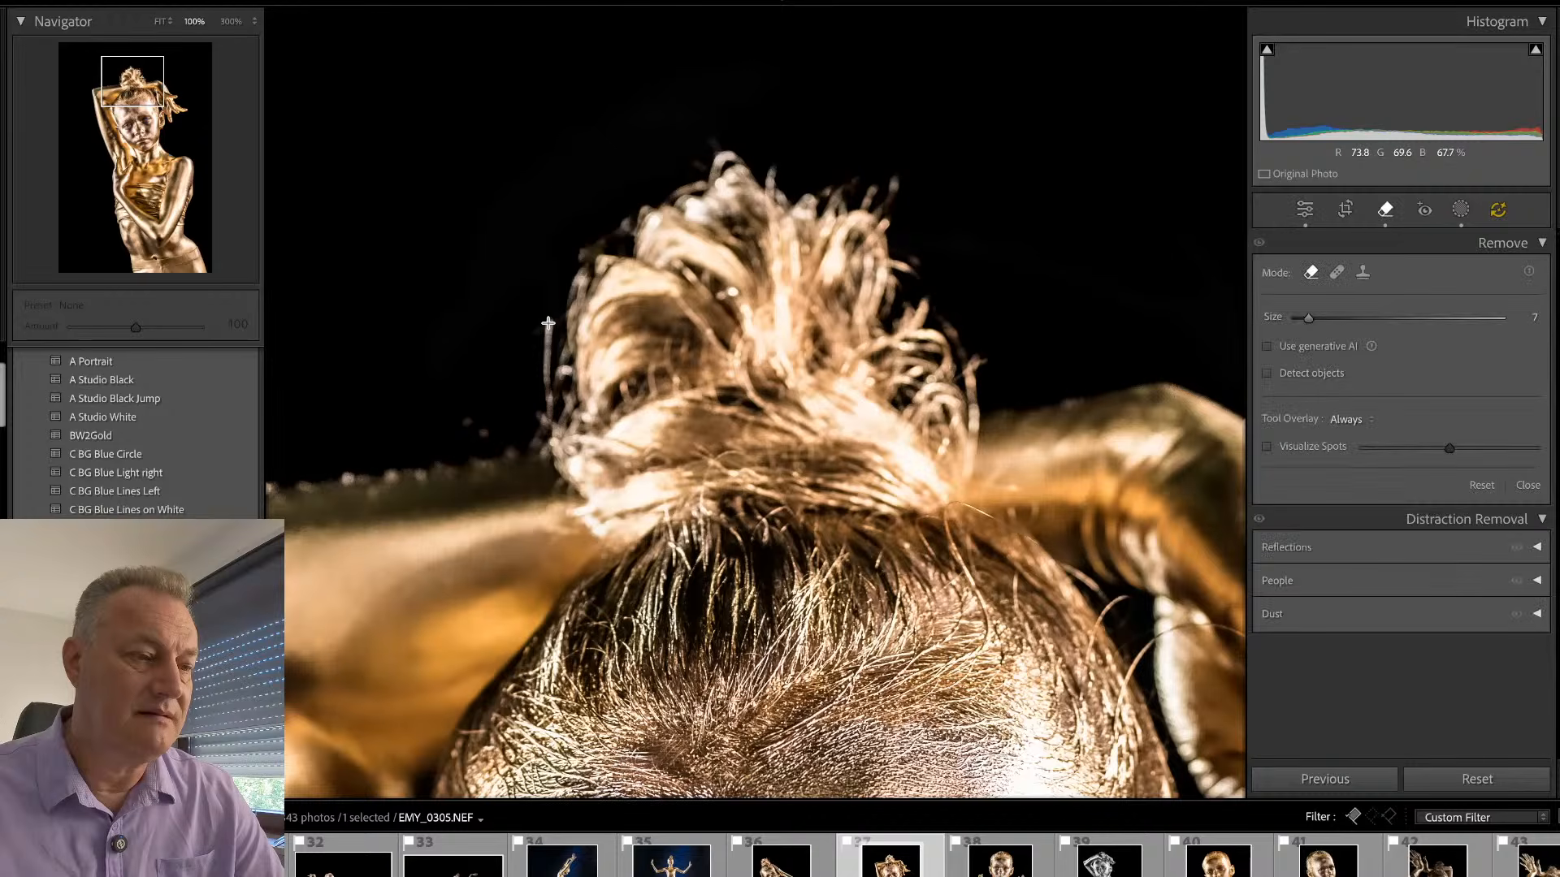
pyautogui.moveTo(549, 323); pyautogui.dragTo(533, 386)
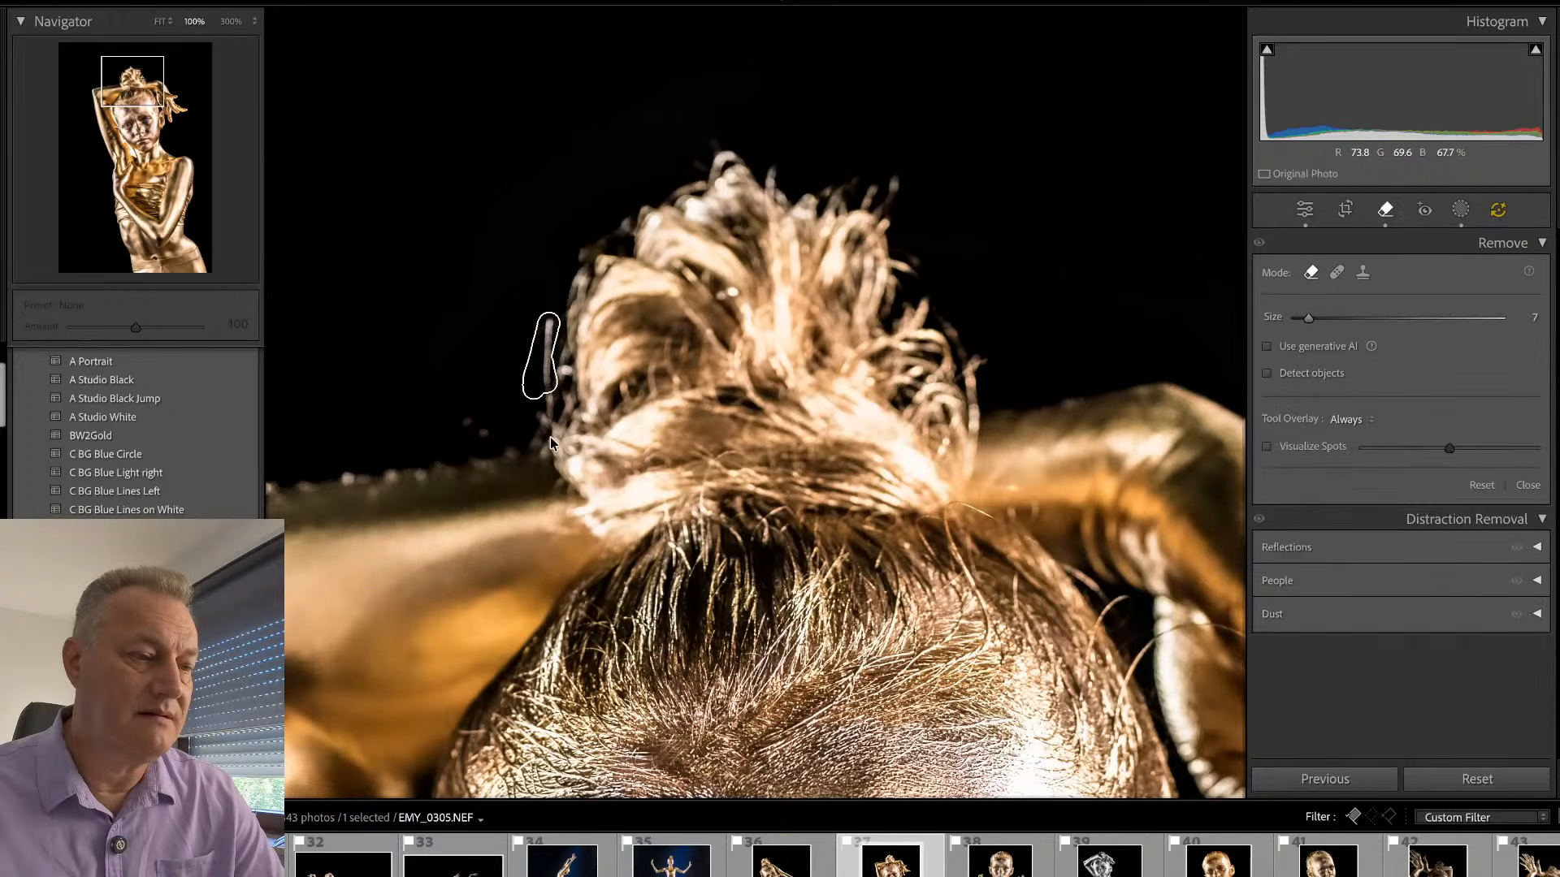
pyautogui.press('q')
pyautogui.press('q')
pyautogui.press('q')
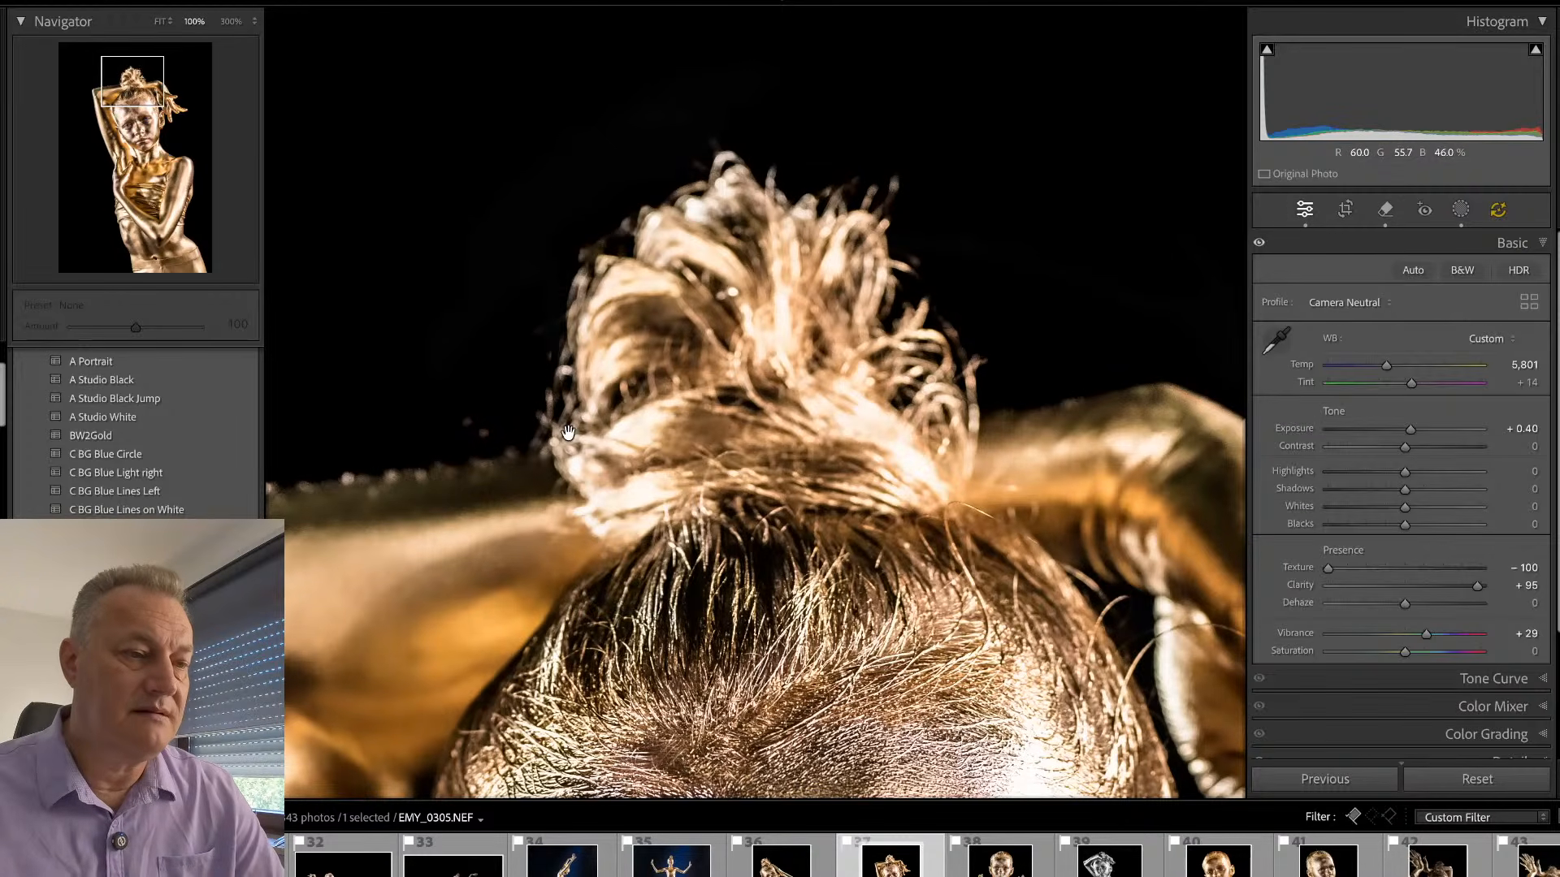
# - Crop the empty space above the hair bun on EMY_0305.NEF and adjust the framing around the figure
pyautogui.click(782, 356)
pyautogui.click(782, 359)
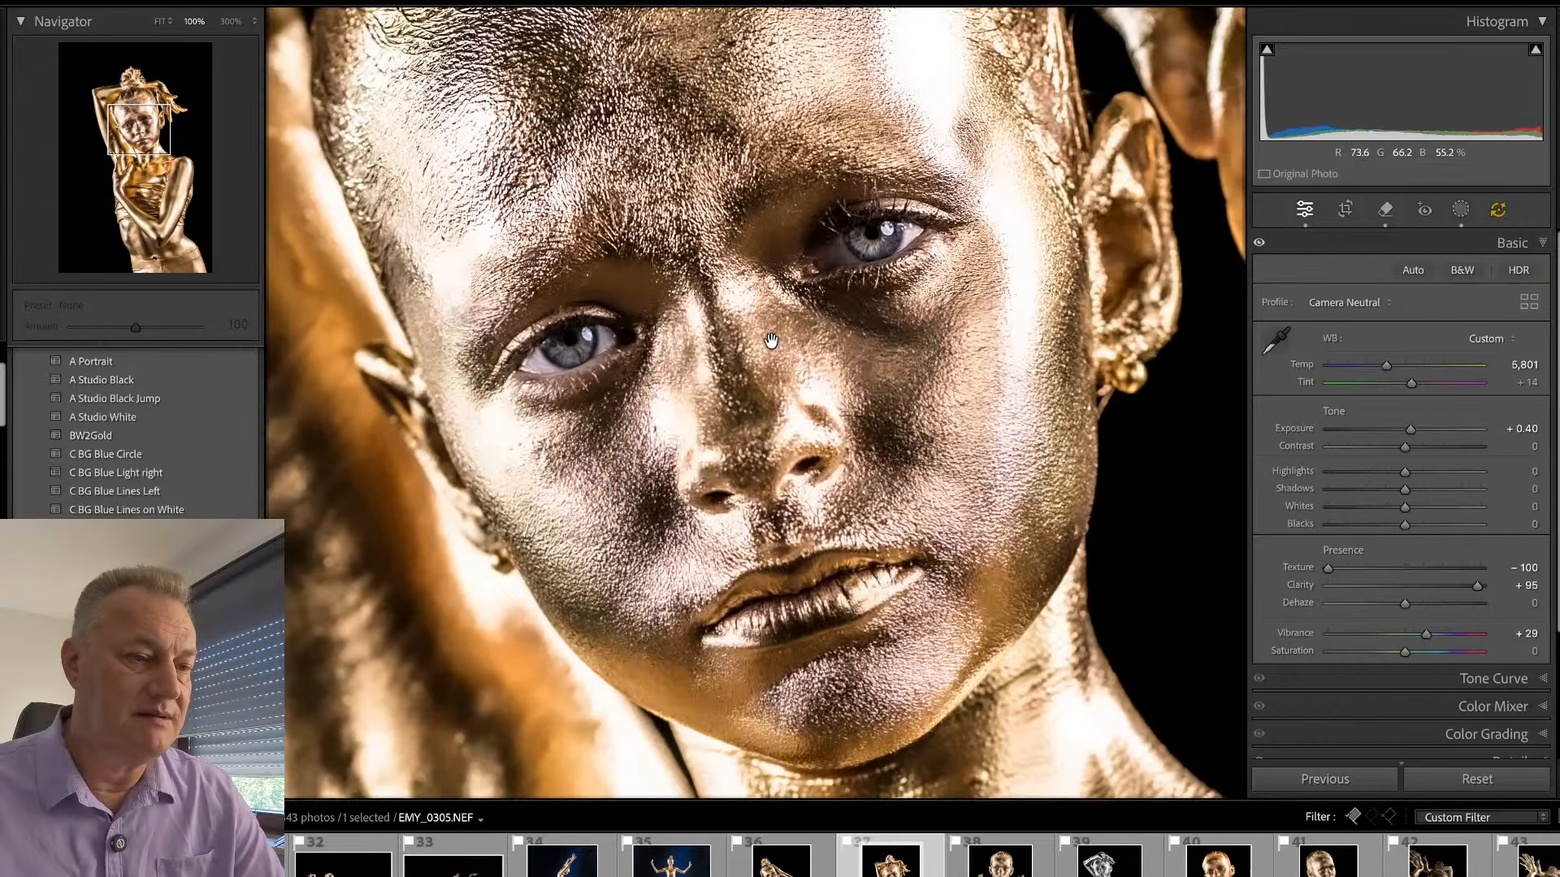
pyautogui.moveTo(780, 358); pyautogui.dragTo(764, 368)
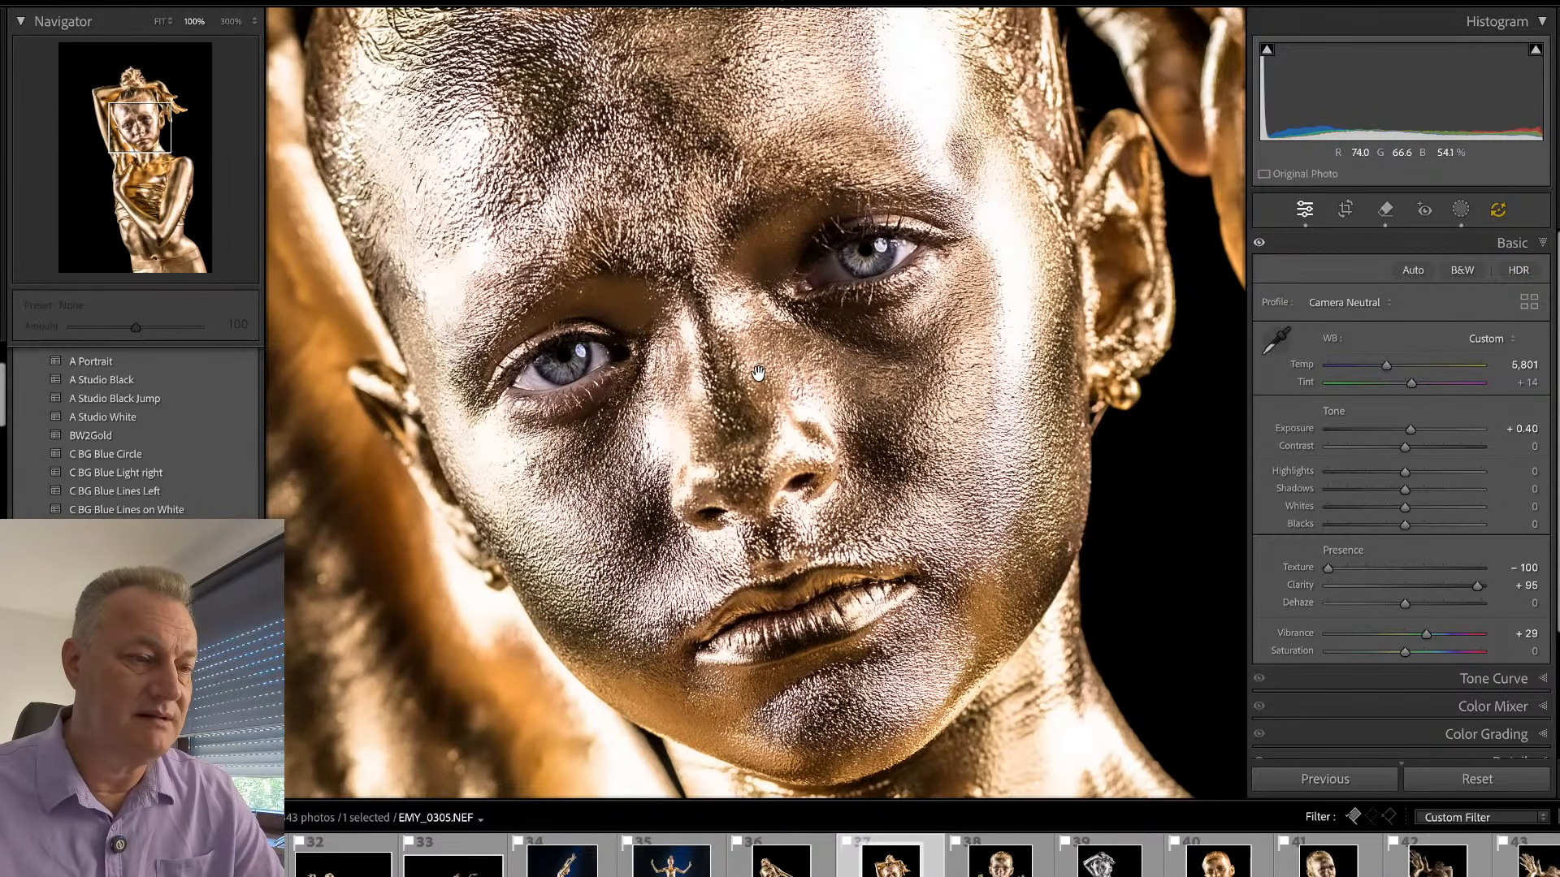
pyautogui.click(821, 310)
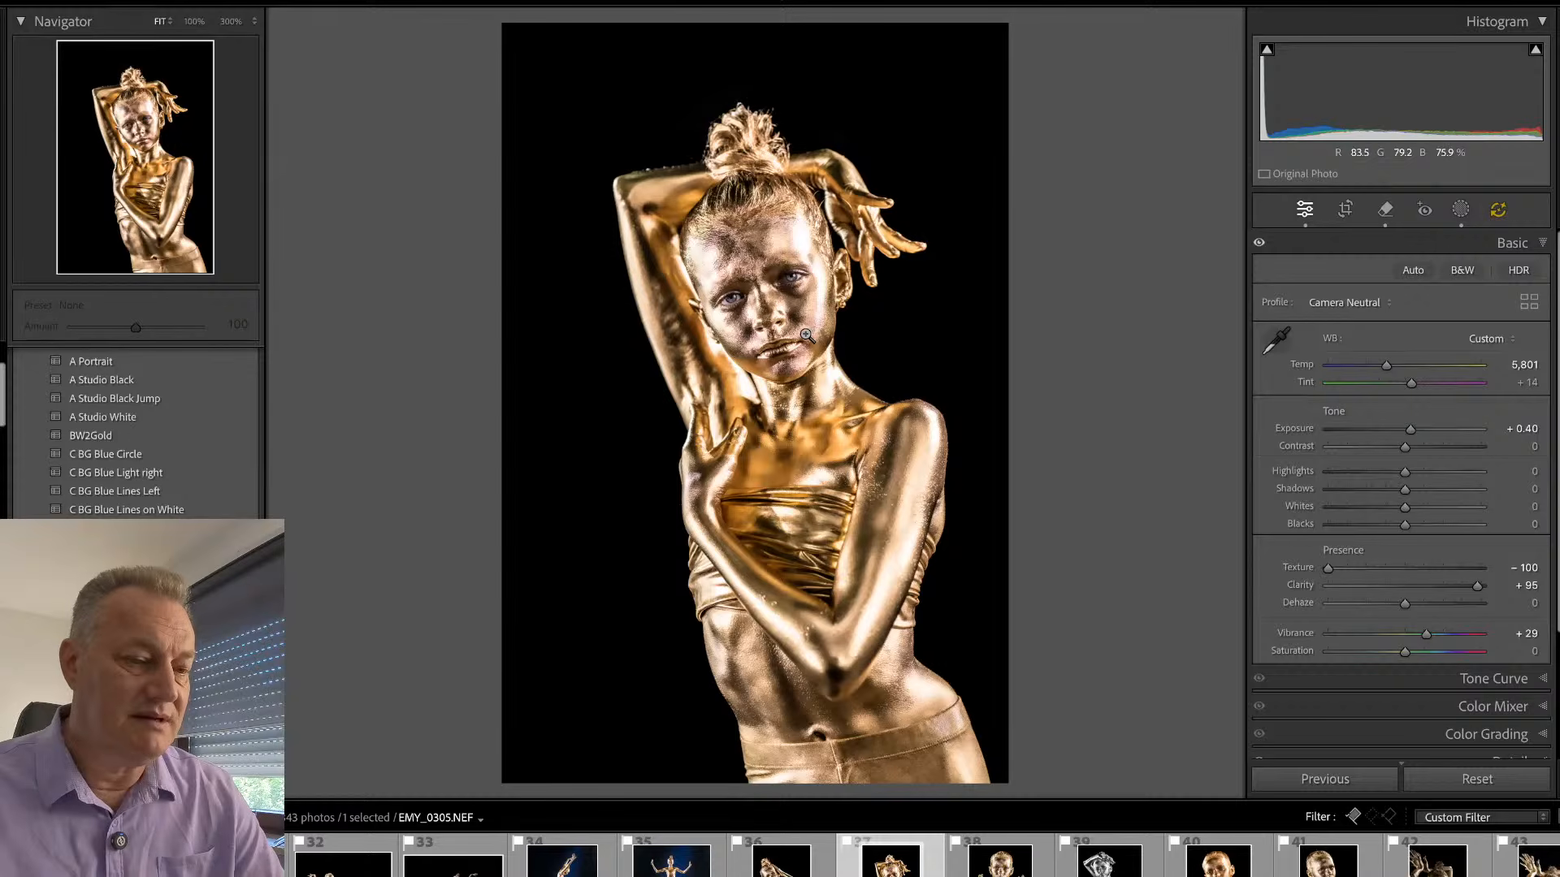
pyautogui.press('r')
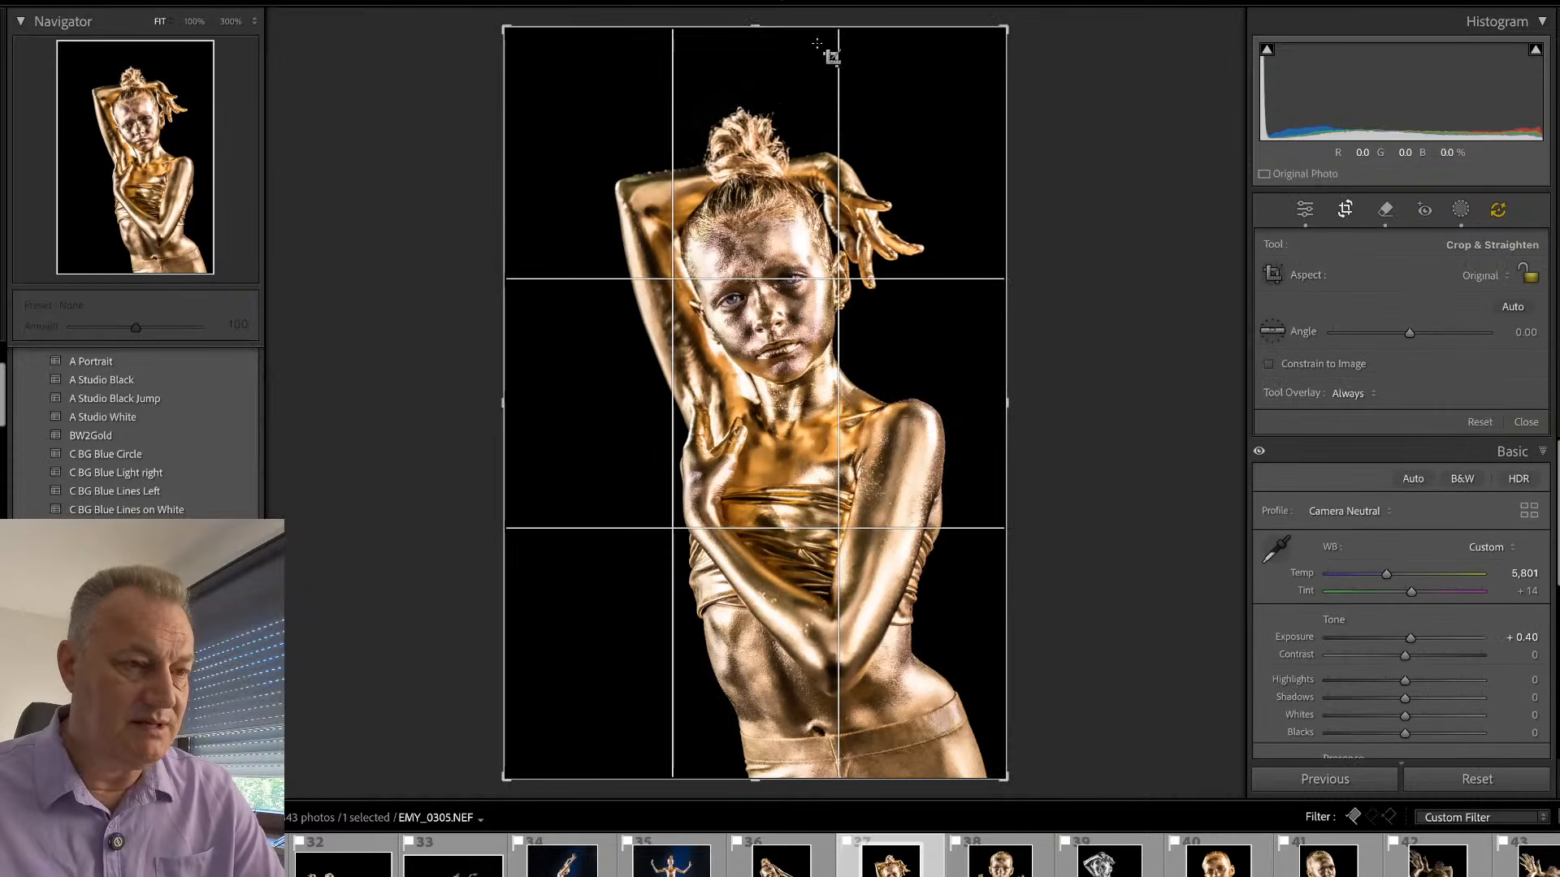
pyautogui.moveTo(813, 33); pyautogui.dragTo(813, 78)
pyautogui.press('r')
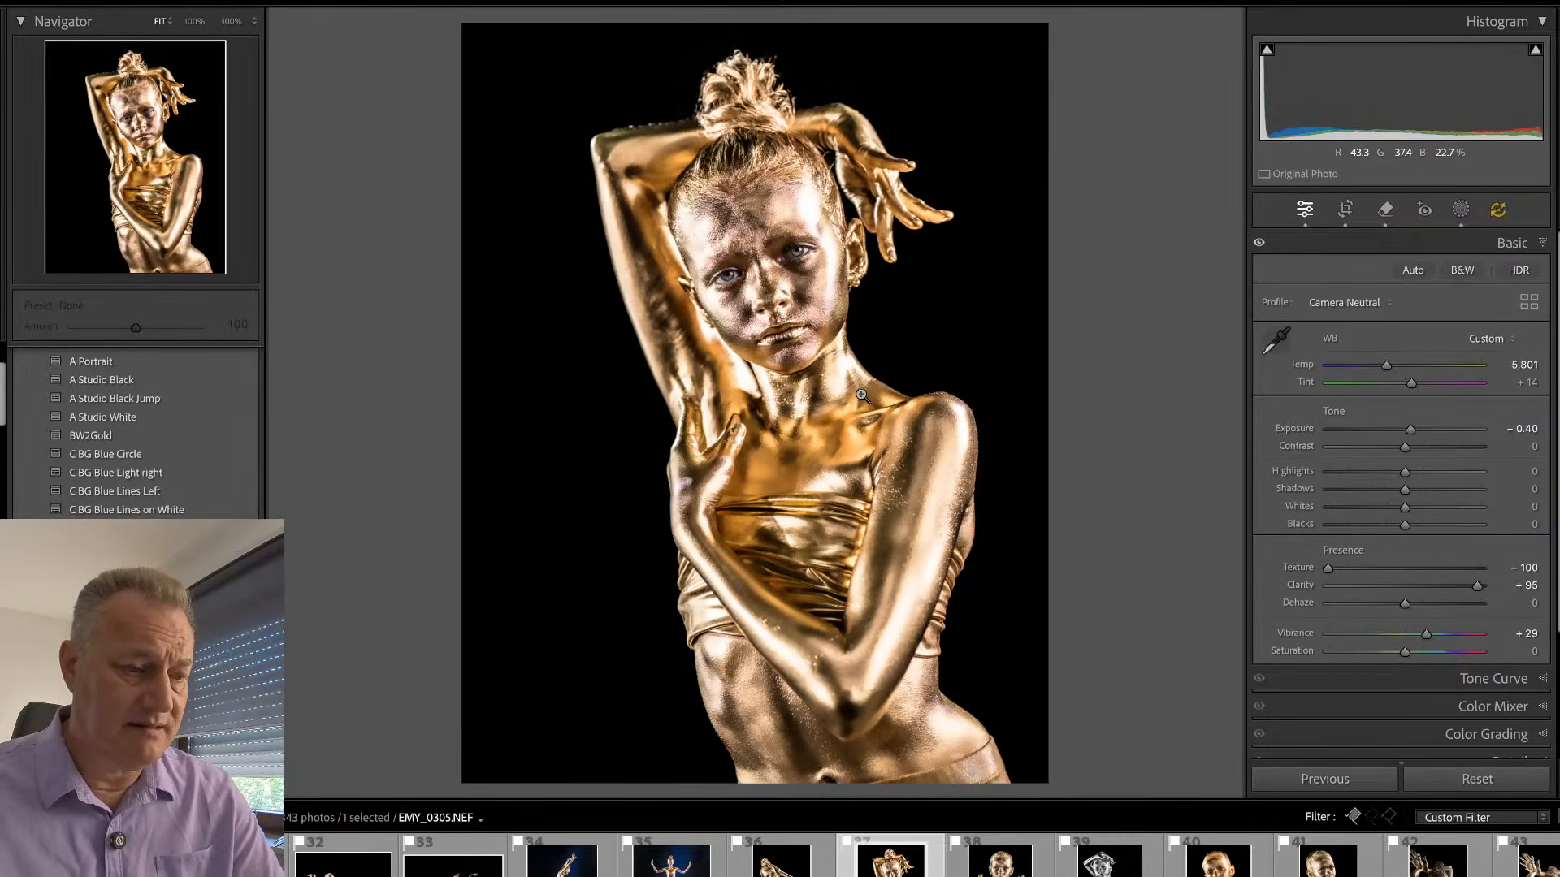
pyautogui.press('r')
pyautogui.press('r')
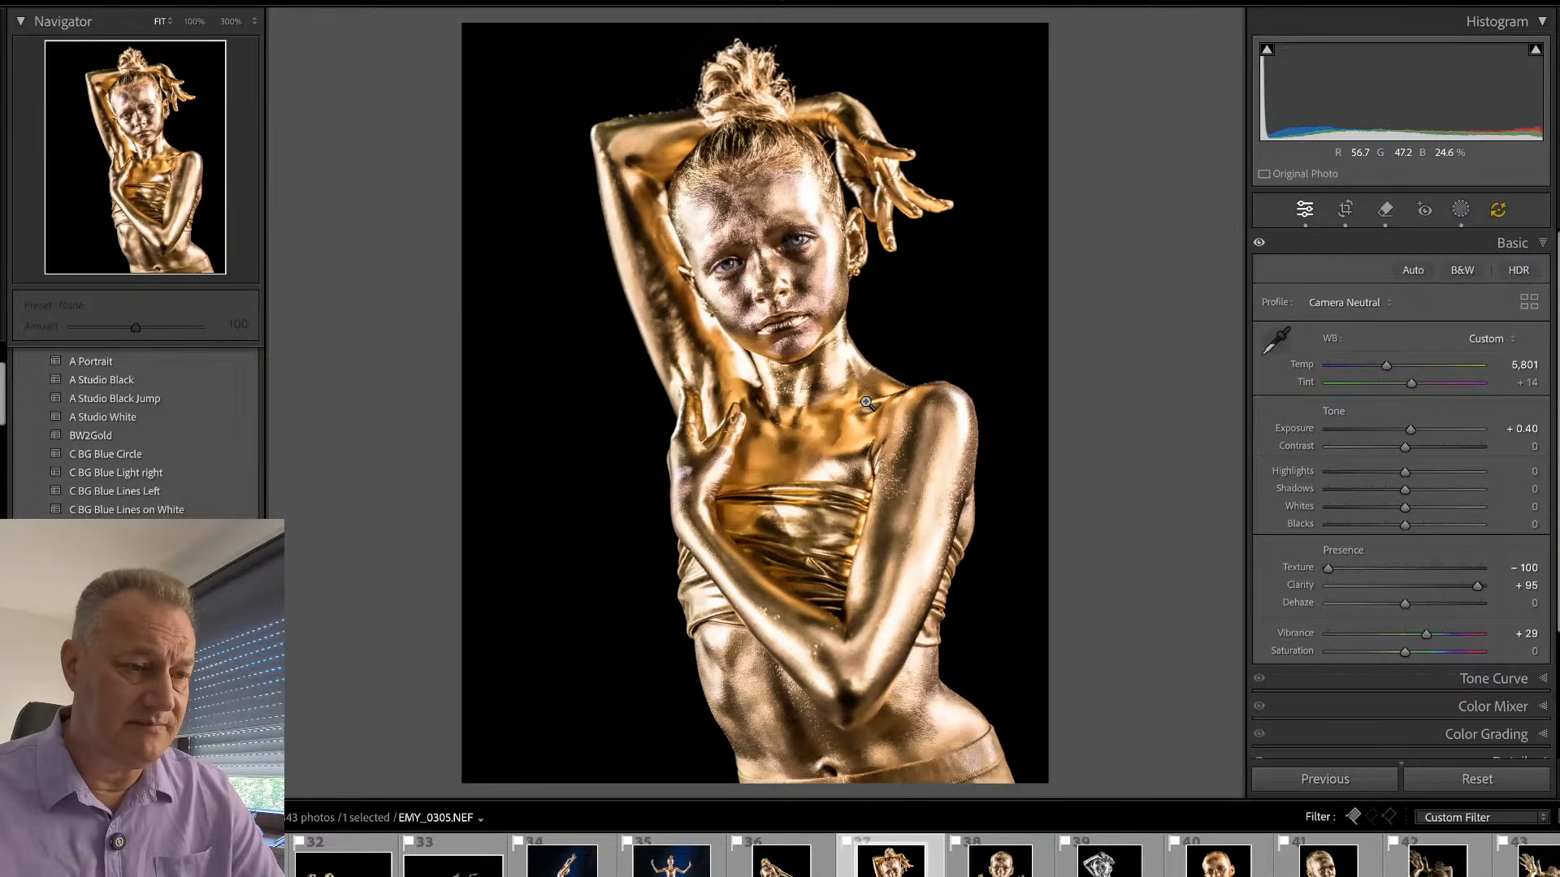
# - Remove the long arched hair running from the hairline across the raised palm, using brush size 4
pyautogui.click(800, 309)
pyautogui.moveTo(825, 290); pyautogui.dragTo(664, 531)
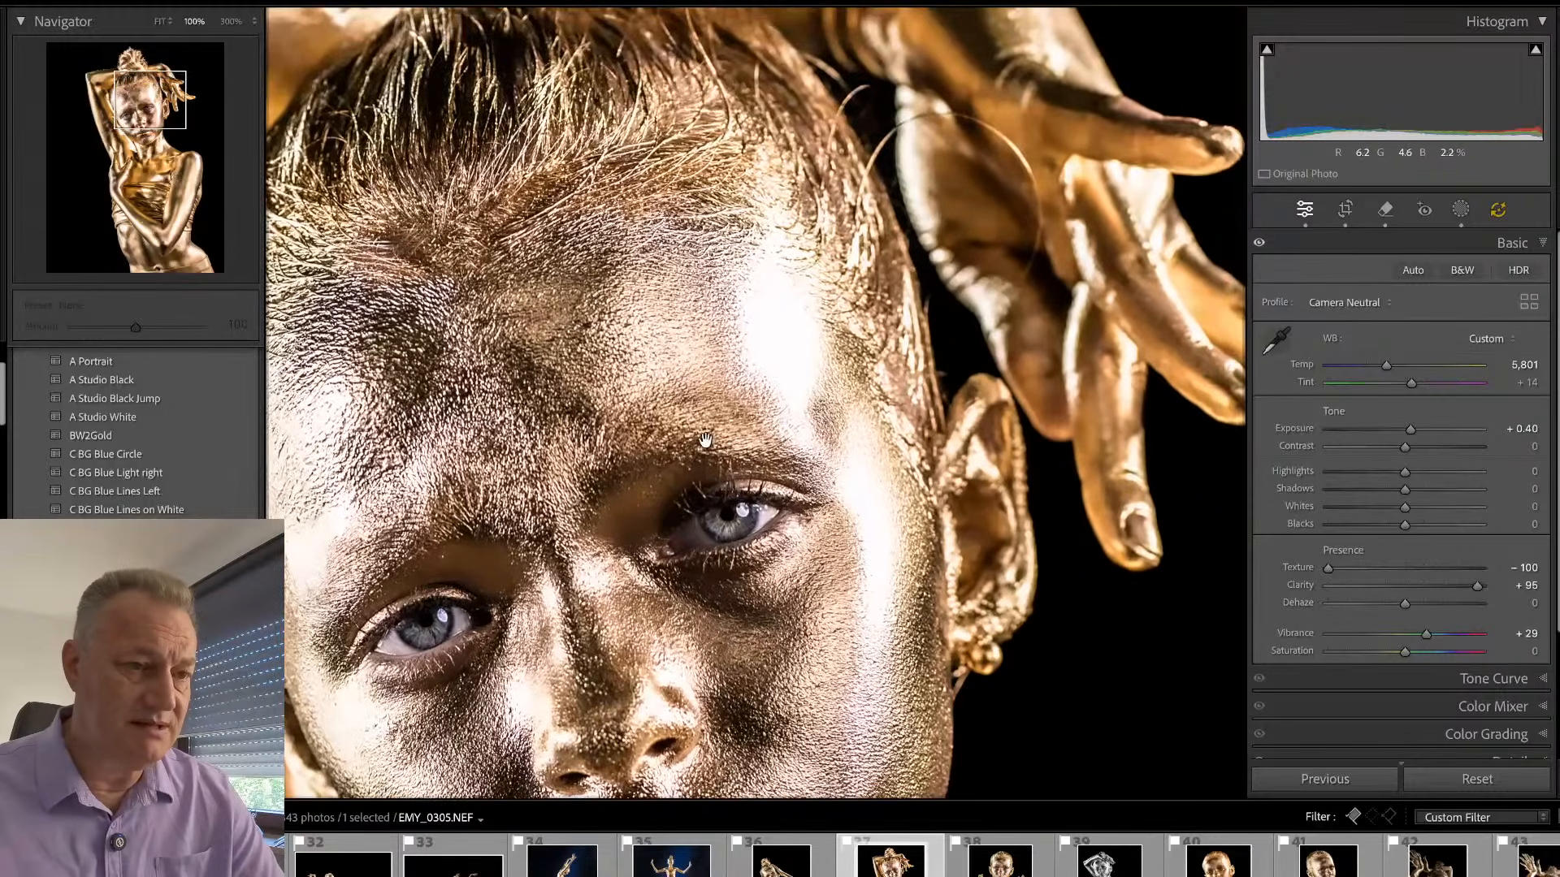
pyautogui.press('q')
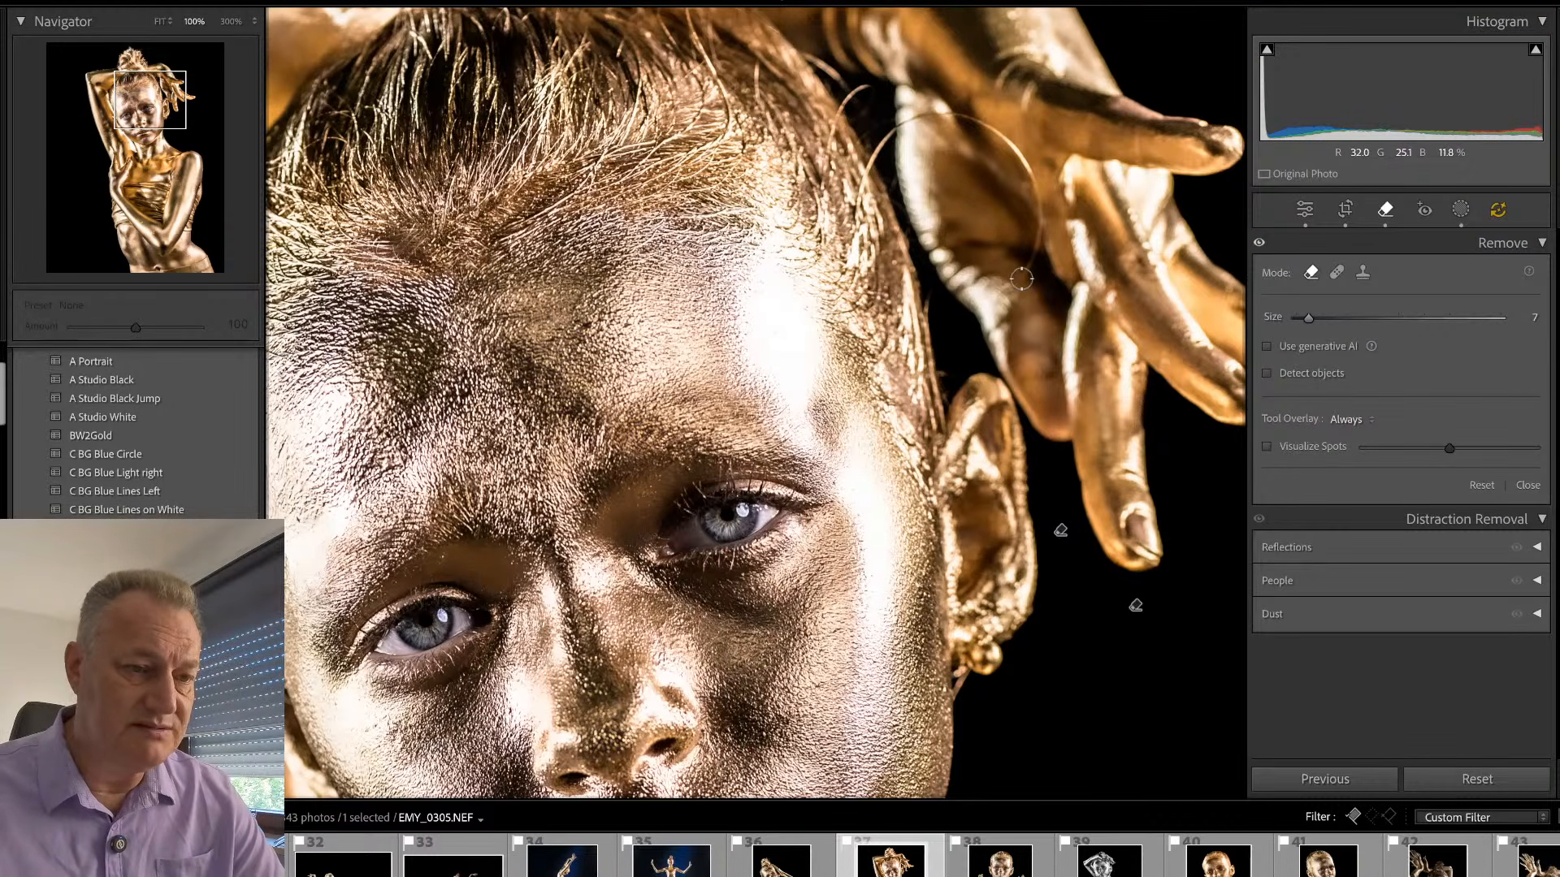
pyautogui.press('[')
pyautogui.moveTo(1022, 279); pyautogui.dragTo(1040, 206)
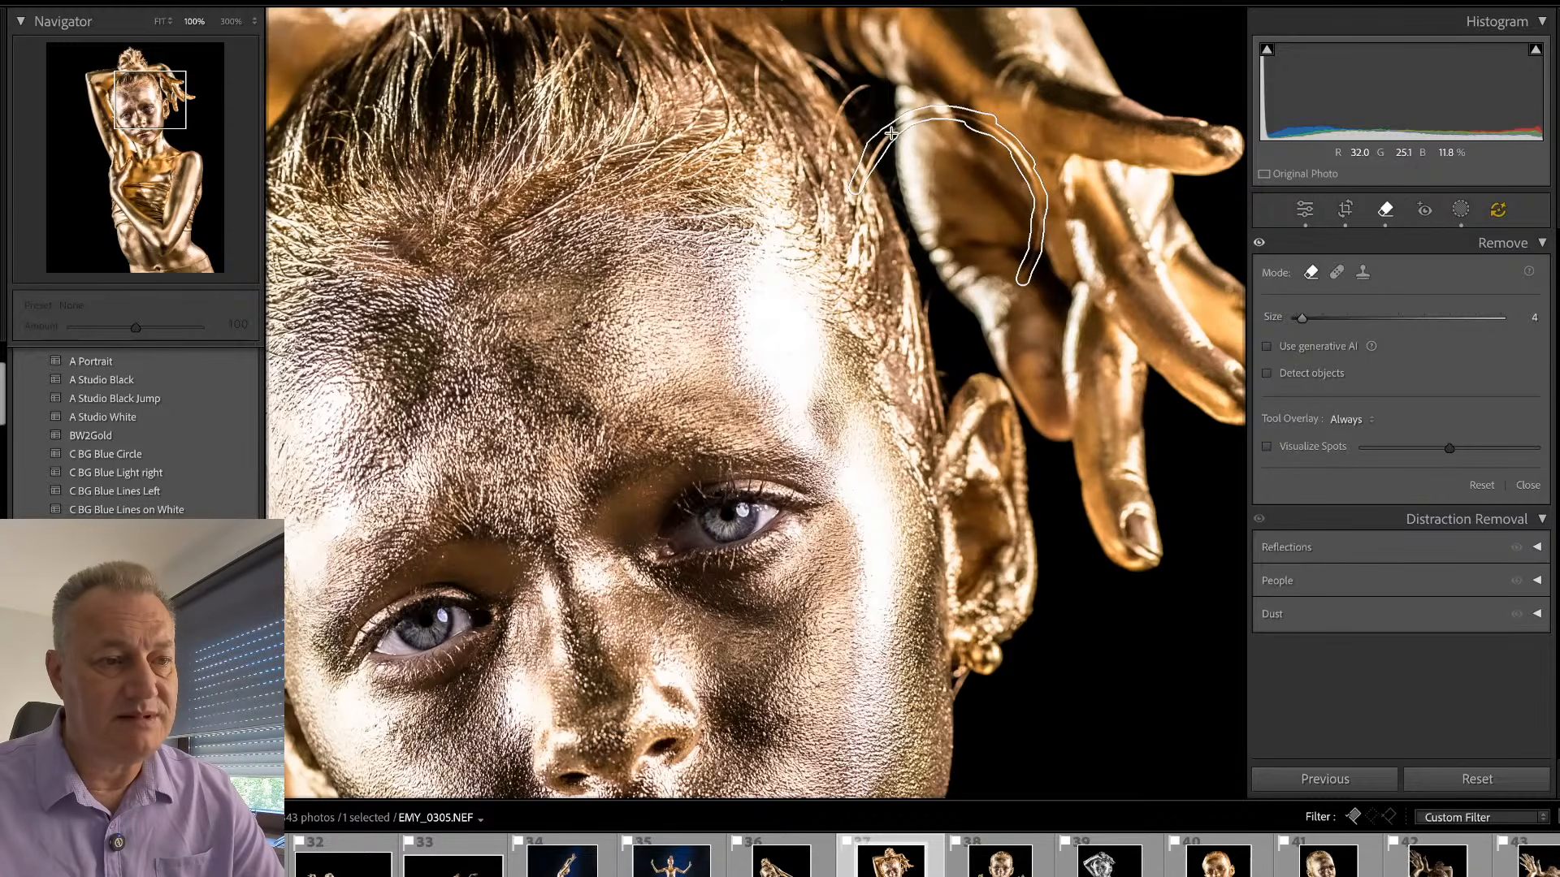
pyautogui.moveTo(854, 213); pyautogui.dragTo(853, 223)
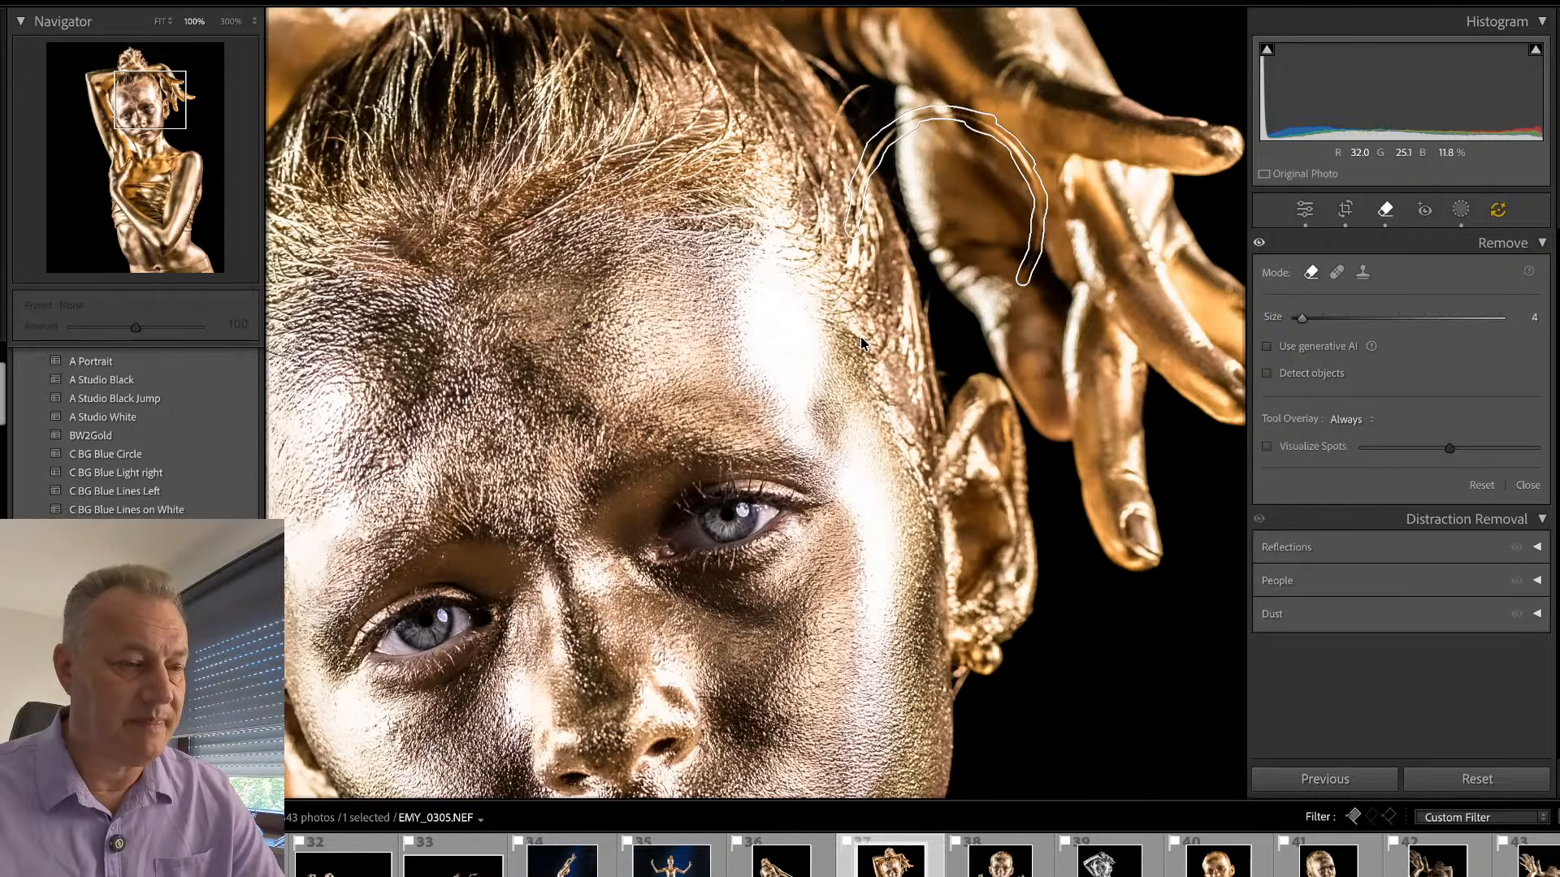
pyautogui.press('q')
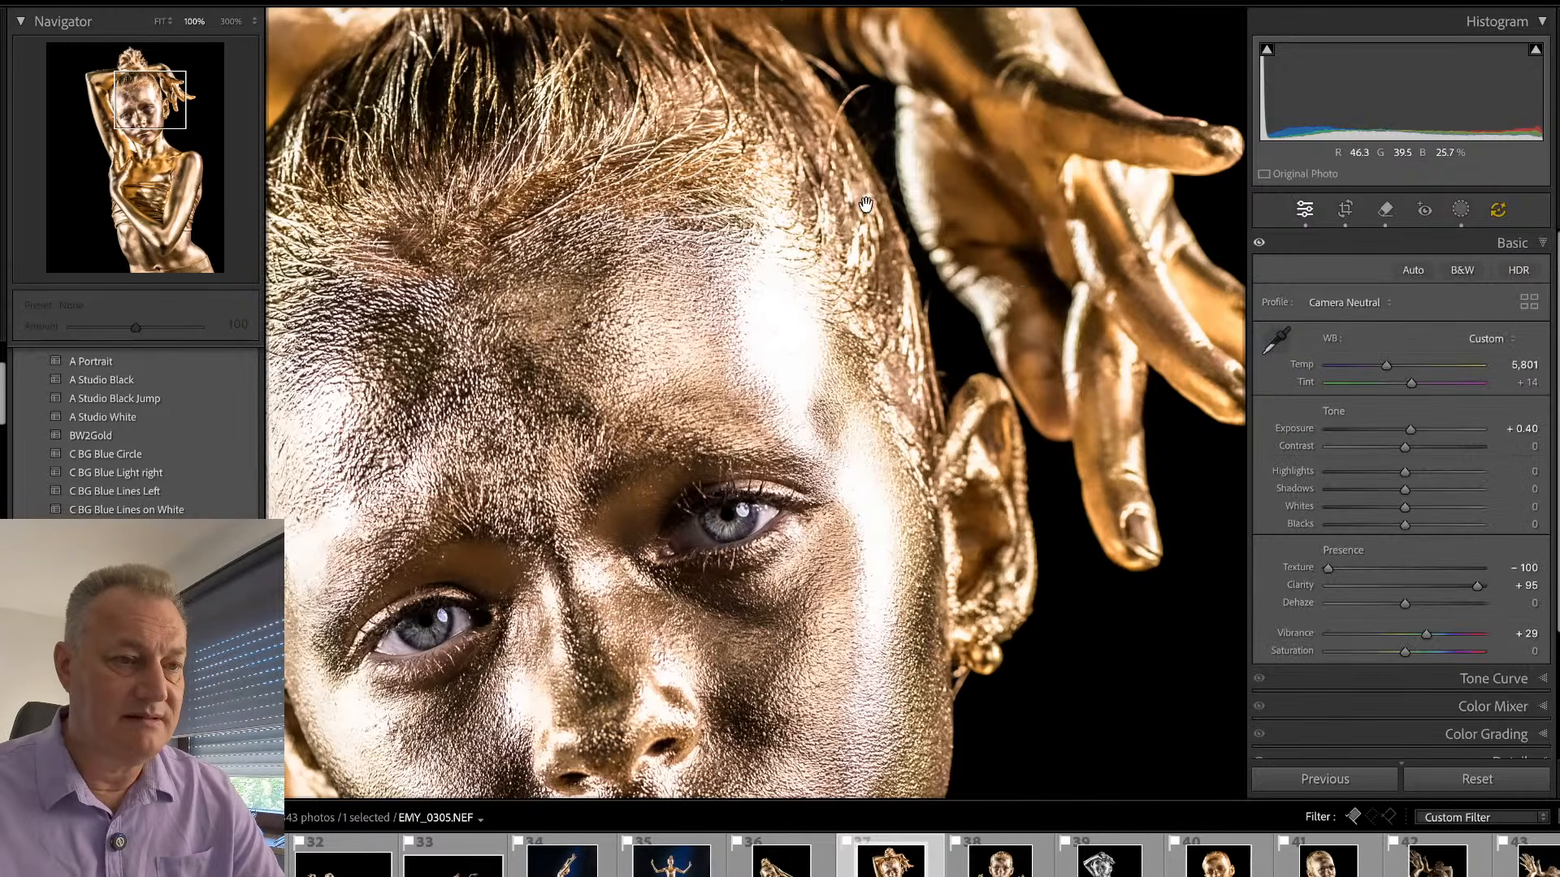
# - Remove the short dark strand protruding from the hairline beside the raised hand
pyautogui.press('q')
pyautogui.moveTo(866, 85); pyautogui.dragTo(844, 102)
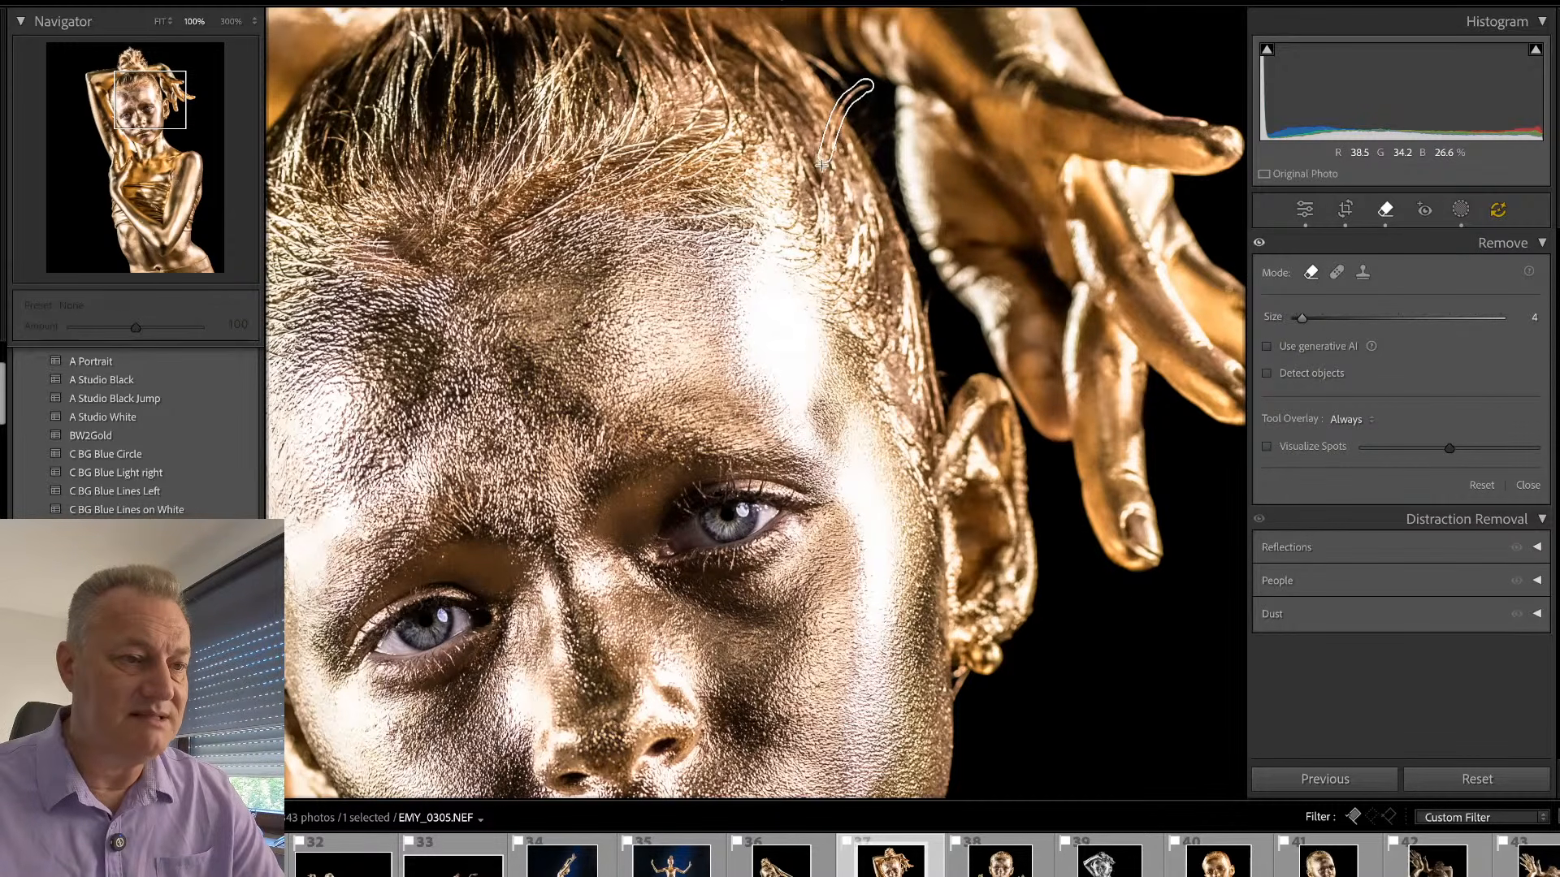
pyautogui.moveTo(822, 165); pyautogui.dragTo(818, 179)
pyautogui.press('q')
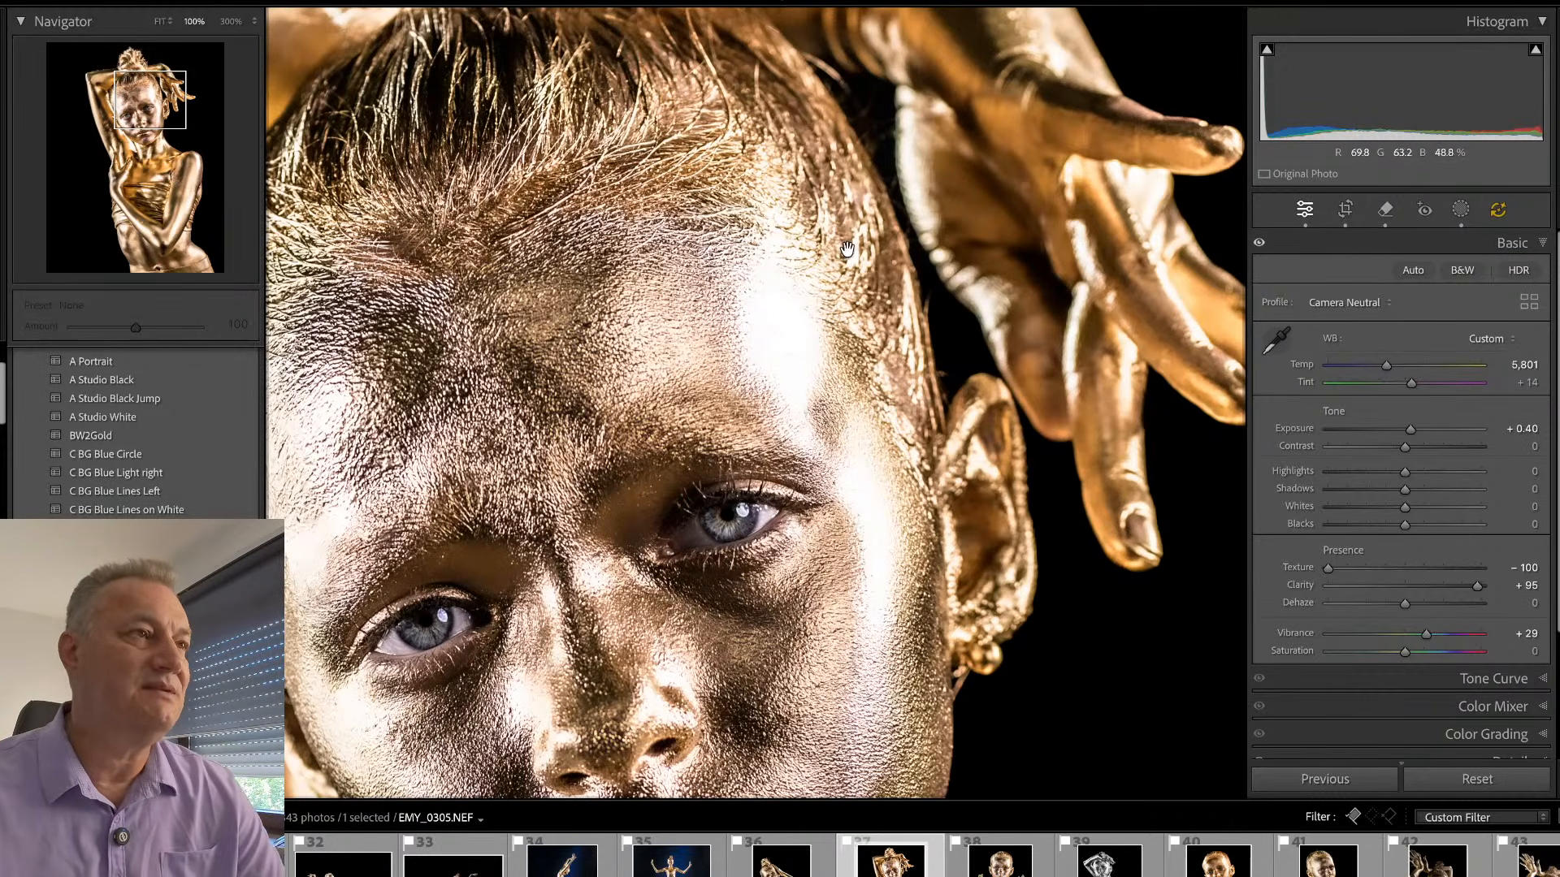
# - Remove the small blemish on the neck below the chin
pyautogui.moveTo(756, 306); pyautogui.dragTo(867, 461)
pyautogui.moveTo(775, 421); pyautogui.dragTo(948, 489)
pyautogui.moveTo(770, 517); pyautogui.dragTo(770, 153)
pyautogui.moveTo(772, 366); pyautogui.dragTo(684, 236)
pyautogui.moveTo(848, 442); pyautogui.dragTo(788, 385)
pyautogui.moveTo(1007, 552); pyautogui.dragTo(716, 274)
pyautogui.press('q')
pyautogui.moveTo(854, 439); pyautogui.dragTo(851, 438)
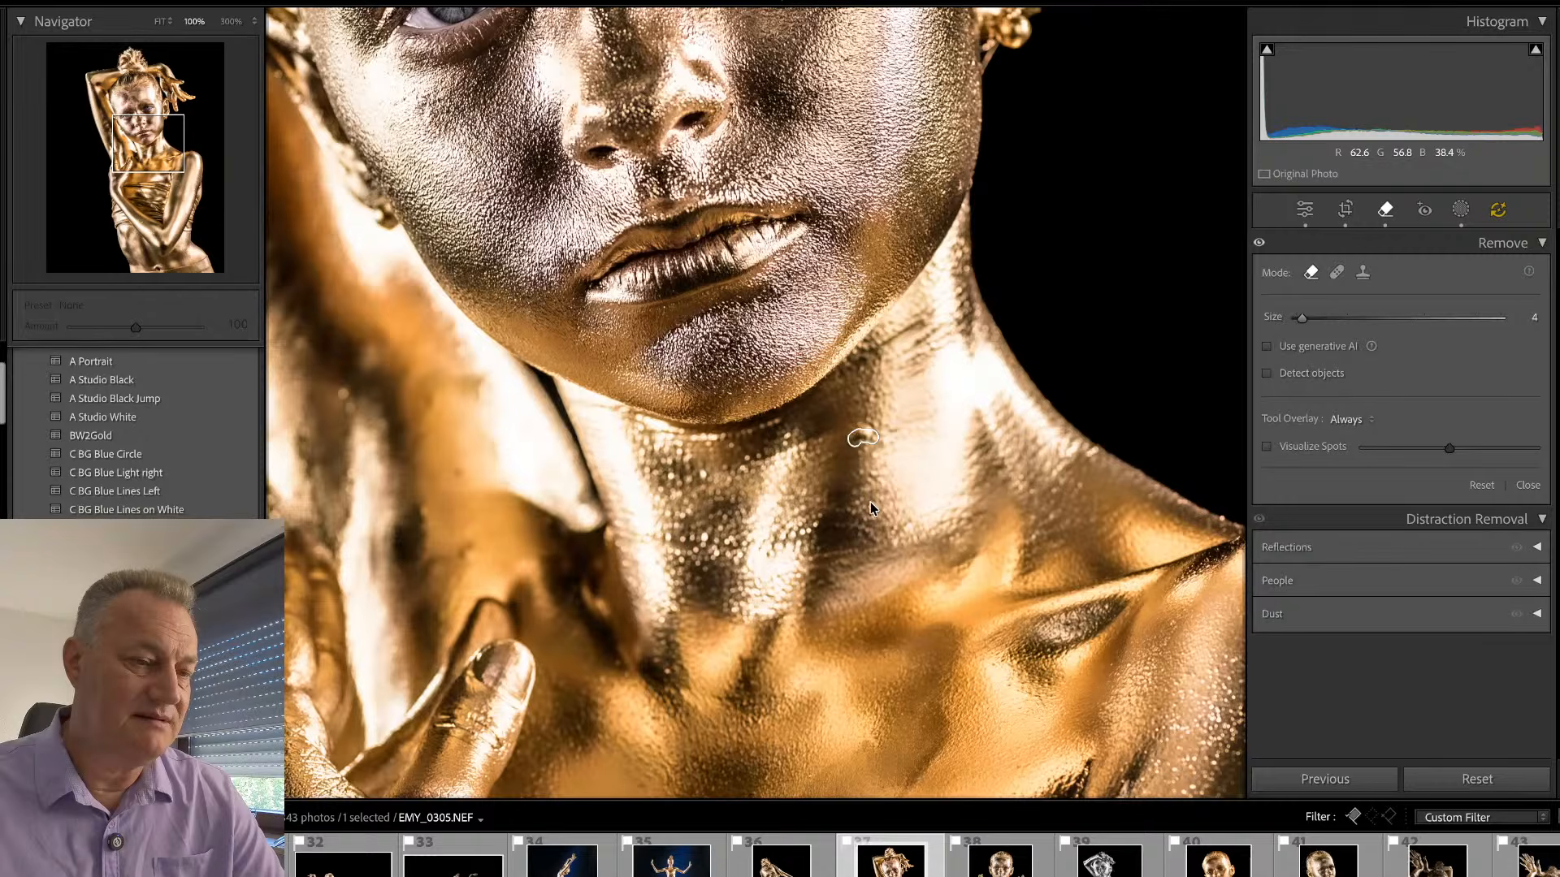
pyautogui.press('q')
pyautogui.press('q')
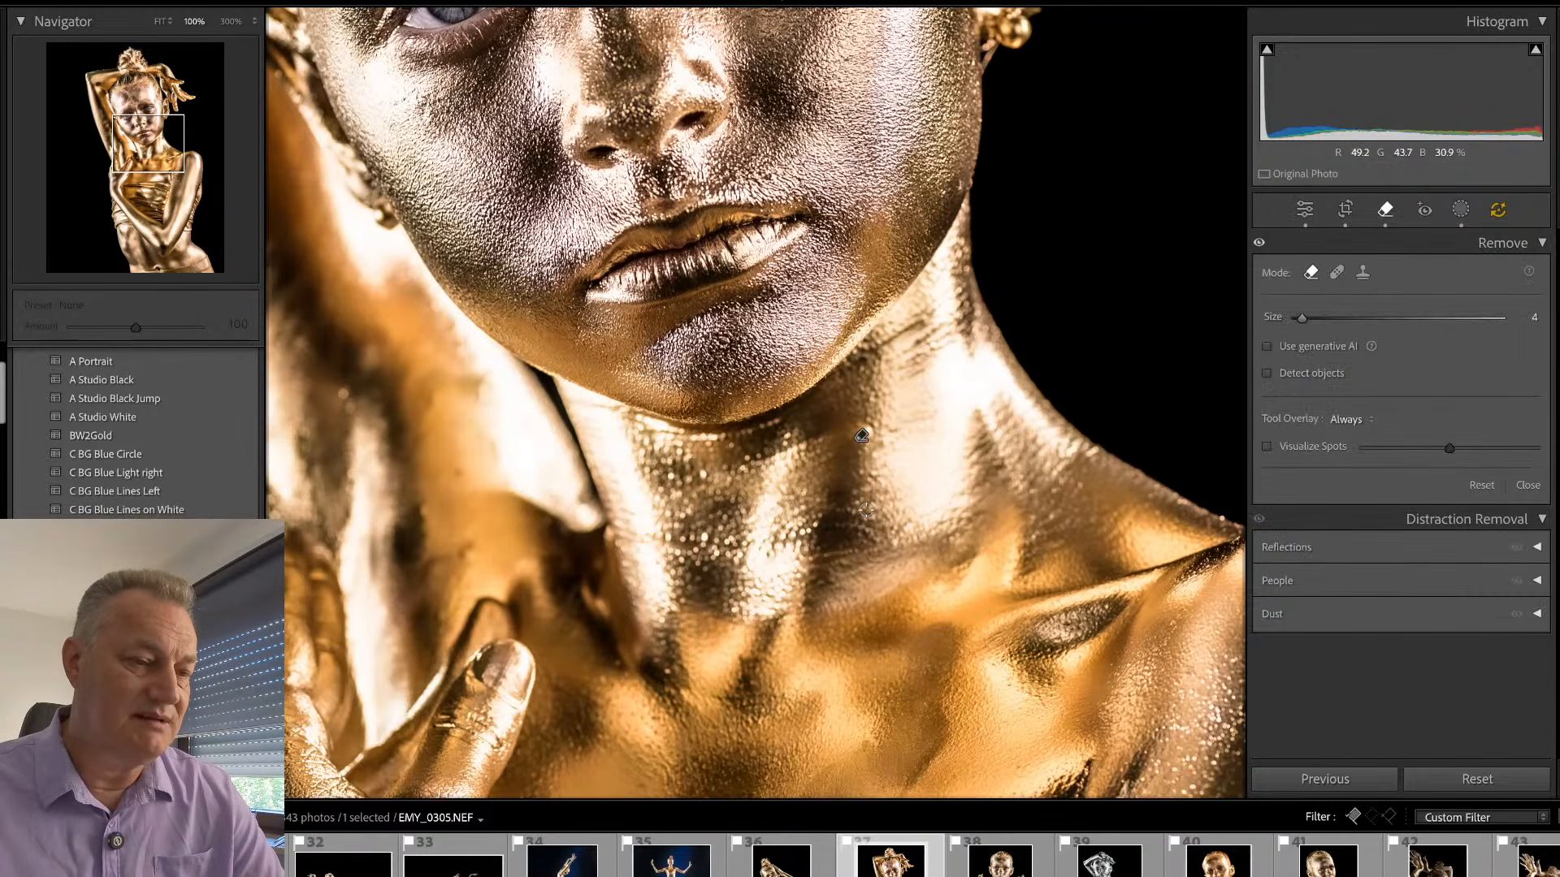
pyautogui.press('q')
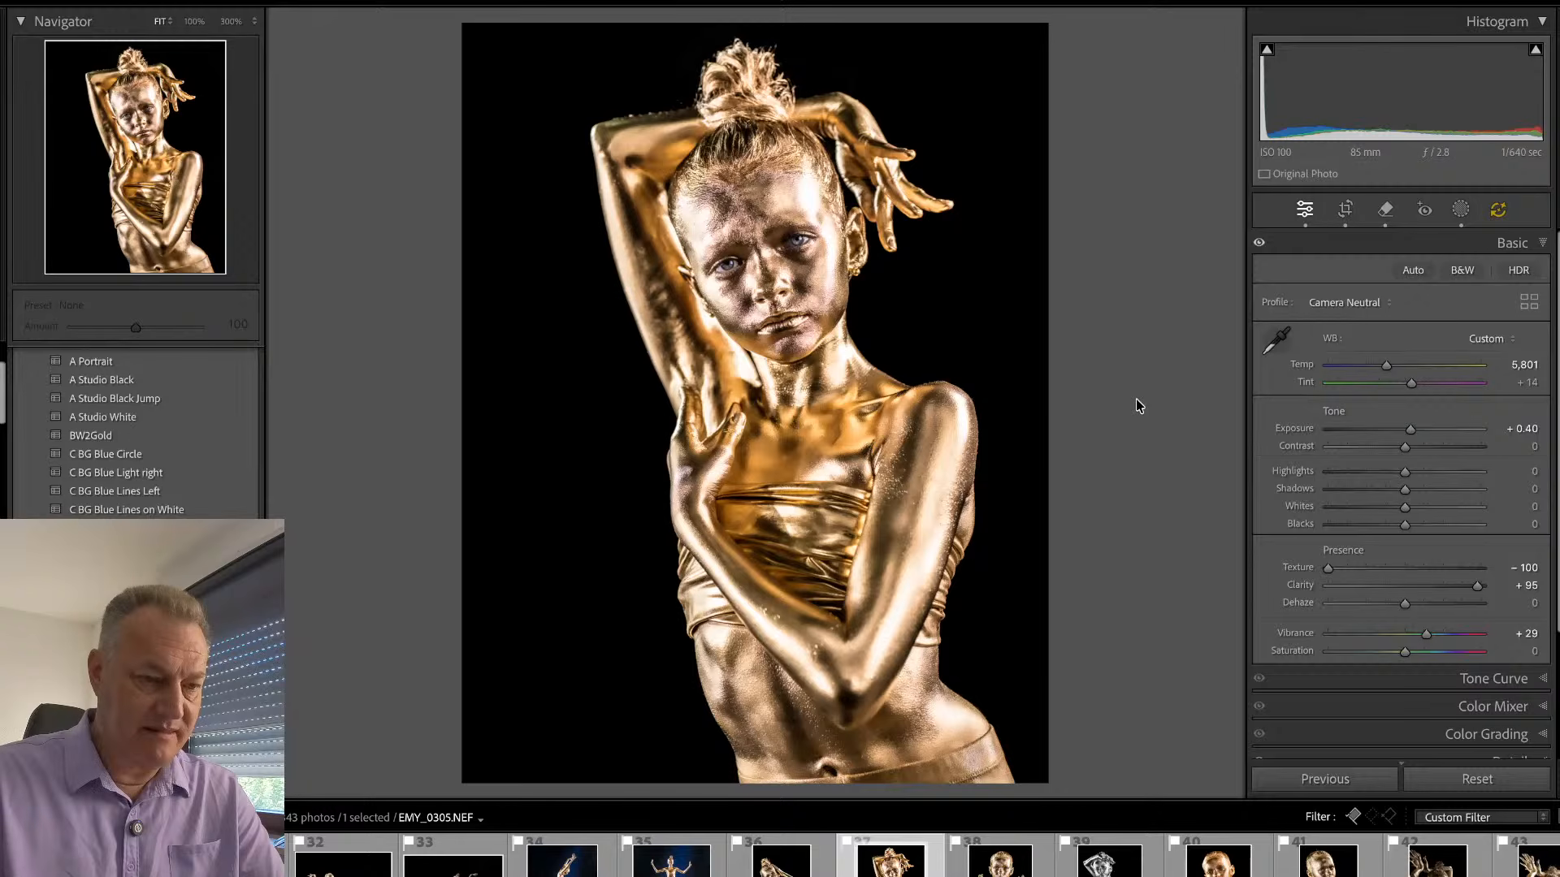
# - Crop the empty space above the head on EMY_0268.NEF and reposition the frame, checking the face at 100%
pyautogui.press('Right')
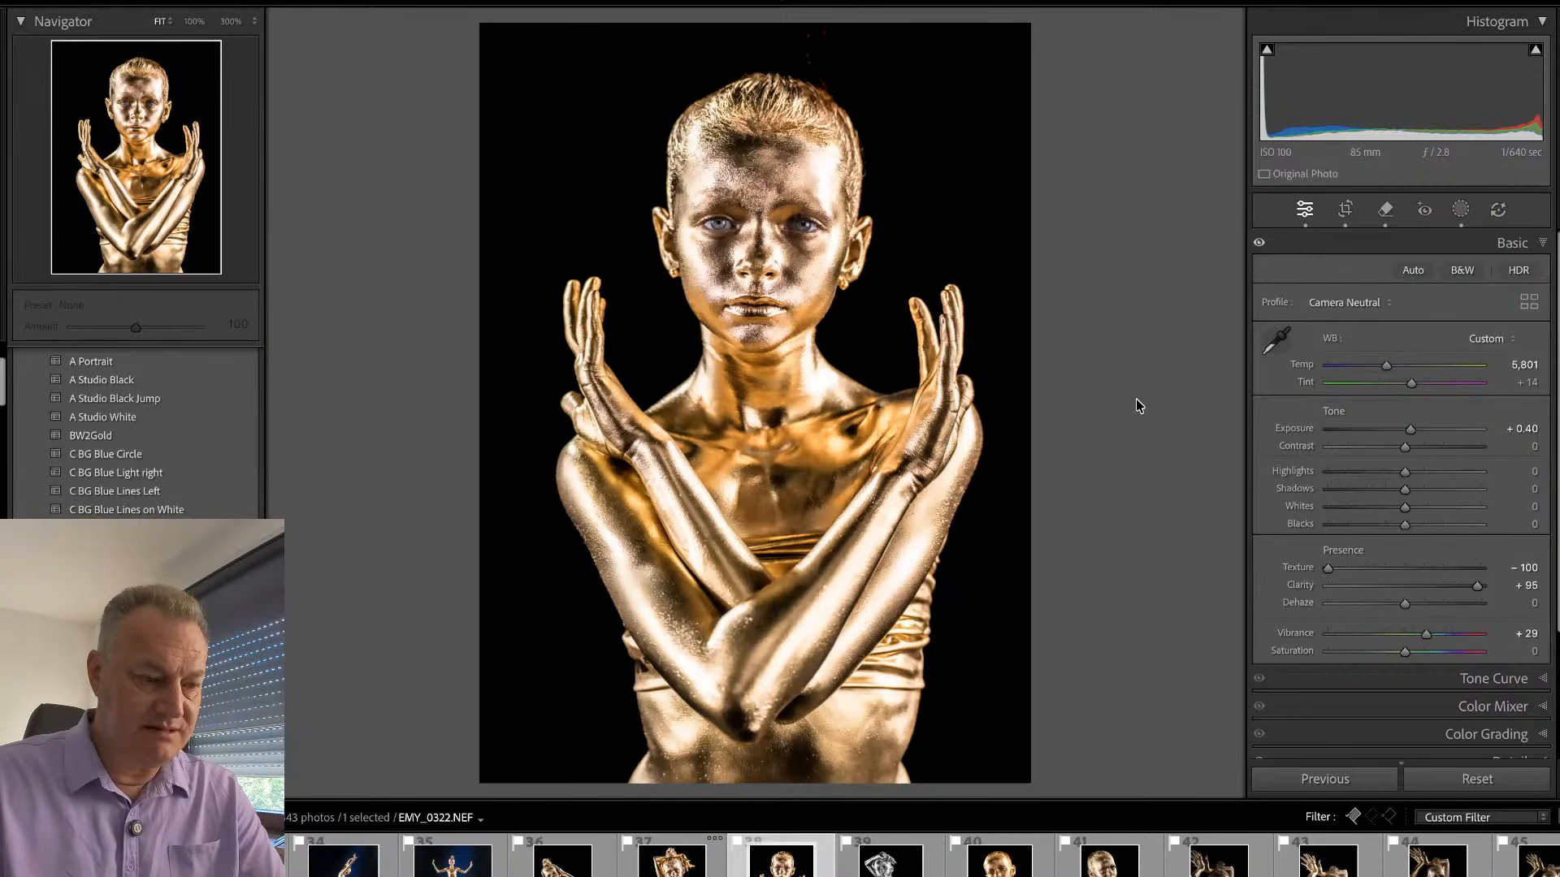
pyautogui.press('Left')
pyautogui.press('Left')
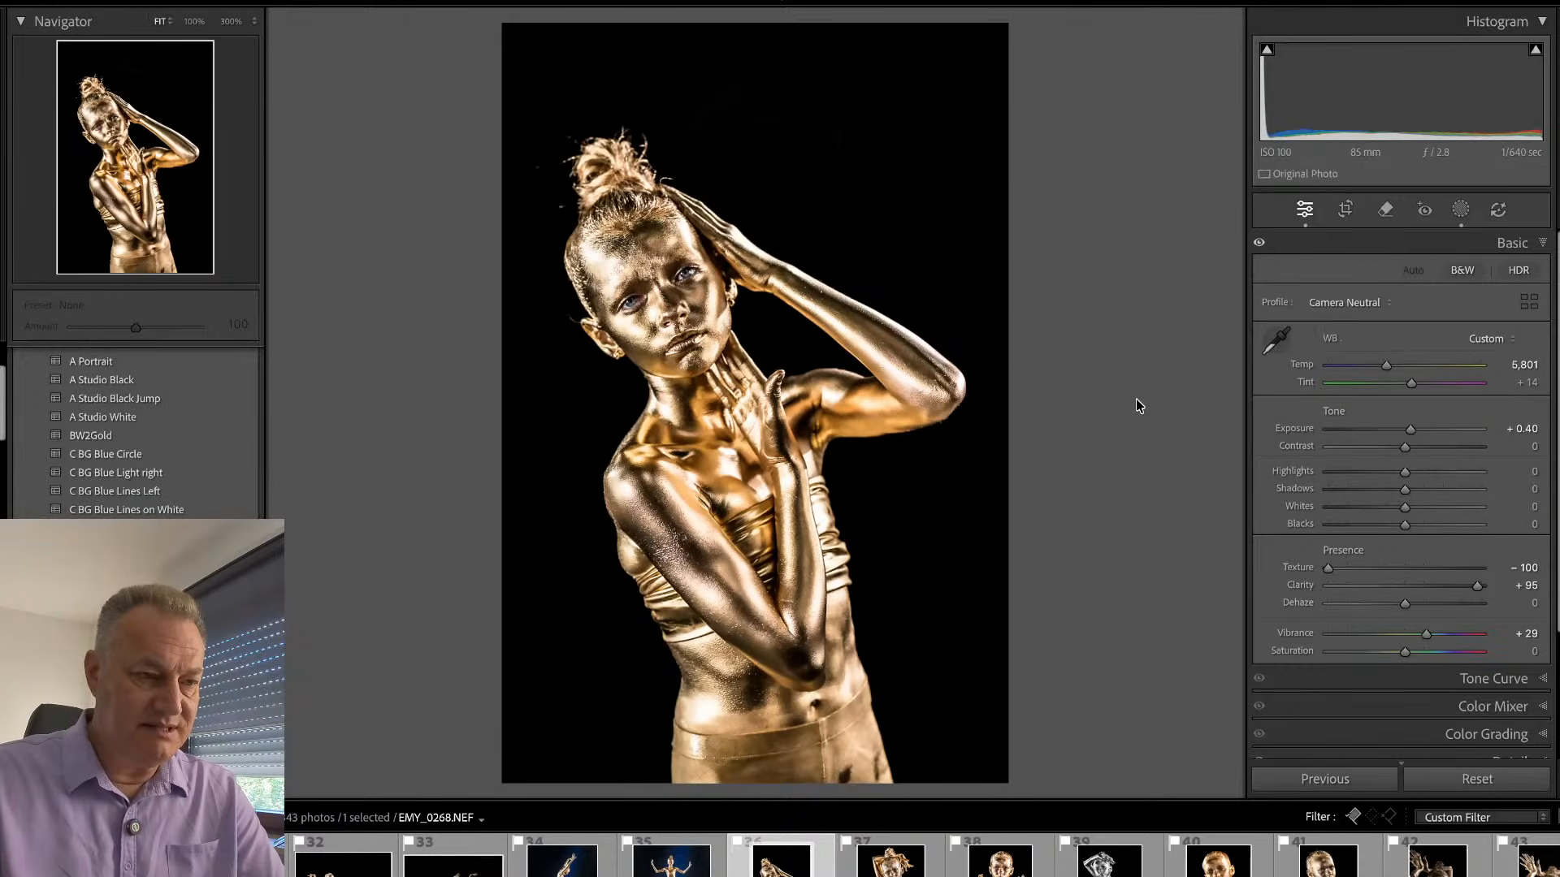
pyautogui.press('r')
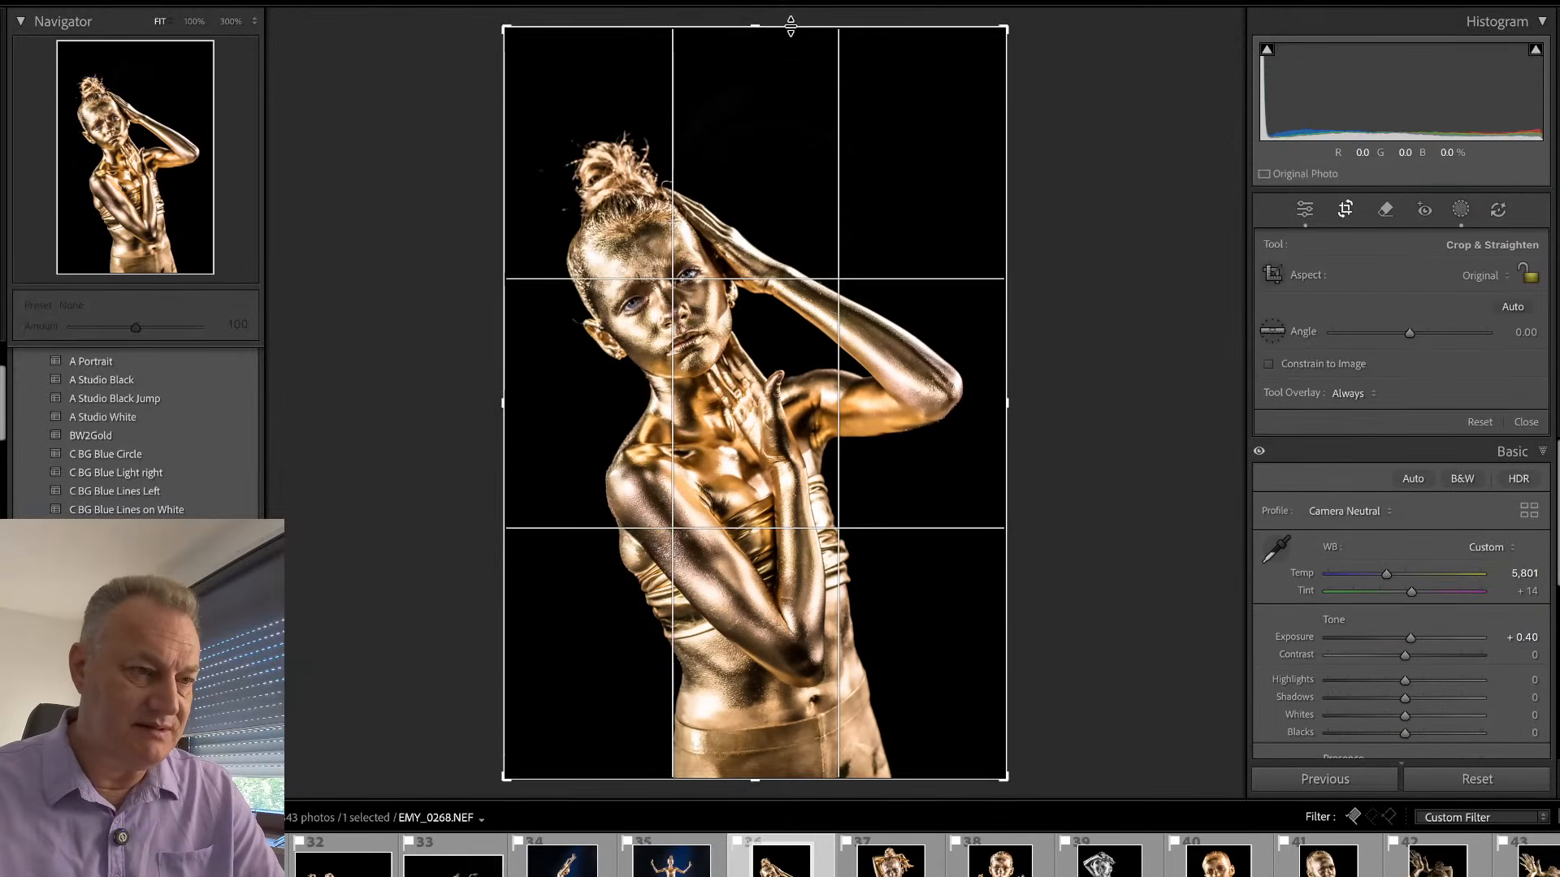
pyautogui.moveTo(789, 23); pyautogui.dragTo(788, 76)
pyautogui.moveTo(766, 134); pyautogui.dragTo(766, 167)
pyautogui.press('Return')
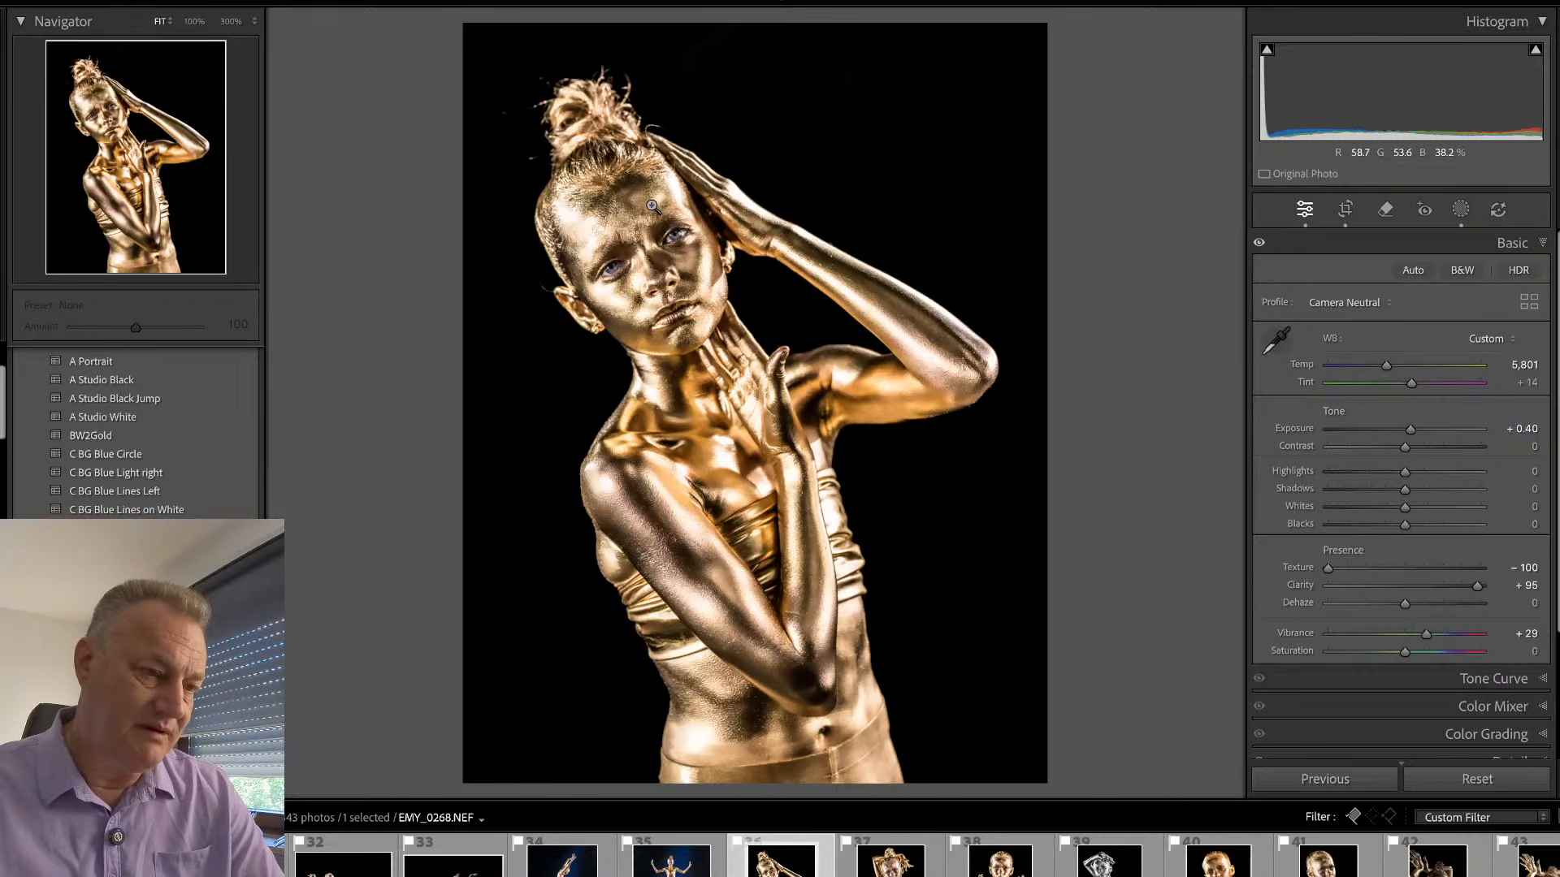
pyautogui.click(638, 227)
pyautogui.moveTo(634, 291); pyautogui.dragTo(697, 272)
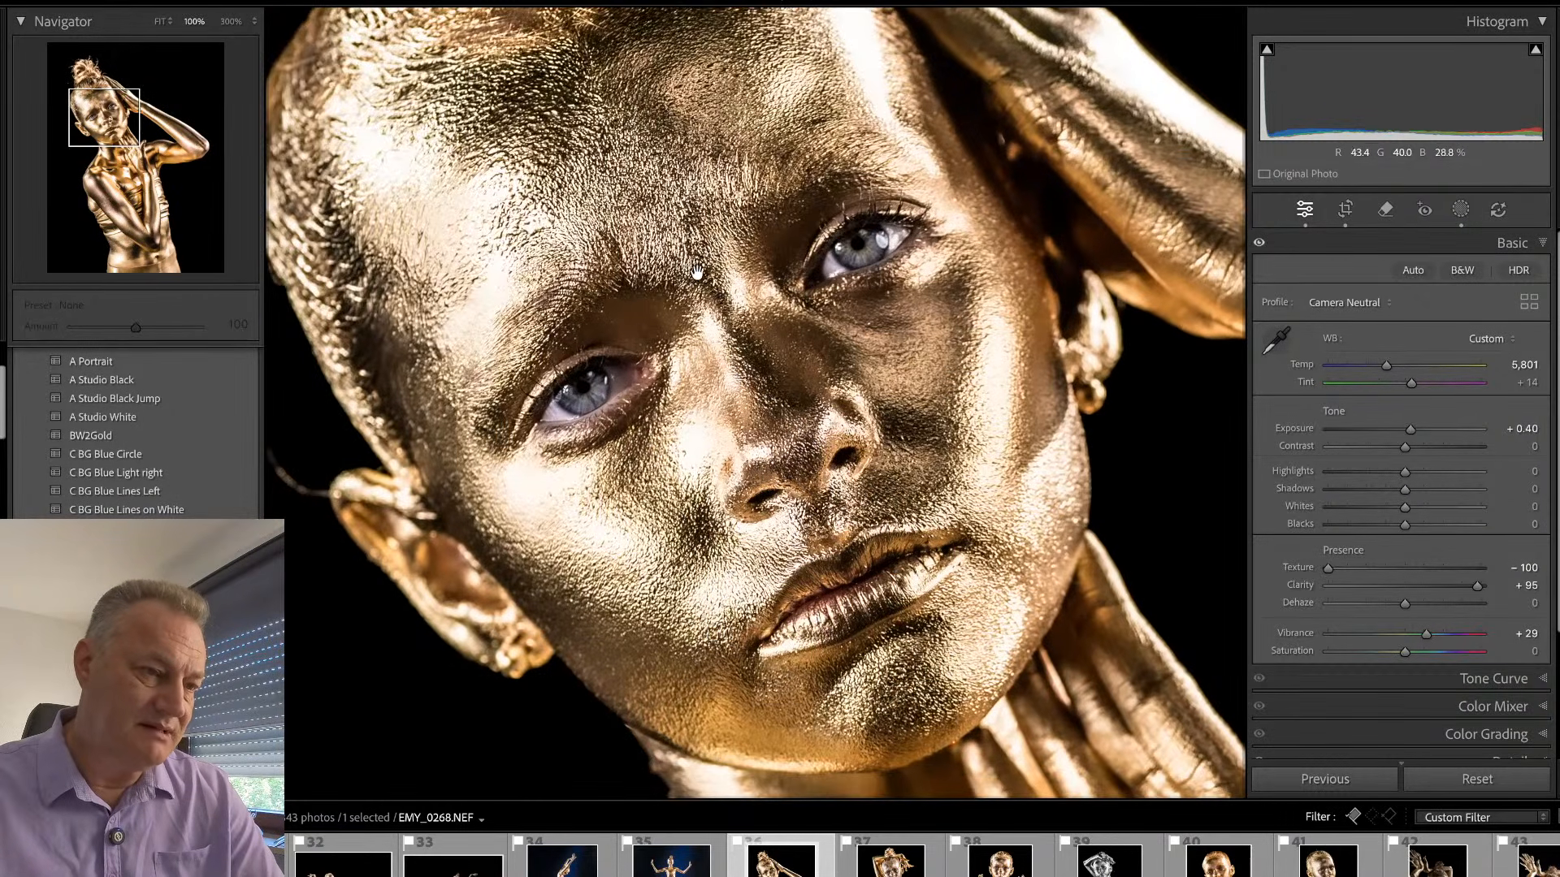
pyautogui.click(697, 272)
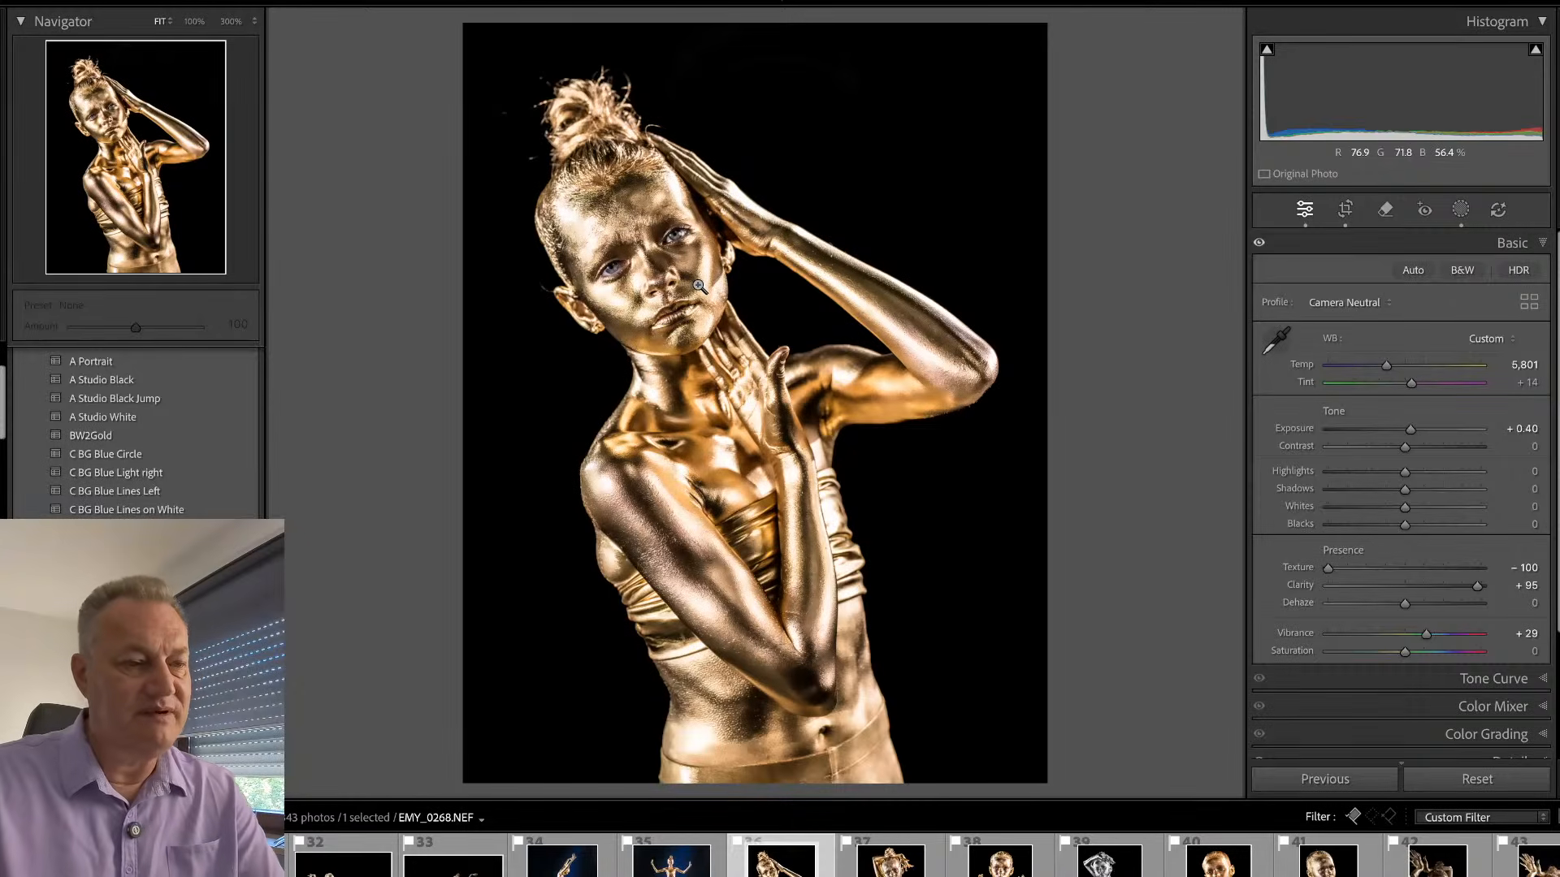
# - Remove the curled stray hair beside the ear on the black-and-white EMY_0348.NEF, using brush size 6
pyautogui.press('Right')
pyautogui.press('Right')
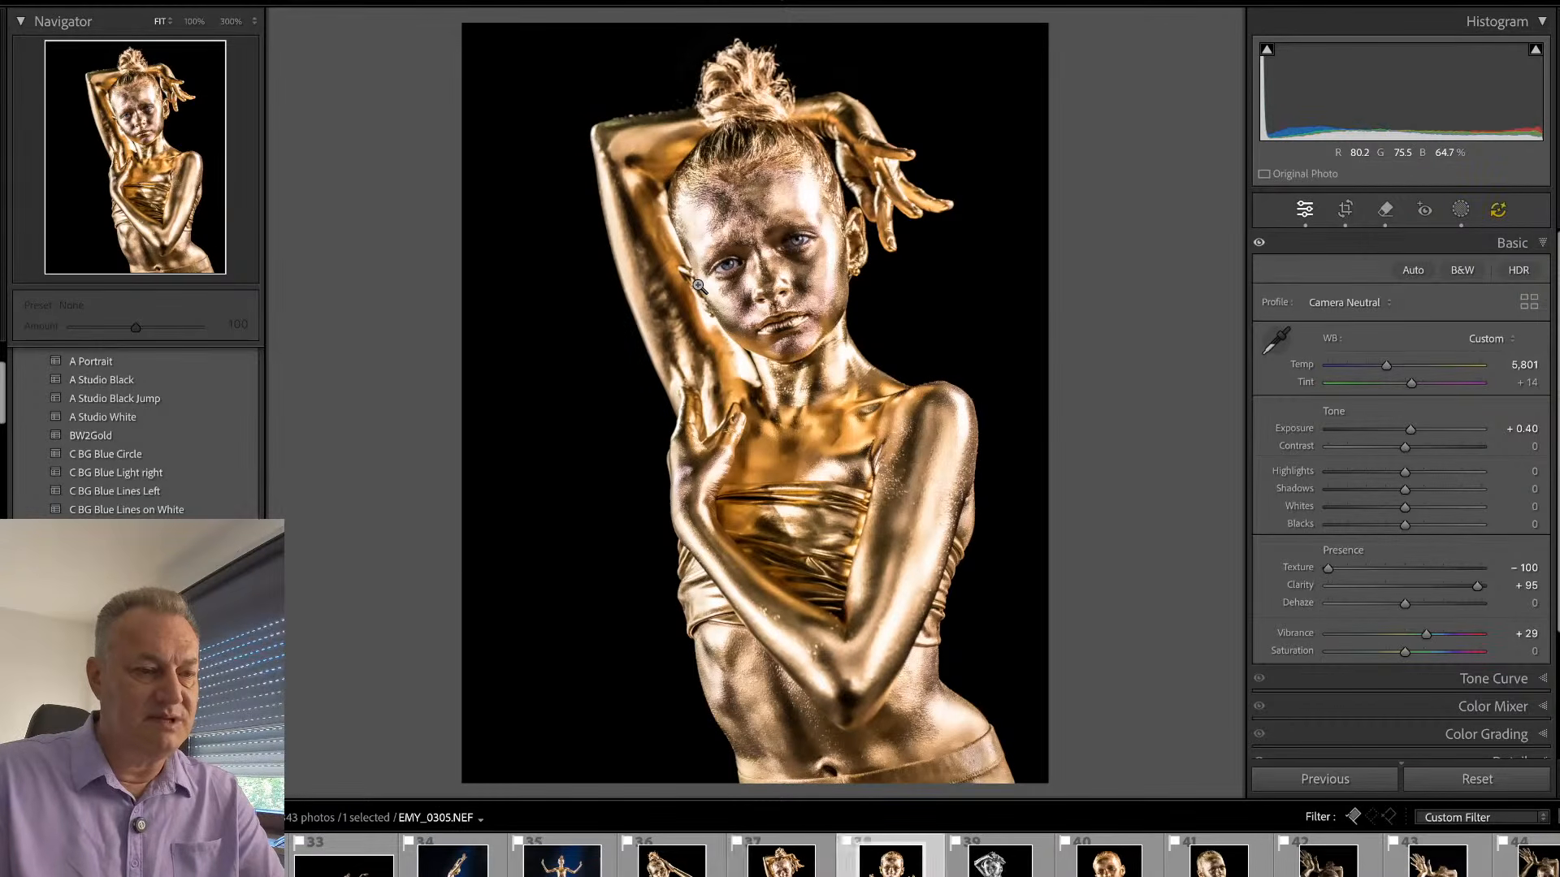
pyautogui.press('Right')
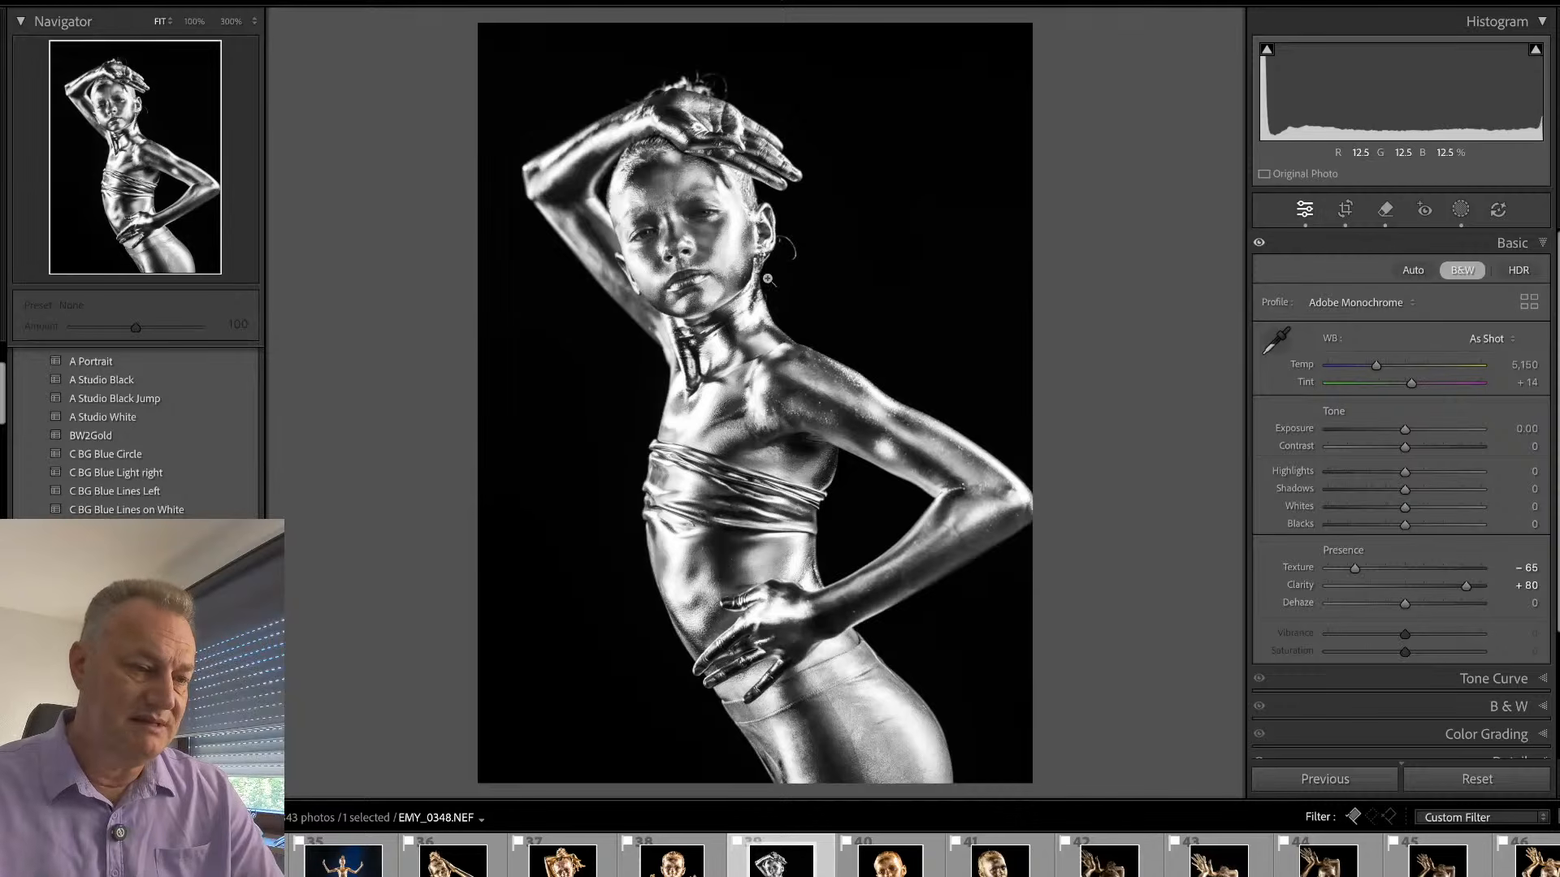
pyautogui.click(776, 231)
pyautogui.press('q')
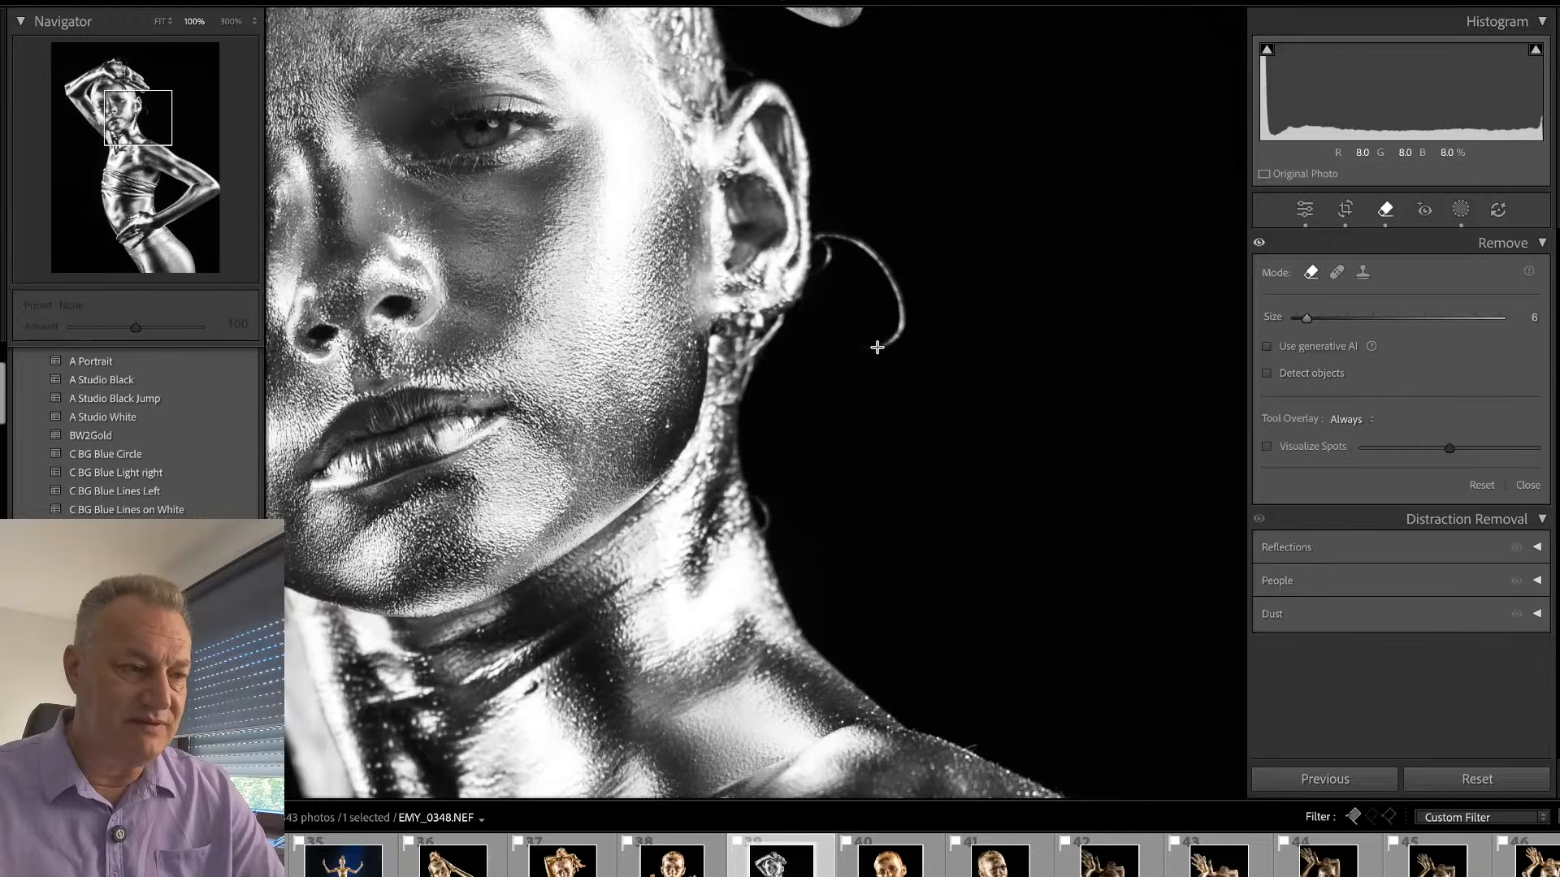
pyautogui.moveTo(876, 348)
pyautogui.mouseDown()
pyautogui.moveTo(903, 306)
pyautogui.moveTo(864, 246)
pyautogui.moveTo(824, 269)
pyautogui.moveTo(881, 446)
pyautogui.moveTo(955, 587)
pyautogui.mouseUp()
pyautogui.press('q')
pyautogui.moveTo(643, 398); pyautogui.dragTo(827, 319)
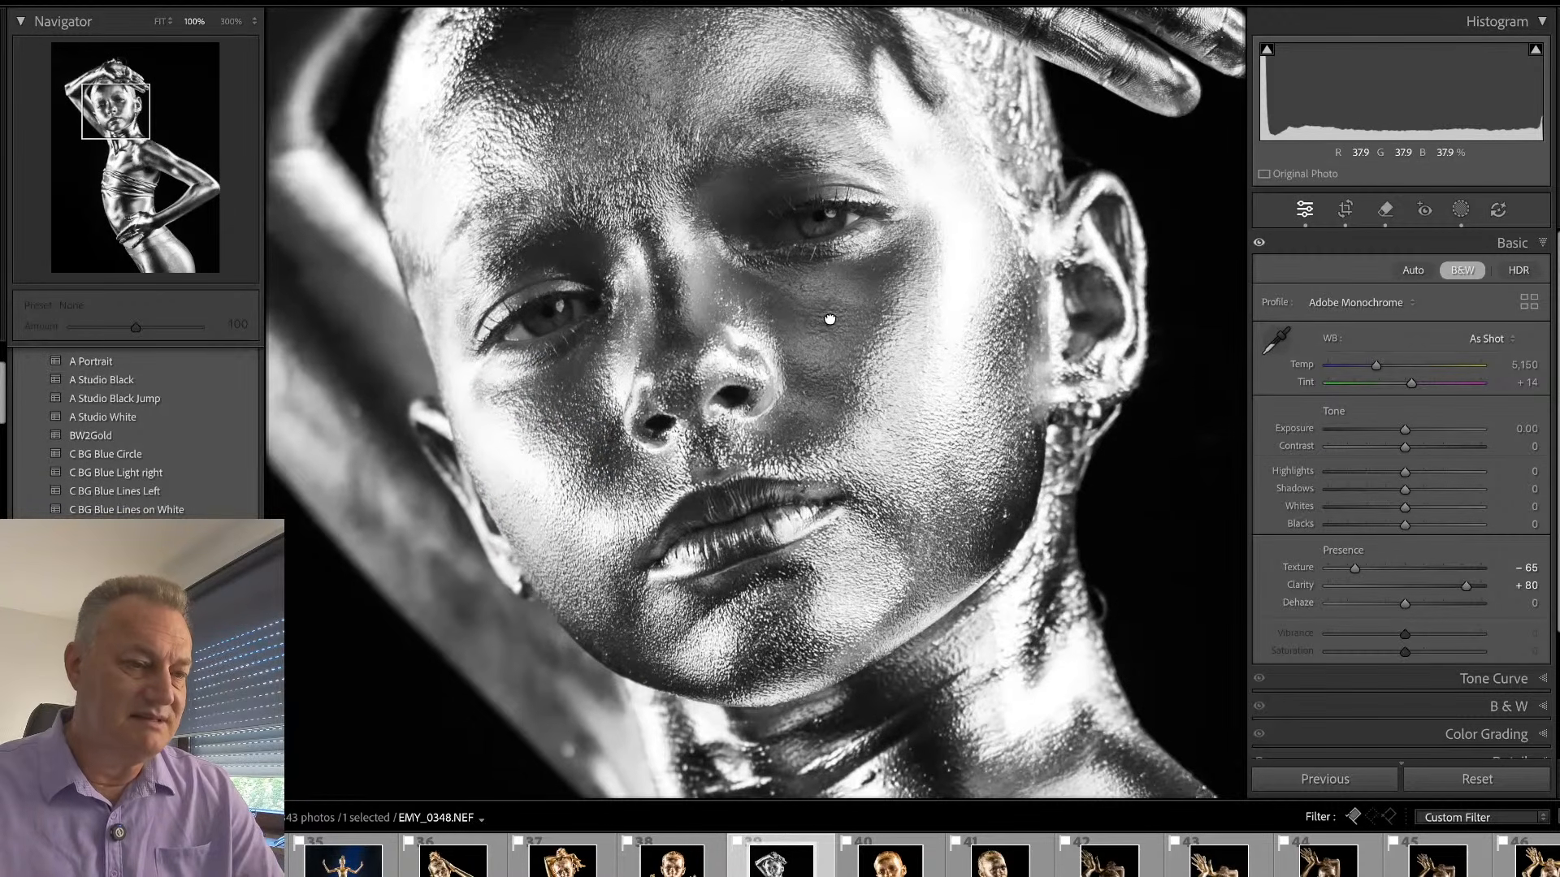
pyautogui.click(826, 326)
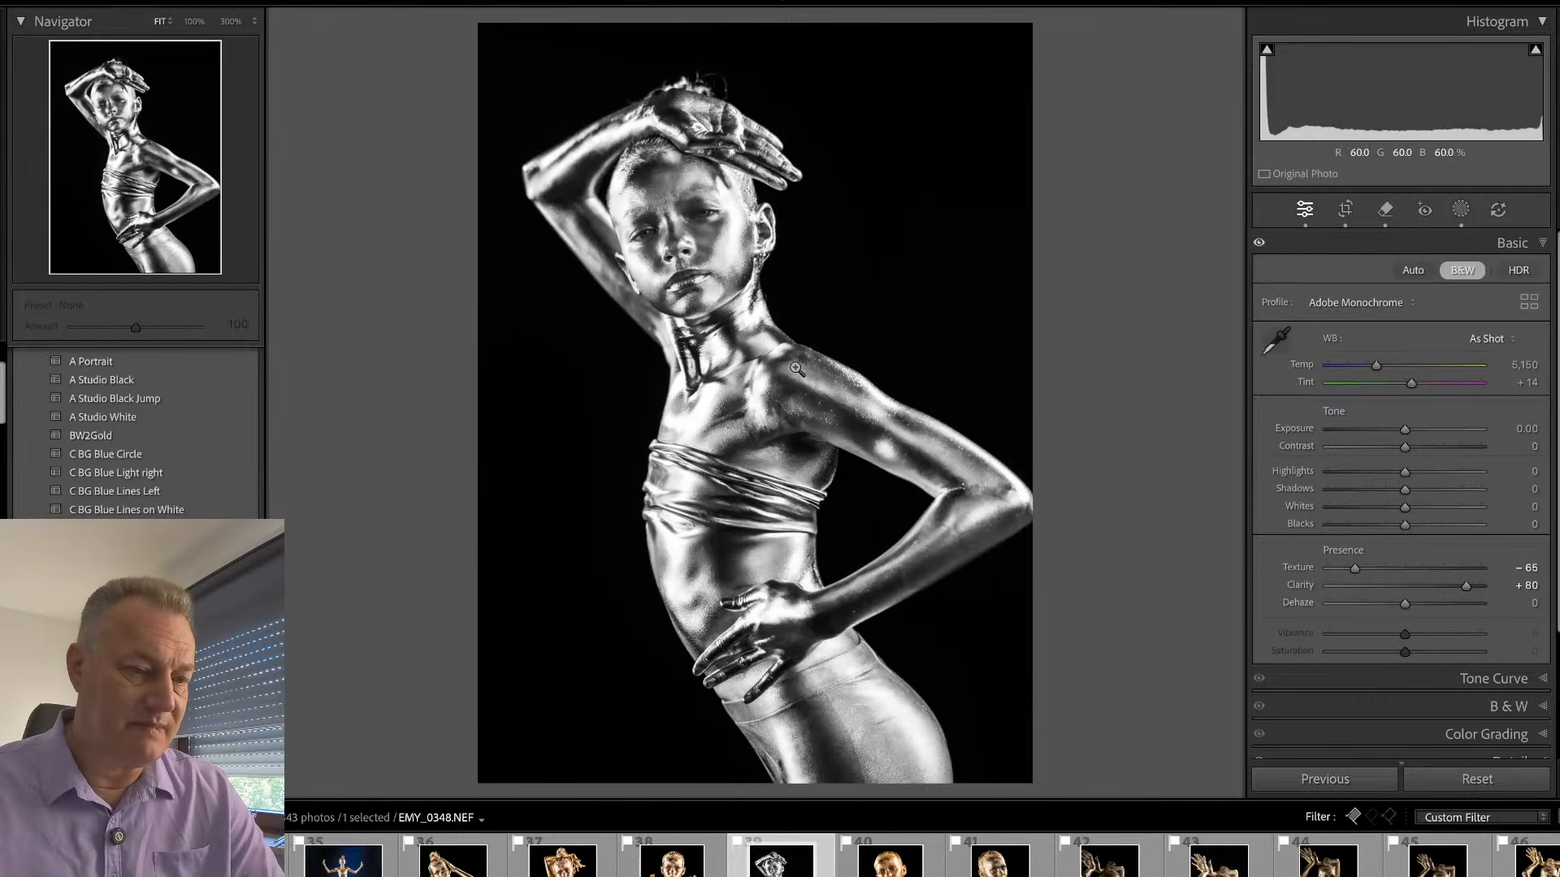
# - Remove the looping hair and the short upright strand above the hand resting on the head
pyautogui.click(716, 99)
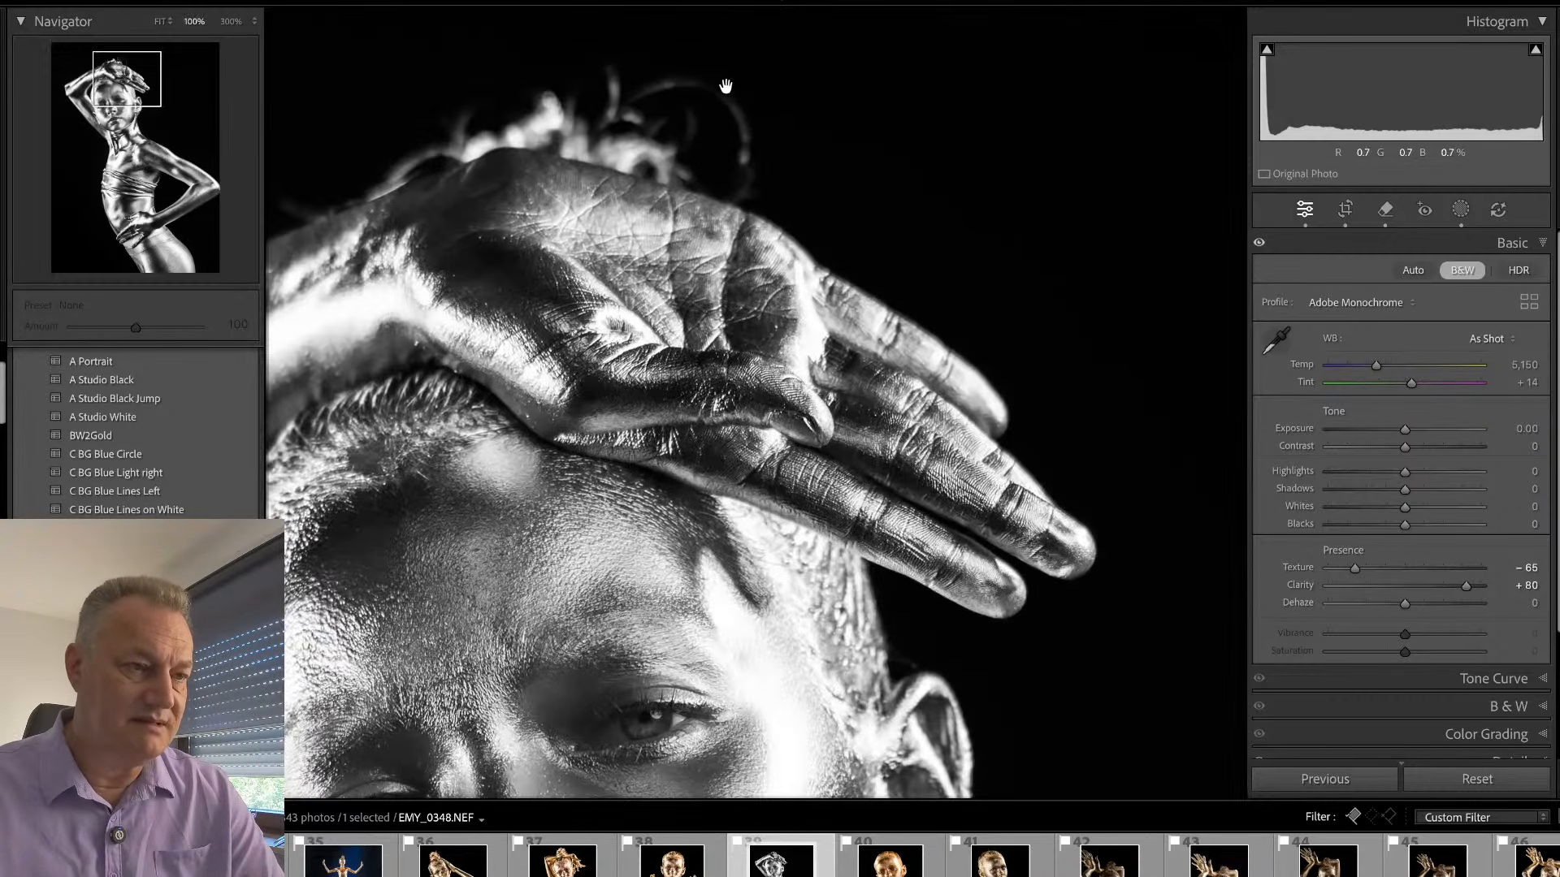
pyautogui.press('q')
pyautogui.moveTo(744, 166)
pyautogui.mouseDown()
pyautogui.moveTo(723, 96)
pyautogui.moveTo(649, 95)
pyautogui.moveTo(698, 88)
pyautogui.moveTo(736, 109)
pyautogui.moveTo(748, 166)
pyautogui.moveTo(730, 106)
pyautogui.moveTo(685, 83)
pyautogui.moveTo(613, 98)
pyautogui.moveTo(613, 56)
pyautogui.moveTo(619, 118)
pyautogui.mouseUp()
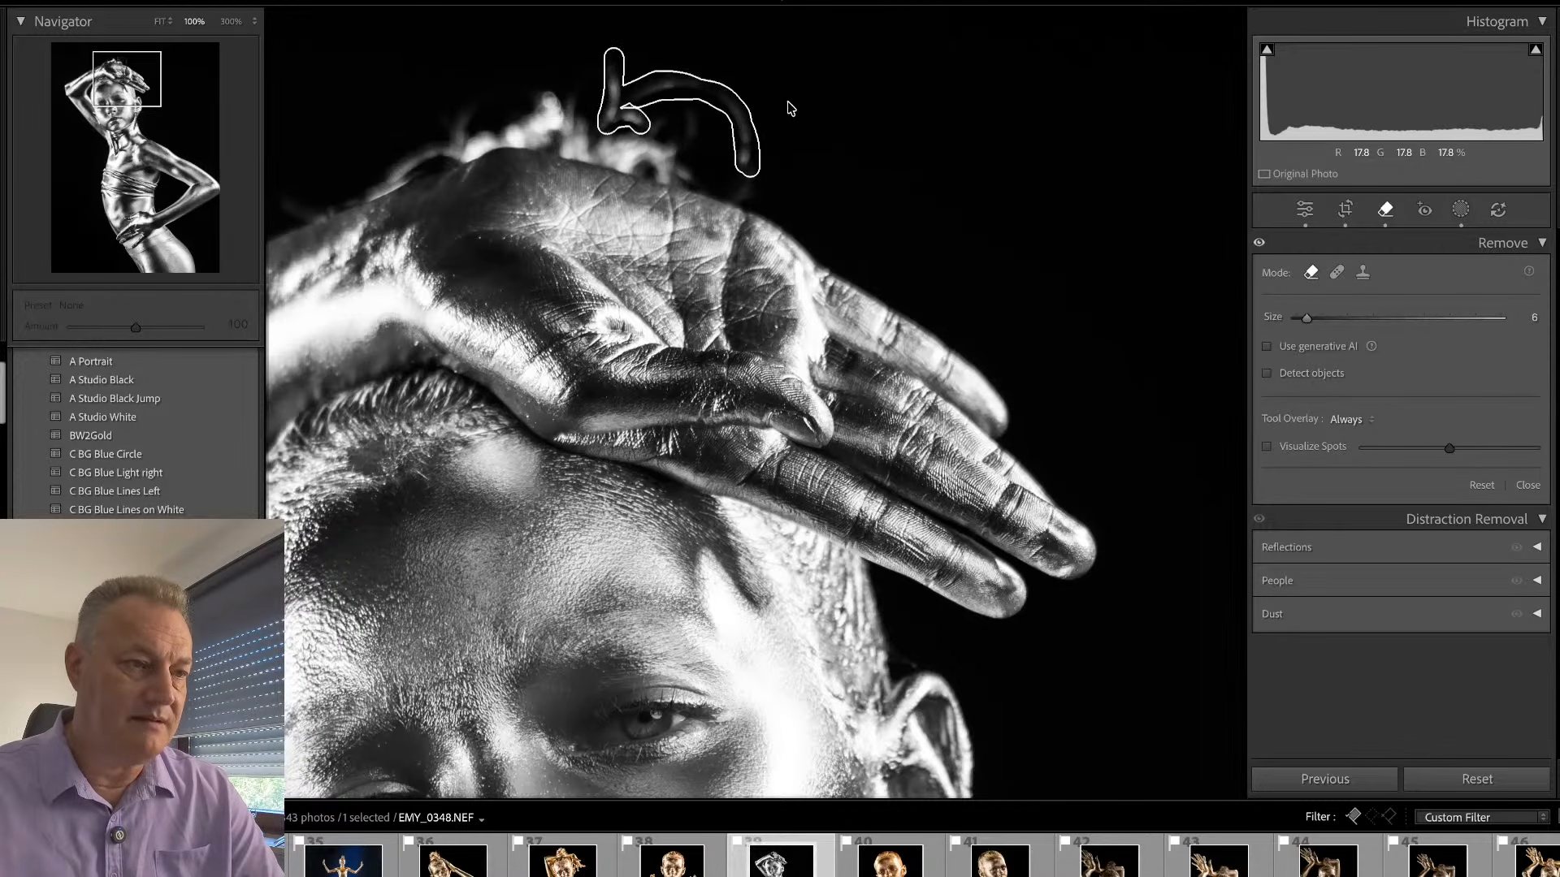
pyautogui.press('q')
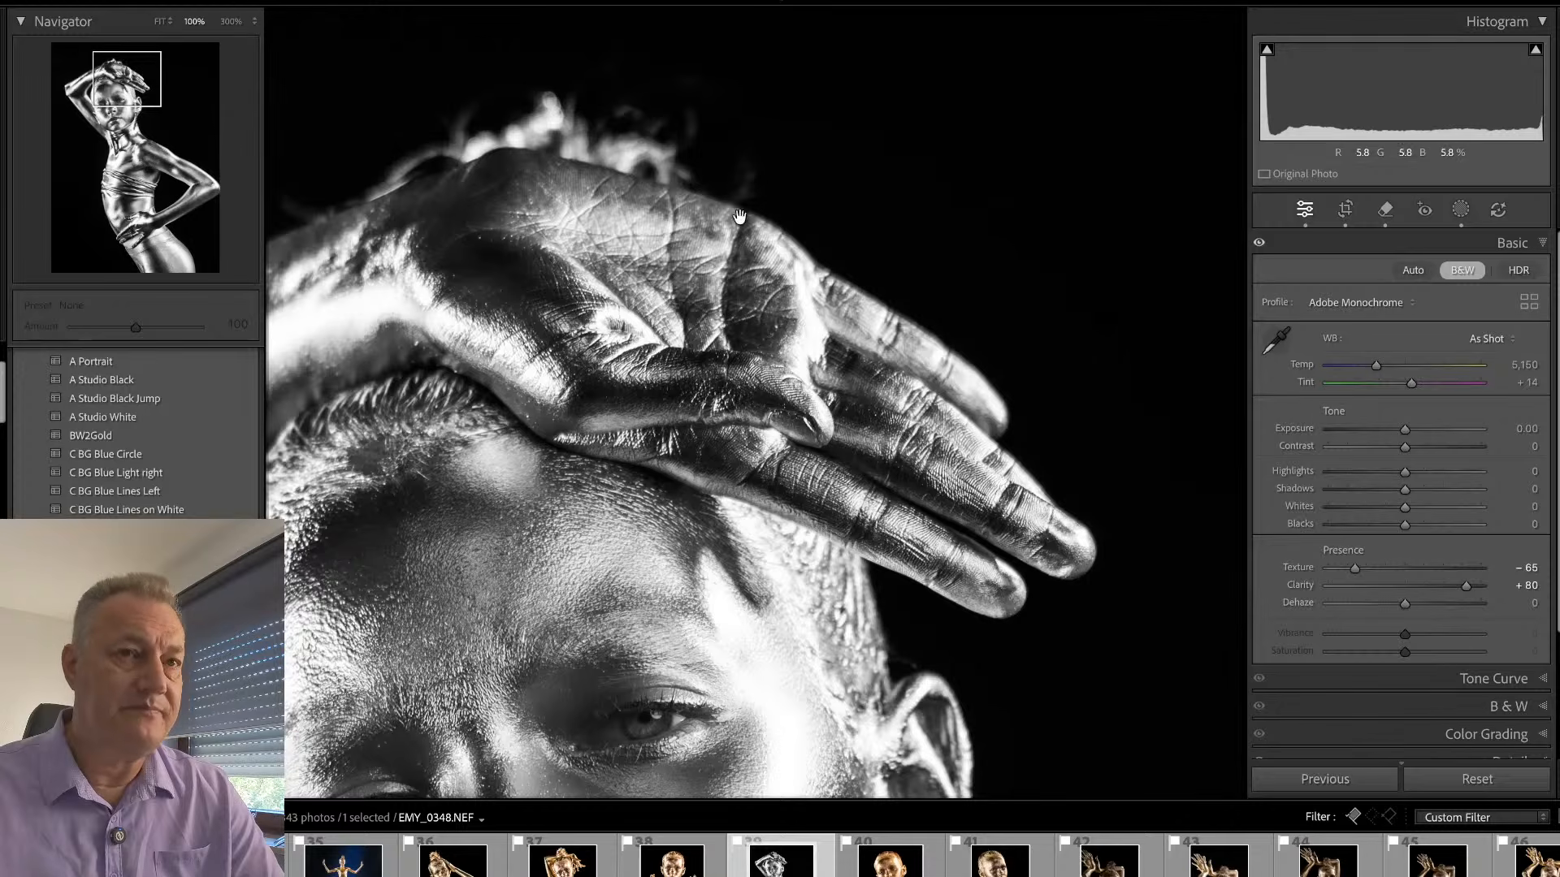
pyautogui.click(731, 290)
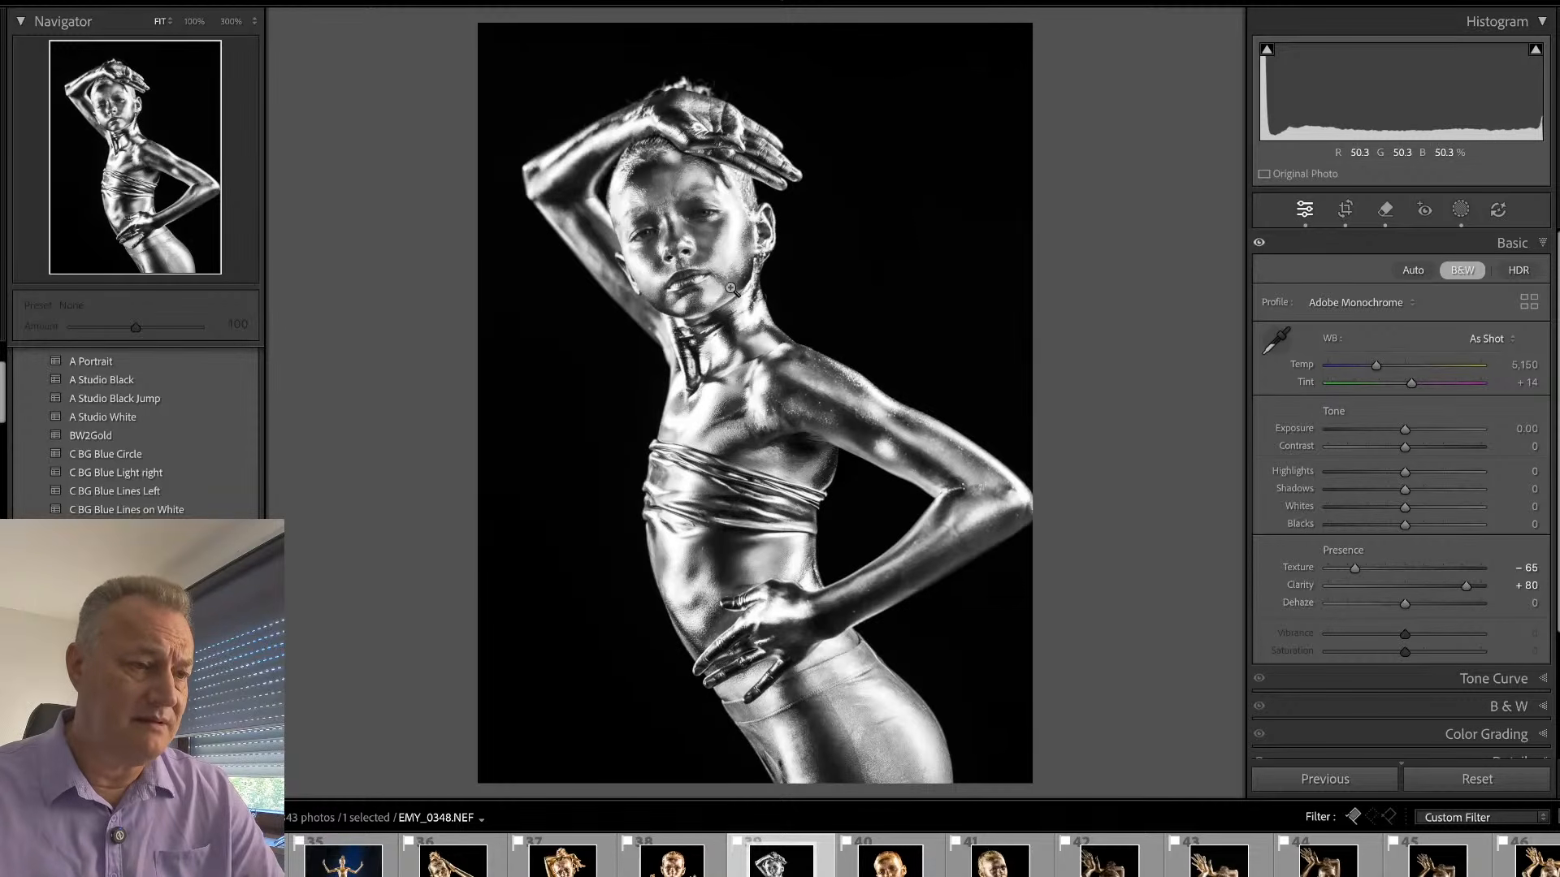
# - Examine the face at 100% and the areas covered by the existing masks, from pupil and eyes brighter to Mask 1
pyautogui.click(678, 204)
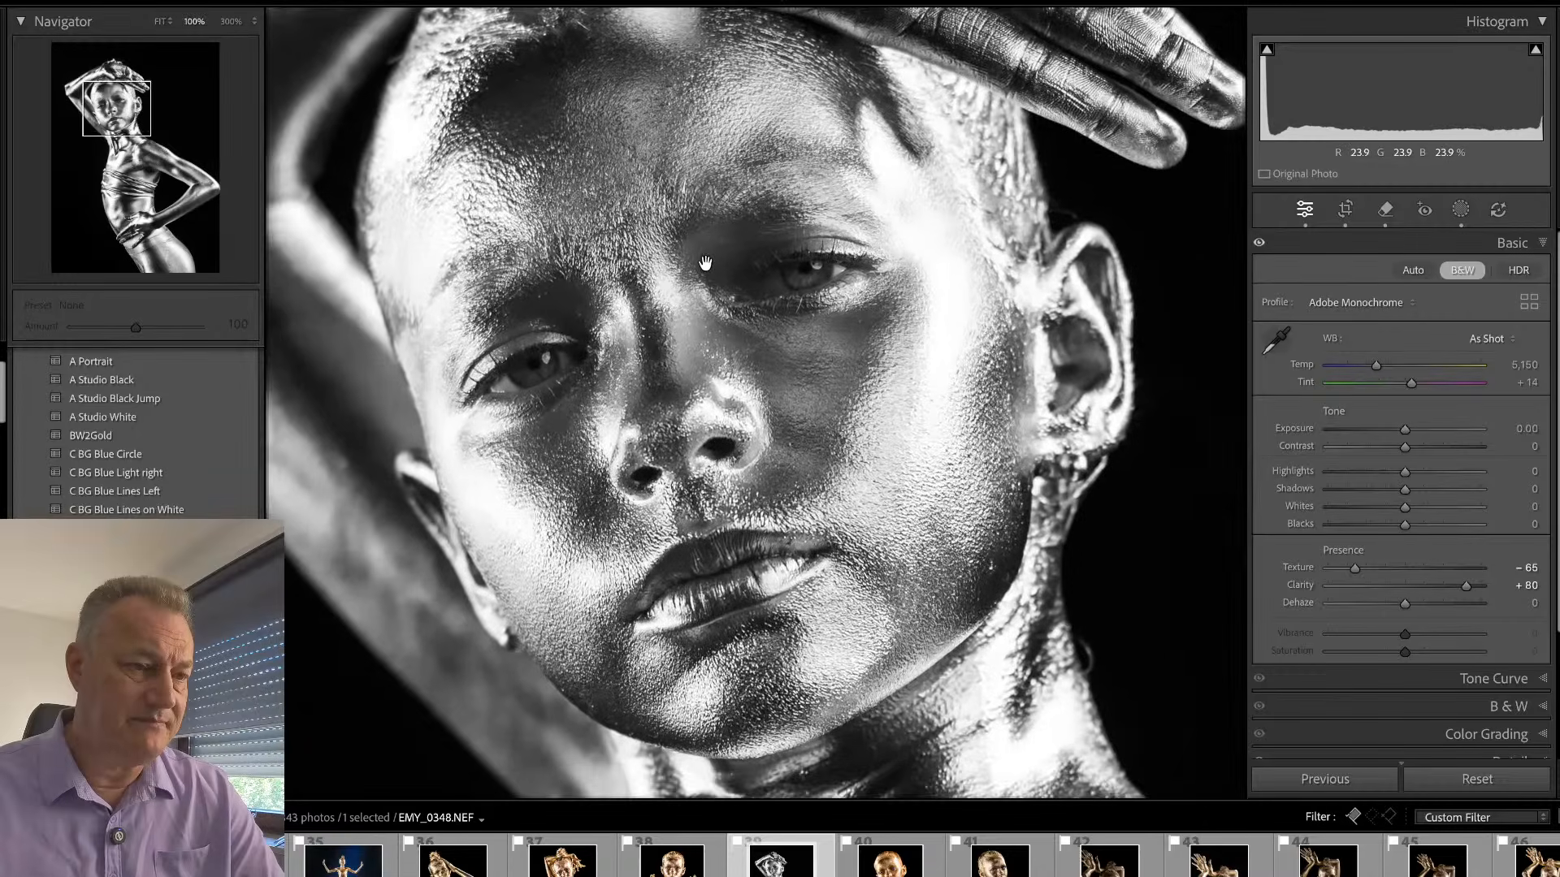
pyautogui.moveTo(707, 260); pyautogui.dragTo(762, 293)
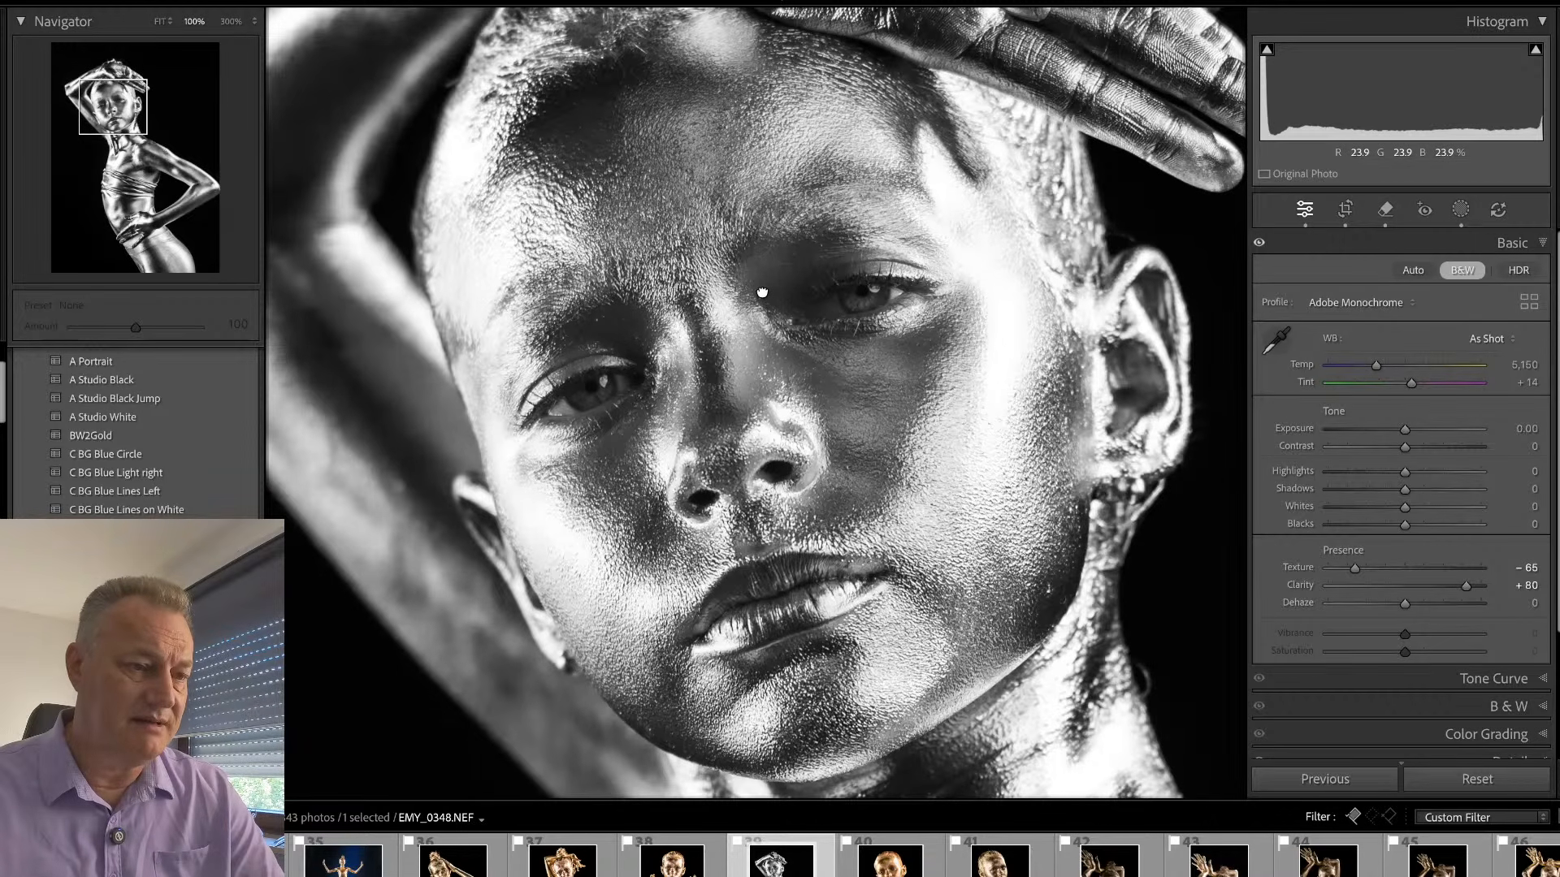
pyautogui.hotkey('shift', 'w')
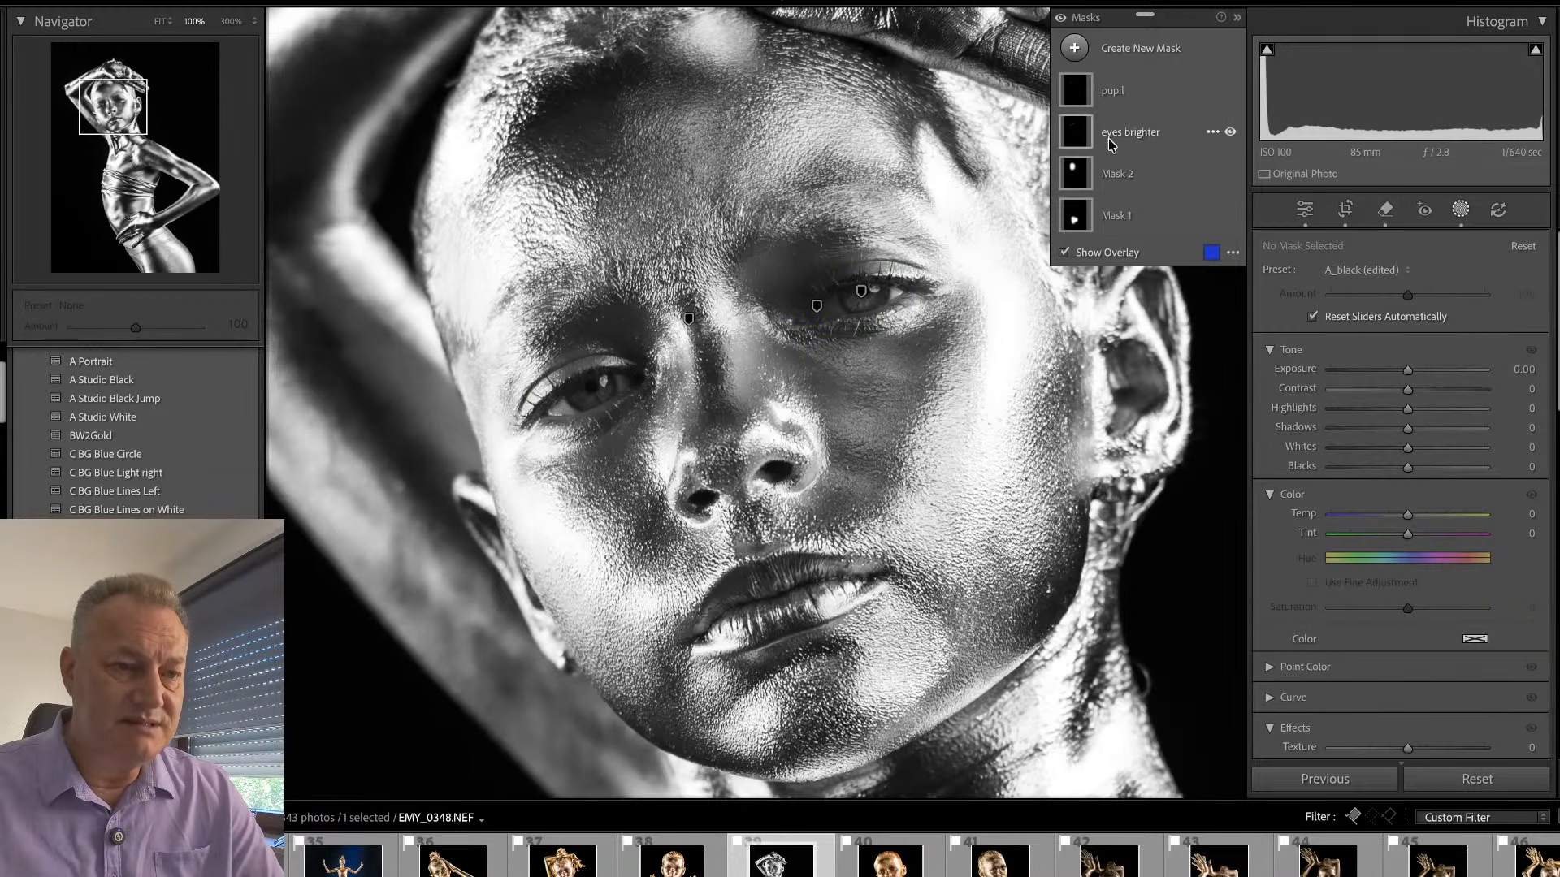
pyautogui.moveTo(1095, 138)
pyautogui.moveTo(1085, 95)
pyautogui.moveTo(1085, 179)
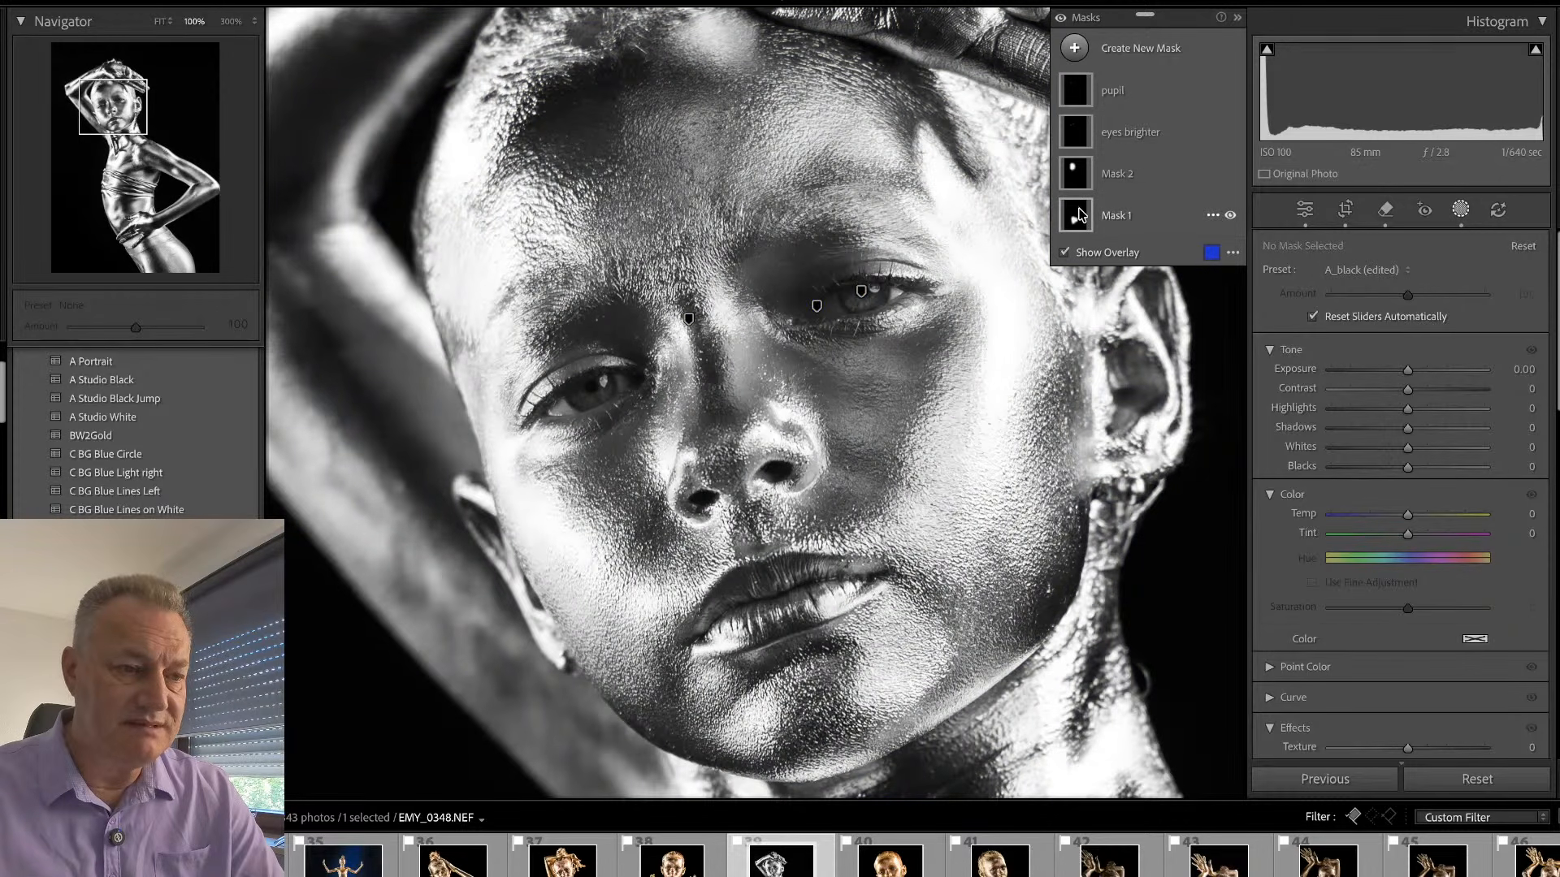
pyautogui.press('z')
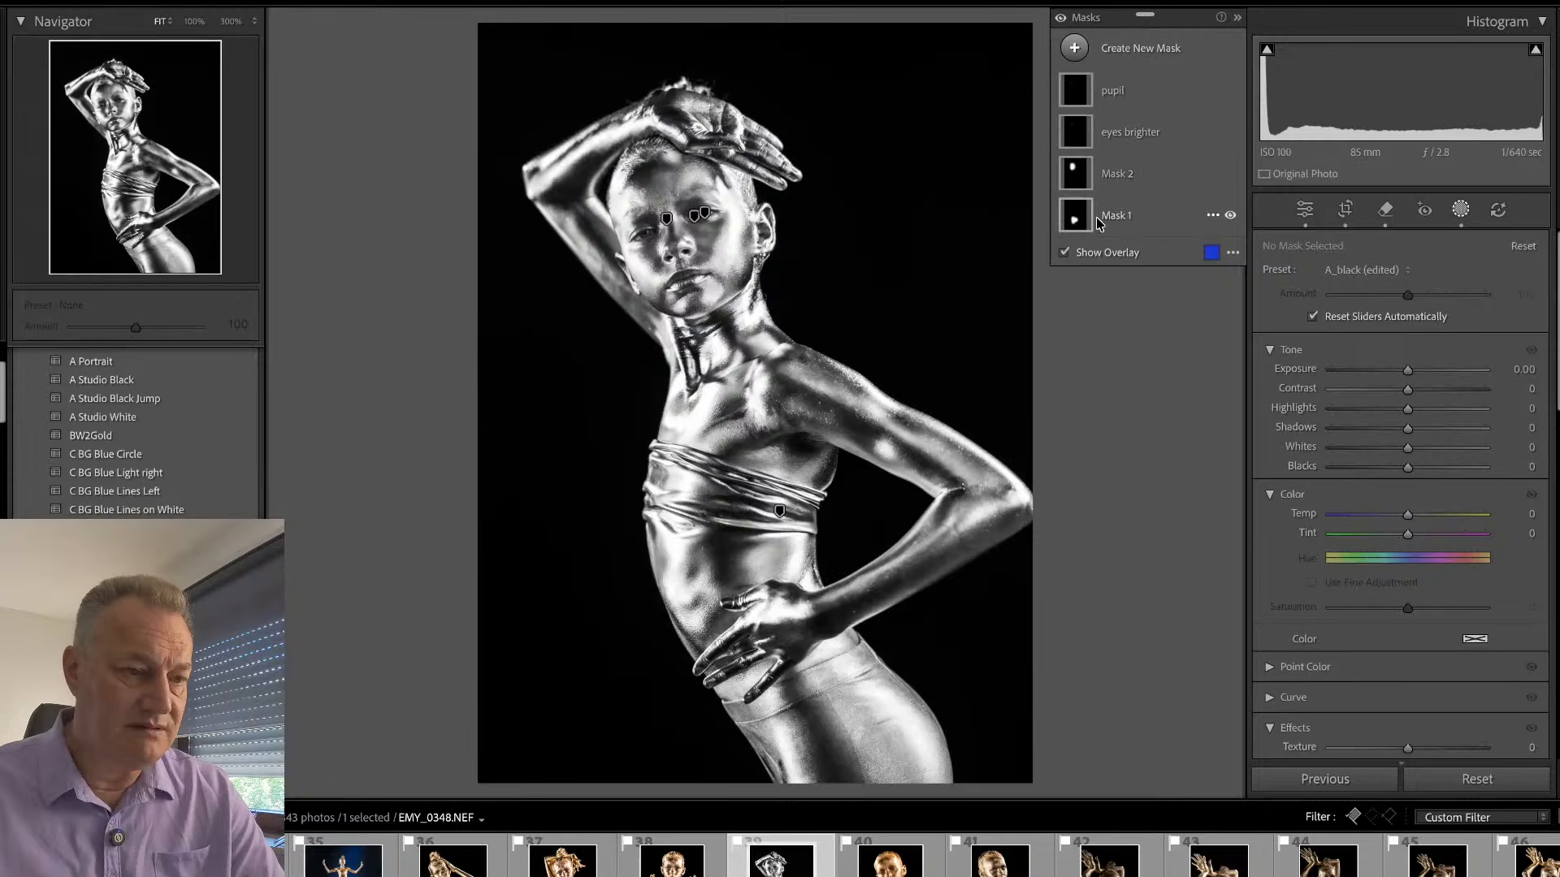
pyautogui.moveTo(1072, 217)
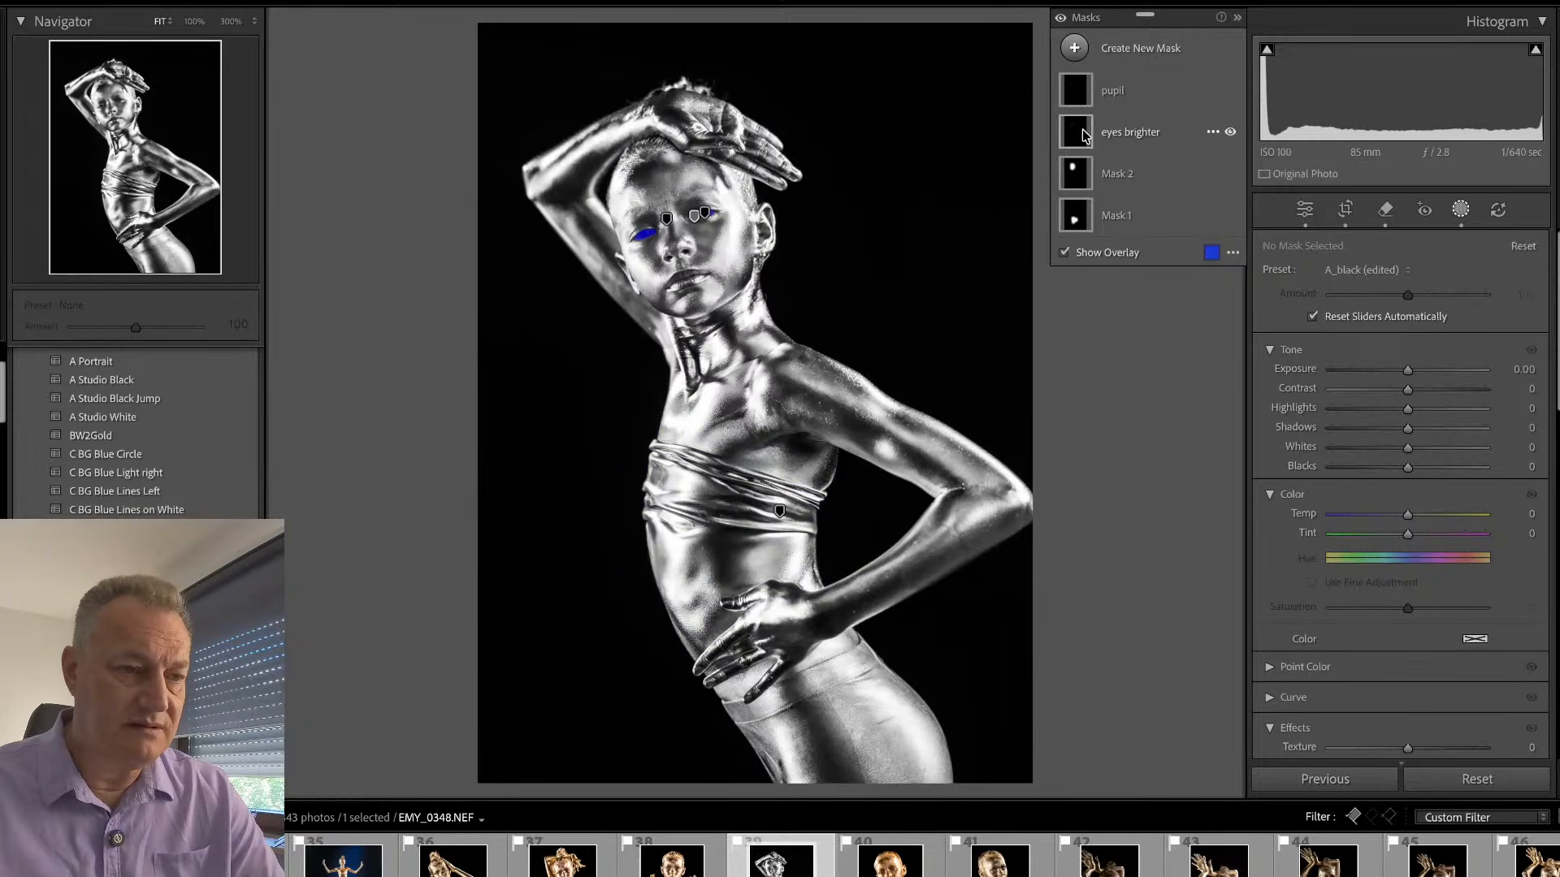
pyautogui.click(706, 208)
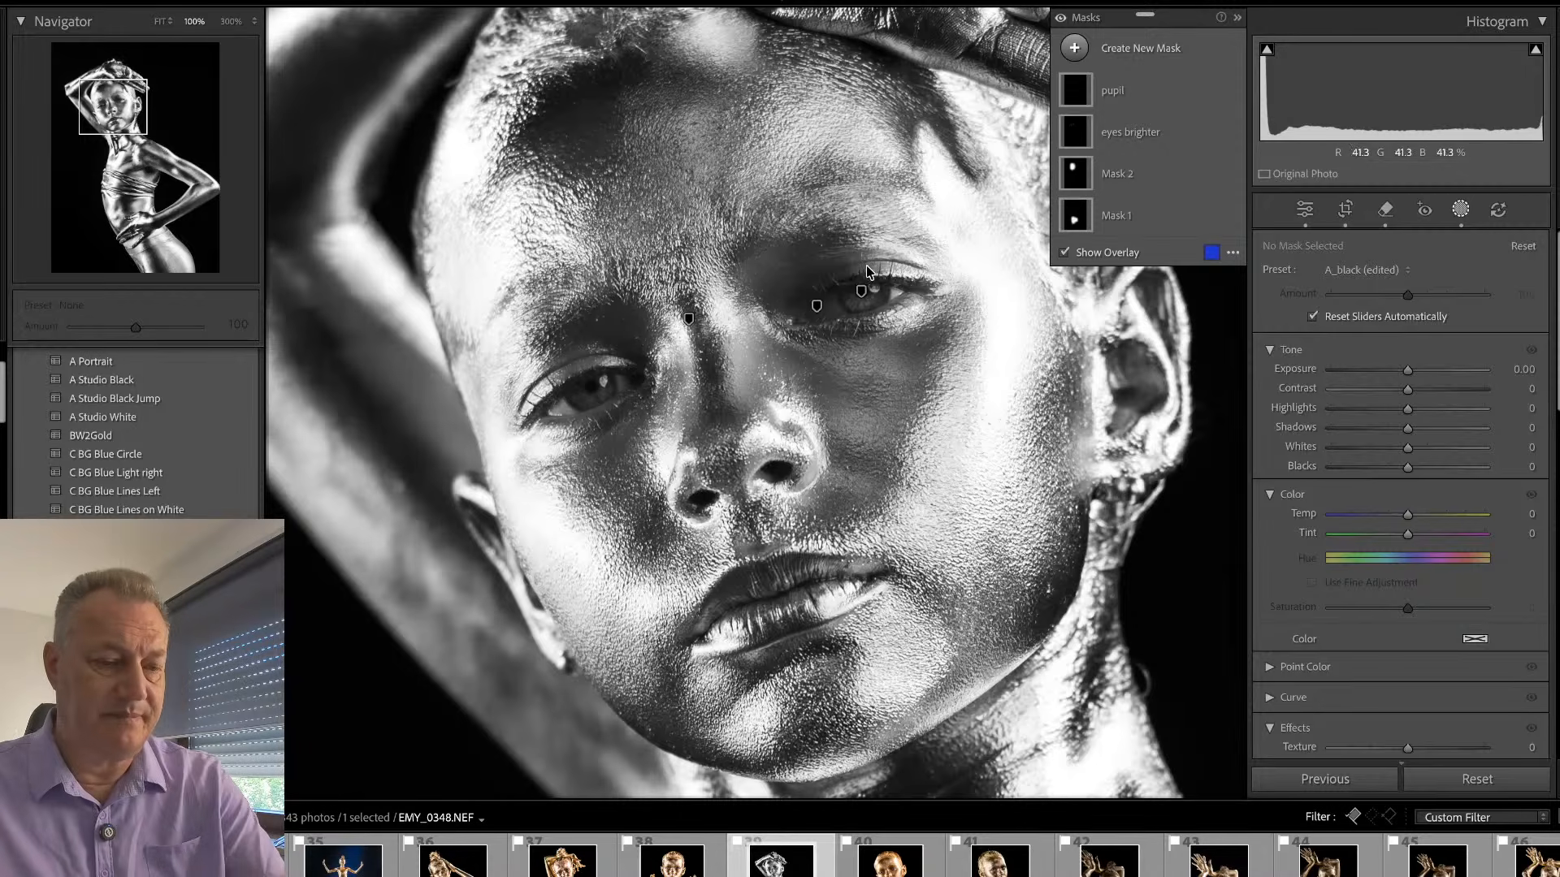
# - Paint a new brush mask at size 26 over the dark areas around both eyes, the cheeks and the forehead
pyautogui.press('k')
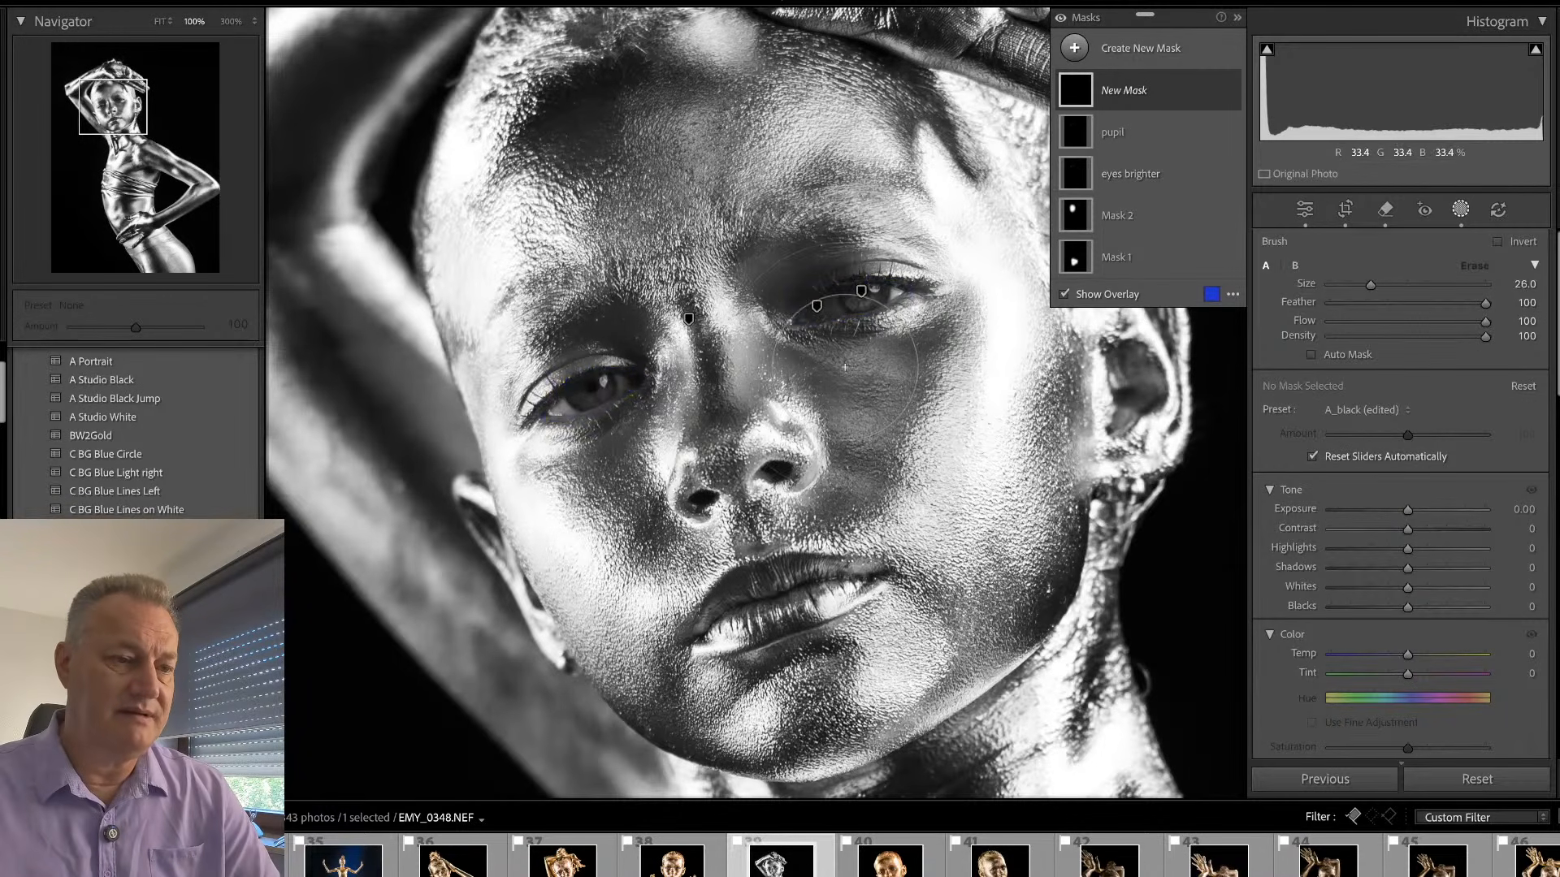
pyautogui.moveTo(845, 367); pyautogui.dragTo(821, 296)
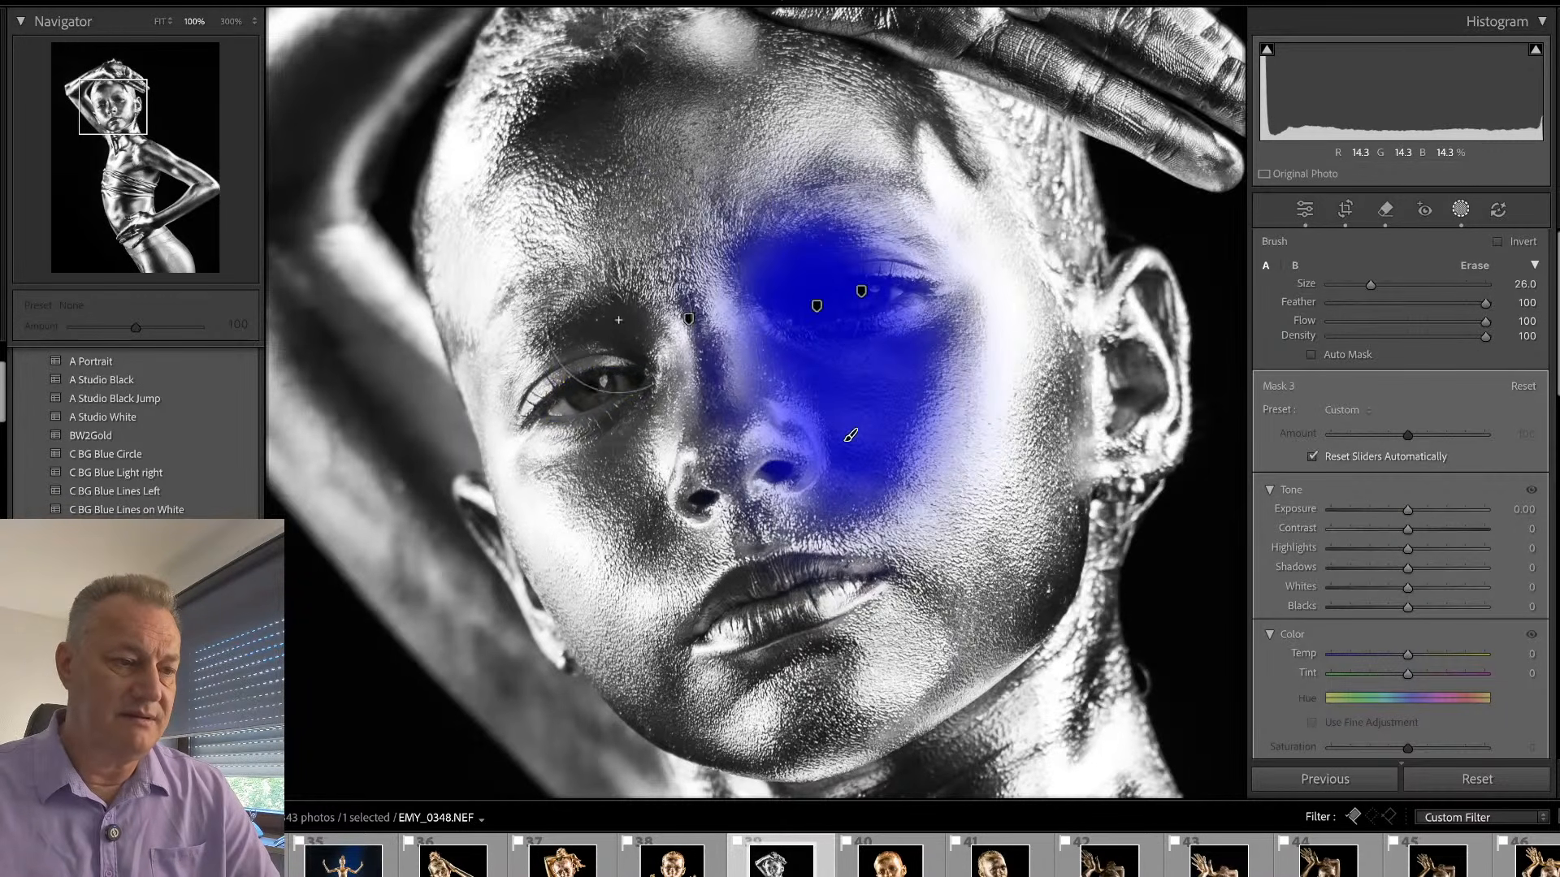
pyautogui.moveTo(618, 320)
pyautogui.mouseDown()
pyautogui.moveTo(617, 403)
pyautogui.moveTo(649, 502)
pyautogui.mouseUp()
pyautogui.moveTo(597, 109); pyautogui.dragTo(576, 115)
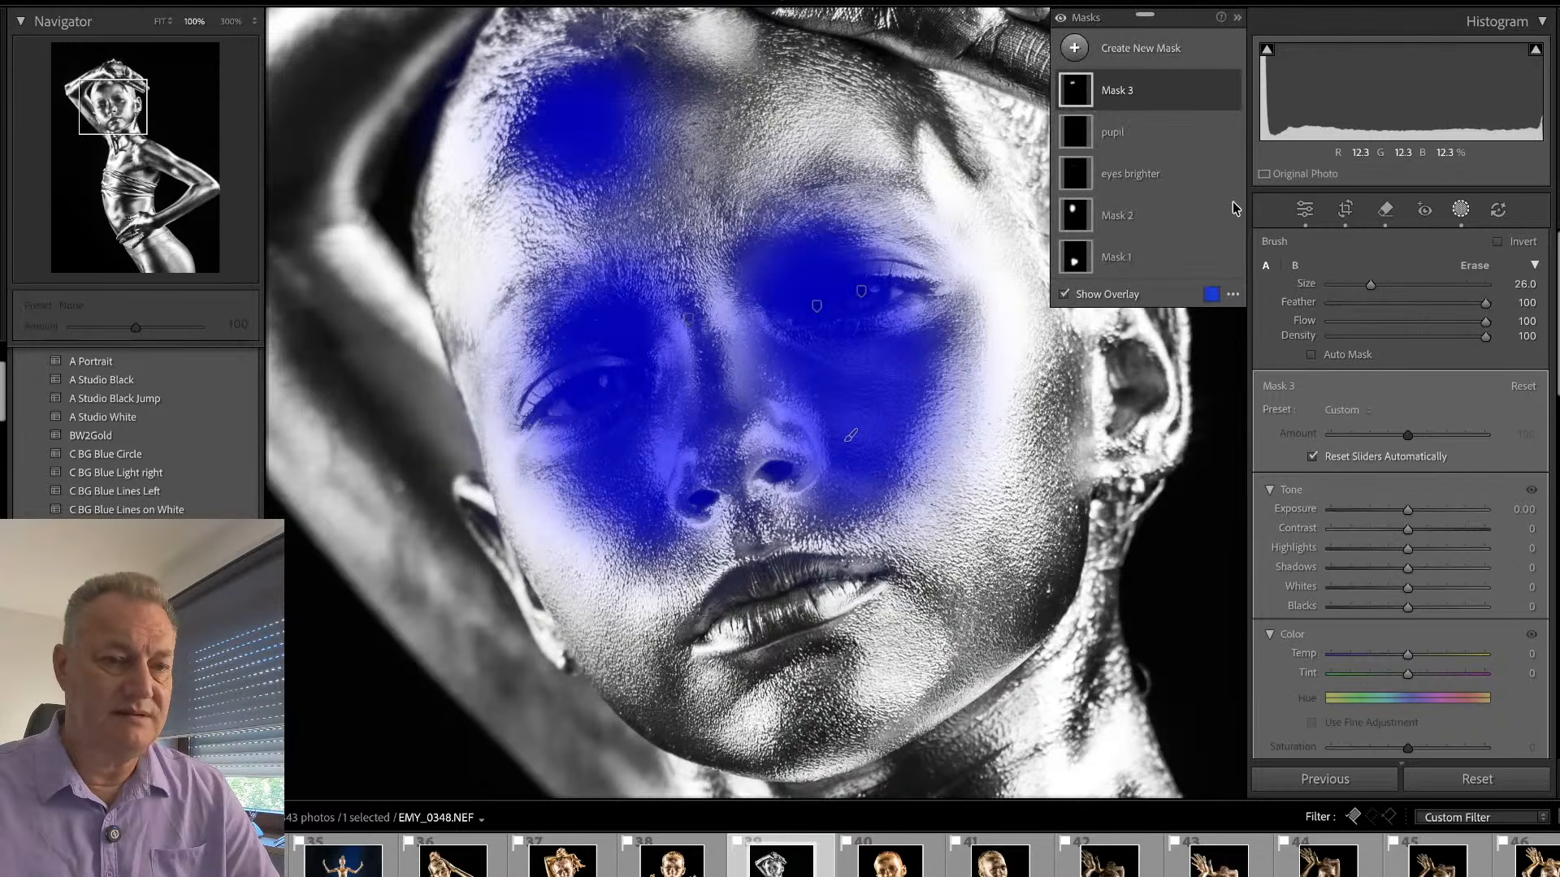
# - Set the new face mask's exposure to 1.38, blacks to −40 and clarity to 29
pyautogui.moveTo(1408, 509); pyautogui.dragTo(1434, 509)
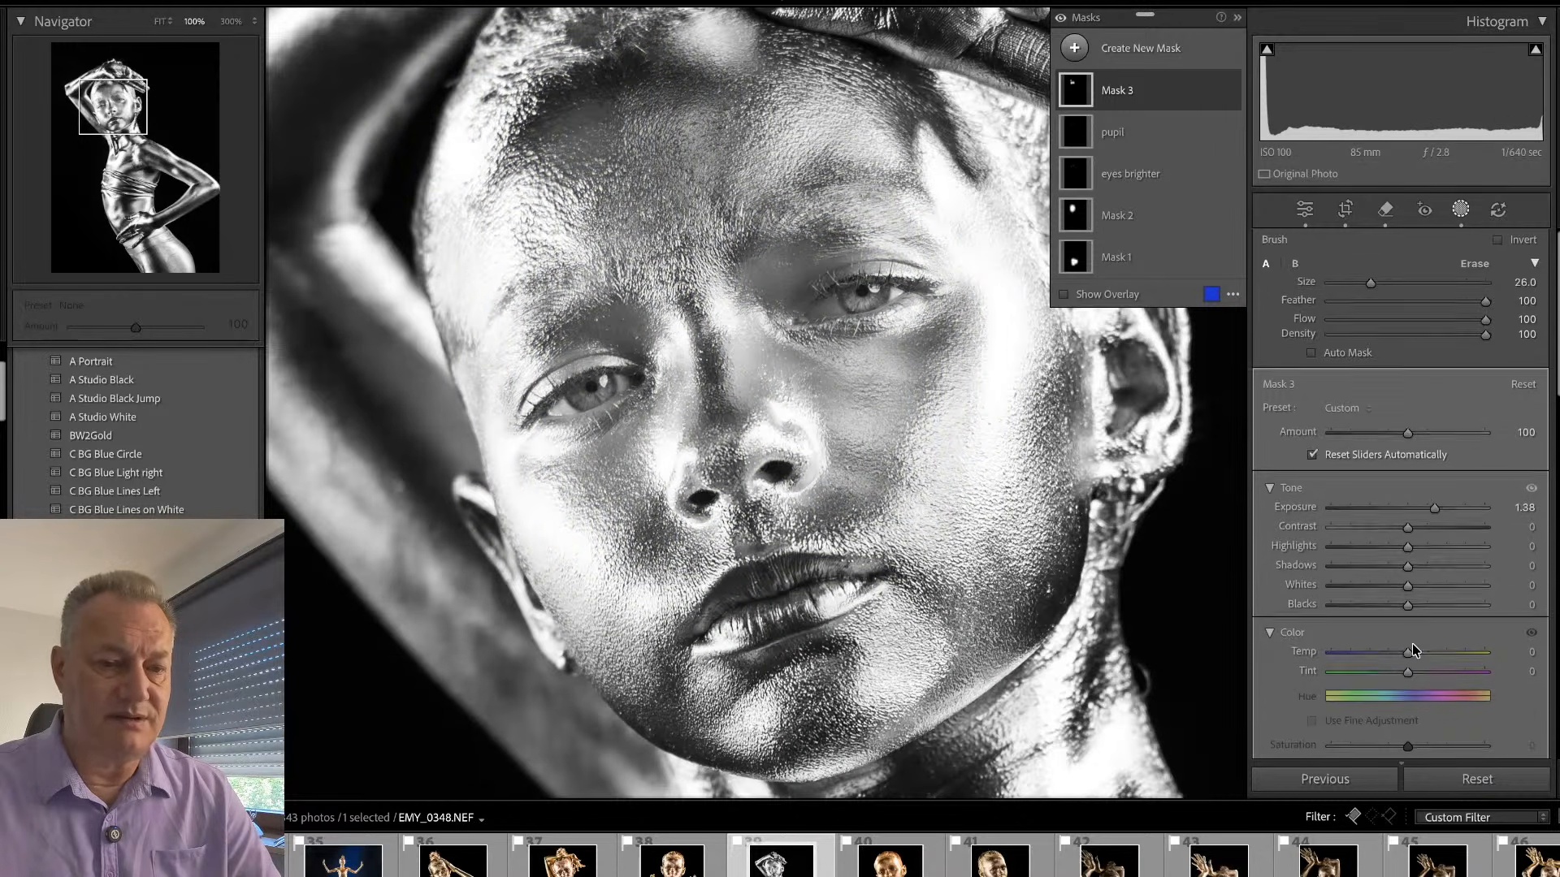
pyautogui.scroll(-1, 1412, 643)
pyautogui.moveTo(1408, 582); pyautogui.dragTo(1378, 581)
pyautogui.scroll(-6, 1397, 665)
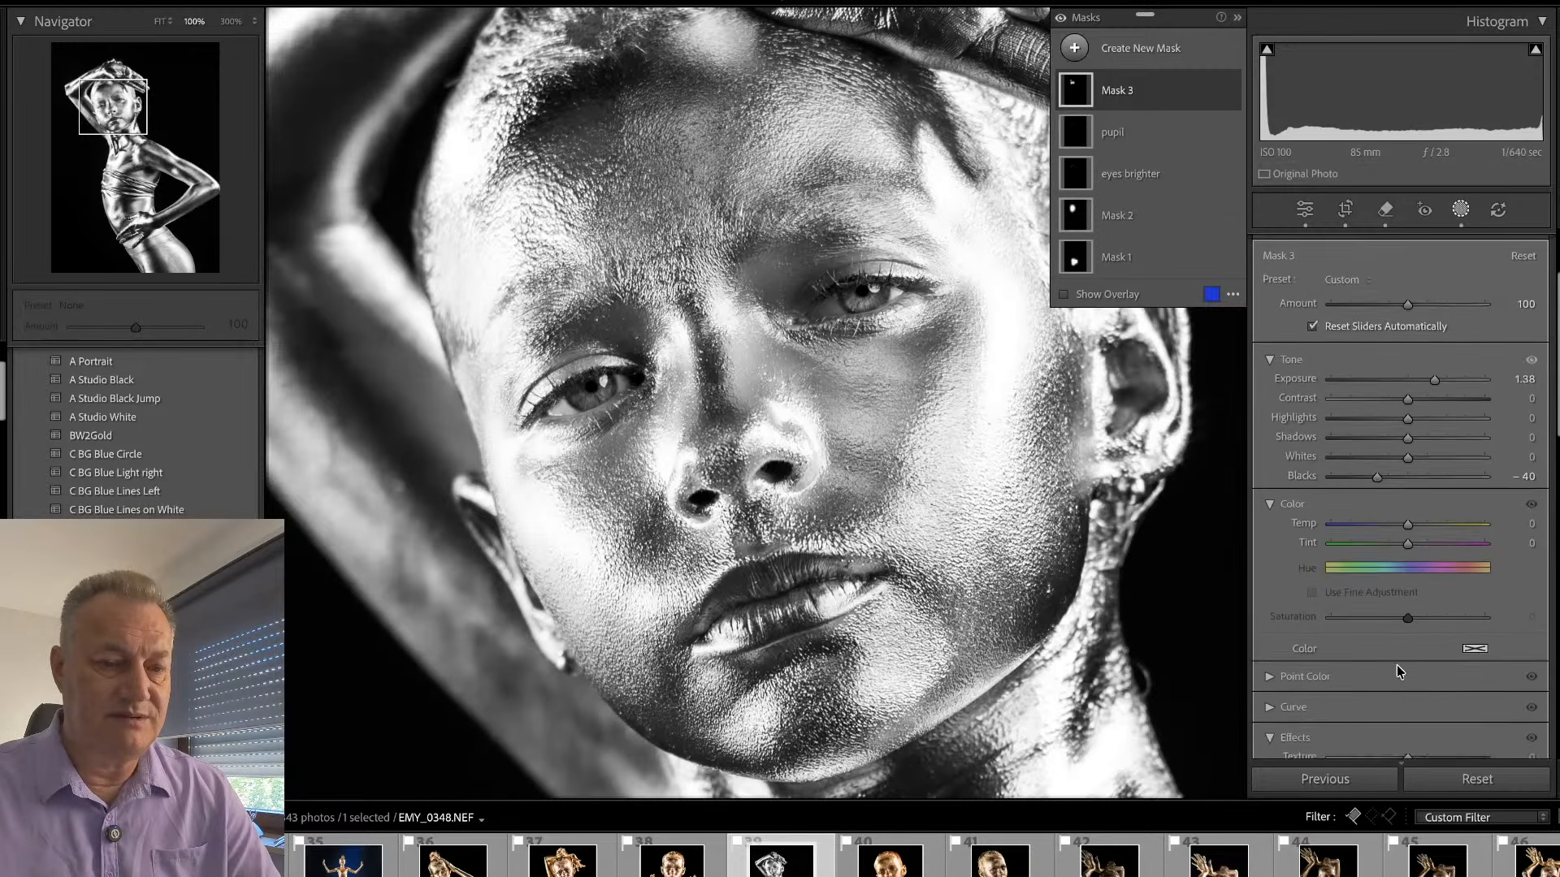
pyautogui.scroll(-2, 1410, 575)
pyautogui.moveTo(1408, 643); pyautogui.dragTo(1431, 647)
pyautogui.scroll(2, 1441, 305)
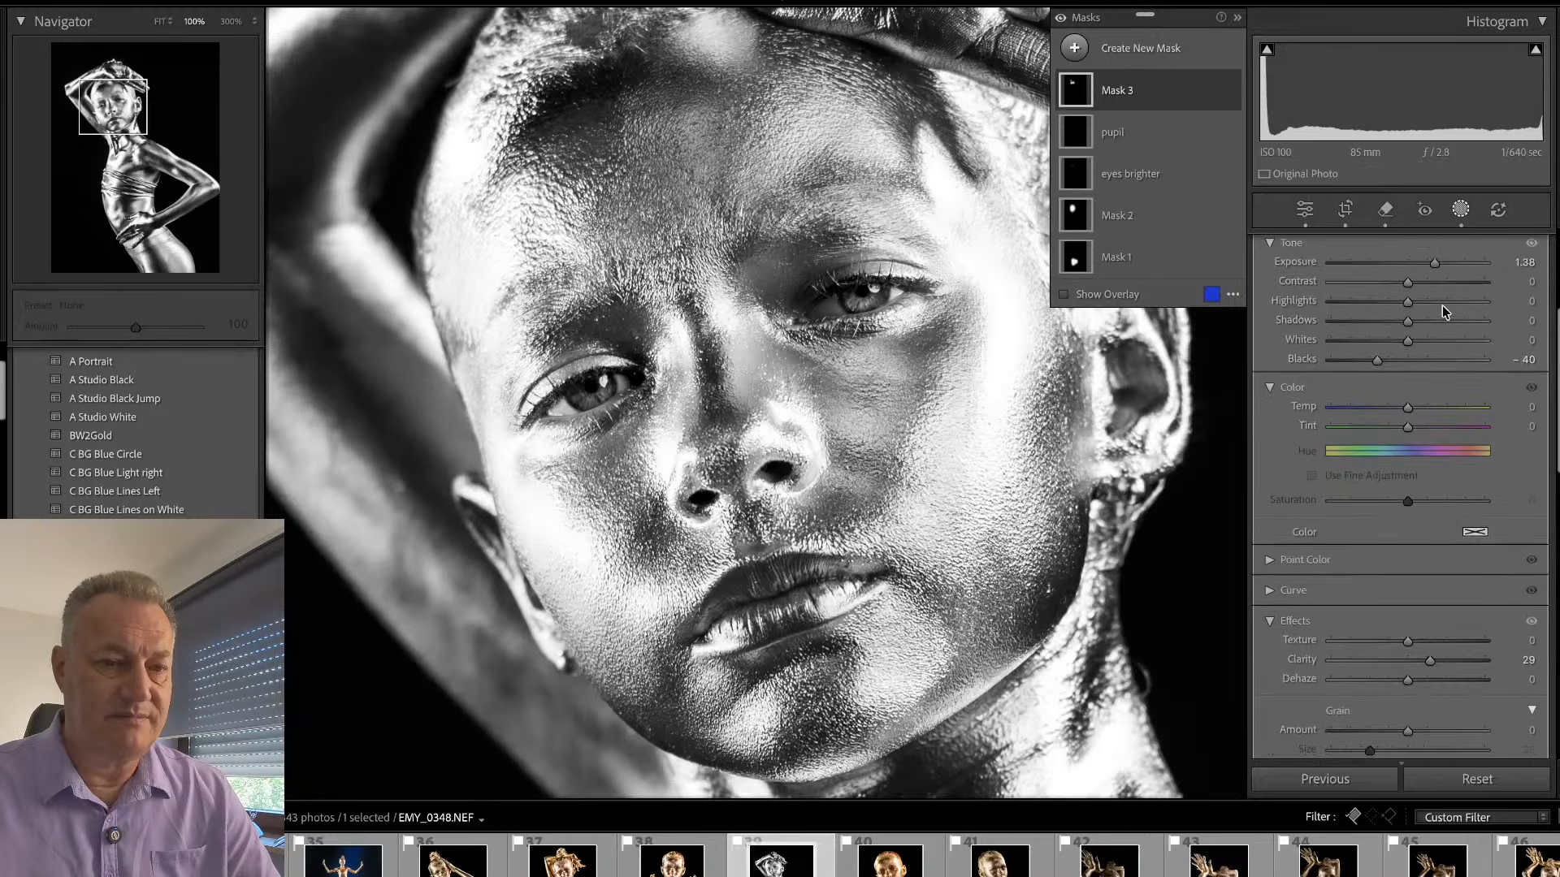
pyautogui.moveTo(1440, 296); pyautogui.dragTo(1438, 284)
# - Remove the small spot on the cheek below the eye beside the nose, using brush size 6
pyautogui.press('q')
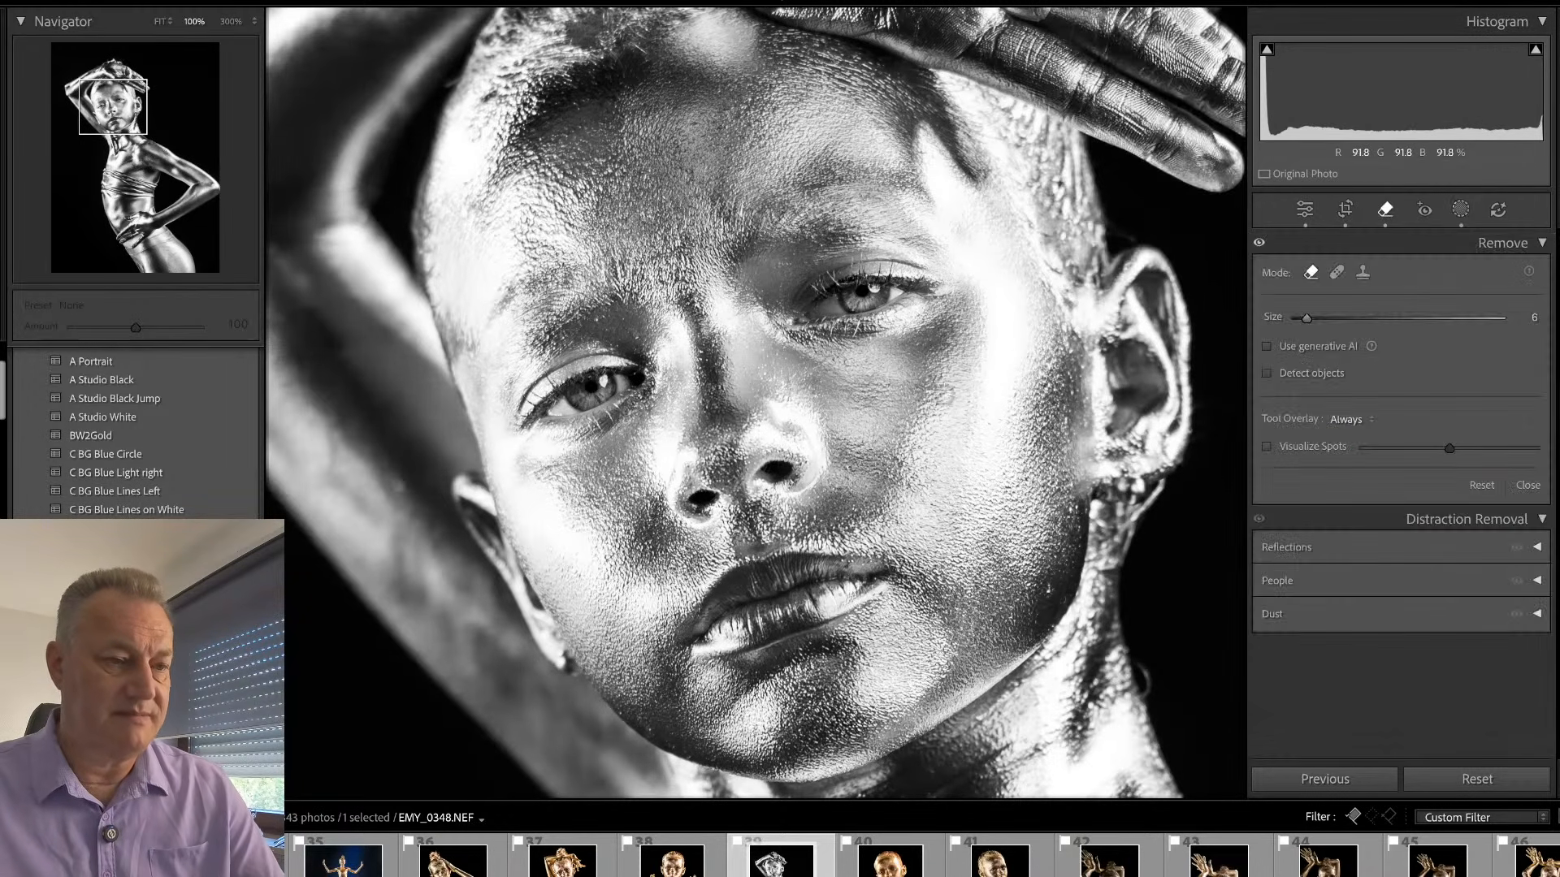
pyautogui.click(878, 393)
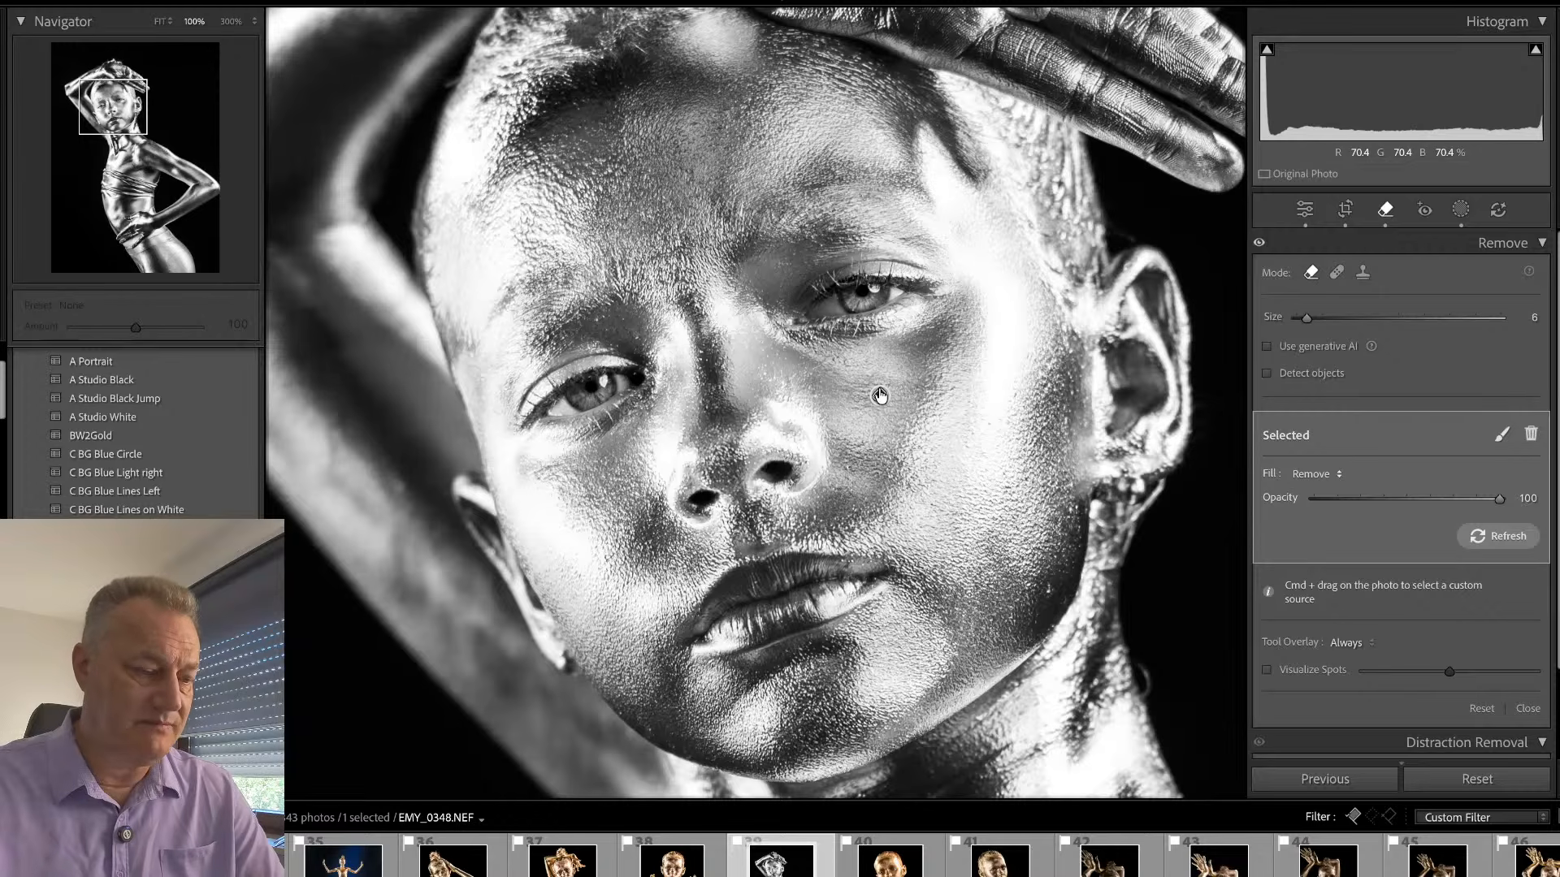
pyautogui.press('q')
pyautogui.click(879, 388)
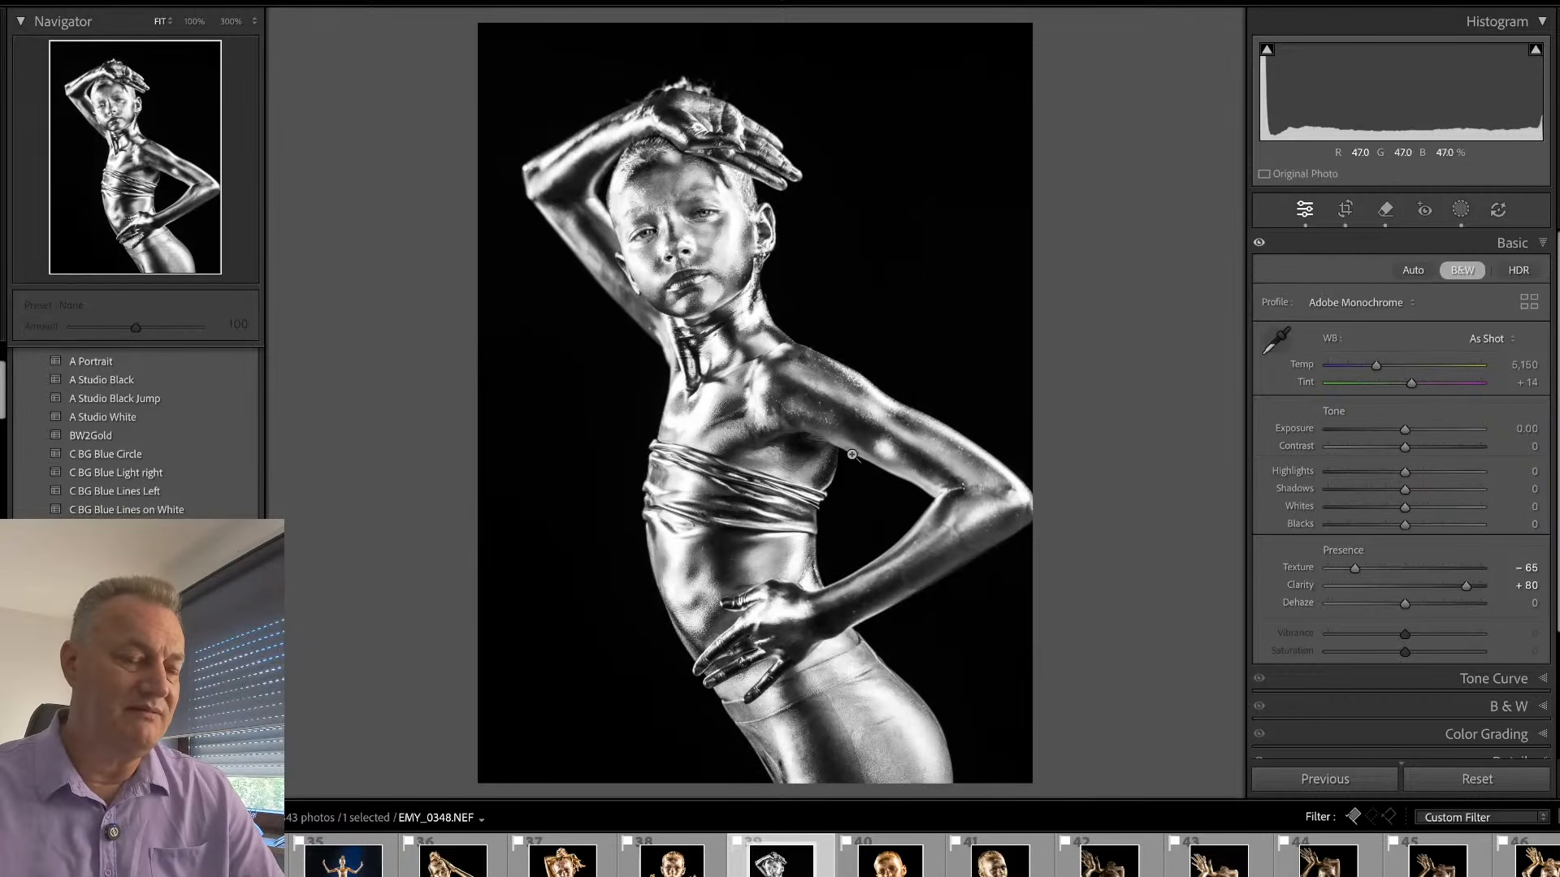
# - Compare the black-and-white photo with its unedited version and set the overall contrast to +6
pyautogui.press('\\')
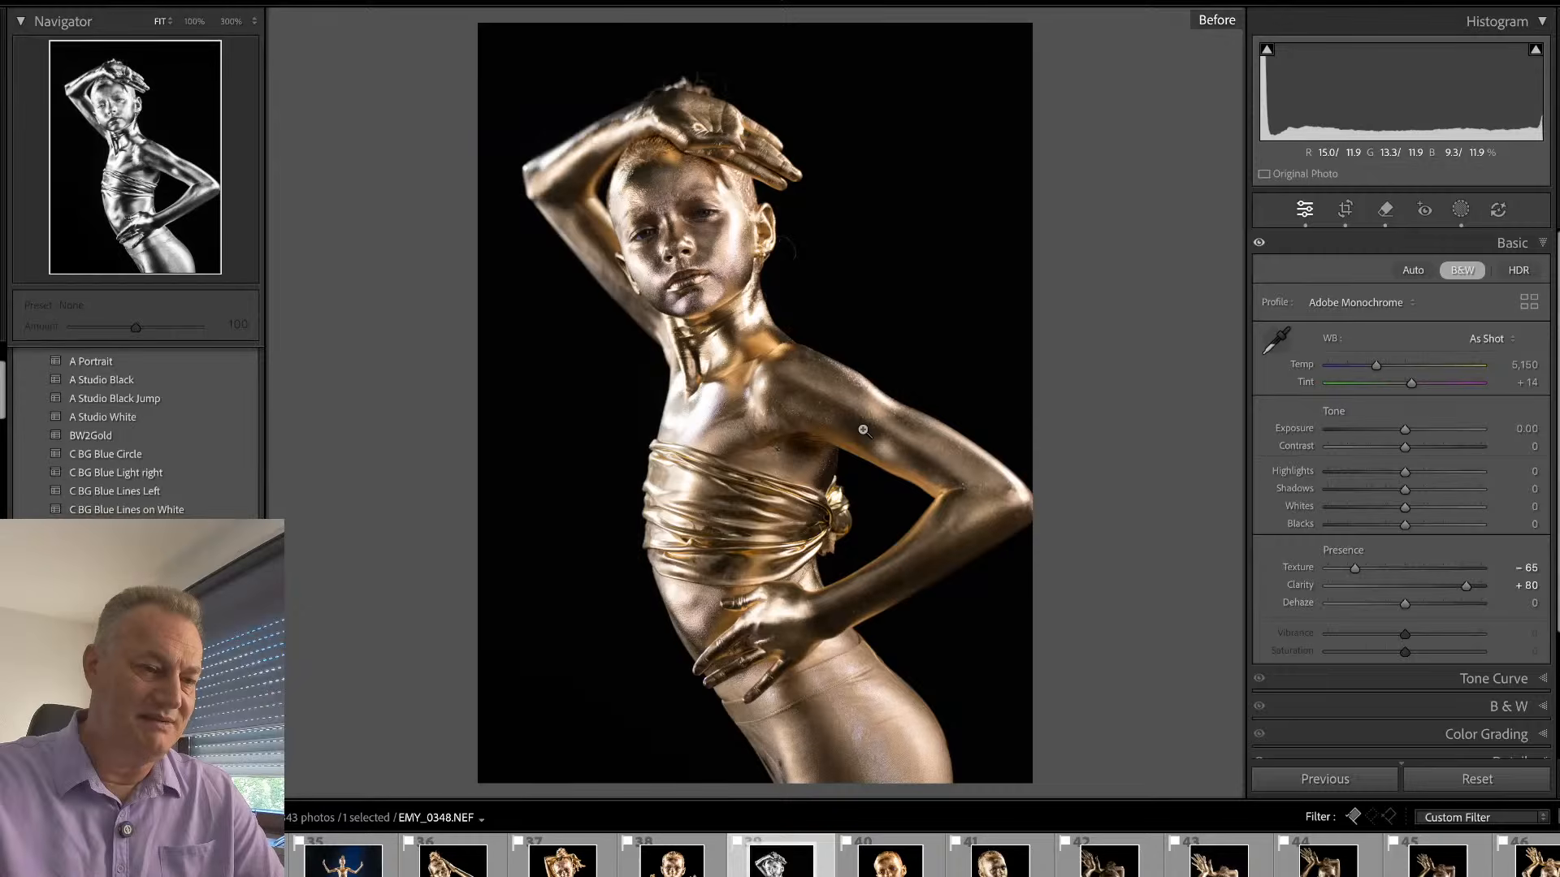
pyautogui.press('\\')
pyautogui.press('\\')
pyautogui.press('\\')
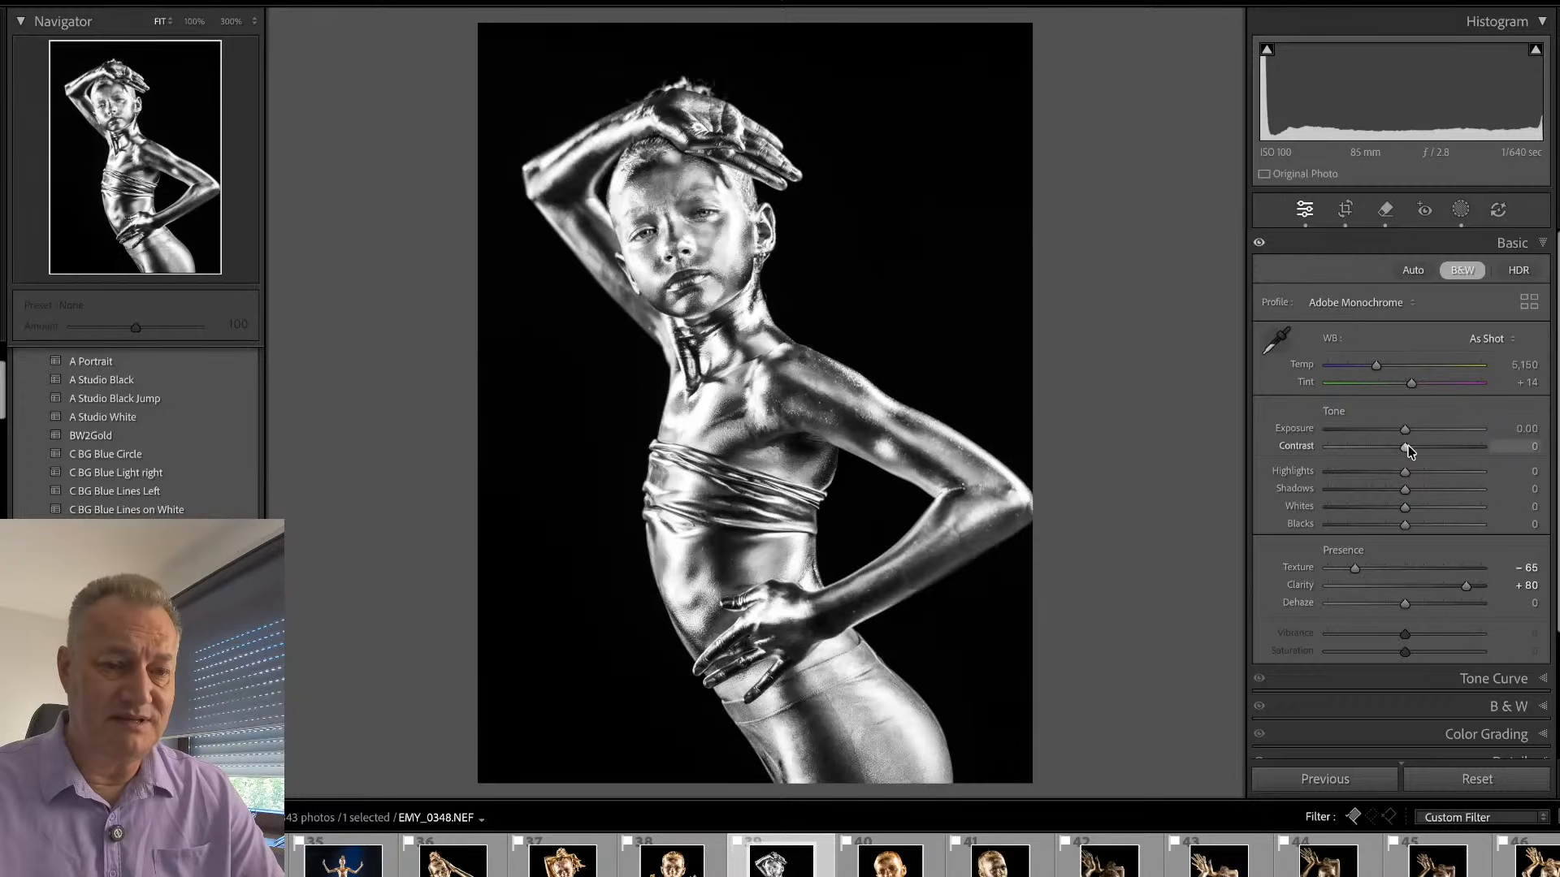
pyautogui.moveTo(1409, 451)
pyautogui.mouseDown()
pyautogui.moveTo(1435, 453)
pyautogui.moveTo(1412, 462)
pyautogui.mouseUp()
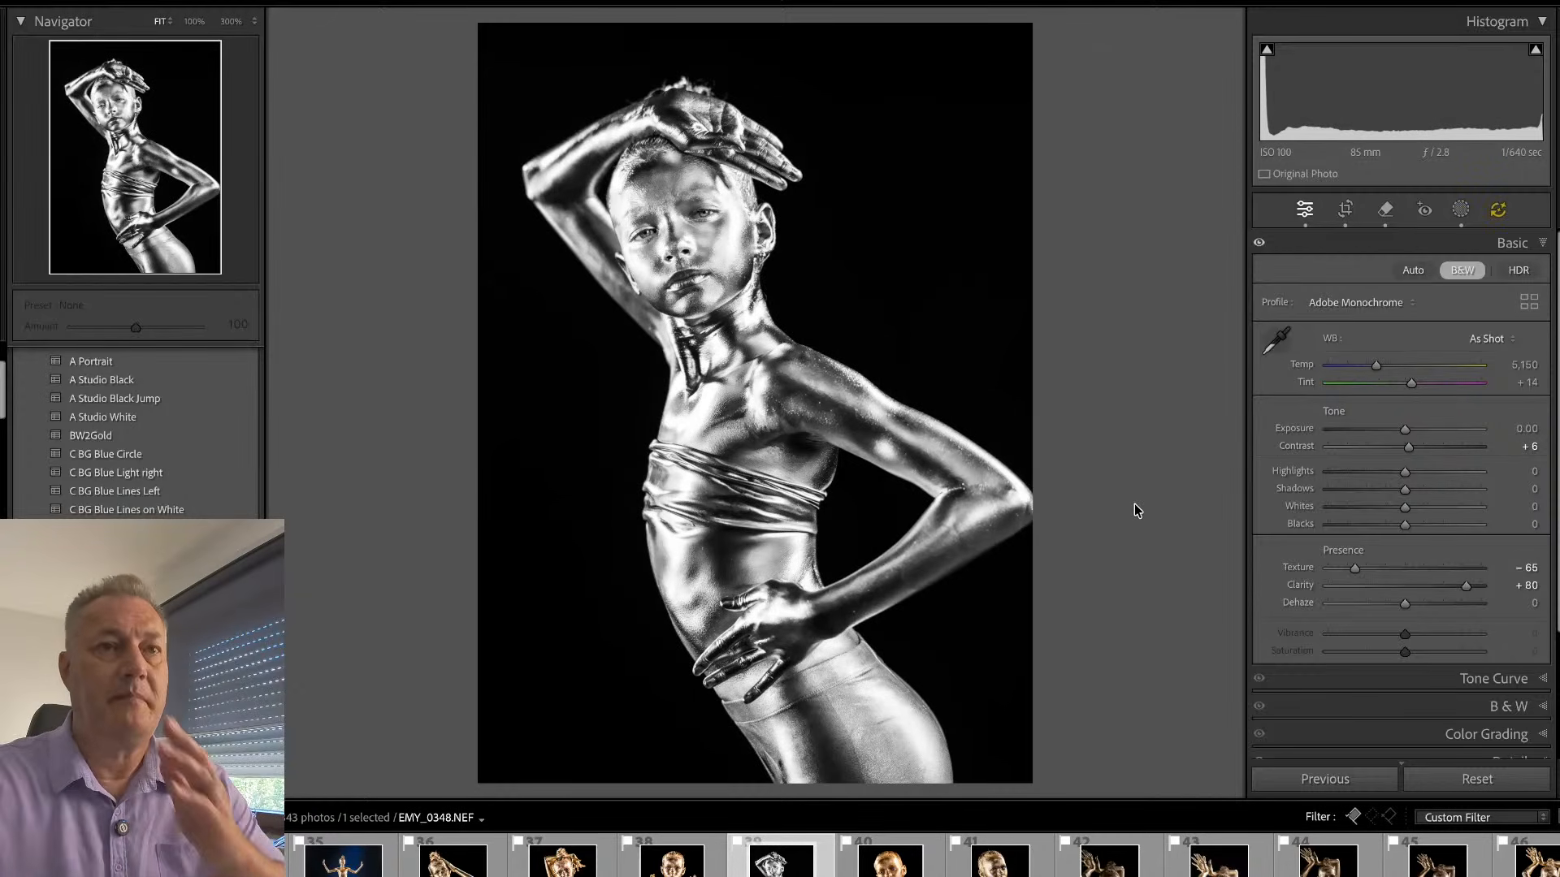
# - On EMY_0362.NEF, set the overall colour temperature to 5,418 and slightly lower the temperature of the sub mask
pyautogui.press('Right')
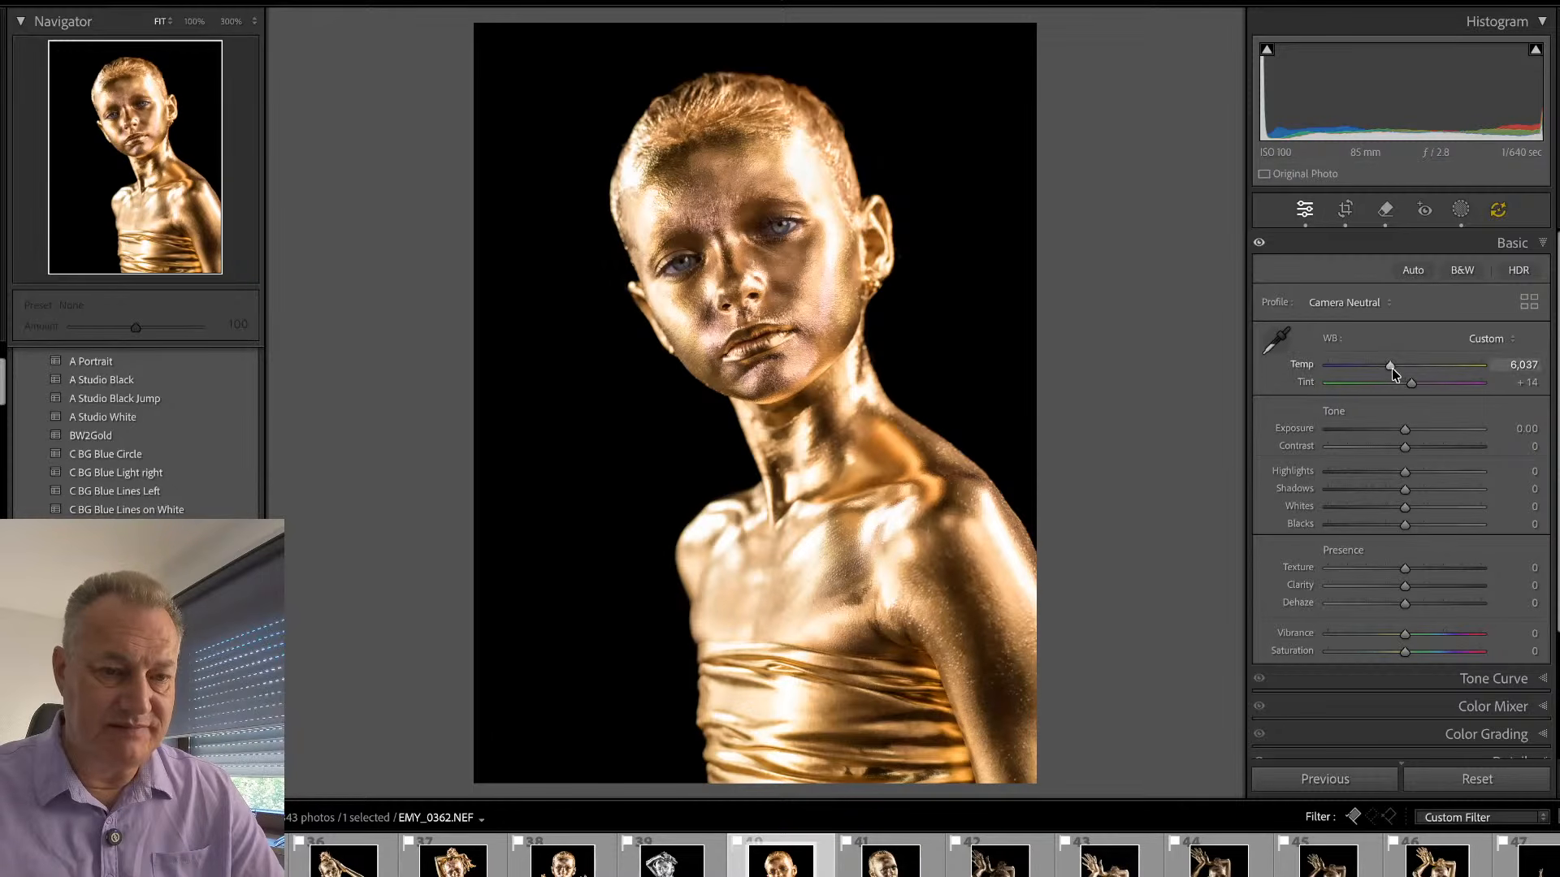
pyautogui.moveTo(1390, 365); pyautogui.dragTo(1380, 368)
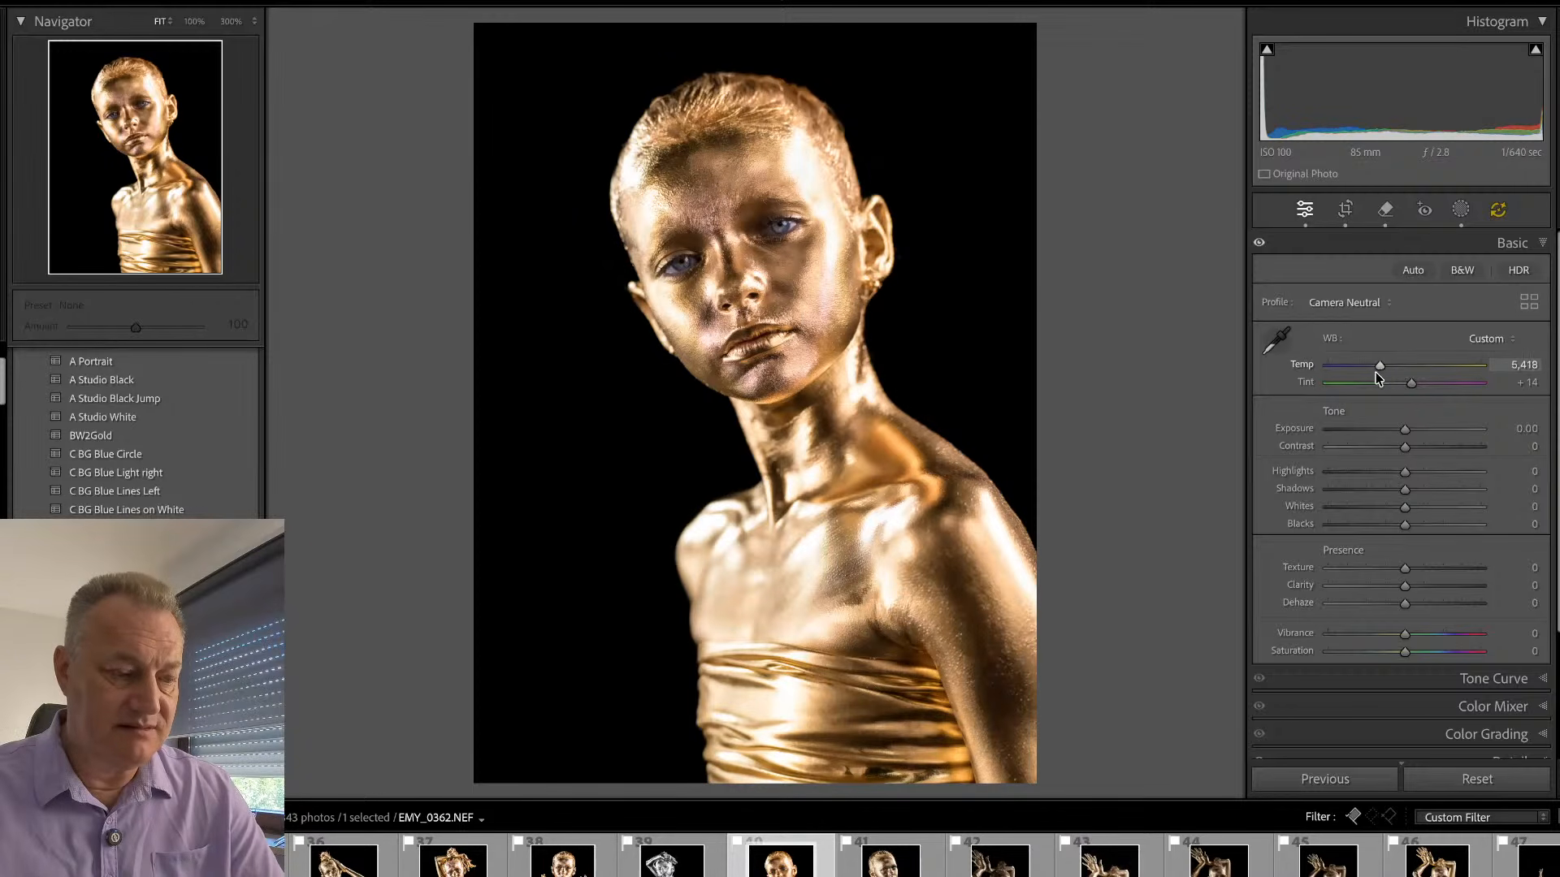
pyautogui.hotkey('shift', 'w')
pyautogui.click(1146, 94)
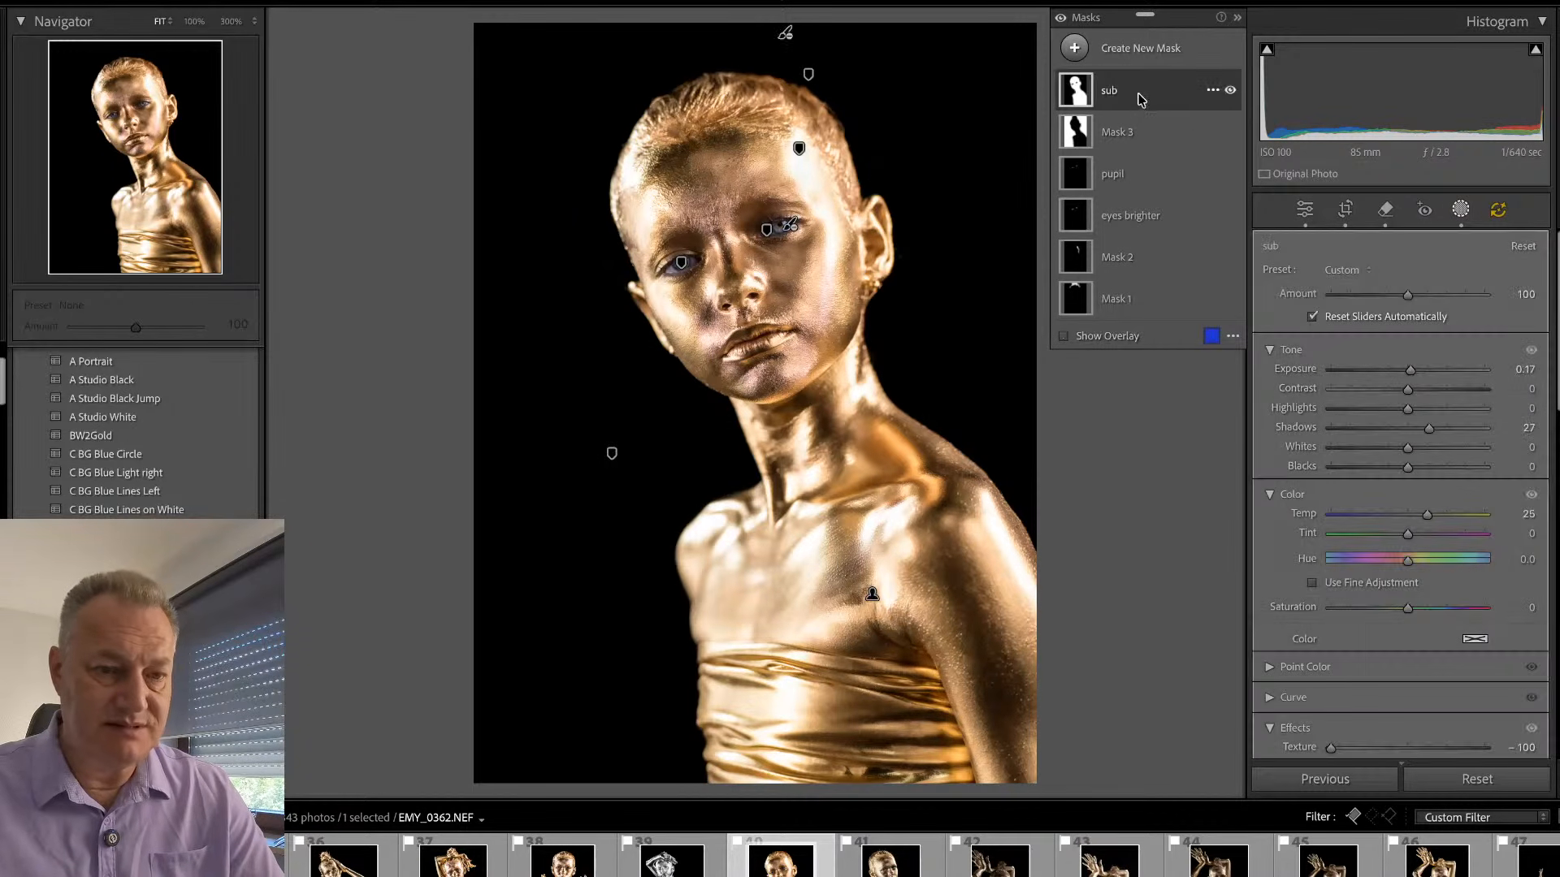
pyautogui.moveTo(1422, 518); pyautogui.dragTo(1417, 520)
pyautogui.hotkey('shift', 'w')
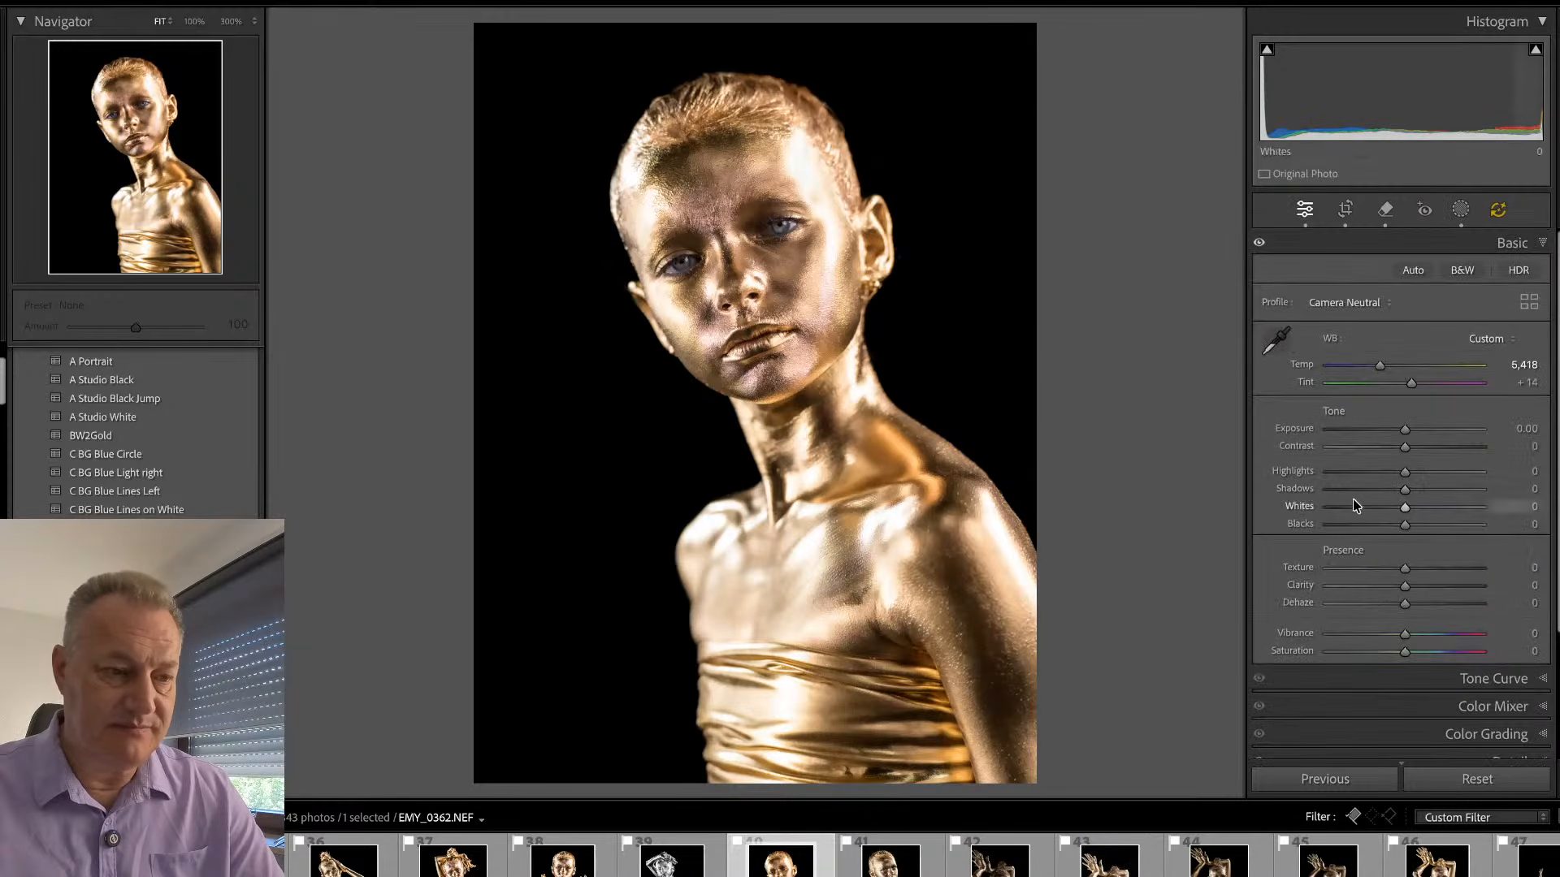
# - Paint a new brush mask at size 6 over the dark areas of the forehead, both eyes and the inner cheeks
pyautogui.click(744, 214)
pyautogui.moveTo(744, 214); pyautogui.dragTo(778, 439)
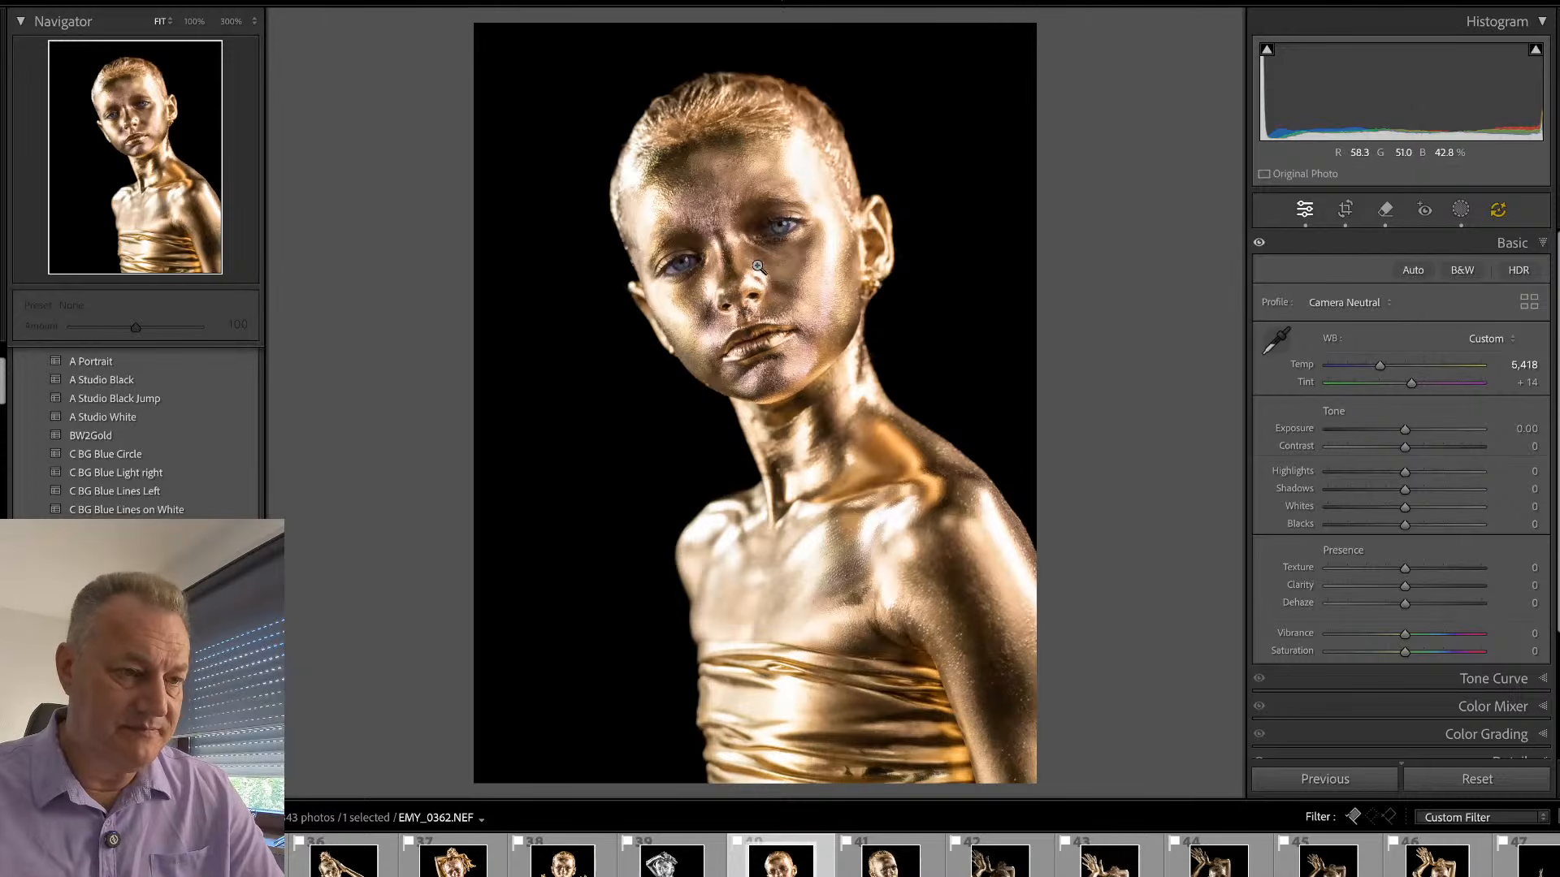
pyautogui.press('k')
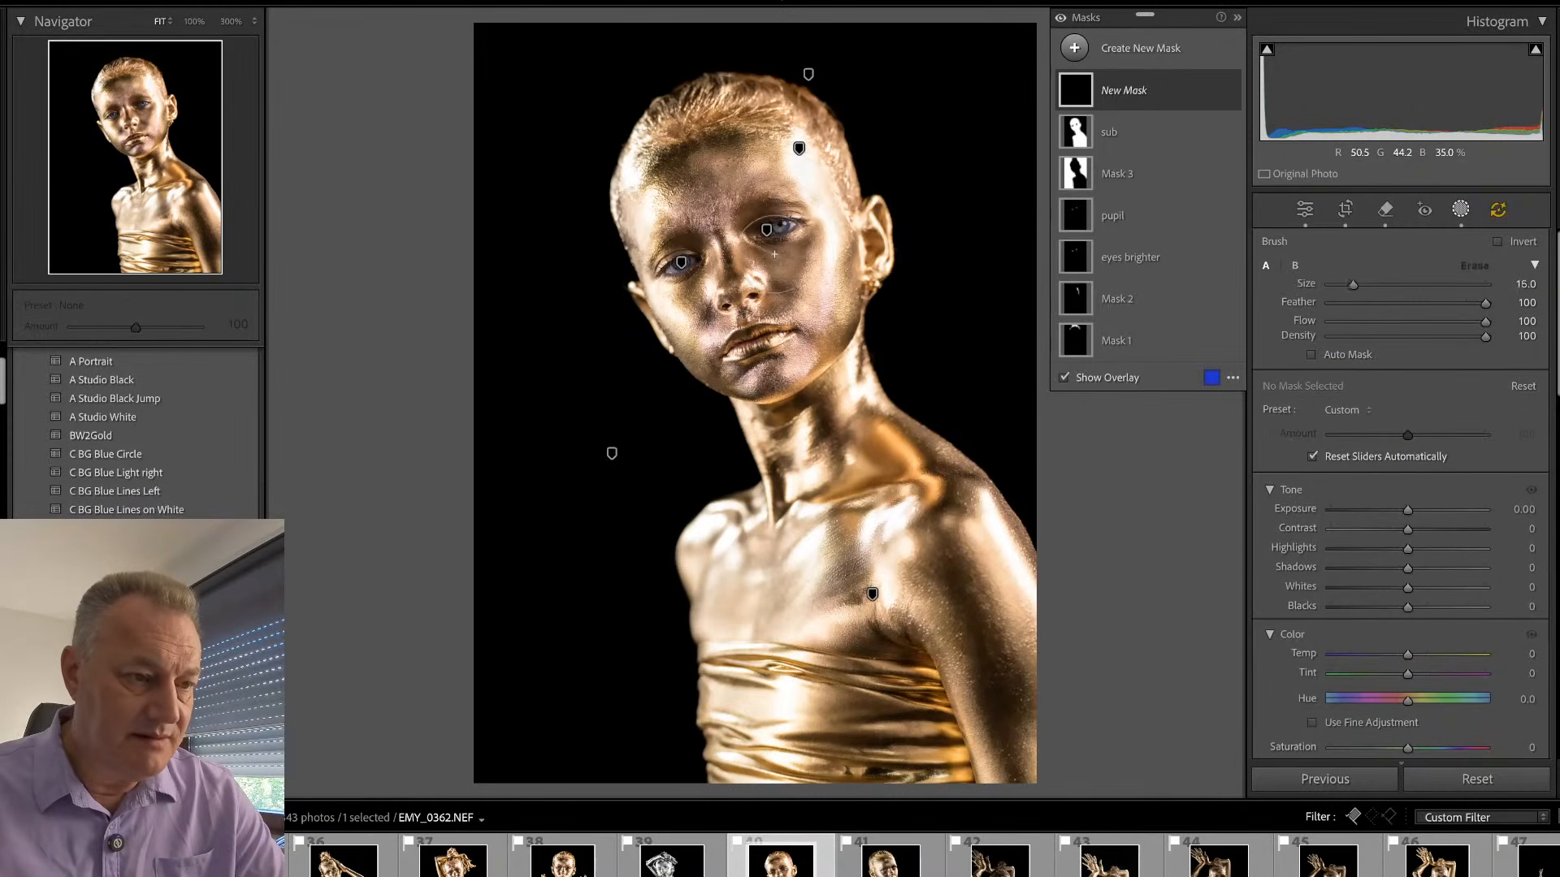
pyautogui.moveTo(776, 292)
pyautogui.mouseDown()
pyautogui.moveTo(777, 233)
pyautogui.moveTo(657, 167)
pyautogui.mouseUp()
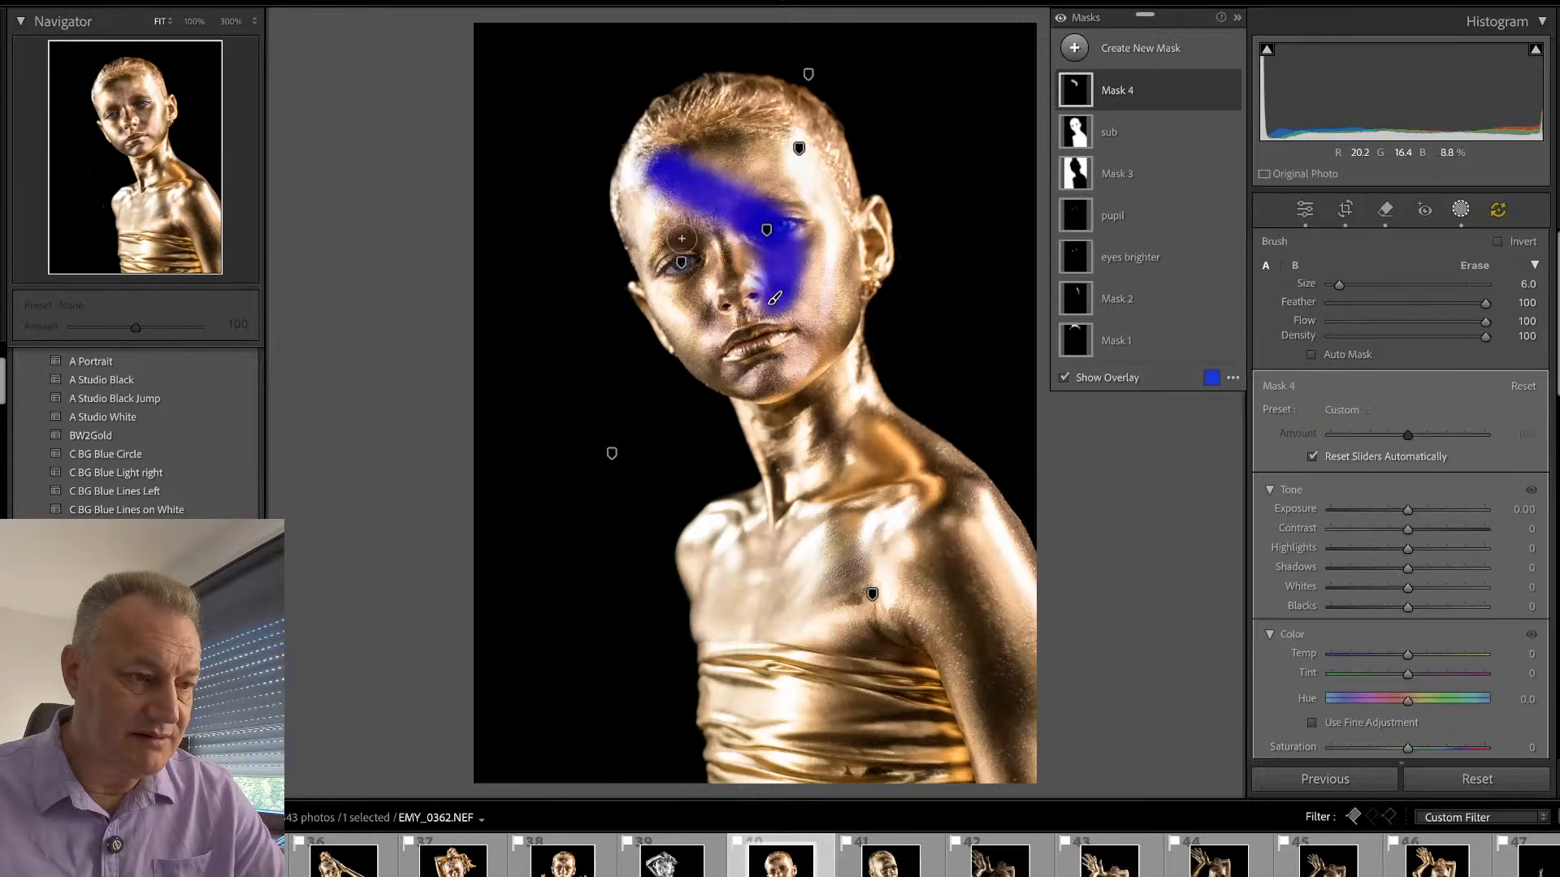
pyautogui.moveTo(686, 246); pyautogui.dragTo(705, 301)
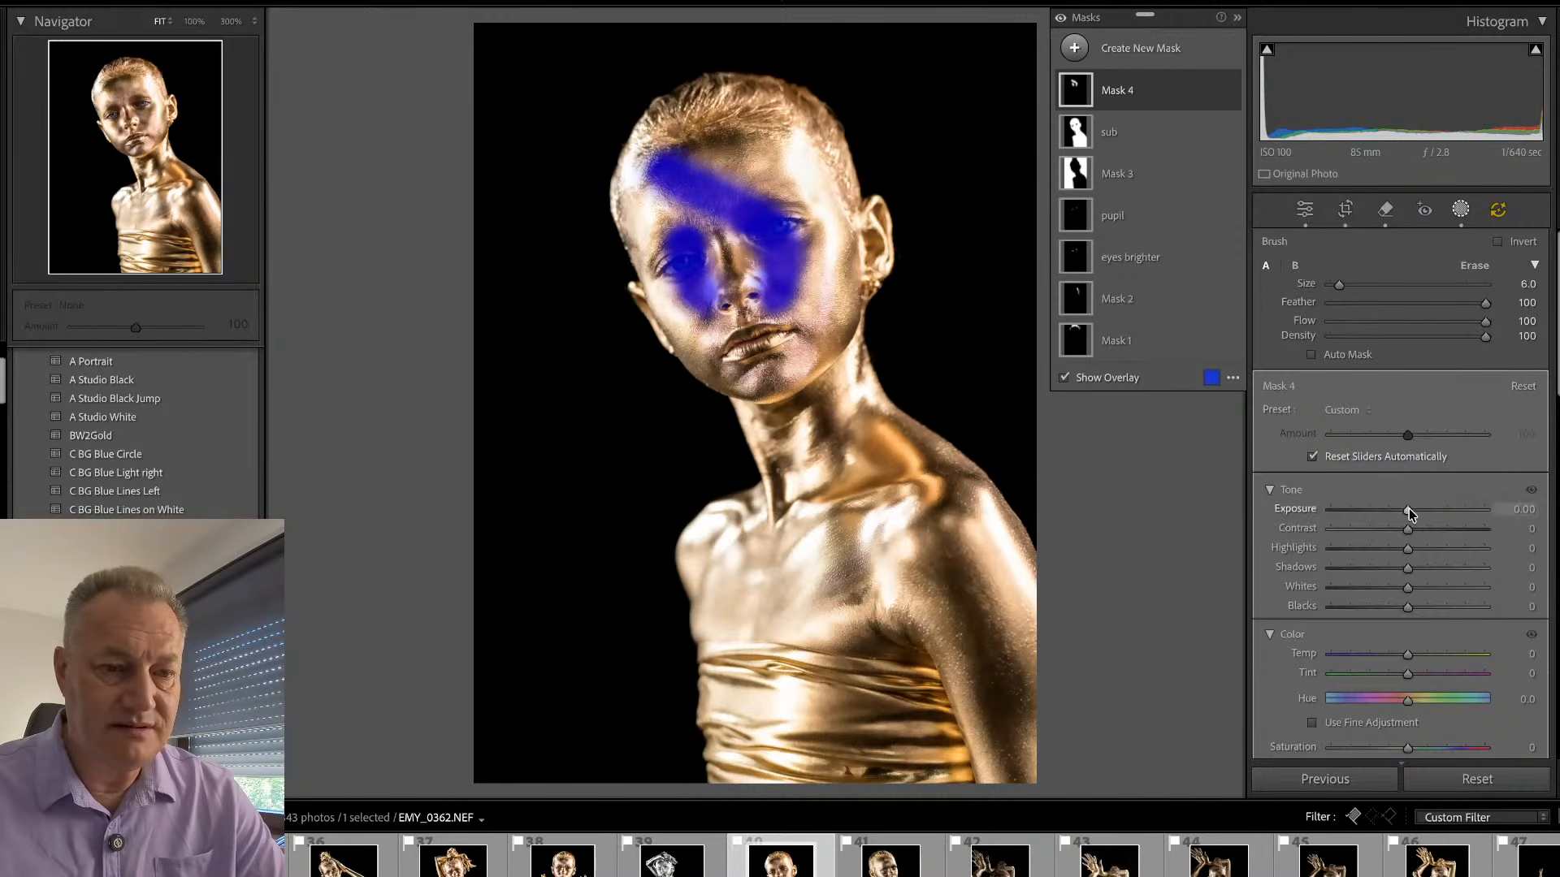
# - Brighten the newly painted face mask by setting its exposure to 0.80, and return to the global edit settings
pyautogui.moveTo(1409, 509); pyautogui.dragTo(1425, 508)
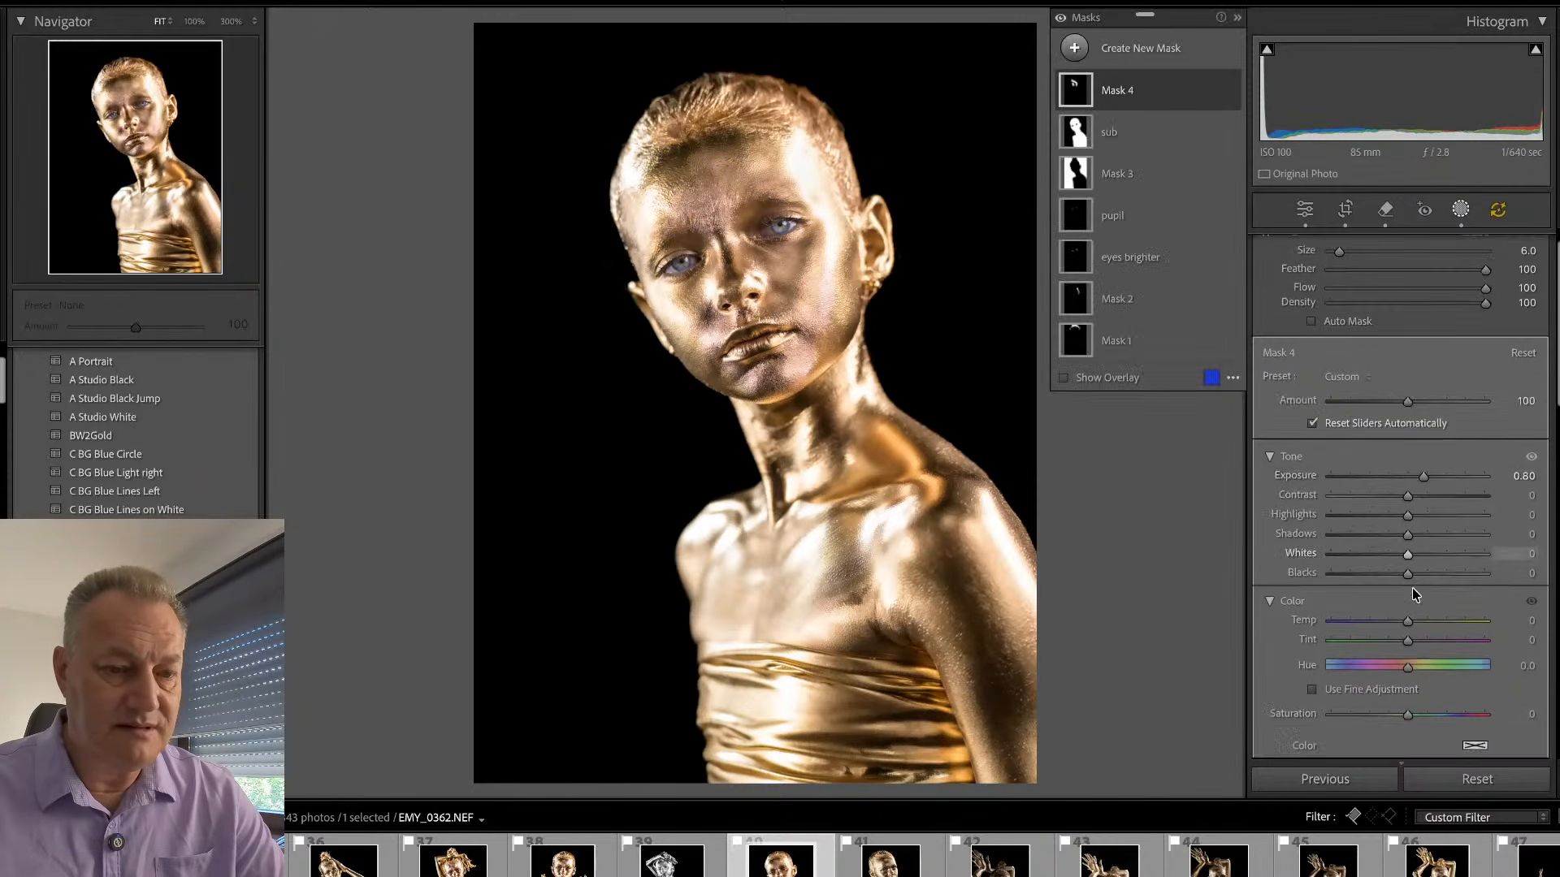
pyautogui.scroll(-5, 1412, 650)
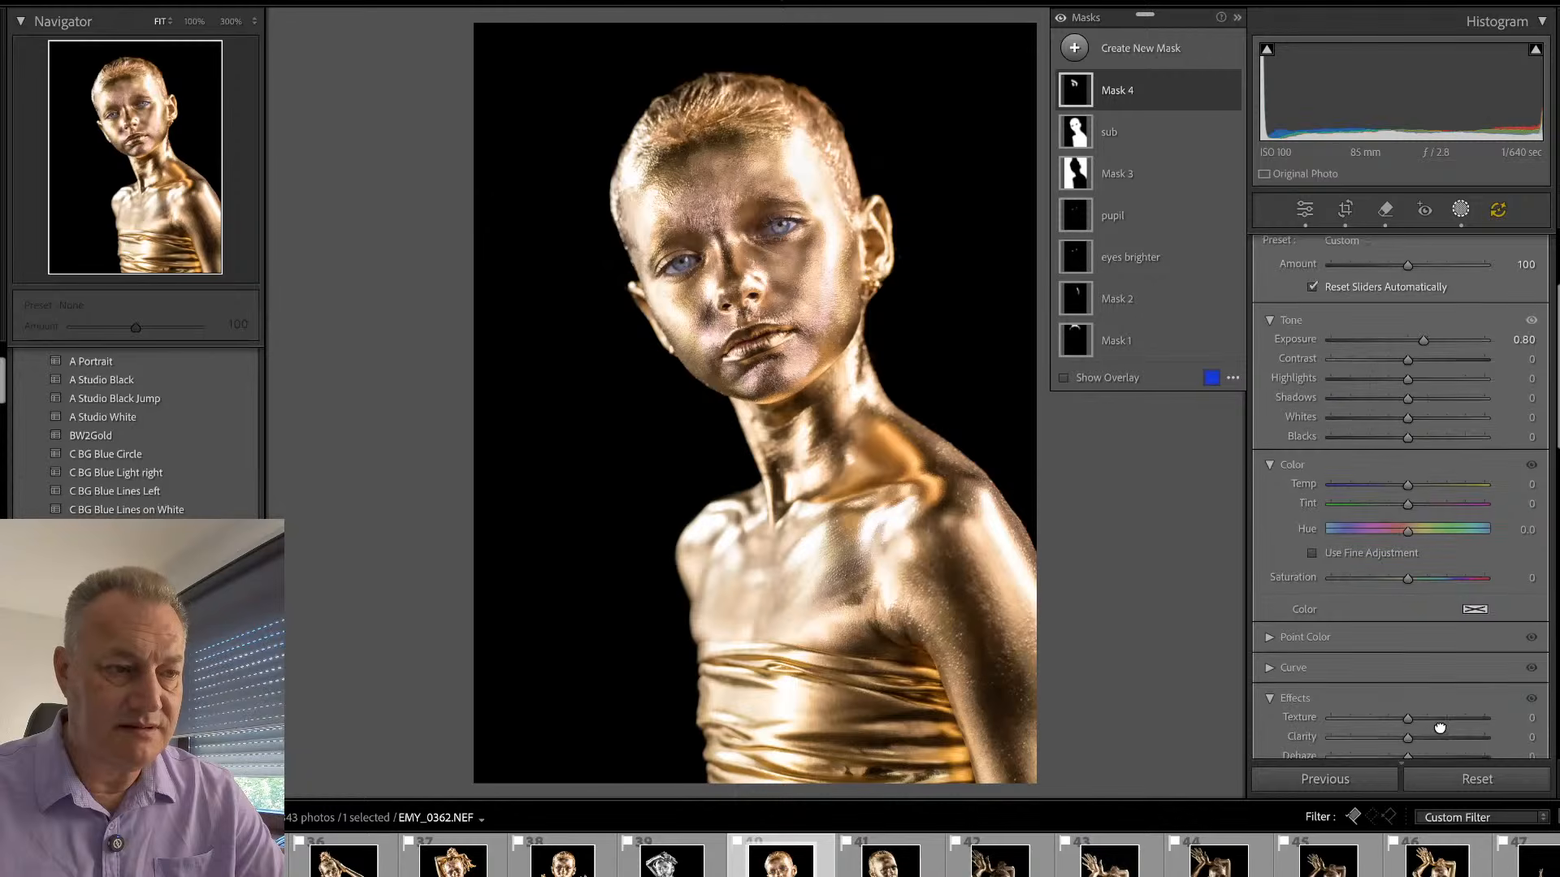
pyautogui.scroll(1, 1445, 731)
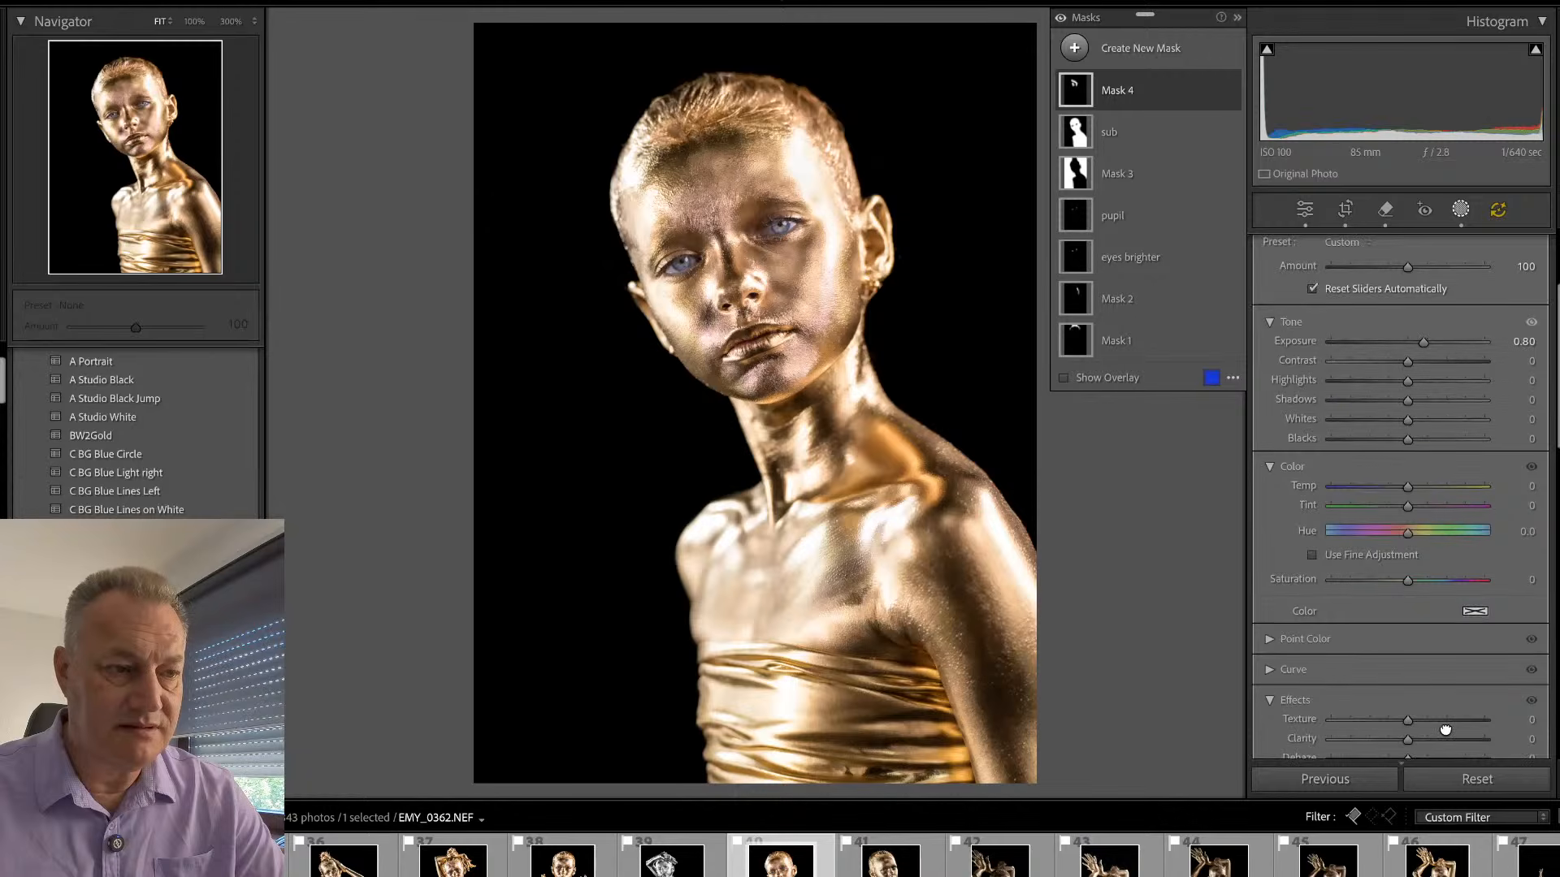
pyautogui.click(1459, 209)
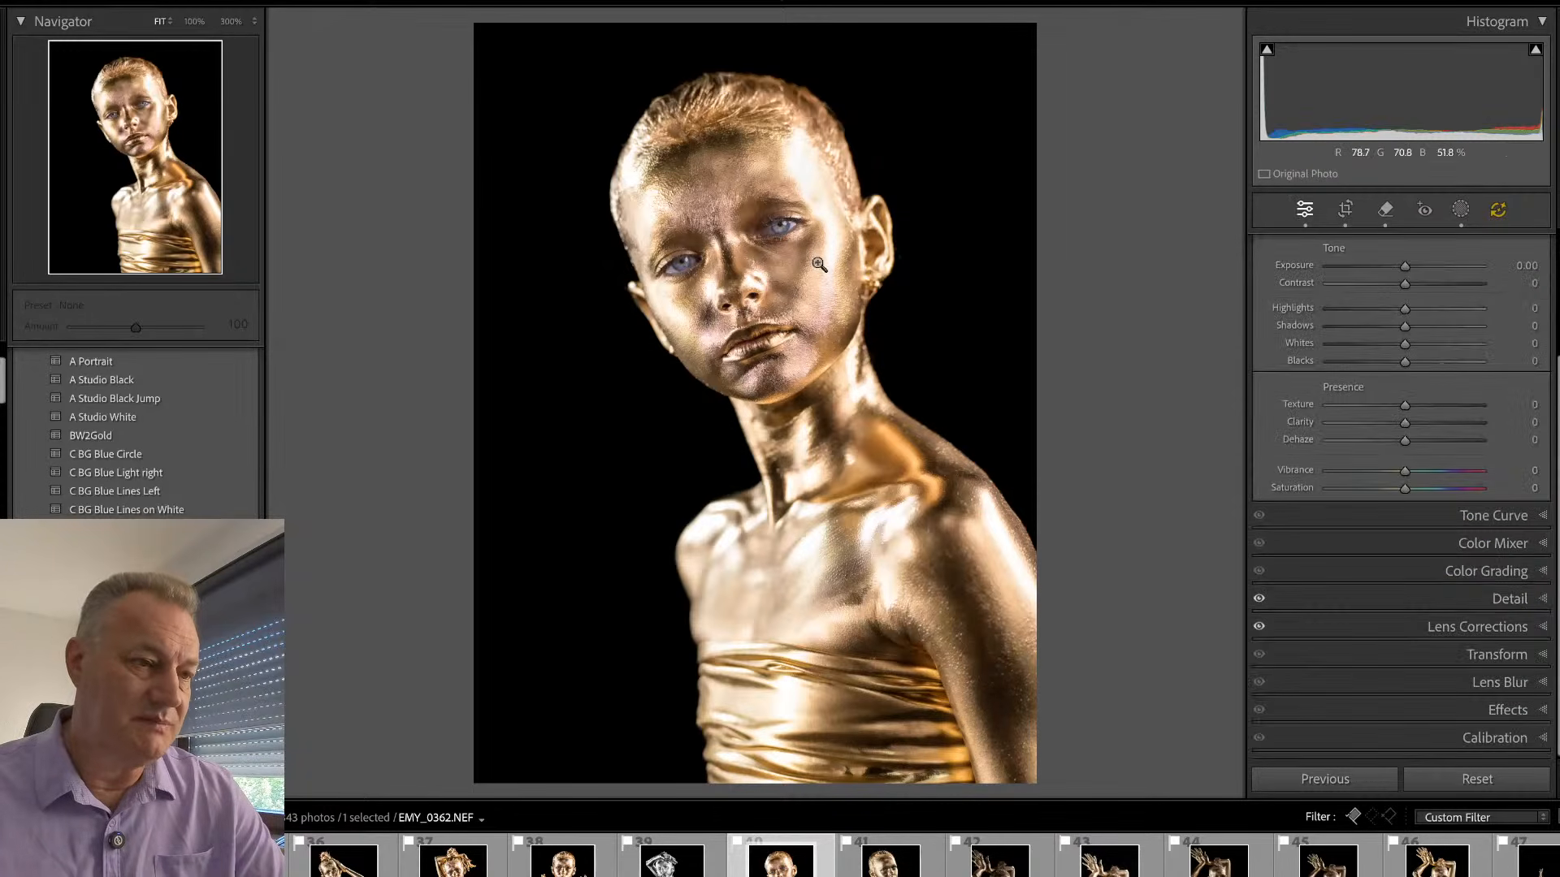
# - Check the forehead and eyes at 100%, and open the next portrait, EMY_0387.NEF
pyautogui.rightClick(778, 205)
pyautogui.click(1068, 233)
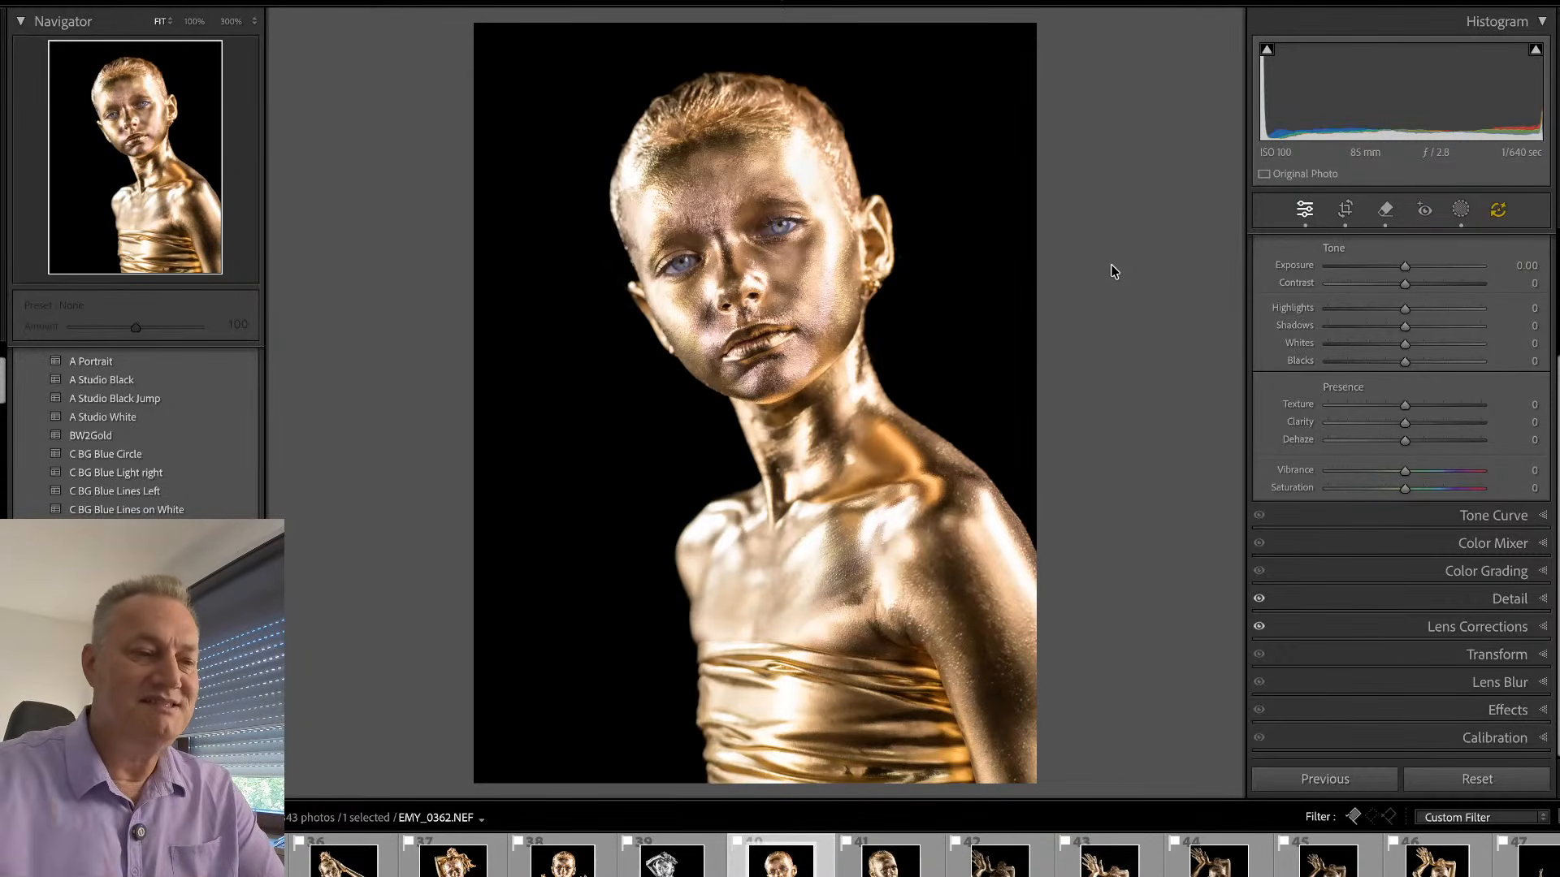
pyautogui.click(737, 200)
pyautogui.moveTo(735, 199); pyautogui.dragTo(737, 395)
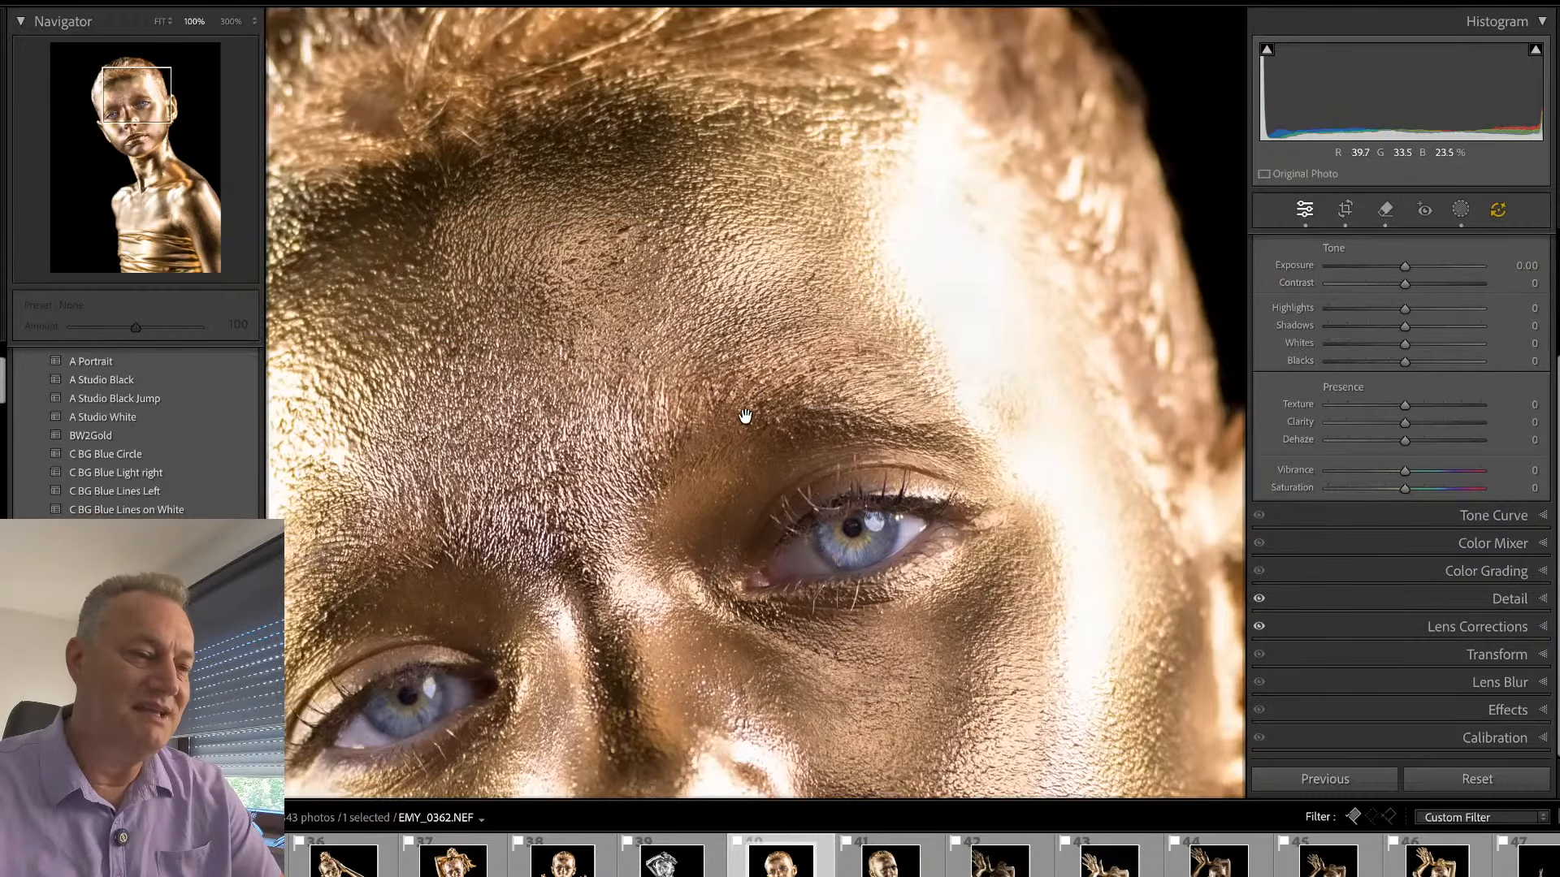
pyautogui.click(706, 476)
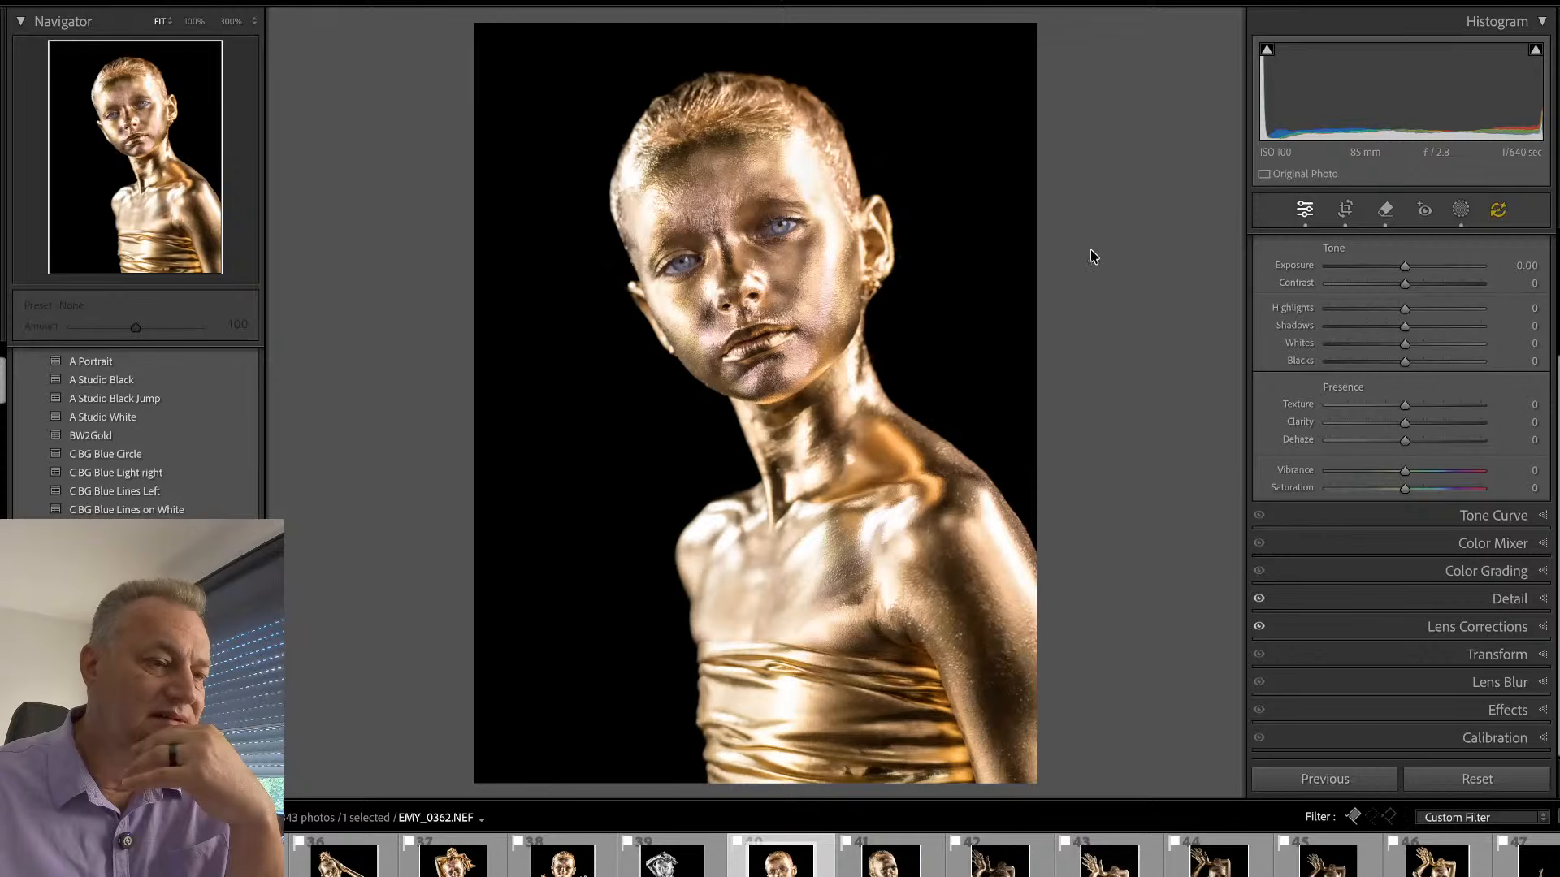
pyautogui.press('Right')
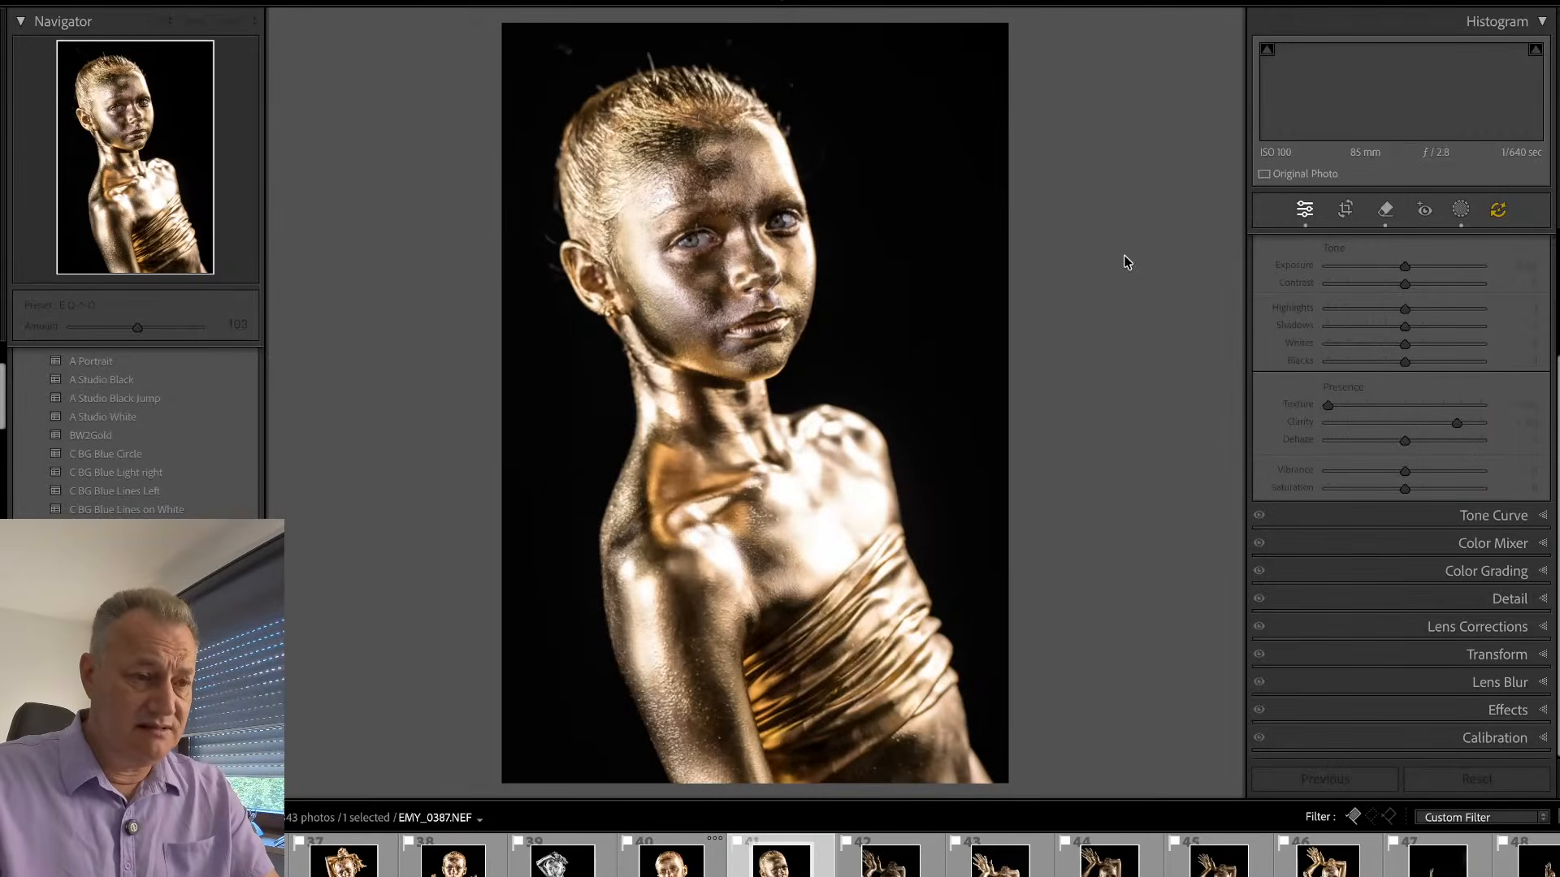
# - Compare EMY_0387.NEF with the neighbouring portraits in the library grid, and reopen it for editing
pyautogui.press('Left')
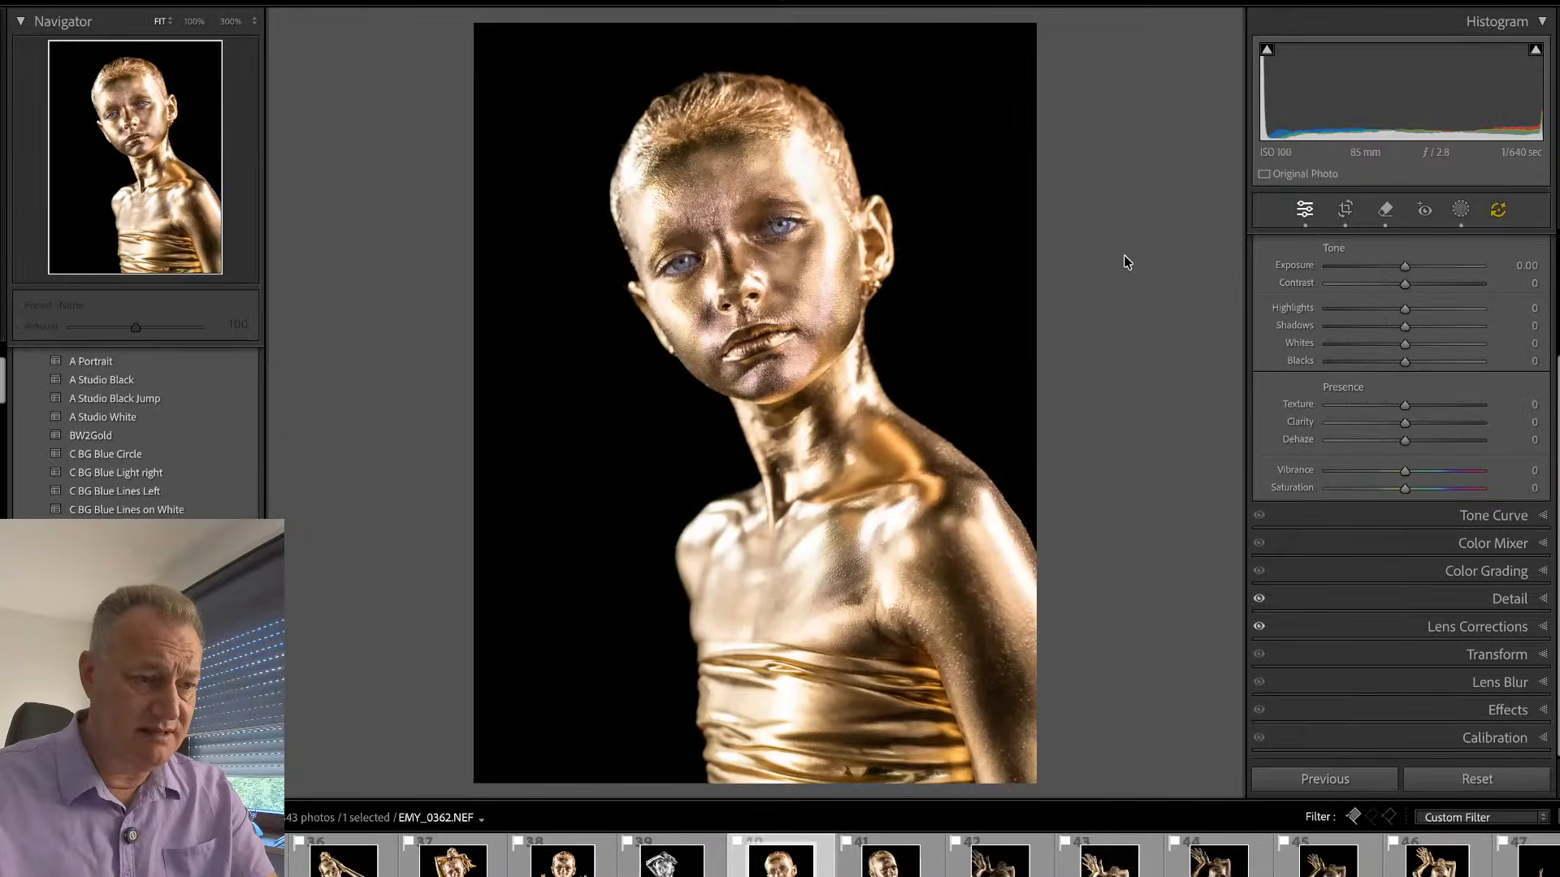
pyautogui.press('g')
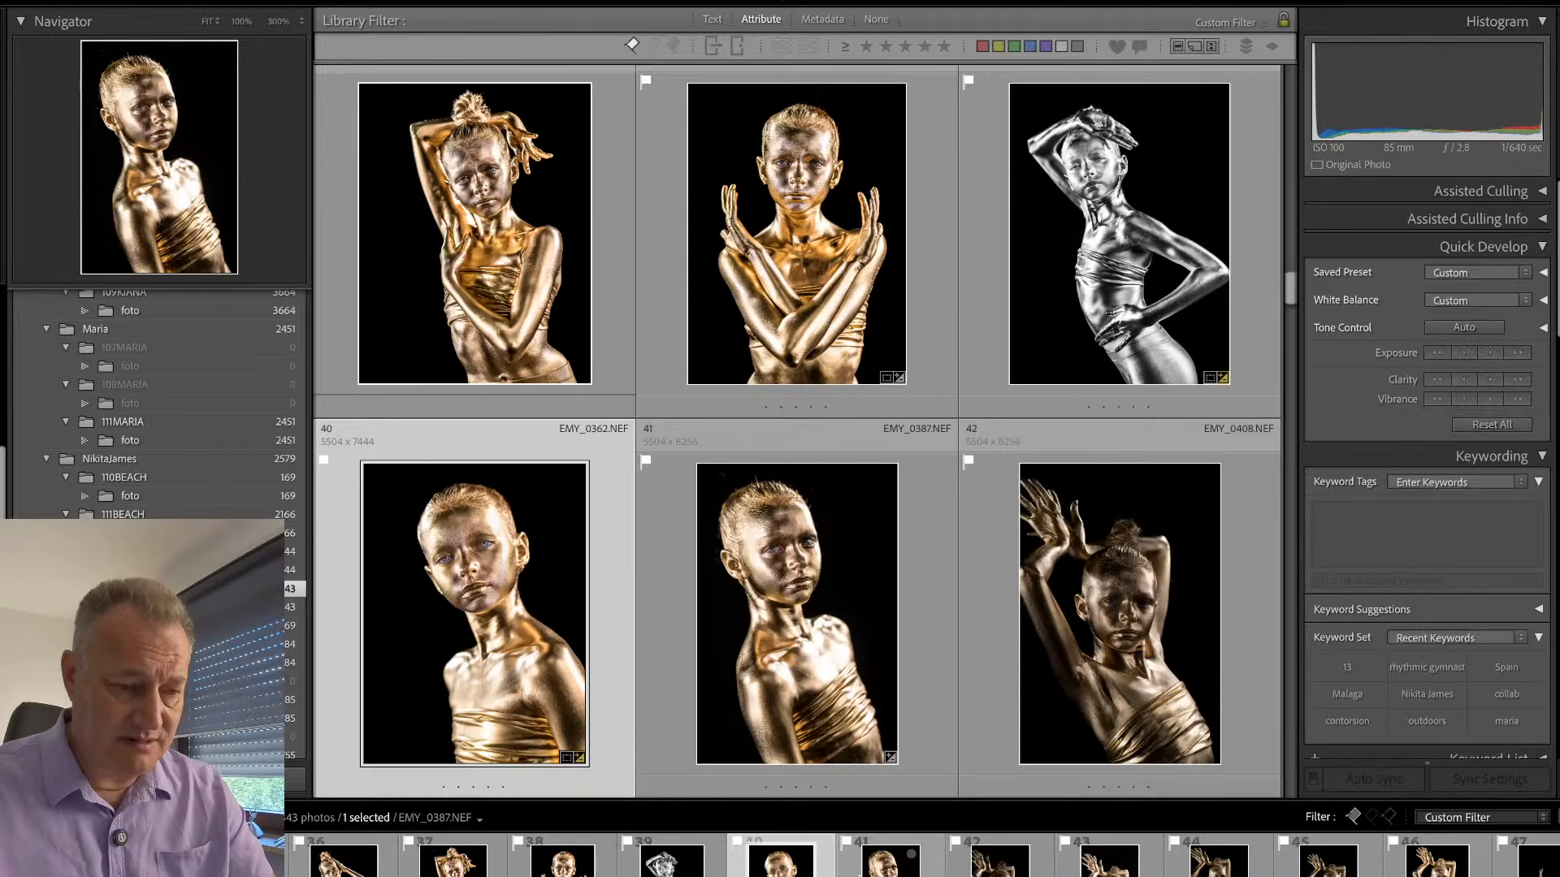
pyautogui.click(858, 874)
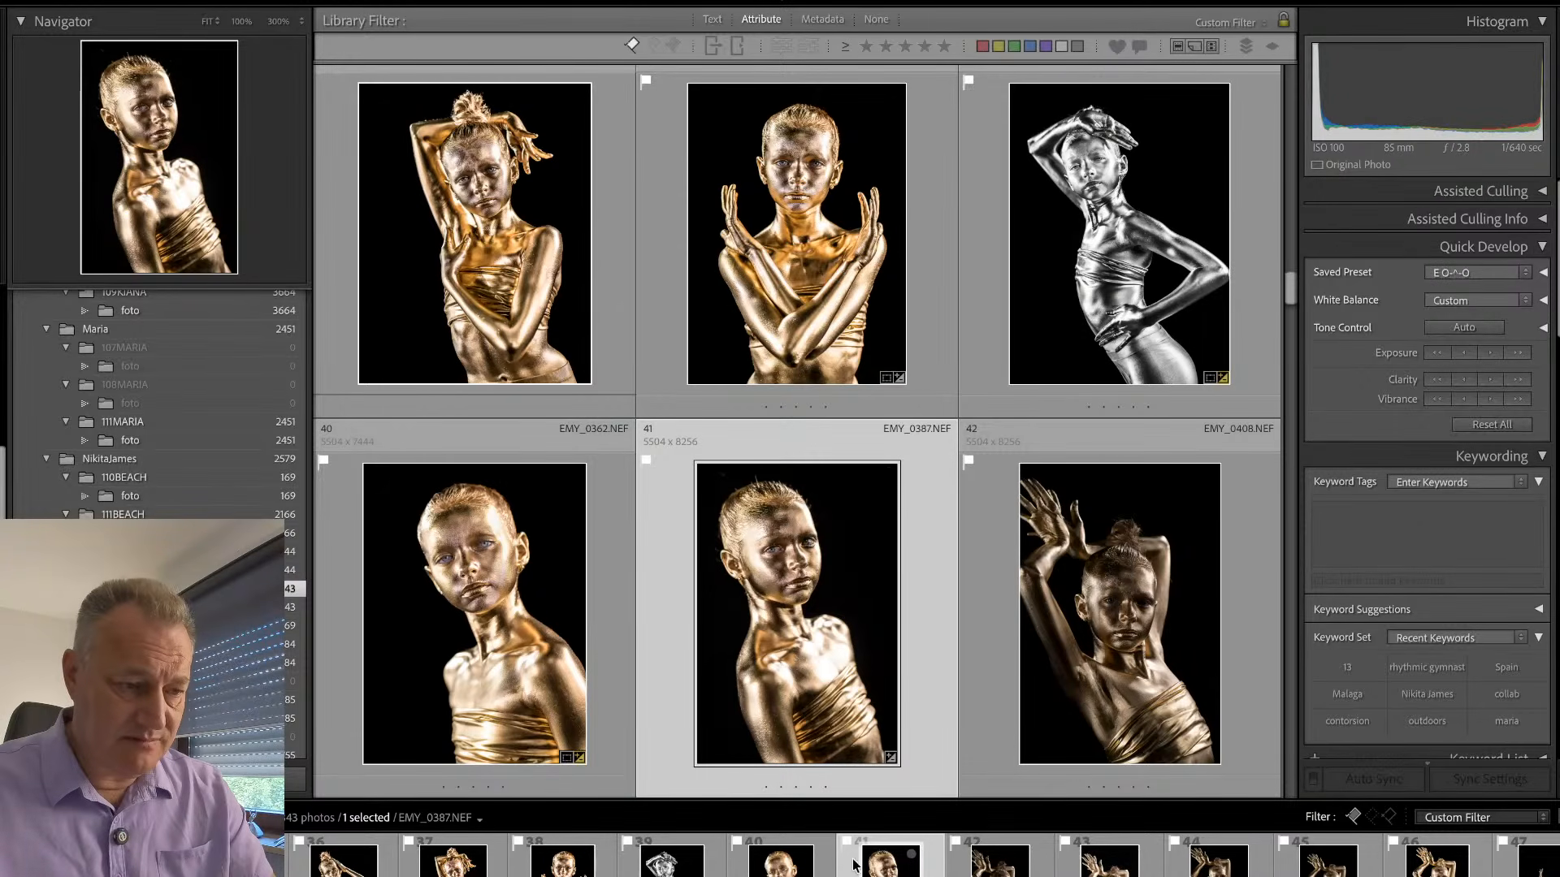
pyautogui.doubleClick(661, 600)
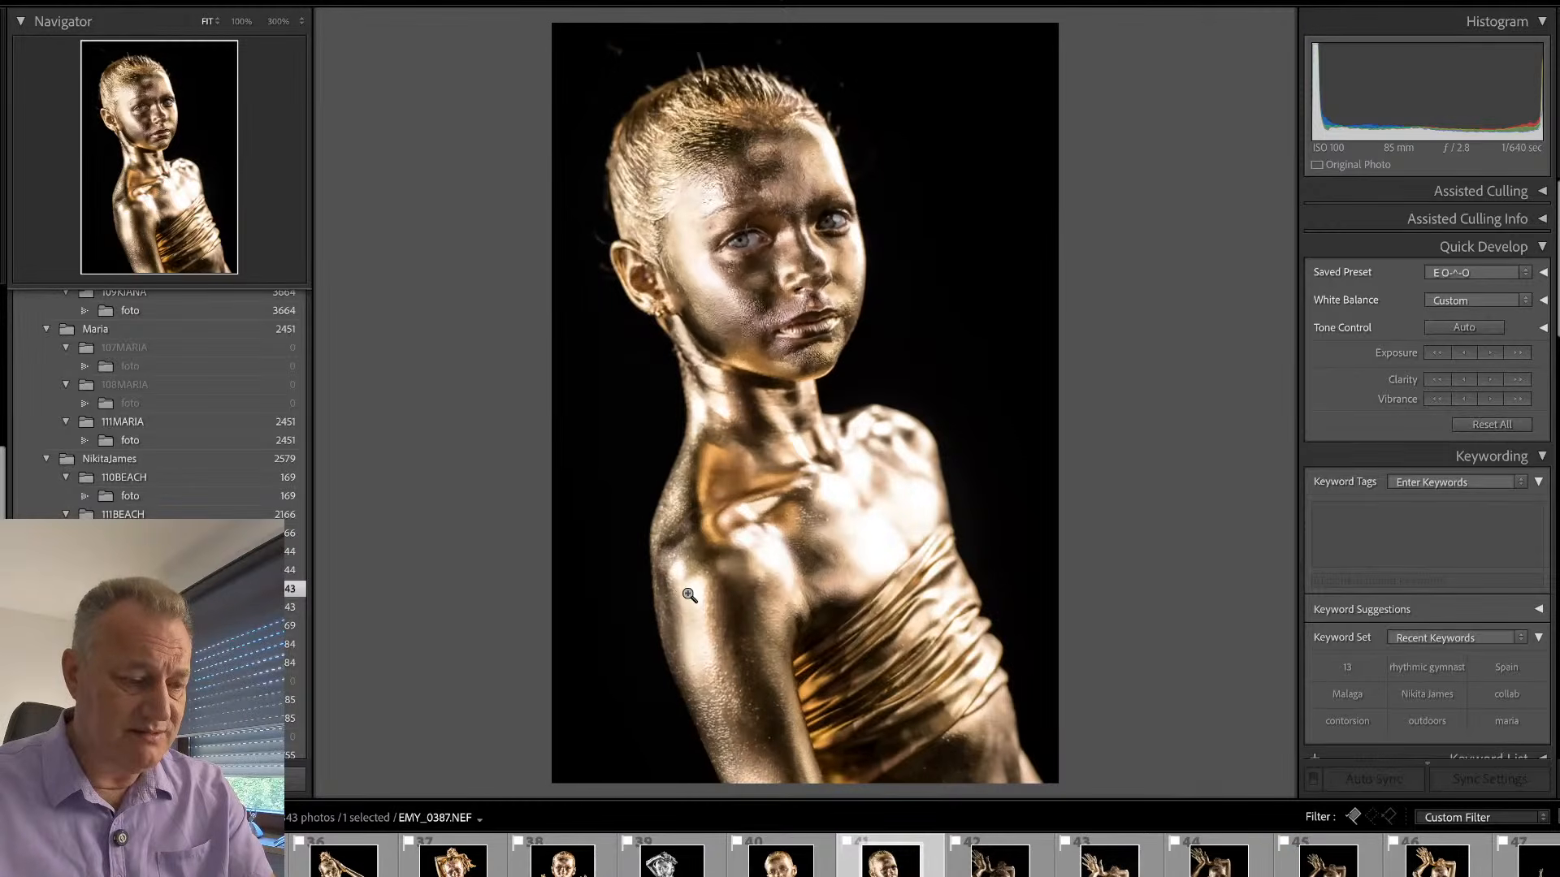
pyautogui.press('d')
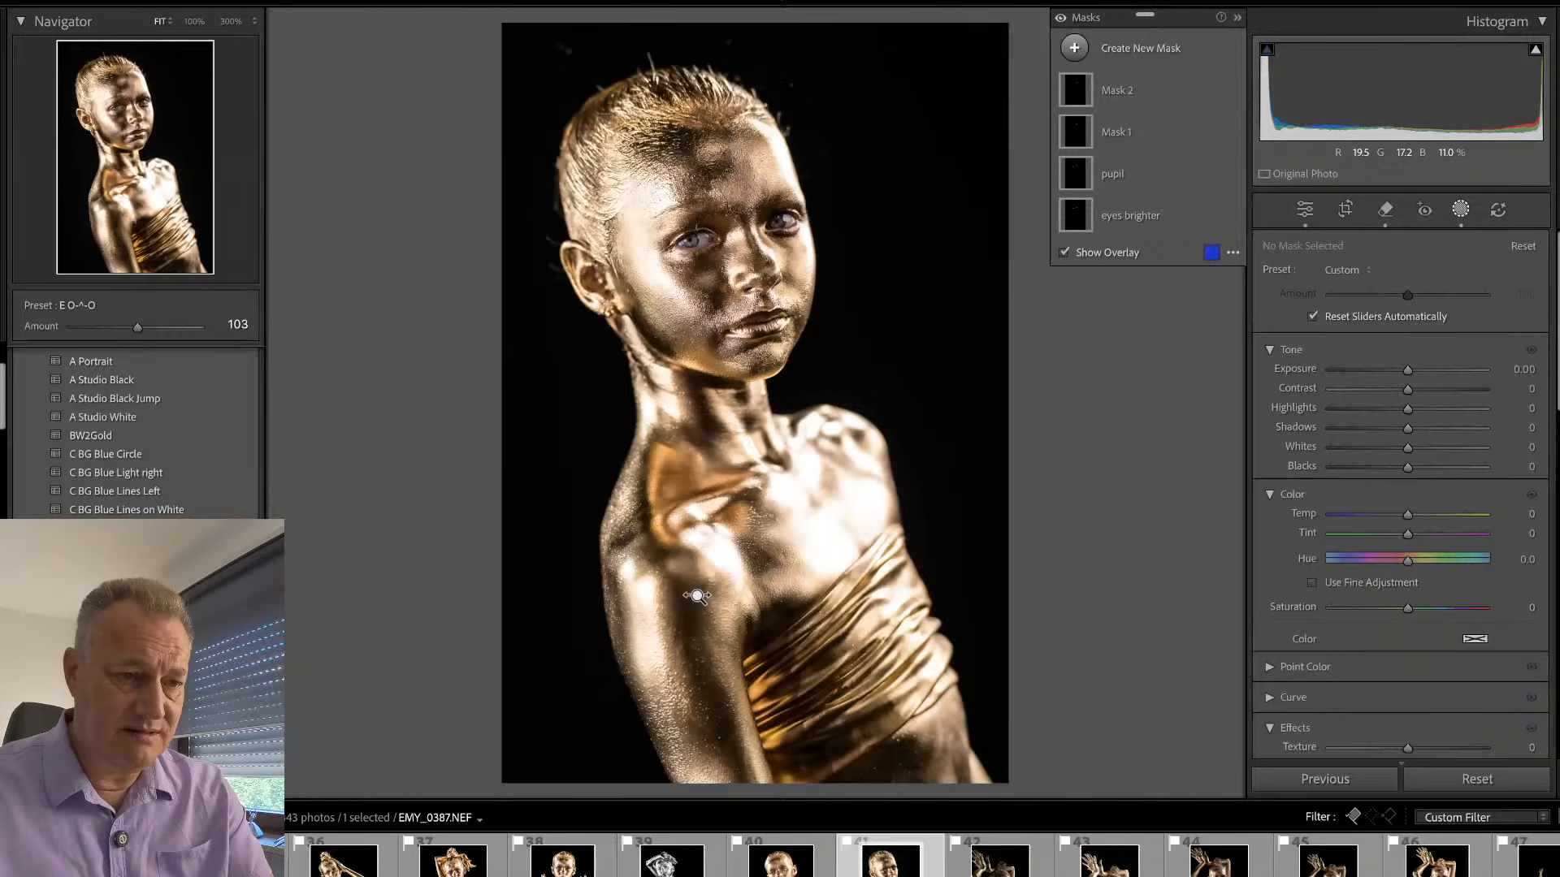
# - Delete Mask 1 and Mask 2 from EMY_0387.NEF and reset the exposure of the eyes brighter mask to 0
pyautogui.moveTo(1075, 97)
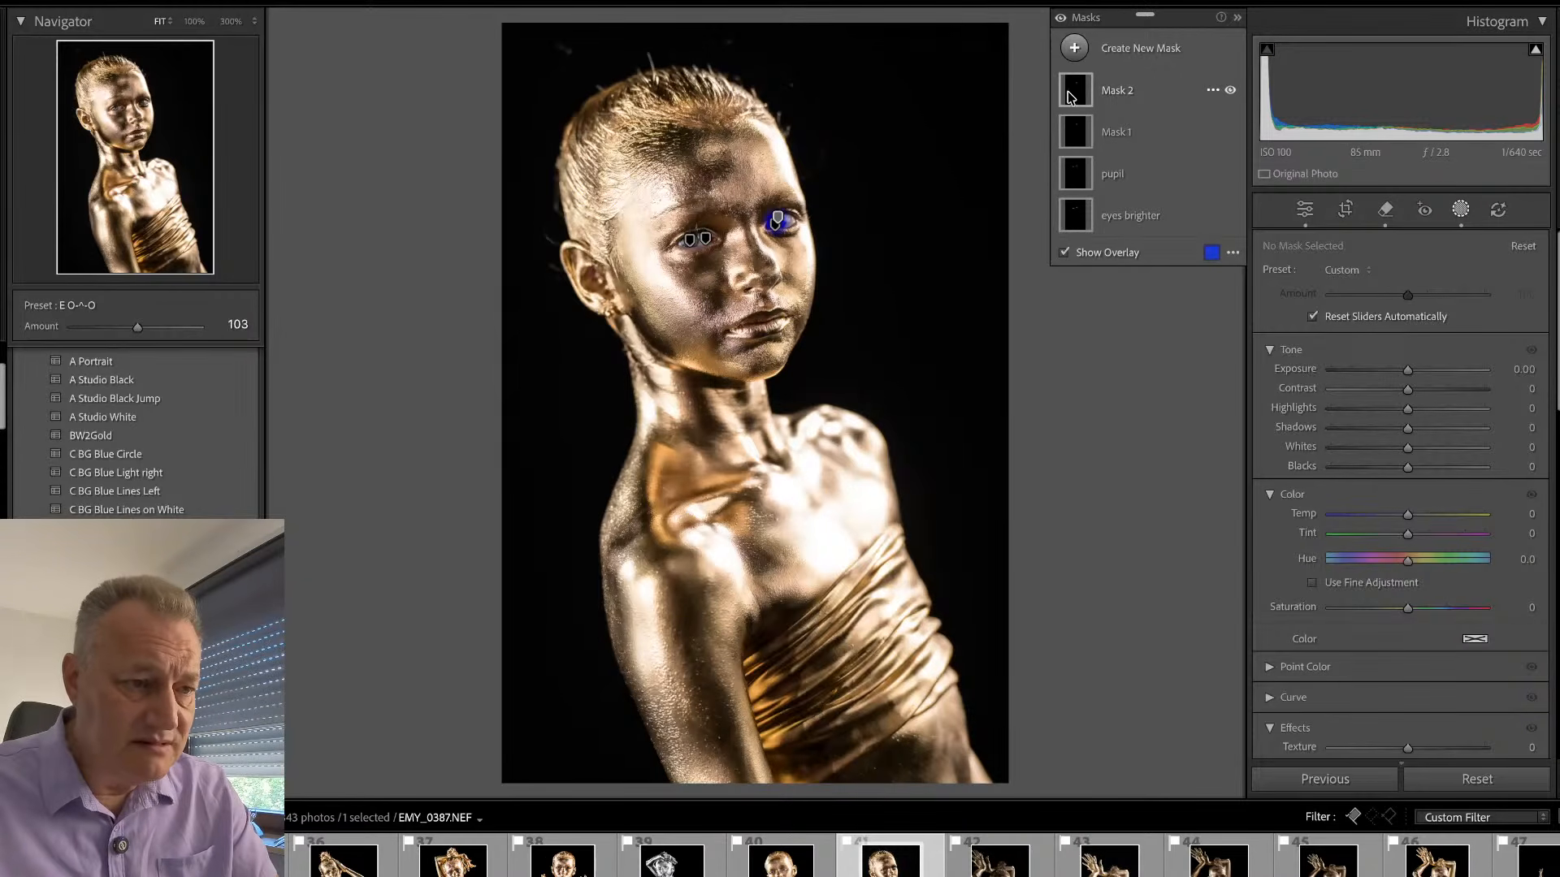
pyautogui.moveTo(1076, 165)
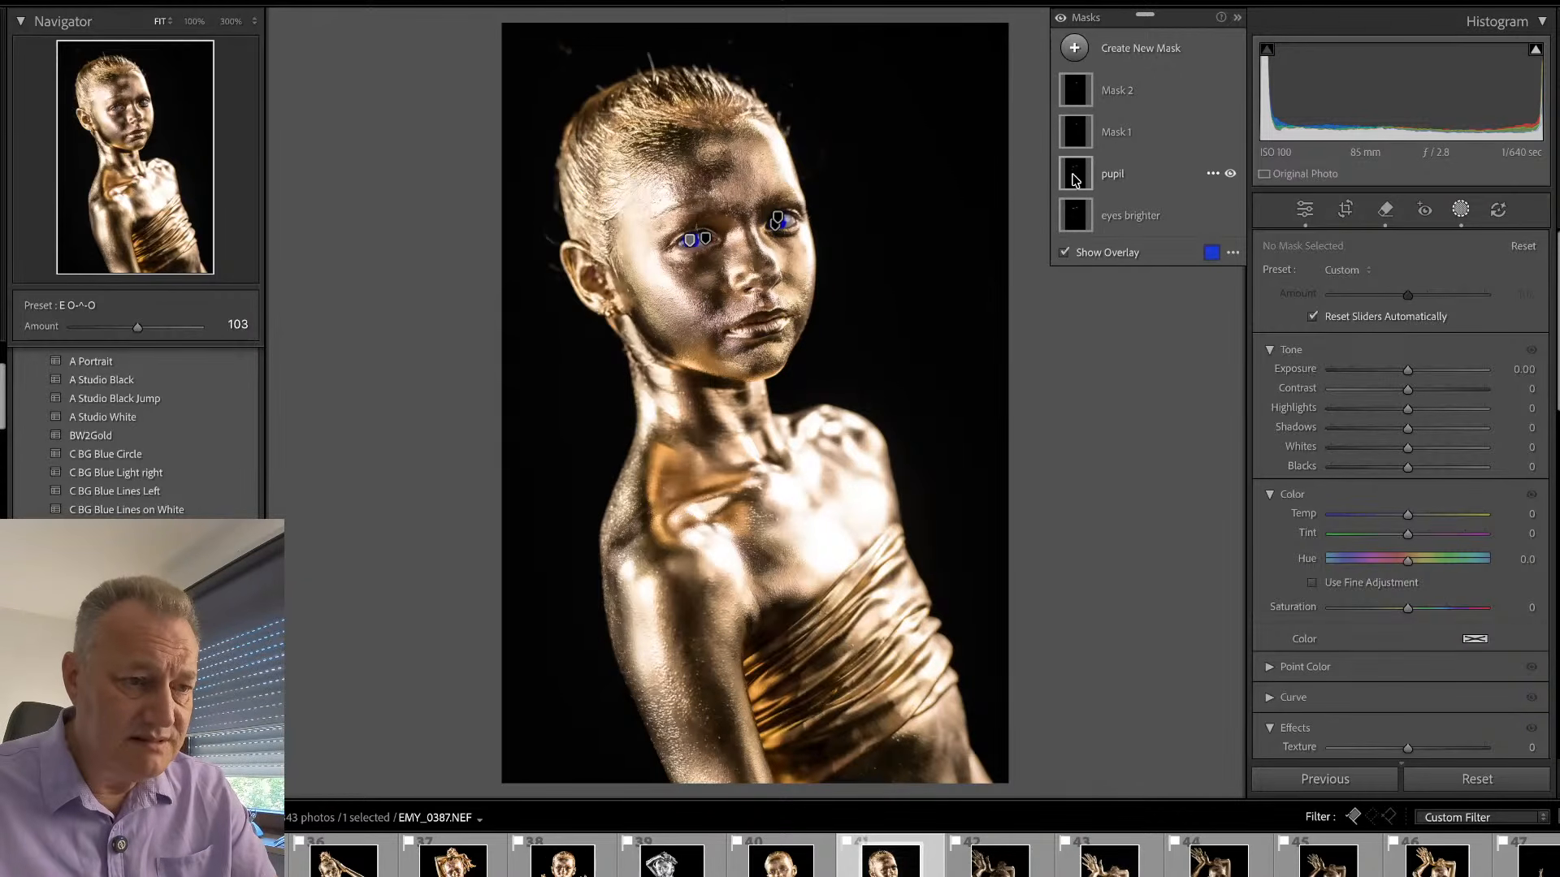
pyautogui.click(1116, 136)
pyautogui.press('Delete')
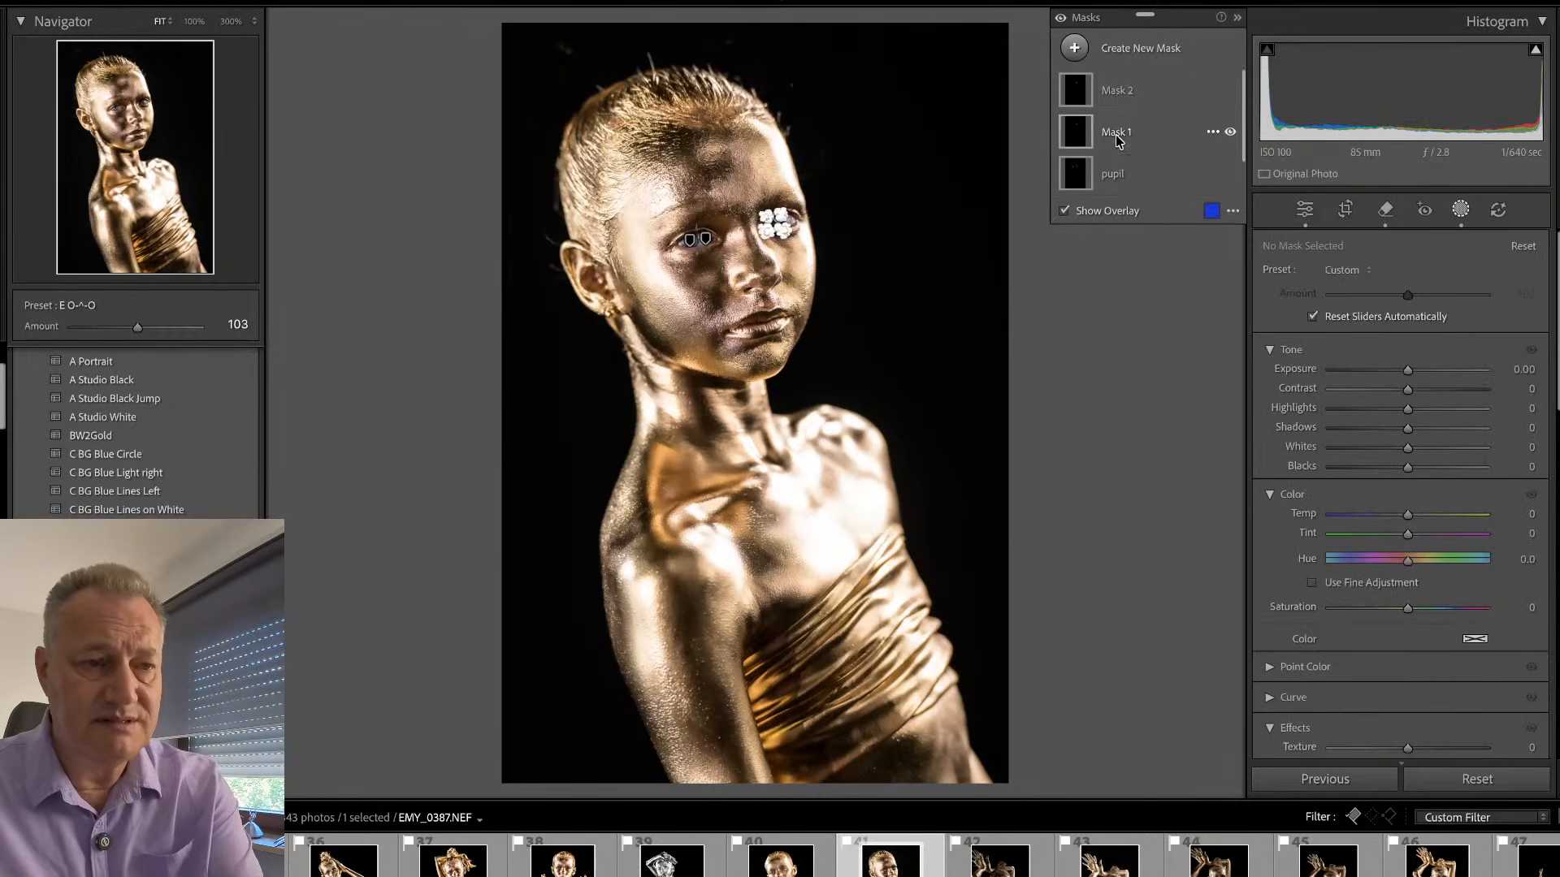
pyautogui.click(1131, 95)
pyautogui.press('Delete')
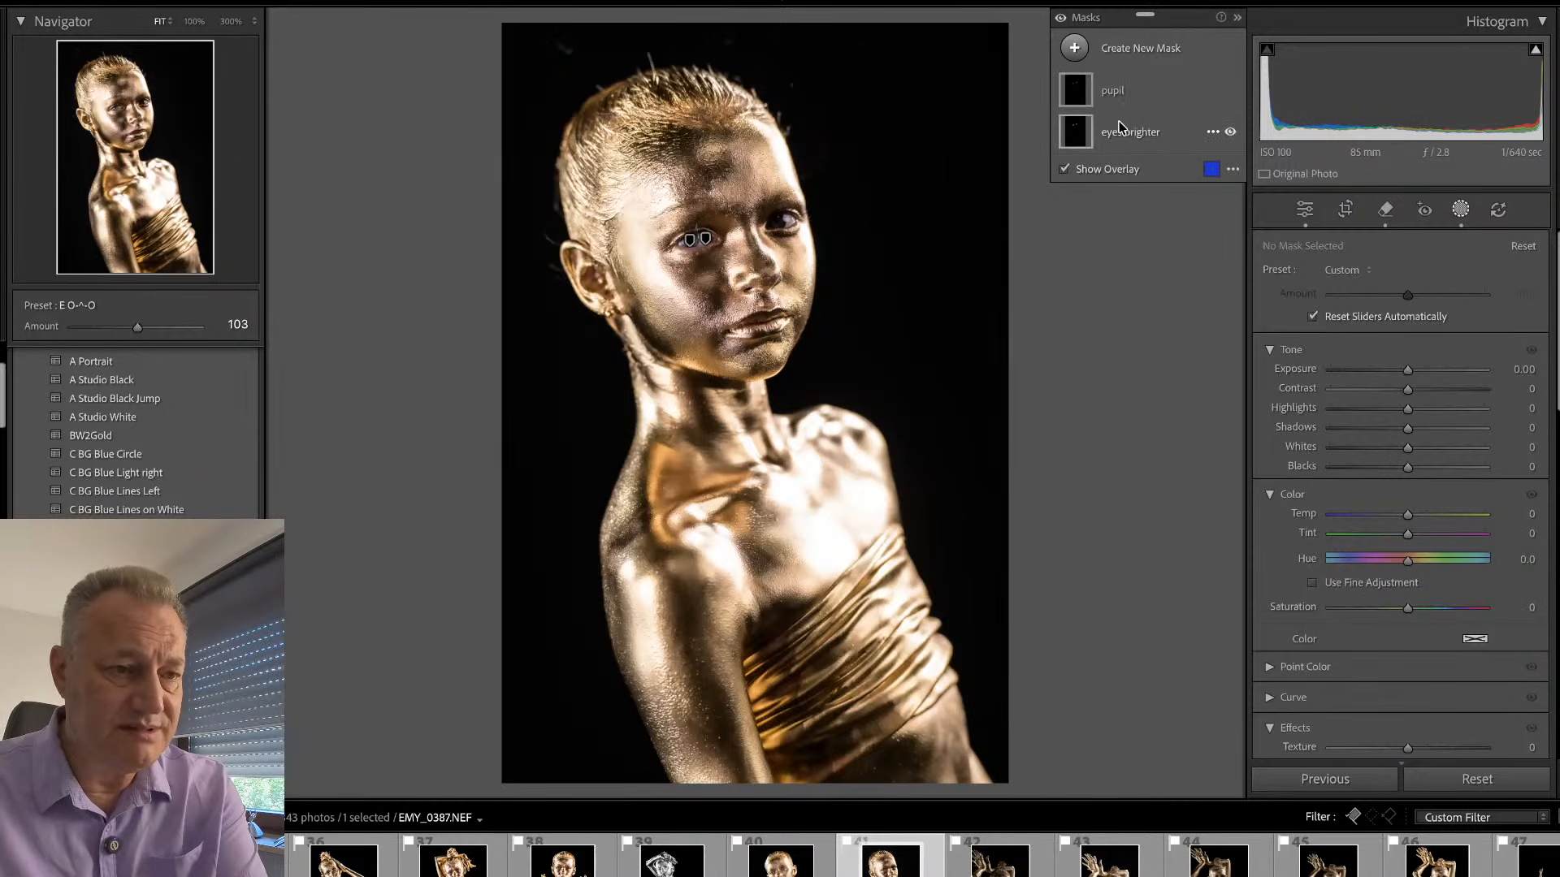
pyautogui.click(1122, 93)
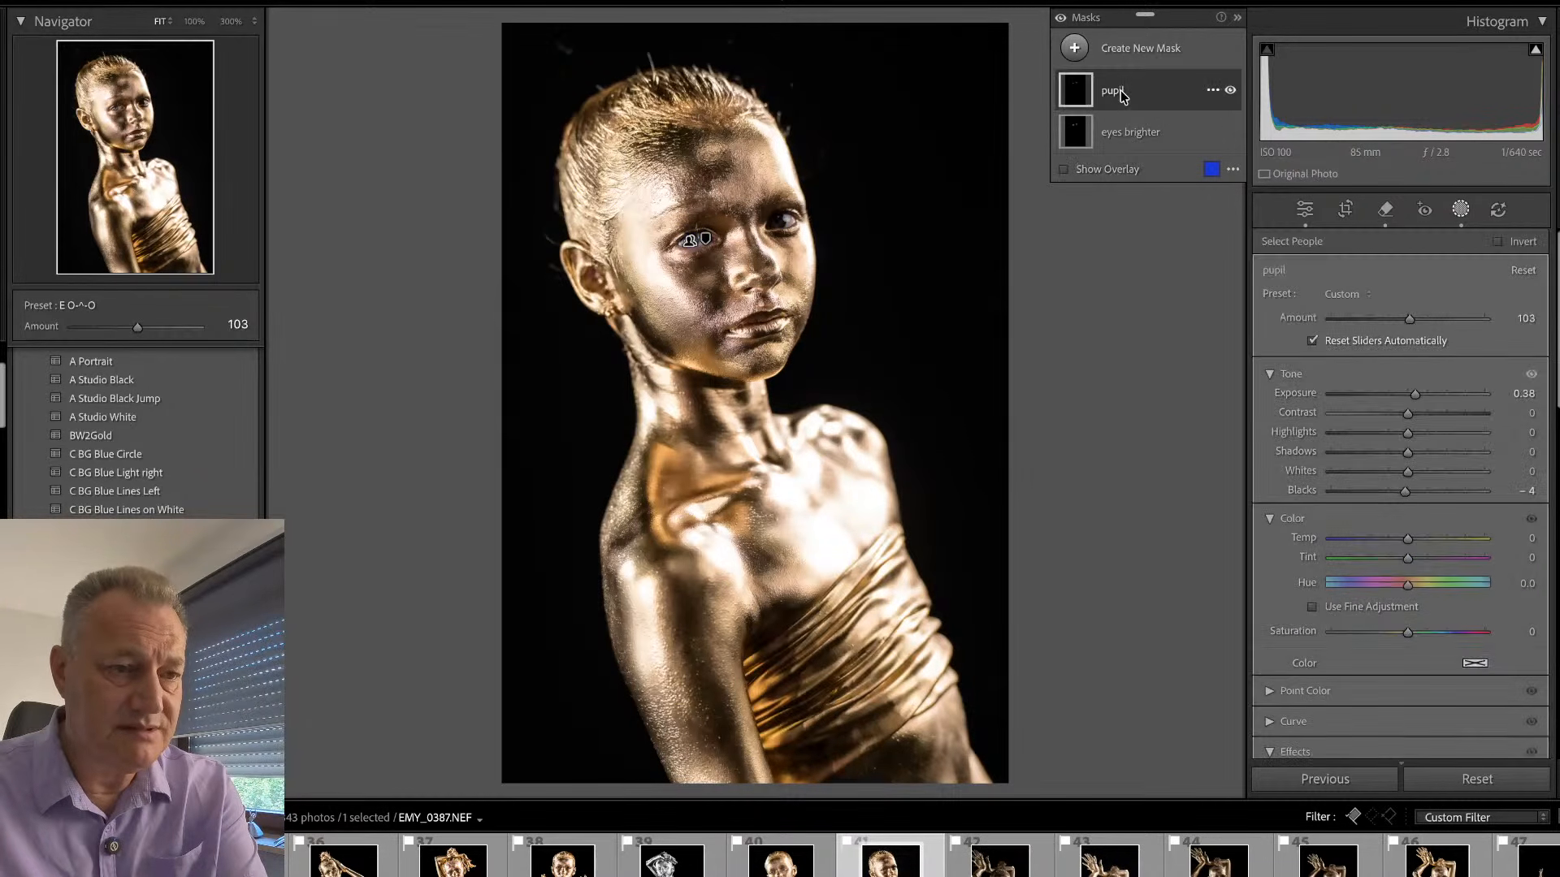
pyautogui.click(1130, 132)
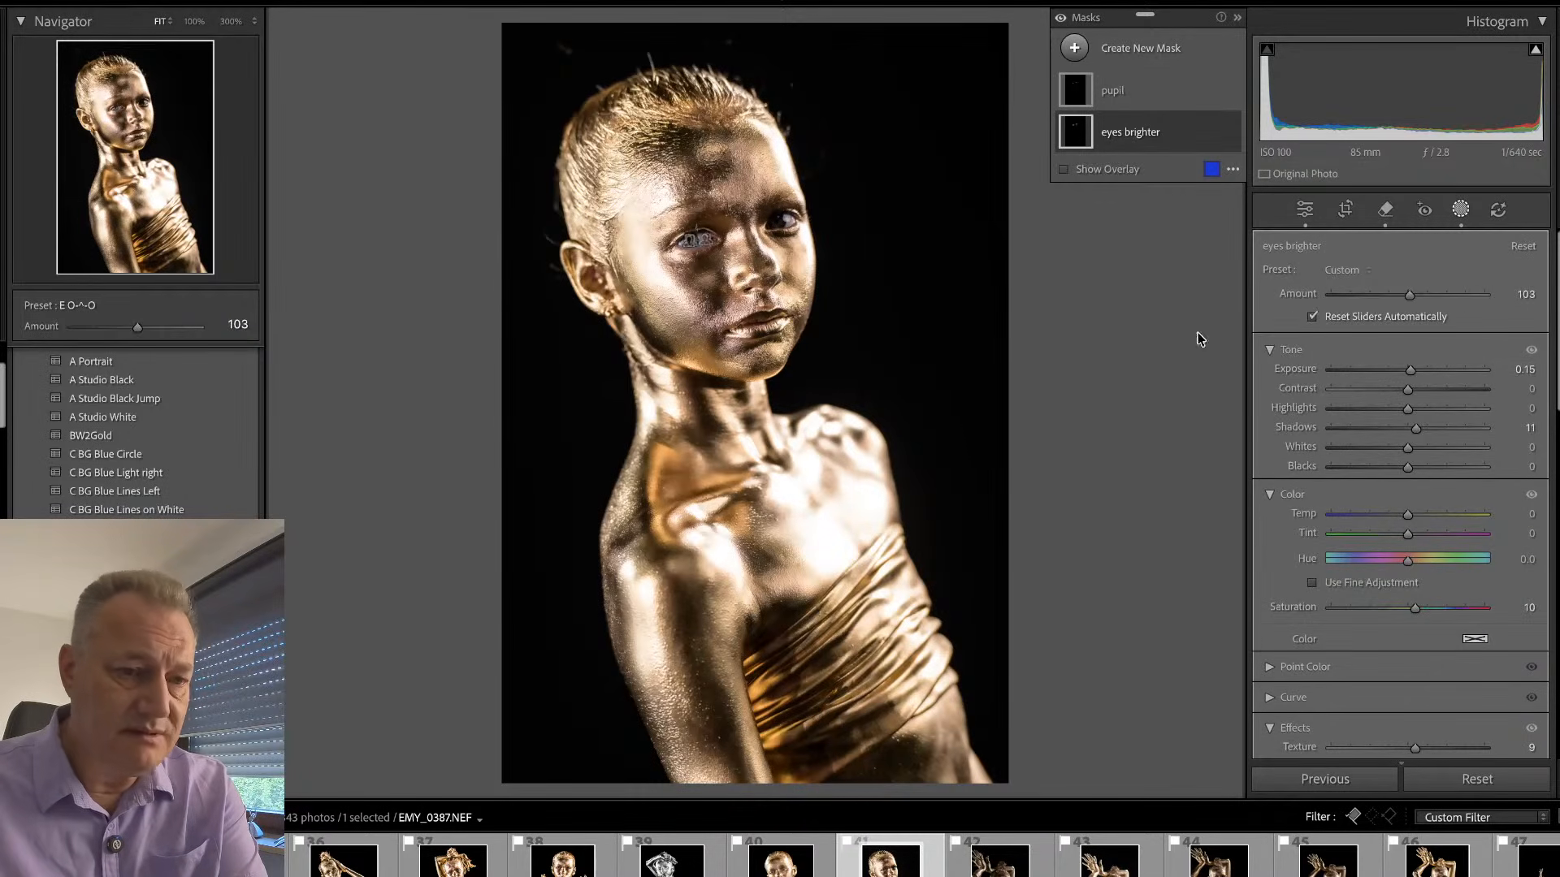
pyautogui.moveTo(1410, 370); pyautogui.dragTo(1410, 373)
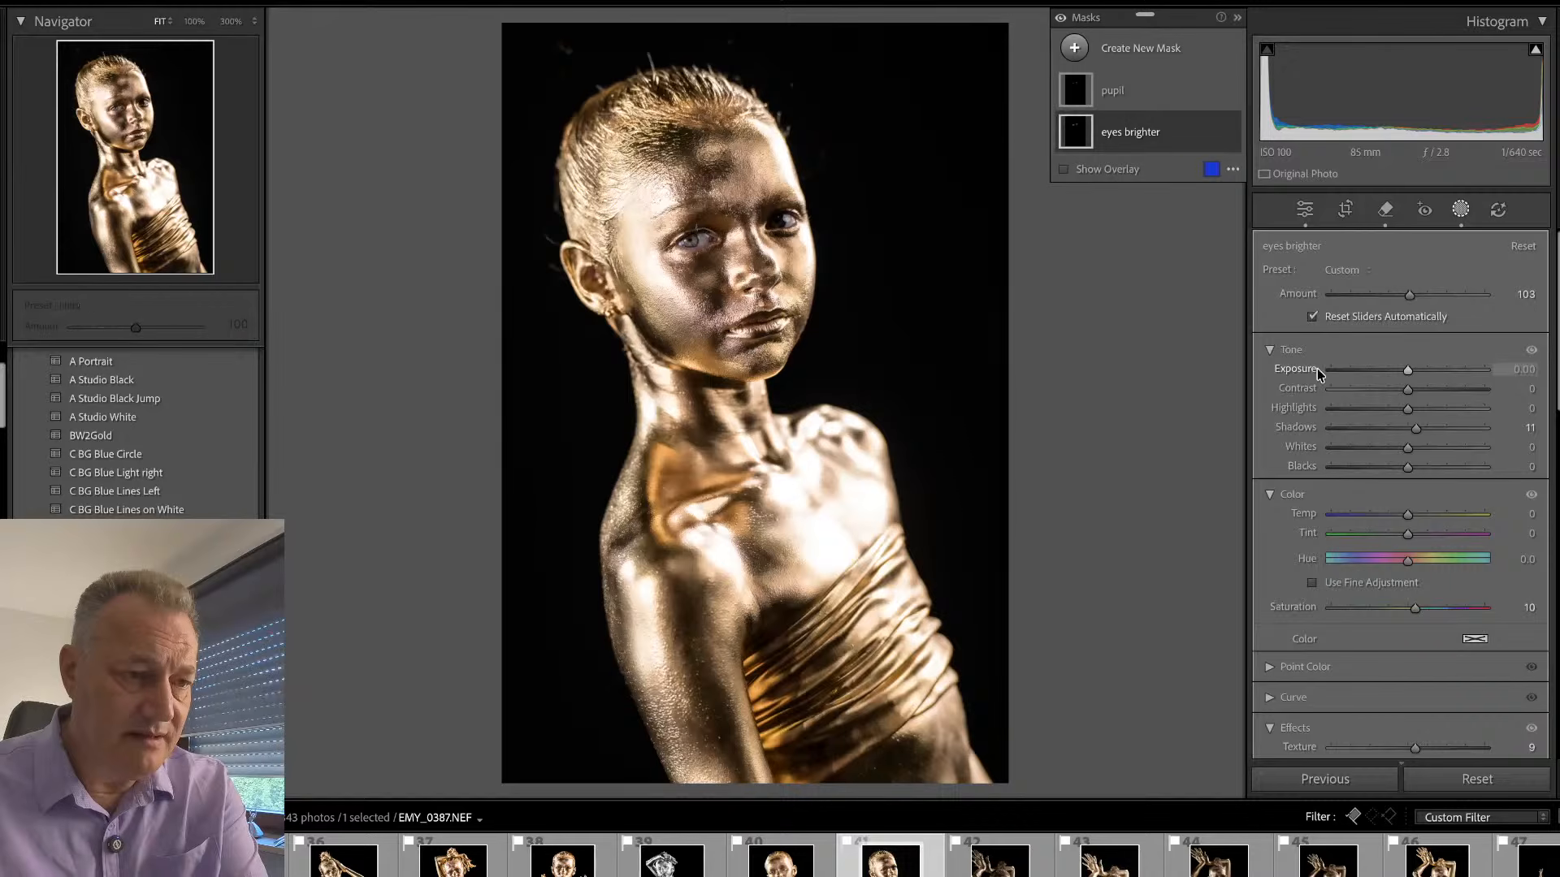
# - Undo the exposure reset and the deletion of Mask 1 and Mask 2
pyautogui.hotkey('ctrl', 'z')
pyautogui.hotkey('ctrl', 'z')
pyautogui.hotkey('ctrl', 'z')
pyautogui.hotkey('ctrl', 'z')
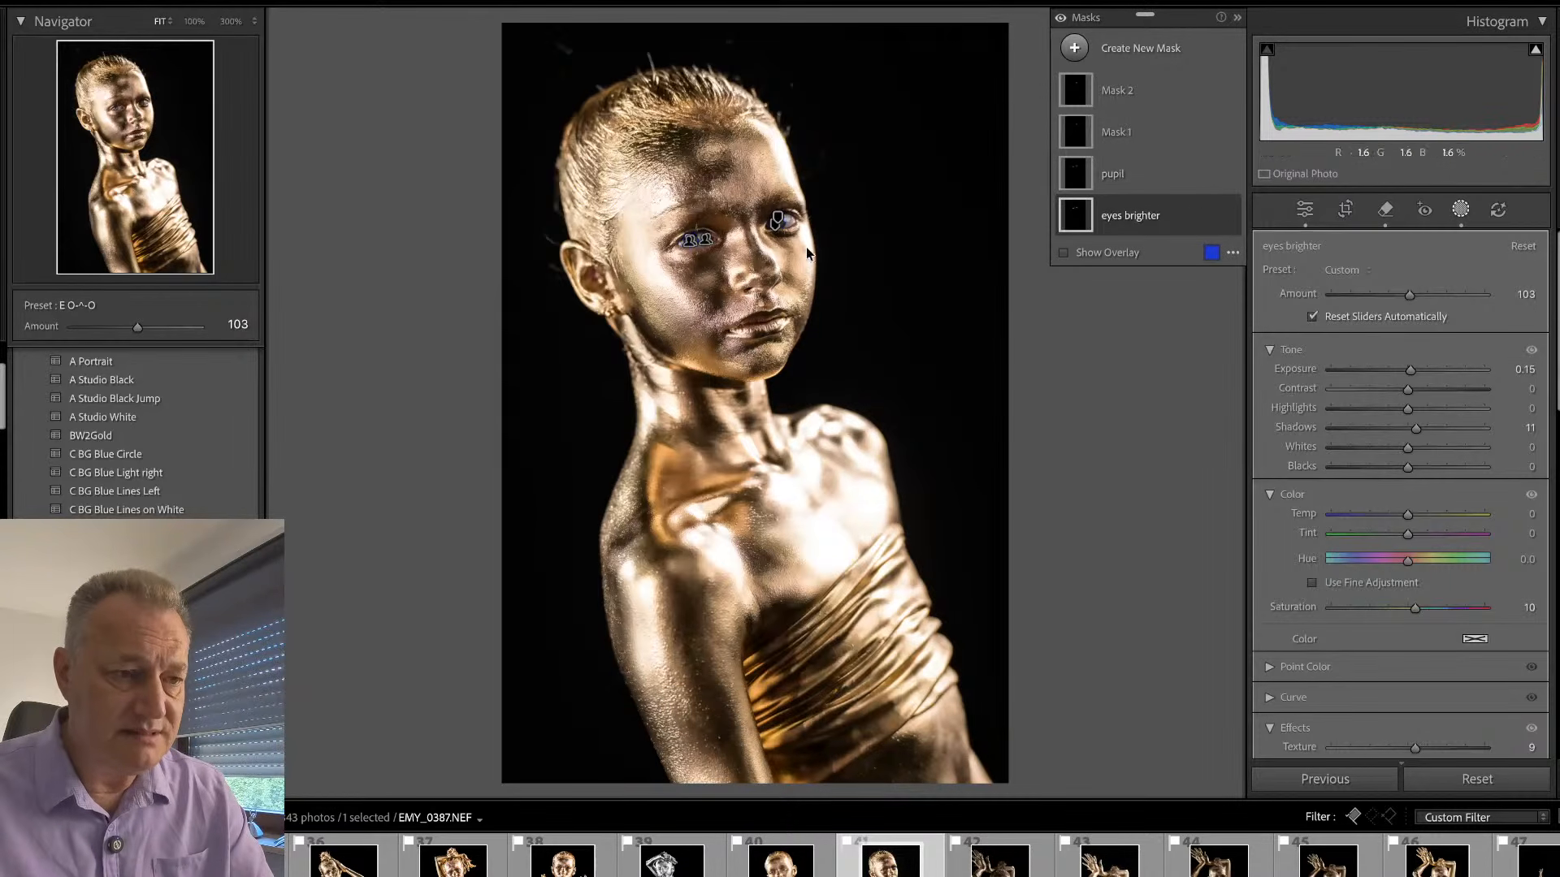
# - Check the eyes in the portrait and review the list of existing masks
pyautogui.click(1459, 211)
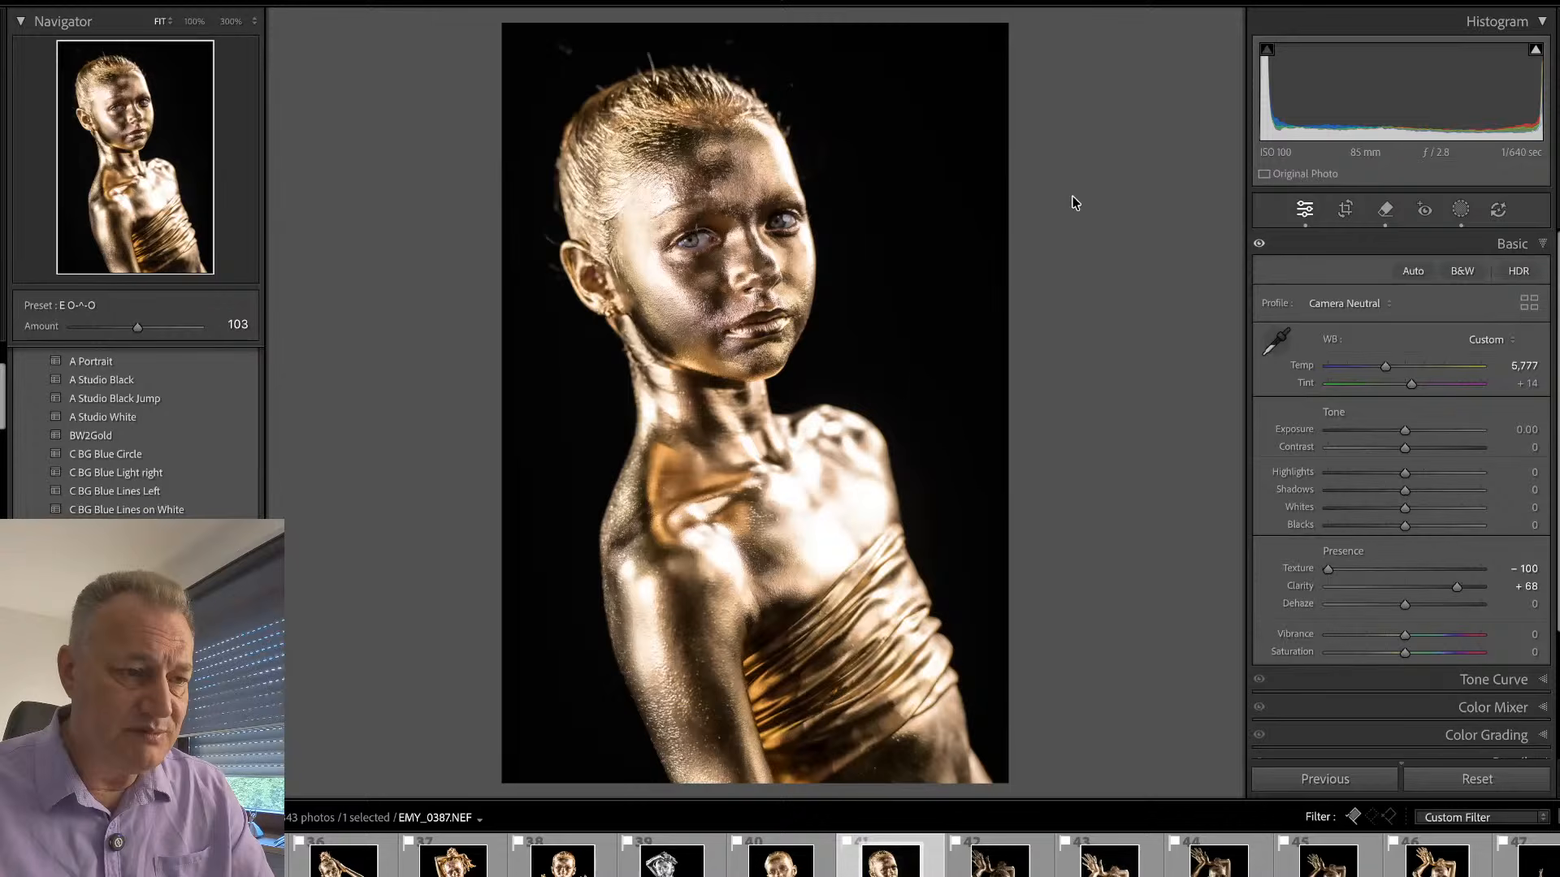
pyautogui.click(733, 216)
pyautogui.moveTo(767, 214); pyautogui.dragTo(784, 234)
pyautogui.click(784, 234)
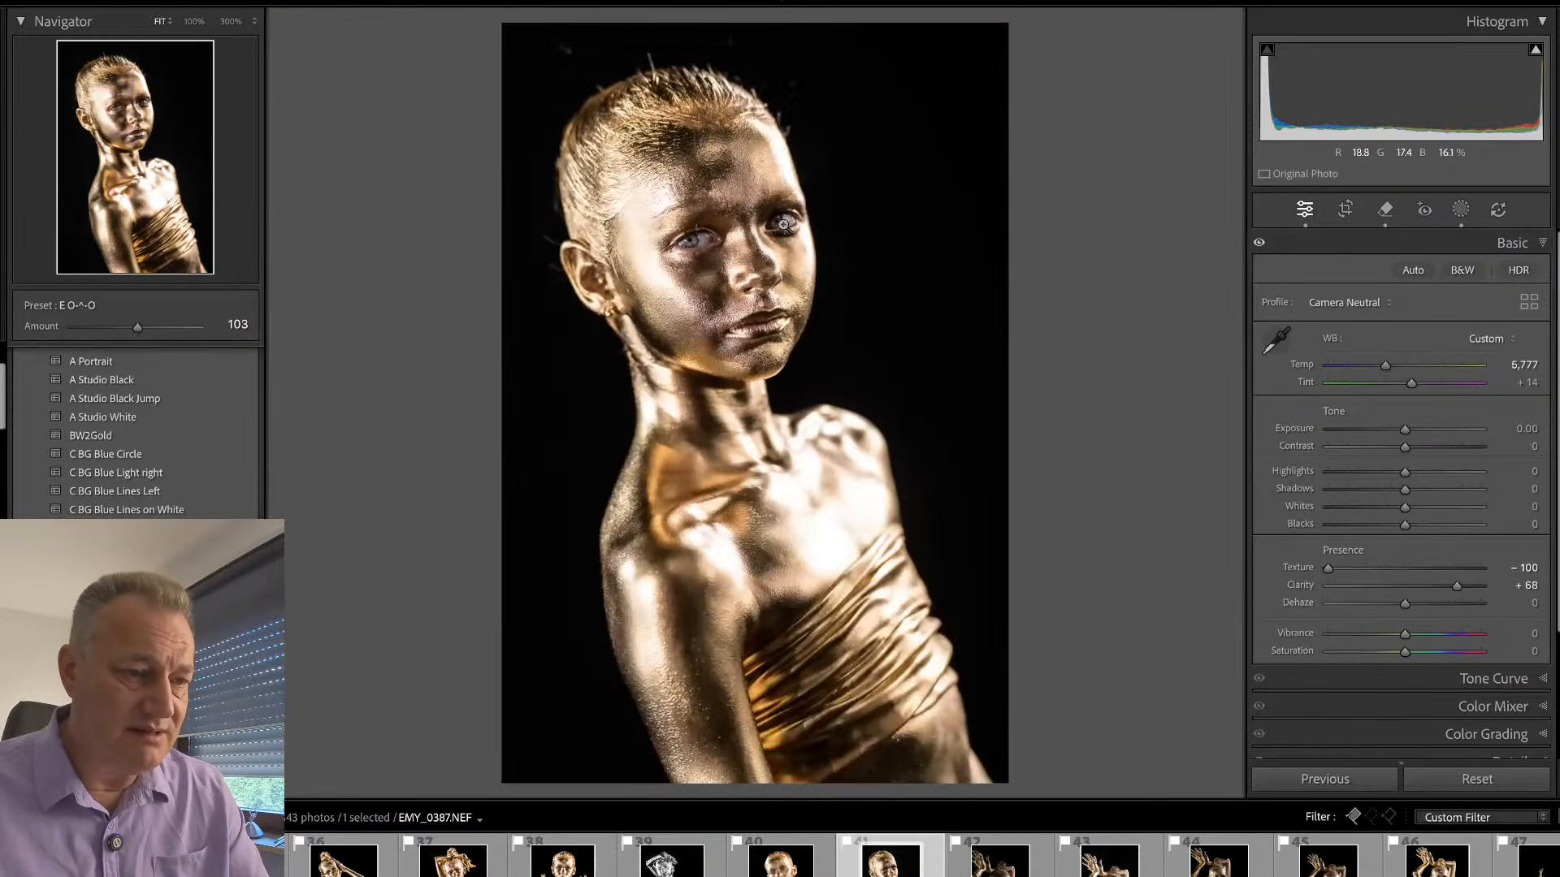
pyautogui.hotkey('shift', 'w')
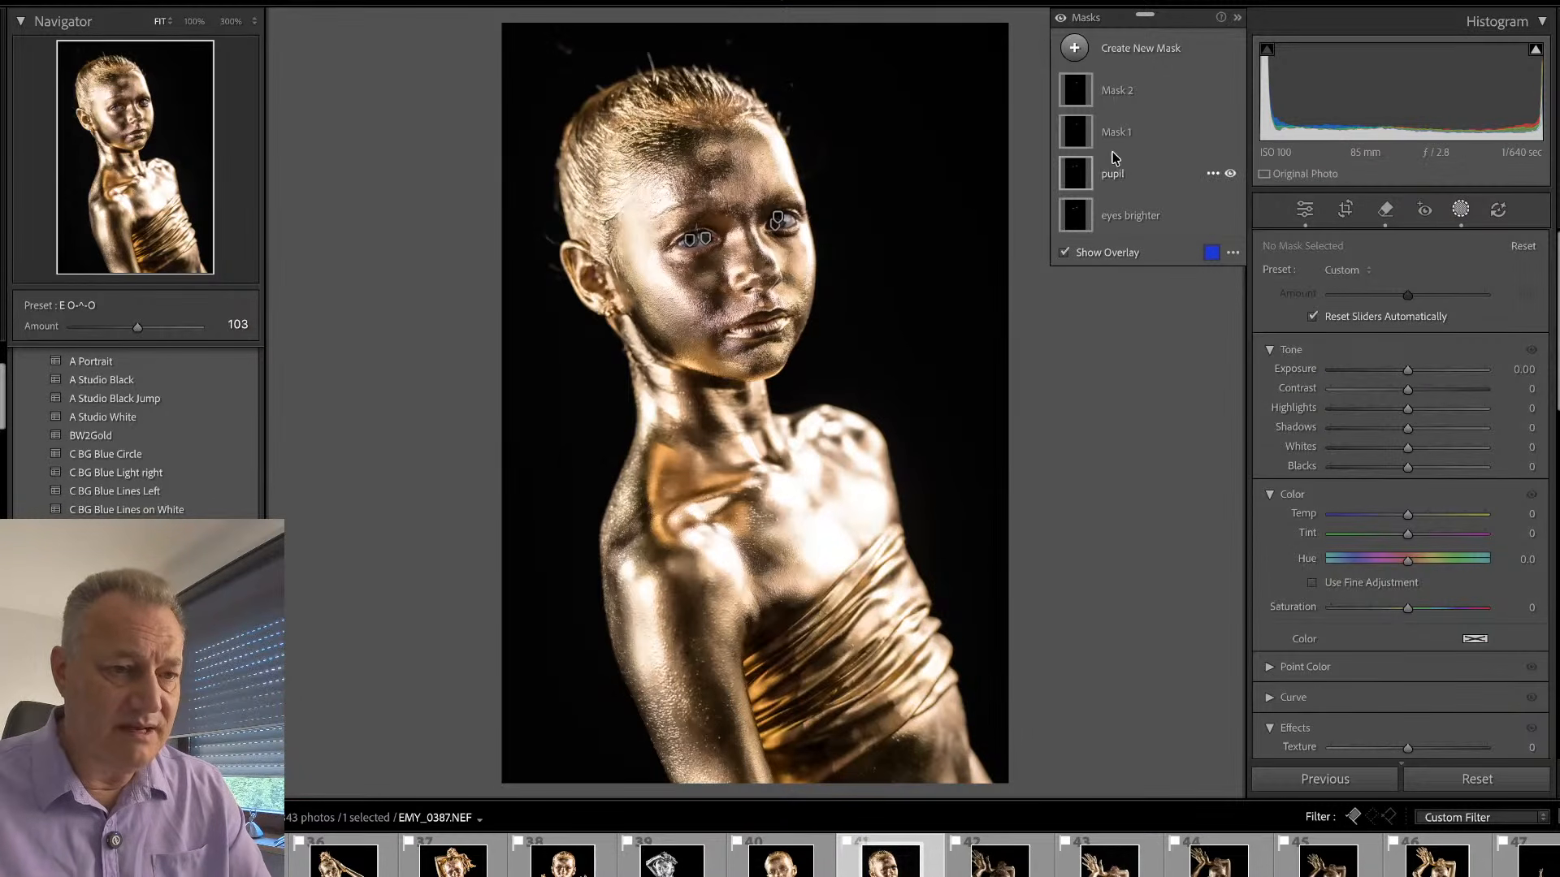
pyautogui.hotkey('shift', 'w')
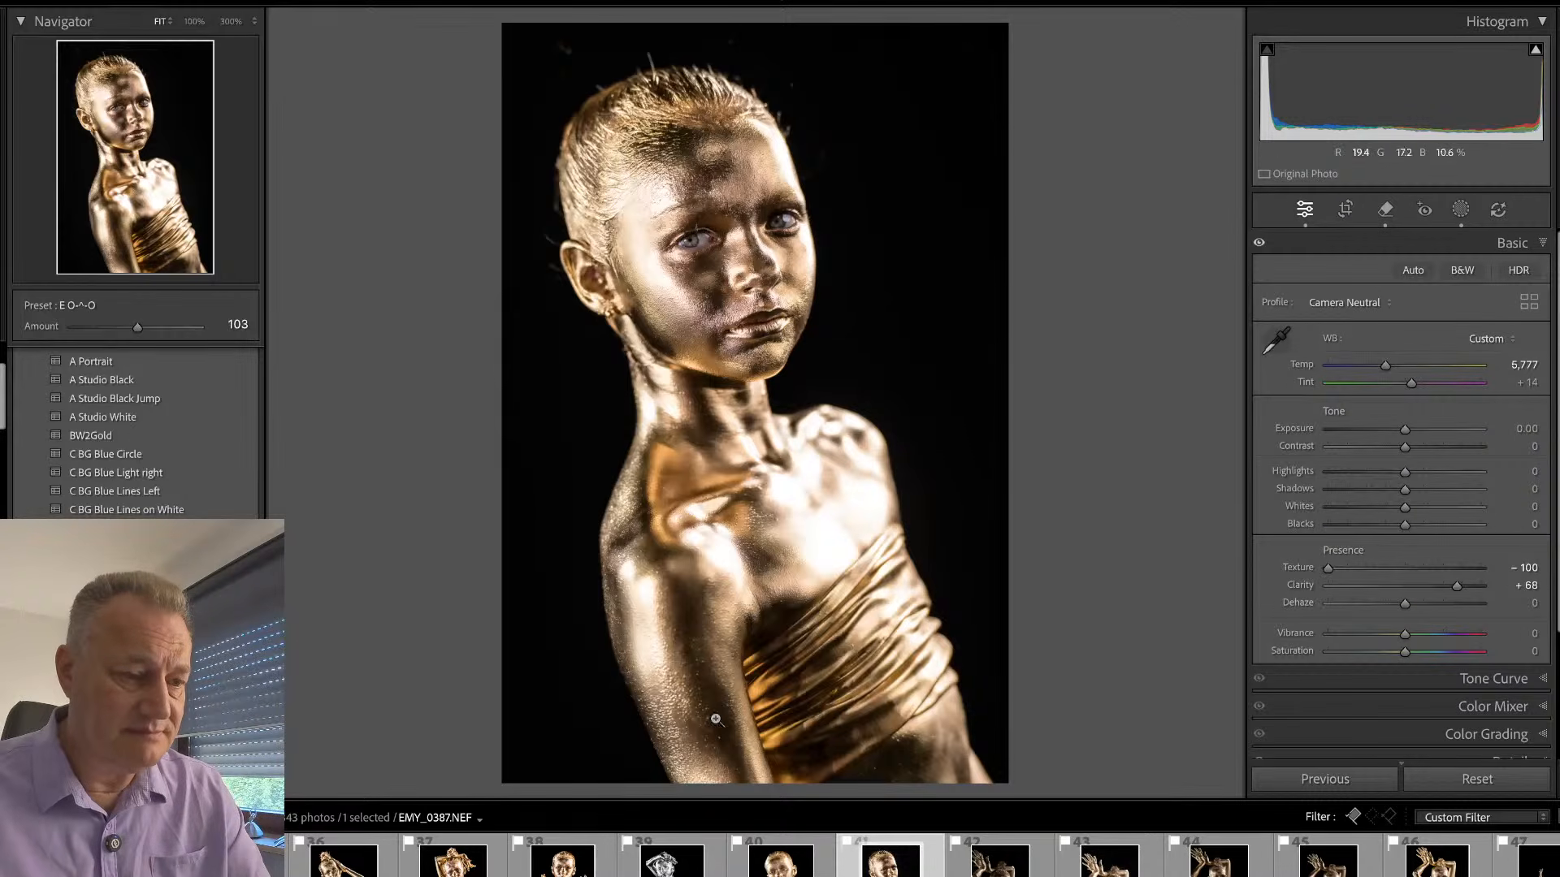
pyautogui.click(820, 865)
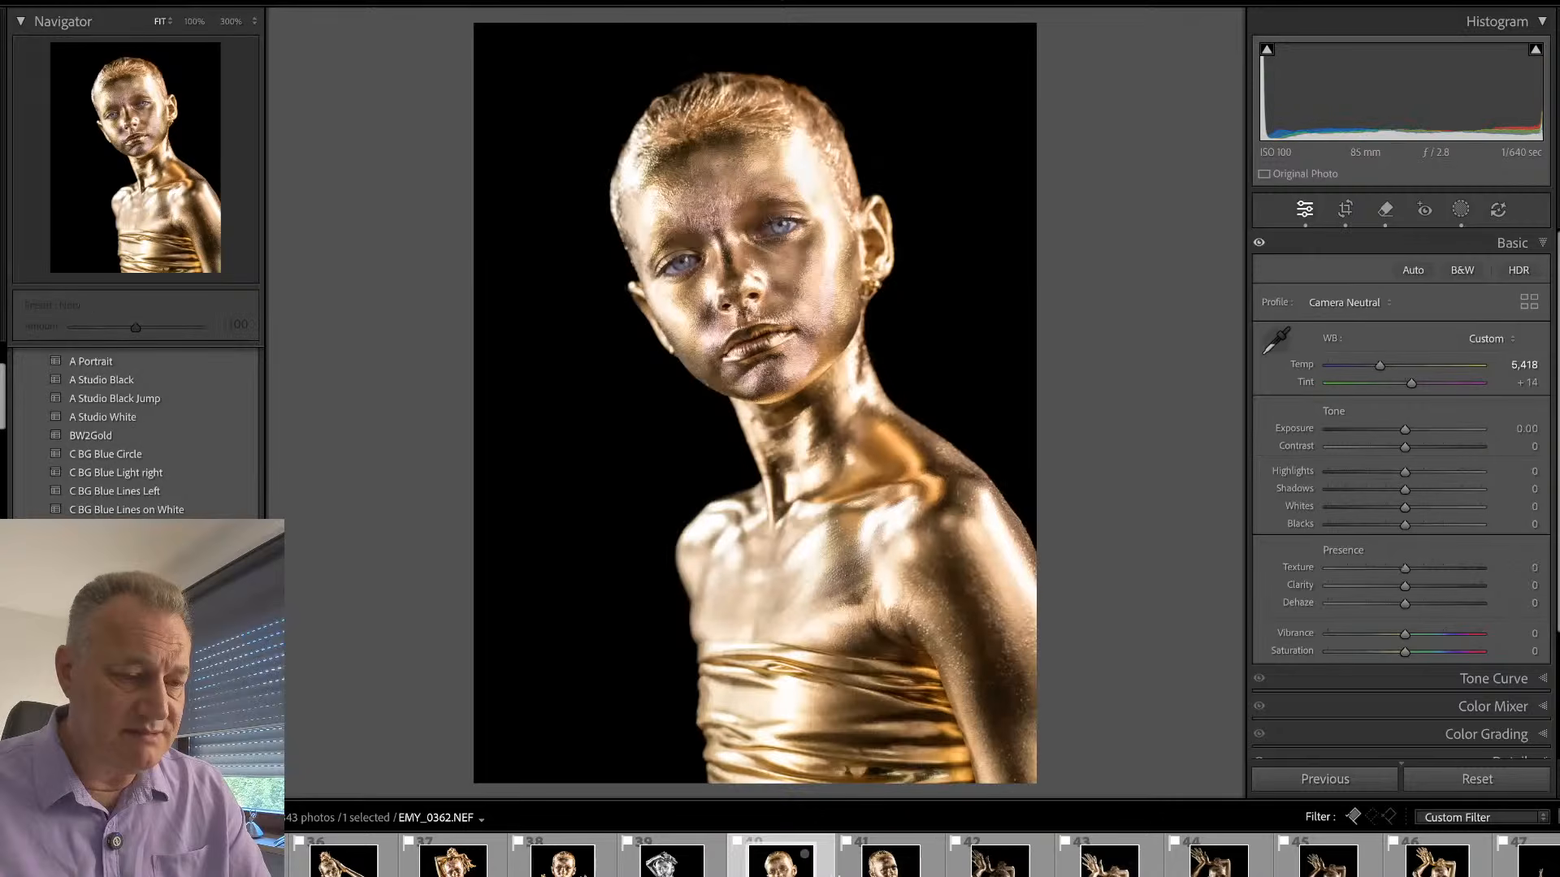
pyautogui.keyDown('shift'); pyautogui.click(855, 866); pyautogui.keyUp('shift')
pyautogui.press('super+shift+s')
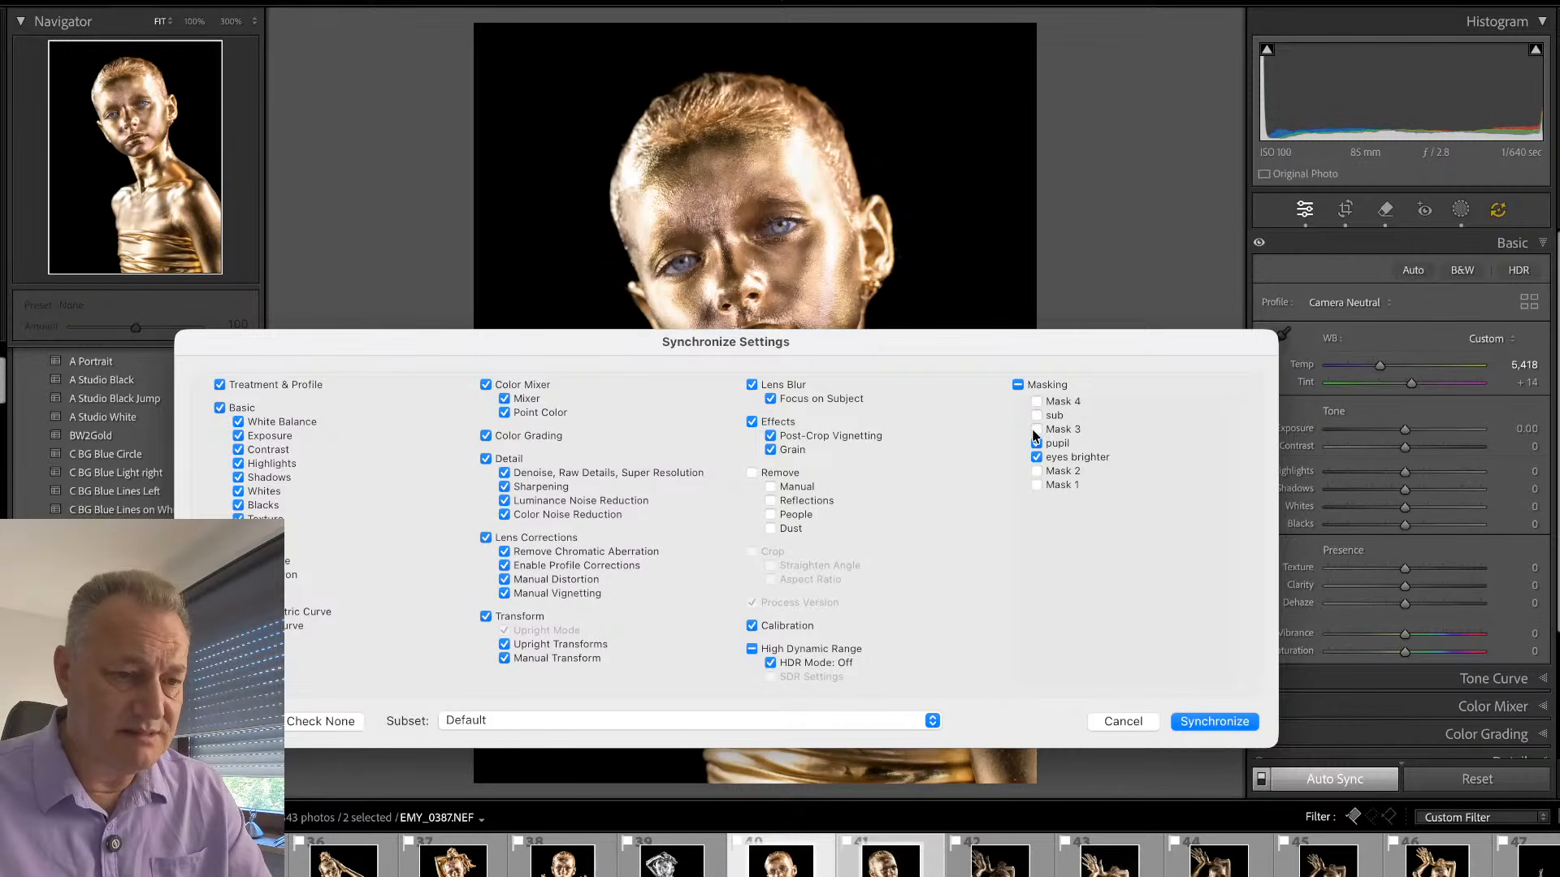
pyautogui.click(1128, 728)
pyautogui.click(930, 853)
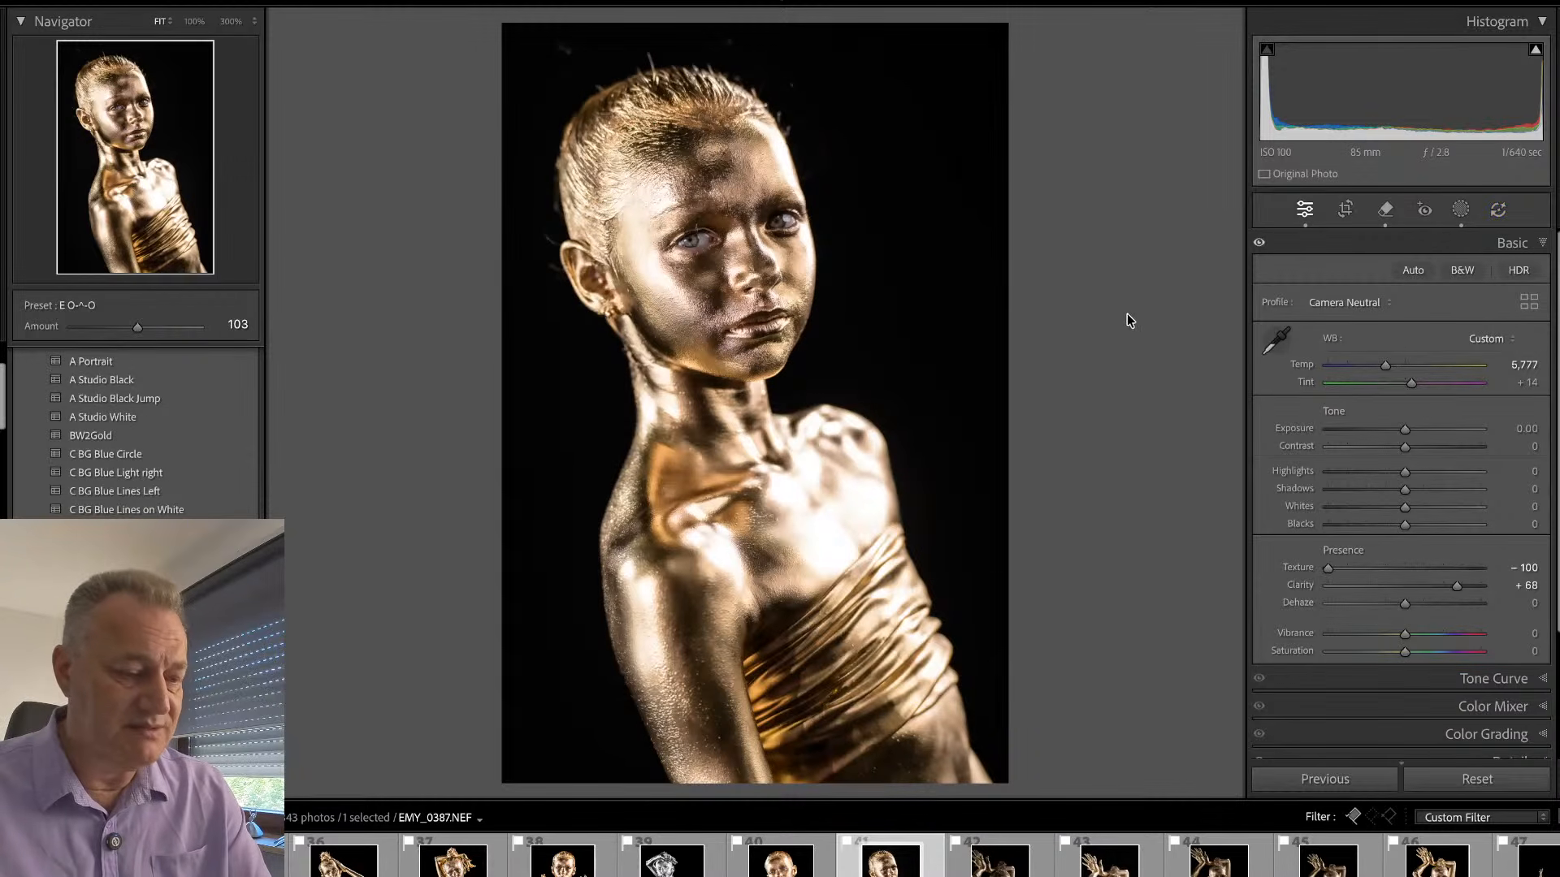
# - Create a new subject mask covering the whole model and rename it sub
pyautogui.hotkey('shift', 'w')
pyautogui.click(1137, 51)
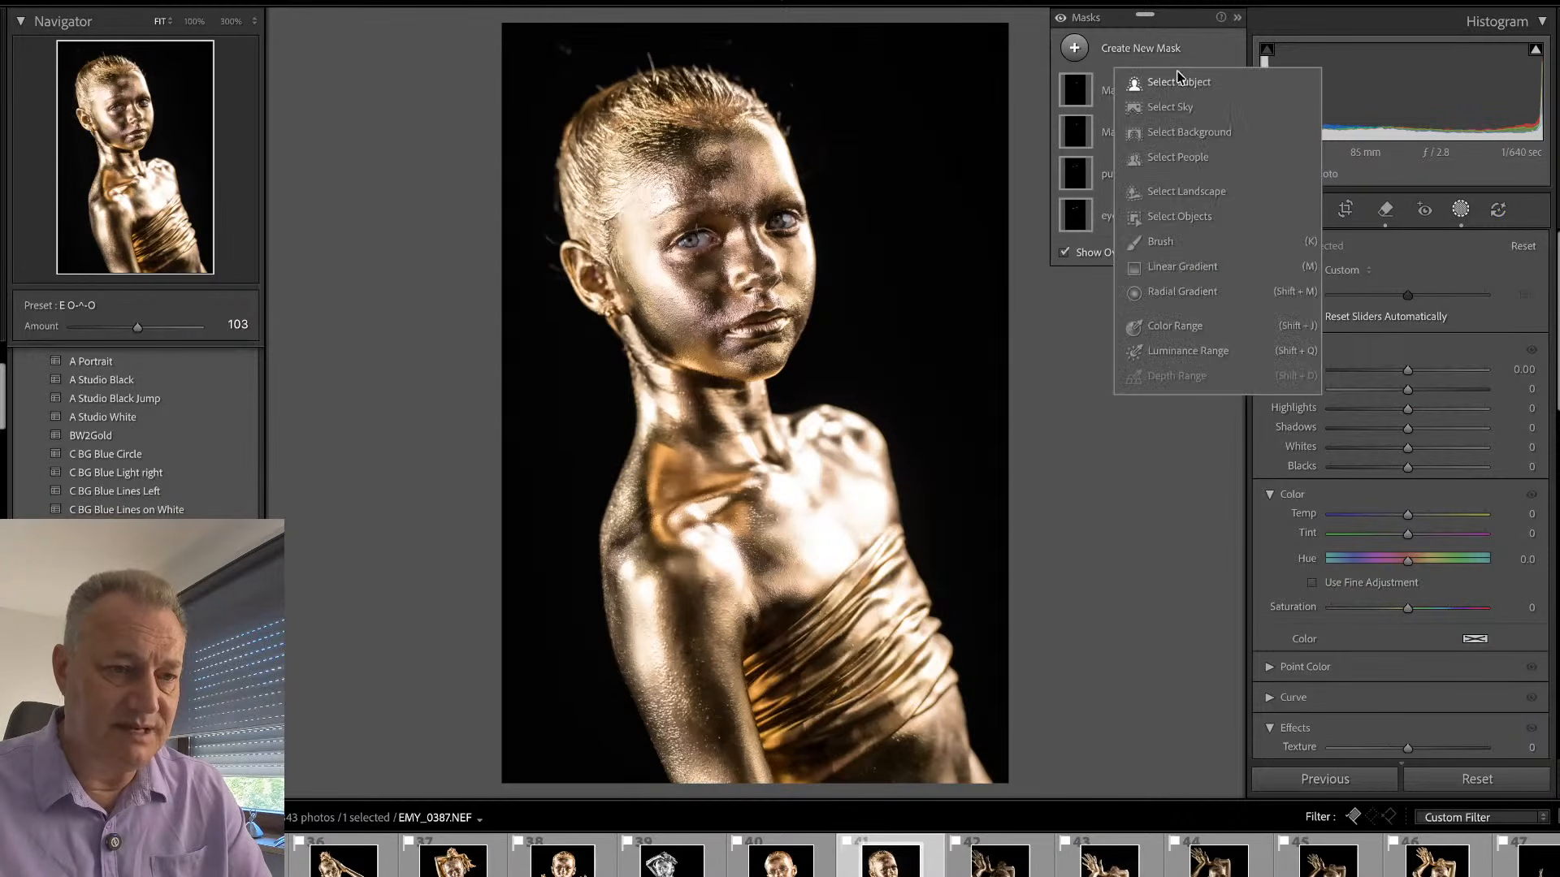
pyautogui.click(1190, 85)
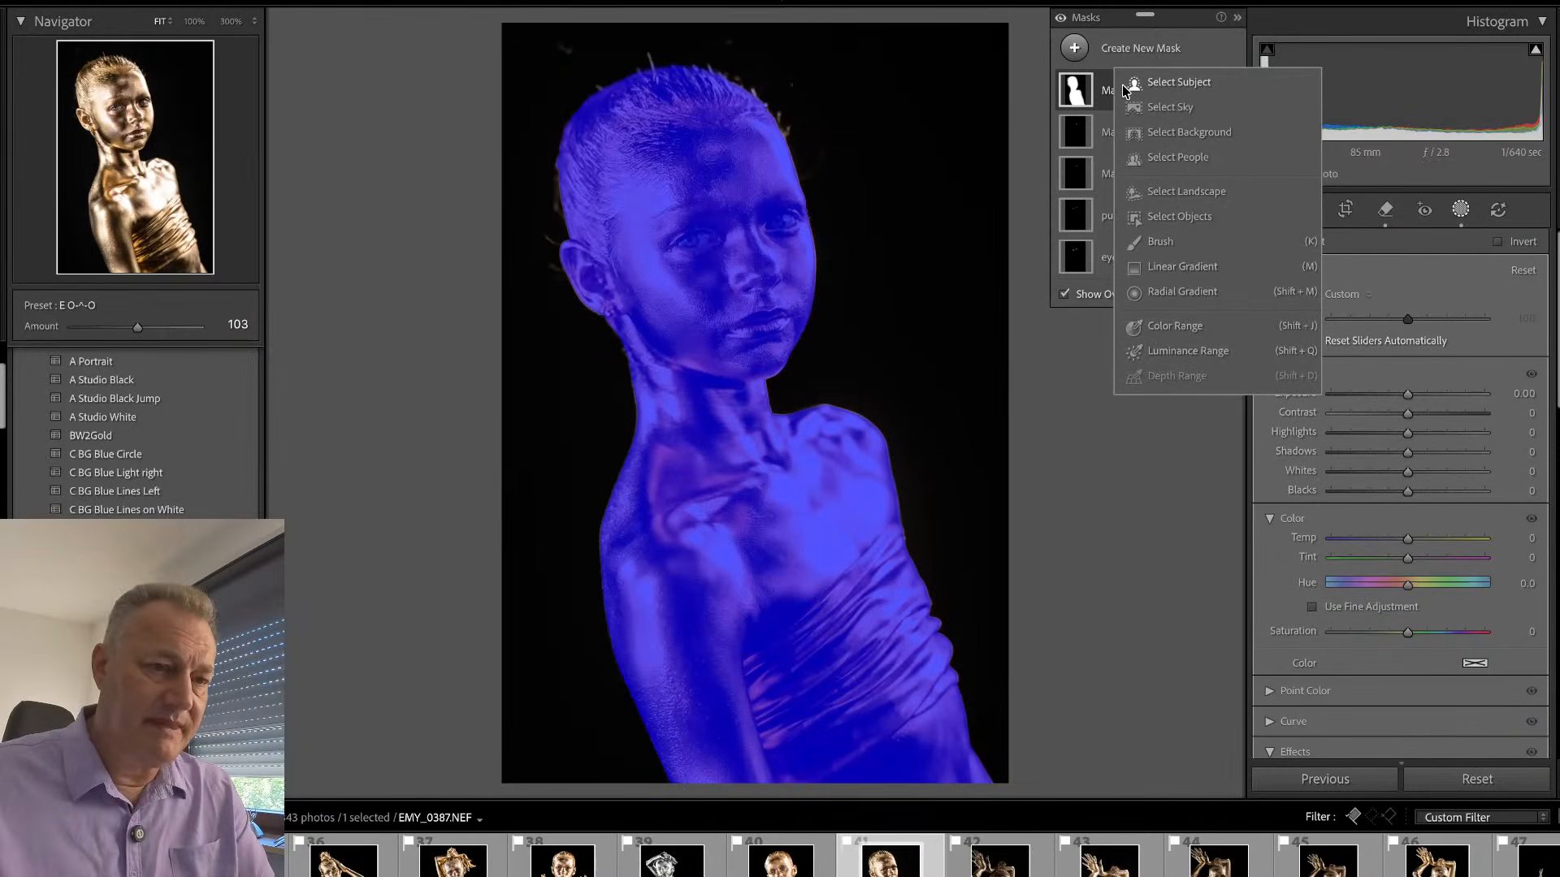
pyautogui.click(1014, 572)
pyautogui.doubleClick(1118, 92)
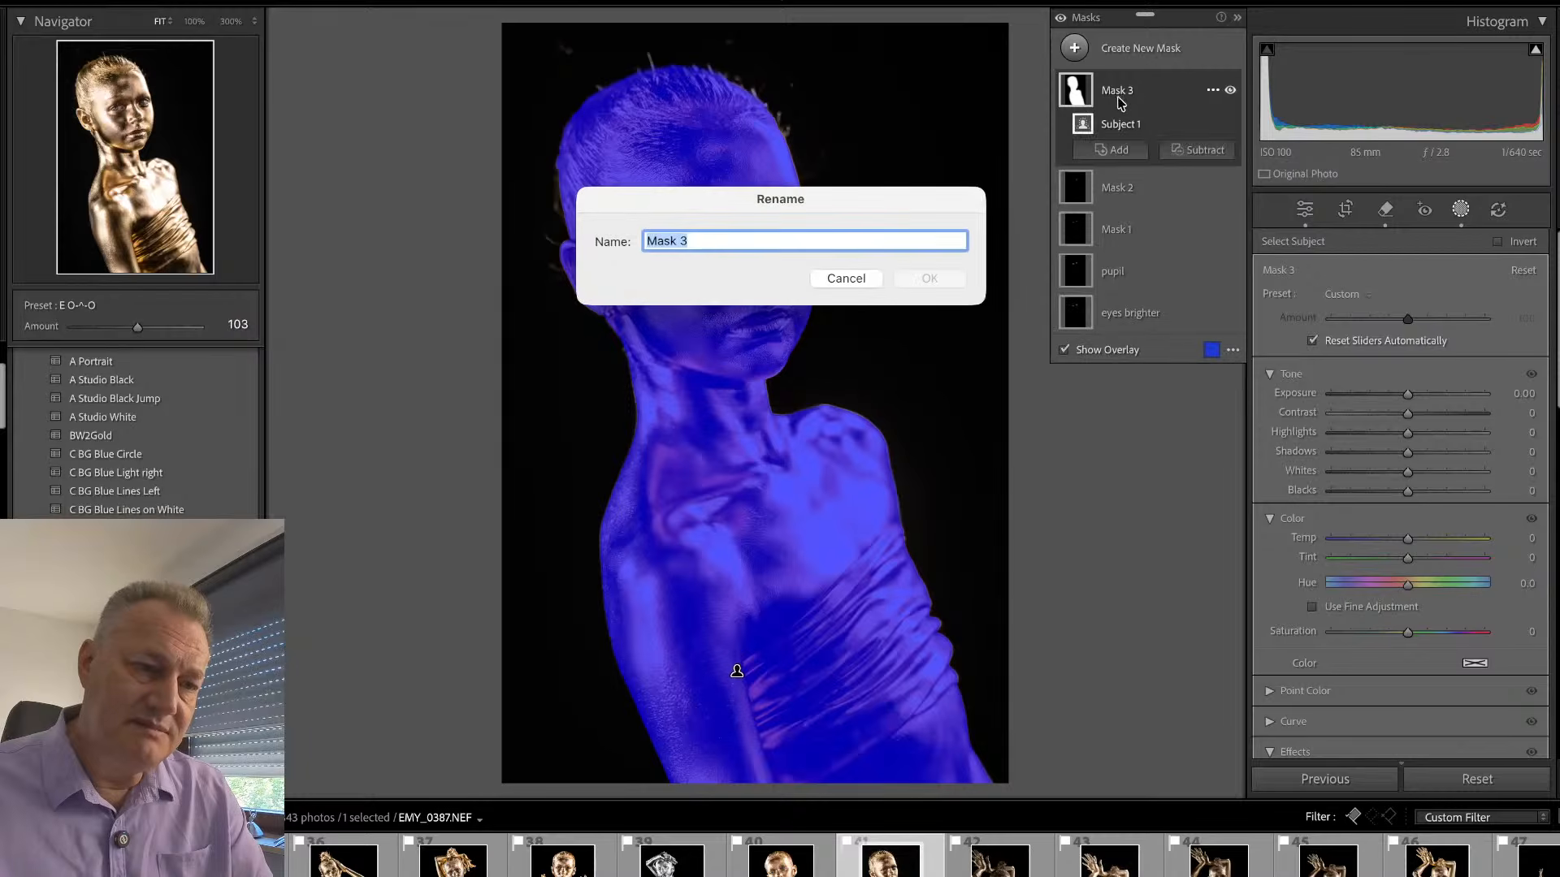
pyautogui.write('sub')
pyautogui.press('Return')
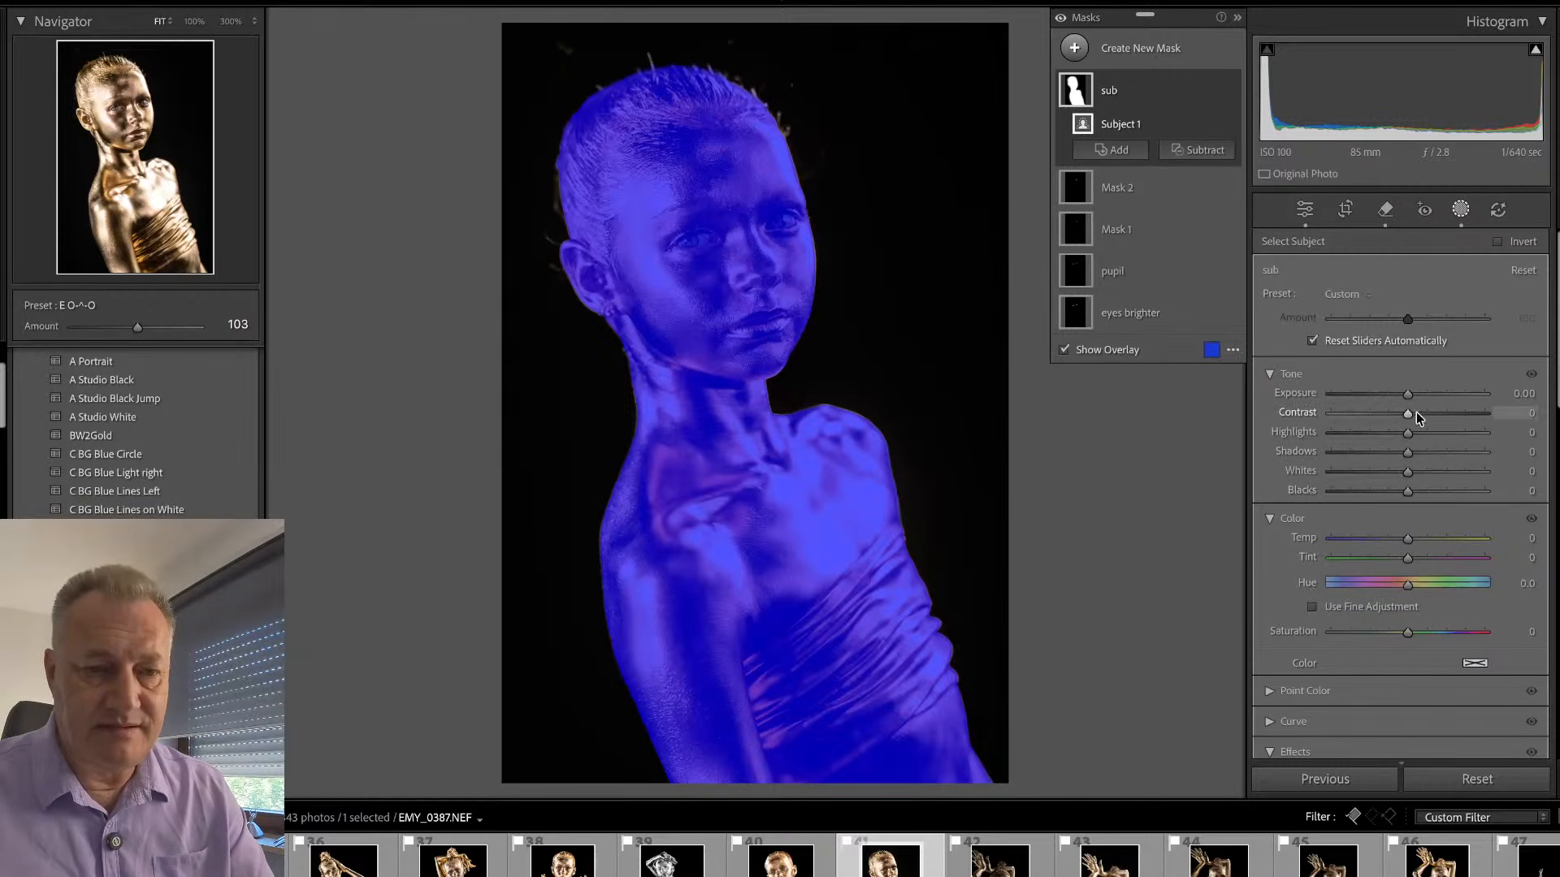
# - On the sub mask, set clarity to 63 and temperature to 14, lower the texture, and return to the global edit settings
pyautogui.scroll(-5, 1411, 421)
pyautogui.moveTo(1407, 569)
pyautogui.mouseDown()
pyautogui.moveTo(1454, 570)
pyautogui.moveTo(1381, 556)
pyautogui.mouseUp()
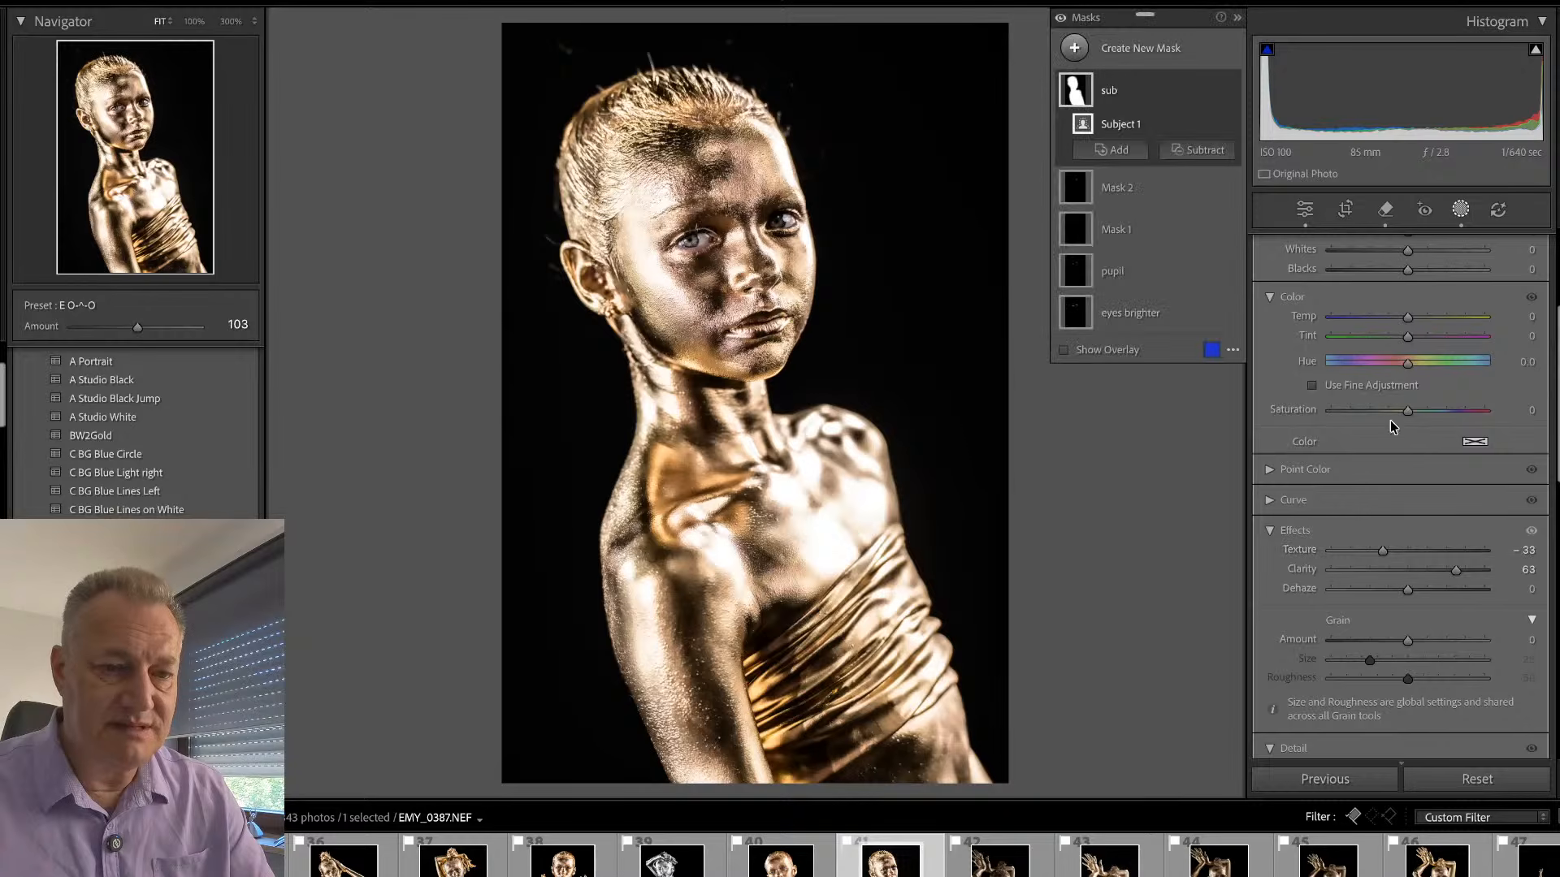
pyautogui.moveTo(1408, 316); pyautogui.dragTo(1417, 313)
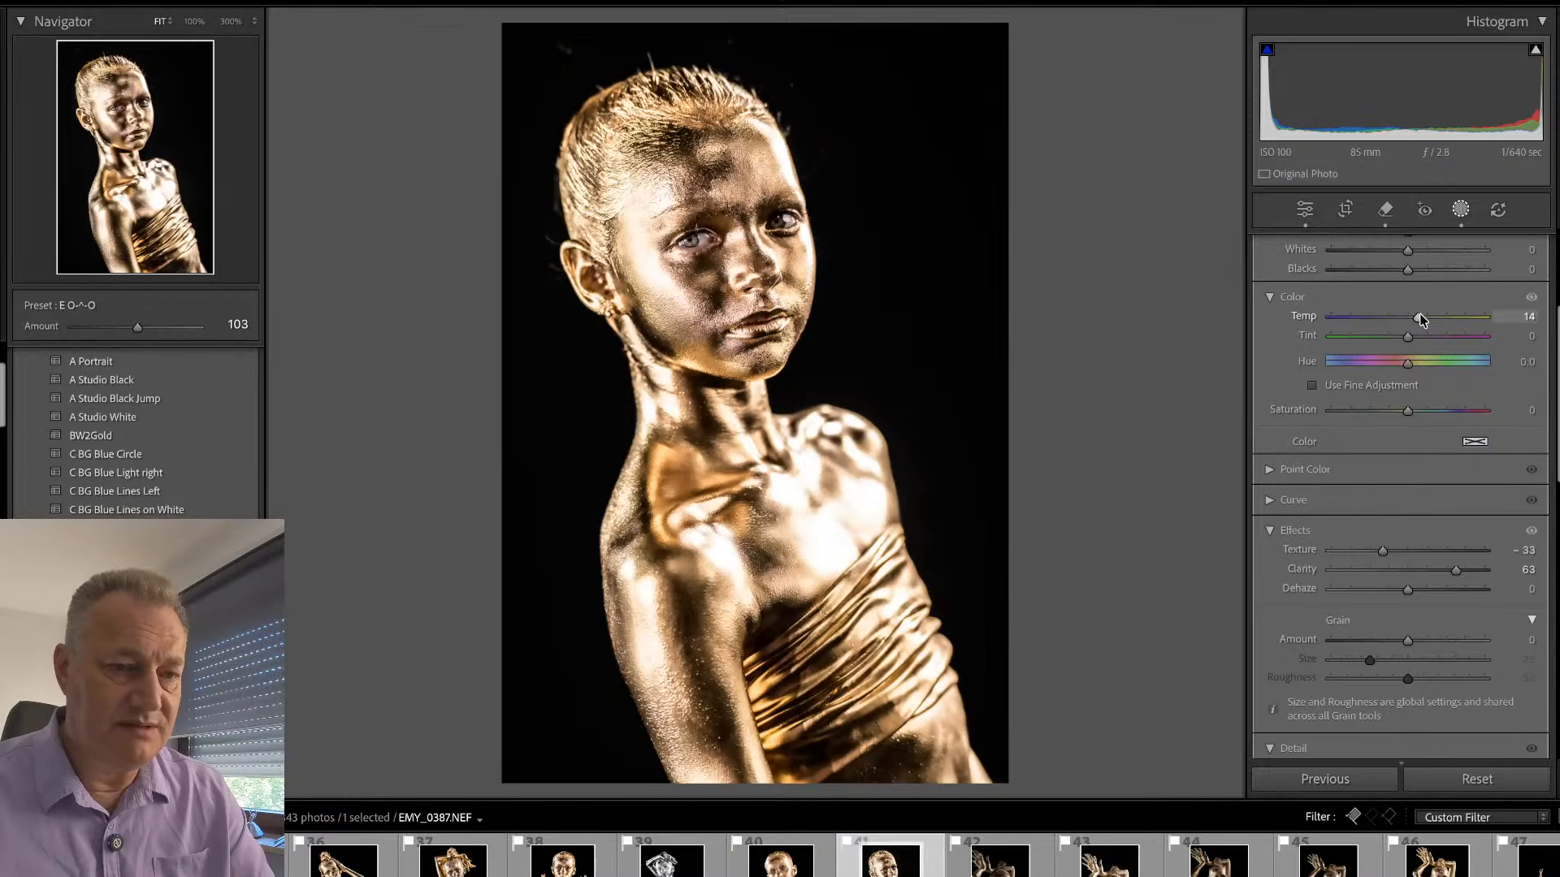
pyautogui.moveTo(1421, 320); pyautogui.dragTo(1420, 319)
pyautogui.moveTo(1382, 552); pyautogui.dragTo(1352, 551)
pyautogui.click(1461, 209)
# - Remove the bright stray eyelash above the sharply focused eye at 100% with a size 6 remove brush
pyautogui.click(701, 215)
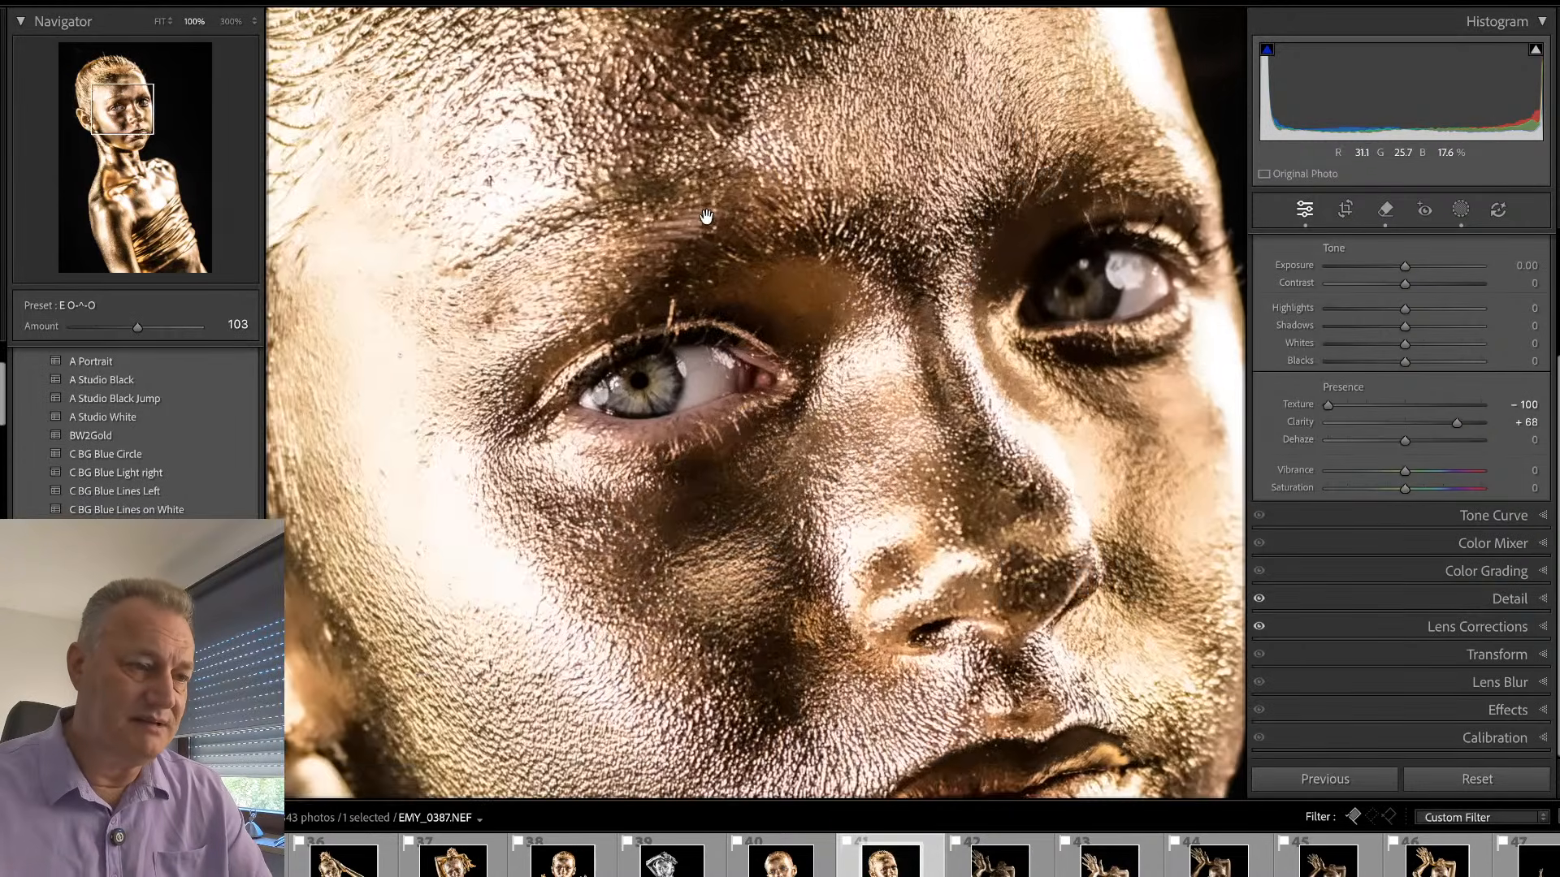
pyautogui.moveTo(762, 225); pyautogui.dragTo(744, 273)
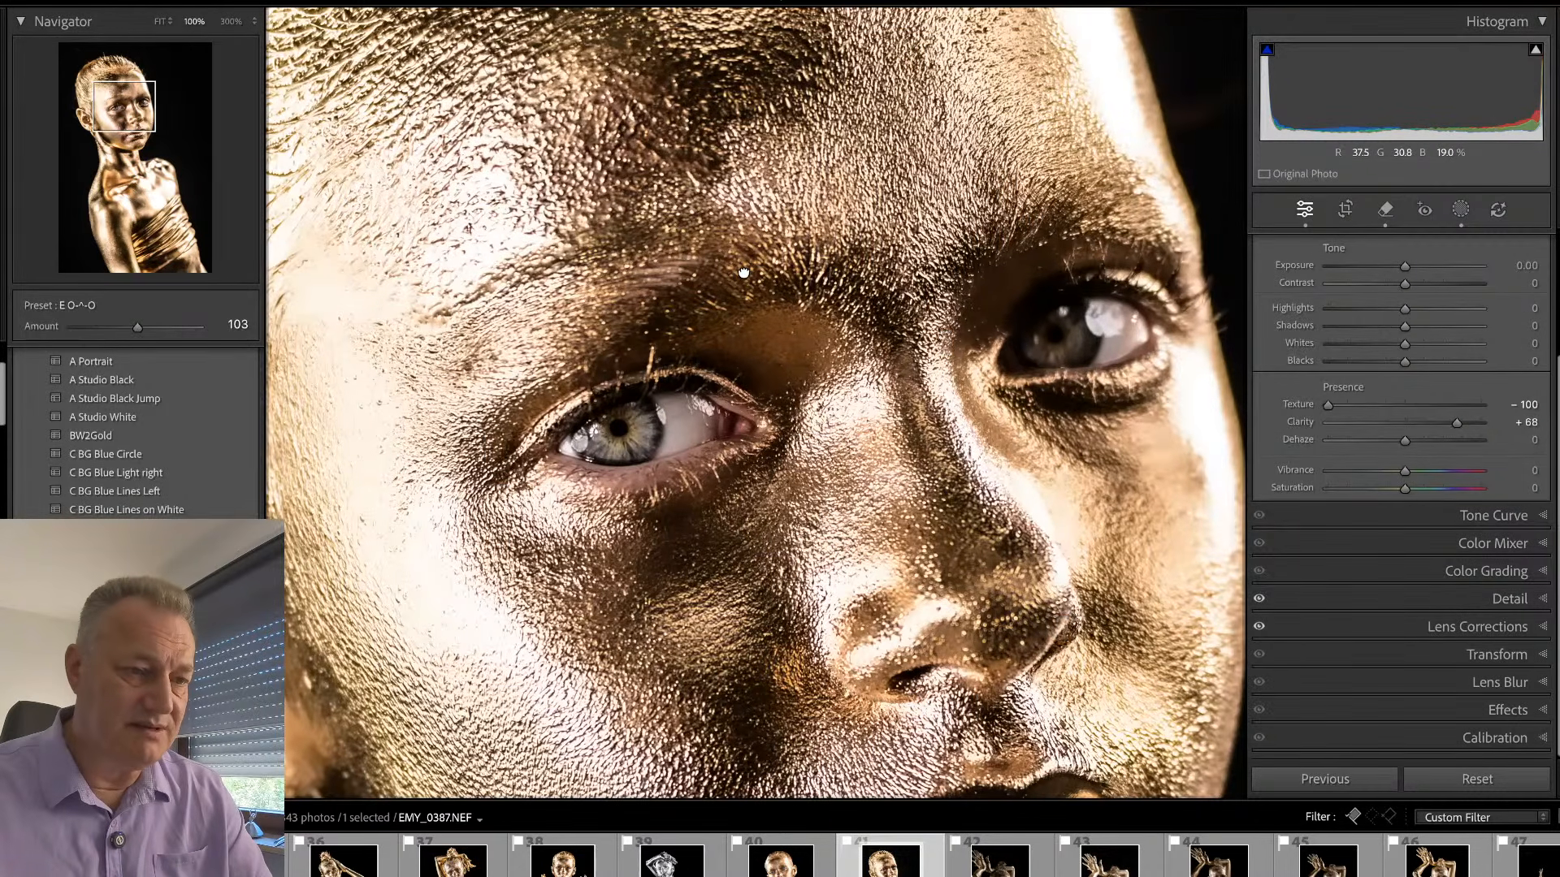
pyautogui.press('q')
pyautogui.moveTo(651, 353); pyautogui.dragTo(650, 367)
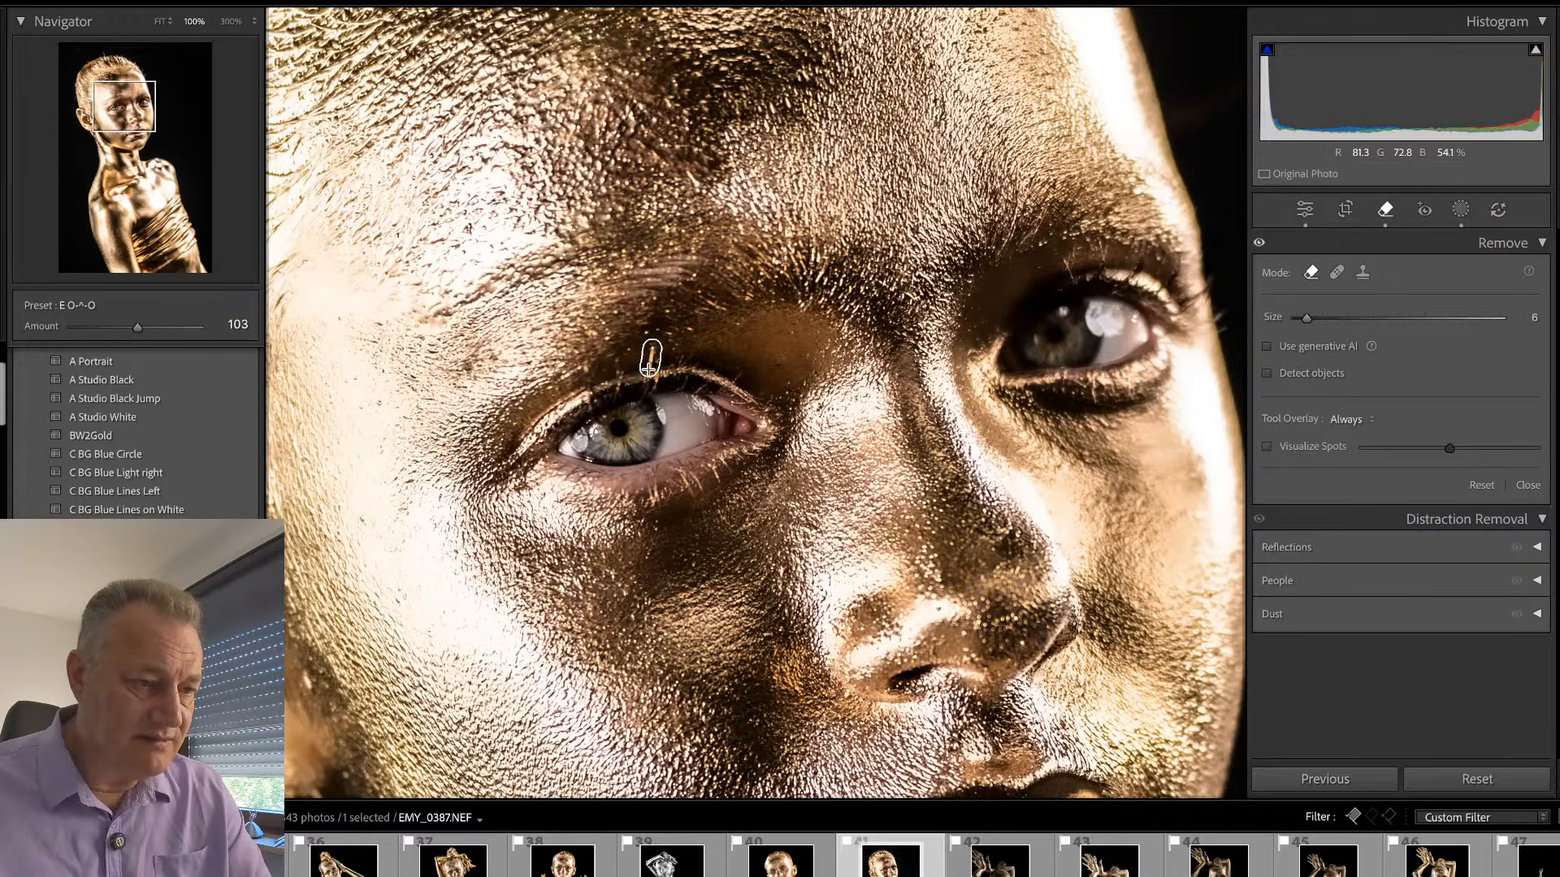
pyautogui.press('q')
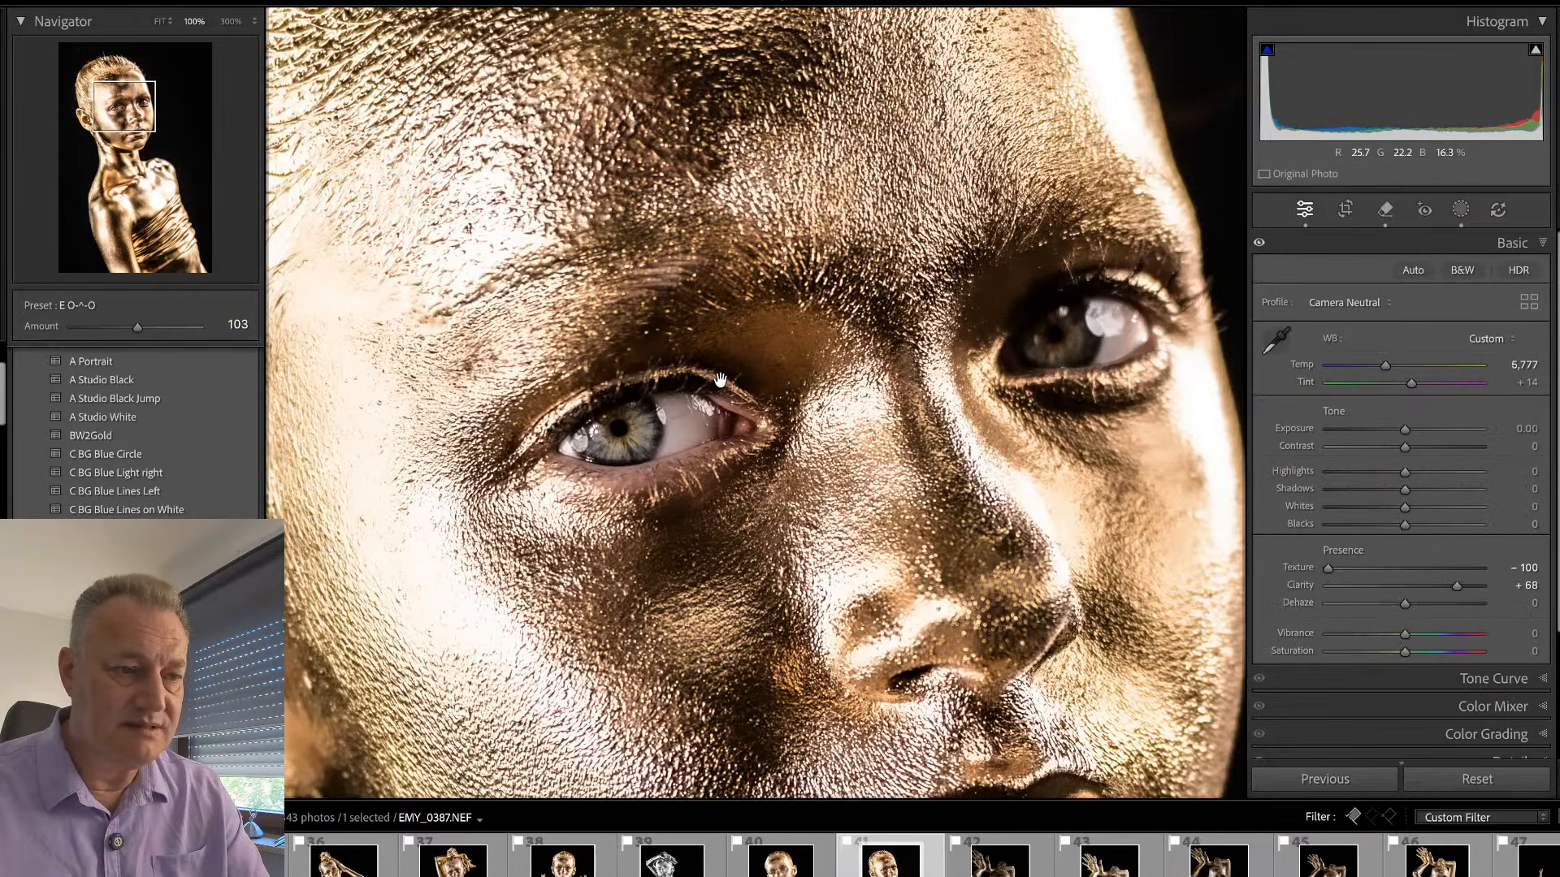
pyautogui.click(825, 397)
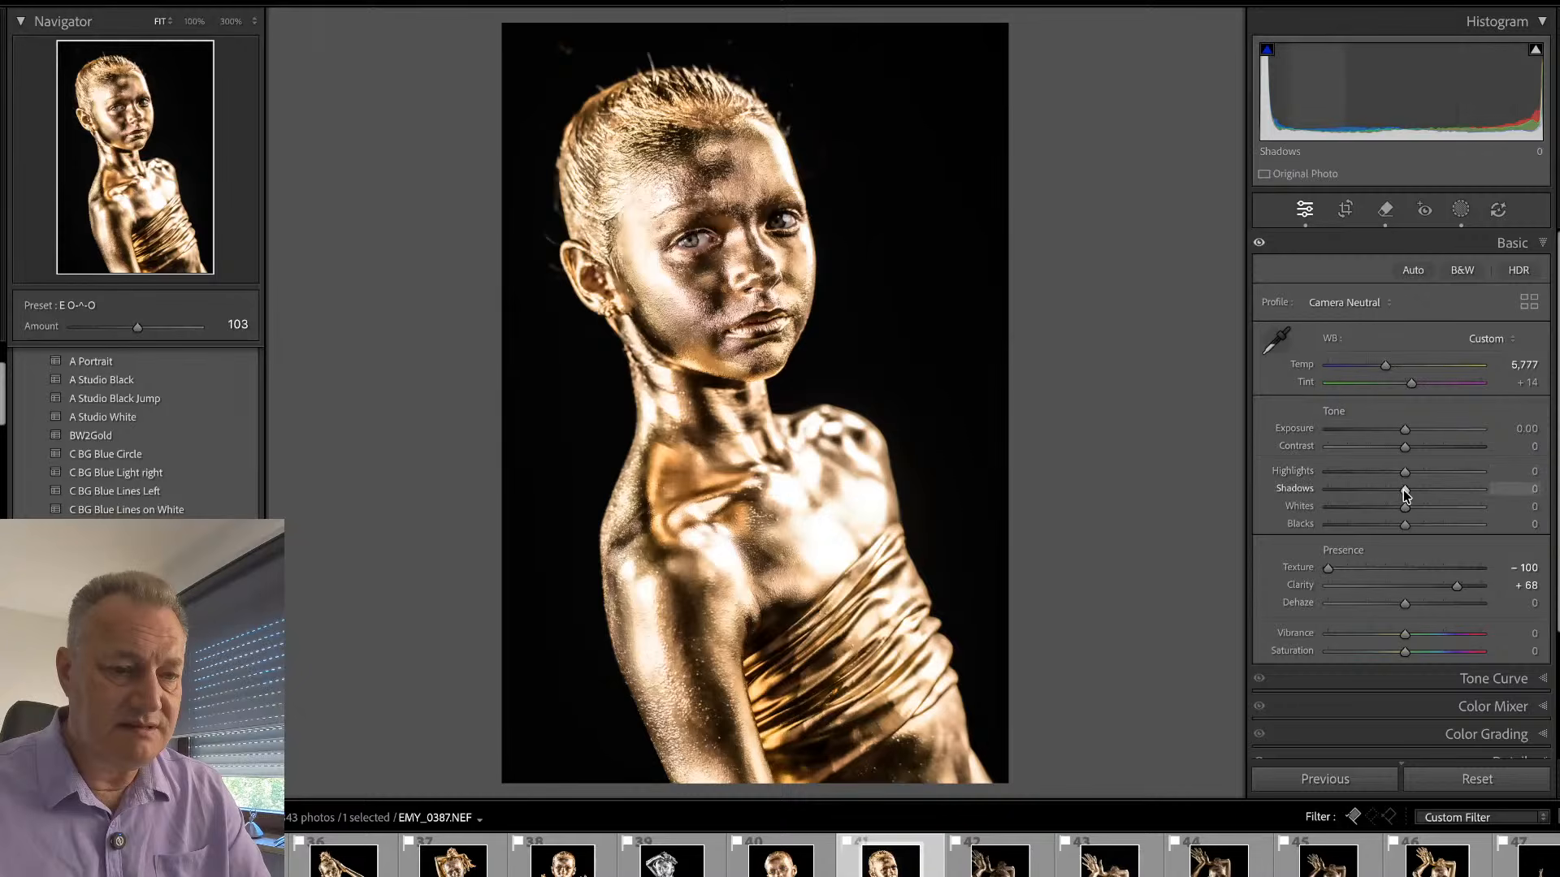
# - Set the global shadows to -3 and raise the shadows of the sub mask to 35
pyautogui.moveTo(1403, 489)
pyautogui.mouseDown()
pyautogui.moveTo(1425, 488)
pyautogui.moveTo(1404, 493)
pyautogui.mouseUp()
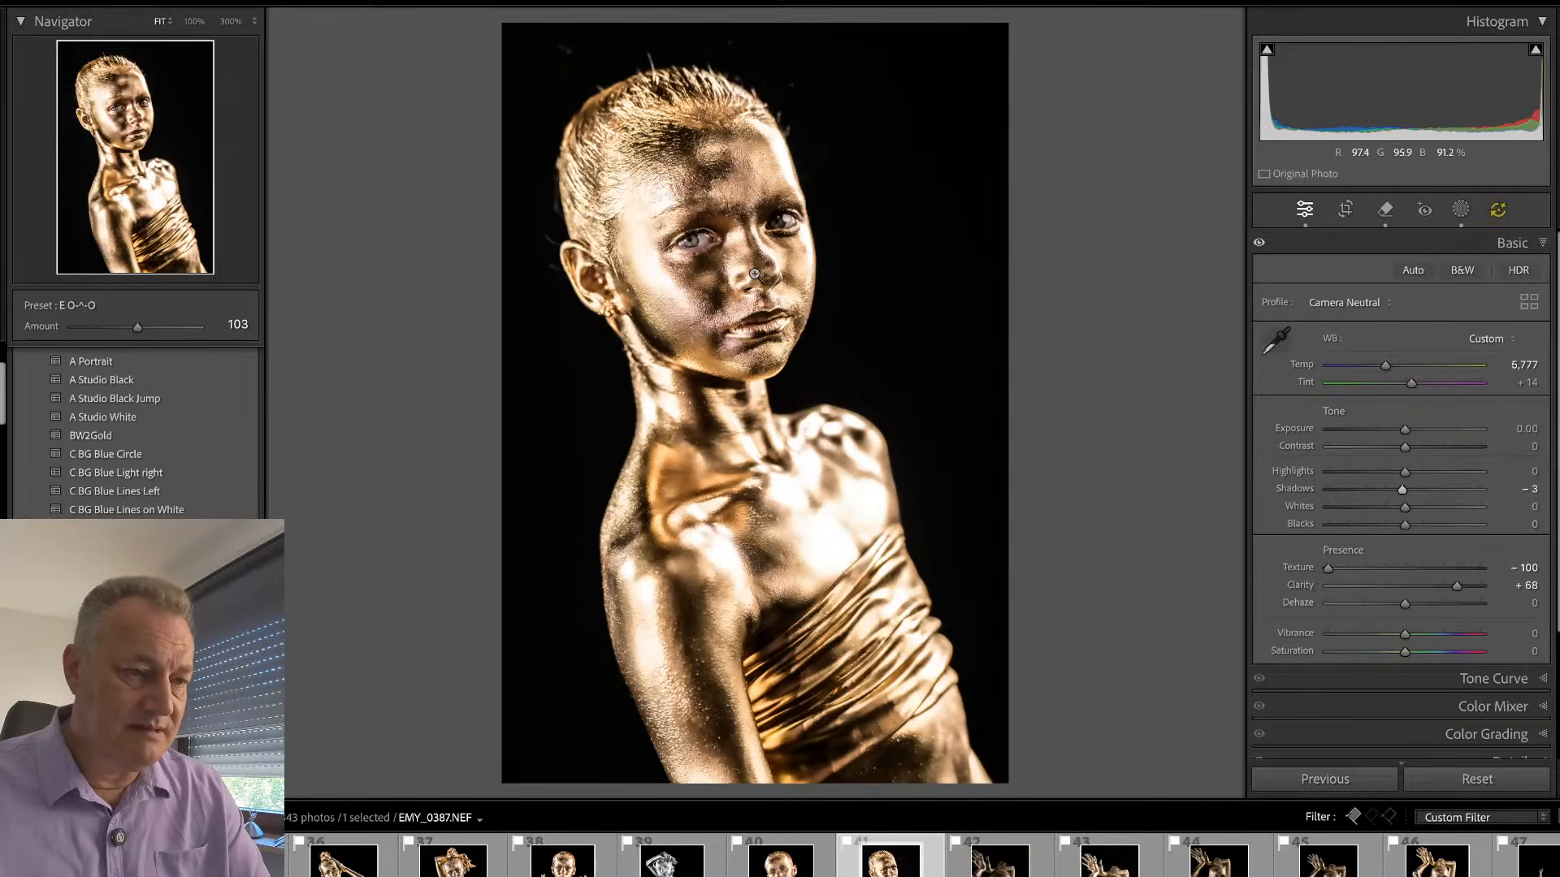
pyautogui.hotkey('shift', 'w')
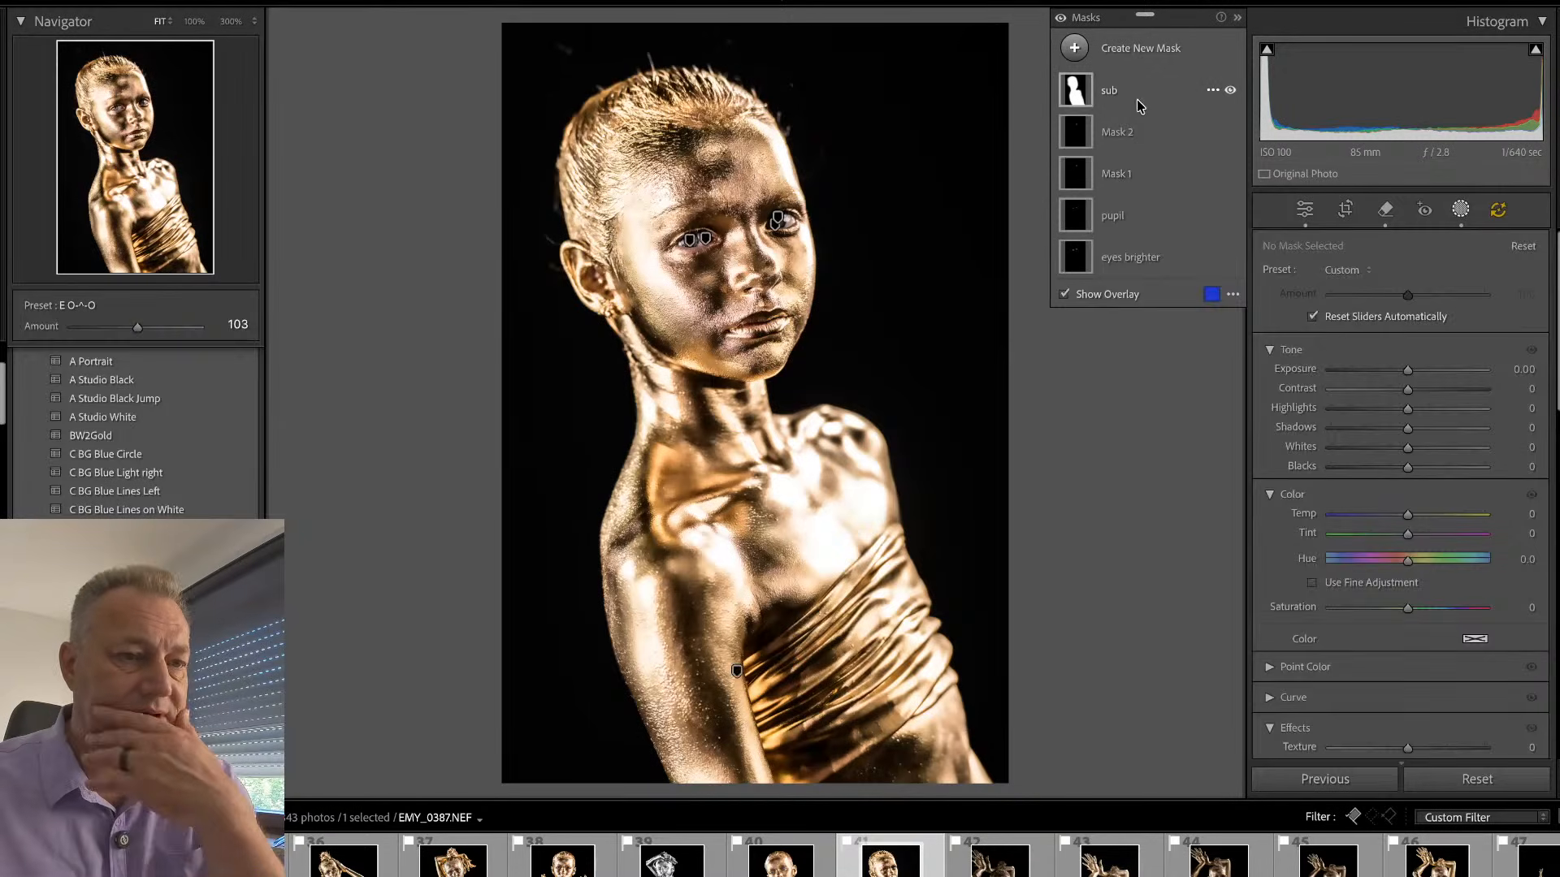
pyautogui.click(1135, 99)
pyautogui.moveTo(1409, 453); pyautogui.dragTo(1442, 457)
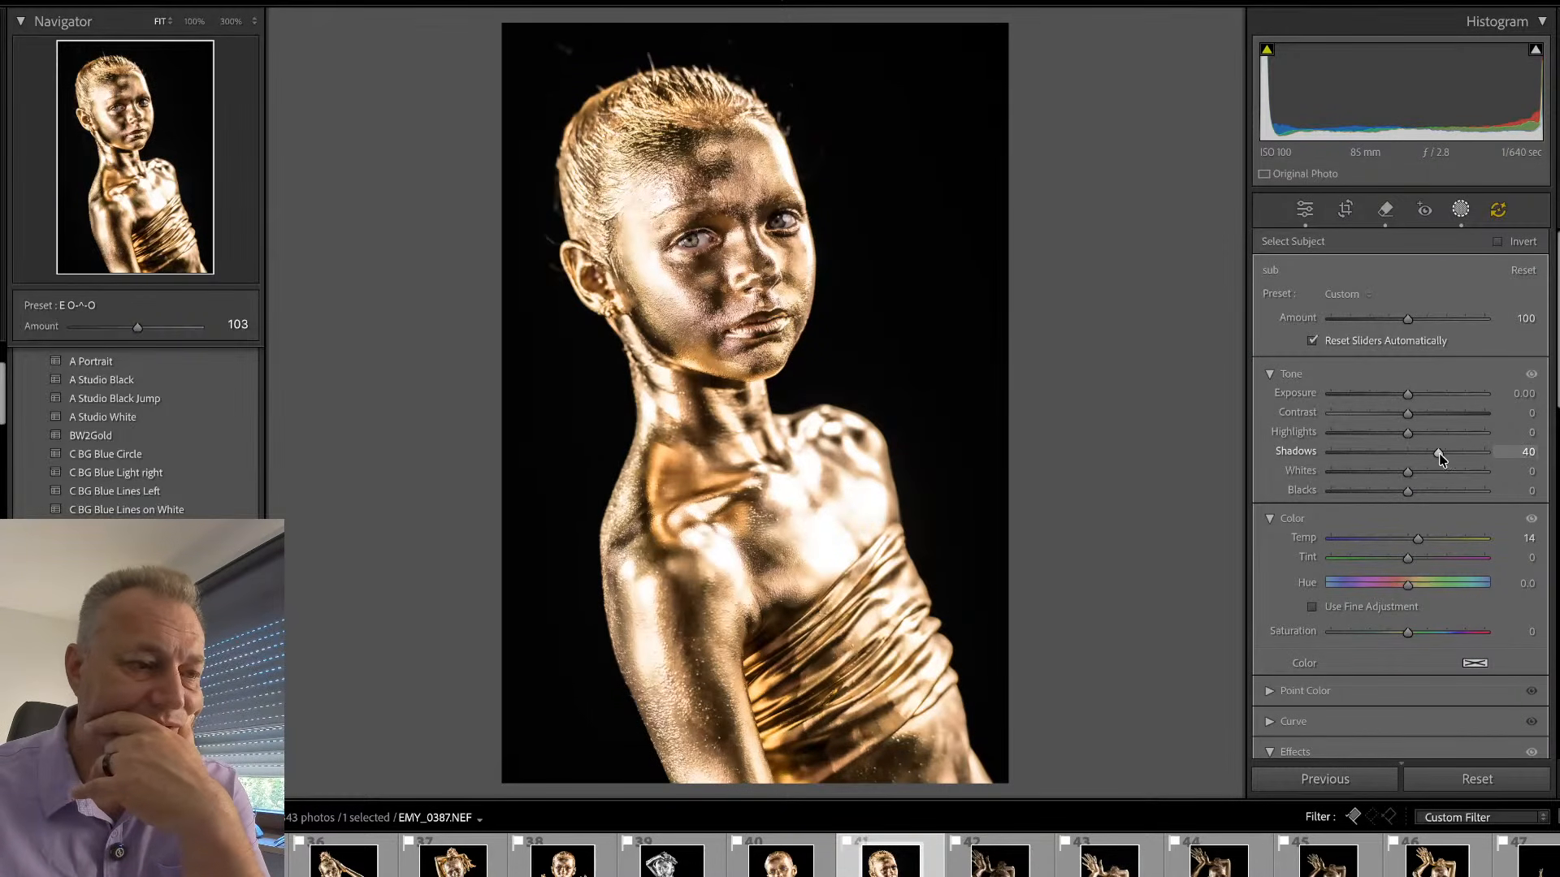
pyautogui.moveTo(1435, 455); pyautogui.dragTo(1435, 455)
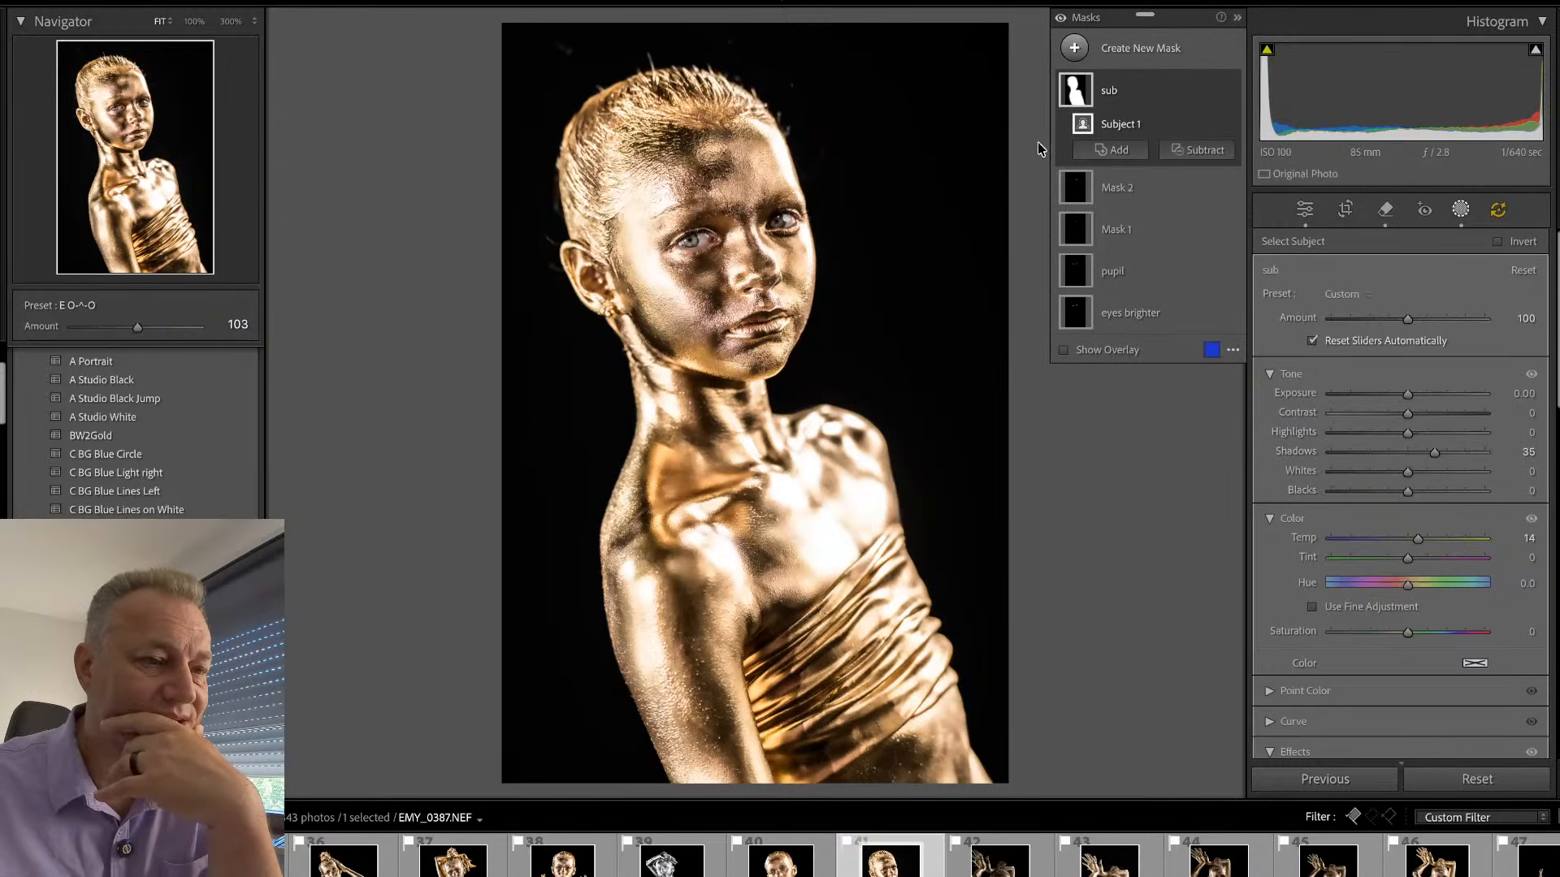
# - Set the temperature of the pupil mask to -24, return to the global edit settings and check the eyes at 100%
pyautogui.click(1124, 274)
pyautogui.moveTo(1406, 540)
pyautogui.mouseDown()
pyautogui.moveTo(1380, 548)
pyautogui.moveTo(1389, 540)
pyautogui.mouseUp()
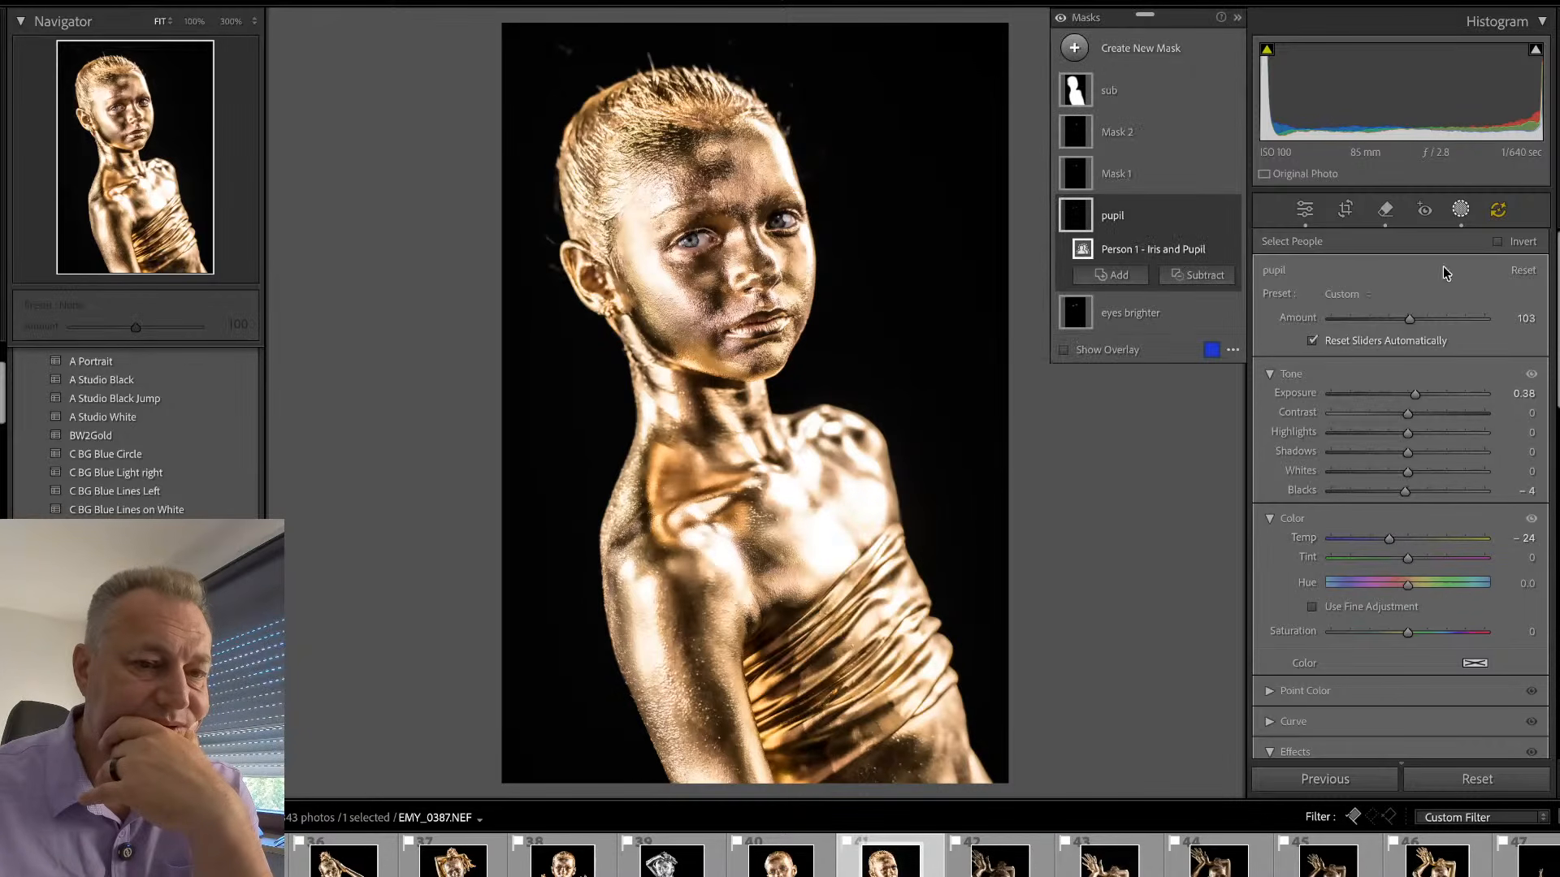
pyautogui.click(1460, 210)
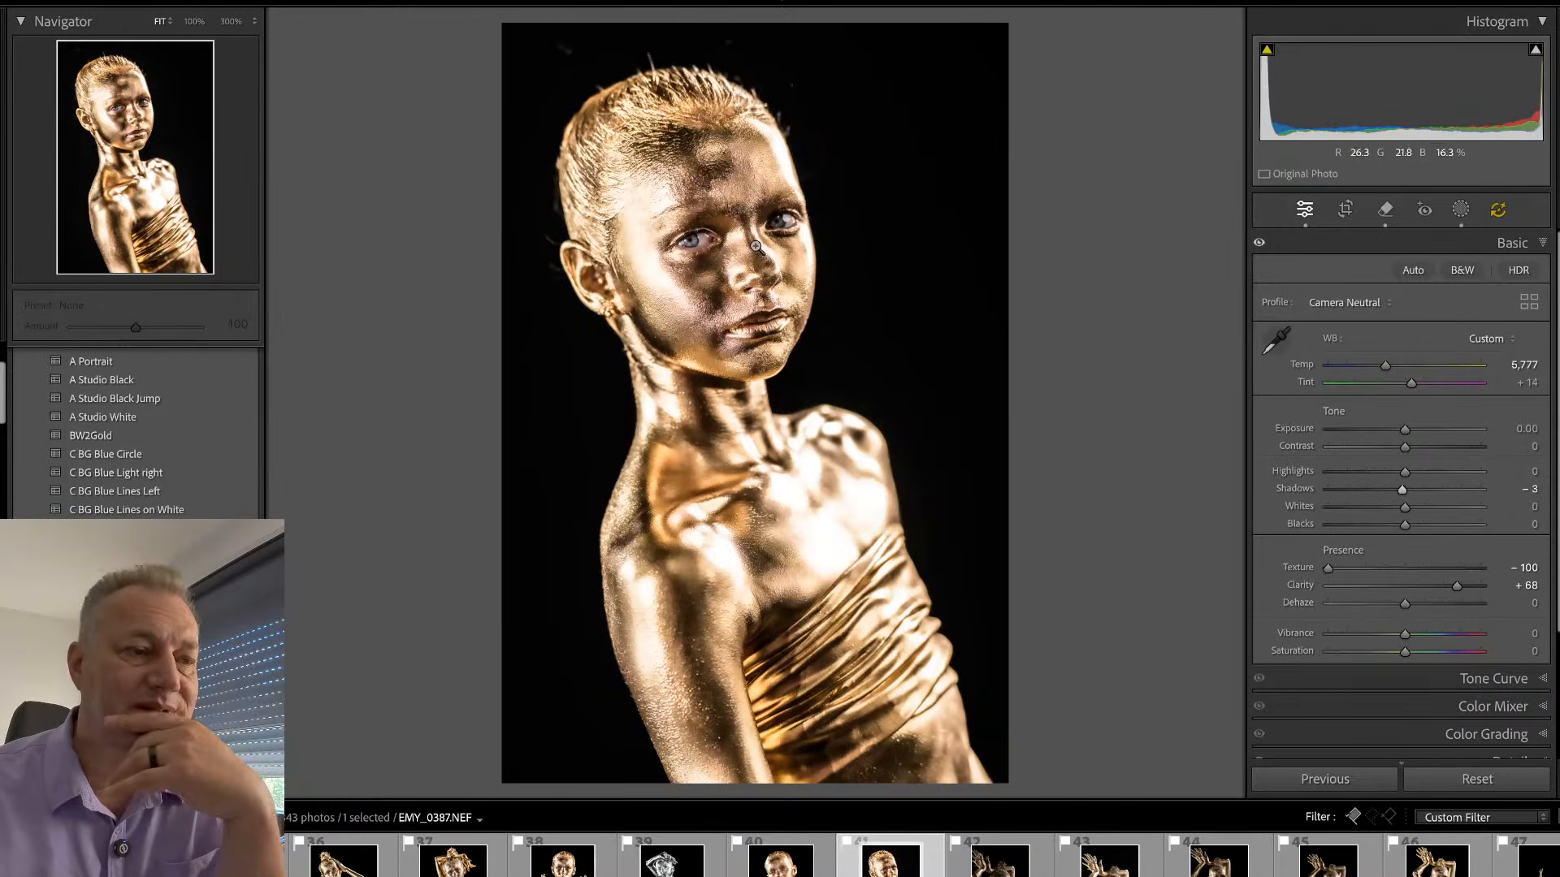
pyautogui.click(710, 236)
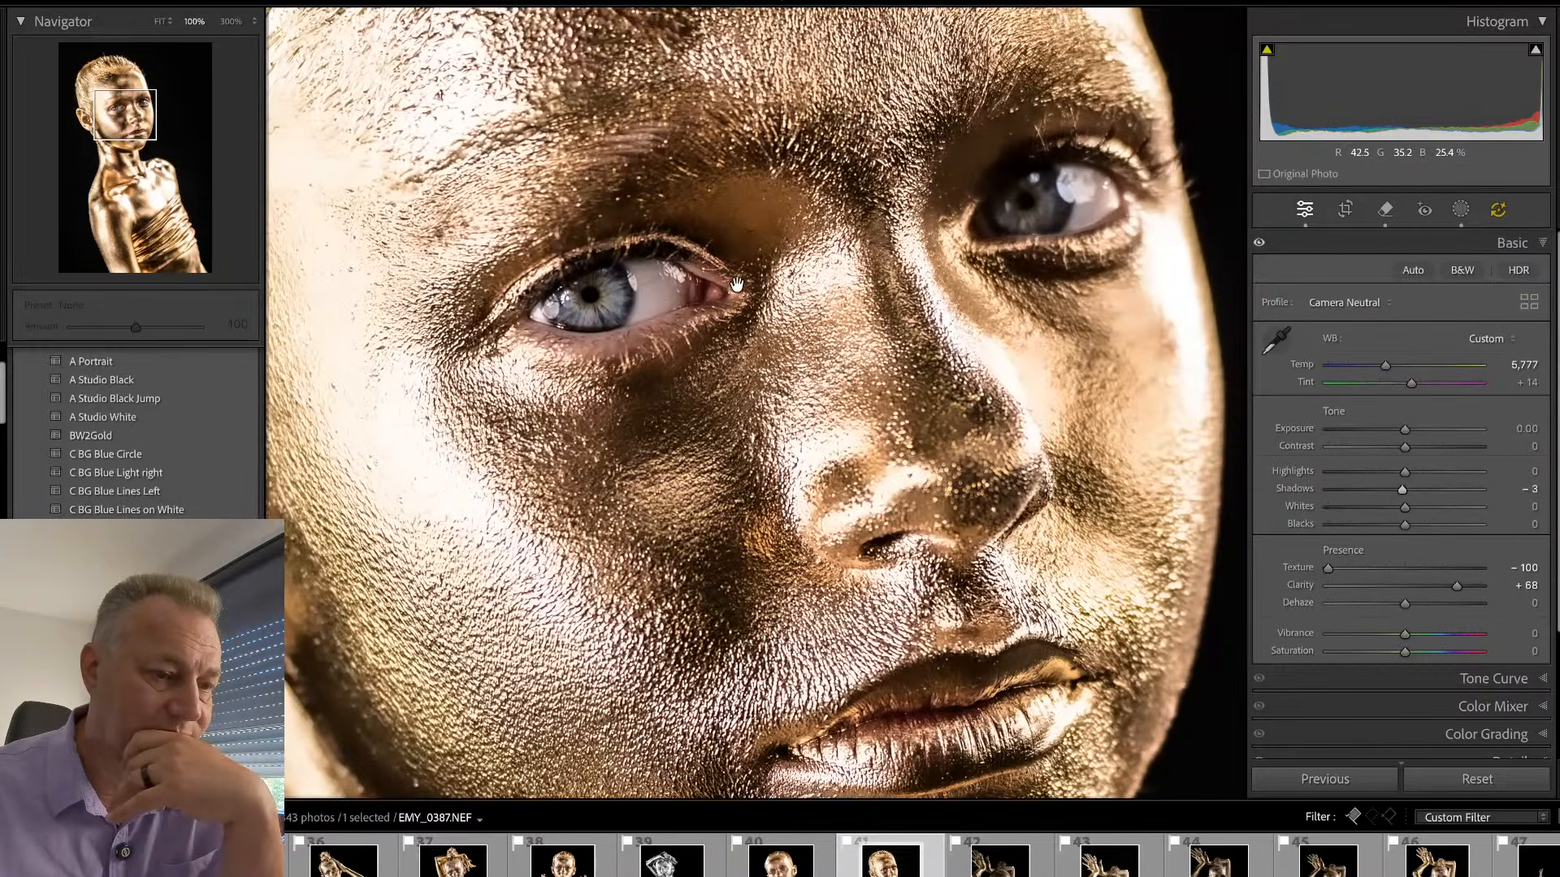
pyautogui.click(737, 285)
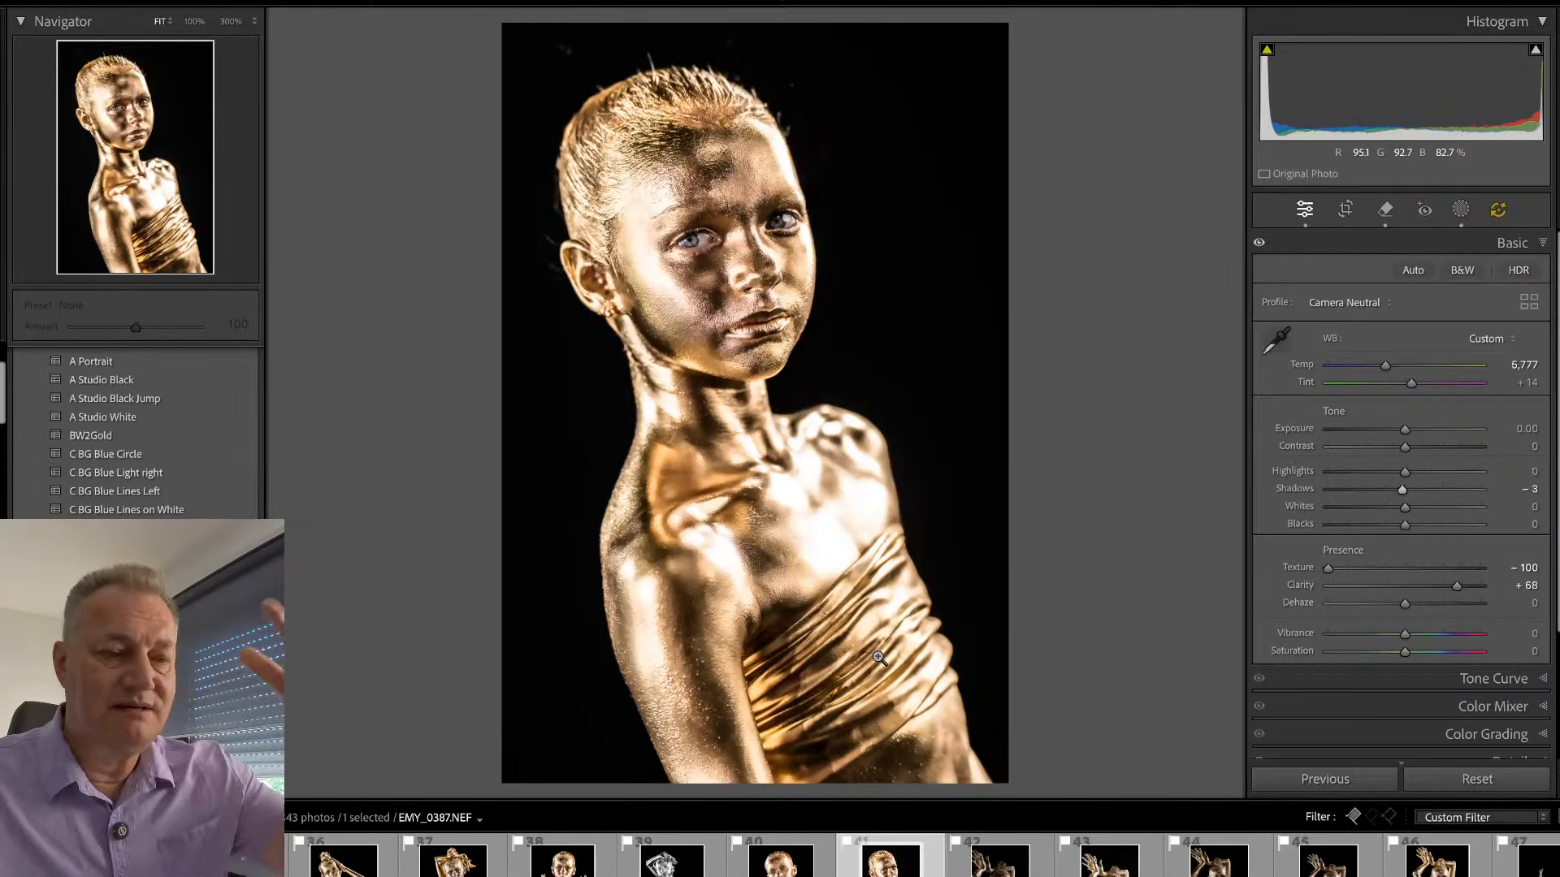
# - Try to smooth away the fabric folds on the lower wrap with a size 17 generative AI removal
pyautogui.press('q')
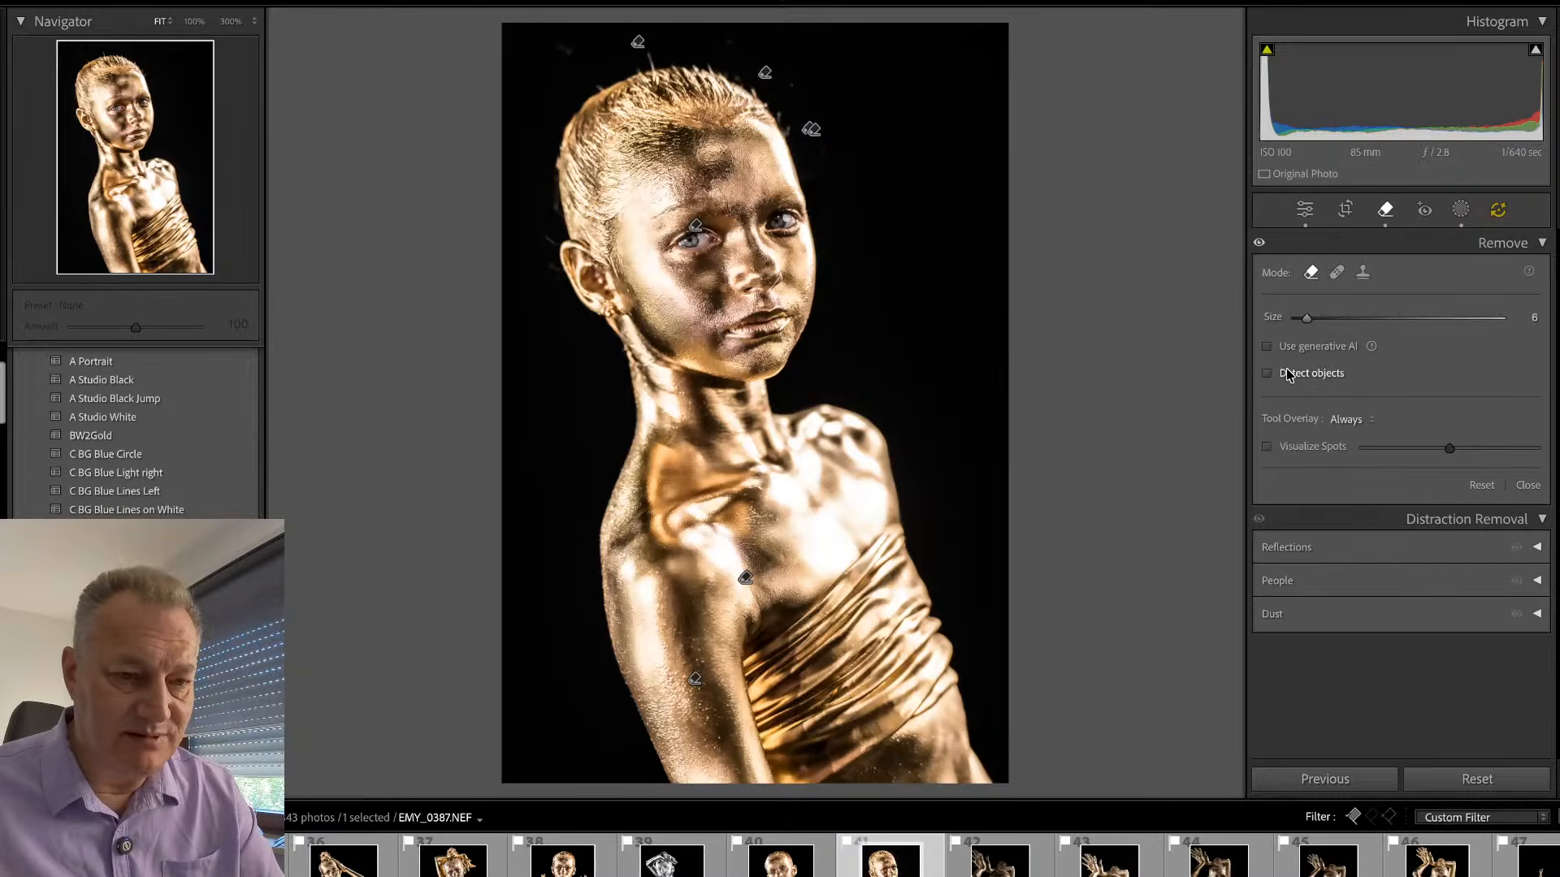
pyautogui.scroll(5, 927, 630)
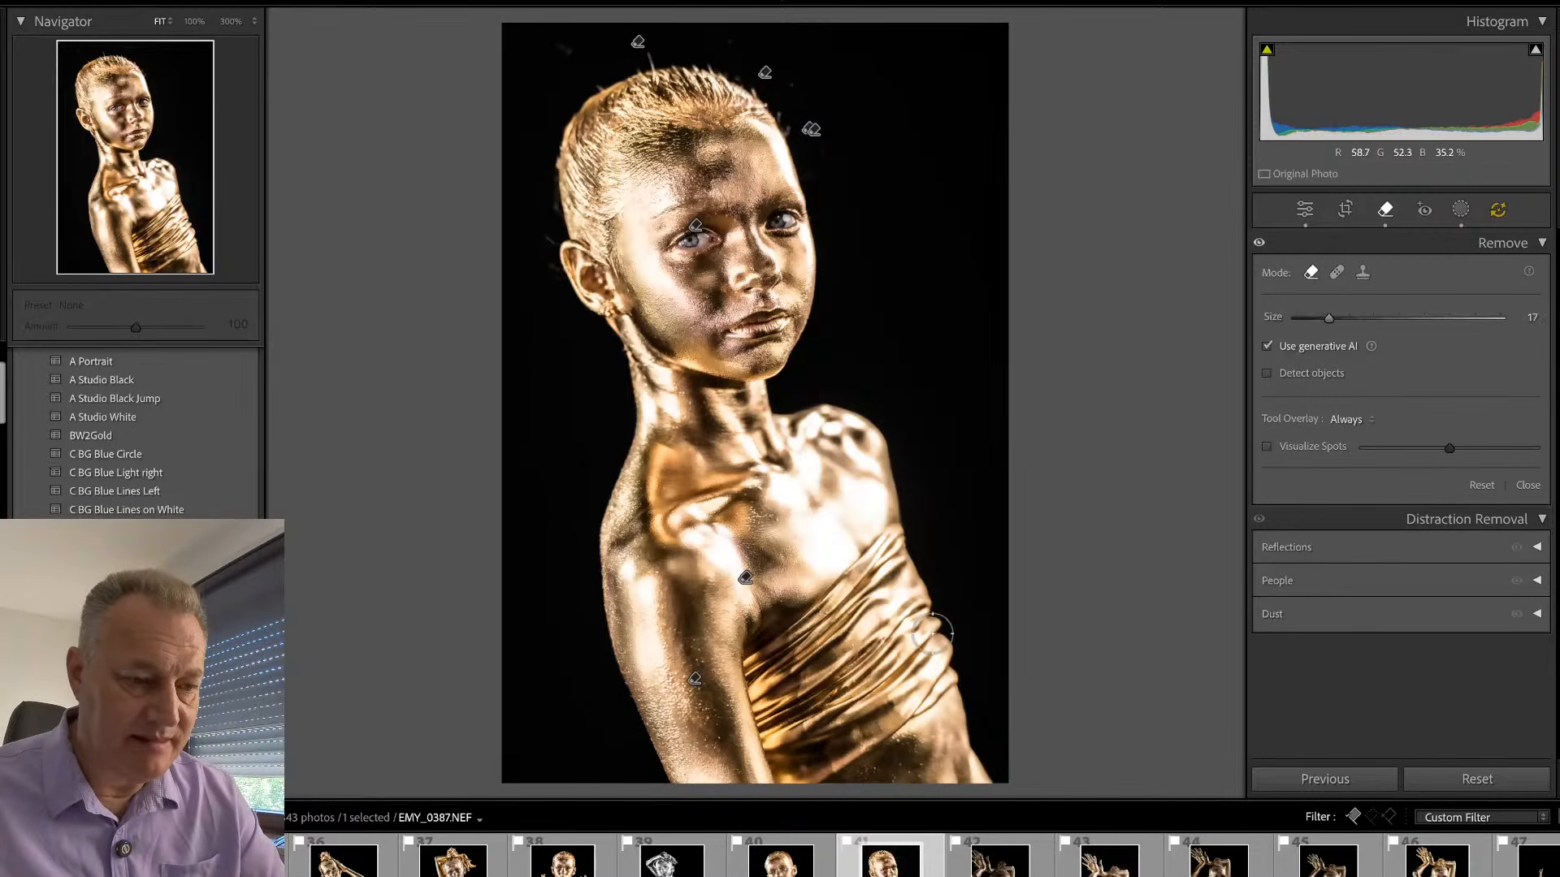
pyautogui.moveTo(936, 626); pyautogui.dragTo(949, 672)
pyautogui.moveTo(901, 721)
pyautogui.mouseDown()
pyautogui.moveTo(789, 787)
pyautogui.moveTo(771, 737)
pyautogui.moveTo(940, 611)
pyautogui.mouseUp()
pyautogui.moveTo(799, 743)
pyautogui.mouseDown()
pyautogui.moveTo(937, 640)
pyautogui.moveTo(900, 676)
pyautogui.mouseUp()
pyautogui.click(1507, 543)
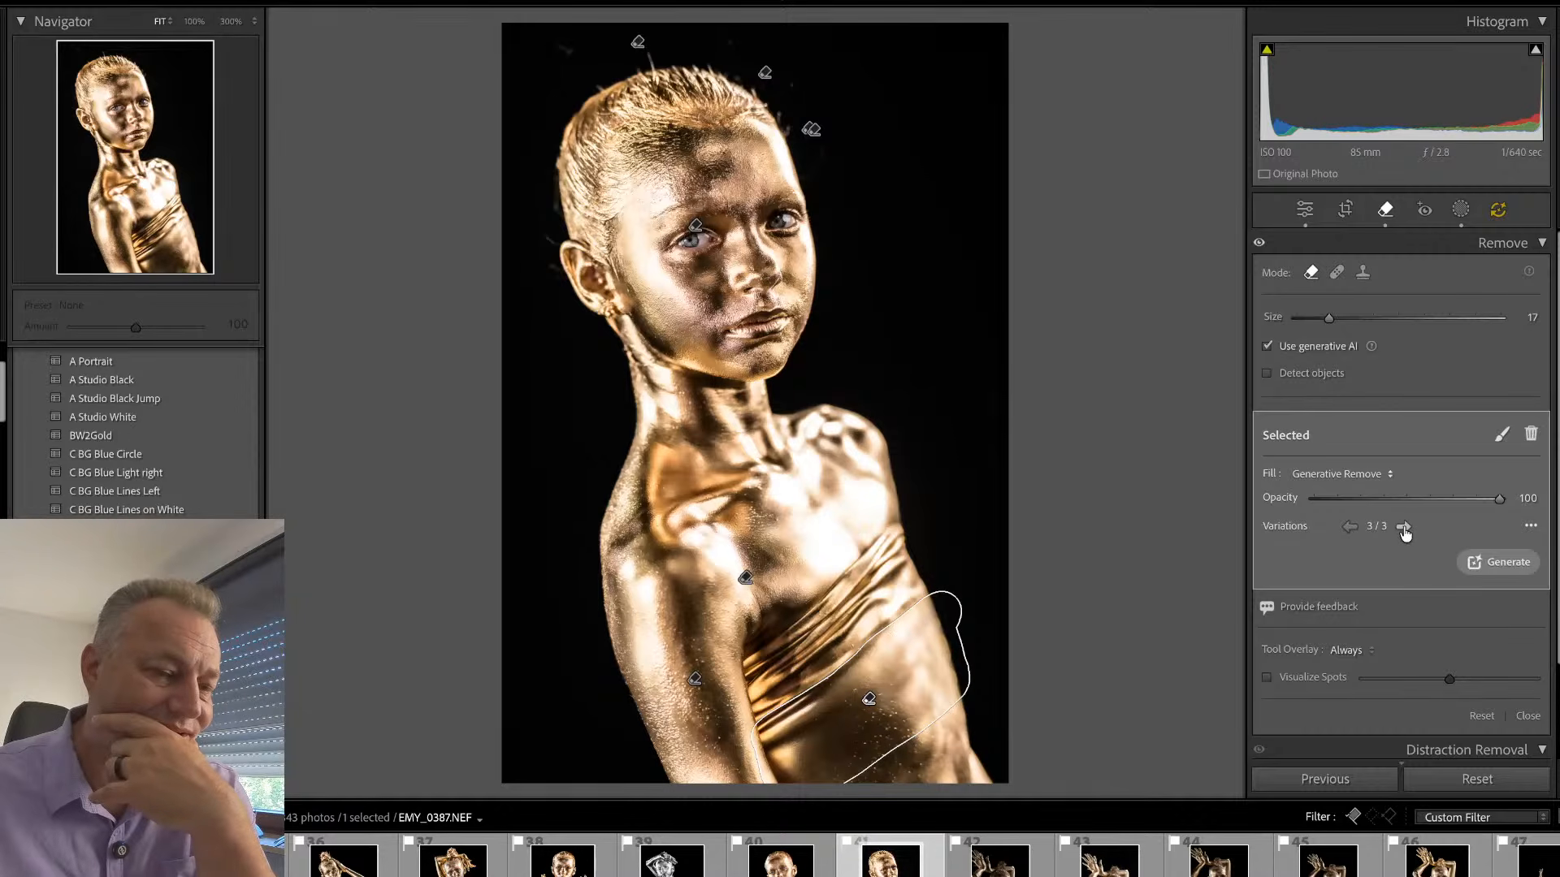
# - Delete the generative removal on the lower wrap and leave the Remove tool
pyautogui.press('q')
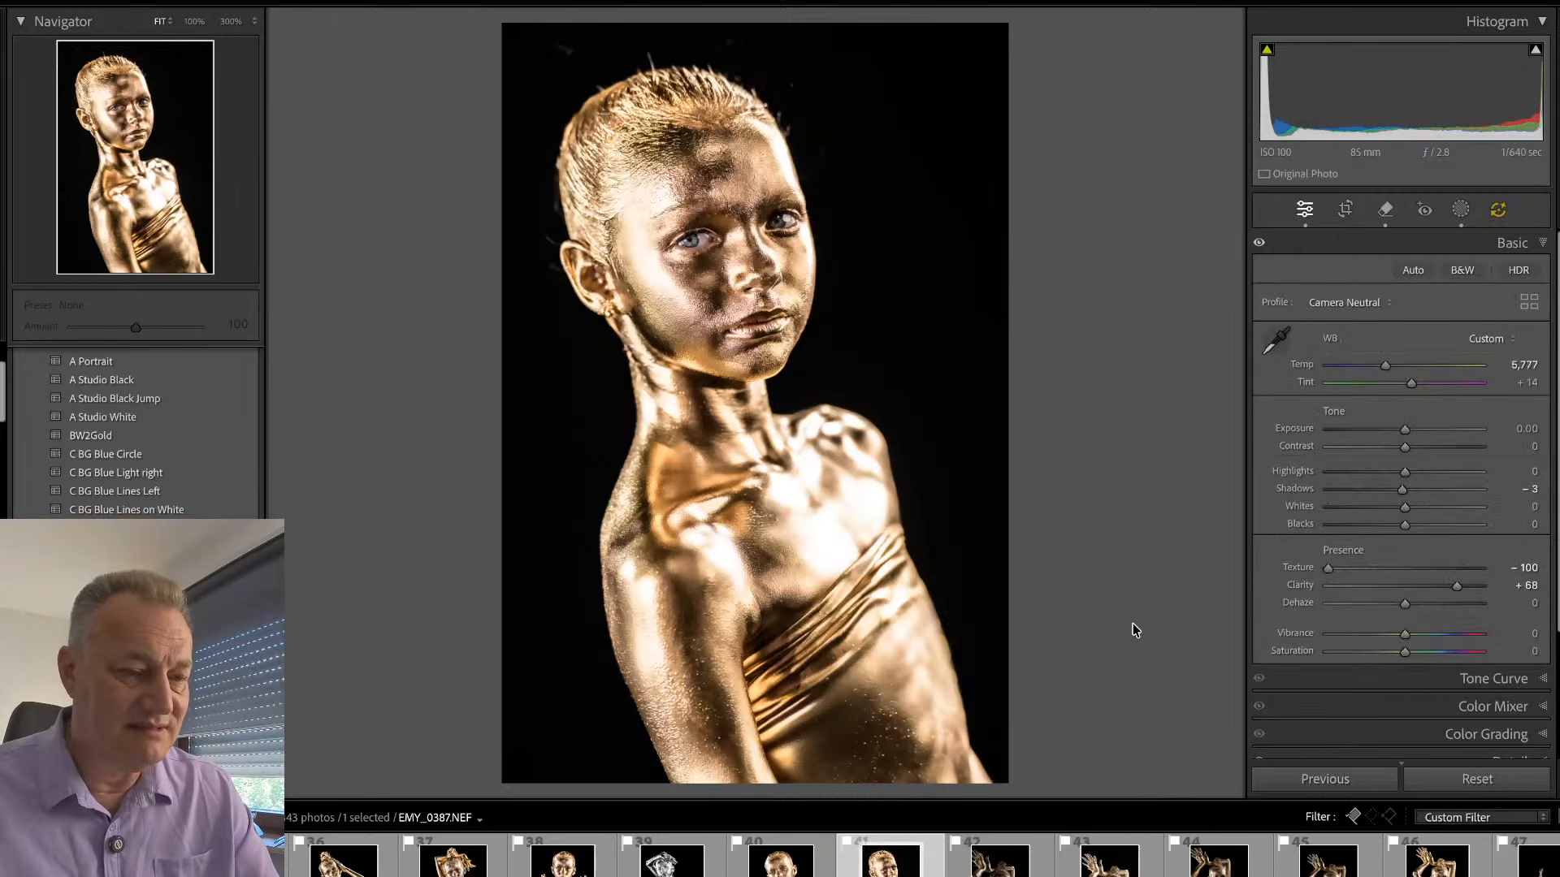
pyautogui.press('q')
pyautogui.click(869, 711)
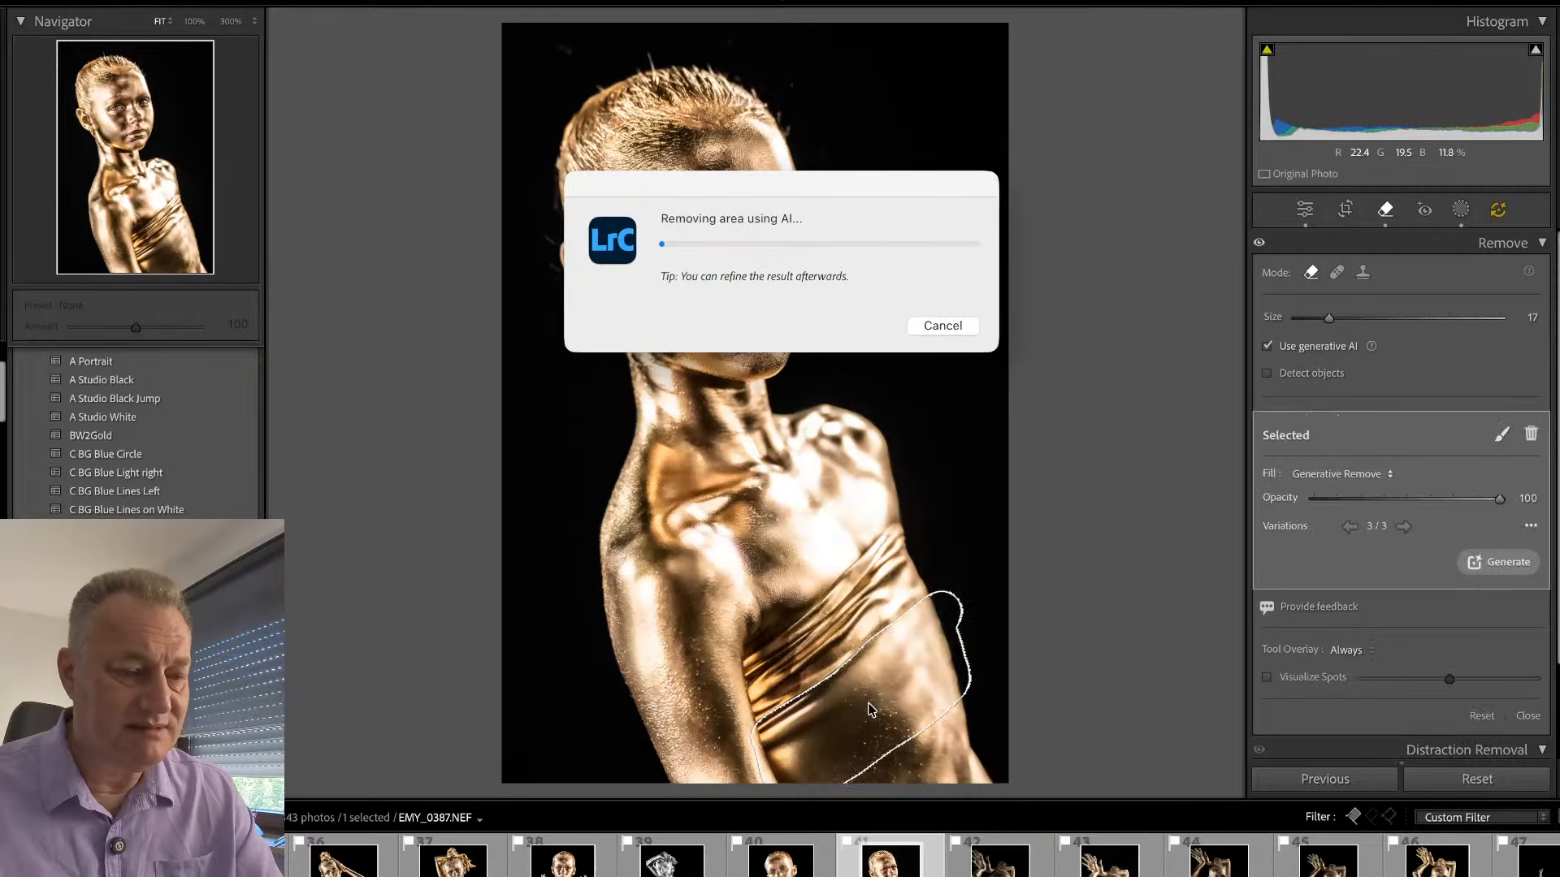
pyautogui.click(945, 328)
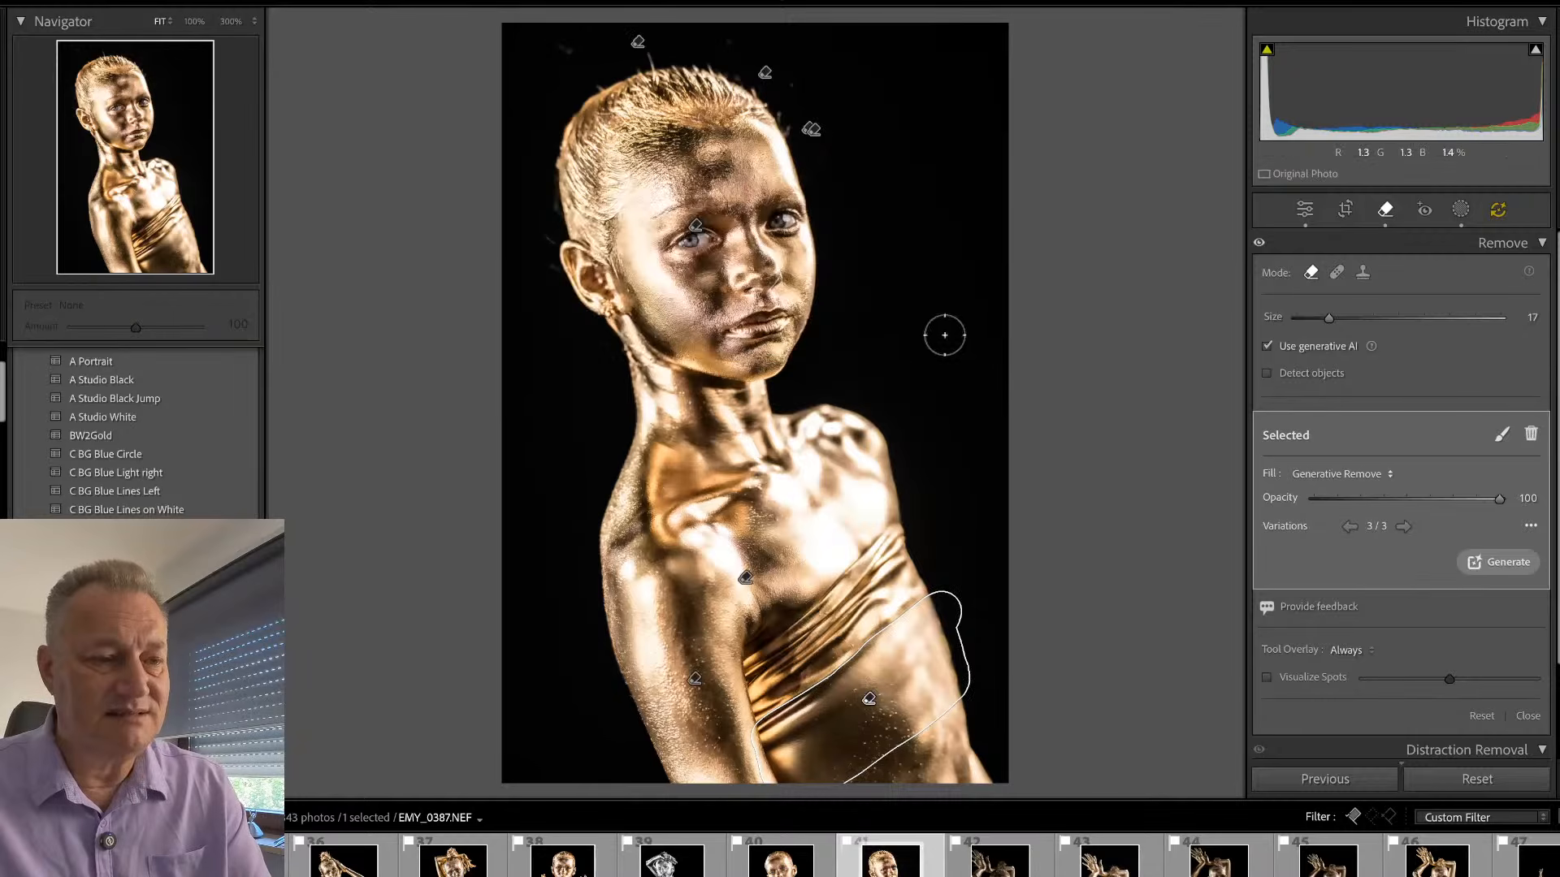
pyautogui.press('Delete')
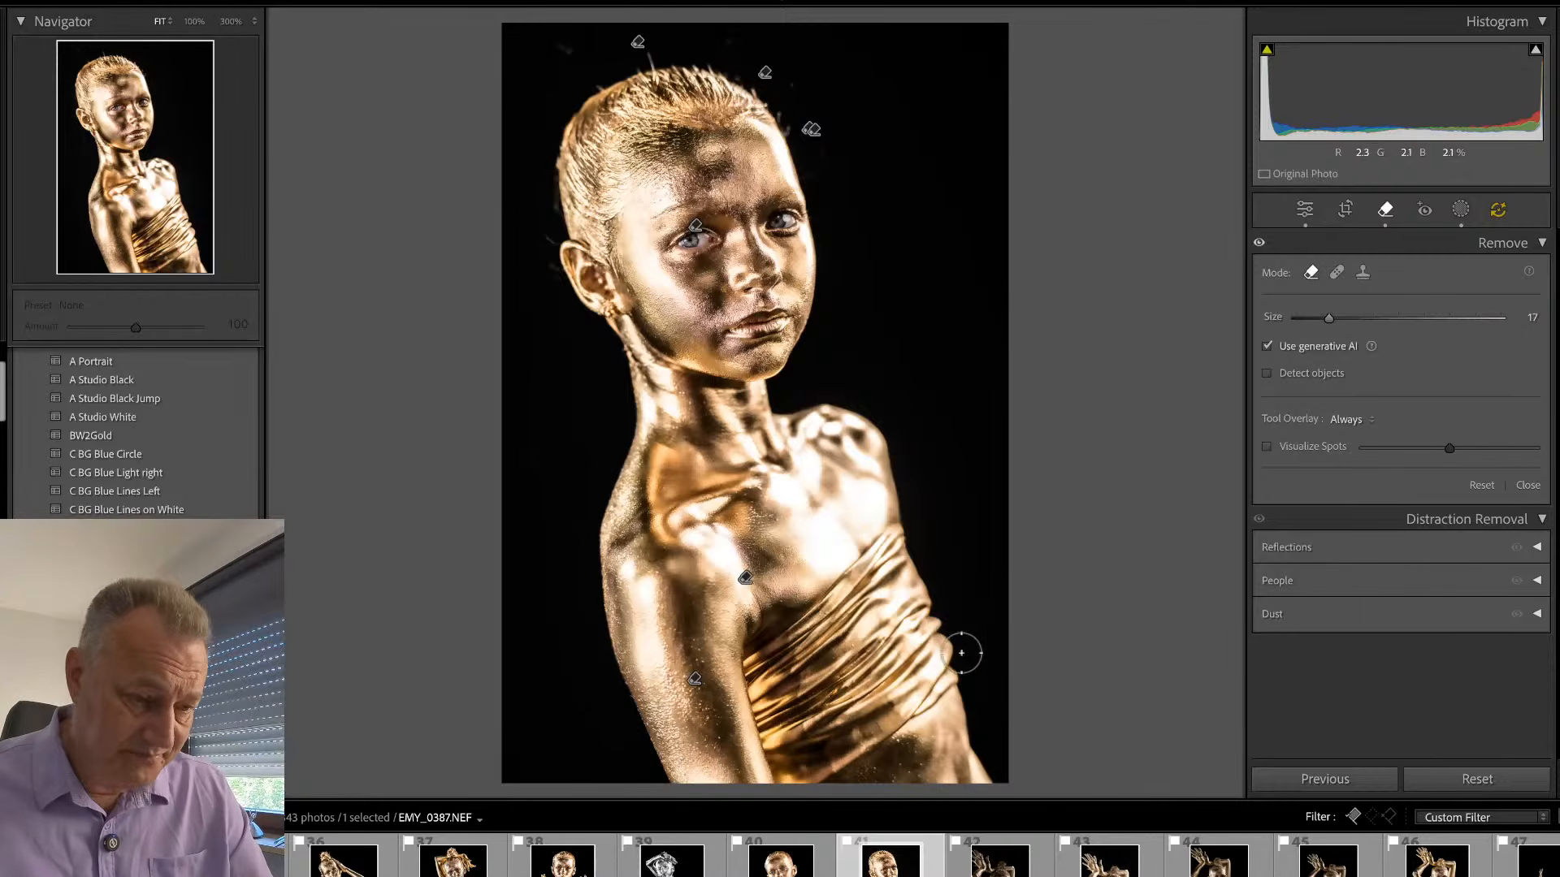
pyautogui.press('q')
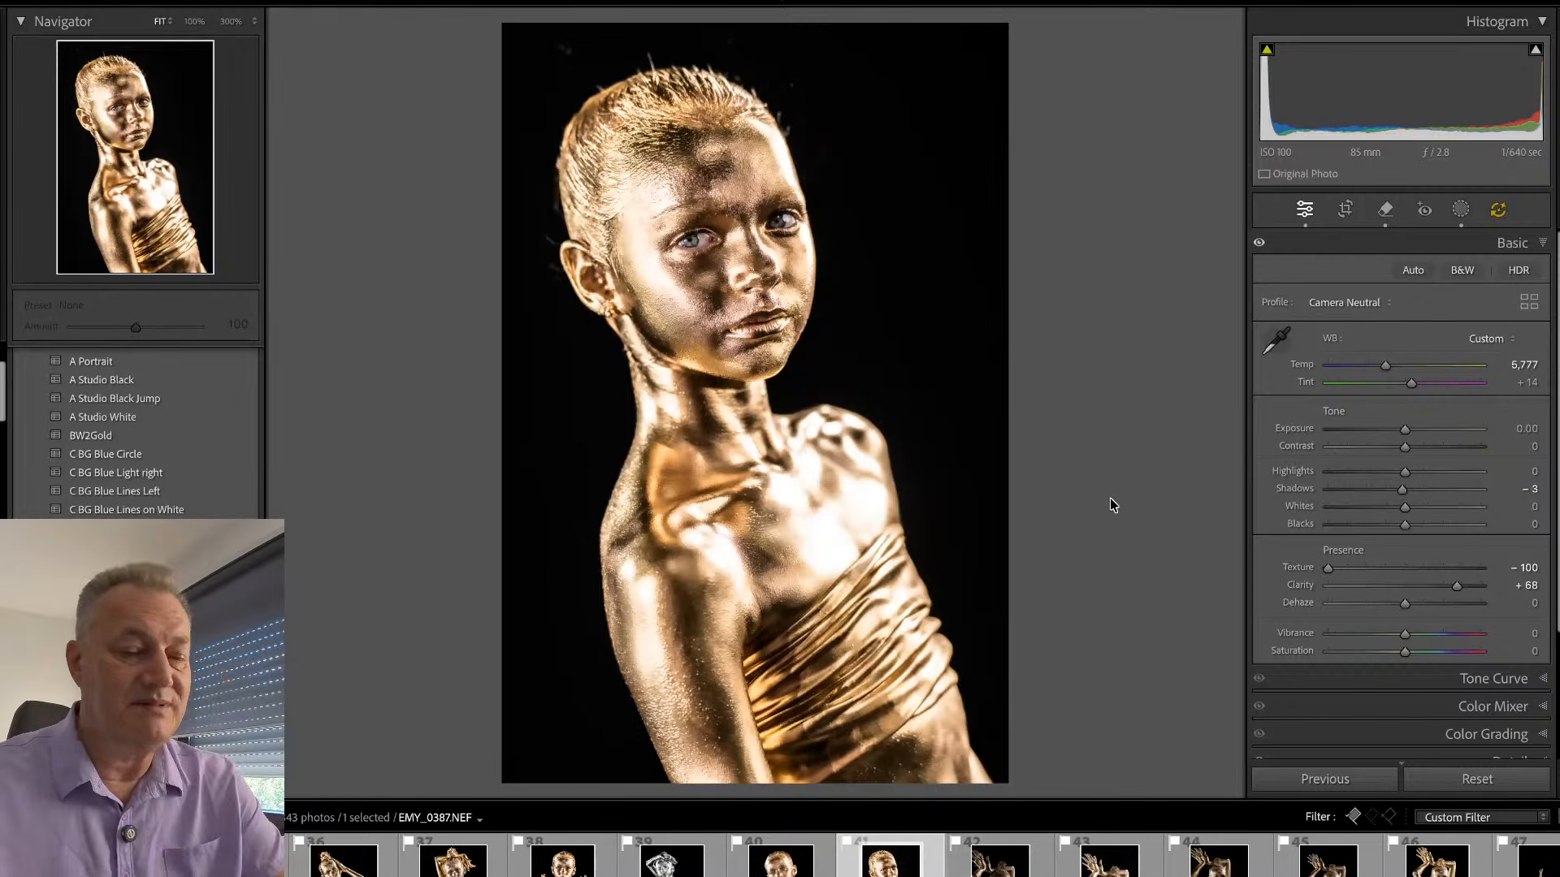
# - Synchronize the settings of EMY_0387.NEF to EMY_0408.NEF, including the sub, pupil and eyes brighter masks but not Mask 1 and Mask 2
pyautogui.click(999, 859)
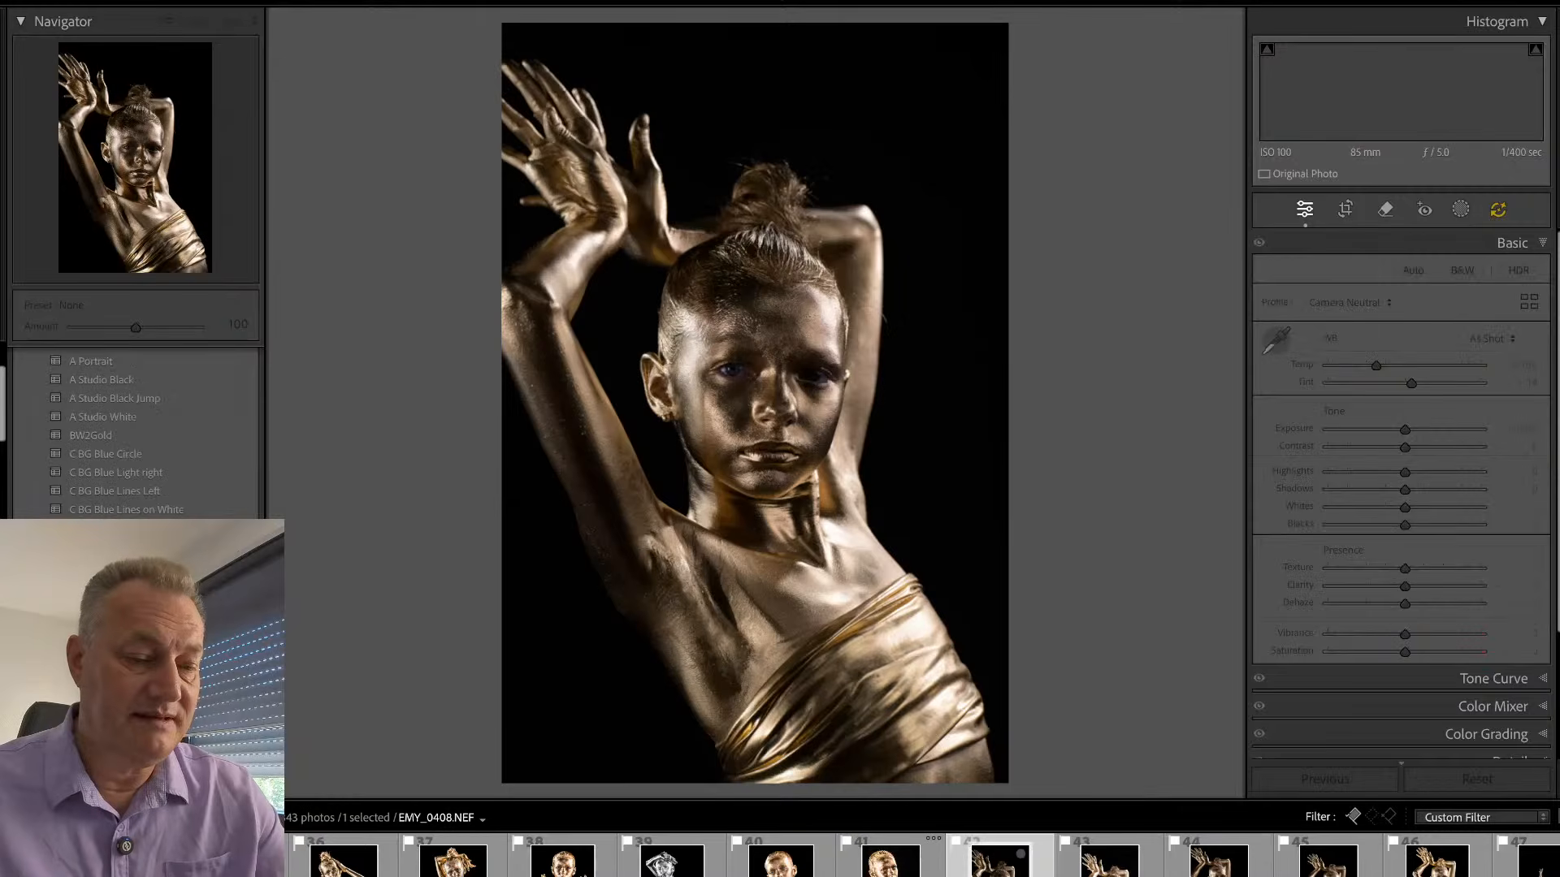
pyautogui.click(890, 860)
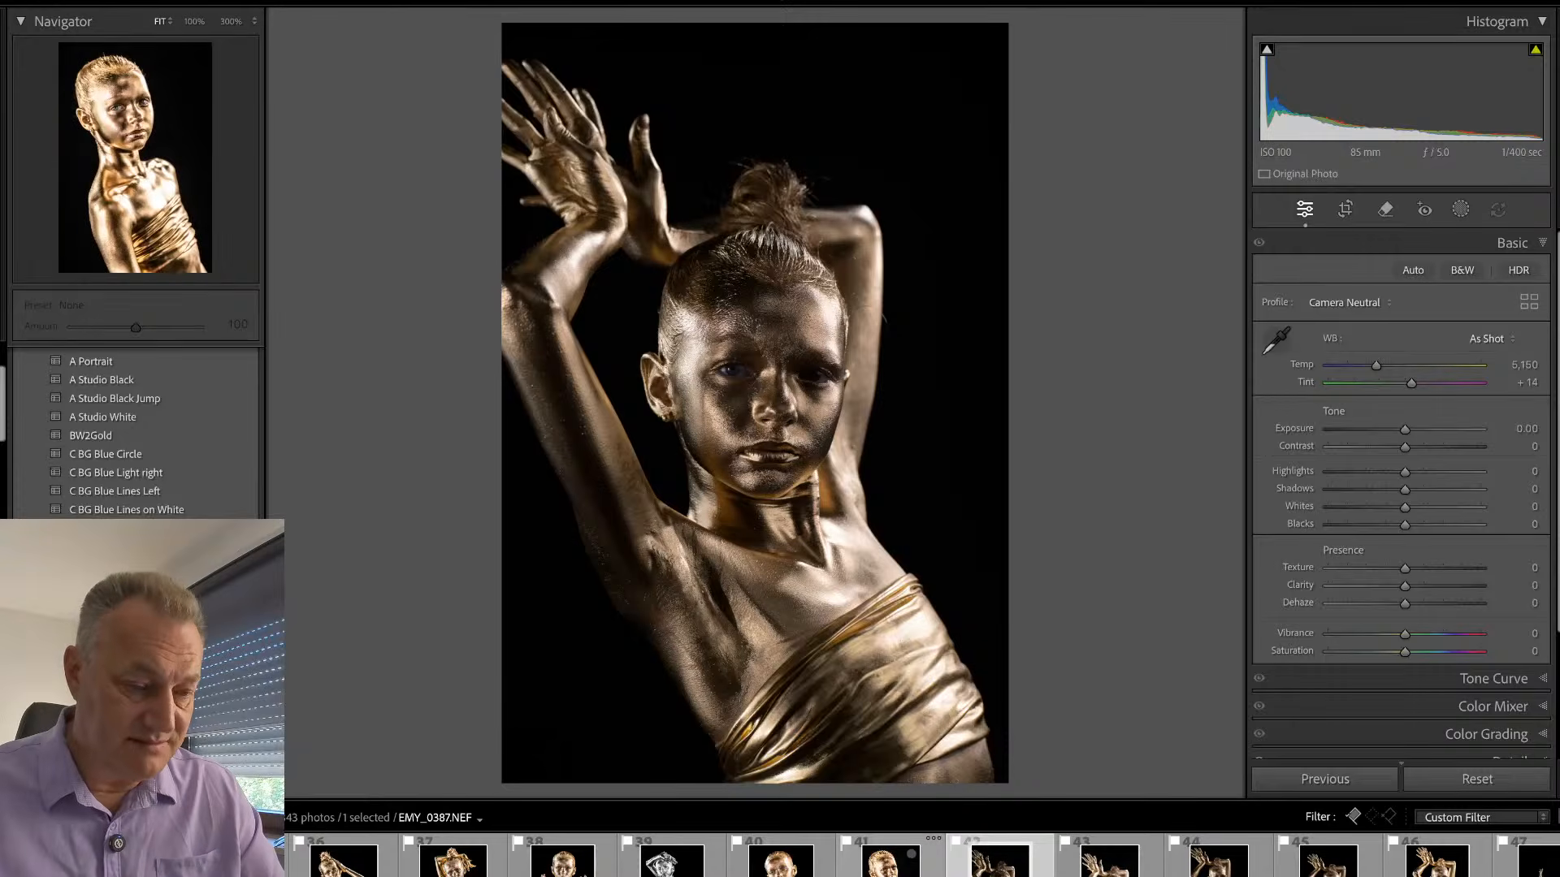
pyautogui.keyDown('ctrl'); pyautogui.click(999, 860); pyautogui.keyUp('ctrl')
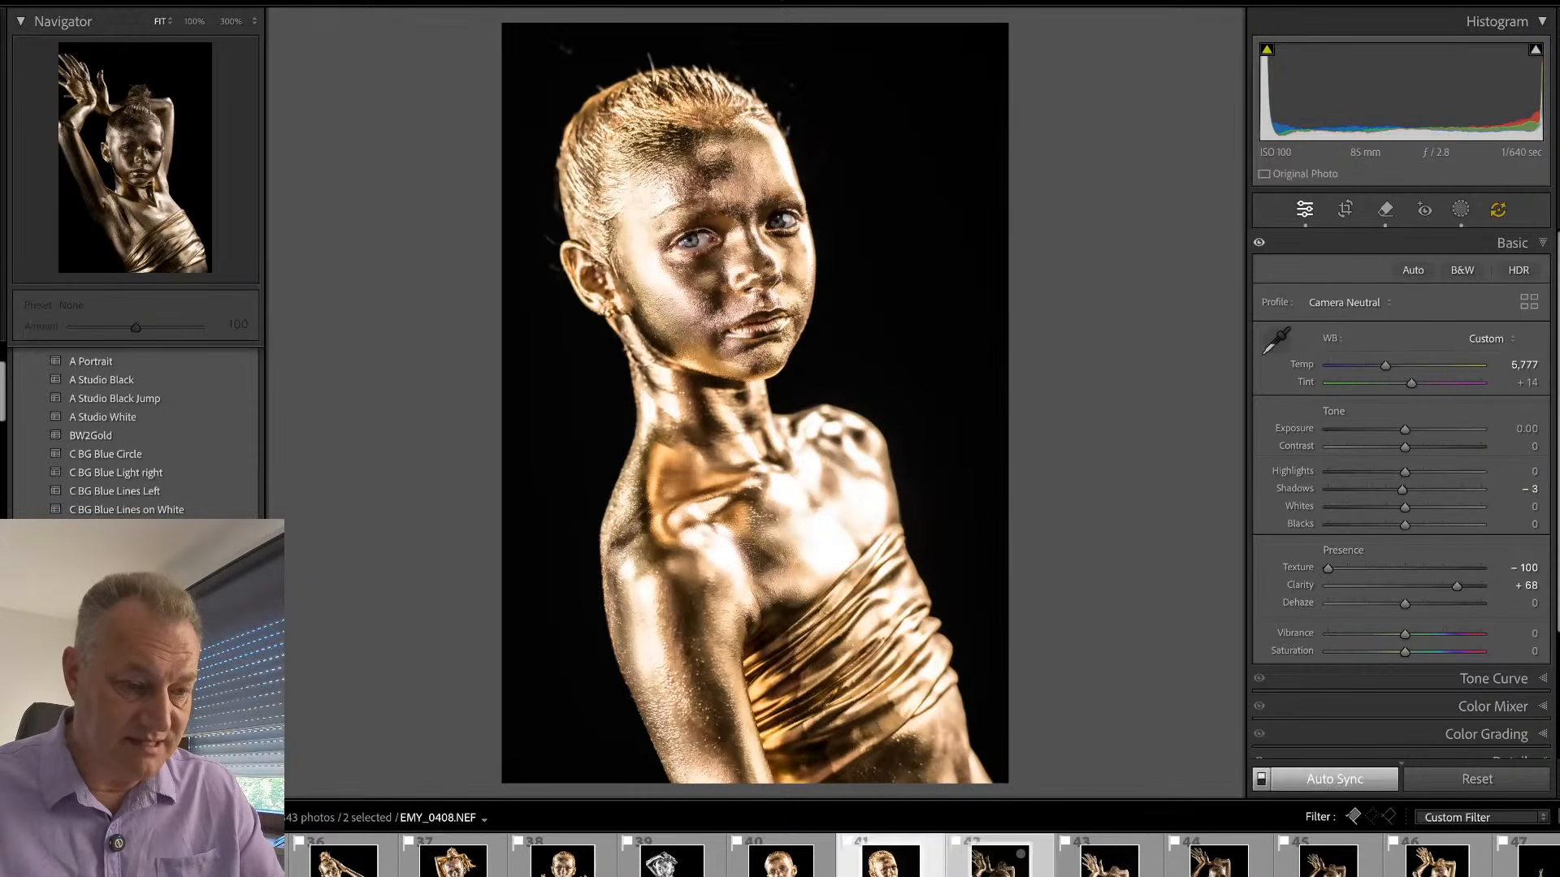
pyautogui.hotkey('ctrl', 'shift', 's')
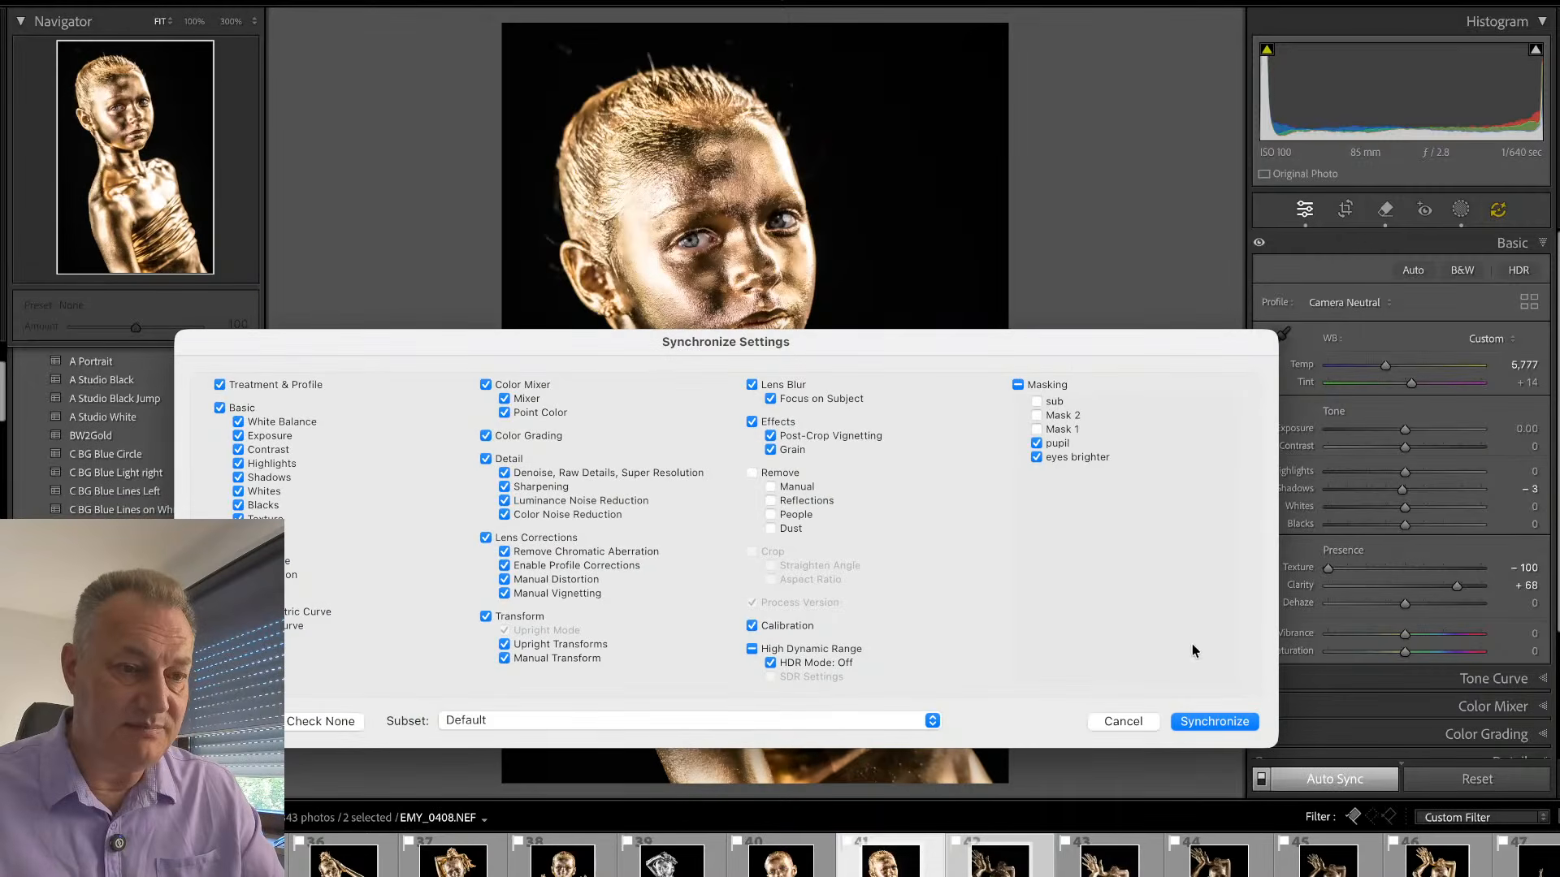
pyautogui.click(1038, 402)
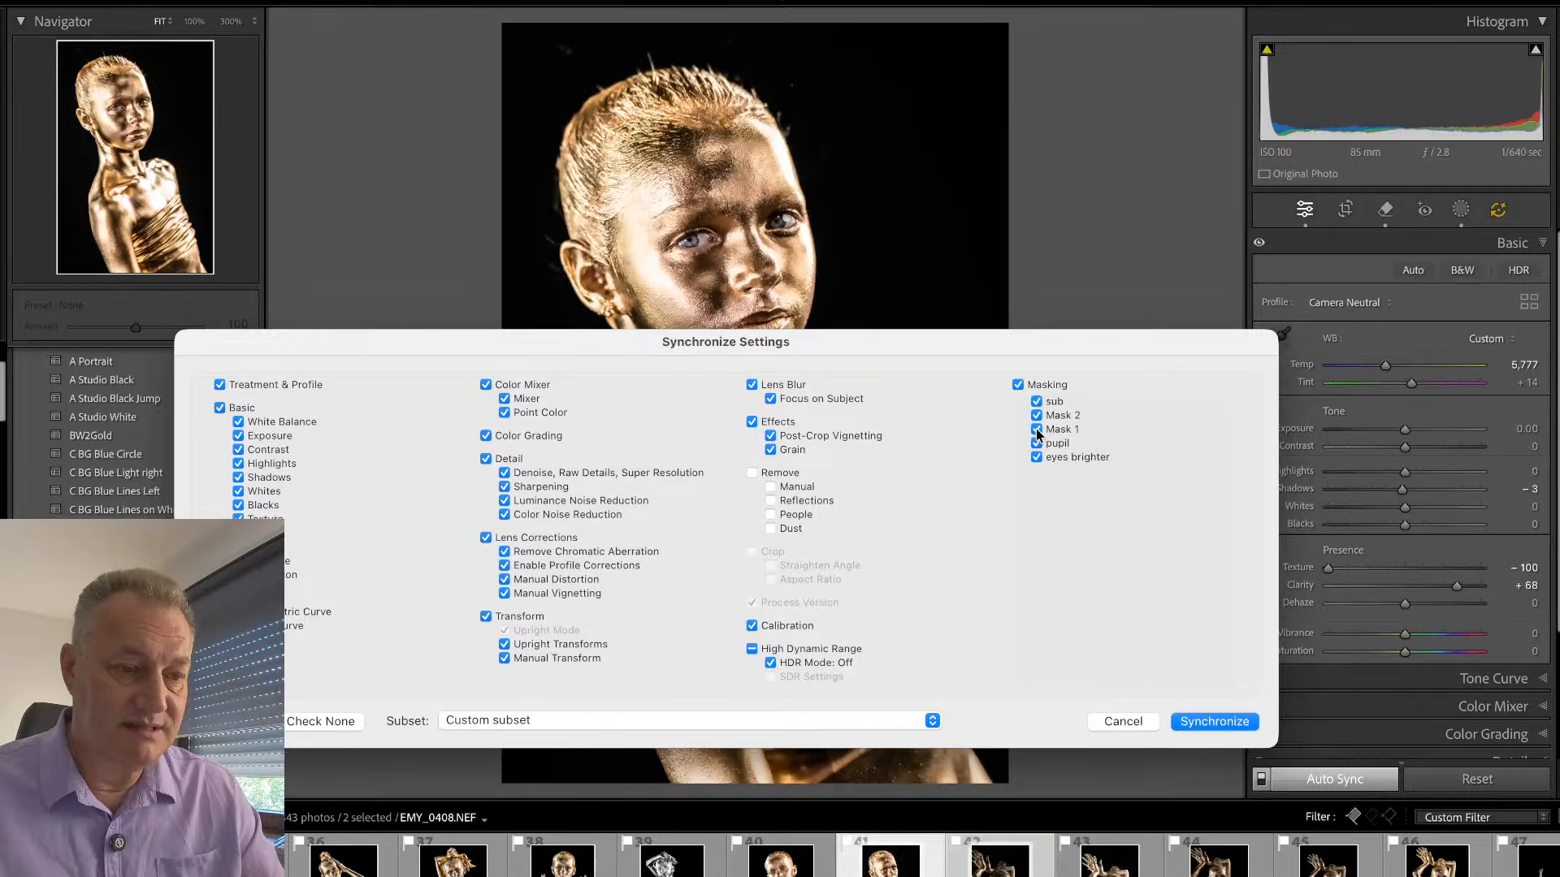
pyautogui.click(1193, 726)
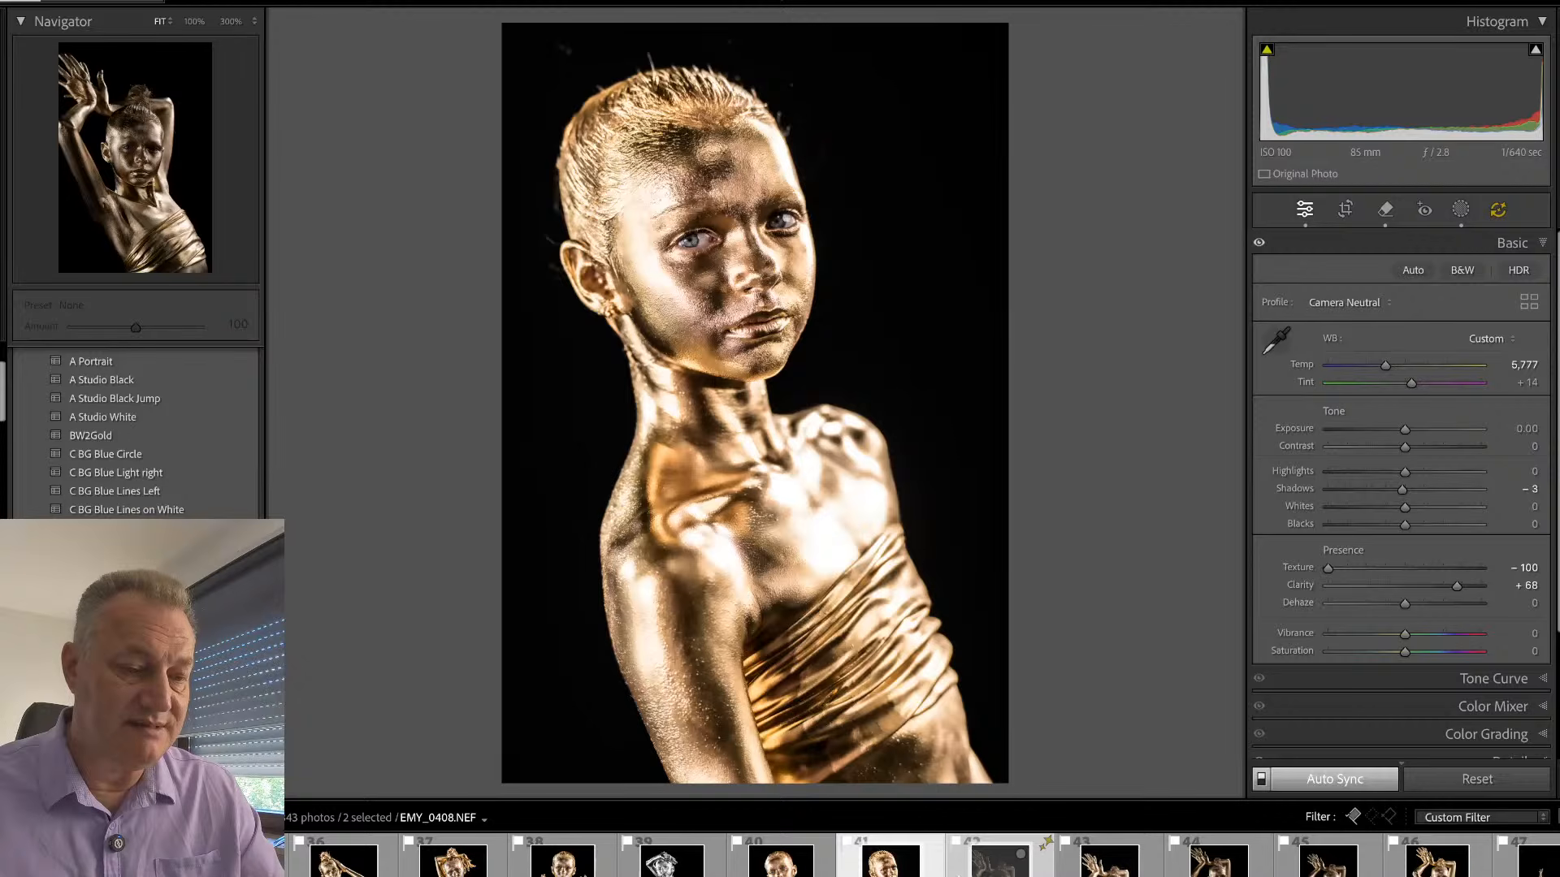
# - Set the global exposure of EMY_0408.NEF to +1.40
pyautogui.click(1001, 863)
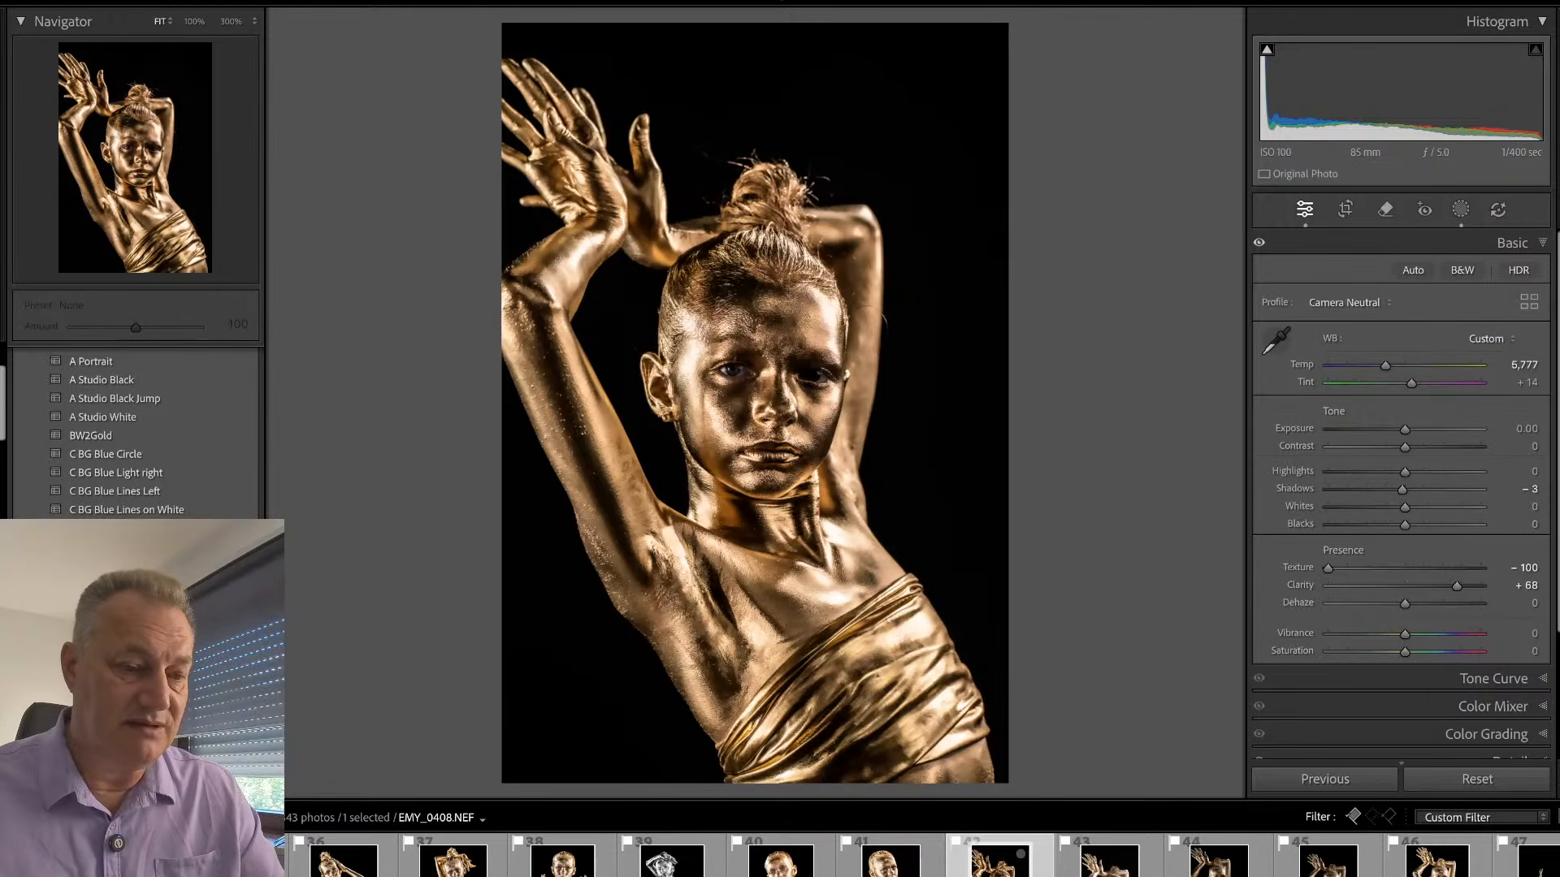
pyautogui.moveTo(1405, 429); pyautogui.dragTo(1426, 430)
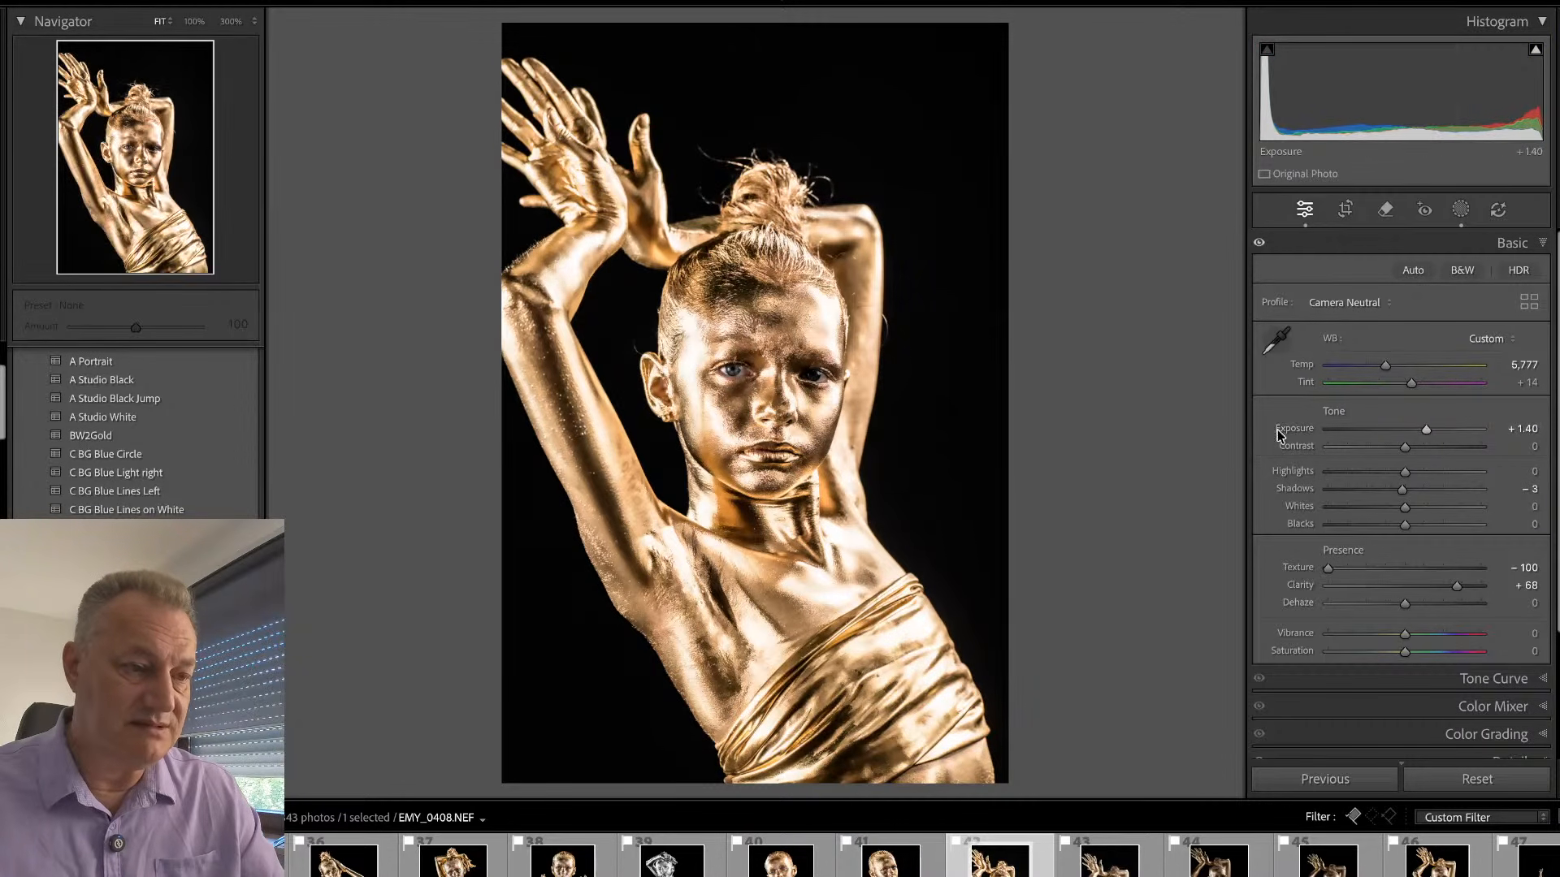
# - Paint a new size 6 brush mask over the darker eye and set its exposure to 0.78
pyautogui.click(784, 408)
pyautogui.moveTo(822, 460); pyautogui.dragTo(837, 441)
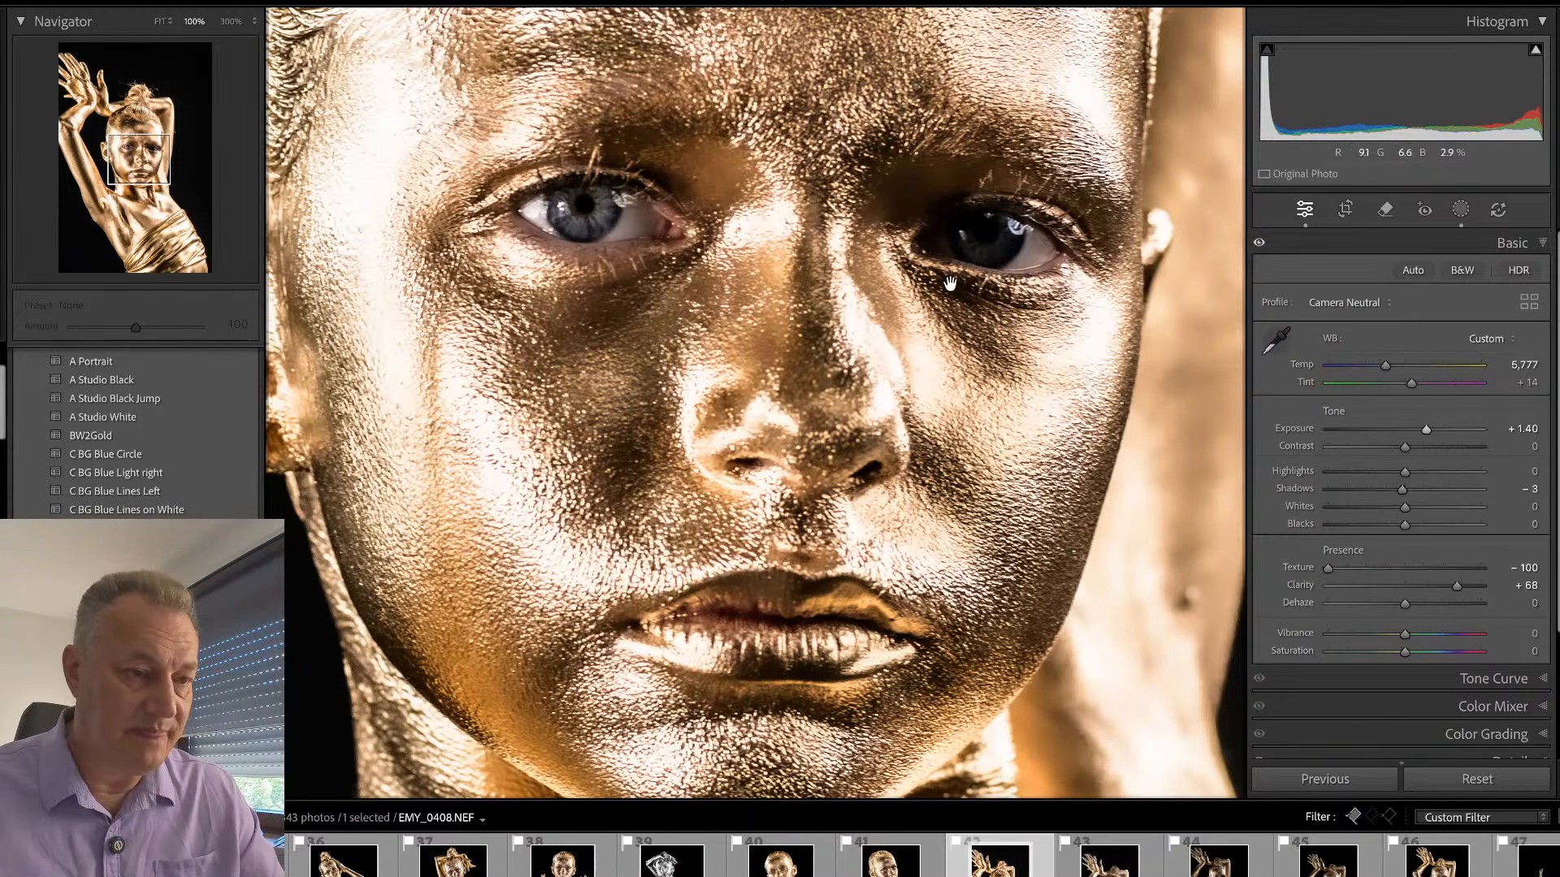
pyautogui.press('k')
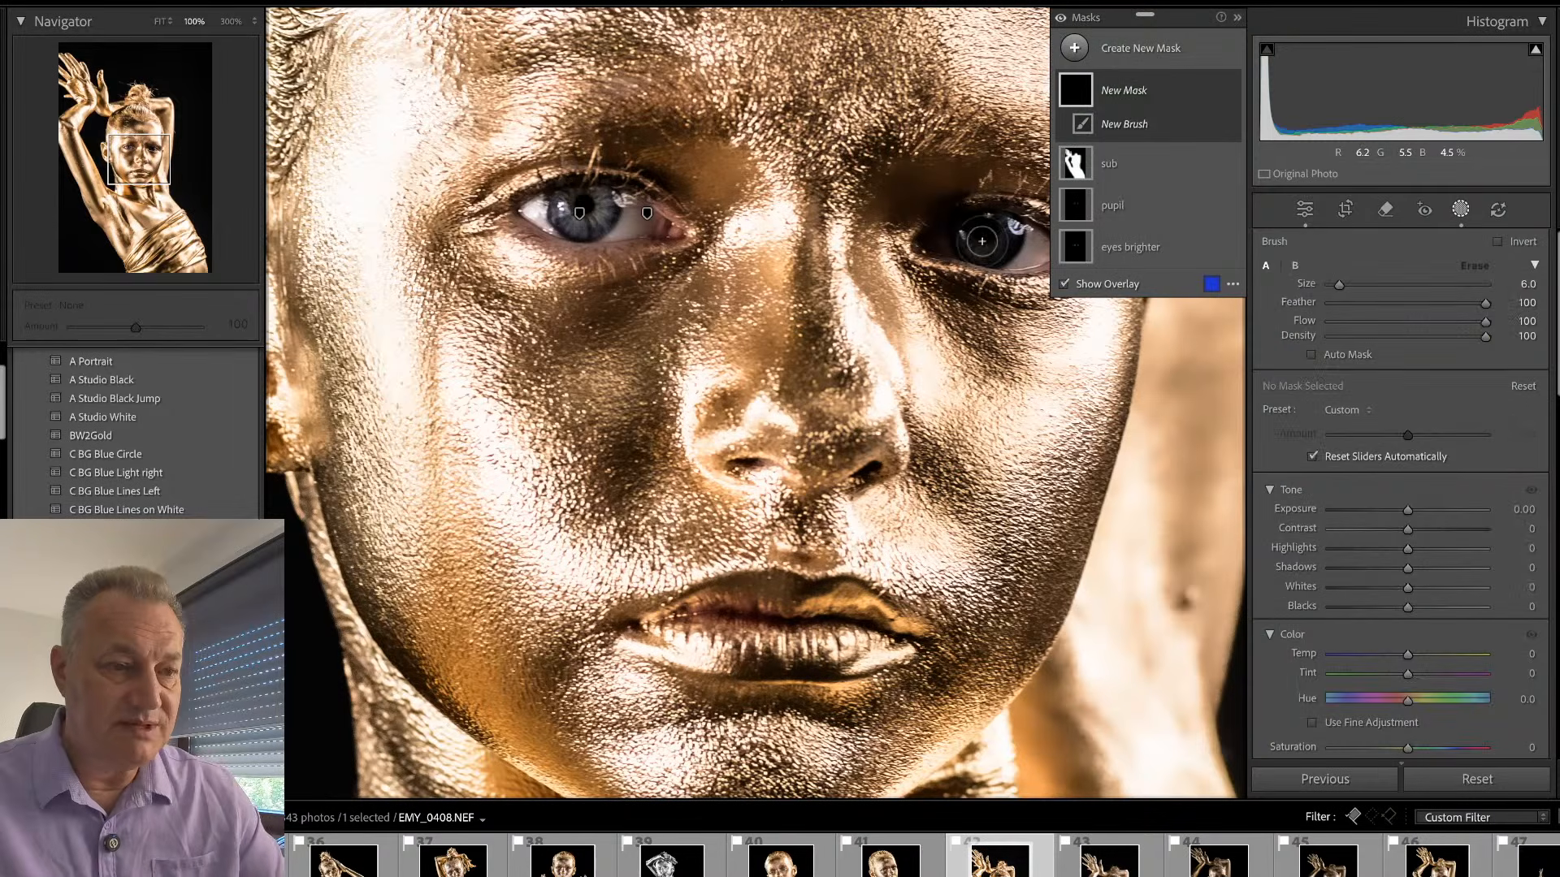
pyautogui.moveTo(972, 245)
pyautogui.mouseDown()
pyautogui.moveTo(1006, 236)
pyautogui.moveTo(977, 245)
pyautogui.mouseUp()
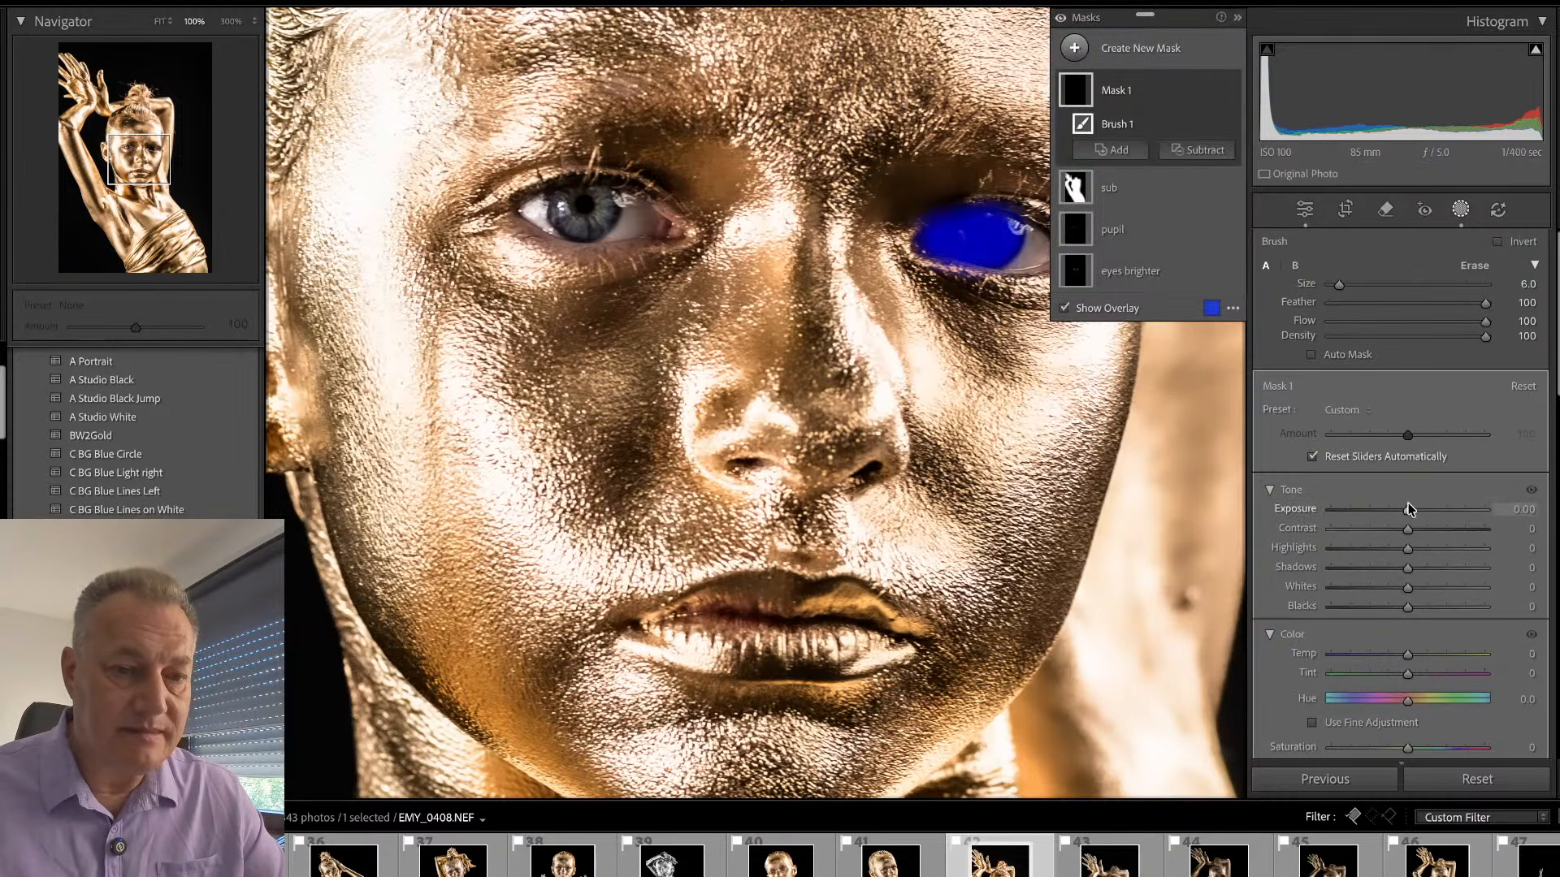
pyautogui.moveTo(1408, 509); pyautogui.dragTo(1423, 510)
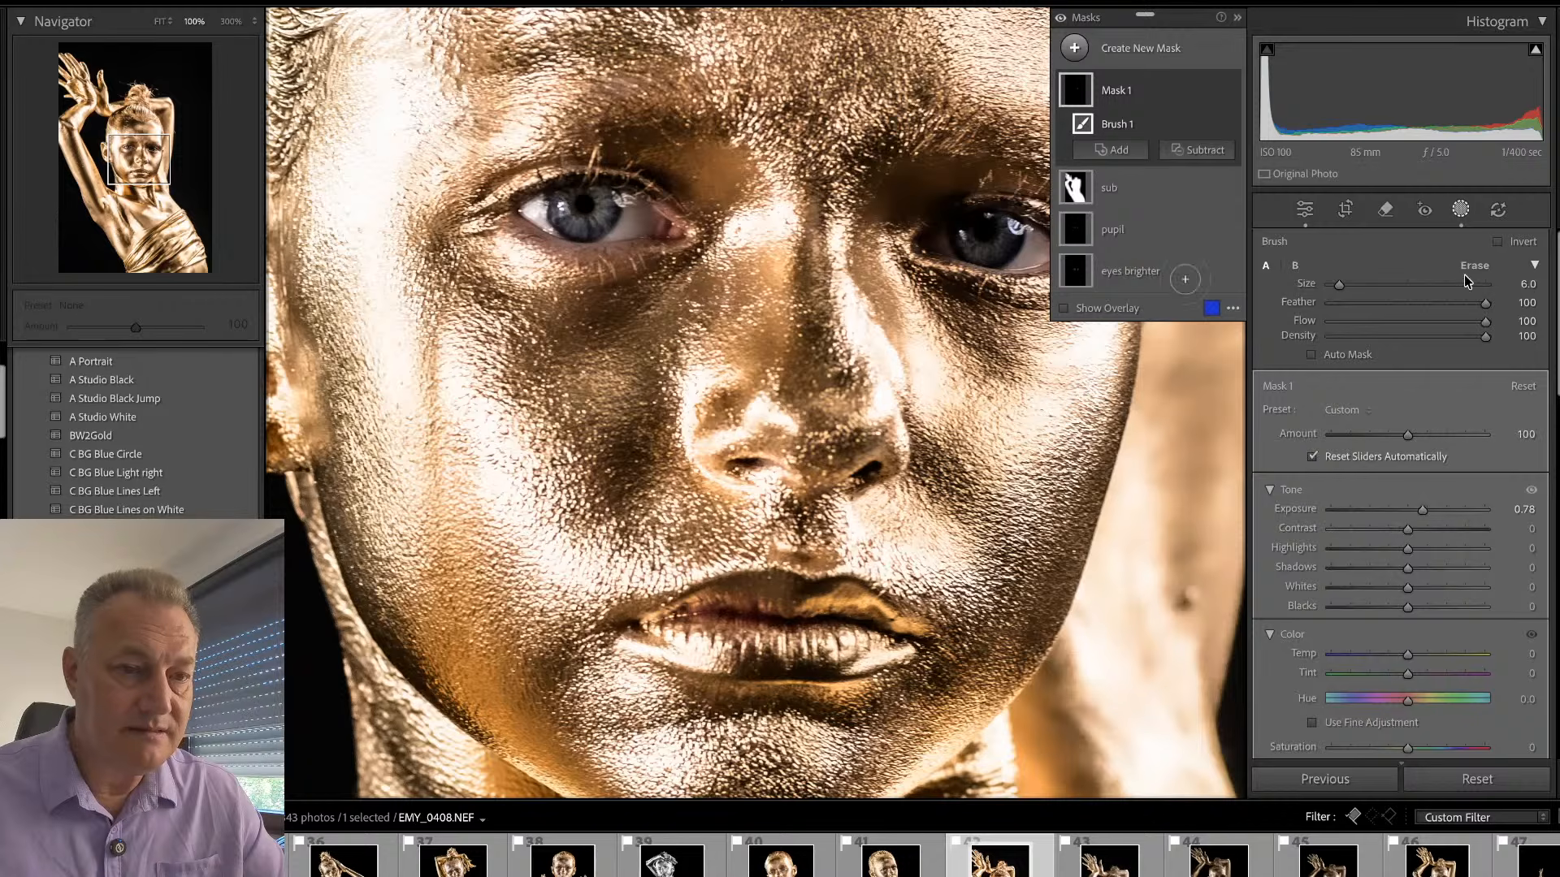
pyautogui.click(1463, 213)
pyautogui.click(914, 393)
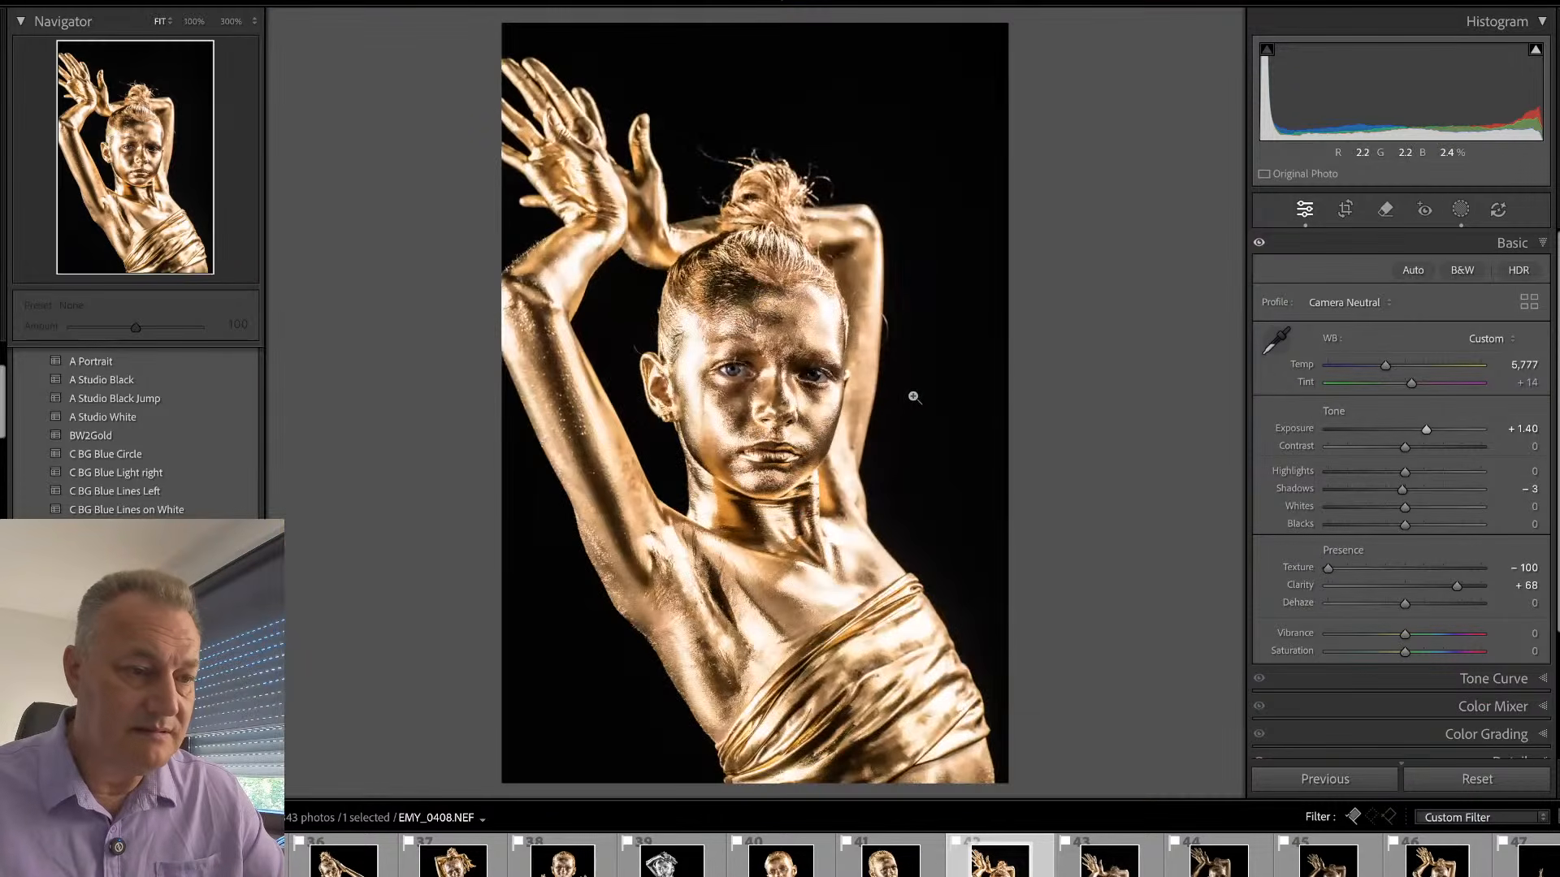
# - Remove the dark spot on the skin behind the face with a size 17 remove brush, with generative AI off
pyautogui.click(770, 401)
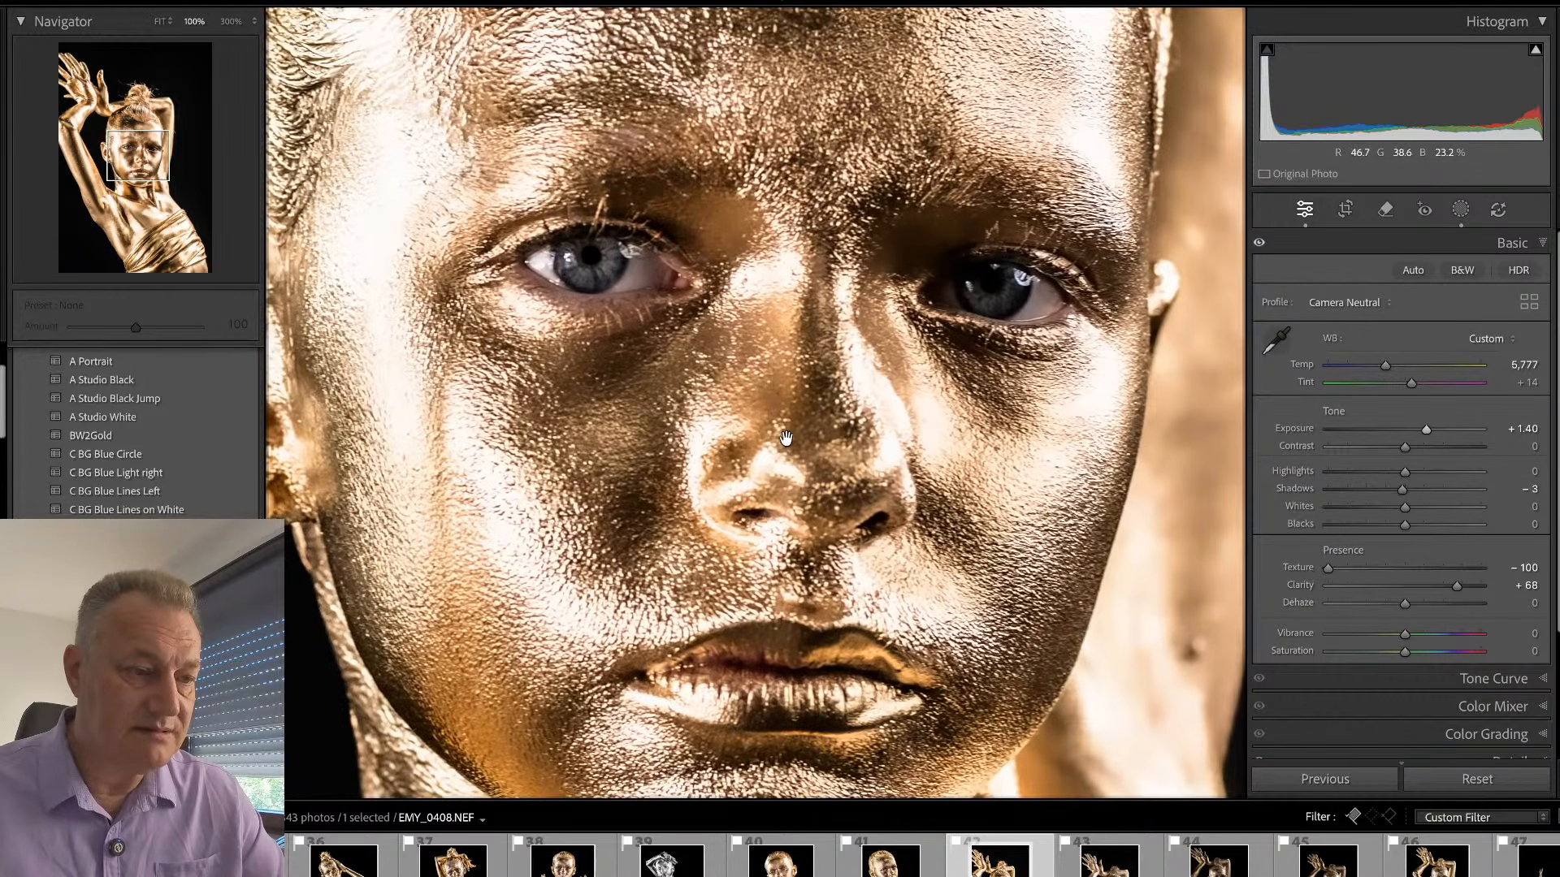
pyautogui.moveTo(795, 470); pyautogui.dragTo(796, 451)
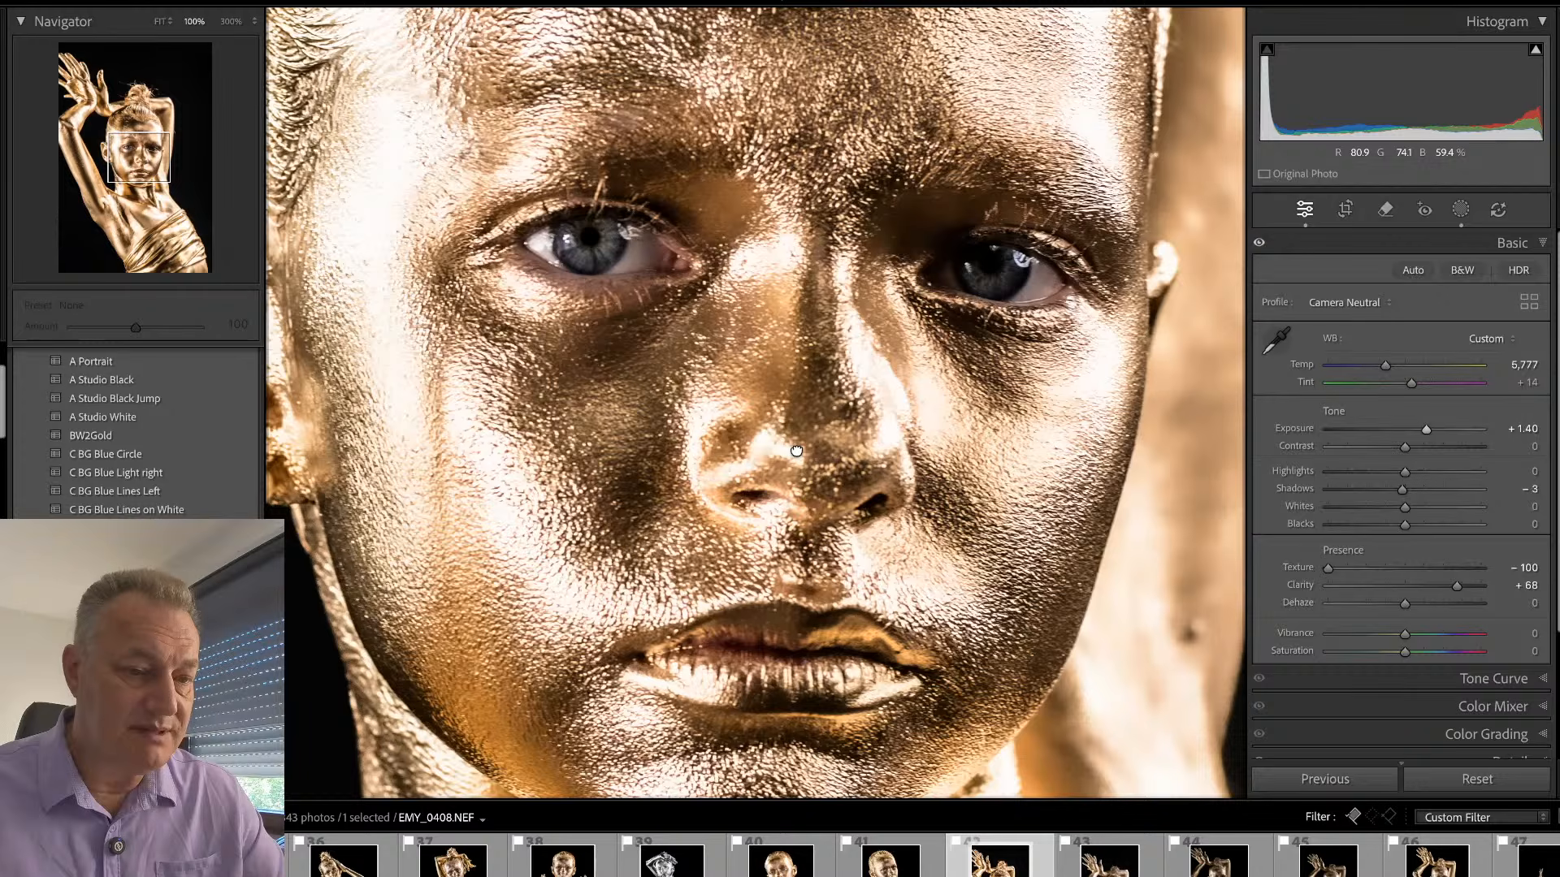
pyautogui.press('q')
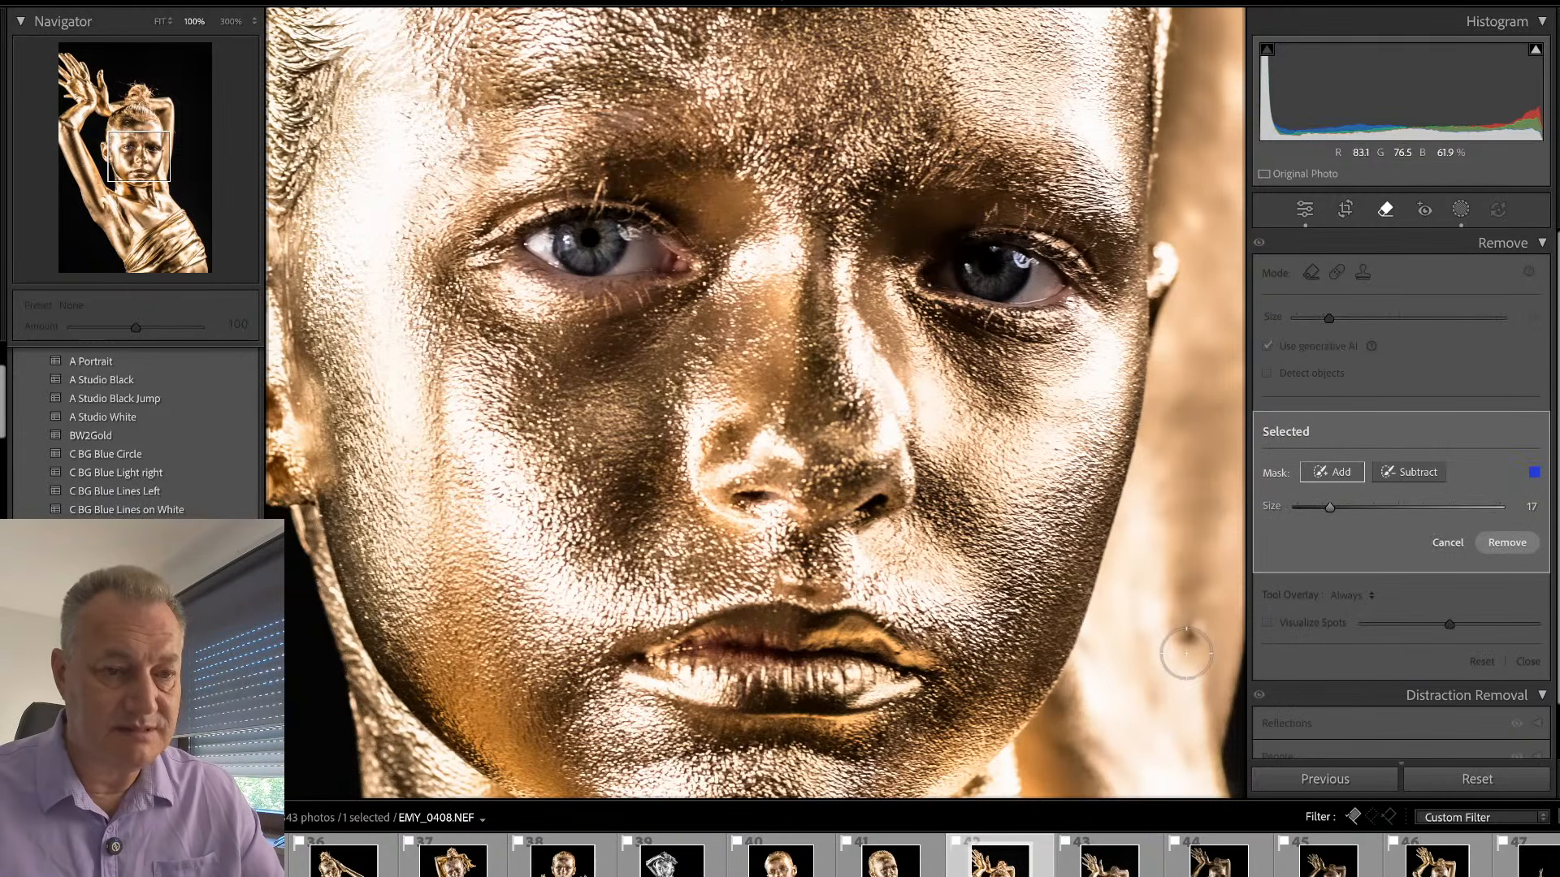
pyautogui.click(1195, 634)
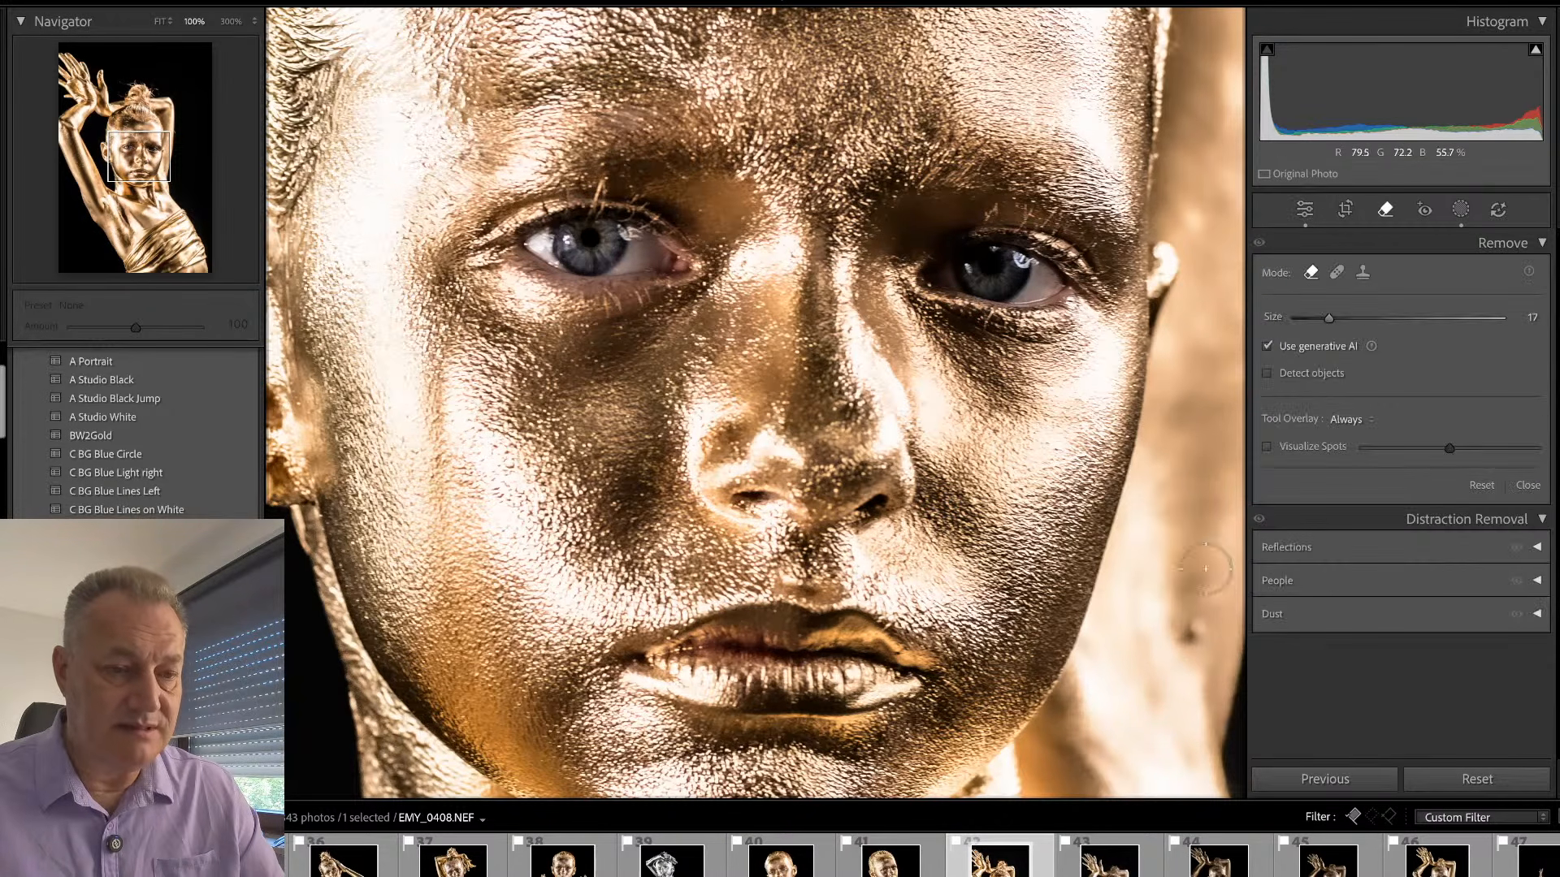
pyautogui.click(1267, 346)
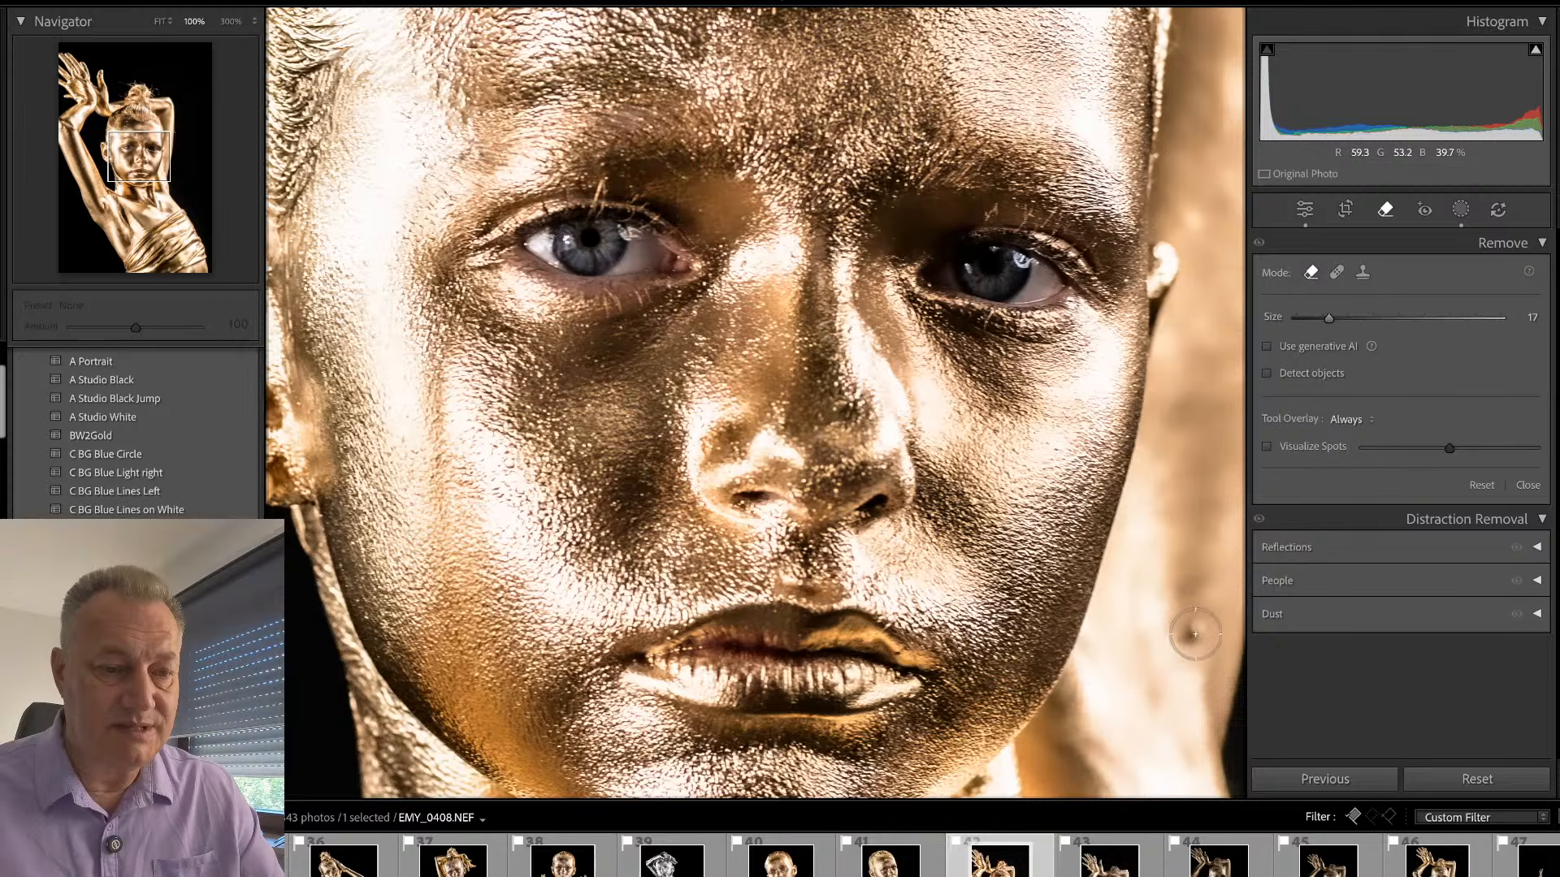
pyautogui.press('q')
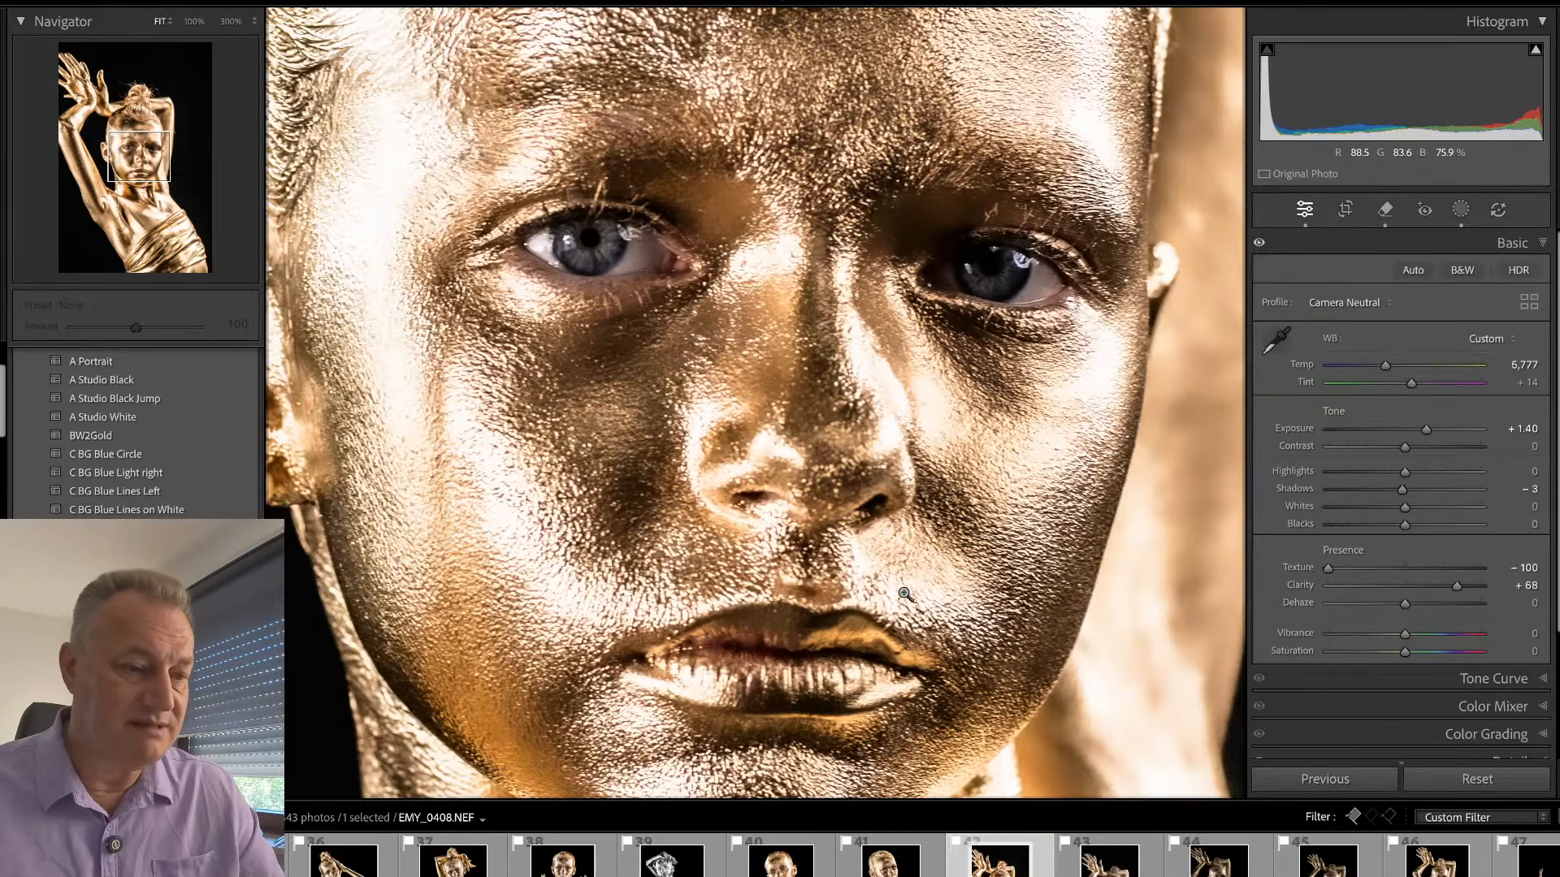
pyautogui.click(905, 594)
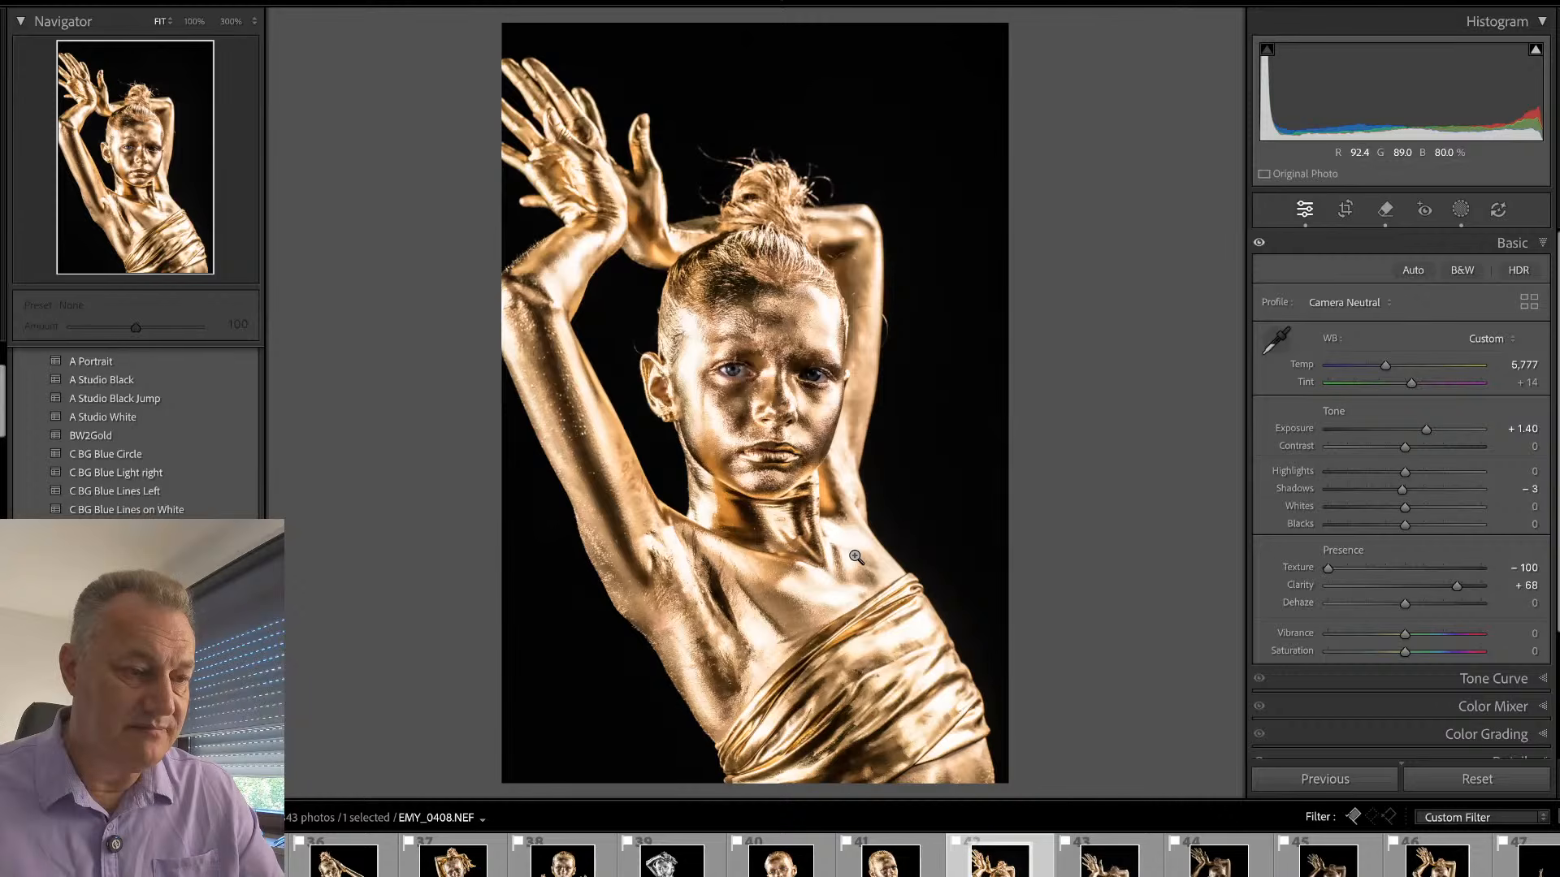
# - Remove the long stray hair extending from the upper left of the hair bun with a size 11 remove brush
pyautogui.click(808, 149)
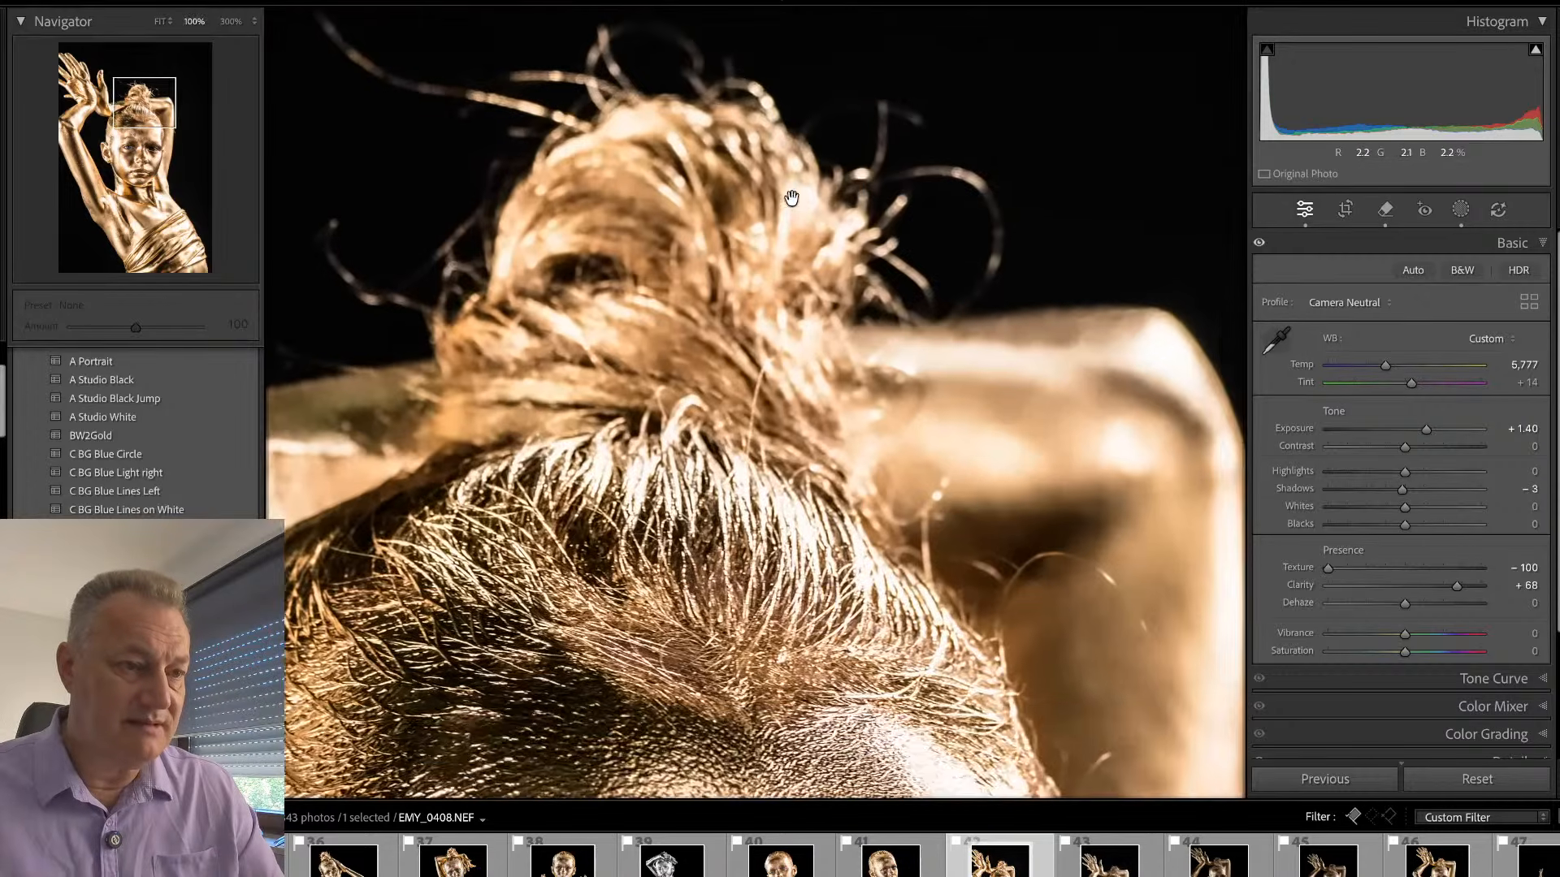
pyautogui.press('q')
pyautogui.scroll(-6, 357, 125)
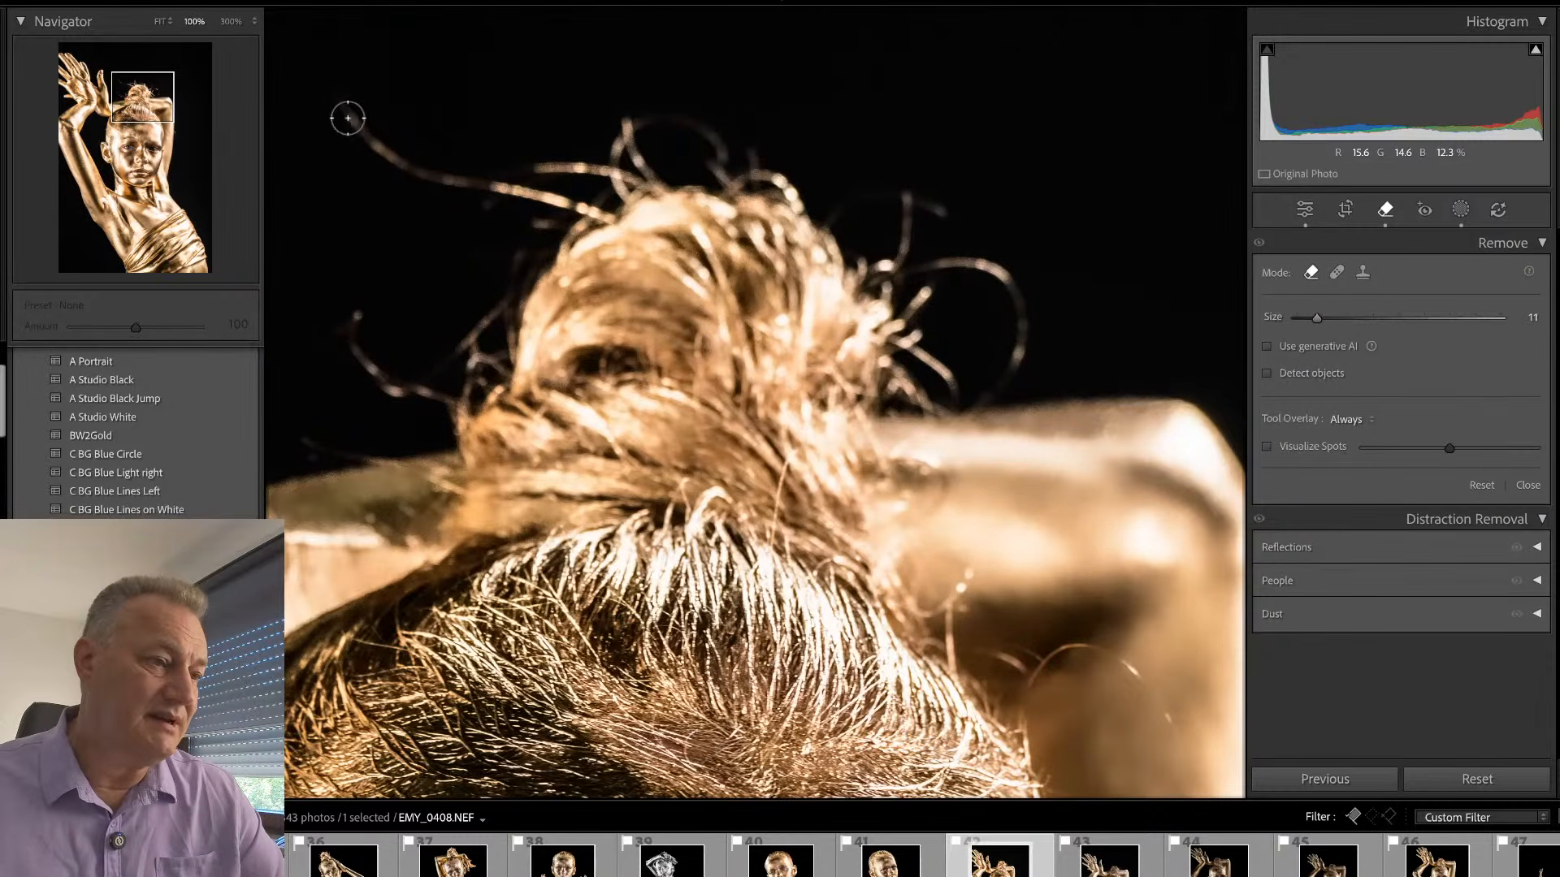
pyautogui.moveTo(350, 120)
pyautogui.mouseDown()
pyautogui.moveTo(400, 165)
pyautogui.moveTo(602, 217)
pyautogui.moveTo(557, 221)
pyautogui.moveTo(511, 290)
pyautogui.mouseUp()
pyautogui.moveTo(454, 363)
pyautogui.mouseDown()
pyautogui.moveTo(505, 327)
pyautogui.moveTo(493, 374)
pyautogui.moveTo(476, 364)
pyautogui.moveTo(457, 405)
pyautogui.moveTo(367, 379)
pyautogui.moveTo(349, 328)
pyautogui.moveTo(380, 358)
pyautogui.mouseUp()
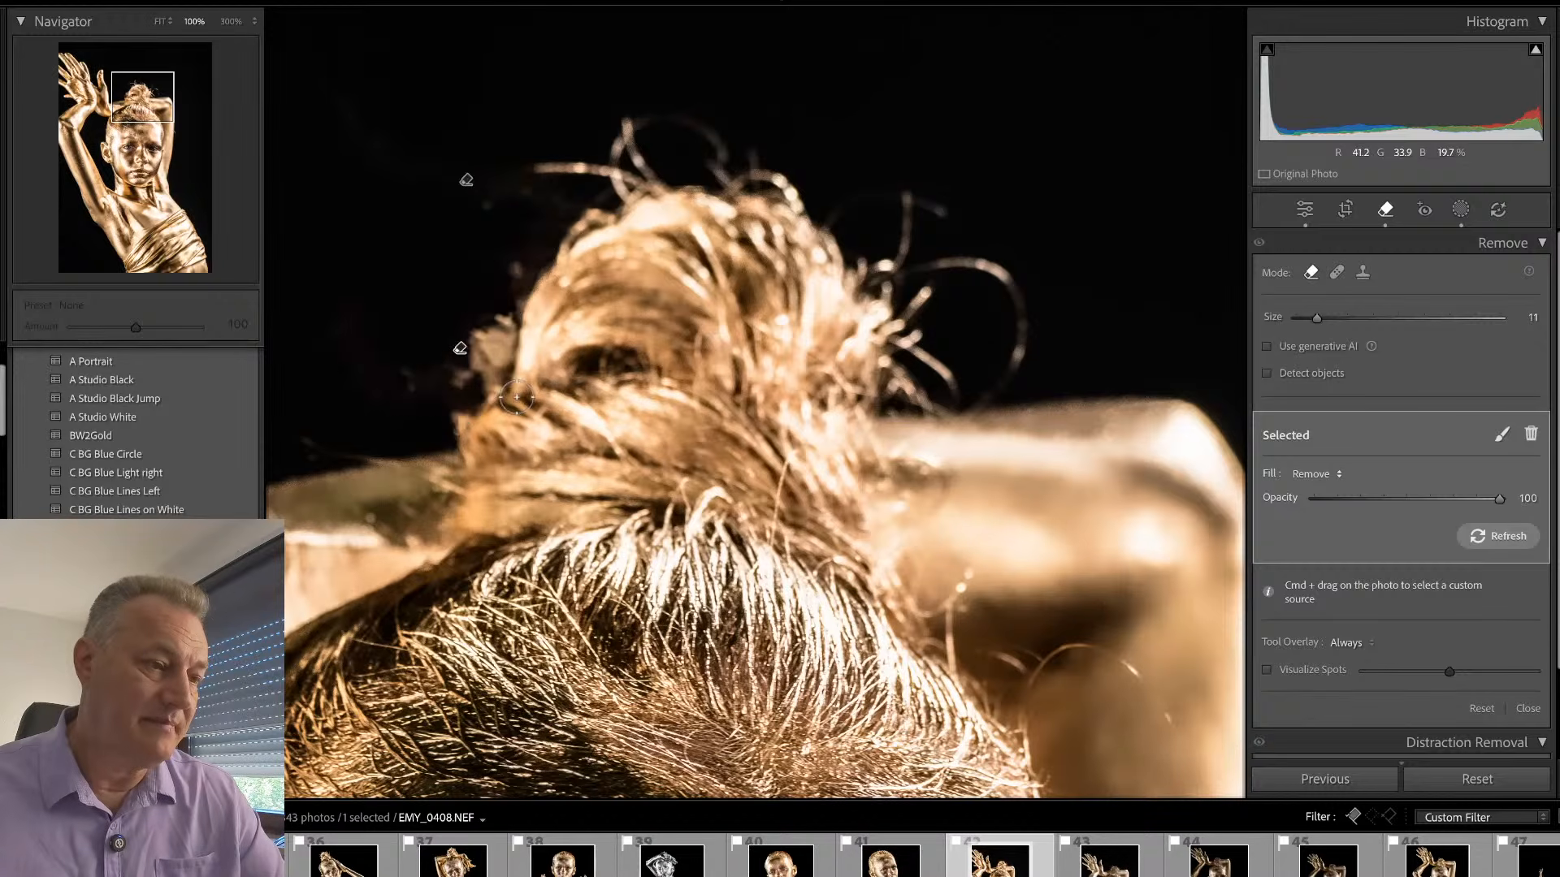
pyautogui.press('Delete')
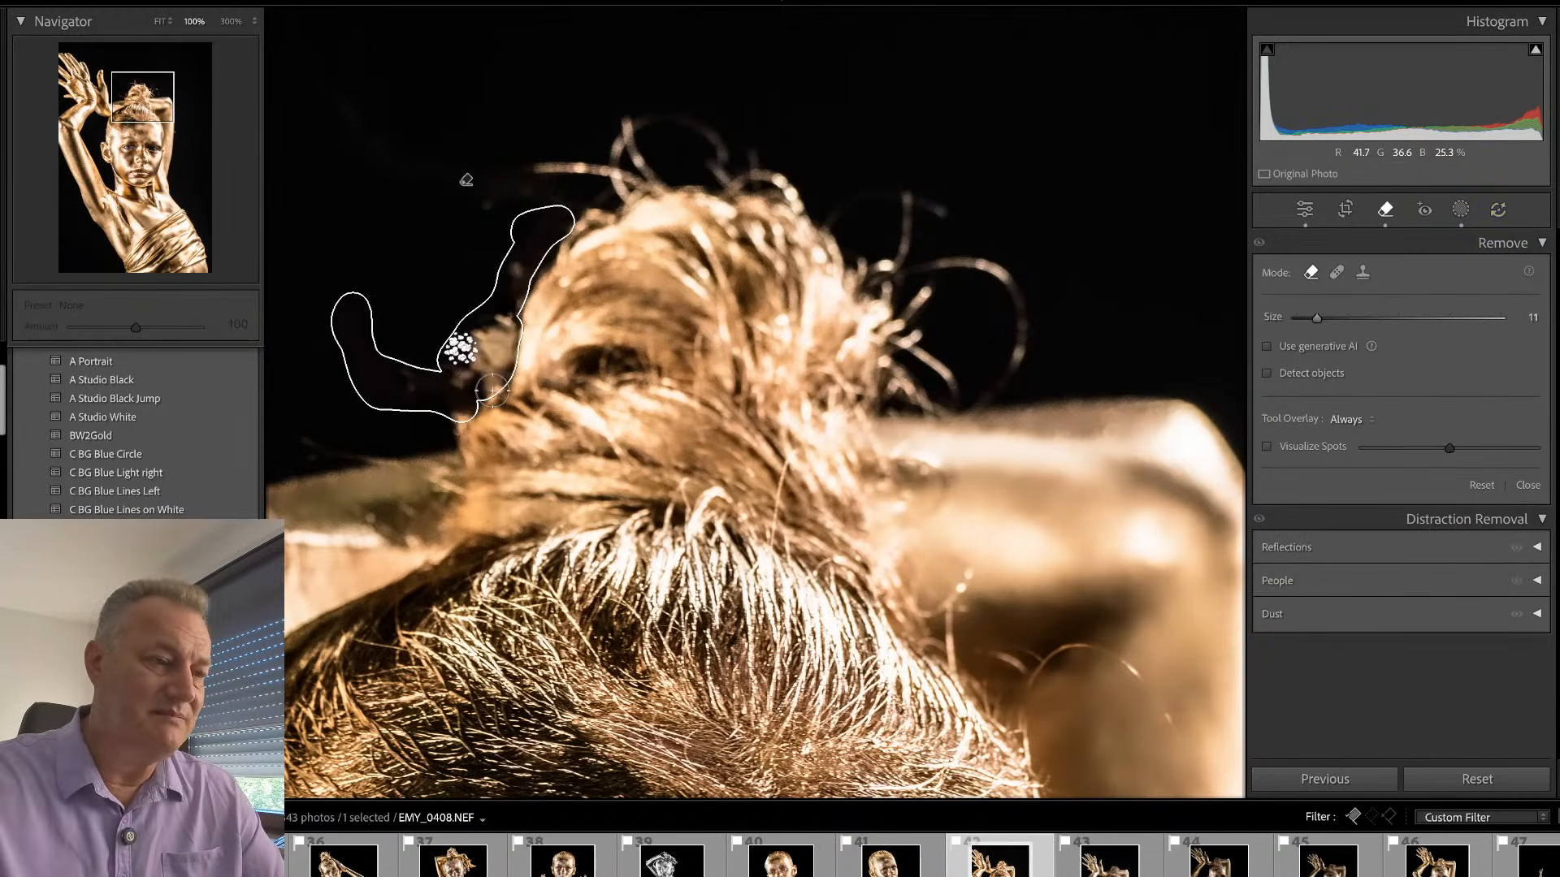
pyautogui.moveTo(492, 391); pyautogui.dragTo(571, 328)
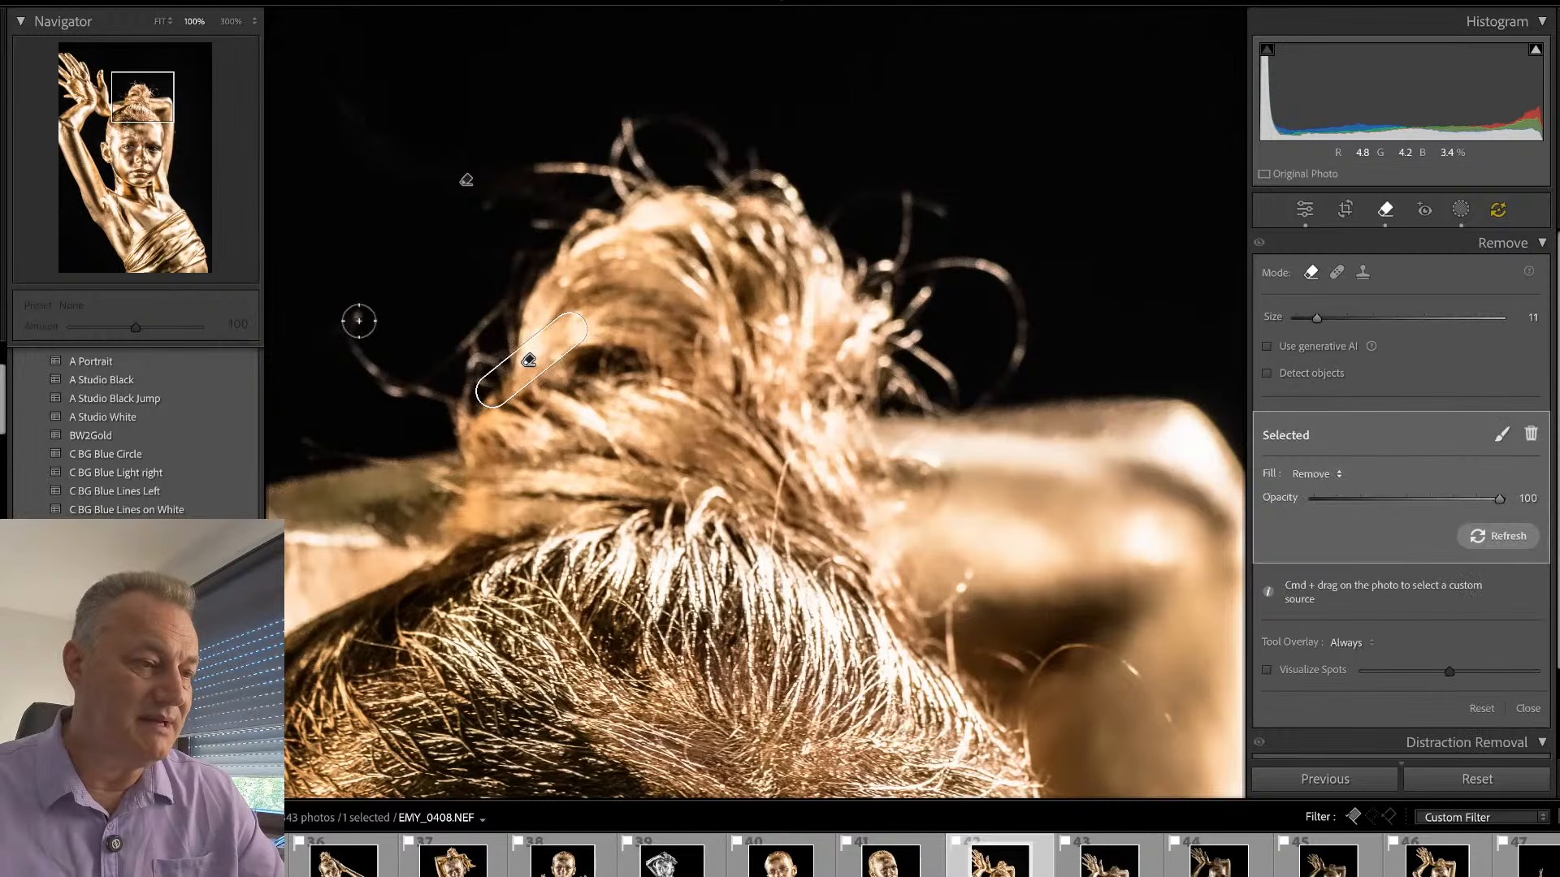
pyautogui.scroll(-2, 357, 316)
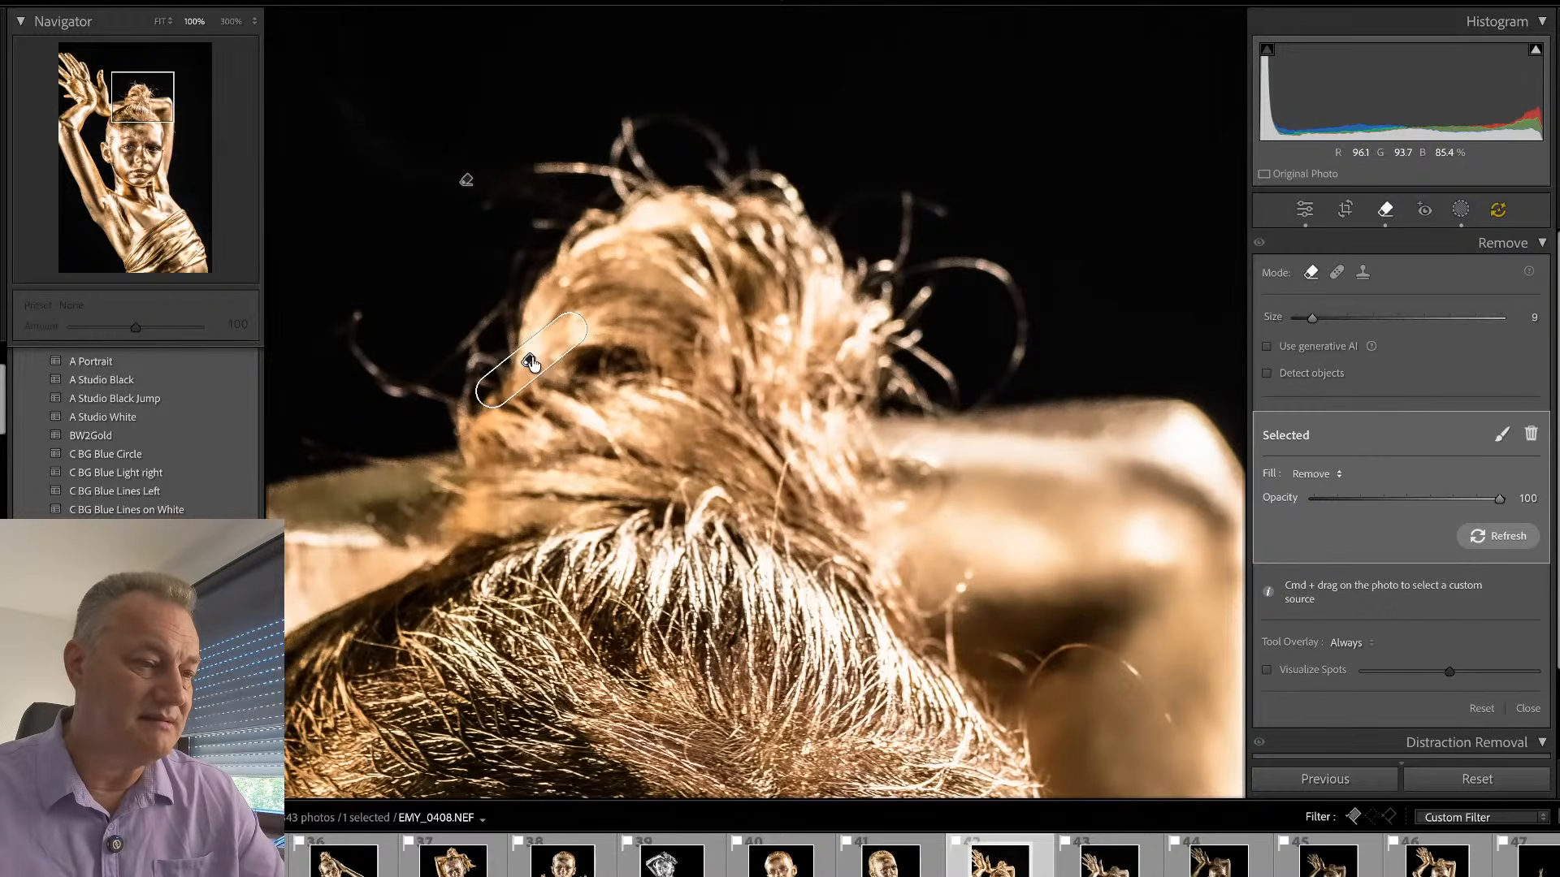
pyautogui.click(530, 363)
pyautogui.press('Delete')
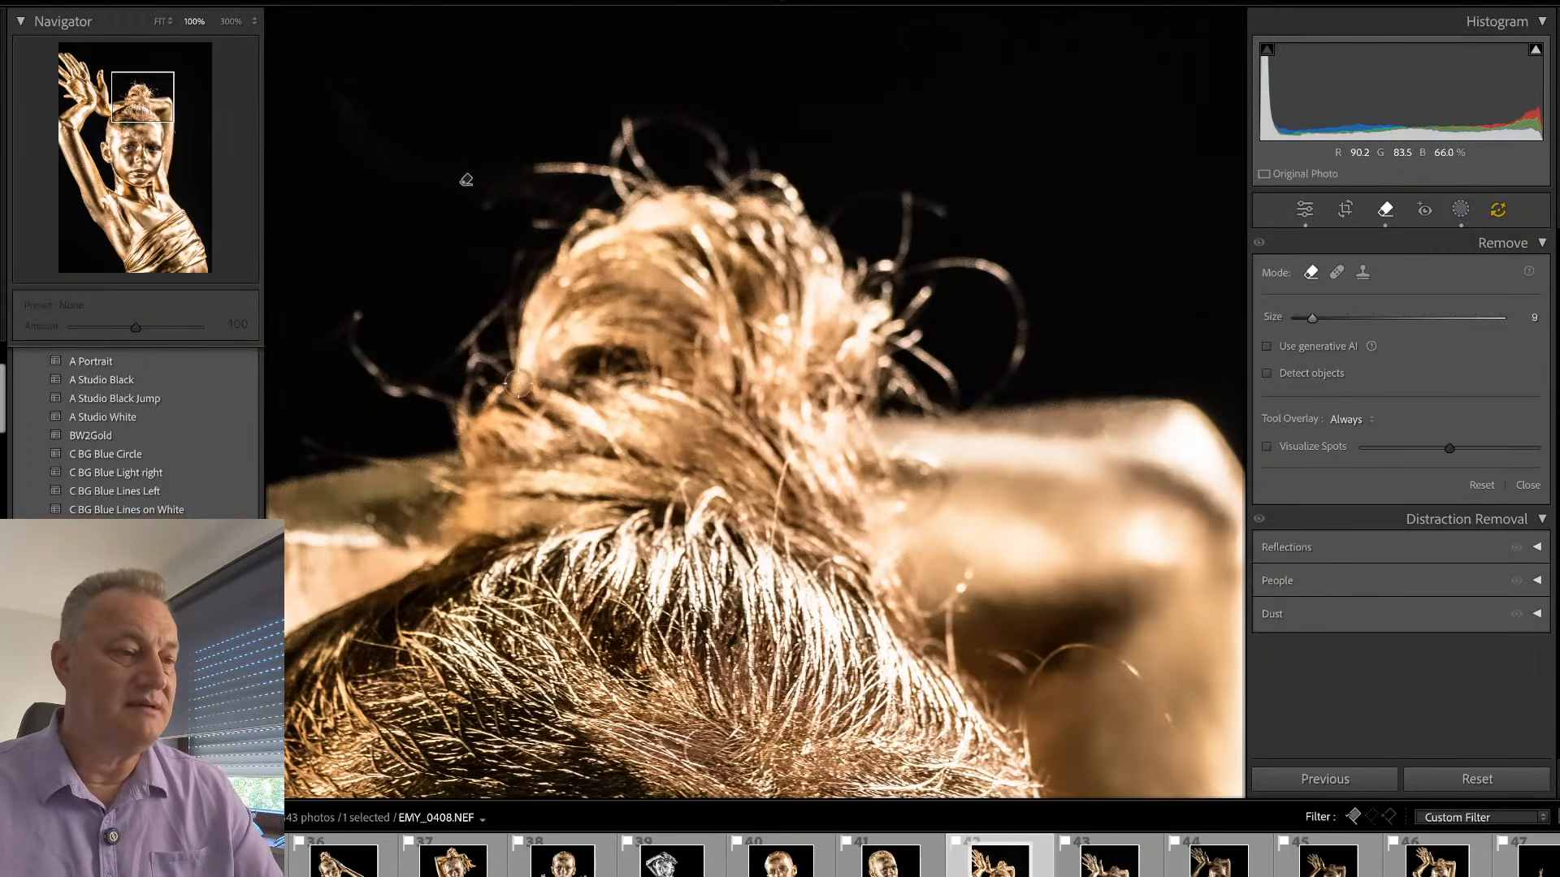
# - Remove the curled stray hairs on both sides of the hair bun with a size 9 remove brush
pyautogui.moveTo(352, 313)
pyautogui.mouseDown()
pyautogui.moveTo(354, 345)
pyautogui.moveTo(387, 386)
pyautogui.moveTo(456, 412)
pyautogui.moveTo(484, 380)
pyautogui.mouseUp()
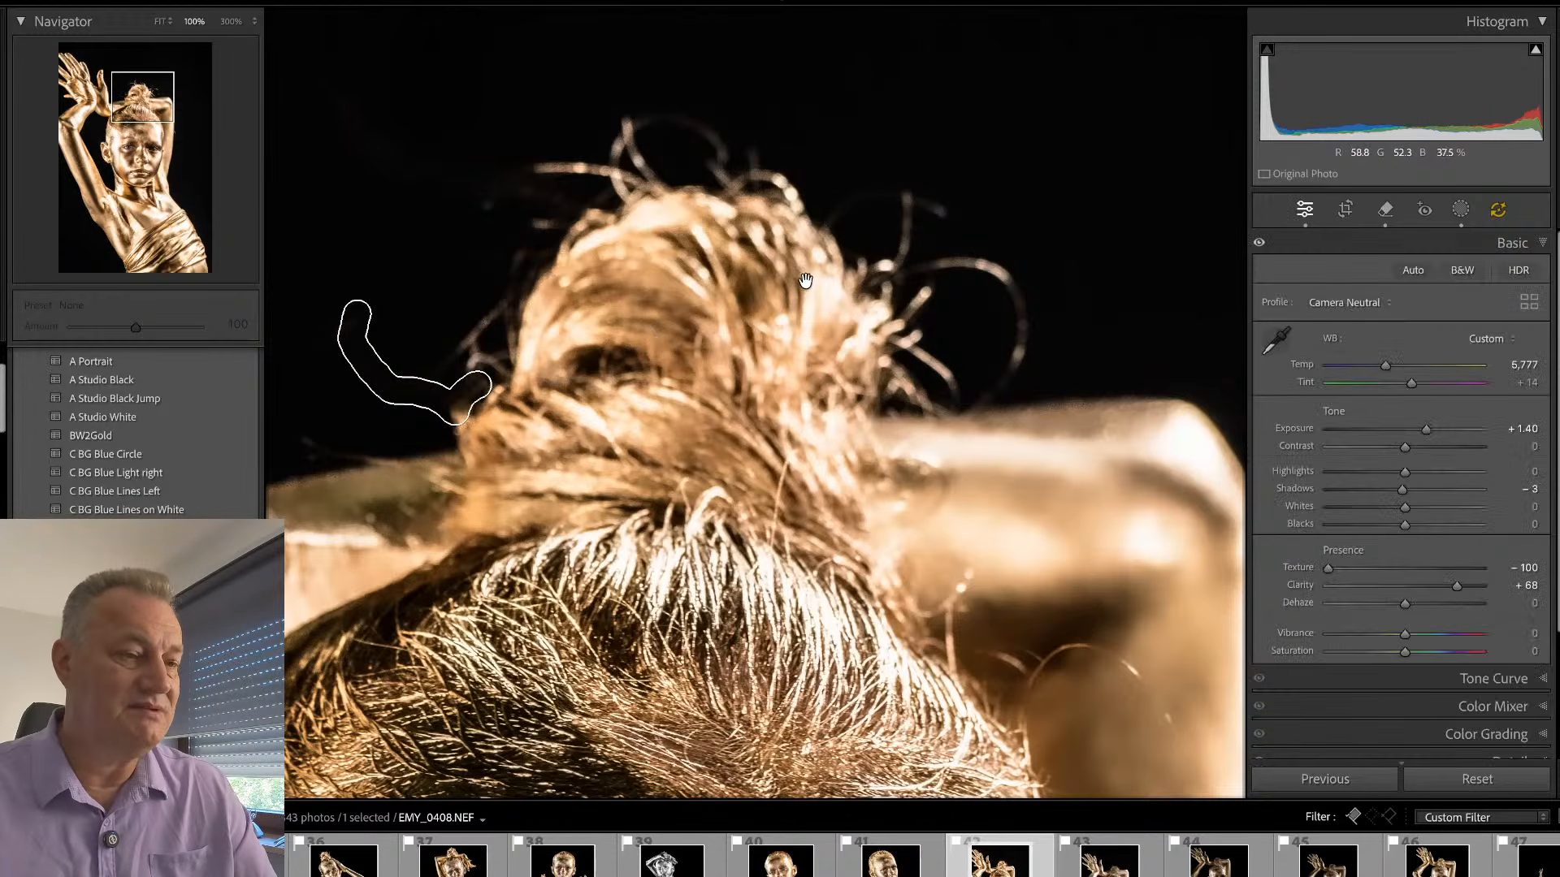
pyautogui.moveTo(908, 190)
pyautogui.mouseDown()
pyautogui.moveTo(908, 238)
pyautogui.moveTo(881, 272)
pyautogui.moveTo(944, 213)
pyautogui.mouseUp()
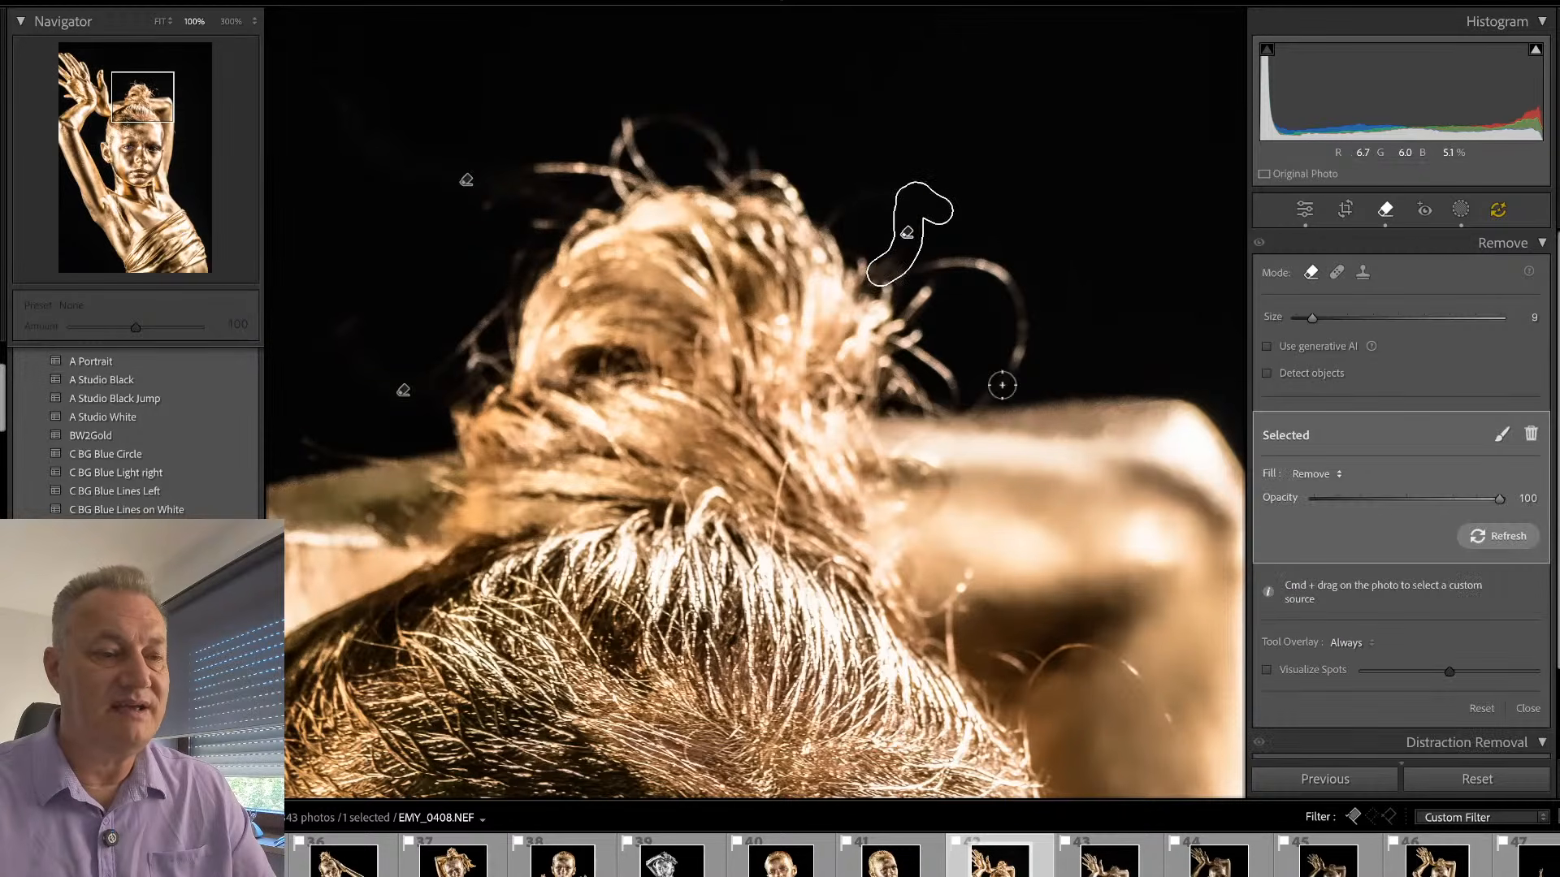
pyautogui.moveTo(1003, 389)
pyautogui.mouseDown()
pyautogui.moveTo(1019, 345)
pyautogui.moveTo(1008, 282)
pyautogui.moveTo(903, 268)
pyautogui.mouseUp()
pyautogui.moveTo(1015, 356)
pyautogui.mouseDown()
pyautogui.moveTo(1018, 335)
pyautogui.moveTo(1014, 374)
pyautogui.mouseUp()
pyautogui.press('q')
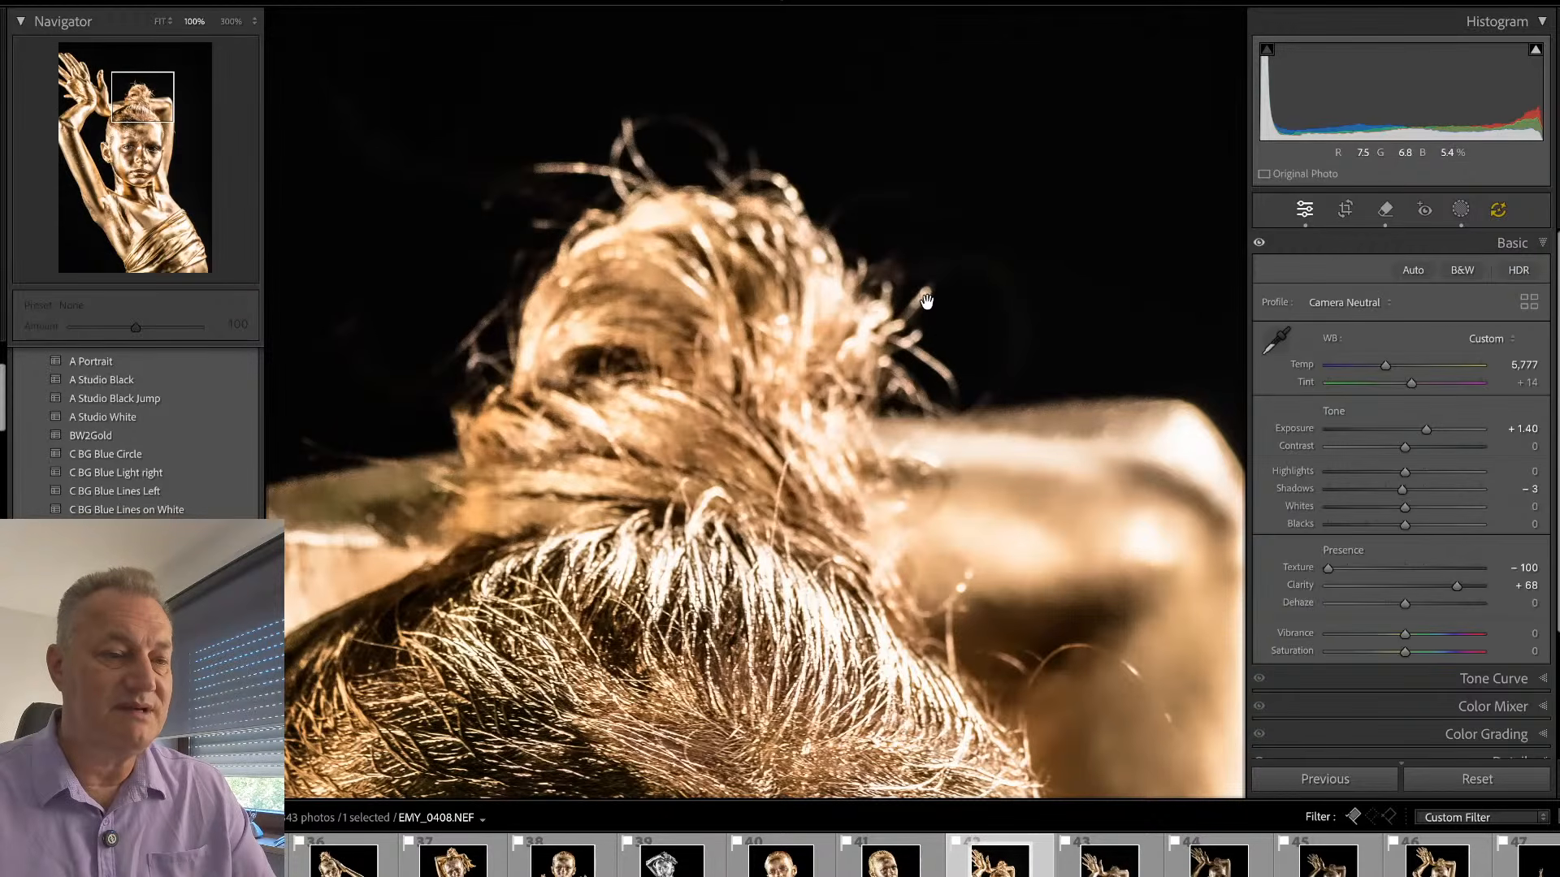
# - Remove the short stray strands on the bun's right edge and the wisps on its upper left with the size 9 brush
pyautogui.press('q')
pyautogui.moveTo(926, 286)
pyautogui.mouseDown()
pyautogui.moveTo(899, 329)
pyautogui.moveTo(952, 390)
pyautogui.moveTo(928, 360)
pyautogui.moveTo(949, 346)
pyautogui.mouseUp()
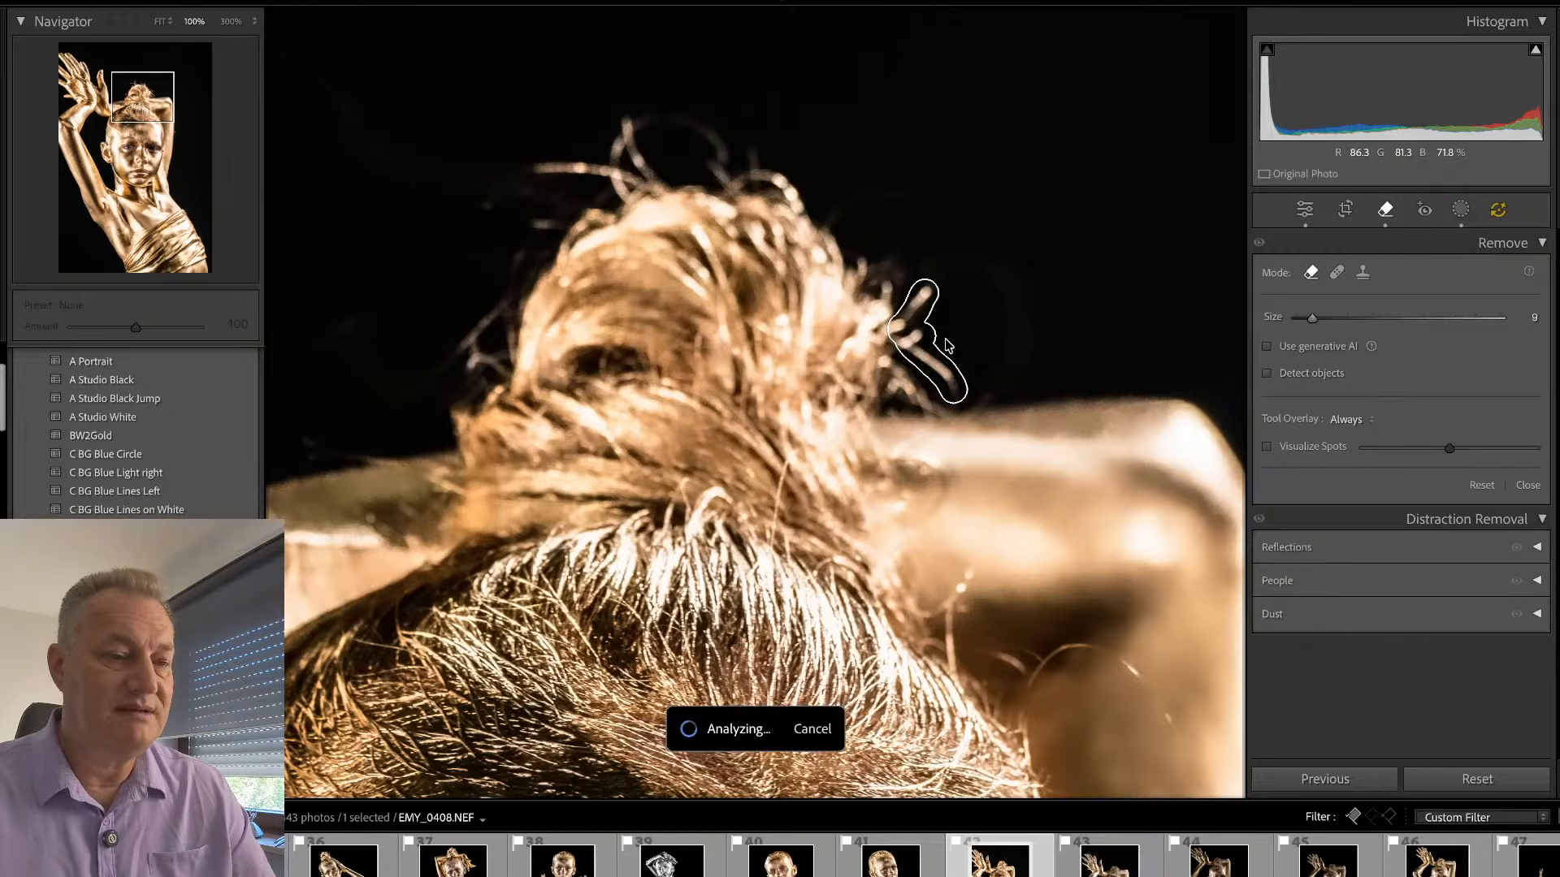
pyautogui.press('q')
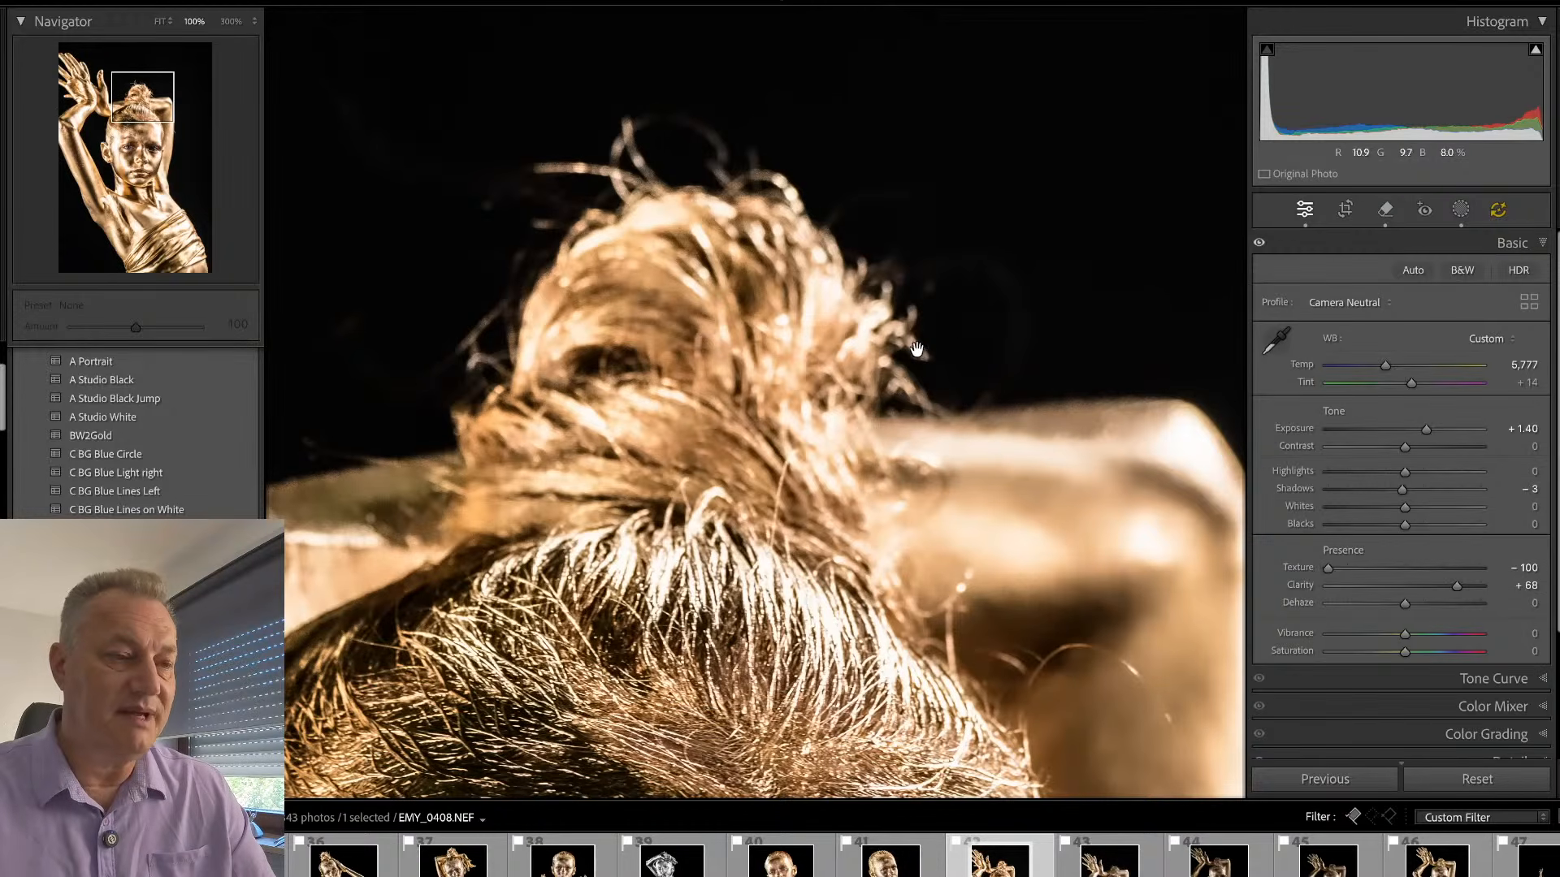
pyautogui.press('q')
pyautogui.moveTo(539, 168)
pyautogui.mouseDown()
pyautogui.moveTo(632, 183)
pyautogui.moveTo(628, 119)
pyautogui.moveTo(648, 175)
pyautogui.moveTo(632, 181)
pyautogui.moveTo(663, 187)
pyautogui.moveTo(530, 229)
pyautogui.mouseUp()
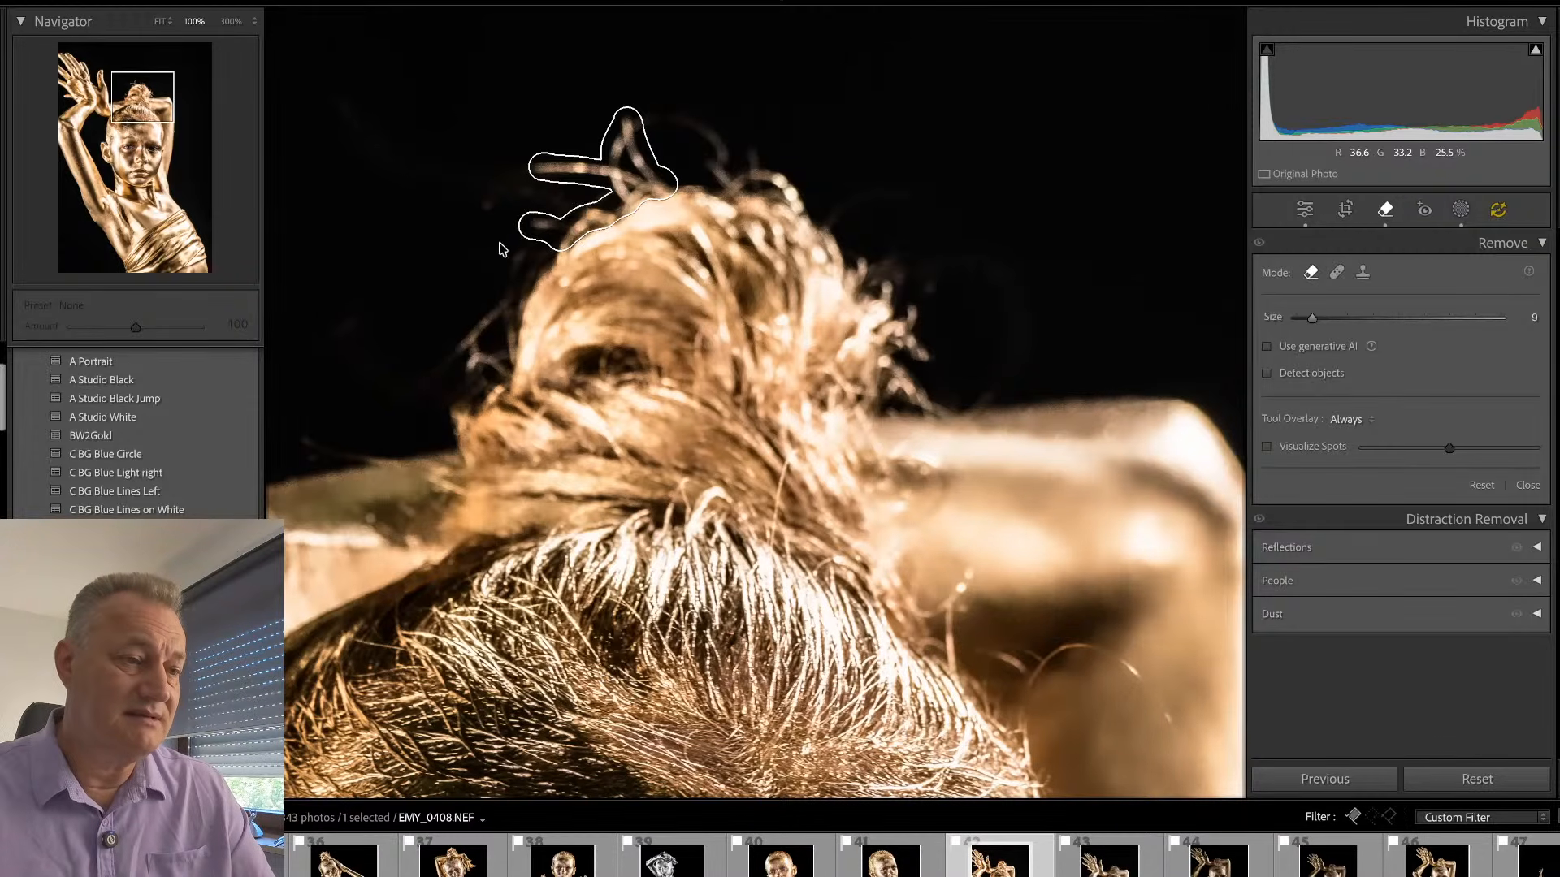
pyautogui.press('q')
# - Remove the stray hairs arching from the hairline over the raised arm's dark inner area with a size 4 remove brush
pyautogui.scroll(-5, 777, 278)
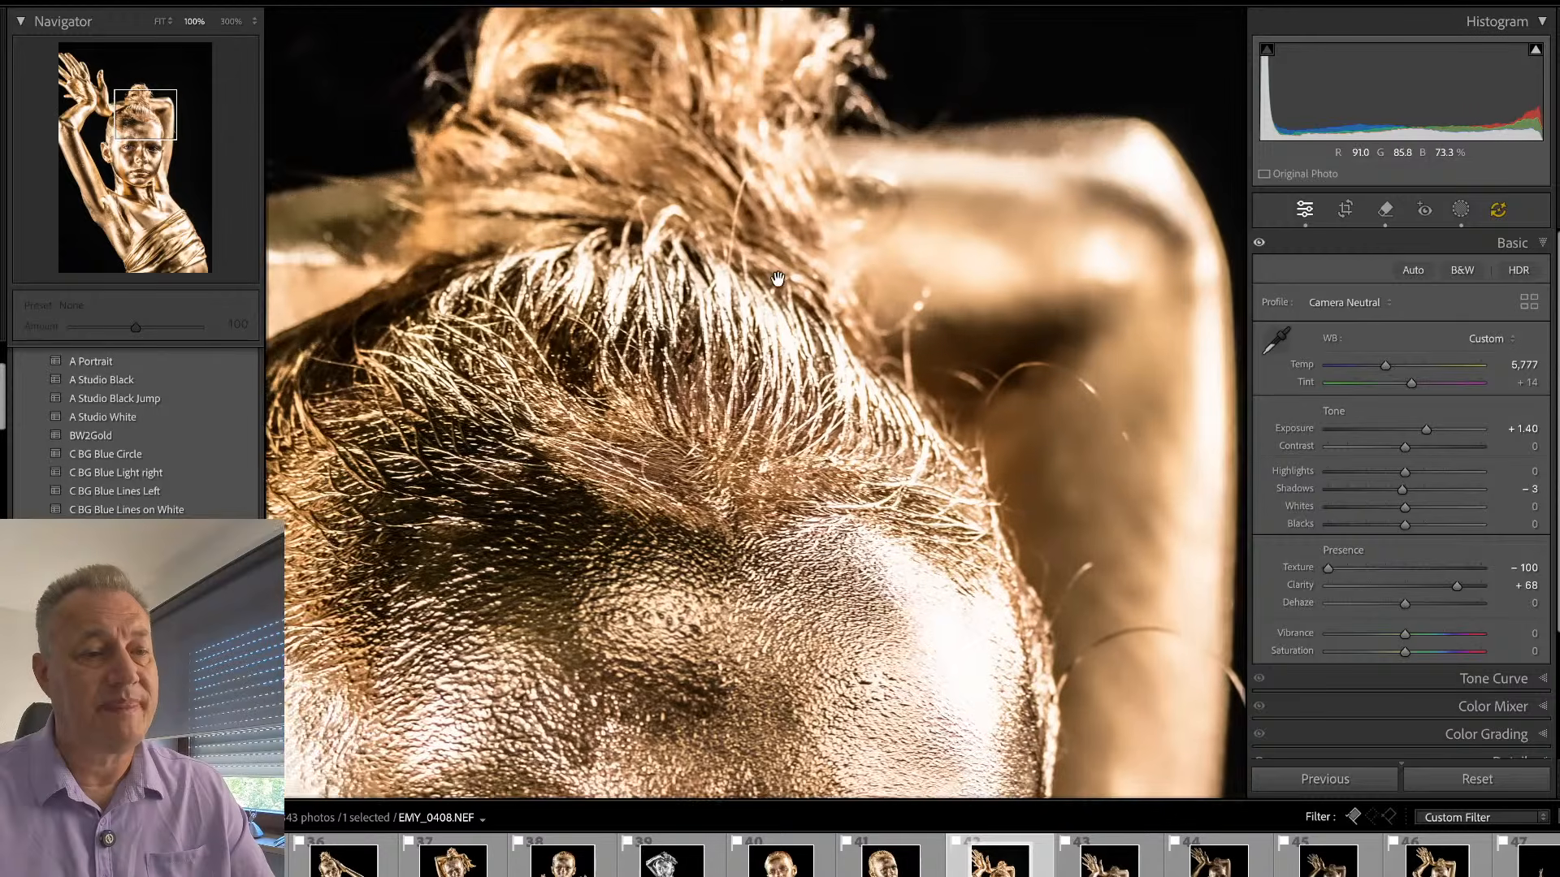
pyautogui.scroll(-2, 777, 279)
pyautogui.press('q')
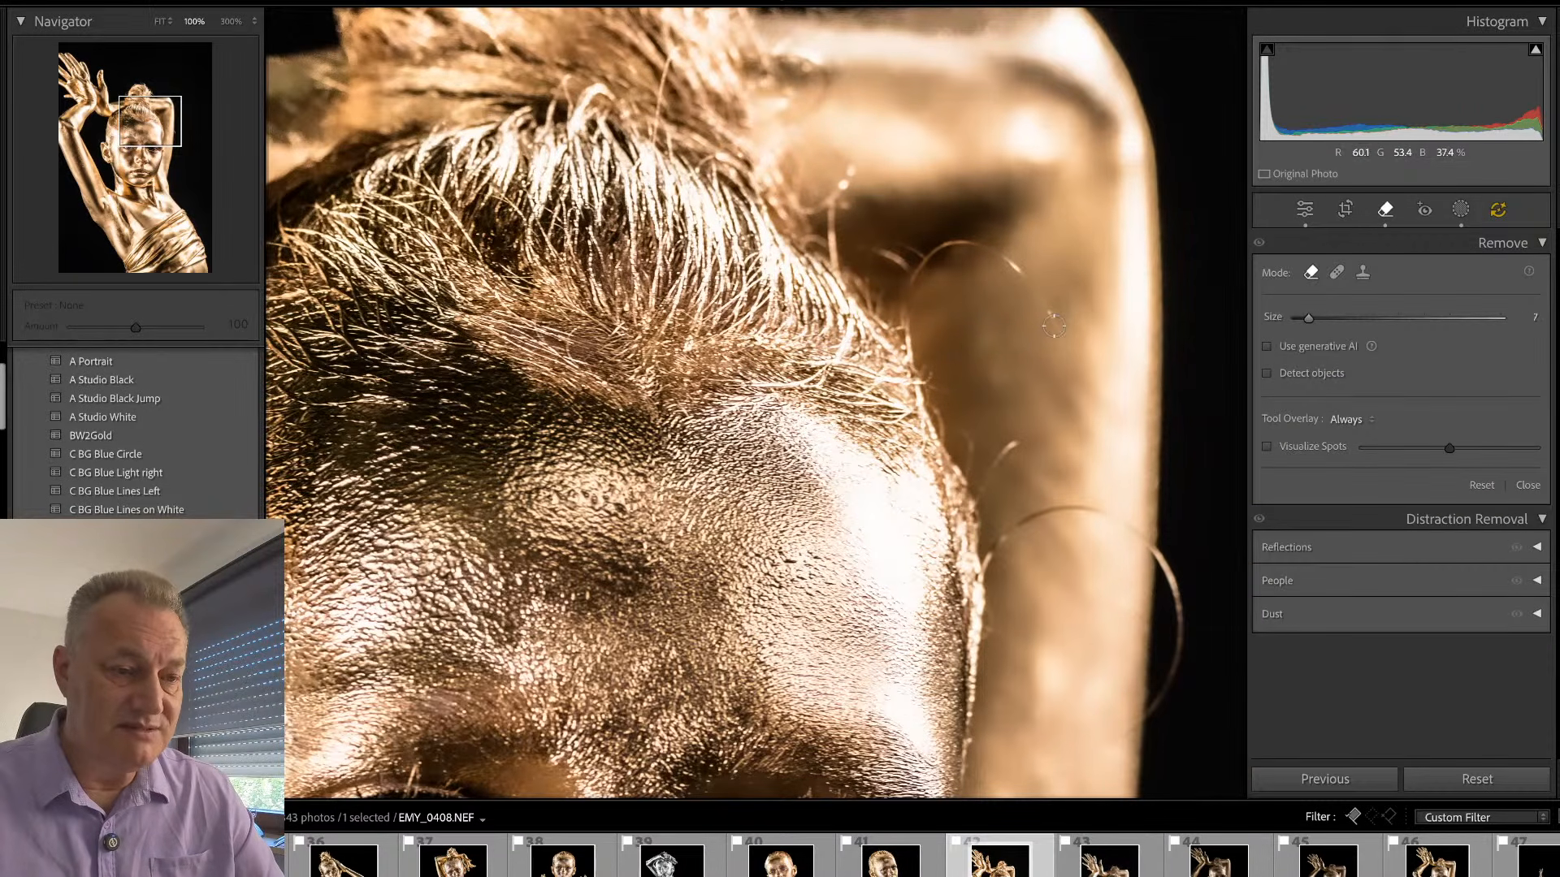
pyautogui.moveTo(1054, 321); pyautogui.dragTo(1036, 301)
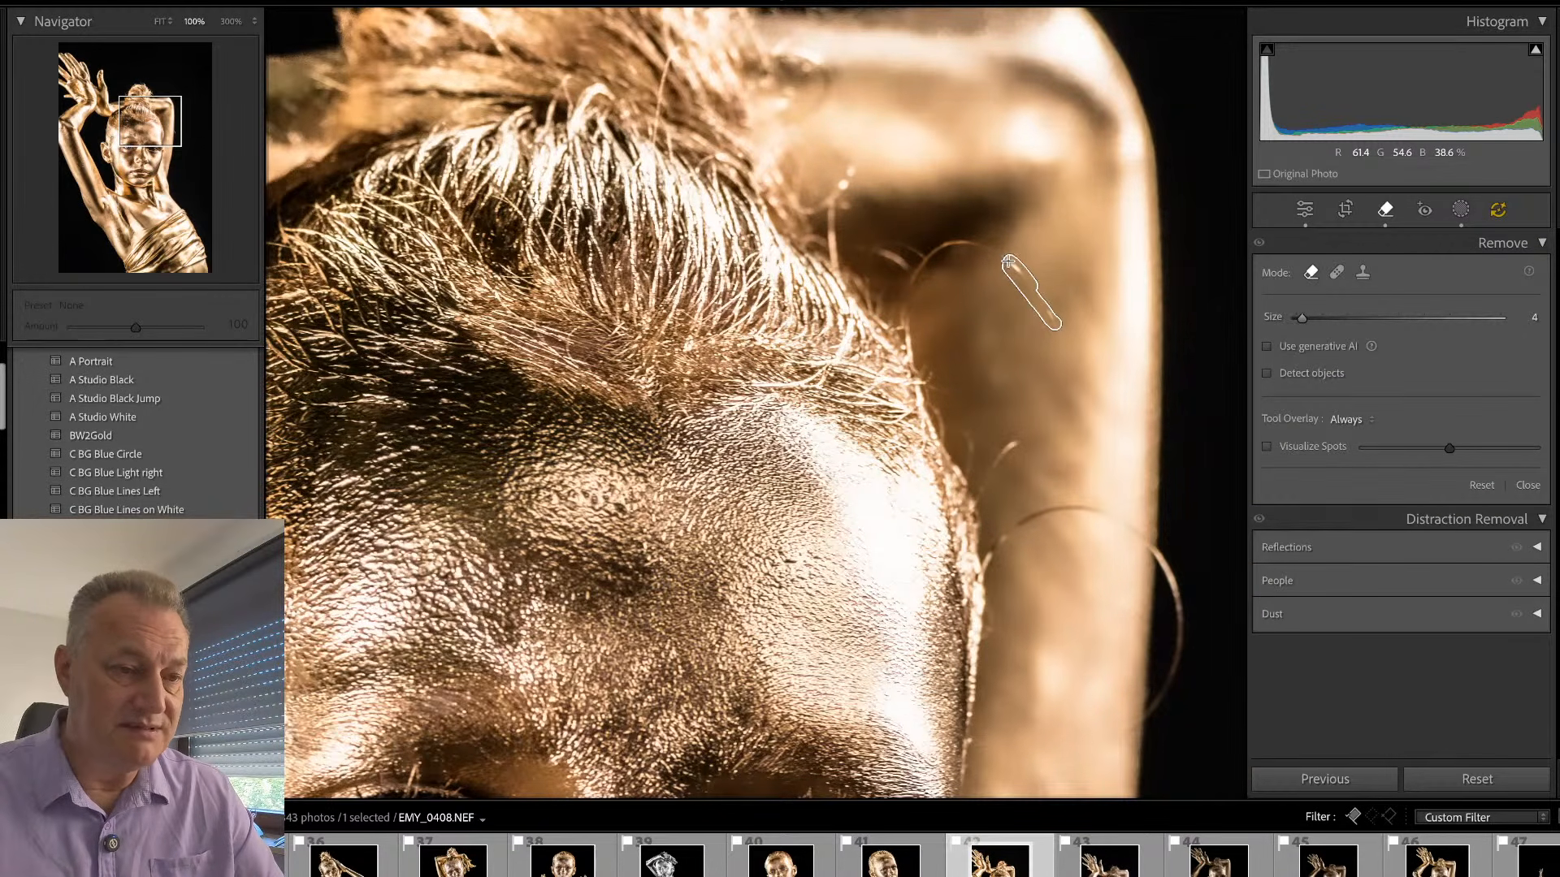
pyautogui.moveTo(981, 246)
pyautogui.mouseDown()
pyautogui.moveTo(933, 249)
pyautogui.moveTo(905, 302)
pyautogui.moveTo(882, 246)
pyautogui.moveTo(898, 250)
pyautogui.moveTo(906, 275)
pyautogui.moveTo(866, 251)
pyautogui.mouseUp()
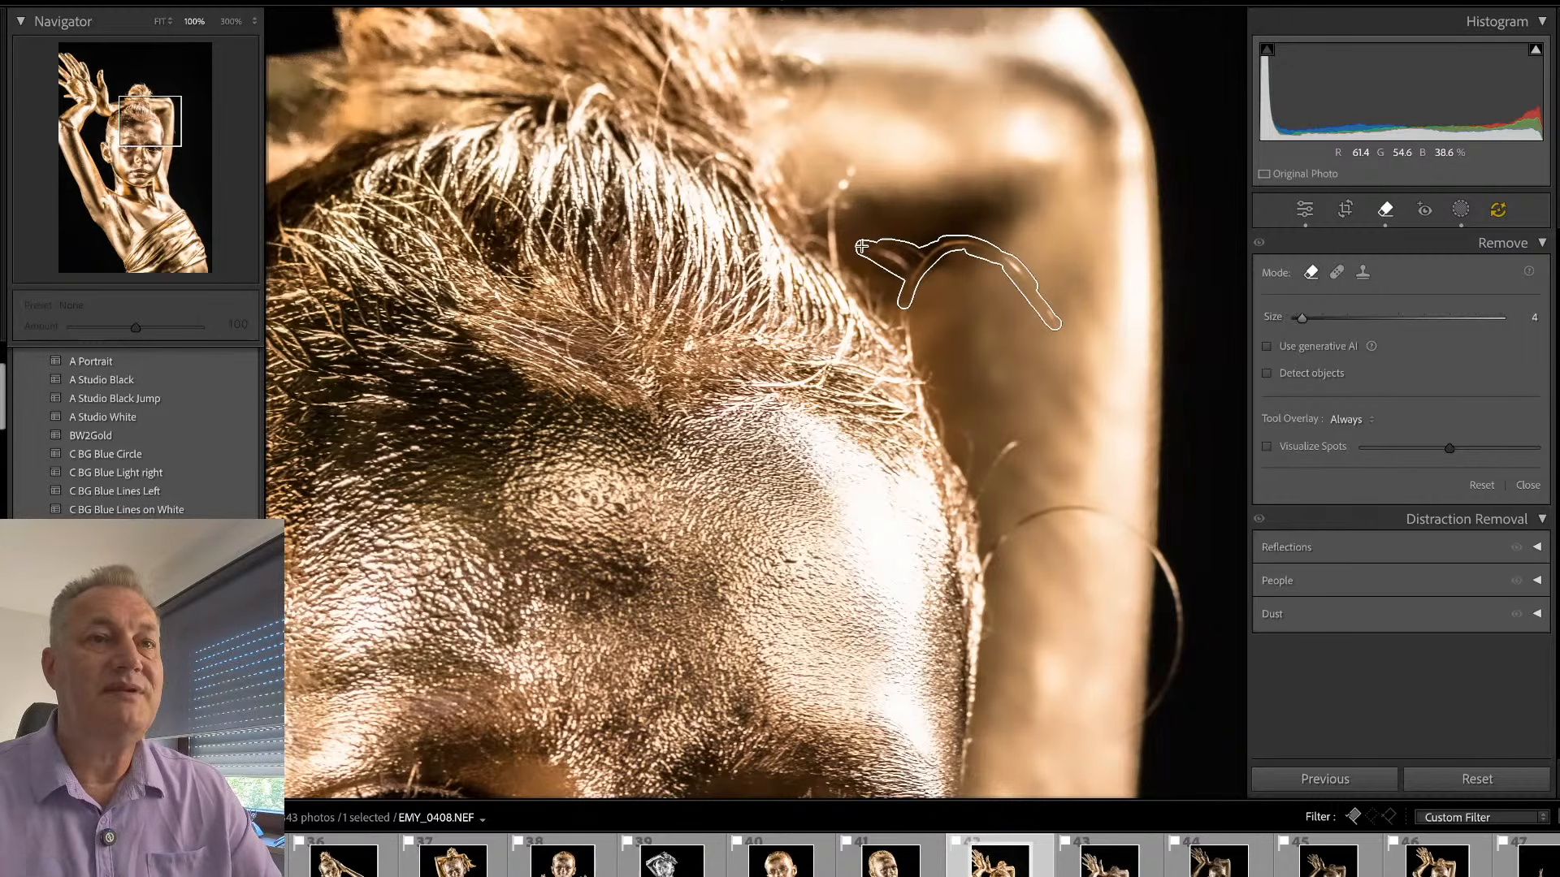
pyautogui.press('q')
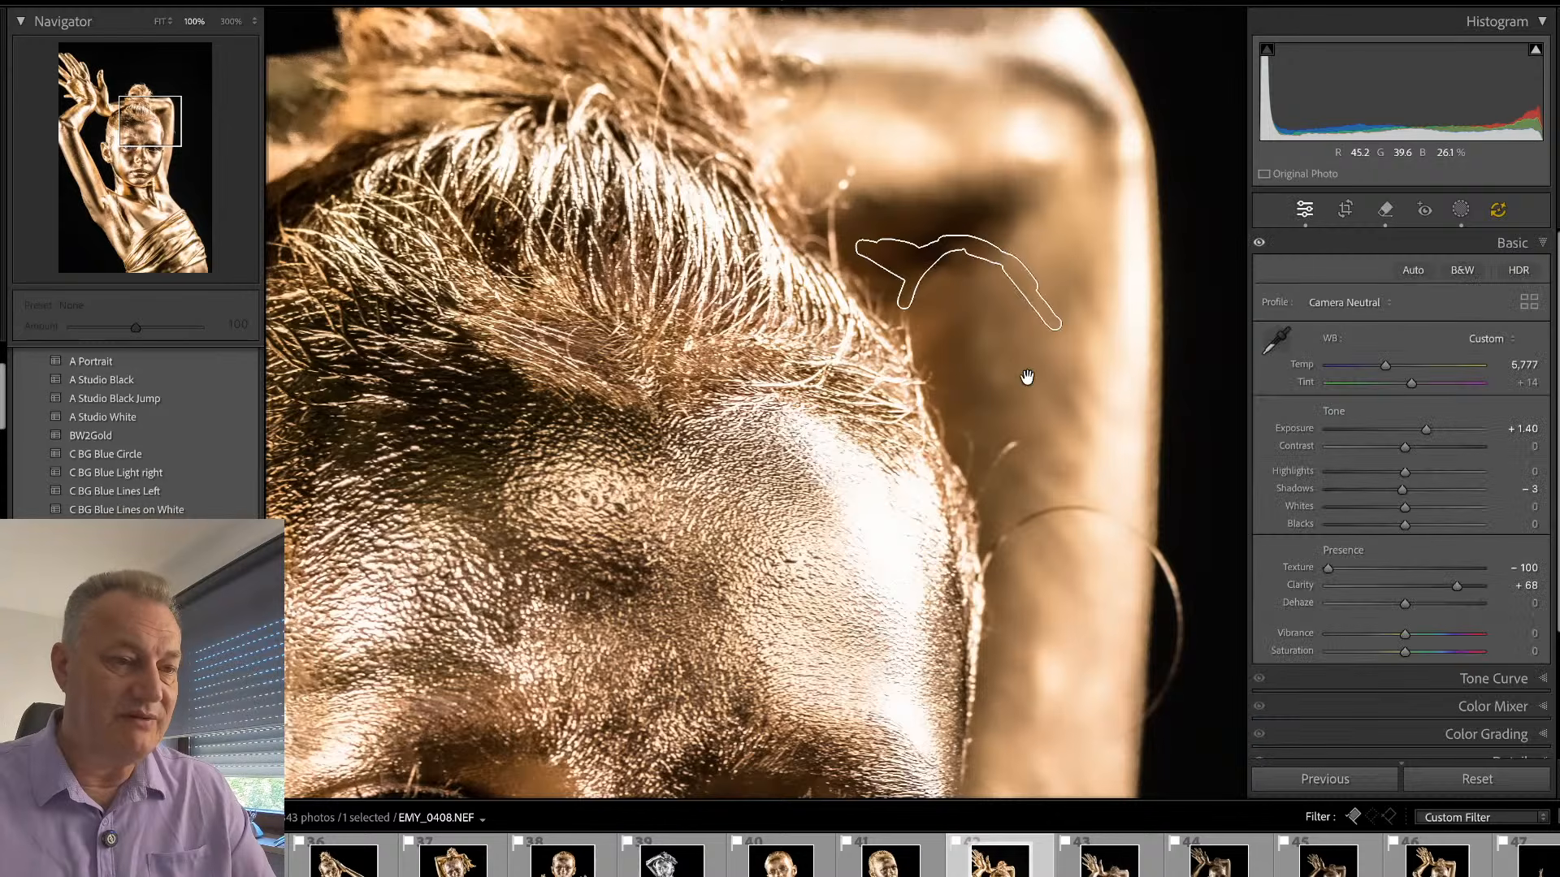
# - Remove the long curved hair crossing the arm beside the forehead and the short hair above it with the size 4 brush
pyautogui.press('q')
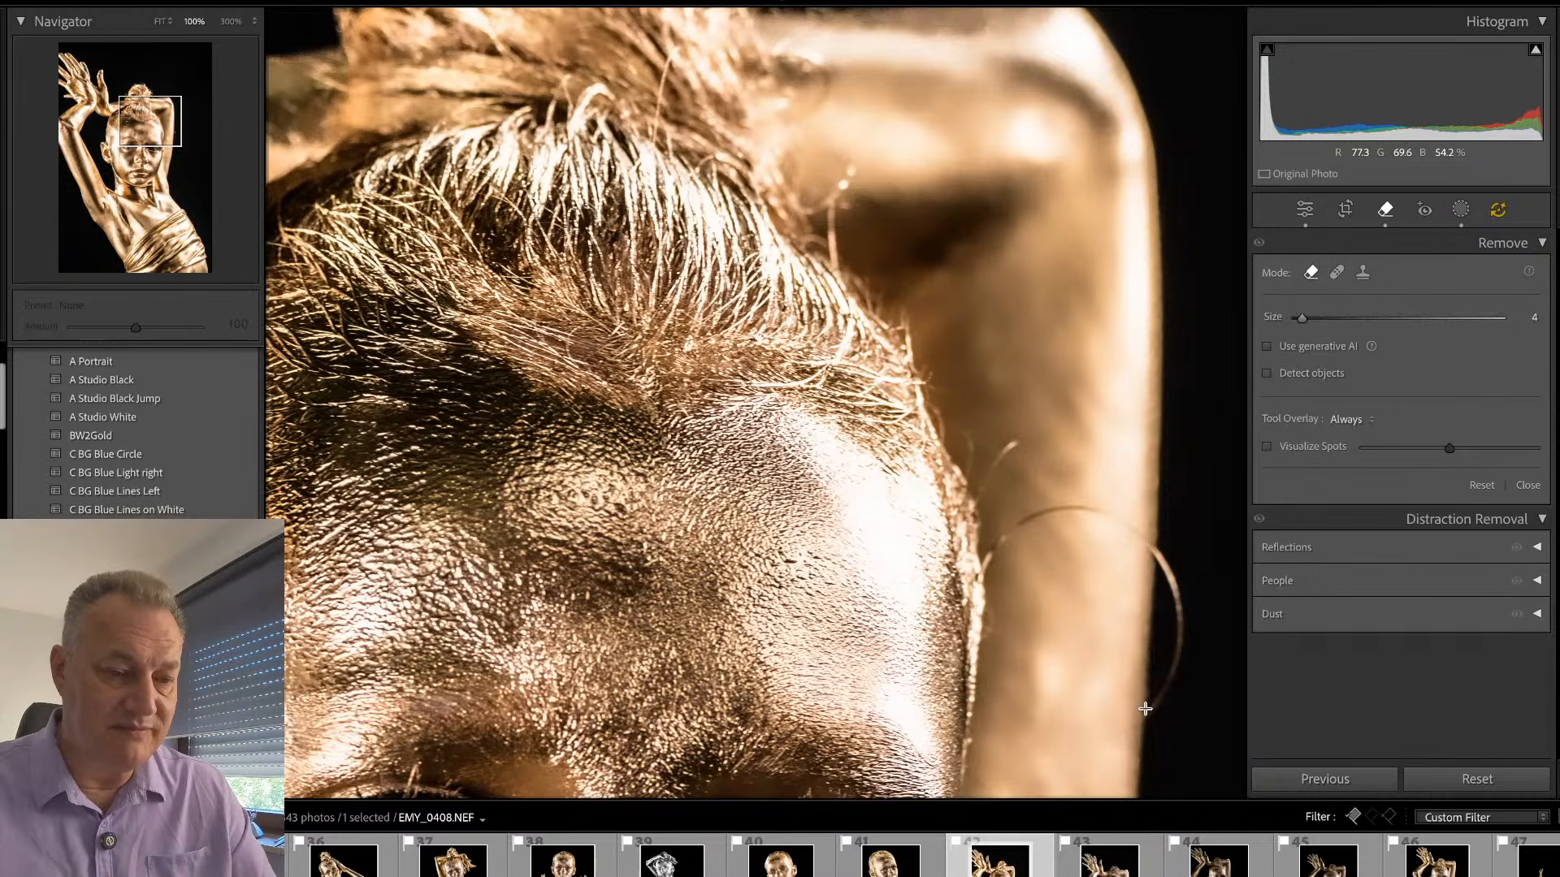
pyautogui.moveTo(1127, 728)
pyautogui.mouseDown()
pyautogui.moveTo(1182, 631)
pyautogui.moveTo(1177, 605)
pyautogui.moveTo(1175, 656)
pyautogui.moveTo(1162, 563)
pyautogui.mouseUp()
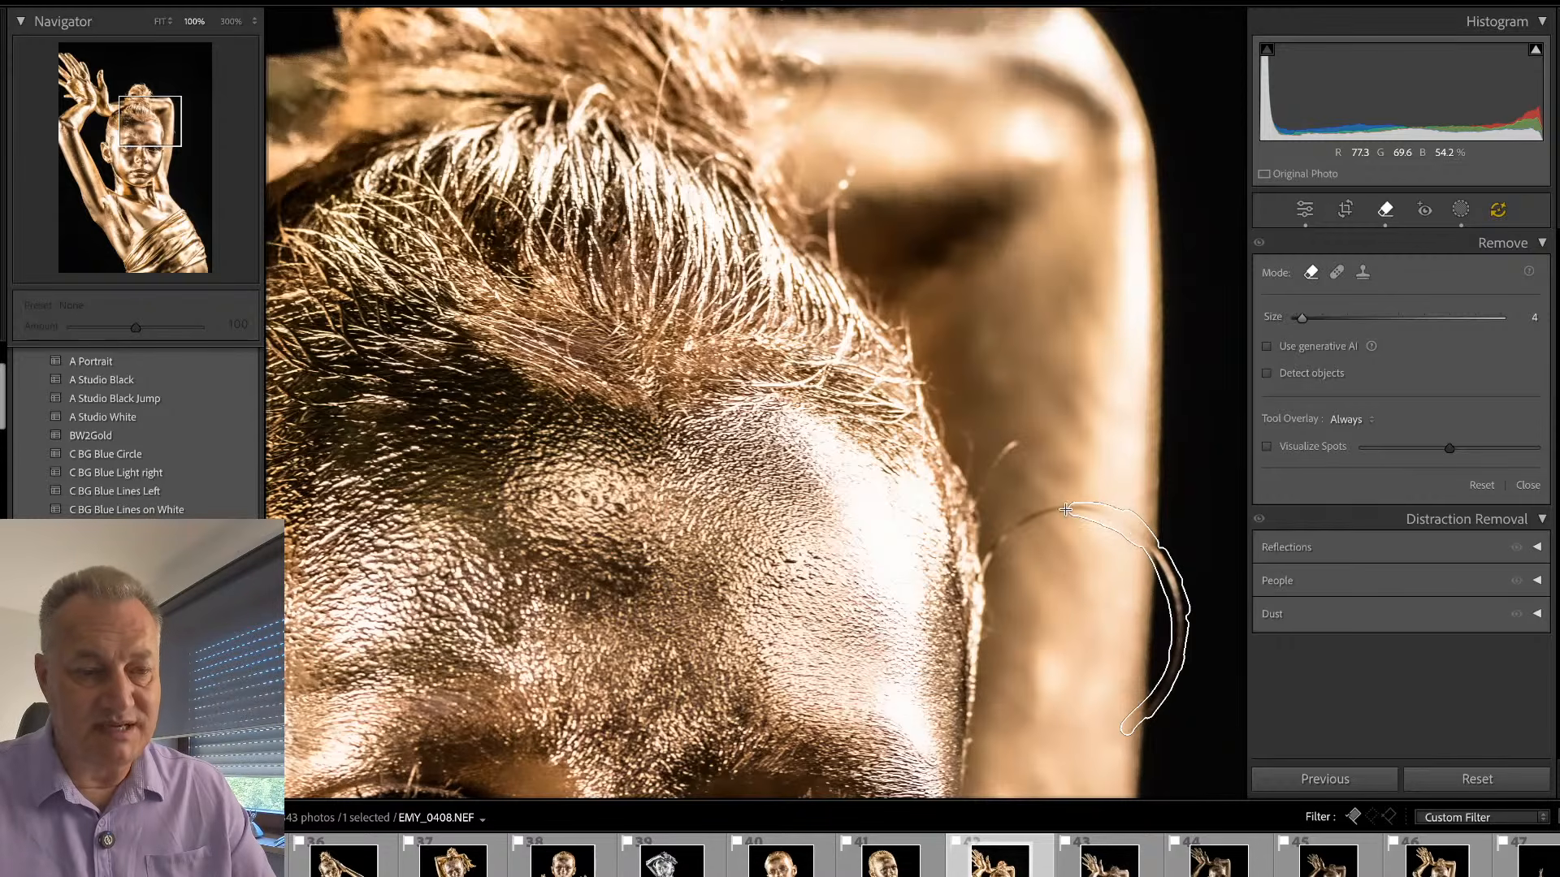
pyautogui.moveTo(1064, 510); pyautogui.dragTo(986, 560)
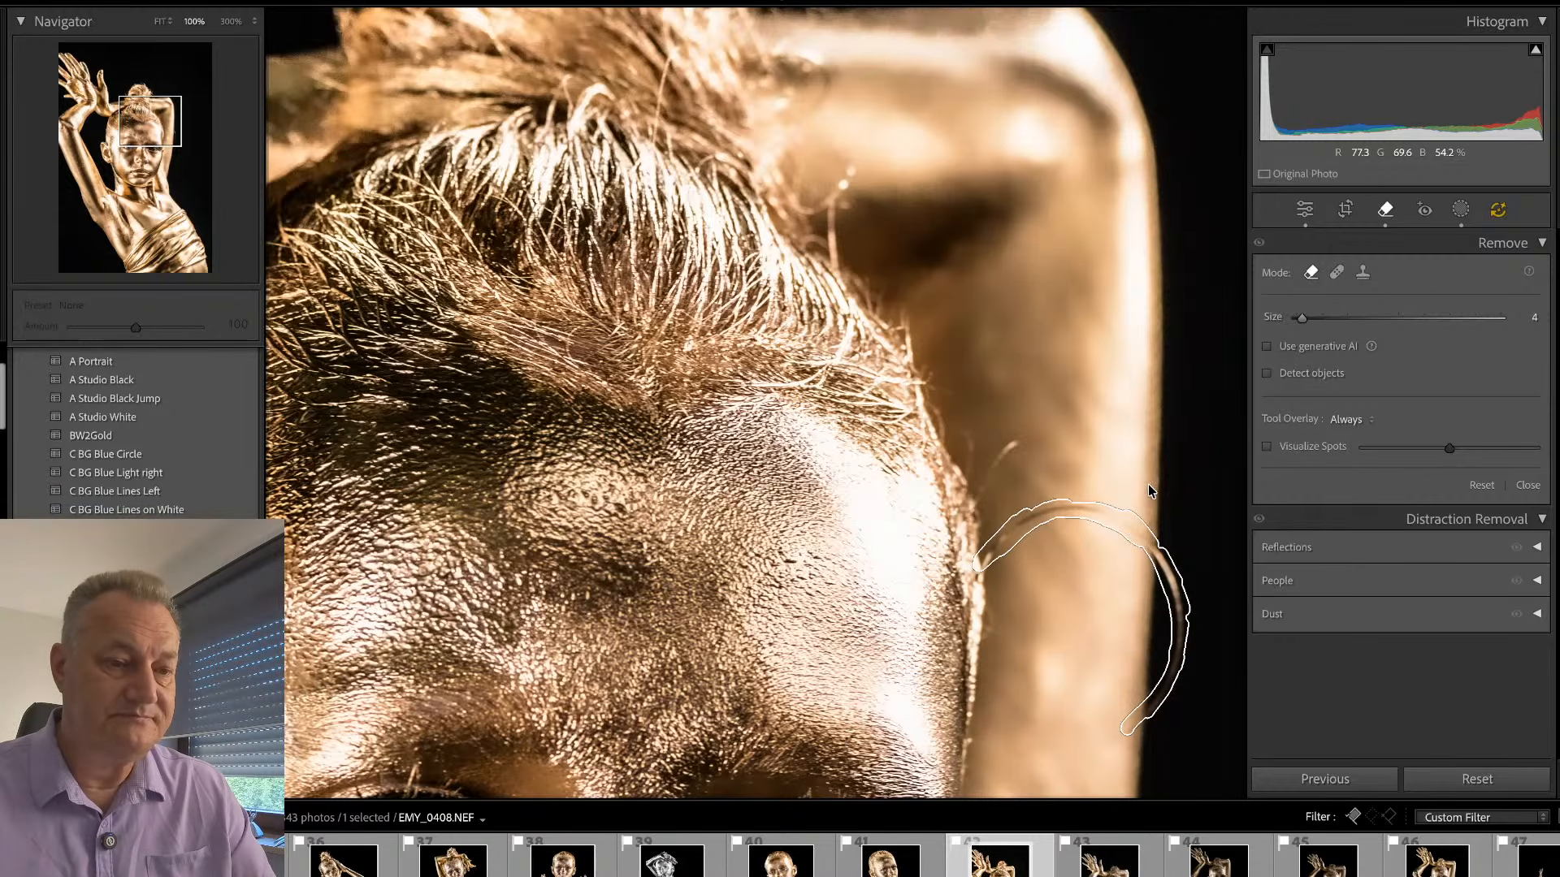
pyautogui.press('q')
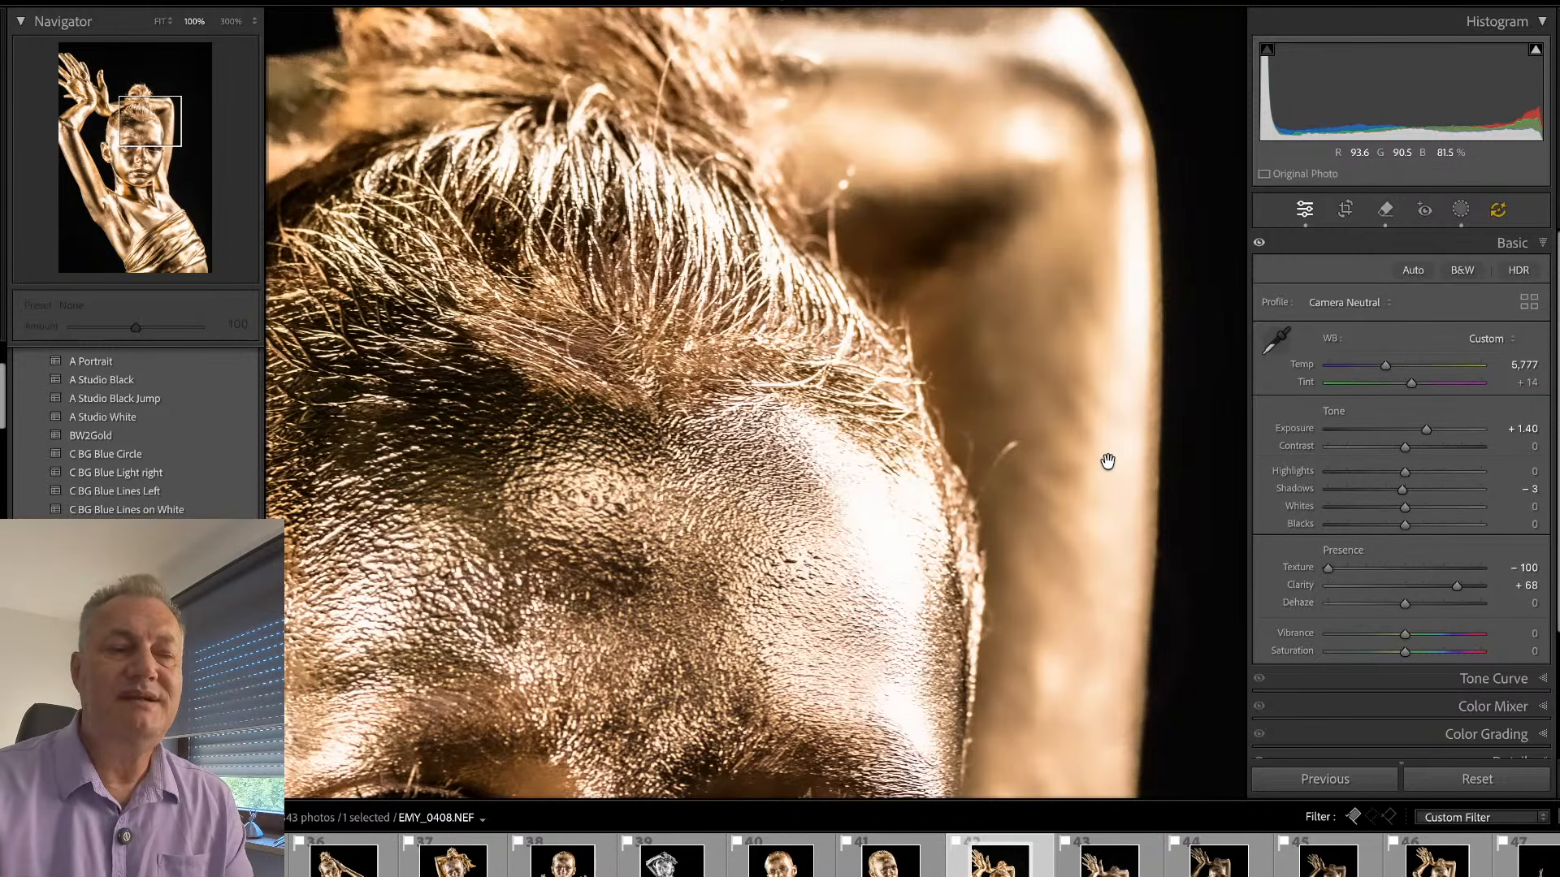
pyautogui.press('q')
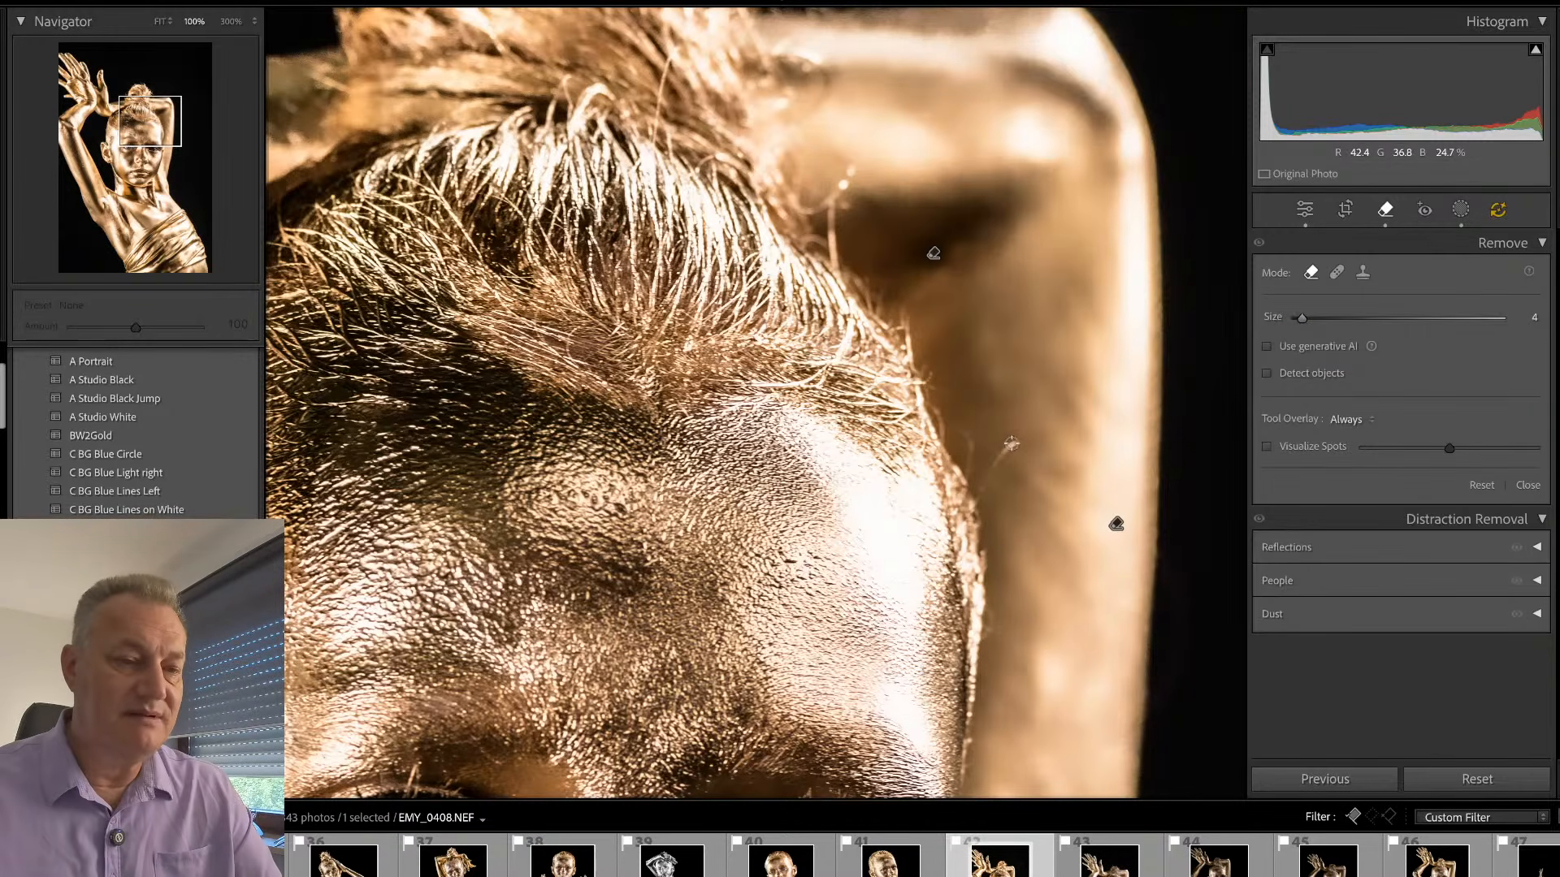
pyautogui.moveTo(1015, 443); pyautogui.dragTo(983, 487)
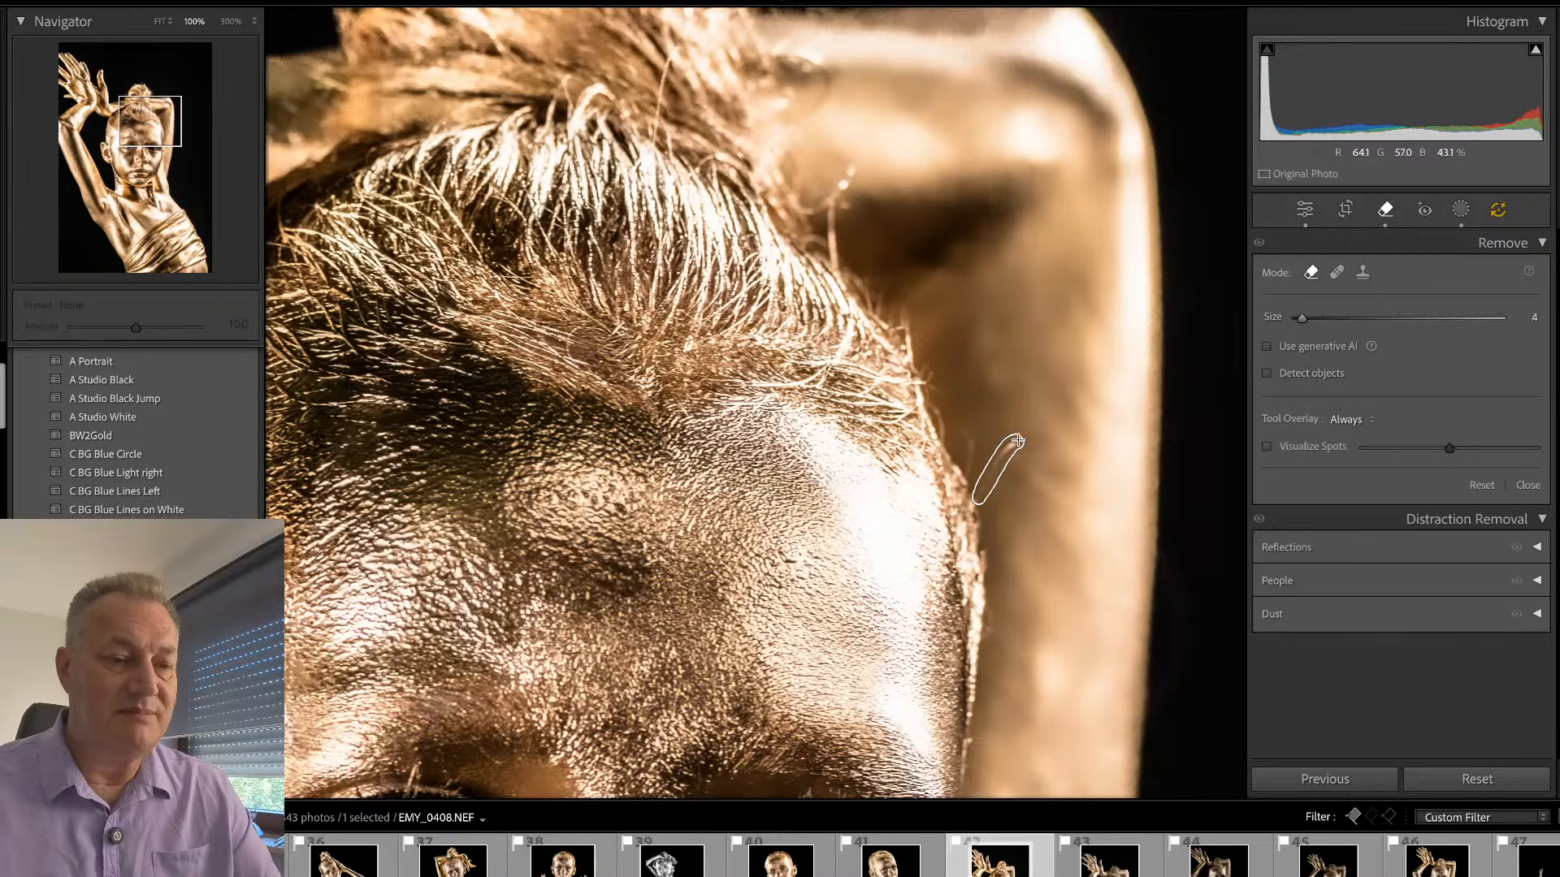
pyautogui.press('q')
# - Remove the thin stray hair rising from the ear against the black background with the size 4 remove brush
pyautogui.click(866, 547)
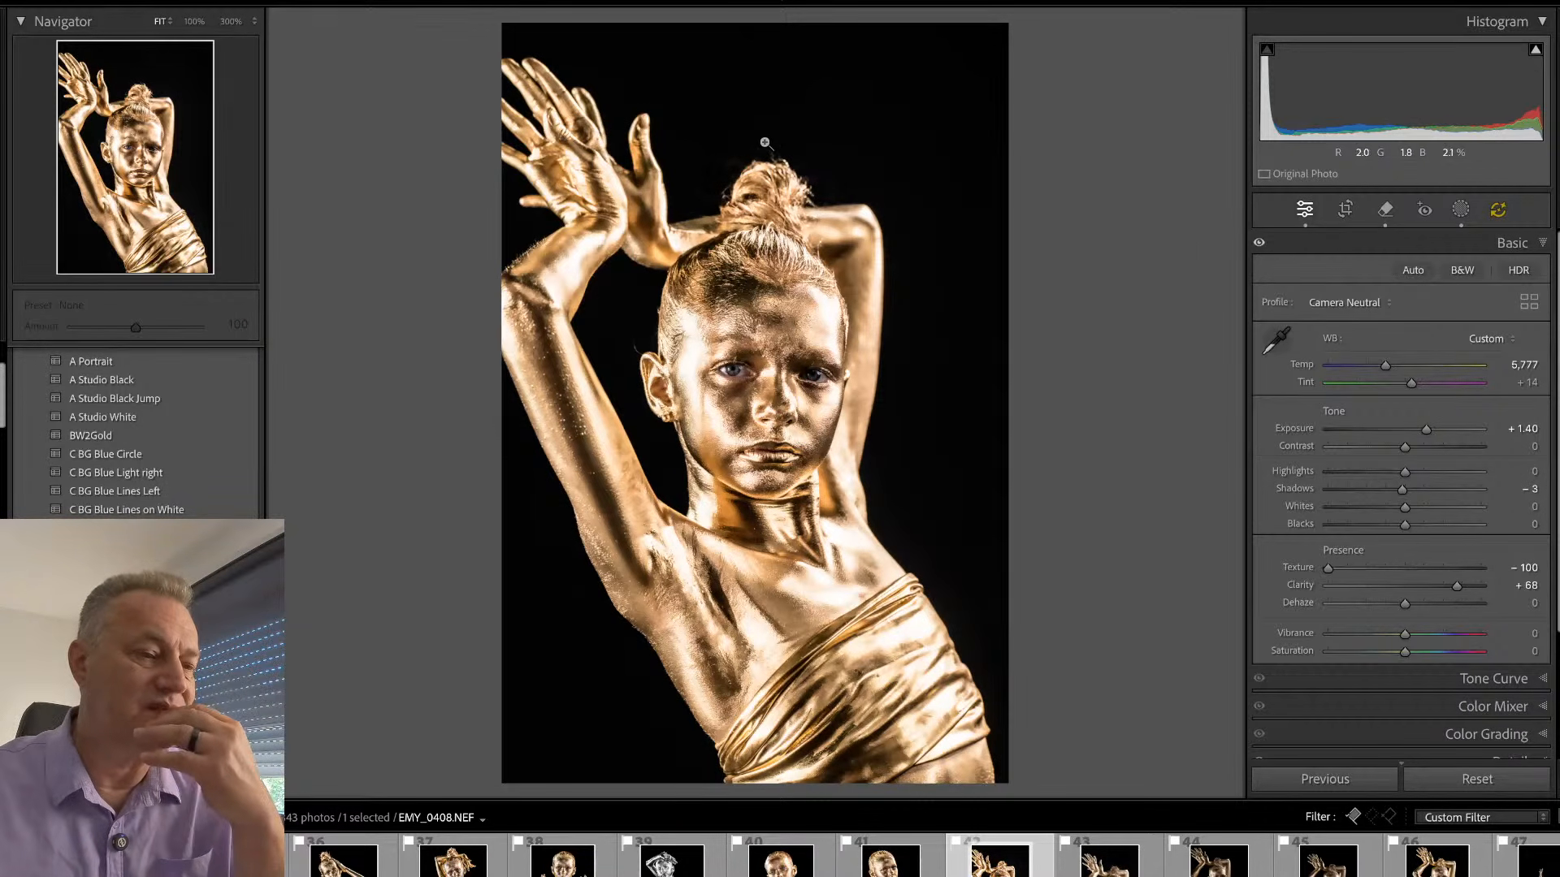
pyautogui.click(636, 328)
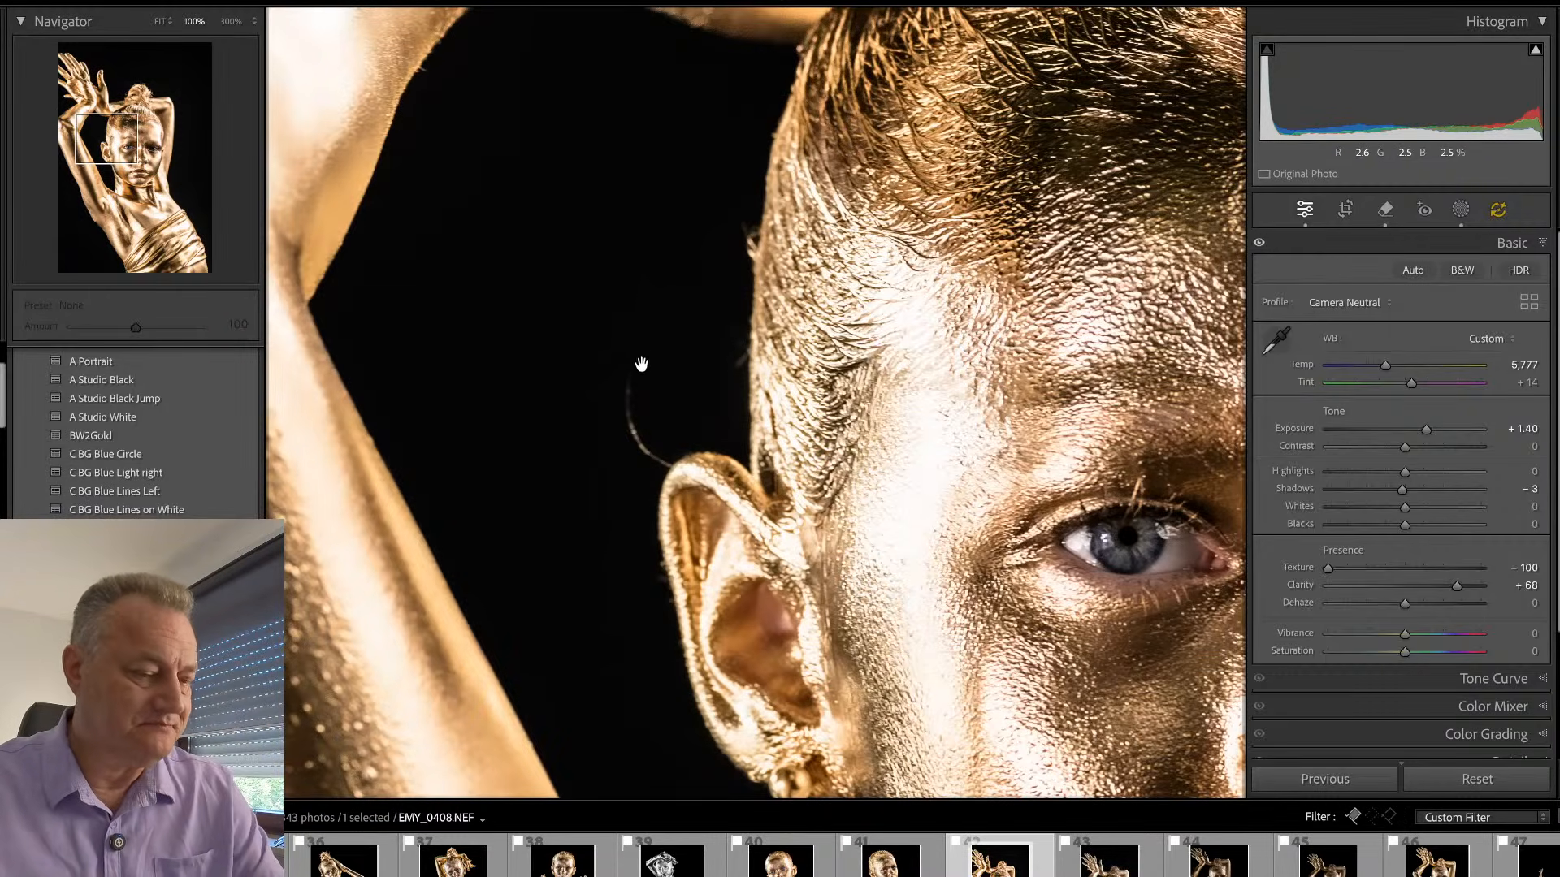
pyautogui.press('q')
pyautogui.moveTo(633, 383); pyautogui.dragTo(641, 457)
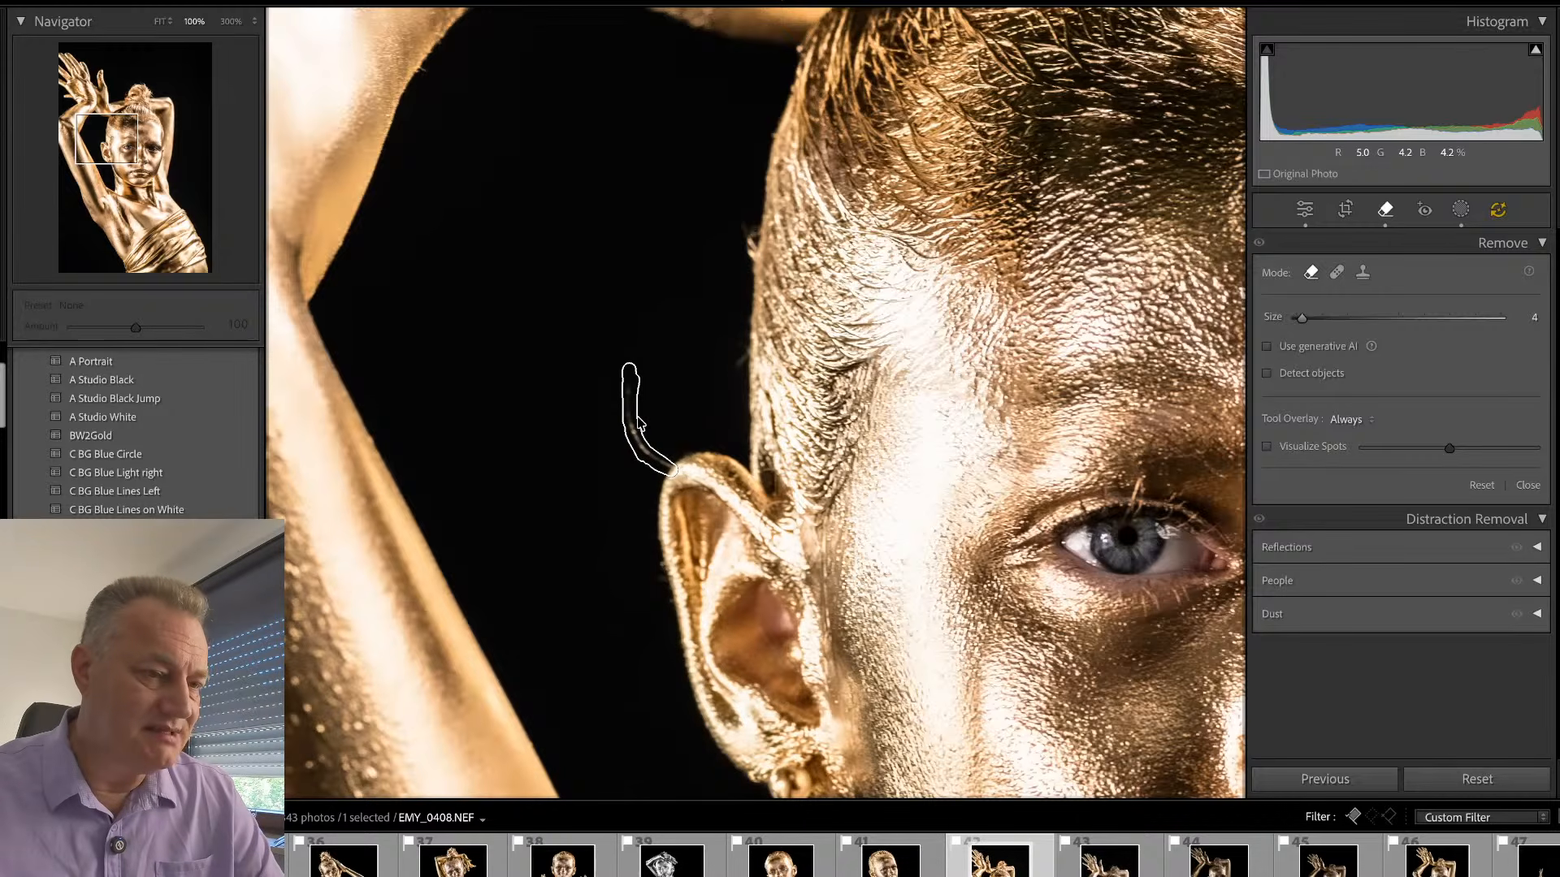
pyautogui.press('q')
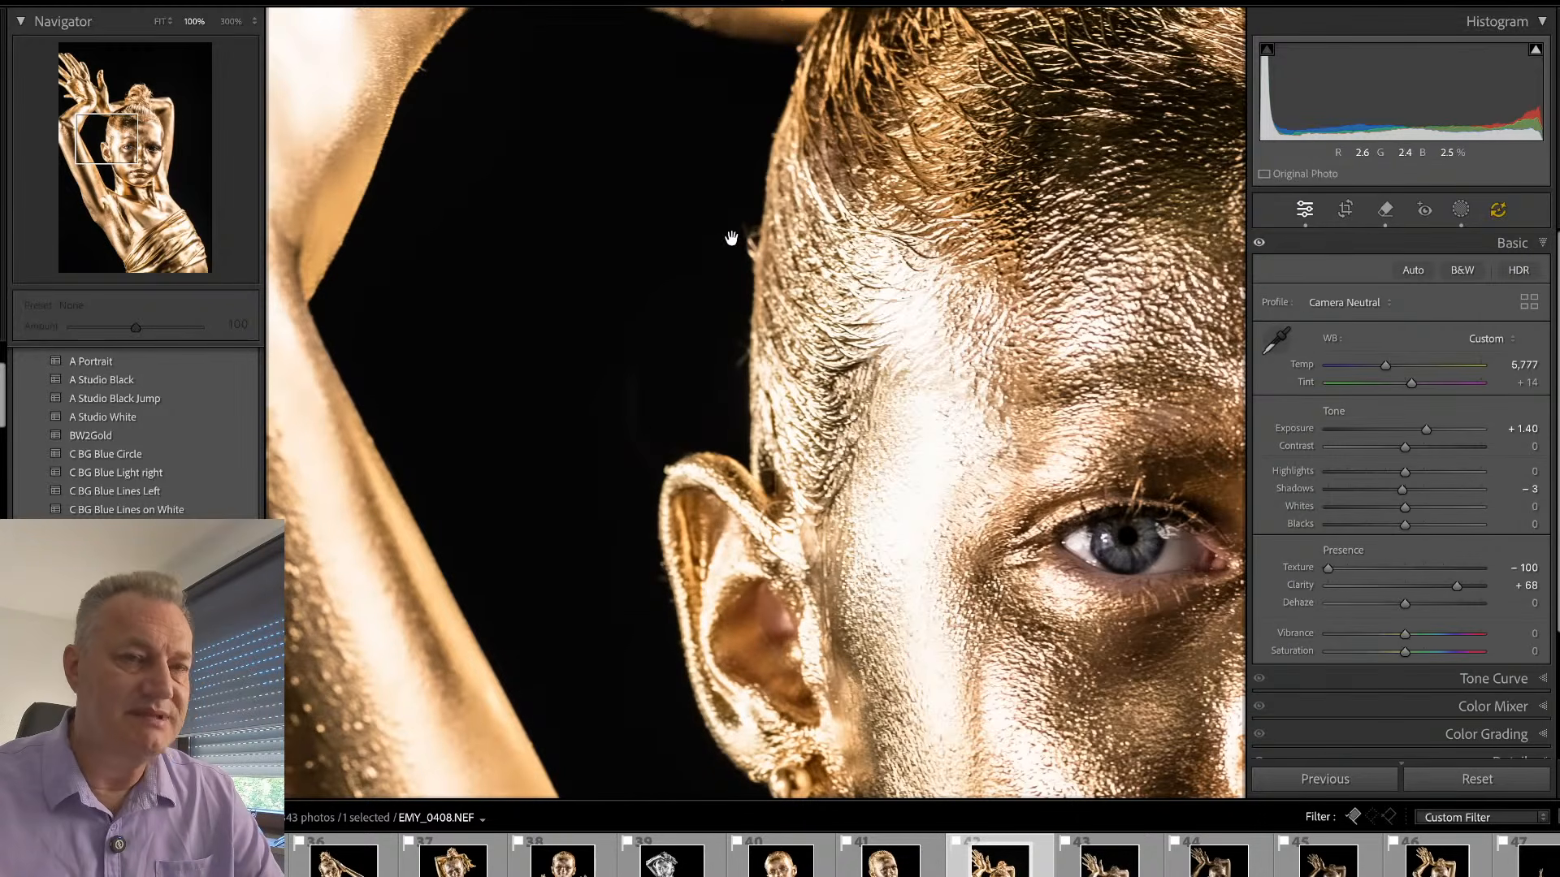
pyautogui.press('q')
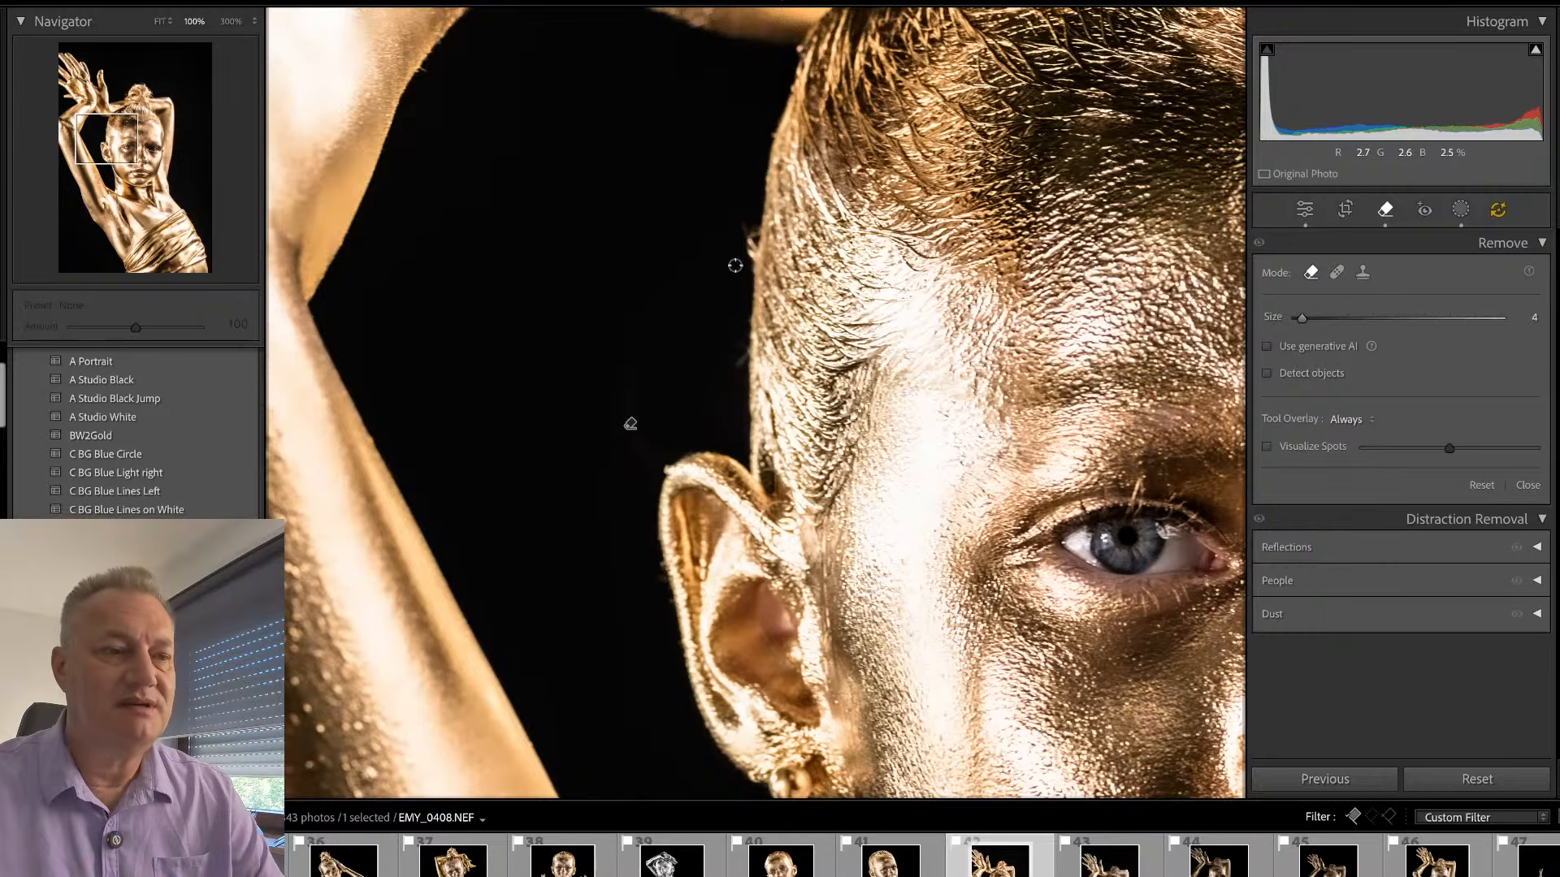
pyautogui.press('q')
# - Remove the bright specks in the arm's dark band and the small blemish beside it with the size 4 remove brush
pyautogui.click(941, 319)
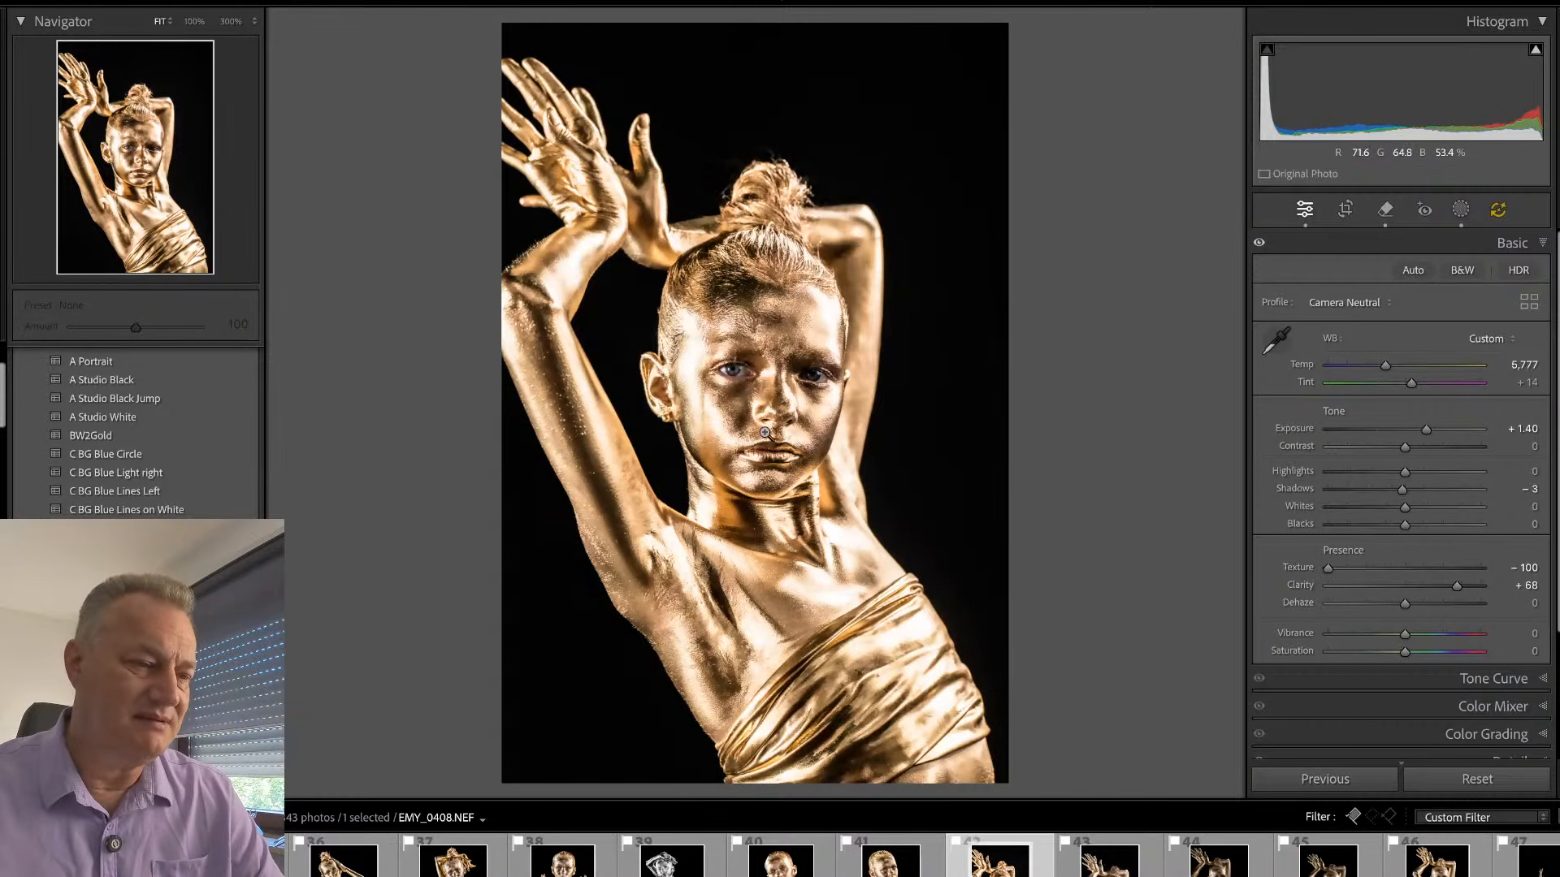
pyautogui.click(544, 380)
pyautogui.moveTo(674, 463); pyautogui.dragTo(651, 263)
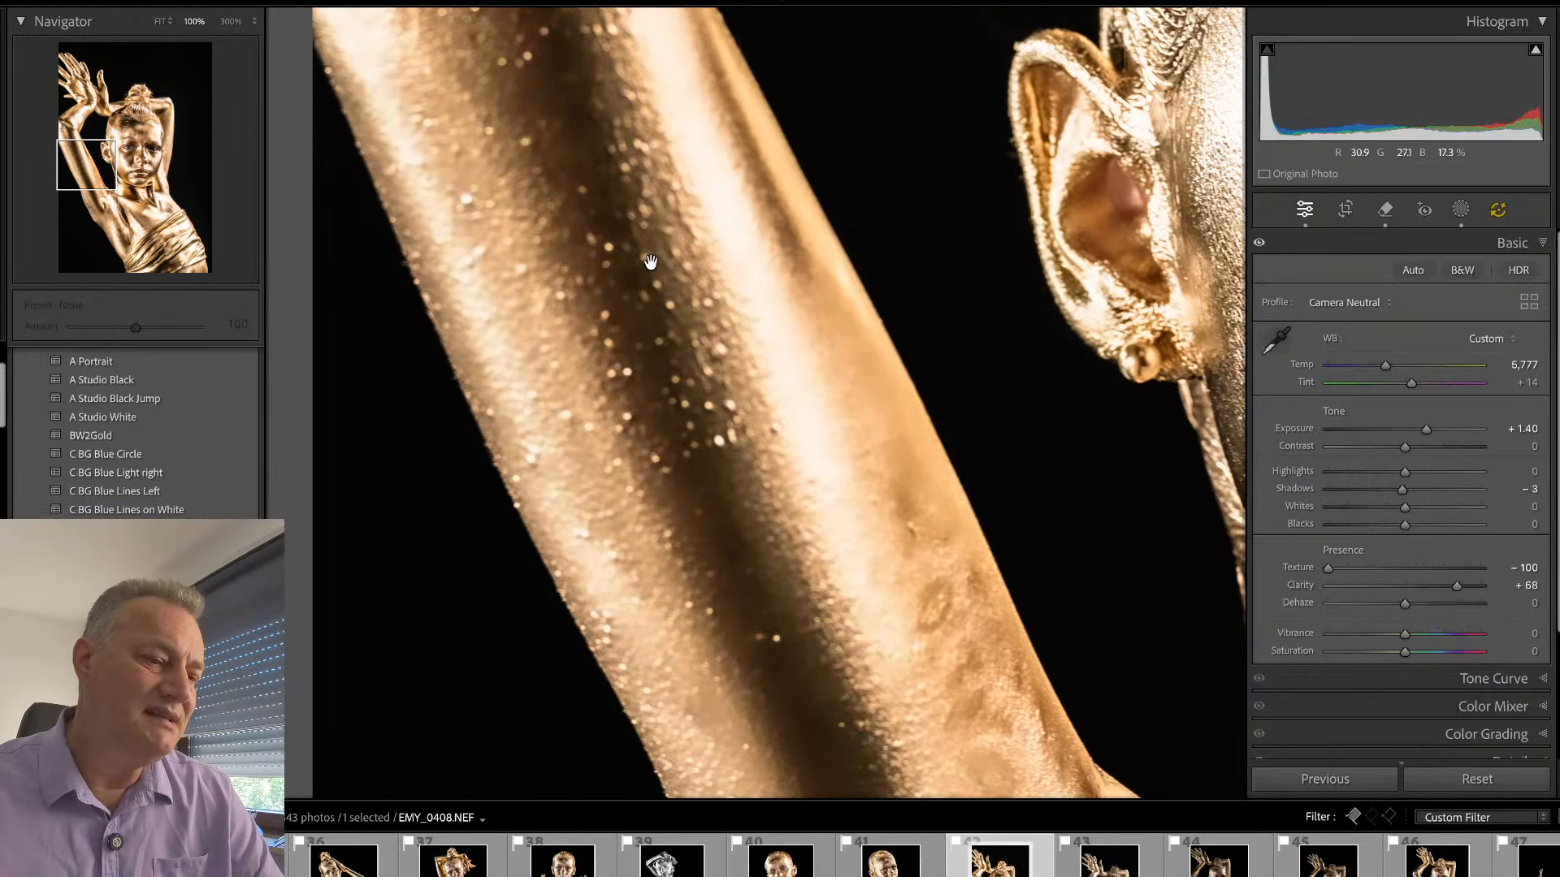
pyautogui.press('q')
pyautogui.moveTo(766, 637); pyautogui.dragTo(780, 638)
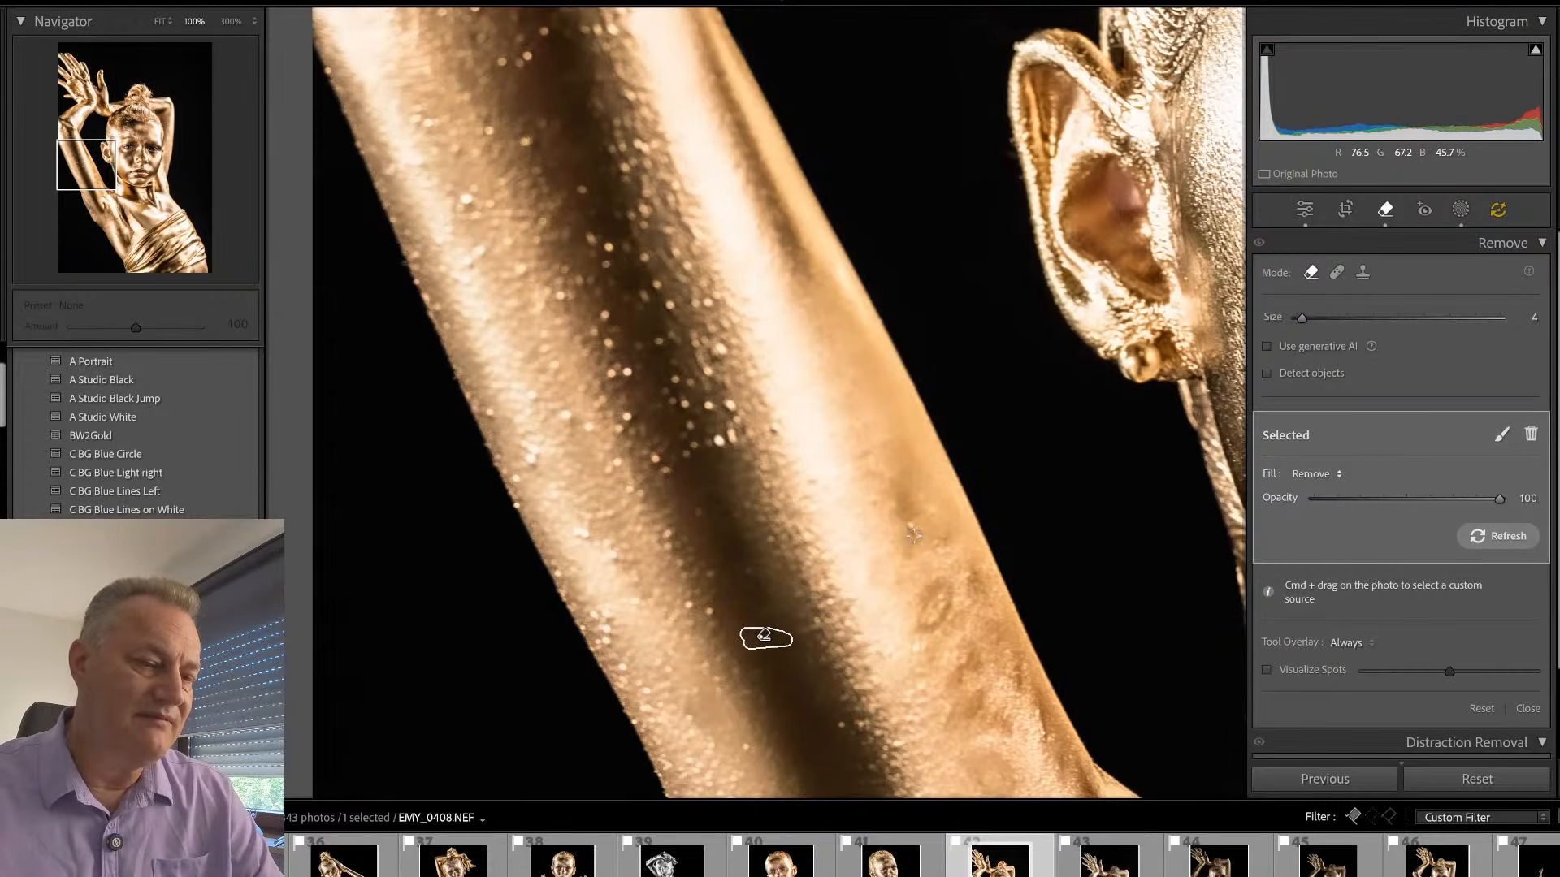
pyautogui.click(911, 529)
pyautogui.press('q')
pyautogui.press('q')
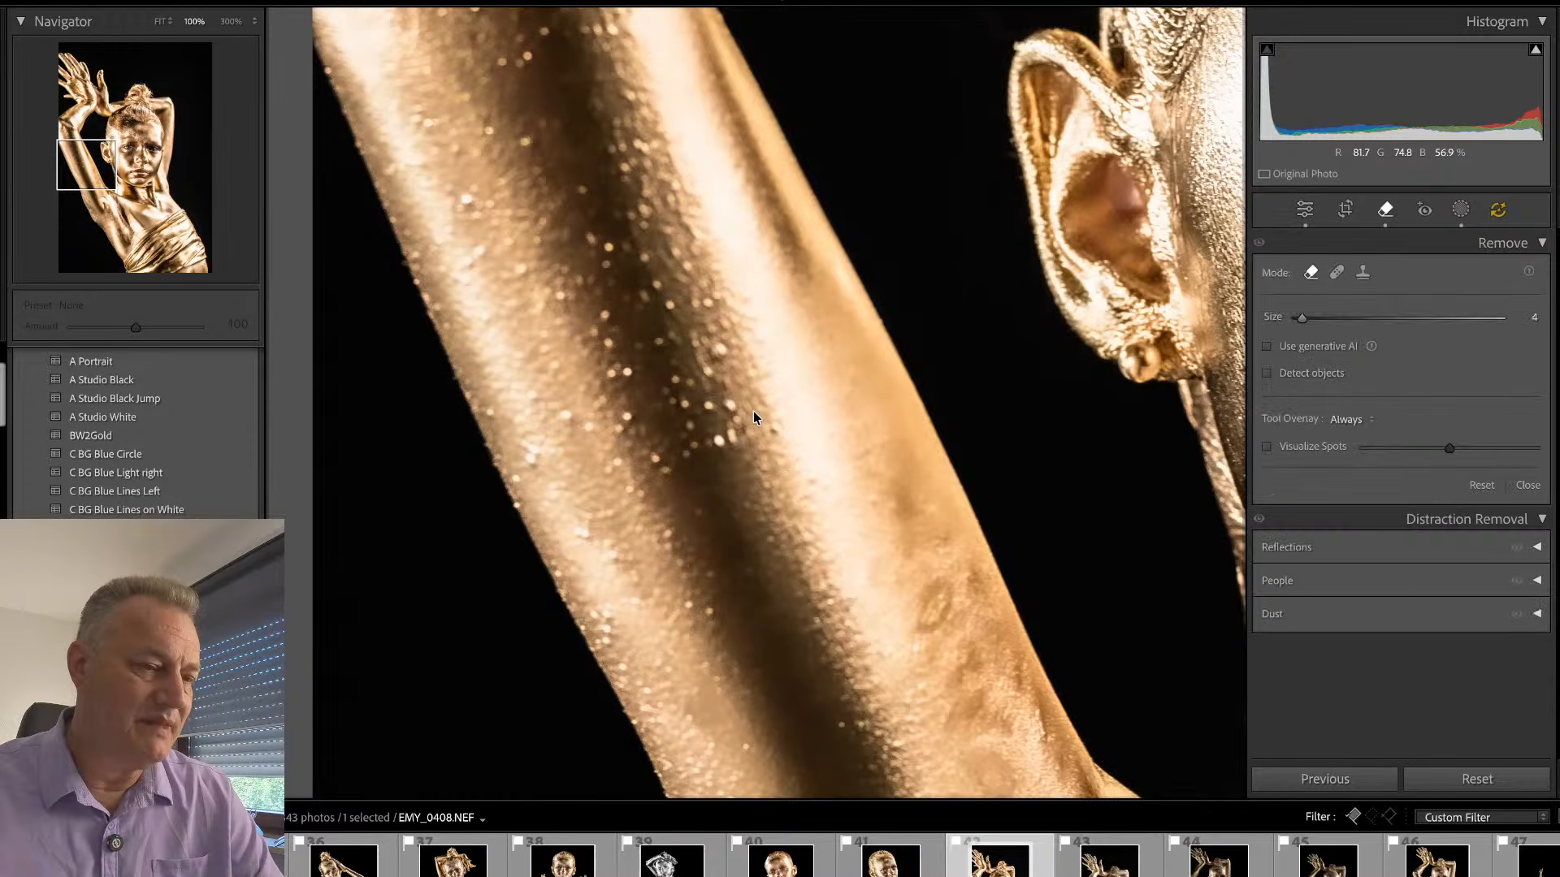
# - Remove the bright specks along the middle of the raised forearm's dark band with a size 8 remove brush
pyautogui.scroll(2, 728, 411)
pyautogui.moveTo(728, 405); pyautogui.dragTo(719, 434)
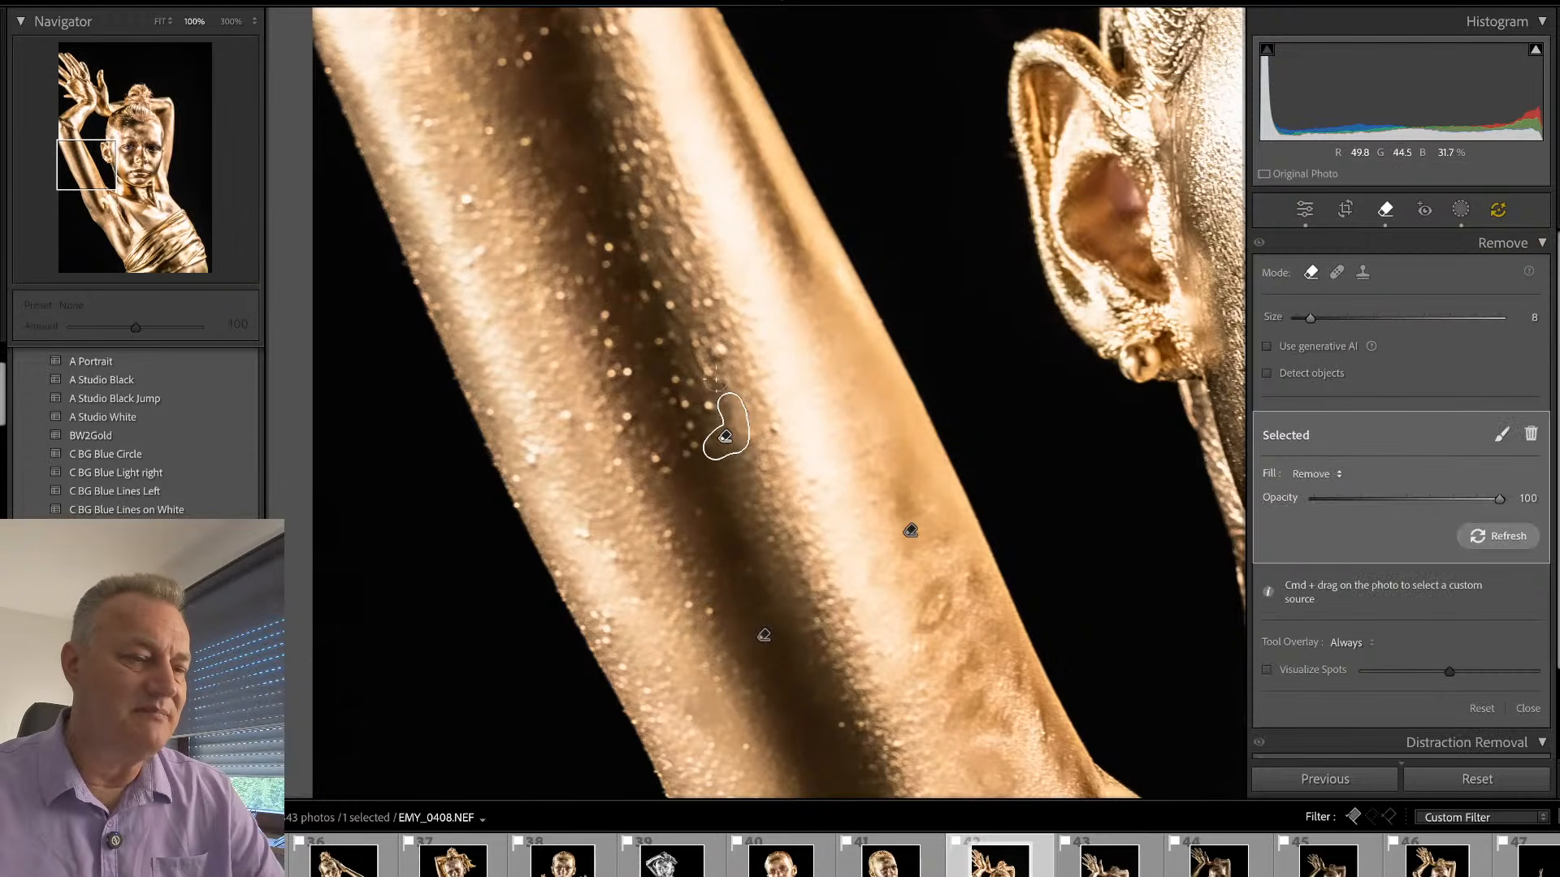
pyautogui.click(681, 404)
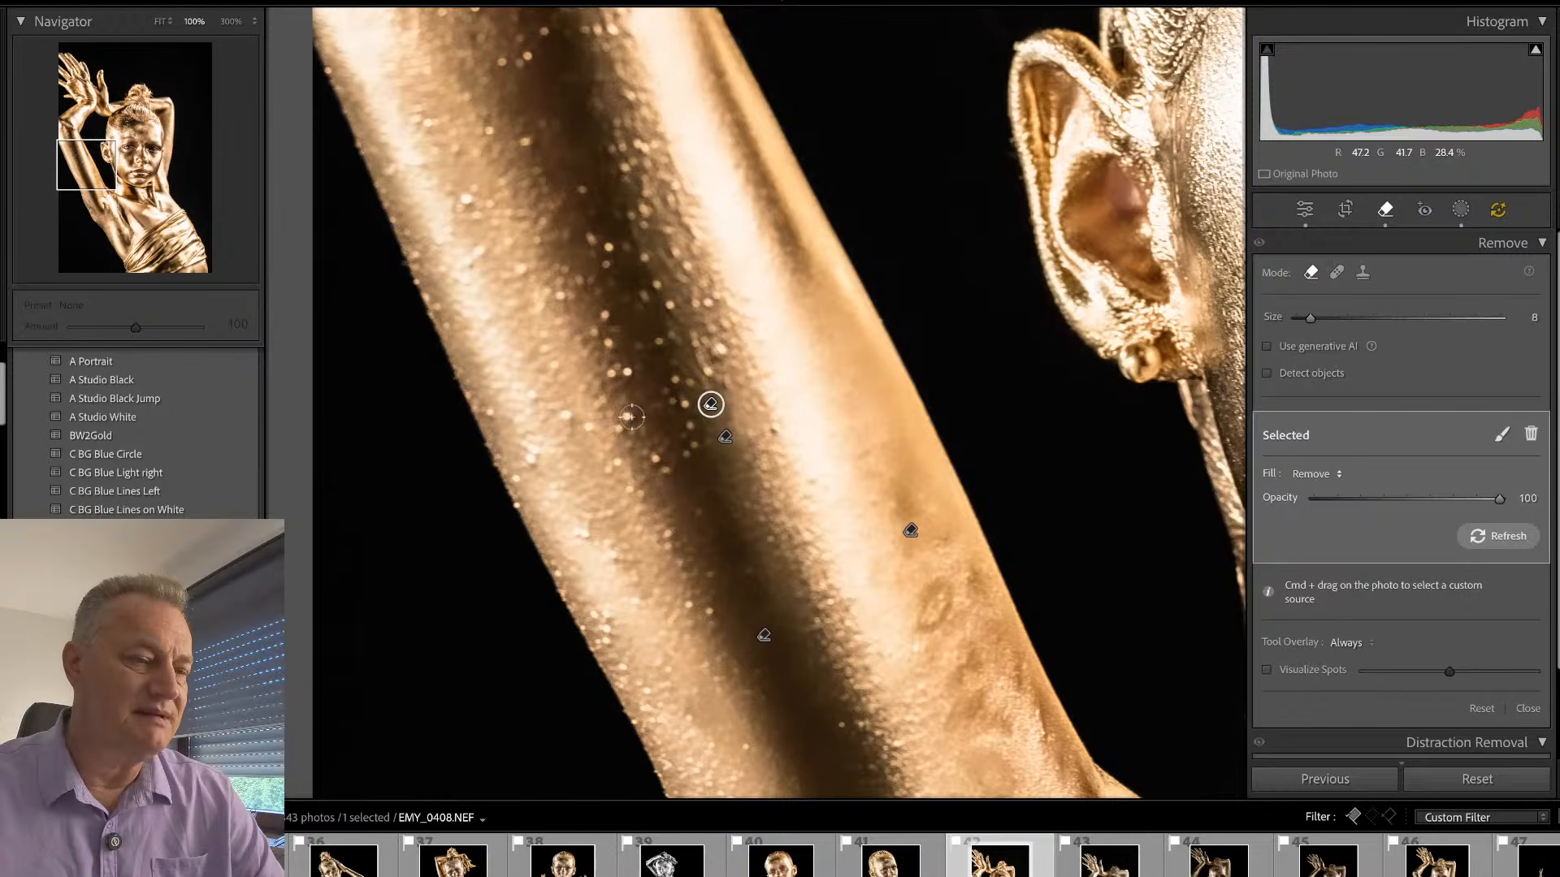
pyautogui.click(629, 417)
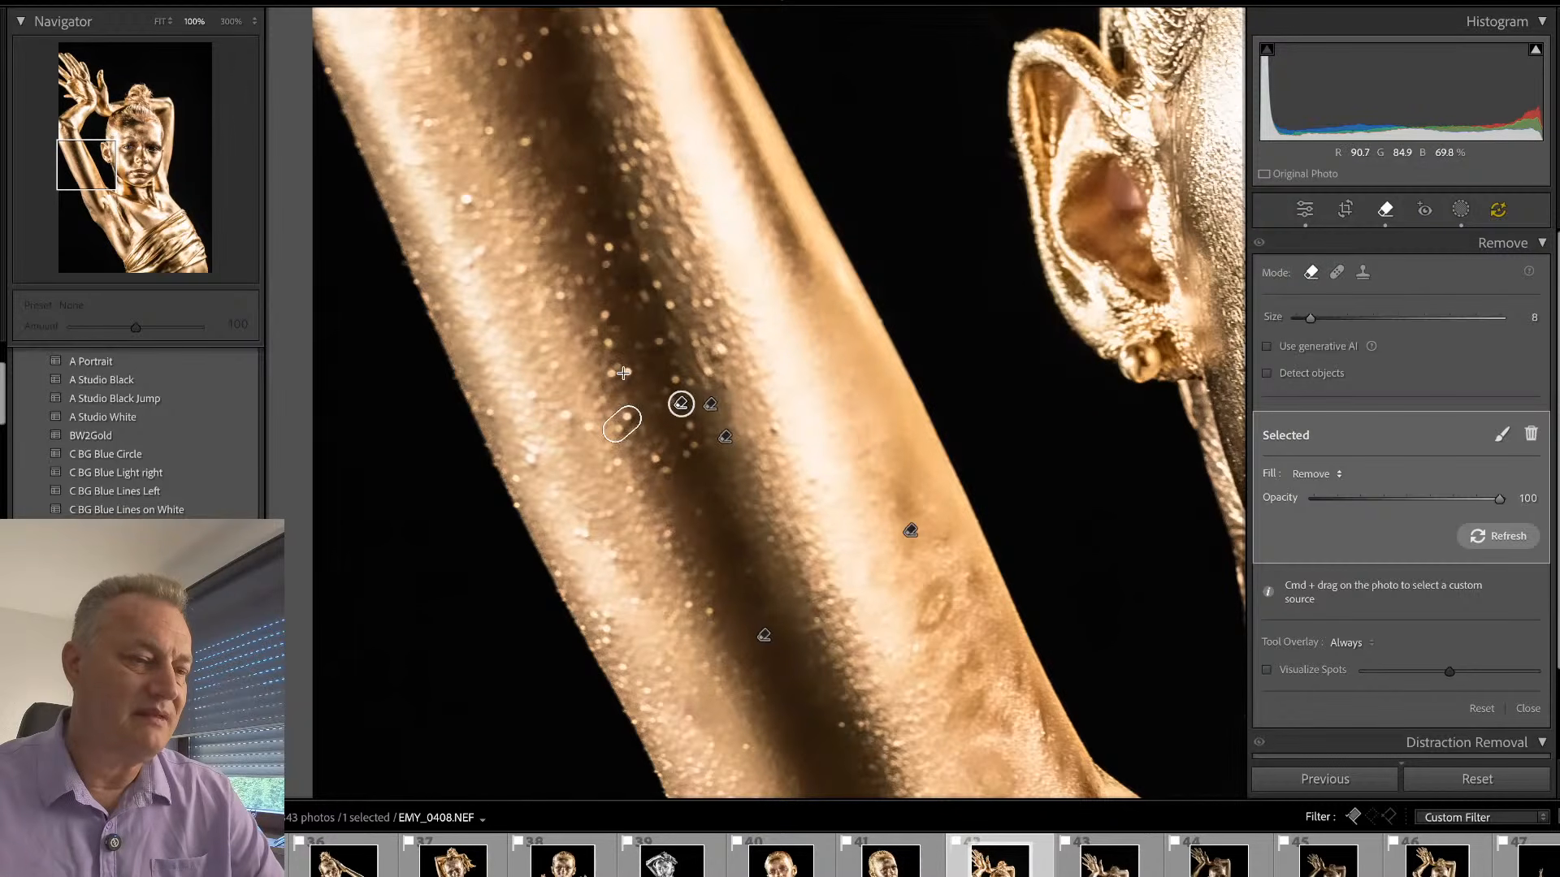
pyautogui.moveTo(627, 373); pyautogui.dragTo(598, 337)
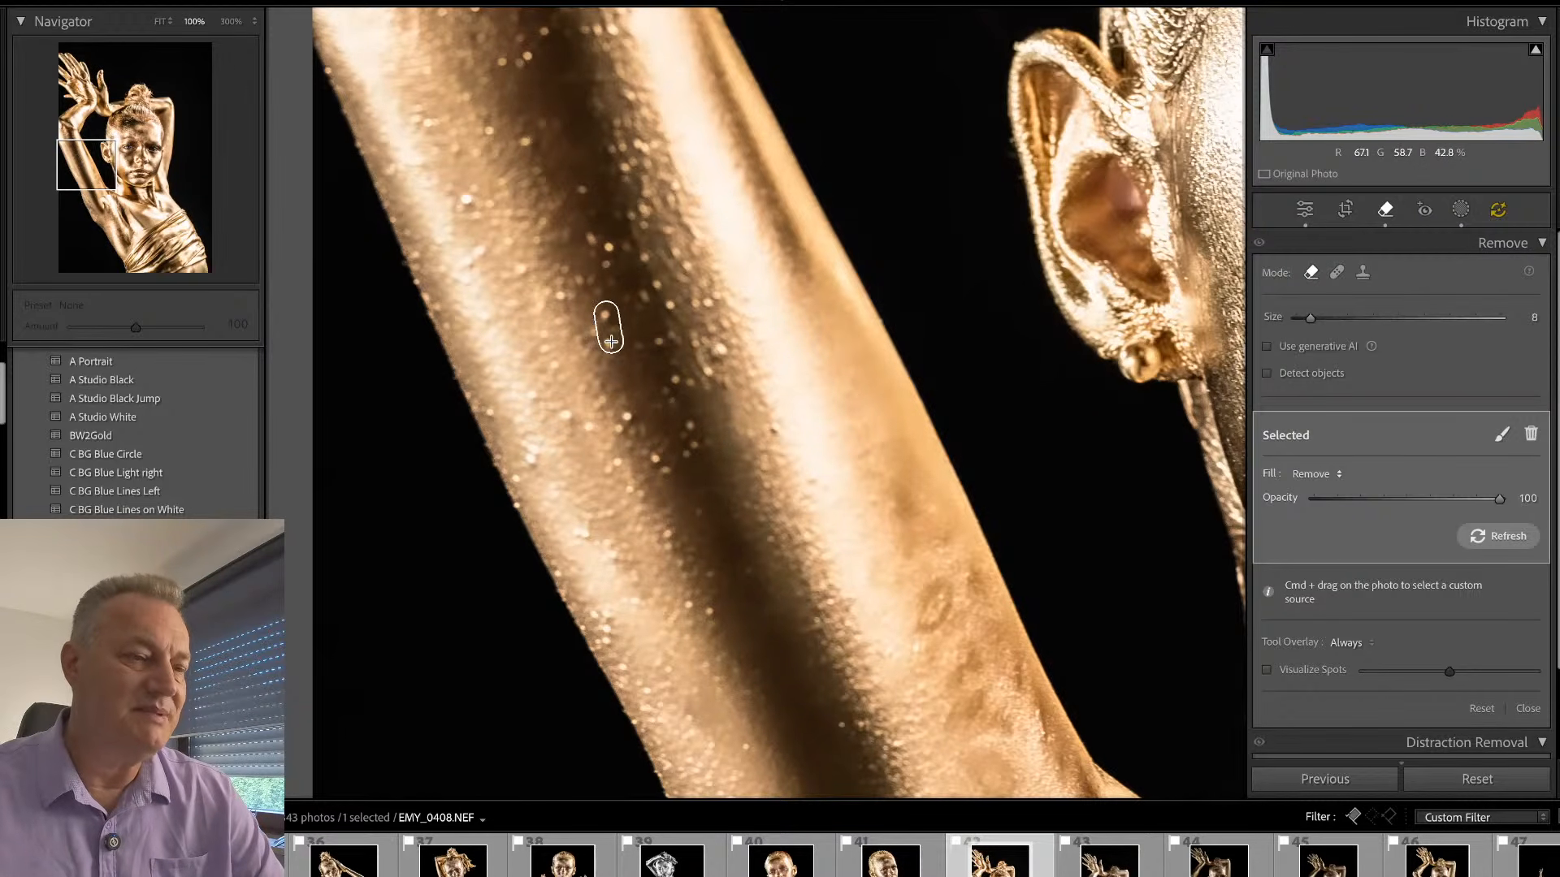
pyautogui.press('q')
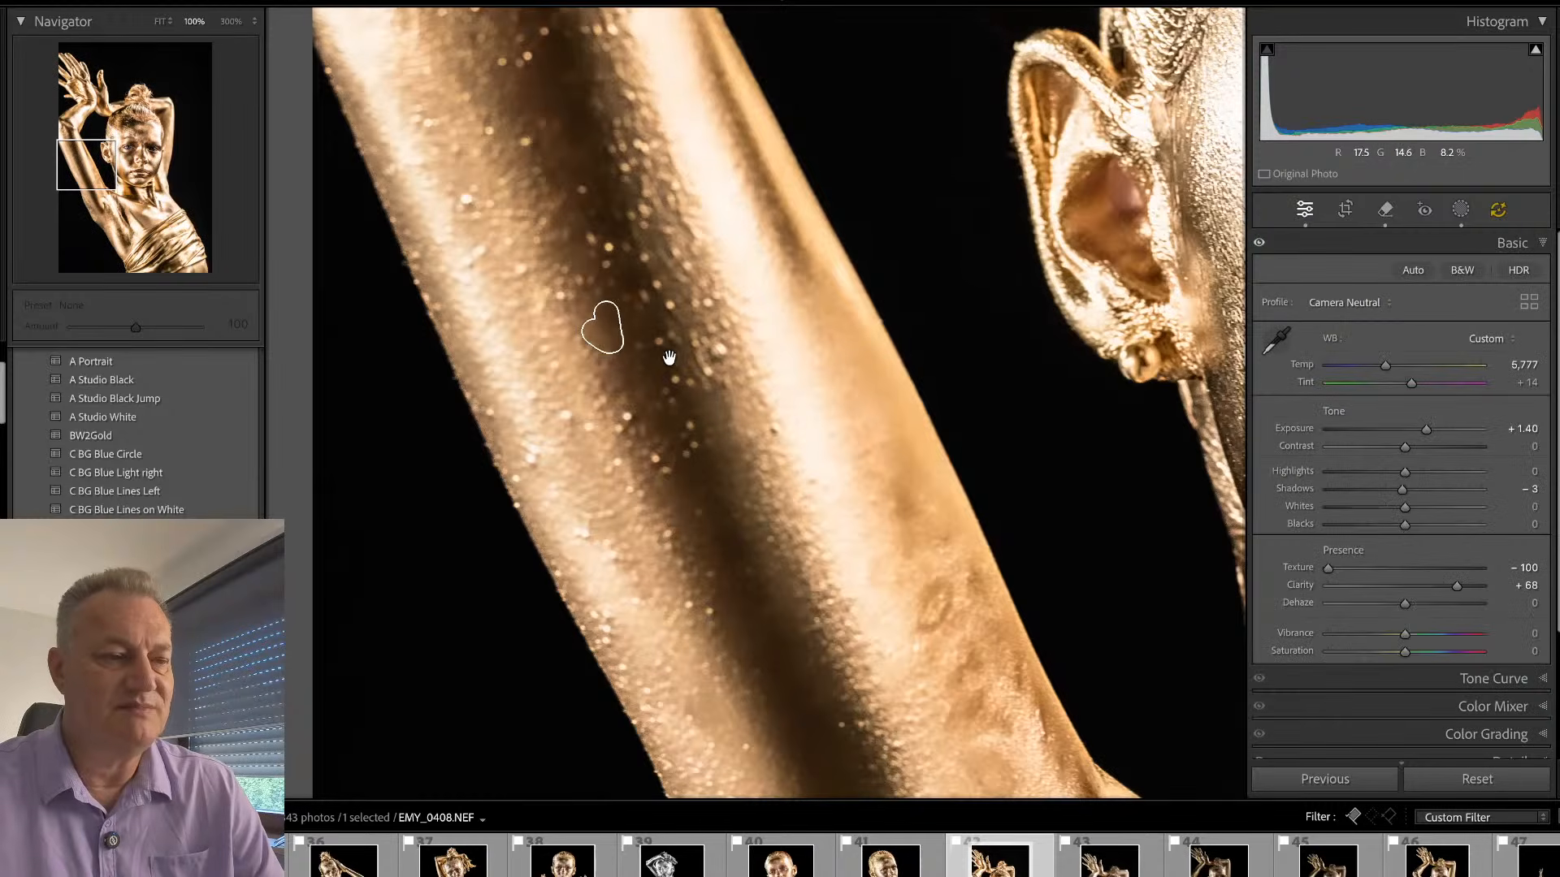
pyautogui.click(666, 361)
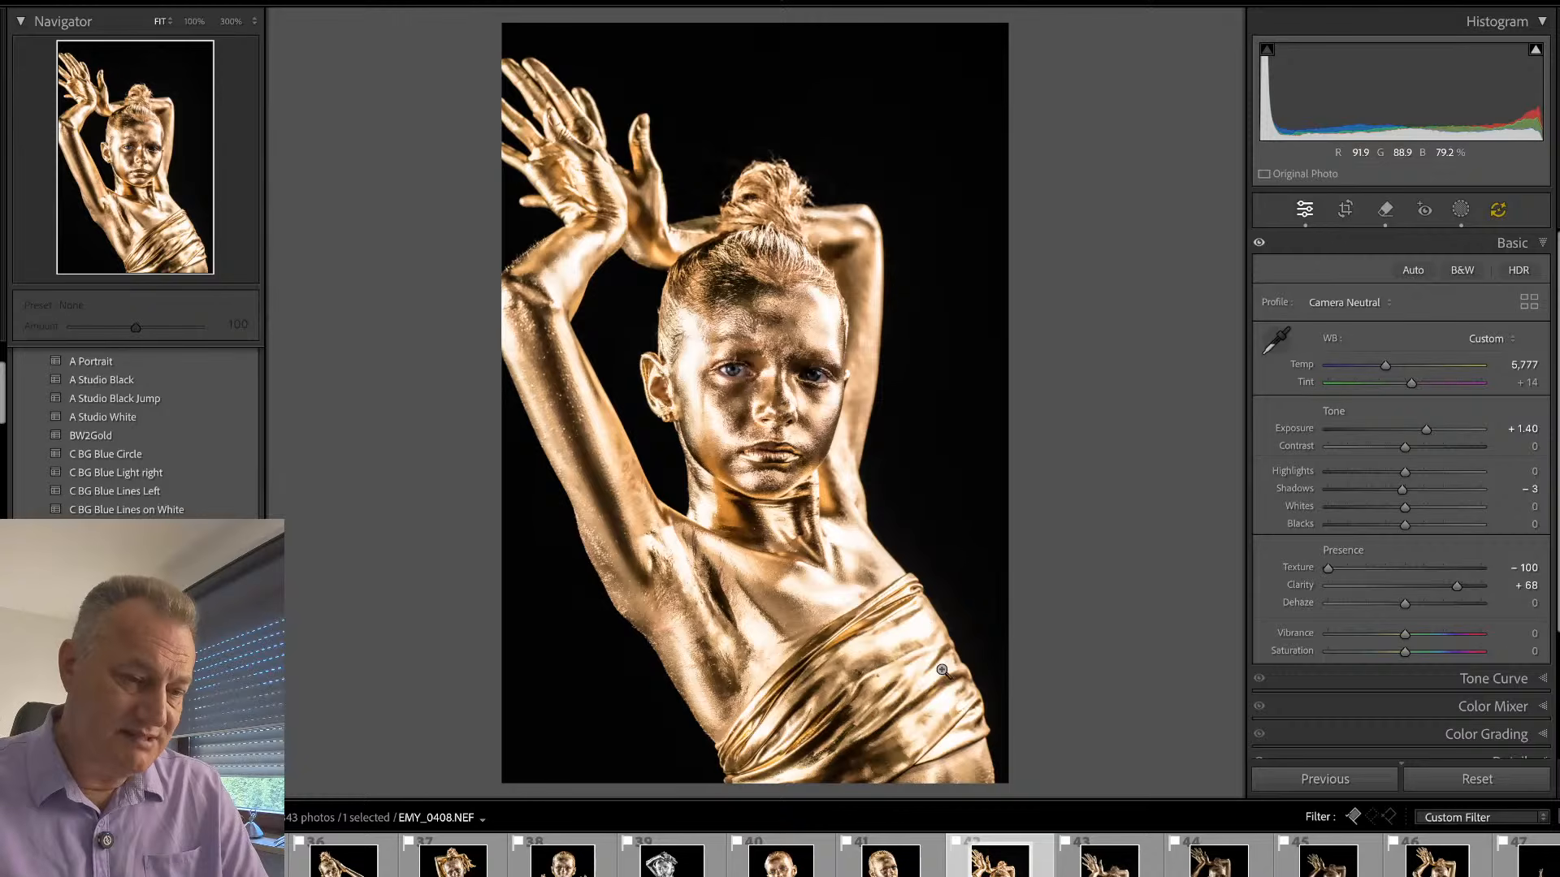
# - Turn on generative AI for the Remove tool and set the brush size to 14
pyautogui.press('q')
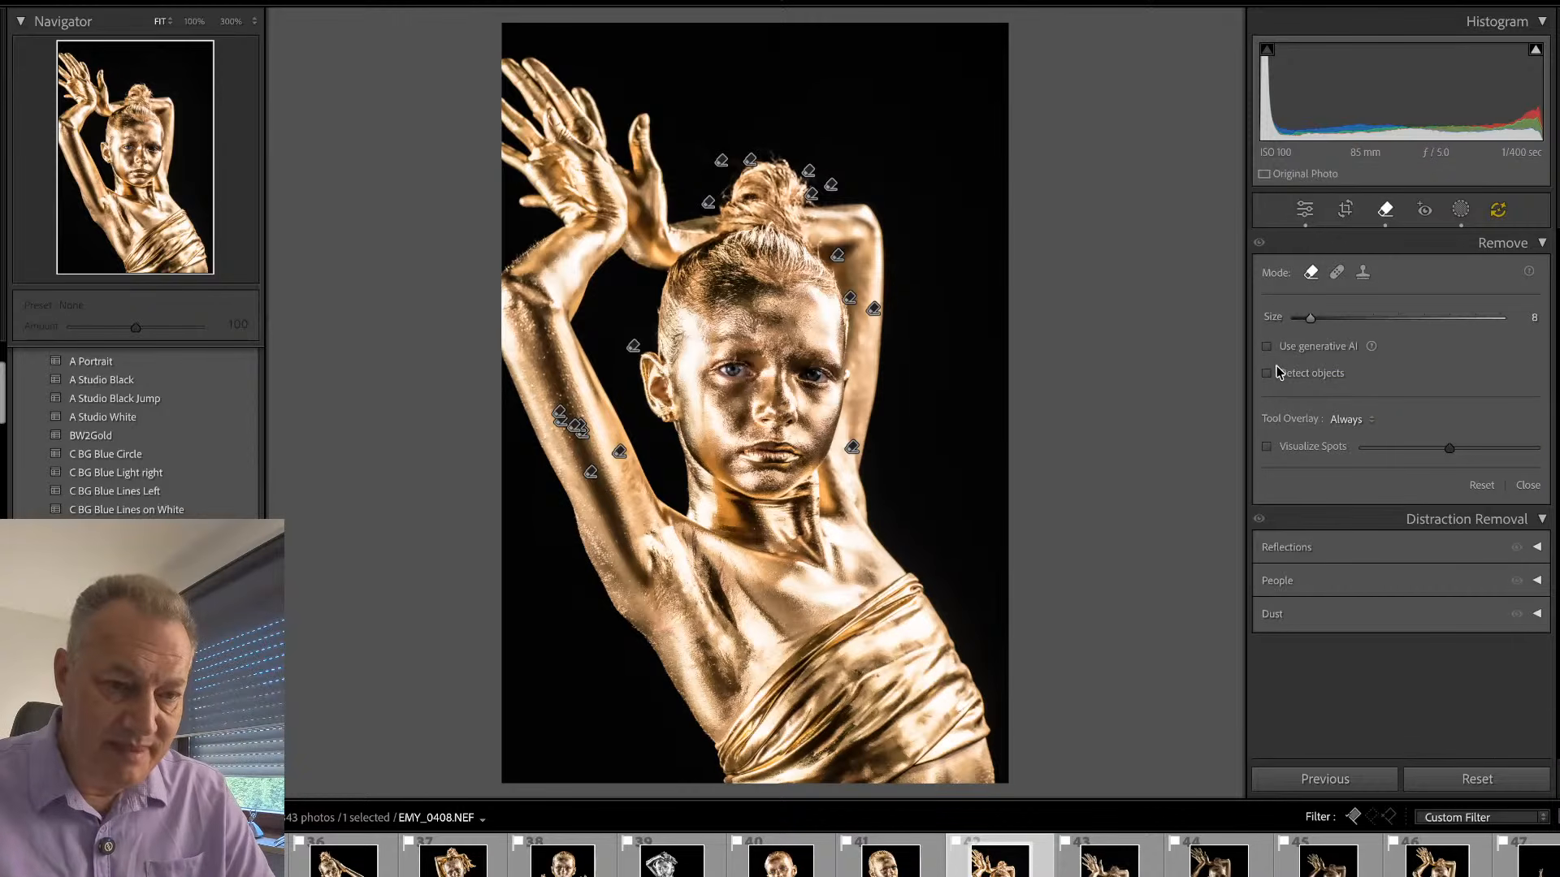
pyautogui.click(1267, 347)
pyautogui.scroll(3, 957, 658)
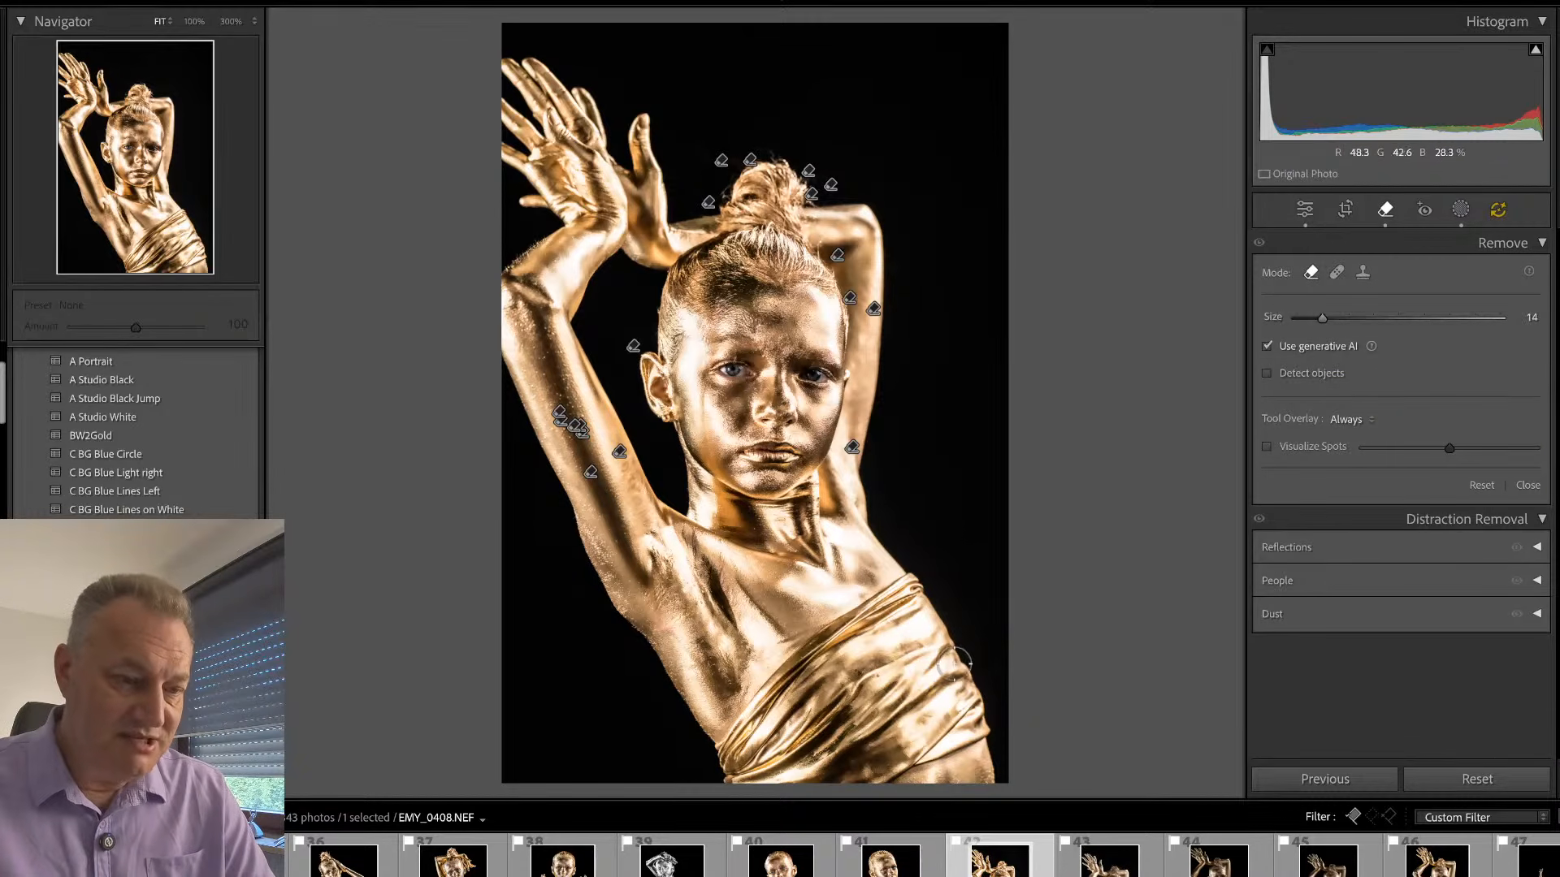
# - Try a generative removal of the wide lower part of the gold fabric wrap and compare its variations
pyautogui.moveTo(952, 663)
pyautogui.mouseDown()
pyautogui.moveTo(984, 738)
pyautogui.moveTo(833, 796)
pyautogui.moveTo(727, 800)
pyautogui.moveTo(799, 769)
pyautogui.moveTo(965, 646)
pyautogui.moveTo(868, 738)
pyautogui.moveTo(938, 719)
pyautogui.mouseUp()
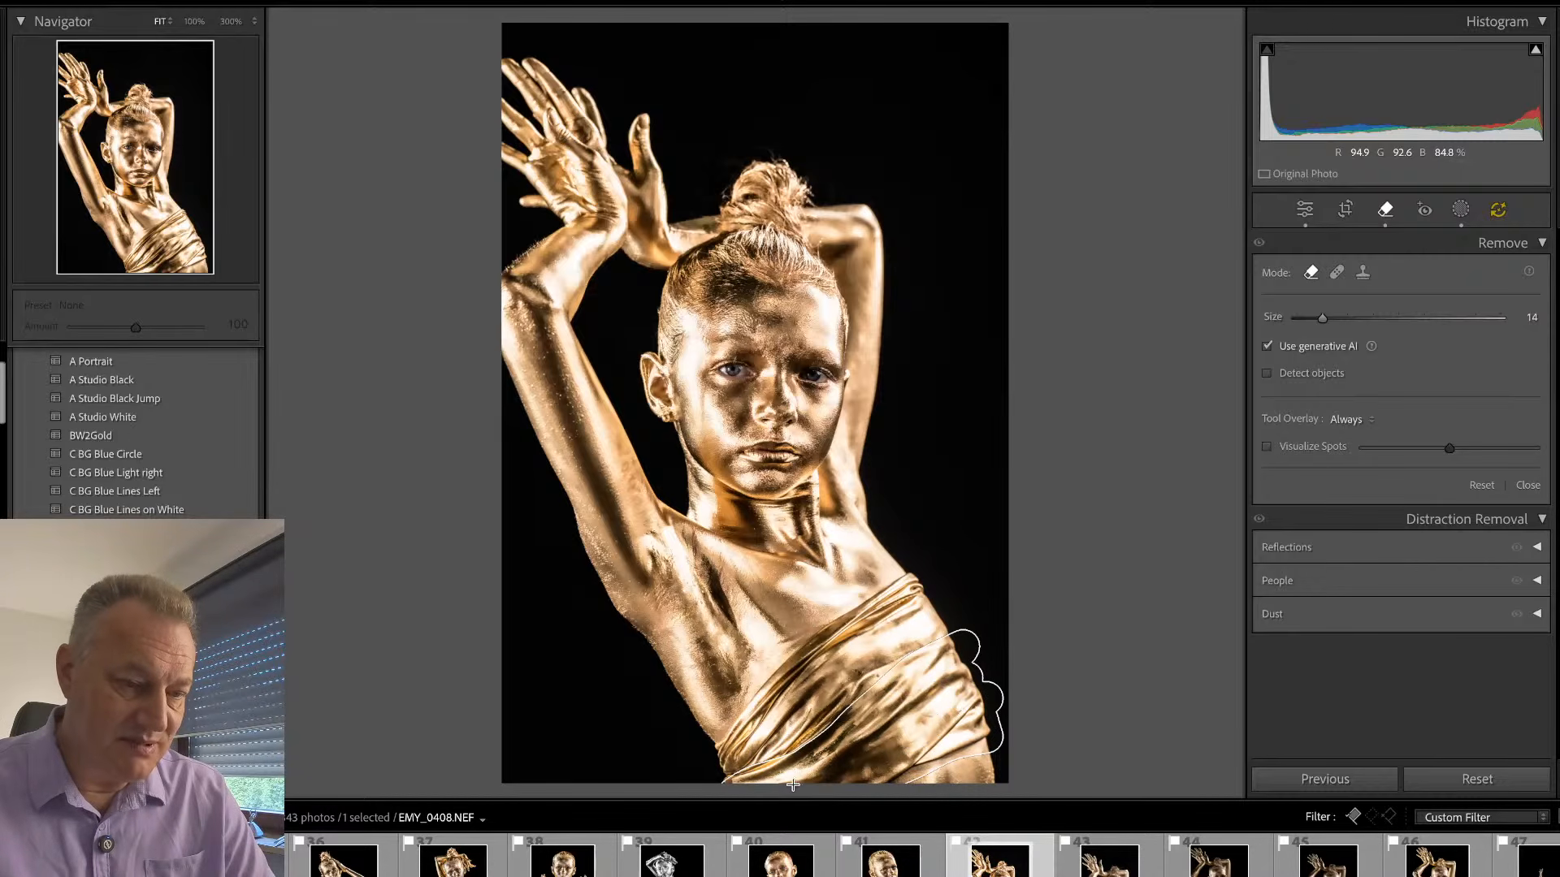
pyautogui.moveTo(793, 785)
pyautogui.mouseDown()
pyautogui.moveTo(882, 691)
pyautogui.moveTo(786, 768)
pyautogui.mouseUp()
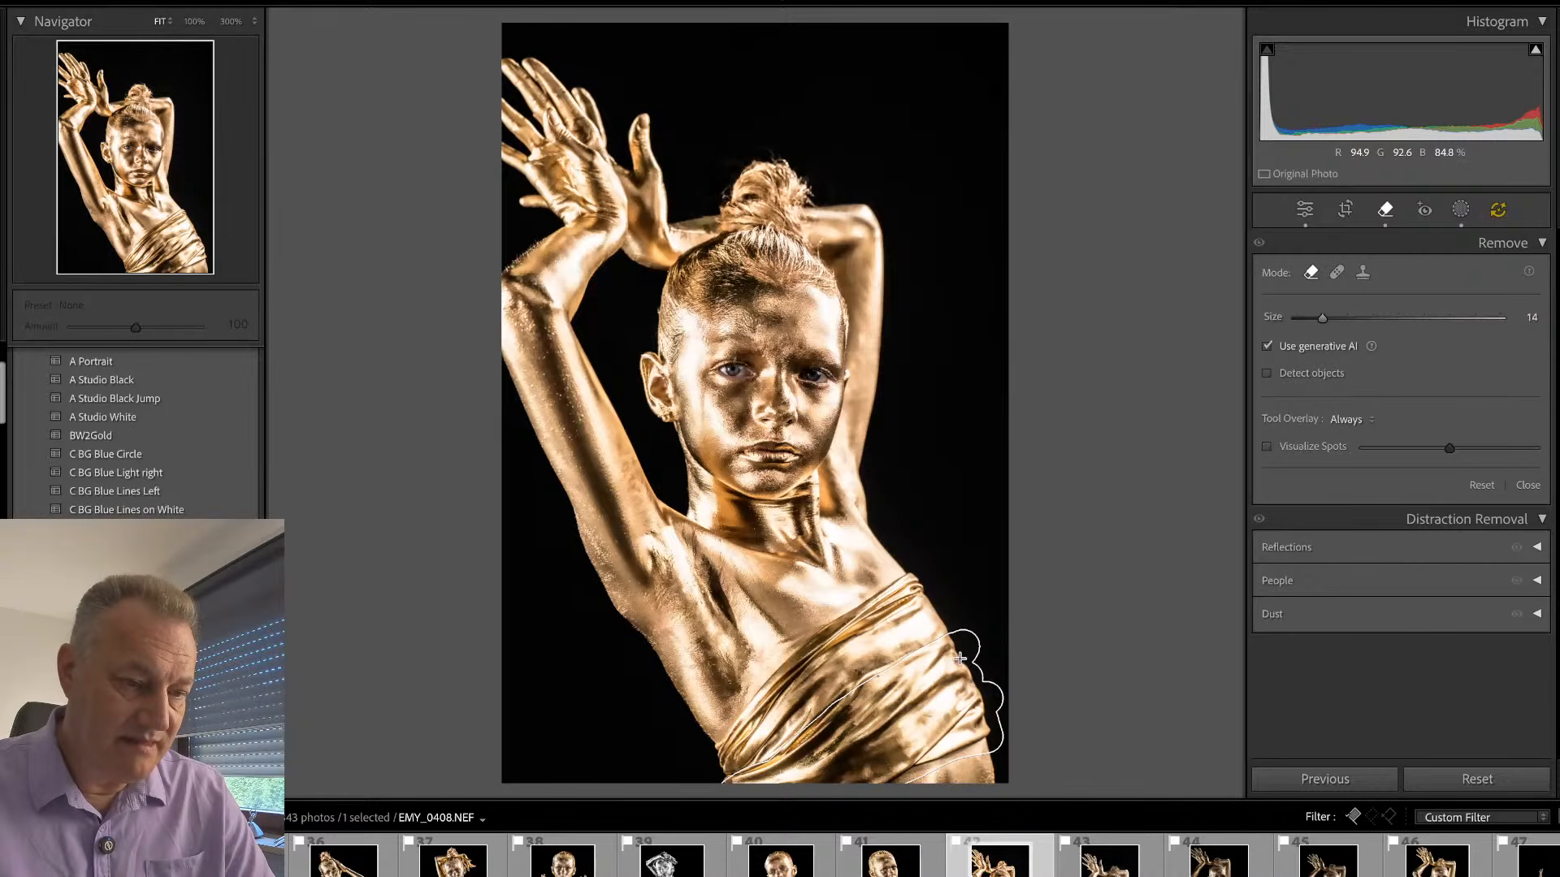
pyautogui.moveTo(960, 658); pyautogui.dragTo(999, 722)
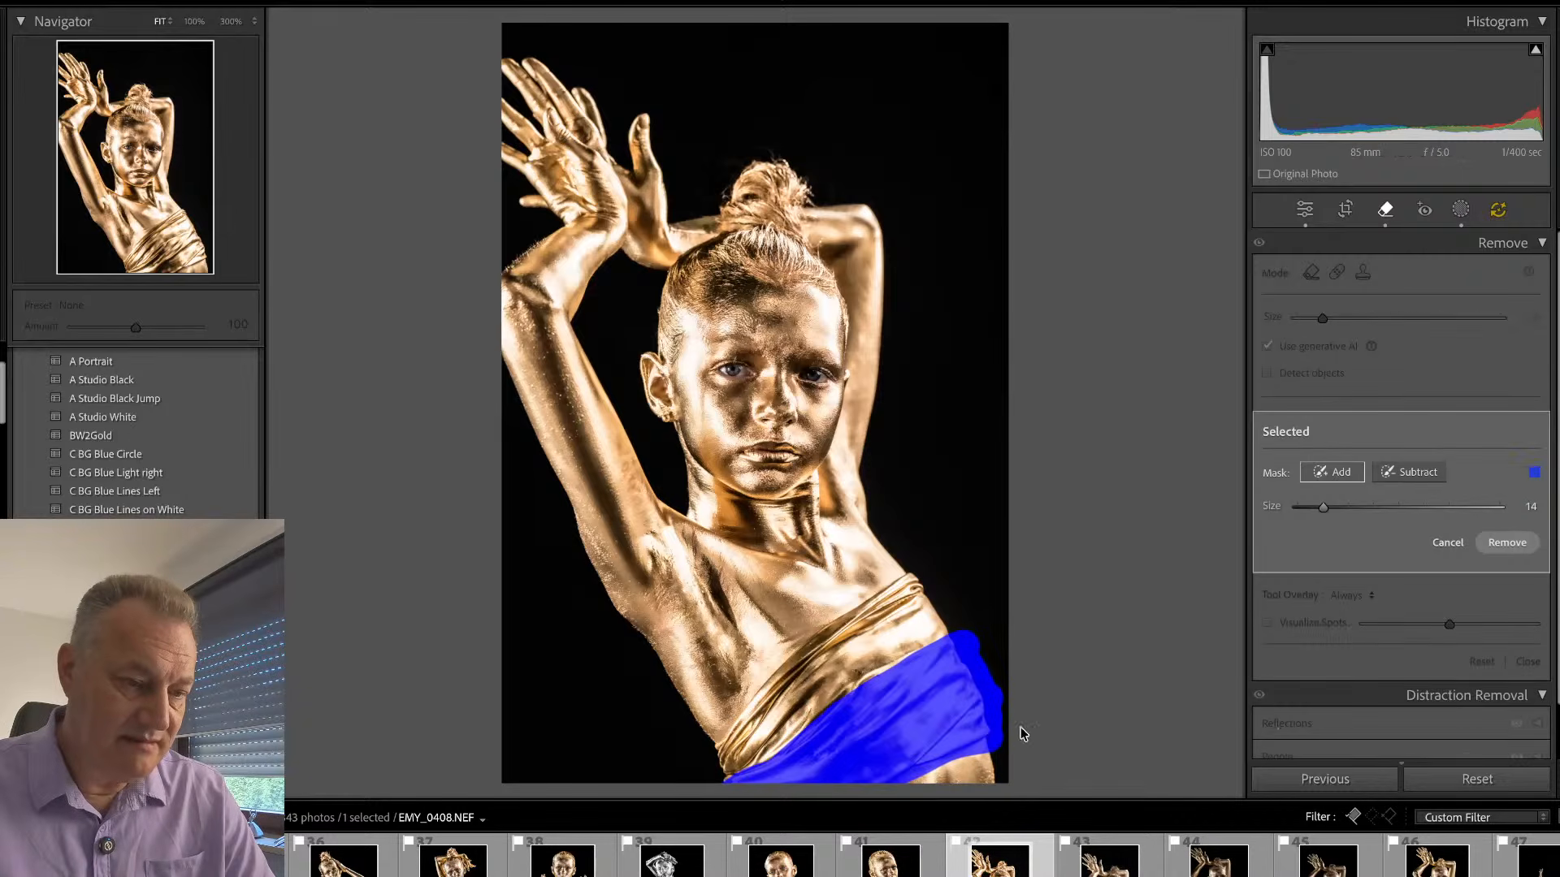
pyautogui.click(1508, 543)
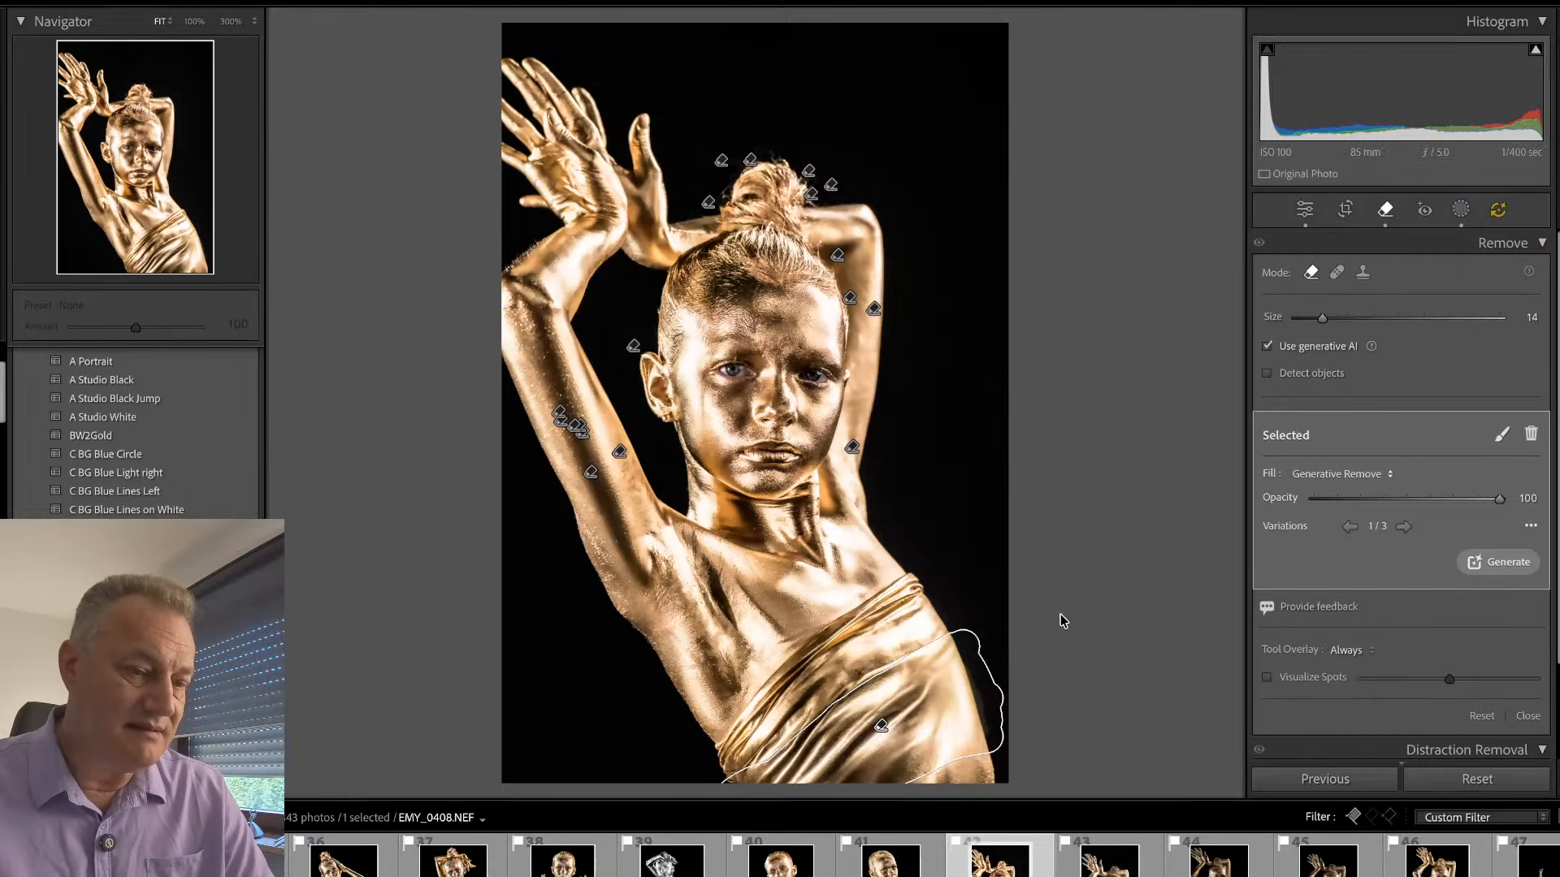
pyautogui.click(1403, 528)
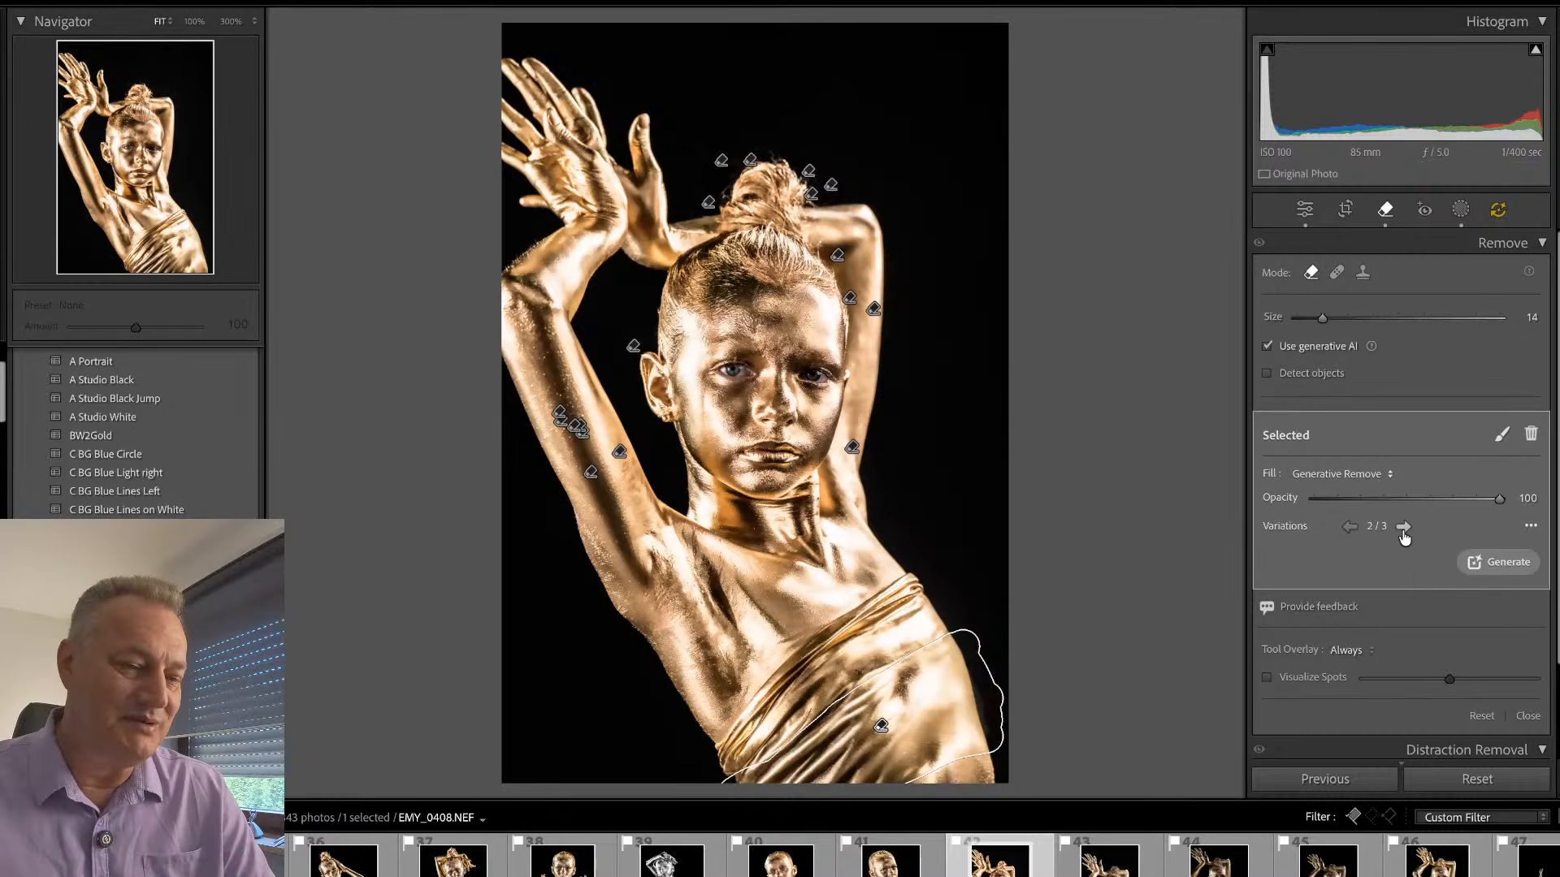
pyautogui.click(1403, 528)
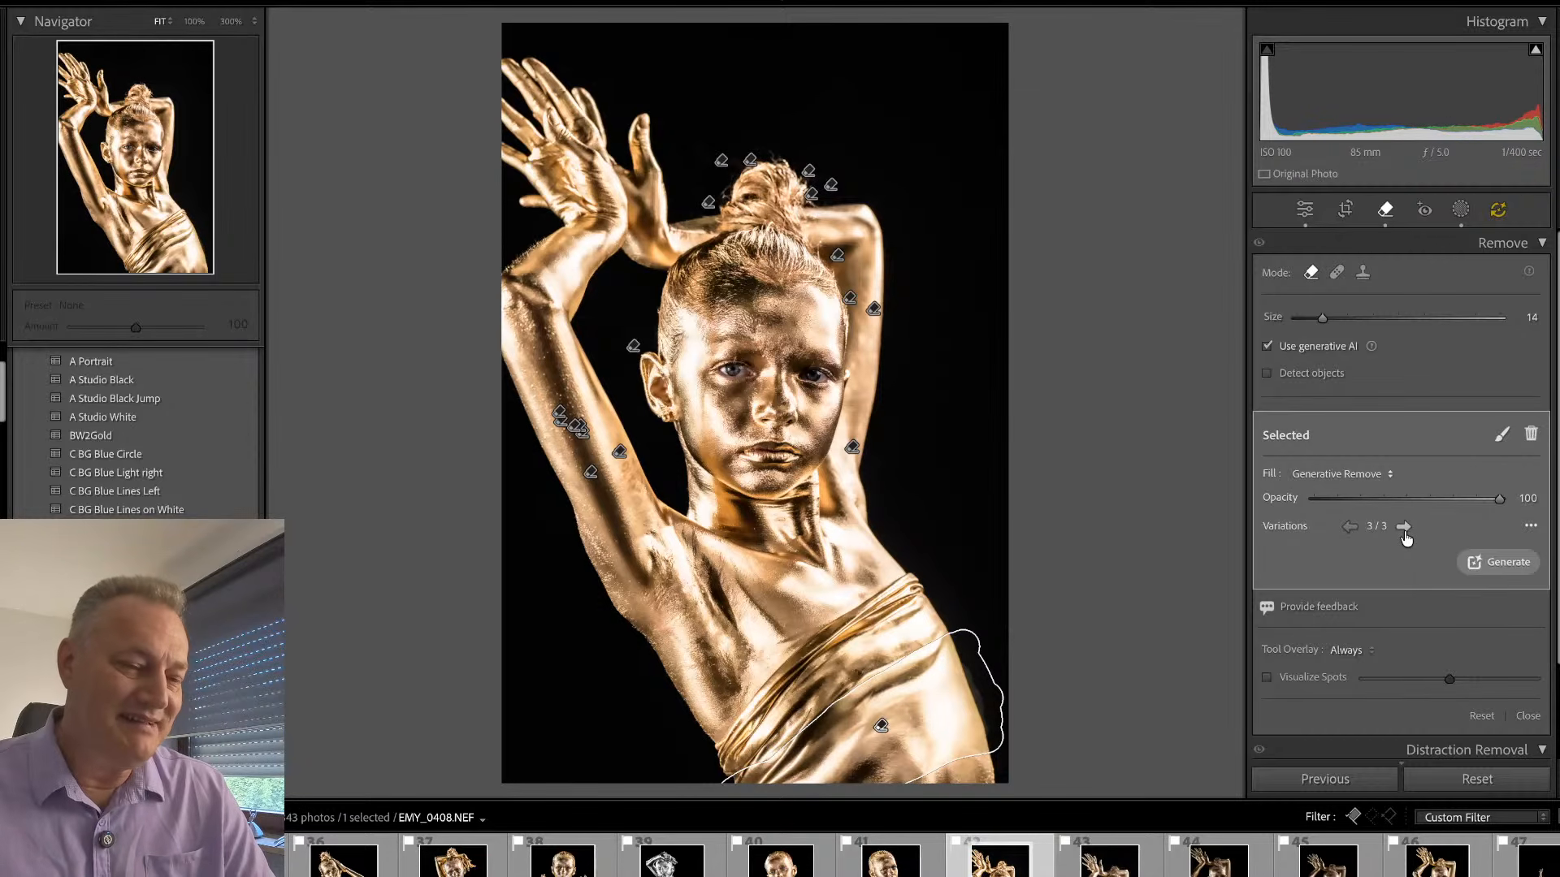
pyautogui.press('Delete')
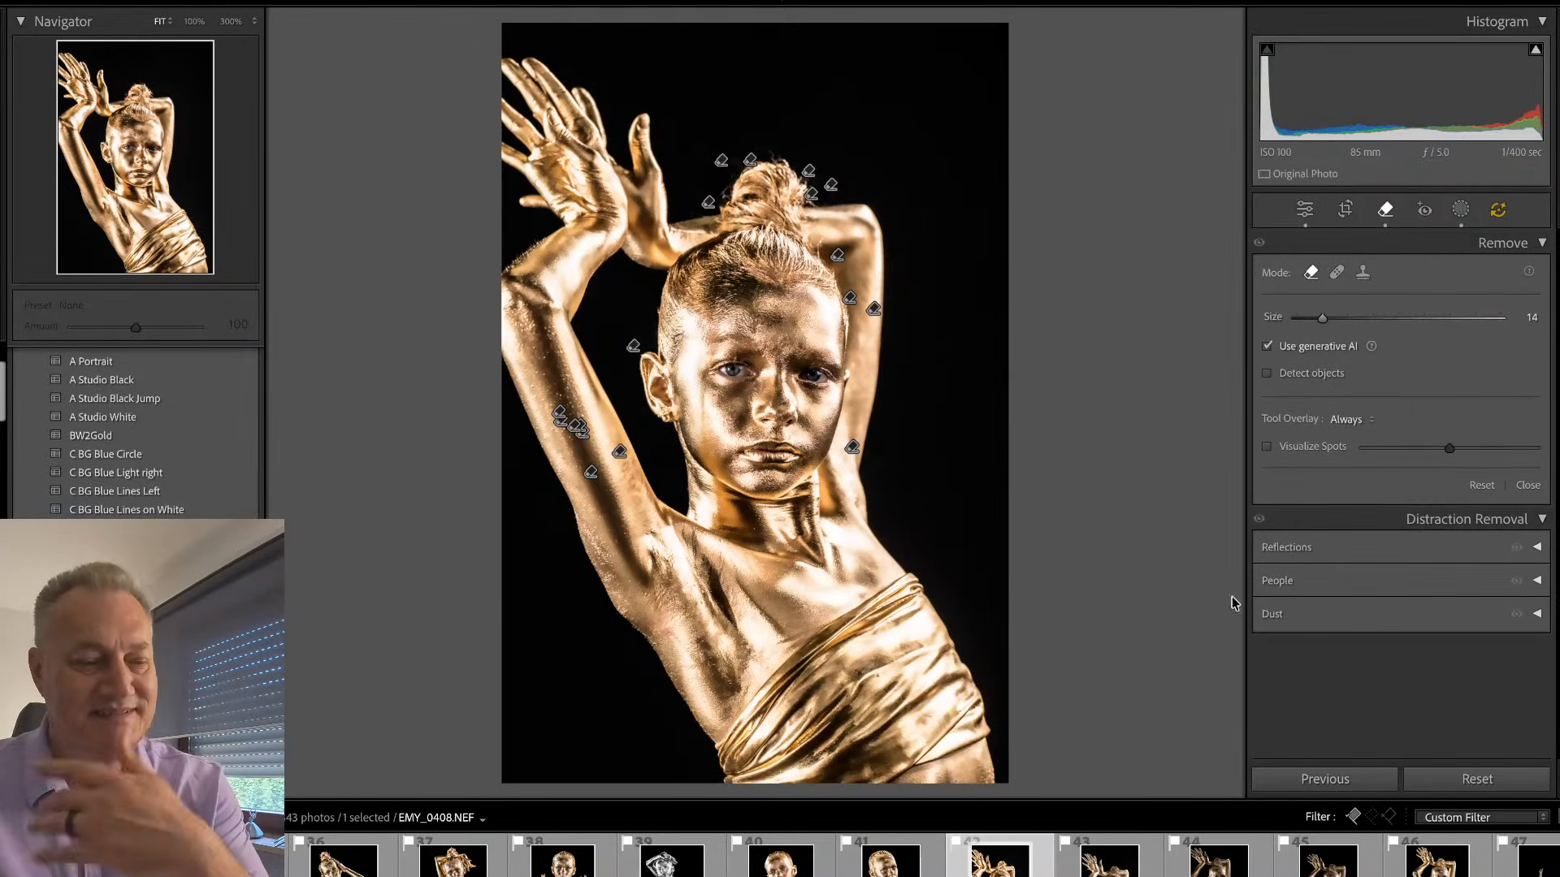
# - Generatively remove only the lowest band of the gold fabric wrap at the hip and keep variation 2
pyautogui.moveTo(966, 719)
pyautogui.mouseDown()
pyautogui.moveTo(984, 744)
pyautogui.moveTo(971, 683)
pyautogui.moveTo(816, 792)
pyautogui.moveTo(973, 730)
pyautogui.moveTo(949, 719)
pyautogui.moveTo(992, 740)
pyautogui.moveTo(874, 790)
pyautogui.mouseUp()
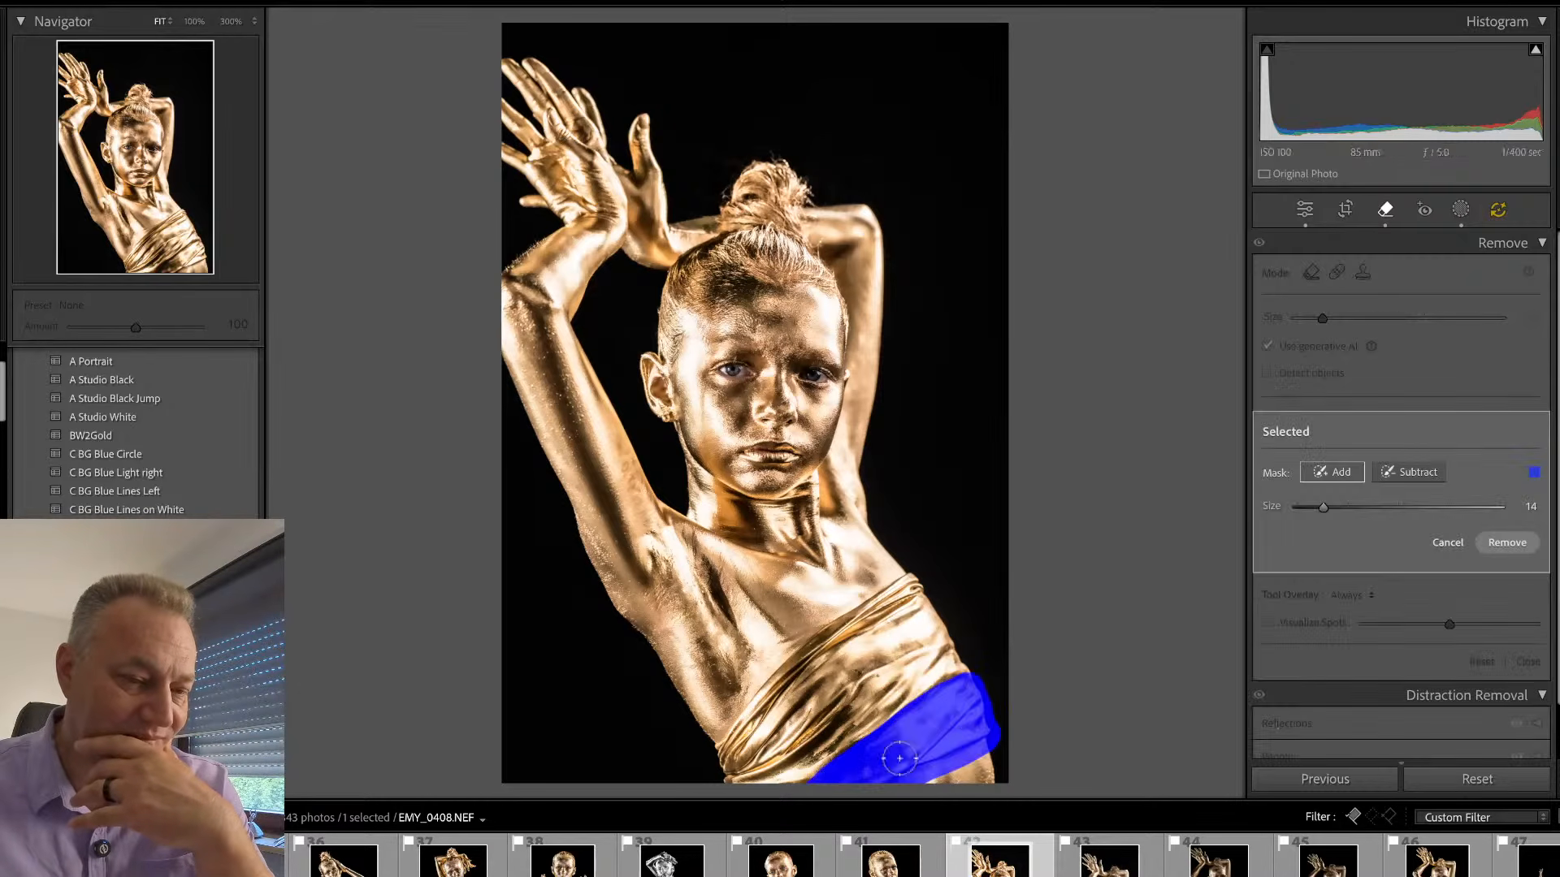
pyautogui.click(1507, 543)
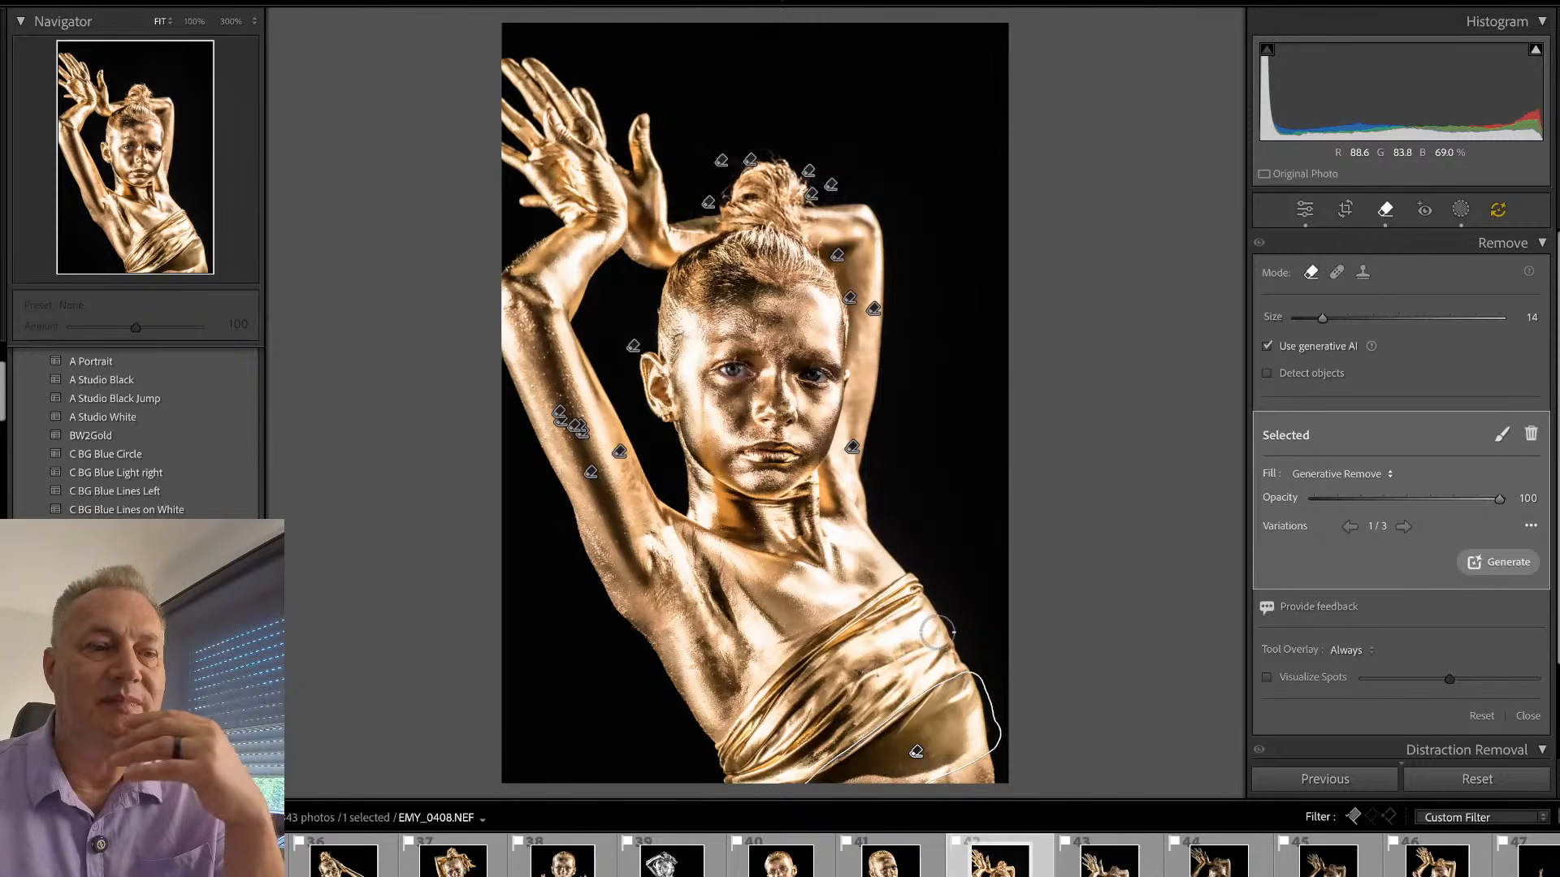
pyautogui.click(1405, 527)
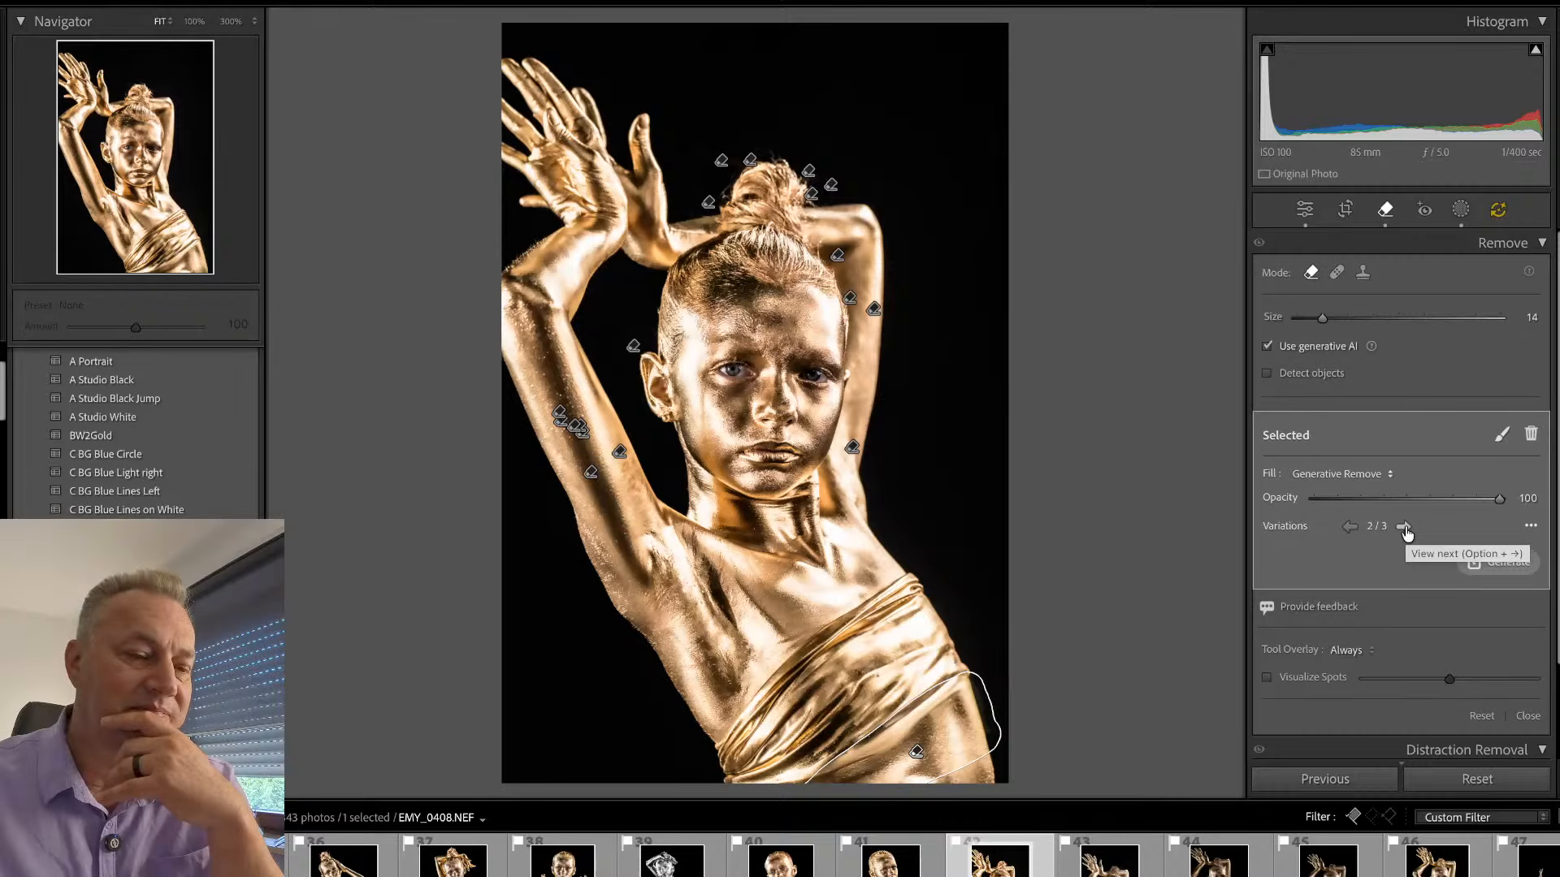
pyautogui.click(1405, 528)
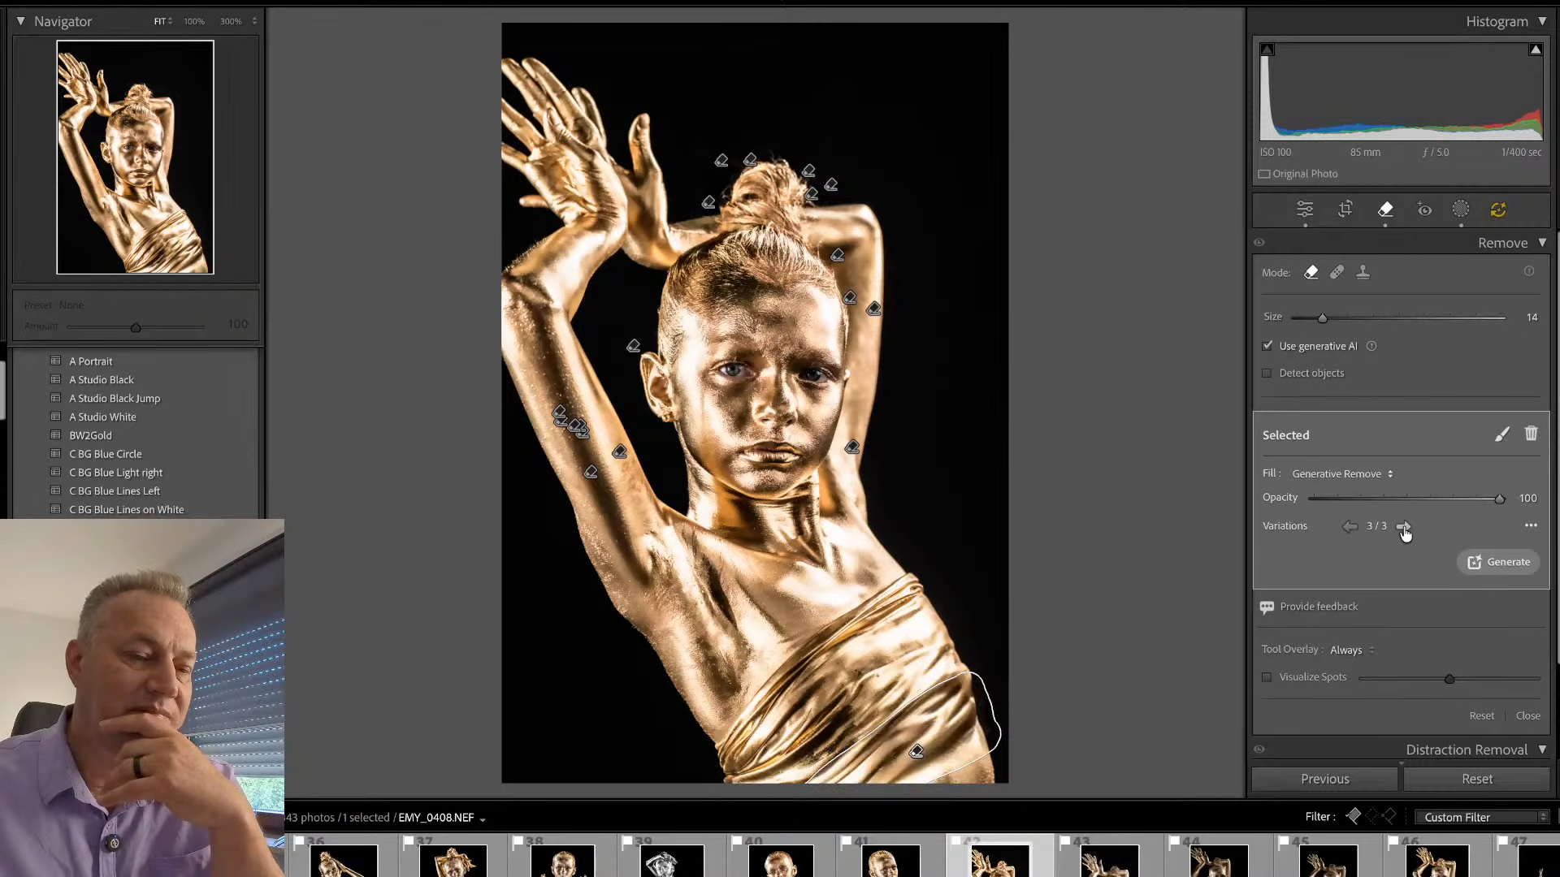
pyautogui.click(1352, 528)
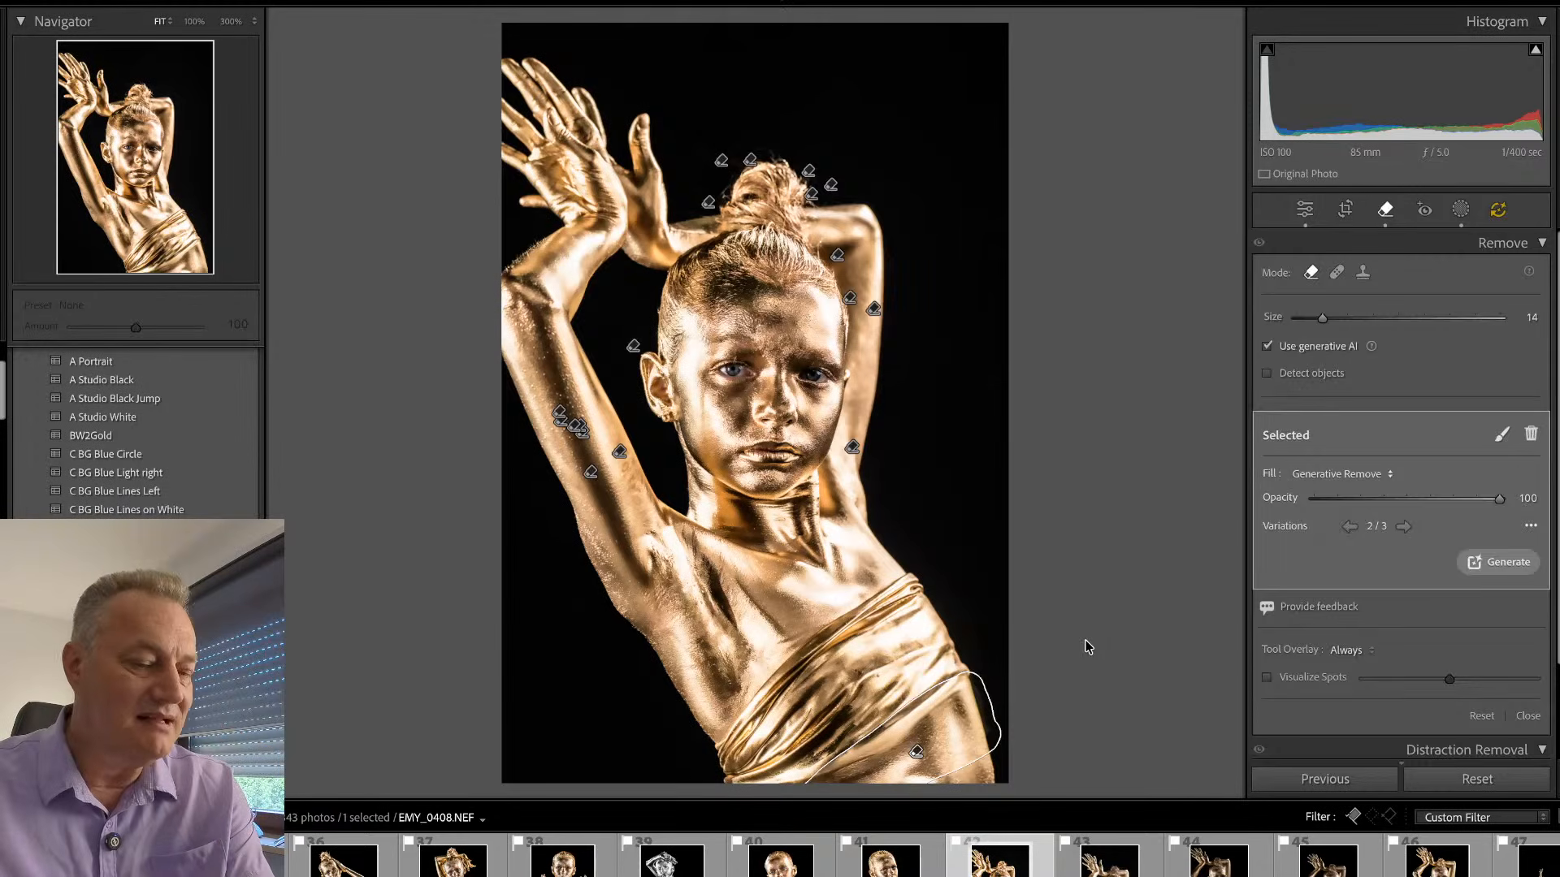
pyautogui.press('q')
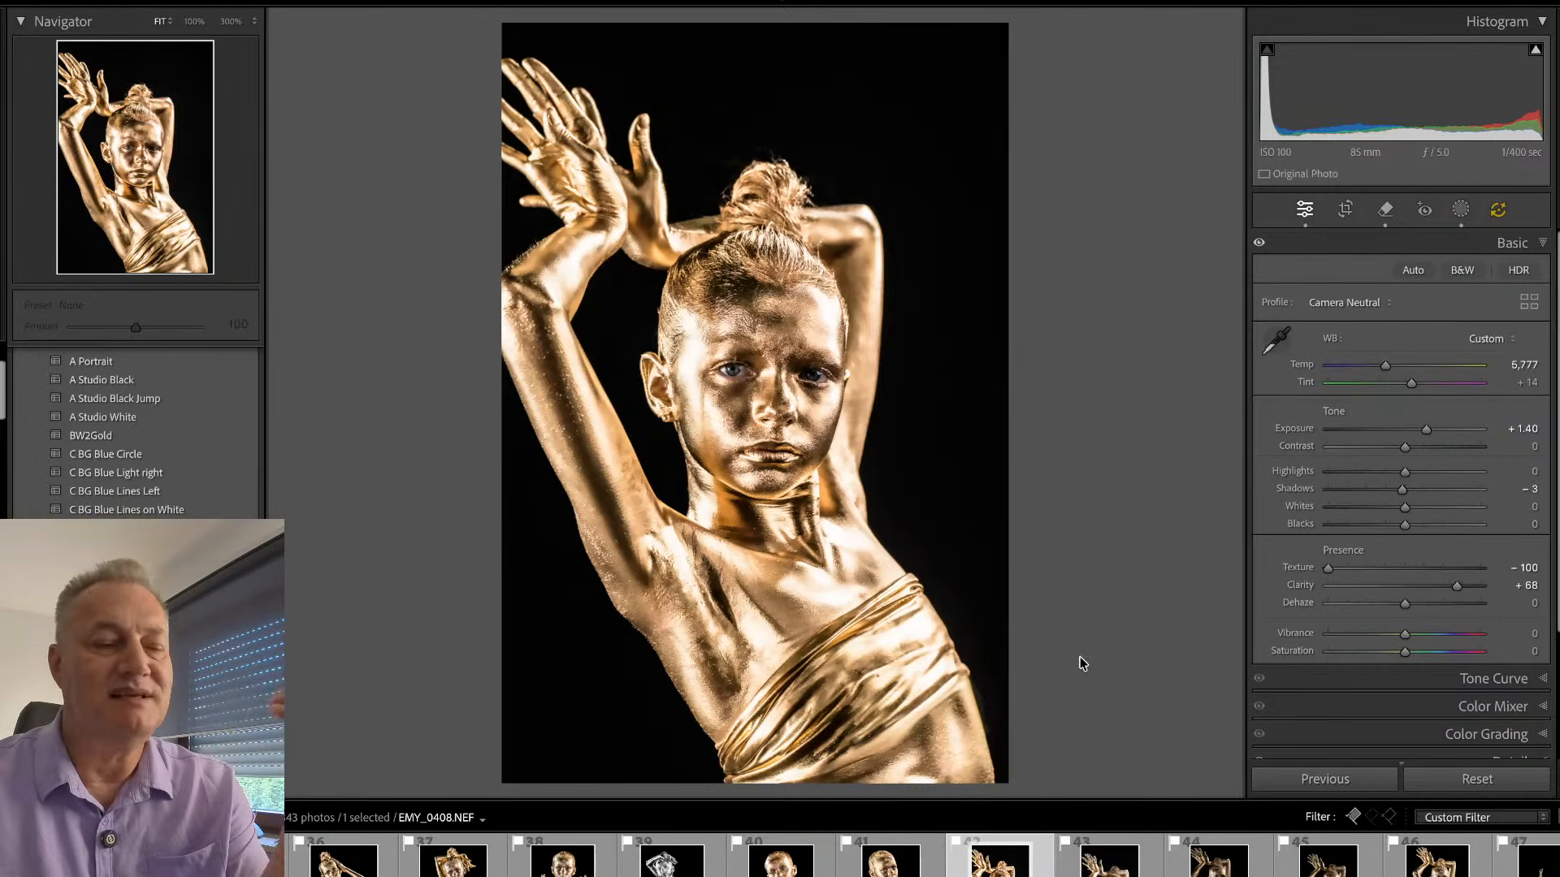
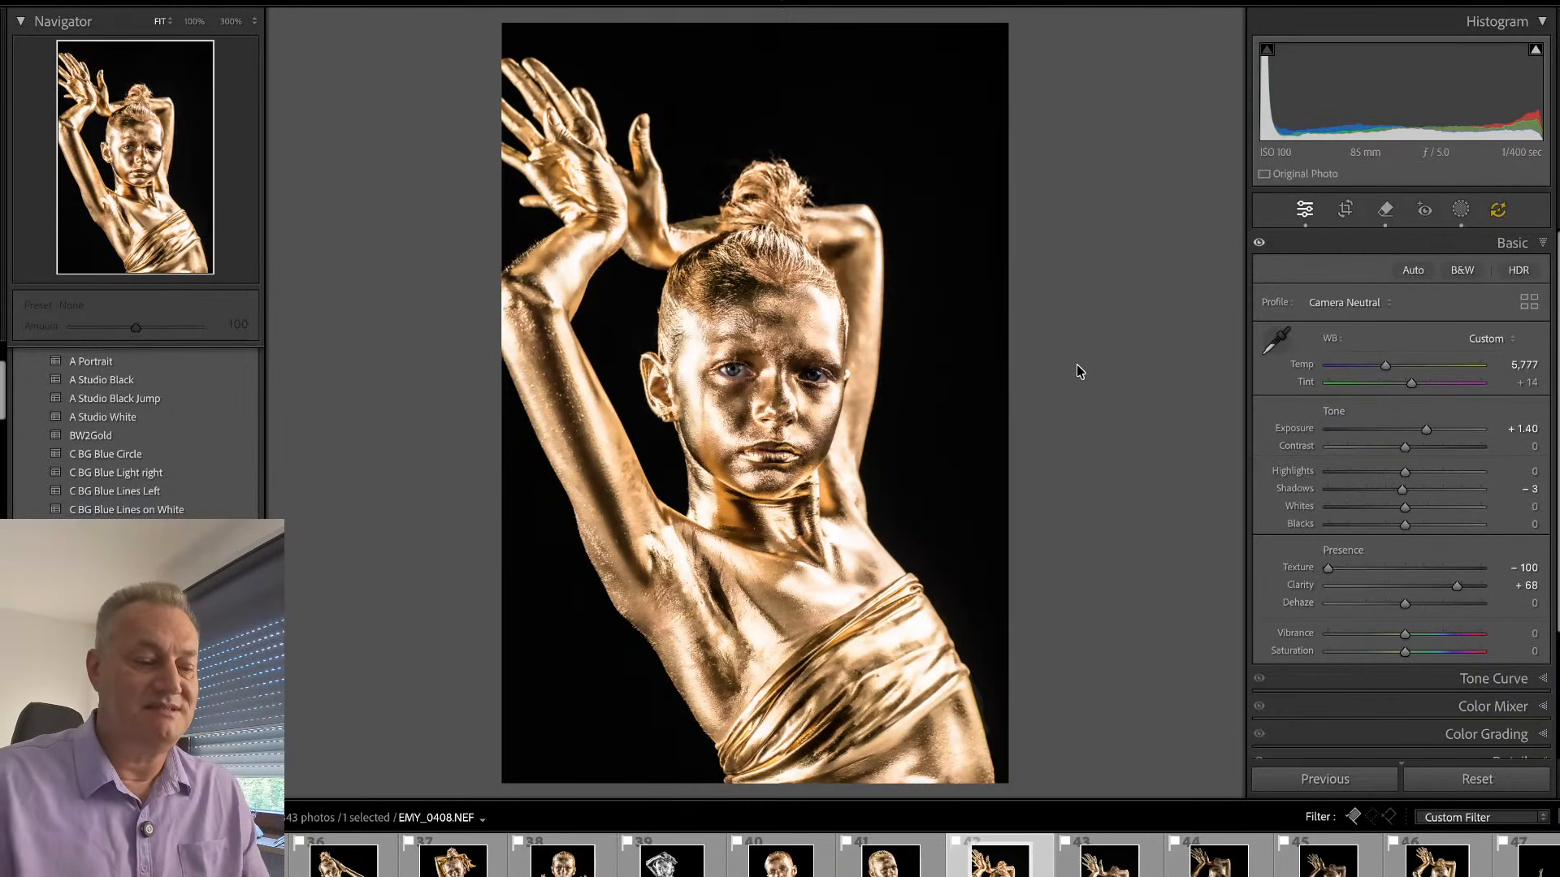
# - Crop EMY_0408.NEF to trim the empty black background above the raised hands
pyautogui.press('r')
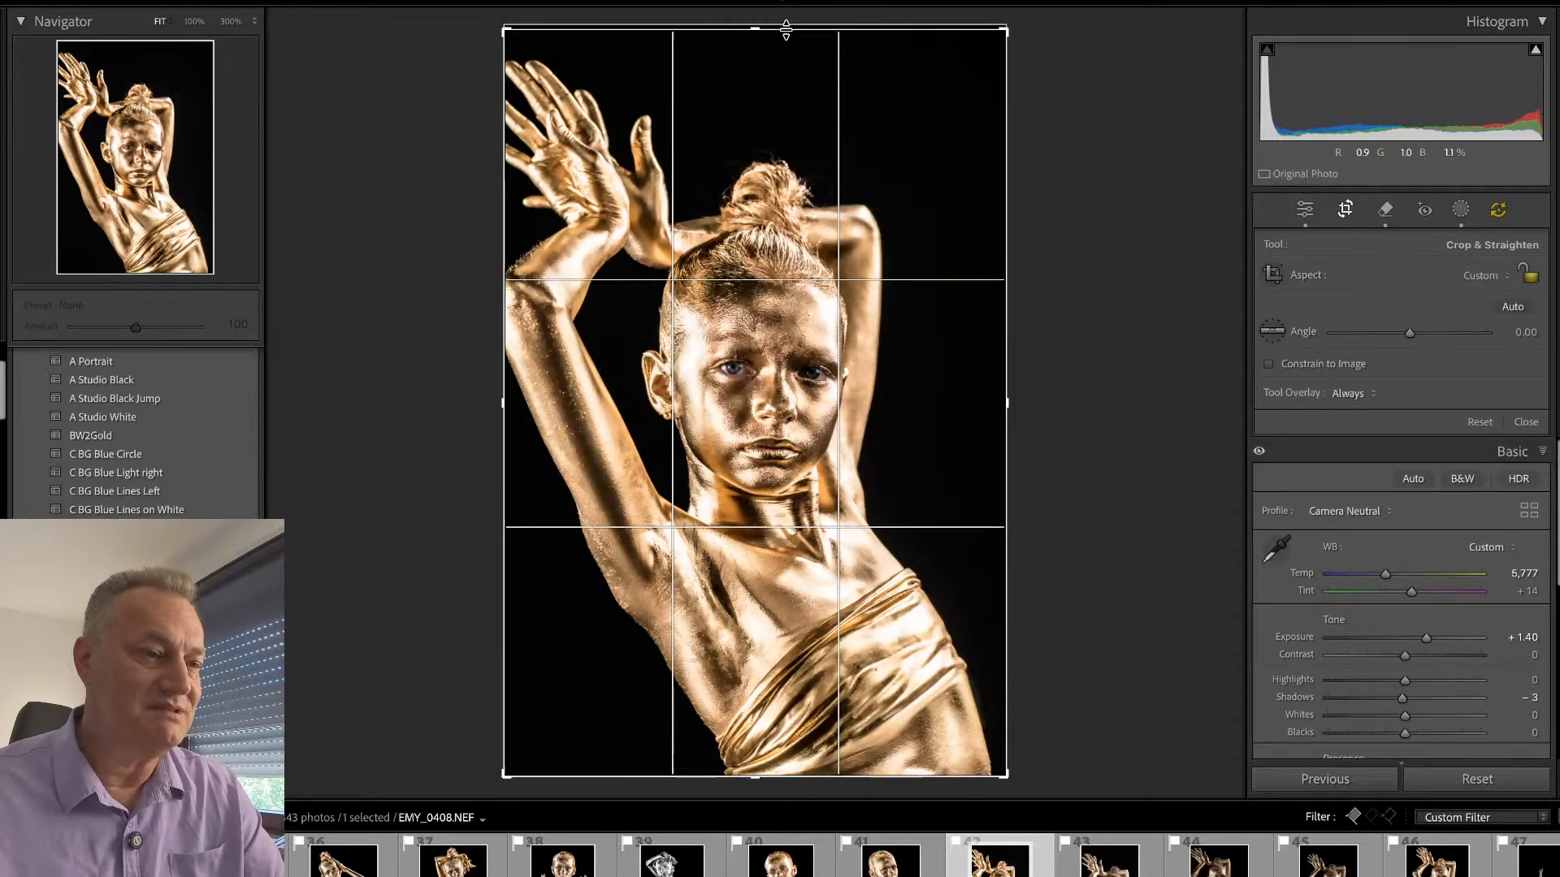
pyautogui.moveTo(786, 29); pyautogui.dragTo(780, 75)
pyautogui.moveTo(773, 113); pyautogui.dragTo(774, 123)
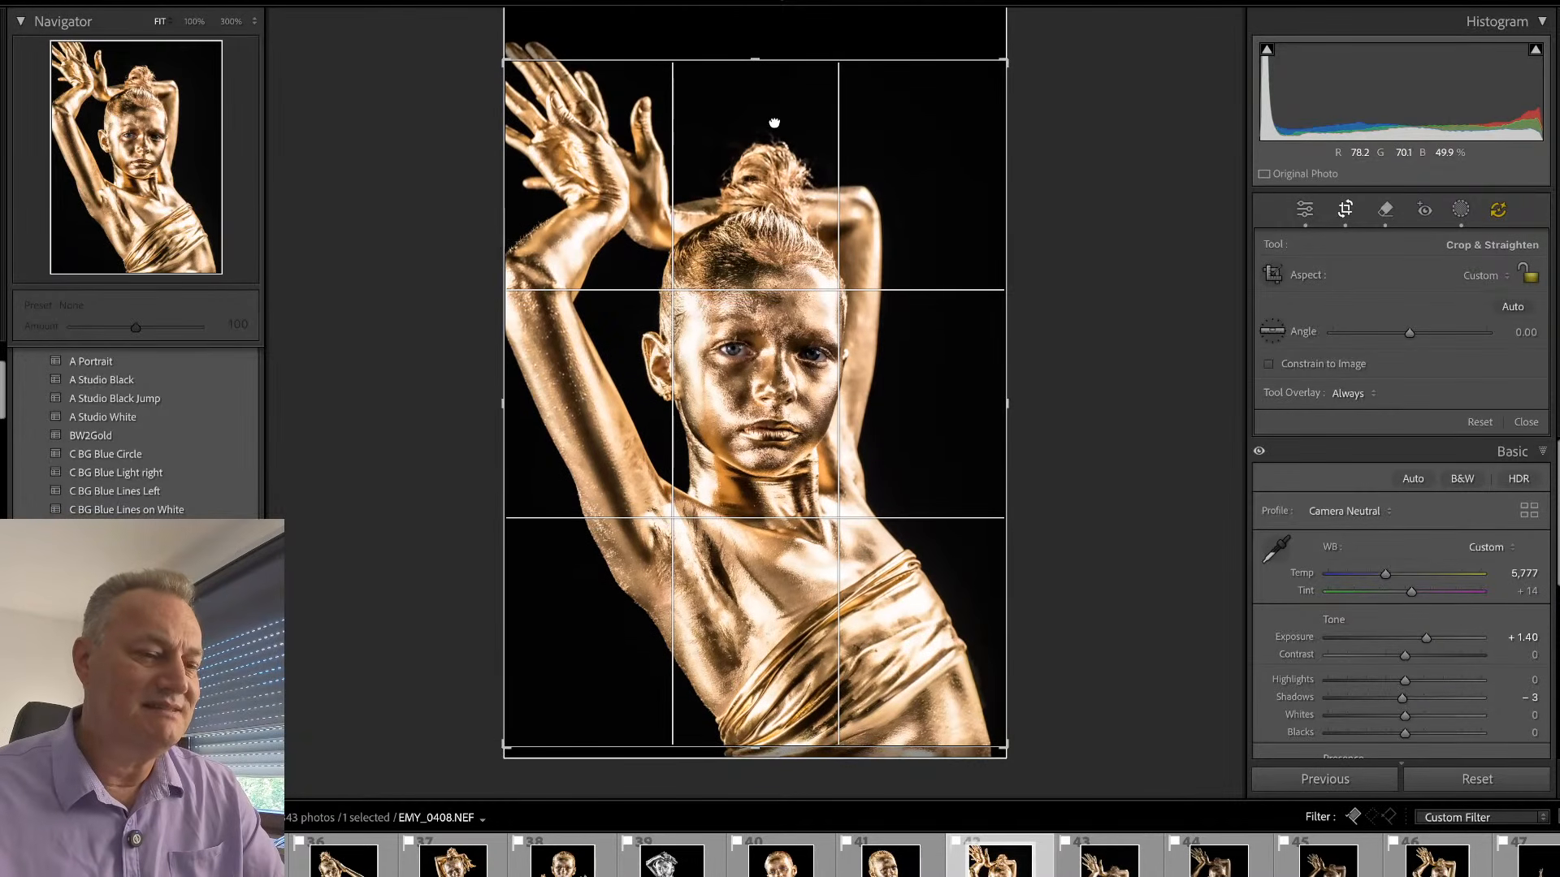
pyautogui.press('Return')
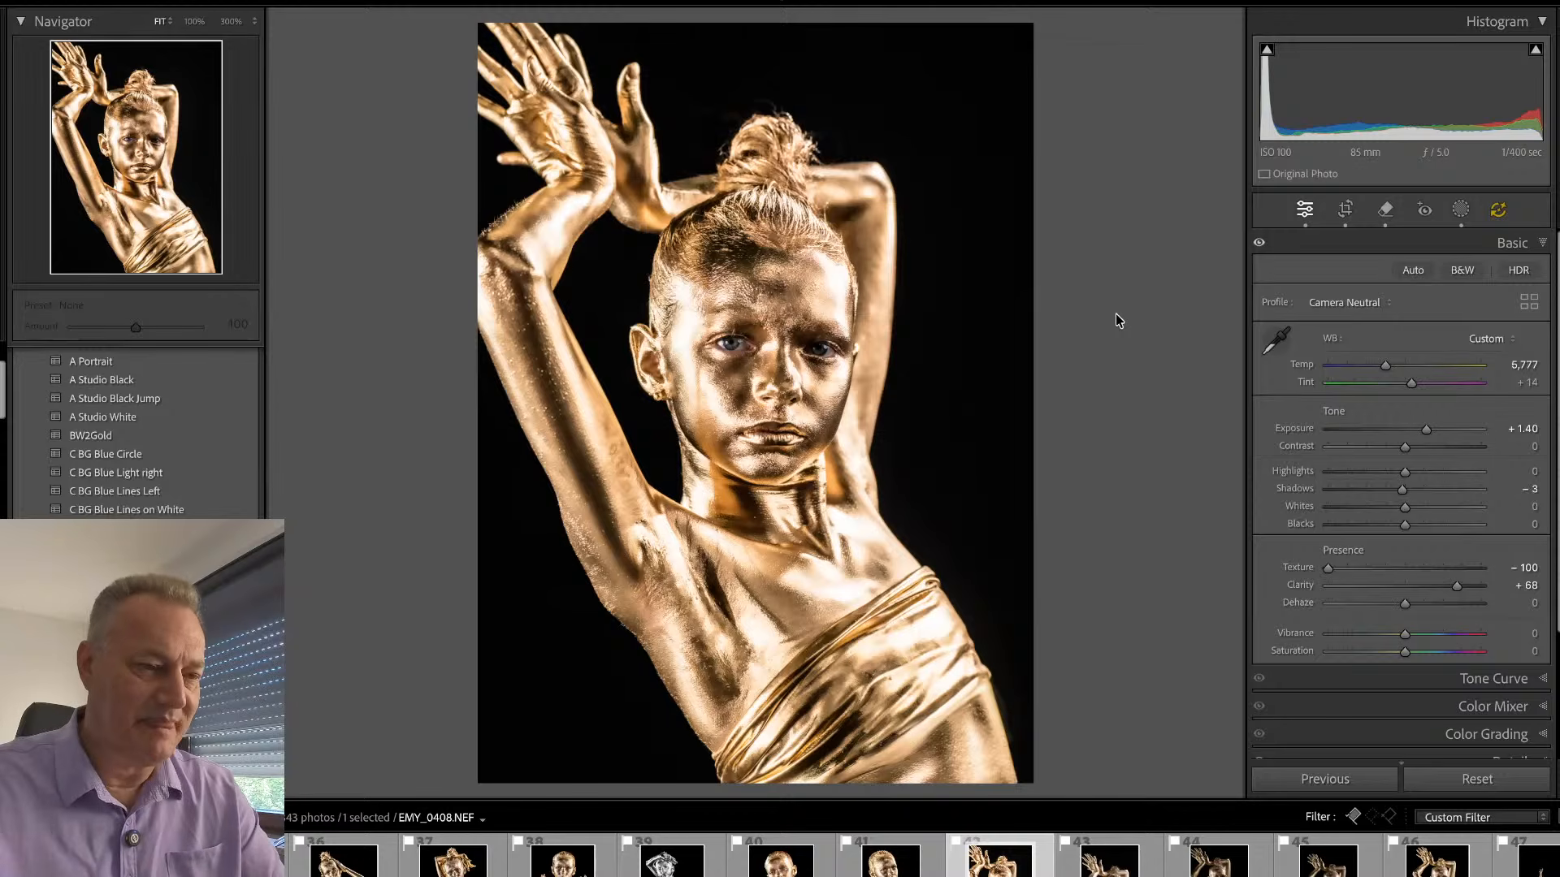
# - Convert EMY_0416.NEF to black and white with texture -67 and clarity +82
pyautogui.press('Right')
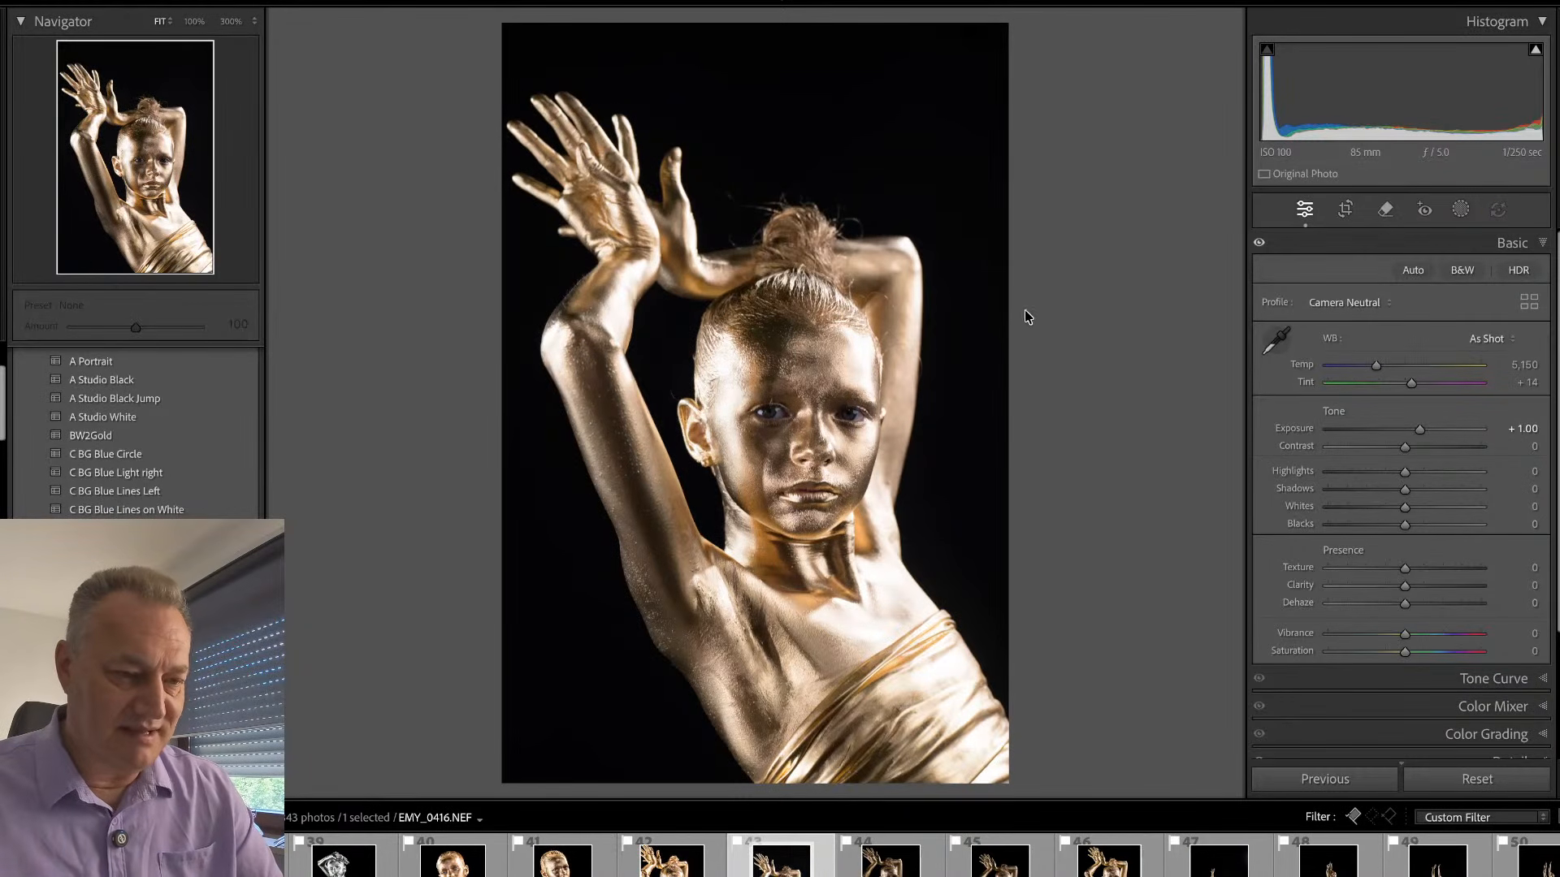
pyautogui.click(1462, 270)
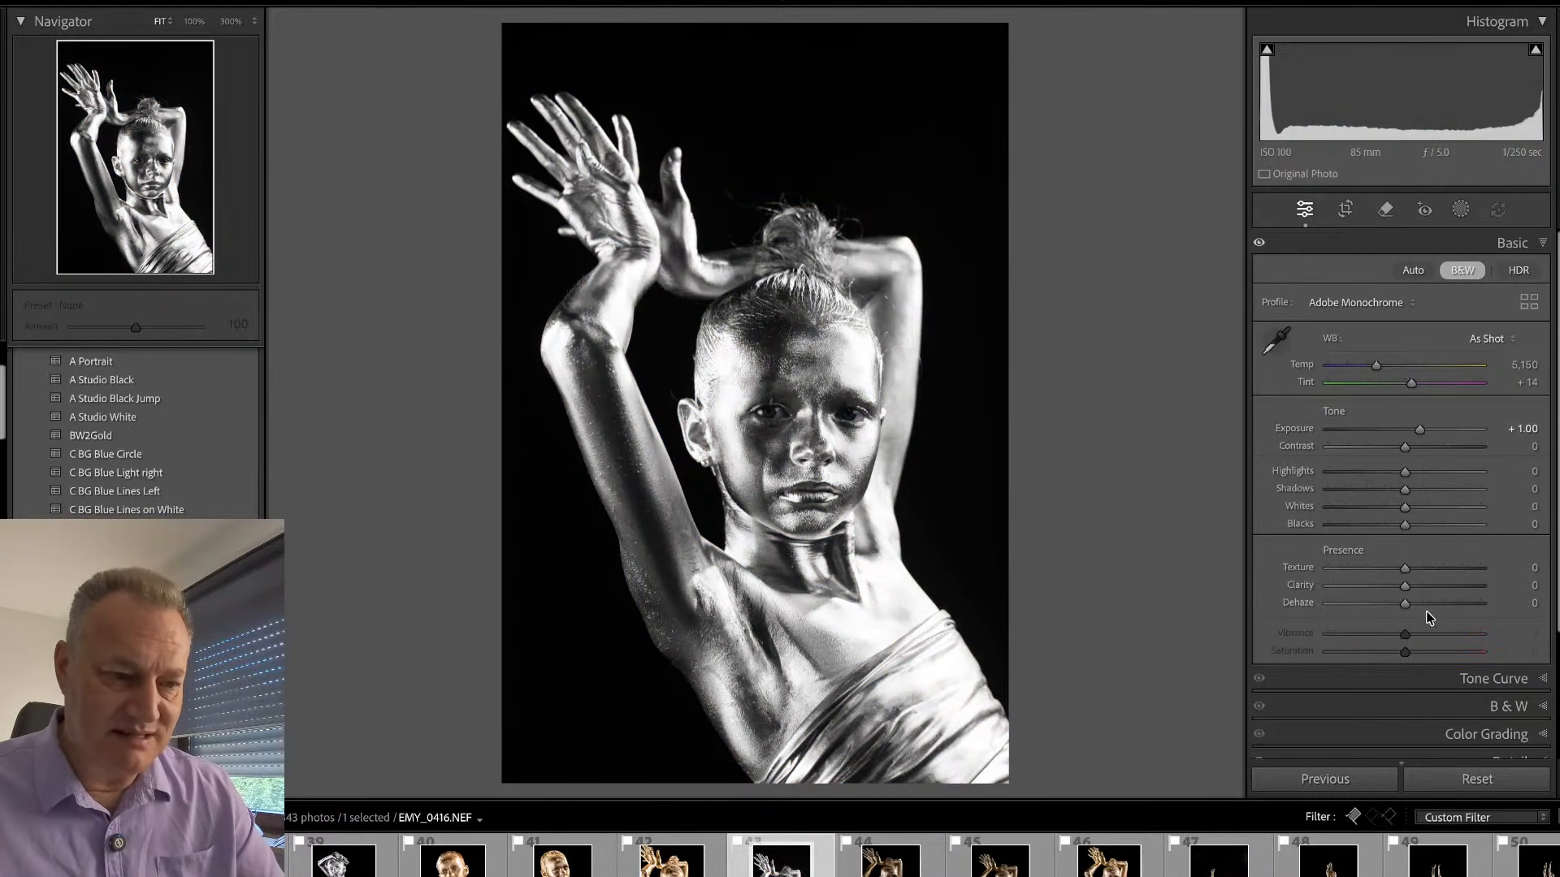
pyautogui.scroll(-4, 1402, 556)
pyautogui.scroll(1, 1410, 554)
pyautogui.moveTo(1405, 442); pyautogui.dragTo(1465, 443)
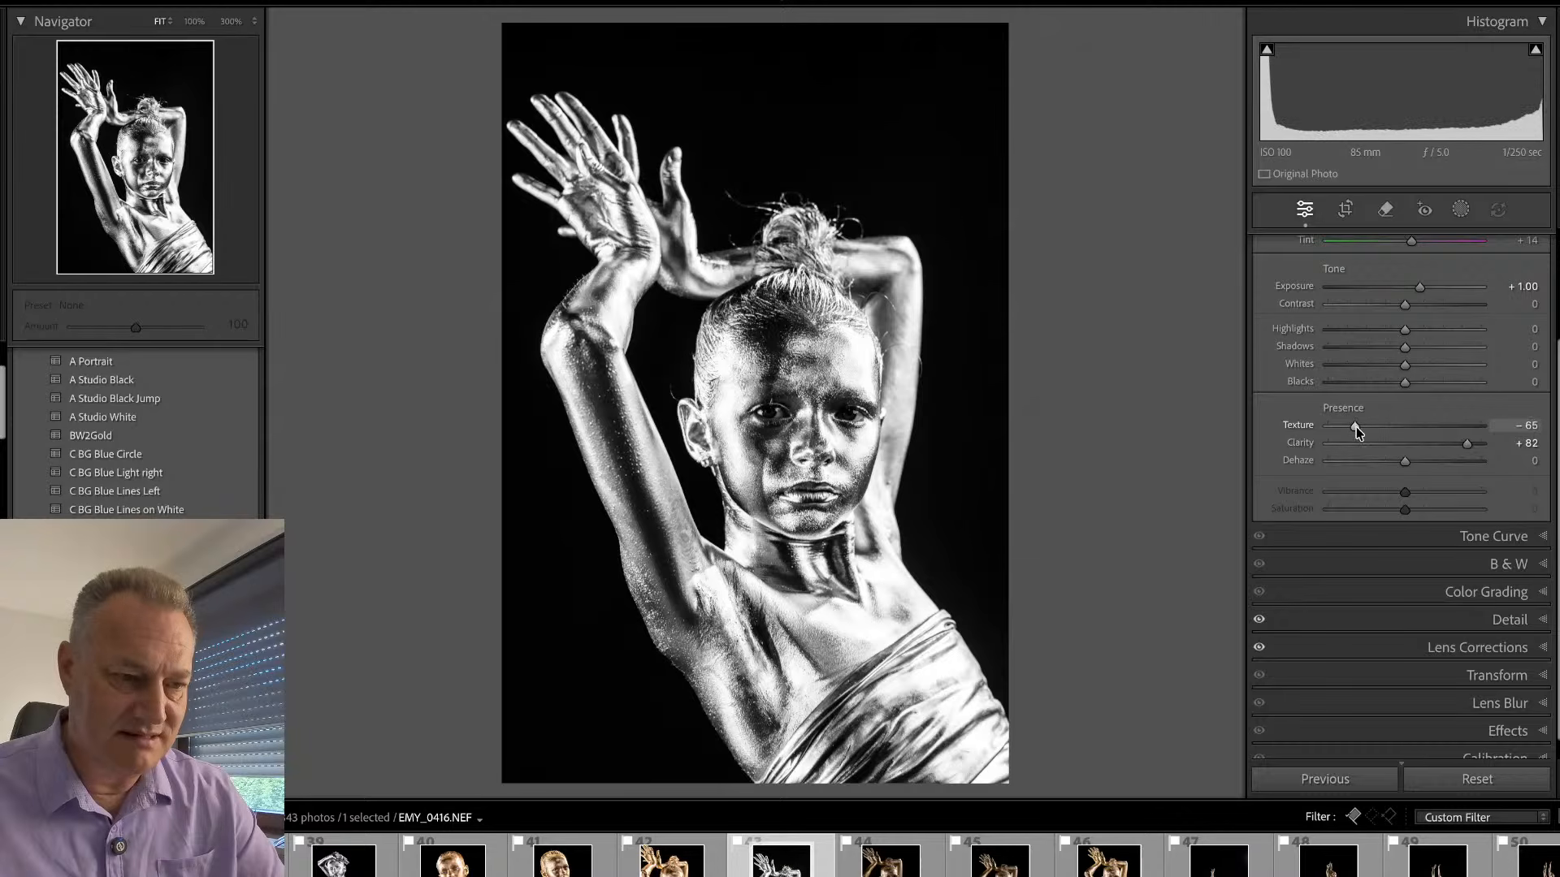
pyautogui.scroll(3, 1405, 448)
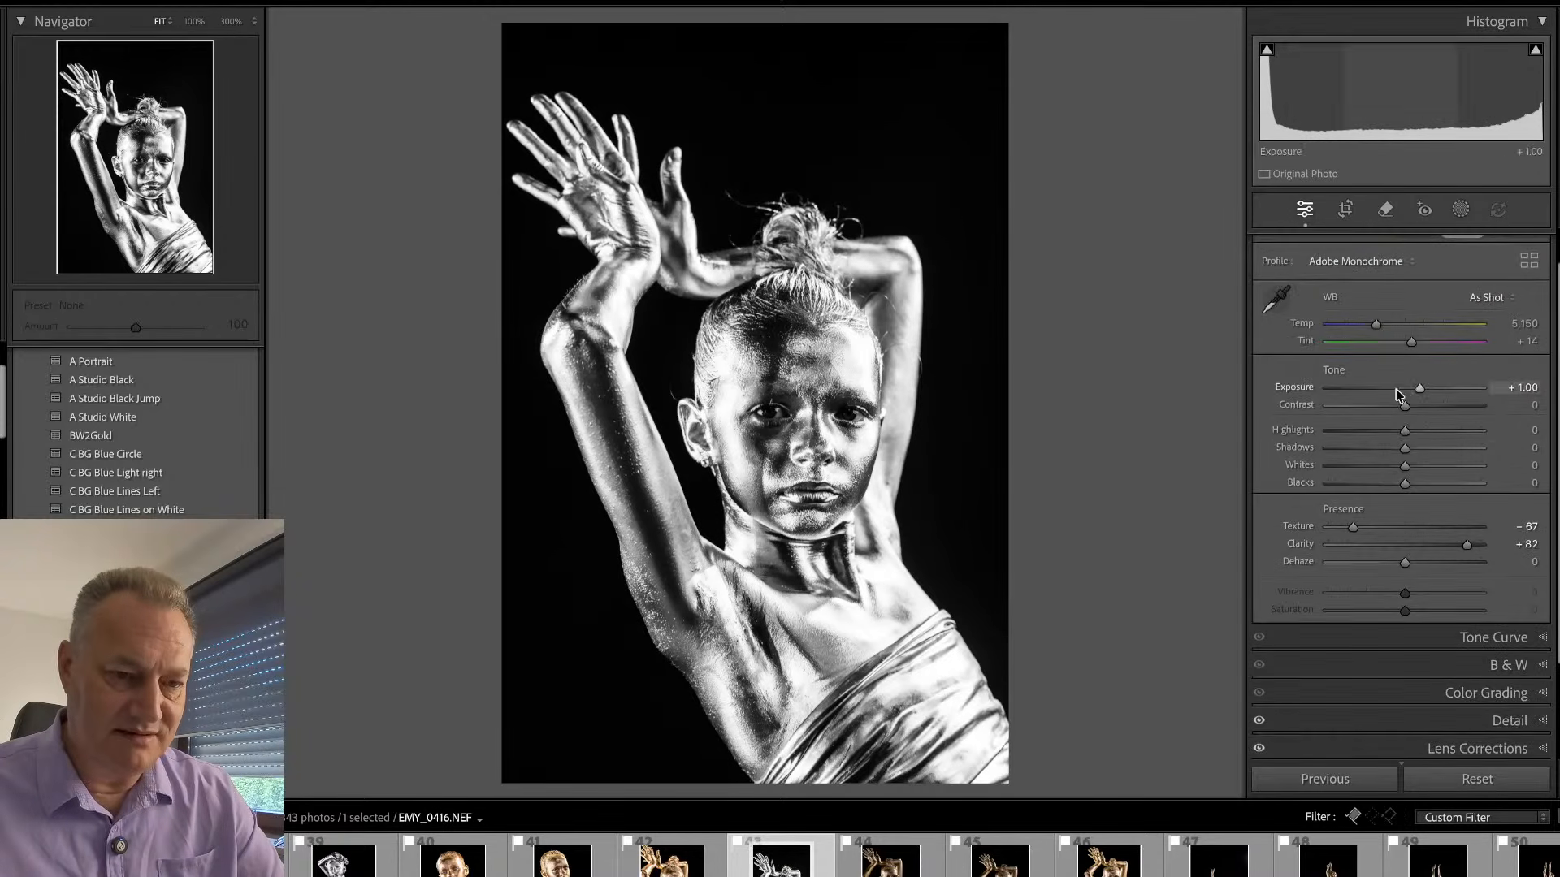
# - Apply the E O-^-O eye preset at amount 150 and set exposure to +1.35, highlights to -22 and shadows to +72
pyautogui.moveTo(1405, 447); pyautogui.dragTo(1464, 451)
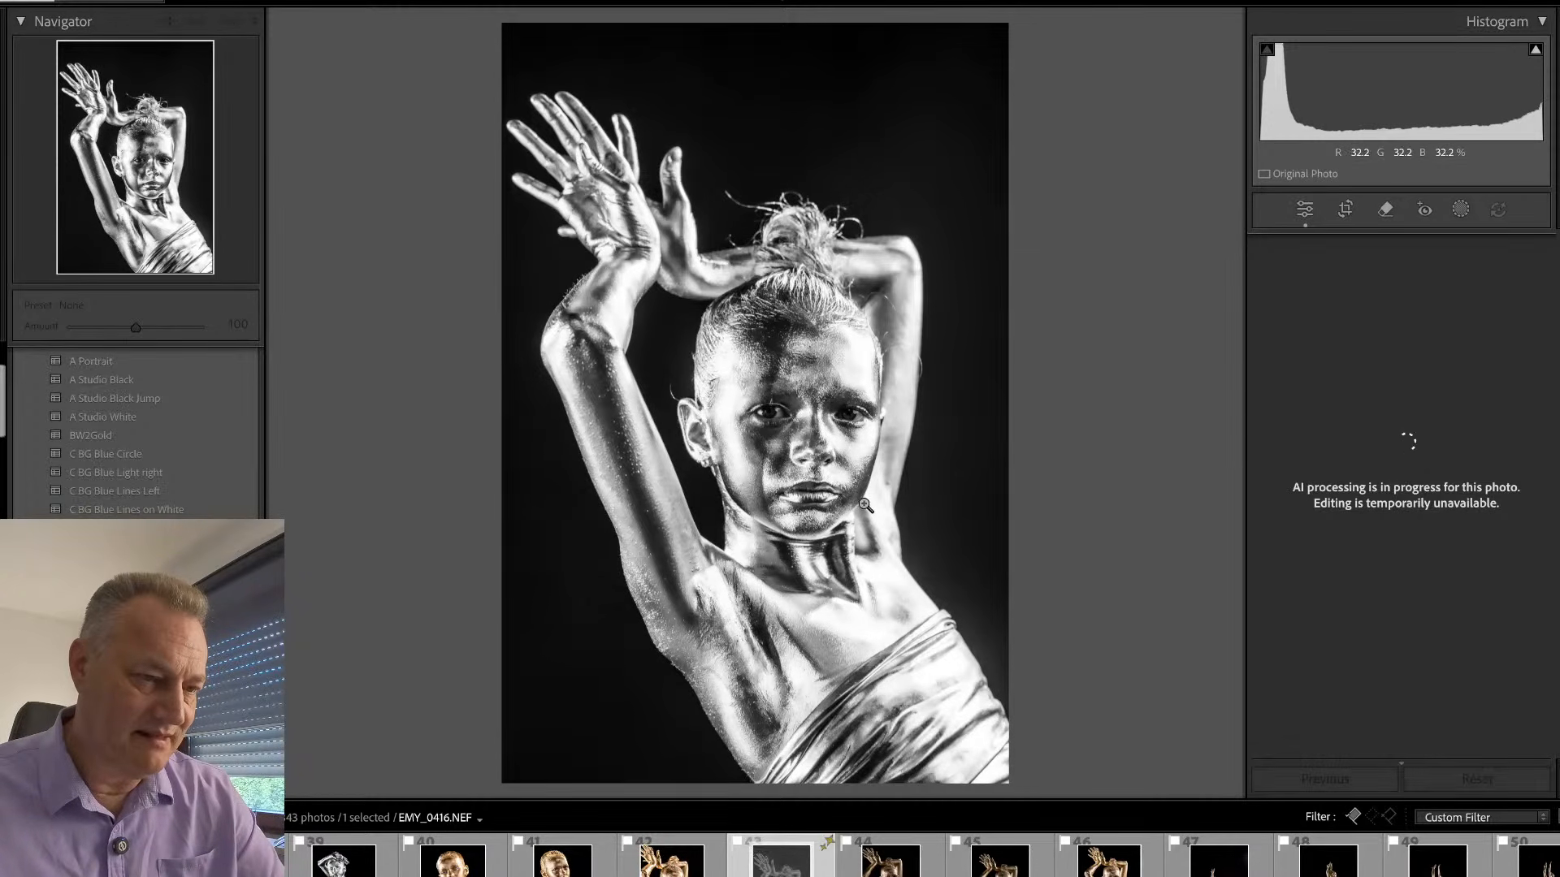
pyautogui.moveTo(135, 328); pyautogui.dragTo(166, 336)
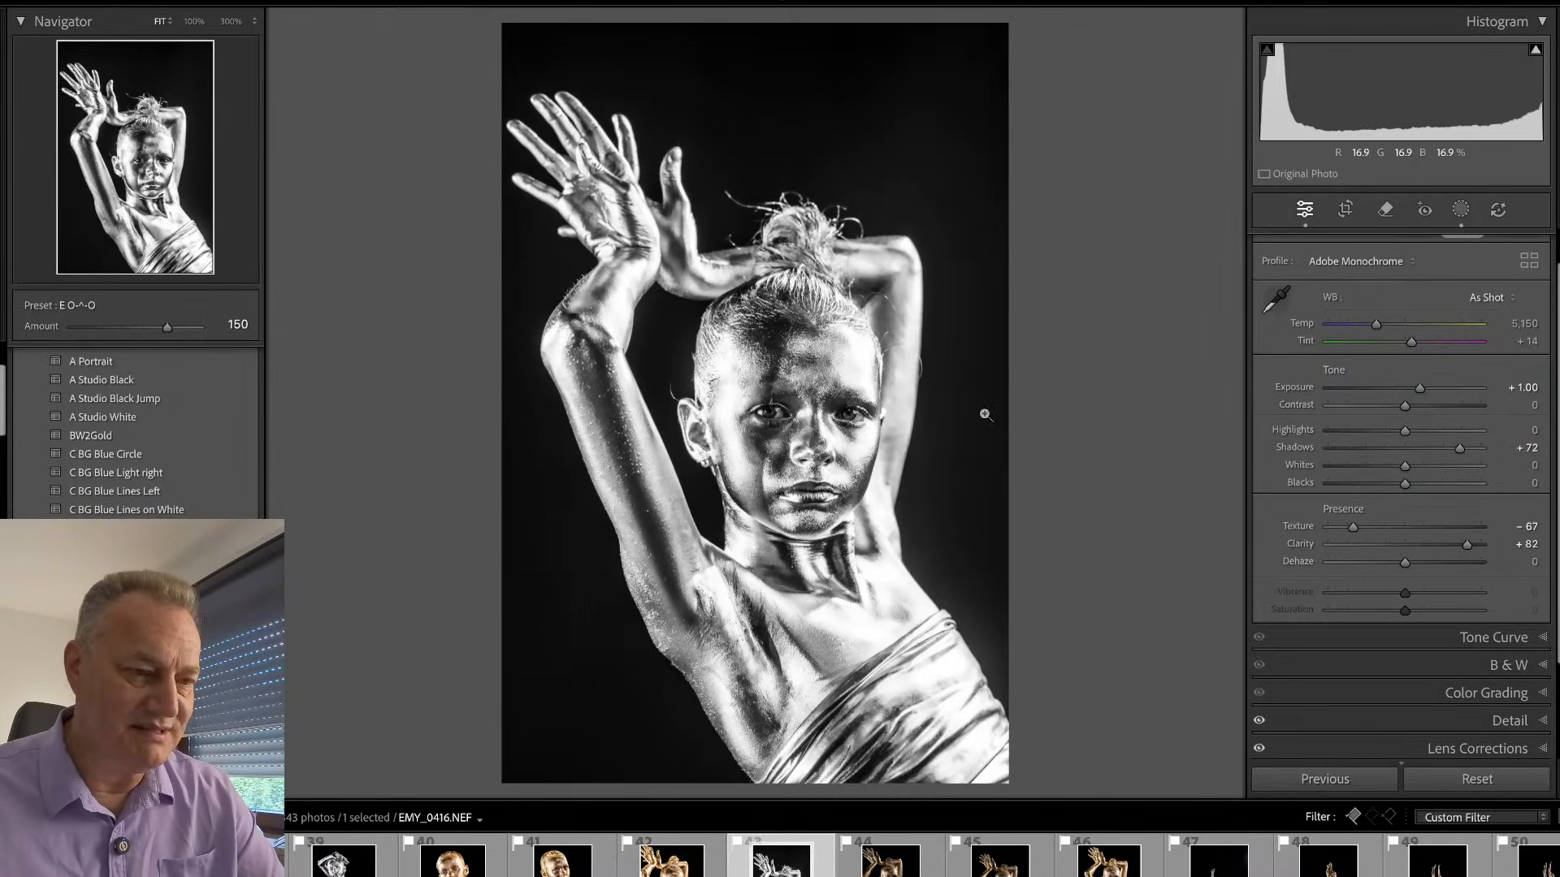
pyautogui.moveTo(1419, 390); pyautogui.dragTo(1386, 443)
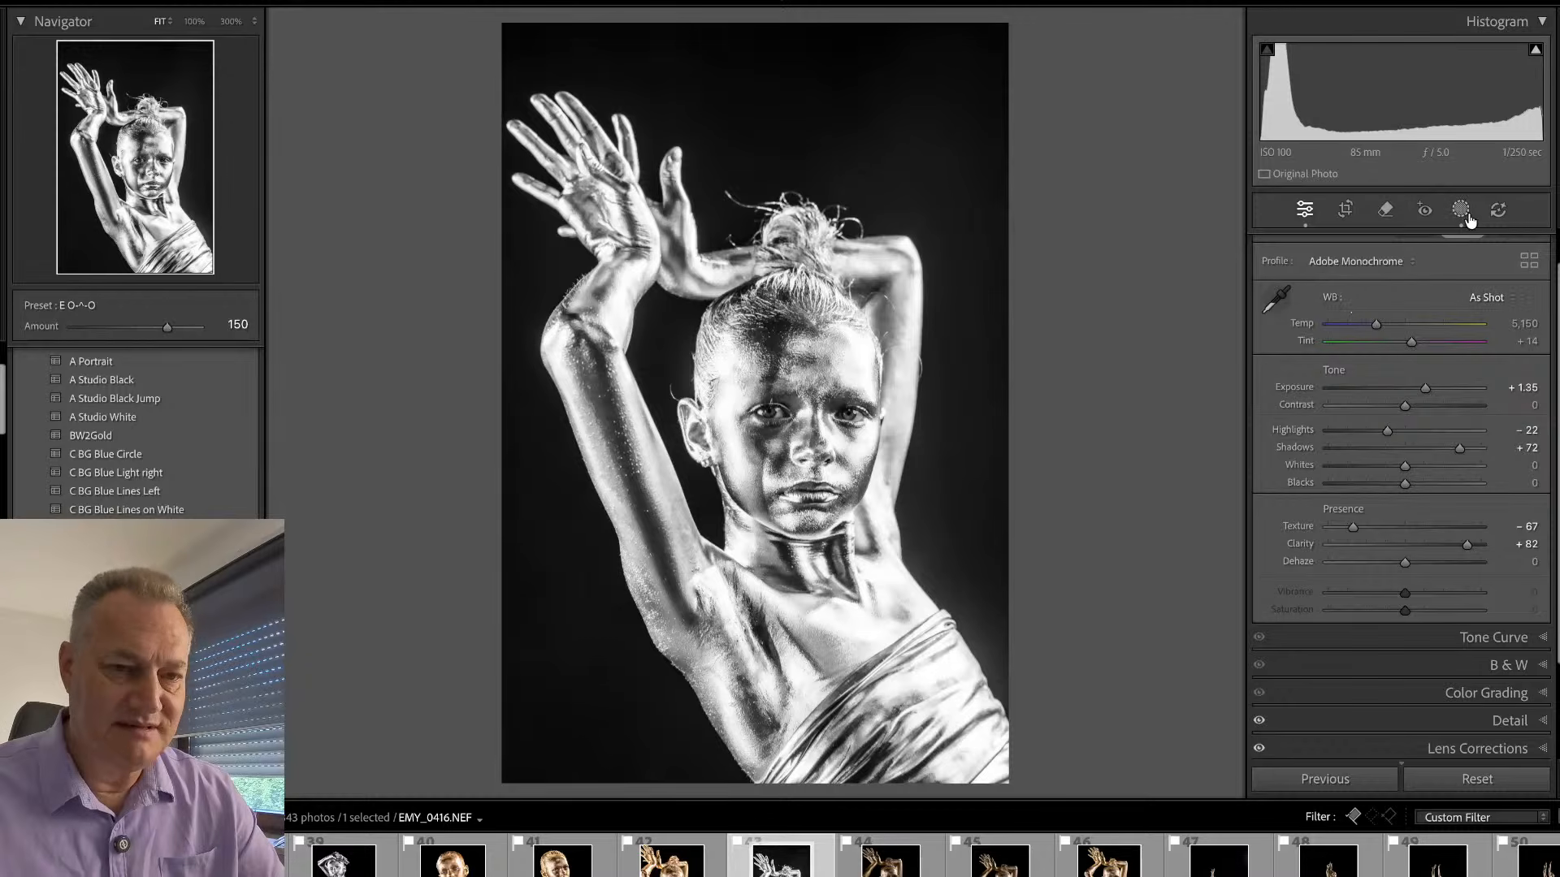
# - Examine the eyes and forehead of EMY_0416.NEF at 100% and glance at the following picked photo
pyautogui.click(806, 386)
pyautogui.moveTo(801, 565); pyautogui.dragTo(794, 341)
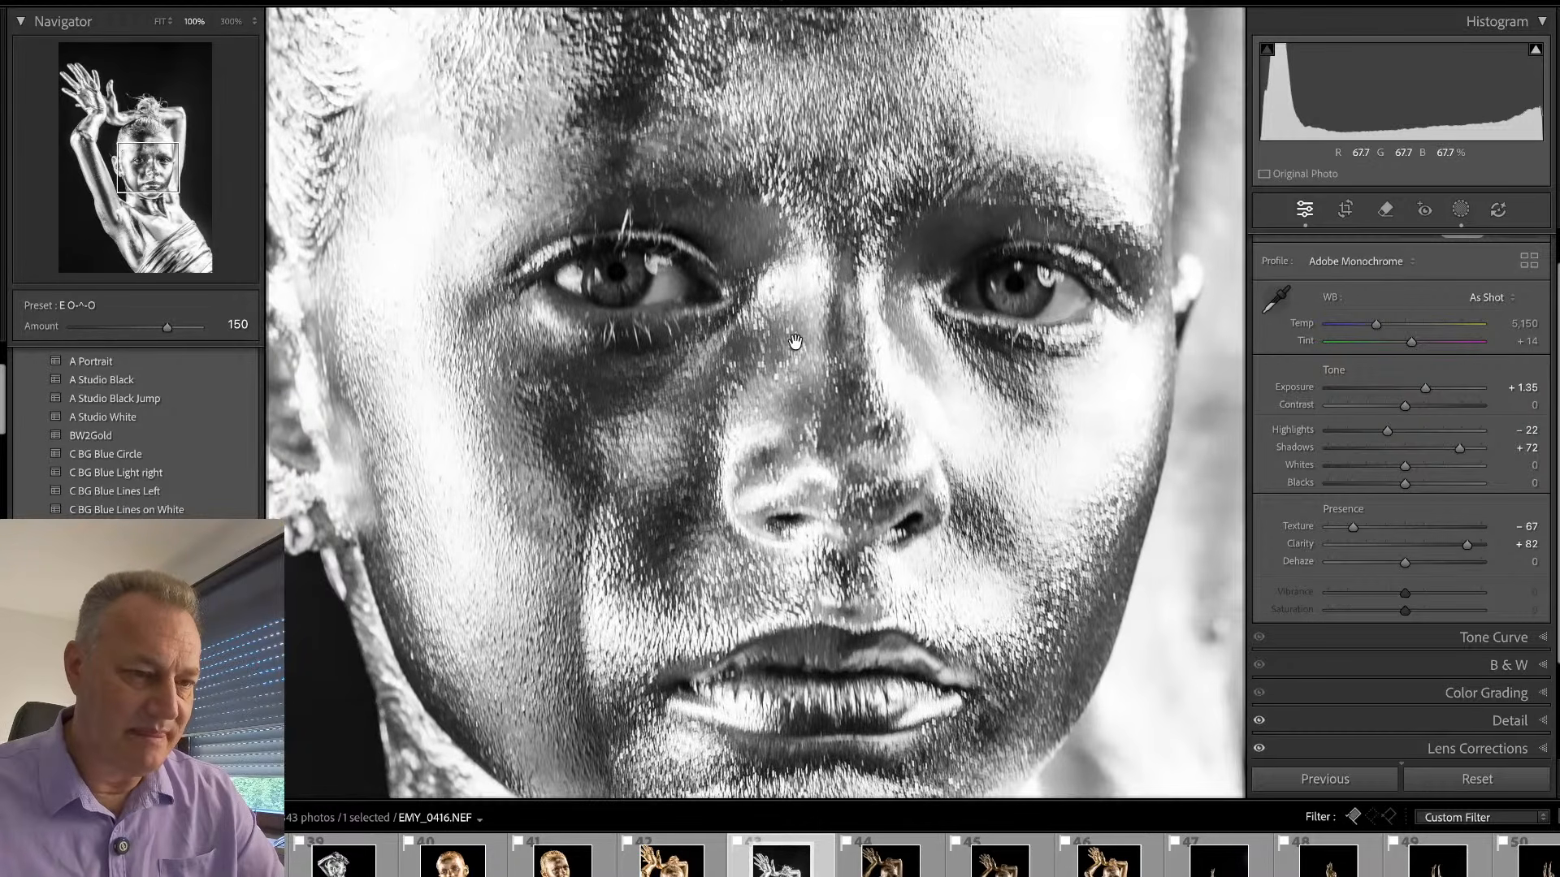
pyautogui.click(801, 348)
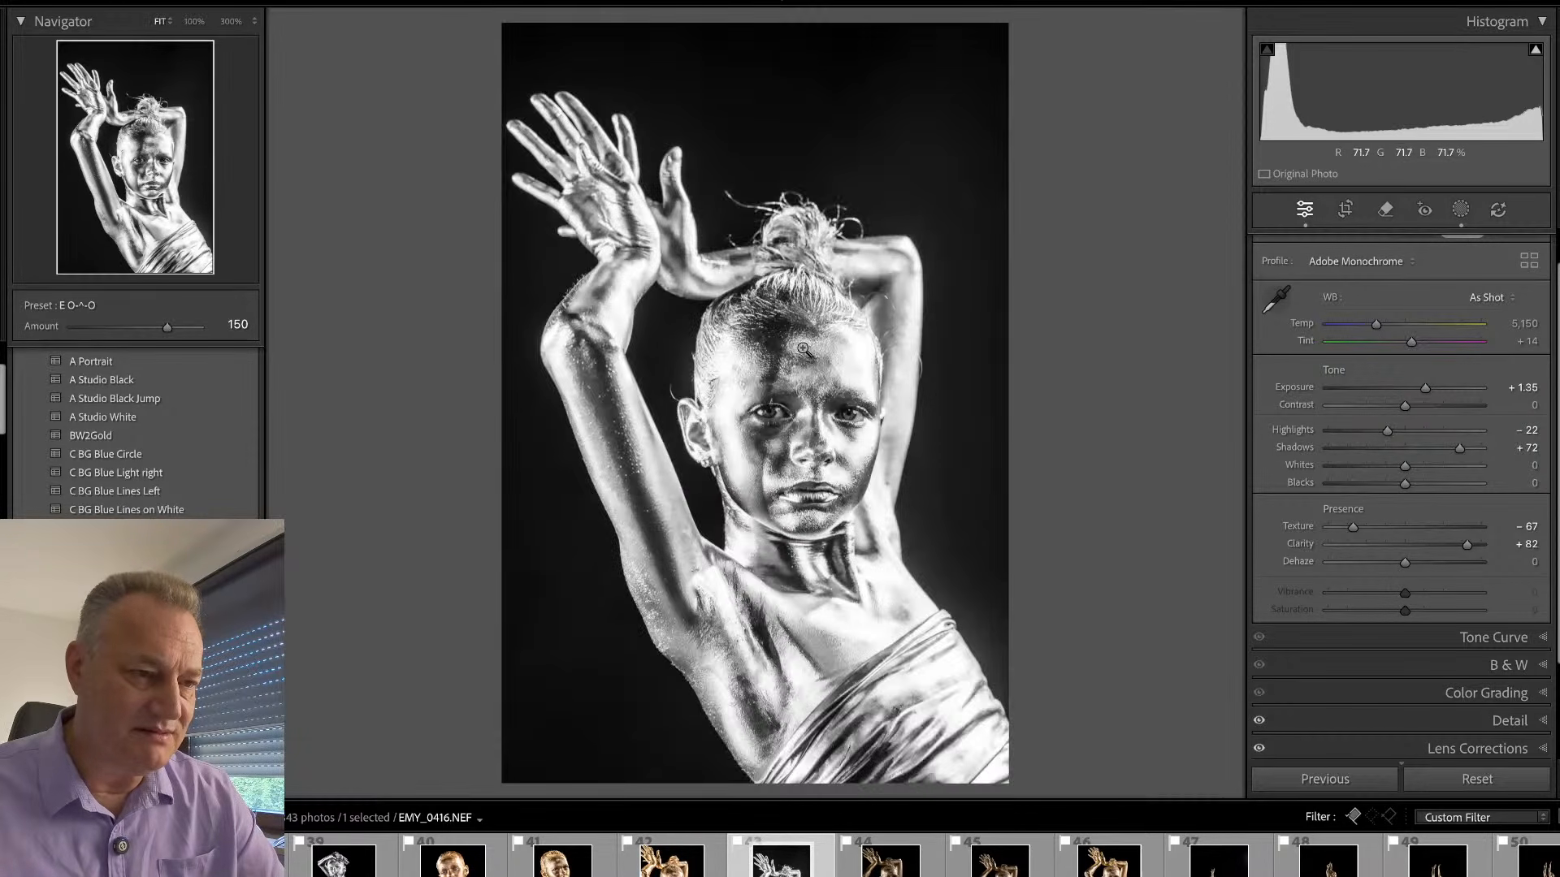
pyautogui.click(801, 348)
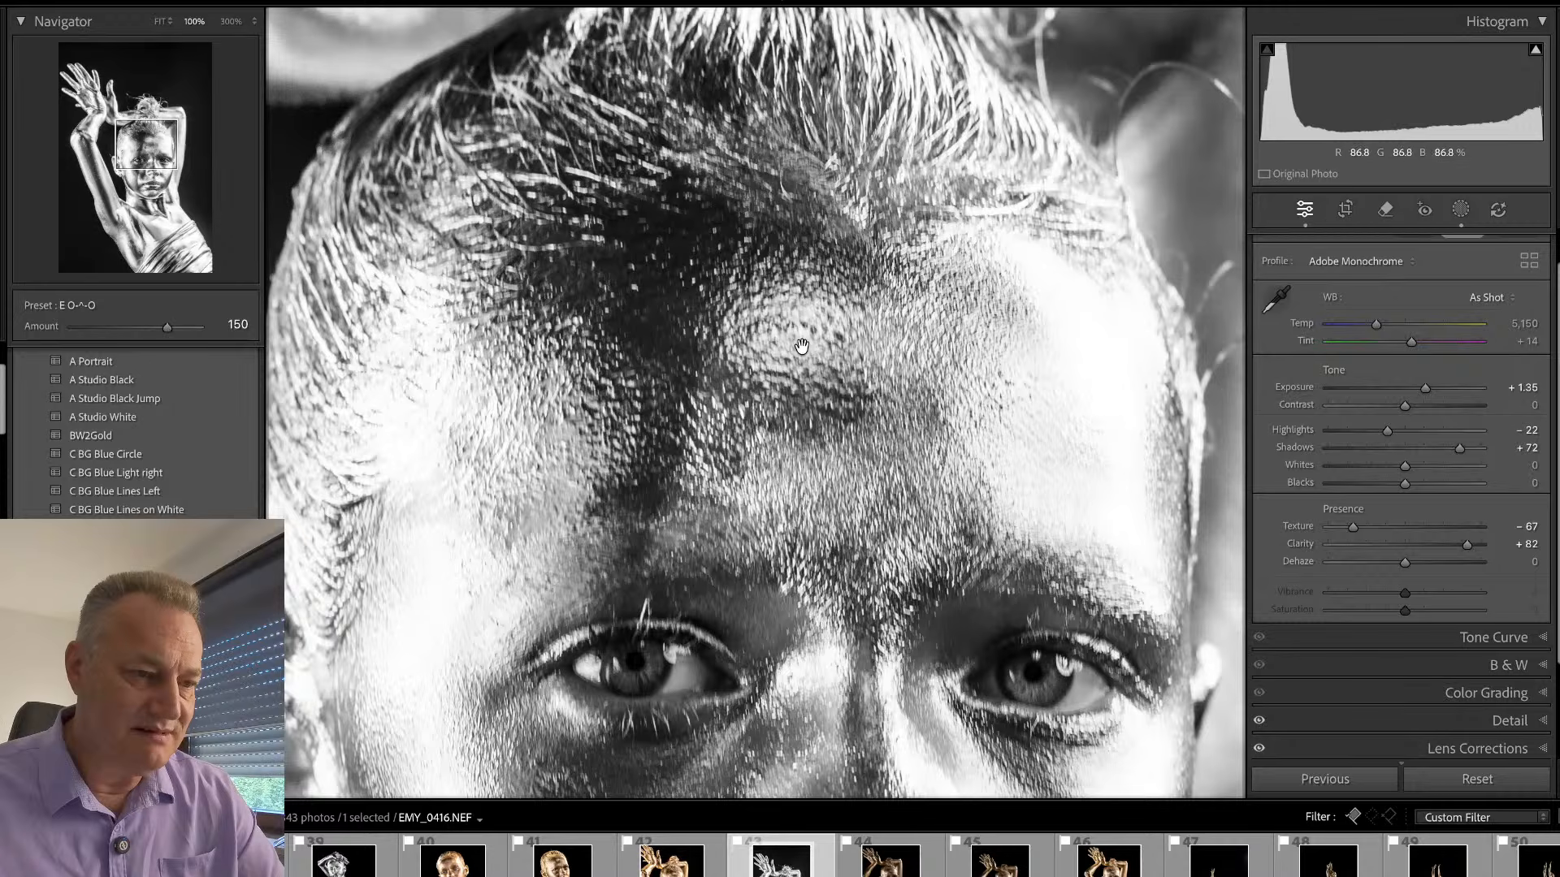
pyautogui.click(798, 489)
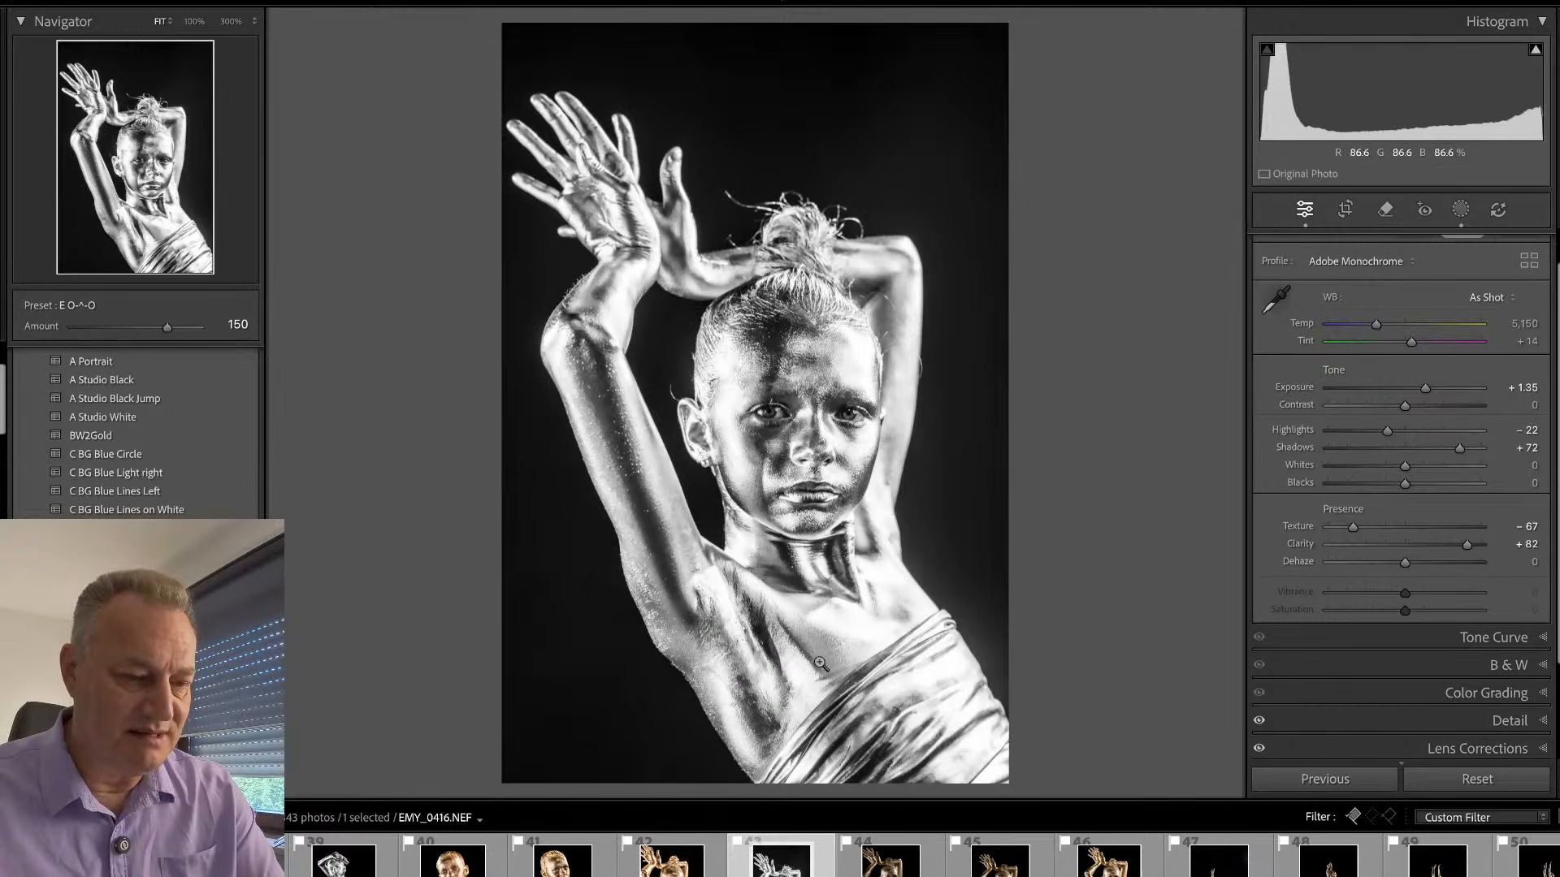
pyautogui.press('Right')
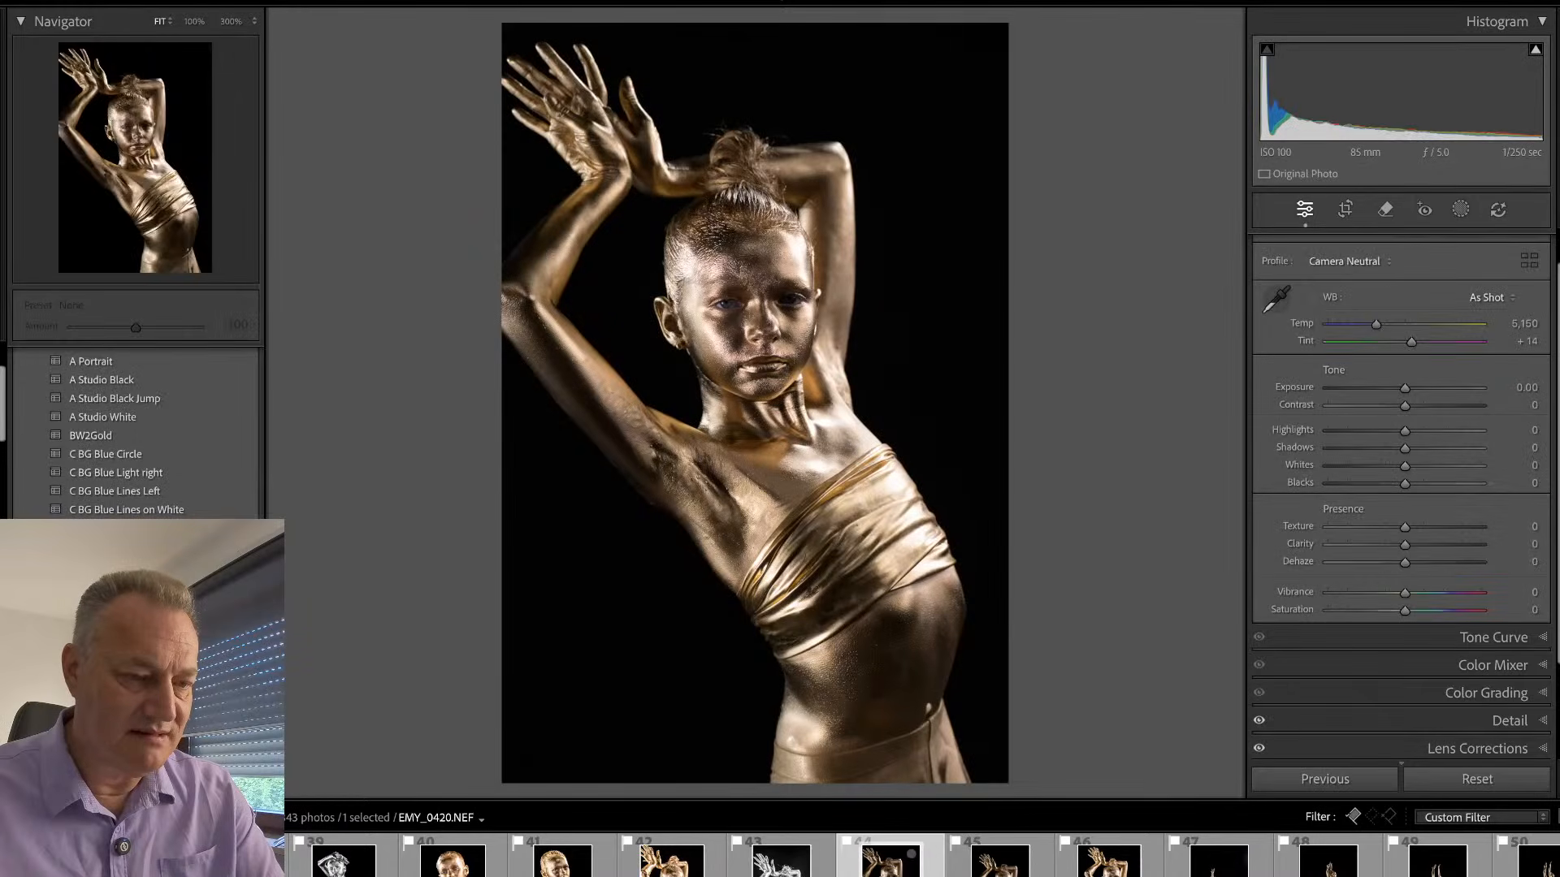
pyautogui.click(827, 874)
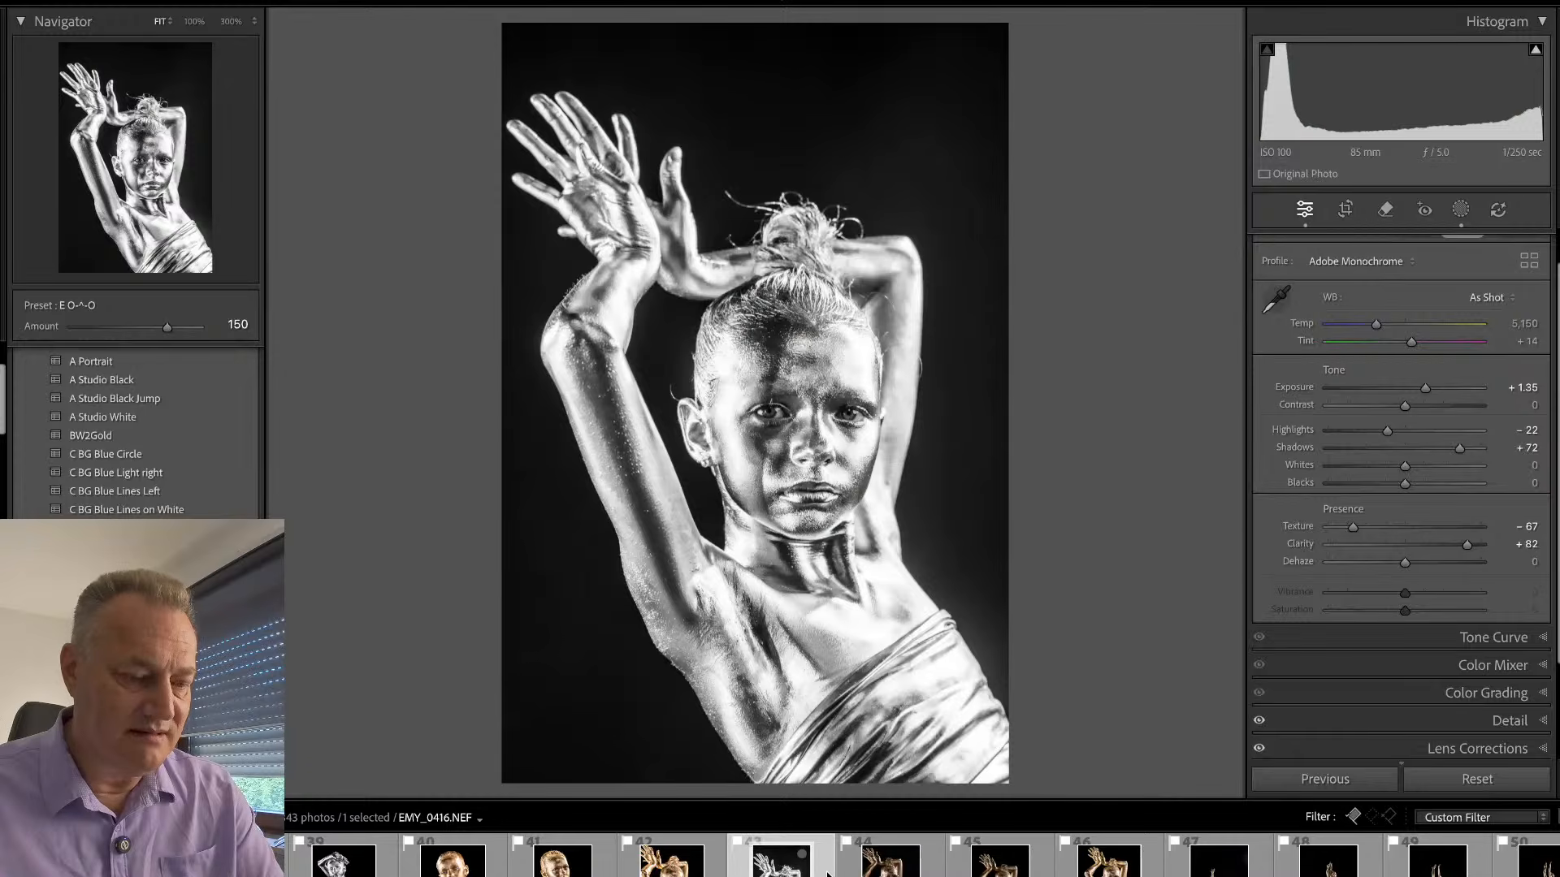
# - Turn off the library's pick filter and compare the face at 100% in the frames around EMY_0416.NEF, from EMY_0415.NEF to EMY_0418.NEF
pyautogui.press('g')
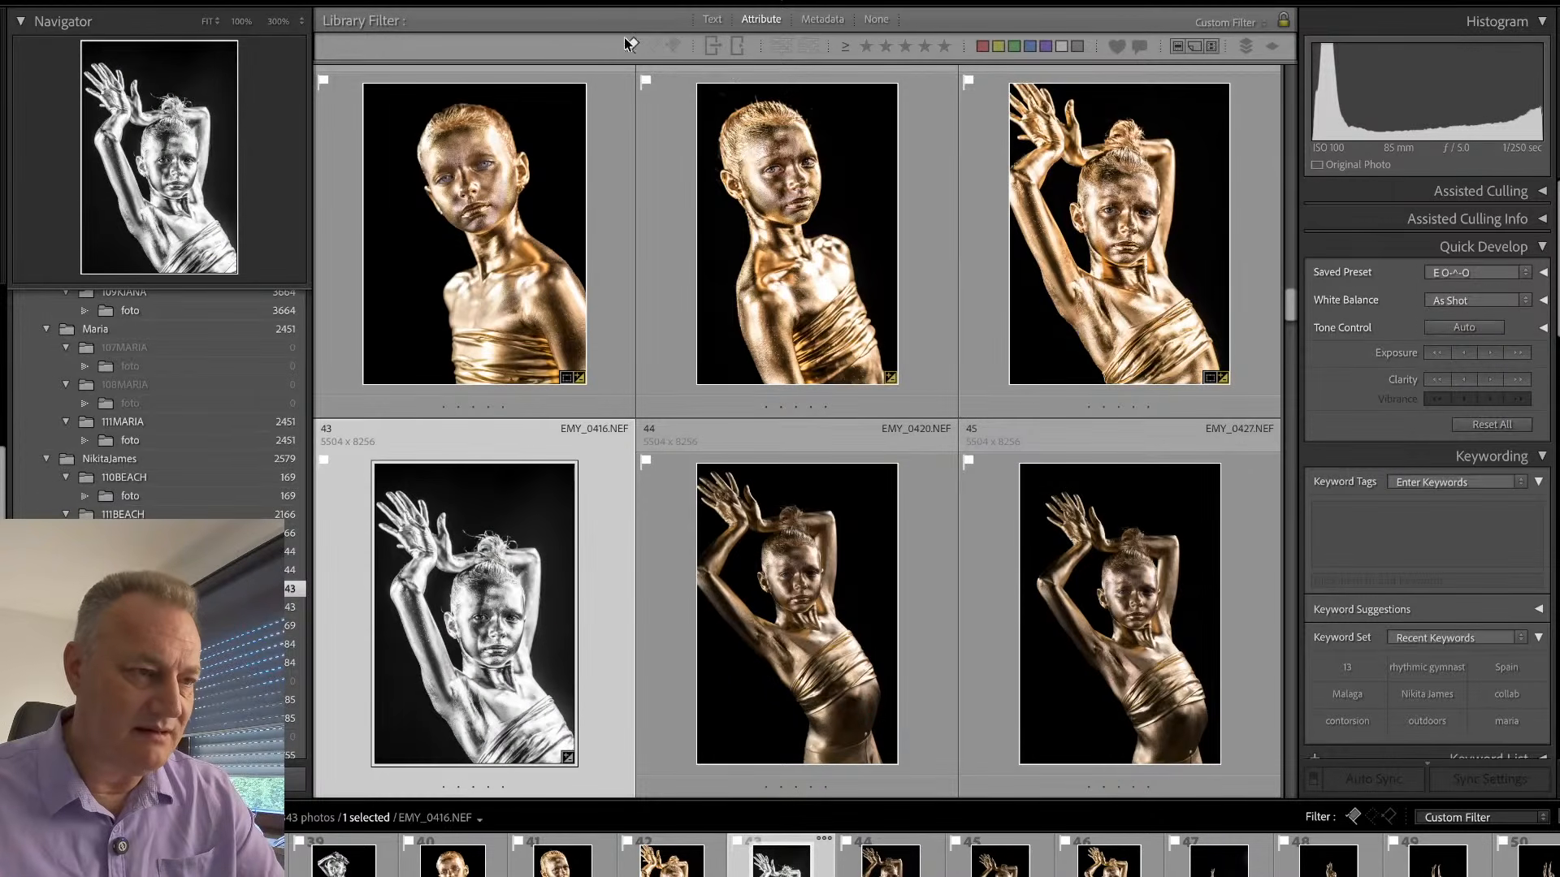
pyautogui.click(630, 44)
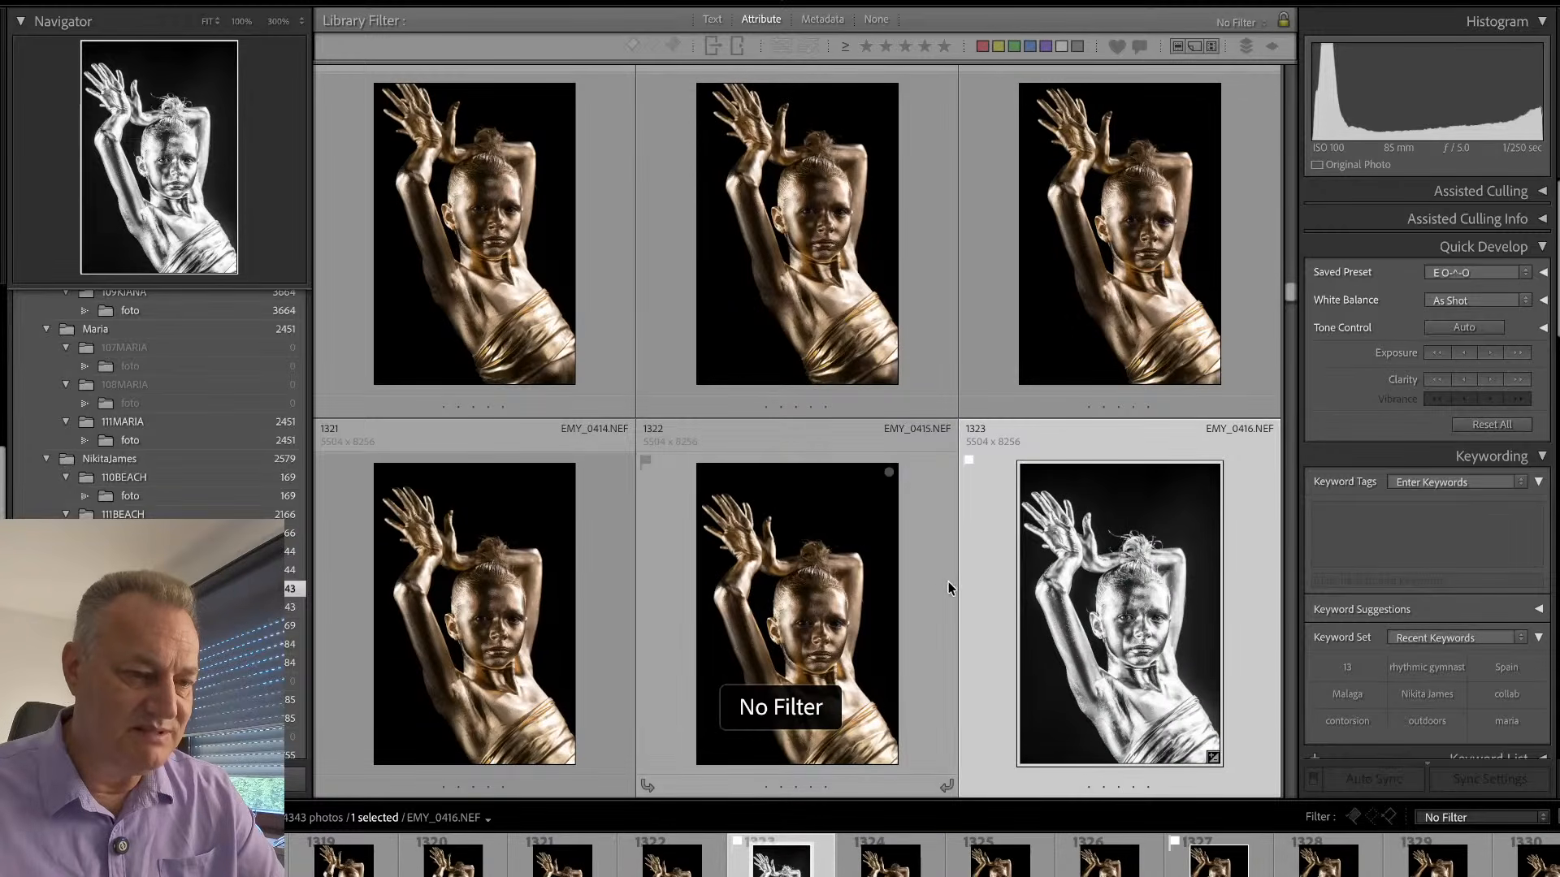
pyautogui.doubleClick(944, 586)
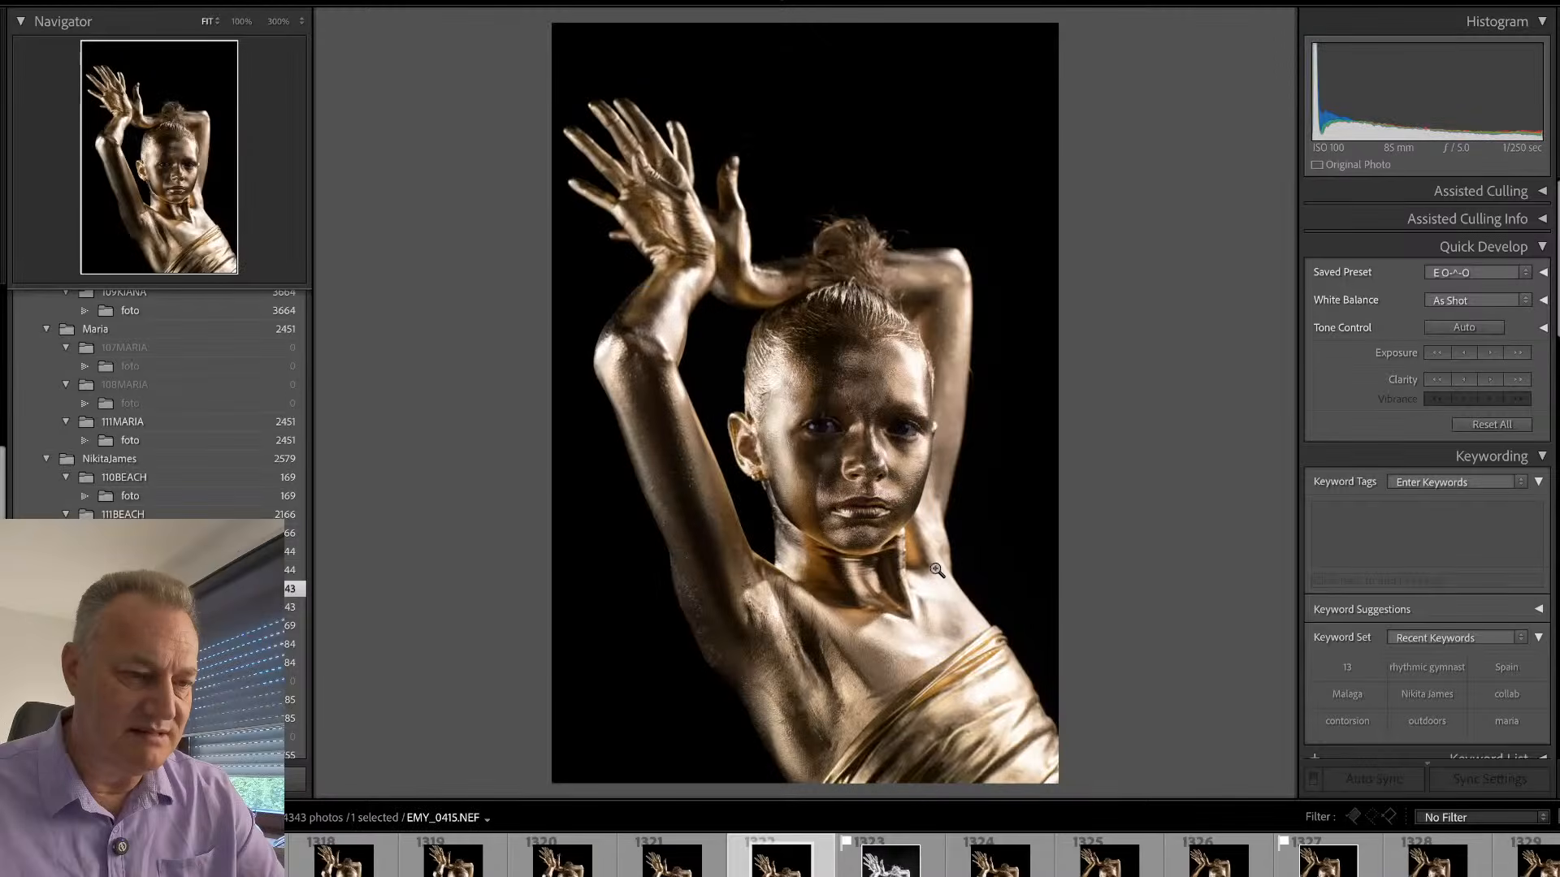
pyautogui.click(853, 437)
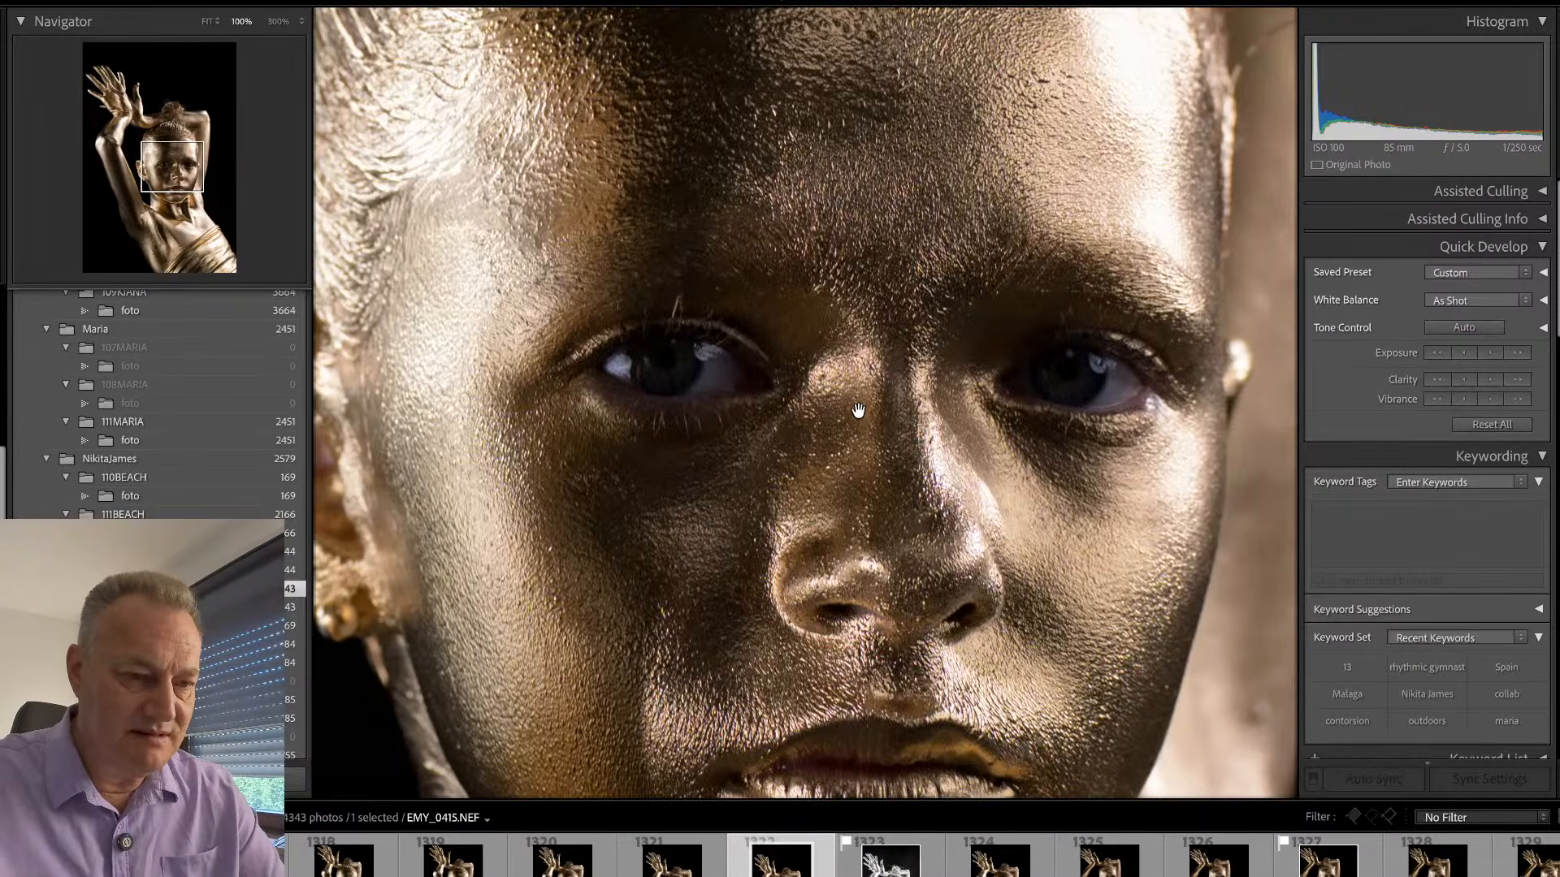
pyautogui.press('Right')
pyautogui.press('Right')
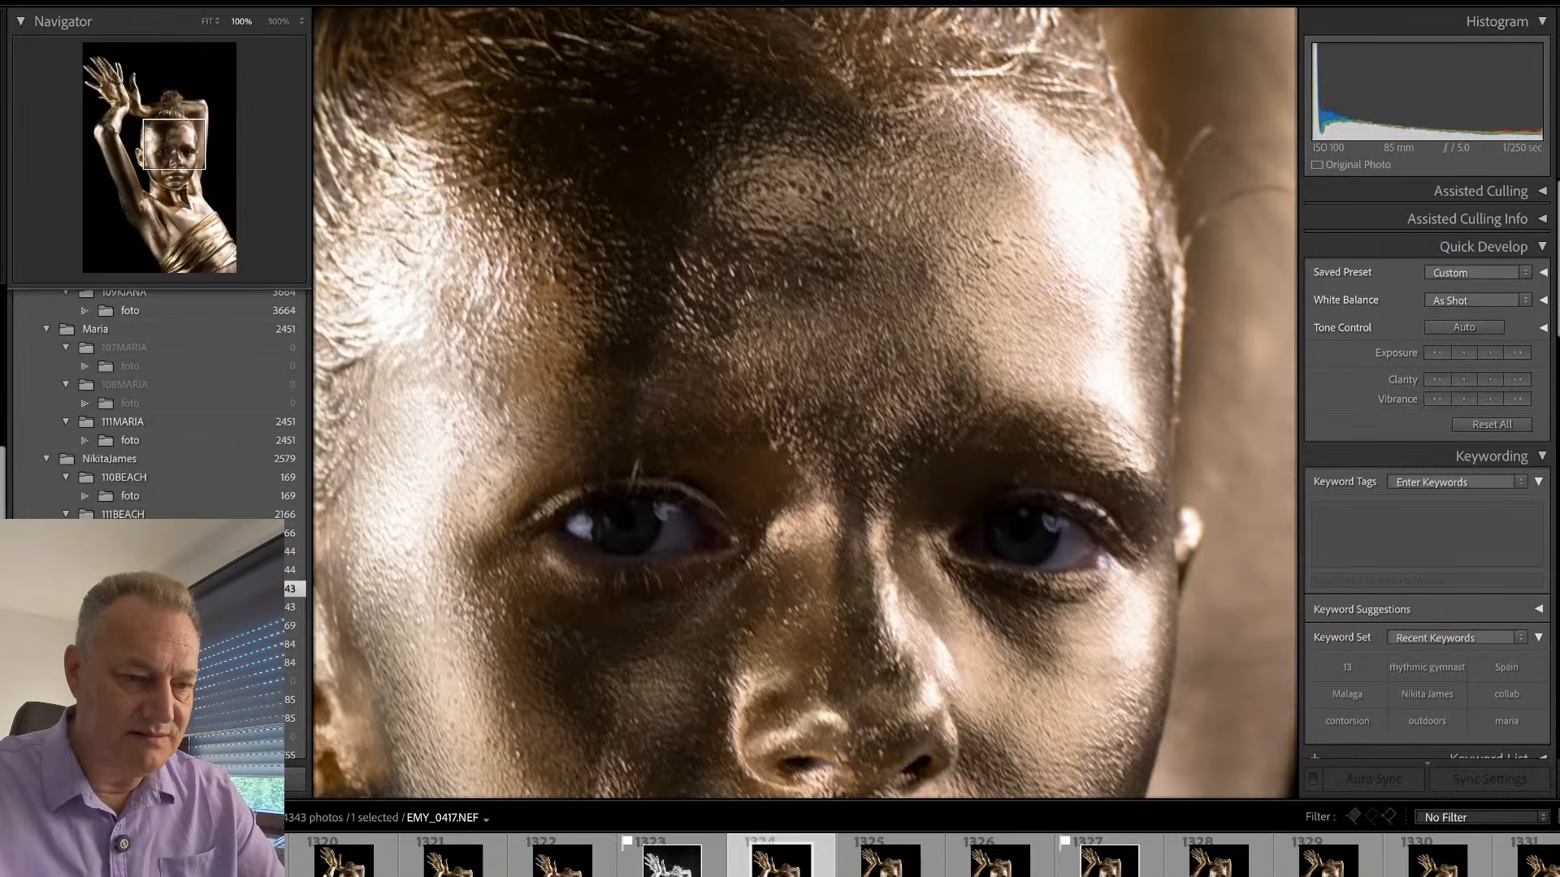
pyautogui.press('Right')
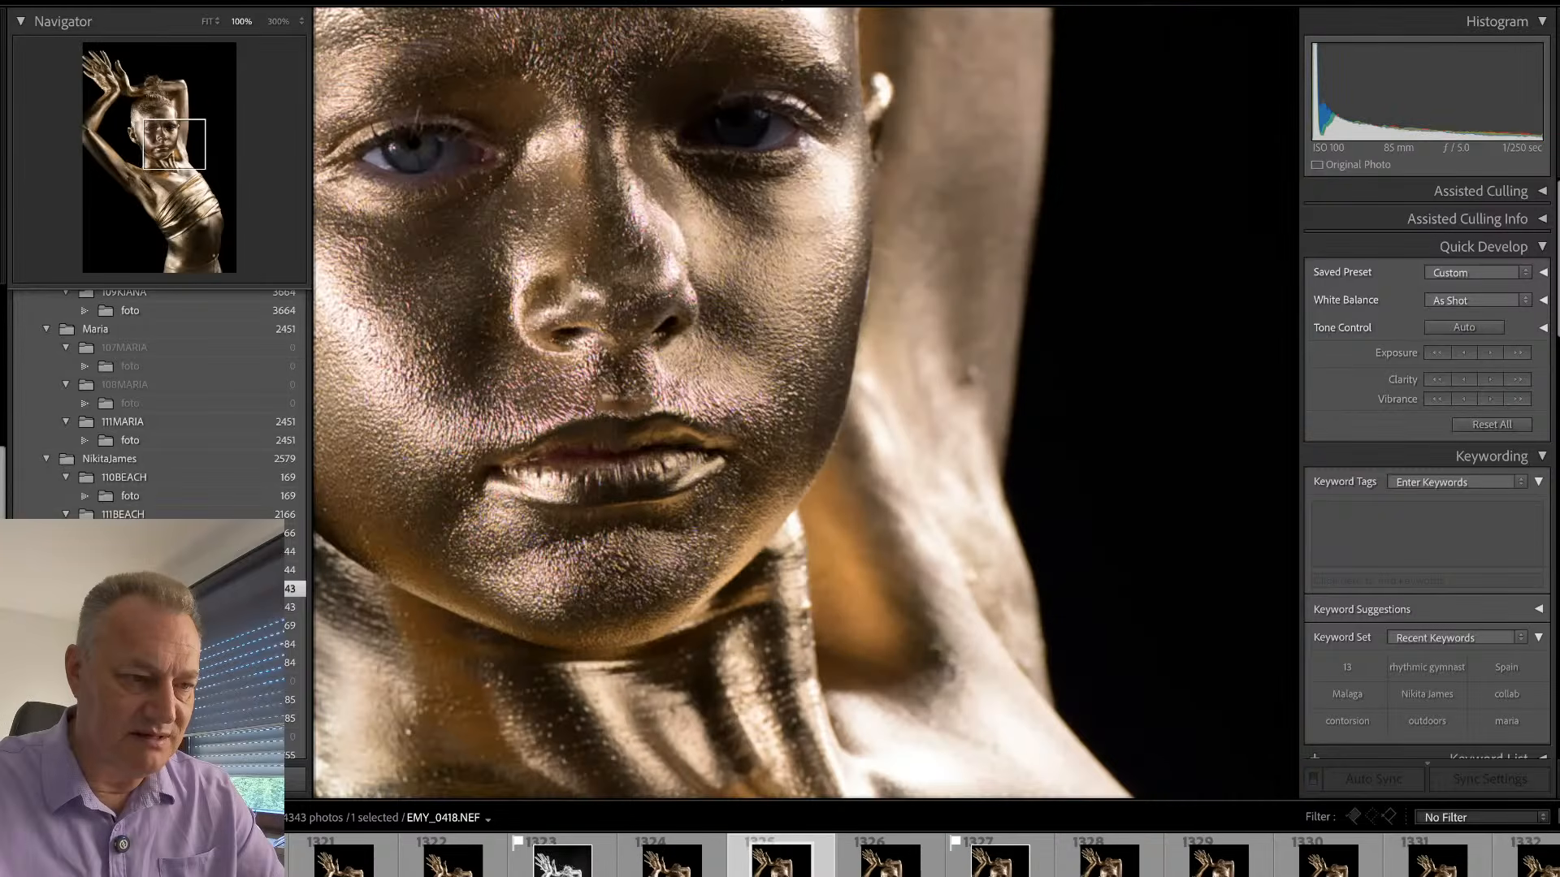
# - Return to EMY_0415.NEF, check its eyes at 100% and flag it as a pick
pyautogui.press('z')
pyautogui.press('Left')
pyautogui.press('Left')
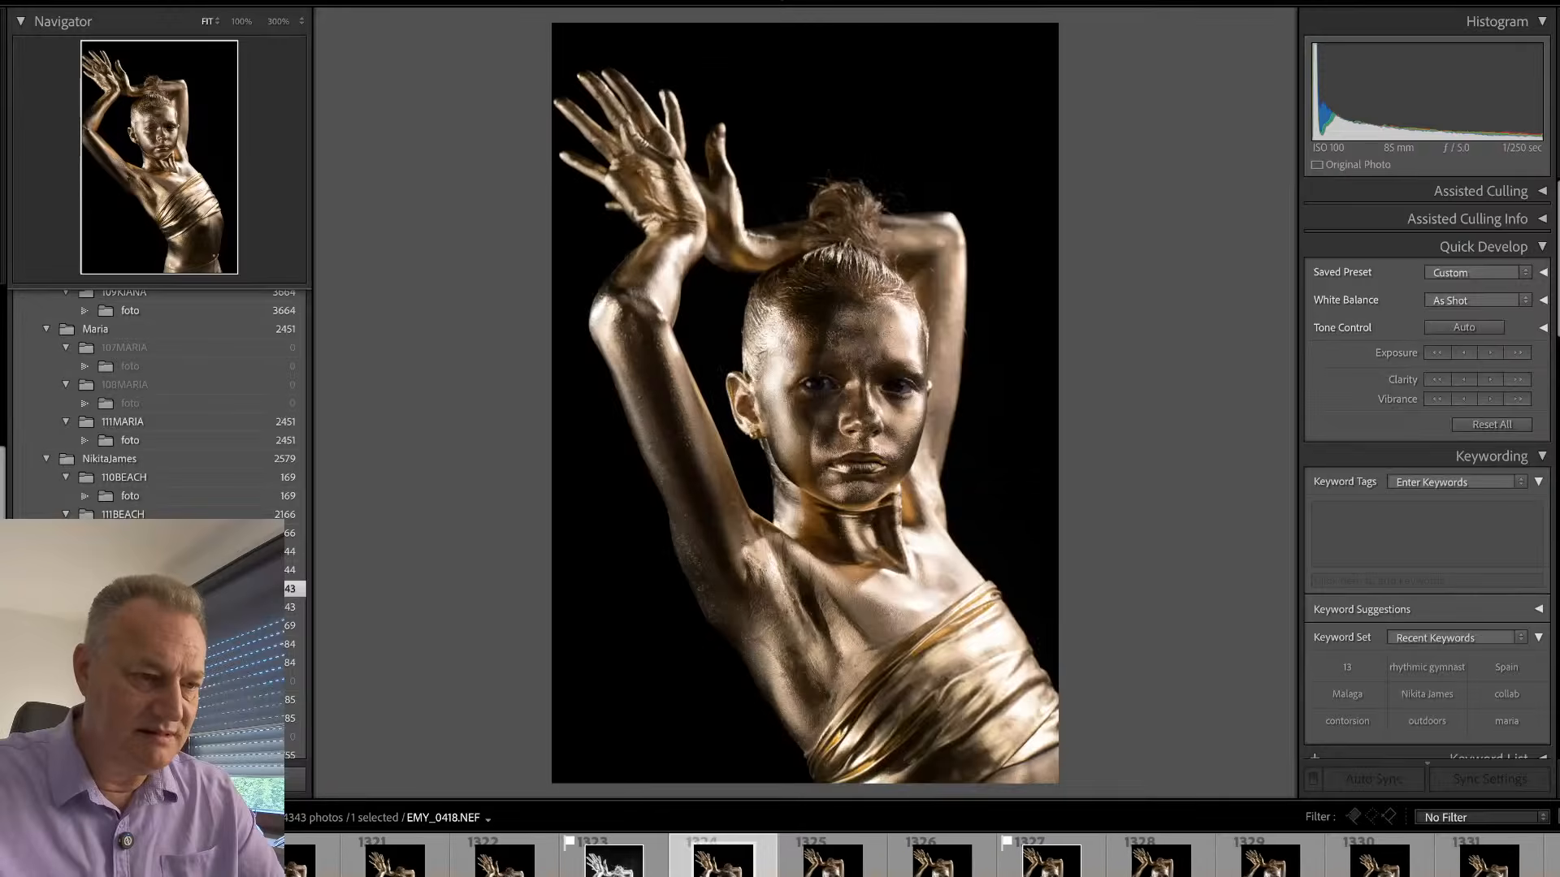
pyautogui.press('Left')
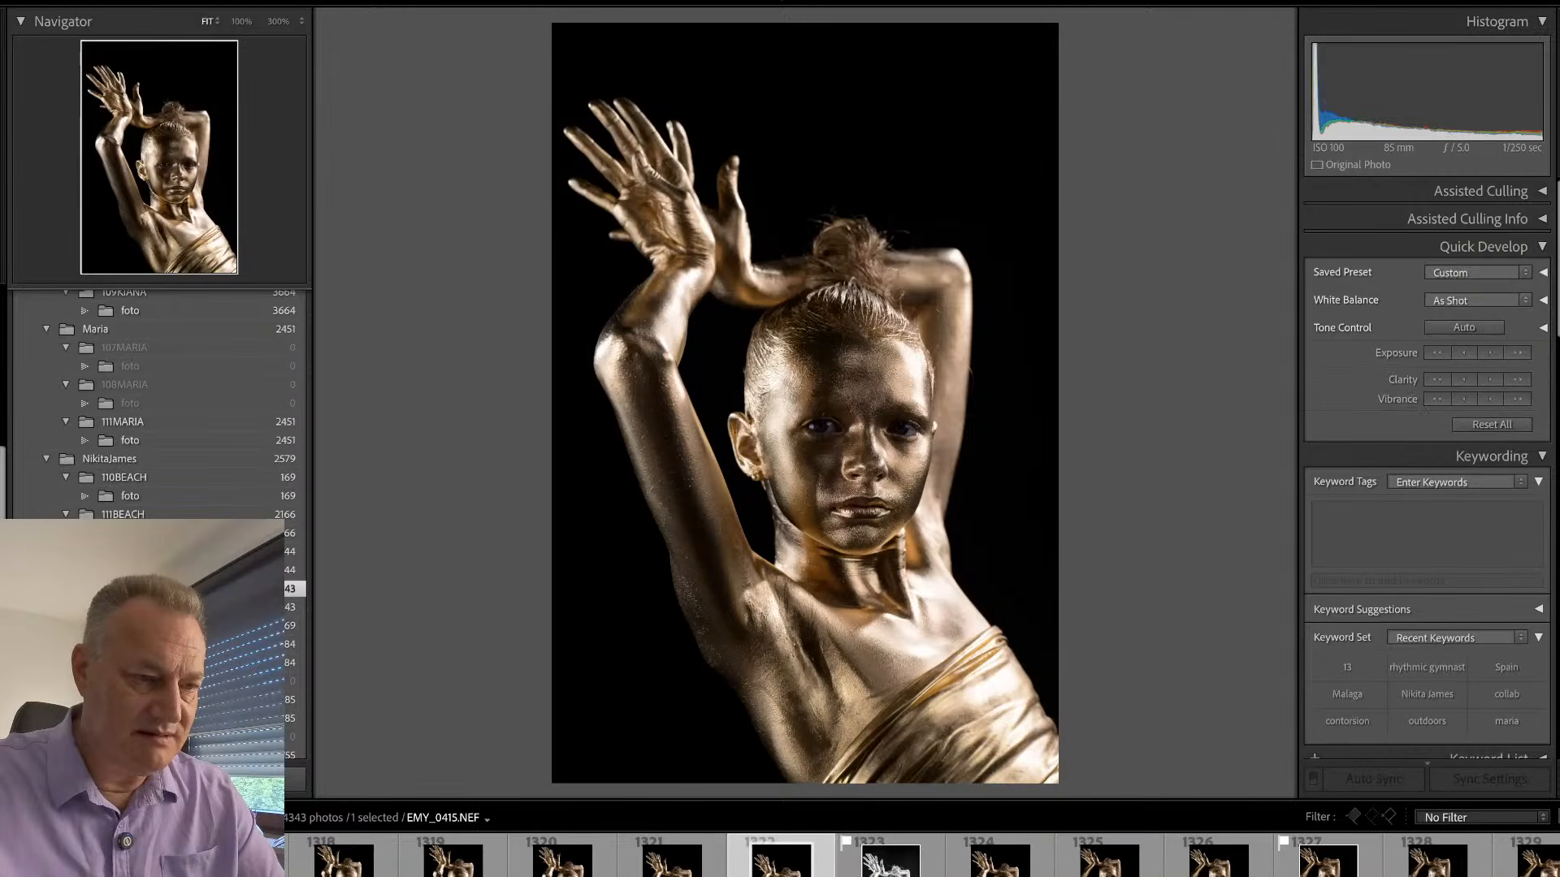
pyautogui.press('z')
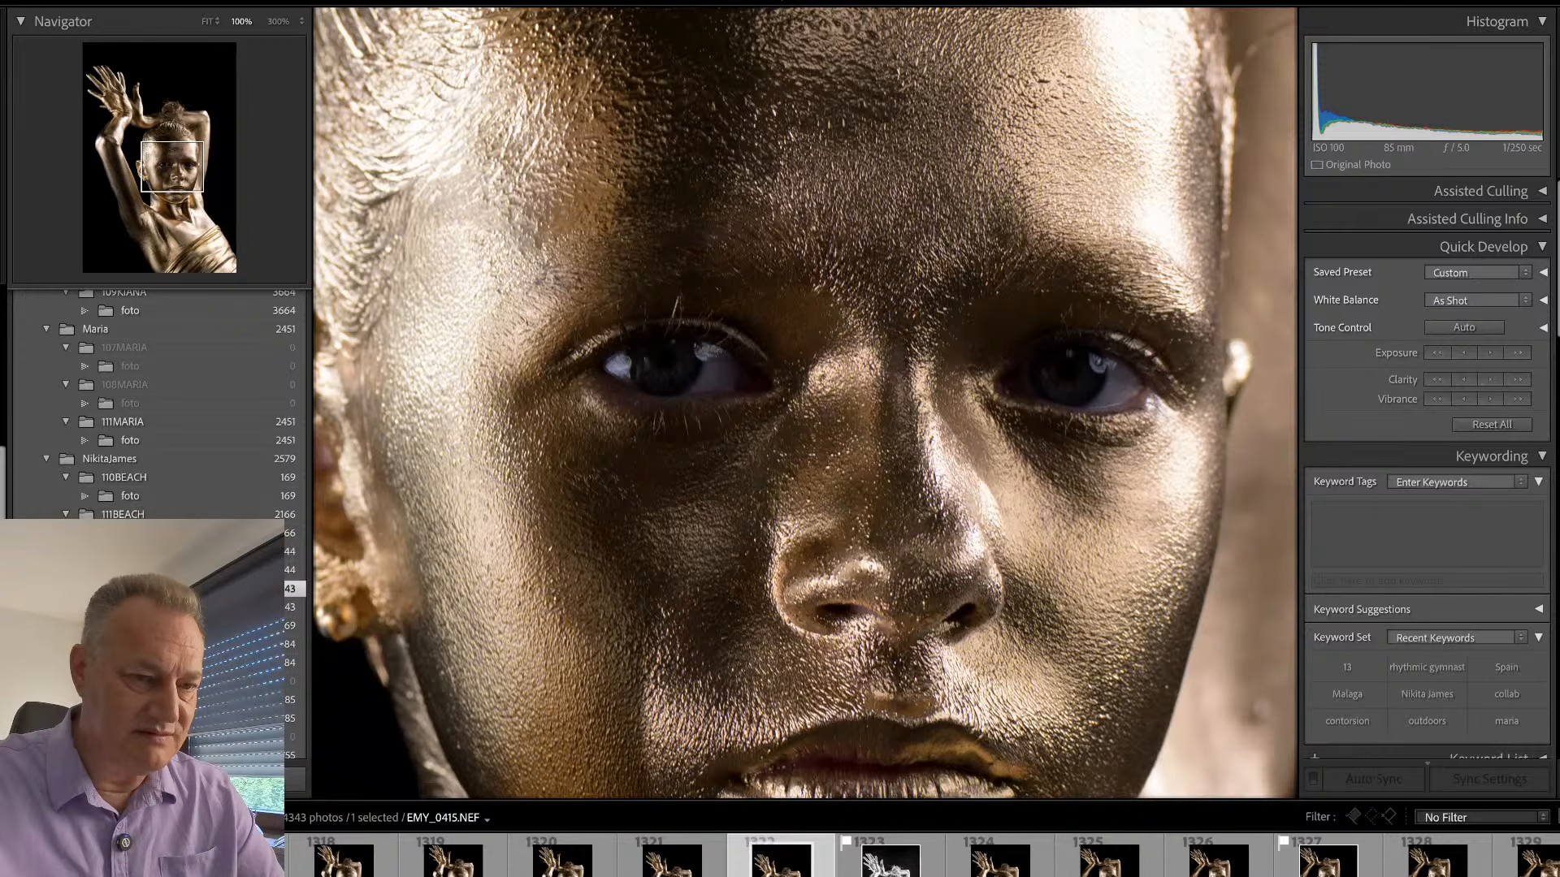
pyautogui.press('p')
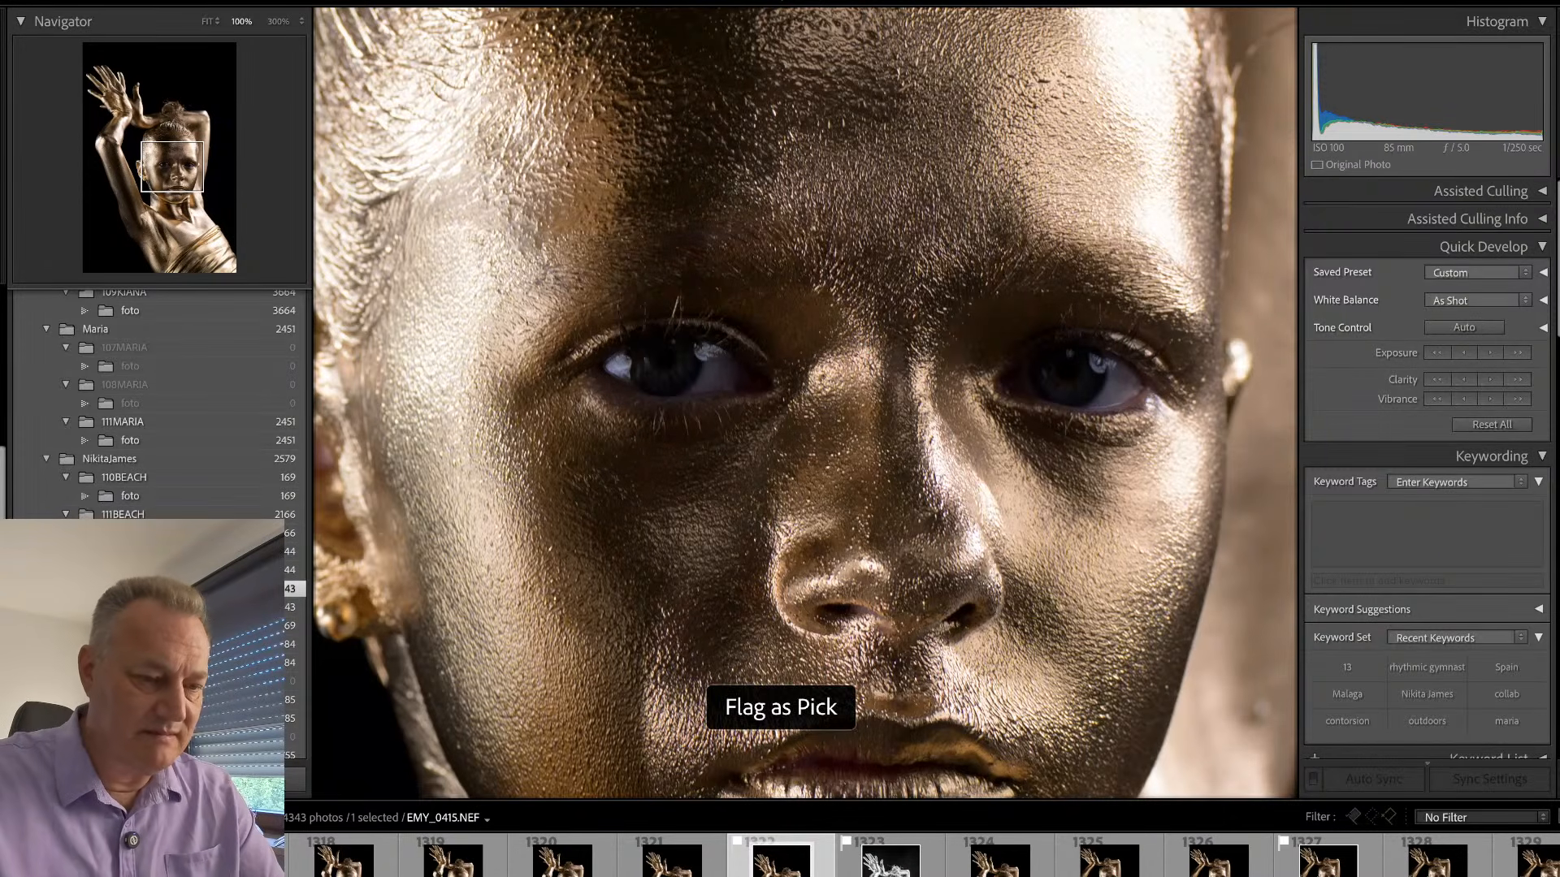
# - Synchronize the default develop settings, including the pupil and eyes brighter masks, from EMY_0416.NEF to EMY_0415.NEF and check the result
pyautogui.click(890, 861)
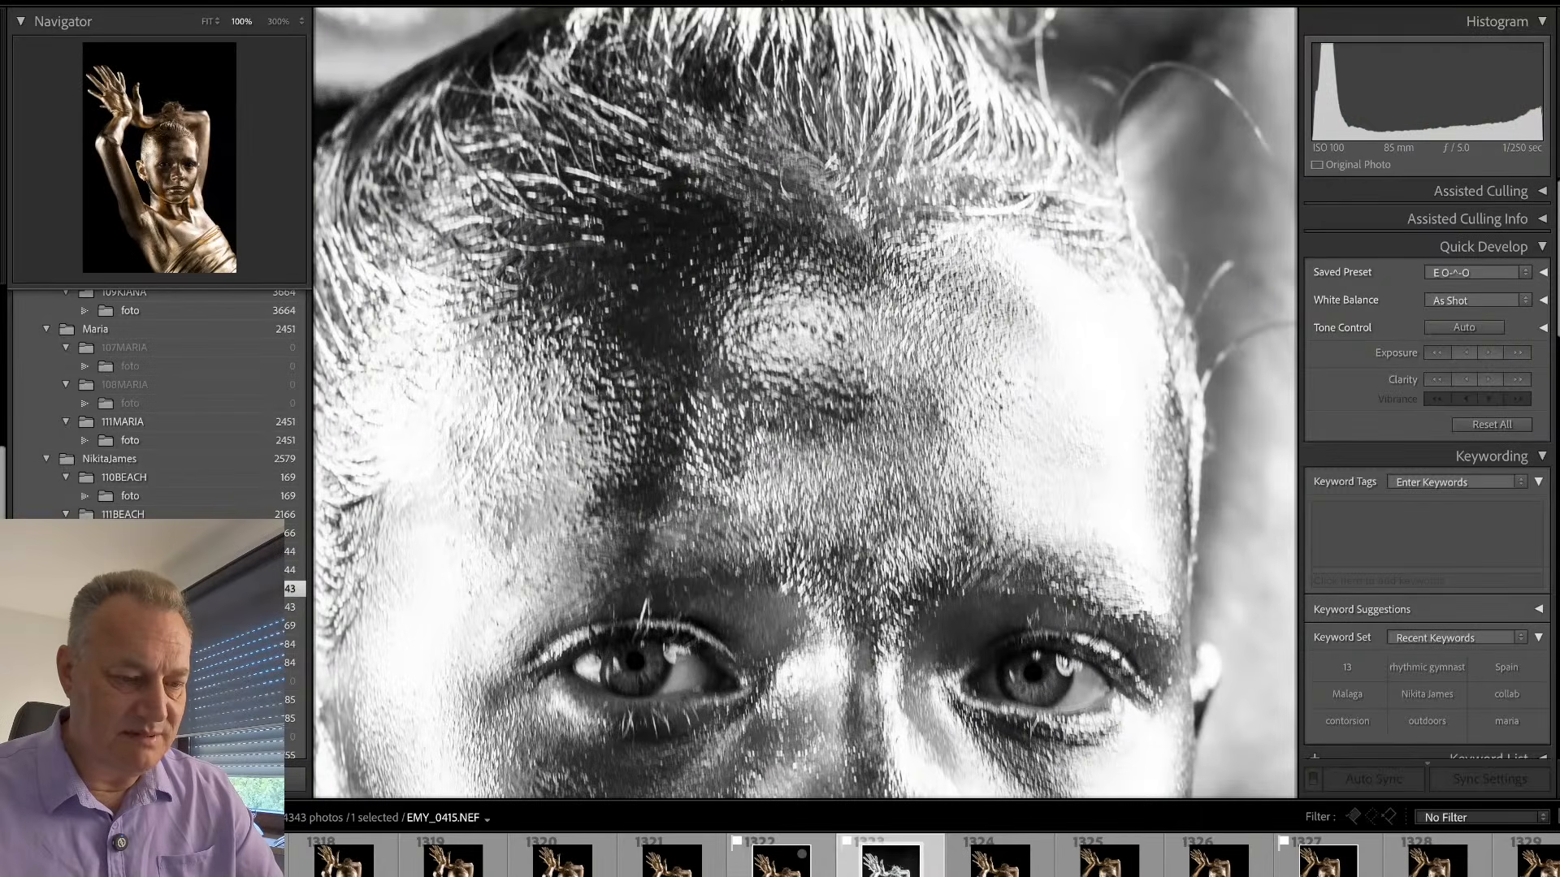
pyautogui.keyDown('ctrl'); pyautogui.click(782, 861); pyautogui.keyUp('ctrl')
pyautogui.hotkey('ctrl', 'shift', 's')
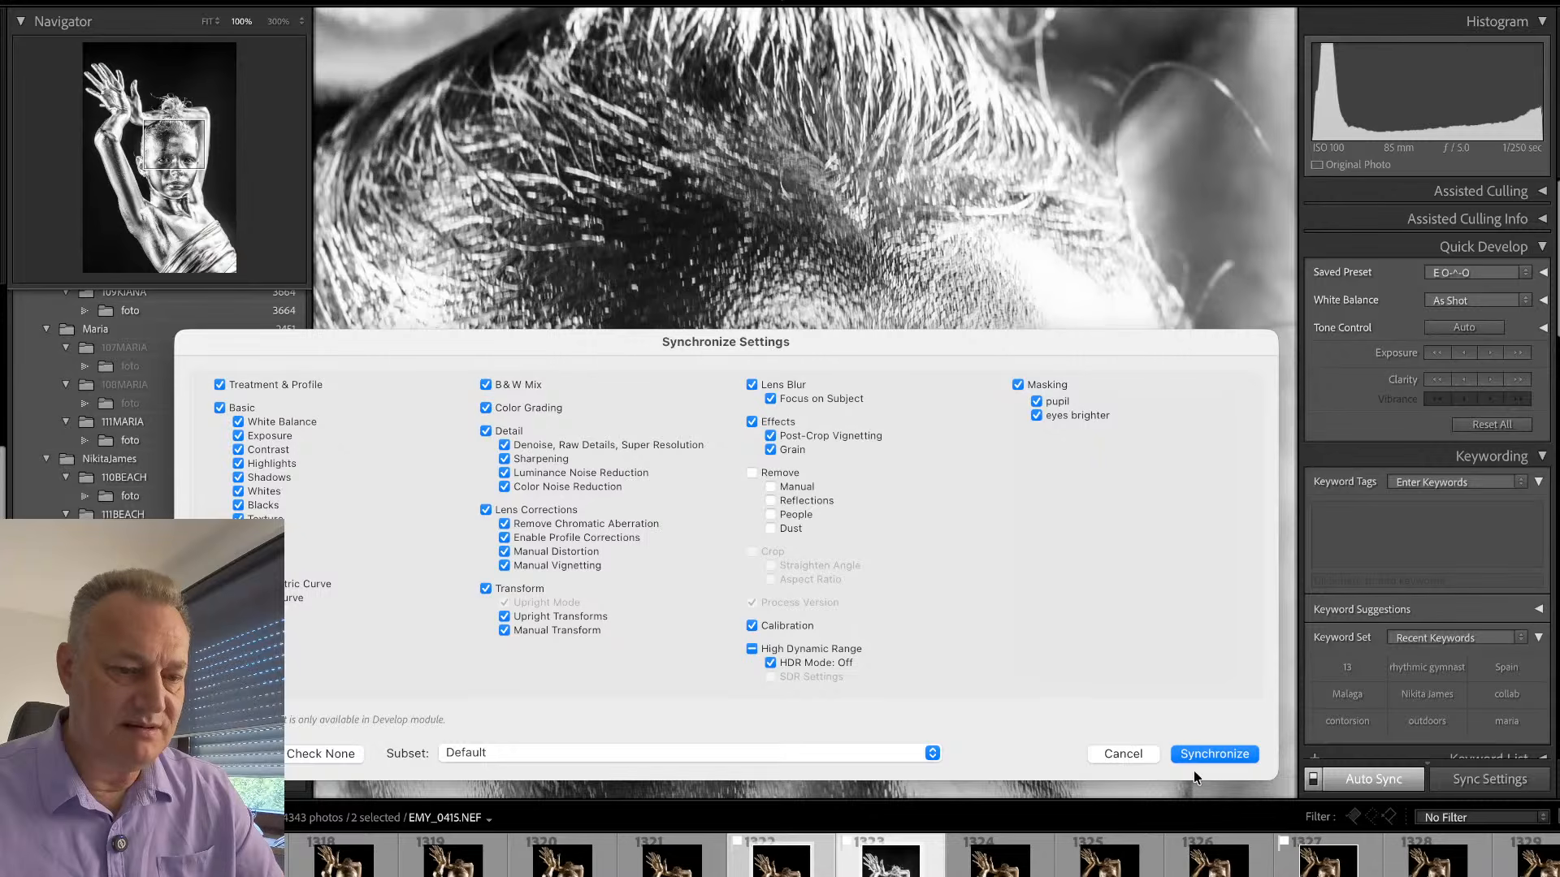
pyautogui.click(1194, 757)
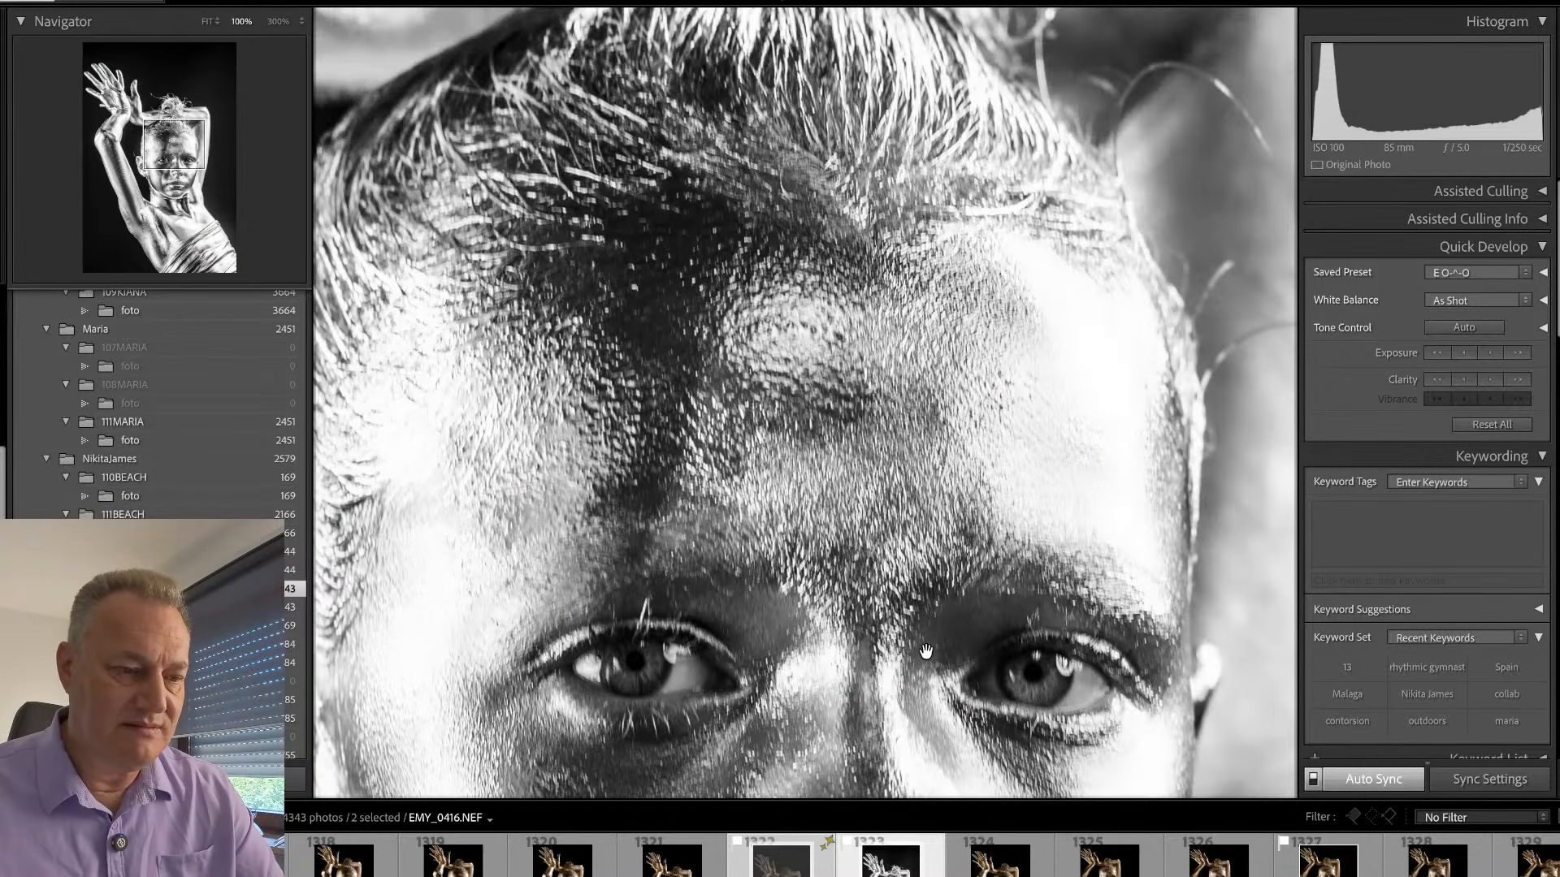
pyautogui.press('Left')
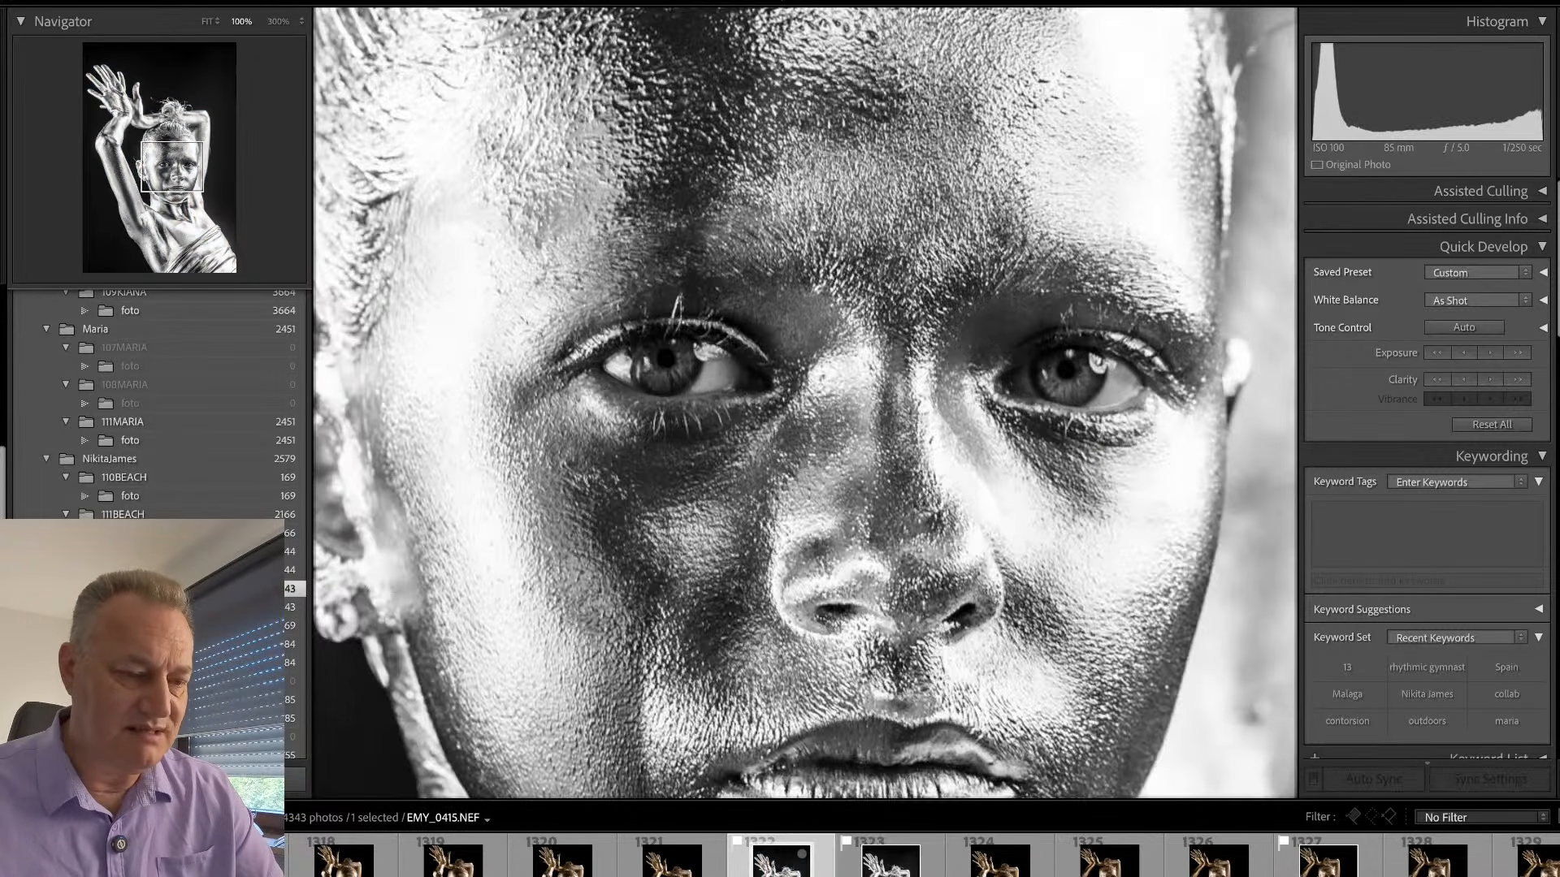
pyautogui.click(843, 468)
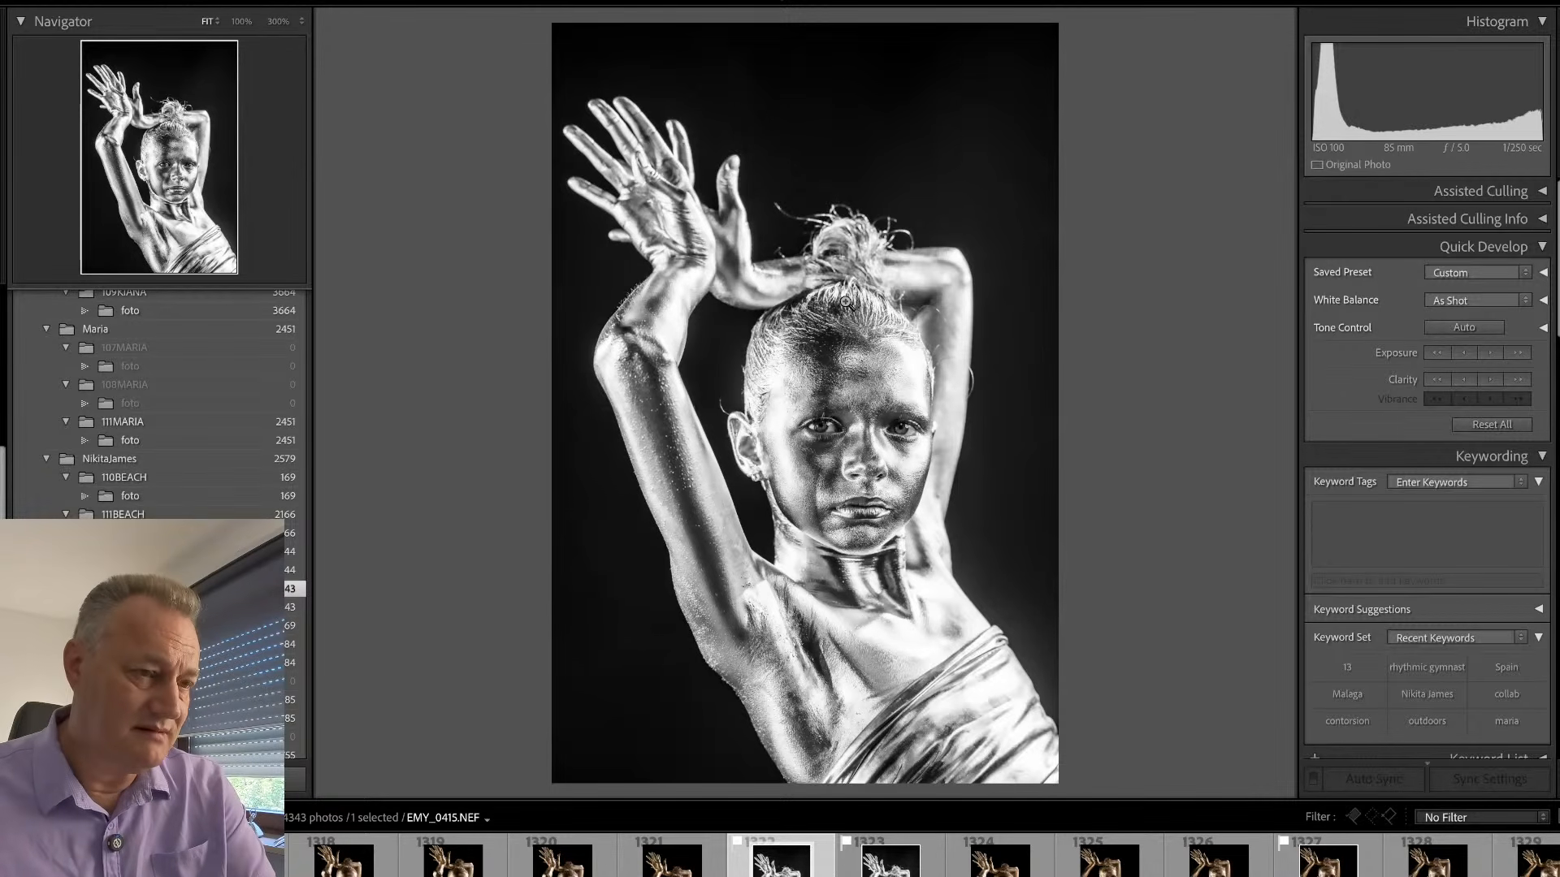
# - Remove the pick flag from EMY_0416.NEF and show the exposure and lens info overlay on EMY_0415.NEF
pyautogui.press('i')
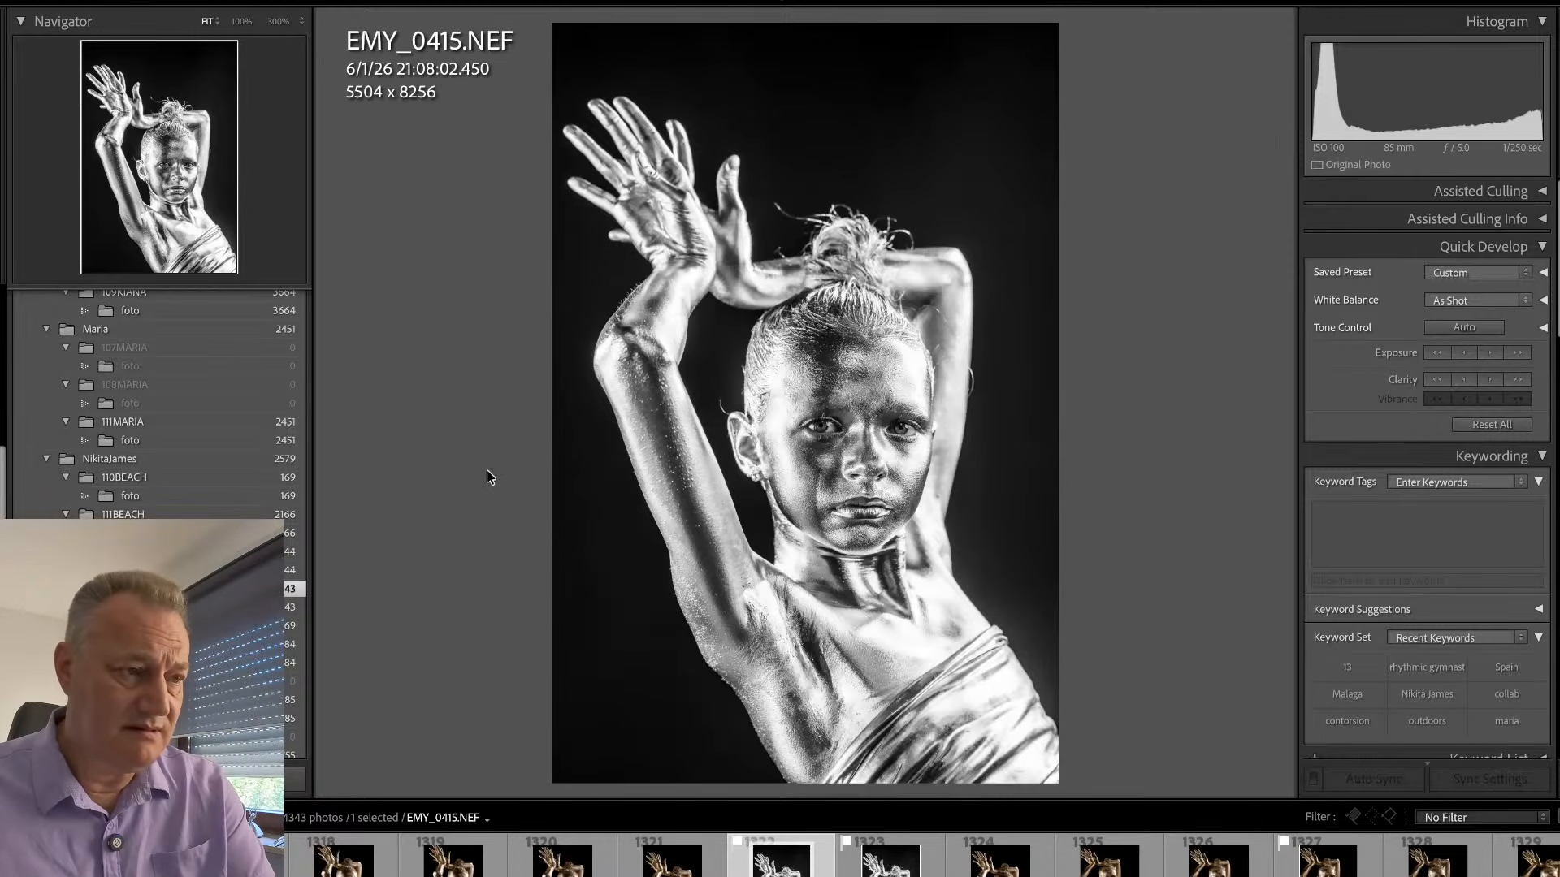
pyautogui.press('i')
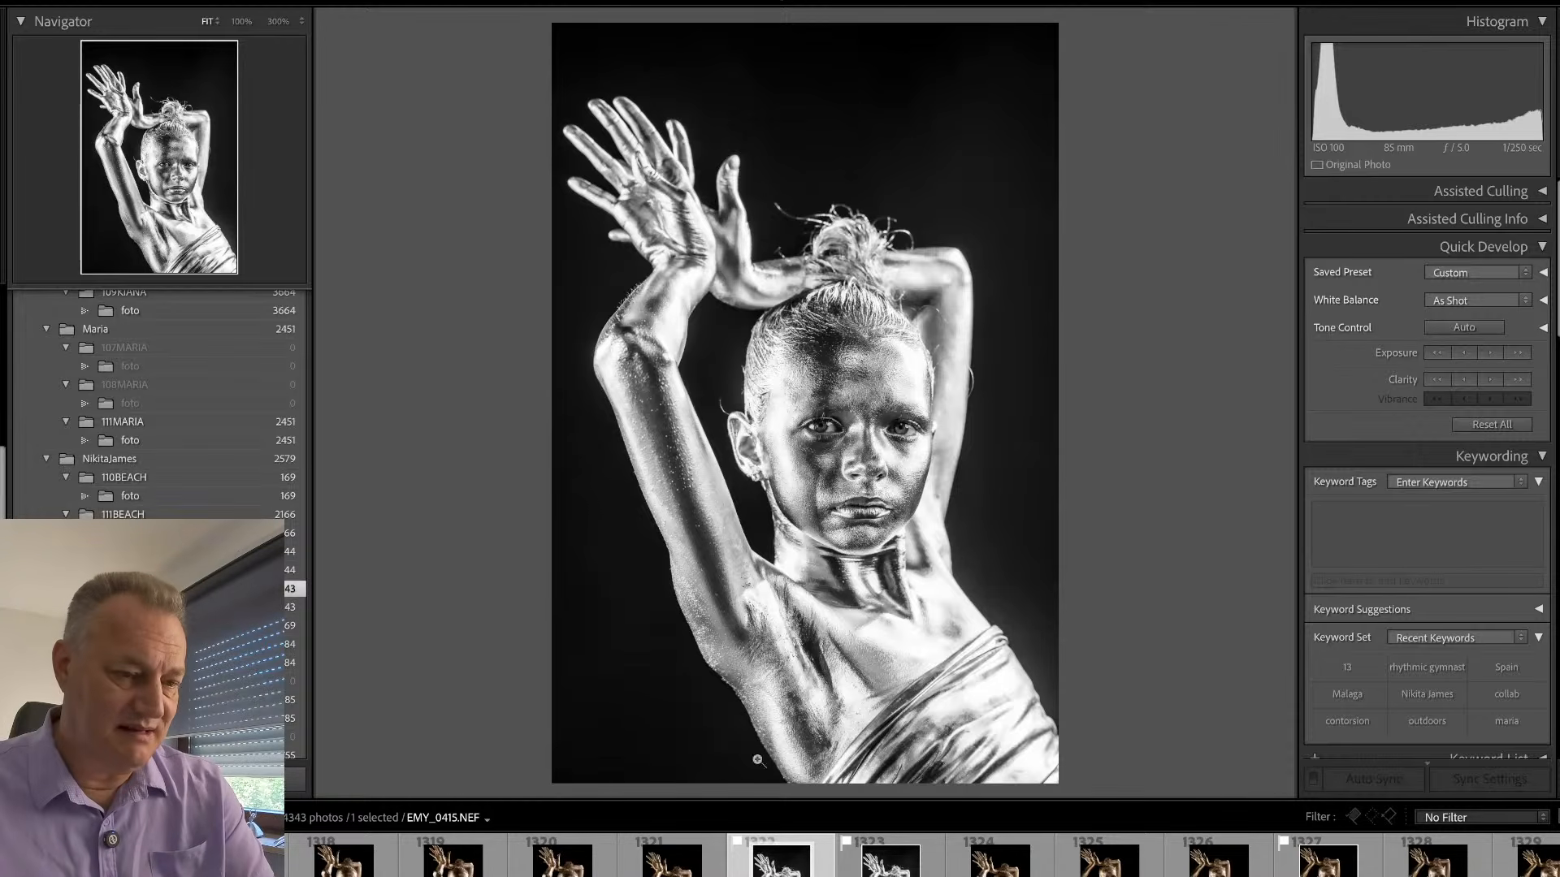
pyautogui.press('Right')
pyautogui.press('u')
pyautogui.press('Left')
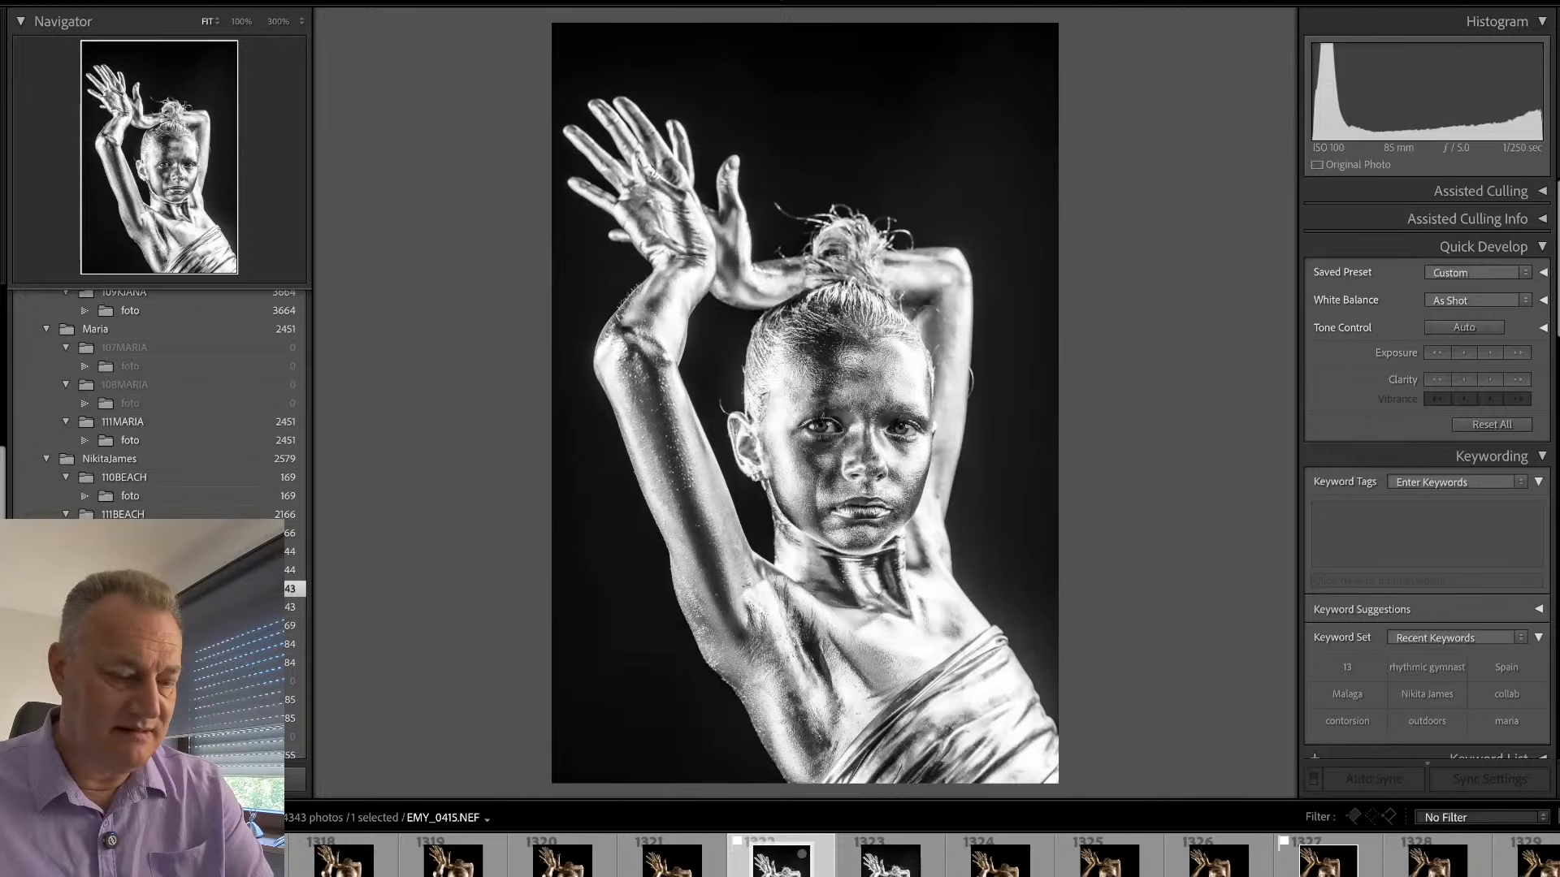
pyautogui.press('i')
pyautogui.press('i')
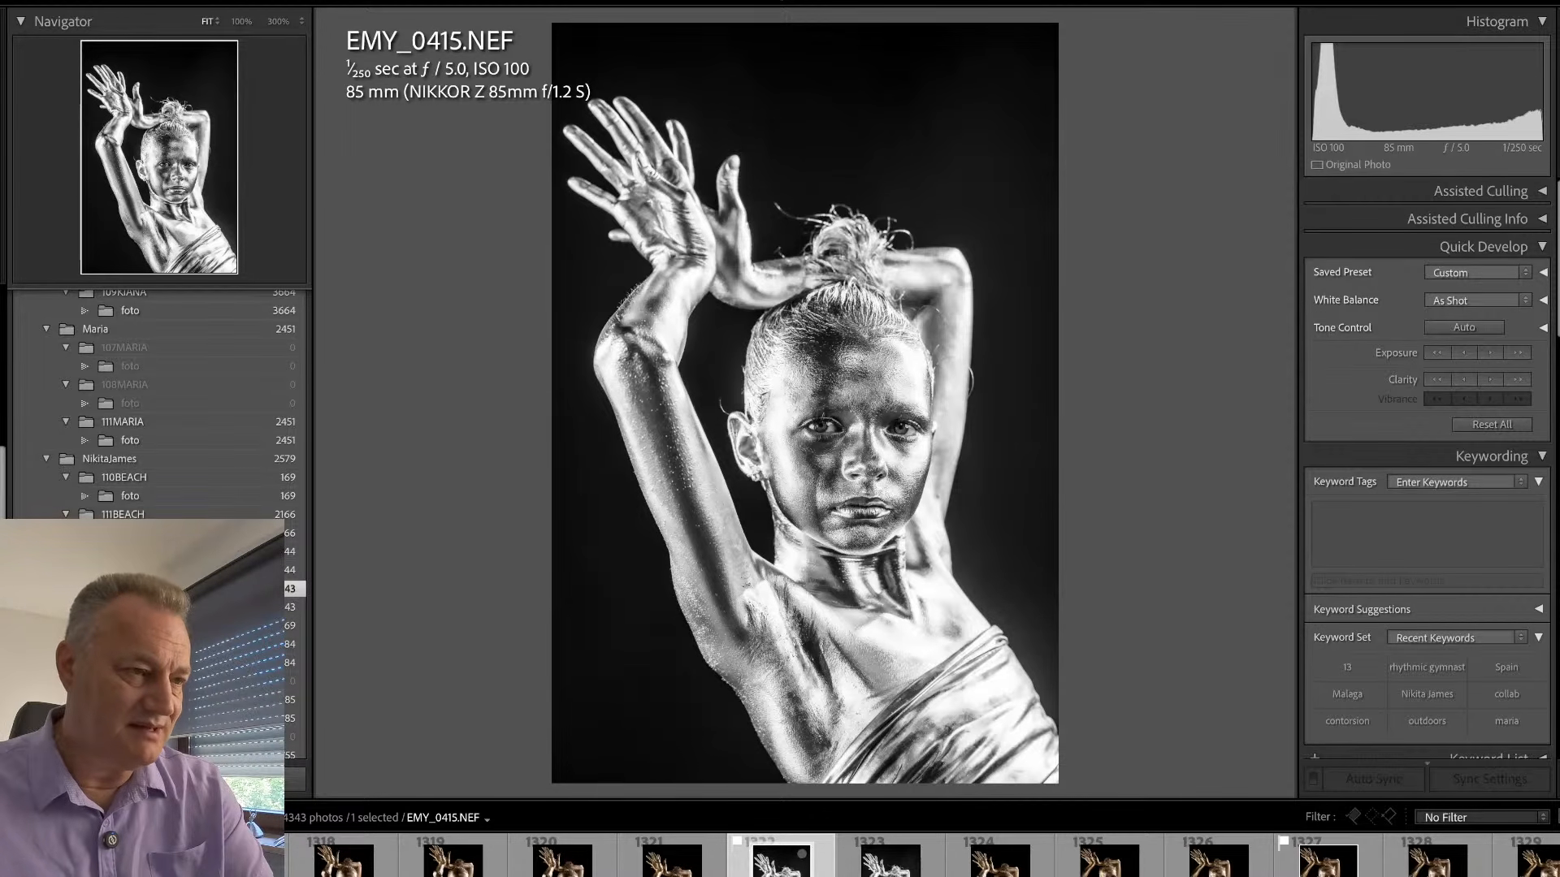
# - Examine the eyes and face of EMY_0415.NEF at 100%
pyautogui.click(851, 439)
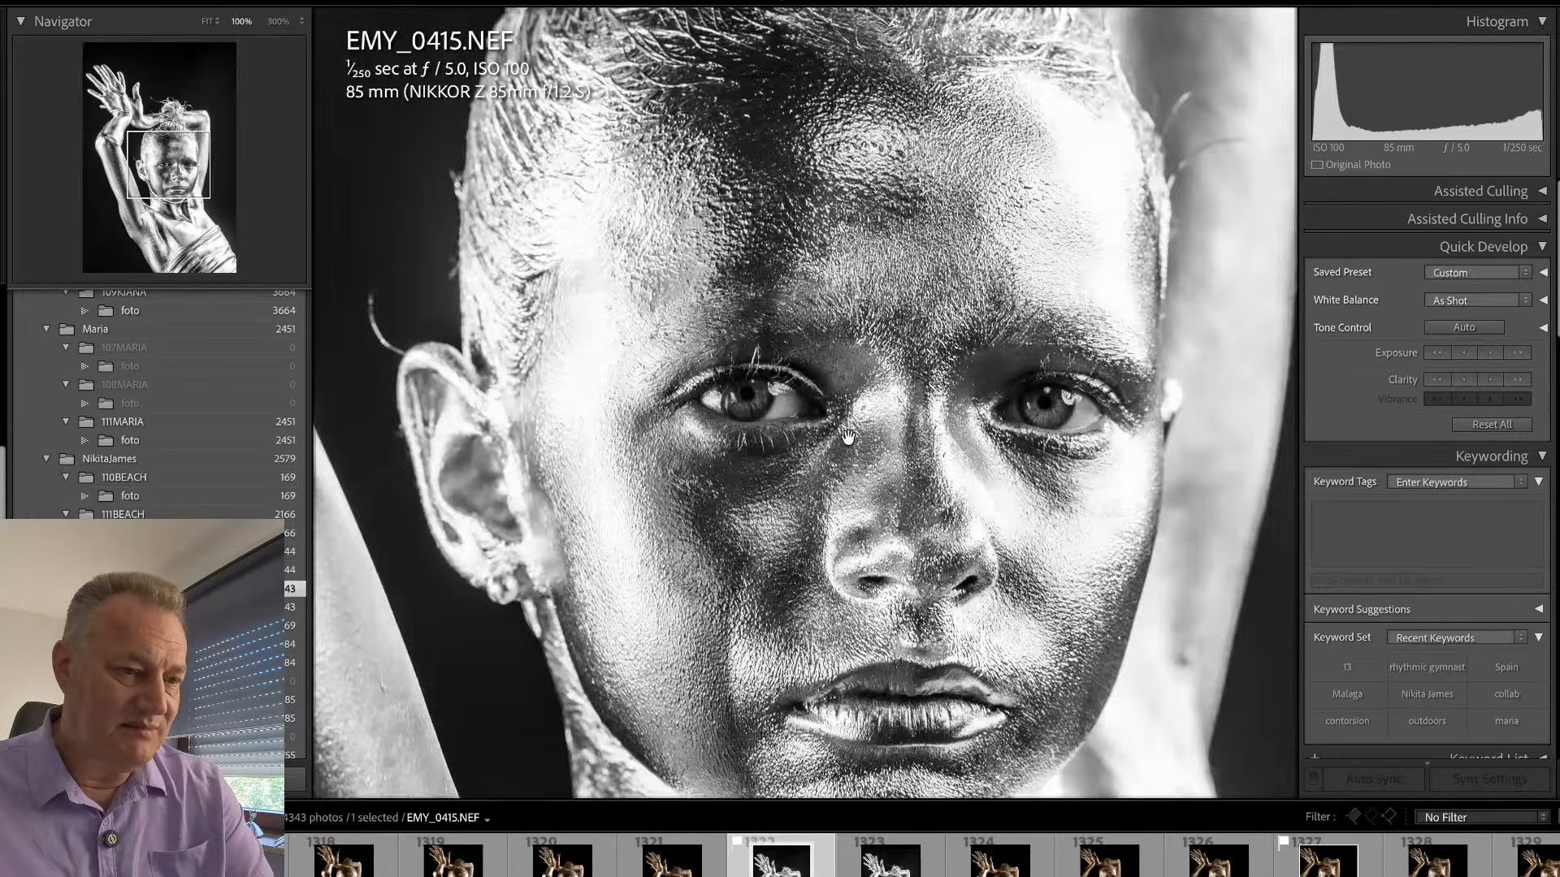
pyautogui.moveTo(853, 515); pyautogui.dragTo(862, 431)
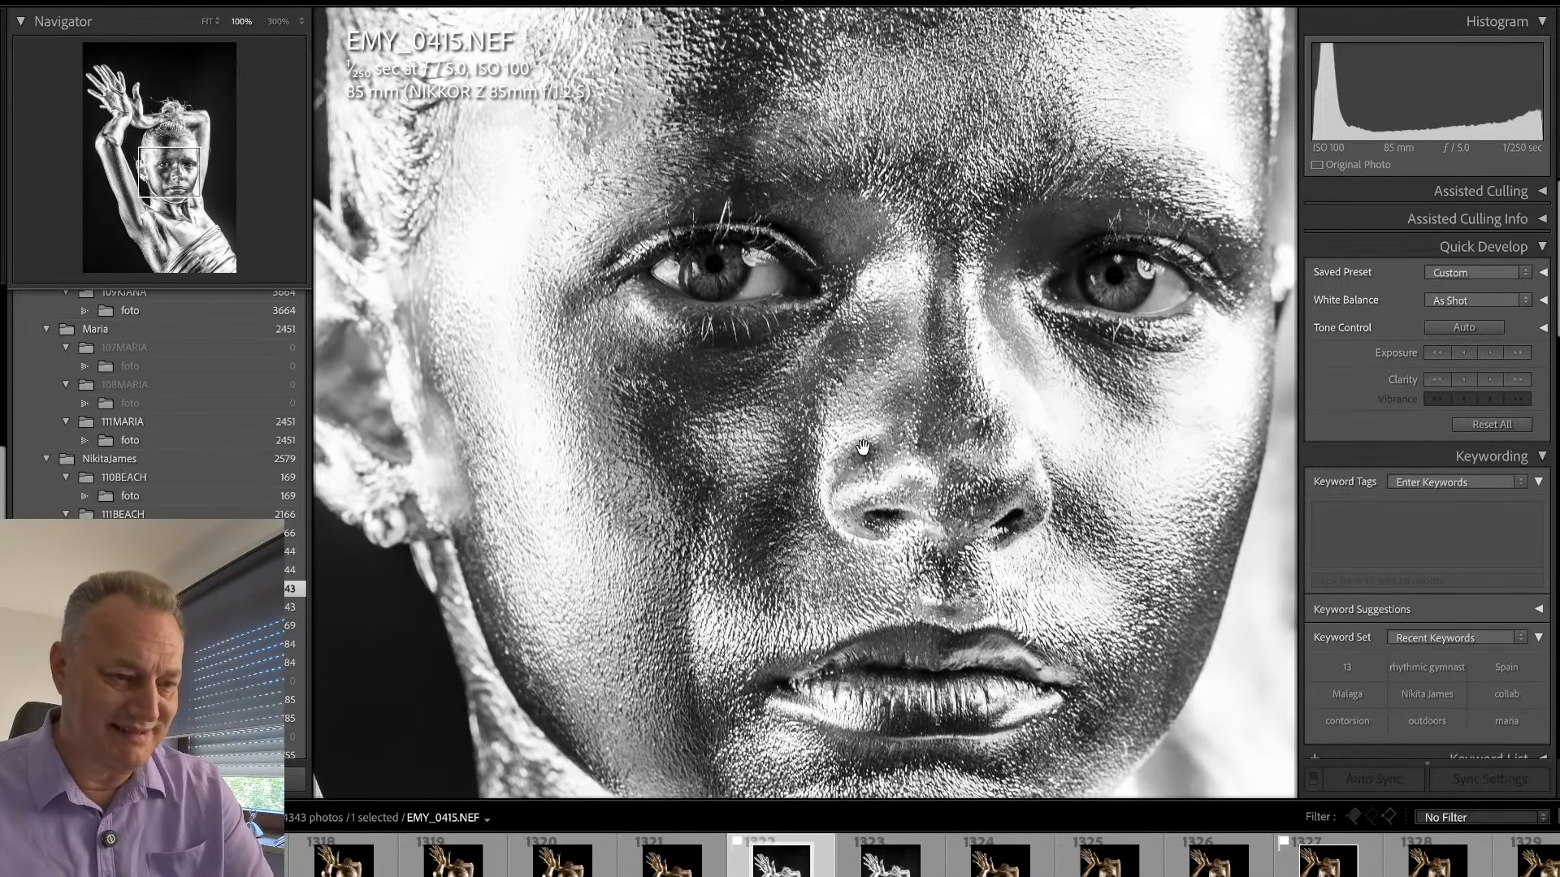
pyautogui.click(863, 447)
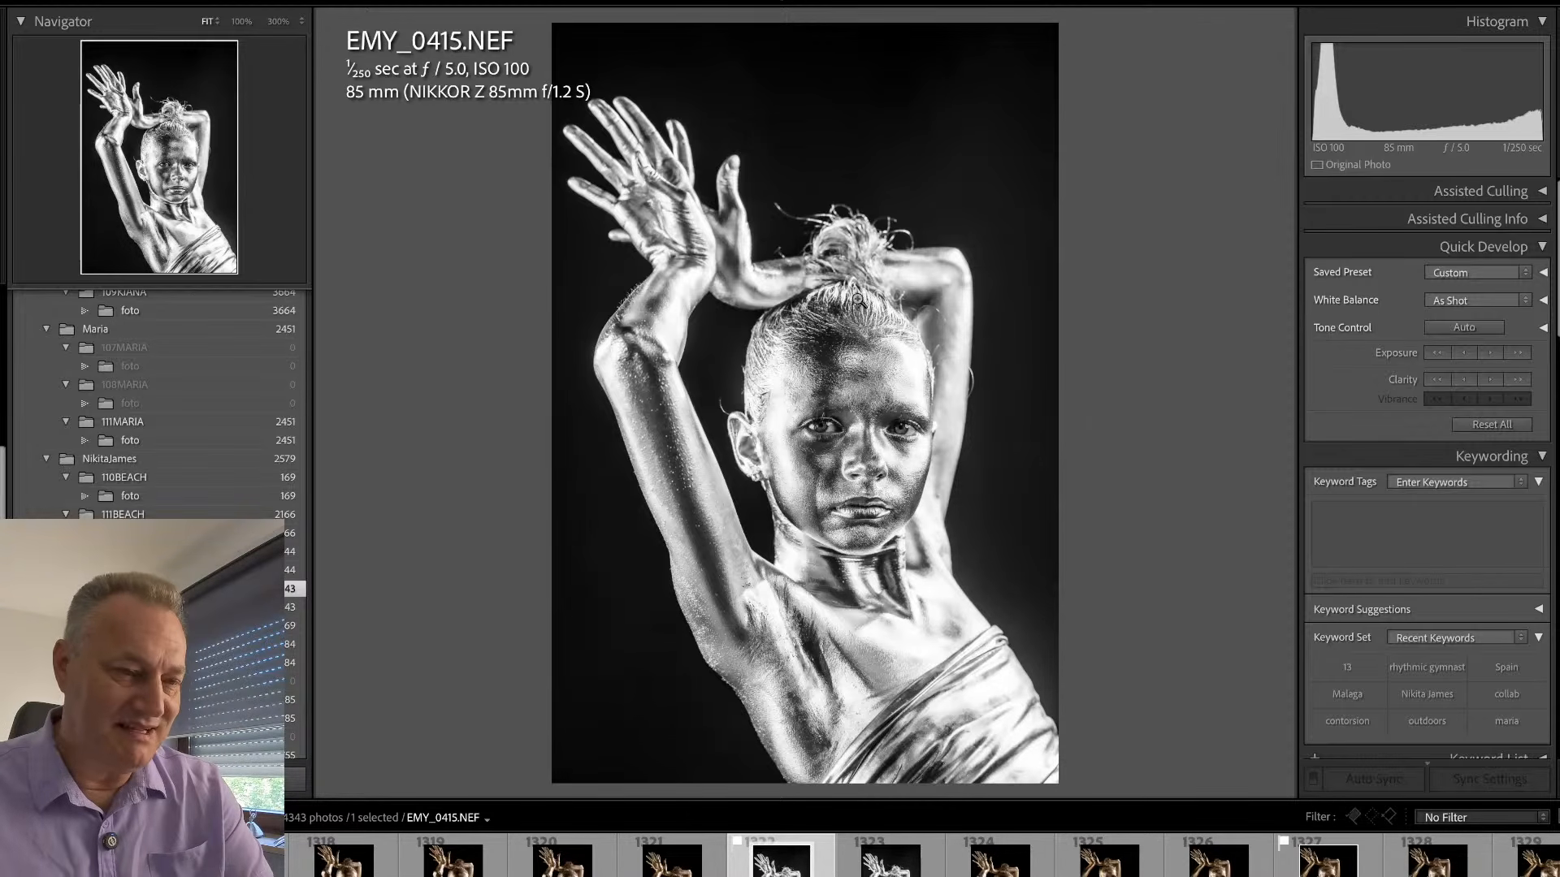
# - Crop EMY_0415.NEF with a custom aspect, trimming the empty space above the hands and an equal strip below
pyautogui.press('r')
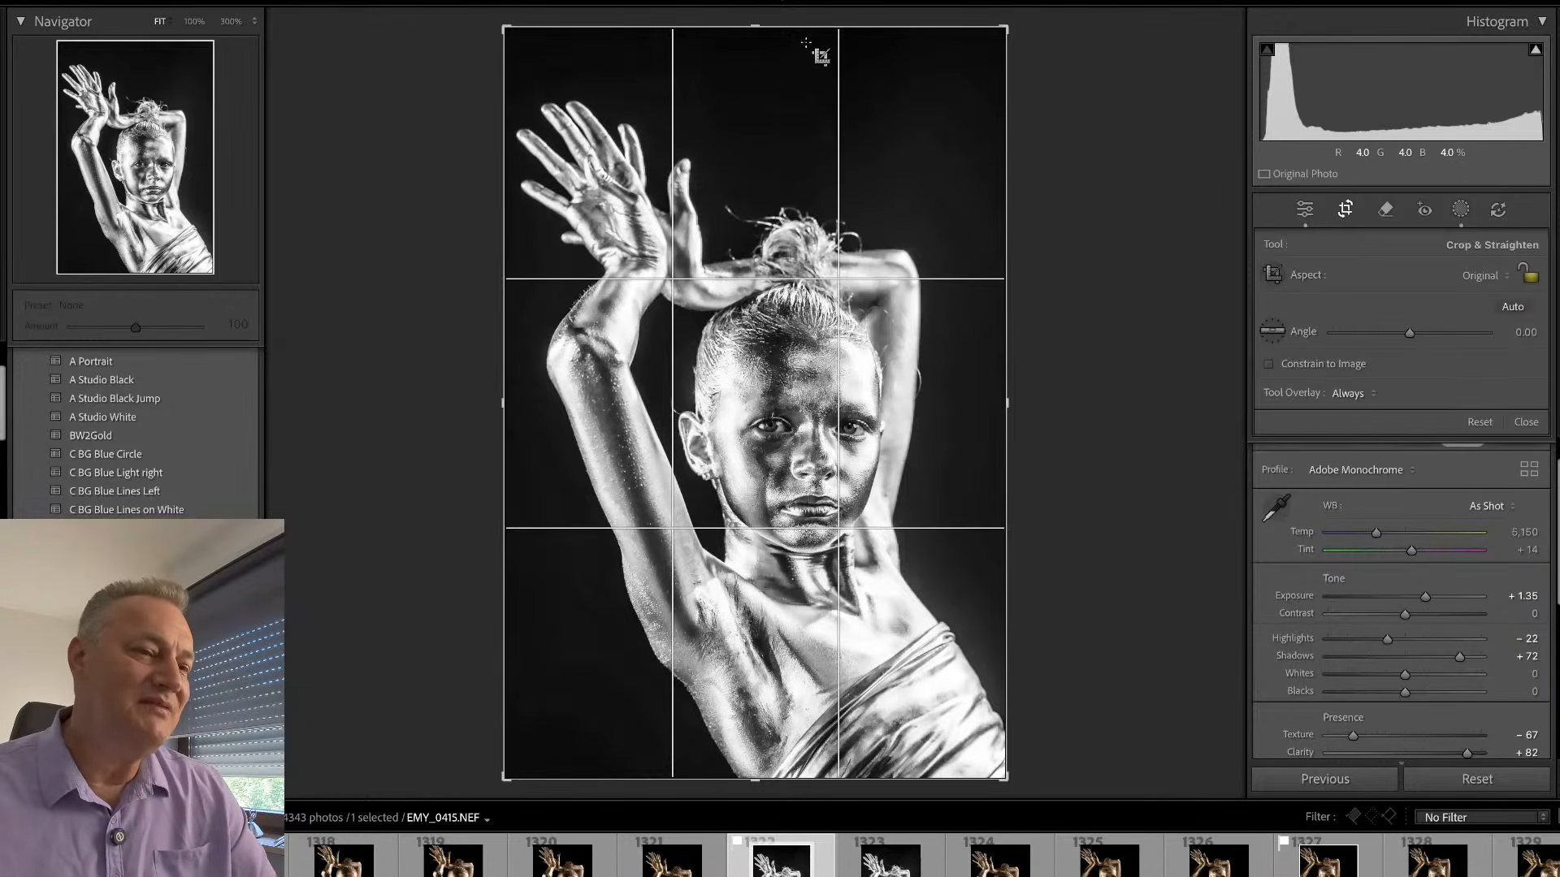
pyautogui.moveTo(804, 27); pyautogui.dragTo(792, 79)
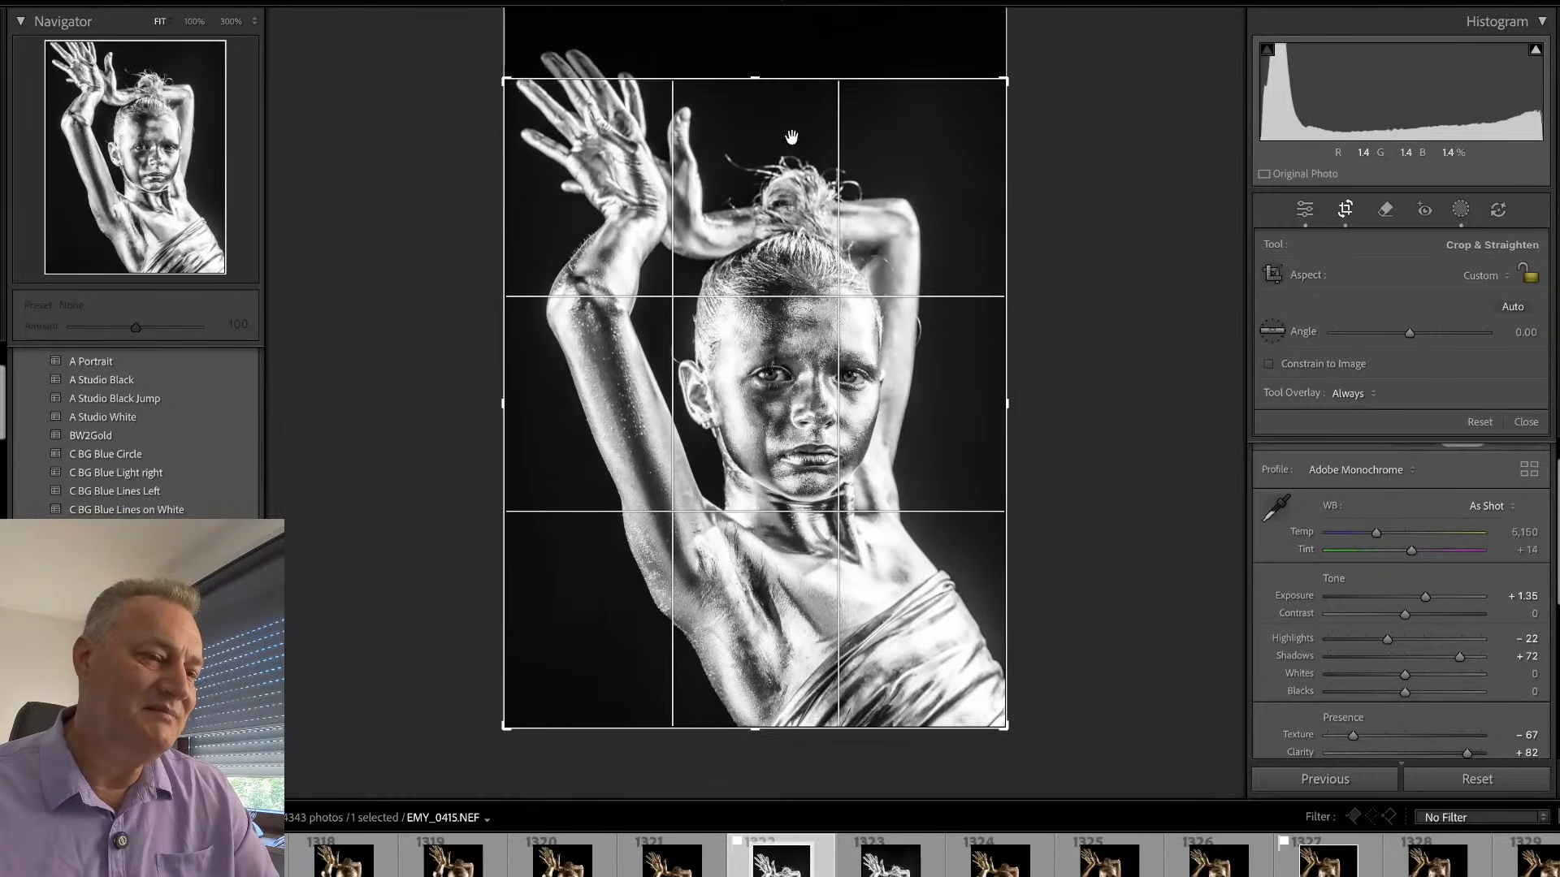
pyautogui.moveTo(791, 137); pyautogui.dragTo(788, 147)
pyautogui.press('Return')
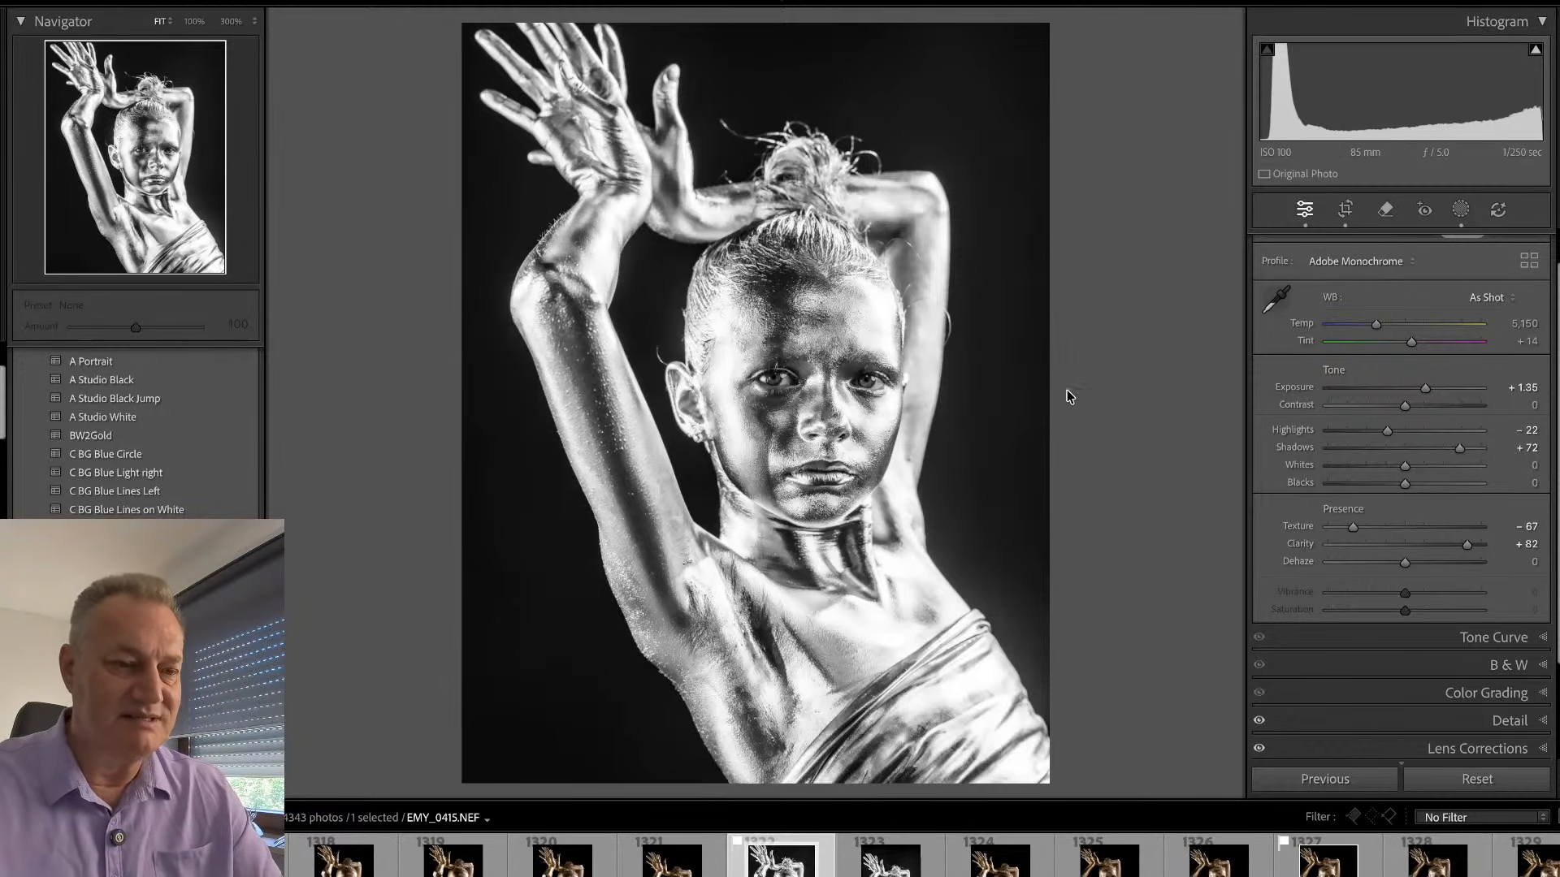
# - Advance from EMY_0415.NEF to EMY_0420.NEF, limit the library to flagged photos and view that frame enlarged
pyautogui.press('Right')
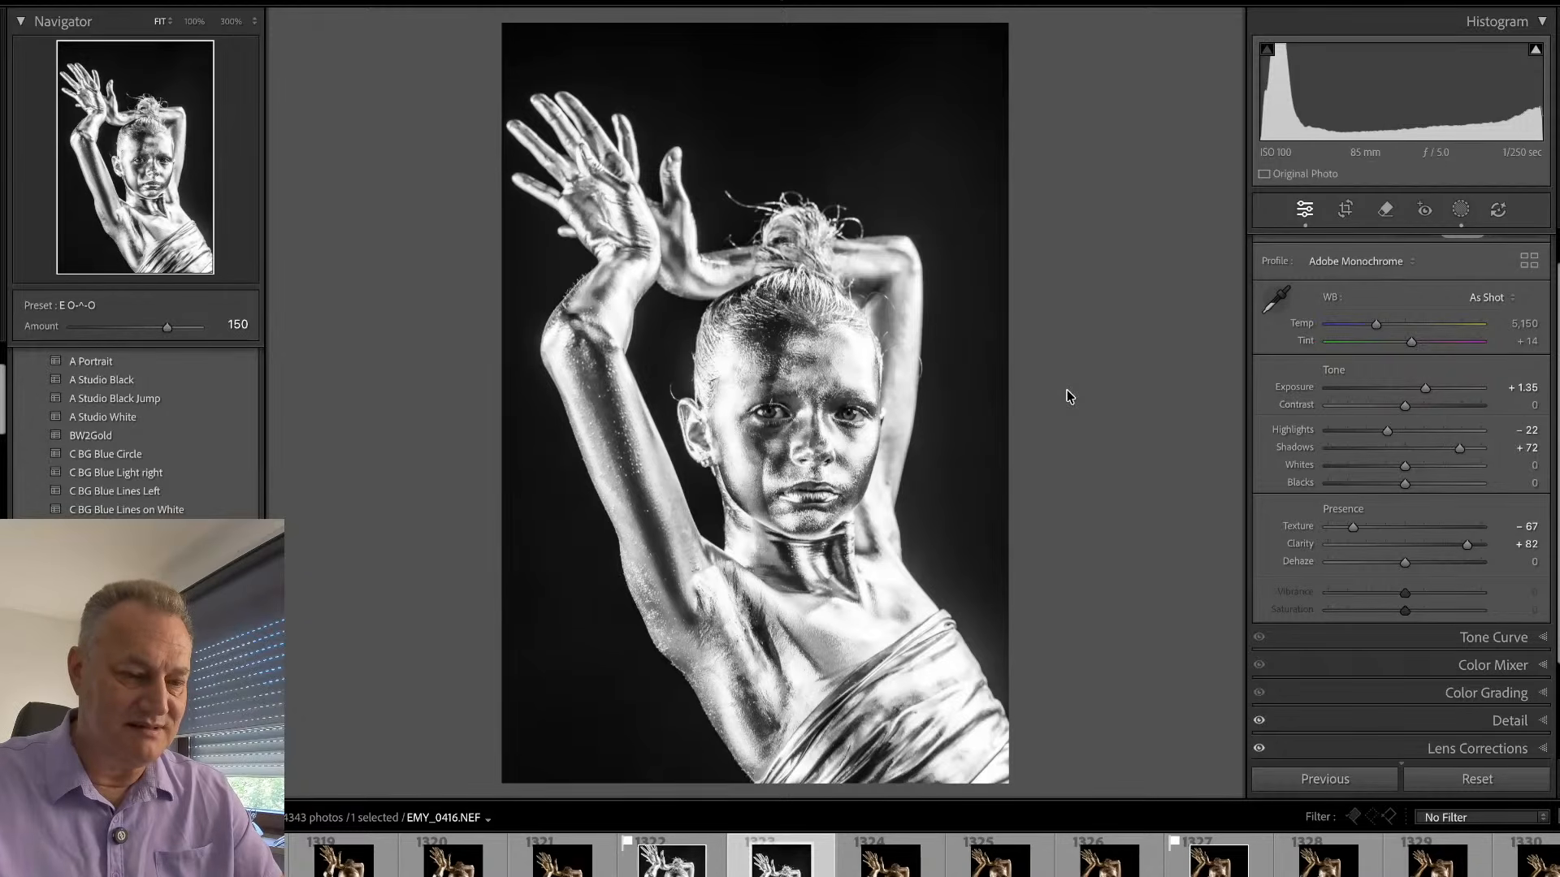
pyautogui.press('Right')
pyautogui.press('Right')
pyautogui.press('Right')
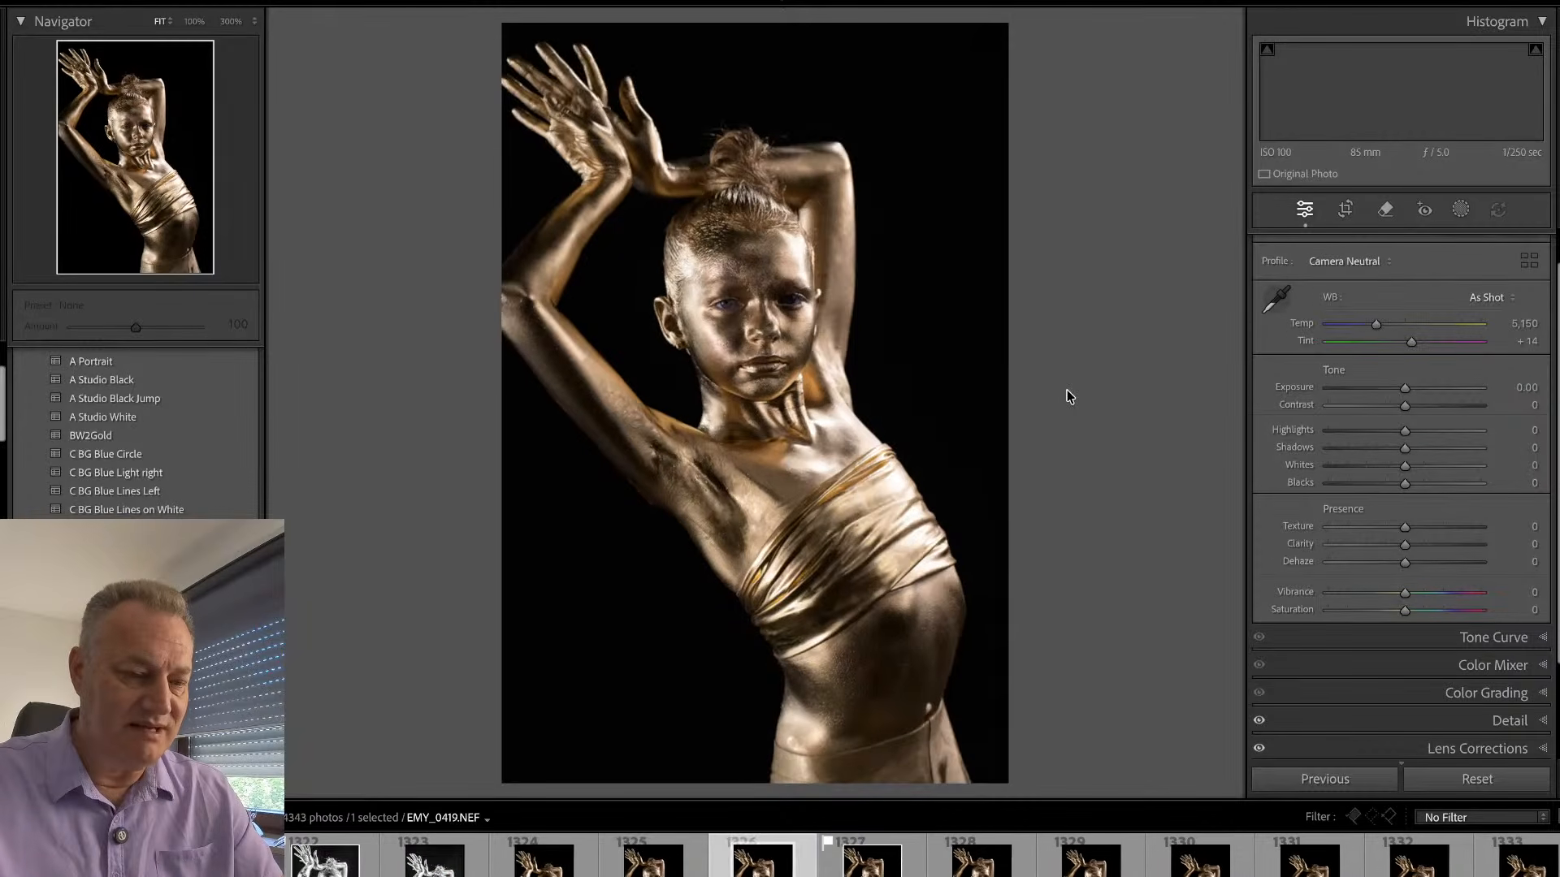
pyautogui.press('Right')
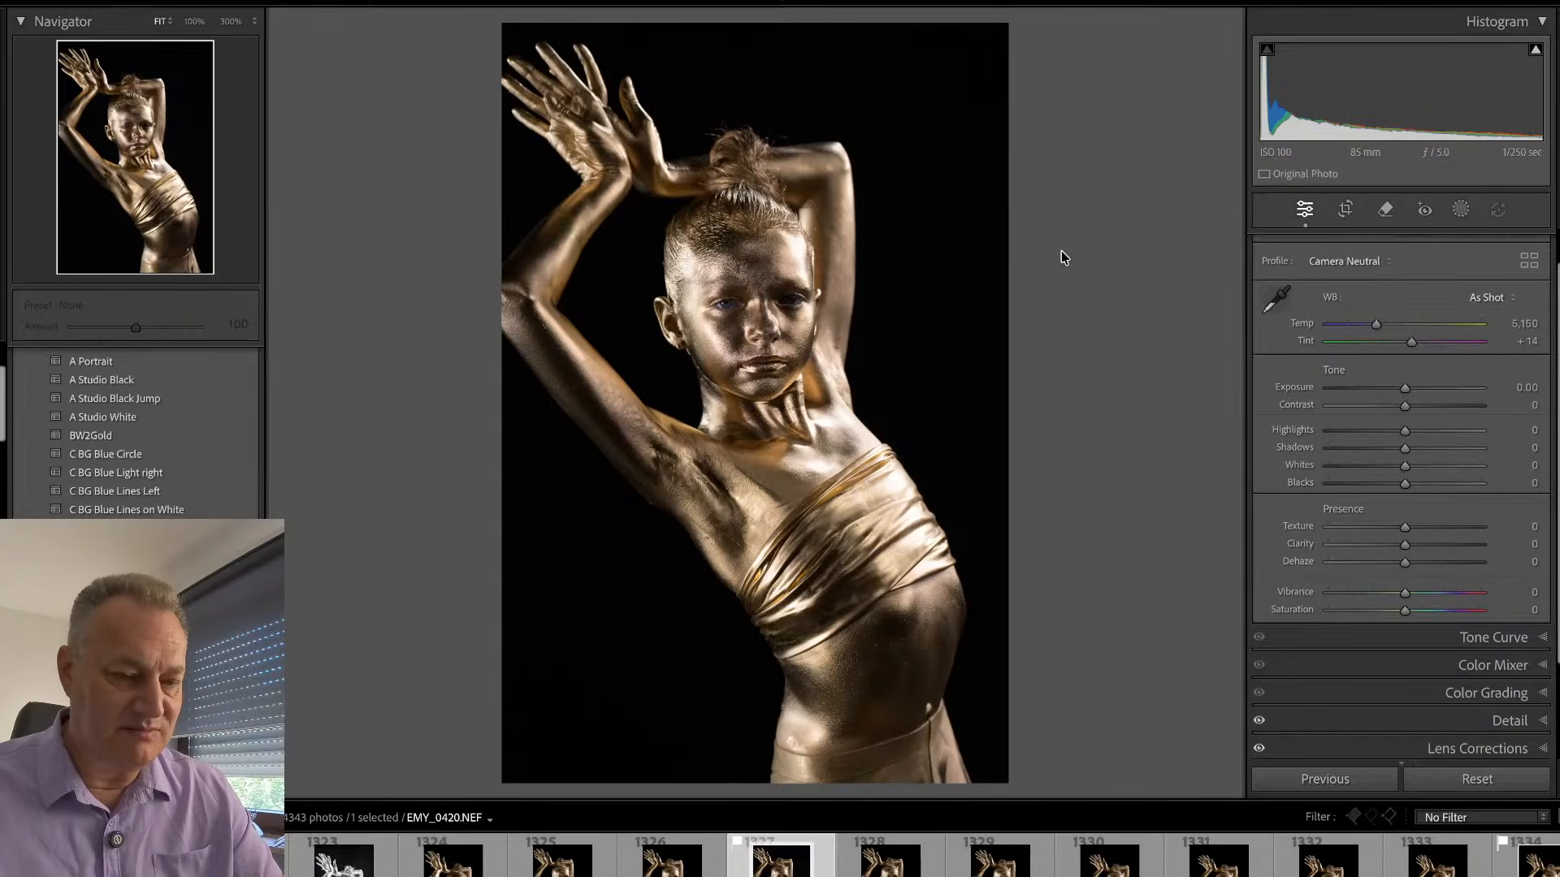
pyautogui.press('g')
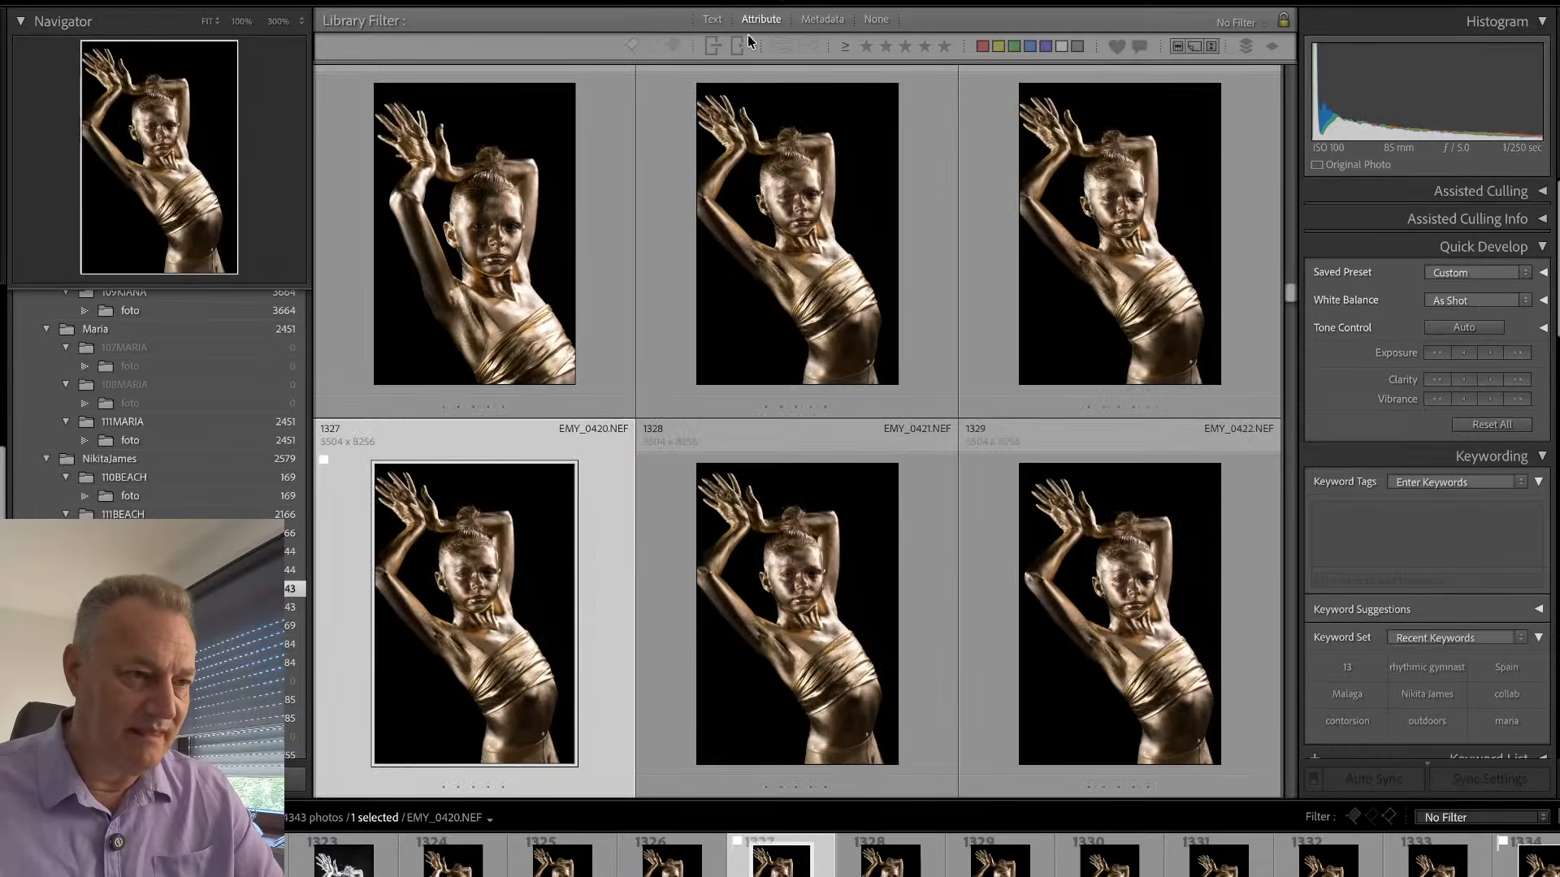
pyautogui.click(635, 45)
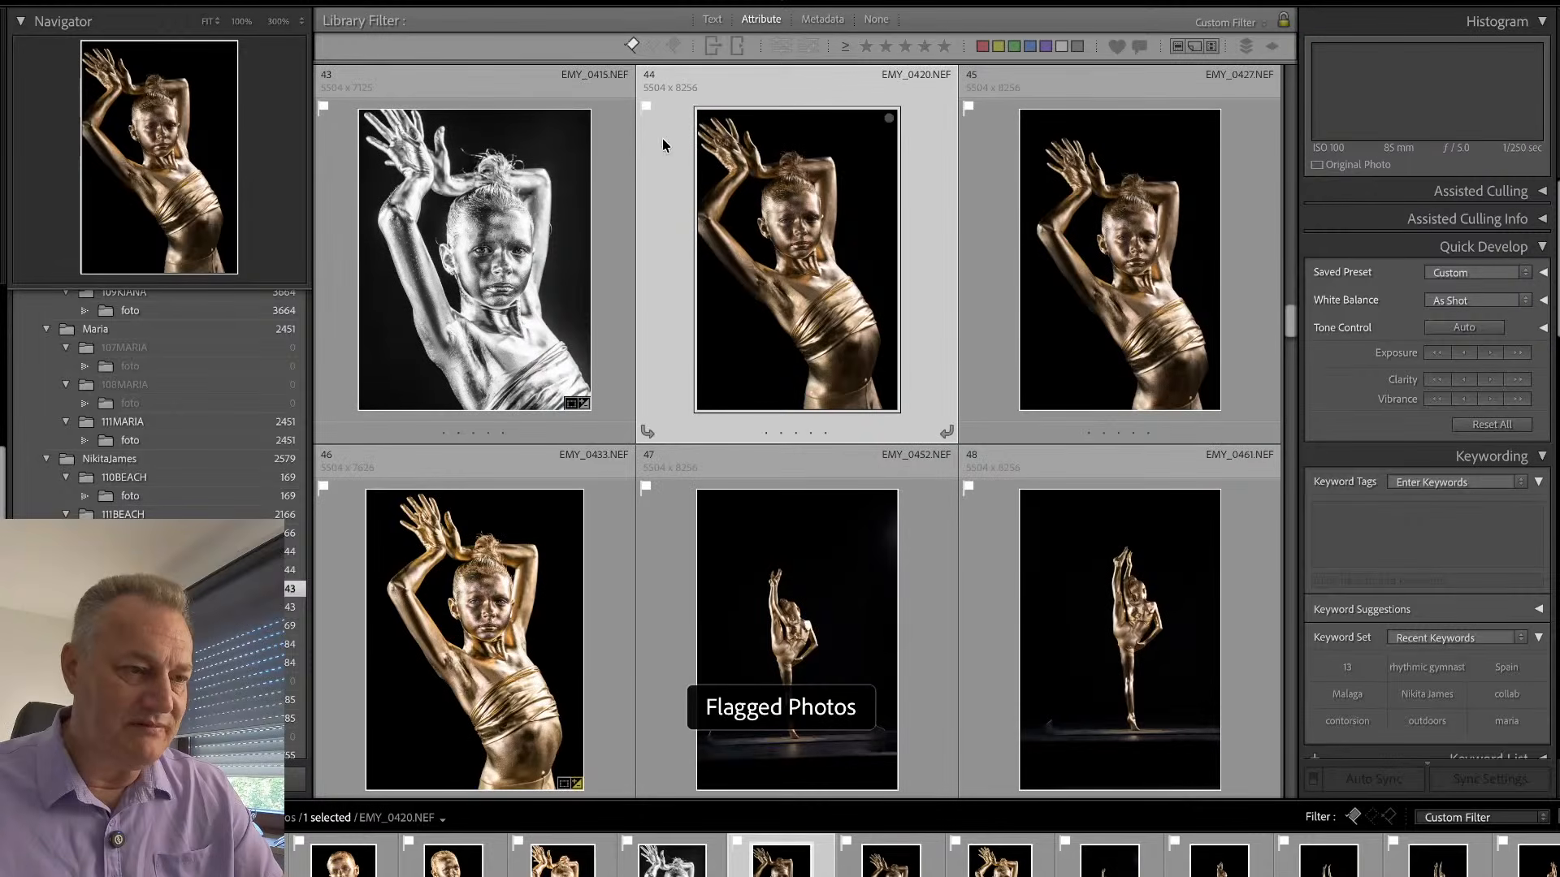
pyautogui.doubleClick(664, 252)
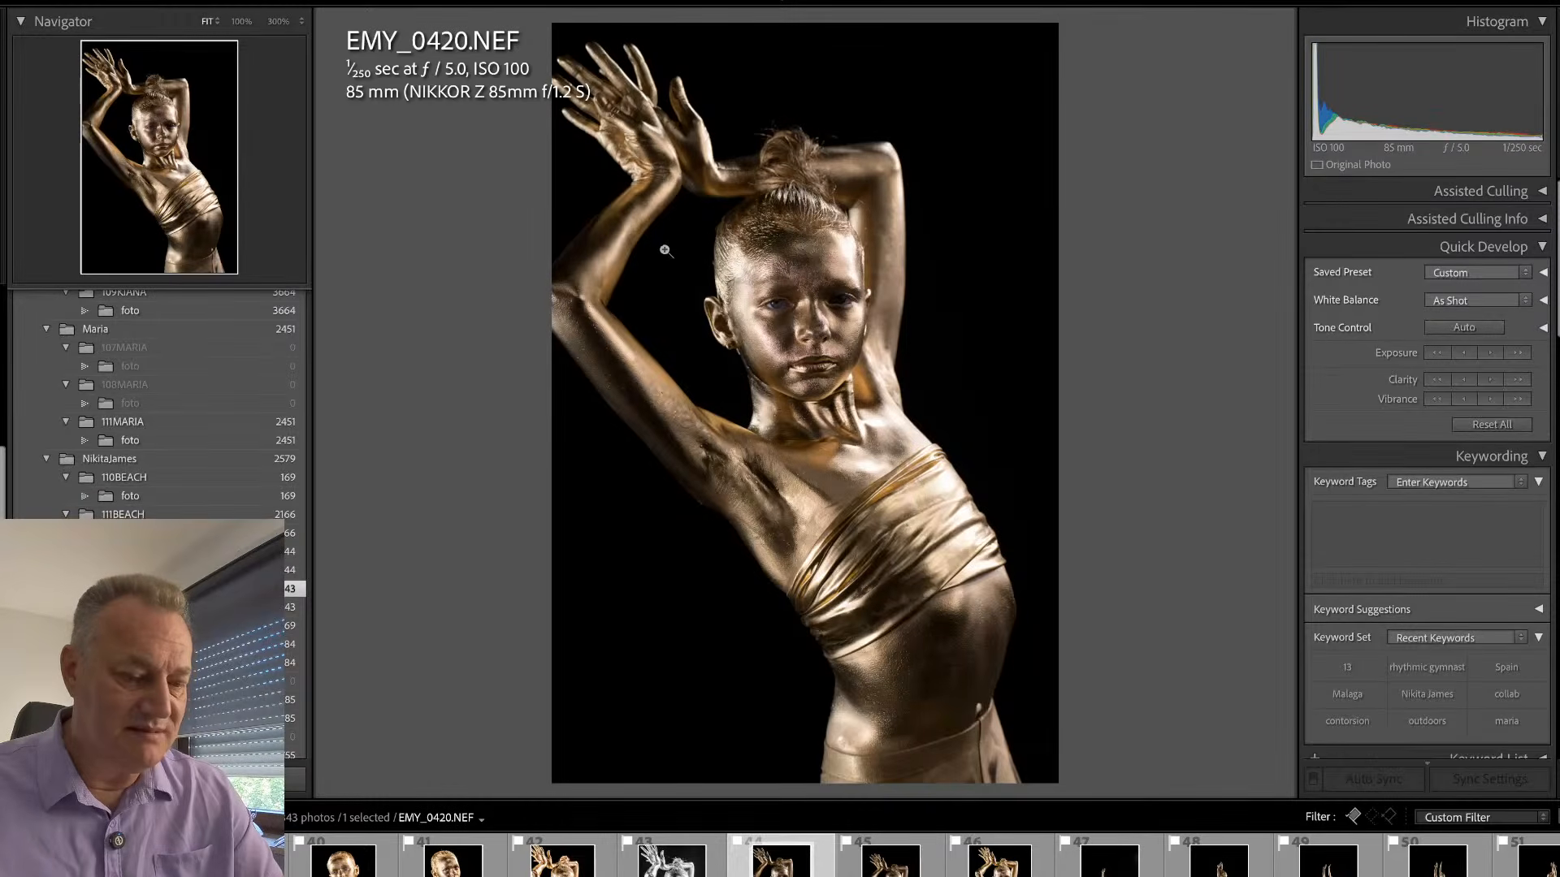
pyautogui.doubleClick(665, 251)
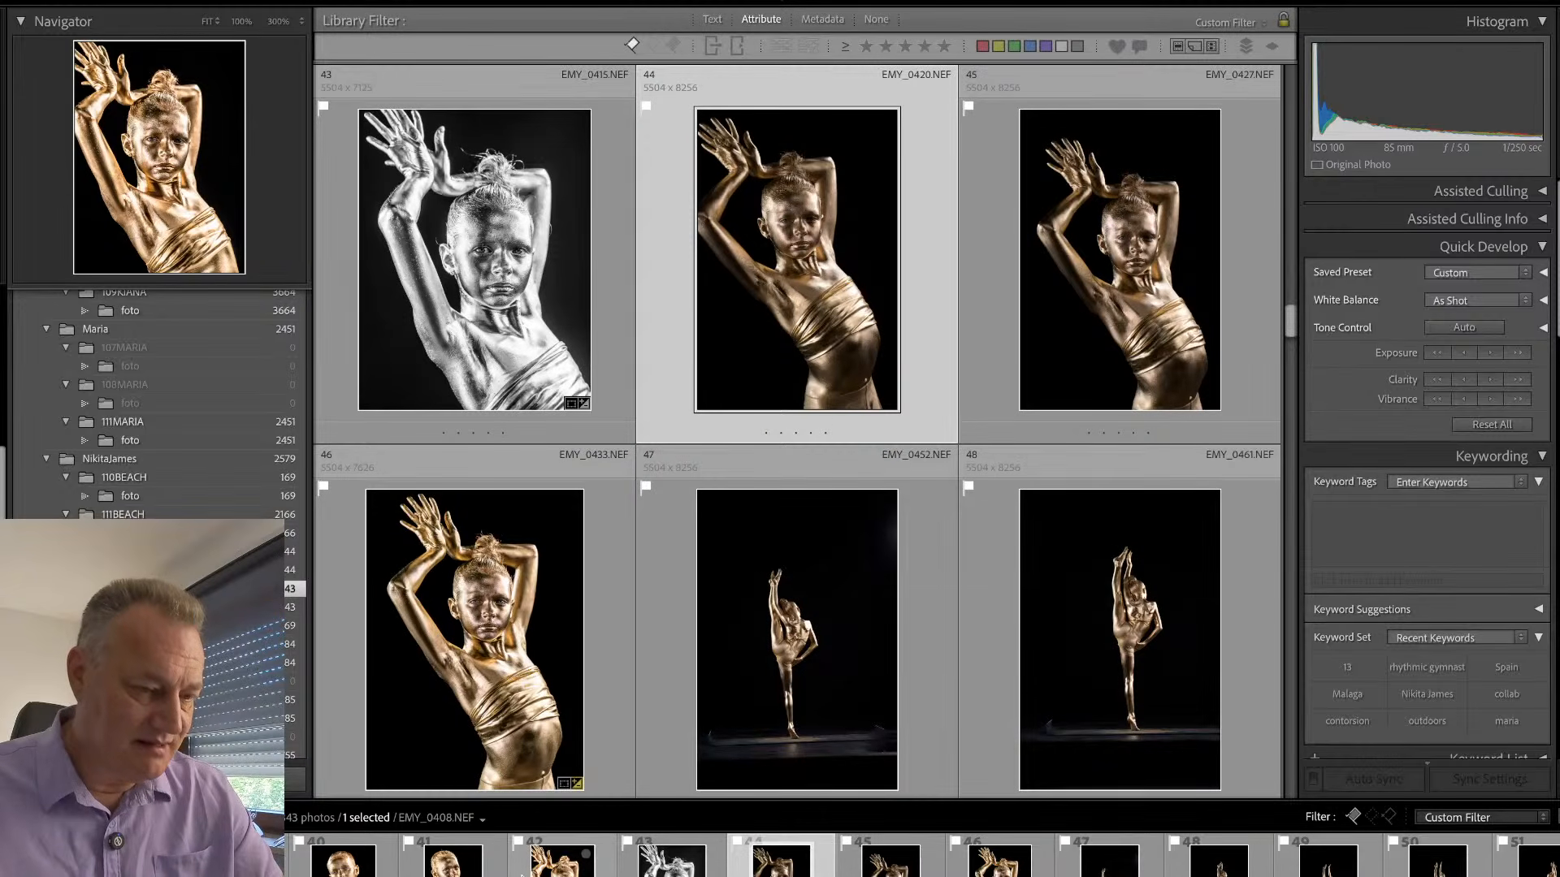
# - Synchronize the gold develop settings, including Mask 1 and the sub, pupil and eyes brighter masks, from EMY_0408.NEF to EMY_0420.NEF
pyautogui.click(524, 874)
pyautogui.keyDown('ctrl'); pyautogui.click(771, 870); pyautogui.keyUp('ctrl')
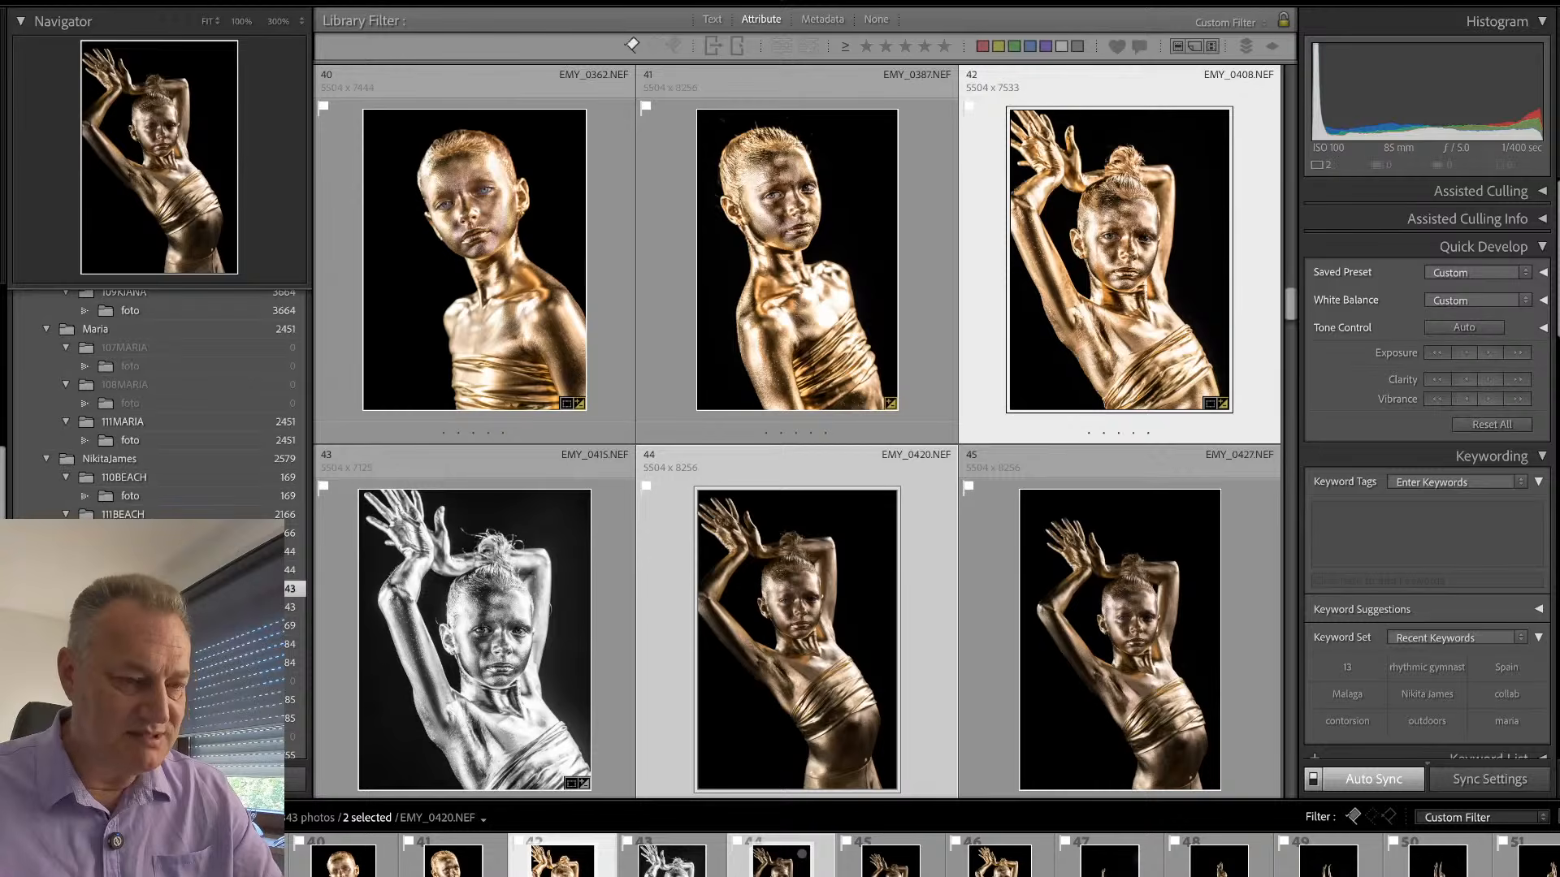
pyautogui.hotkey('ctrl', 'shift', 's')
pyautogui.click(1036, 402)
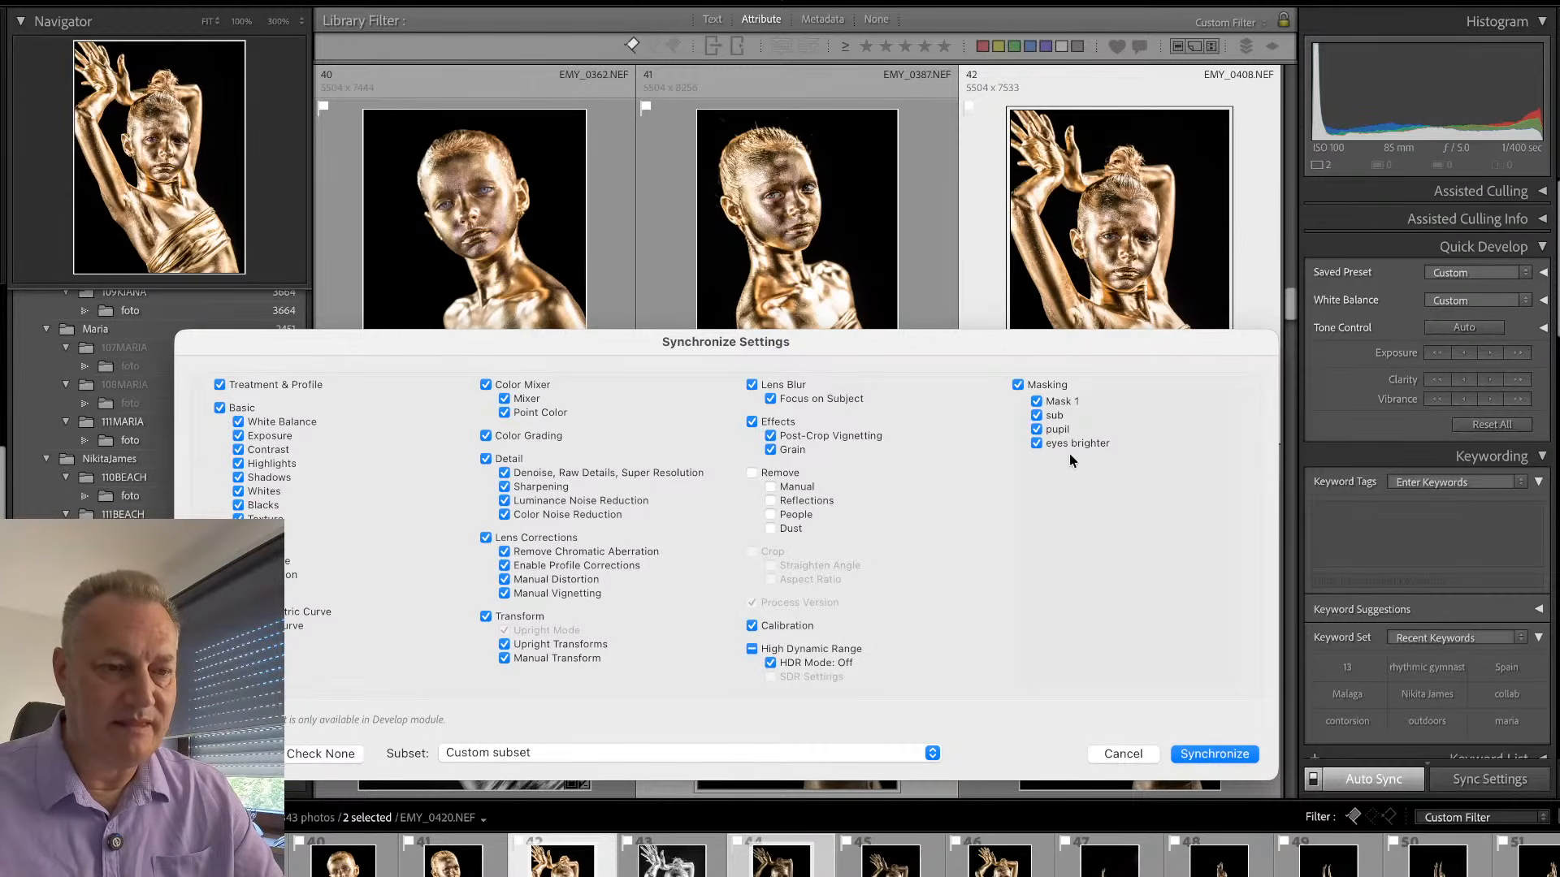
pyautogui.click(1214, 755)
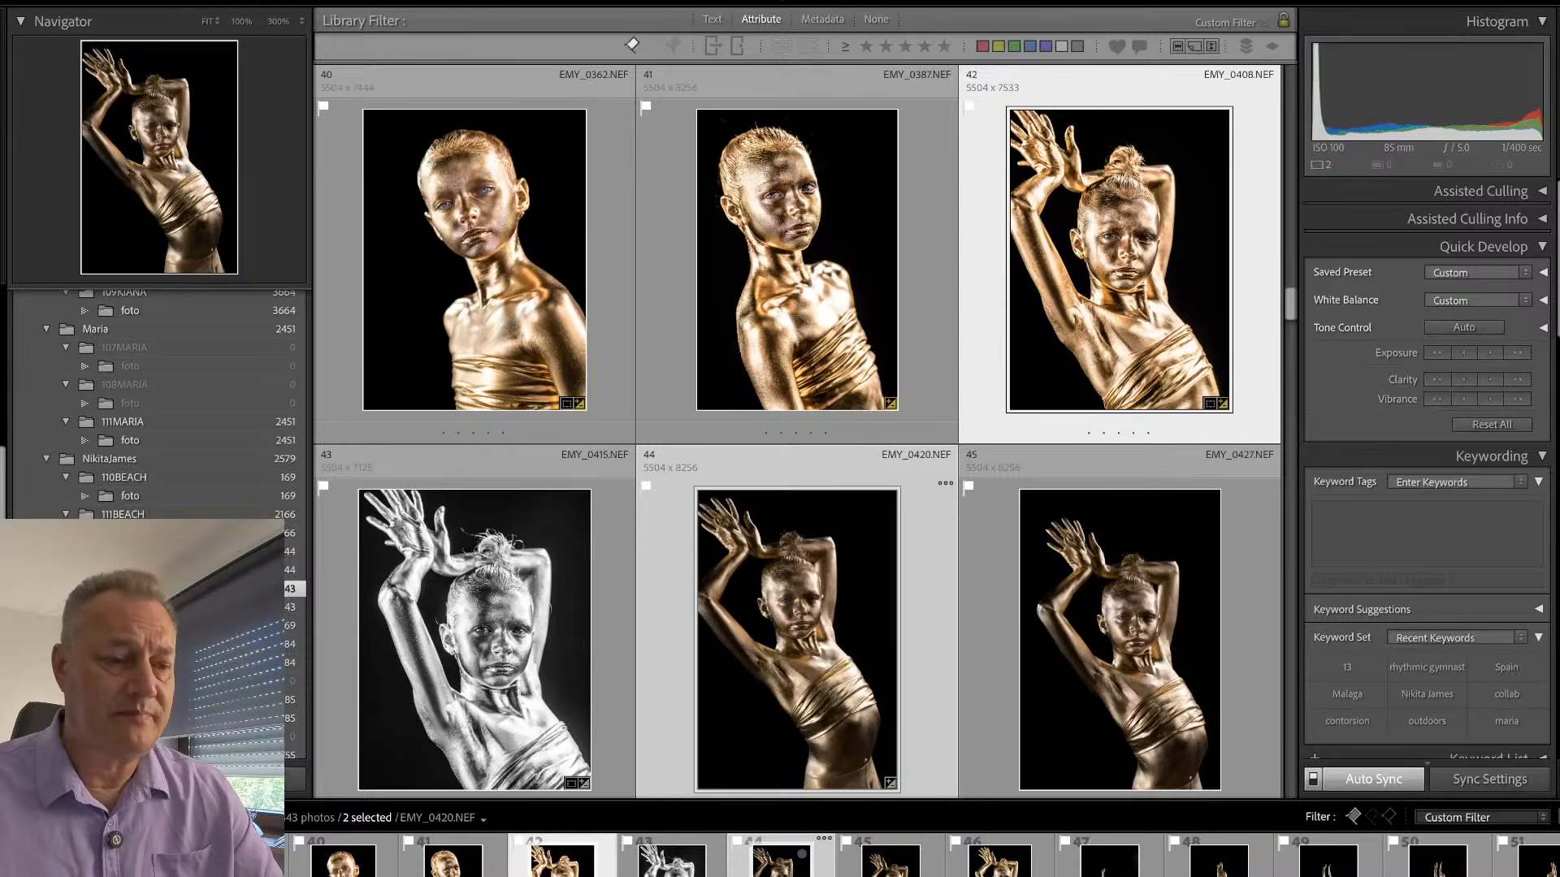
pyautogui.doubleClick(781, 863)
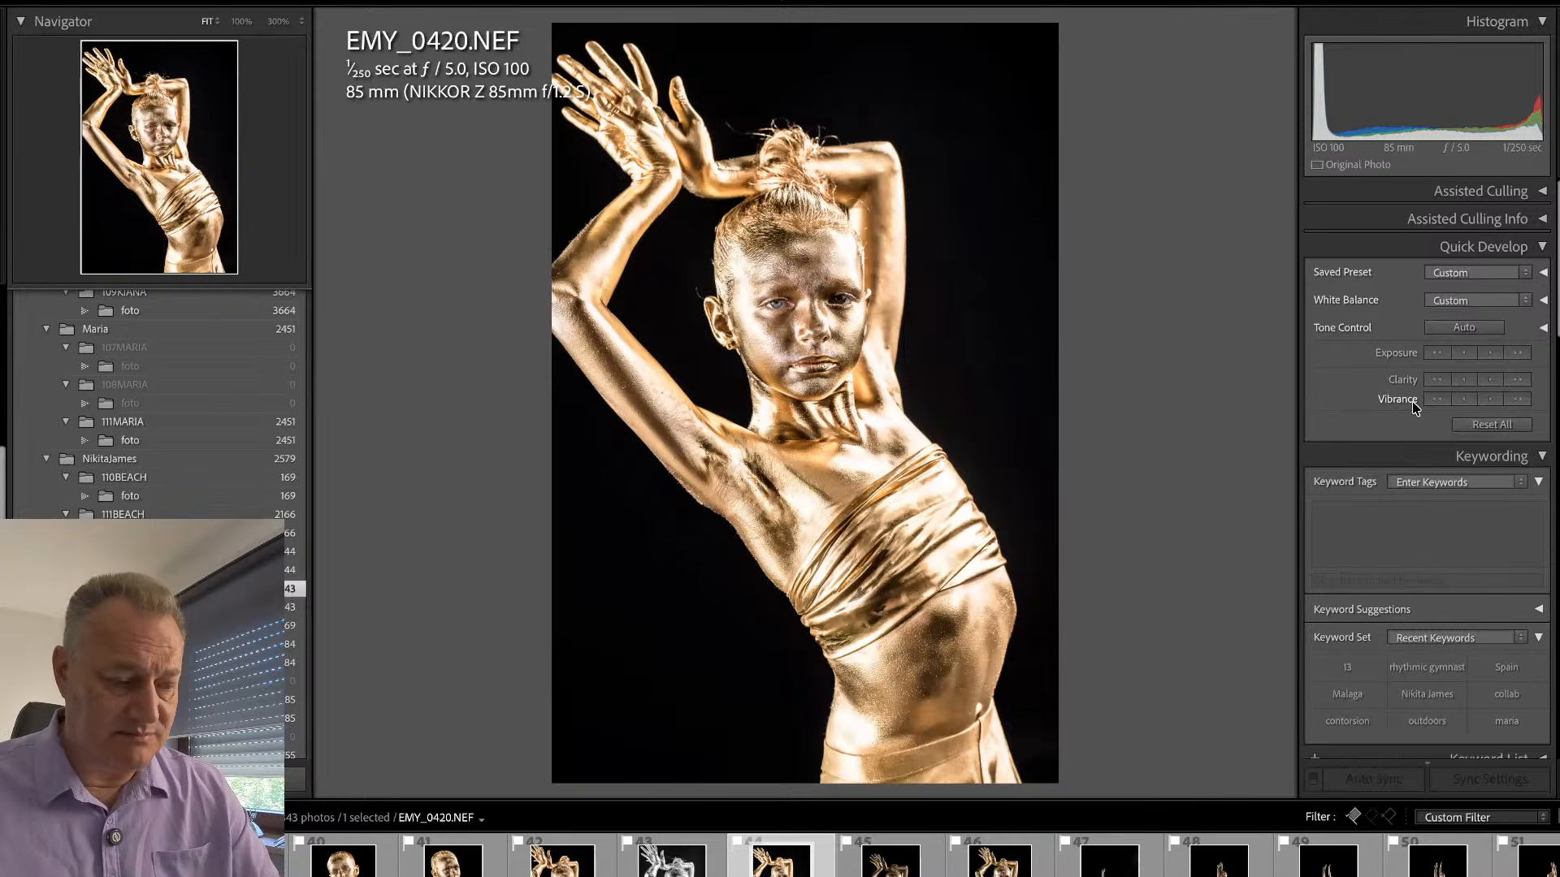
# - Lower the exposure of EMY_0420.NEF to +0.90 in the Develop module
pyautogui.press('d')
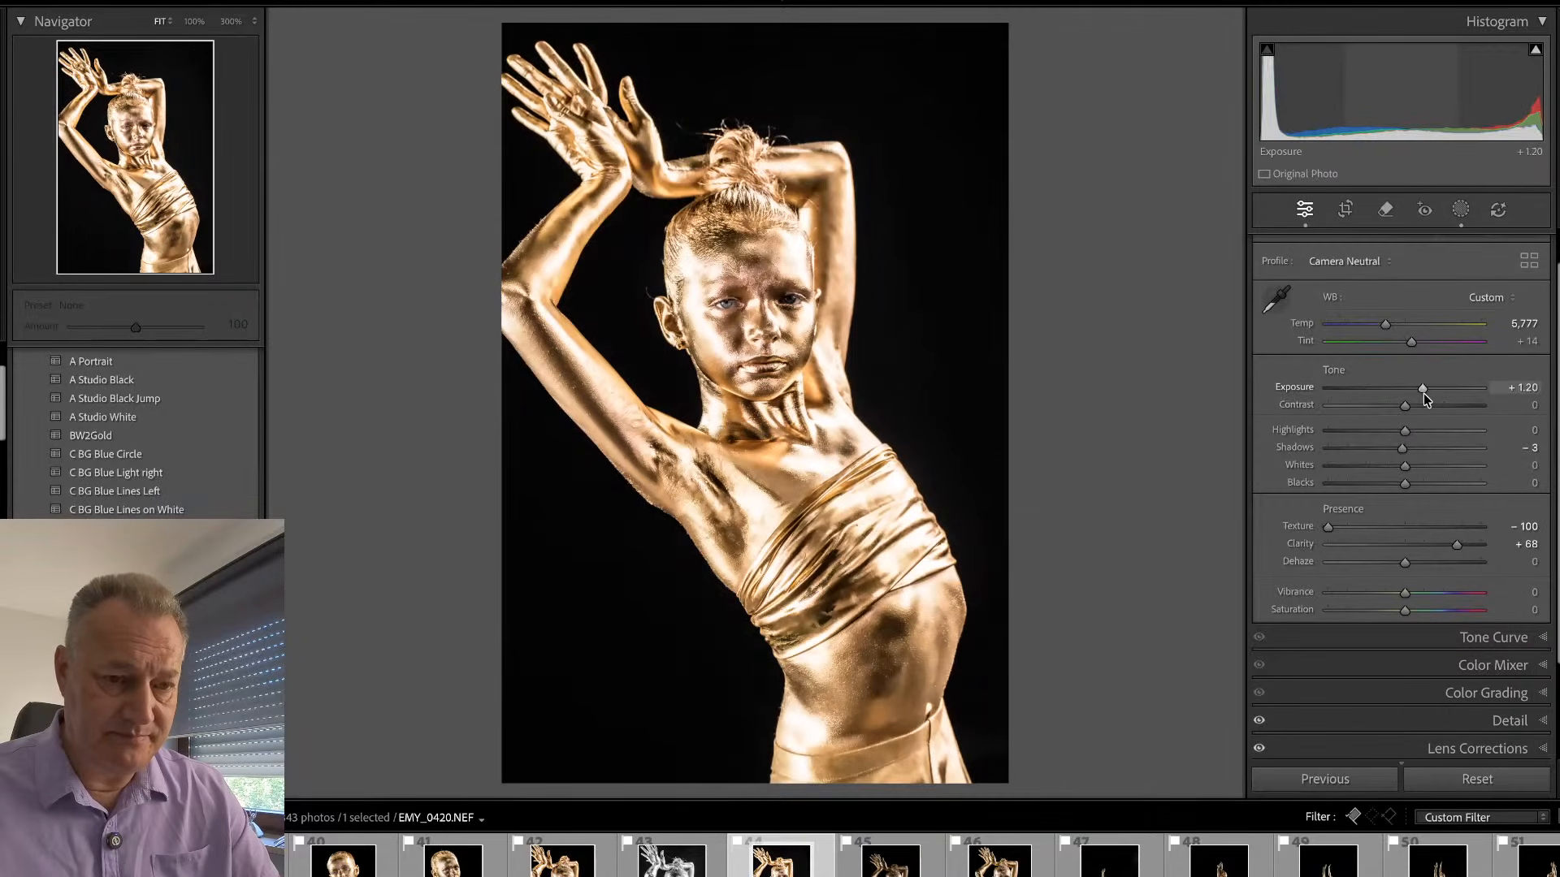
pyautogui.moveTo(1423, 395); pyautogui.dragTo(1422, 398)
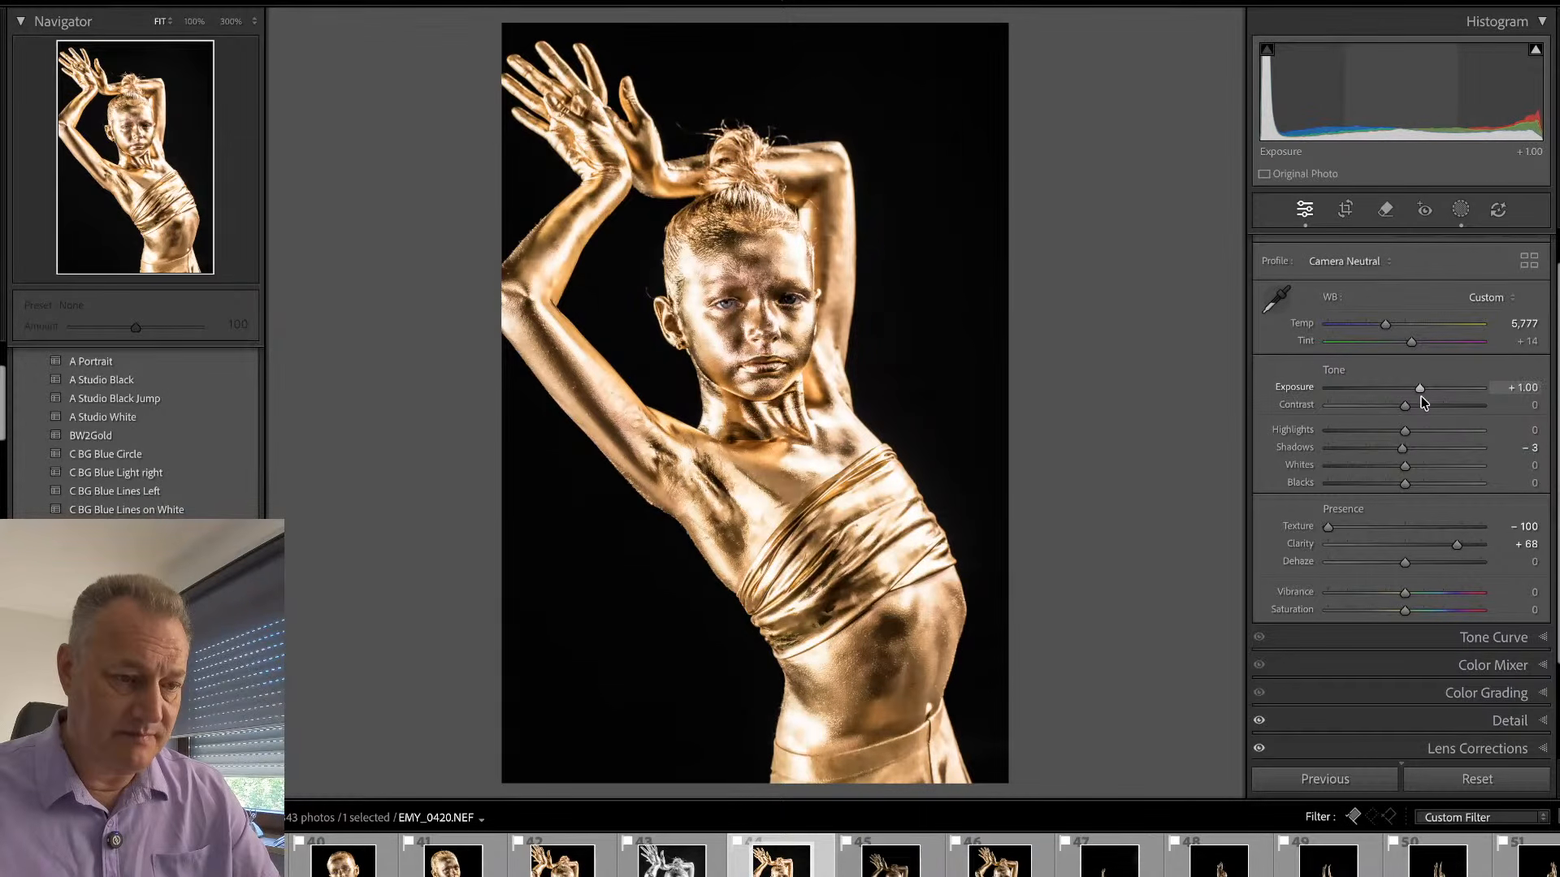
pyautogui.moveTo(1419, 388); pyautogui.dragTo(1418, 388)
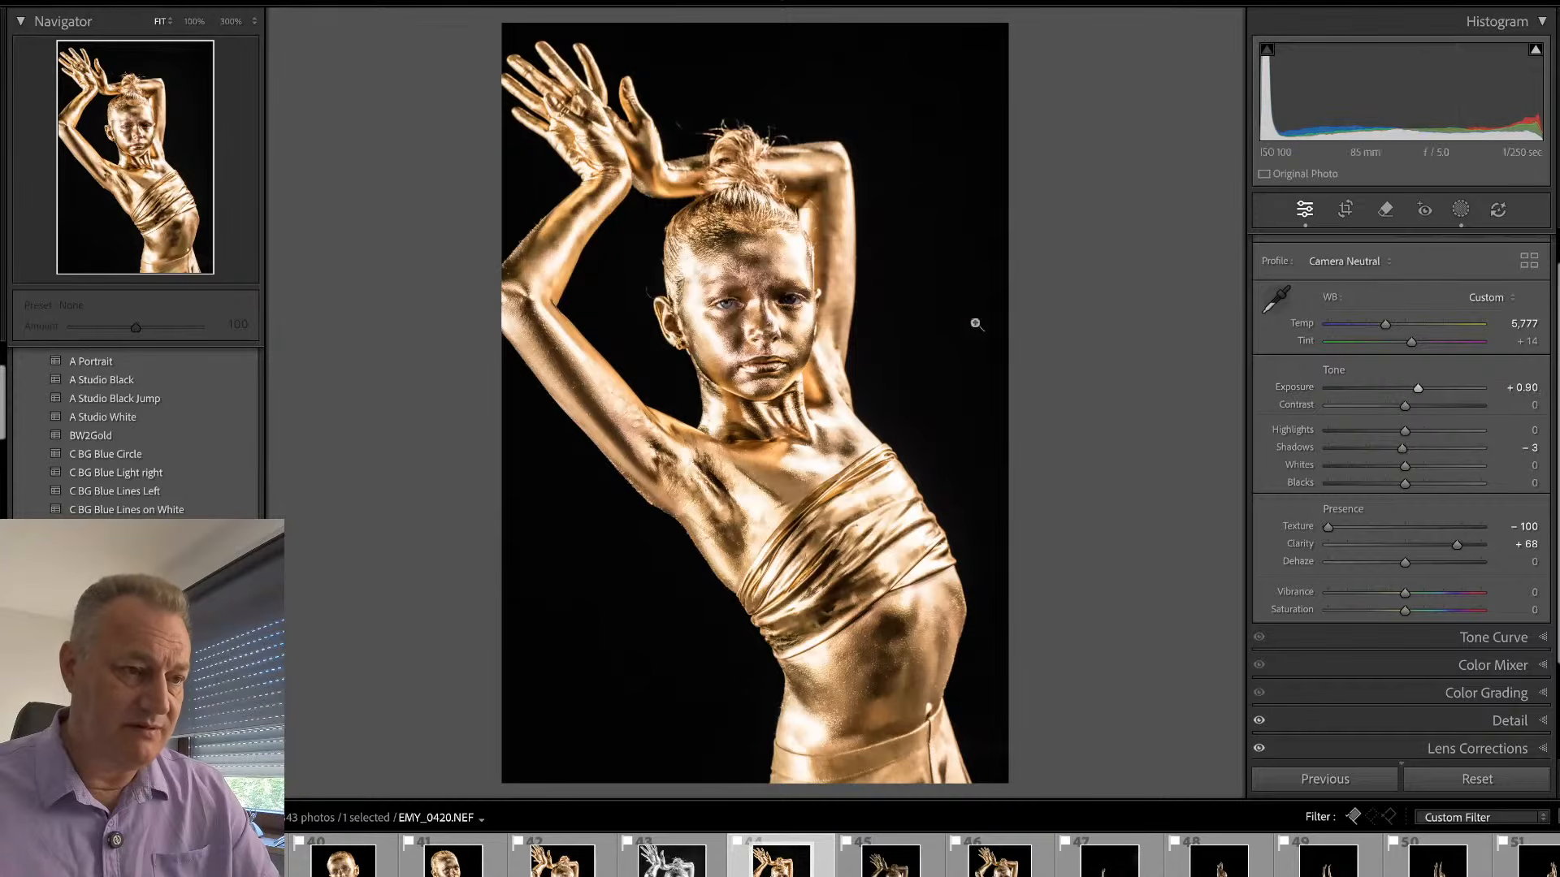
# - Paint a new brush mask over the darker, shaded eye at 100% and set its exposure to 0.61
pyautogui.click(756, 296)
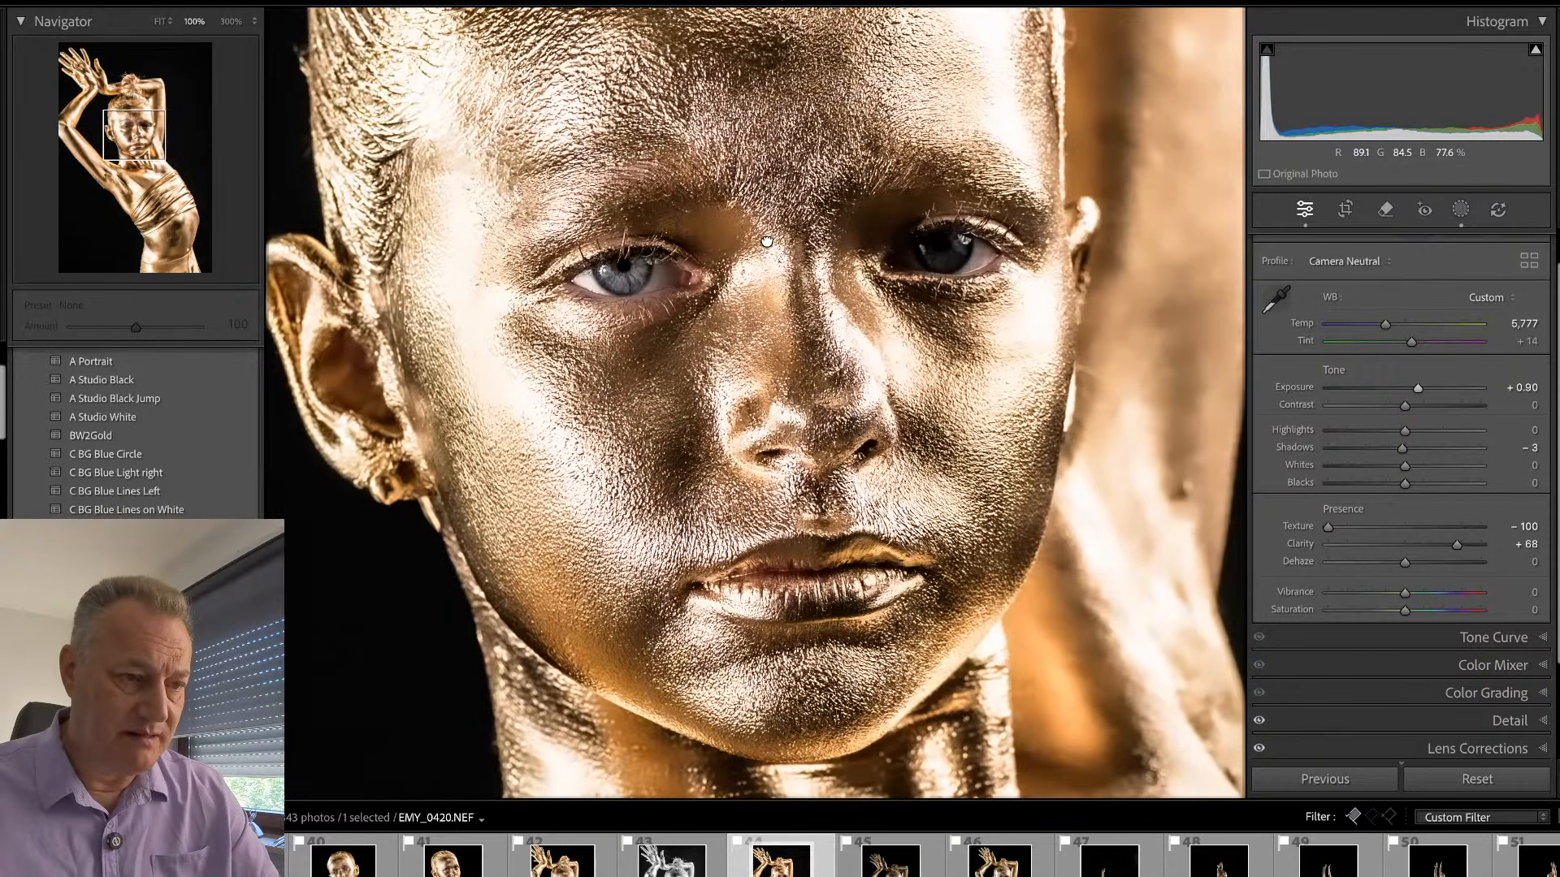
pyautogui.press('k')
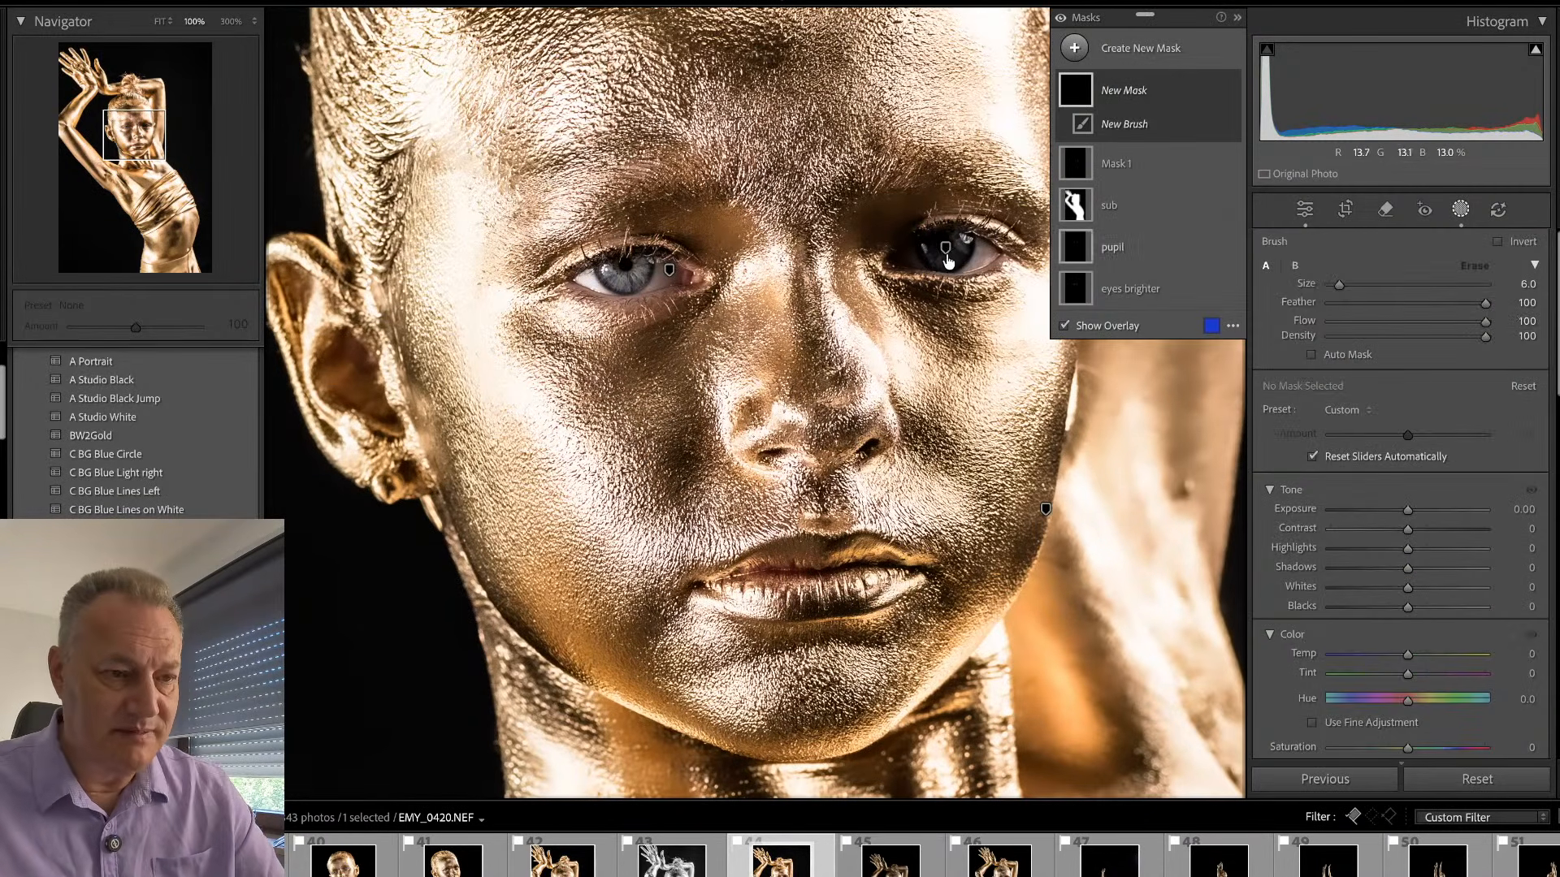
pyautogui.moveTo(967, 250); pyautogui.dragTo(927, 255)
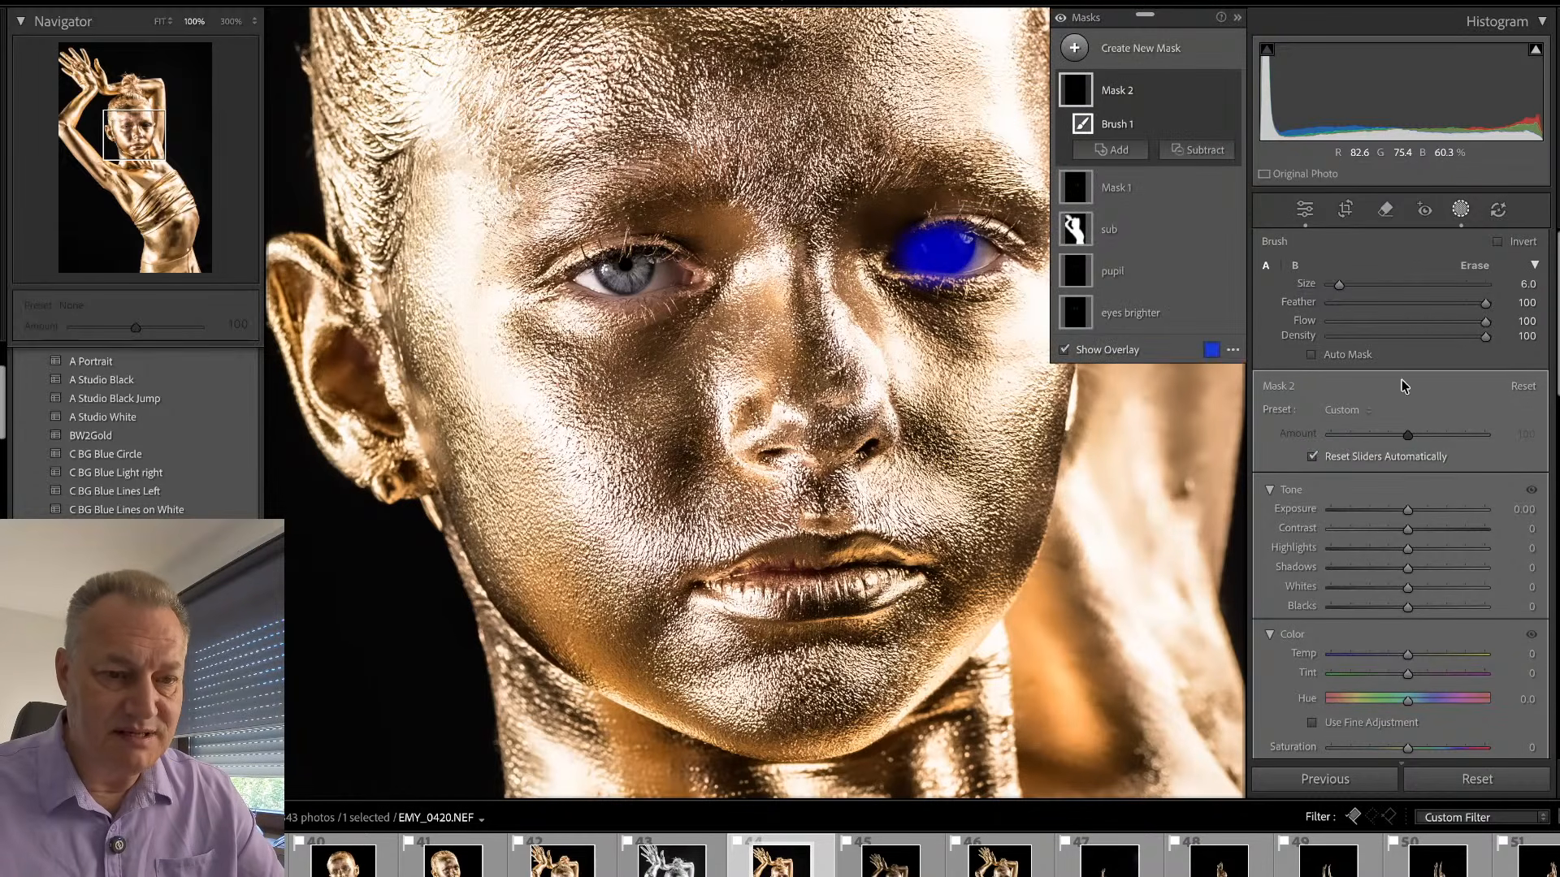
pyautogui.moveTo(1408, 510); pyautogui.dragTo(1415, 505)
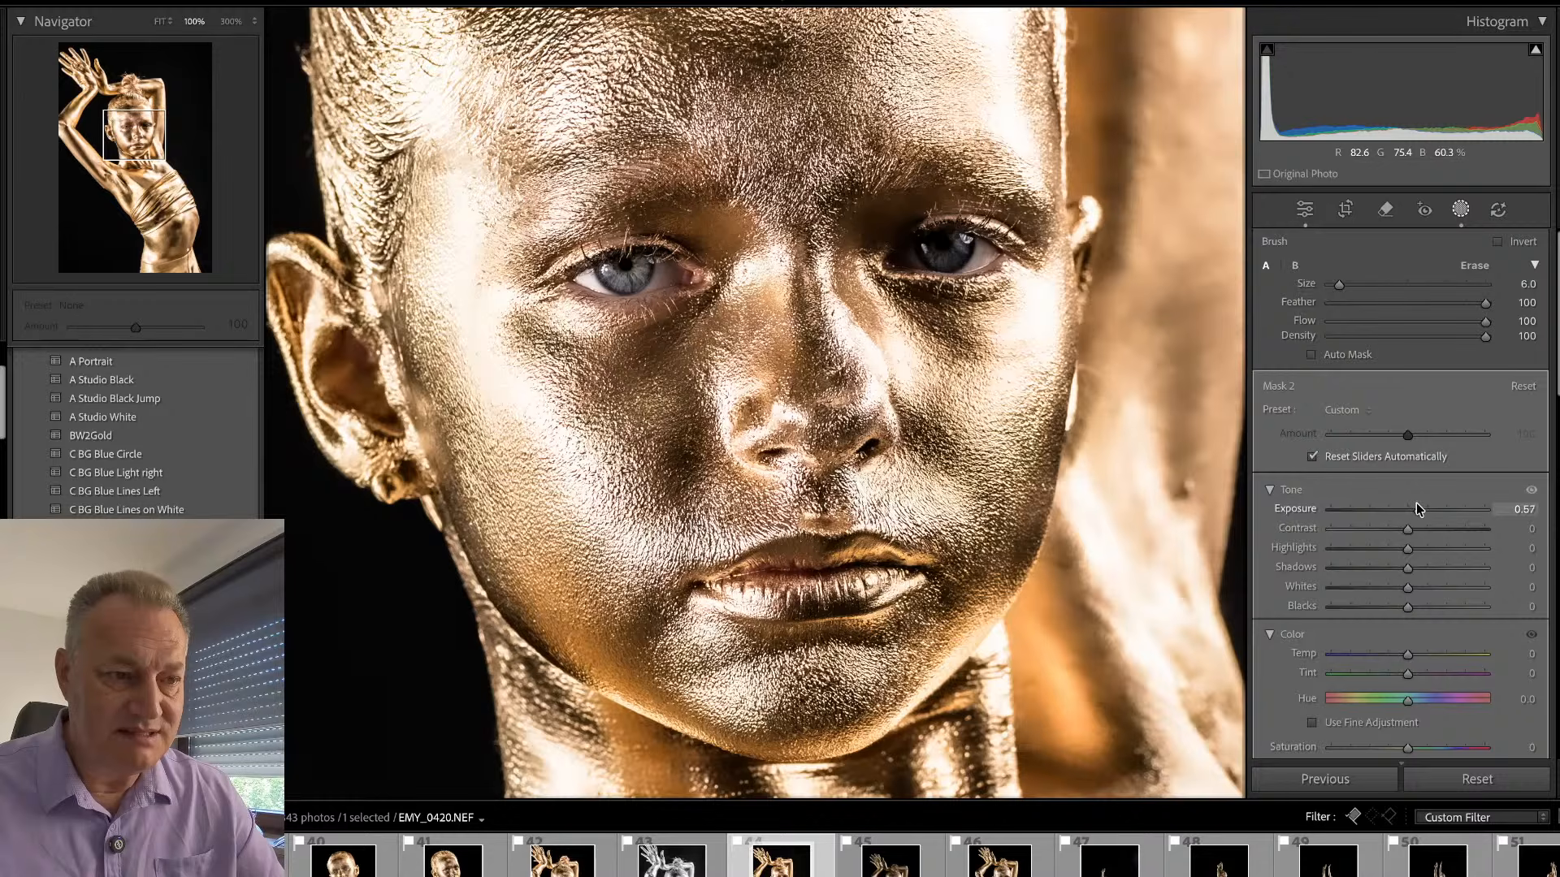
pyautogui.moveTo(1416, 504); pyautogui.dragTo(1412, 500)
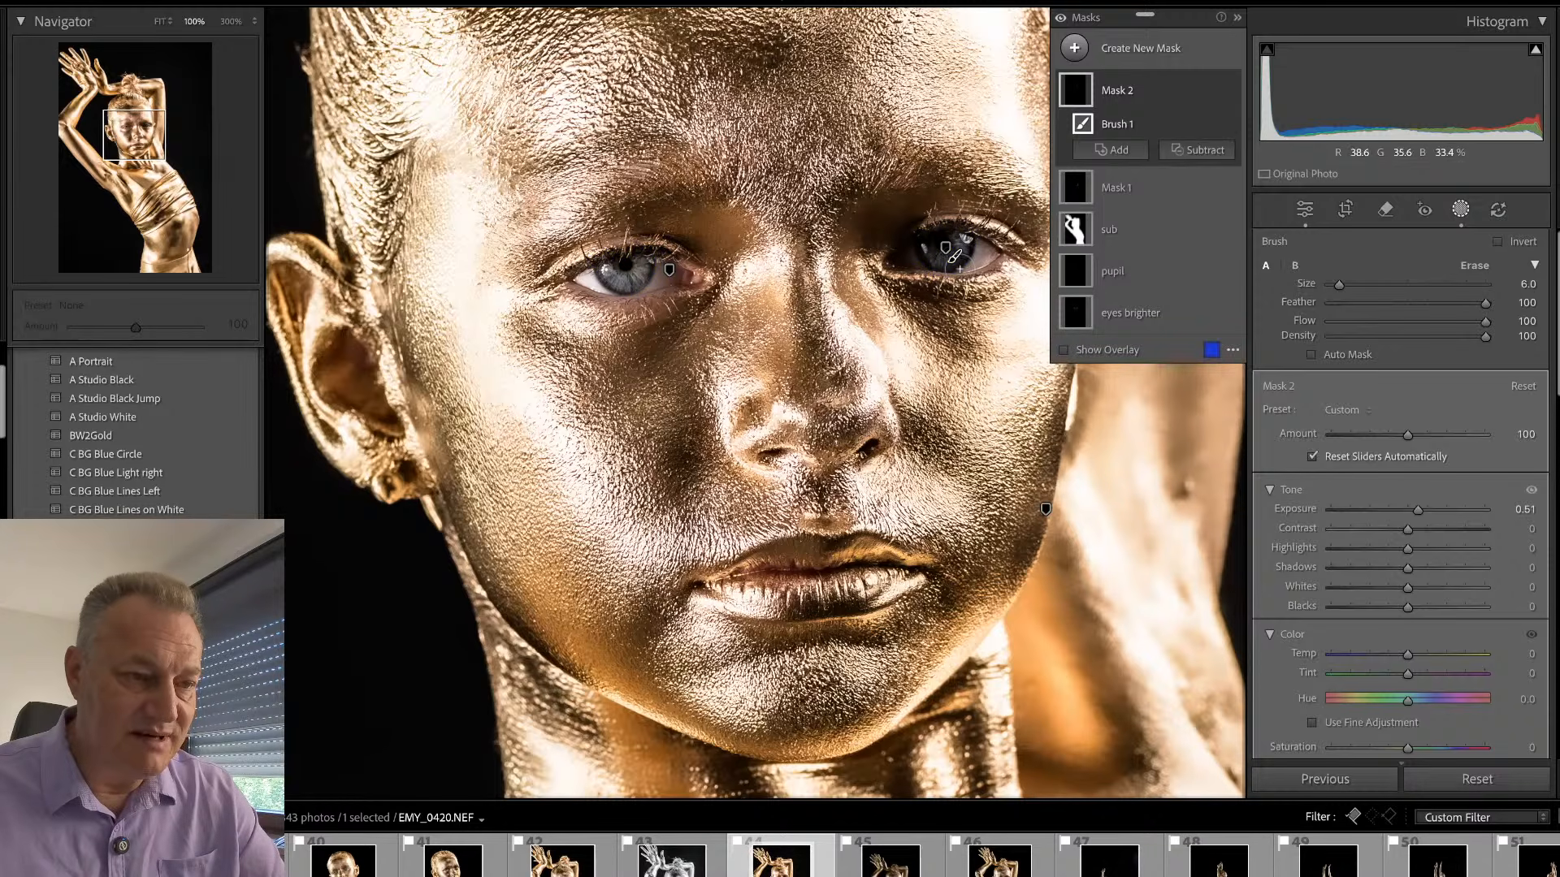
# - Remove the small dark spot on the raised arm beside the face with the Remove tool, with generative AI turned off
pyautogui.click(1385, 210)
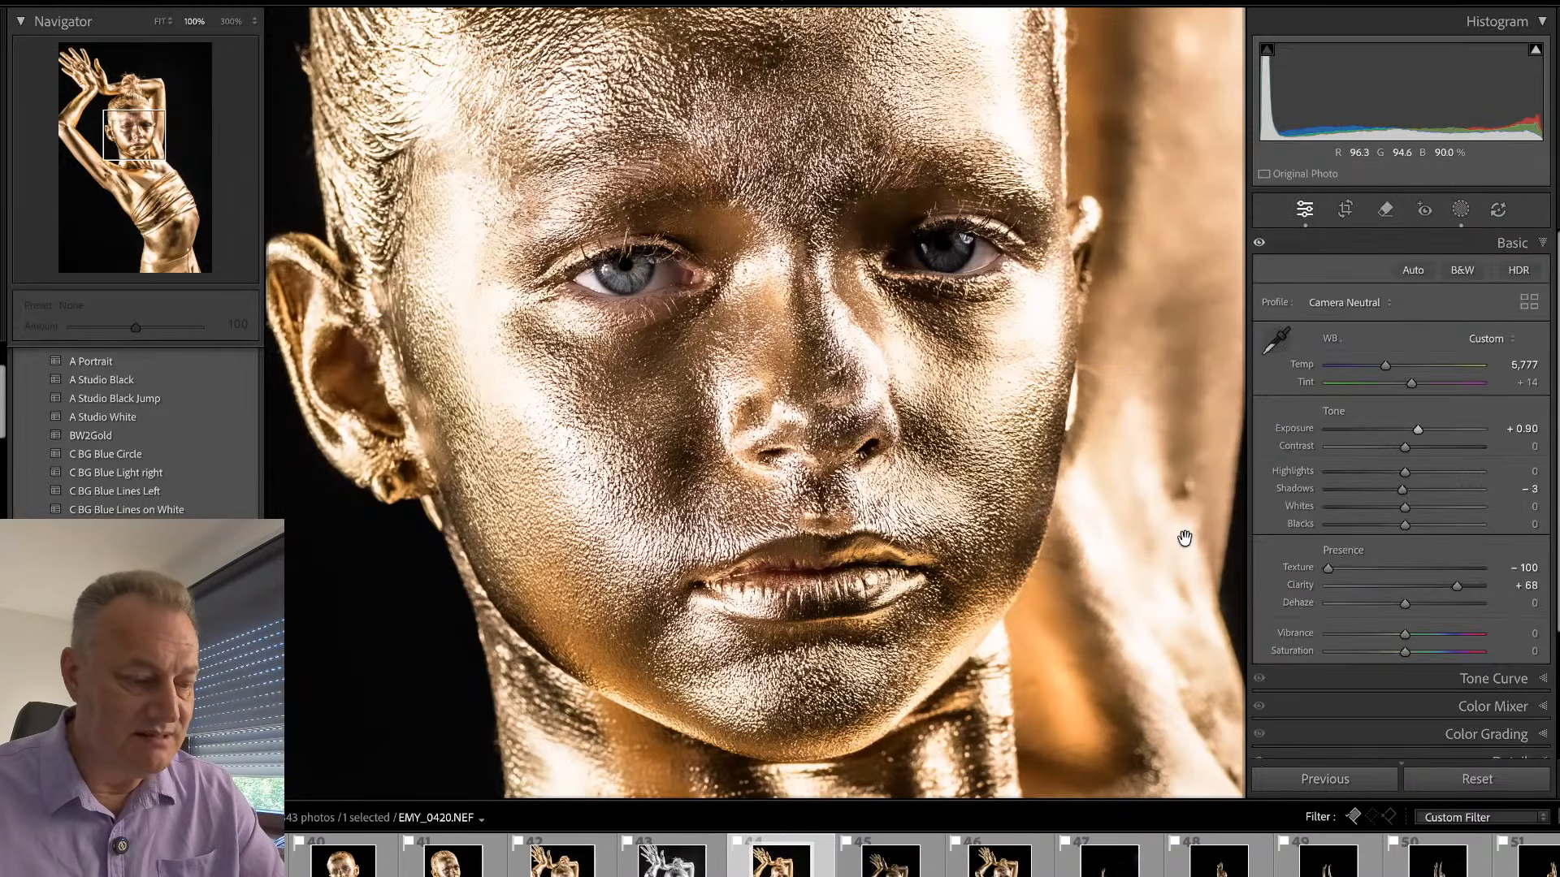
pyautogui.click(1265, 347)
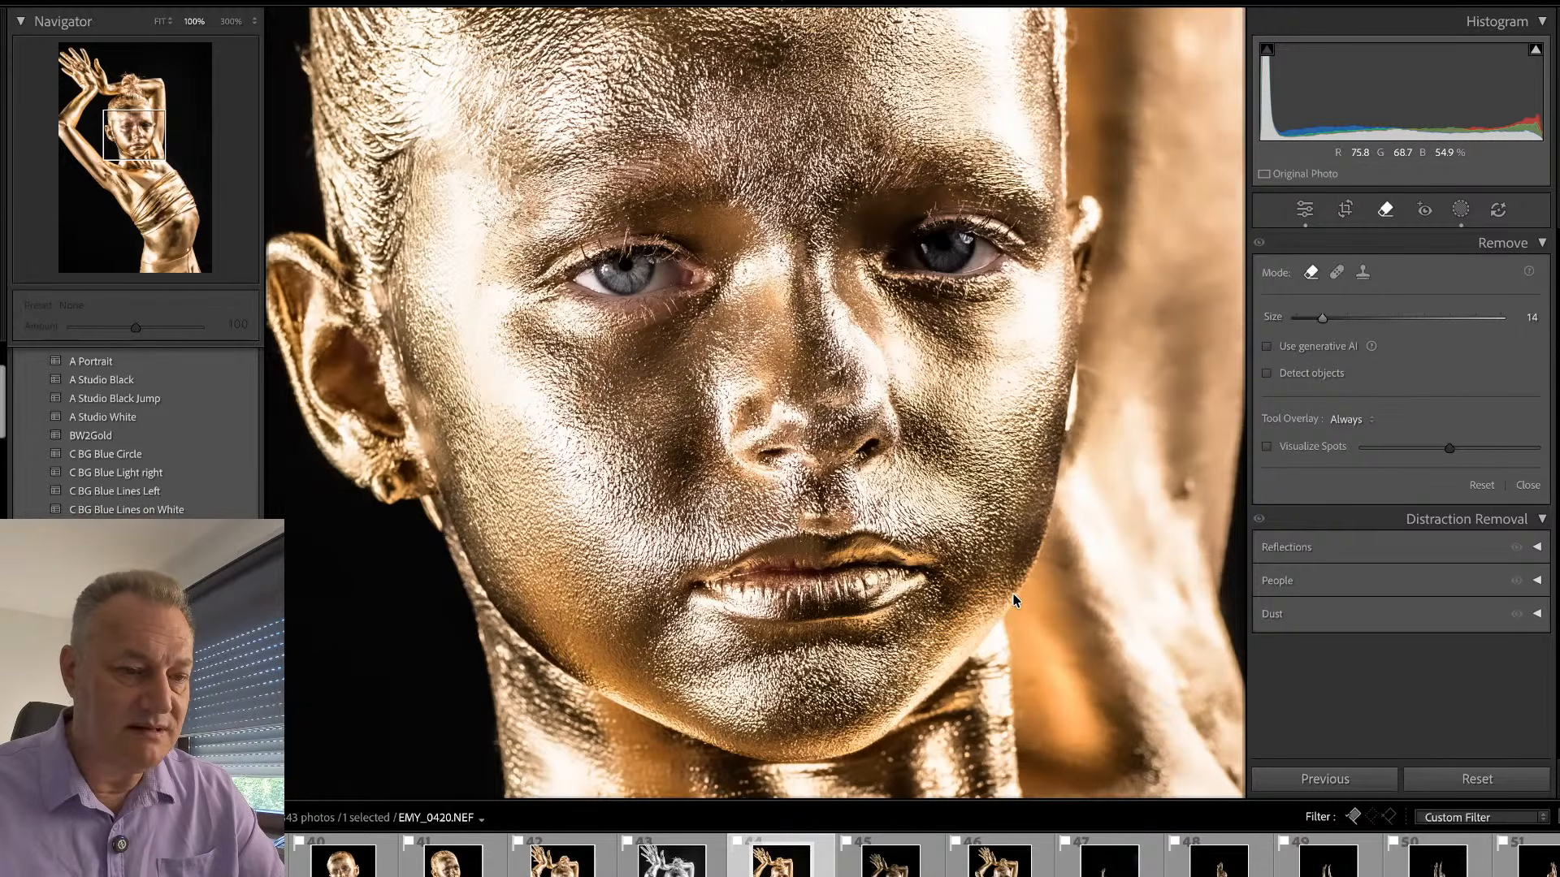
pyautogui.click(1185, 491)
pyautogui.press('q')
pyautogui.click(919, 436)
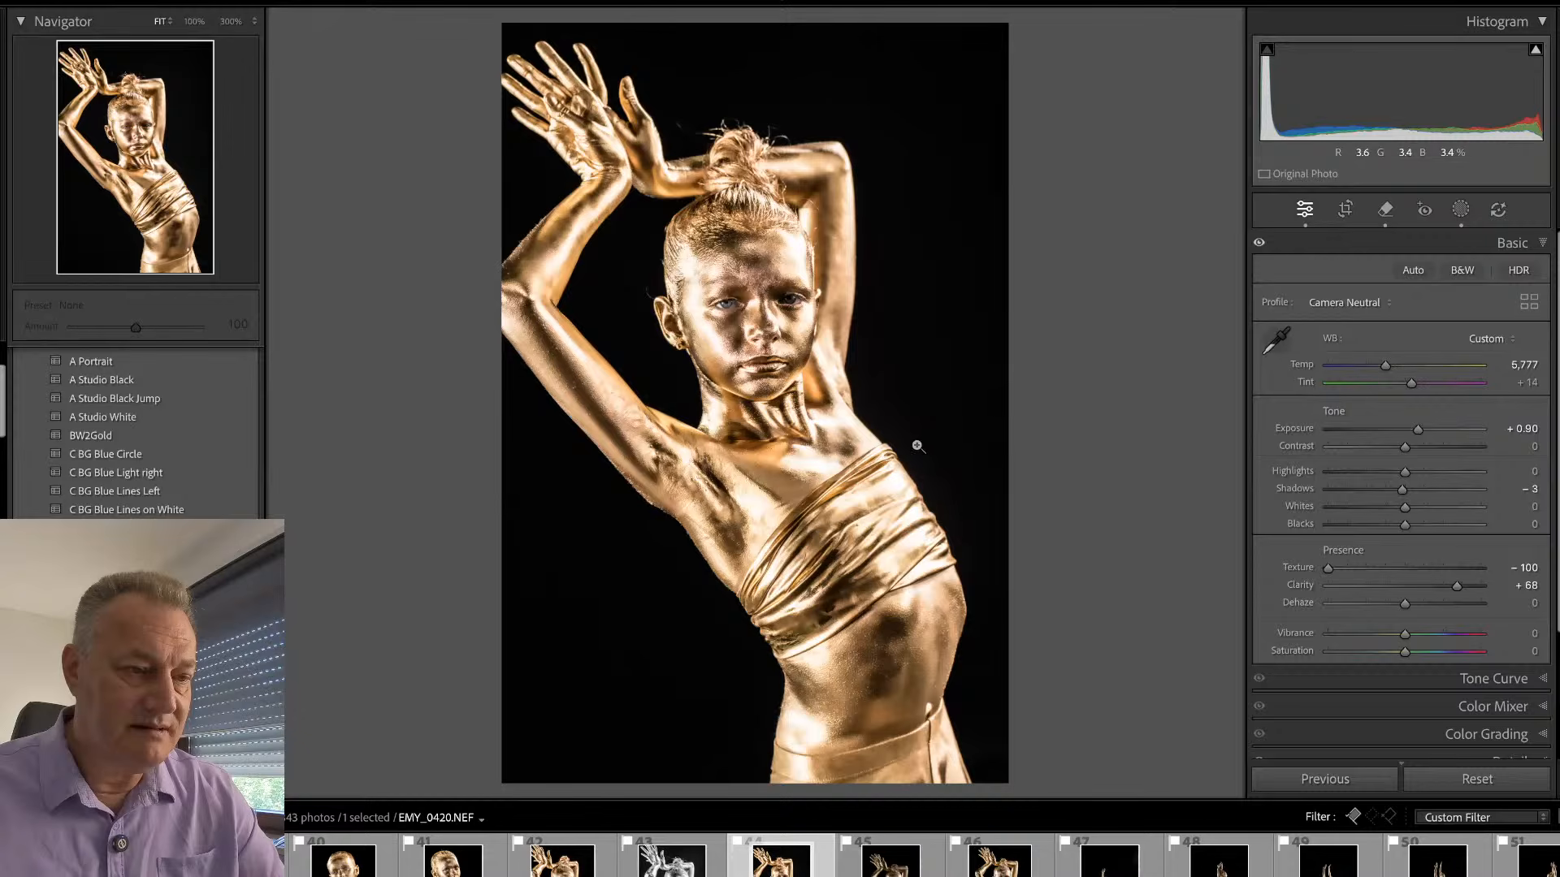
# - Crop equal strips off the top and bottom of EMY_0420.NEF and check the face and arm at 100%
pyautogui.press('r')
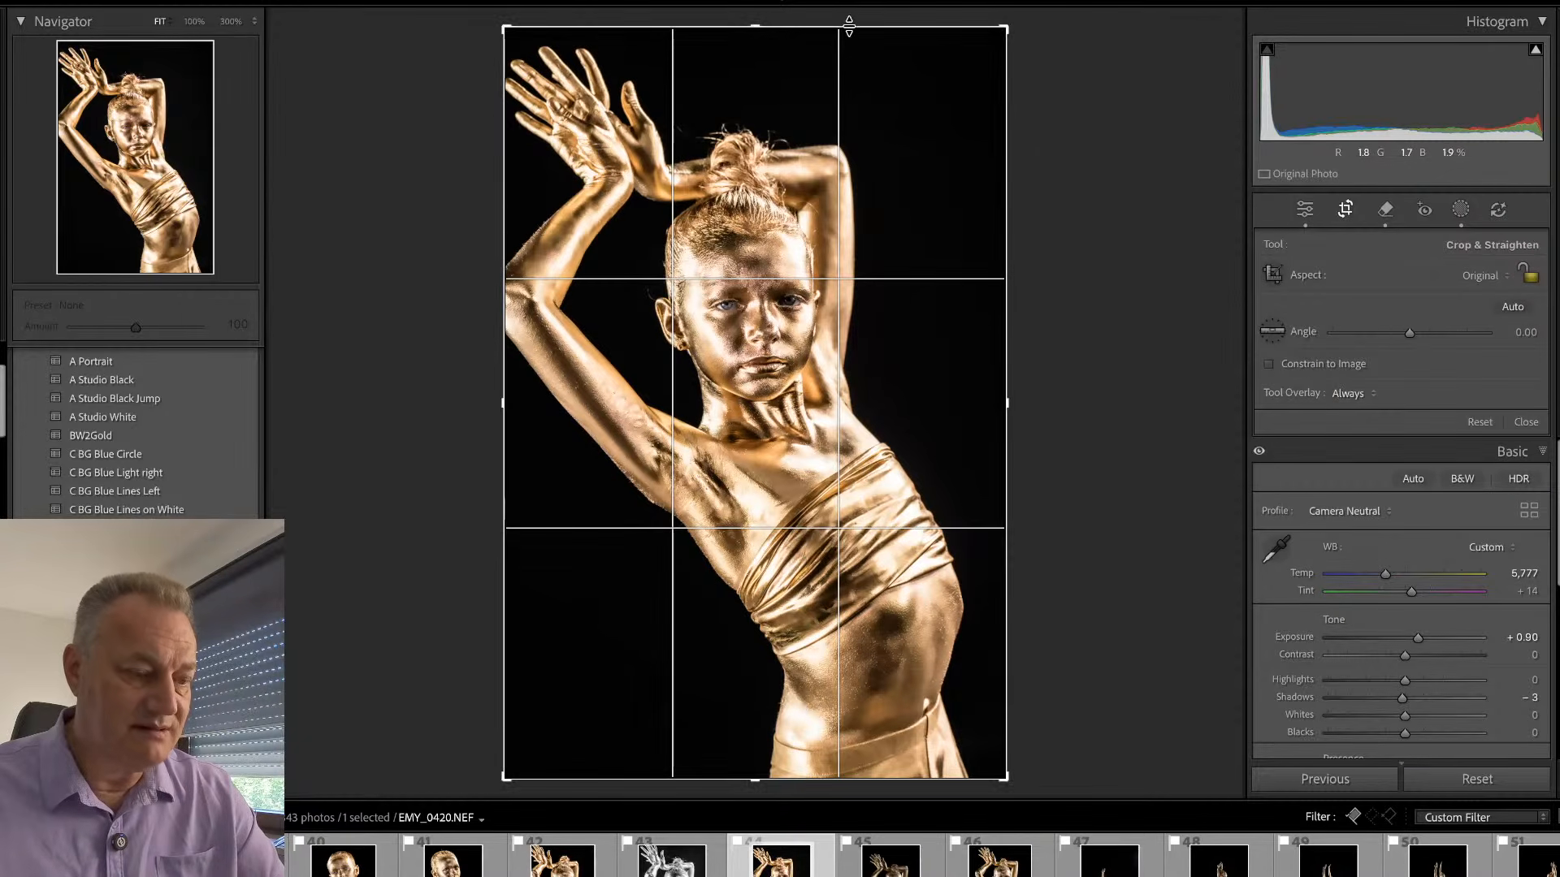
pyautogui.moveTo(839, 27); pyautogui.dragTo(819, 69)
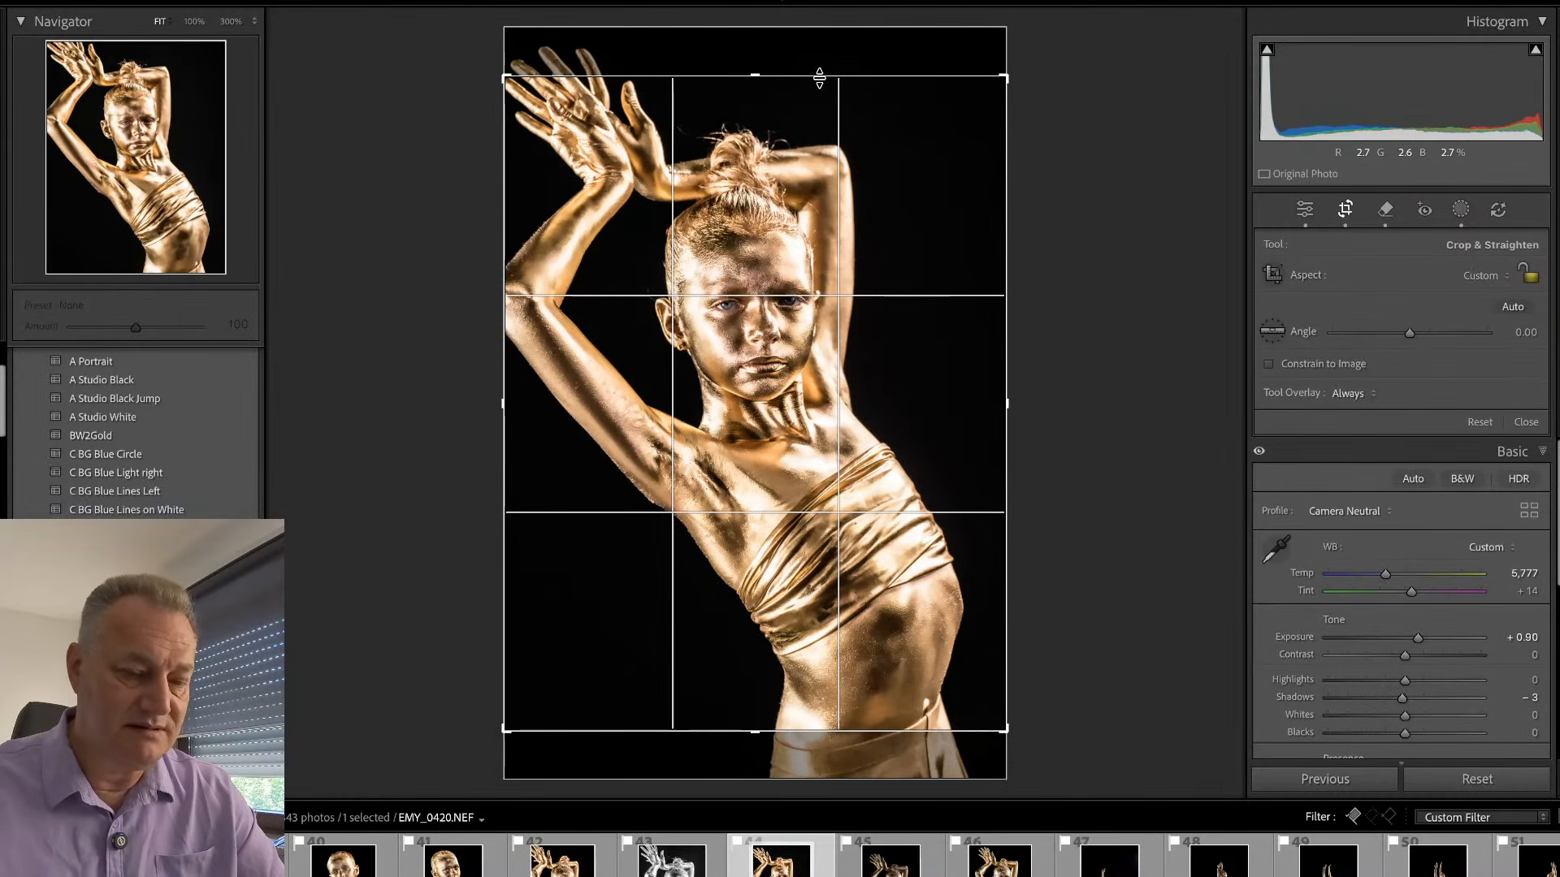
pyautogui.press('r')
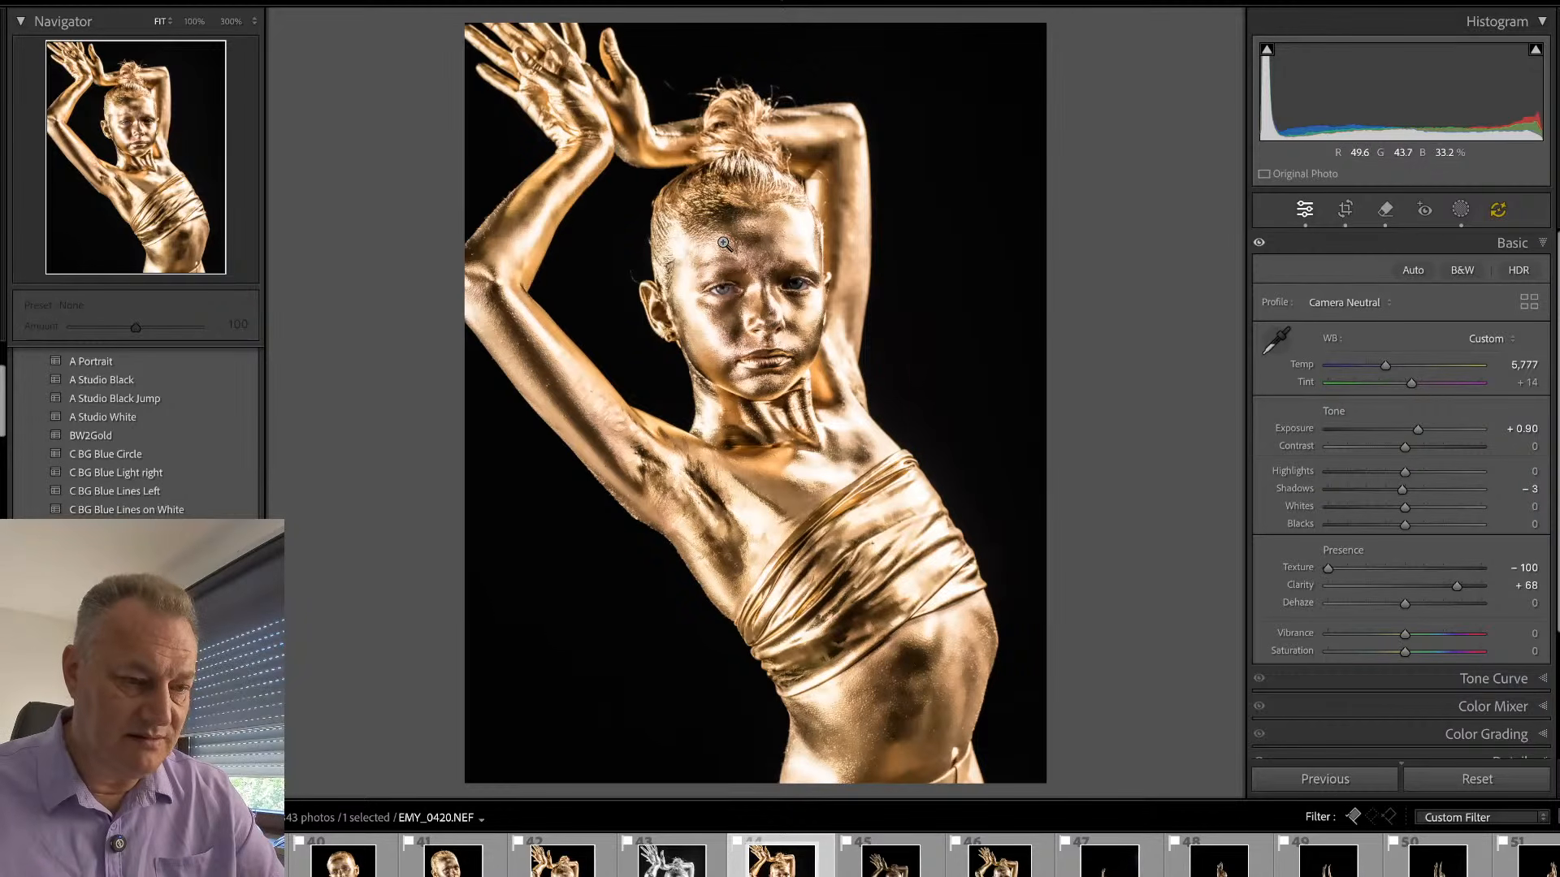
pyautogui.moveTo(751, 243); pyautogui.dragTo(625, 375)
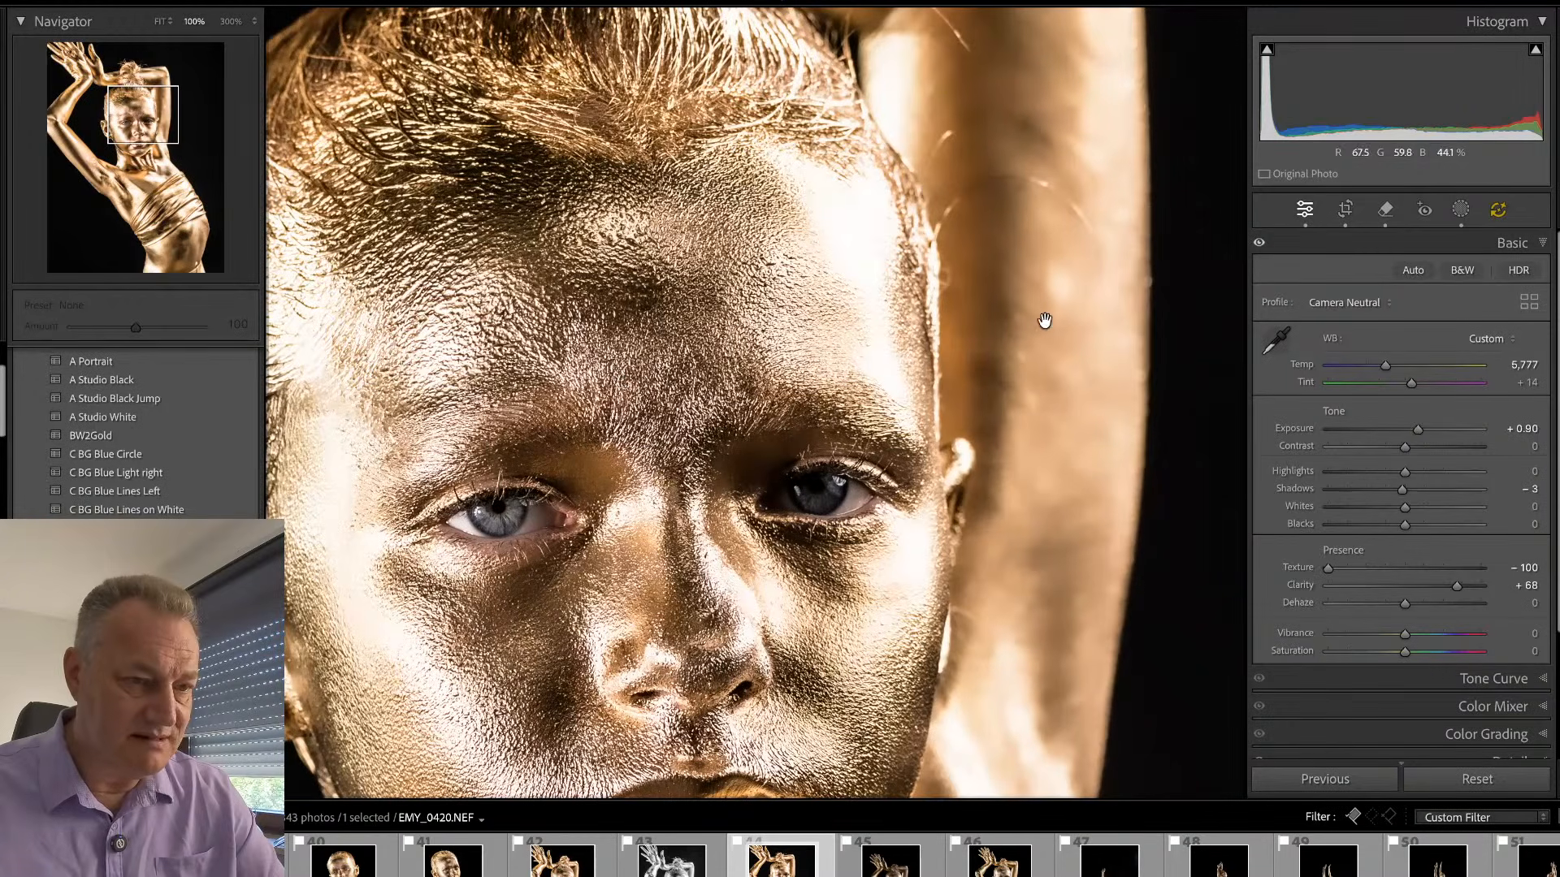
pyautogui.moveTo(680, 473); pyautogui.dragTo(670, 478)
pyautogui.click(669, 477)
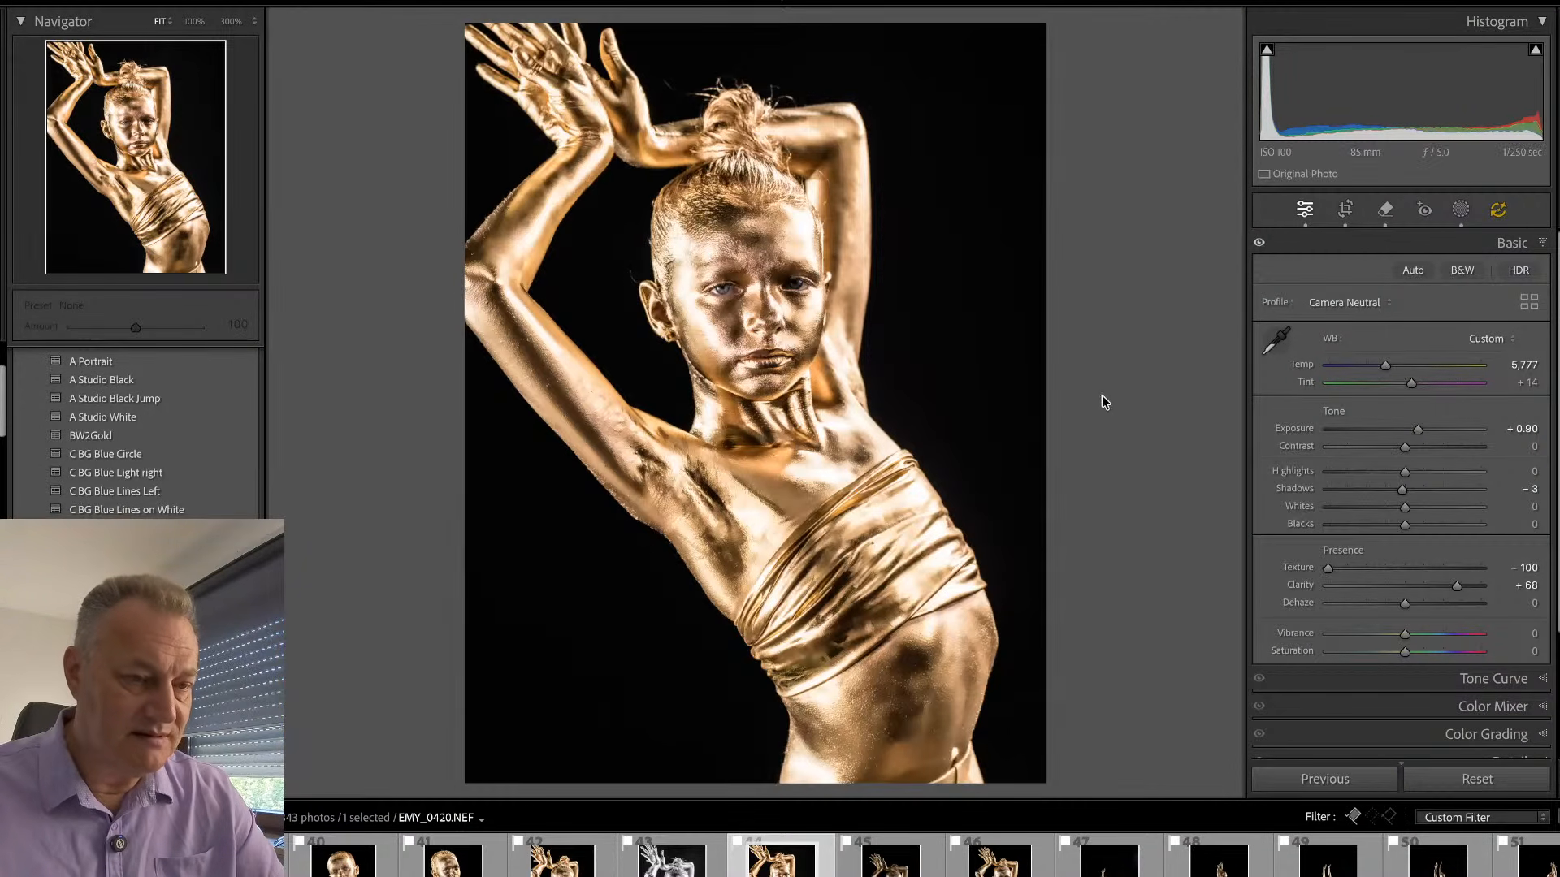
# - Synchronize the develop settings of EMY_0420.NEF to the next two frames, leaving out Mask 2, Remove and Crop
pyautogui.press('Right')
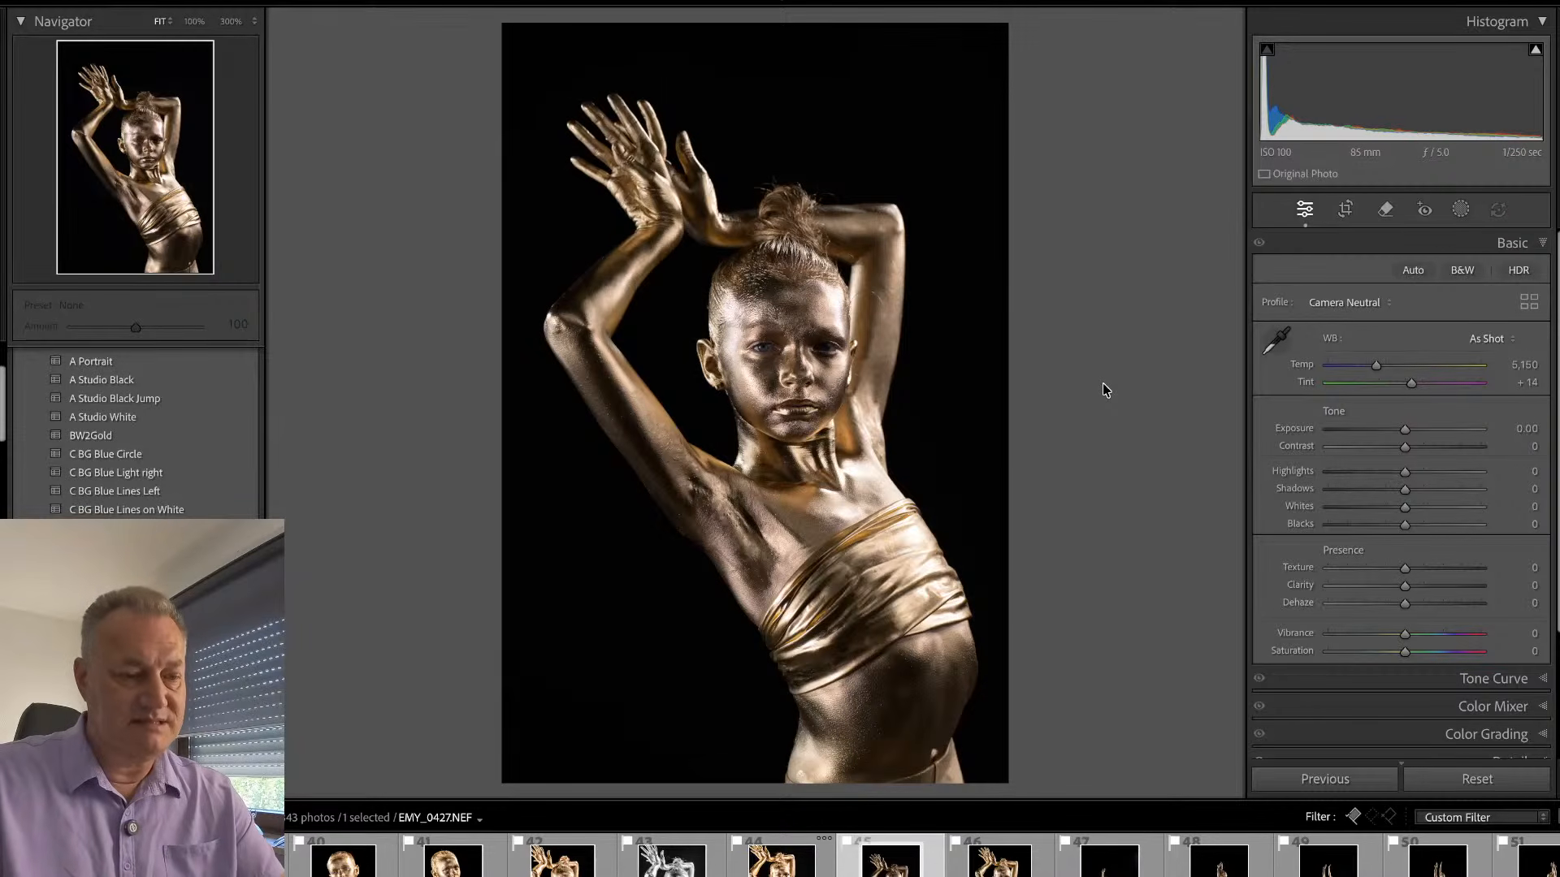
pyautogui.press('Left')
pyautogui.hotkey('shift', 'Right')
pyautogui.hotkey('shift', 'Right')
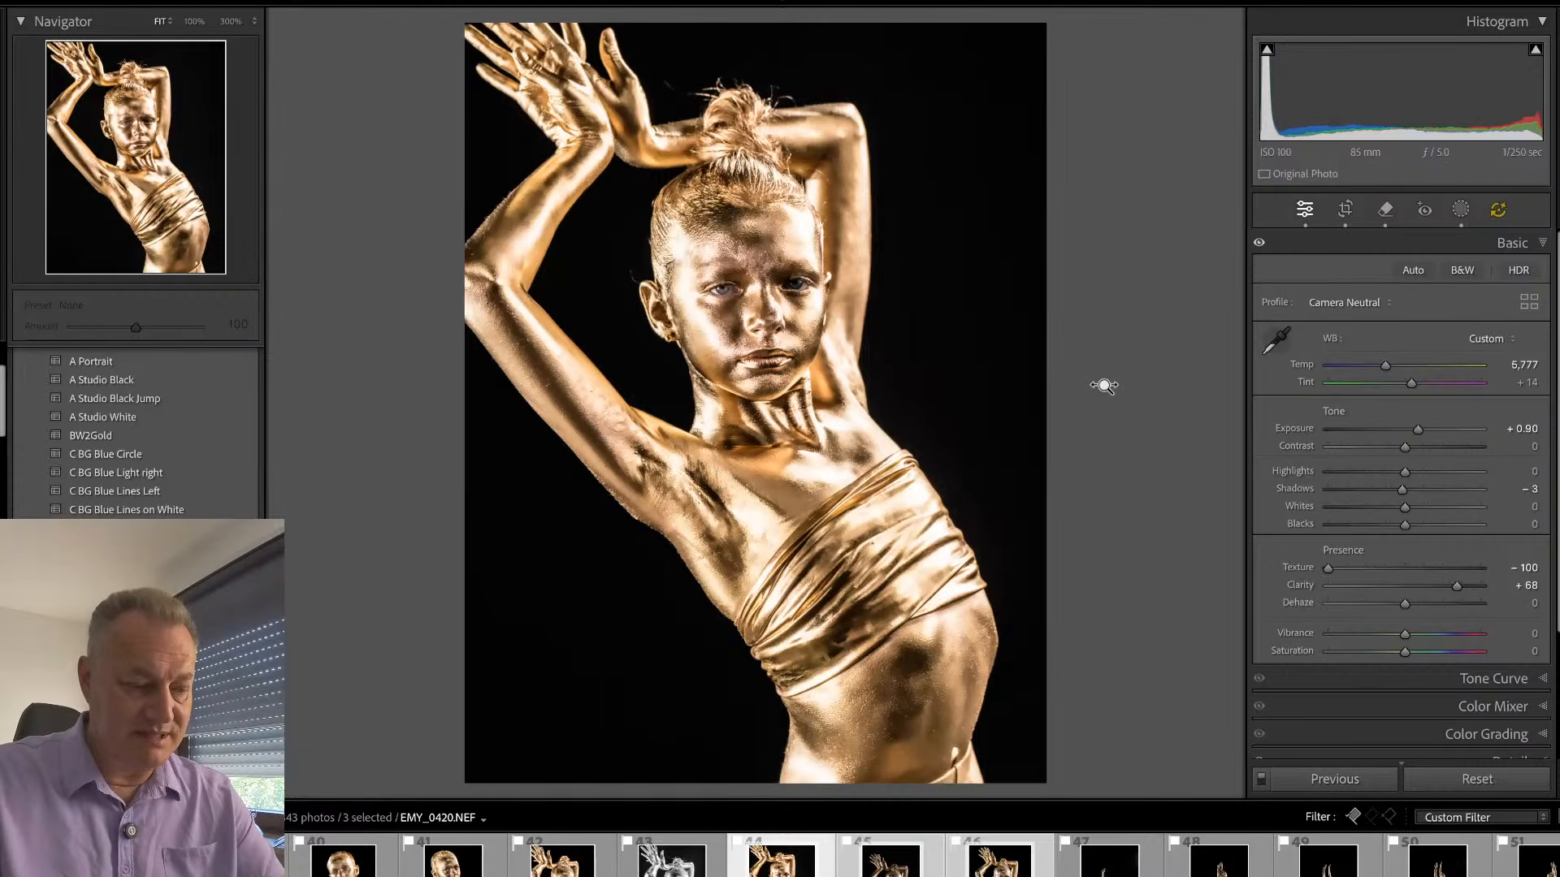
pyautogui.press('super+shift+s')
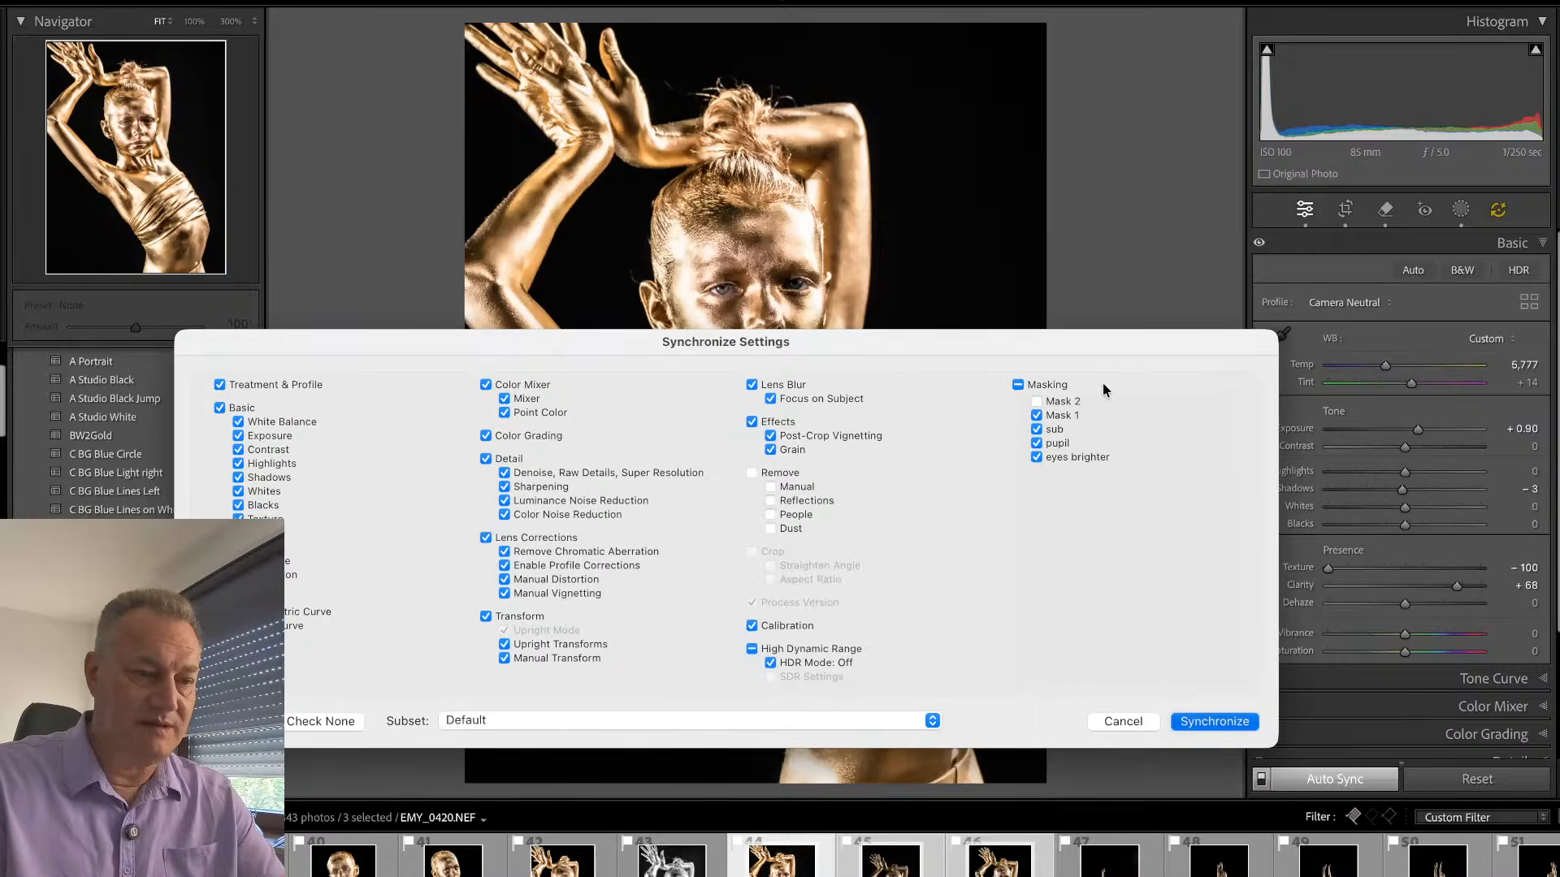
pyautogui.press('Return')
pyautogui.click(910, 299)
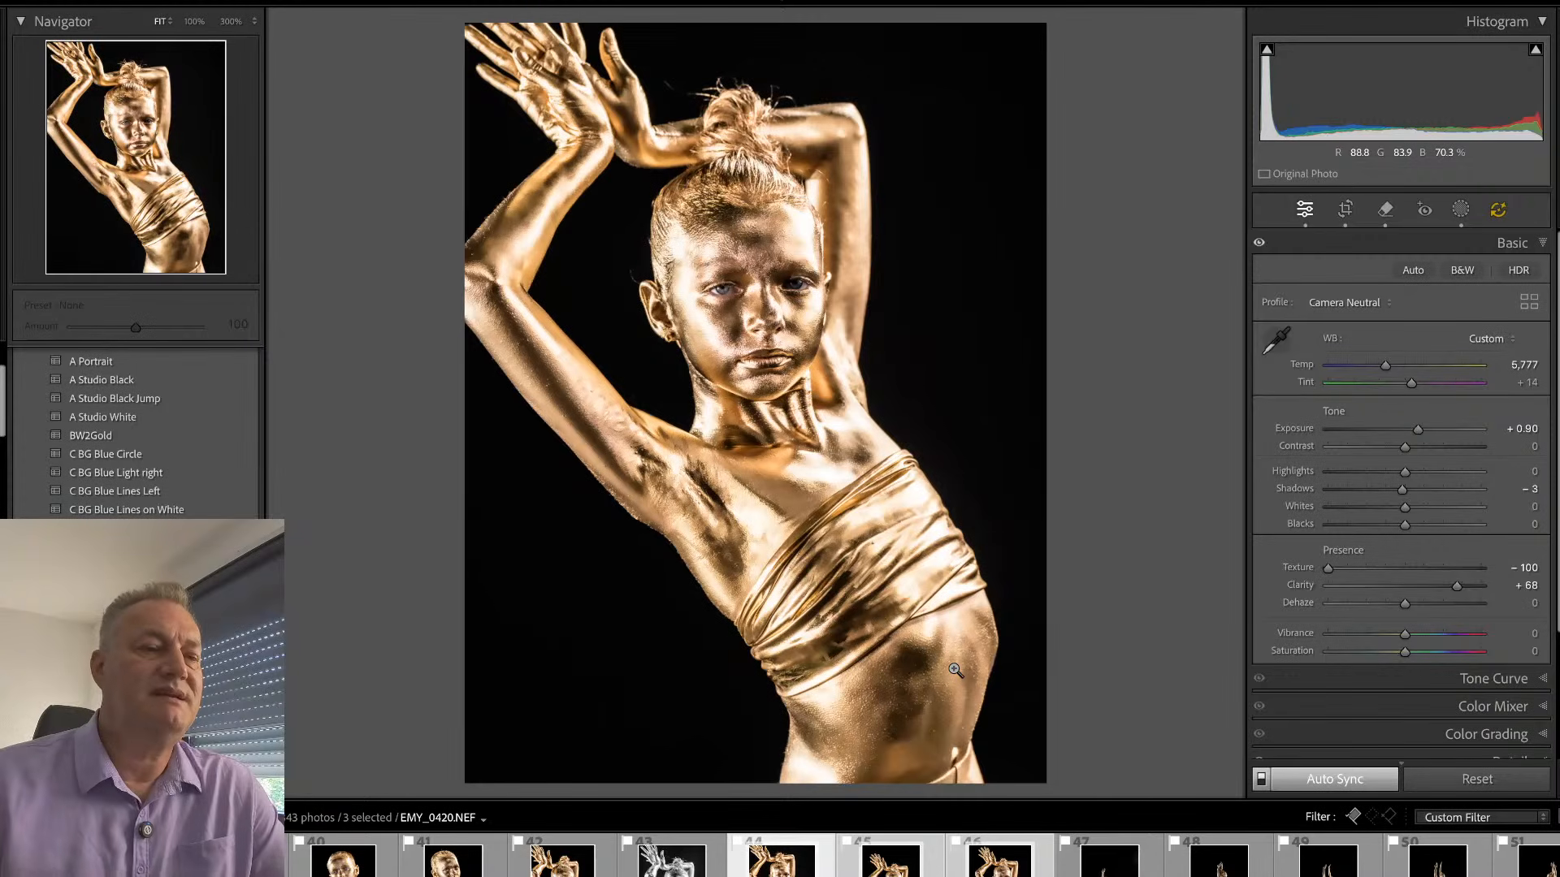
# - Crop EMY_0427.NEF with a free aspect ratio, trimming the empty area above the hands and a thin strip below the waist
pyautogui.click(910, 853)
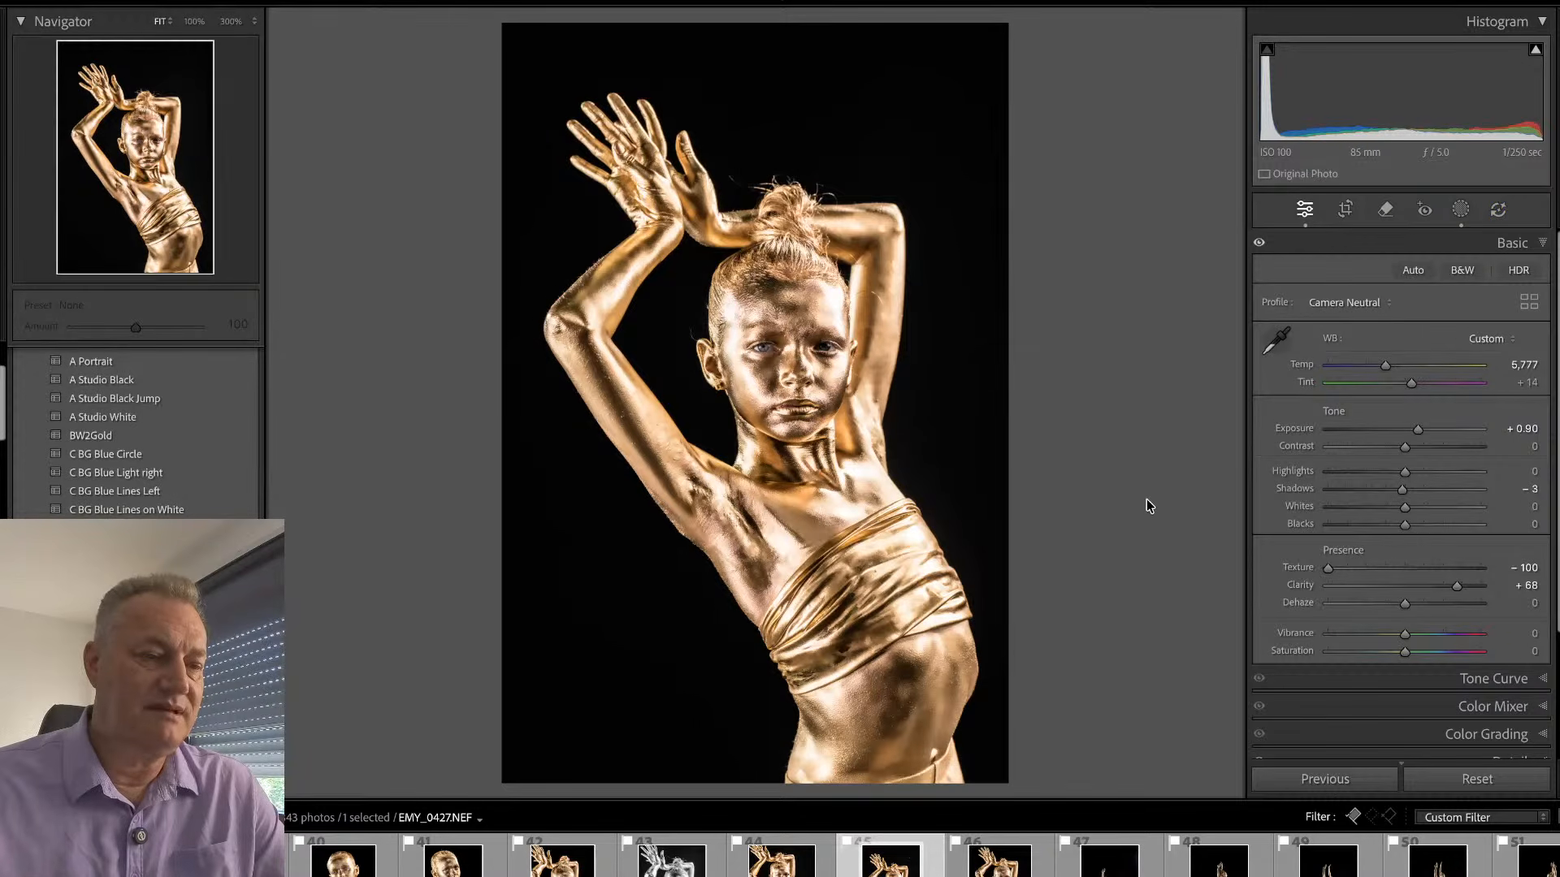
pyautogui.press('r')
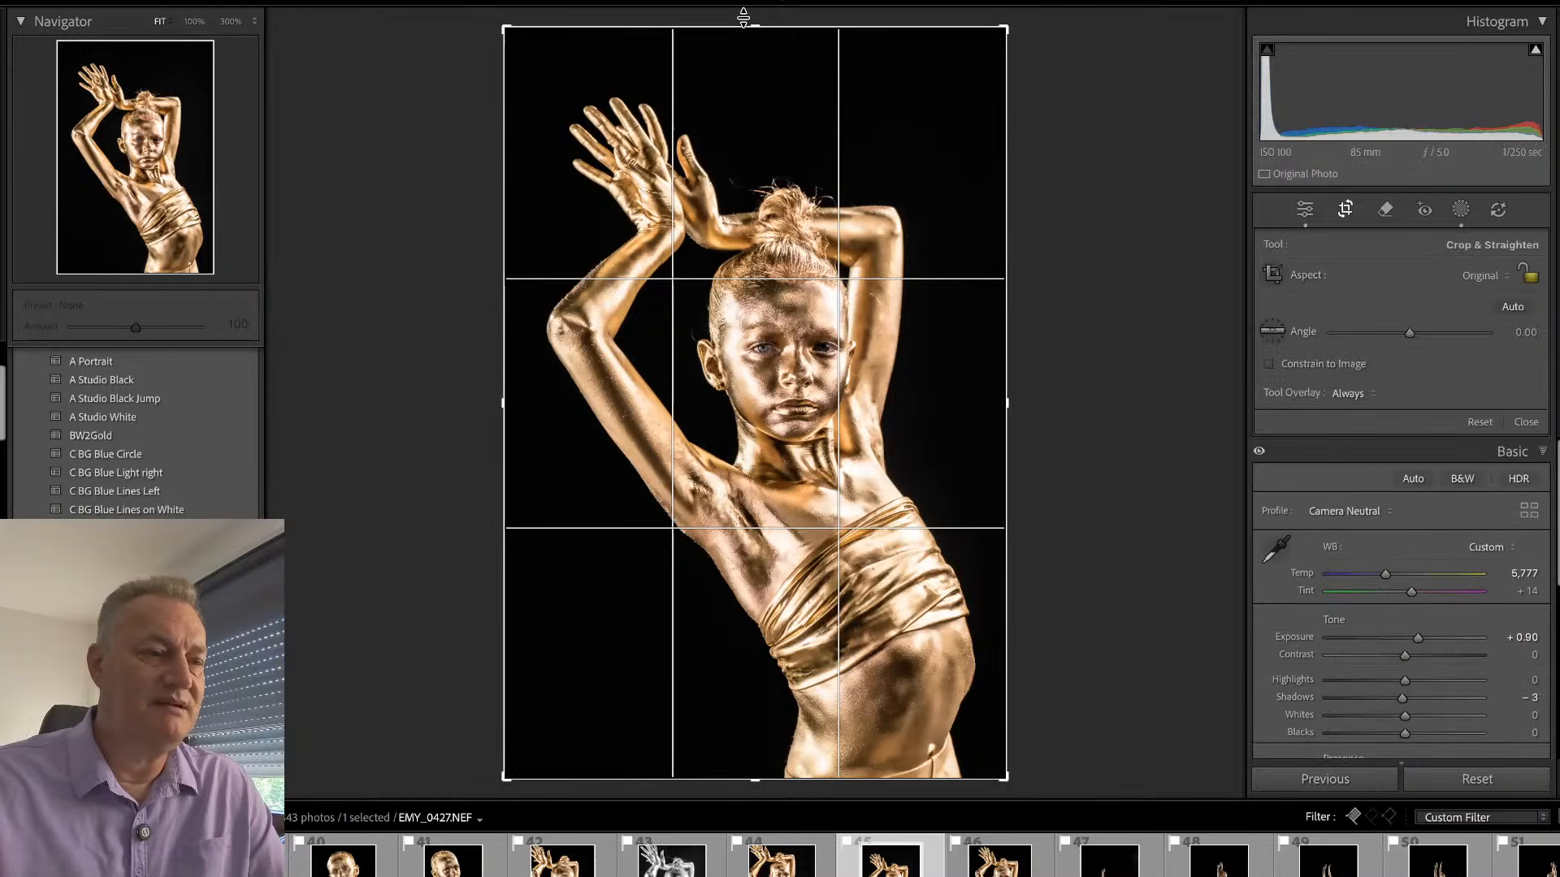
pyautogui.moveTo(751, 10); pyautogui.dragTo(752, 76)
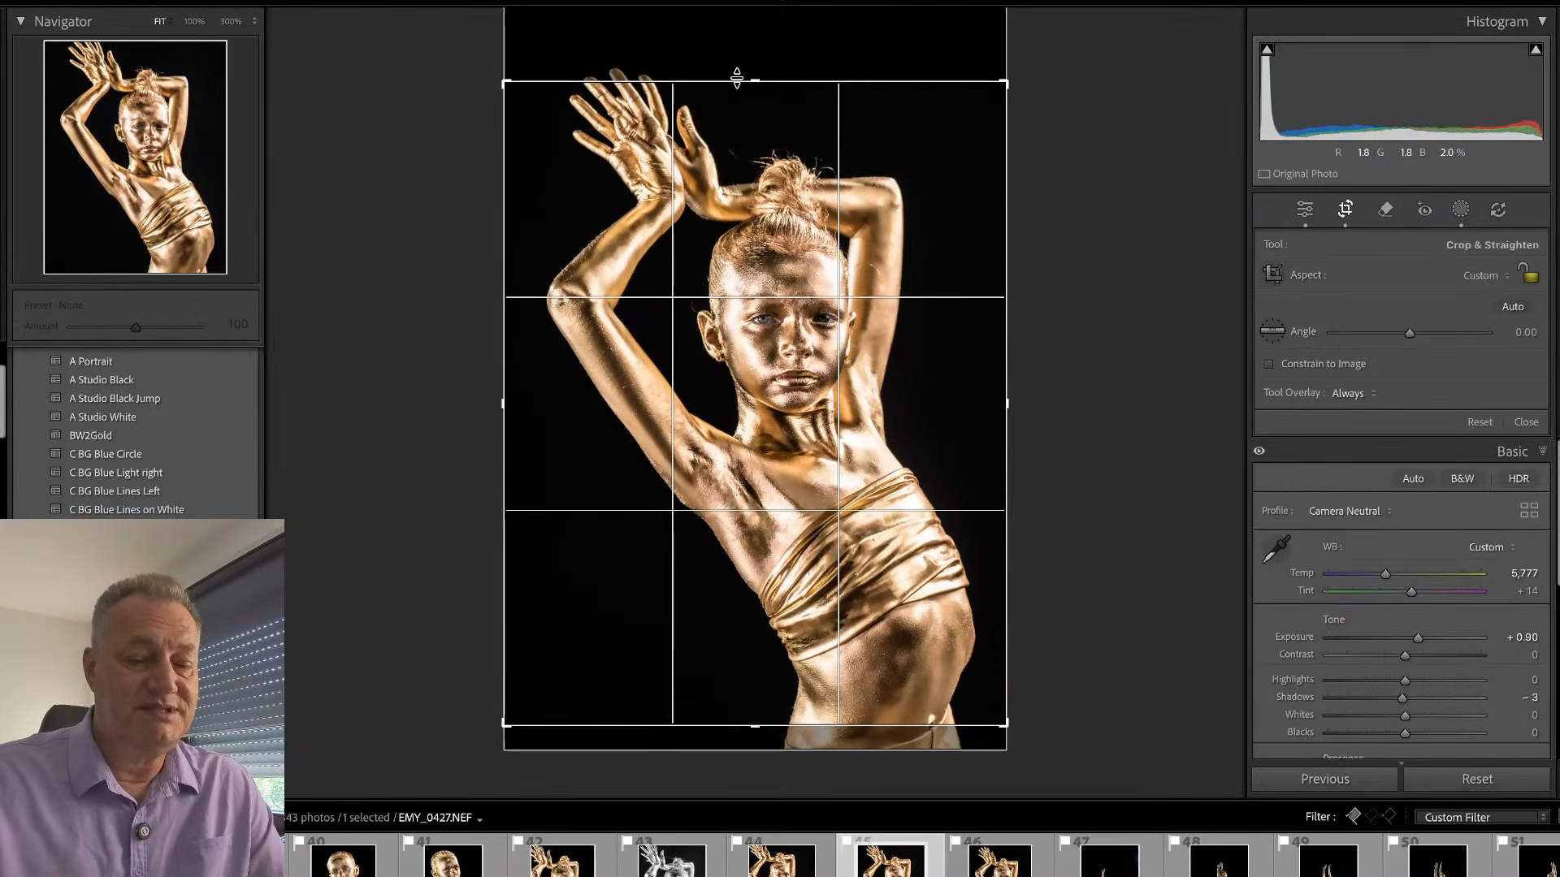
pyautogui.press('Return')
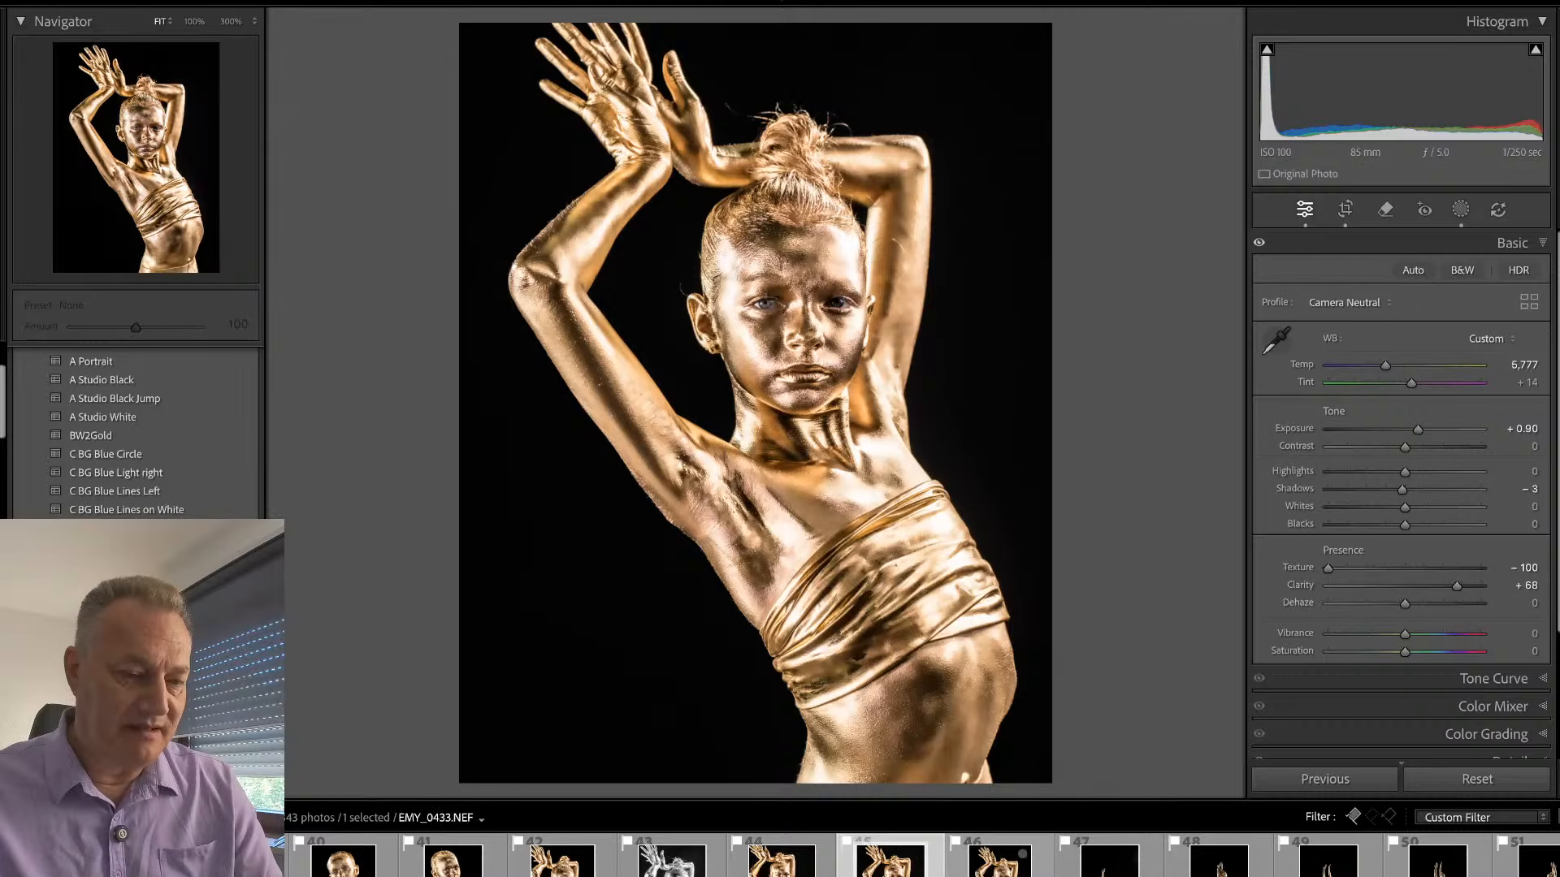
# - Look through the standing-split frames up to EMY_0487.NEF, straighten that one by 0.40 and crop it closer around the figure
pyautogui.click(1000, 862)
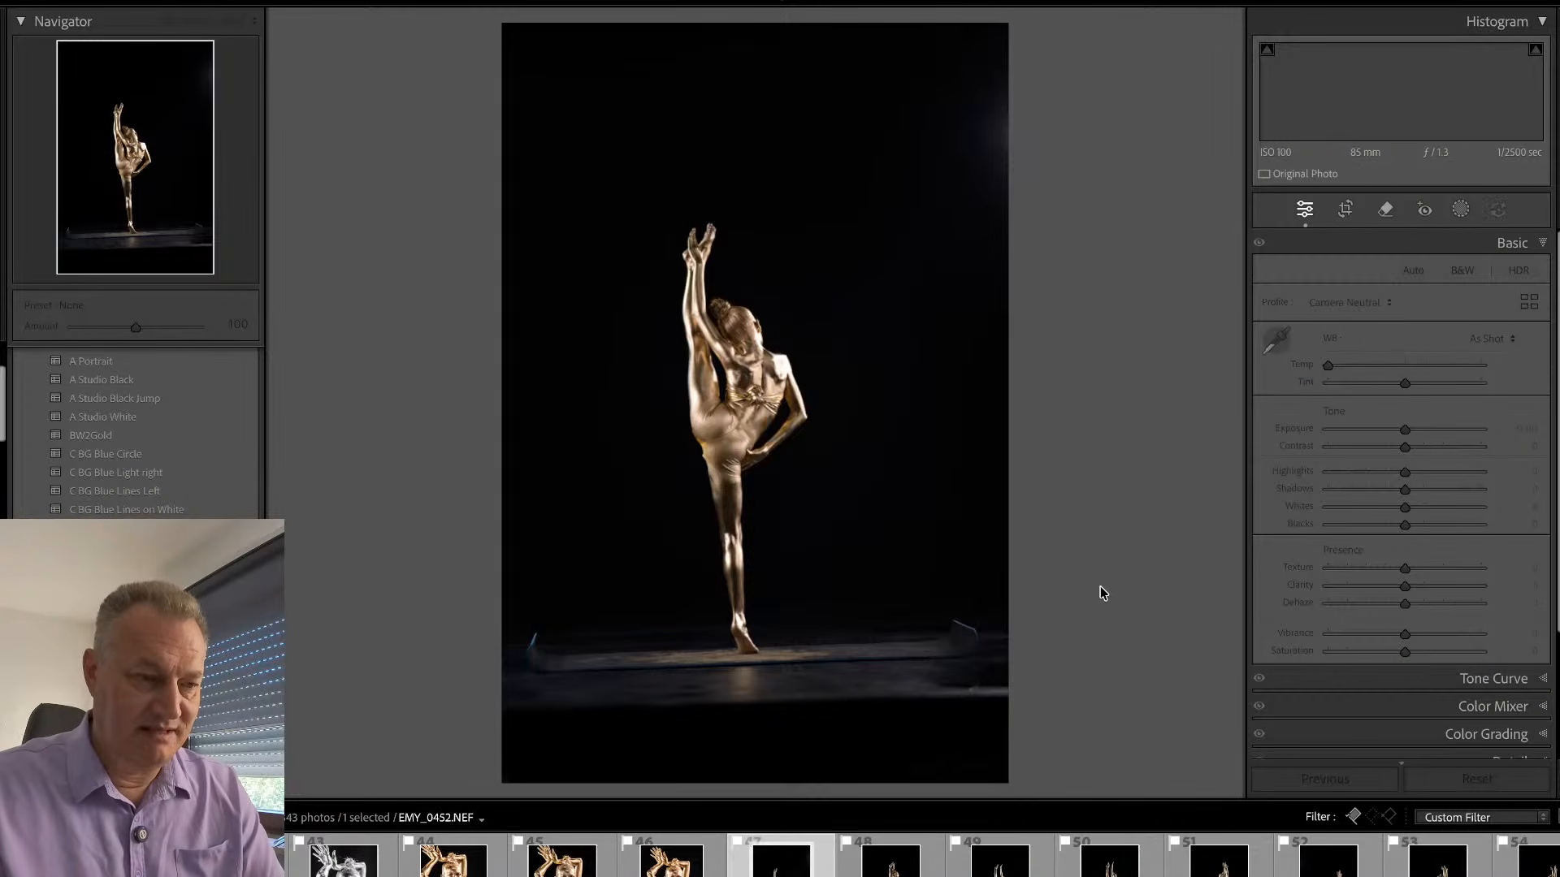
pyautogui.press('Right')
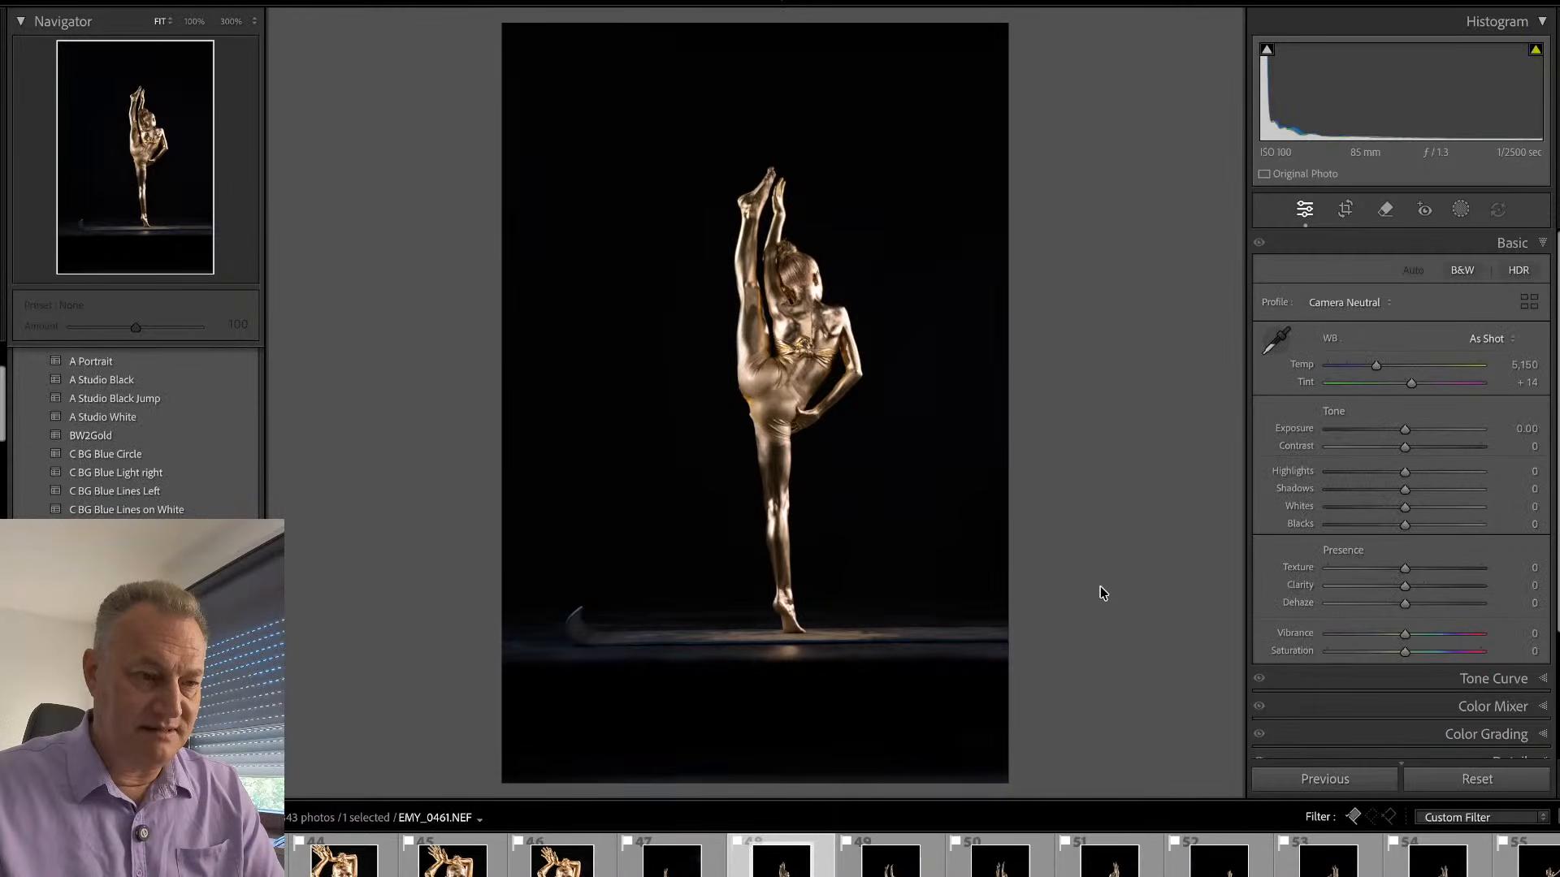
pyautogui.press('Right')
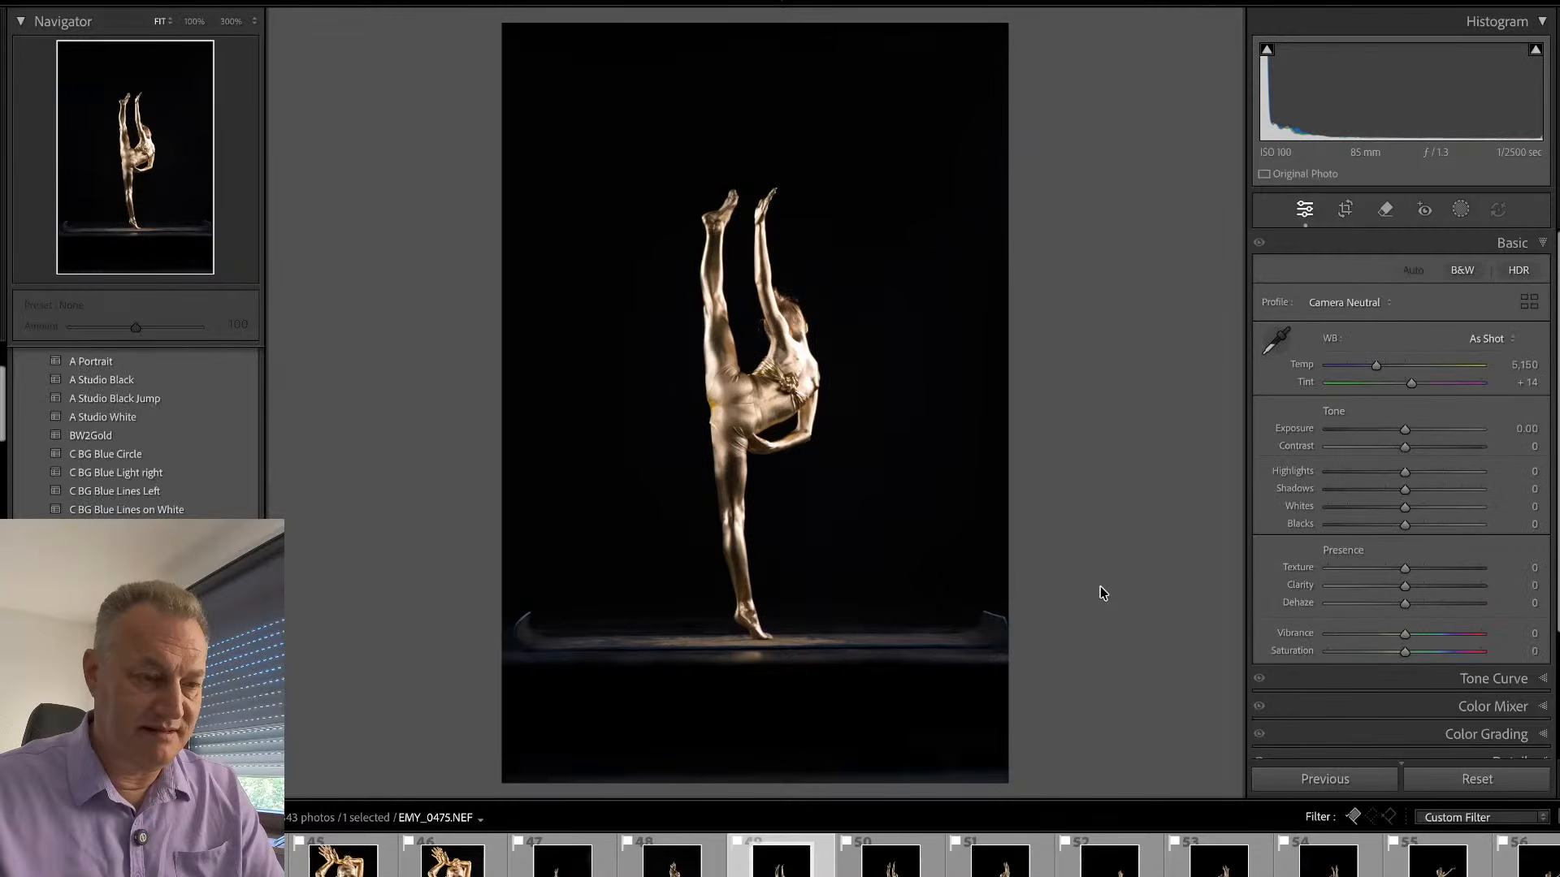
pyautogui.press('Right')
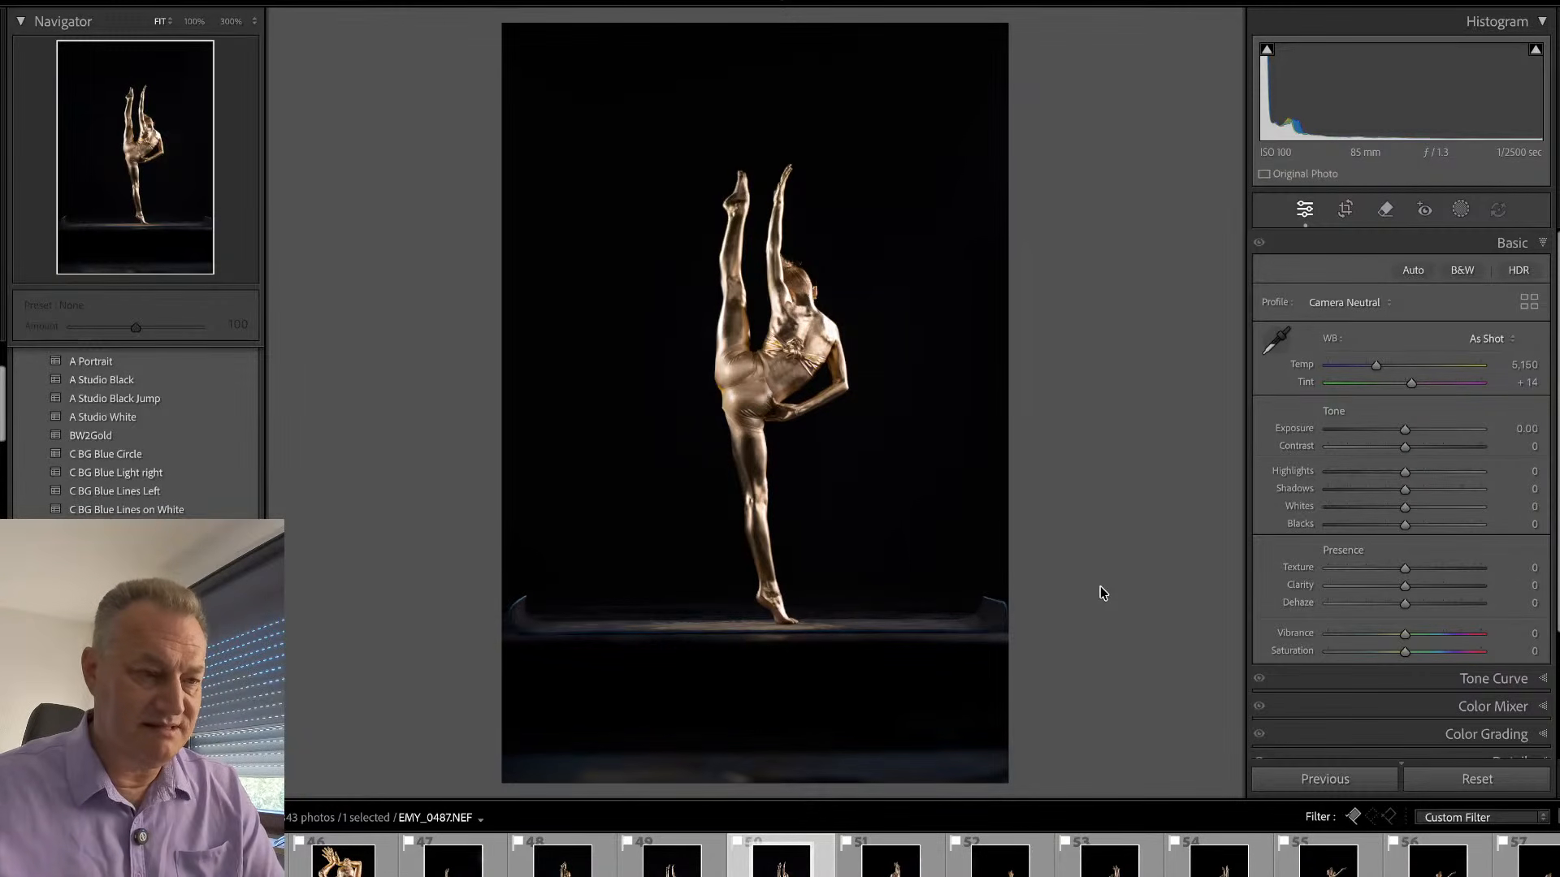
pyautogui.press('r')
pyautogui.moveTo(1044, 132); pyautogui.dragTo(1087, 140)
pyautogui.moveTo(1006, 35); pyautogui.dragTo(990, 78)
pyautogui.moveTo(529, 722); pyautogui.dragTo(558, 674)
pyautogui.moveTo(1061, 373); pyautogui.dragTo(1061, 366)
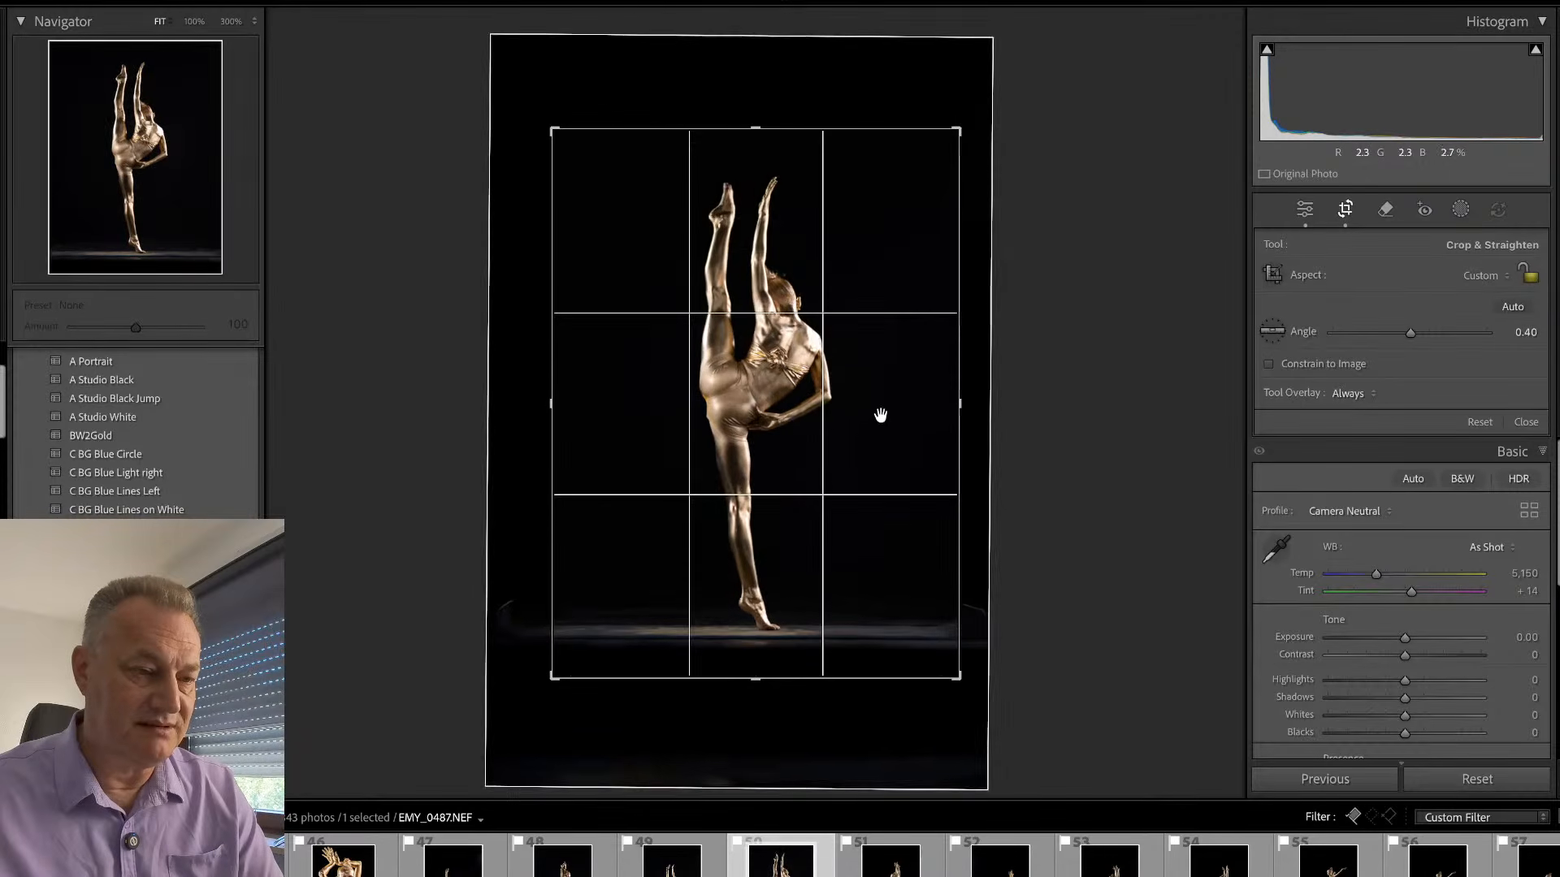
pyautogui.press('r')
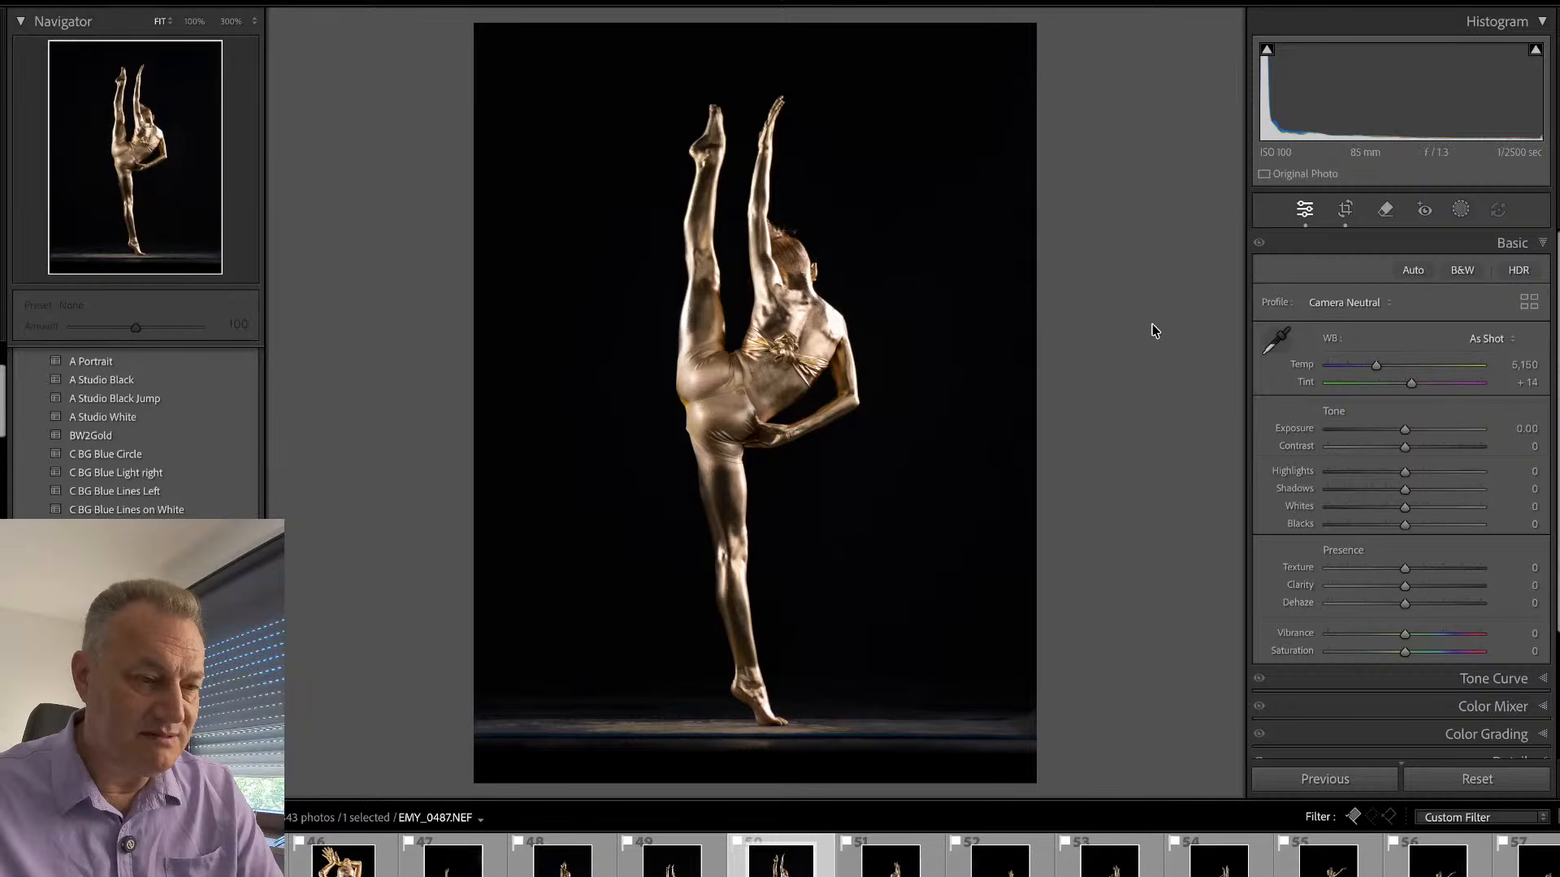
# - Compare EMY_0487.NEF with the two preceding standing-split frames and drop EMY_0475.NEF from the picks
pyautogui.press('Left')
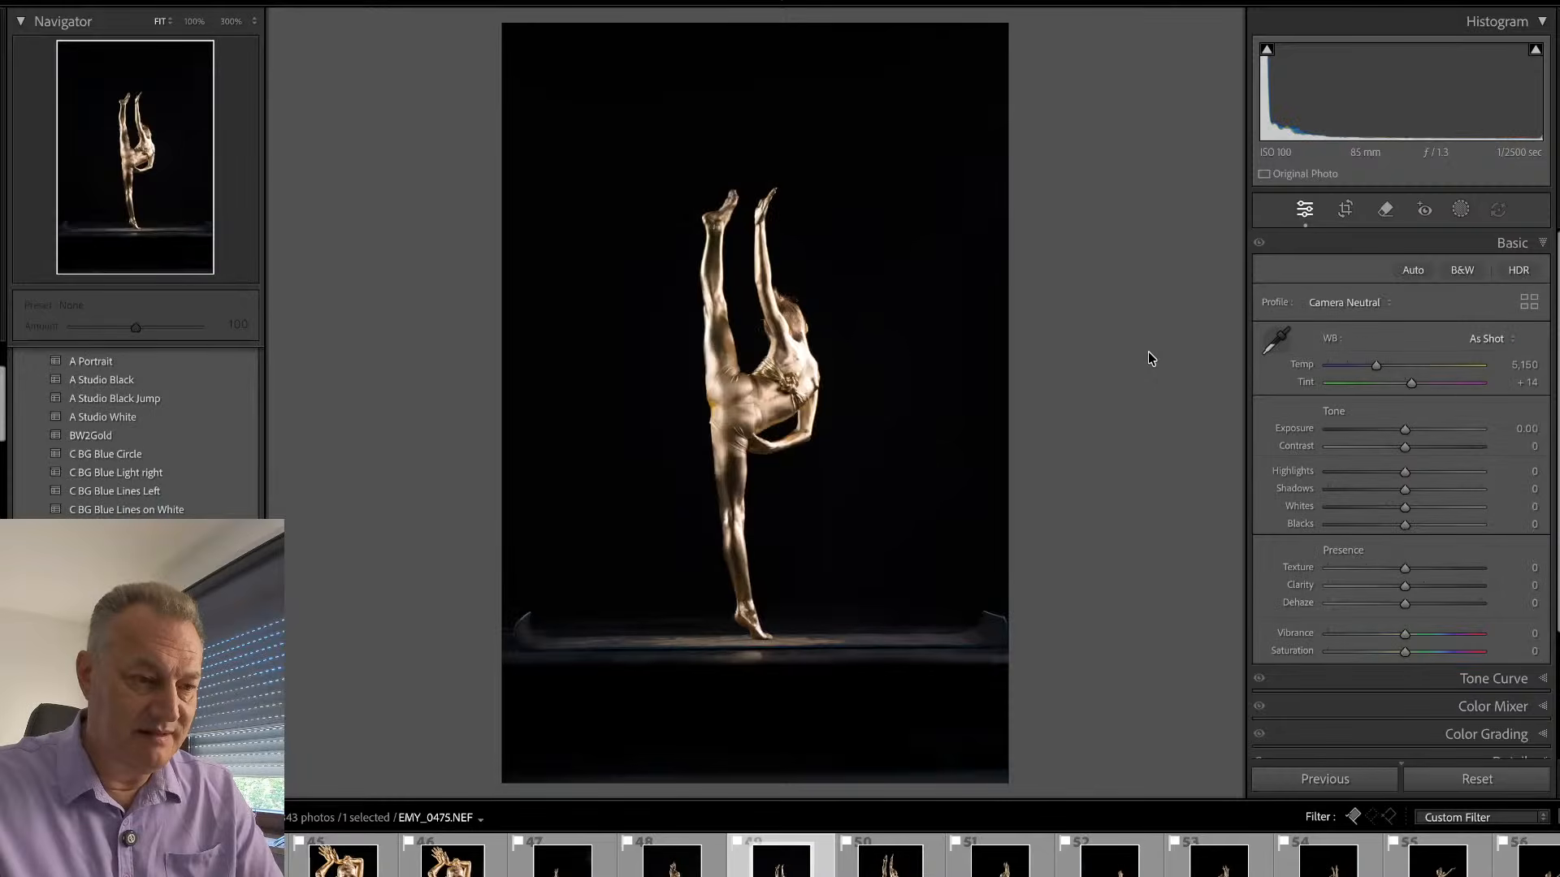
pyautogui.press('Left')
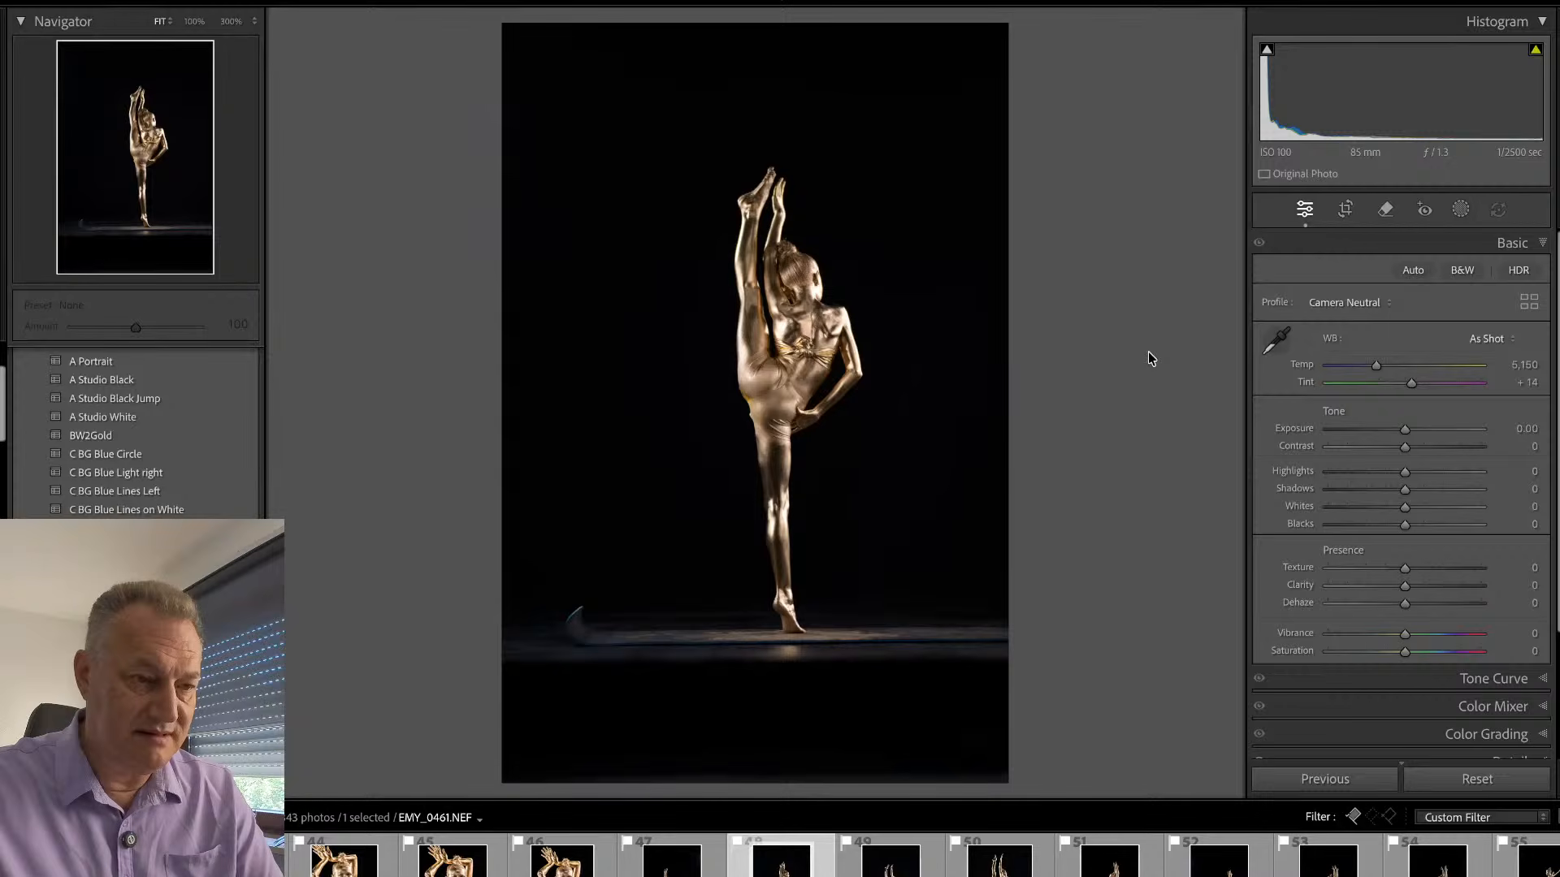
pyautogui.press('Right')
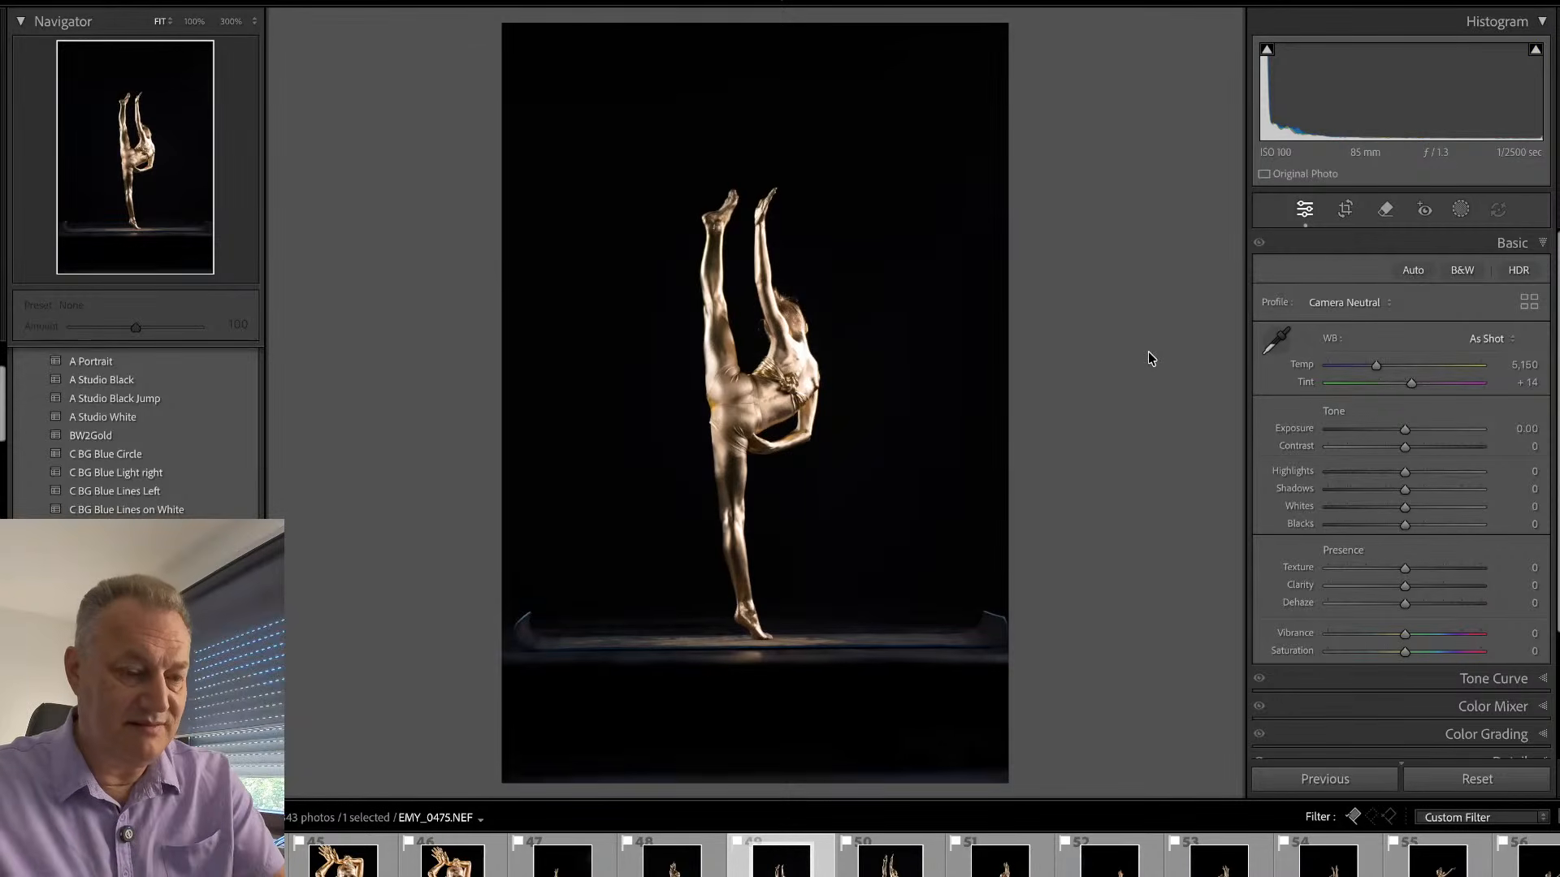
pyautogui.press('Right')
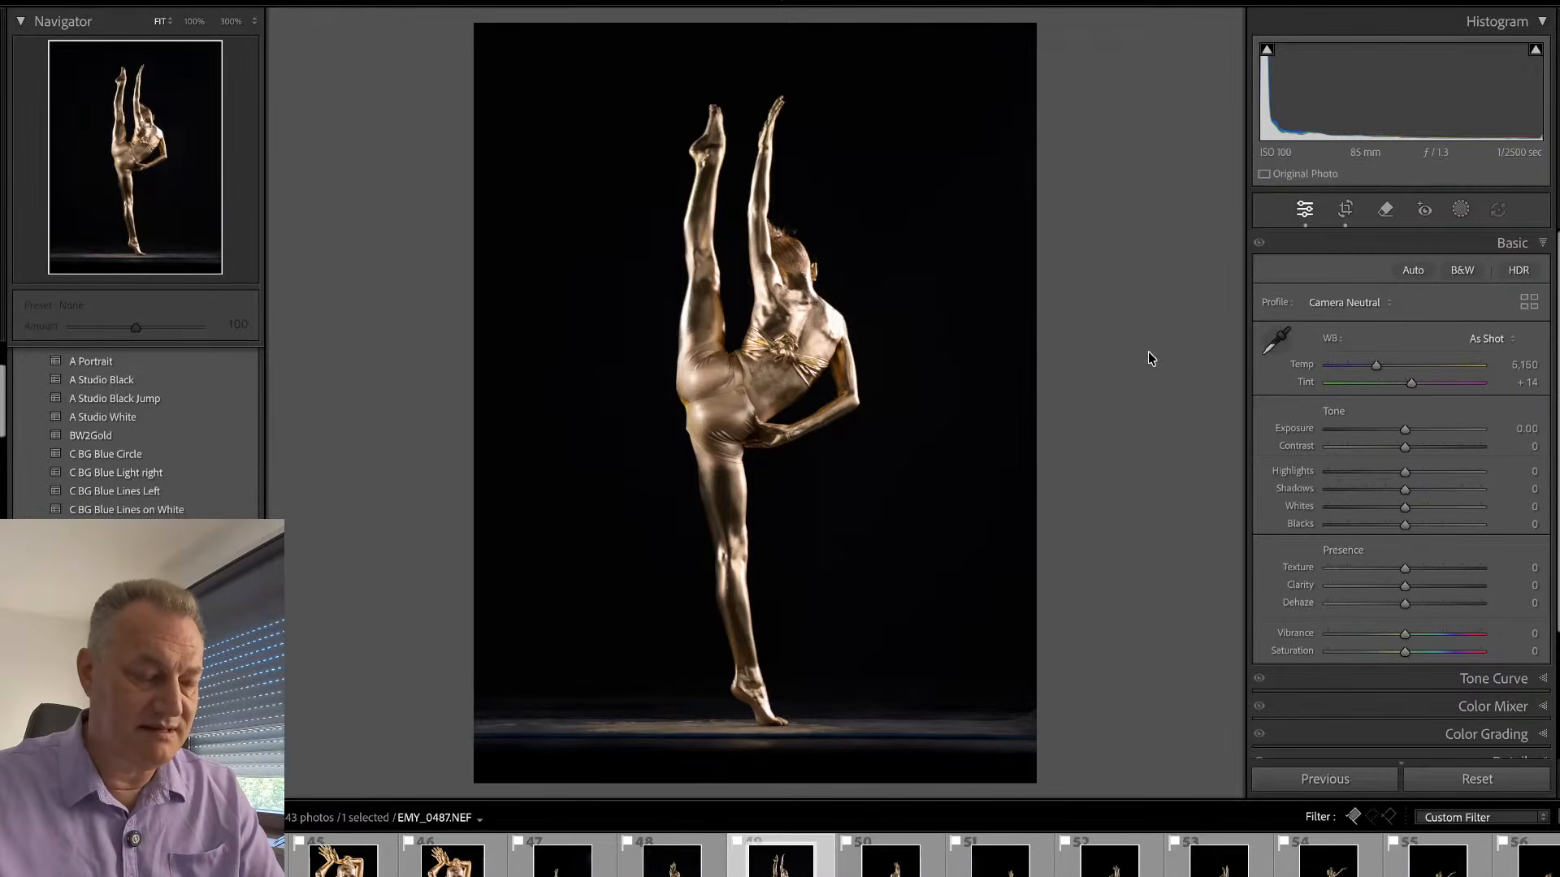
# - Examine the back, the knotted top and the hair of EMY_0487.NEF at 100%
pyautogui.click(800, 303)
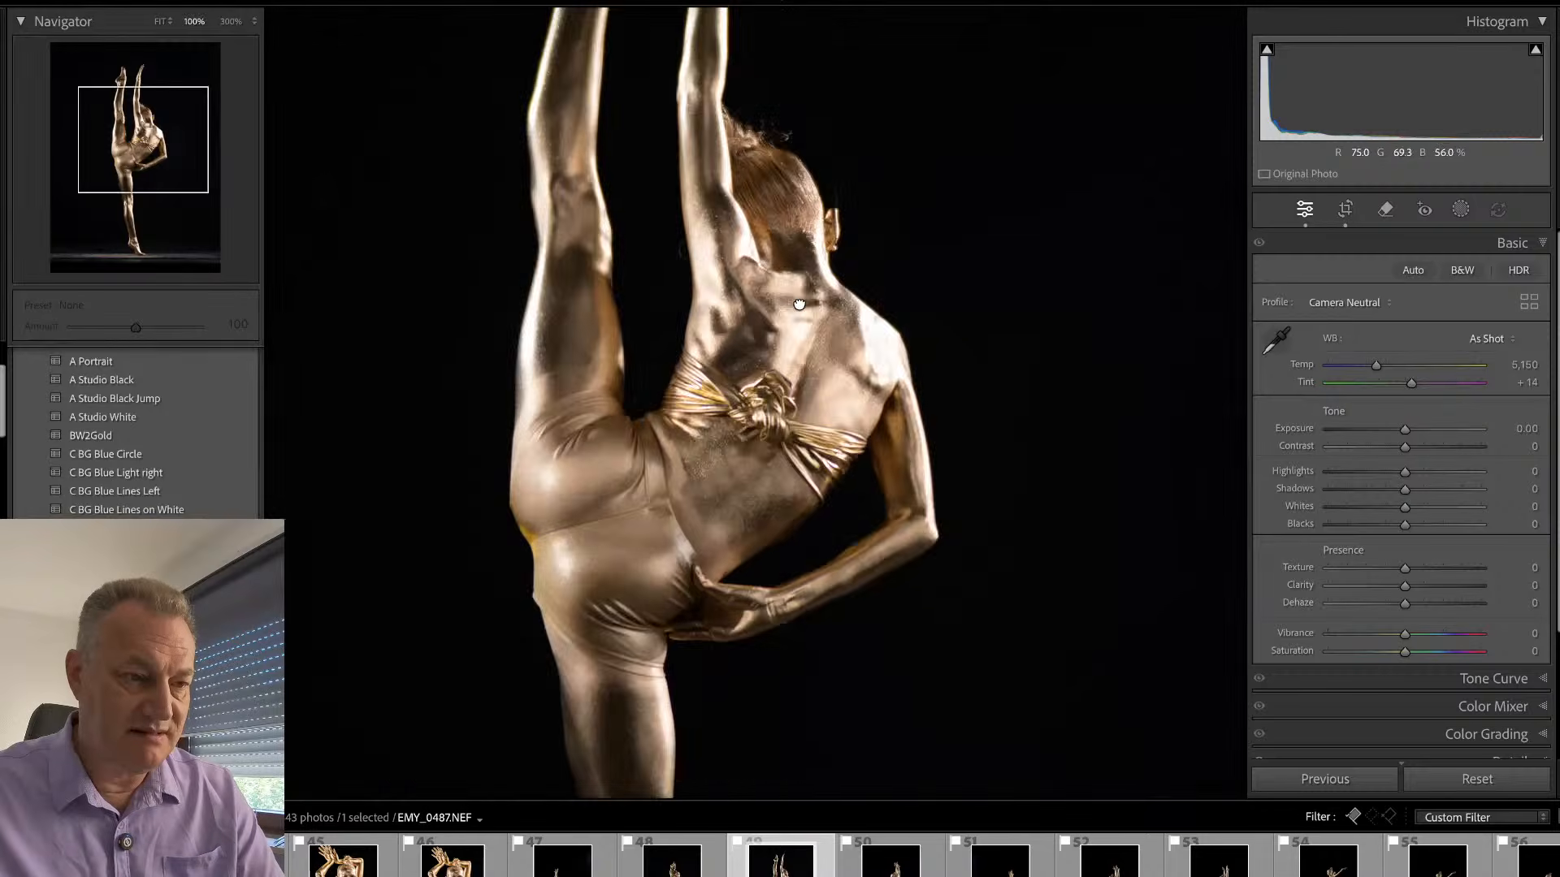
pyautogui.press('q')
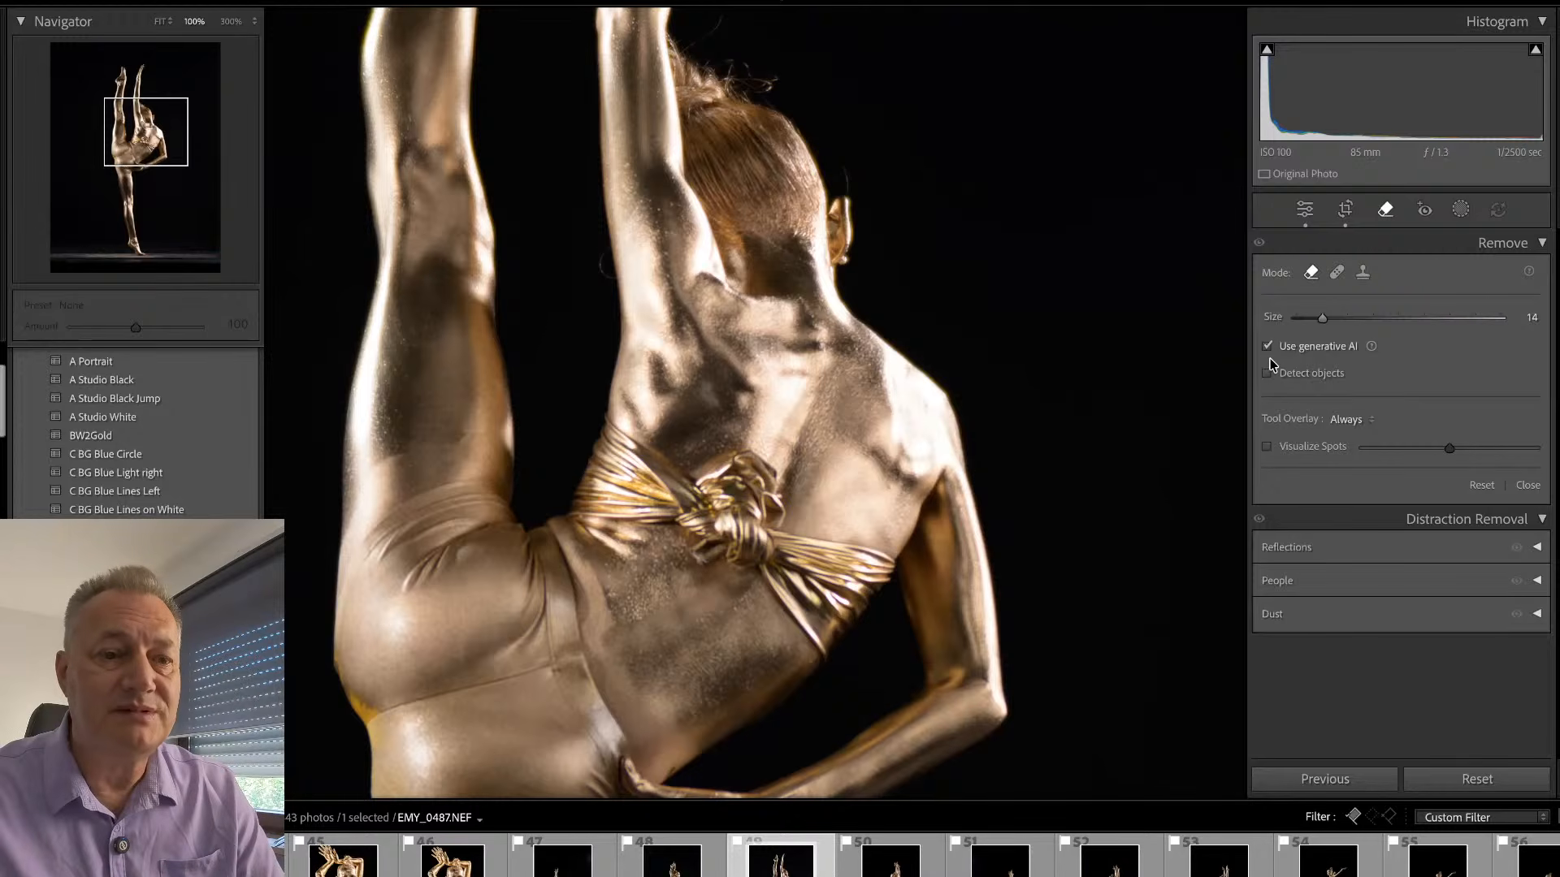
pyautogui.press('q')
pyautogui.click(1043, 369)
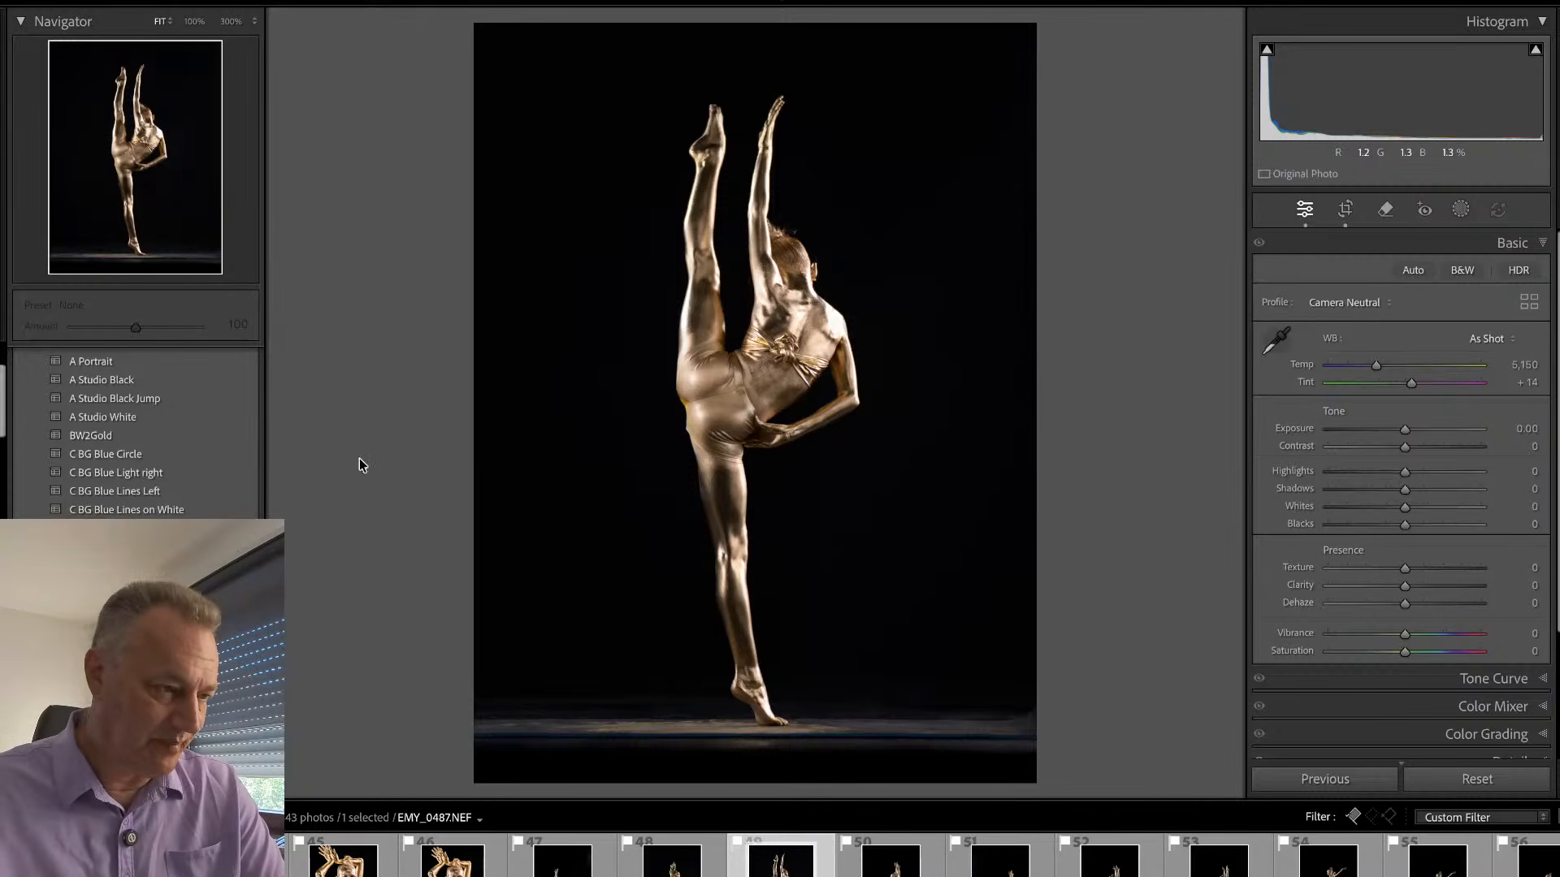
# - Add a subject mask to EMY_0487.NEF and set its clarity to 91 and its temperature to 14
pyautogui.hotkey('shift', 'w')
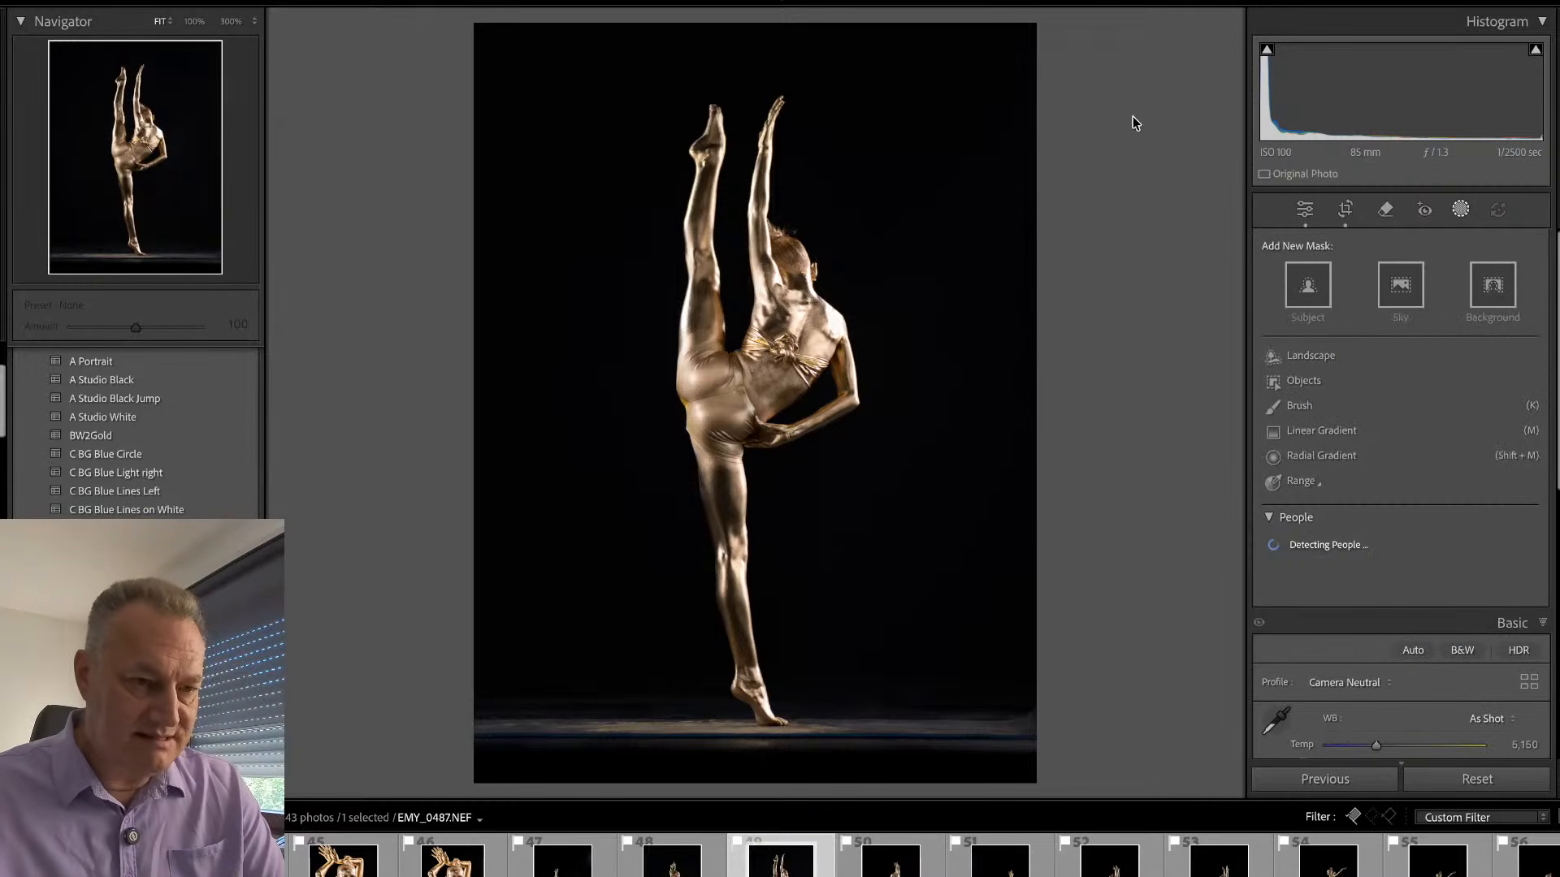
pyautogui.click(1319, 295)
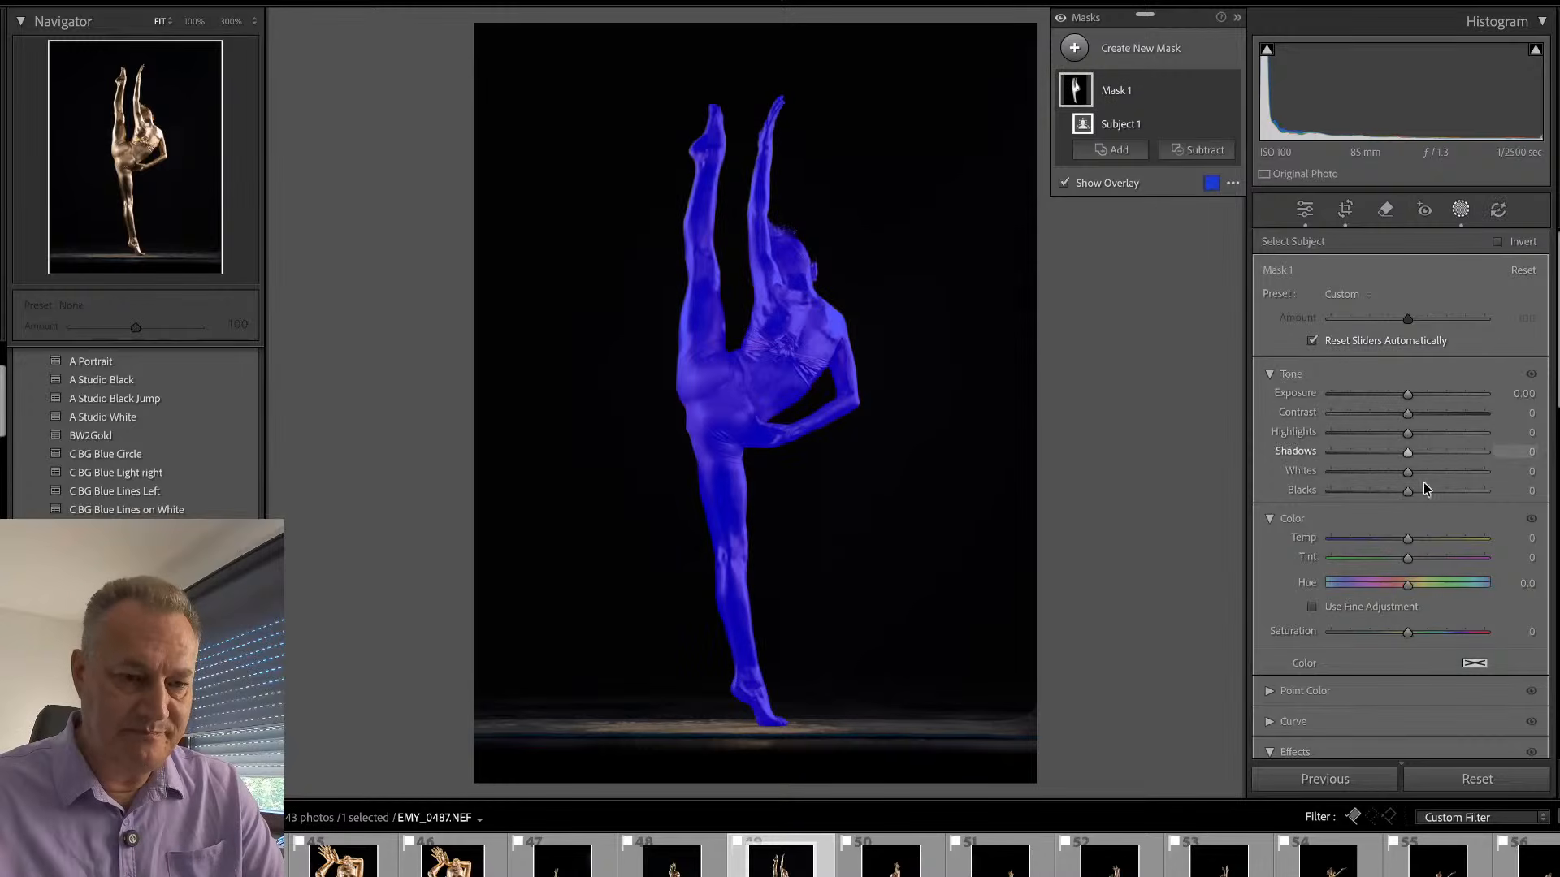
pyautogui.scroll(-5, 1443, 645)
pyautogui.moveTo(1441, 634); pyautogui.dragTo(1477, 631)
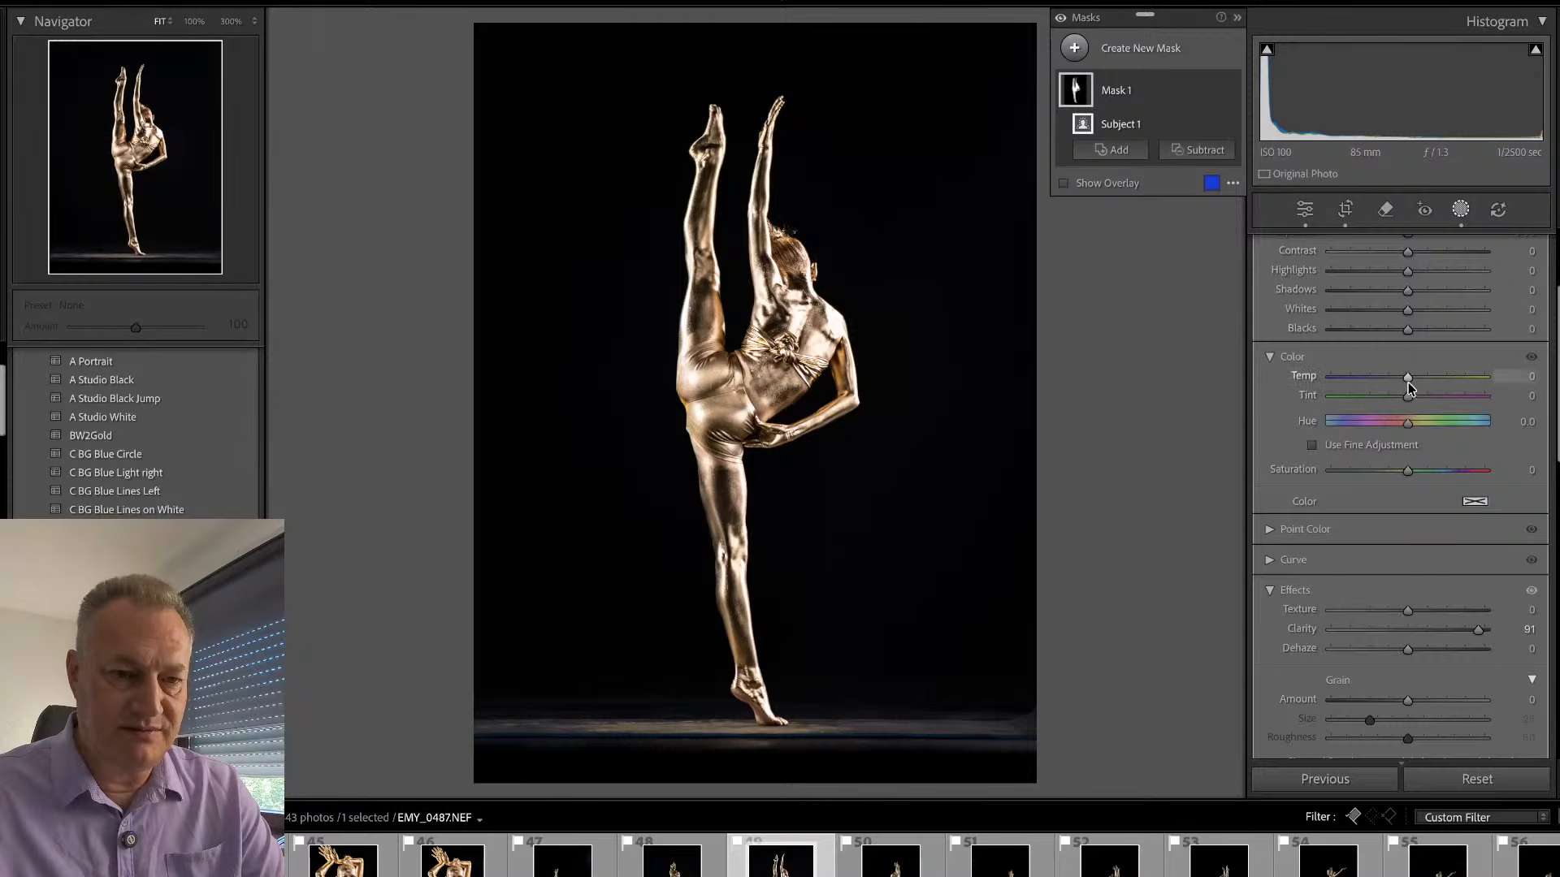
pyautogui.moveTo(1409, 381); pyautogui.dragTo(1419, 378)
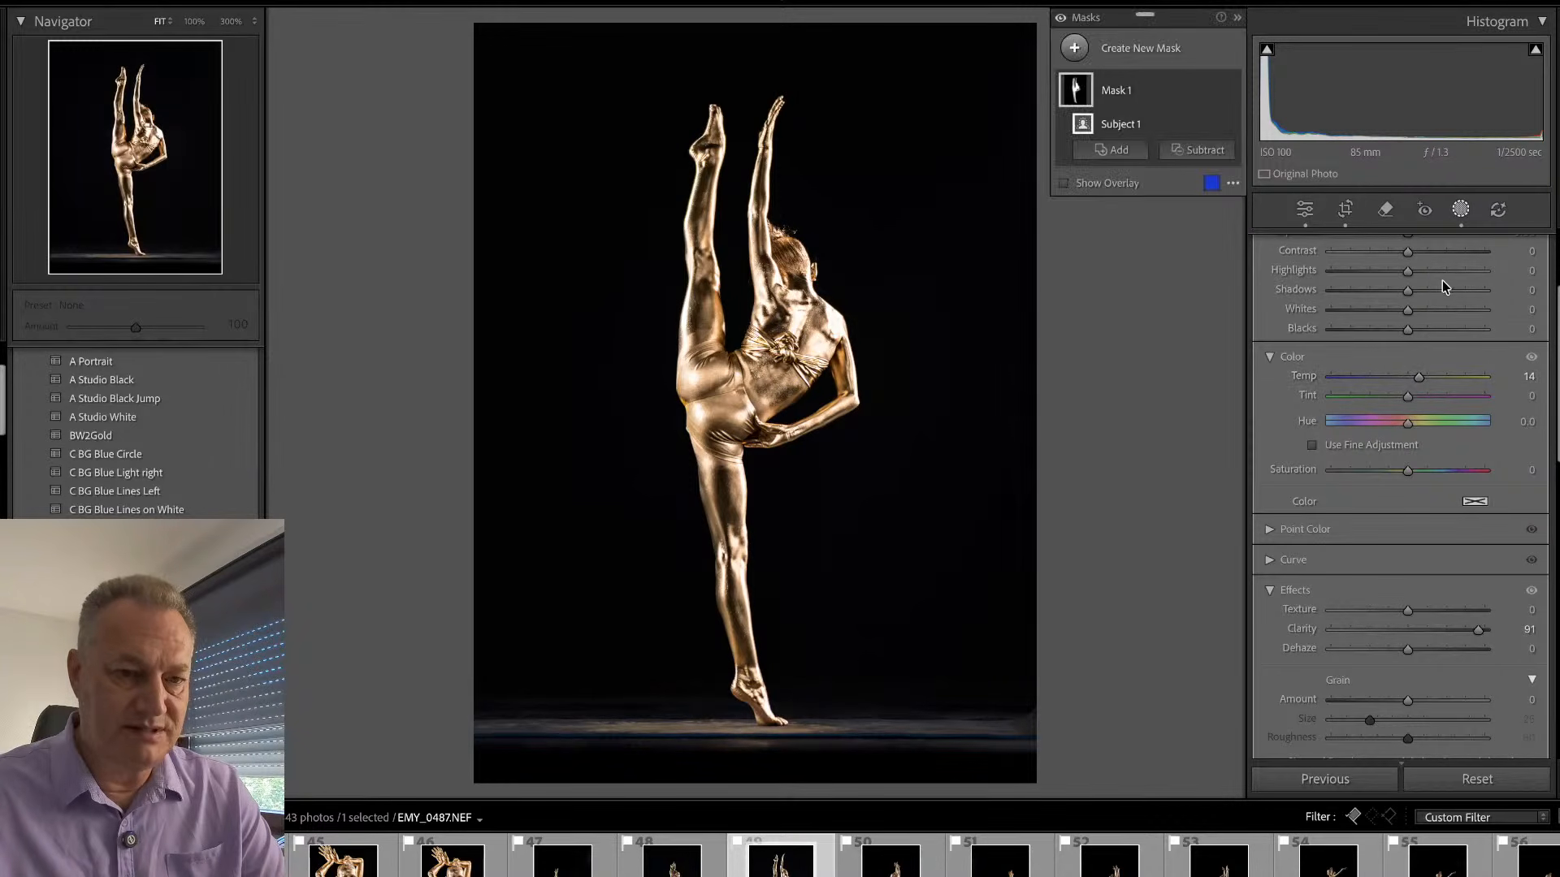
pyautogui.scroll(4, 1497, 314)
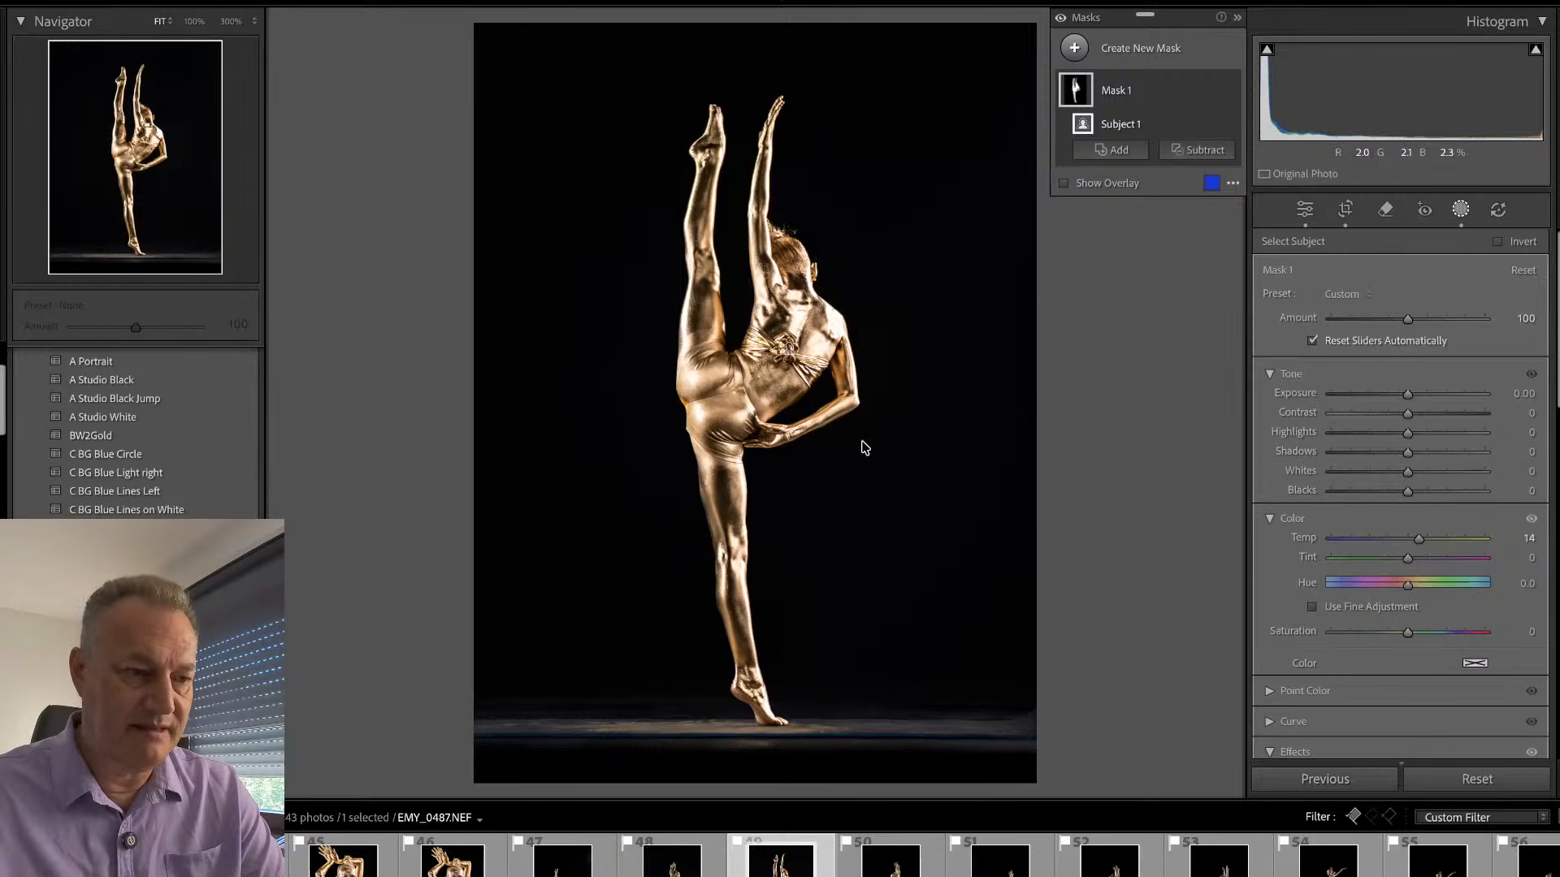
# - Remove the stray hairs above the head with generative AI at brush size 6
pyautogui.press('q')
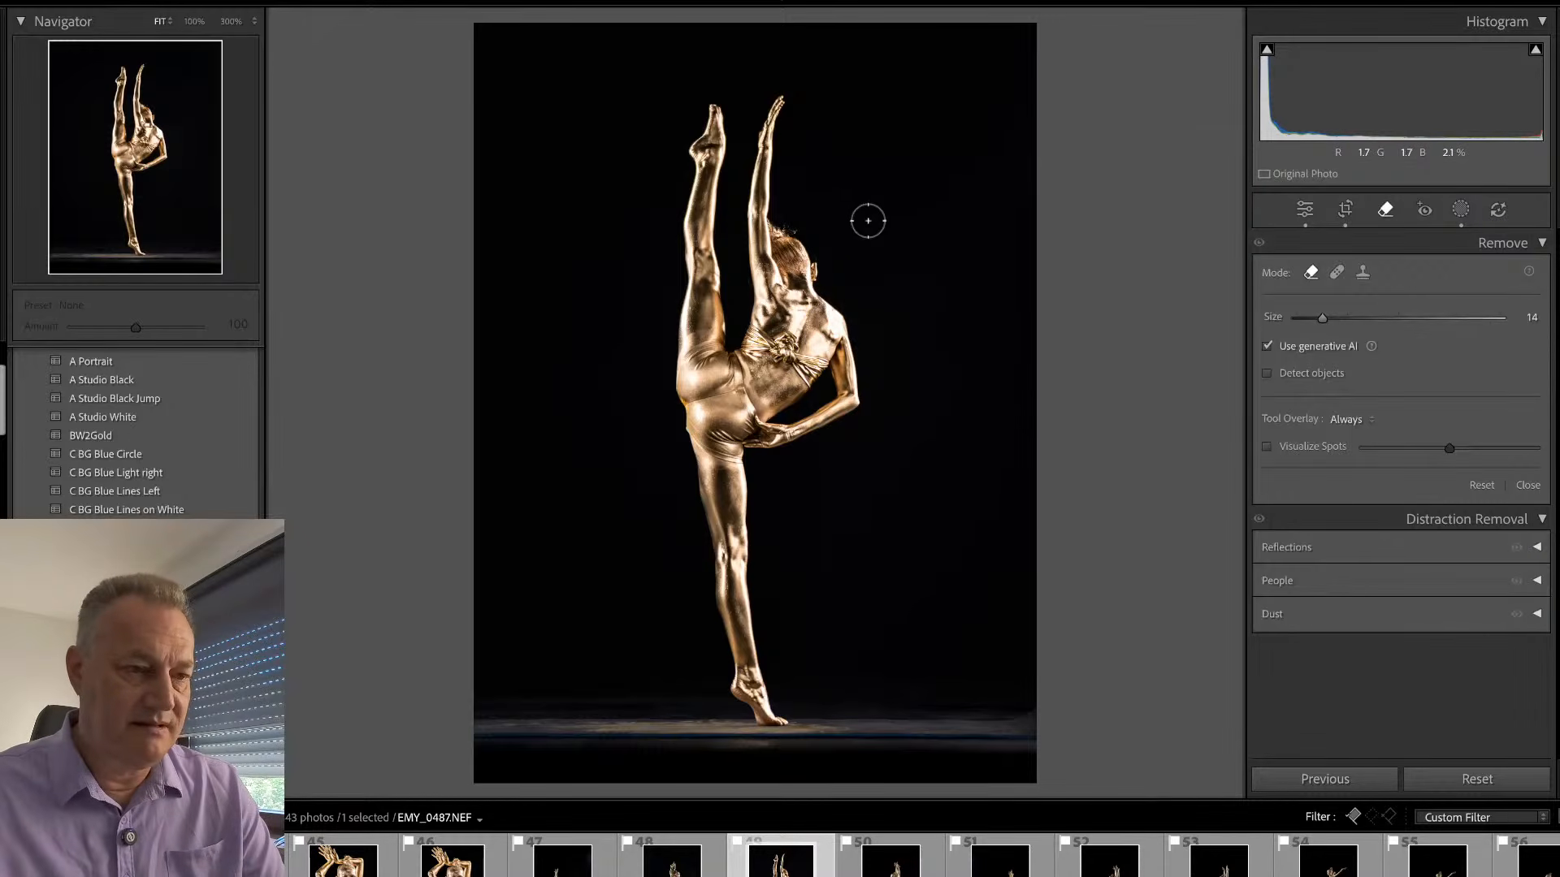
pyautogui.press('z')
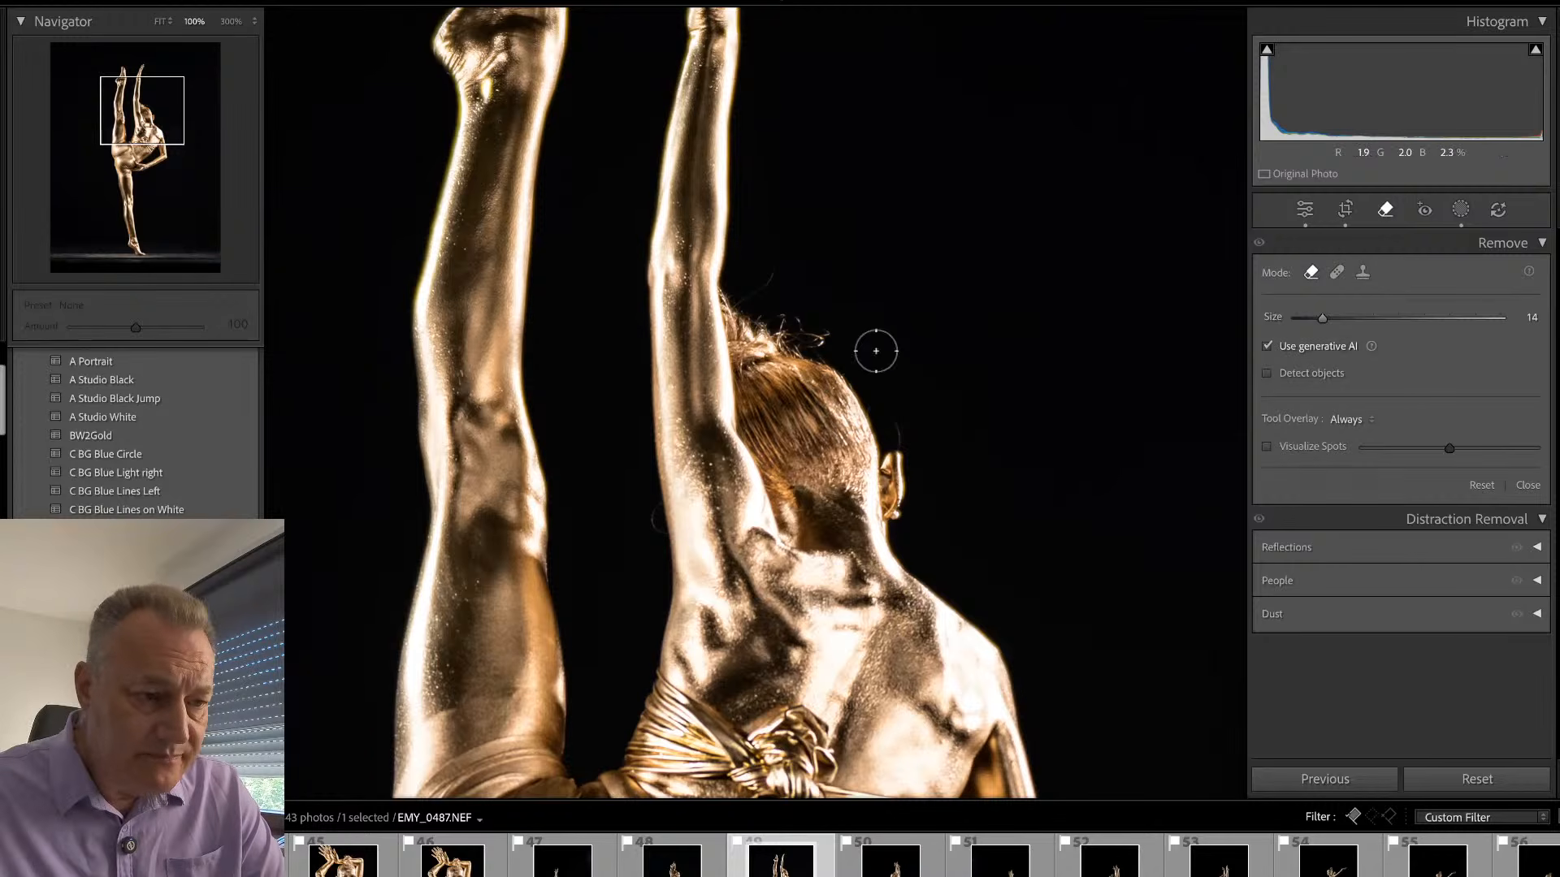
pyautogui.scroll(-4, 859, 344)
pyautogui.moveTo(836, 339)
pyautogui.mouseDown()
pyautogui.moveTo(778, 320)
pyautogui.moveTo(791, 345)
pyautogui.moveTo(817, 343)
pyautogui.moveTo(777, 316)
pyautogui.mouseUp()
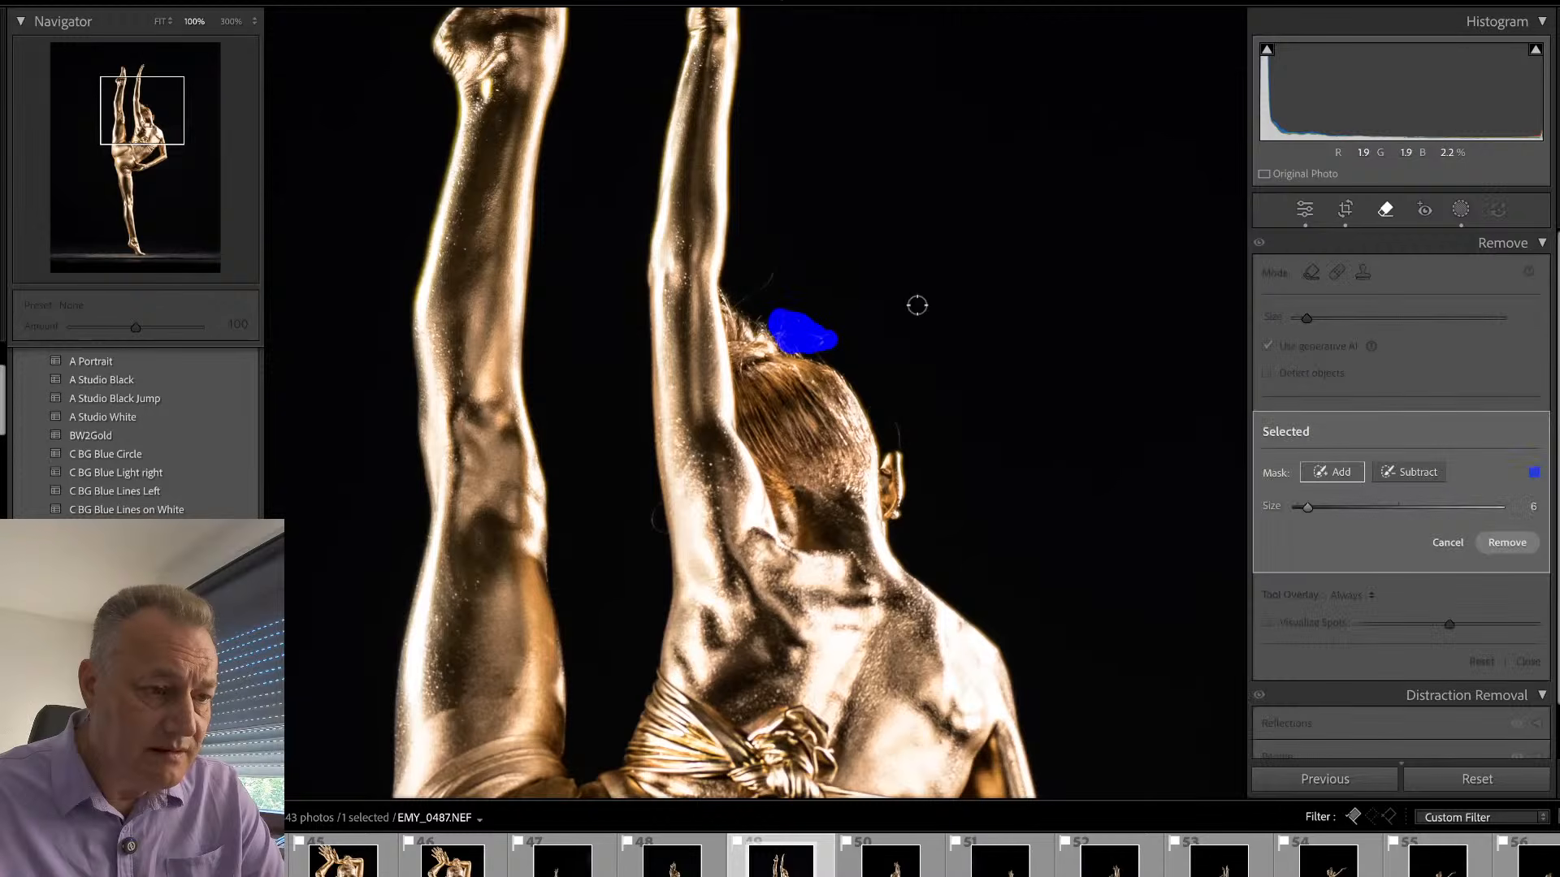
pyautogui.click(1507, 543)
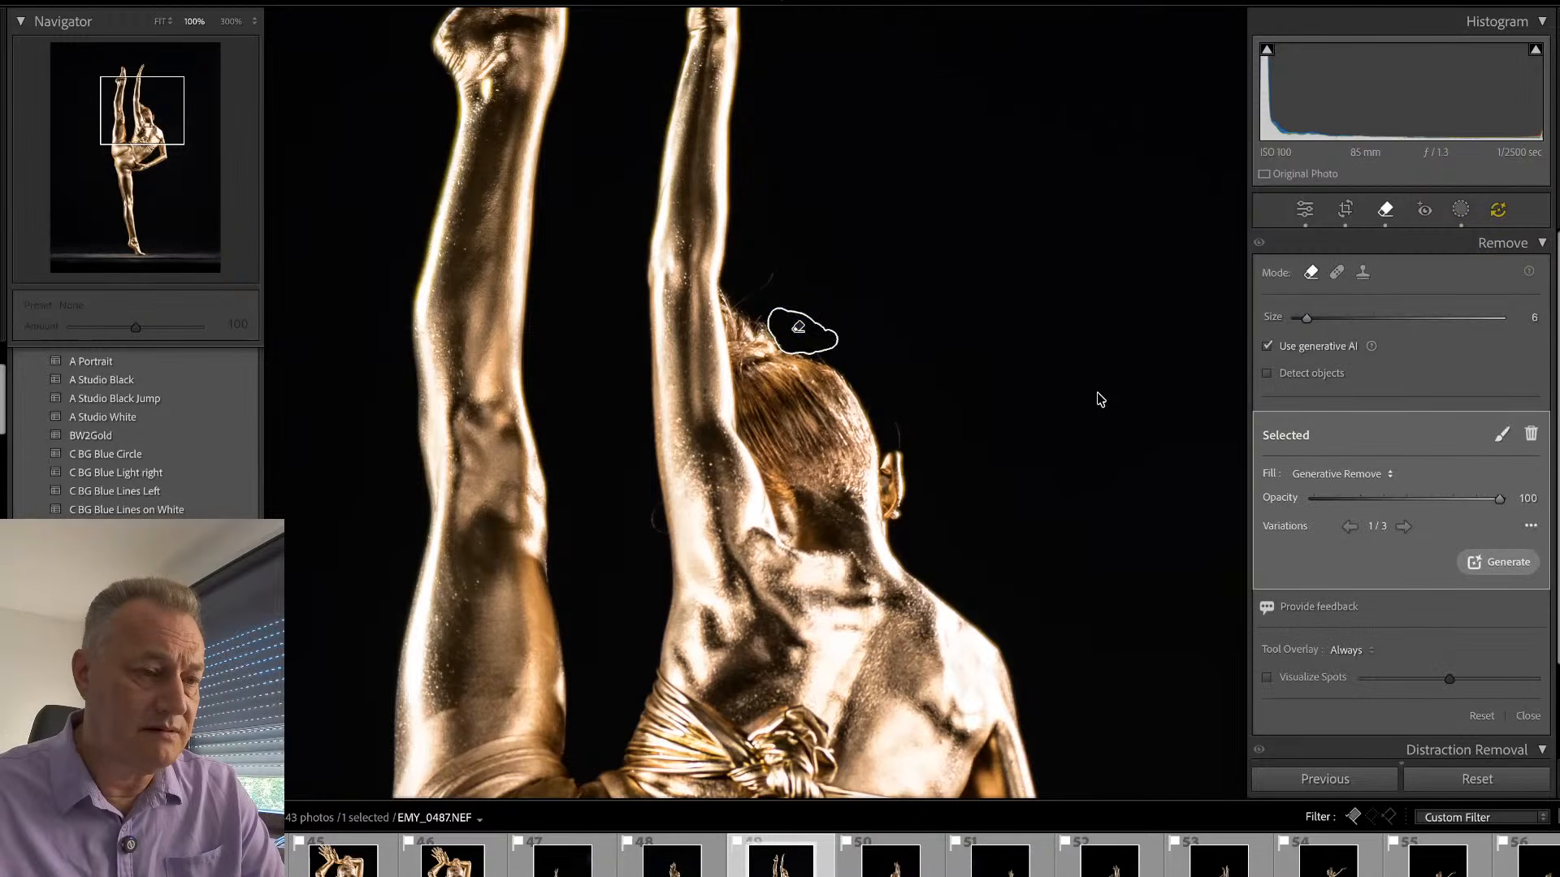
pyautogui.press('q')
# - Remove the knot of the top on the back with generative AI at brush size 14 and choose variation 2 of 3
pyautogui.moveTo(863, 555); pyautogui.dragTo(828, 293)
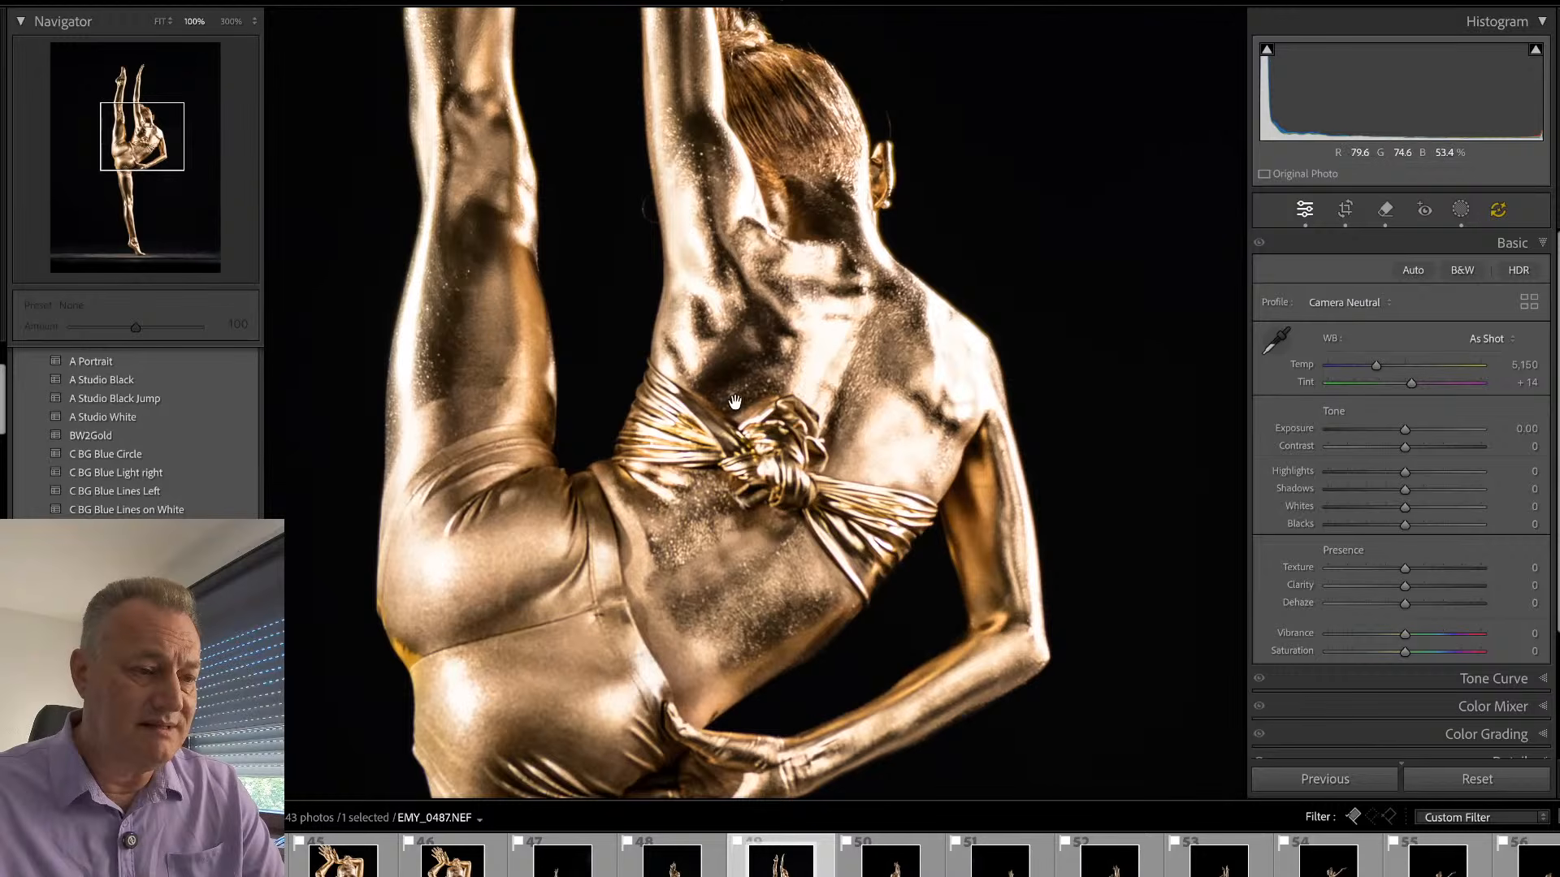
pyautogui.press('q')
pyautogui.scroll(4, 766, 426)
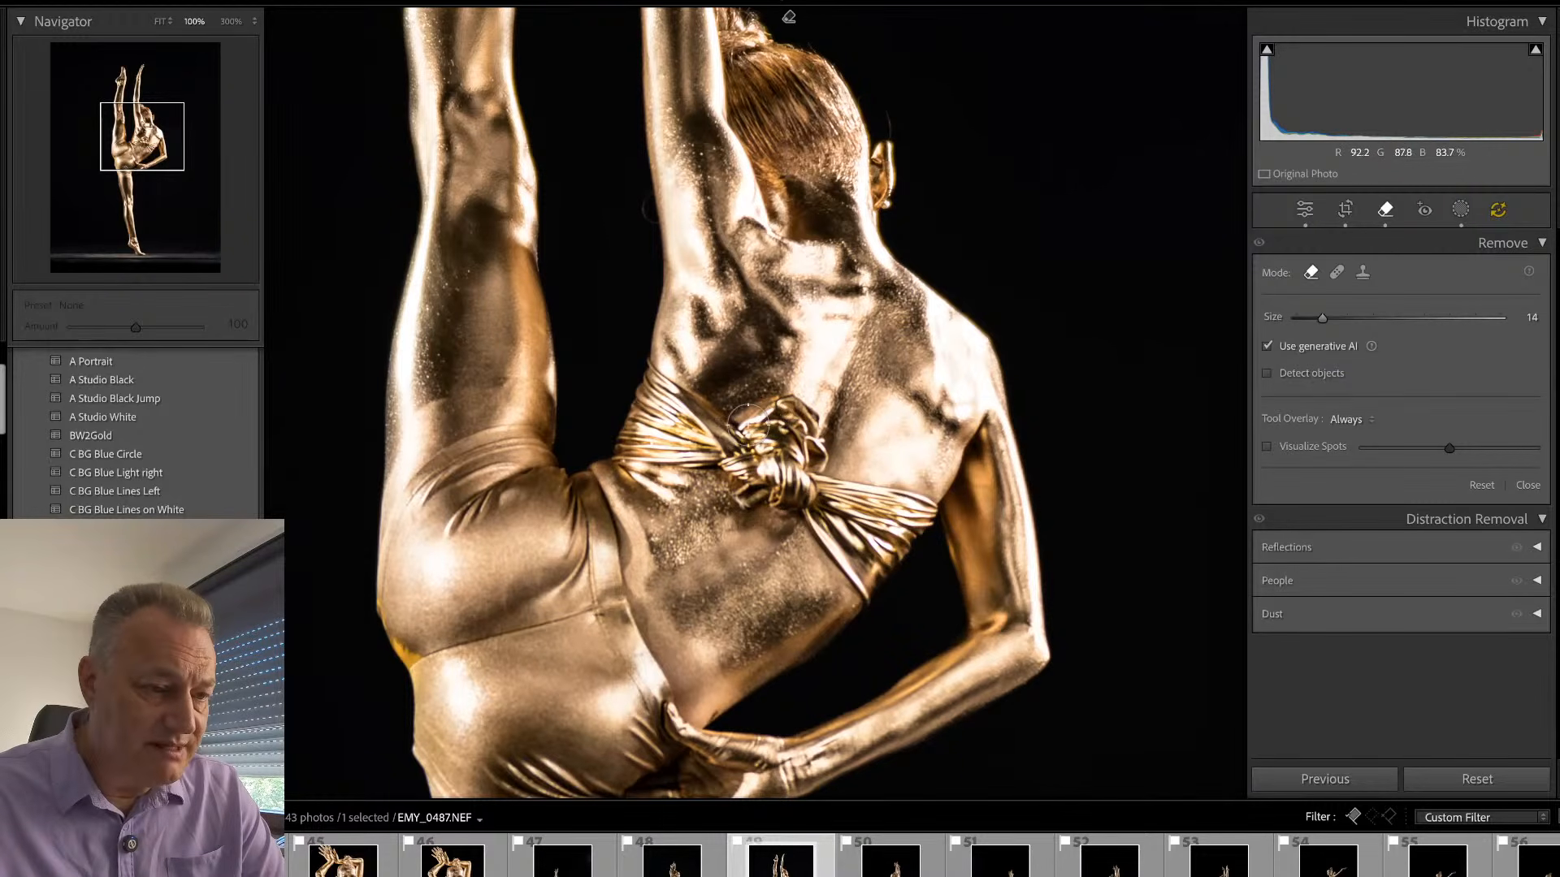
pyautogui.moveTo(748, 431)
pyautogui.mouseDown()
pyautogui.moveTo(802, 407)
pyautogui.moveTo(814, 467)
pyautogui.moveTo(802, 499)
pyautogui.moveTo(767, 505)
pyautogui.moveTo(787, 528)
pyautogui.moveTo(744, 506)
pyautogui.moveTo(730, 472)
pyautogui.moveTo(745, 441)
pyautogui.moveTo(774, 477)
pyautogui.moveTo(785, 426)
pyautogui.moveTo(787, 458)
pyautogui.moveTo(795, 418)
pyautogui.moveTo(810, 440)
pyautogui.moveTo(783, 407)
pyautogui.moveTo(813, 434)
pyautogui.moveTo(796, 515)
pyautogui.moveTo(723, 496)
pyautogui.mouseUp()
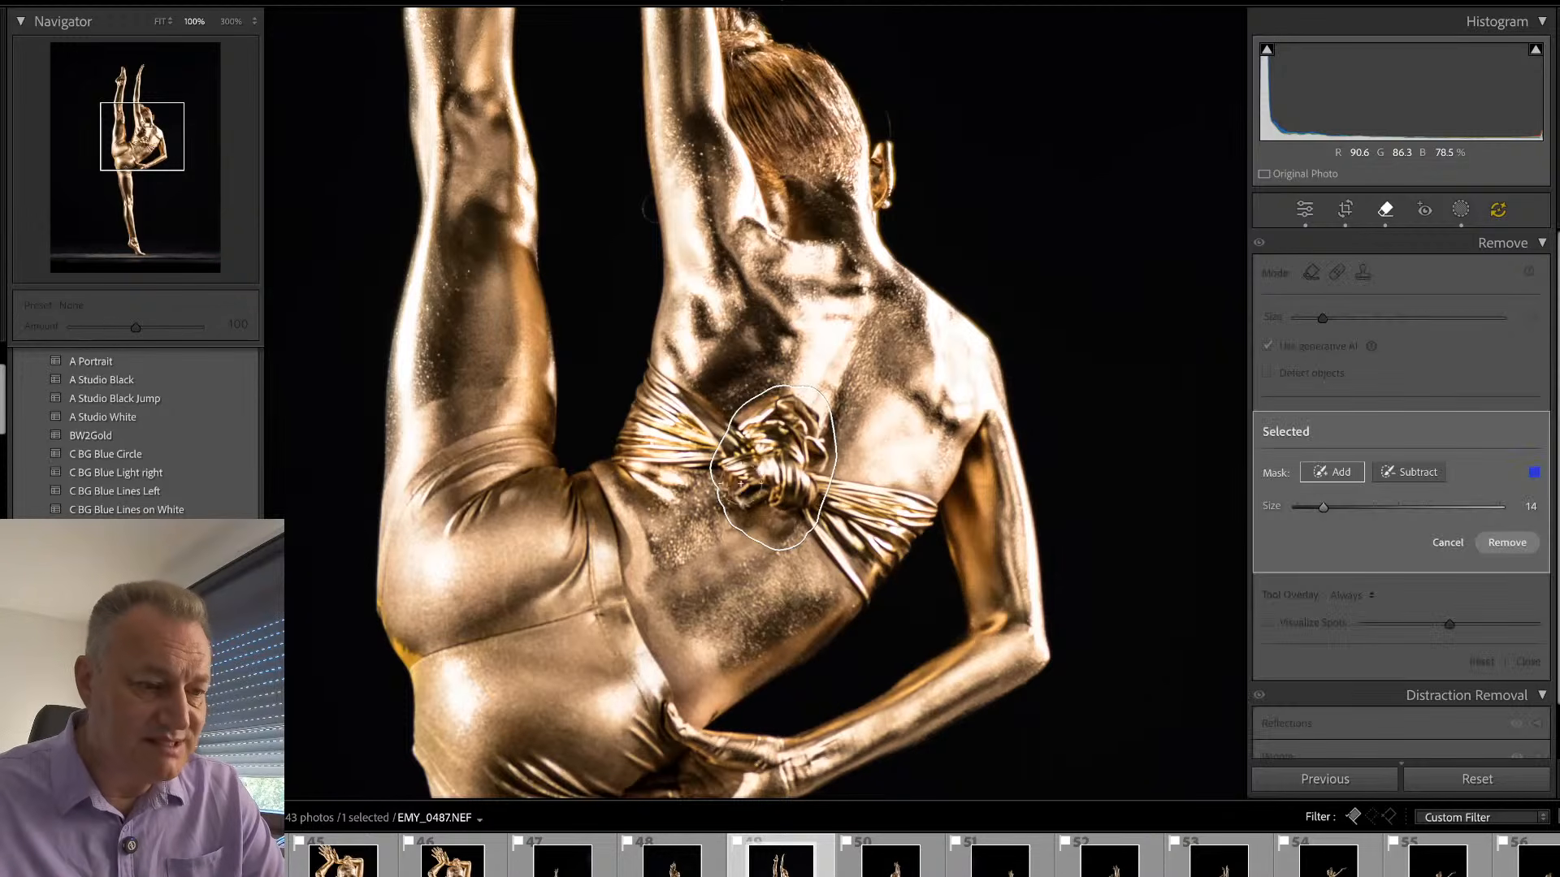
pyautogui.click(1483, 544)
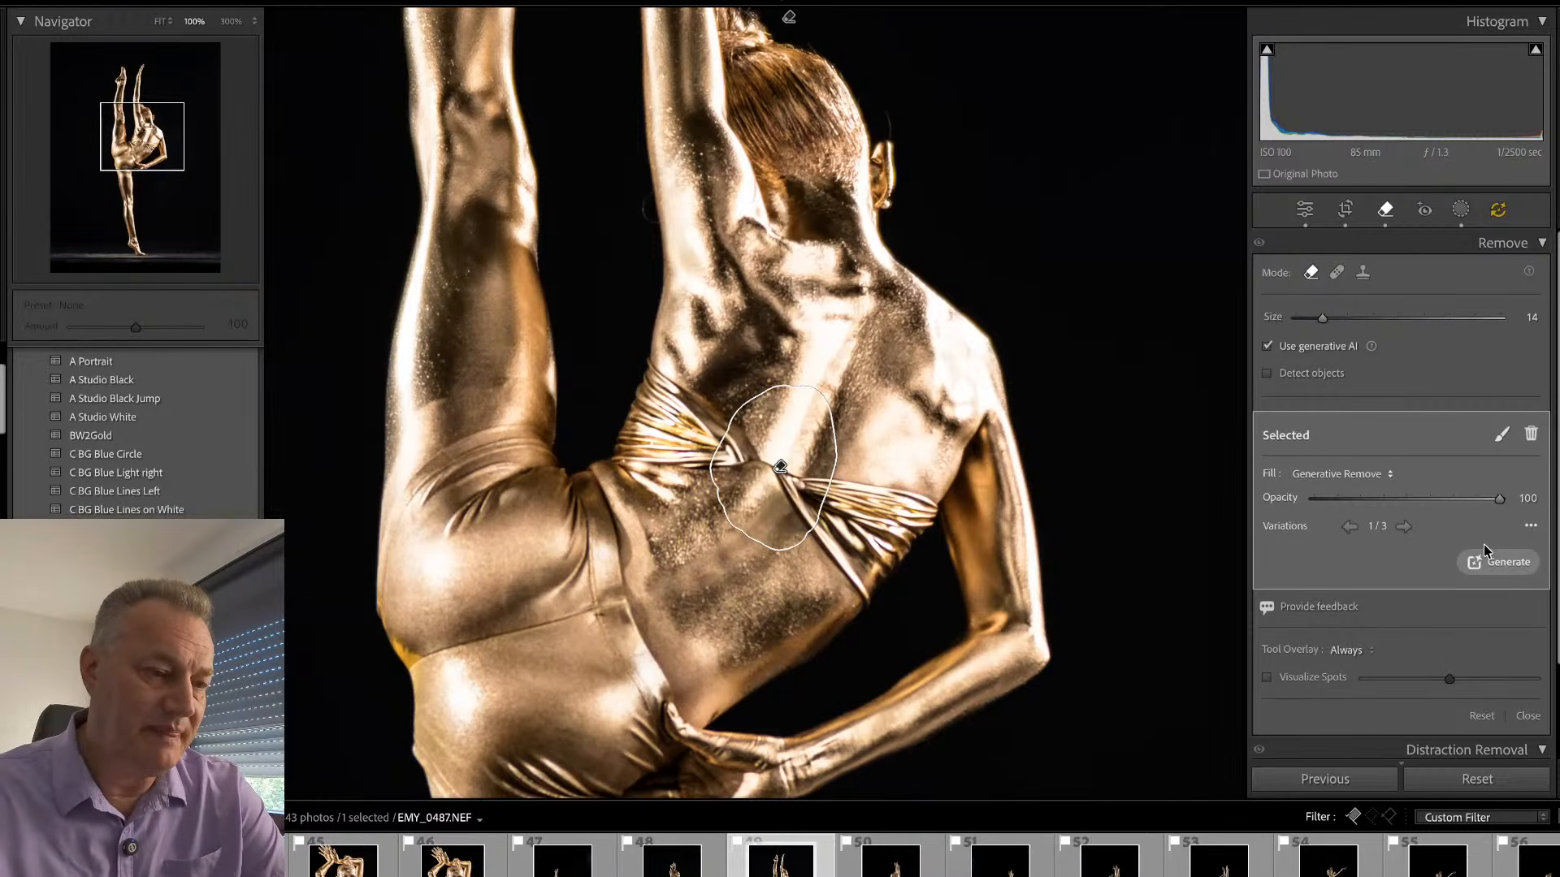
pyautogui.click(1403, 527)
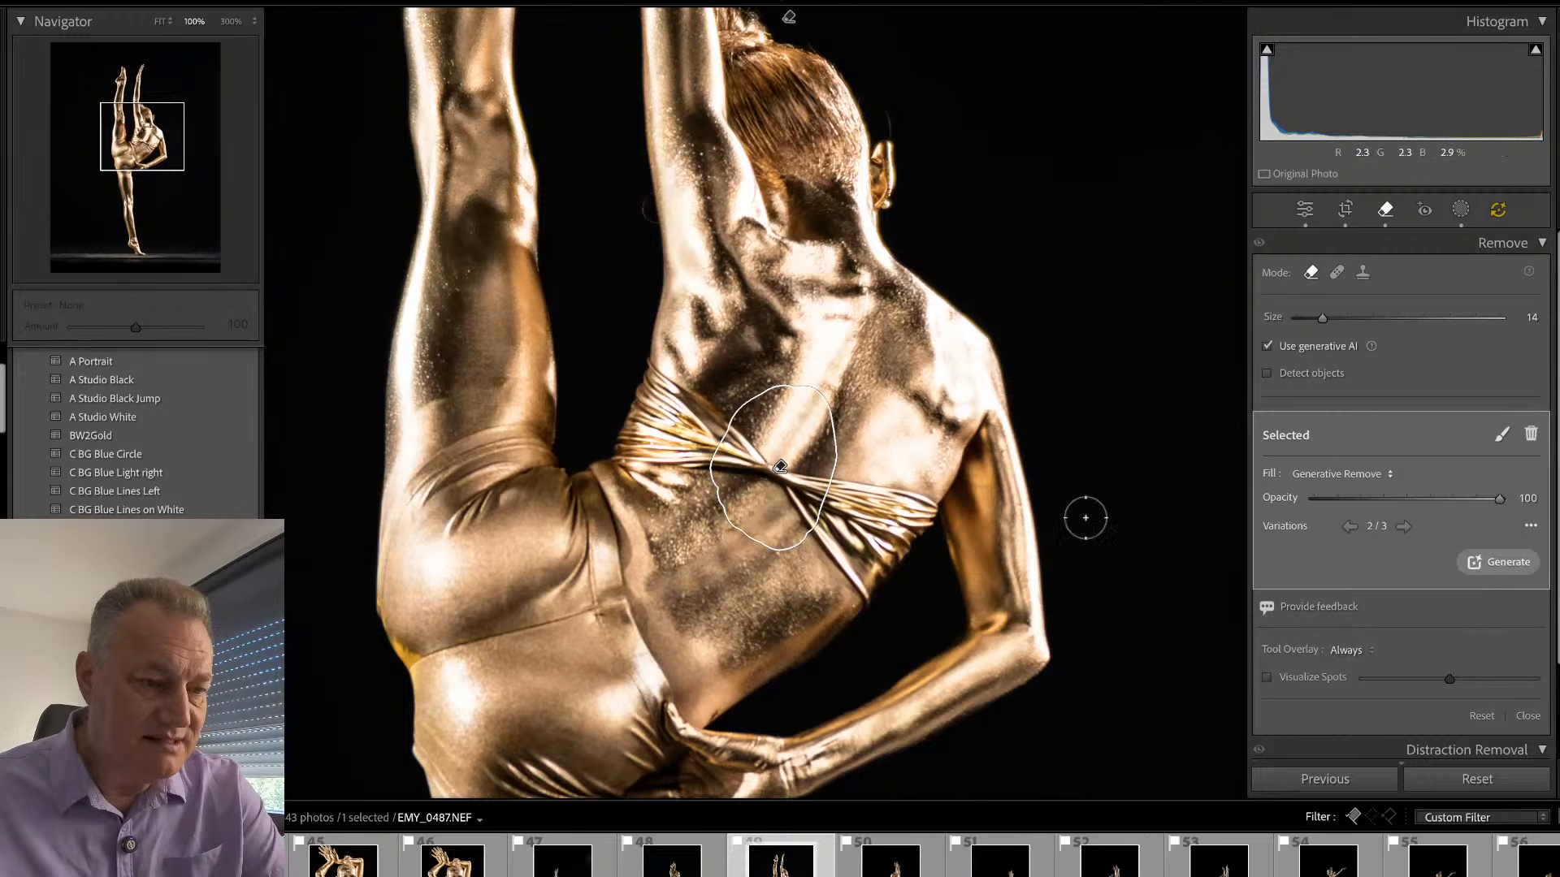
# - Compare the retouched EMY_0487.NEF with its unedited version and inspect the raised arm, the legs, the standing foot and the back up close
pyautogui.press('q')
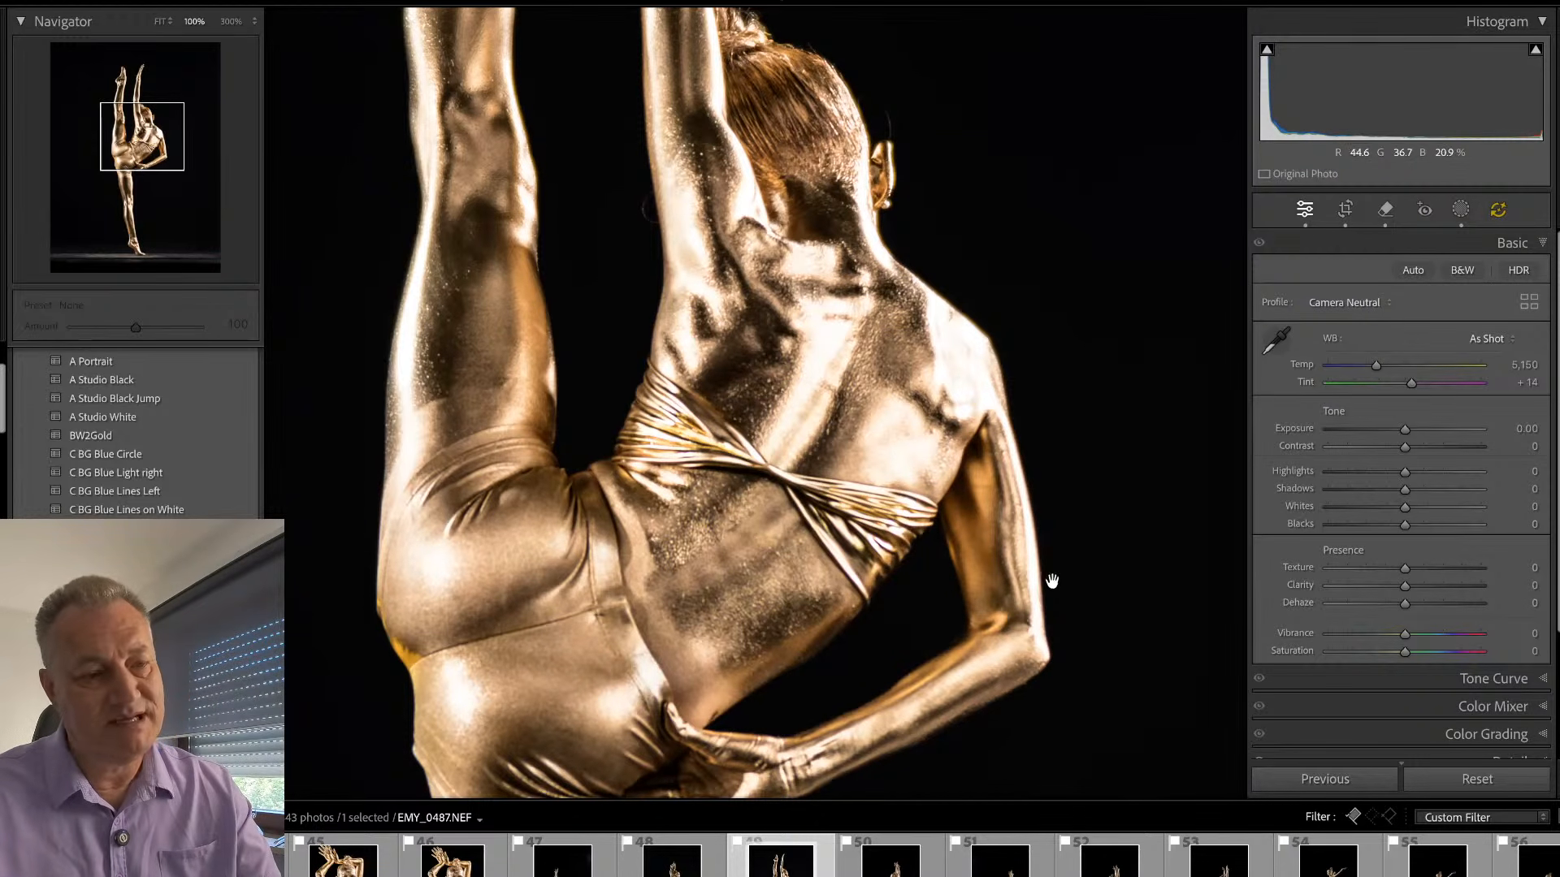
pyautogui.press('\\')
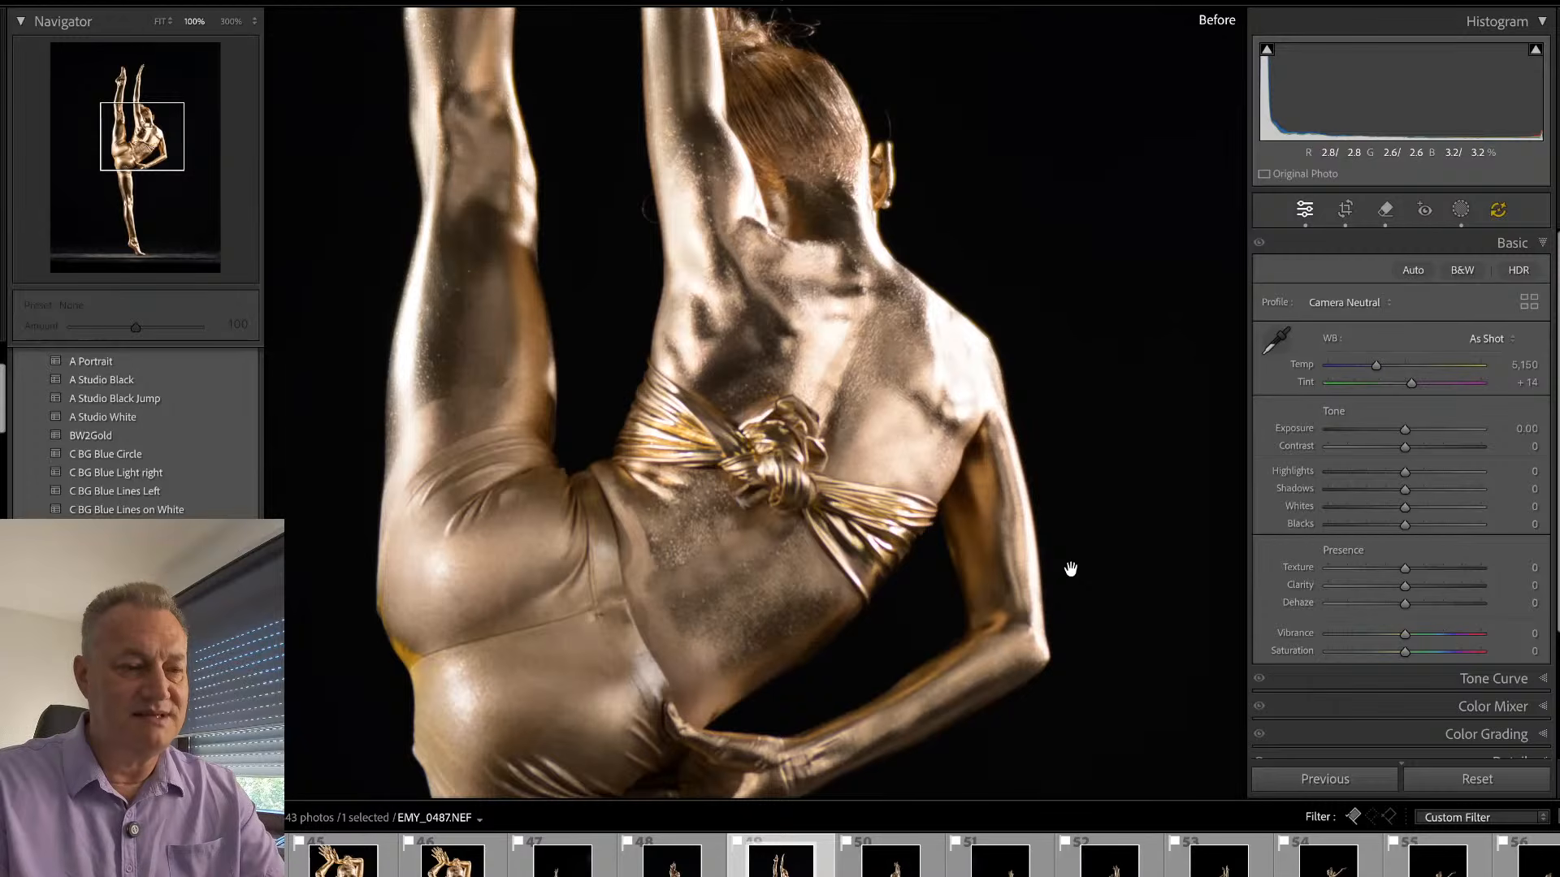
pyautogui.press('\\')
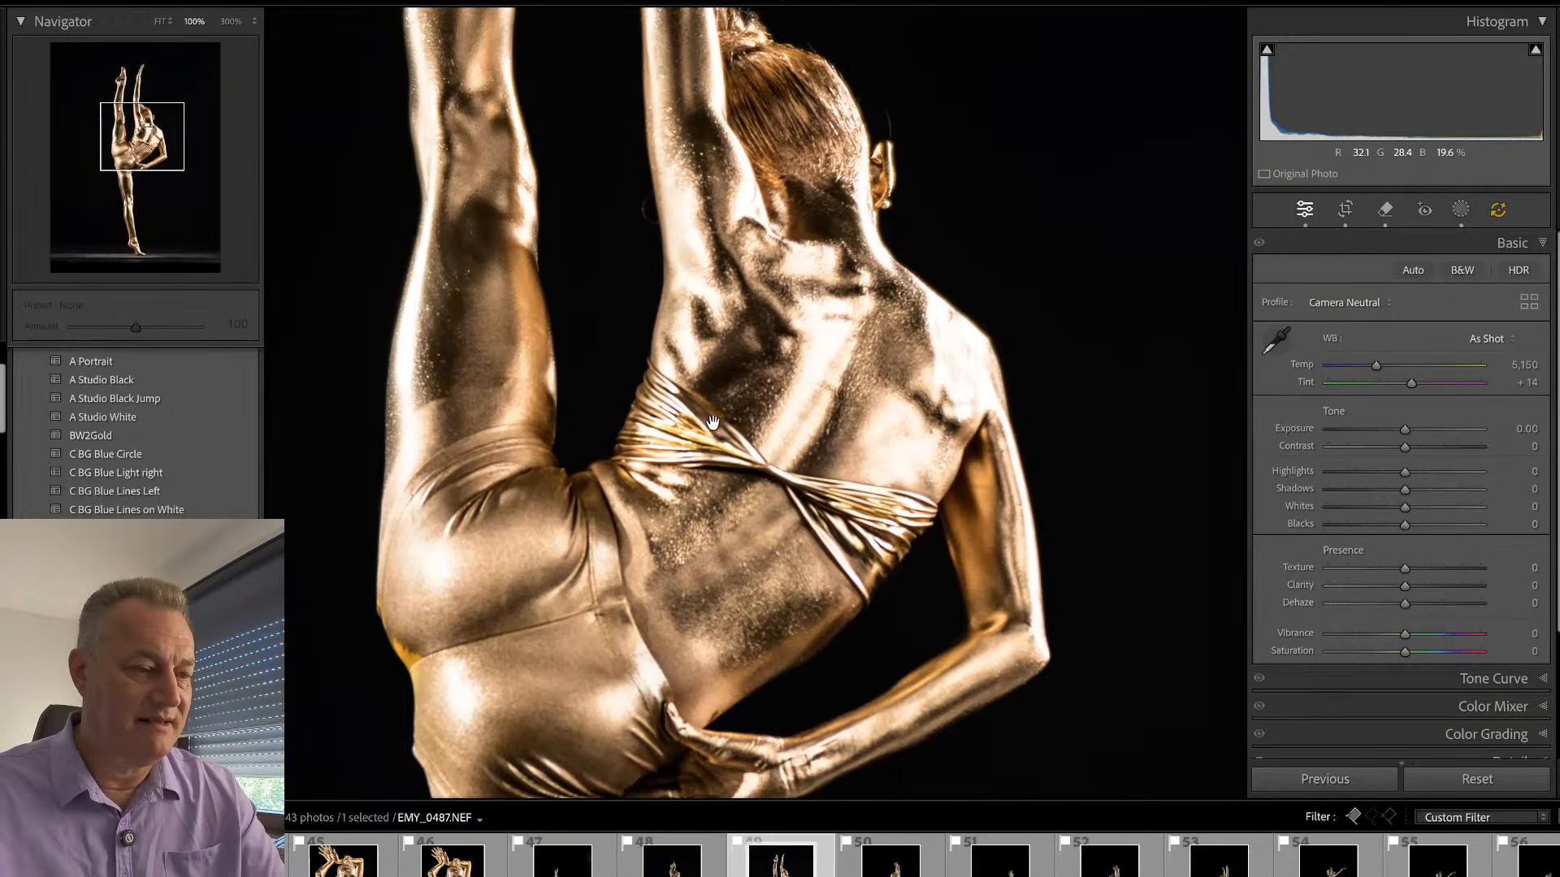
pyautogui.moveTo(713, 424); pyautogui.dragTo(695, 603)
pyautogui.click(694, 603)
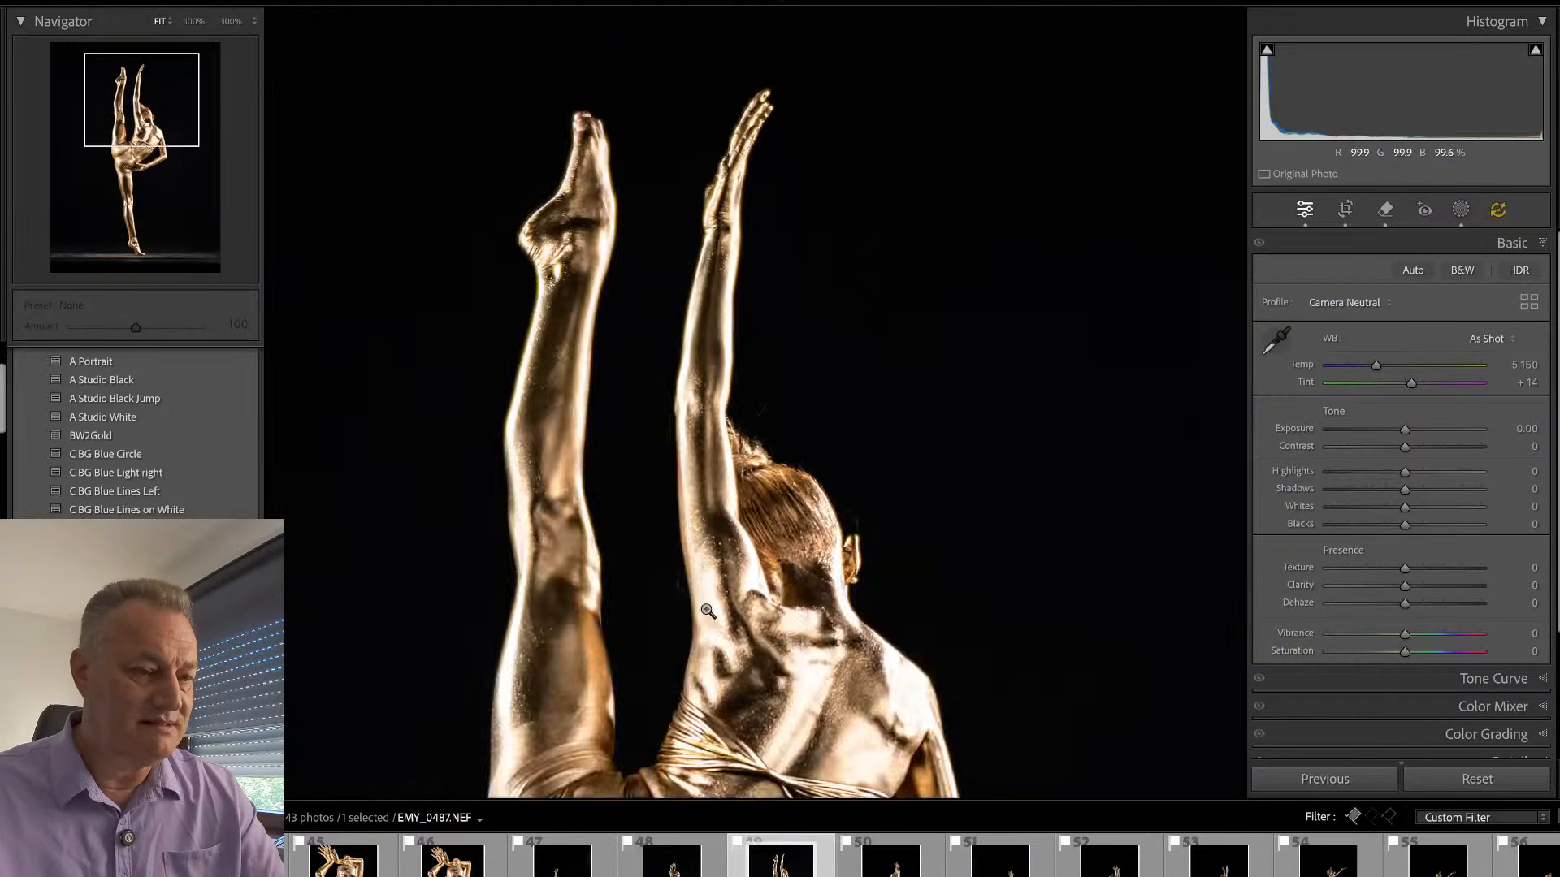
pyautogui.click(772, 644)
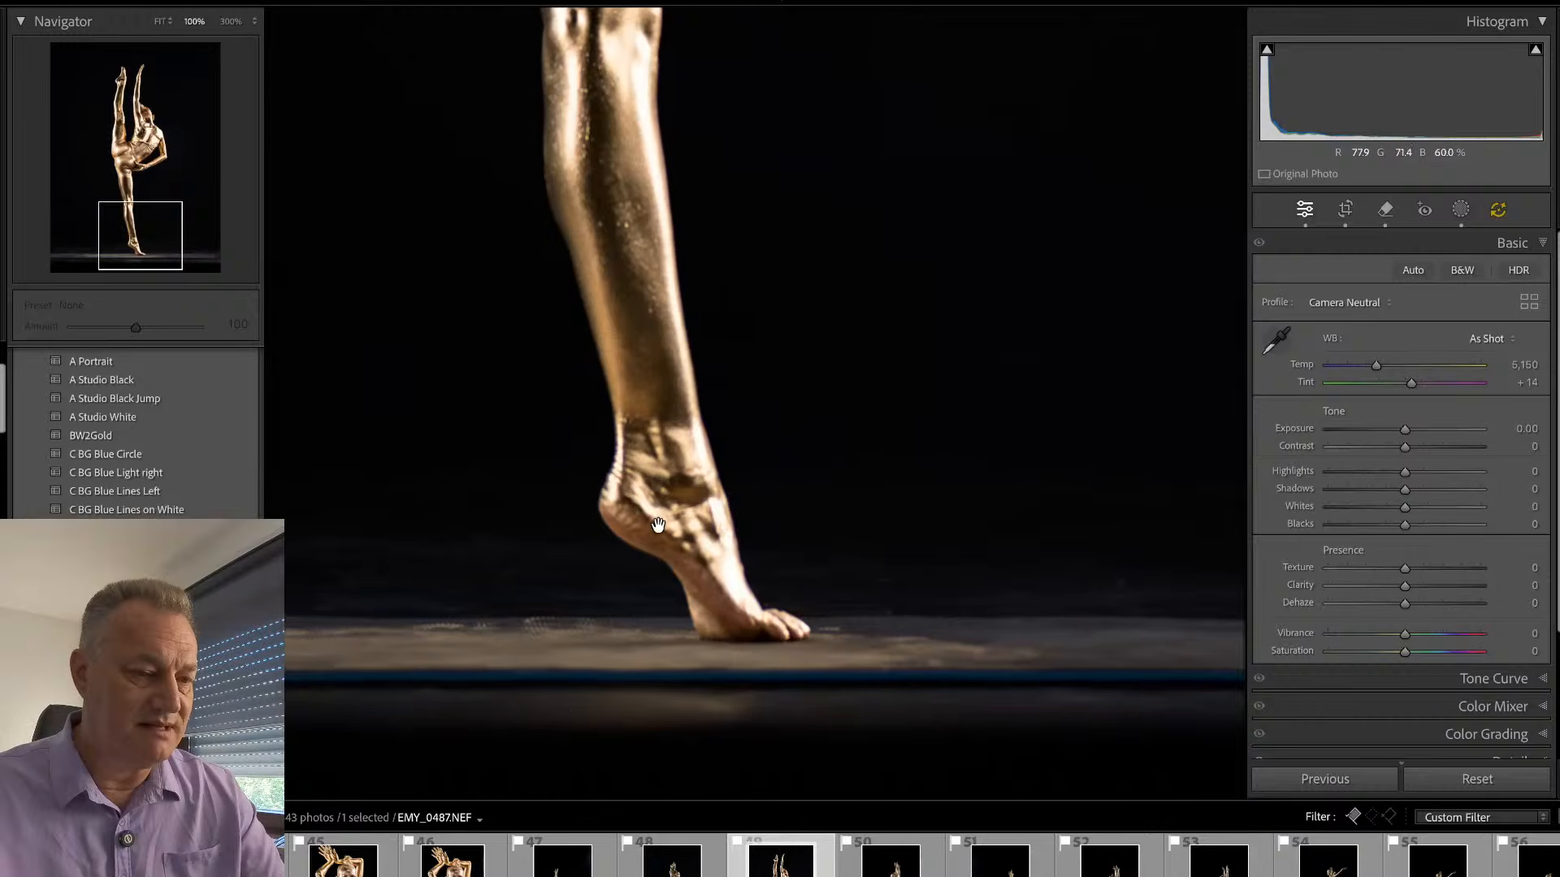
pyautogui.moveTo(724, 484); pyautogui.dragTo(651, 689)
pyautogui.moveTo(472, 119); pyautogui.dragTo(400, 398)
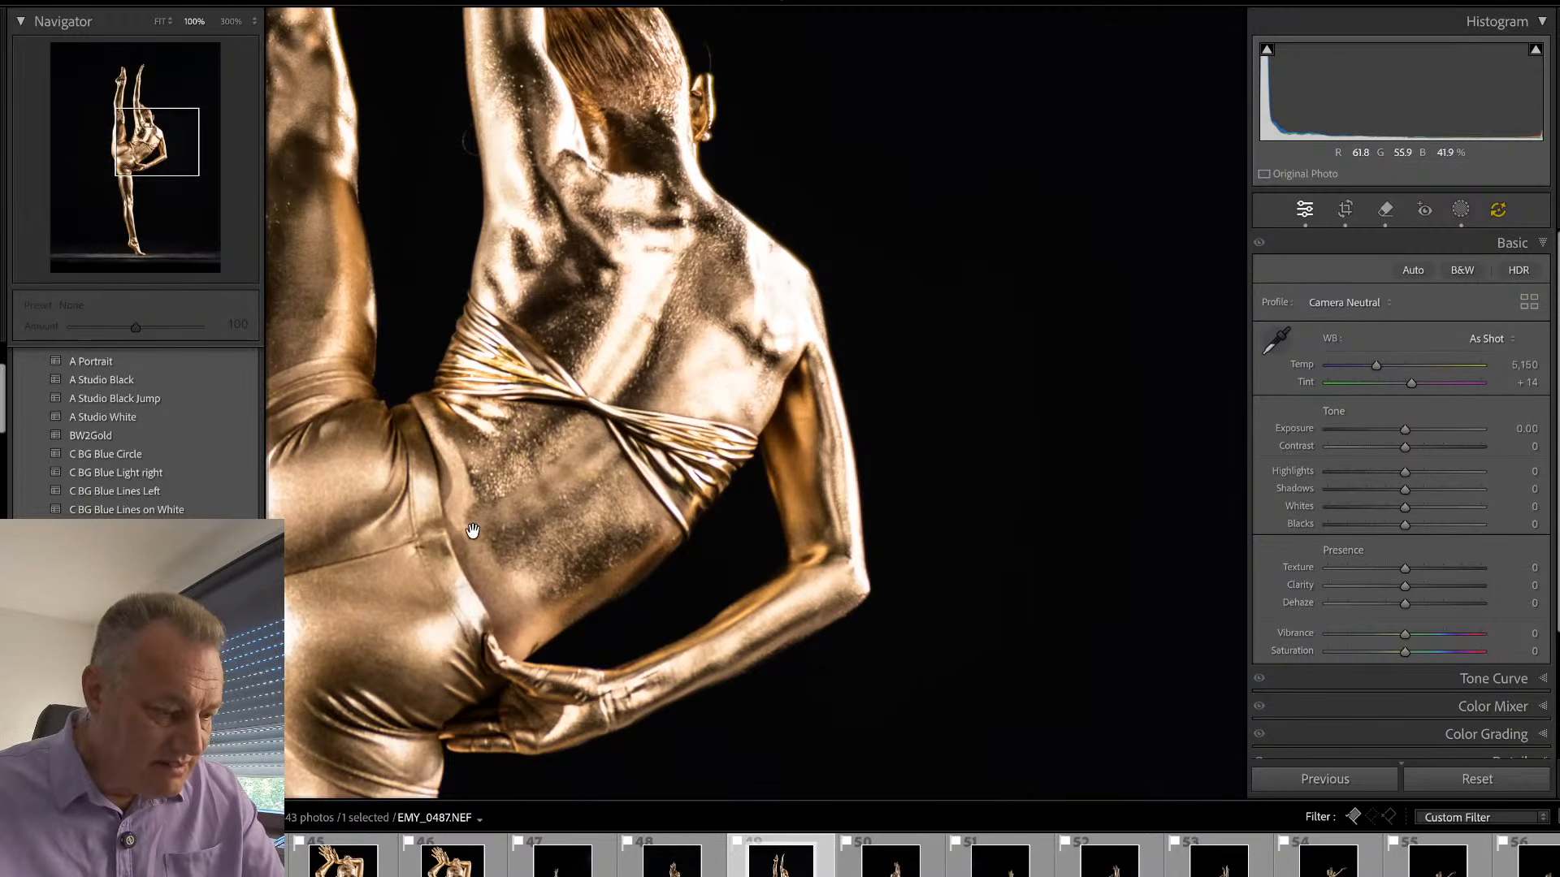
# - Remove the marks along the waistband on the lower back with generative AI at brush size 10, choose variation 2 of 3, and compare with the original
pyautogui.press('q')
pyautogui.press('[')
pyautogui.press('[')
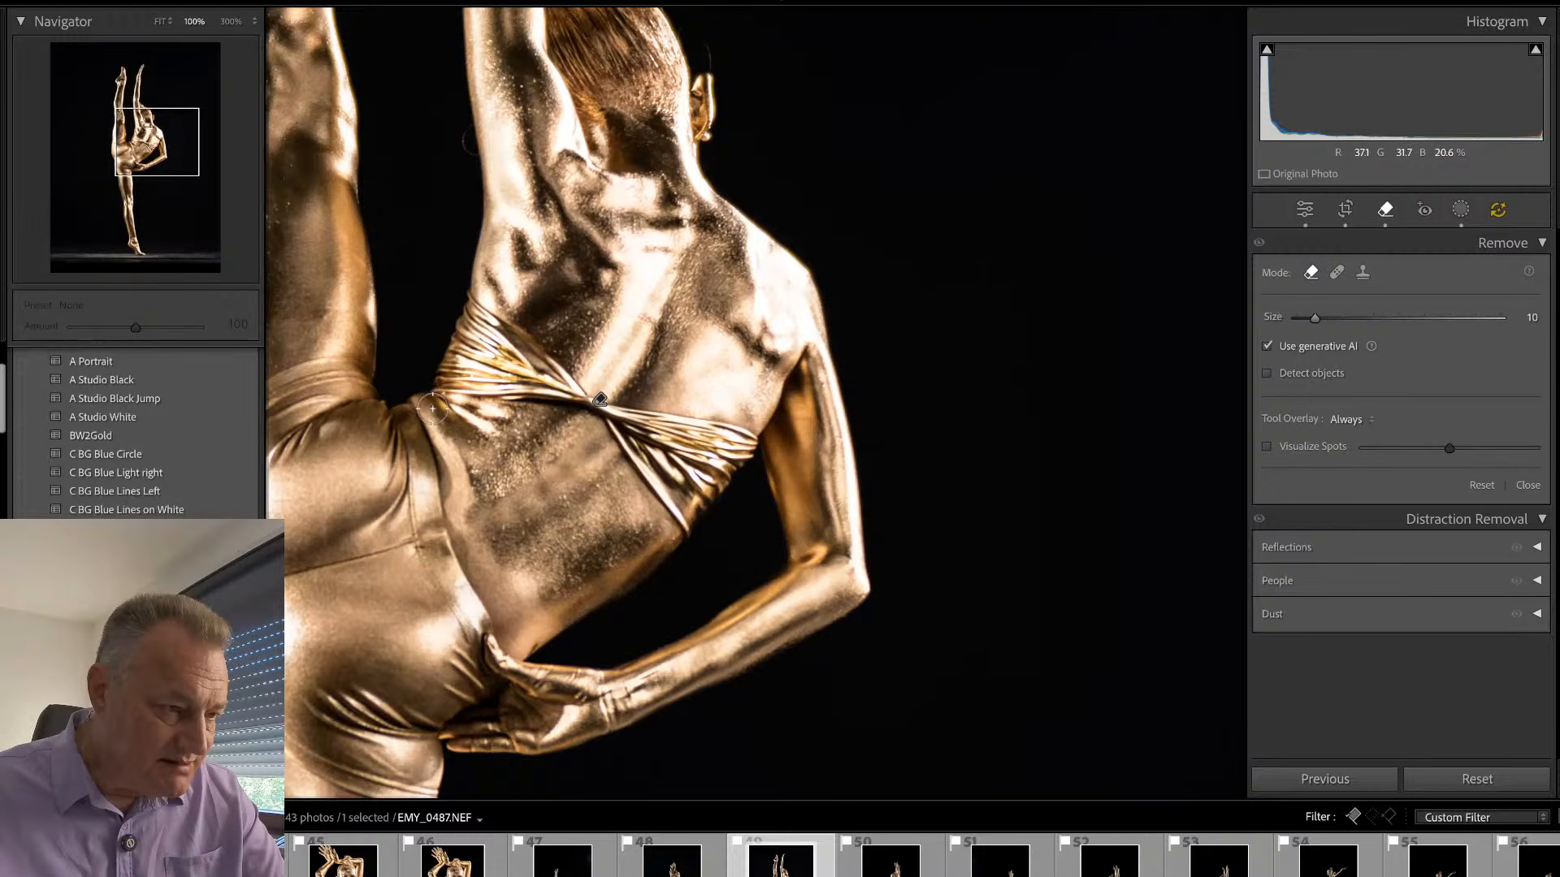
pyautogui.moveTo(433, 398)
pyautogui.mouseDown()
pyautogui.moveTo(484, 571)
pyautogui.moveTo(474, 558)
pyautogui.moveTo(518, 639)
pyautogui.moveTo(549, 626)
pyautogui.moveTo(506, 557)
pyautogui.moveTo(528, 627)
pyautogui.moveTo(498, 541)
pyautogui.moveTo(576, 605)
pyautogui.mouseUp()
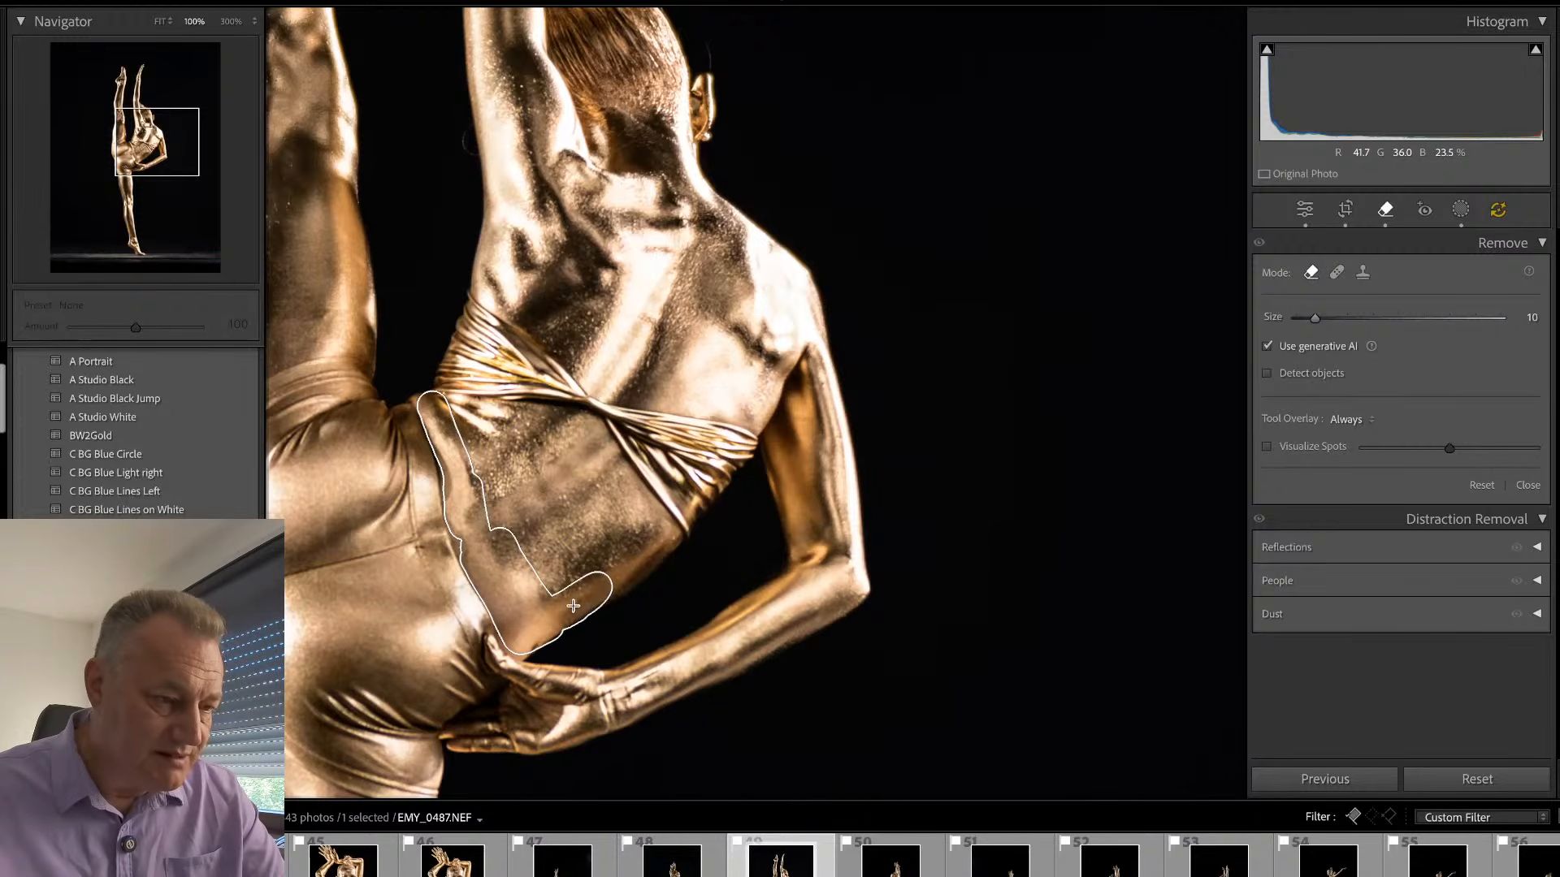
pyautogui.click(1500, 546)
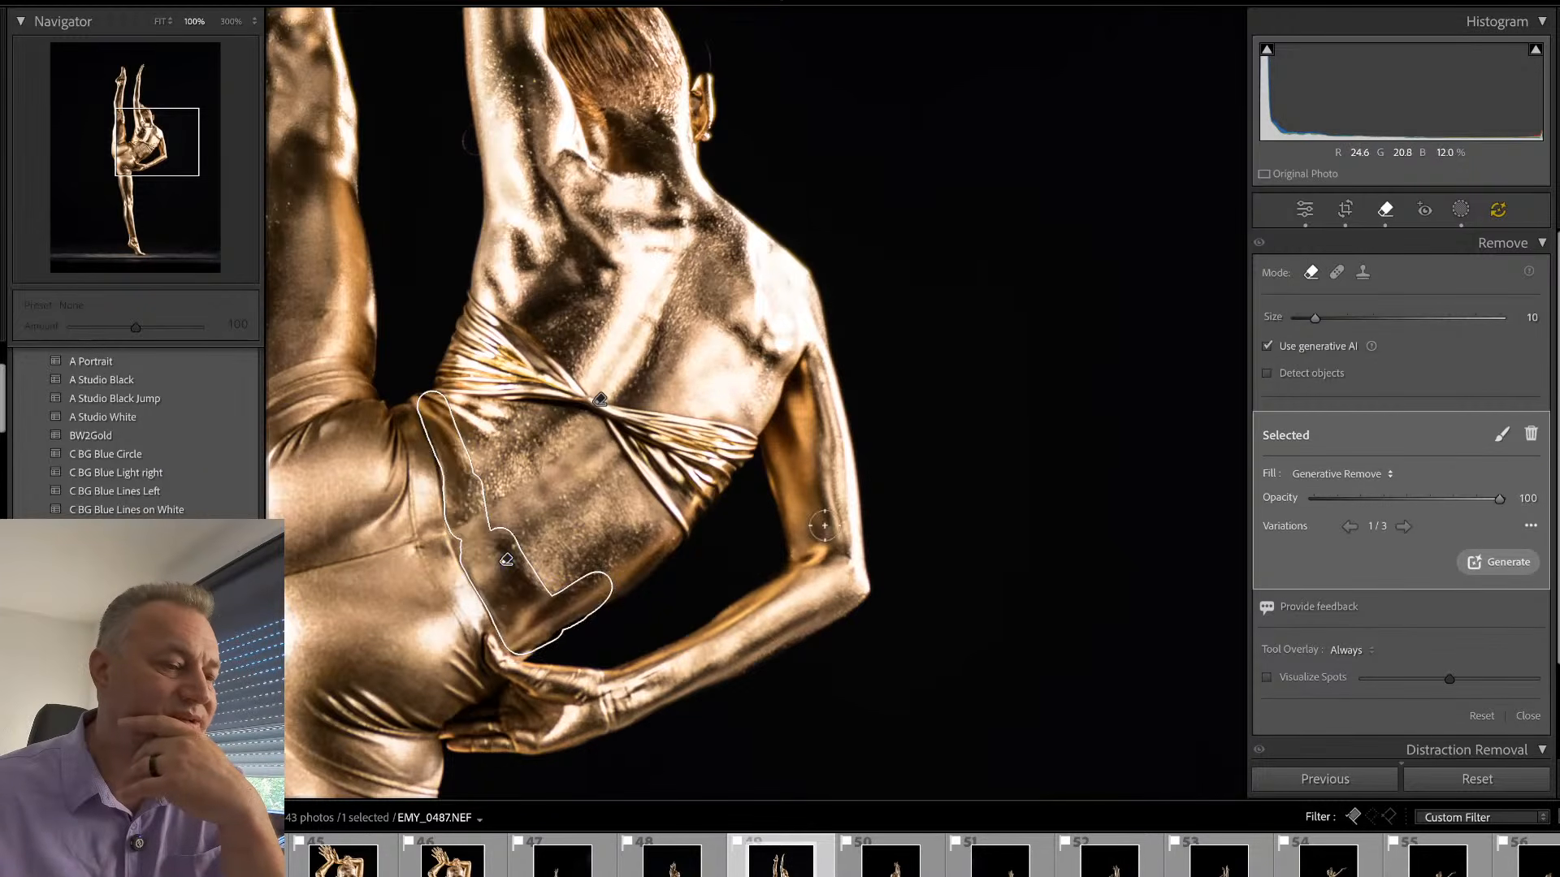
pyautogui.click(1403, 528)
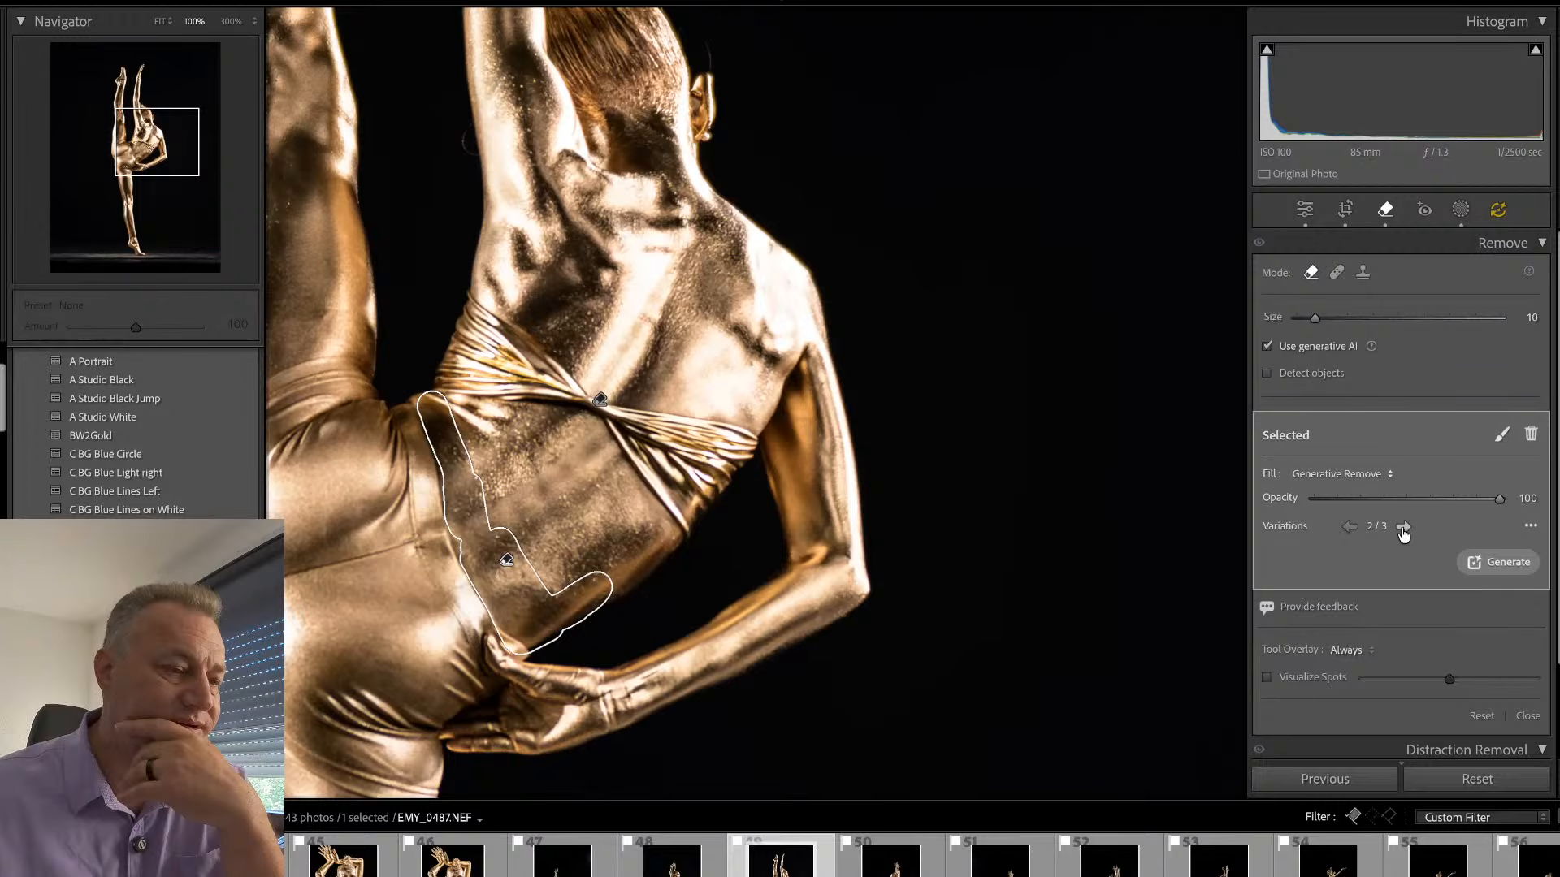
pyautogui.press('q')
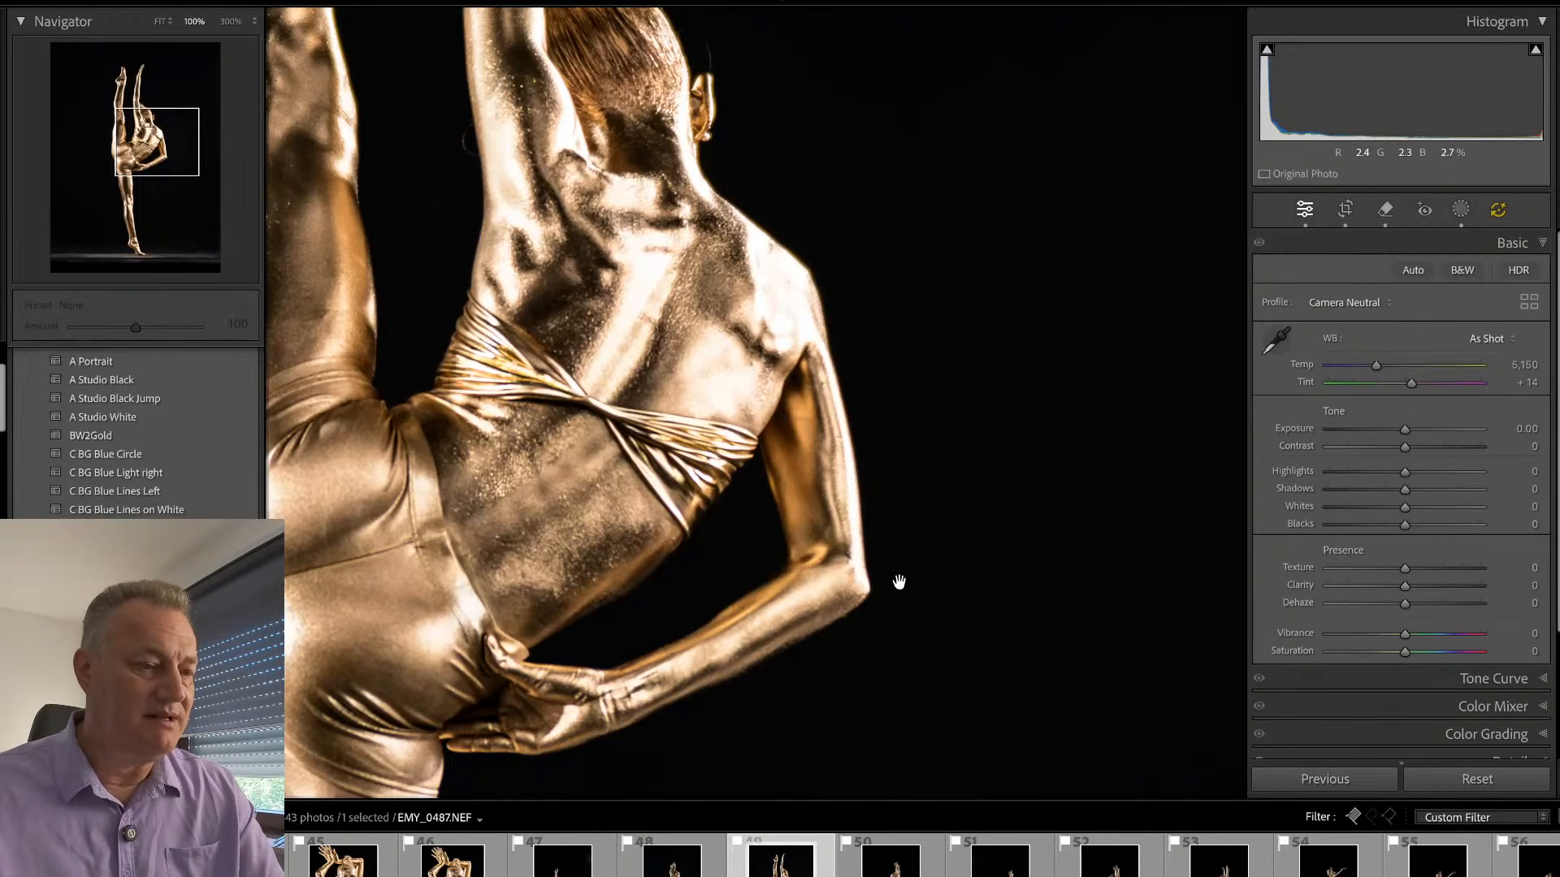
pyautogui.press('\\')
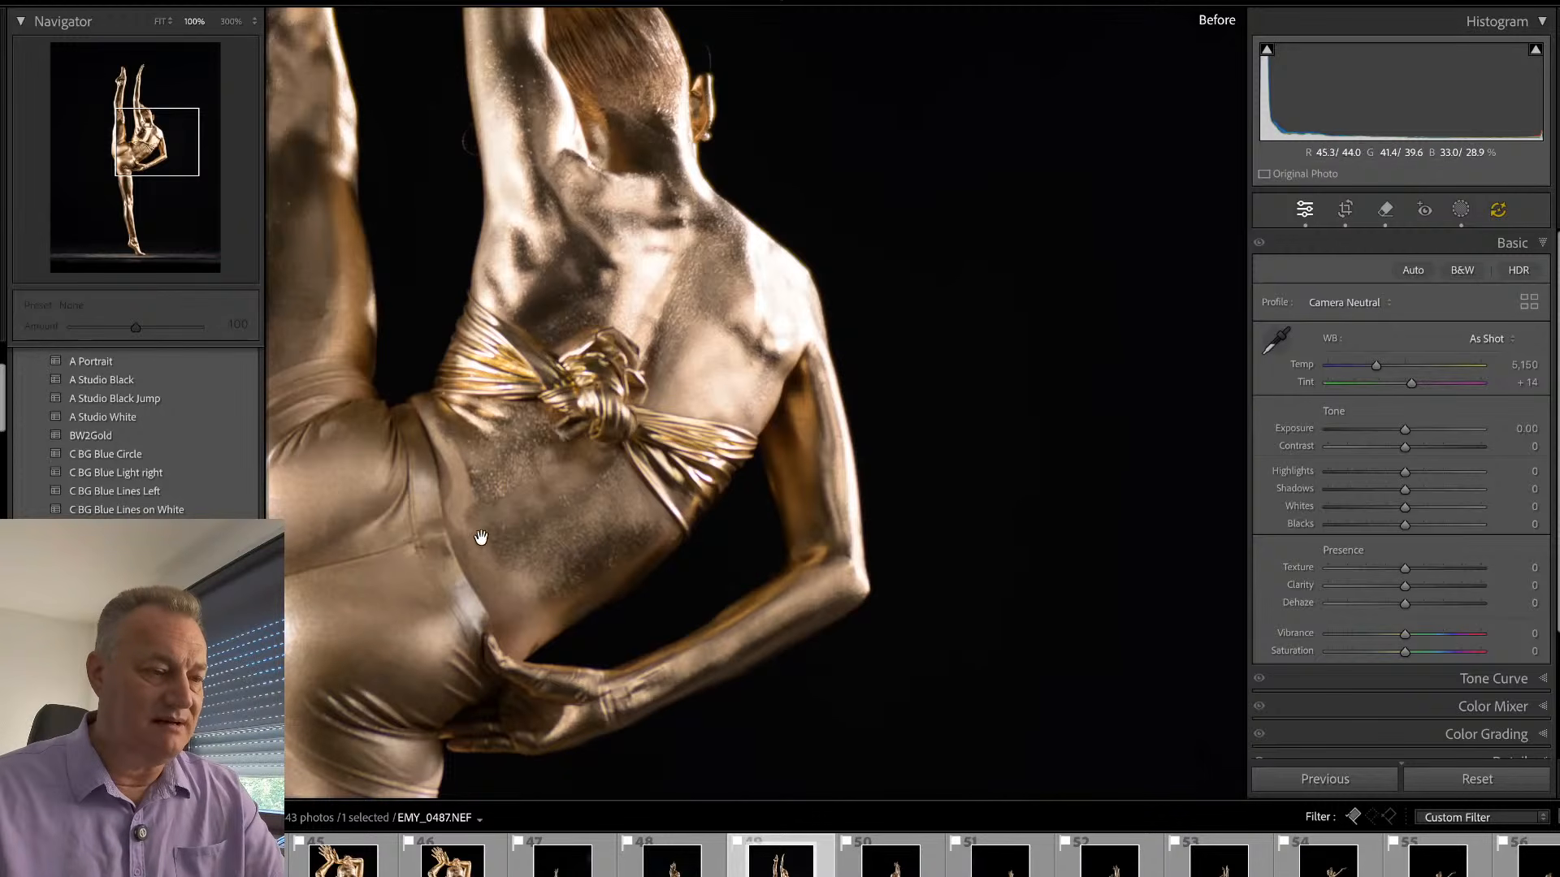
pyautogui.press('\\')
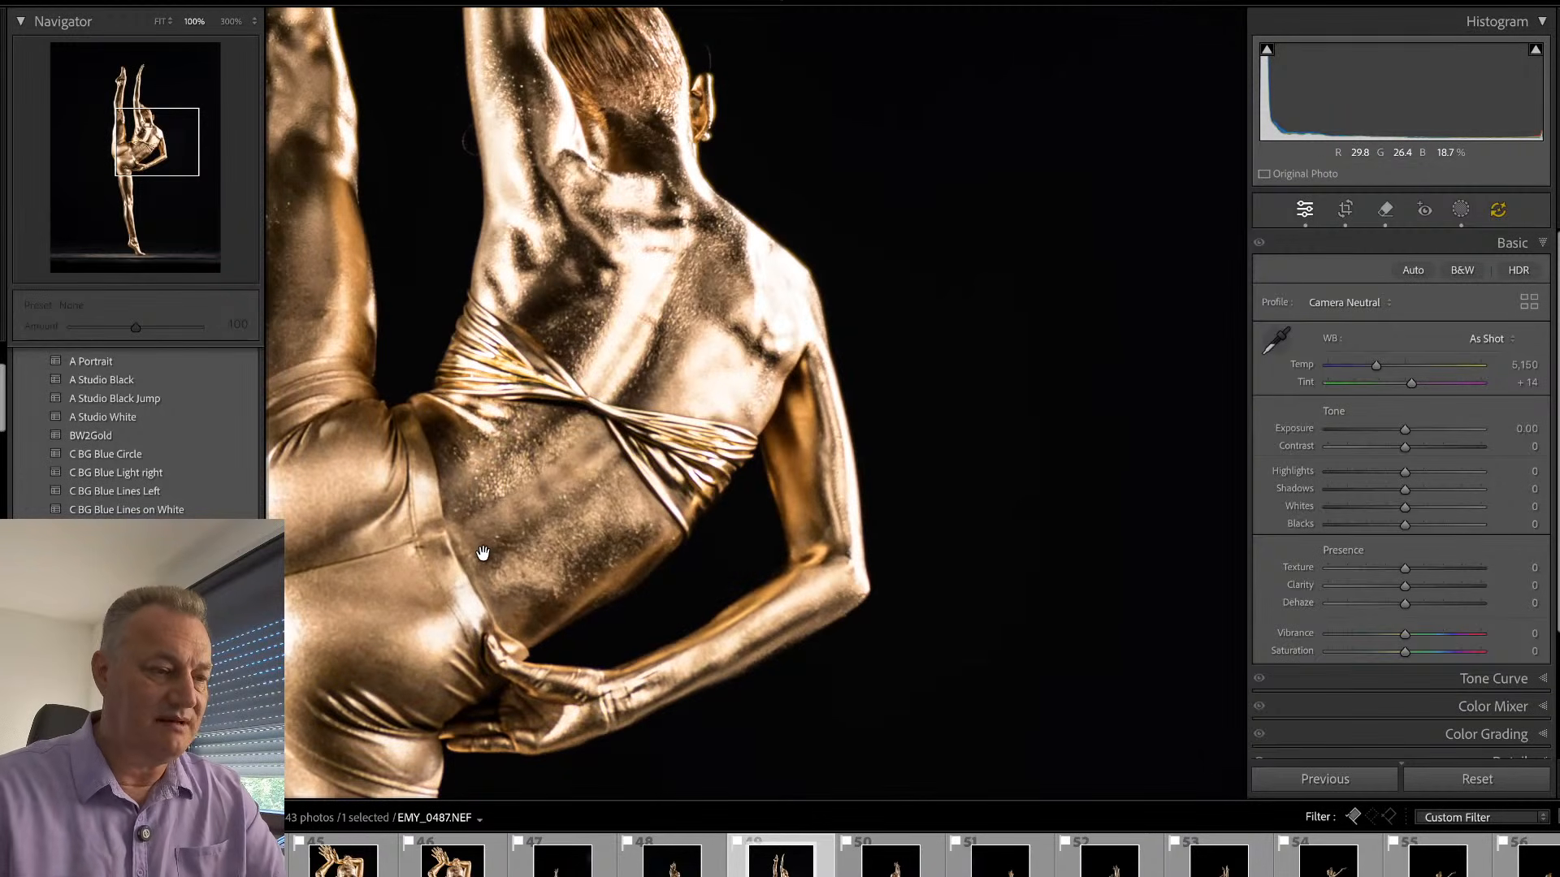
# - Add a background mask to EMY_0487.NEF and set its blacks to -9
pyautogui.click(671, 382)
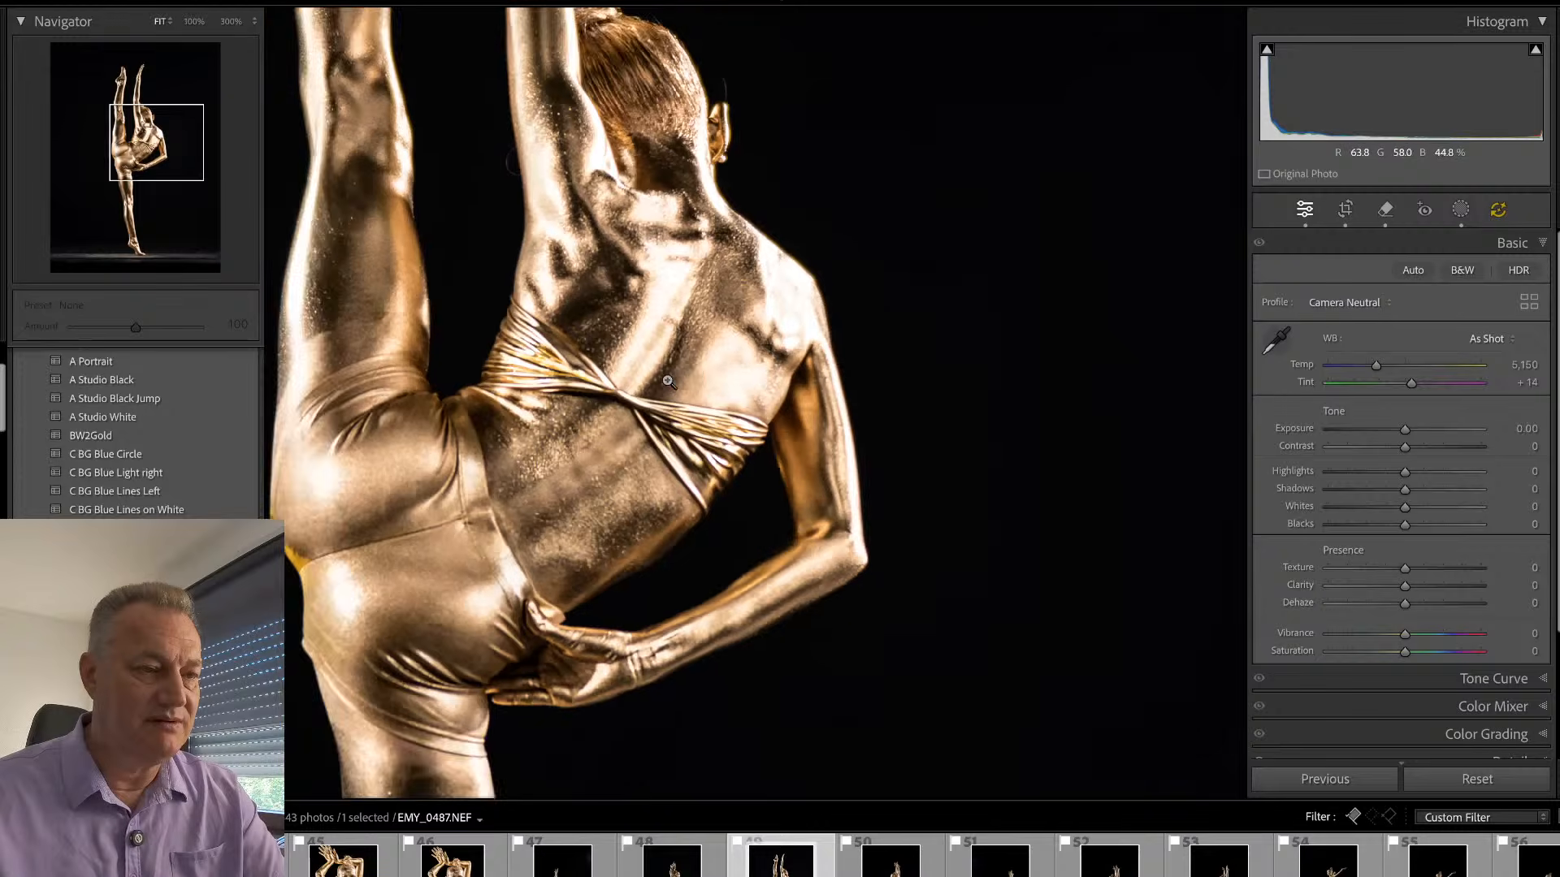
pyautogui.hotkey('shift', 'w')
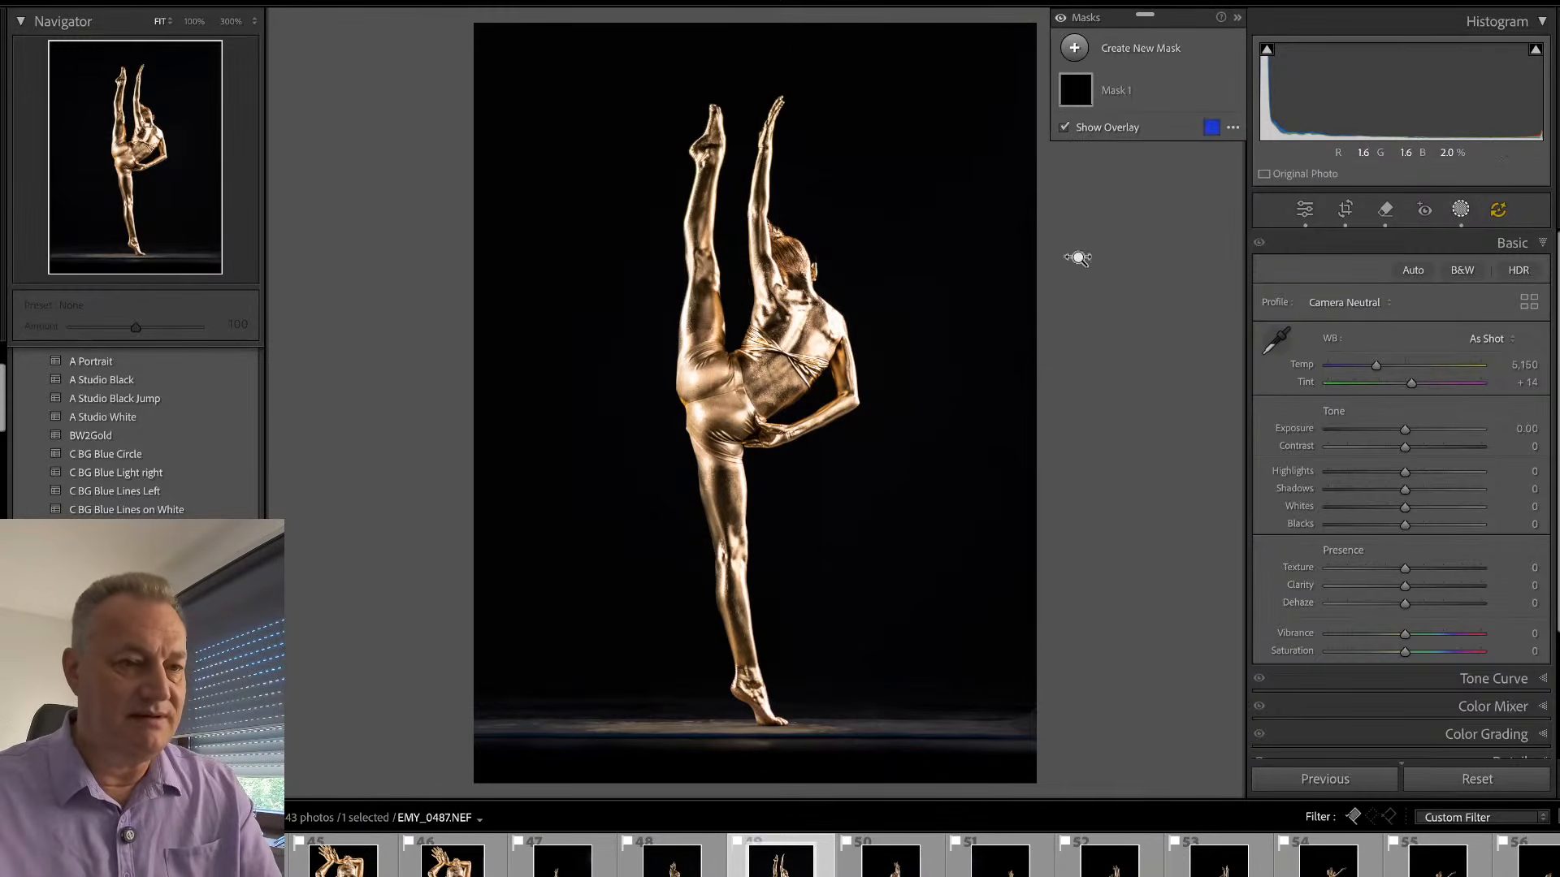
pyautogui.click(1146, 51)
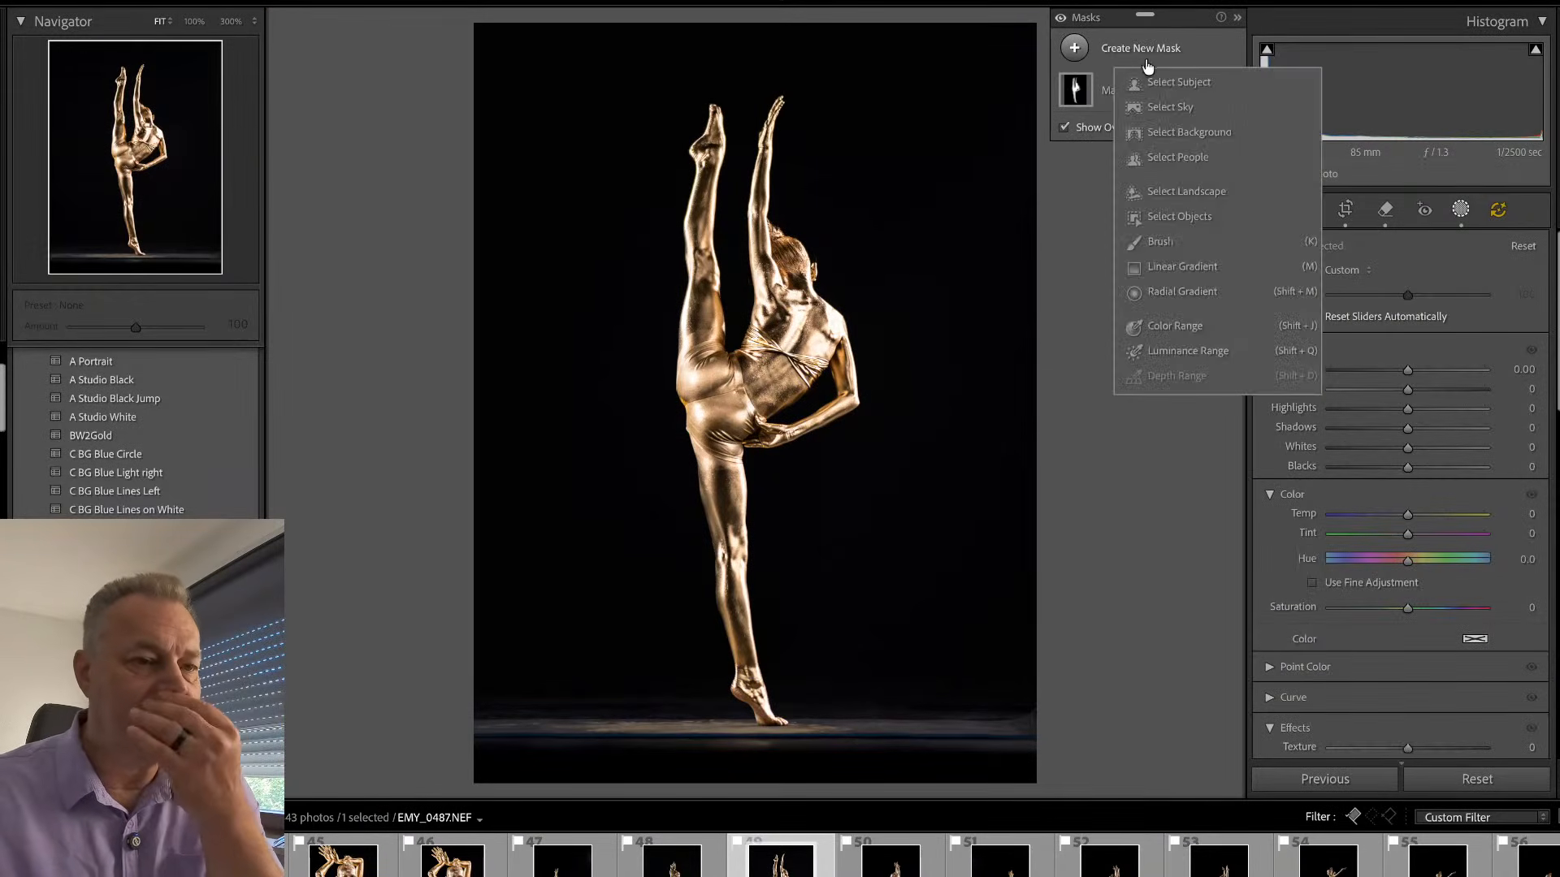
pyautogui.click(1189, 131)
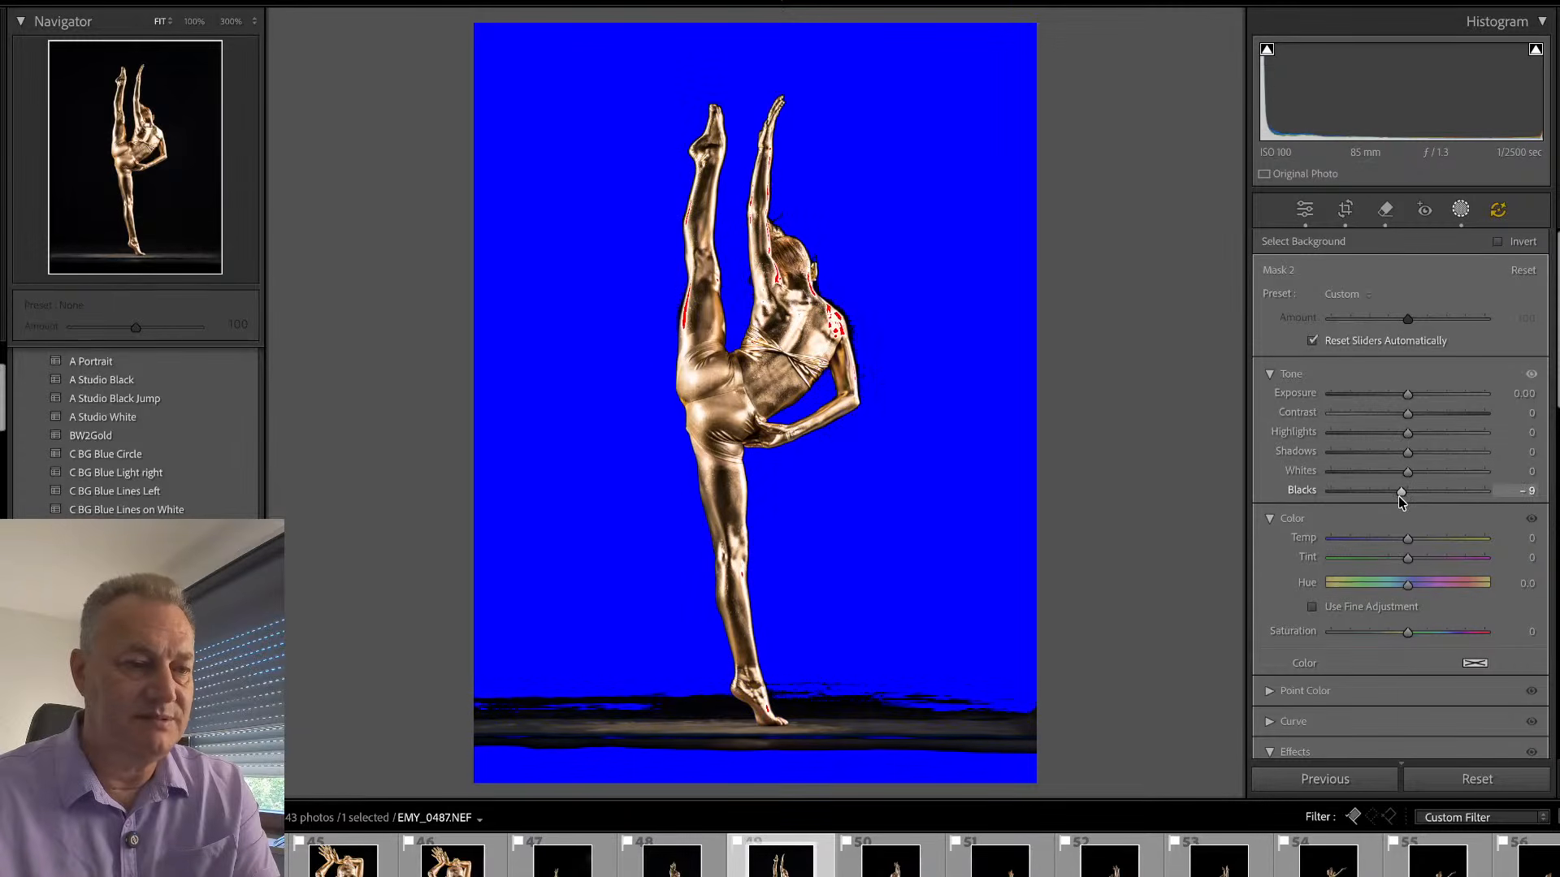
pyautogui.moveTo(1408, 497); pyautogui.dragTo(1396, 499)
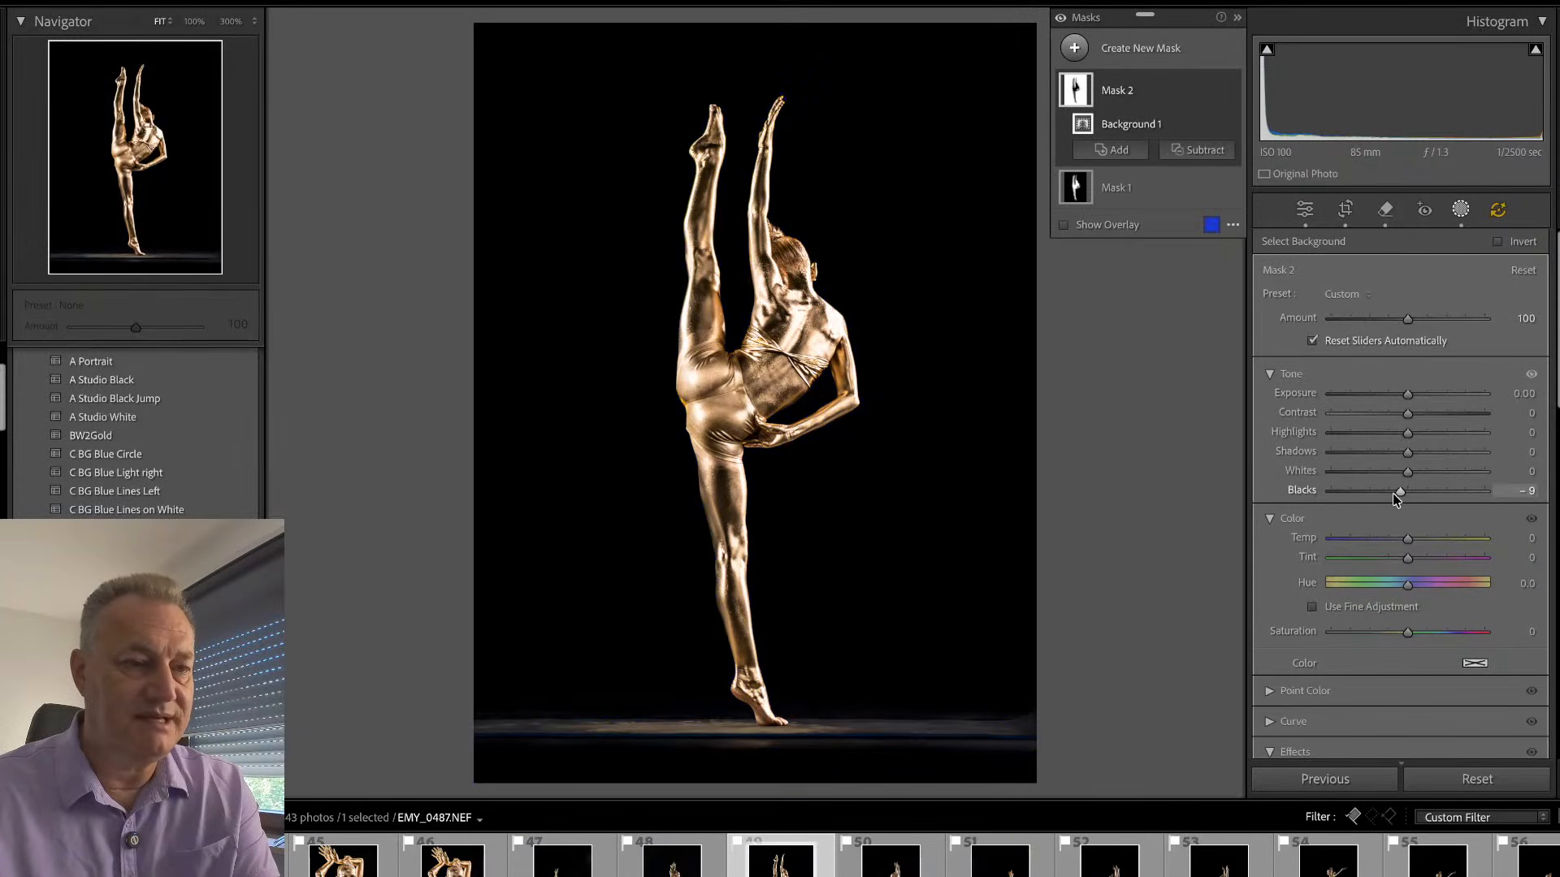
# - Rename the background mask as bg and the subject mask as sub
pyautogui.doubleClick(1126, 90)
pyautogui.write('bg')
pyautogui.press('Return')
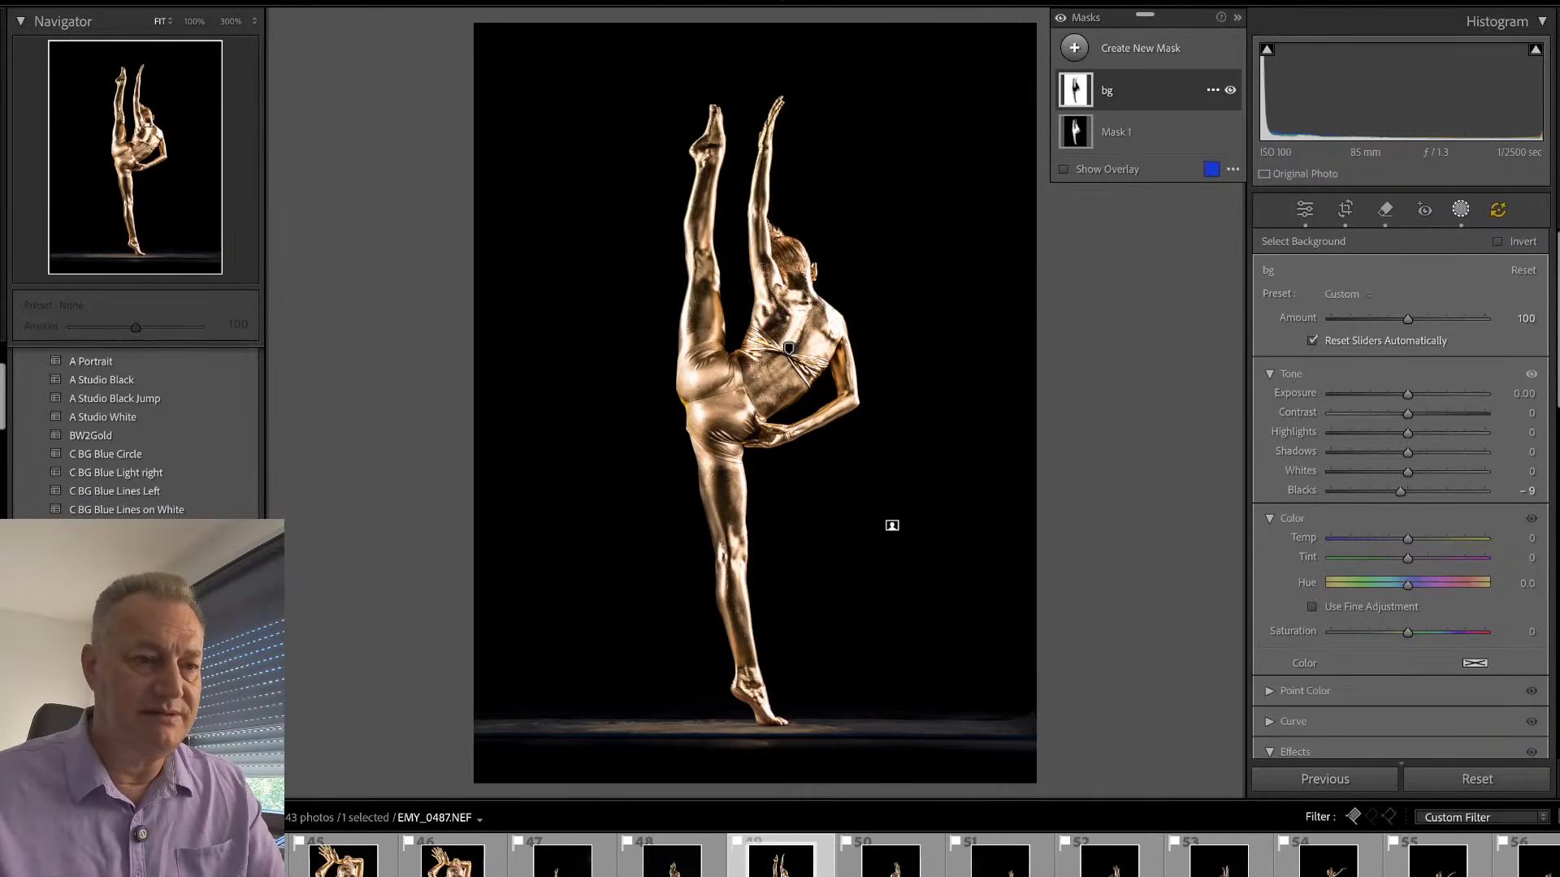
pyautogui.doubleClick(1123, 138)
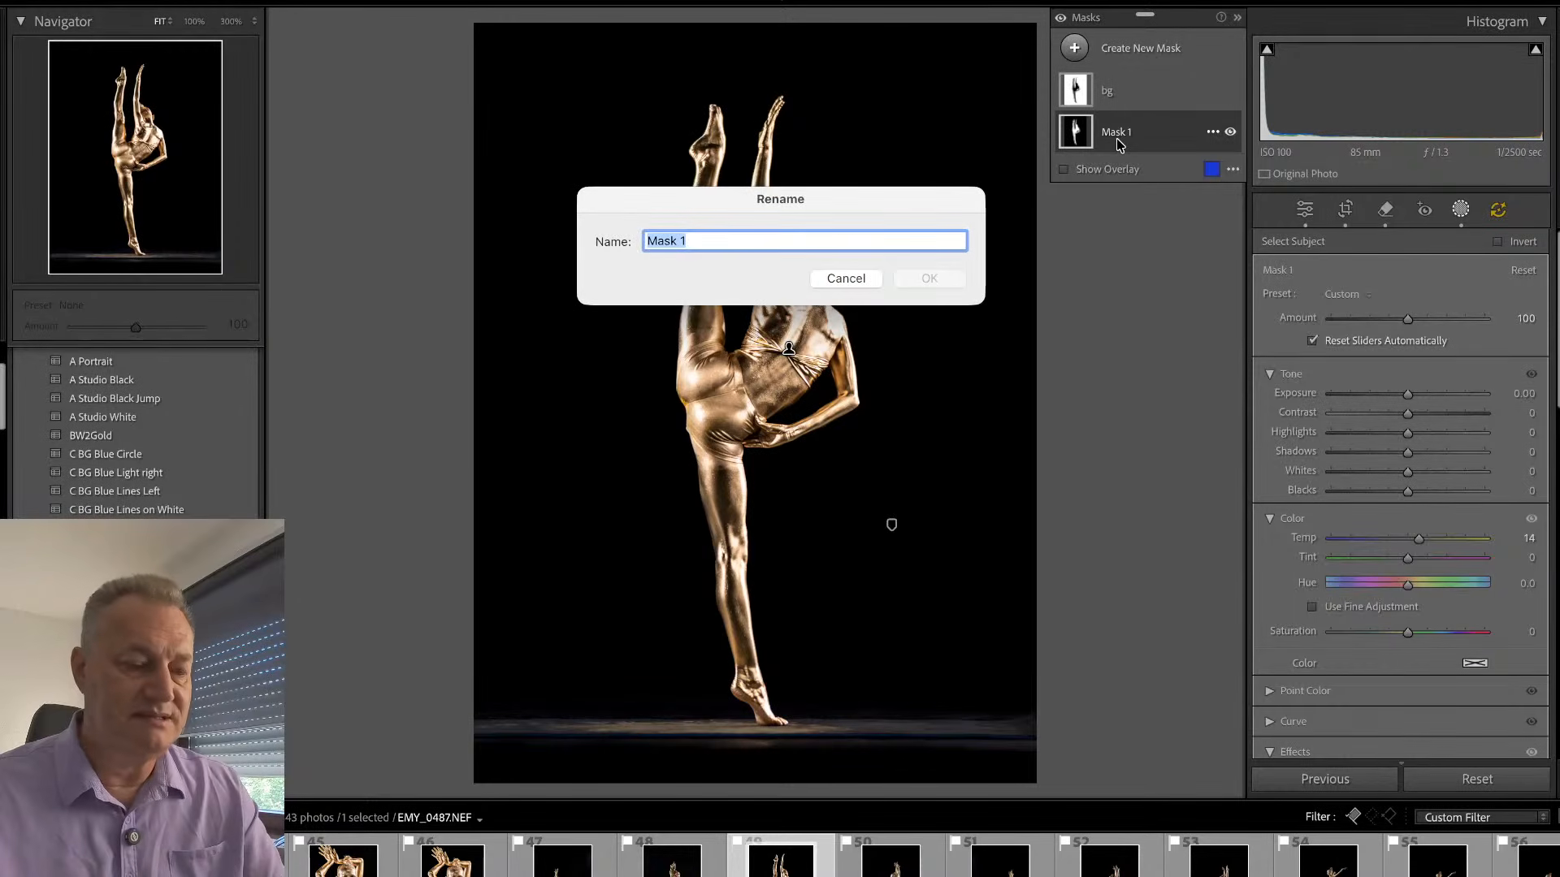
pyautogui.write('sub')
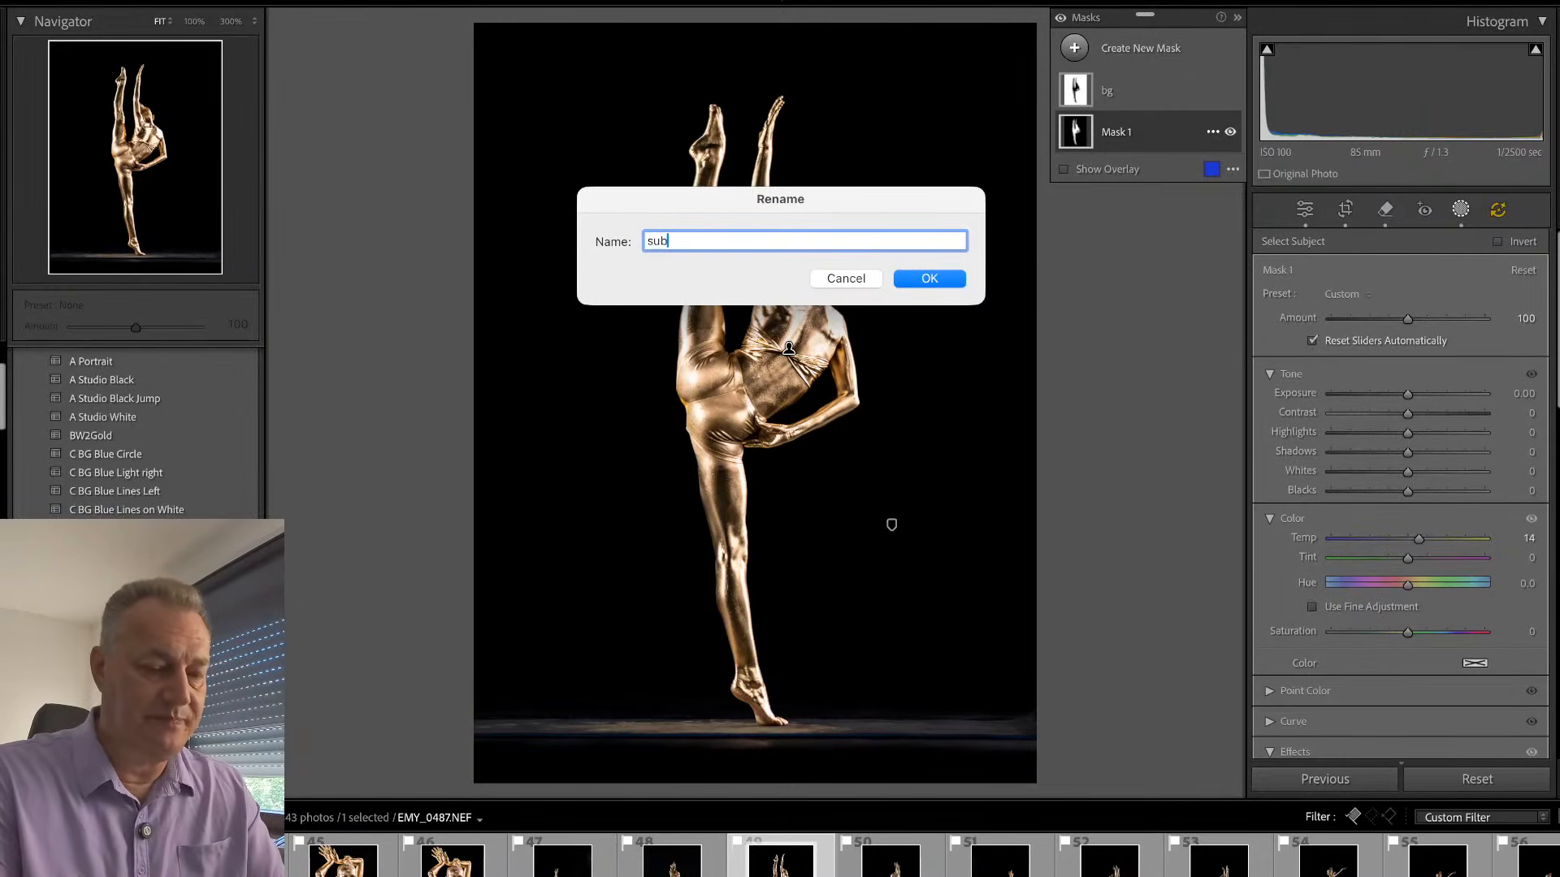
pyautogui.click(931, 279)
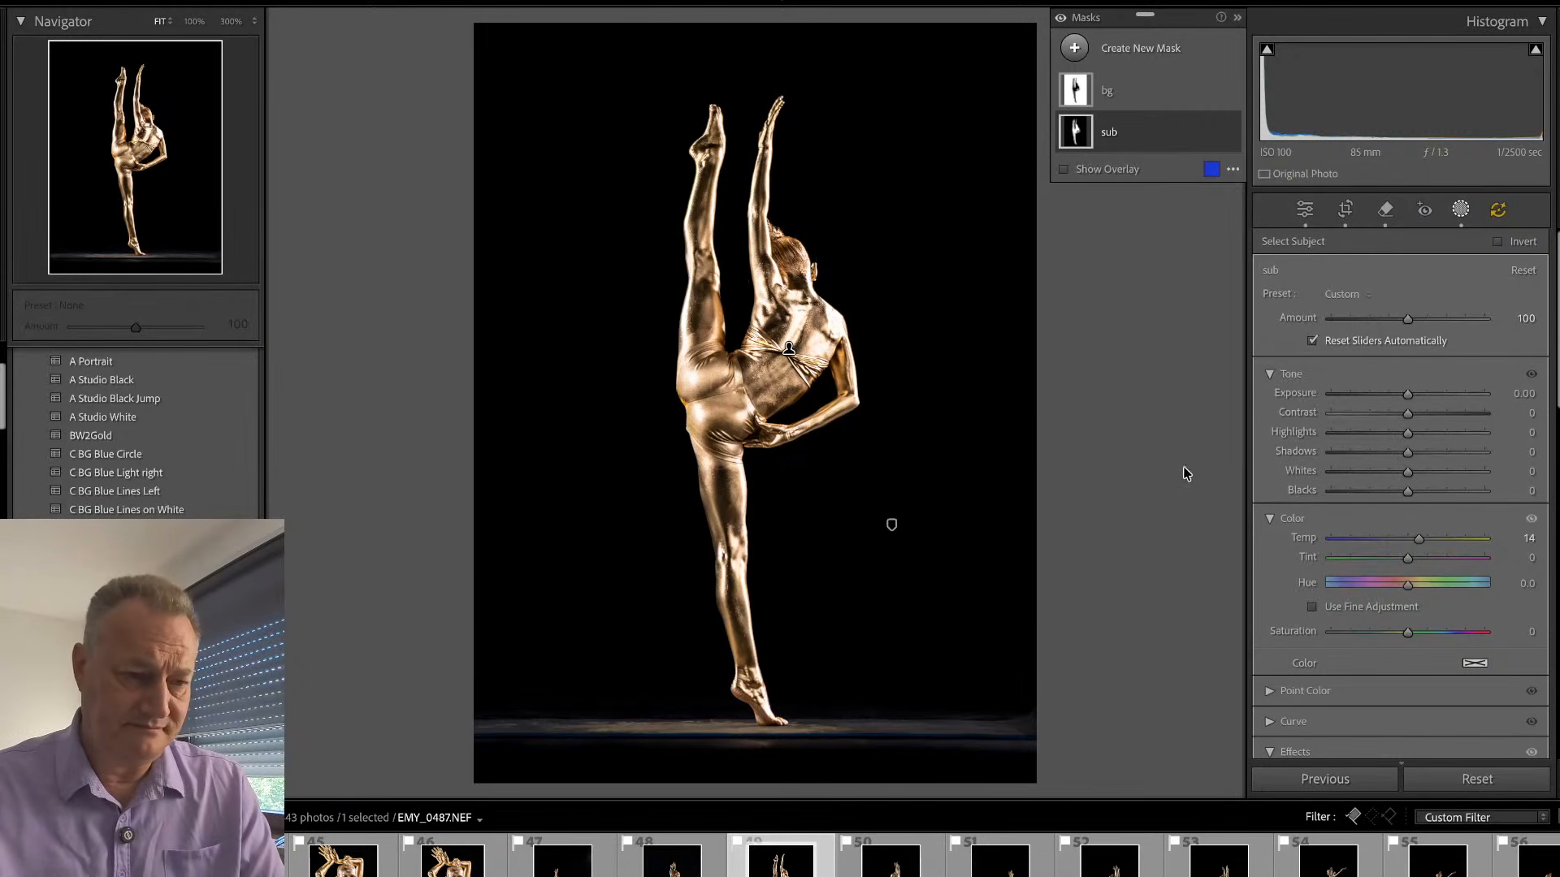
pyautogui.hotkey('shift', 'w')
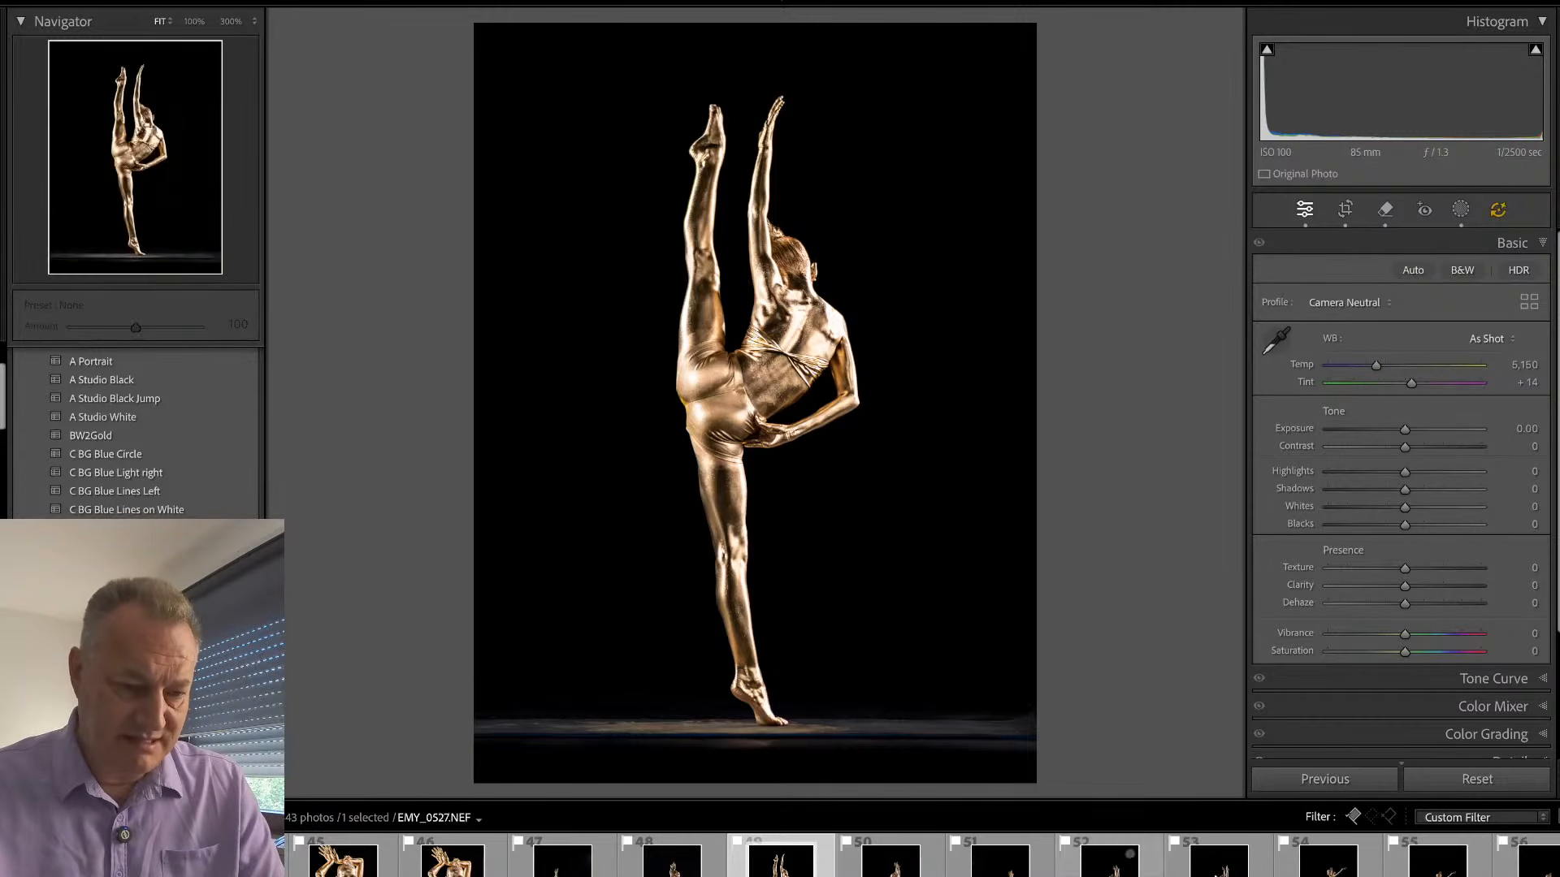
# - Synchronize the settings of EMY_0487.NEF, with masking included, across the eight frames through EMY_0572.NEF
pyautogui.keyDown('shift'); pyautogui.click(1502, 865); pyautogui.keyUp('shift')
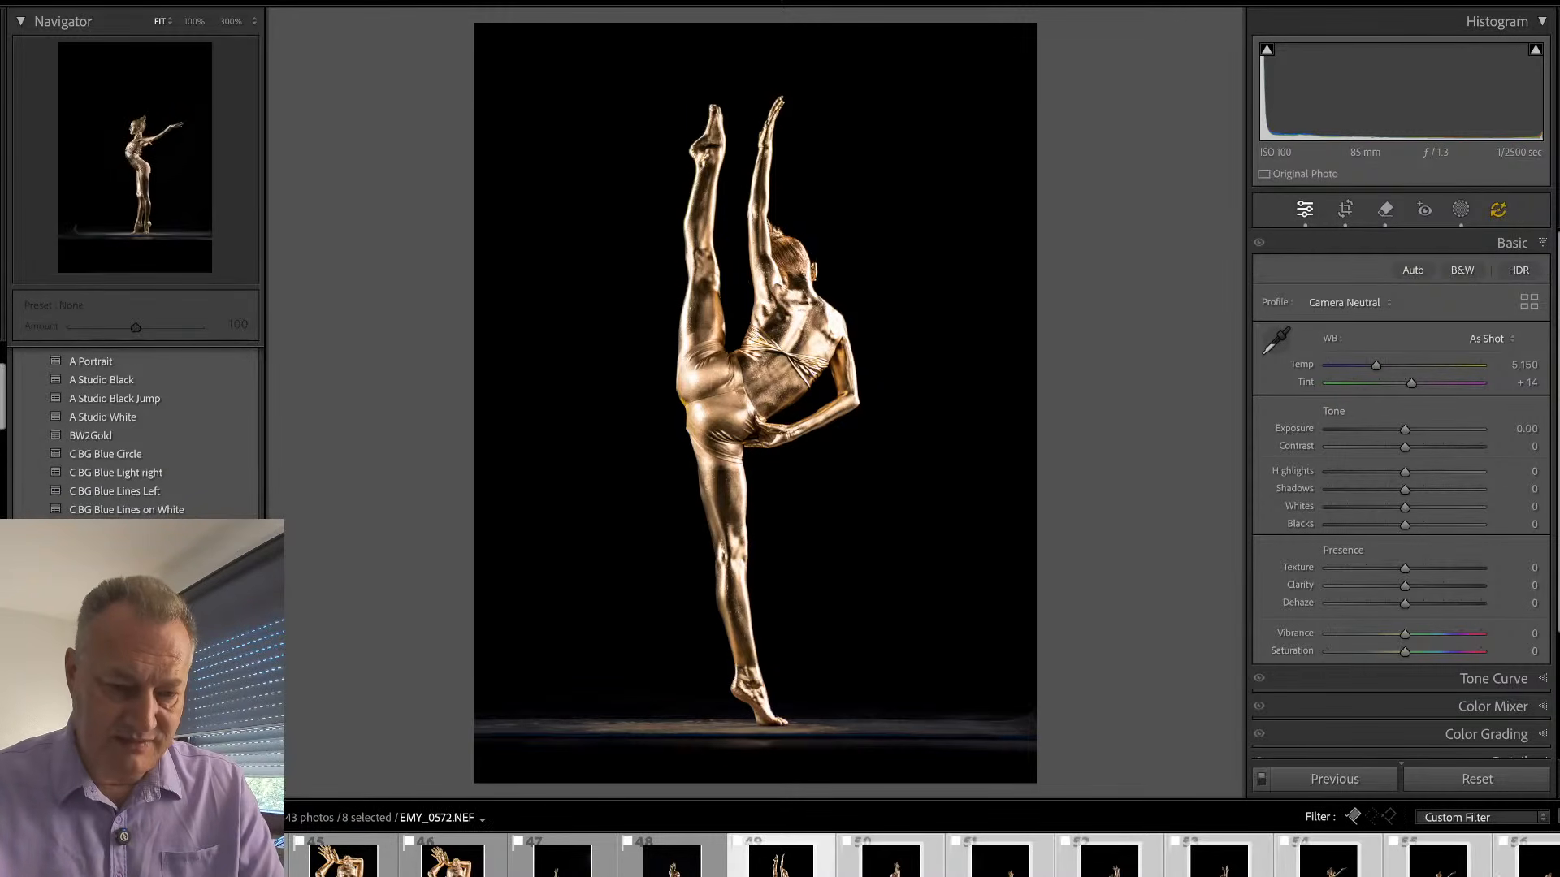
pyautogui.click(1325, 779)
pyautogui.click(1019, 385)
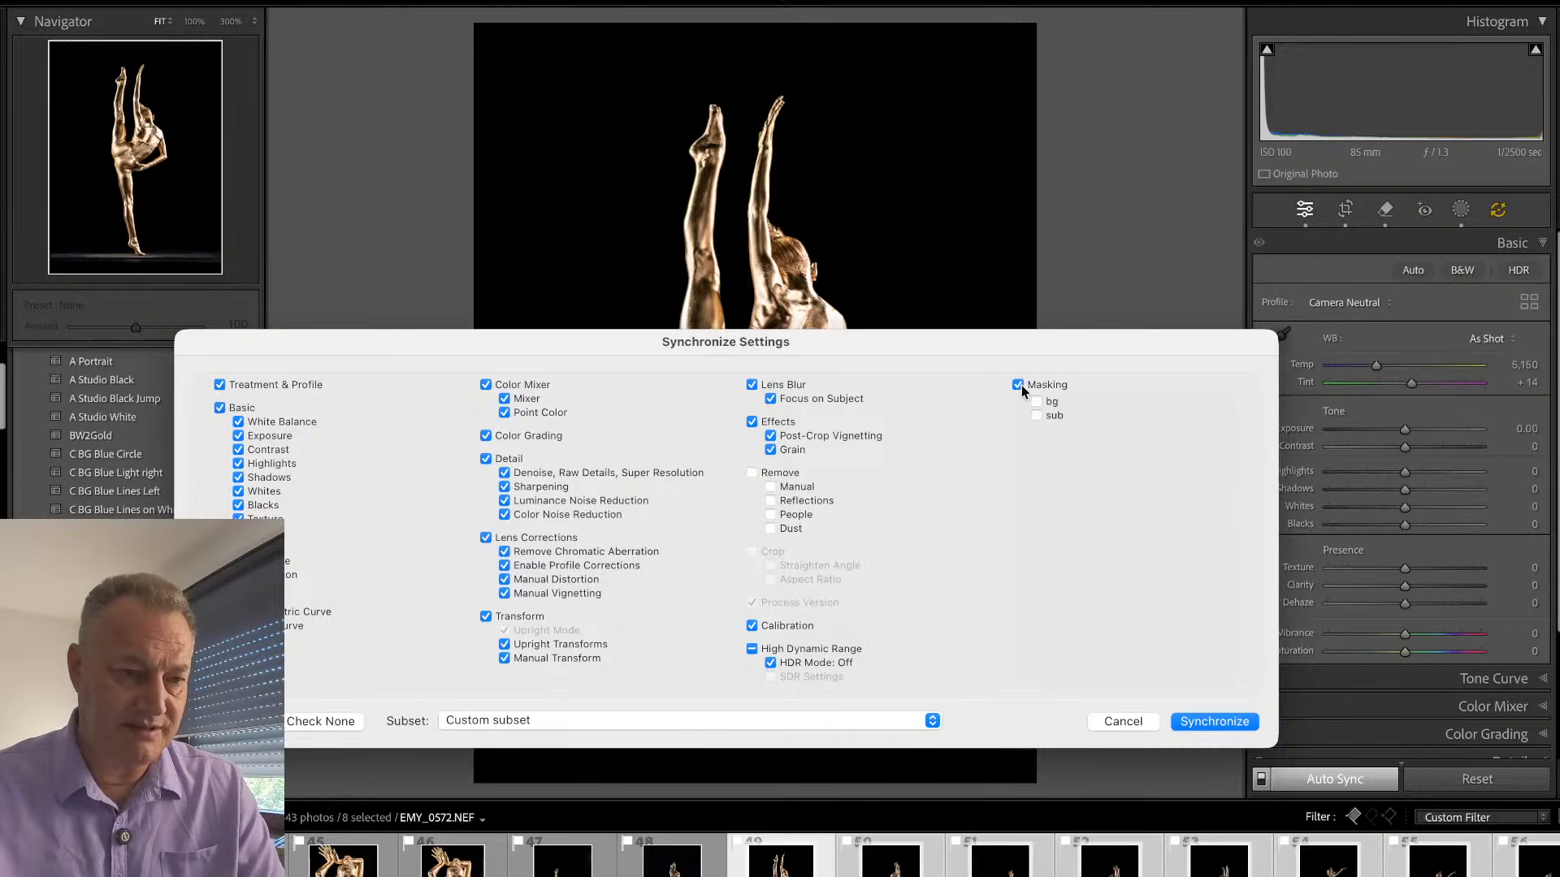
pyautogui.click(1214, 721)
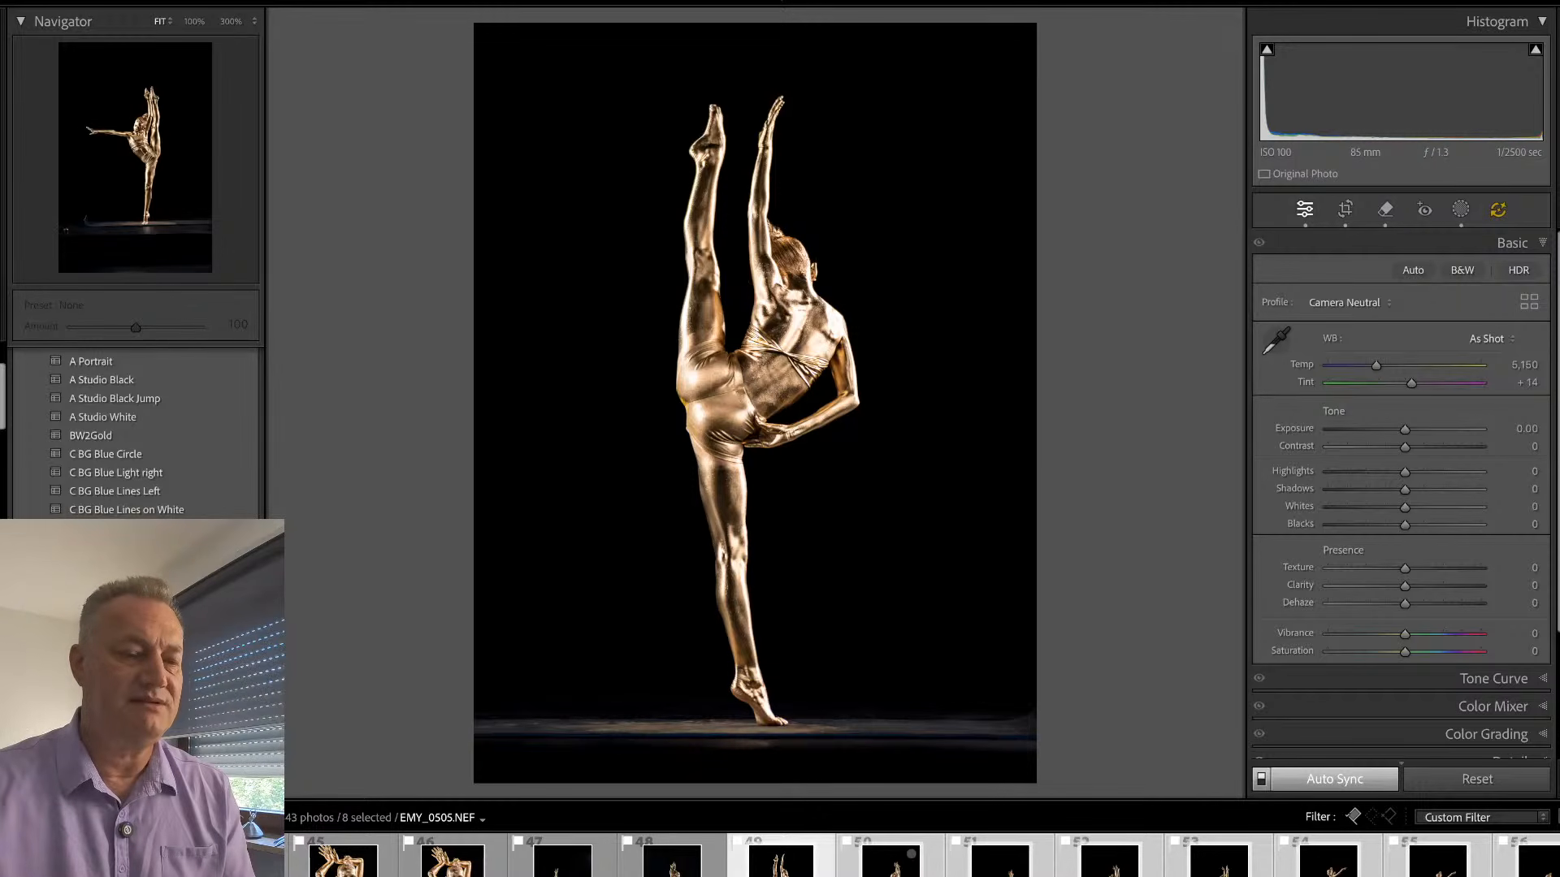
# - Open EMY_0505.NEF alone, straighten it by 1.42 and crop it closer around the dancer and the strip of floor
pyautogui.click(894, 859)
pyautogui.click(784, 860)
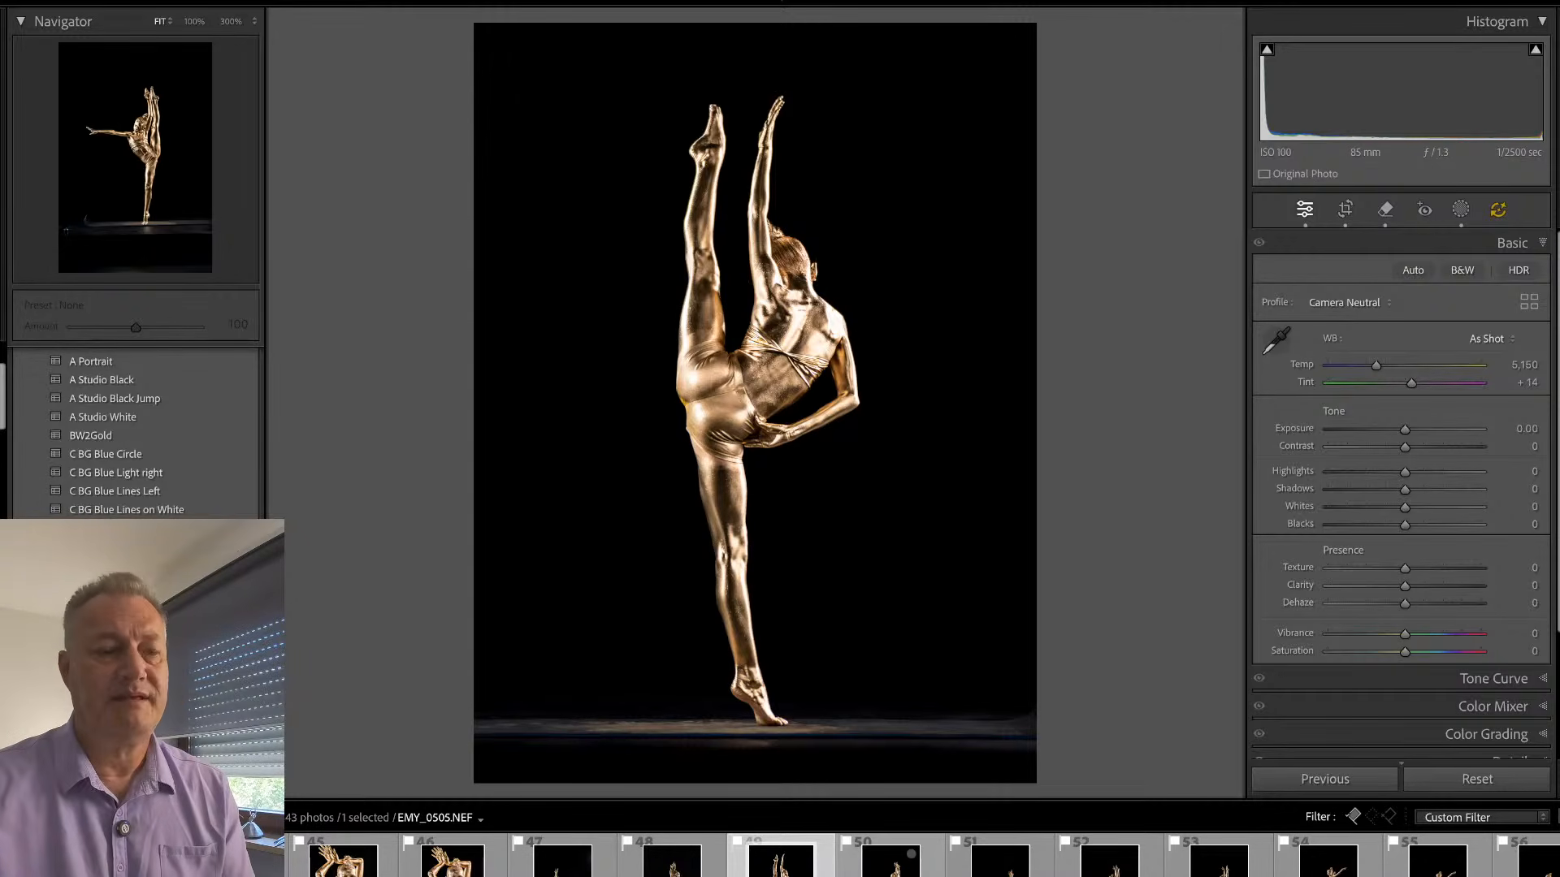
pyautogui.click(891, 859)
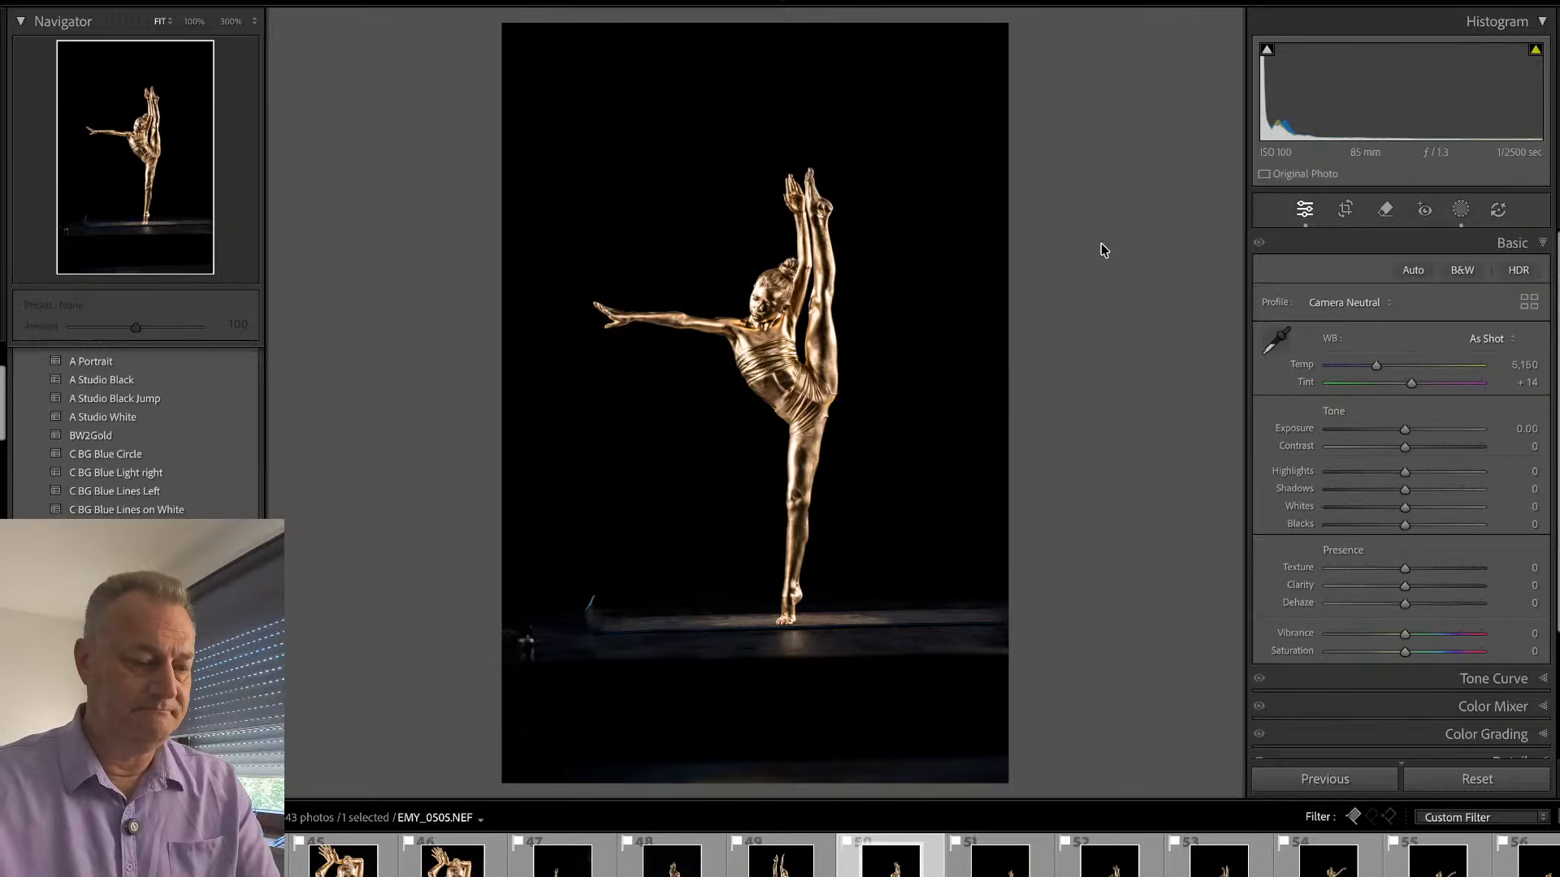
pyautogui.press('r')
pyautogui.moveTo(1100, 185)
pyautogui.mouseDown()
pyautogui.moveTo(1108, 208)
pyautogui.moveTo(1090, 181)
pyautogui.mouseUp()
pyautogui.moveTo(996, 42); pyautogui.dragTo(989, 80)
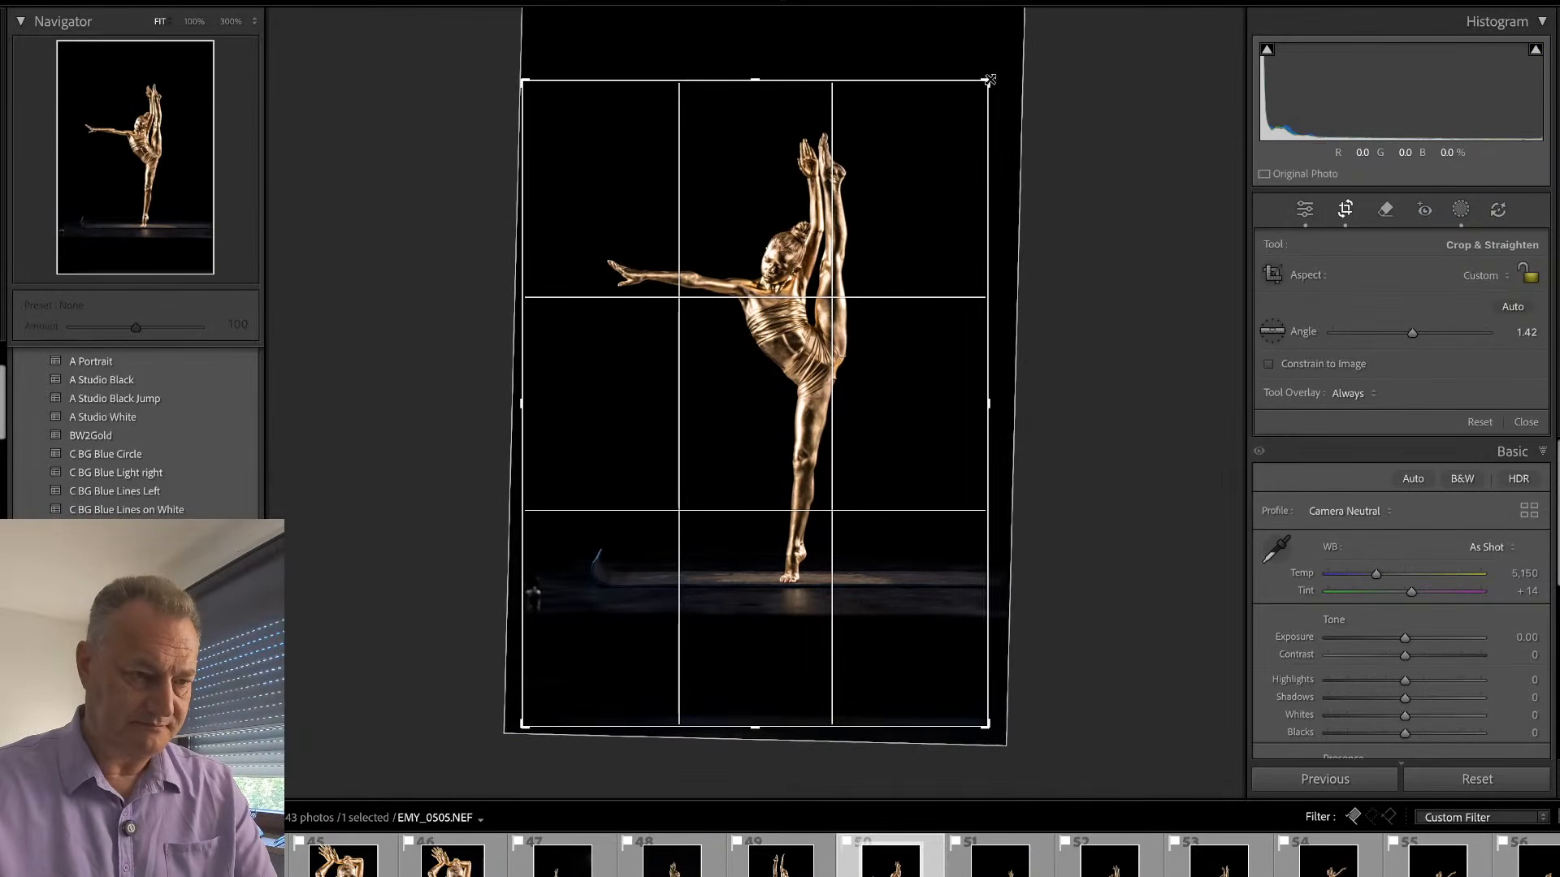
pyautogui.moveTo(524, 724); pyautogui.dragTo(540, 667)
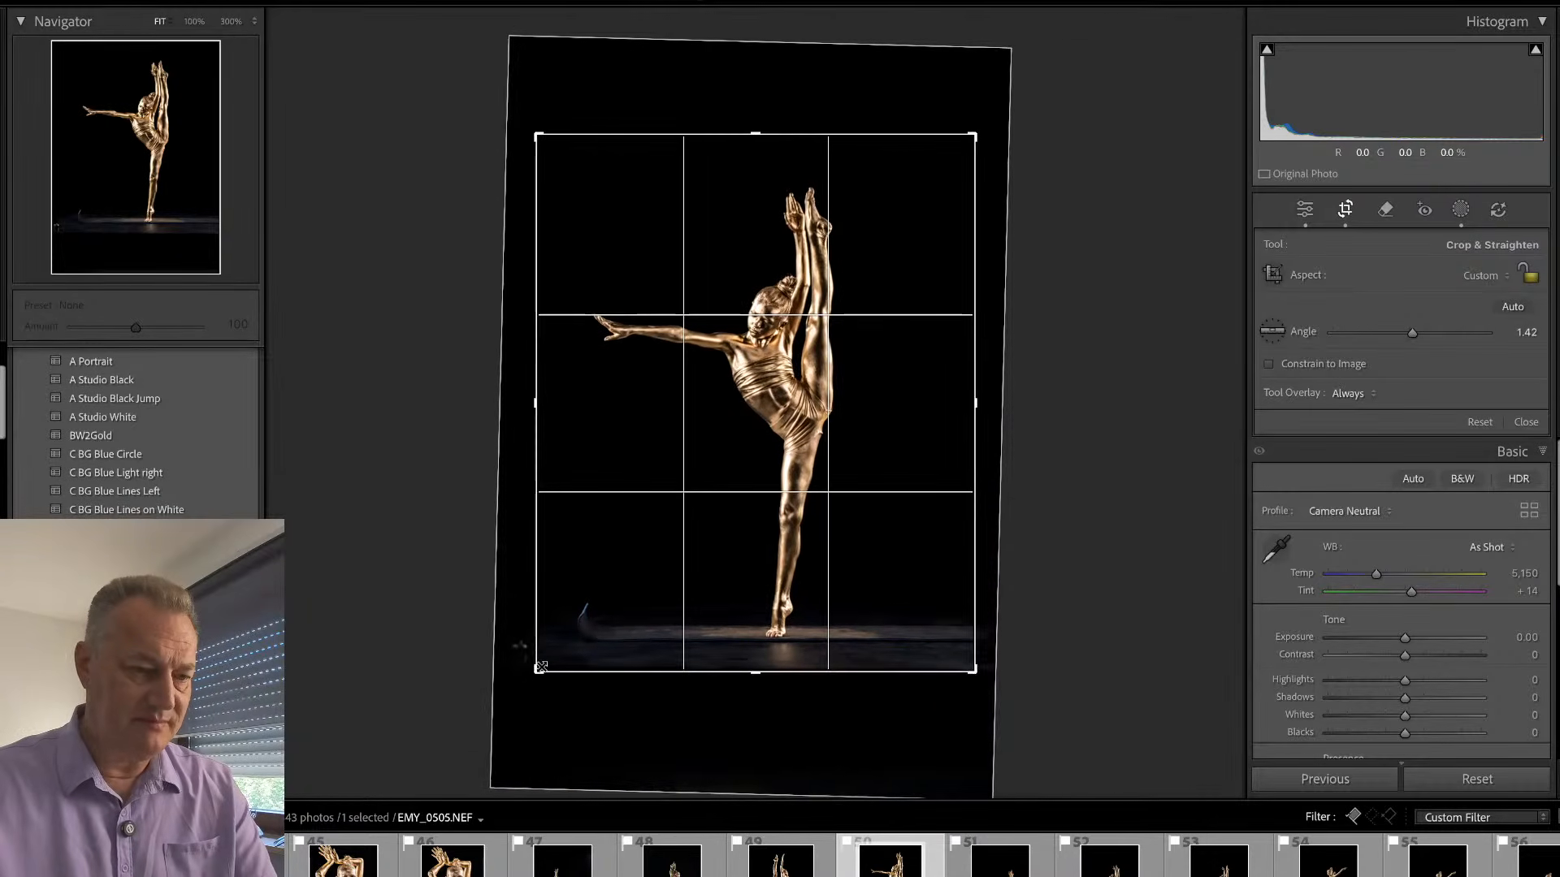
pyautogui.press('Return')
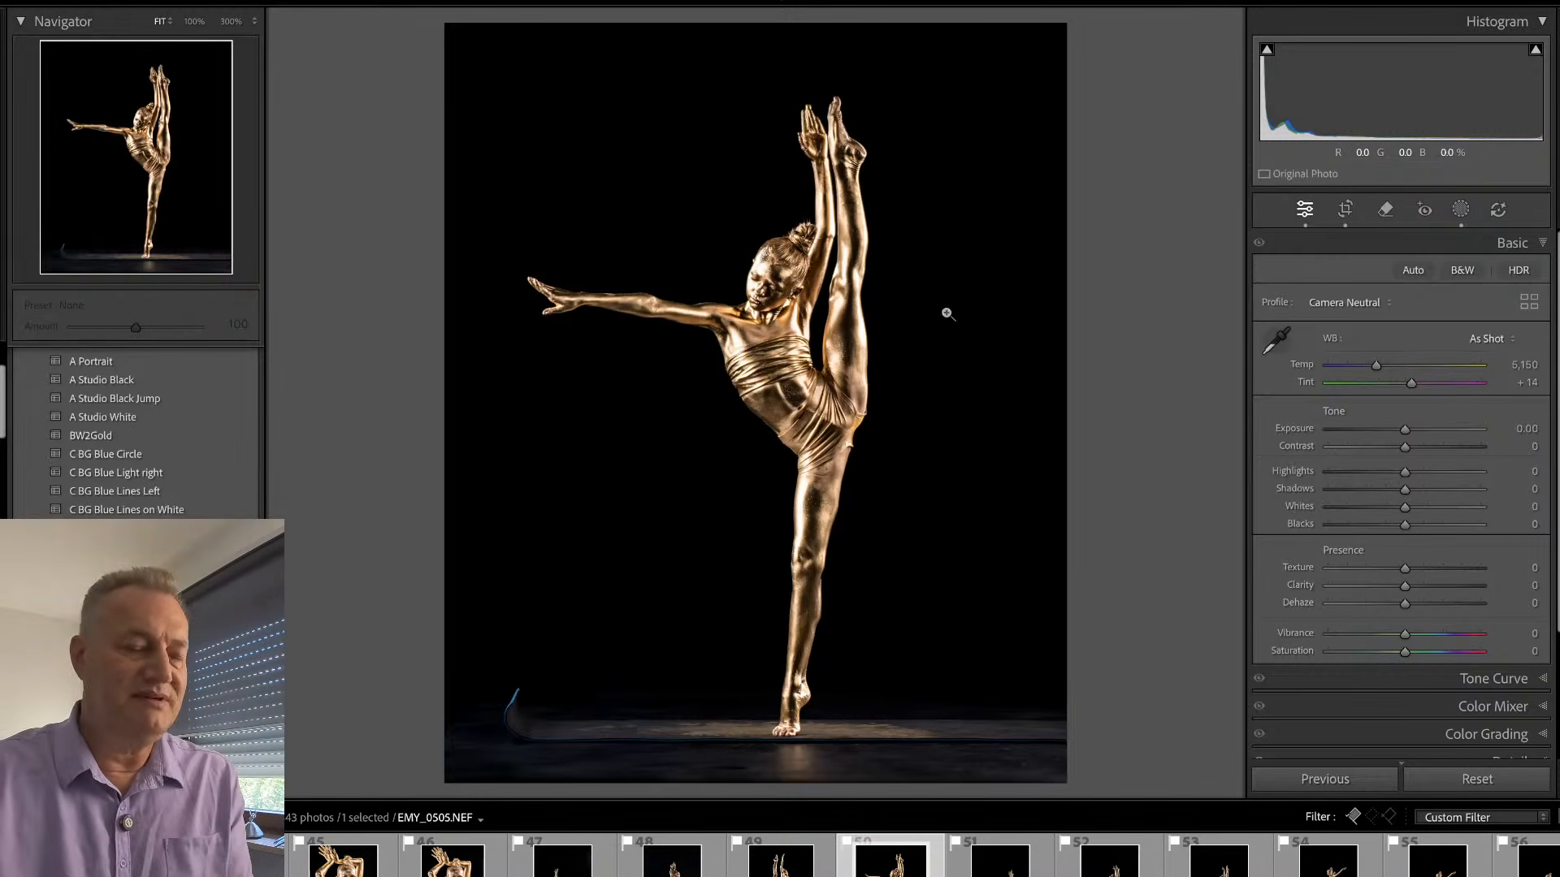
# - Remove the blue streak beside the mat at brush size 10 without generative AI, and inspect the standing foot and floor at 100%
pyautogui.press('q')
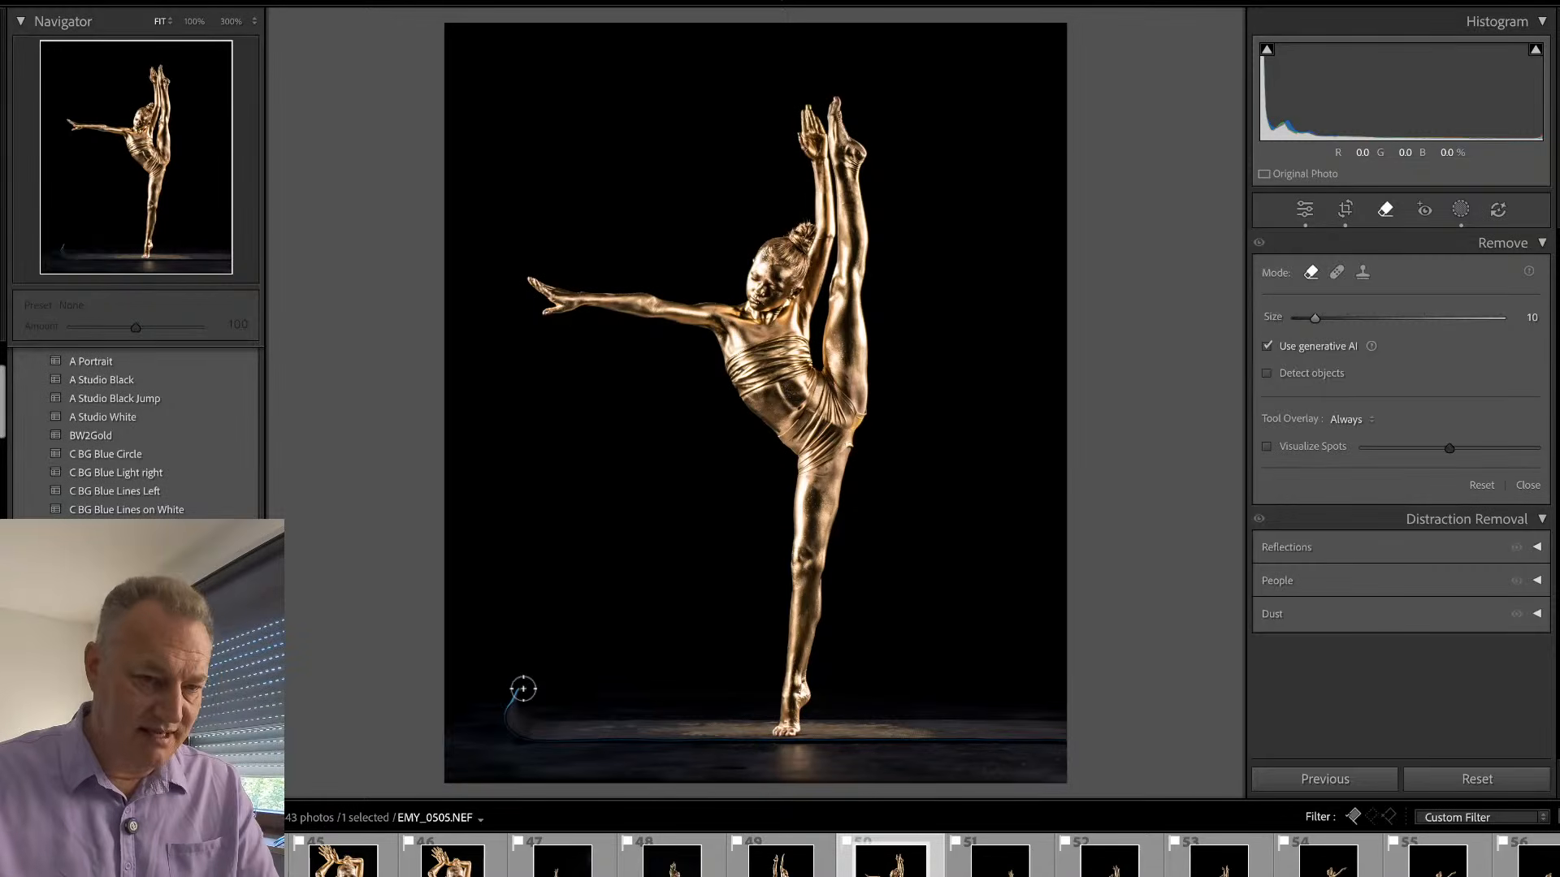
pyautogui.click(1267, 346)
pyautogui.moveTo(519, 690)
pyautogui.mouseDown()
pyautogui.moveTo(511, 736)
pyautogui.moveTo(546, 715)
pyautogui.moveTo(520, 741)
pyautogui.mouseUp()
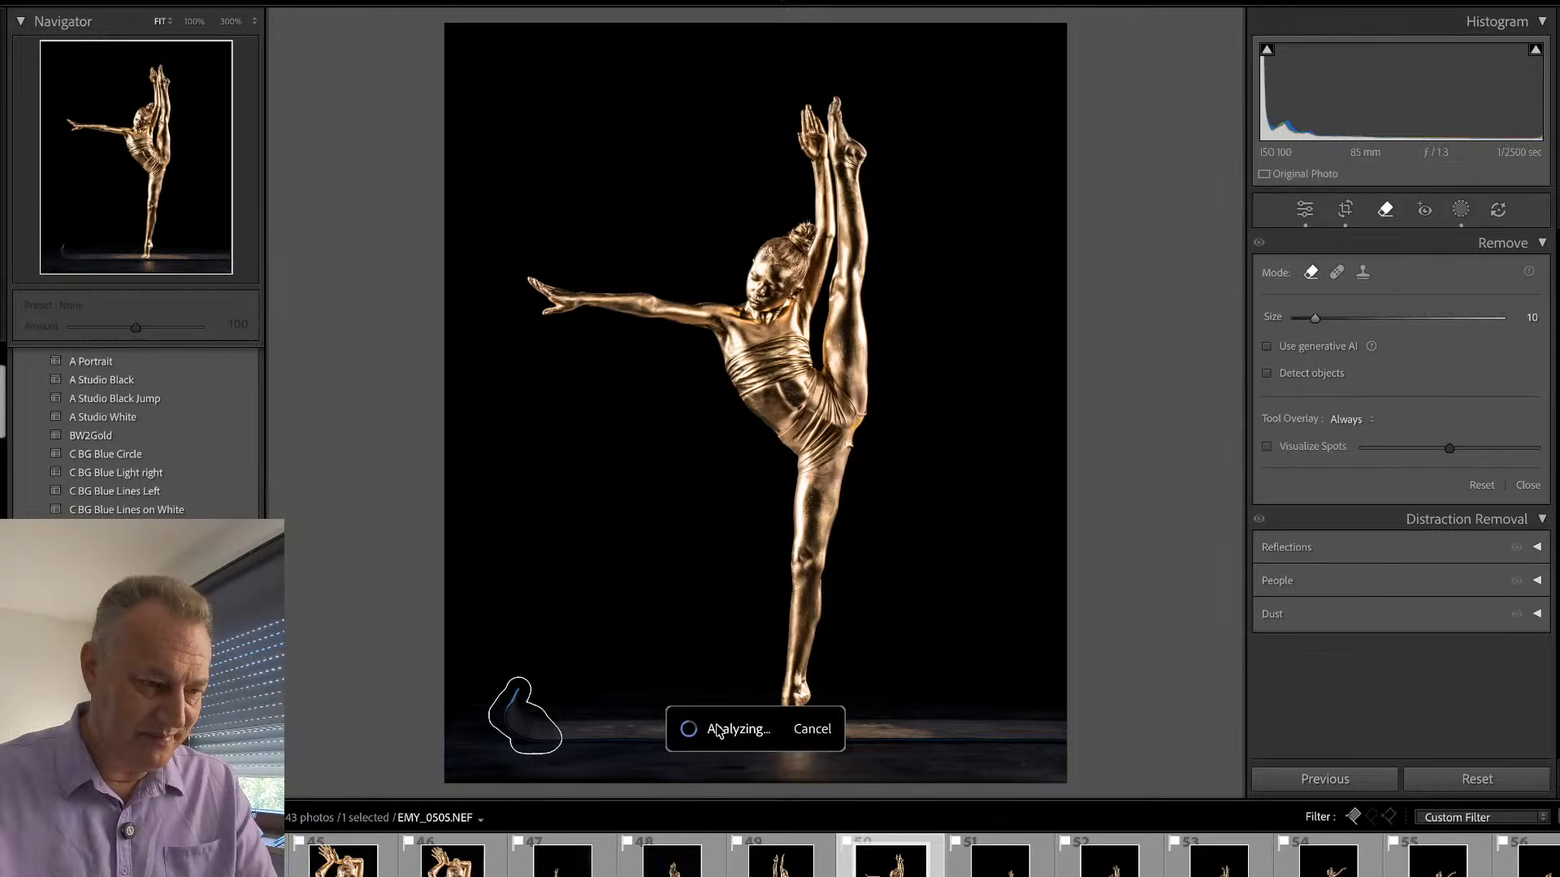
pyautogui.press('q')
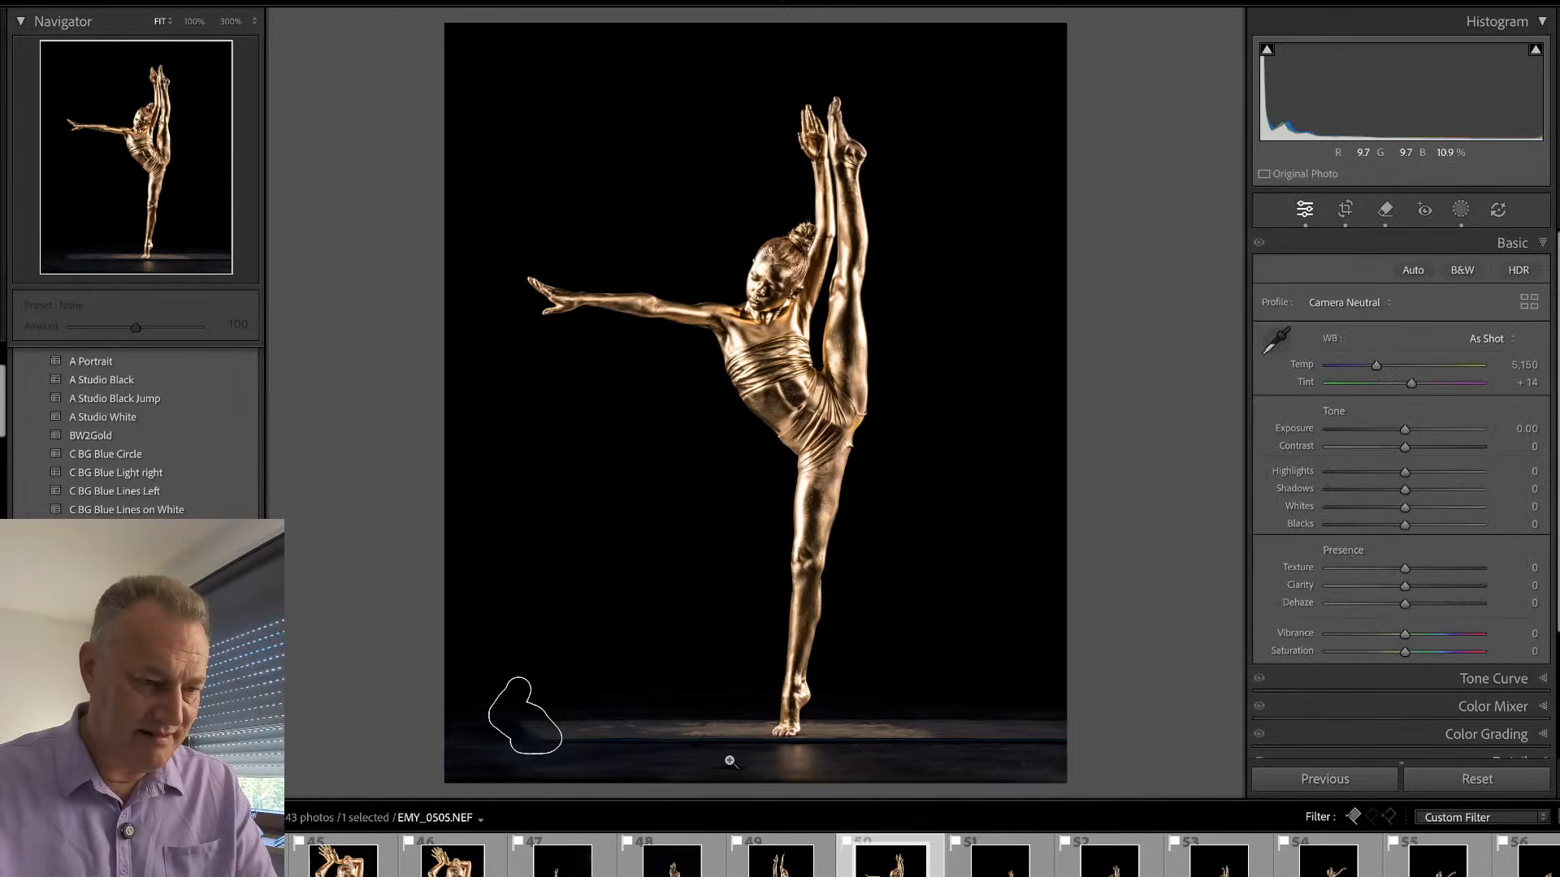
pyautogui.click(841, 760)
pyautogui.moveTo(841, 760); pyautogui.dragTo(818, 686)
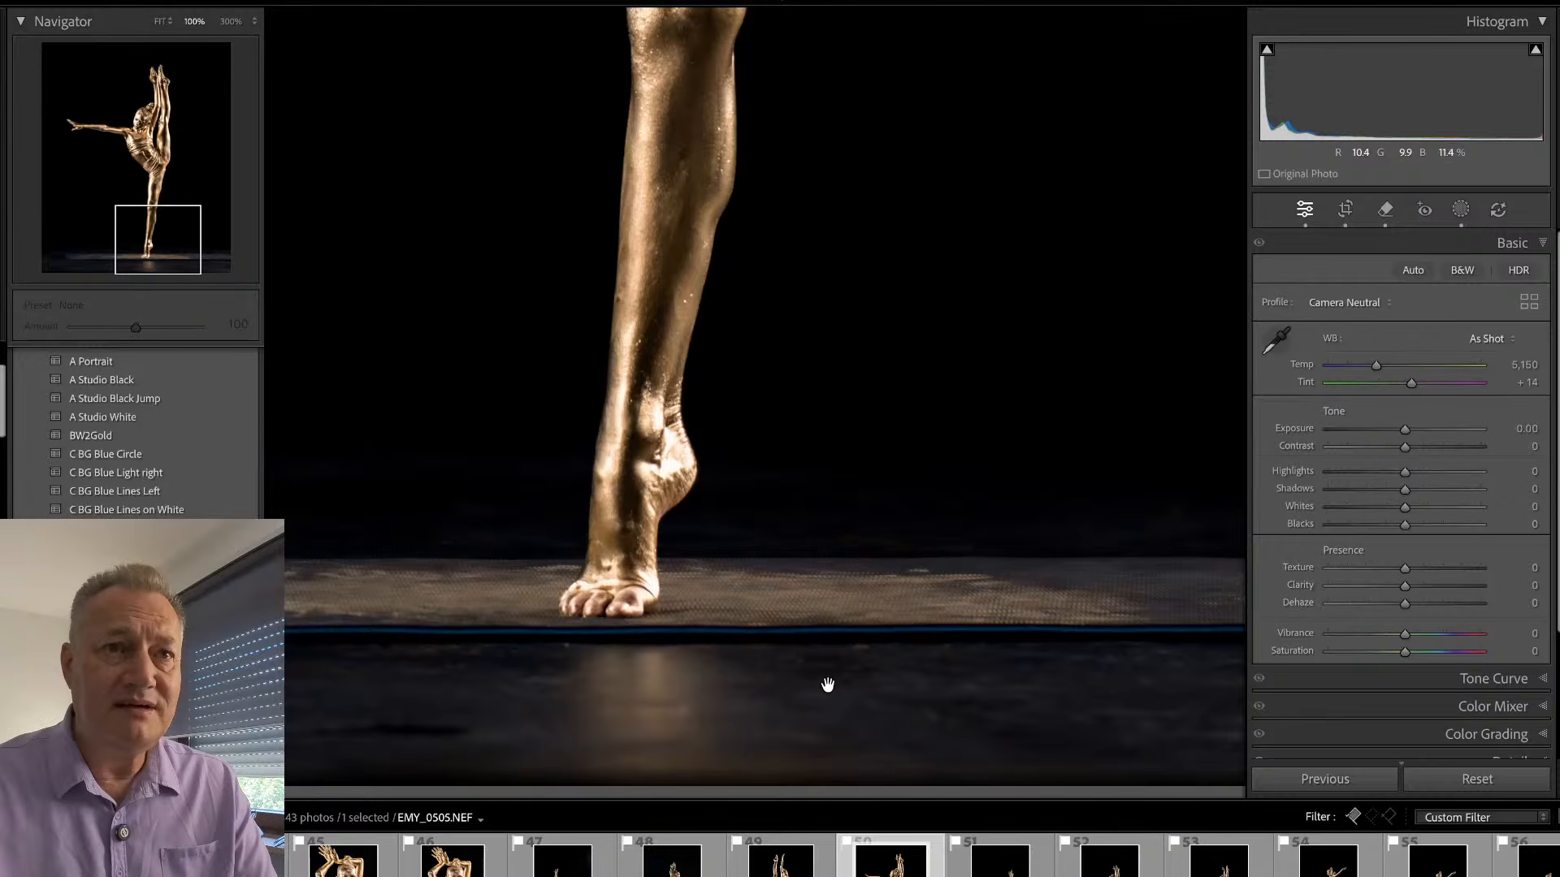
# - Remove the blue line along the mat's front edge across the full width of EMY_0505.NEF
pyautogui.click(828, 687)
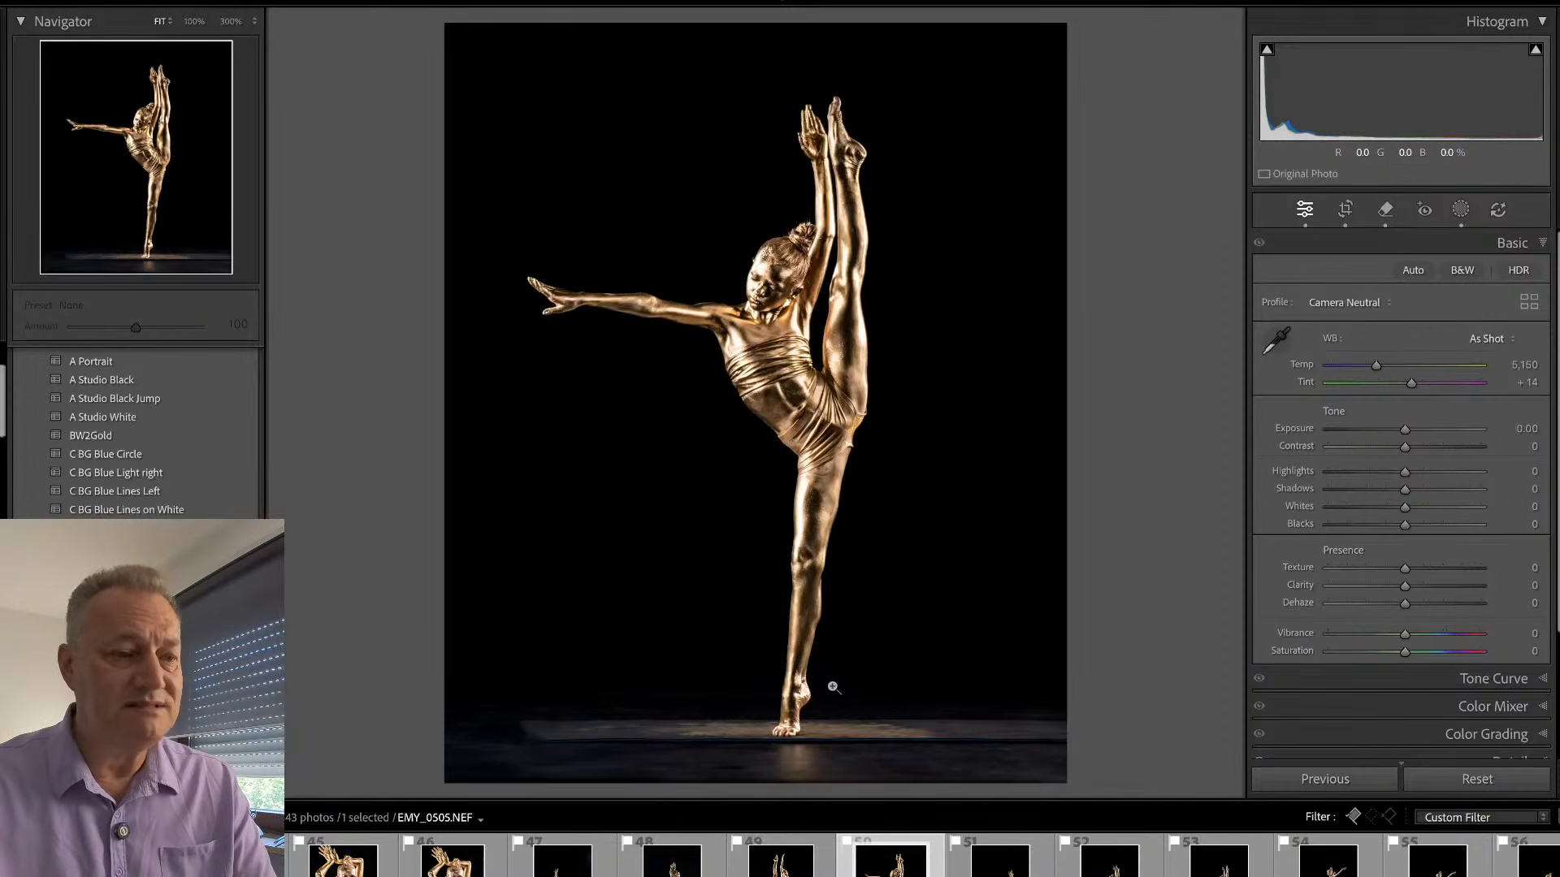
pyautogui.click(871, 748)
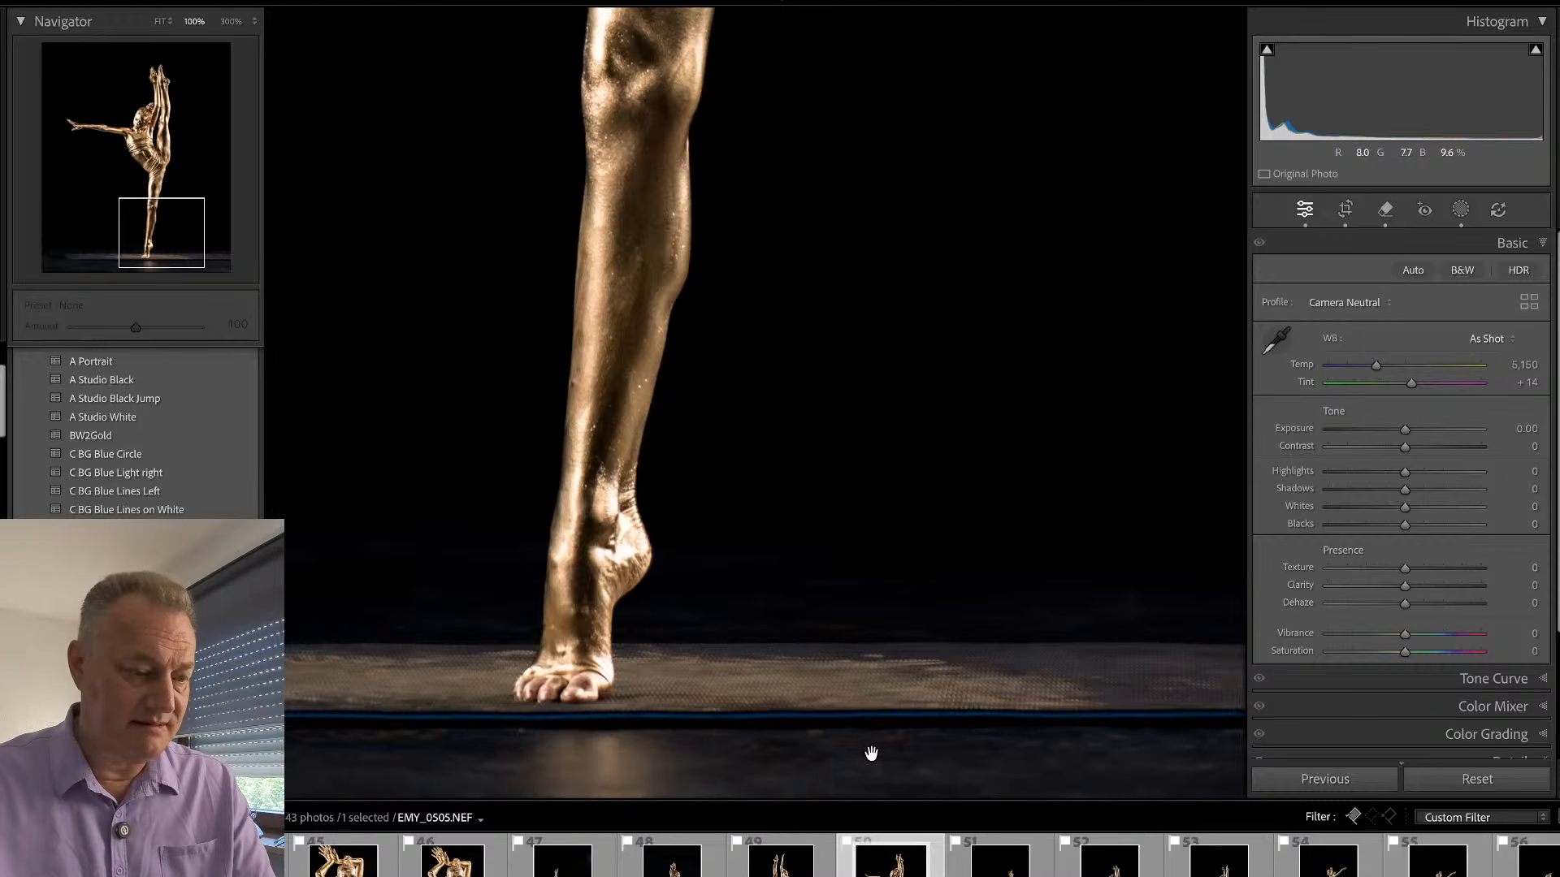
pyautogui.press('Tab')
pyautogui.hotkey('ctrl', '-')
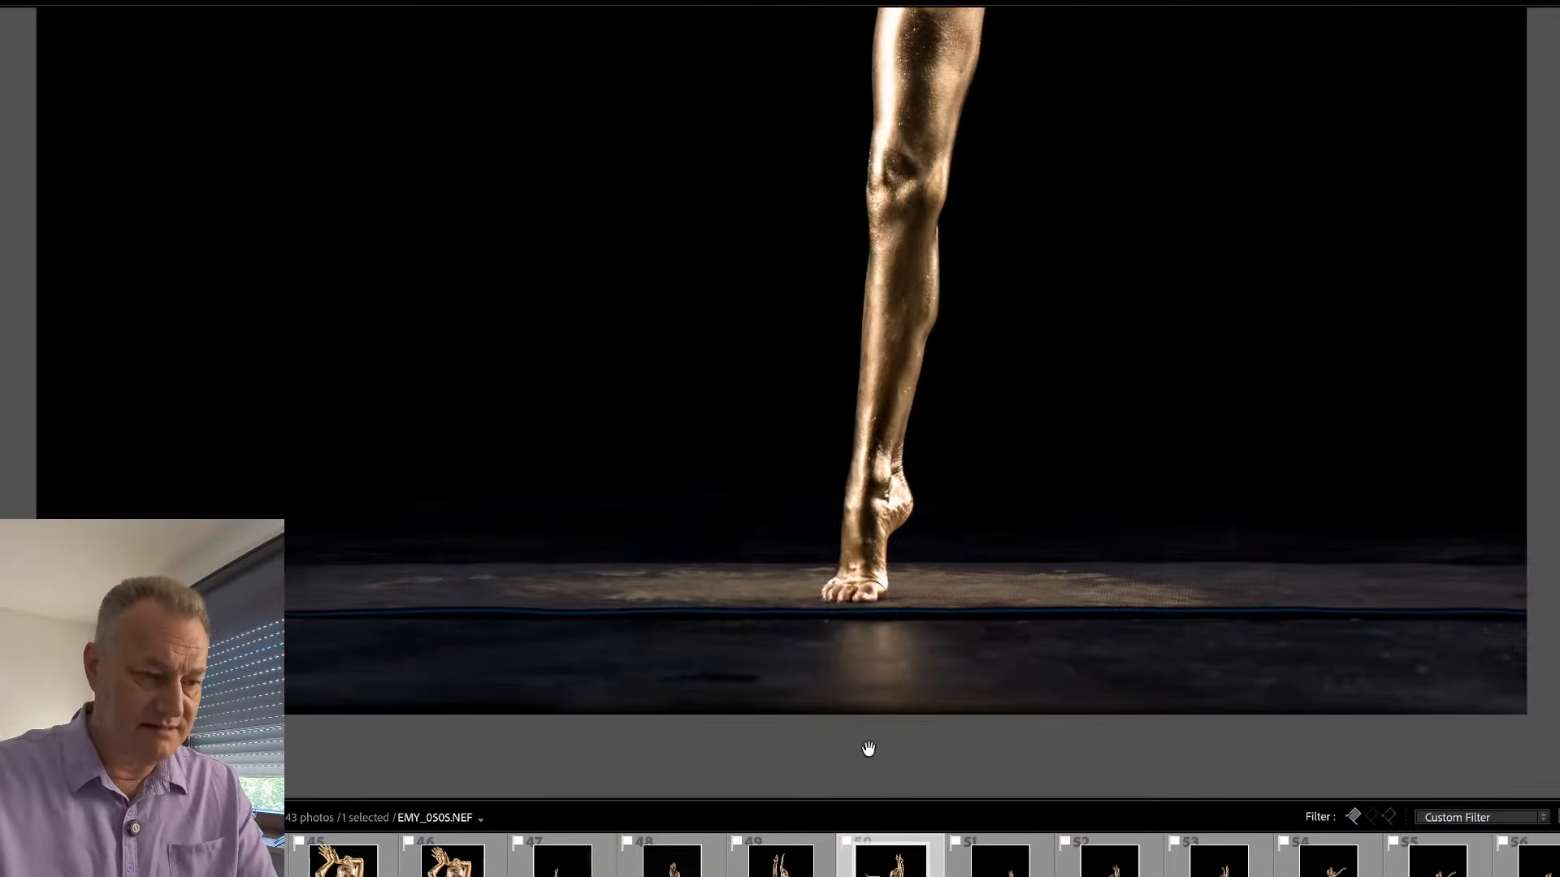
pyautogui.moveTo(784, 495); pyautogui.dragTo(782, 446)
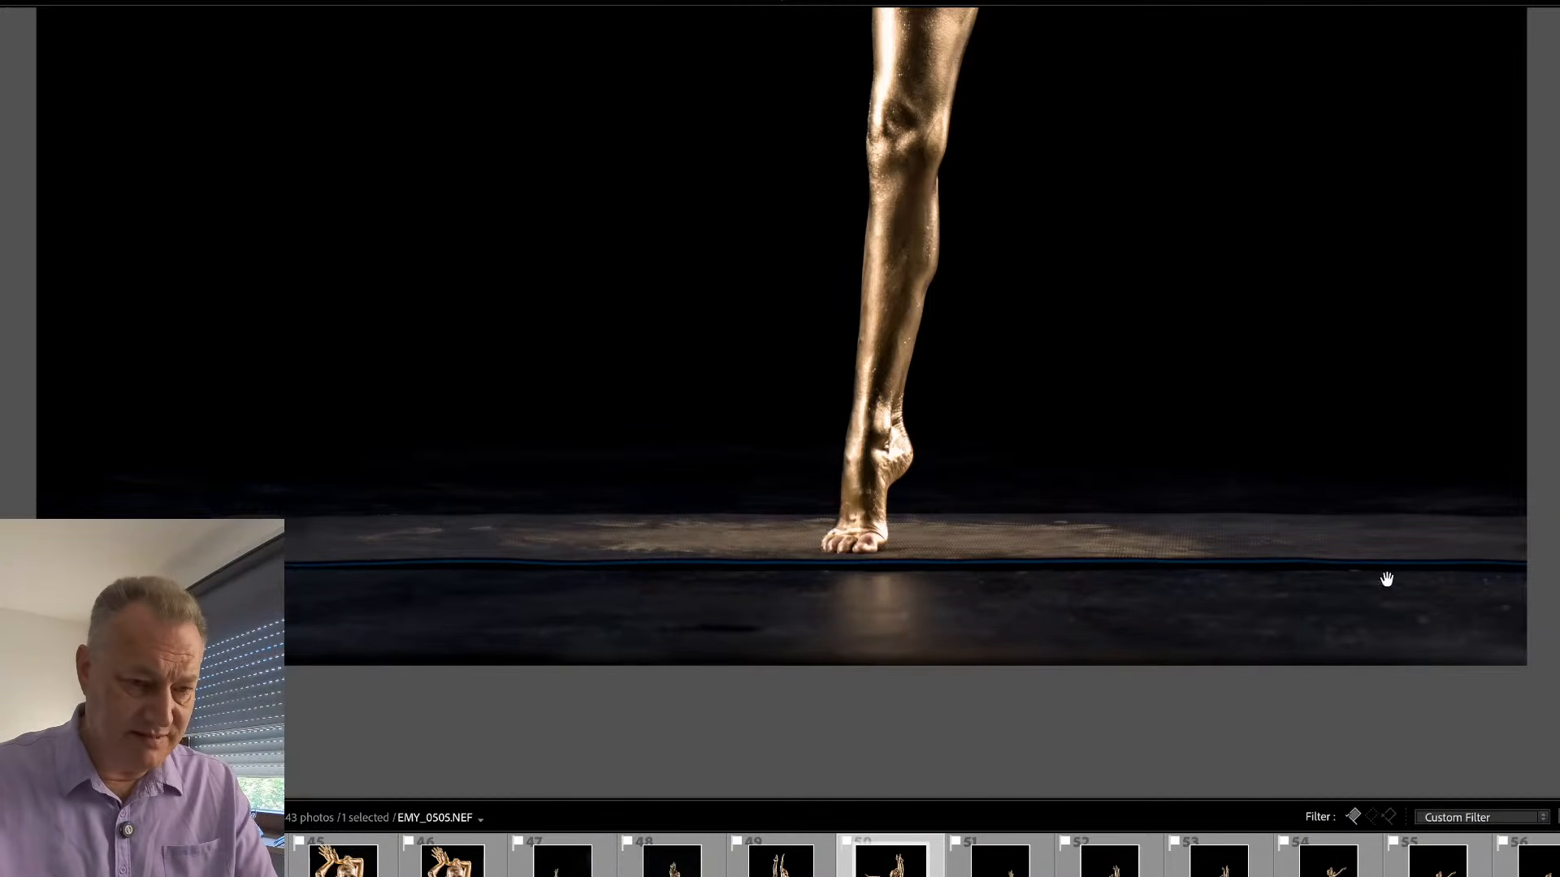
pyautogui.press('q')
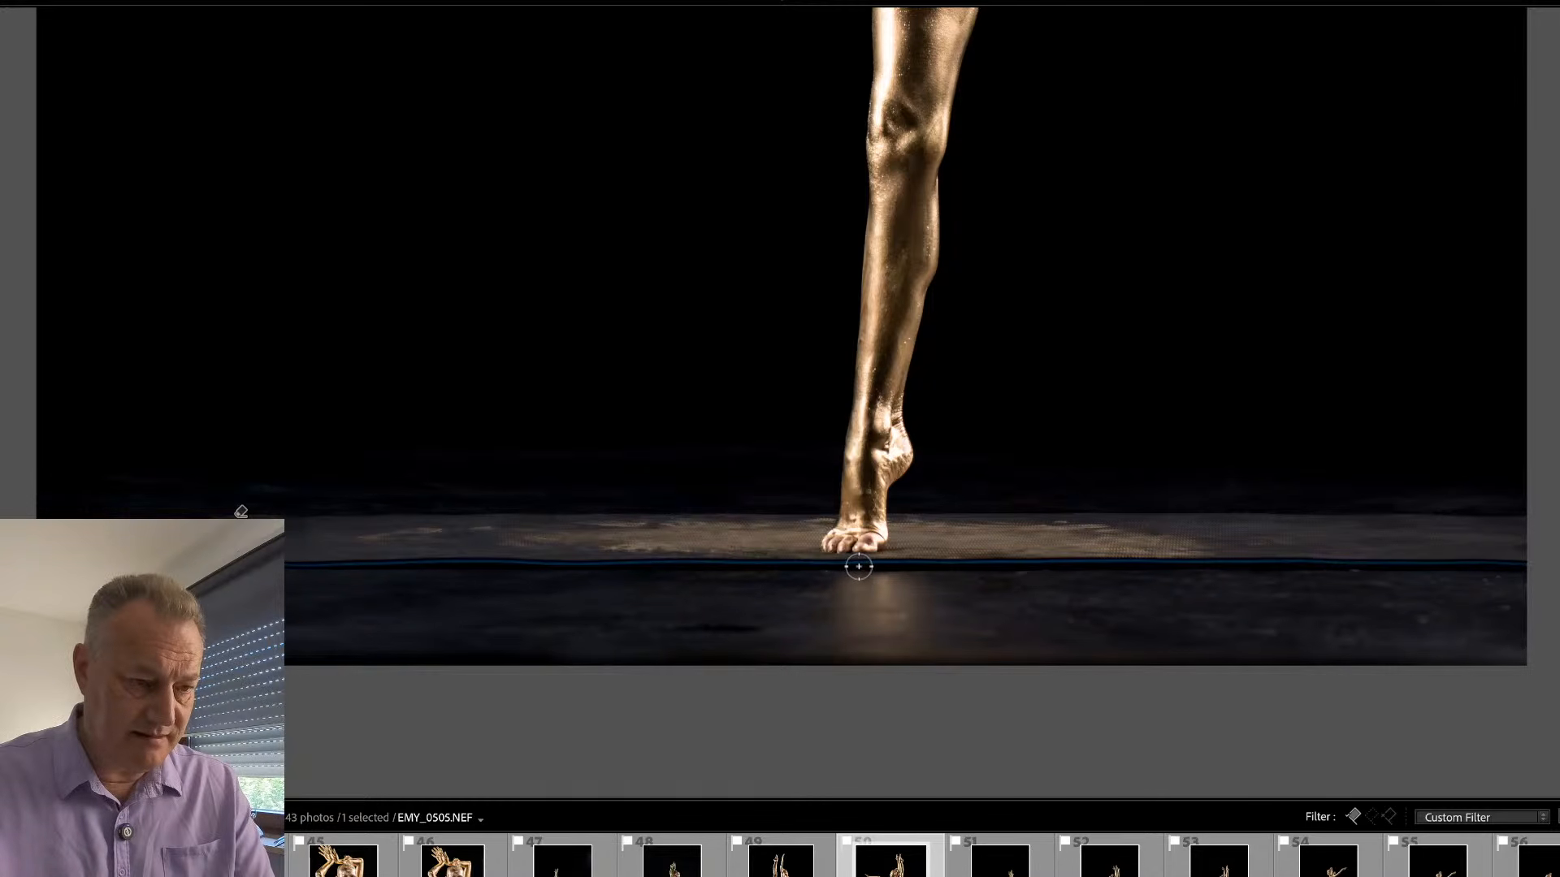
pyautogui.click(858, 567)
pyautogui.moveTo(431, 575)
pyautogui.mouseDown()
pyautogui.moveTo(308, 567)
pyautogui.moveTo(812, 546)
pyautogui.moveTo(1551, 596)
pyautogui.moveTo(277, 595)
pyautogui.mouseUp()
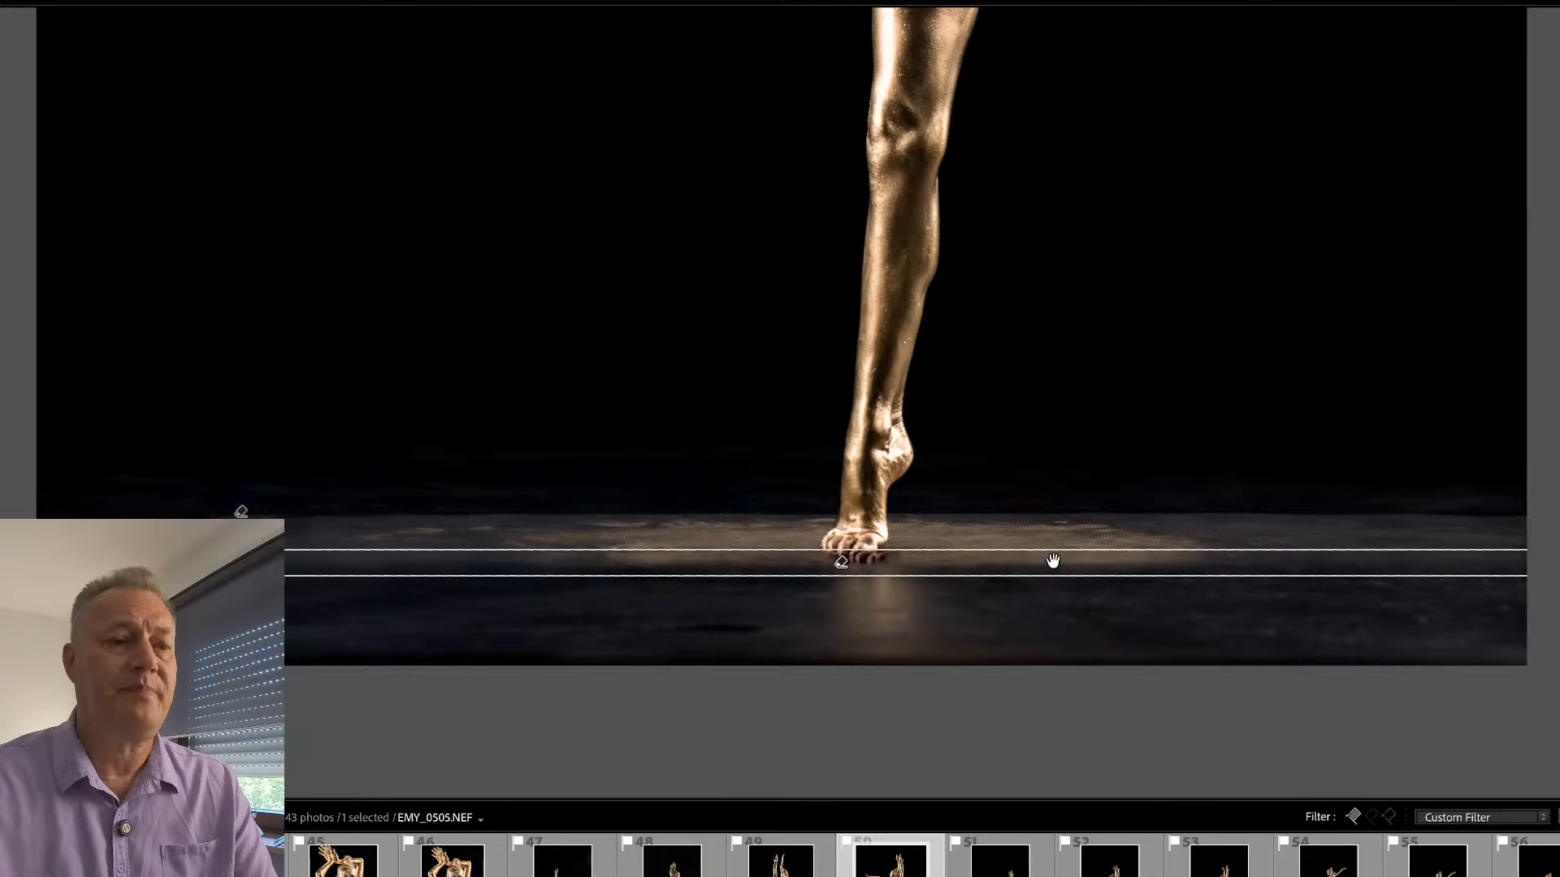
# - Shift the mat-edge removal area slightly lower so it stays clear of the dancer's toes, and view the whole photo
pyautogui.click(842, 568)
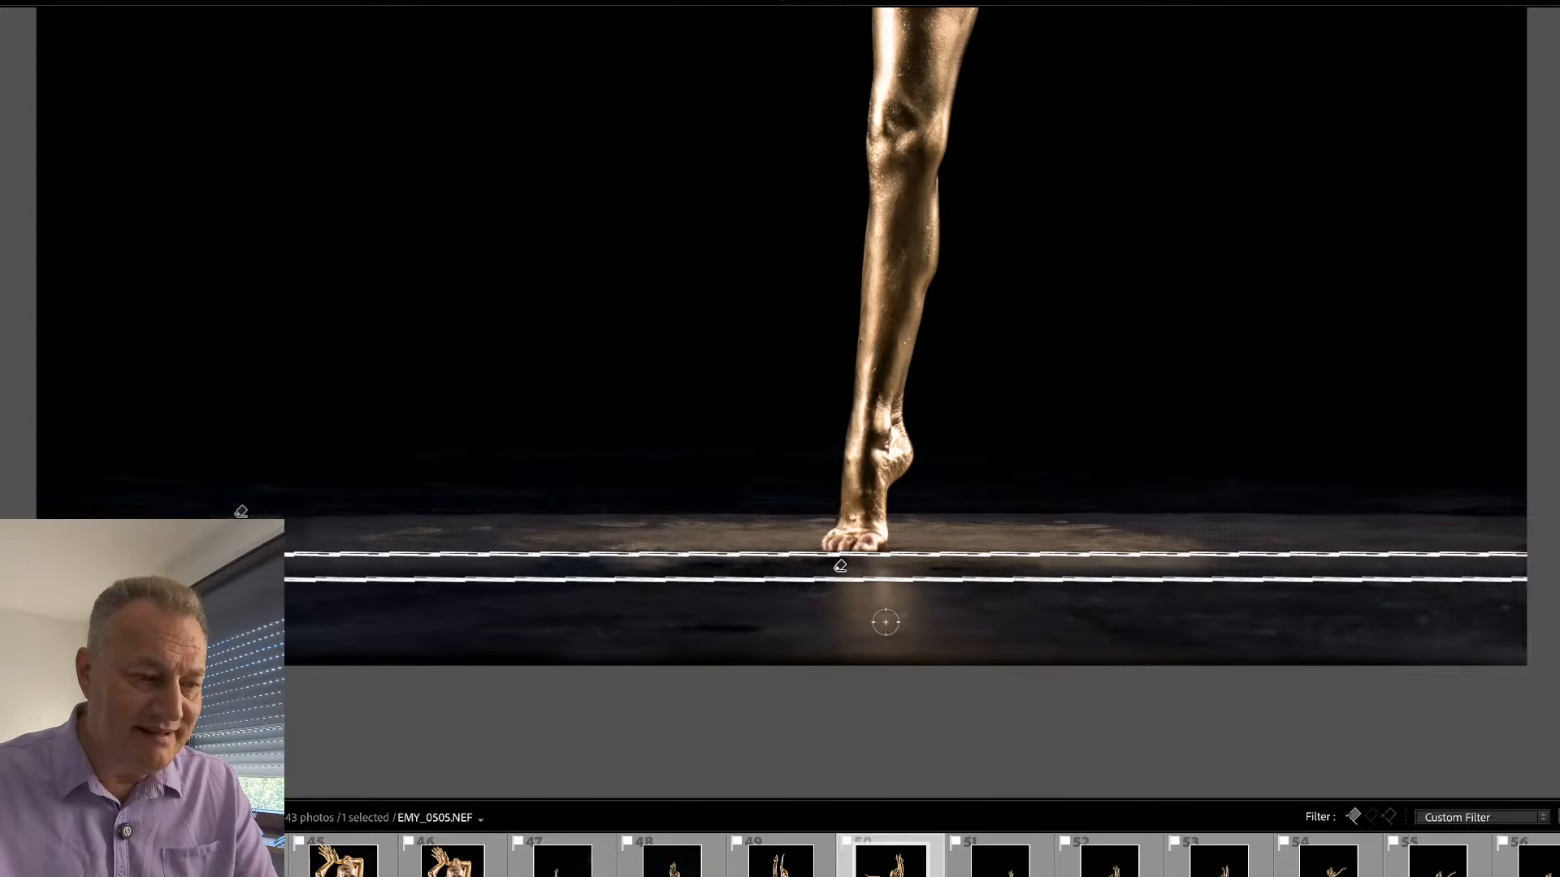
pyautogui.press('q')
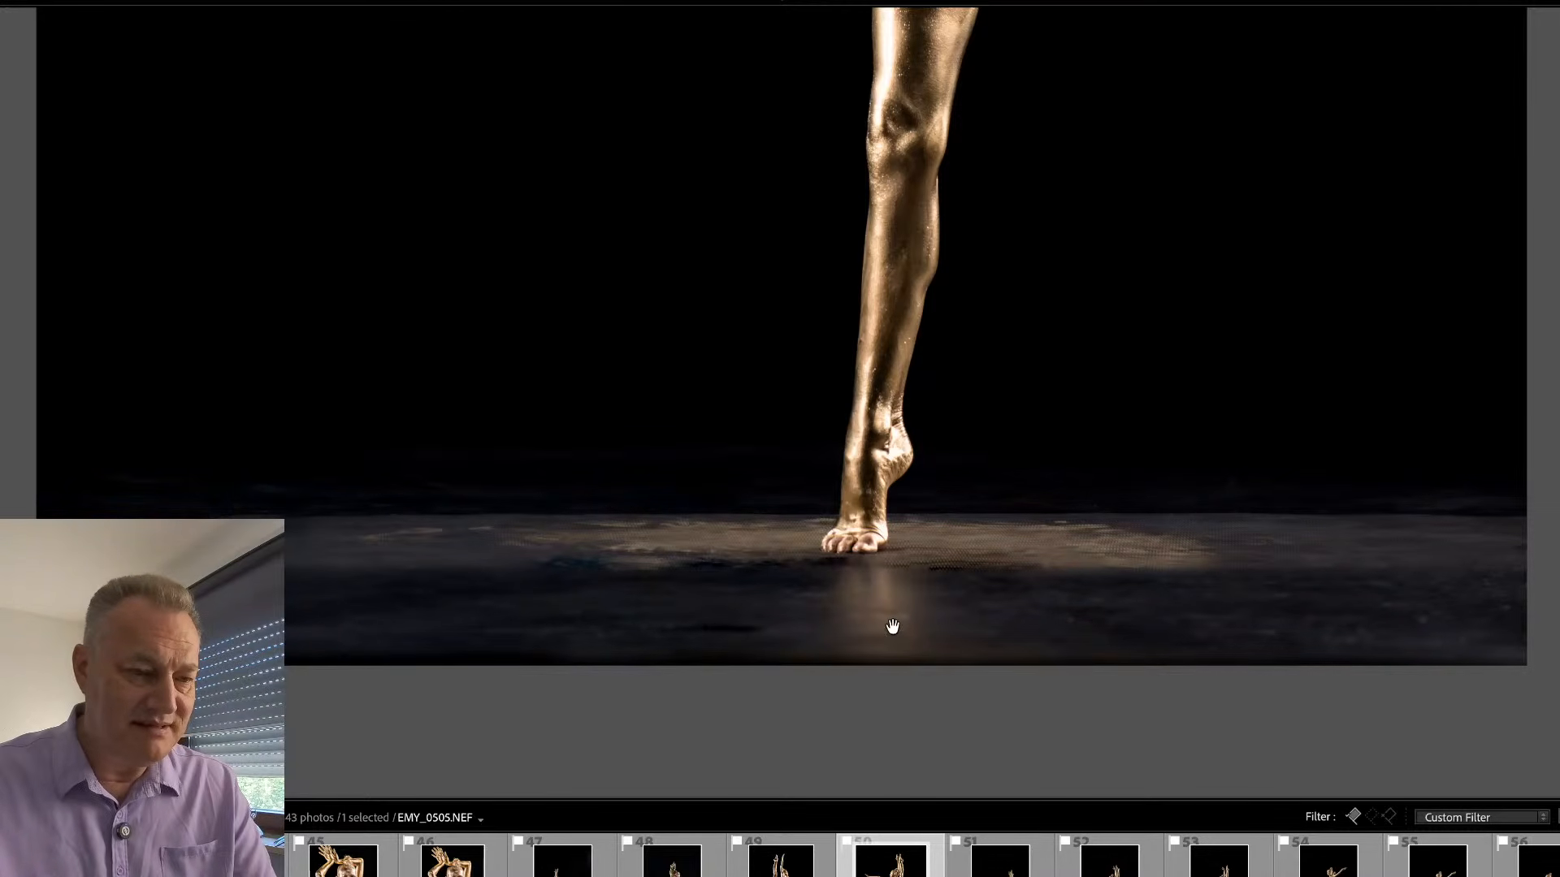
pyautogui.click(891, 628)
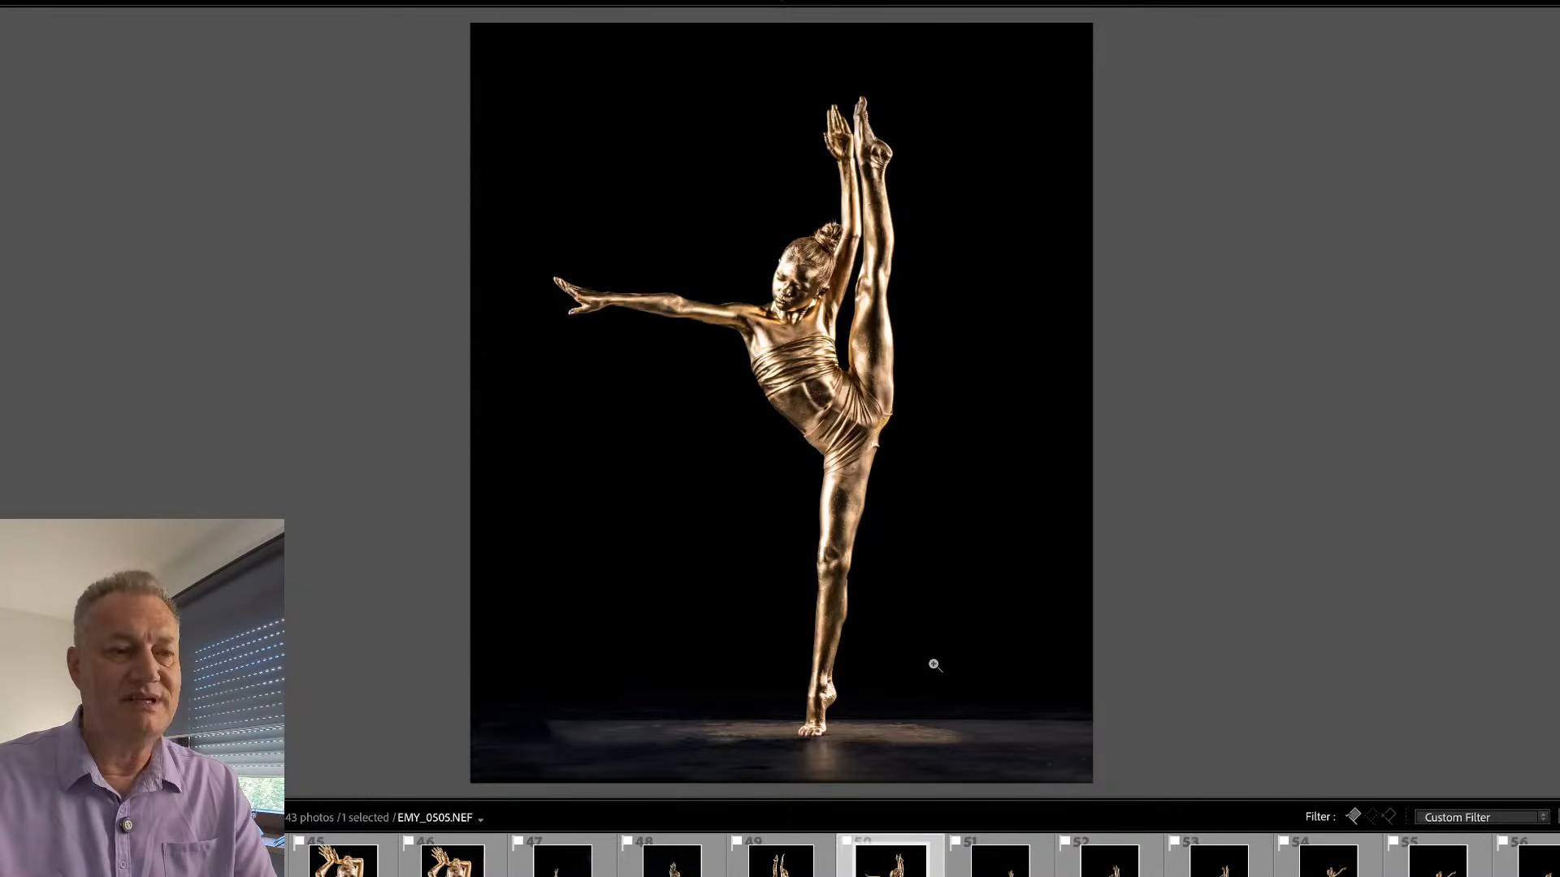
# - Remove the dark horizontal marks across the dancer's raised lower leg, just below the ankle
pyautogui.click(822, 234)
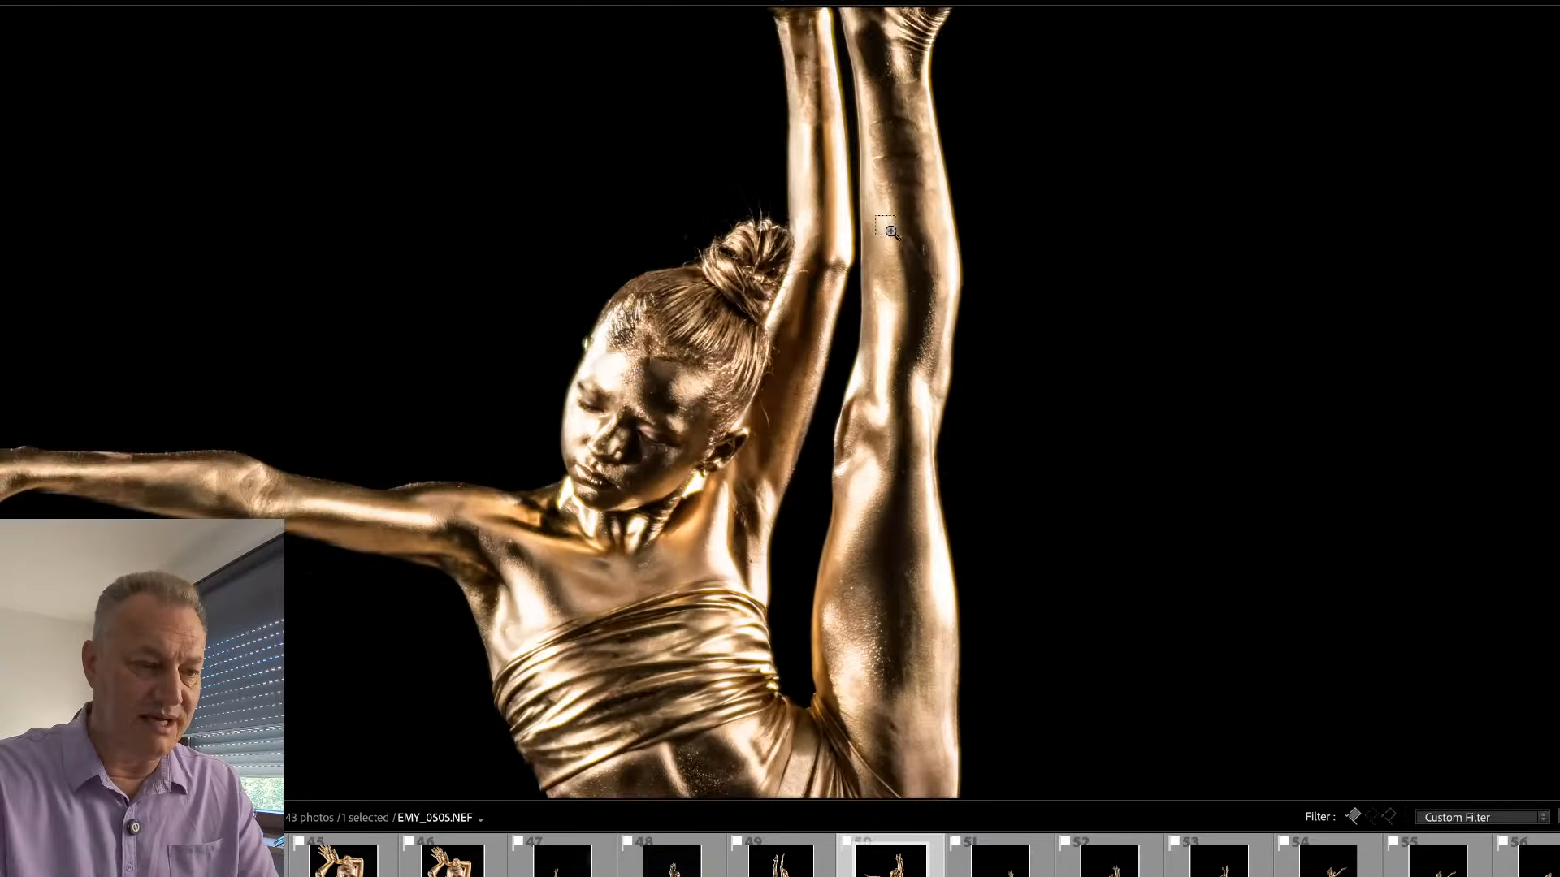
pyautogui.moveTo(676, 478); pyautogui.dragTo(748, 451)
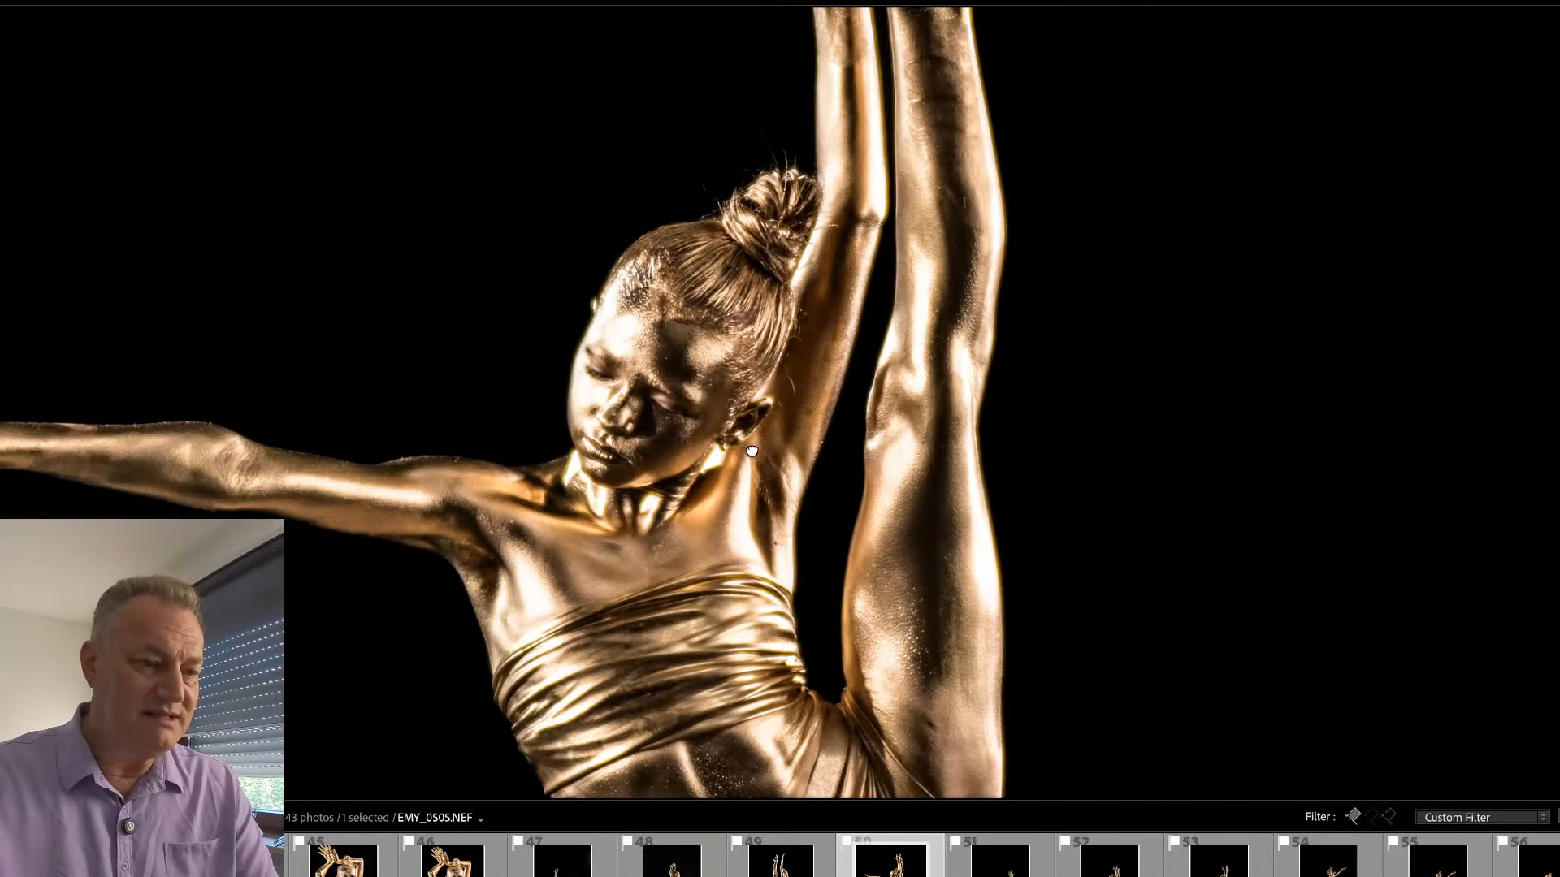
pyautogui.click(764, 491)
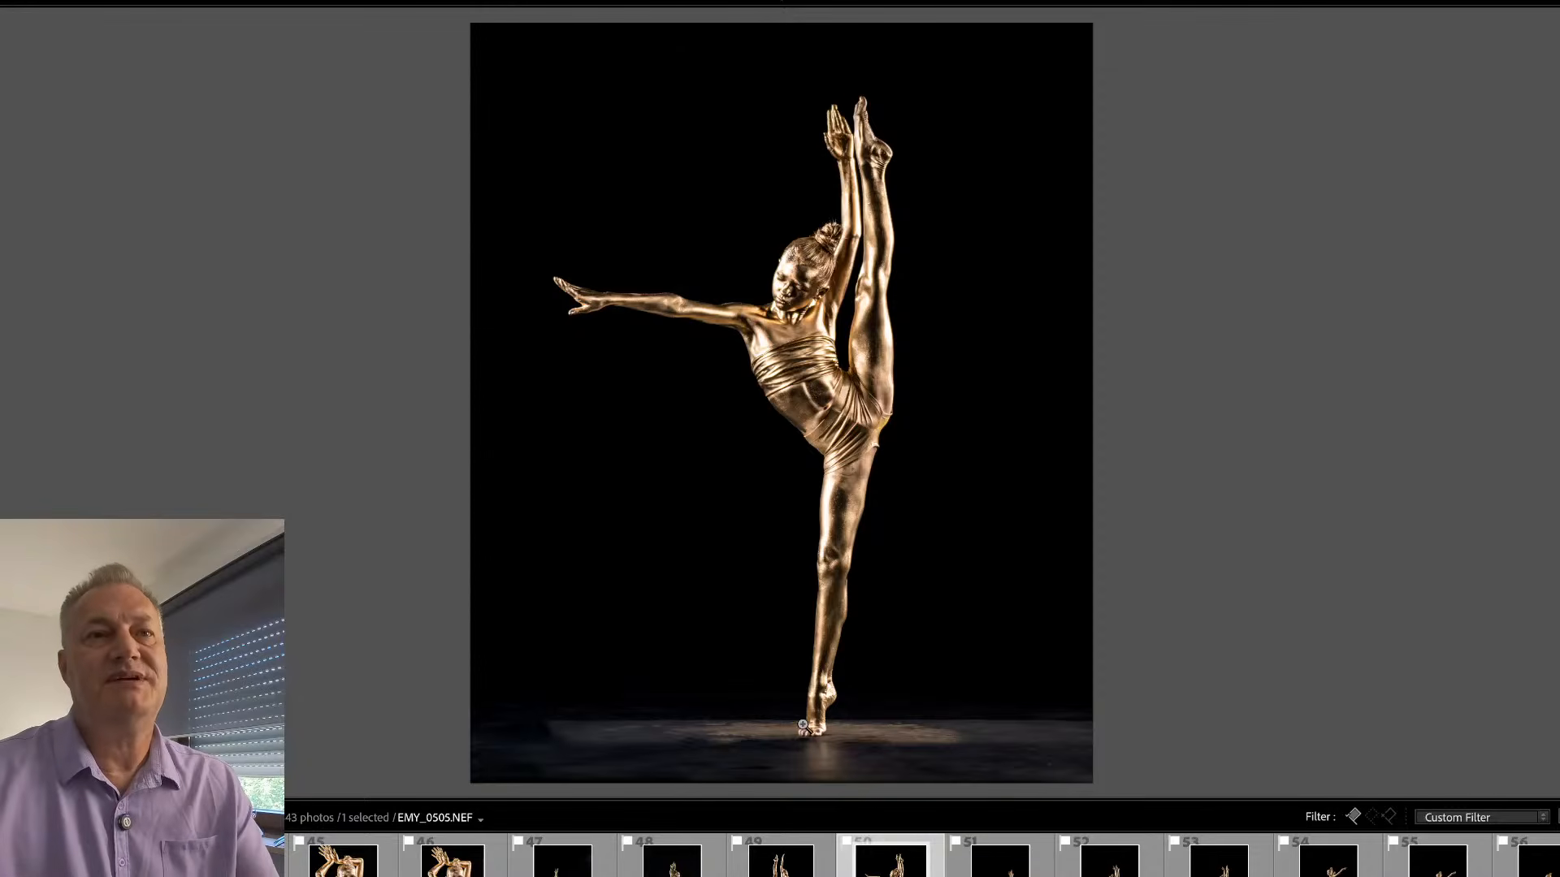
pyautogui.click(820, 134)
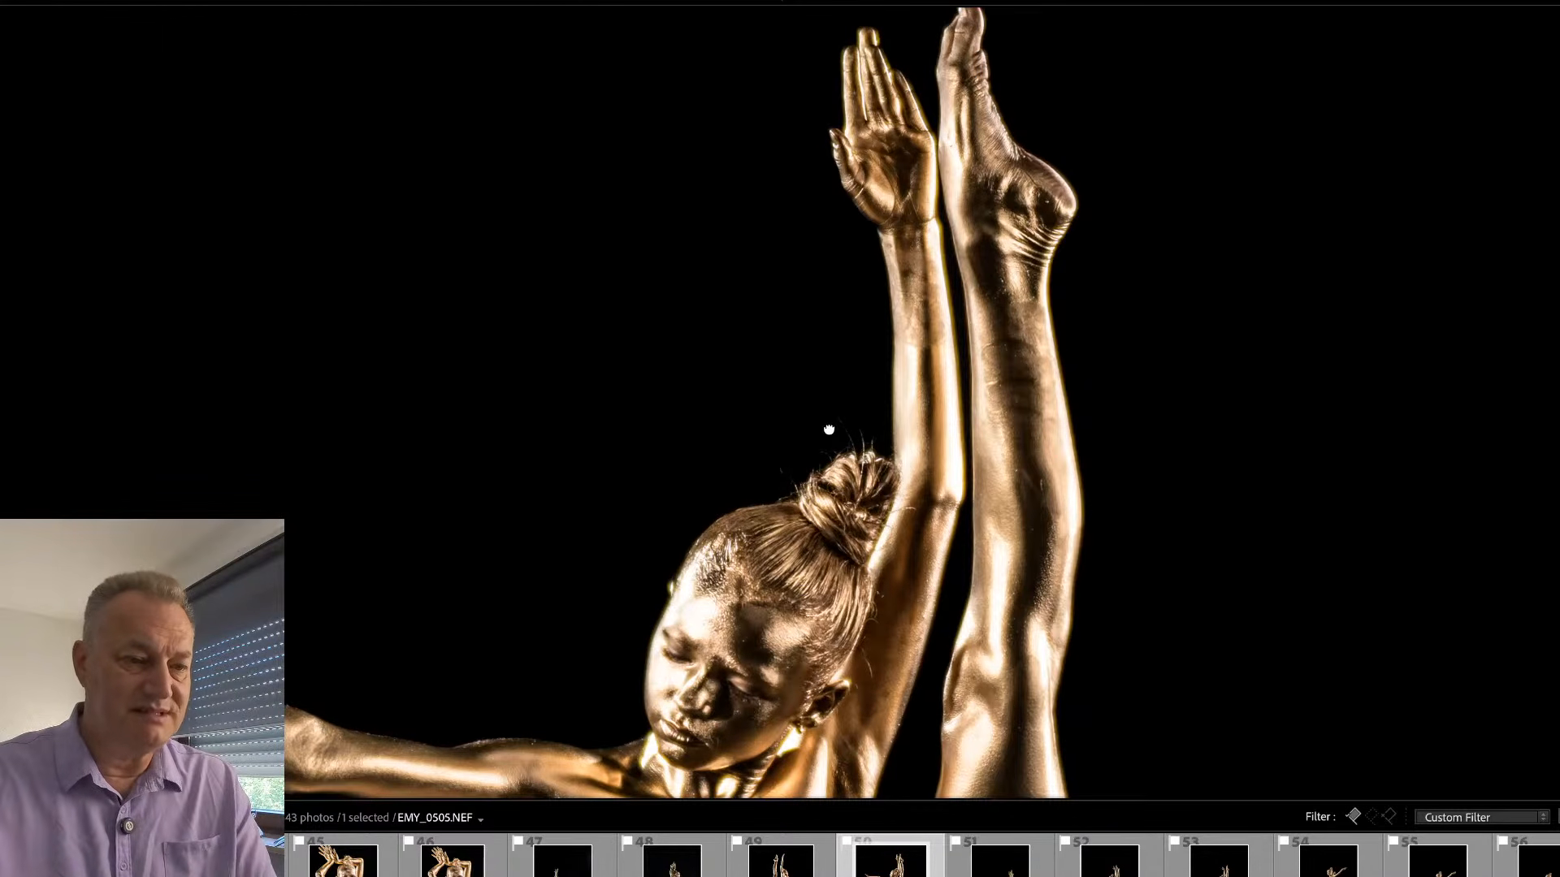
pyautogui.moveTo(829, 429); pyautogui.dragTo(863, 351)
pyautogui.moveTo(843, 435)
pyautogui.mouseDown()
pyautogui.moveTo(881, 395)
pyautogui.moveTo(856, 409)
pyautogui.mouseUp()
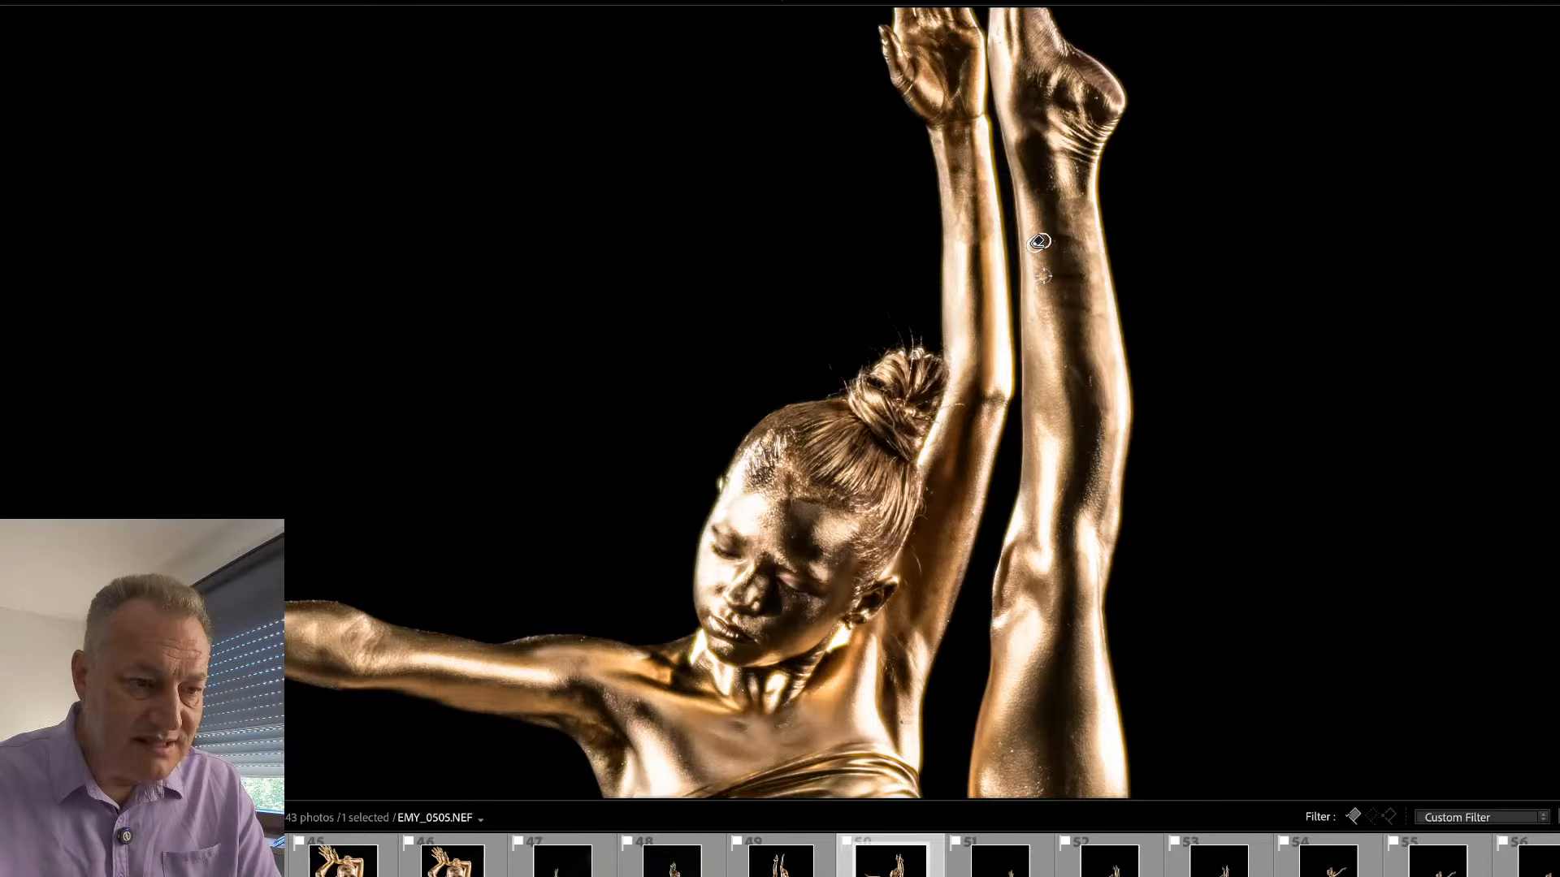
pyautogui.click(1046, 310)
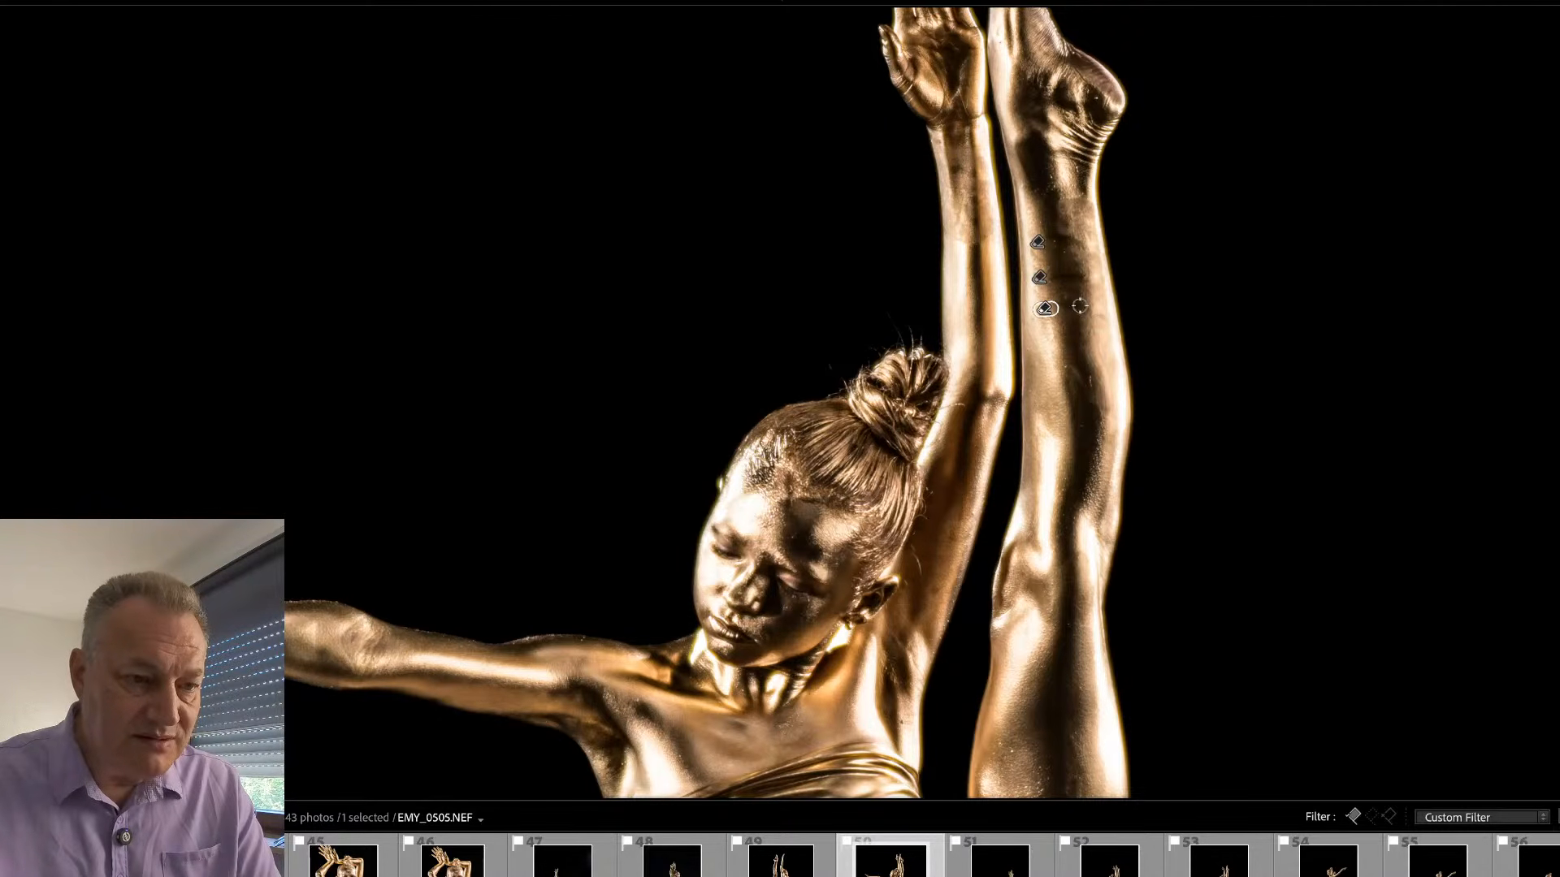
pyautogui.moveTo(1072, 306)
pyautogui.mouseDown()
pyautogui.moveTo(1094, 307)
pyautogui.moveTo(1056, 278)
pyautogui.moveTo(1082, 243)
pyautogui.mouseUp()
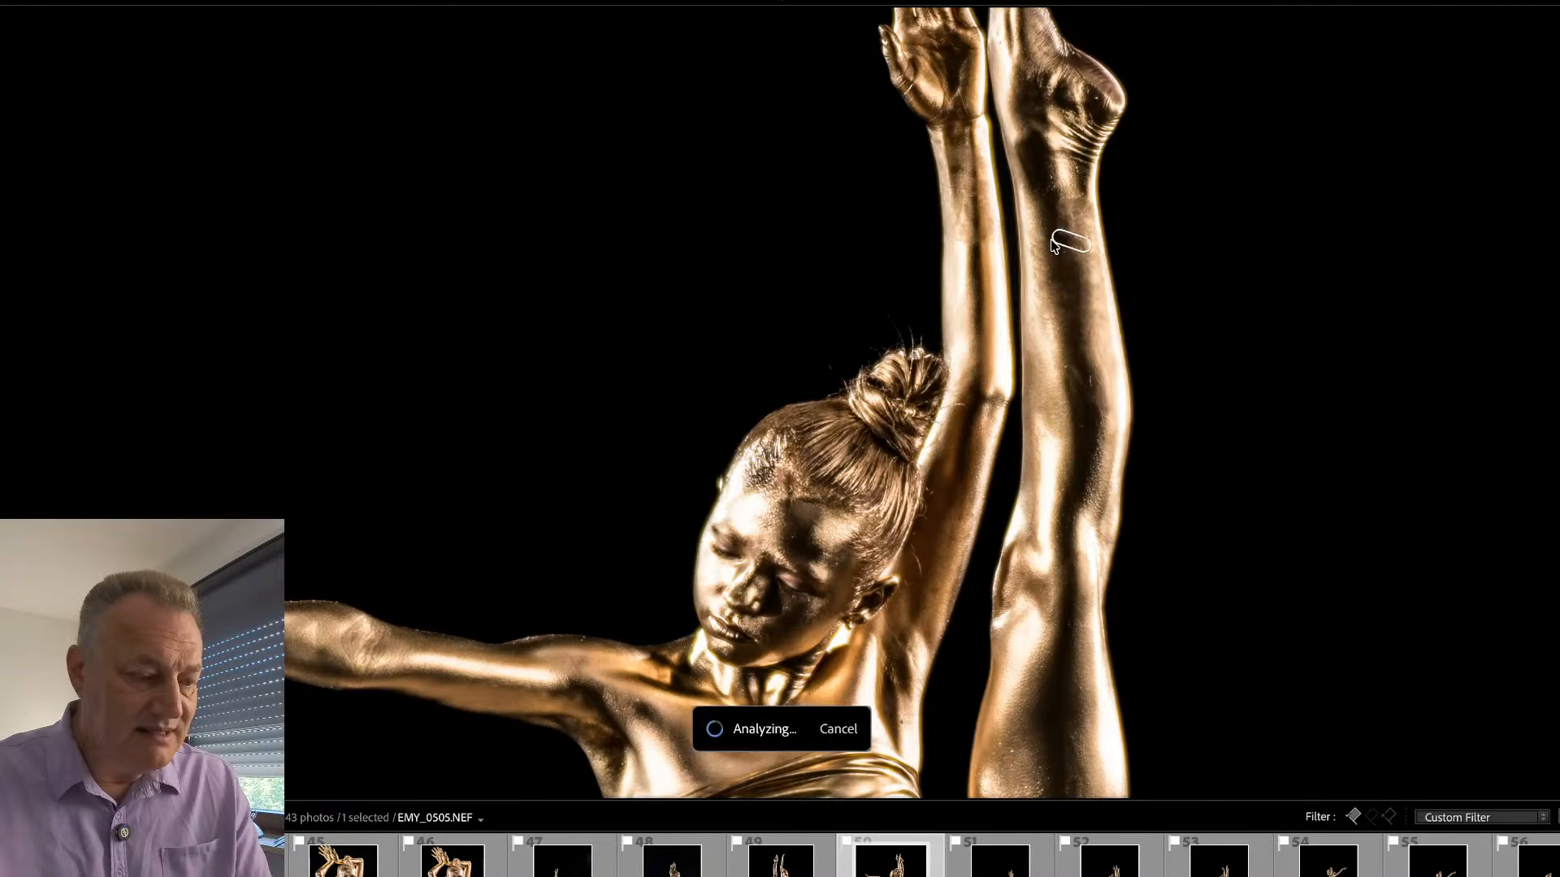
pyautogui.press('q')
# - Examine the dancer's face, arms, raised leg and standing foot in close-up for remaining flaws
pyautogui.moveTo(1063, 452); pyautogui.dragTo(1072, 295)
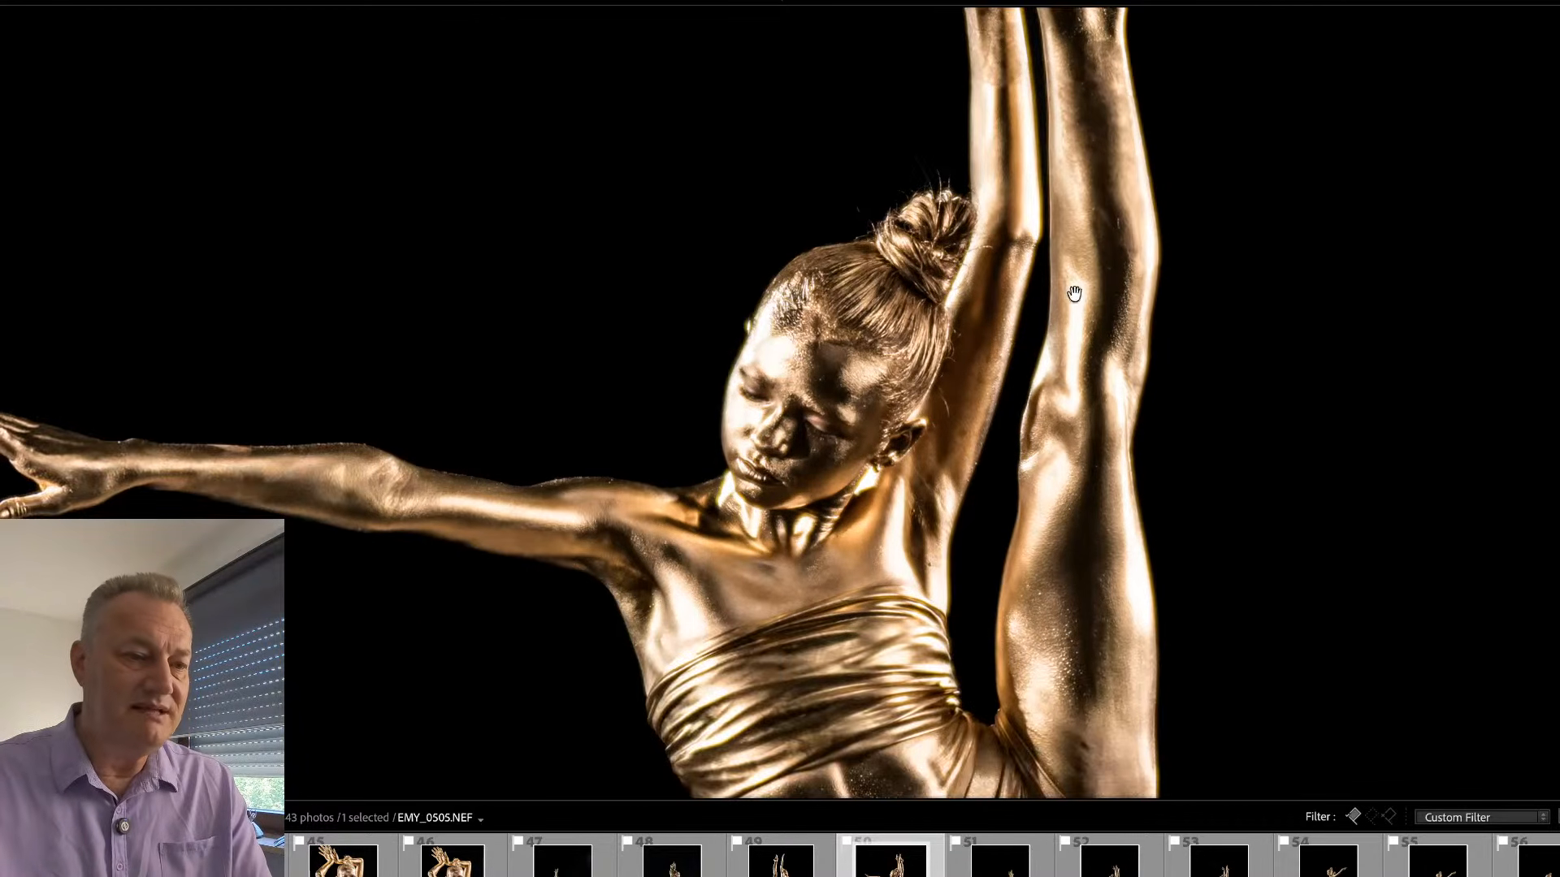
pyautogui.moveTo(895, 395); pyautogui.dragTo(996, 466)
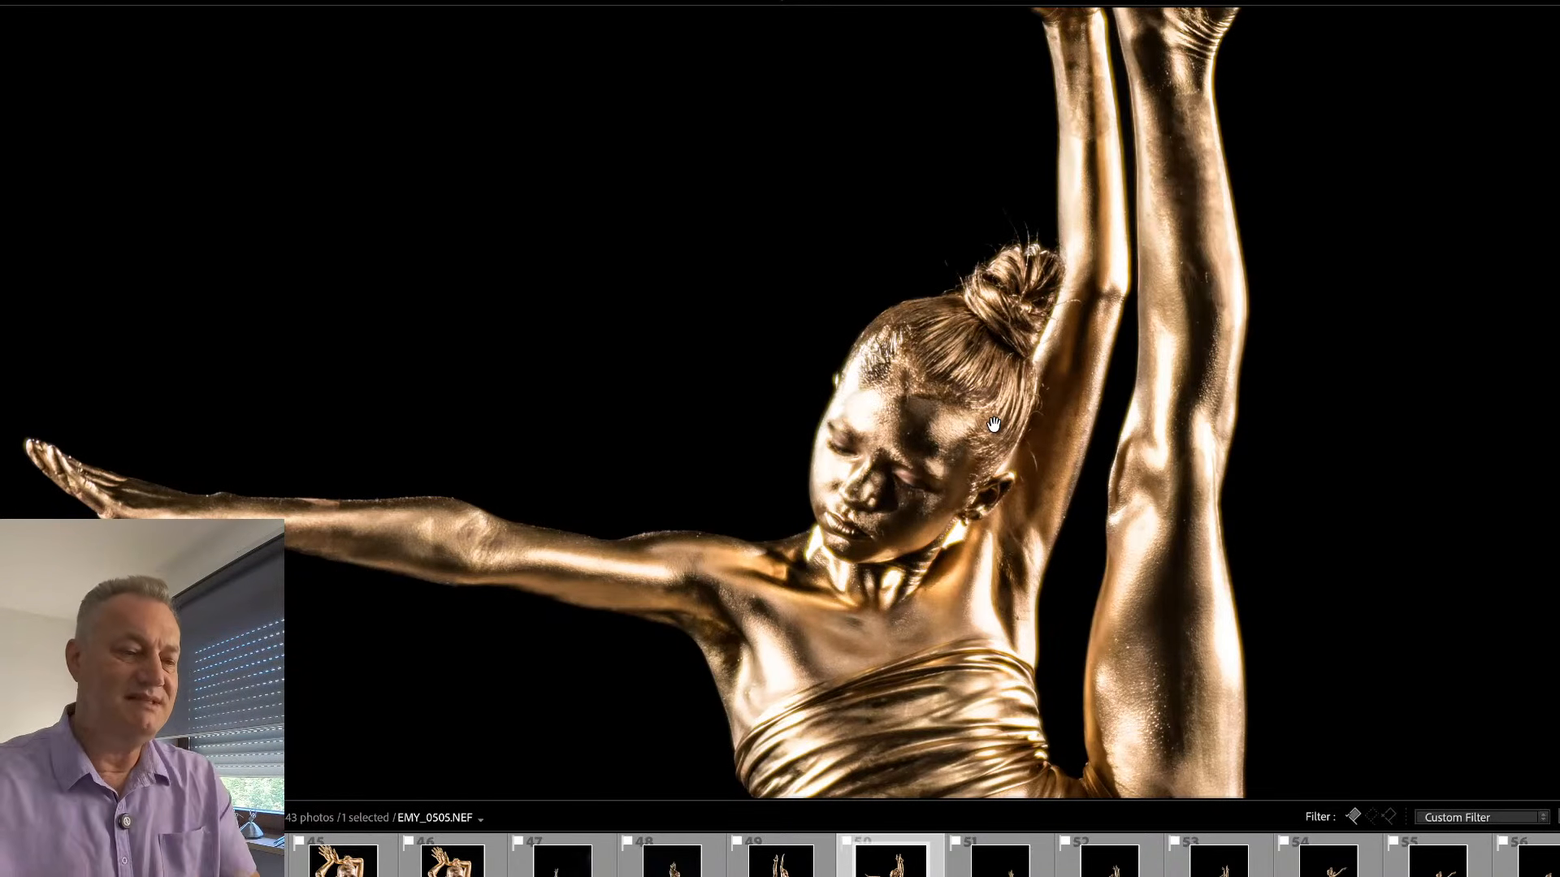
pyautogui.click(854, 476)
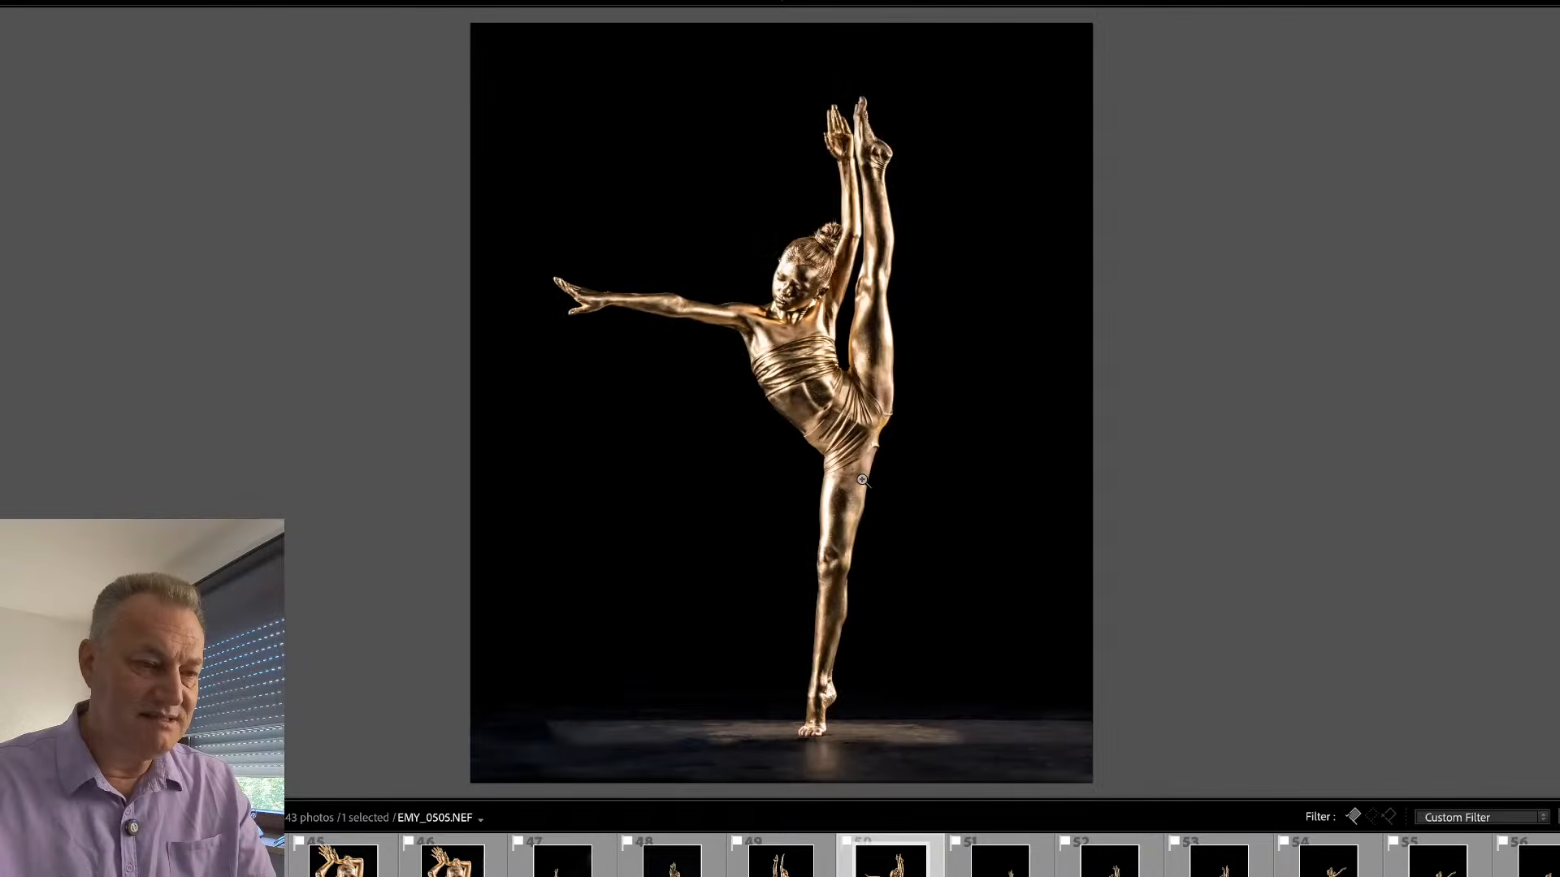
pyautogui.click(819, 705)
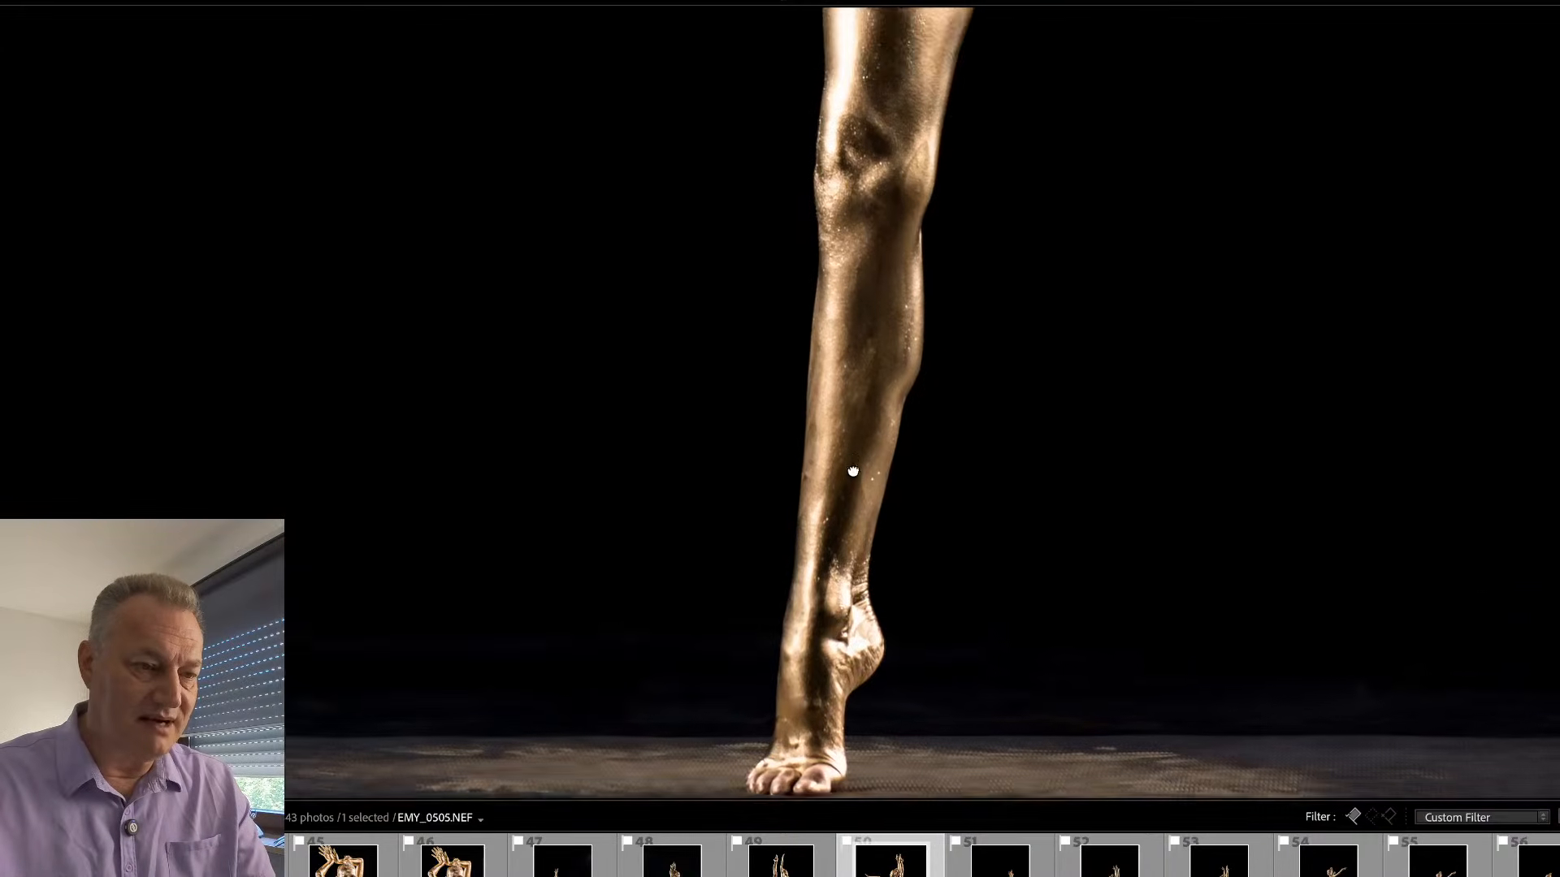
pyautogui.moveTo(853, 470); pyautogui.dragTo(867, 393)
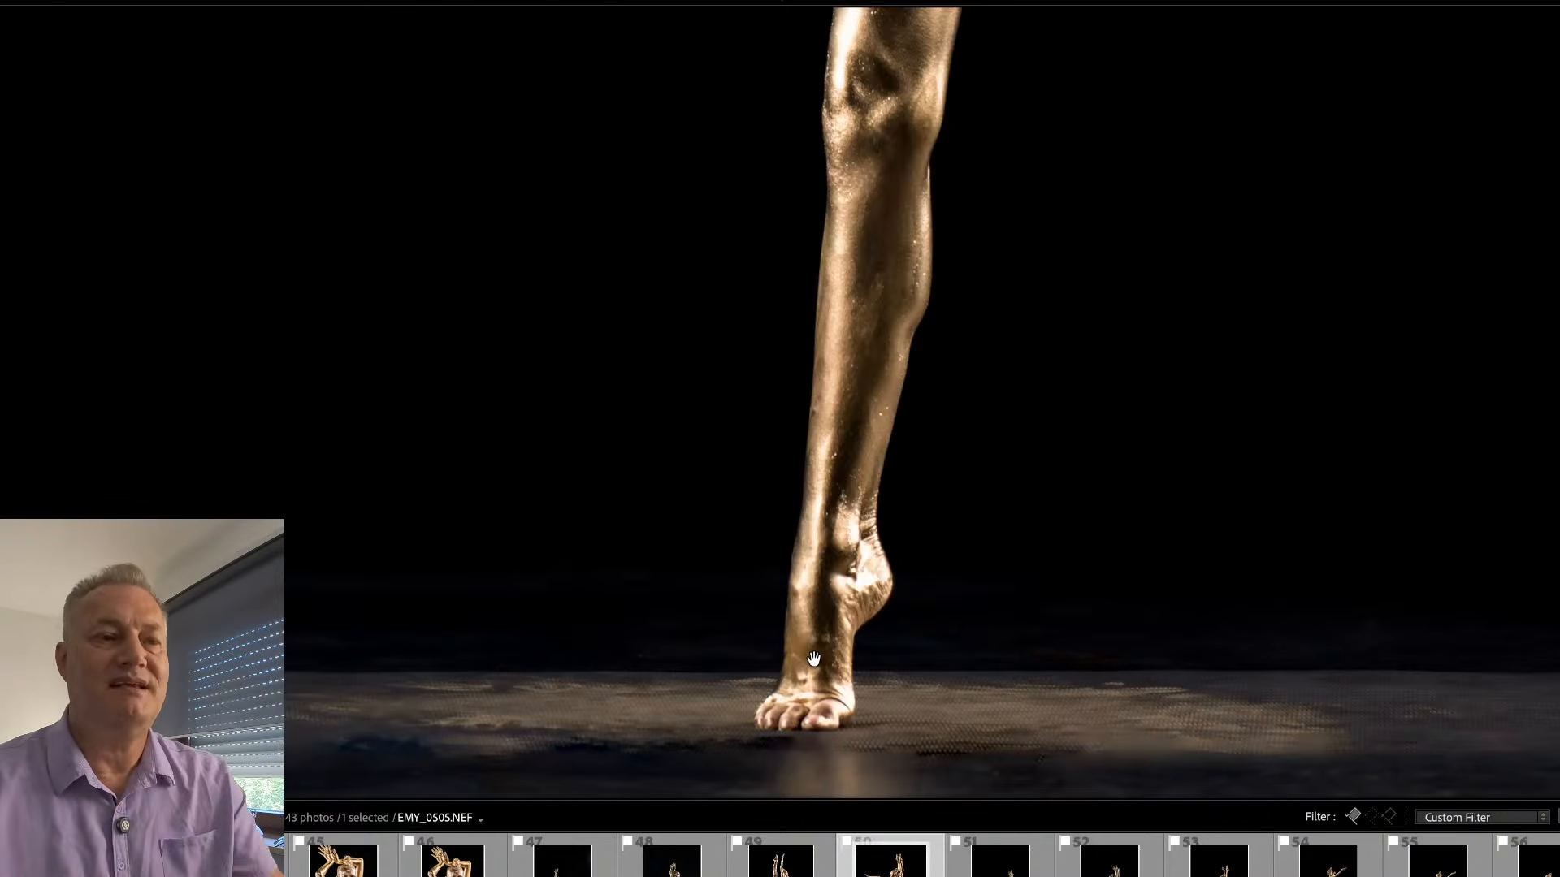
pyautogui.moveTo(902, 390); pyautogui.dragTo(914, 635)
pyautogui.moveTo(956, 423); pyautogui.dragTo(890, 609)
pyautogui.moveTo(892, 491); pyautogui.dragTo(941, 653)
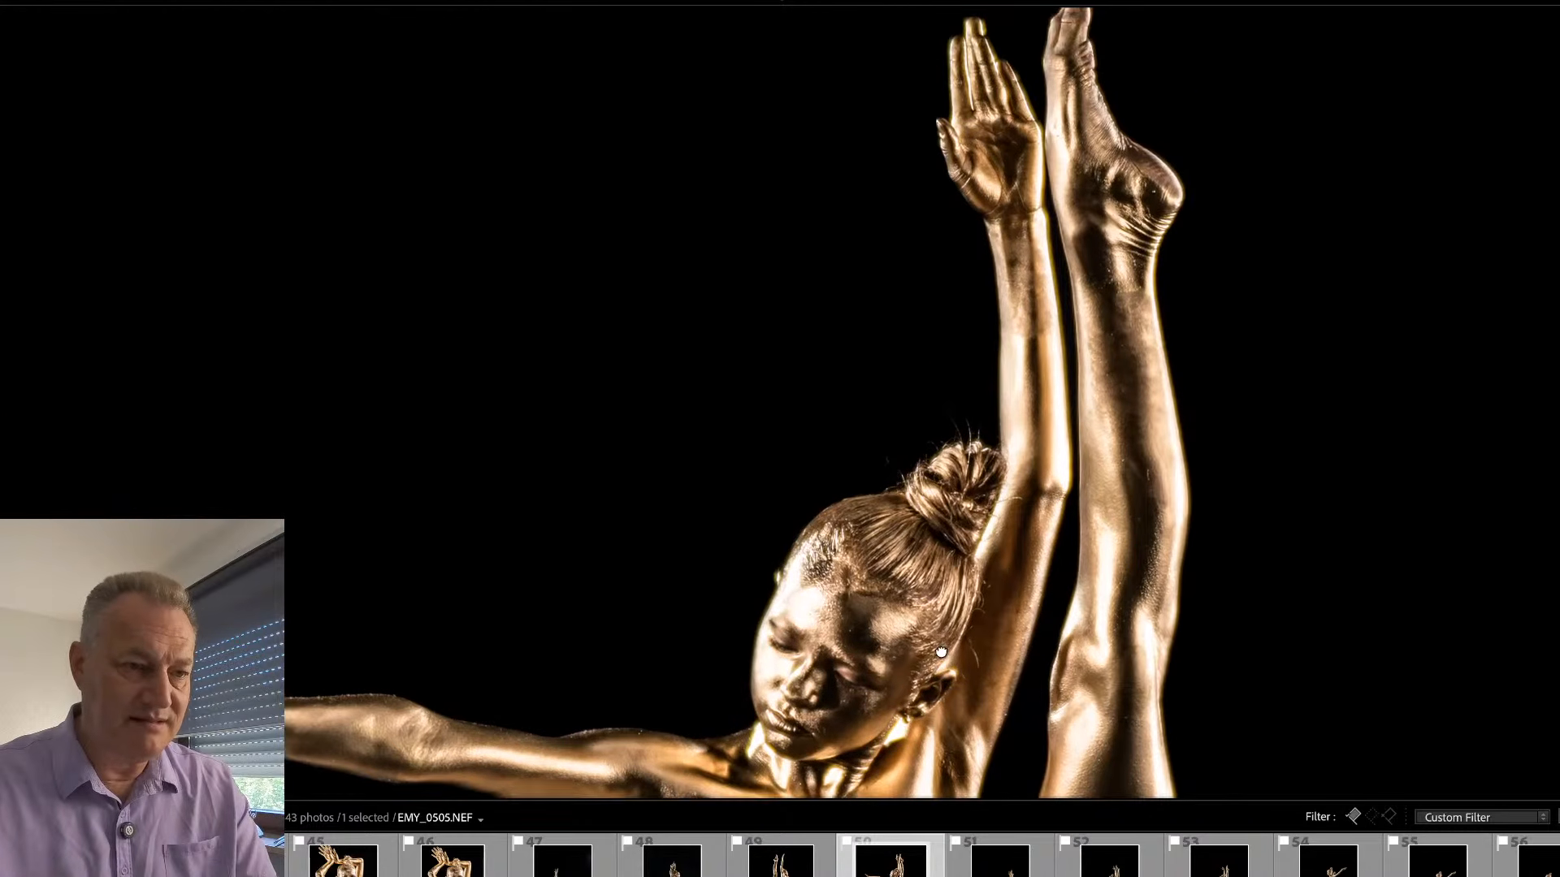
pyautogui.click(939, 518)
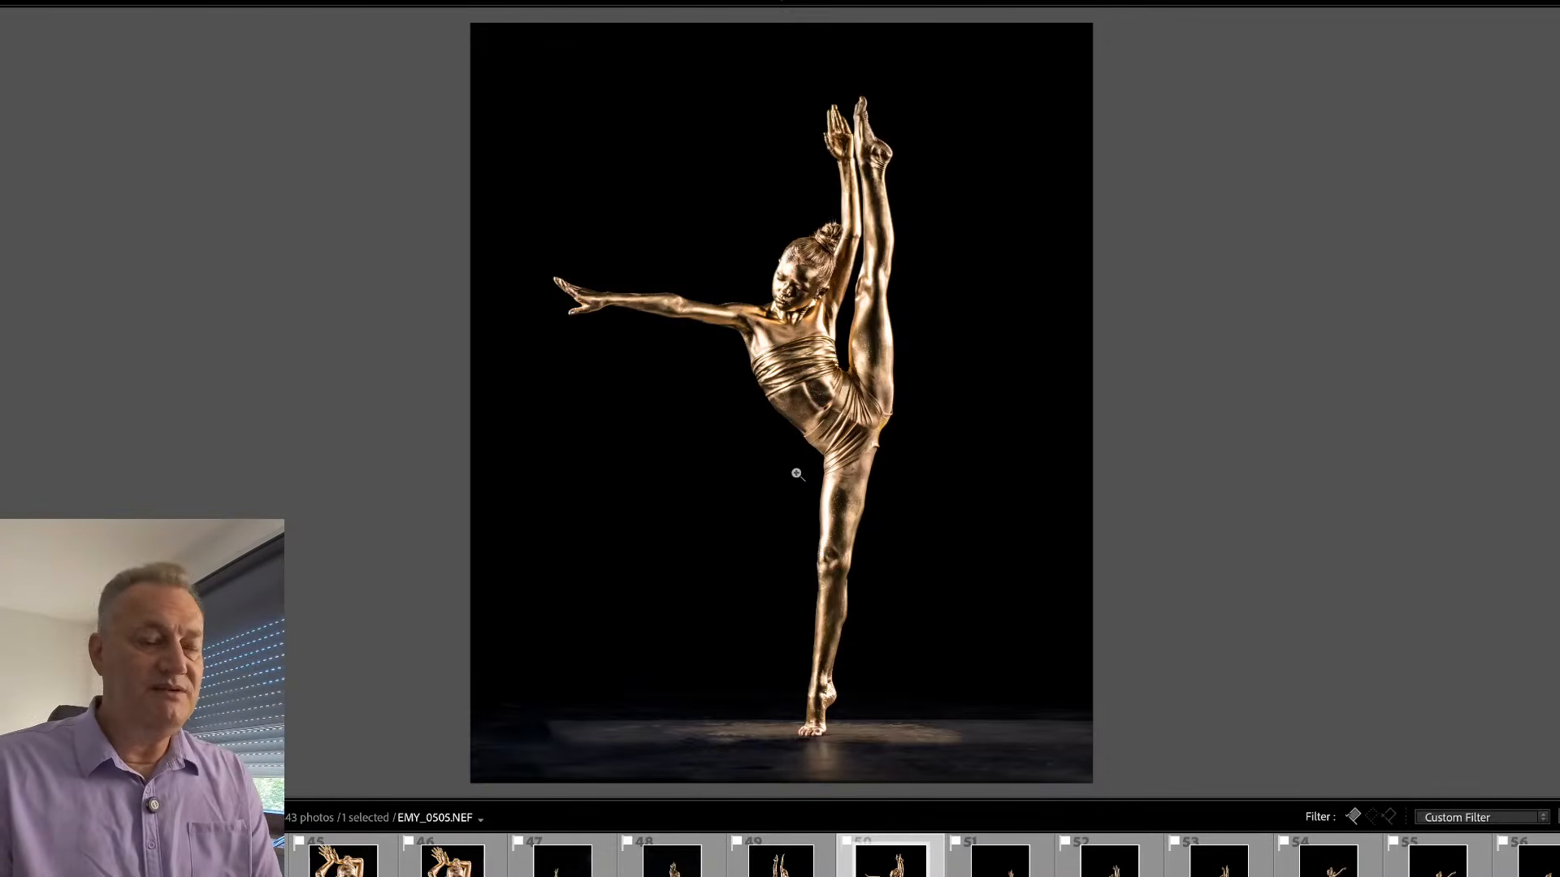
# - Open EMY_0517.NEF, straighten it by about -1.35 and crop it closer around the dancer and the strip of floor
pyautogui.press('Tab')
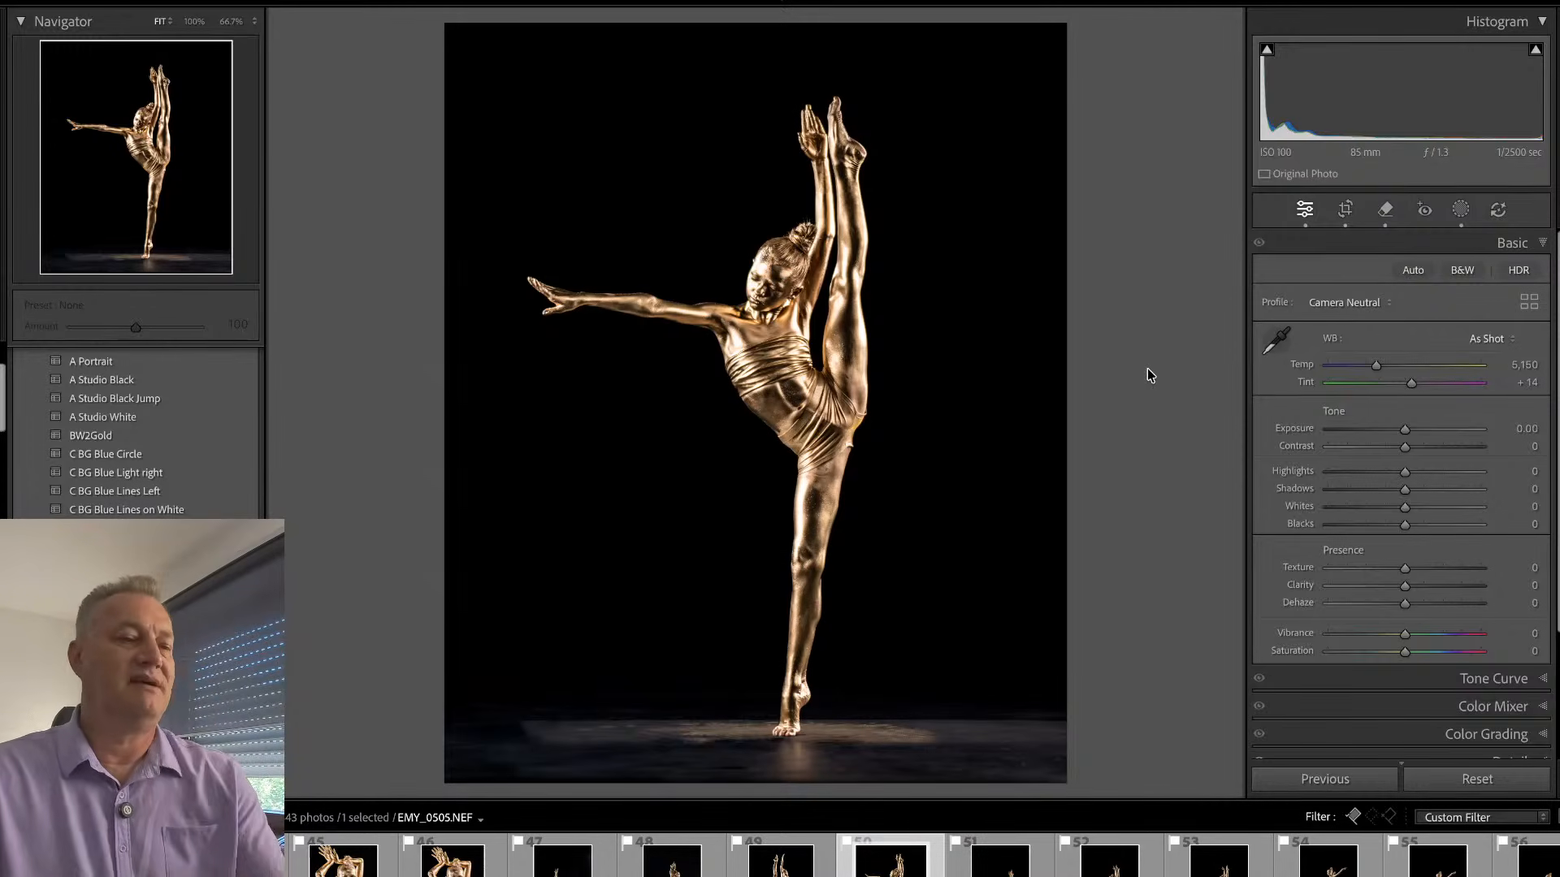
pyautogui.press('Right')
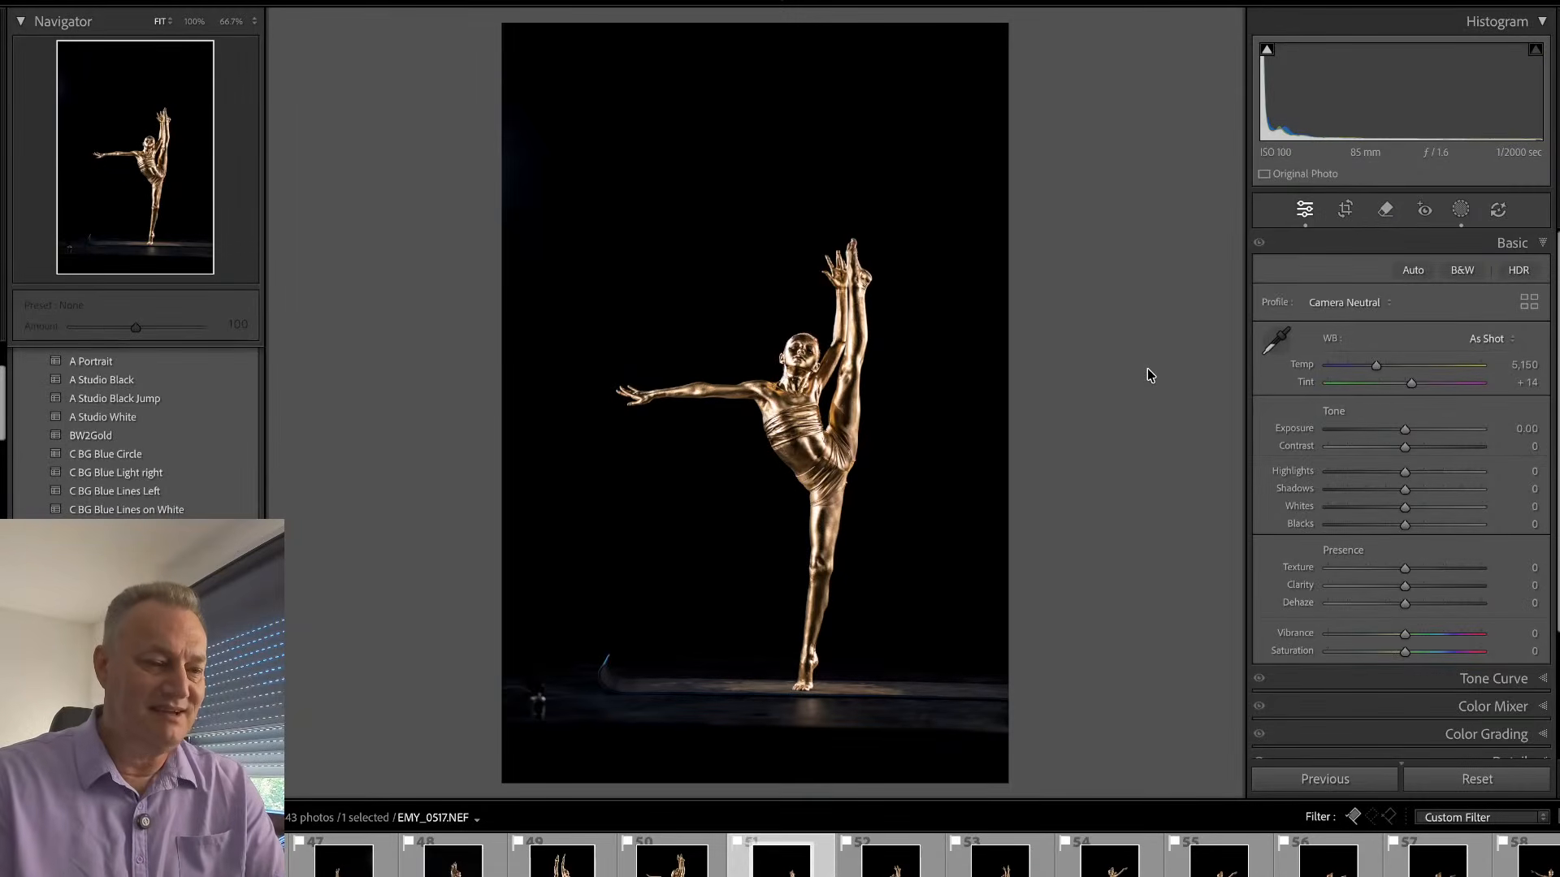
pyautogui.press('r')
pyautogui.moveTo(970, 233); pyautogui.dragTo(1056, 215)
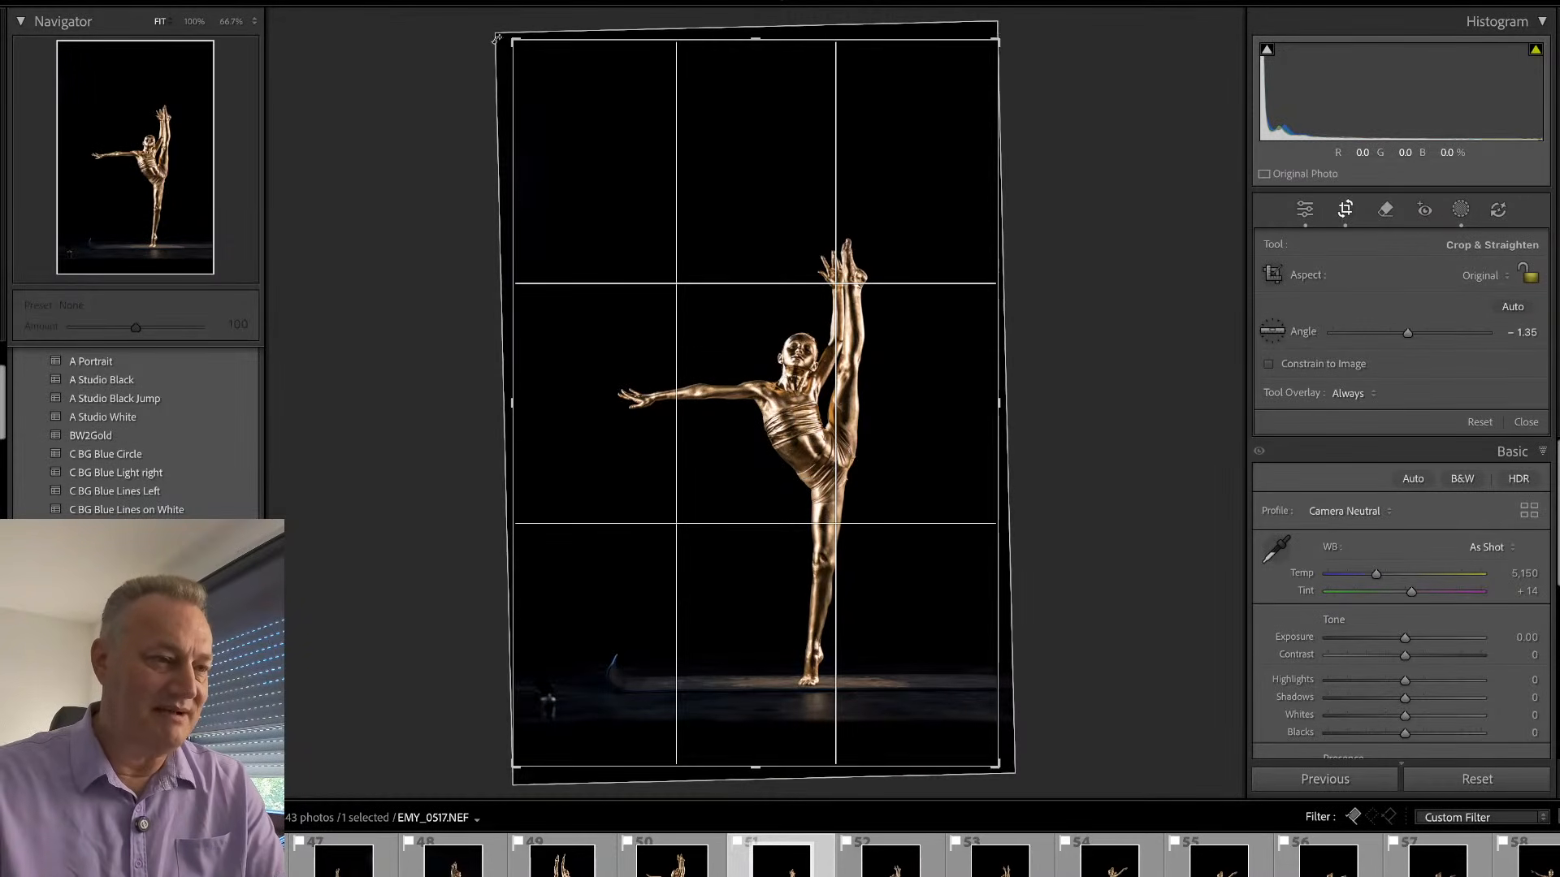
pyautogui.moveTo(513, 39); pyautogui.dragTo(532, 127)
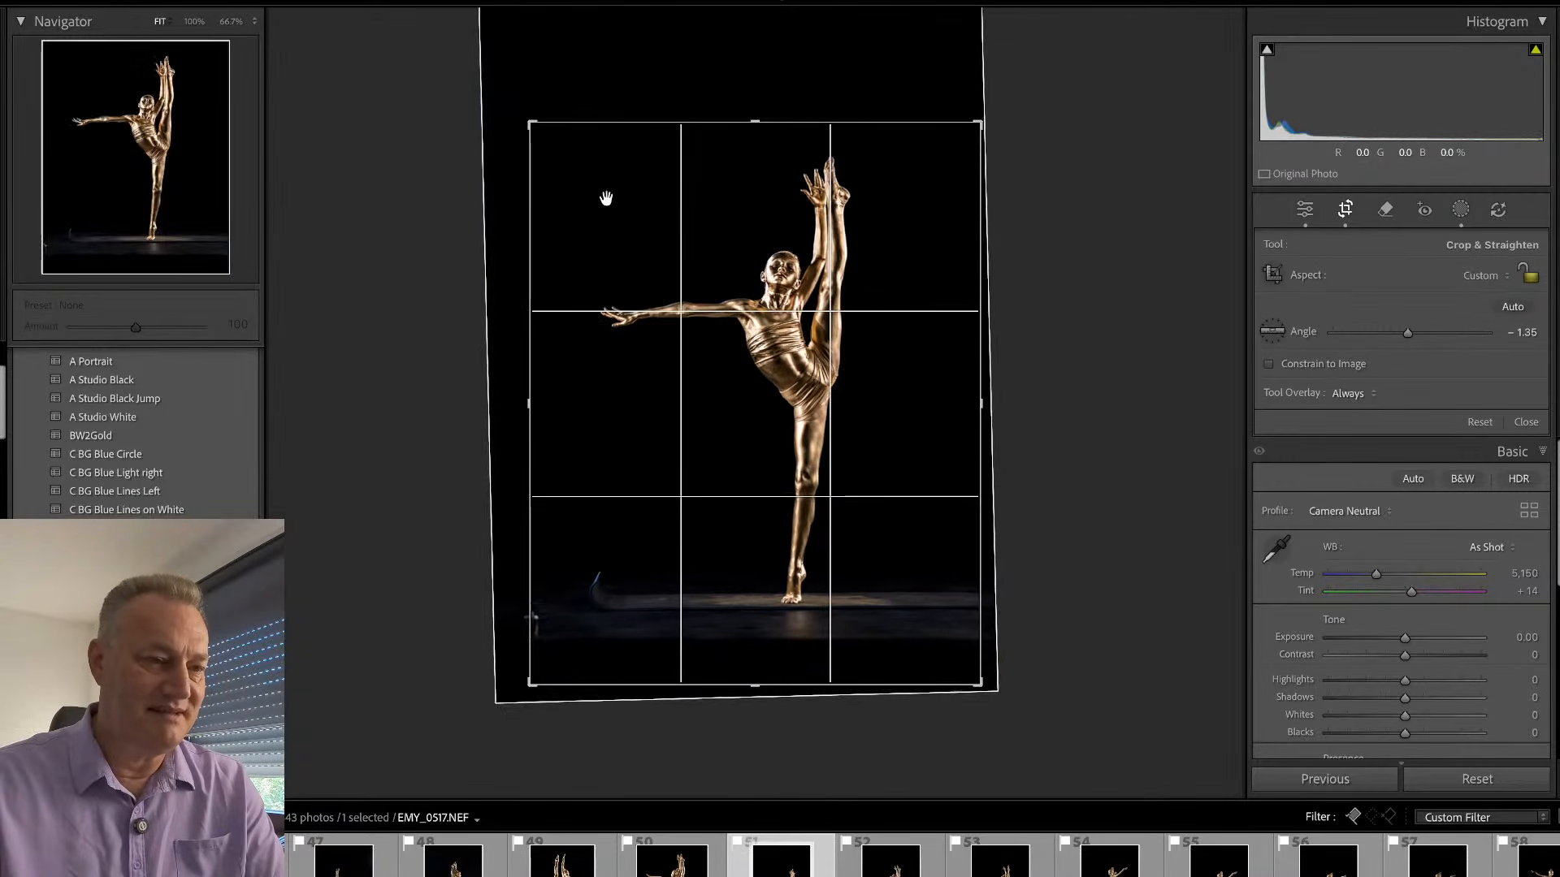
pyautogui.moveTo(606, 199); pyautogui.dragTo(597, 241)
pyautogui.moveTo(1030, 217); pyautogui.dragTo(1031, 221)
pyautogui.press('Return')
# - Remove the blue streak beside the mat in EMY_0517.NEF at brush size 10 without generative AI
pyautogui.press('q')
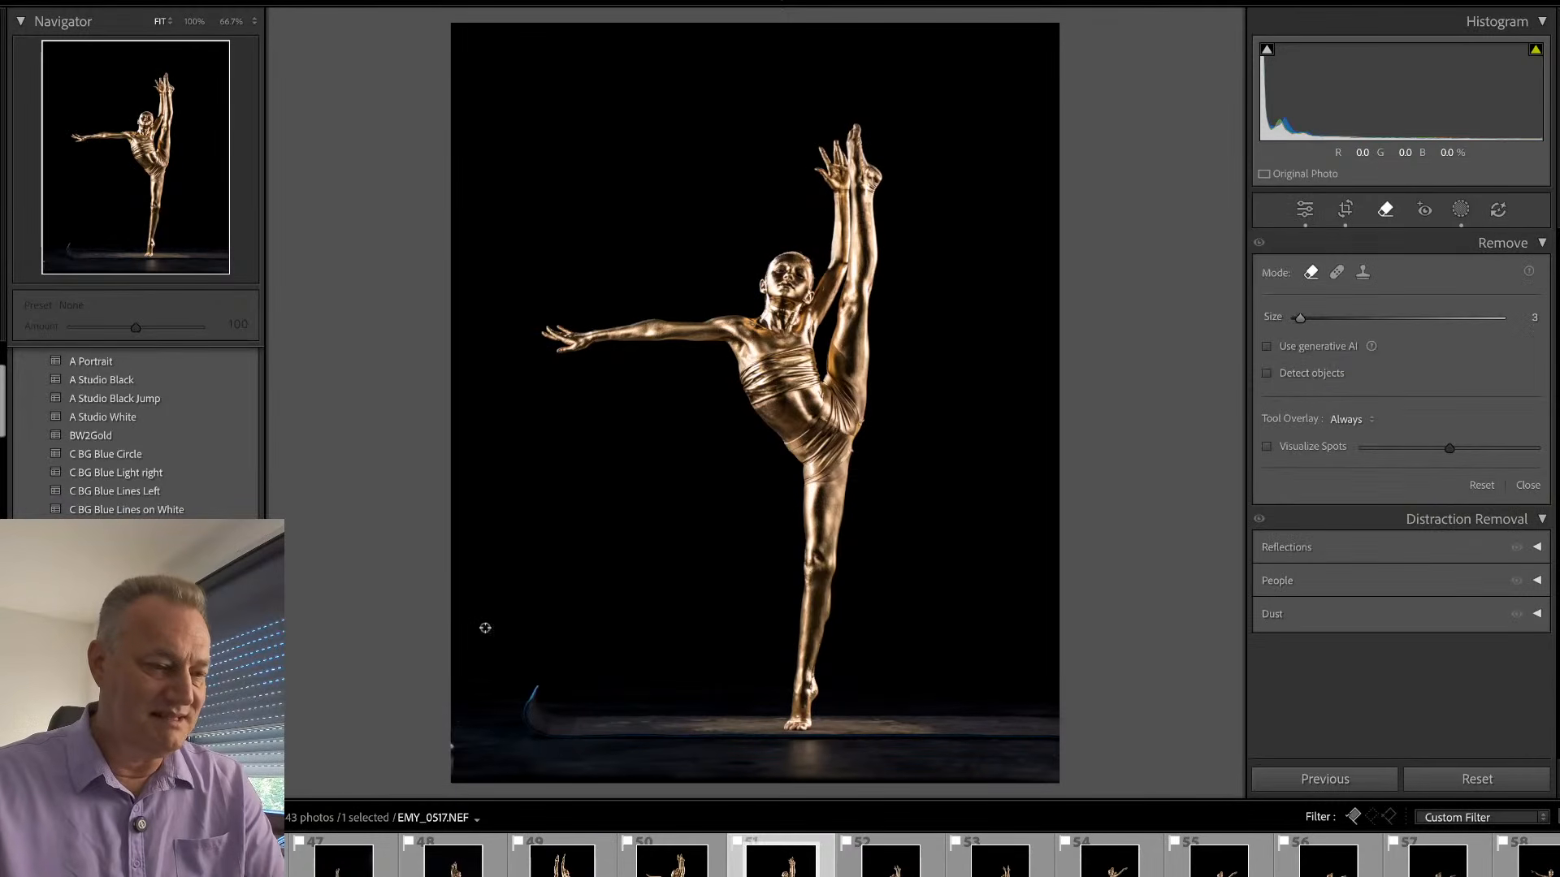
pyautogui.scroll(5, 537, 692)
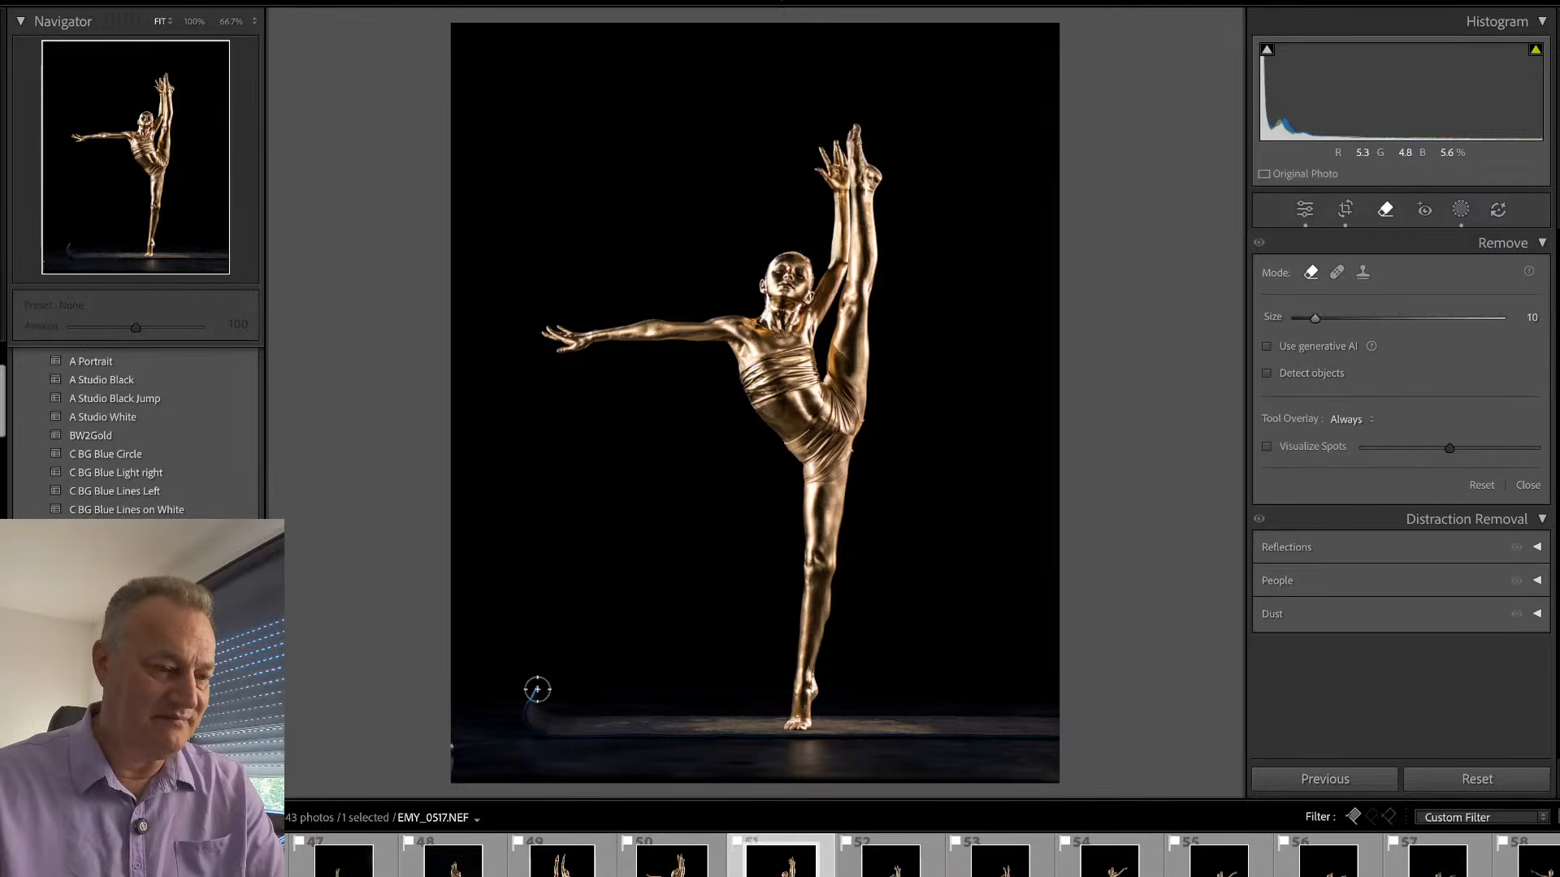
pyautogui.moveTo(536, 690)
pyautogui.mouseDown()
pyautogui.moveTo(528, 709)
pyautogui.moveTo(545, 730)
pyautogui.moveTo(543, 700)
pyautogui.moveTo(571, 736)
pyautogui.moveTo(518, 720)
pyautogui.moveTo(535, 678)
pyautogui.moveTo(580, 727)
pyautogui.moveTo(565, 733)
pyautogui.mouseUp()
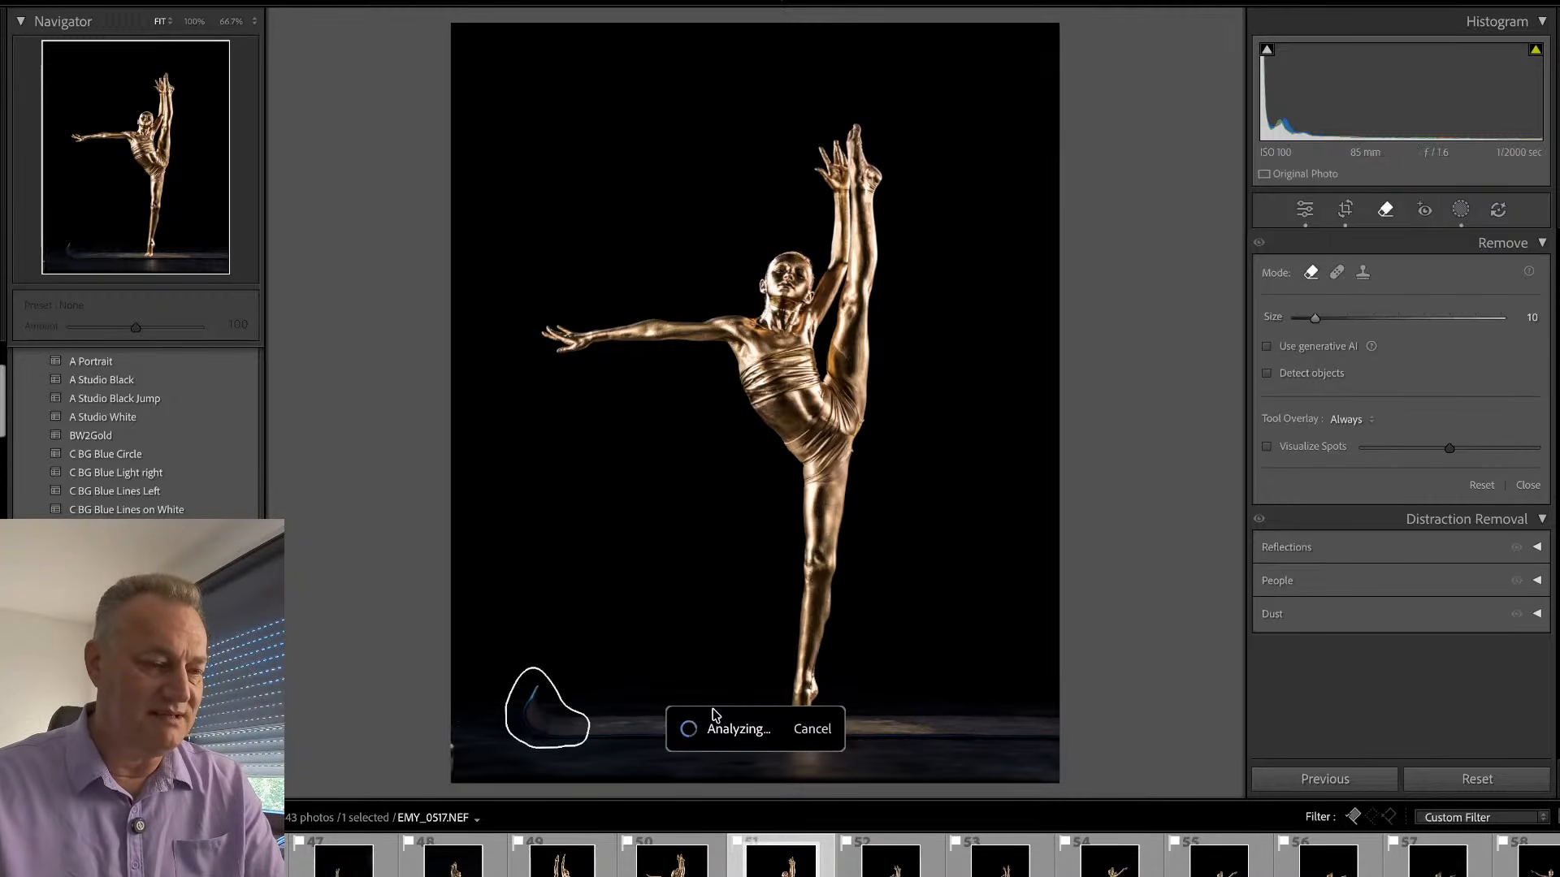
pyautogui.press('q')
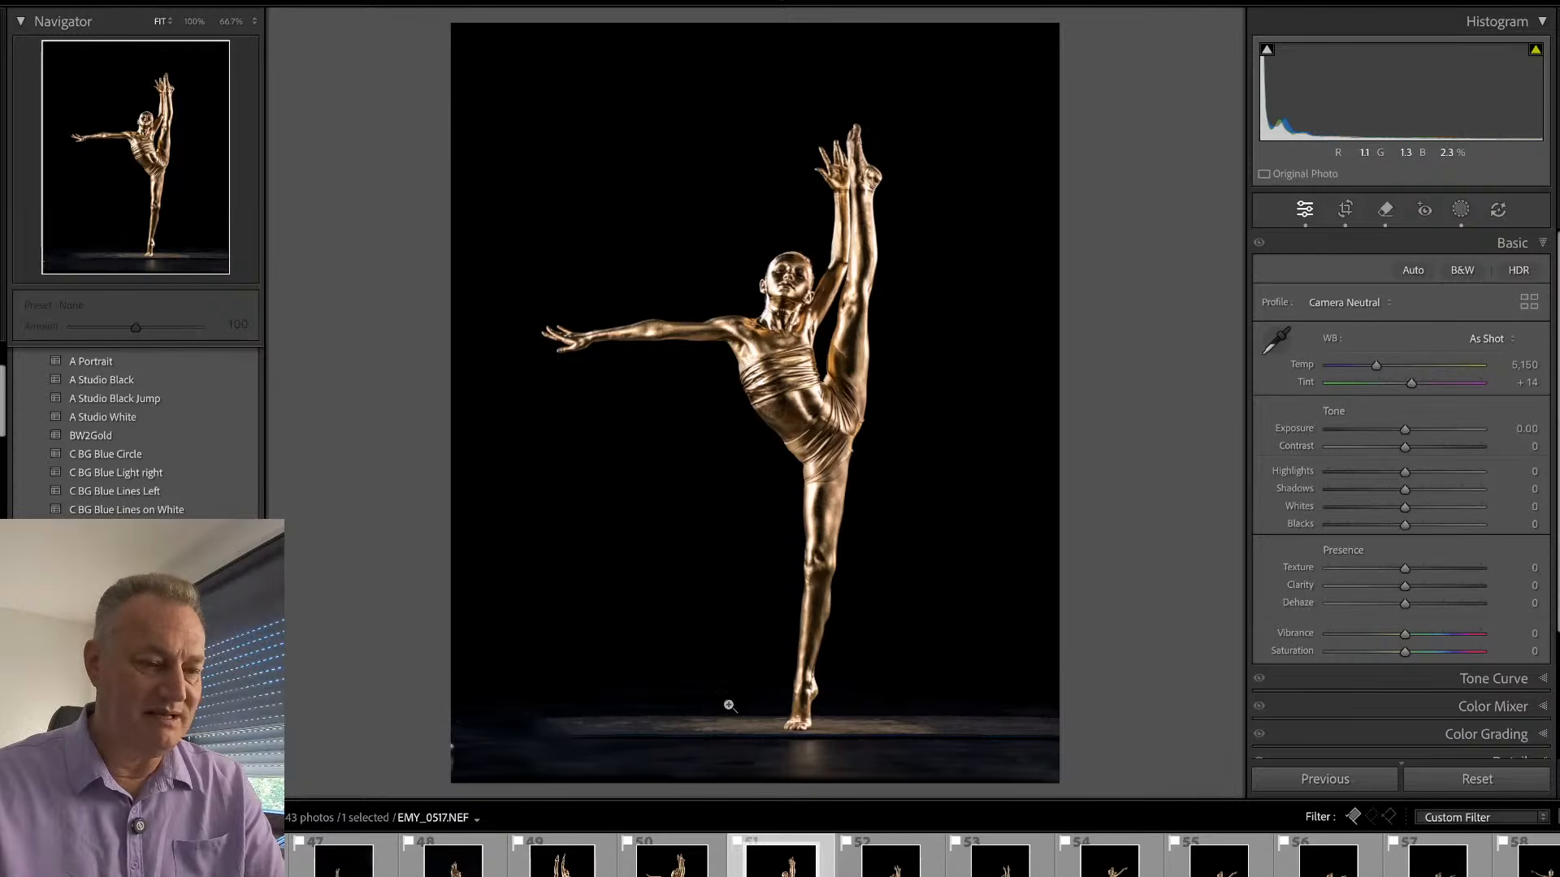
# - Remove the blue line along the mat's front edge below the standing foot with a larger brush, across the photo's full width
pyautogui.click(813, 770)
pyautogui.moveTo(812, 749); pyautogui.dragTo(827, 557)
pyautogui.press('q')
pyautogui.press('Tab')
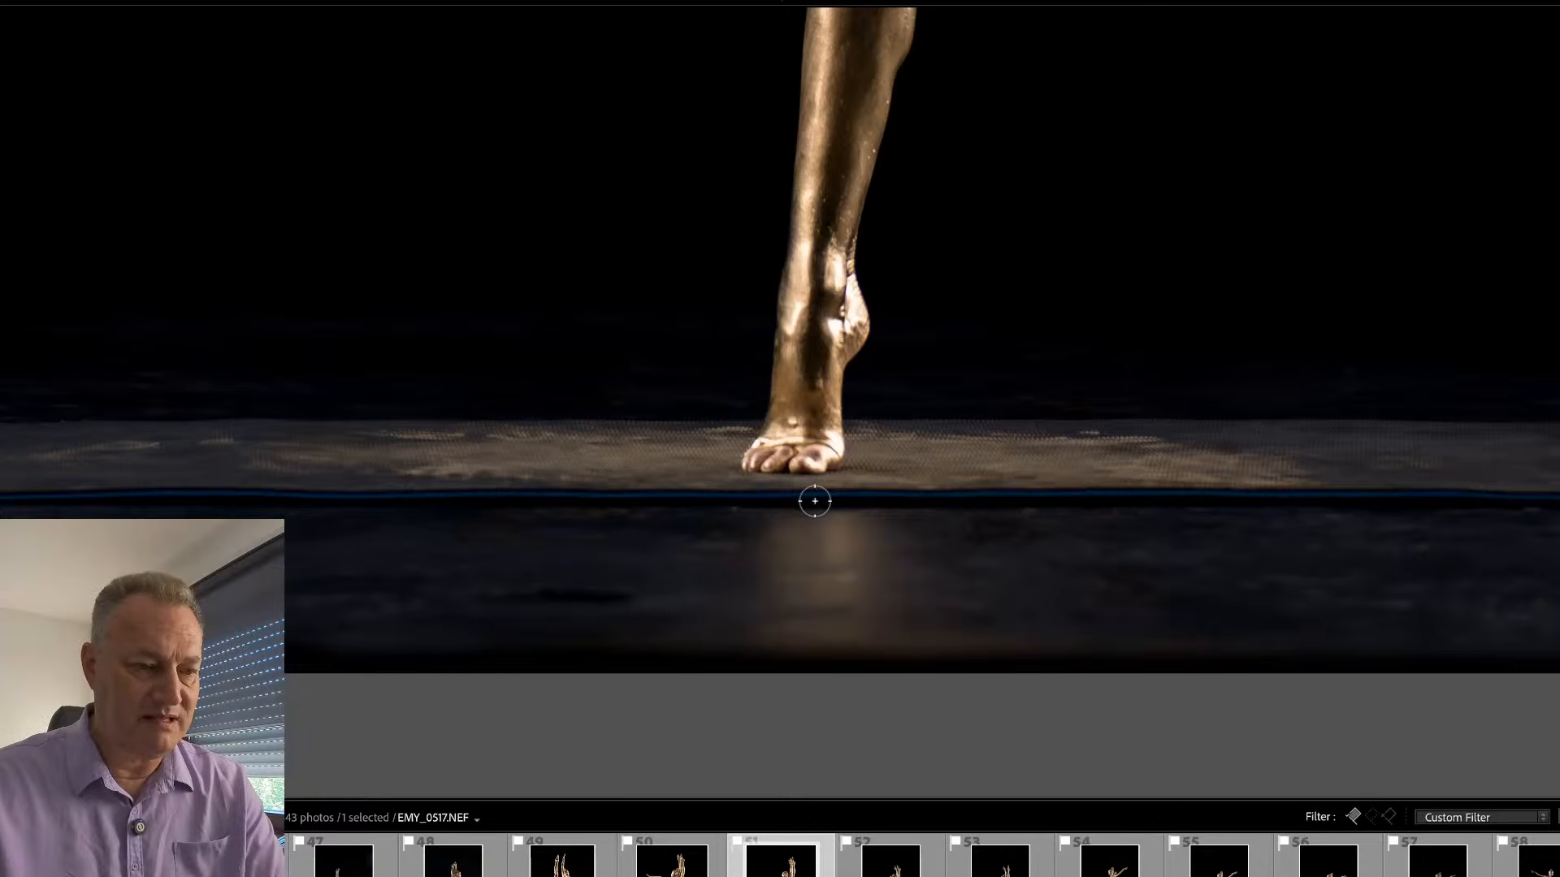
pyautogui.press(']')
pyautogui.press(']')
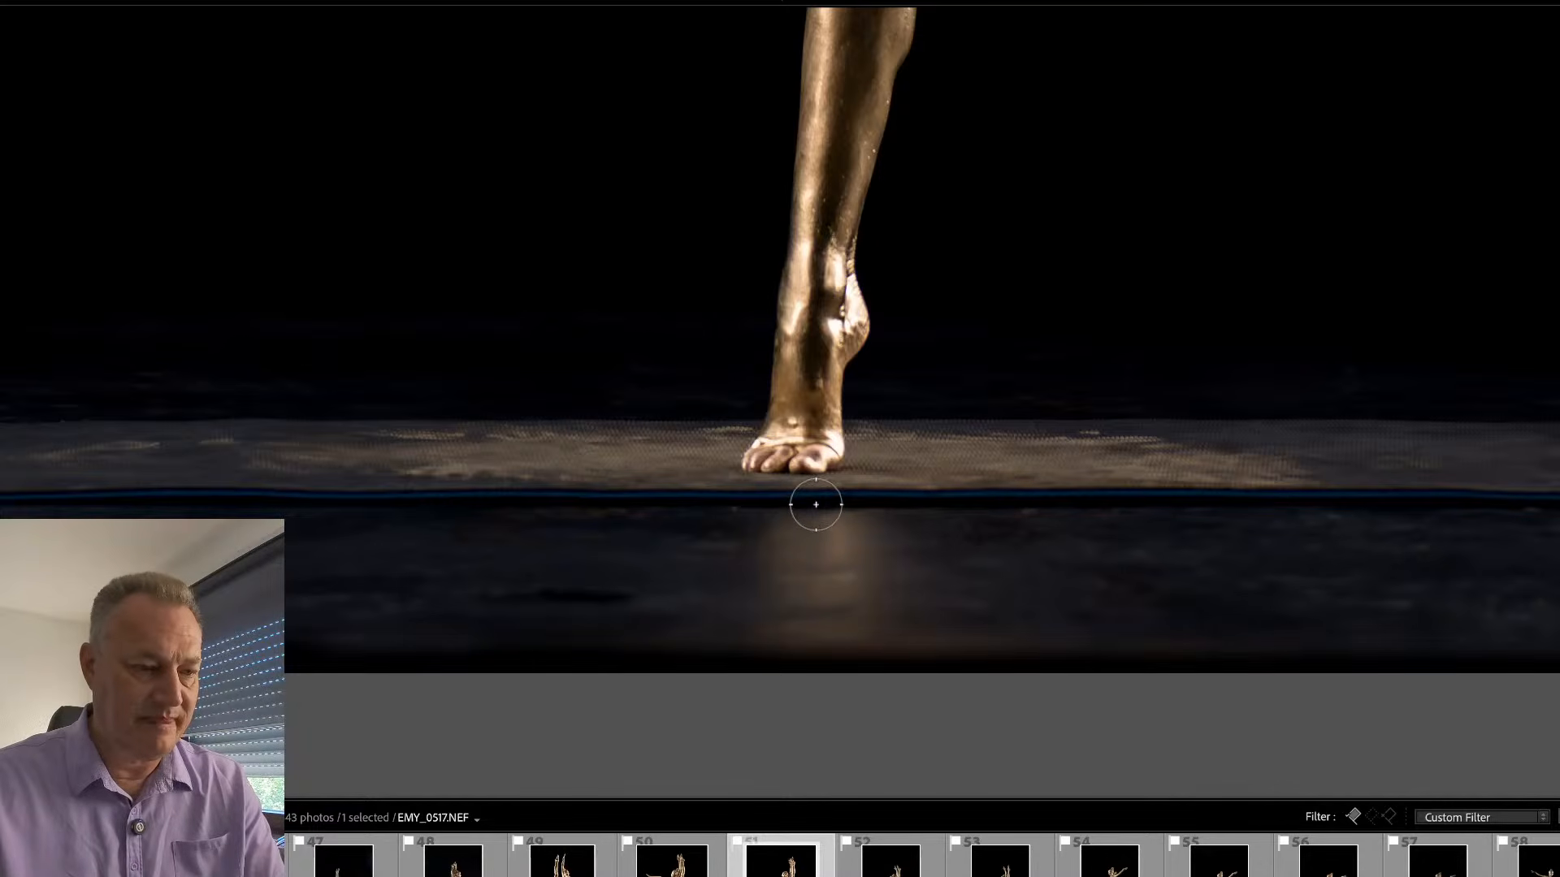
pyautogui.moveTo(816, 504)
pyautogui.mouseDown()
pyautogui.moveTo(120, 508)
pyautogui.moveTo(1555, 502)
pyautogui.moveTo(24, 504)
pyautogui.mouseUp()
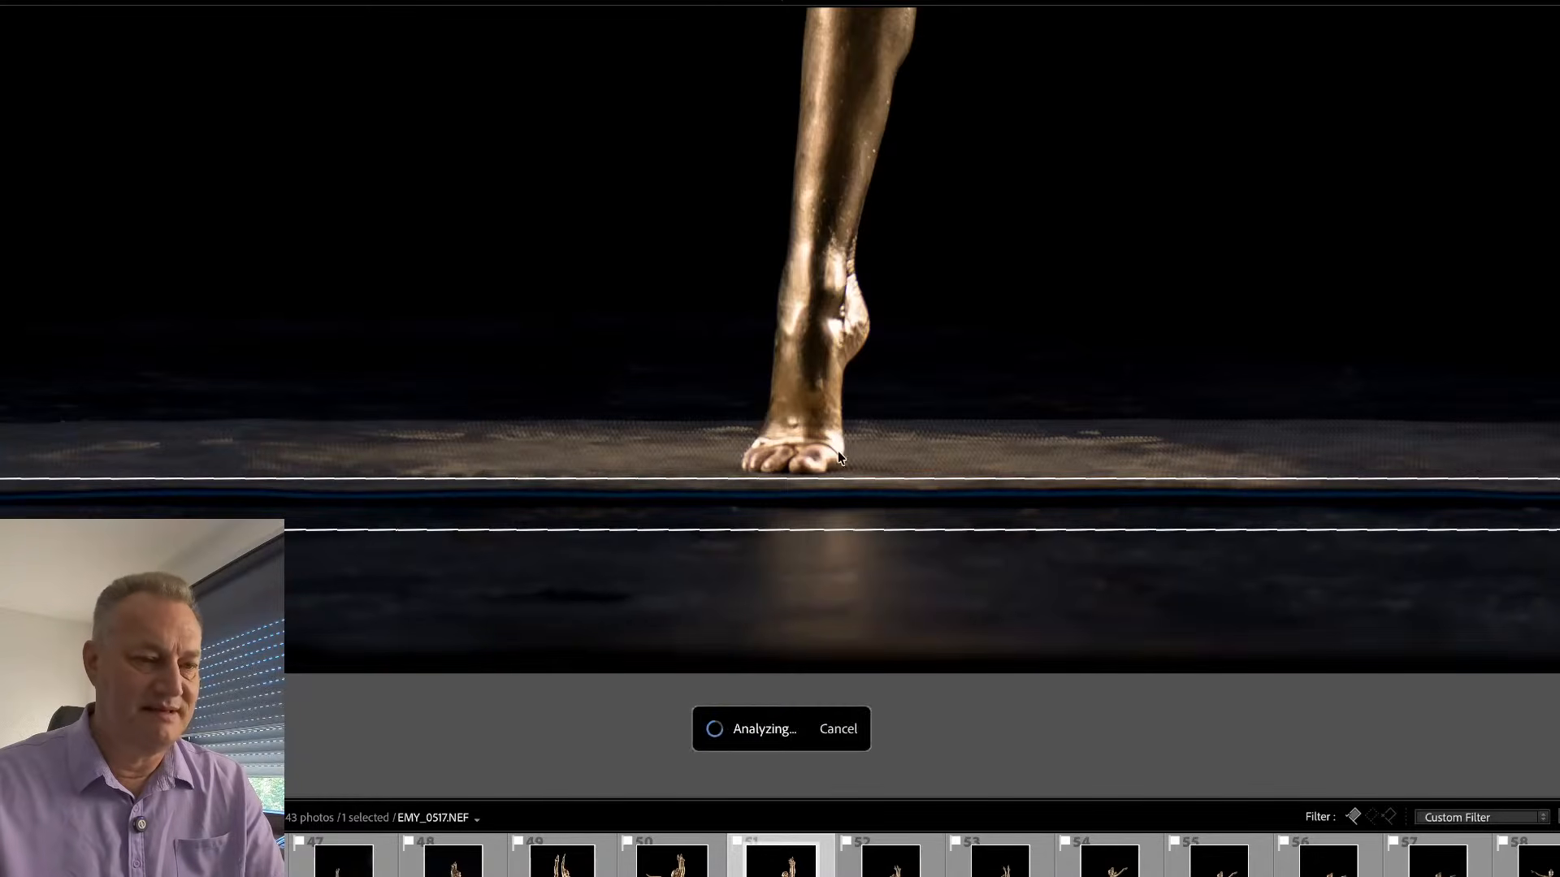
pyautogui.click(975, 518)
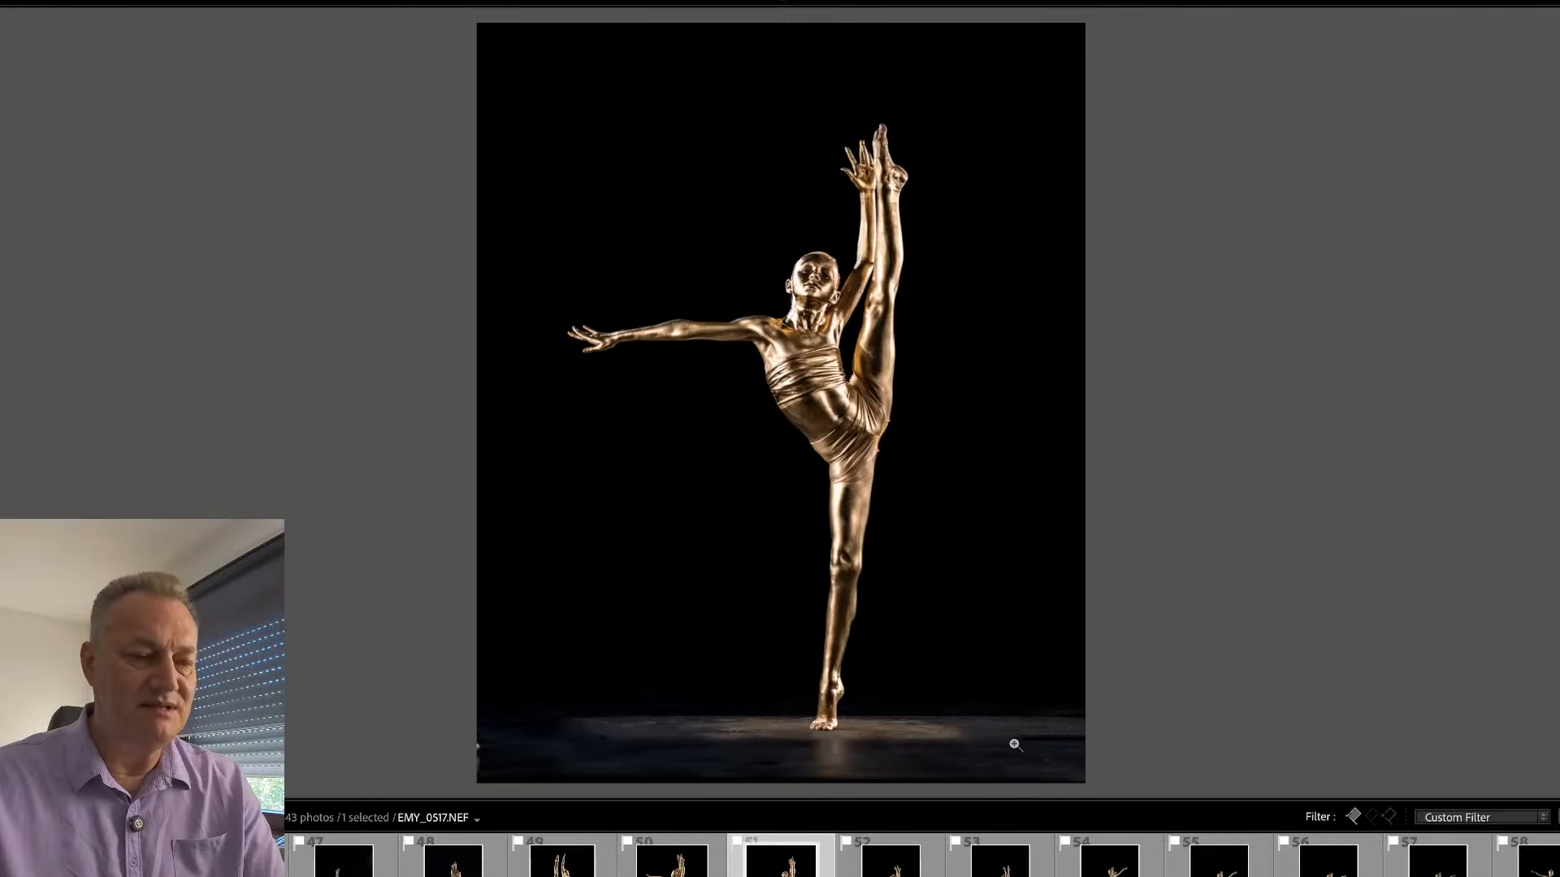
# - Remove the remaining marks on the floor in EMY_0517.NEF, at the mat's far right end and left of the standing foot
pyautogui.click(1042, 745)
pyautogui.moveTo(947, 728); pyautogui.dragTo(1214, 727)
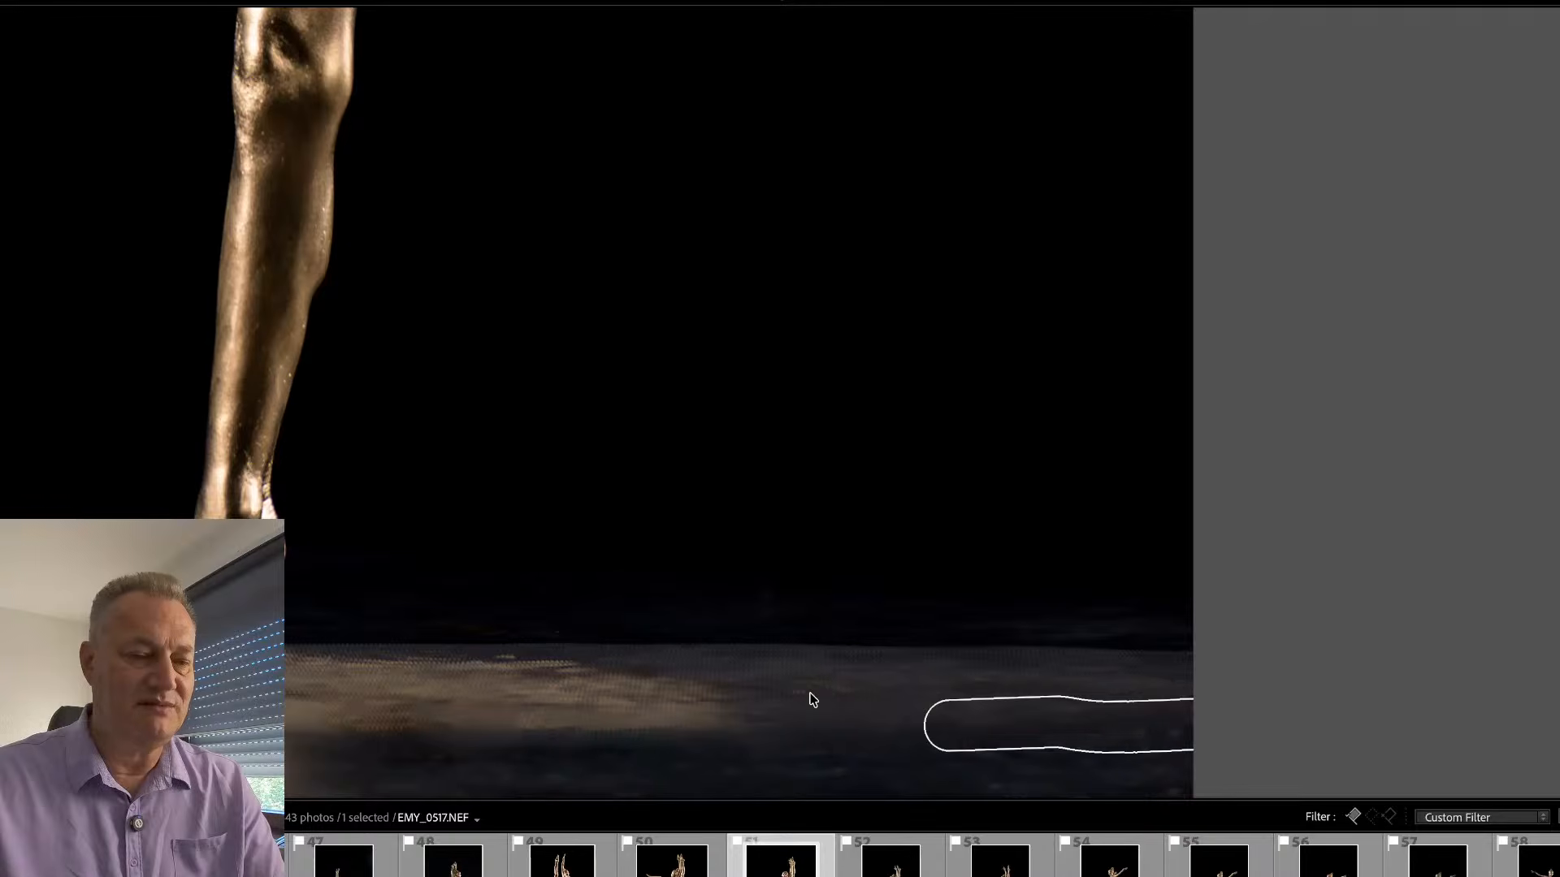
pyautogui.click(684, 731)
pyautogui.click(674, 747)
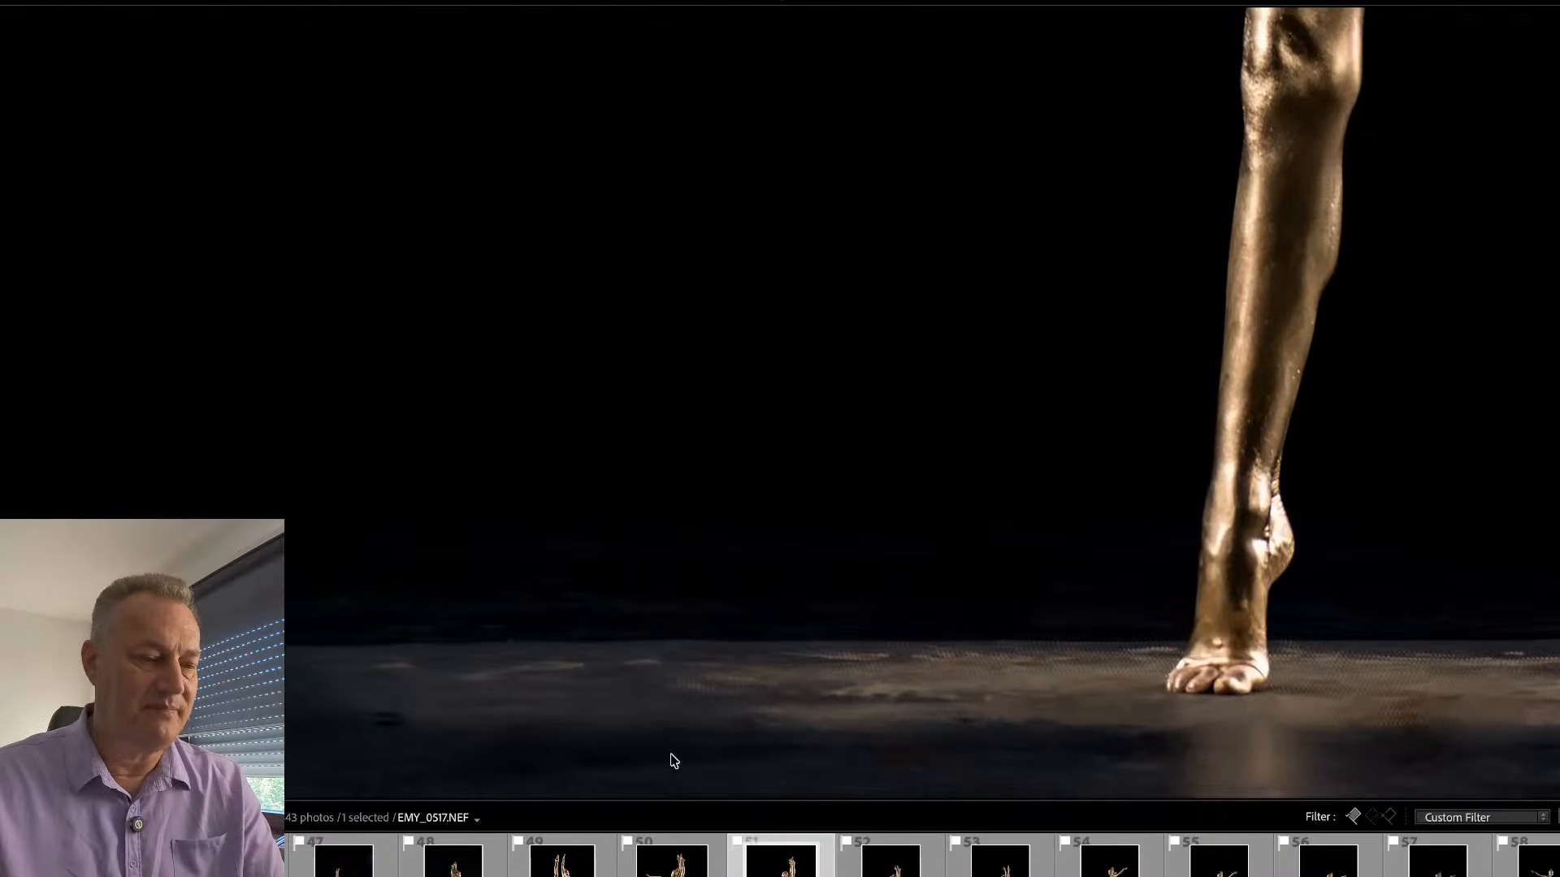
pyautogui.moveTo(375, 723); pyautogui.dragTo(374, 724)
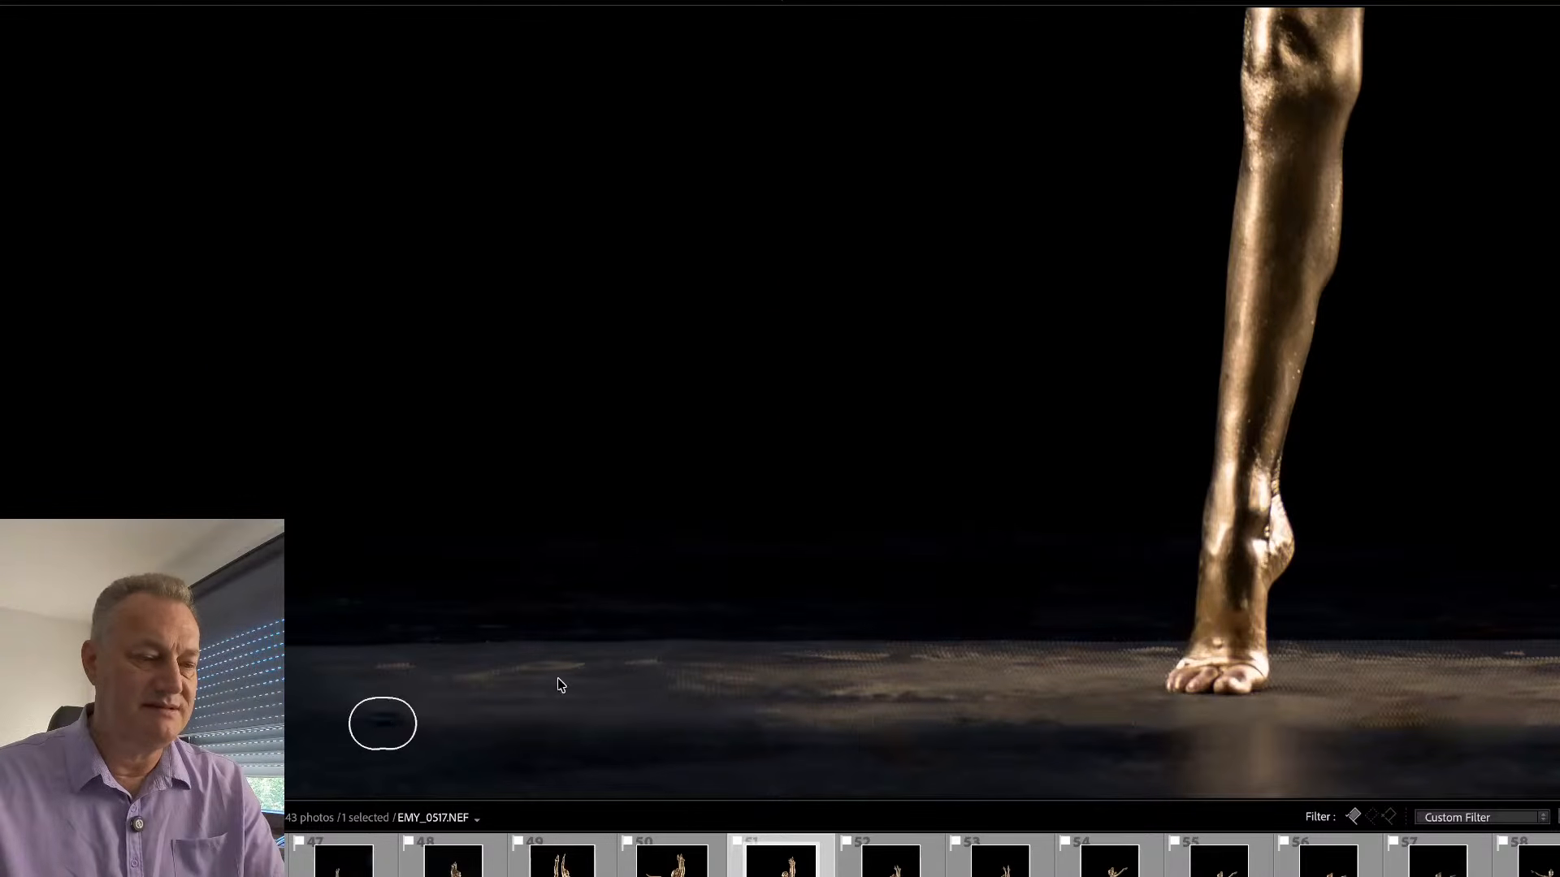
pyautogui.click(700, 641)
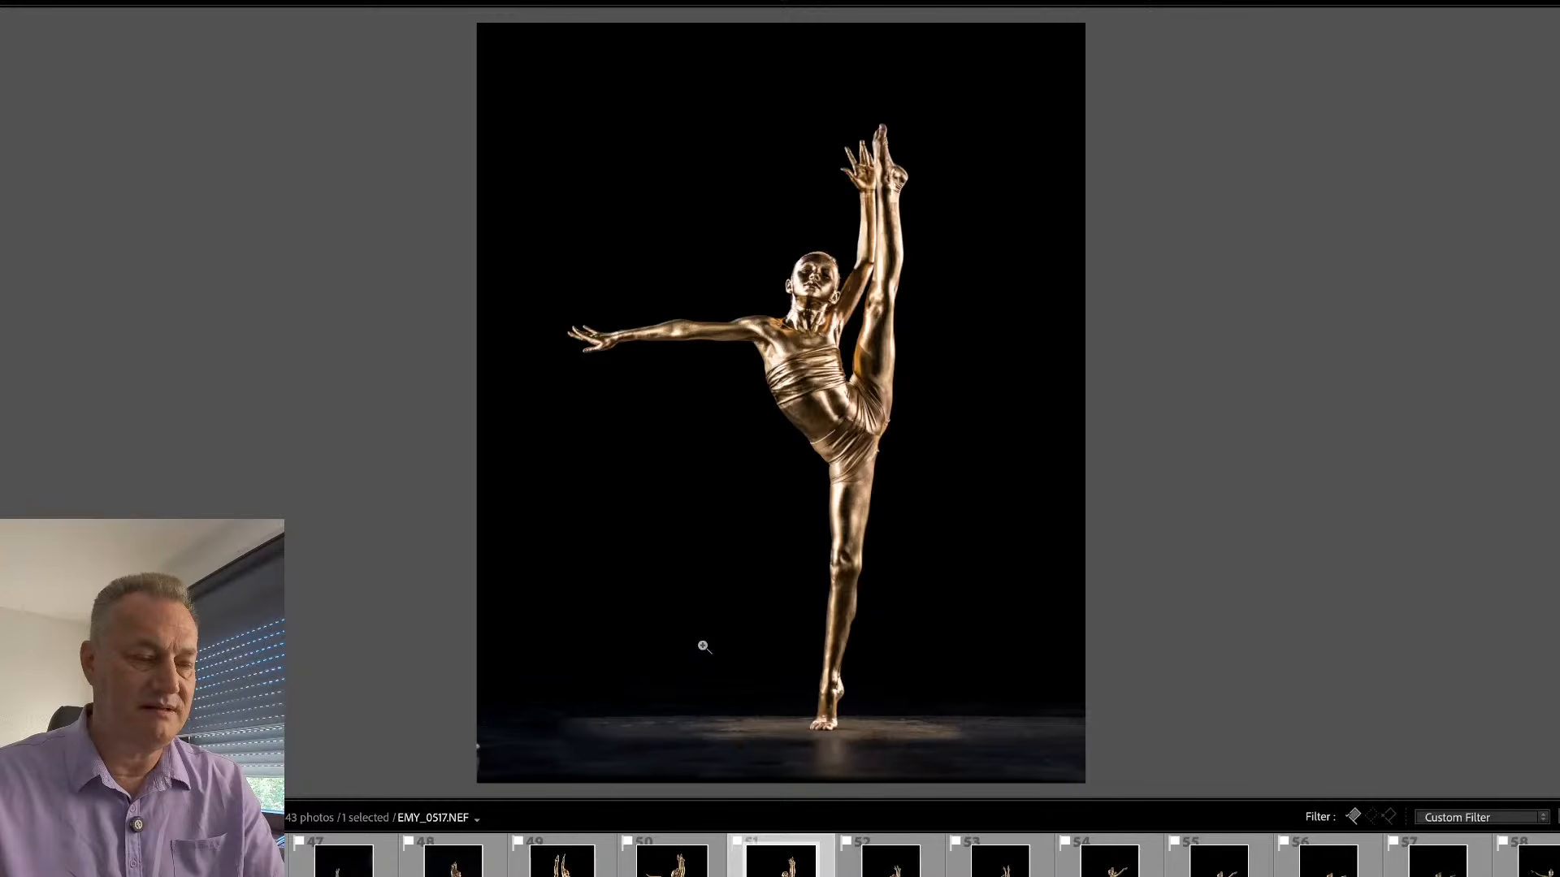
# - Inspect the dancer's face and upper body in EMY_0517.NEF, and lift the shadows of the sub mask to brighten the figure
pyautogui.click(825, 204)
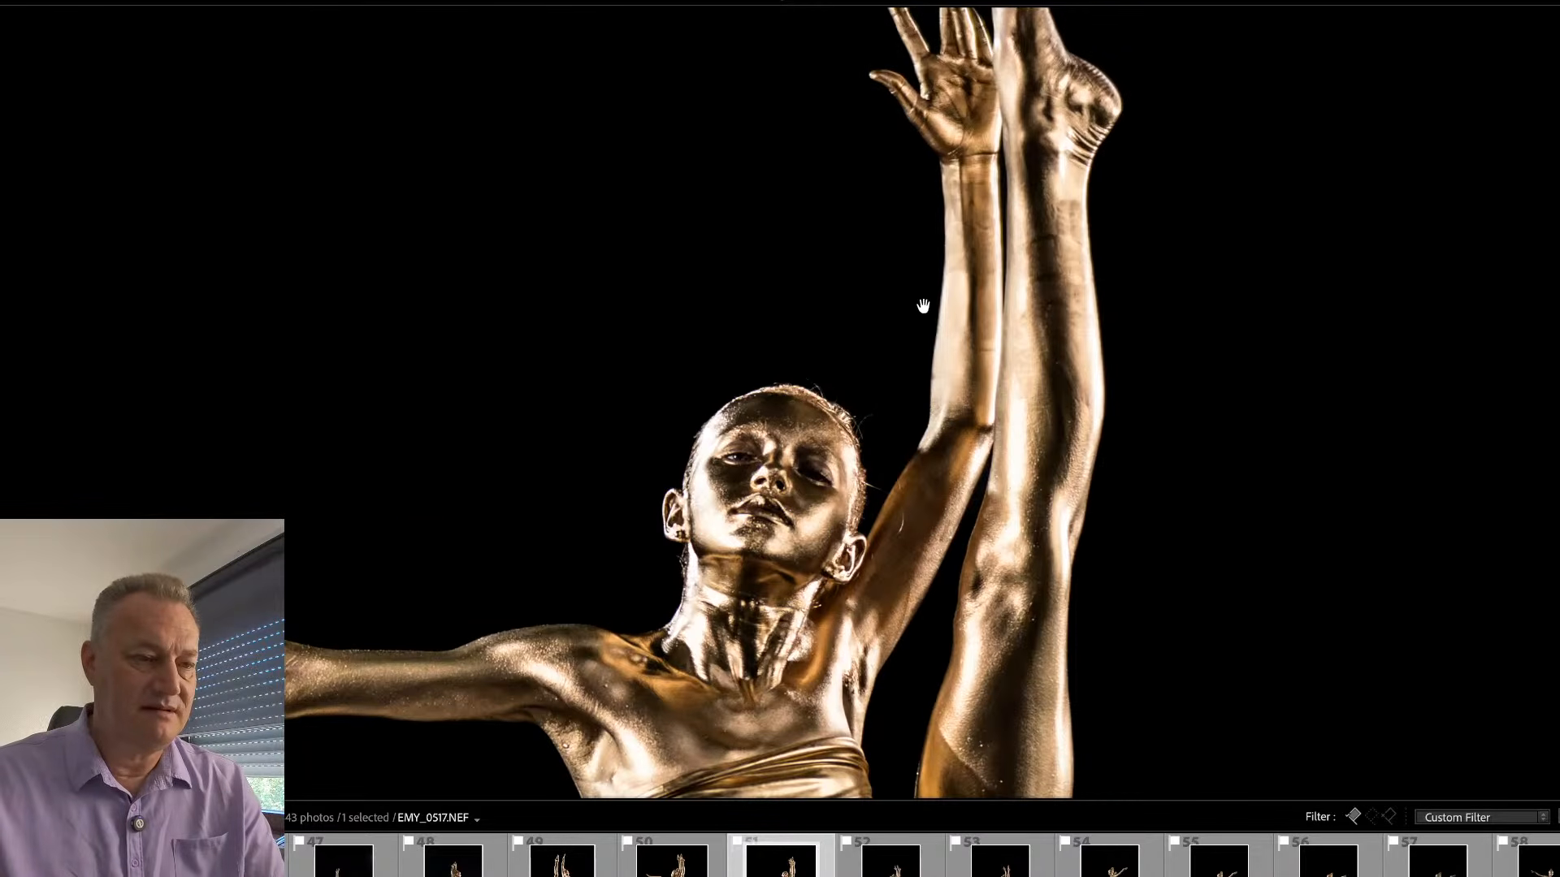
pyautogui.moveTo(924, 314); pyautogui.dragTo(915, 252)
pyautogui.moveTo(891, 478); pyautogui.dragTo(868, 376)
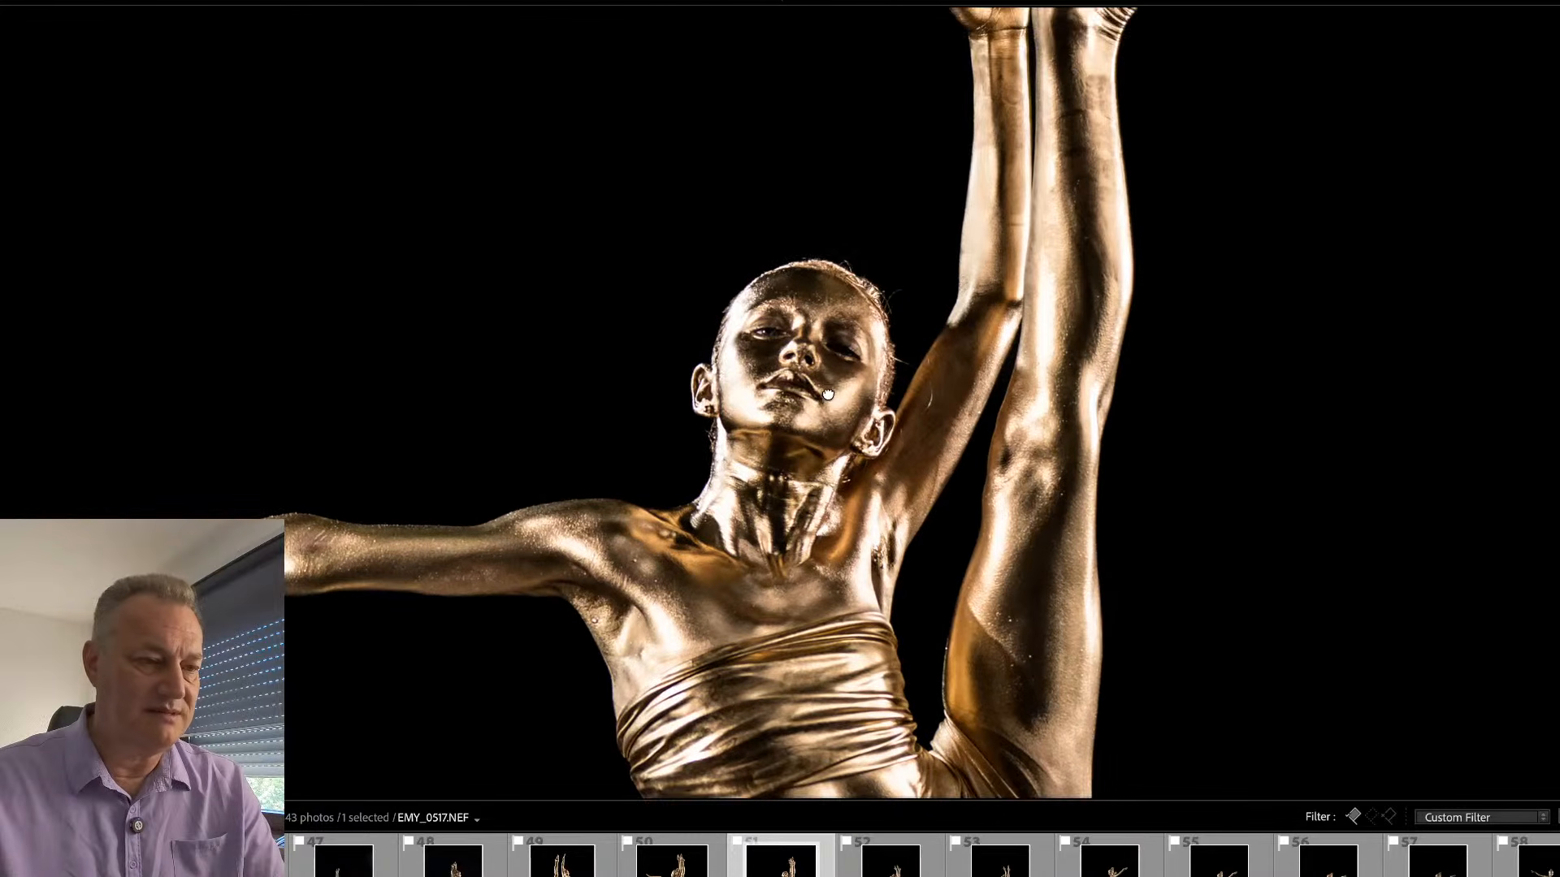
pyautogui.click(837, 395)
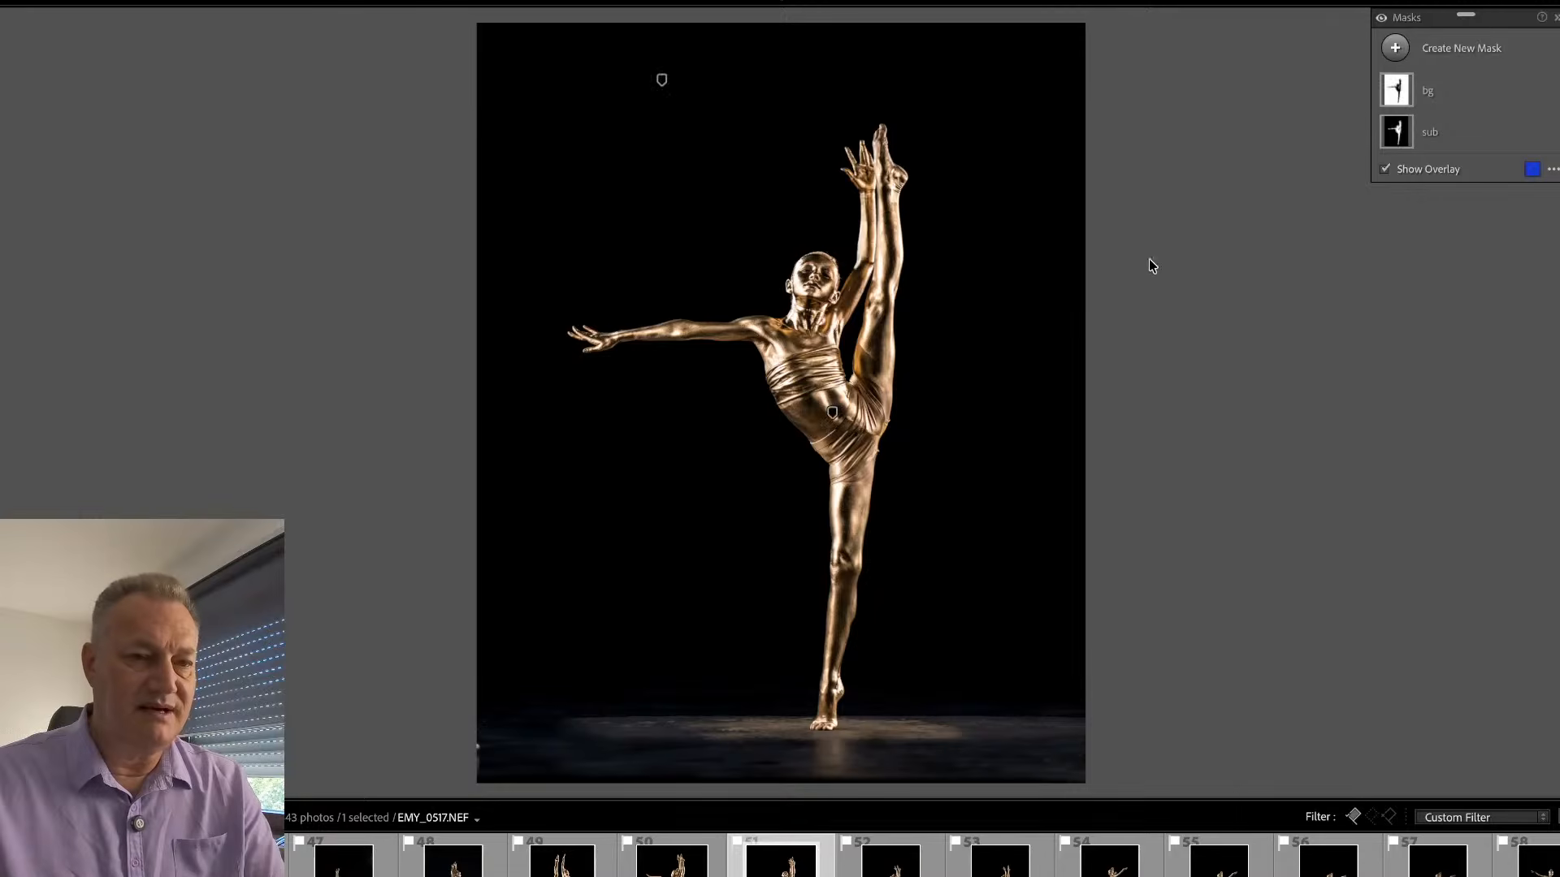
pyautogui.press('Tab')
pyautogui.click(1111, 133)
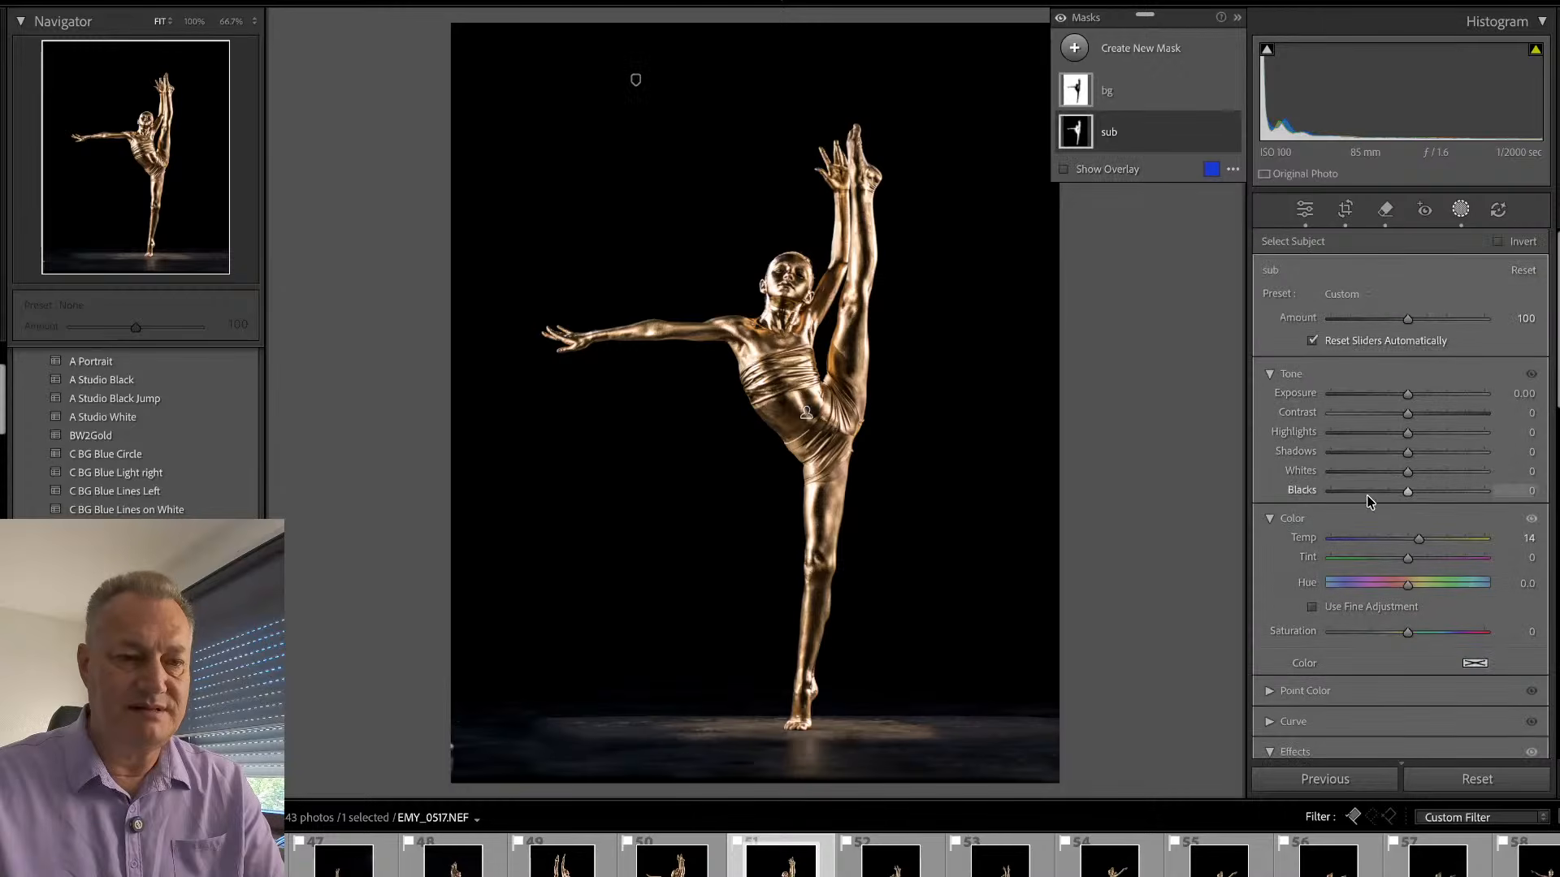
pyautogui.moveTo(1412, 450); pyautogui.dragTo(1435, 454)
pyautogui.moveTo(1409, 395); pyautogui.dragTo(1407, 436)
pyautogui.hotkey('shift', 'w')
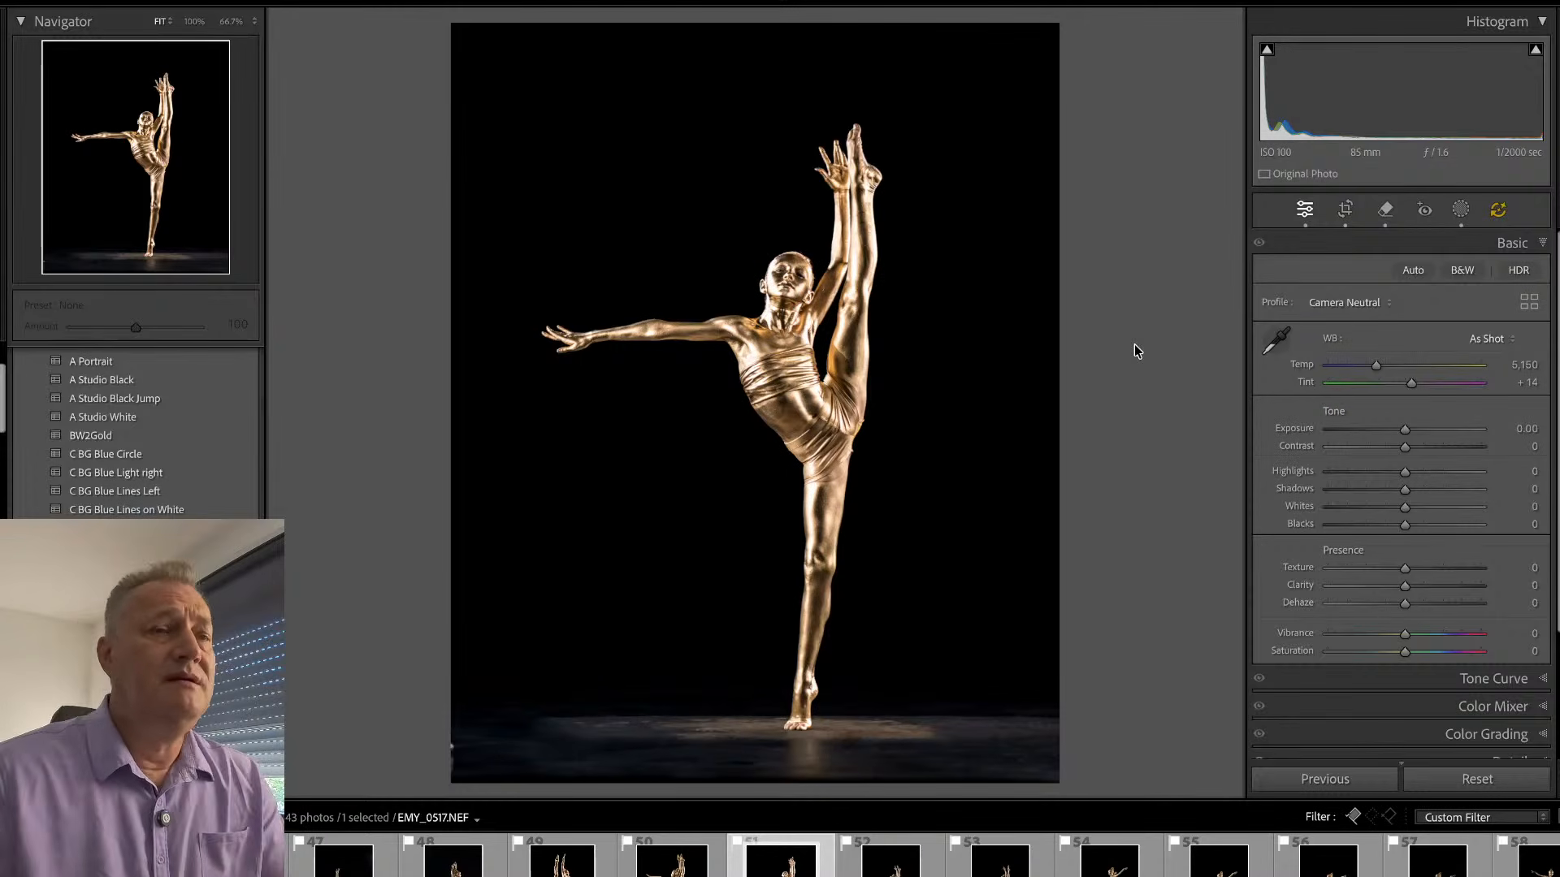
# - Go back to EMY_0505.NEF and examine the dancer's standing foot and face in close-up
pyautogui.press('Right')
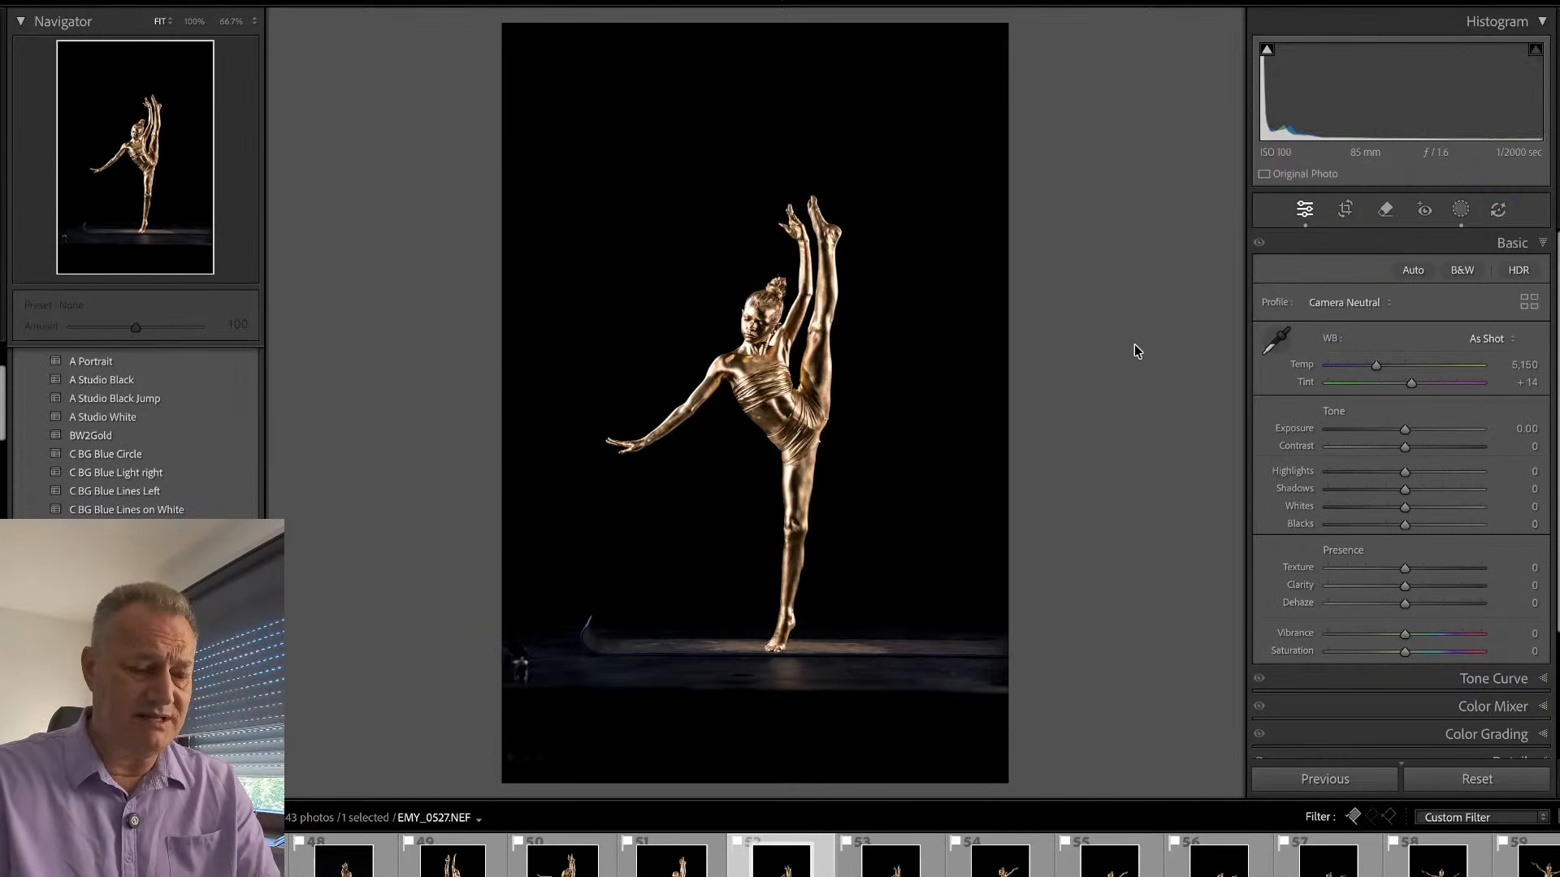
pyautogui.press('Left')
pyautogui.press('Left')
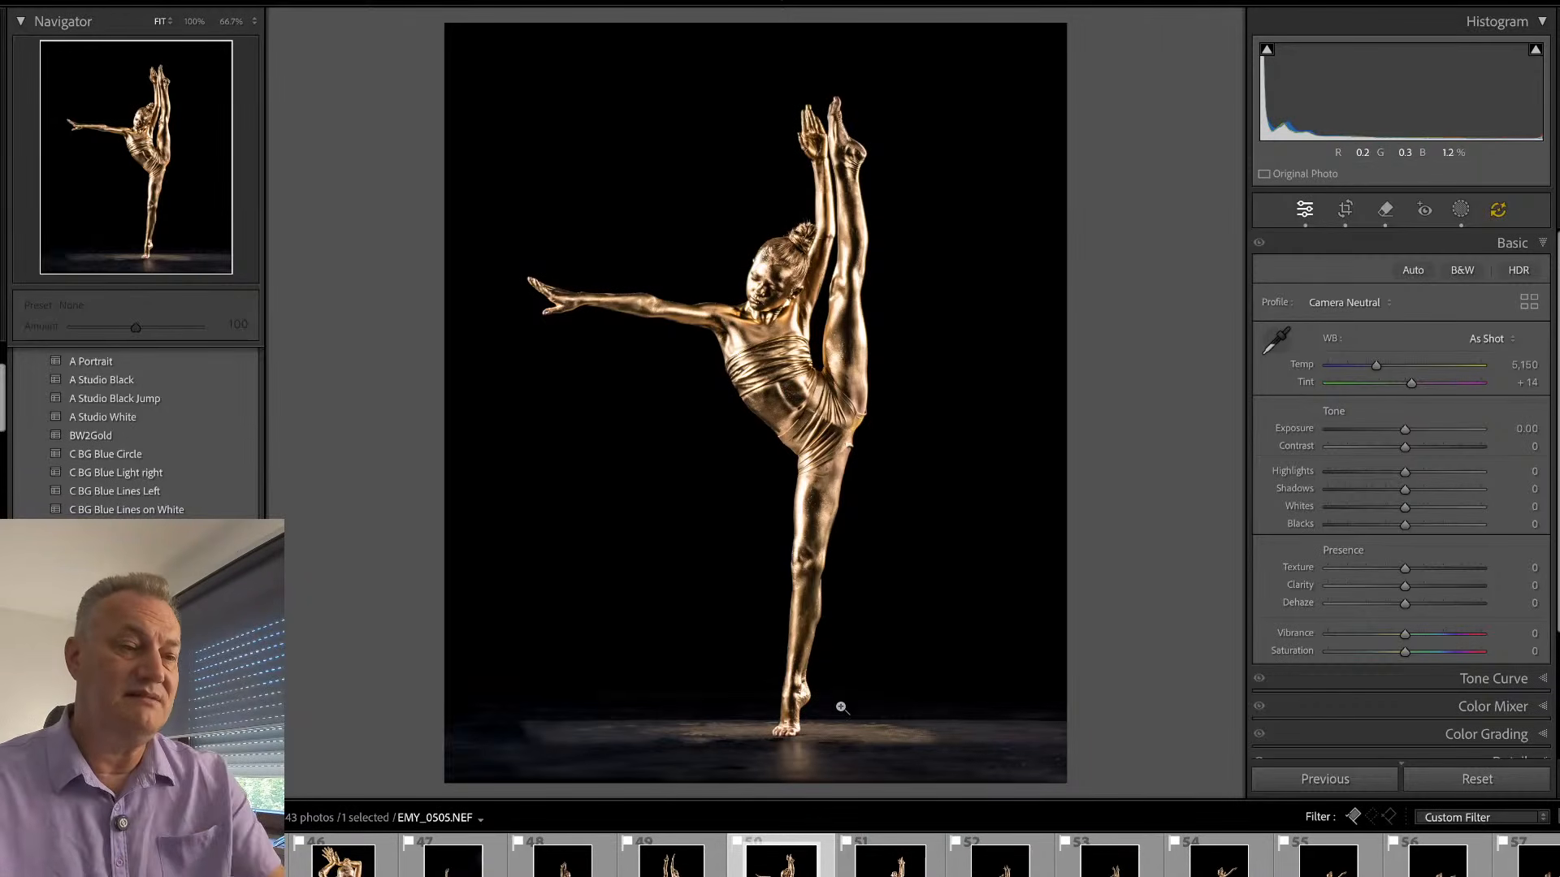
pyautogui.click(800, 713)
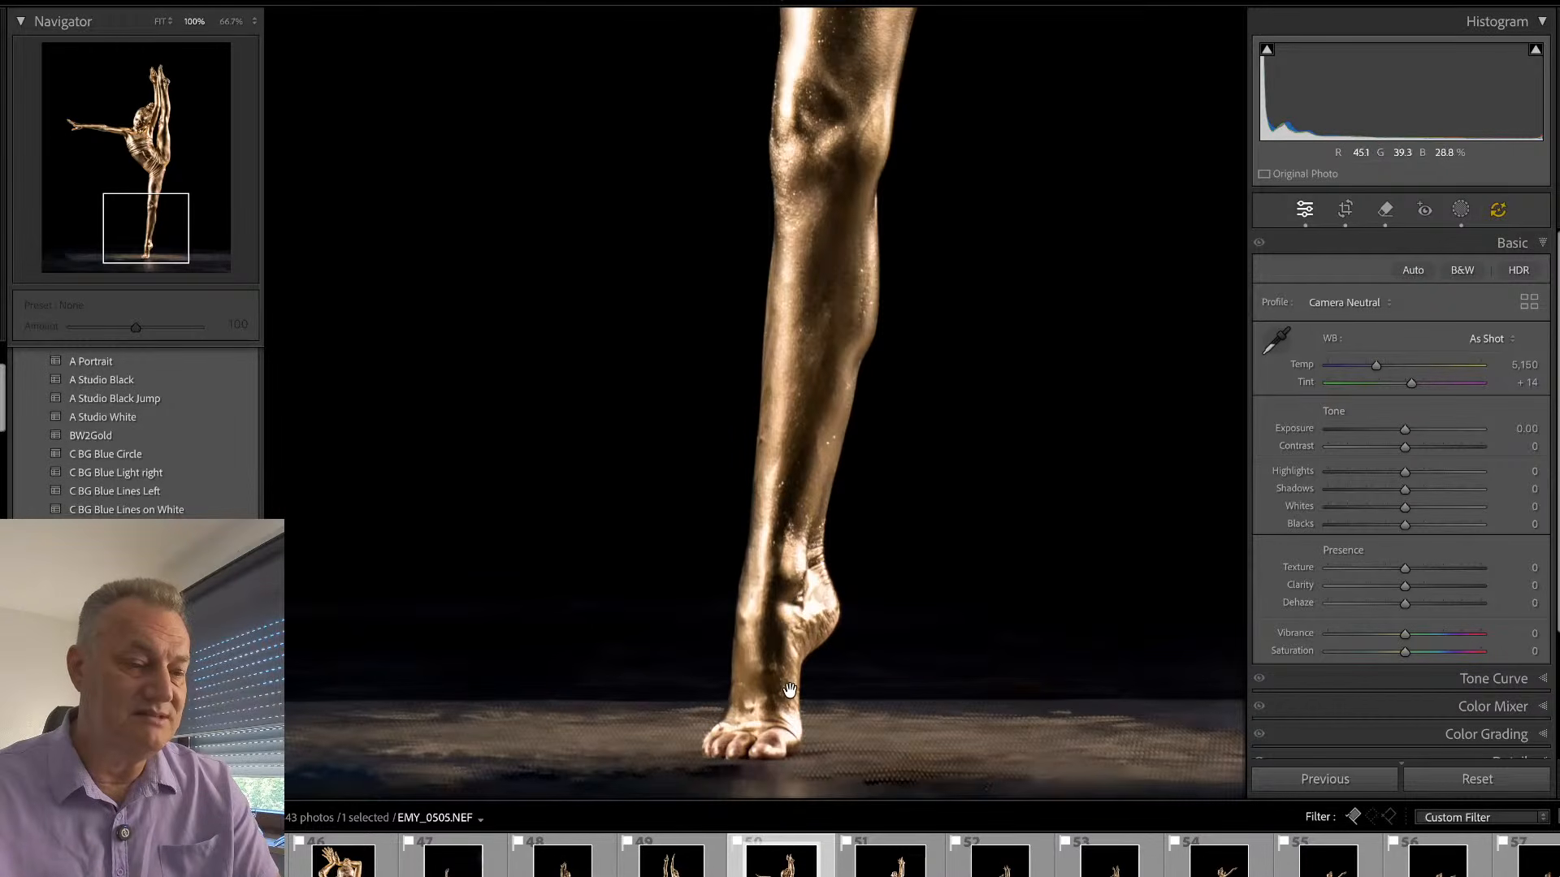
pyautogui.click(790, 690)
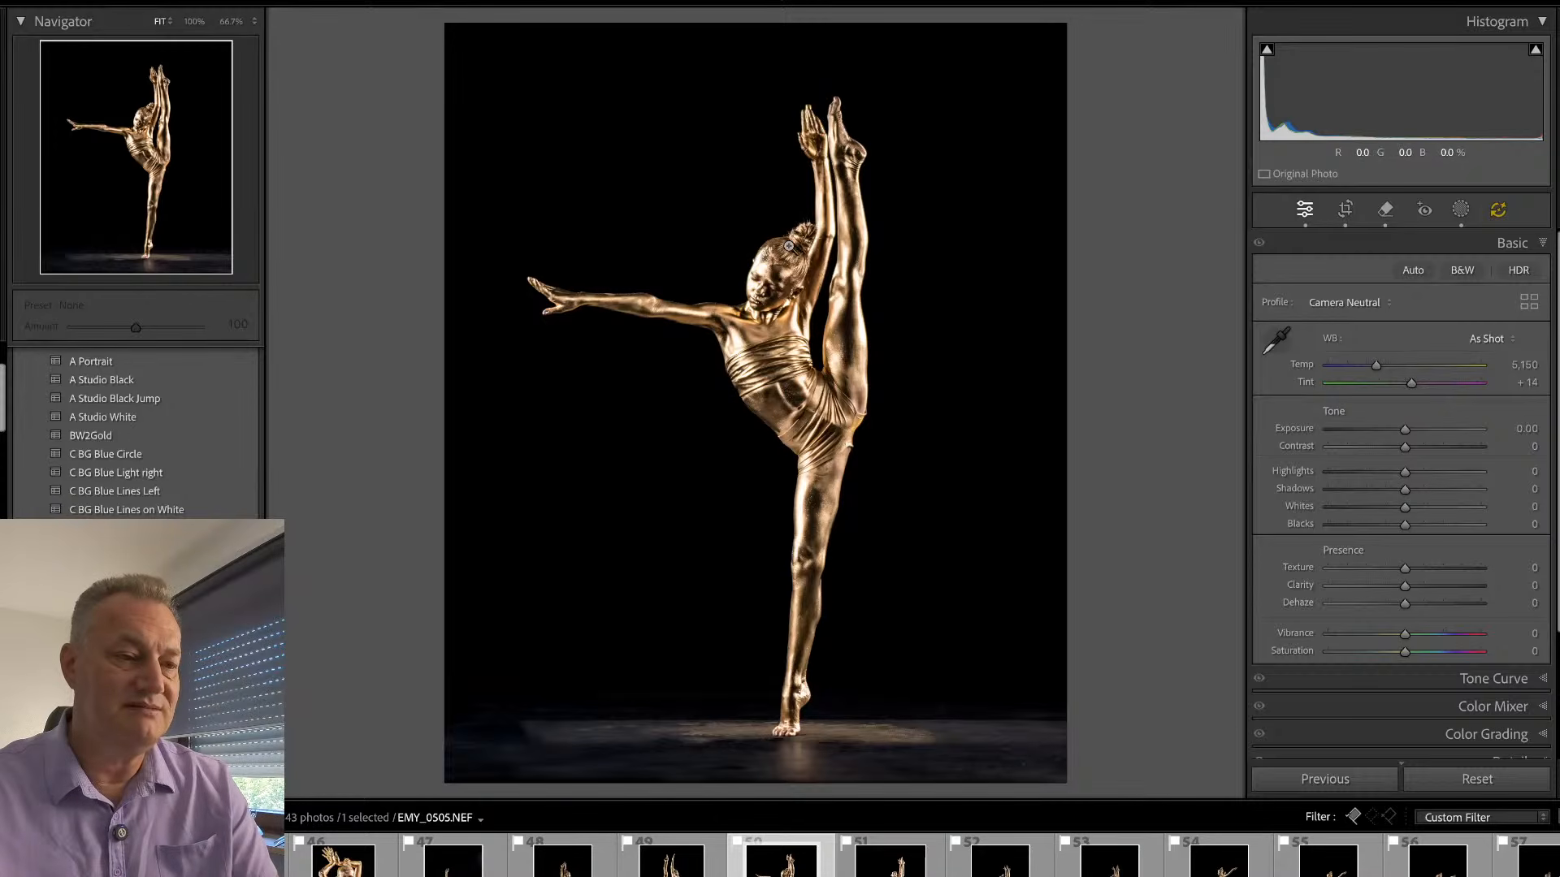
pyautogui.click(763, 266)
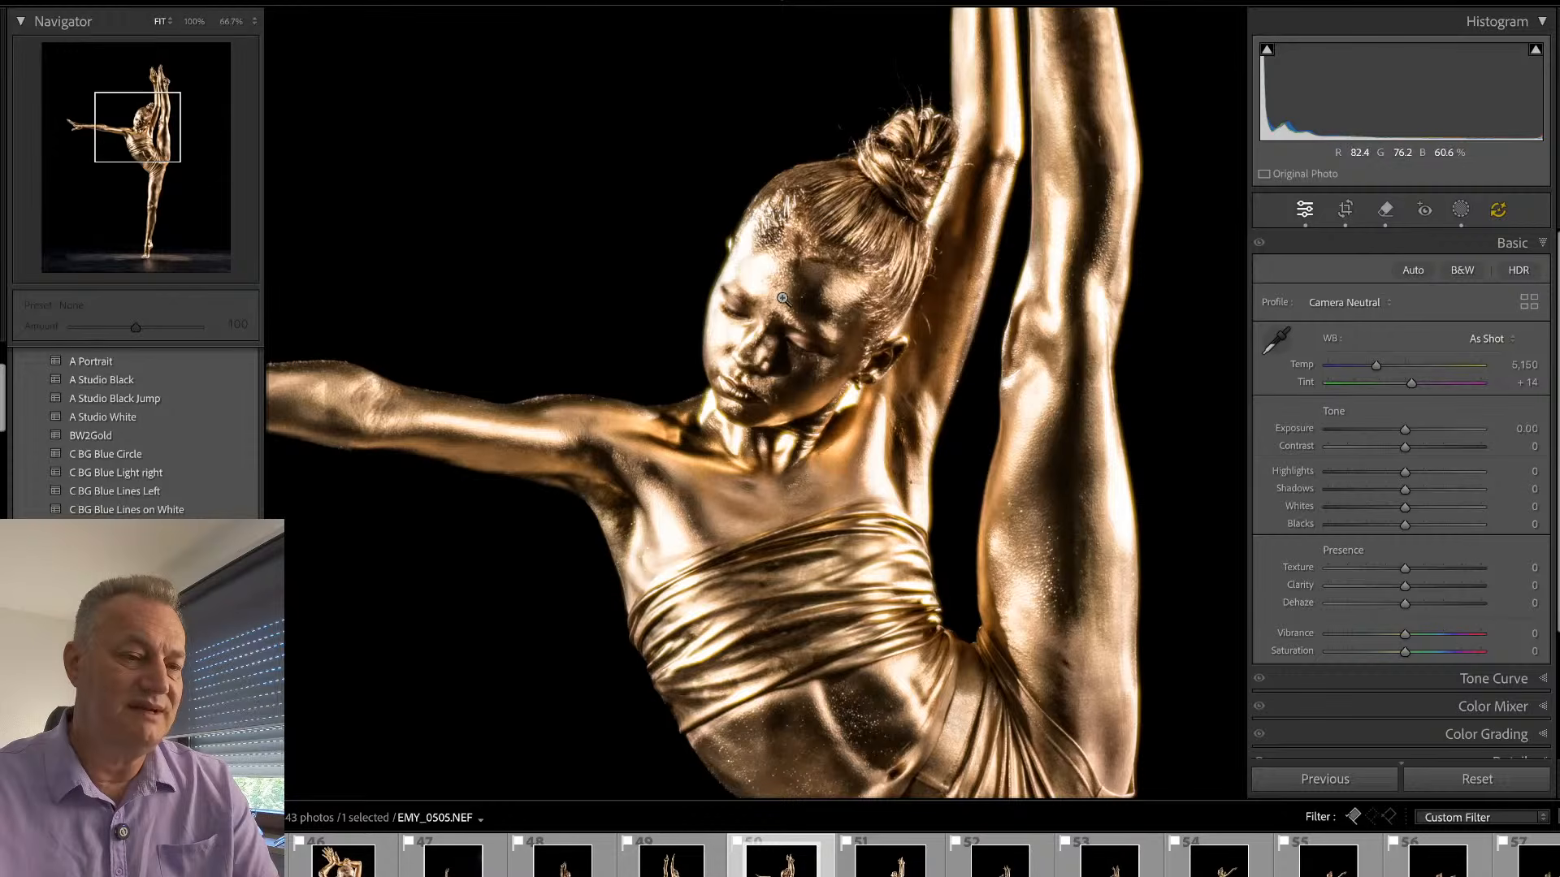
pyautogui.click(783, 299)
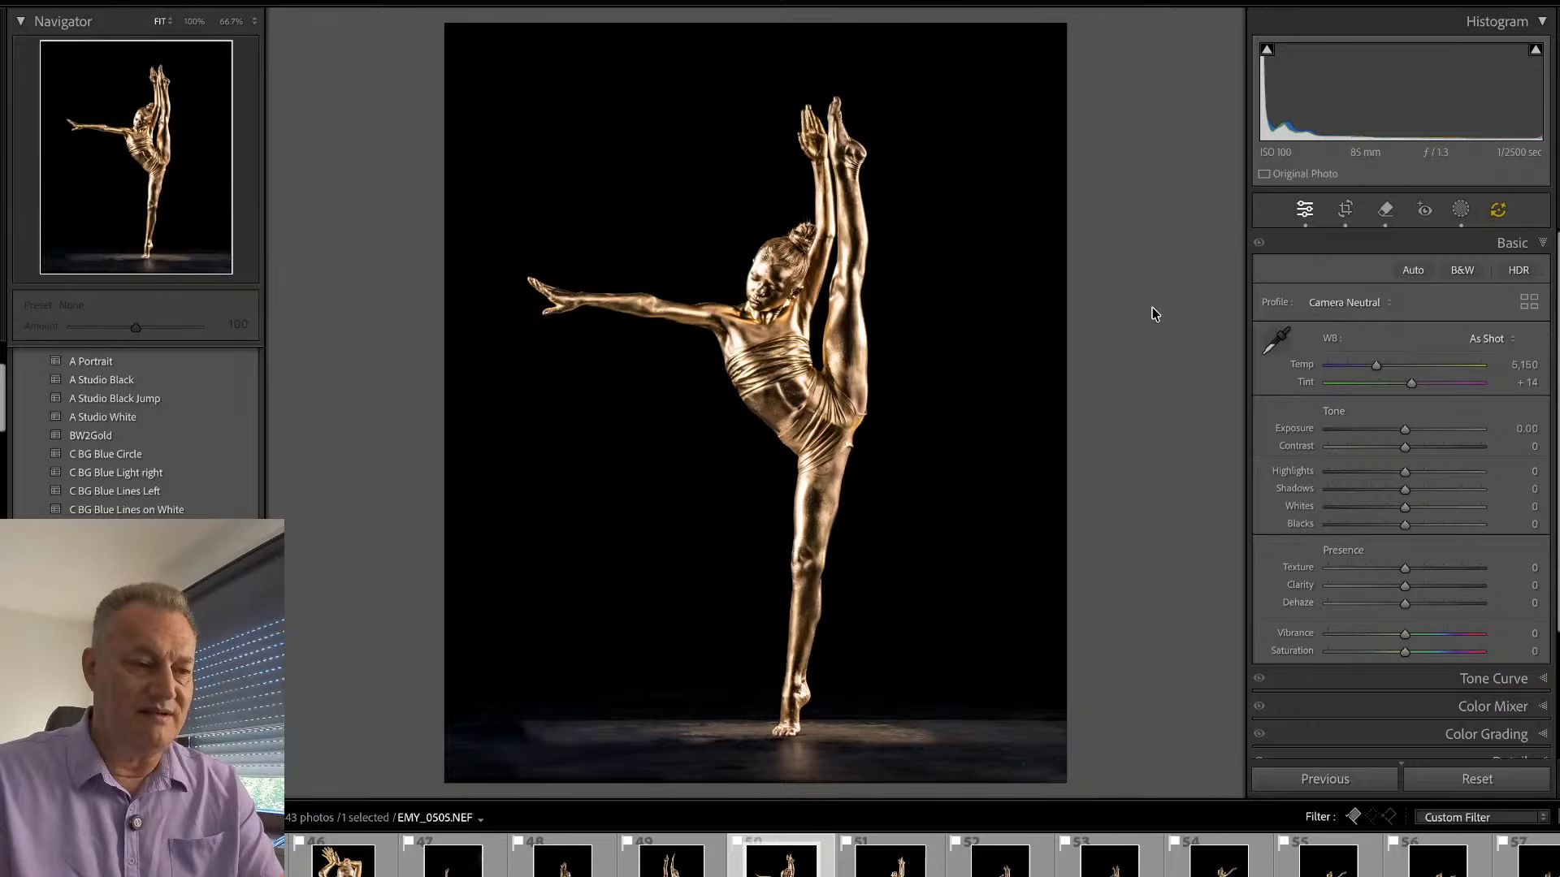
# - Examine the dancer's face and torso in close-up in EMY_0517.NEF and EMY_0527.NEF
pyautogui.press('Right')
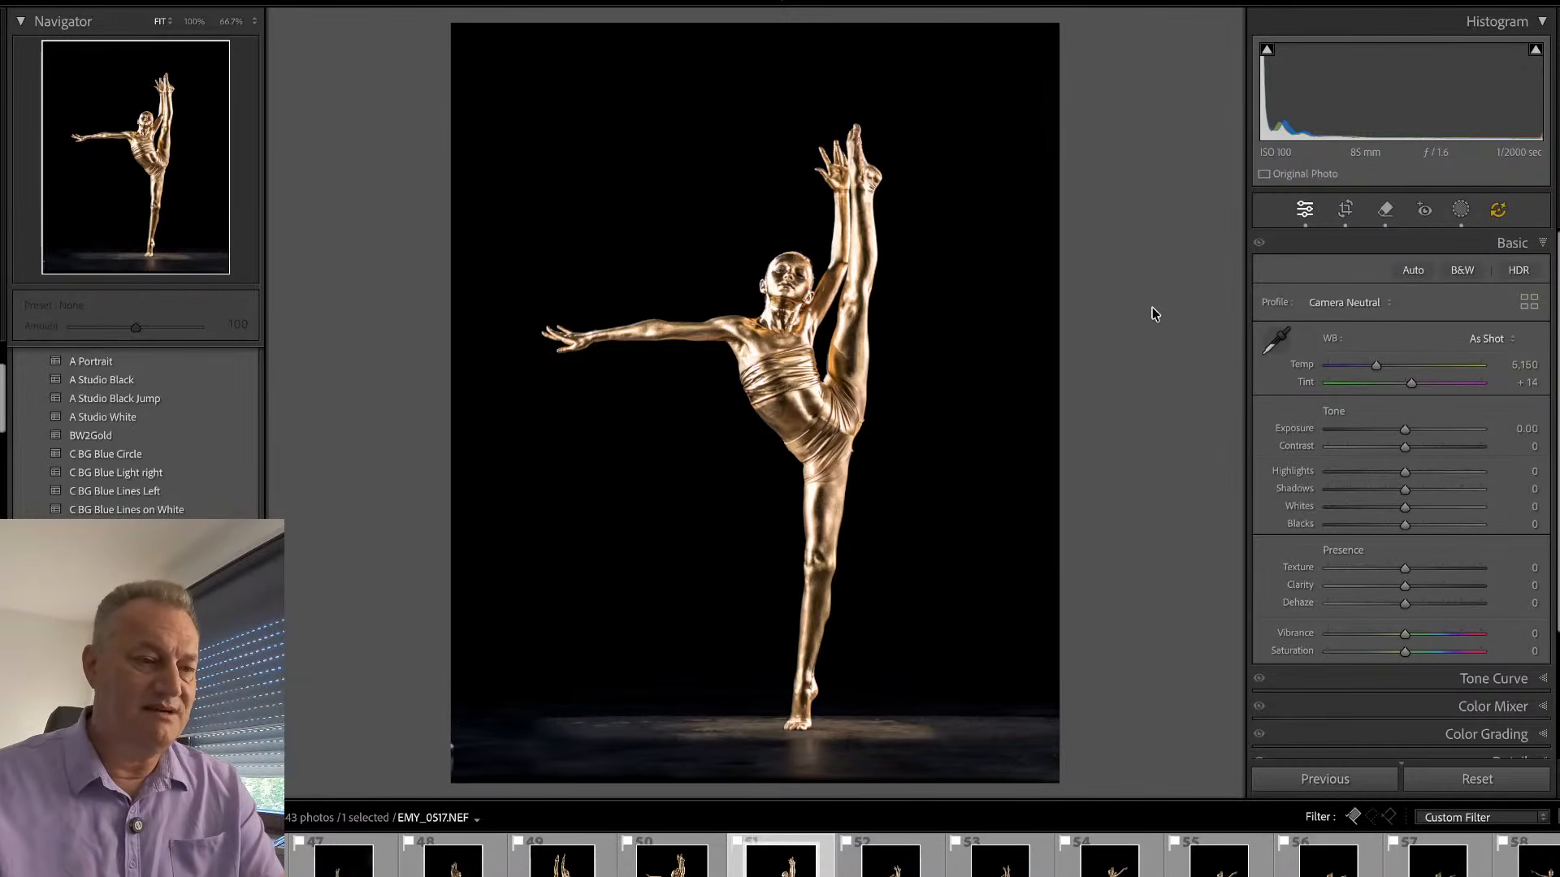
pyautogui.click(852, 290)
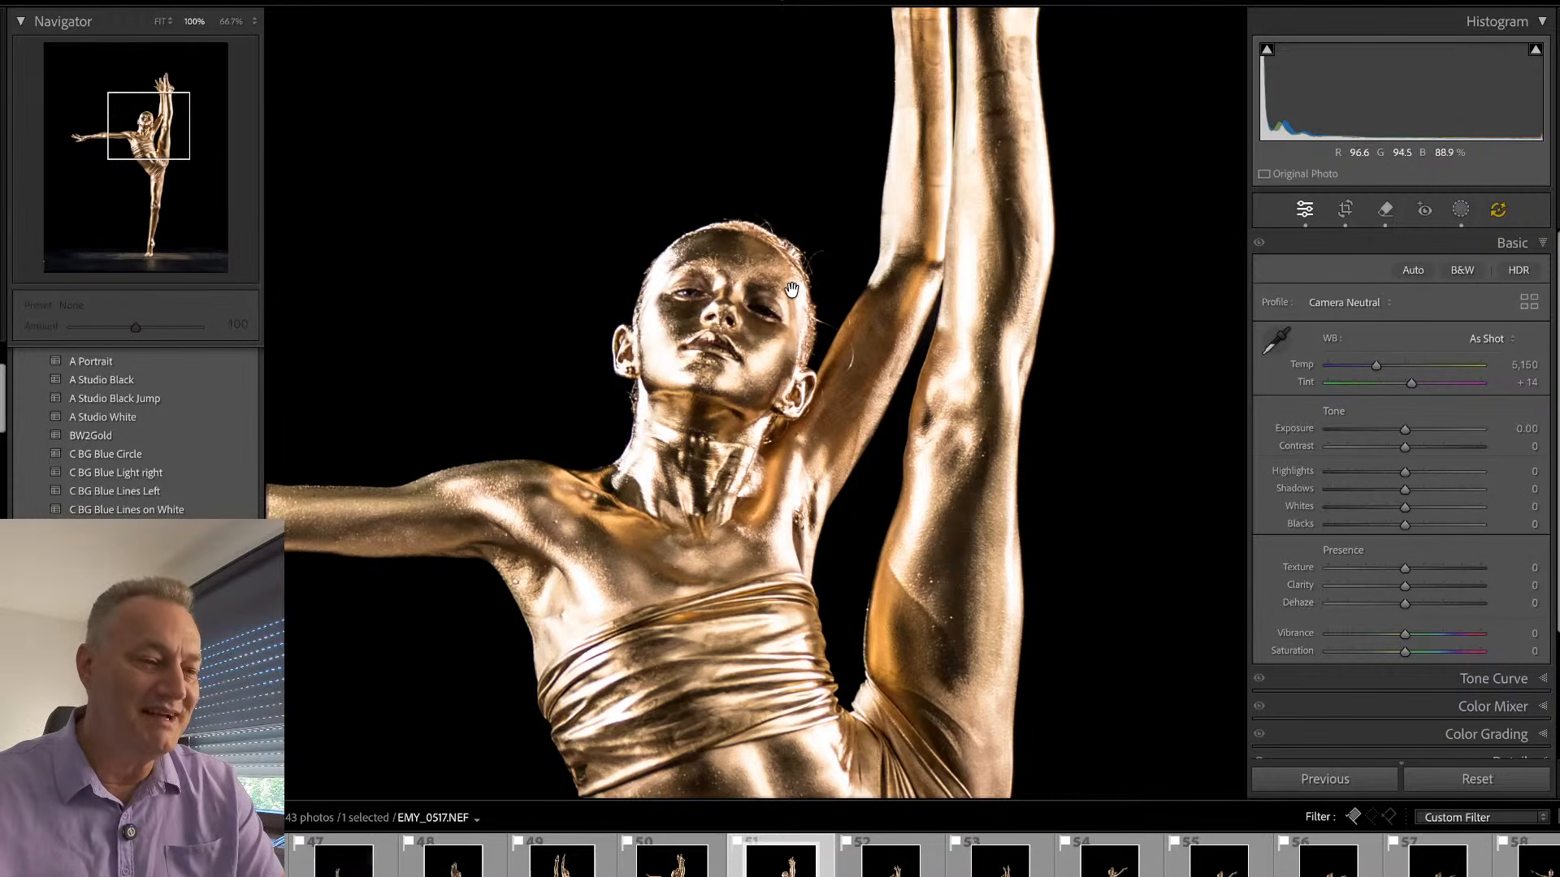
pyautogui.click(793, 291)
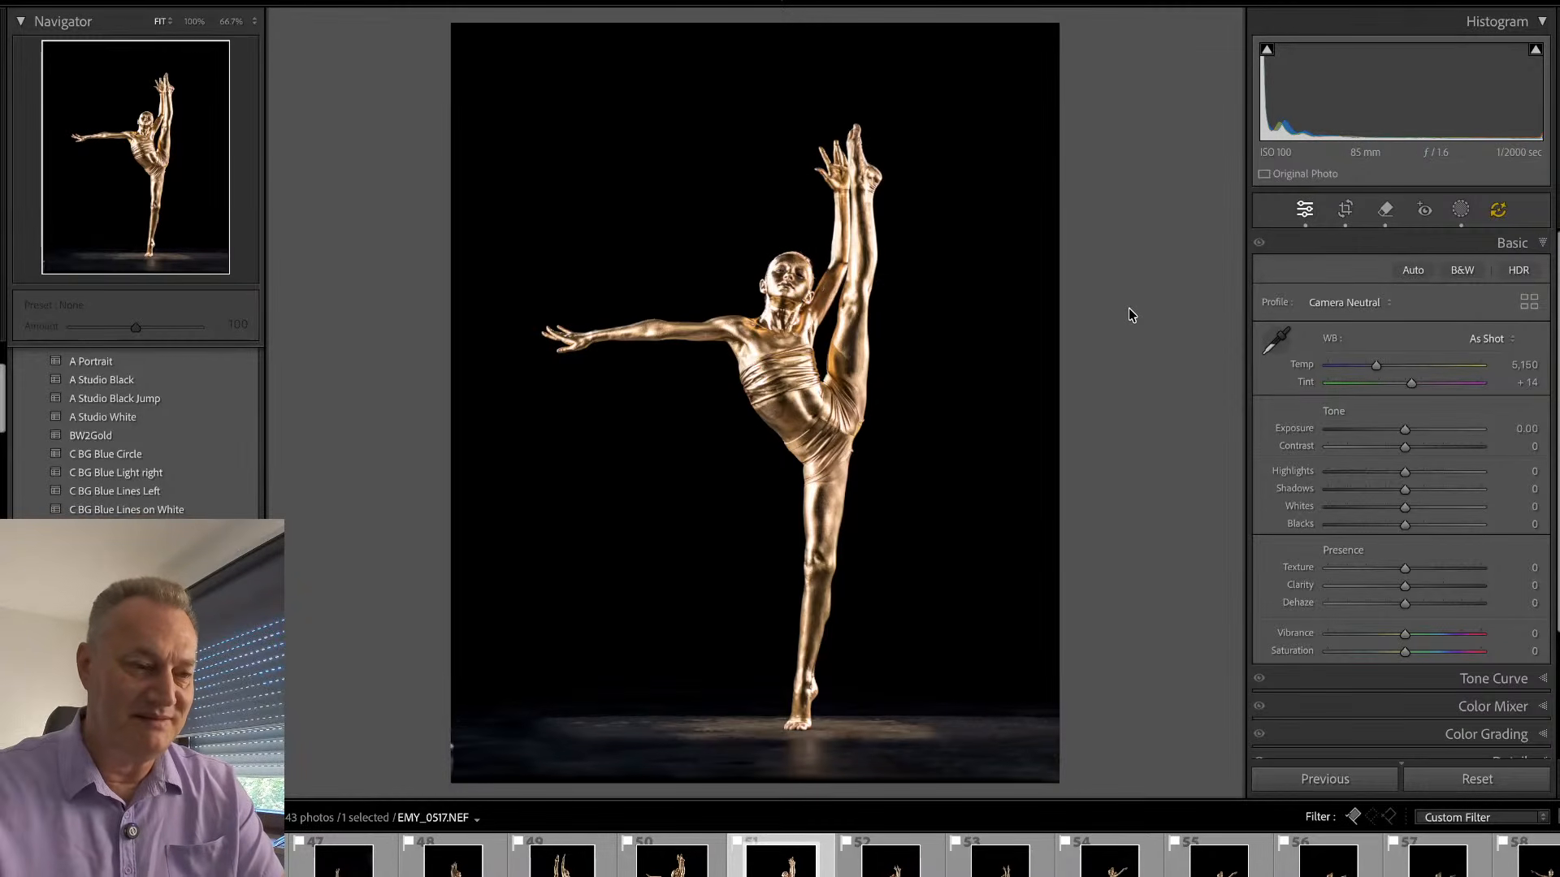
pyautogui.press('Right')
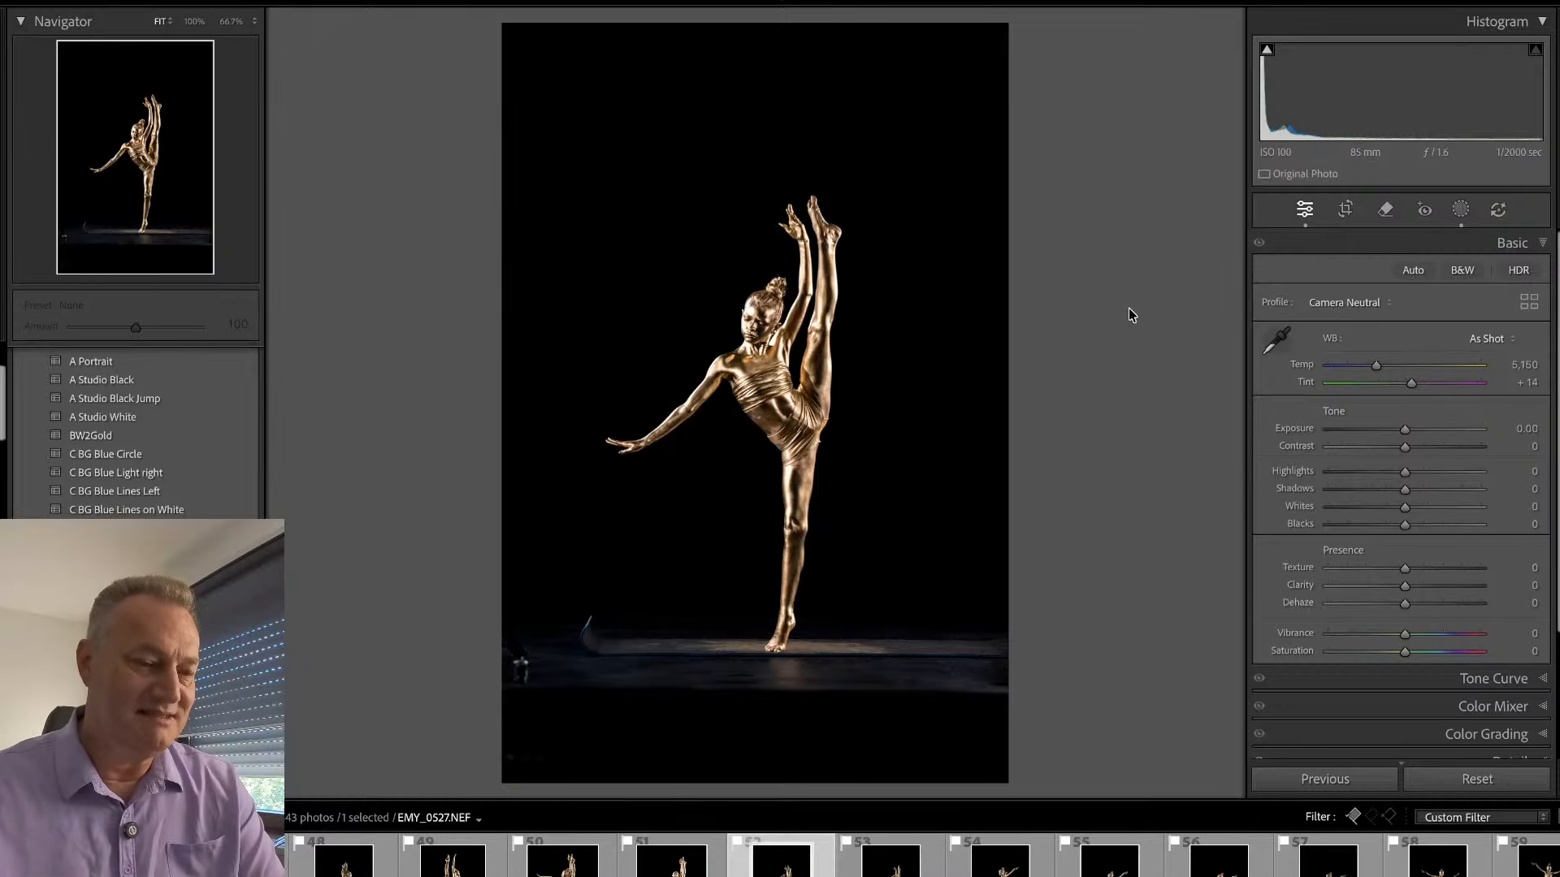
pyautogui.click(764, 301)
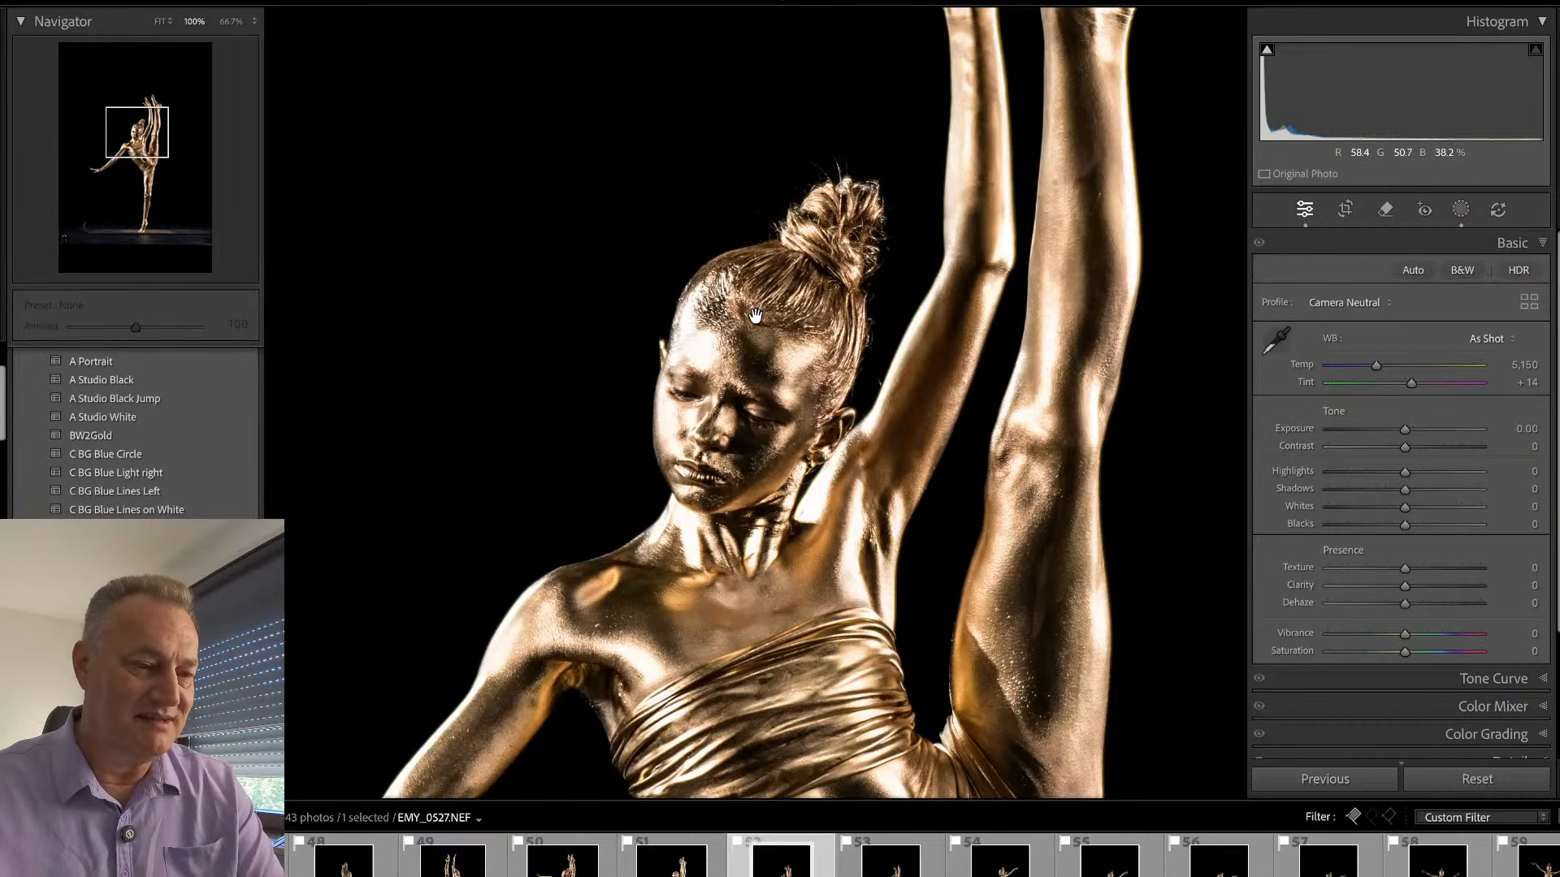
pyautogui.click(755, 315)
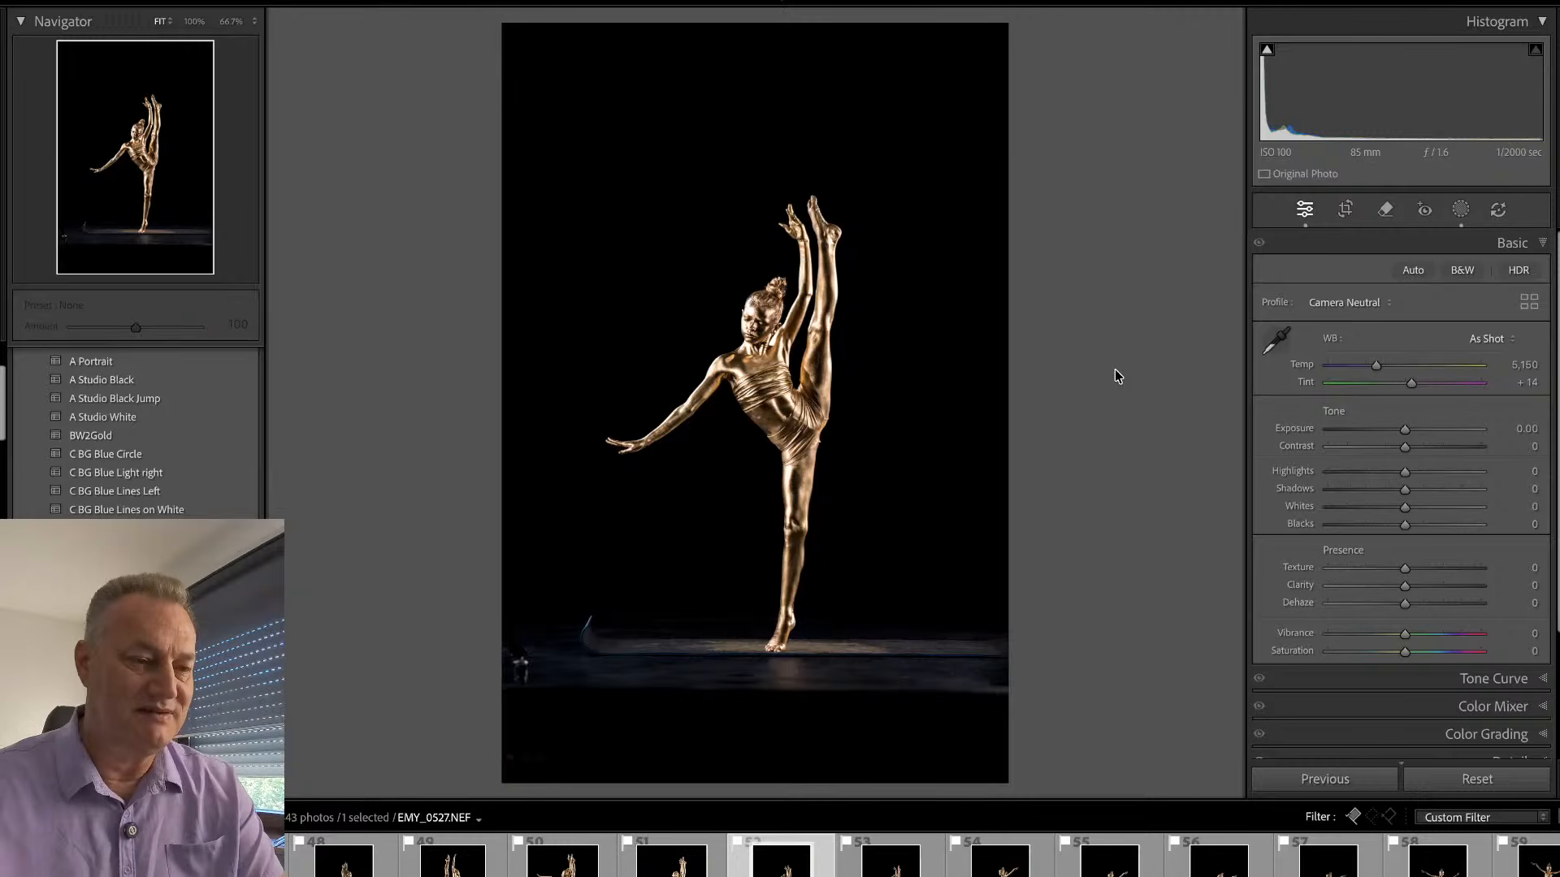
# - Open EMY_0537.NEF, check the pose in close-up, straighten it by about -0.76 and crop it closer around the dancer and floor
pyautogui.press('Right')
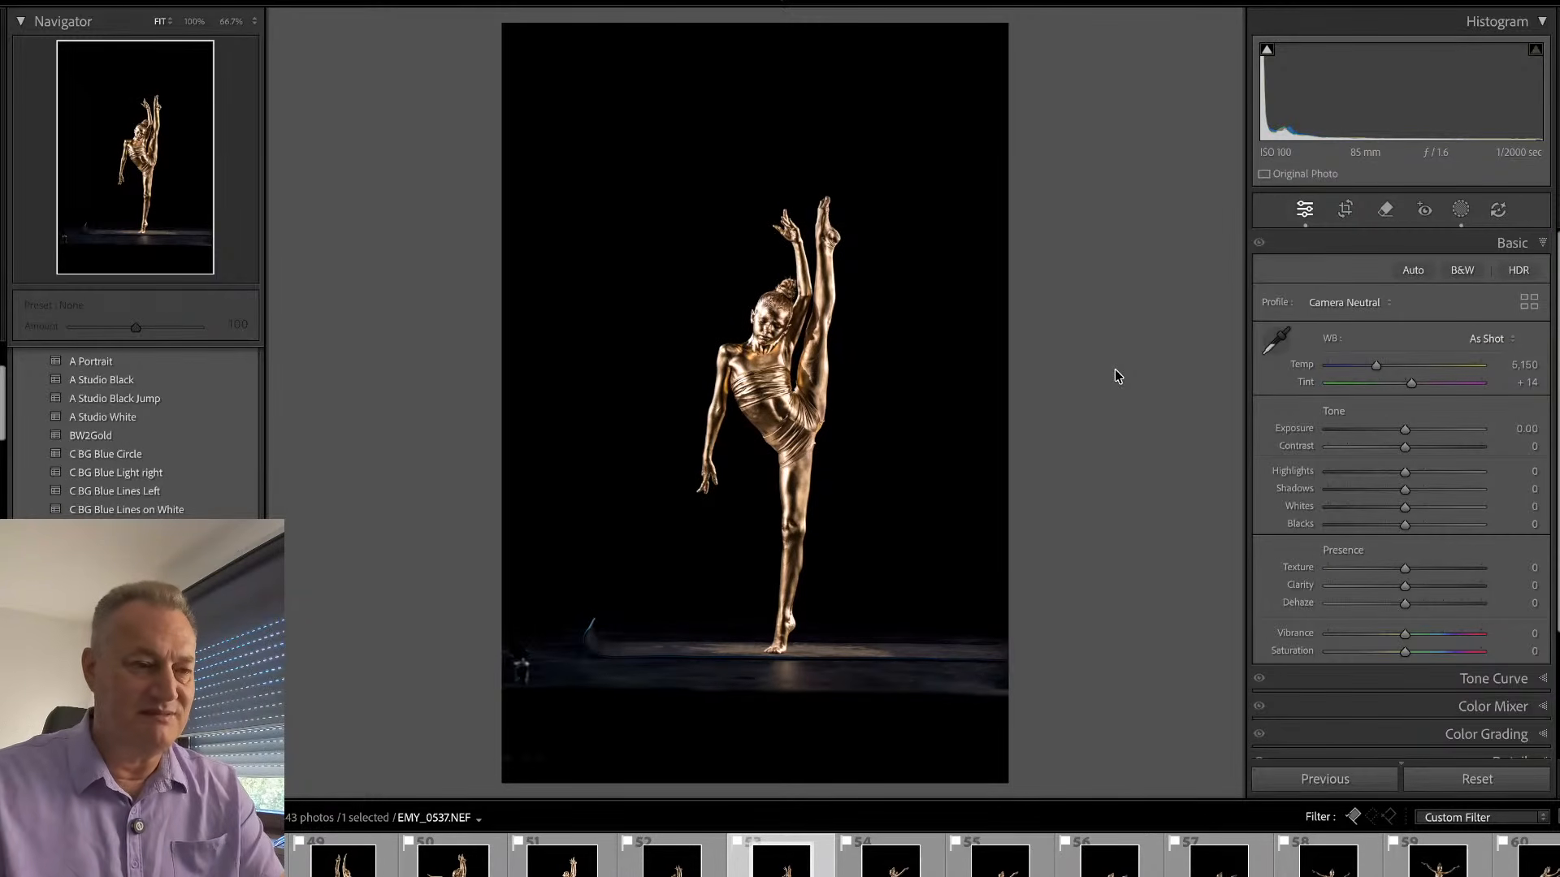
pyautogui.click(795, 281)
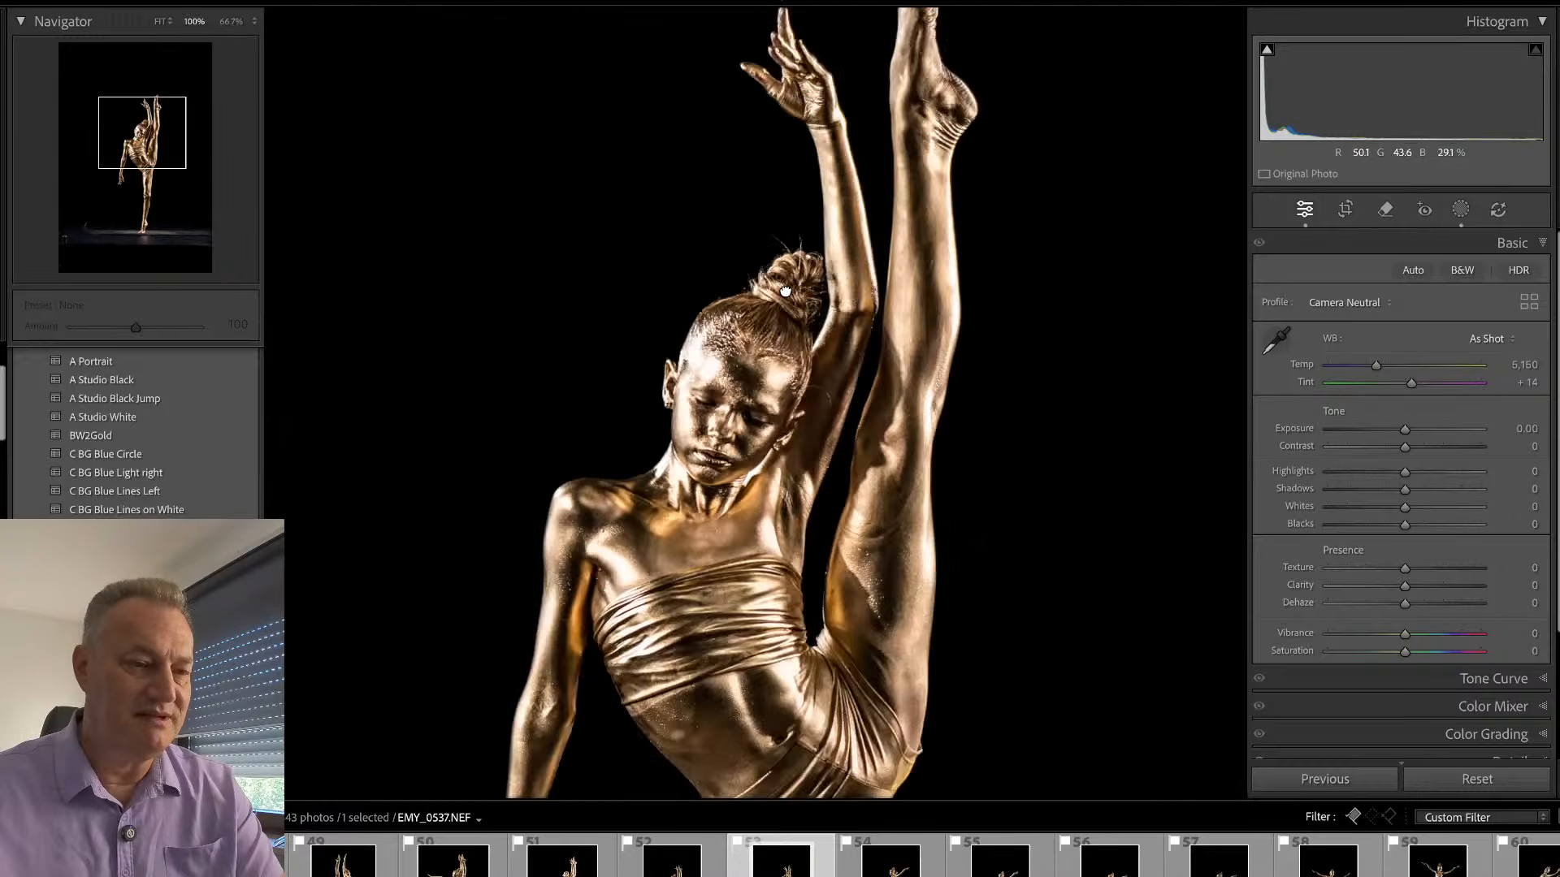
pyautogui.moveTo(871, 270); pyautogui.dragTo(856, 484)
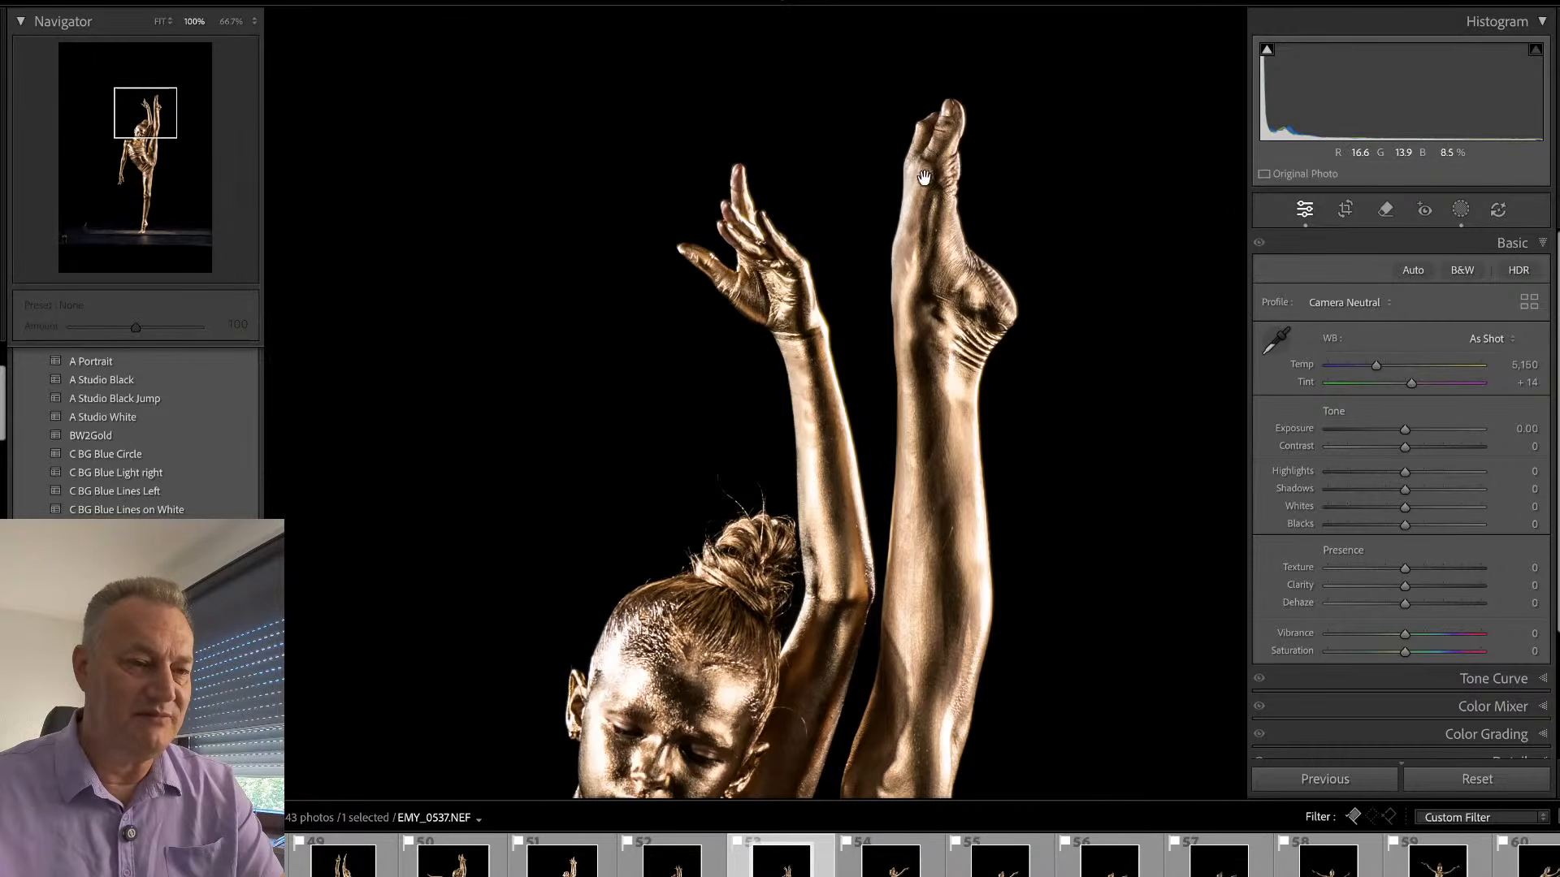
pyautogui.moveTo(726, 751); pyautogui.dragTo(809, 446)
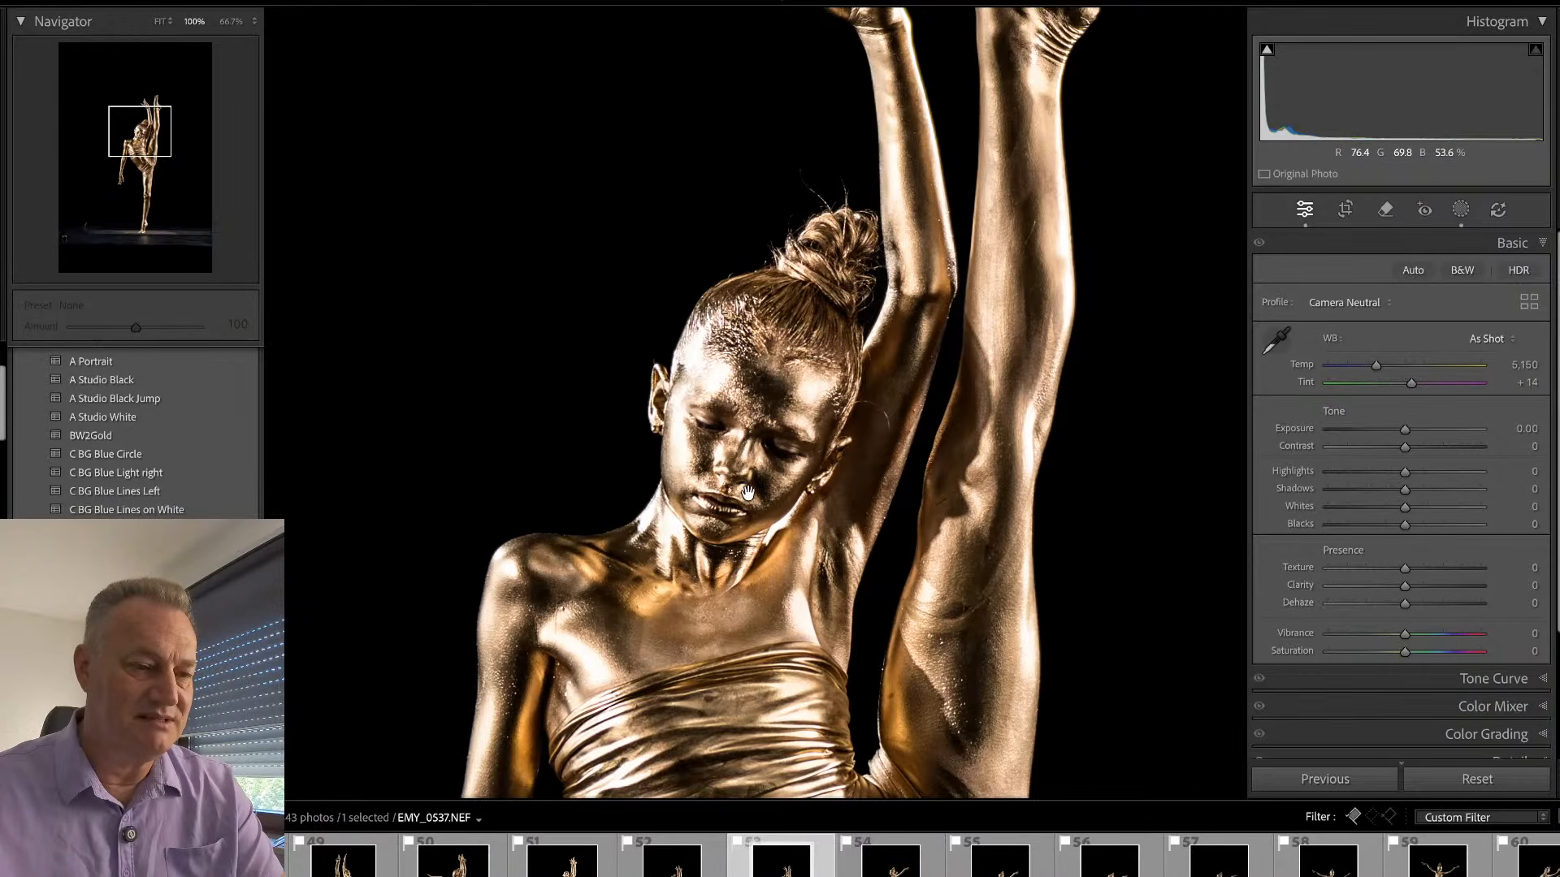
pyautogui.click(747, 491)
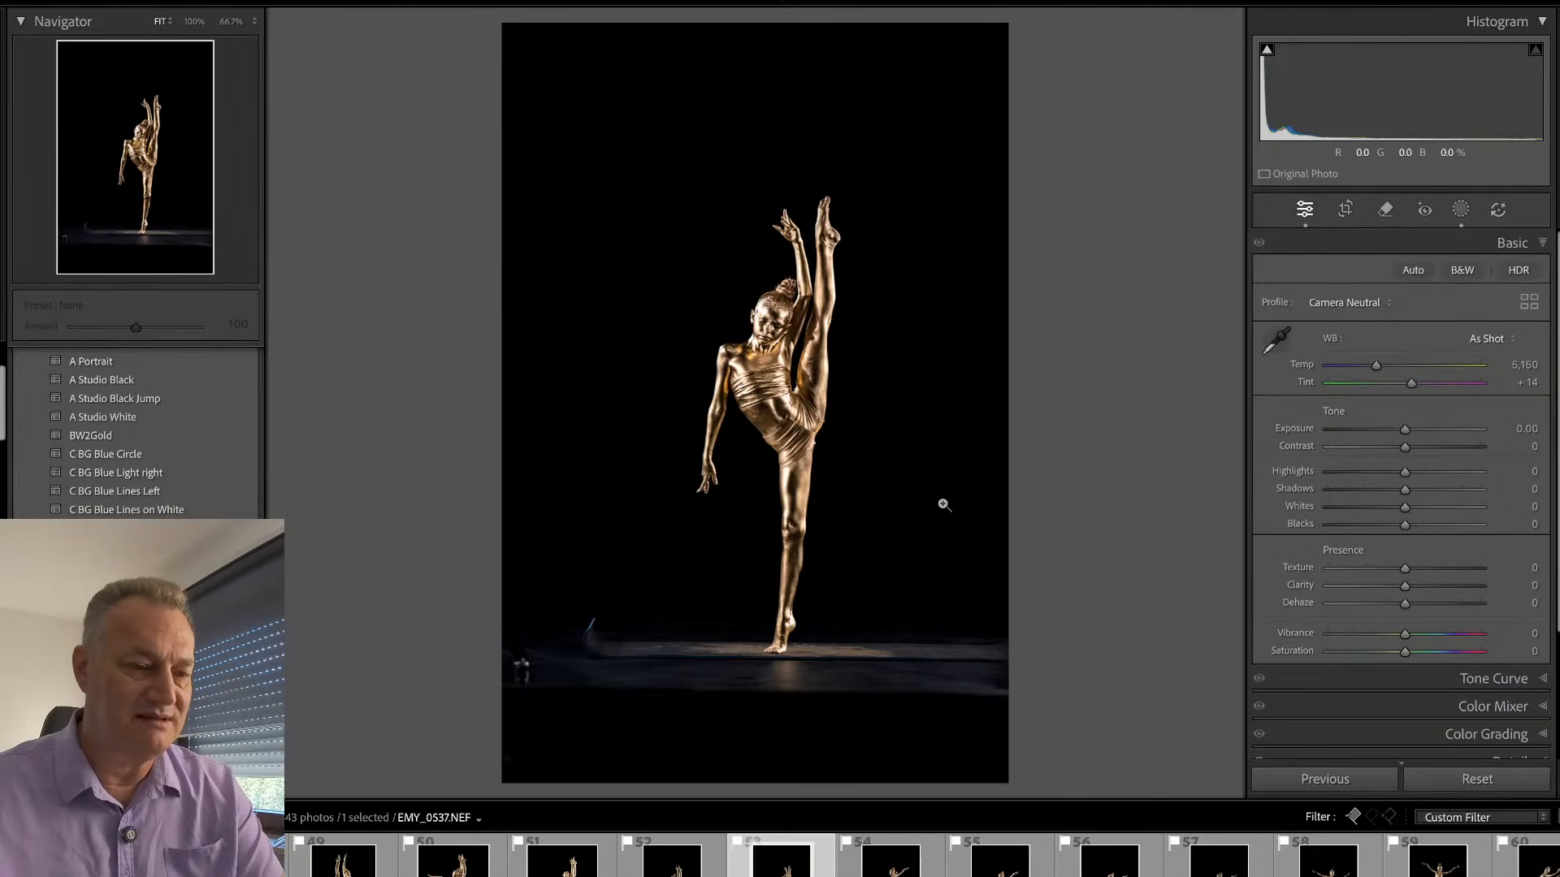
pyautogui.press('r')
pyautogui.moveTo(1124, 387); pyautogui.dragTo(1121, 382)
pyautogui.moveTo(756, 37); pyautogui.dragTo(756, 83)
pyautogui.moveTo(511, 721); pyautogui.dragTo(527, 685)
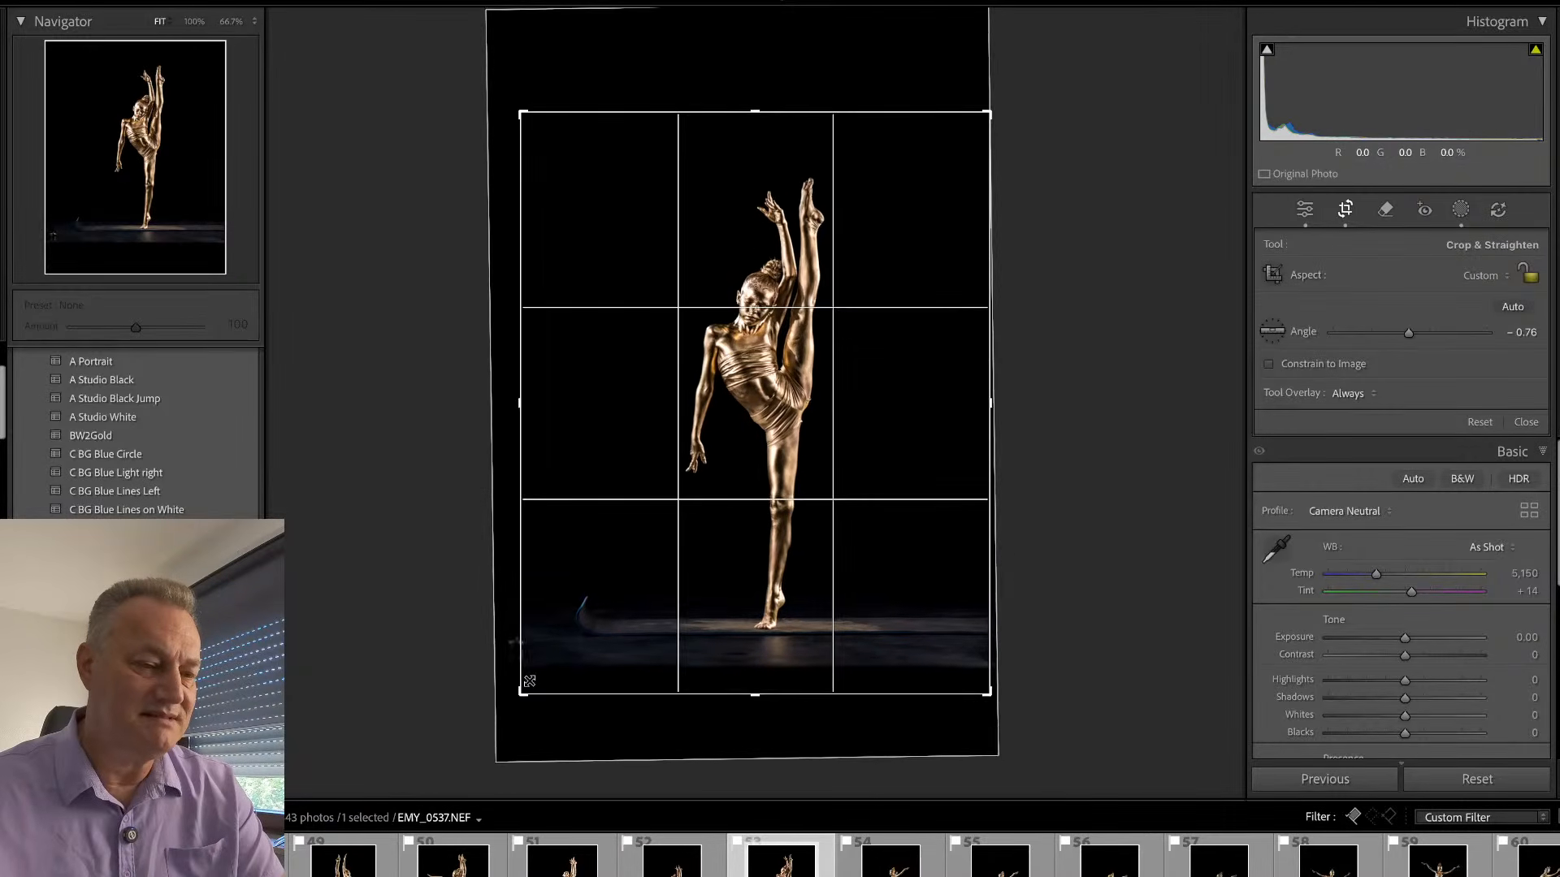
pyautogui.press('Return')
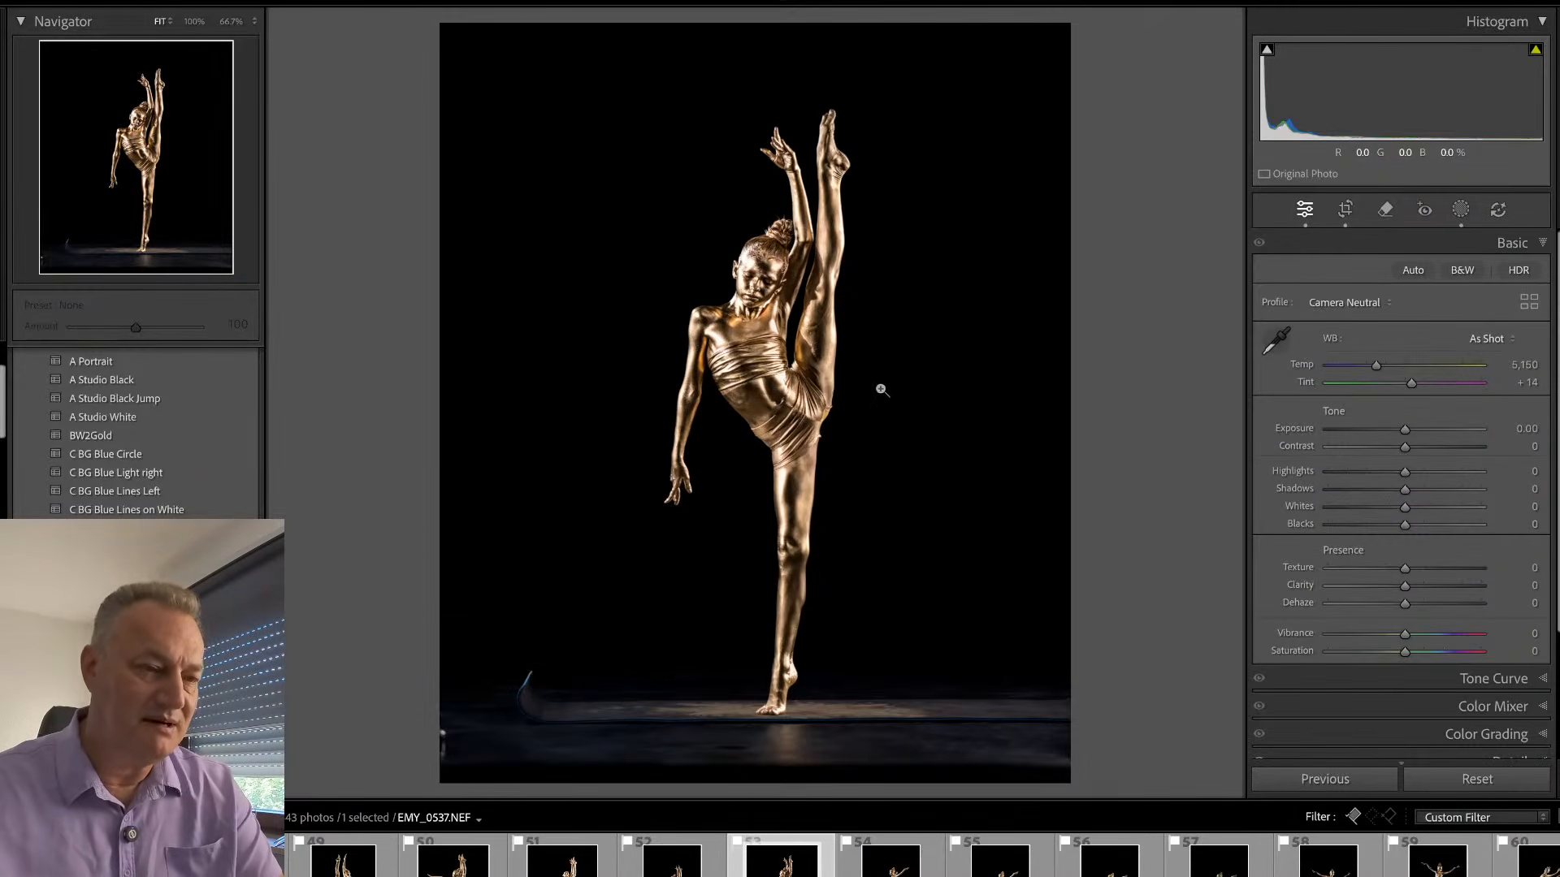
# - Synchronize EMY_0517.NEF's settings, including the bg and sub masks but not Remove or Crop, across the nine photos numbered 51 to 59
pyautogui.click(588, 855)
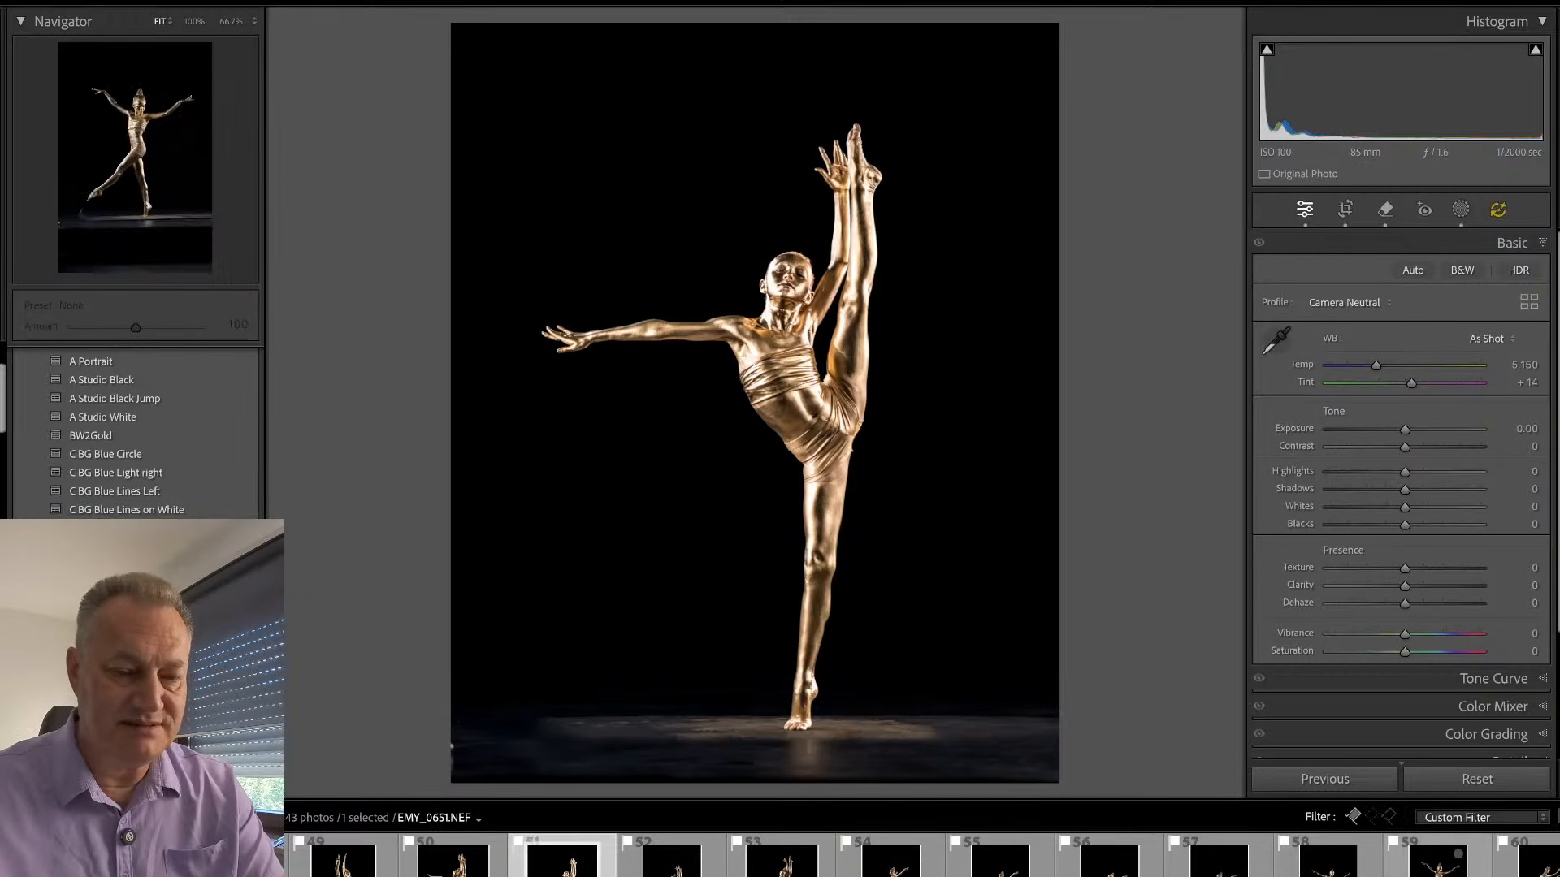
pyautogui.keyDown('shift'); pyautogui.click(1458, 855); pyautogui.keyUp('shift')
pyautogui.click(1332, 780)
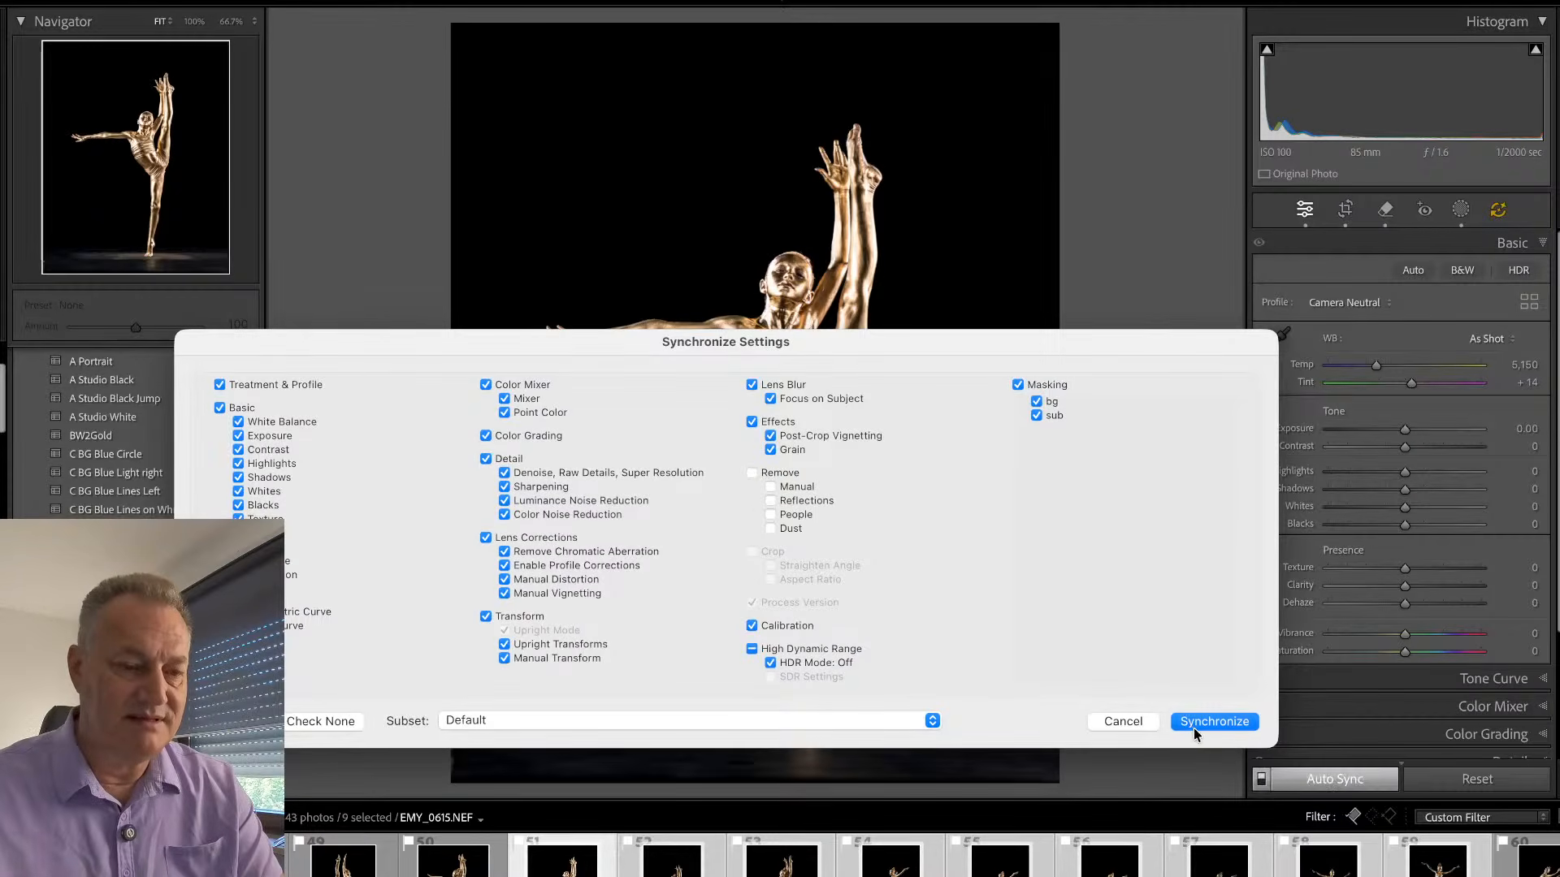
pyautogui.click(1194, 721)
pyautogui.click(894, 303)
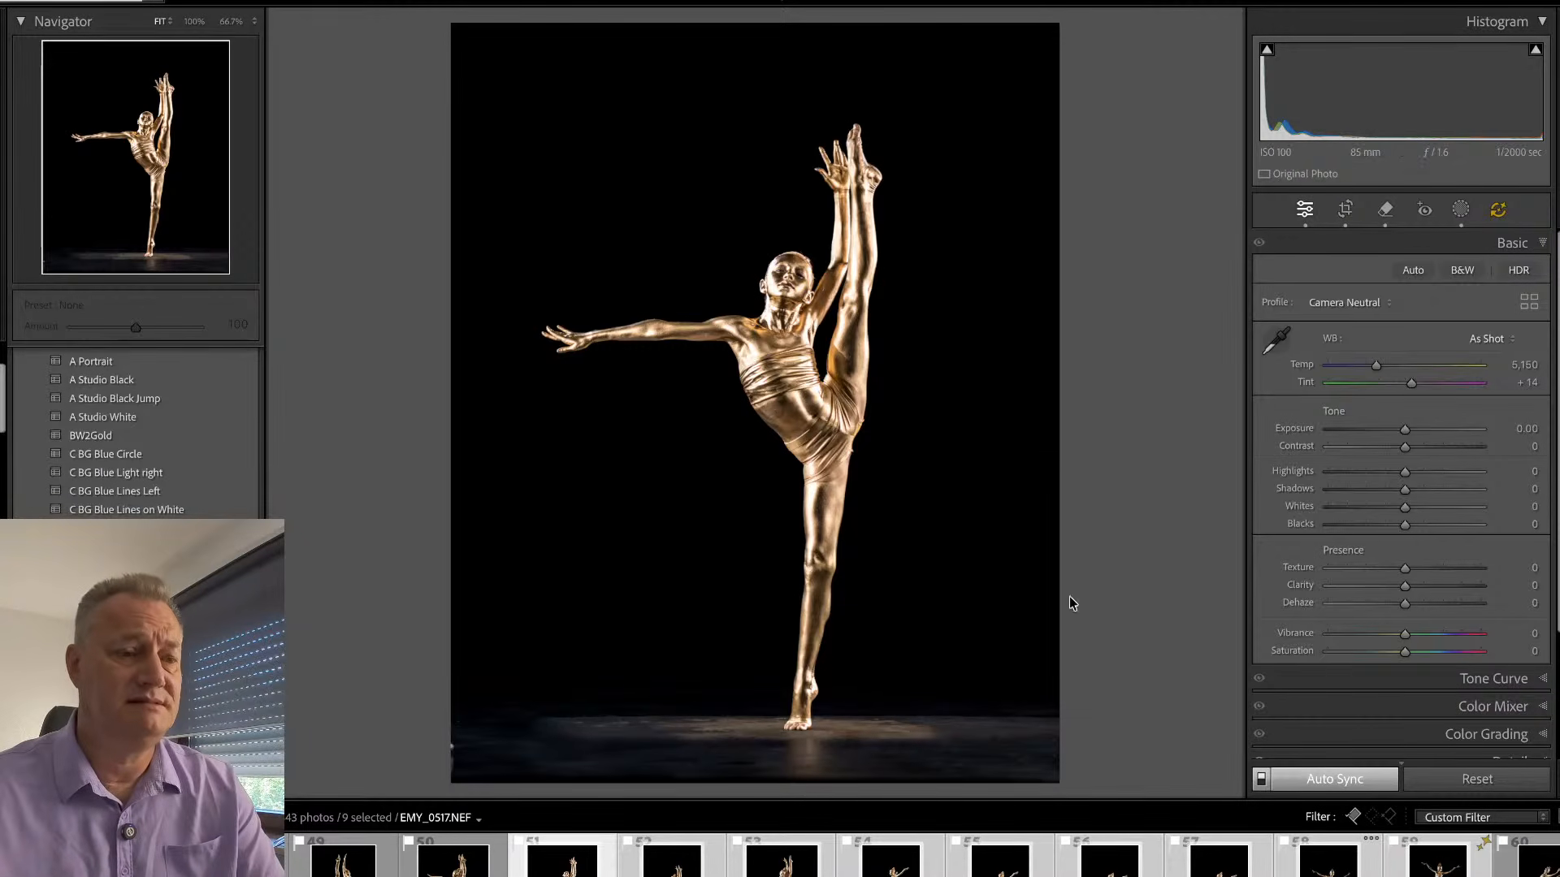
# - Open EMY_0527.NEF and crop it closer around the dancer, trimming the empty black above and the area below the floor strip
pyautogui.click(674, 874)
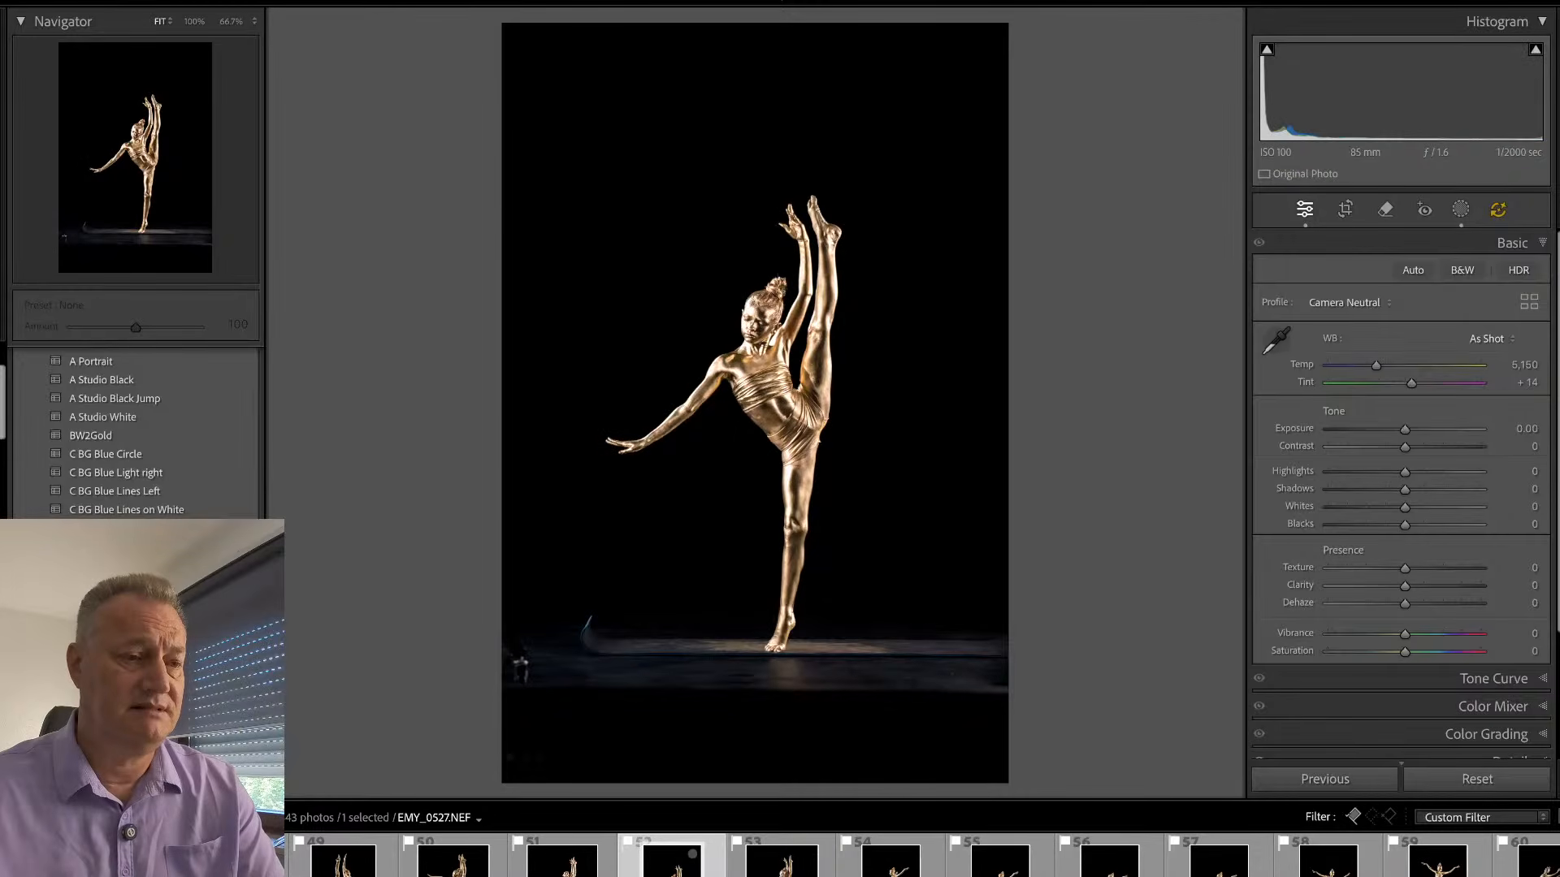
pyautogui.press('r')
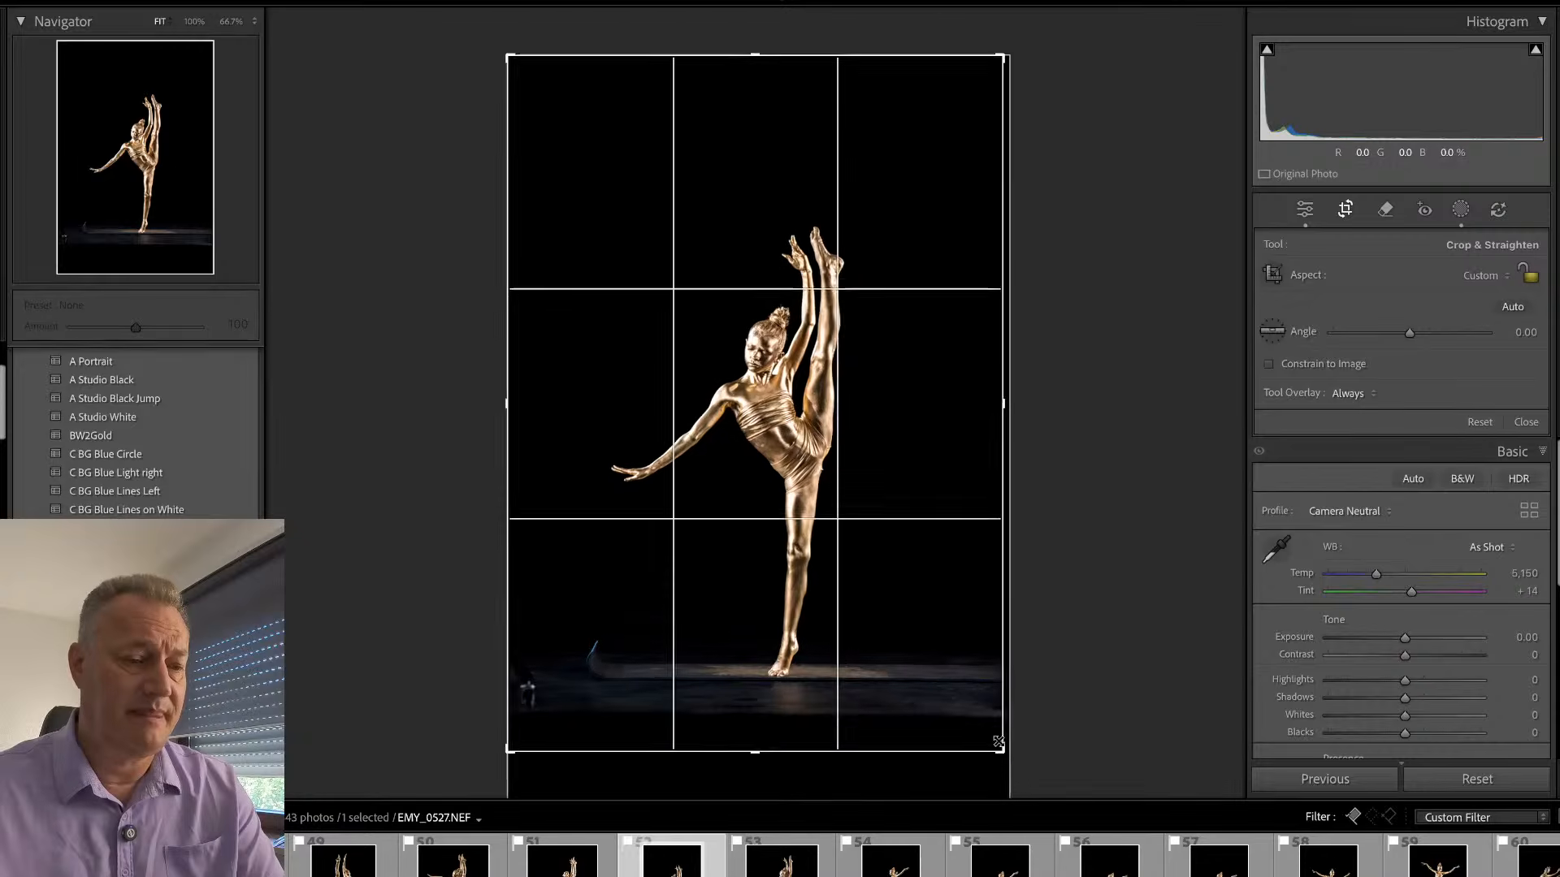
pyautogui.moveTo(998, 742); pyautogui.dragTo(998, 725)
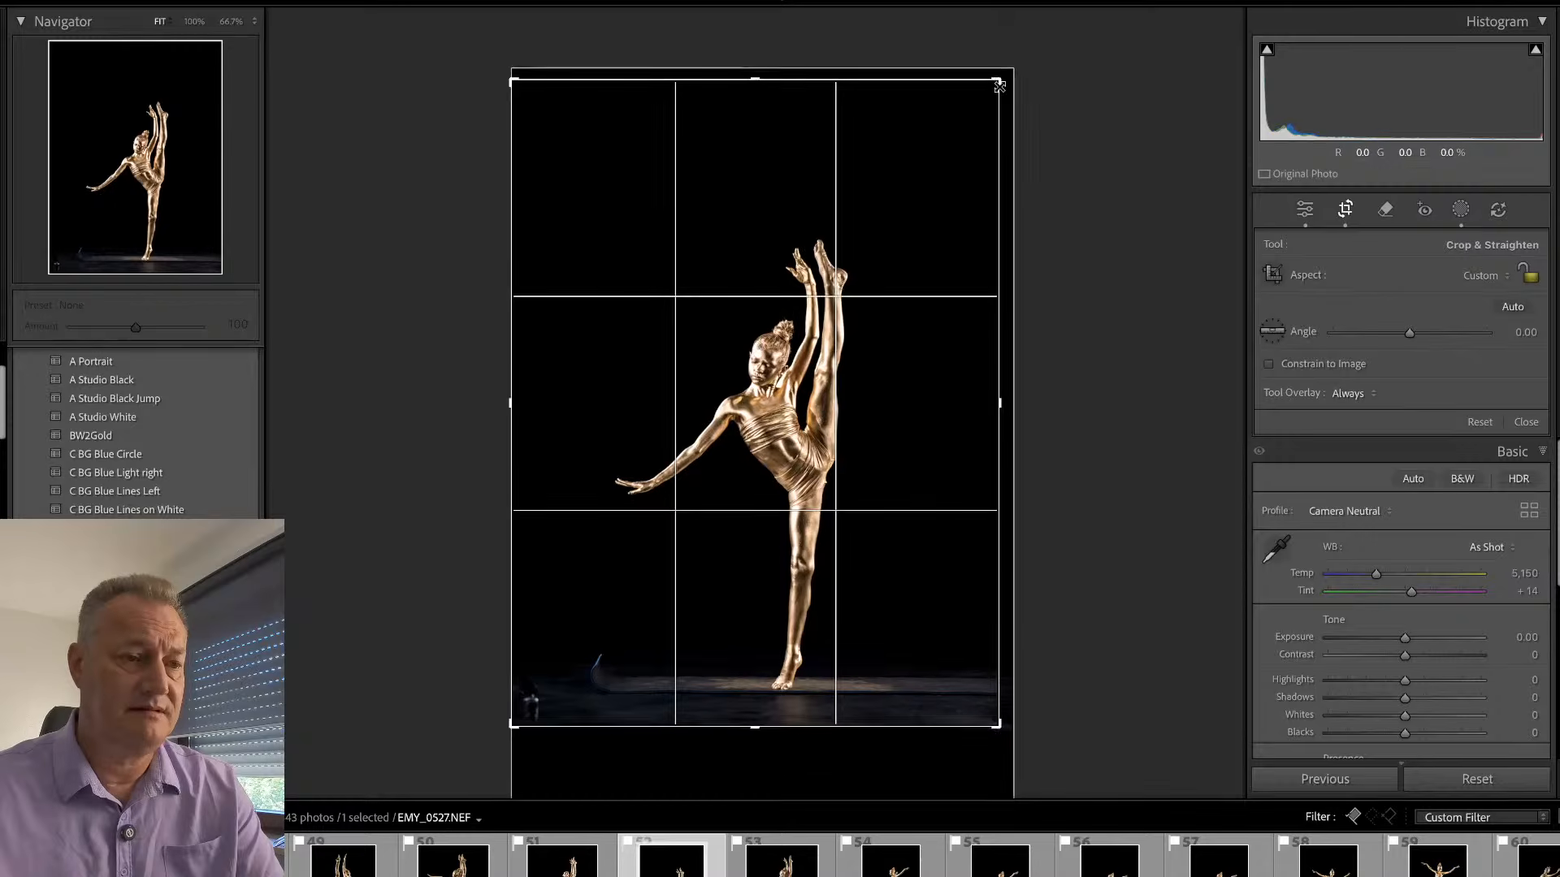
pyautogui.moveTo(998, 84); pyautogui.dragTo(994, 119)
pyautogui.press('r')
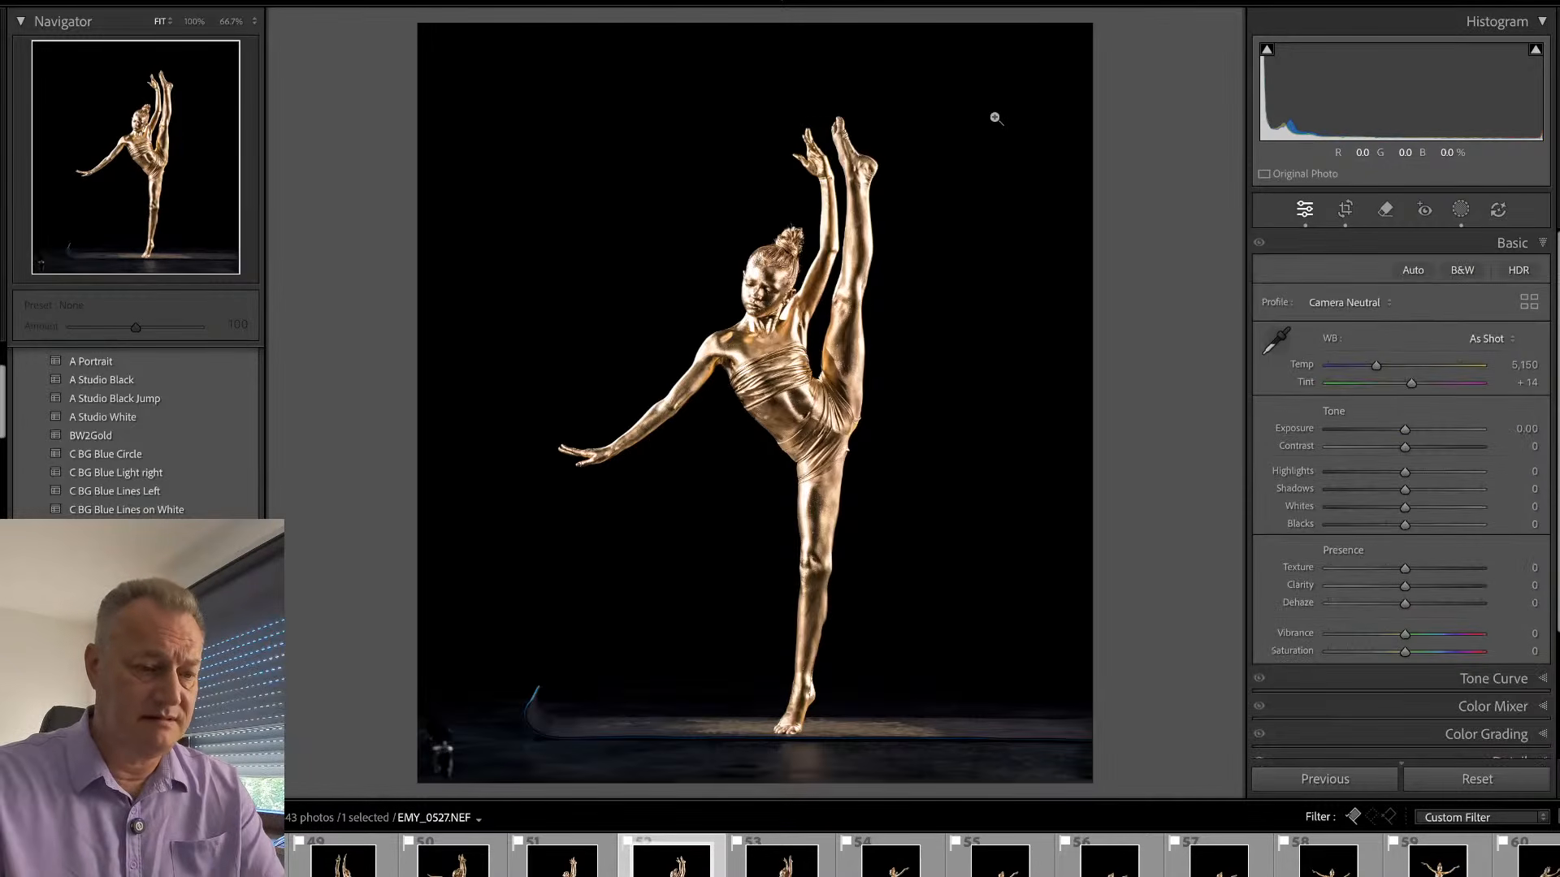
# - Open EMY_0553.NEF, straighten it by 0.07 and crop it closer around the dancer, trimming the empty black above and below
pyautogui.press('Right')
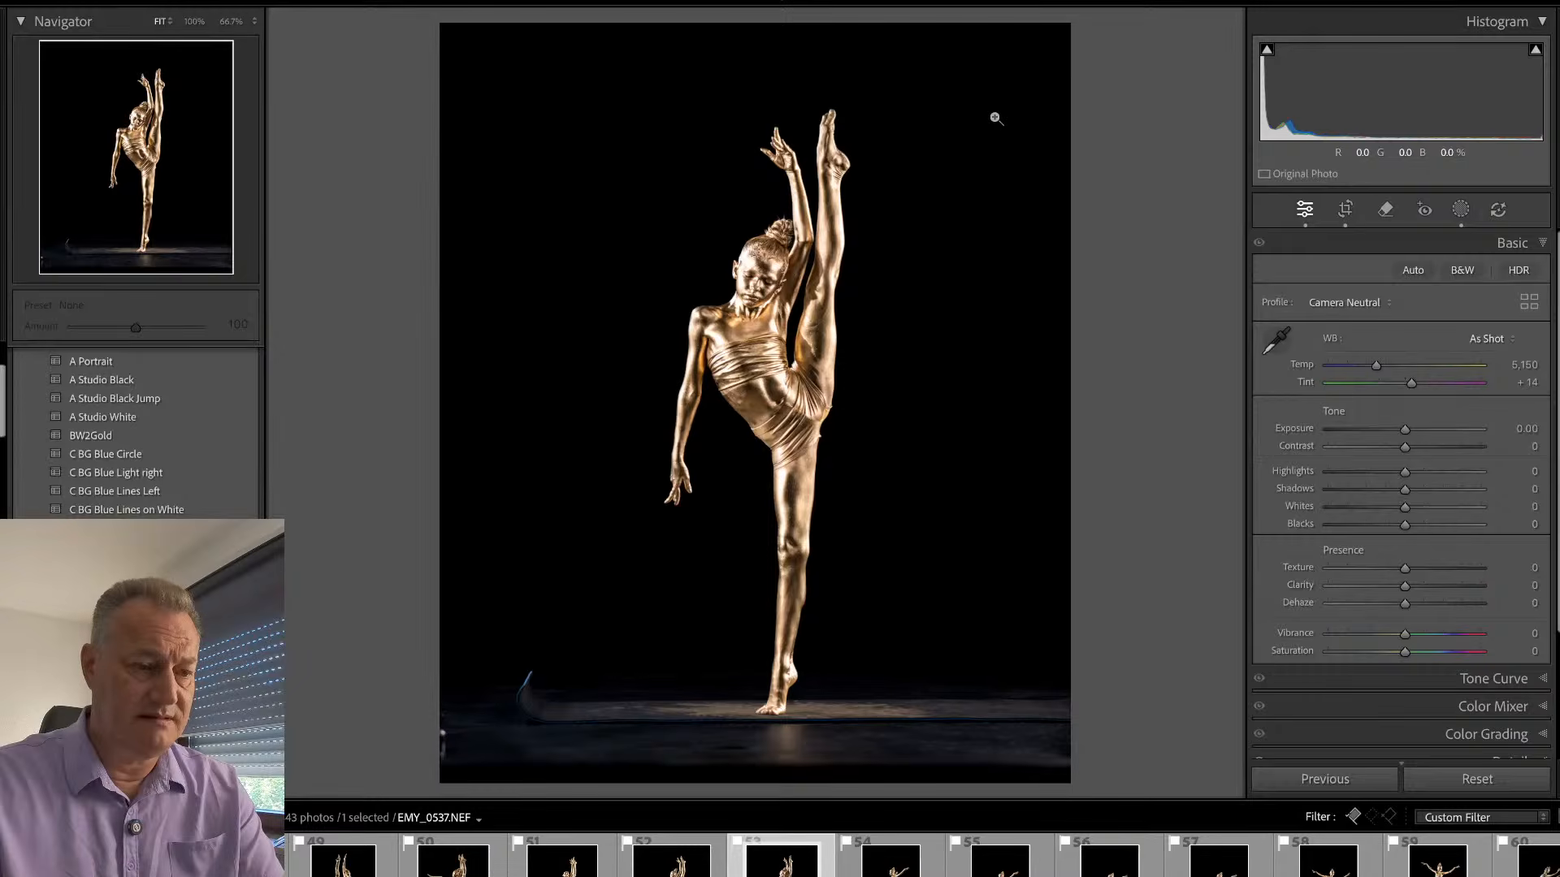
pyautogui.press('Right')
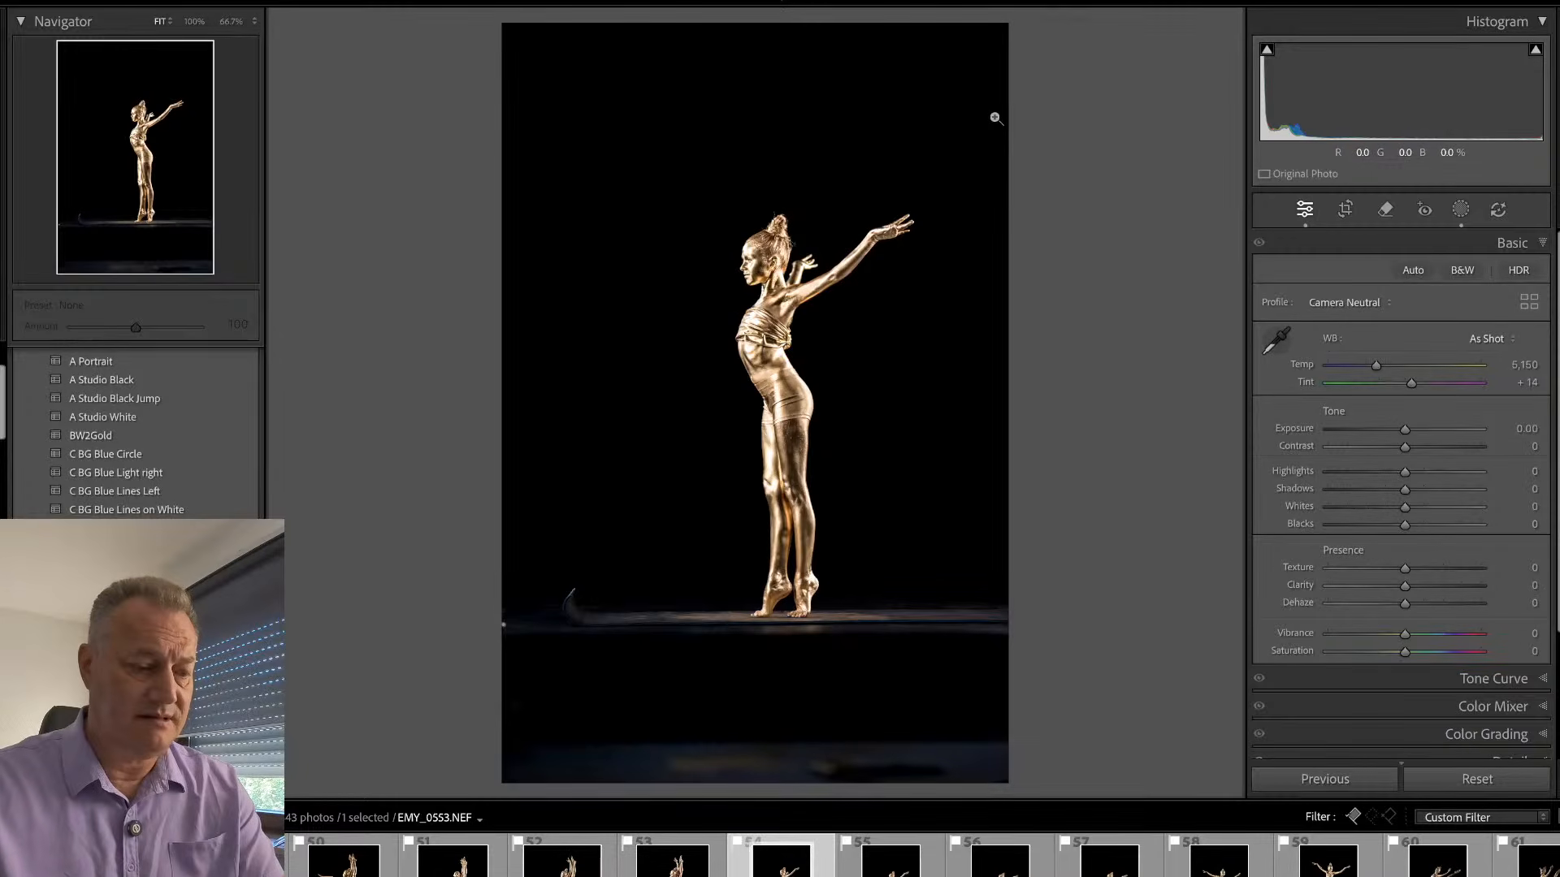
pyautogui.press('r')
pyautogui.moveTo(510, 778); pyautogui.dragTo(532, 730)
pyautogui.moveTo(972, 87); pyautogui.dragTo(1035, 132)
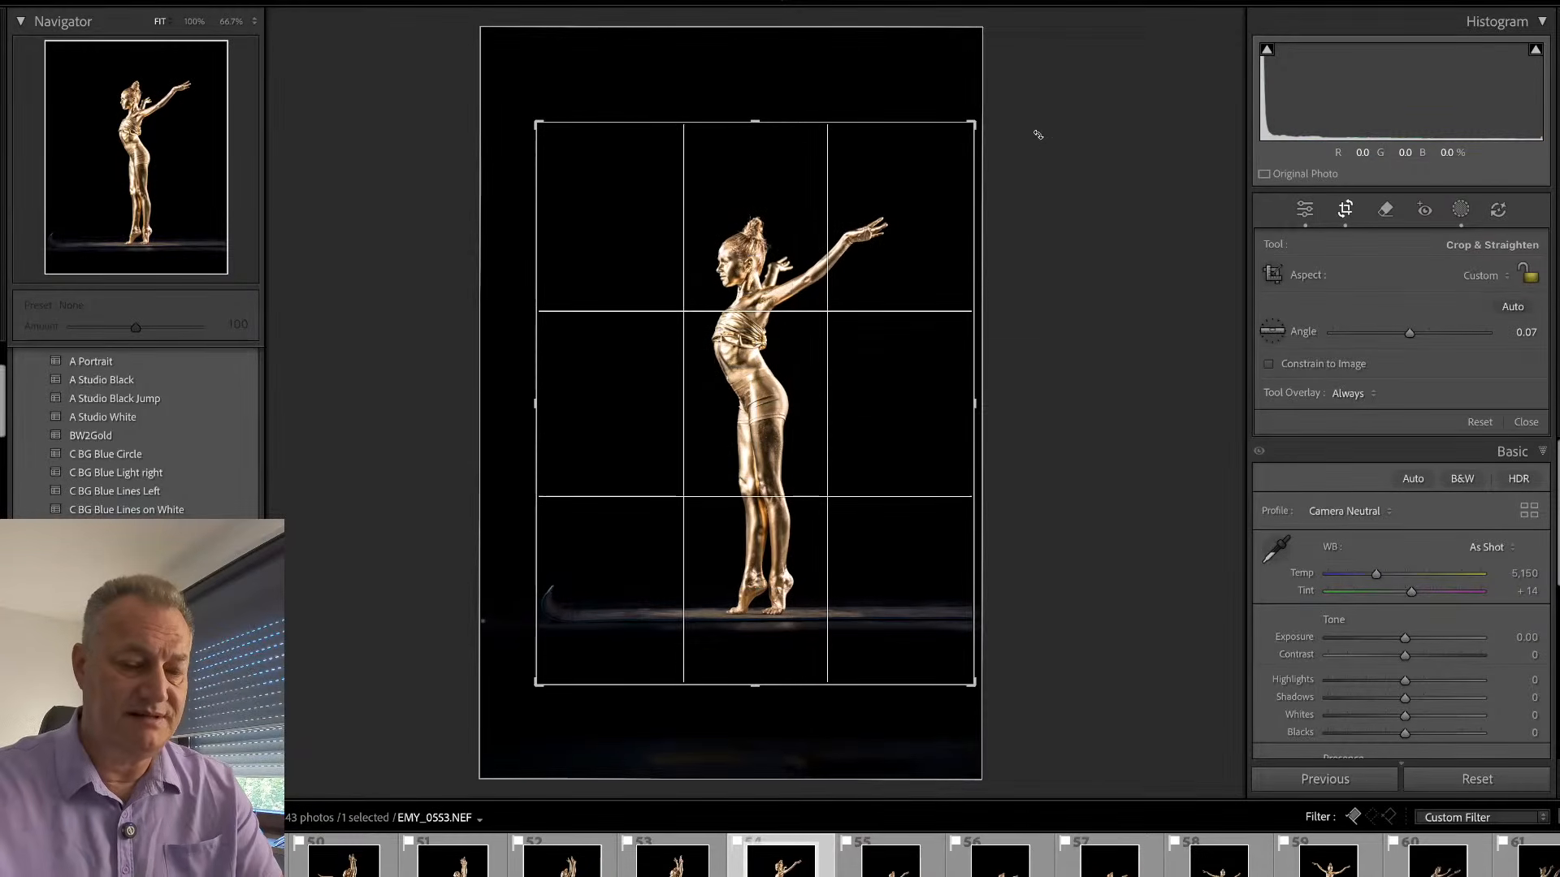
pyautogui.press('Return')
# - Erase the blue curl at the left end of the floor with the Remove tool and check the dancer's upper body in close-up
pyautogui.press('q')
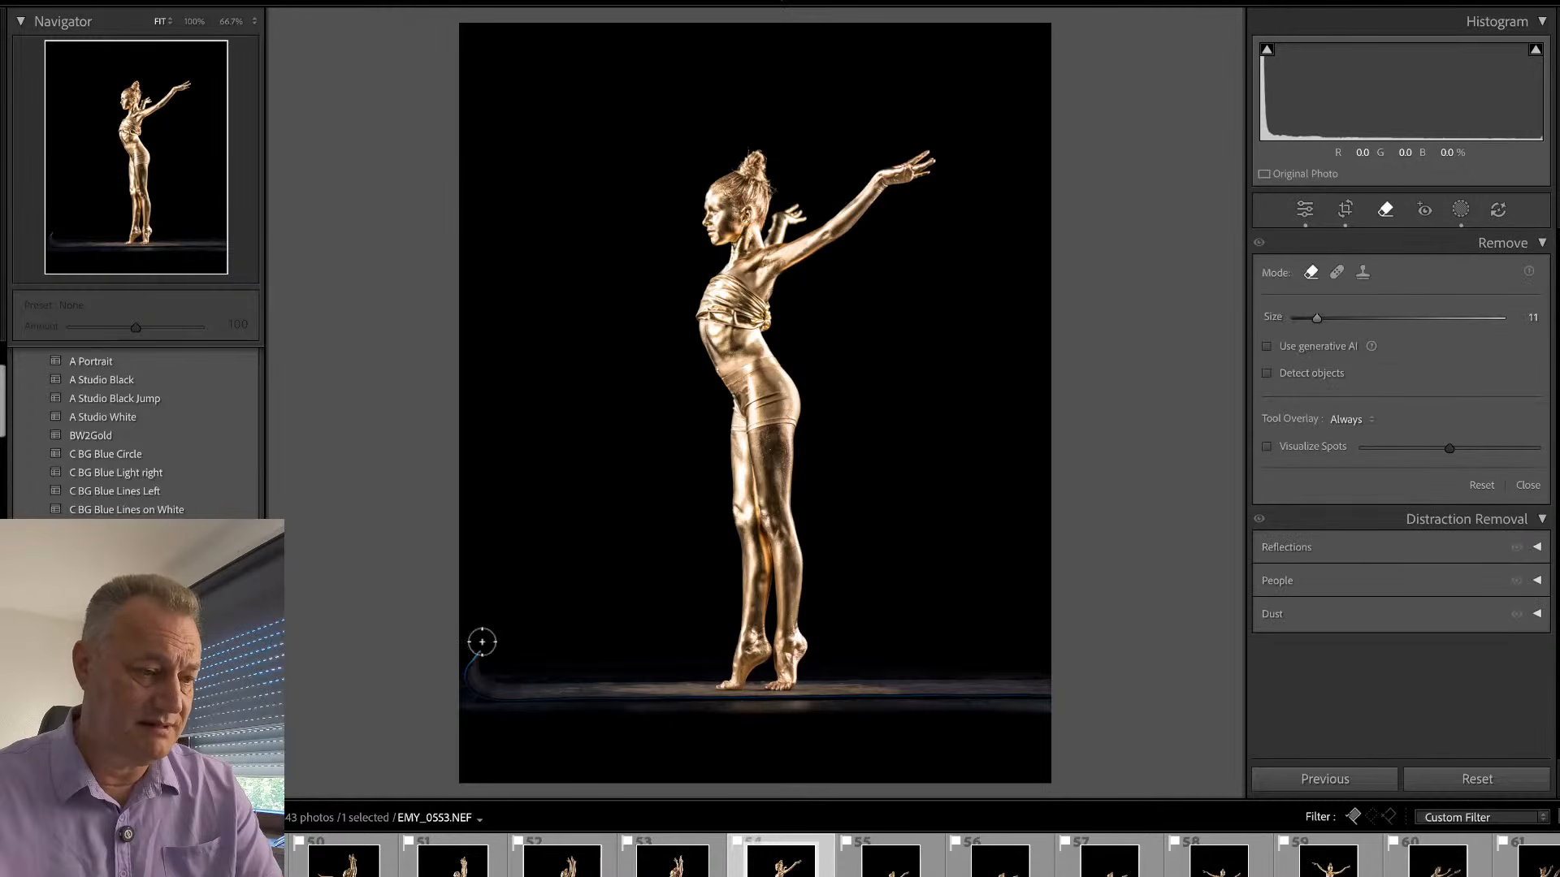
pyautogui.moveTo(480, 641)
pyautogui.mouseDown()
pyautogui.moveTo(470, 672)
pyautogui.moveTo(496, 696)
pyautogui.mouseUp()
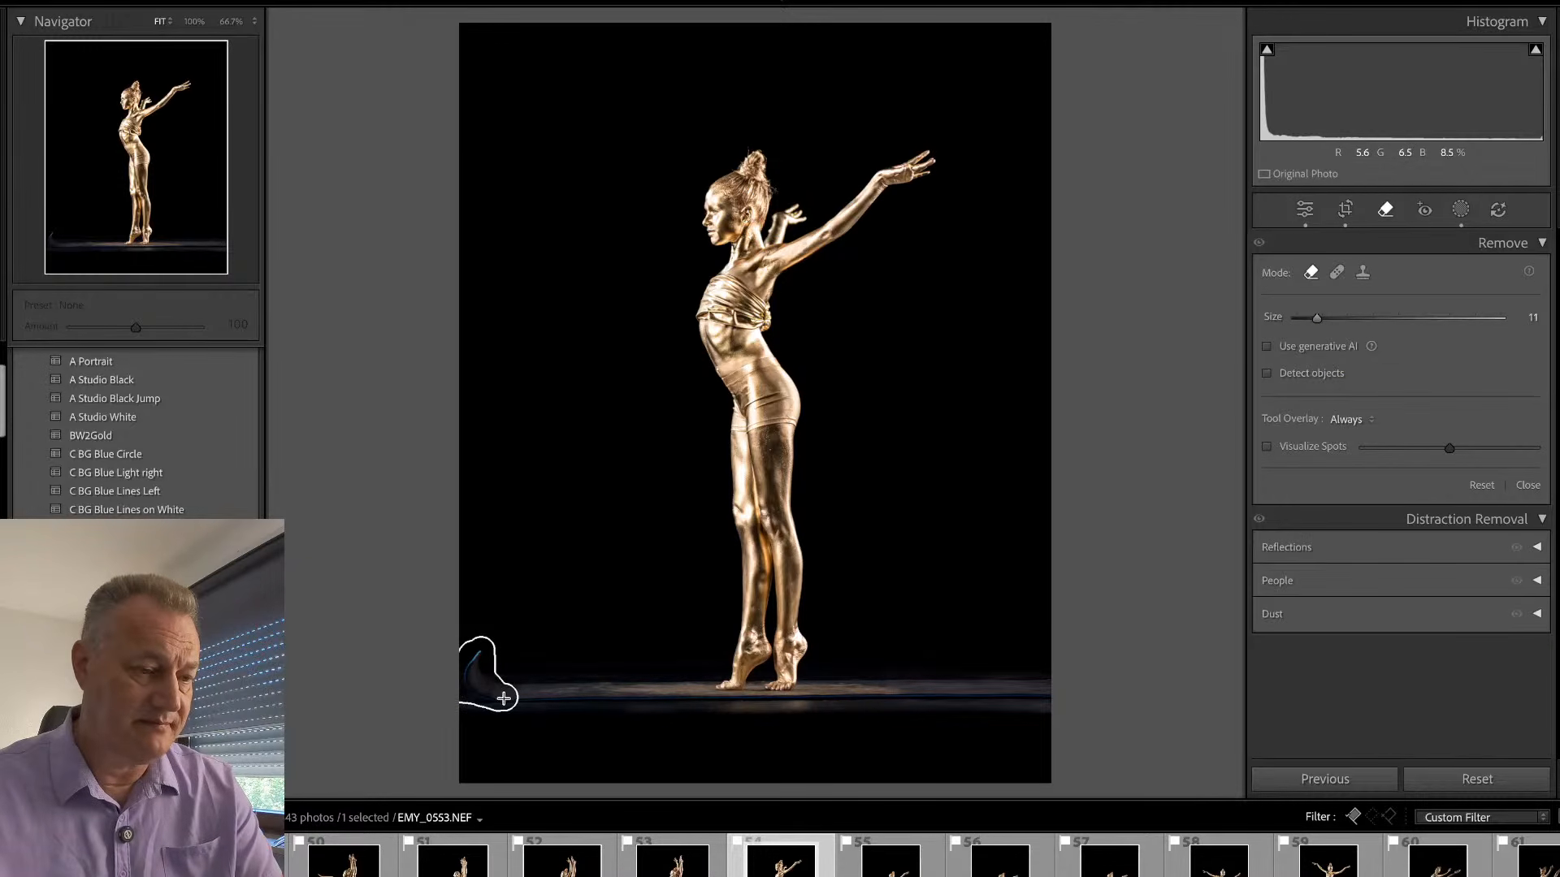
pyautogui.moveTo(504, 699); pyautogui.dragTo(505, 700)
pyautogui.press('q')
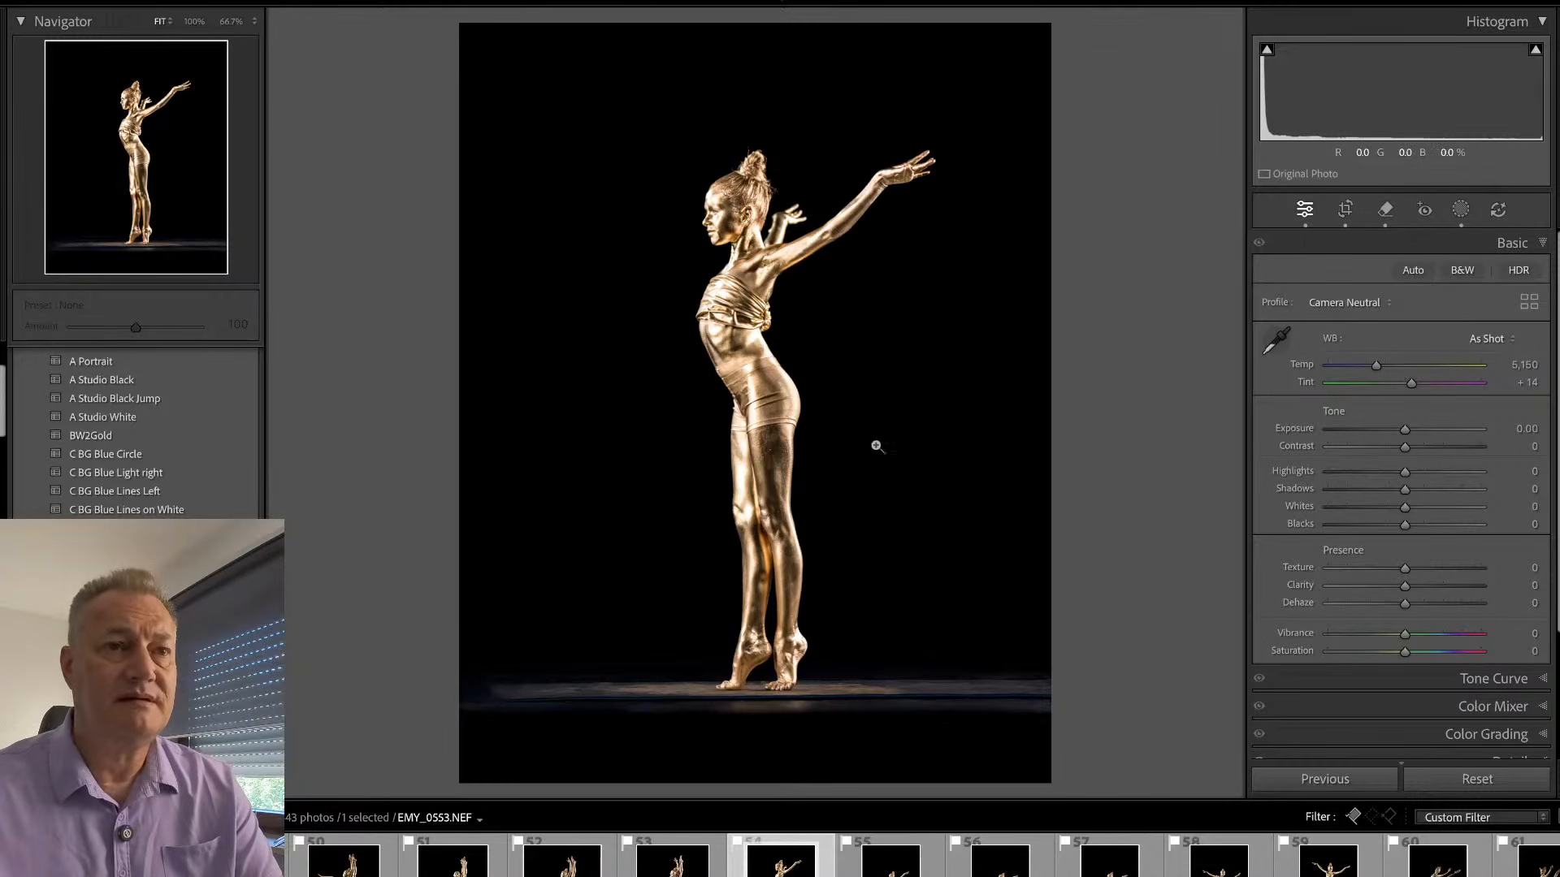
pyautogui.click(768, 220)
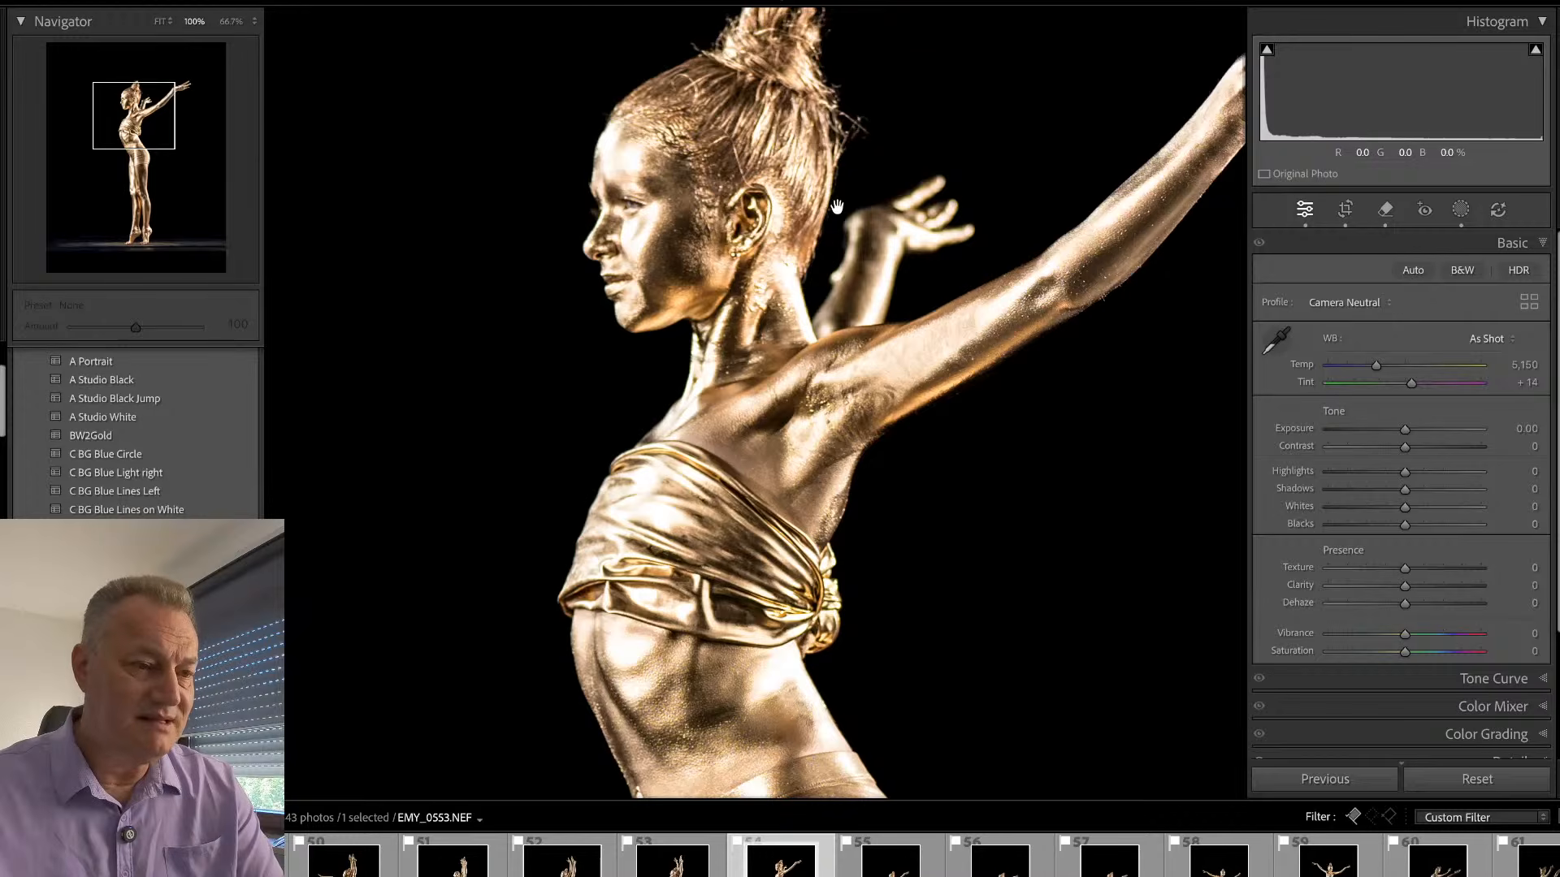
pyautogui.click(833, 250)
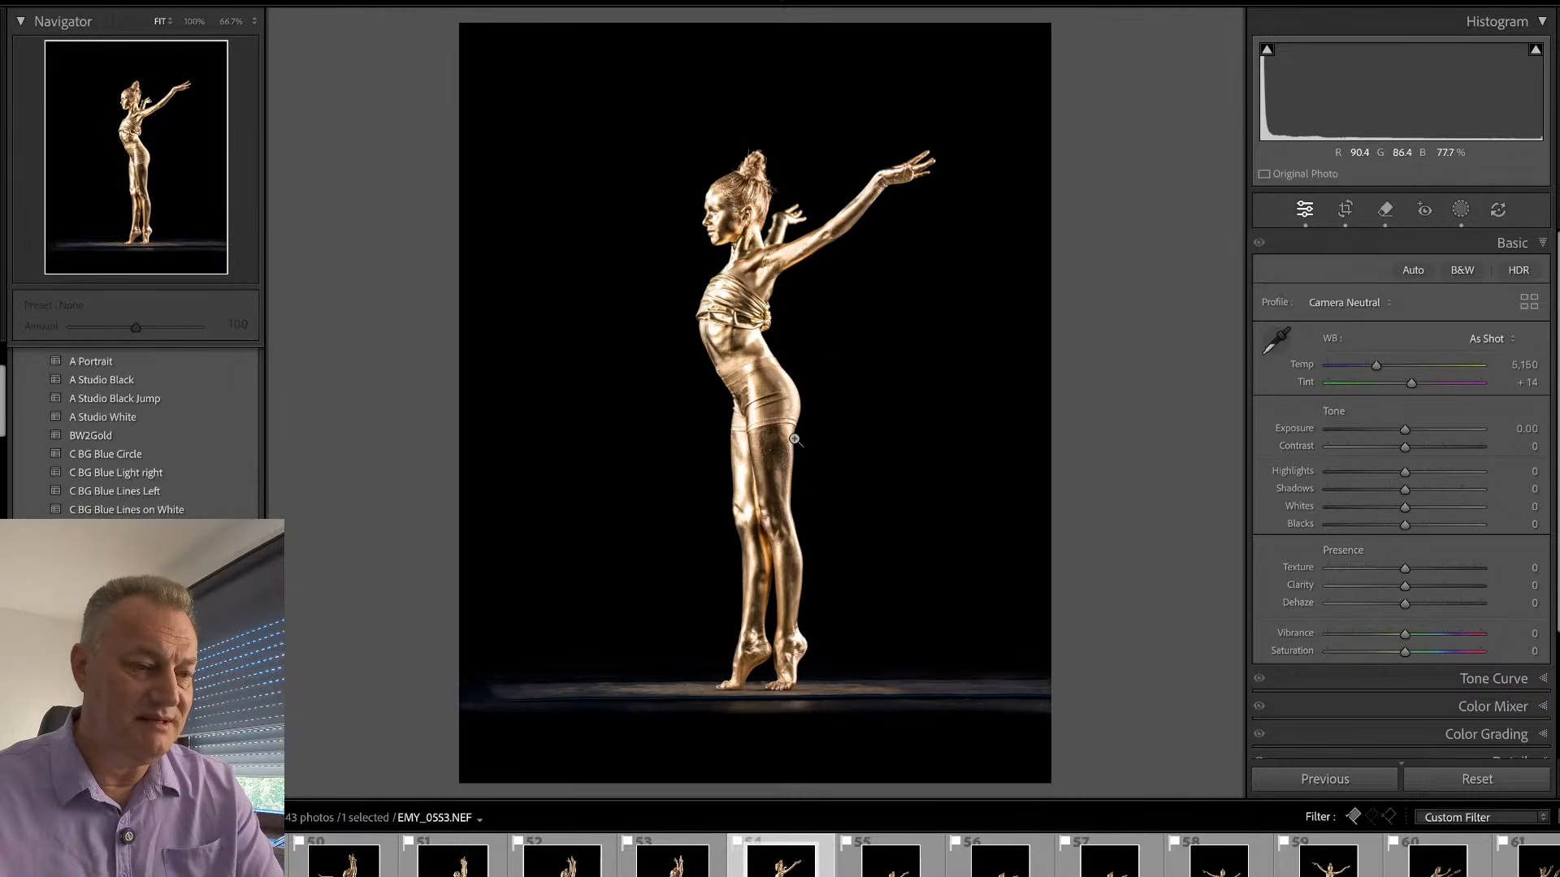
# - Open EMY_0561.NEF, crop it closer around the dancer and floor strip, and compare it with EMY_0553.NEF
pyautogui.click(879, 857)
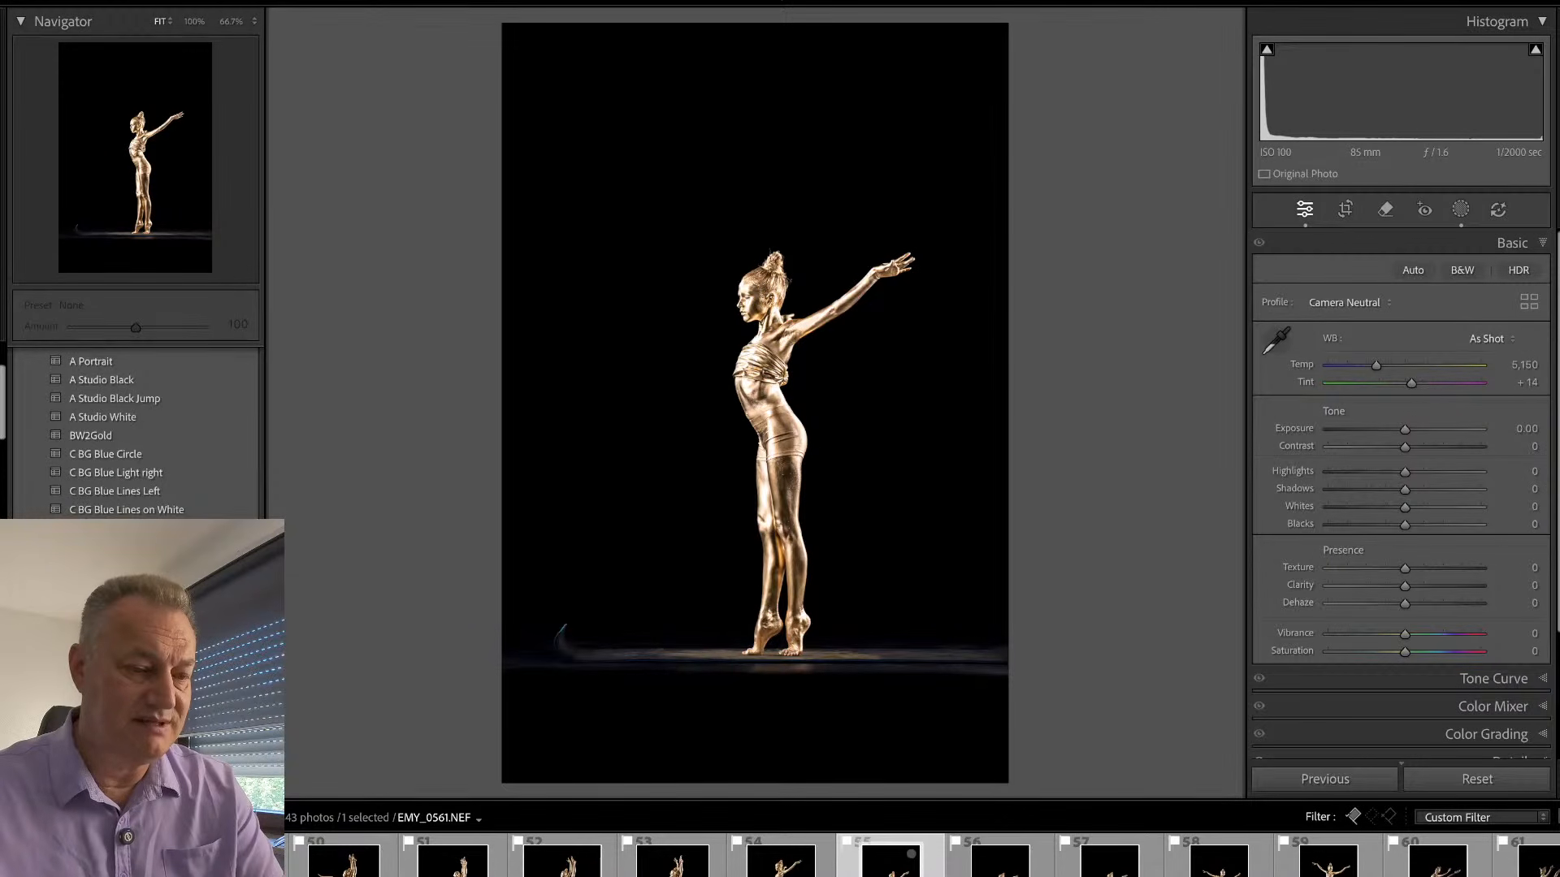
pyautogui.press('r')
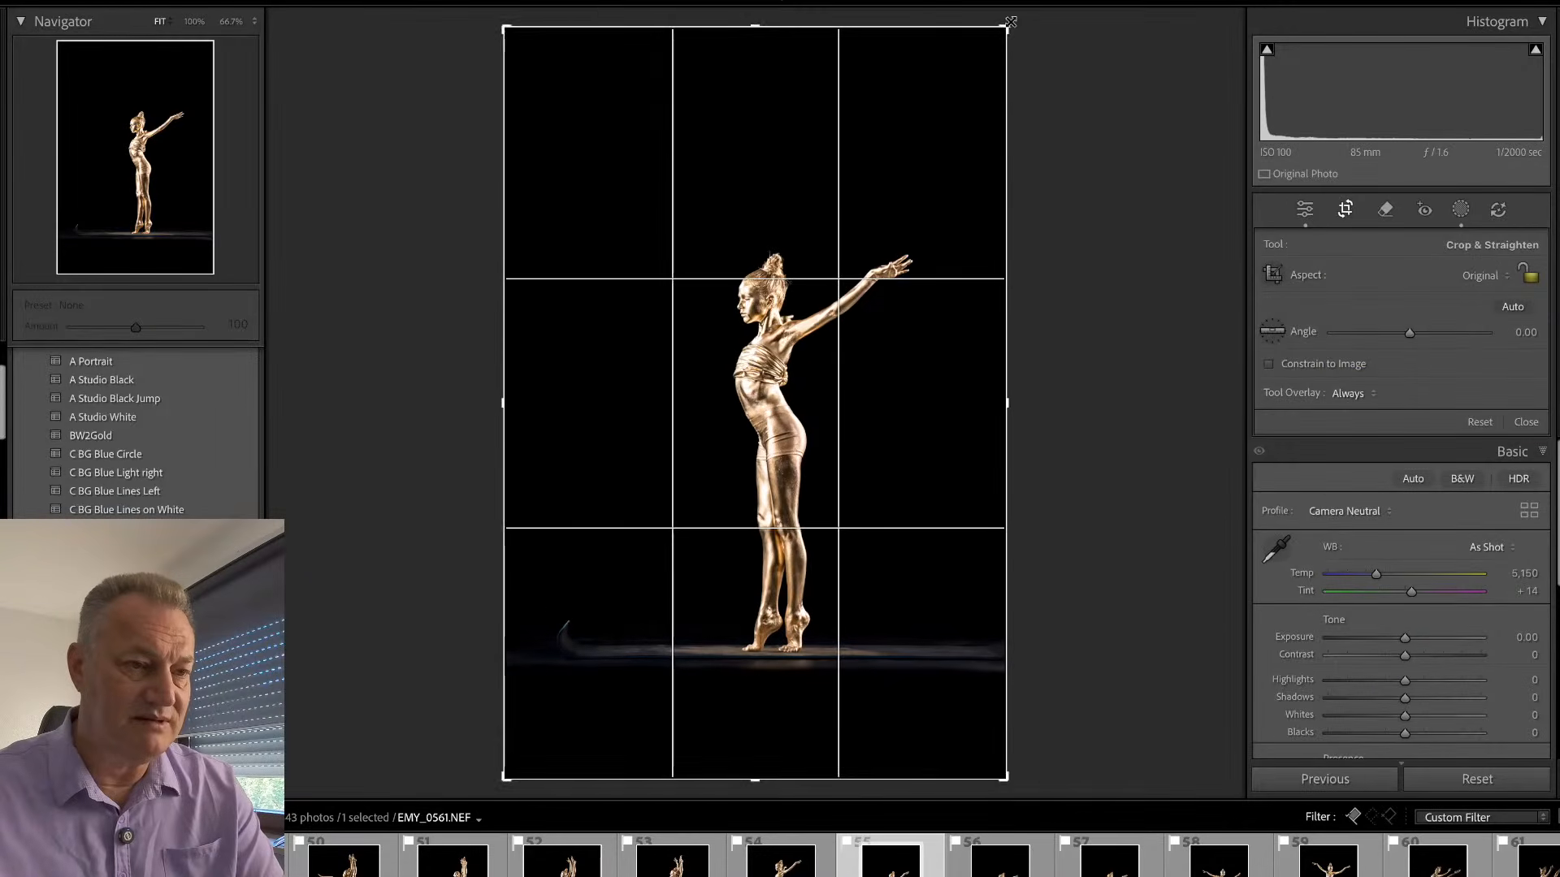
pyautogui.moveTo(1009, 25); pyautogui.dragTo(1010, 96)
pyautogui.moveTo(507, 711); pyautogui.dragTo(529, 632)
pyautogui.press('Return')
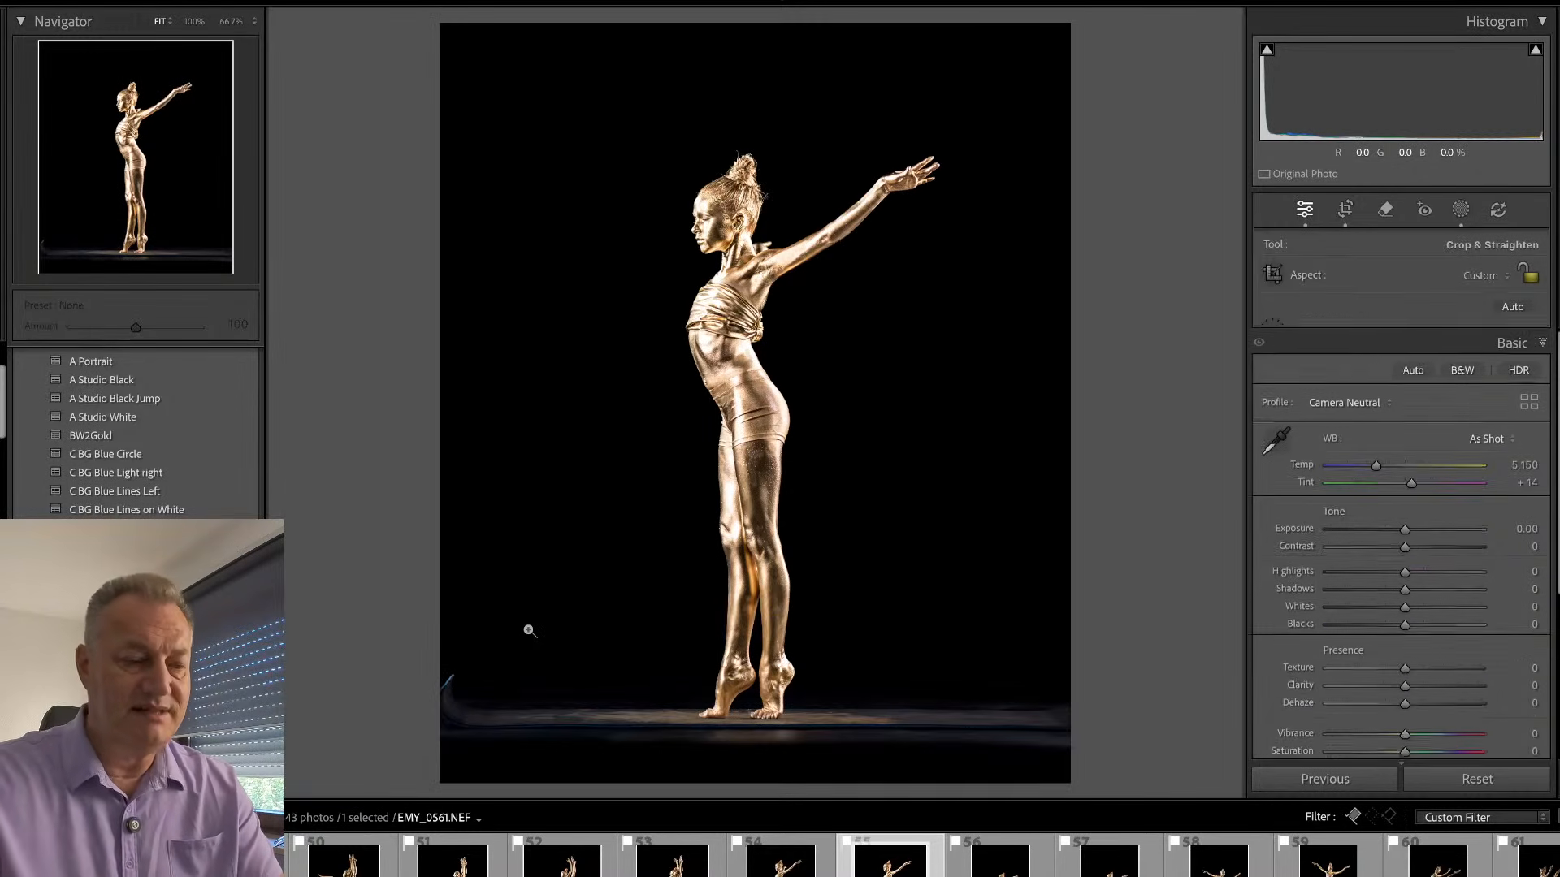
pyautogui.press('Left')
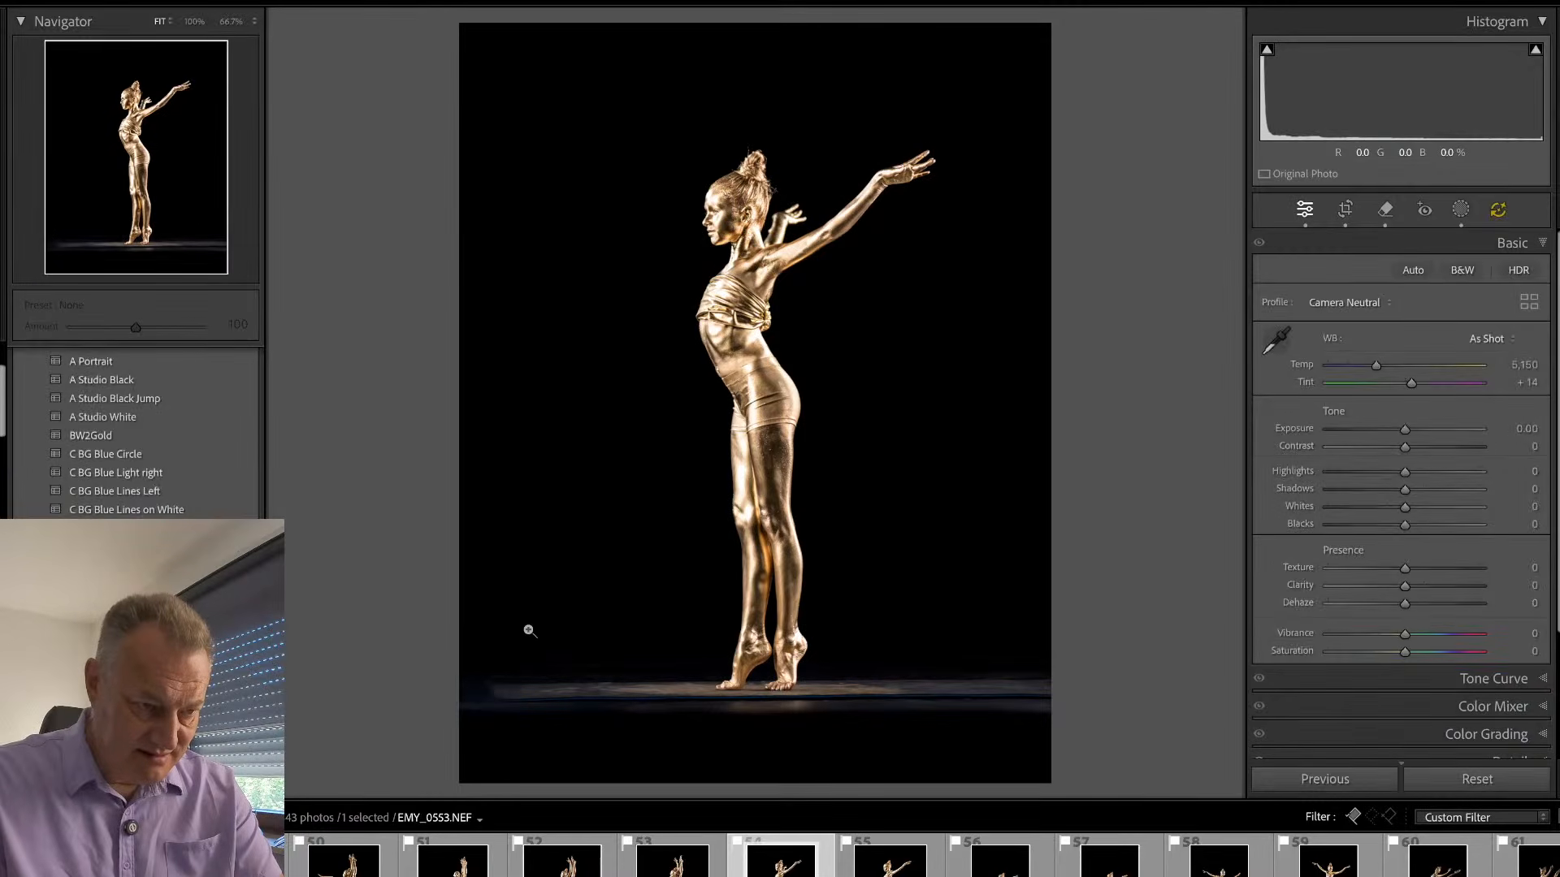
pyautogui.press('Right')
pyautogui.press('Right')
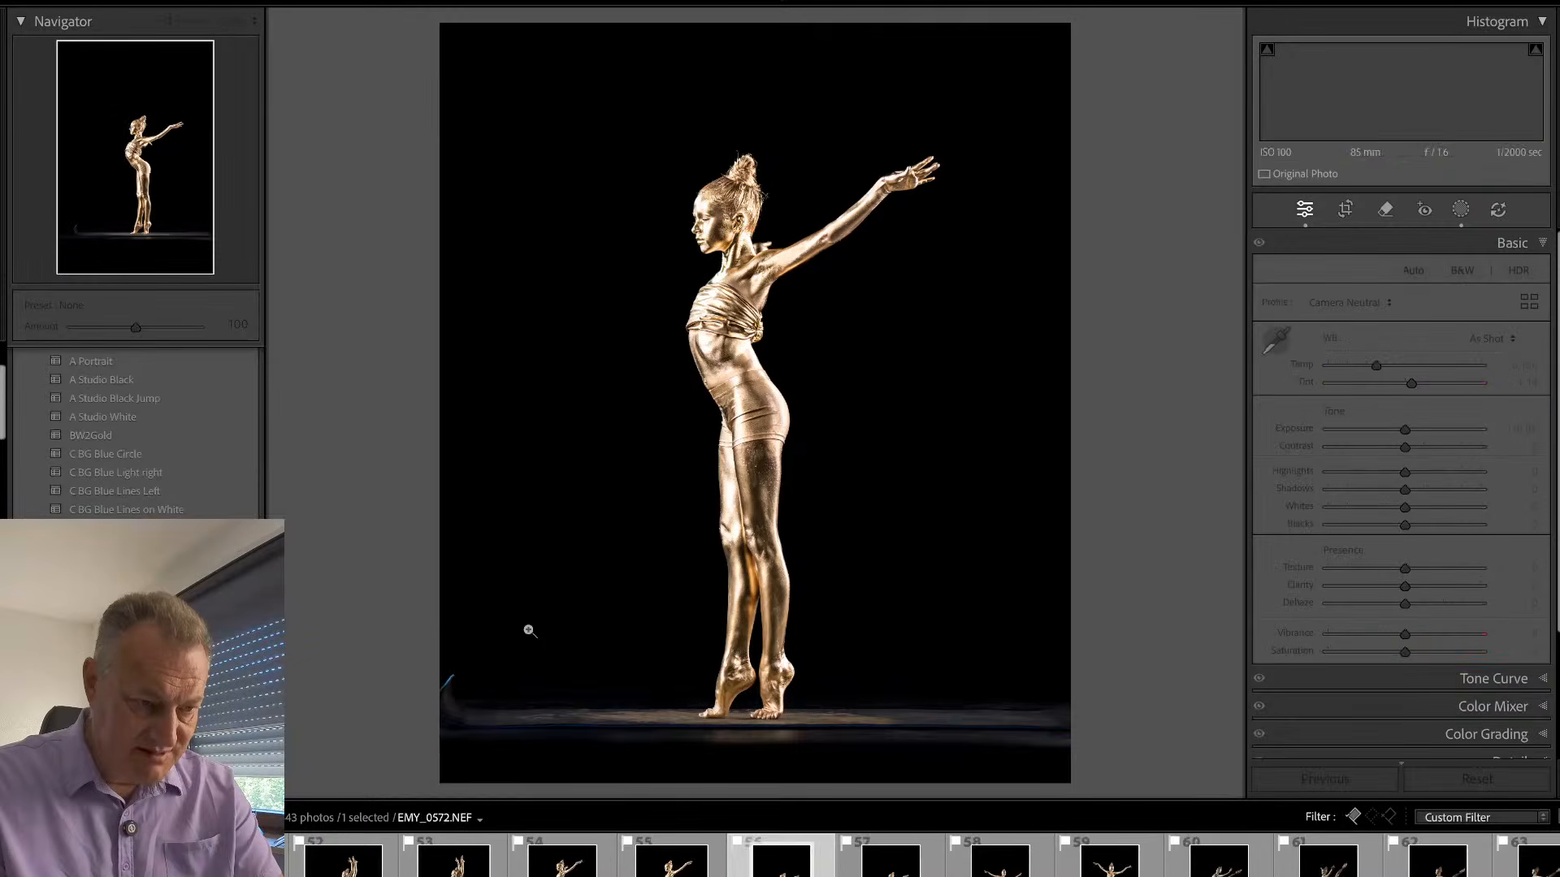
# - Open EMY_0572.NEF and crop it tightly around the dancer, leaving out the curl at the left end of the floor
pyautogui.press('e')
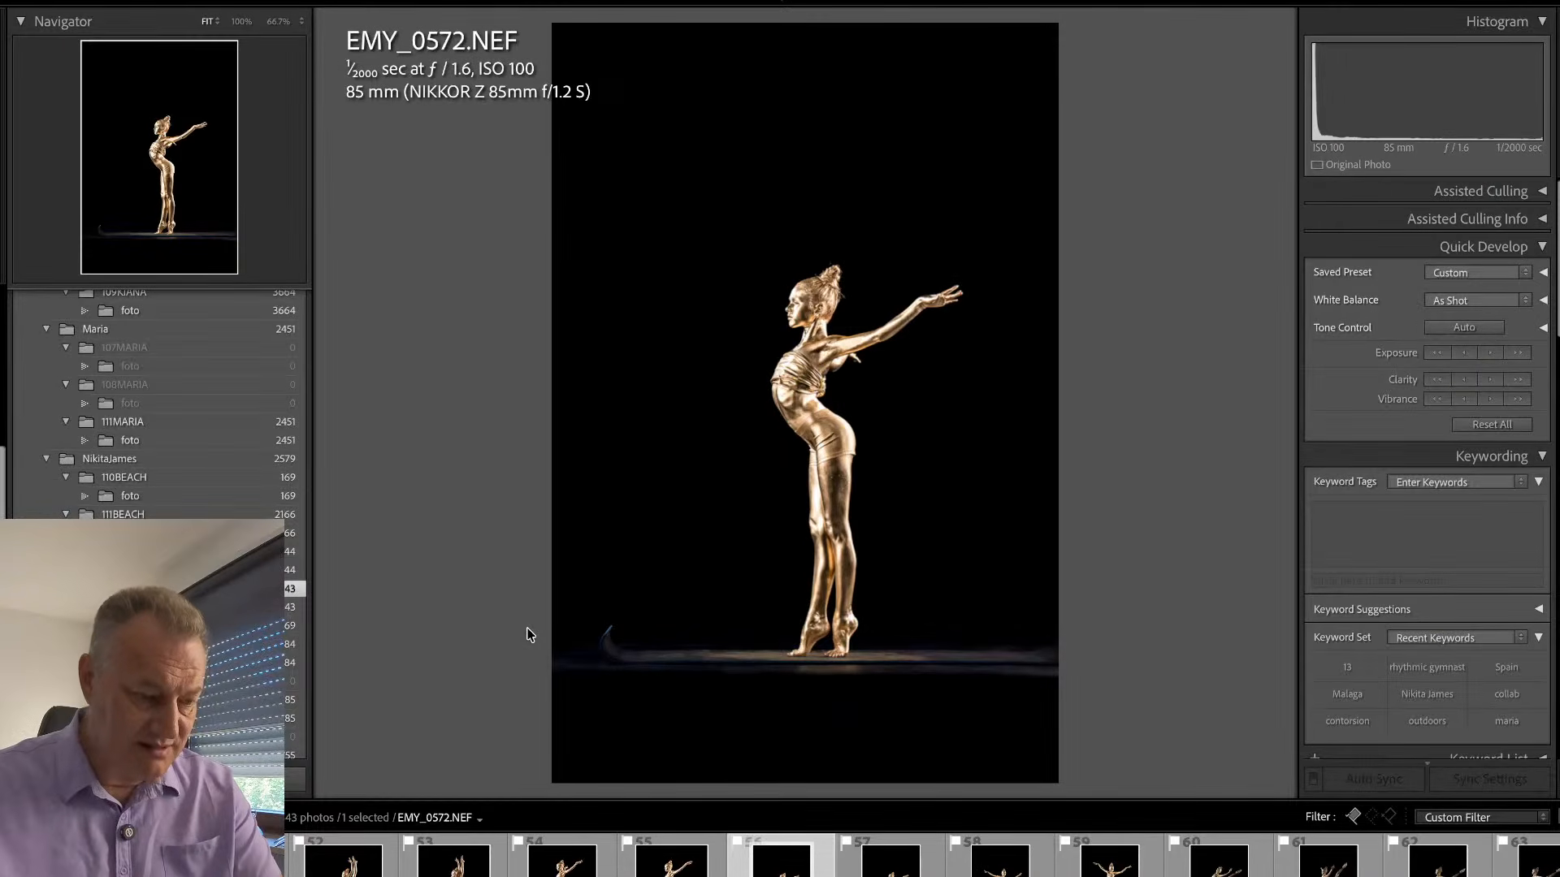
pyautogui.press('r')
pyautogui.moveTo(607, 181); pyautogui.dragTo(985, 686)
pyautogui.moveTo(836, 550); pyautogui.dragTo(860, 550)
pyautogui.press('Return')
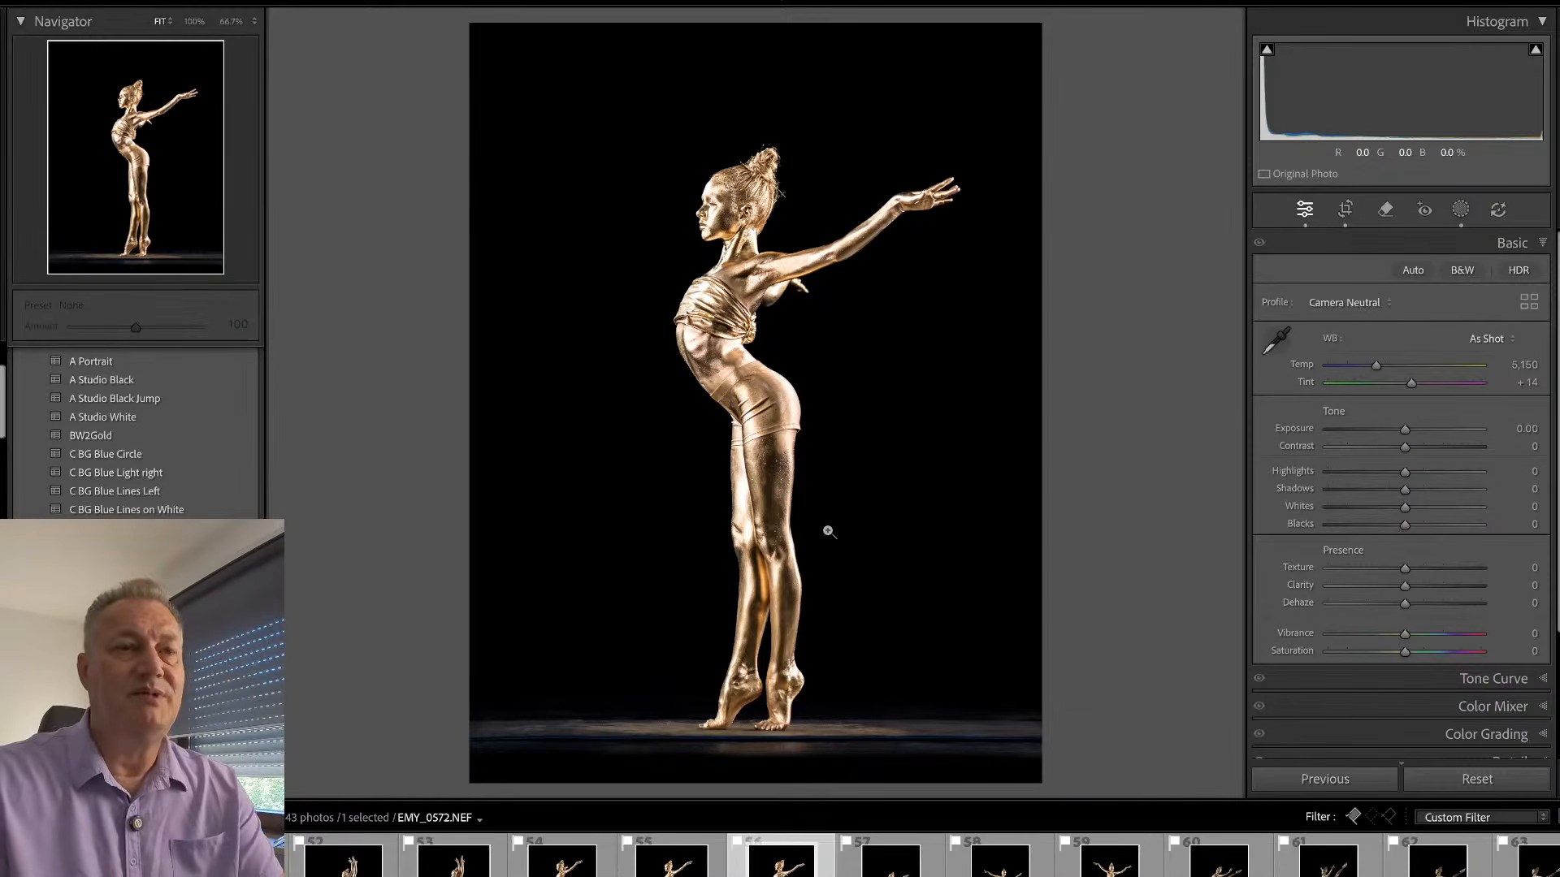
# - Compare EMY_0572.NEF with the previous poses and remove the pick flag from EMY_0561.NEF
pyautogui.press('Left')
pyautogui.press('Left')
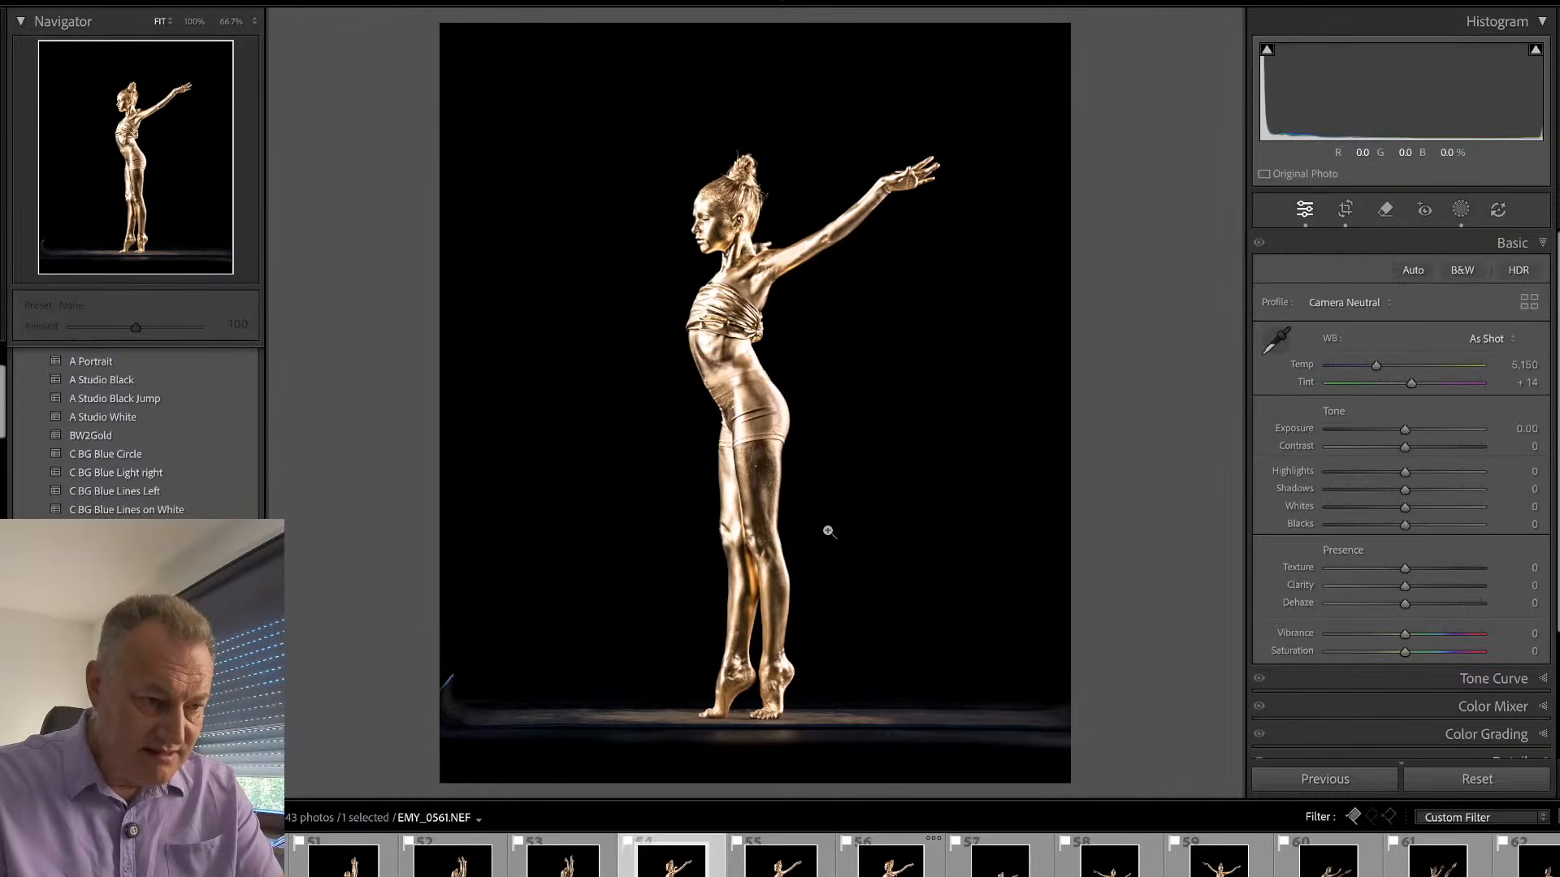
pyautogui.press('Left')
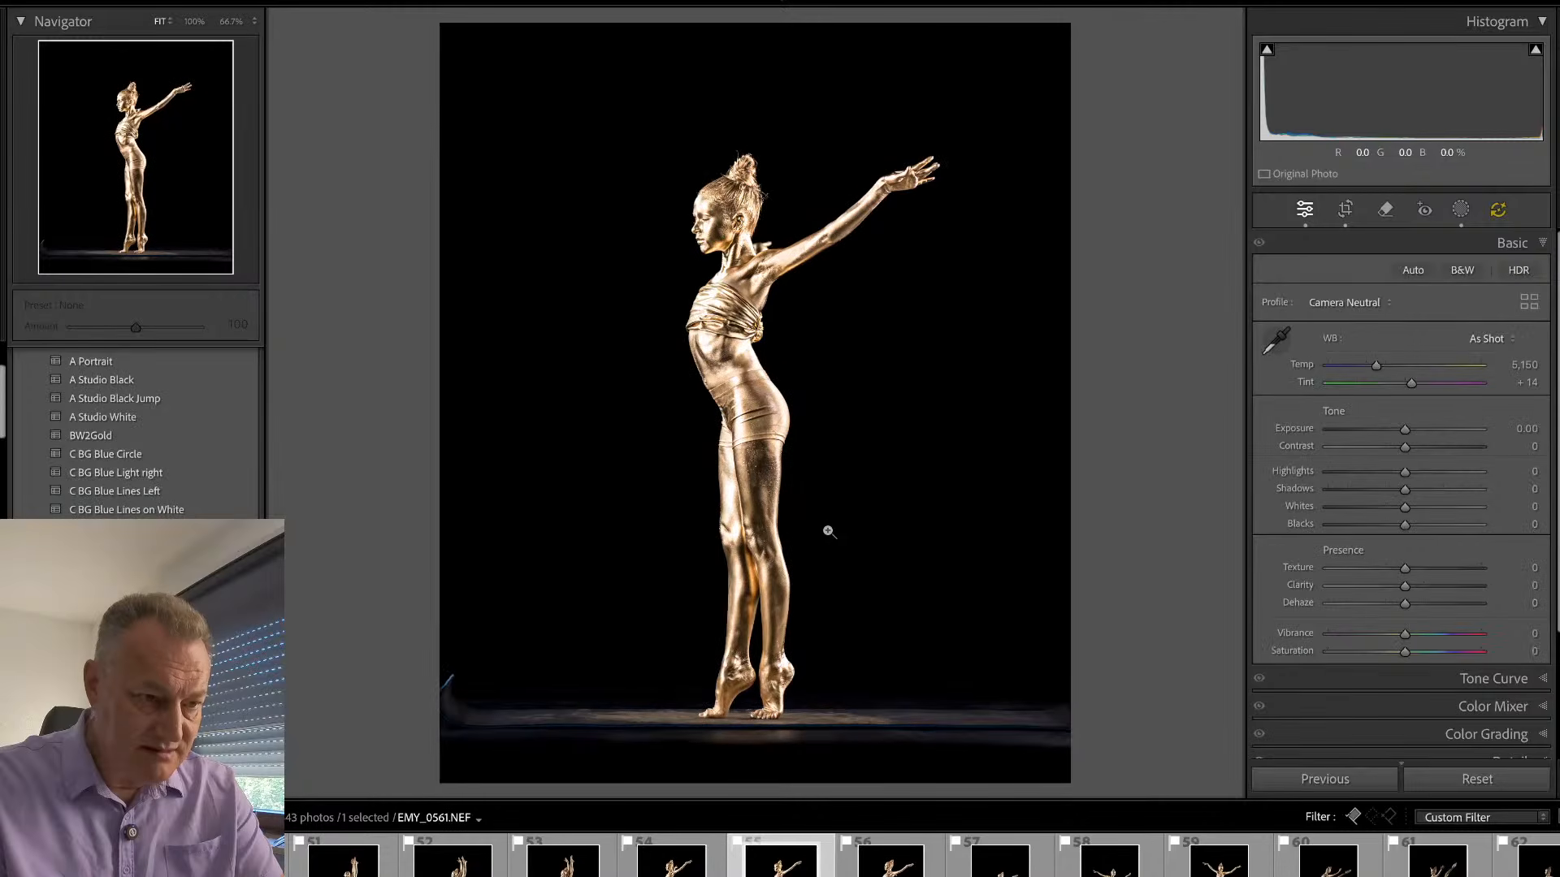
pyautogui.press('u')
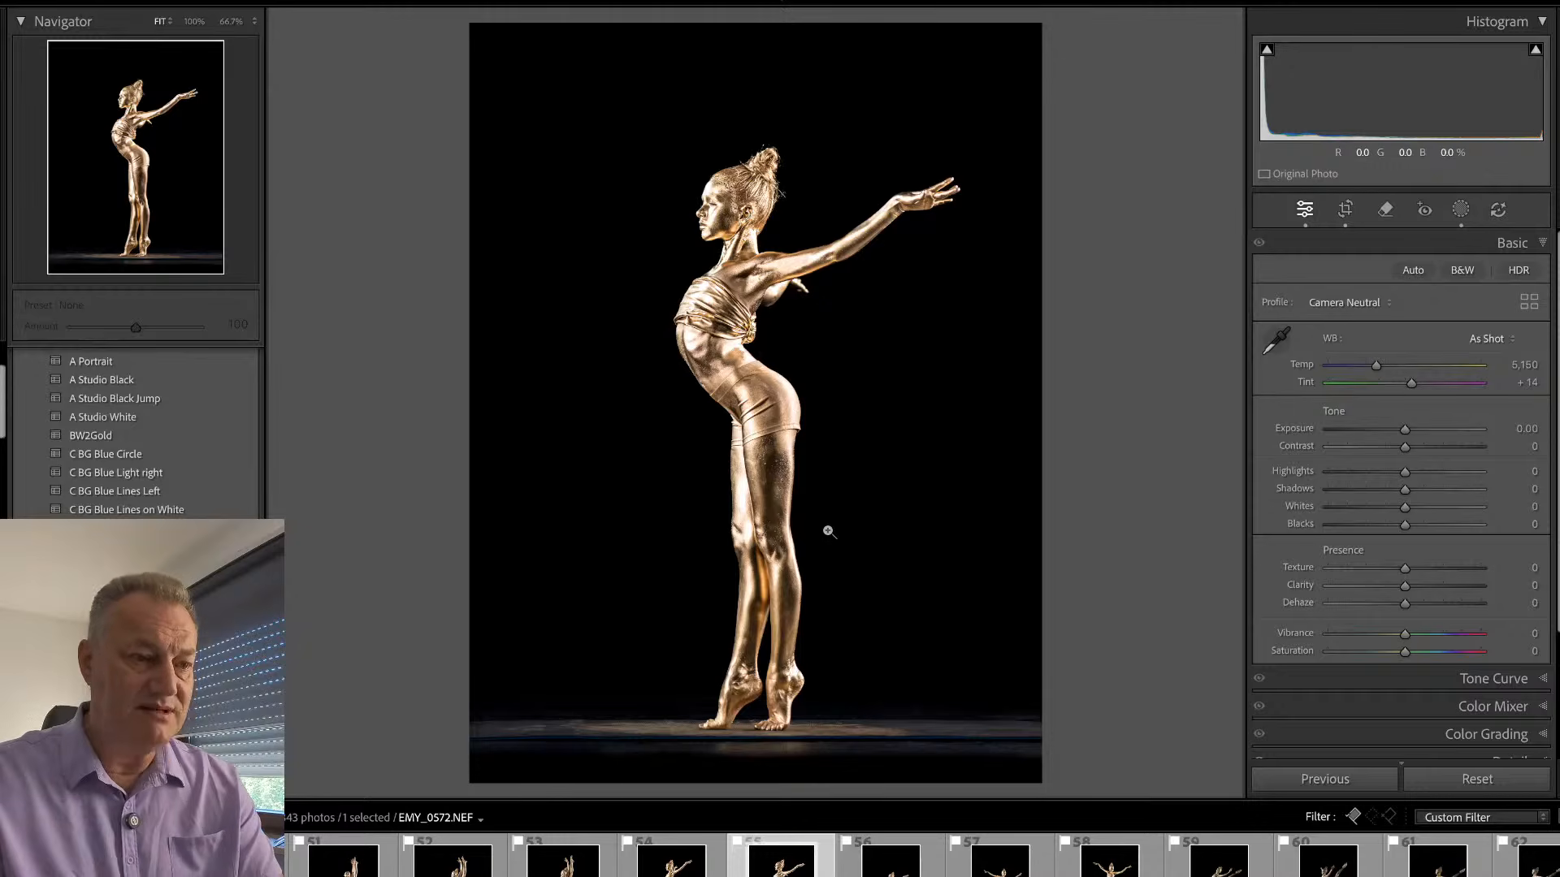
# - Open EMY_0585.NEF and crop it closer around the dancer, excluding the curl at the left end of the floor
pyautogui.press('Right')
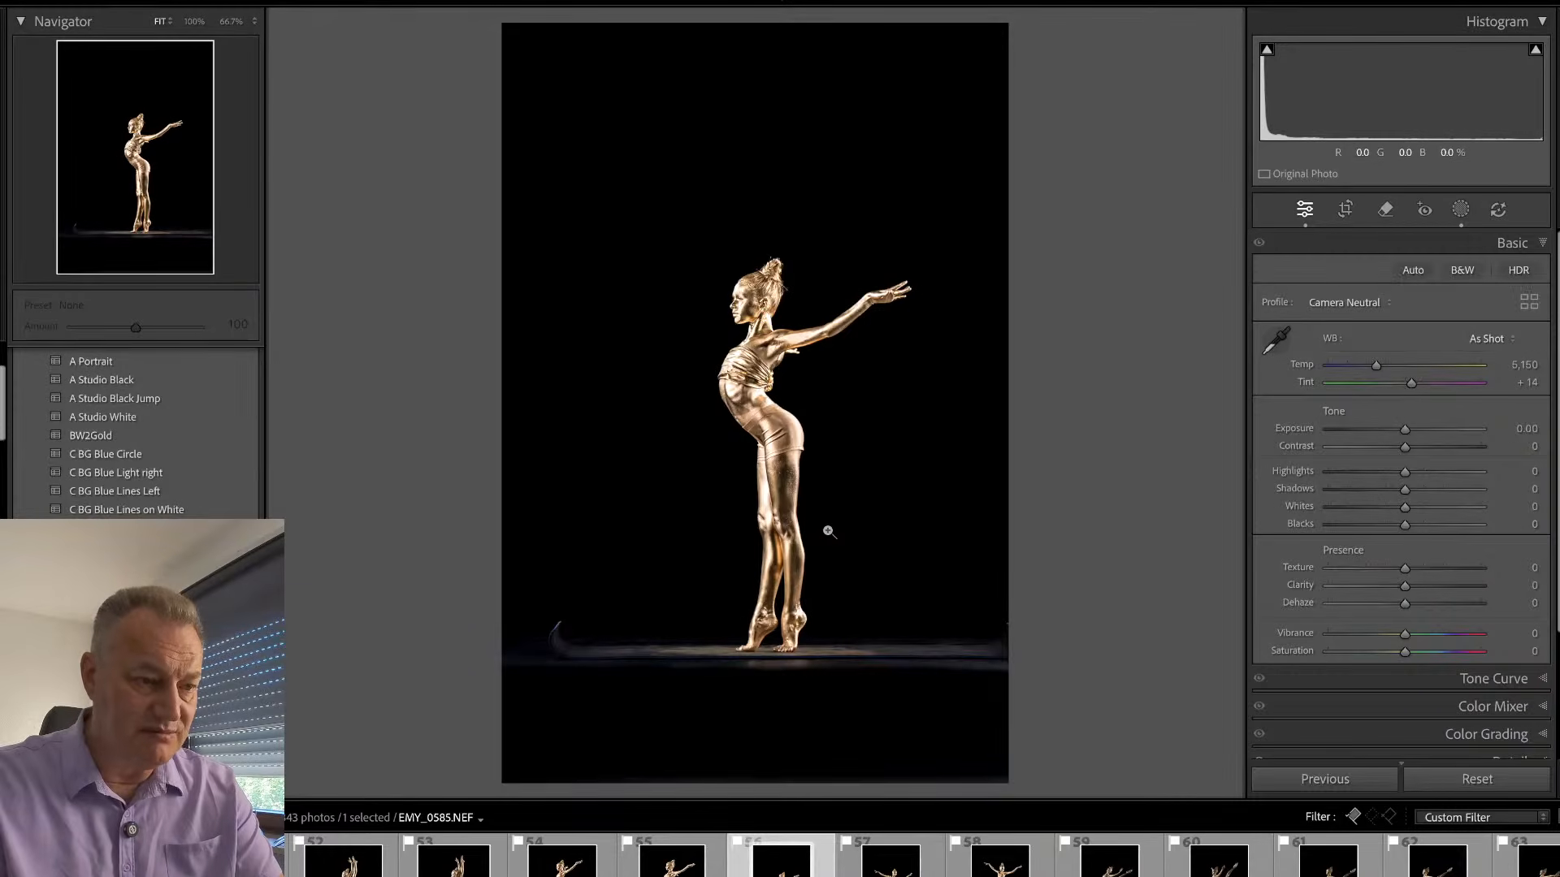
pyautogui.press('r')
pyautogui.moveTo(598, 180); pyautogui.dragTo(982, 713)
pyautogui.press('Return')
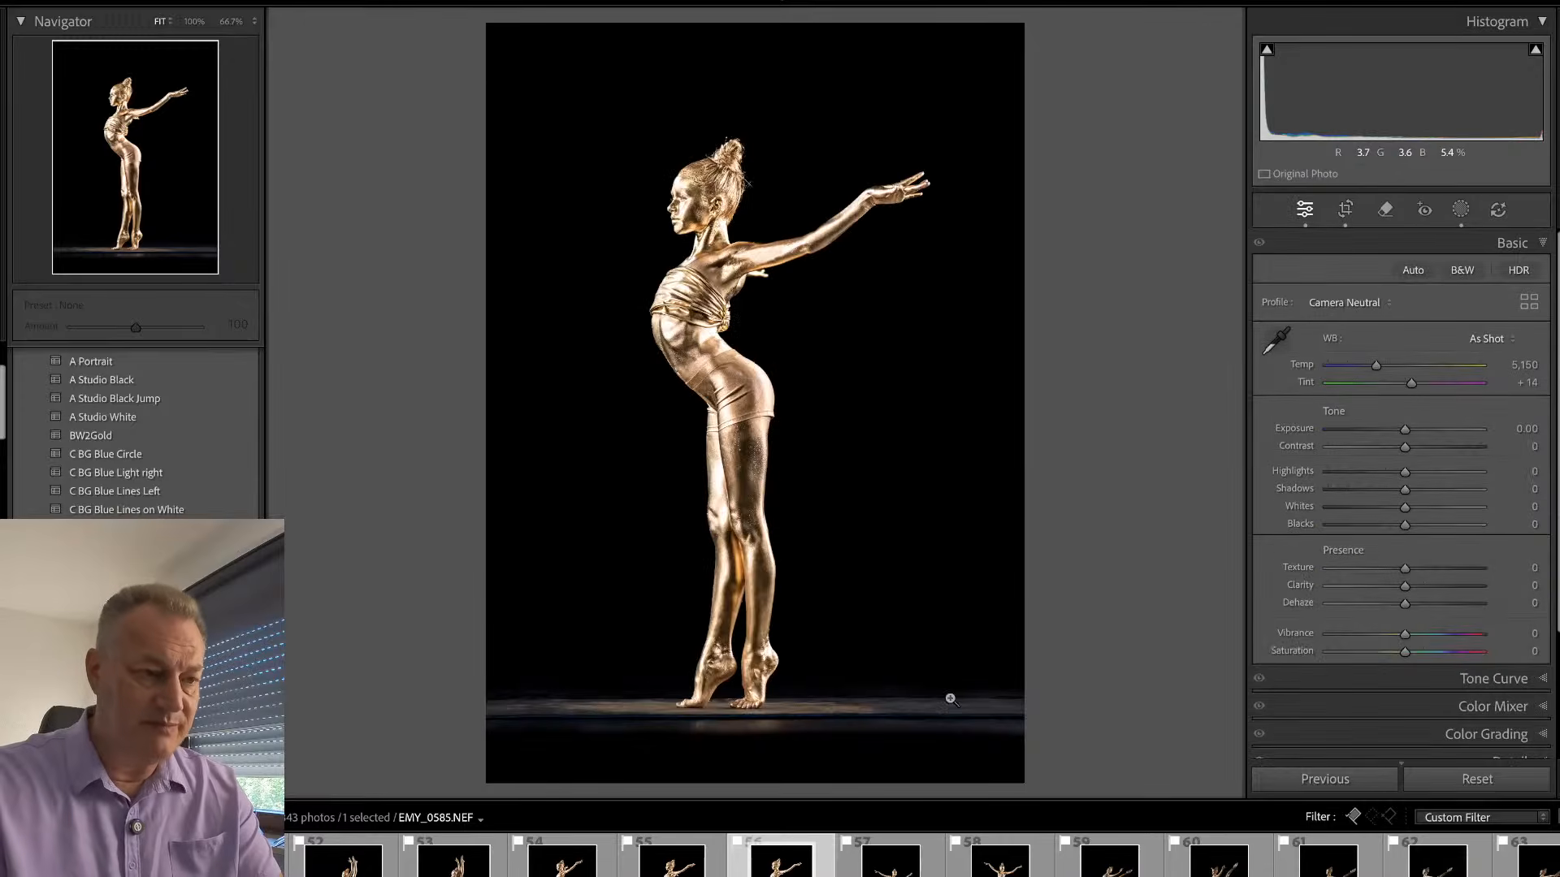
# - Compare the pose in EMY_0572.NEF and EMY_0585.NEF, both in close-up on the face and torso and in full view
pyautogui.press('Left')
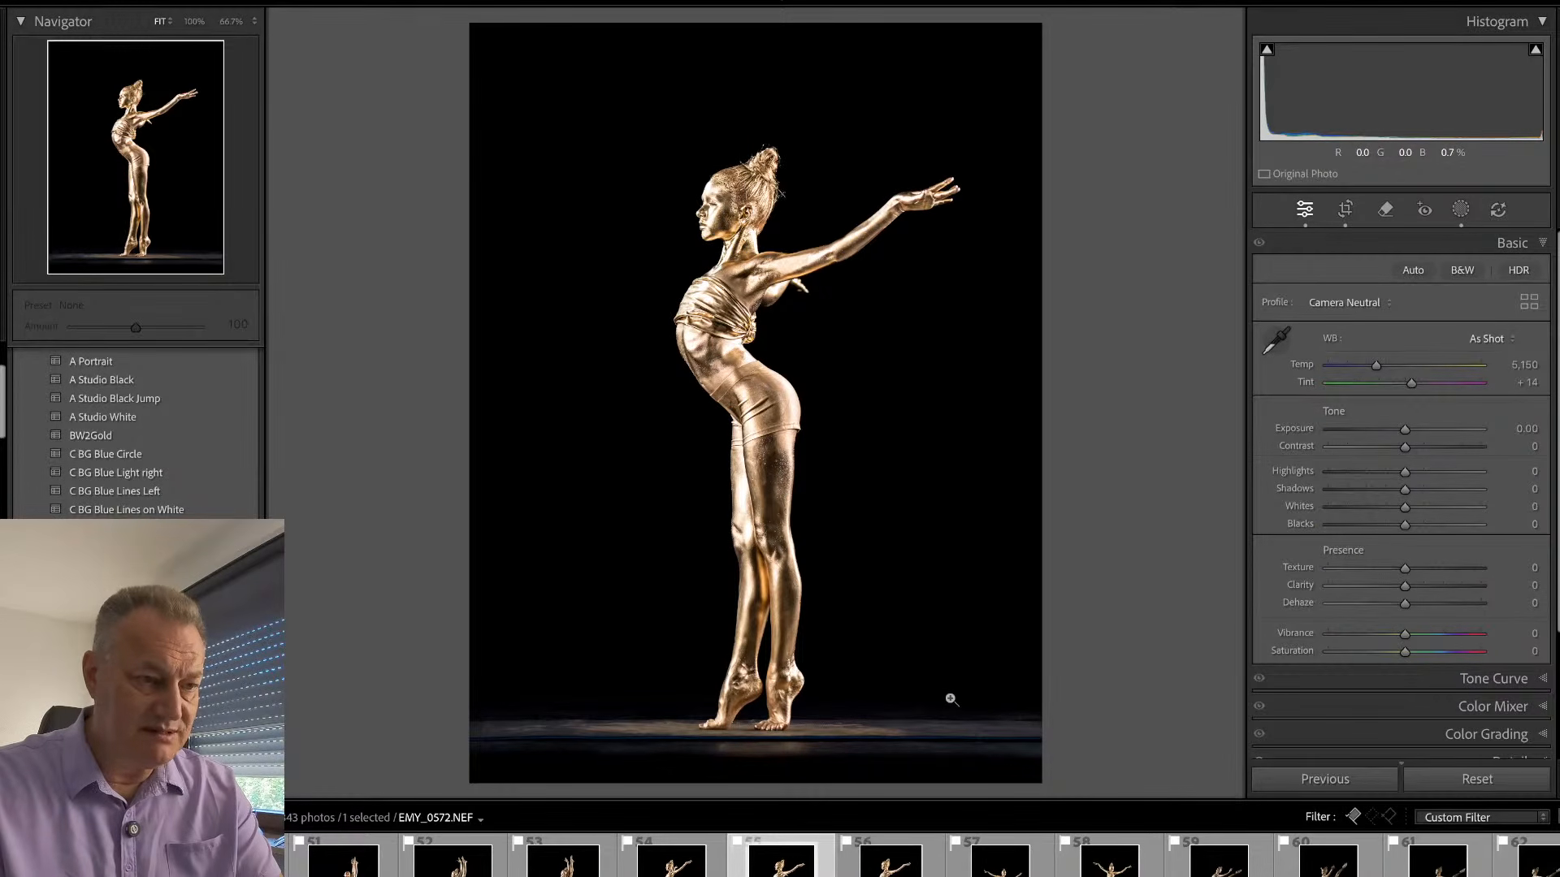
pyautogui.click(739, 220)
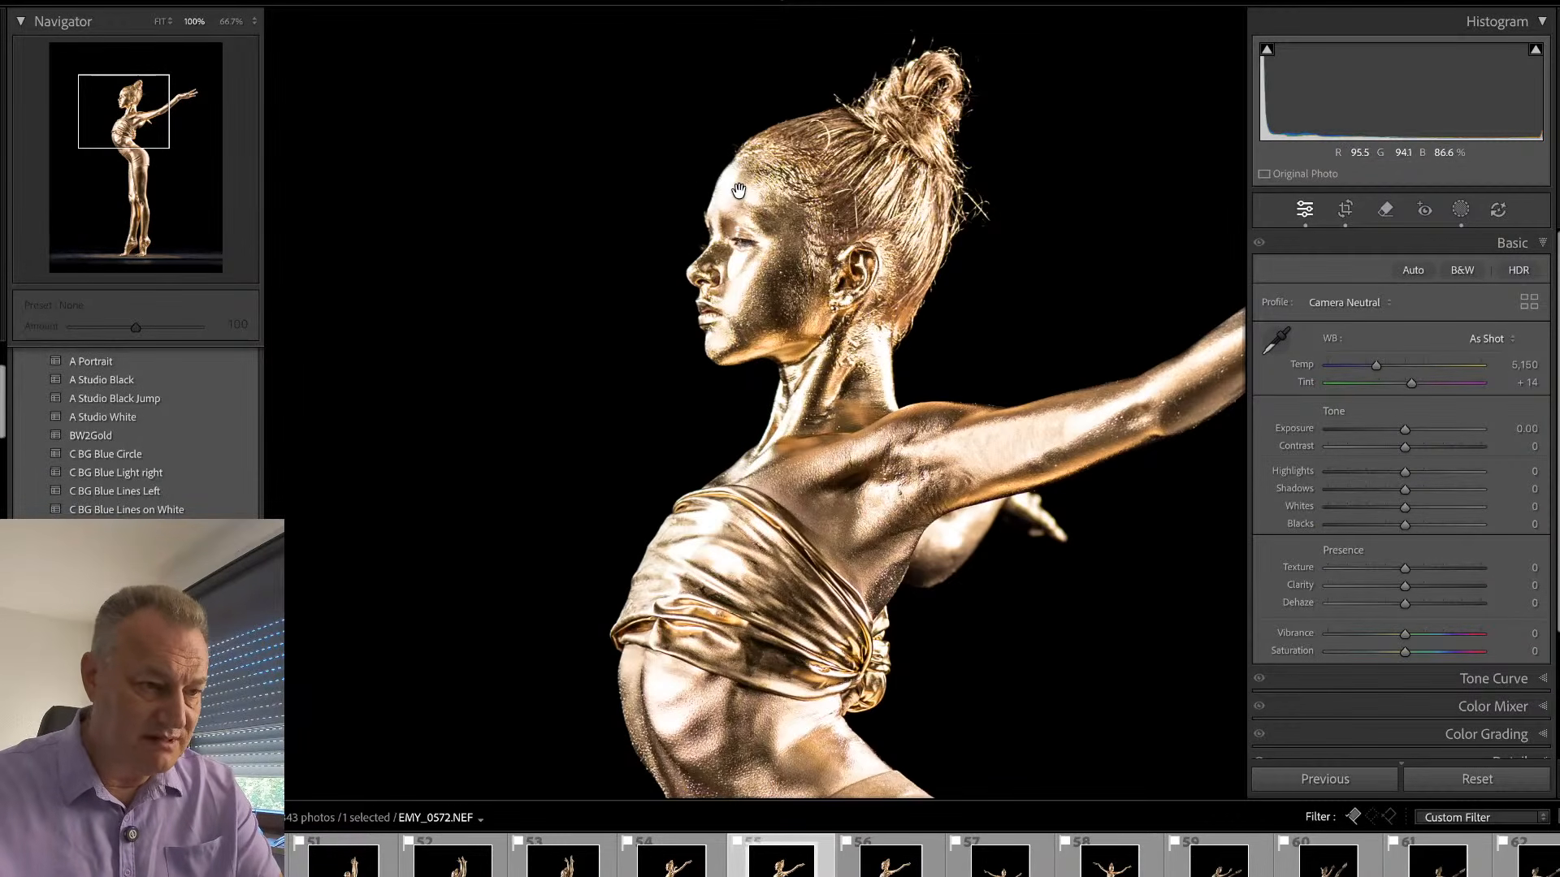
pyautogui.press('Right')
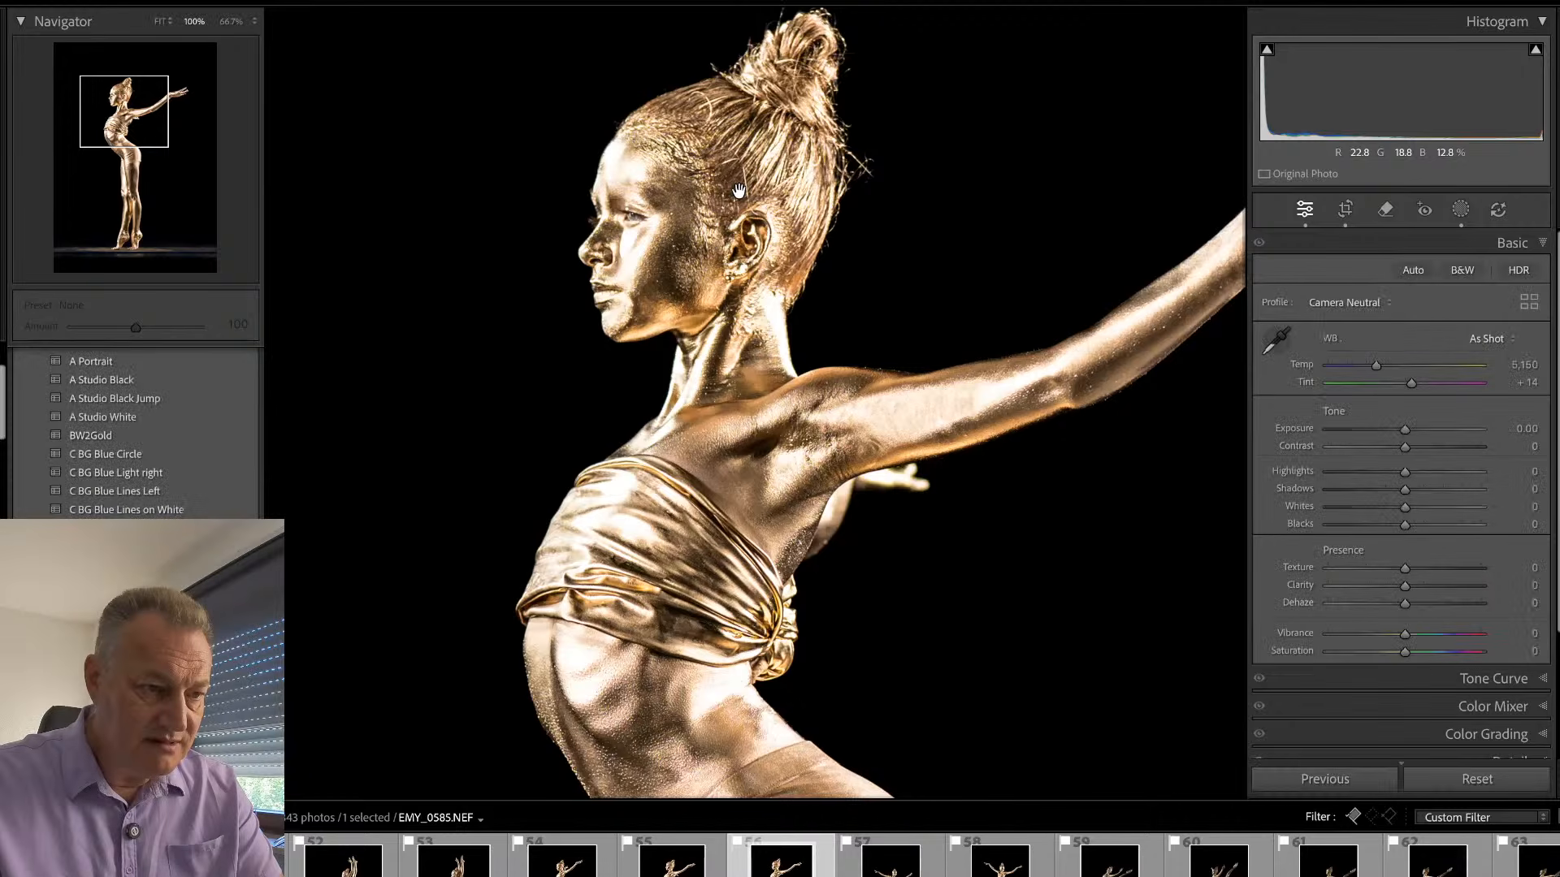
pyautogui.click(738, 192)
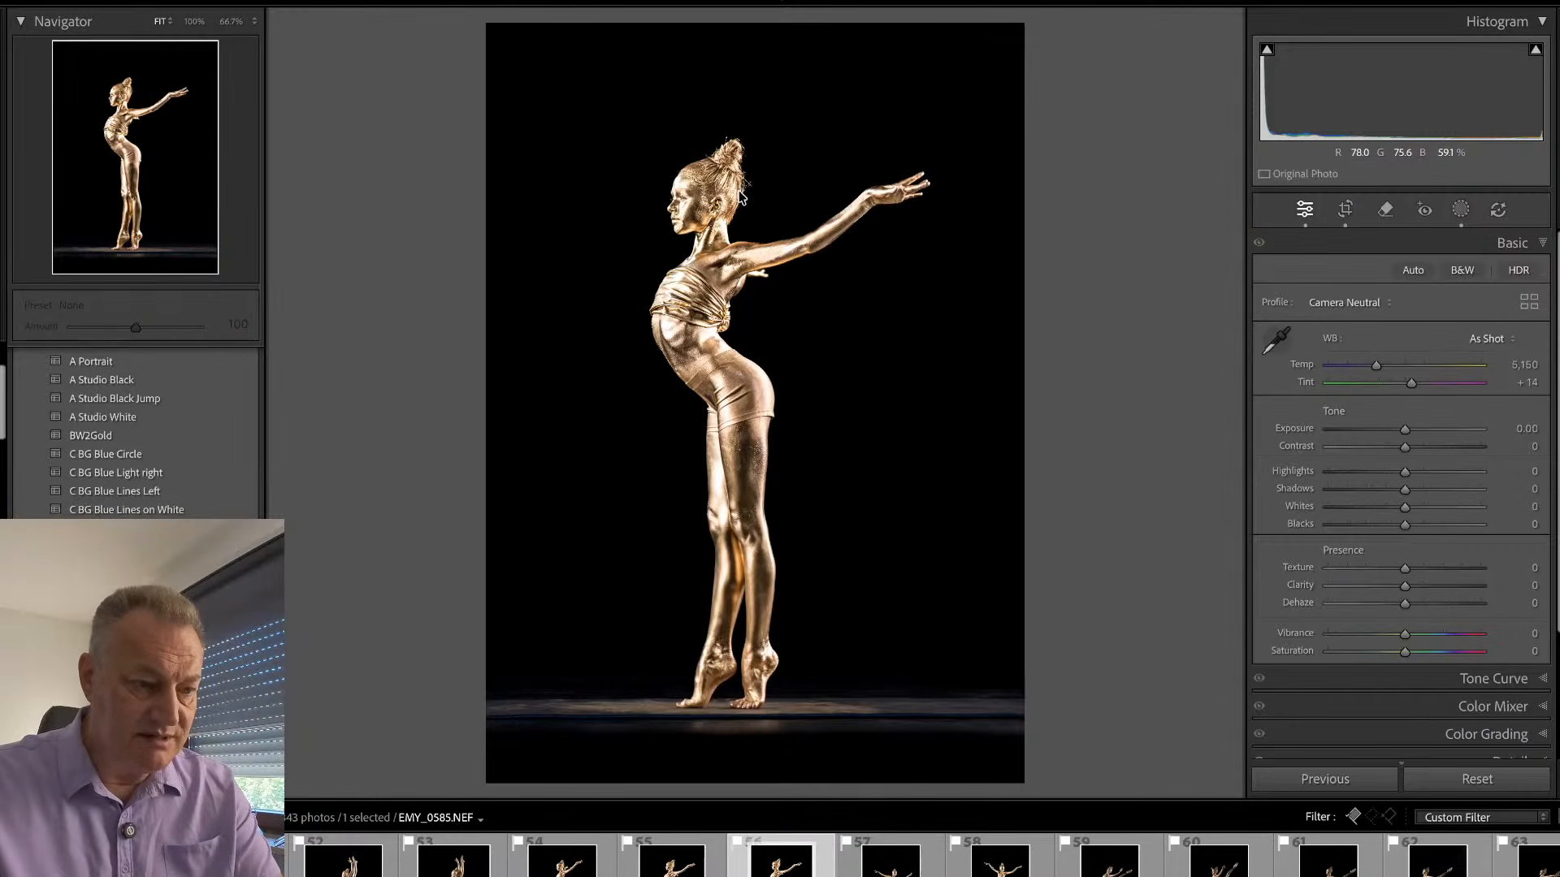
pyautogui.press('Left')
pyautogui.press('Right')
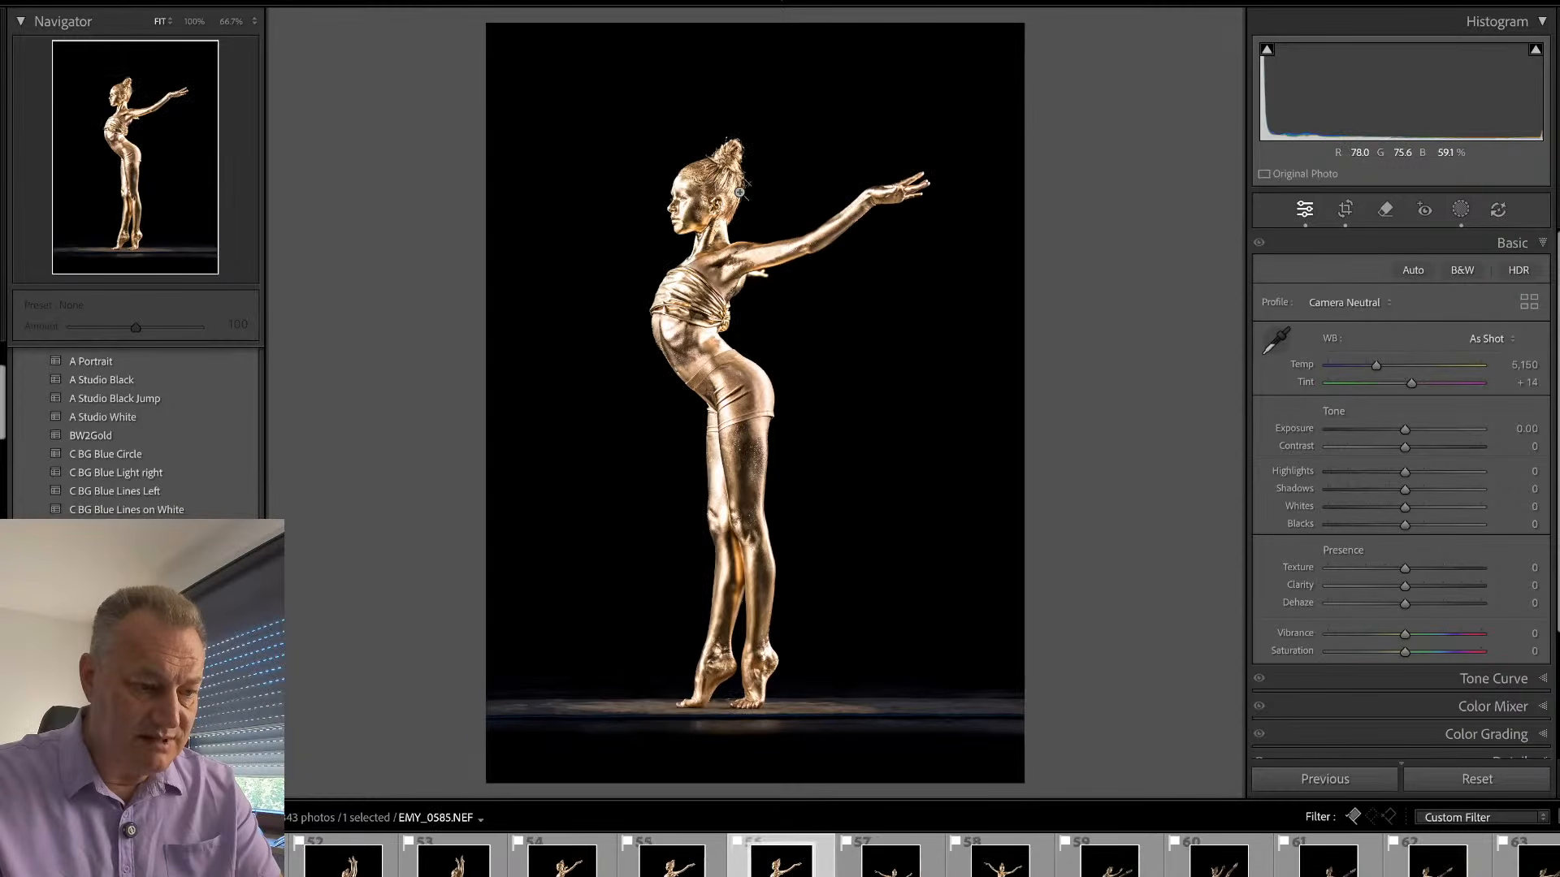
pyautogui.press('Left')
pyautogui.press('Right')
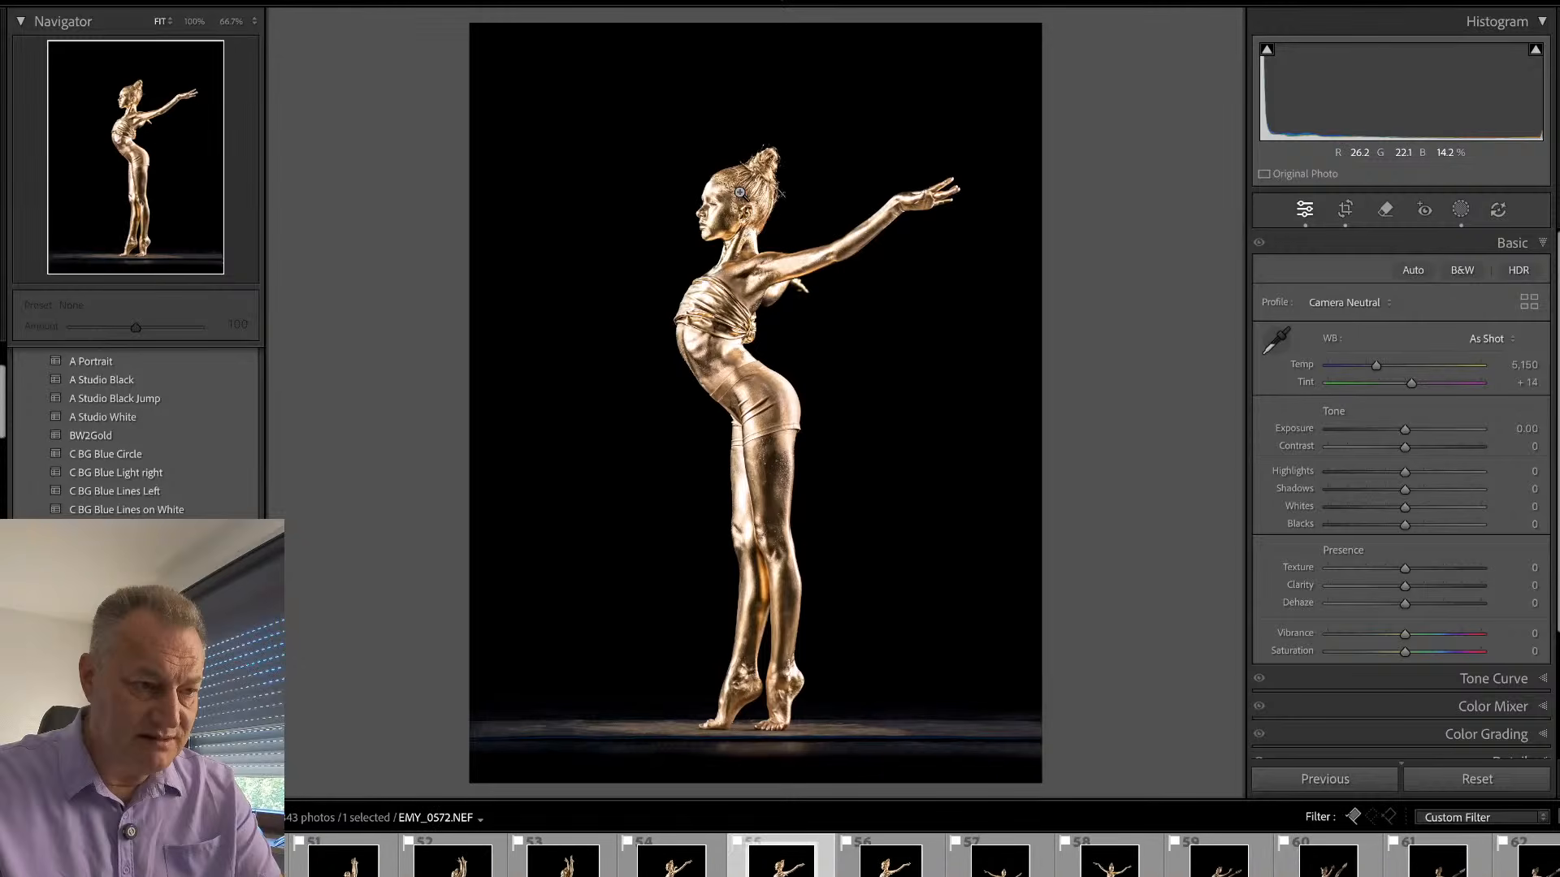
# - Remove the pick flags from EMY_0572.NEF and EMY_0553.NEF, keeping EMY_0585.NEF from this pose
pyautogui.press('Left')
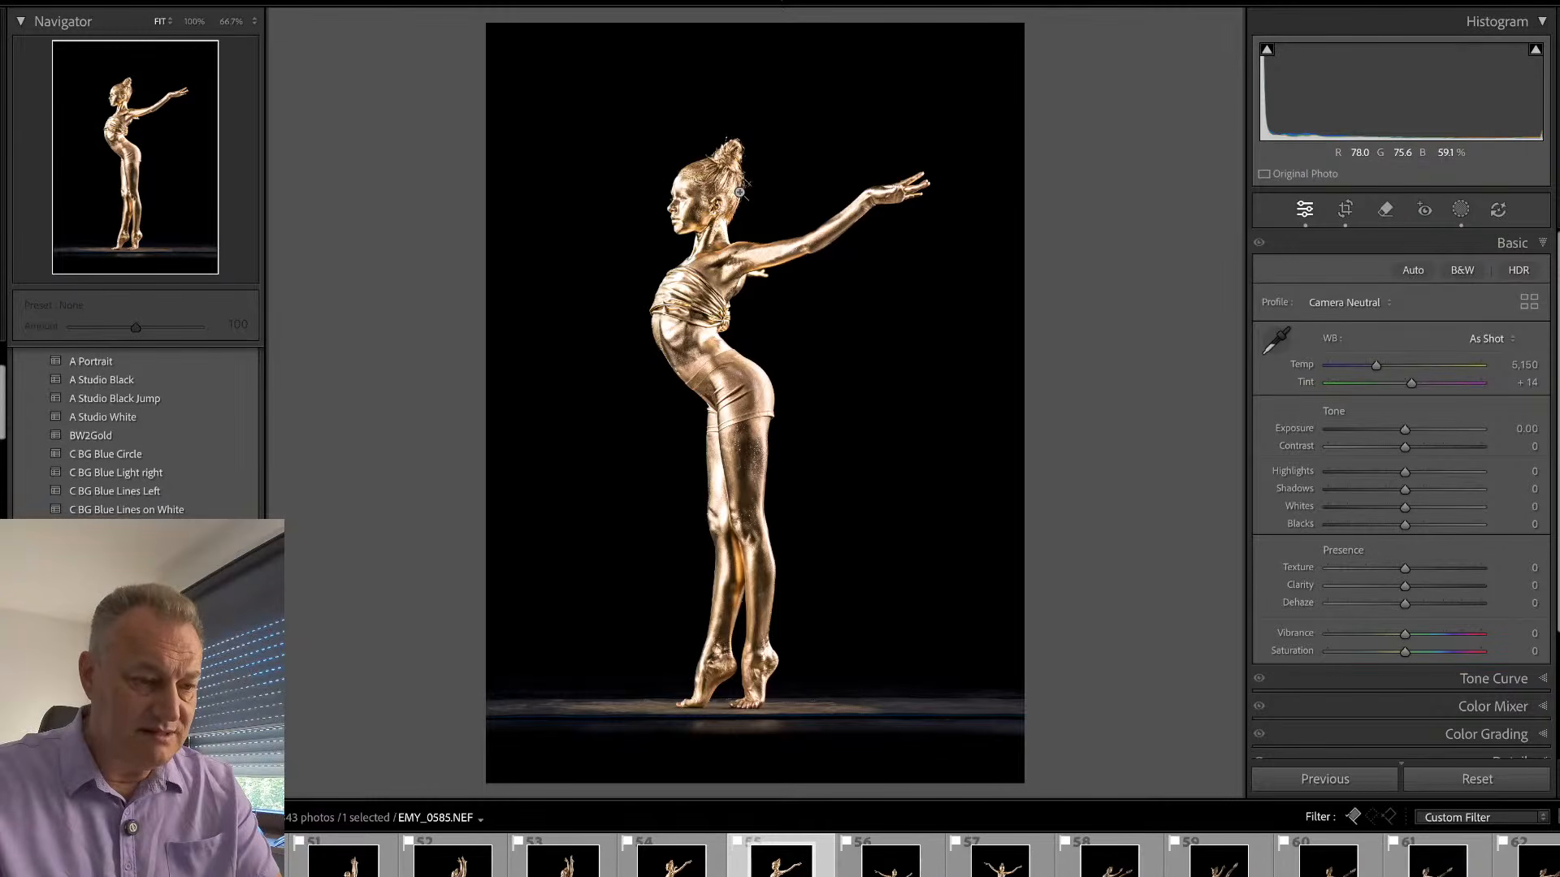
pyautogui.press('Left')
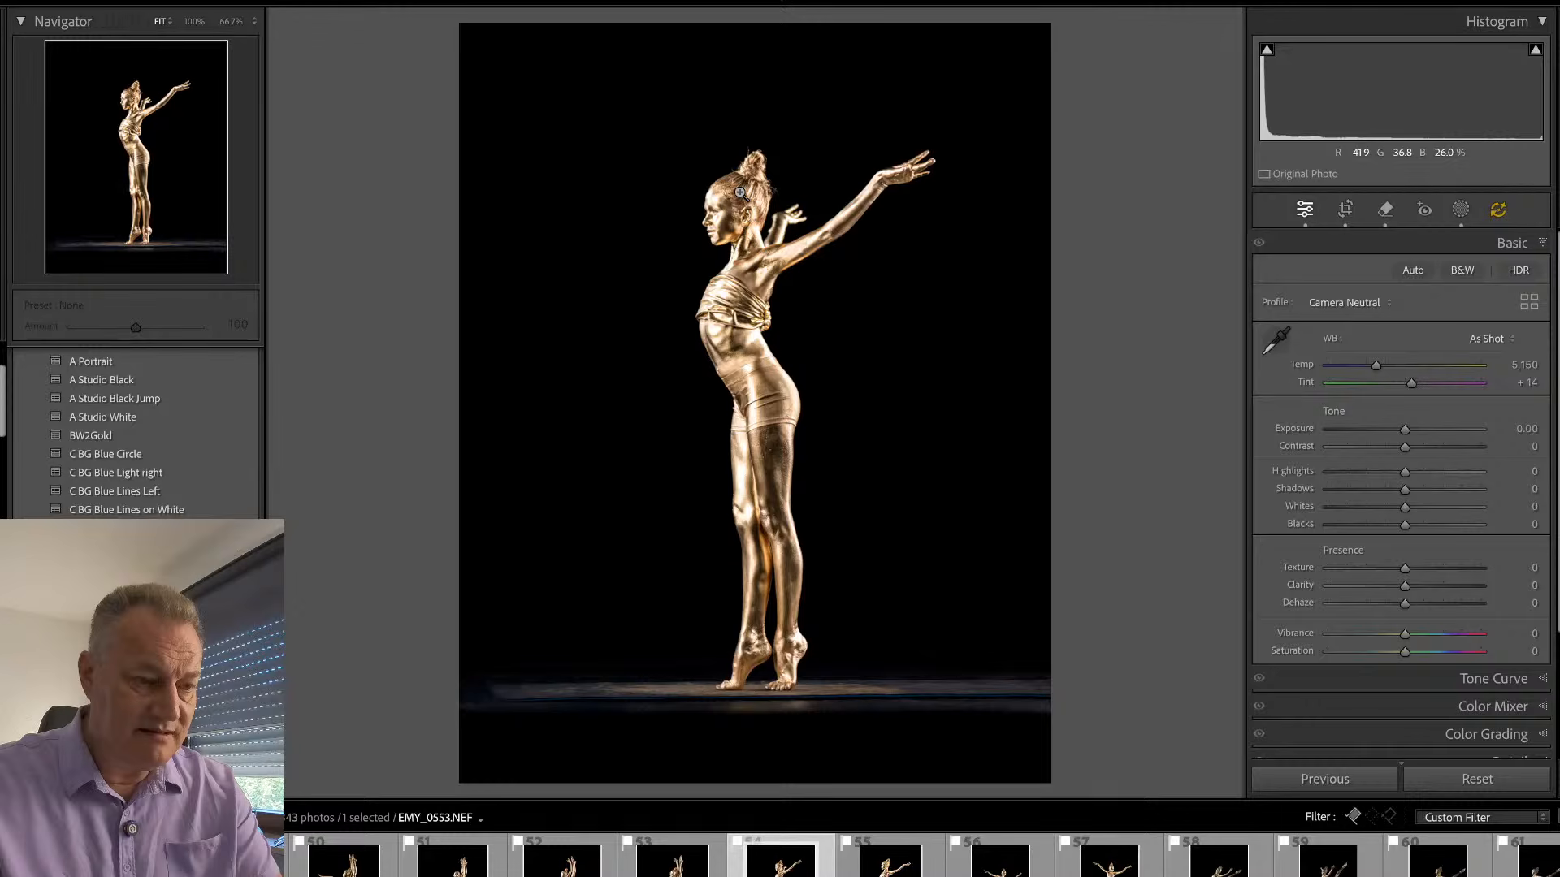
pyautogui.press('u')
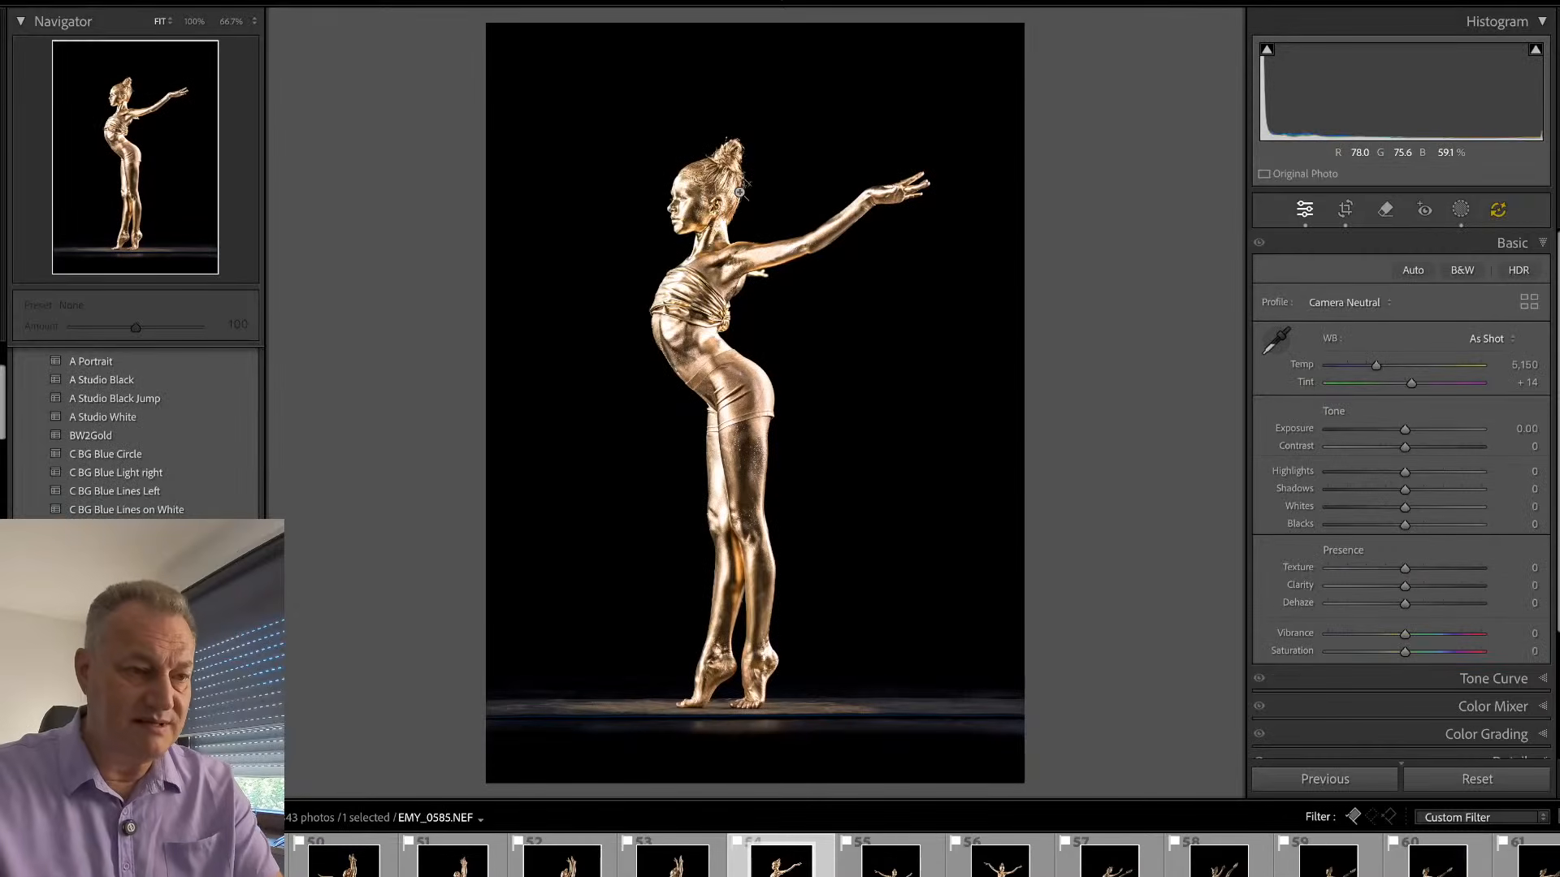
pyautogui.press('r')
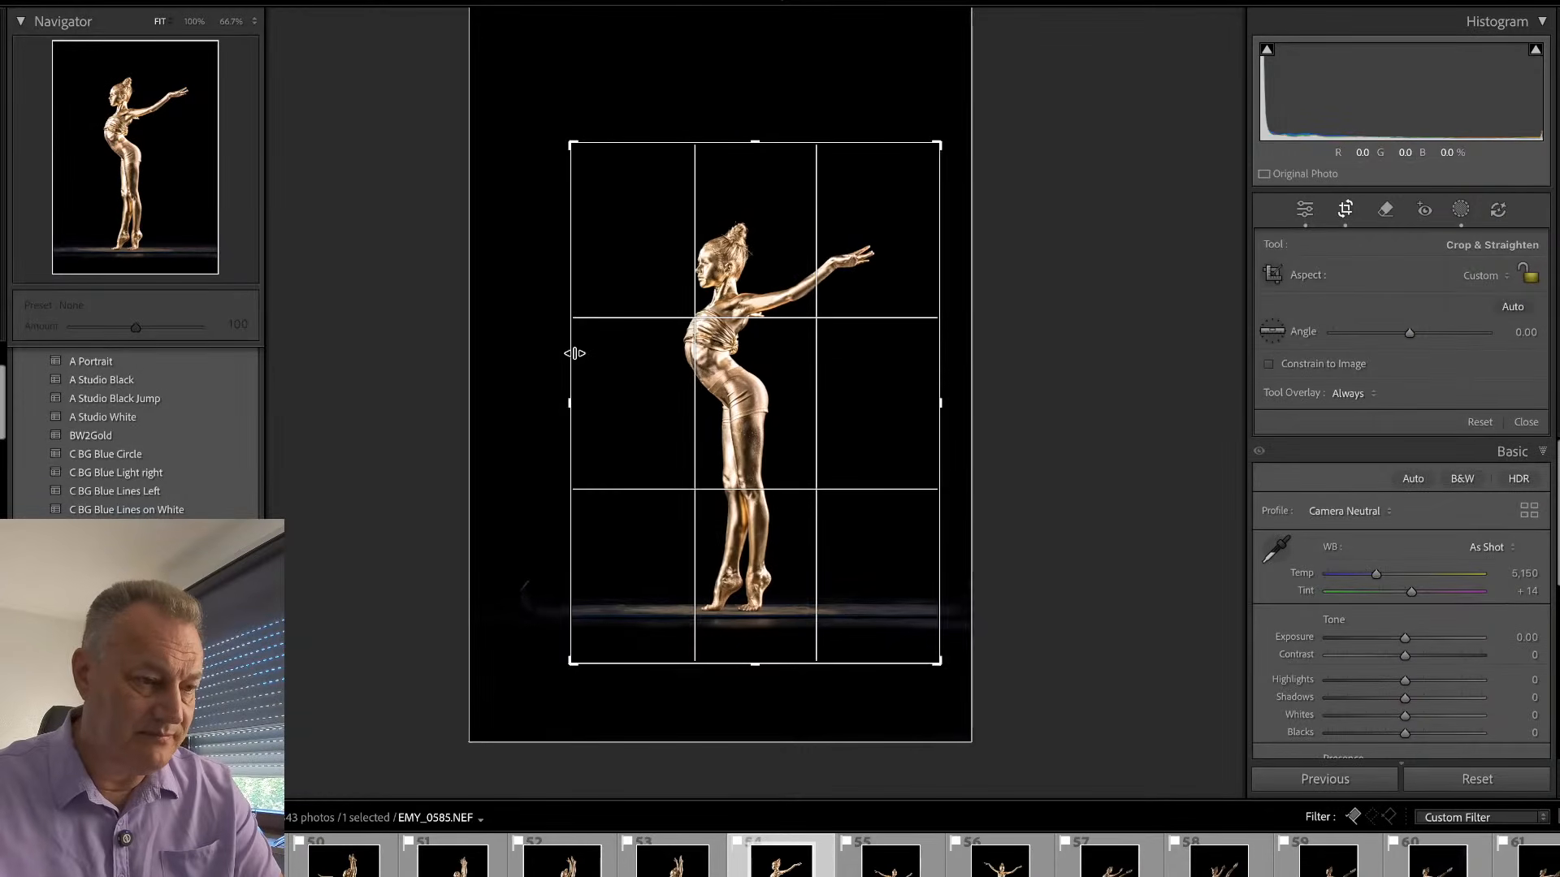
pyautogui.moveTo(562, 356); pyautogui.dragTo(556, 354)
pyautogui.press('Escape')
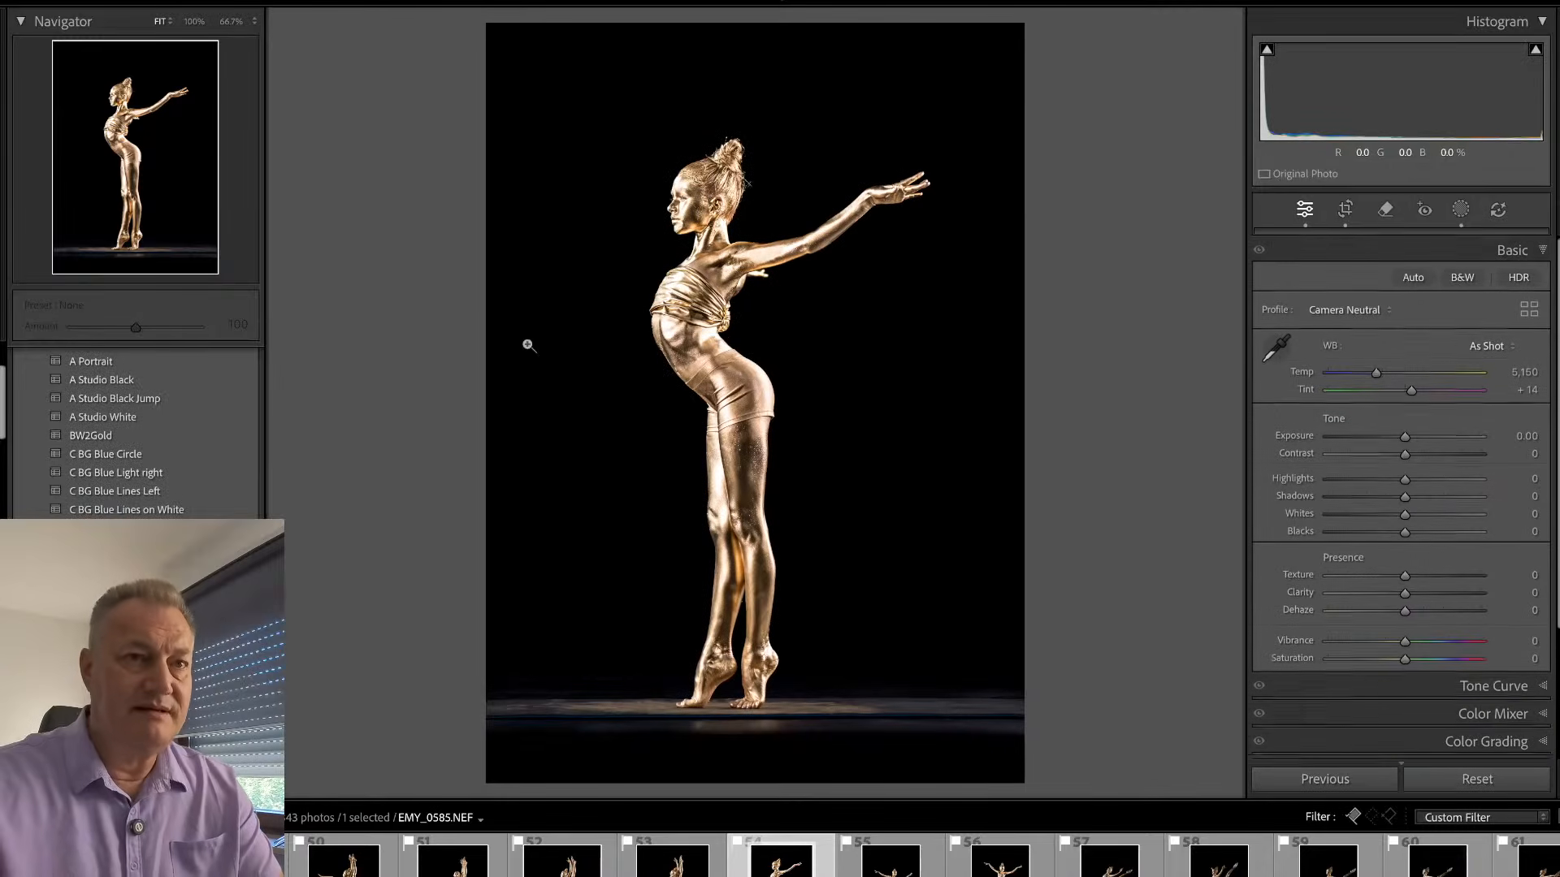
# - Remove the knot of the bandeau top behind the dancer's back in EMY_0585.NEF, using Generative Remove as the fill
pyautogui.click(711, 188)
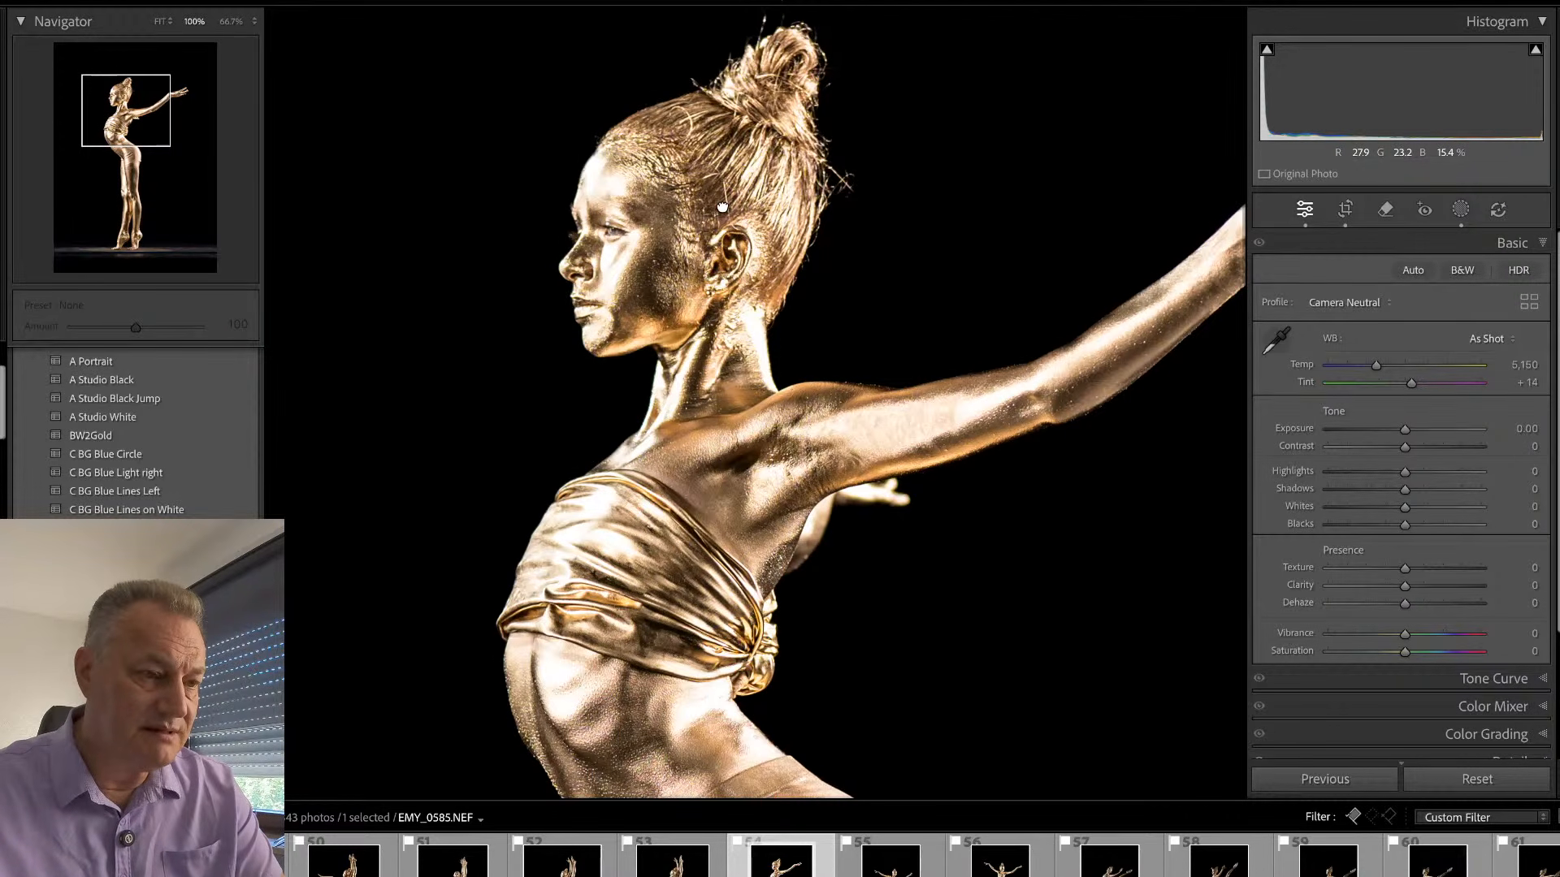
pyautogui.moveTo(723, 207); pyautogui.dragTo(723, 196)
pyautogui.press('q')
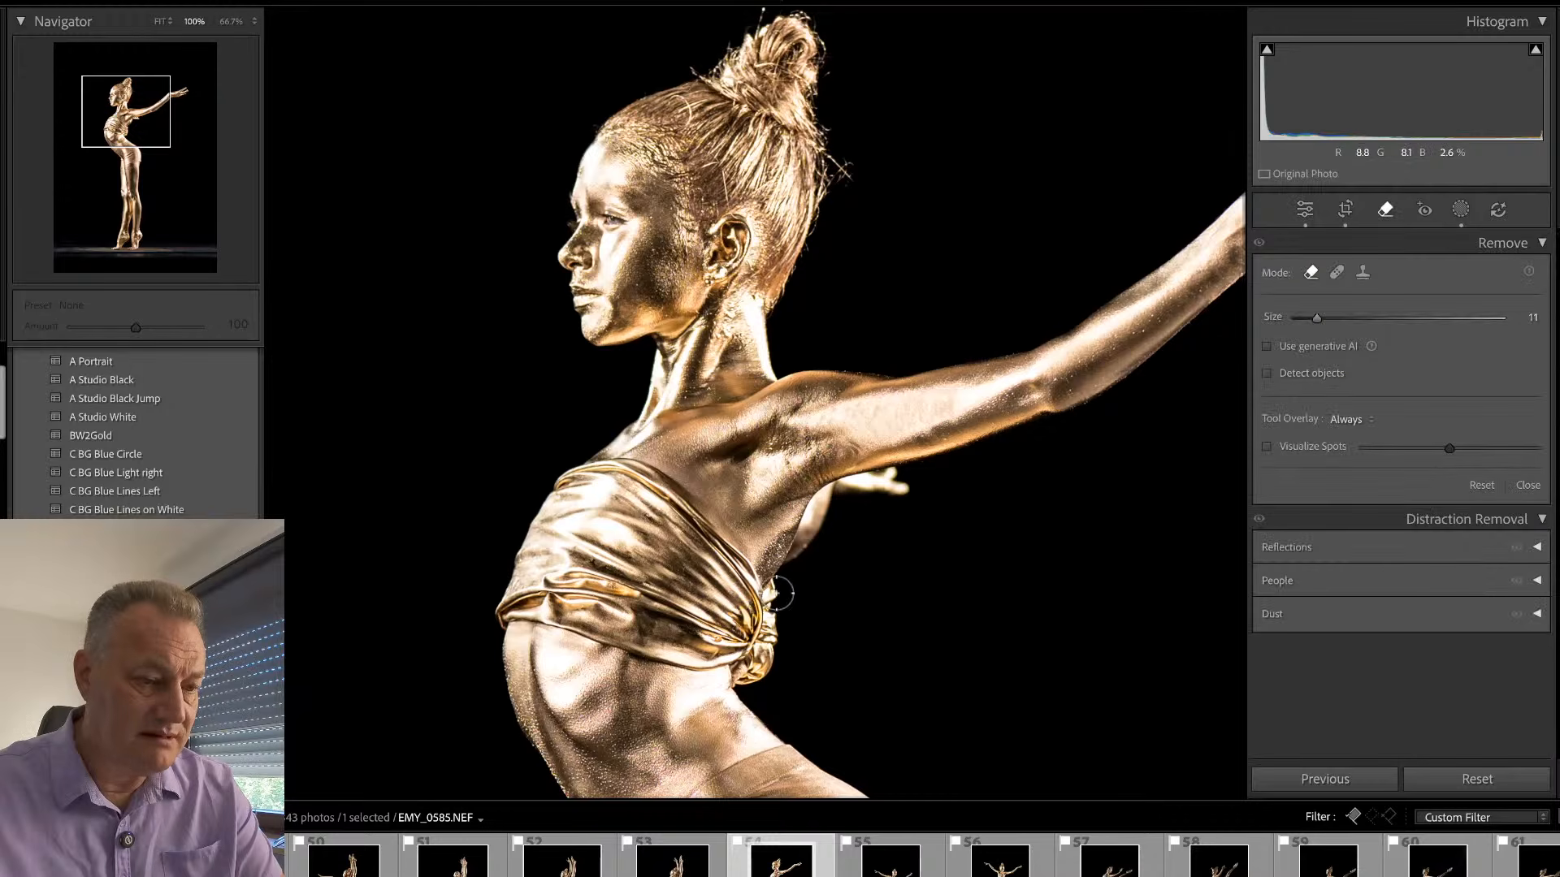
pyautogui.moveTo(772, 605)
pyautogui.mouseDown()
pyautogui.moveTo(762, 639)
pyautogui.moveTo(776, 662)
pyautogui.moveTo(770, 611)
pyautogui.moveTo(746, 679)
pyautogui.mouseUp()
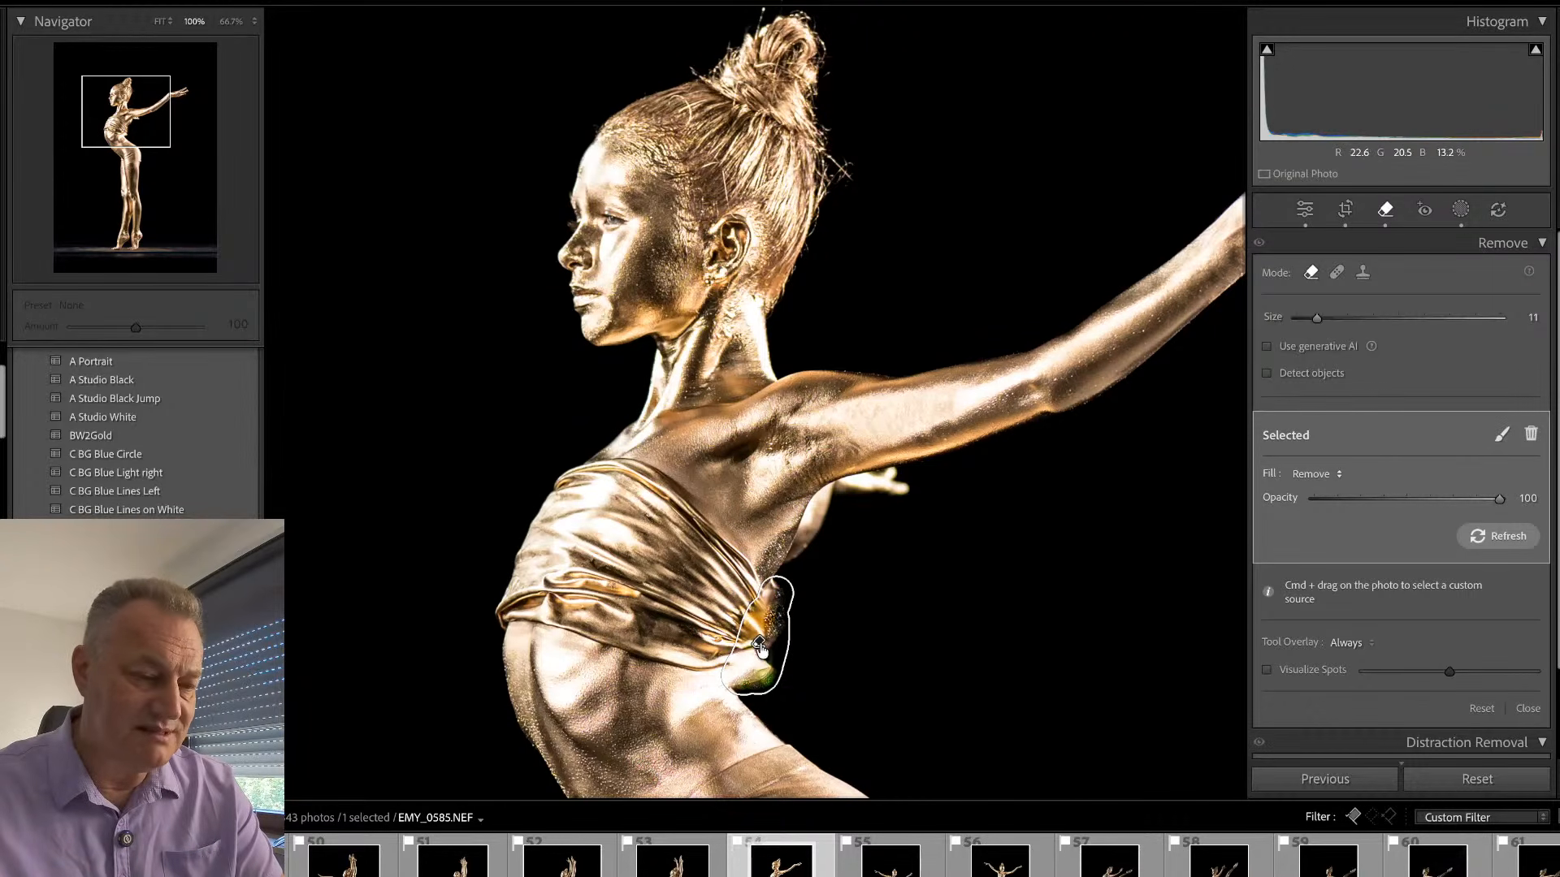
pyautogui.click(1340, 481)
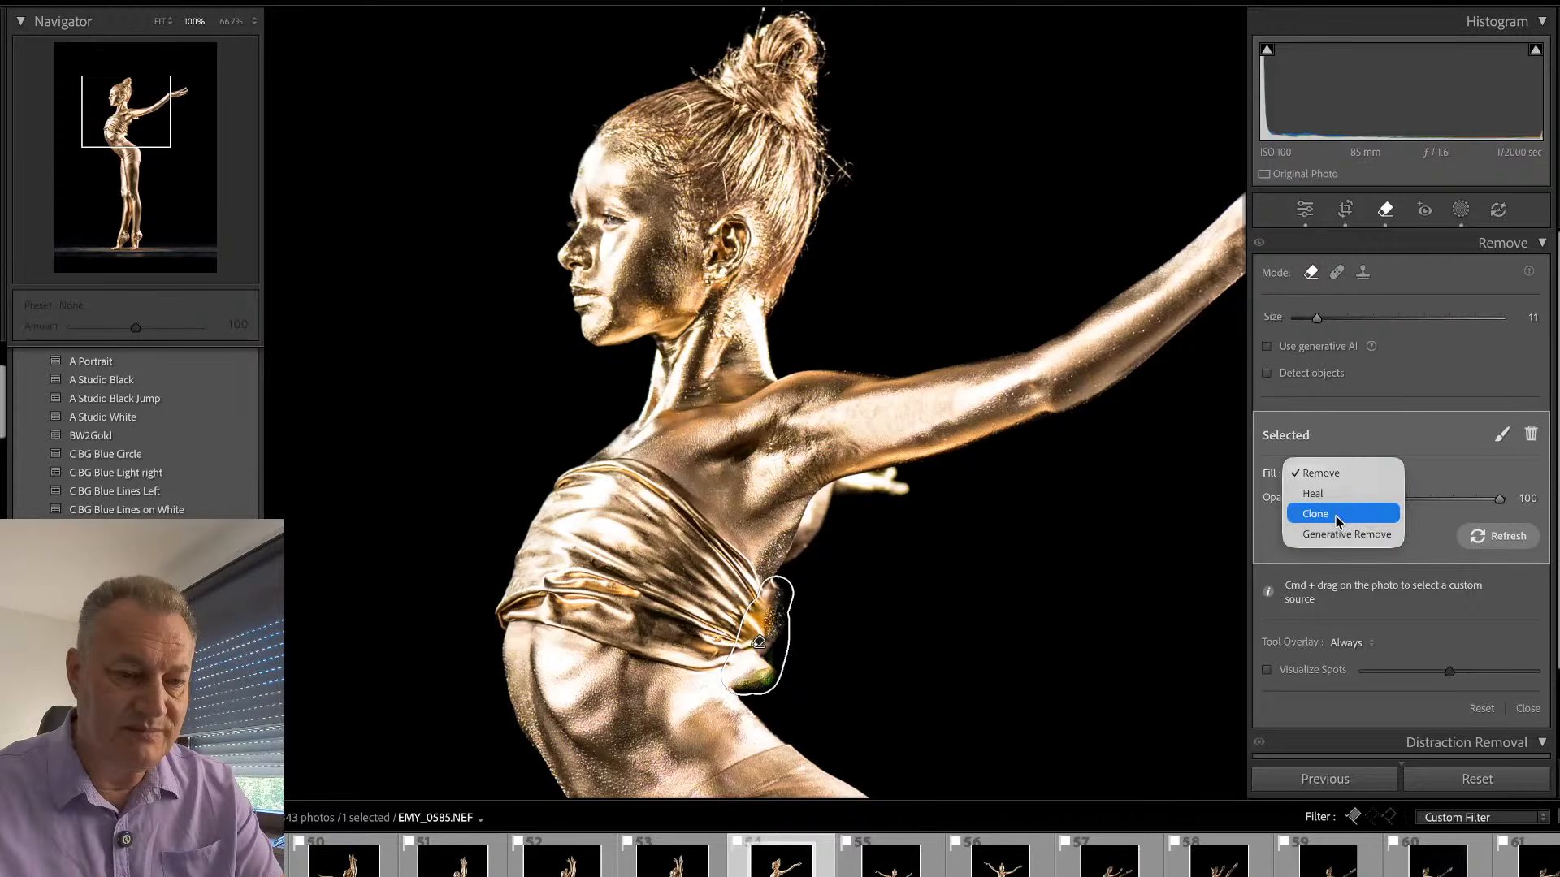
pyautogui.click(1350, 533)
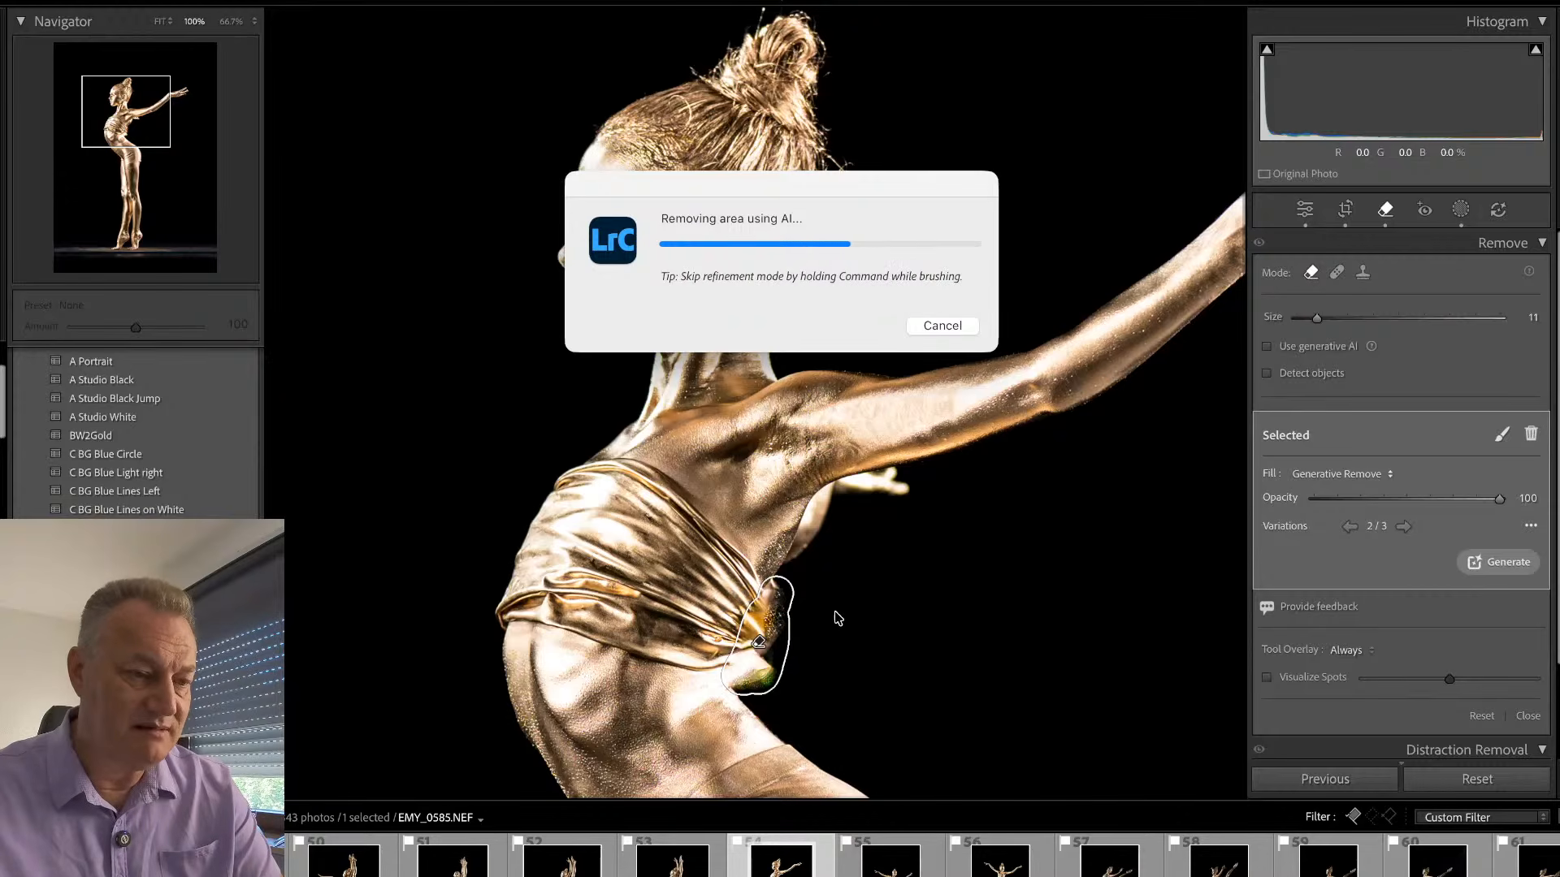
pyautogui.press('q')
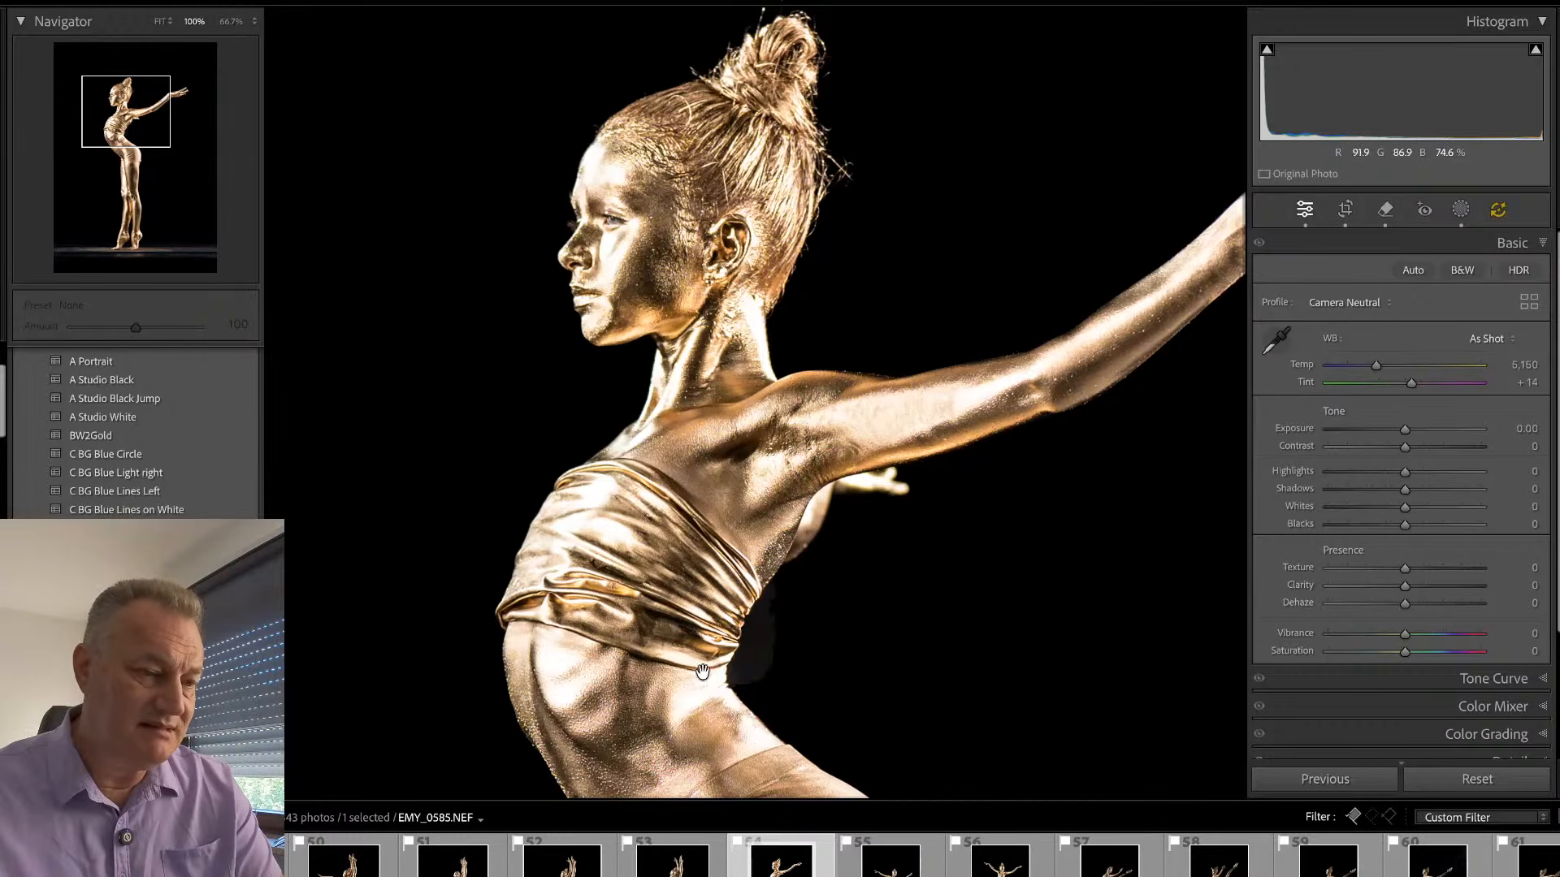
# - Clean up the bandeau's lower folds with Generative Remove, generate a fresh set of variations, and compare the retouch with the original
pyautogui.press('q')
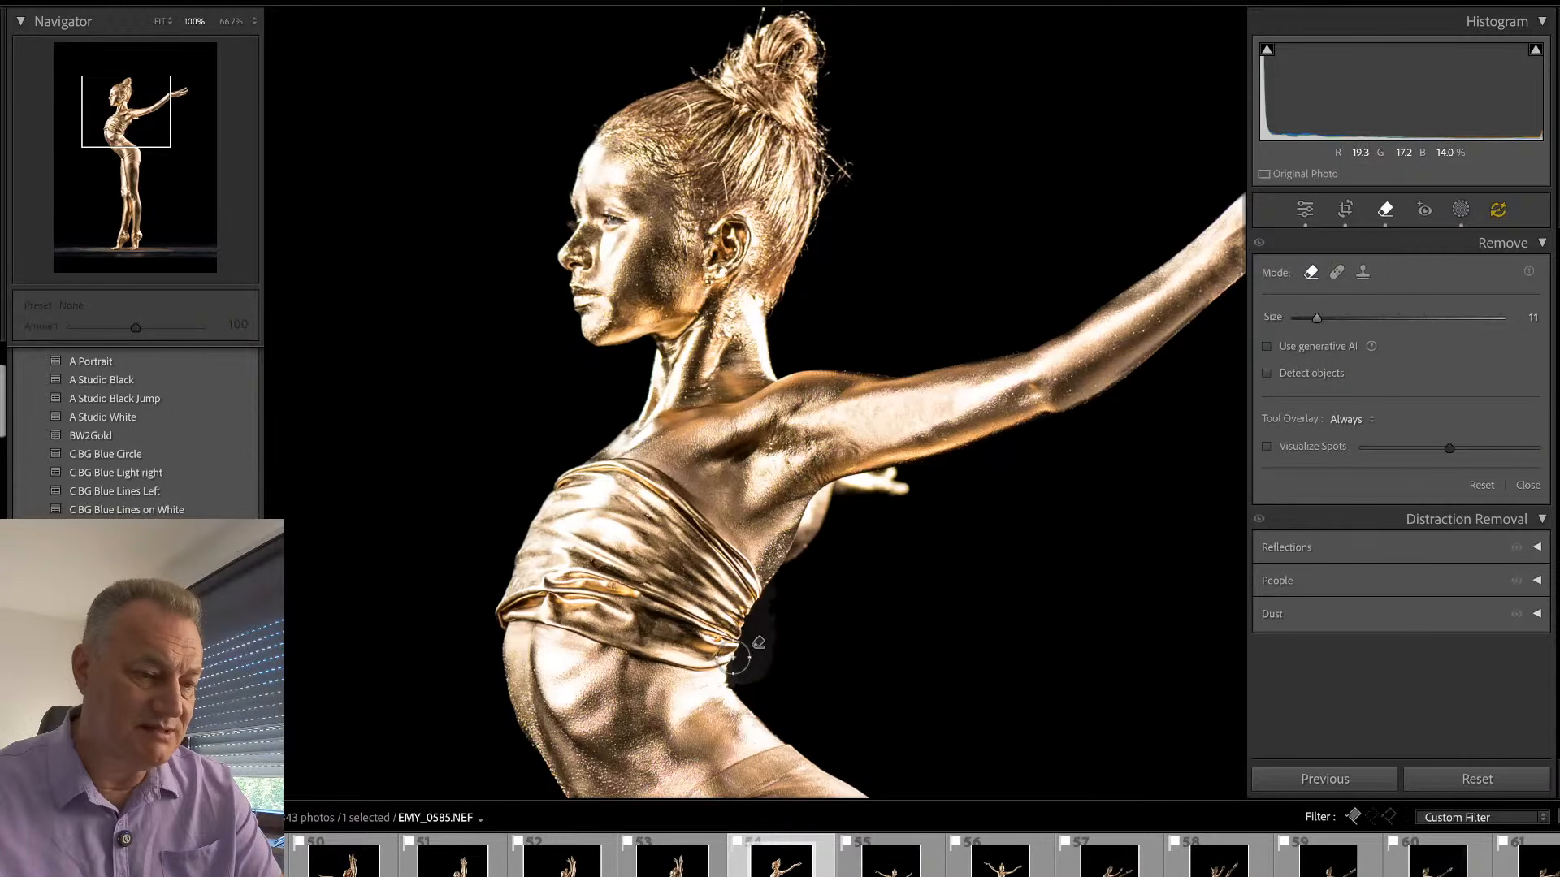
pyautogui.moveTo(709, 666)
pyautogui.mouseDown()
pyautogui.moveTo(663, 638)
pyautogui.moveTo(717, 652)
pyautogui.moveTo(607, 600)
pyautogui.mouseUp()
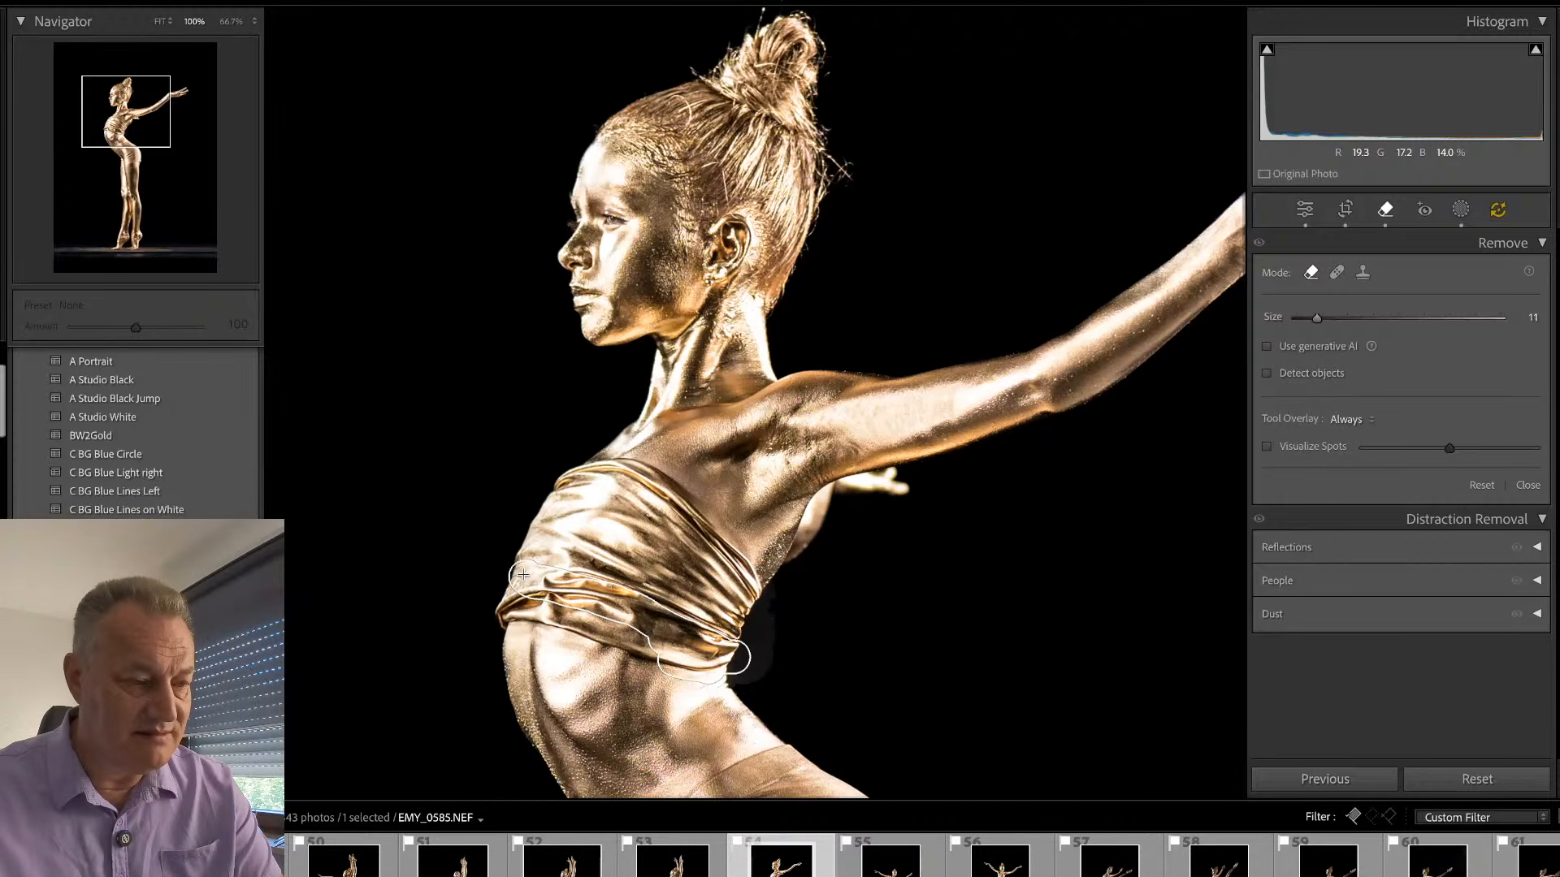
pyautogui.moveTo(518, 582)
pyautogui.mouseDown()
pyautogui.moveTo(498, 623)
pyautogui.moveTo(571, 607)
pyautogui.moveTo(662, 656)
pyautogui.moveTo(559, 622)
pyautogui.moveTo(609, 628)
pyautogui.mouseUp()
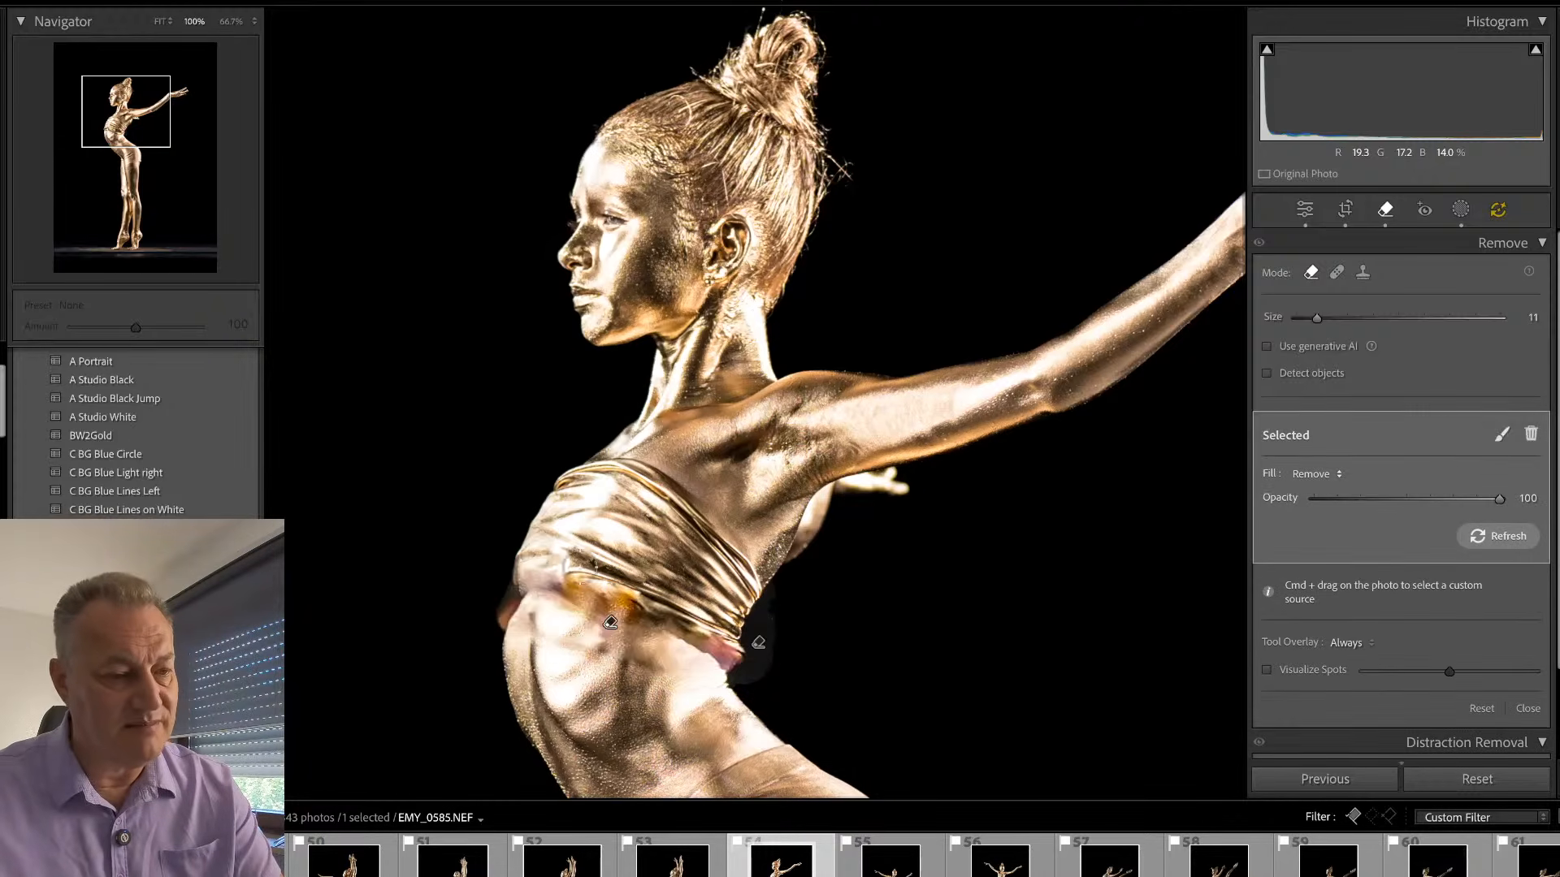
pyautogui.click(1332, 479)
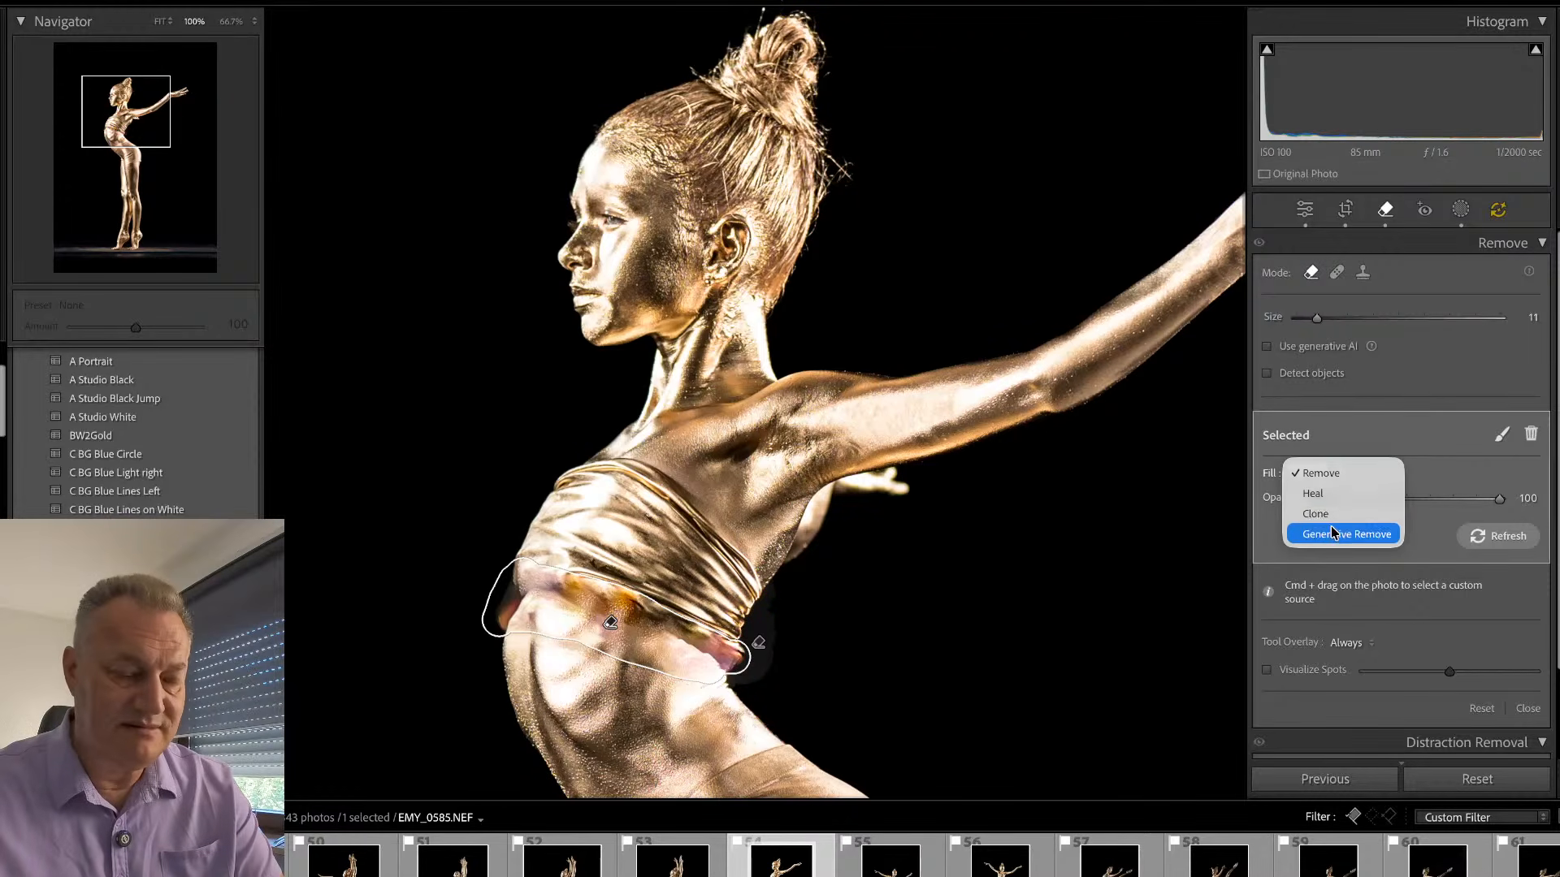
pyautogui.click(1341, 533)
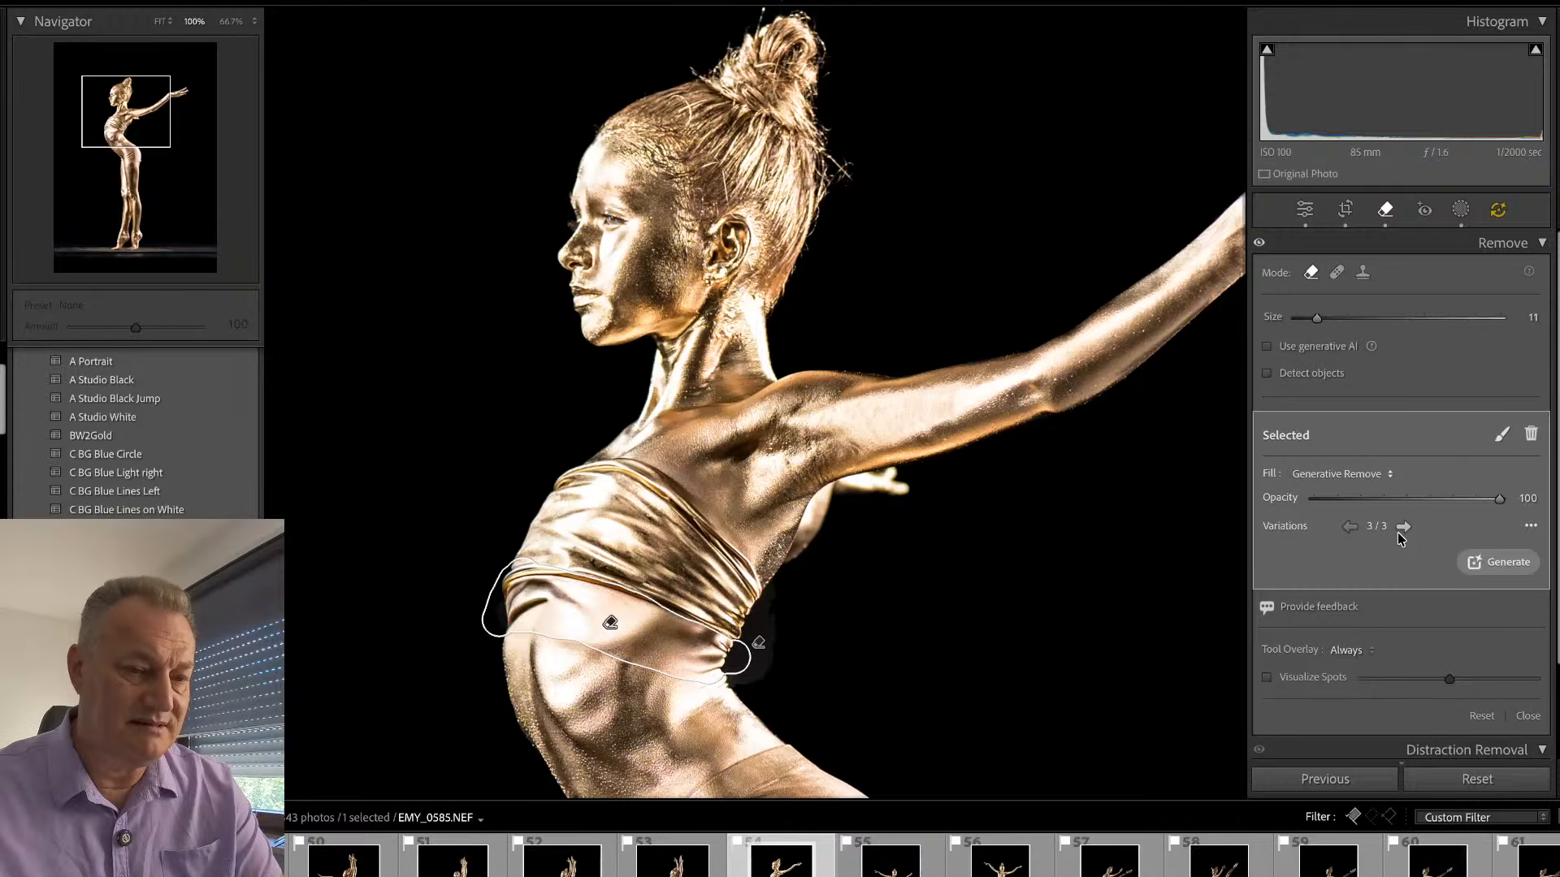
pyautogui.click(1499, 561)
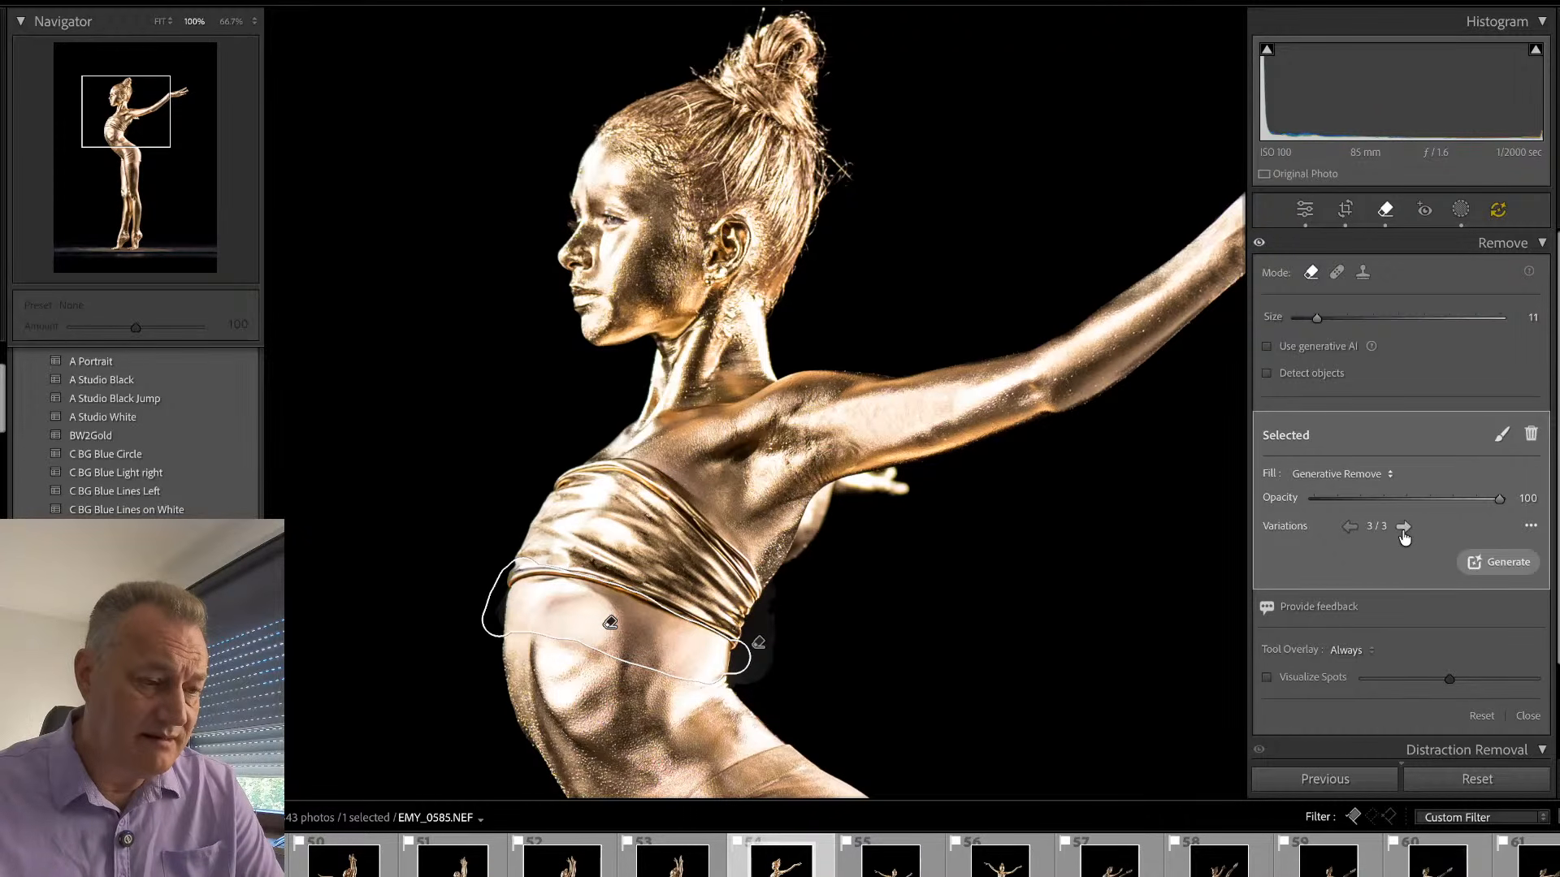
pyautogui.press('q')
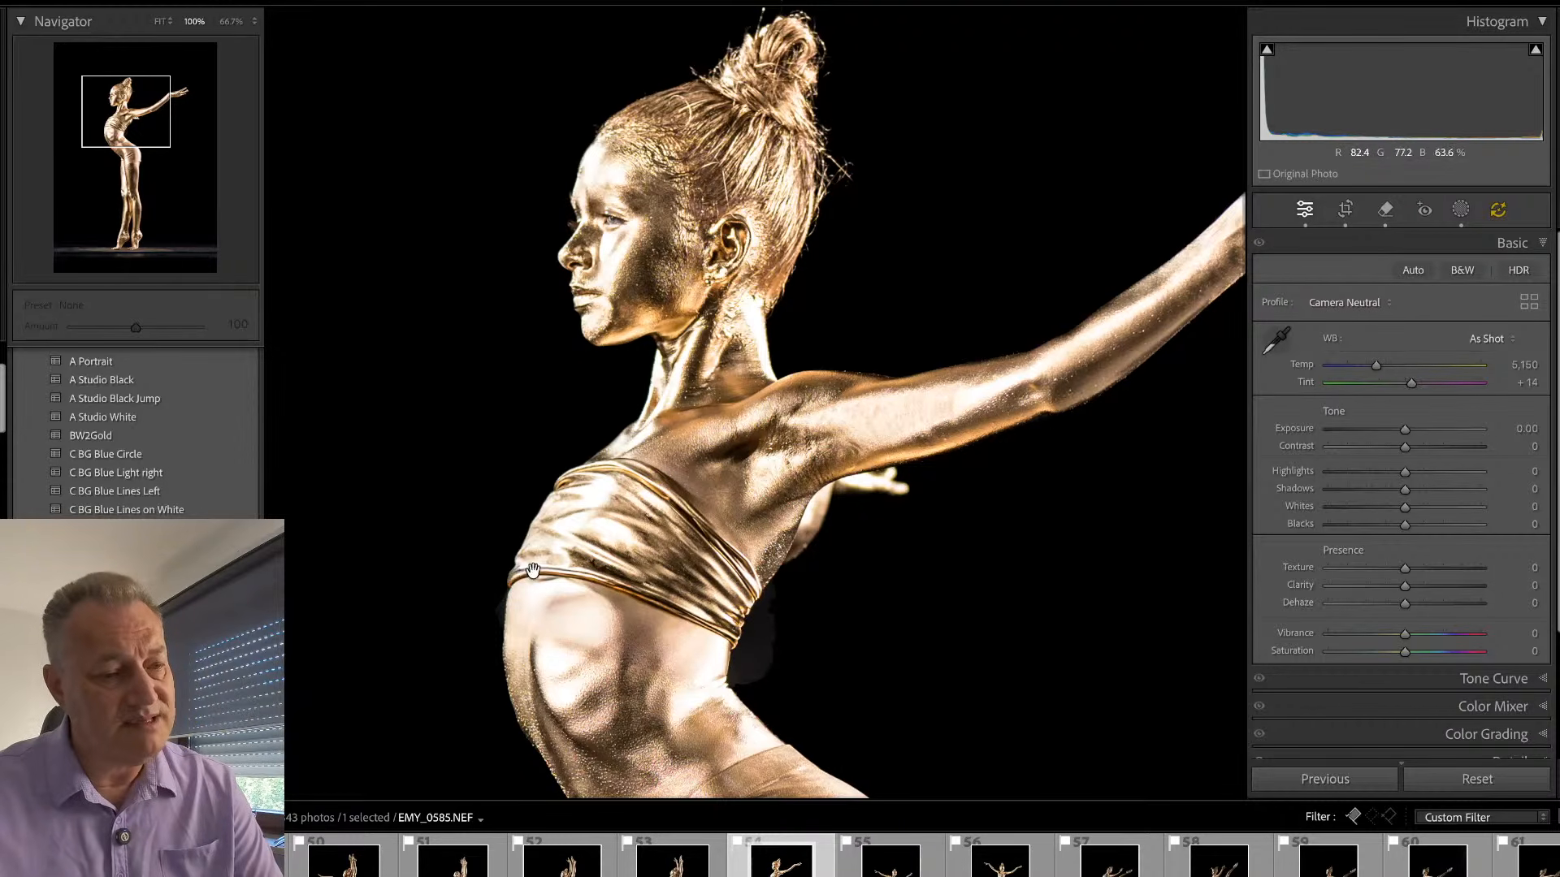
pyautogui.moveTo(723, 615); pyautogui.dragTo(759, 601)
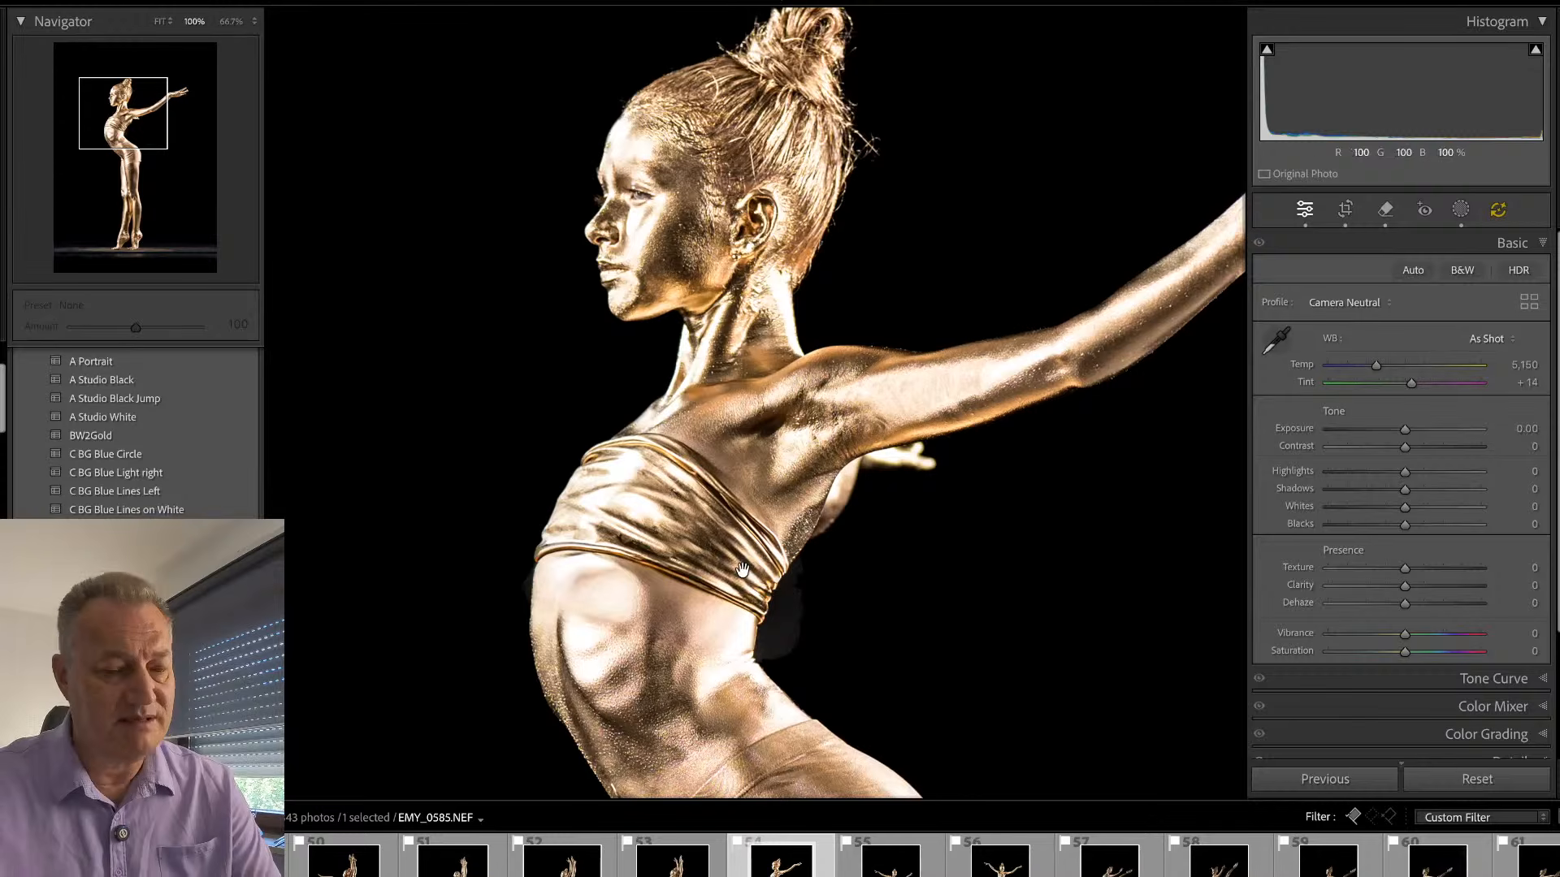
pyautogui.press('\\')
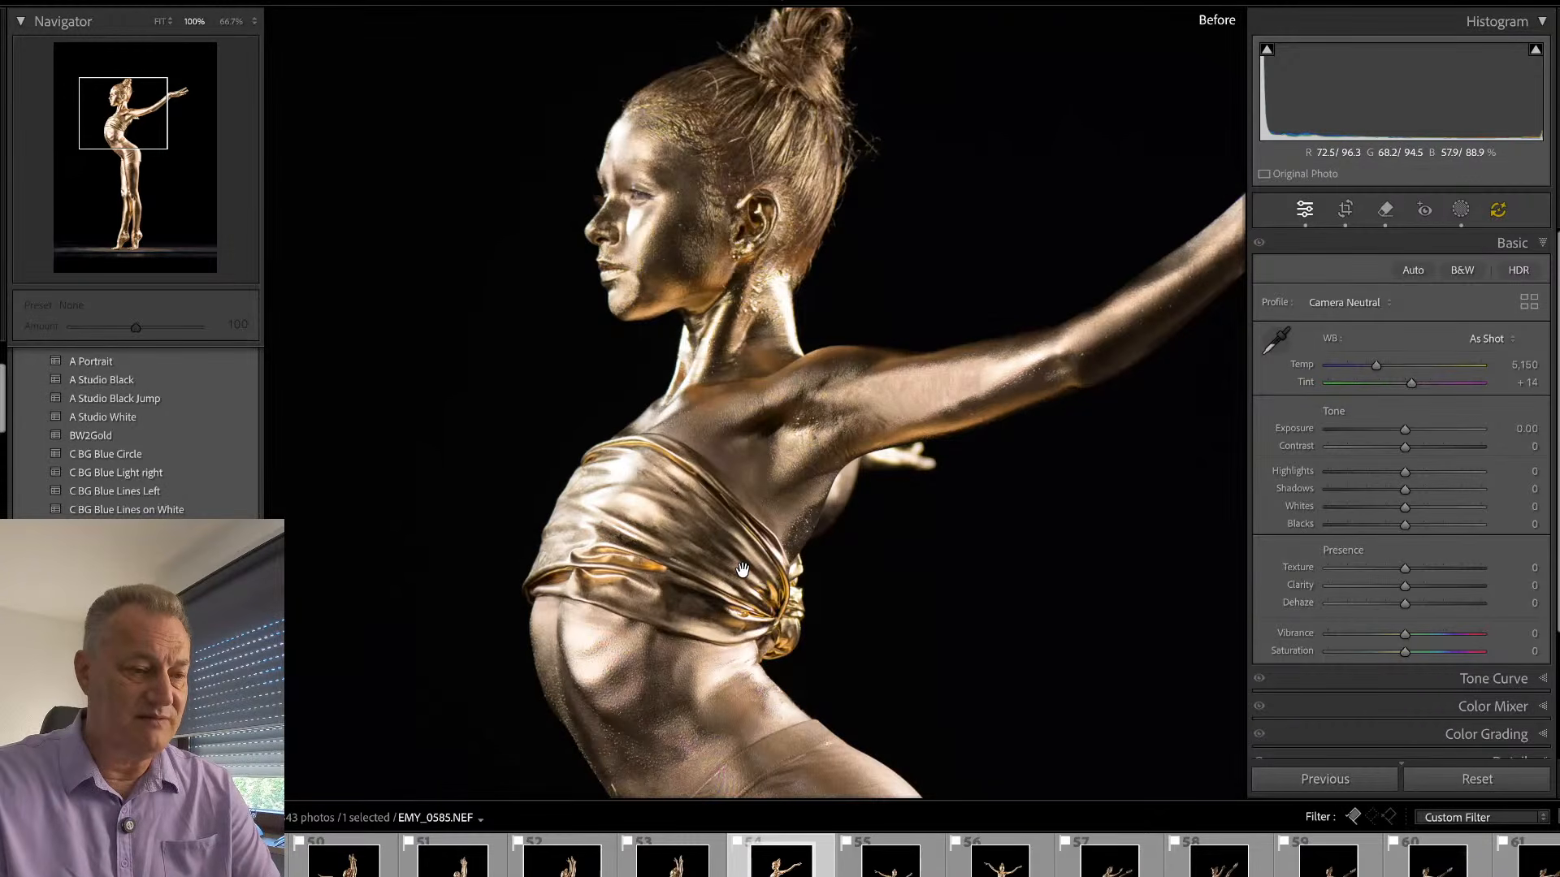
pyautogui.press('\\')
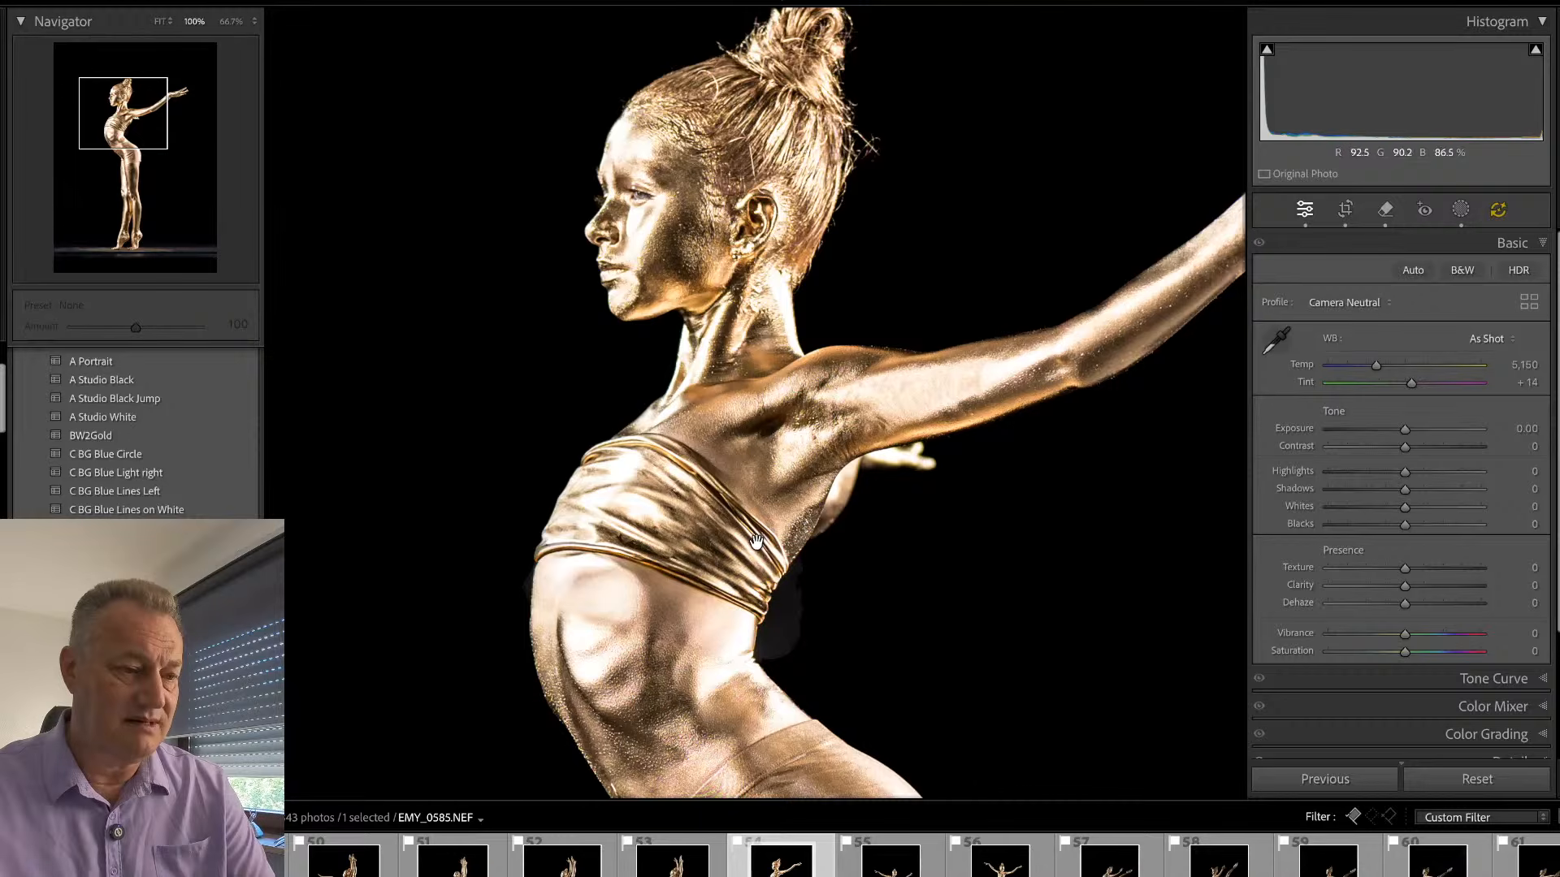
pyautogui.click(756, 544)
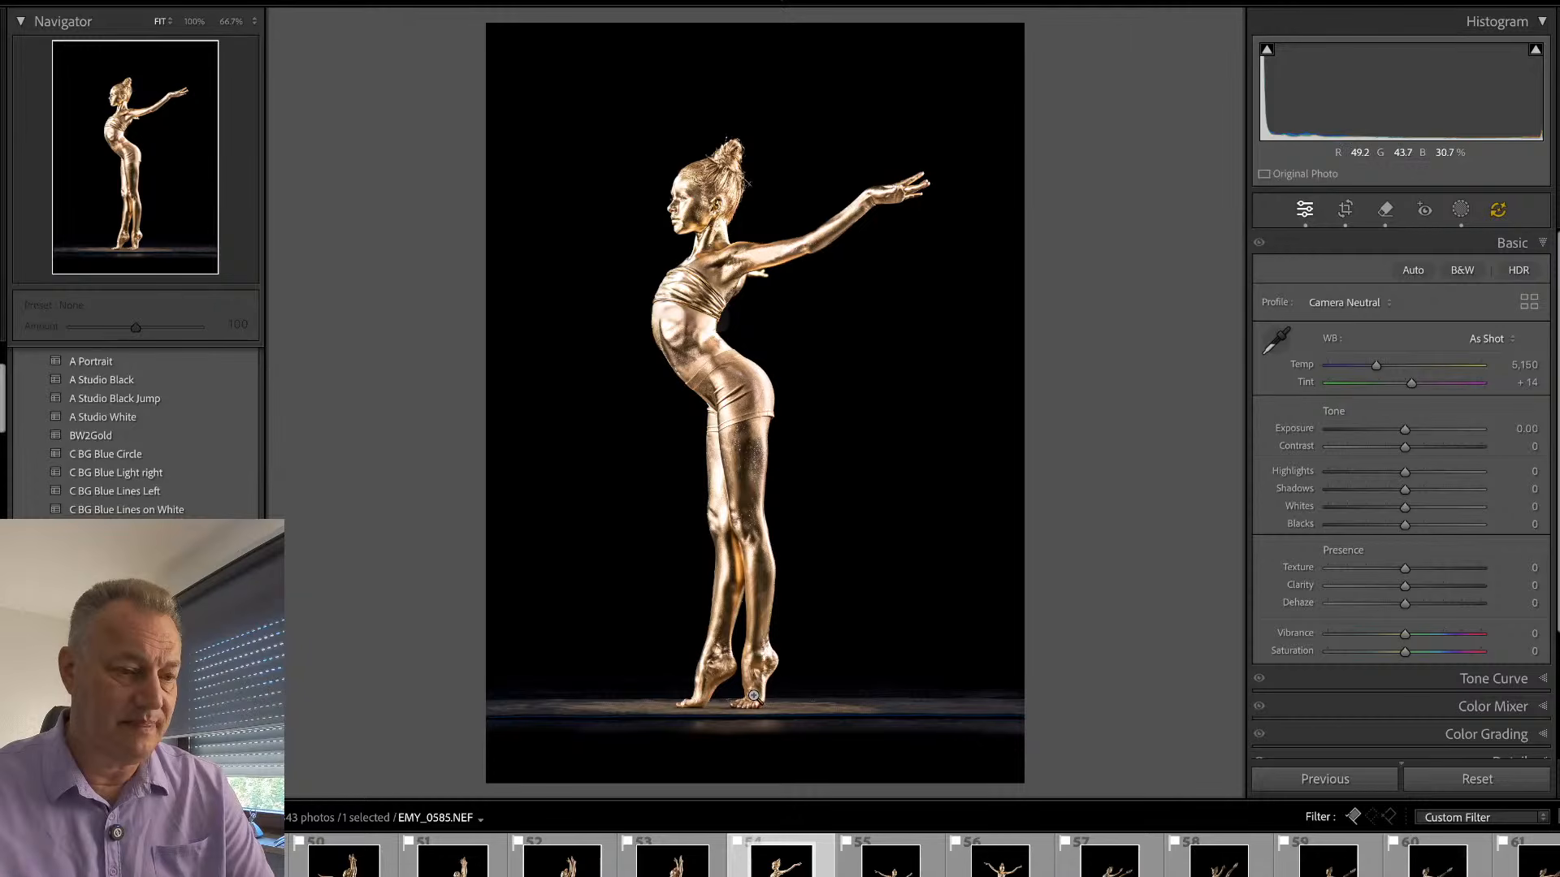
# - Remove the blue mat edge across the floor below the dancer's feet, including the leftover spots under the toes
pyautogui.click(729, 717)
pyautogui.moveTo(728, 737); pyautogui.dragTo(753, 675)
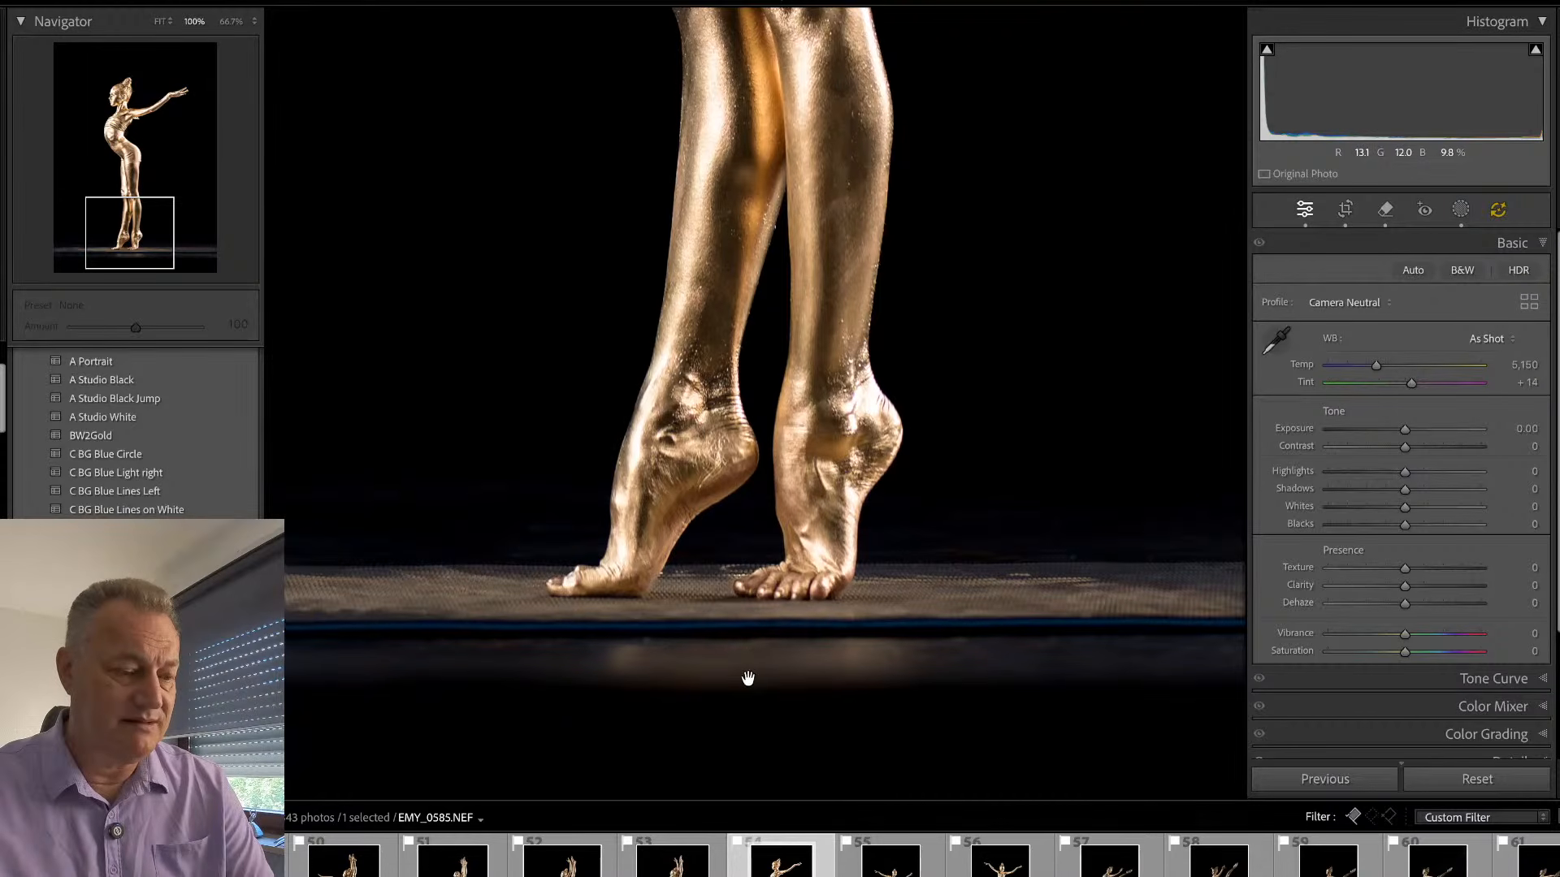
pyautogui.press('Tab')
pyautogui.press('q')
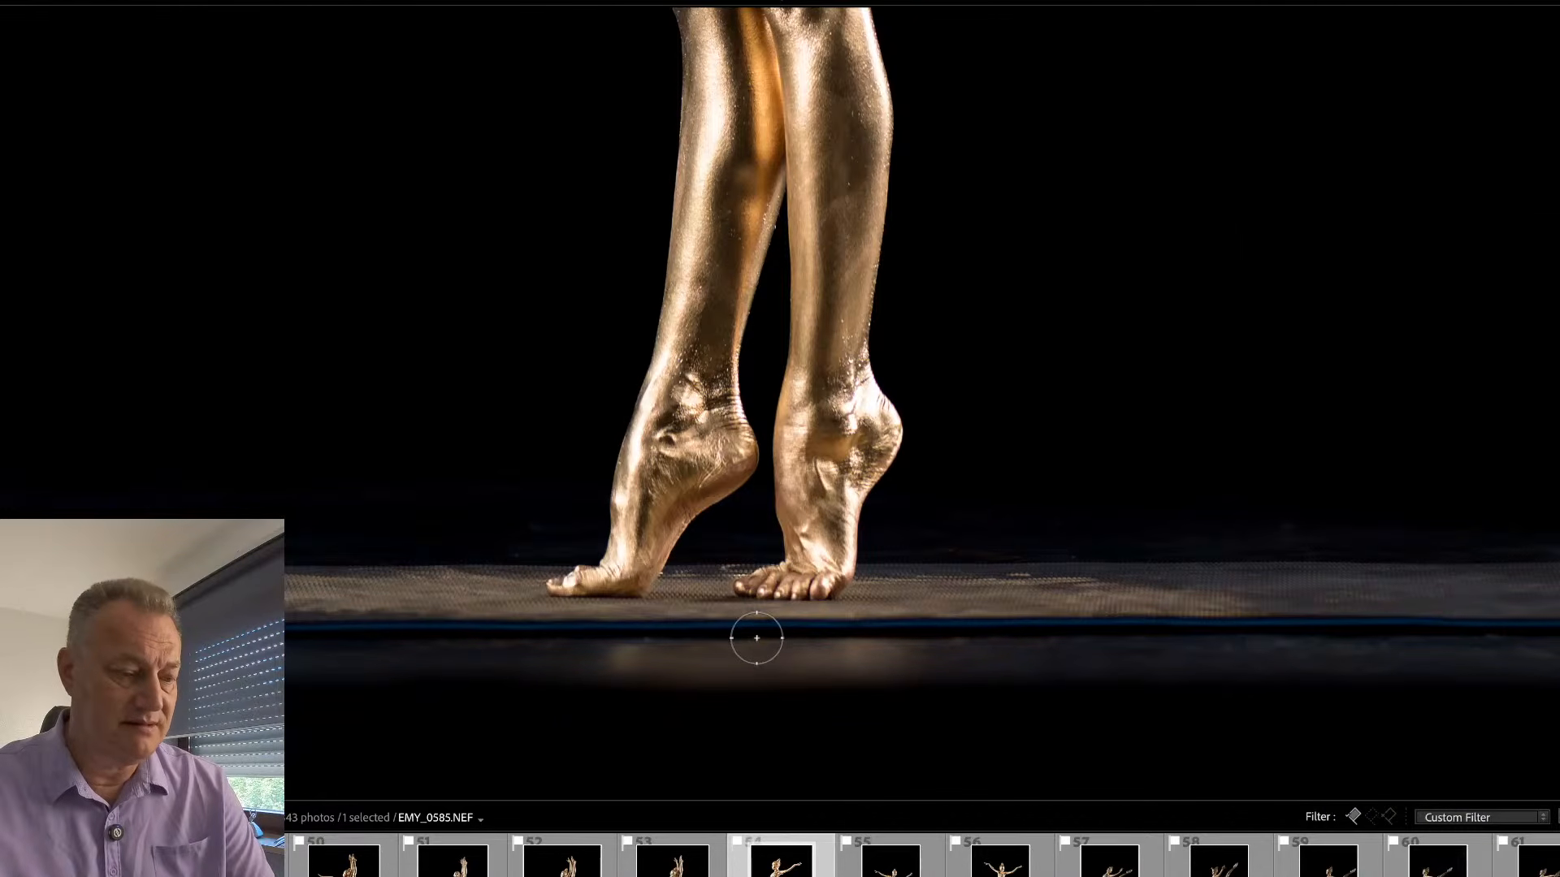
pyautogui.press('Tab')
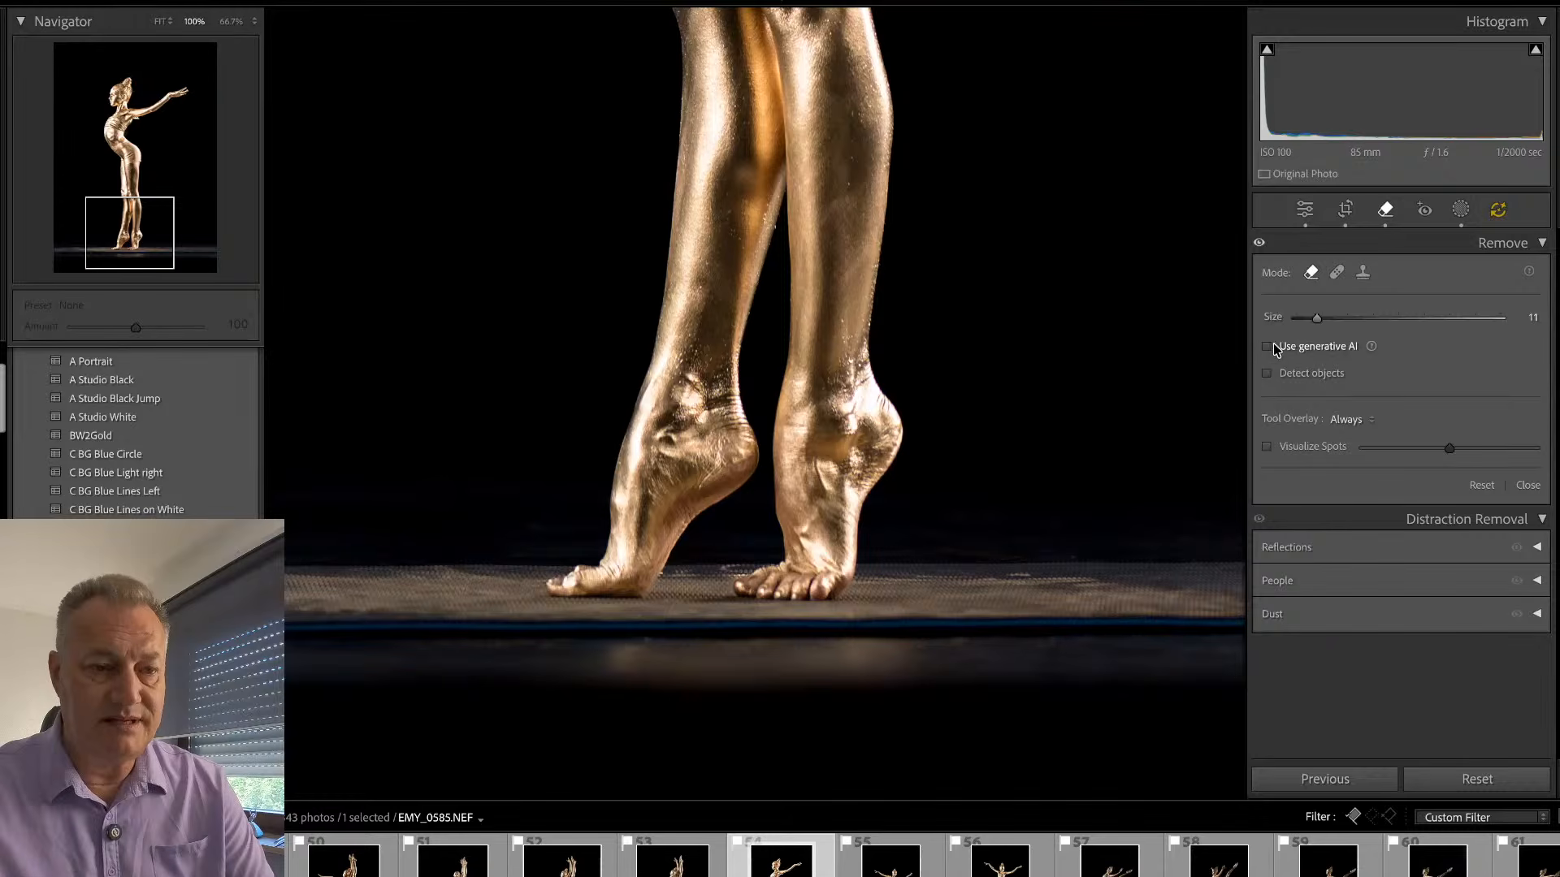
pyautogui.press('Tab')
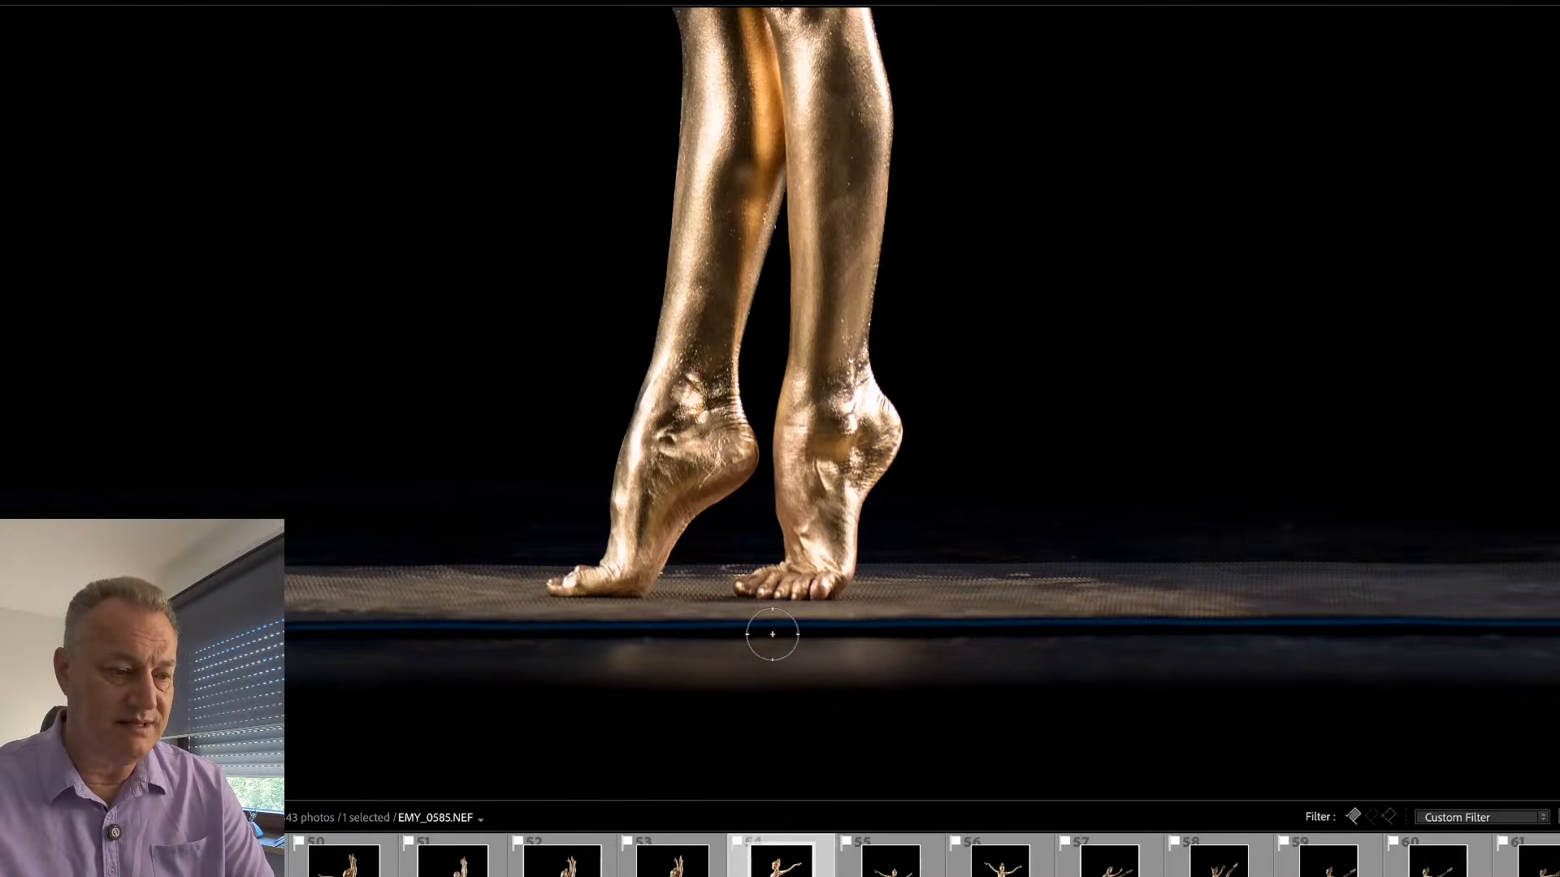
pyautogui.moveTo(772, 633)
pyautogui.mouseDown()
pyautogui.moveTo(476, 661)
pyautogui.moveTo(277, 650)
pyautogui.moveTo(1556, 662)
pyautogui.mouseUp()
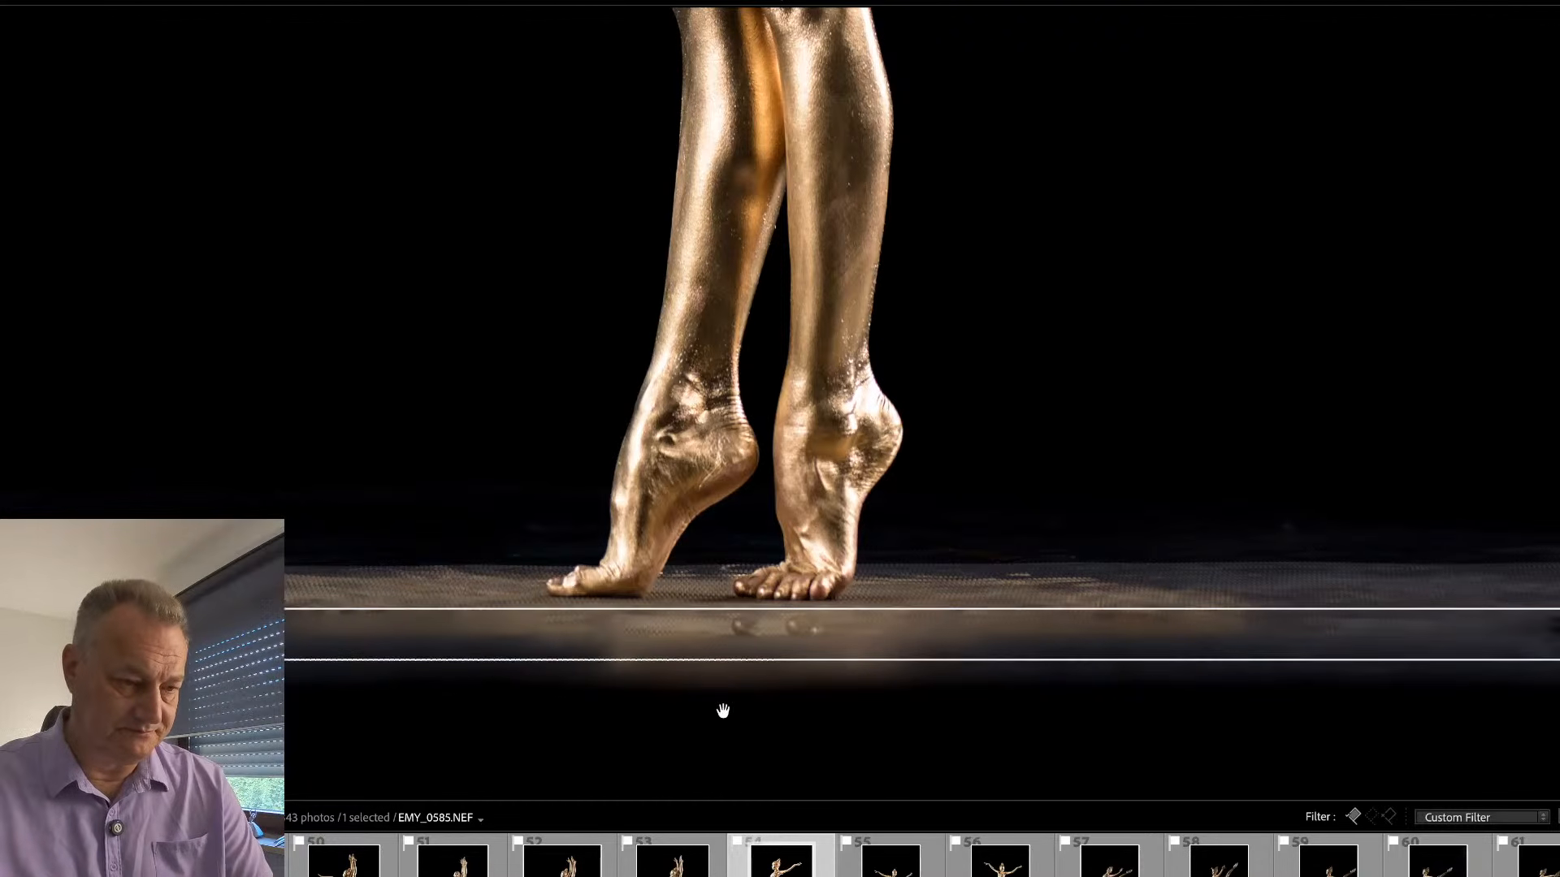
pyautogui.moveTo(813, 633); pyautogui.dragTo(728, 631)
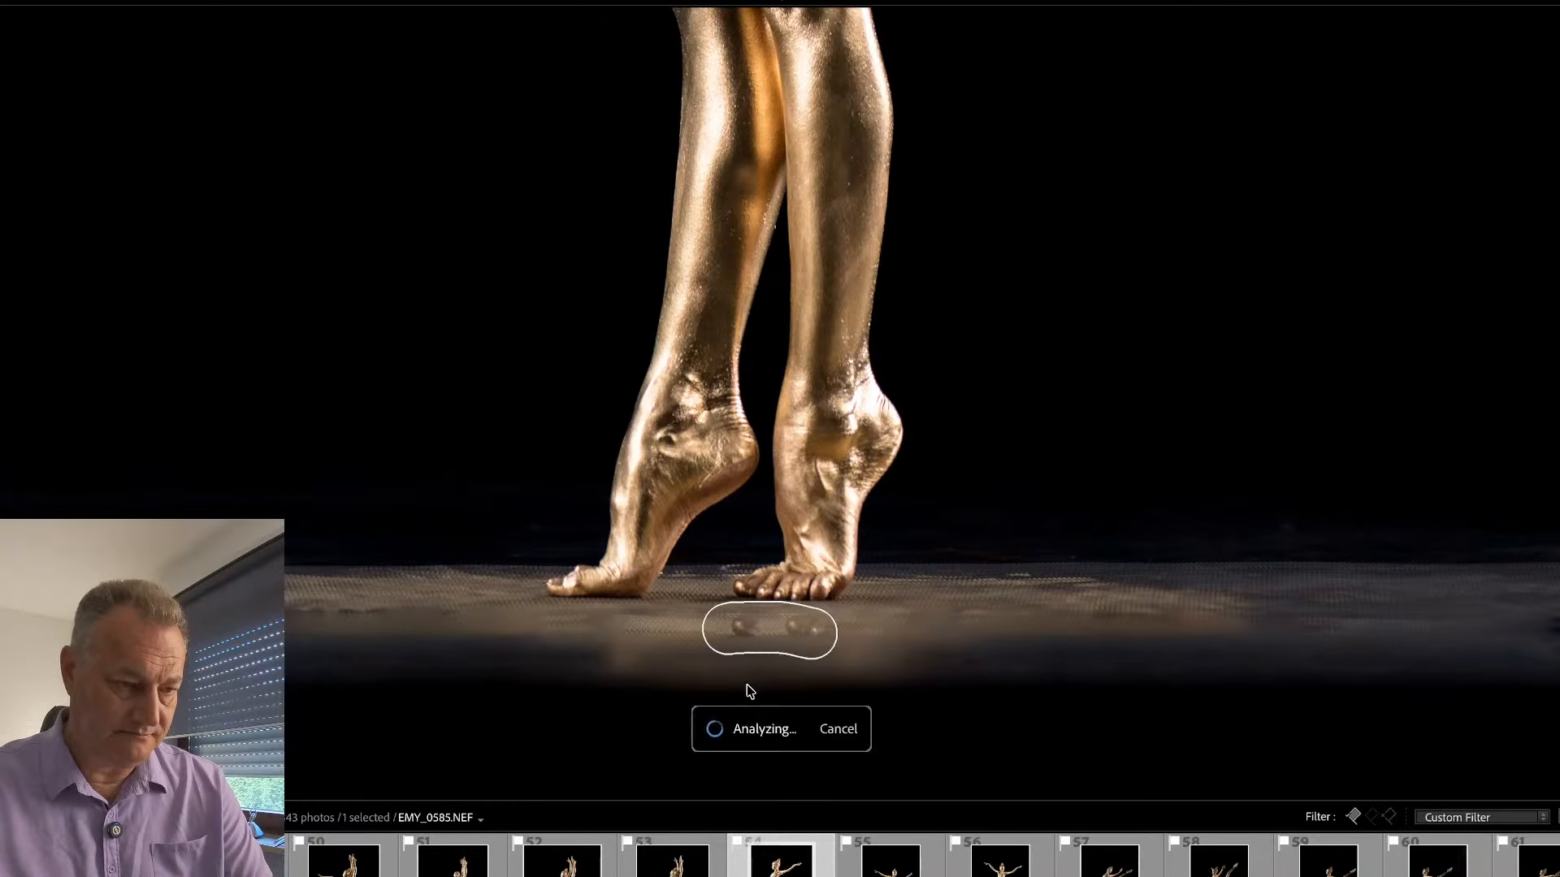
pyautogui.press('q')
pyautogui.click(656, 699)
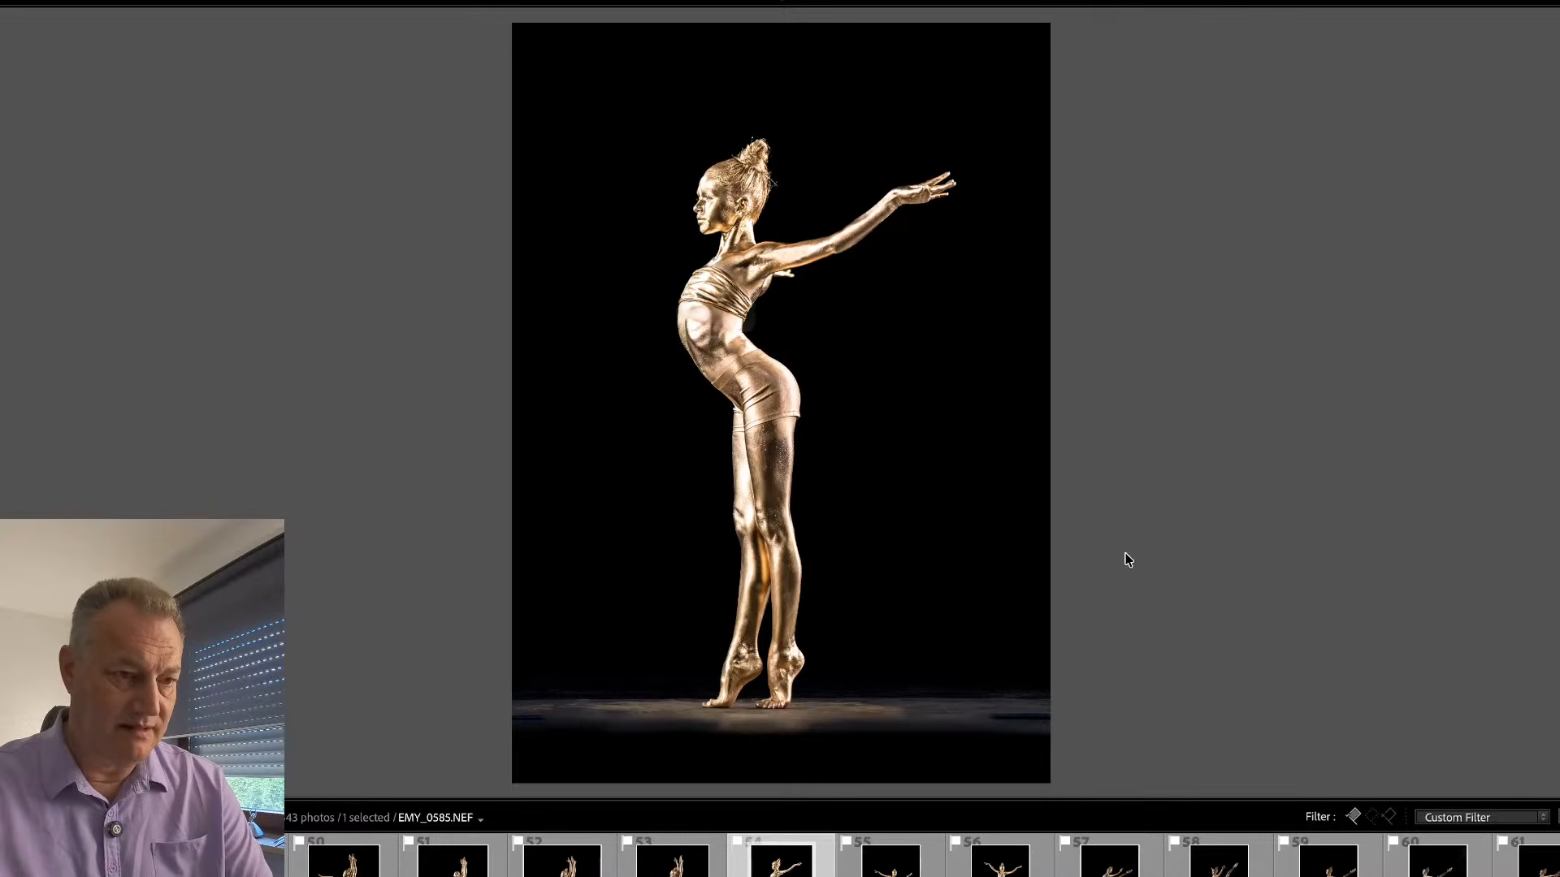
pyautogui.press('Tab')
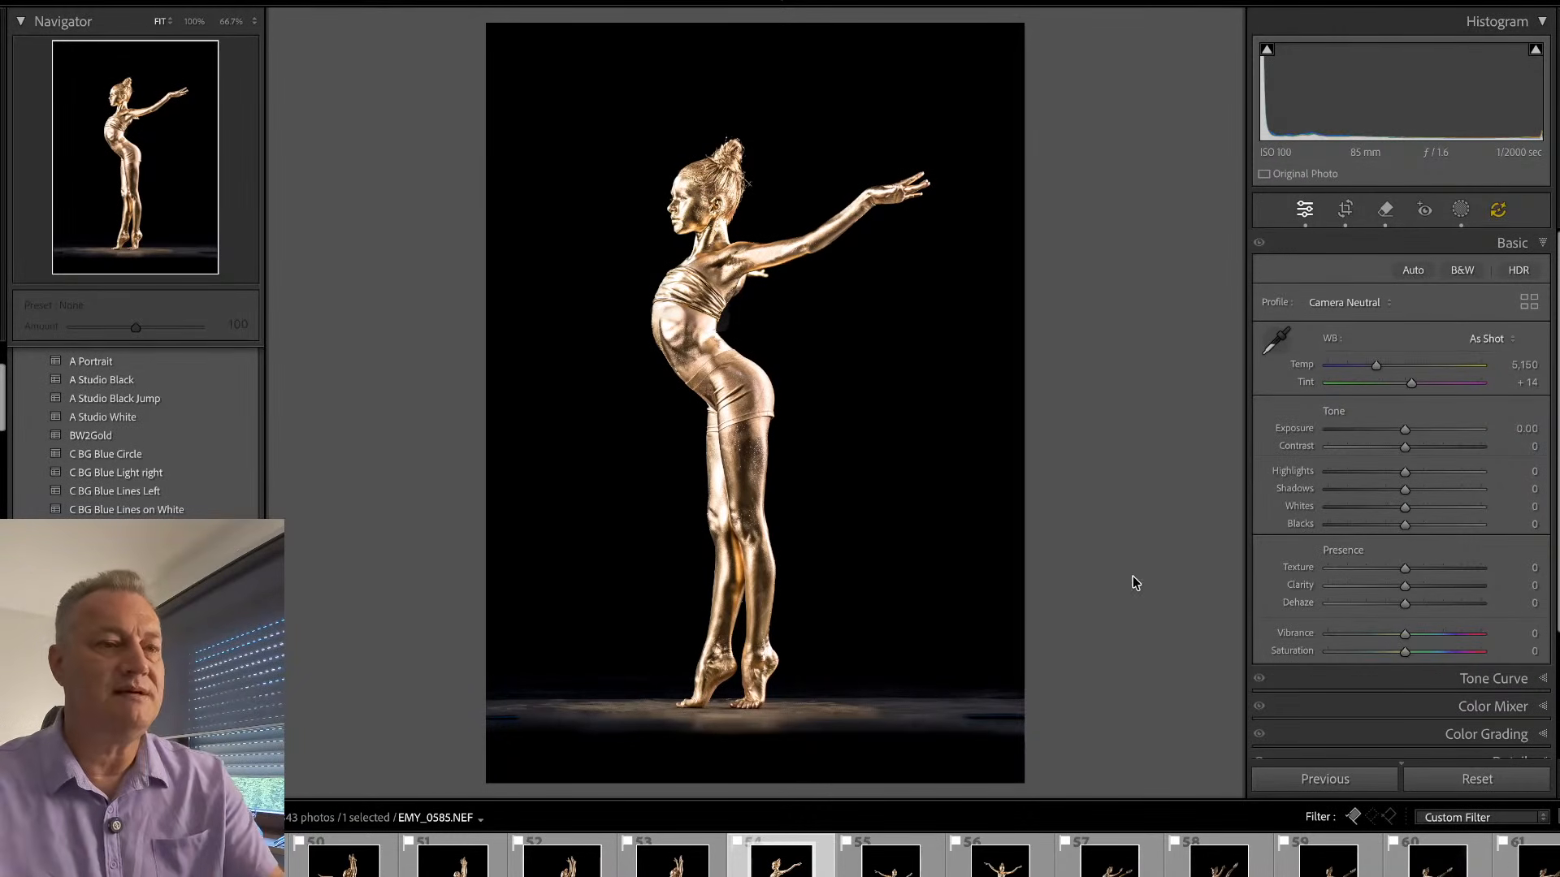
# - Open EMY_0615.NEF, straighten it by 1.12 degrees and crop it closer around the dancer
pyautogui.press('Right')
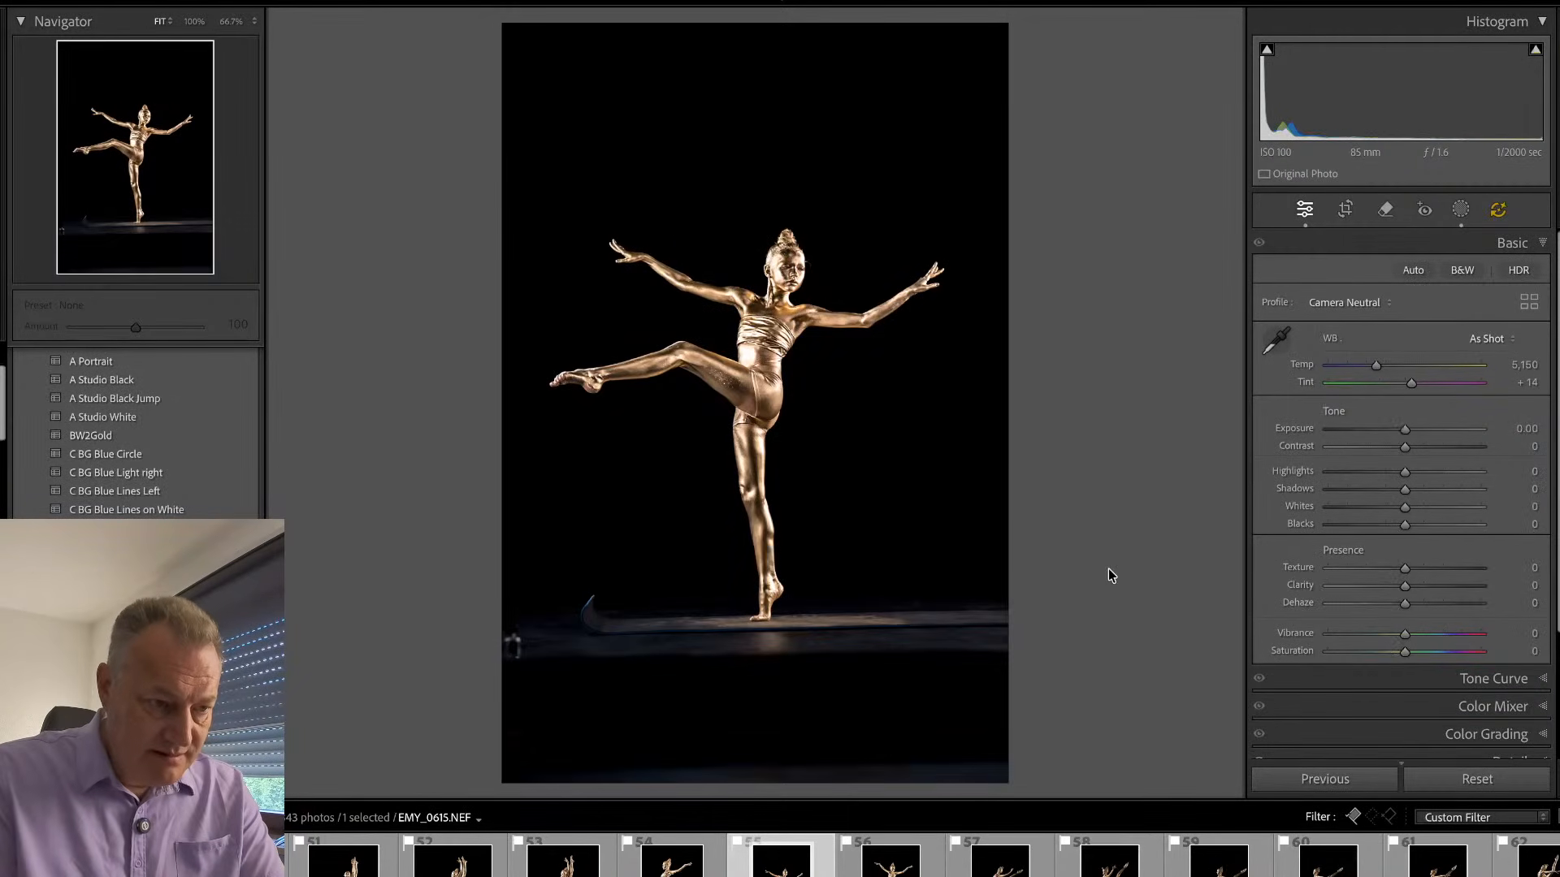
pyautogui.press('r')
pyautogui.moveTo(1083, 446); pyautogui.dragTo(1083, 373)
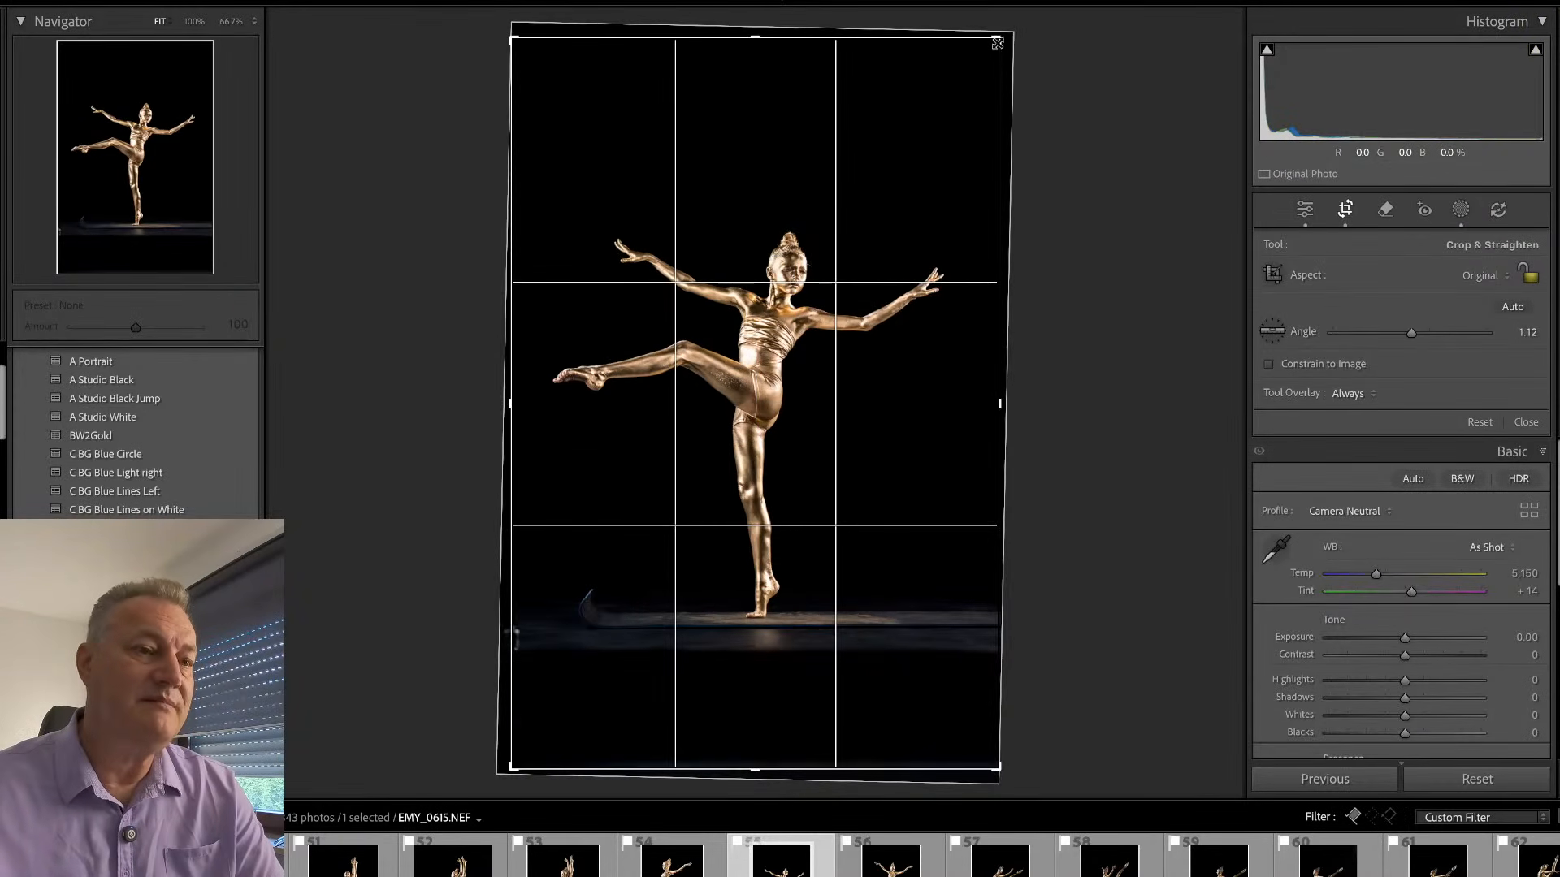
pyautogui.moveTo(996, 39); pyautogui.dragTo(992, 96)
pyautogui.moveTo(513, 713); pyautogui.dragTo(516, 669)
pyautogui.press('Return')
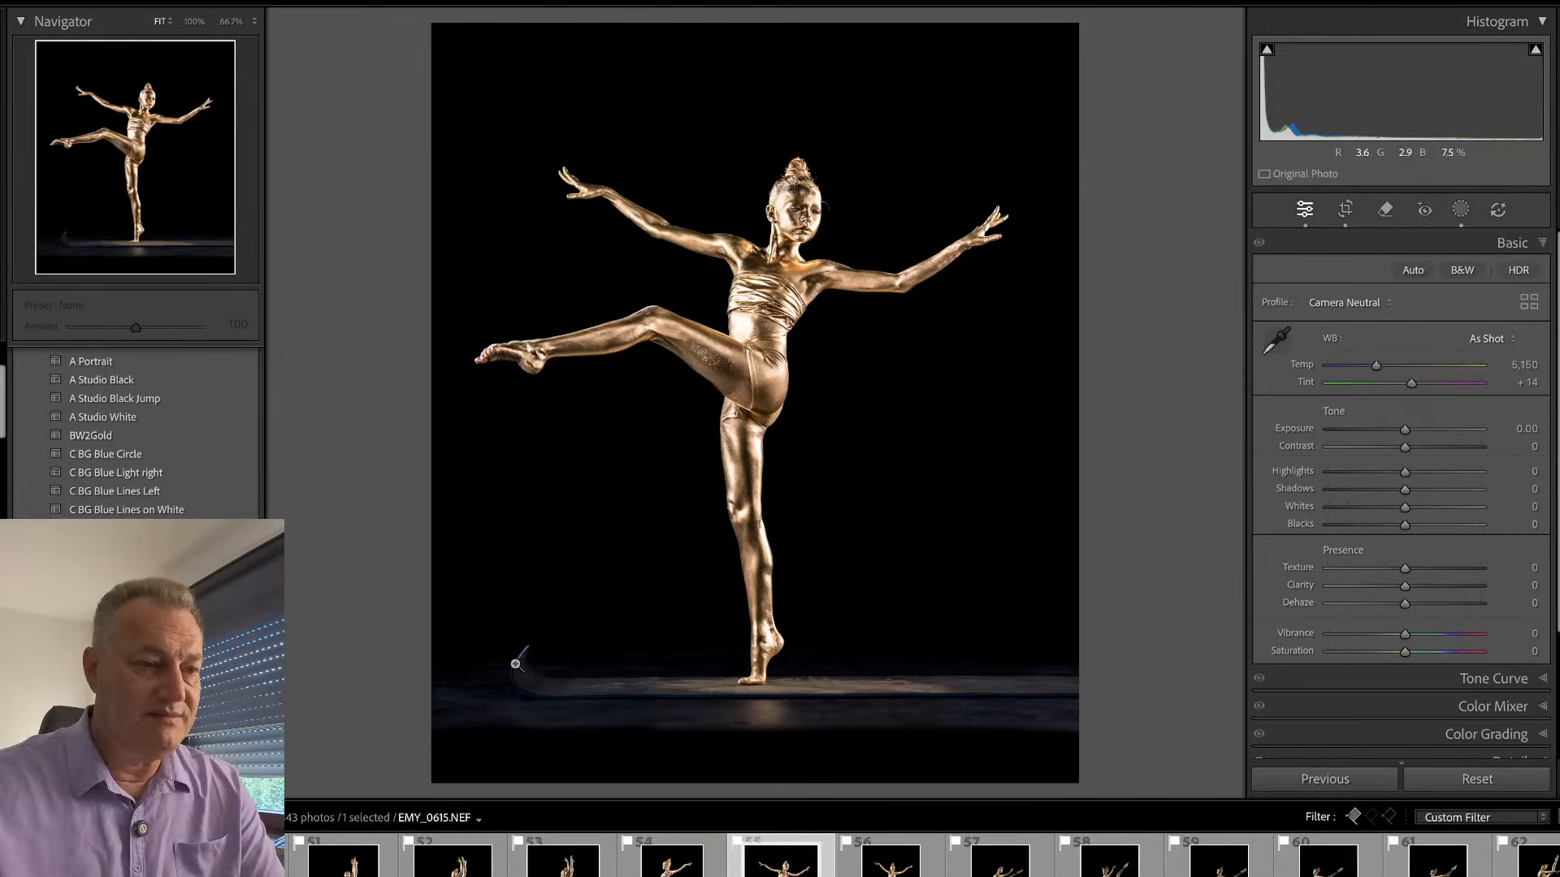
# - Remove the curl at the left end of the floor and check the dancer's face, outstretched arm and raised foot in close-up
pyautogui.press('q')
pyautogui.moveTo(525, 650)
pyautogui.mouseDown()
pyautogui.moveTo(502, 680)
pyautogui.moveTo(539, 669)
pyautogui.mouseUp()
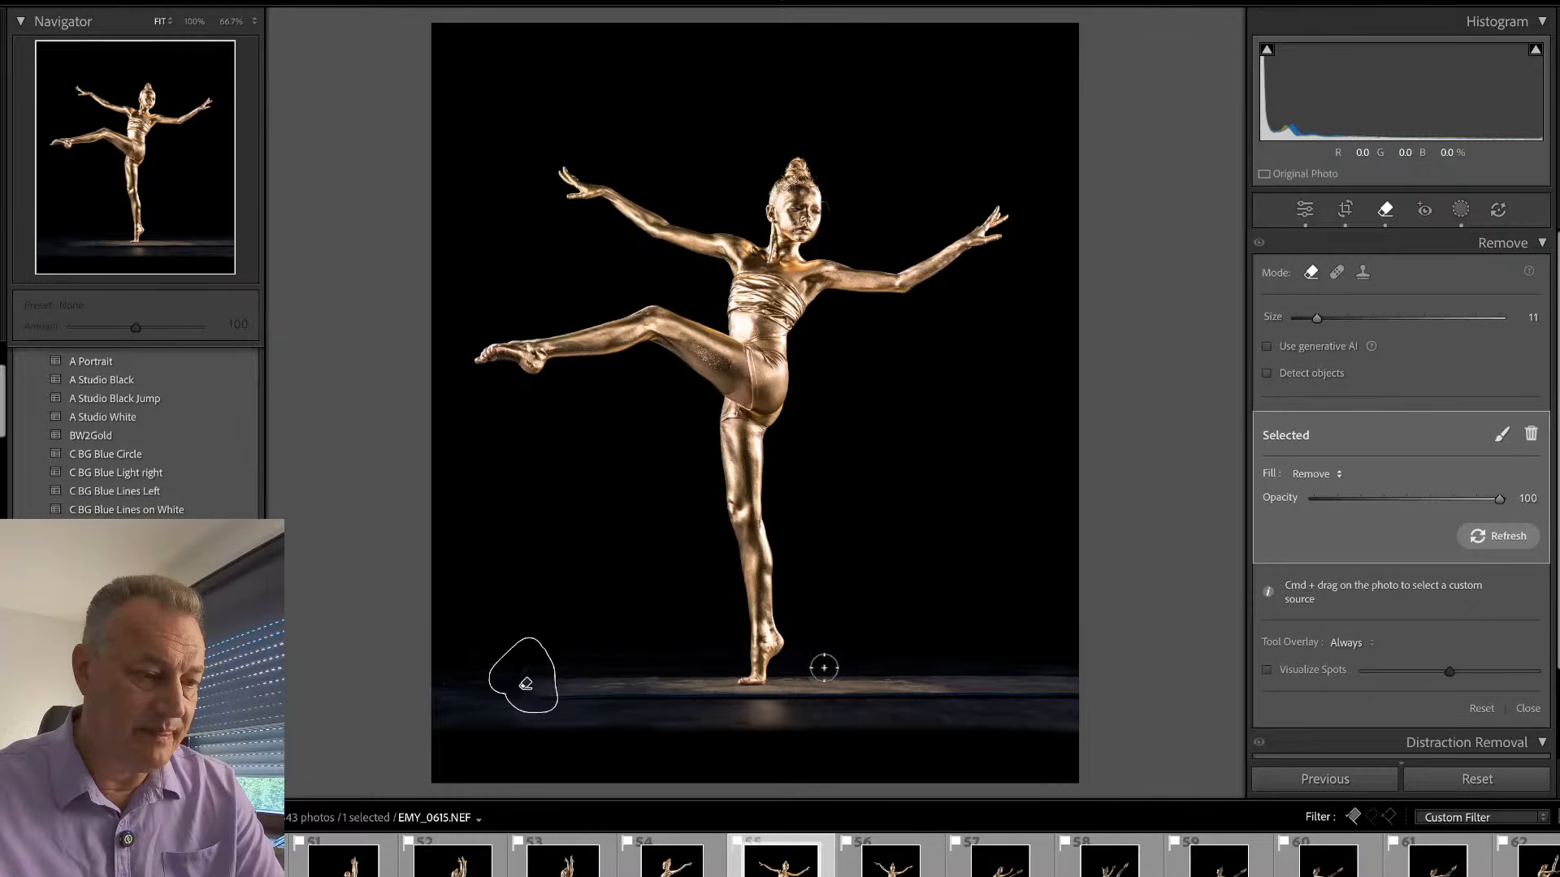
pyautogui.press('q')
pyautogui.click(785, 216)
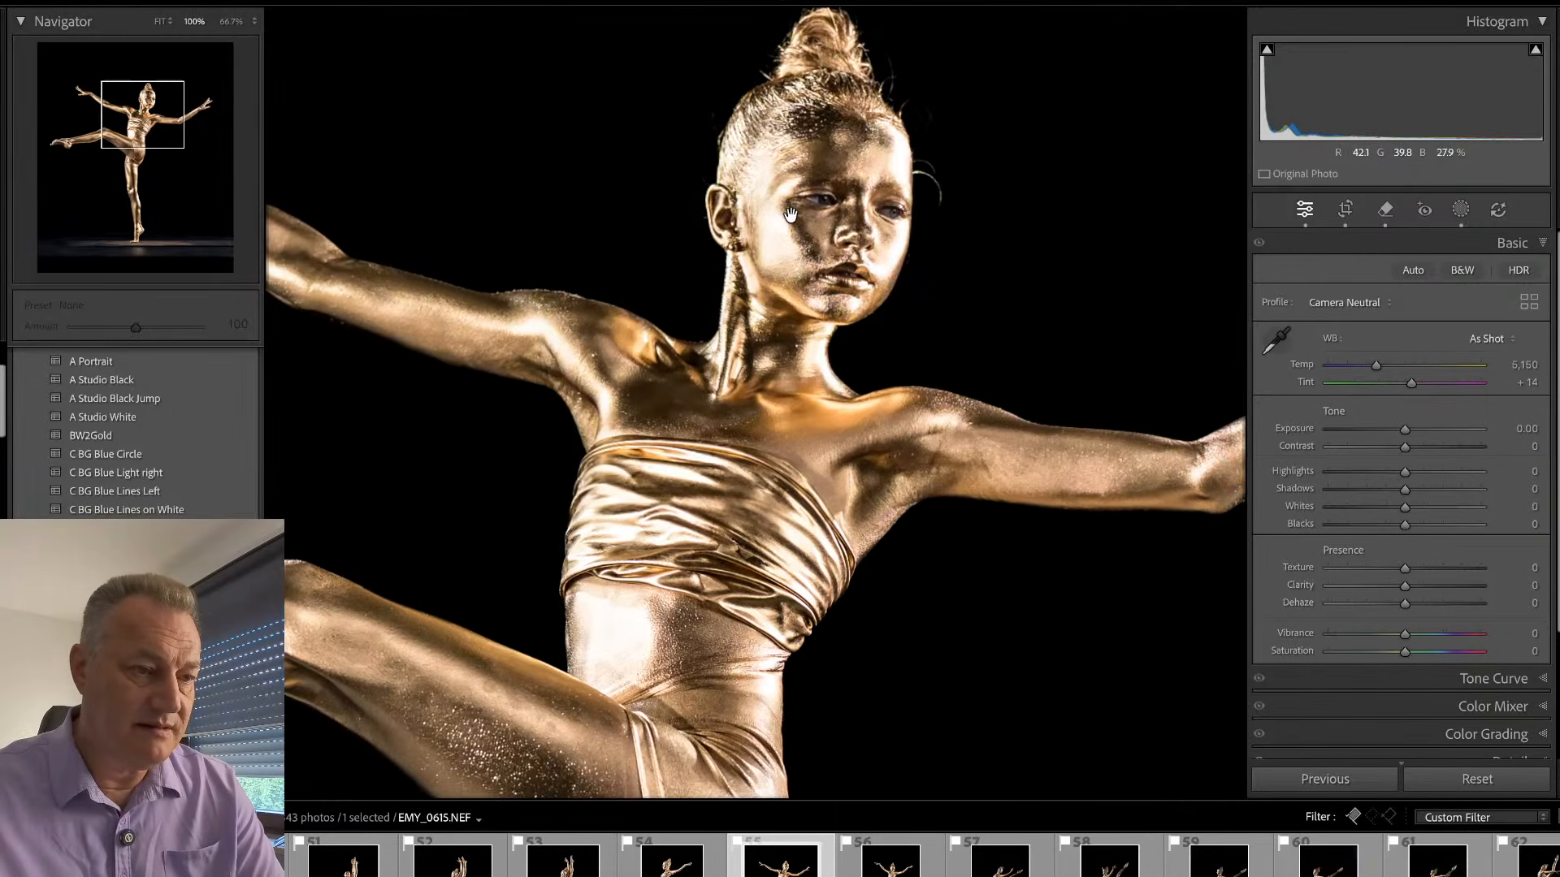
pyautogui.moveTo(878, 455); pyautogui.dragTo(532, 475)
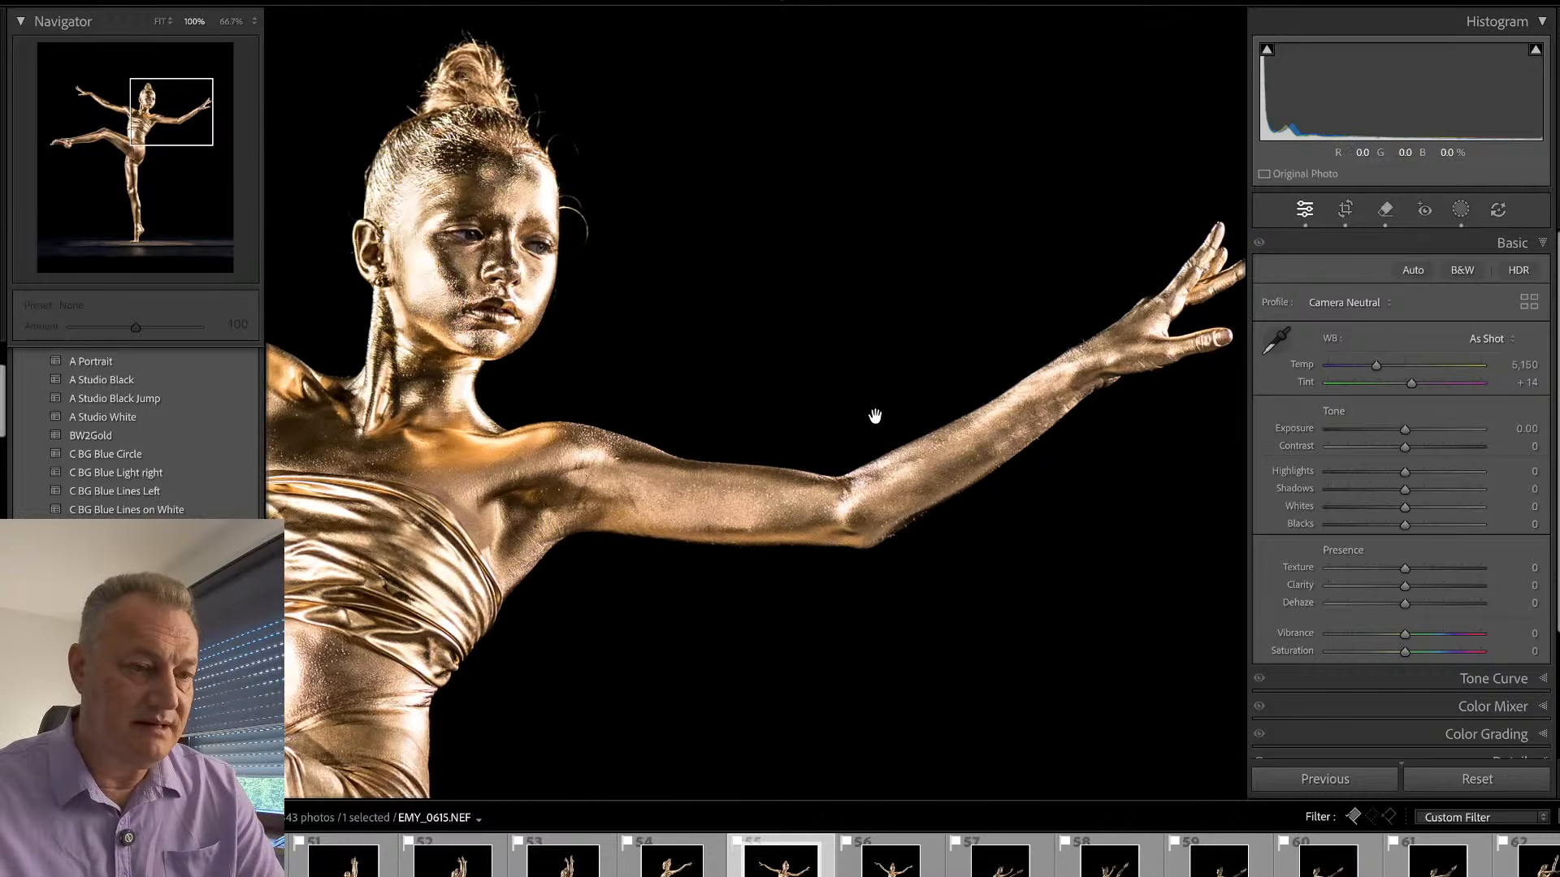
pyautogui.click(875, 416)
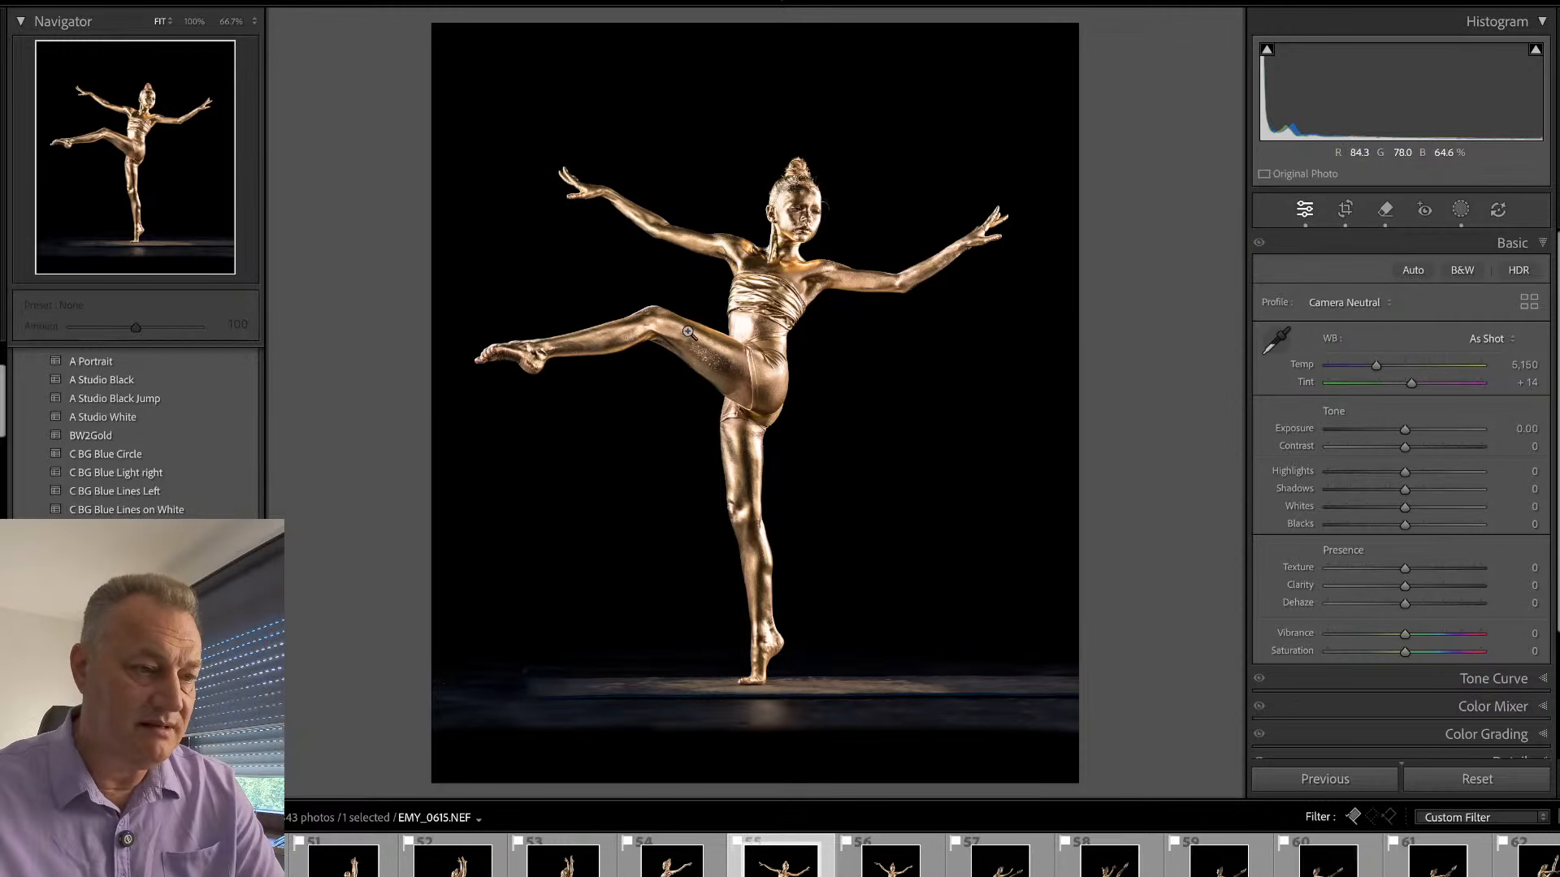
pyautogui.click(497, 338)
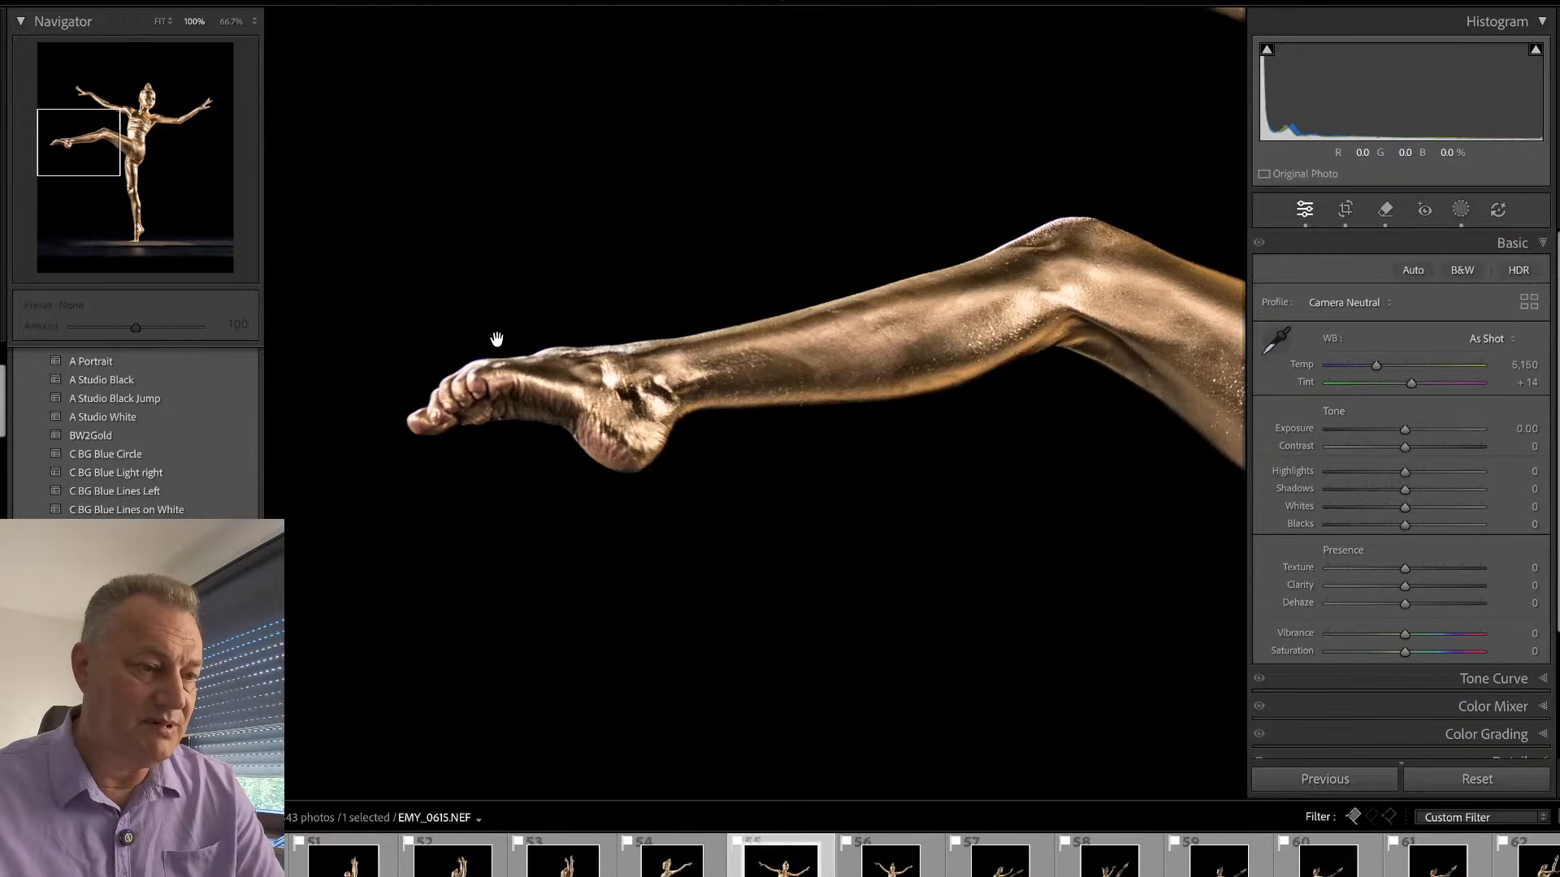
pyautogui.click(740, 321)
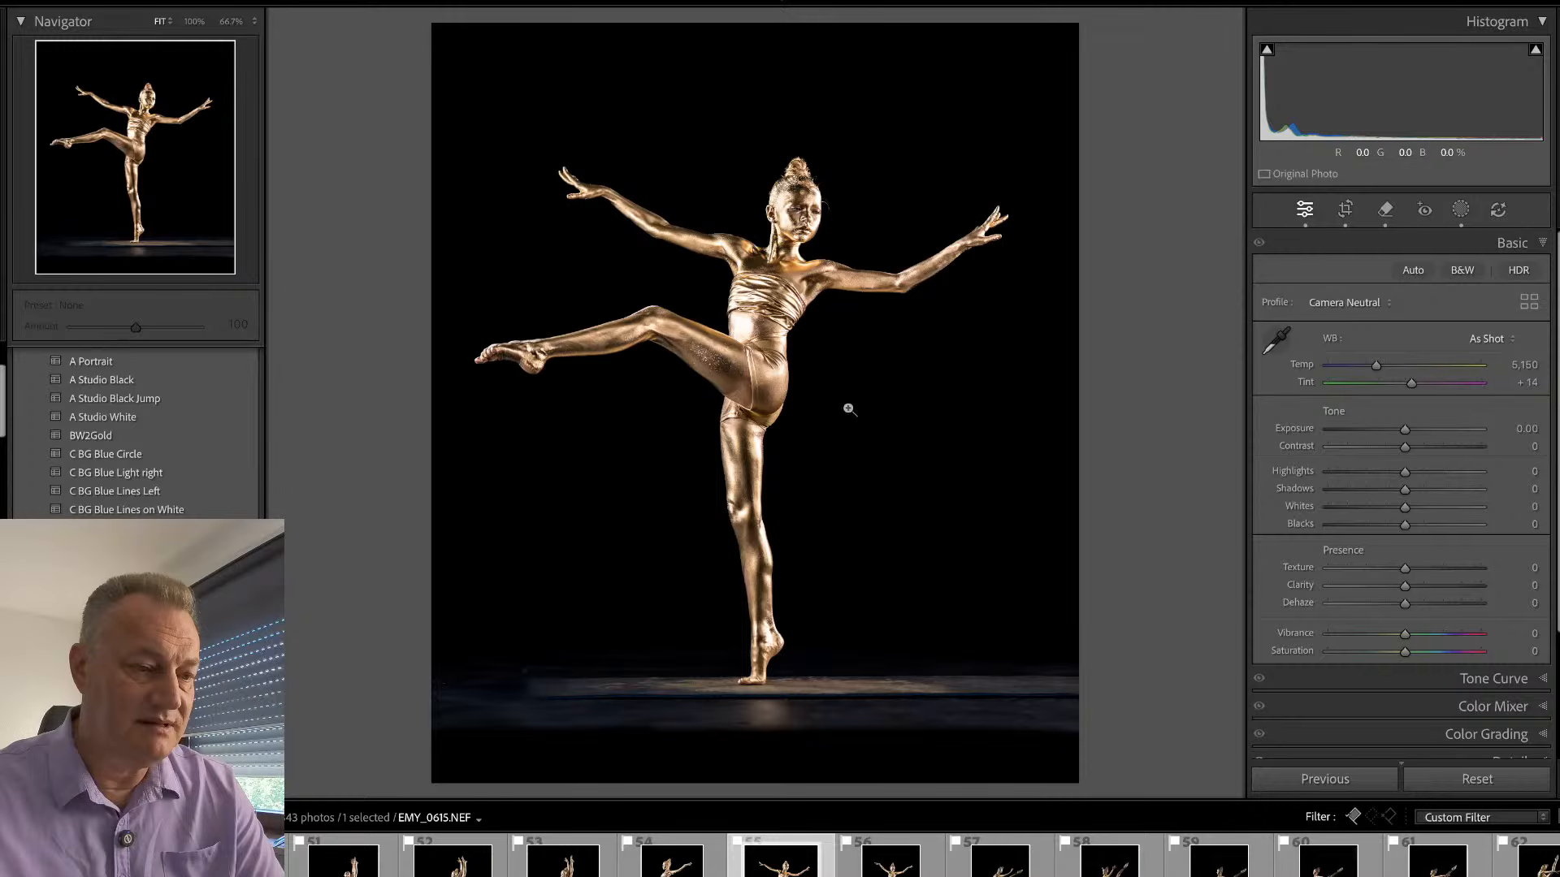
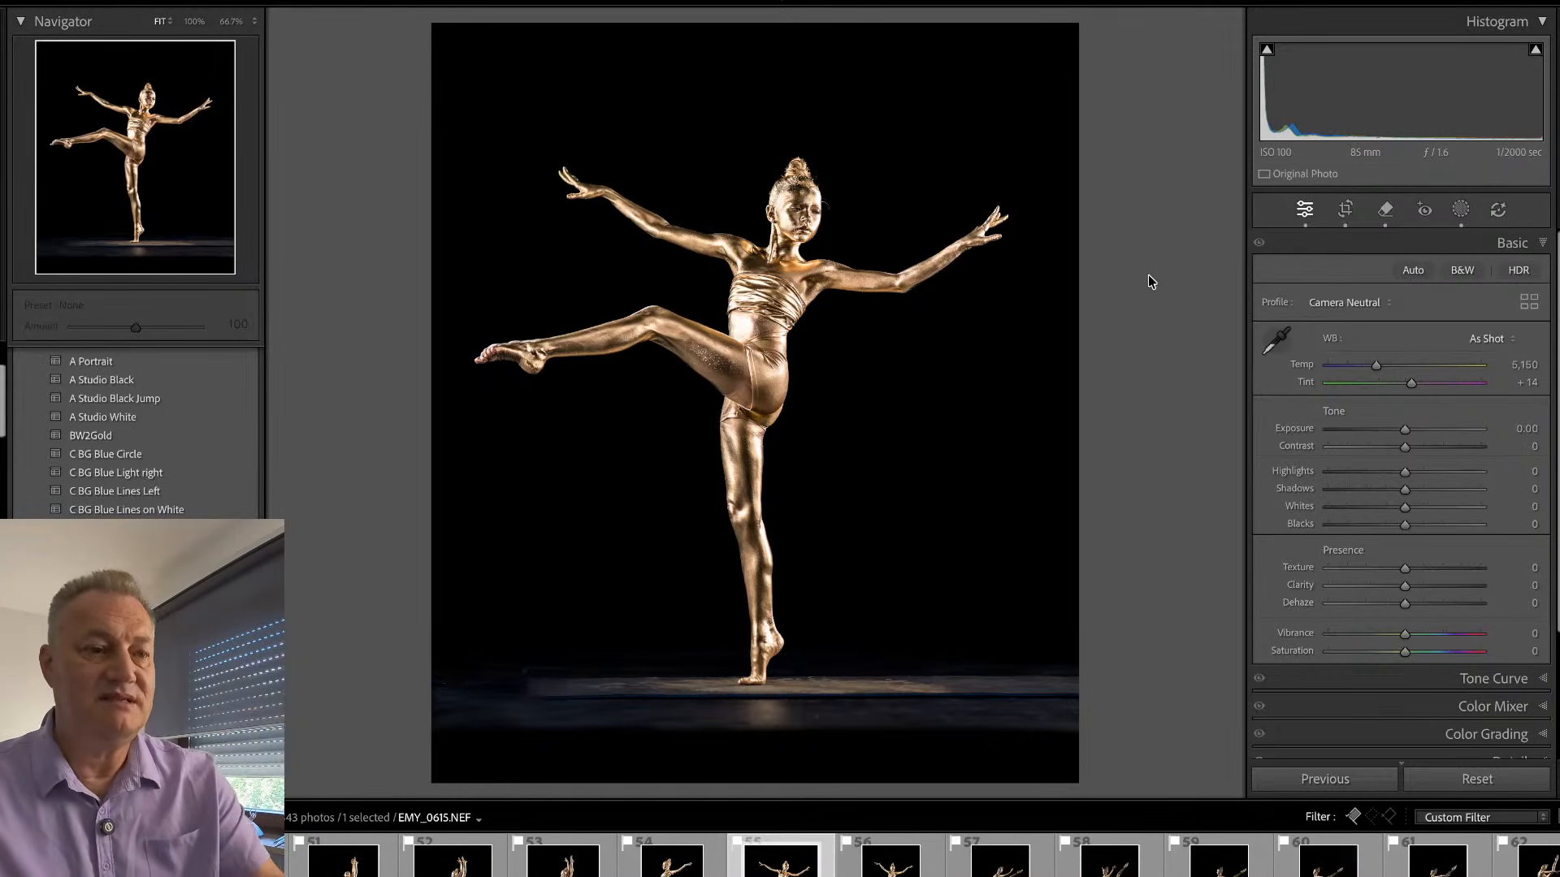
# - Open EMY_0651.NEF, straighten it by 1.57 degrees and crop away the empty space above and below the dancer
pyautogui.press('Right')
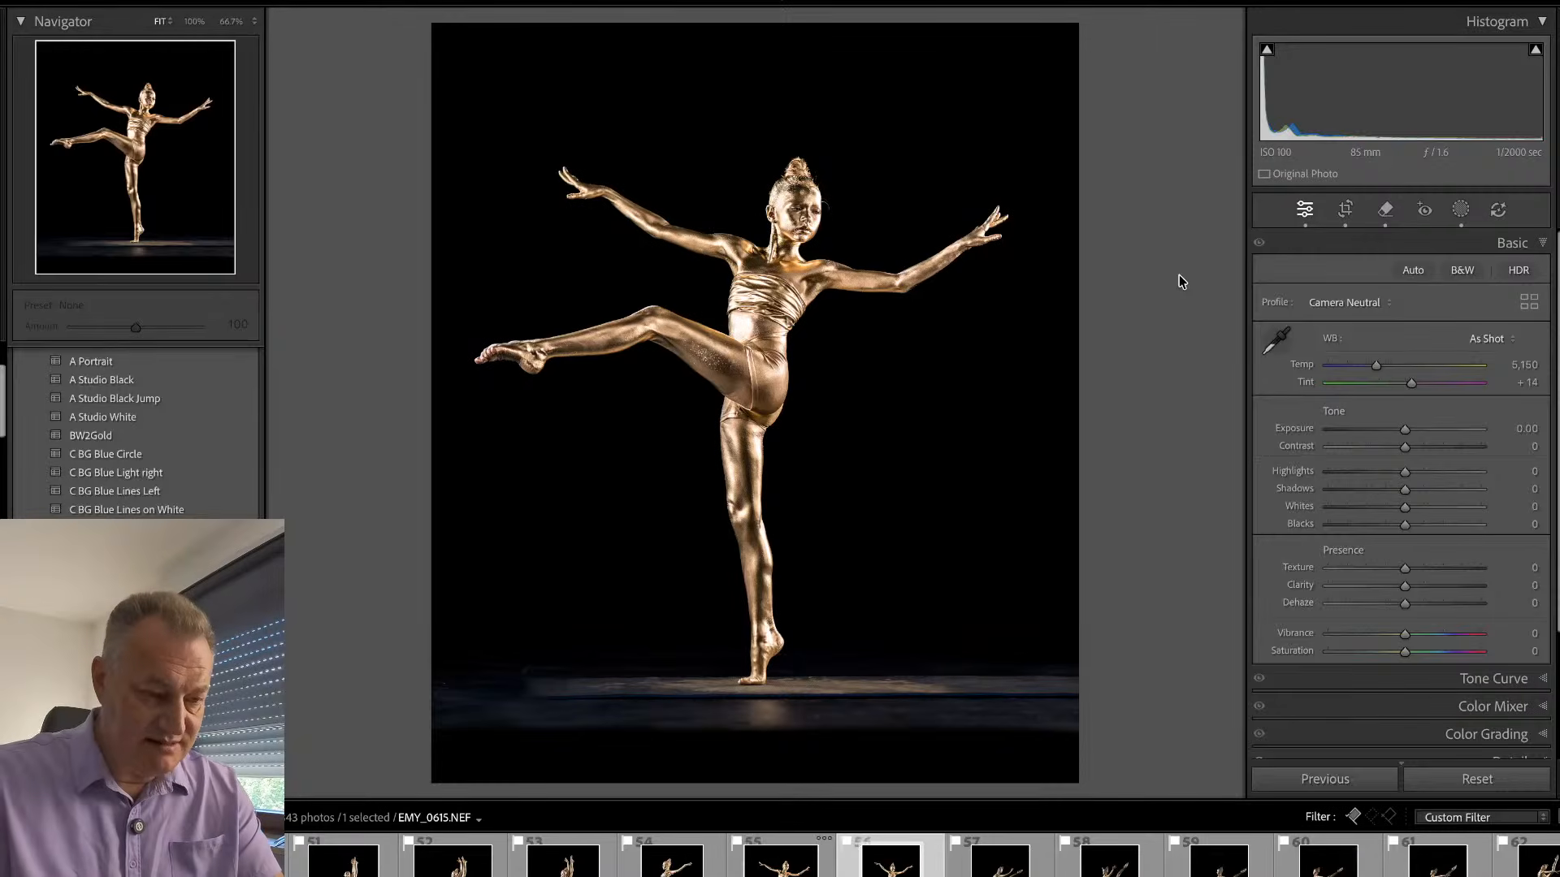
pyautogui.press('r')
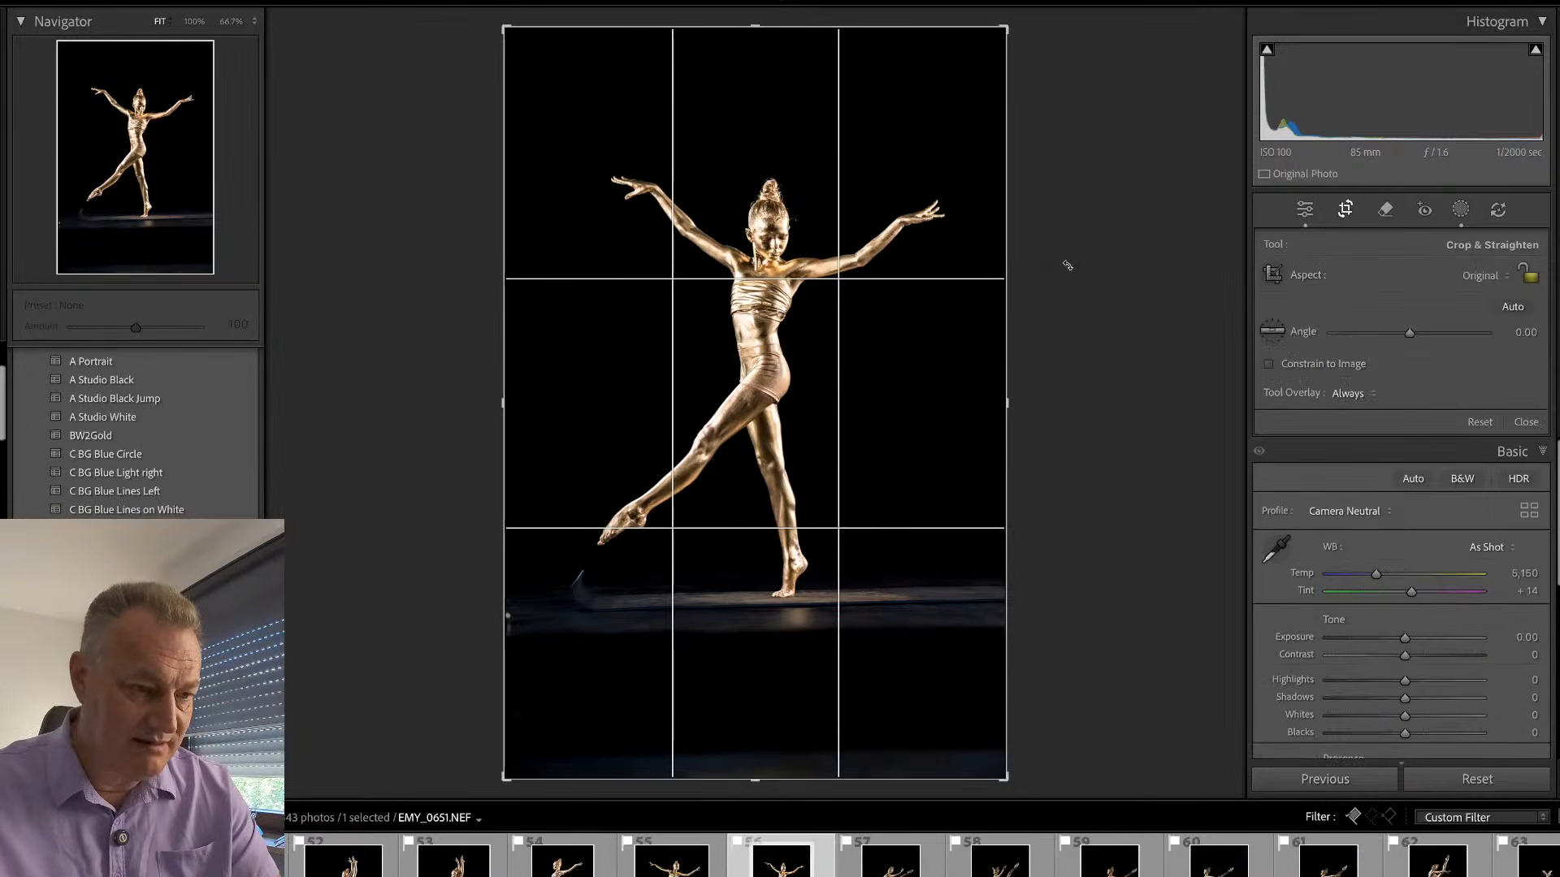
pyautogui.moveTo(1065, 261); pyautogui.dragTo(1063, 217)
pyautogui.moveTo(755, 40); pyautogui.dragTo(755, 110)
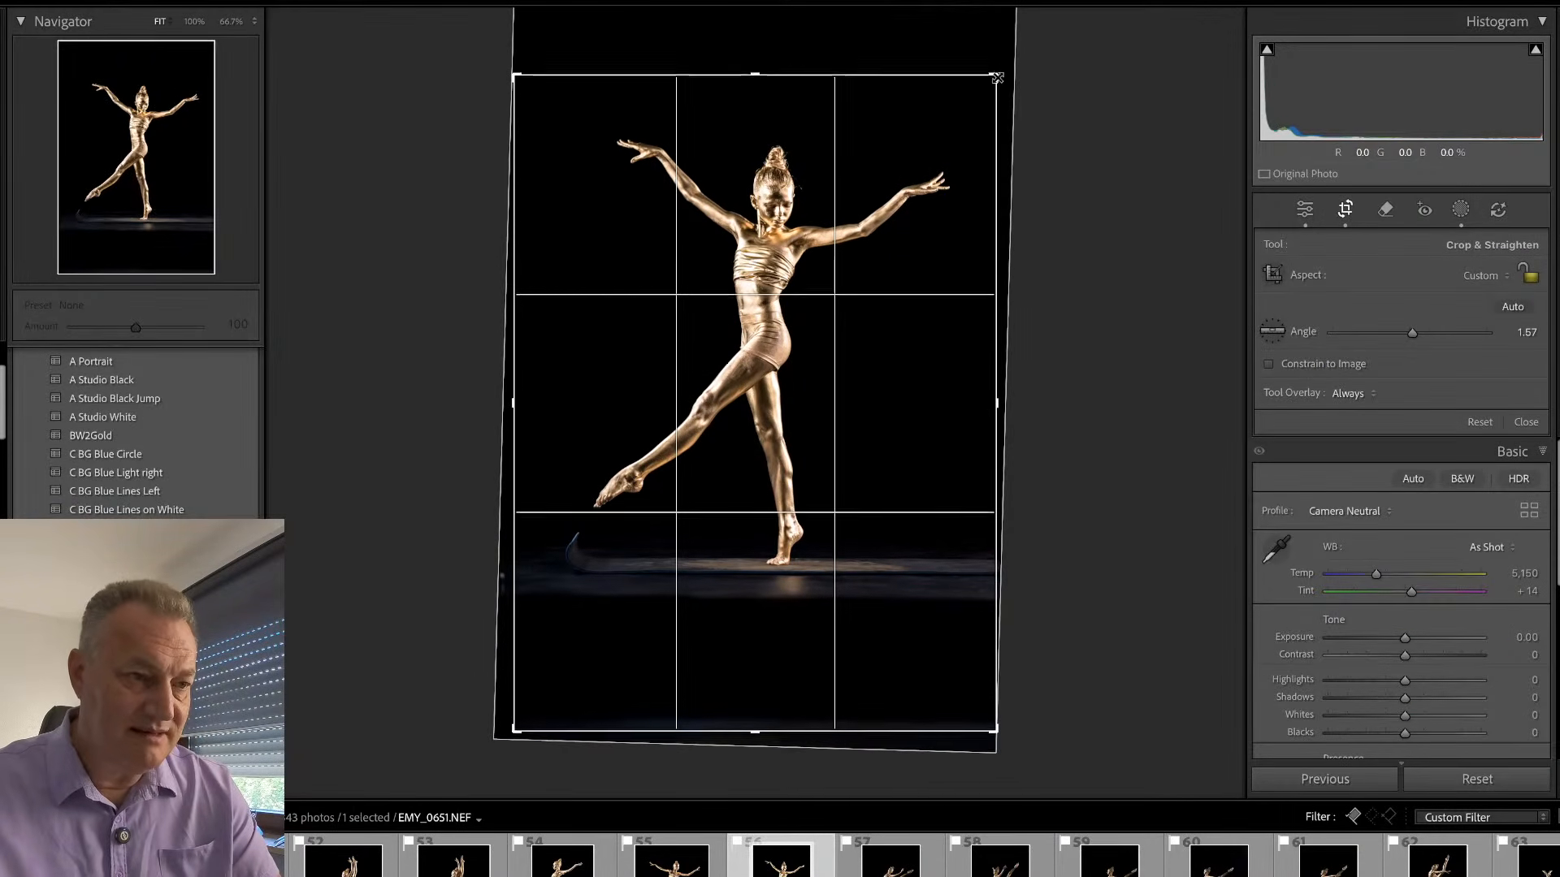
pyautogui.moveTo(517, 711); pyautogui.dragTo(505, 668)
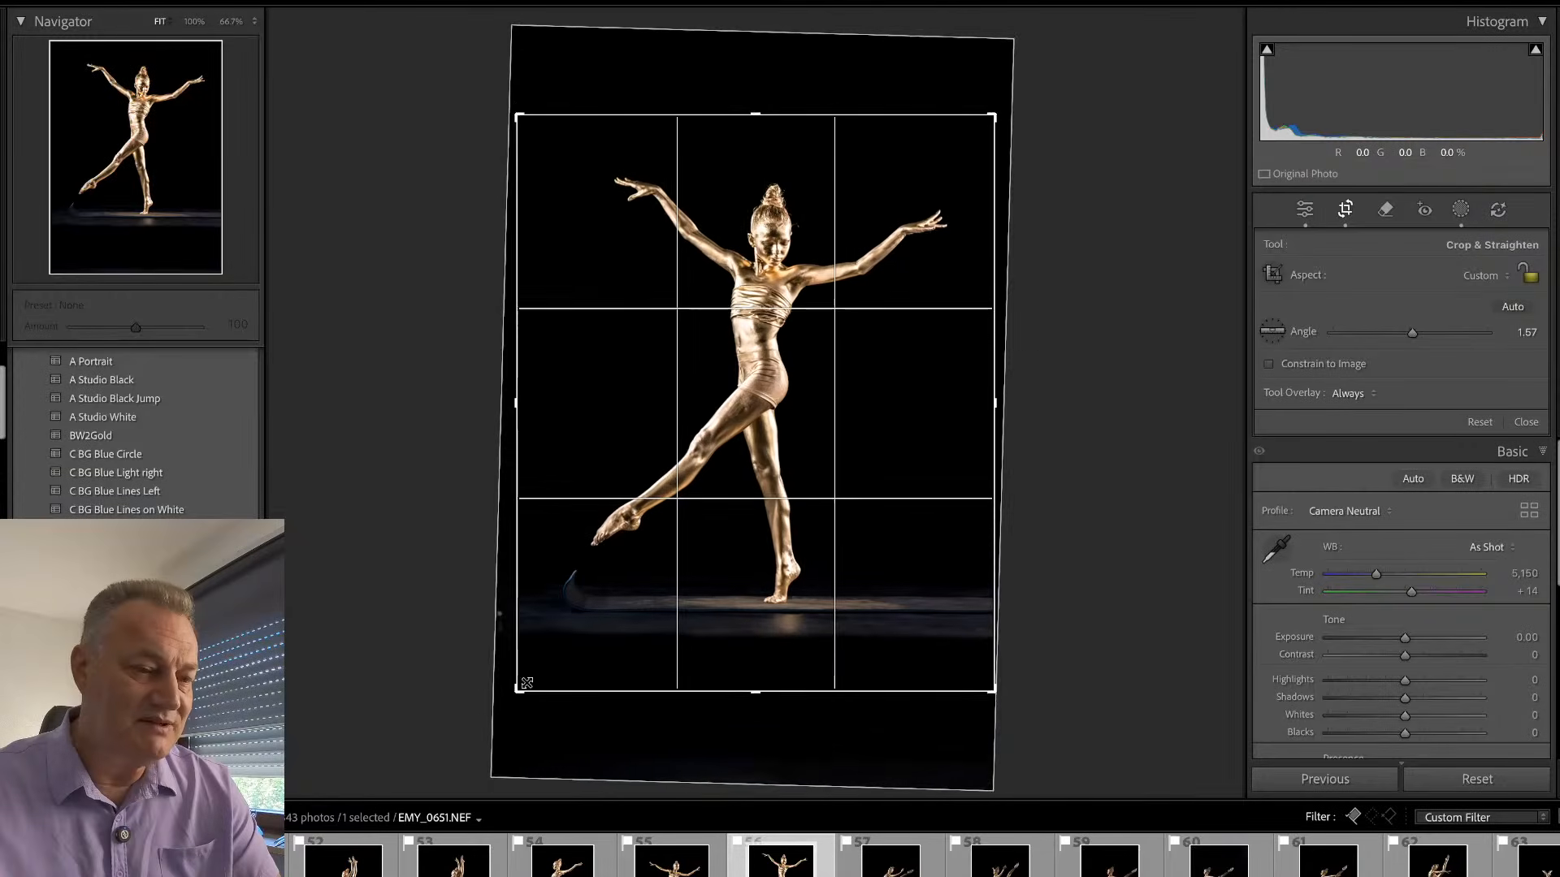
pyautogui.press('Return')
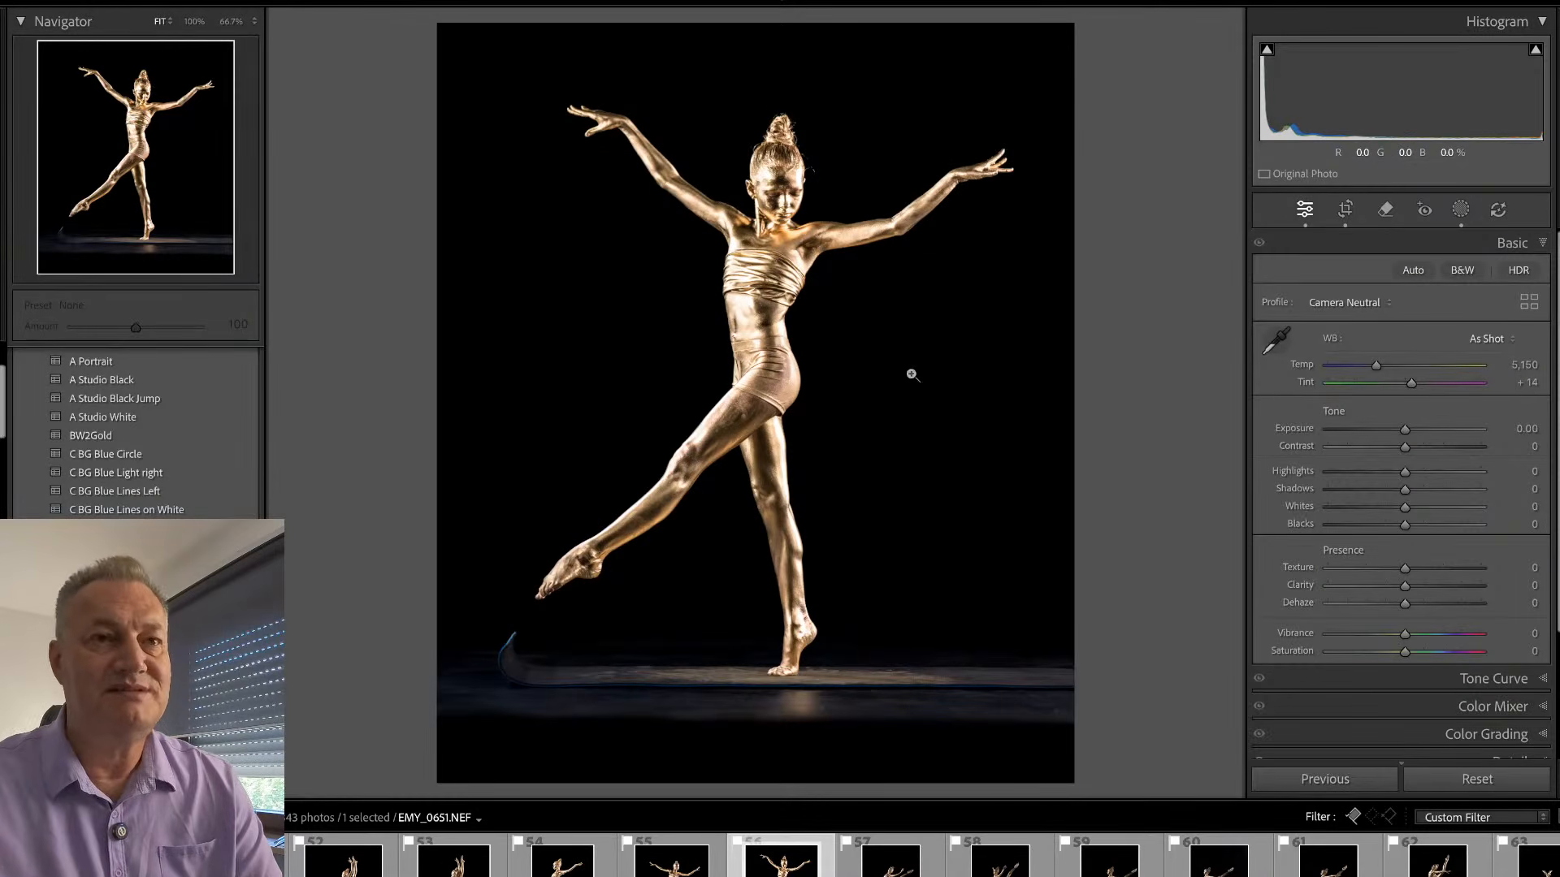
# - Remove the blue curl at the left end of the floor below the dancer's raised foot
pyautogui.press('q')
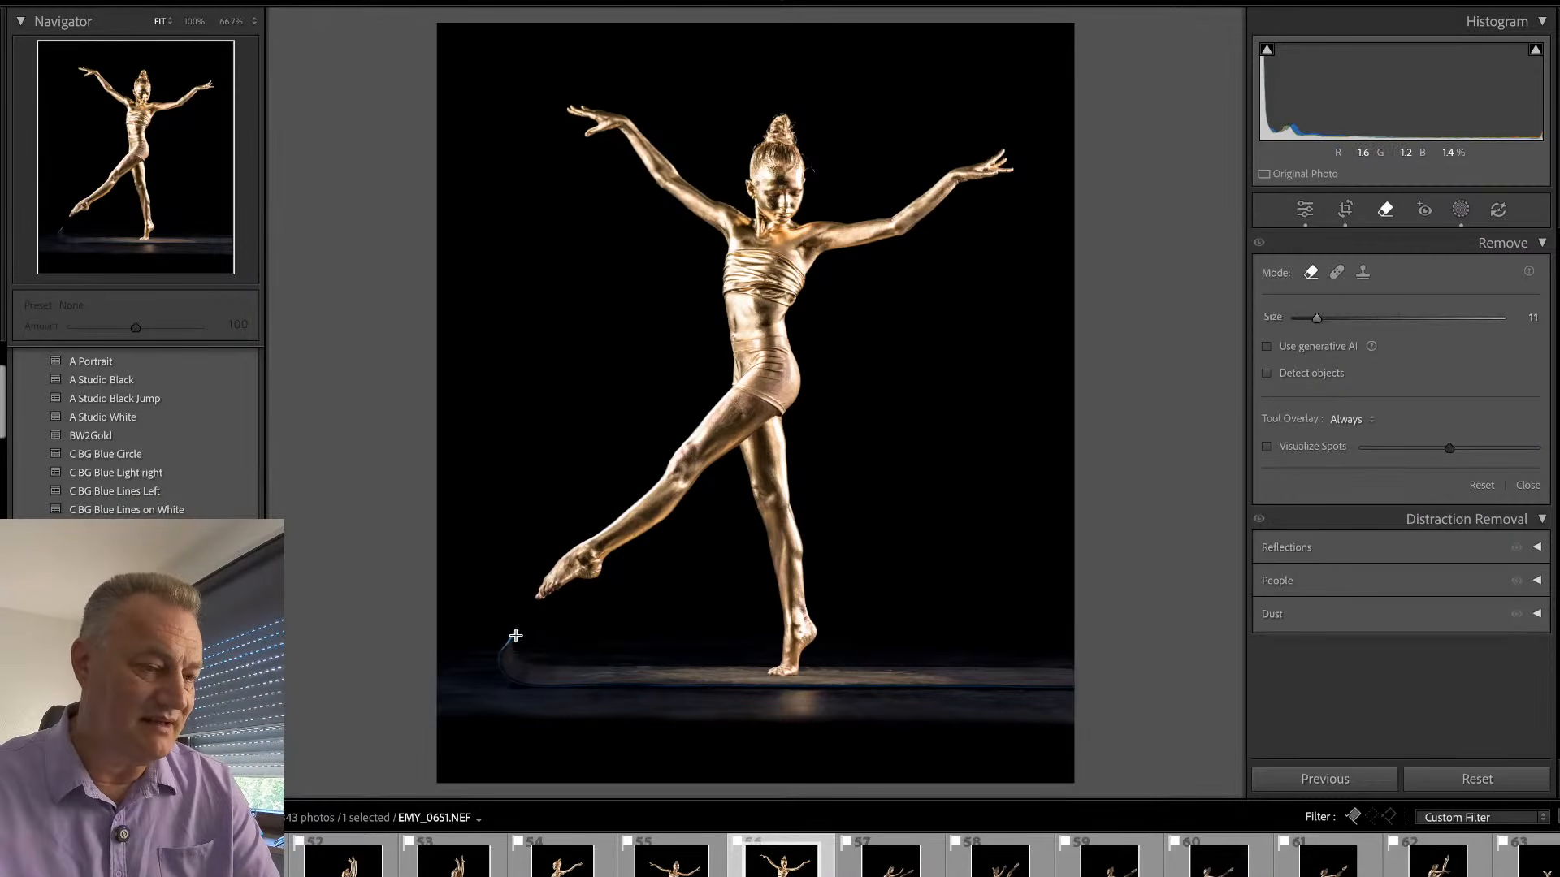
pyautogui.moveTo(512, 636)
pyautogui.mouseDown()
pyautogui.moveTo(499, 674)
pyautogui.moveTo(517, 637)
pyautogui.moveTo(531, 684)
pyautogui.moveTo(496, 677)
pyautogui.moveTo(510, 634)
pyautogui.moveTo(547, 688)
pyautogui.mouseUp()
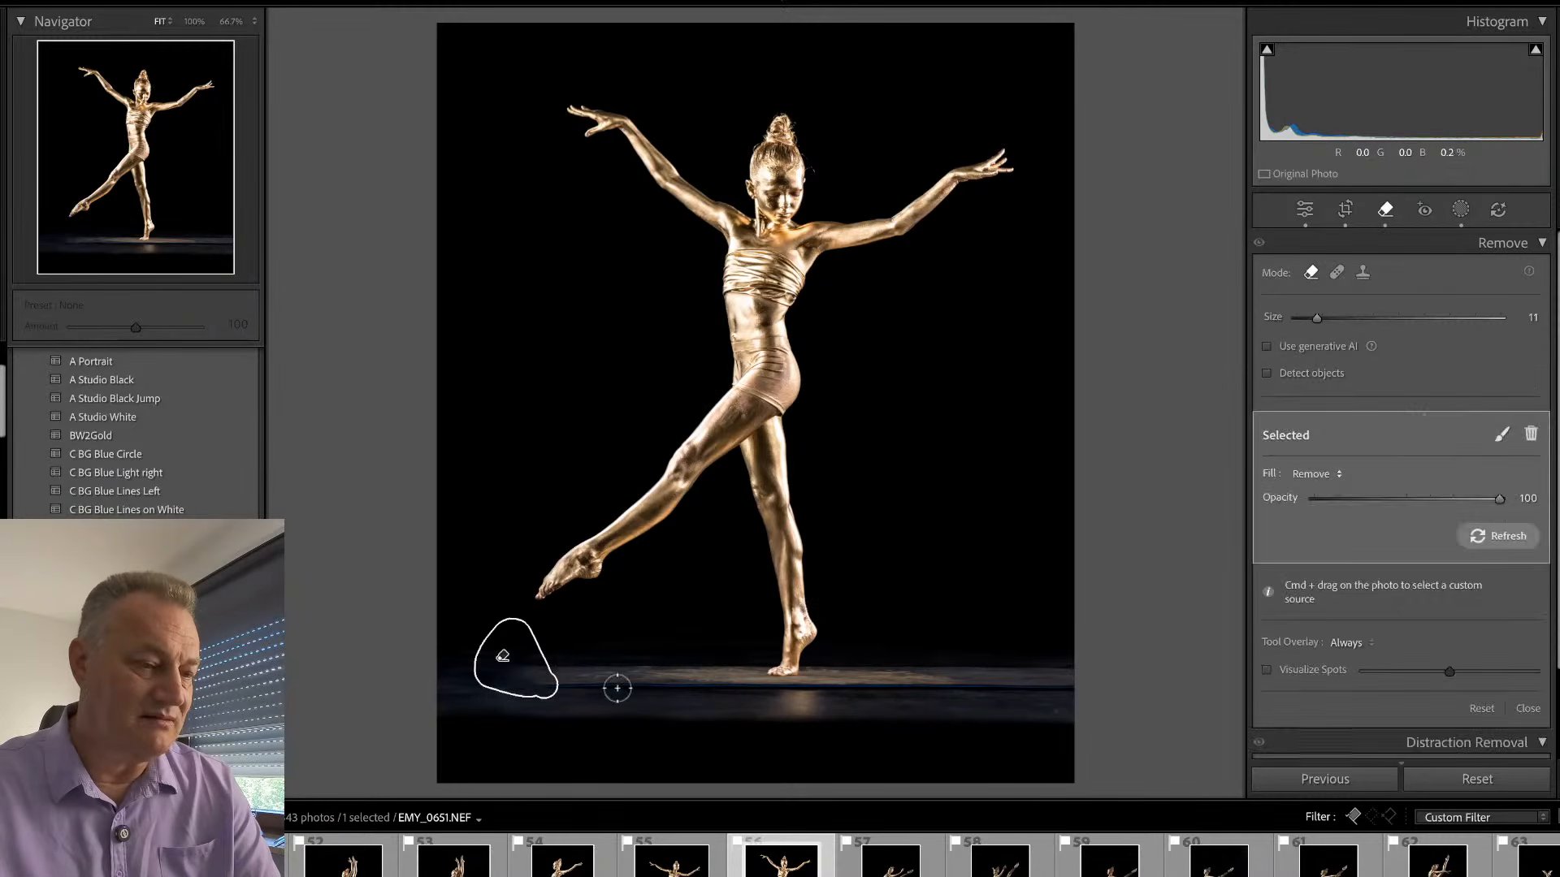
pyautogui.press('q')
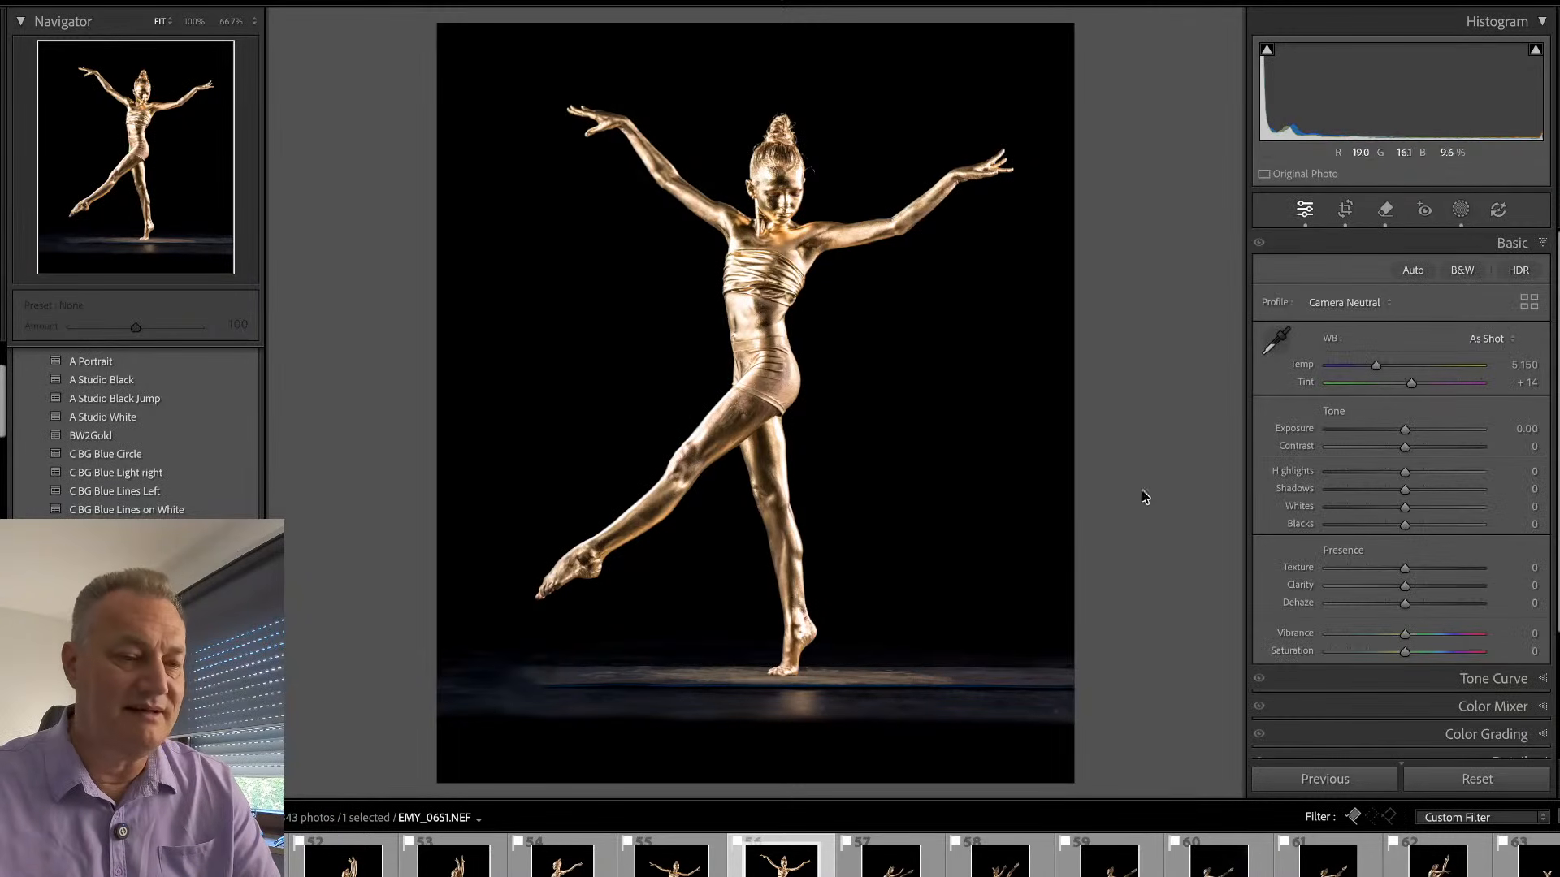
# - Check the floor line at the standing foot, hide the side panels and fine-tune the photo's rotation to level the floor
pyautogui.click(793, 697)
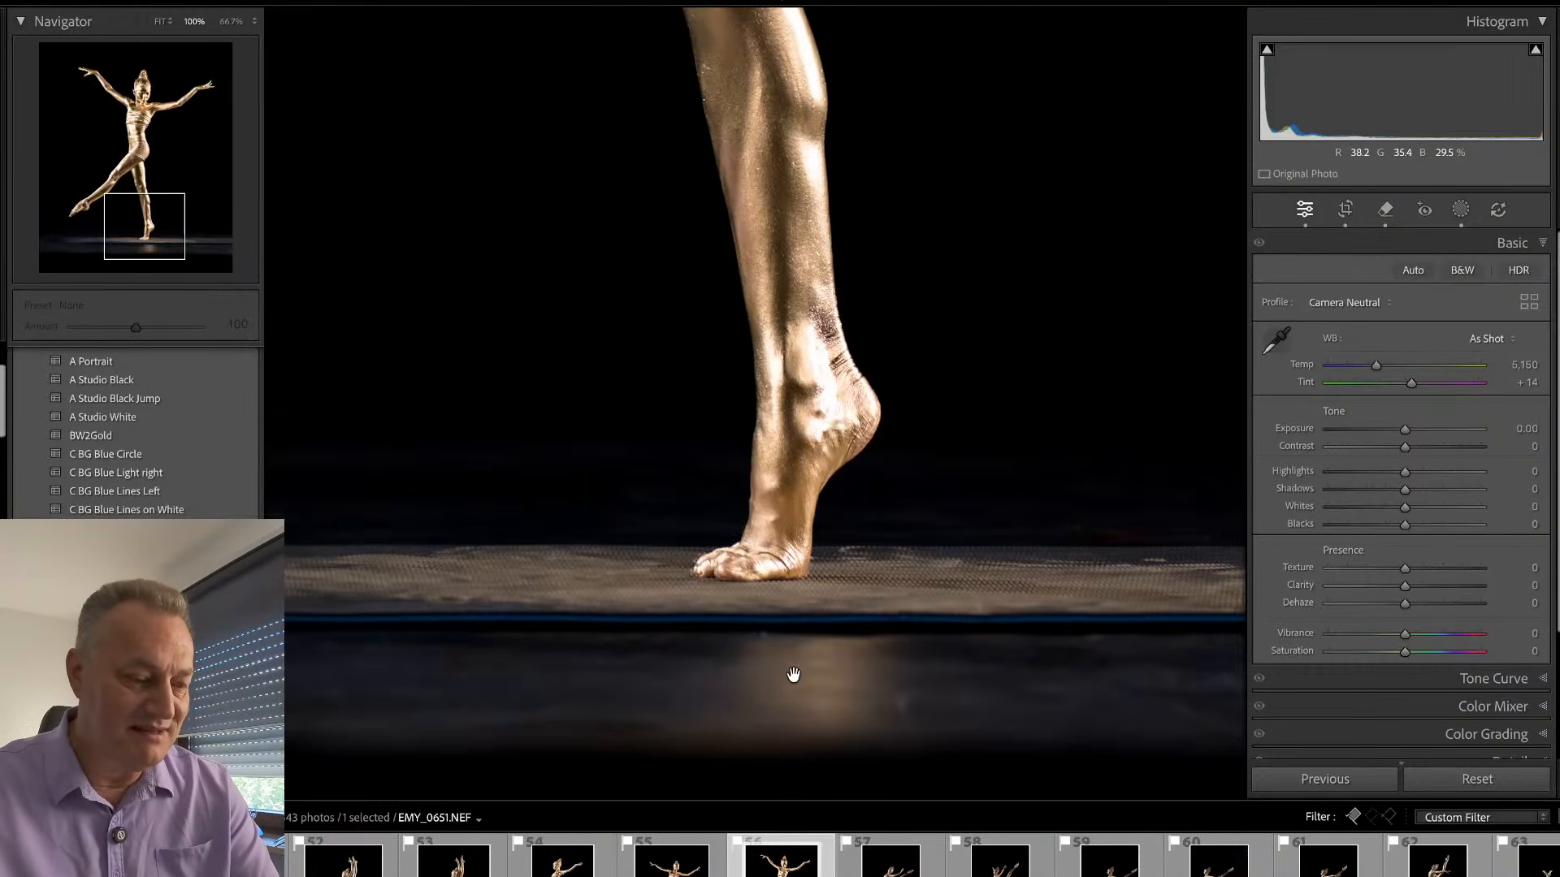
pyautogui.press('Tab')
pyautogui.press('r')
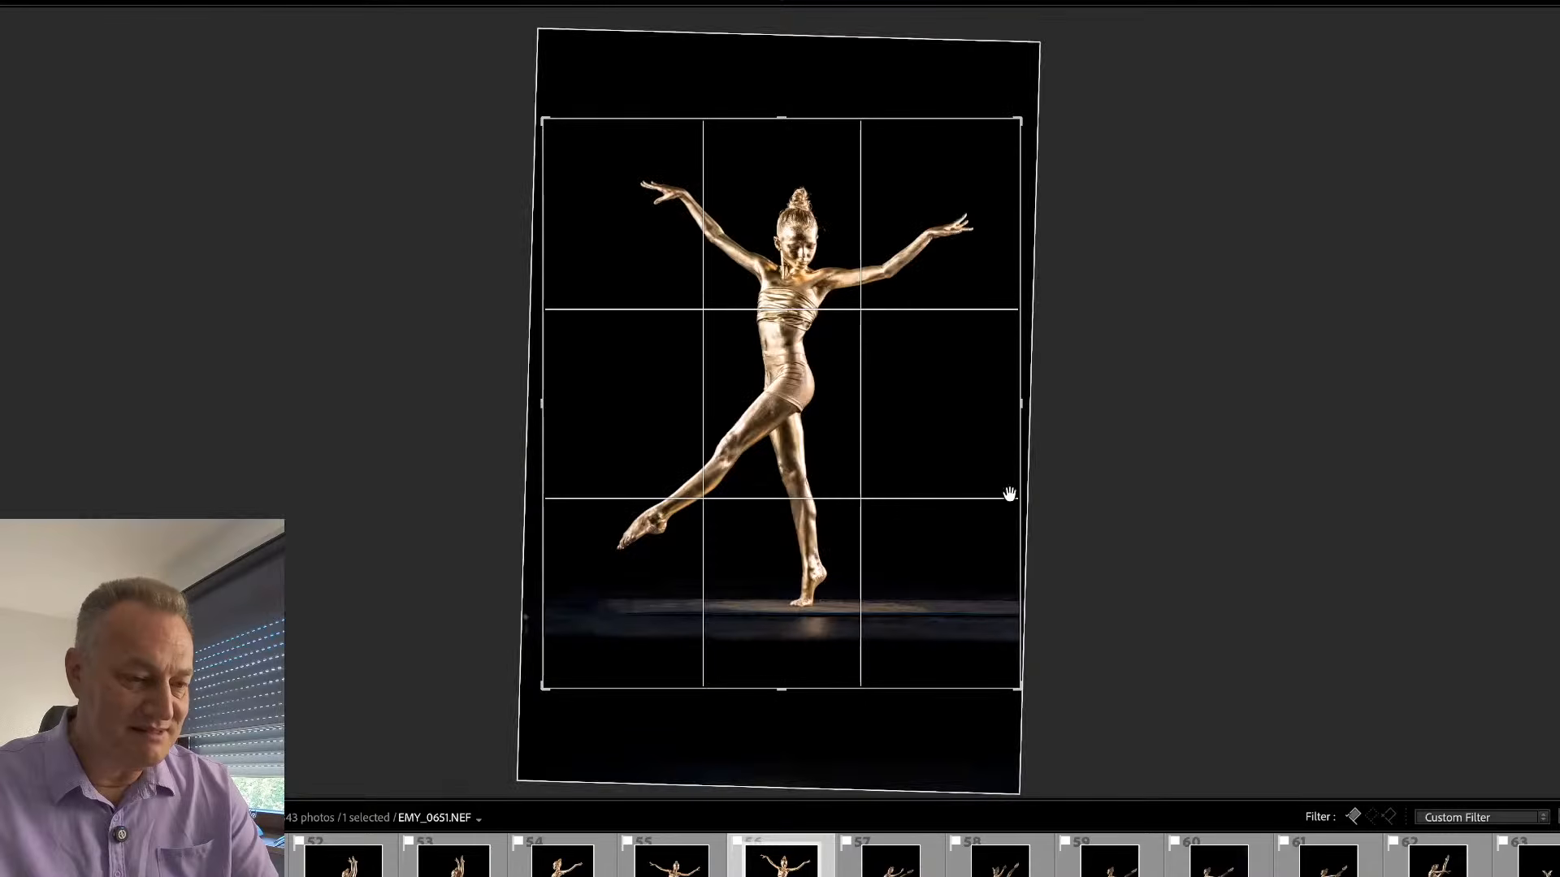
pyautogui.moveTo(1149, 426); pyautogui.dragTo(1149, 433)
pyautogui.press('r')
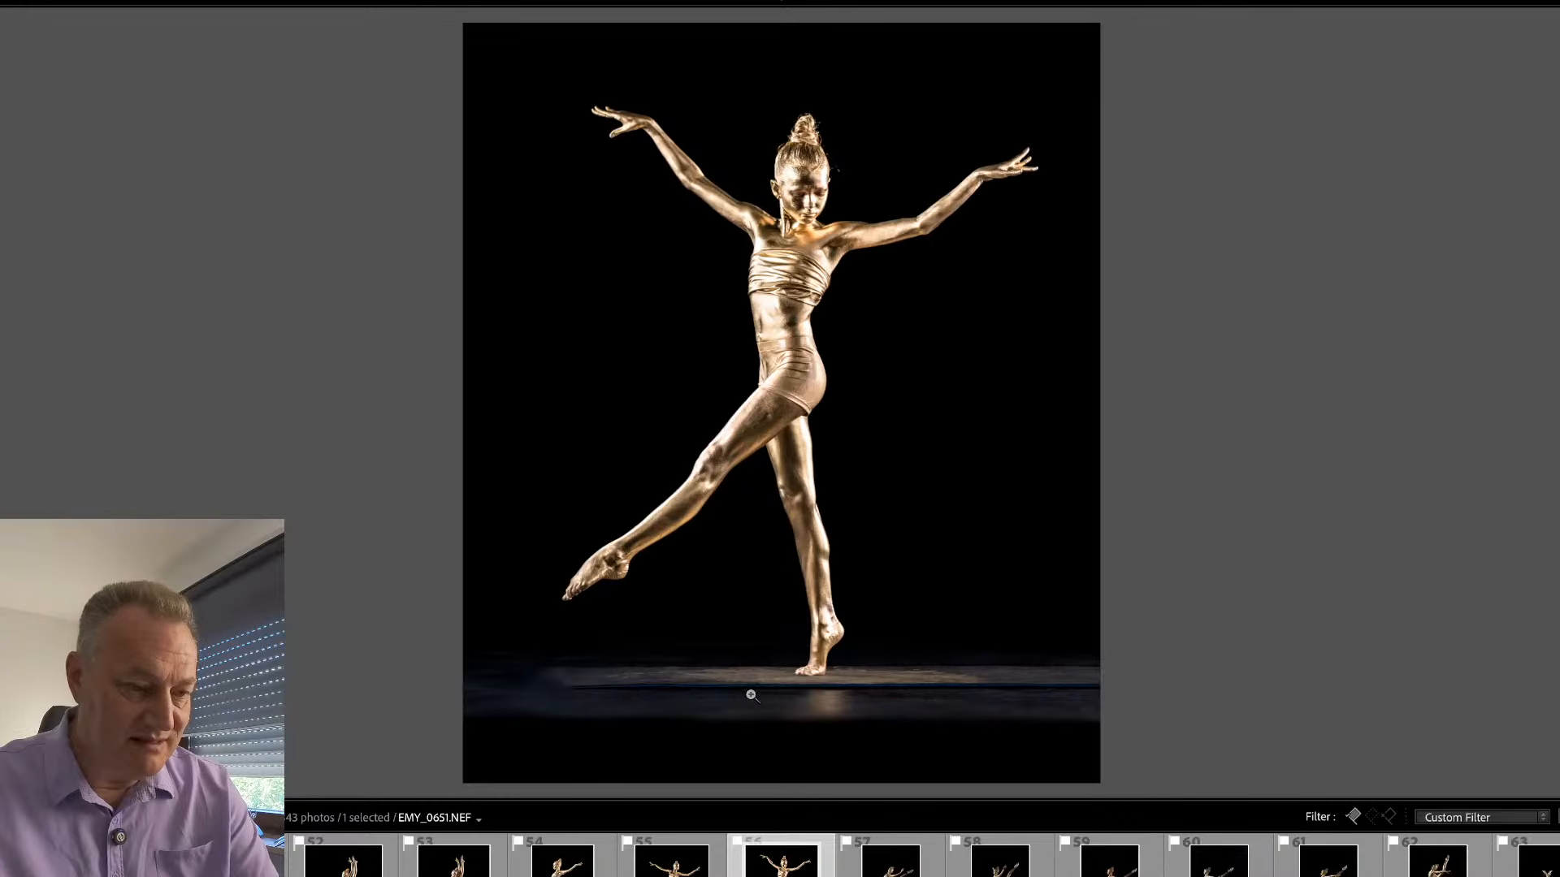
# - Remove the blue mat edge across the full width of the floor below the standing foot
pyautogui.click(816, 696)
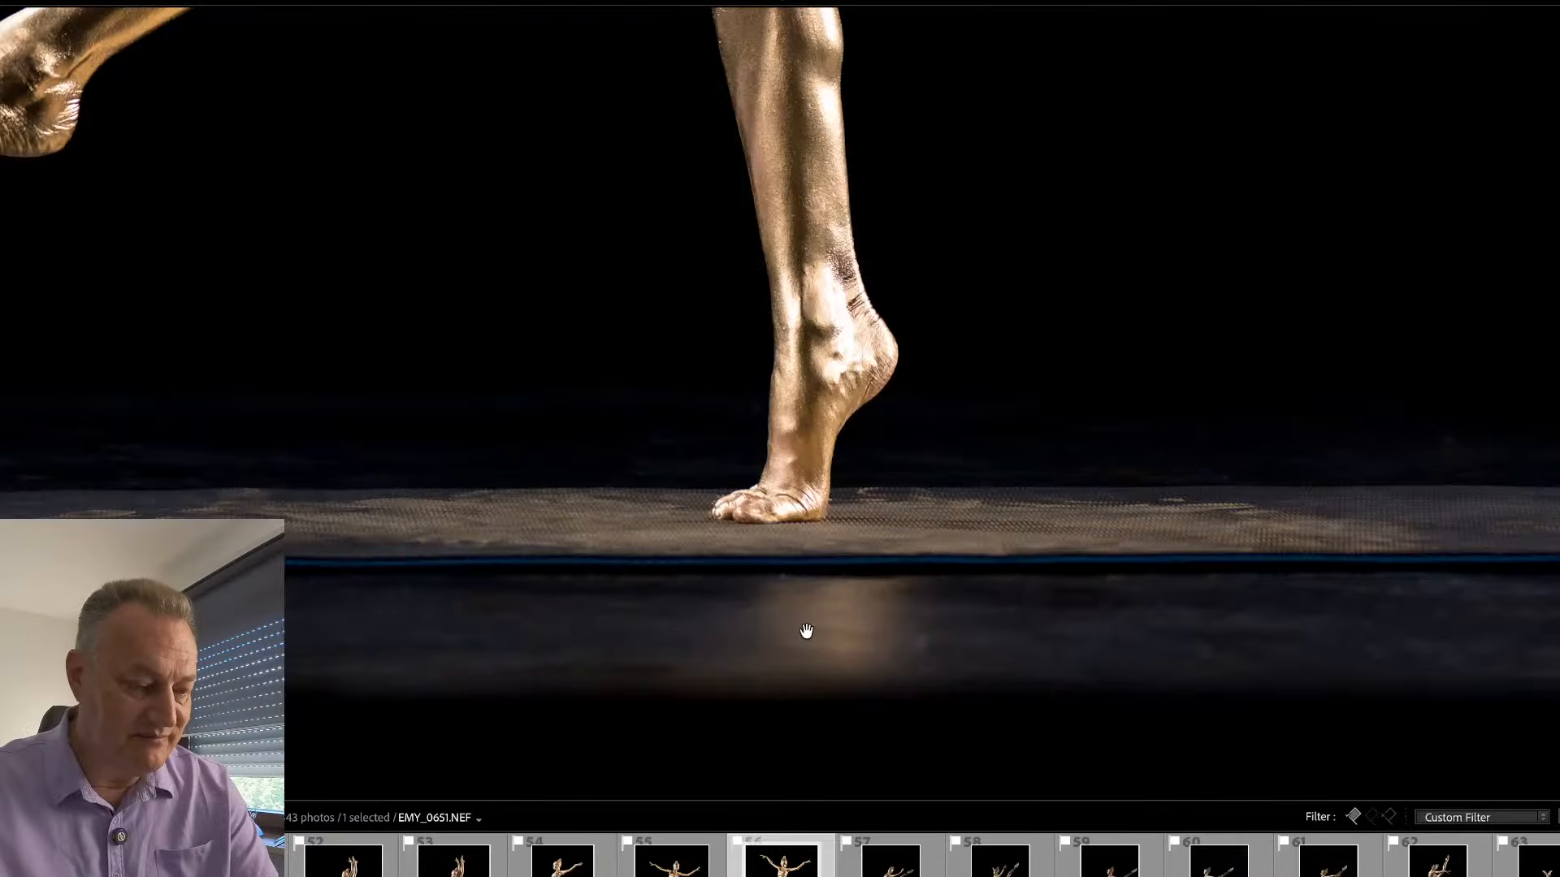
pyautogui.press('q')
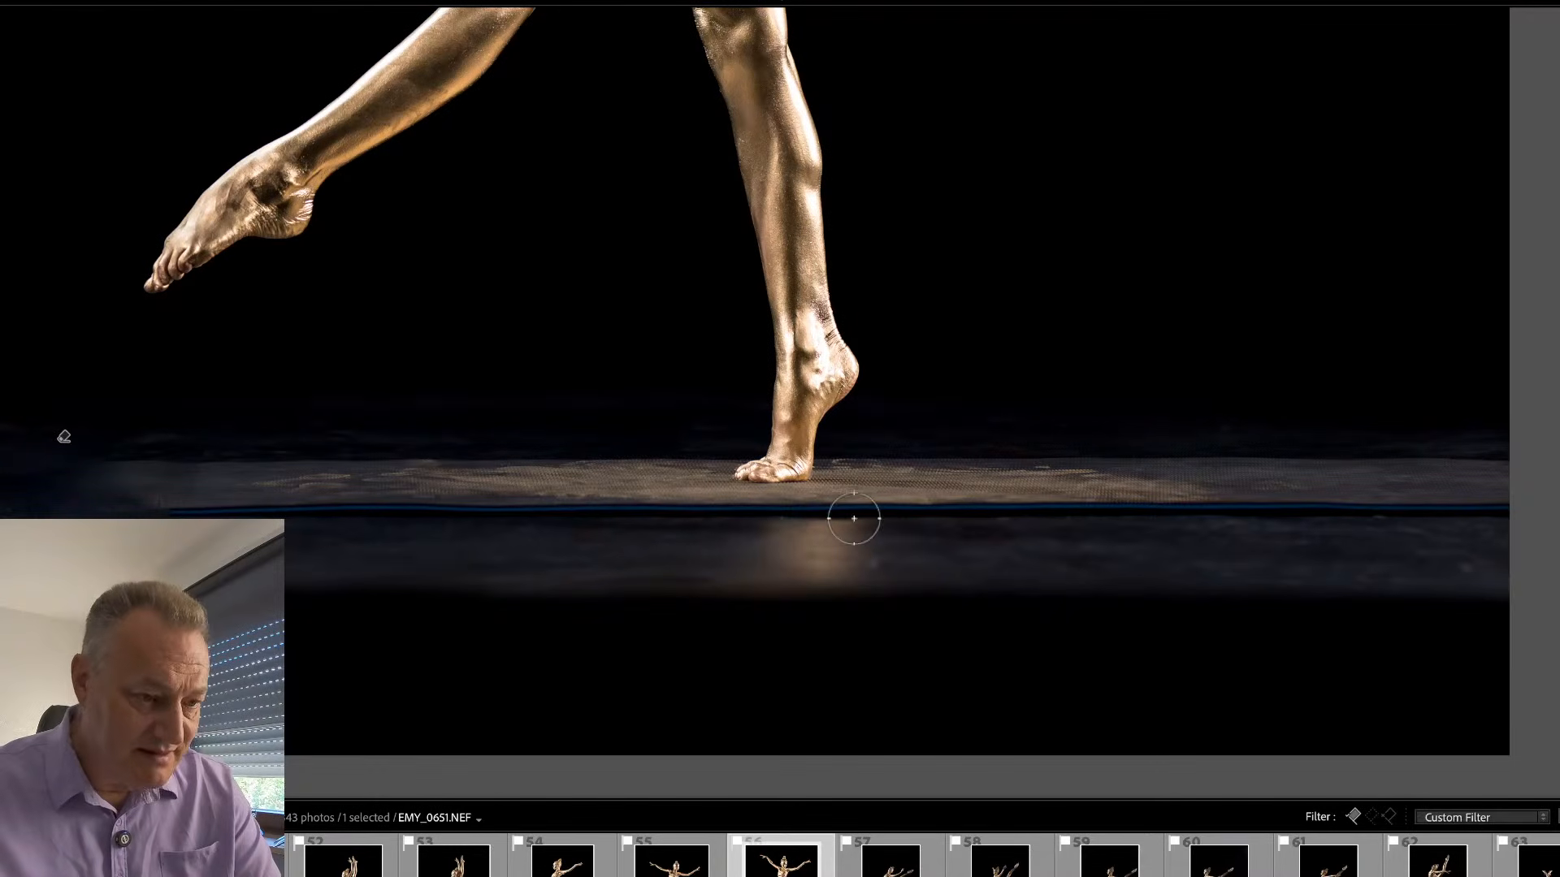
pyautogui.press('m')
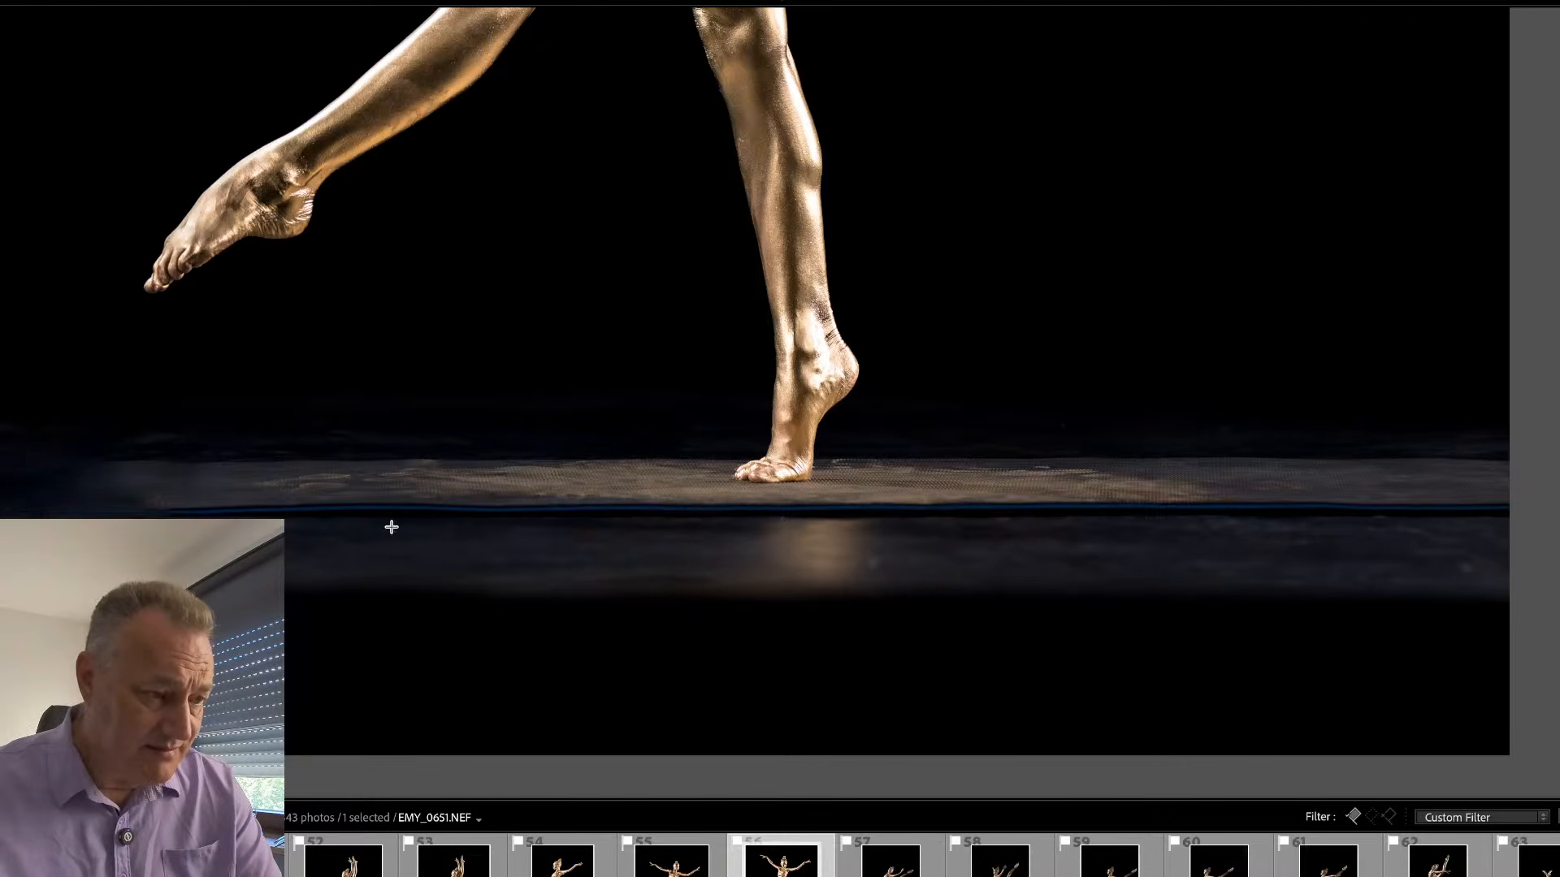
pyautogui.moveTo(781, 513); pyautogui.dragTo(178, 514)
pyautogui.moveTo(458, 550)
pyautogui.mouseDown()
pyautogui.moveTo(875, 567)
pyautogui.moveTo(1546, 529)
pyautogui.mouseUp()
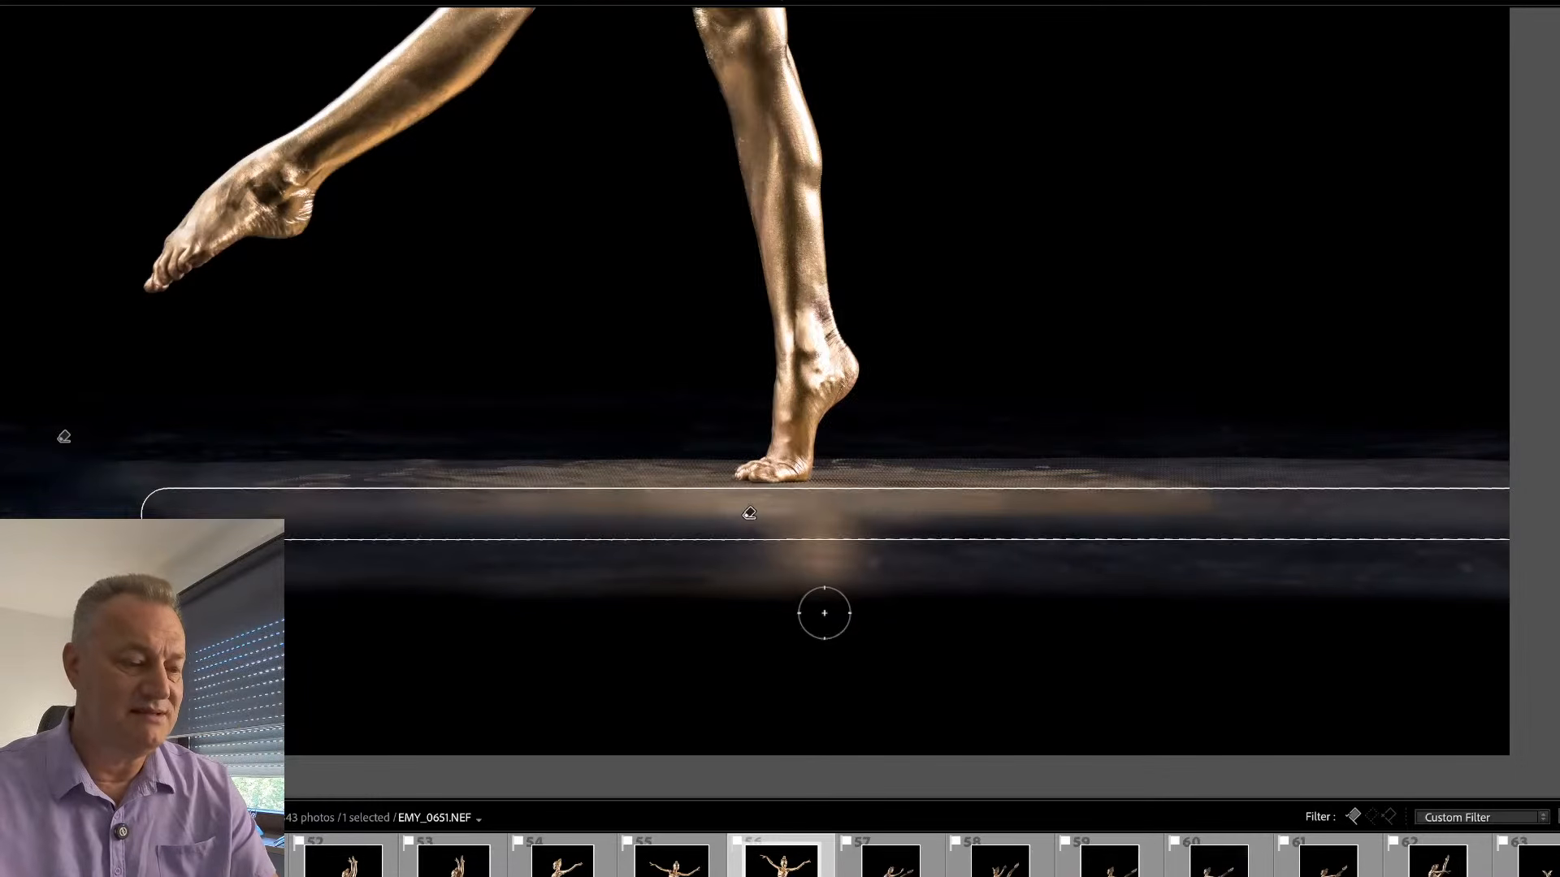
pyautogui.press('q')
pyautogui.click(780, 576)
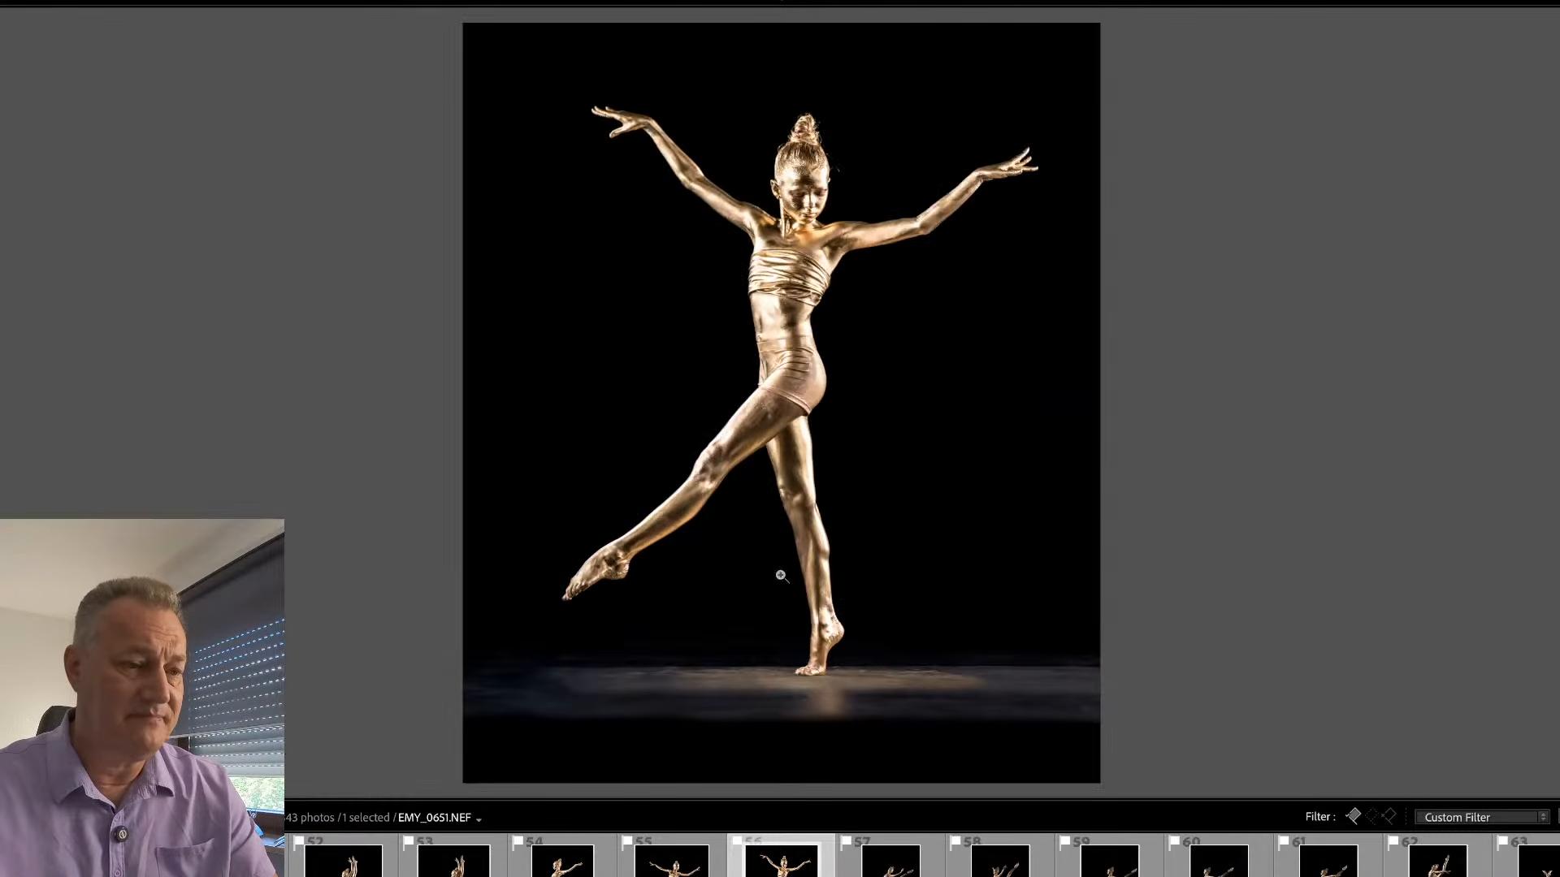
# - Examine the dancer's face, hair and upper body in close-up, and bring the side panels back
pyautogui.click(806, 193)
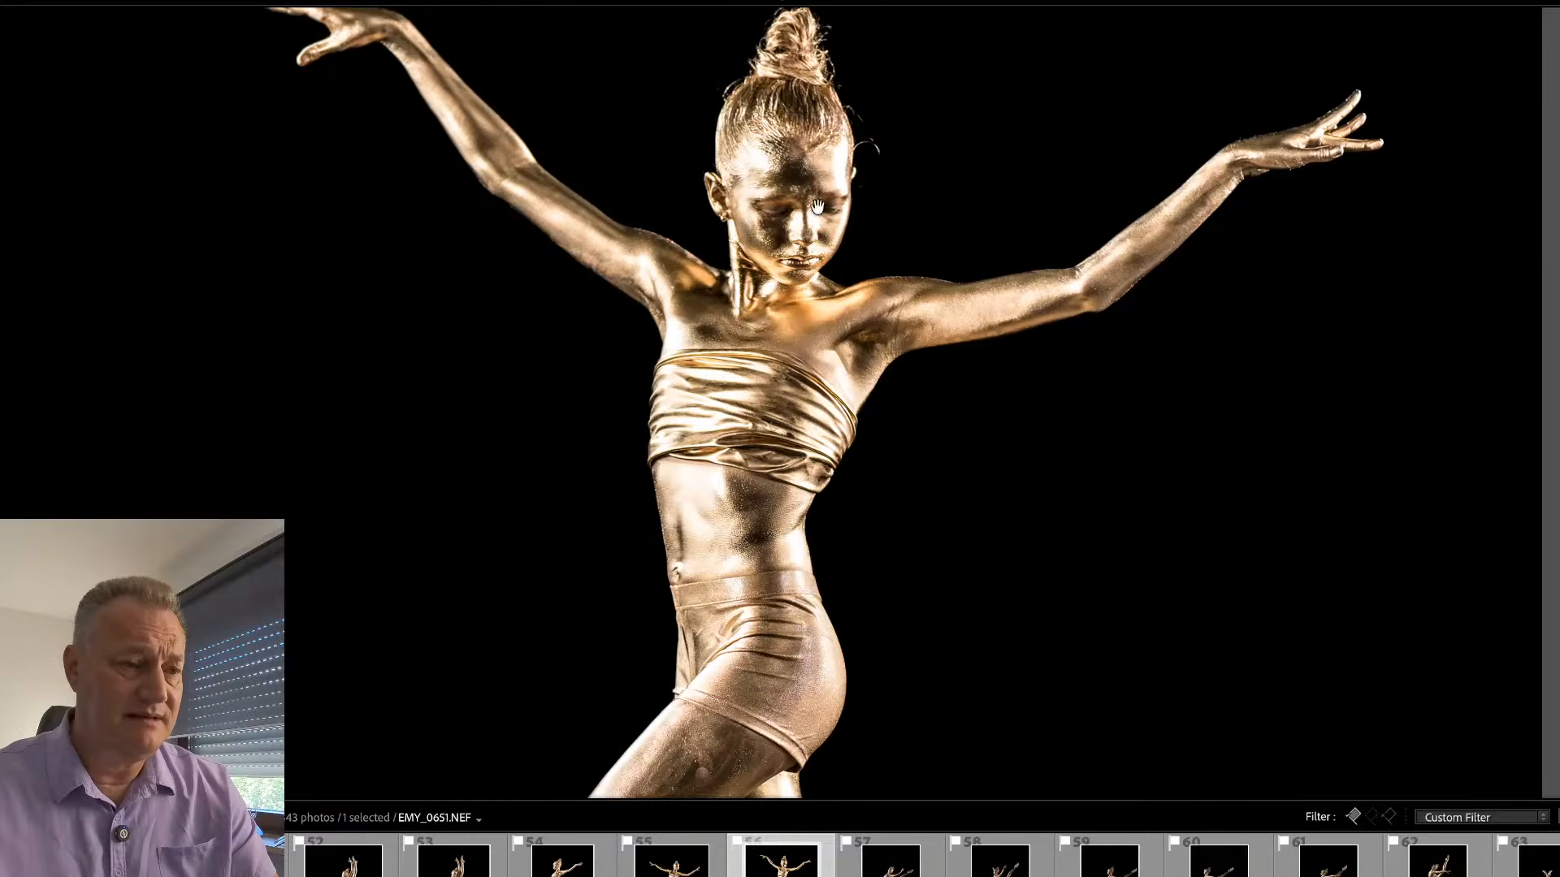
pyautogui.click(823, 332)
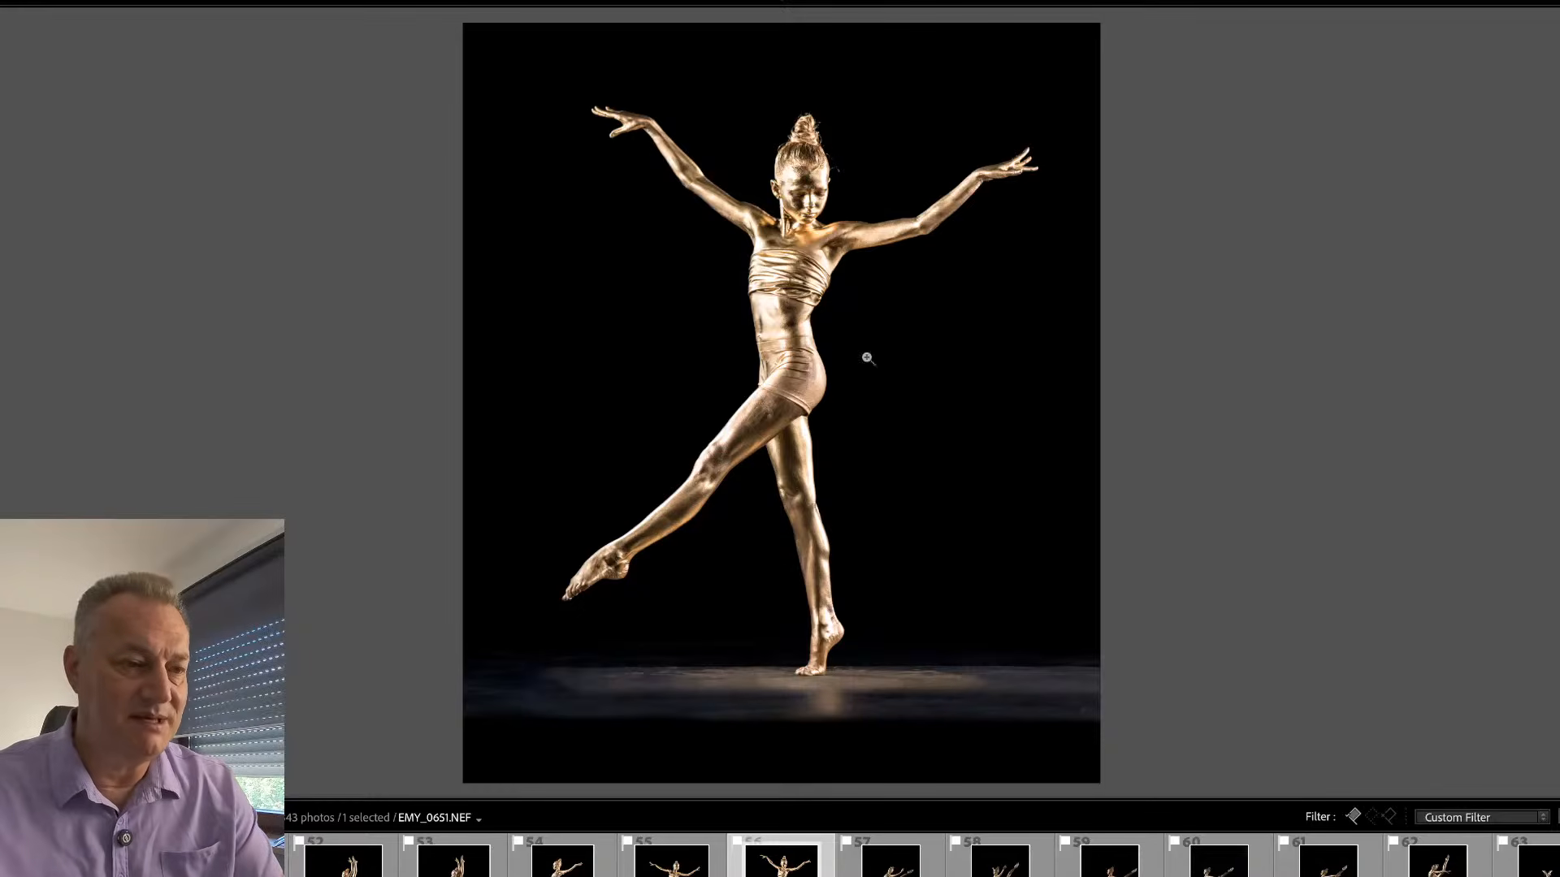
pyautogui.click(829, 166)
pyautogui.click(843, 165)
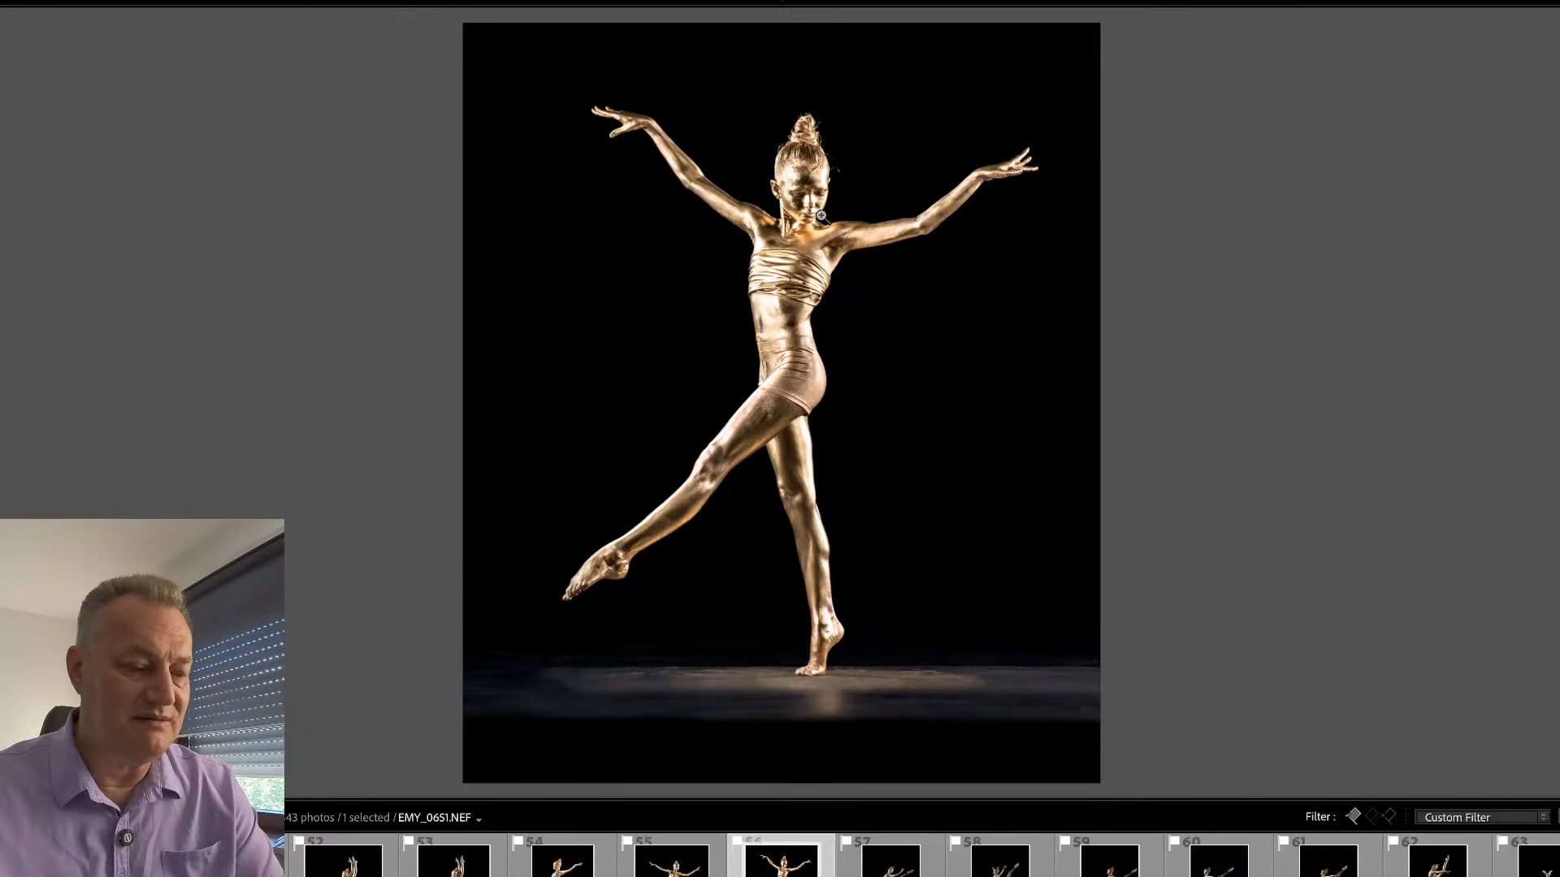
pyautogui.press('Tab')
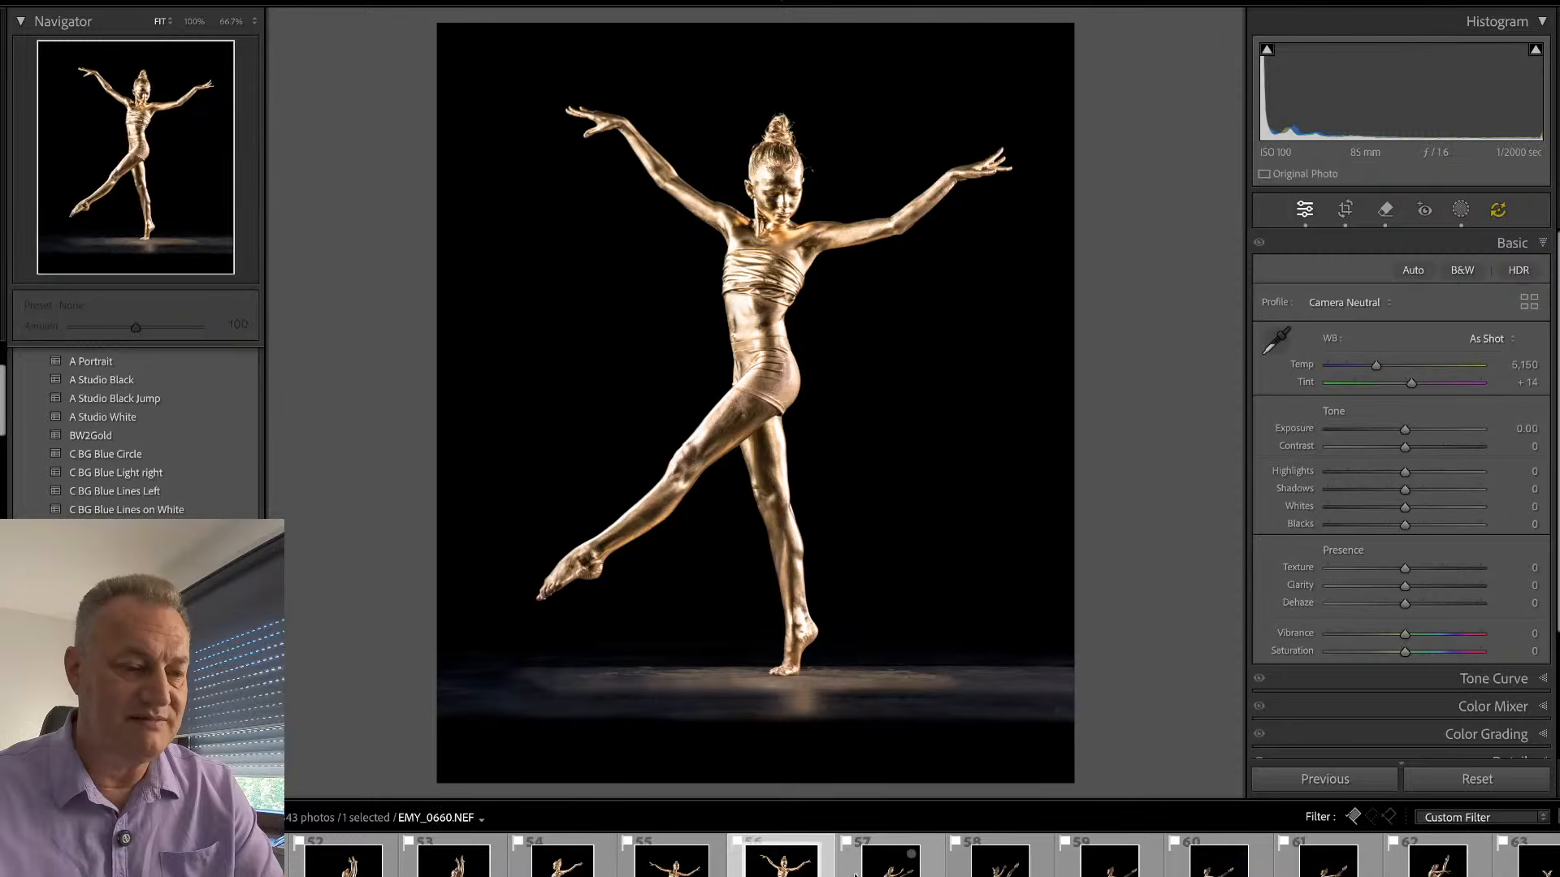
# - Open EMY_0660.NEF, straighten it by about -2.24 degrees with a final fine adjustment, and crop it closer around the dancer
pyautogui.click(857, 868)
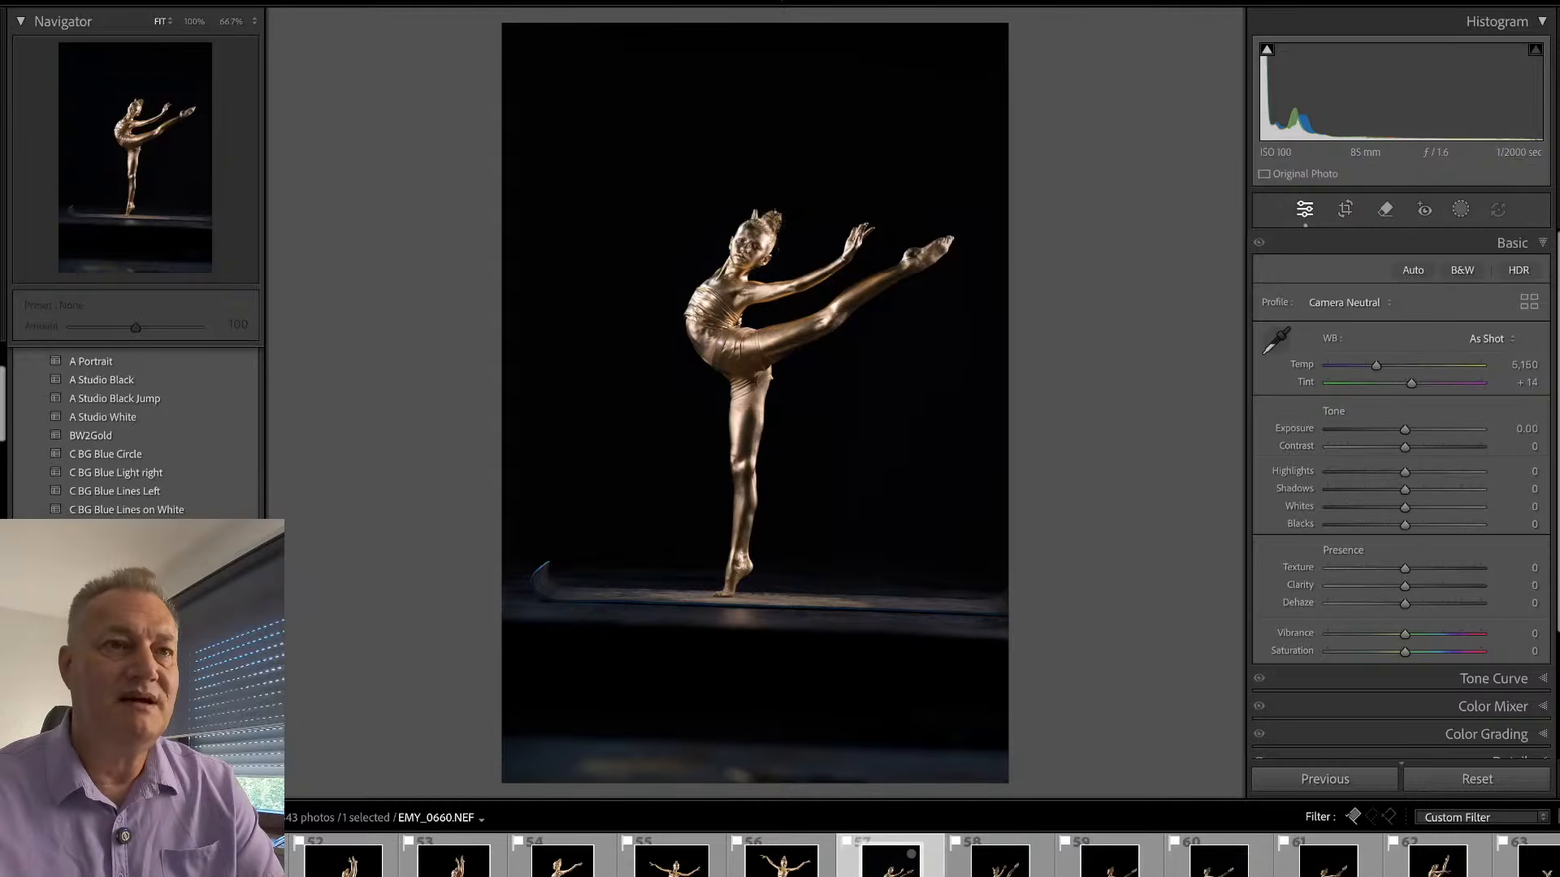
pyautogui.press('r')
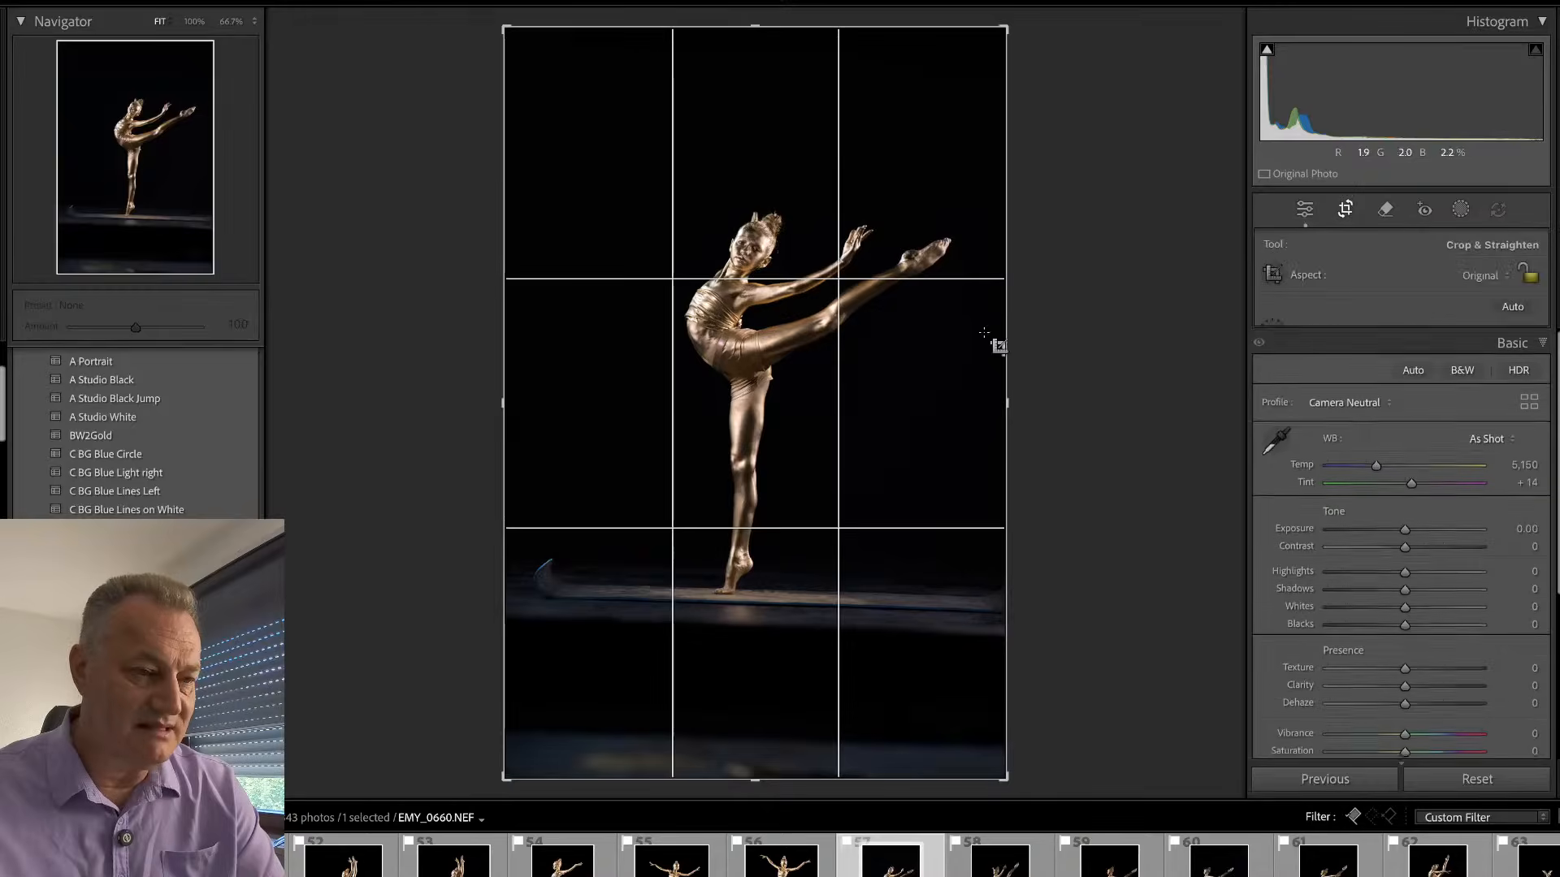
pyautogui.moveTo(1065, 303); pyautogui.dragTo(1065, 291)
pyautogui.moveTo(520, 758); pyautogui.dragTo(523, 696)
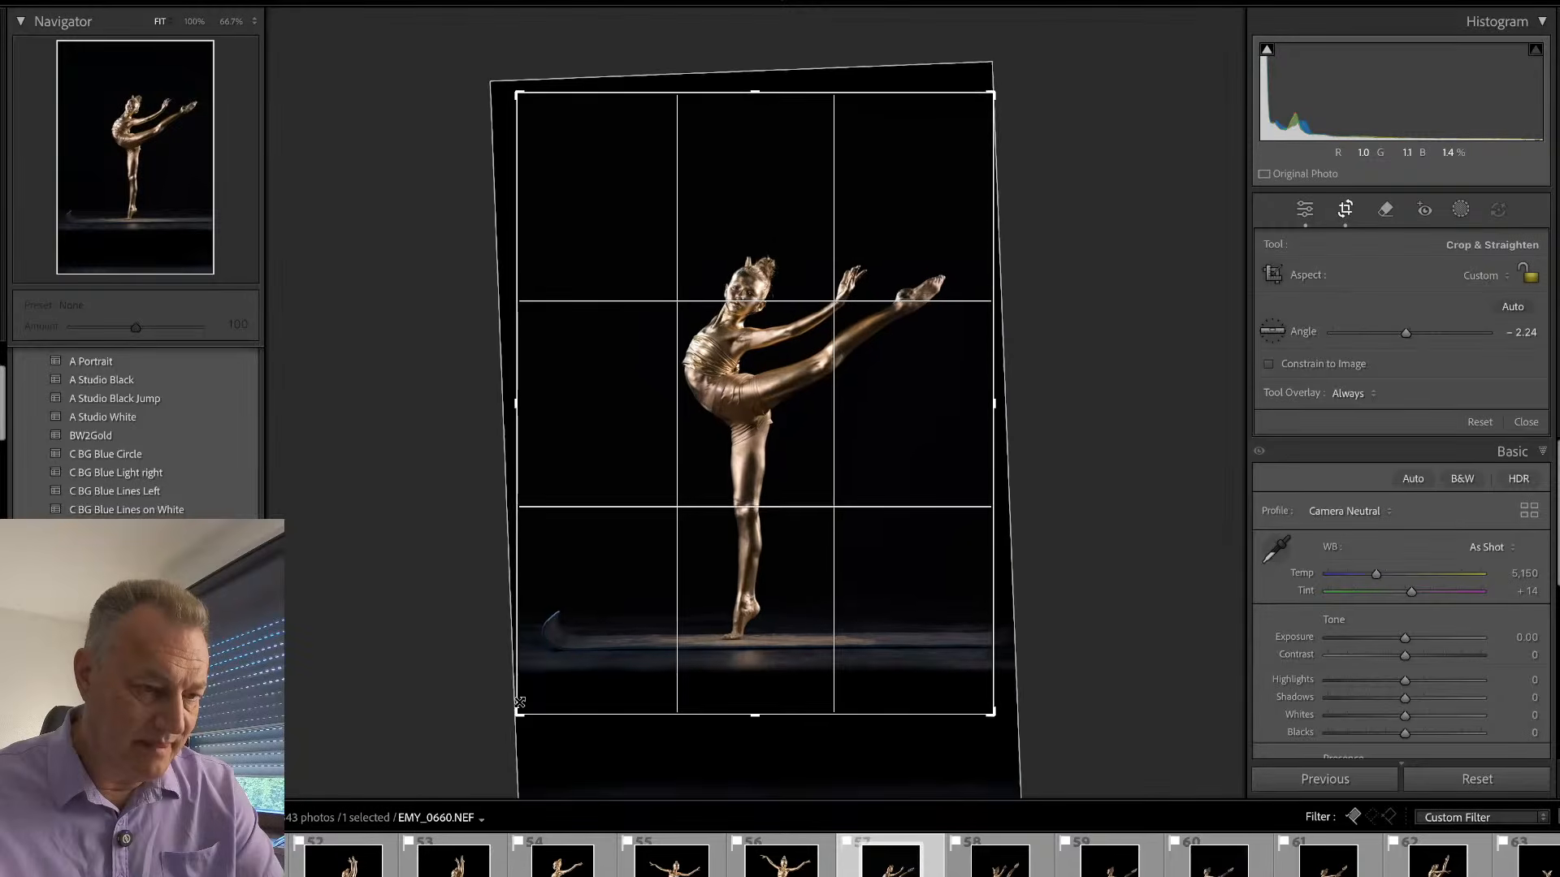
pyautogui.moveTo(992, 96); pyautogui.dragTo(1034, 128)
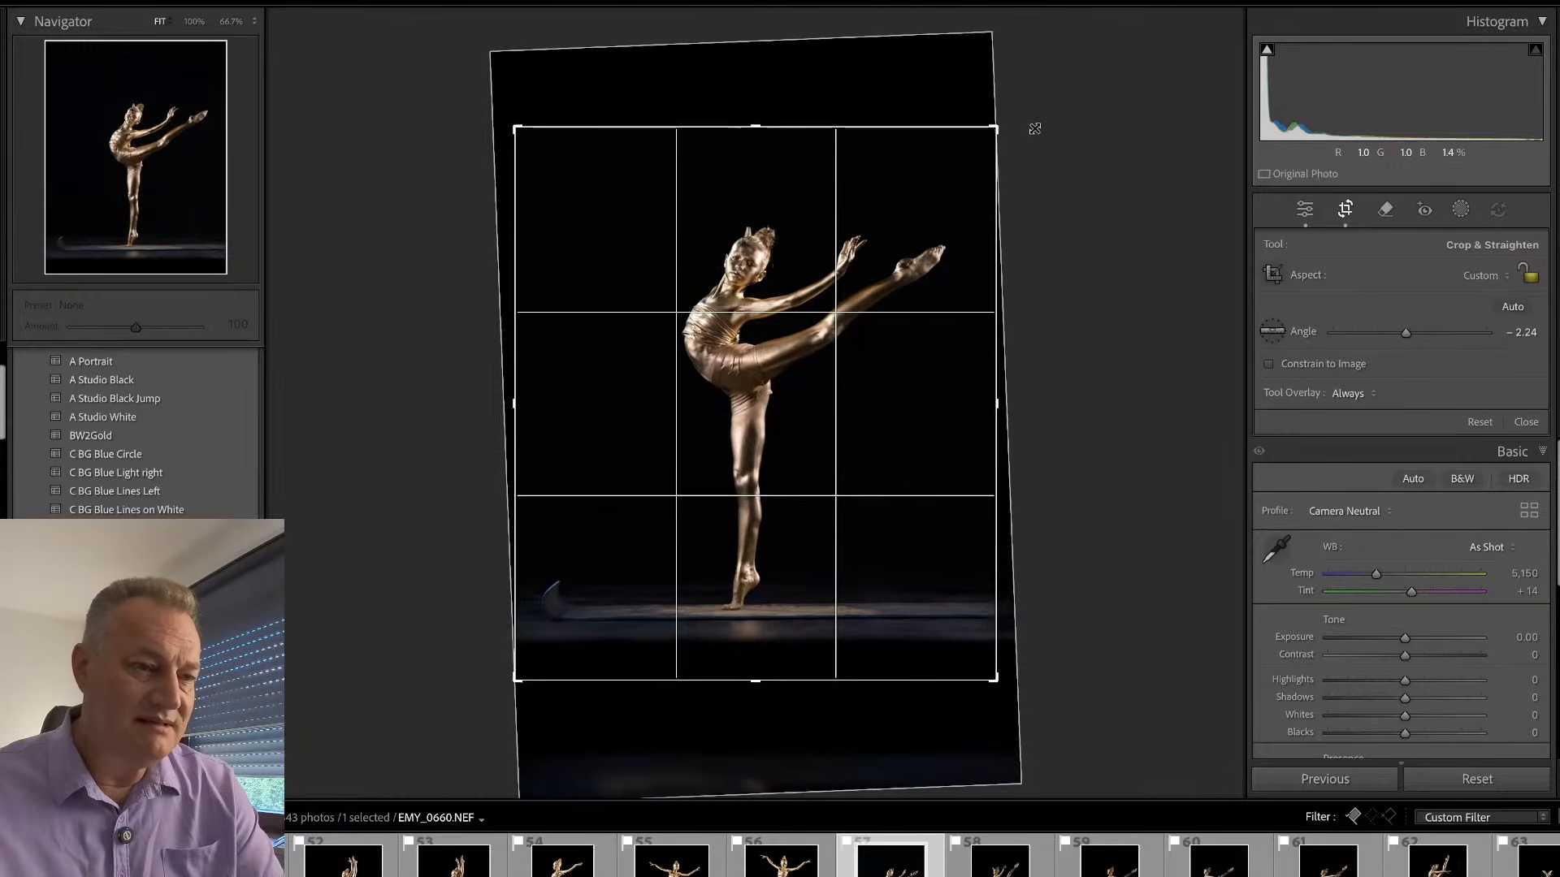
pyautogui.press('Return')
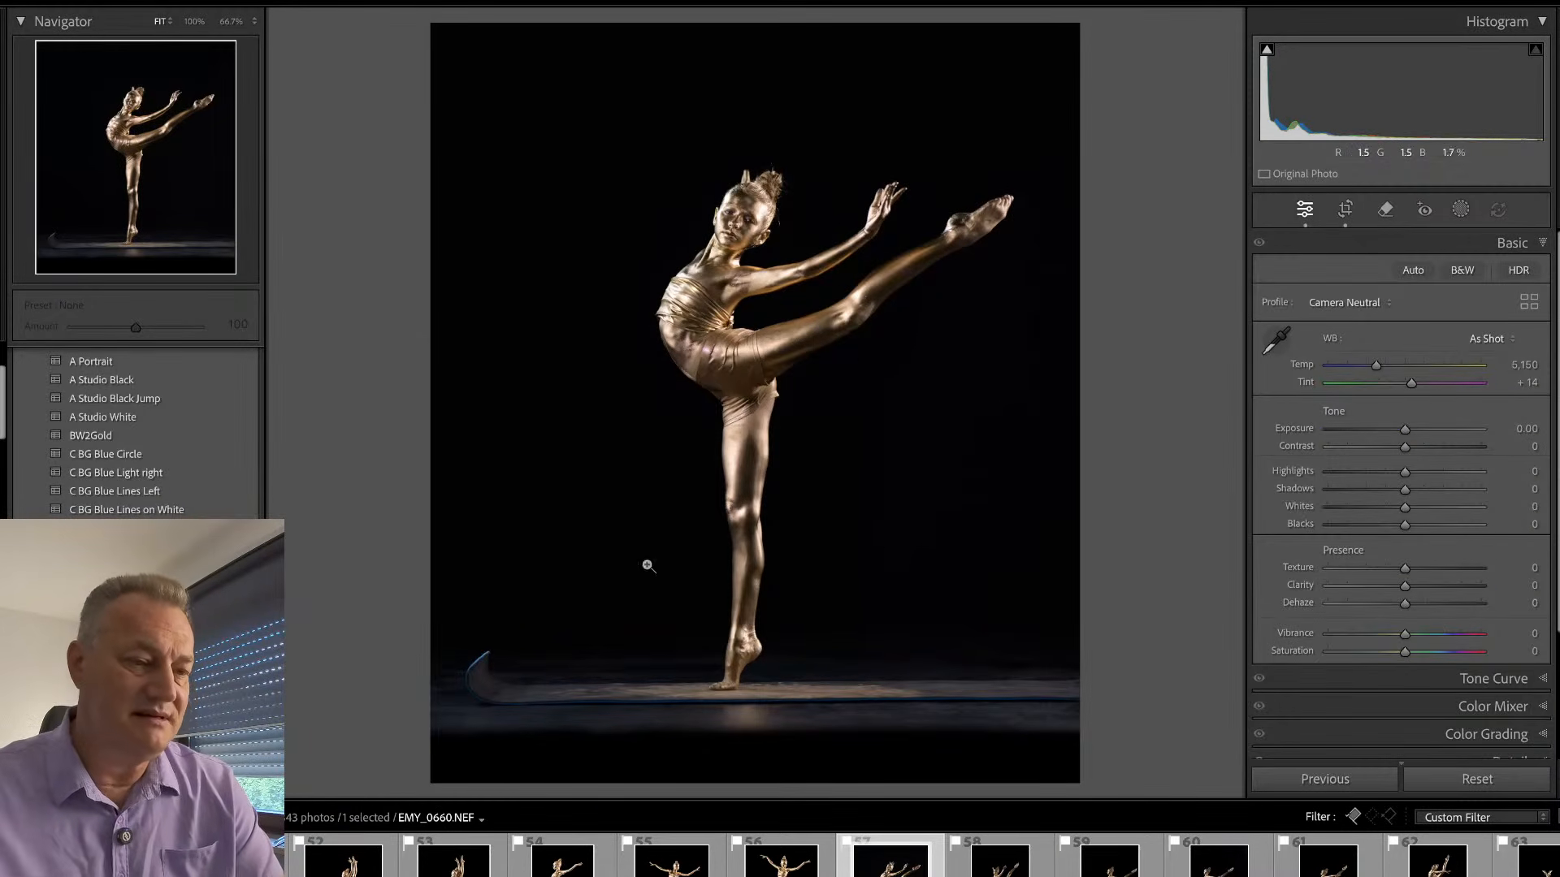
pyautogui.press('r')
pyautogui.moveTo(1149, 411)
pyautogui.mouseDown()
pyautogui.moveTo(1157, 422)
pyautogui.moveTo(1135, 411)
pyautogui.mouseUp()
pyautogui.press('Return')
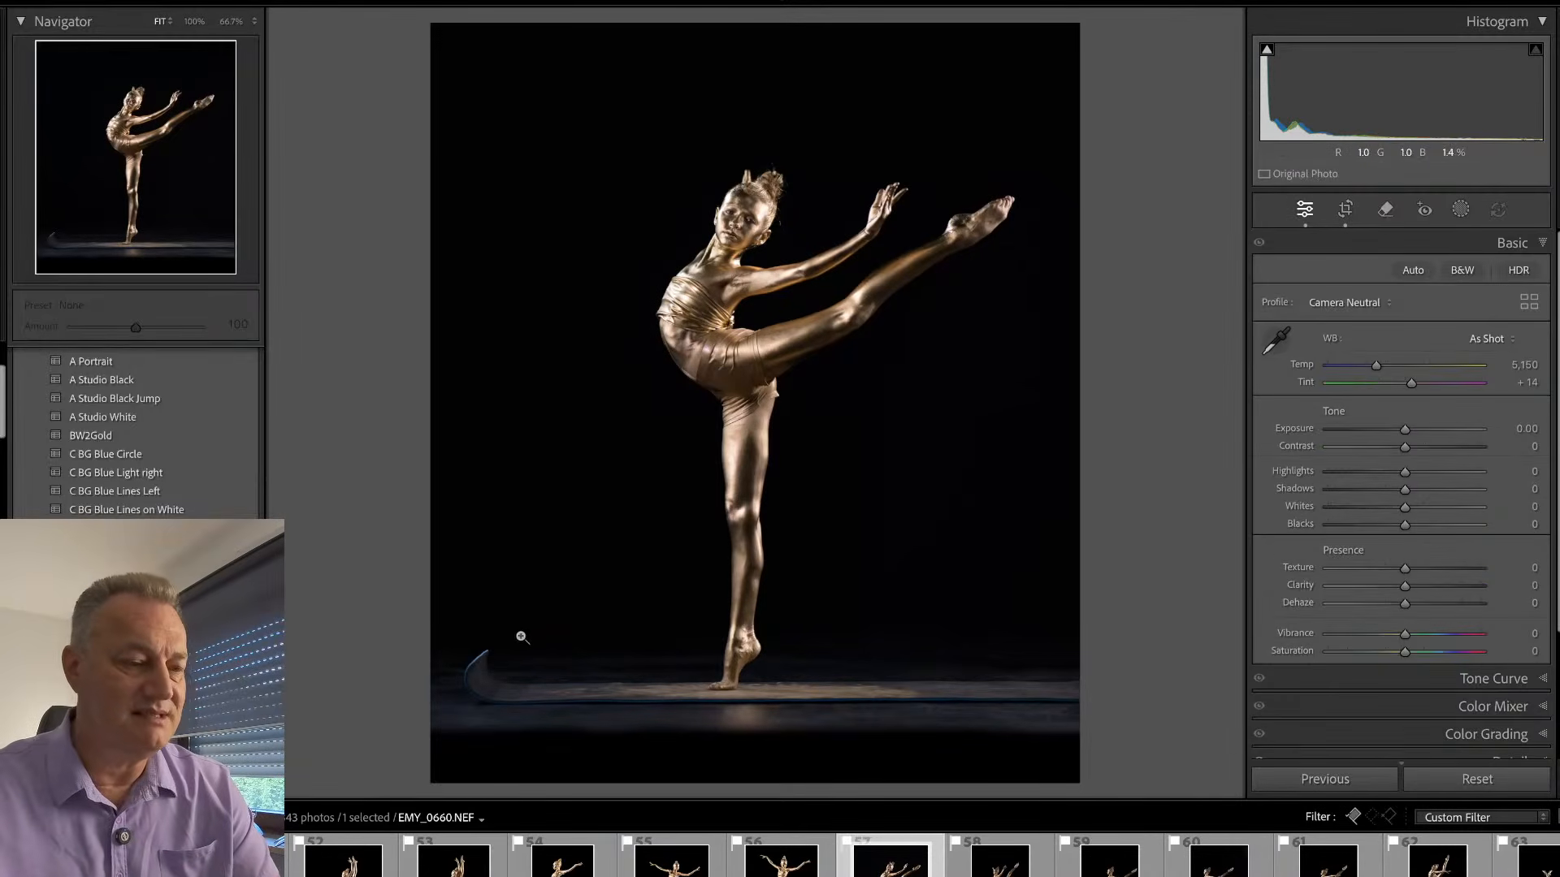
# - Remove the blue curl at the left end of the floor in EMY_0660.NEF
pyautogui.press('q')
pyautogui.moveTo(487, 655)
pyautogui.mouseDown()
pyautogui.moveTo(469, 688)
pyautogui.moveTo(488, 699)
pyautogui.moveTo(489, 655)
pyautogui.moveTo(511, 699)
pyautogui.moveTo(462, 689)
pyautogui.moveTo(463, 661)
pyautogui.moveTo(492, 641)
pyautogui.moveTo(519, 693)
pyautogui.mouseUp()
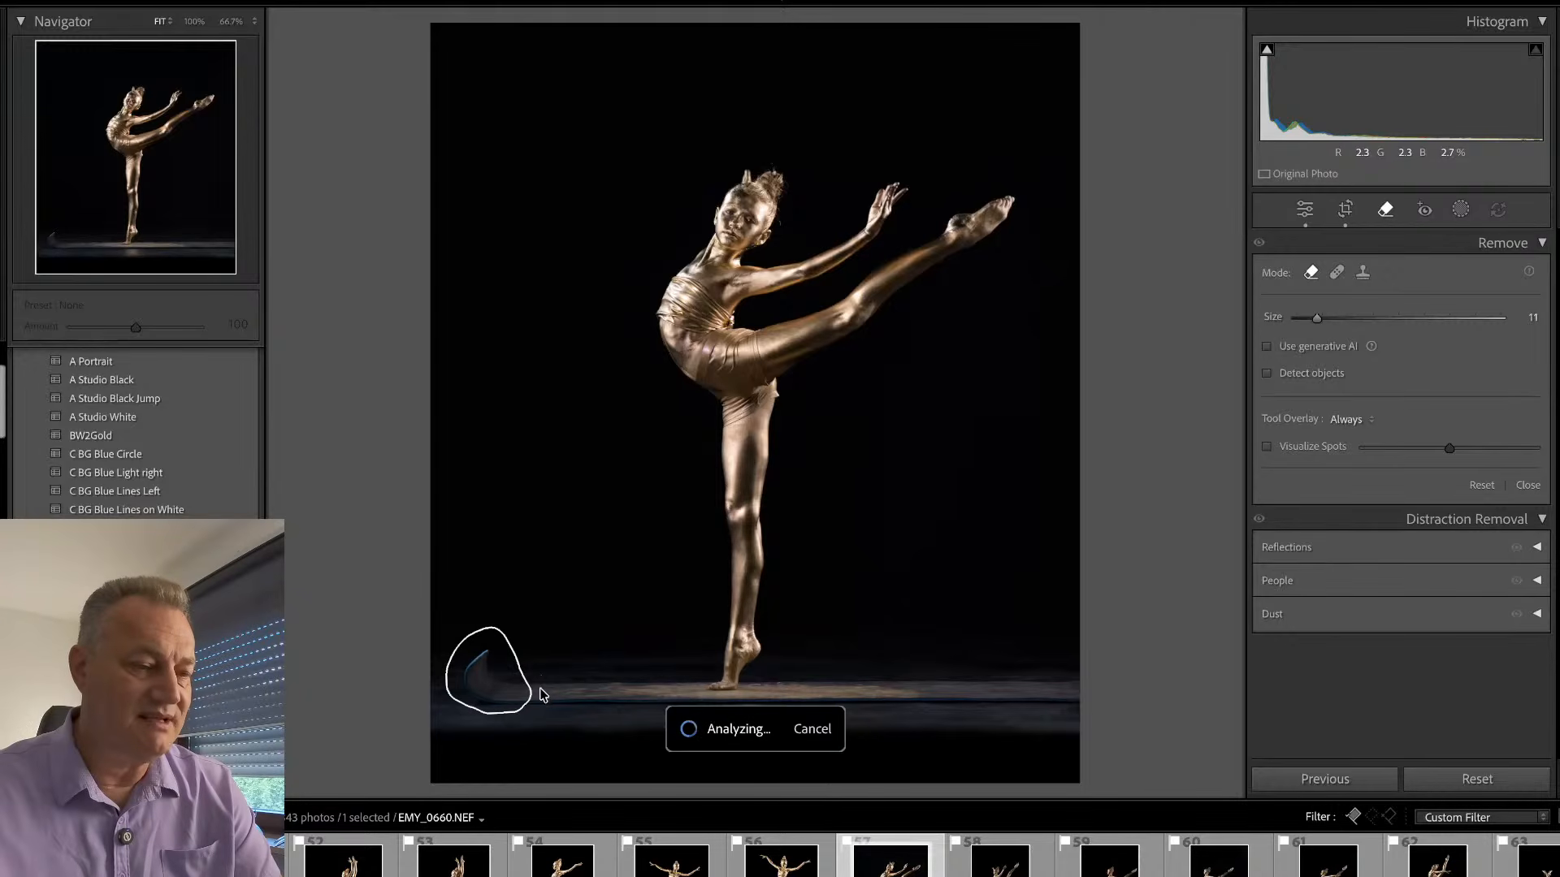
pyautogui.press('q')
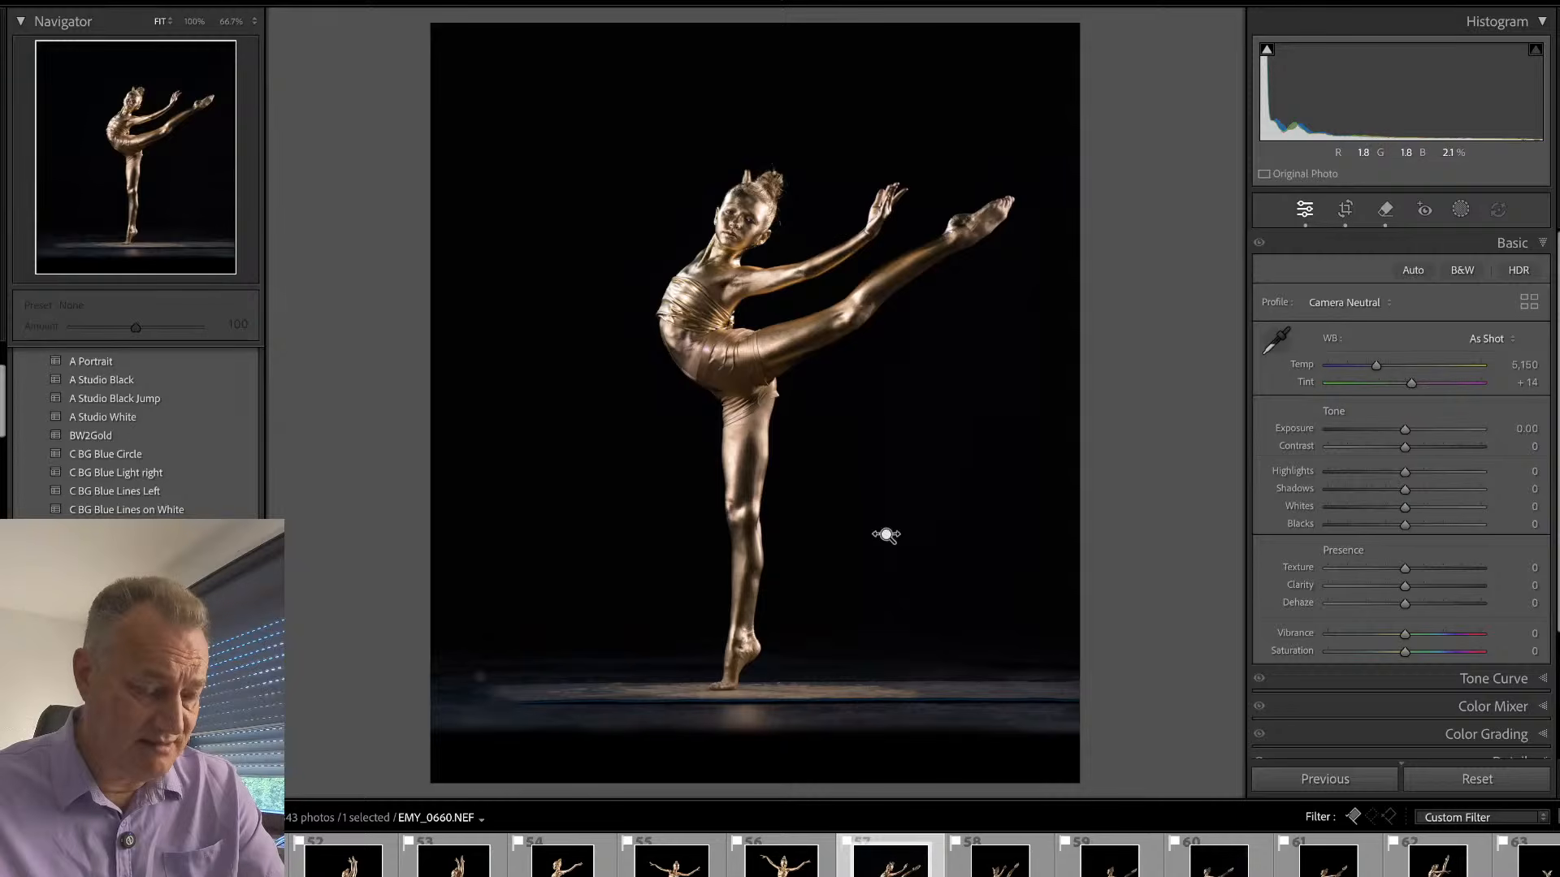
# - Apply the #Sub-BG preset to add separate subject and background masks to the photo
pyautogui.hotkey('shift', 'w')
pyautogui.hotkey('shift', 'w')
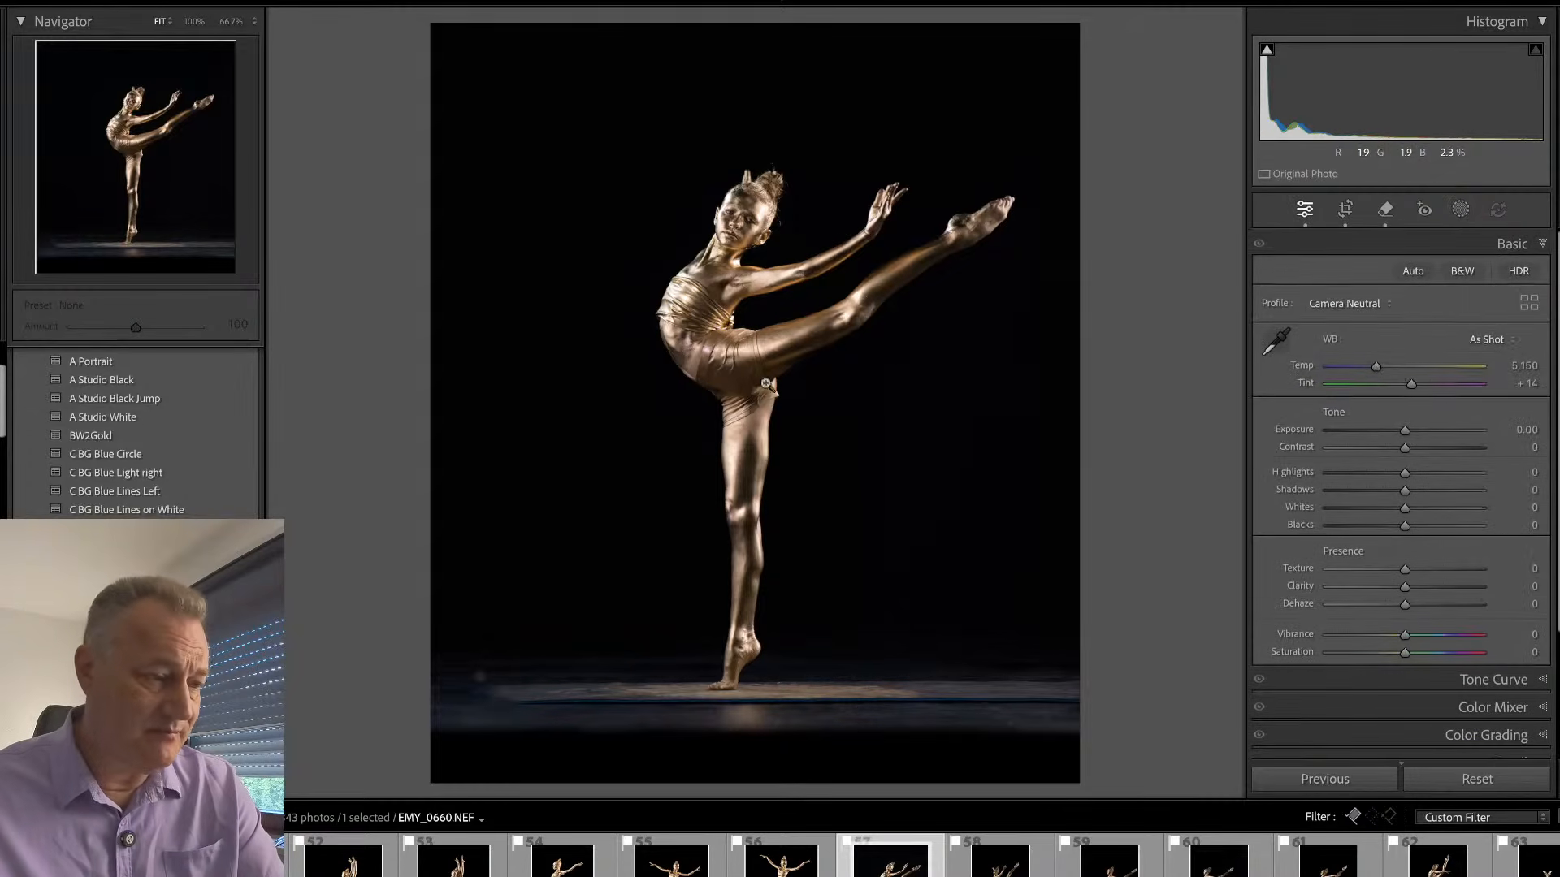
pyautogui.scroll(3, 150, 441)
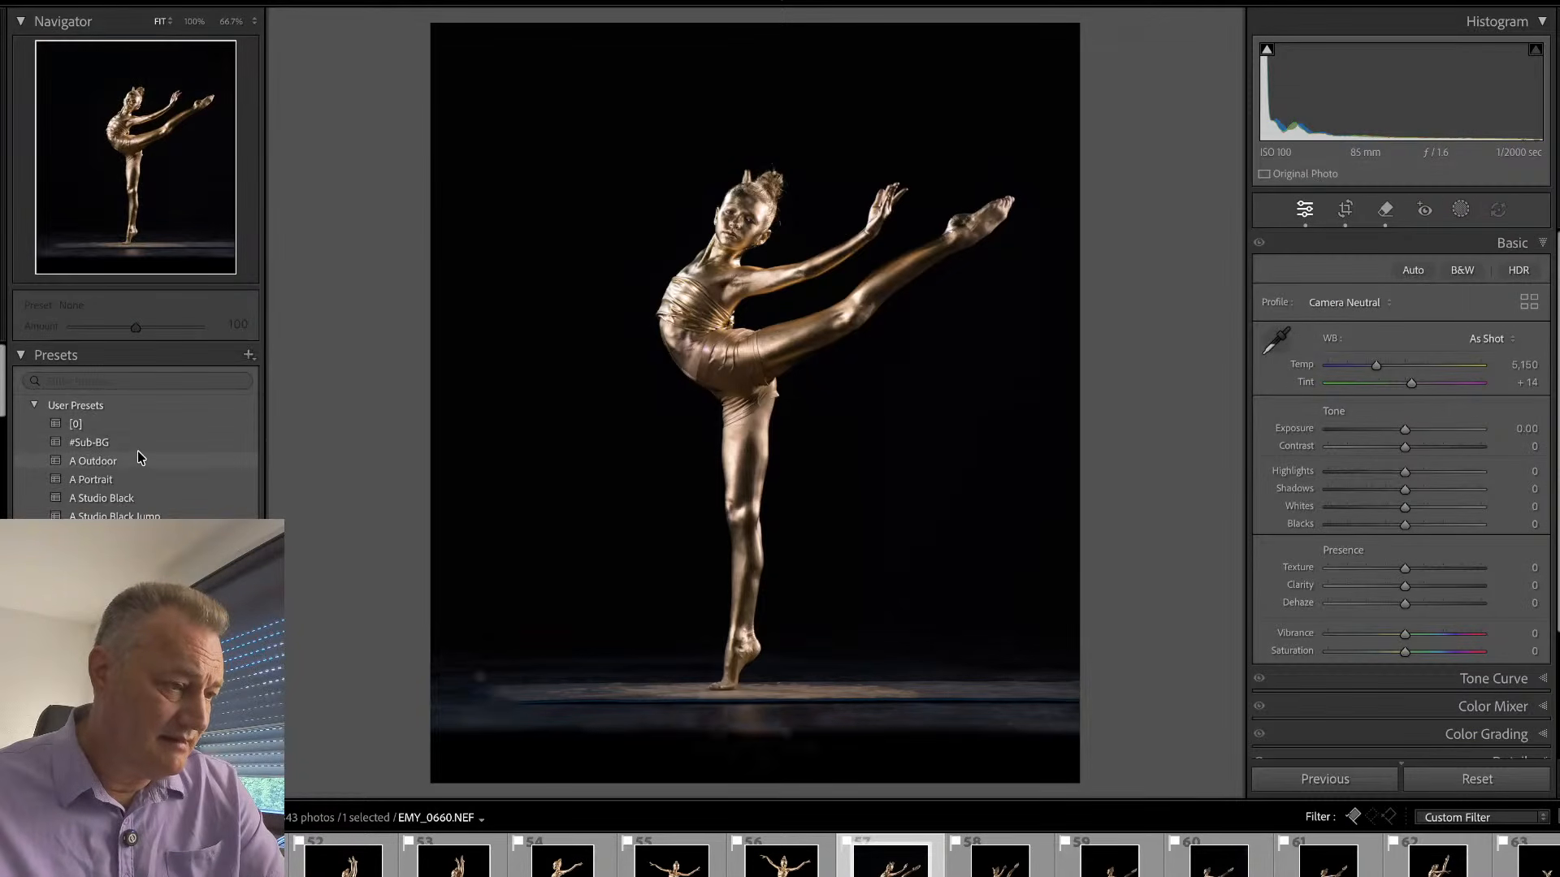
pyautogui.click(138, 439)
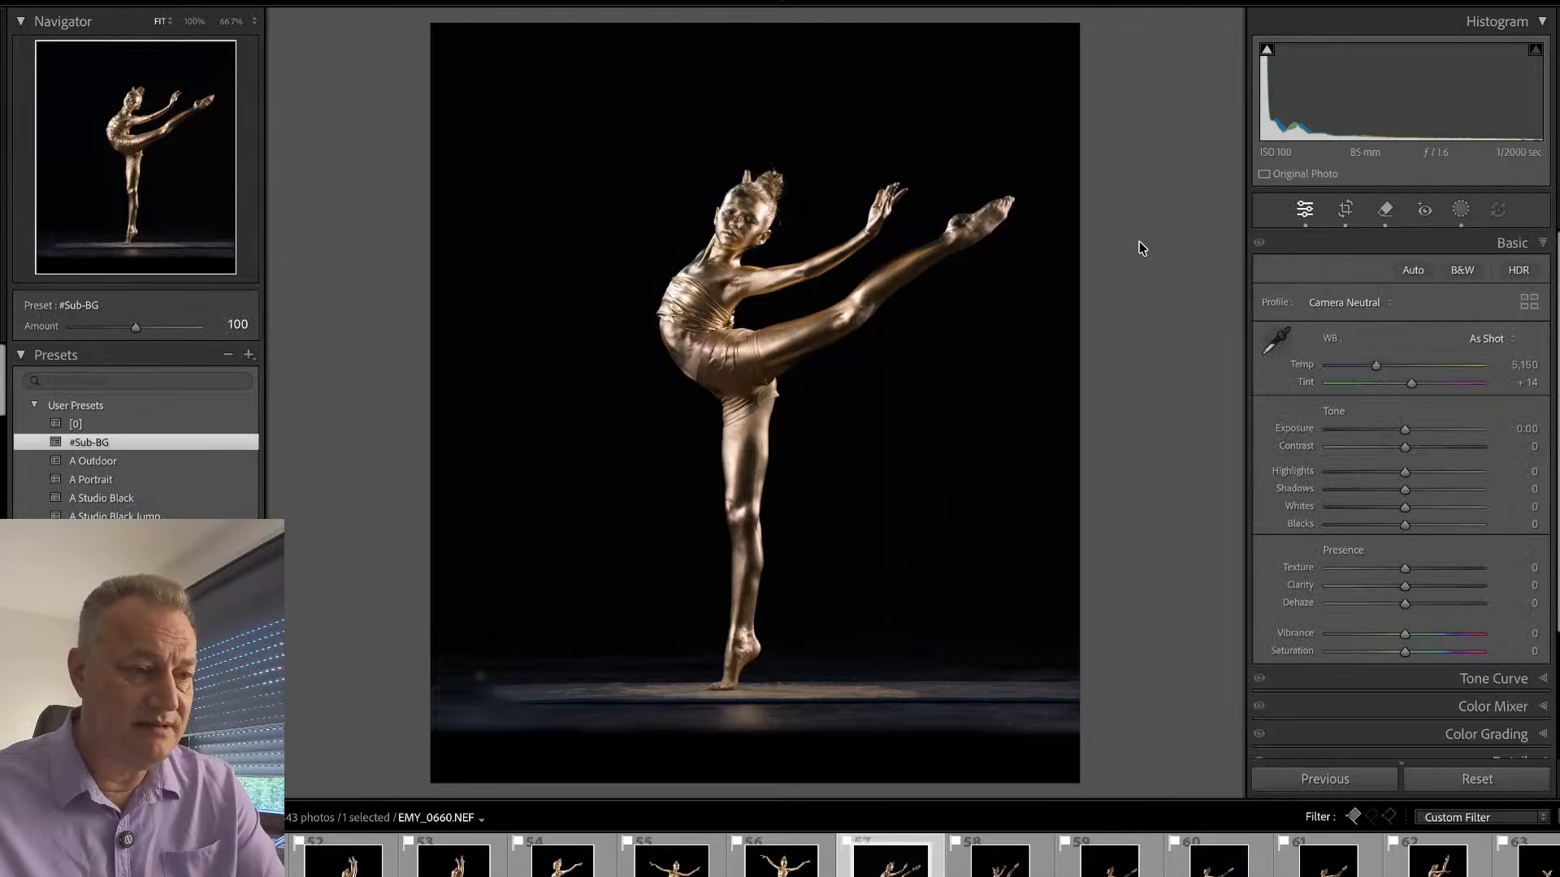
# - Adjust the Sub mask with Temp 11, Texture -42 and Clarity 69, and slightly raise its exposure
pyautogui.hotkey('shift', 'w')
pyautogui.click(1154, 136)
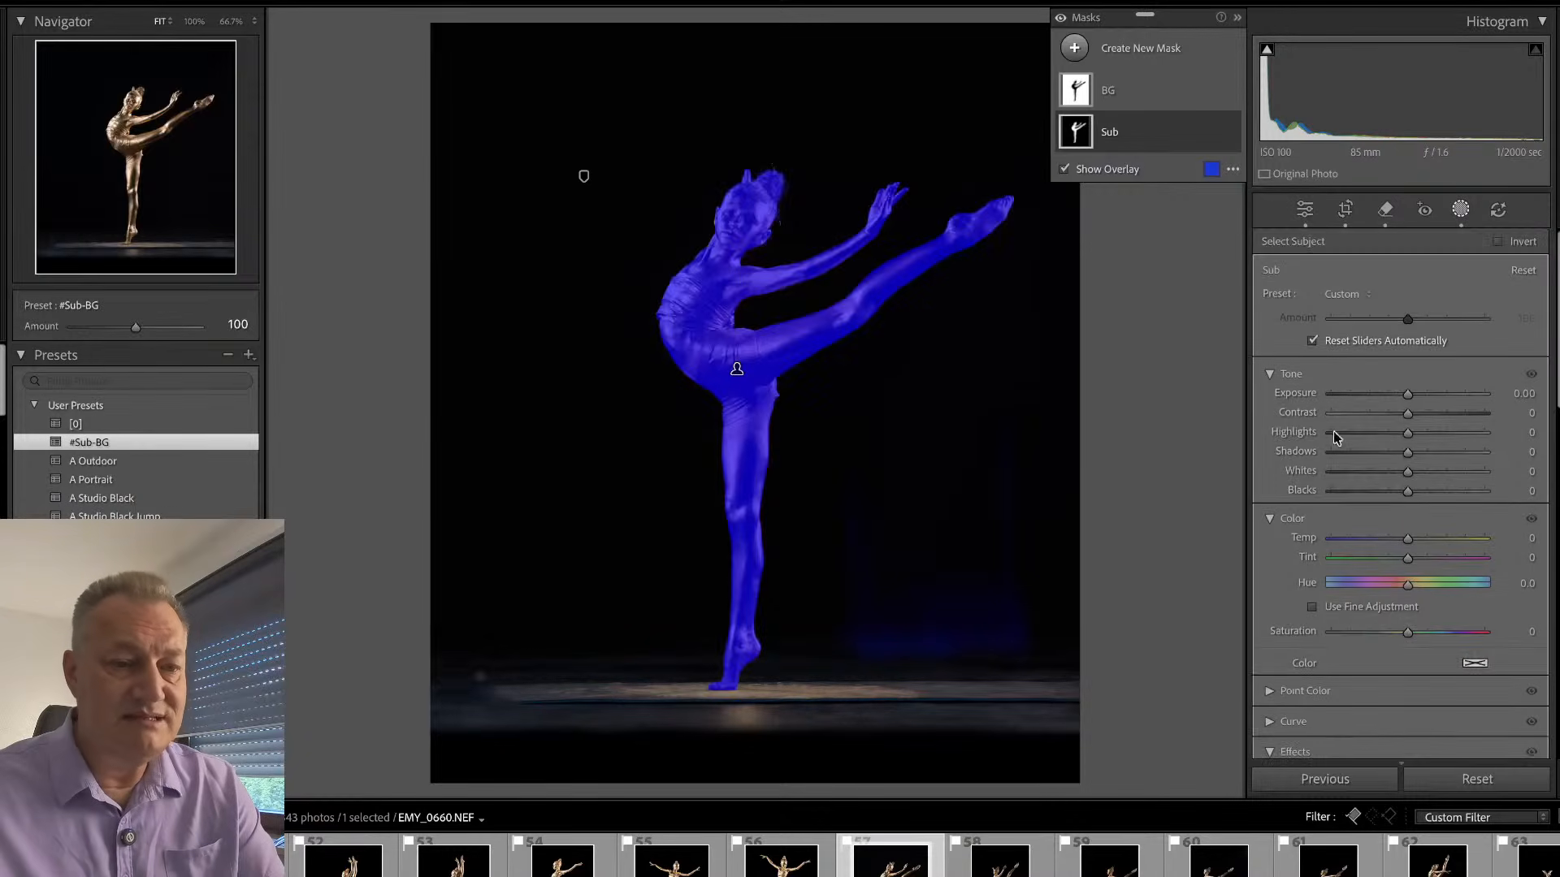
pyautogui.moveTo(1408, 538); pyautogui.dragTo(1372, 546)
pyautogui.scroll(-5, 1412, 577)
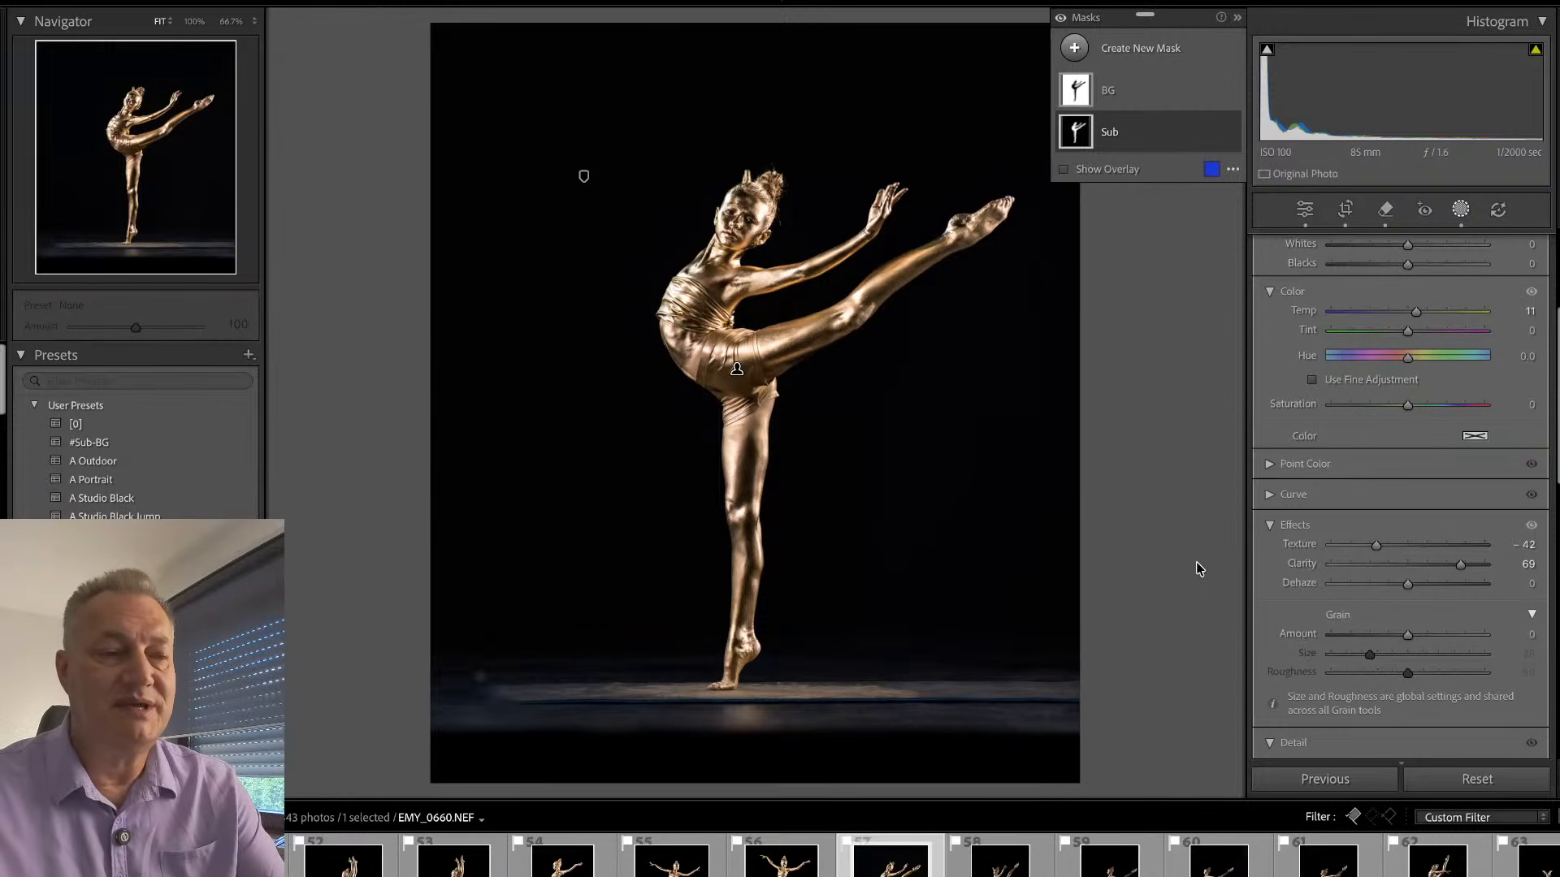
pyautogui.scroll(5, 1438, 346)
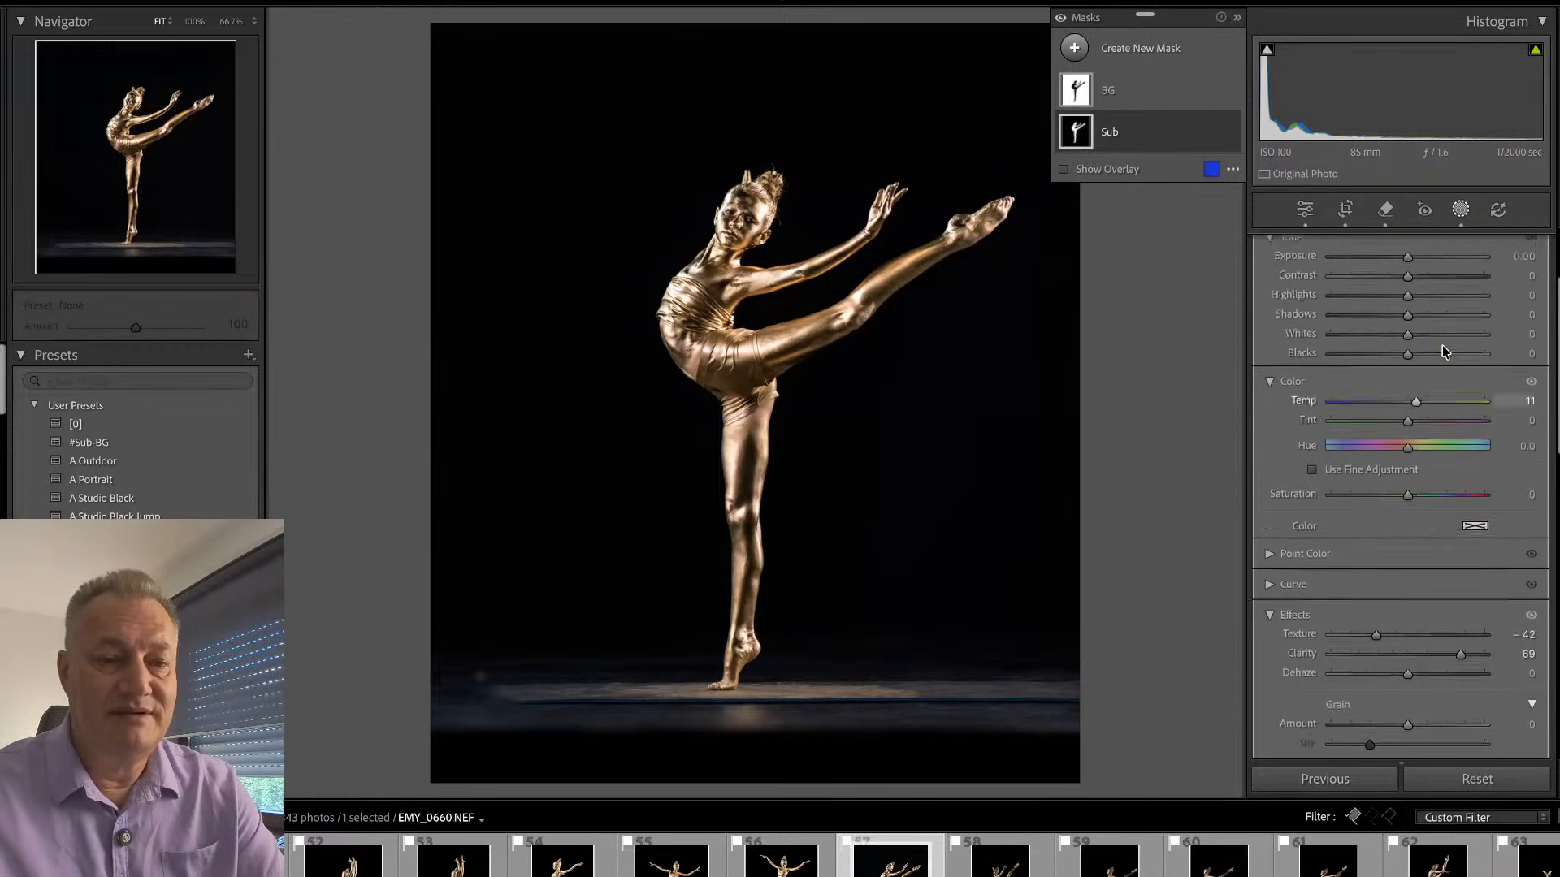
pyautogui.moveTo(1408, 395); pyautogui.dragTo(1421, 396)
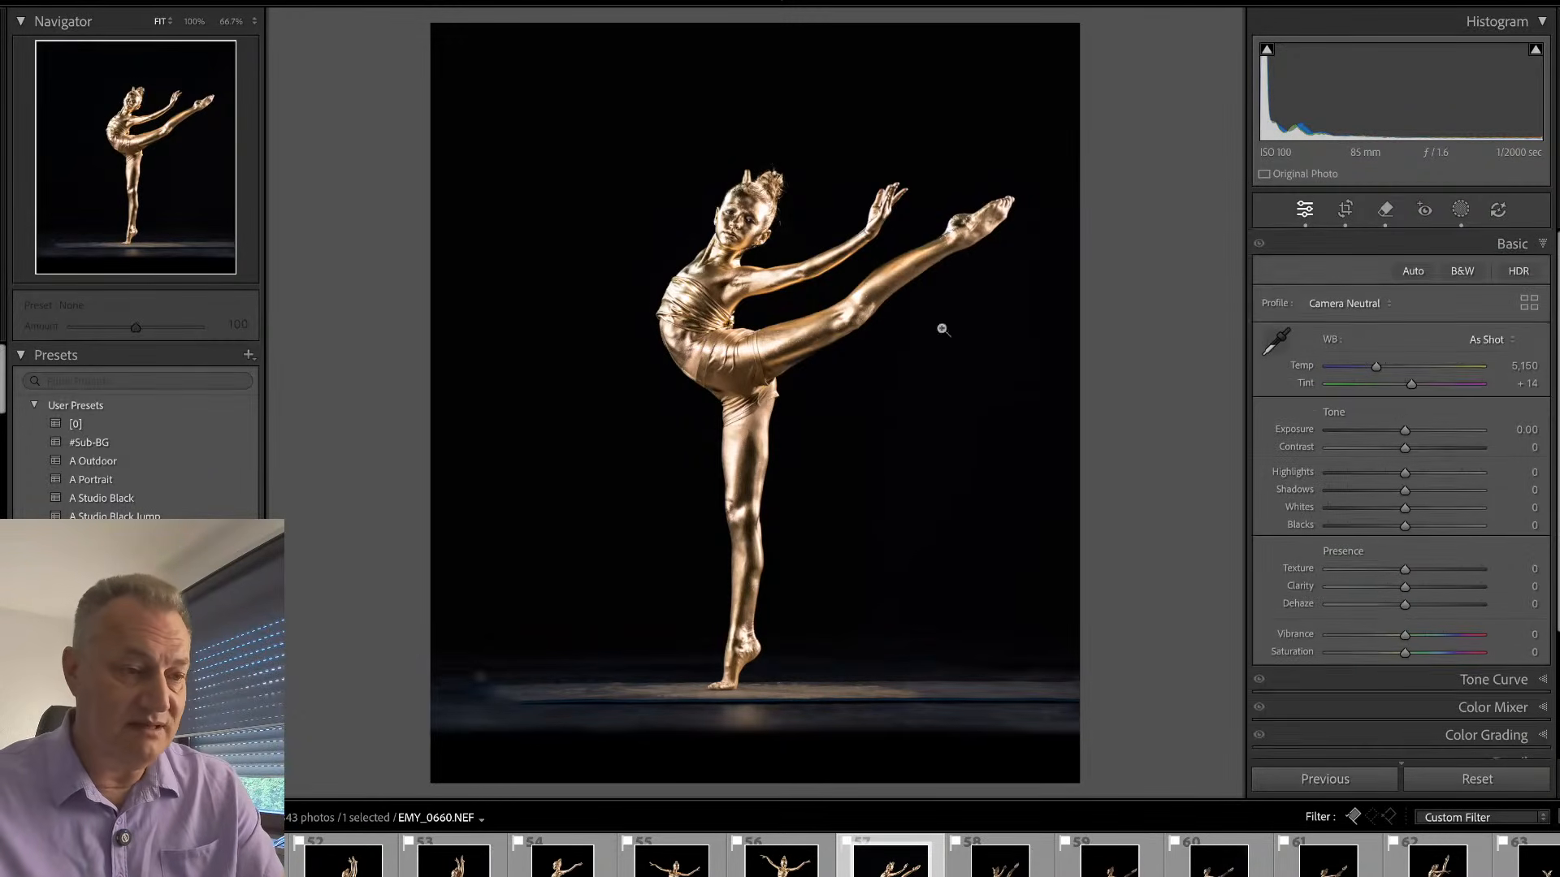
# - Remove the outer fabric edge at the dancer's back in EMY_0660.NEF using Generative Remove at size 11, and choose another generated variation
pyautogui.click(749, 194)
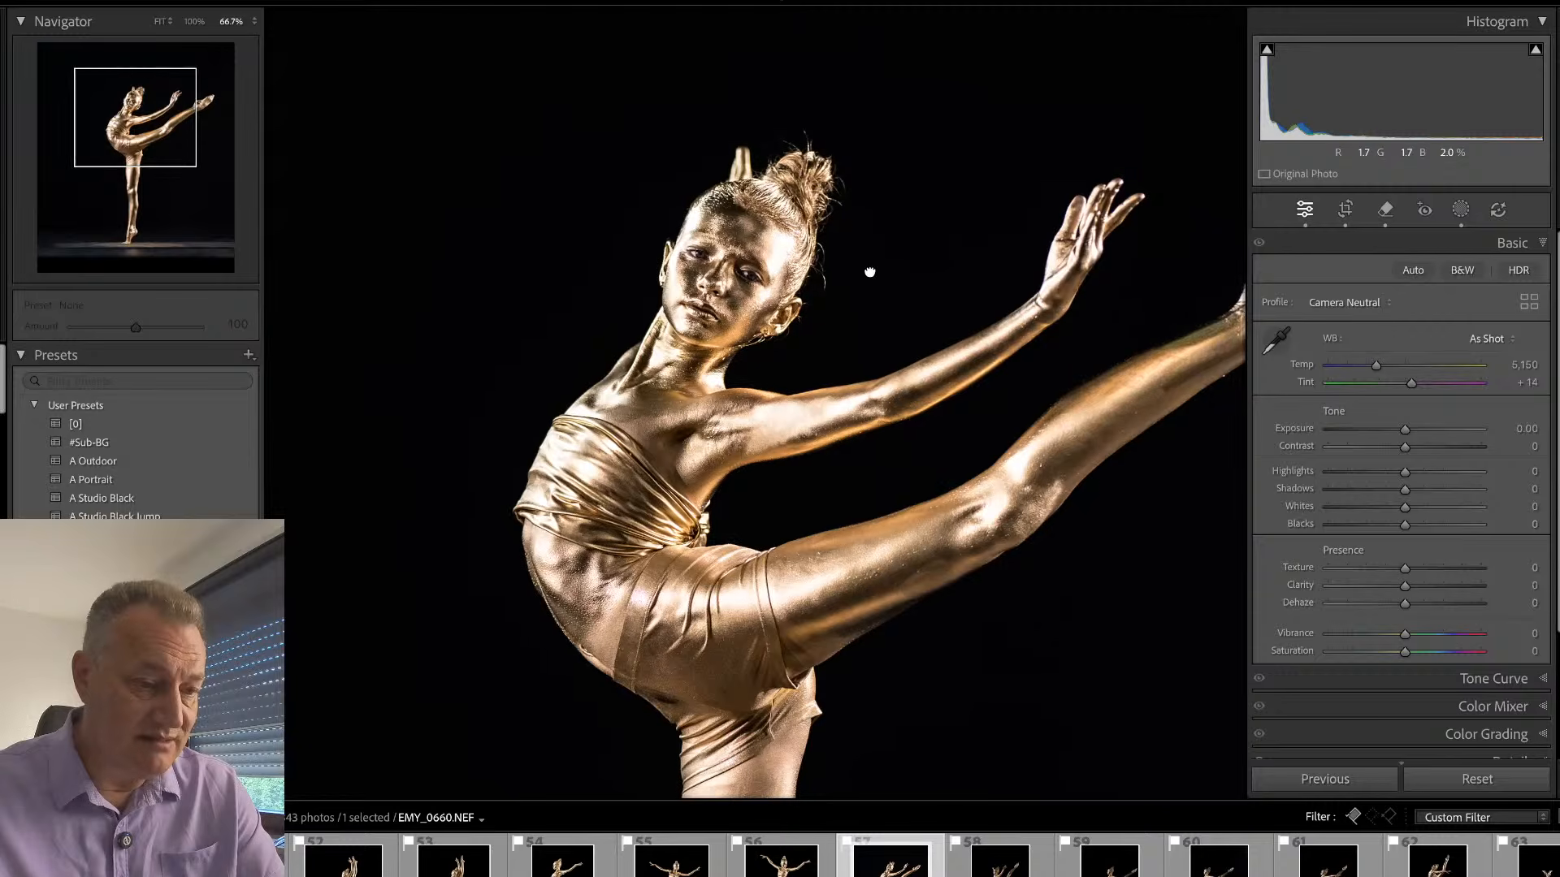
pyautogui.moveTo(867, 268); pyautogui.dragTo(719, 288)
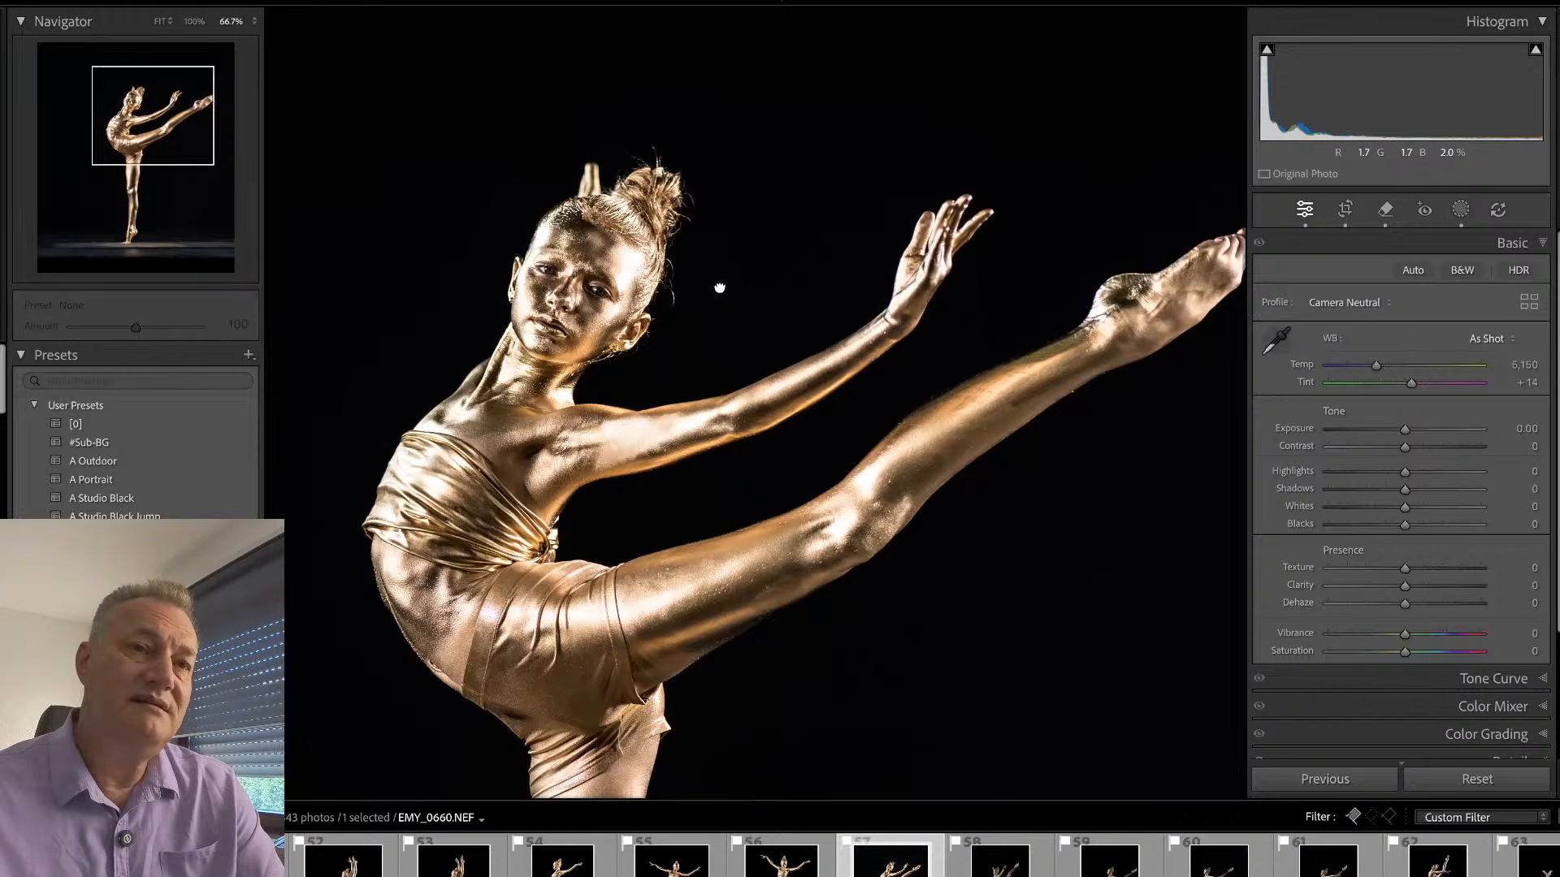
pyautogui.moveTo(717, 286); pyautogui.dragTo(835, 262)
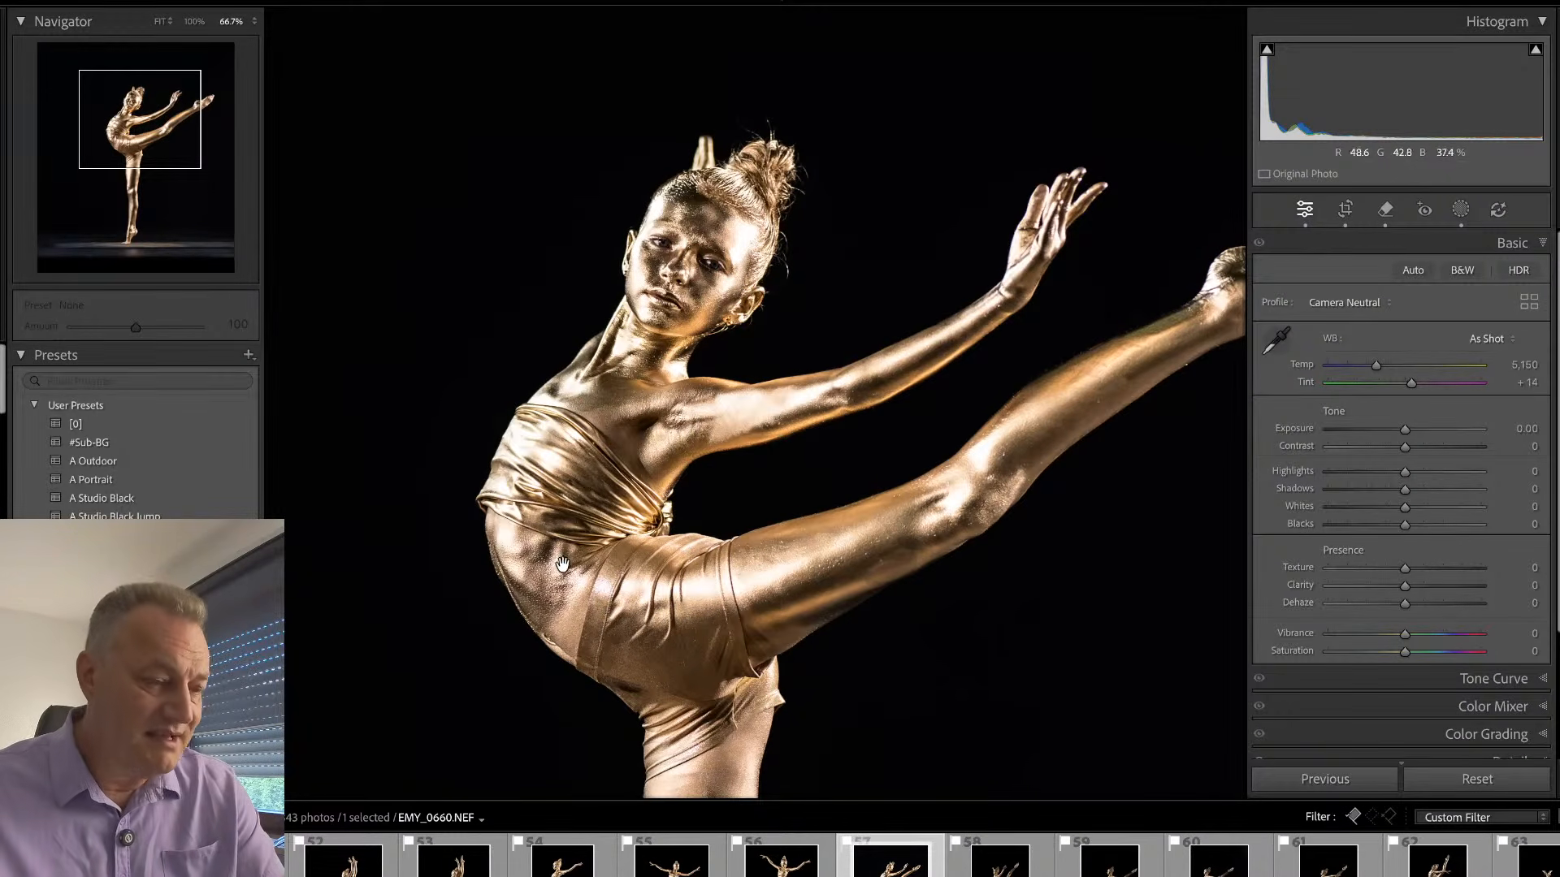
pyautogui.press('q')
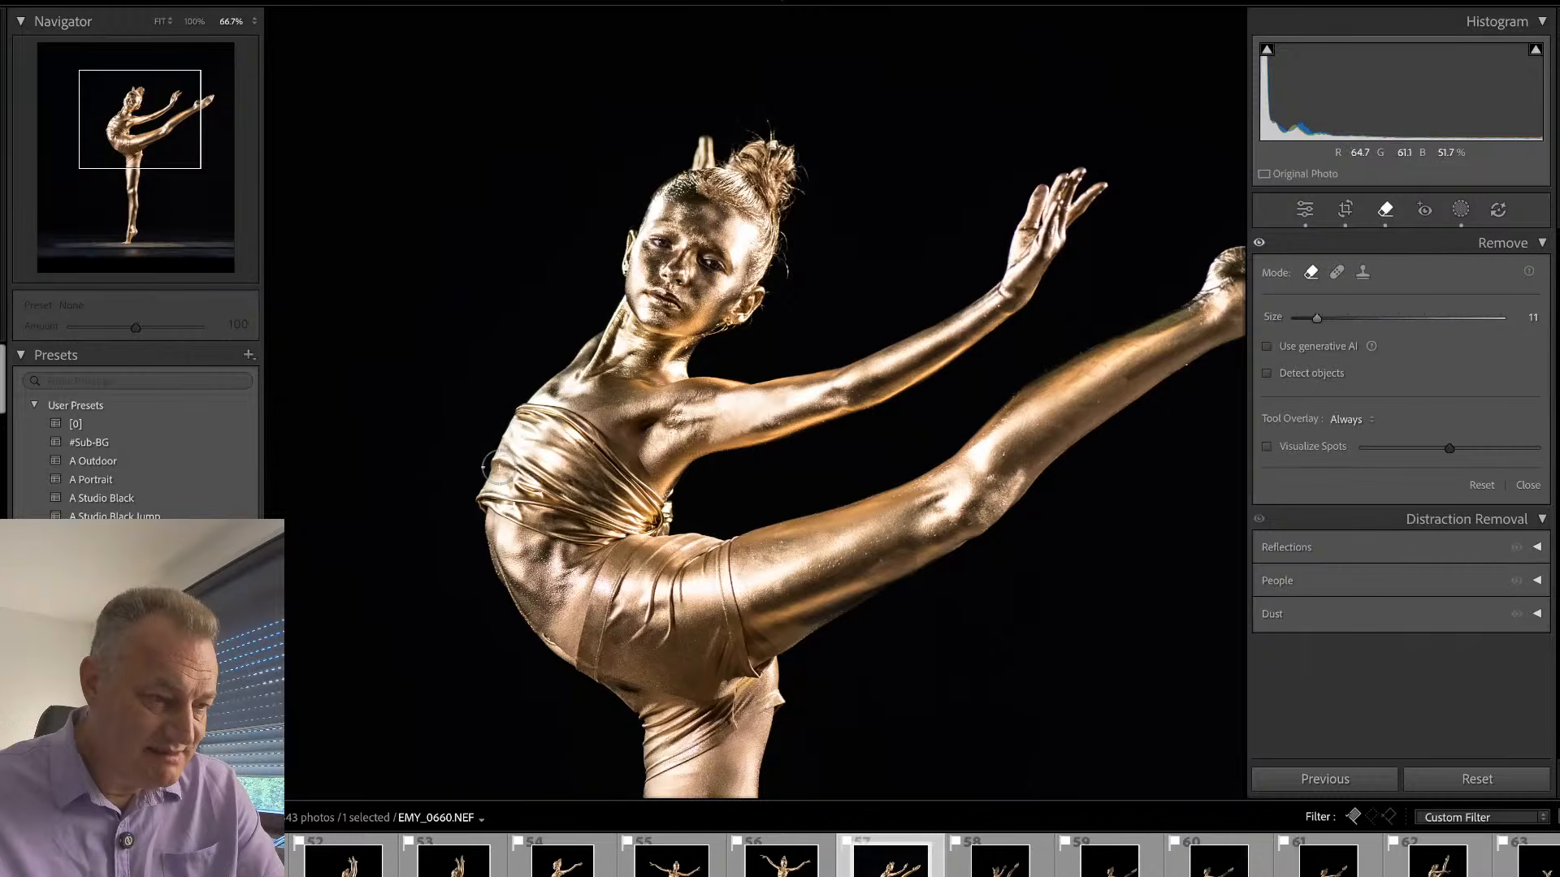
pyautogui.moveTo(491, 477)
pyautogui.mouseDown()
pyautogui.moveTo(482, 501)
pyautogui.moveTo(607, 534)
pyautogui.moveTo(512, 481)
pyautogui.moveTo(529, 485)
pyautogui.mouseUp()
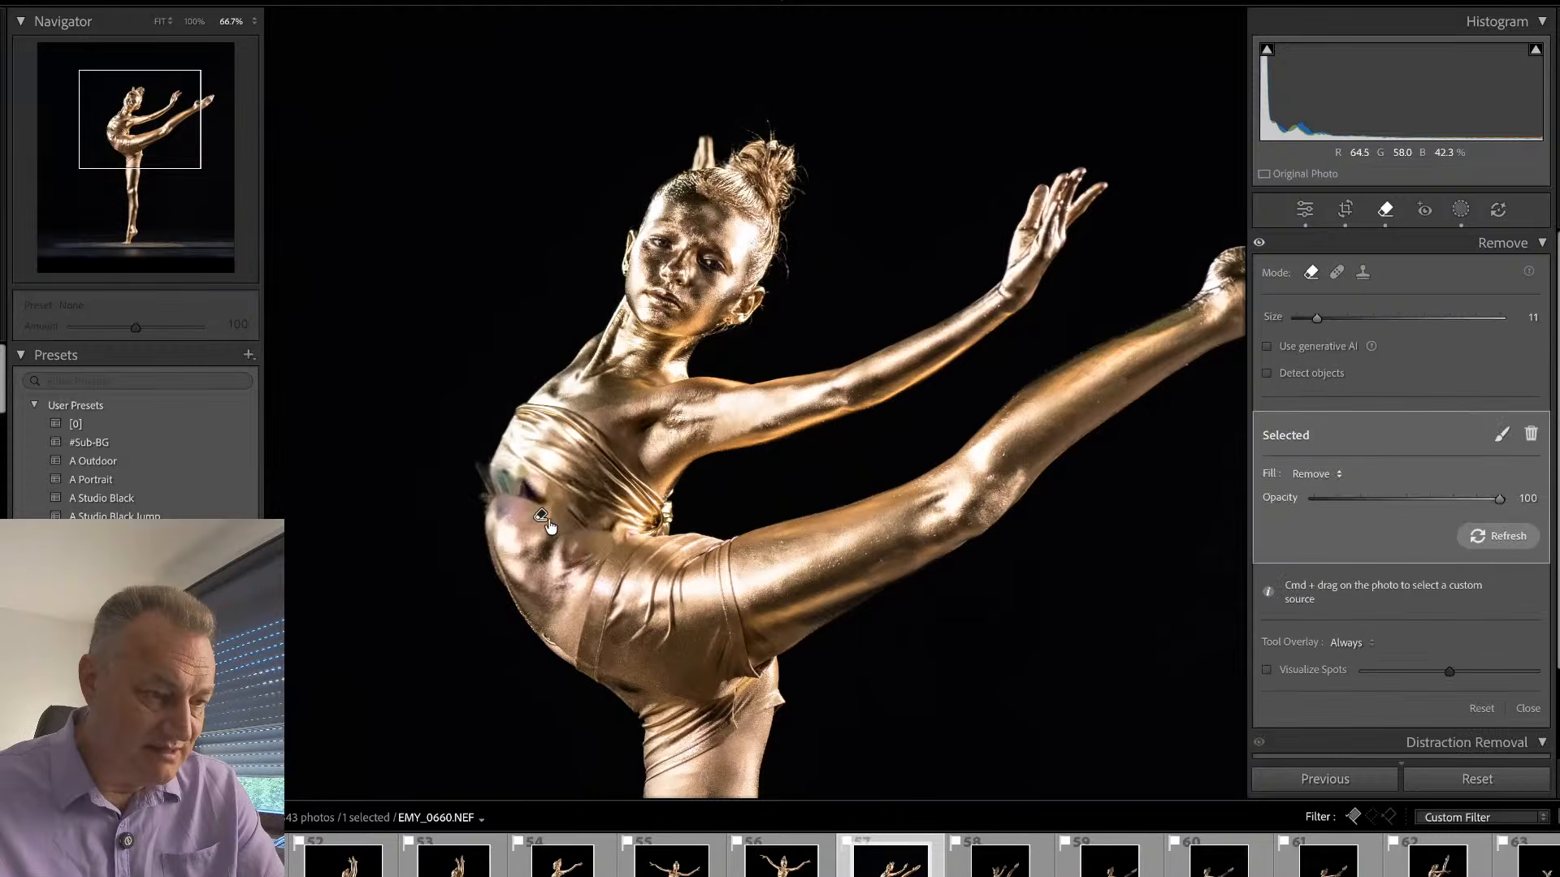
pyautogui.click(1318, 474)
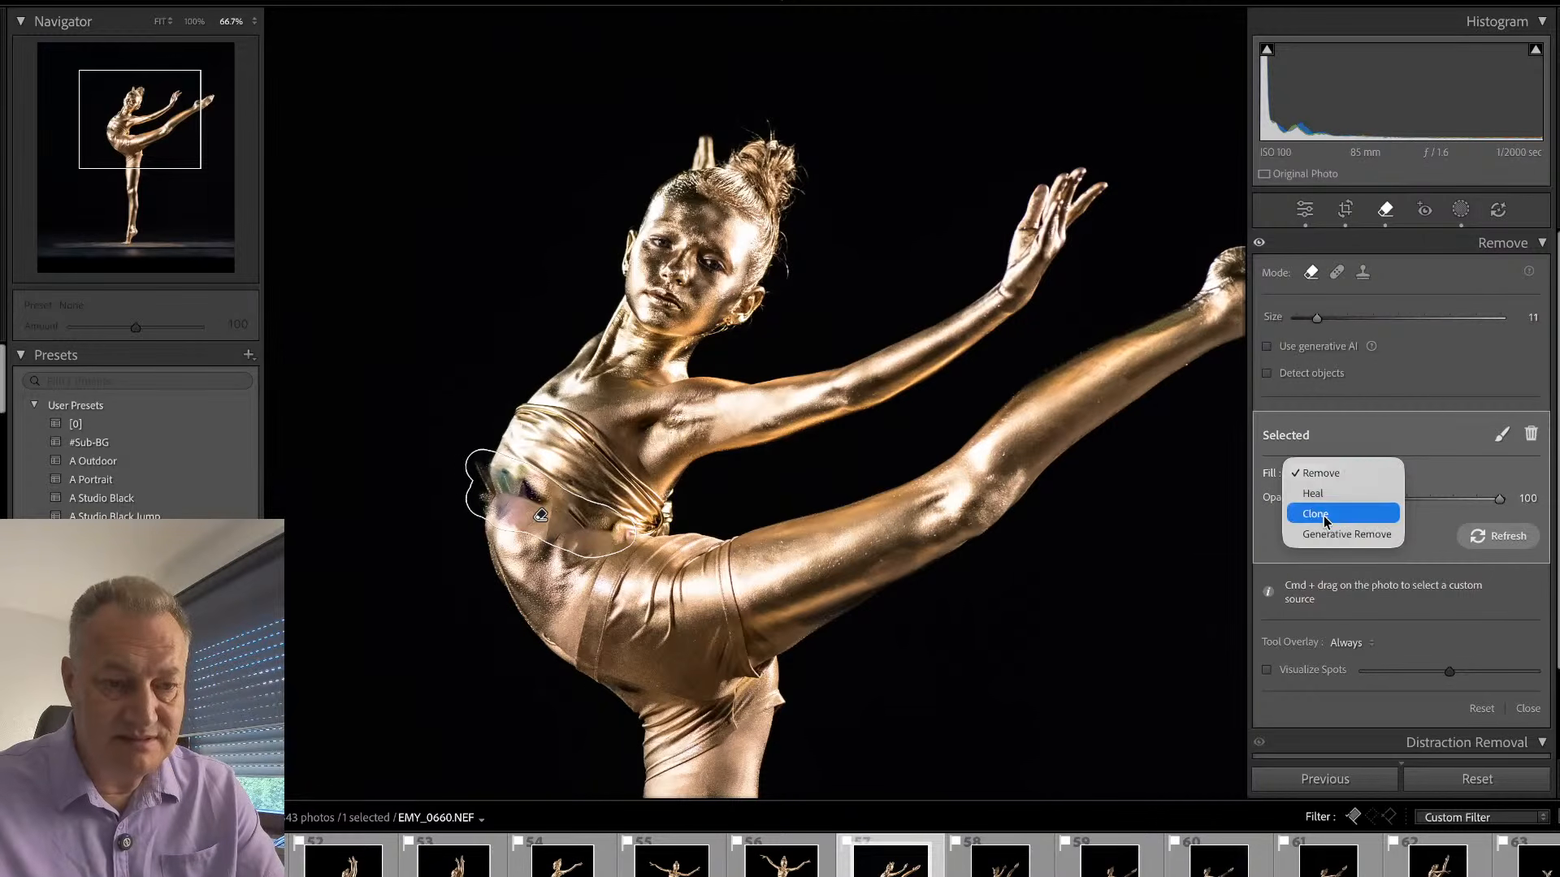
pyautogui.click(1300, 536)
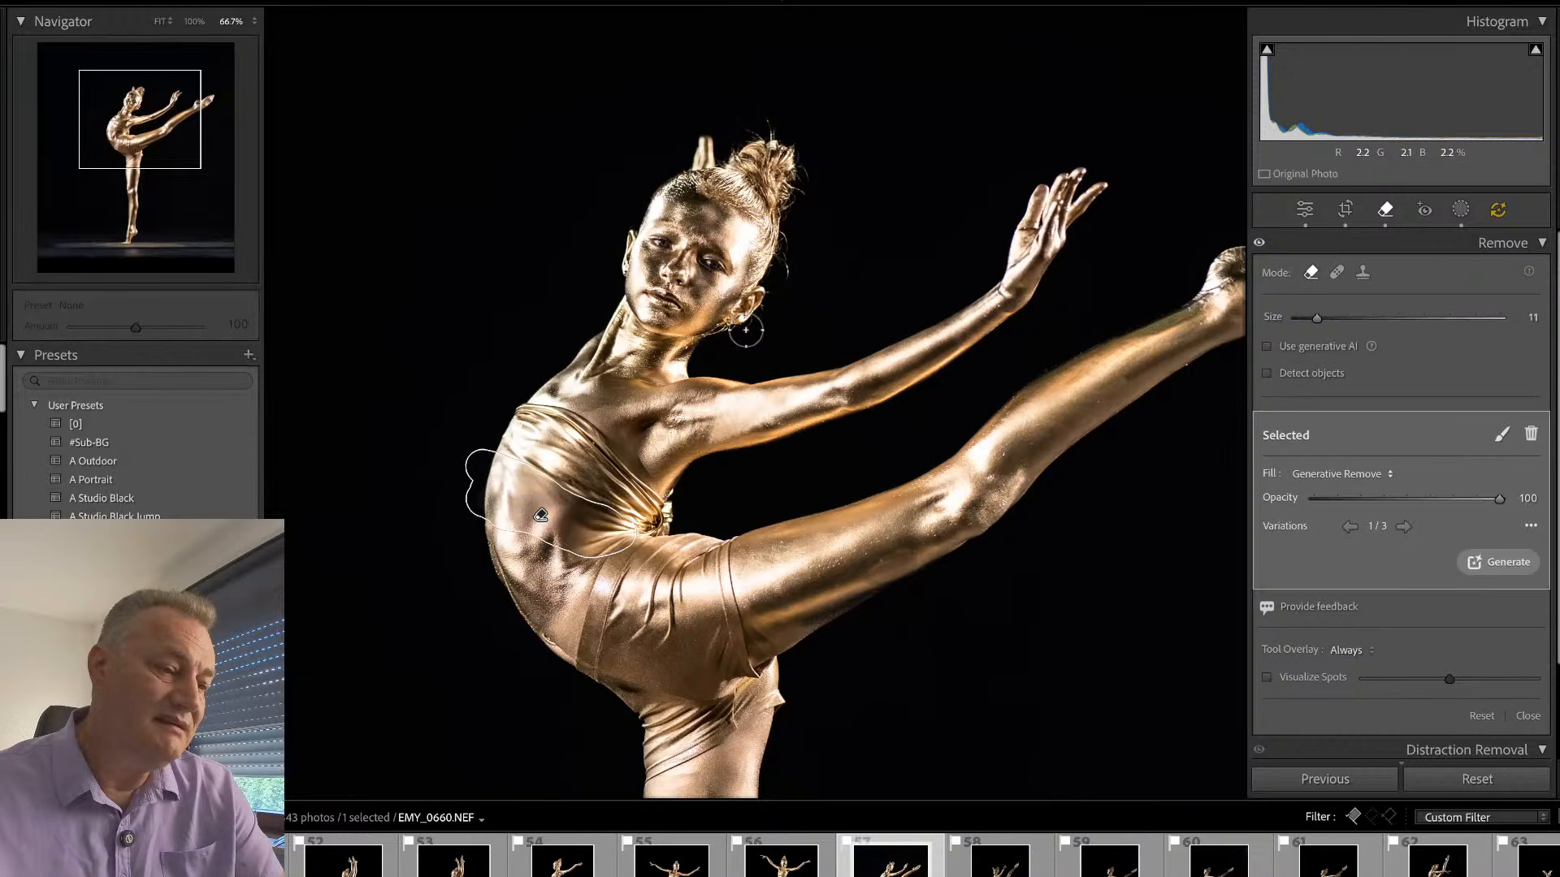
pyautogui.click(1403, 528)
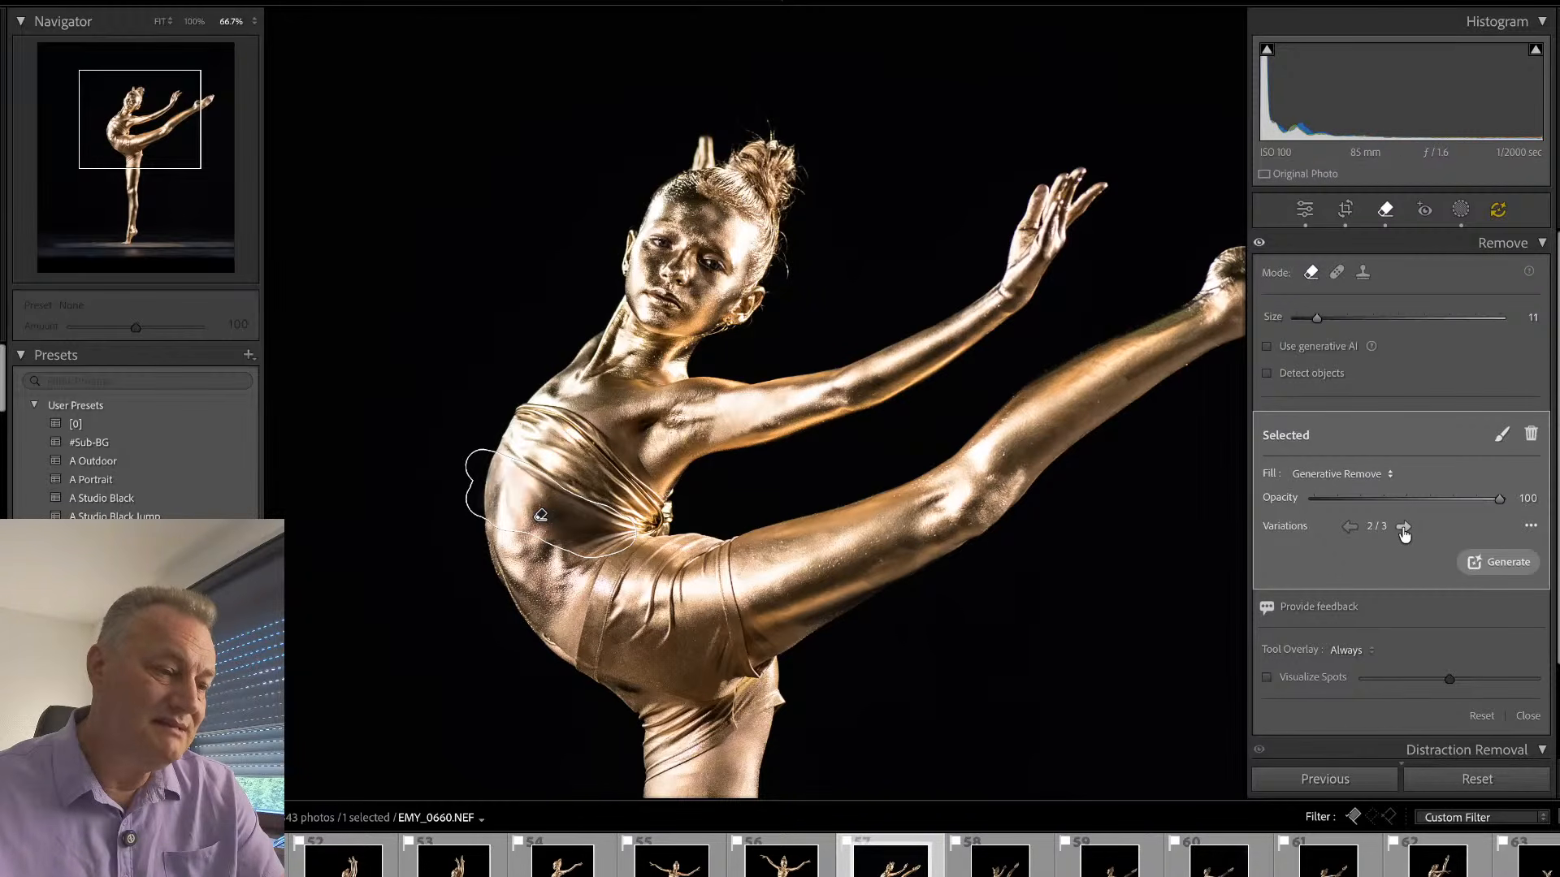
pyautogui.press('q')
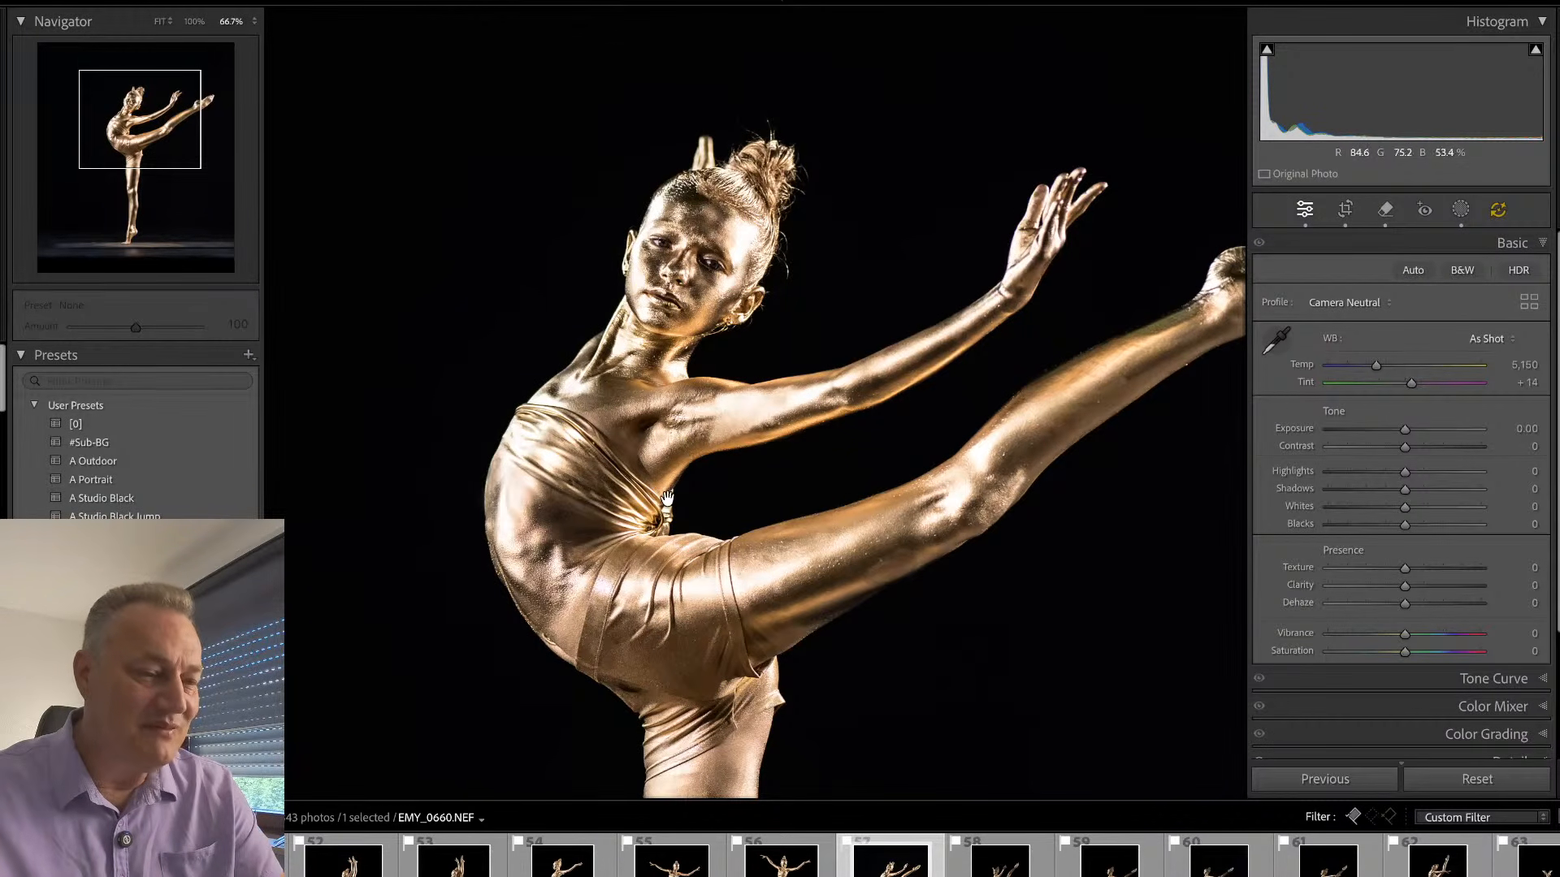
# - Remove the fabric knot protruding from the top below the dancer's armpit using Generative Remove
pyautogui.moveTo(727, 426); pyautogui.dragTo(699, 495)
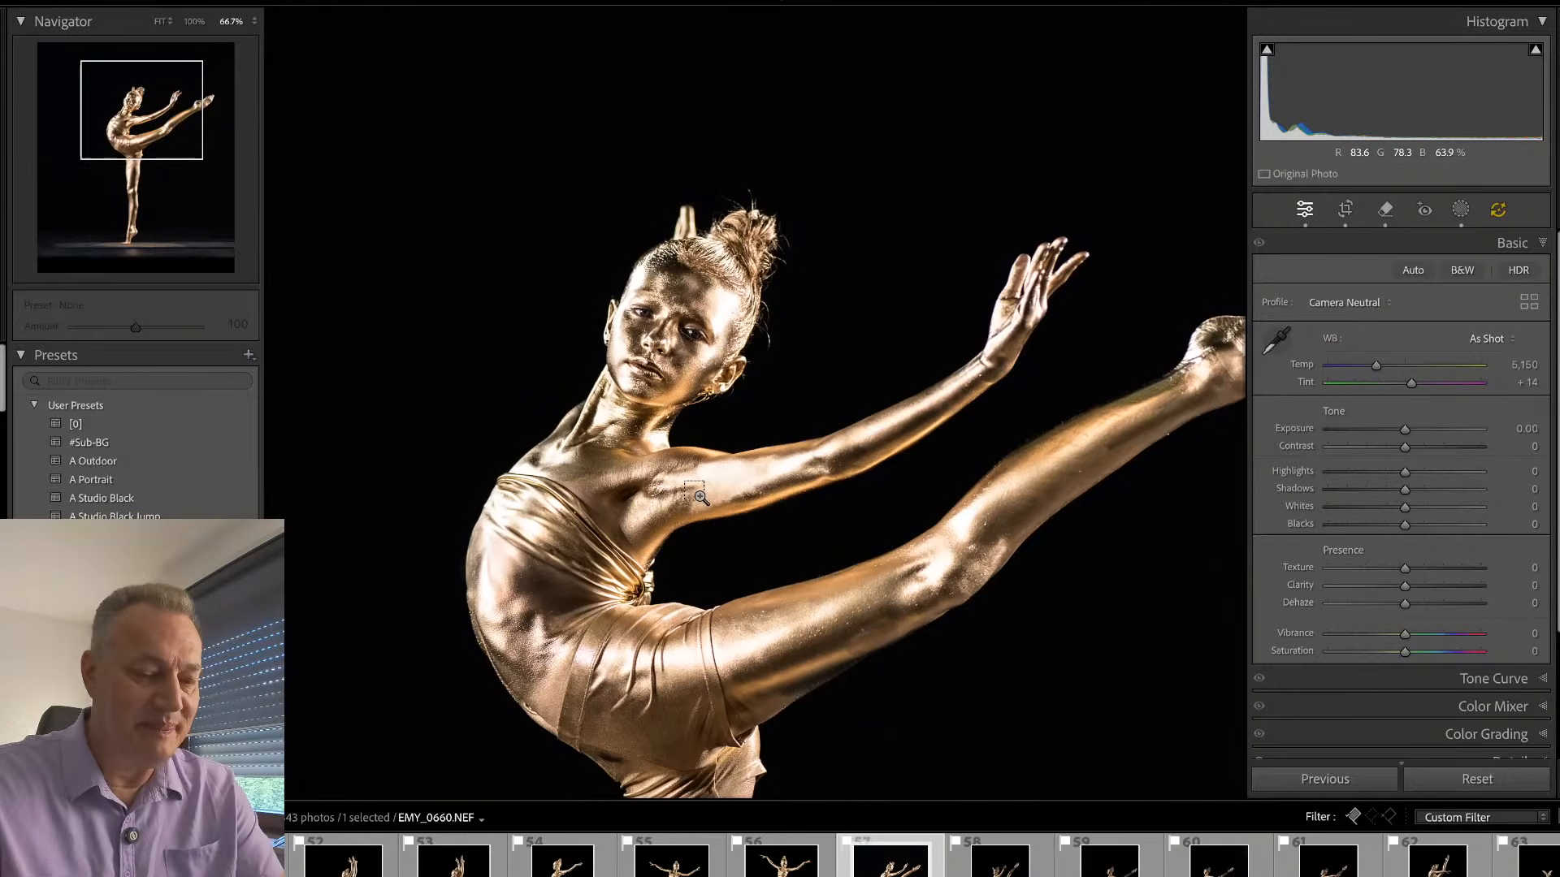
pyautogui.hotkey('ctrl', '=')
pyautogui.hotkey('ctrl', '=')
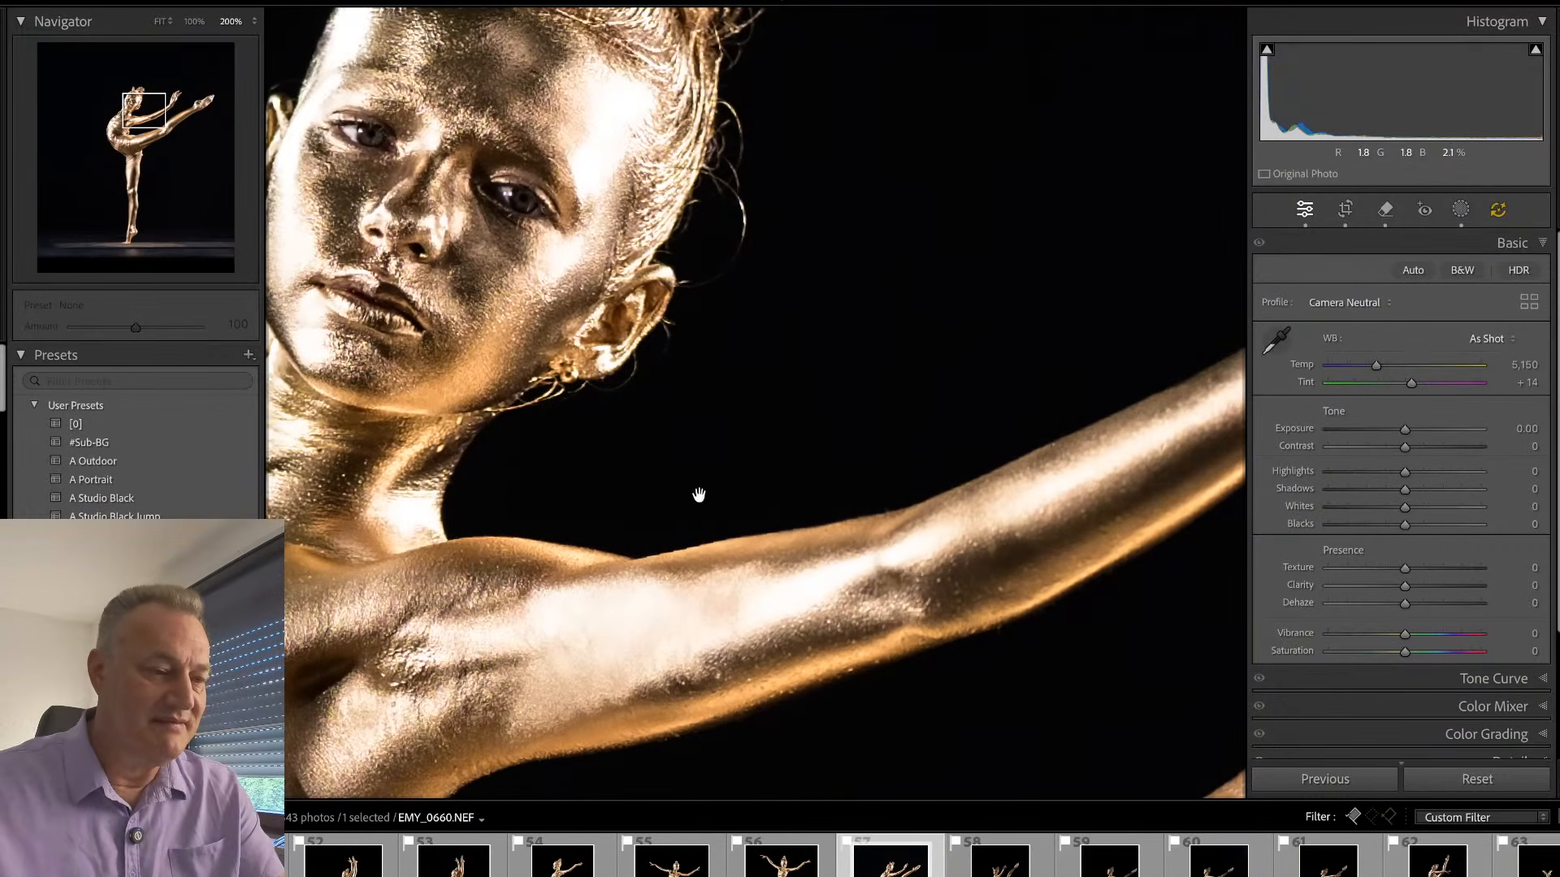
pyautogui.moveTo(602, 620); pyautogui.dragTo(854, 360)
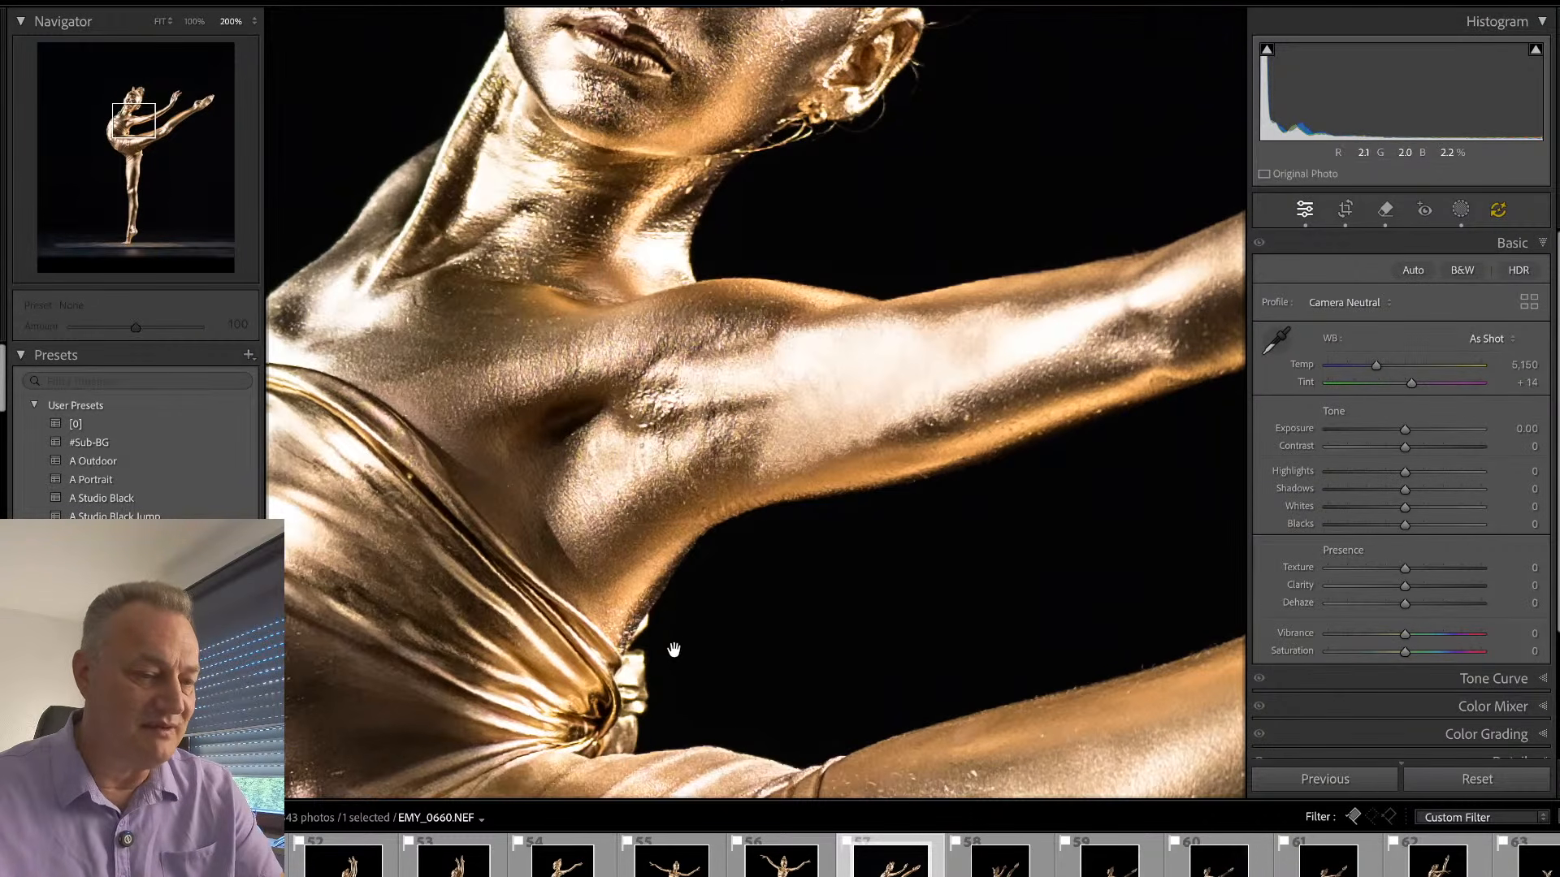
pyautogui.press('q')
pyautogui.moveTo(637, 655)
pyautogui.mouseDown()
pyautogui.moveTo(614, 722)
pyautogui.moveTo(583, 745)
pyautogui.moveTo(630, 749)
pyautogui.moveTo(644, 667)
pyautogui.moveTo(620, 745)
pyautogui.mouseUp()
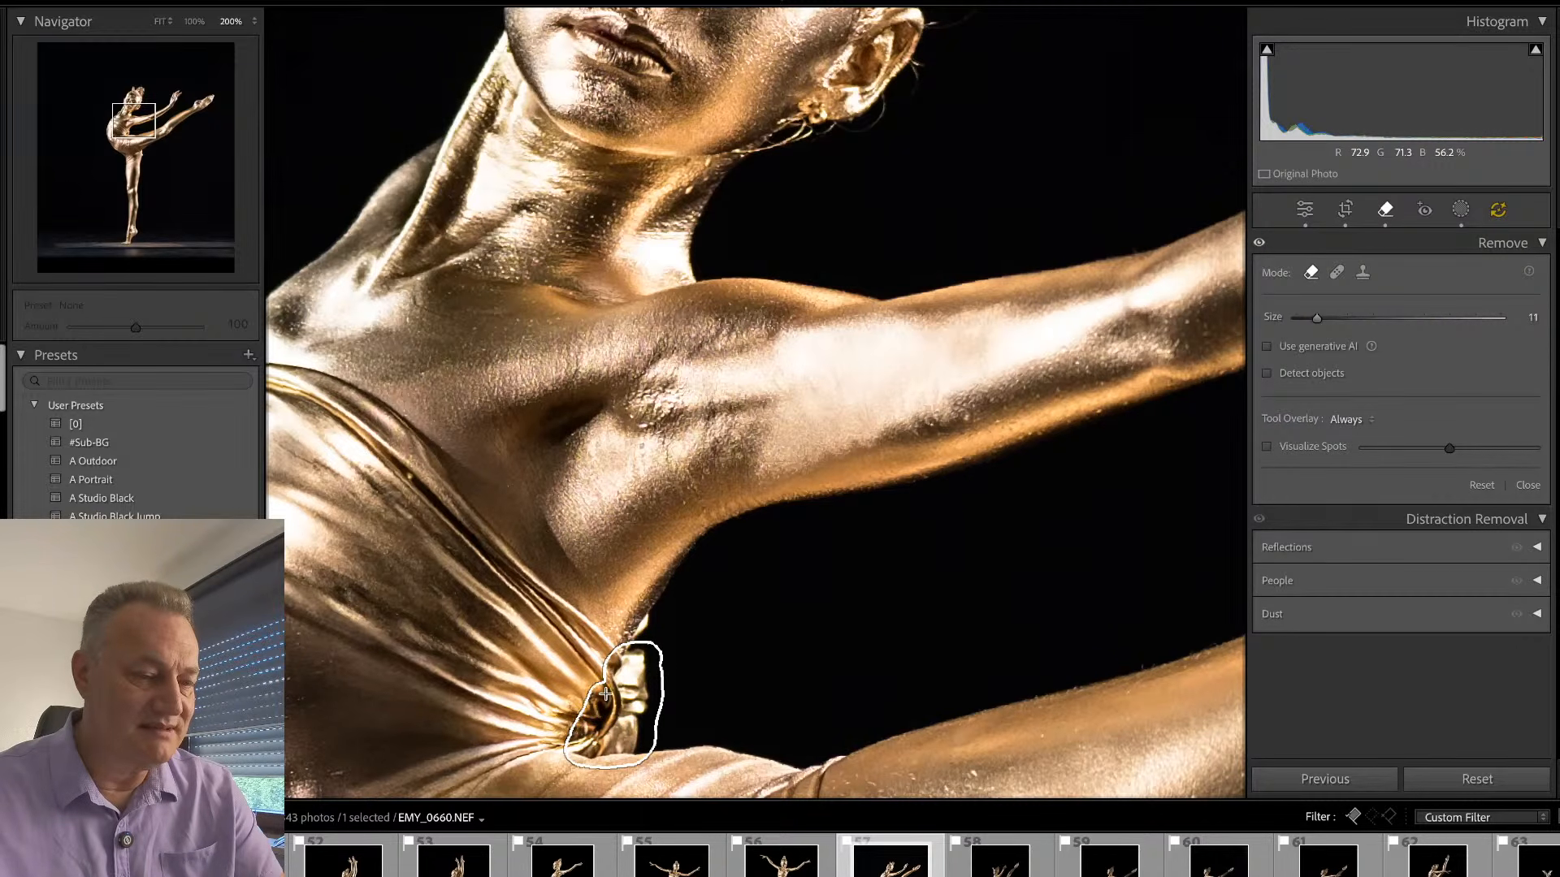
pyautogui.moveTo(646, 660); pyautogui.dragTo(638, 733)
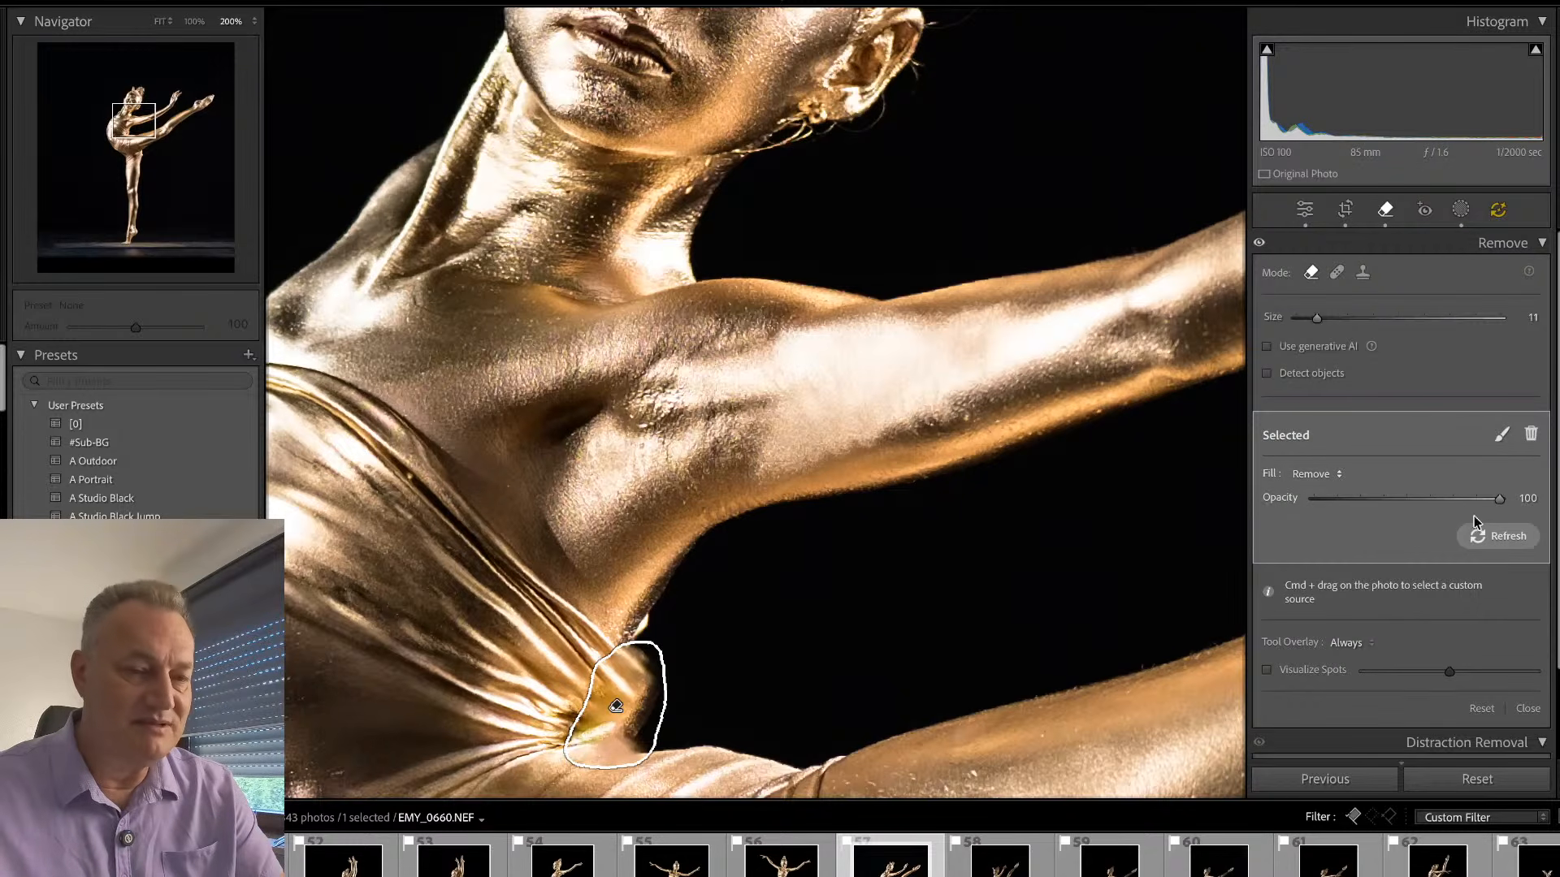
pyautogui.click(1339, 475)
pyautogui.click(828, 672)
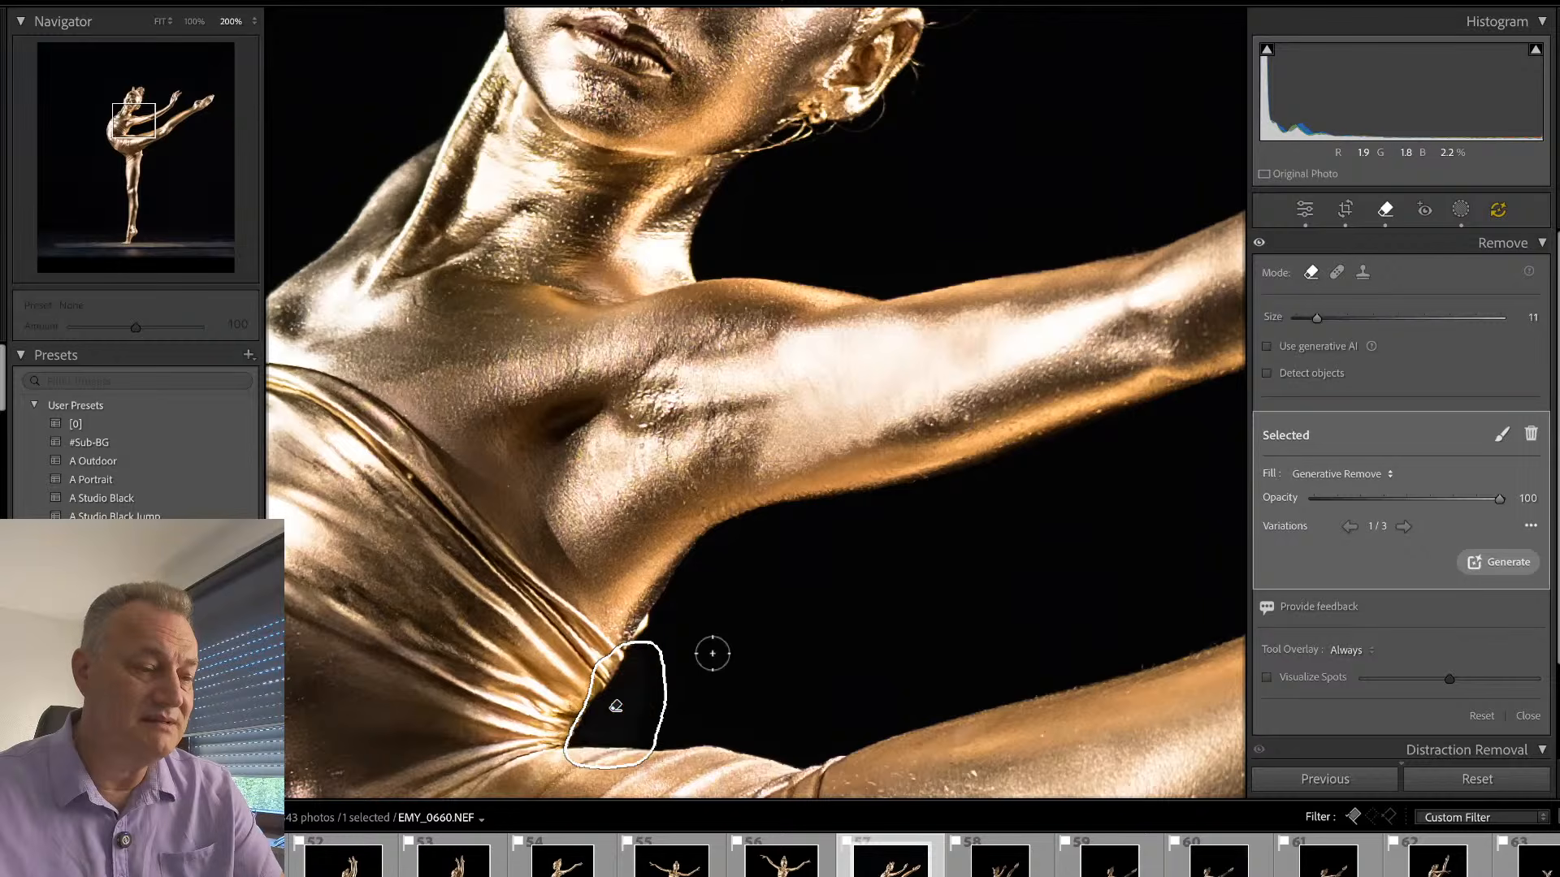
pyautogui.press('q')
# - Remove the stray hairs beside the dancer's head and above the bun with the Remove brush at size 6
pyautogui.moveTo(685, 627); pyautogui.dragTo(825, 620)
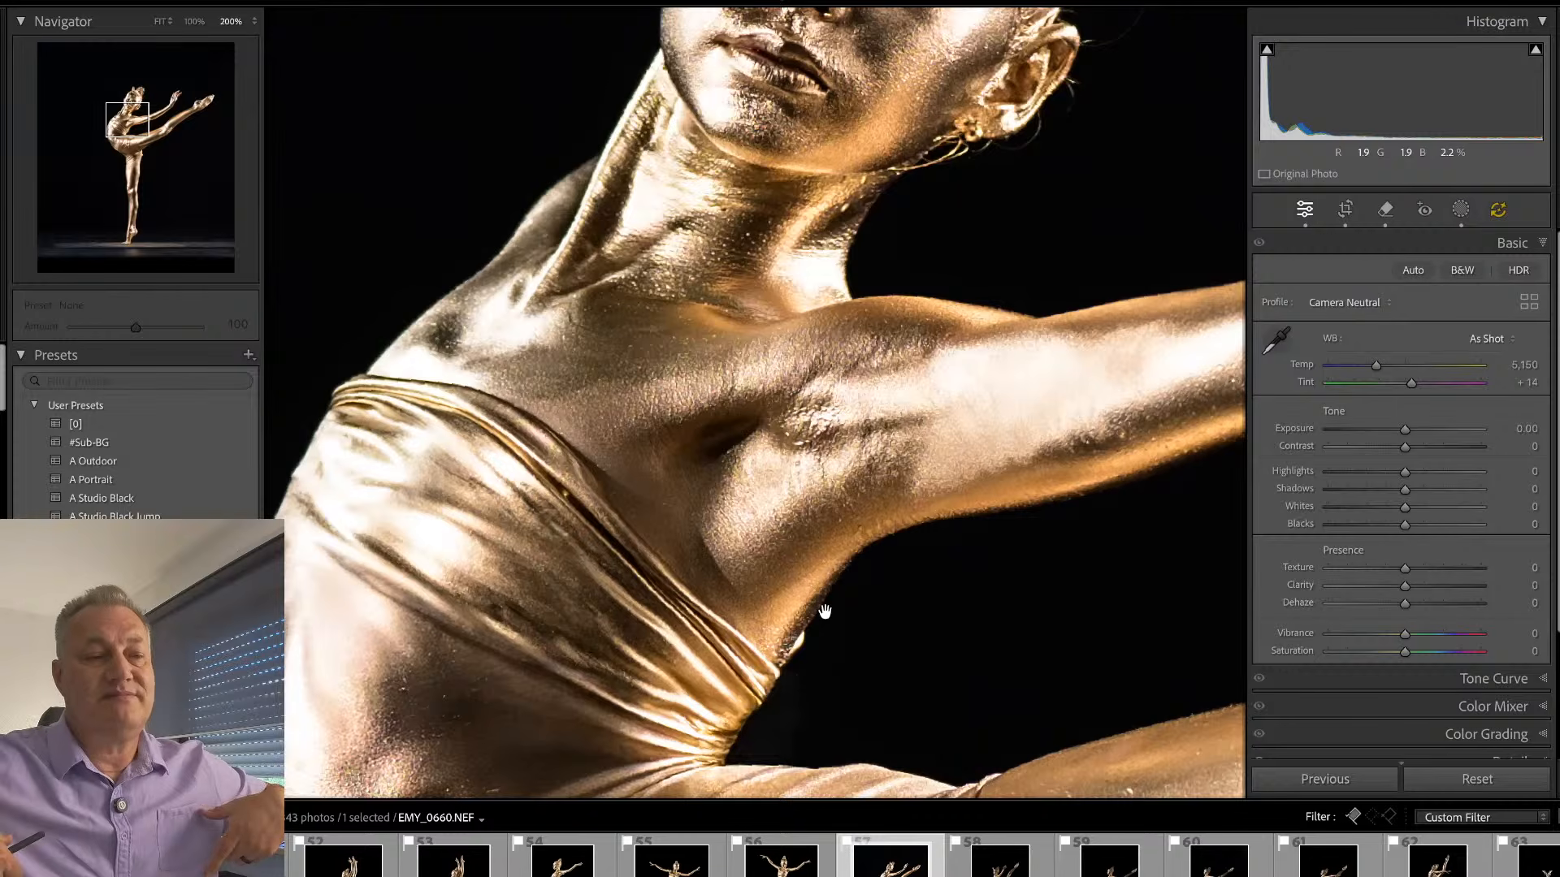
pyautogui.moveTo(888, 311); pyautogui.dragTo(759, 491)
pyautogui.press('q')
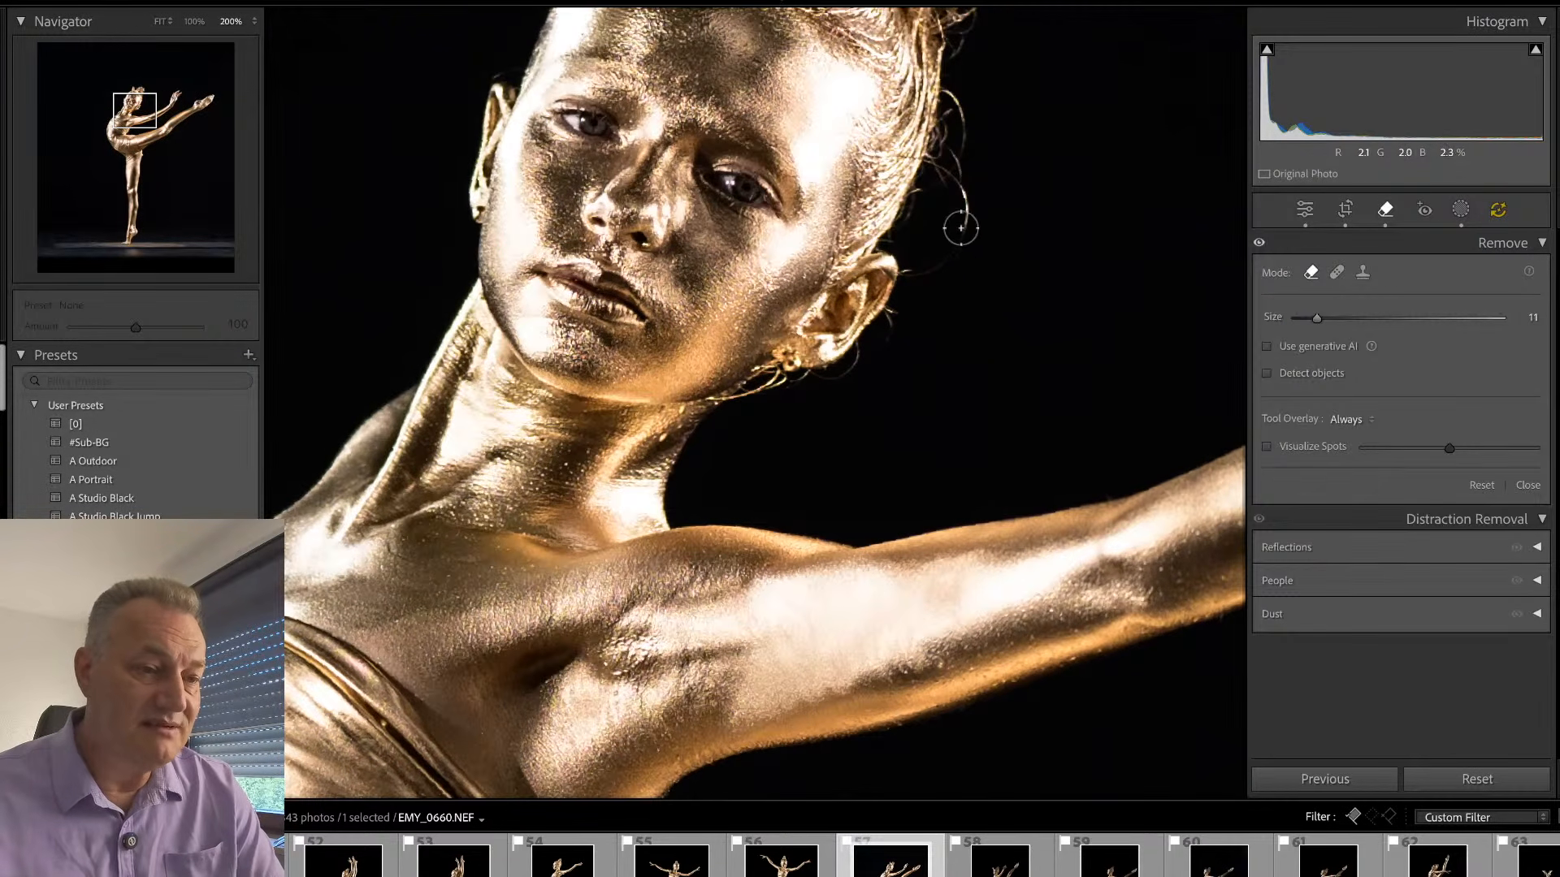
pyautogui.scroll(-5, 961, 232)
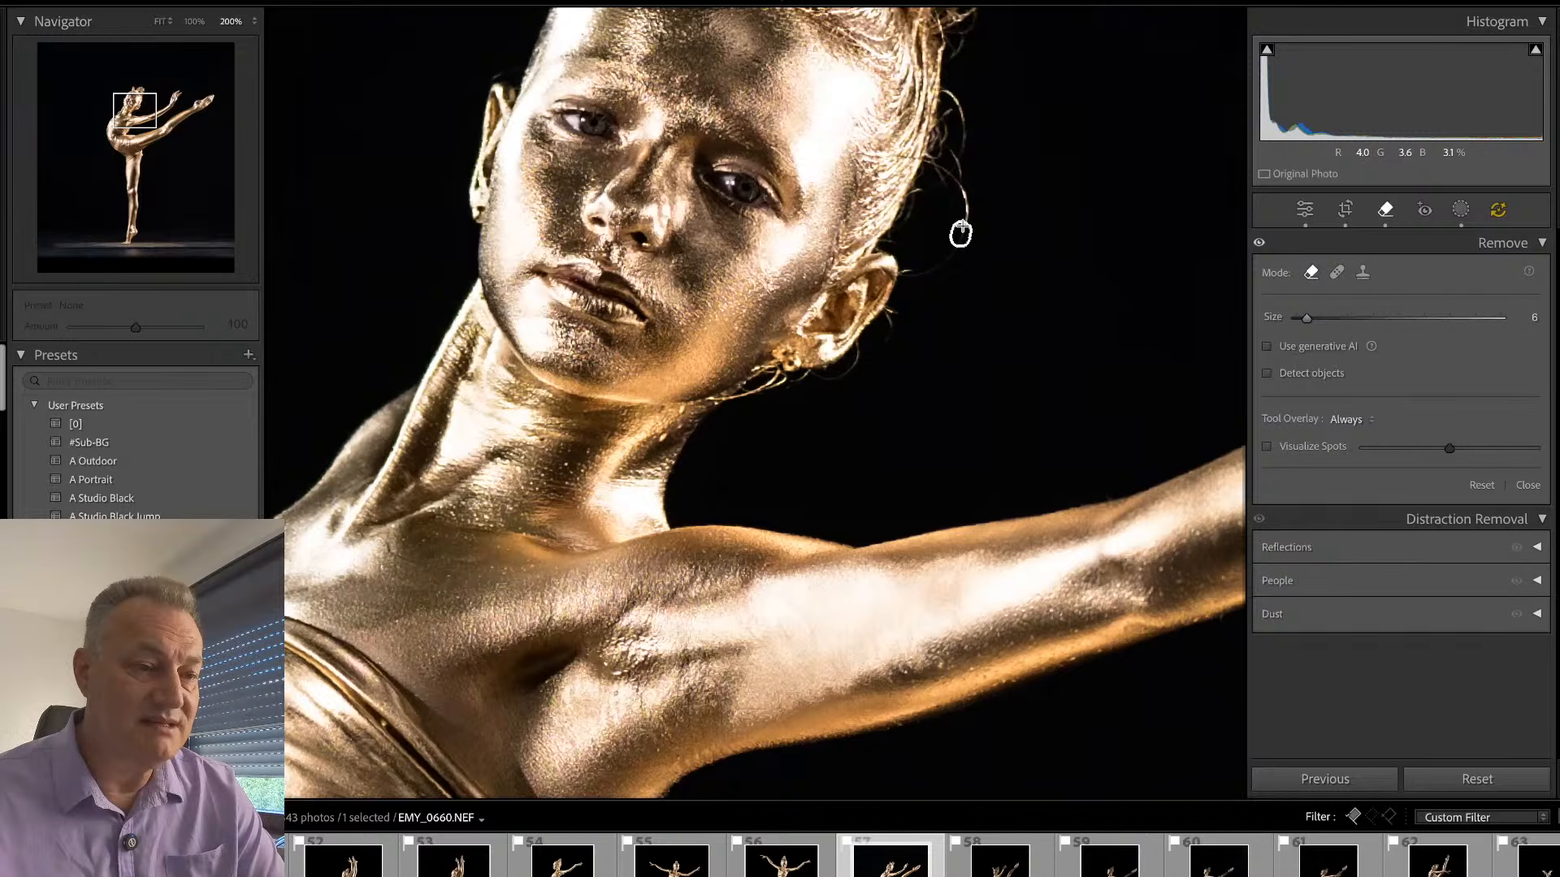
pyautogui.moveTo(933, 168); pyautogui.dragTo(931, 170)
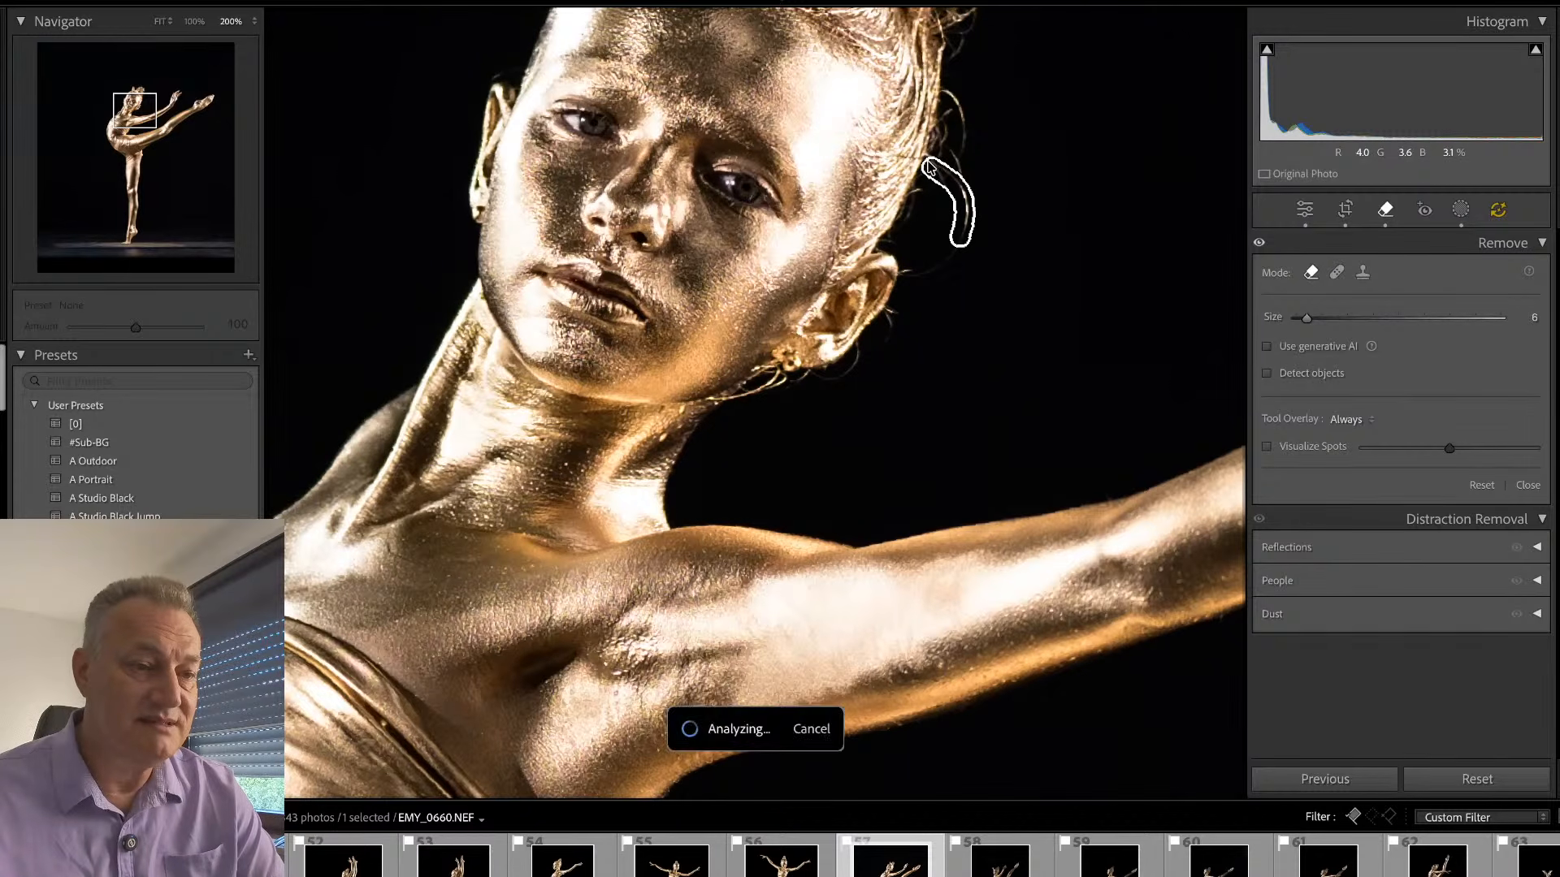
pyautogui.moveTo(955, 98)
pyautogui.mouseDown()
pyautogui.moveTo(960, 177)
pyautogui.moveTo(953, 160)
pyautogui.moveTo(986, 179)
pyautogui.moveTo(948, 377)
pyautogui.mouseUp()
pyautogui.moveTo(960, 278)
pyautogui.mouseDown()
pyautogui.moveTo(931, 255)
pyautogui.moveTo(947, 191)
pyautogui.mouseUp()
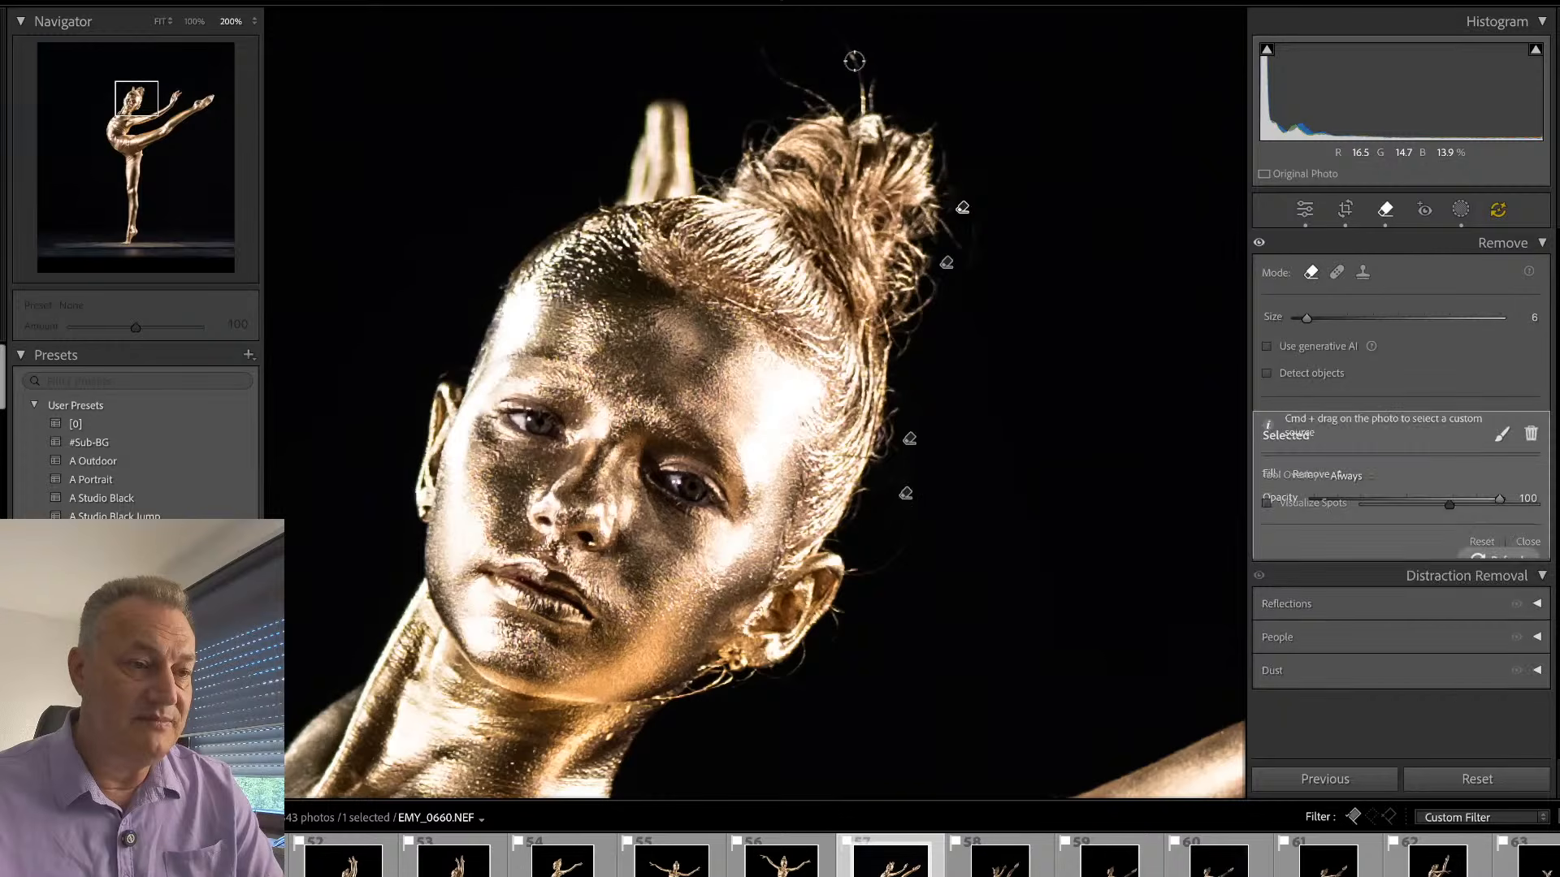
pyautogui.moveTo(863, 82); pyautogui.dragTo(866, 96)
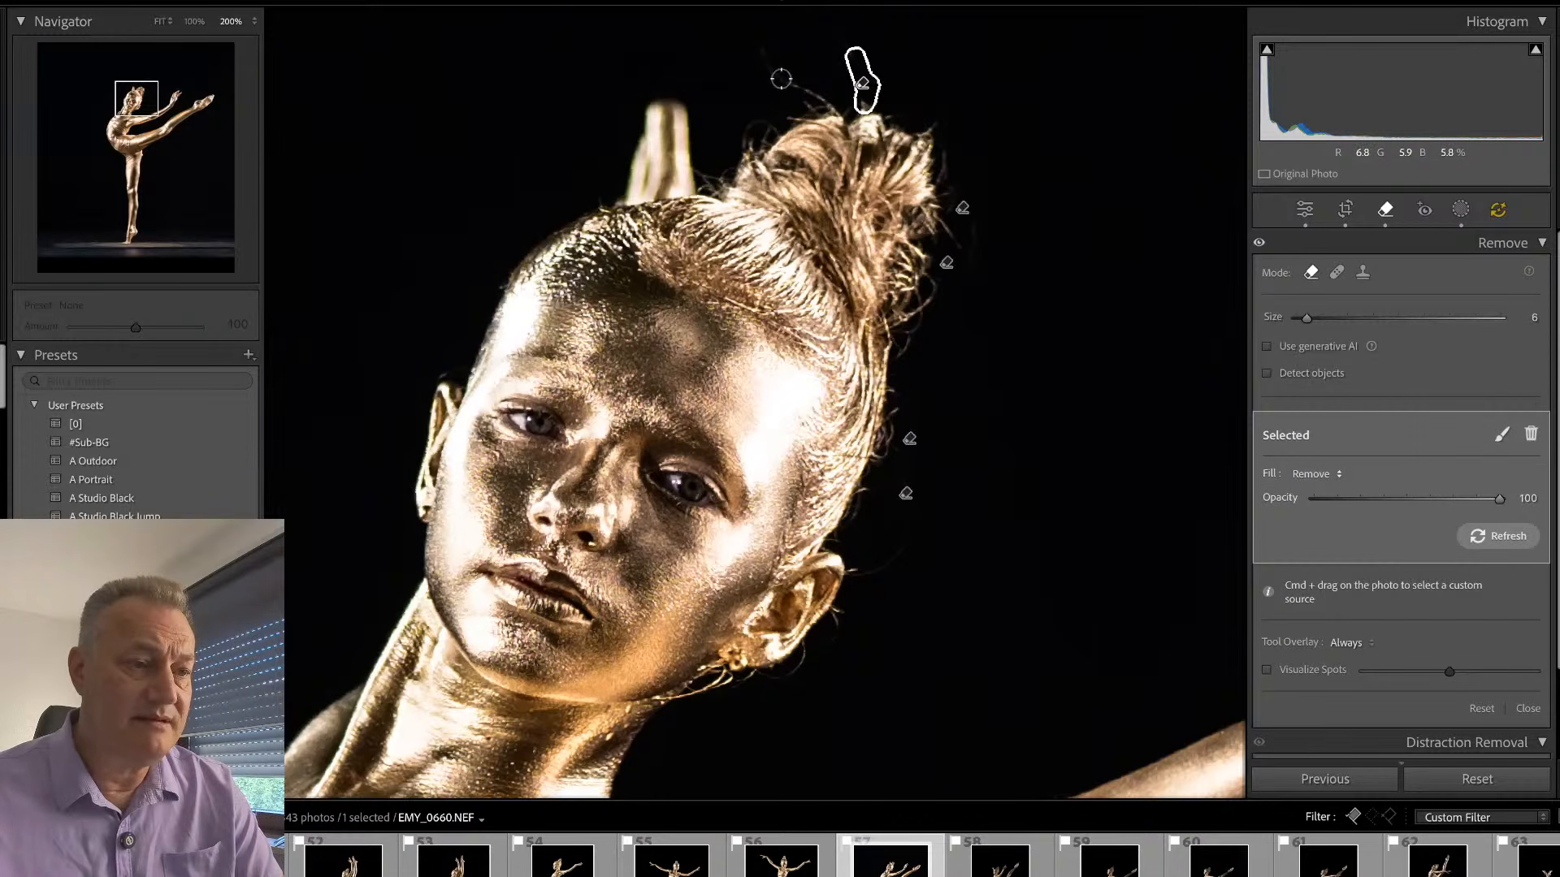
pyautogui.moveTo(778, 78)
pyautogui.mouseDown()
pyautogui.moveTo(833, 106)
pyautogui.moveTo(788, 116)
pyautogui.mouseUp()
pyautogui.press('q')
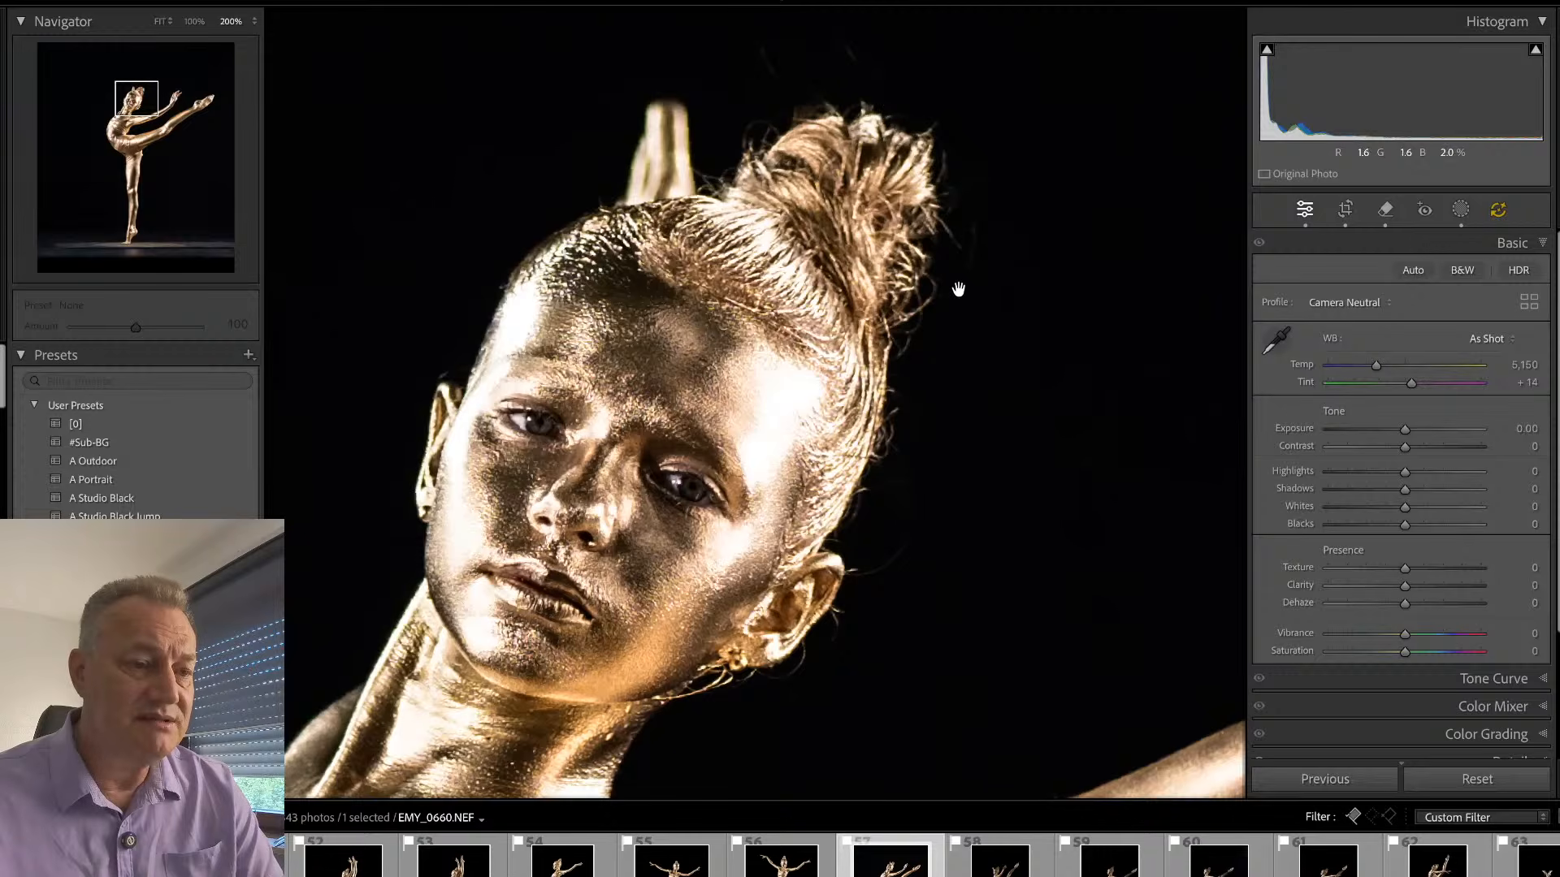
# - Apply the E O-^-O eye preset at amount 136 and set the pupil mask's Temp to -28
pyautogui.moveTo(921, 480); pyautogui.dragTo(1003, 352)
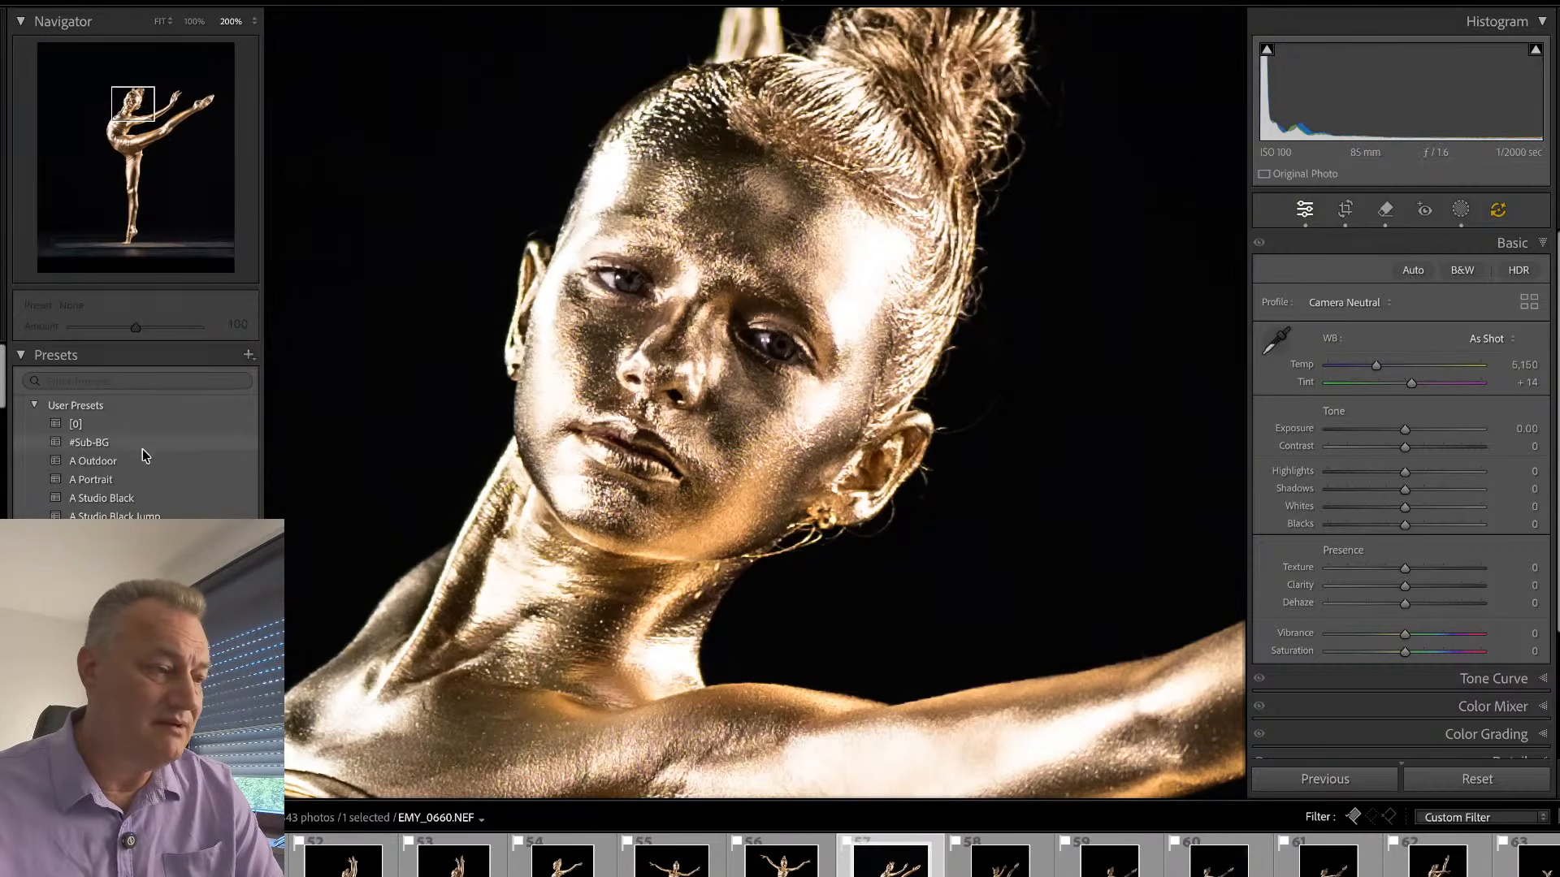
pyautogui.scroll(-3, 118, 473)
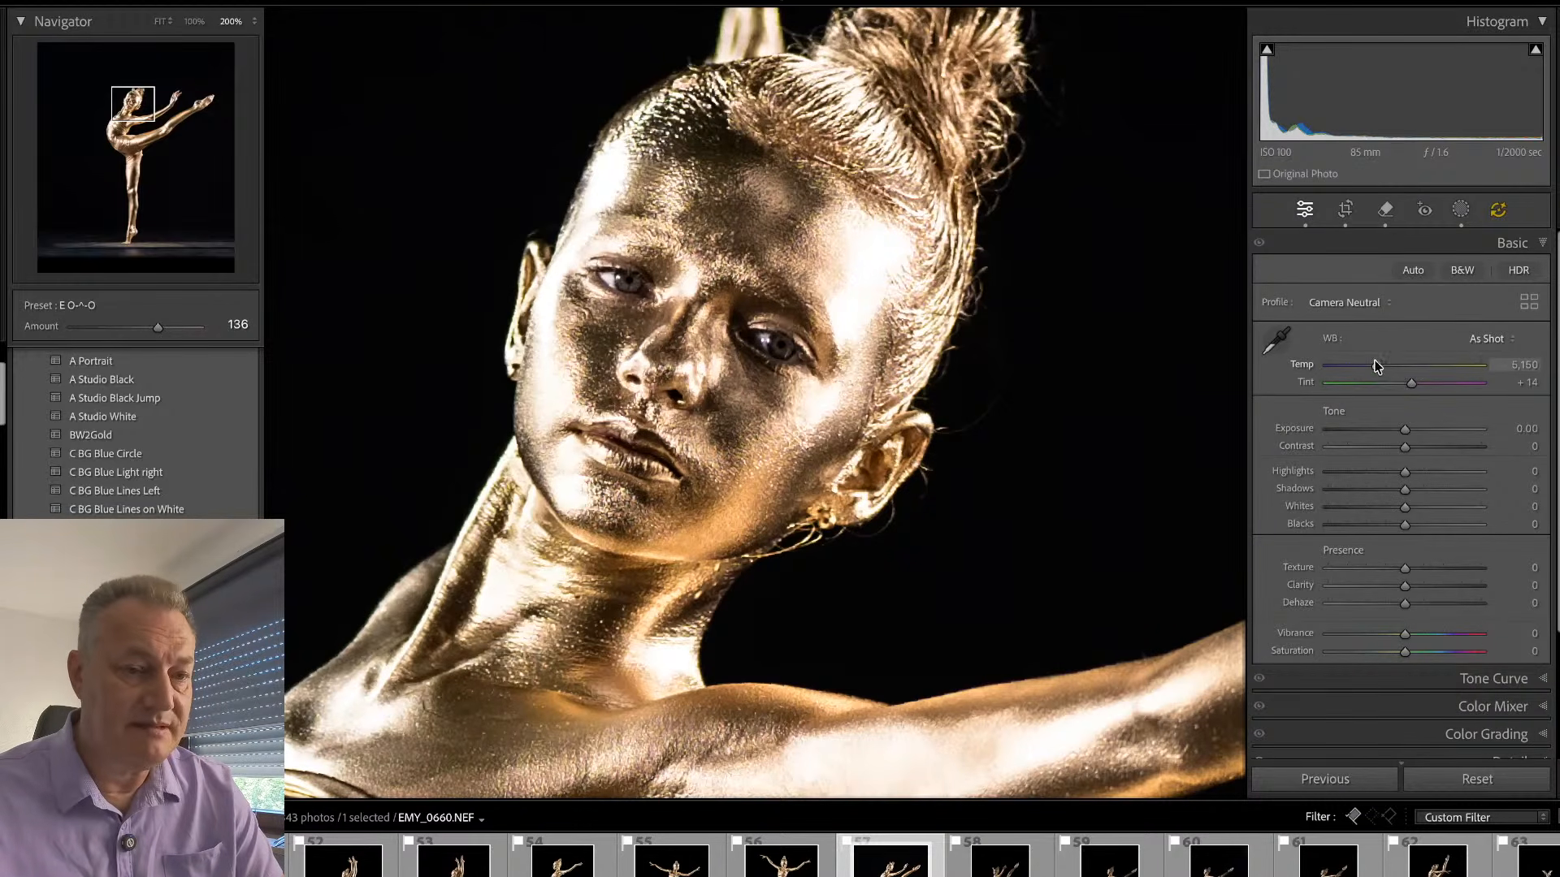
pyautogui.hotkey('shift', 'w')
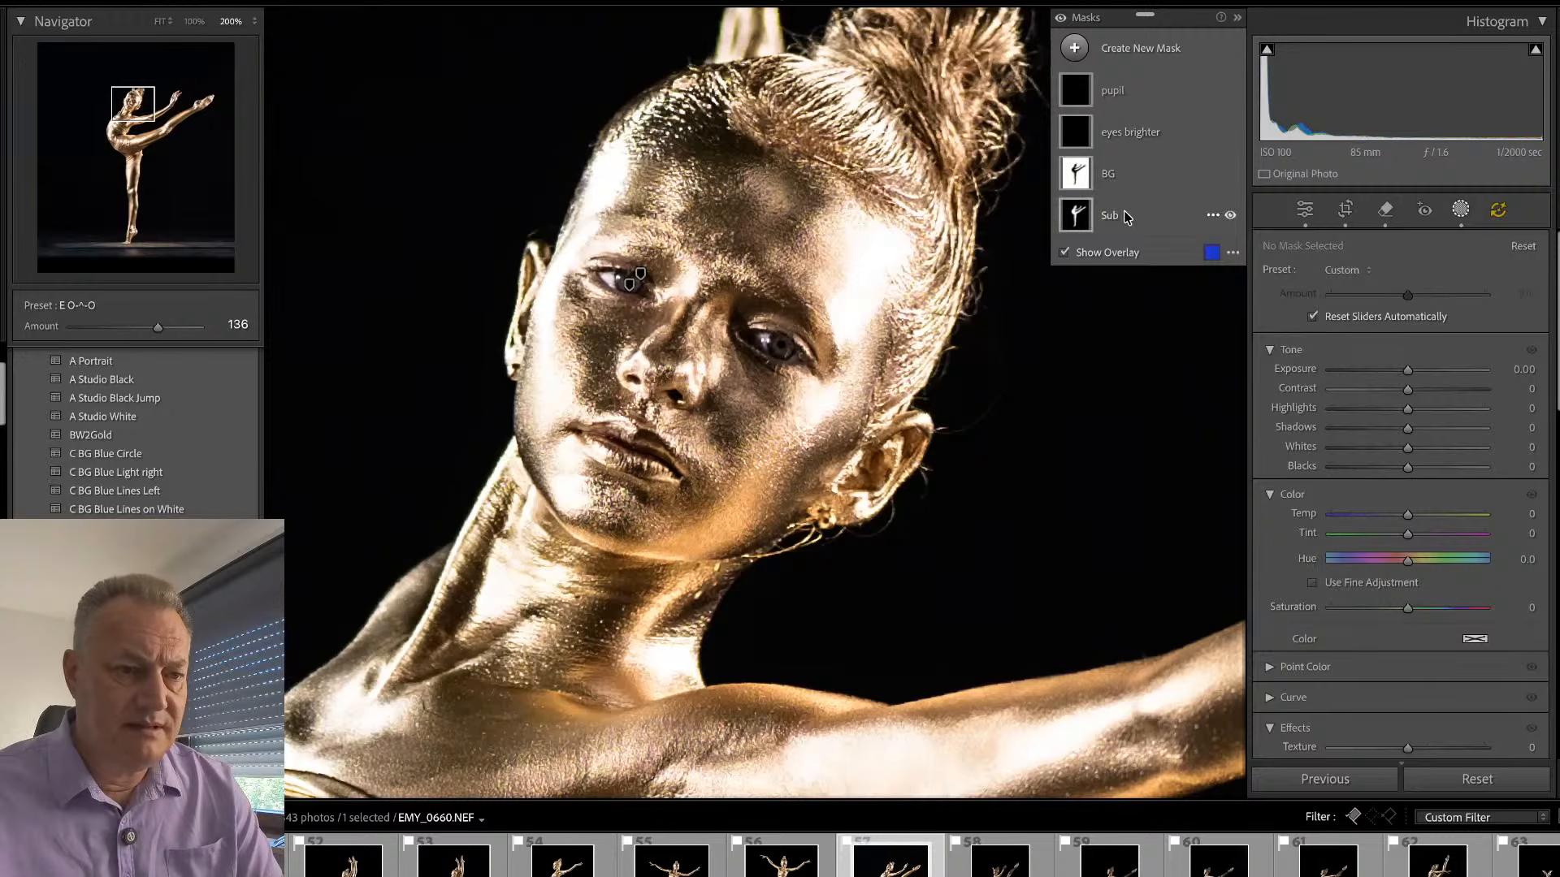
pyautogui.click(1124, 86)
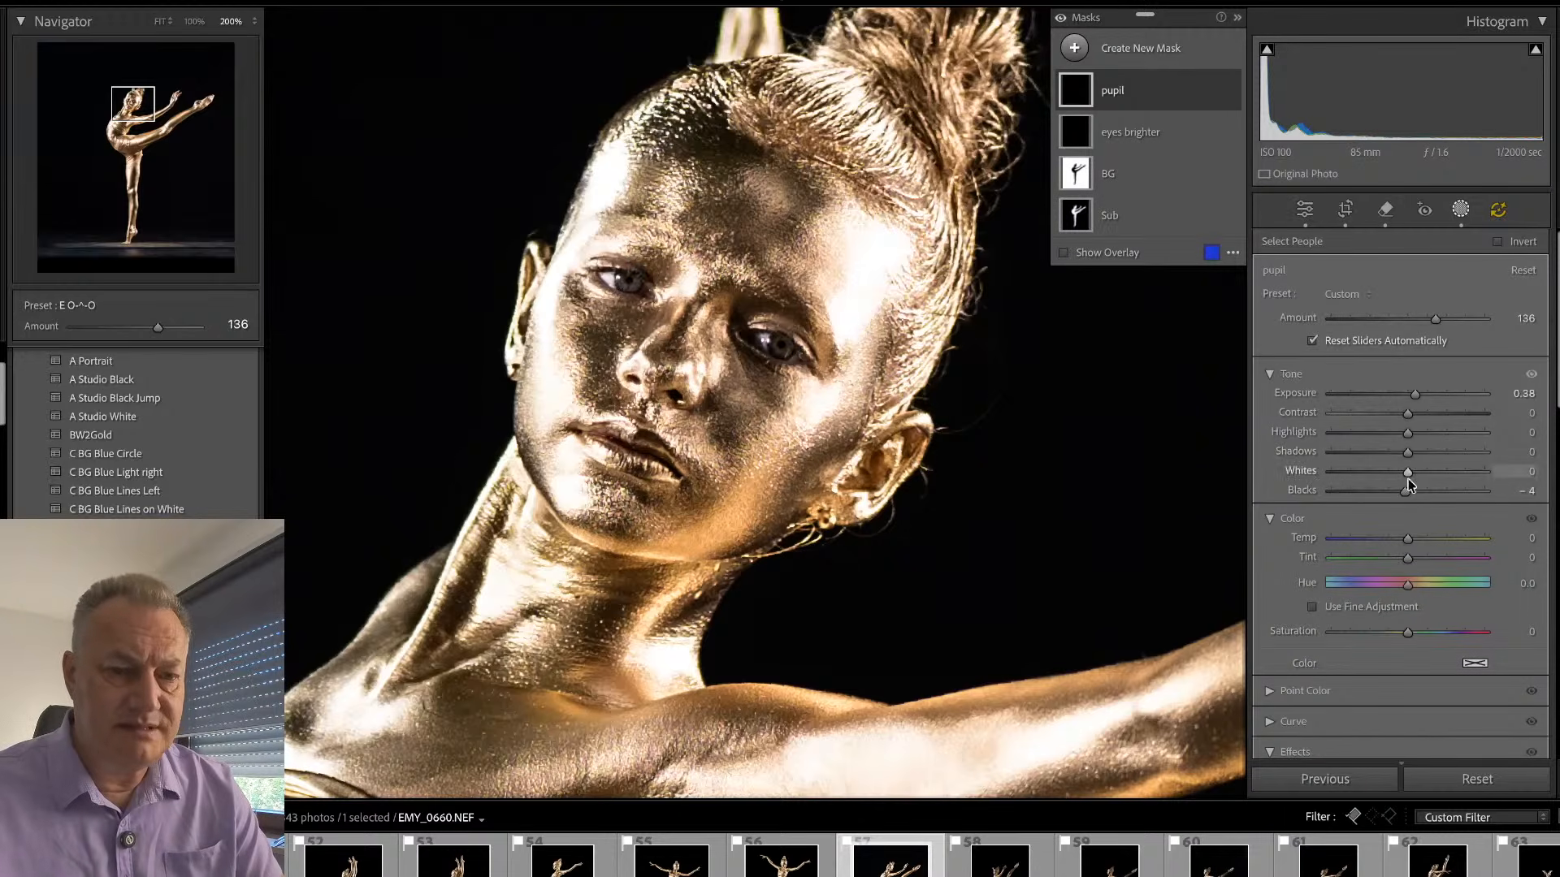
pyautogui.moveTo(1403, 543); pyautogui.dragTo(1378, 538)
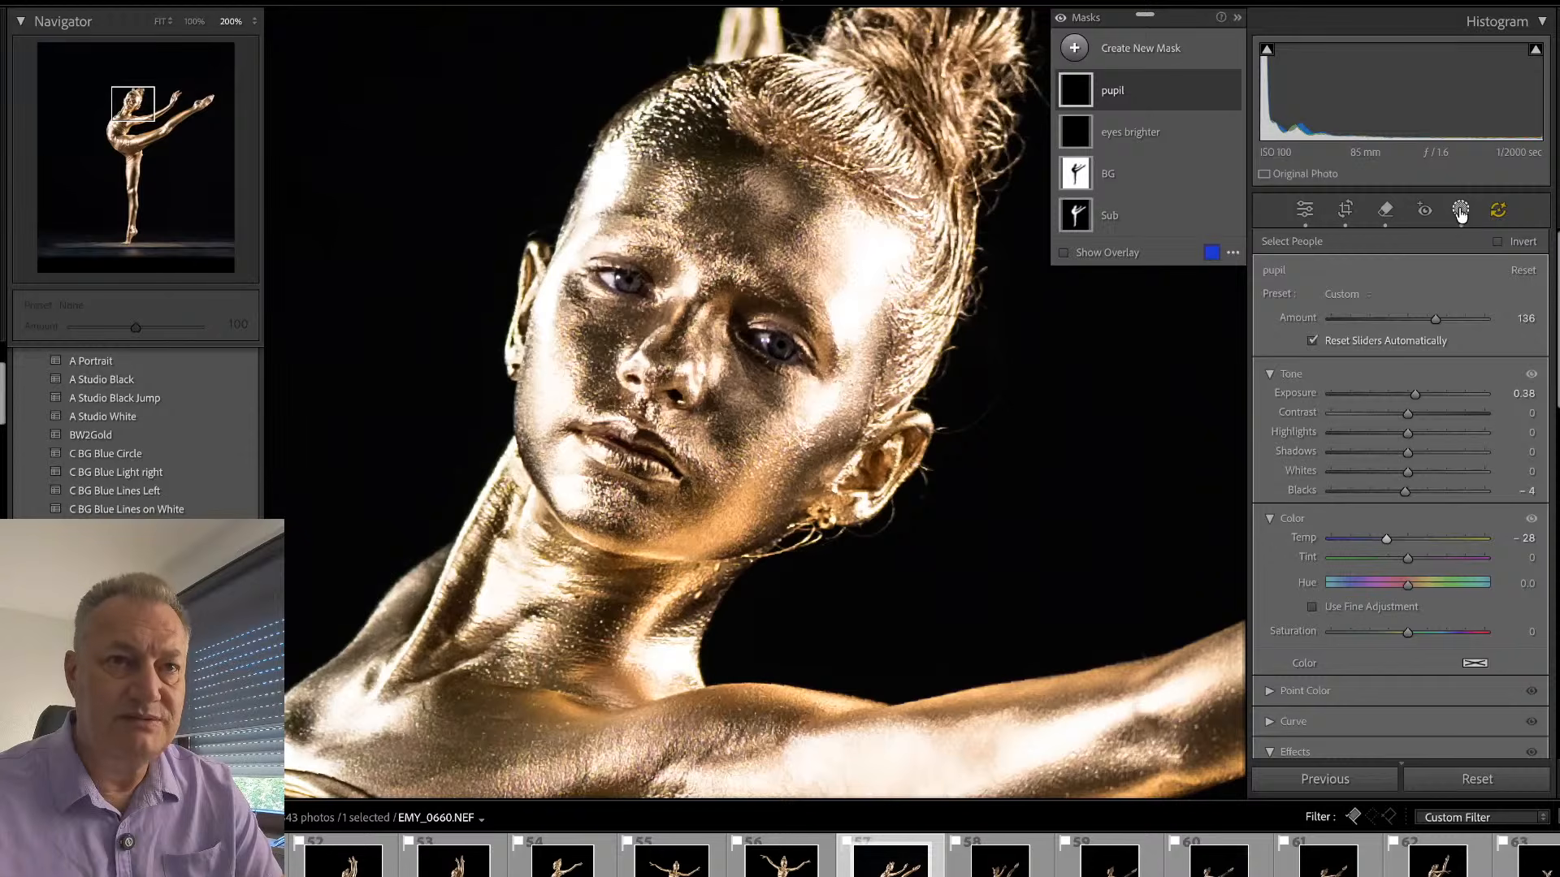
pyautogui.click(1460, 212)
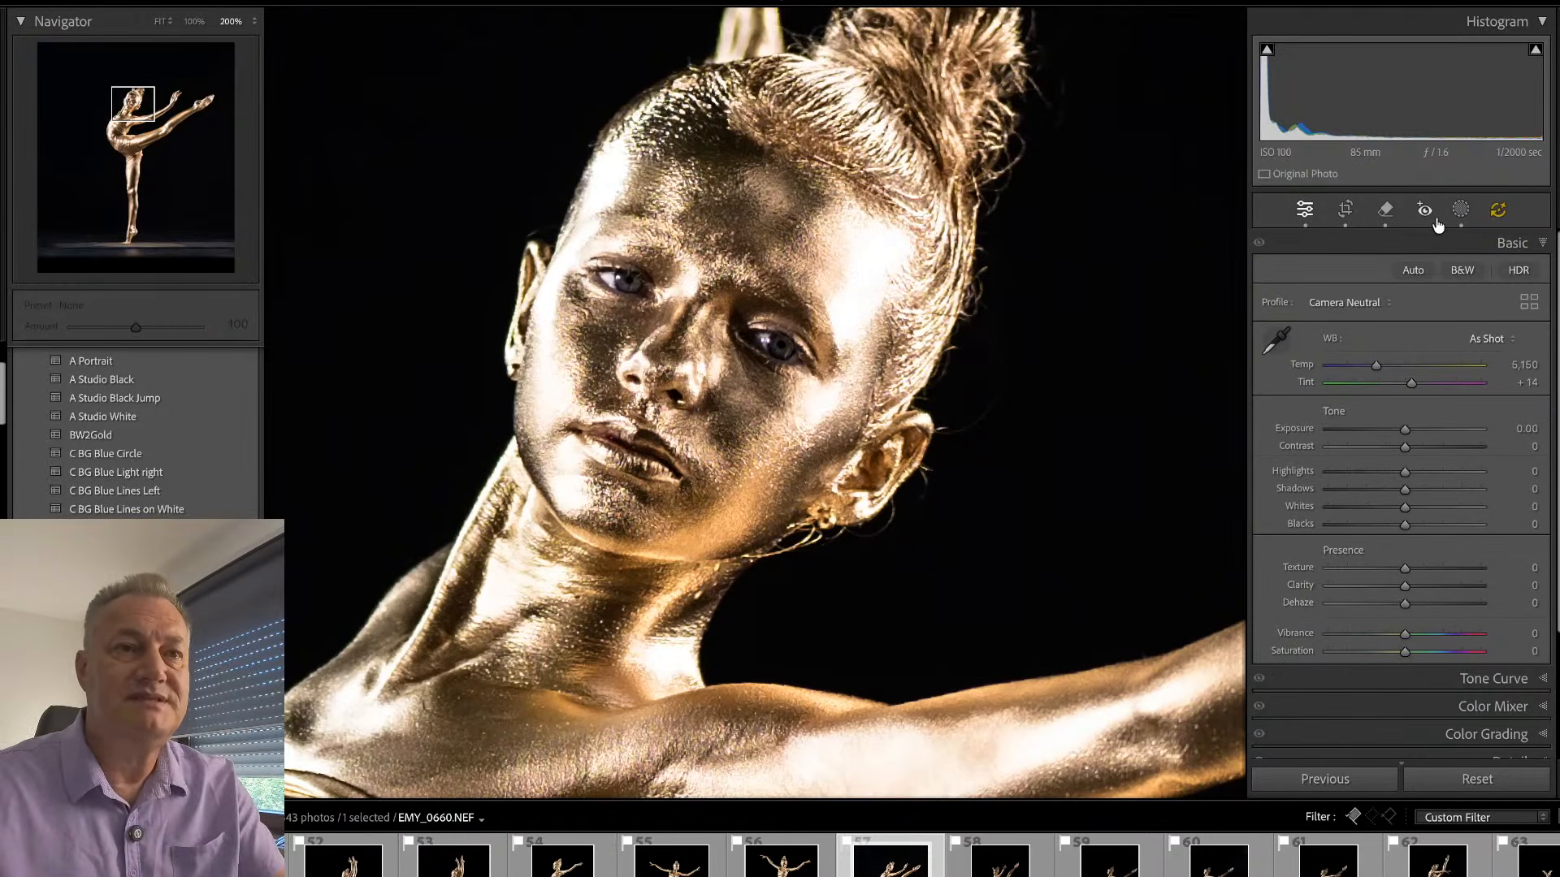
# - Enable generative AI for the Remove tool and retouch the skin patch beside the waistband at size 15
pyautogui.click(821, 395)
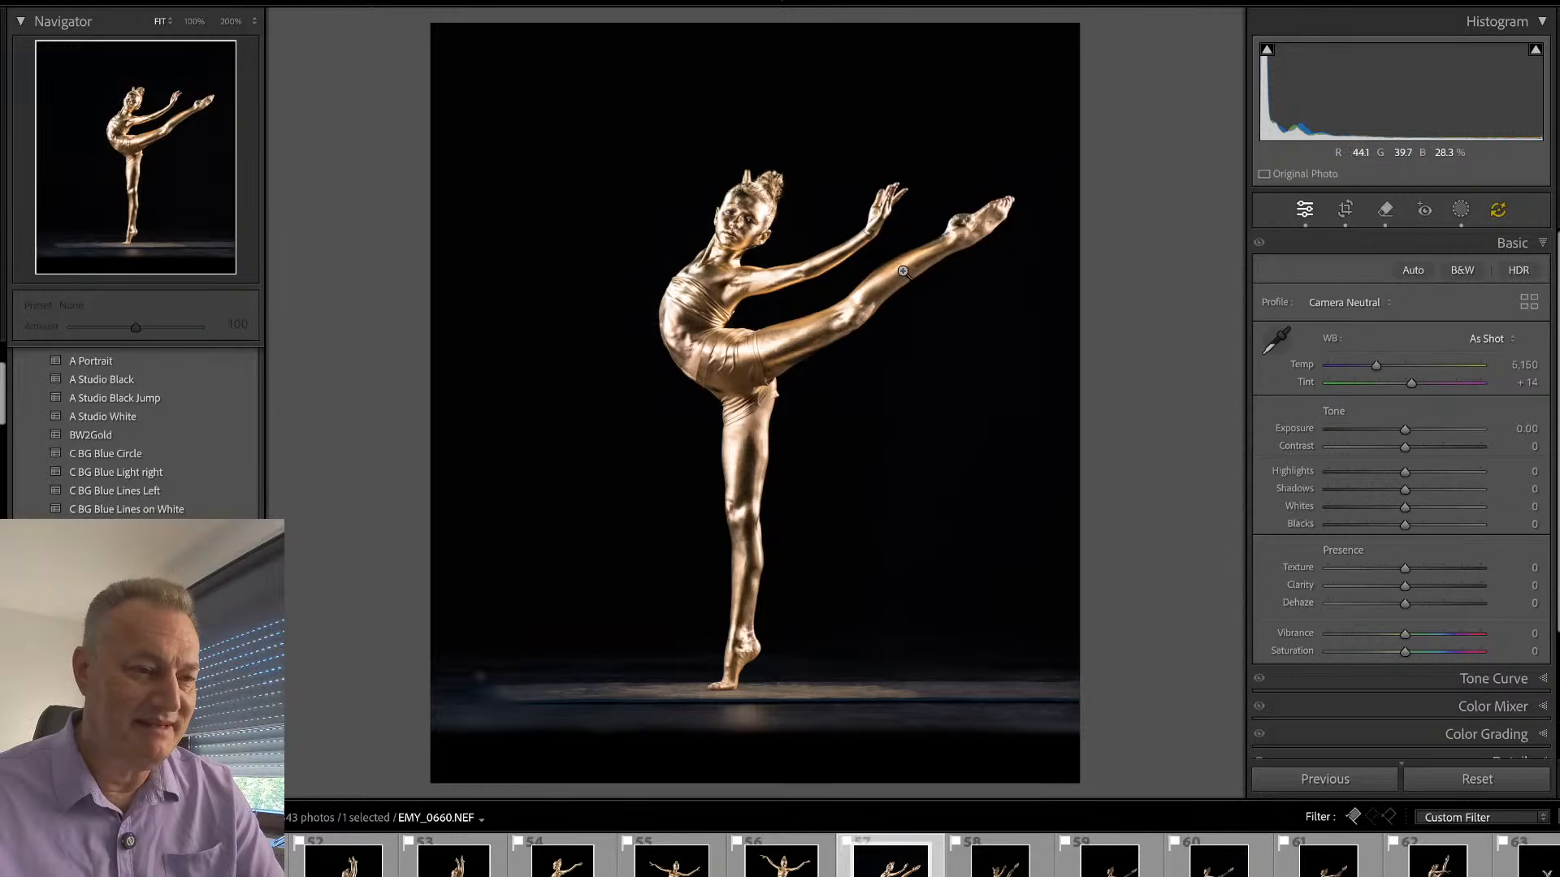
pyautogui.click(676, 324)
pyautogui.moveTo(714, 366); pyautogui.dragTo(996, 355)
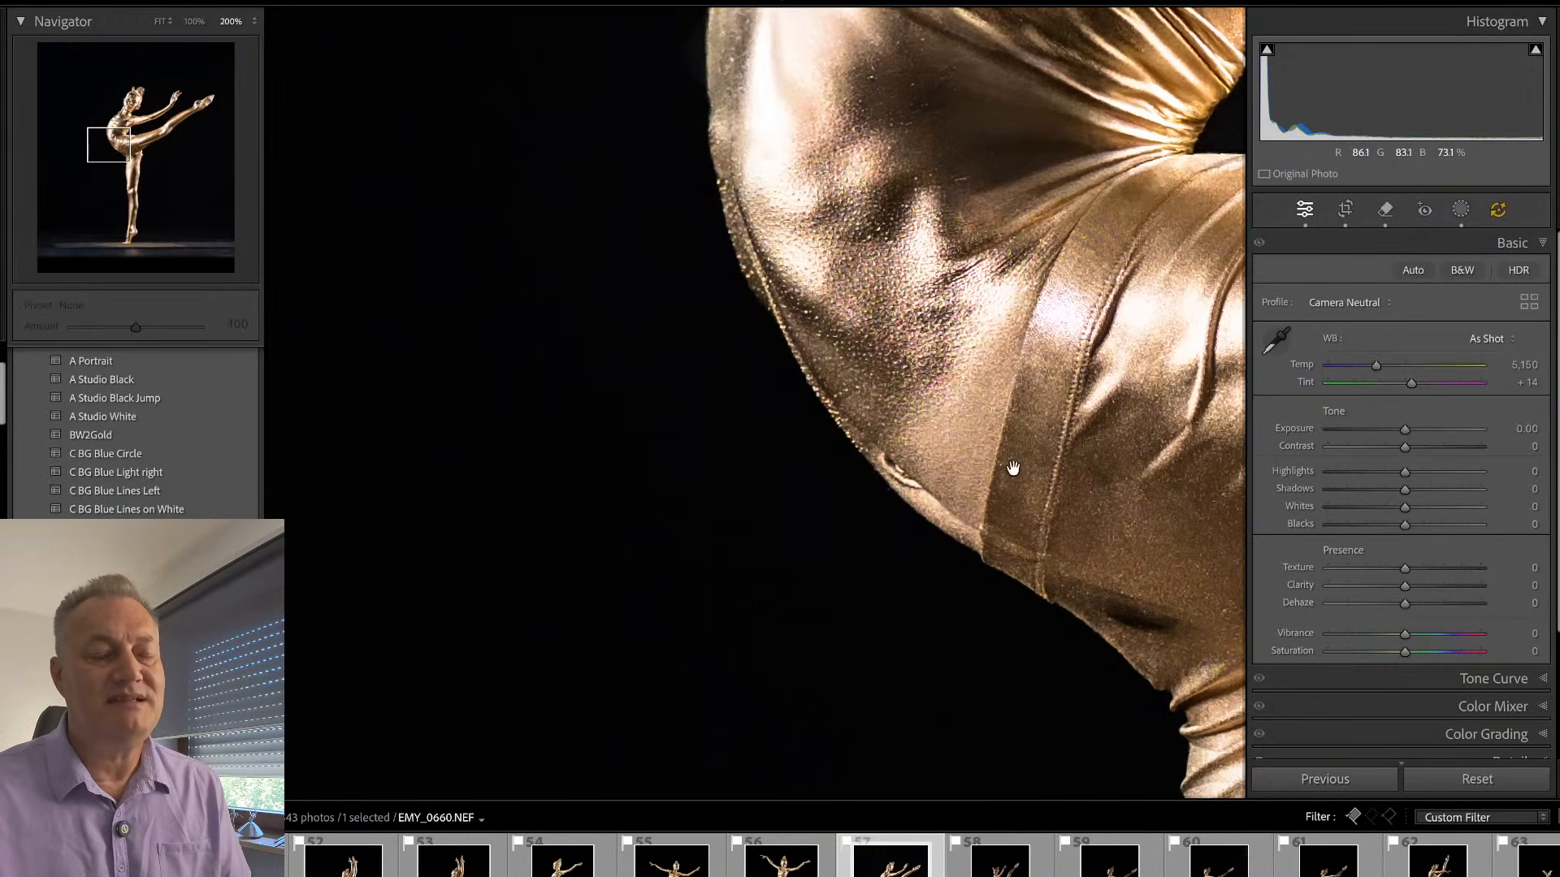
pyautogui.press('q')
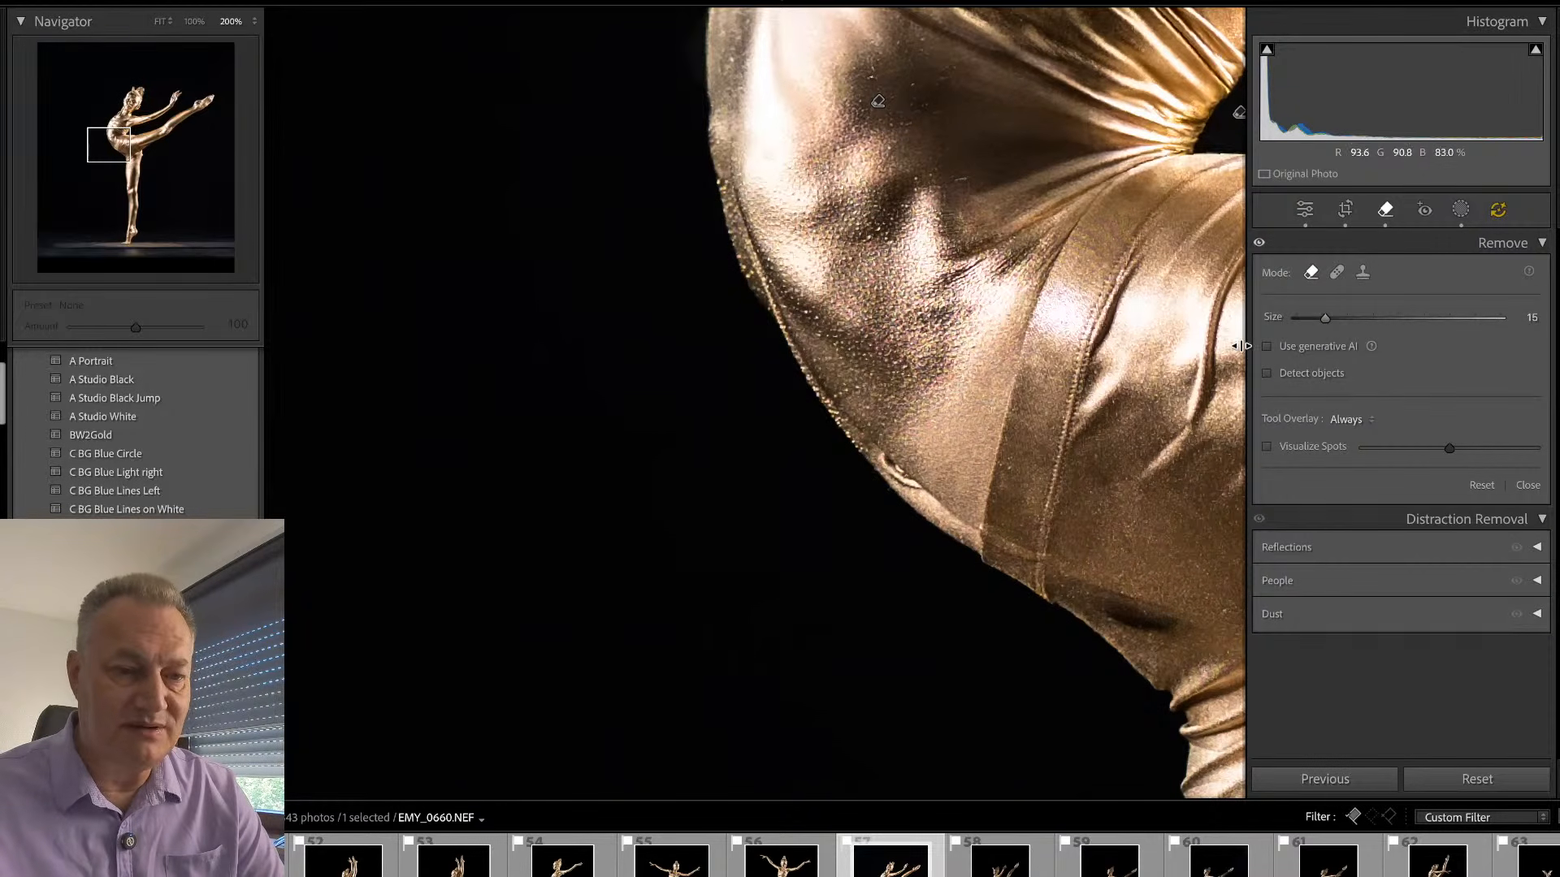
pyautogui.click(1266, 347)
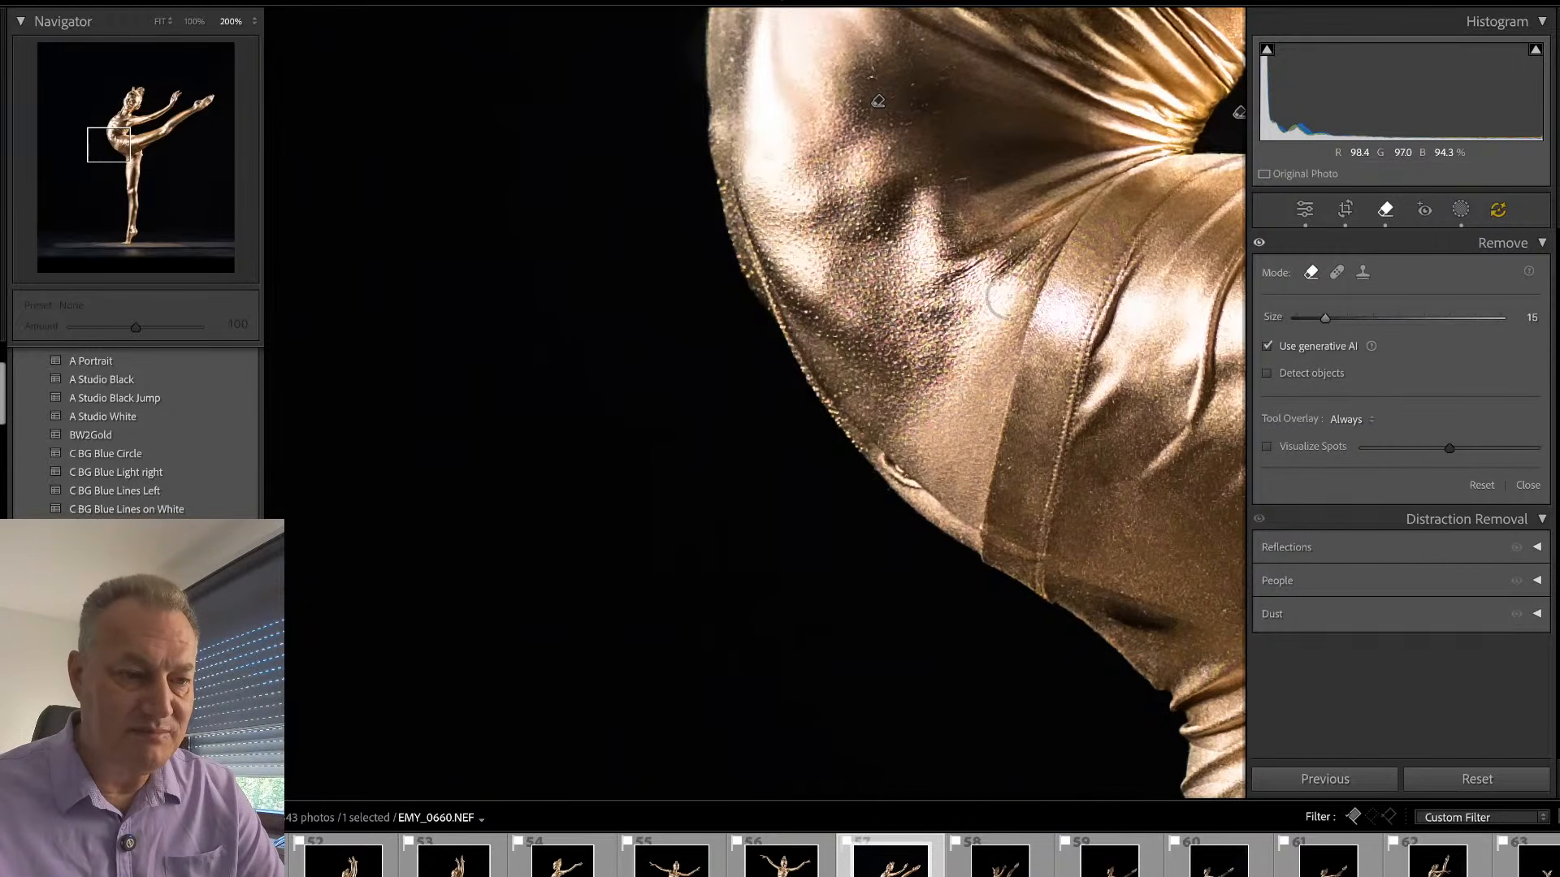
pyautogui.moveTo(1012, 286)
pyautogui.mouseDown()
pyautogui.moveTo(956, 515)
pyautogui.moveTo(930, 420)
pyautogui.moveTo(978, 315)
pyautogui.moveTo(905, 430)
pyautogui.moveTo(953, 481)
pyautogui.mouseUp()
pyautogui.click(1507, 543)
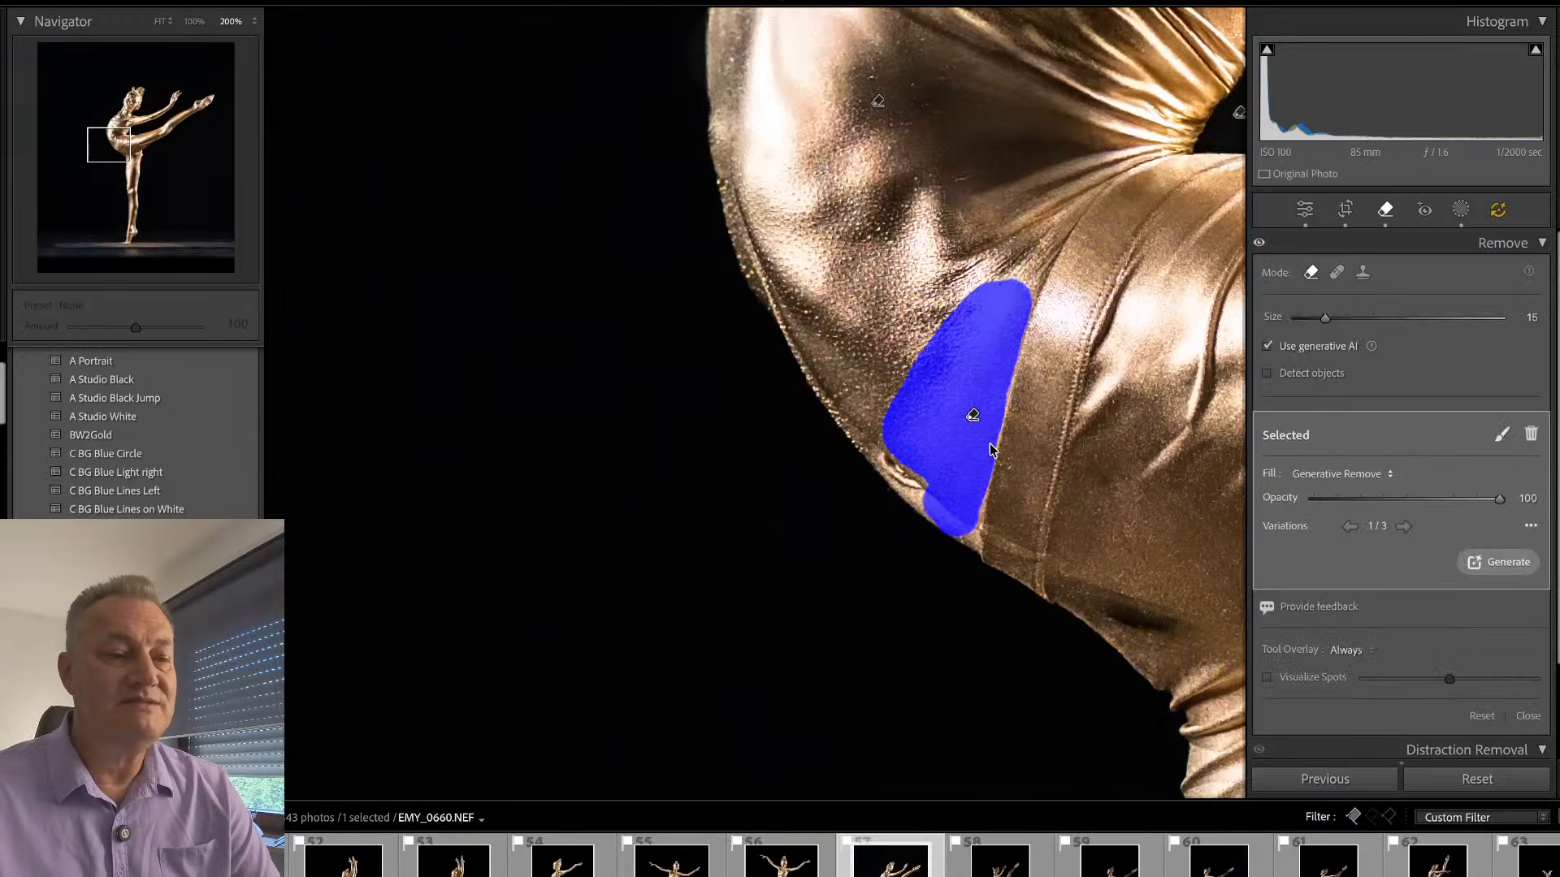
pyautogui.press('q')
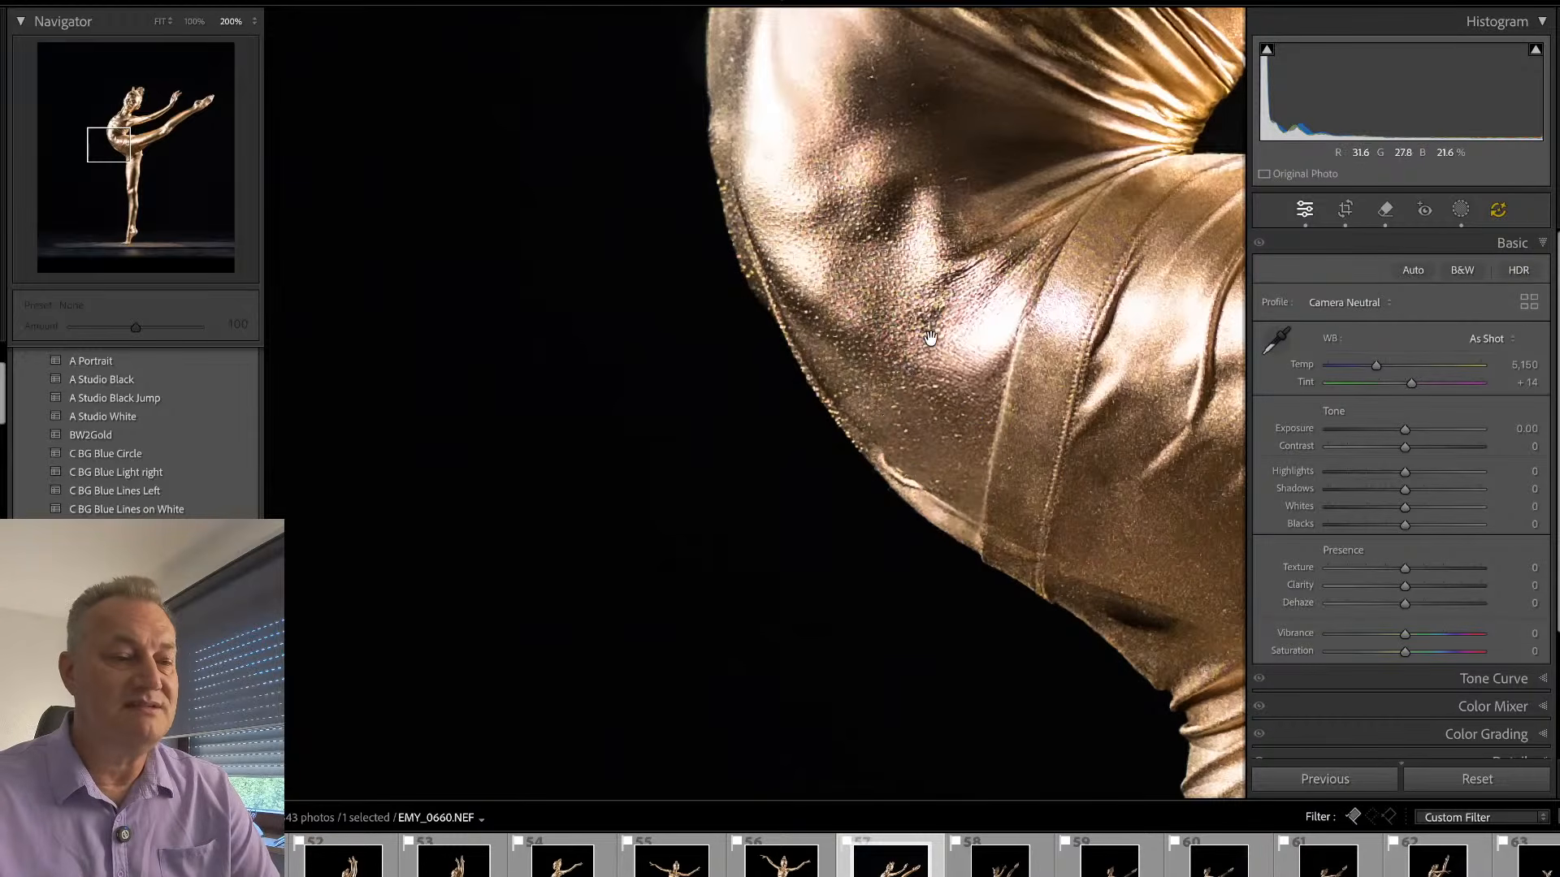
pyautogui.click(992, 435)
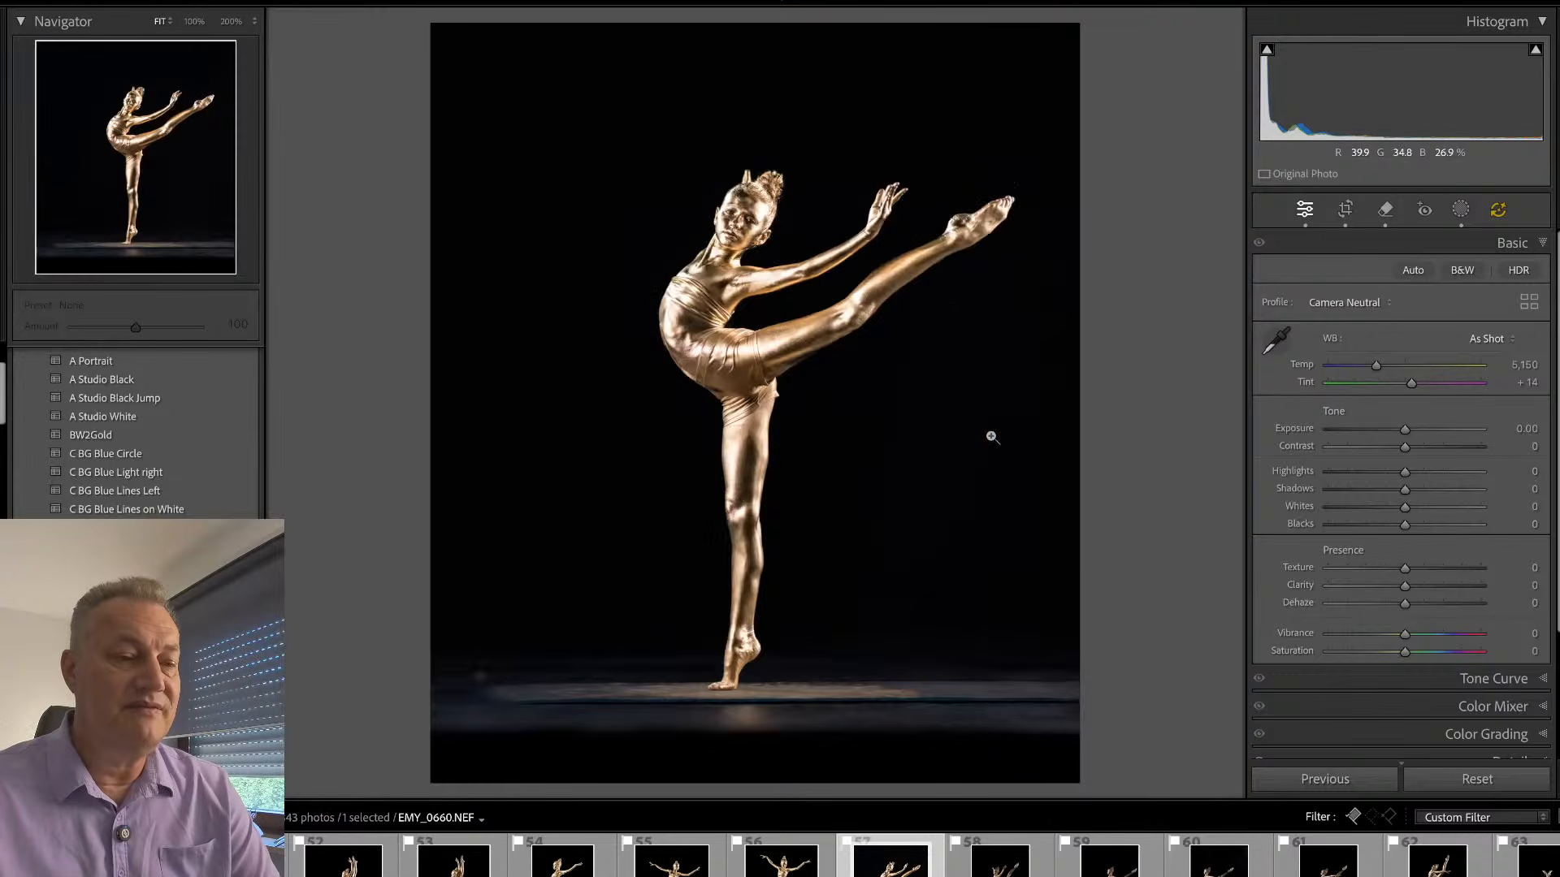
# - Straighten photo EMY_0660 slightly so the mat edge beneath the dancer's foot runs level
pyautogui.click(760, 700)
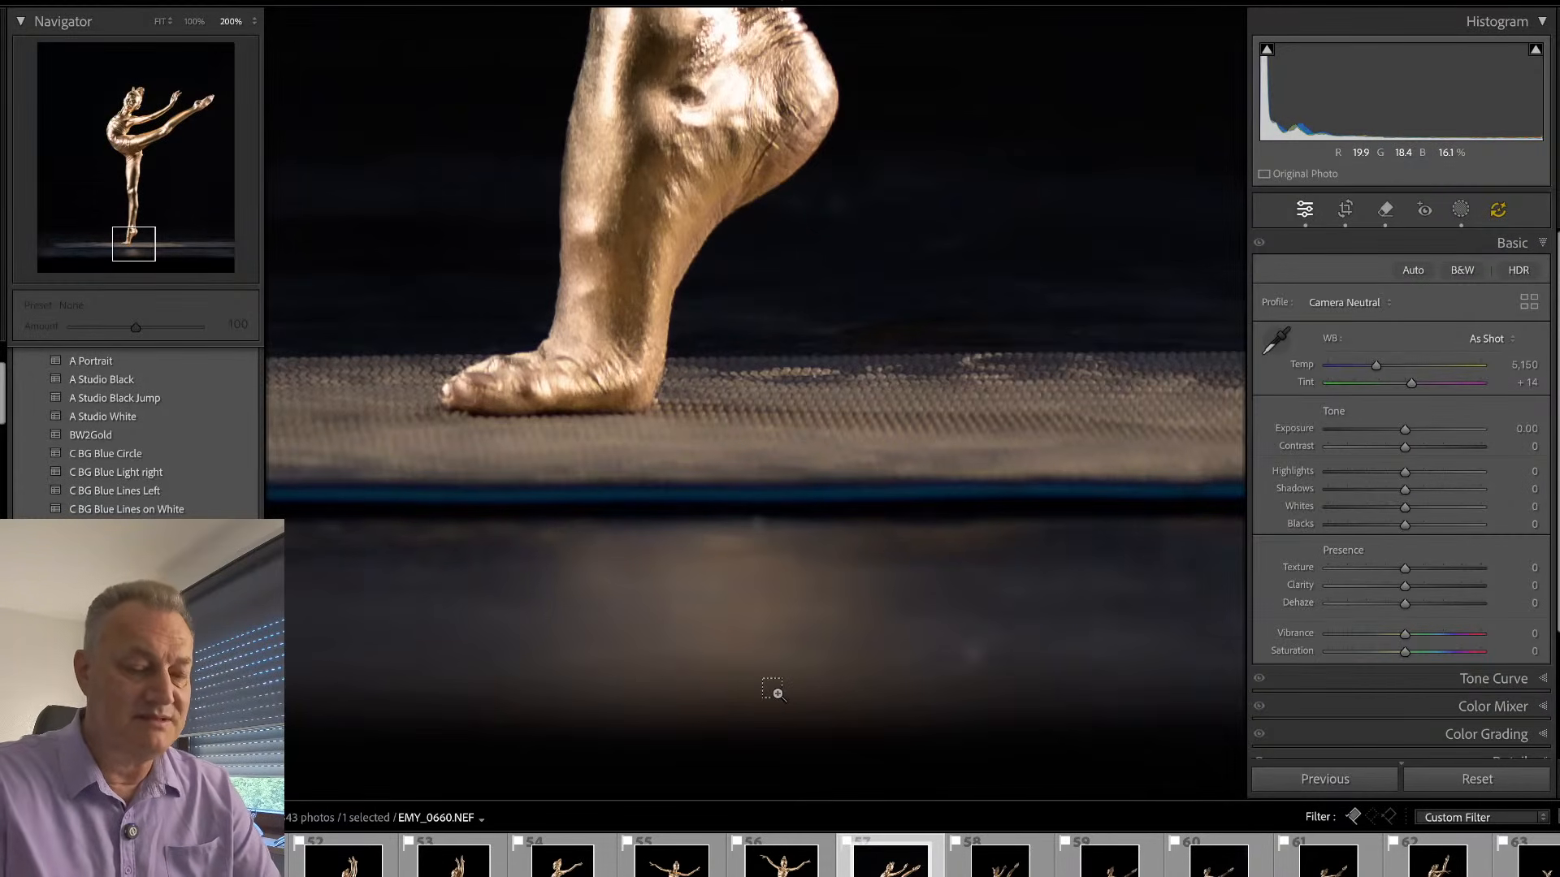
pyautogui.hotkey('ctrl', '-')
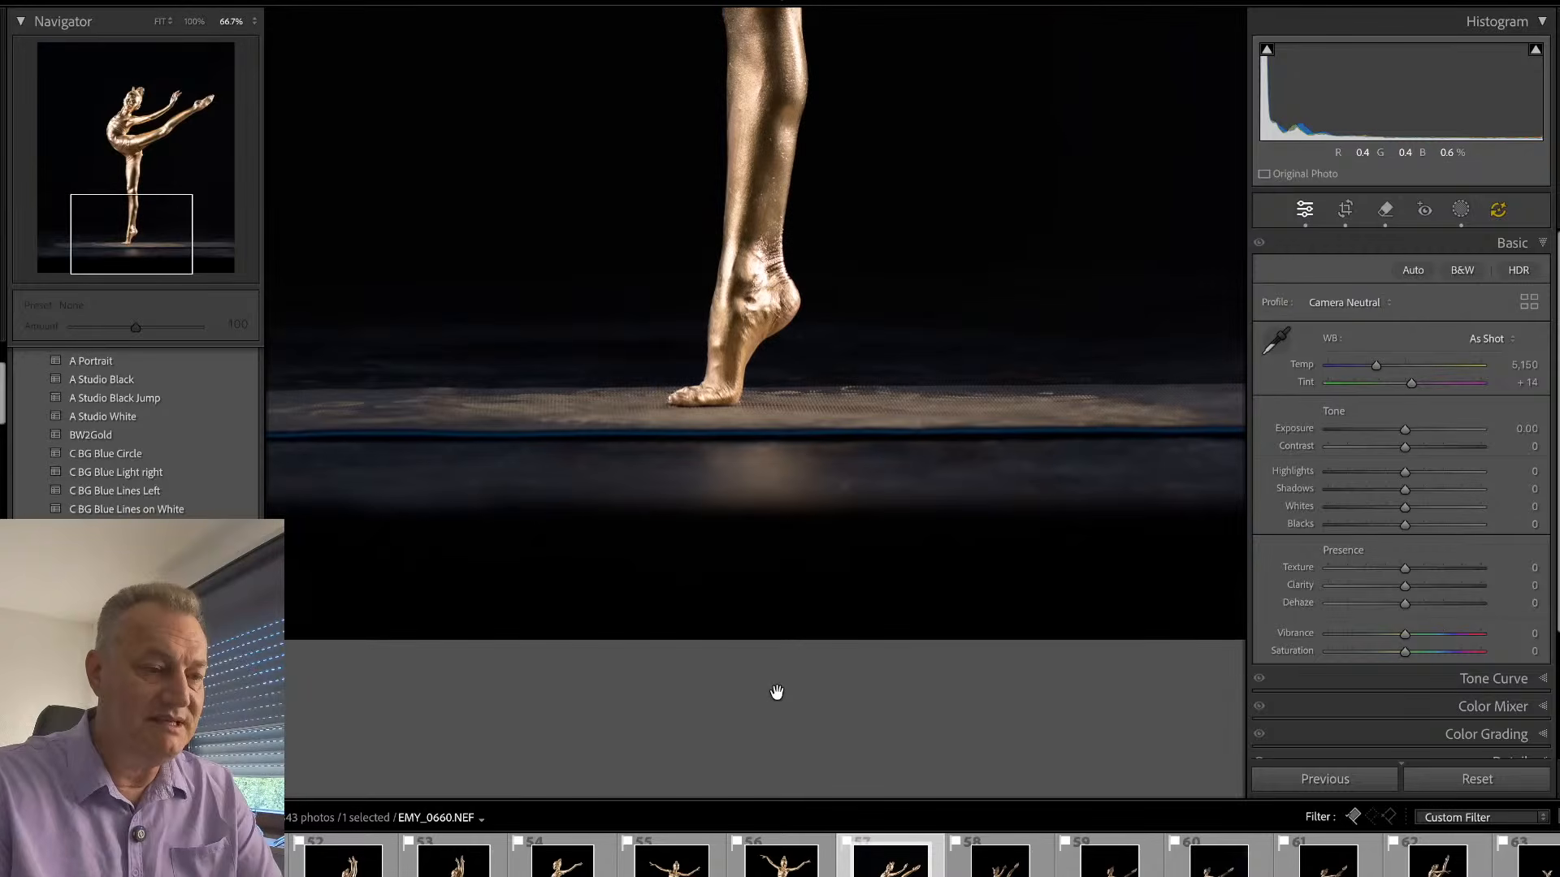
pyautogui.press('Tab')
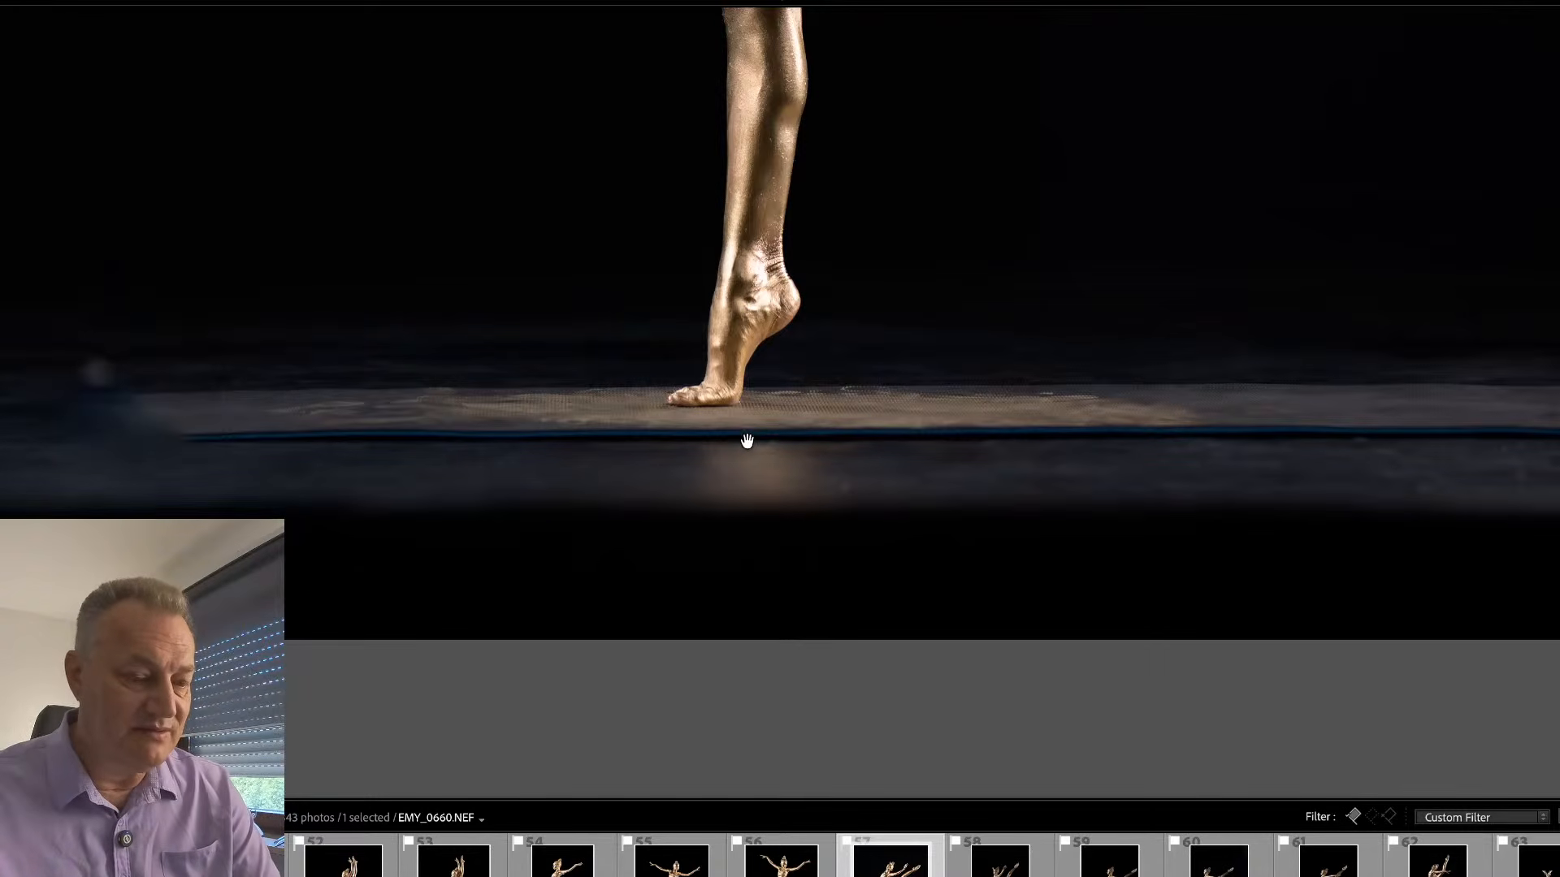
pyautogui.press('r')
pyautogui.moveTo(1100, 293); pyautogui.dragTo(1119, 293)
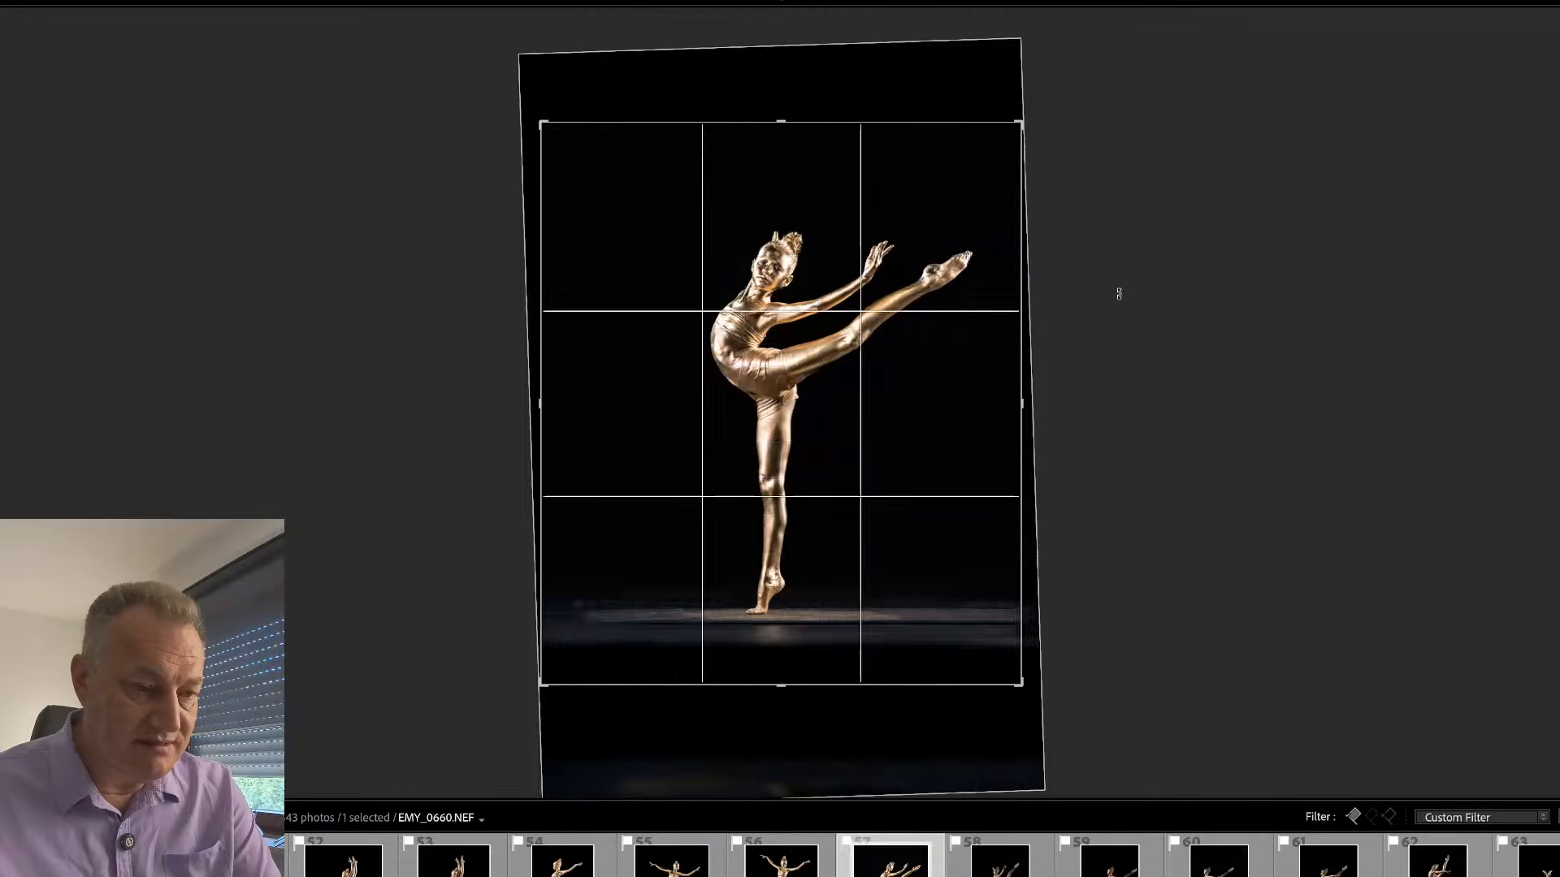
pyautogui.press('Return')
# - Remove the blue mat-edge line running across the floor below the dancer's foot with the Remove tool at size 9, without generative AI
pyautogui.press('q')
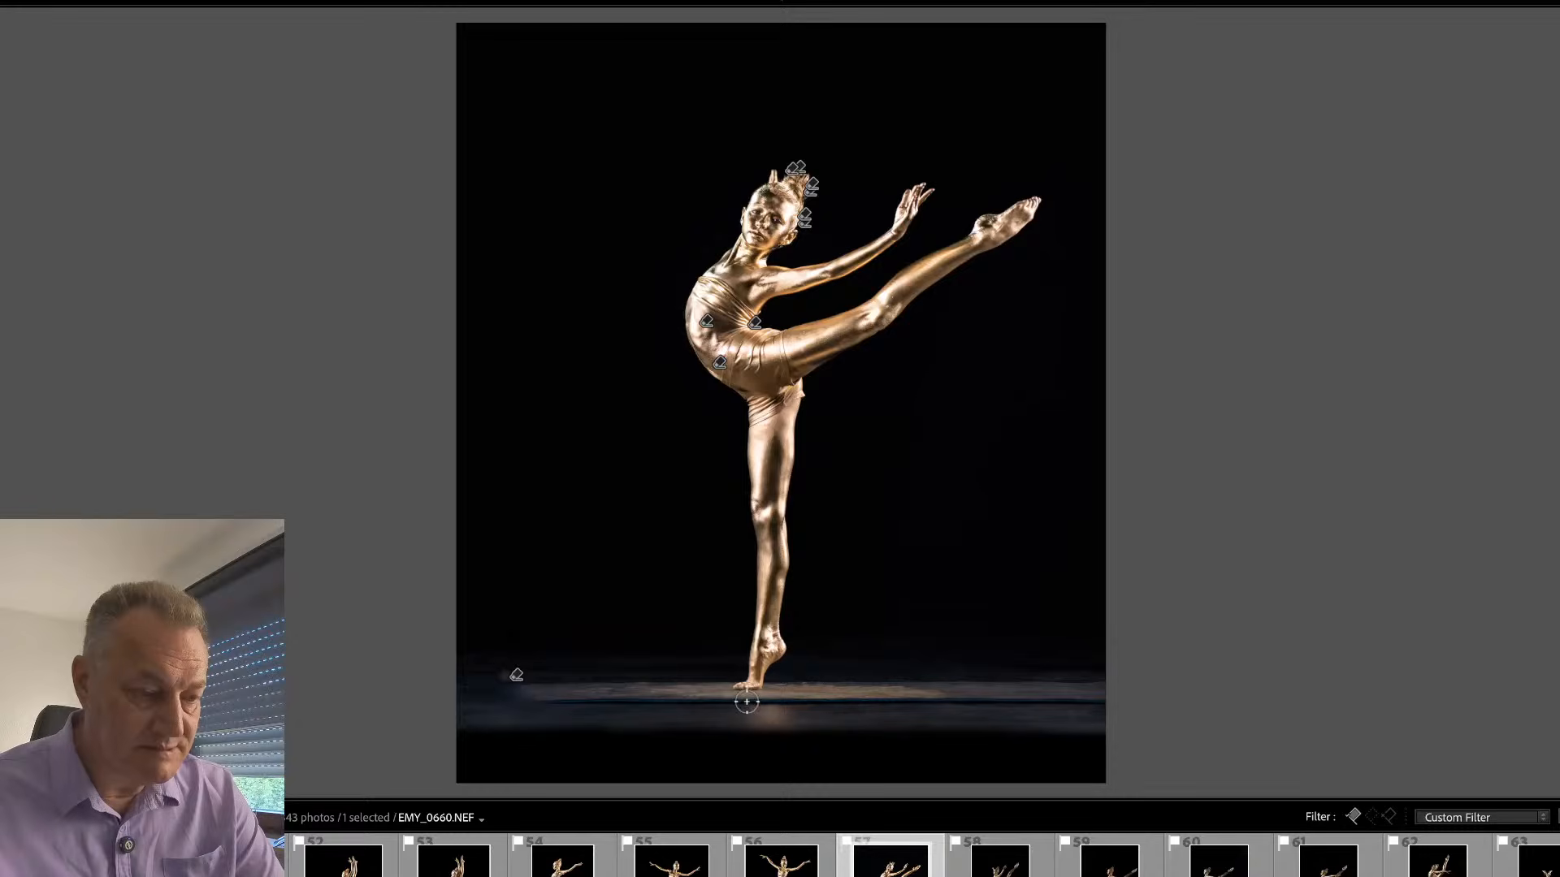
pyautogui.press('Tab')
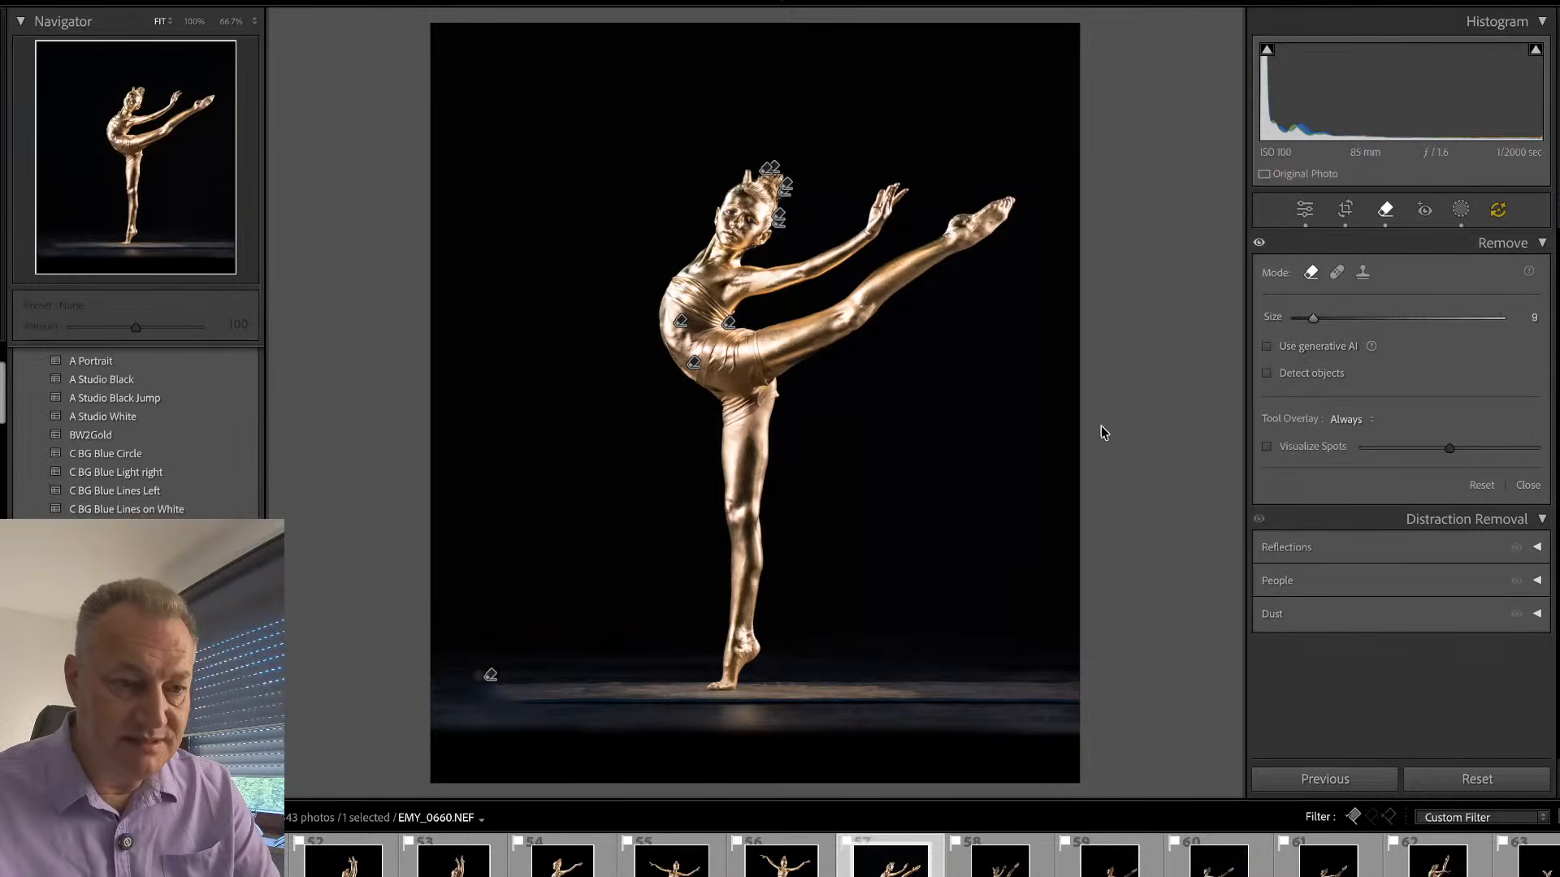
pyautogui.press('Tab')
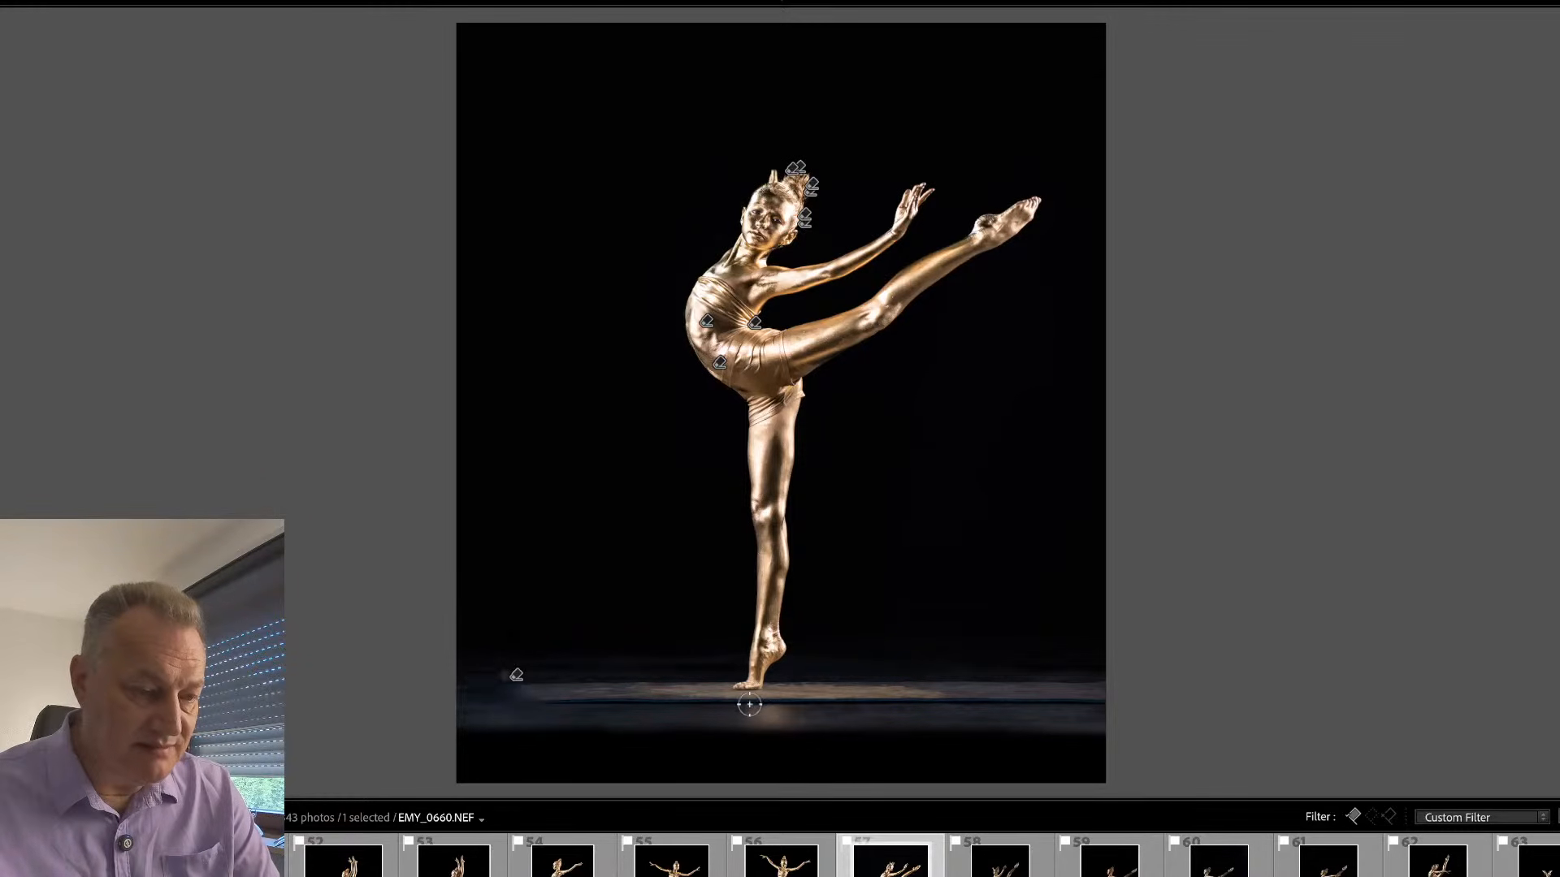
pyautogui.moveTo(749, 703)
pyautogui.mouseDown()
pyautogui.moveTo(514, 723)
pyautogui.moveTo(1109, 711)
pyautogui.mouseUp()
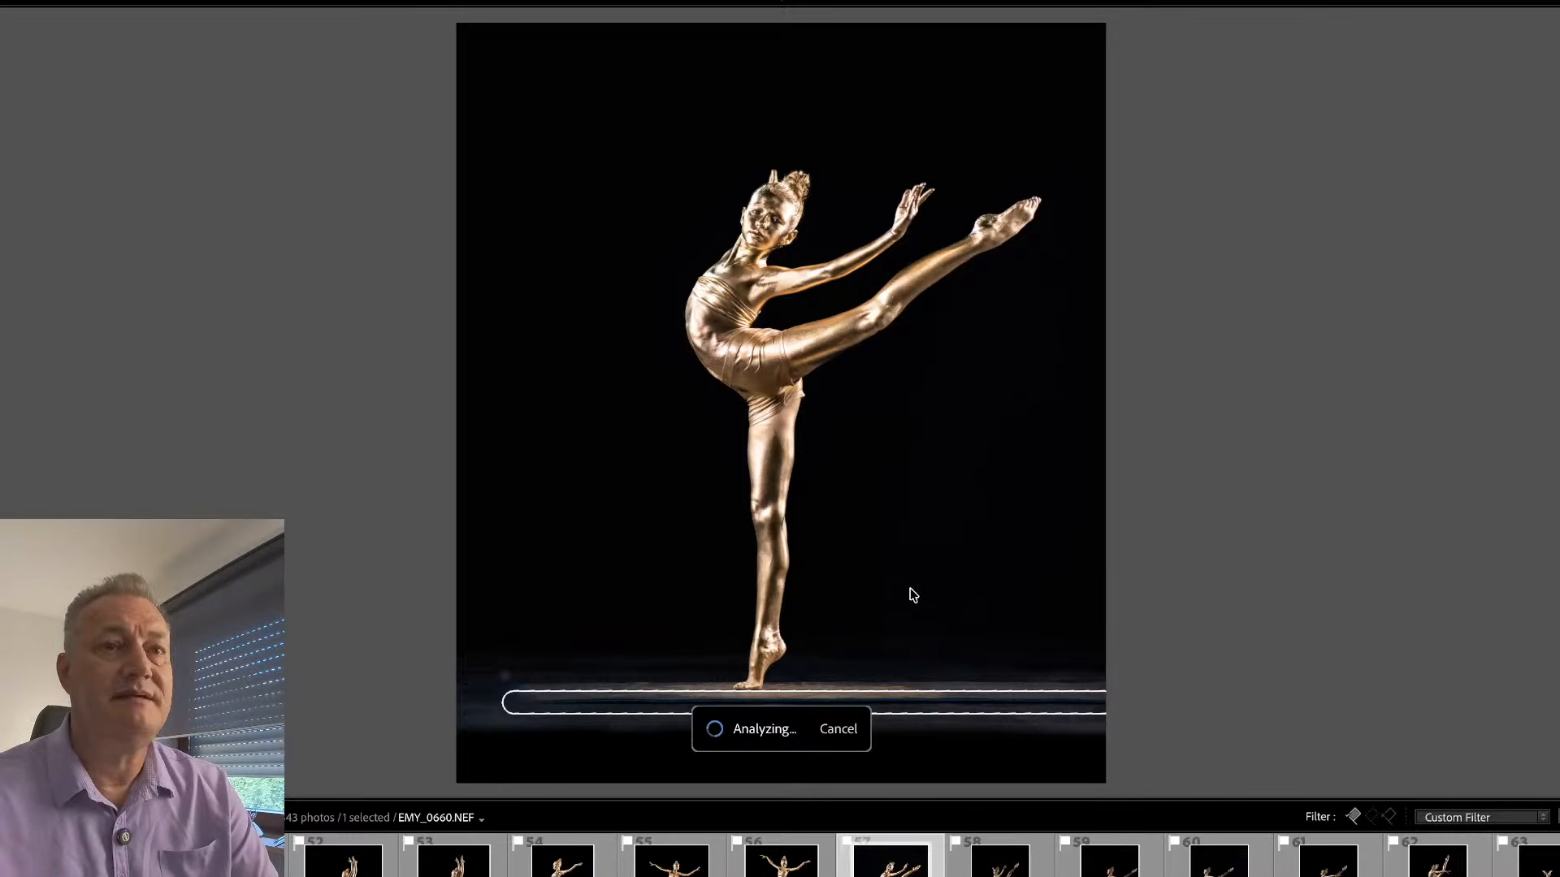
pyautogui.press('q')
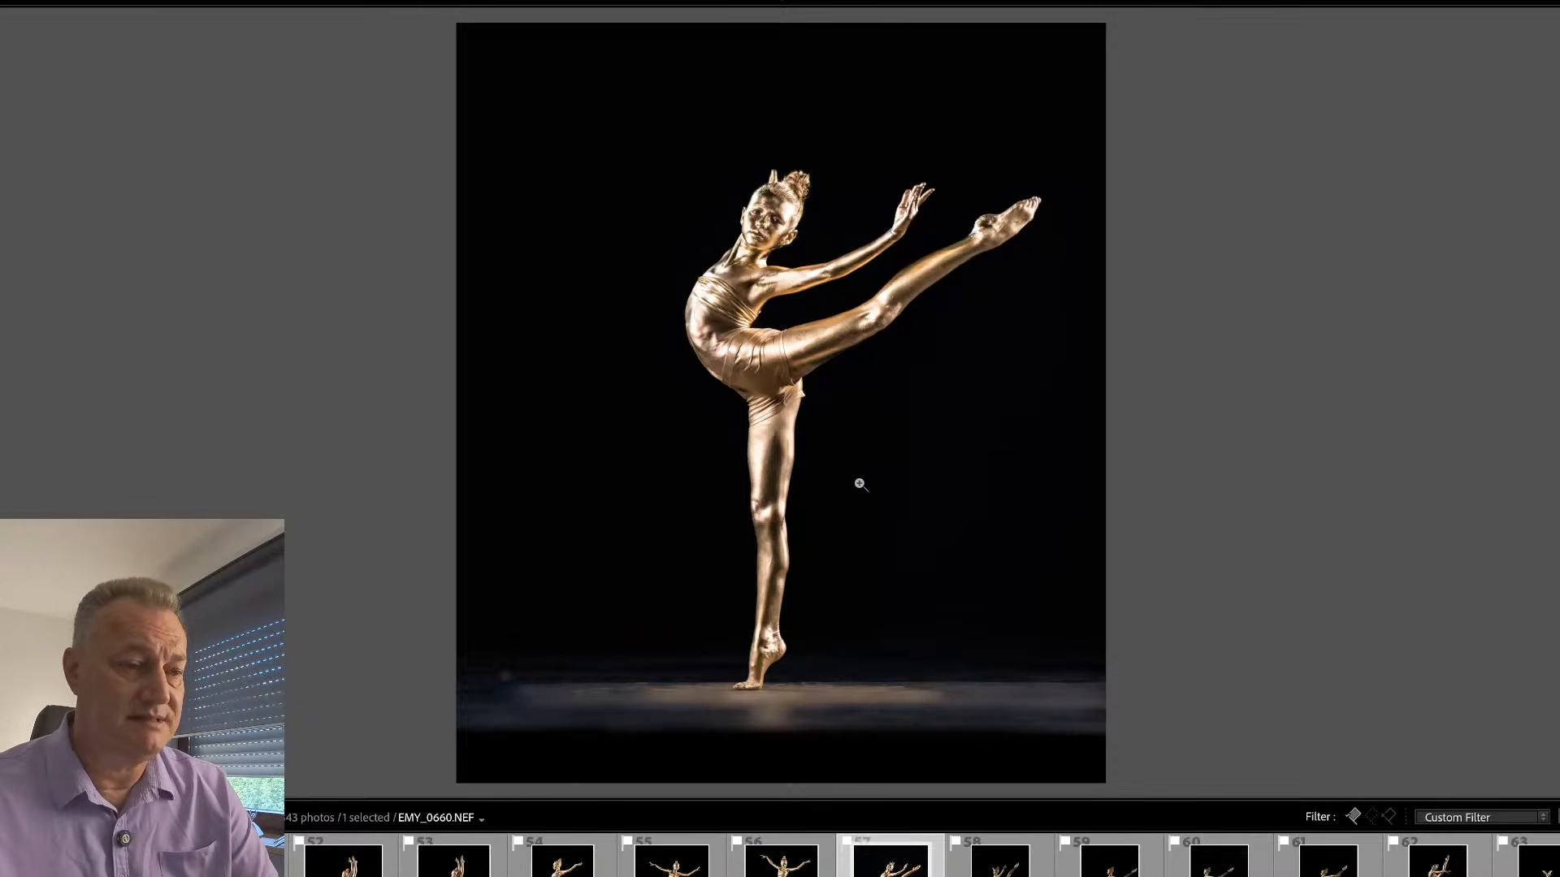
# - Crop a narrow strip off the photo's side behind the dancer's back
pyautogui.press('r')
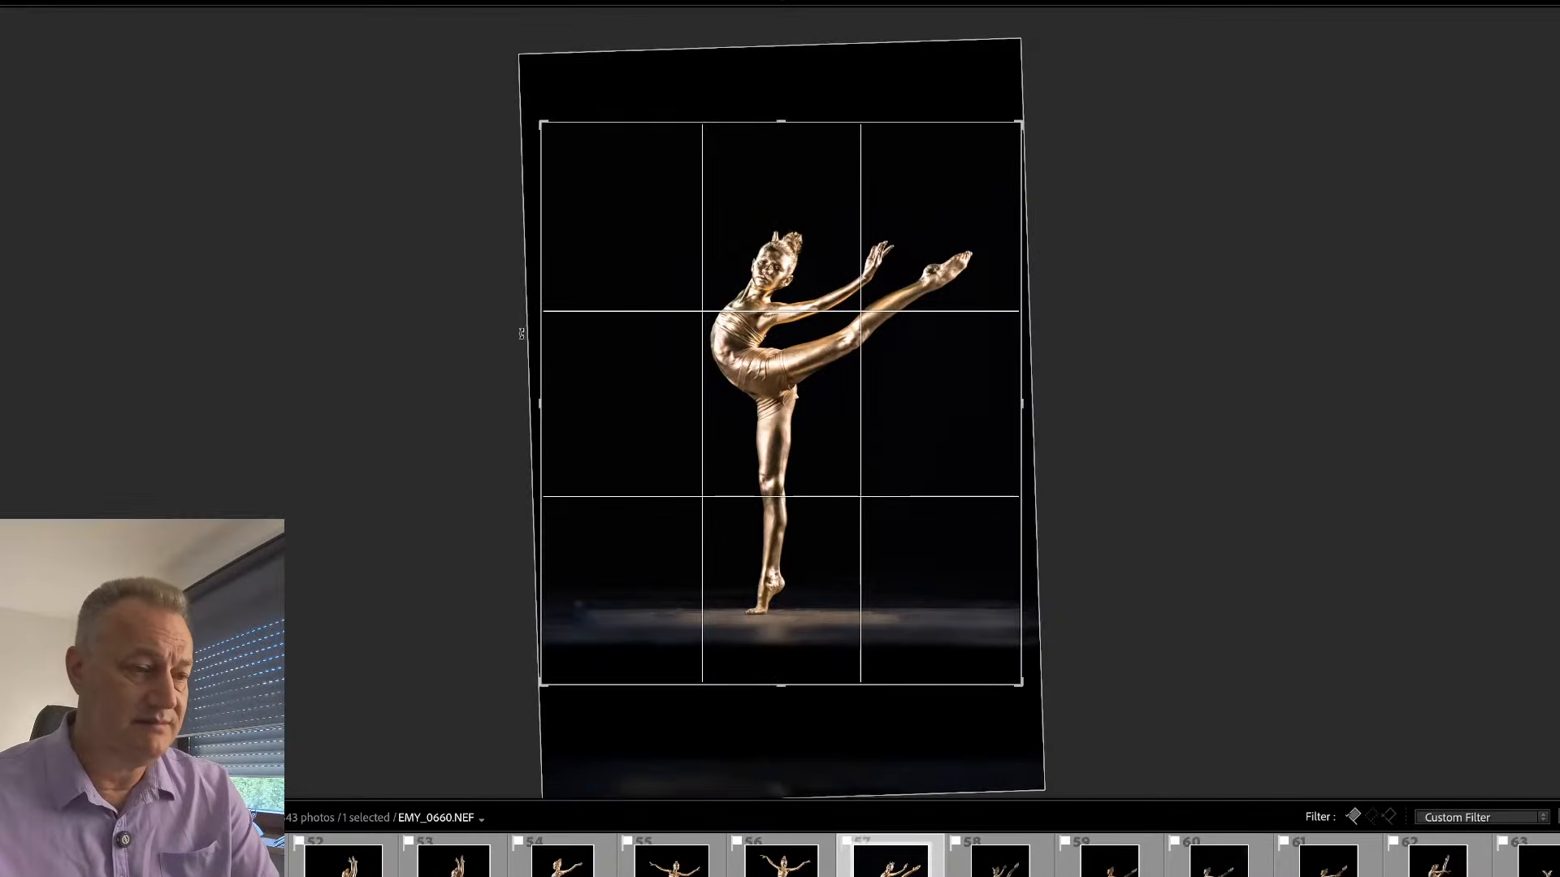
pyautogui.moveTo(539, 330); pyautogui.dragTo(550, 333)
pyautogui.press('Return')
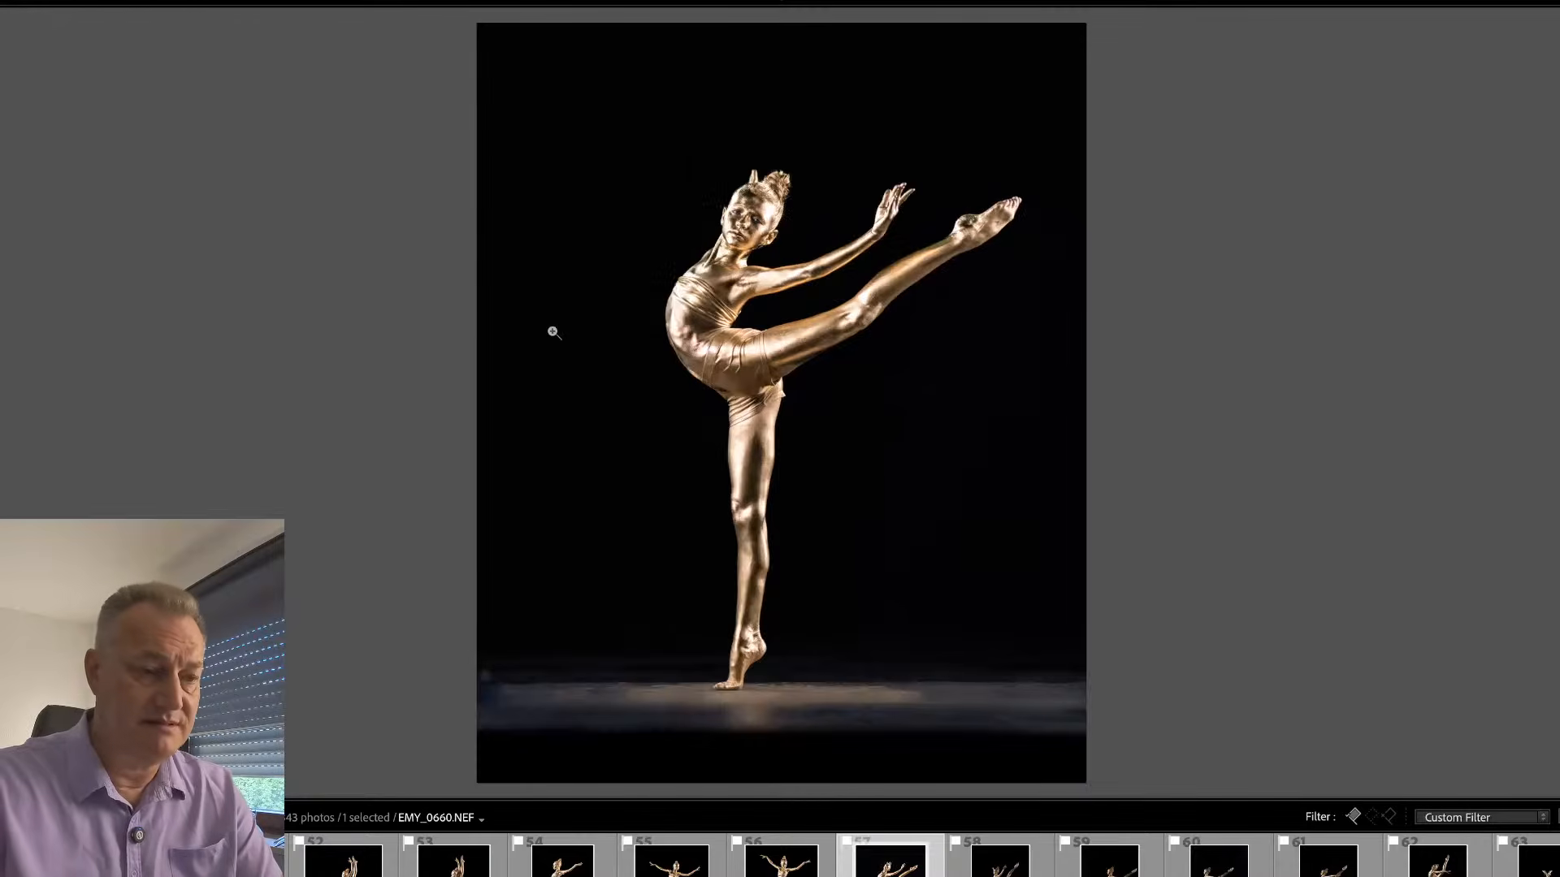
# - Return to the Library grid to see the neighbouring poses, and open EMY_0660 in Loupe view
pyautogui.press('g')
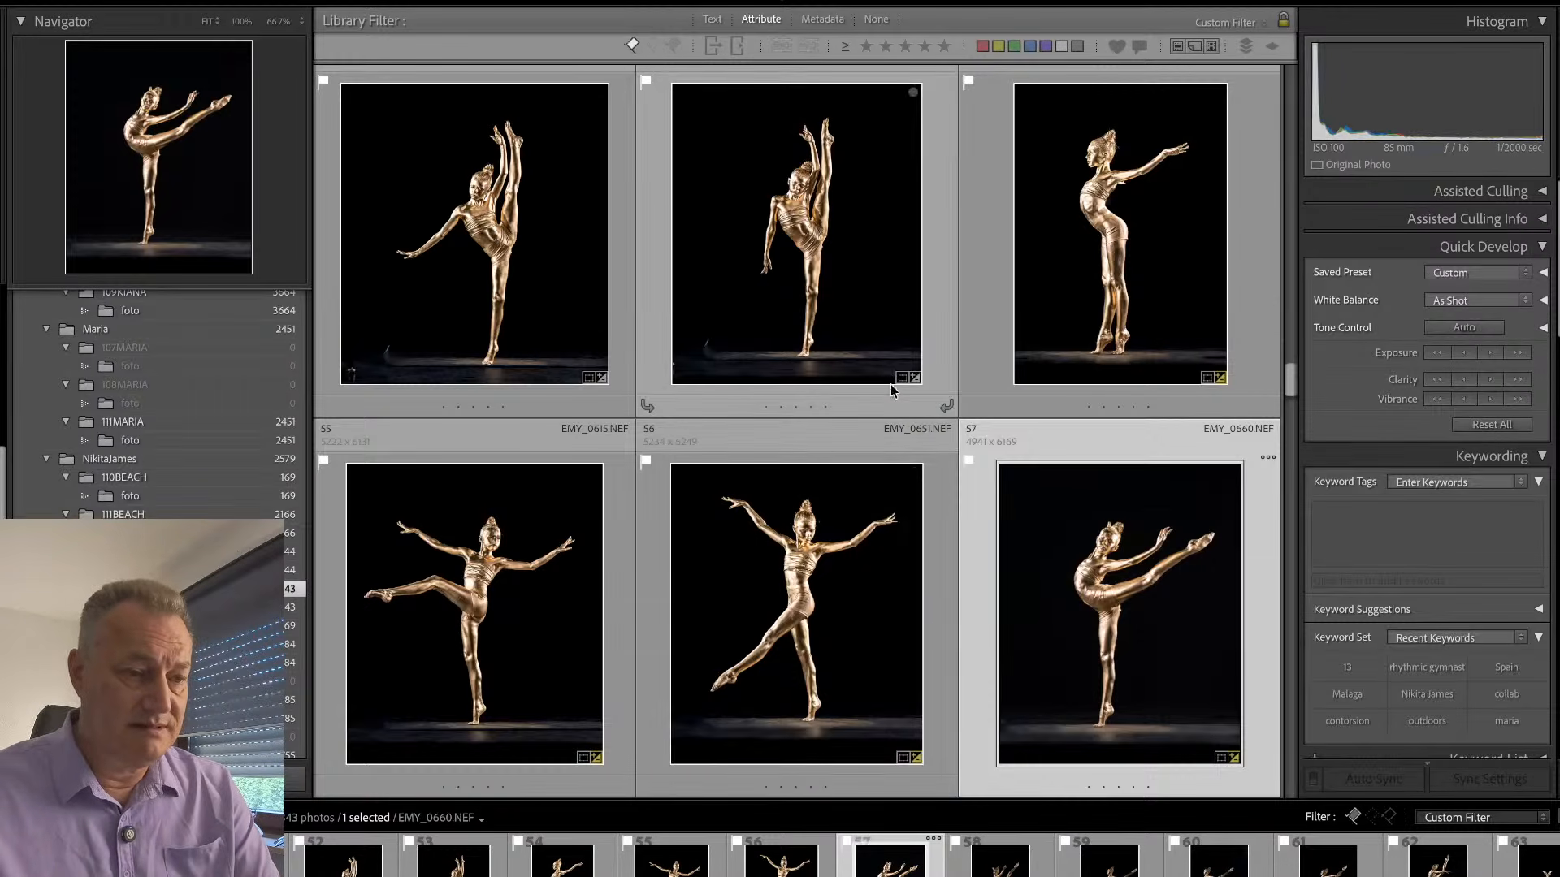
pyautogui.press('Tab')
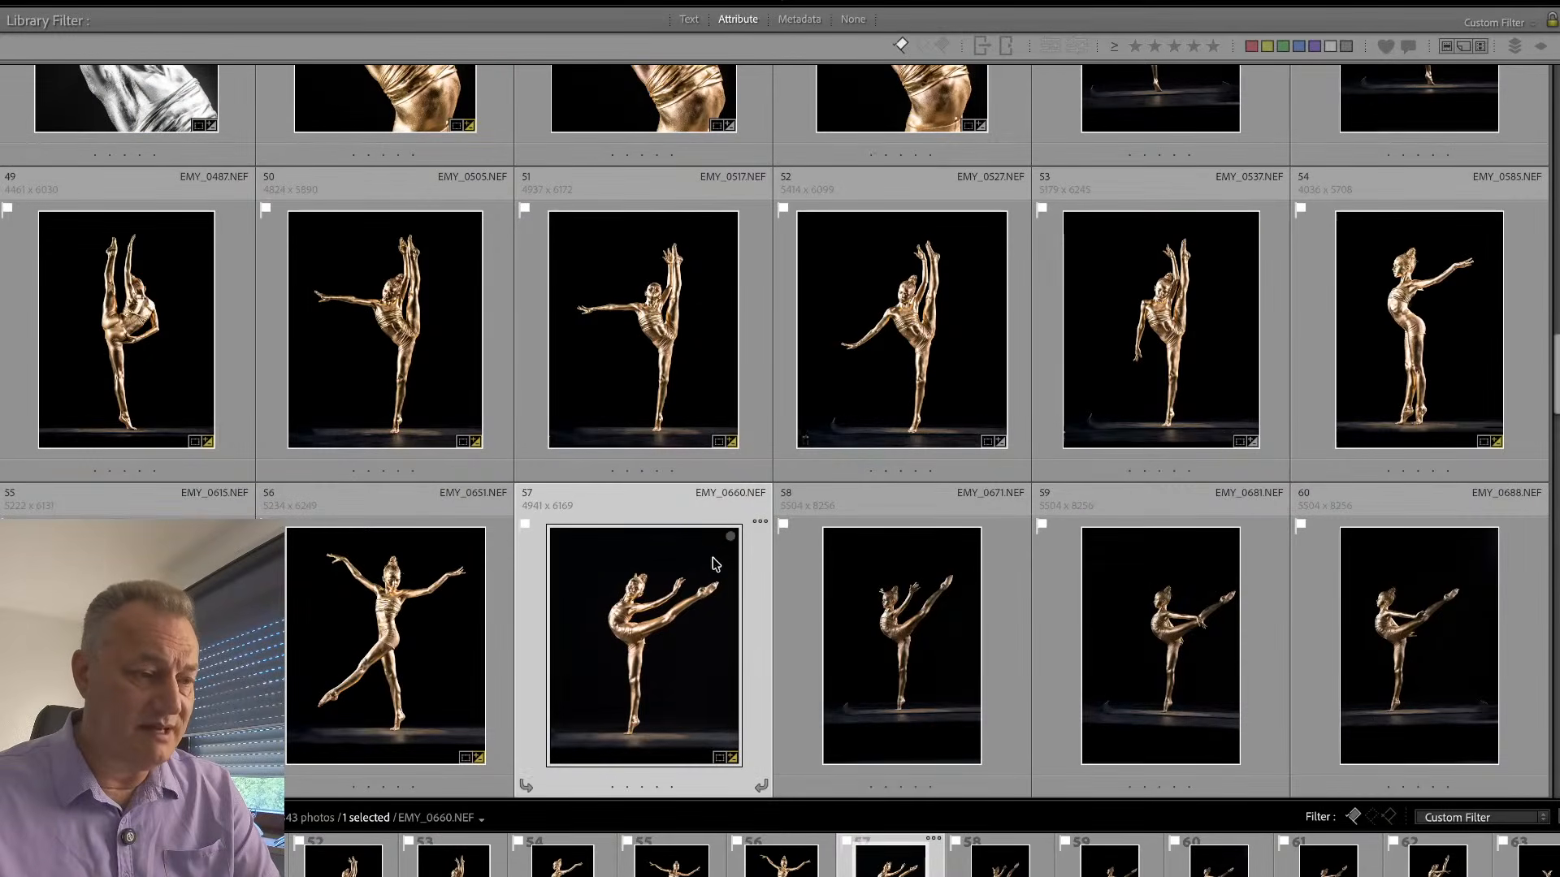
pyautogui.press('Tab')
pyautogui.doubleClick(976, 542)
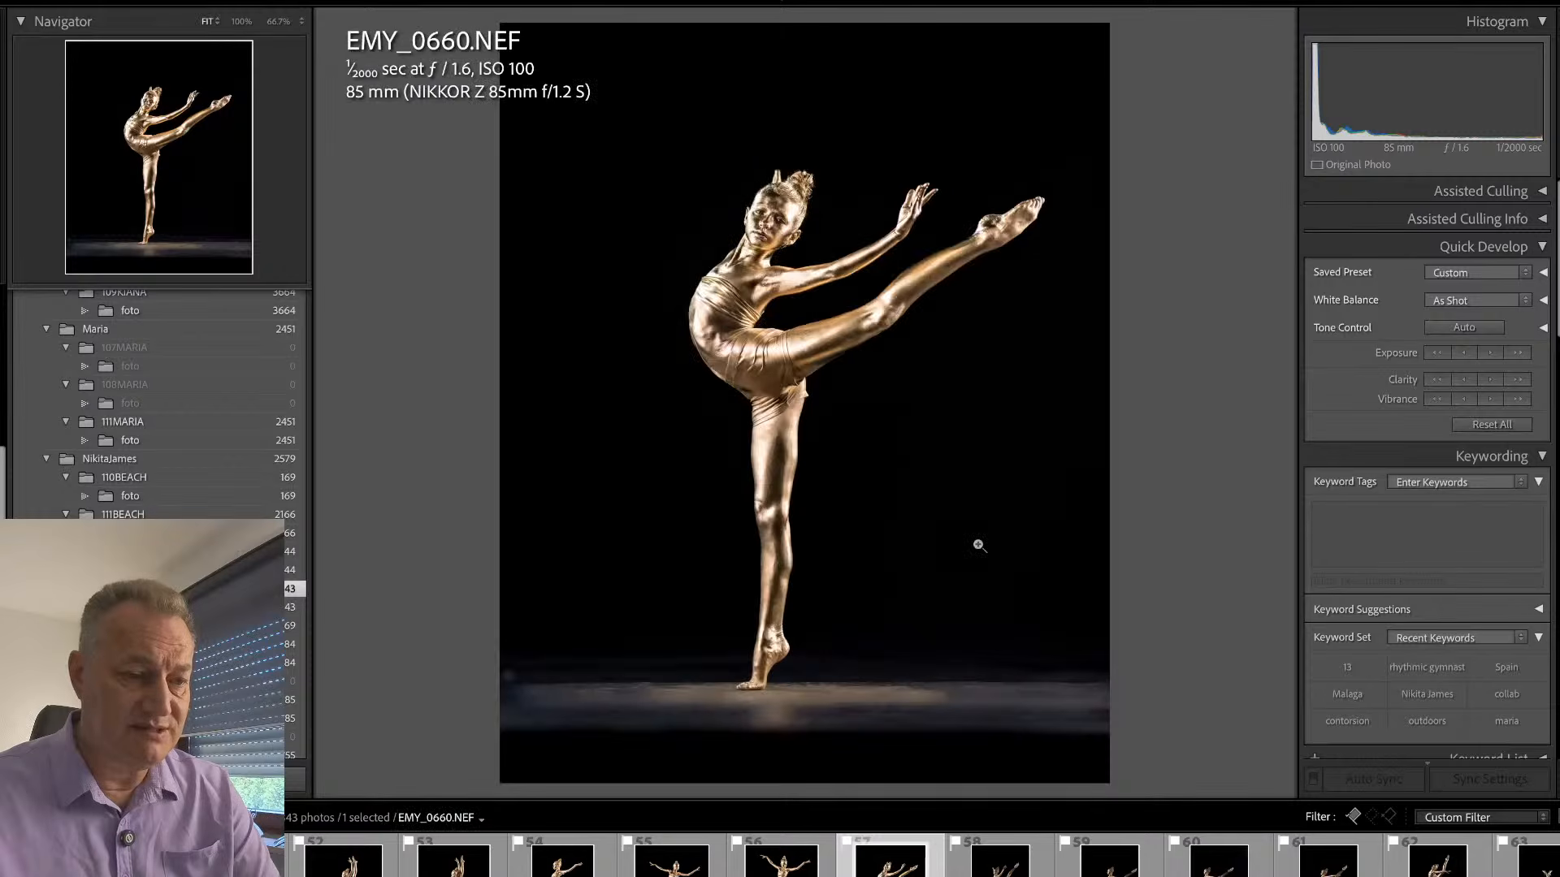
# - Try to remove the pick flag from EMY_0660, and inspect the dancer's face and torso up close
pyautogui.press('u')
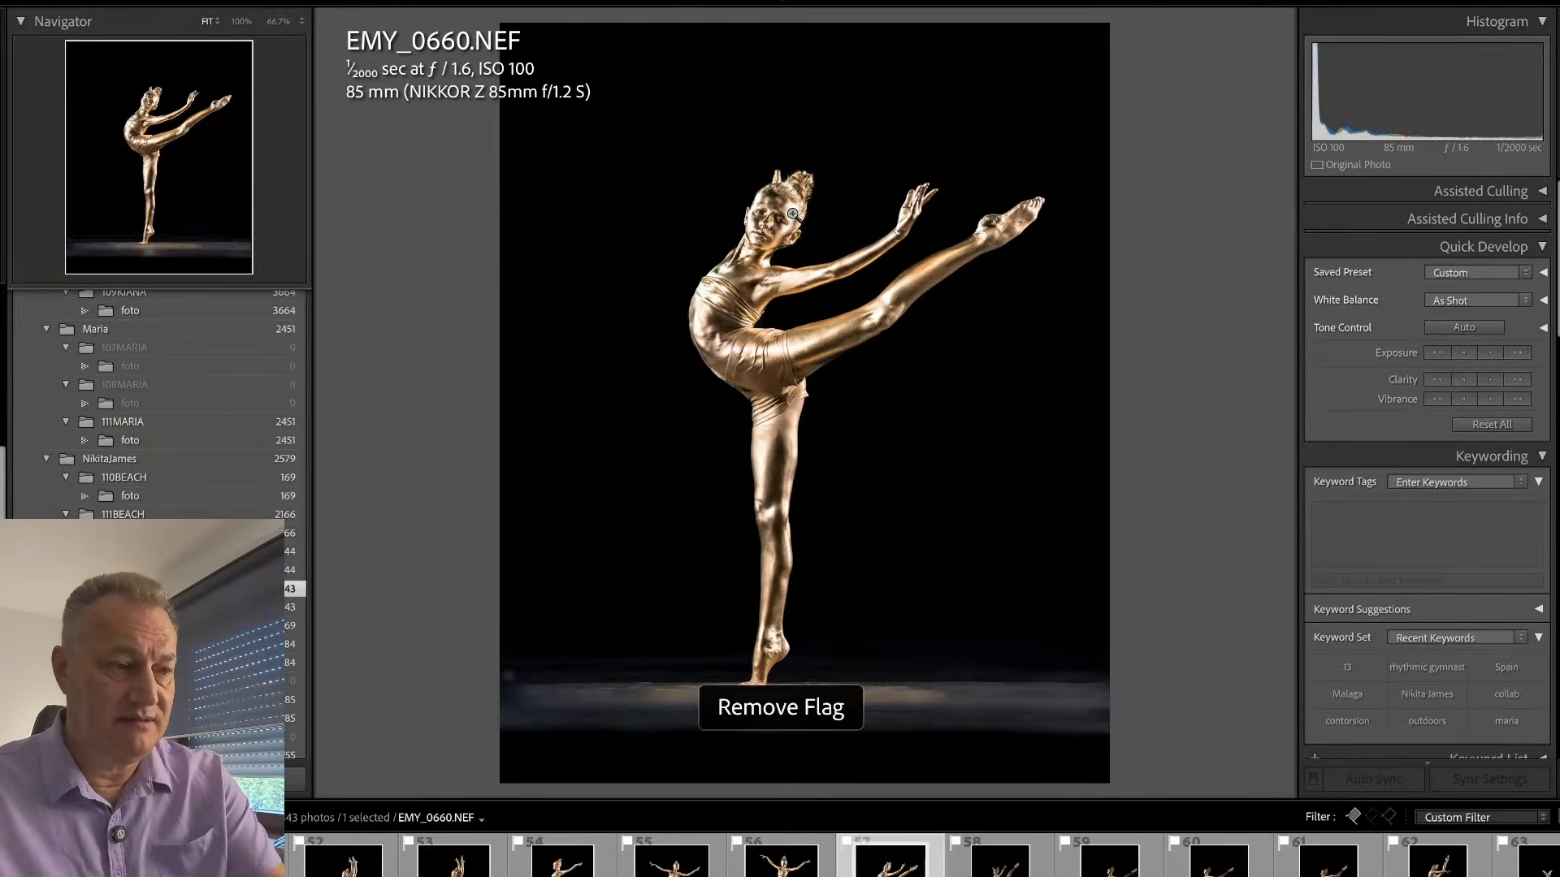
pyautogui.press('Left')
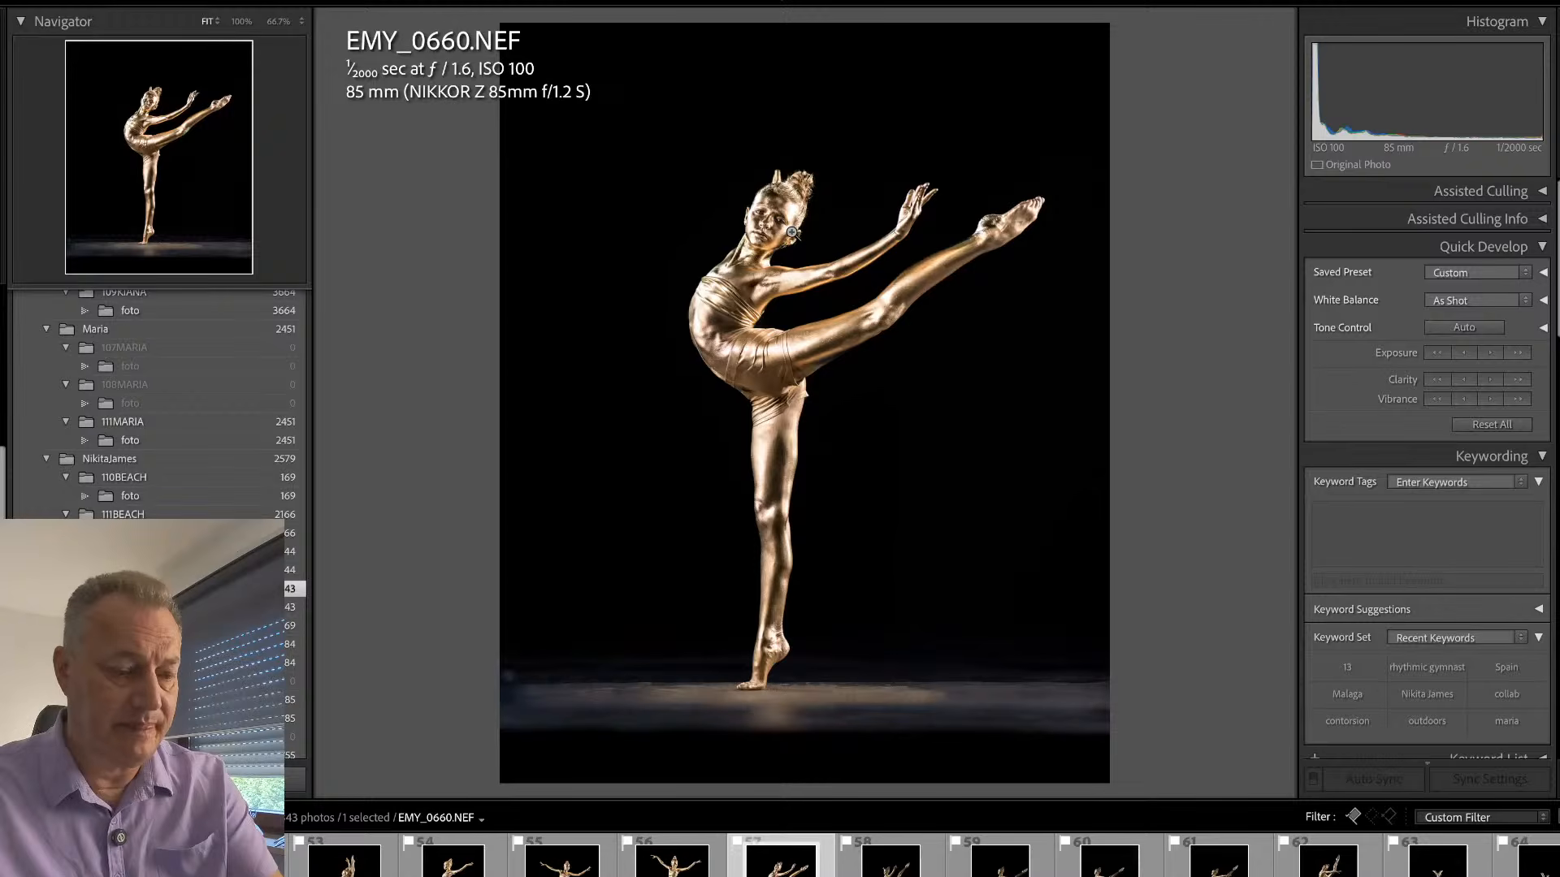
pyautogui.click(795, 228)
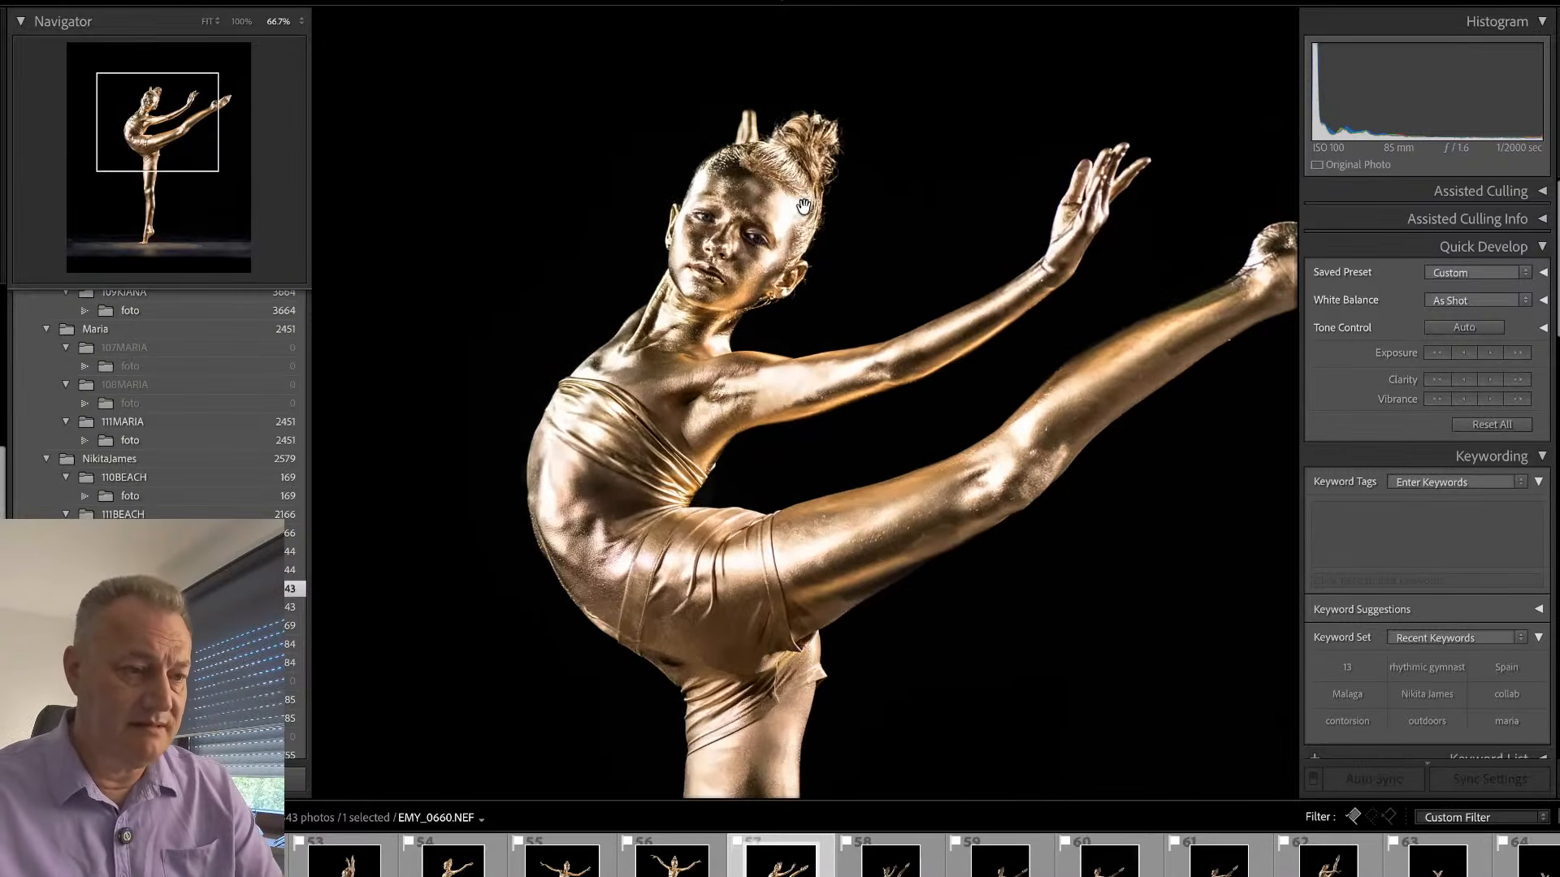
pyautogui.moveTo(794, 213); pyautogui.dragTo(715, 235)
pyautogui.click(715, 235)
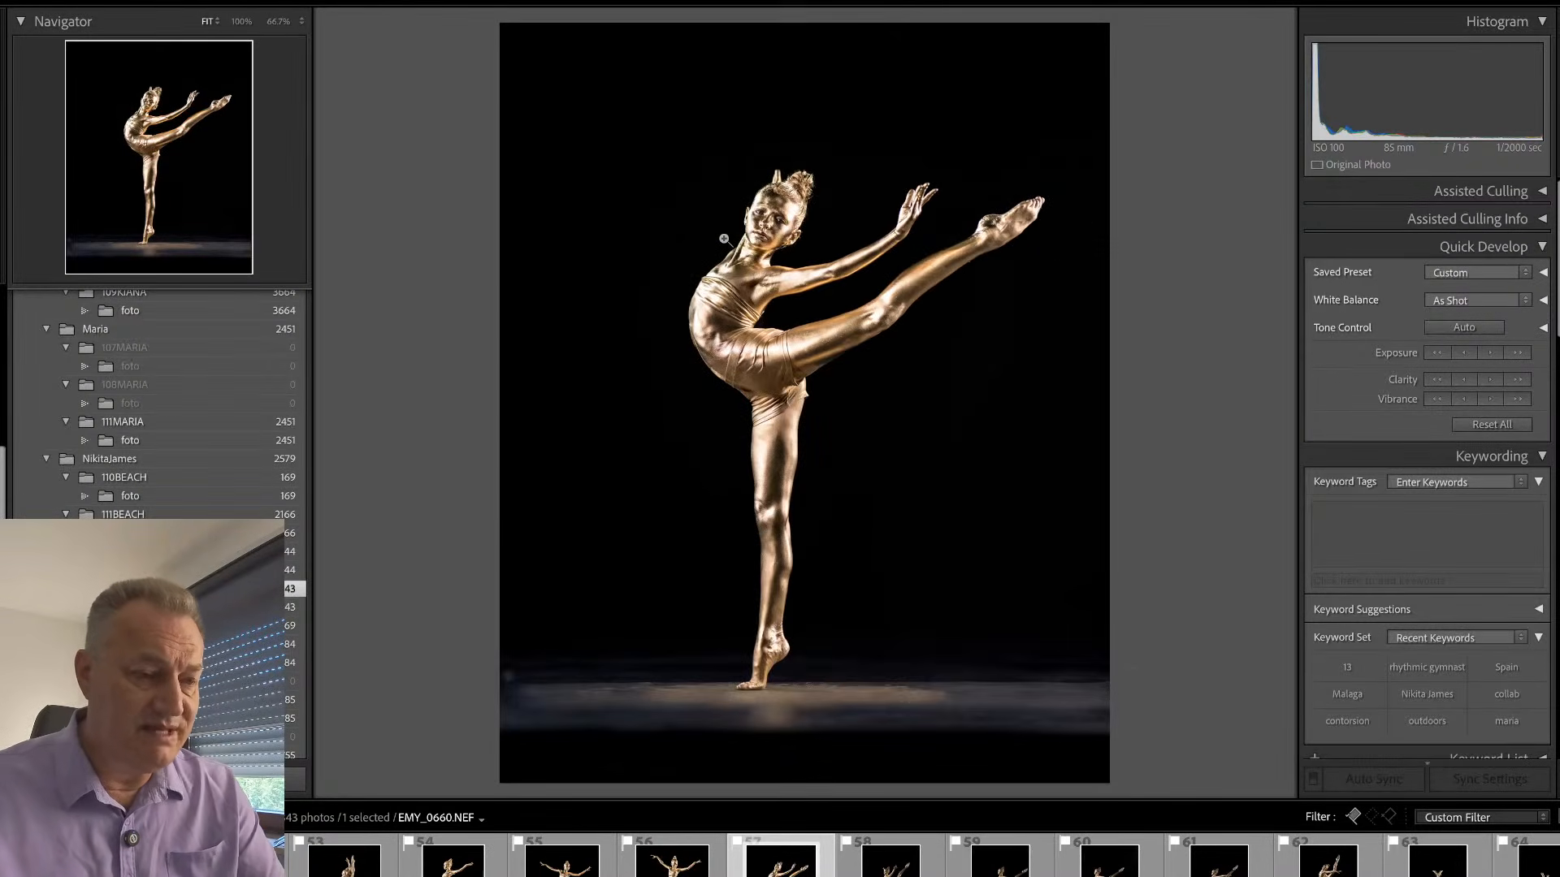
# - Compare the following similar leg-raise frames and remove the pick flag from EMY_0681
pyautogui.press('Right')
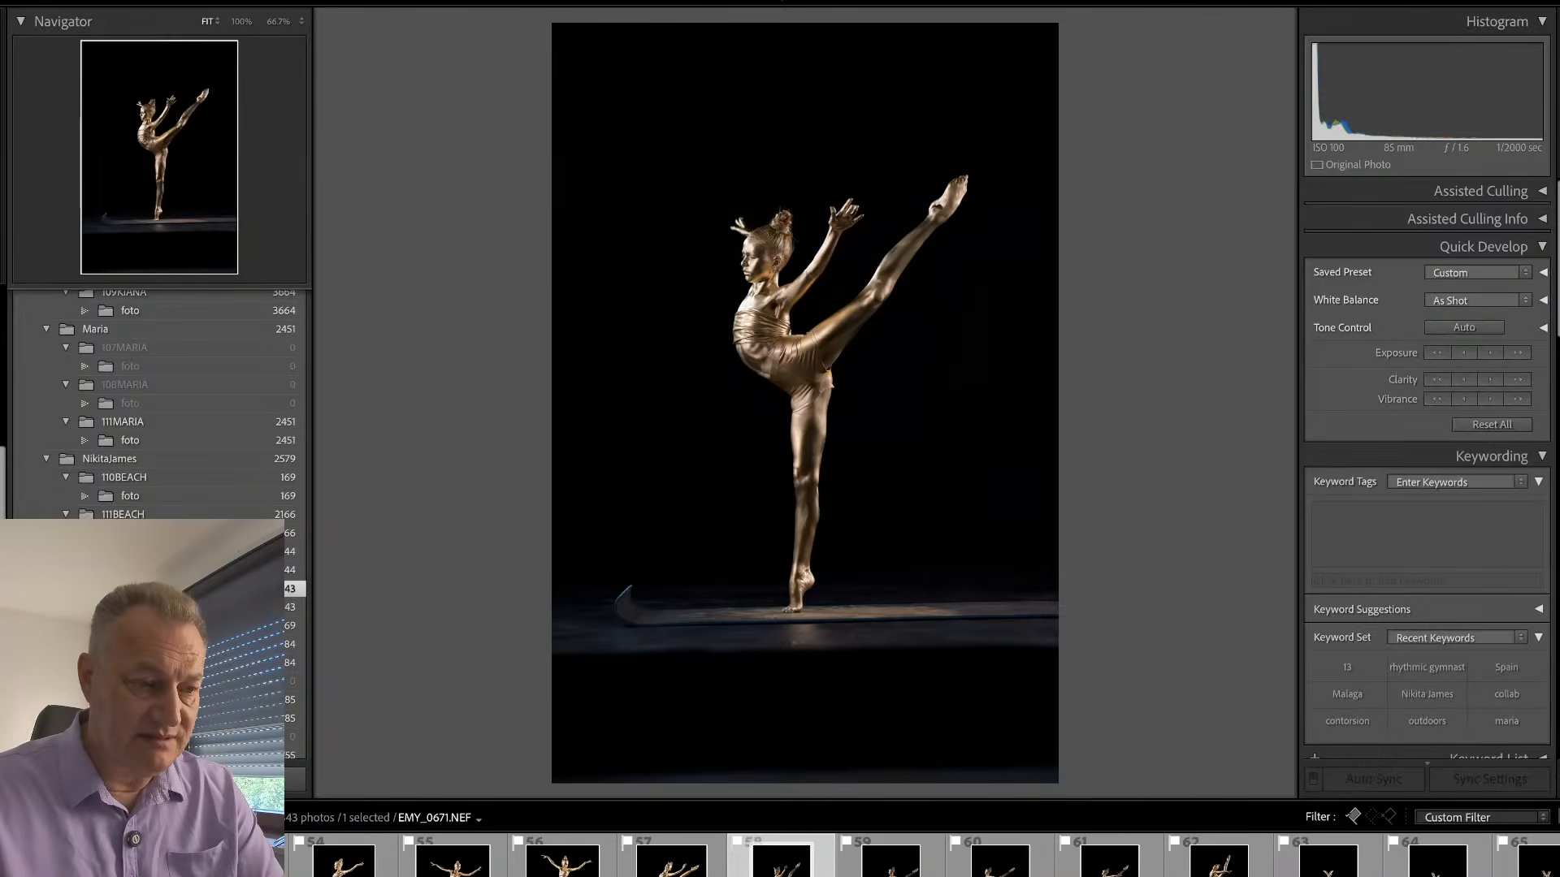
pyautogui.press('Right')
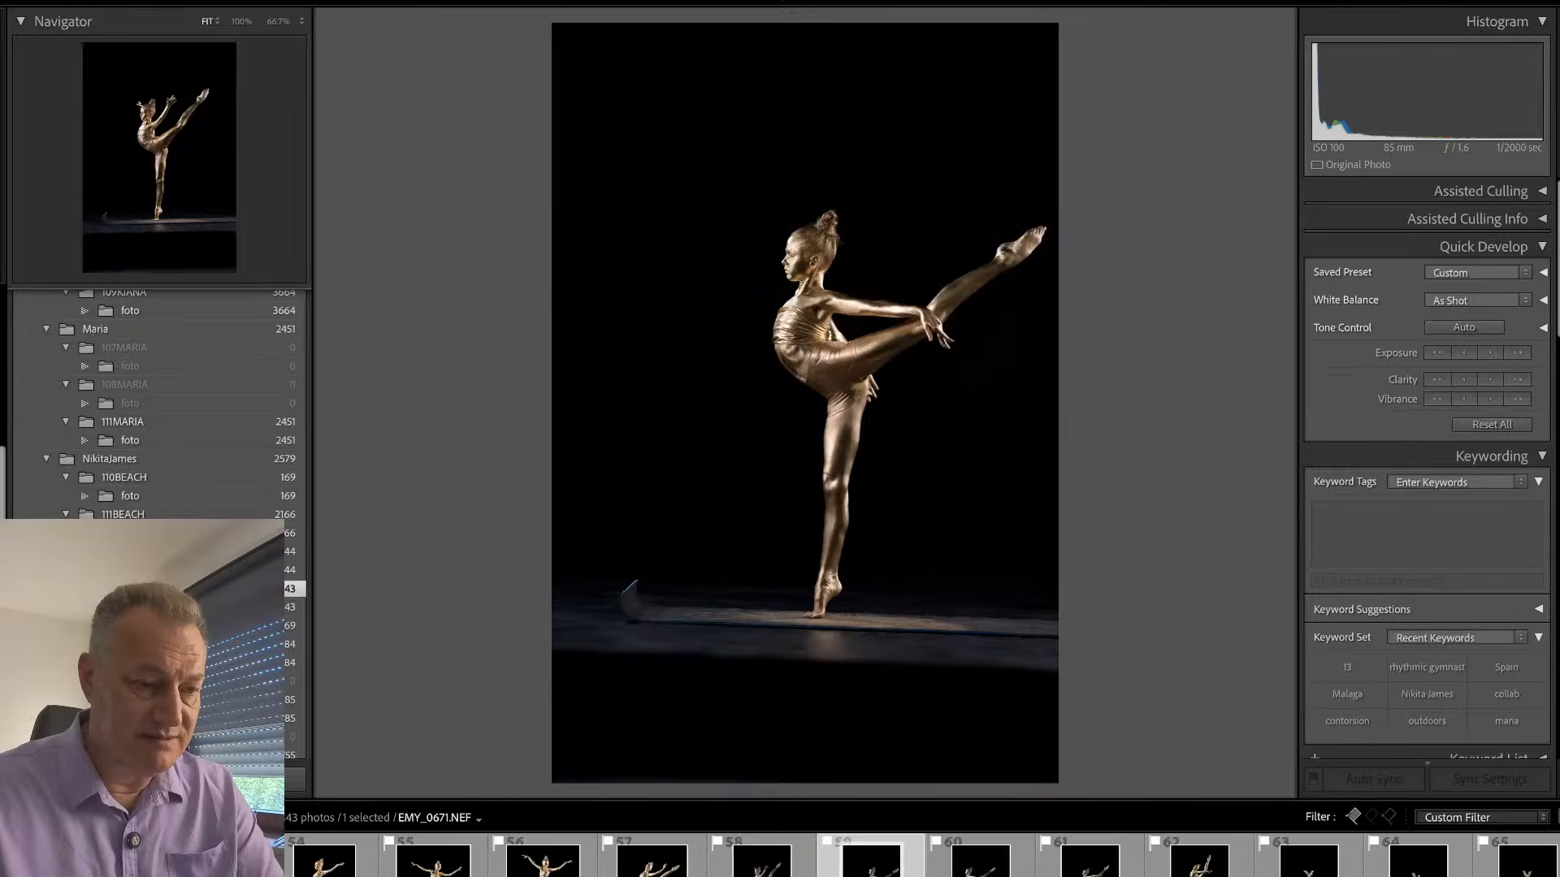
pyautogui.press('Right')
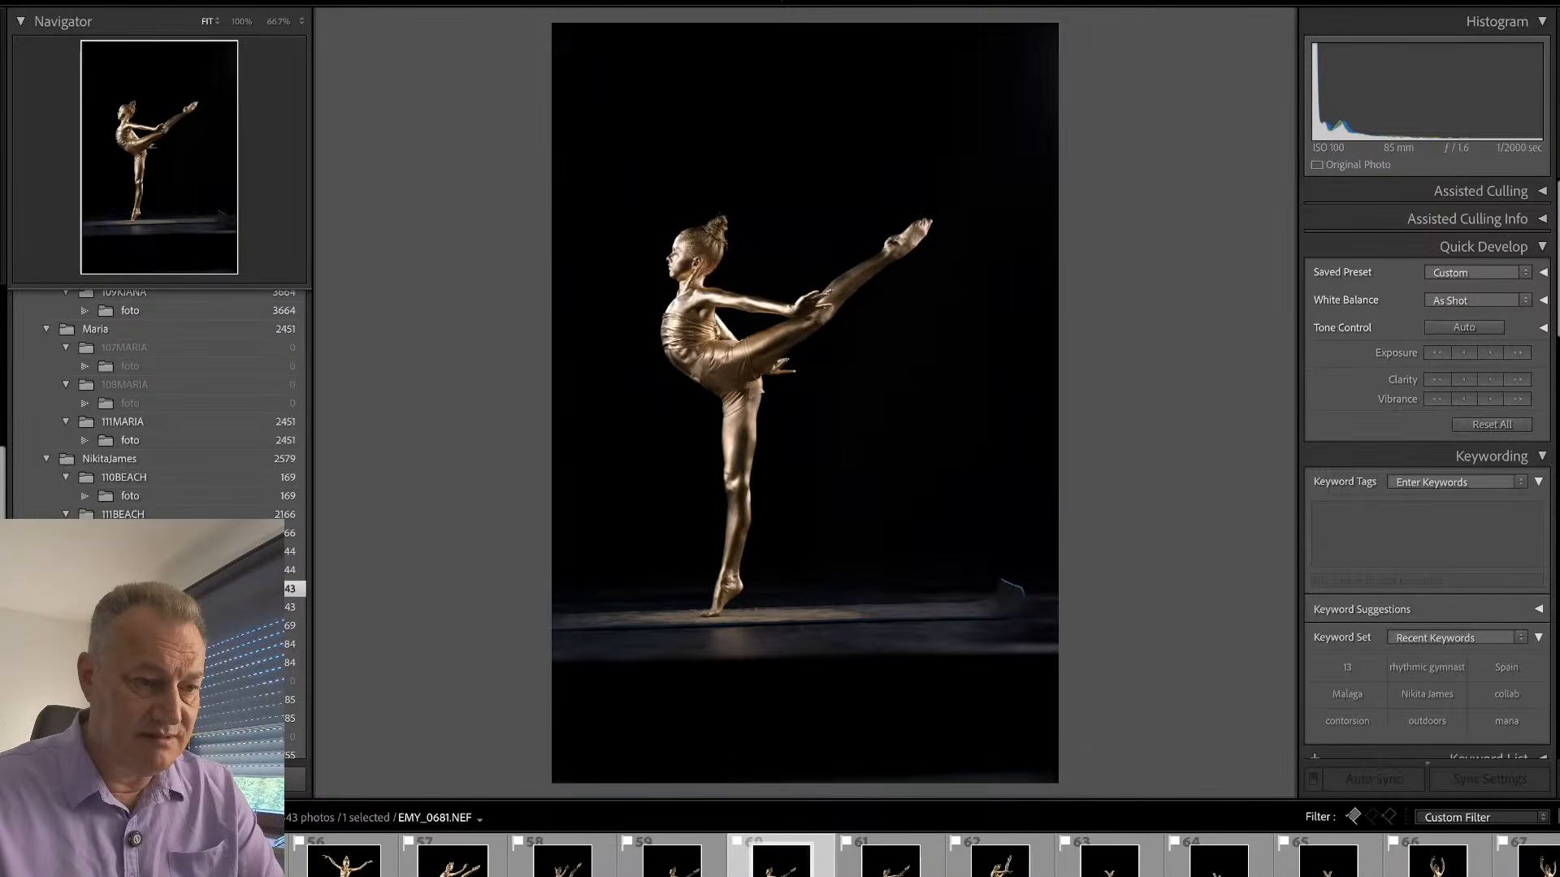
pyautogui.press('Left')
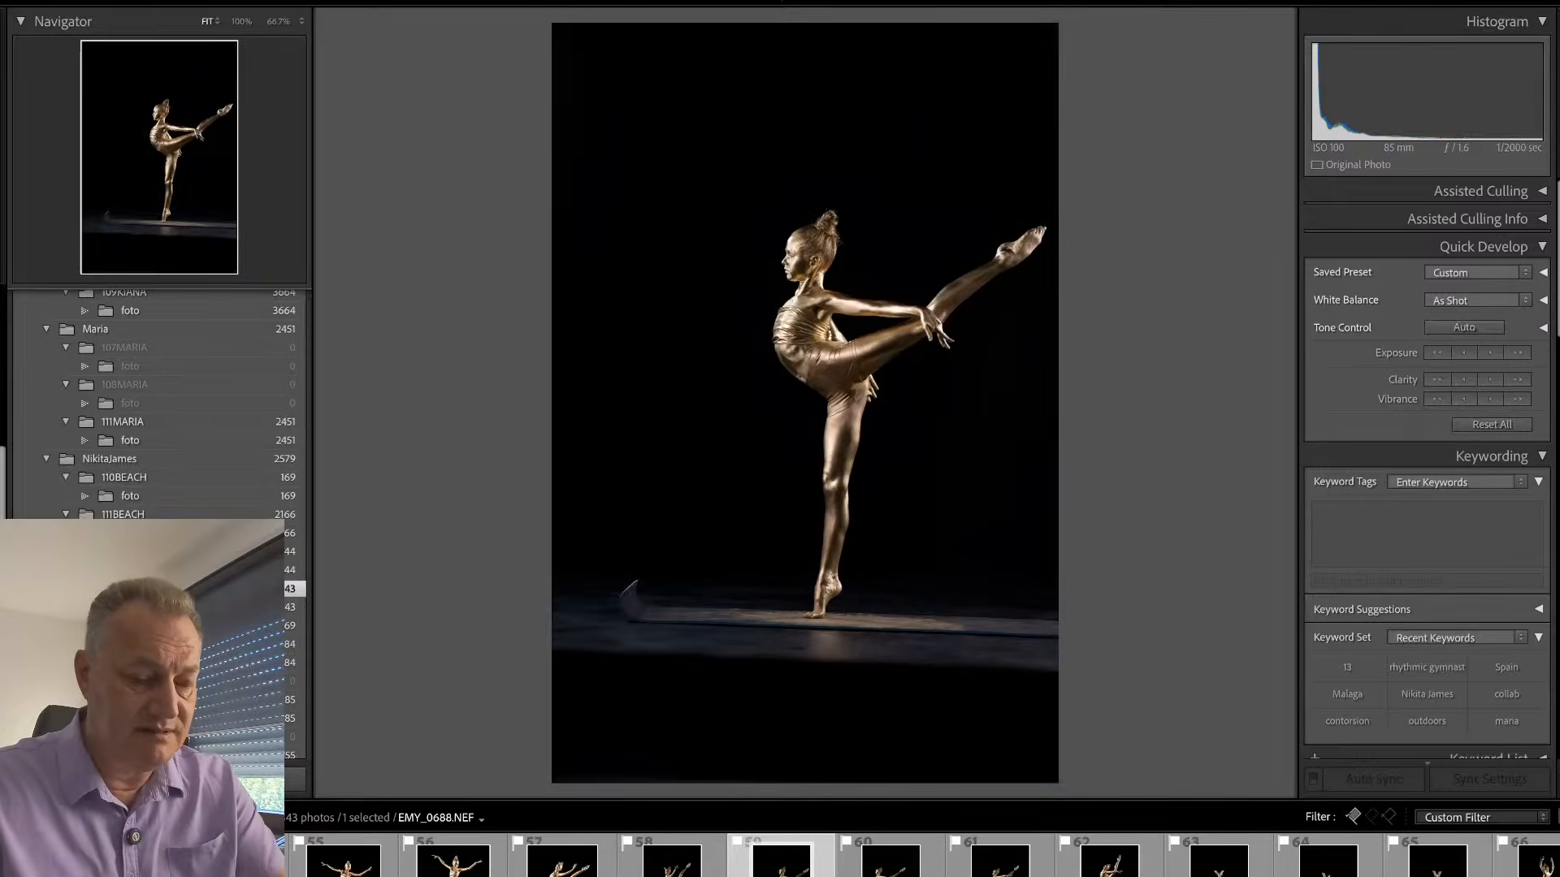
pyautogui.press('u')
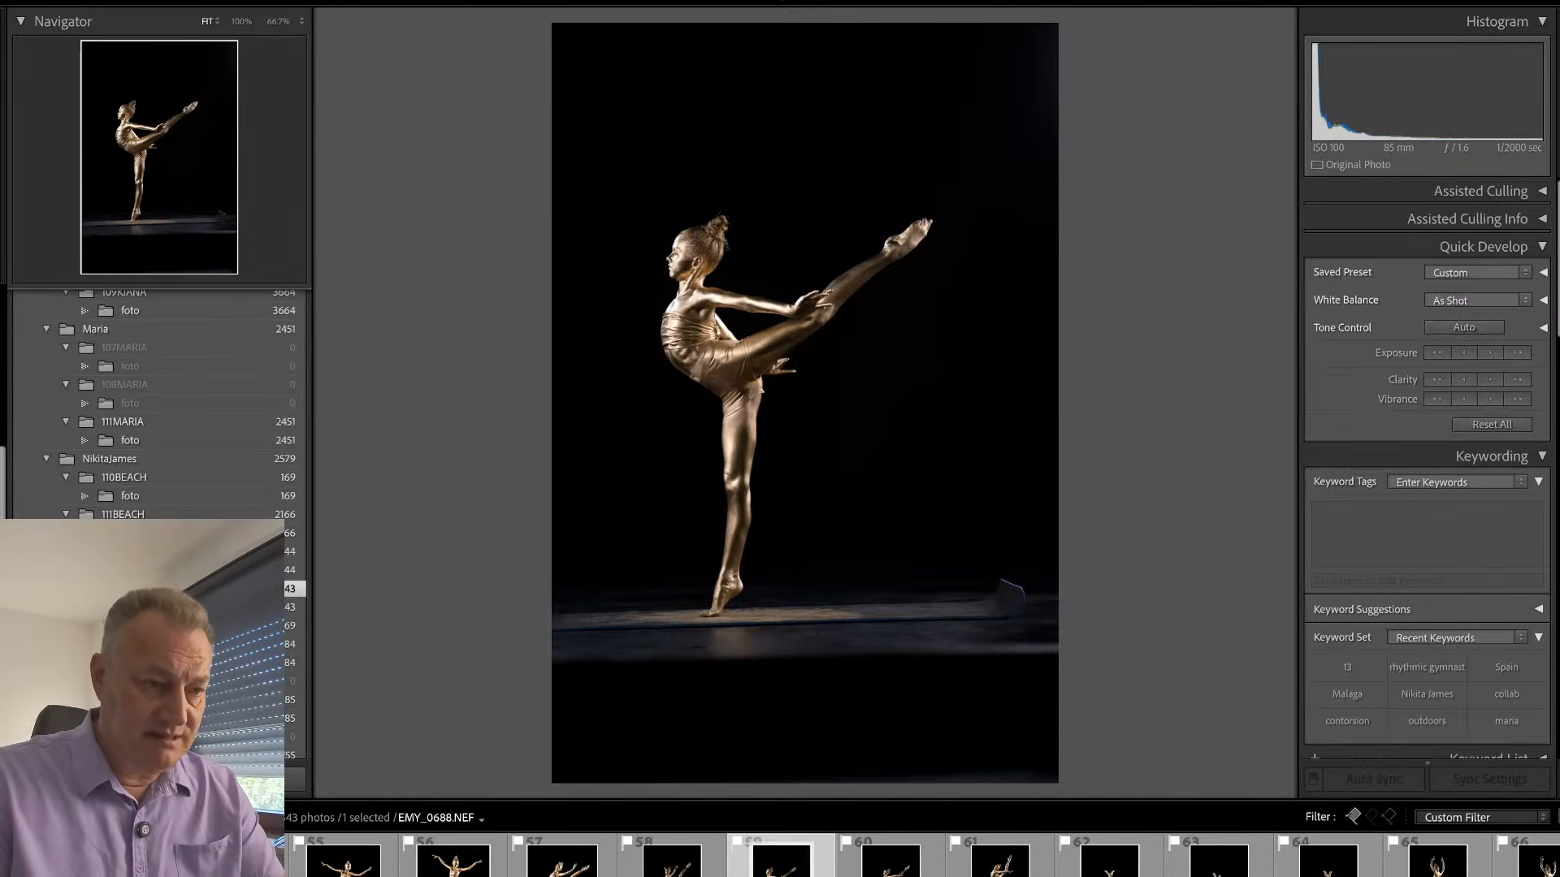
# - Compare the remaining arabesque frames with EMY_0660 and examine the dancer's hands, face and raised leg in EMY_0671 up close
pyautogui.press('Right')
pyautogui.press('Left')
pyautogui.press('Left')
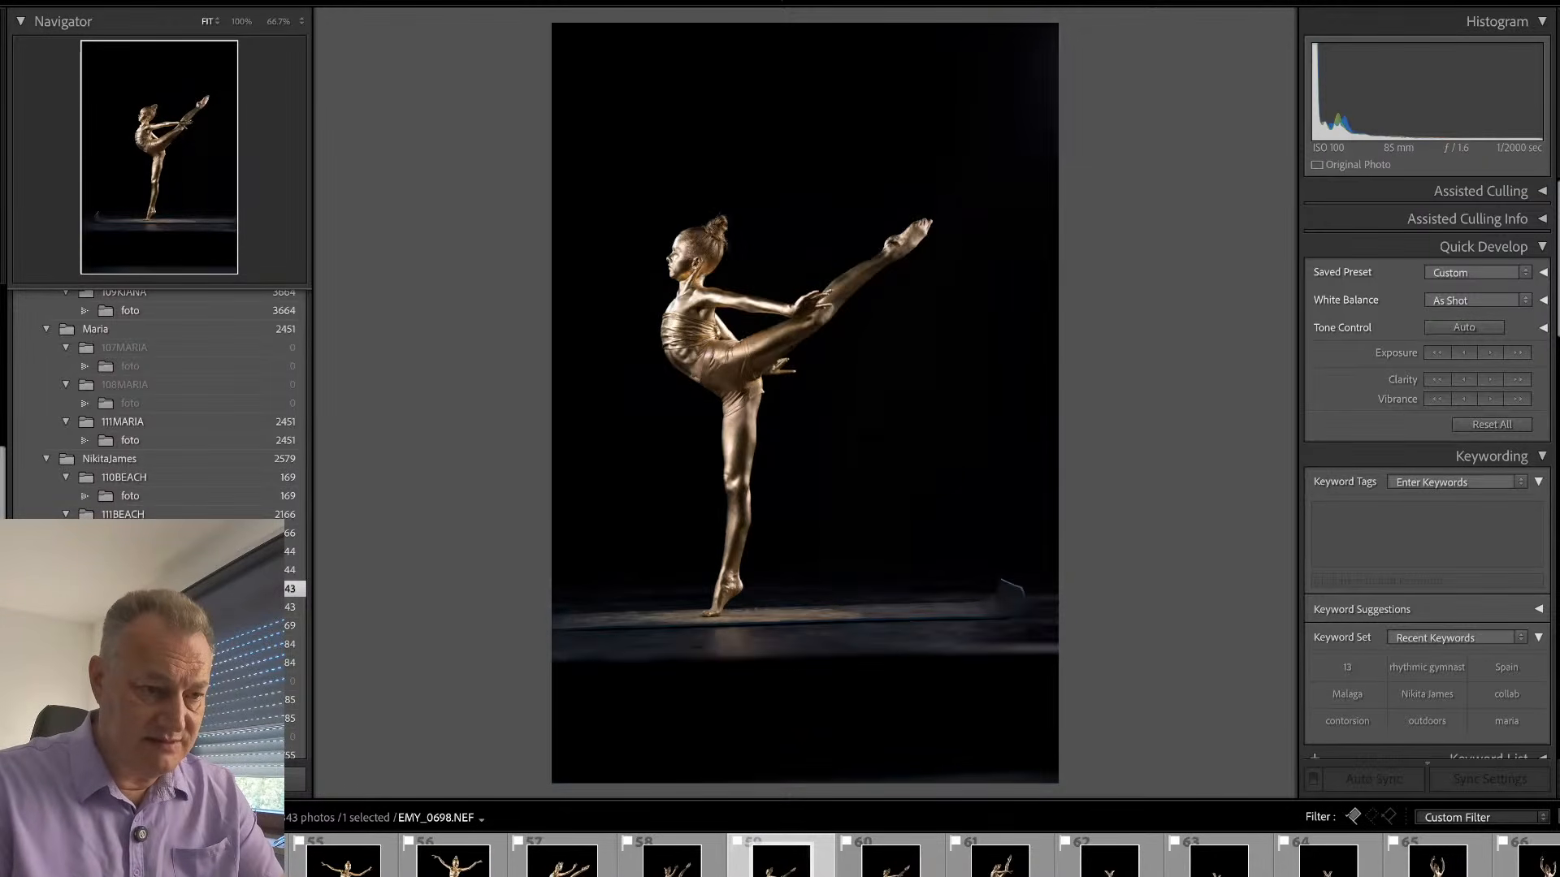
pyautogui.press('Left')
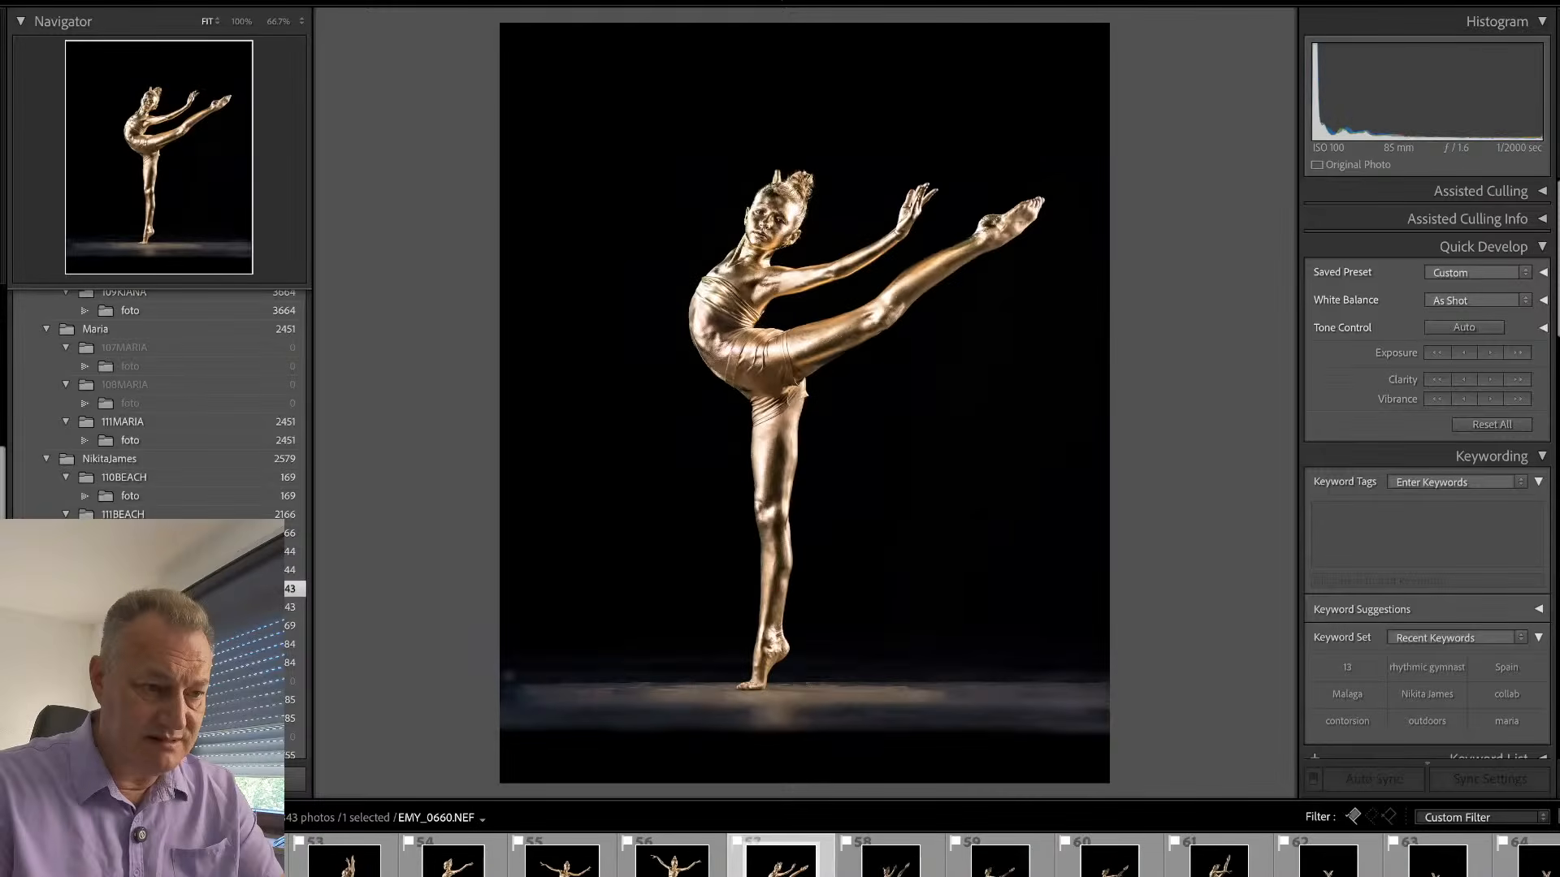
pyautogui.press('Right')
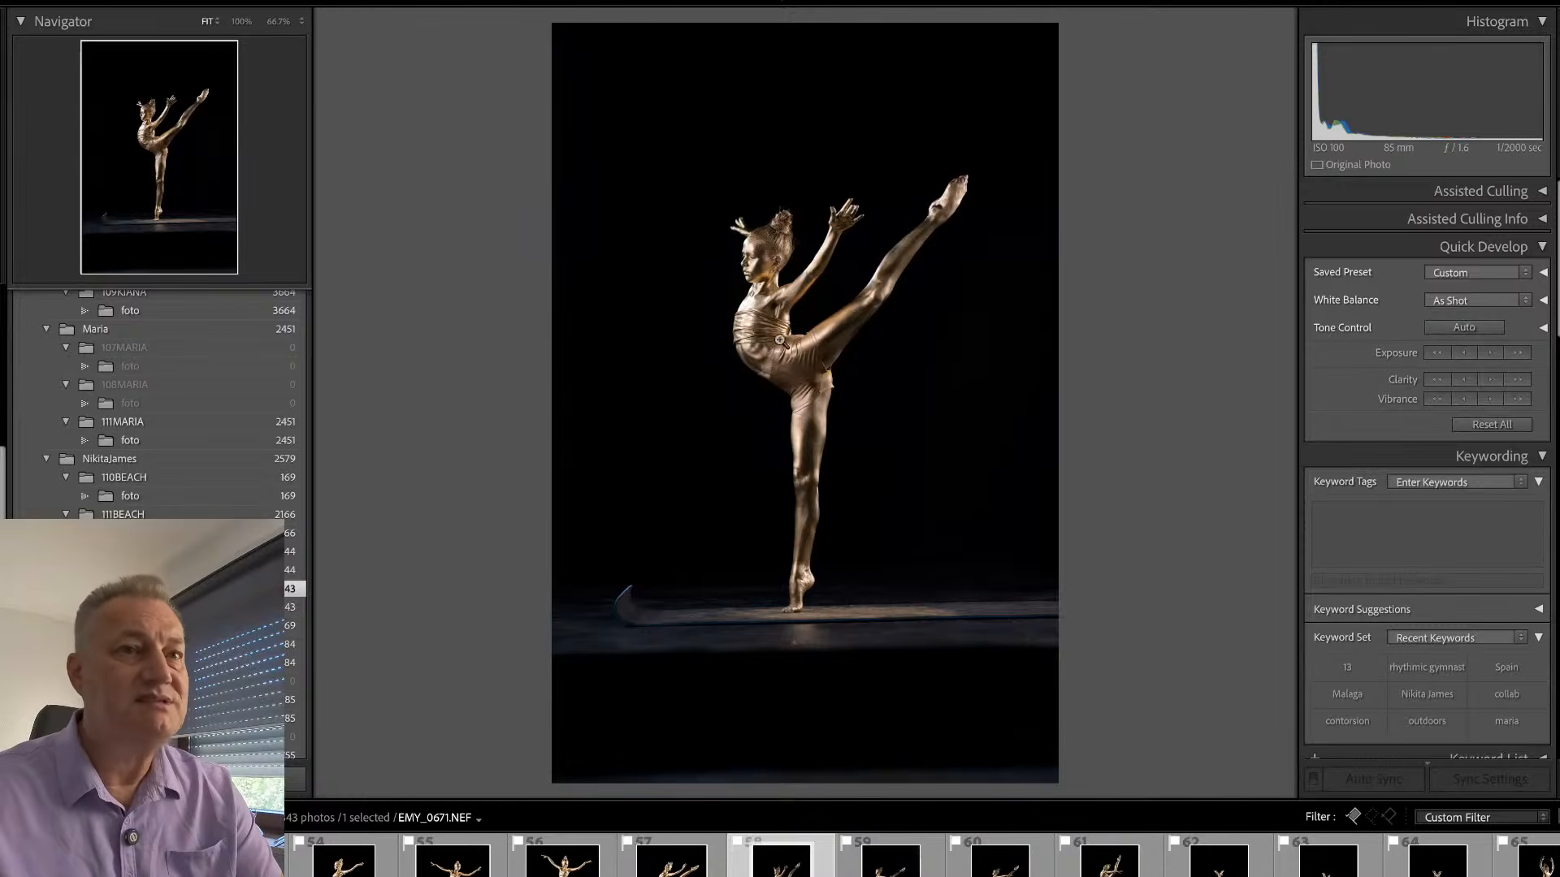
pyautogui.click(878, 222)
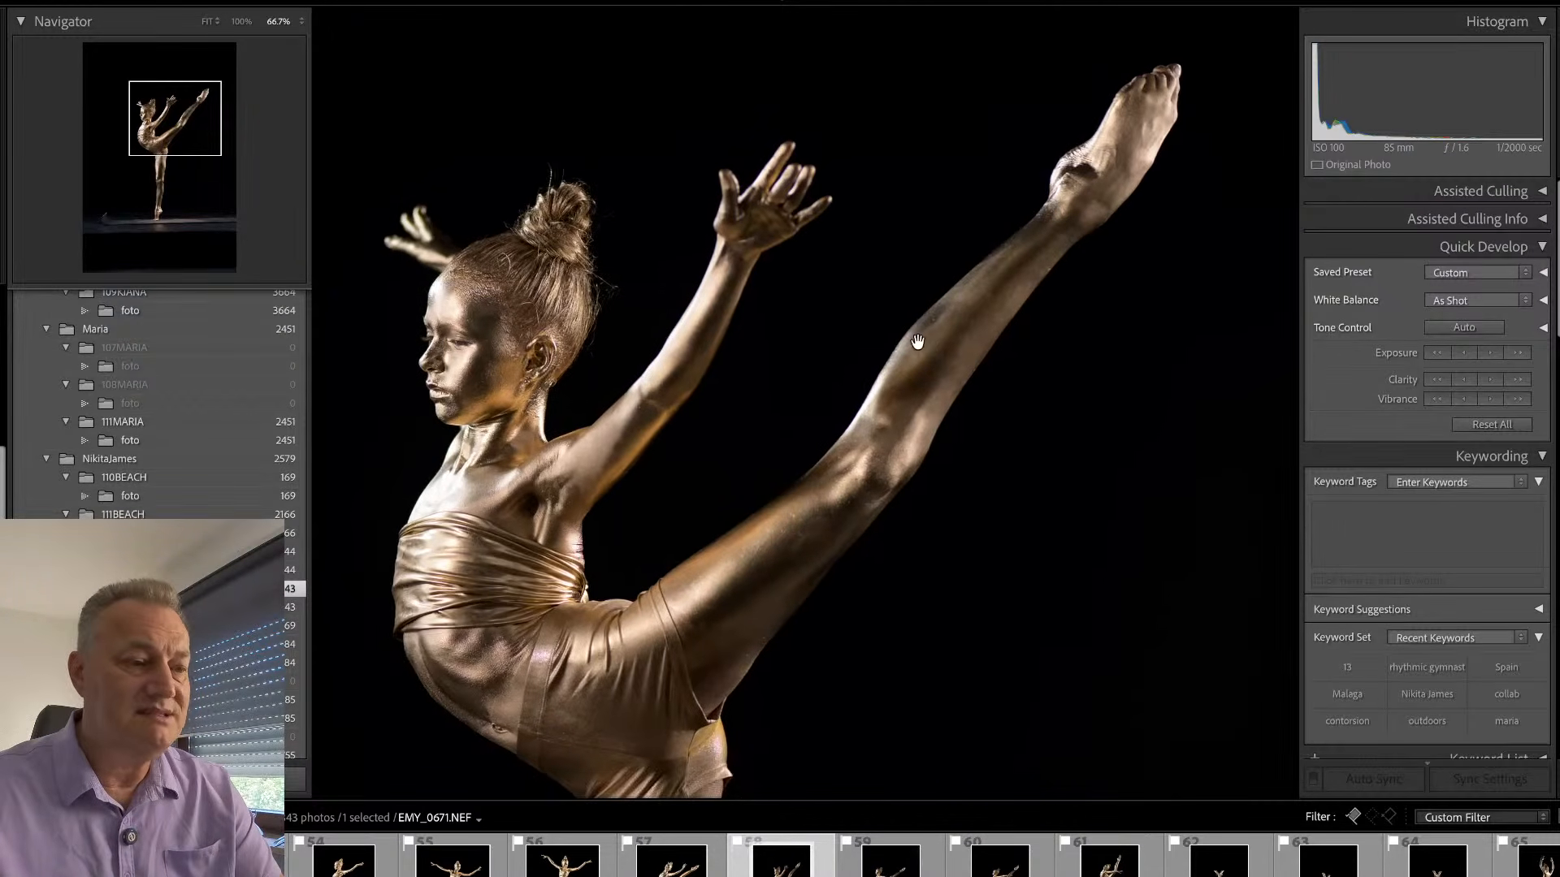
pyautogui.moveTo(917, 342); pyautogui.dragTo(936, 434)
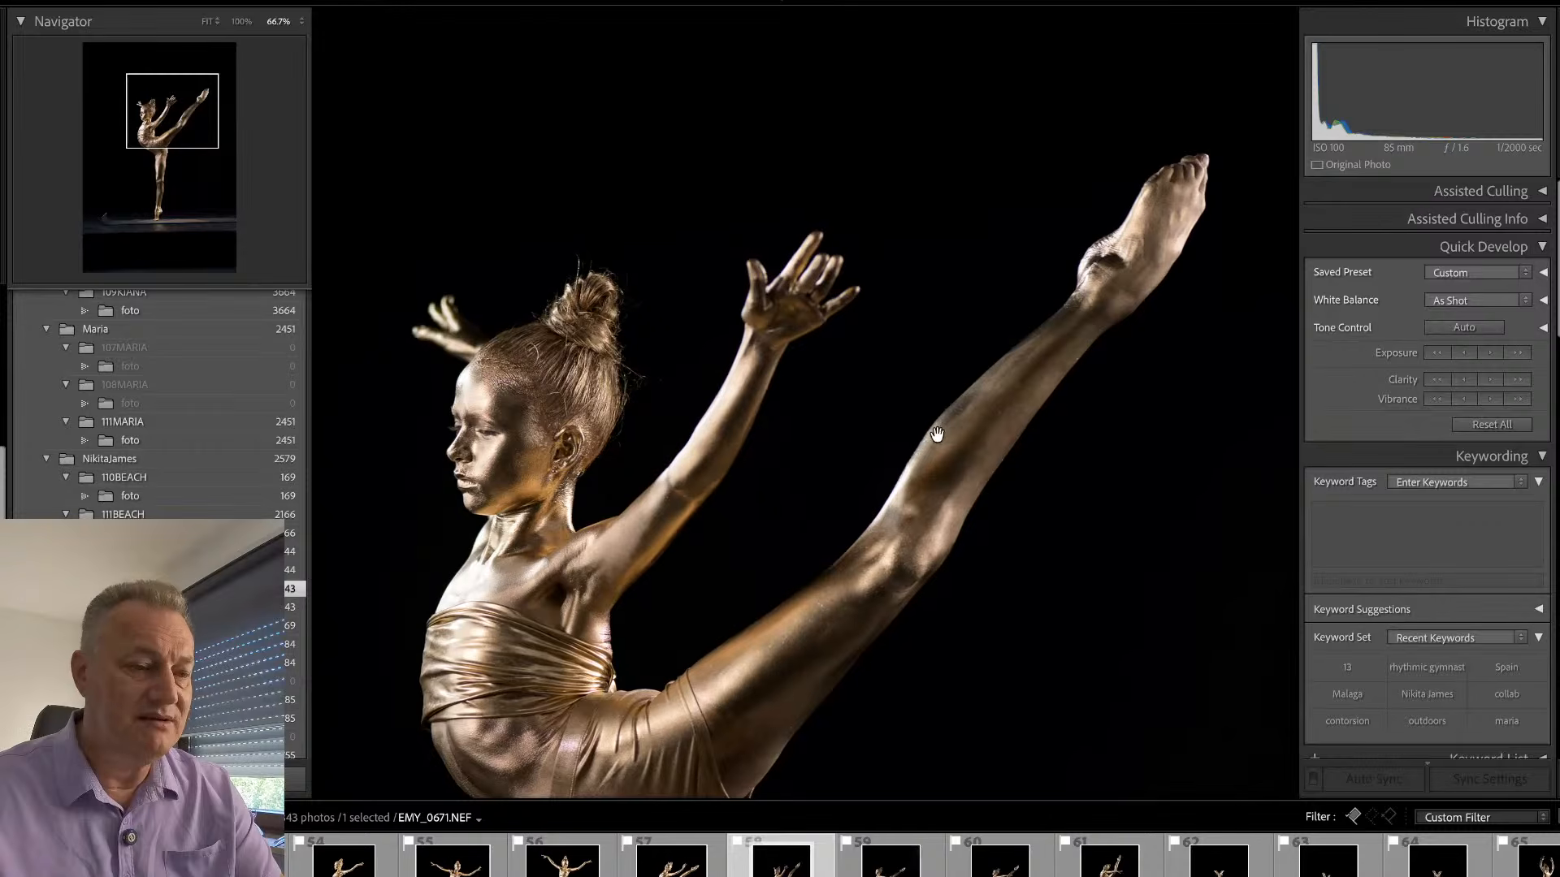
pyautogui.click(909, 520)
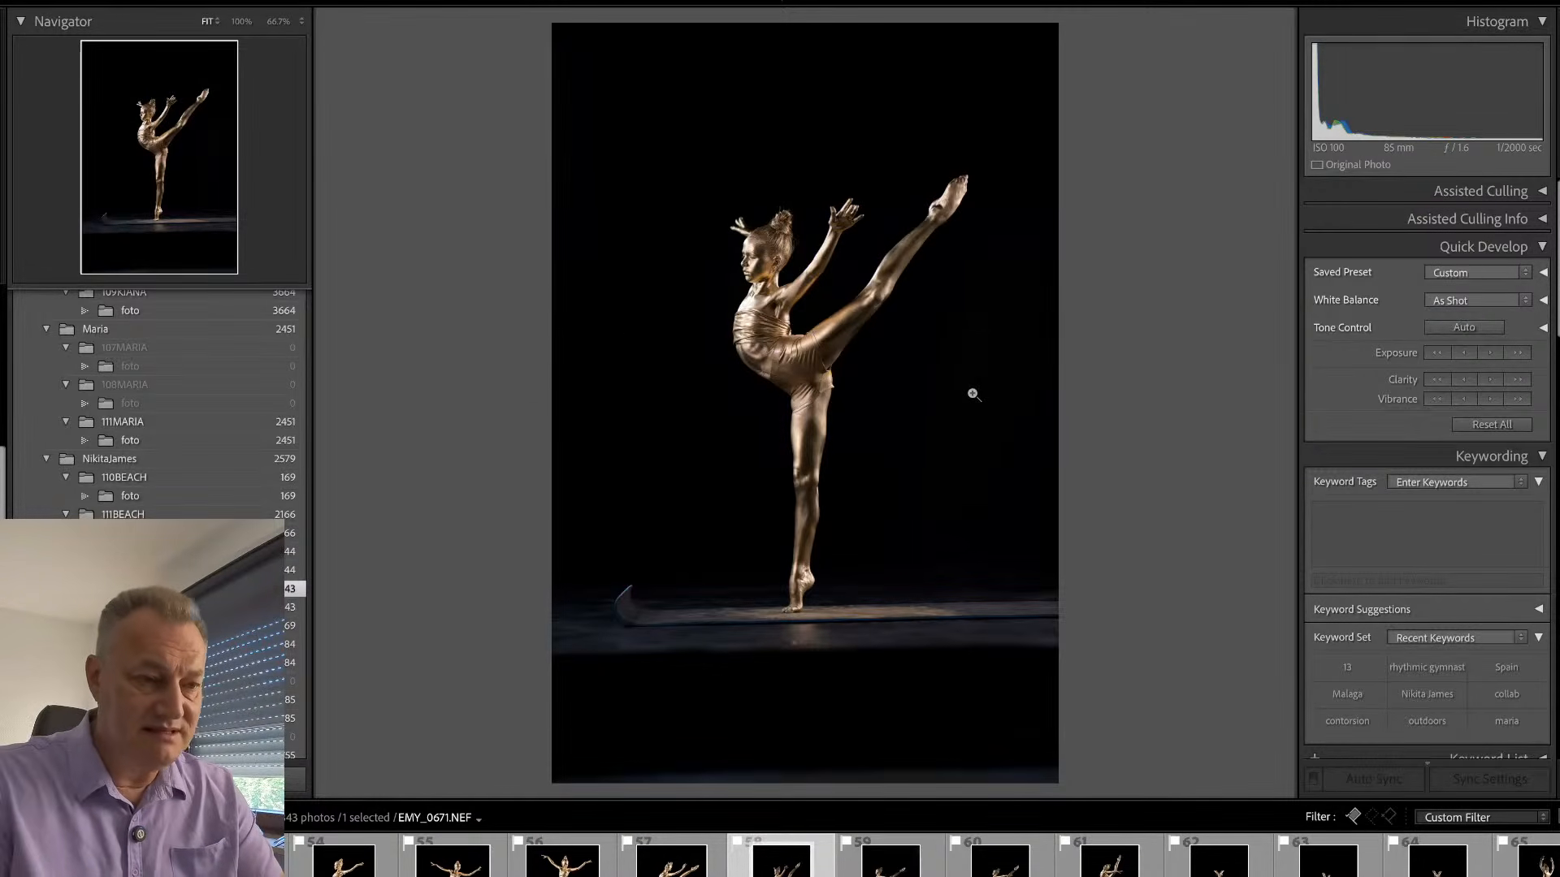
# - Compare the similar leg-raise frames from EMY_0660 to EMY_0727 and remove the pick flag from EMY_0688
pyautogui.press('Right')
pyautogui.press('Right')
pyautogui.press('Right')
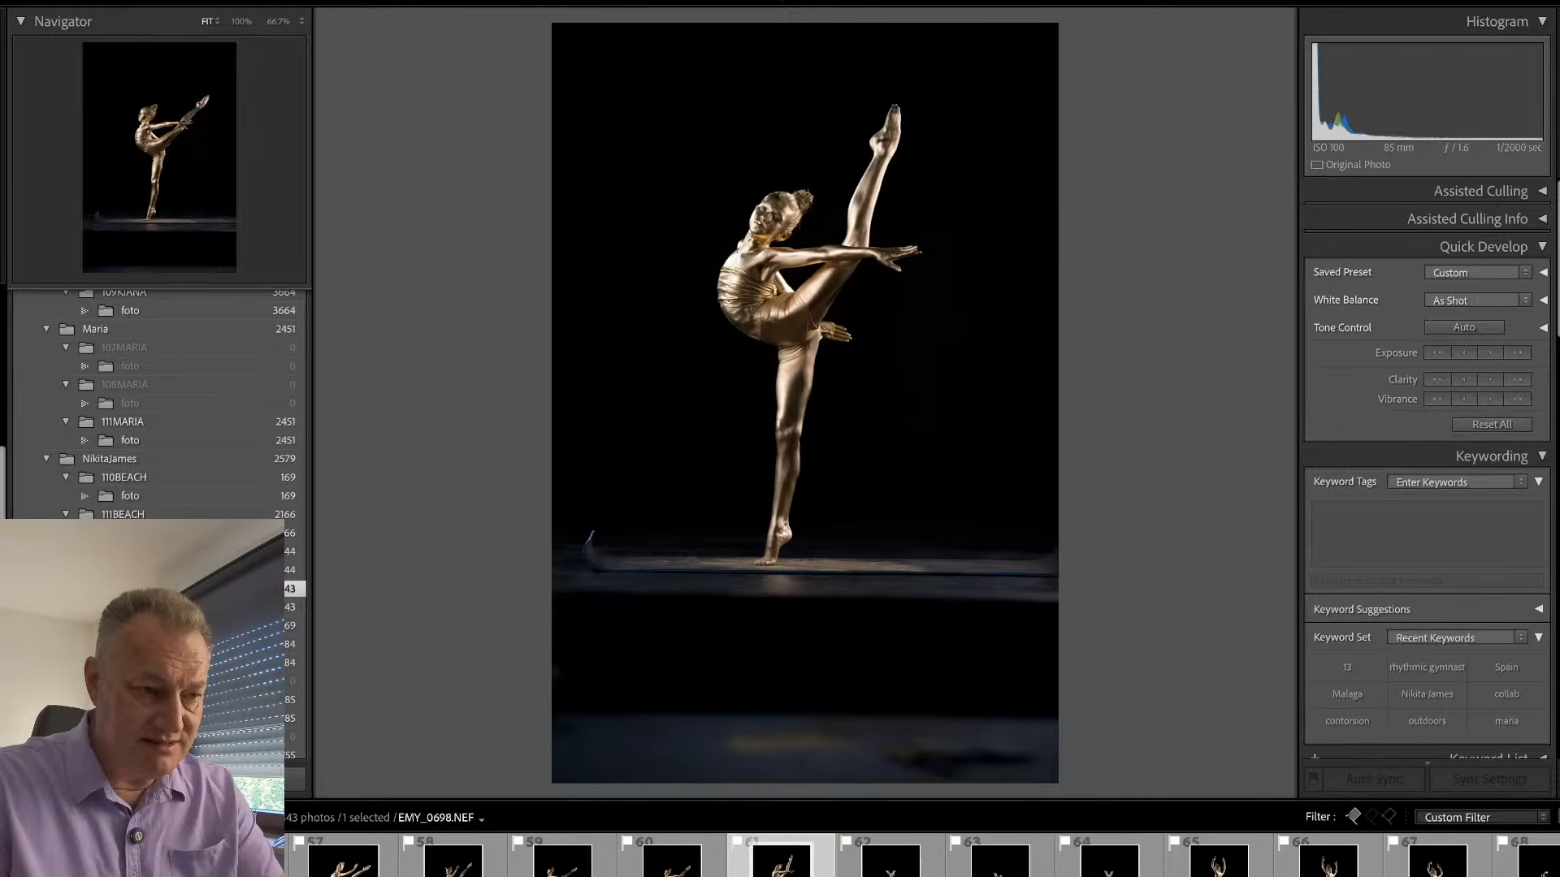
pyautogui.press('Left')
pyautogui.press('Left')
pyautogui.press('Left')
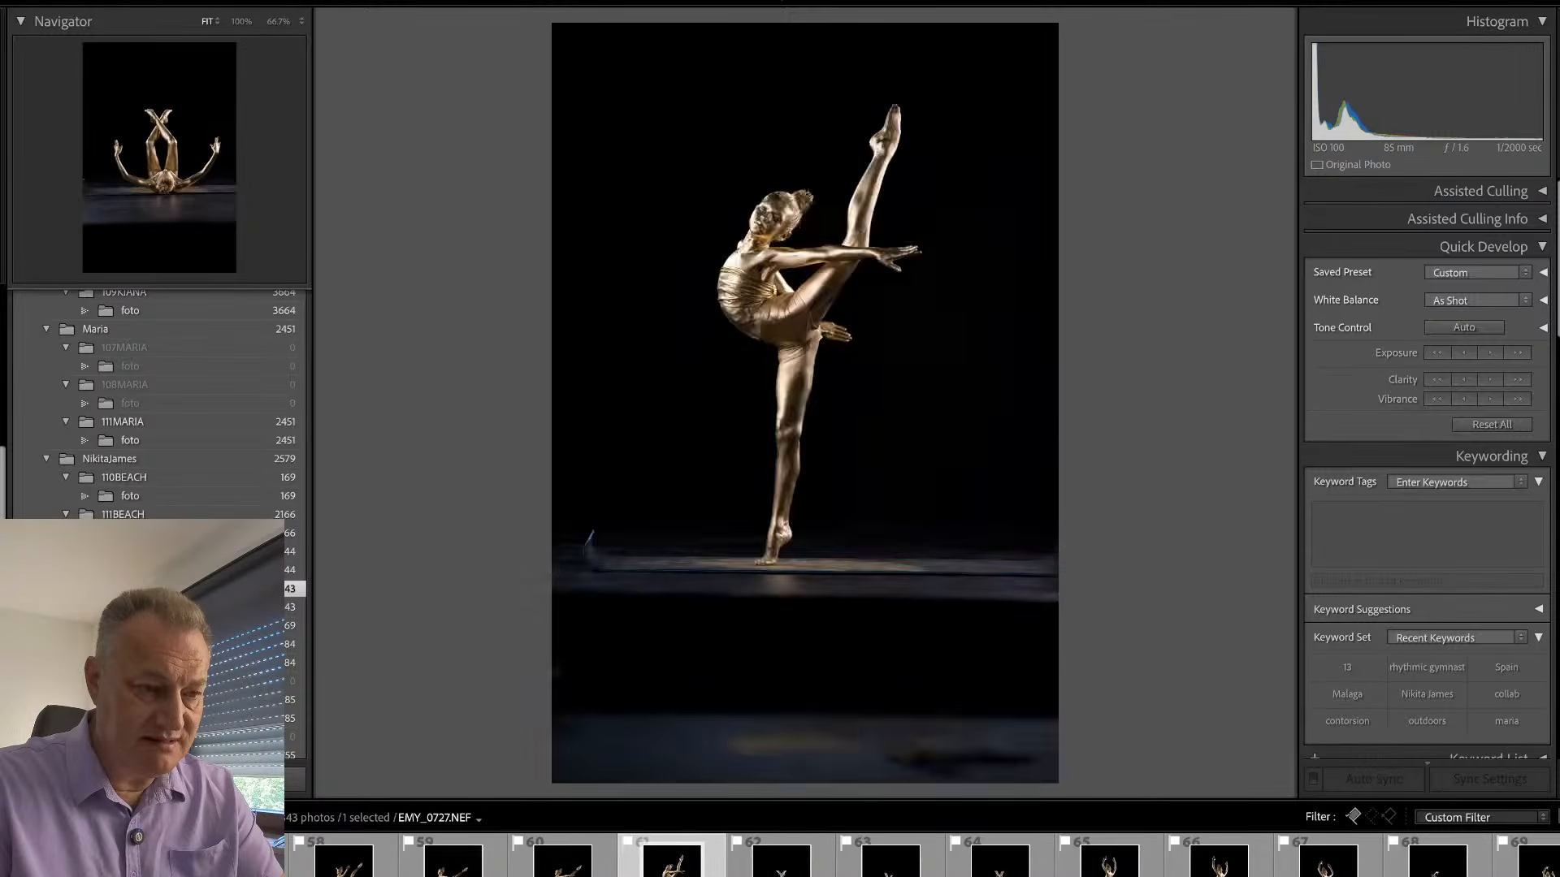
pyautogui.press('Left')
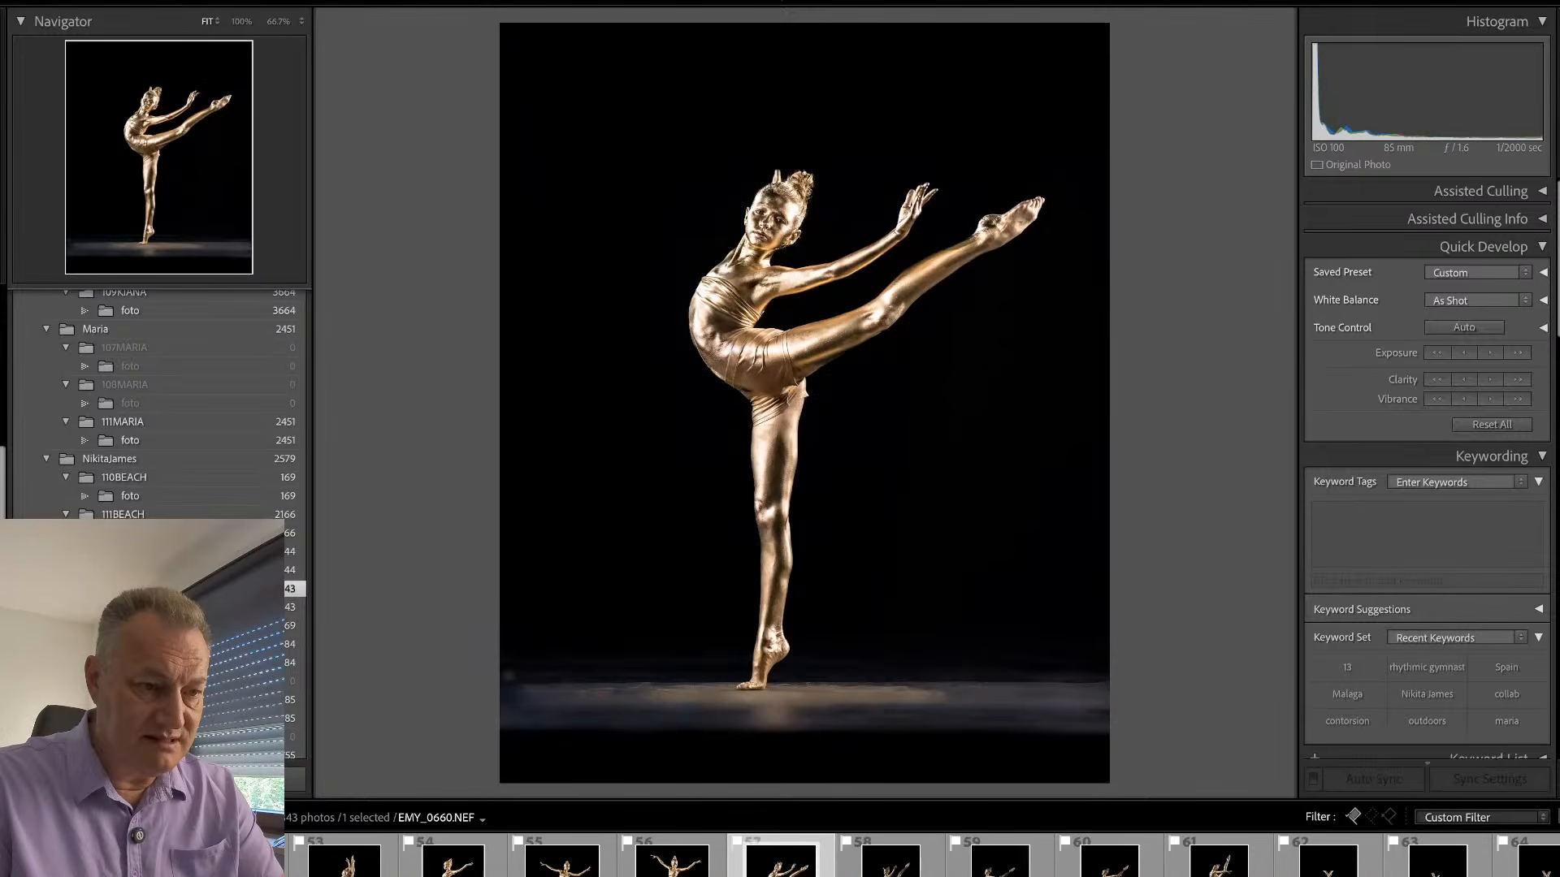
pyautogui.press('Right')
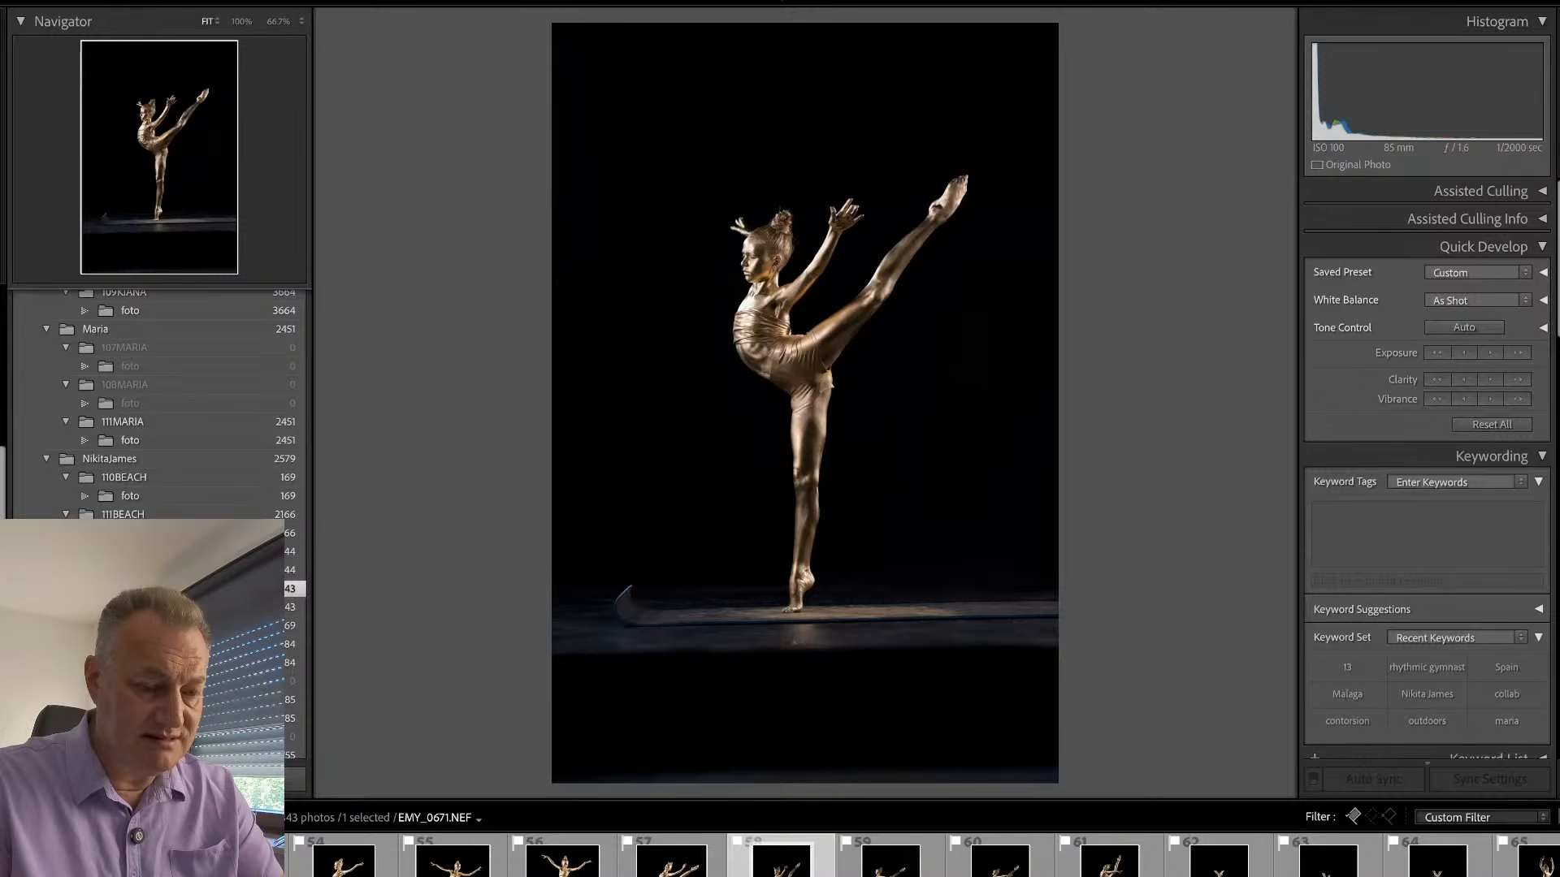
pyautogui.press('Right')
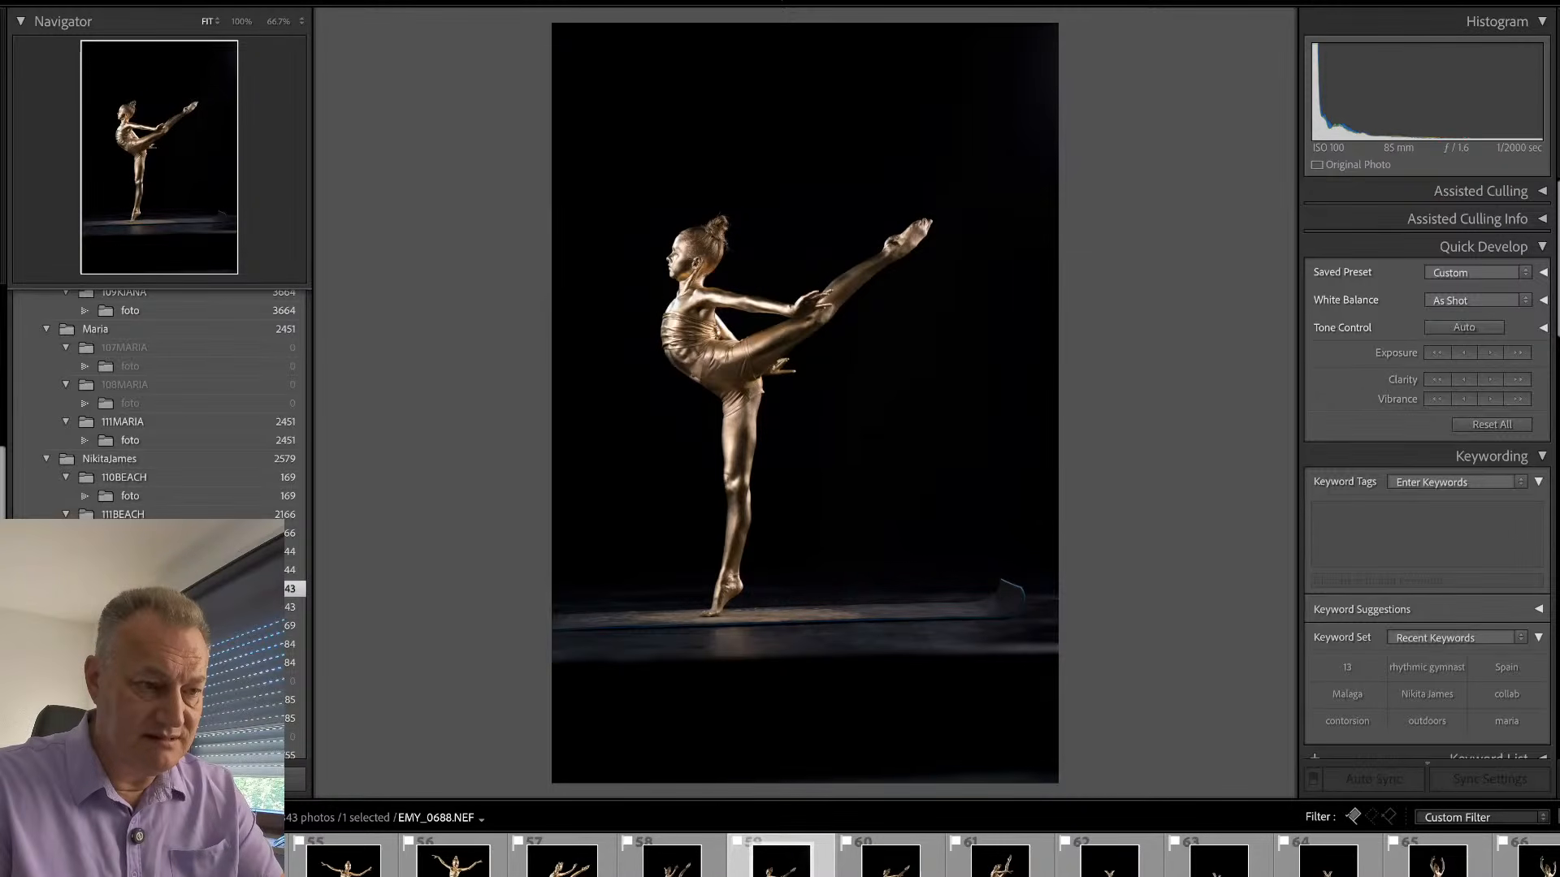
pyautogui.press('Right')
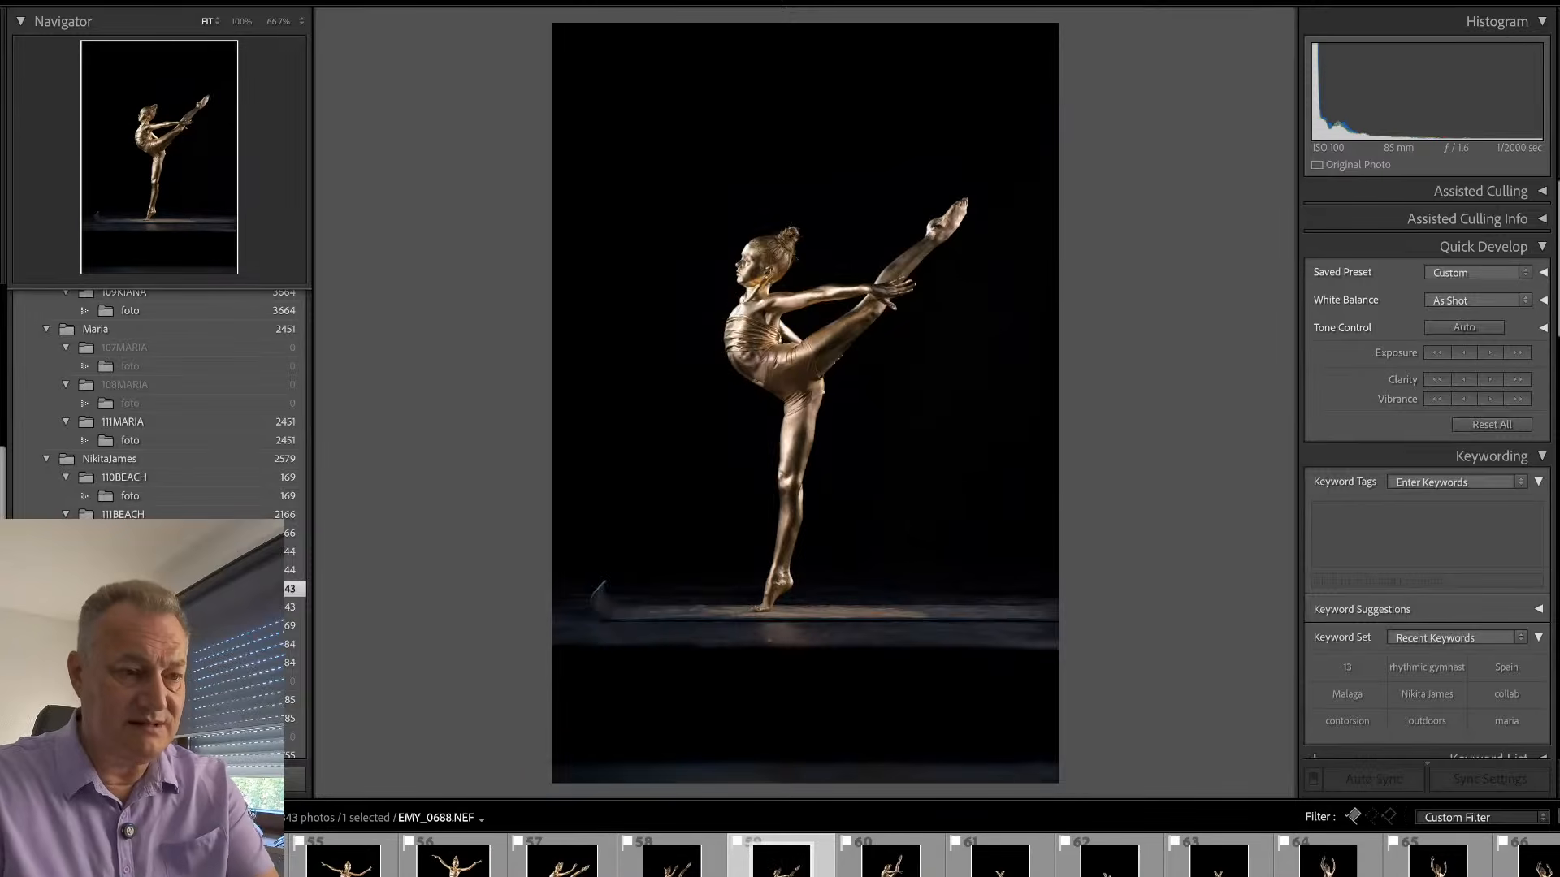
# - Open EMY_0727 and crop it closer around the crossed-leg floor pose, rotating it slightly to level the floor line
pyautogui.press('Right')
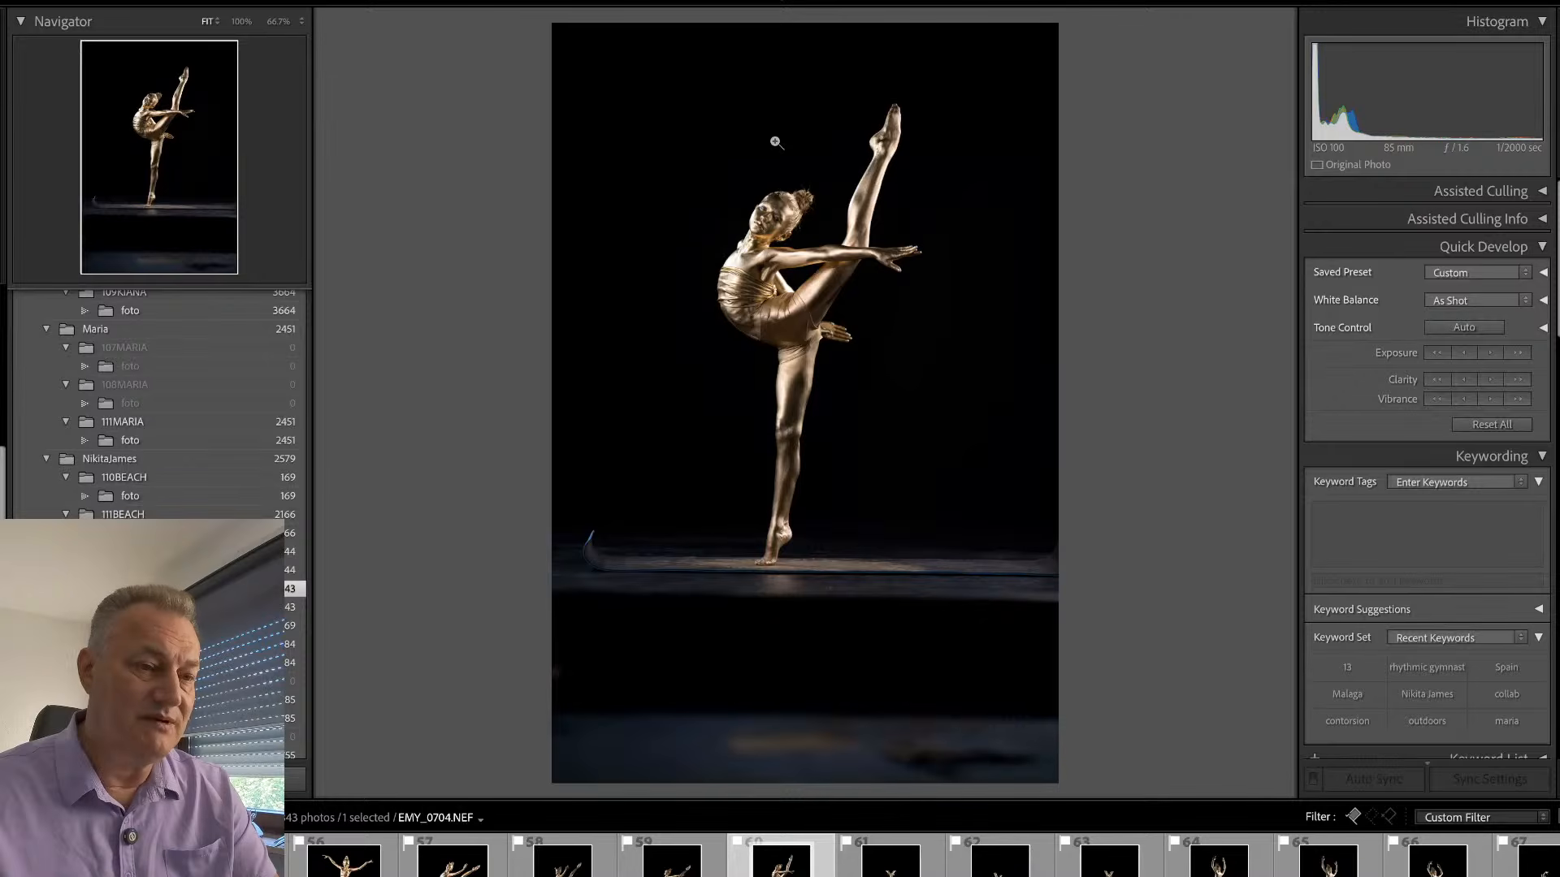
pyautogui.press('Right')
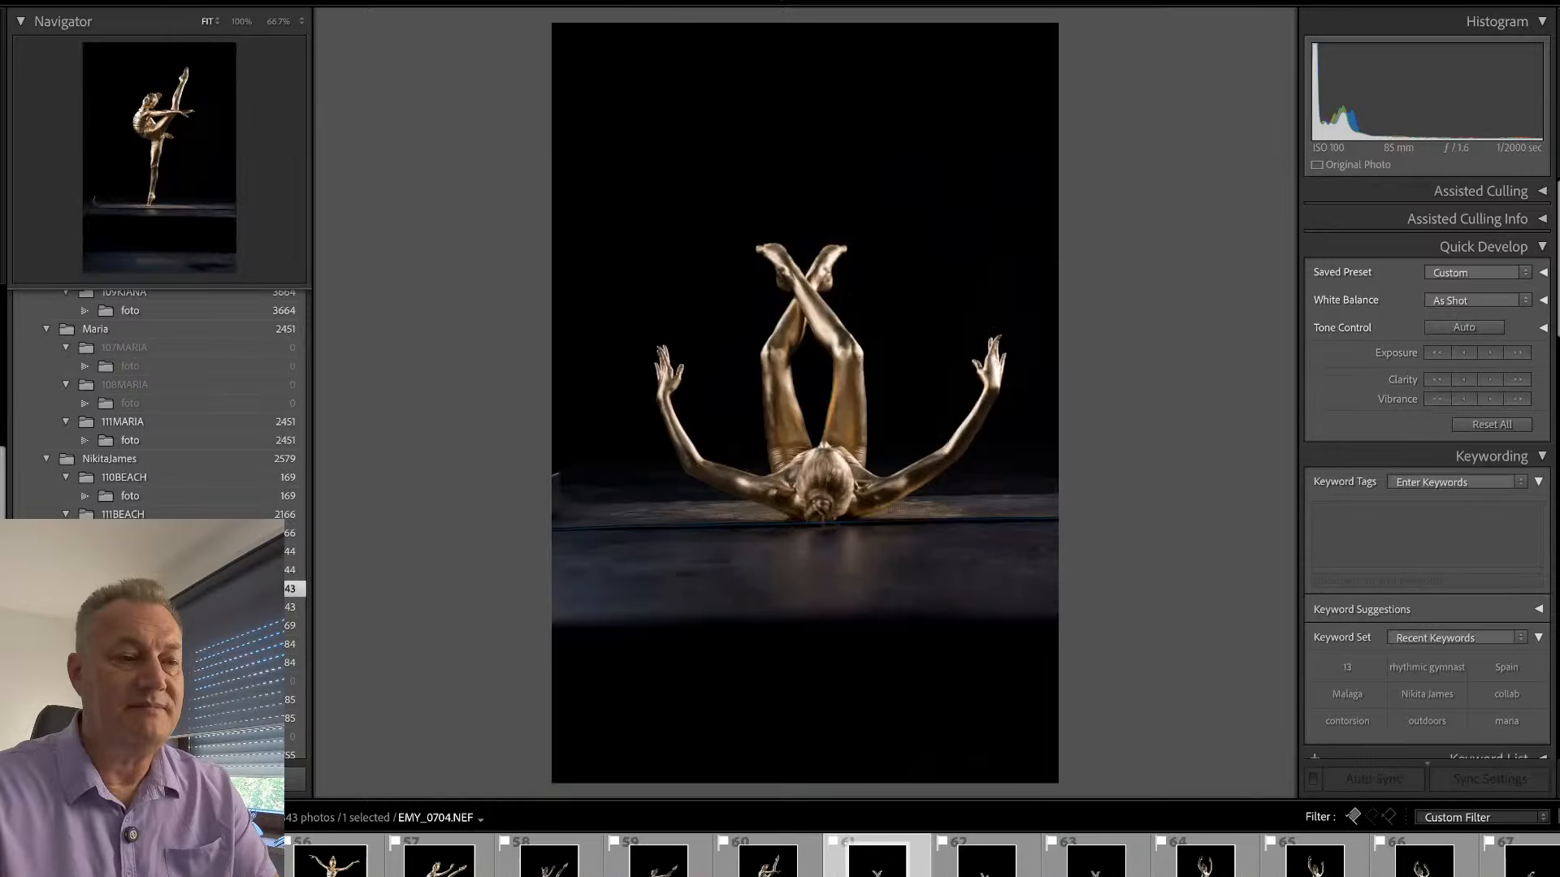
pyautogui.press('r')
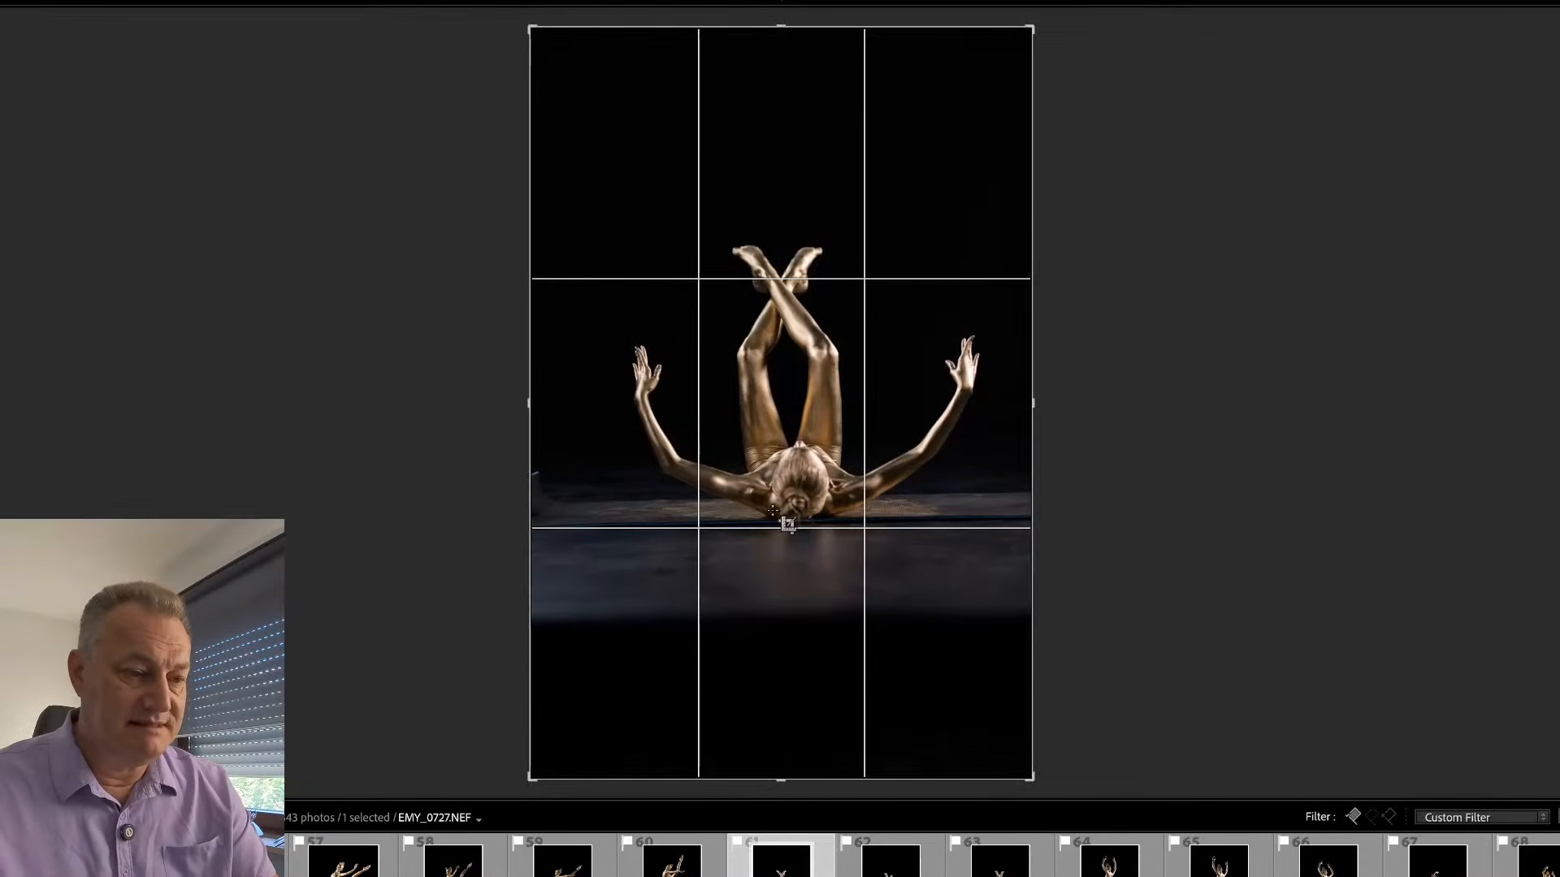
pyautogui.moveTo(526, 778); pyautogui.dragTo(550, 662)
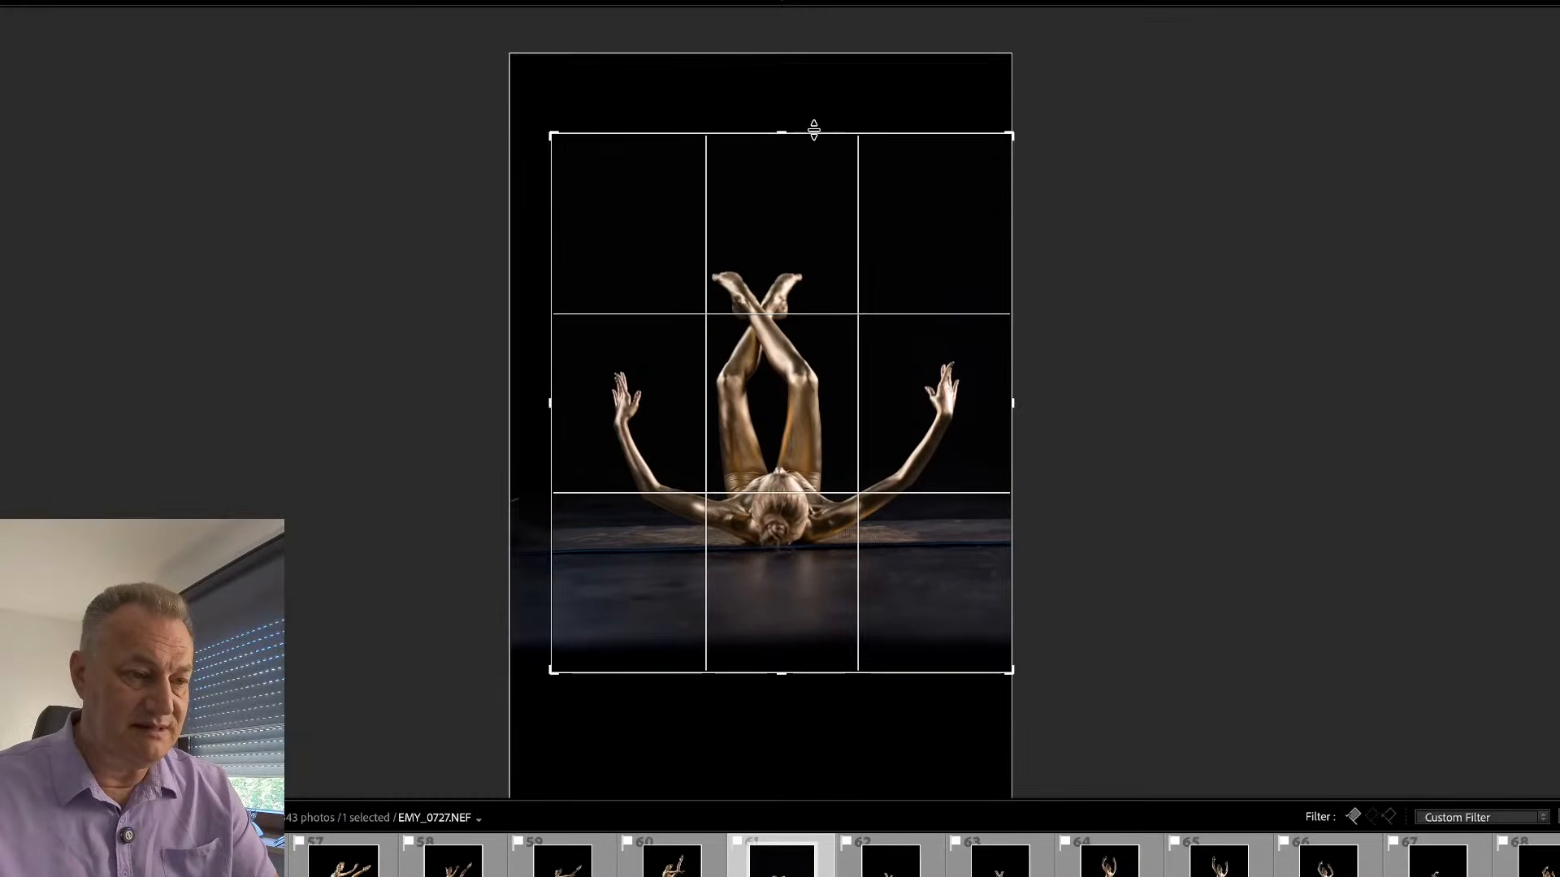
pyautogui.moveTo(1062, 195); pyautogui.dragTo(1073, 203)
pyautogui.moveTo(822, 333); pyautogui.dragTo(825, 339)
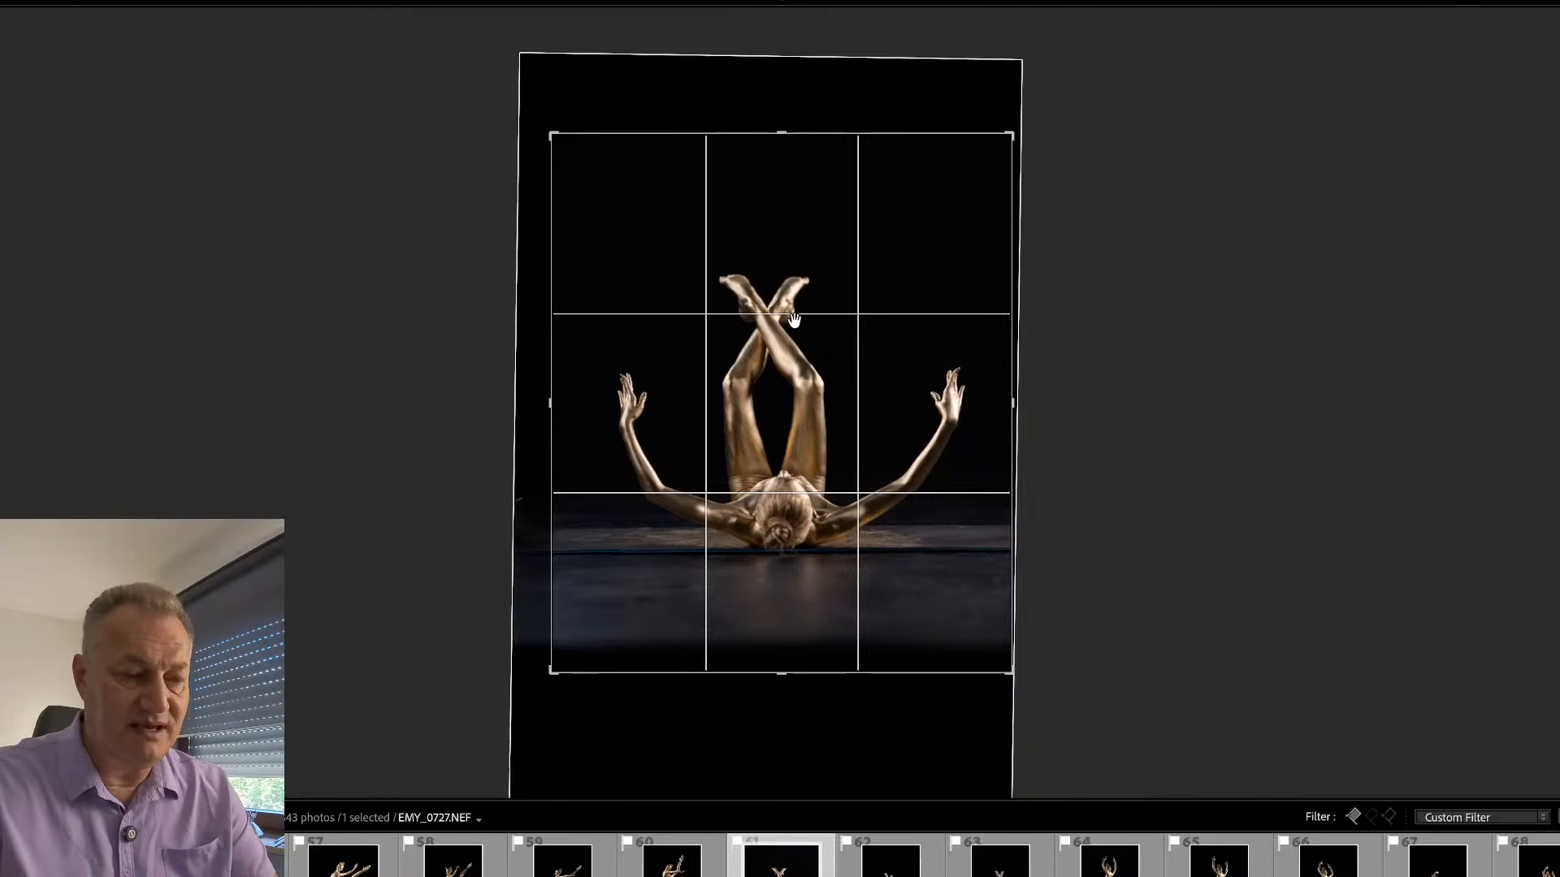
pyautogui.press('Return')
# - Remove the blue line along the floor mat on both sides of the dancer and beneath her head
pyautogui.click(764, 619)
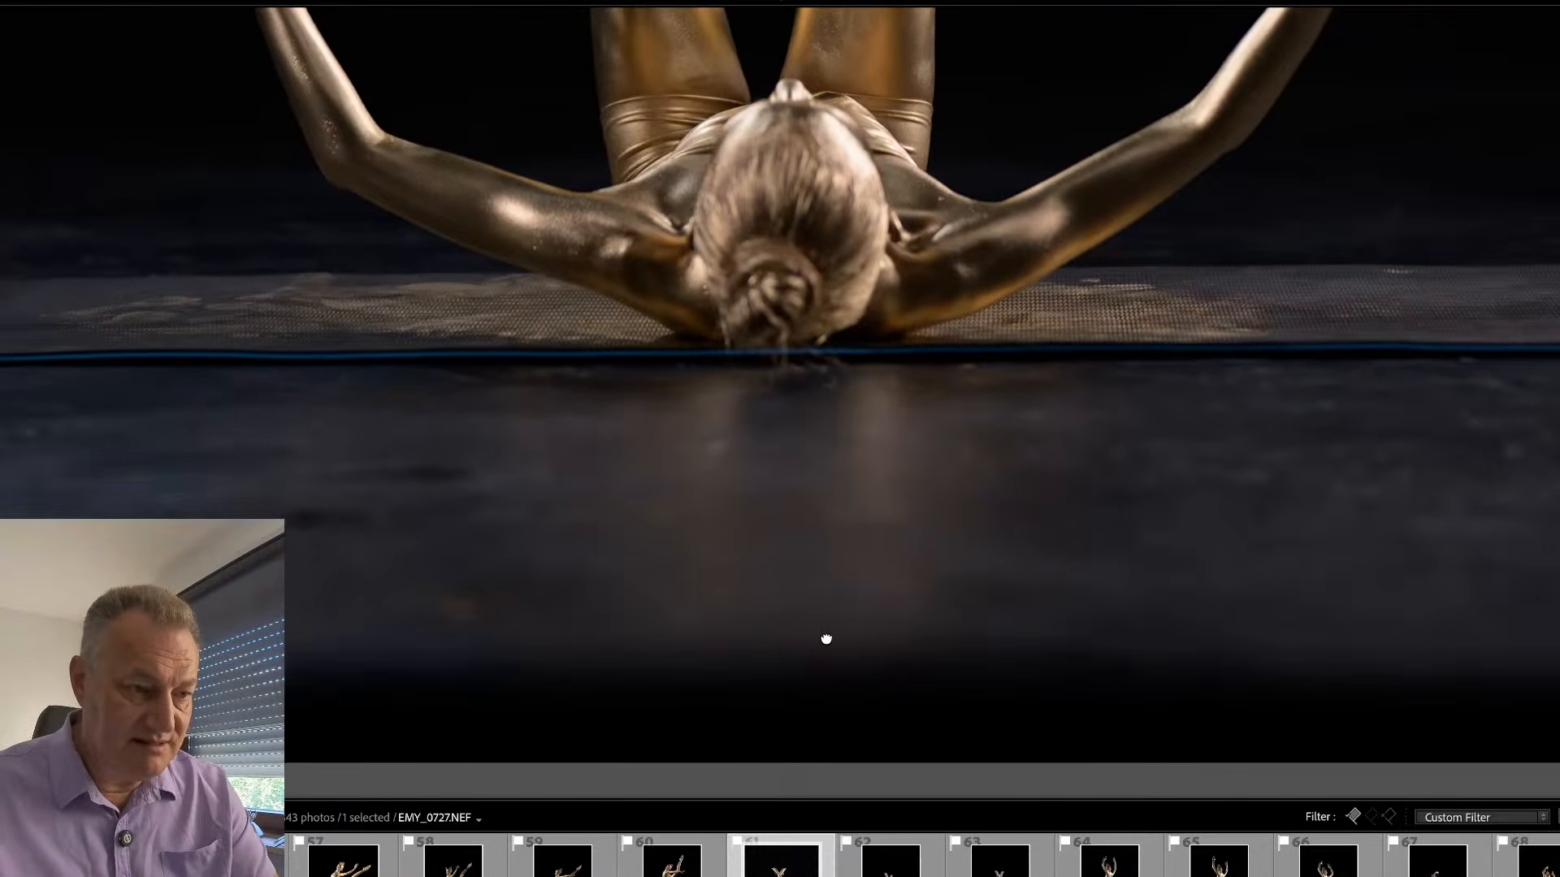
pyautogui.press('q')
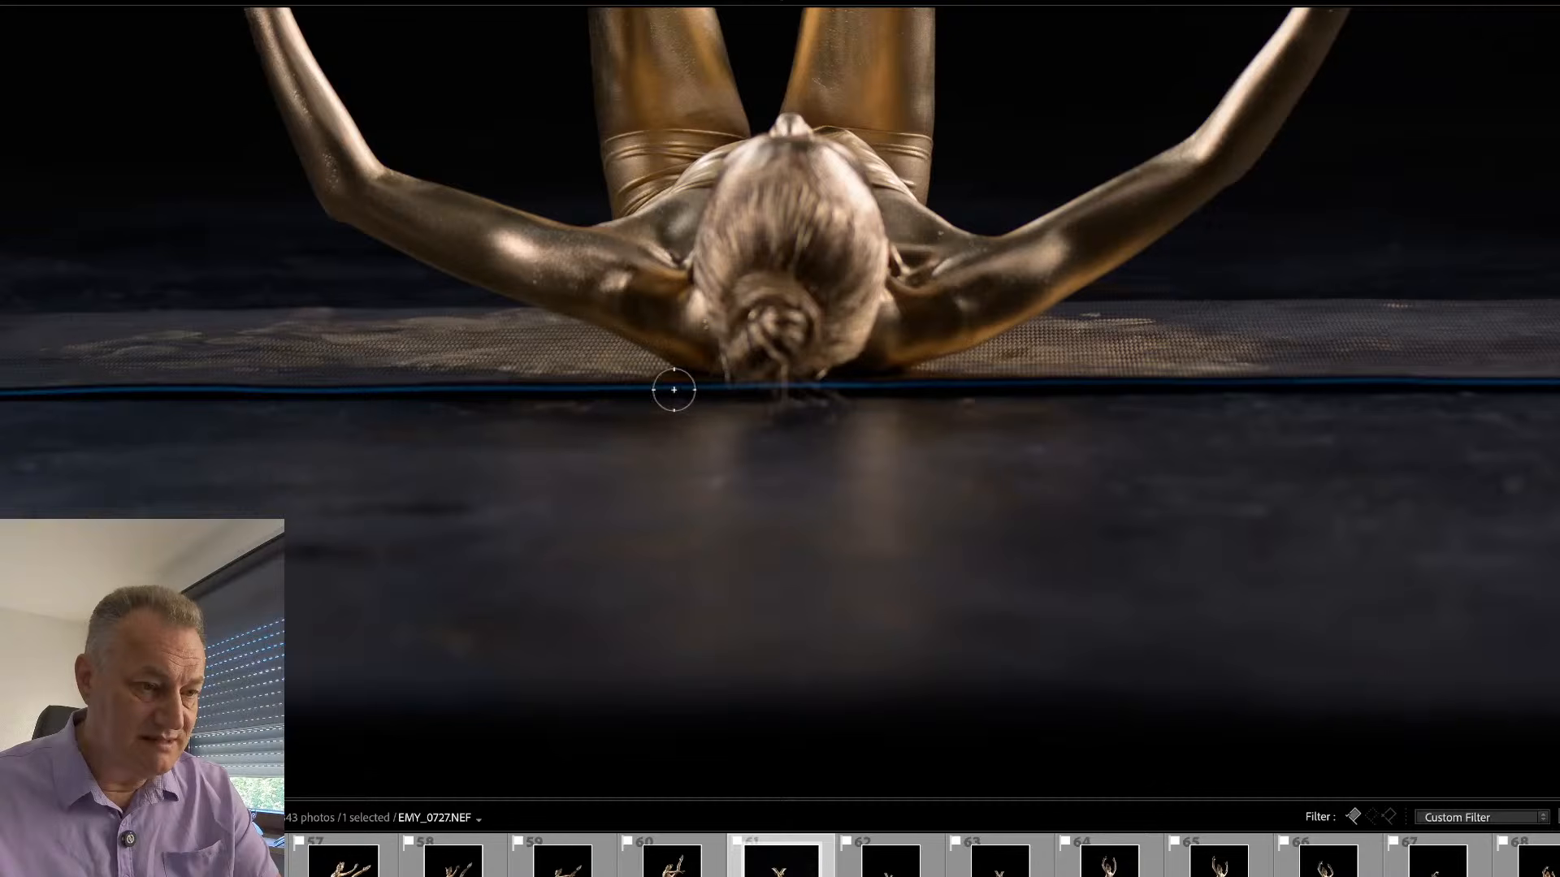
pyautogui.moveTo(672, 390); pyautogui.dragTo(650, 391)
pyautogui.moveTo(155, 436); pyautogui.dragTo(8, 436)
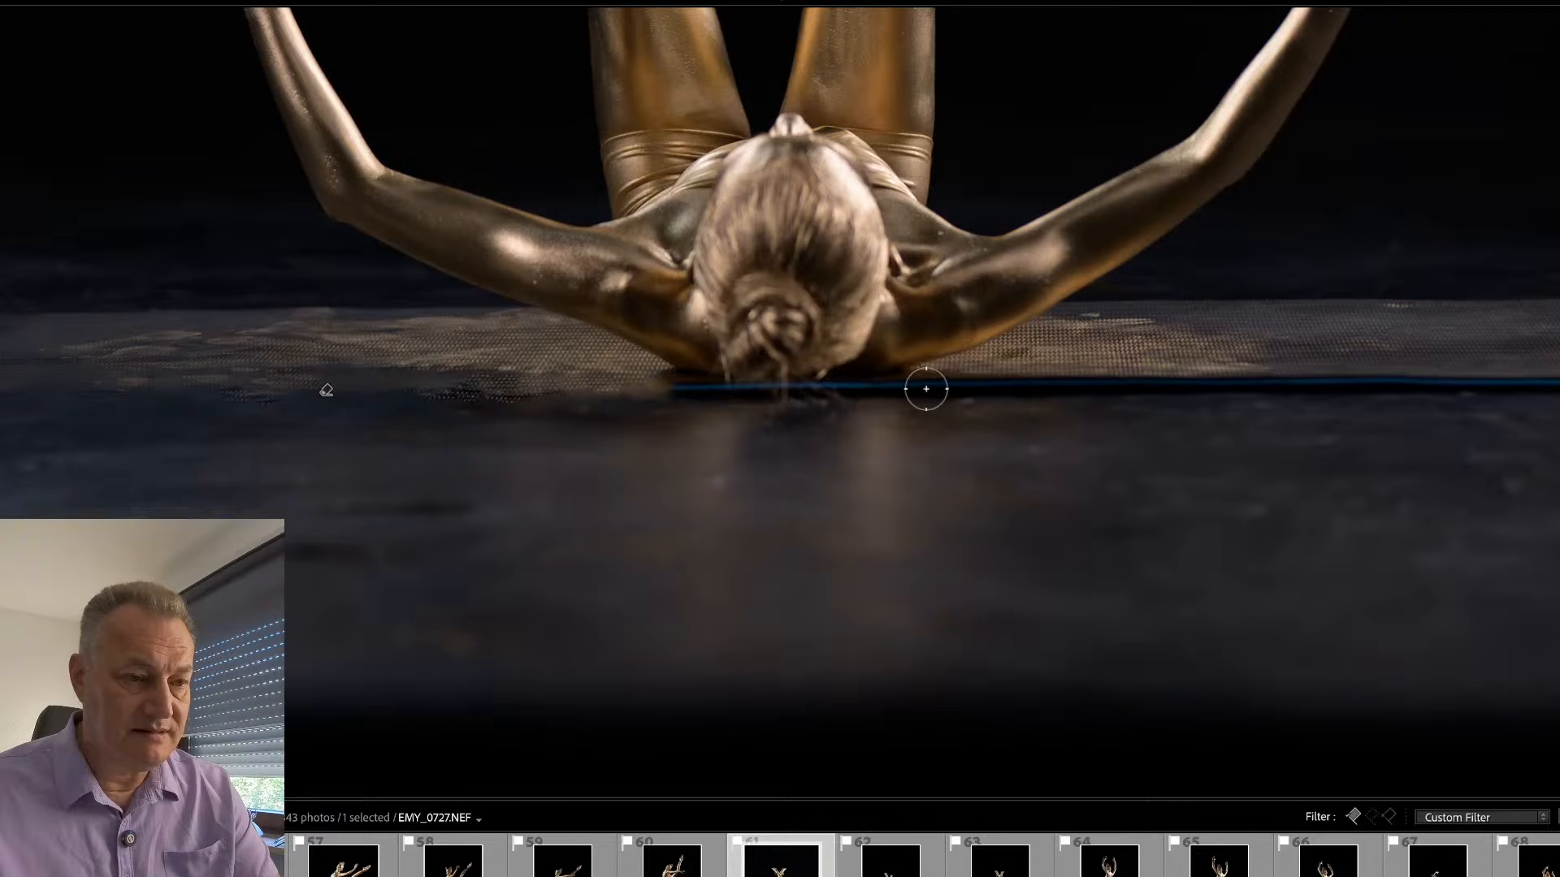
pyautogui.moveTo(916, 389); pyautogui.dragTo(1553, 381)
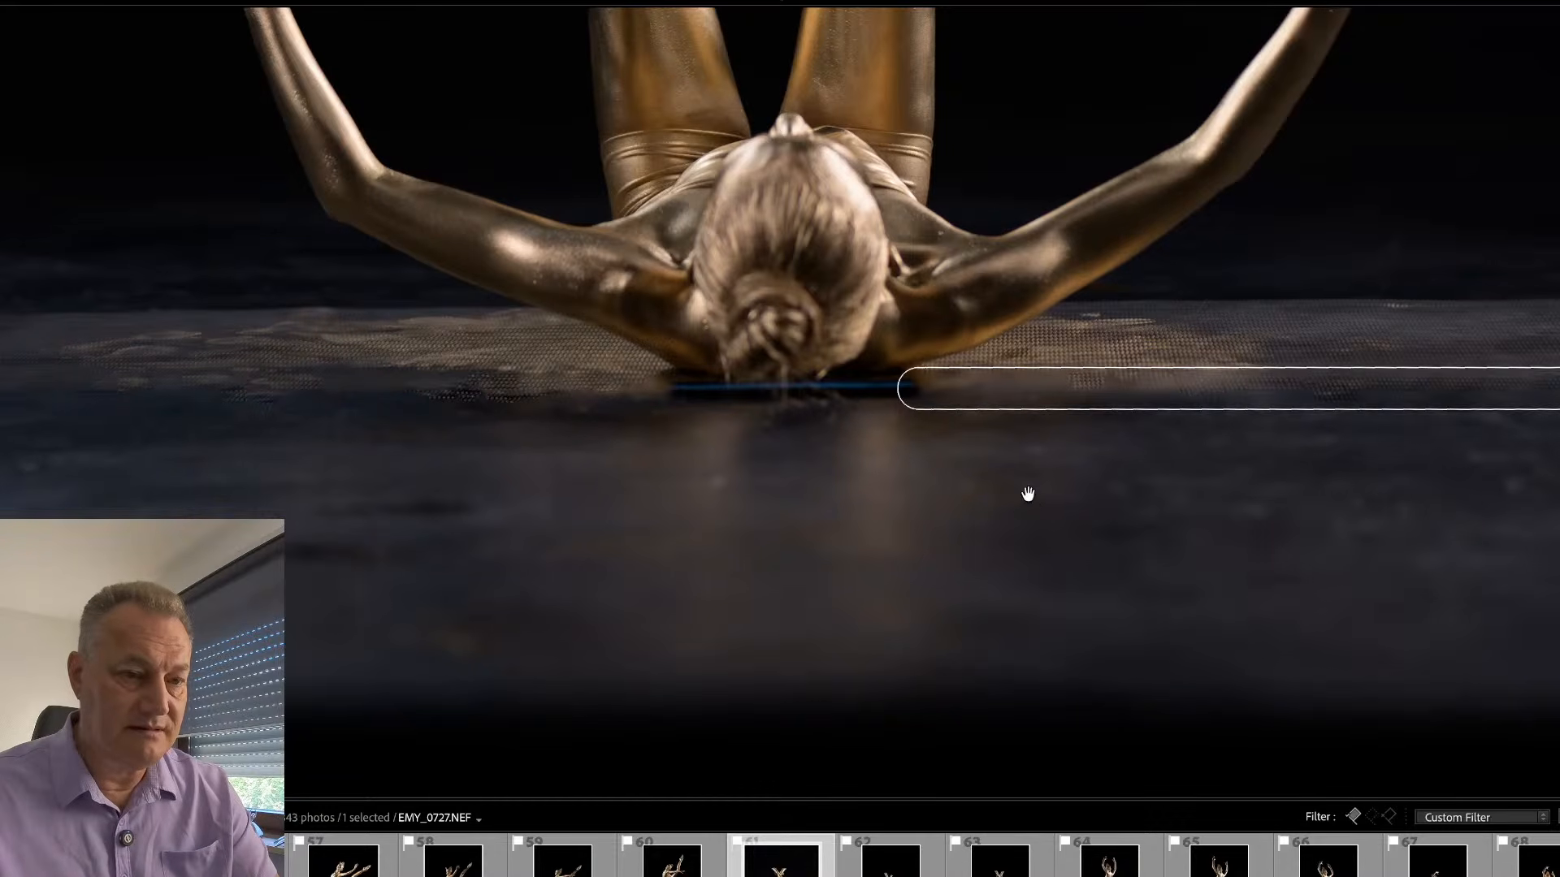
pyautogui.moveTo(1069, 498)
pyautogui.mouseDown()
pyautogui.moveTo(578, 568)
pyautogui.moveTo(780, 547)
pyautogui.moveTo(874, 484)
pyautogui.moveTo(860, 515)
pyautogui.moveTo(868, 463)
pyautogui.mouseUp()
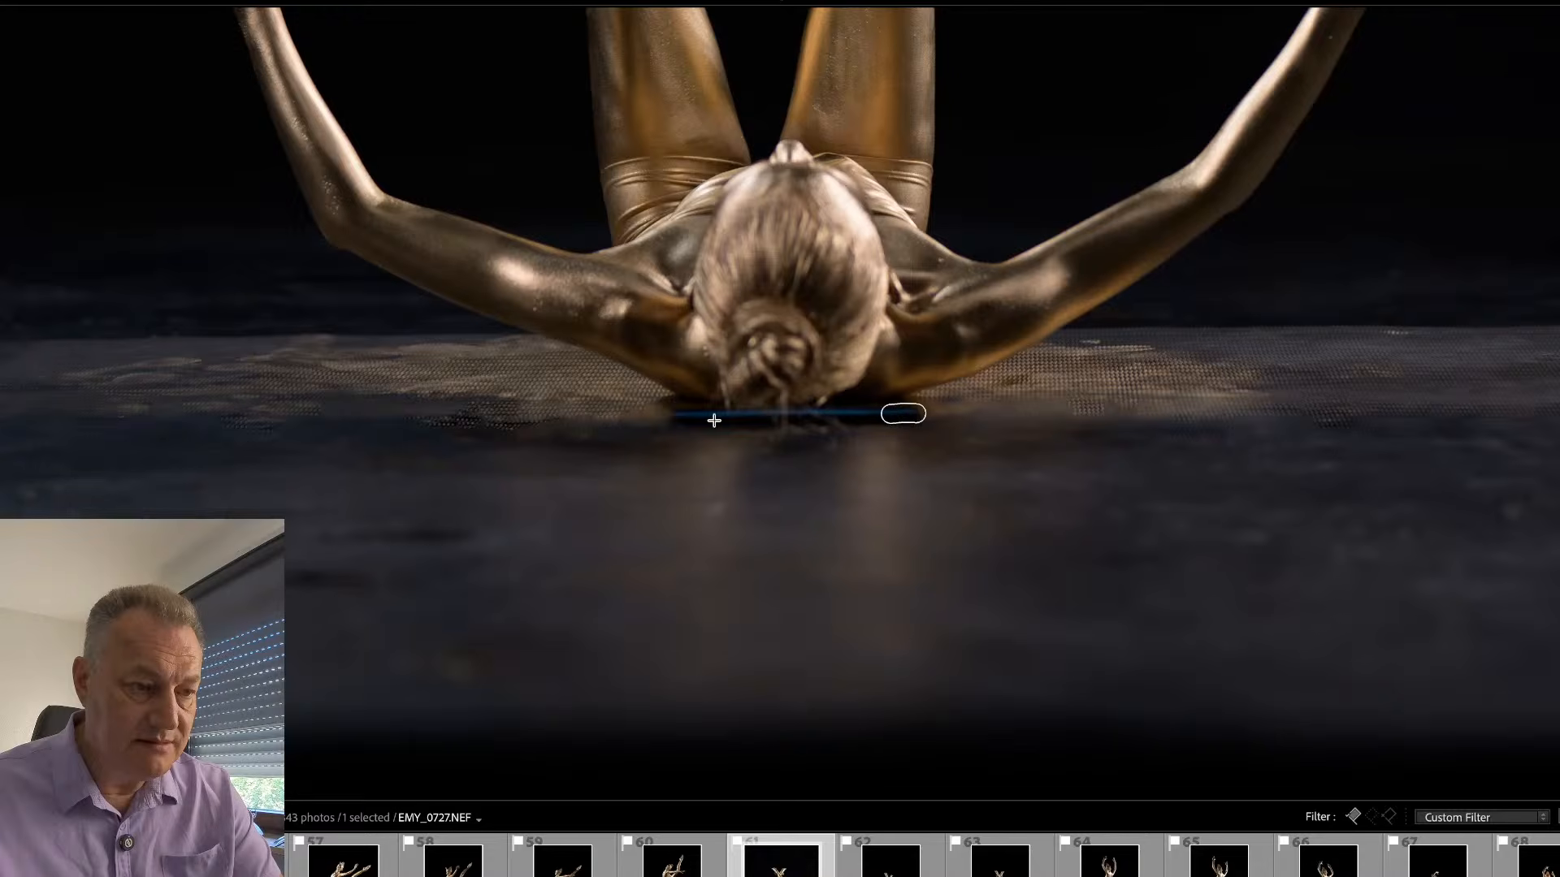
pyautogui.moveTo(714, 420)
pyautogui.mouseDown()
pyautogui.moveTo(676, 418)
pyautogui.moveTo(922, 414)
pyautogui.moveTo(910, 401)
pyautogui.mouseUp()
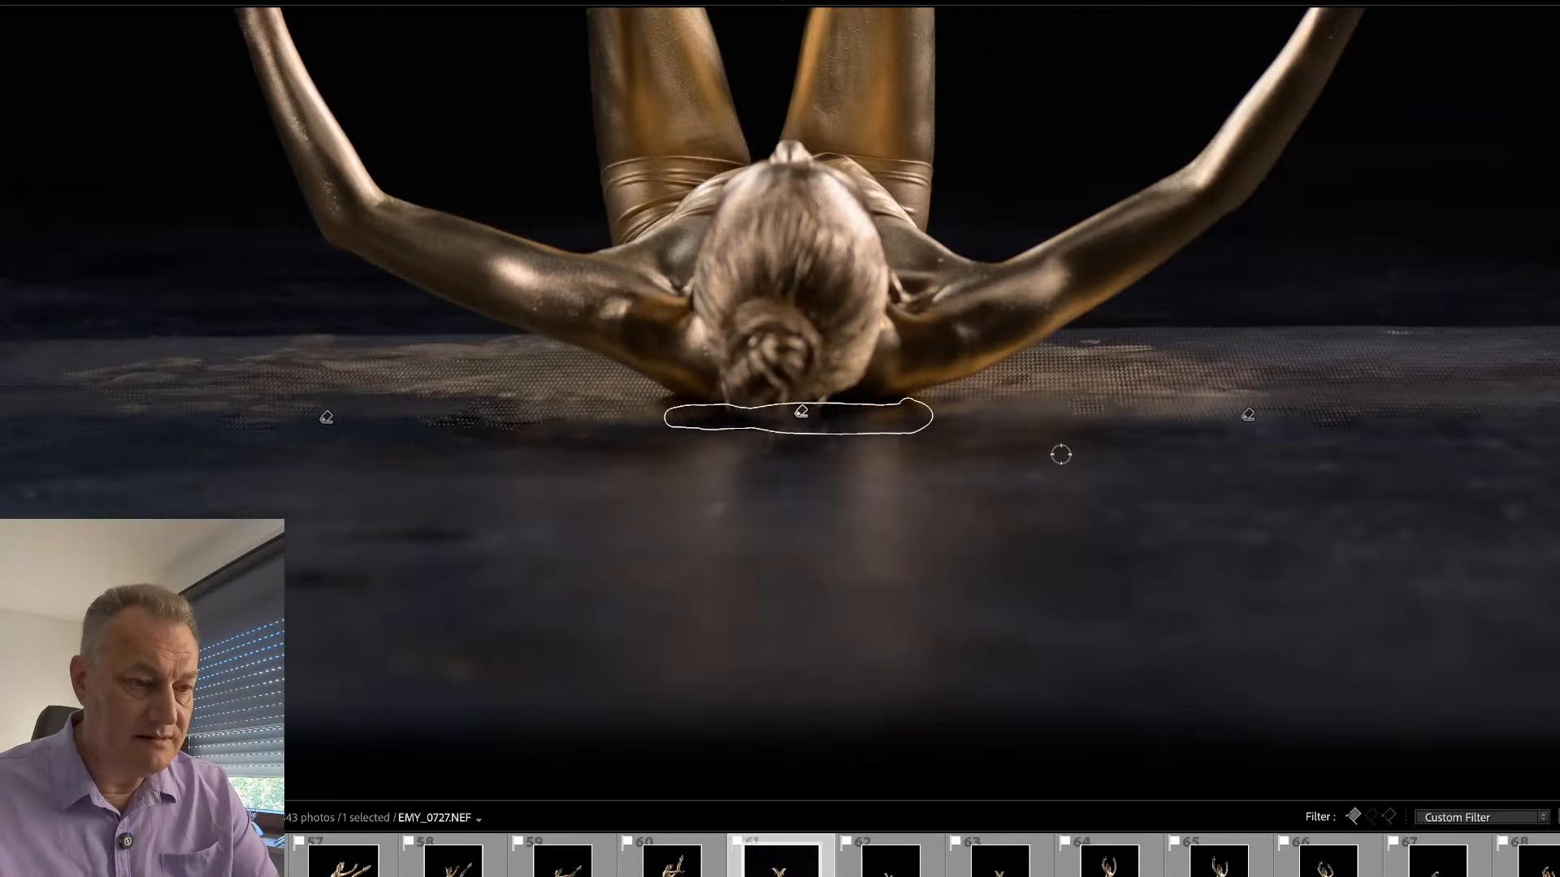
pyautogui.press('q')
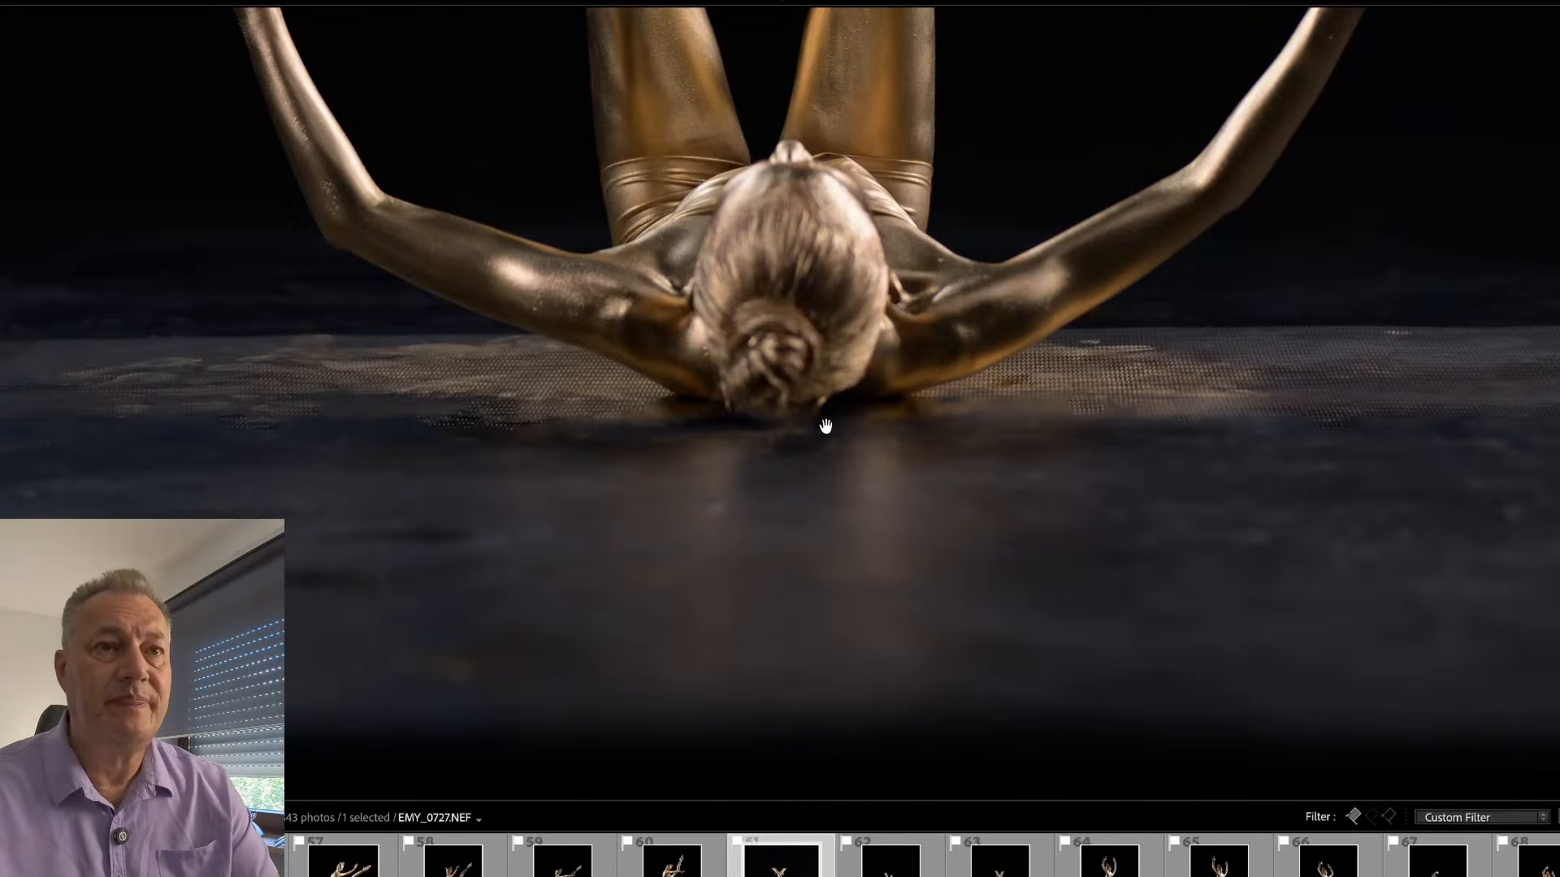
# - Fine-tune the straightening of the cropped EMY_0727 and check the dancer up close
pyautogui.click(832, 455)
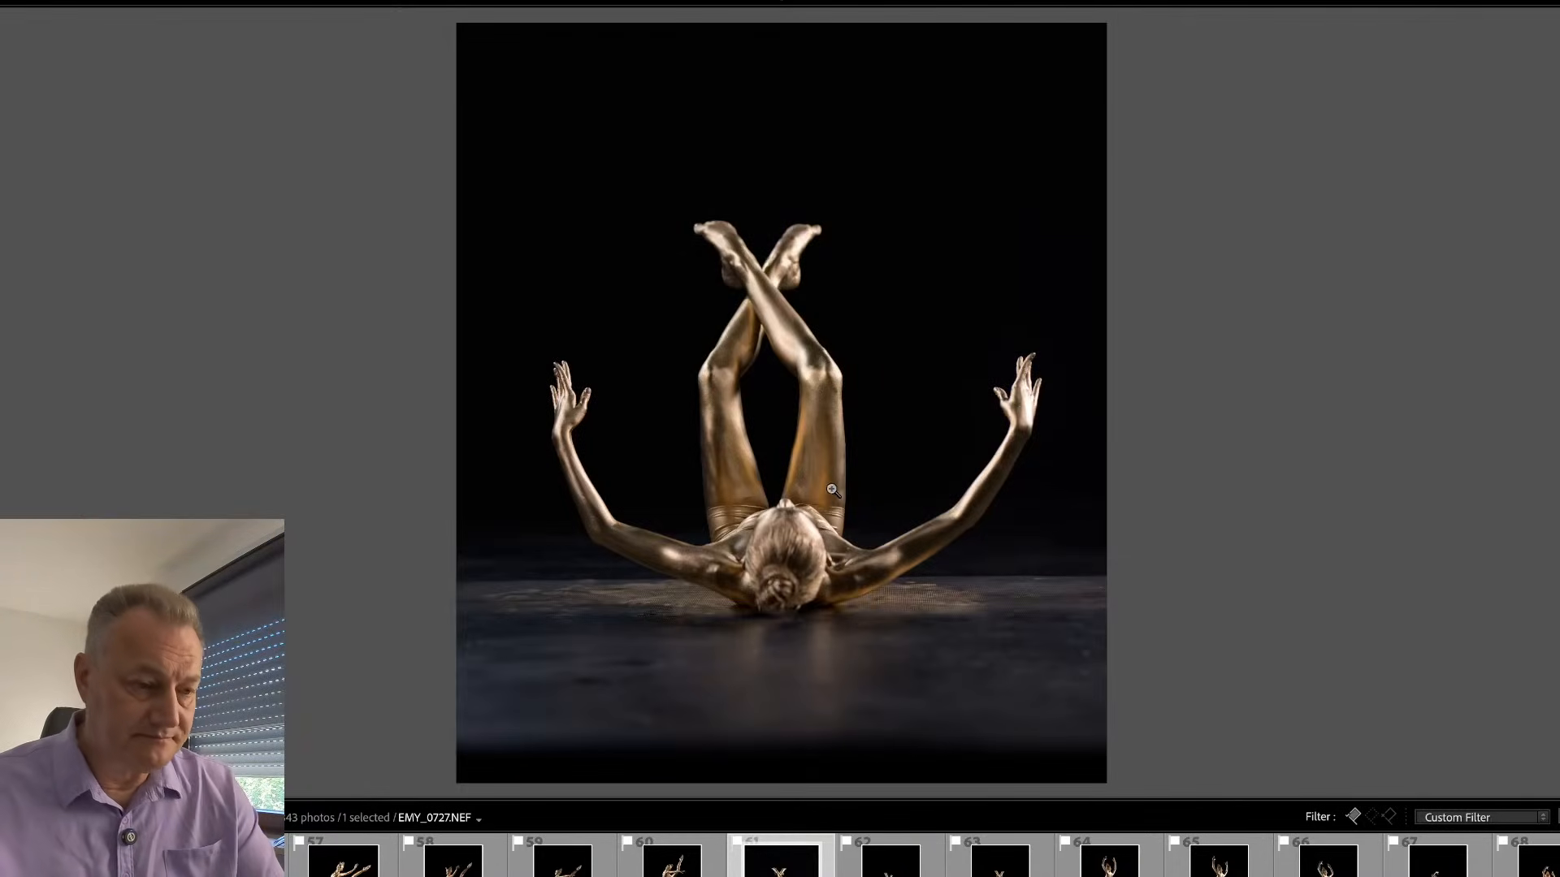
pyautogui.press('r')
pyautogui.moveTo(1152, 394); pyautogui.dragTo(1149, 393)
pyautogui.press('Return')
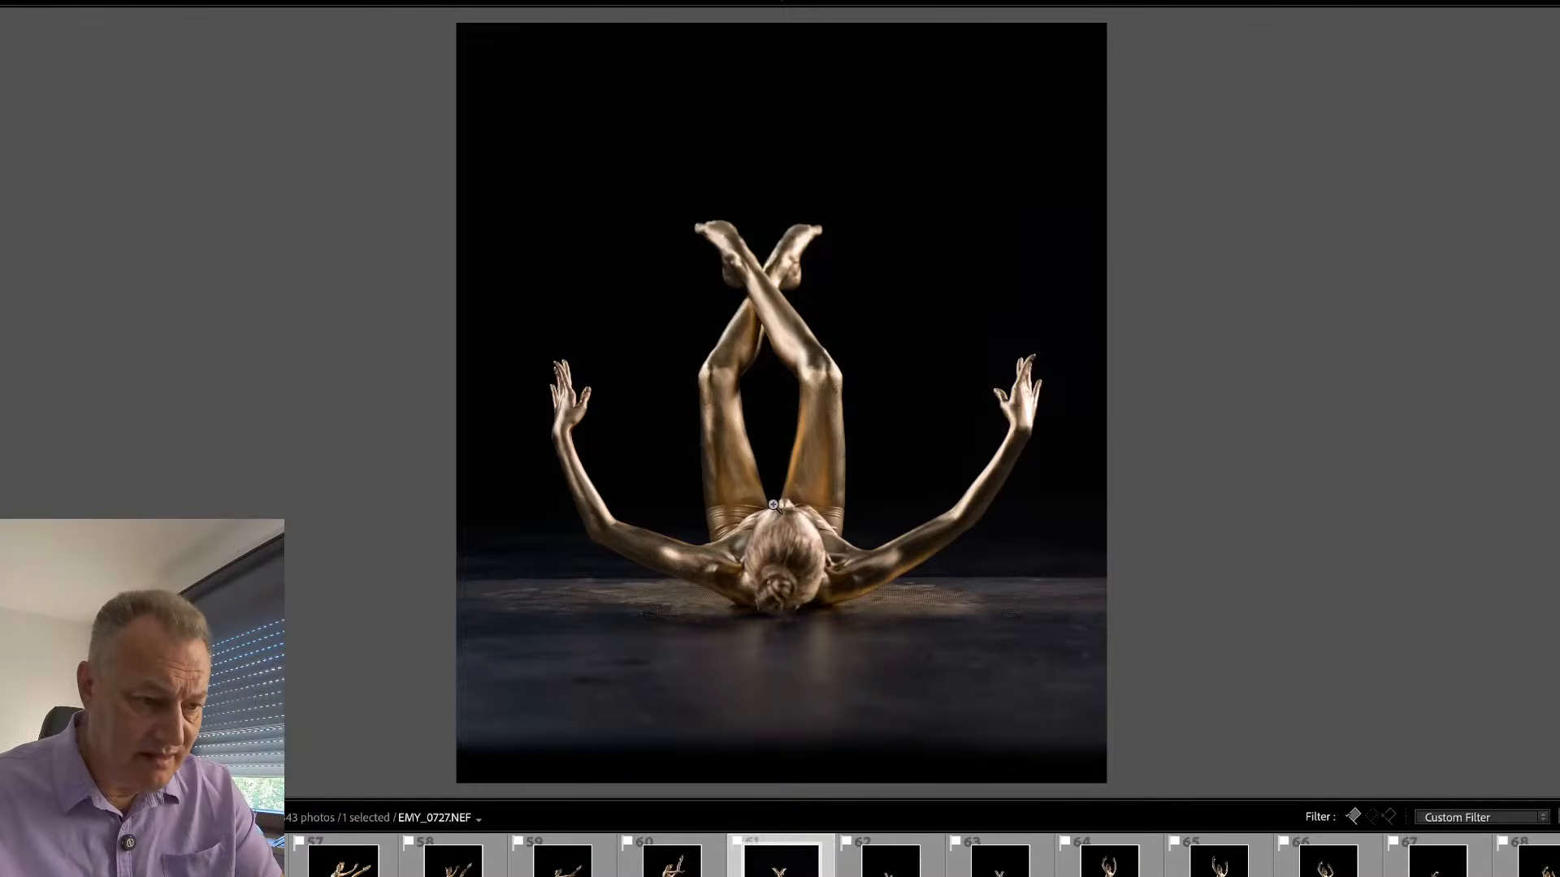
pyautogui.click(764, 568)
pyautogui.click(766, 362)
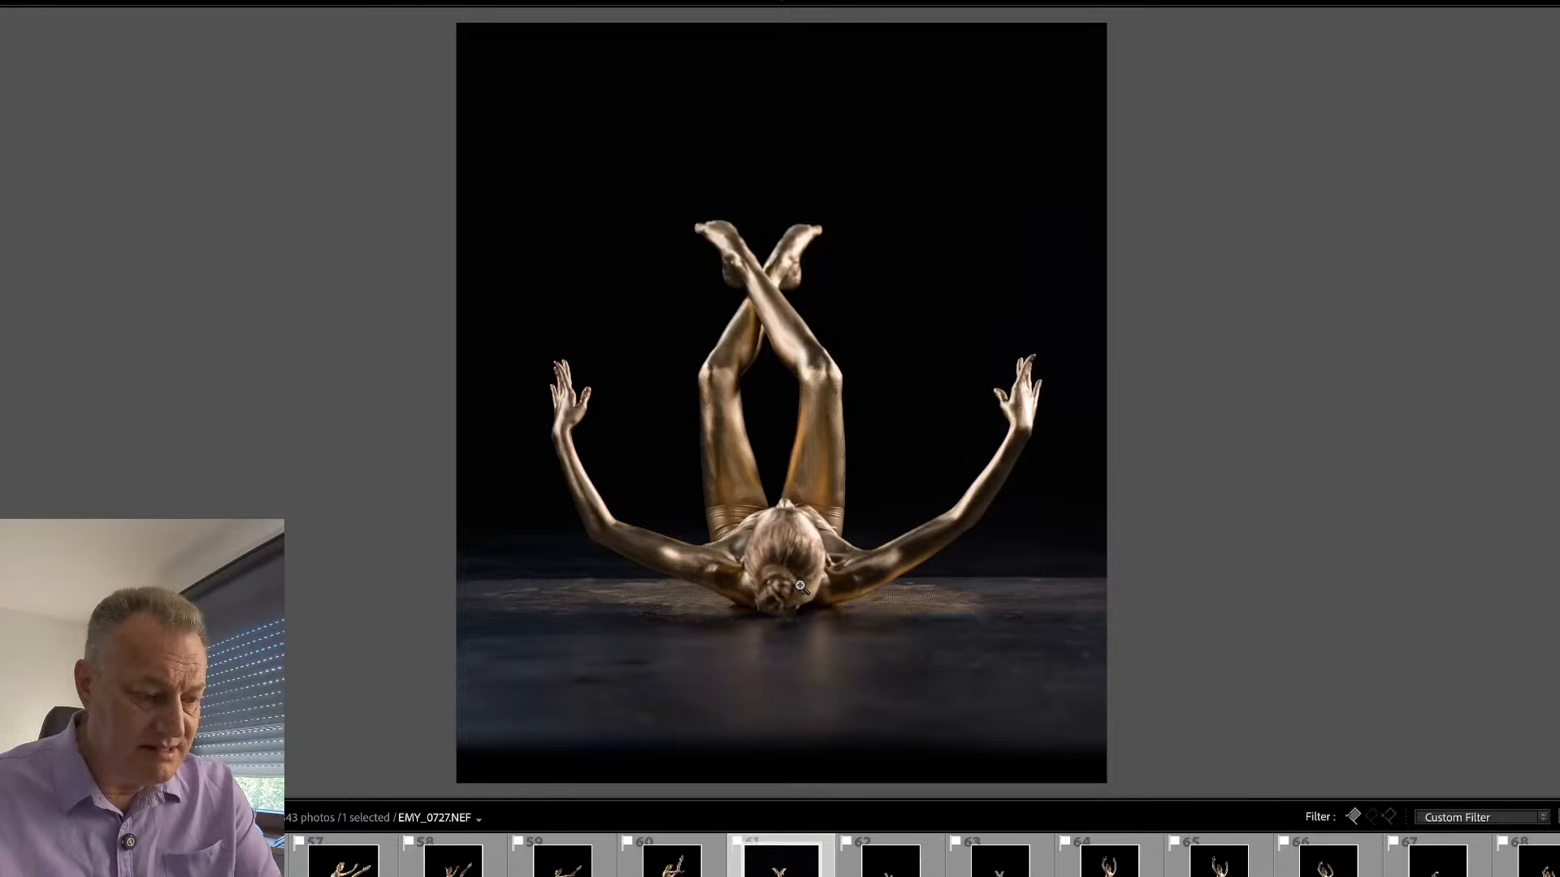
# - Apply the #Sub-BG preset to EMY_0727 to create its subject and background masks
pyautogui.press('Tab')
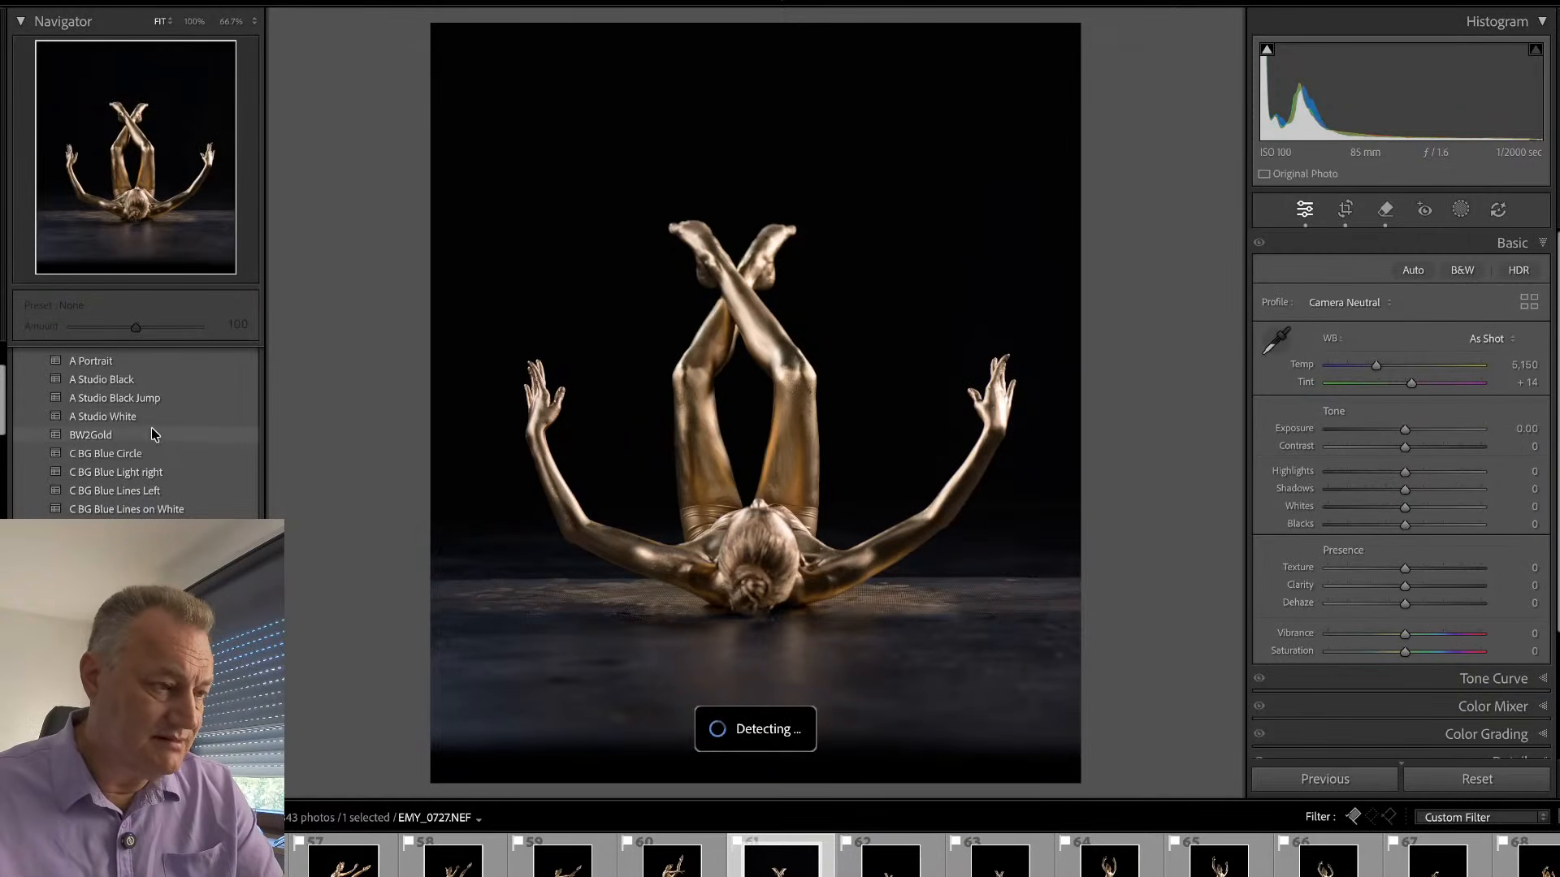
pyautogui.scroll(3, 166, 447)
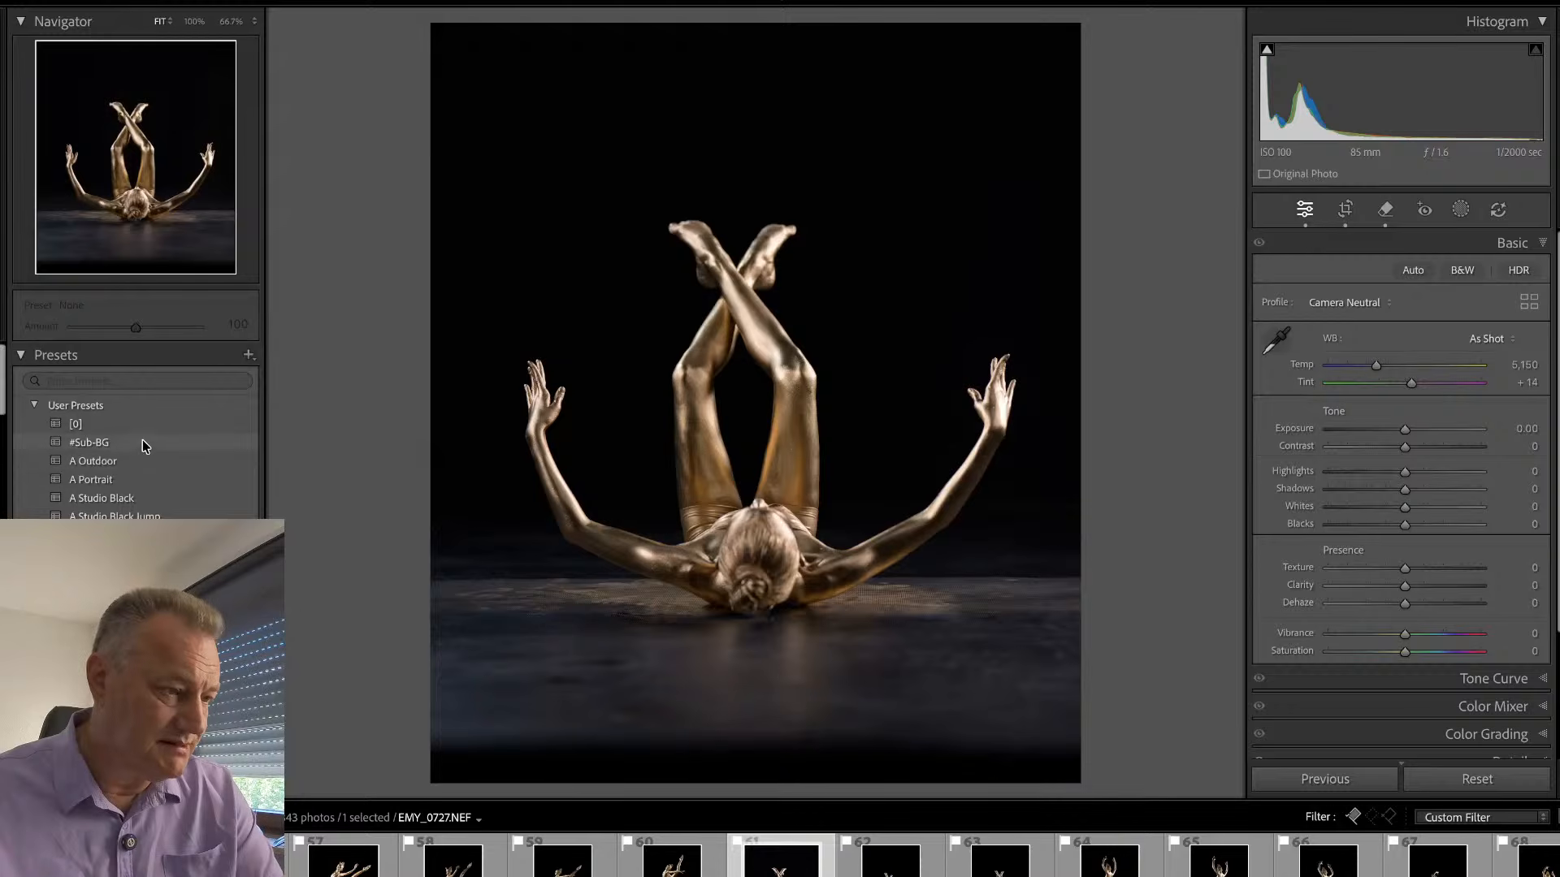
pyautogui.click(137, 444)
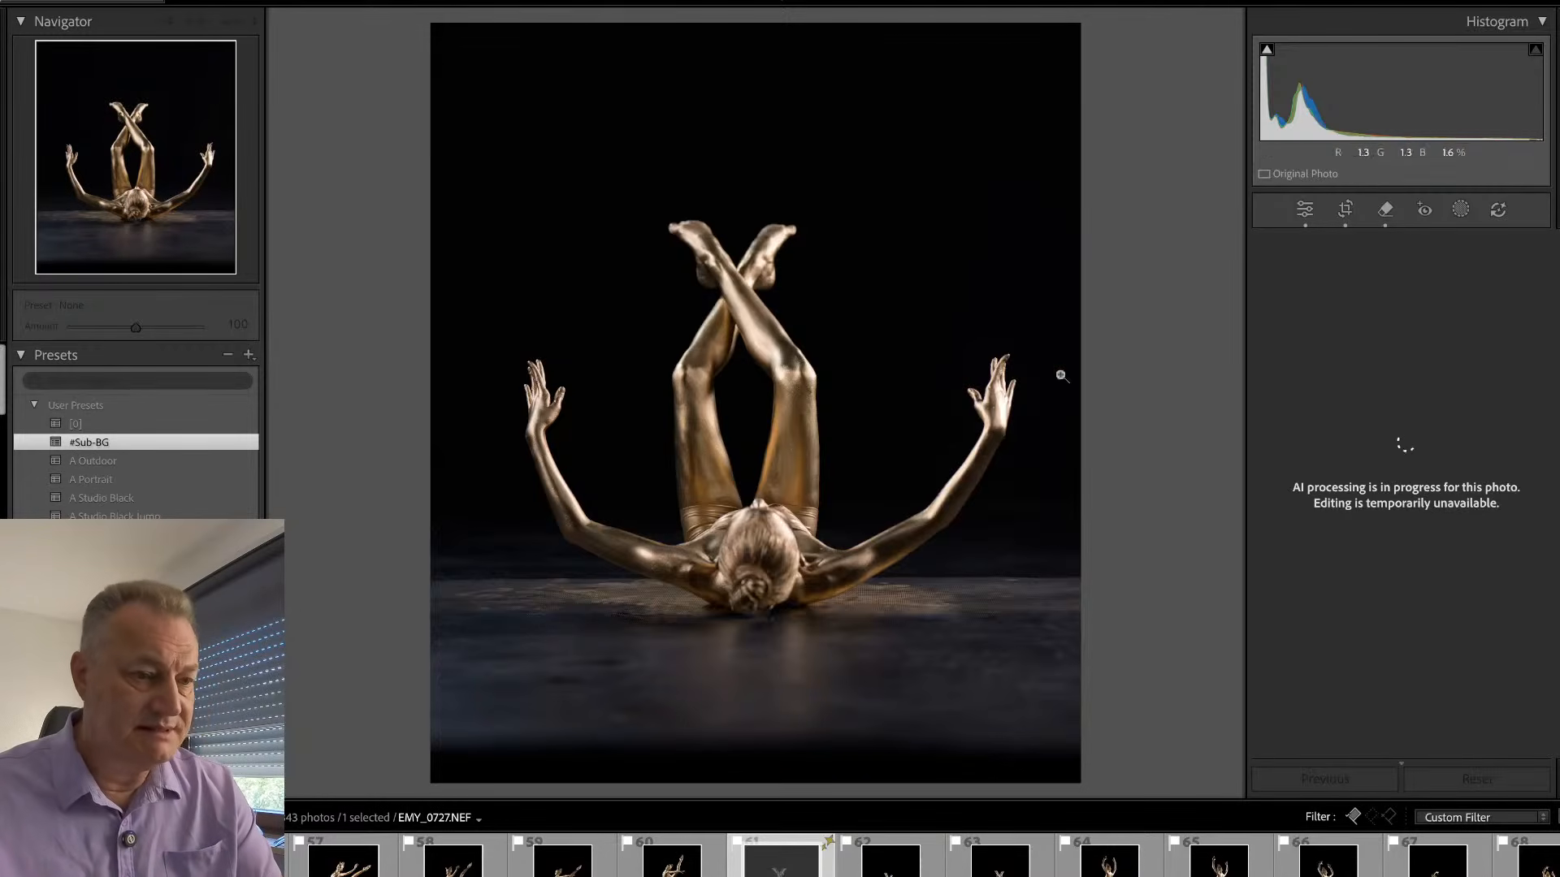
pyautogui.hotkey('shift', 'w')
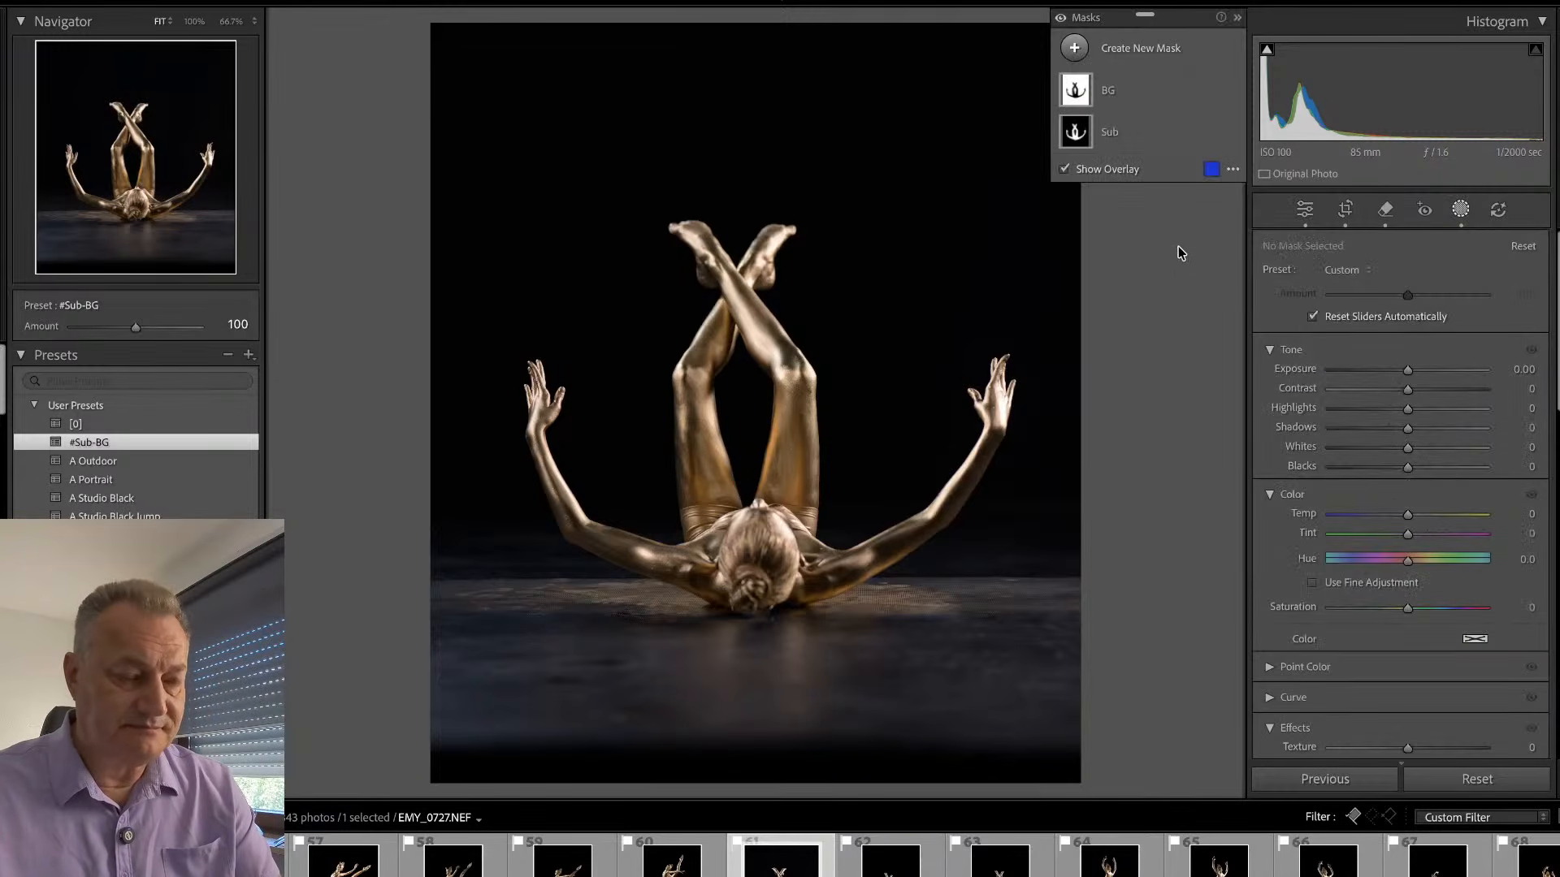
pyautogui.hotkey('shift', 'w')
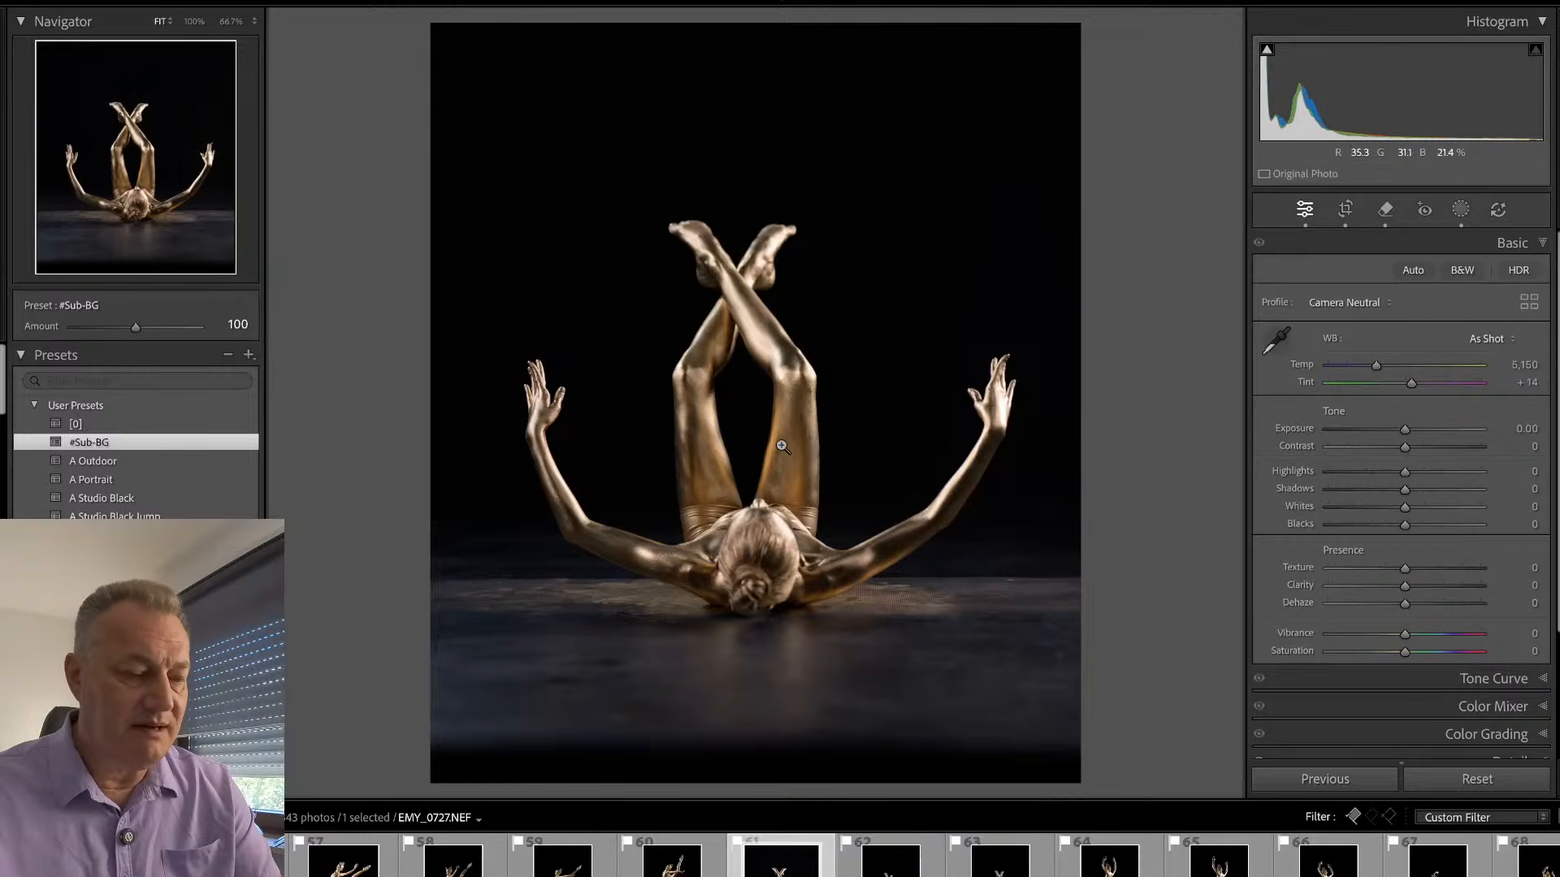
# - Hide the filmstrip to enlarge the photo view, keeping the side panels shown
pyautogui.press('Tab')
pyautogui.press('Tab')
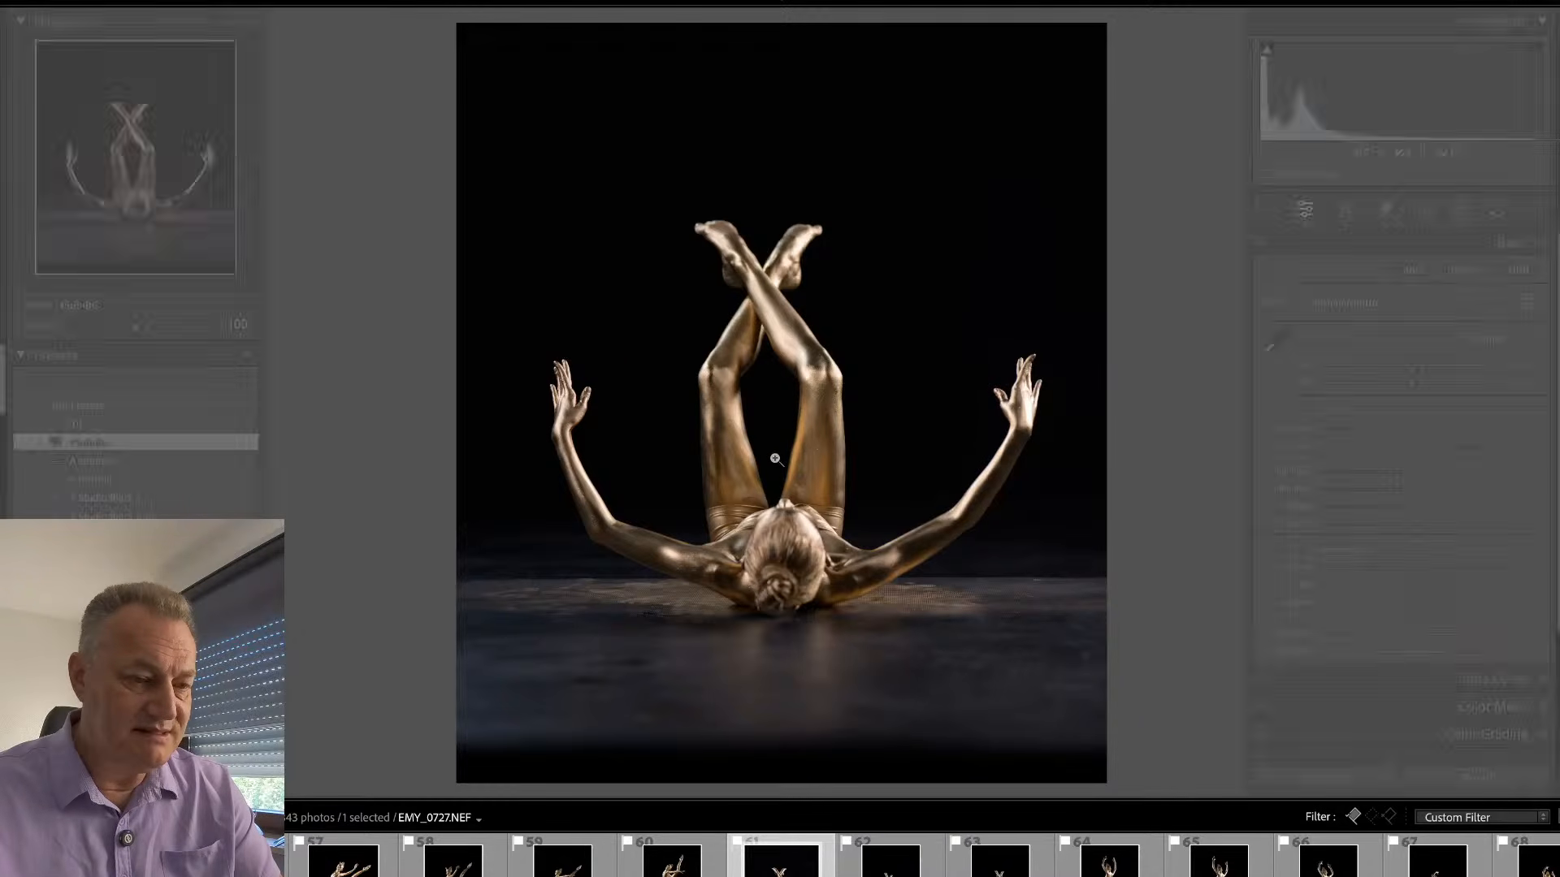
pyautogui.click(780, 875)
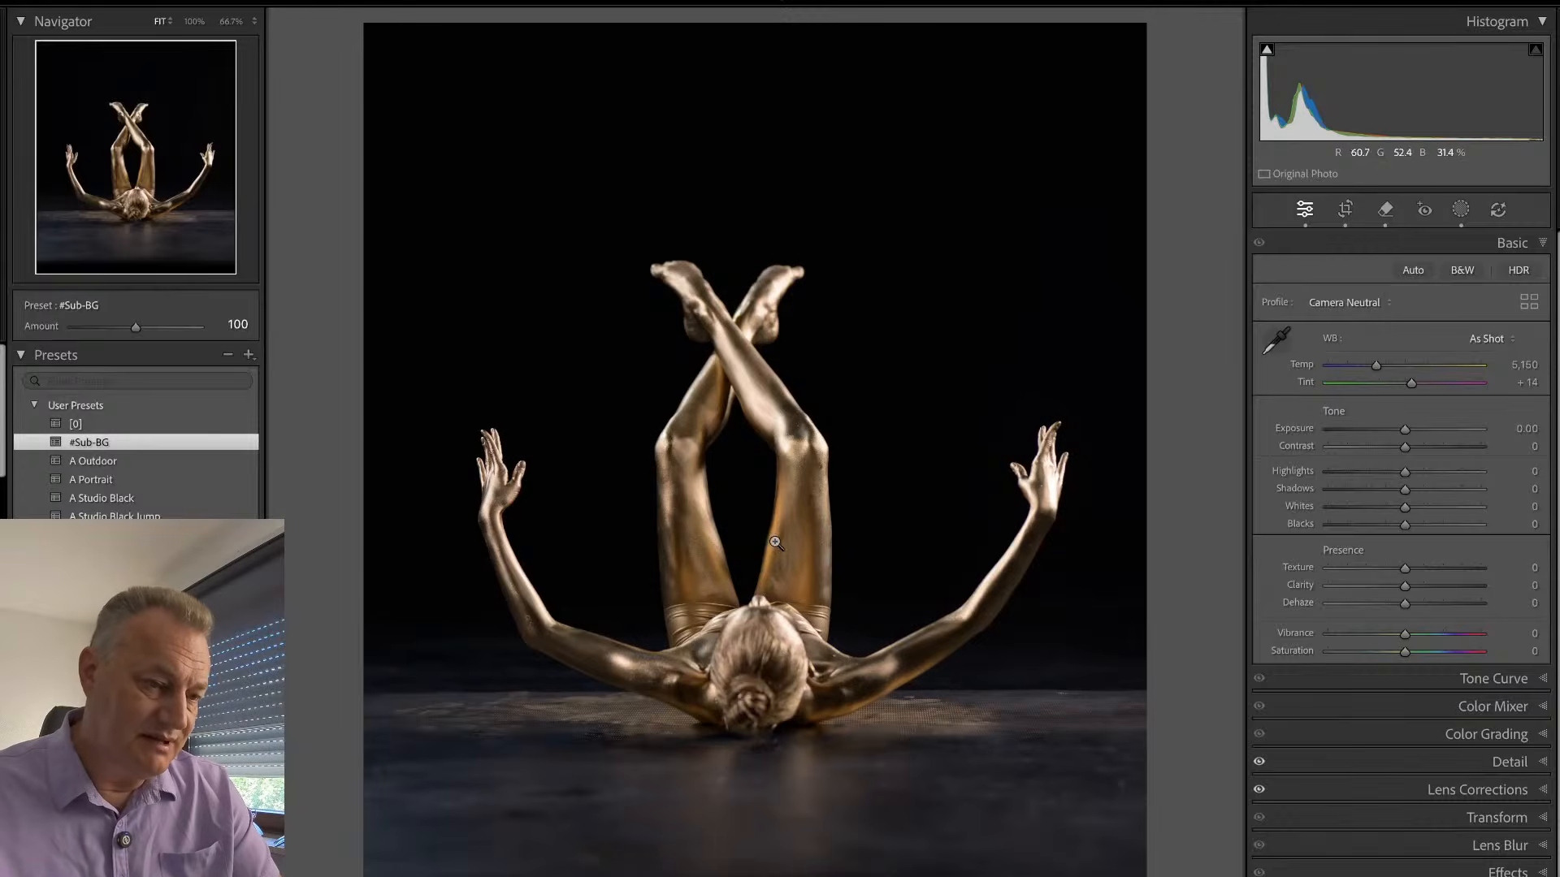
pyautogui.press('Tab')
pyautogui.press('Tab')
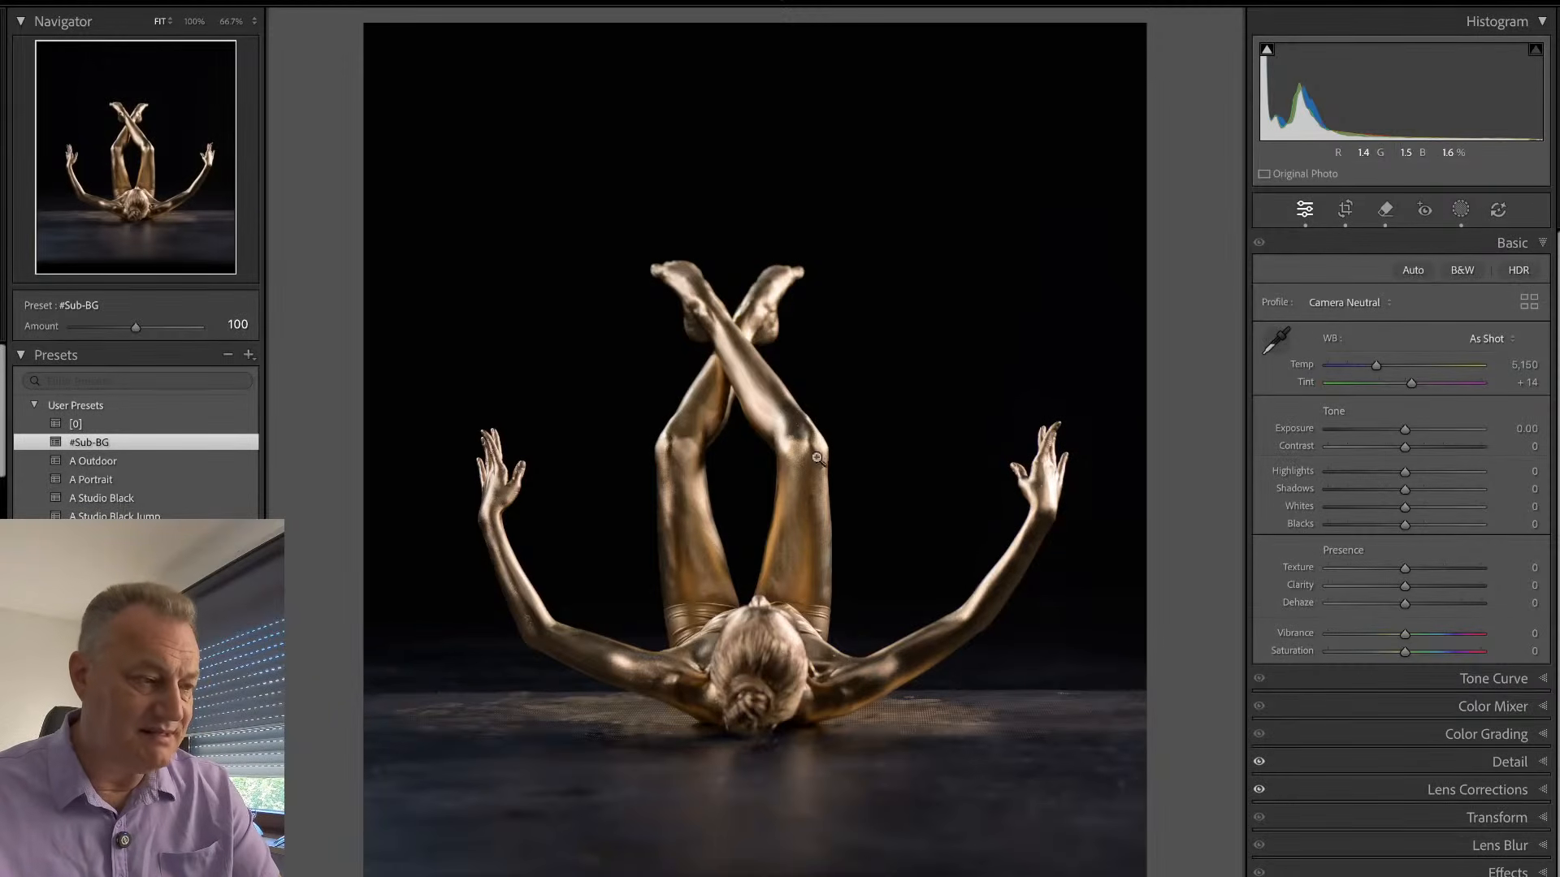
# - Set the Sub mask's Clarity to 87, Exposure to 1.01, Texture to −52 and Temp to 10, and compare with the unedited photo
pyautogui.hotkey('shift', 'w')
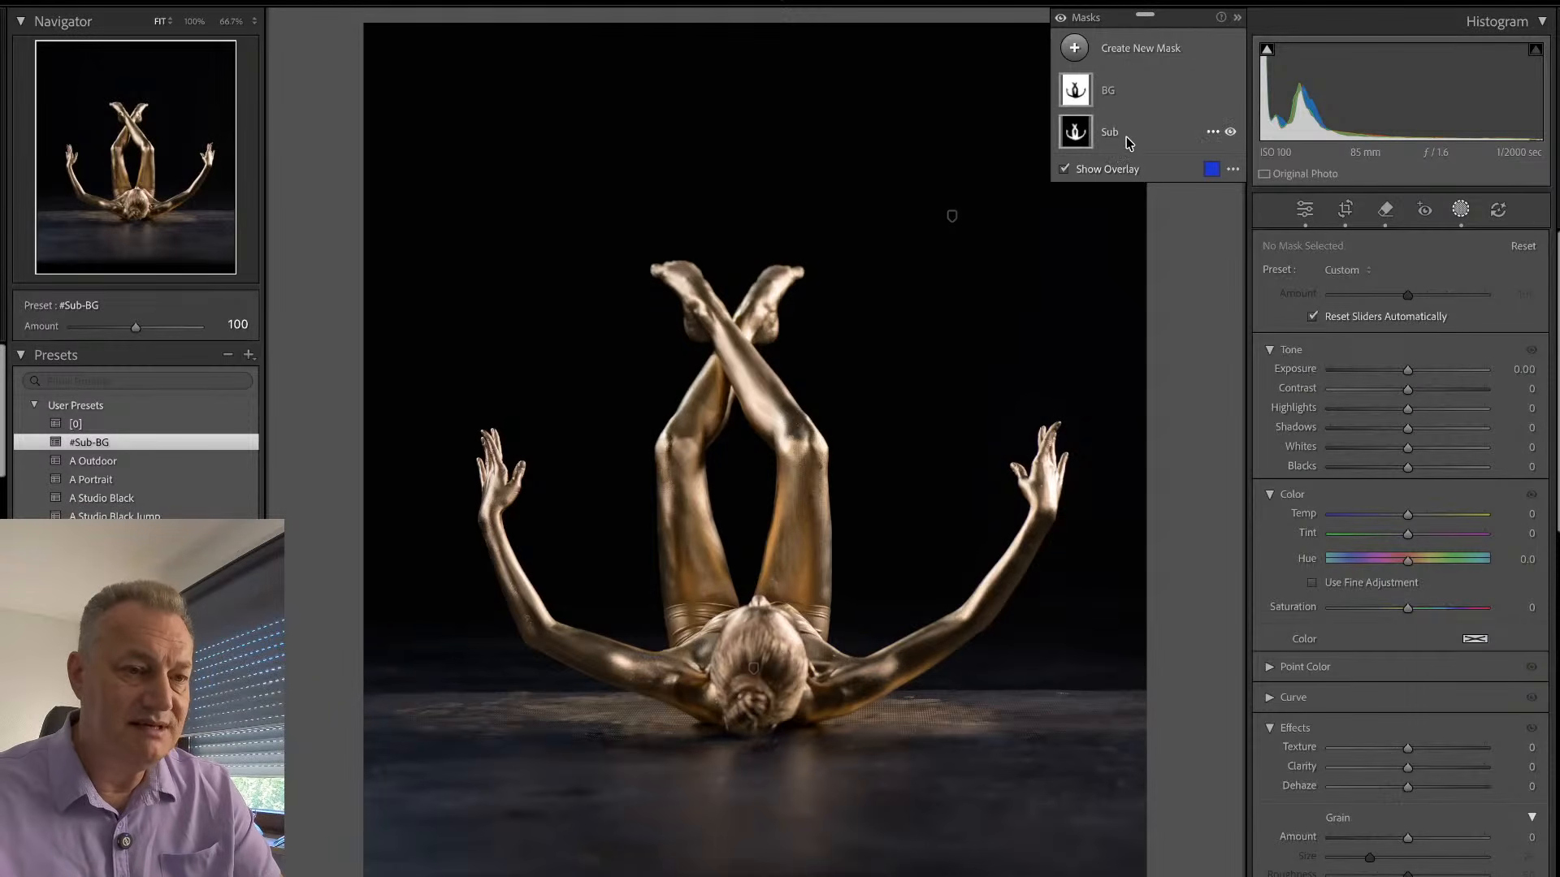
pyautogui.click(1129, 140)
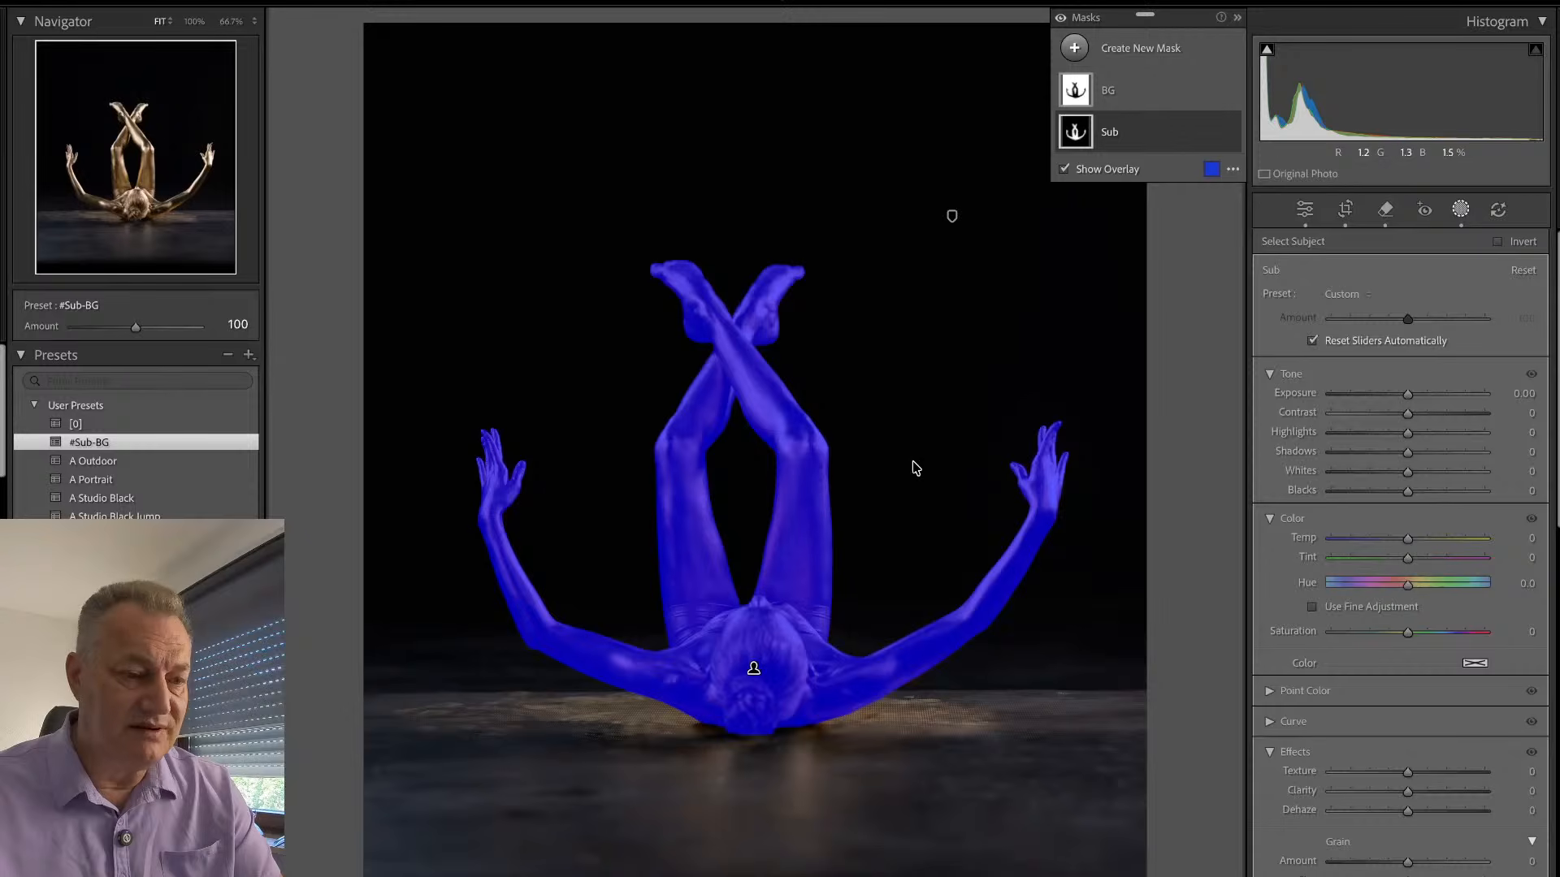
pyautogui.moveTo(1408, 790); pyautogui.dragTo(1472, 792)
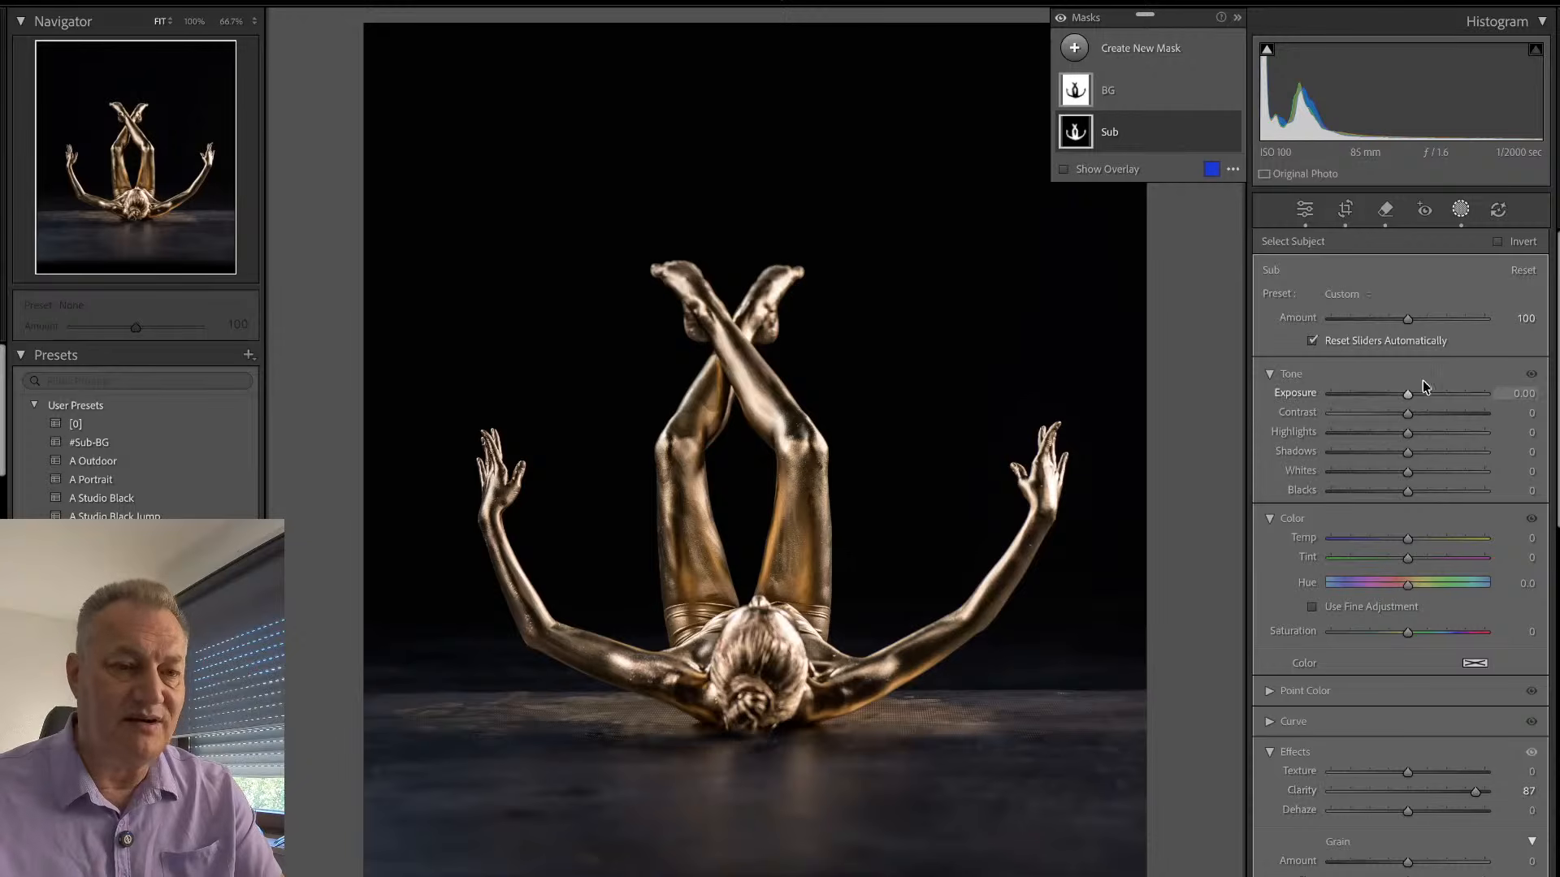
pyautogui.moveTo(1408, 394); pyautogui.dragTo(1429, 395)
pyautogui.moveTo(1408, 772); pyautogui.dragTo(1367, 773)
pyautogui.moveTo(1407, 539); pyautogui.dragTo(1410, 541)
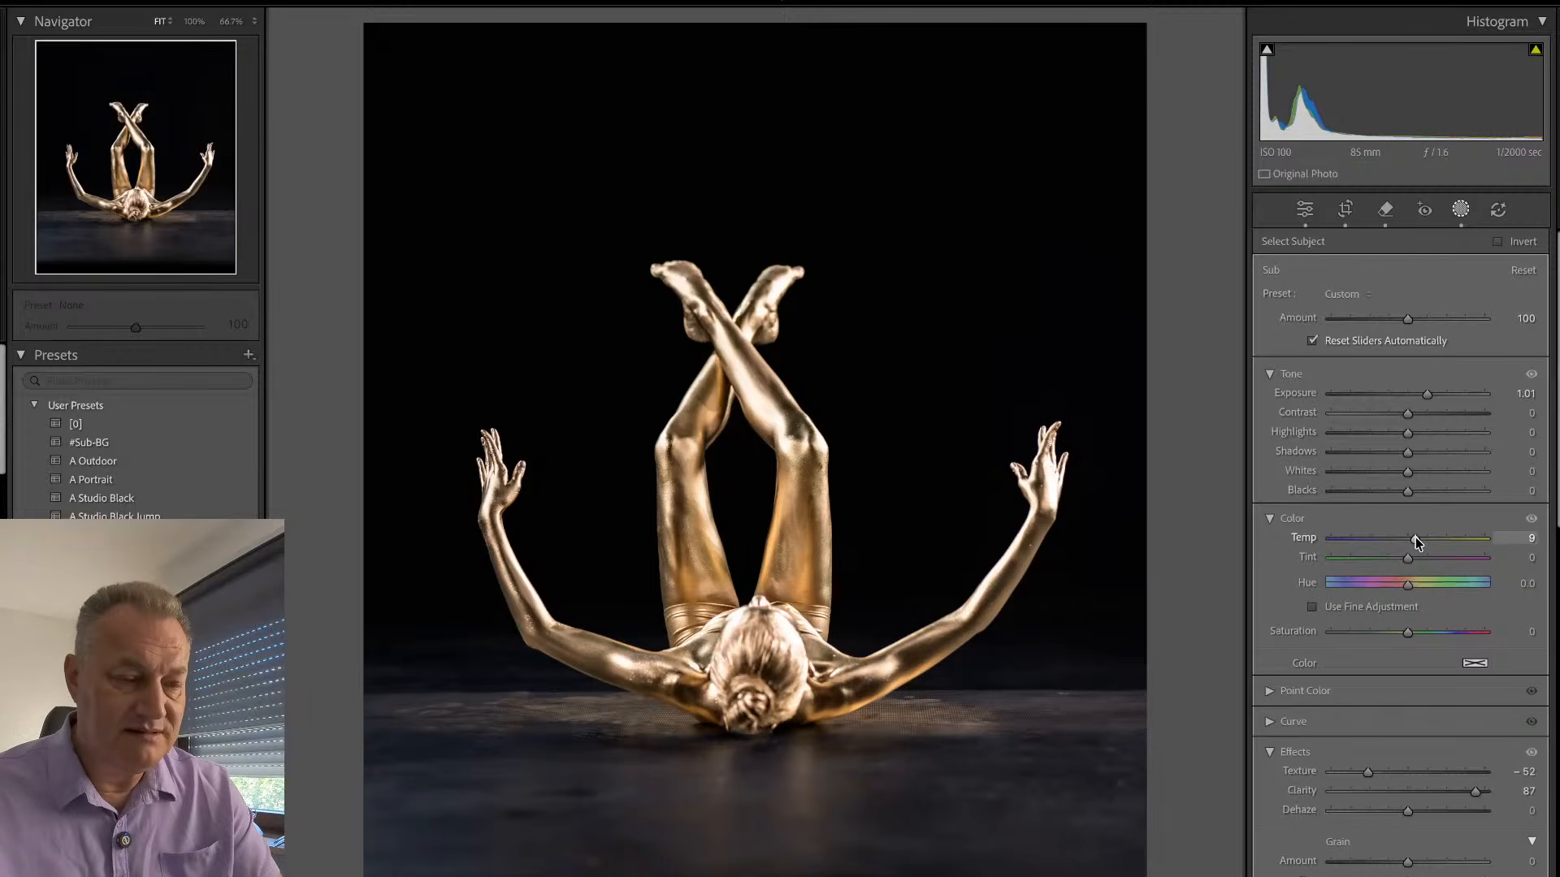
pyautogui.moveTo(1415, 538); pyautogui.dragTo(1416, 538)
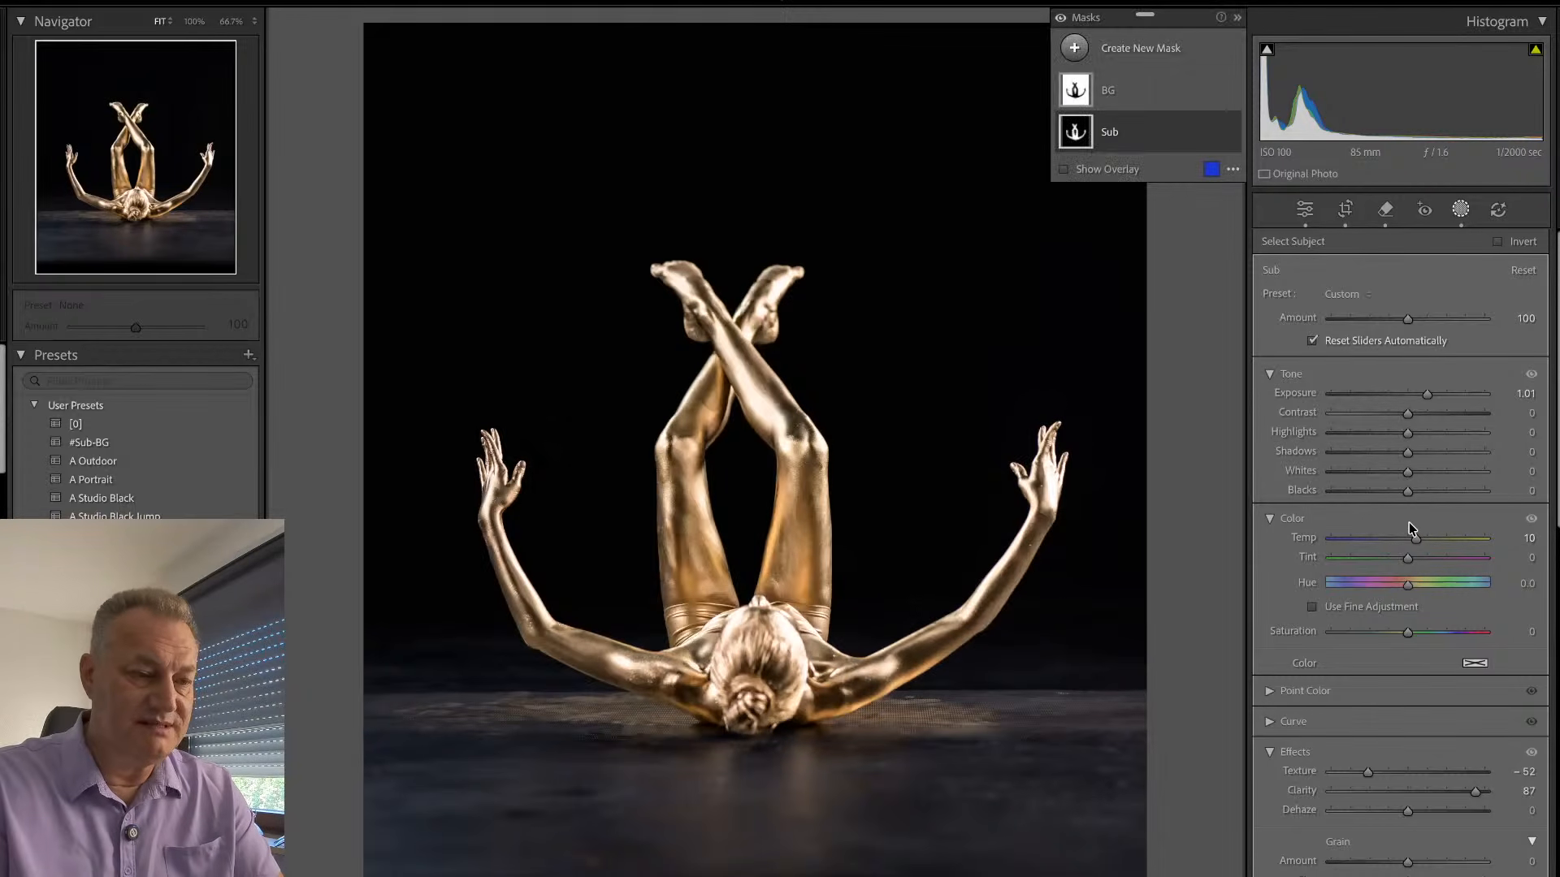
pyautogui.press('\\')
pyautogui.press('\\')
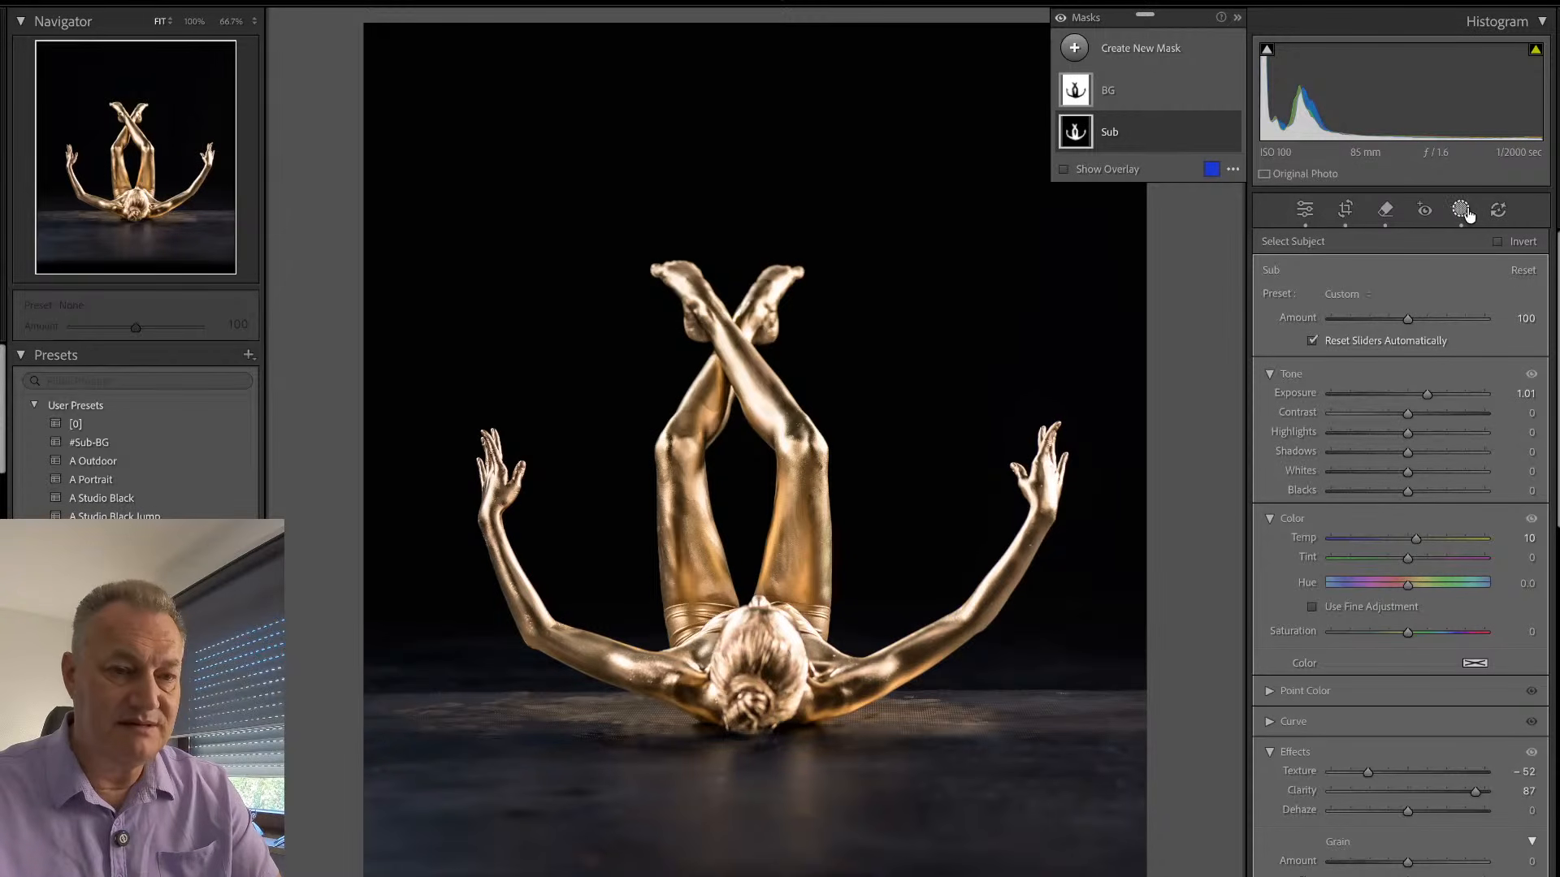
# - Set the BG mask's Blacks to −9 and finish masking
pyautogui.click(1153, 101)
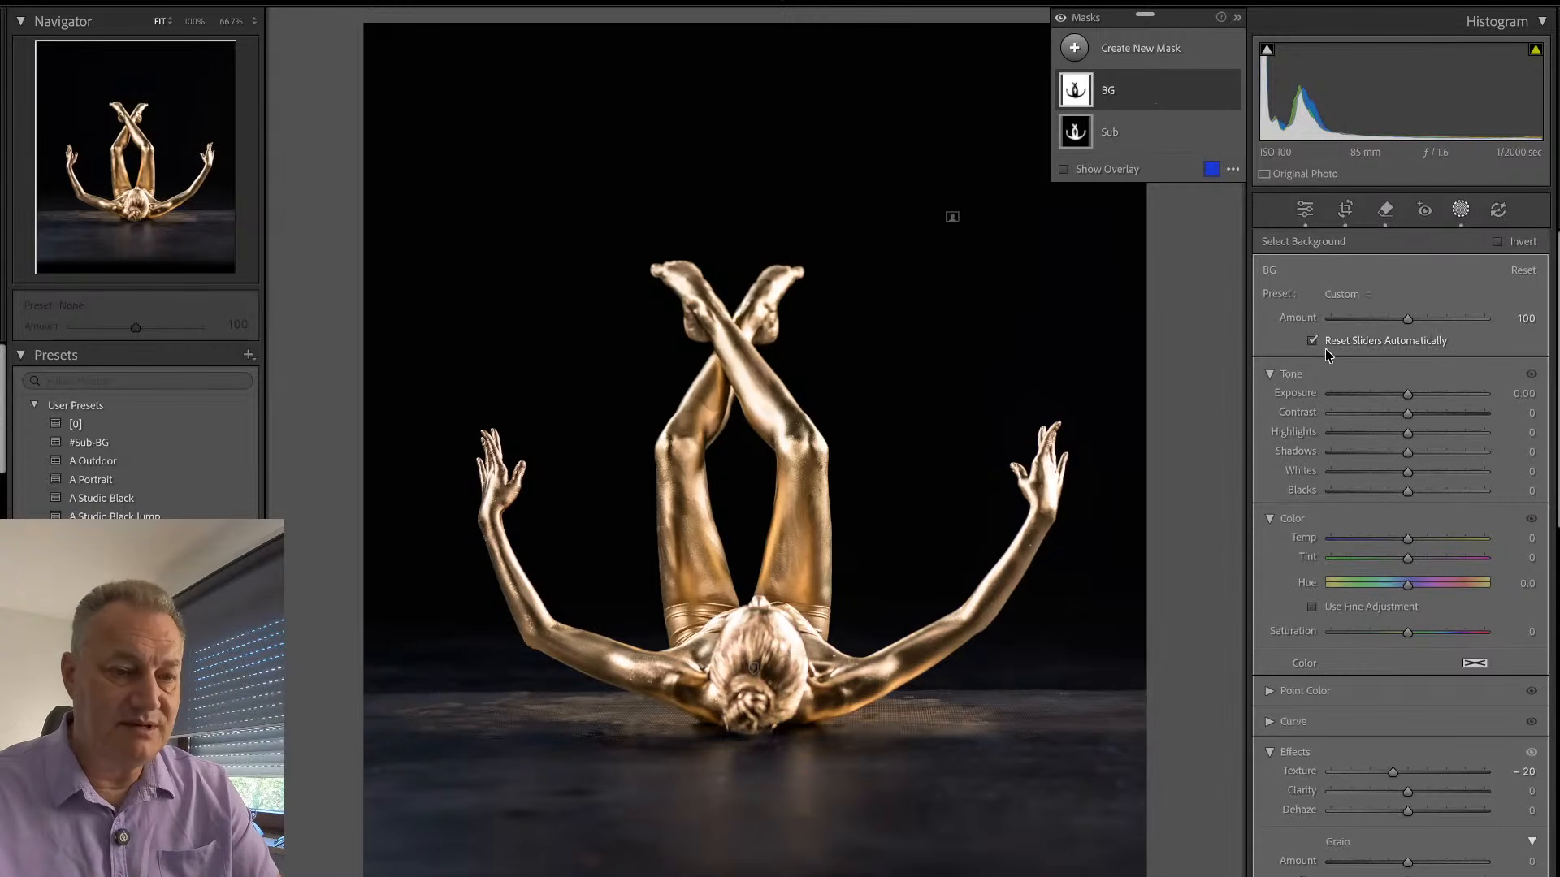
pyautogui.moveTo(1408, 490); pyautogui.dragTo(1401, 492)
pyautogui.press('j')
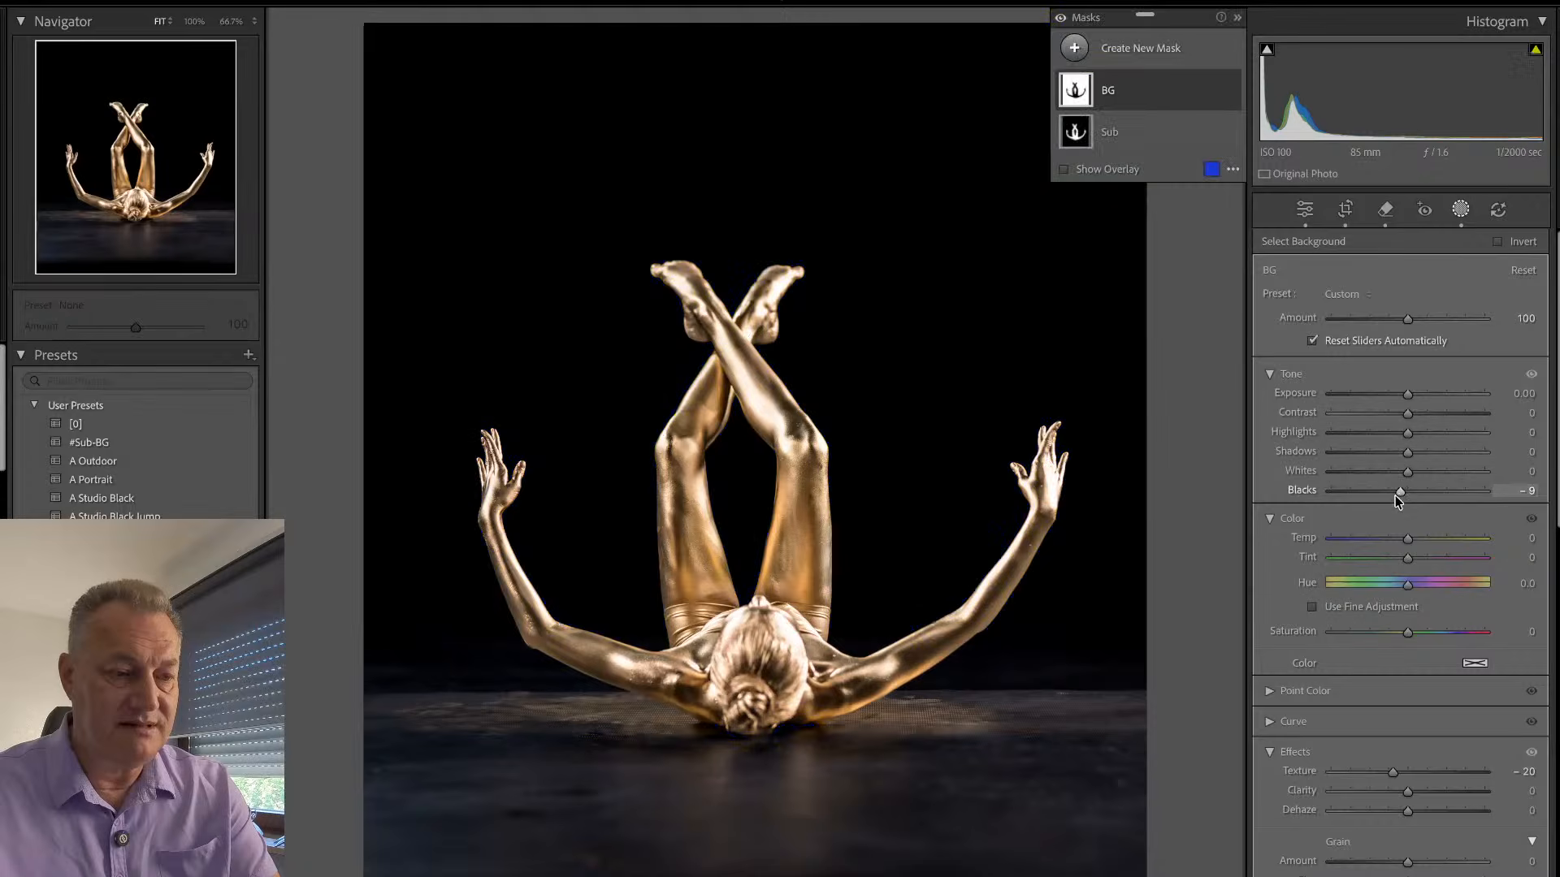
pyautogui.click(1461, 210)
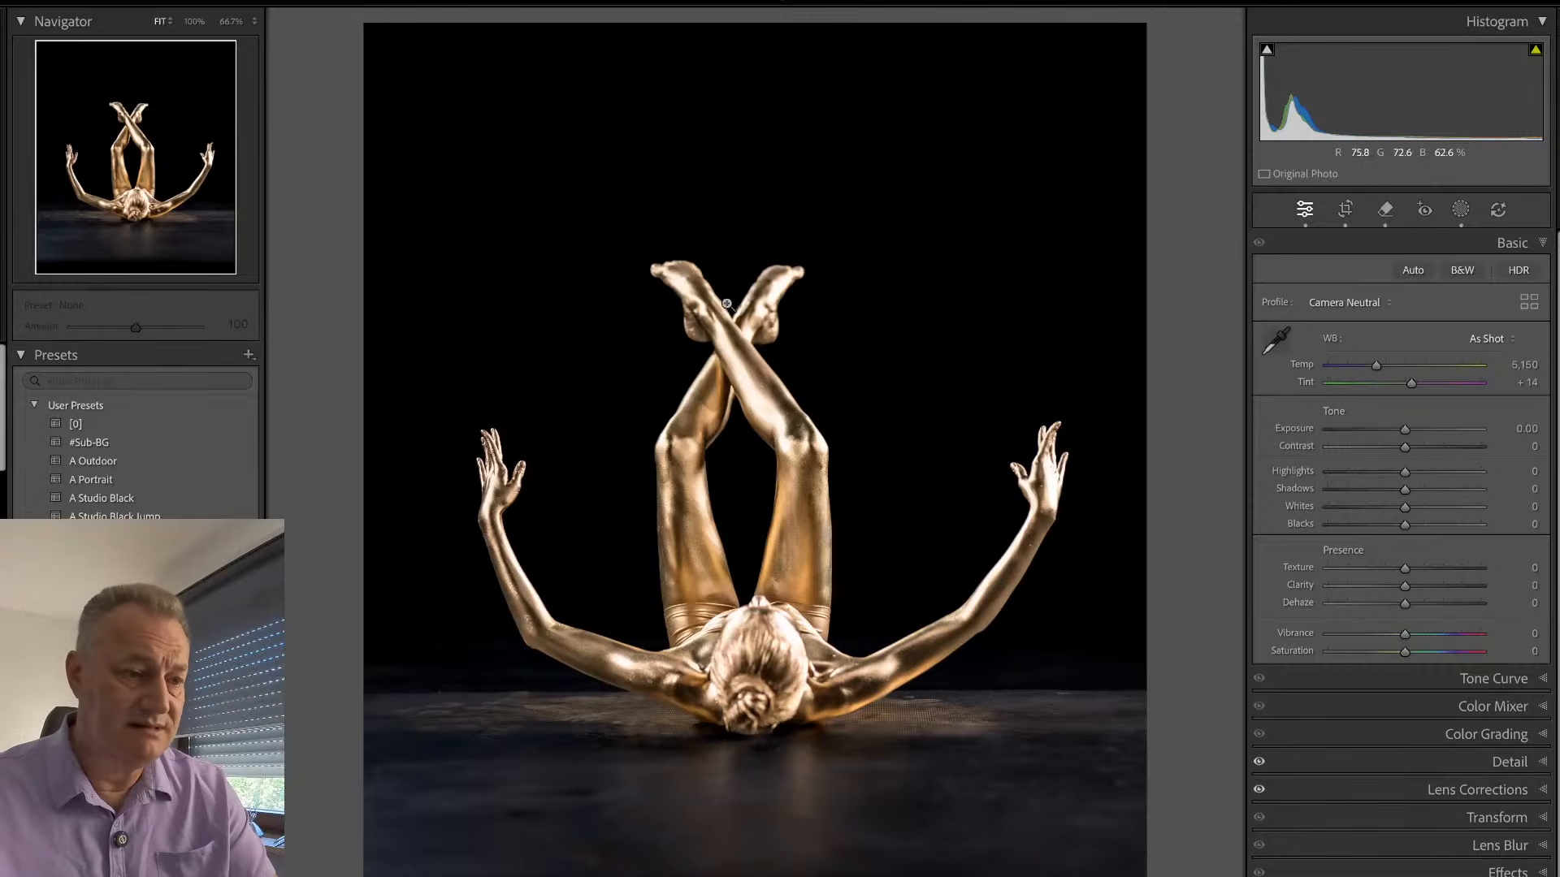
# - Examine the gold skin texture on the dancer's legs and arms up close
pyautogui.click(747, 457)
pyautogui.scroll(-2, 803, 411)
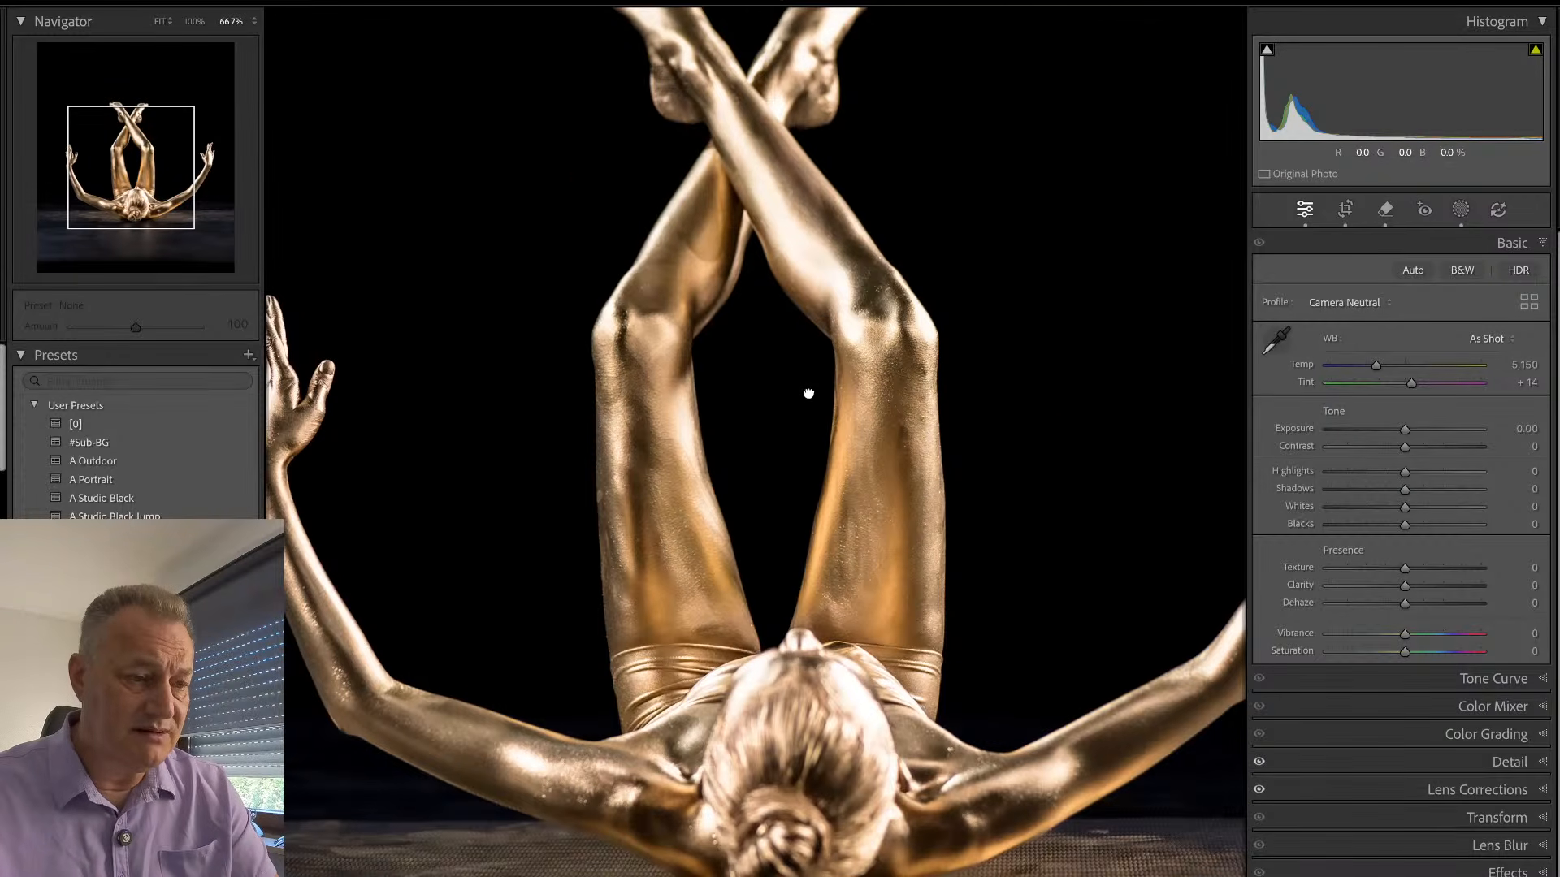
pyautogui.moveTo(808, 393); pyautogui.dragTo(822, 424)
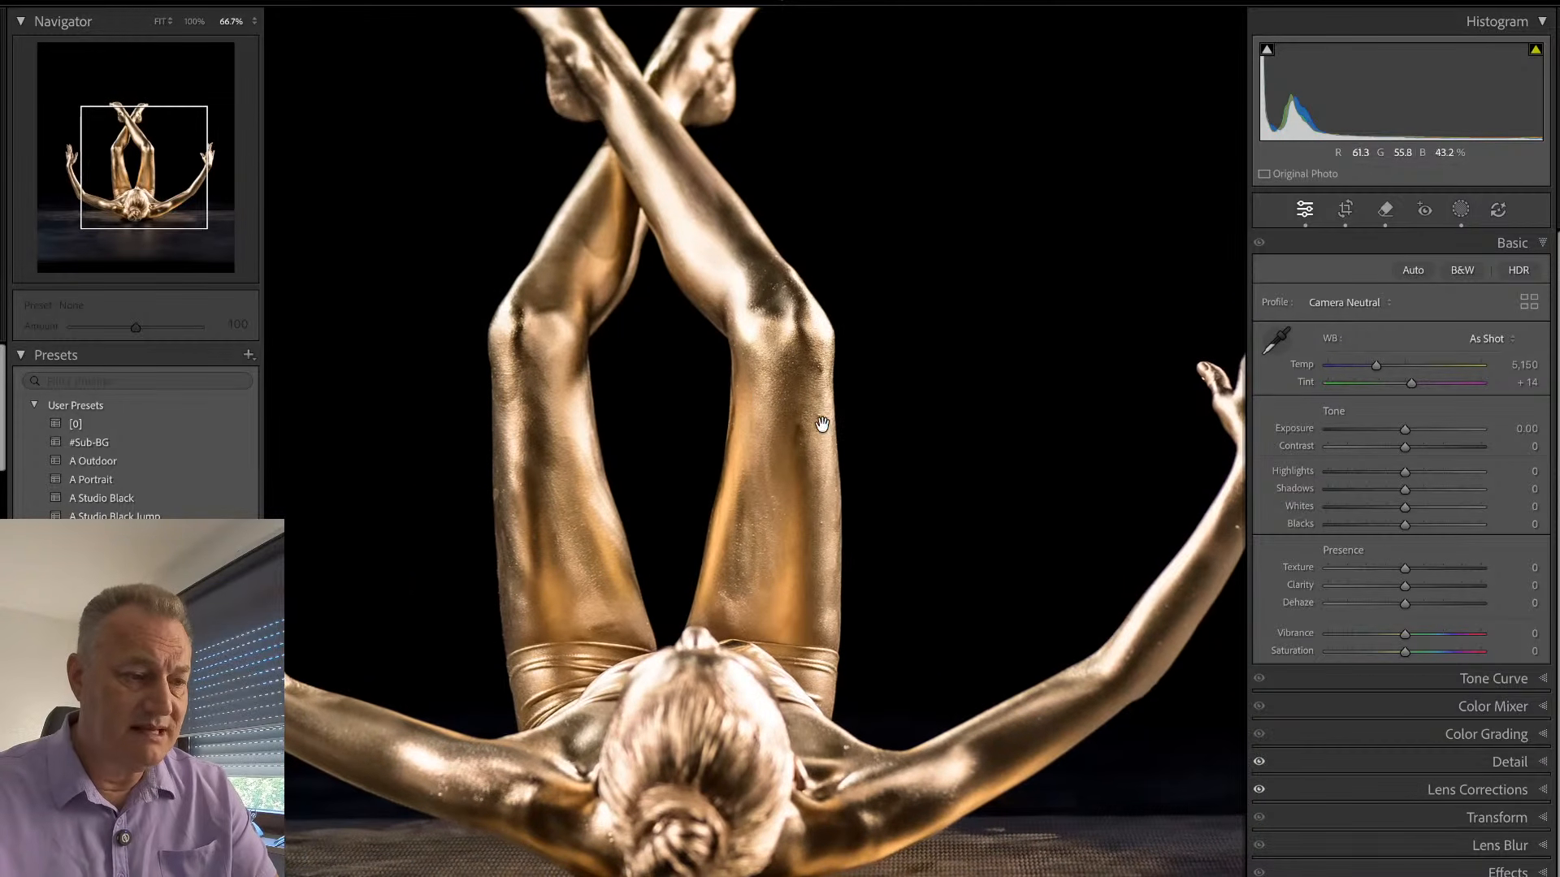
pyautogui.moveTo(673, 407); pyautogui.dragTo(717, 402)
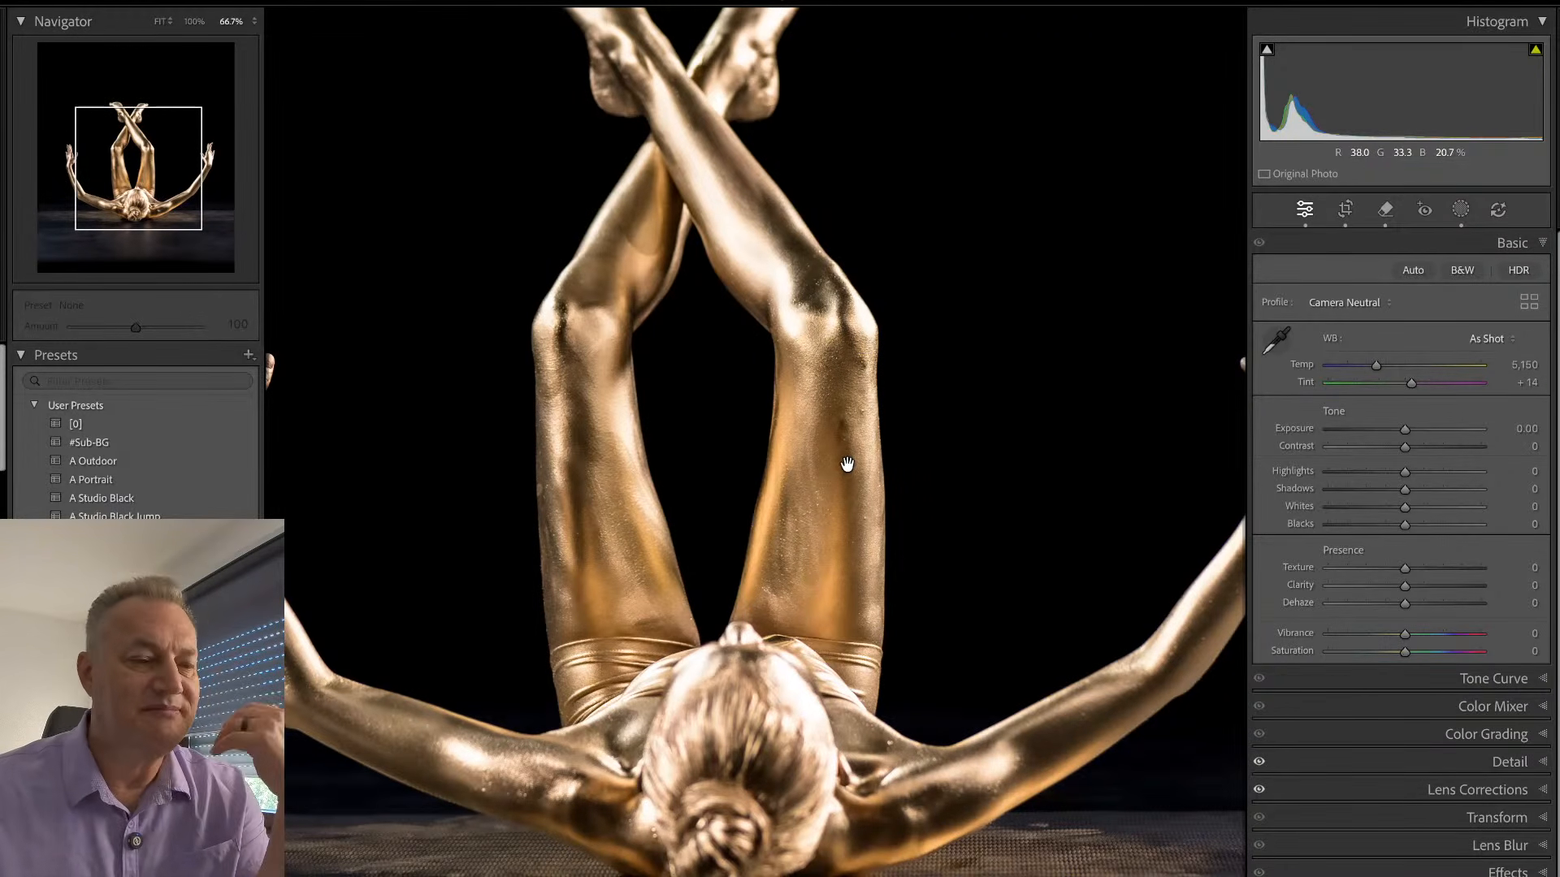
# - Set the whole photo's Blacks to −16 and Exposure to −0.10 in the basic adjustments of EMY_0727
pyautogui.click(808, 626)
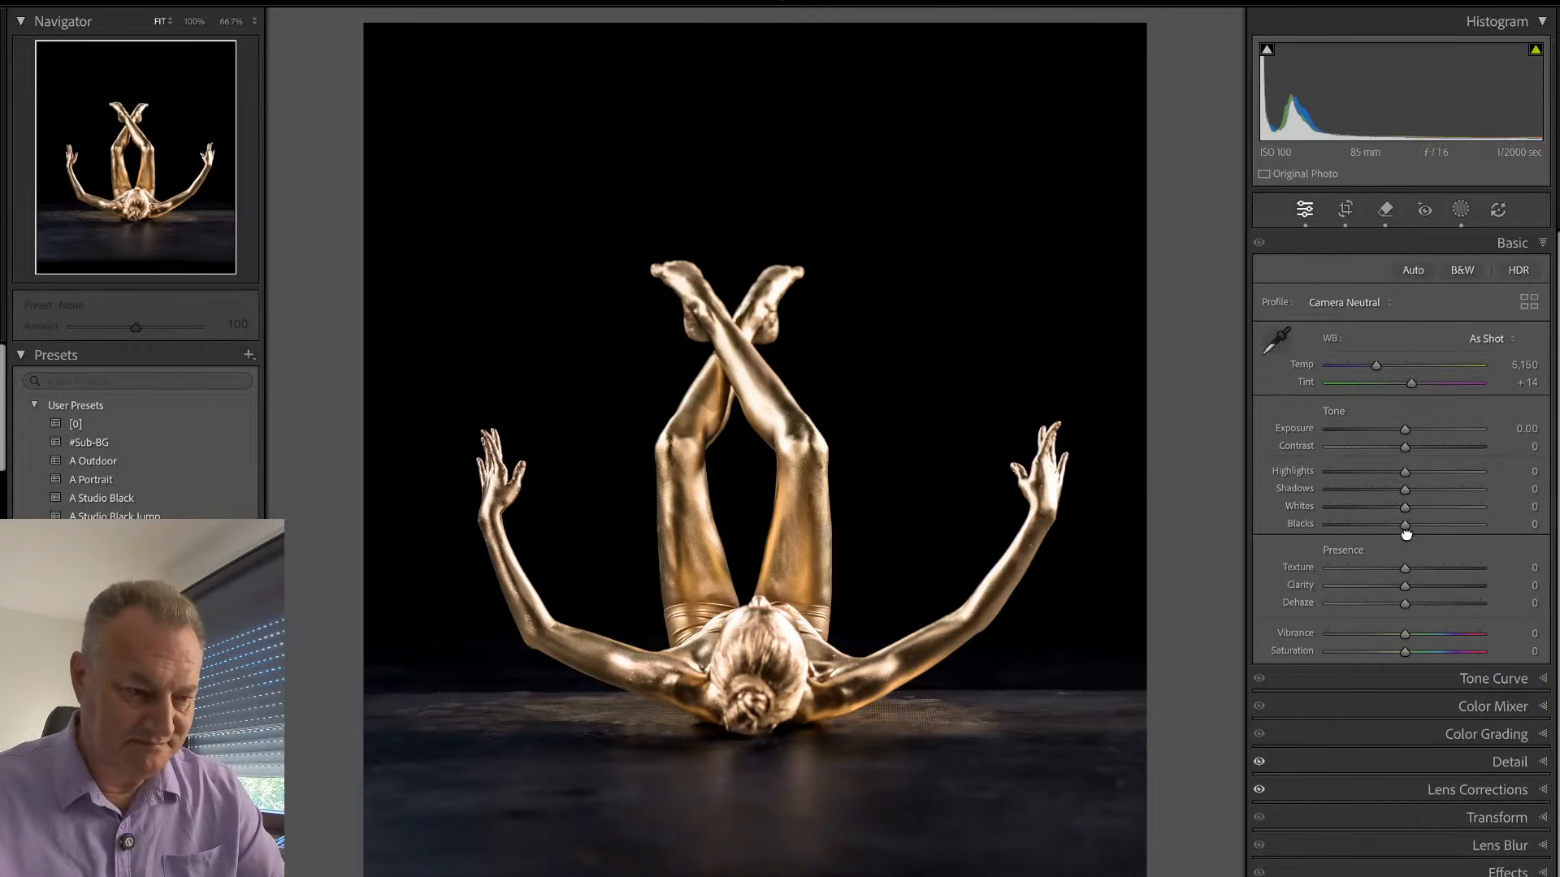
pyautogui.moveTo(1396, 535); pyautogui.dragTo(1391, 526)
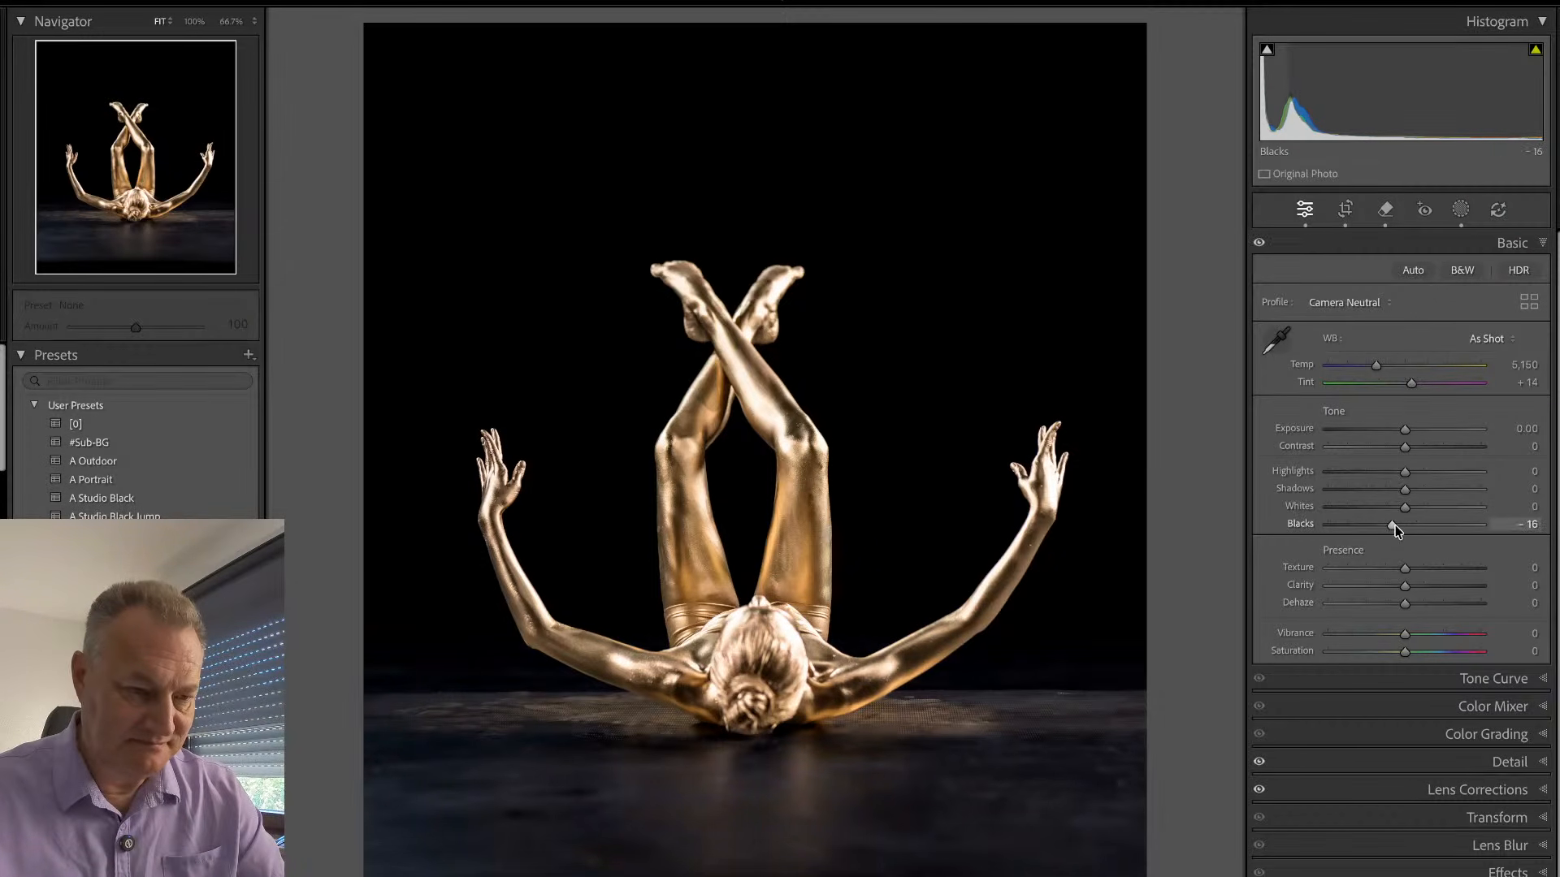
pyautogui.moveTo(1406, 429); pyautogui.dragTo(1405, 439)
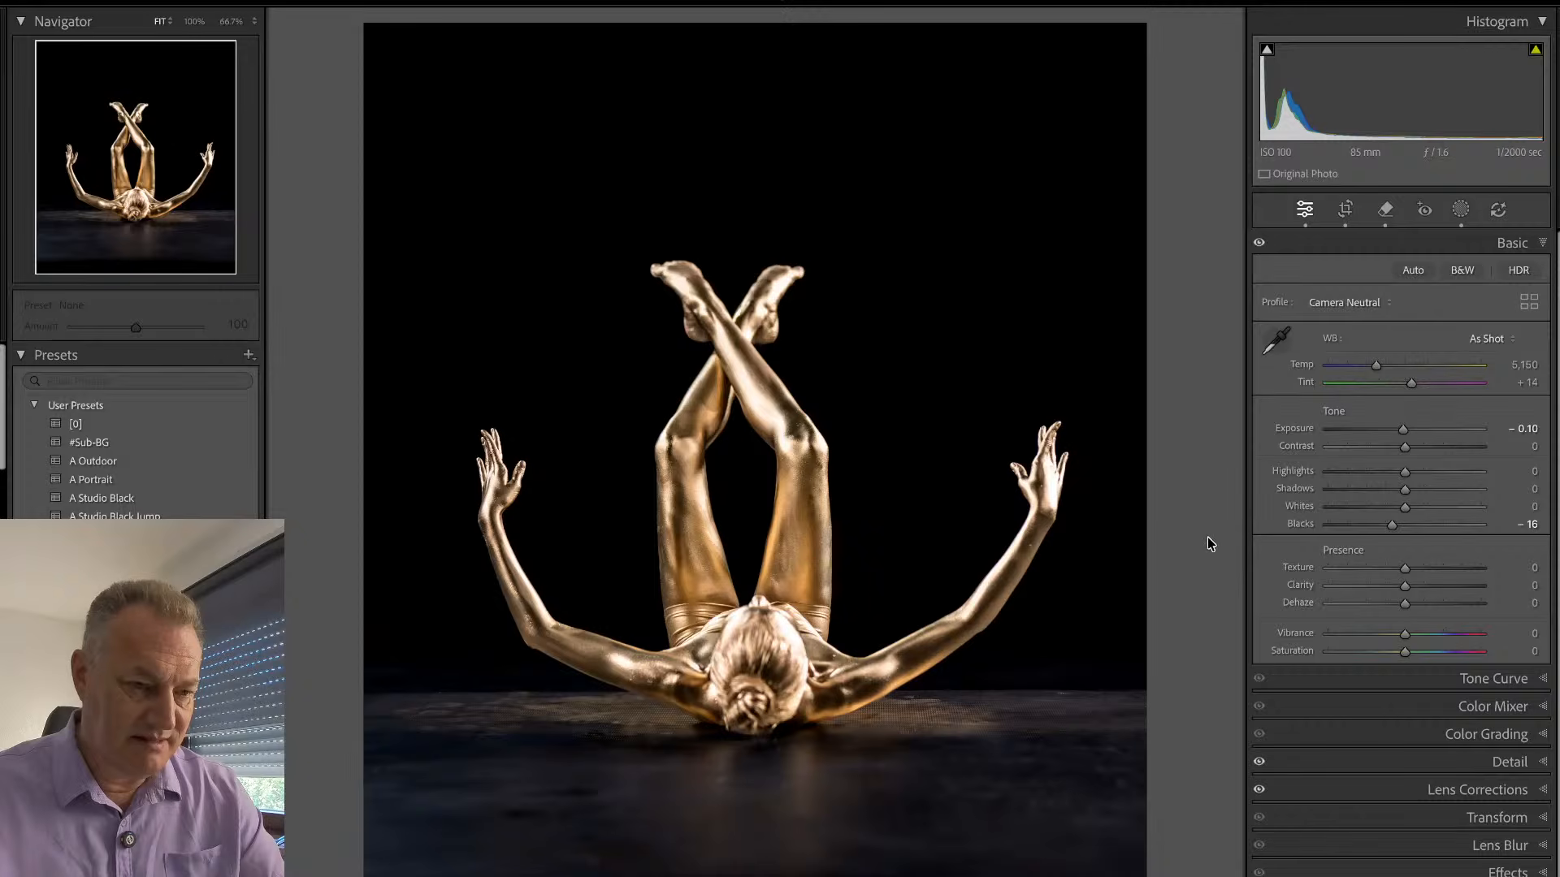
# - Synchronize EMY_0727's develop settings, including the BG and Sub masks, to EMY_0757 and EMY_0767 without crop or removal edits
pyautogui.press('g')
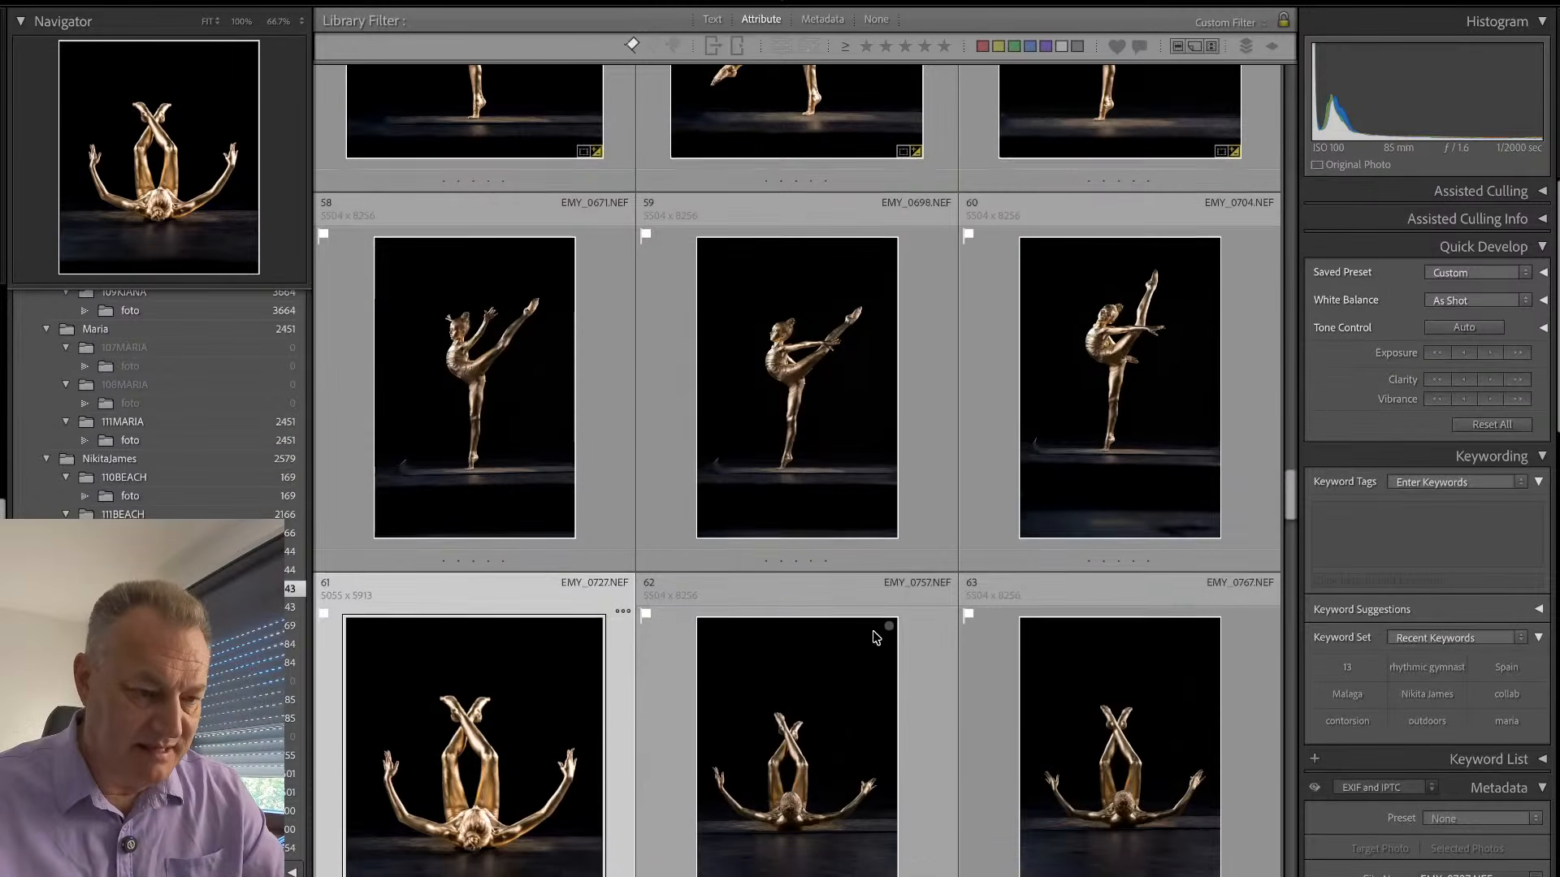
pyautogui.scroll(-3, 874, 632)
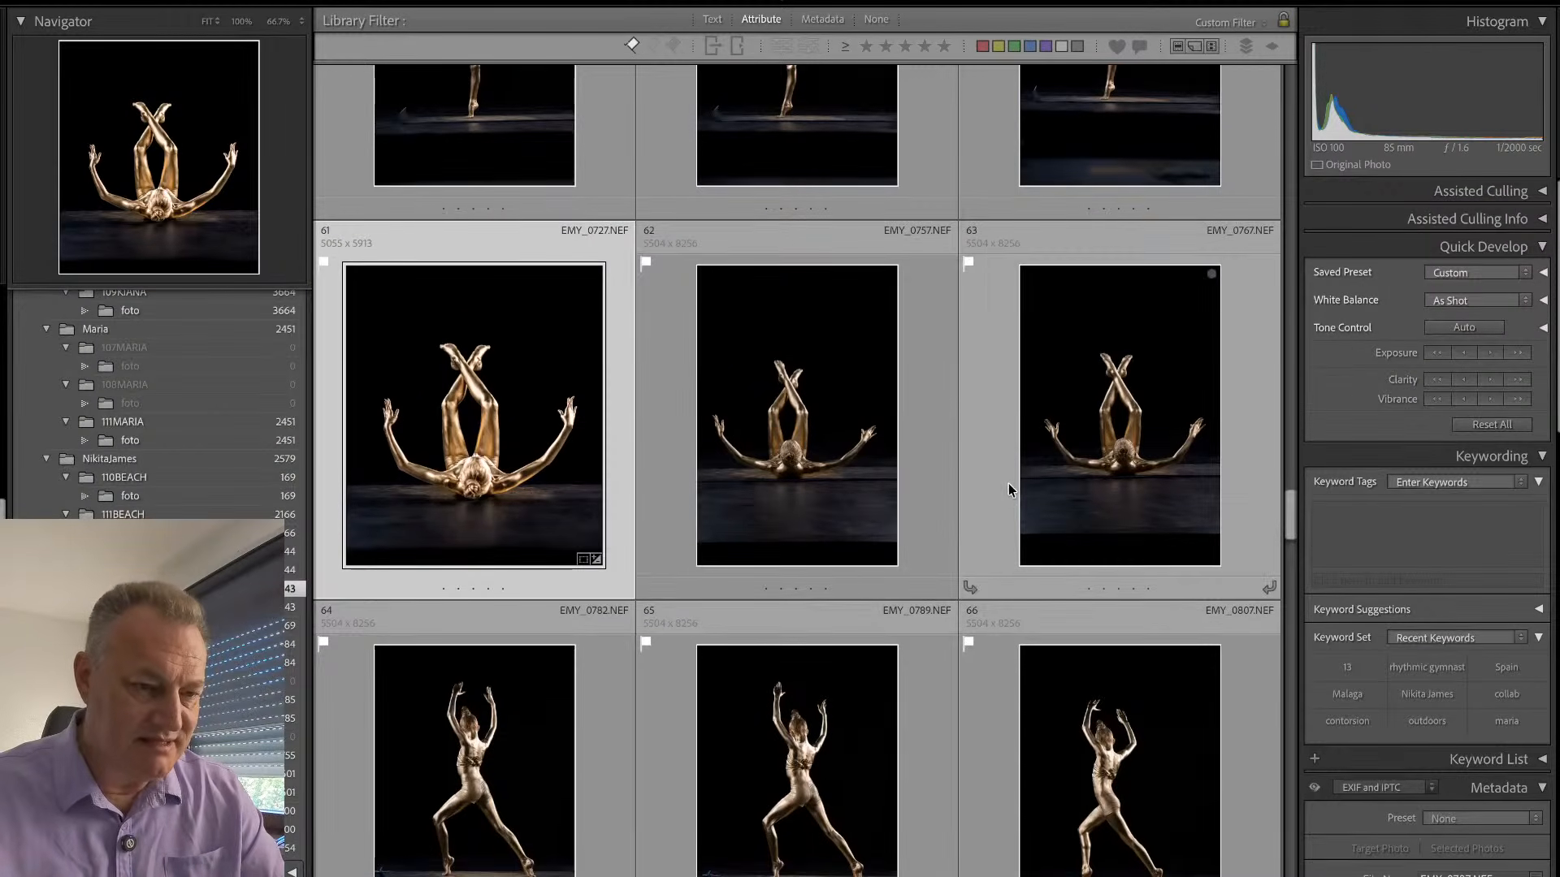
pyautogui.keyDown('shift'); pyautogui.click(990, 494); pyautogui.keyUp('shift')
pyautogui.press('super+shift+s')
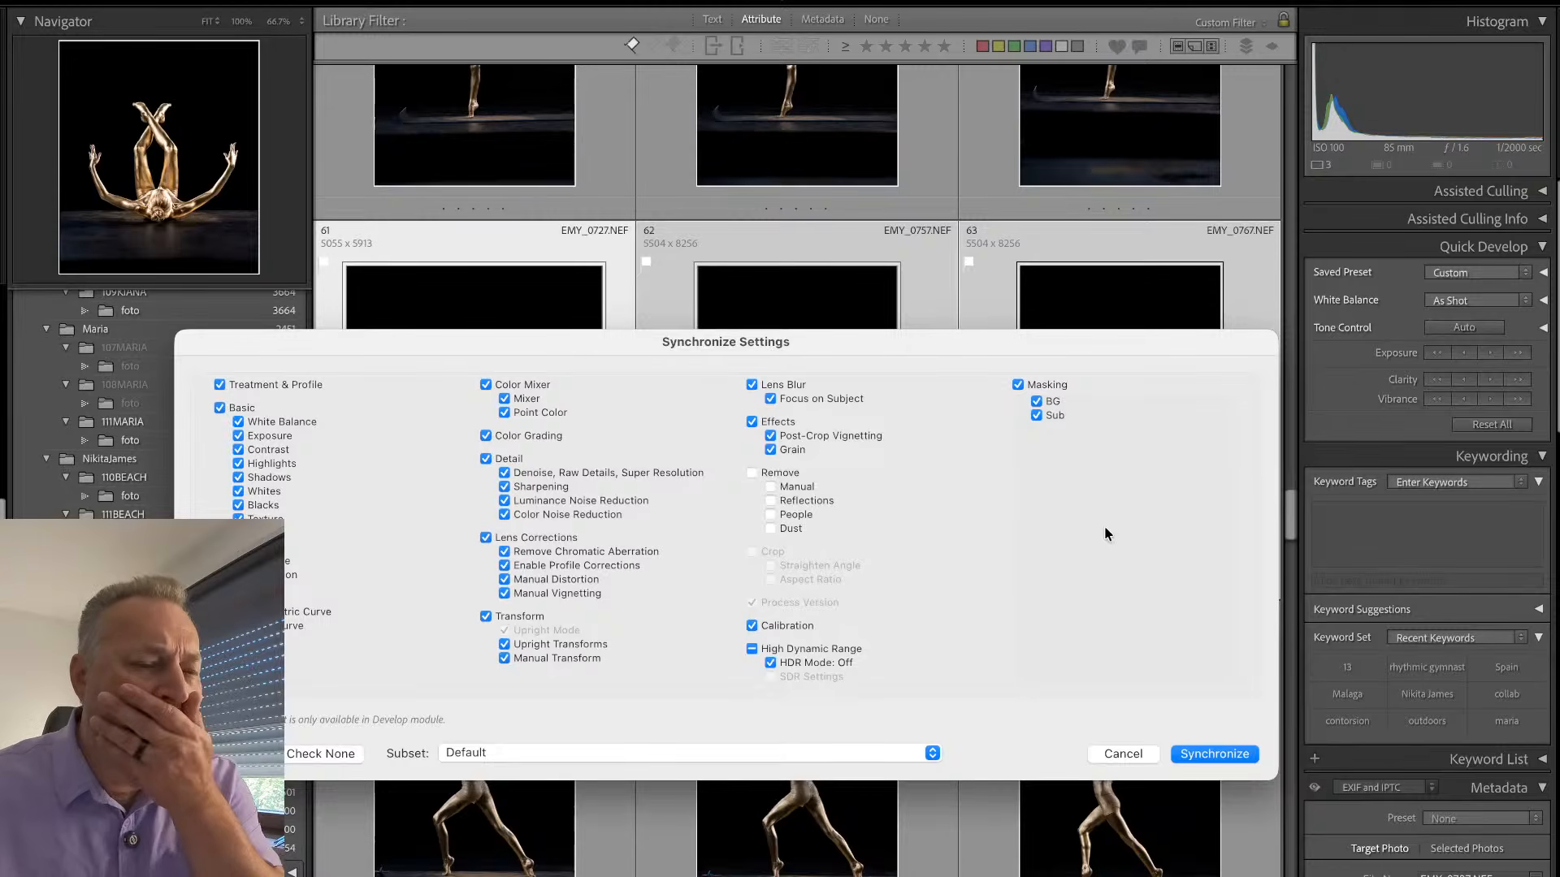
pyautogui.click(1204, 753)
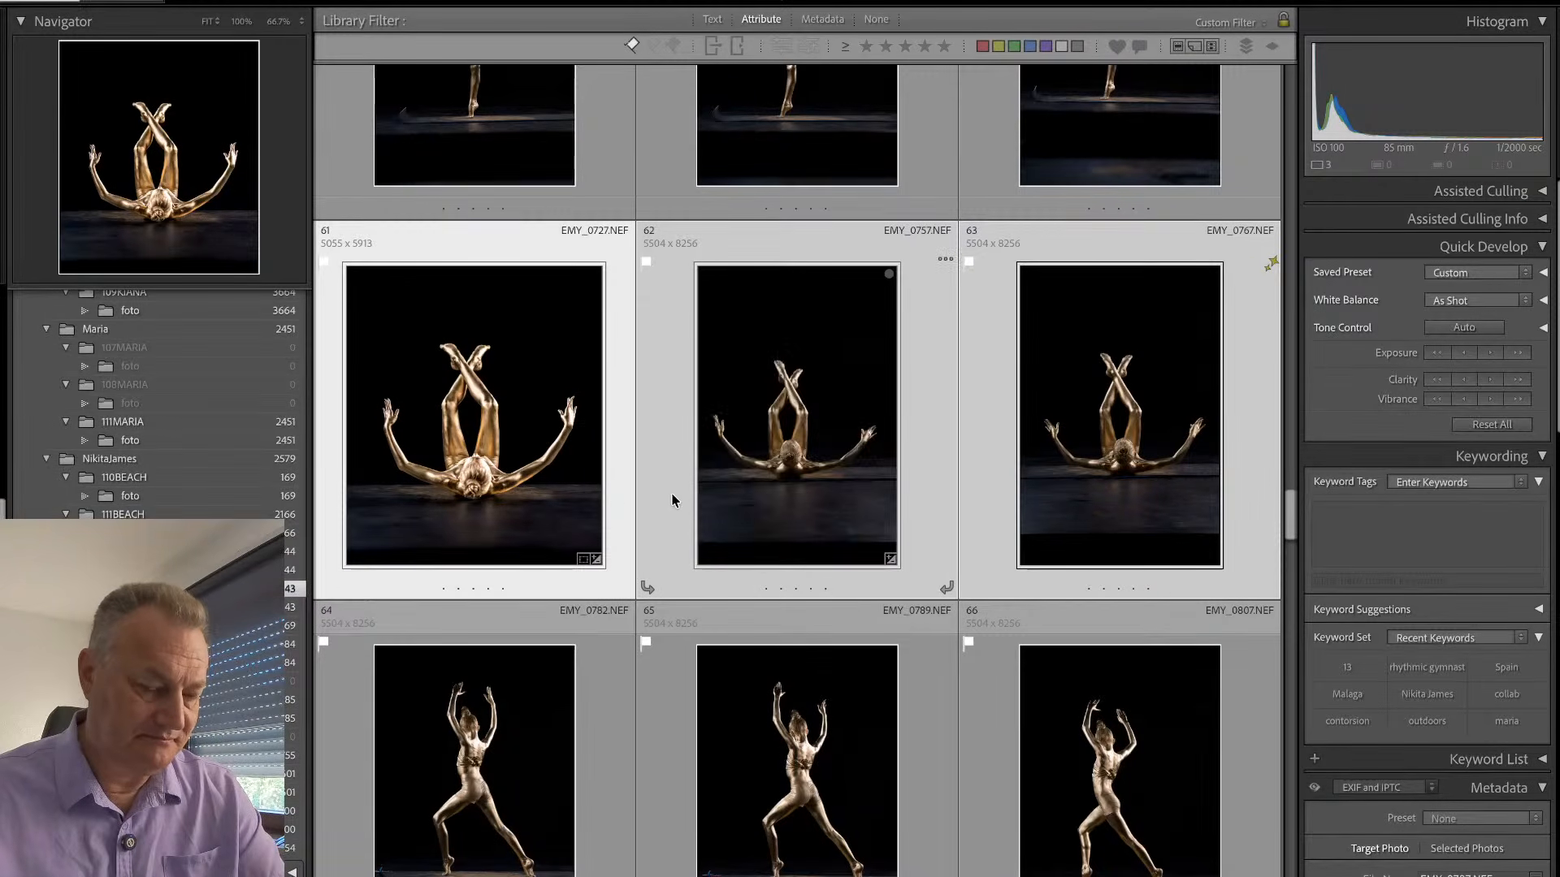
# - Compare the synchronized EMY_0757 with EMY_0727 at full-photo size
pyautogui.doubleClick(614, 490)
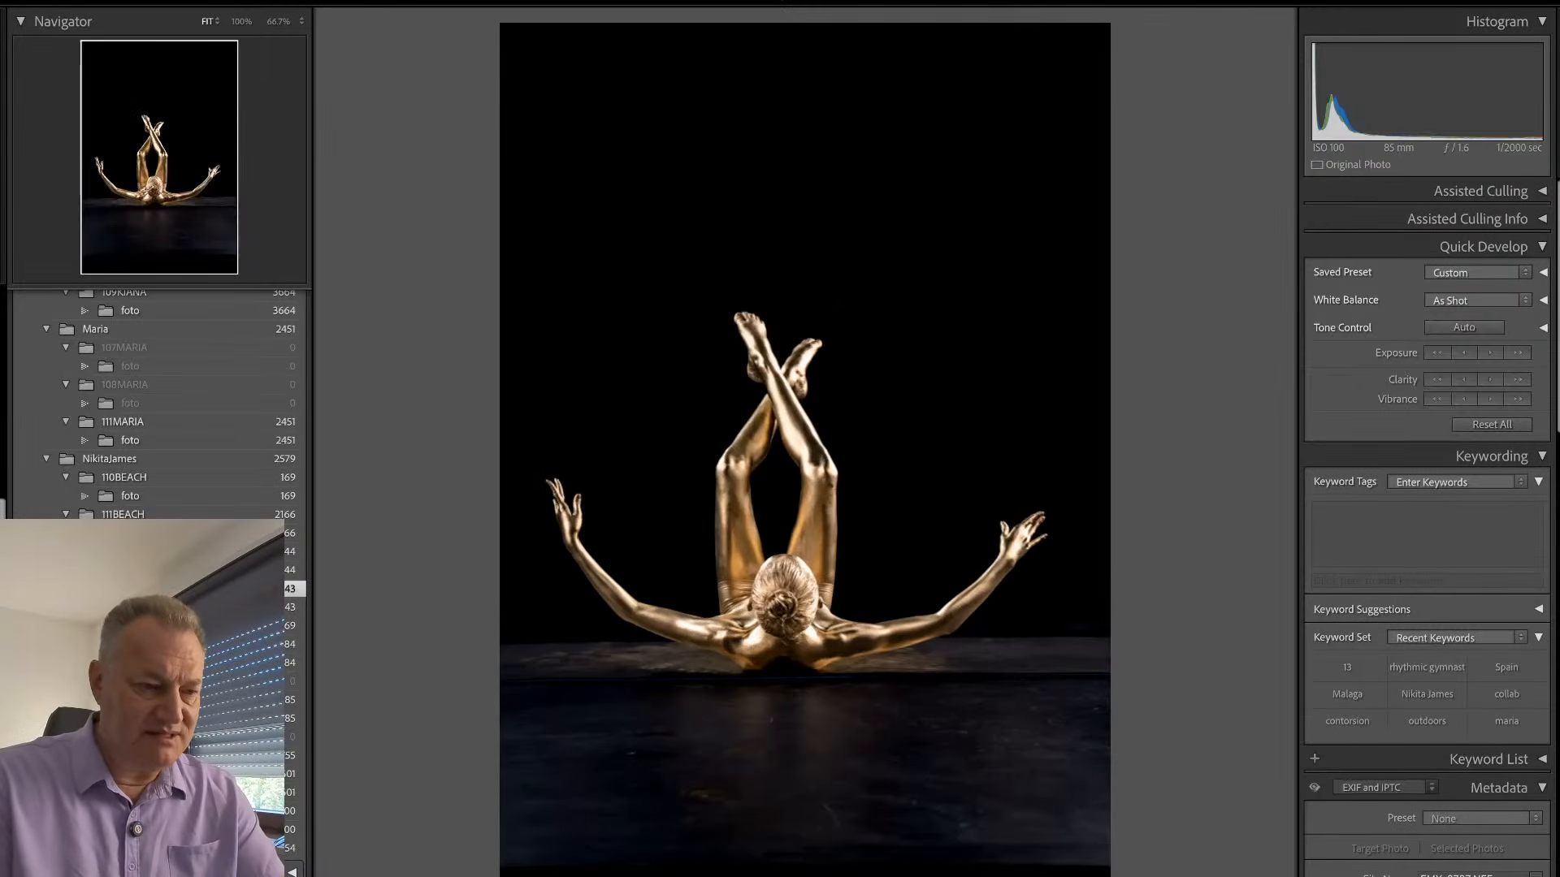
pyautogui.press('Right')
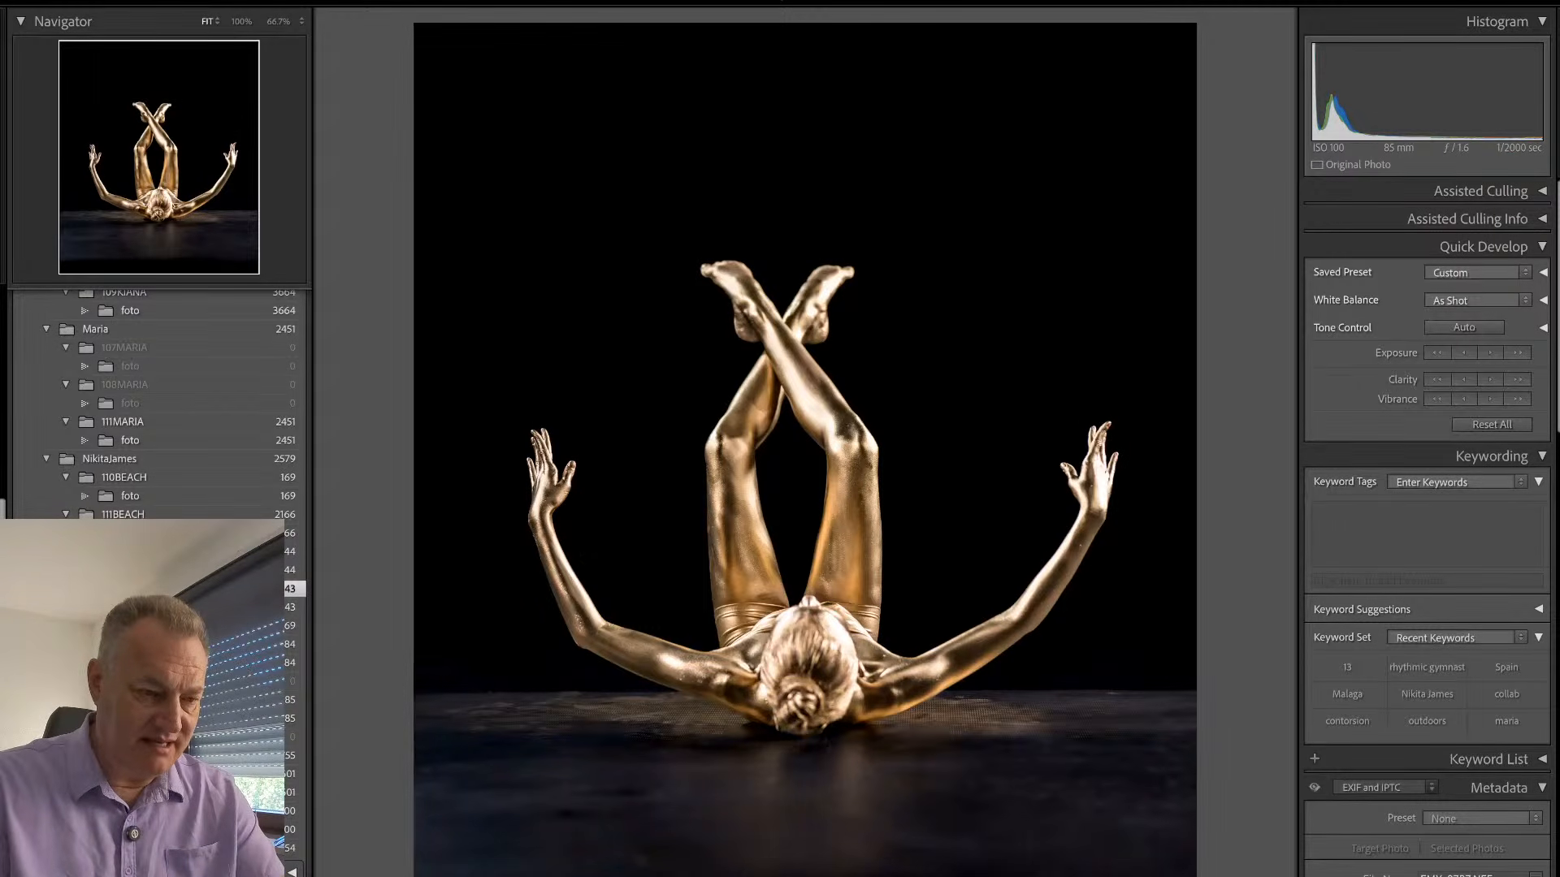
pyautogui.press('Right')
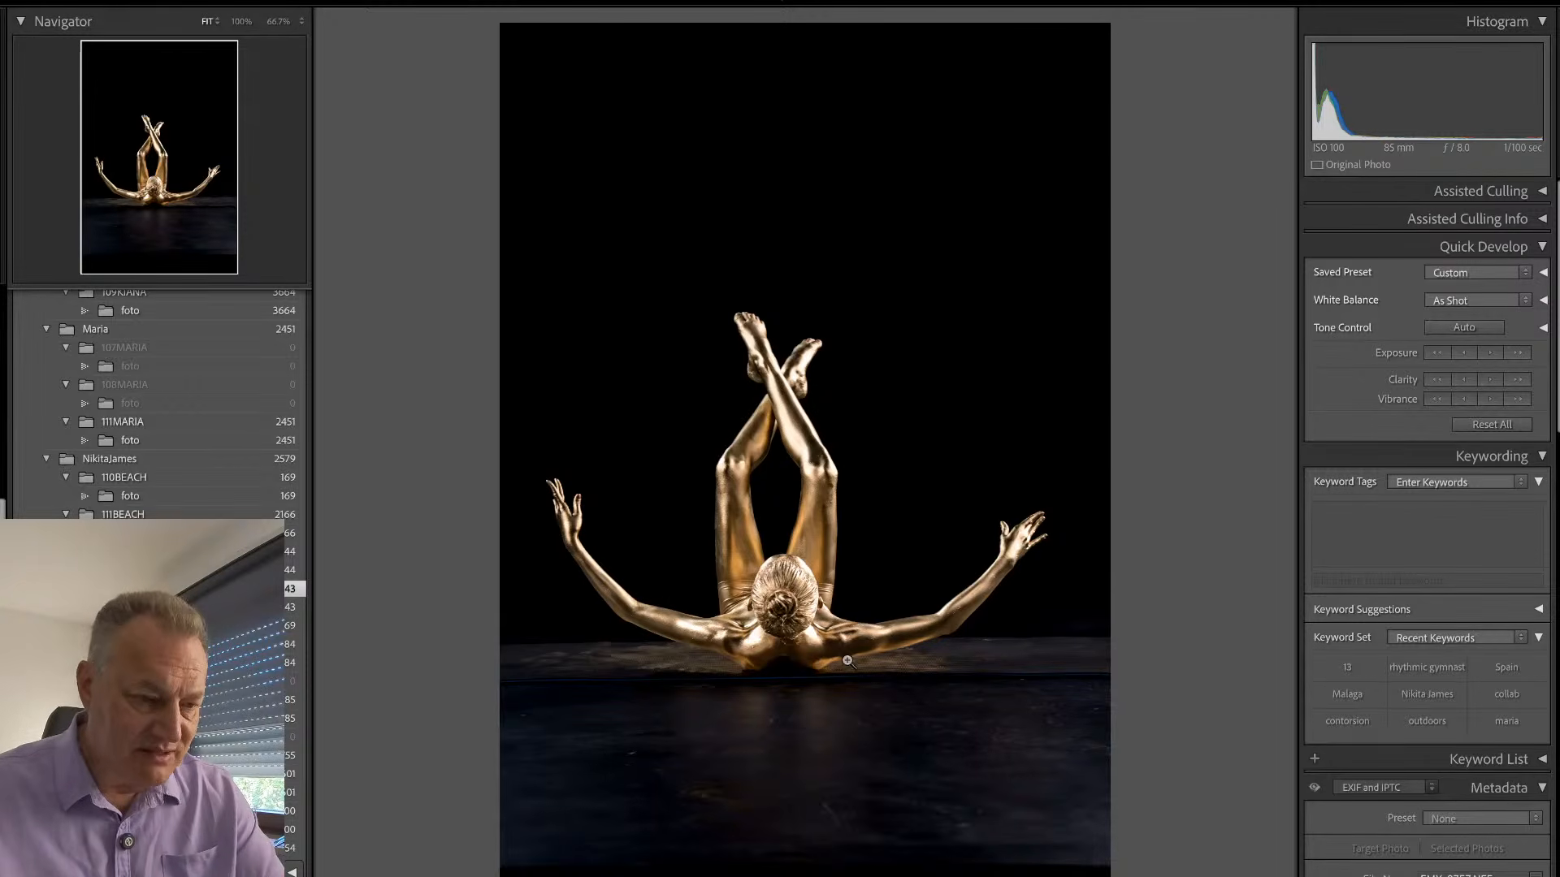
# - Crop EMY_0757 tighter to a custom shape, trimming the empty background and framing the dancer with room above her feet
pyautogui.press('r')
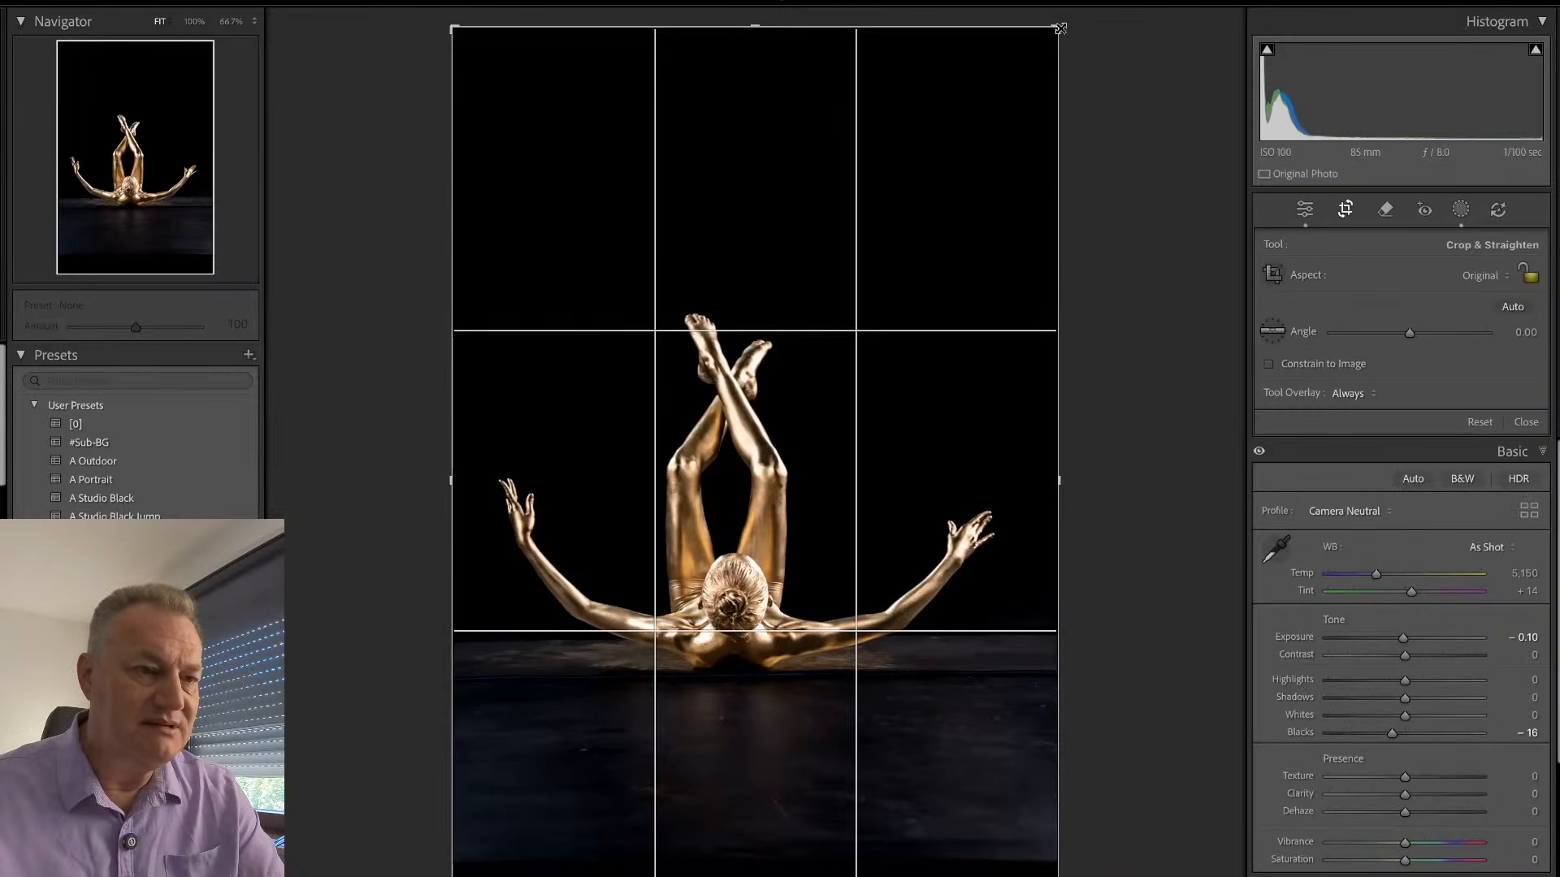
pyautogui.moveTo(1060, 29); pyautogui.dragTo(1037, 140)
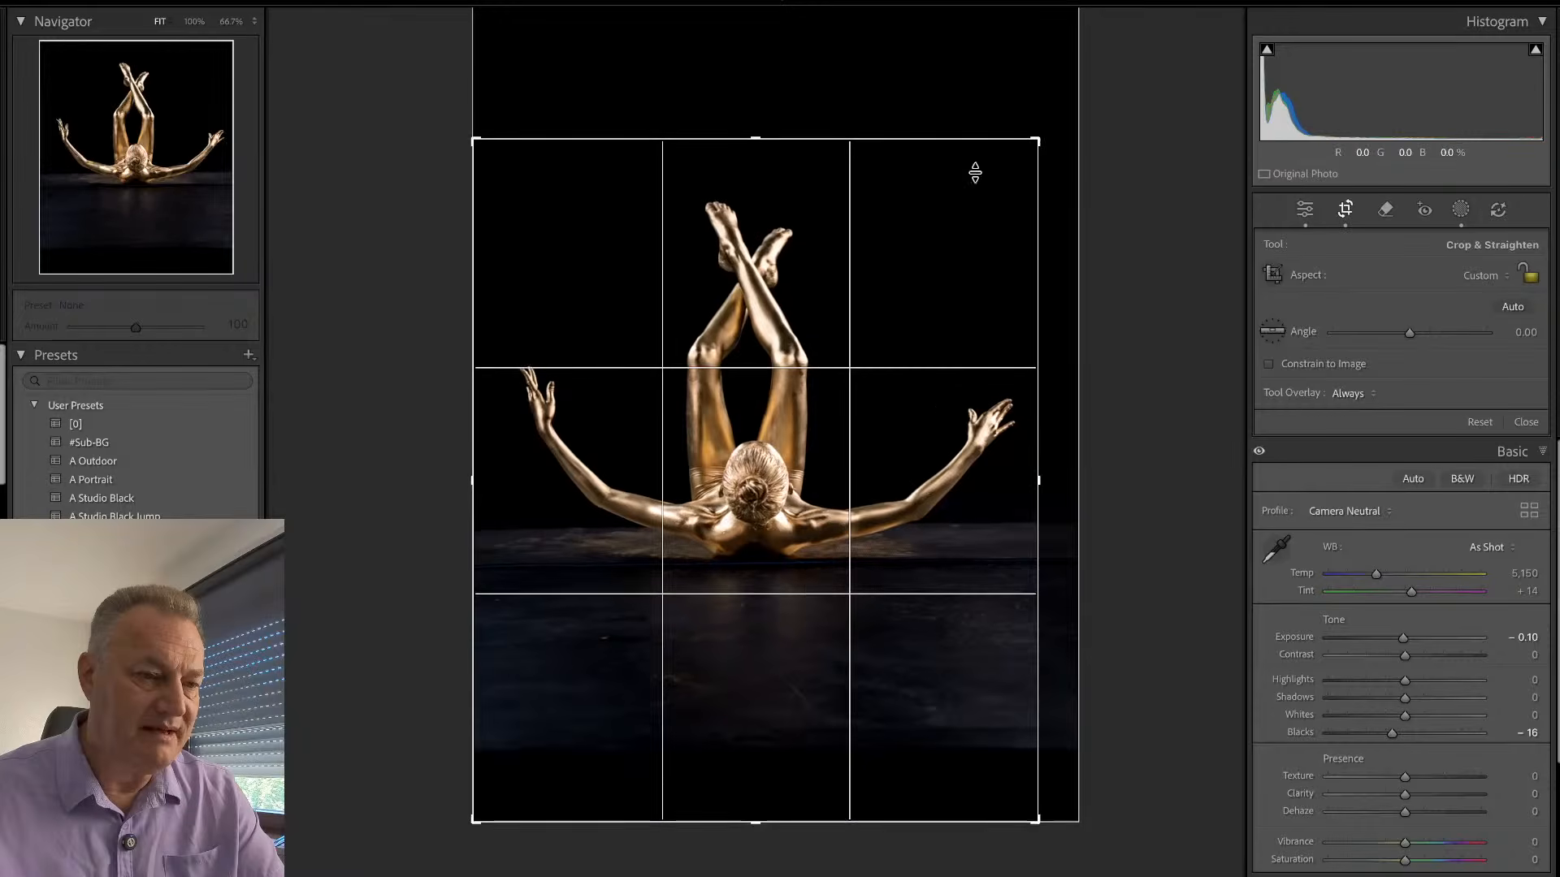
pyautogui.moveTo(930, 306); pyautogui.dragTo(923, 410)
pyautogui.moveTo(1184, 349); pyautogui.dragTo(1178, 325)
pyautogui.press('r')
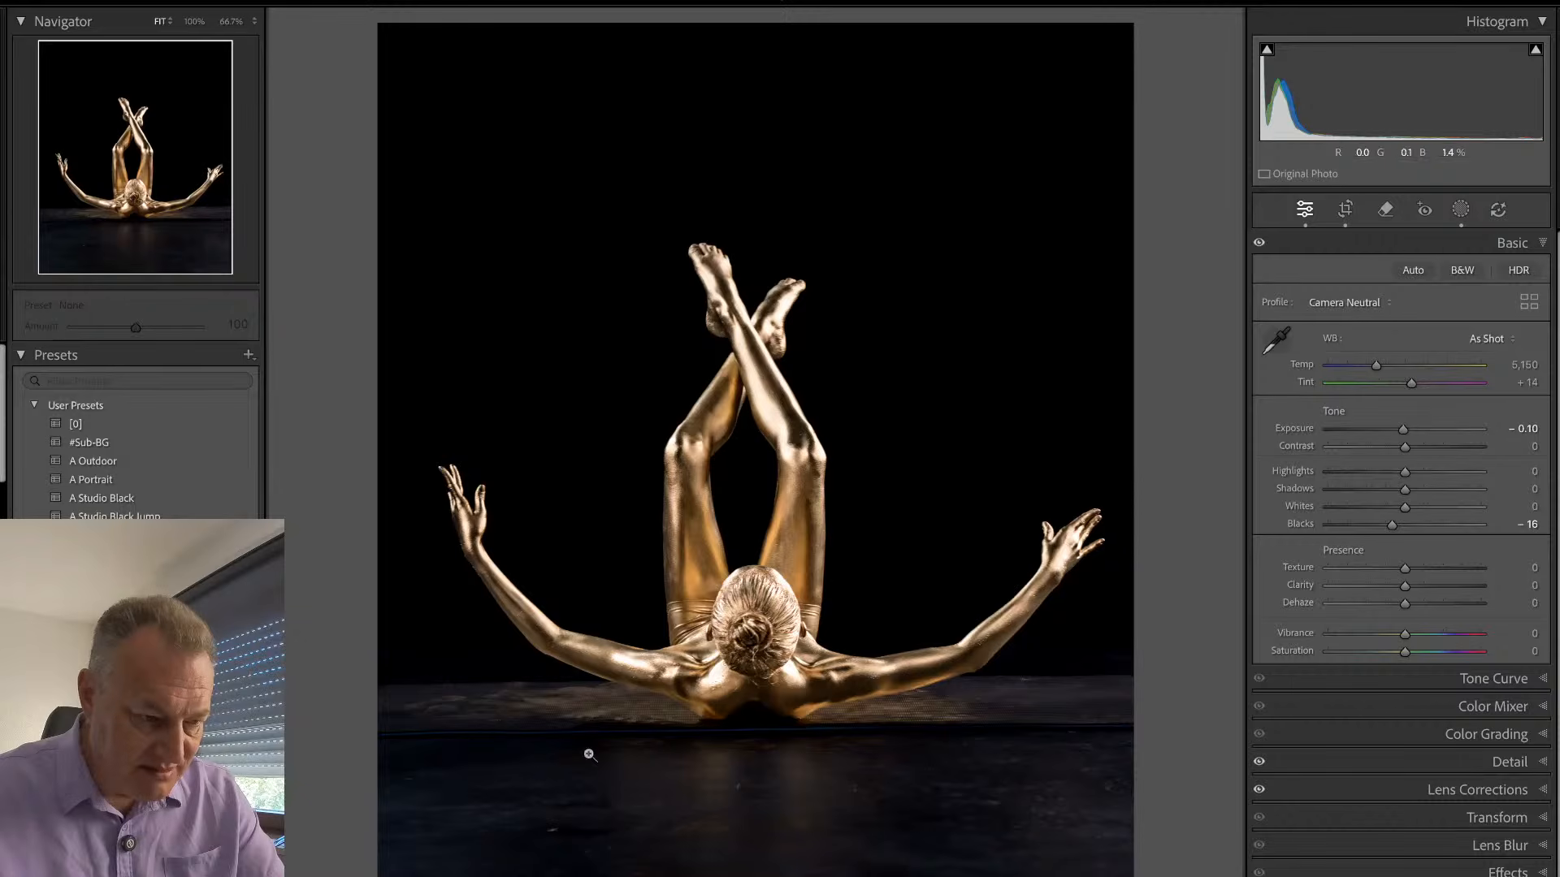
# - Inspect EMY_0757 around the dancer's hair and shoulders, and check the photo's file name and exposure information
pyautogui.click(778, 626)
pyautogui.moveTo(773, 588); pyautogui.dragTo(788, 662)
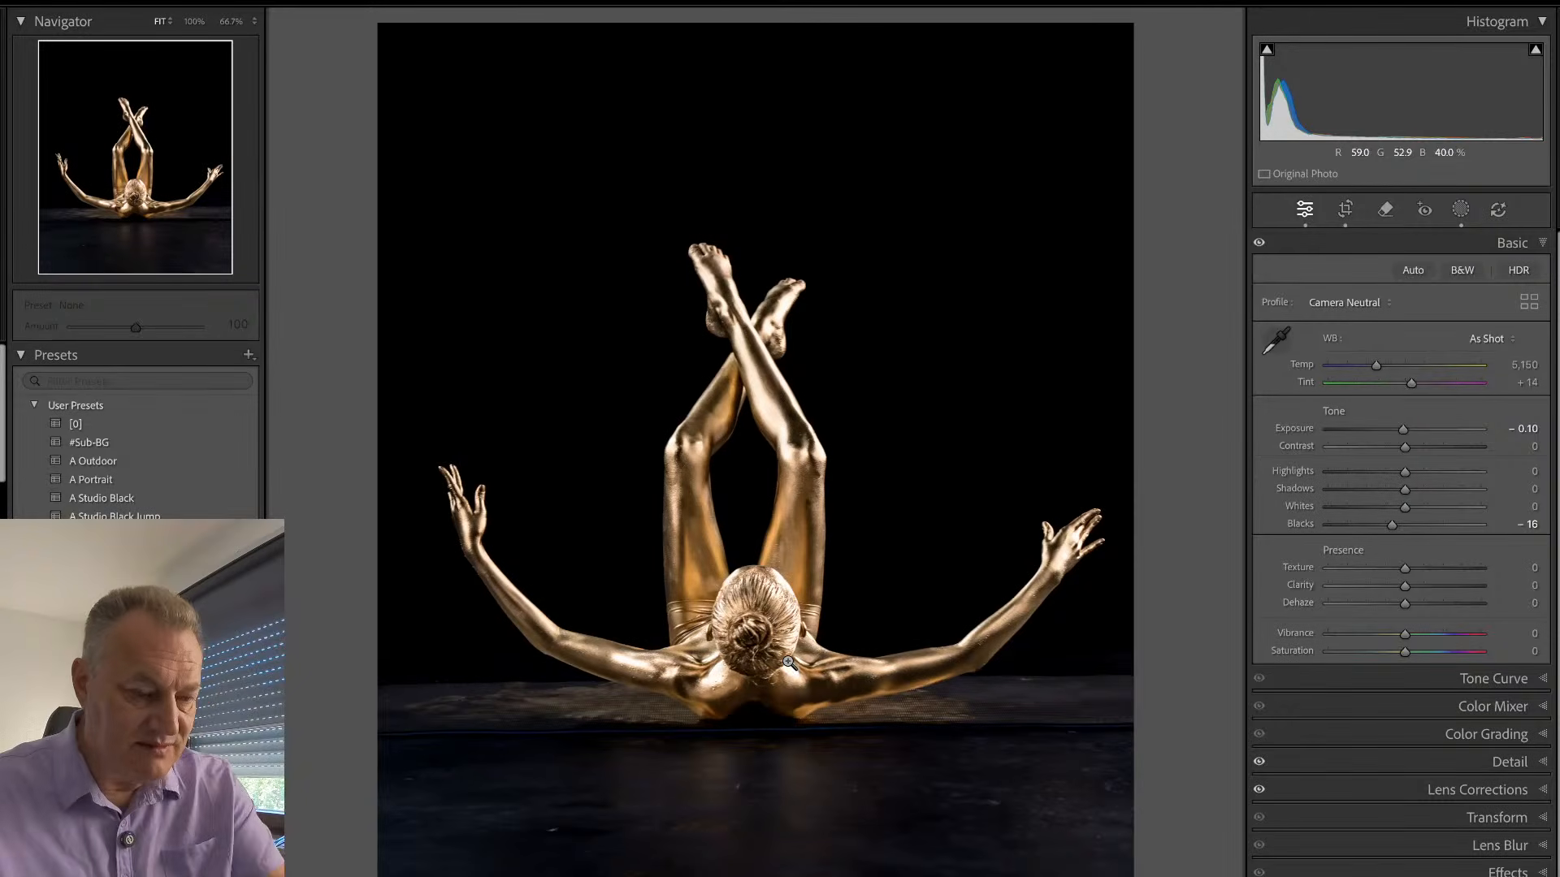
pyautogui.press('i')
pyautogui.press('i')
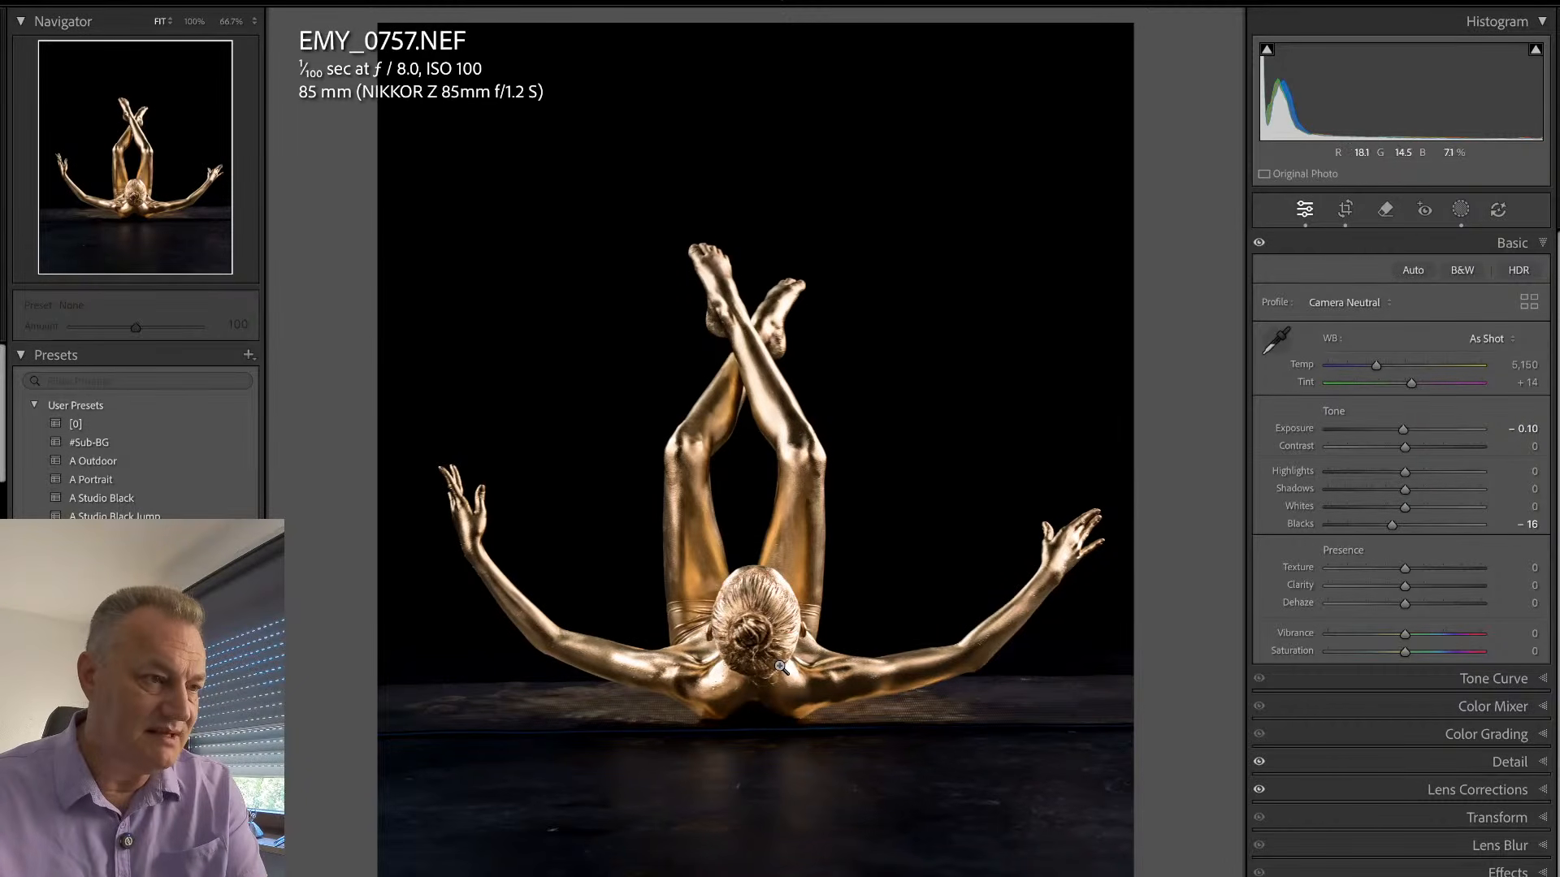
pyautogui.press('i')
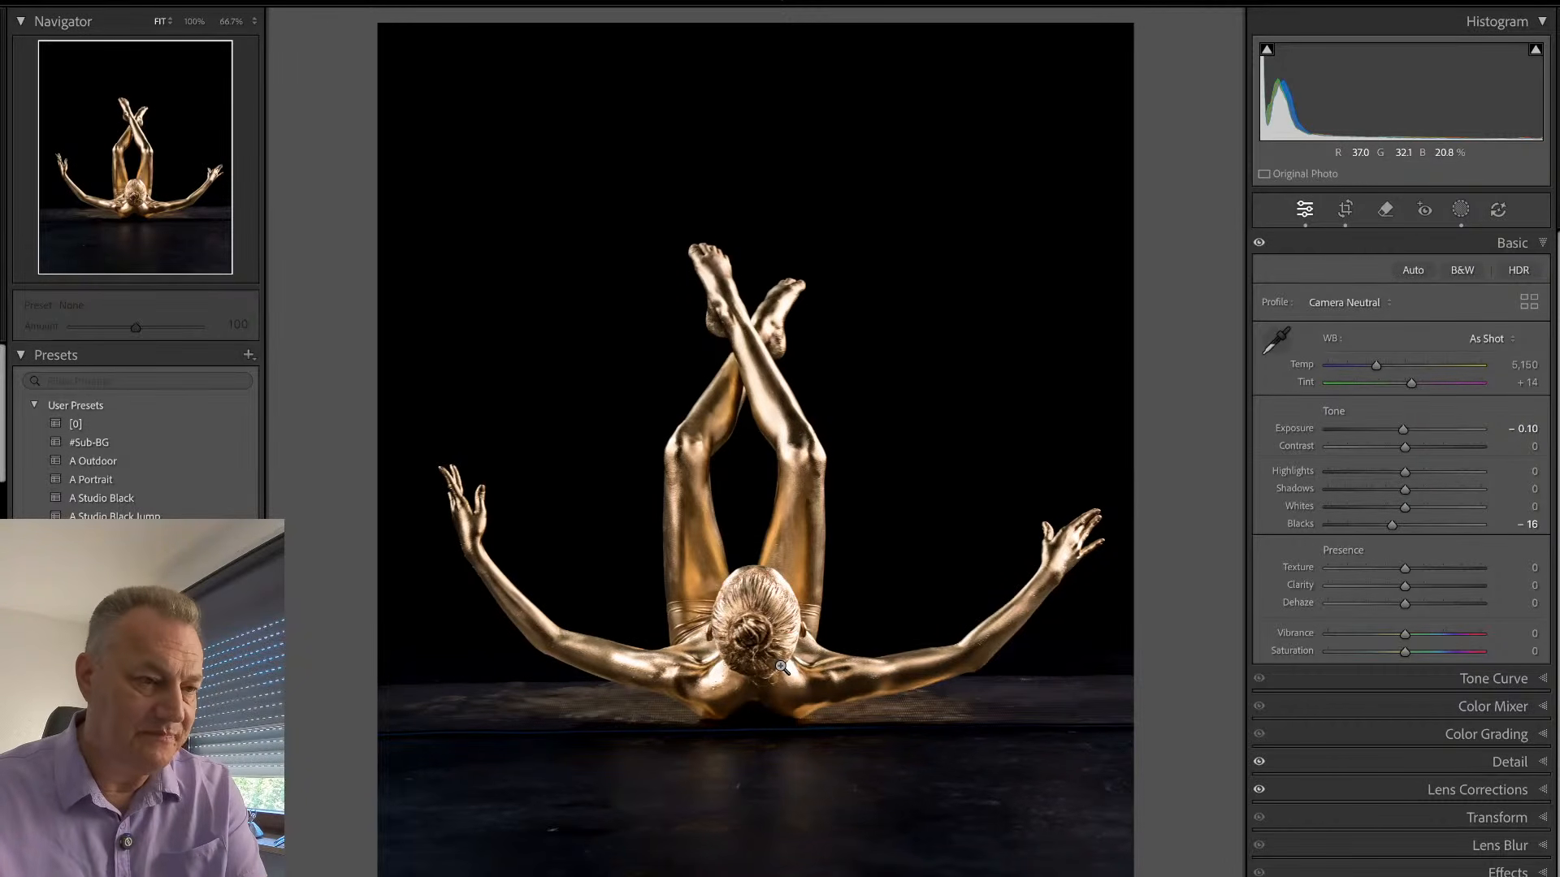
# - Compare the crossed-leg poses in EMY_0757 and EMY_0767, and remove the pick flag from EMY_0767
pyautogui.press('Right')
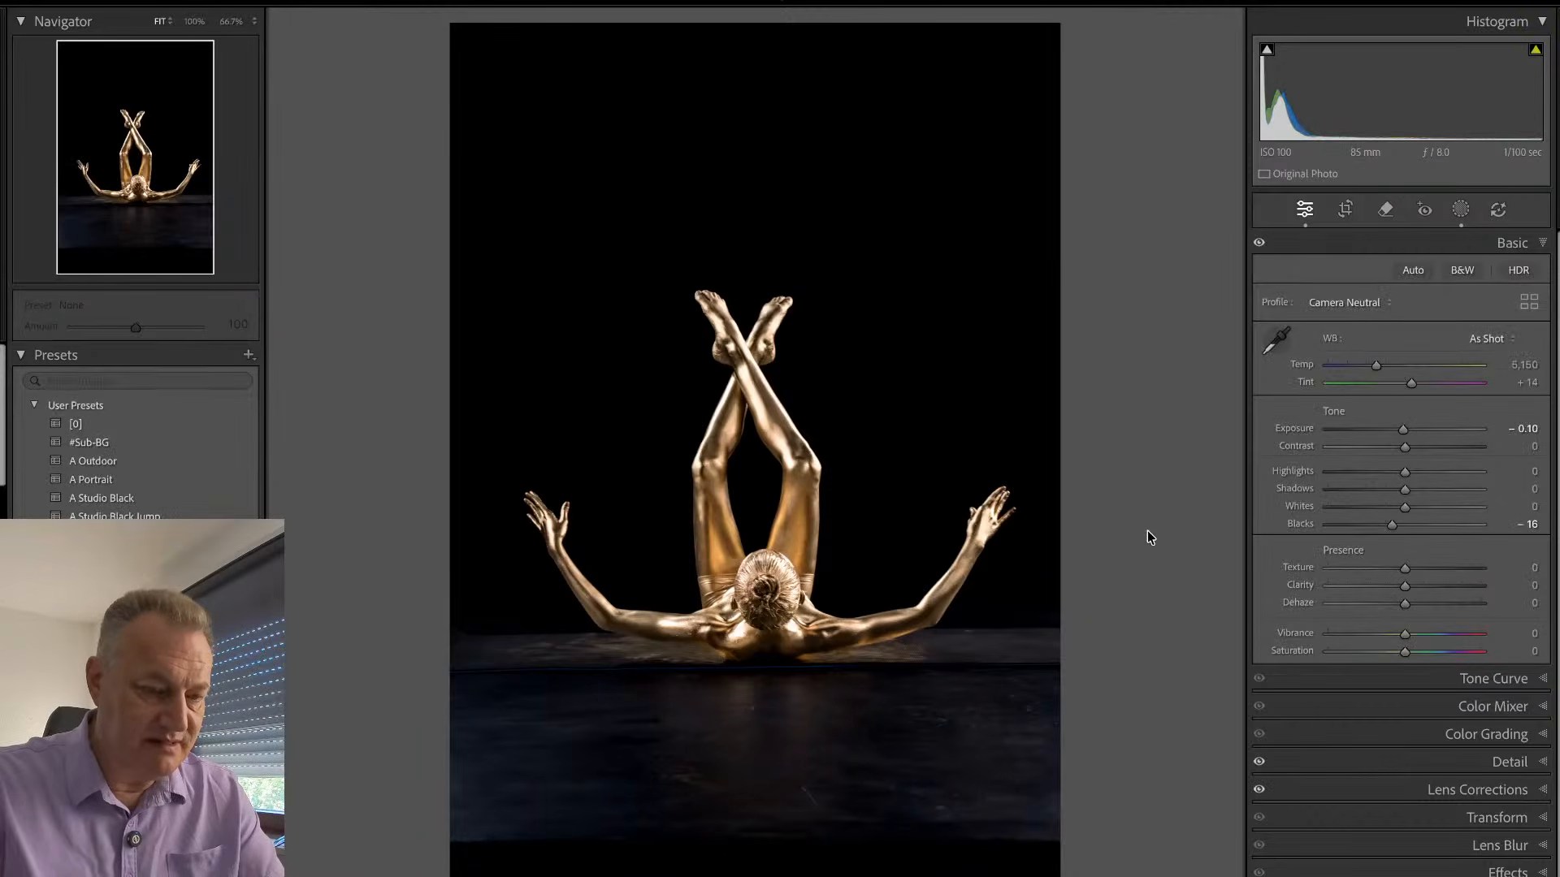
pyautogui.press('Right')
pyautogui.press('Right')
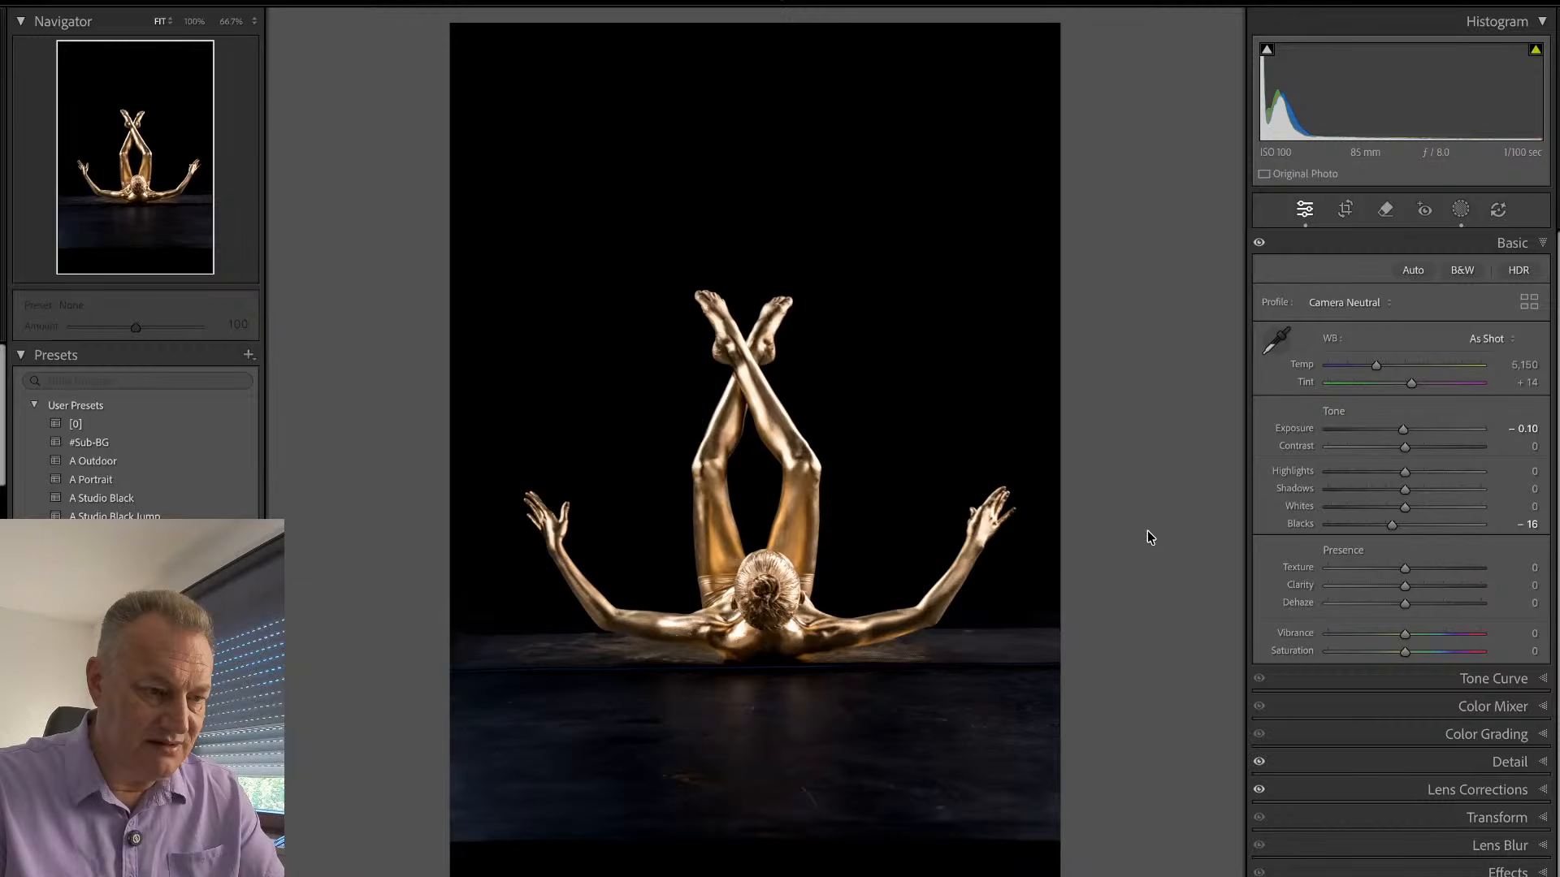
pyautogui.press('Right')
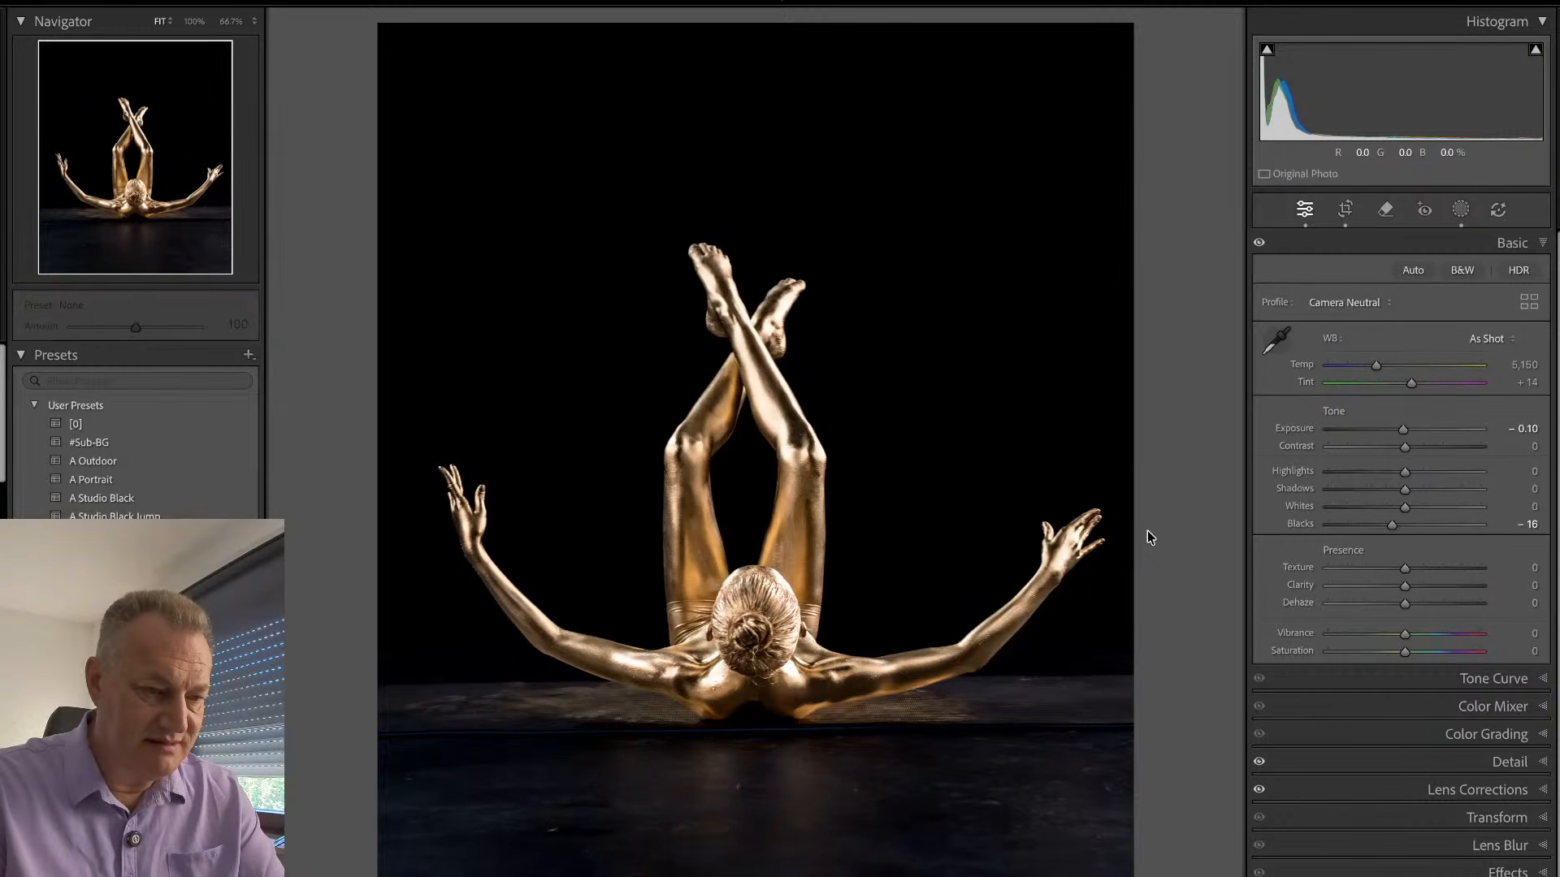
pyautogui.press('Right')
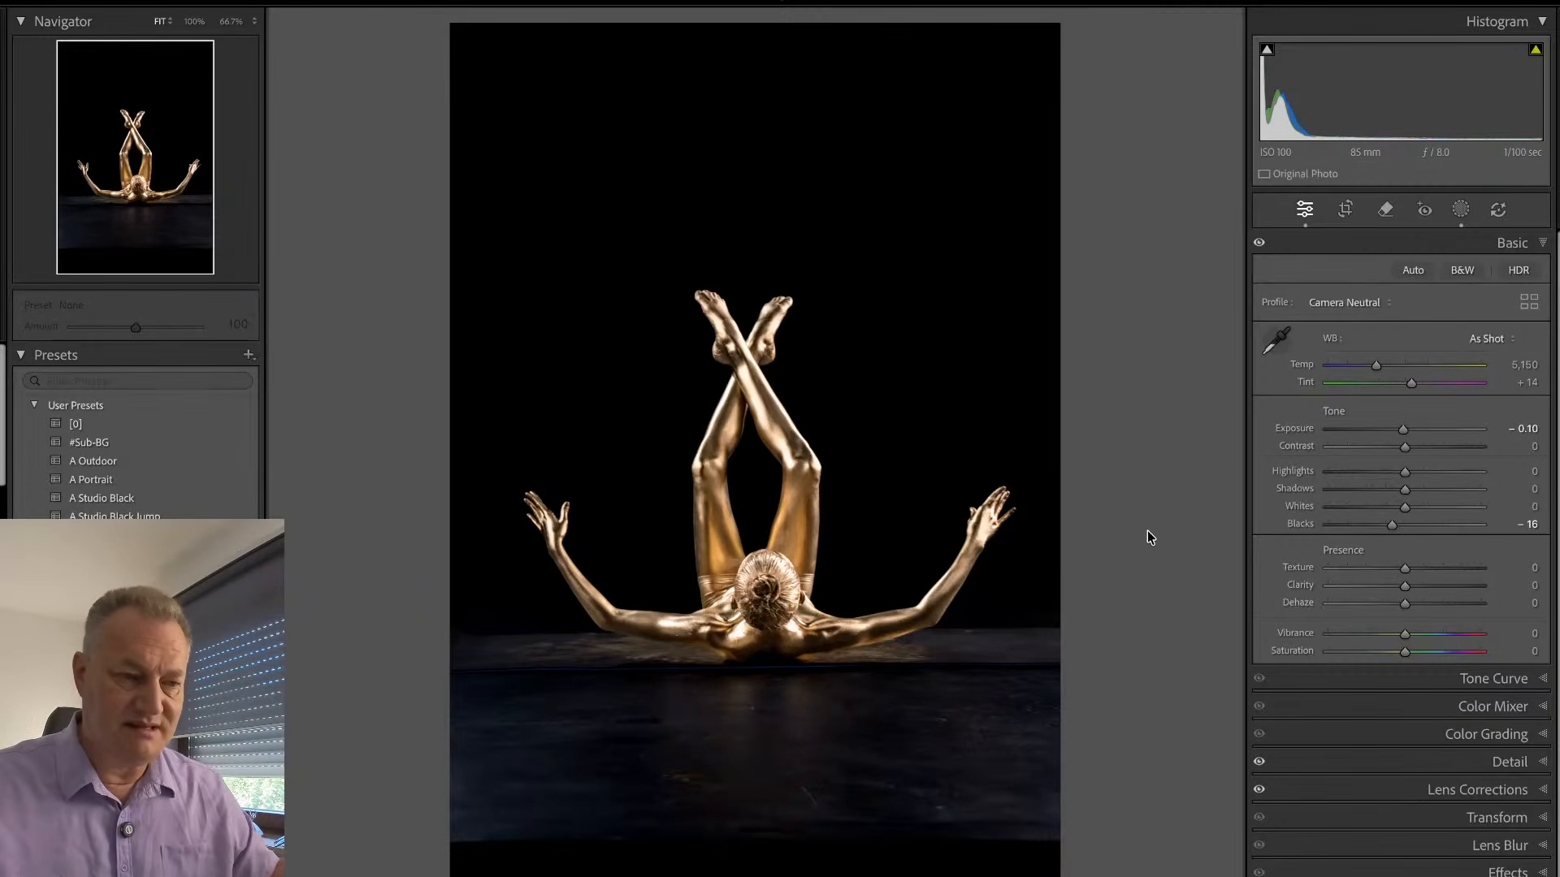
pyautogui.press('u')
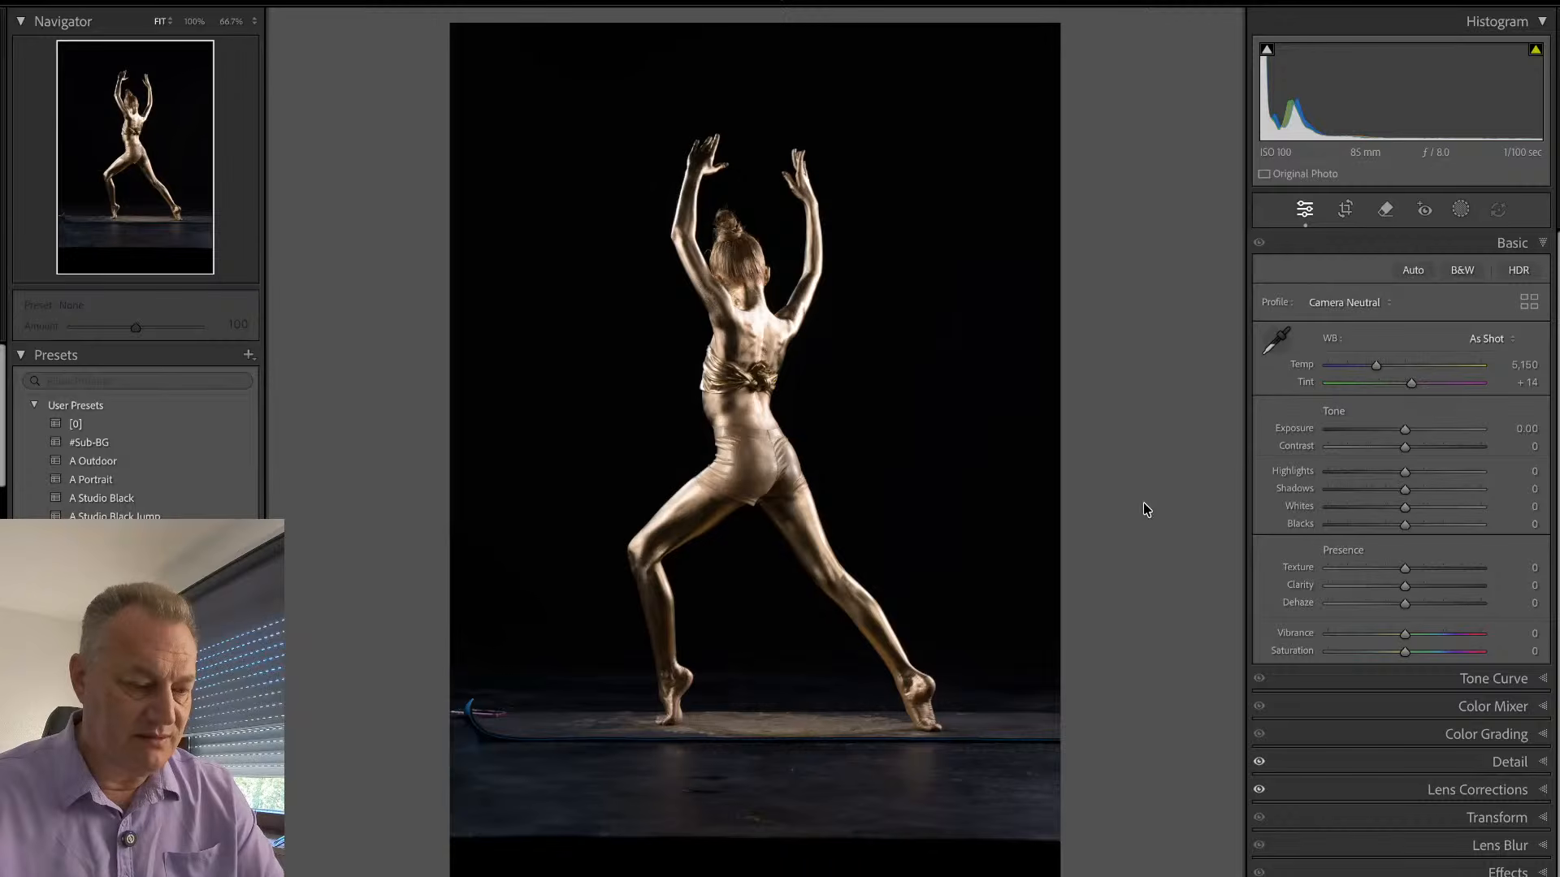
# - Compare the raised-arm lunge poses seen from behind, starting with EMY_0782 and EMY_0789
pyautogui.press('g')
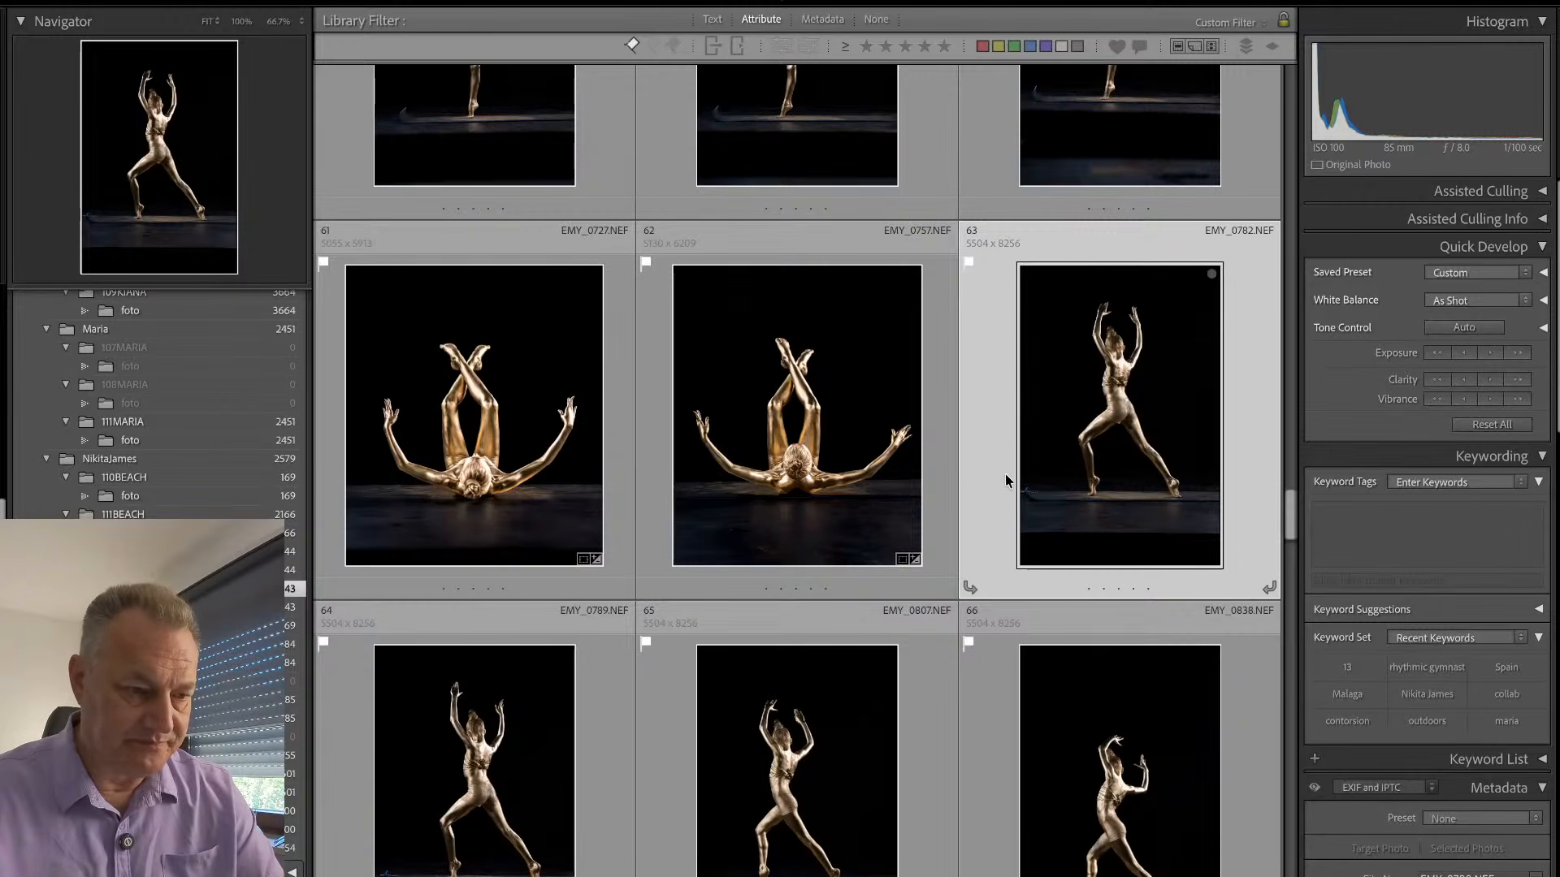
pyautogui.press('e')
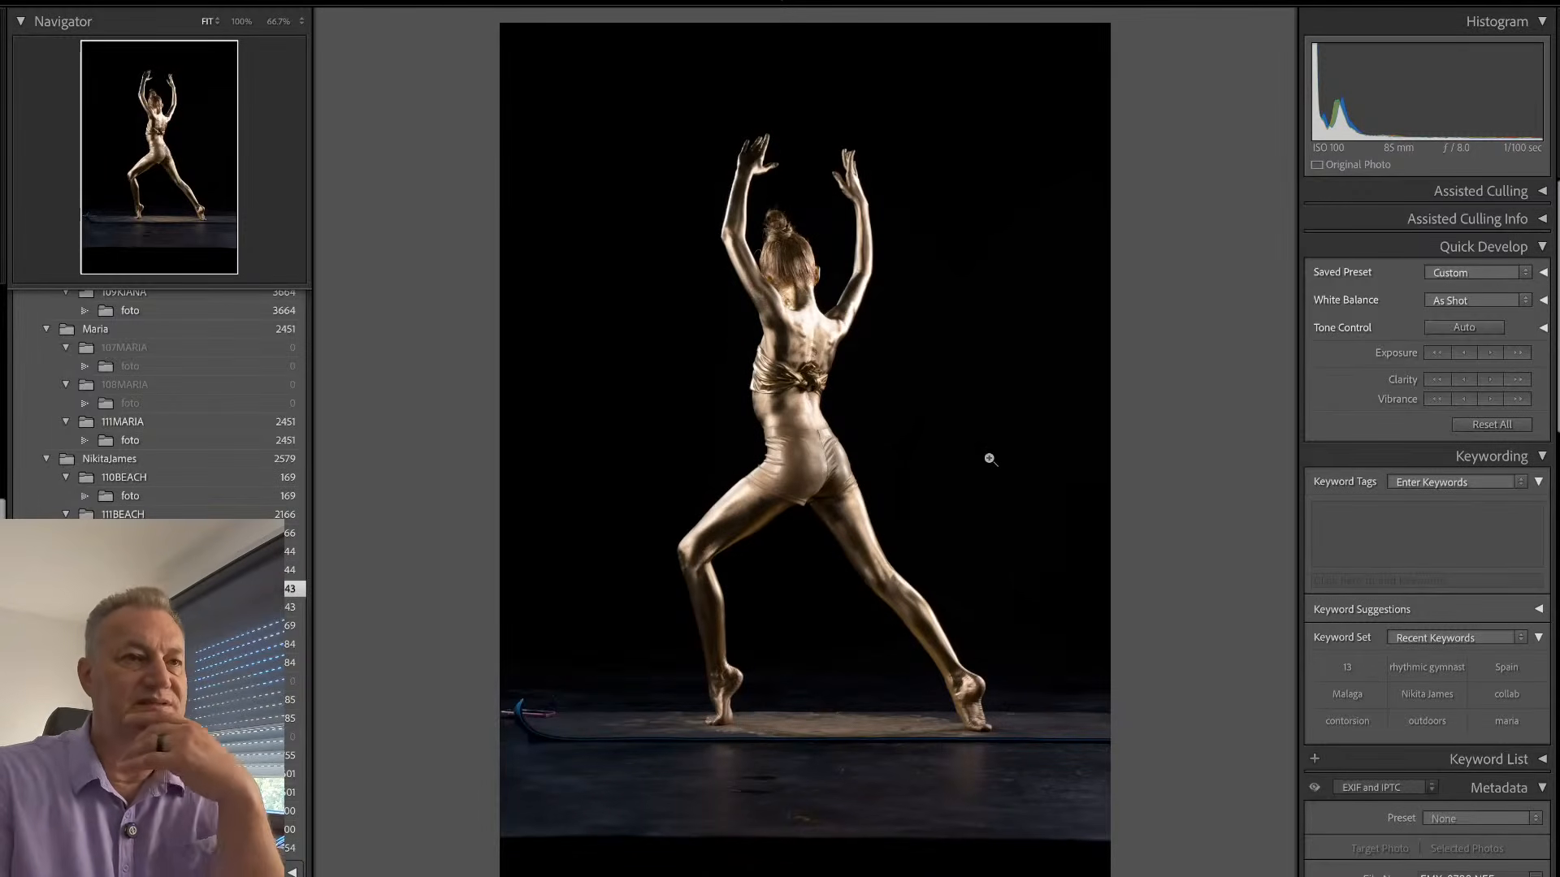
pyautogui.press('Right')
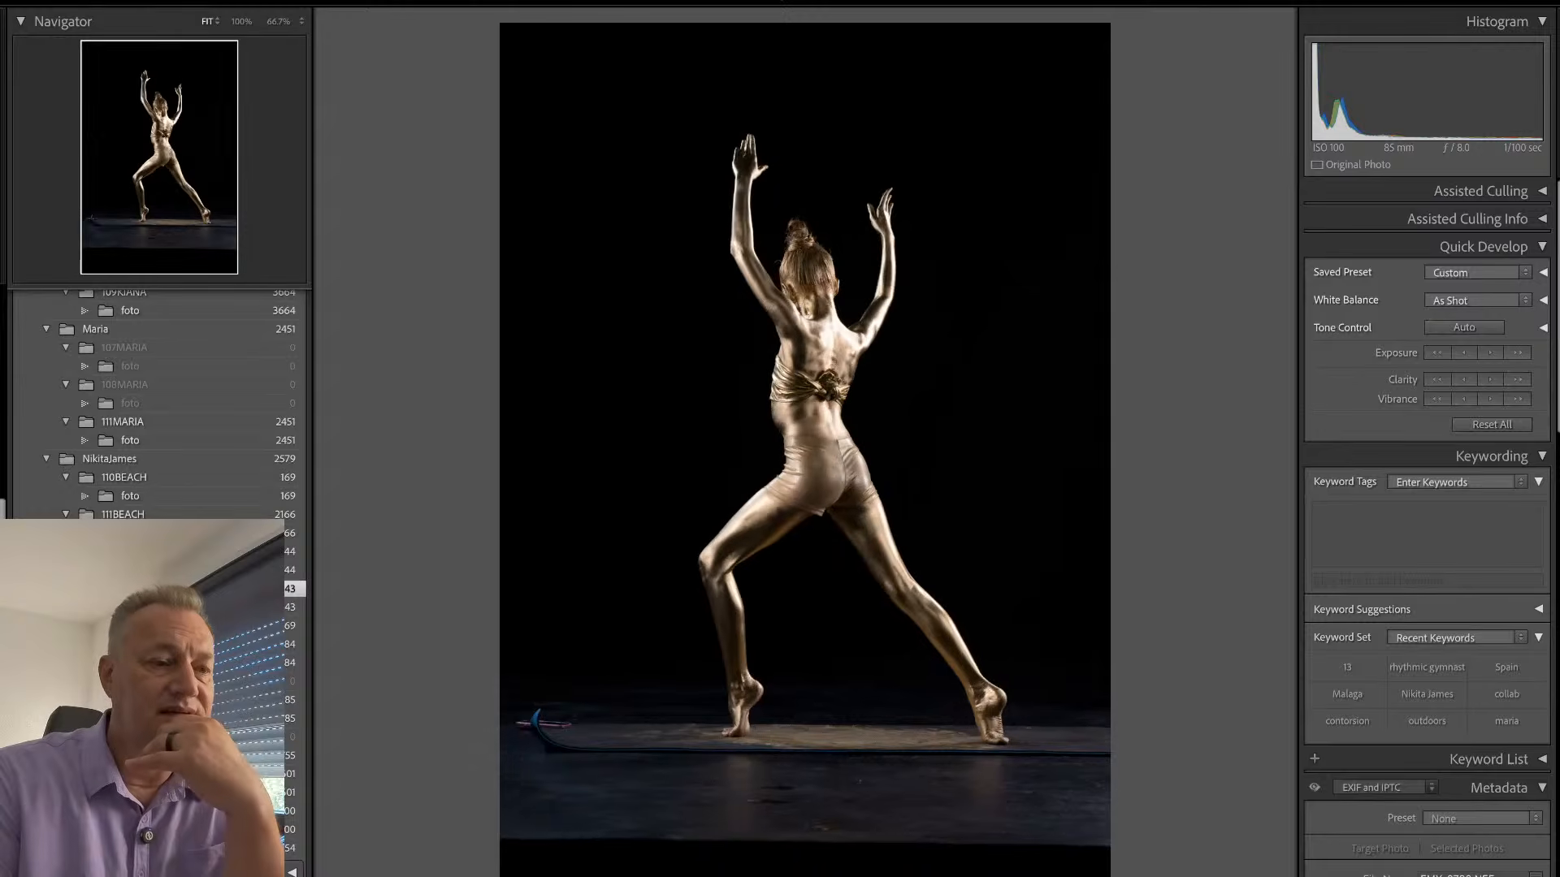
pyautogui.press('Right')
pyautogui.press('Left')
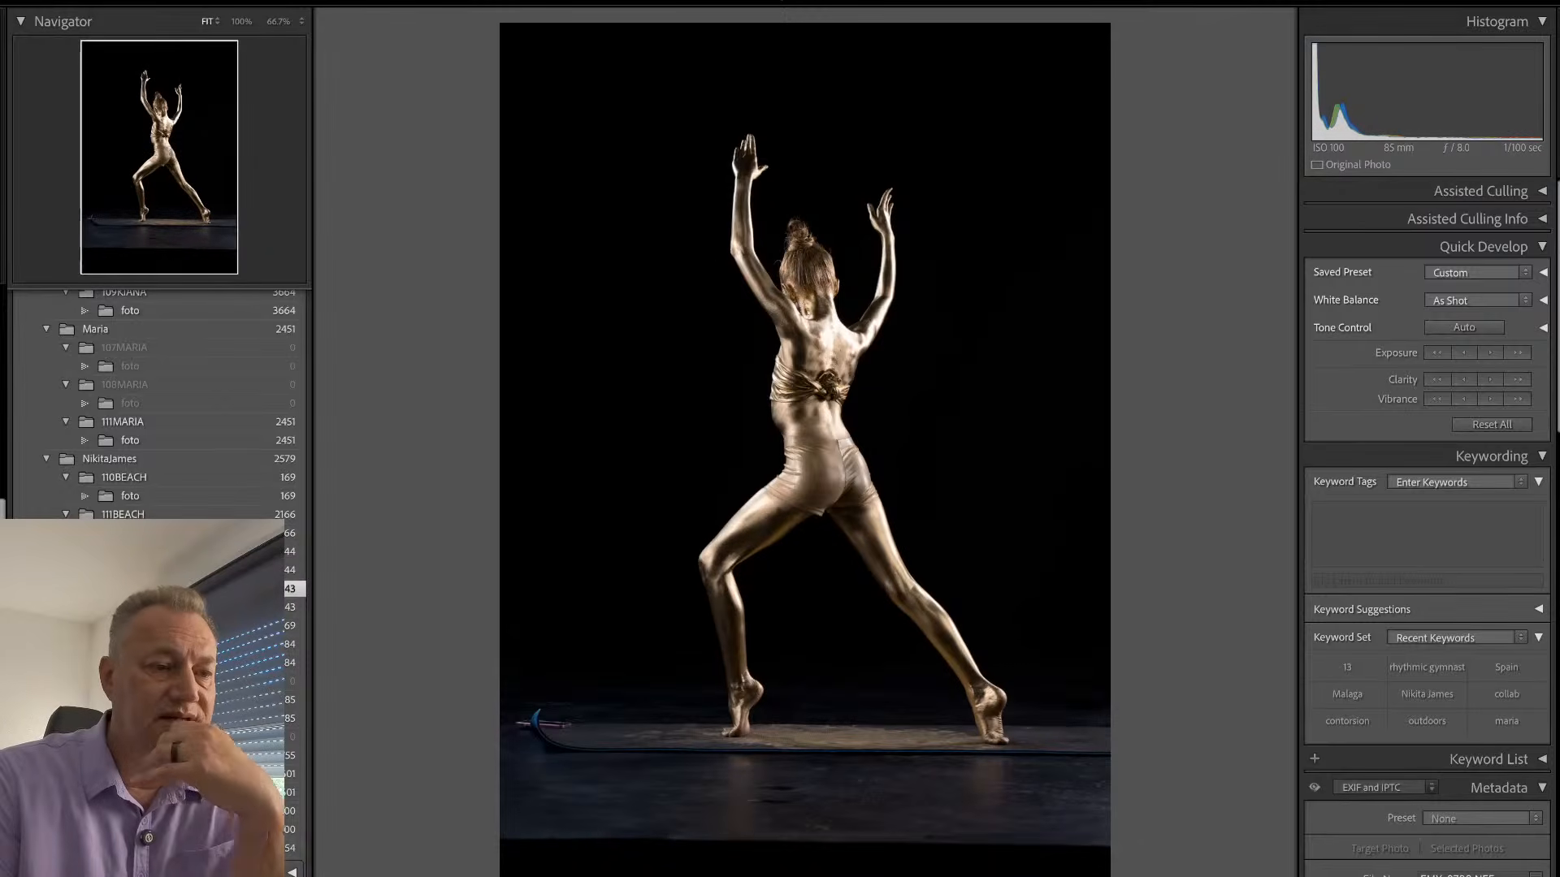
pyautogui.press('Right')
pyautogui.press('Right')
pyautogui.press('Right')
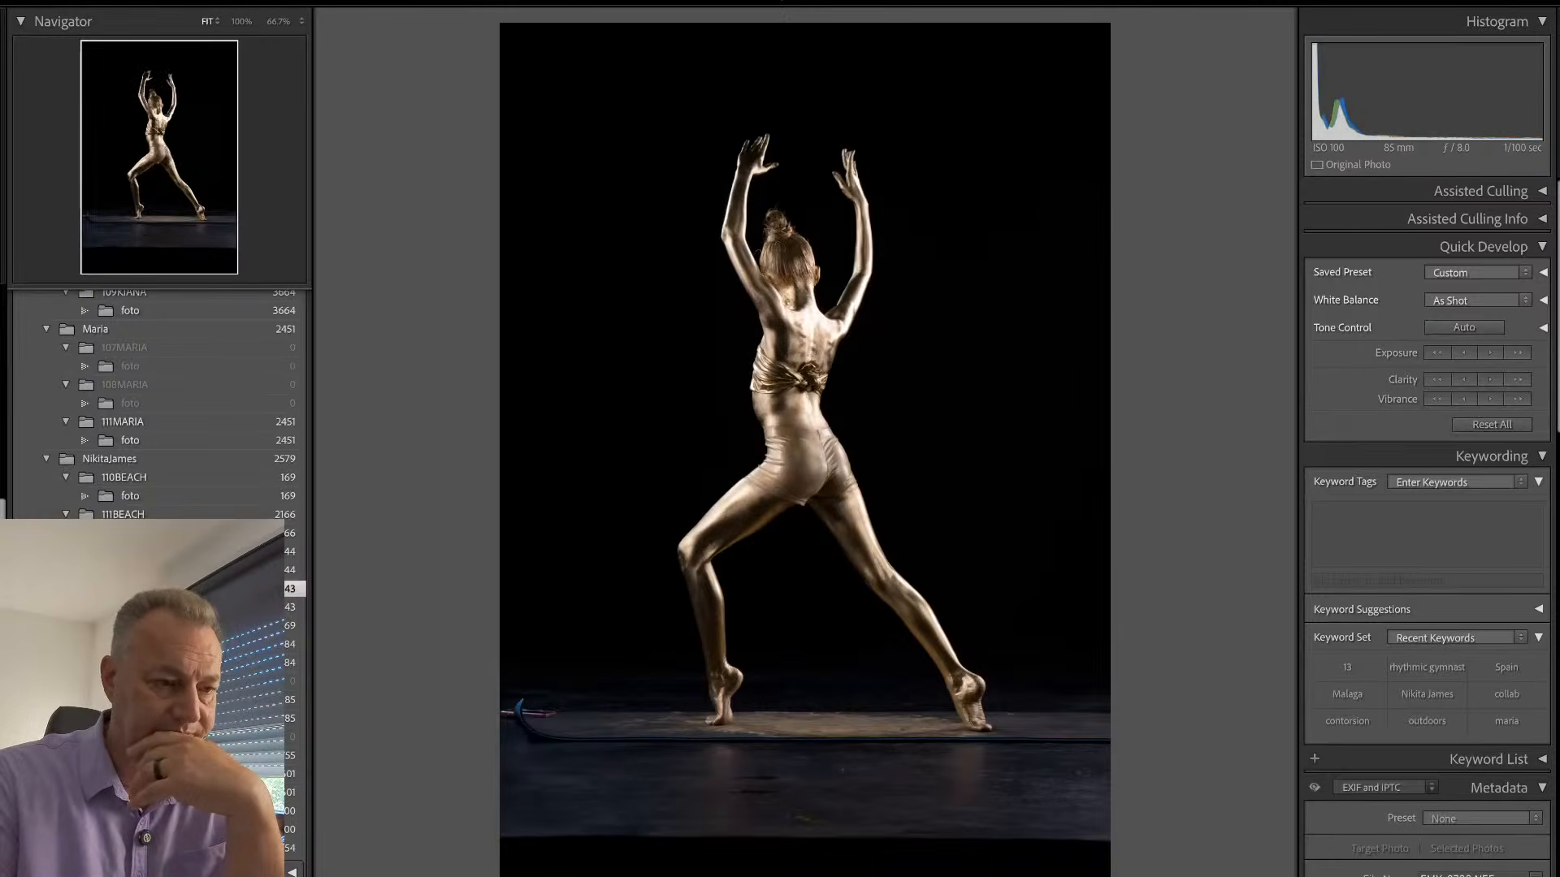
# - Review the other lunge variations from EMY_0838 through to the seated gold portrait, ending back on EMY_0782
pyautogui.press('Right')
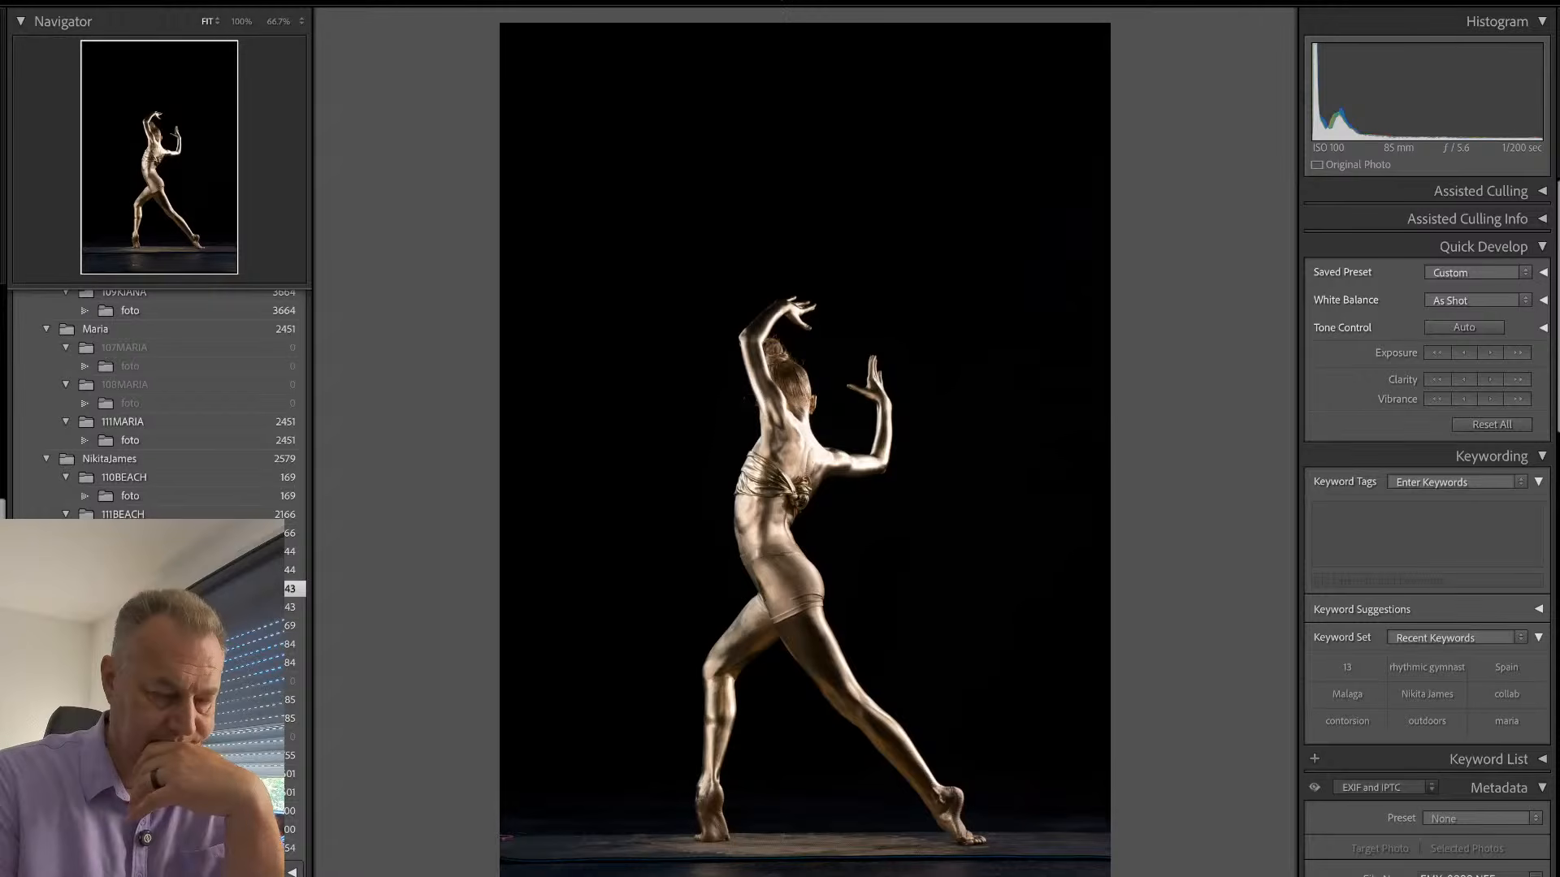
pyautogui.press('Right')
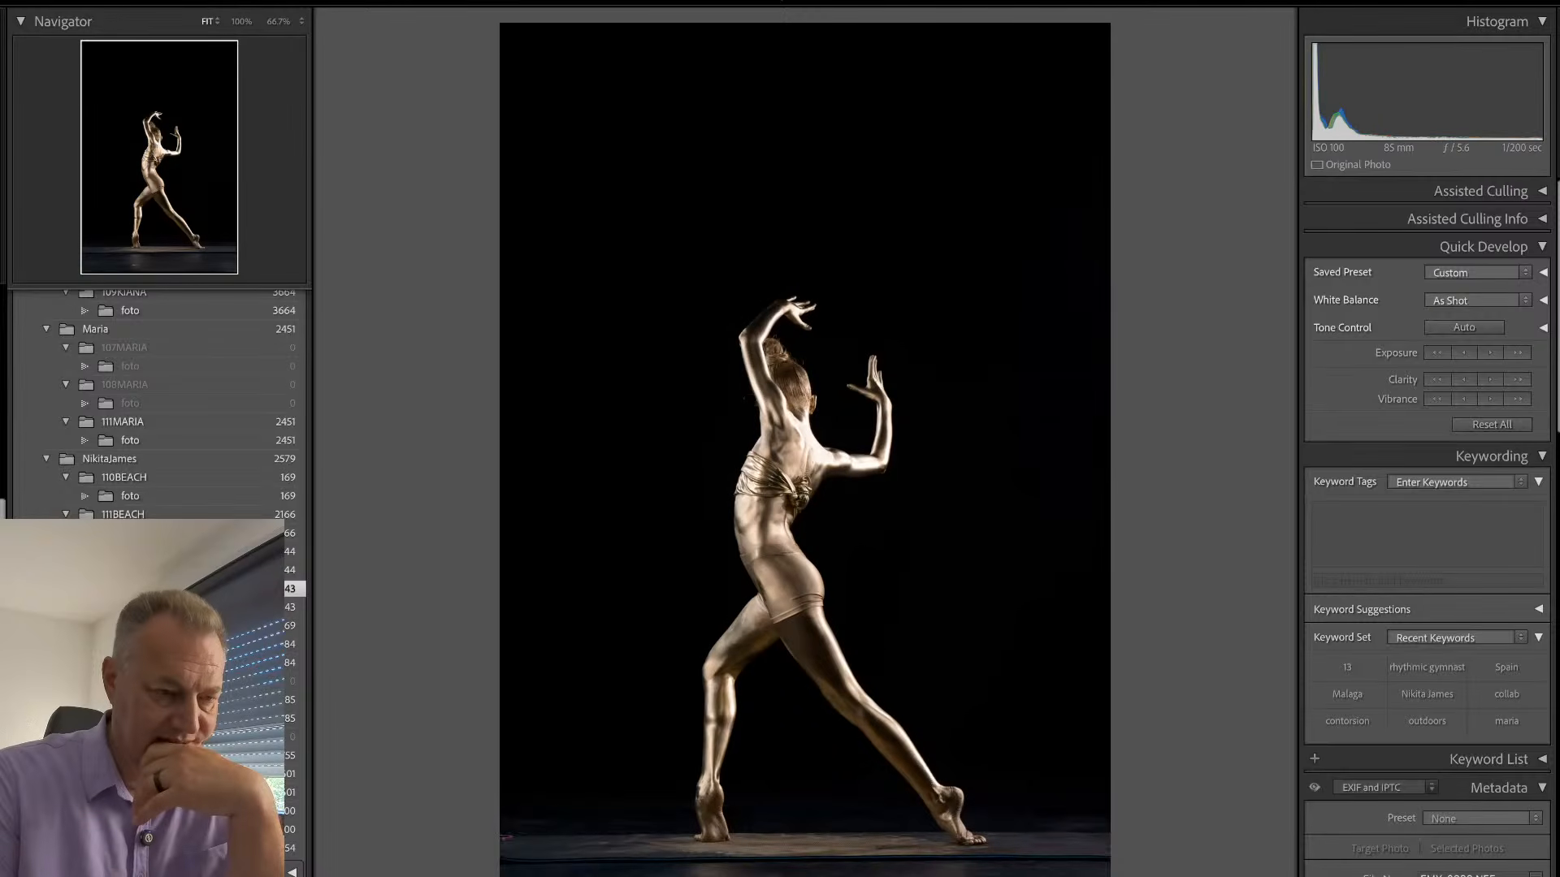
pyautogui.press('Right')
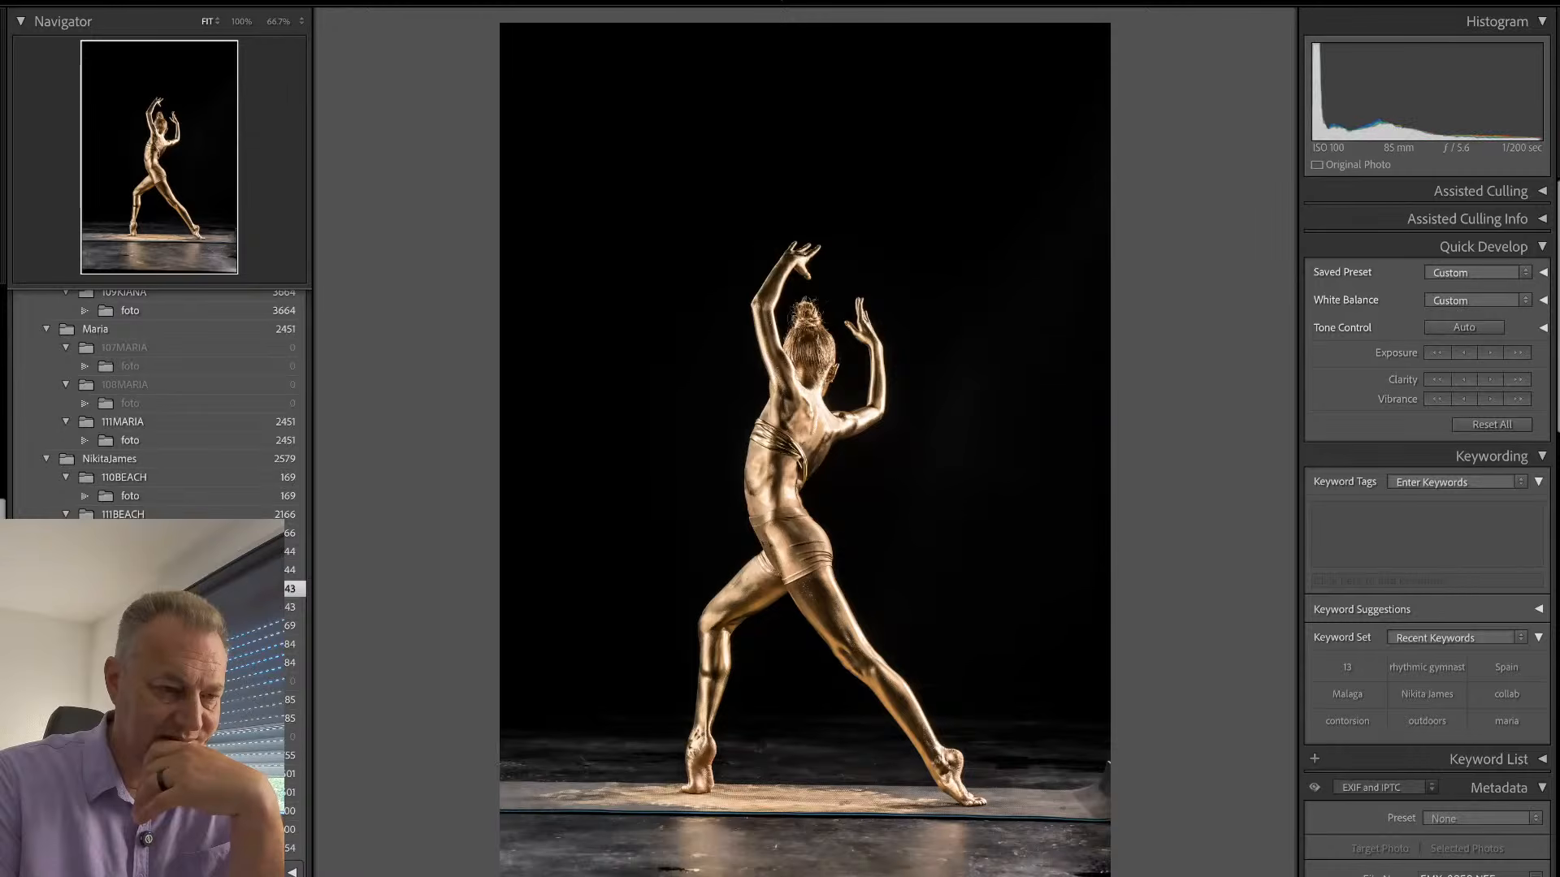
pyautogui.press('Right')
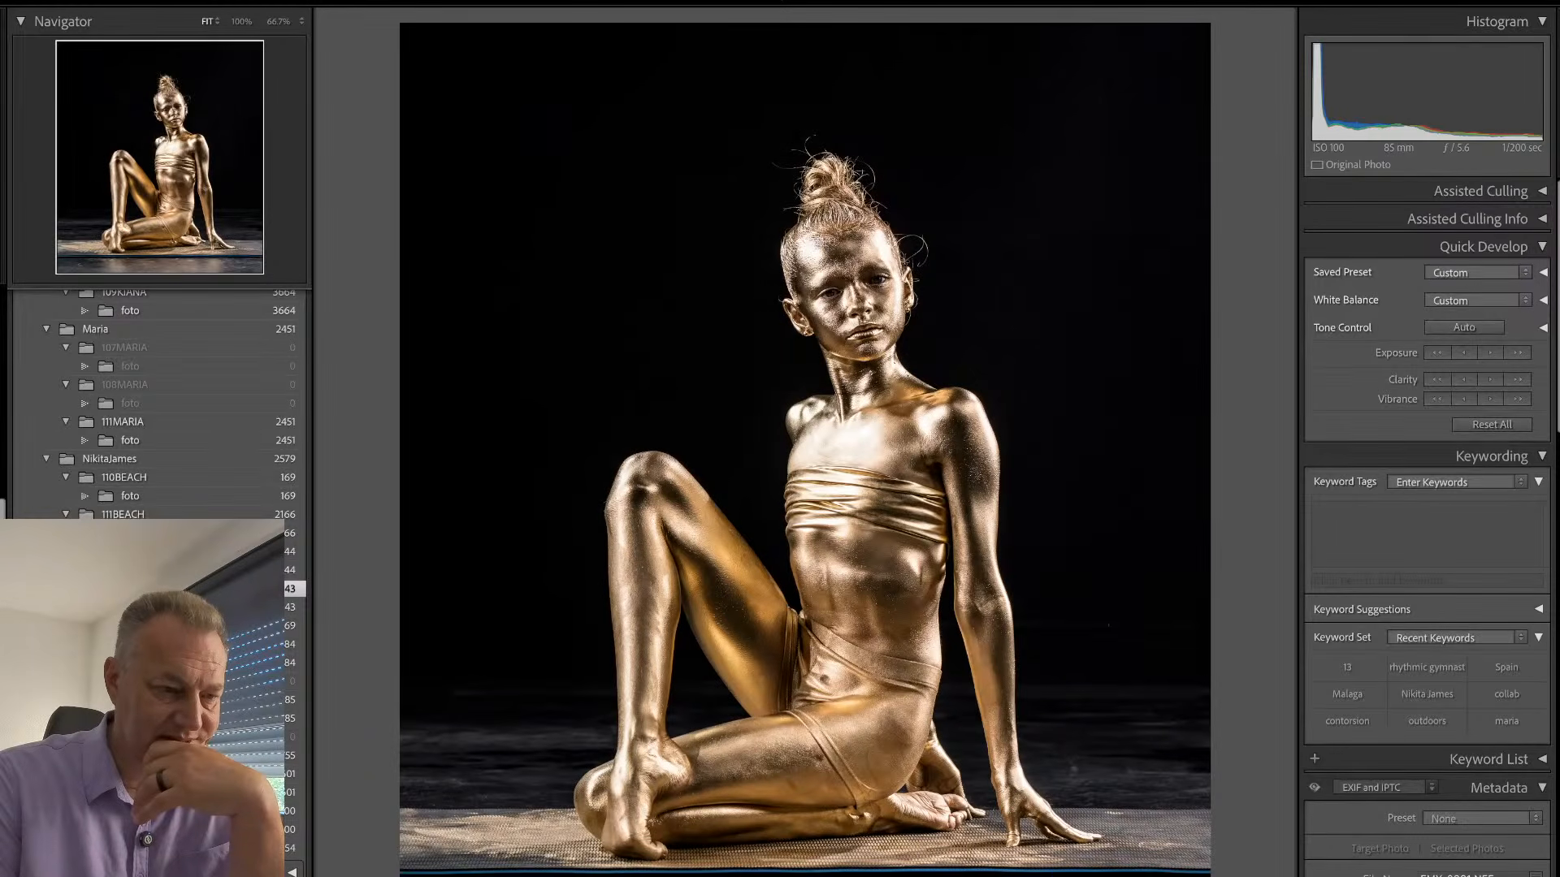
pyautogui.press('Right')
pyautogui.press('Right')
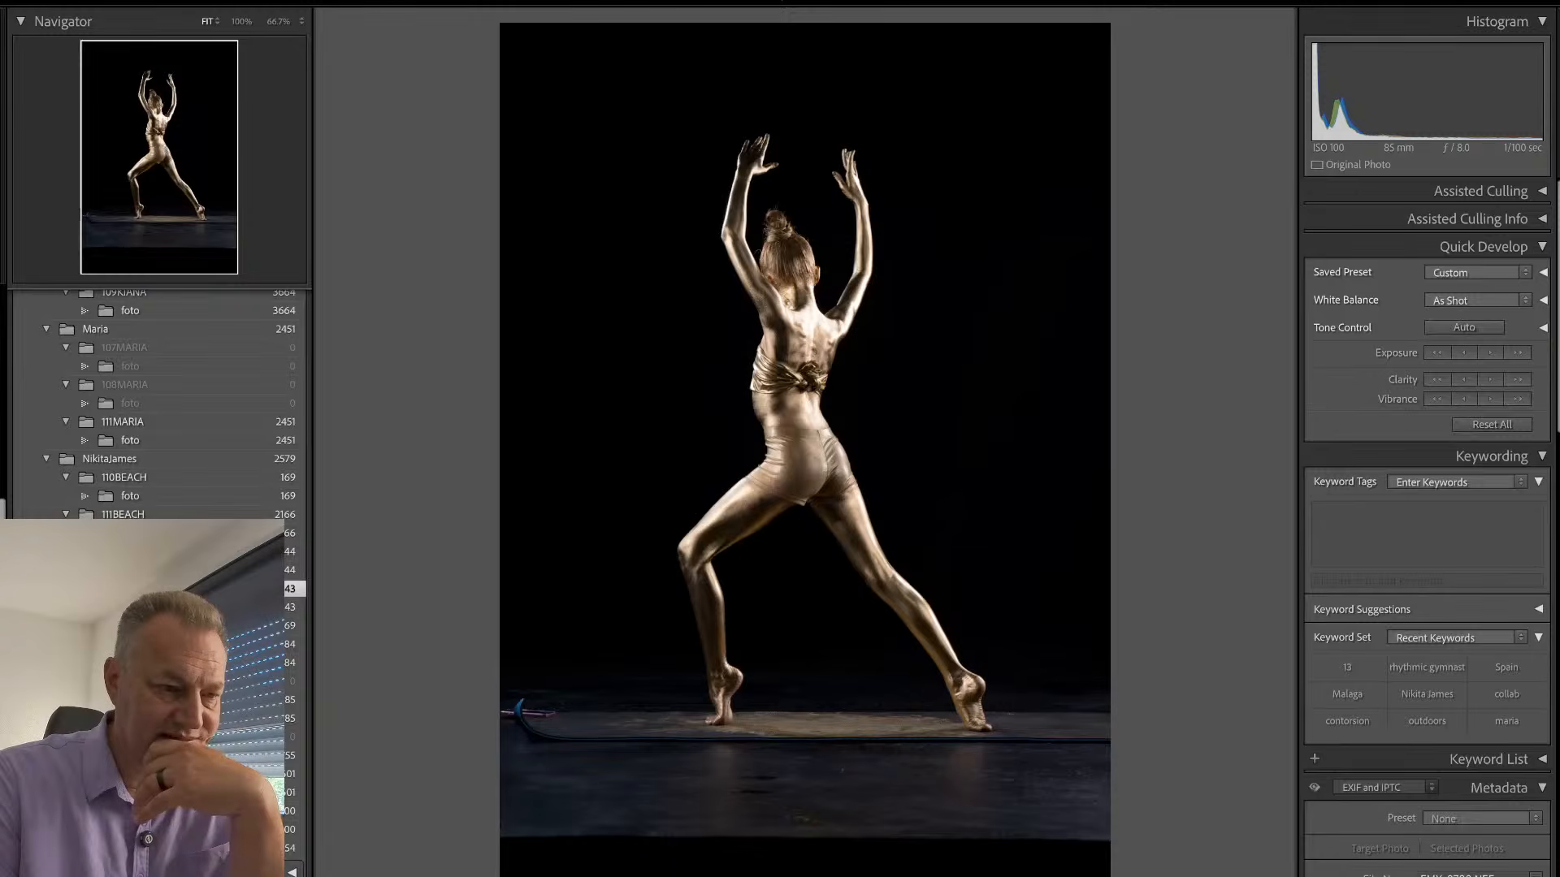
# - Compare the raised-arm lunge poses seen from behind, ending on the brighter gold lunge with the lit floor mat
pyautogui.press('Right')
pyautogui.press('Left')
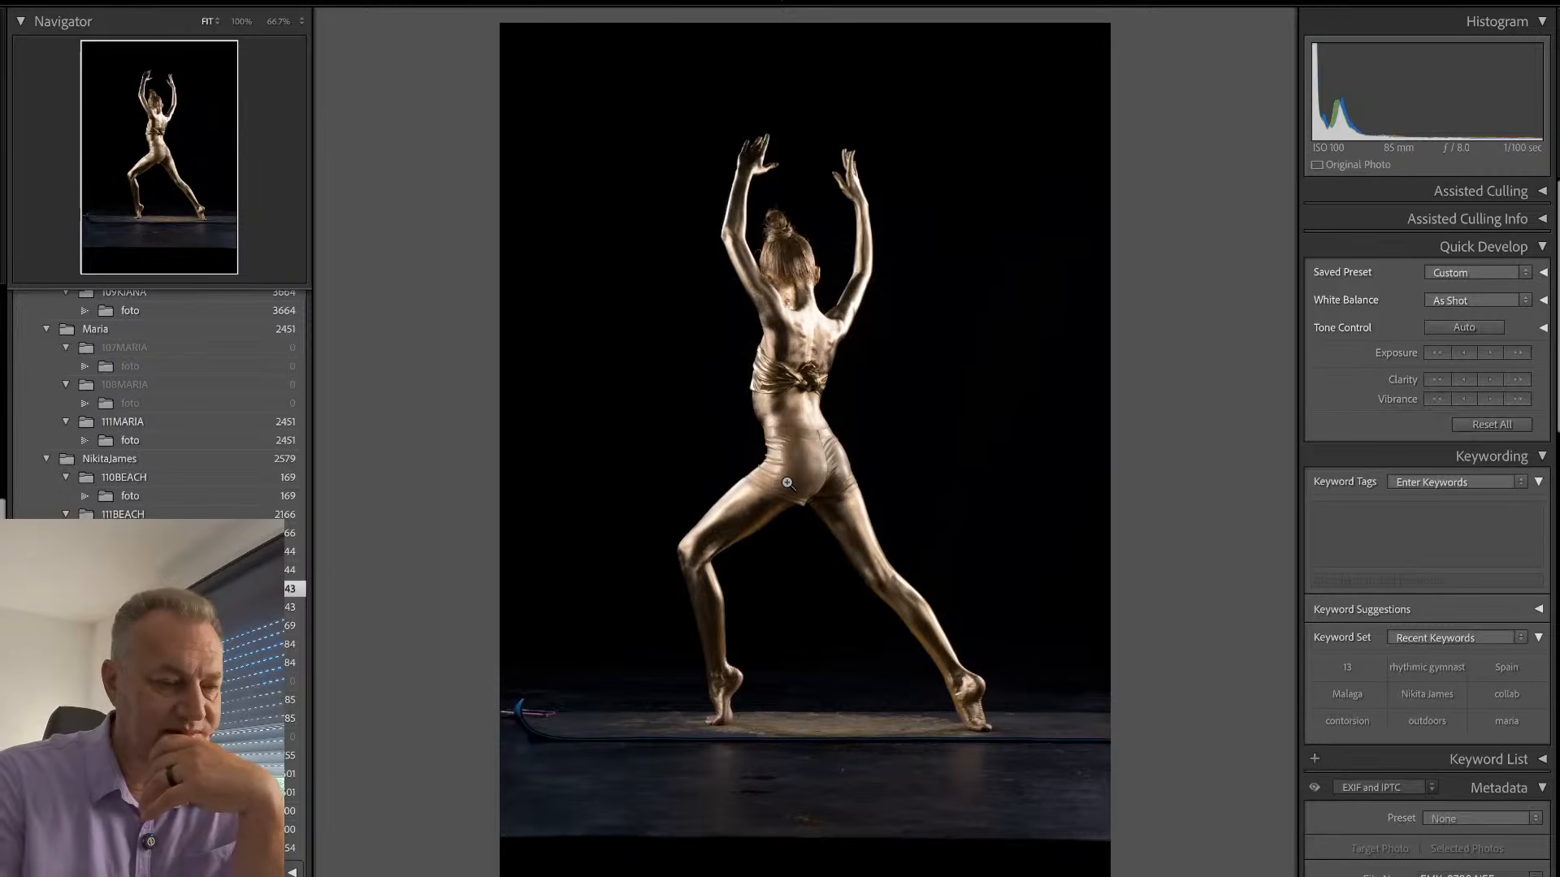
pyautogui.press('Right')
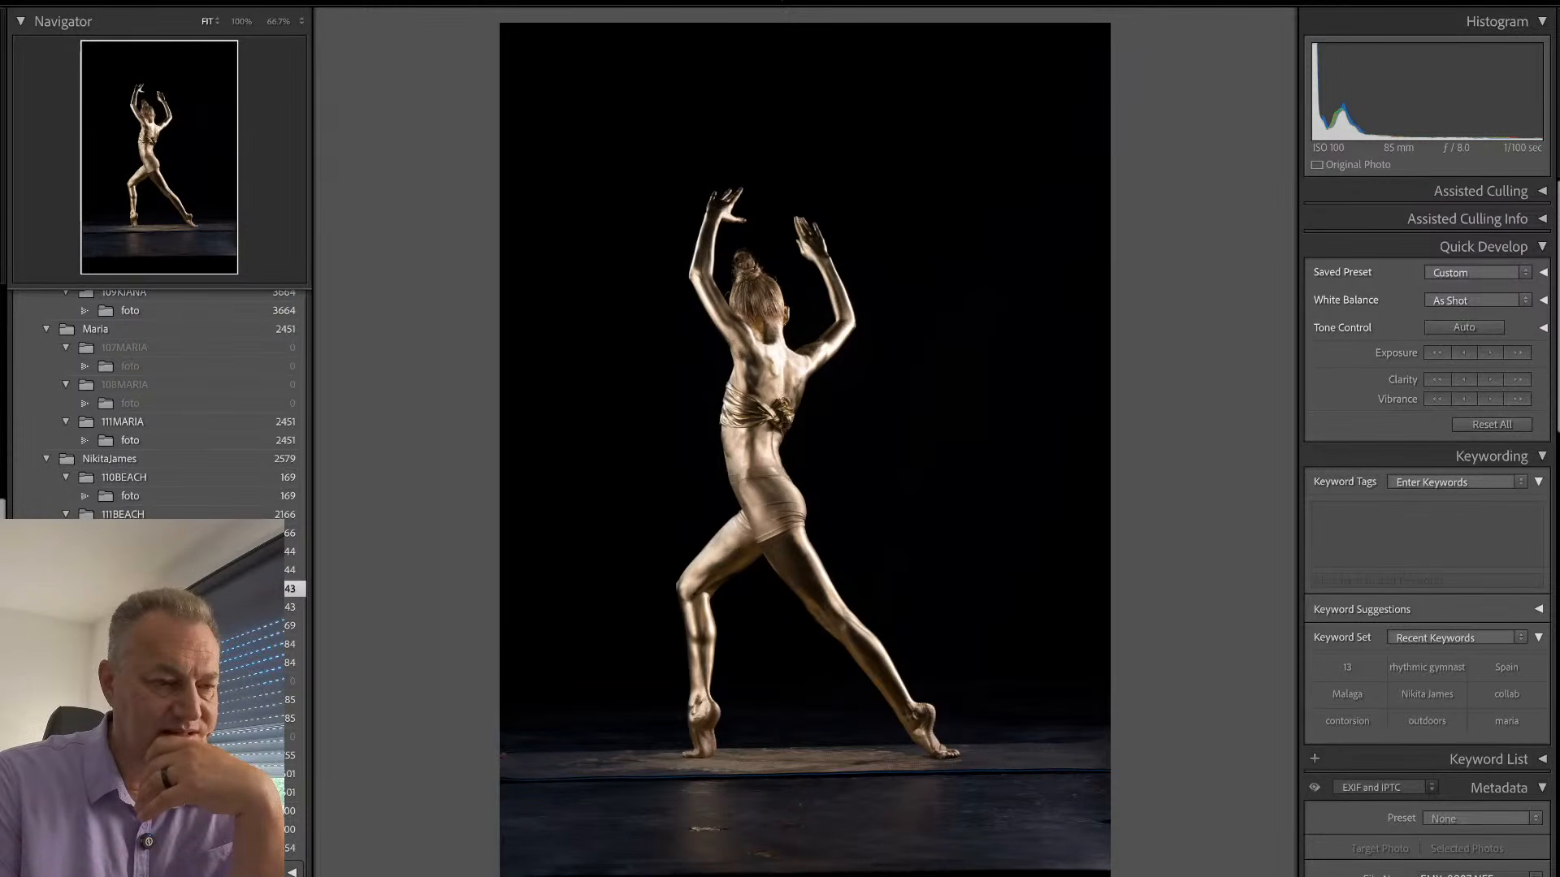
pyautogui.press('Right')
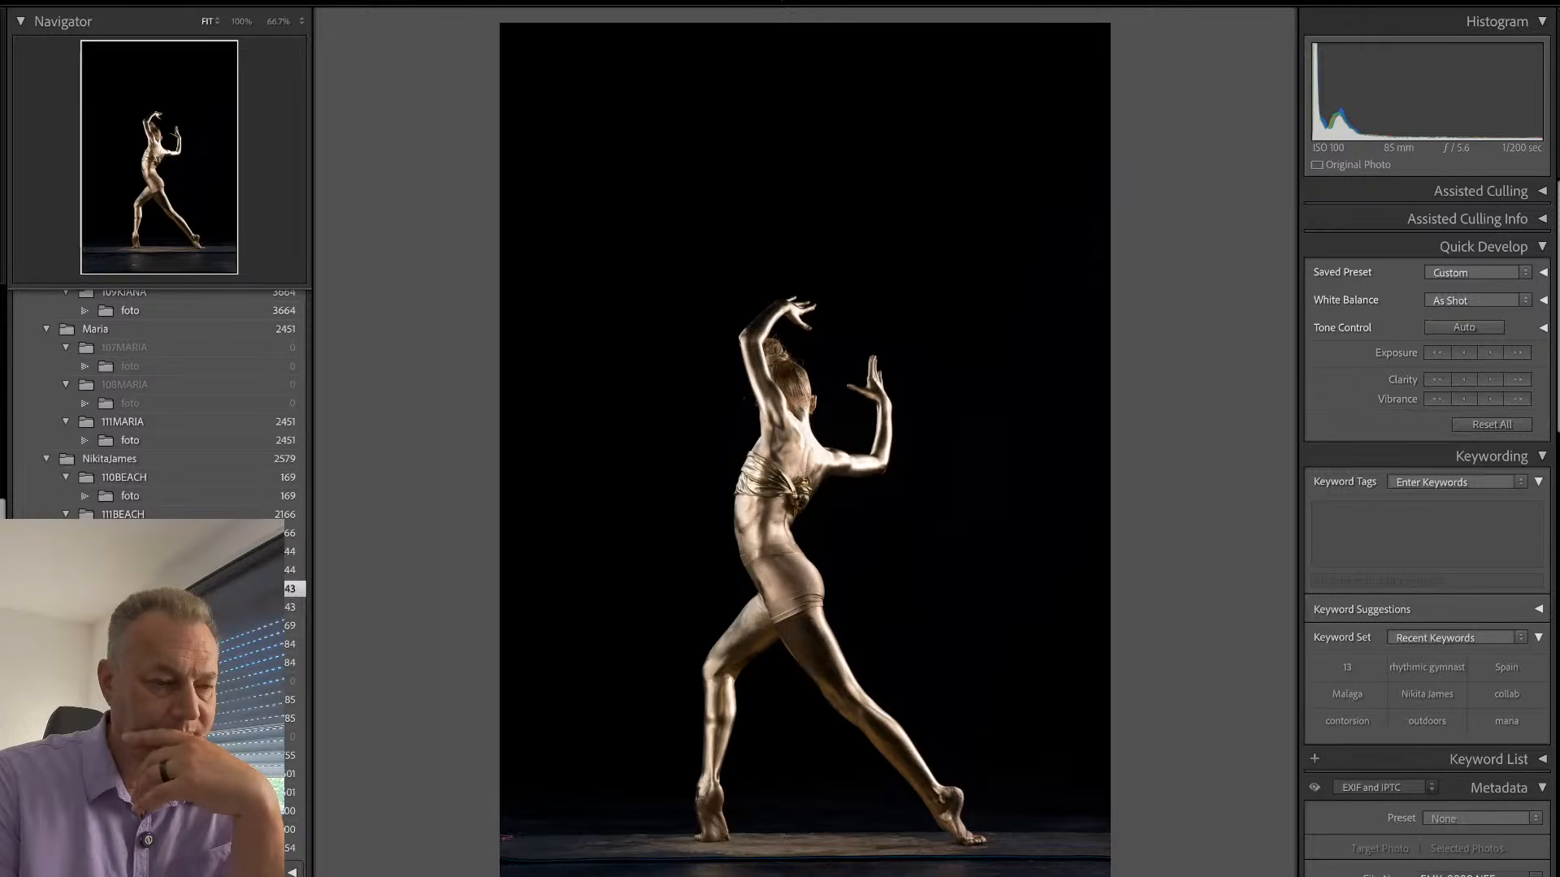
pyautogui.press('Right')
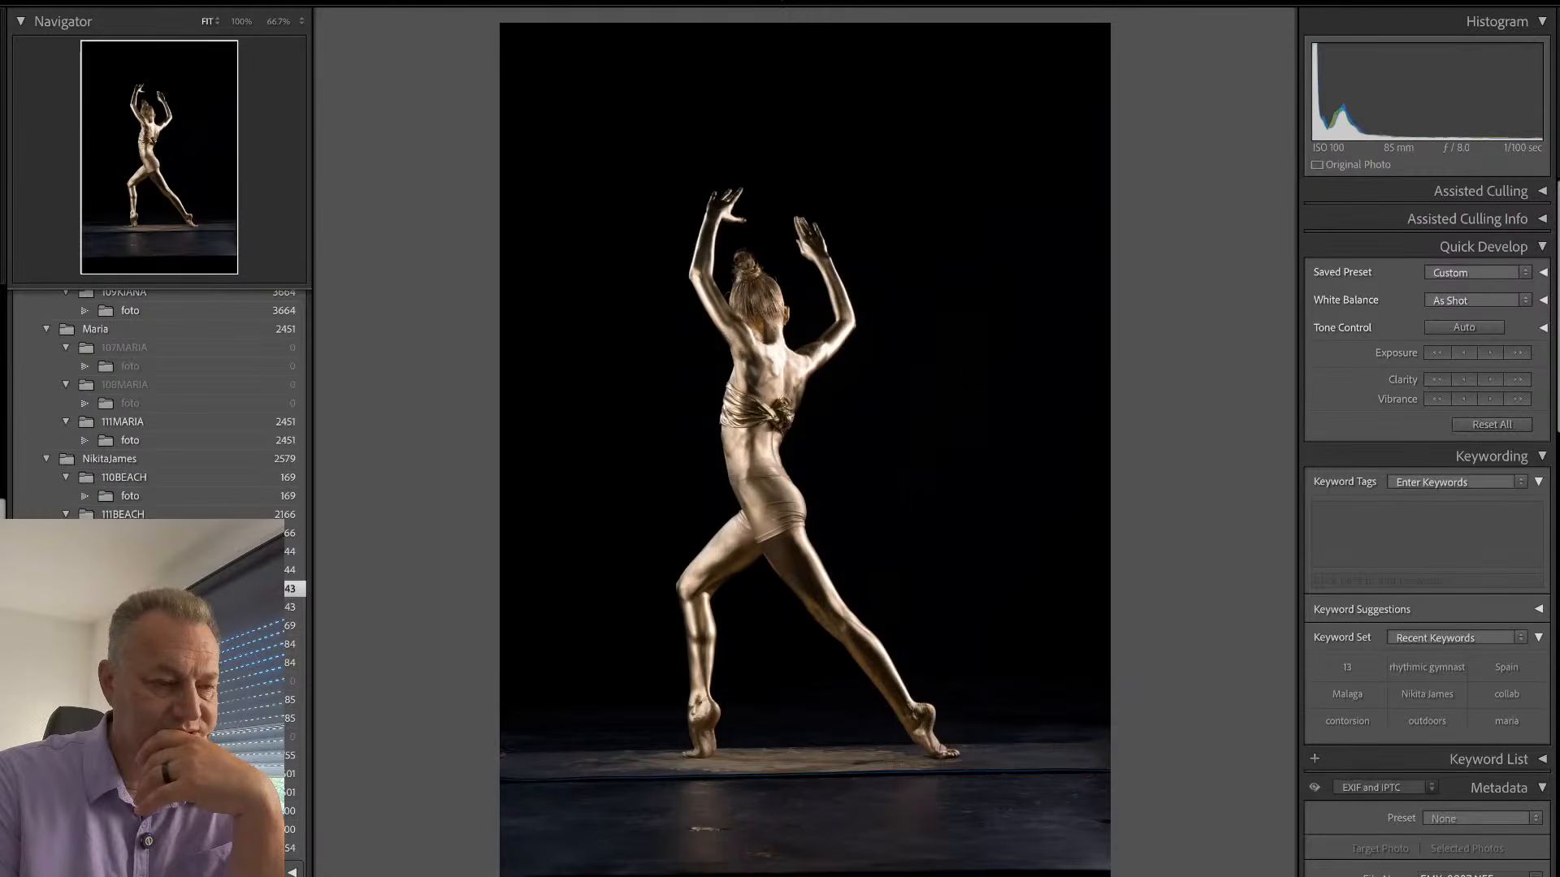
pyautogui.press('Left')
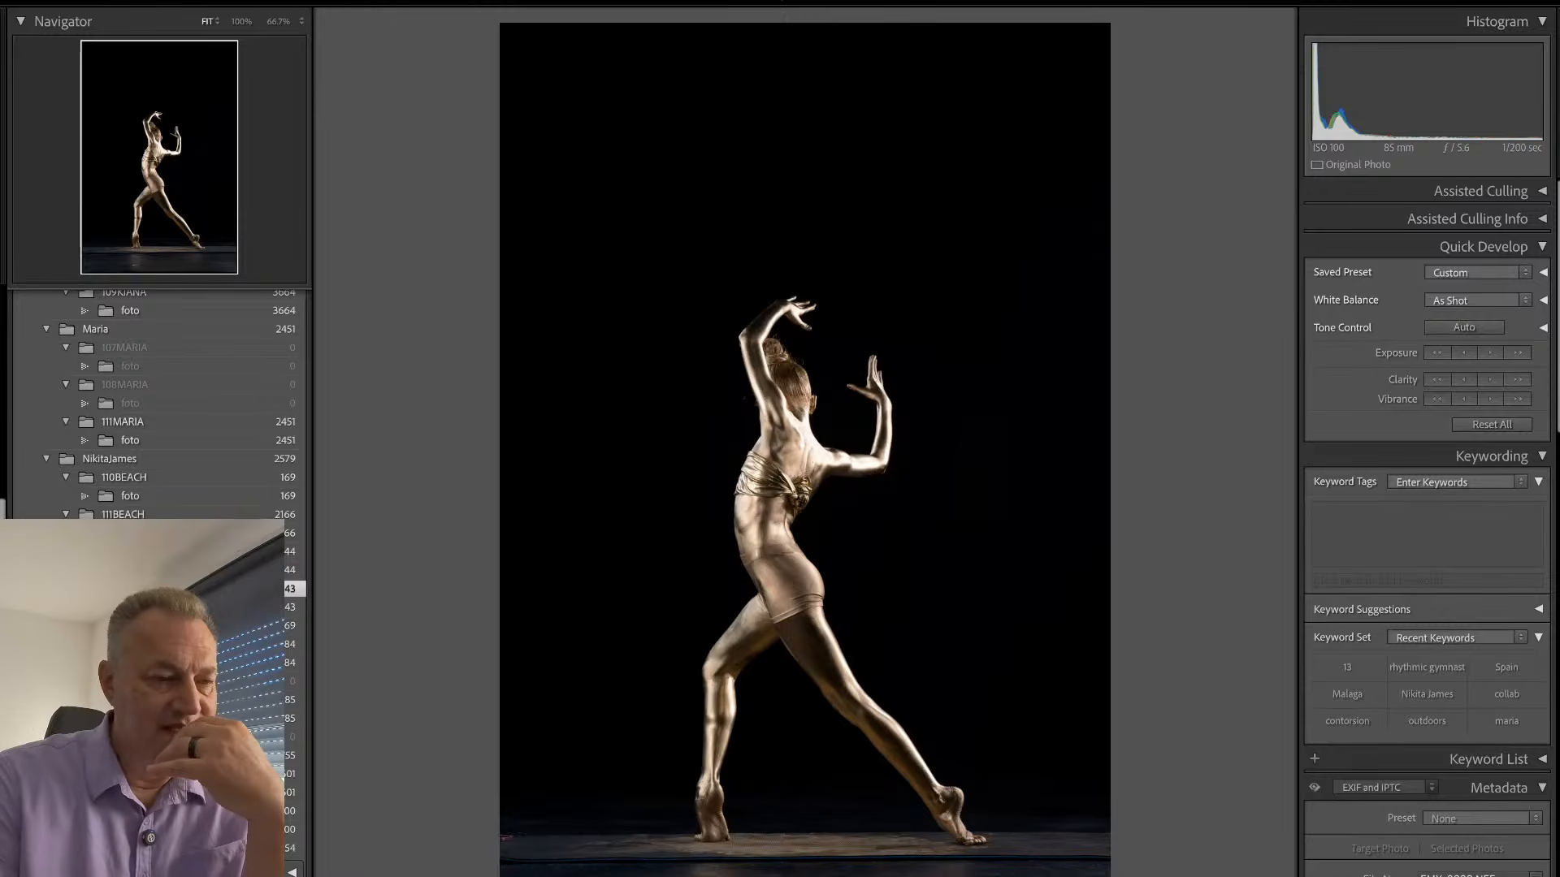
pyautogui.press('Right')
pyautogui.press('Left')
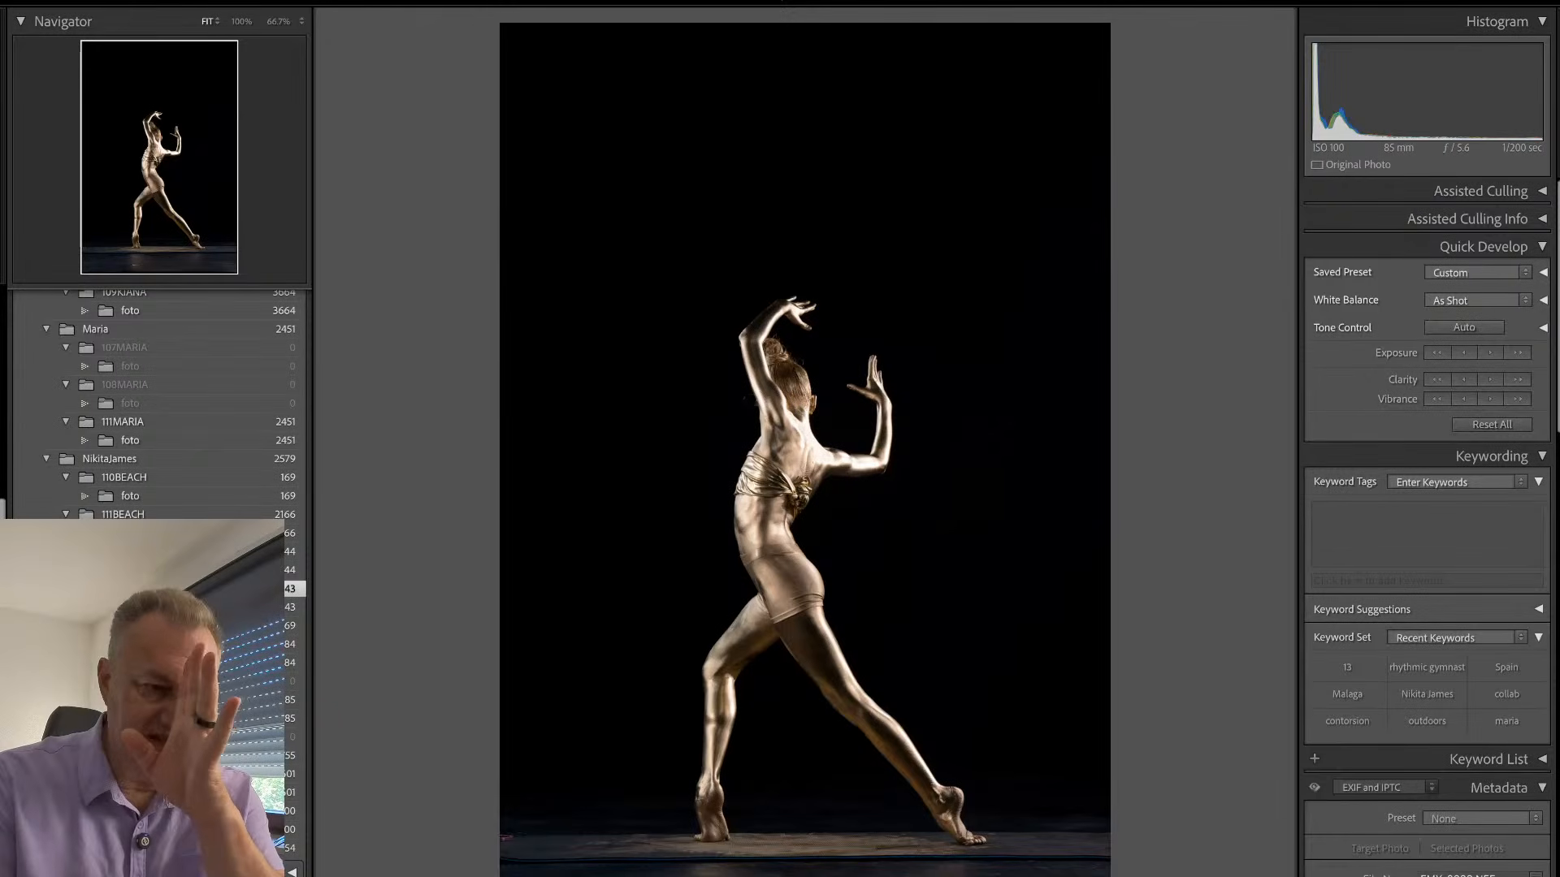
pyautogui.press('Right')
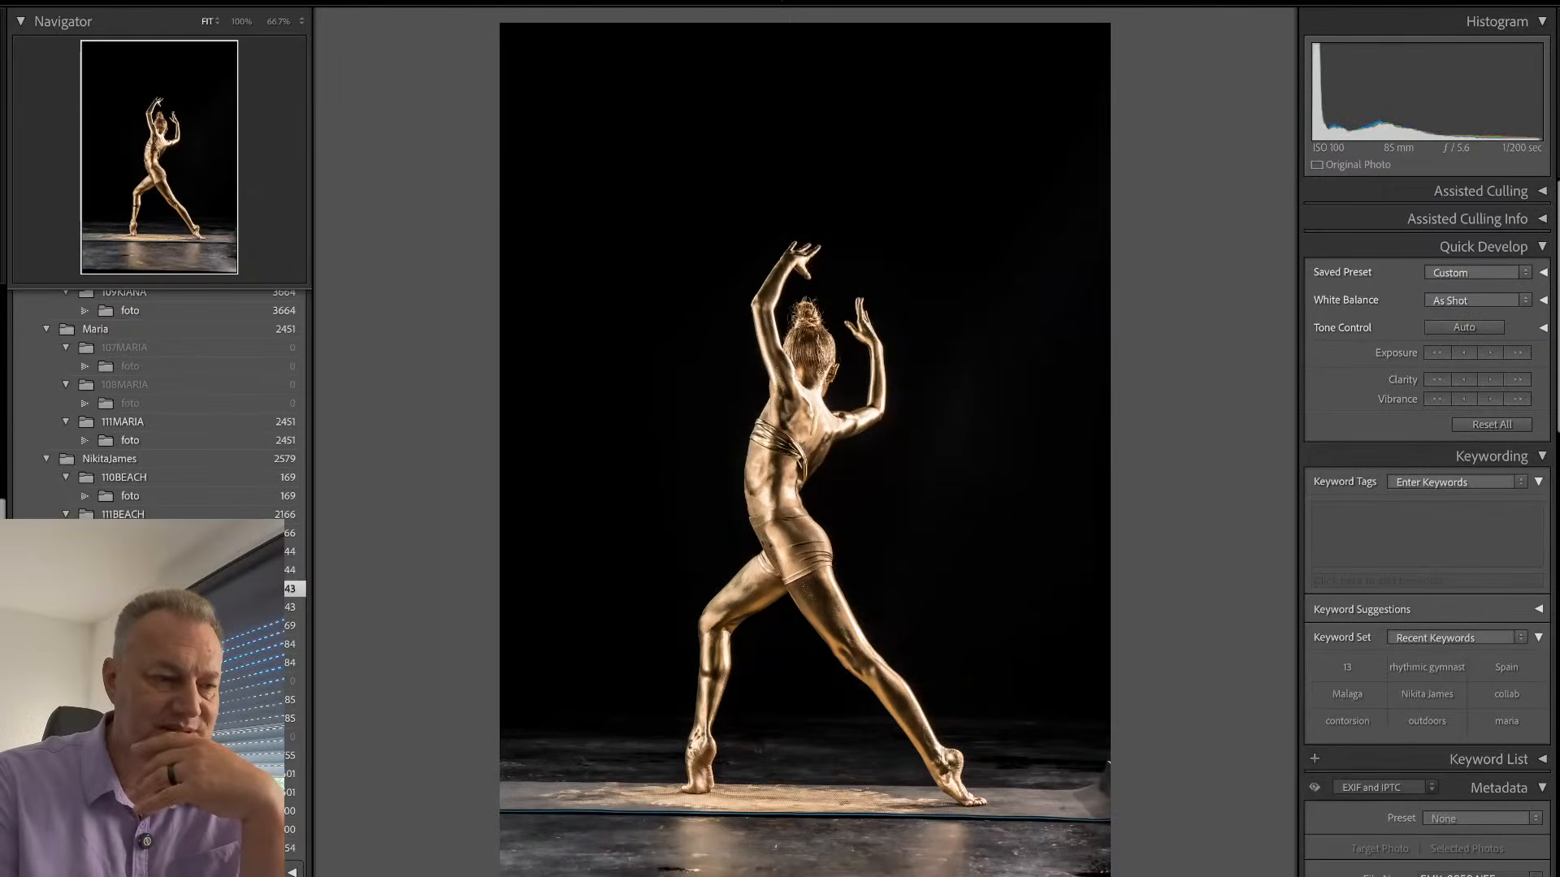
pyautogui.press('Right')
pyautogui.press('Left')
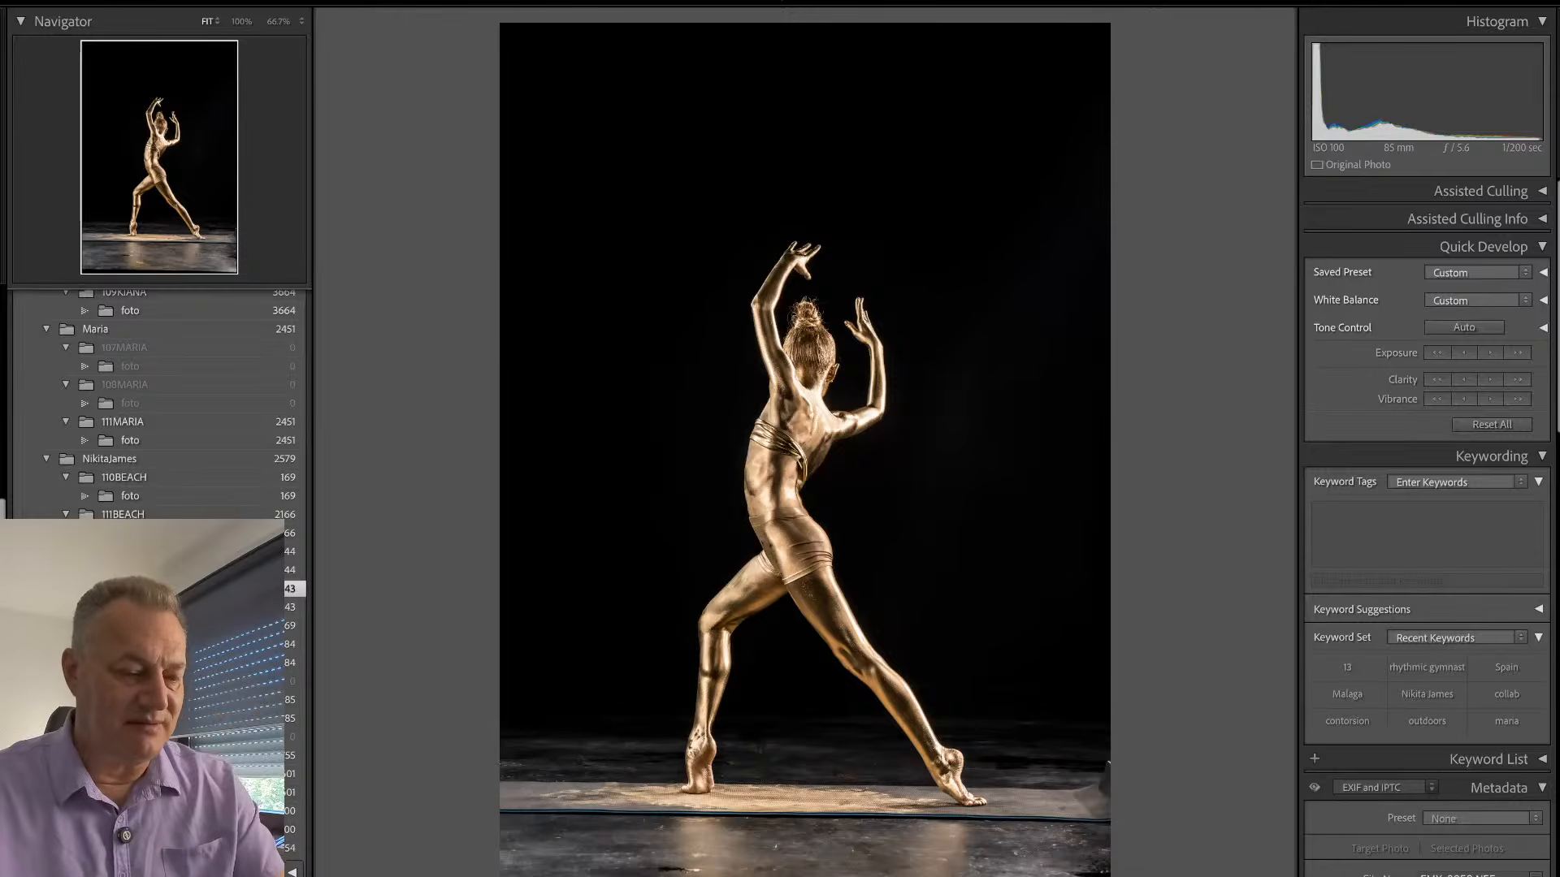
# - Straighten the gold lunge photo to an angle of −0.64 and crop away excess space above the dancer and floor below
pyautogui.press('r')
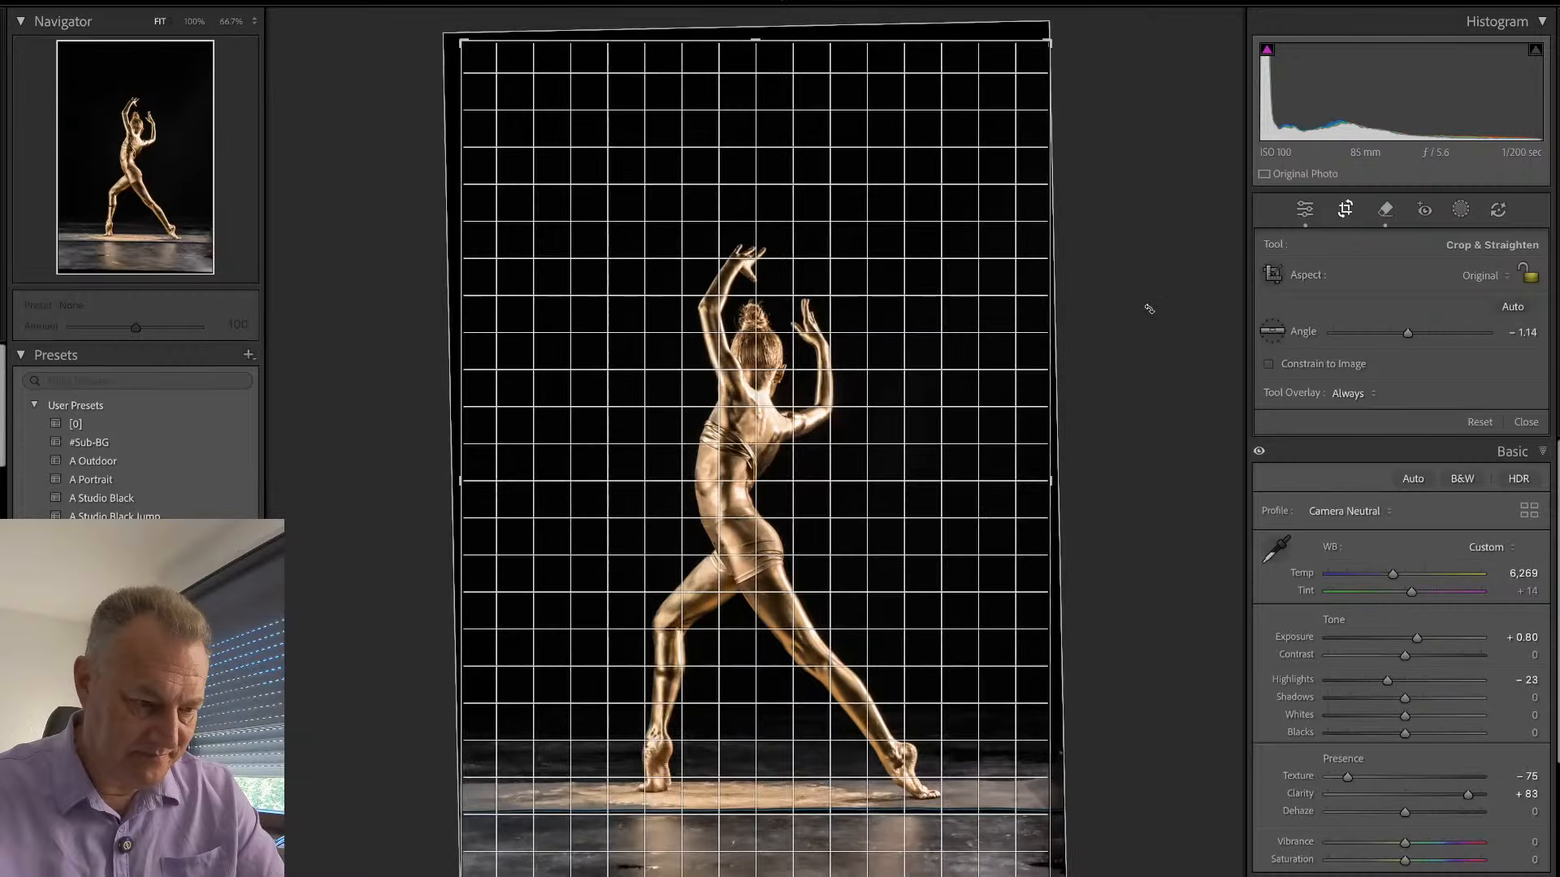
pyautogui.moveTo(1148, 308); pyautogui.dragTo(1142, 300)
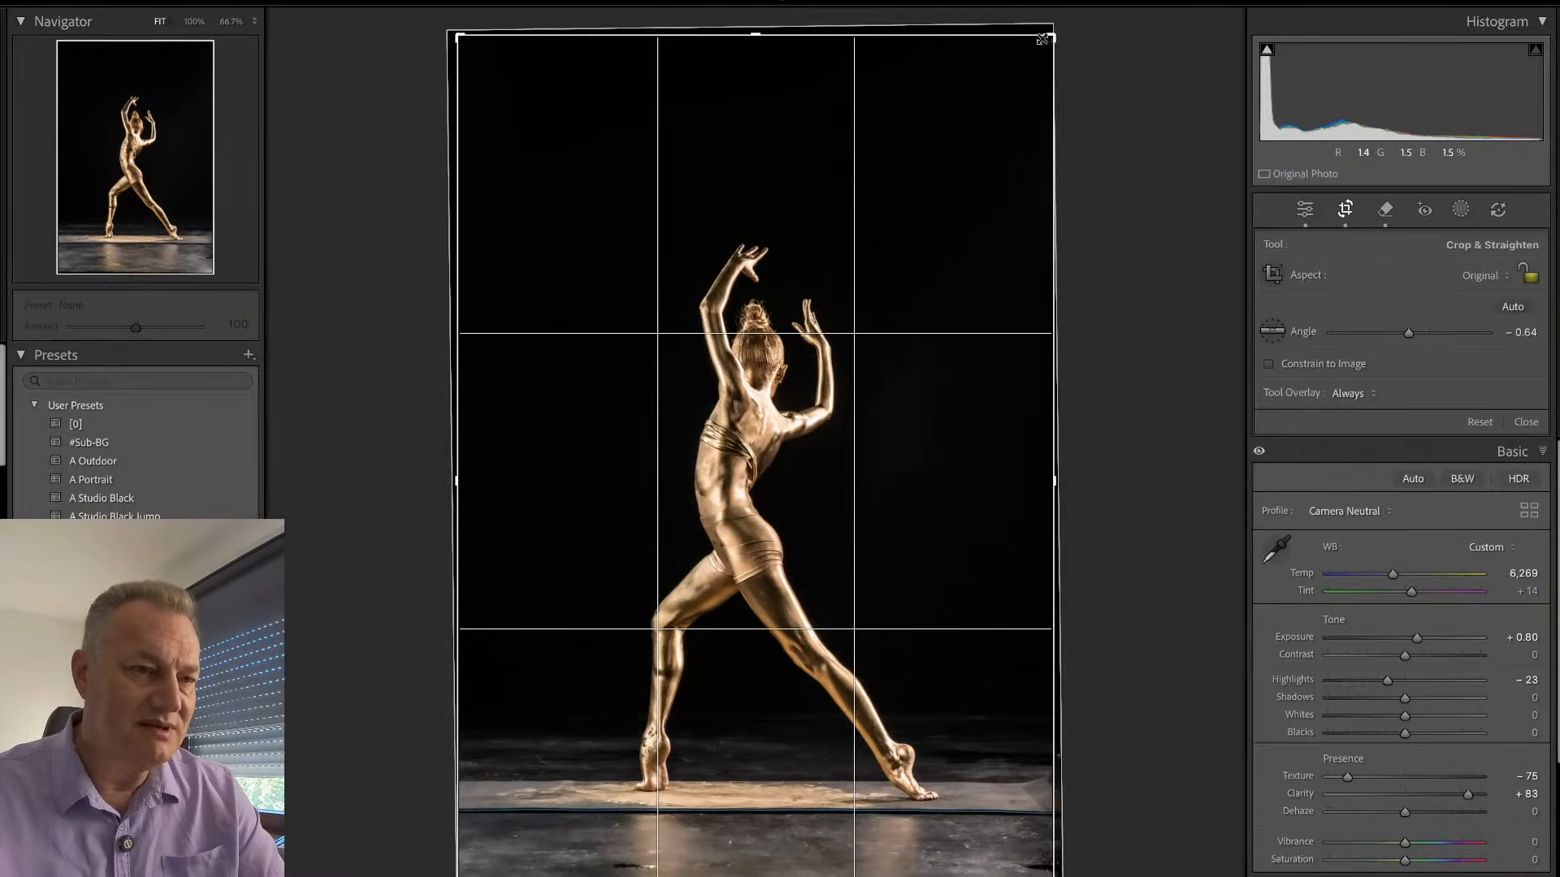
pyautogui.moveTo(1041, 38); pyautogui.dragTo(1054, 102)
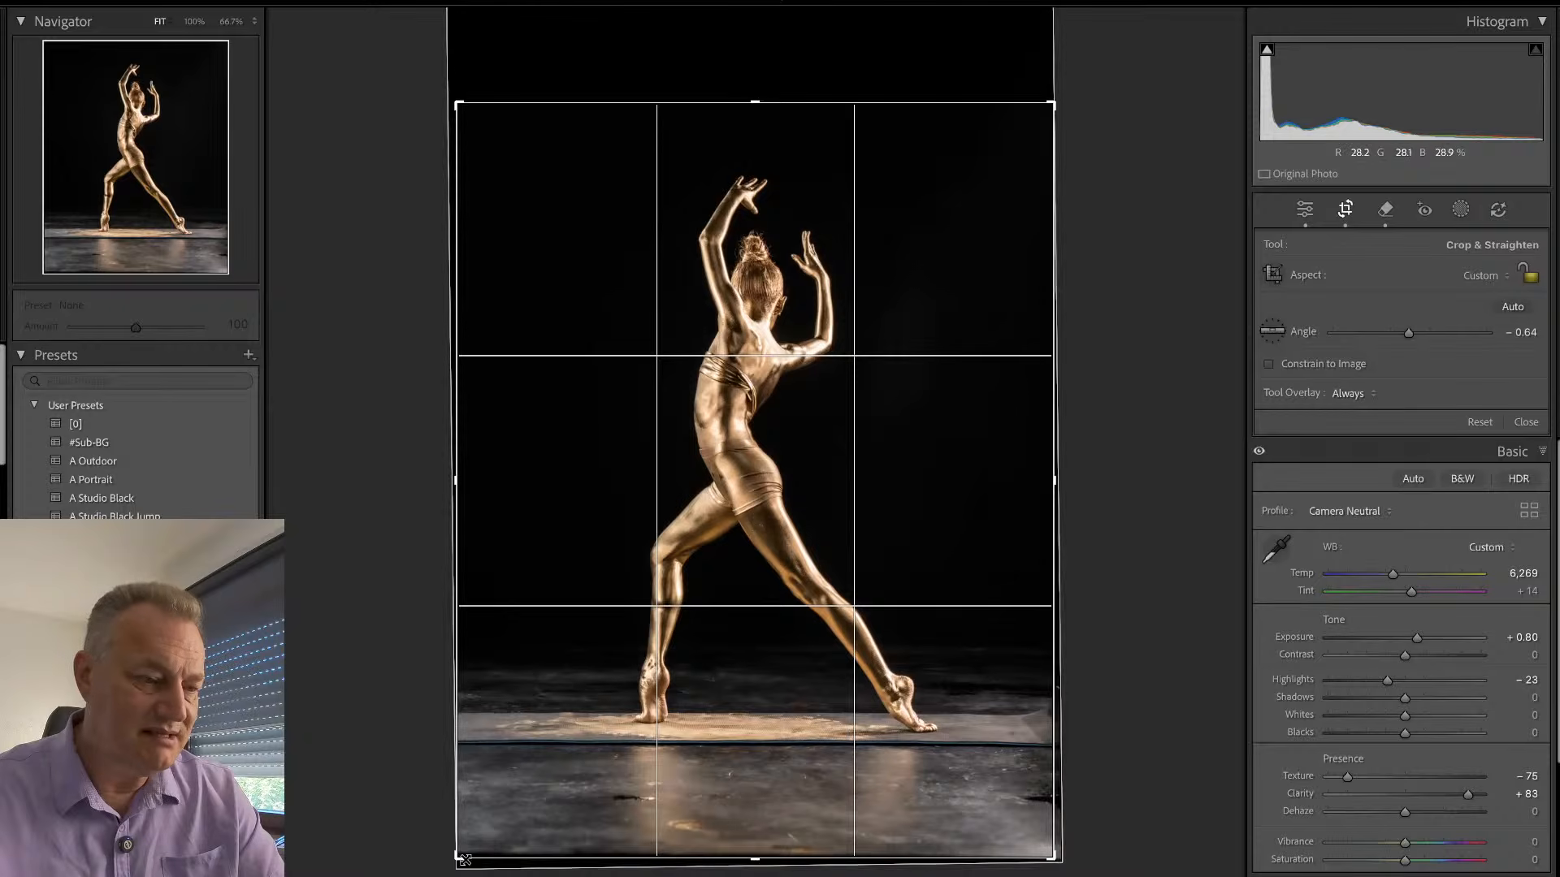
pyautogui.moveTo(463, 859); pyautogui.dragTo(457, 818)
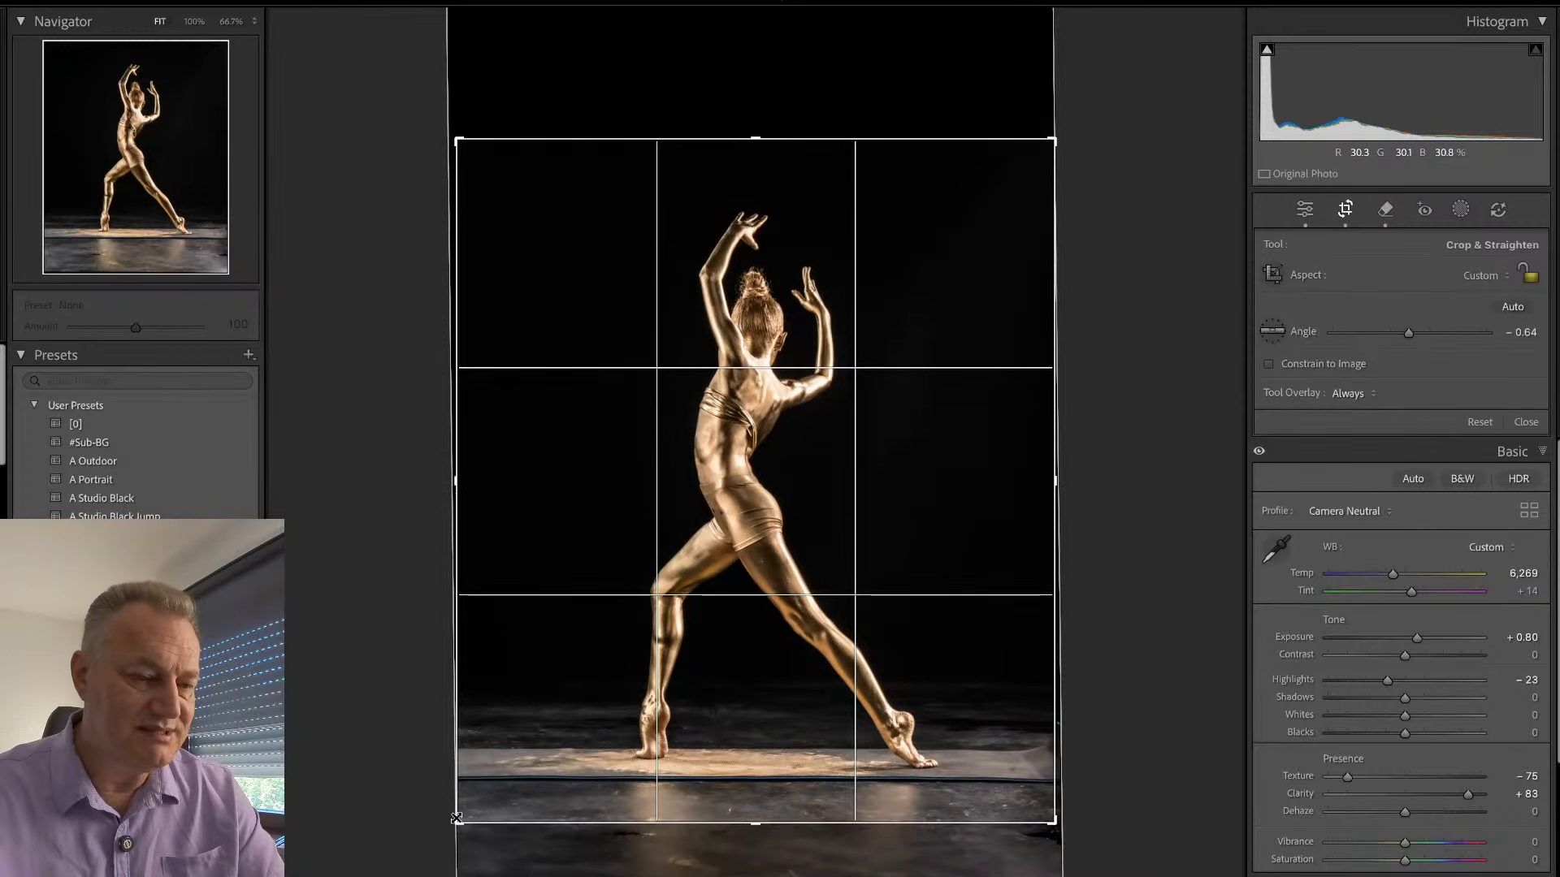
pyautogui.press('Return')
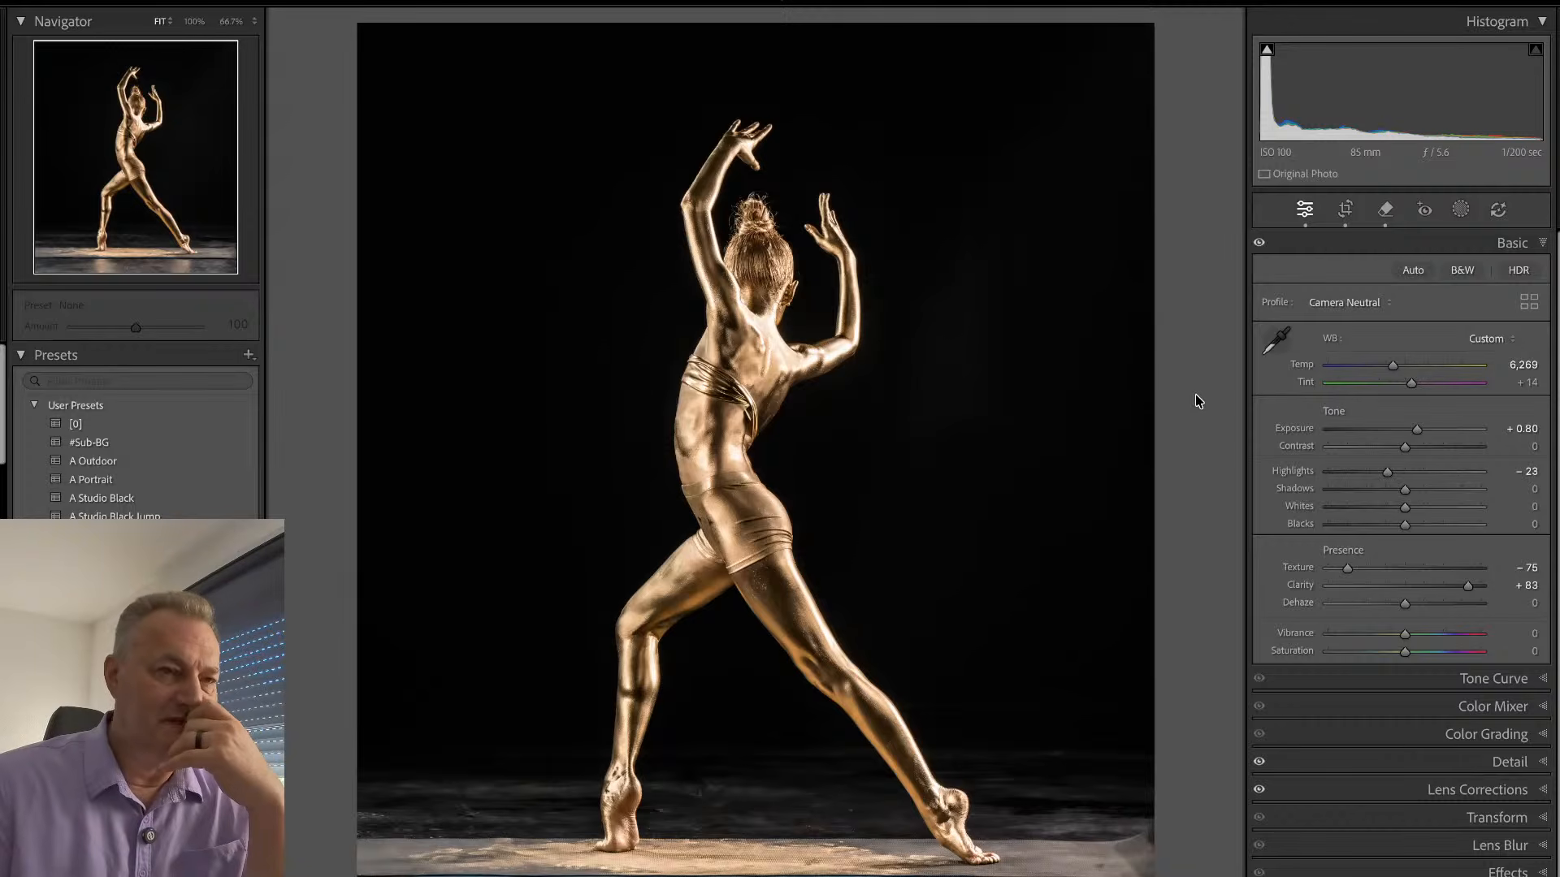
# - Remove the mat's front edge line along the bottom of the photo on both sides with a size 10 Remove brush
pyautogui.press('q')
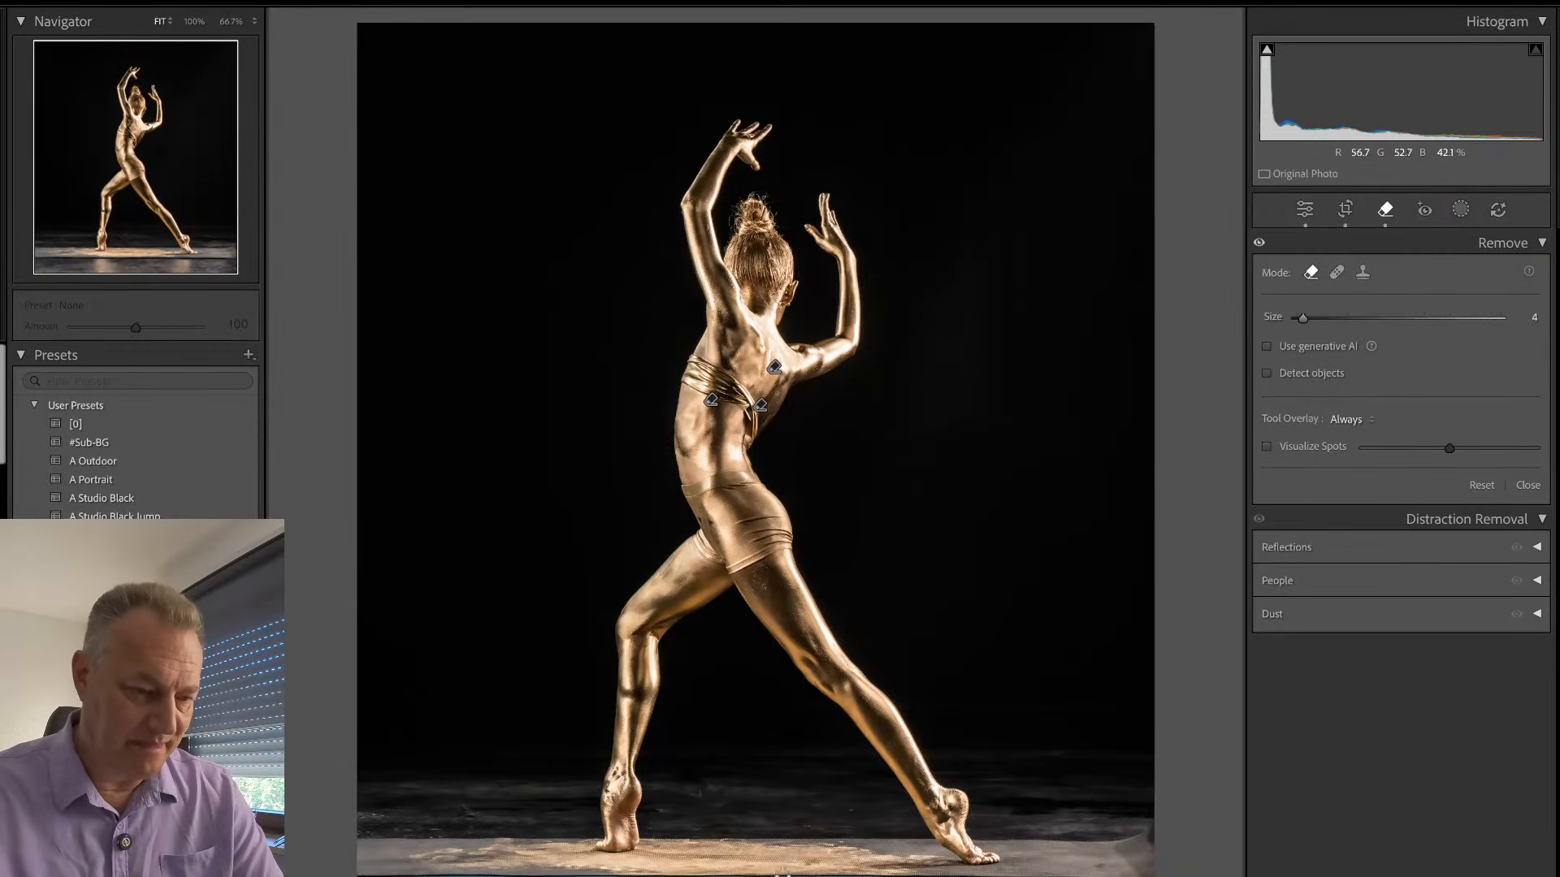
pyautogui.scroll(3, 786, 872)
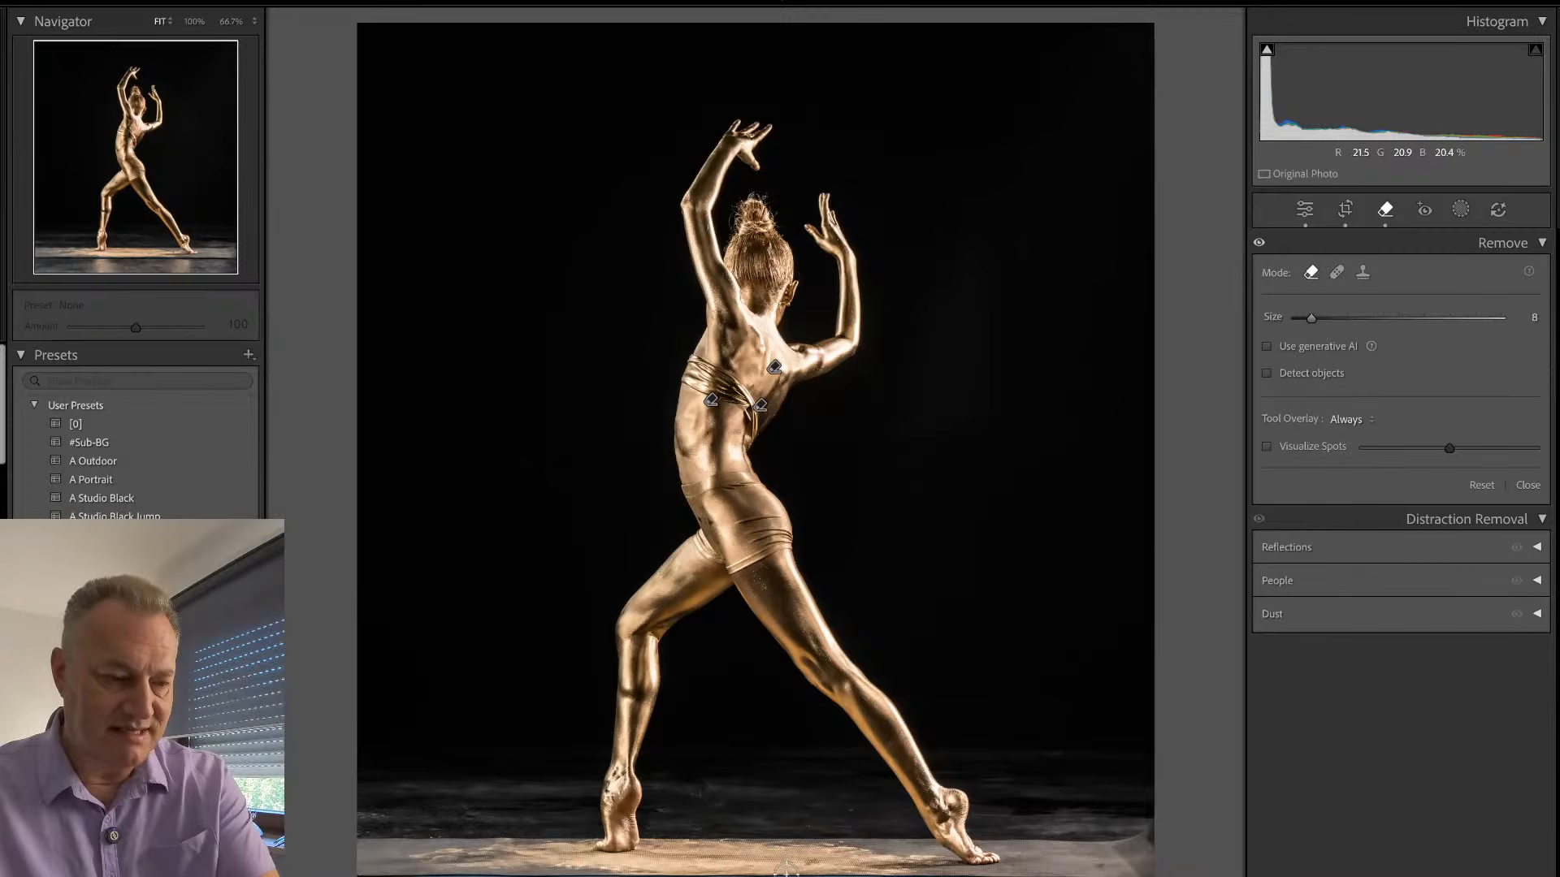
pyautogui.scroll(2, 786, 873)
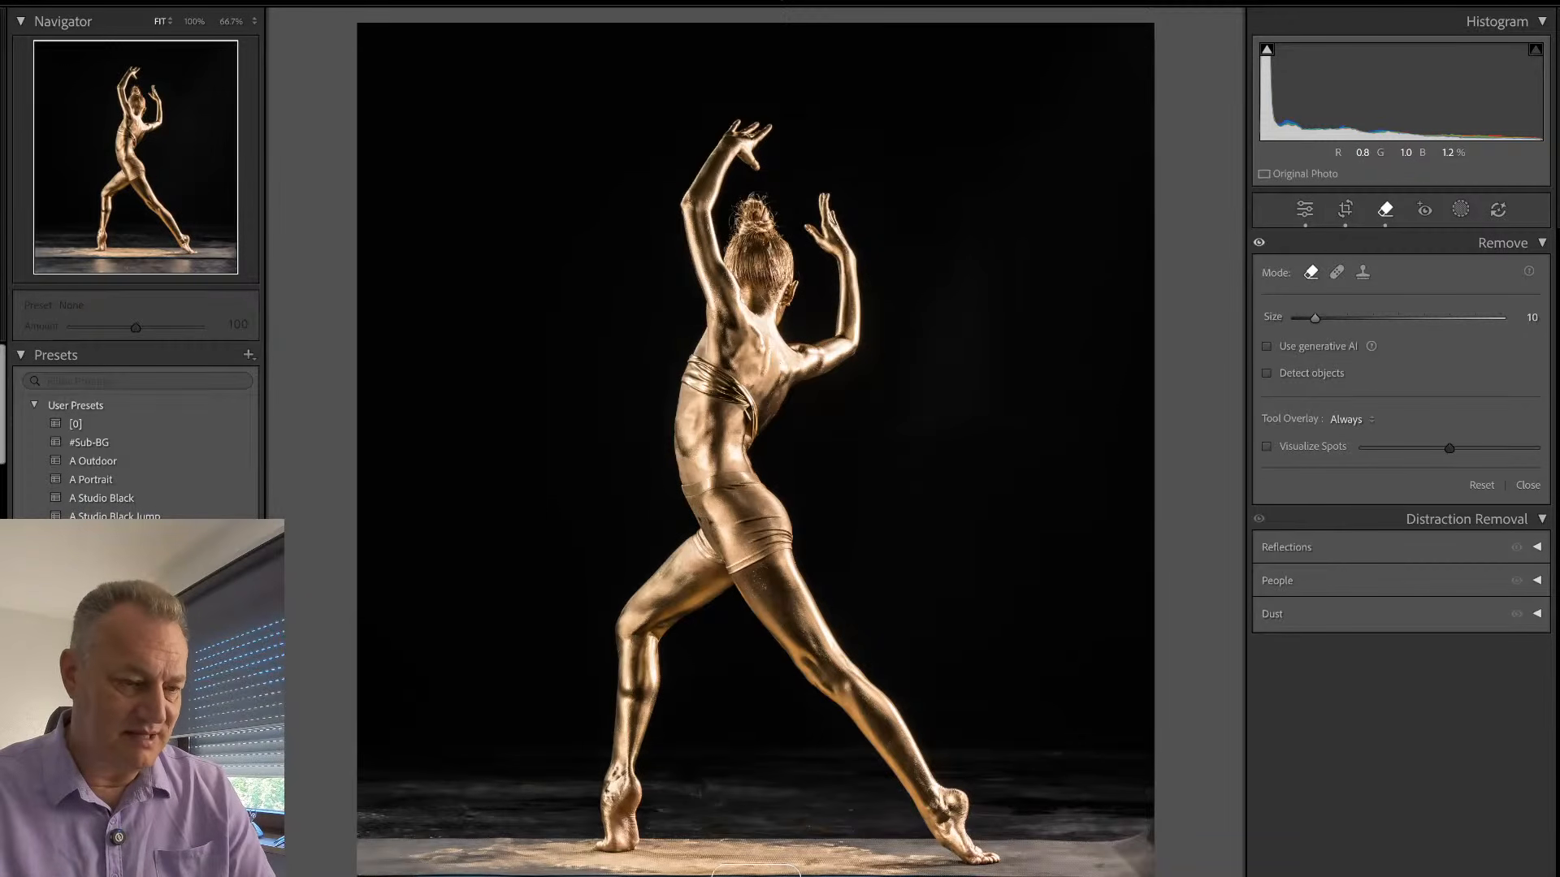
pyautogui.moveTo(615, 874); pyautogui.dragTo(332, 873)
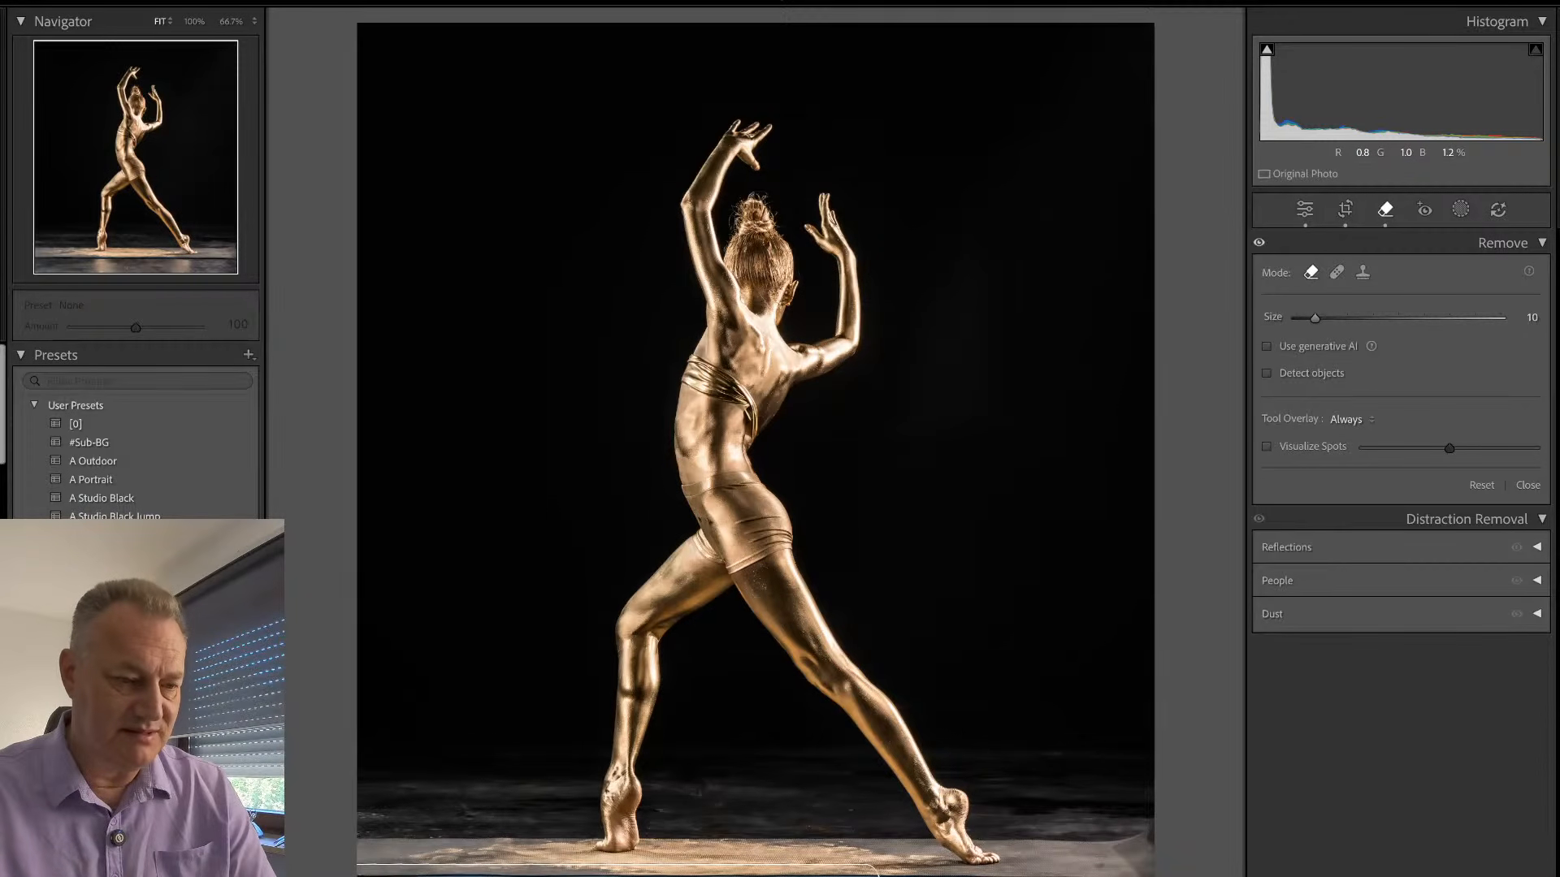
pyautogui.moveTo(874, 873); pyautogui.dragTo(1195, 866)
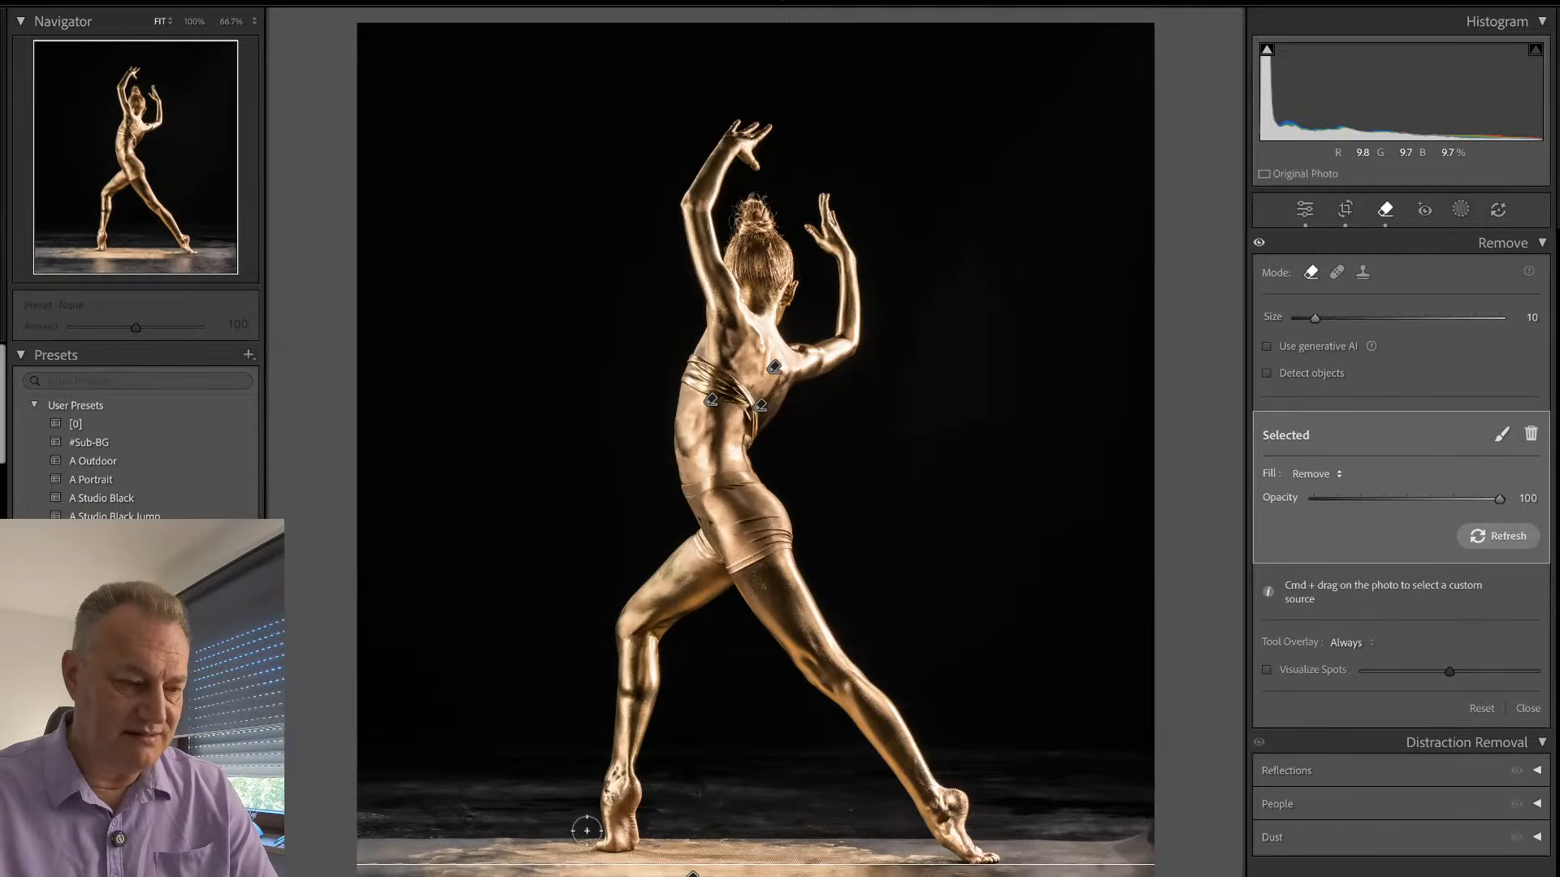
# - Try to remove the mat's back edge beside the dancer's bent-leg foot, and undo the removal
pyautogui.moveTo(584, 832); pyautogui.dragTo(386, 856)
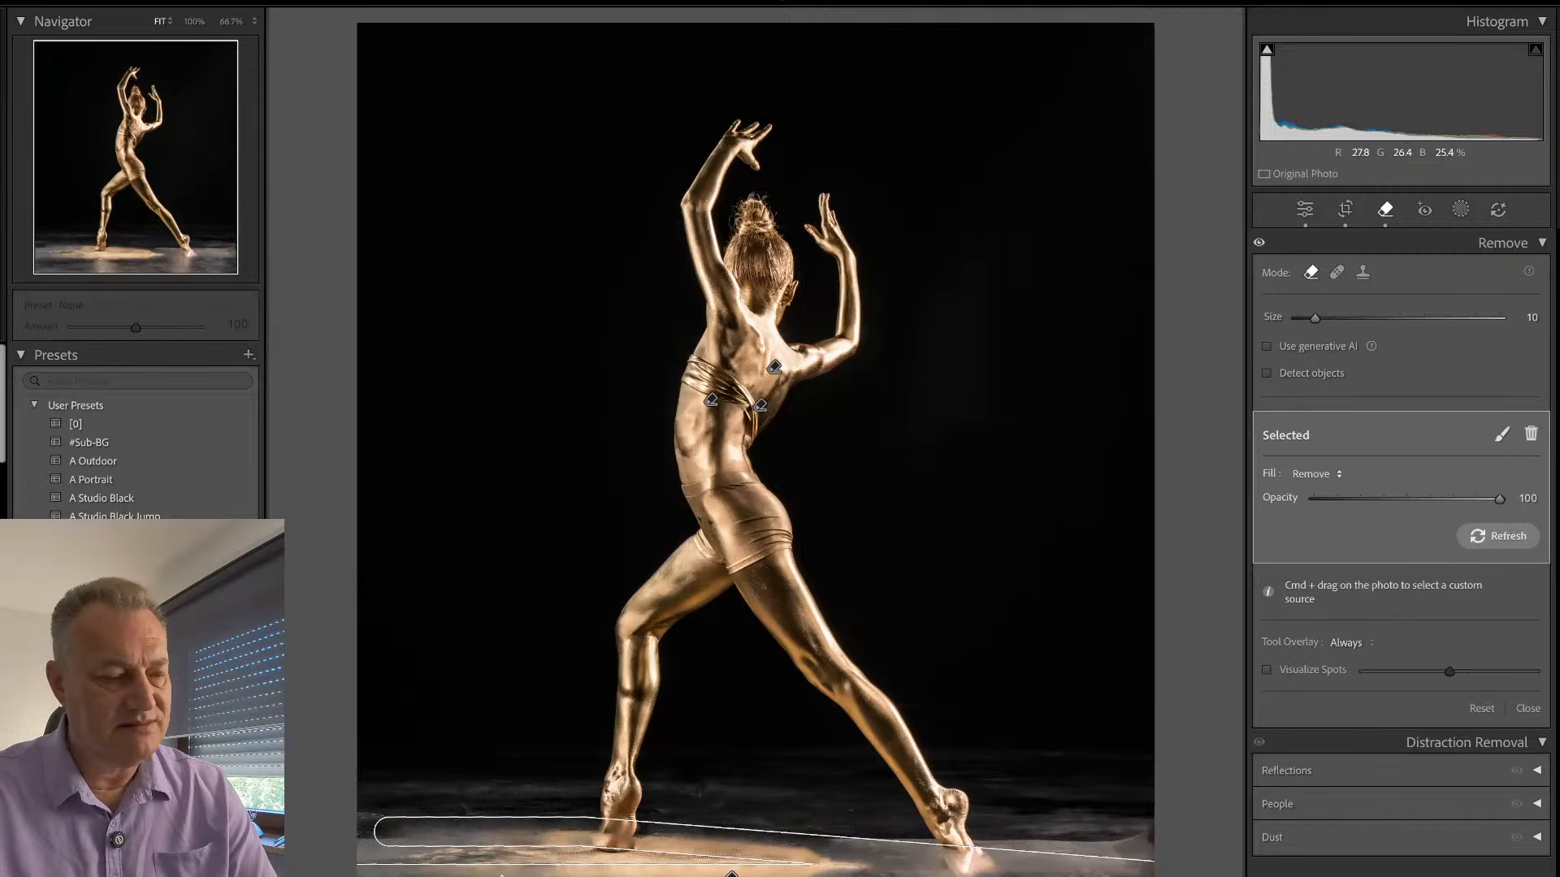
pyautogui.press('super+z')
pyautogui.press('q')
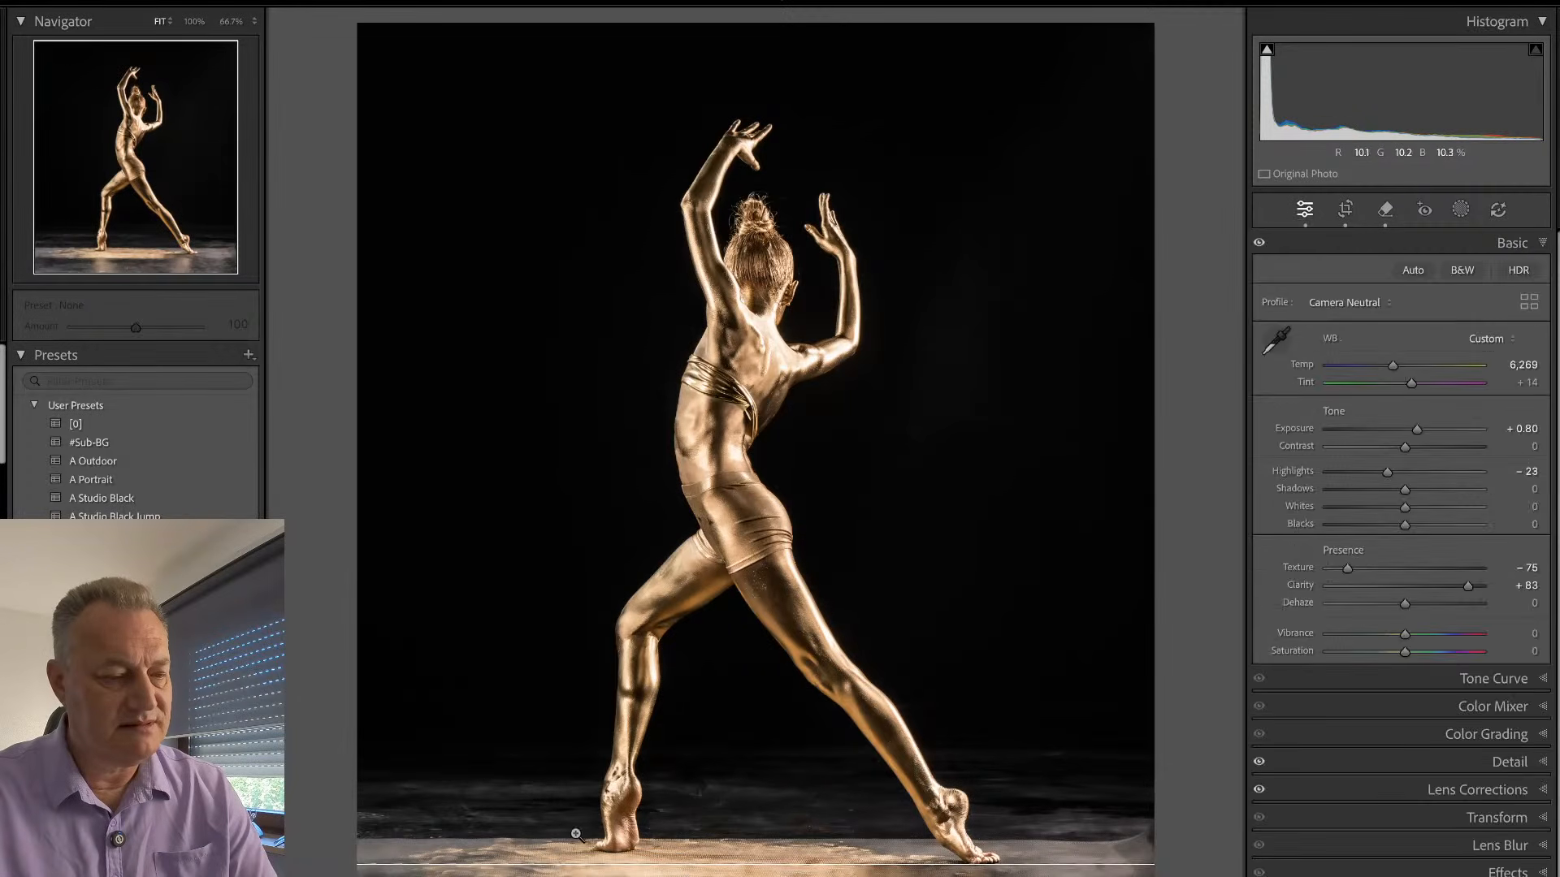
# - Remove the mat's back edge in separate spots, from the bent-leg foot to the frame edge and between the two feet
pyautogui.press('q')
pyautogui.moveTo(581, 834); pyautogui.dragTo(350, 873)
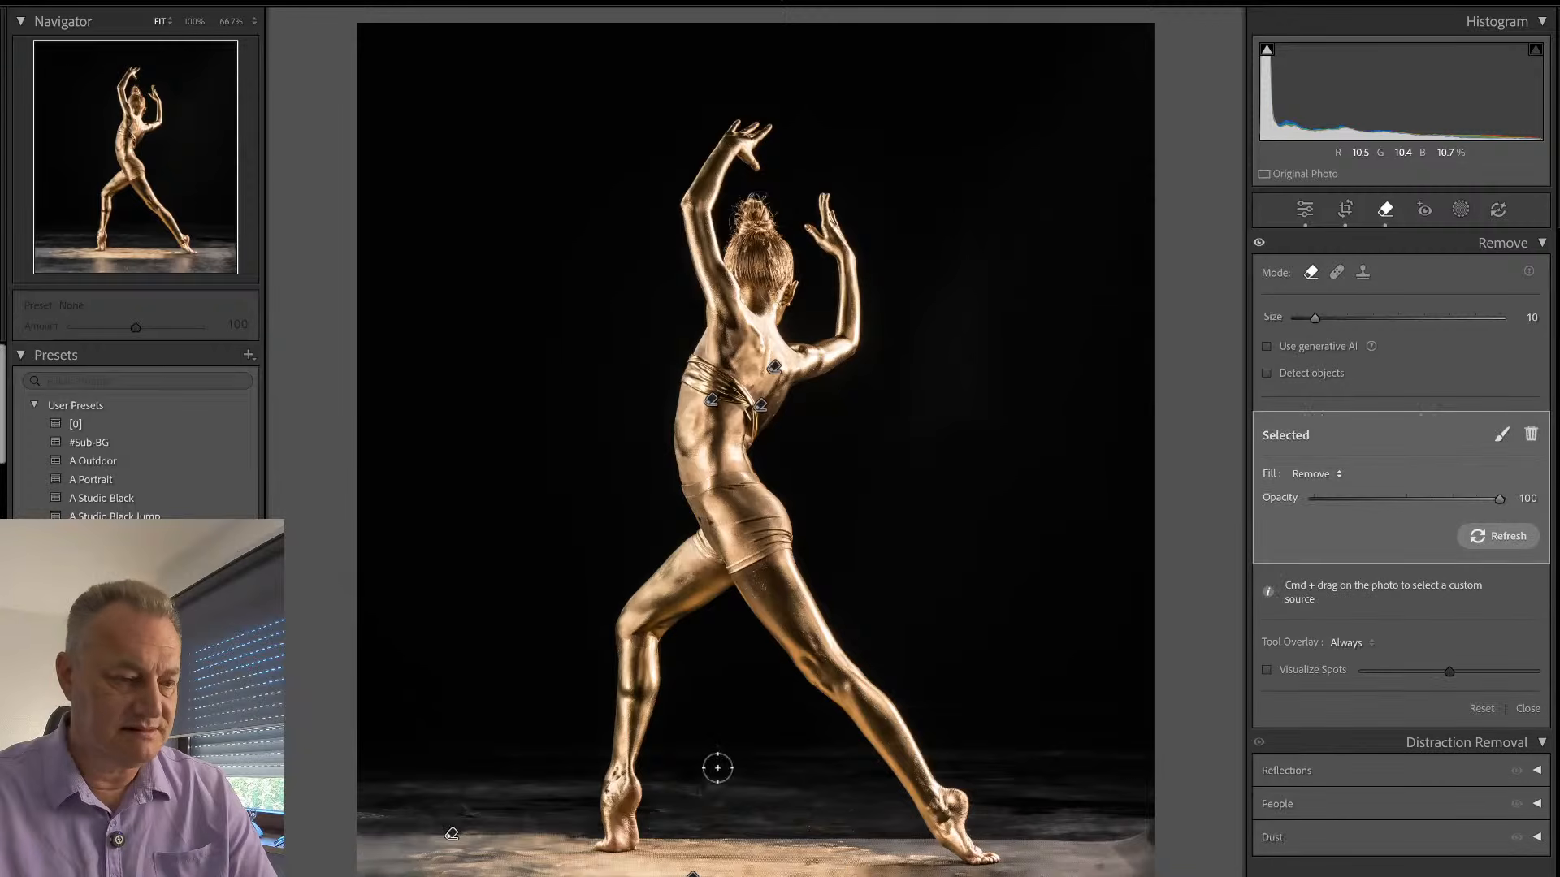
pyautogui.press('q')
pyautogui.press('q')
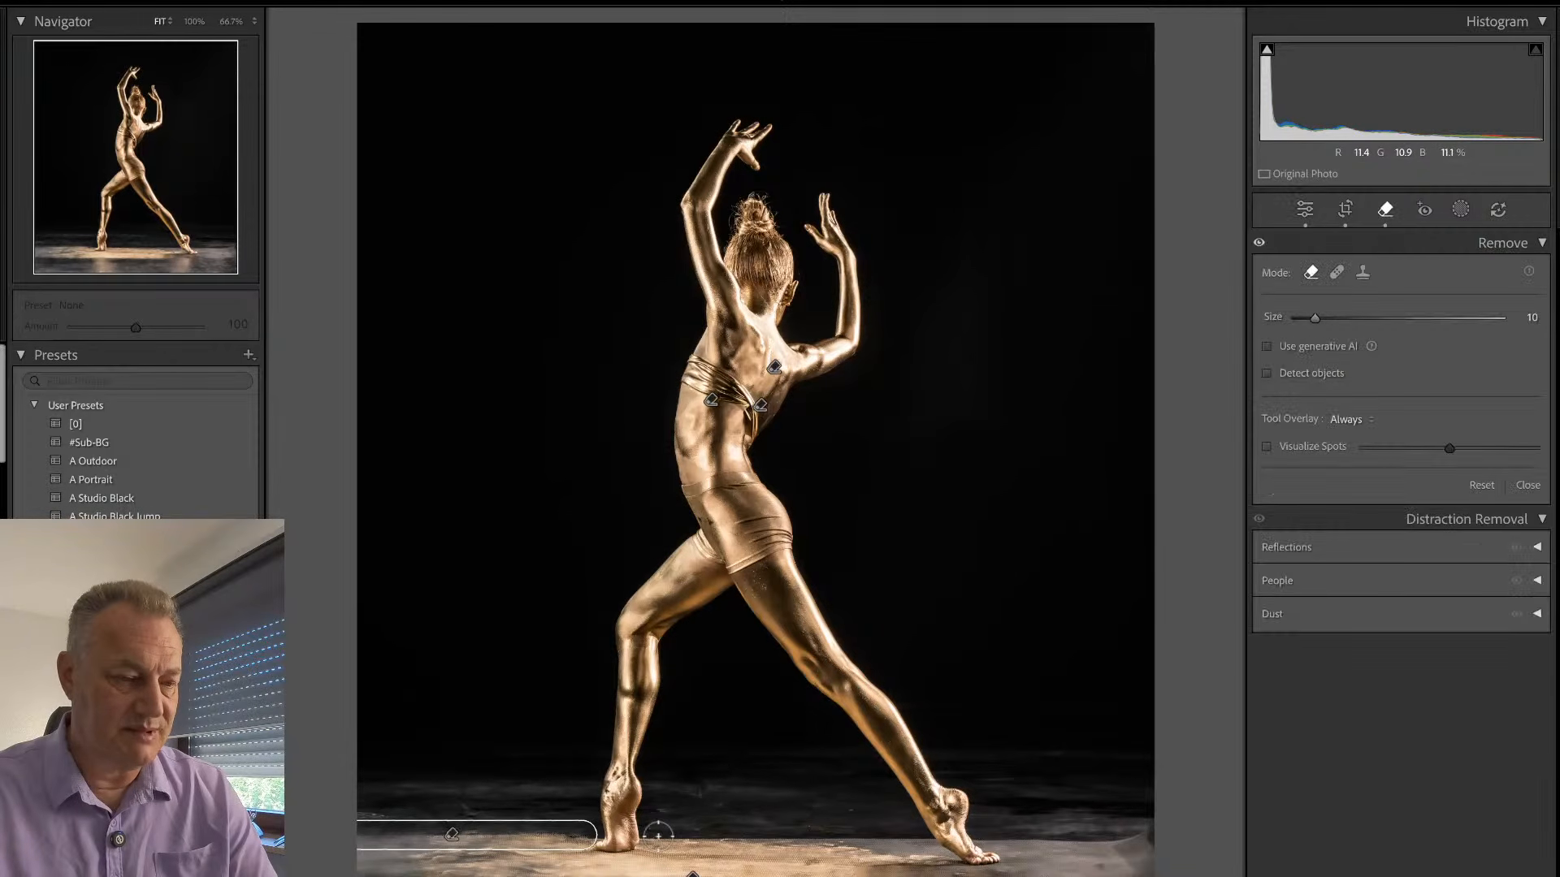
pyautogui.moveTo(655, 835); pyautogui.dragTo(912, 837)
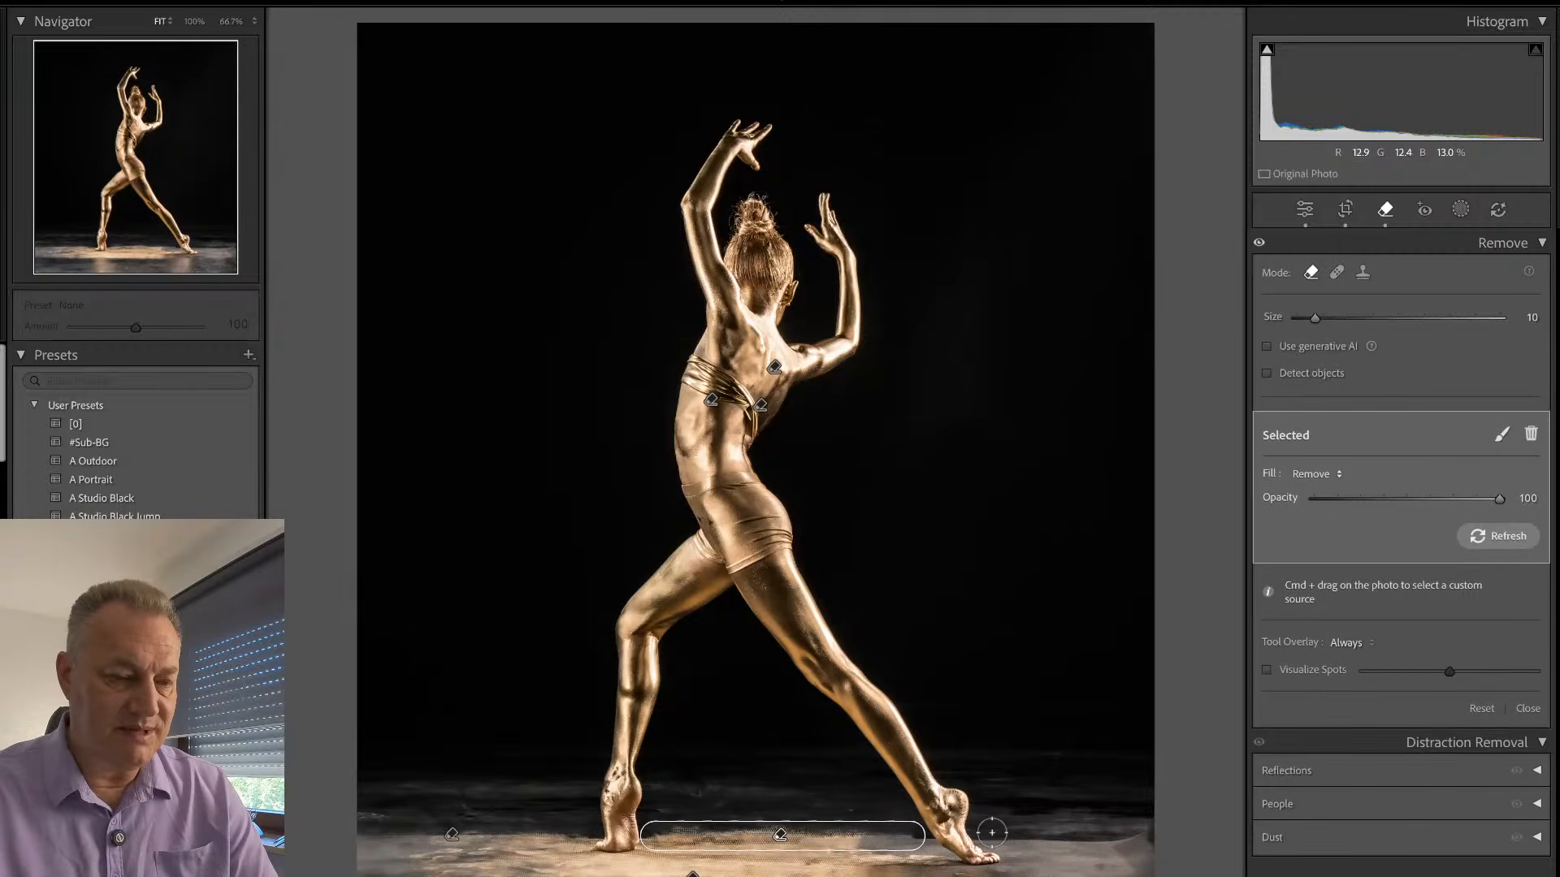
# - Remove the mat's back edge from the extended foot out to the frame edge, undoing the first stroke and repainting it as a separate spot
pyautogui.moveTo(991, 832); pyautogui.dragTo(1182, 828)
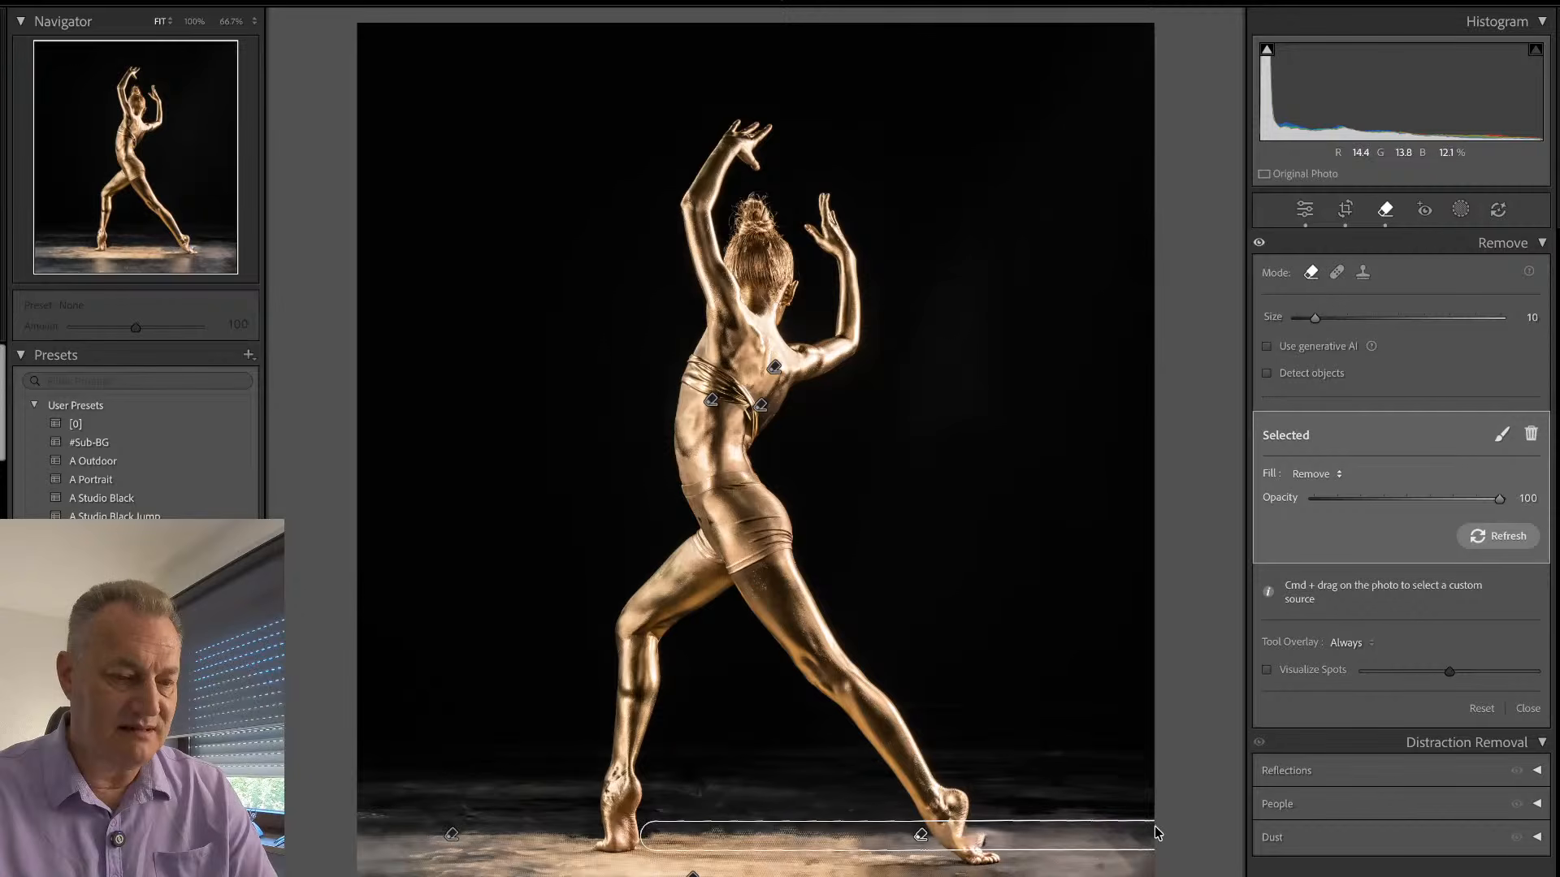
pyautogui.press('super+z')
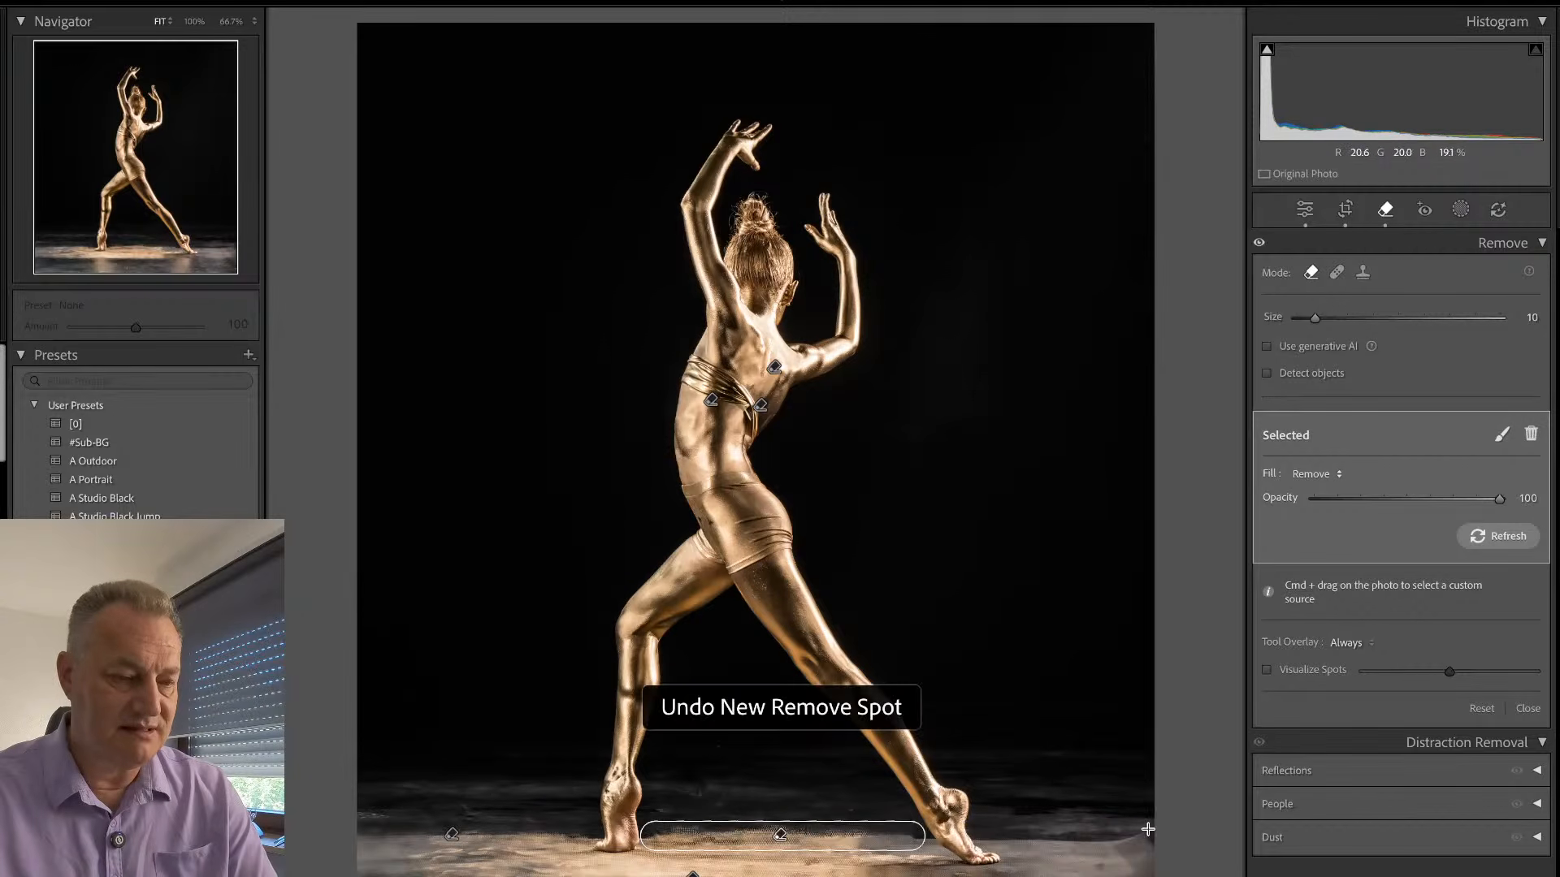
pyautogui.press('q')
pyautogui.press('q')
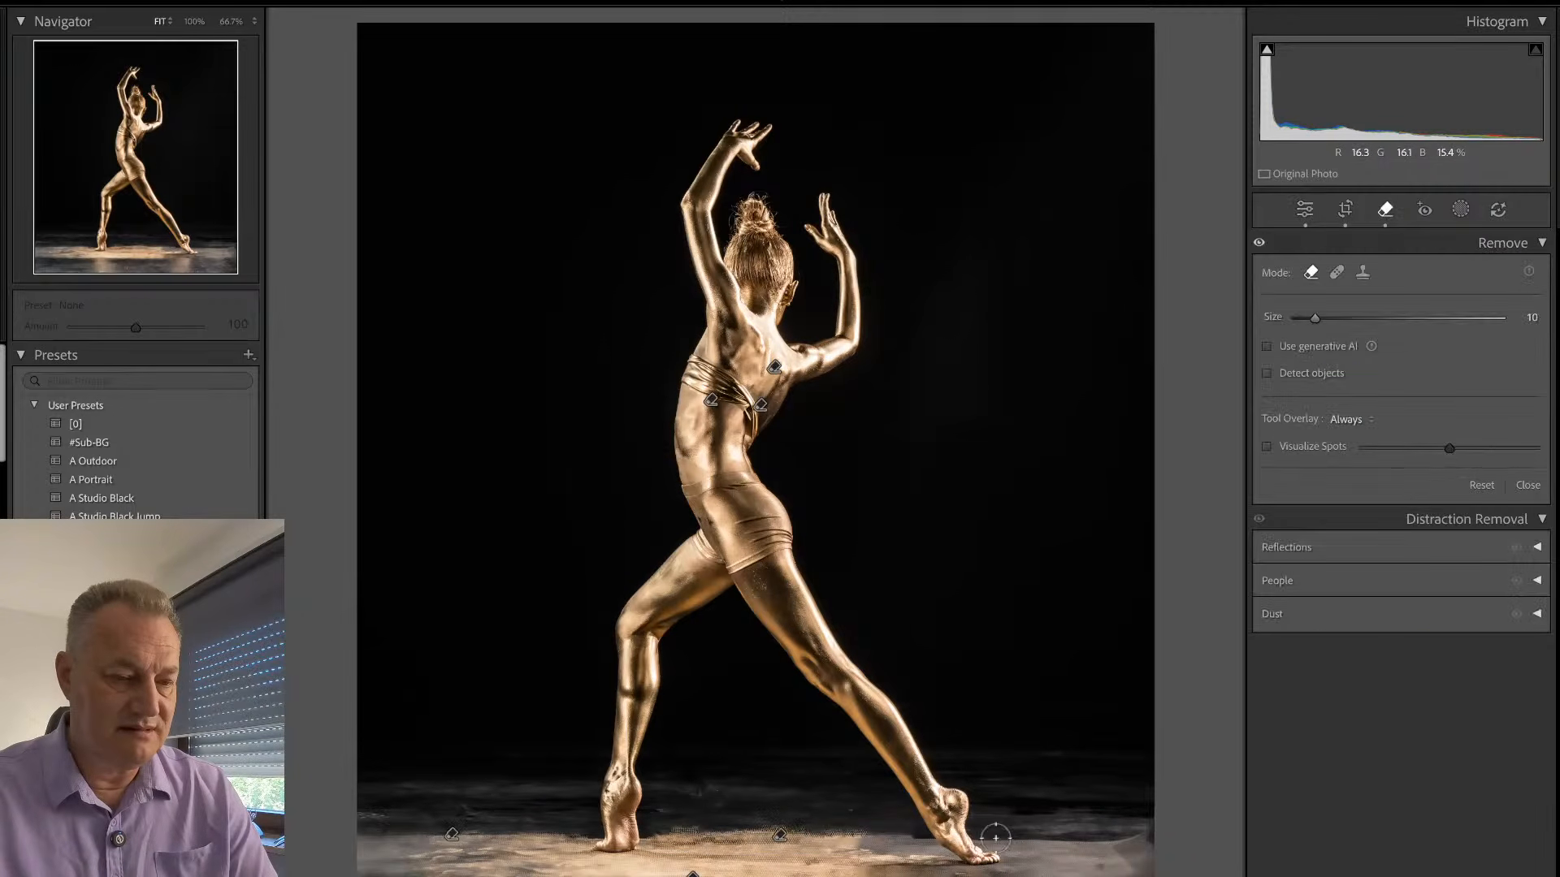
pyautogui.moveTo(991, 835); pyautogui.dragTo(1170, 822)
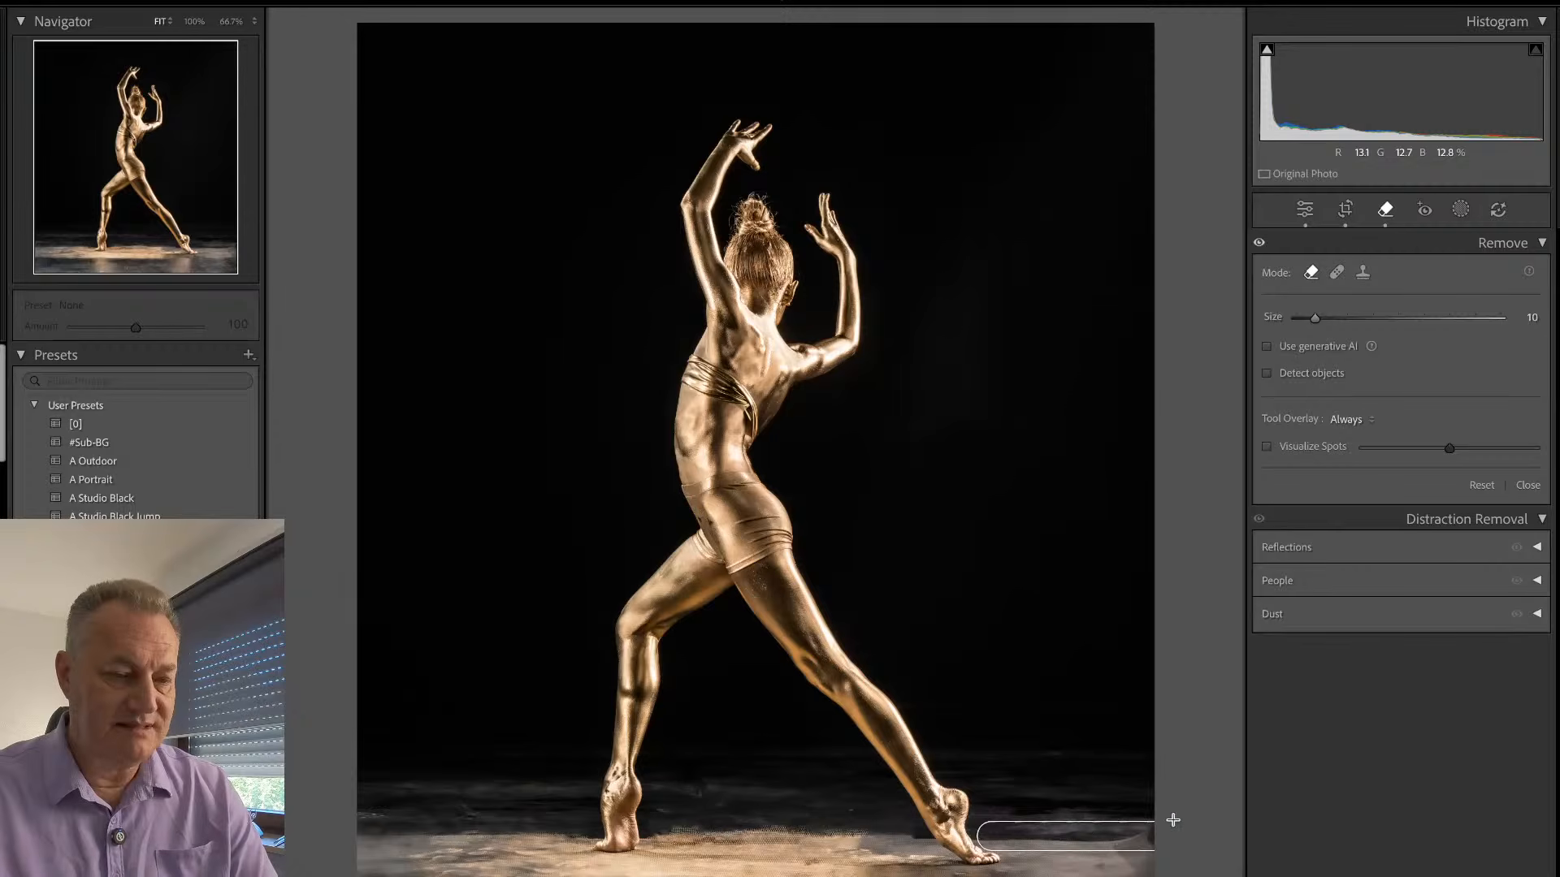
pyautogui.press('q')
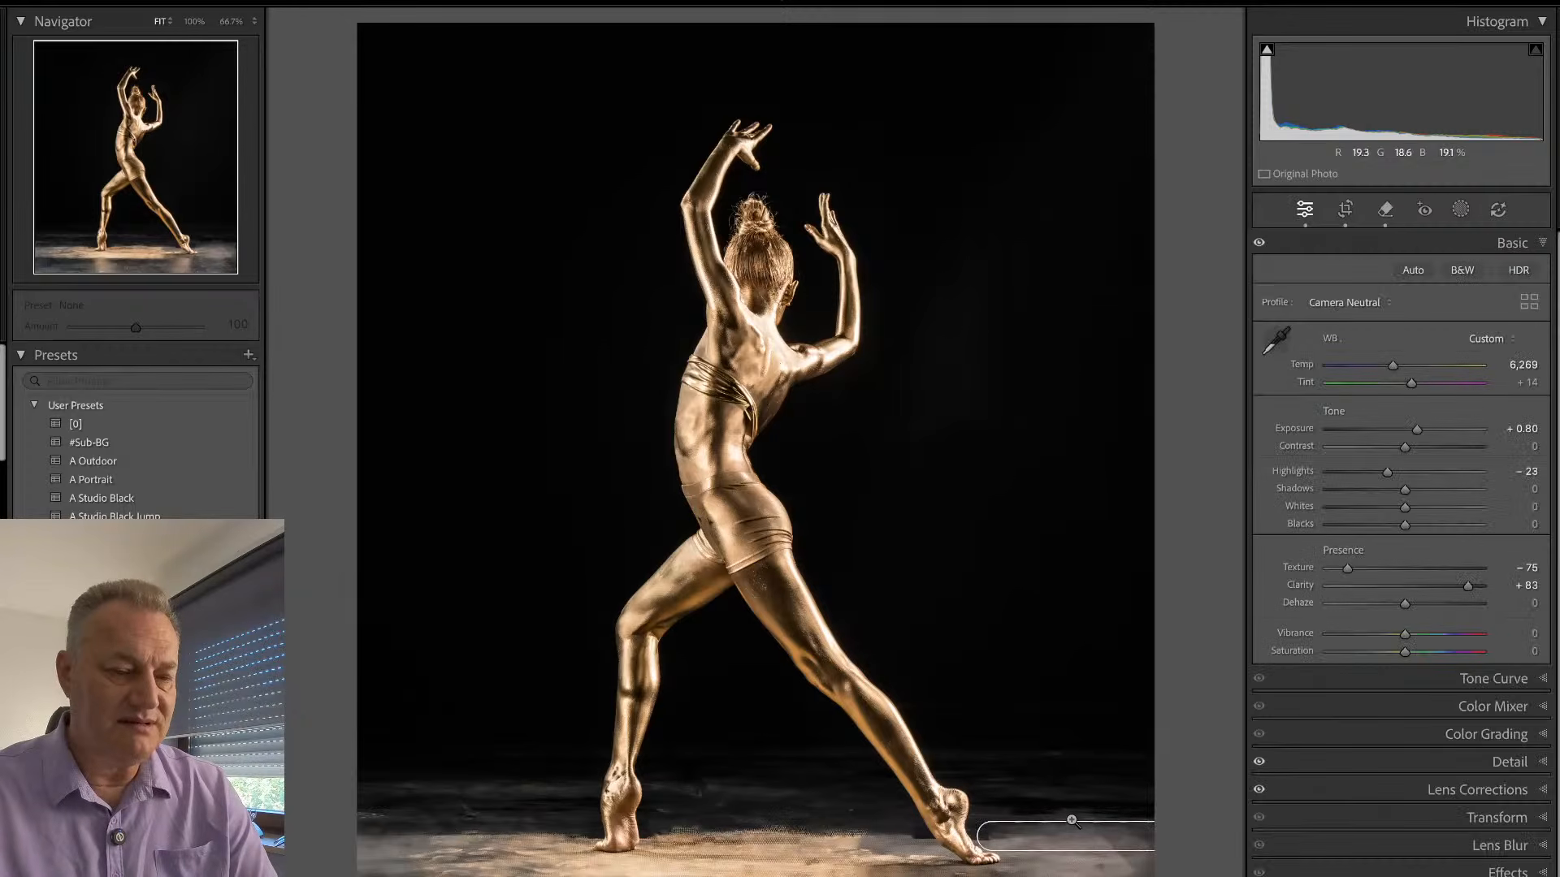
# - Check the existing retouching around the top's hanging strap, and remove the upper crease across the dancer's shorts with a smaller Remove brush
pyautogui.click(725, 336)
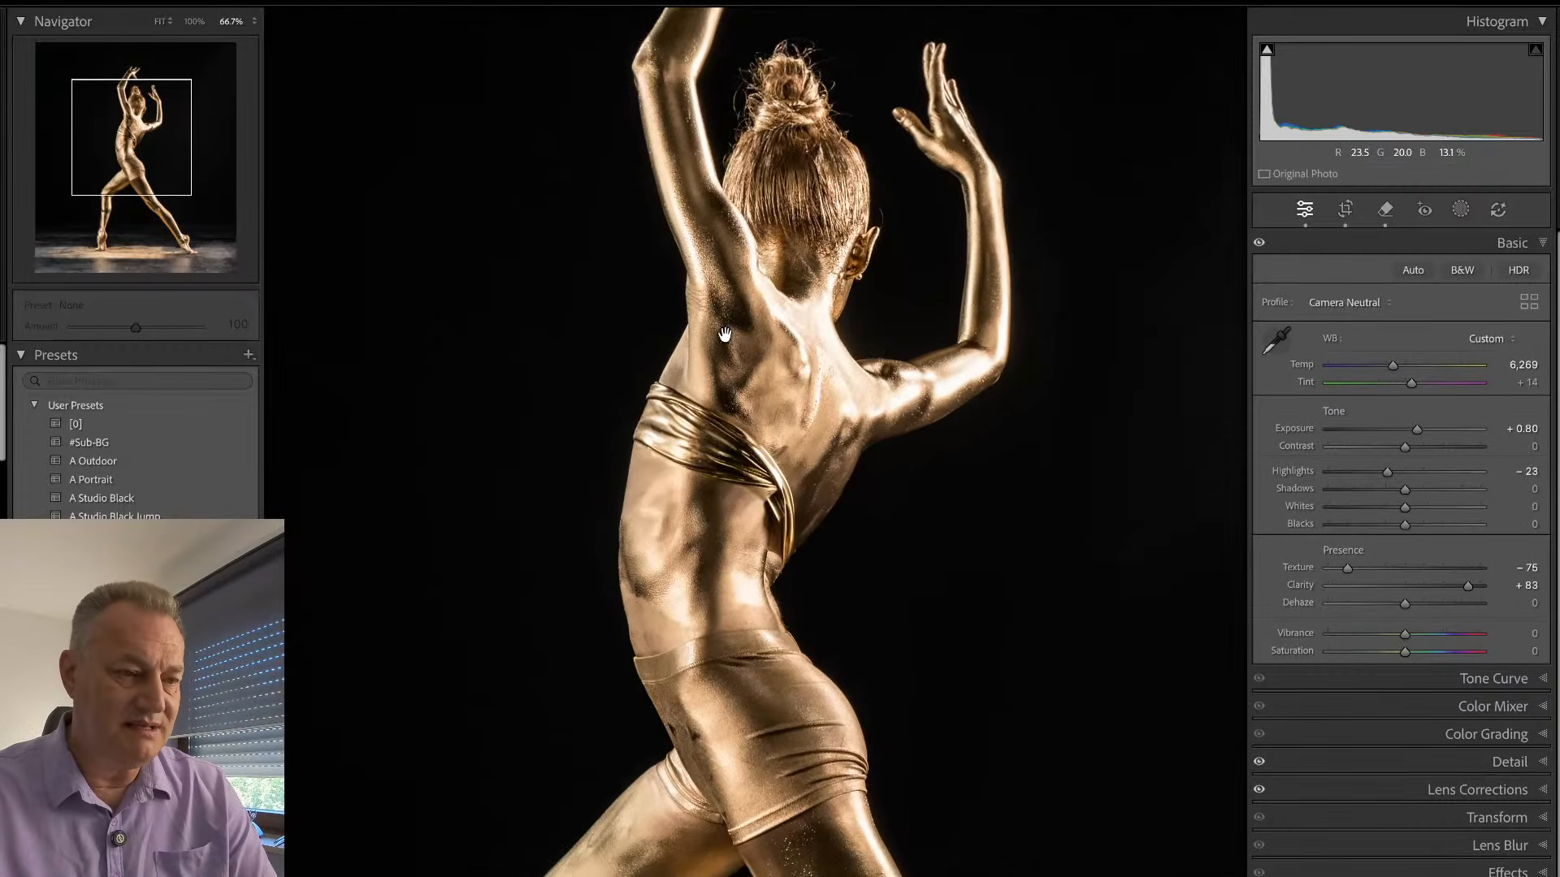
pyautogui.moveTo(879, 340); pyautogui.dragTo(865, 361)
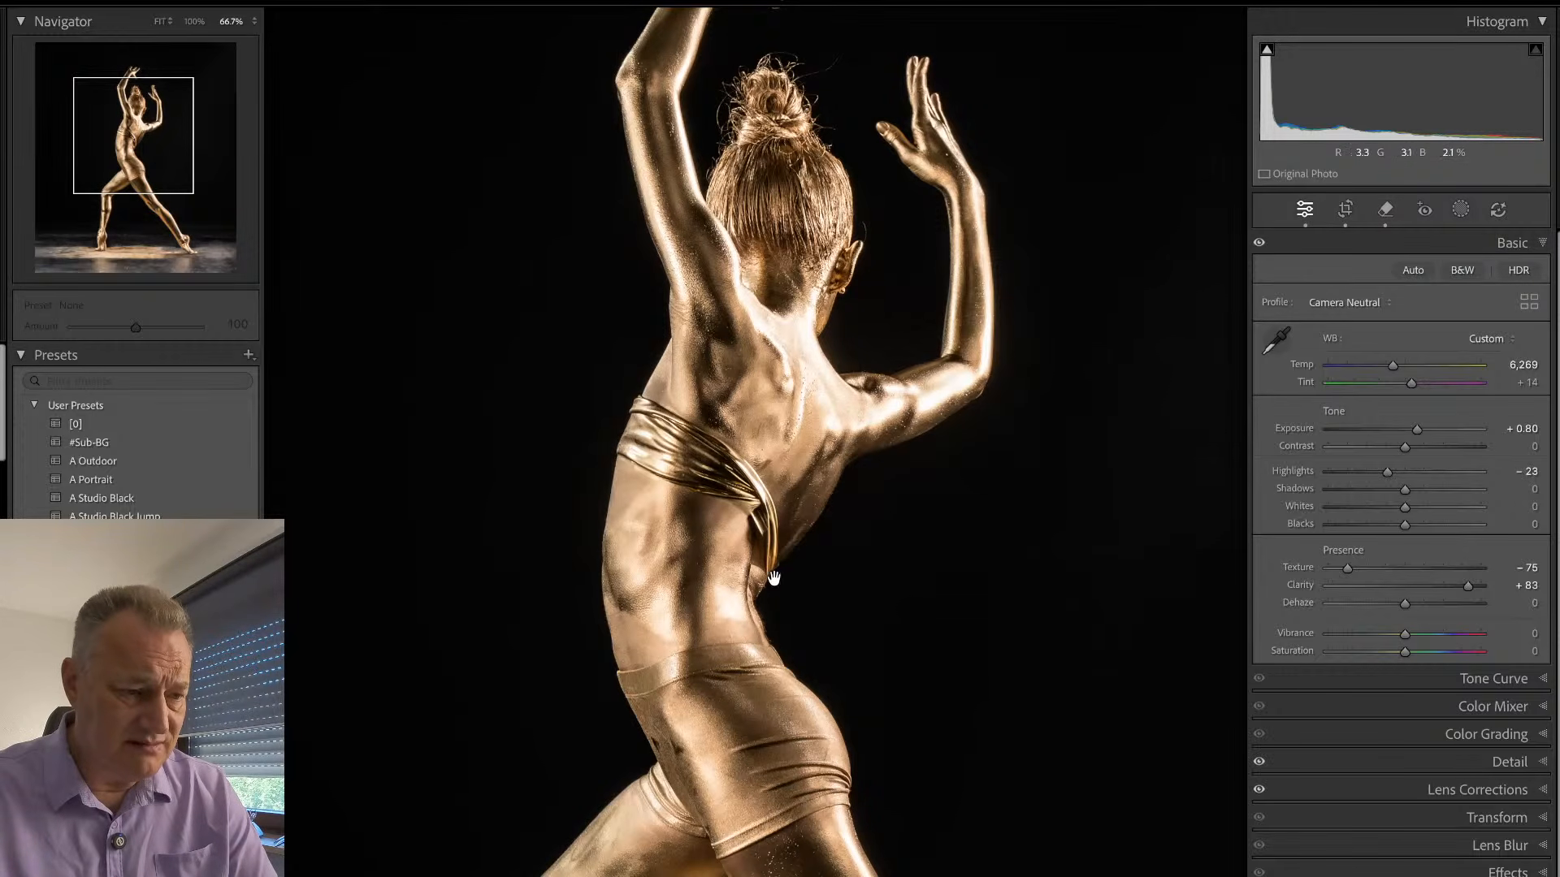
pyautogui.press('q')
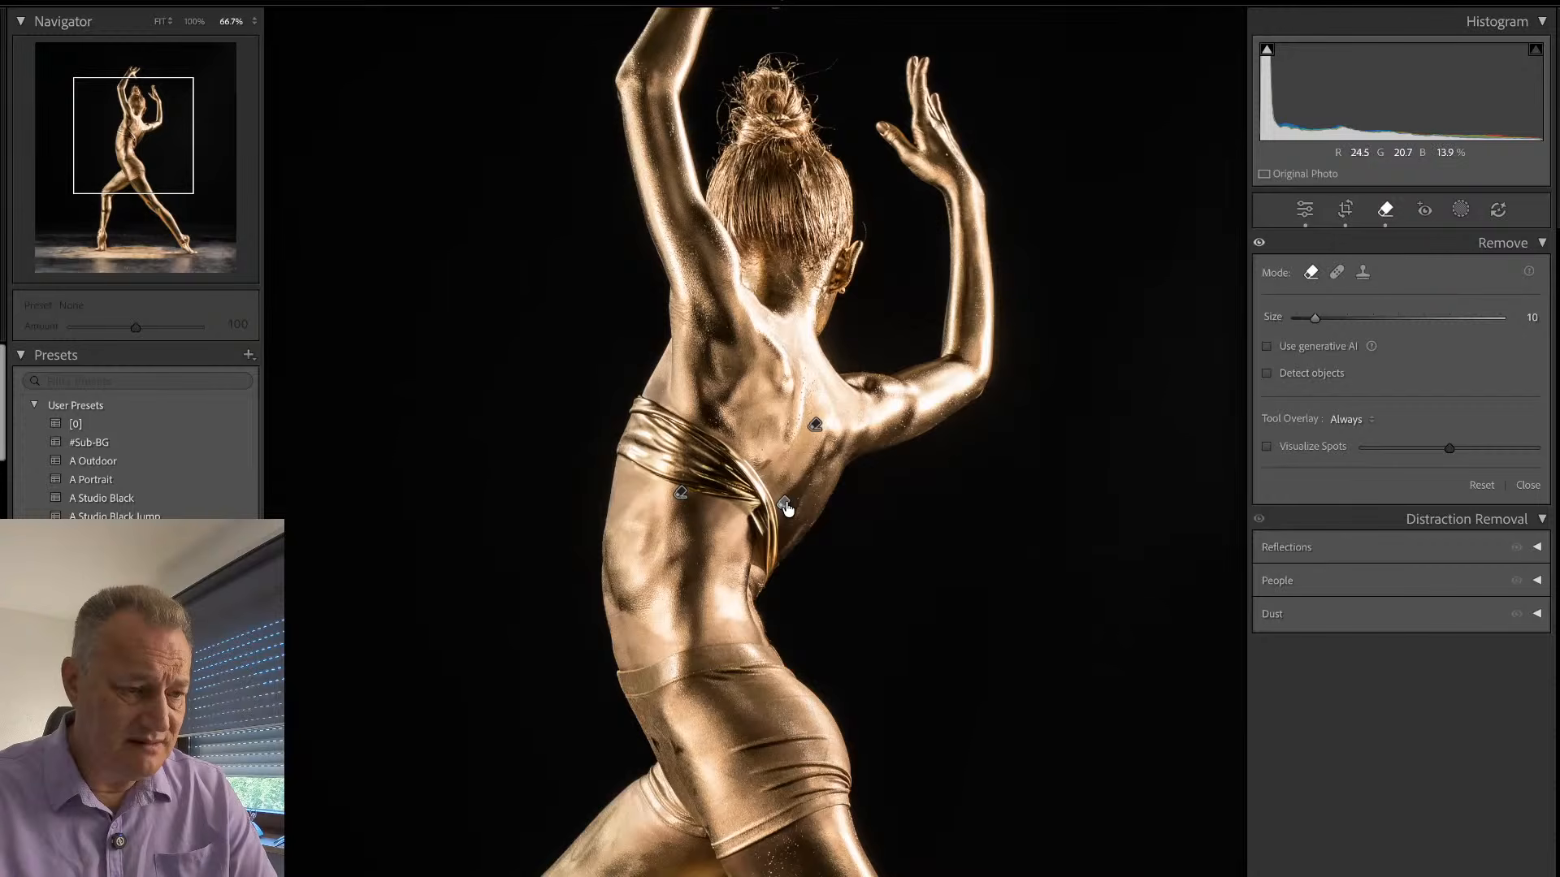
pyautogui.moveTo(785, 505)
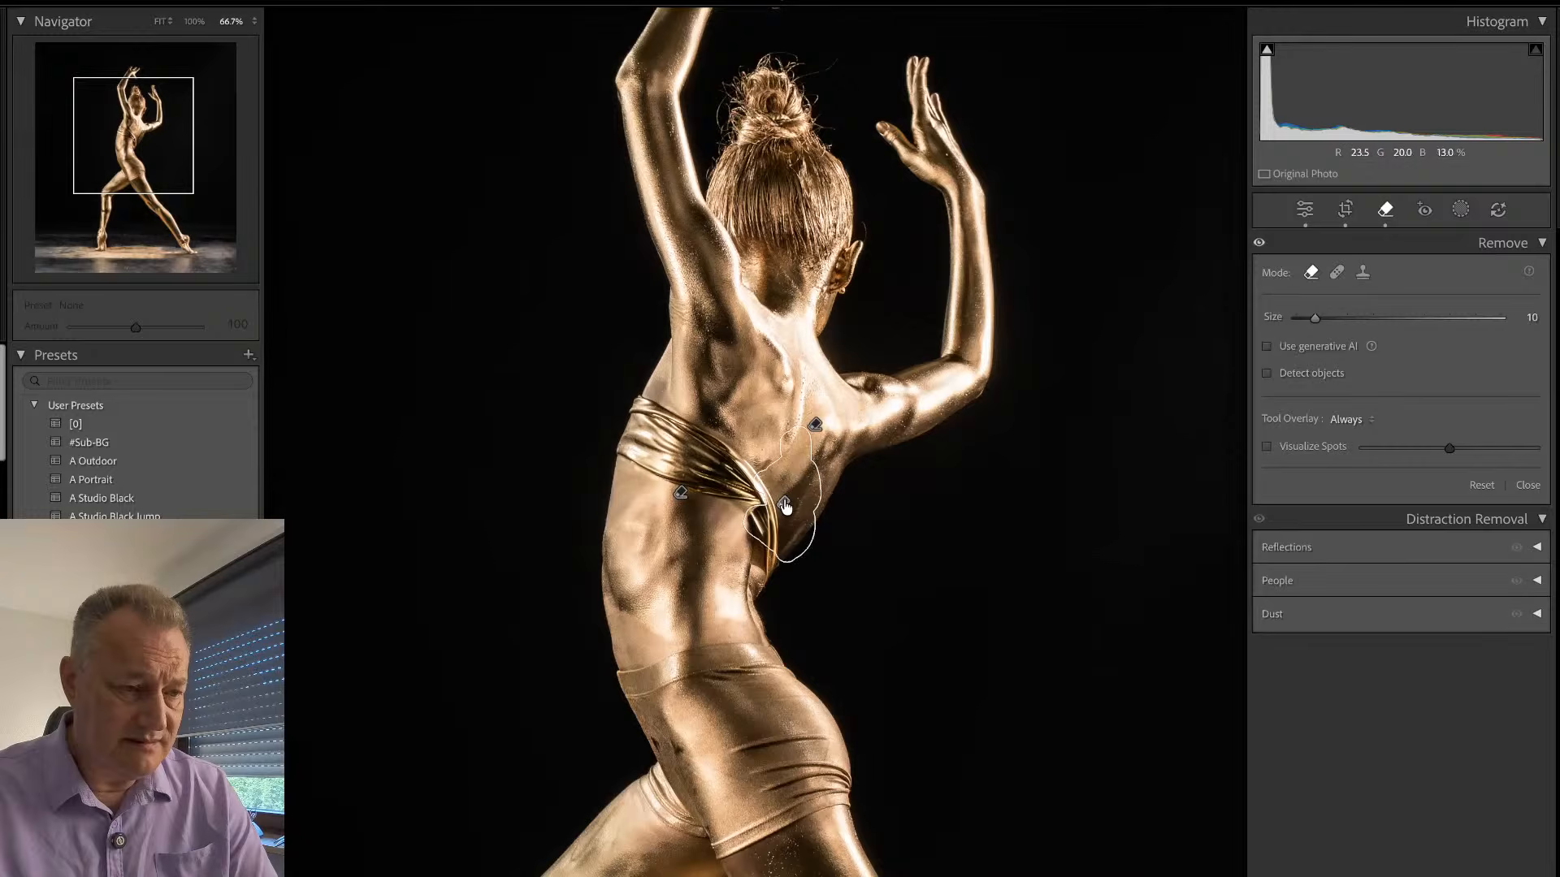
pyautogui.press('e')
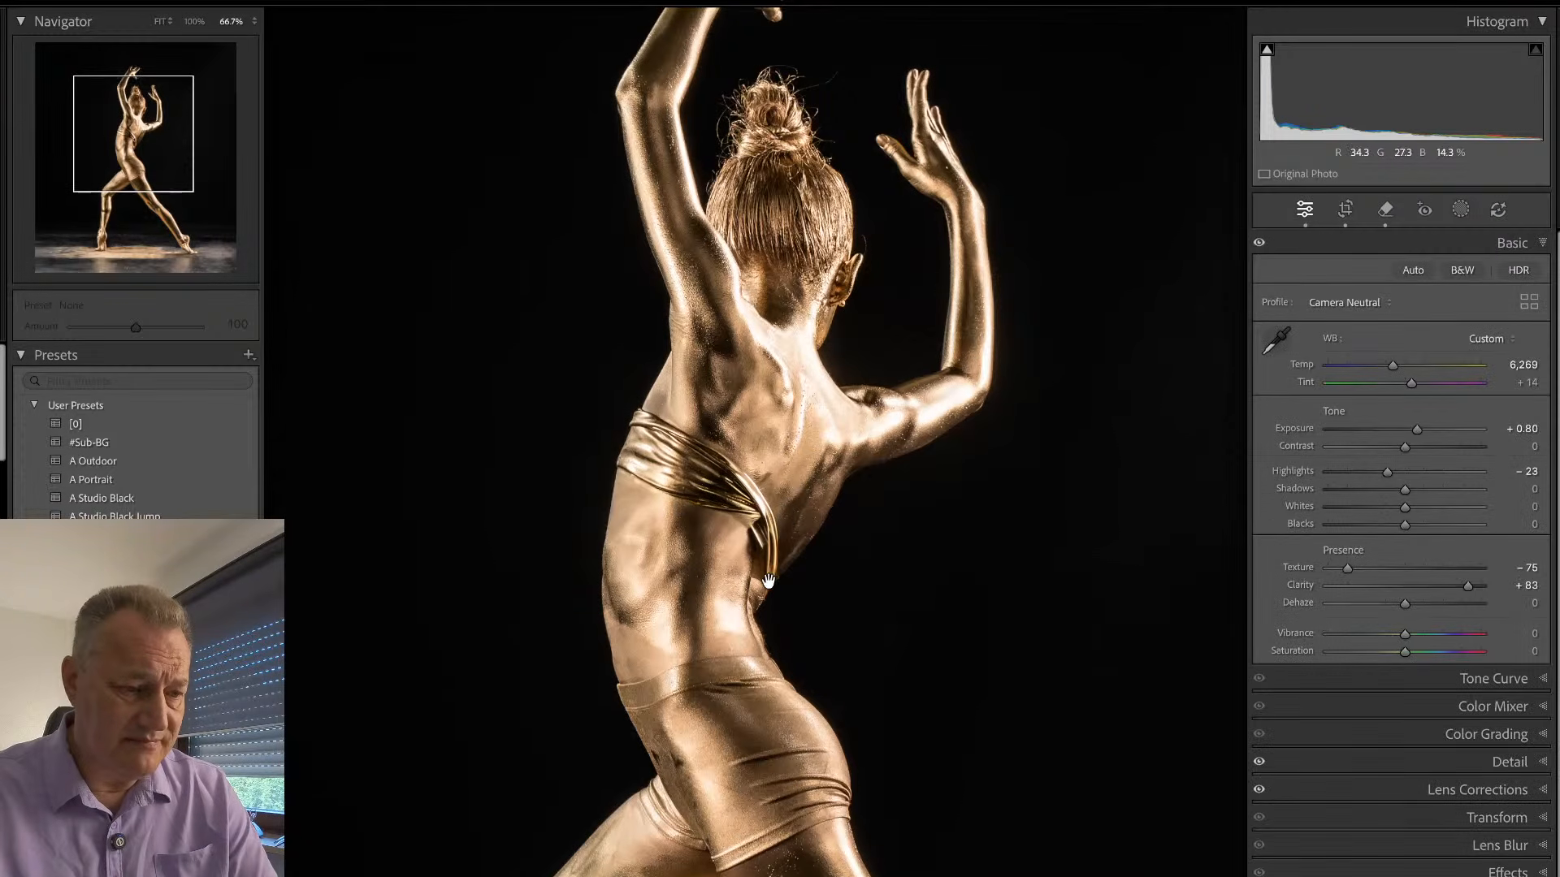
pyautogui.press('q')
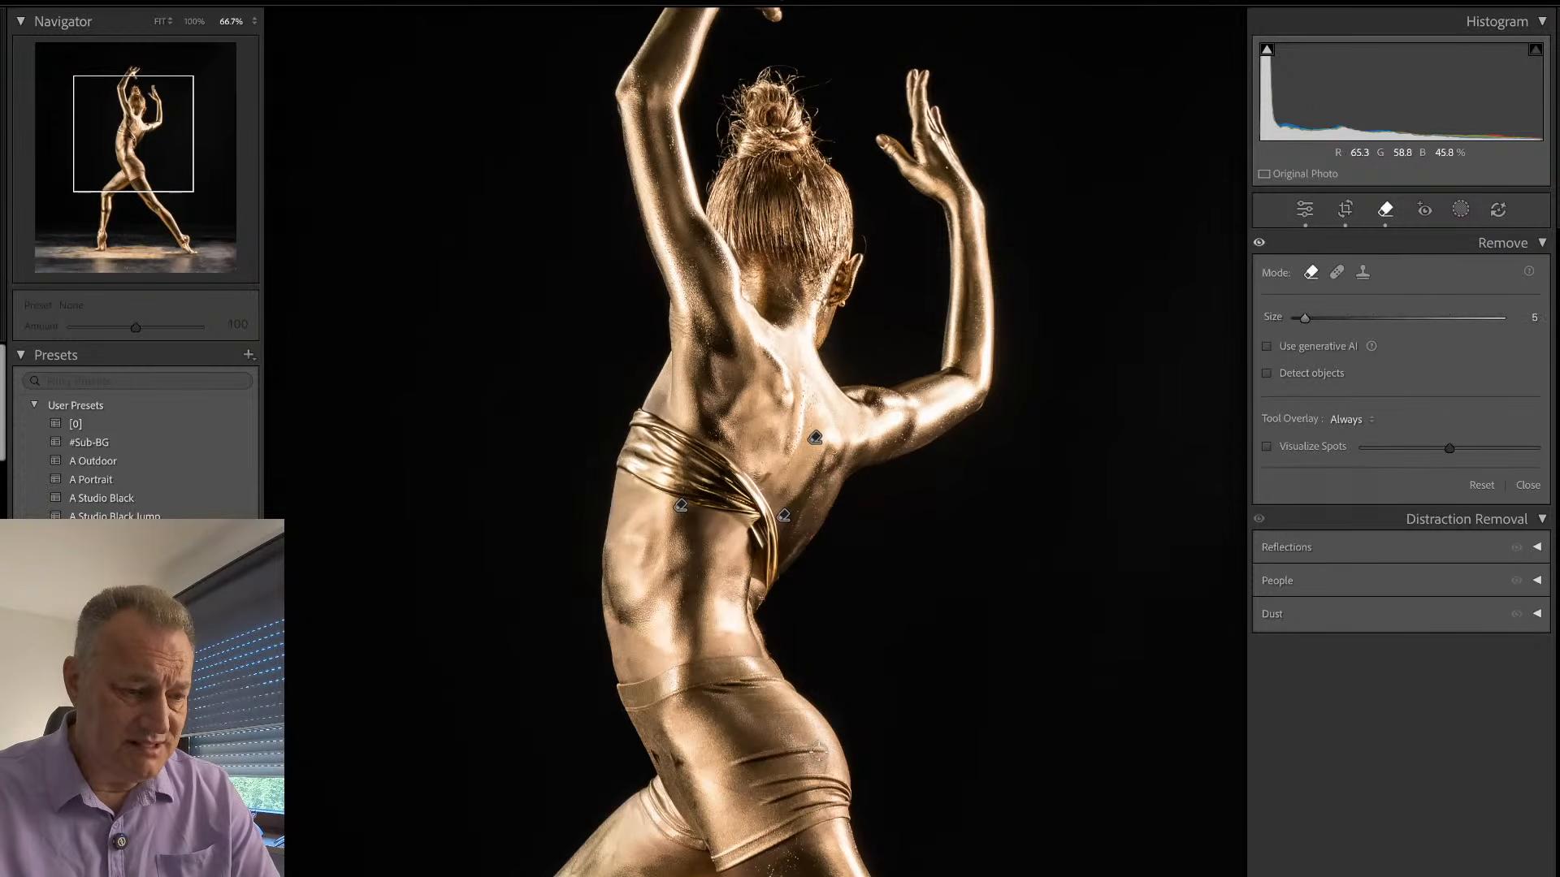
pyautogui.moveTo(823, 751); pyautogui.dragTo(725, 769)
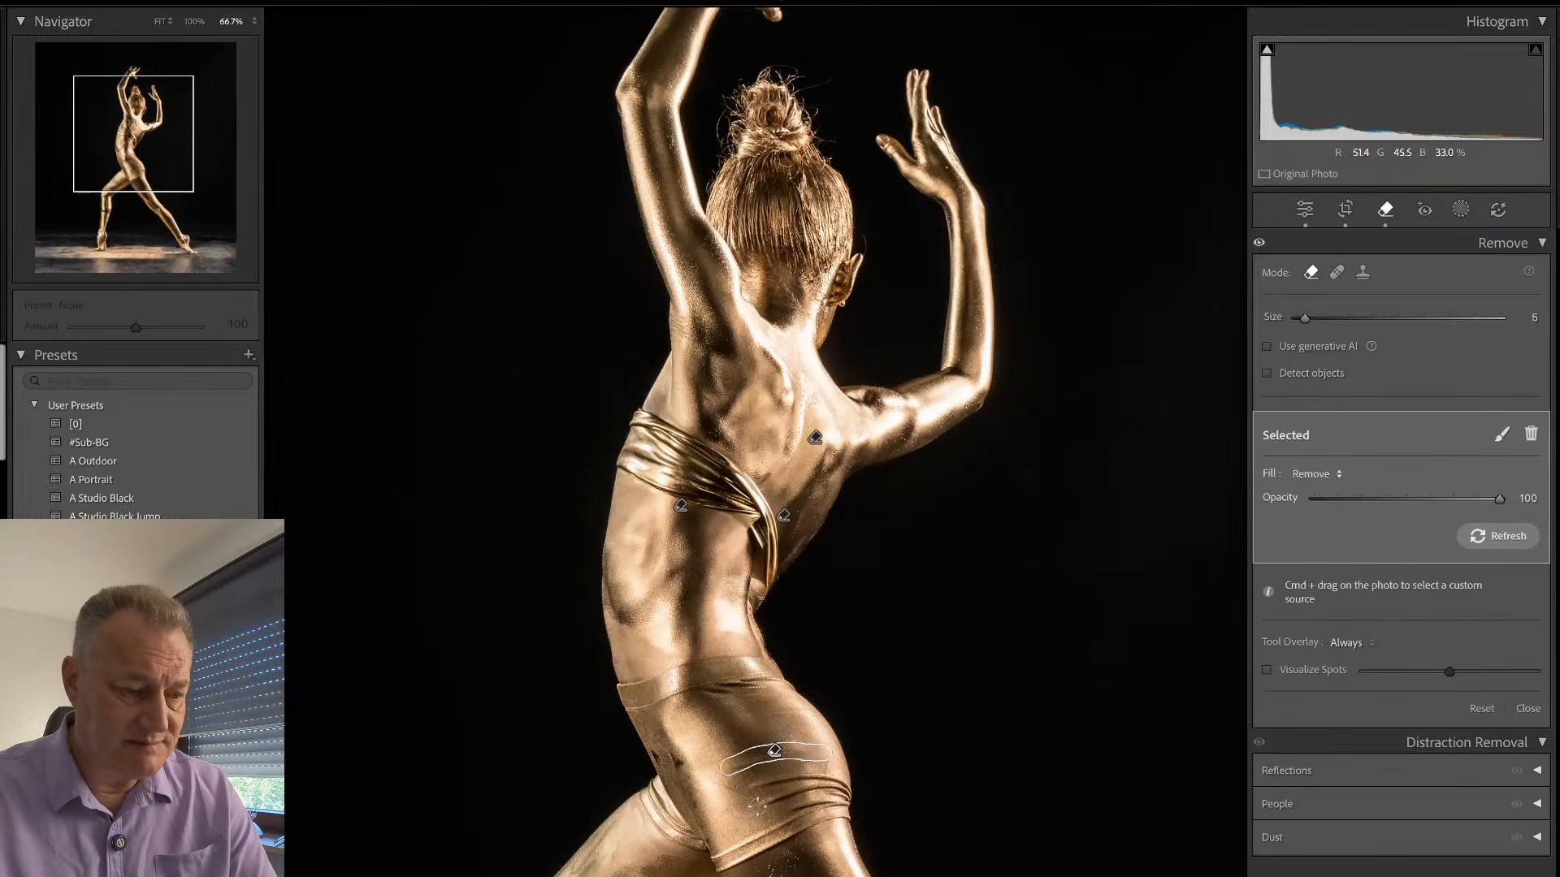
# - Compare the crease removal across the shorts with the unedited photo, and delete that Remove spot
pyautogui.press('e')
pyautogui.press('q')
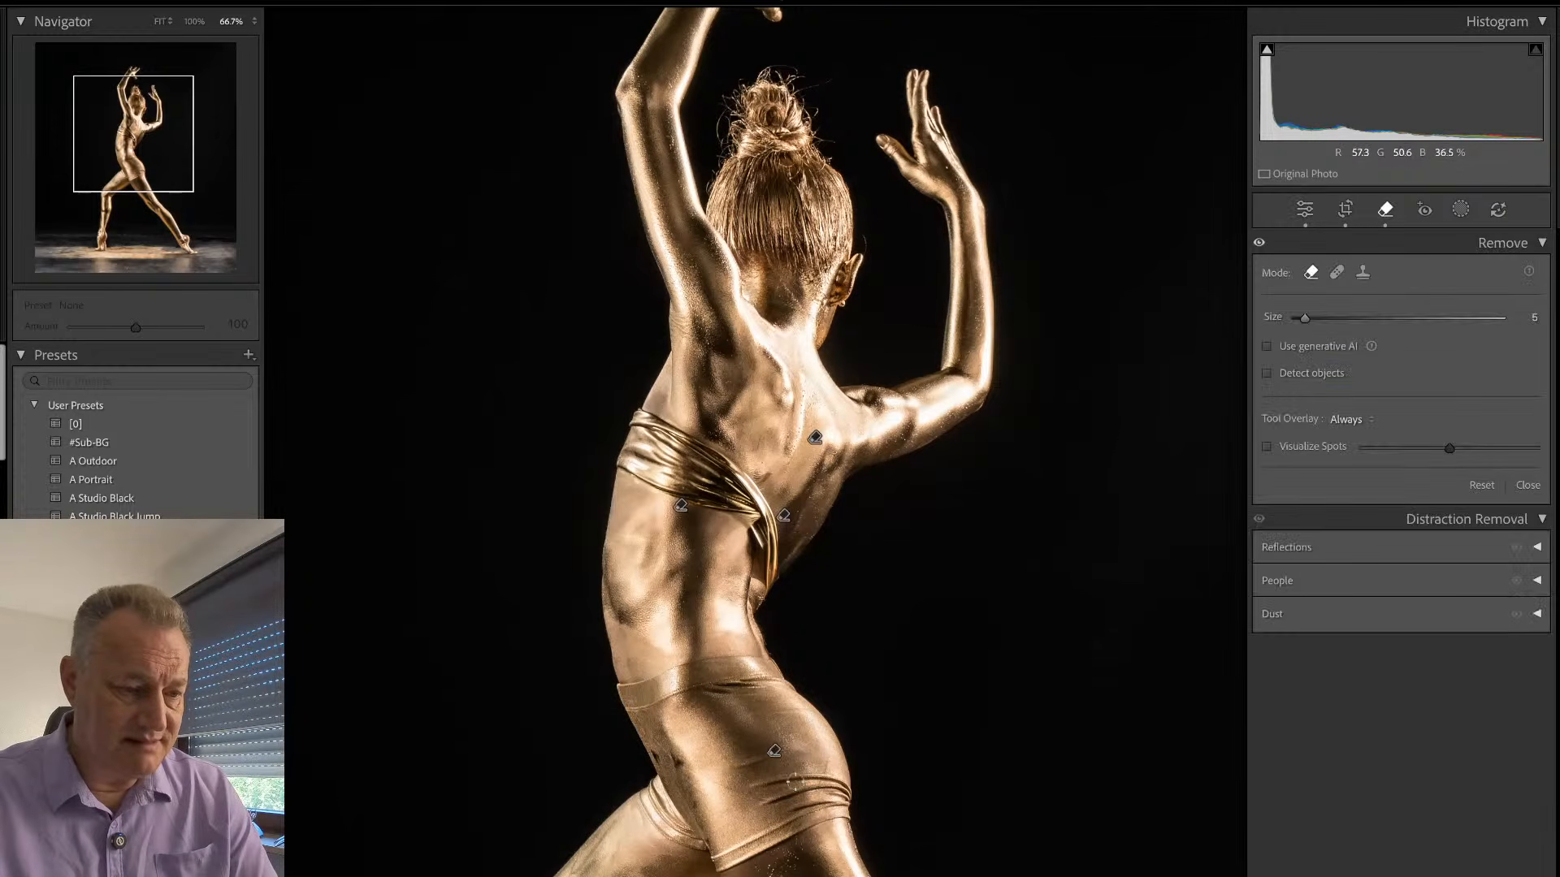
pyautogui.click(774, 746)
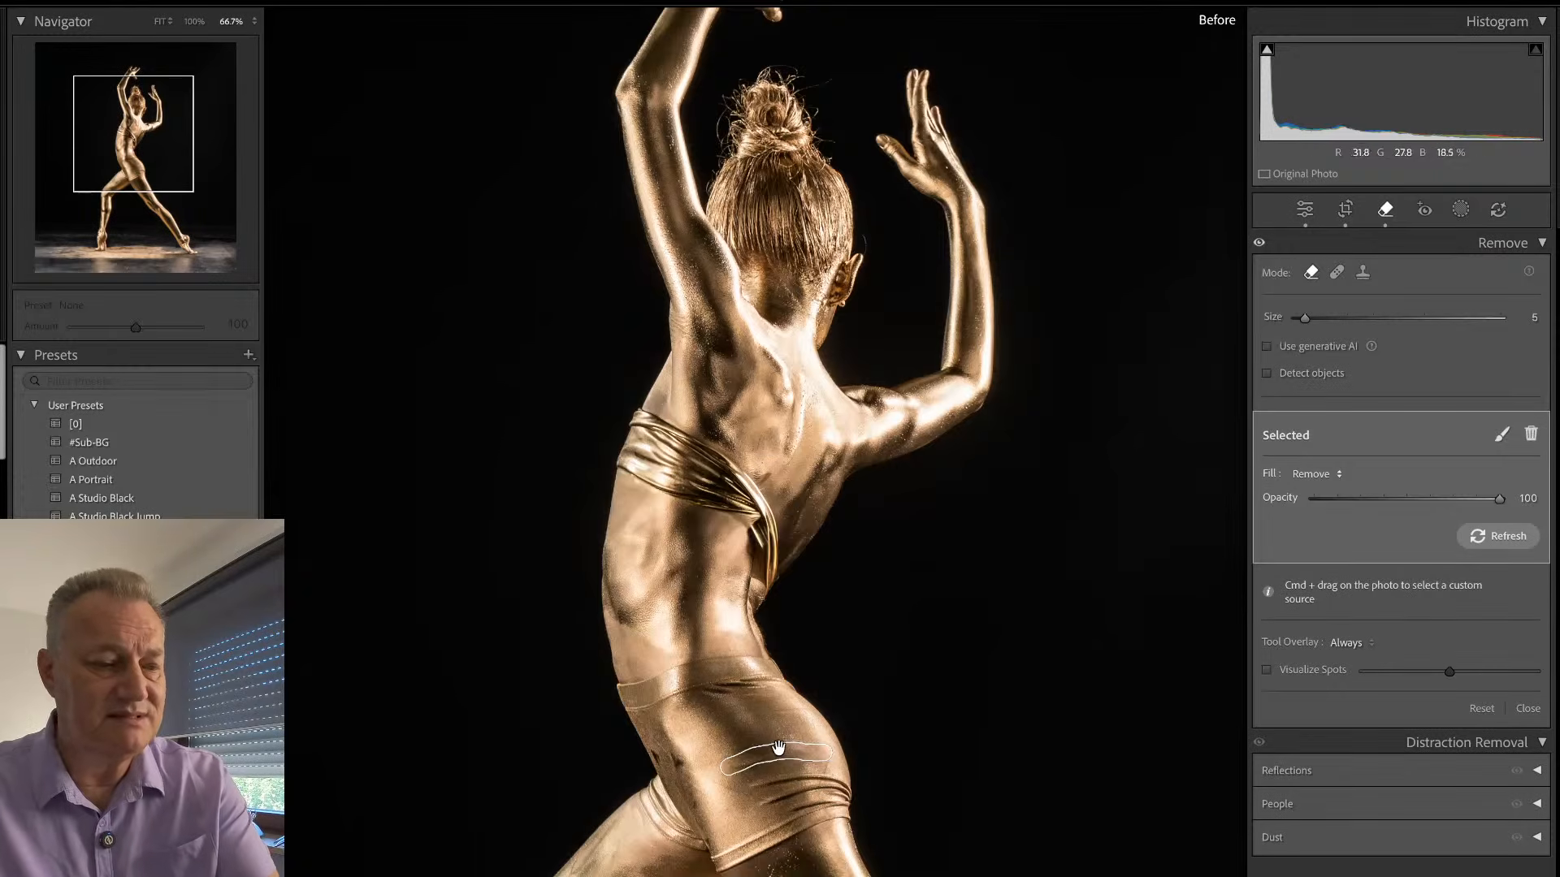
pyautogui.press('\\')
pyautogui.press('\\')
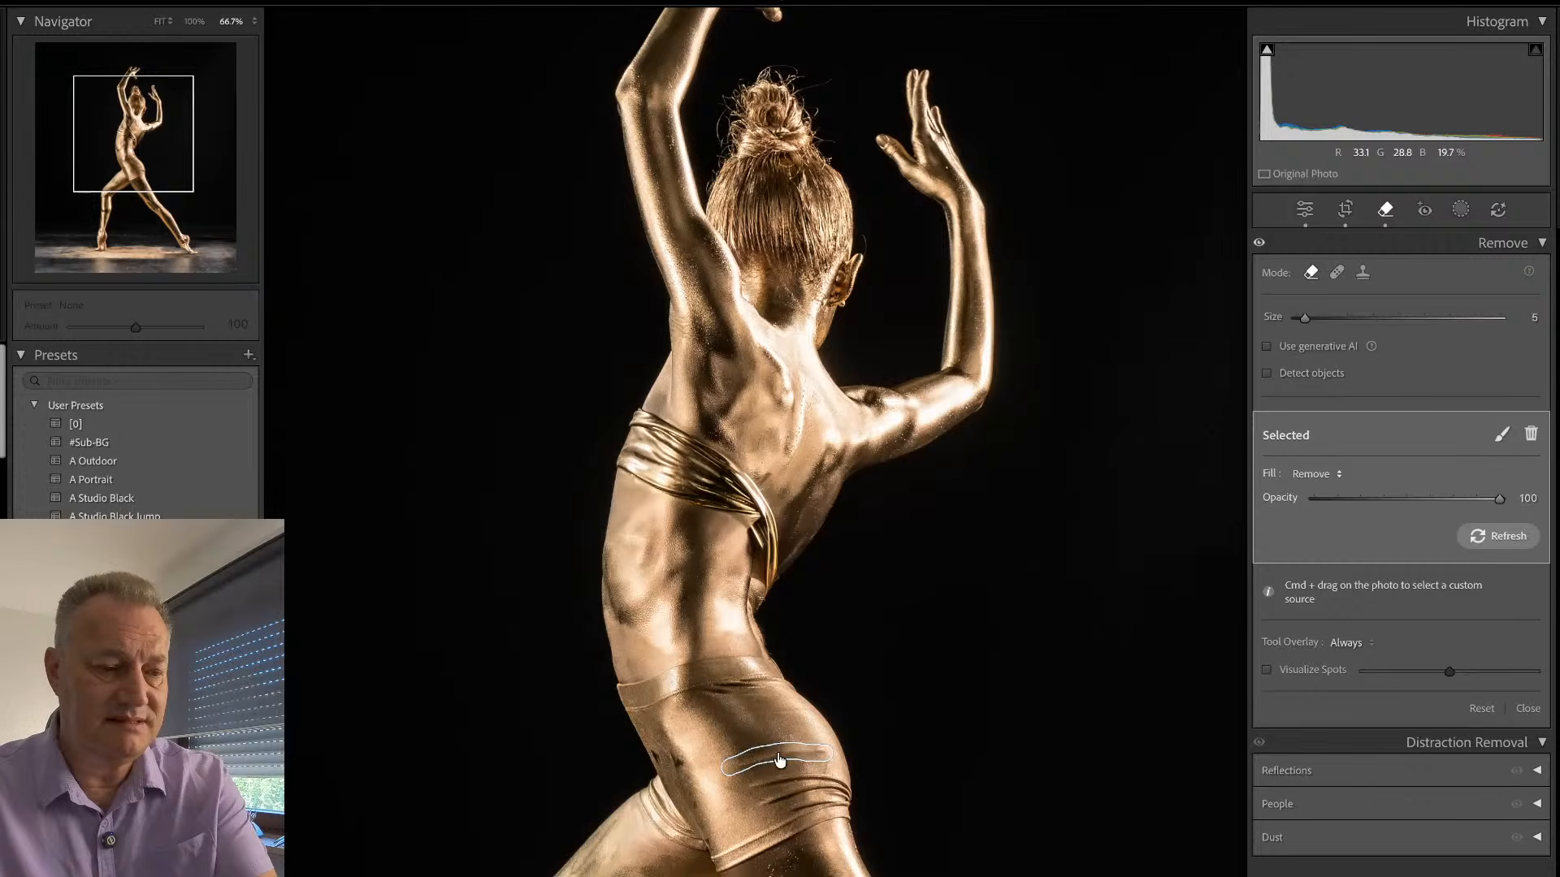
pyautogui.press('Delete')
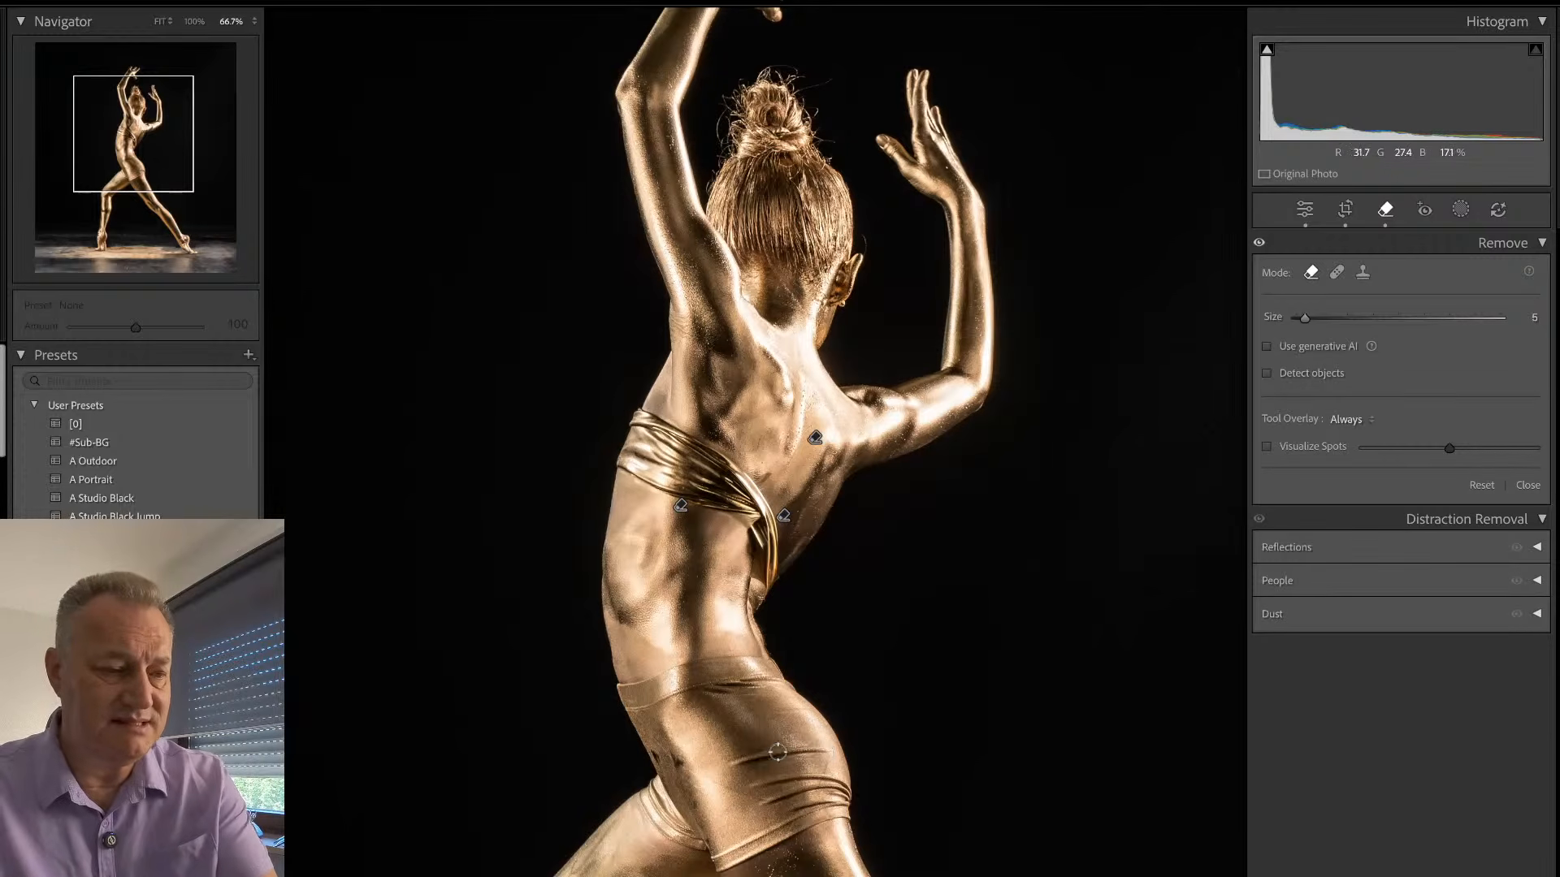
pyautogui.press('q')
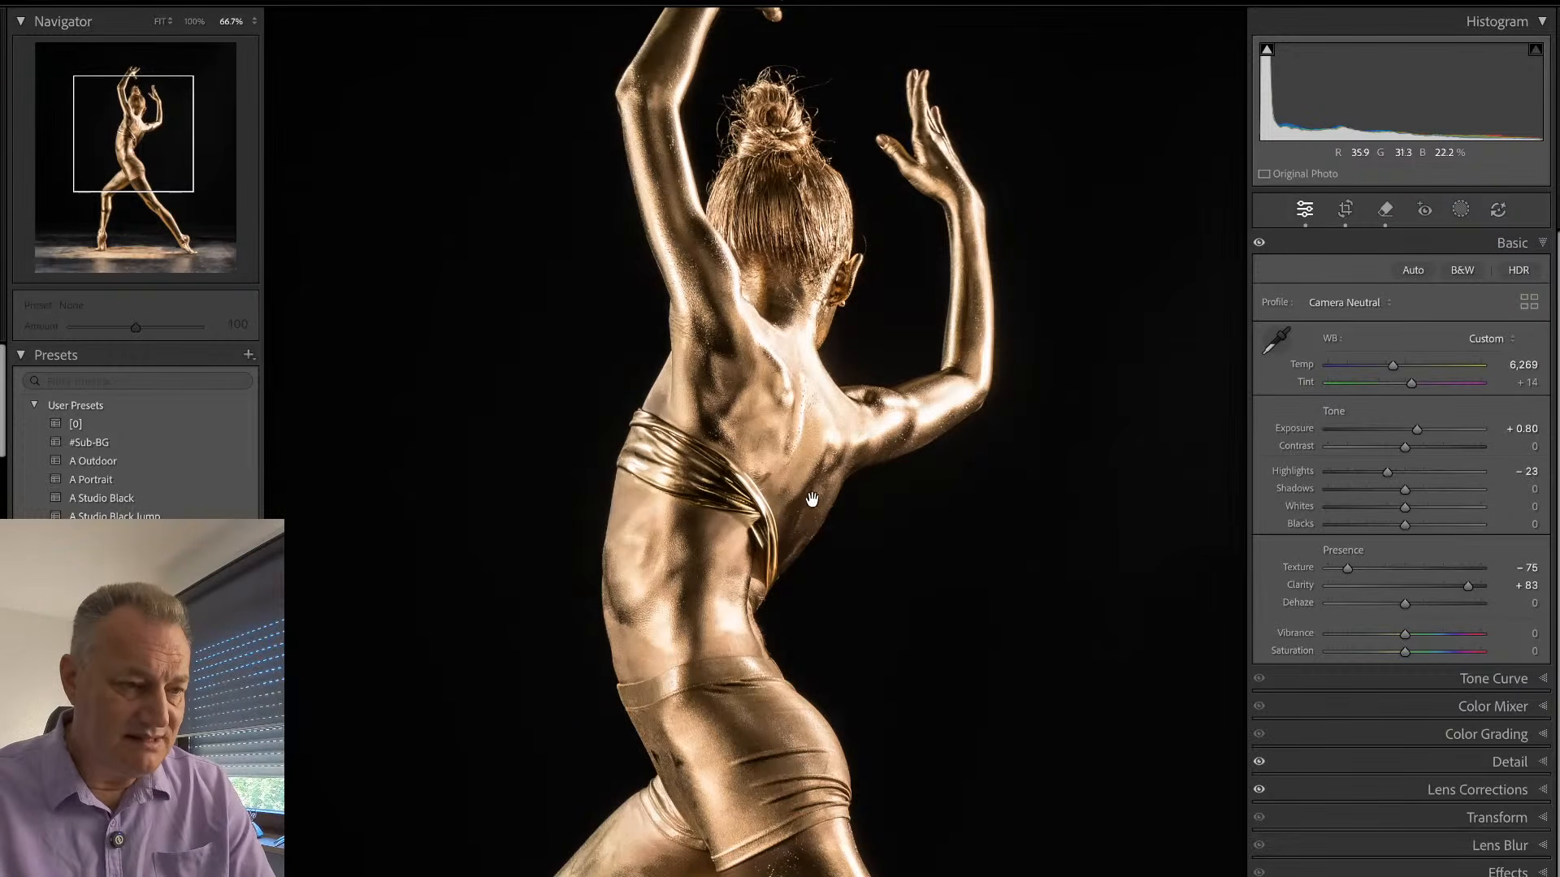
# - Check the dancer from raised hands to feet, and add a Select Subject mask over her
pyautogui.moveTo(778, 490); pyautogui.dragTo(745, 747)
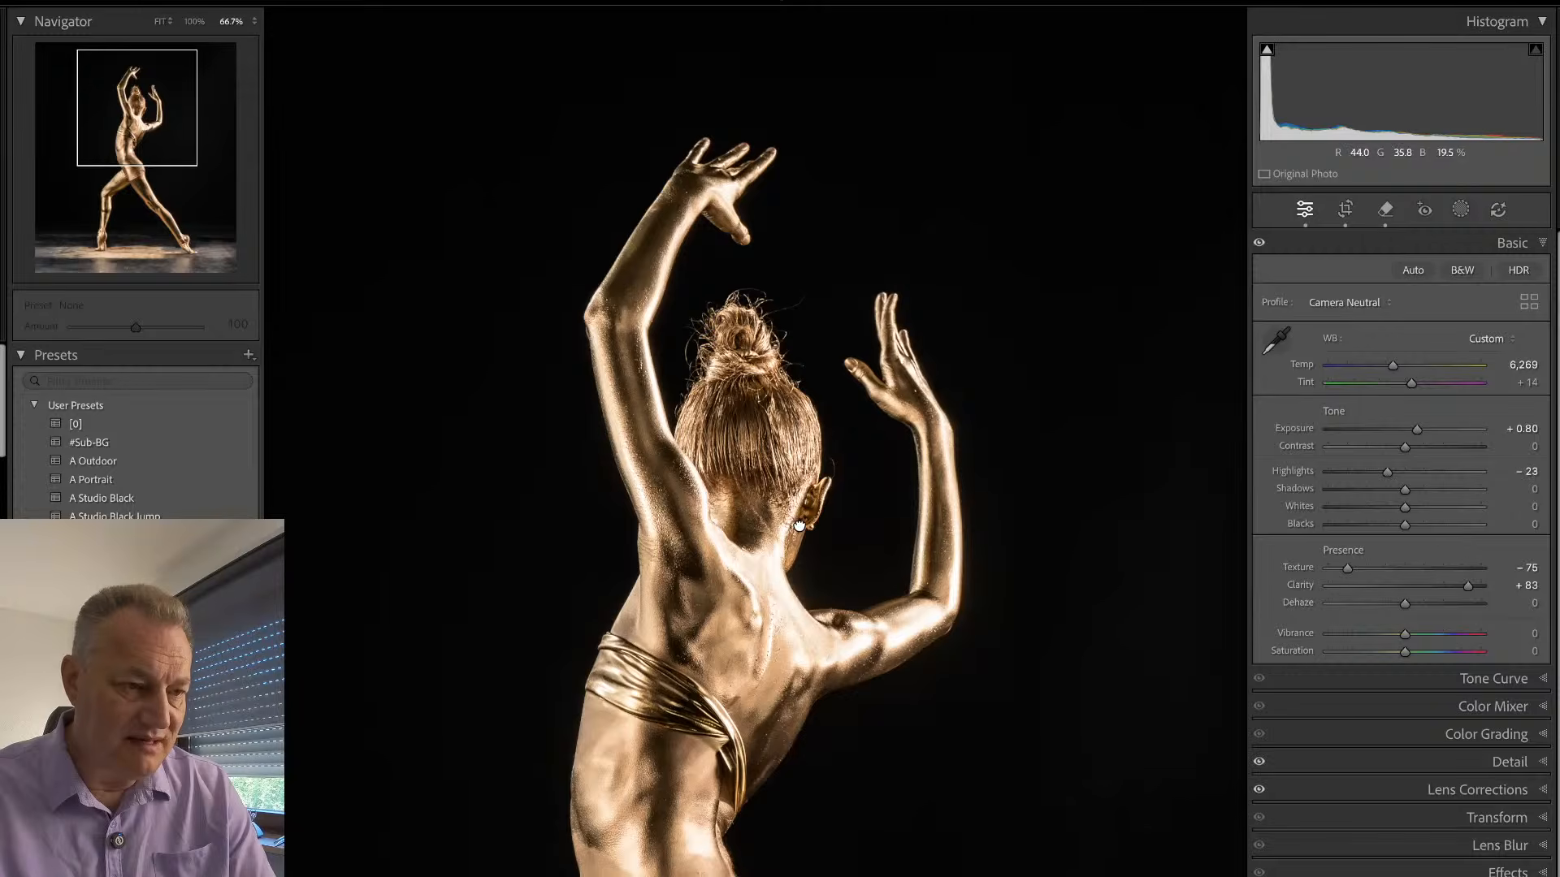
pyautogui.moveTo(729, 845); pyautogui.dragTo(766, 439)
pyautogui.moveTo(889, 755); pyautogui.dragTo(830, 560)
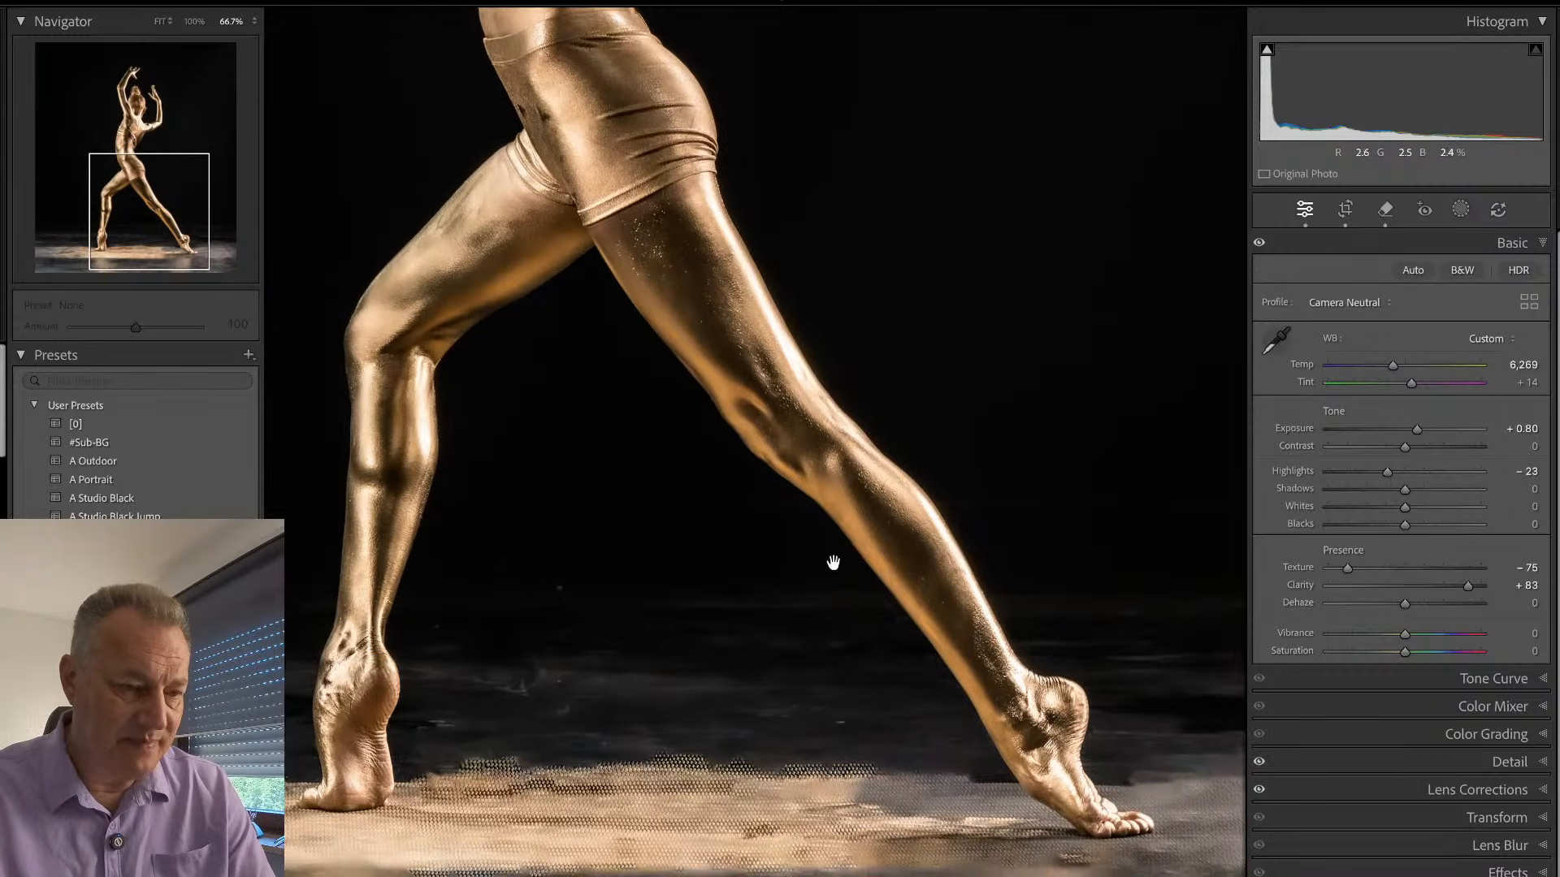
pyautogui.click(835, 567)
pyautogui.hotkey('shift', 'w')
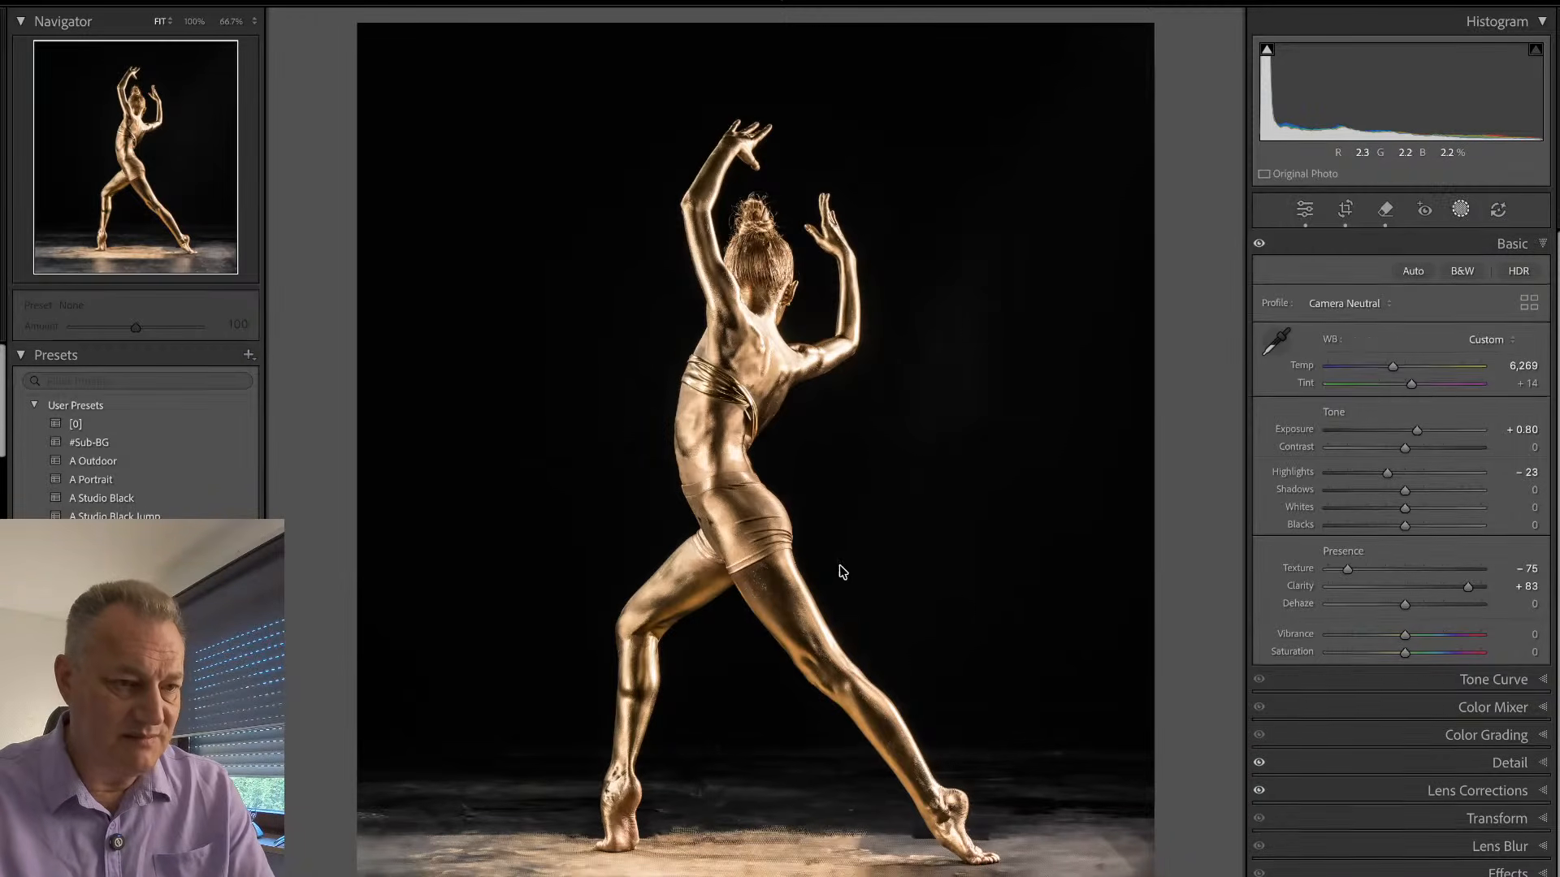
pyautogui.click(1308, 284)
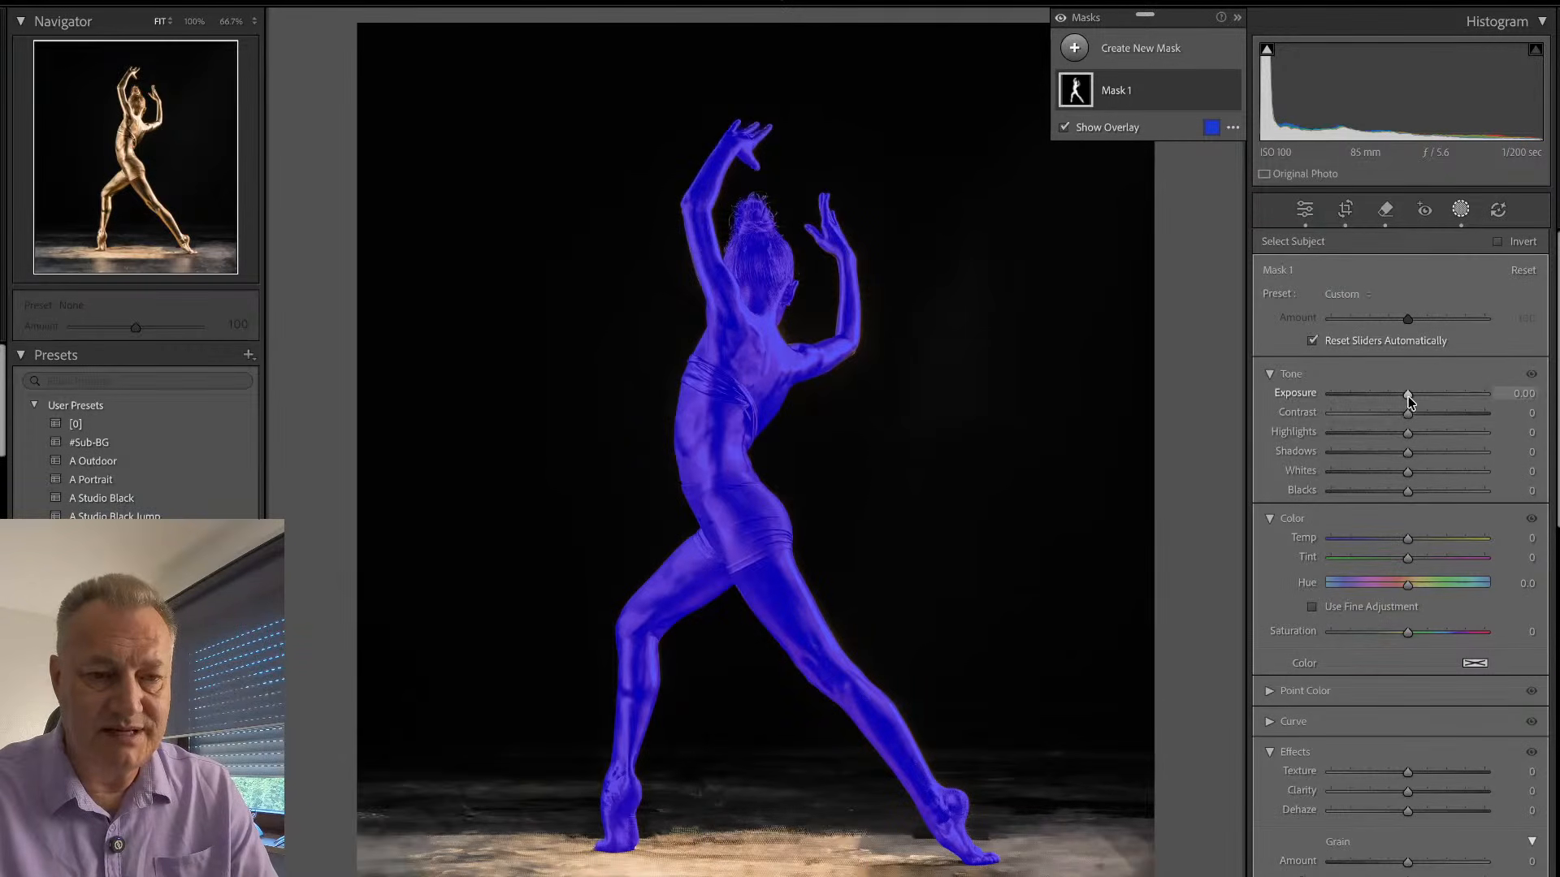
# - Set the subject mask to exposure 0.19, texture -72, clarity 79, temperature 2, shadows 19 and highlights -5
pyautogui.moveTo(1408, 396); pyautogui.dragTo(1412, 391)
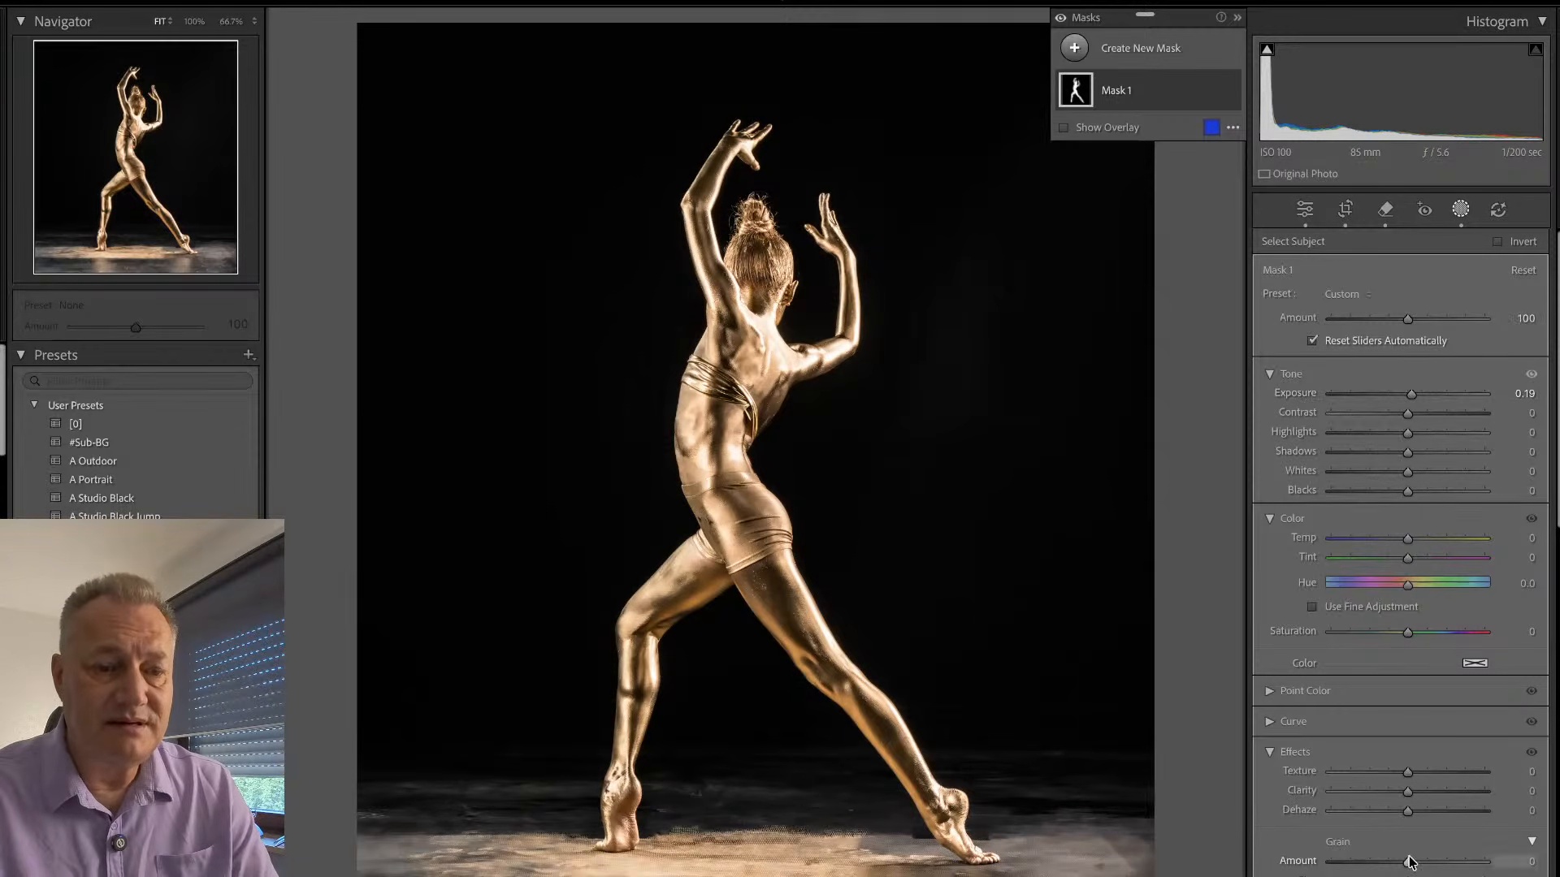
pyautogui.moveTo(1447, 792); pyautogui.dragTo(1351, 773)
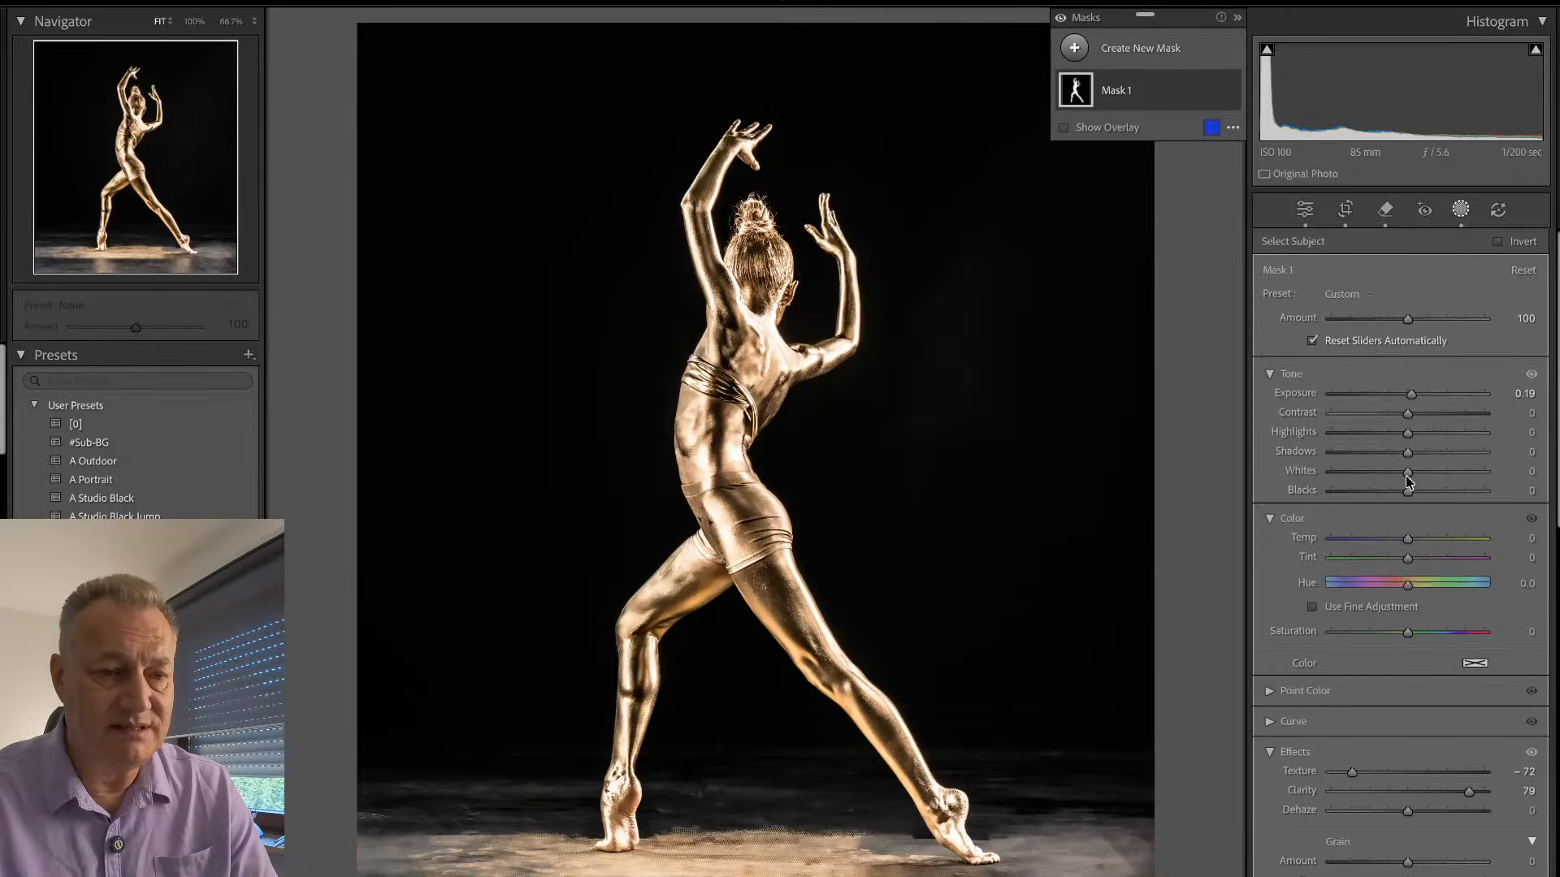
pyautogui.moveTo(1408, 539); pyautogui.dragTo(1408, 539)
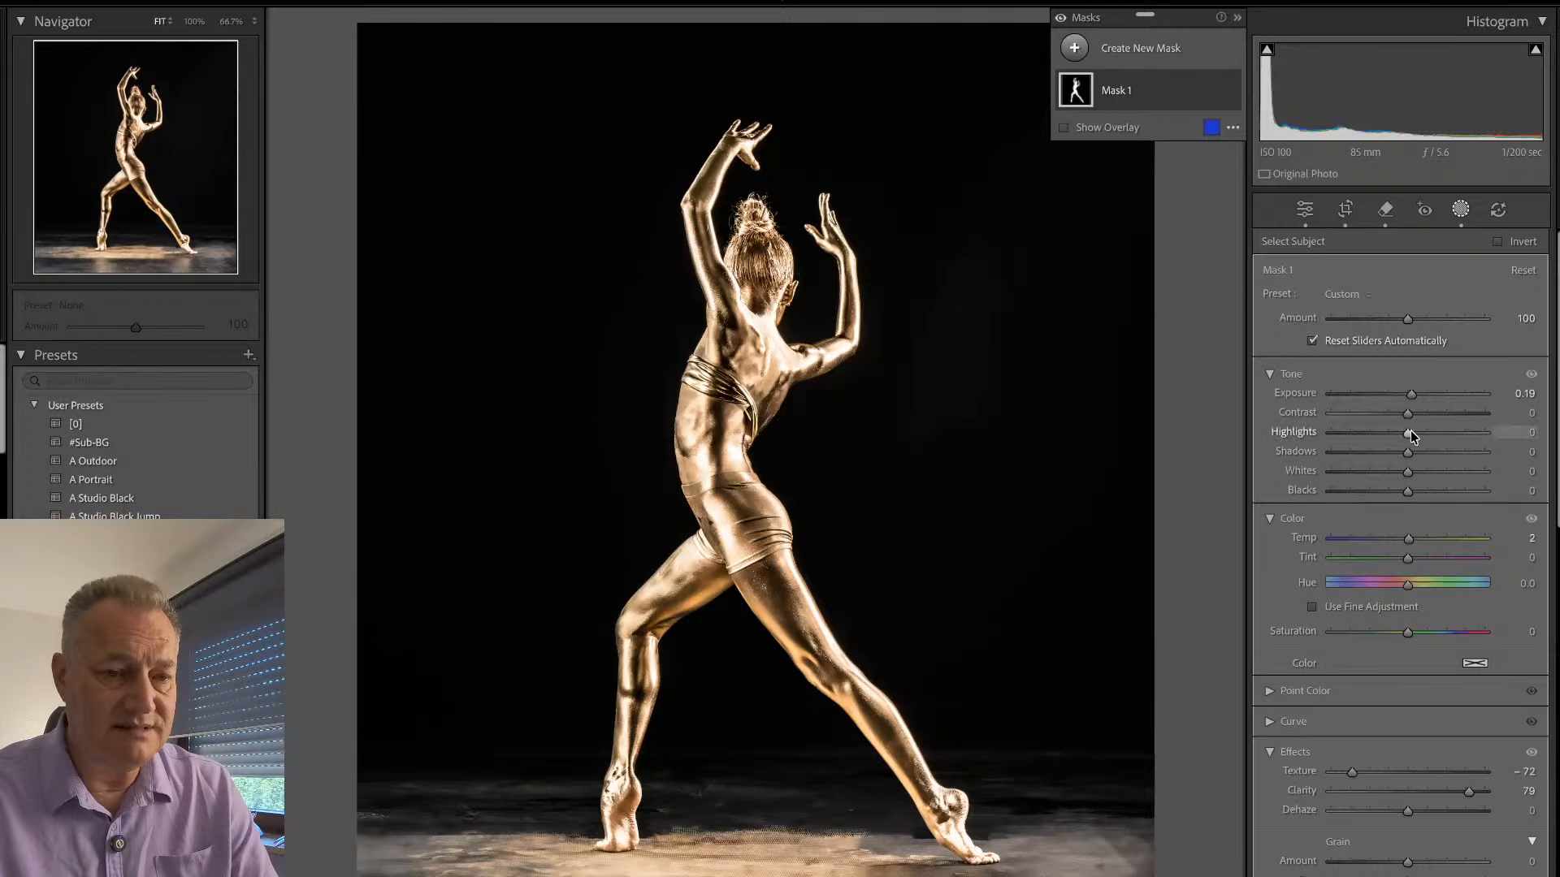
pyautogui.moveTo(1408, 452)
pyautogui.mouseDown()
pyautogui.moveTo(1433, 456)
pyautogui.moveTo(1425, 470)
pyautogui.moveTo(1400, 442)
pyautogui.mouseUp()
pyautogui.moveTo(1406, 440); pyautogui.dragTo(1398, 426)
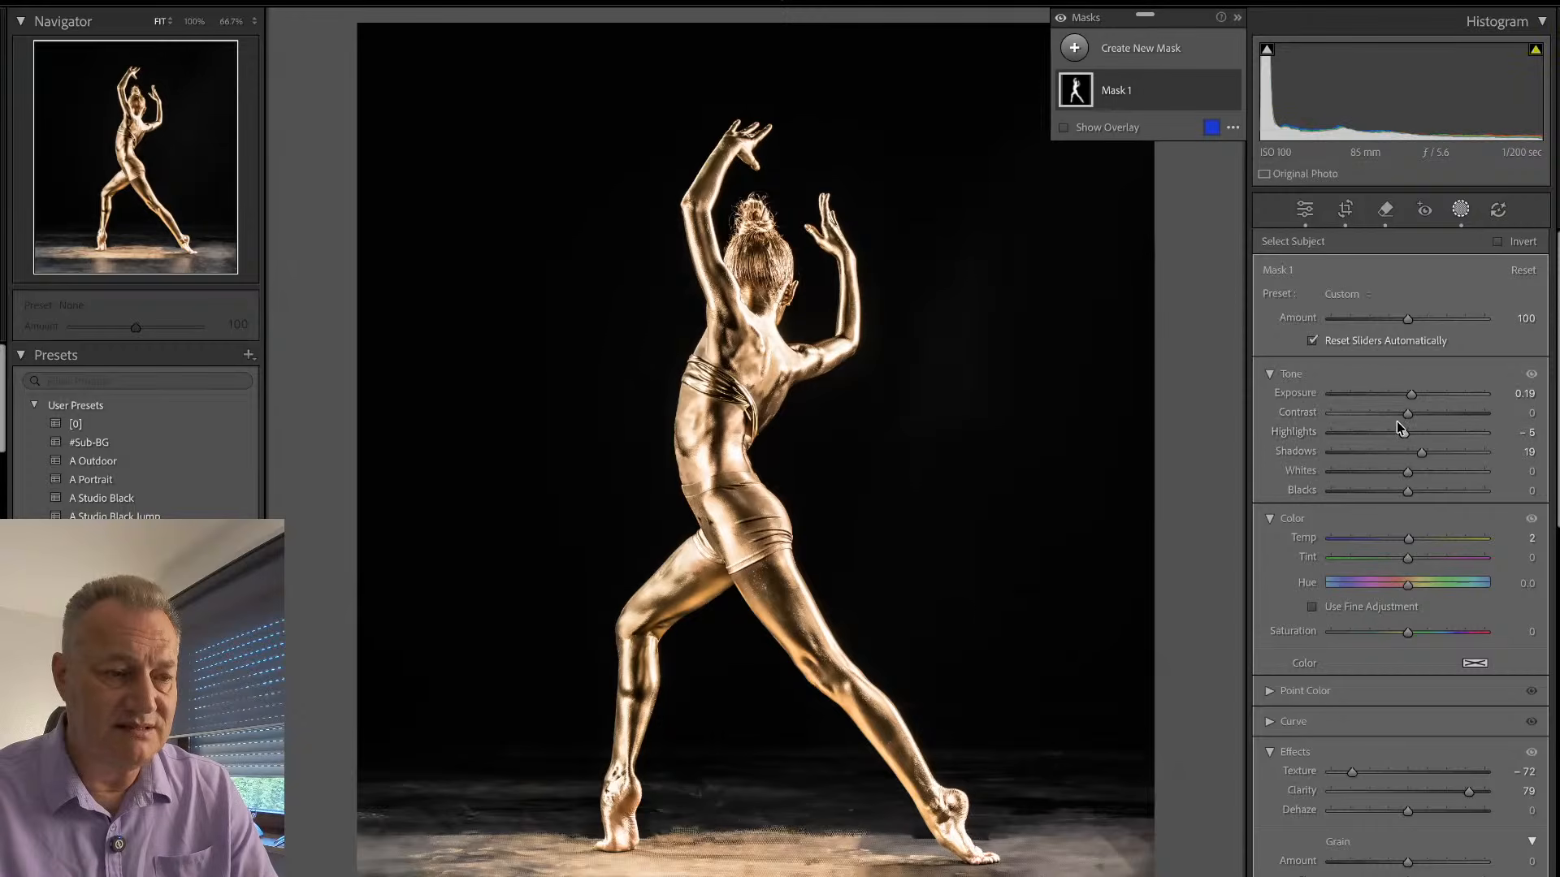
pyautogui.click(1459, 210)
# - Examine the dancer's legs, feet and back at 66.7% zoom, and compare the photo with the neighbouring unedited lunge shot
pyautogui.click(845, 268)
pyautogui.moveTo(845, 268); pyautogui.dragTo(702, 284)
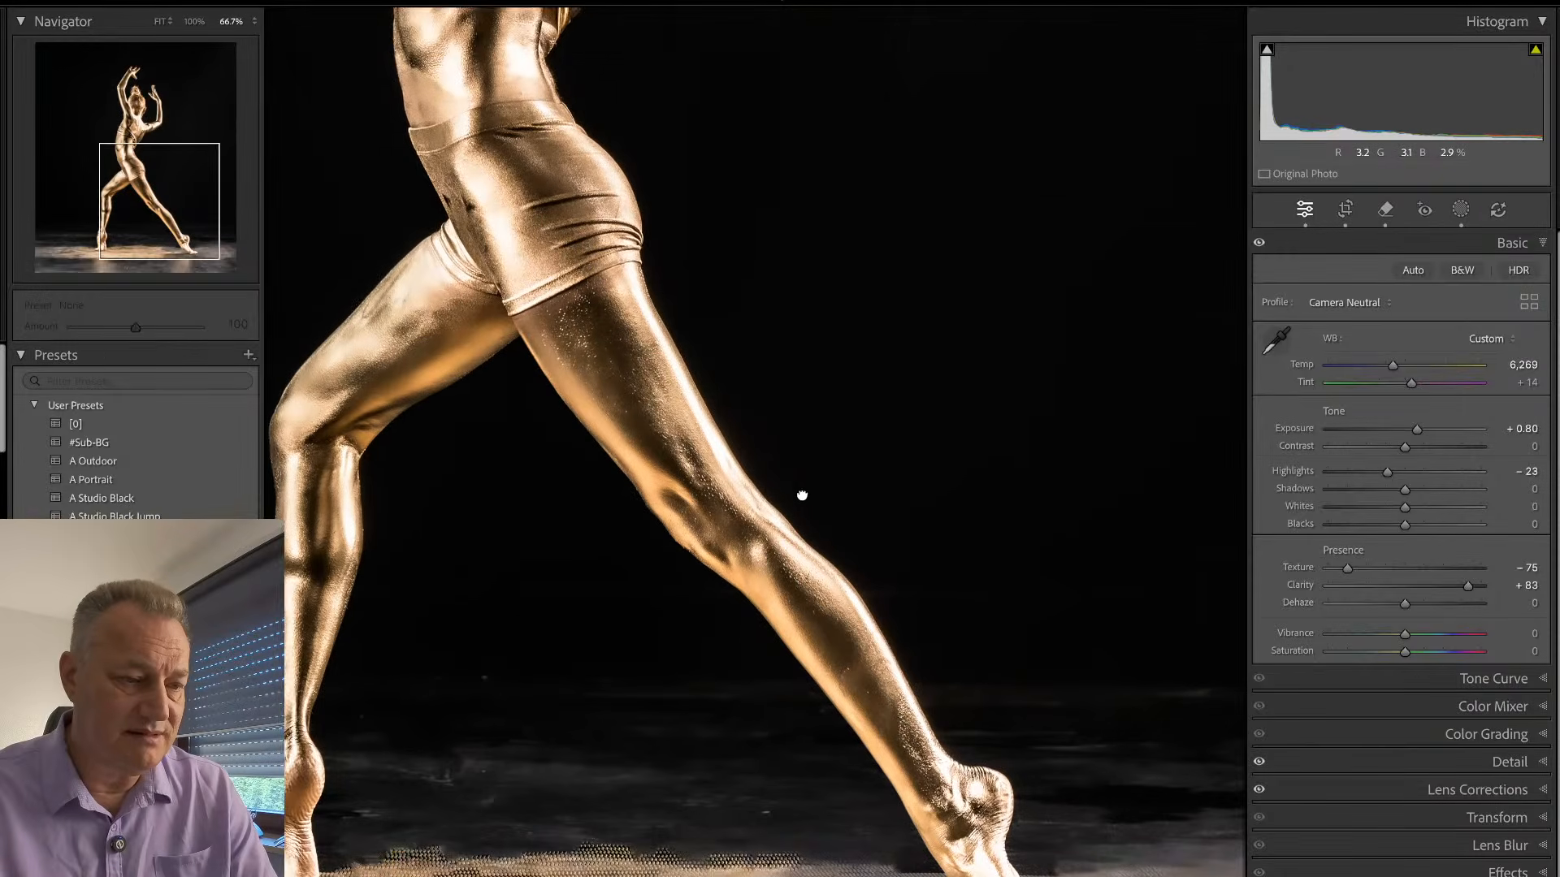
pyautogui.moveTo(801, 495); pyautogui.dragTo(1034, 443)
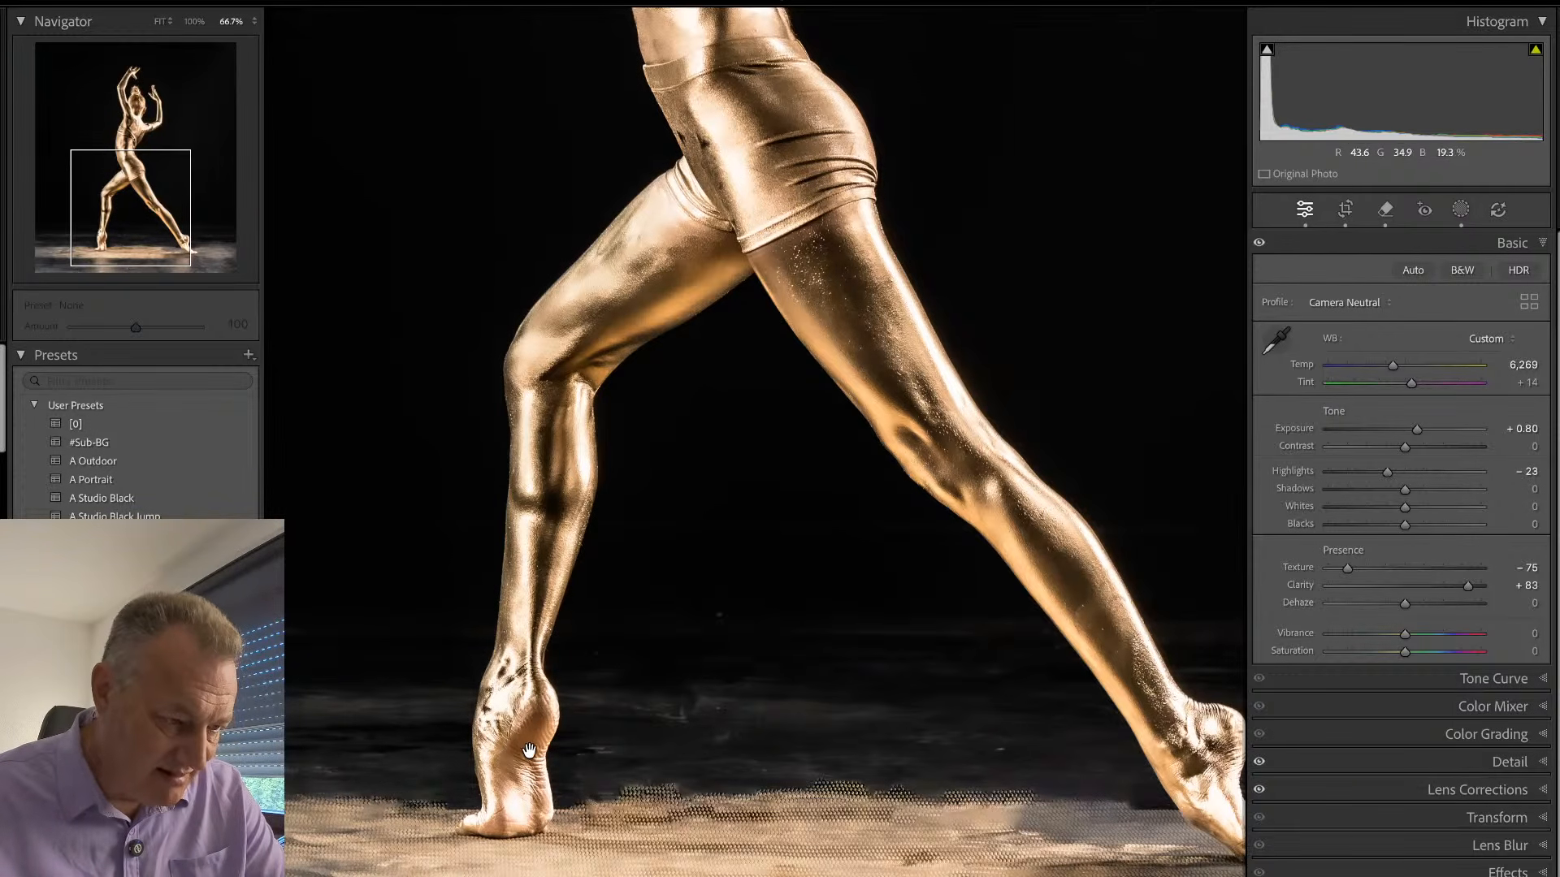
pyautogui.click(666, 650)
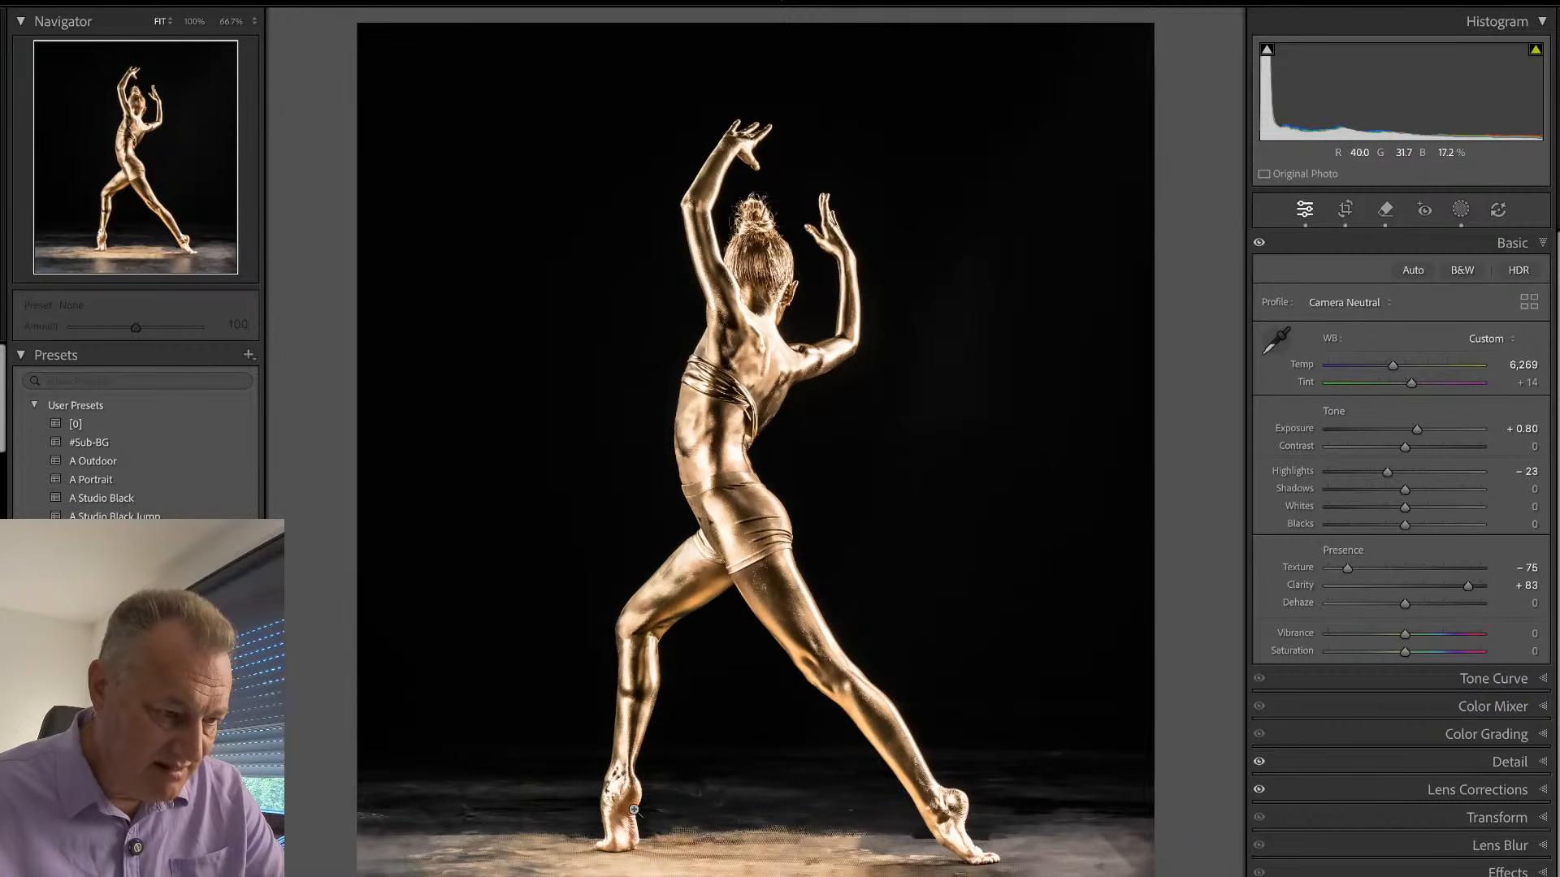
pyautogui.click(709, 372)
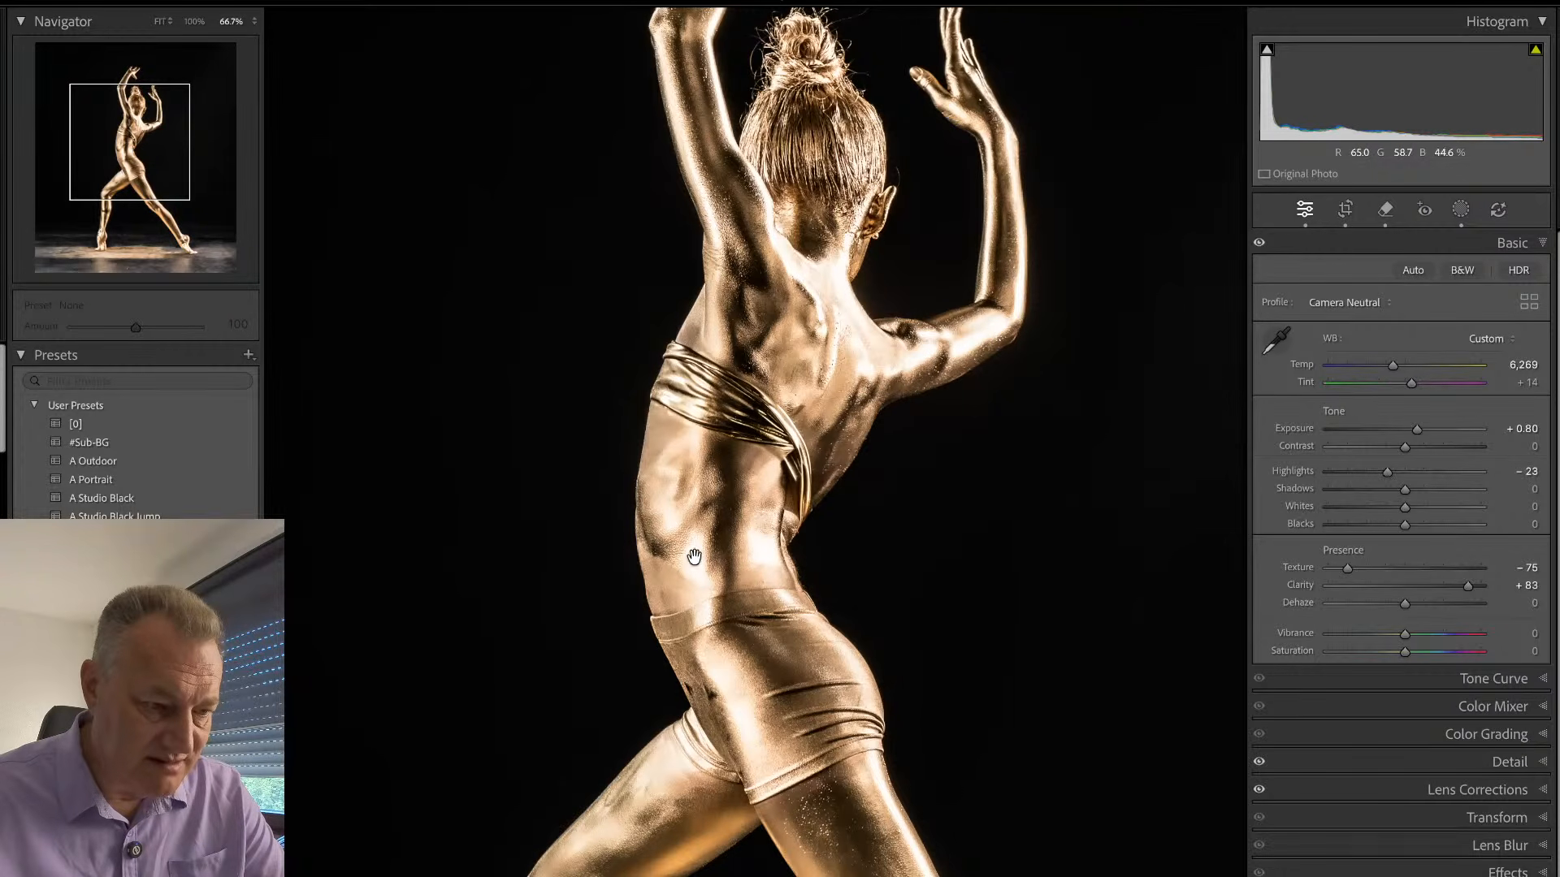
pyautogui.moveTo(779, 489); pyautogui.dragTo(737, 714)
pyautogui.click(764, 544)
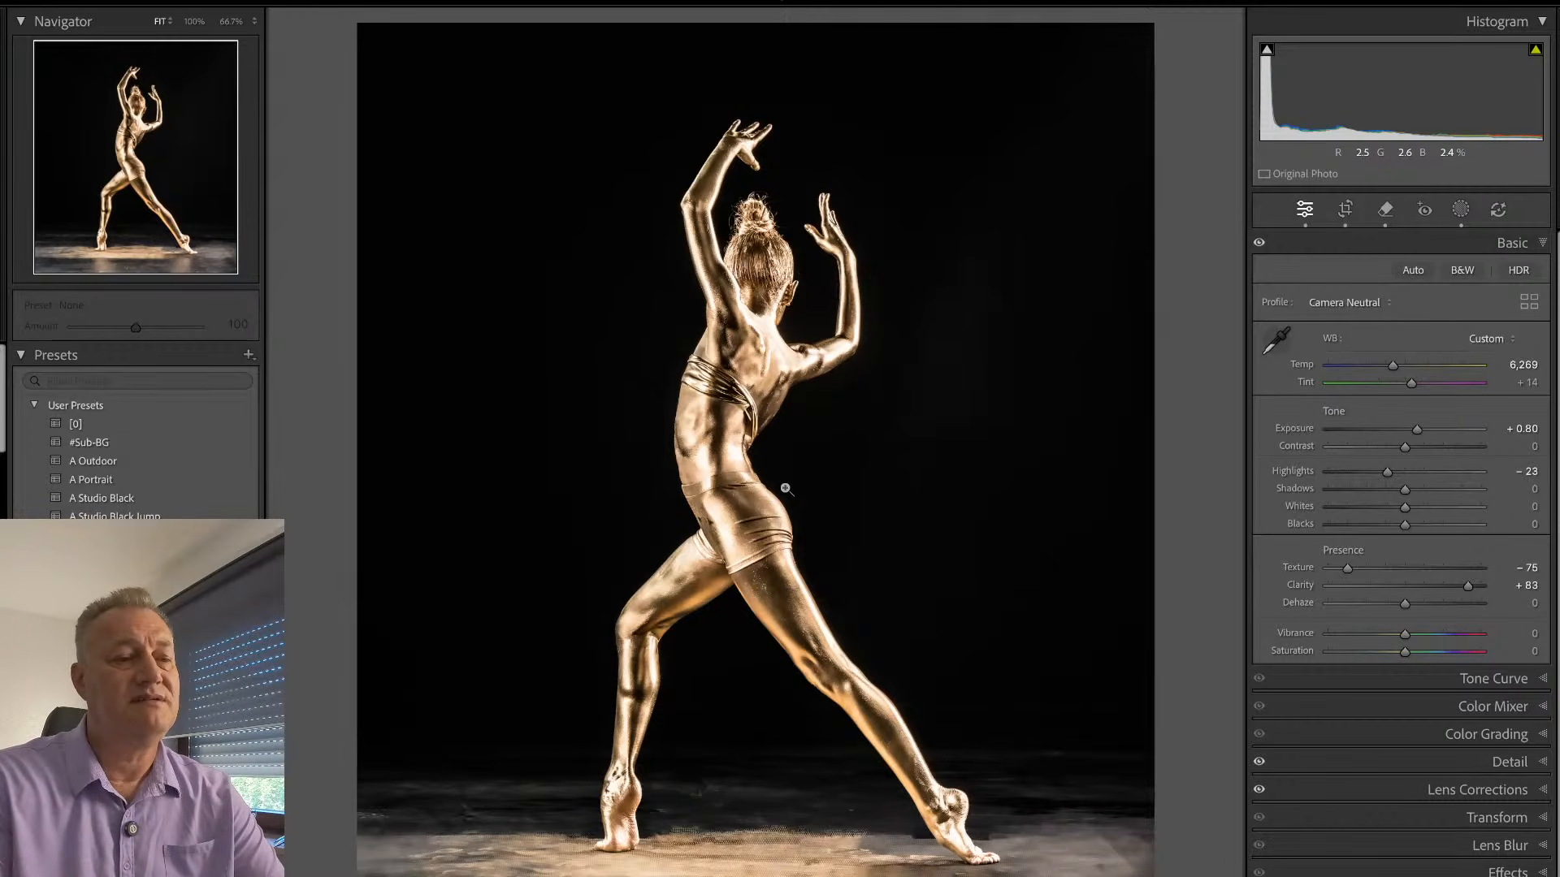
pyautogui.press('Right')
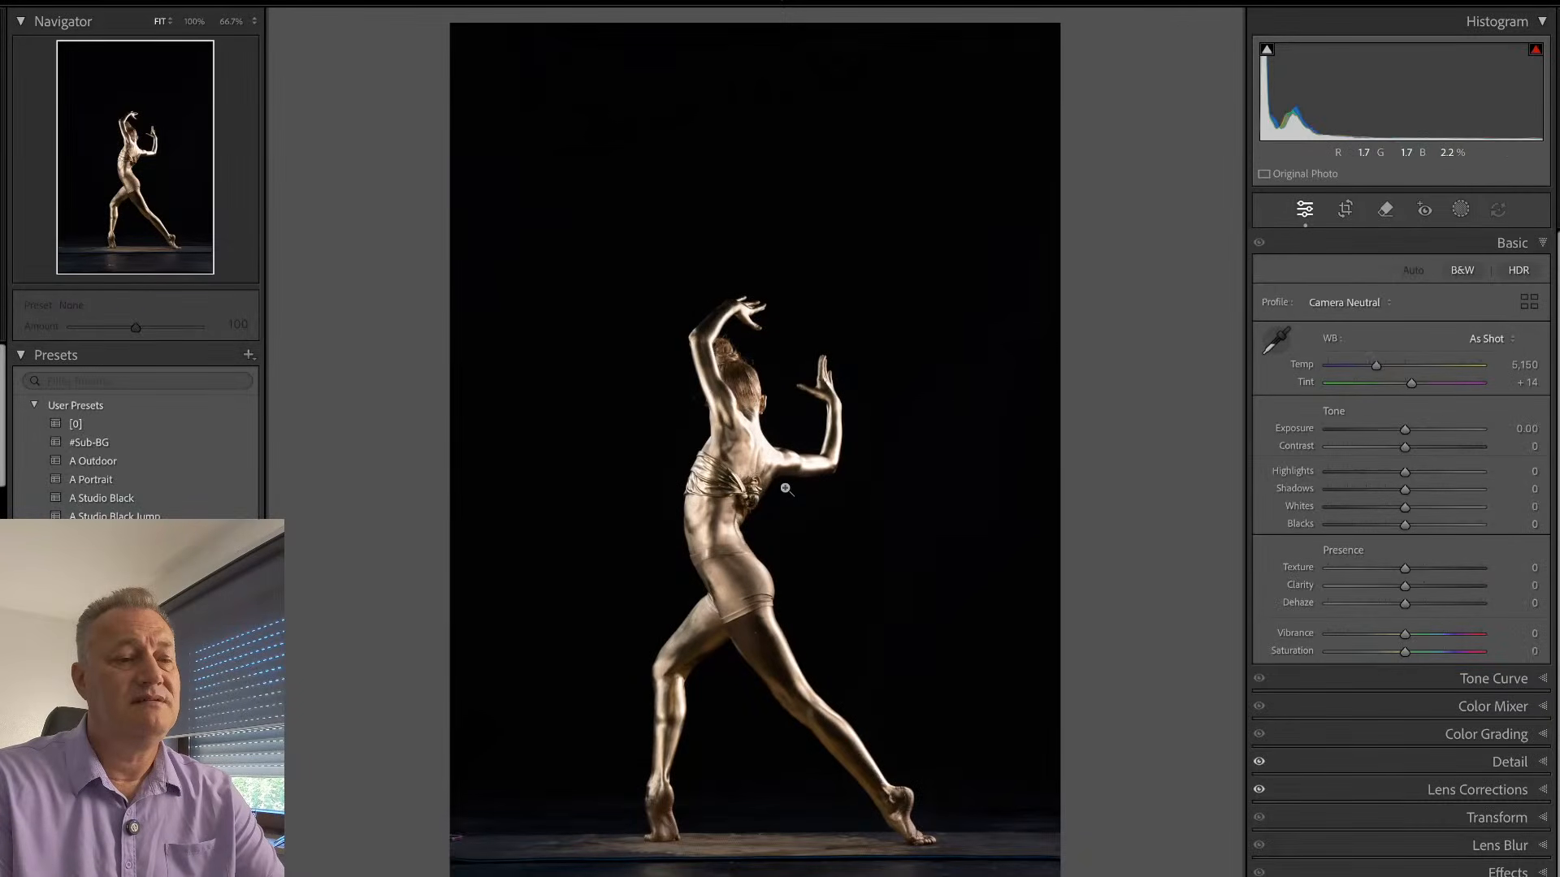
pyautogui.press('Right')
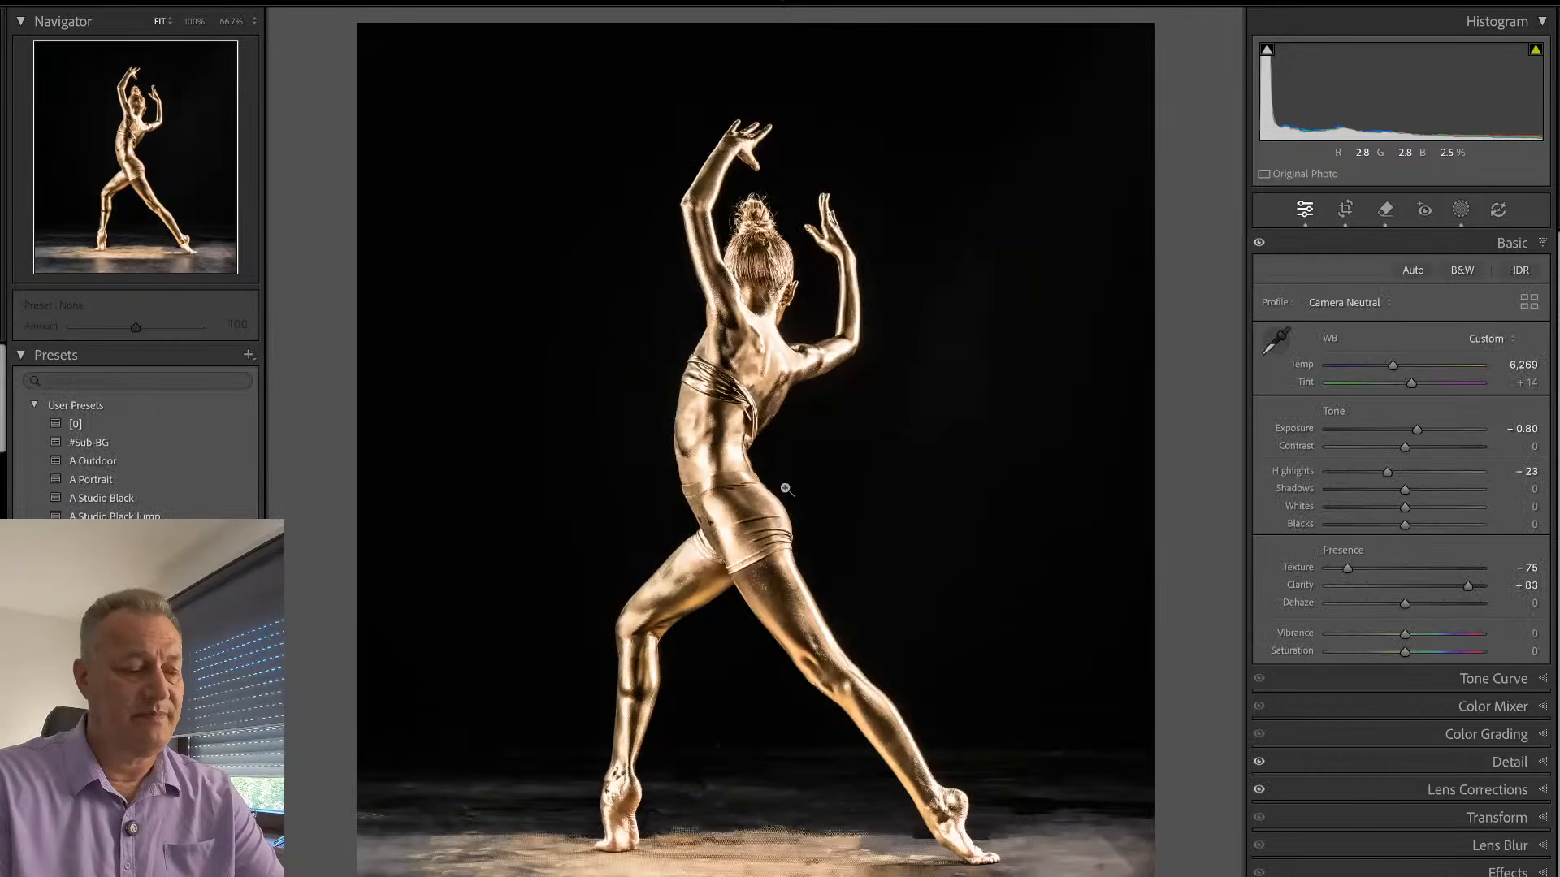
# - Synchronize the edited photo's develop settings, including its masking, to the other selected lunge photos
pyautogui.press('g')
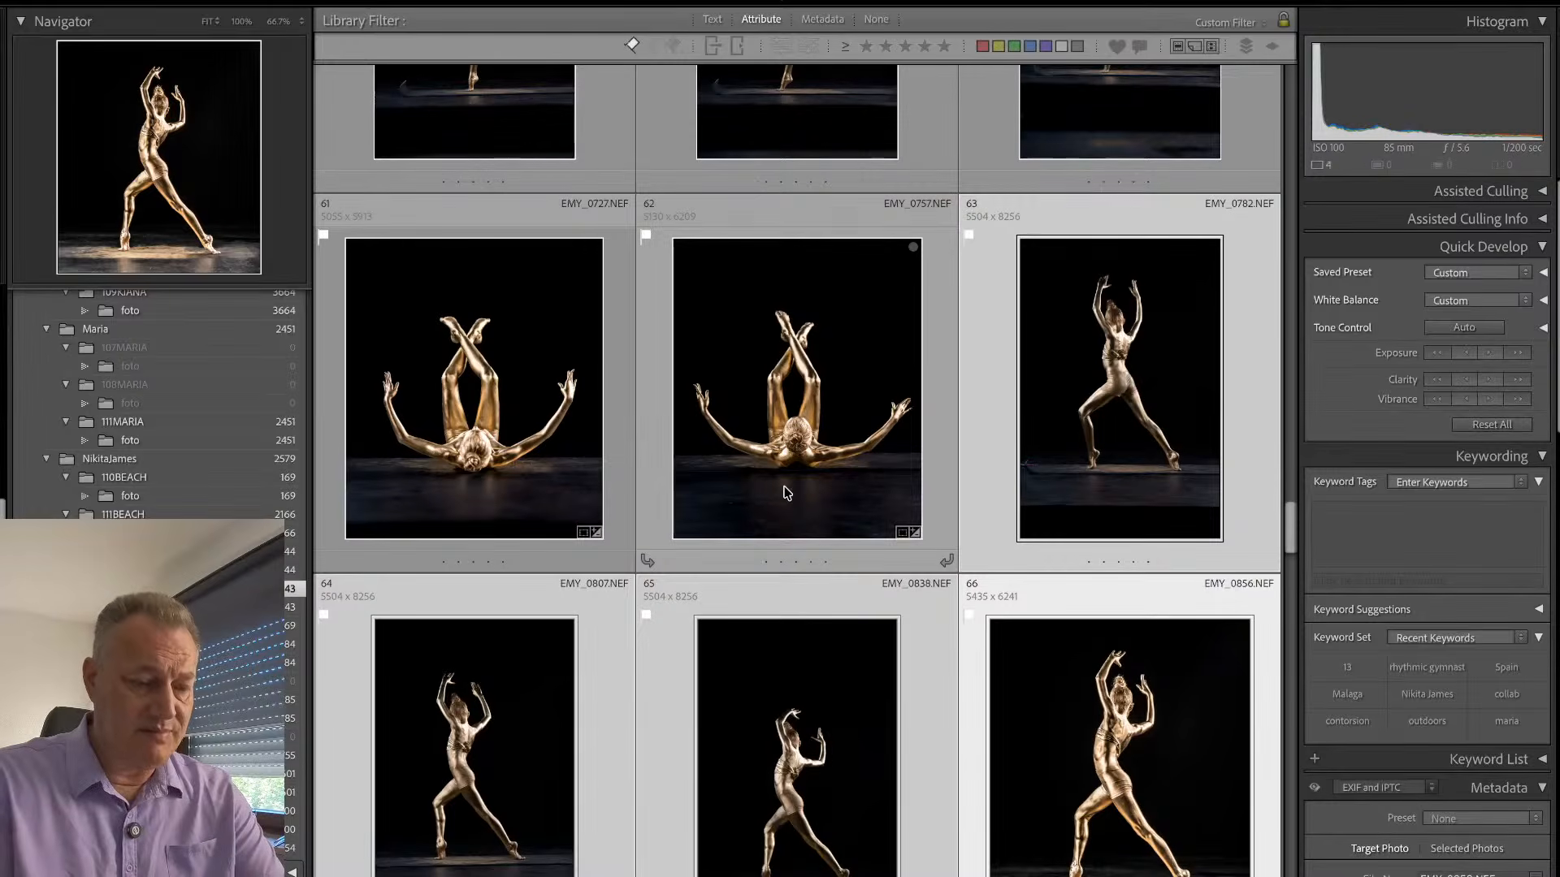
pyautogui.press('super+shift+s')
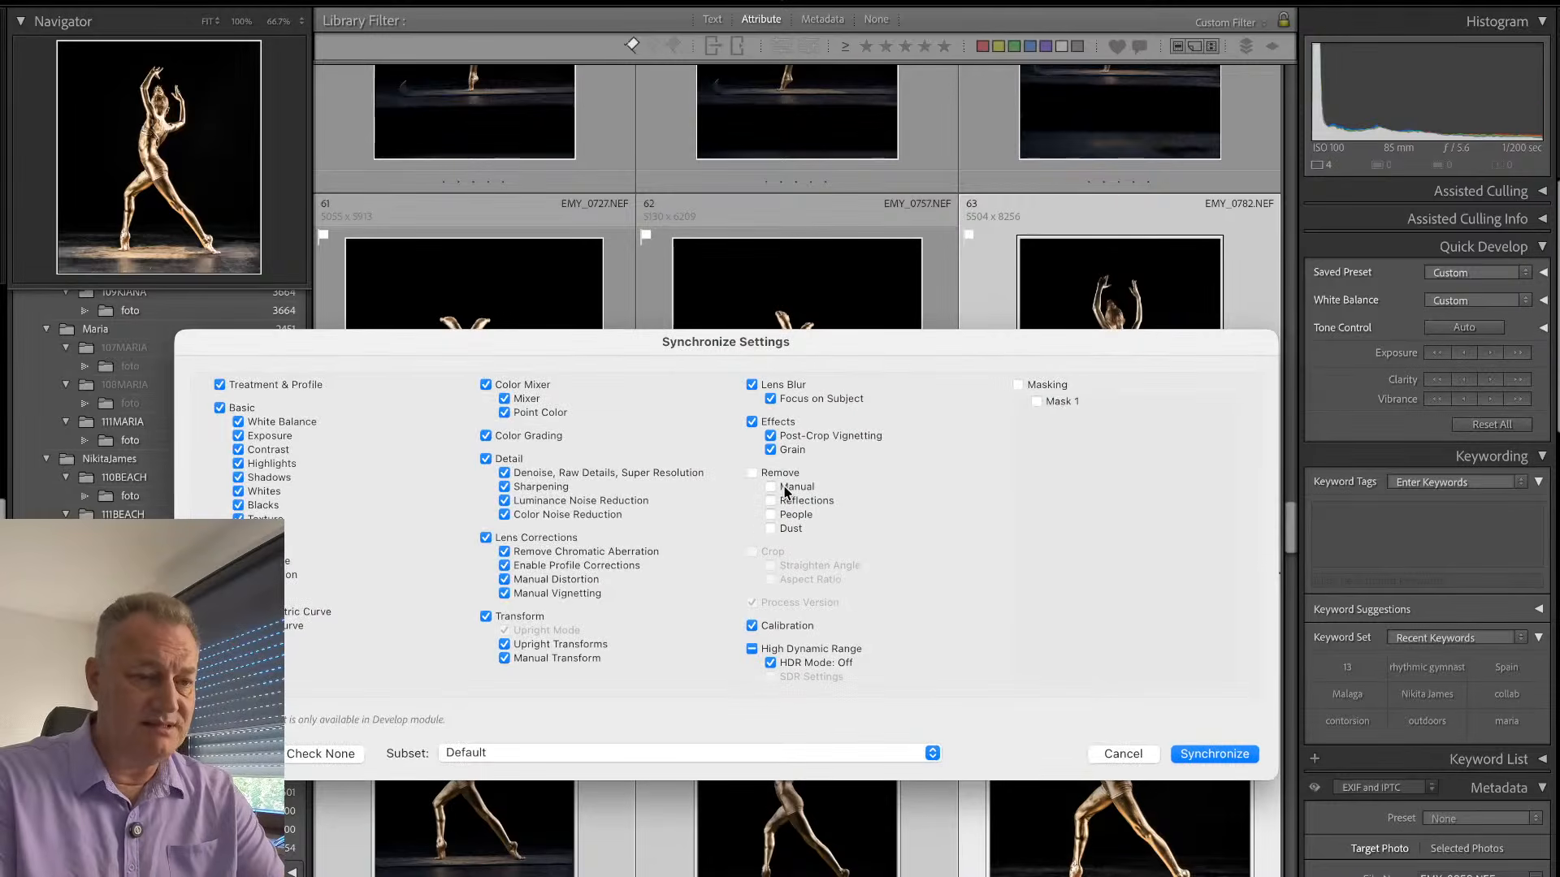
pyautogui.click(1018, 385)
pyautogui.click(1214, 754)
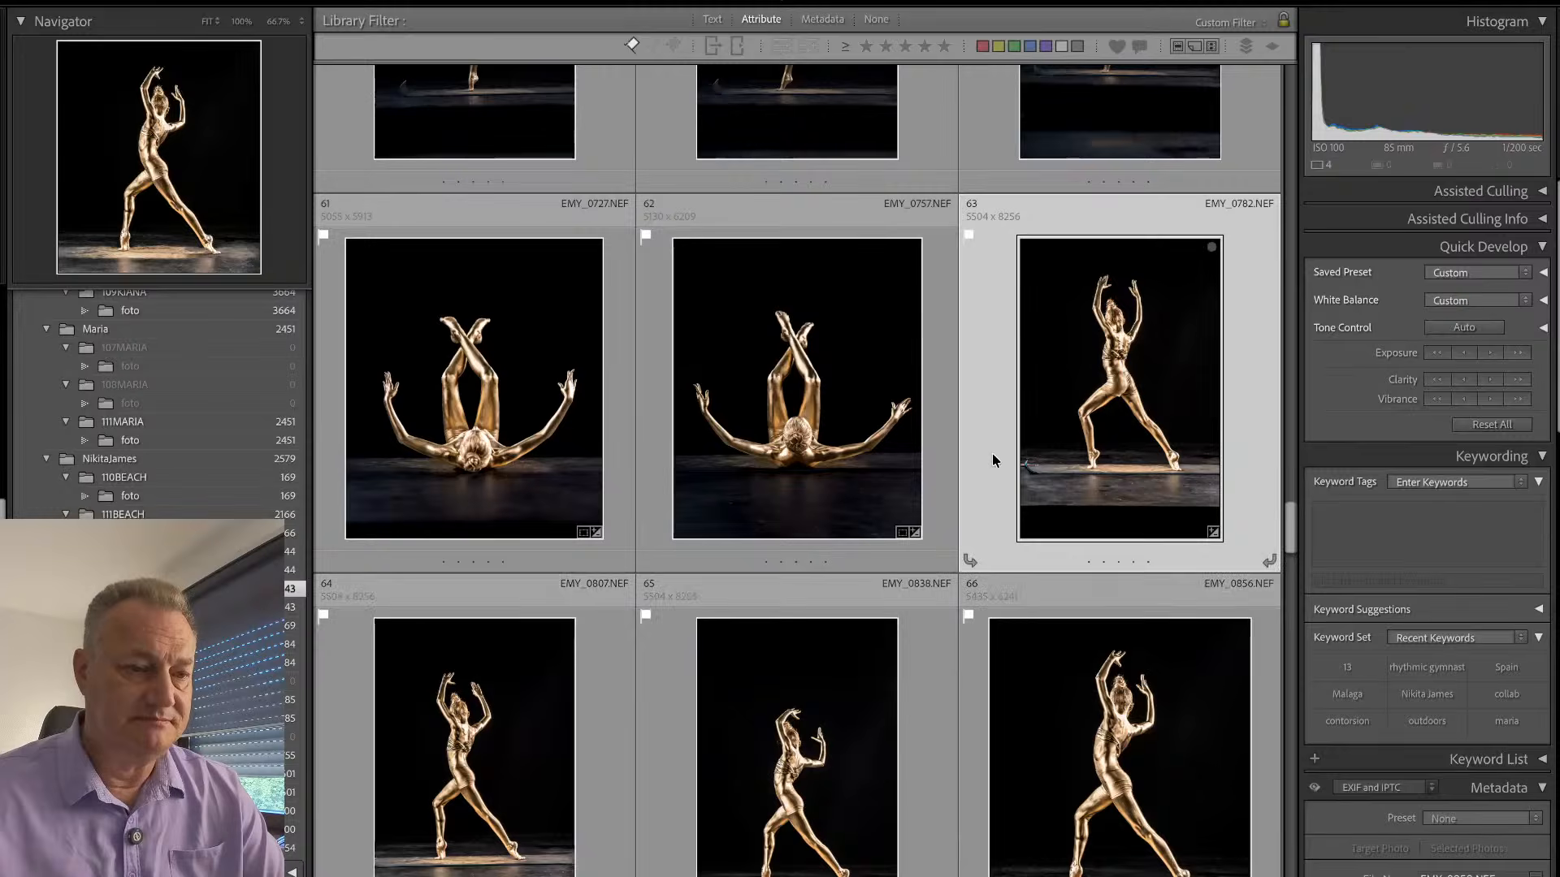
# - Crop EMY_0782 tighter around the dancer, trimming the empty areas above her hands and below the mat
pyautogui.press('d')
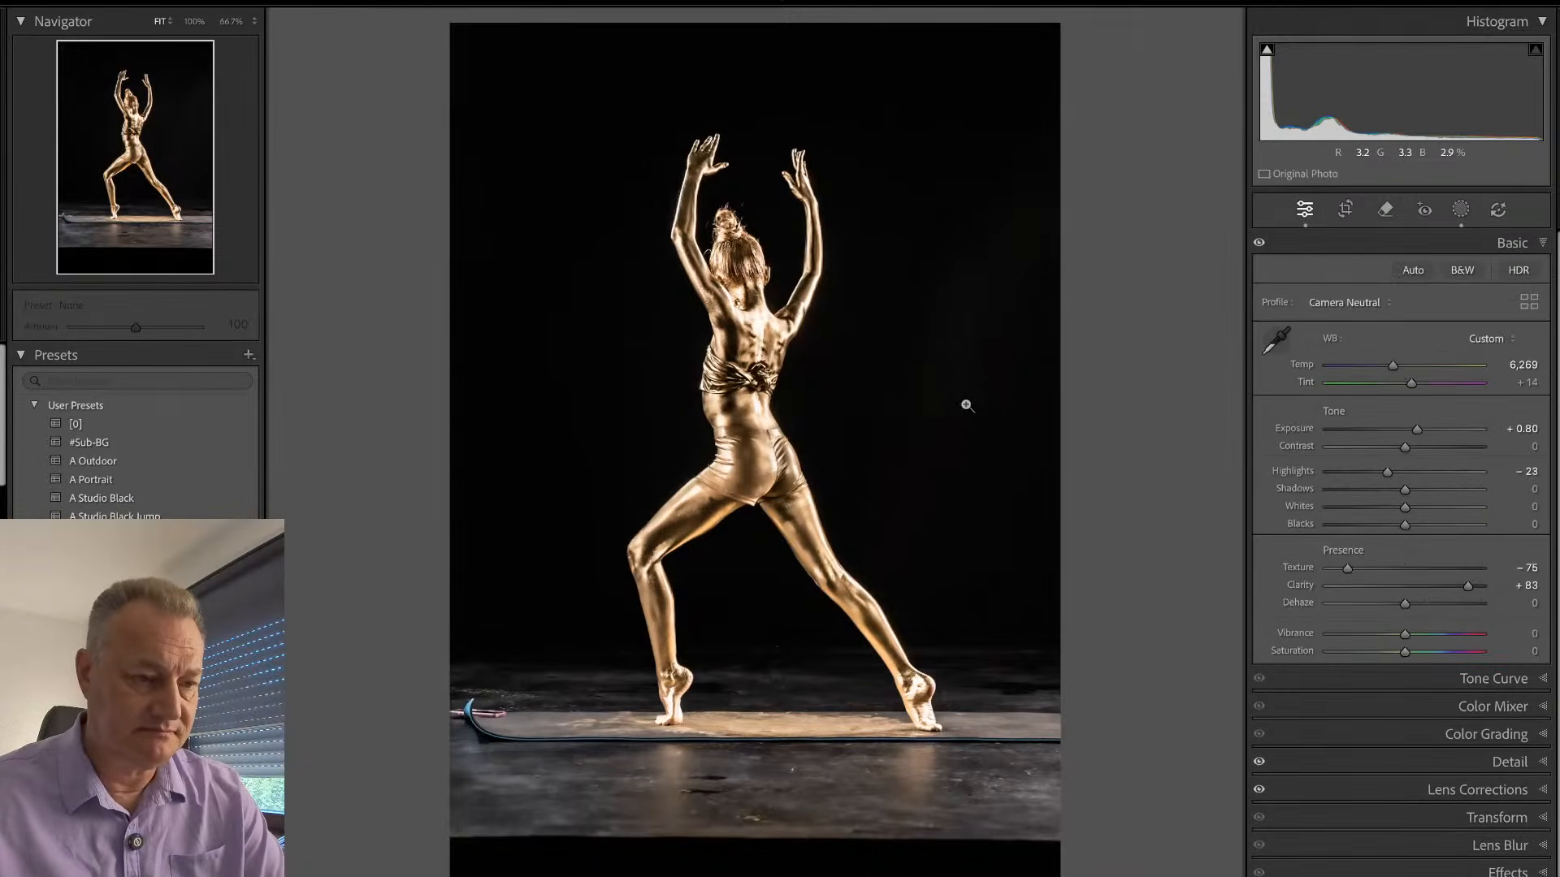
pyautogui.press('r')
pyautogui.moveTo(755, 876); pyautogui.dragTo(755, 869)
pyautogui.moveTo(452, 92); pyautogui.dragTo(467, 118)
pyautogui.press('Return')
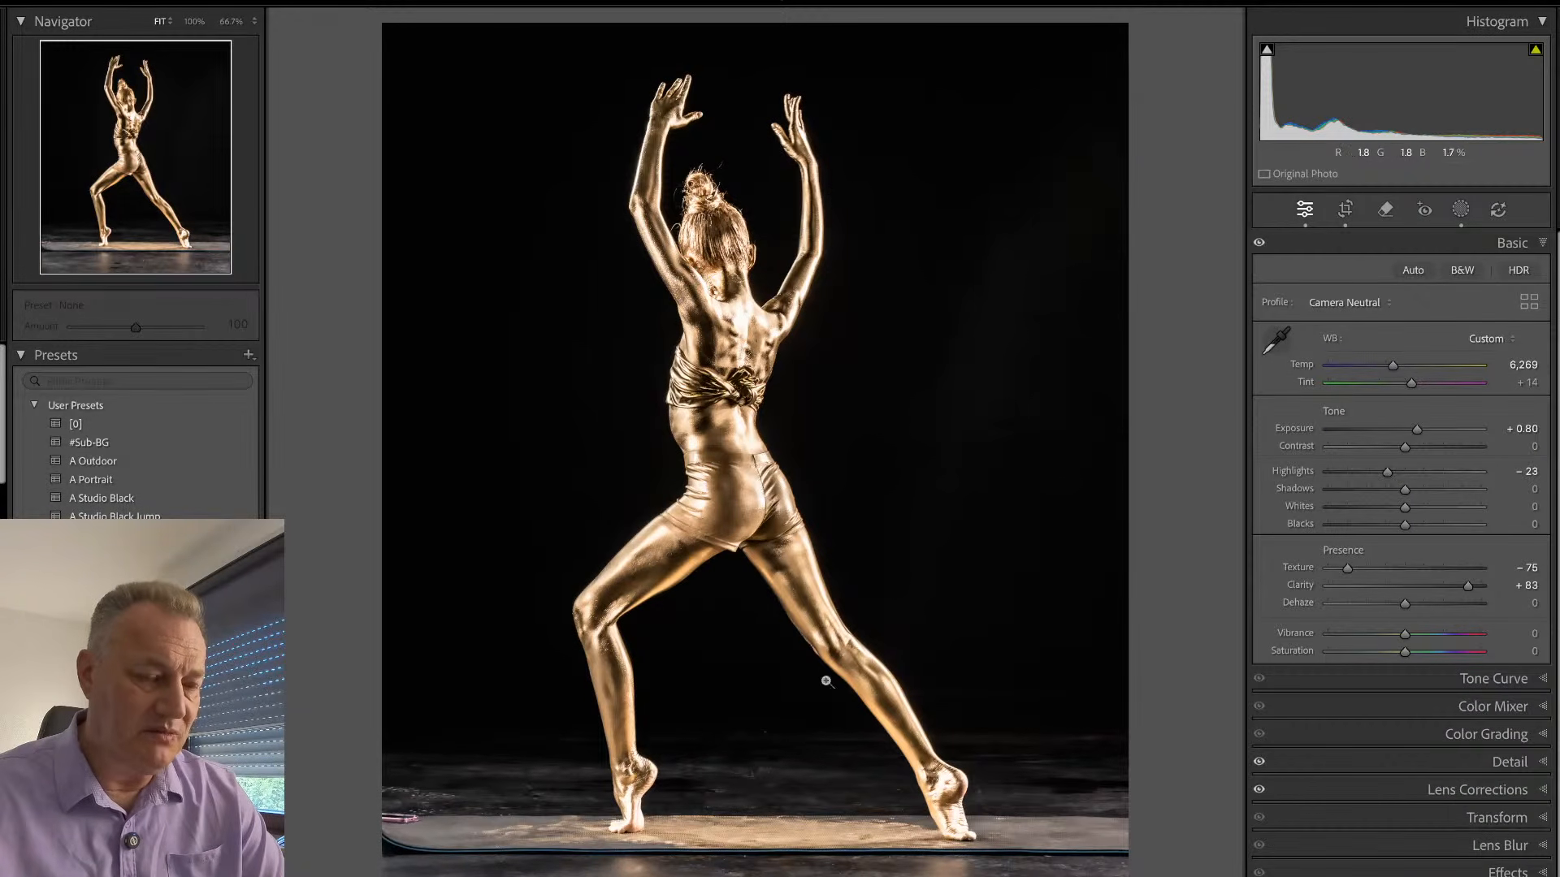
# - Compare the cropped EMY_0782 with the next lunge pose, remove its pick flag, and move on to the next photo
pyautogui.hotkey('ctrl', 'z')
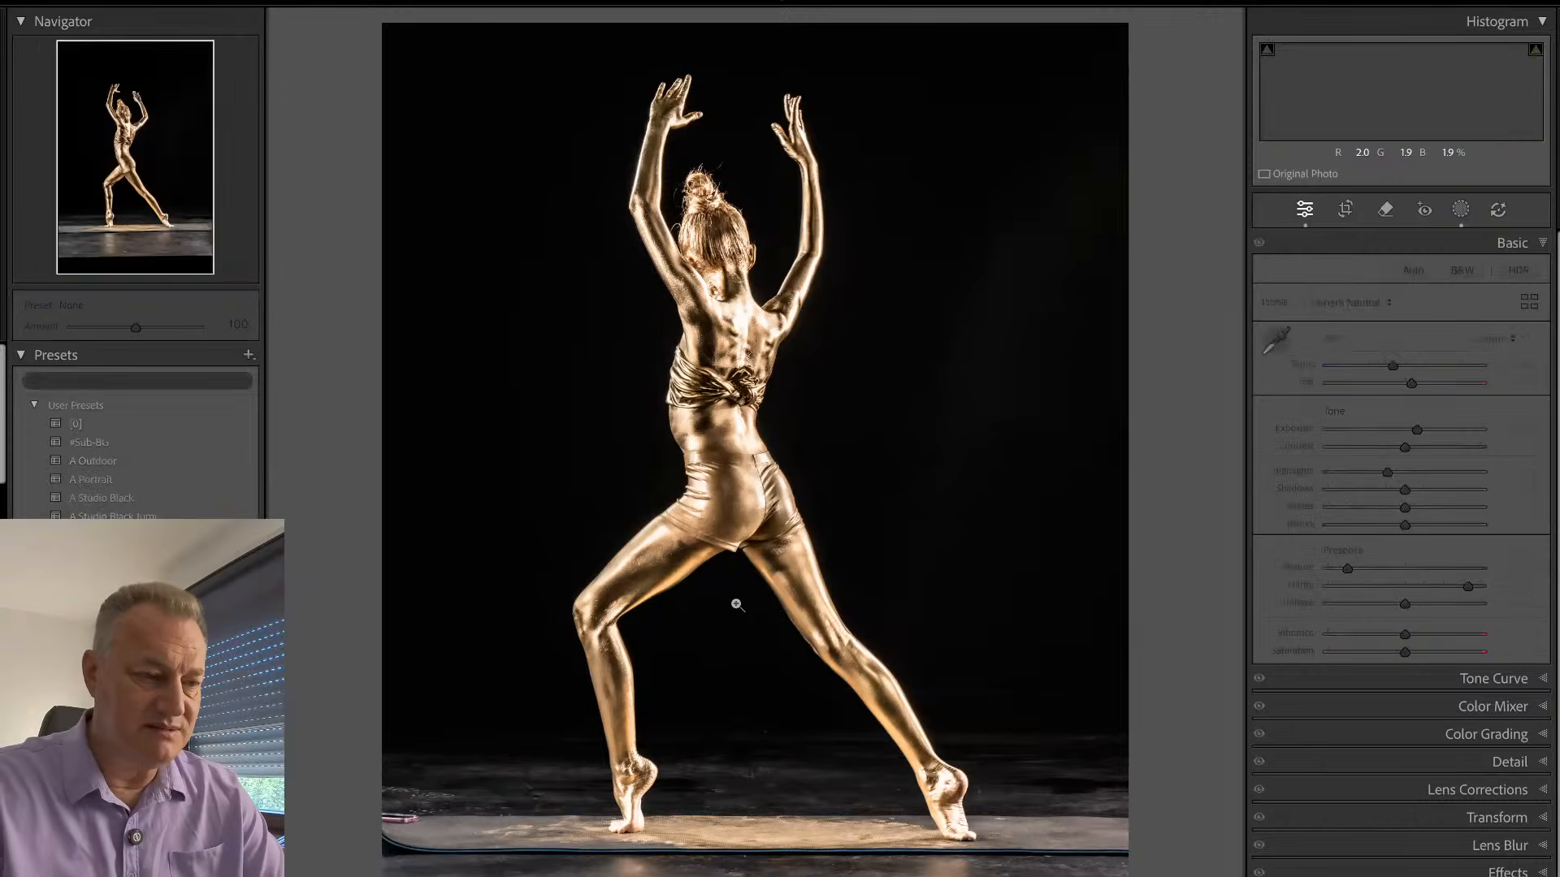
pyautogui.hotkey('ctrl', 'shift', 'z')
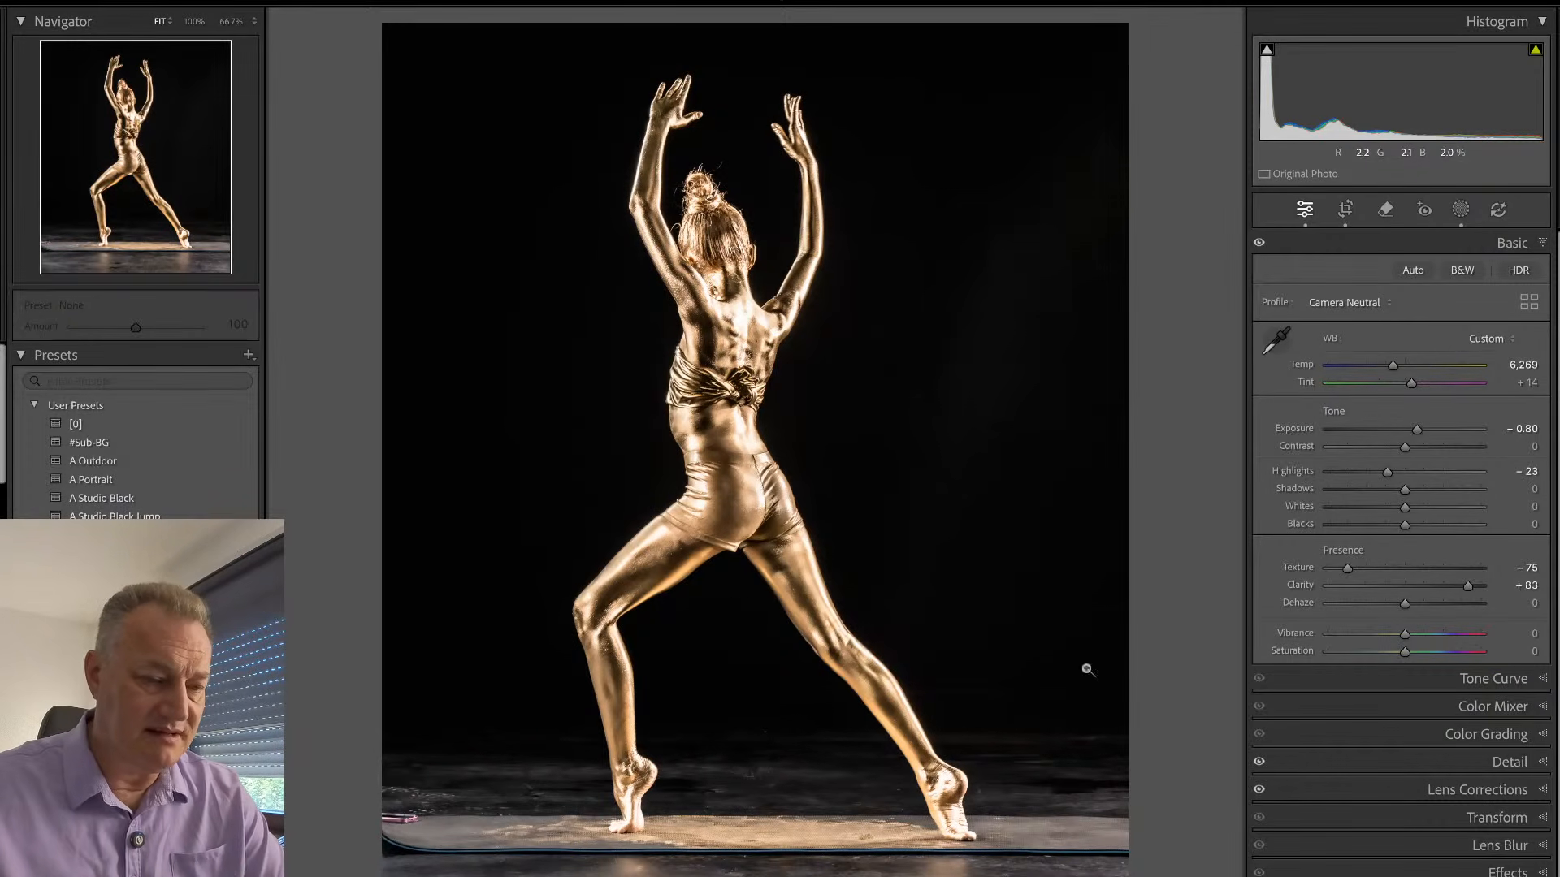
pyautogui.press('u')
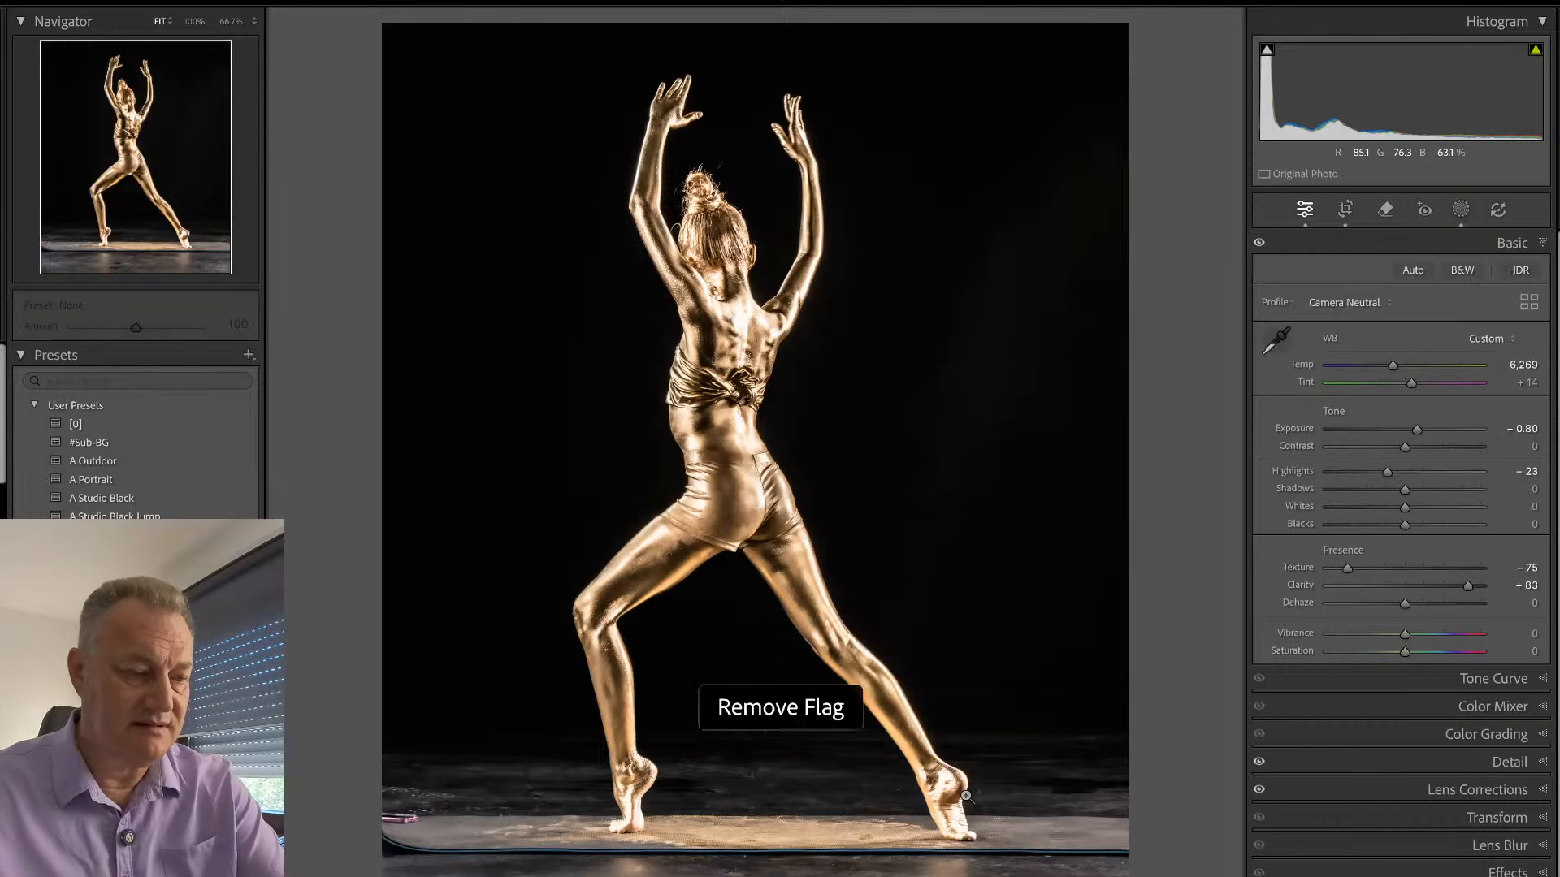
pyautogui.hotkey('ctrl', 'z')
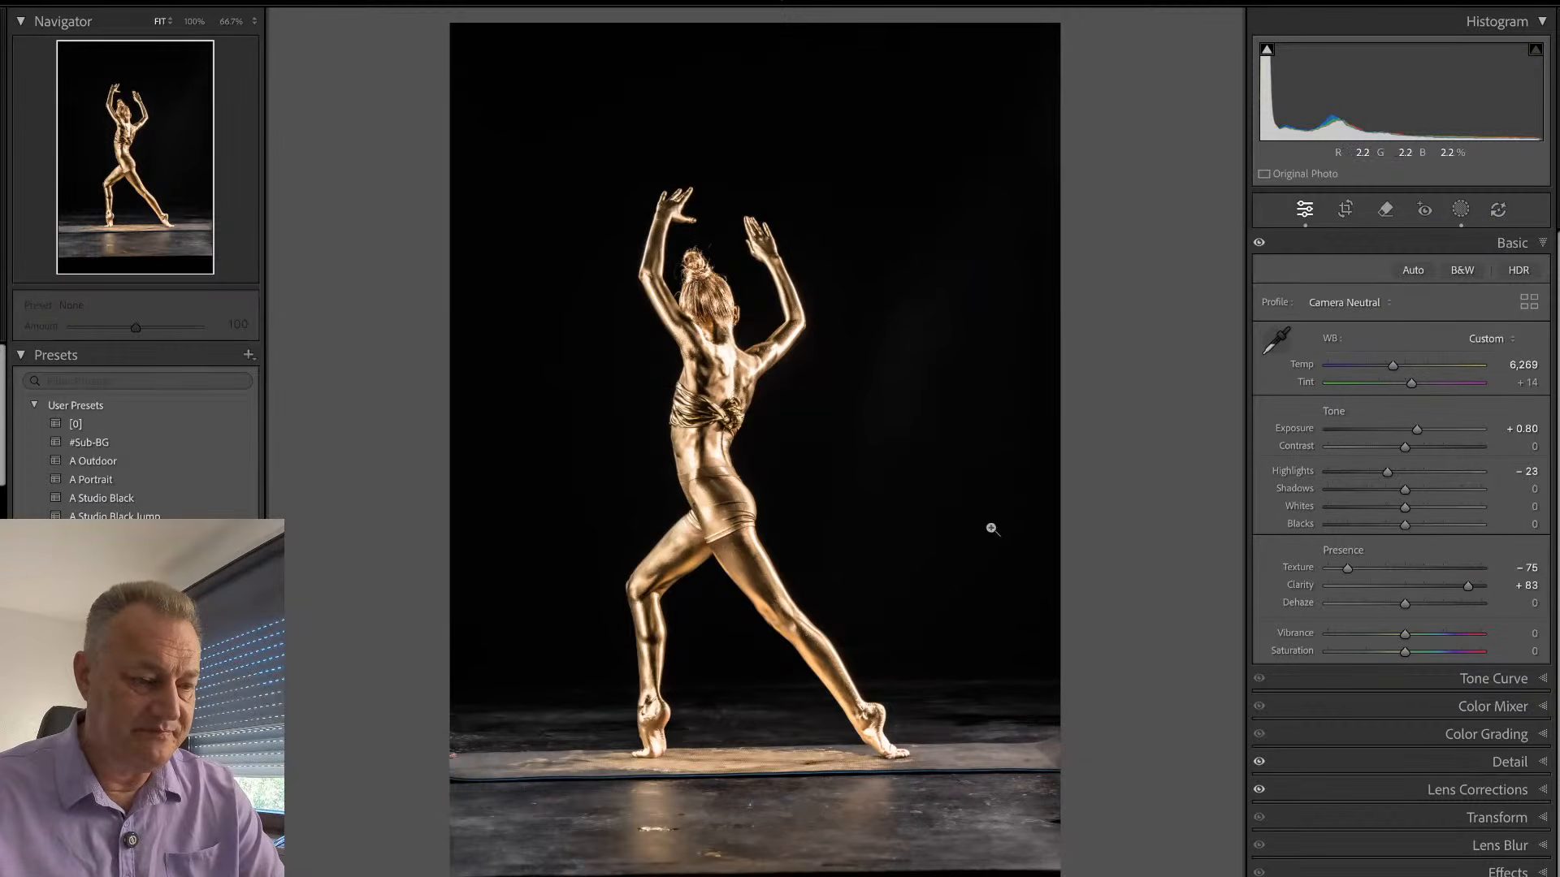
# - Straighten the next lunge photo to an angle of 0.76 and crop off the excess above the hands and below the floor
pyautogui.press('r')
pyautogui.moveTo(1166, 425); pyautogui.dragTo(1156, 371)
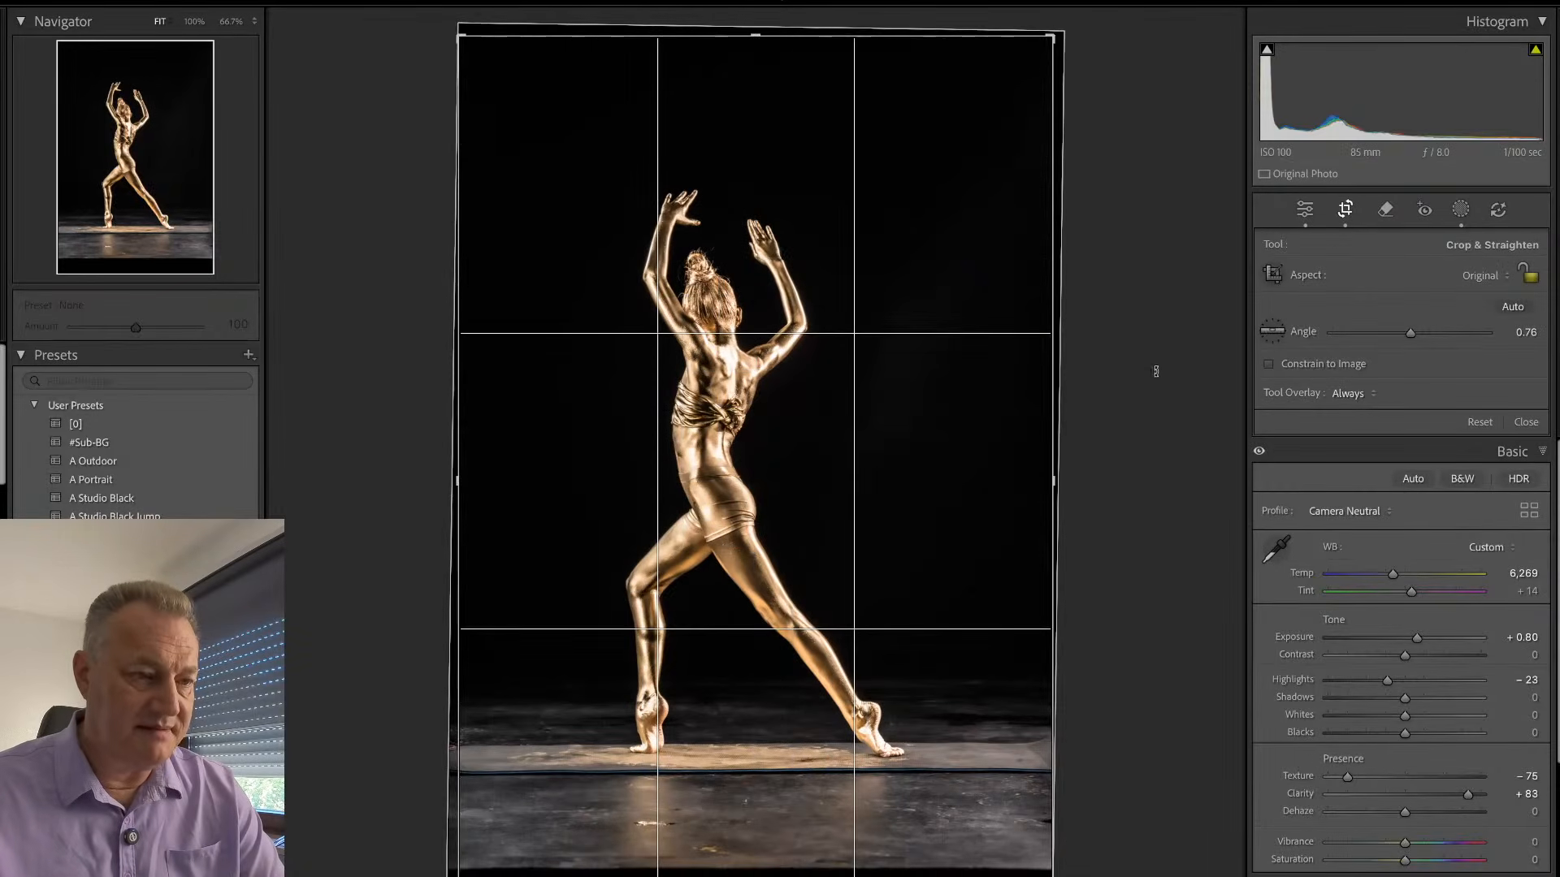
pyautogui.moveTo(1054, 39); pyautogui.dragTo(1050, 85)
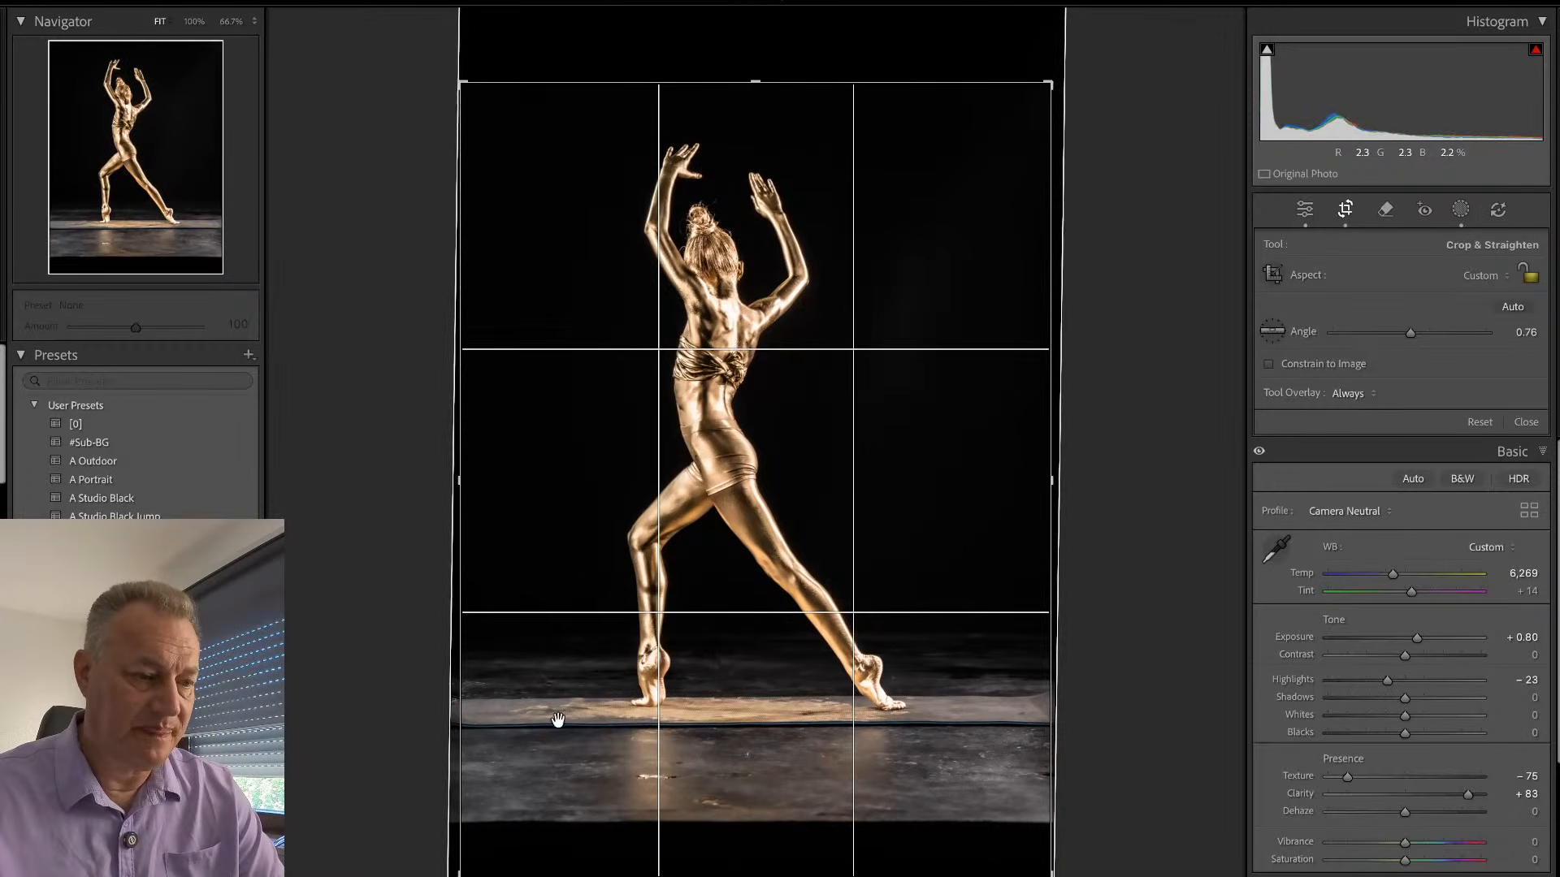
pyautogui.moveTo(460, 873); pyautogui.dragTo(459, 832)
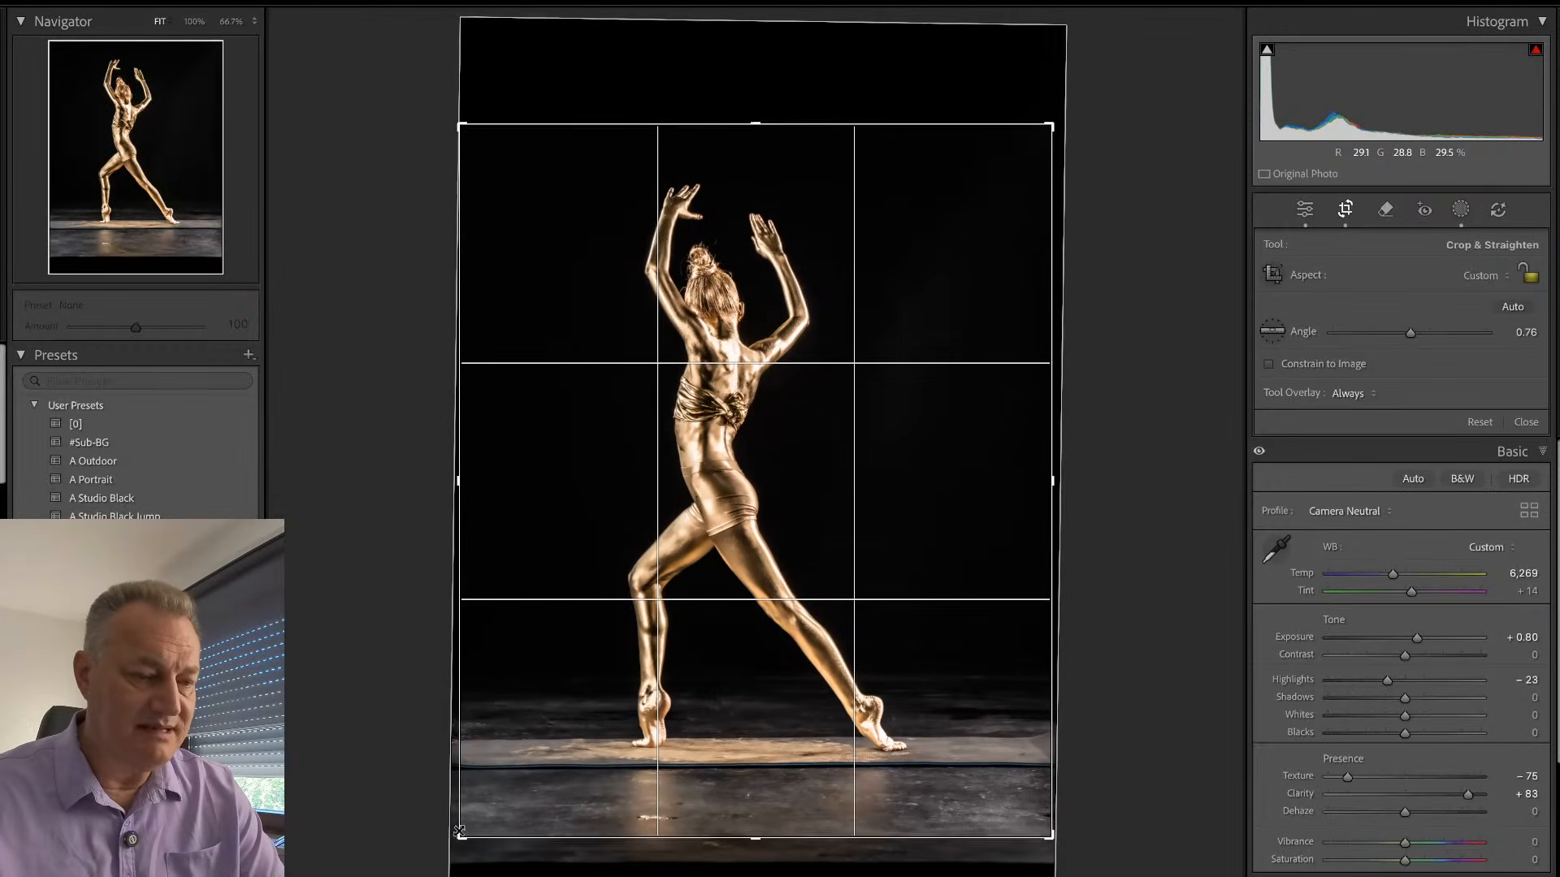
pyautogui.press('r')
pyautogui.press('r')
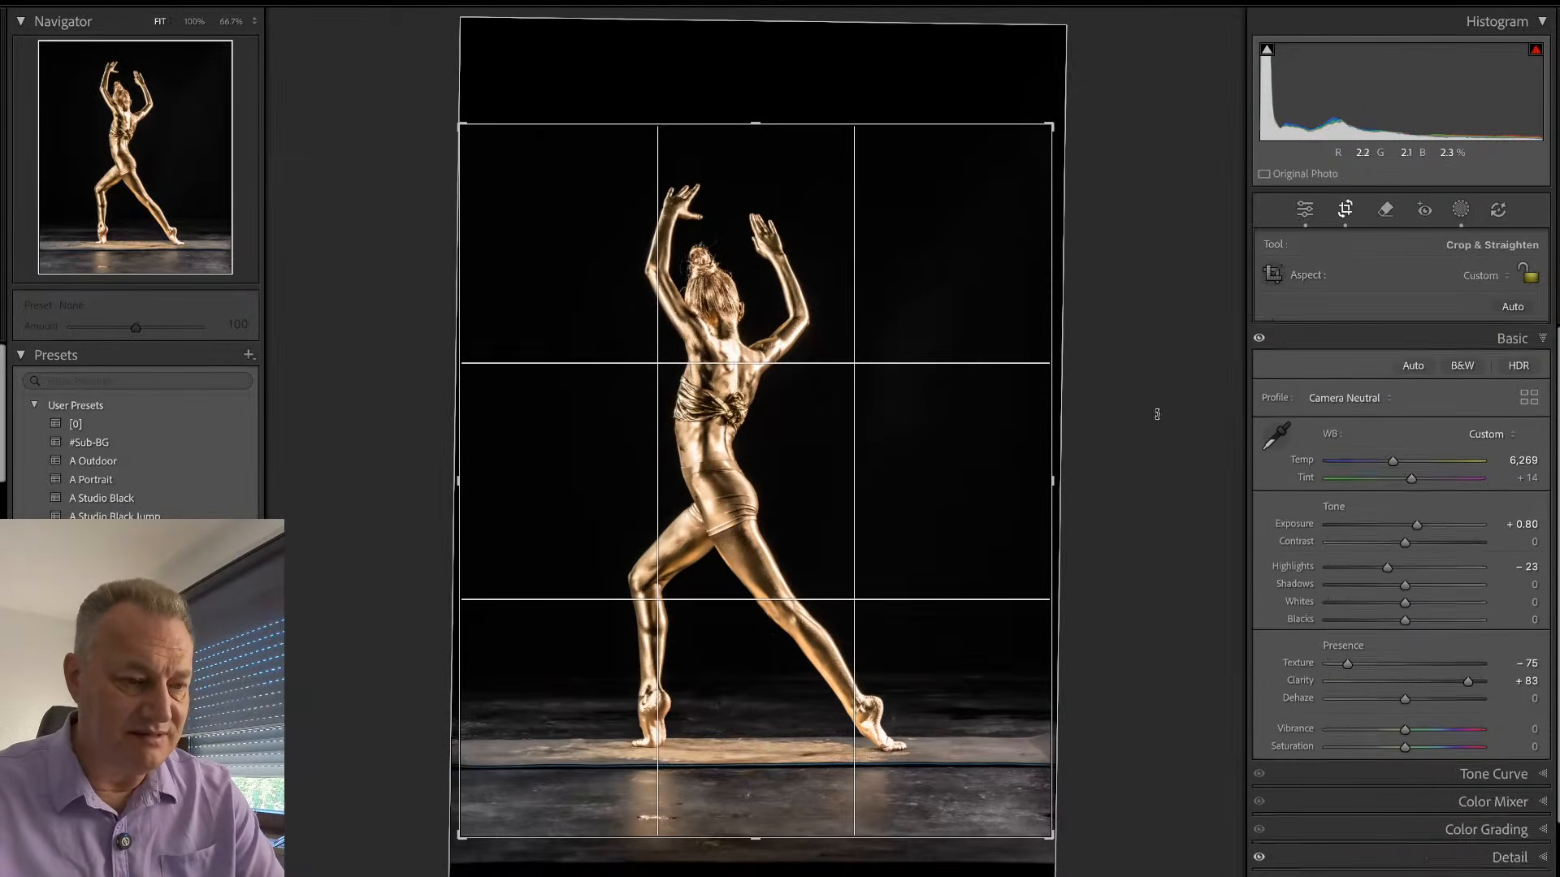
pyautogui.moveTo(1159, 442); pyautogui.dragTo(1160, 446)
pyautogui.press('r')
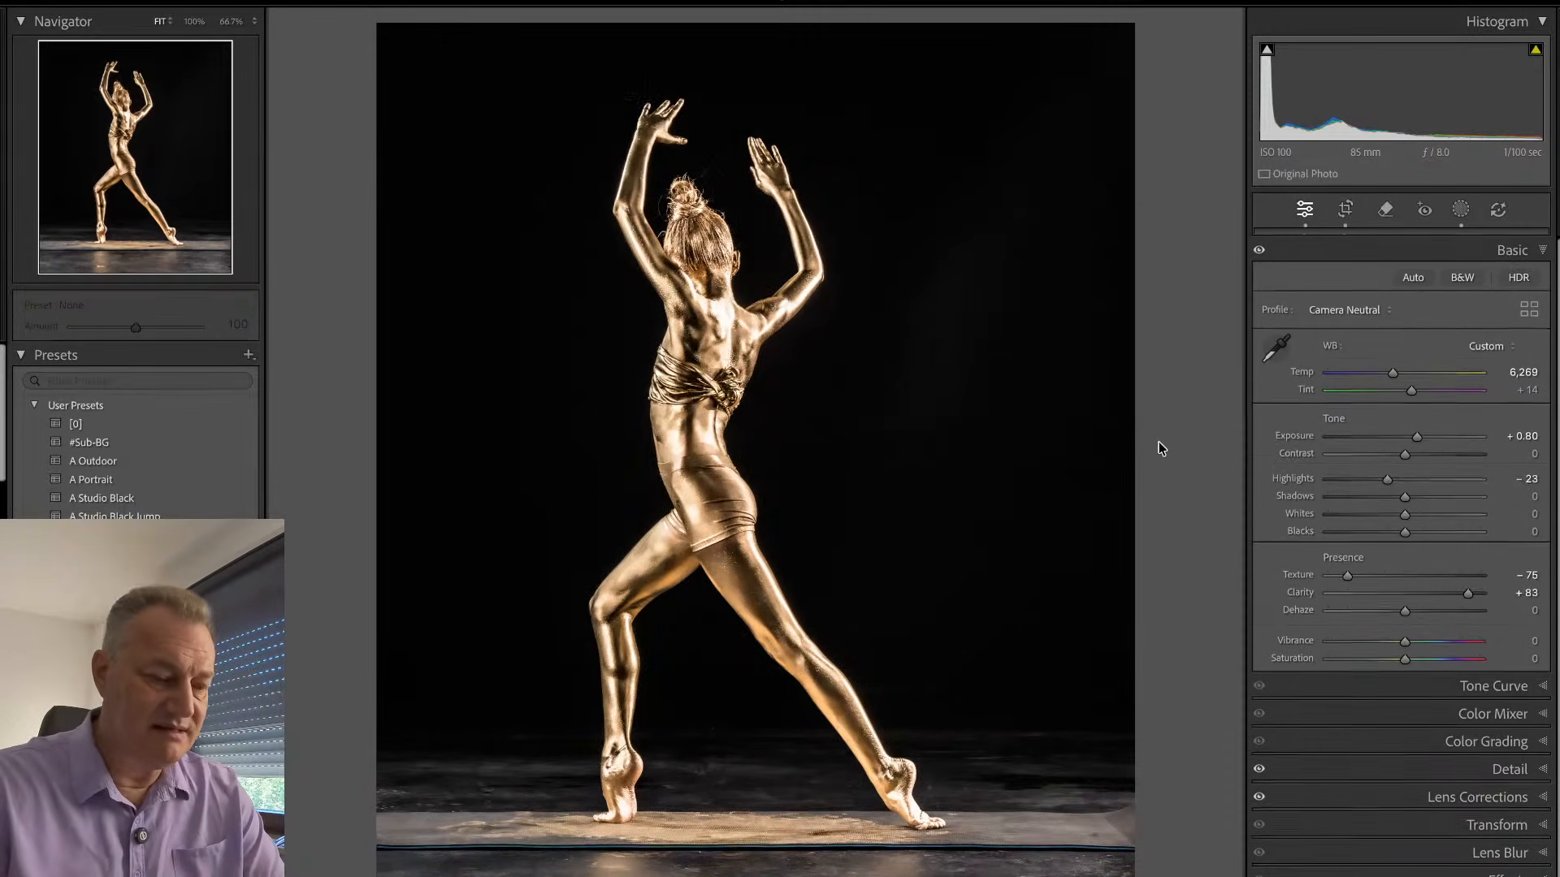
# - Remove the mat's front edge across the full width of the photo with a size 8 Remove brush
pyautogui.press('q')
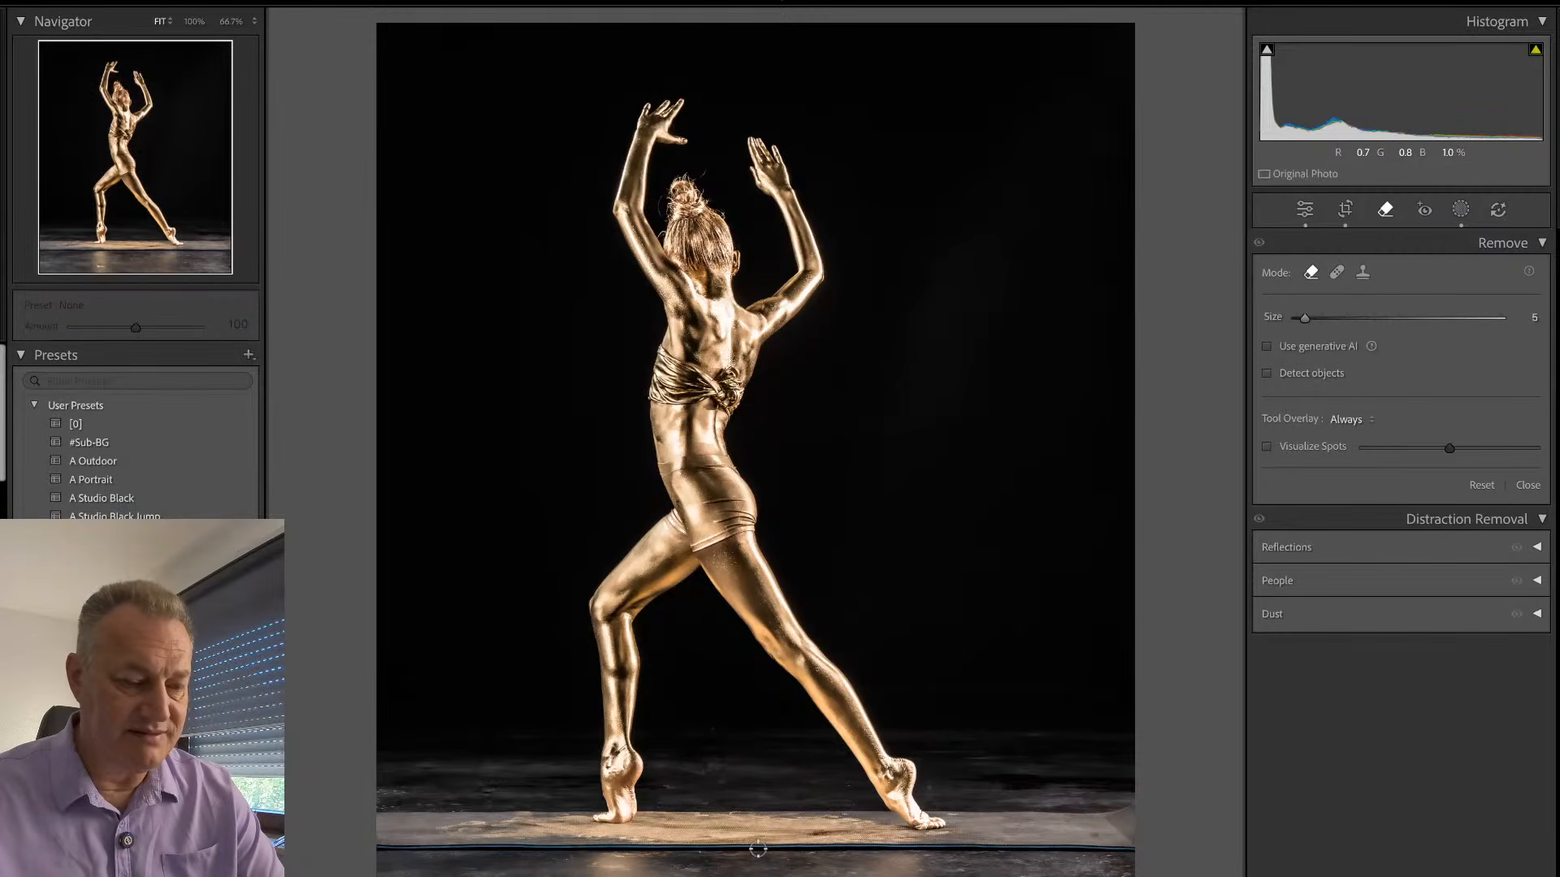
pyautogui.scroll(3, 757, 851)
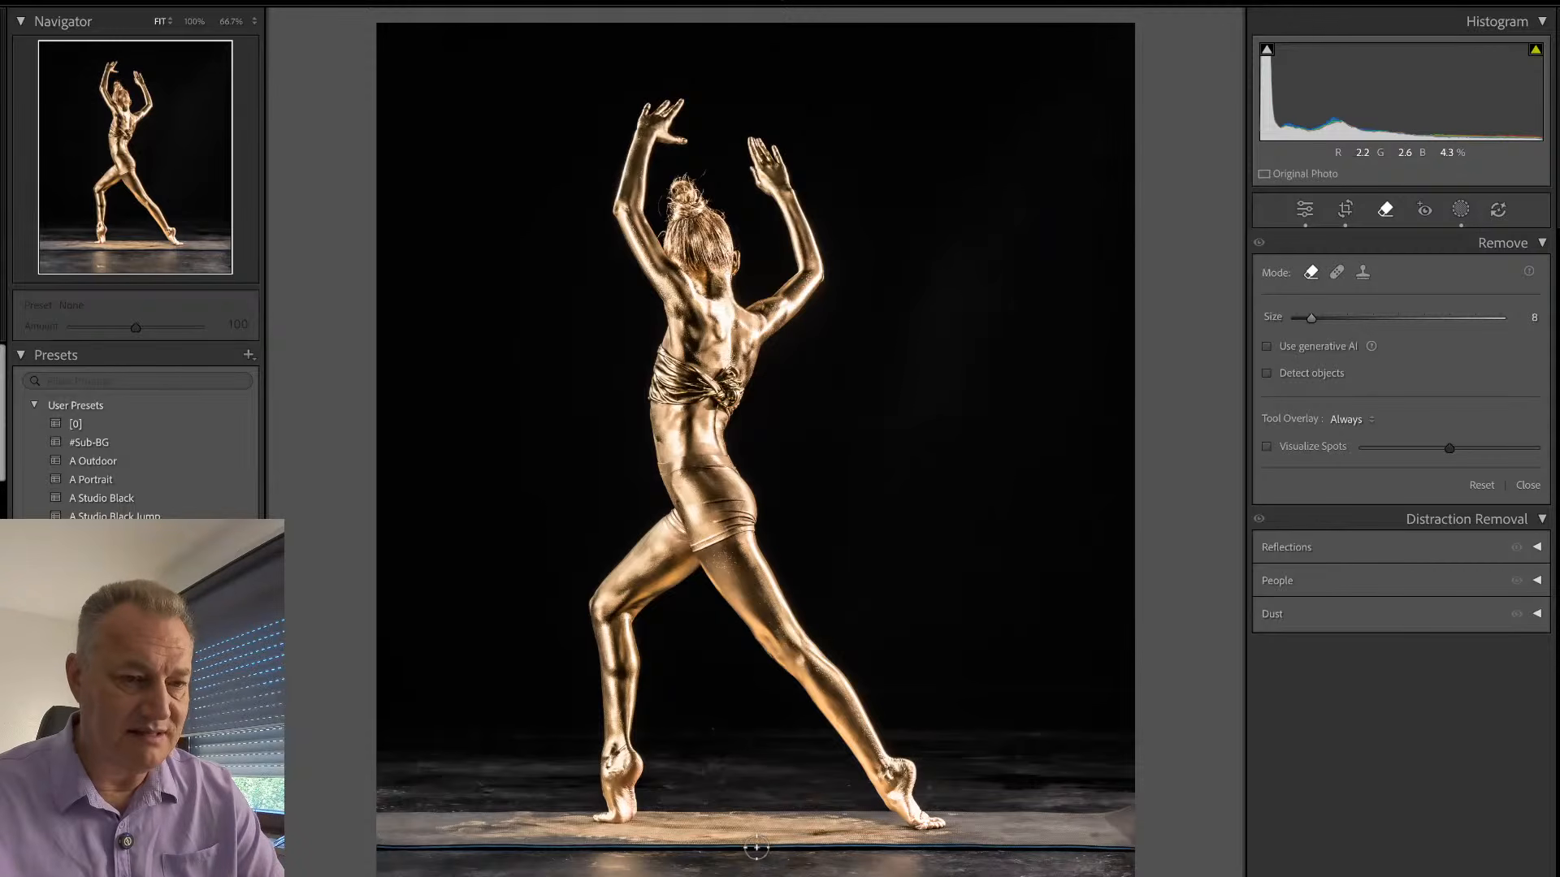
pyautogui.moveTo(756, 851)
pyautogui.mouseDown()
pyautogui.moveTo(338, 872)
pyautogui.moveTo(760, 866)
pyautogui.moveTo(1158, 839)
pyautogui.mouseUp()
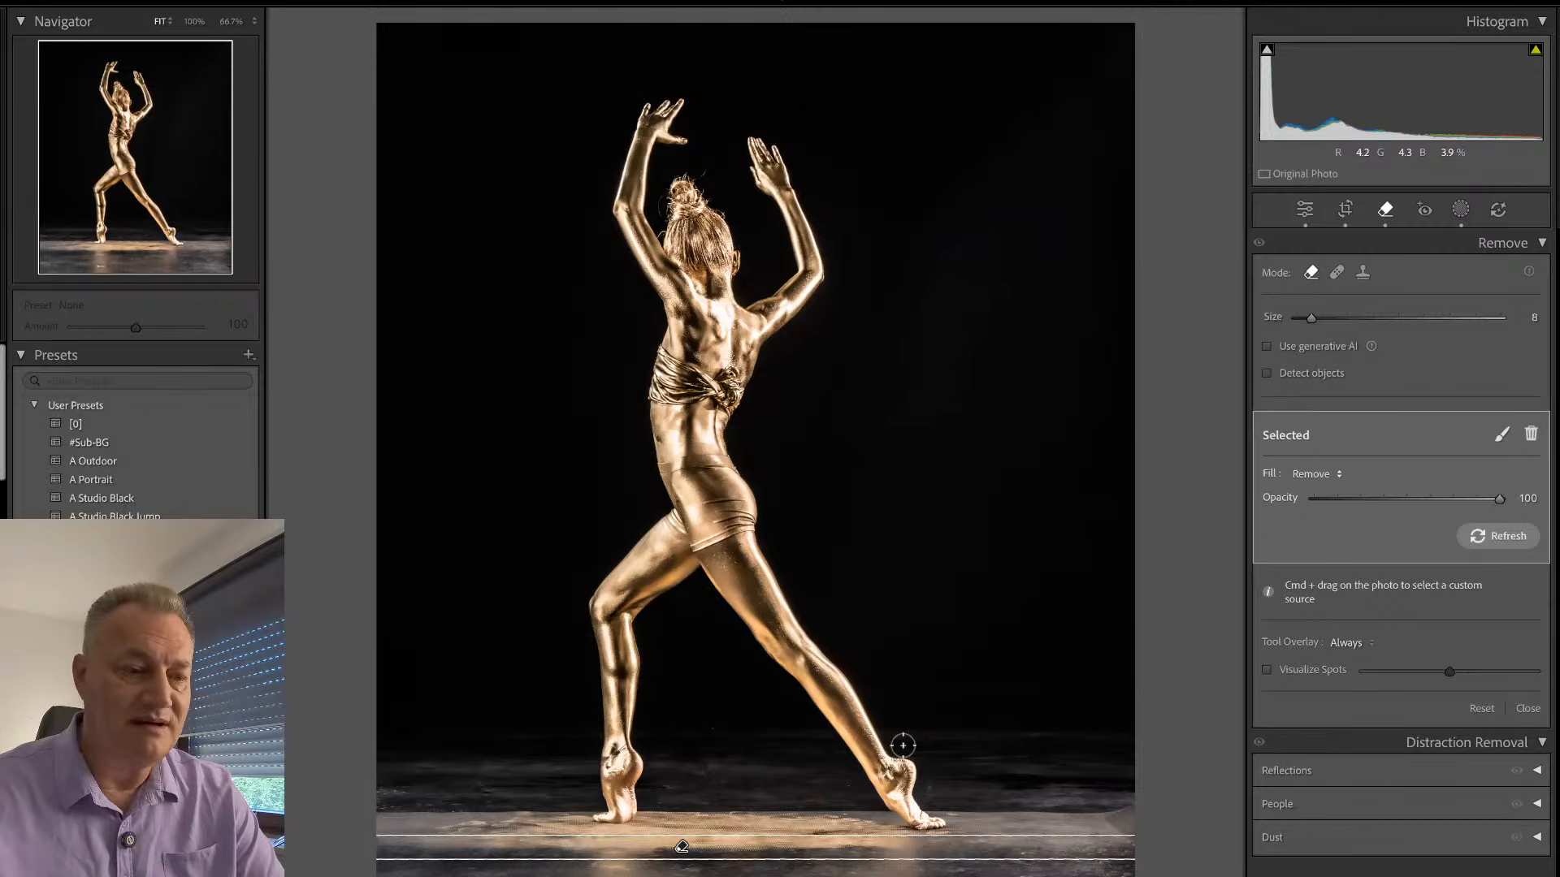
pyautogui.press('q')
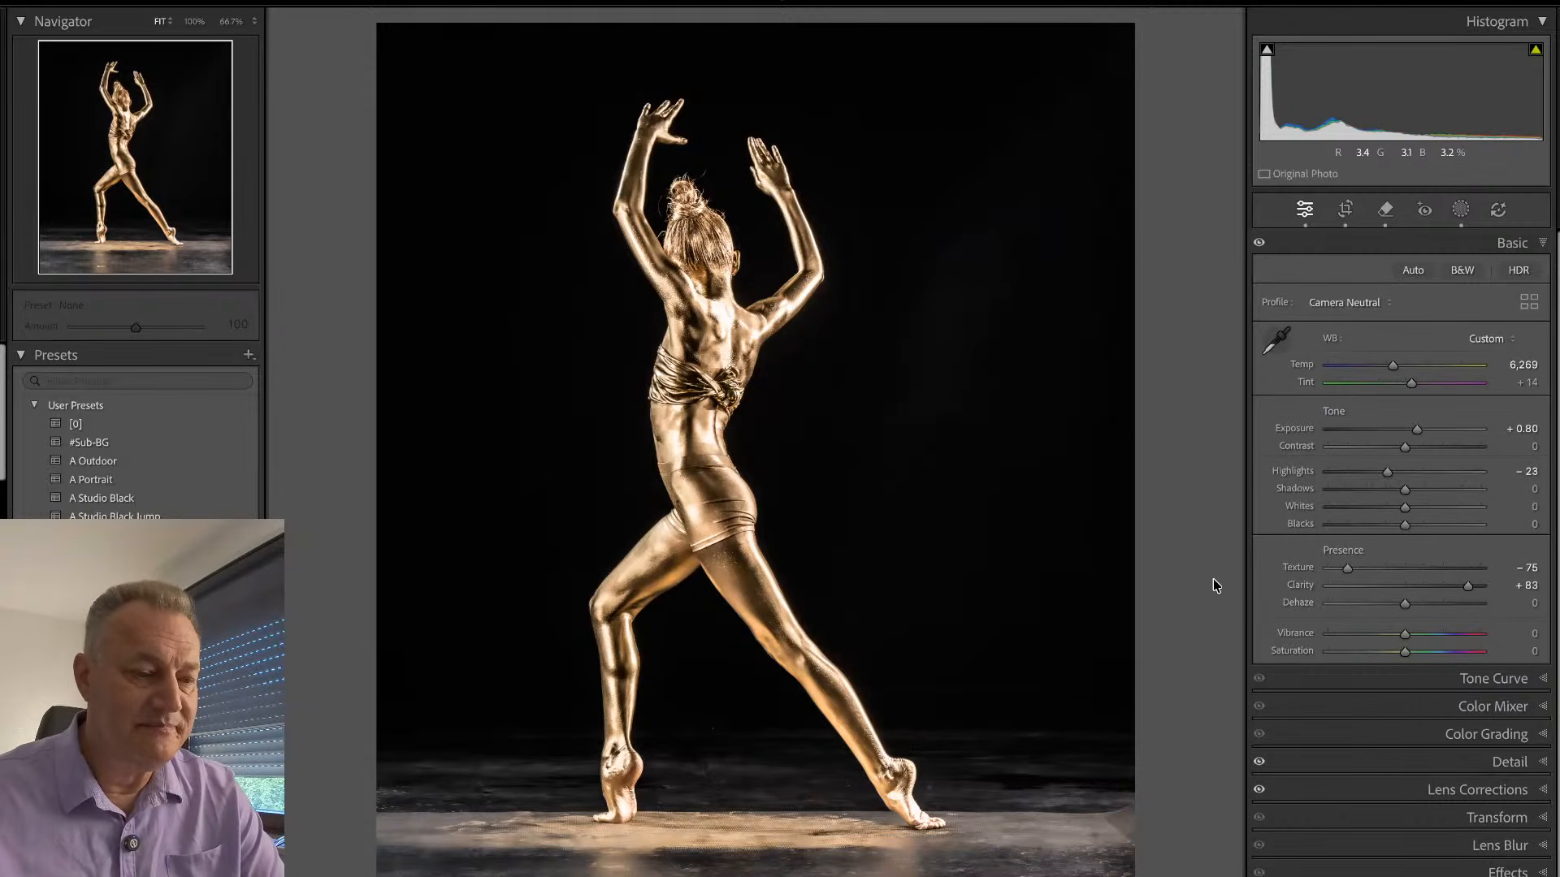
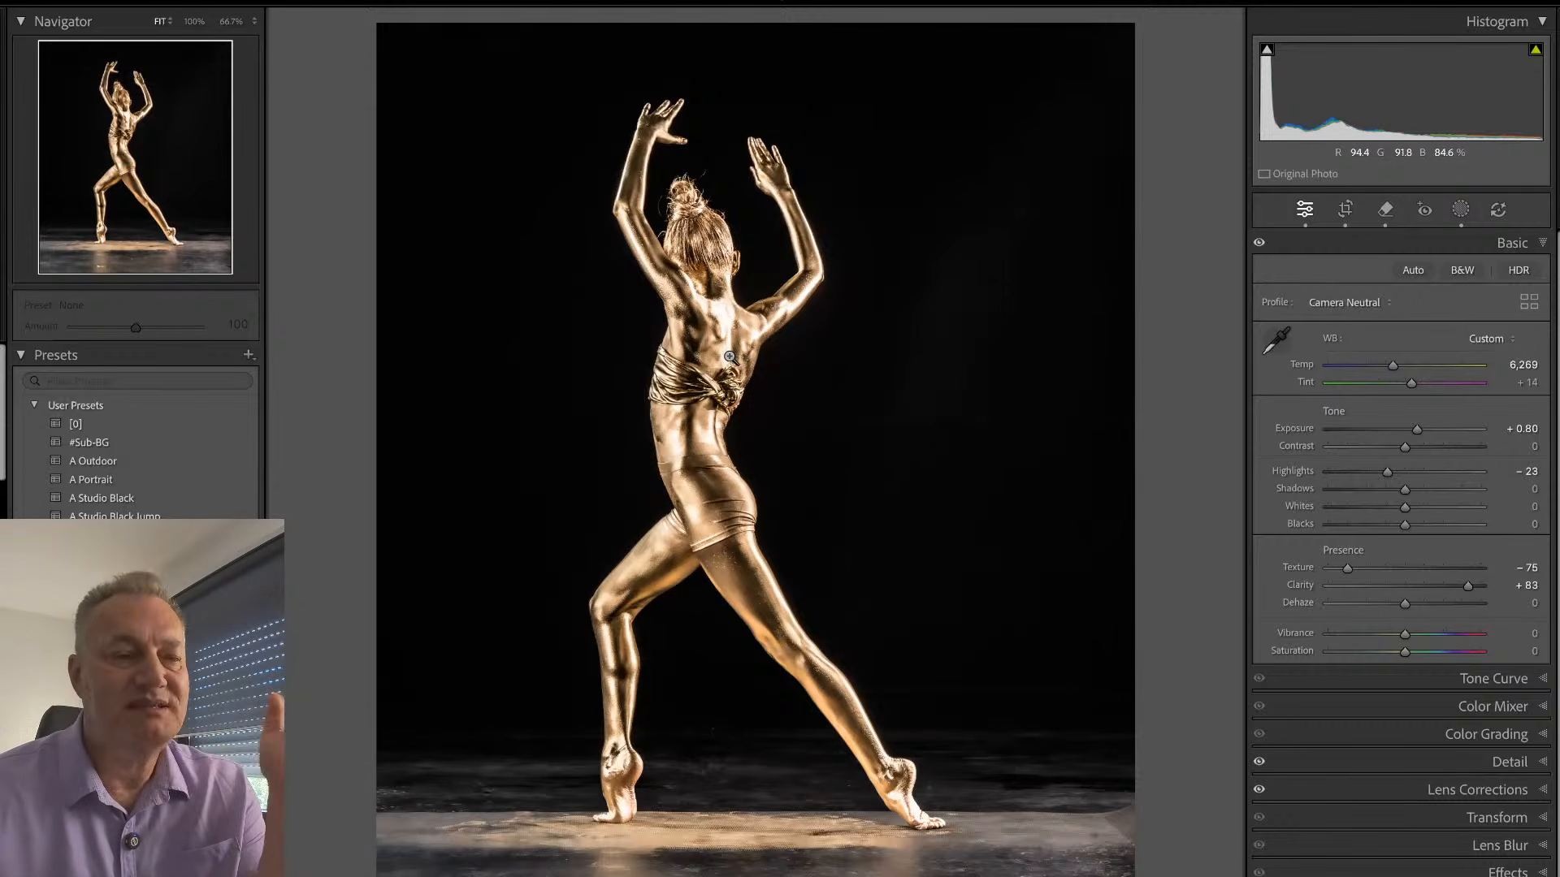
# - Set the Remove brush to generative AI at size 13 for retouching the knot on the back of the dancer's top
pyautogui.click(725, 354)
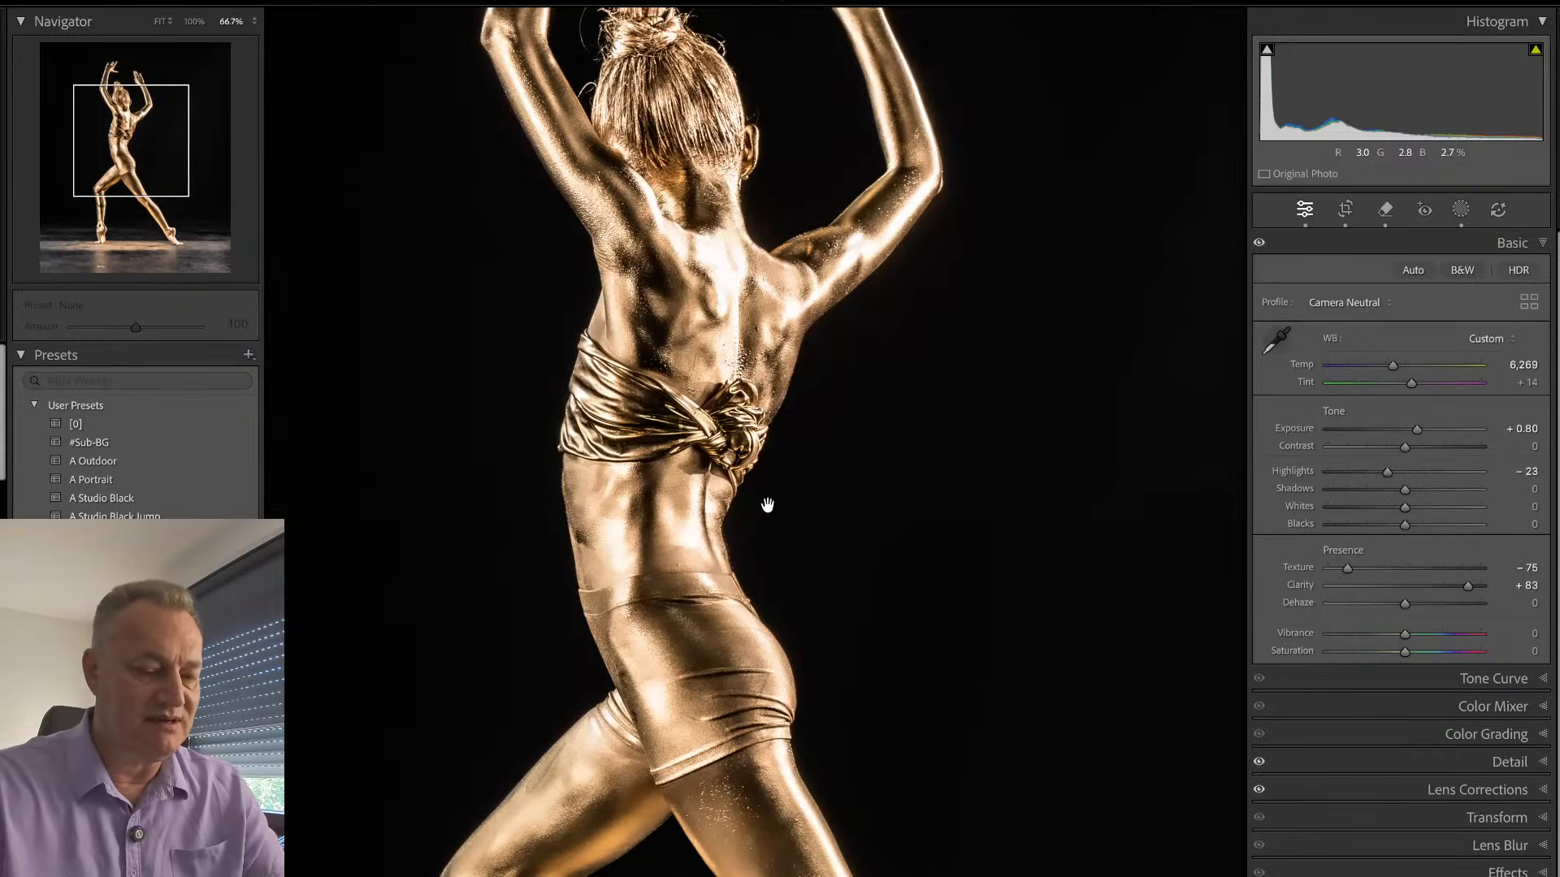
pyautogui.hotkey('ctrl', '=')
pyautogui.hotkey('ctrl', '=')
pyautogui.press('q')
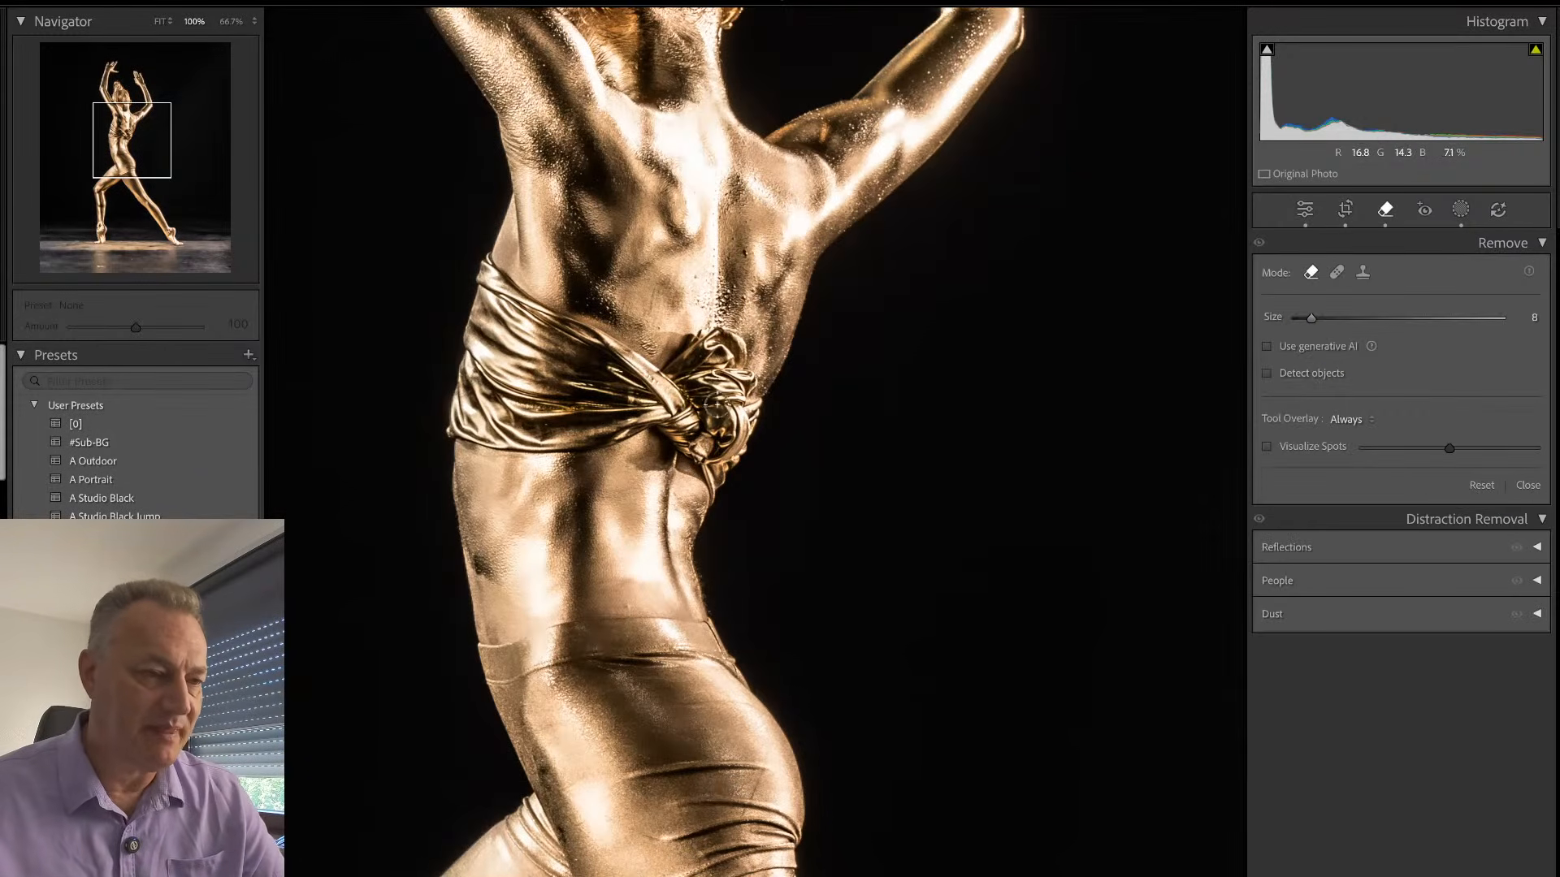
pyautogui.click(1266, 347)
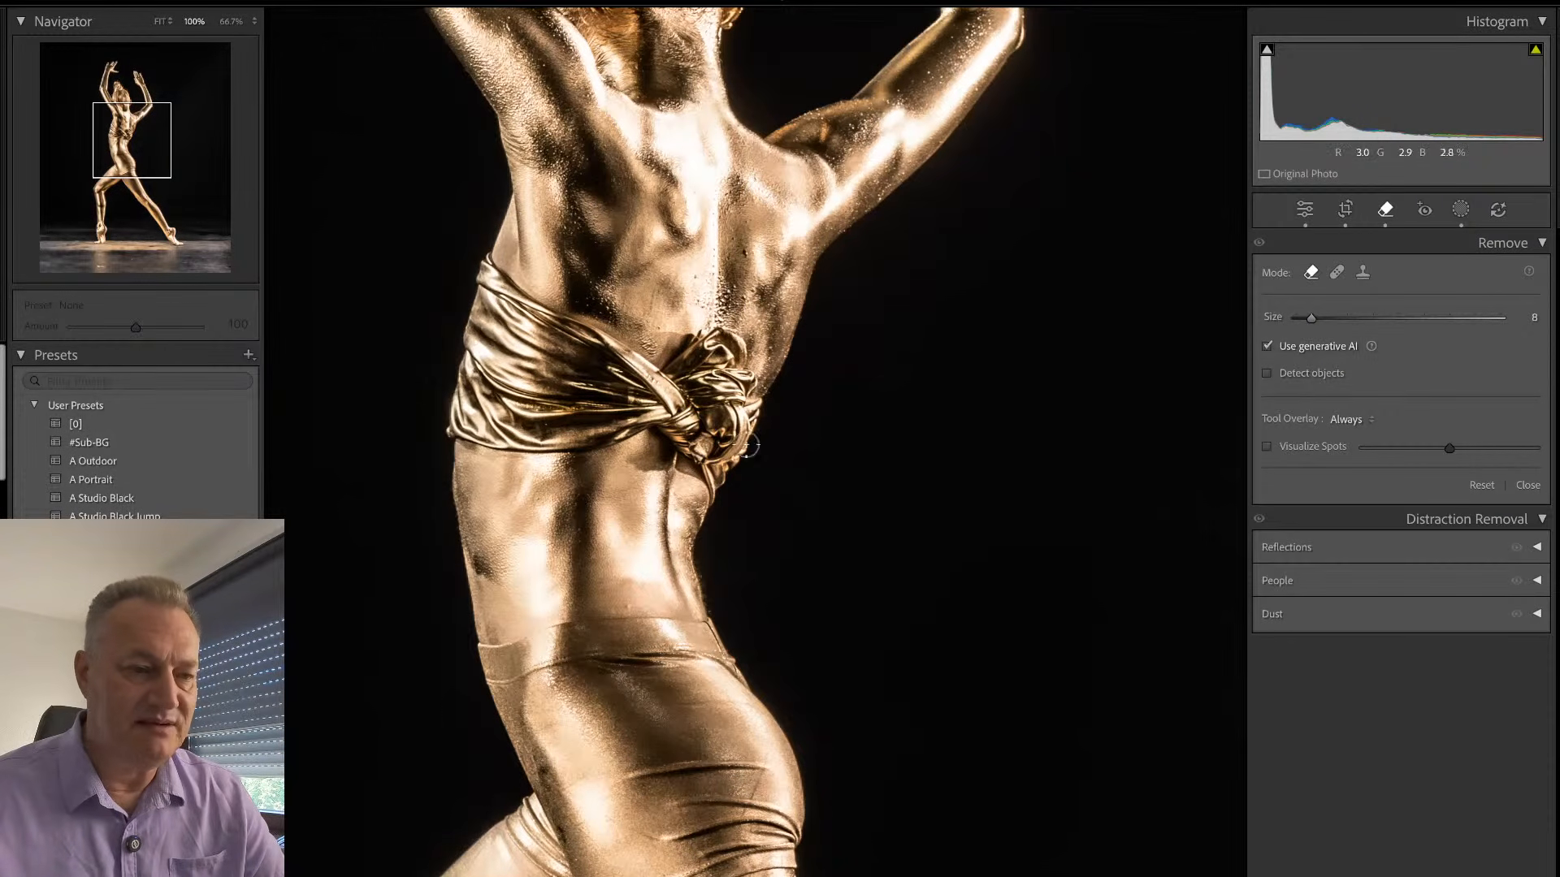
pyautogui.scroll(5, 701, 351)
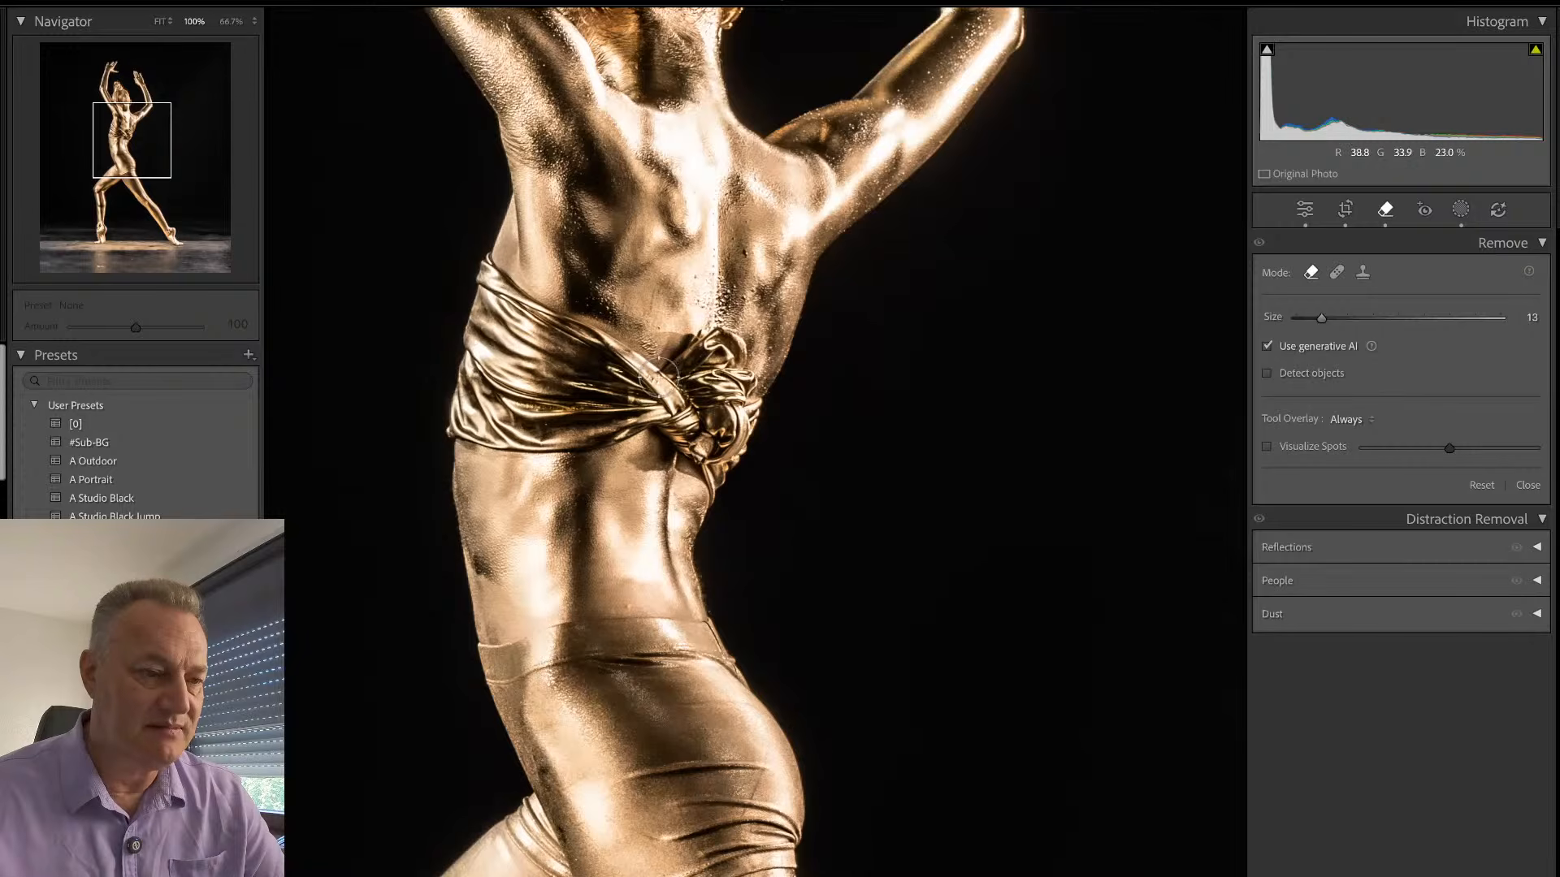
# - Try to remove the entire fabric knot and its surroundings generatively, review the variations, and delete the spot
pyautogui.moveTo(697, 354)
pyautogui.mouseDown()
pyautogui.moveTo(730, 318)
pyautogui.moveTo(758, 372)
pyautogui.moveTo(747, 416)
pyautogui.moveTo(712, 465)
pyautogui.moveTo(644, 460)
pyautogui.moveTo(654, 412)
pyautogui.moveTo(703, 402)
pyautogui.moveTo(680, 431)
pyautogui.mouseUp()
pyautogui.moveTo(697, 346)
pyautogui.mouseDown()
pyautogui.moveTo(738, 345)
pyautogui.moveTo(744, 438)
pyautogui.moveTo(715, 496)
pyautogui.moveTo(708, 461)
pyautogui.mouseUp()
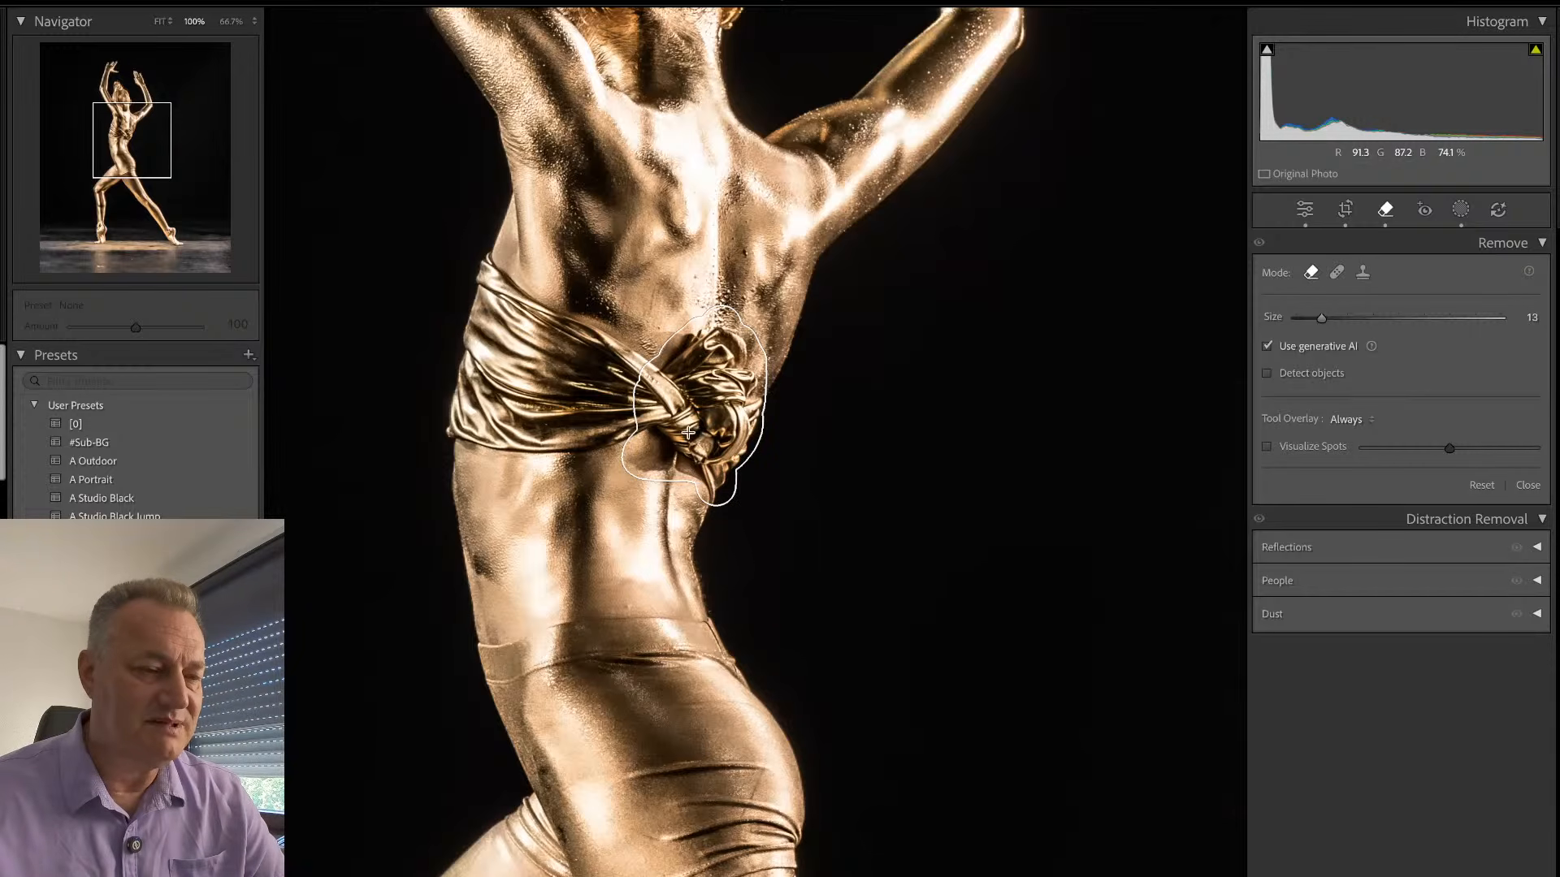
pyautogui.moveTo(651, 421); pyautogui.dragTo(650, 429)
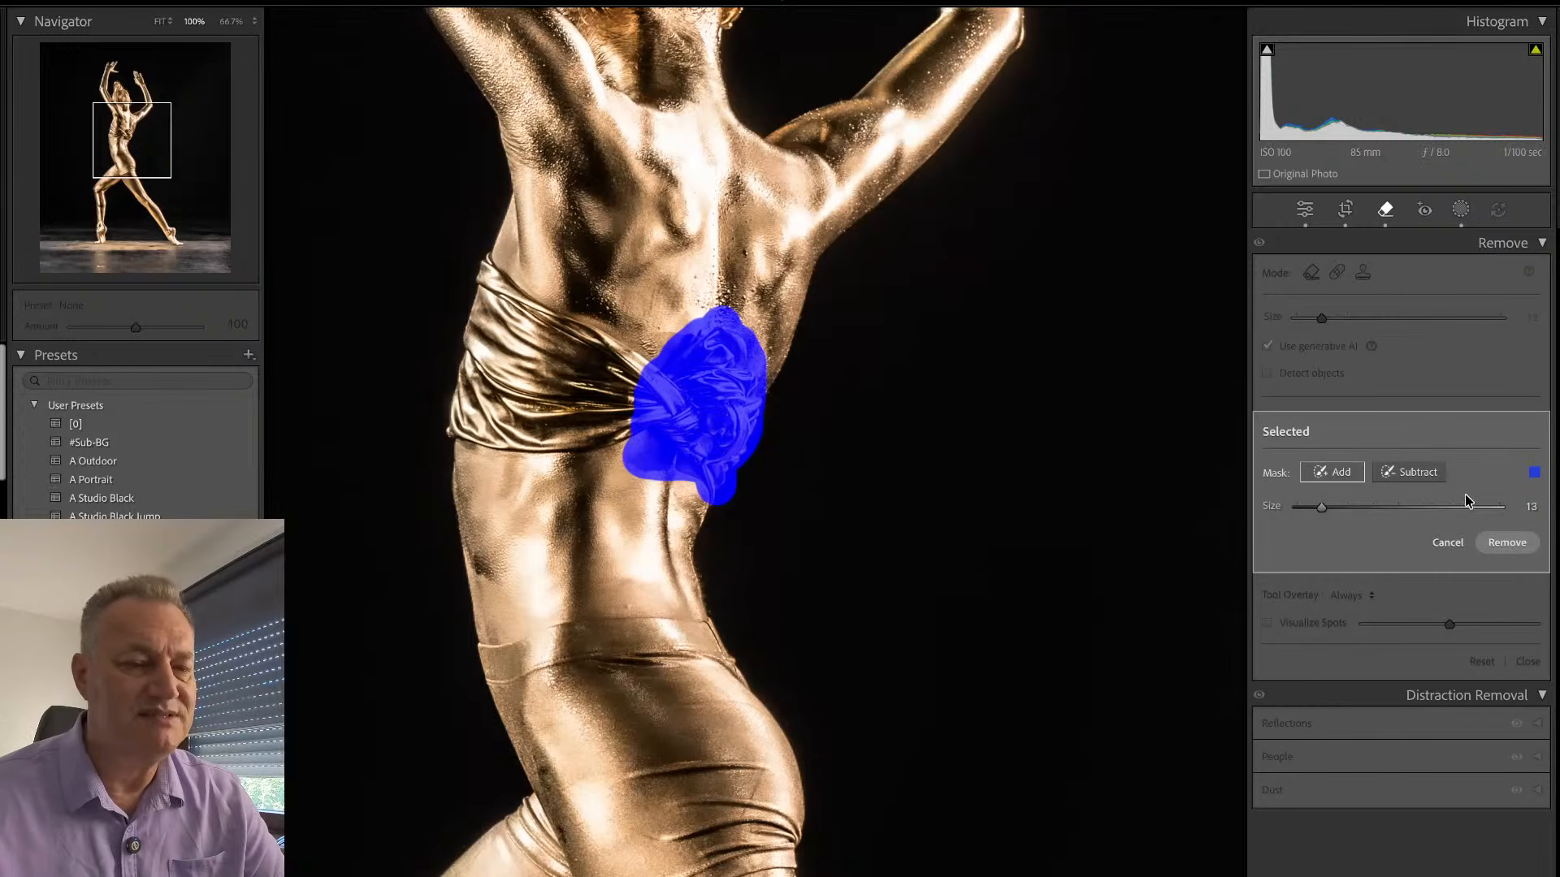
pyautogui.click(1501, 541)
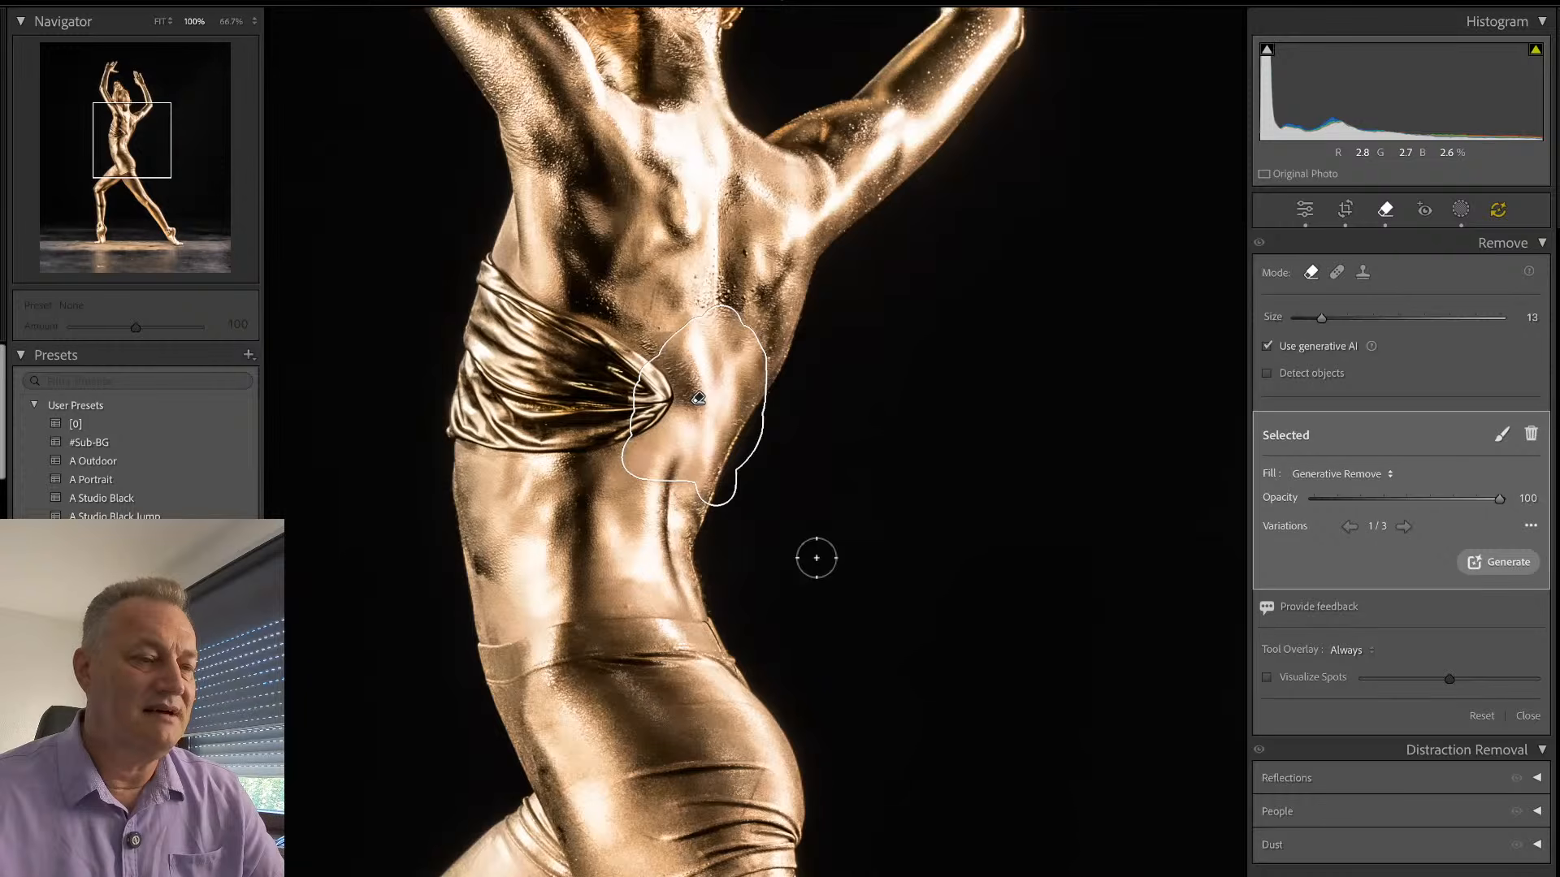
pyautogui.click(1405, 527)
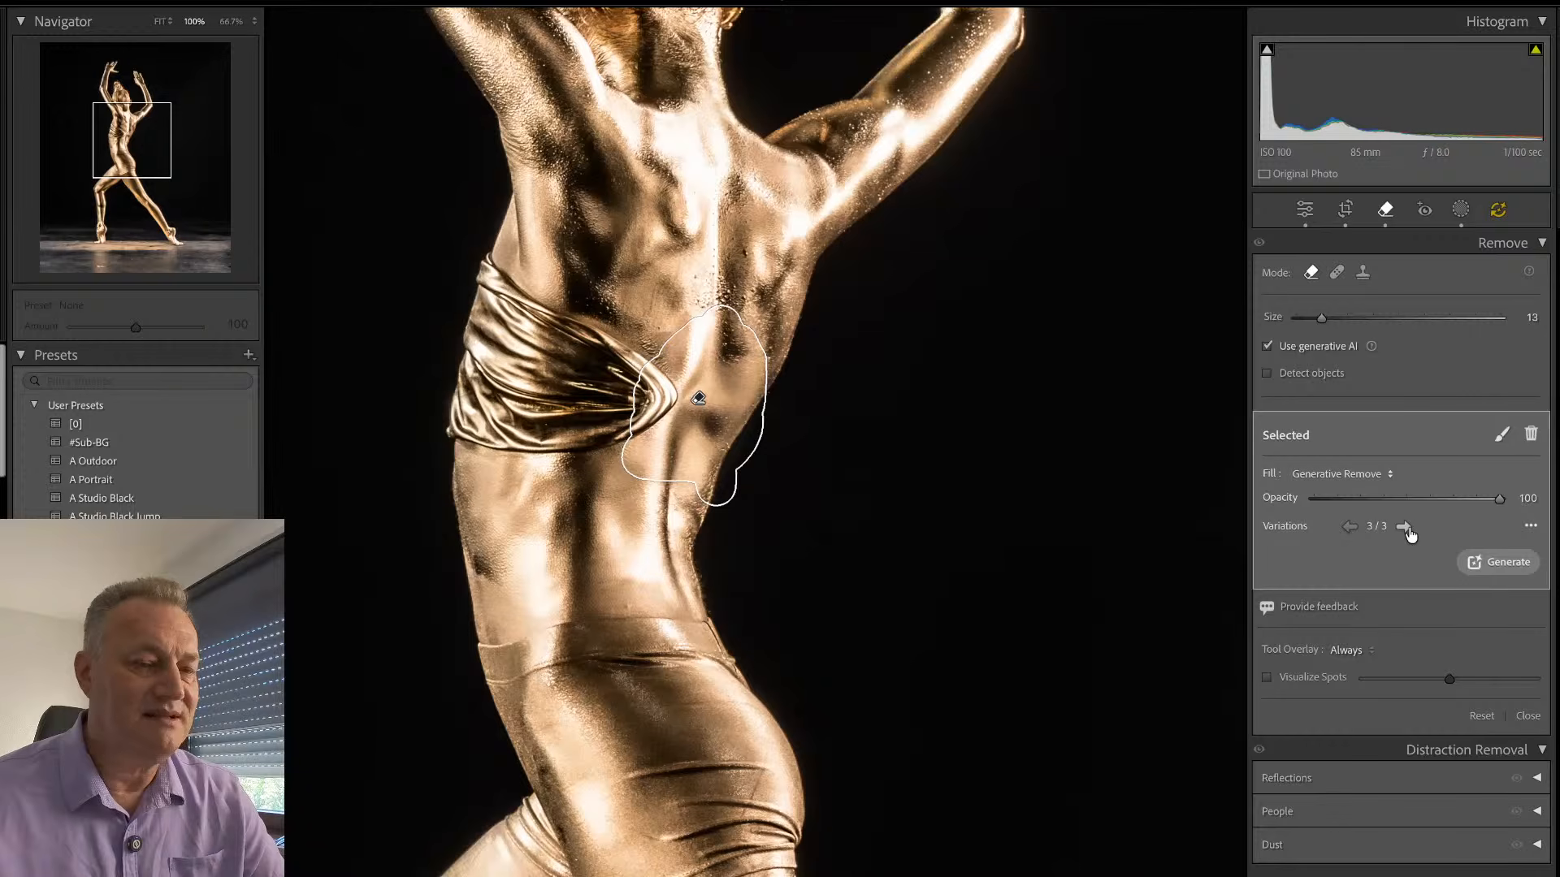
pyautogui.click(1530, 434)
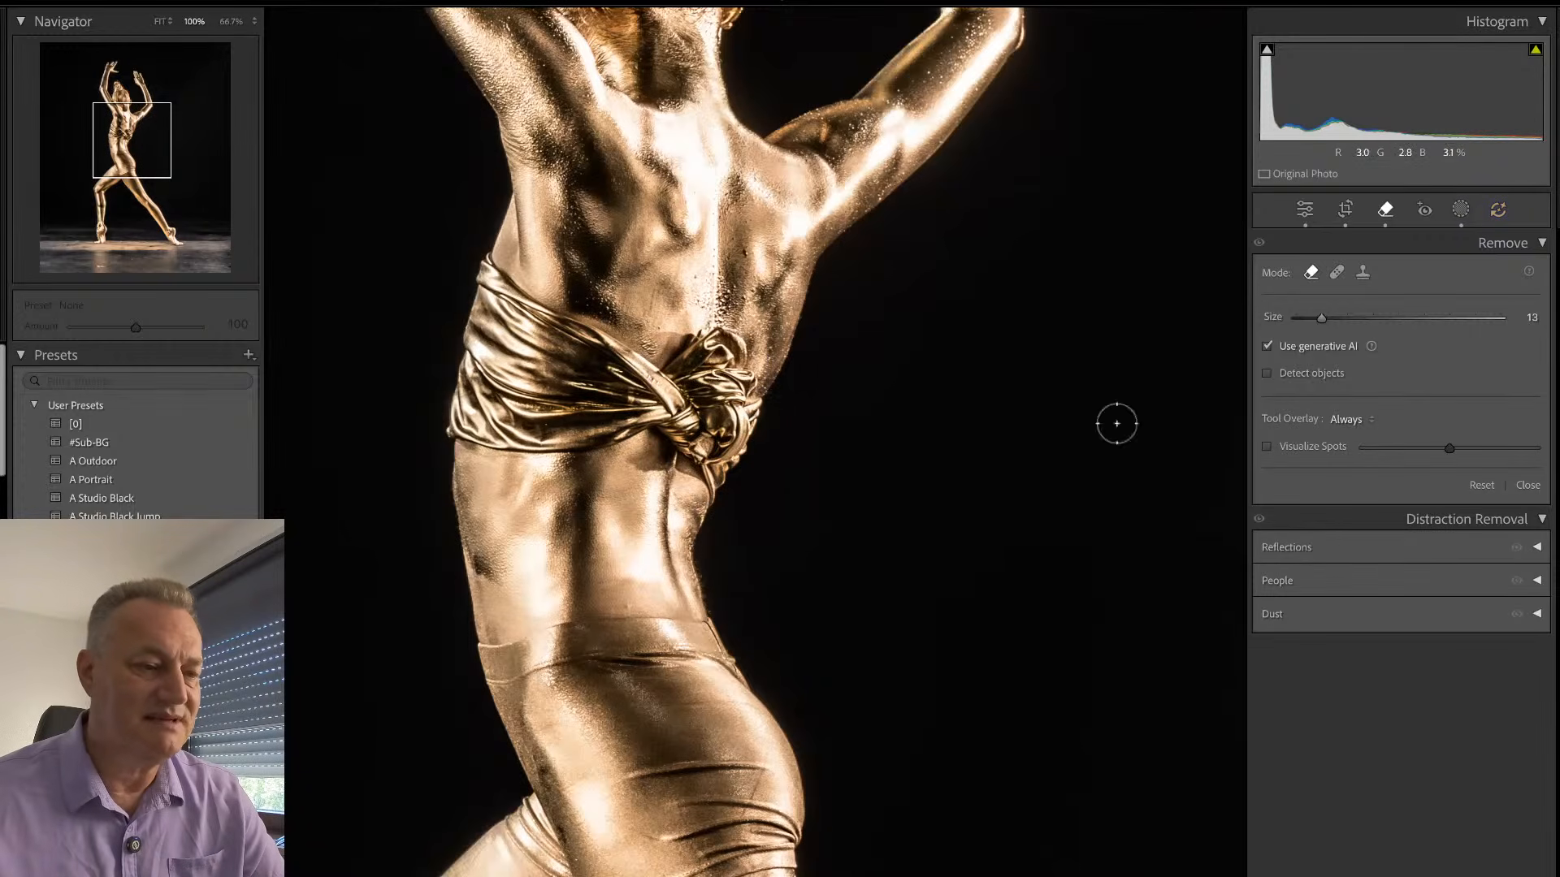
# - Try a tighter generative removal covering only the fabric knot, check its variations, and delete the spot
pyautogui.moveTo(758, 403)
pyautogui.mouseDown()
pyautogui.moveTo(728, 340)
pyautogui.moveTo(727, 441)
pyautogui.moveTo(689, 455)
pyautogui.moveTo(668, 436)
pyautogui.moveTo(696, 417)
pyautogui.moveTo(705, 333)
pyautogui.moveTo(677, 367)
pyautogui.moveTo(697, 406)
pyautogui.moveTo(667, 388)
pyautogui.moveTo(673, 367)
pyautogui.moveTo(682, 416)
pyautogui.mouseUp()
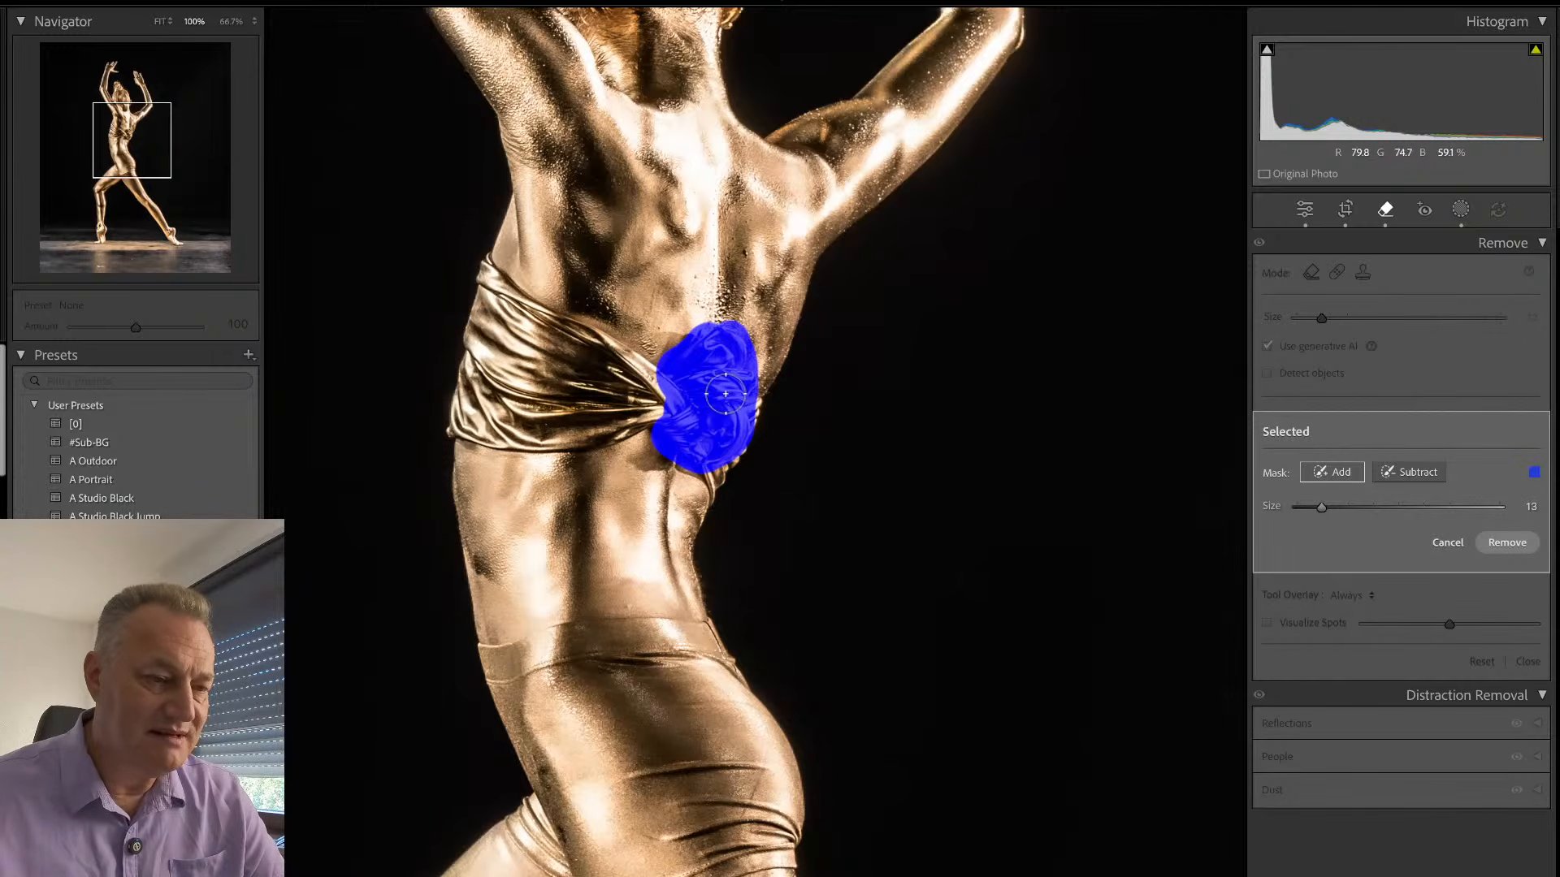
pyautogui.click(1503, 555)
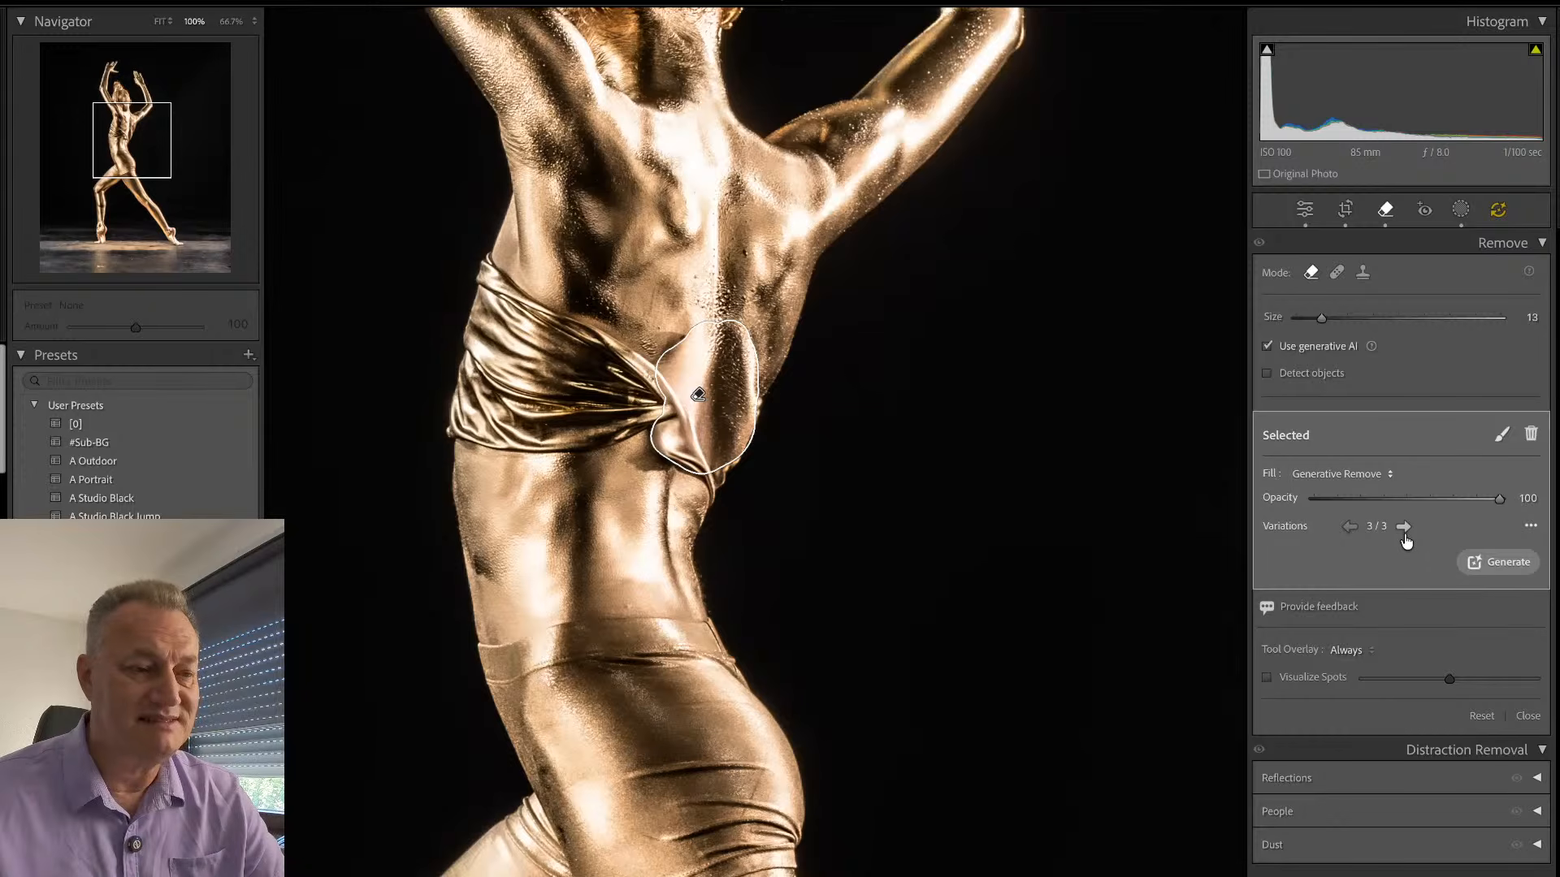
pyautogui.click(1531, 434)
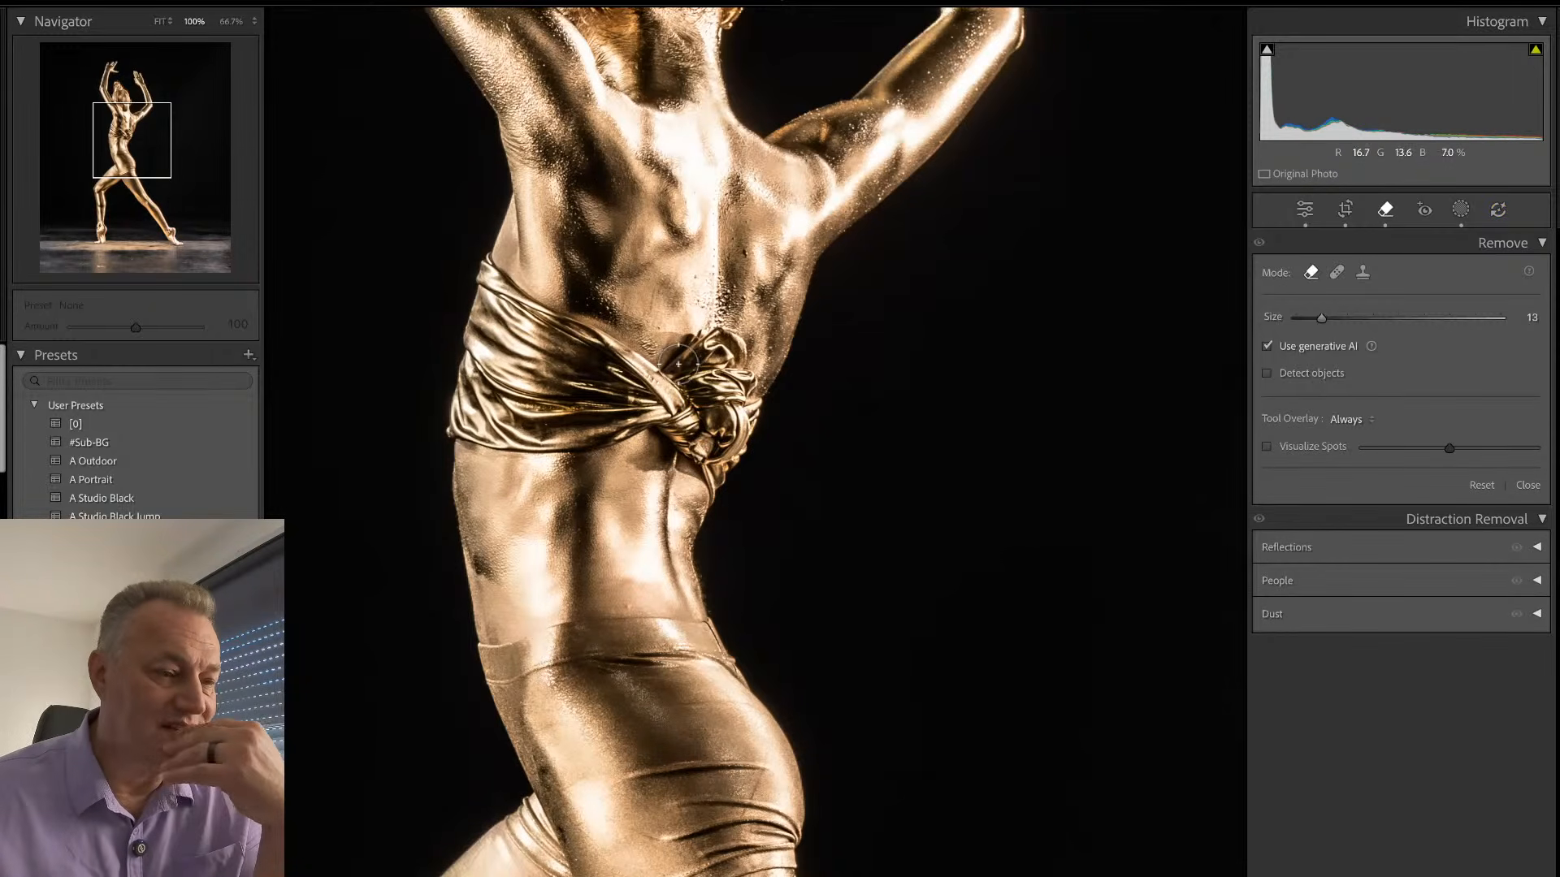
# - Generatively remove just the upper part of the fabric knot and, after comparing the results, keep variation 2 of 3
pyautogui.moveTo(678, 366)
pyautogui.mouseDown()
pyautogui.moveTo(710, 411)
pyautogui.moveTo(730, 405)
pyautogui.moveTo(739, 364)
pyautogui.moveTo(726, 339)
pyautogui.moveTo(703, 338)
pyautogui.moveTo(736, 379)
pyautogui.moveTo(739, 361)
pyautogui.moveTo(689, 357)
pyautogui.mouseUp()
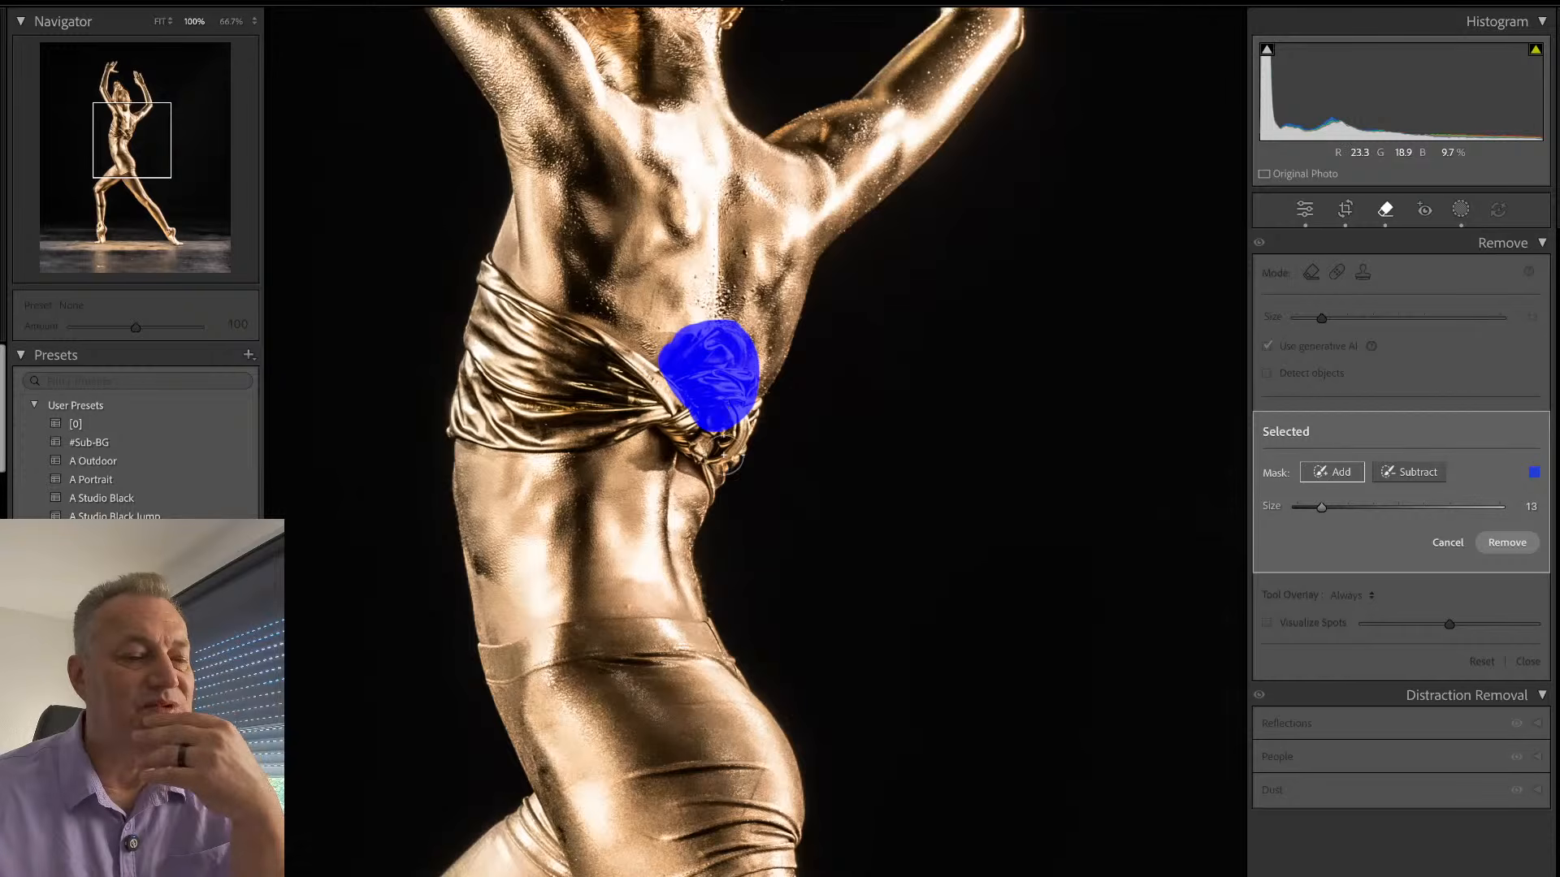
pyautogui.click(1505, 543)
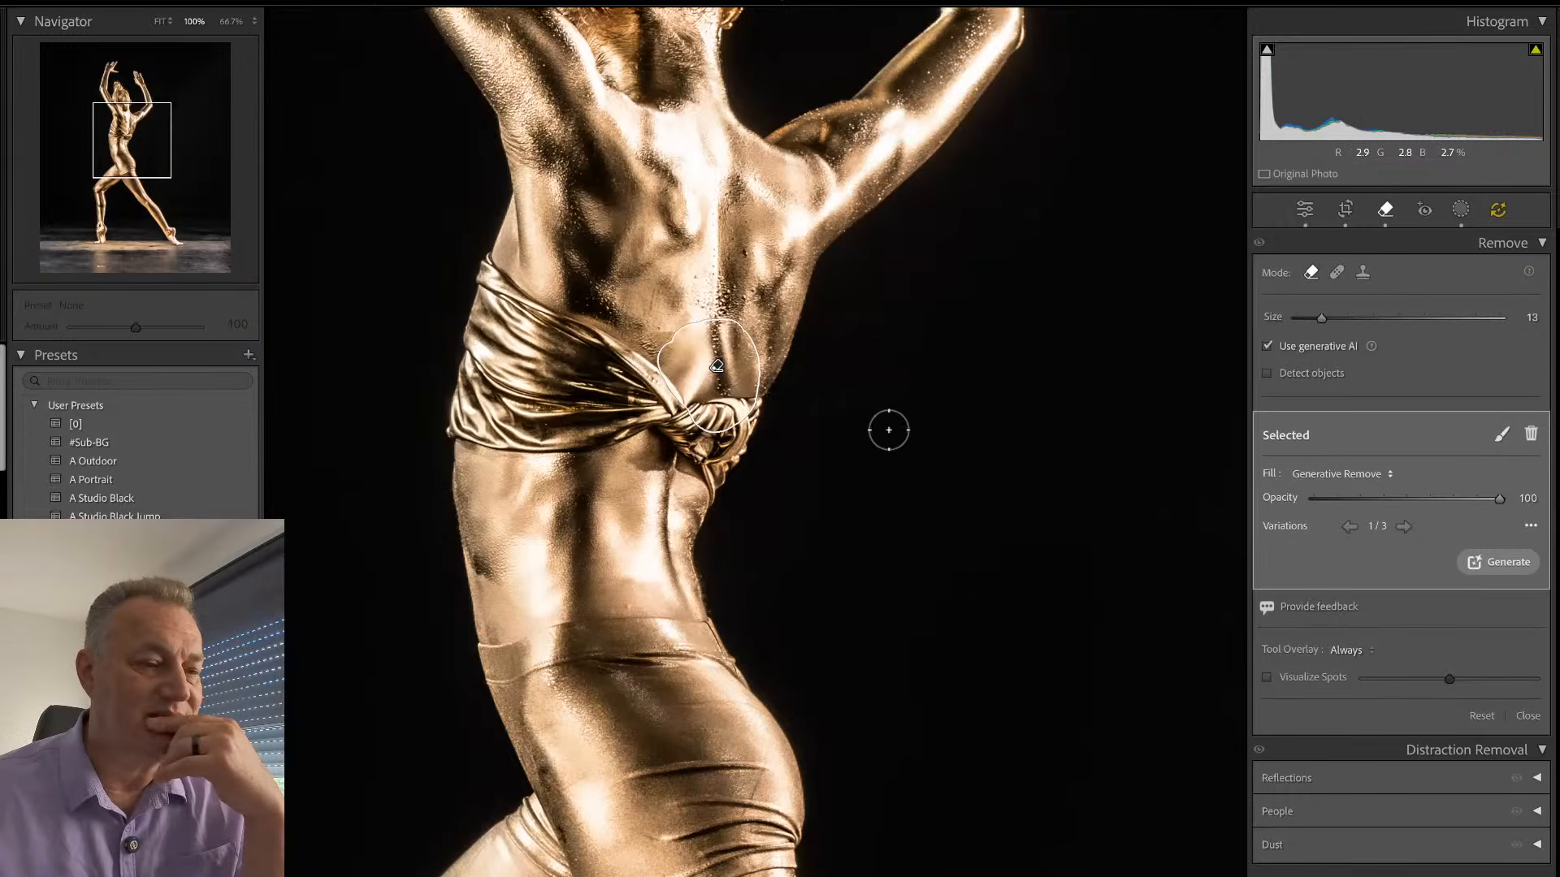
pyautogui.click(1402, 527)
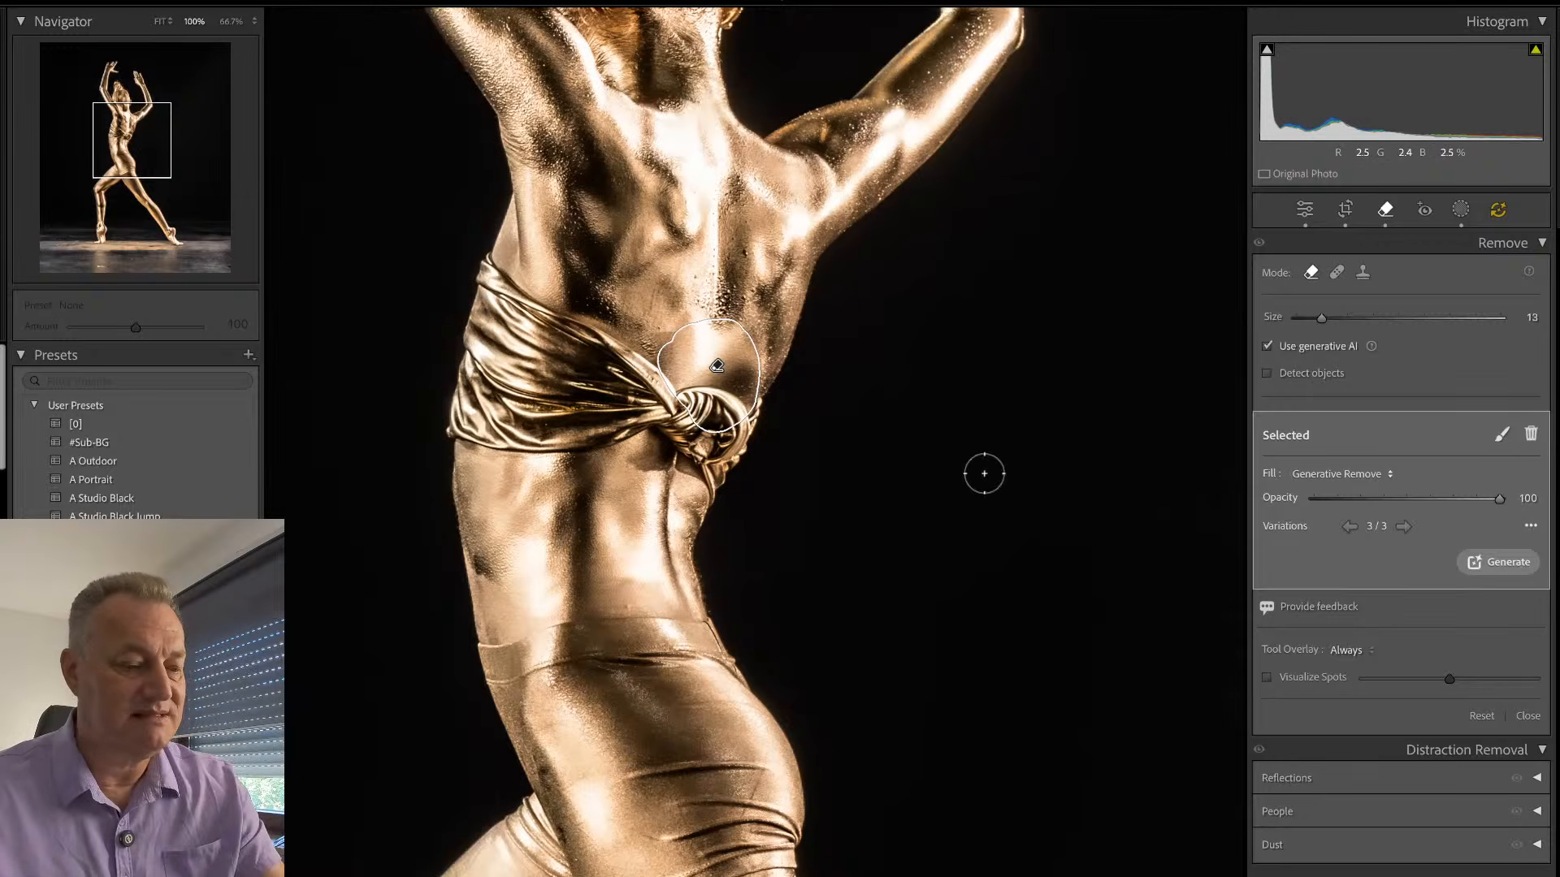
pyautogui.press('q')
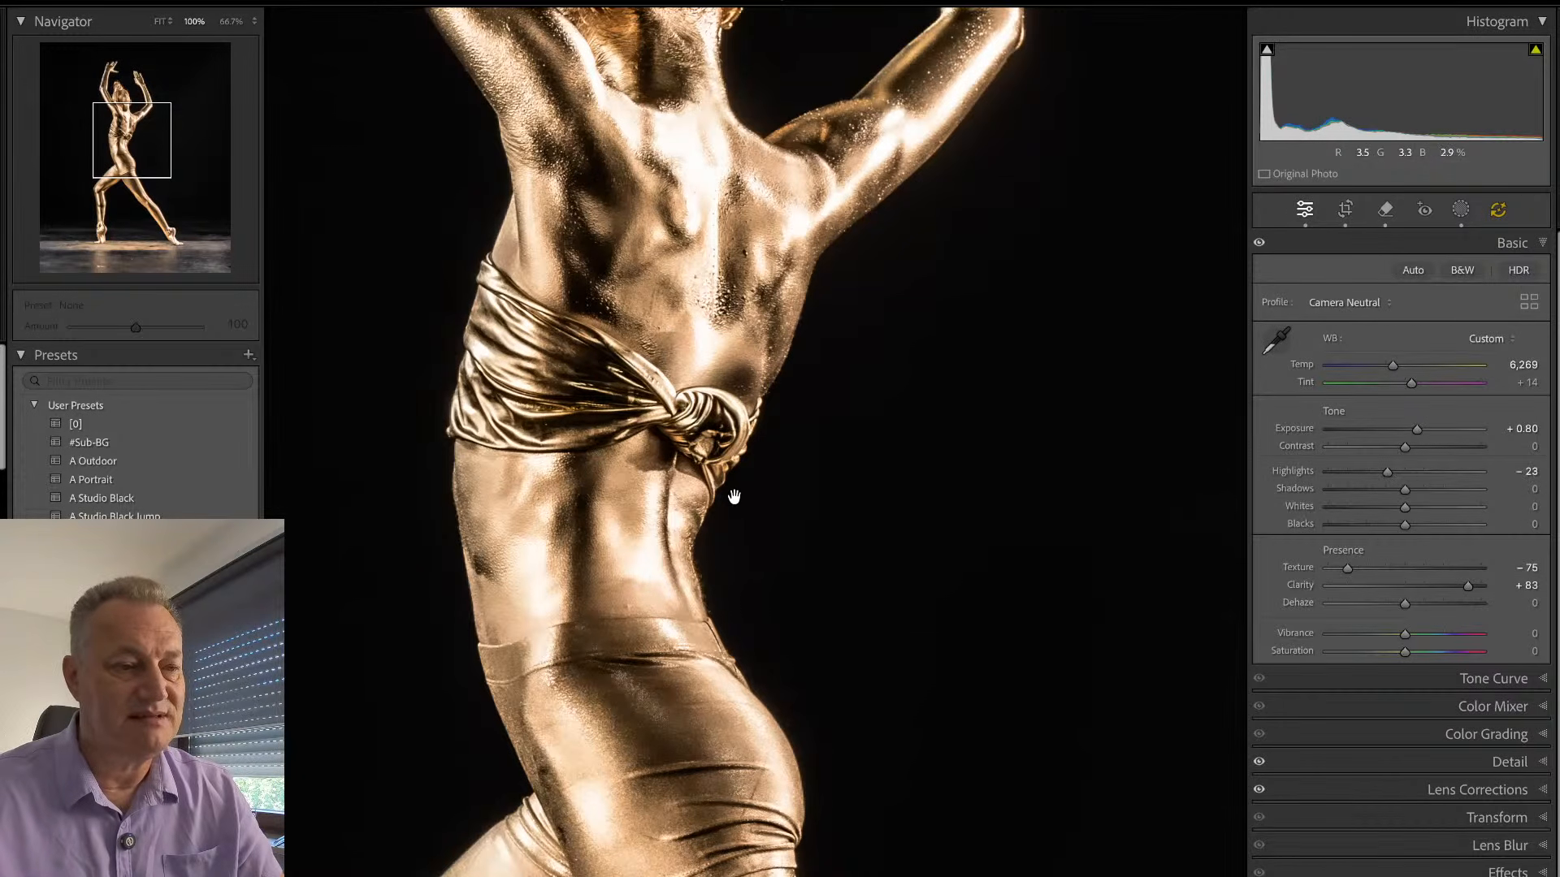
pyautogui.press('q')
pyautogui.click(716, 366)
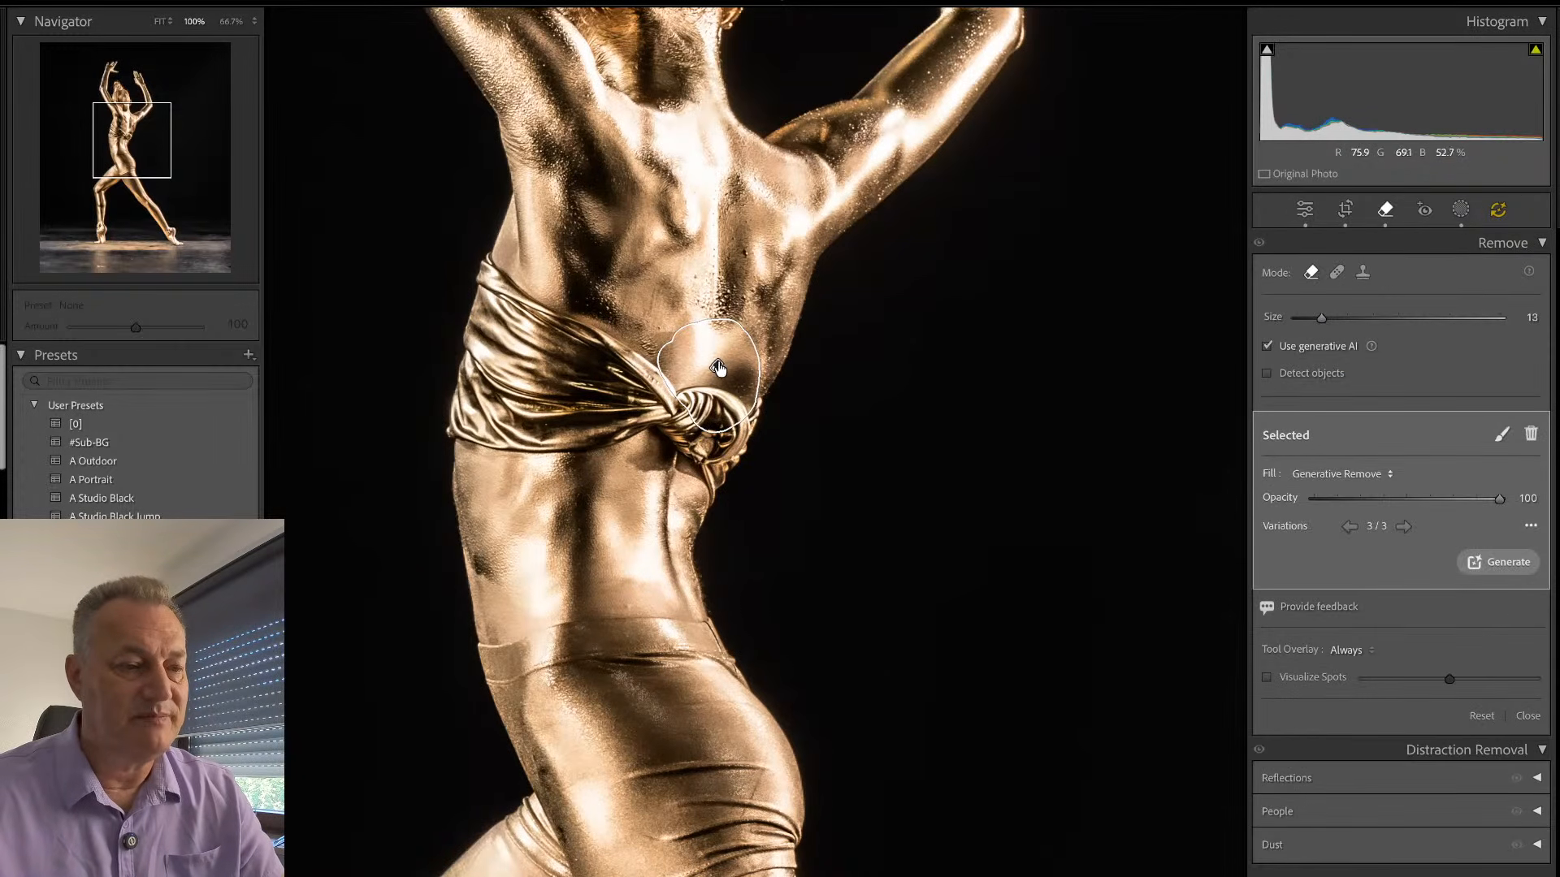
pyautogui.click(1348, 527)
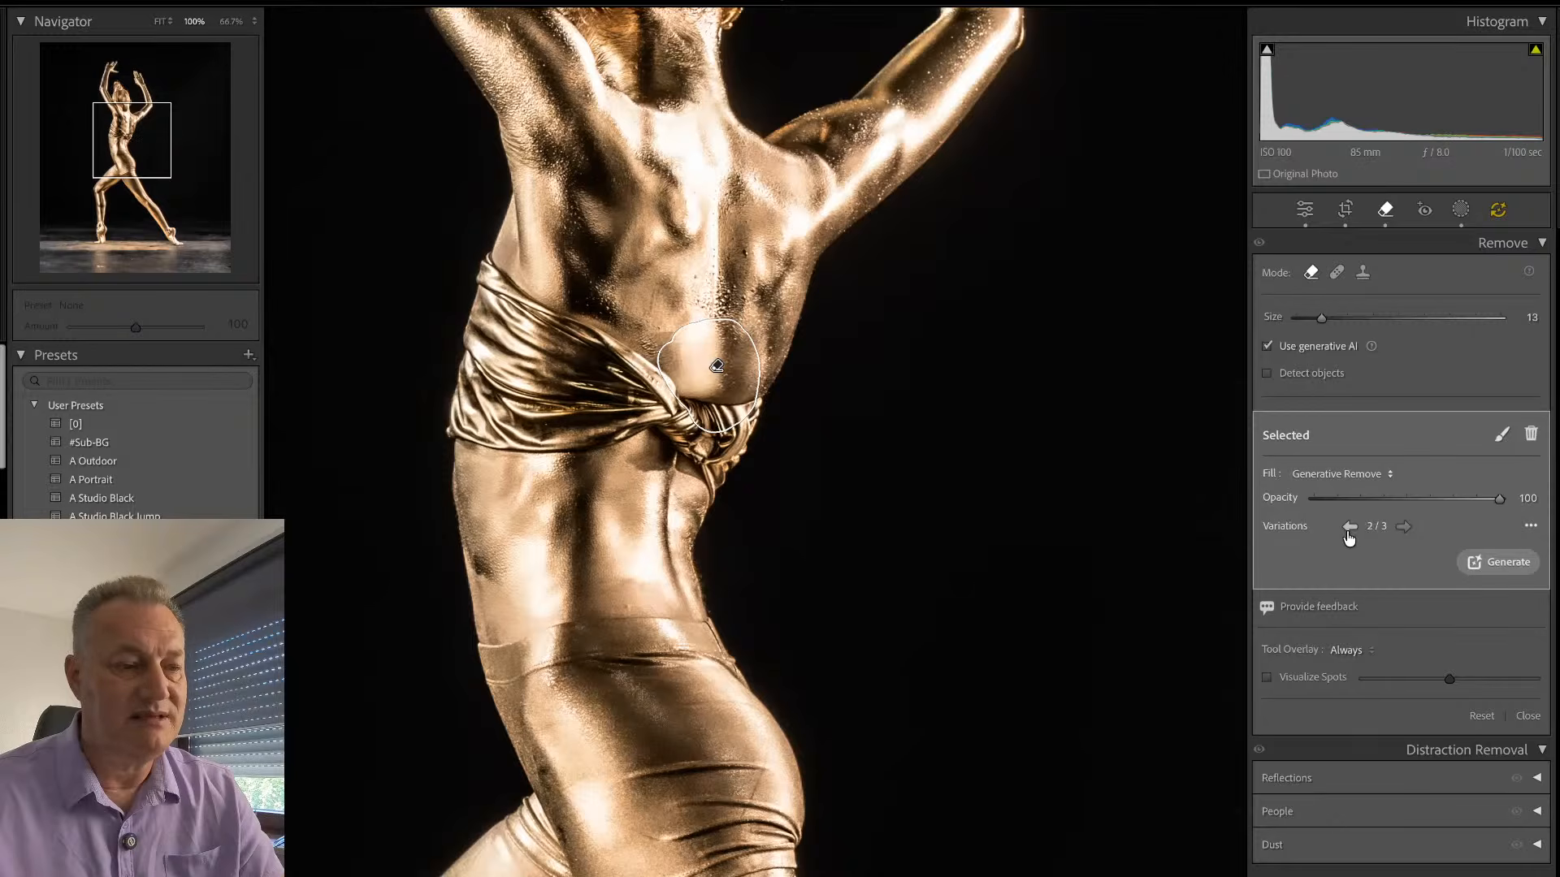
pyautogui.press('q')
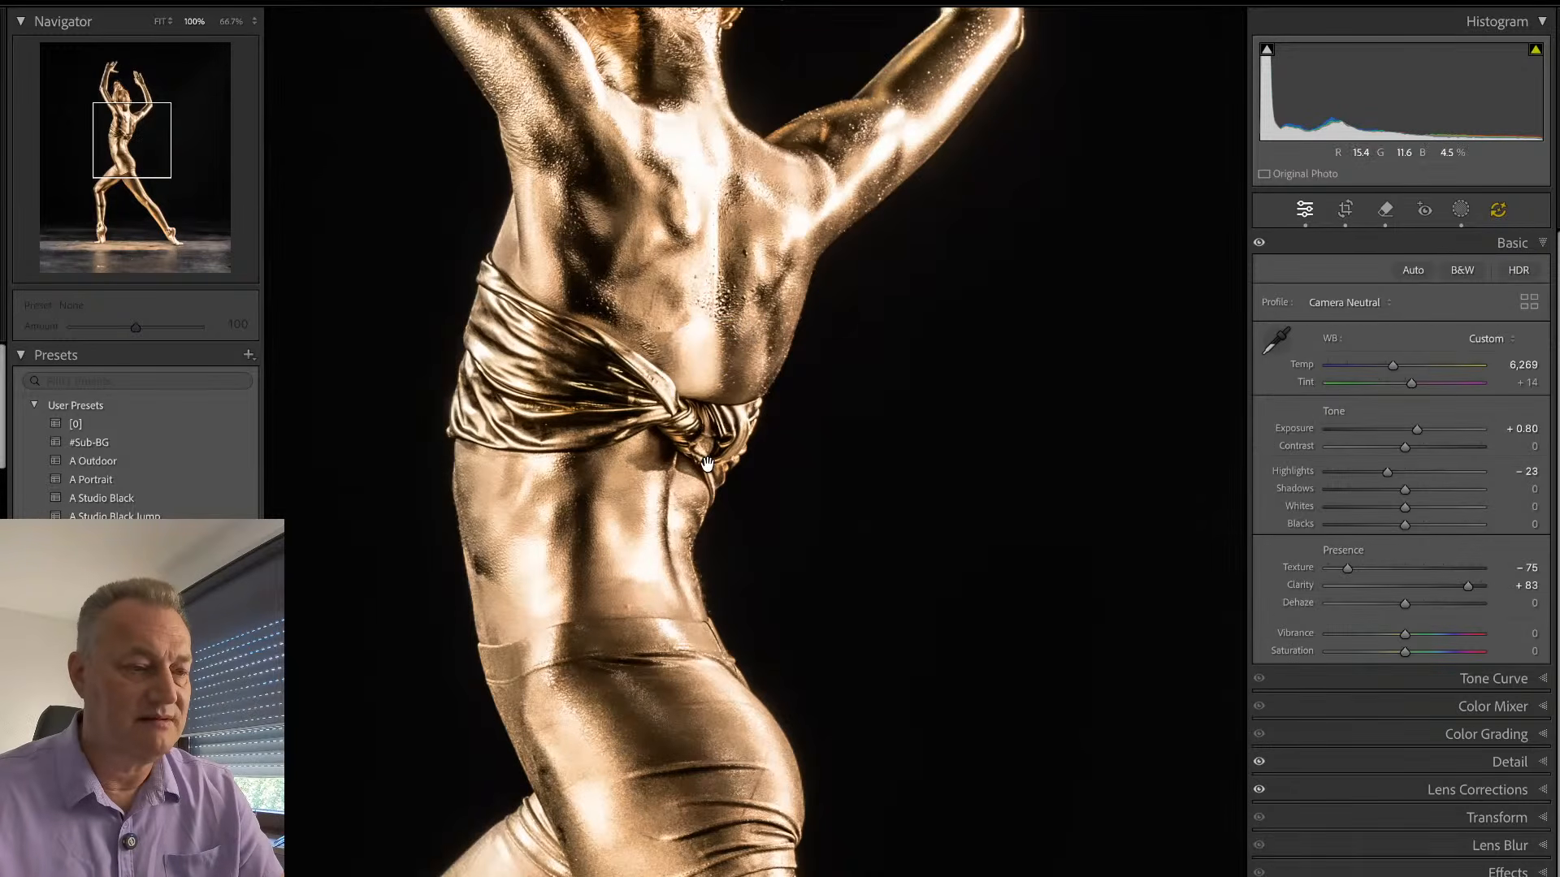
# - Generatively remove the remaining lower part of the knot, compare all three variations, and return to variation 1
pyautogui.press('q')
pyautogui.moveTo(735, 418)
pyautogui.mouseDown()
pyautogui.moveTo(676, 407)
pyautogui.moveTo(670, 425)
pyautogui.moveTo(708, 459)
pyautogui.moveTo(731, 426)
pyautogui.mouseUp()
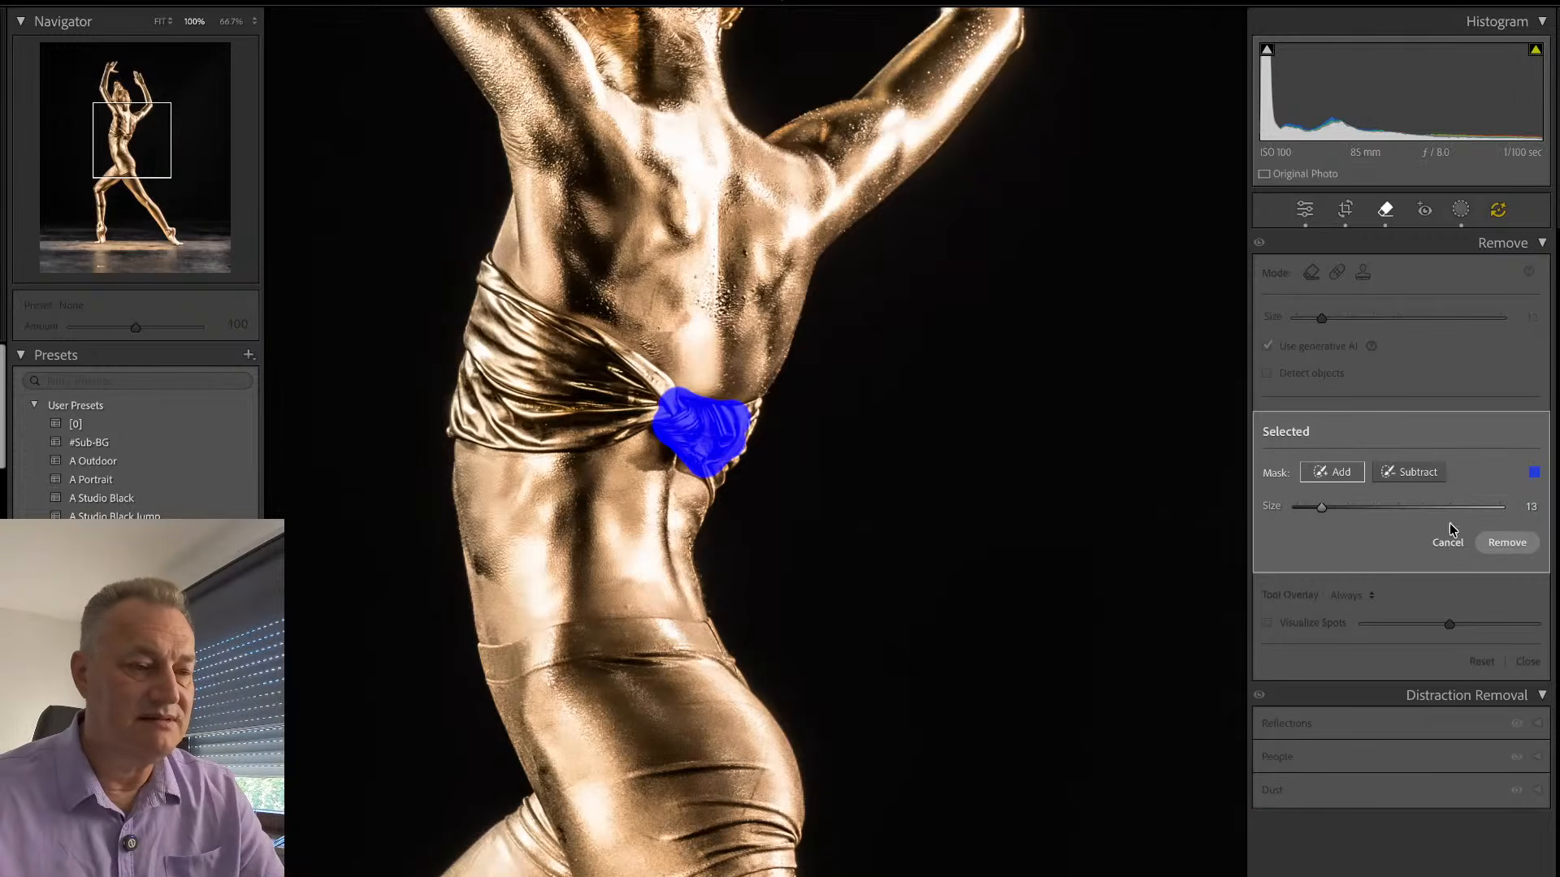
pyautogui.click(1512, 542)
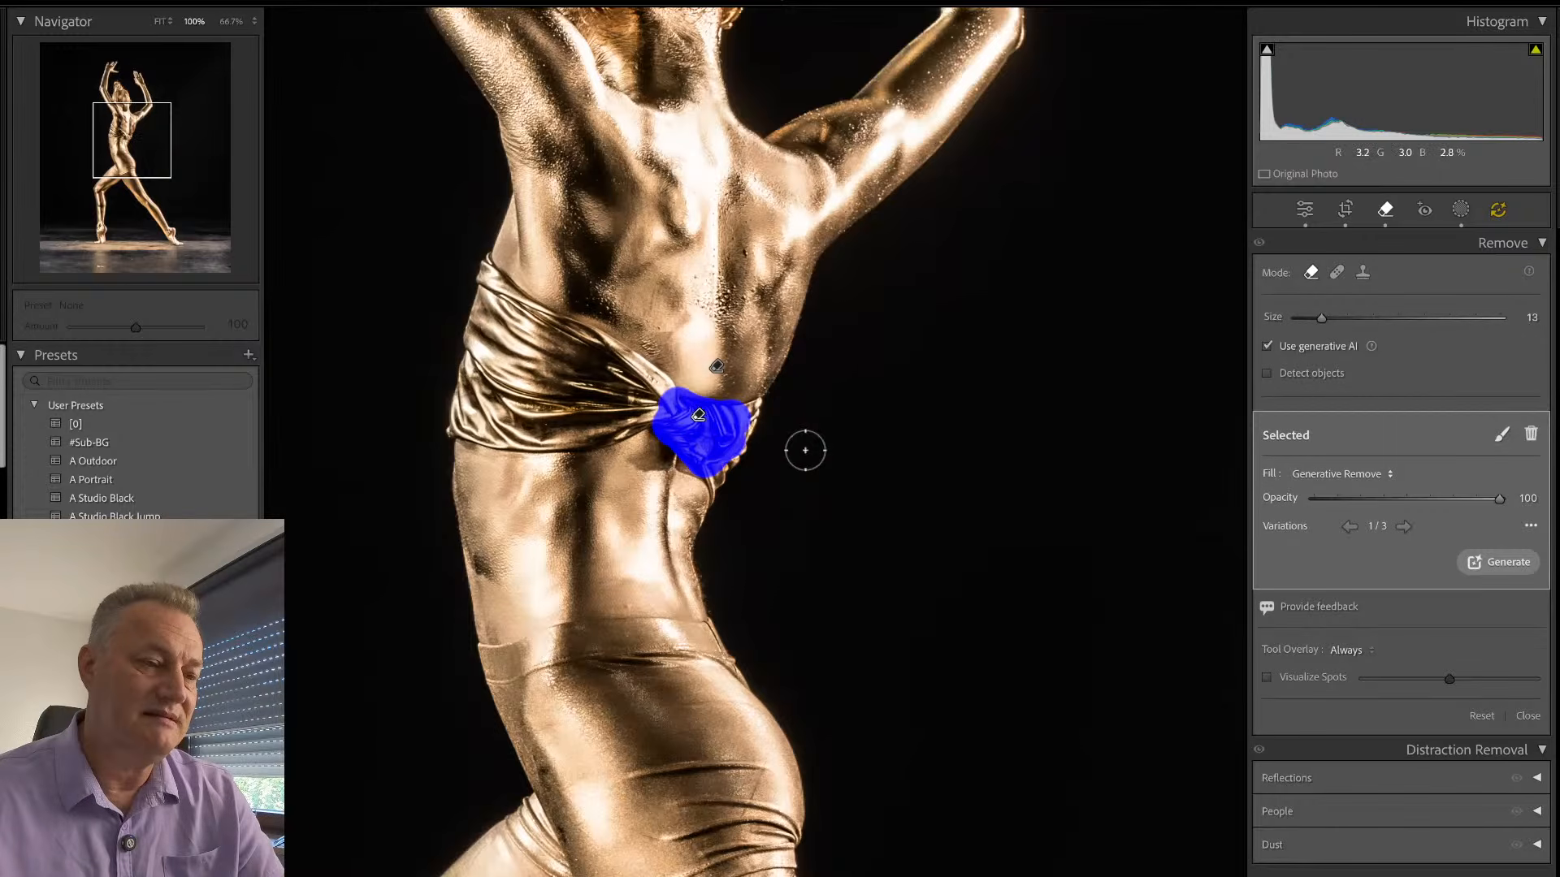
pyautogui.click(1405, 528)
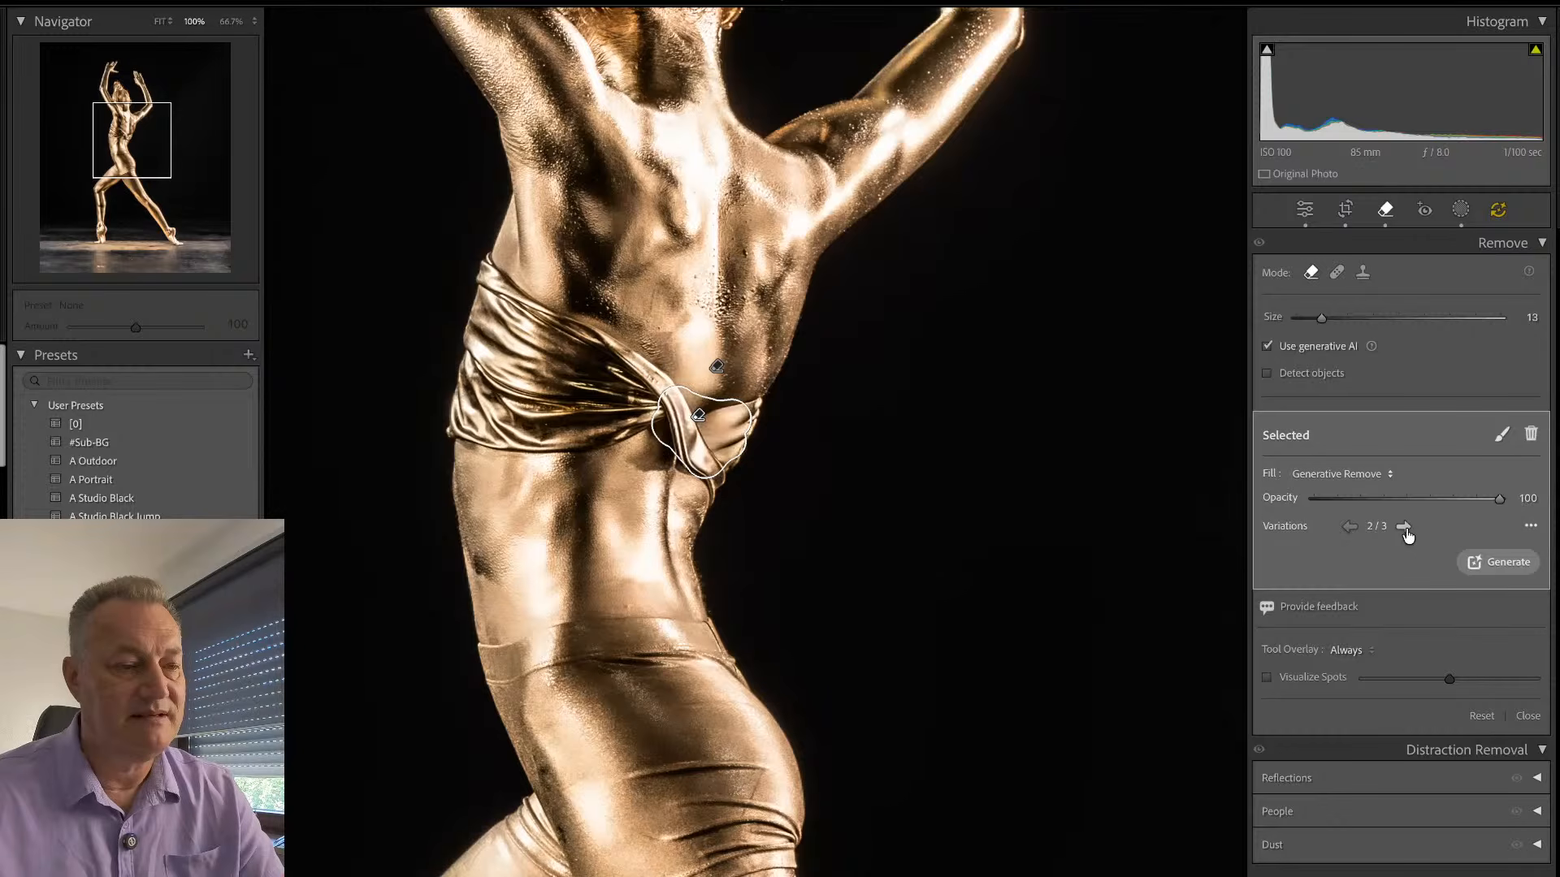
pyautogui.click(1405, 527)
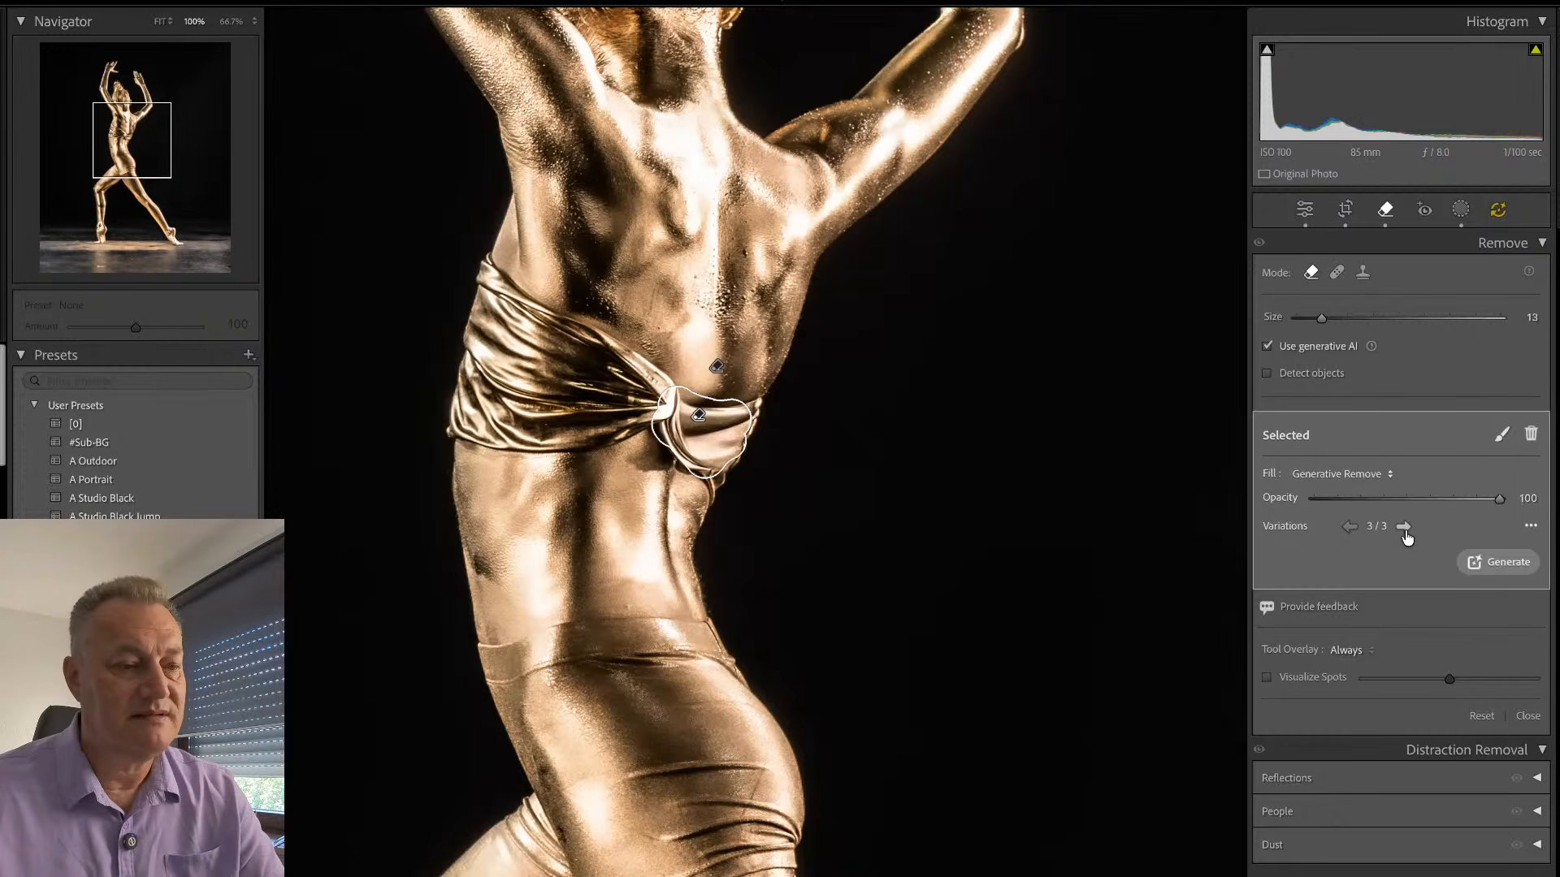
pyautogui.click(1405, 528)
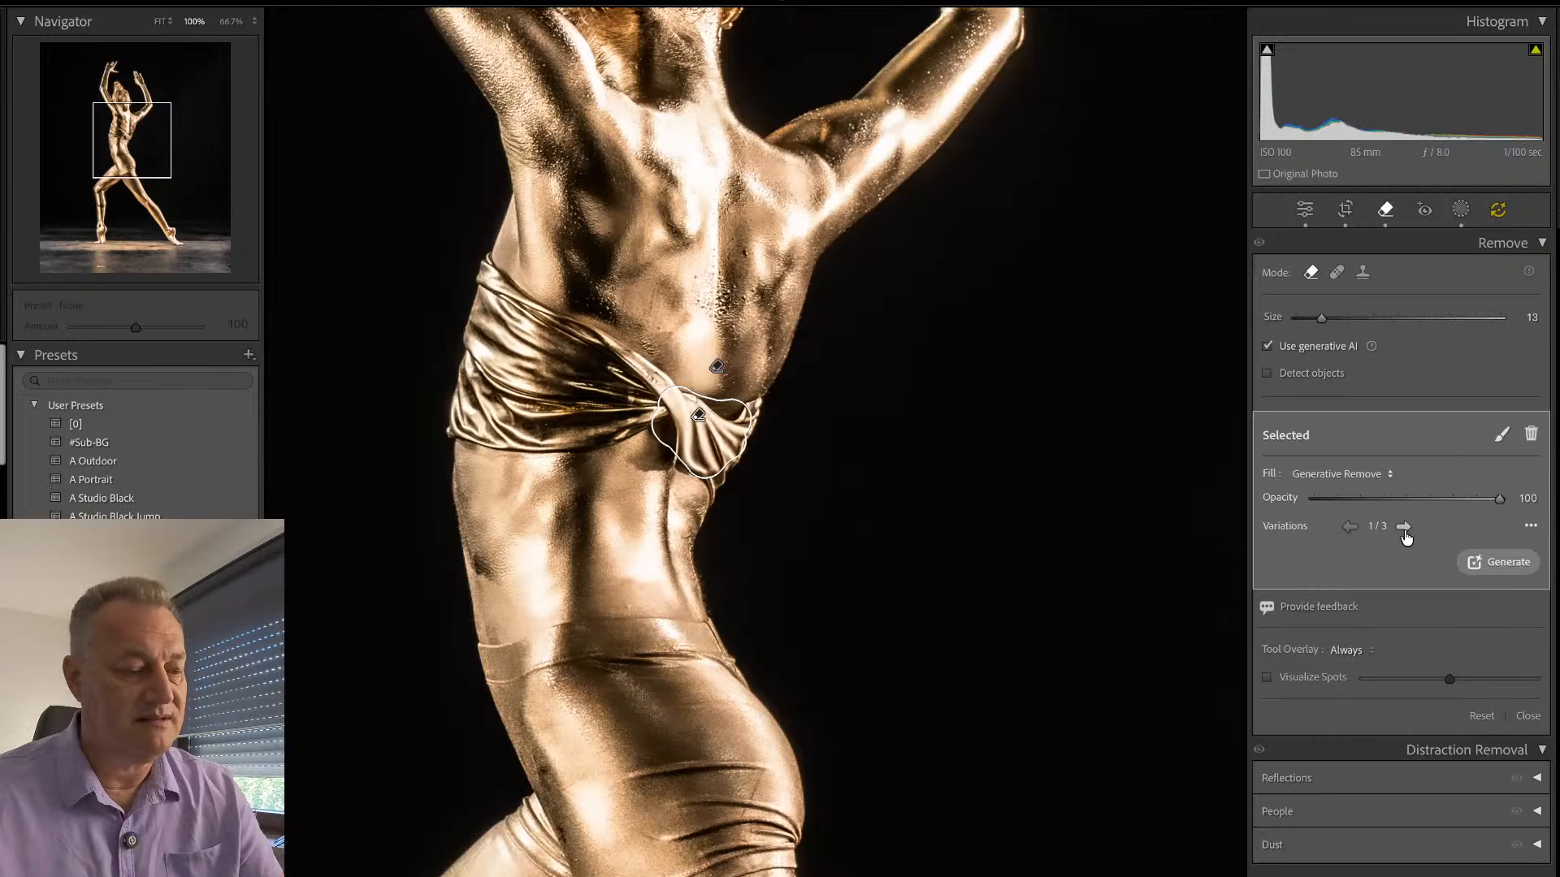
pyautogui.press('q')
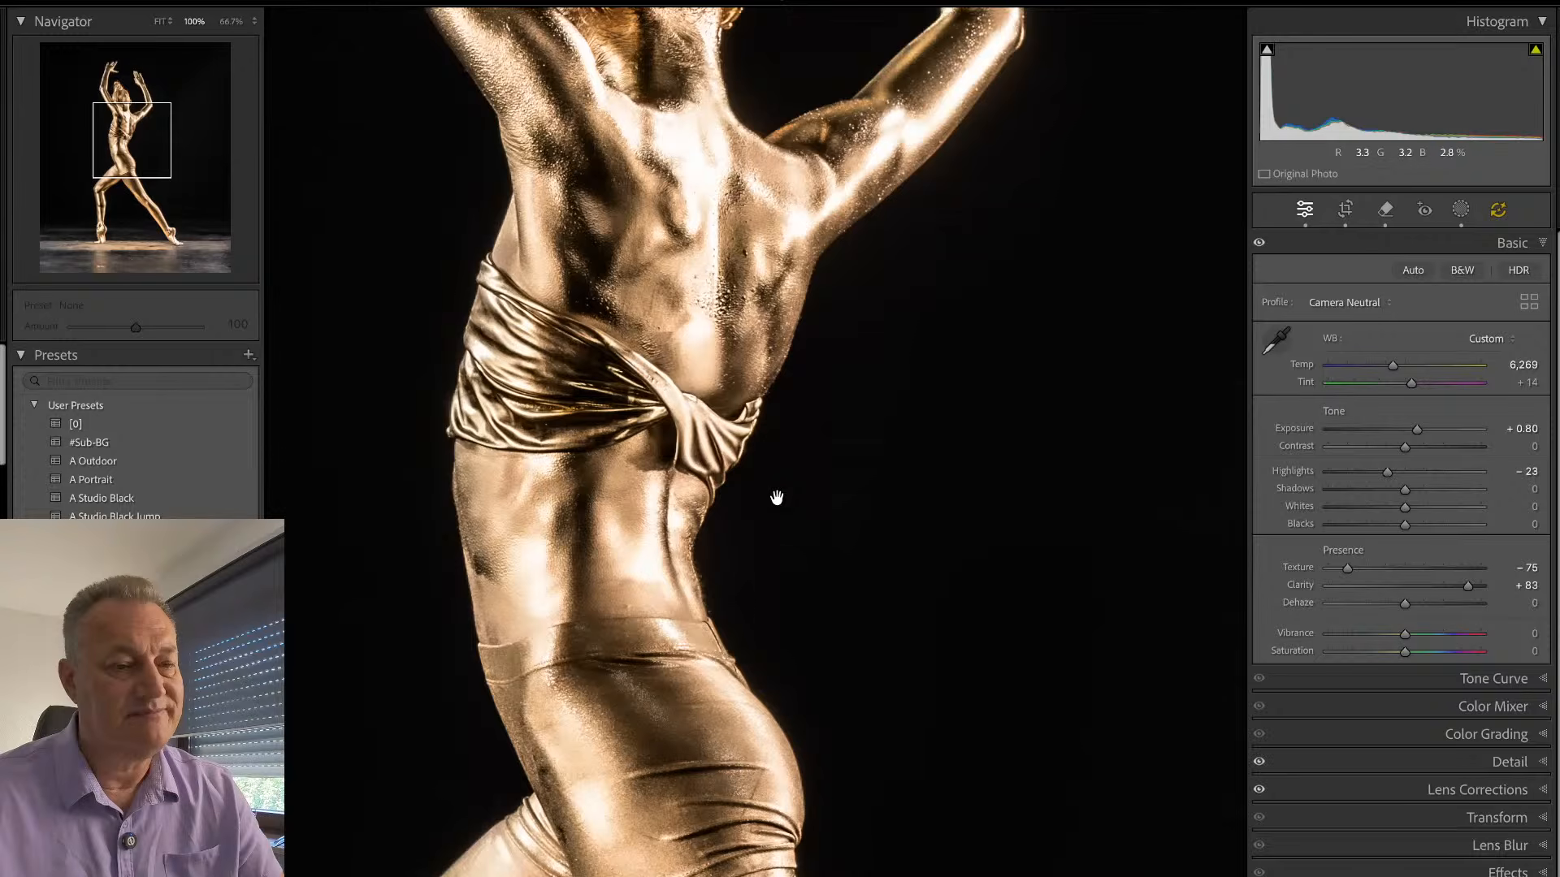
# - Generate a fresh set of variations for the lower knot removal and inspect the retouched top in the whole photo
pyautogui.press('q')
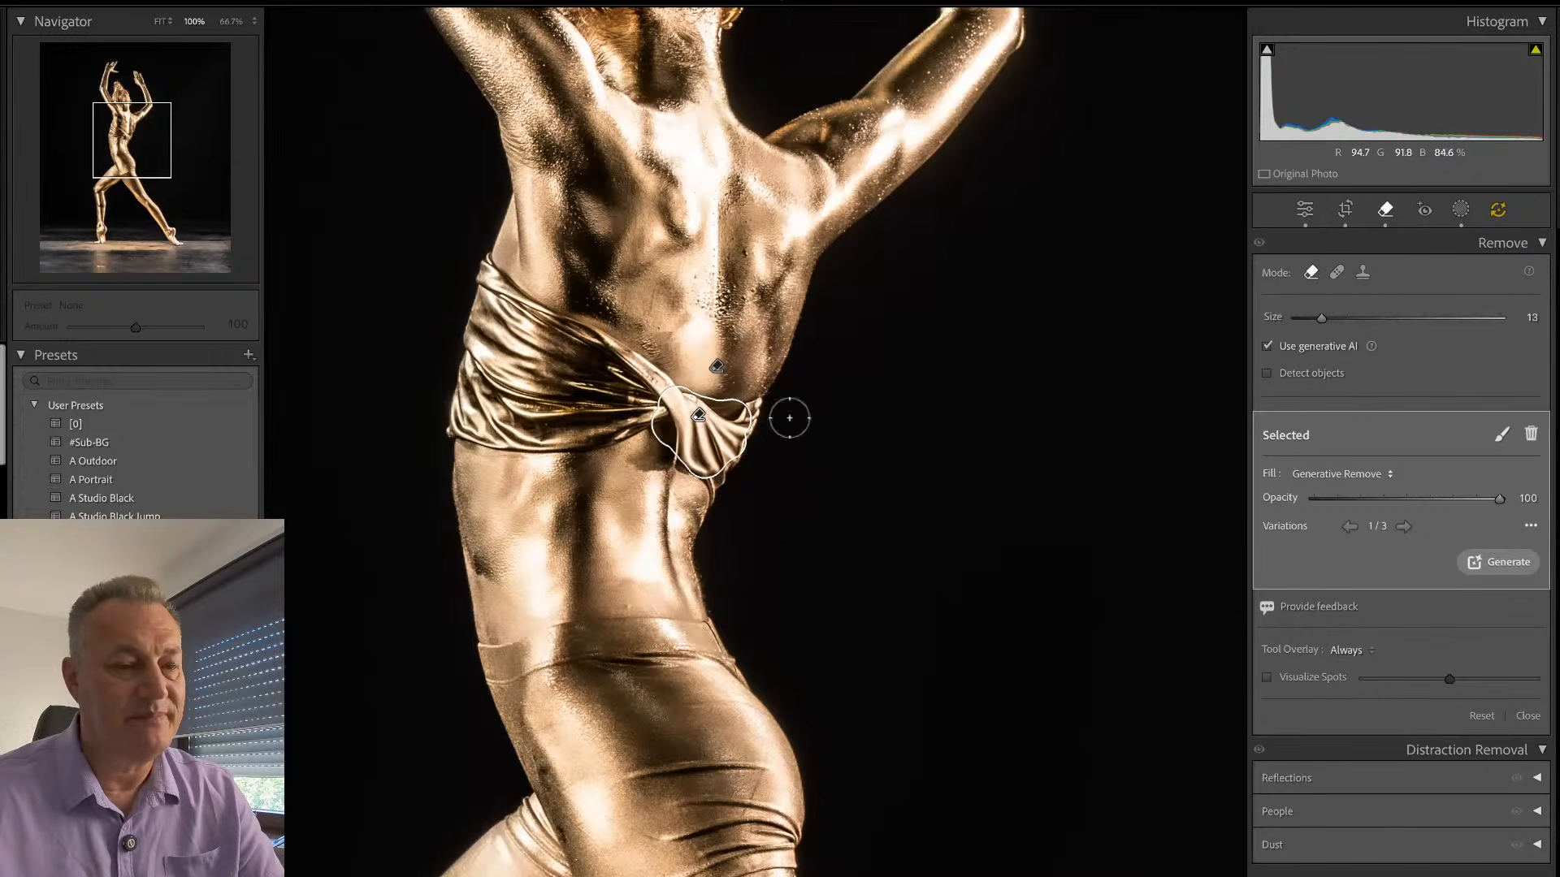
pyautogui.click(1506, 563)
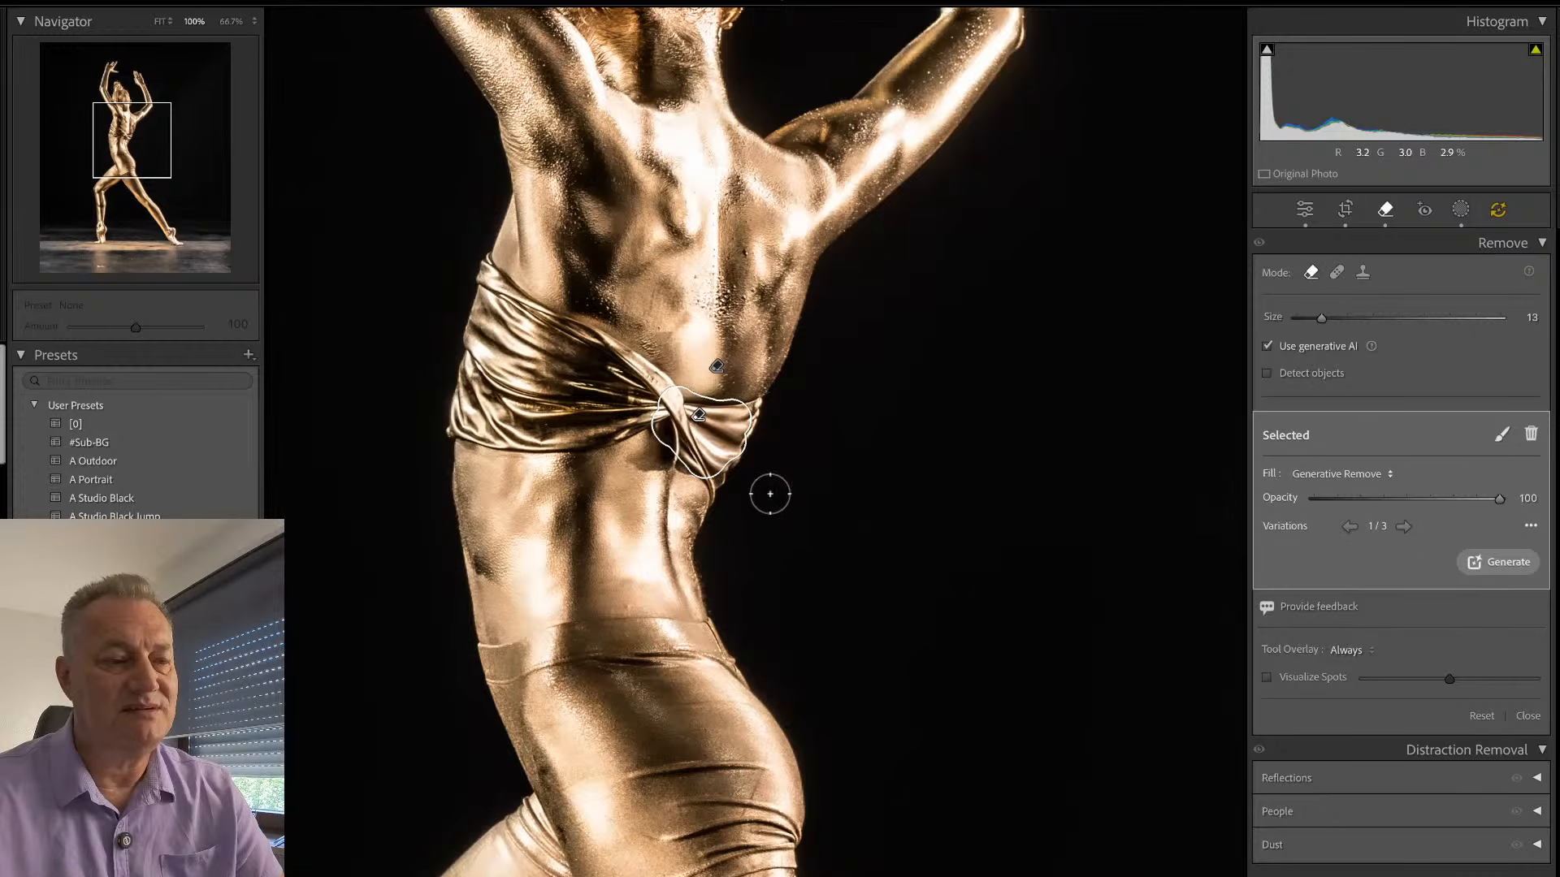
pyautogui.press('q')
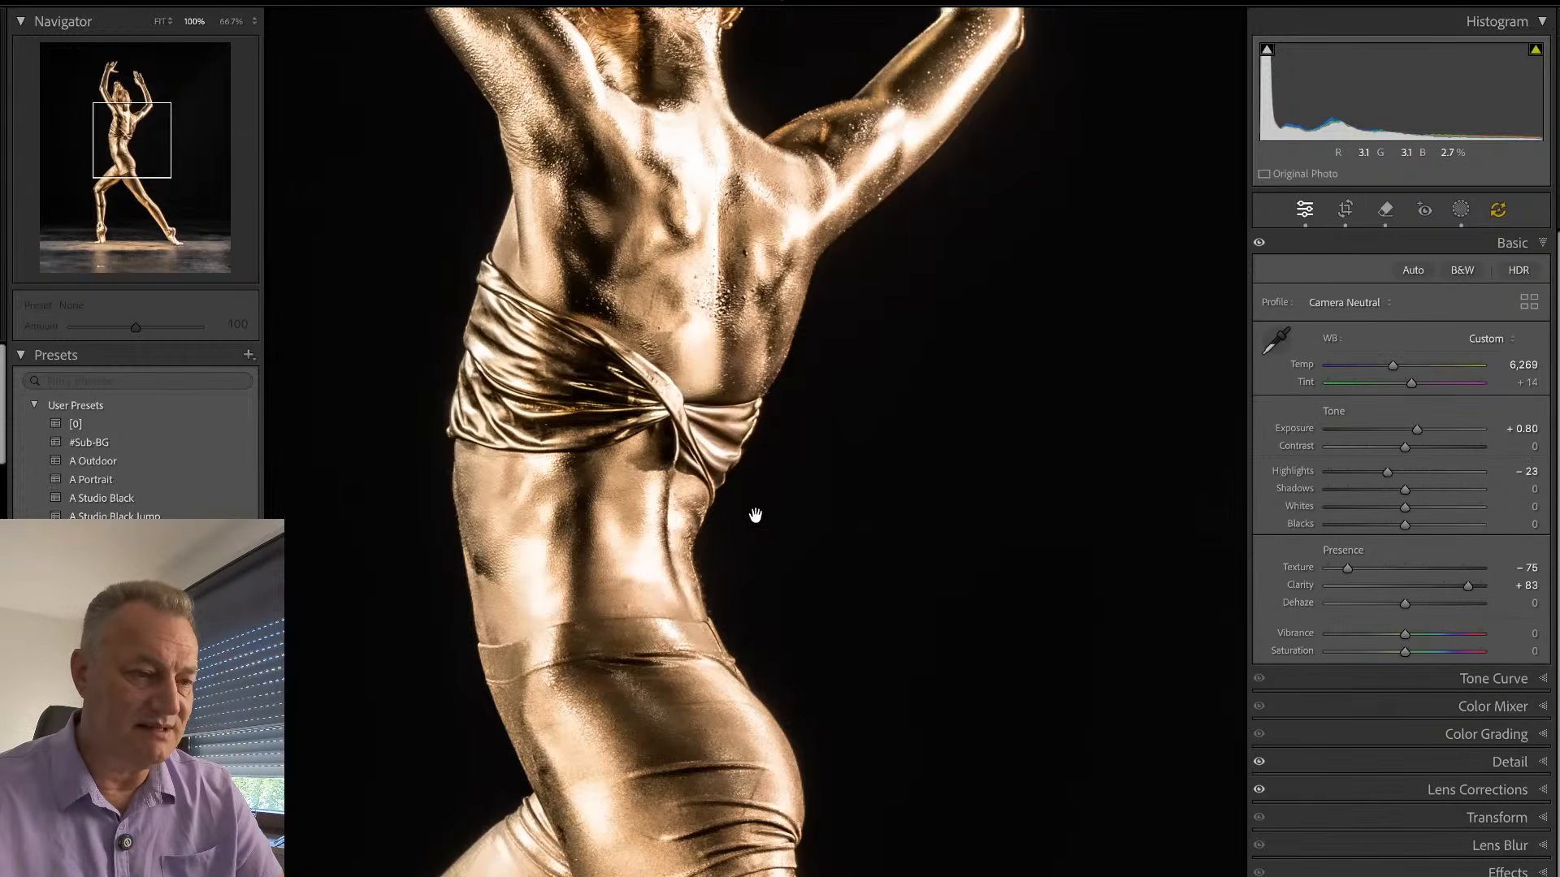
pyautogui.click(698, 441)
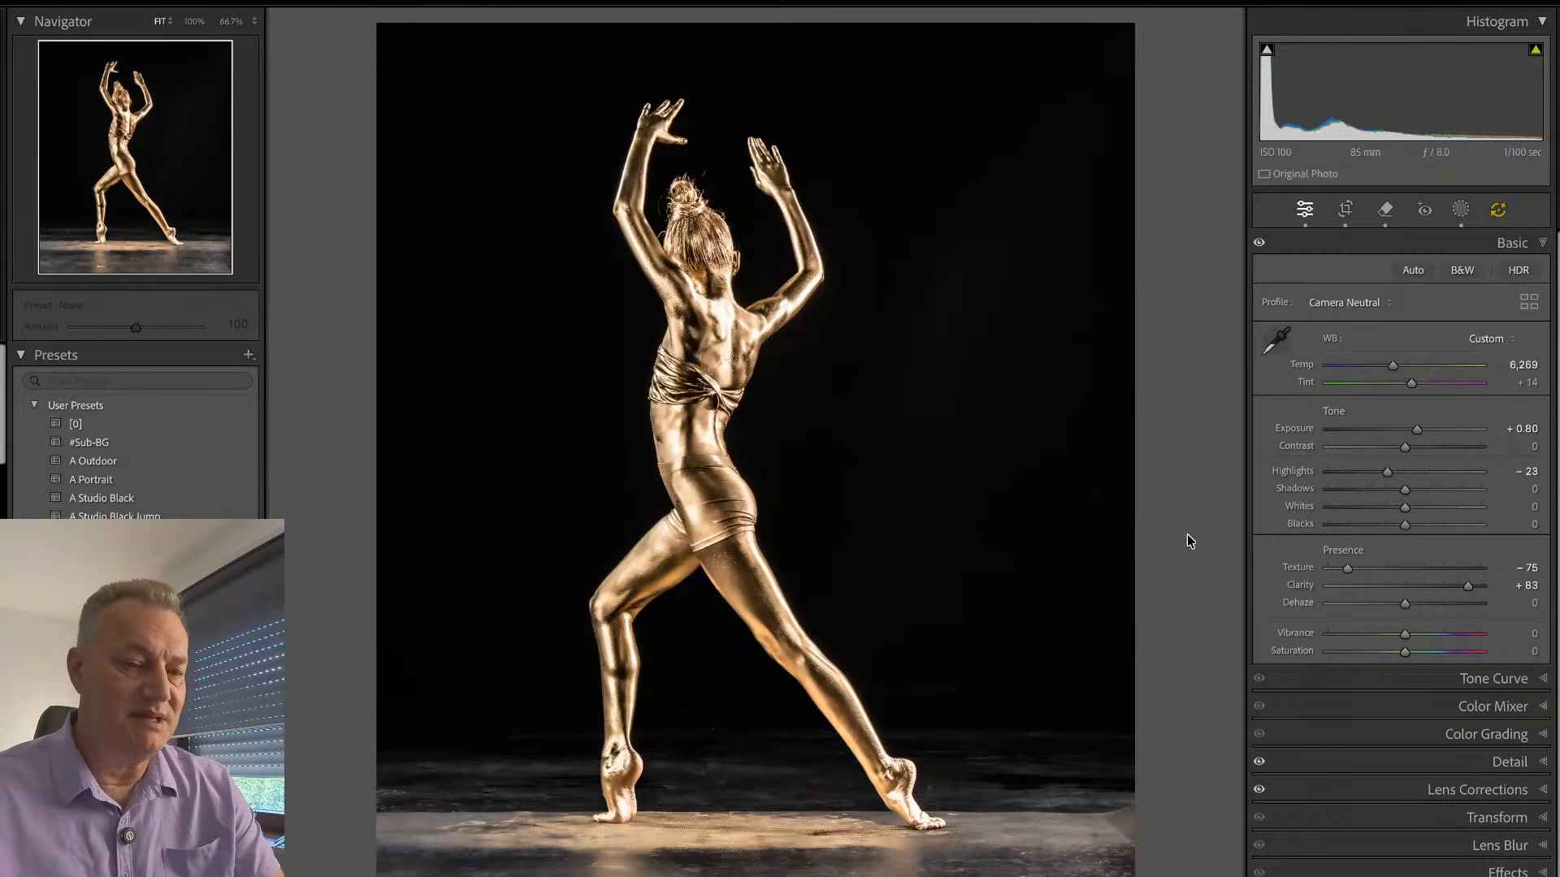
# - Compare the neighbouring gold lunge photos and inspect the bent leg and foot of the uncropped bent-wrist pose up close
pyautogui.press('Right')
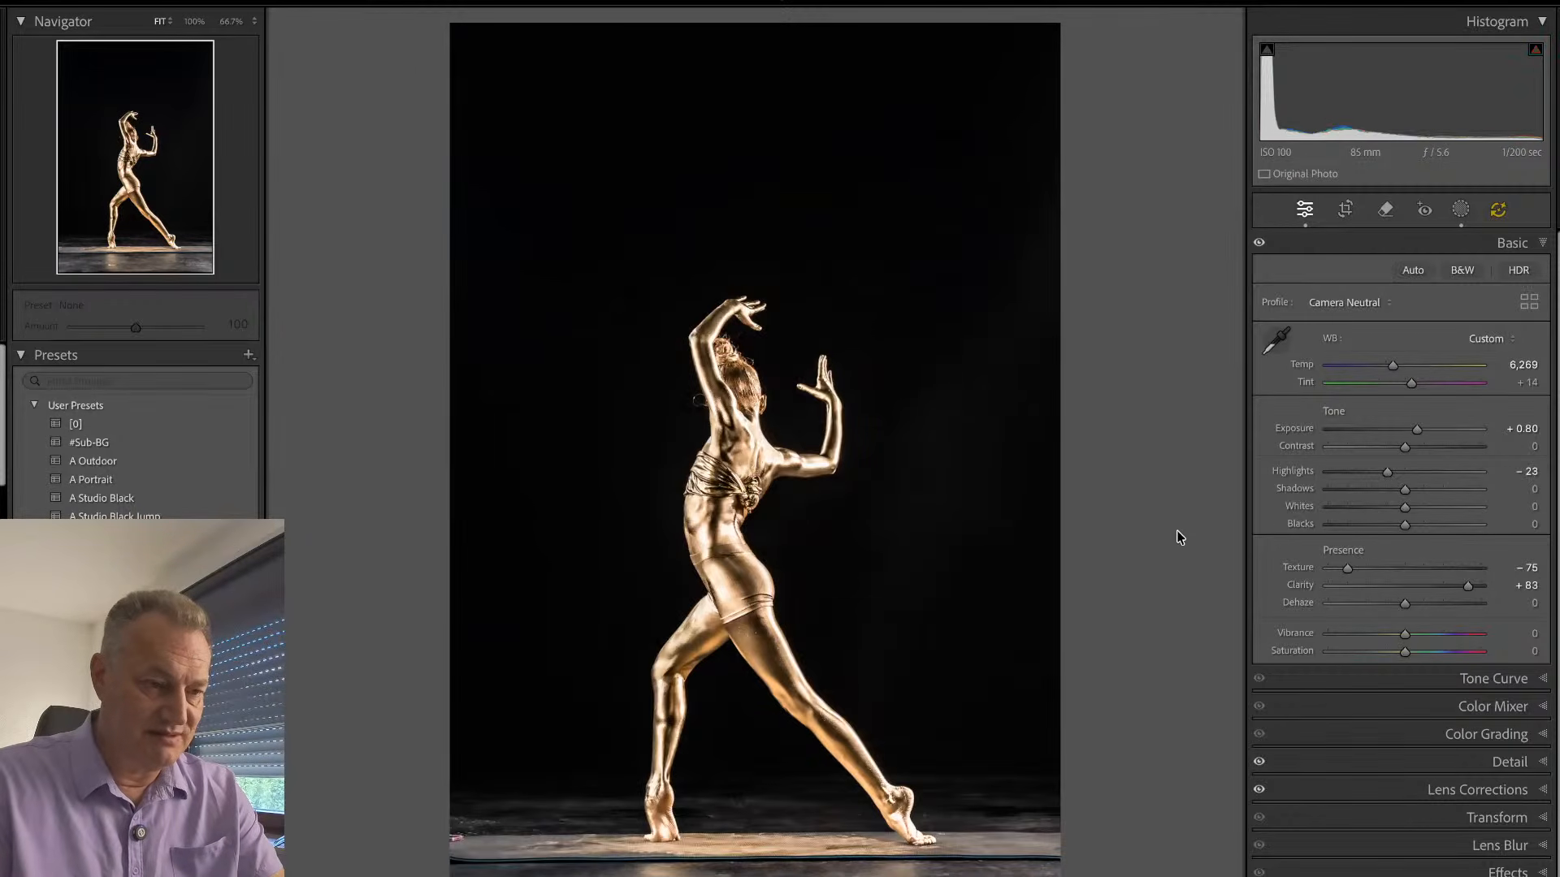
pyautogui.press('Right')
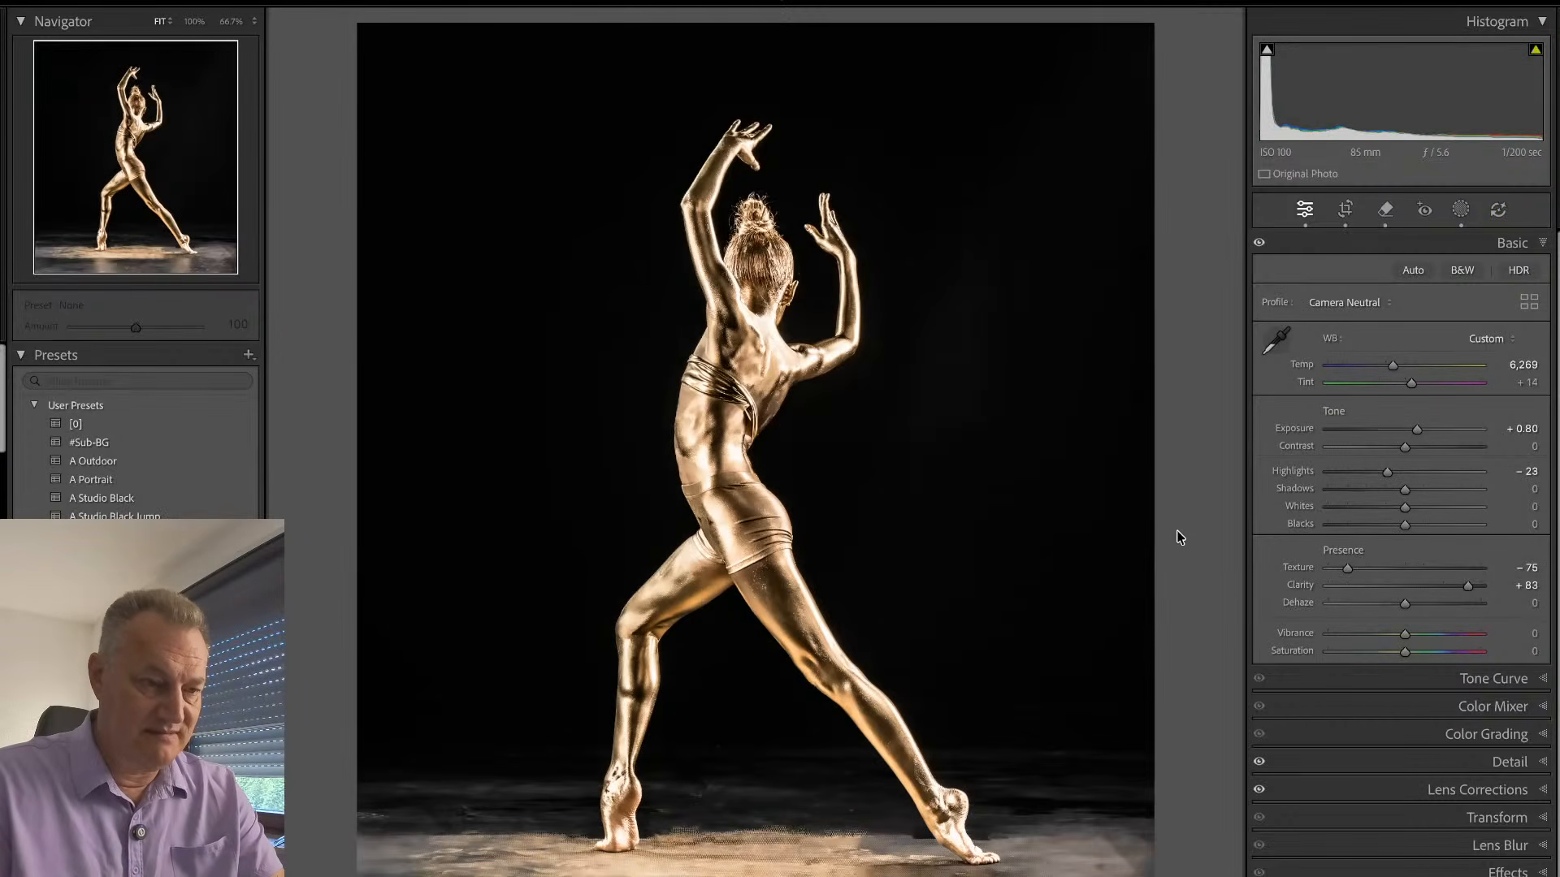
pyautogui.press('Right')
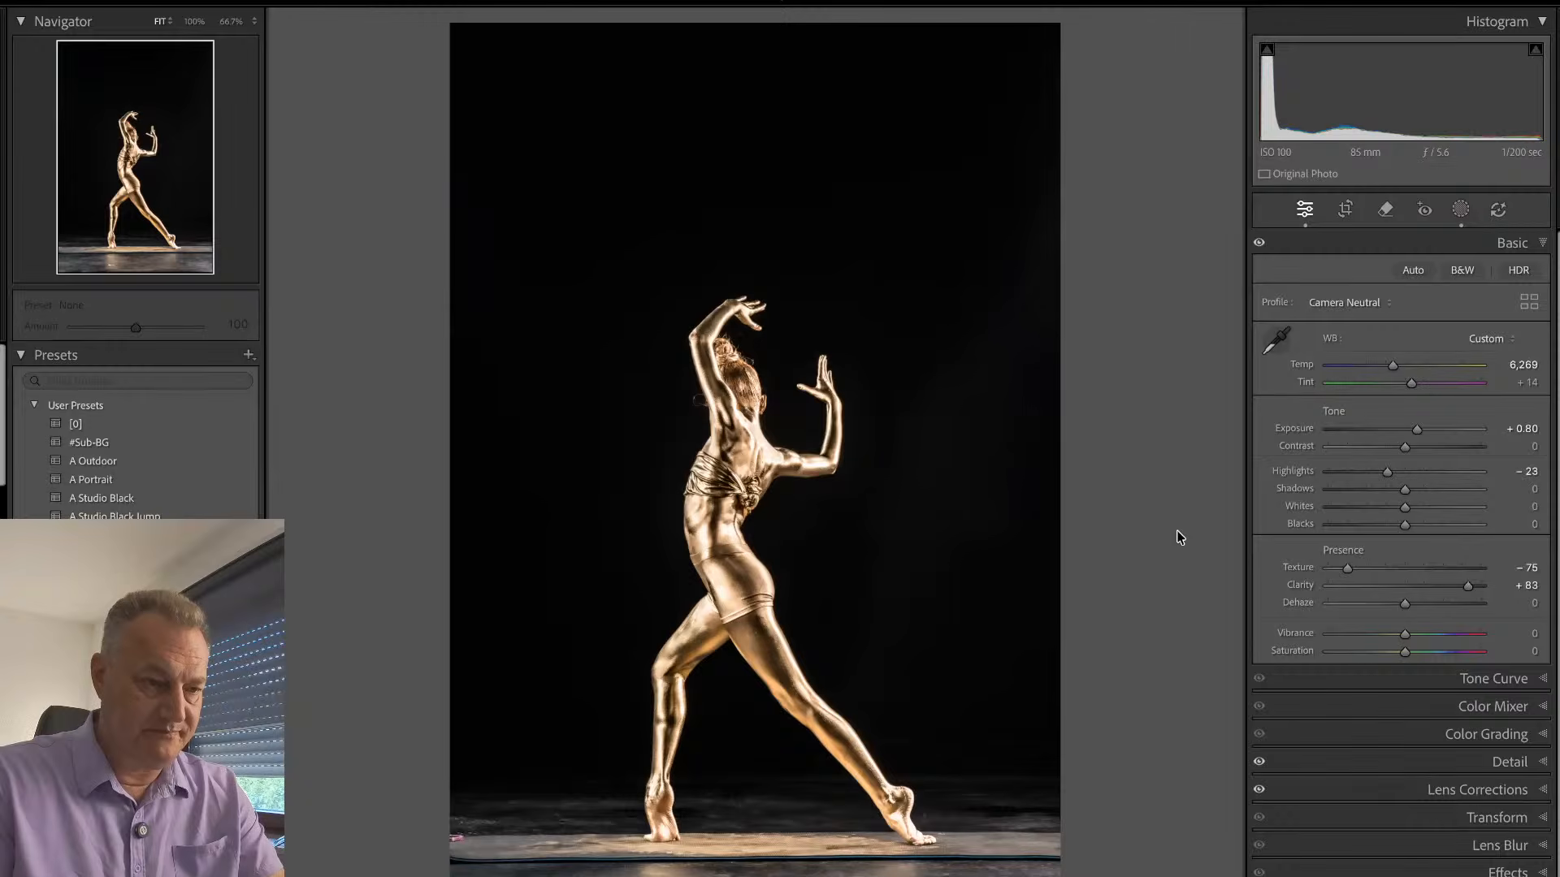
pyautogui.press('Right')
pyautogui.press('Right')
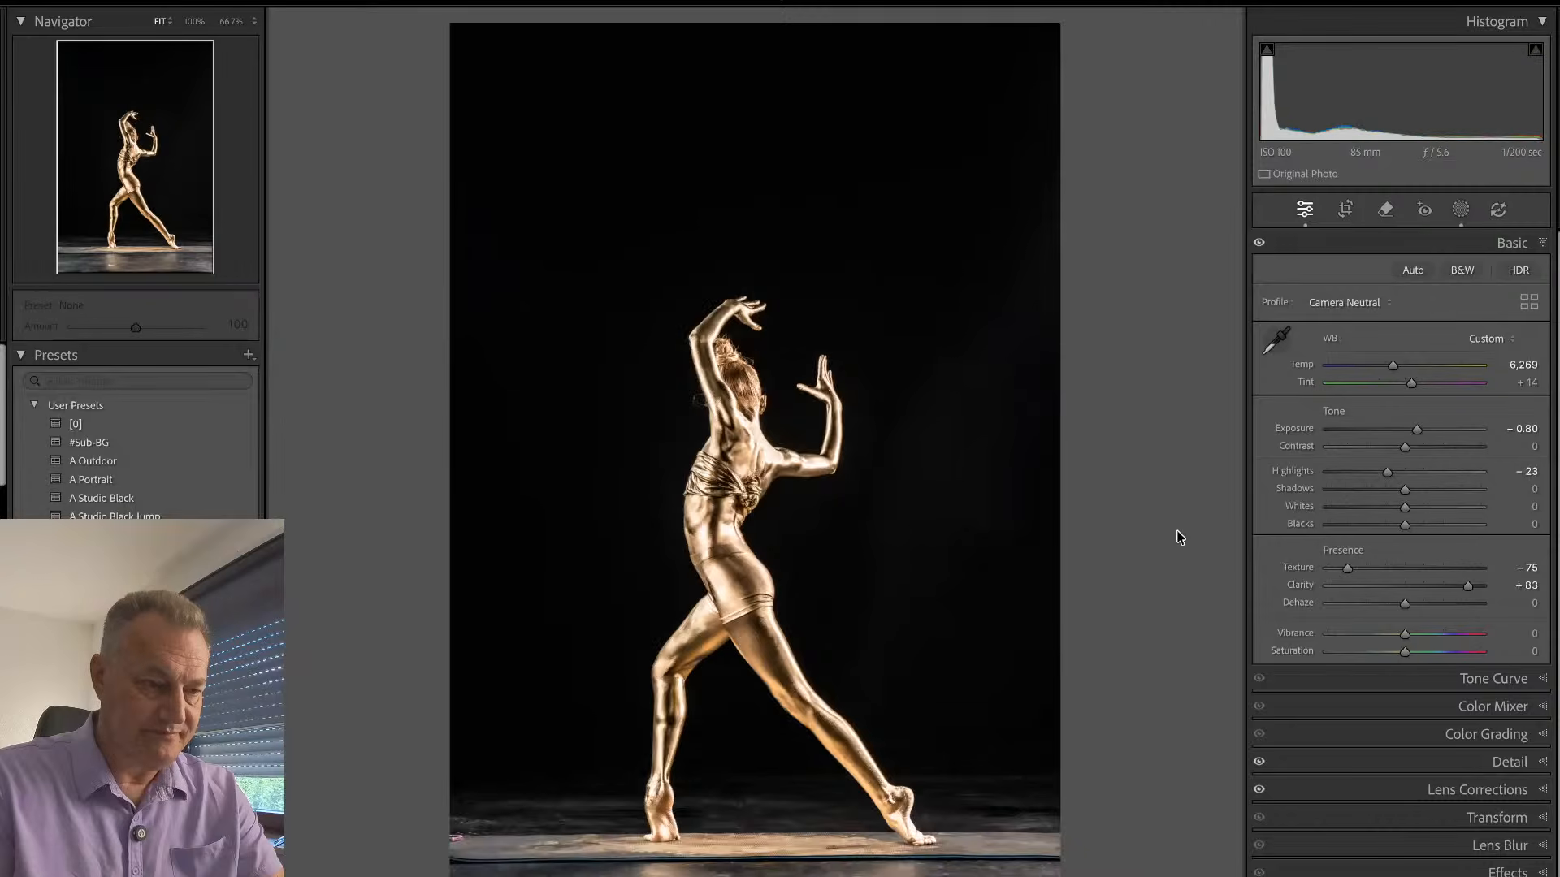
pyautogui.press('Right')
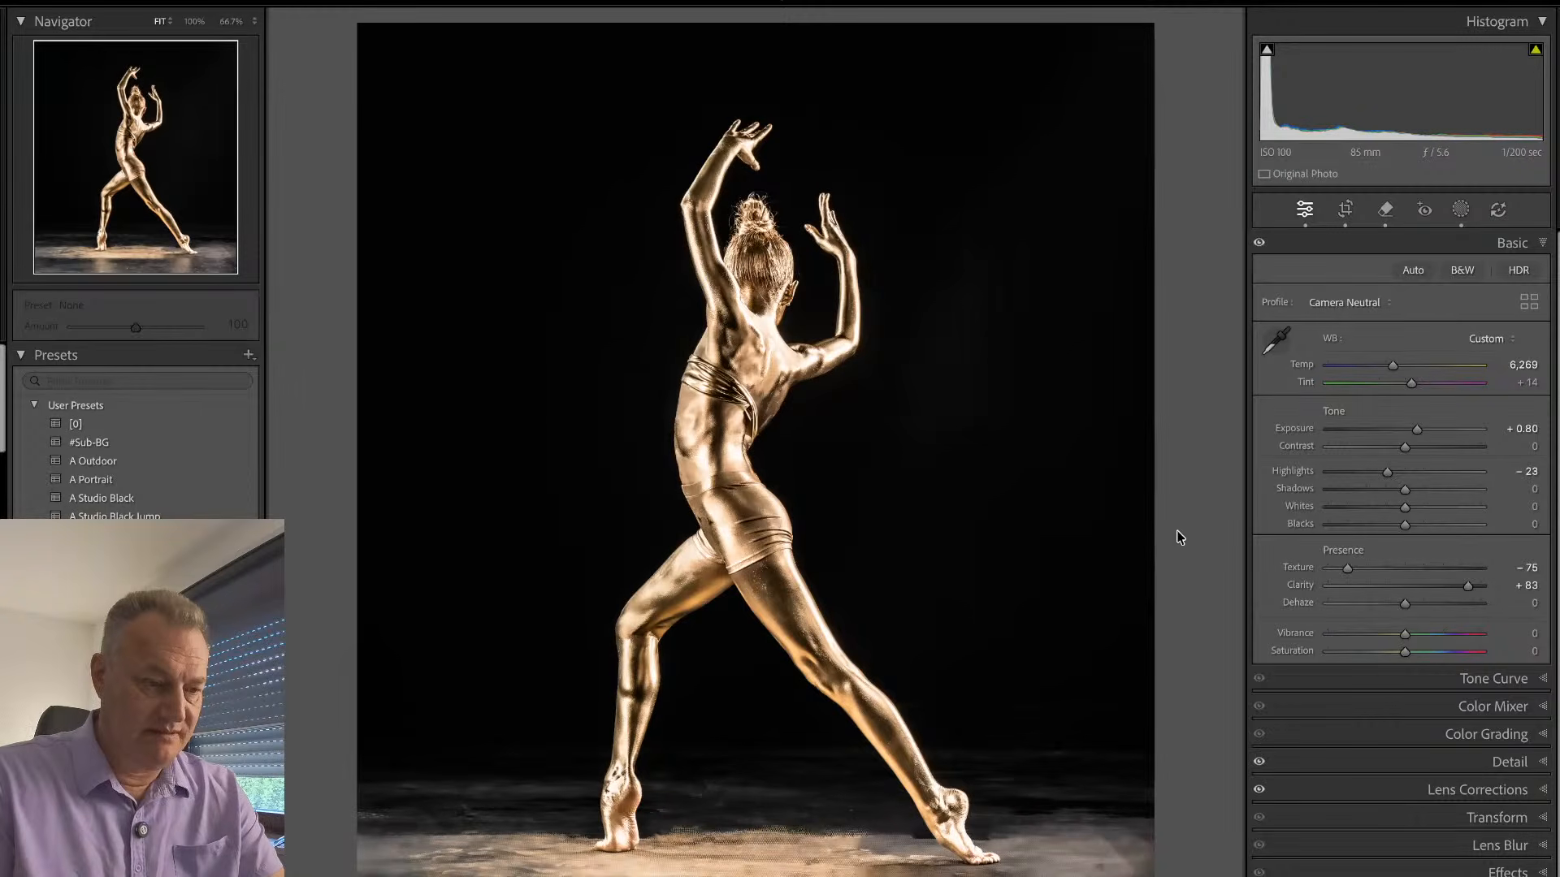
pyautogui.press('Right')
pyautogui.click(667, 822)
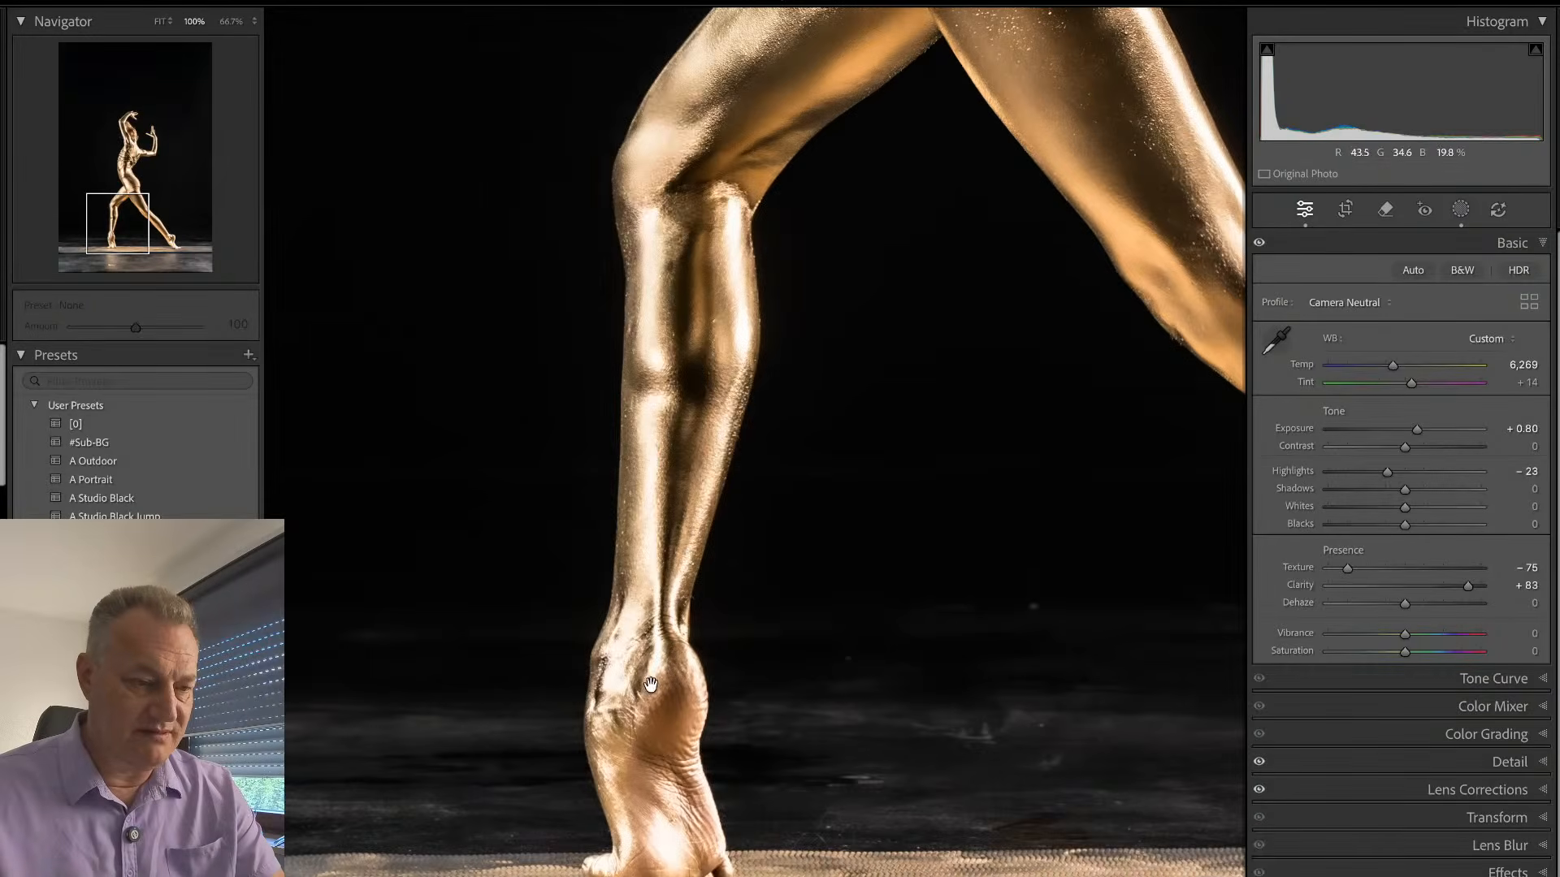
pyautogui.click(697, 709)
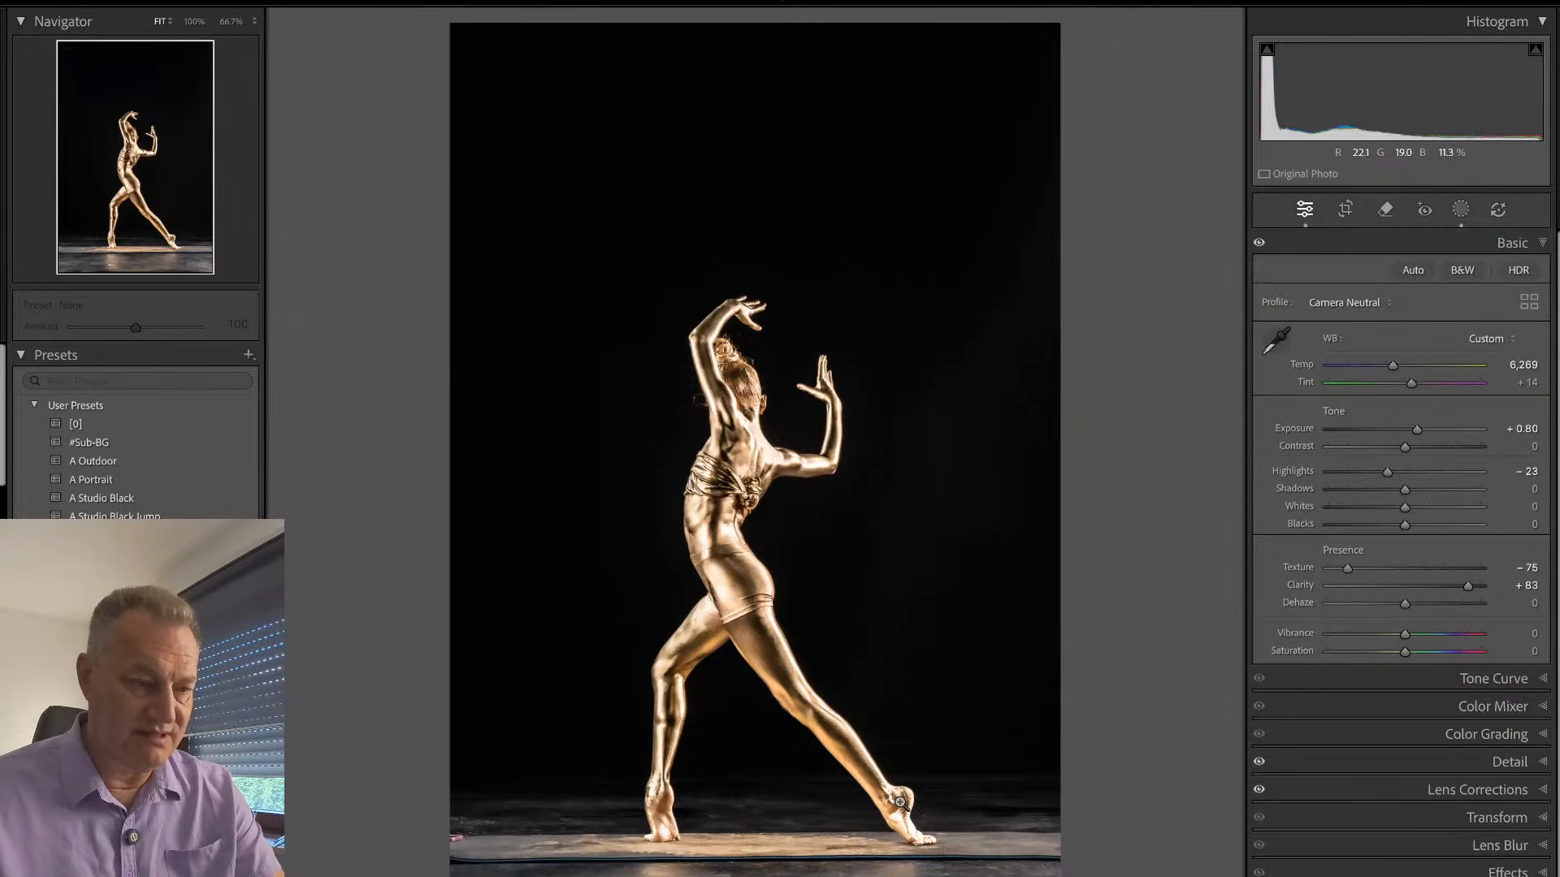
# - Crop the bent-wrist lunge photo tighter around the dancer, trimming the empty black space above and beside her
pyautogui.press('r')
pyautogui.moveTo(1059, 24); pyautogui.dragTo(1064, 128)
pyautogui.moveTo(936, 258); pyautogui.dragTo(940, 289)
pyautogui.moveTo(1103, 282); pyautogui.dragTo(1089, 272)
pyautogui.press('Return')
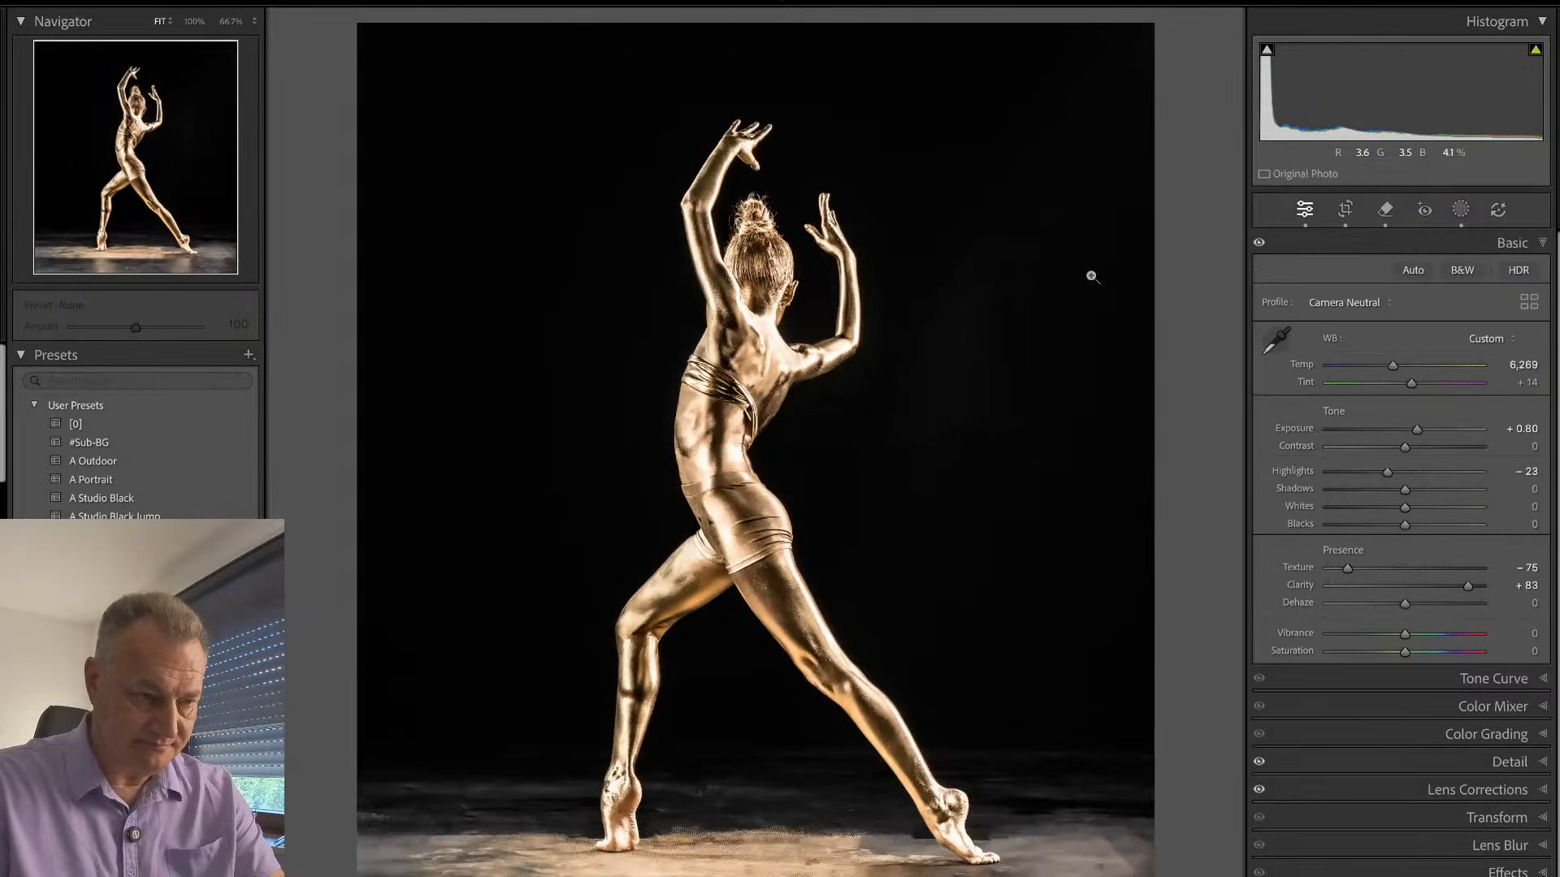
# - Compare the cropped lunge with the similar retouched lunge and go on to the seated gold portrait
pyautogui.press('Right')
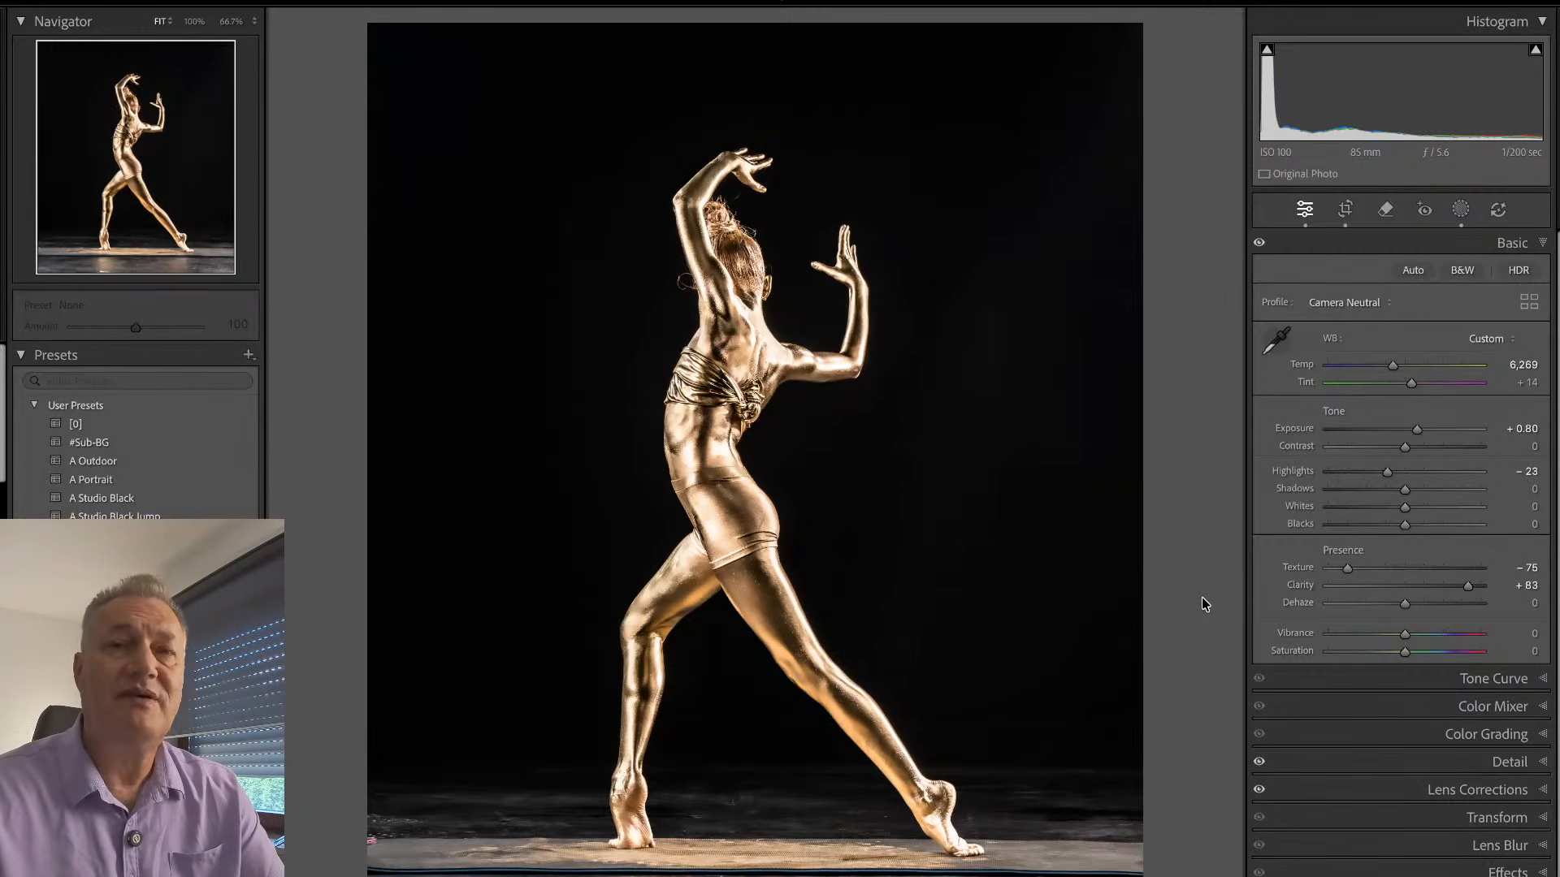
pyautogui.press('Right')
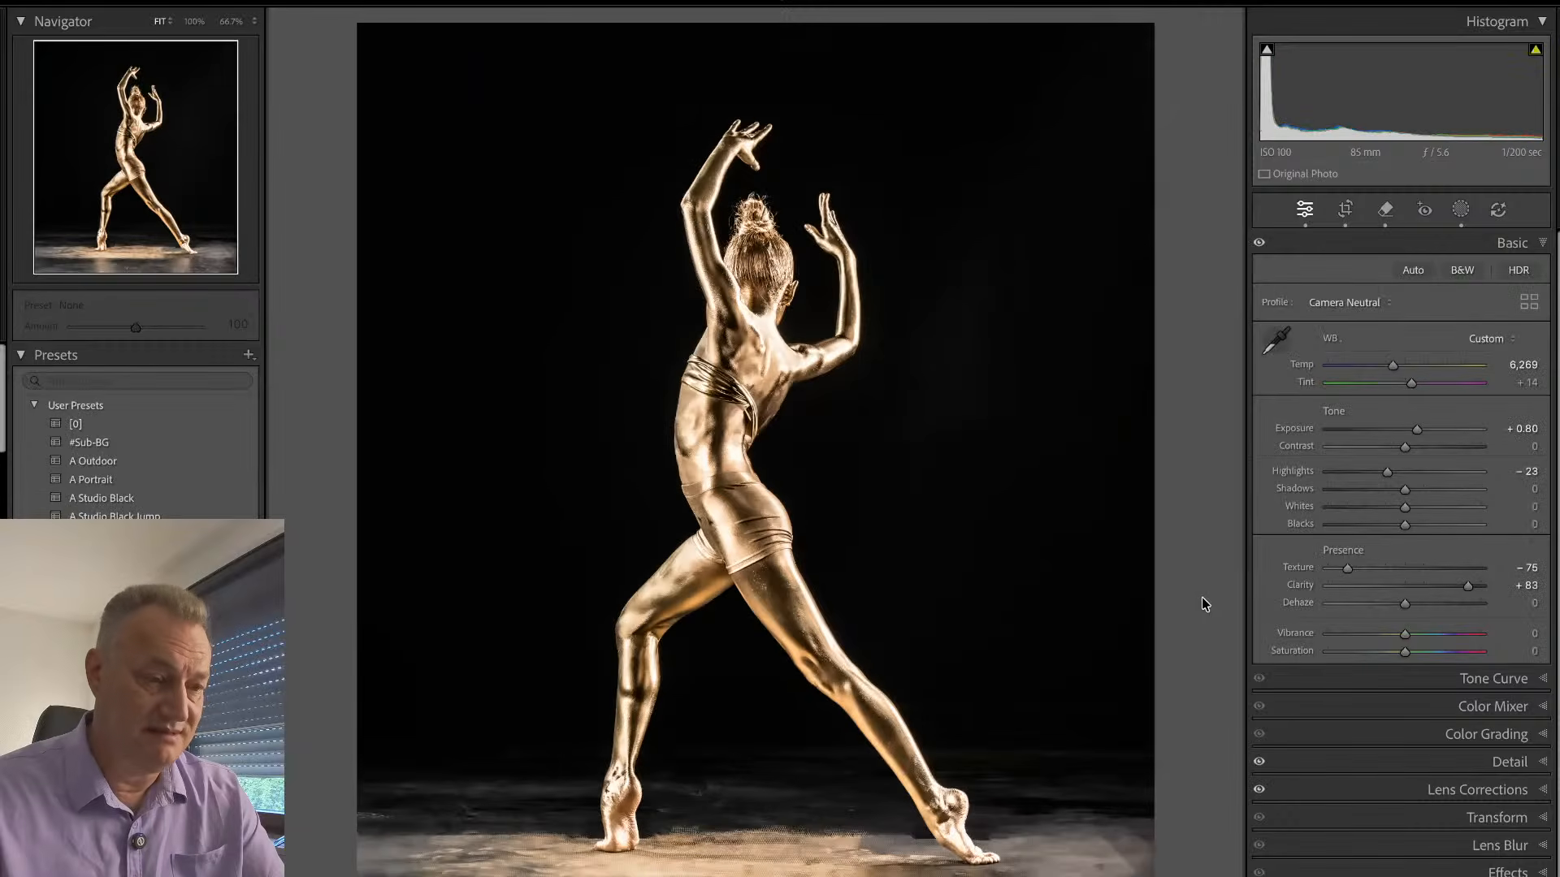
pyautogui.press('Right')
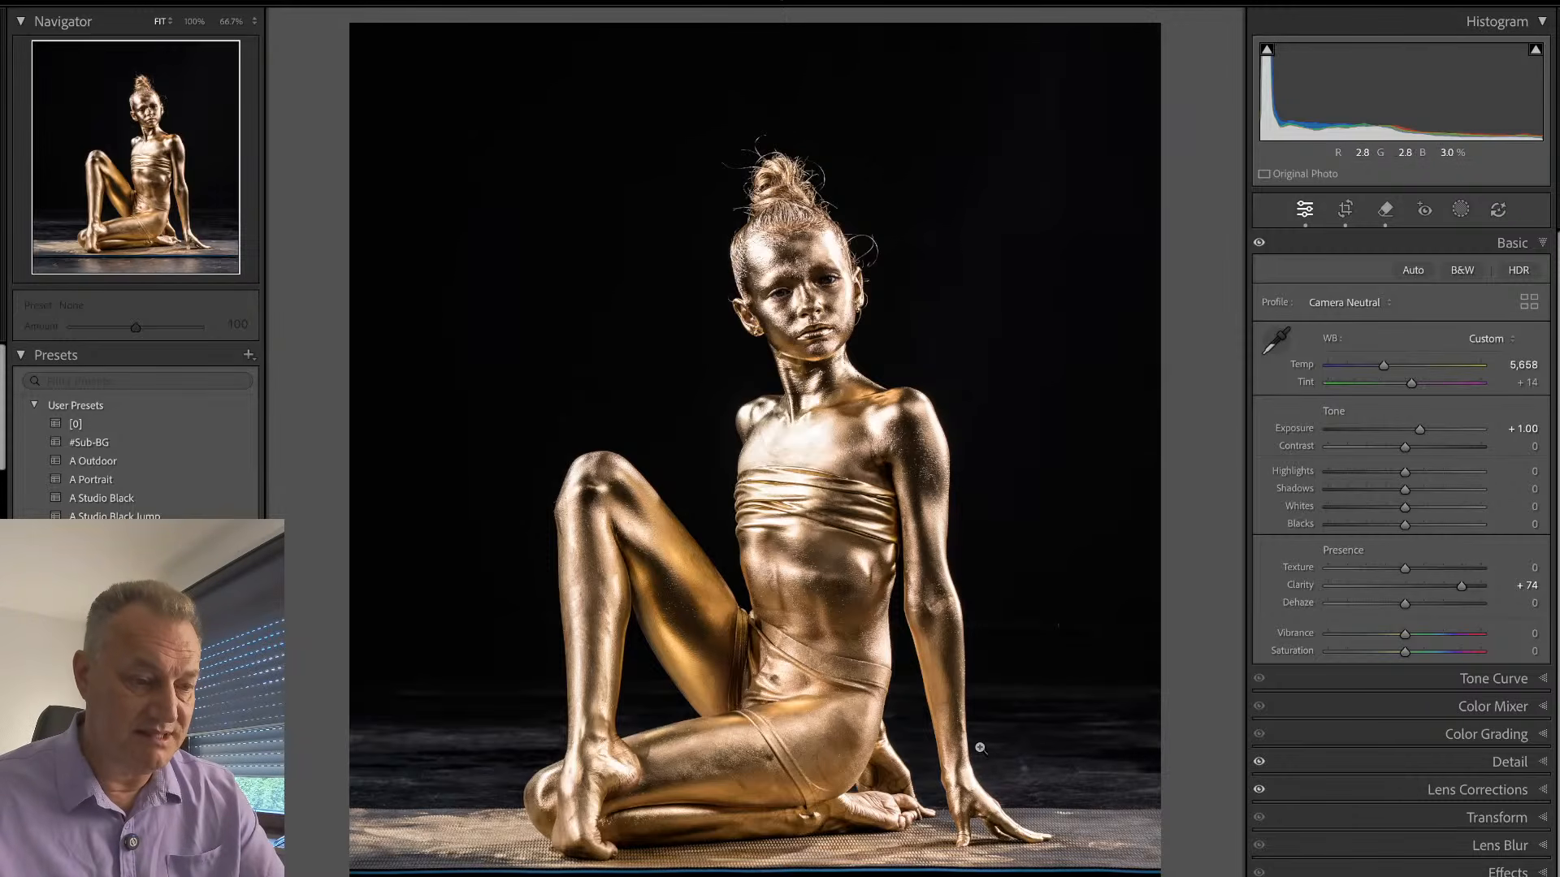
pyautogui.press('q')
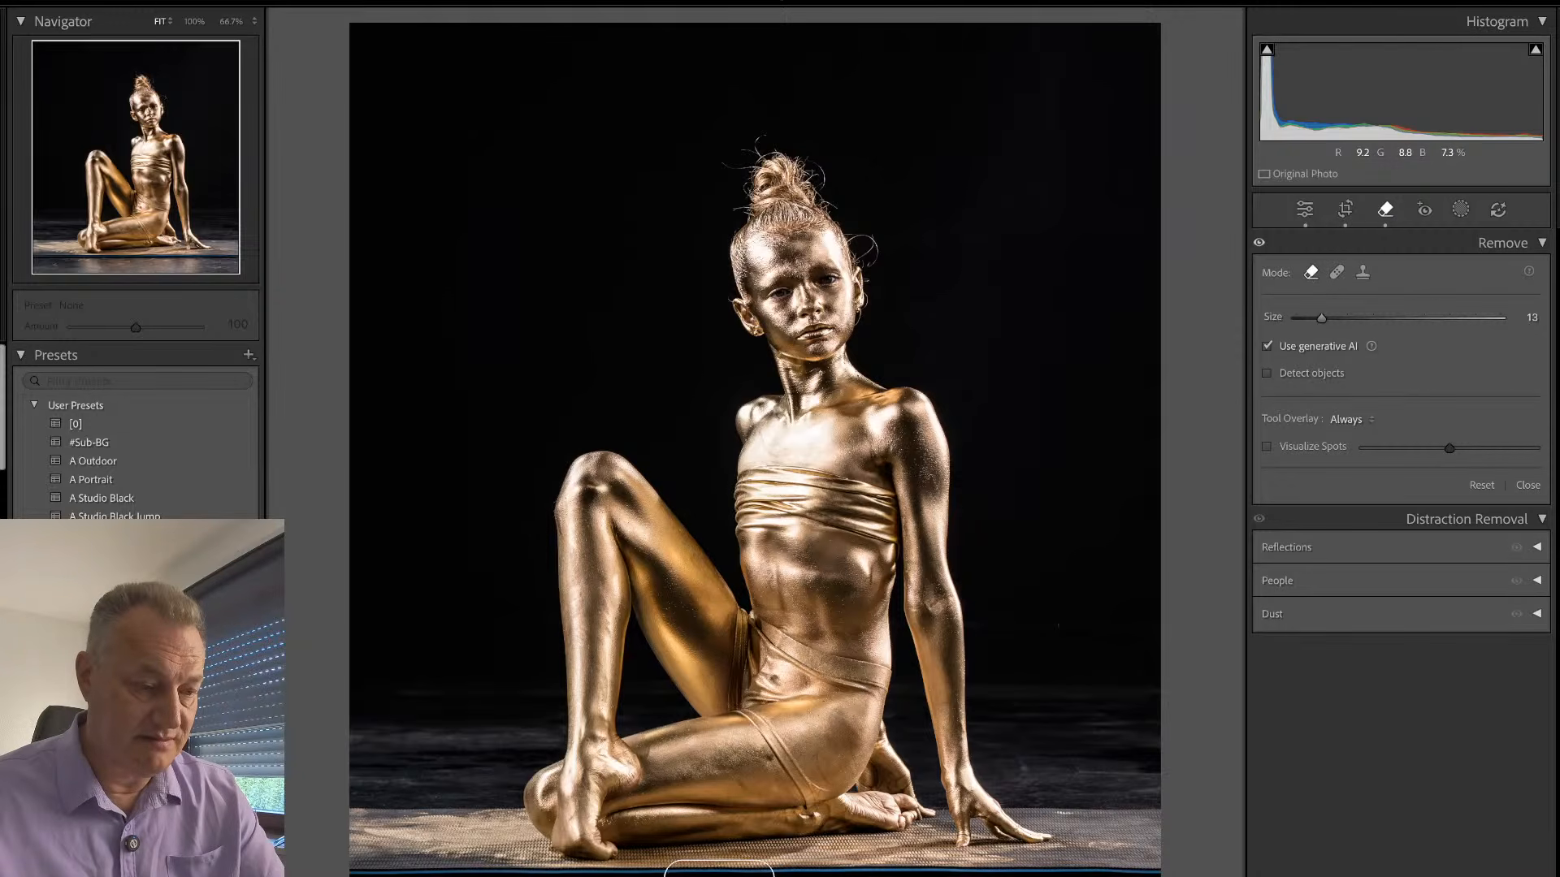
pyautogui.moveTo(358, 867); pyautogui.dragTo(1170, 866)
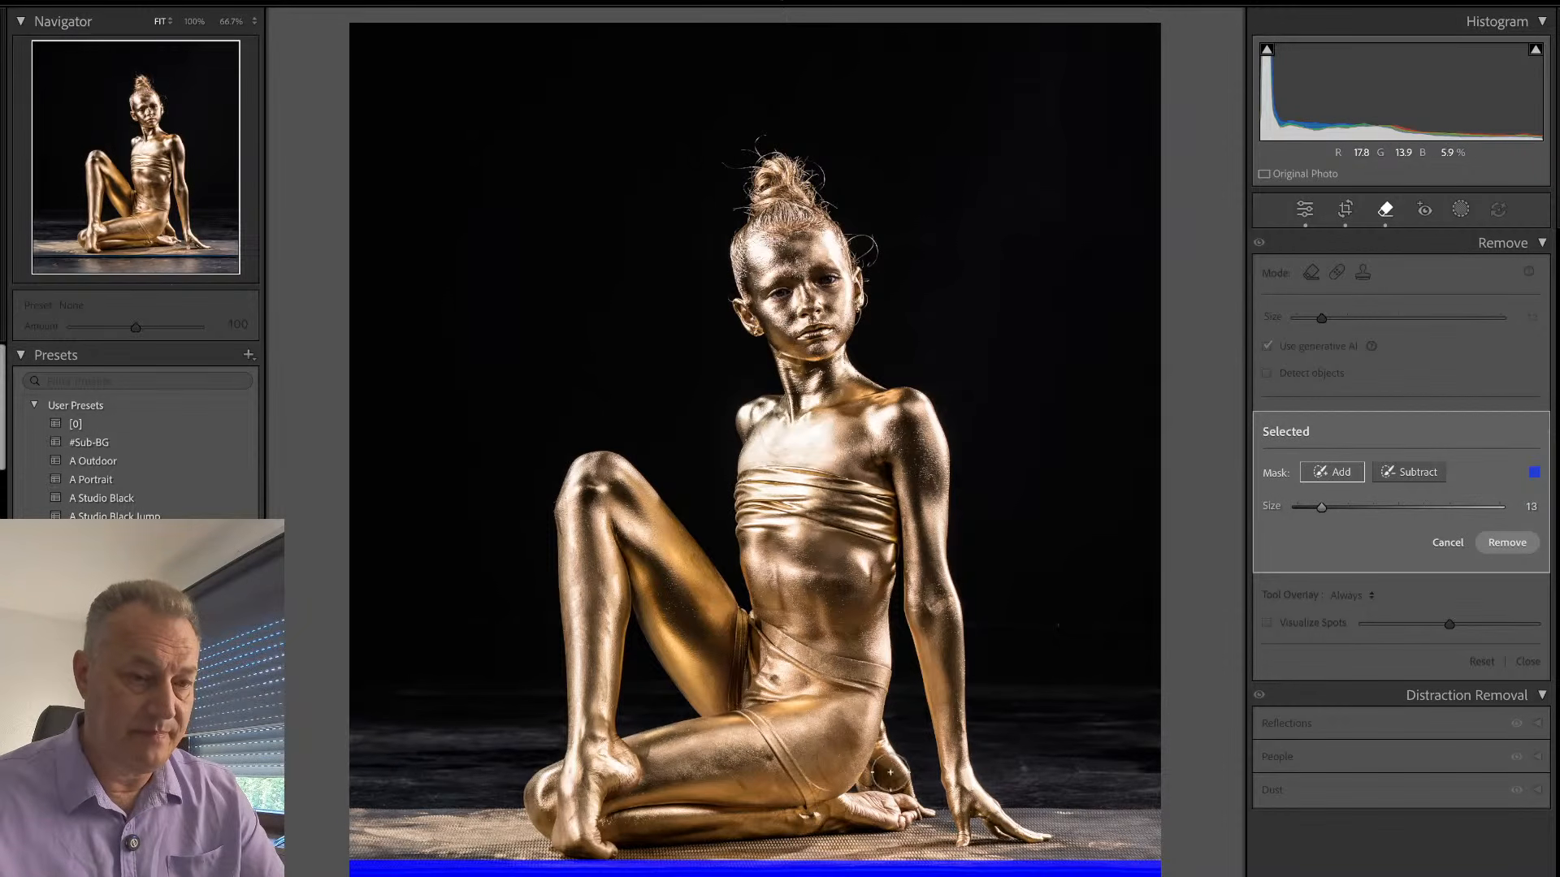
pyautogui.press('q')
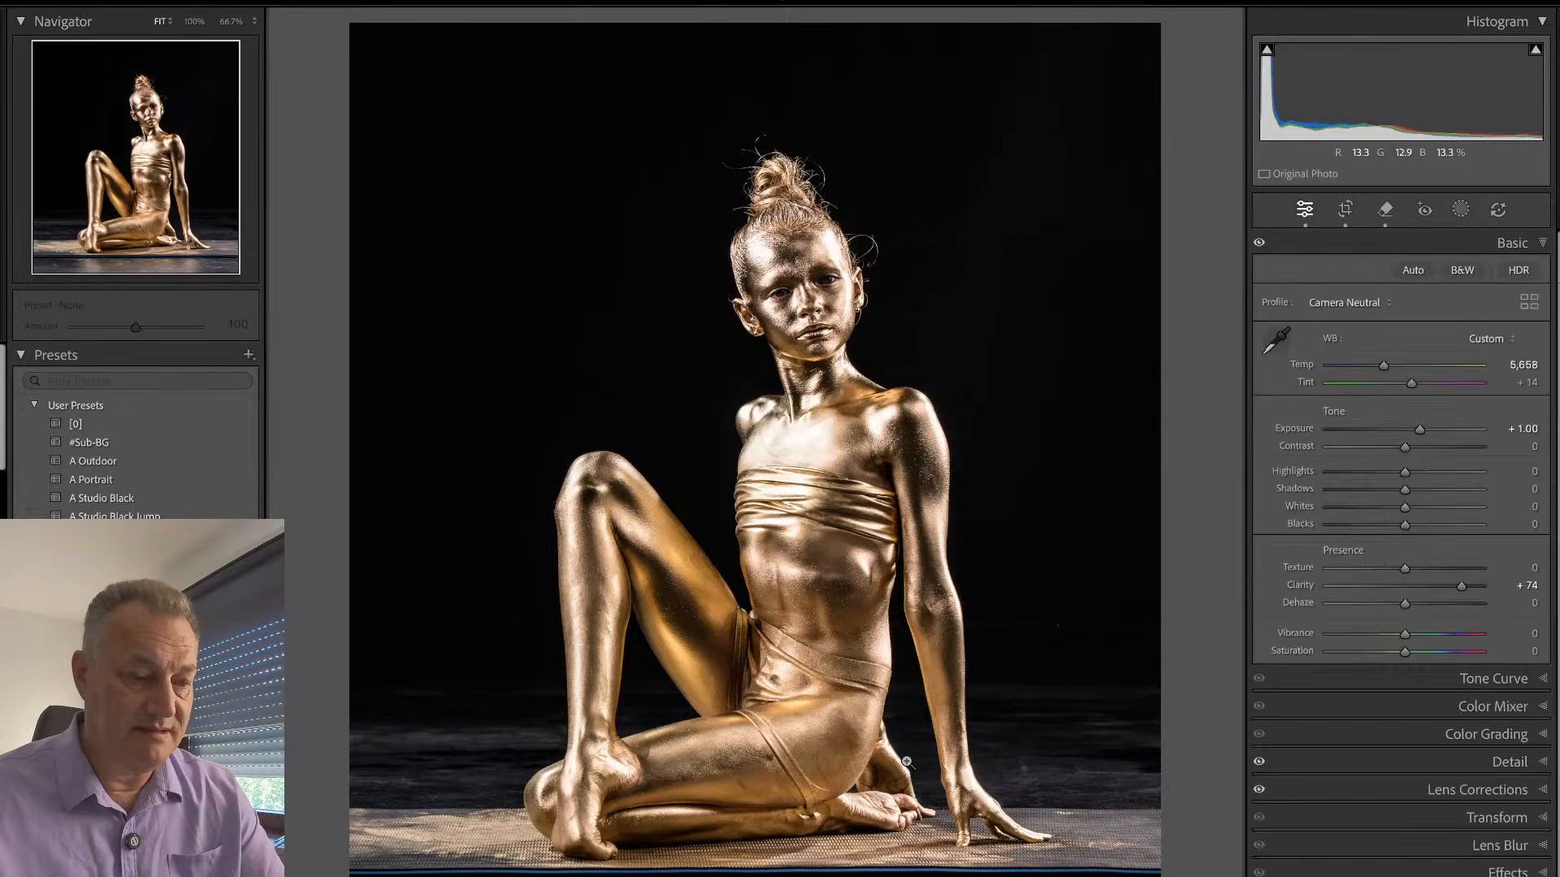
# - Remove the blue strip along the lower edge of the seated photo with generative AI turned off
pyautogui.press('q')
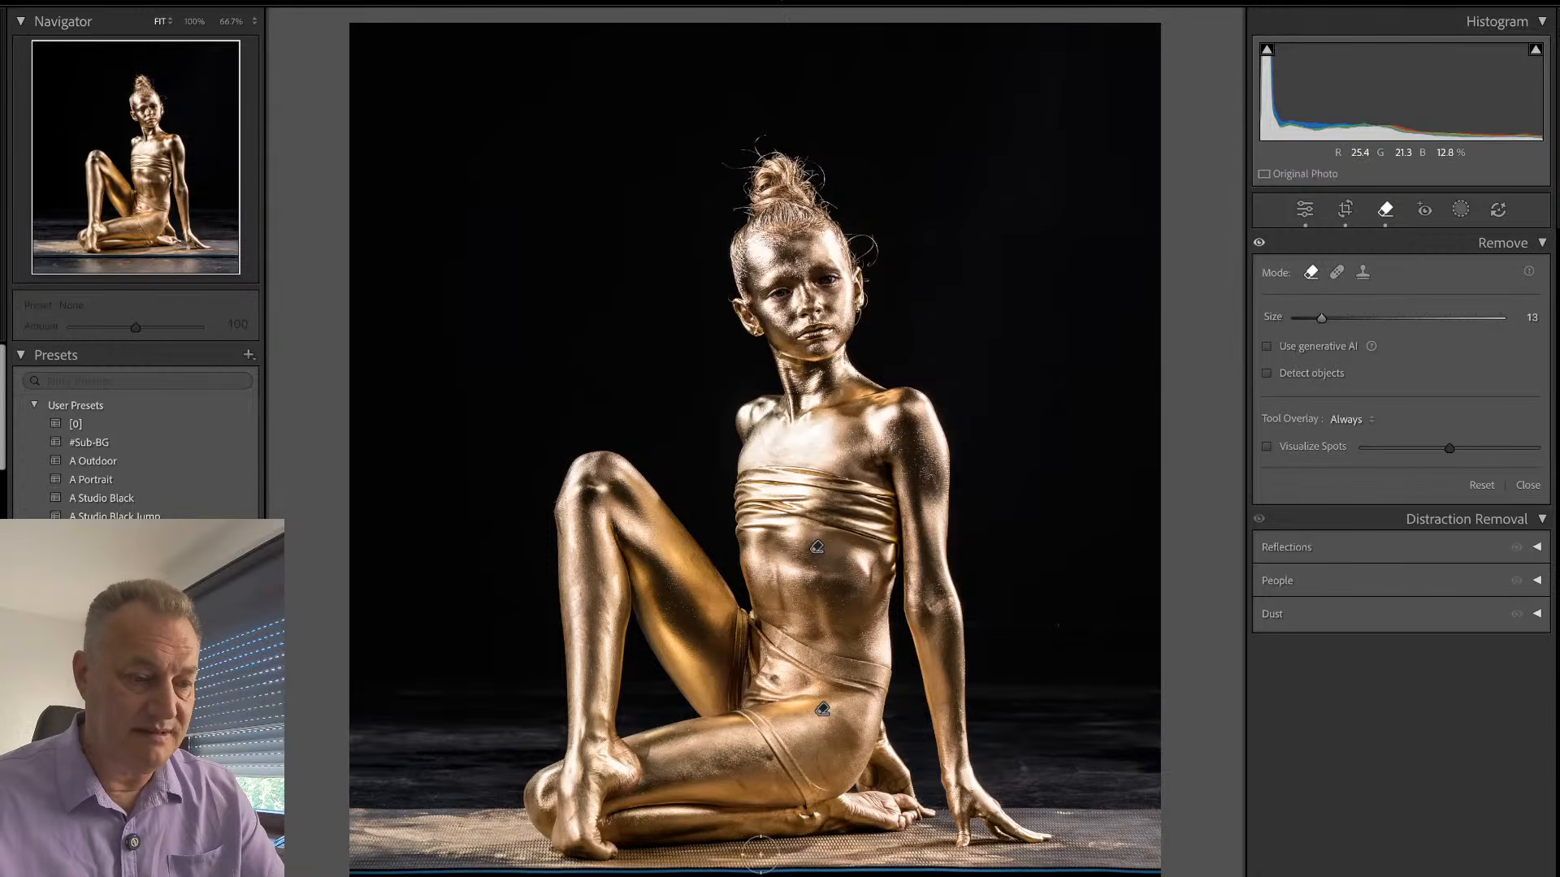
pyautogui.moveTo(757, 874)
pyautogui.mouseDown()
pyautogui.moveTo(359, 871)
pyautogui.moveTo(1201, 875)
pyautogui.mouseUp()
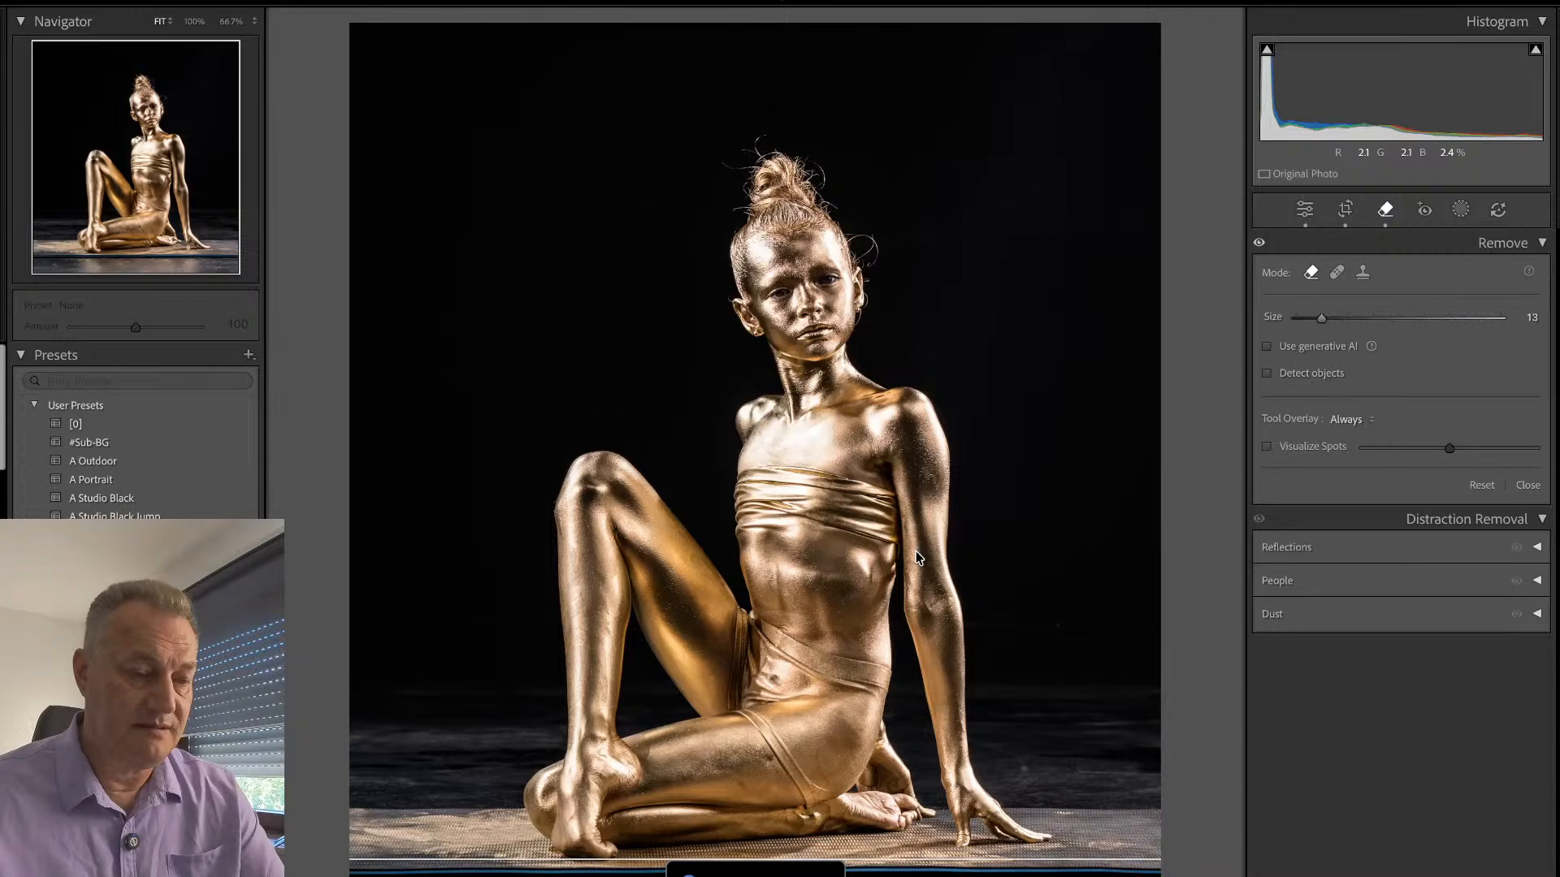
pyautogui.press('q')
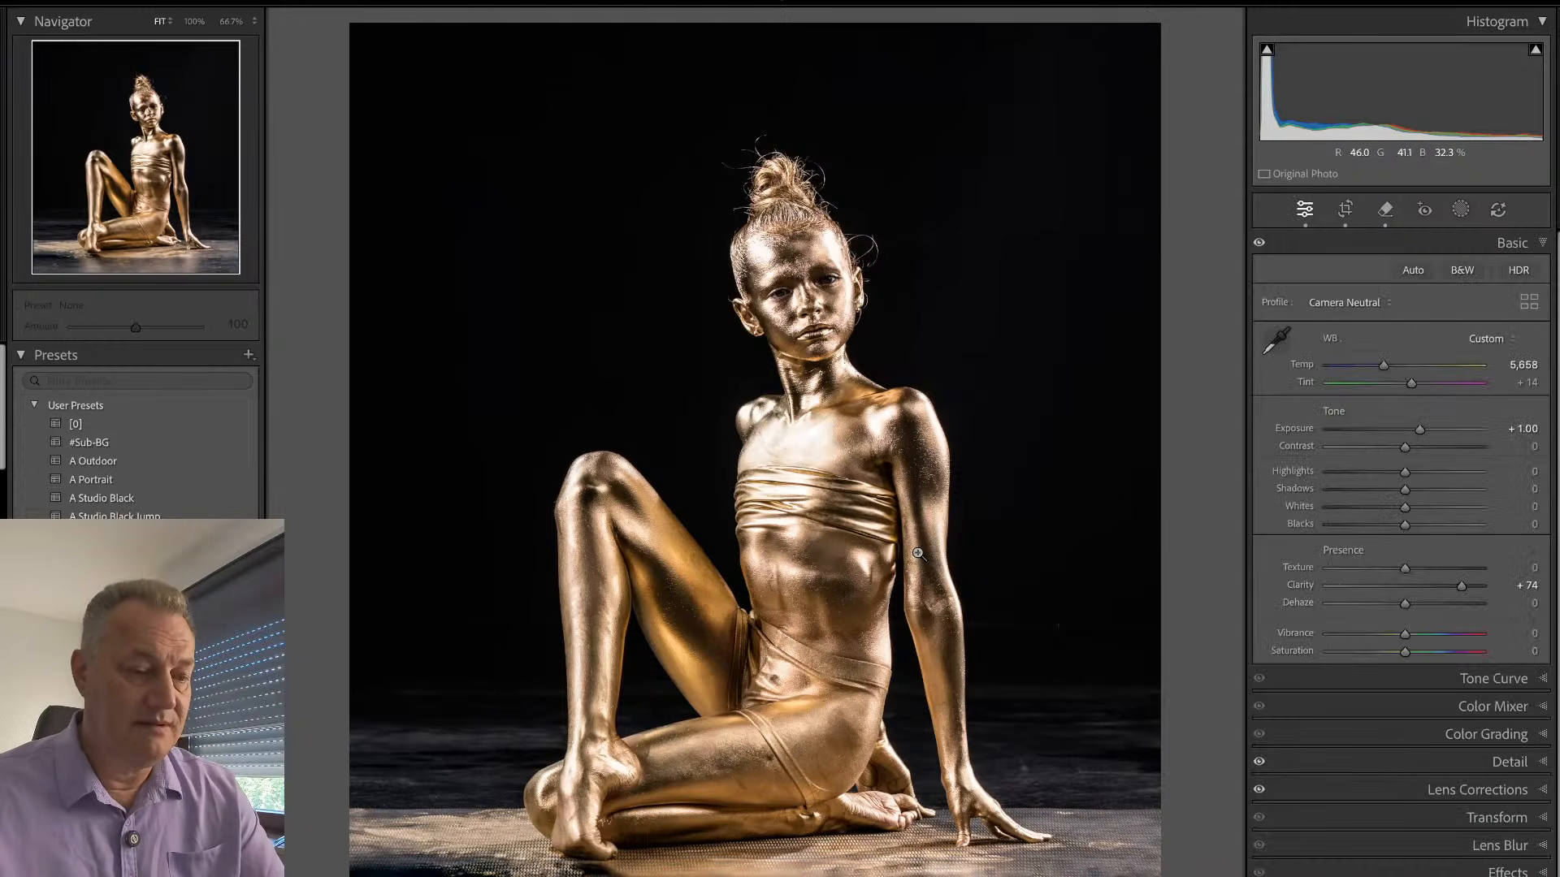
# - Remove the hard back edge of the floor mat on both sides of the seated dancer, using brush size 10 beside her hand
pyautogui.press('q')
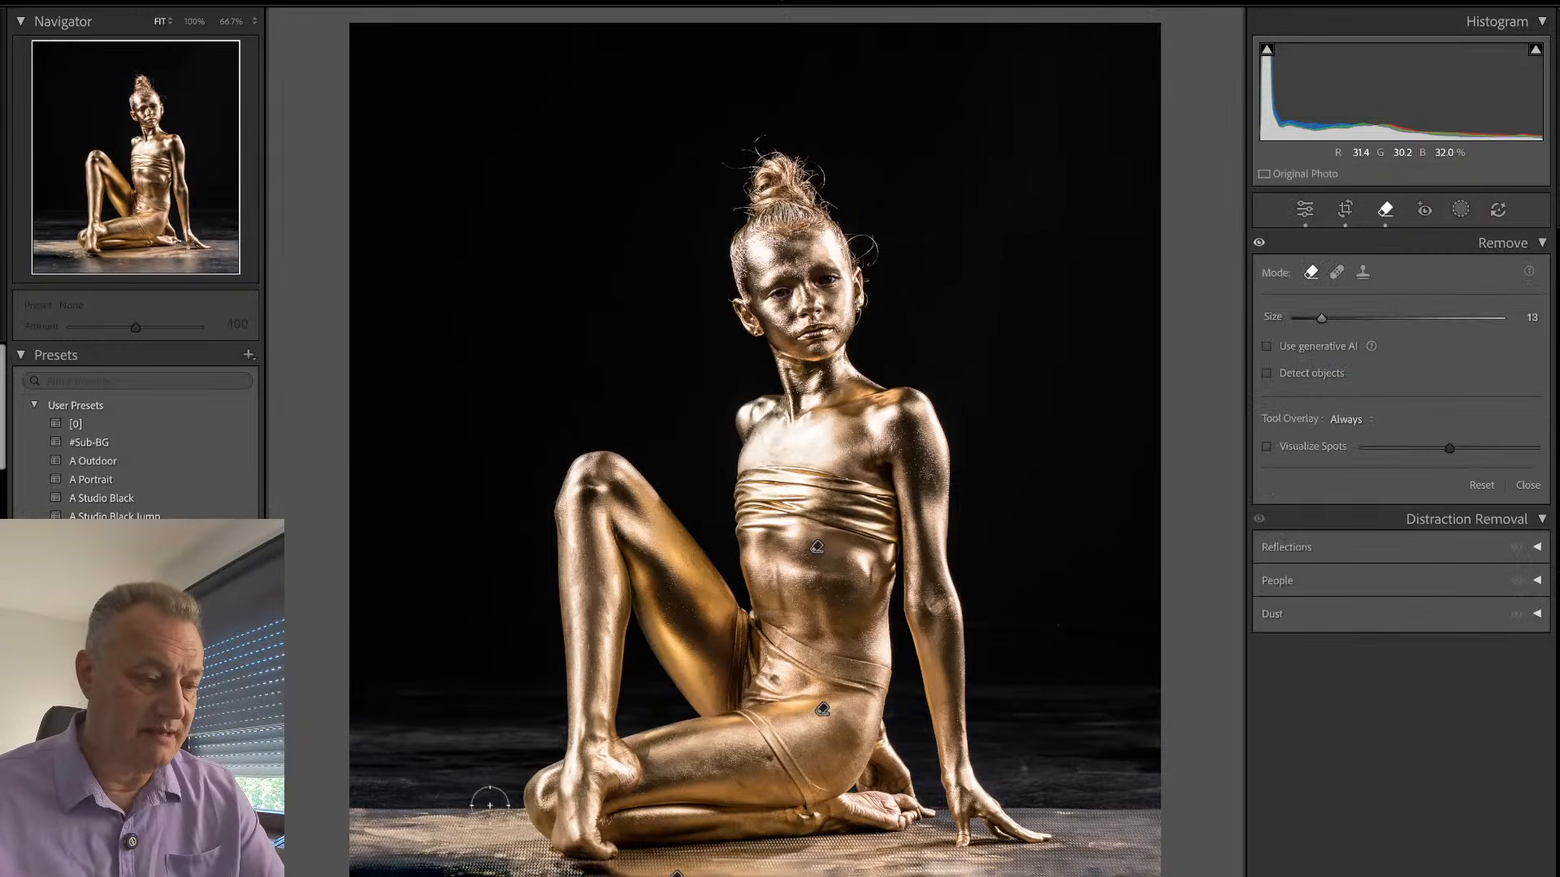
pyautogui.moveTo(490, 803); pyautogui.dragTo(338, 808)
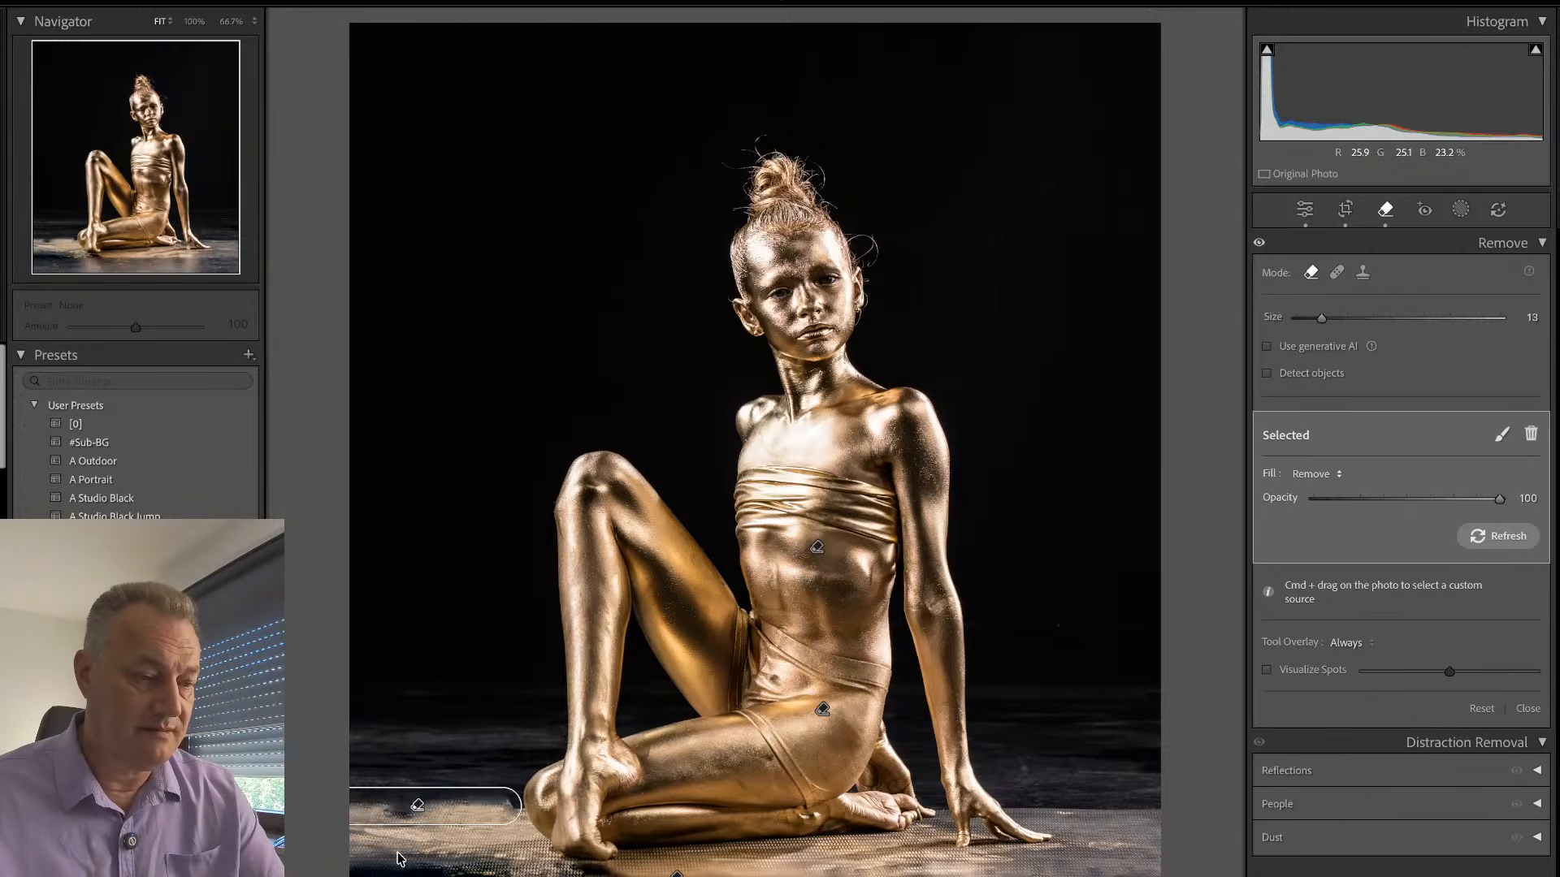
pyautogui.press('q')
pyautogui.press('q')
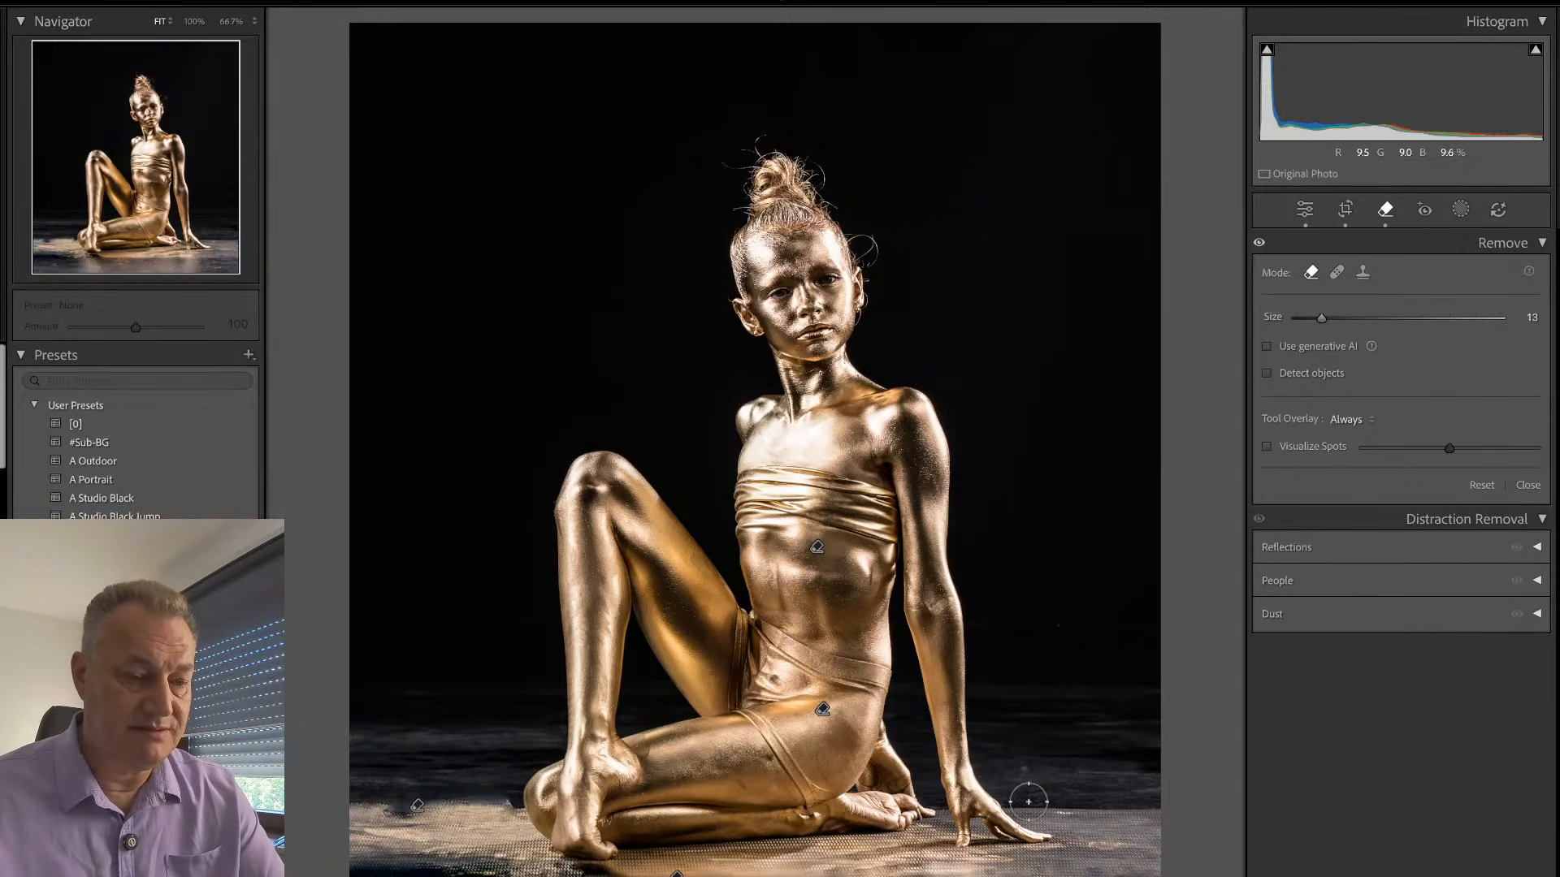
pyautogui.press('[')
pyautogui.moveTo(1020, 806); pyautogui.dragTo(1093, 804)
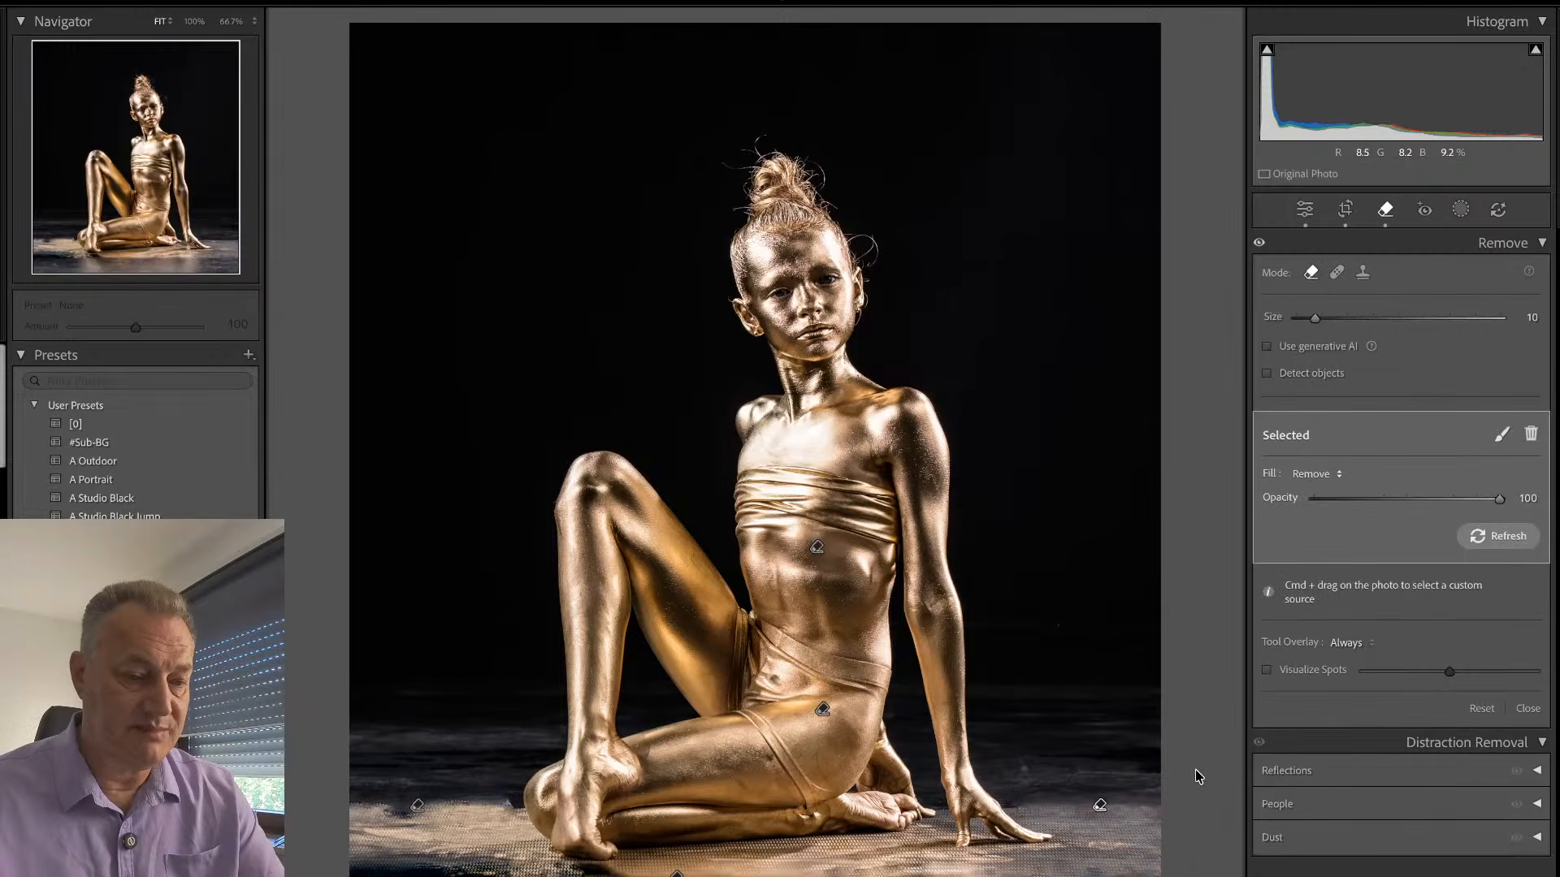
pyautogui.press('q')
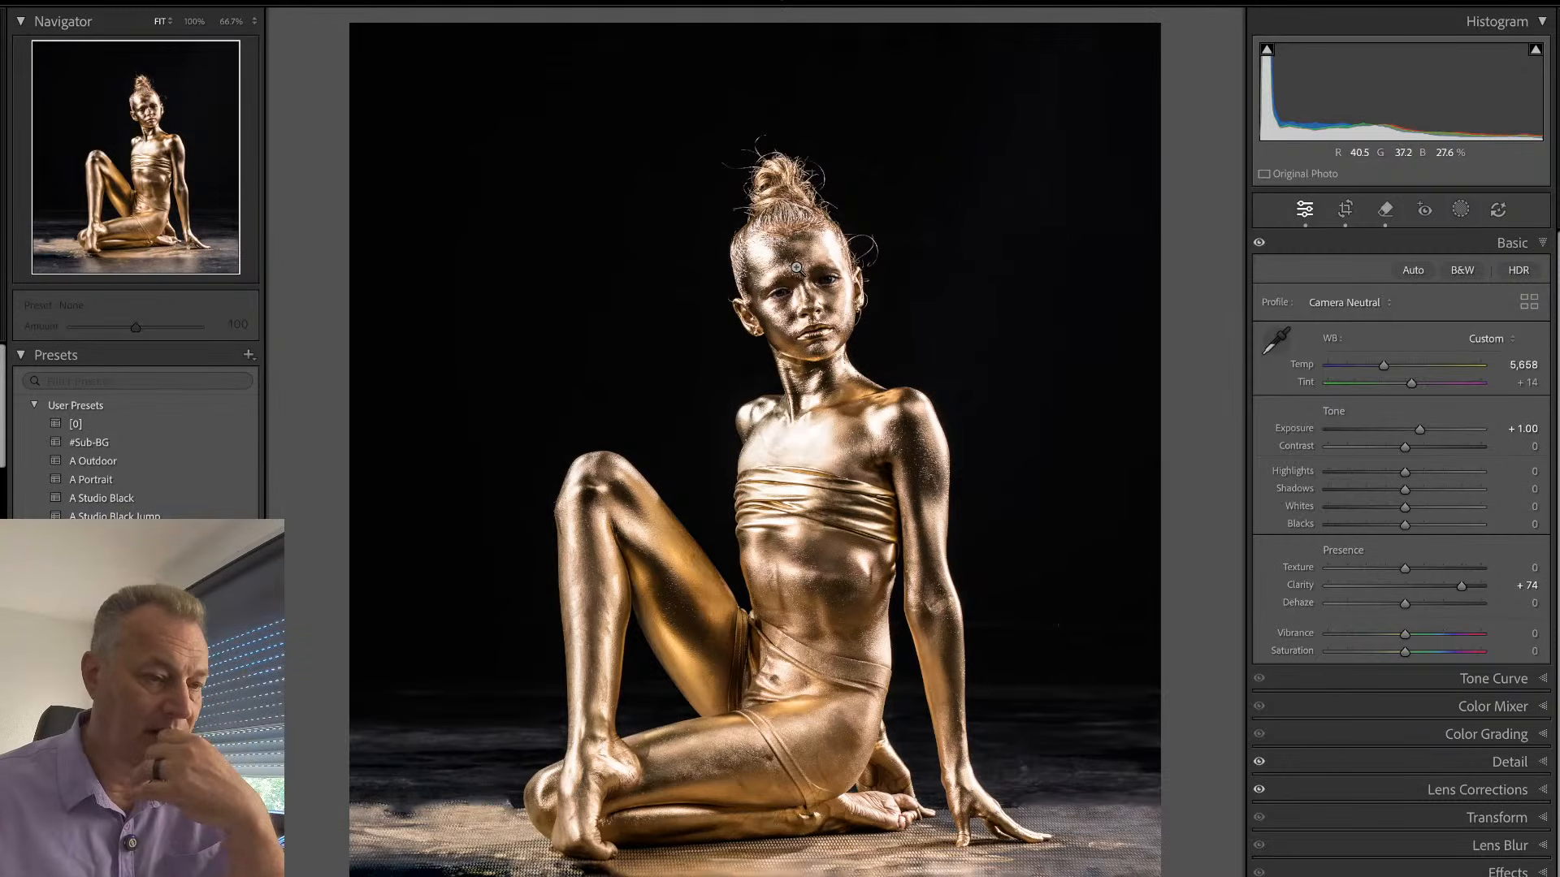
# - Add a subject mask to the seated dancer with Exposure 0.44, Temp 7, Texture −50 and Clarity 82
pyautogui.hotkey('shift', 'w')
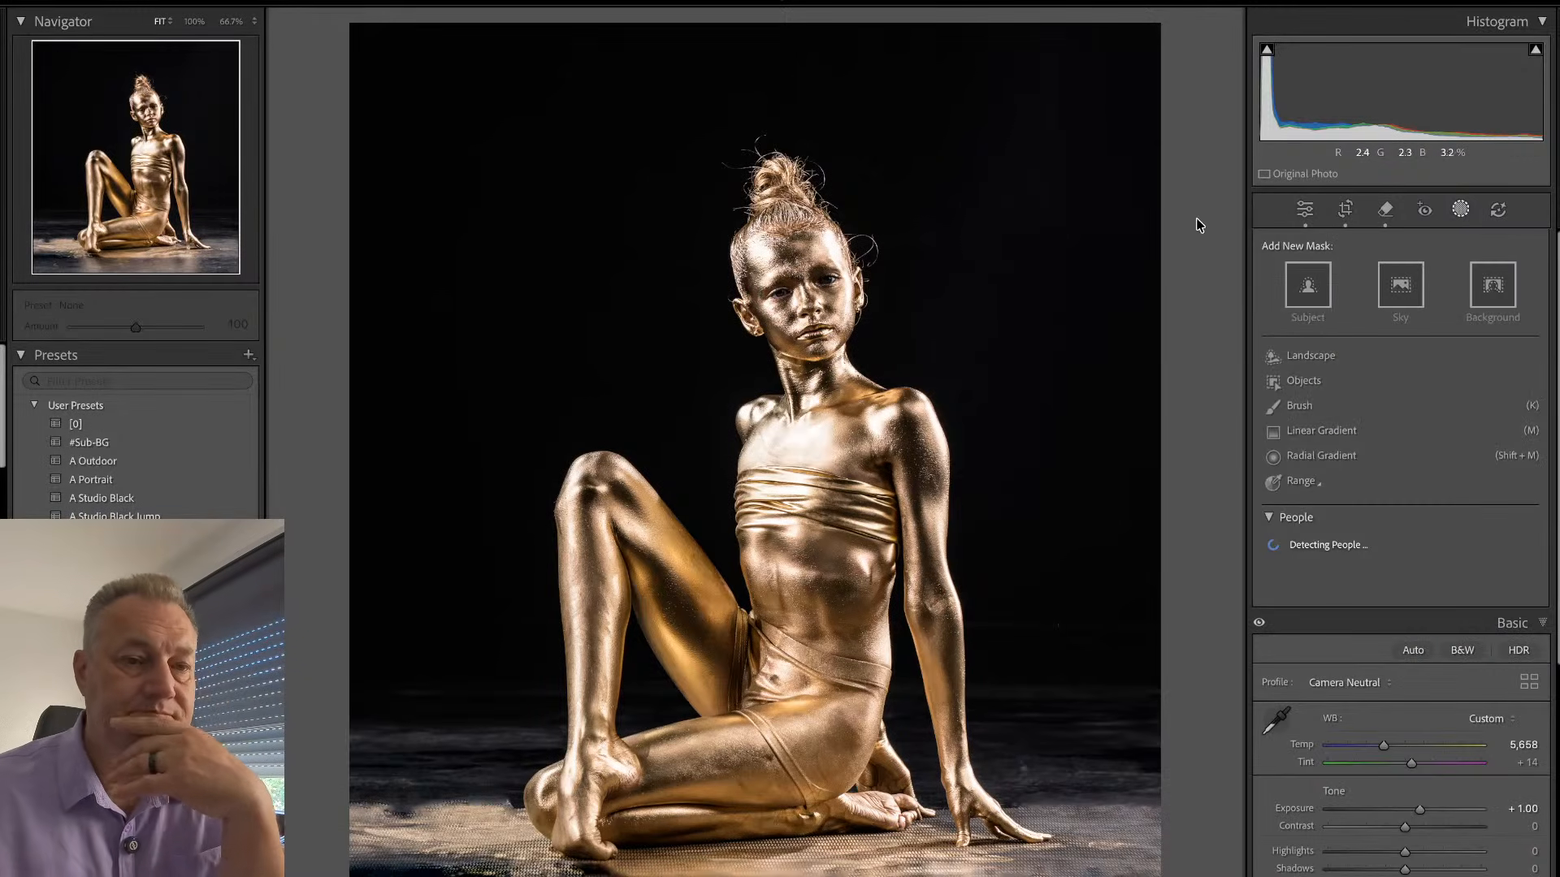
pyautogui.click(1308, 285)
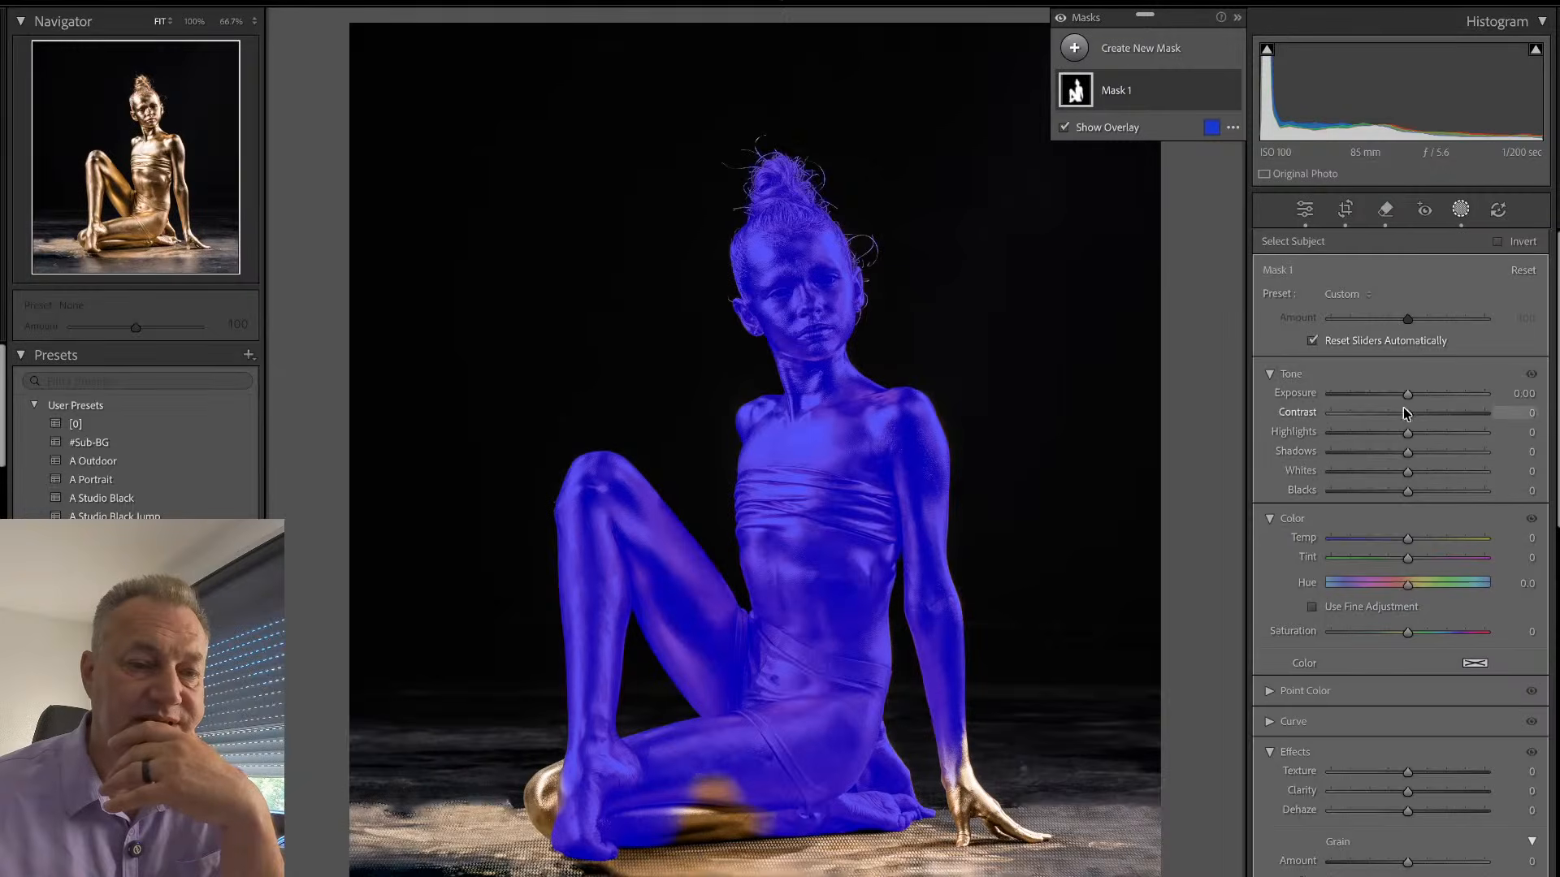
pyautogui.moveTo(1408, 395); pyautogui.dragTo(1415, 395)
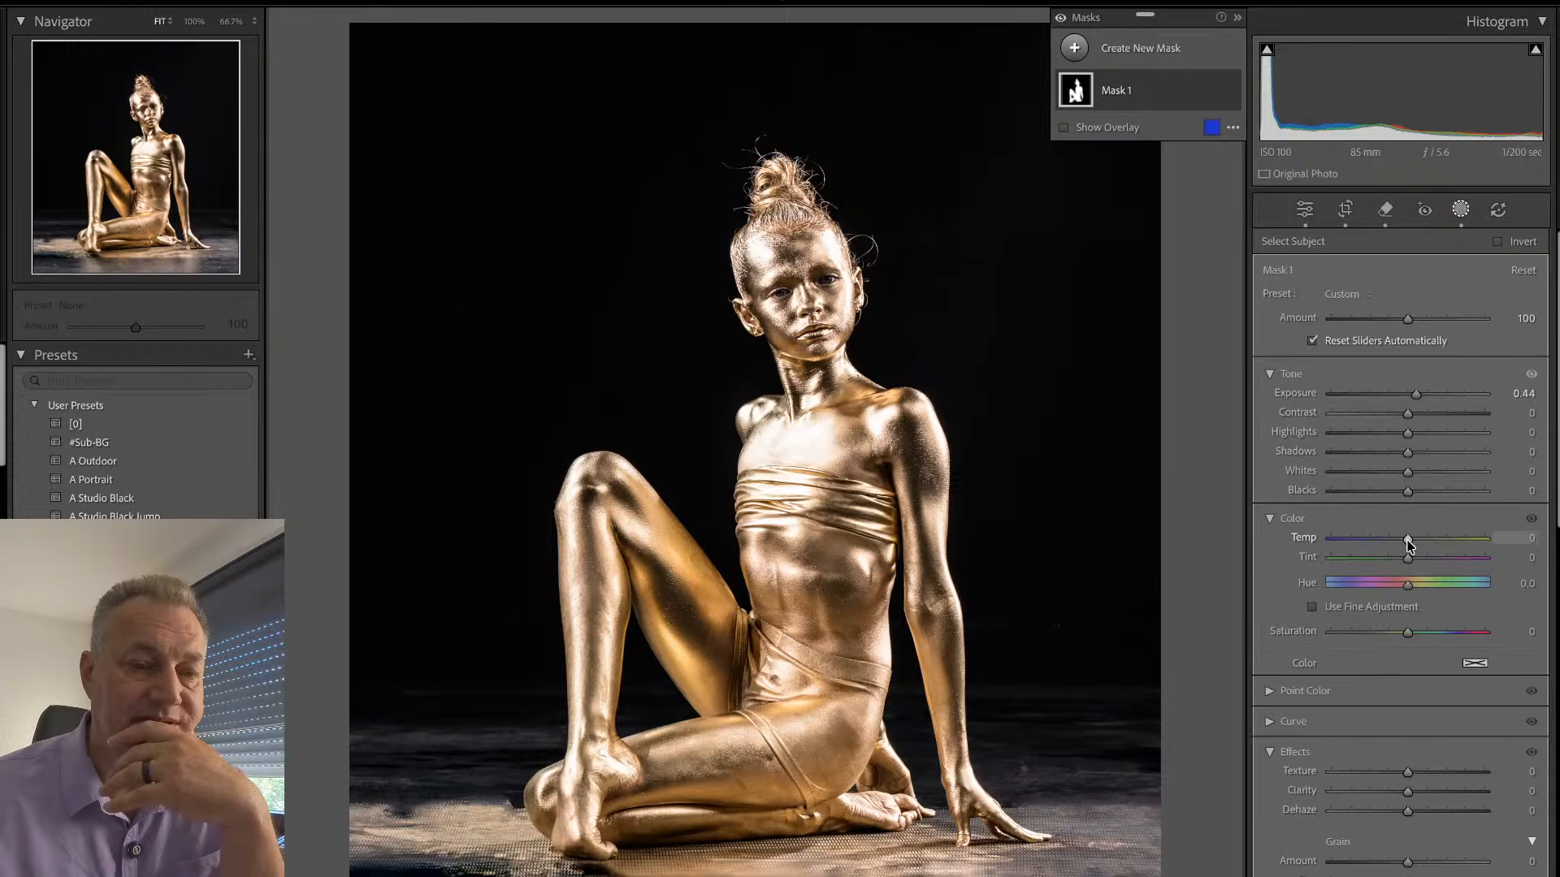
pyautogui.moveTo(1409, 545); pyautogui.dragTo(1414, 543)
pyautogui.moveTo(1451, 792); pyautogui.dragTo(1368, 779)
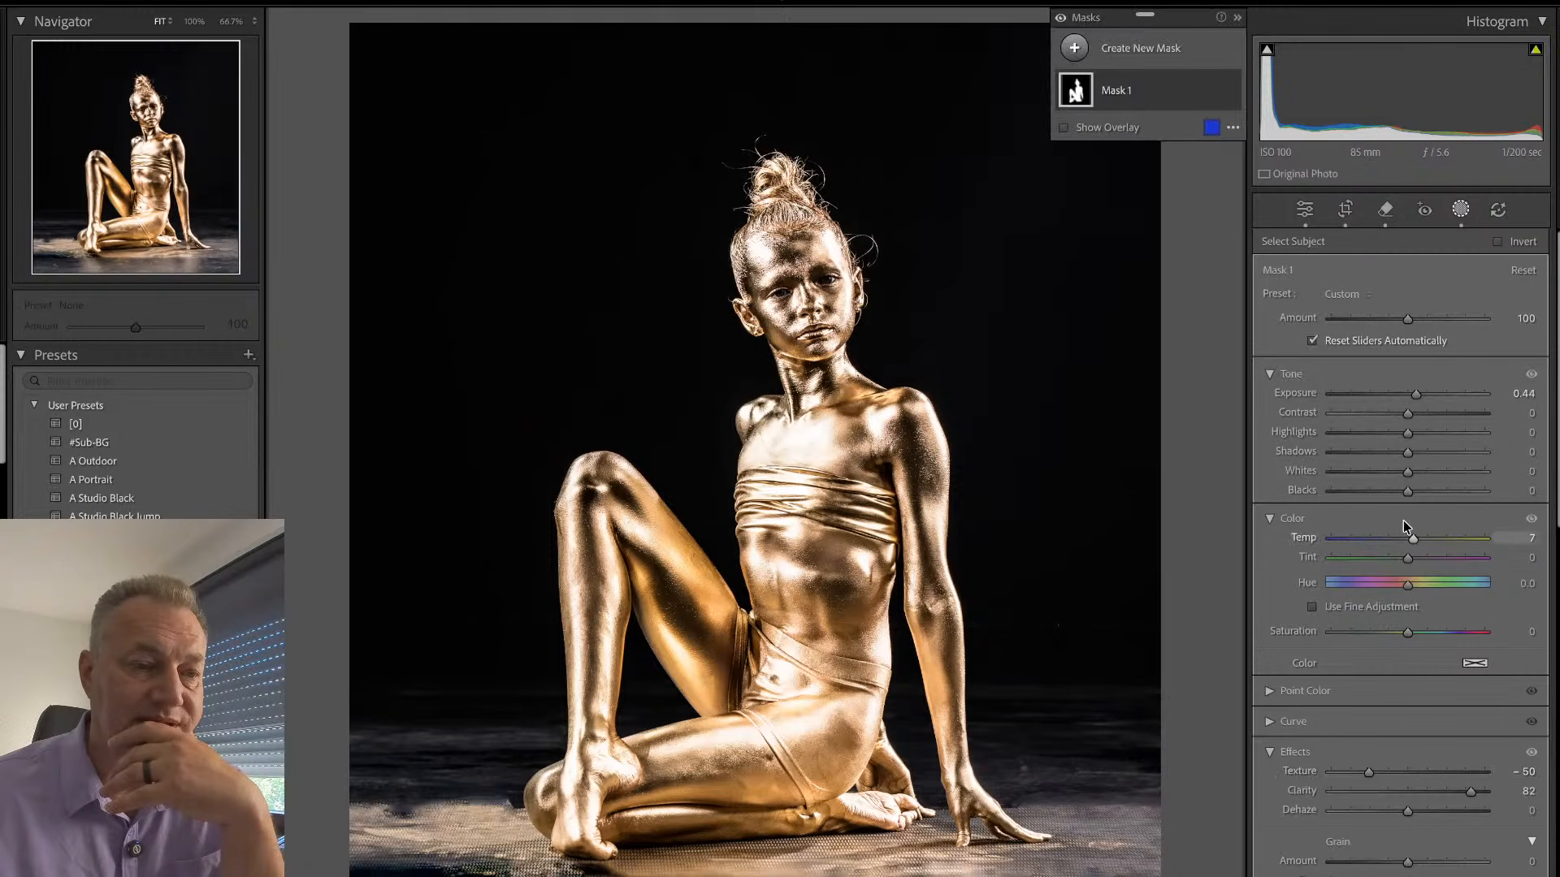
pyautogui.click(1462, 213)
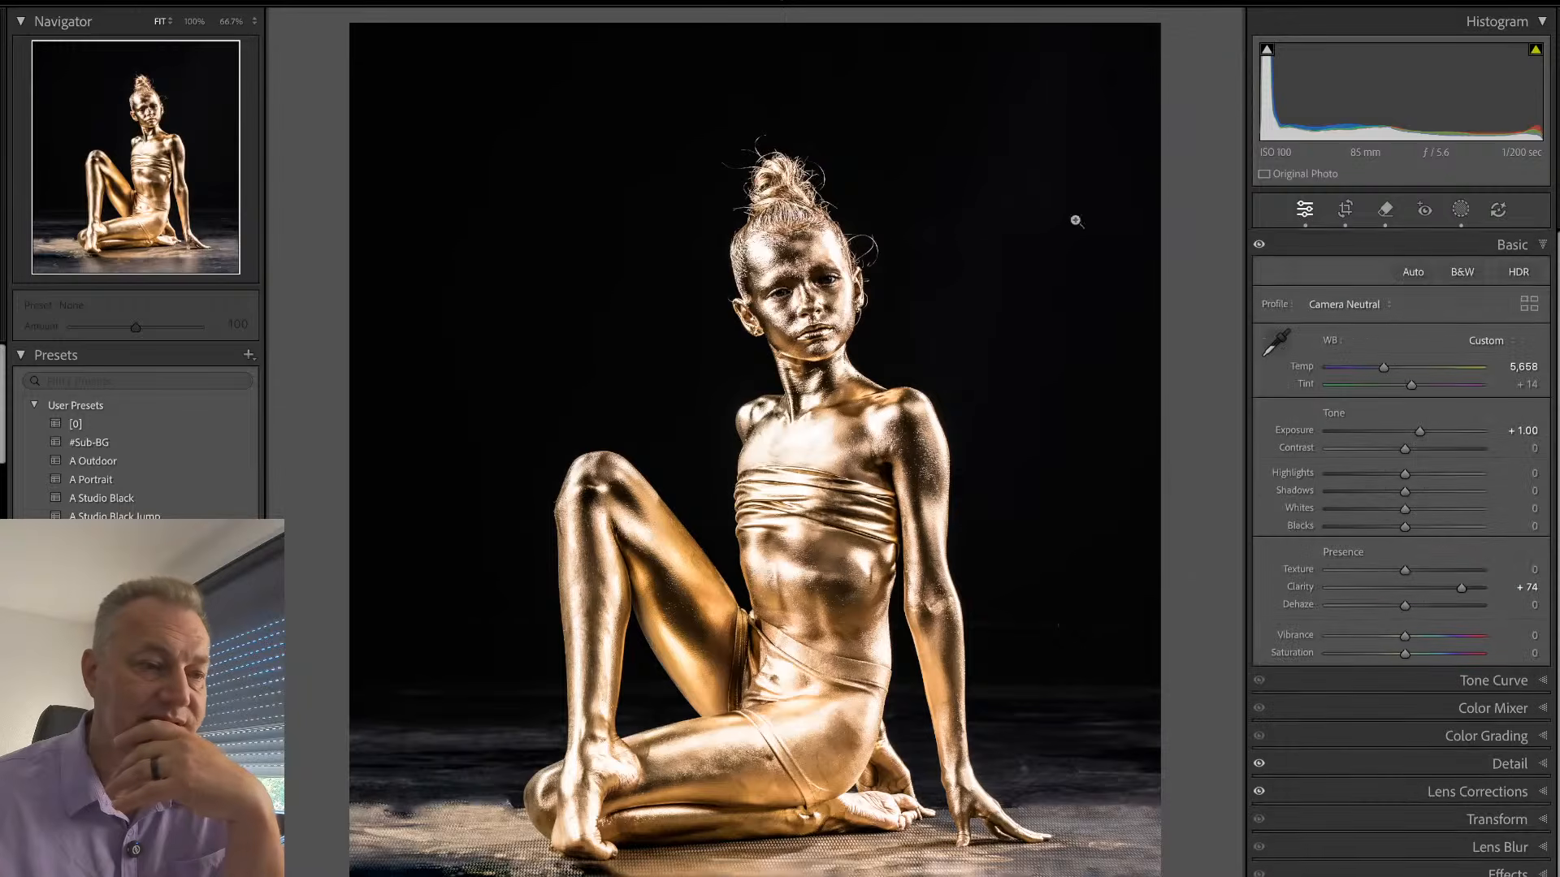
# - Apply the E O-^-O eye preset at amount 196 and set its pupil mask to Temp −21 and Exposure 0.53
pyautogui.click(907, 418)
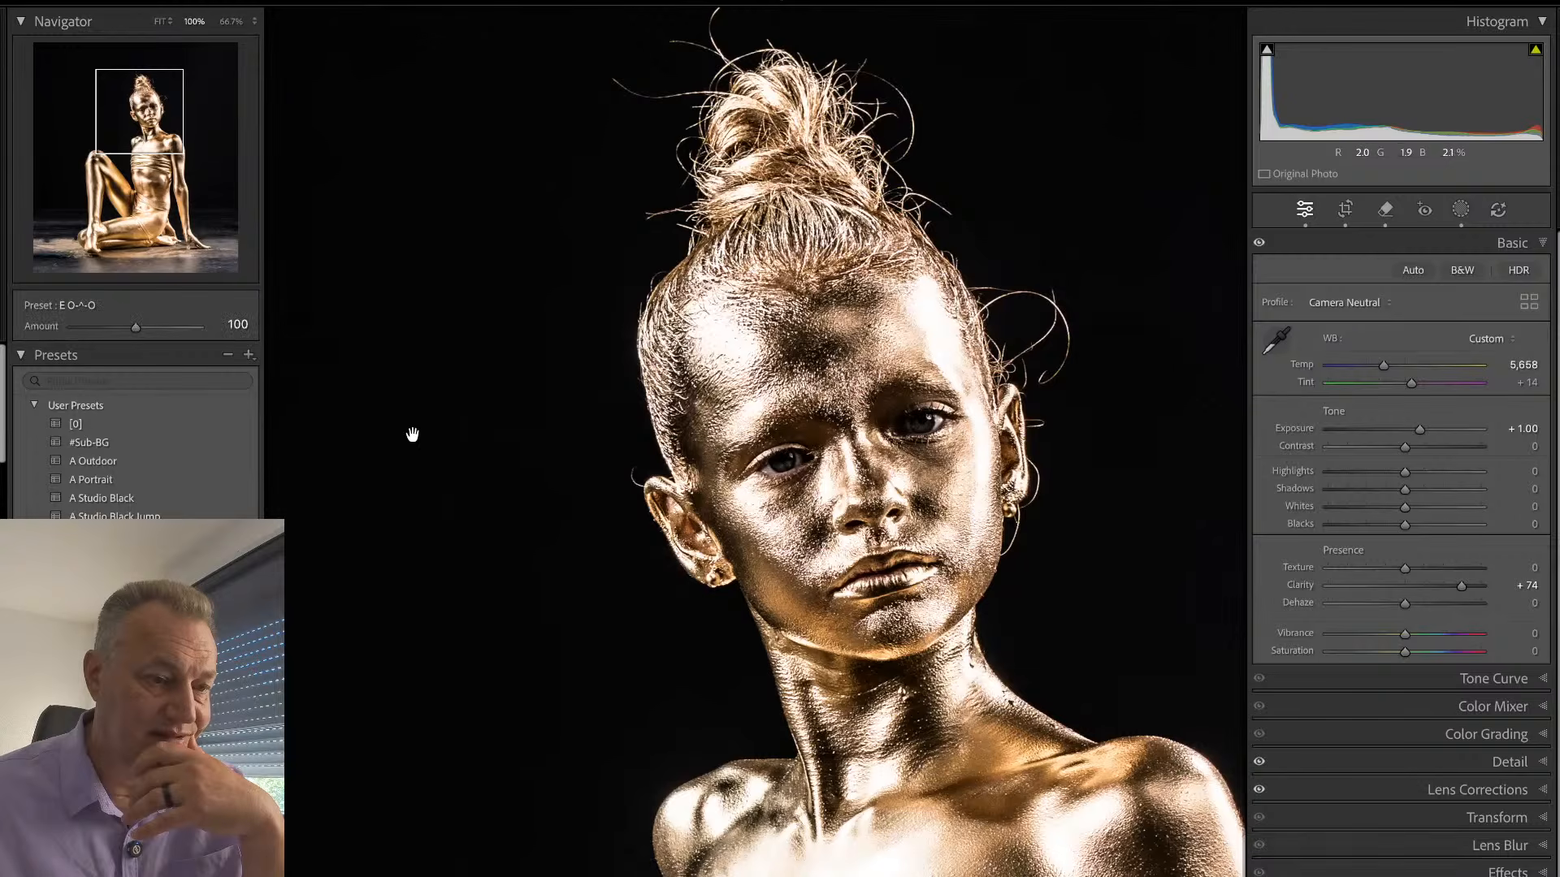
pyautogui.moveTo(138, 326); pyautogui.dragTo(195, 339)
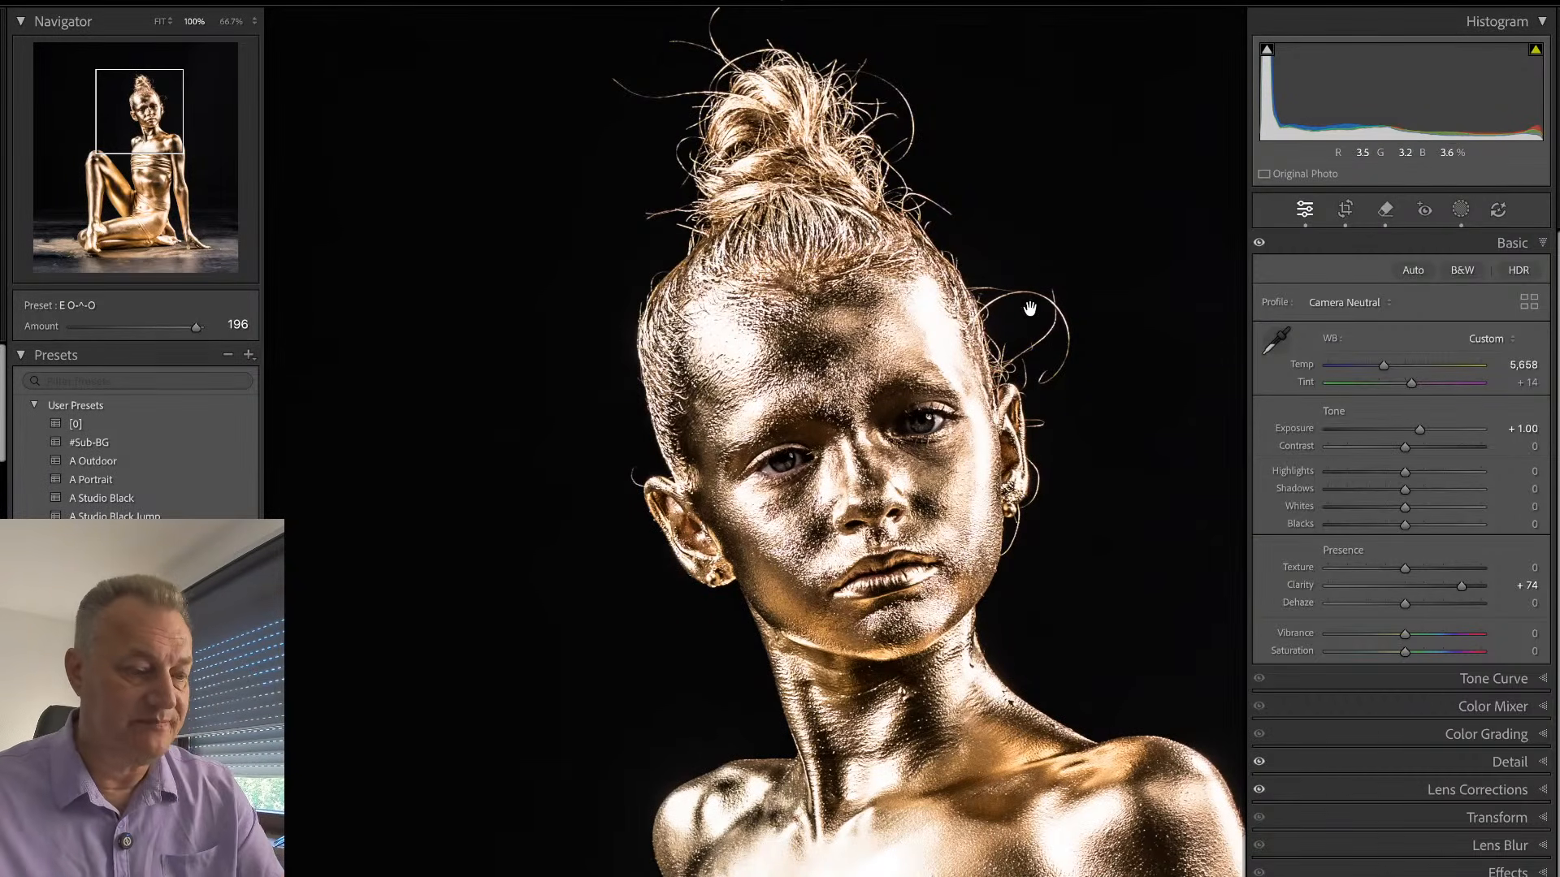
pyautogui.hotkey('shift', 'w')
pyautogui.click(1125, 101)
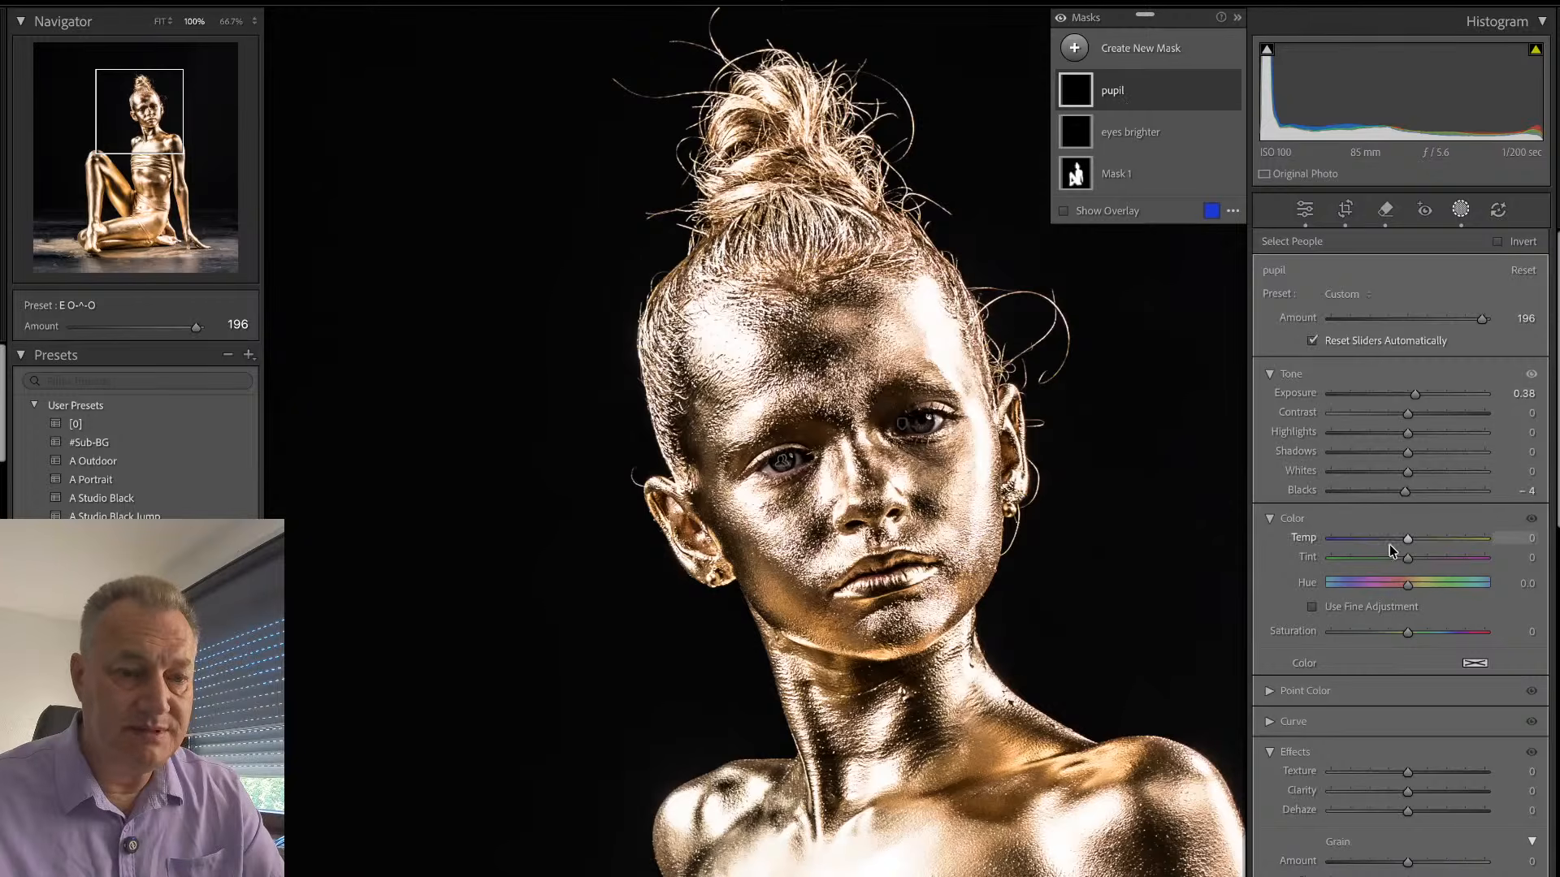
pyautogui.moveTo(1408, 539); pyautogui.dragTo(1391, 545)
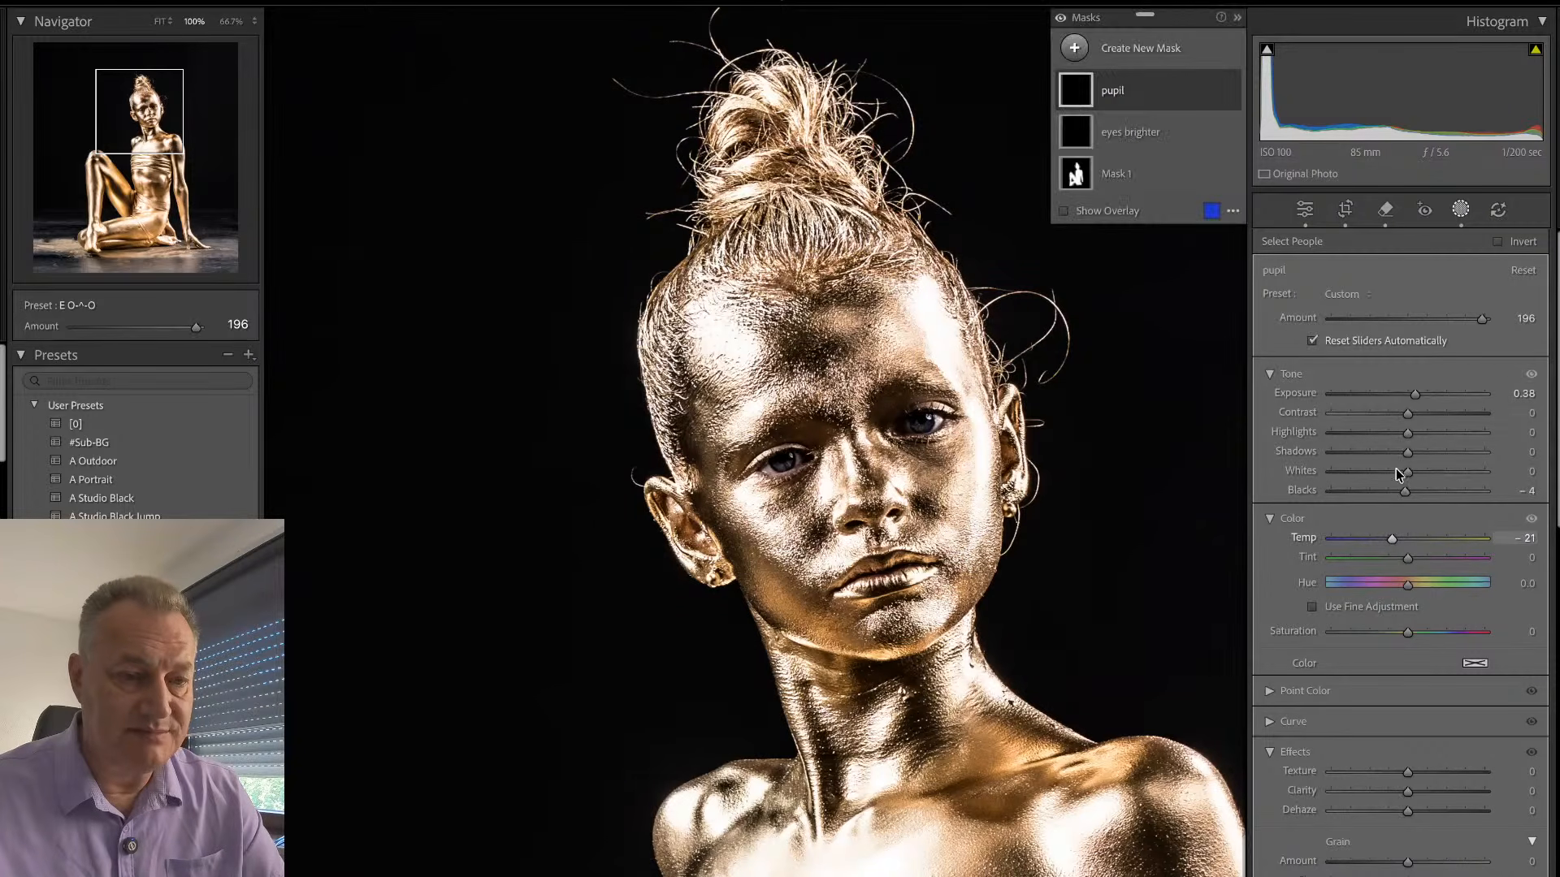
pyautogui.moveTo(1417, 392); pyautogui.dragTo(1421, 396)
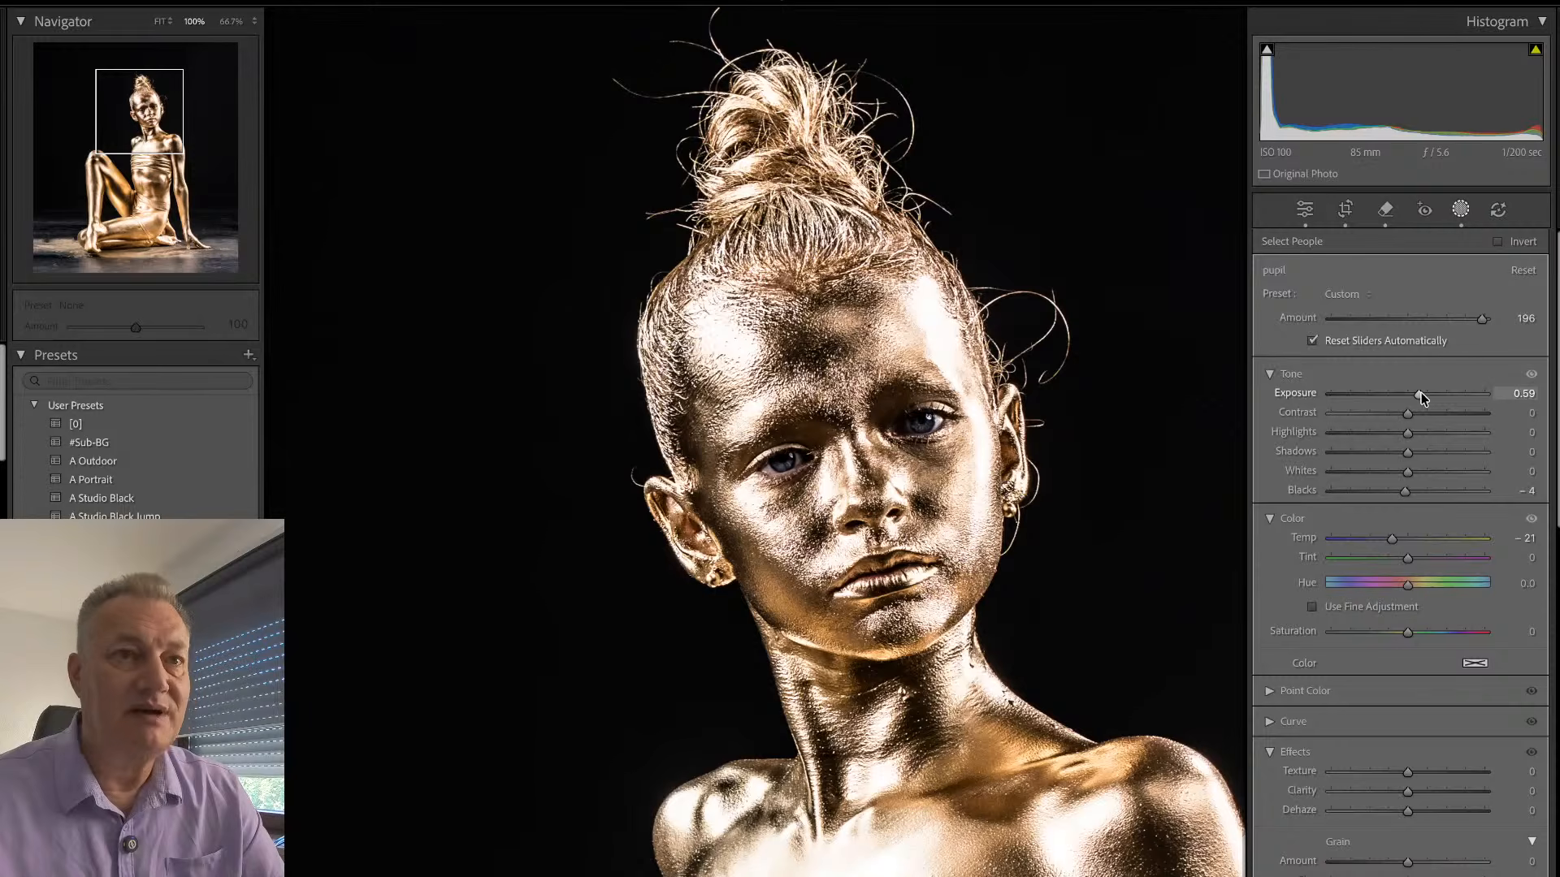
pyautogui.moveTo(1421, 392); pyautogui.dragTo(1417, 397)
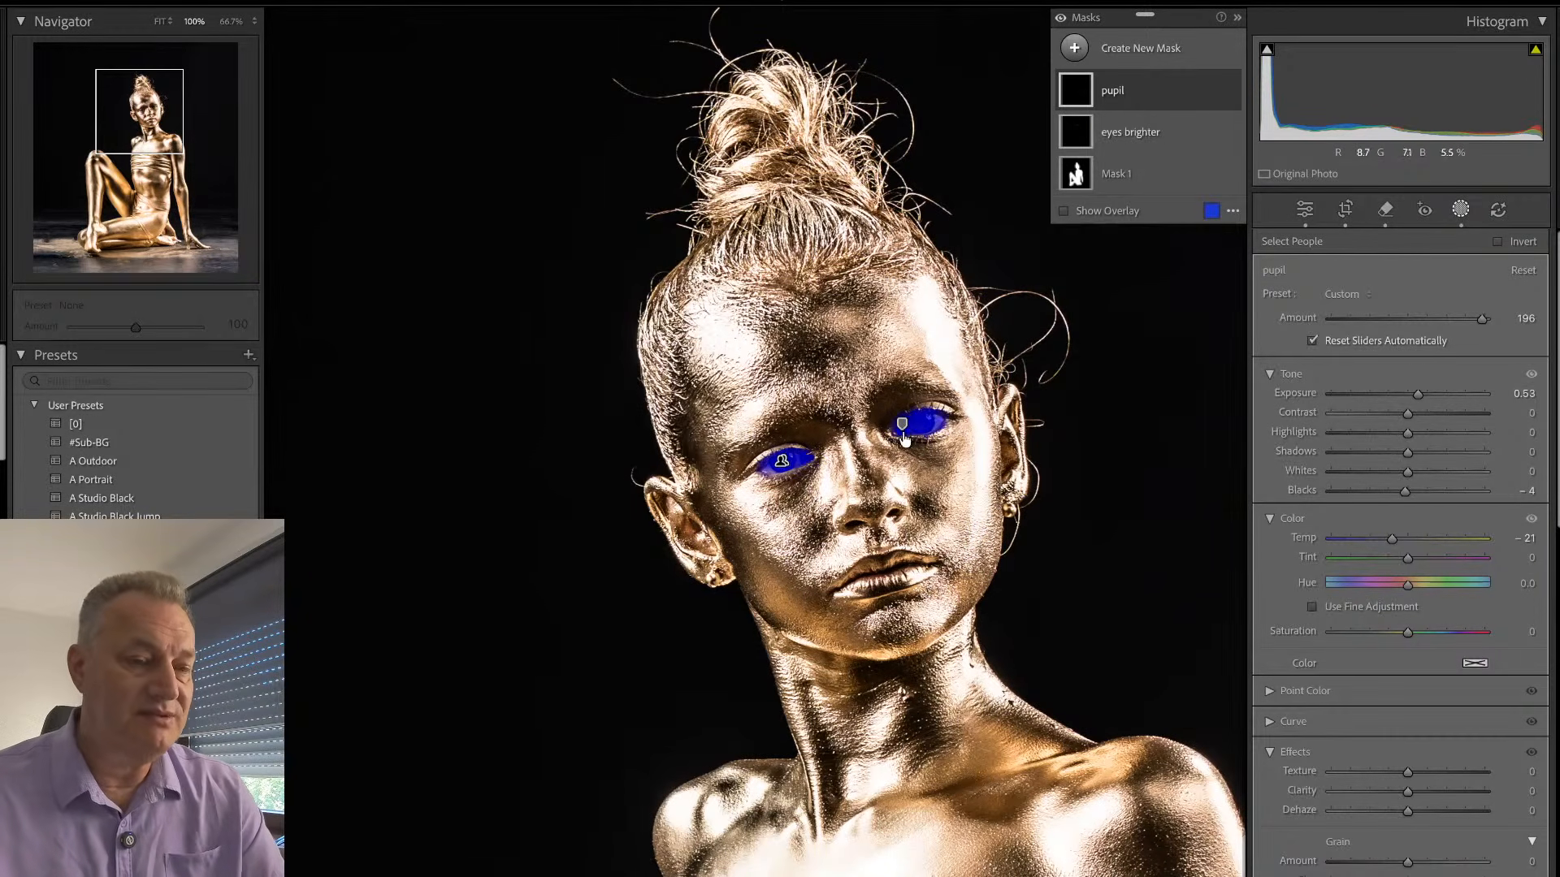
pyautogui.hotkey('shift', 'w')
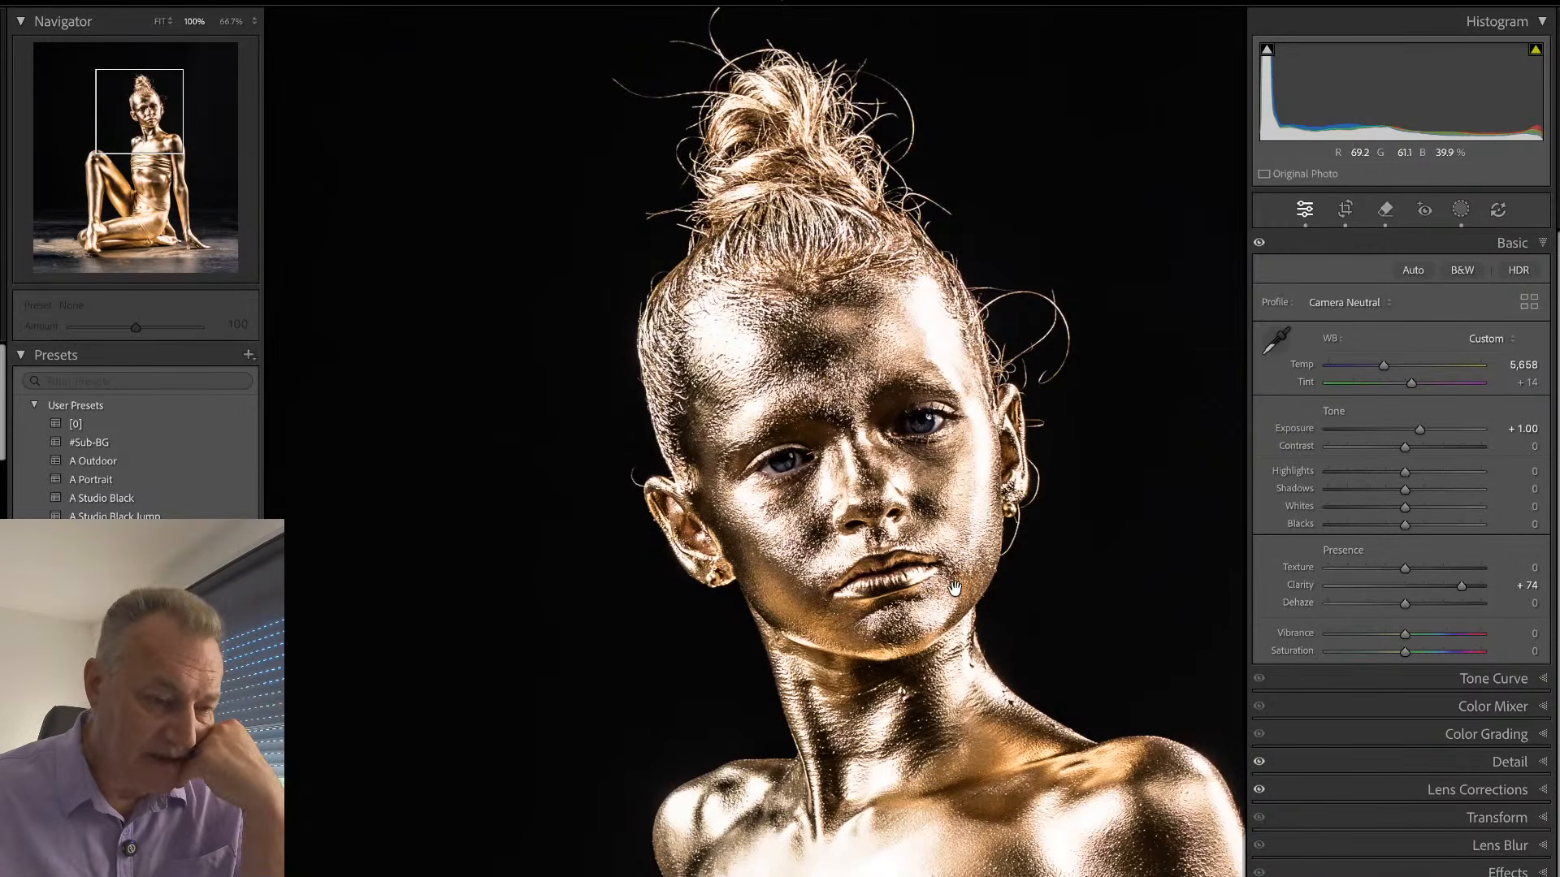
pyautogui.moveTo(955, 587); pyautogui.dragTo(911, 615)
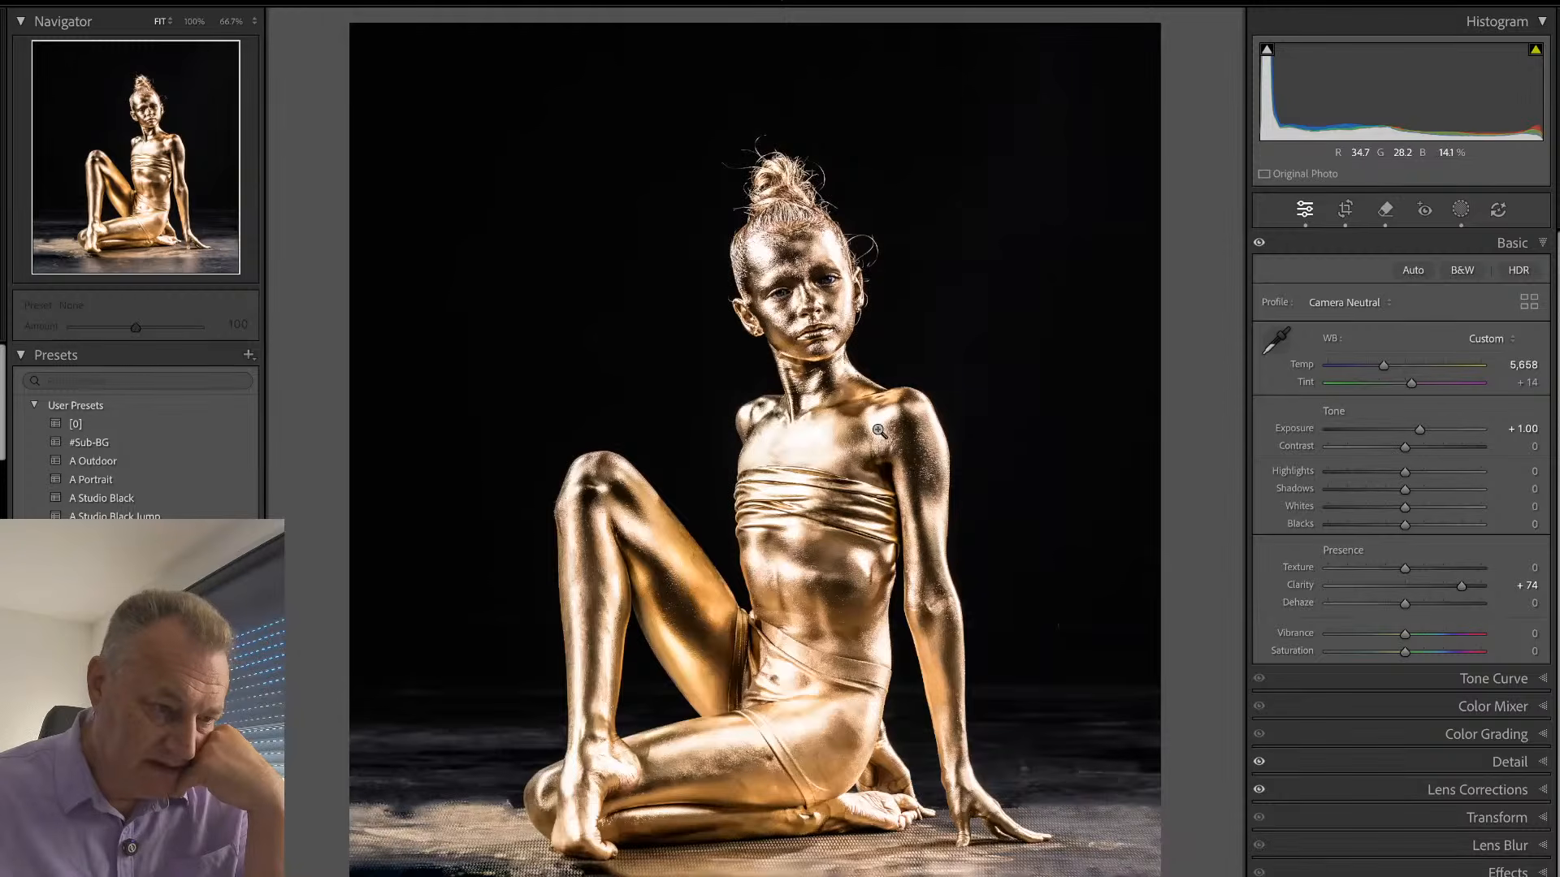
# - Brush a new mask over the shadowed areas of the face around both eyes, the forehead and the cheek, using brush size 25
pyautogui.moveTo(786, 240); pyautogui.dragTo(852, 360)
pyautogui.hotkey('ctrl', '=')
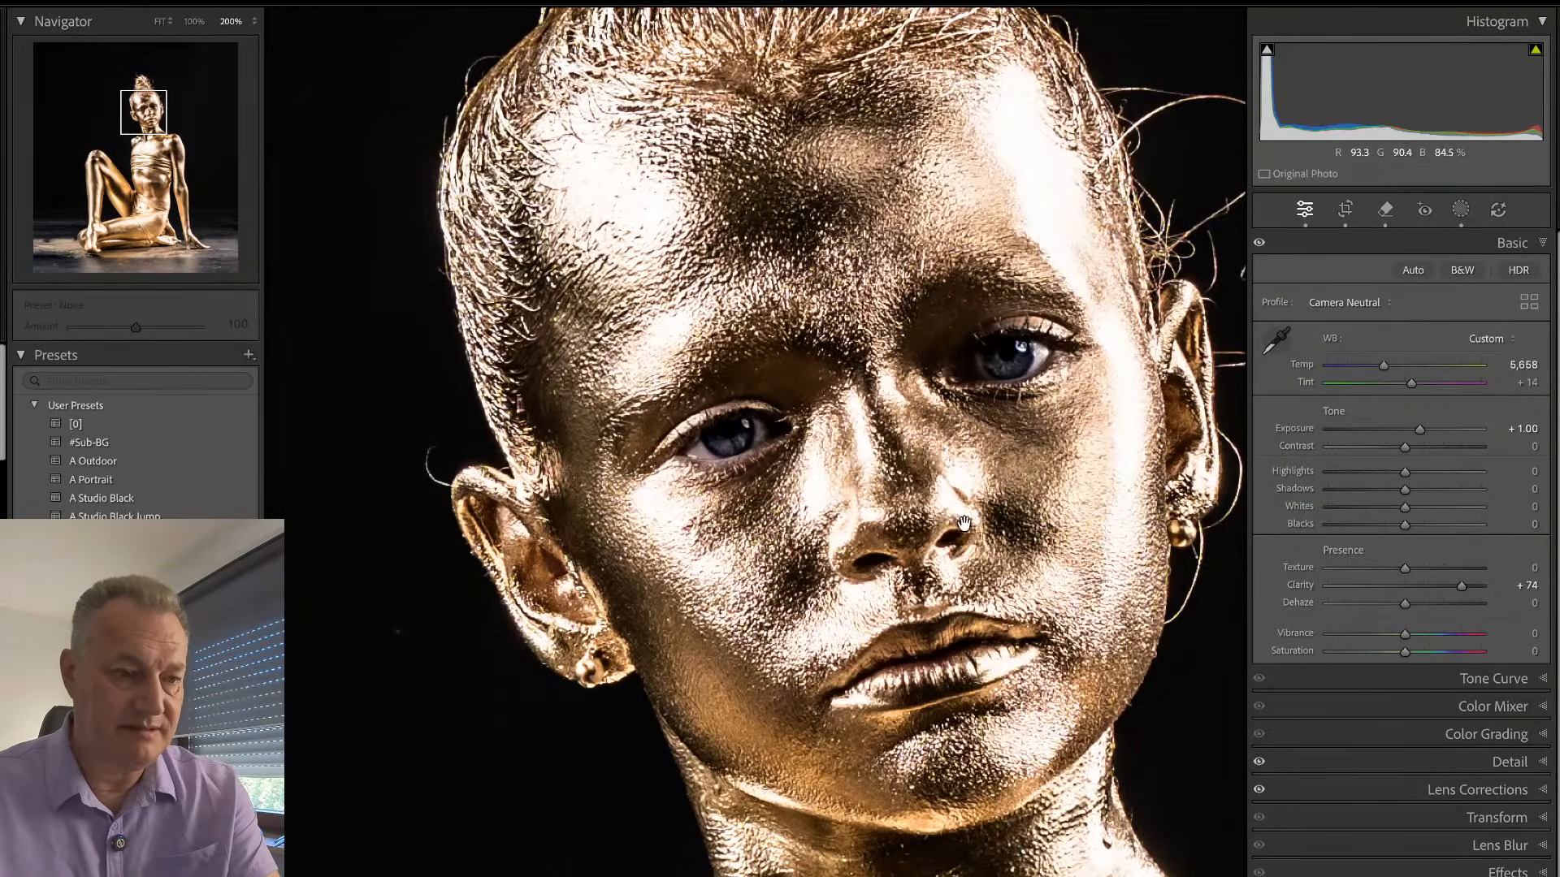
pyautogui.moveTo(965, 515); pyautogui.dragTo(860, 633)
pyautogui.press('k')
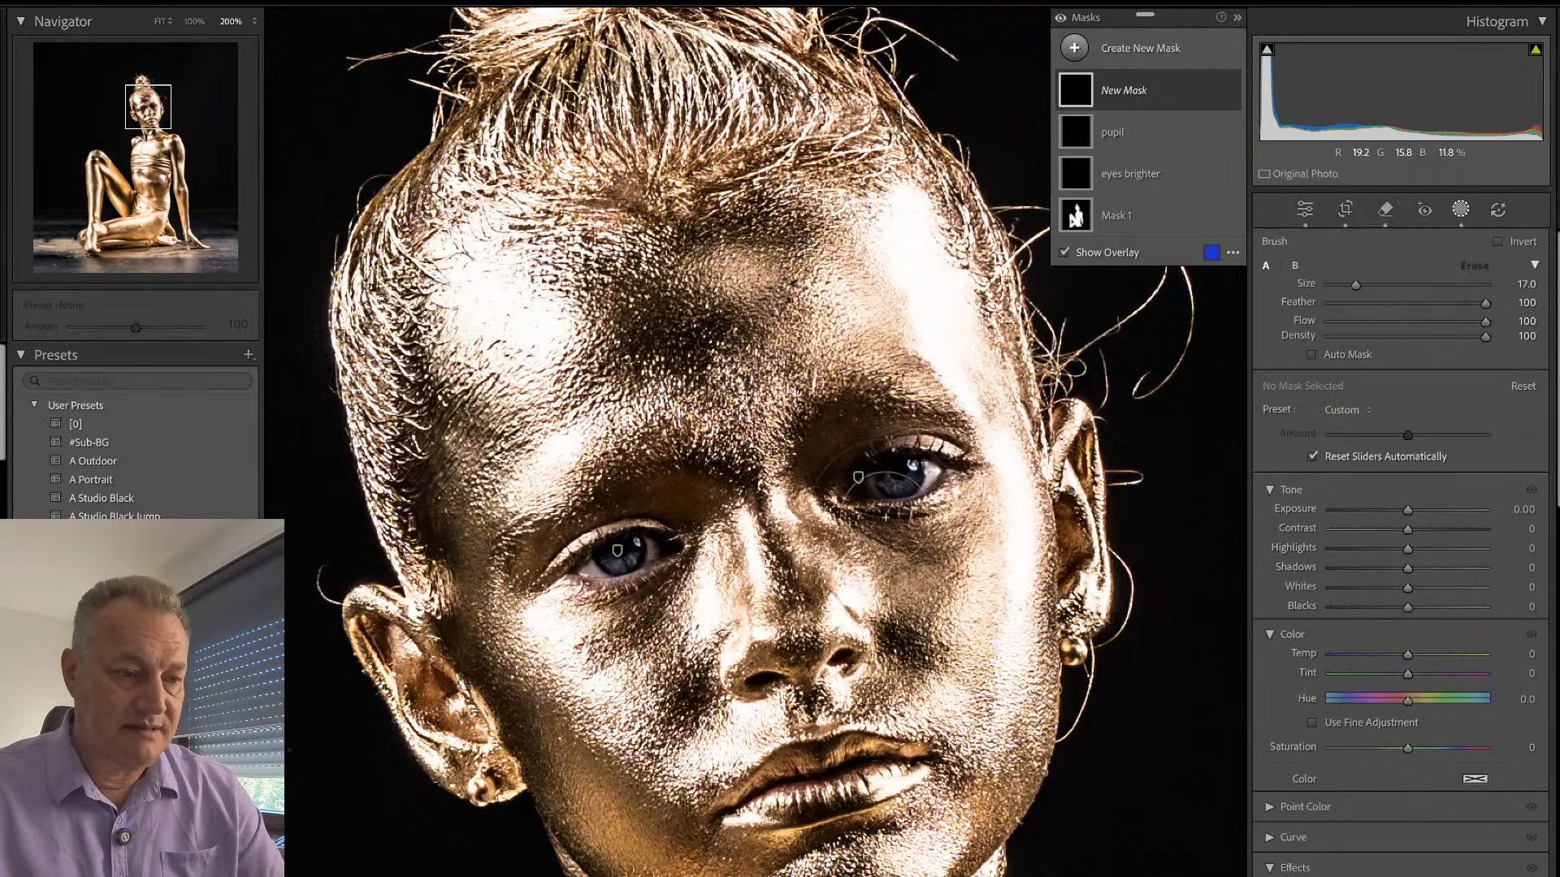
pyautogui.moveTo(894, 544); pyautogui.dragTo(847, 459)
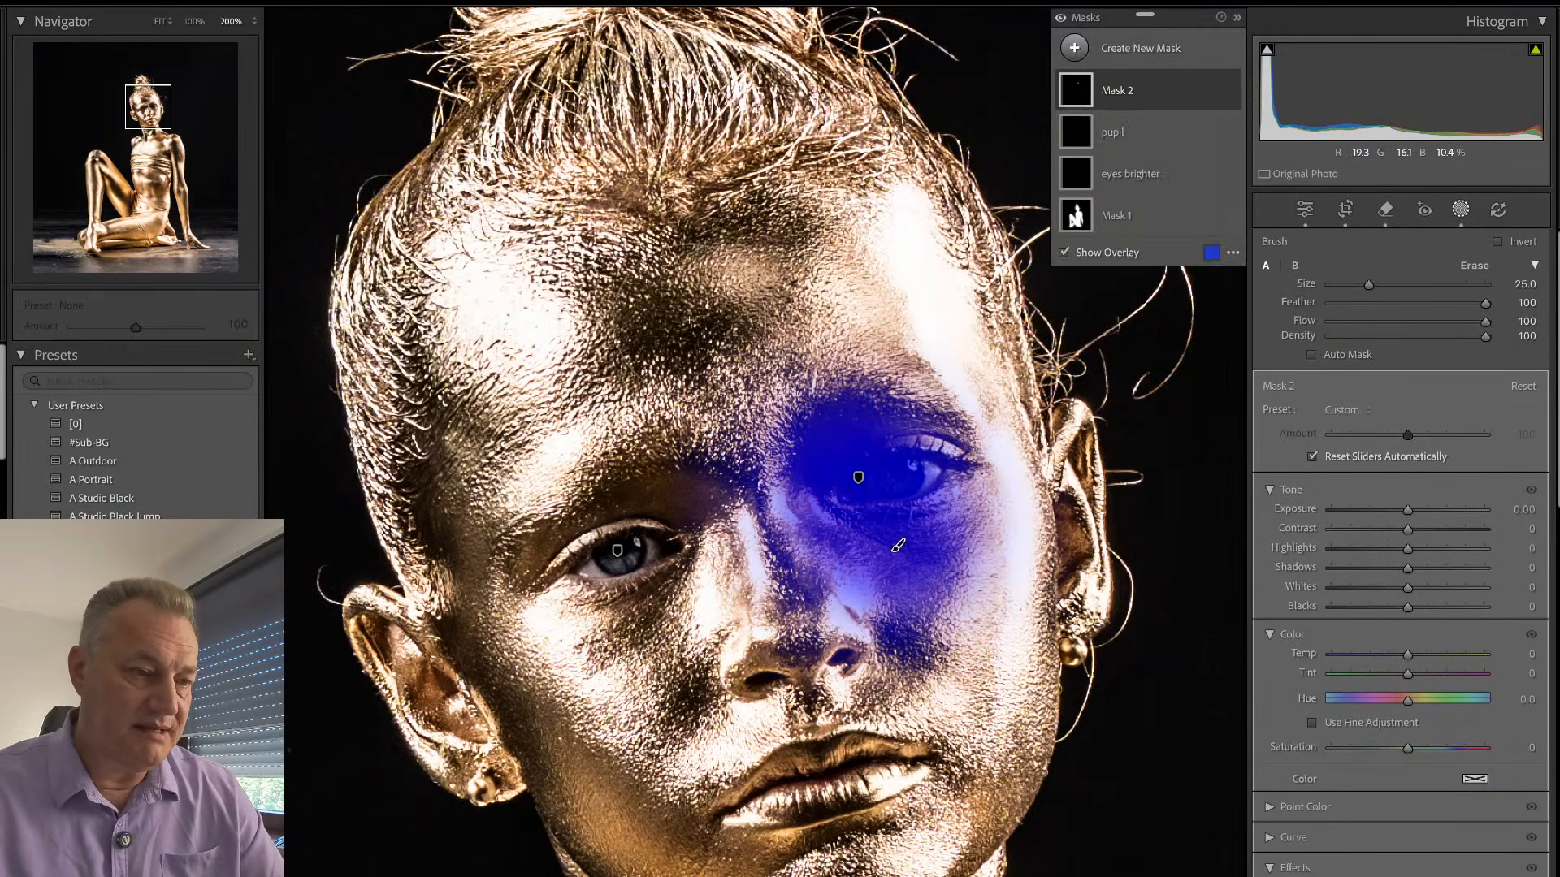
pyautogui.moveTo(689, 320); pyautogui.dragTo(646, 302)
pyautogui.moveTo(679, 475); pyautogui.dragTo(699, 674)
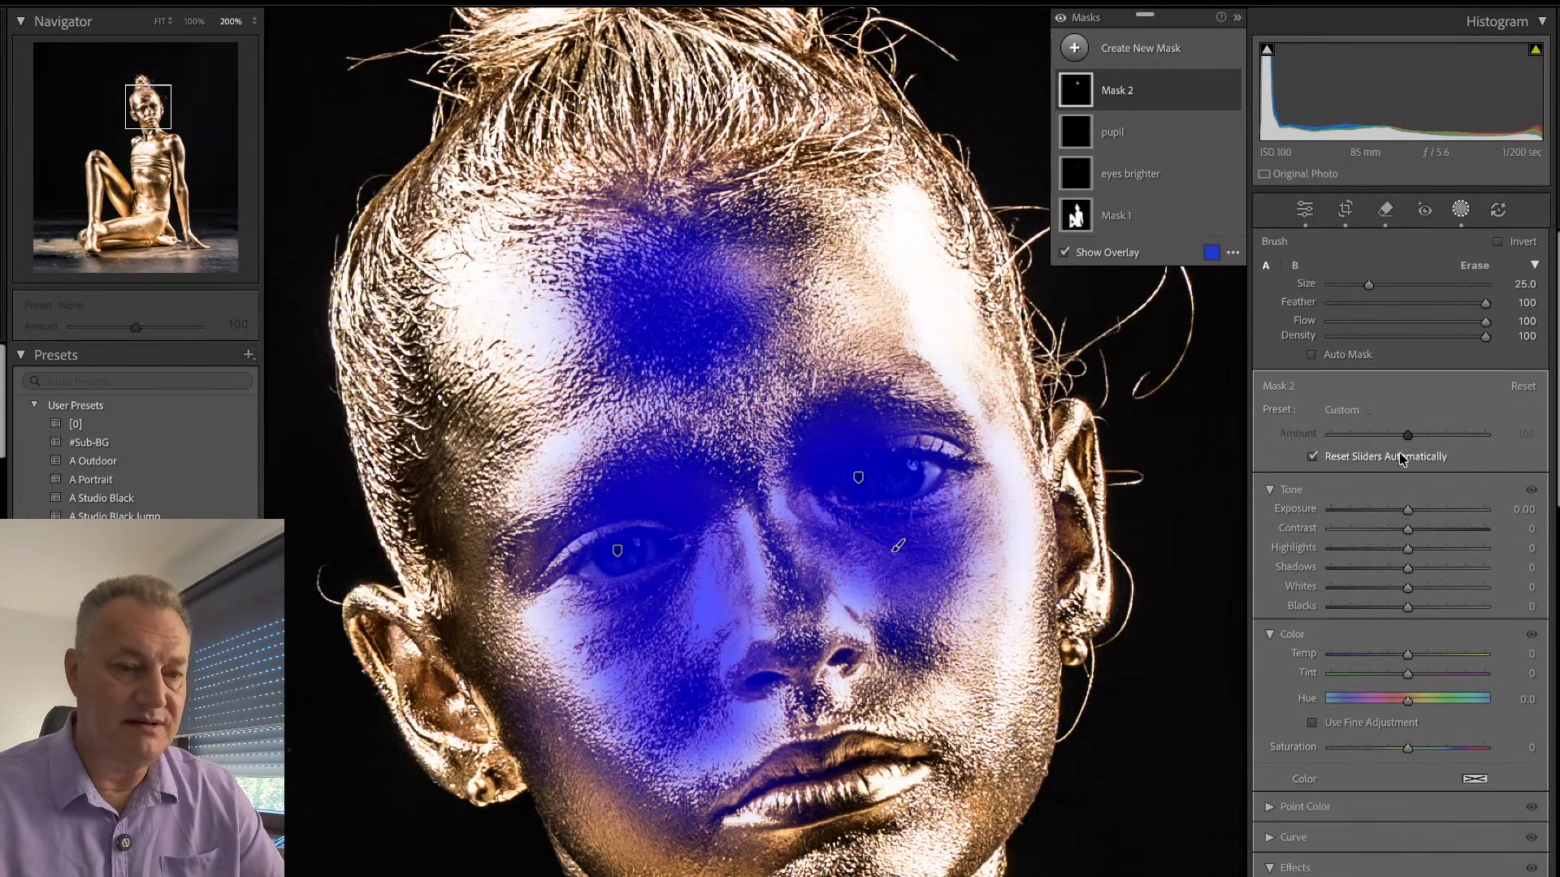
# - Set the brushed face mask to Exposure 1.62, Texture −25 and Clarity 32
pyautogui.moveTo(1412, 514); pyautogui.dragTo(1440, 514)
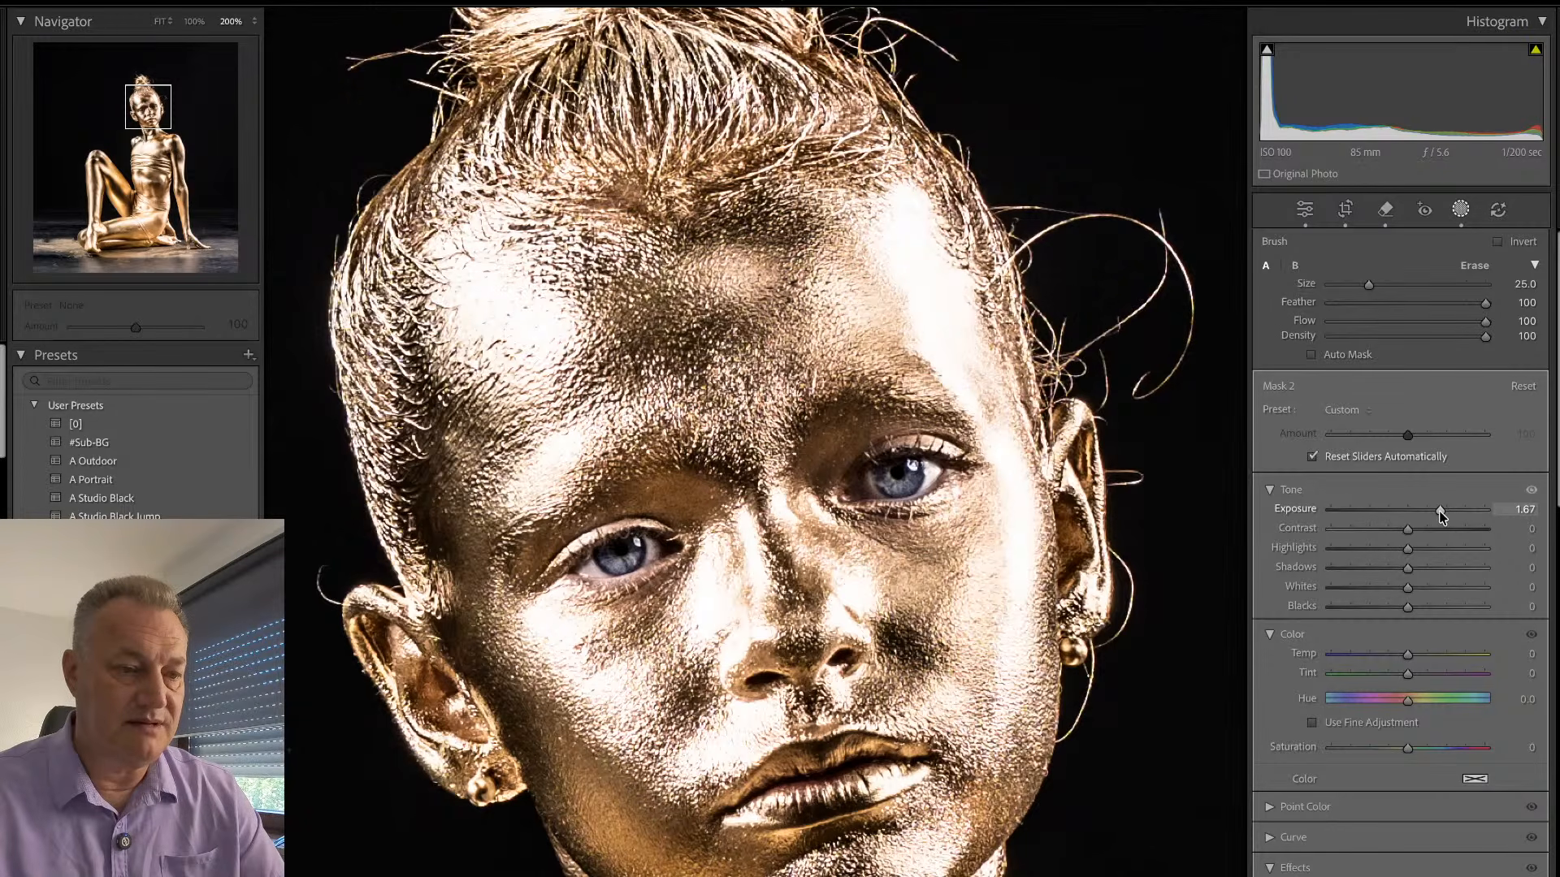
pyautogui.moveTo(1440, 514); pyautogui.dragTo(1438, 513)
pyautogui.scroll(-3, 1414, 633)
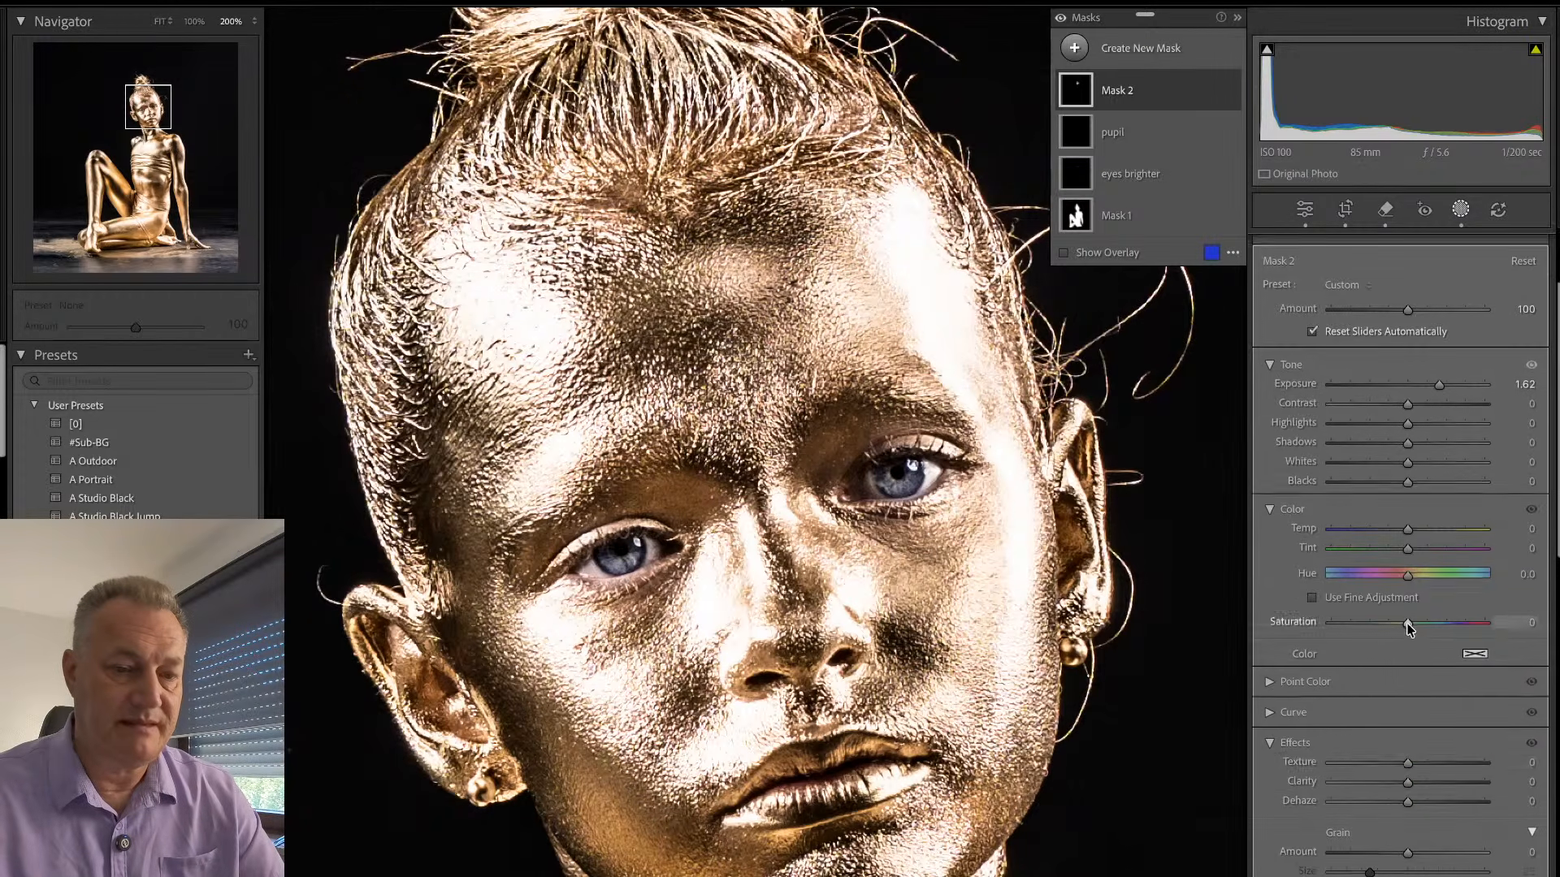
pyautogui.moveTo(1413, 771)
pyautogui.mouseDown()
pyautogui.moveTo(1433, 773)
pyautogui.moveTo(1387, 759)
pyautogui.mouseUp()
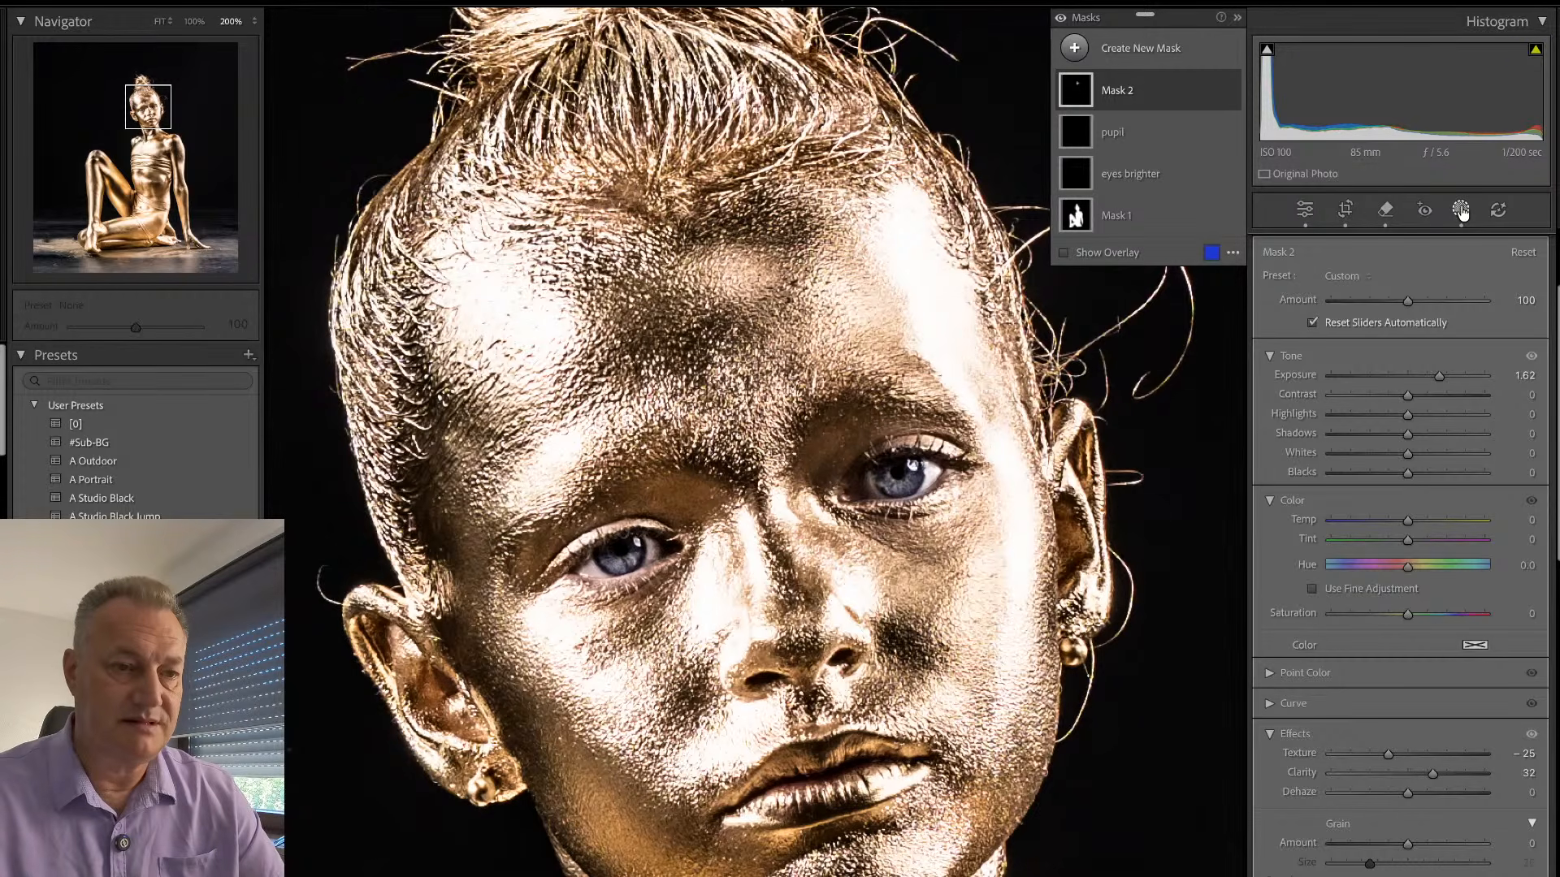
# - Rename the brushed face mask face-areas and the subject mask sub, and leave masking
pyautogui.doubleClick(1113, 92)
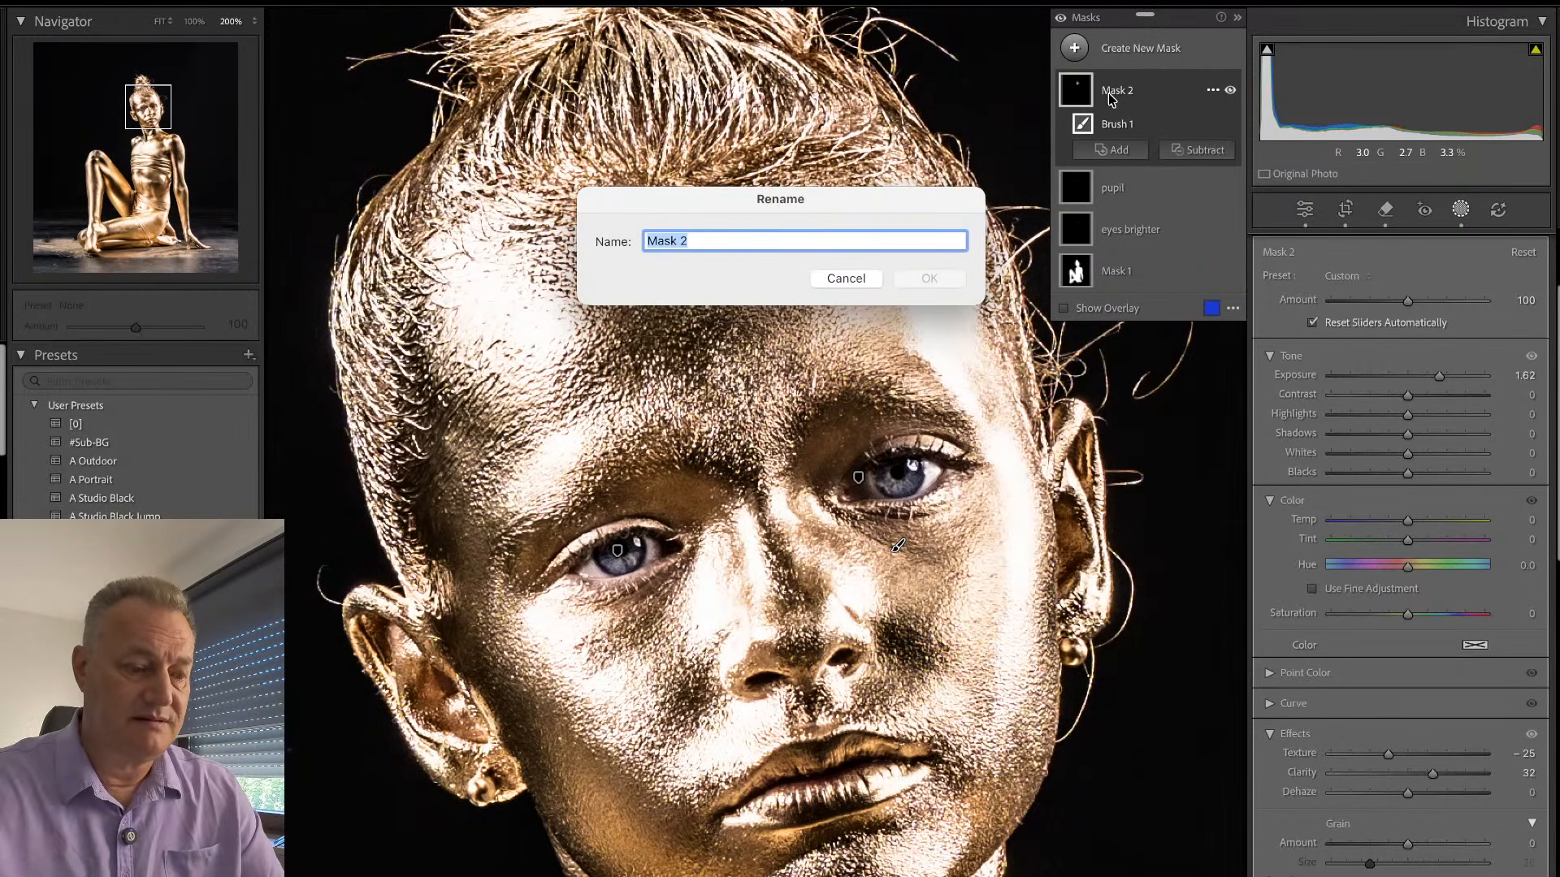
pyautogui.write('face')
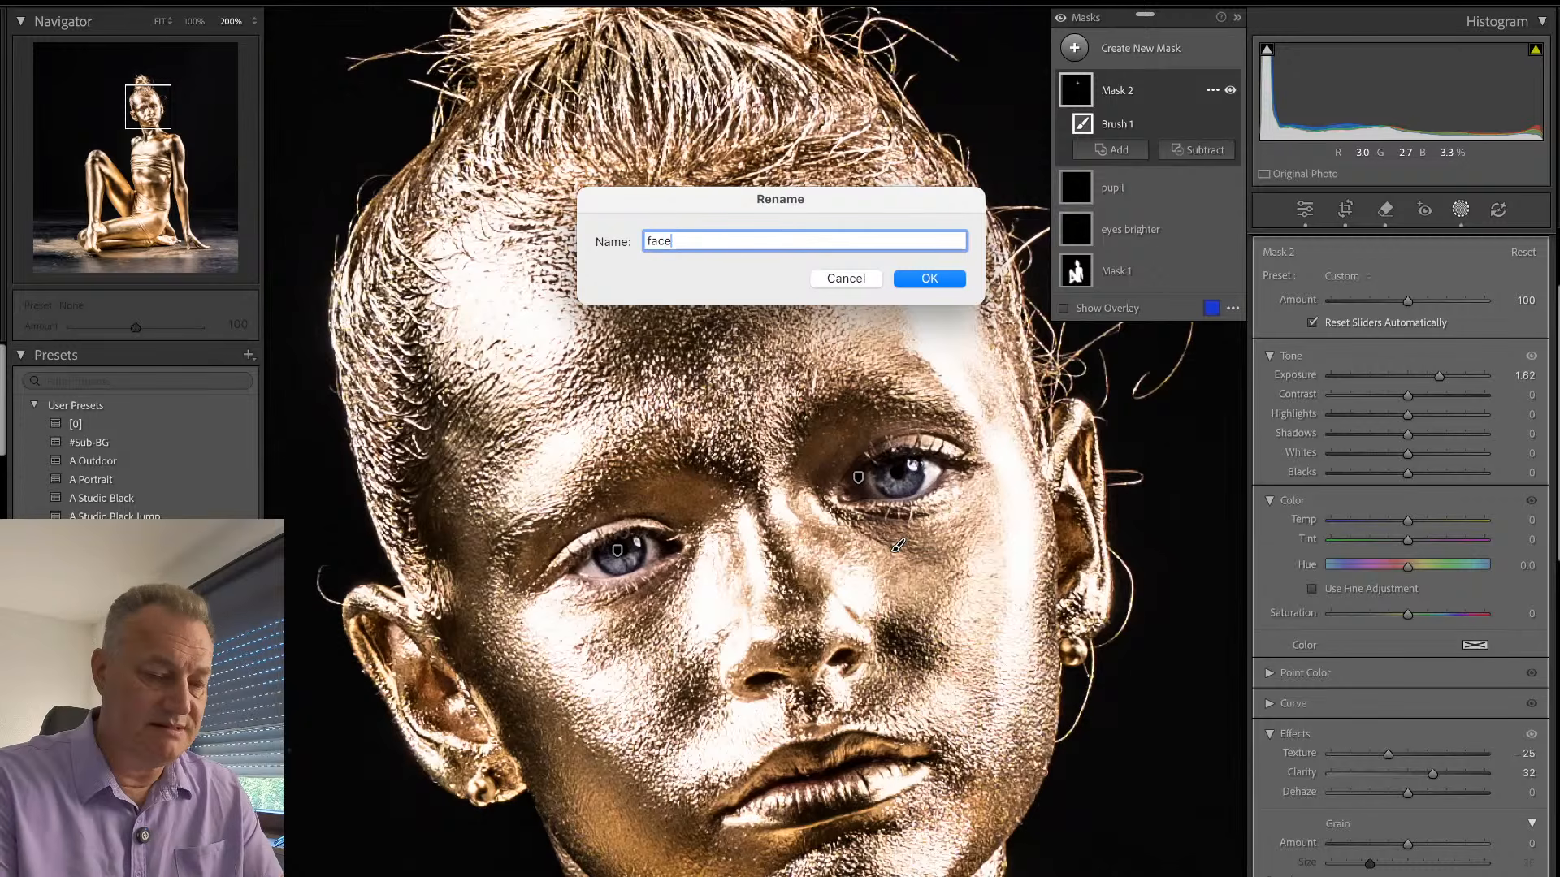
pyautogui.write('-ar')
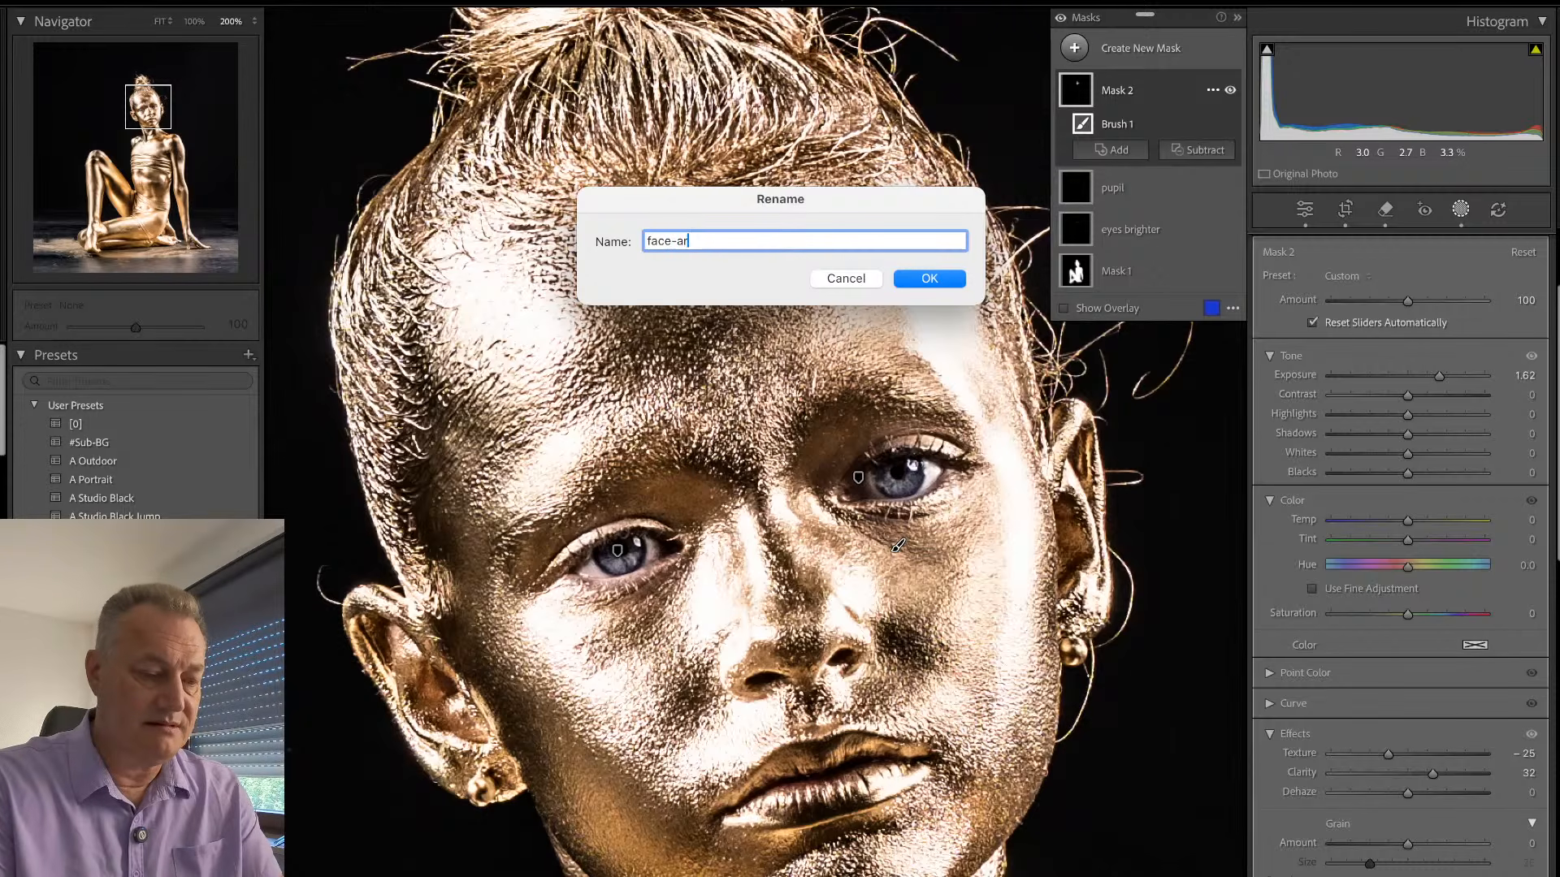
pyautogui.write('eas')
pyautogui.press('Return')
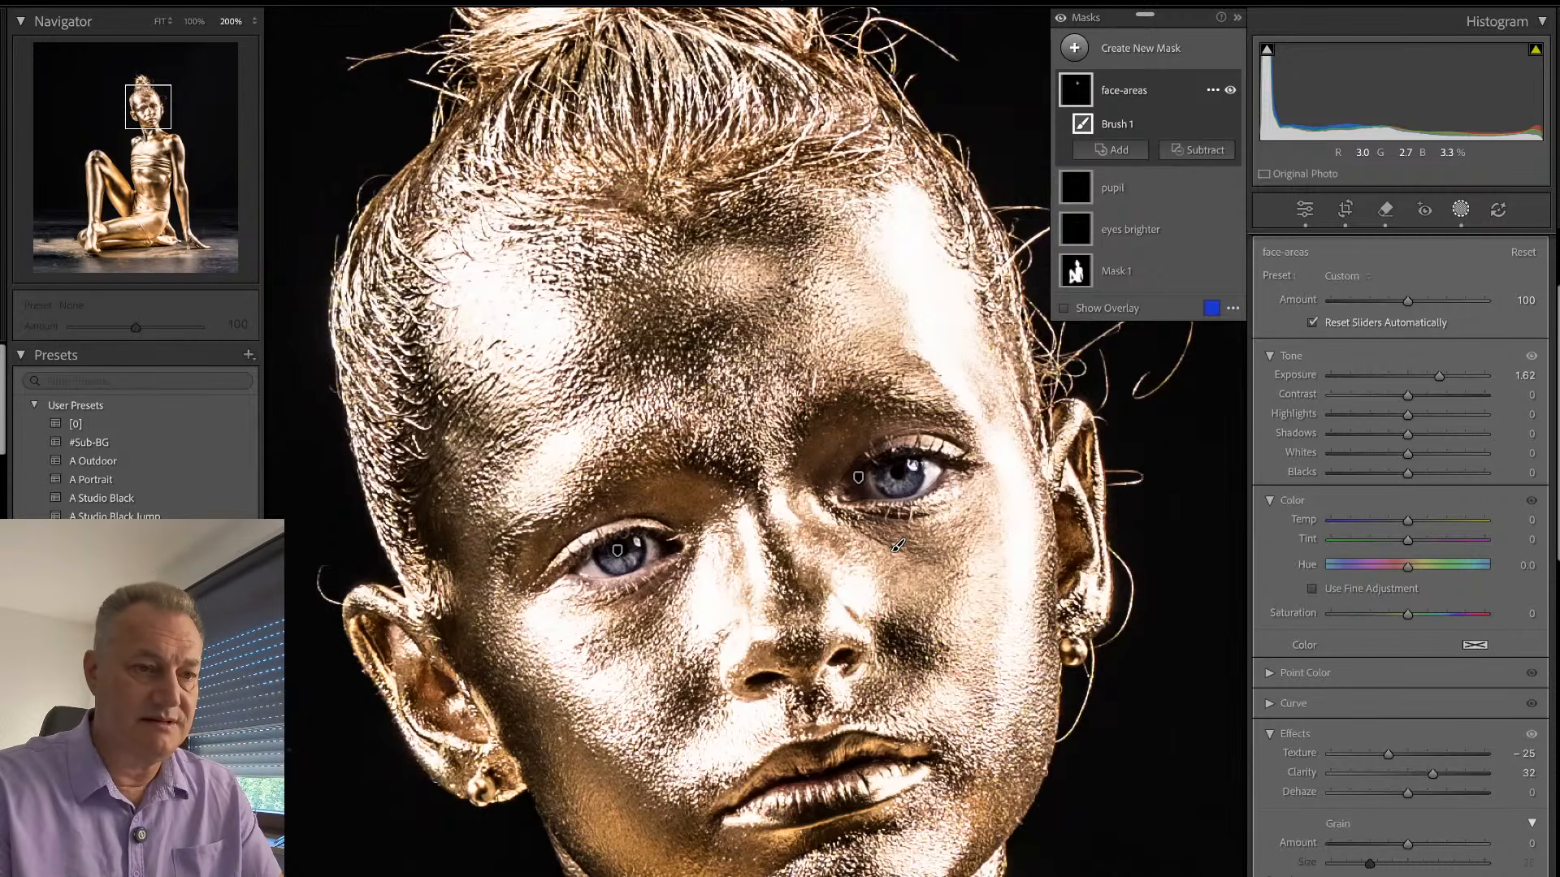
pyautogui.doubleClick(1125, 276)
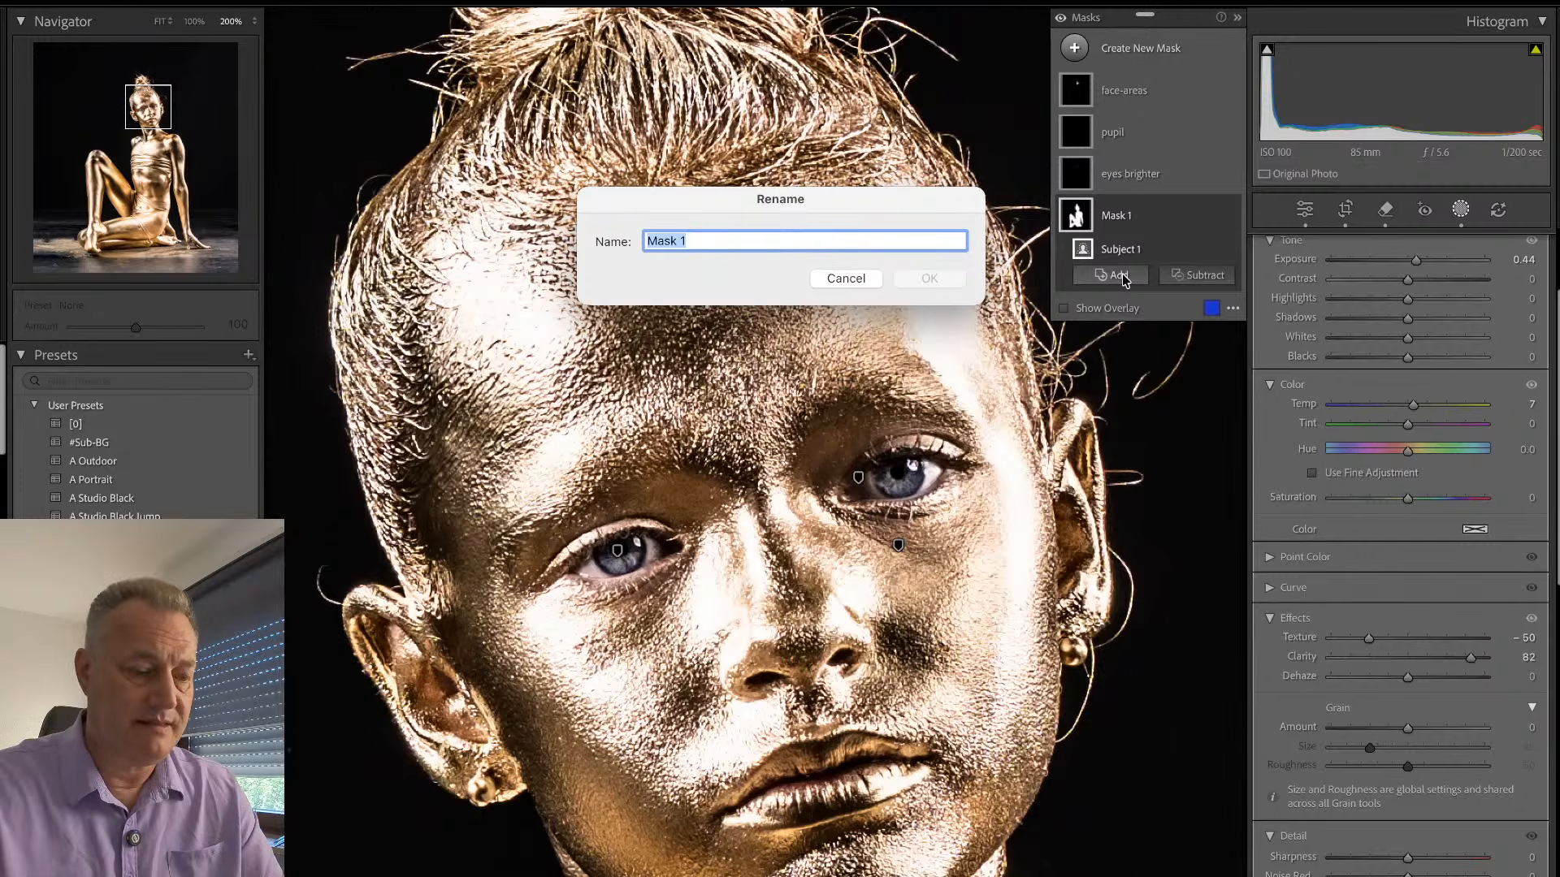
pyautogui.write('body')
pyautogui.press('Return')
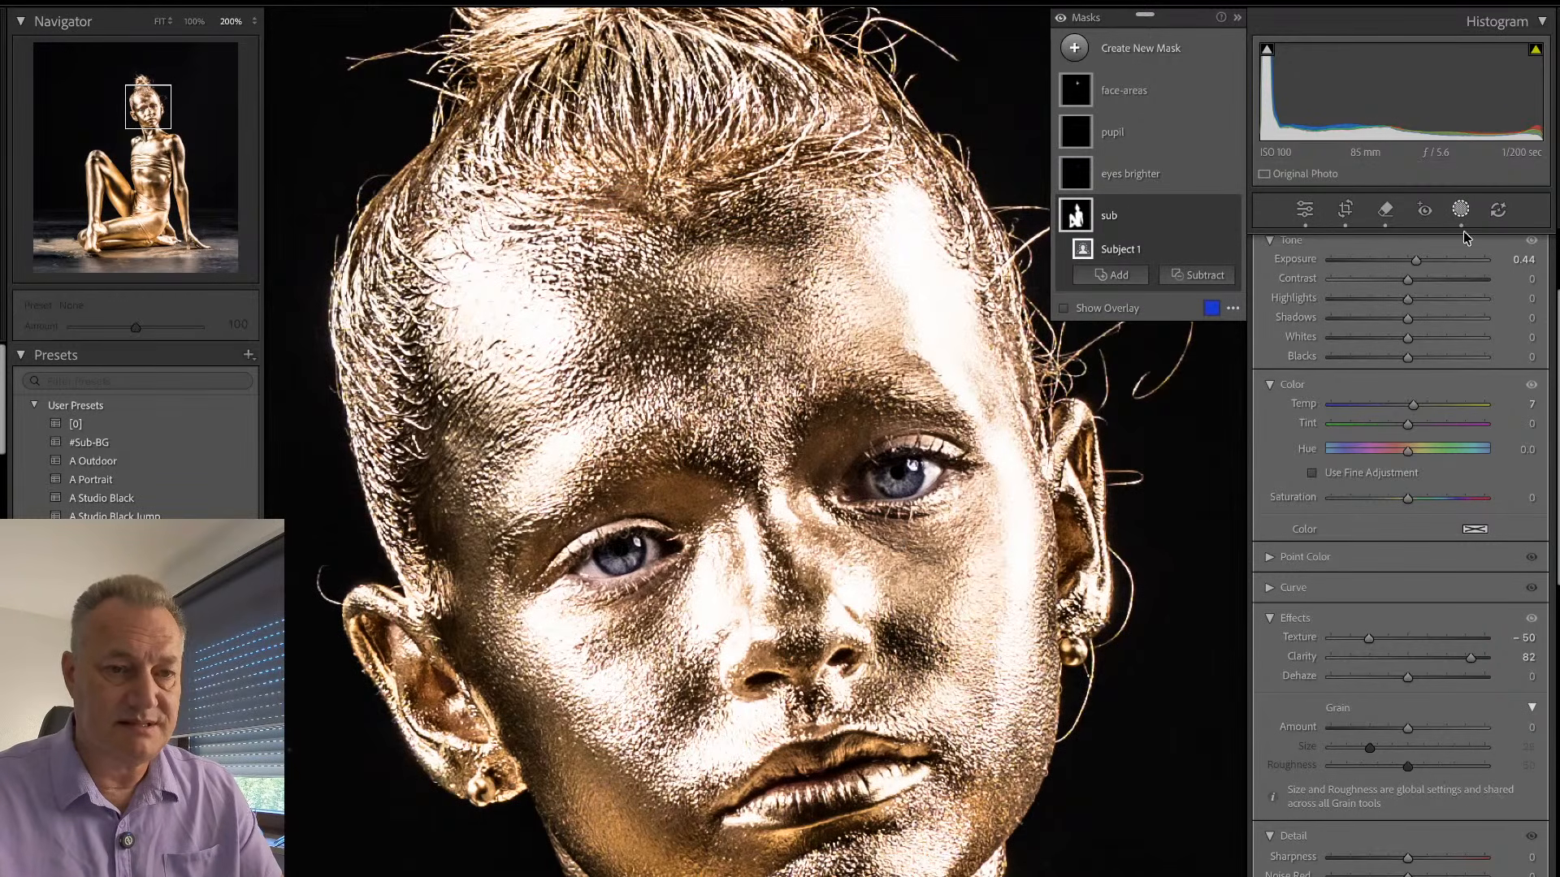
pyautogui.click(1460, 212)
pyautogui.click(766, 458)
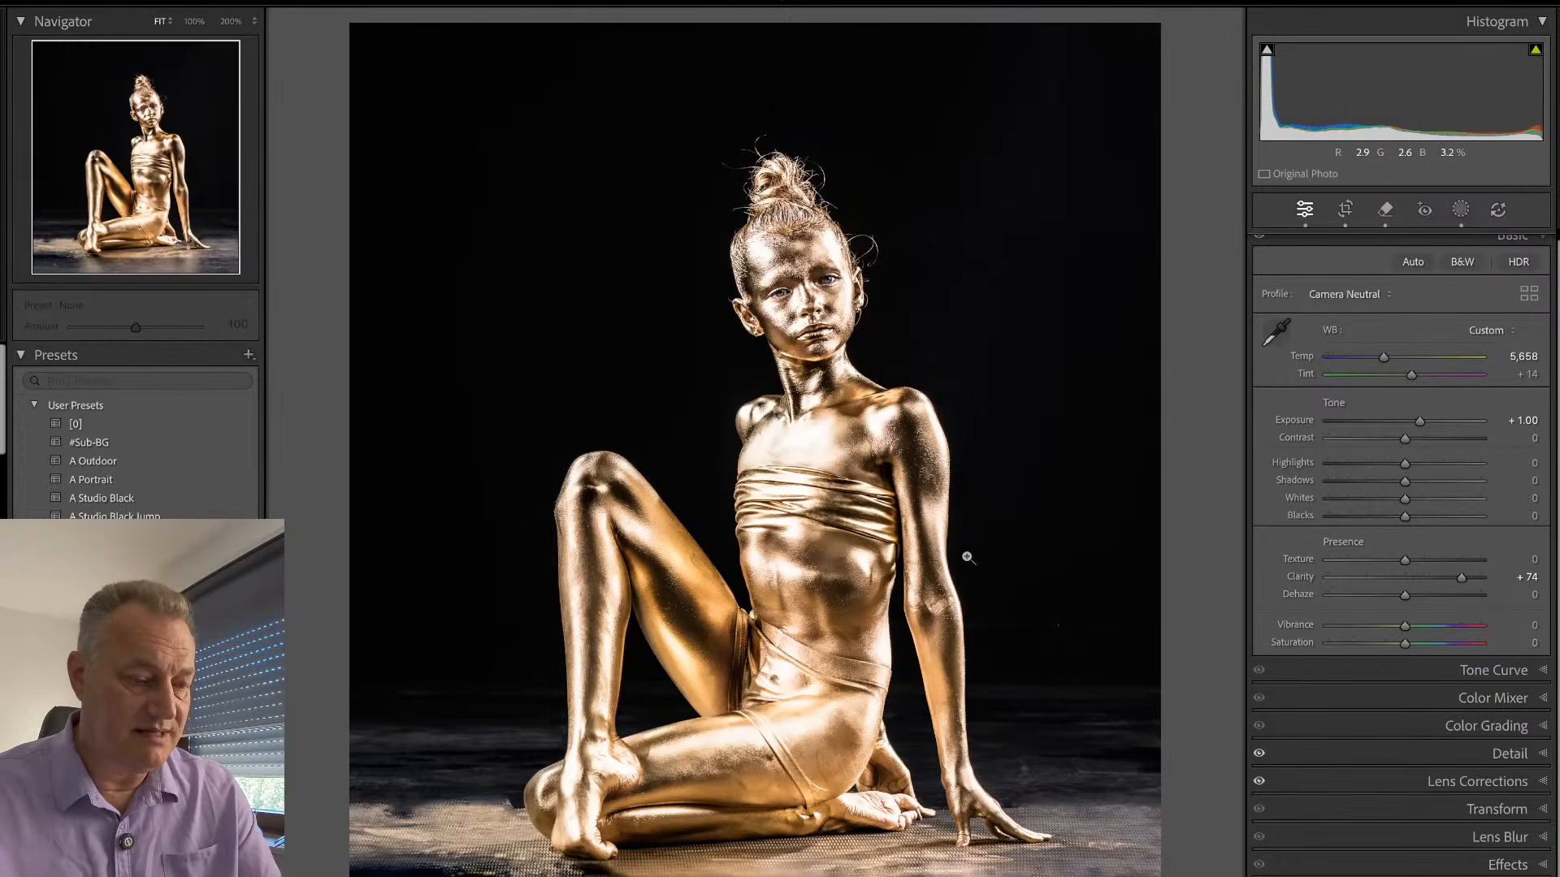
# - Add a background mask behind the seated dancer with Blacks −21
pyautogui.hotkey('shift', 'w')
pyautogui.click(1150, 51)
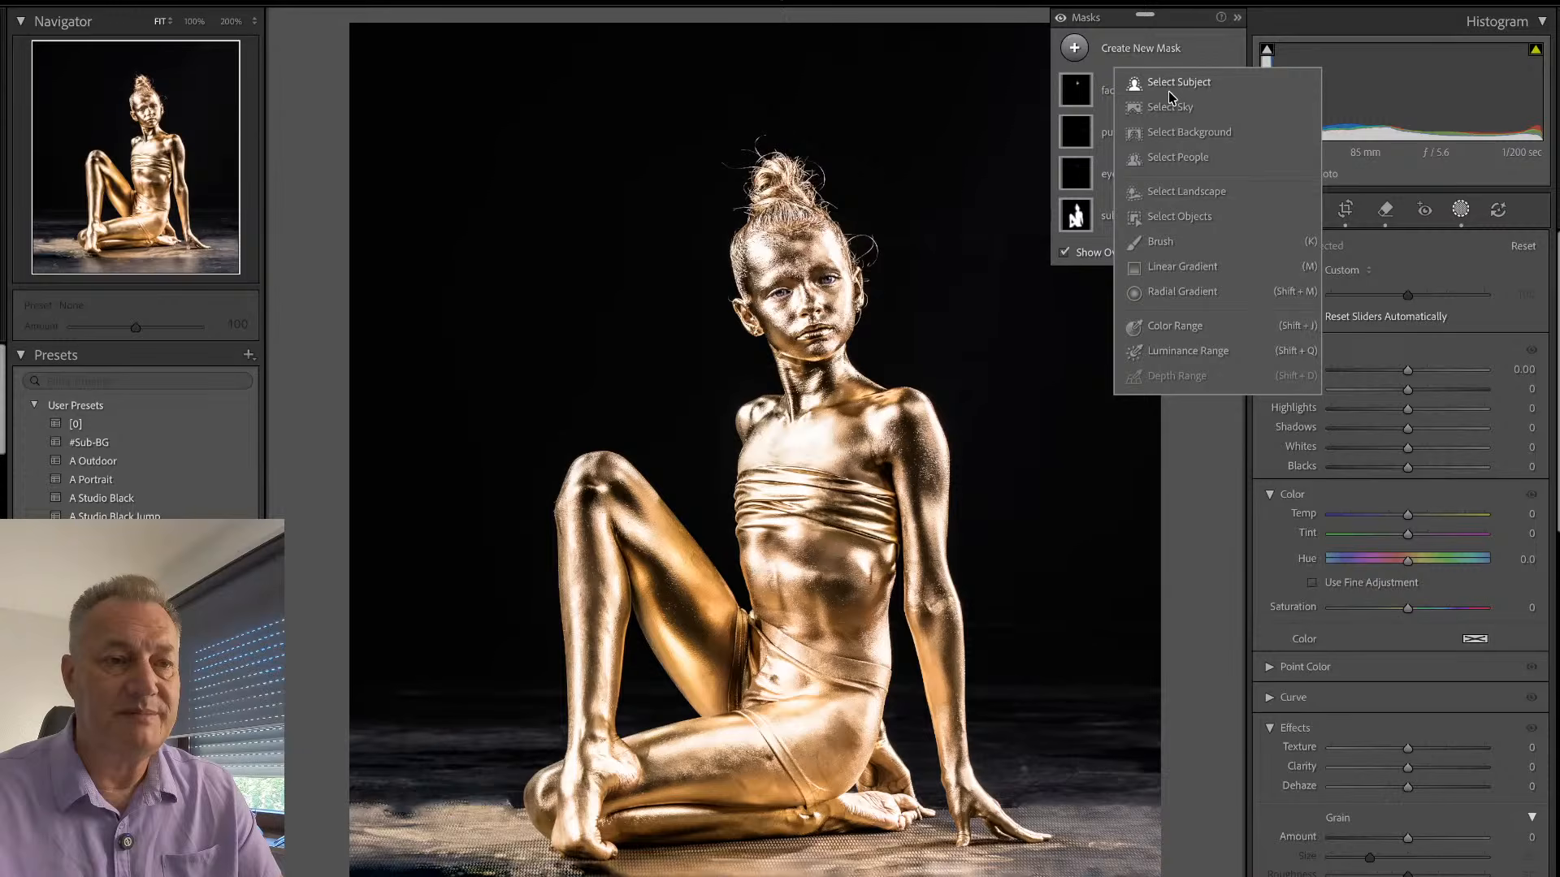
pyautogui.click(1193, 133)
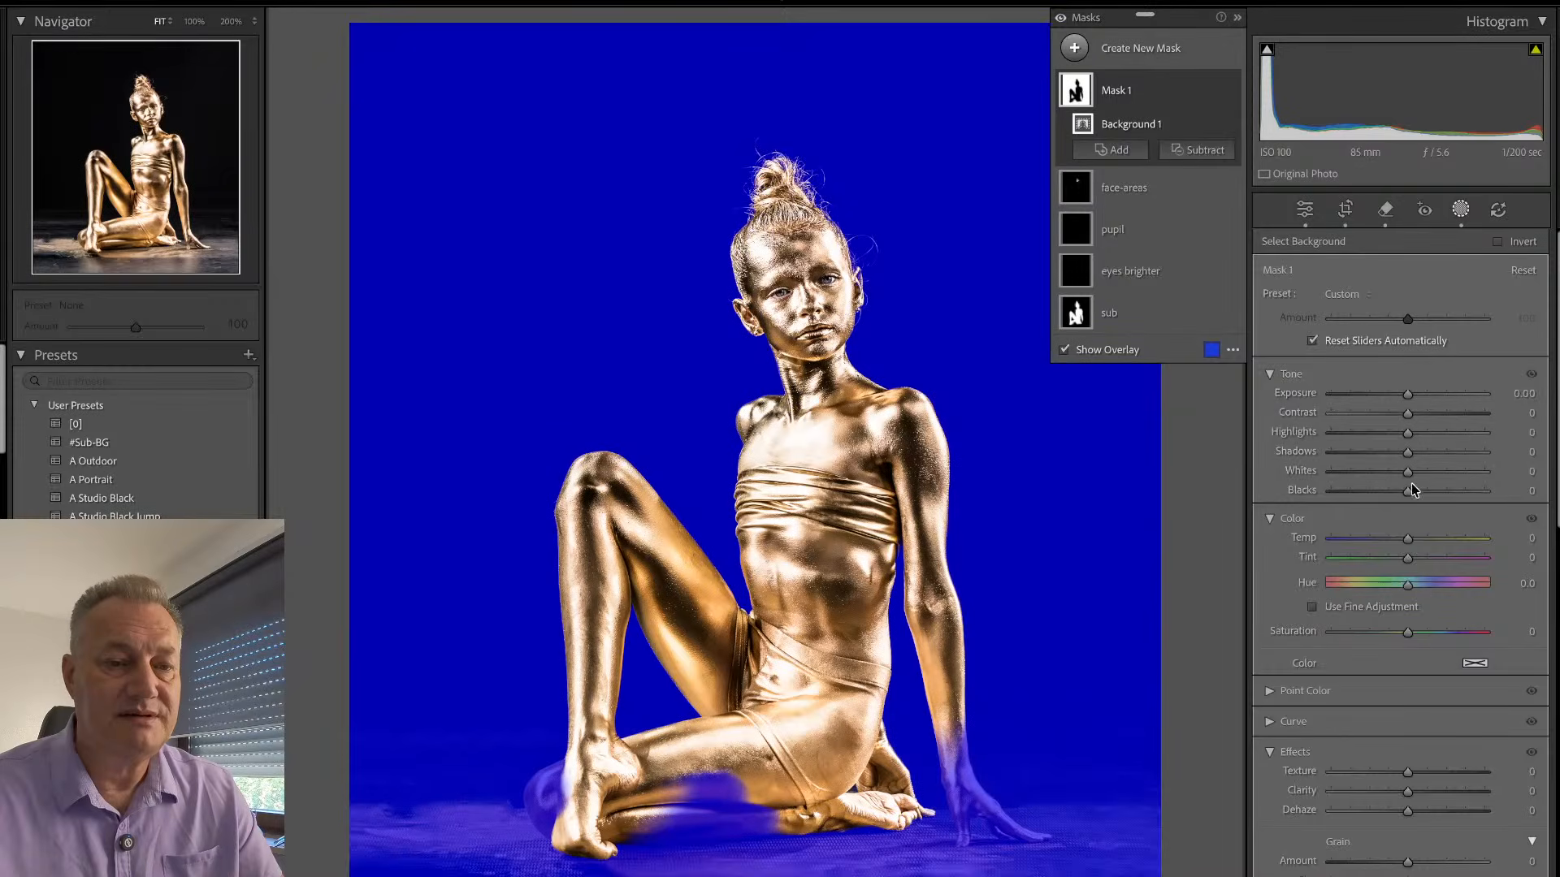
pyautogui.moveTo(1409, 489); pyautogui.dragTo(1391, 494)
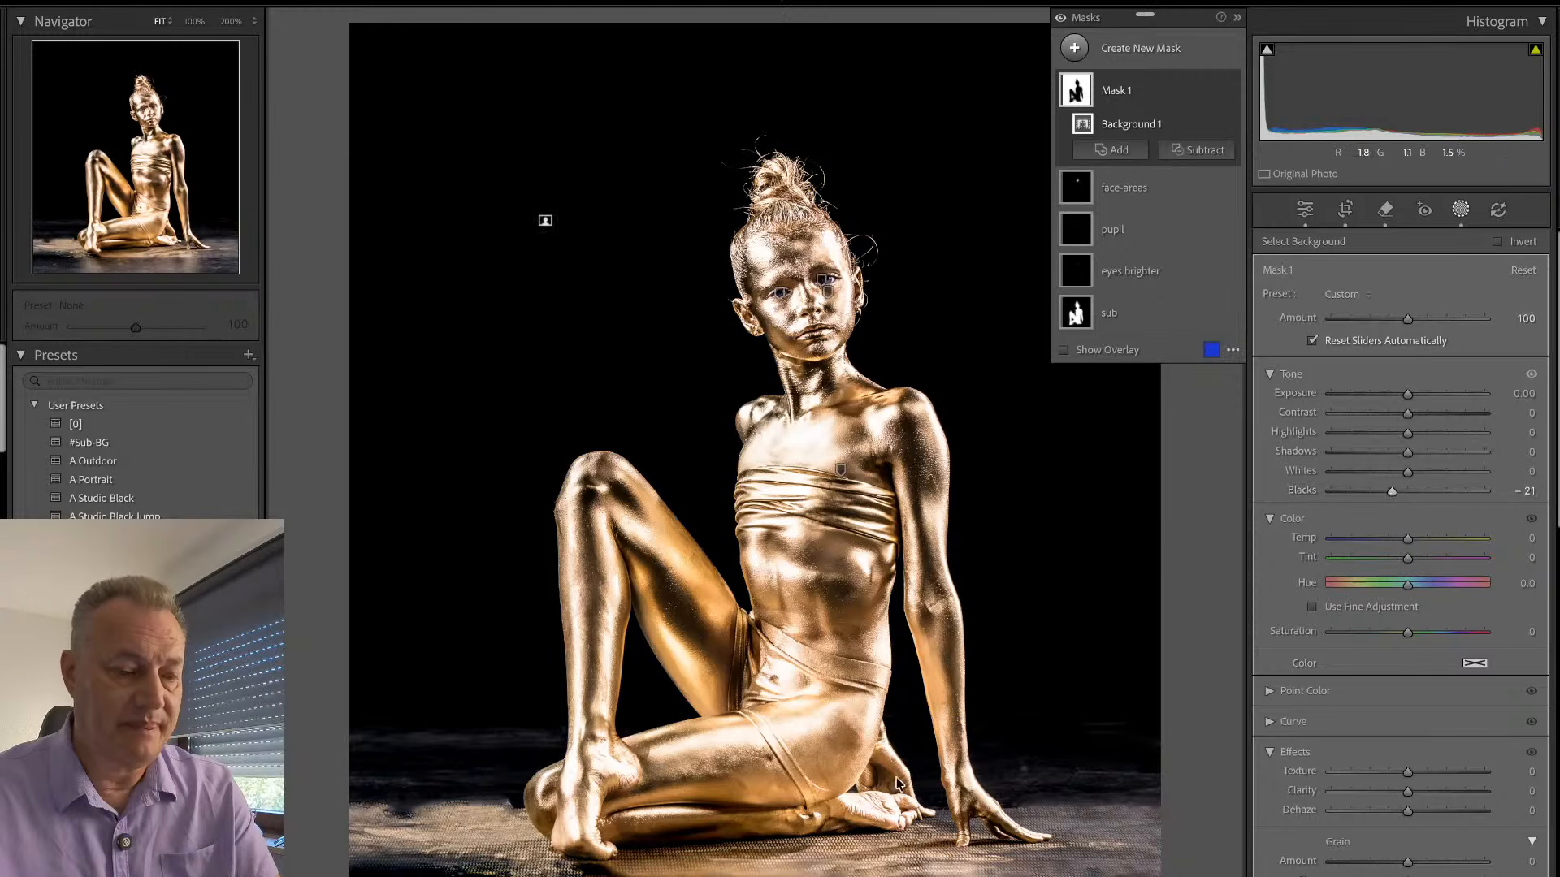
# - Darken the lower edge of the floor with a short linear gradient mask and reduced Exposure
pyautogui.press('m')
pyautogui.moveTo(787, 873); pyautogui.dragTo(781, 820)
pyautogui.moveTo(1408, 395); pyautogui.dragTo(1384, 406)
pyautogui.click(1461, 210)
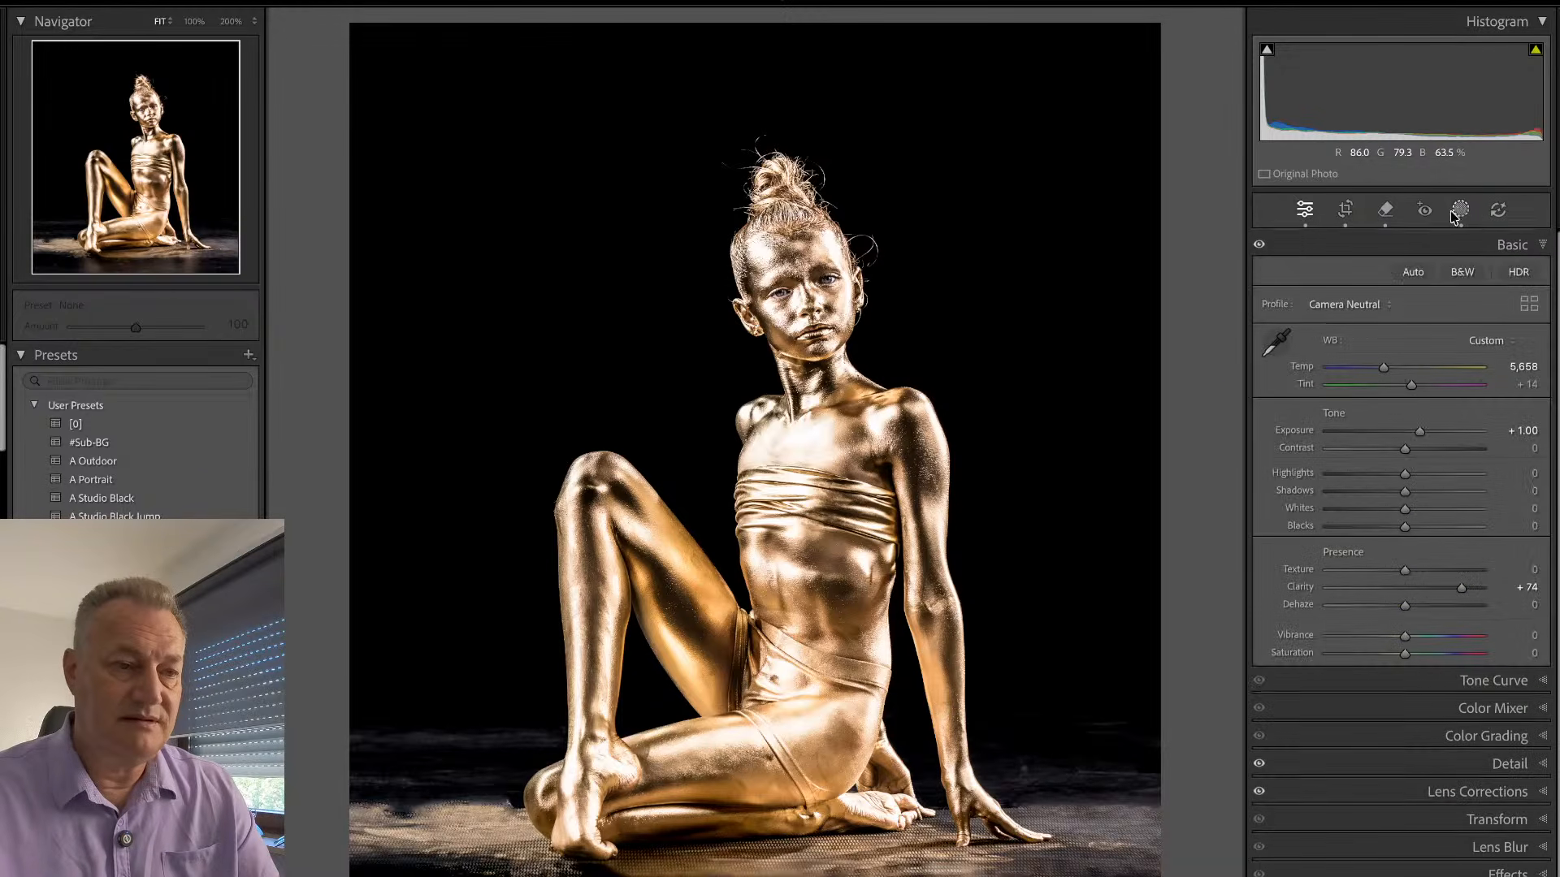
# - Compare the edited seated portrait with its unedited version several times
pyautogui.press('\\')
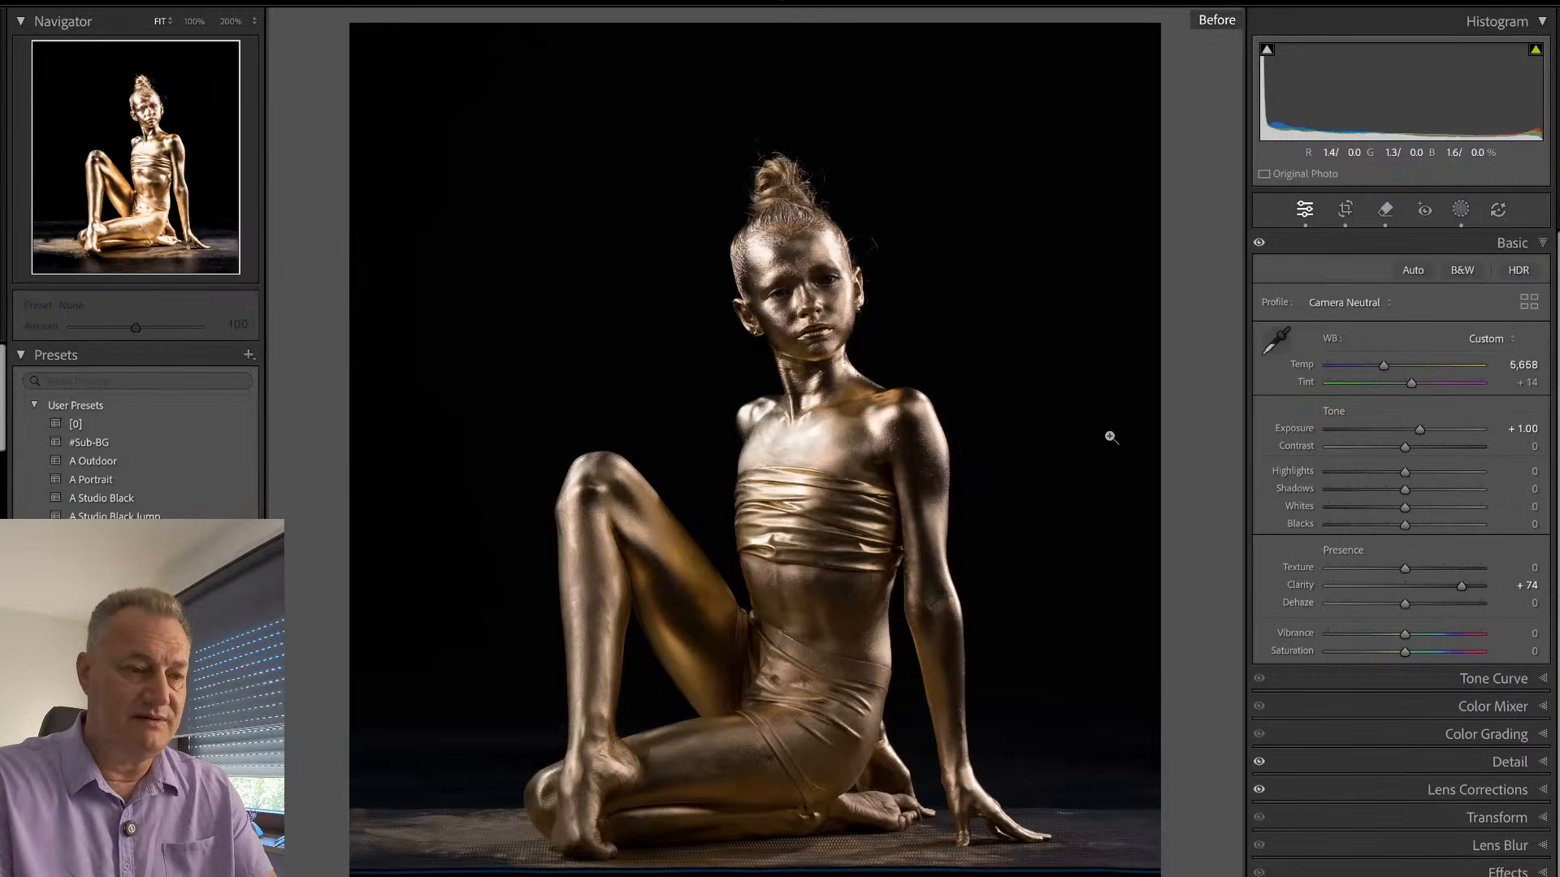
pyautogui.press('\\')
pyautogui.press('\\')
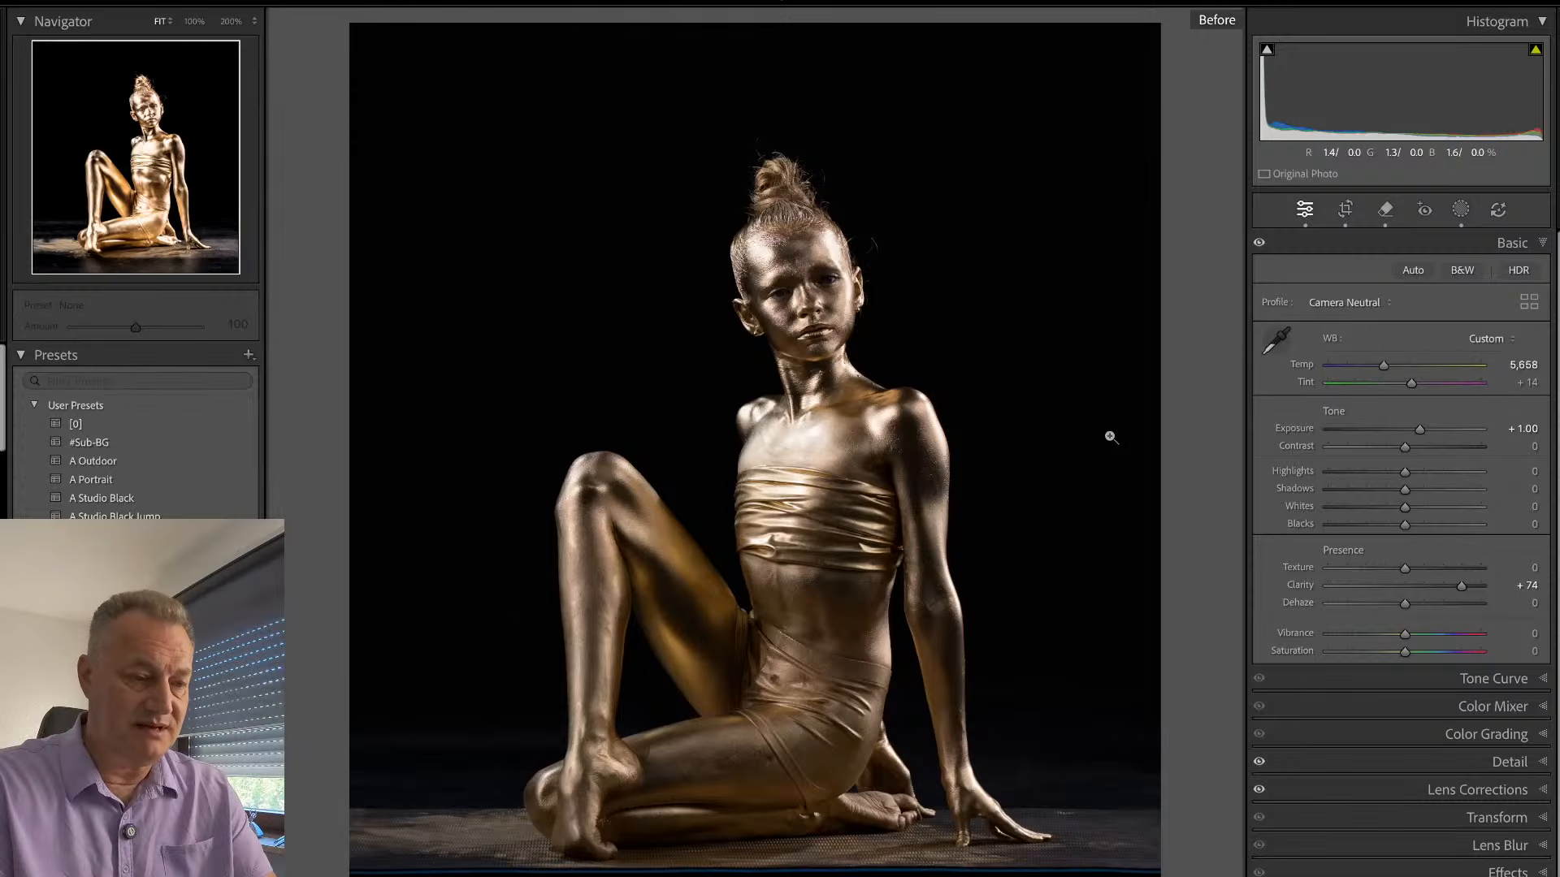
pyautogui.press('\\')
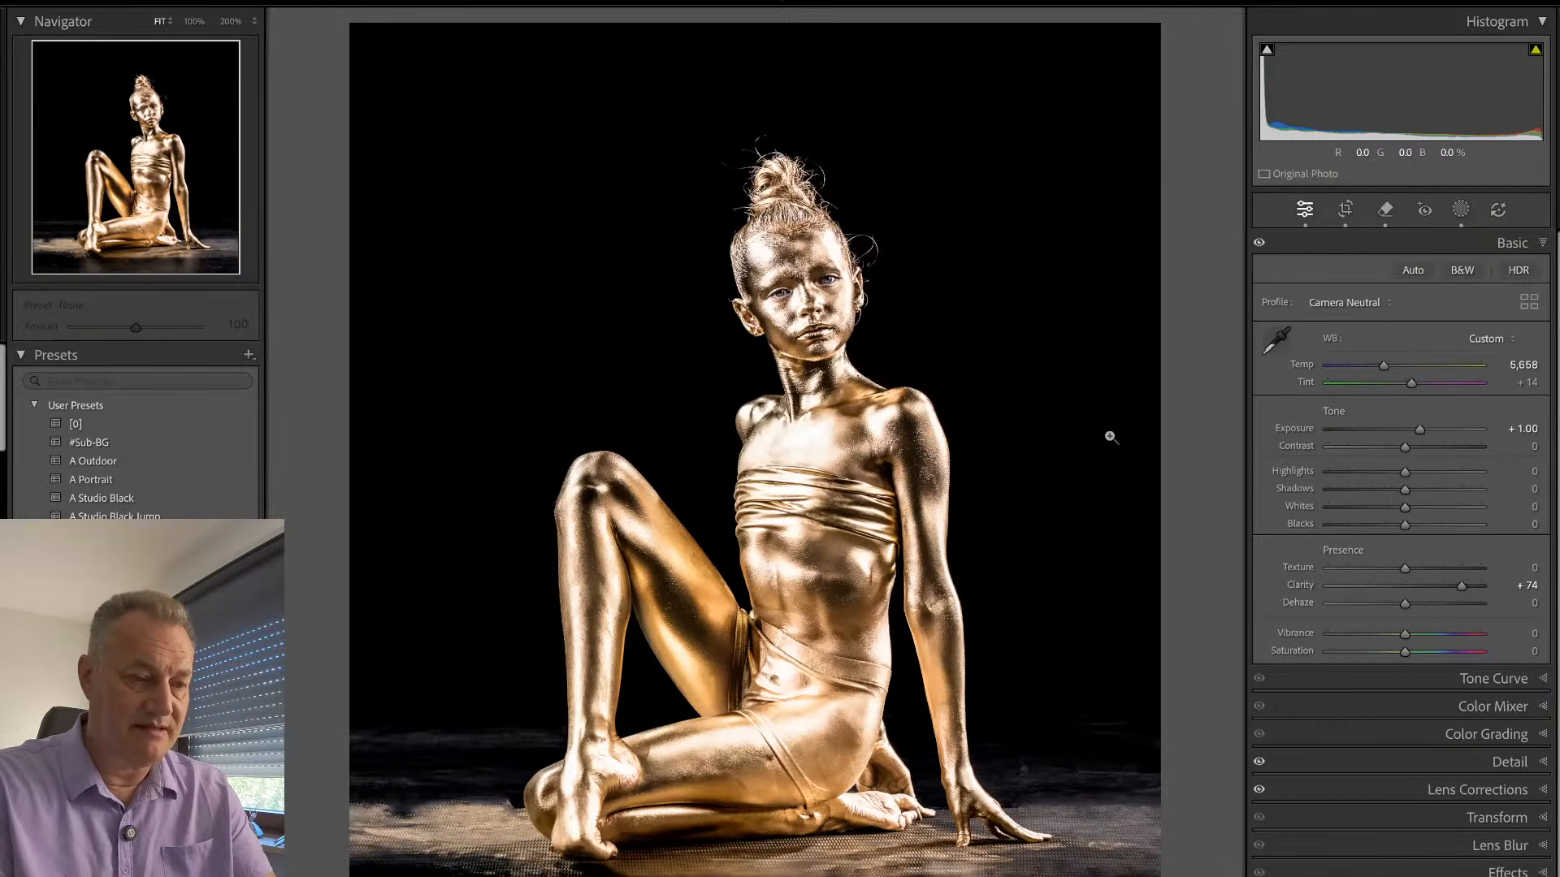
pyautogui.press('\\')
pyautogui.press('\\')
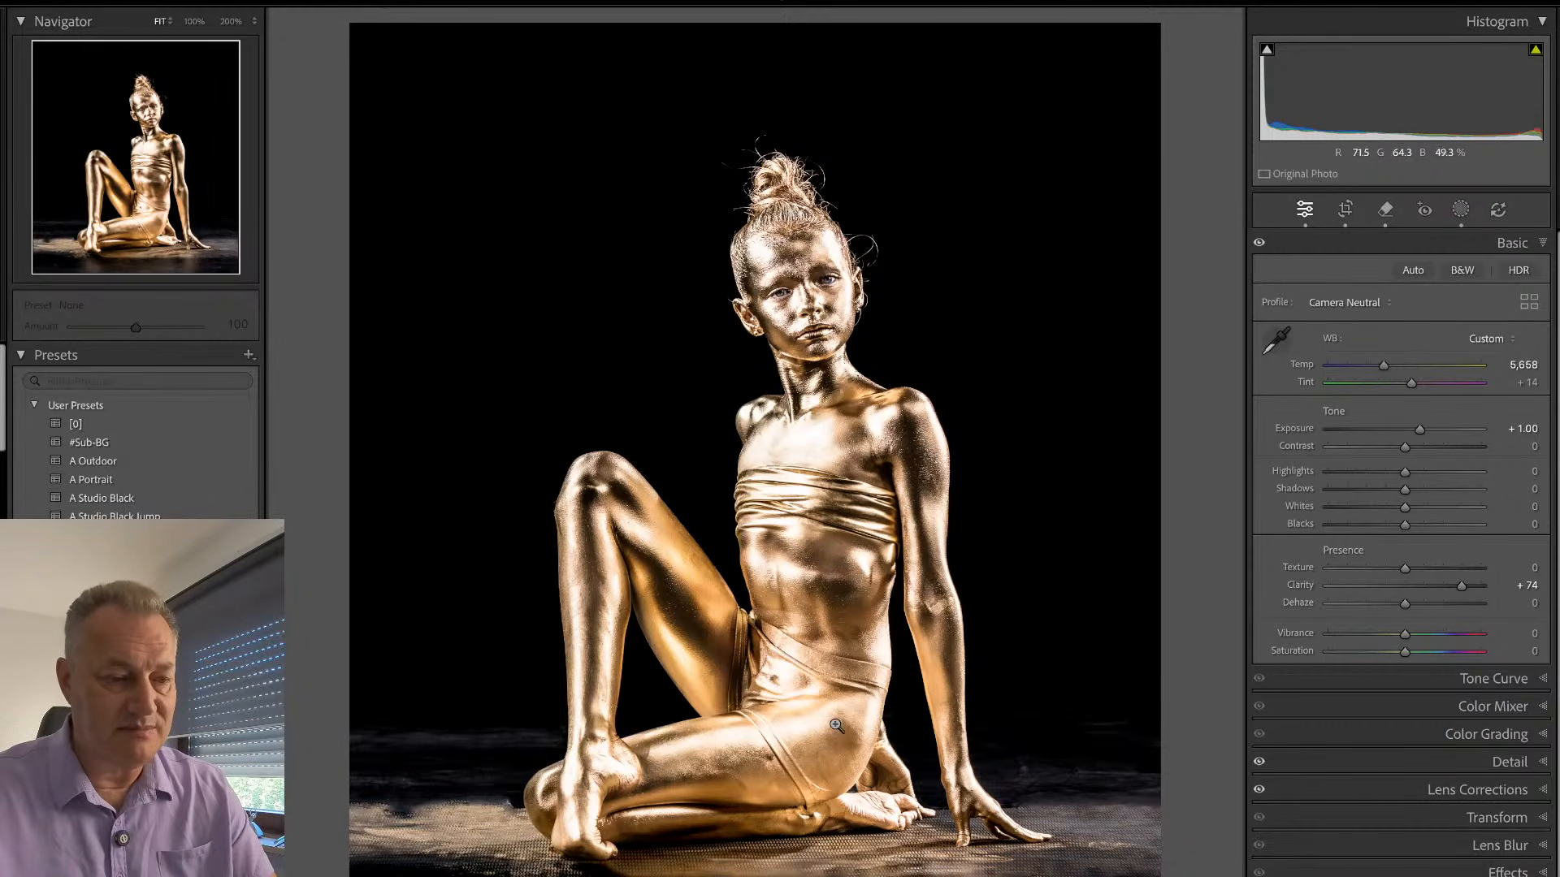
pyautogui.press('\\')
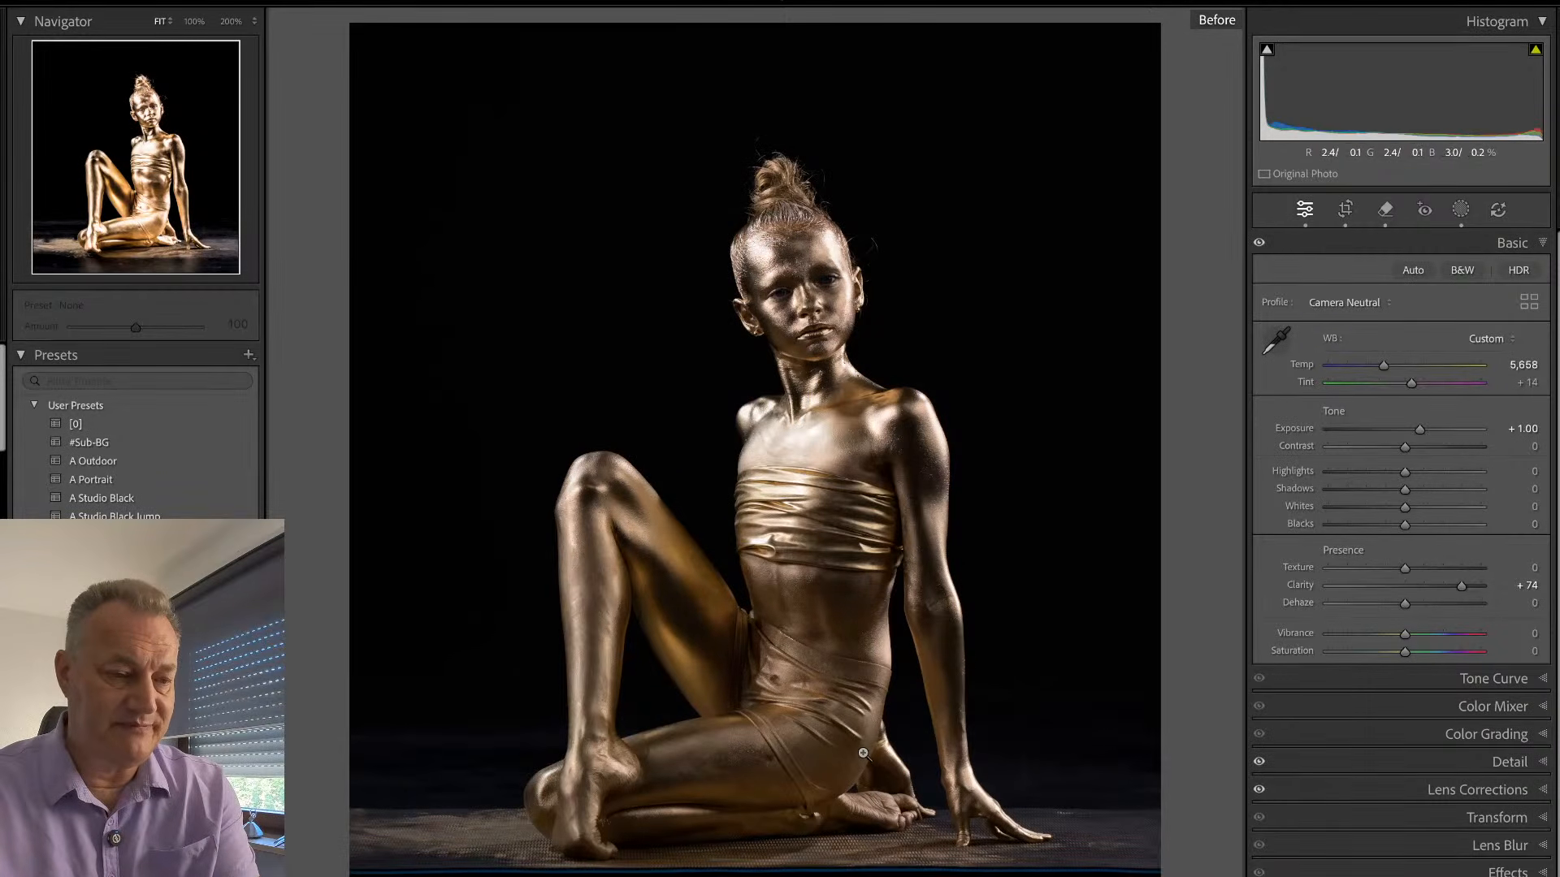
pyautogui.press('\\')
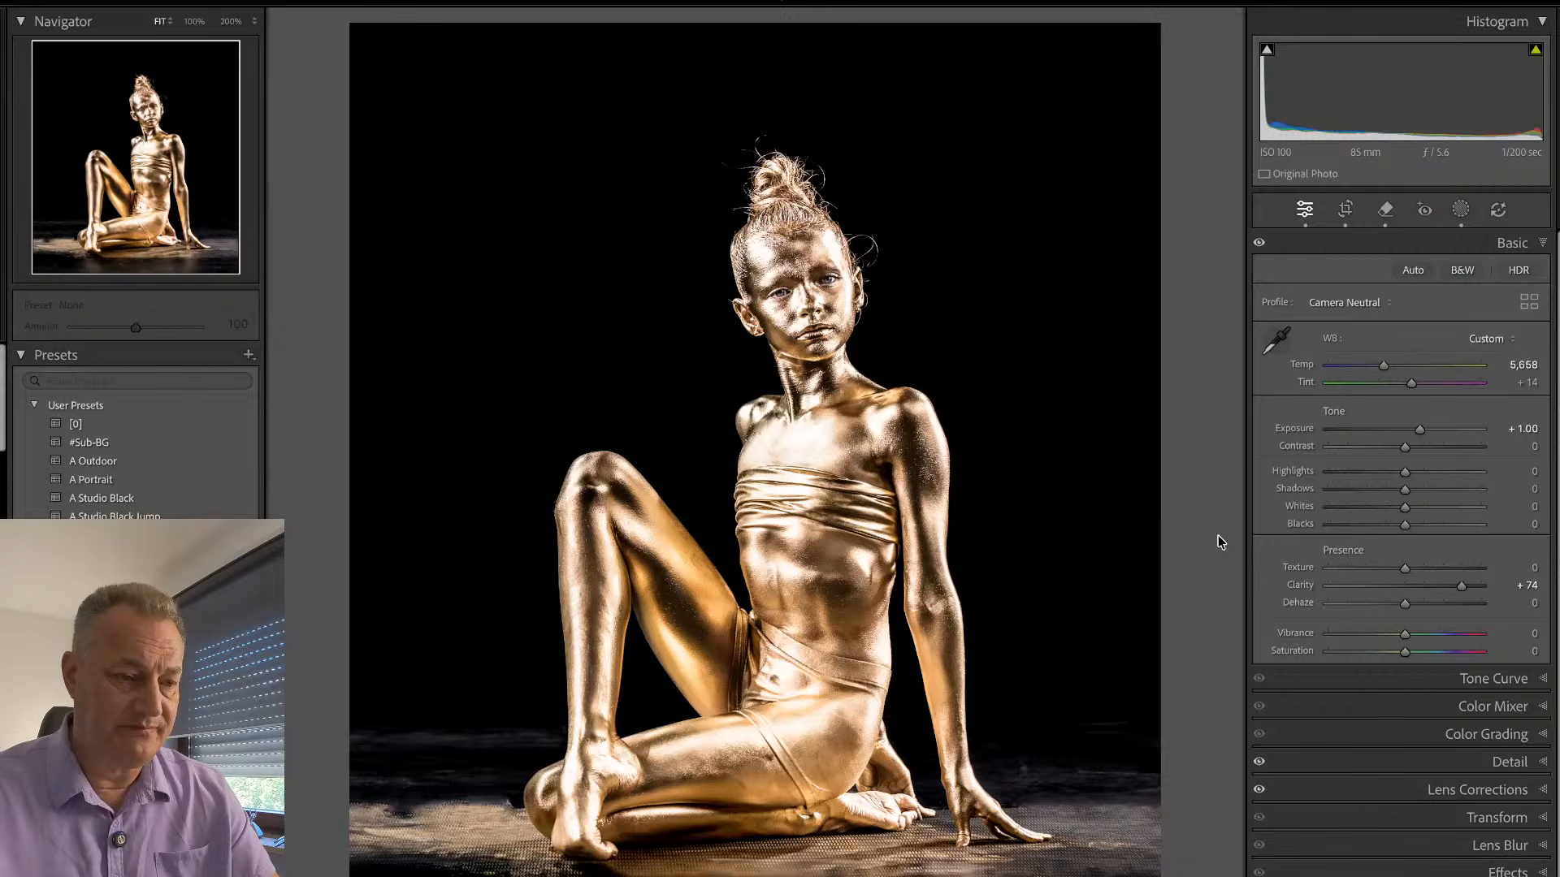
# - Crop the seated portrait slightly tighter on both sides and above the head
pyautogui.press('r')
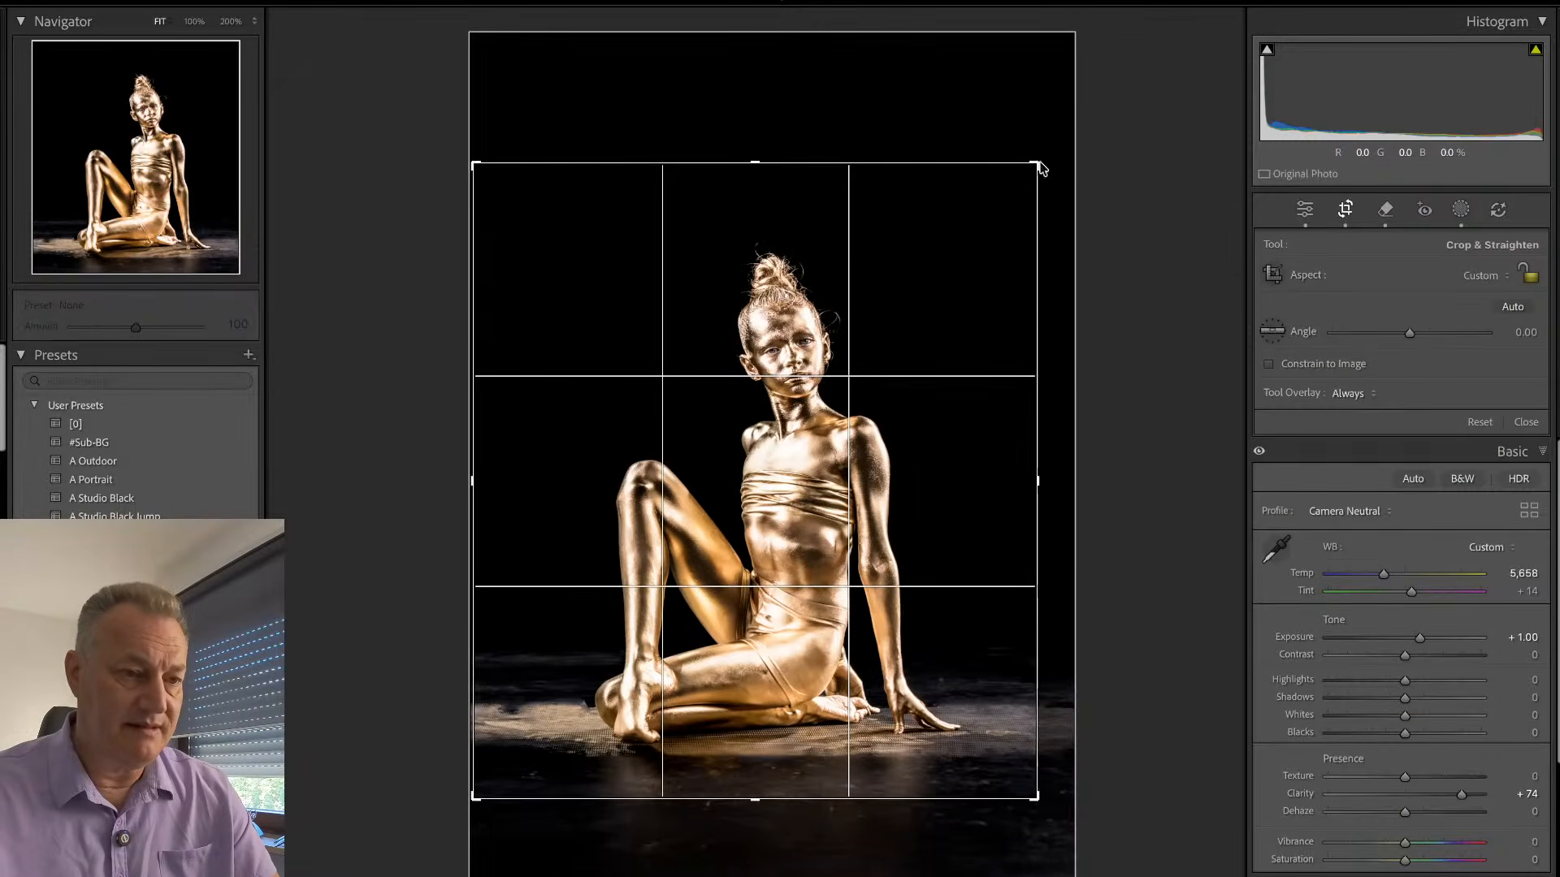
pyautogui.moveTo(1039, 166); pyautogui.dragTo(1023, 167)
pyautogui.moveTo(483, 165); pyautogui.dragTo(490, 167)
pyautogui.press('Return')
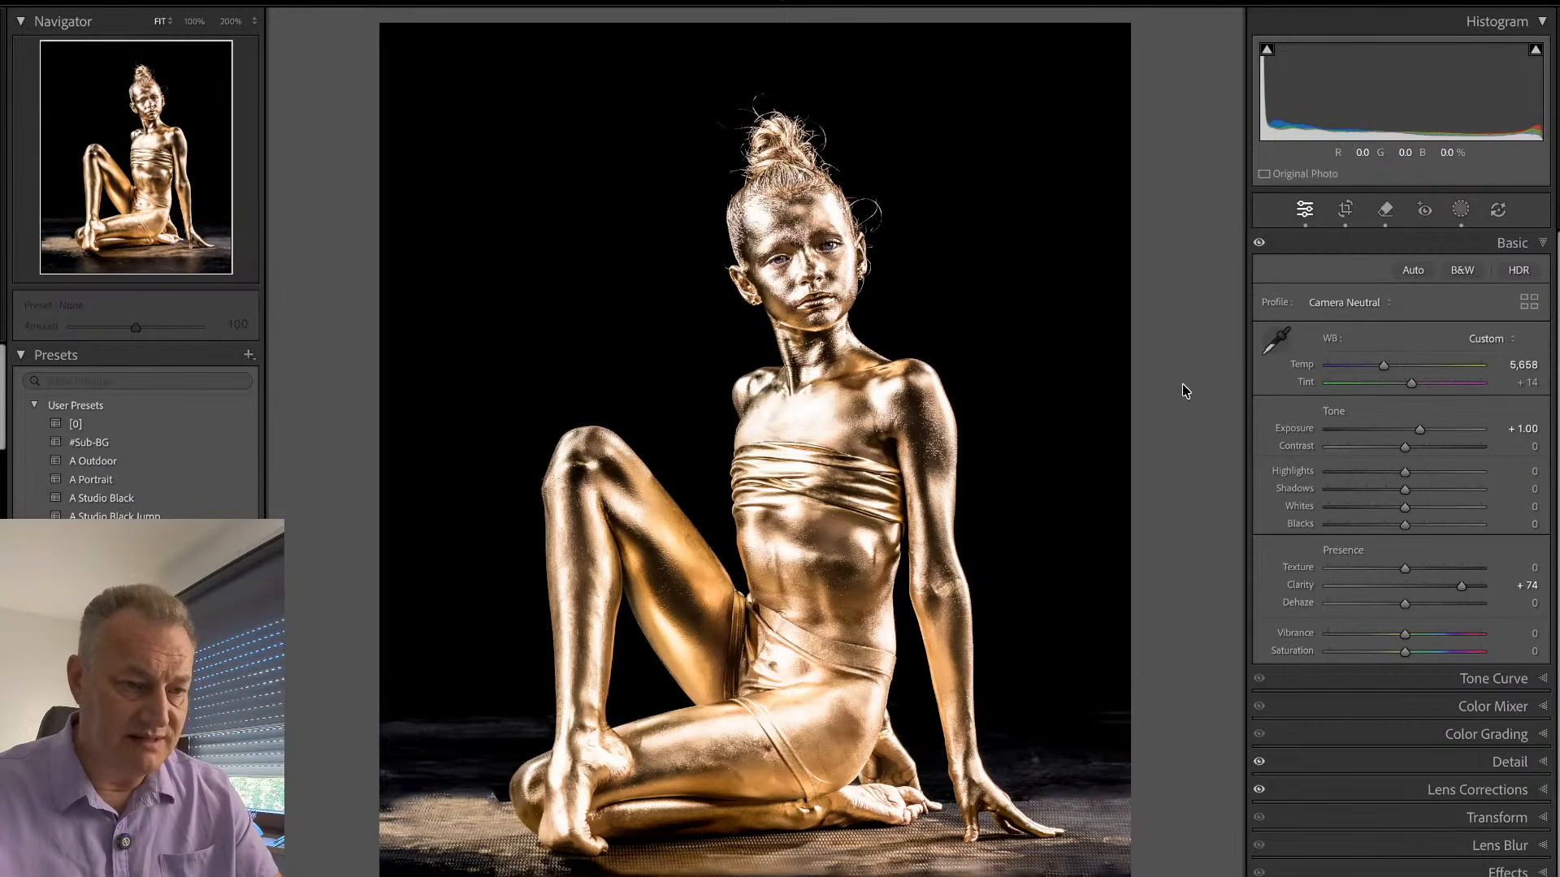
# - Remove the dark vertical streak on the dancer's waist below the chest wrap, using brush size 10
pyautogui.click(931, 538)
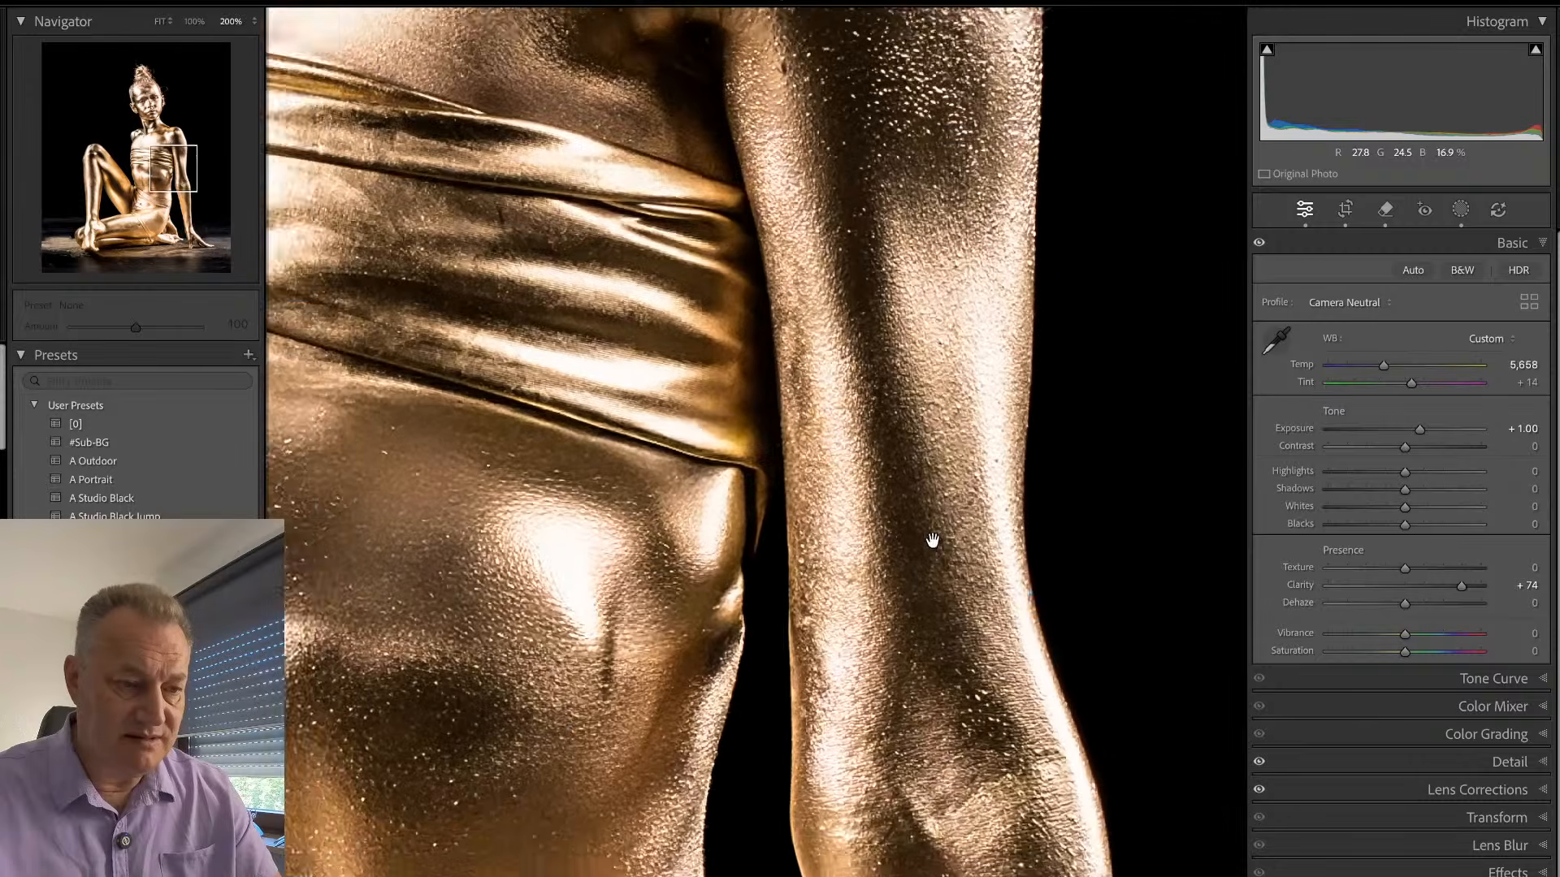
pyautogui.moveTo(930, 539); pyautogui.dragTo(905, 567)
pyautogui.press('q')
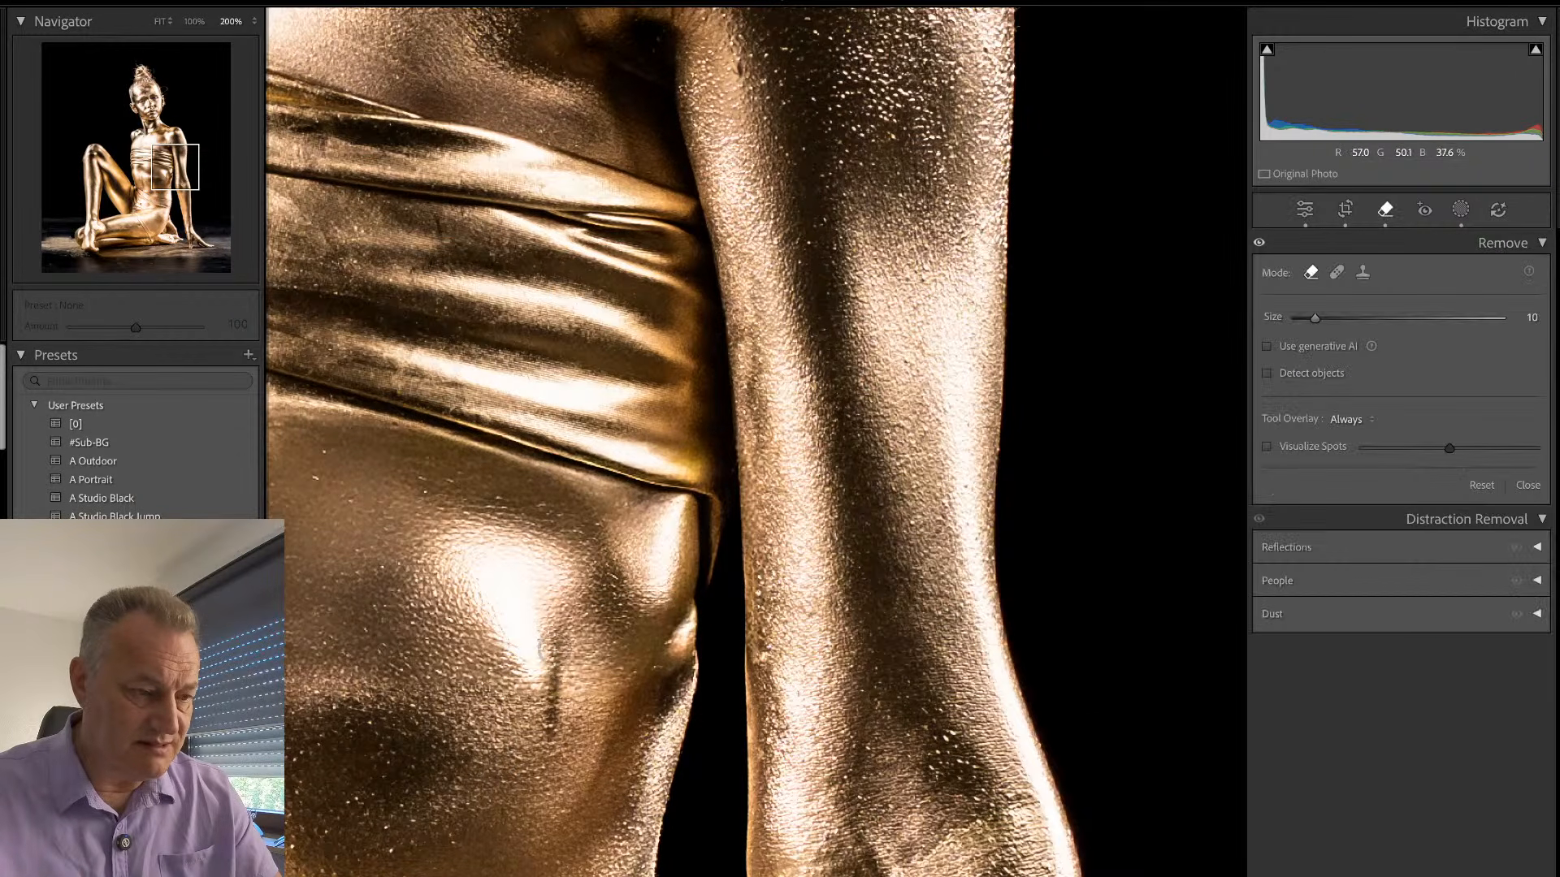
pyautogui.moveTo(550, 731); pyautogui.dragTo(551, 646)
pyautogui.press('q')
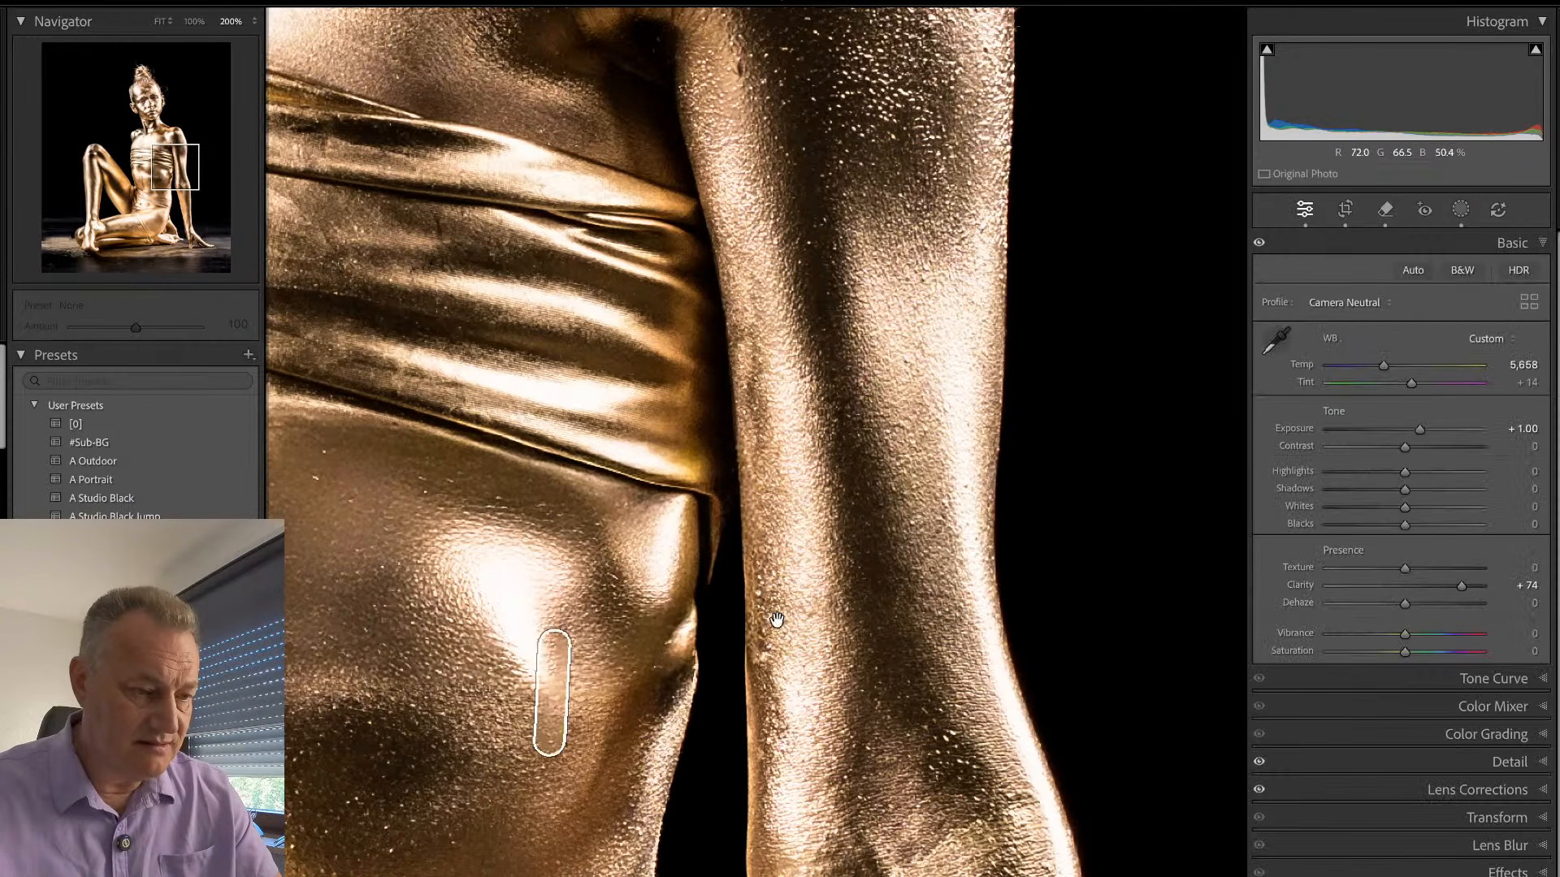
pyautogui.click(662, 646)
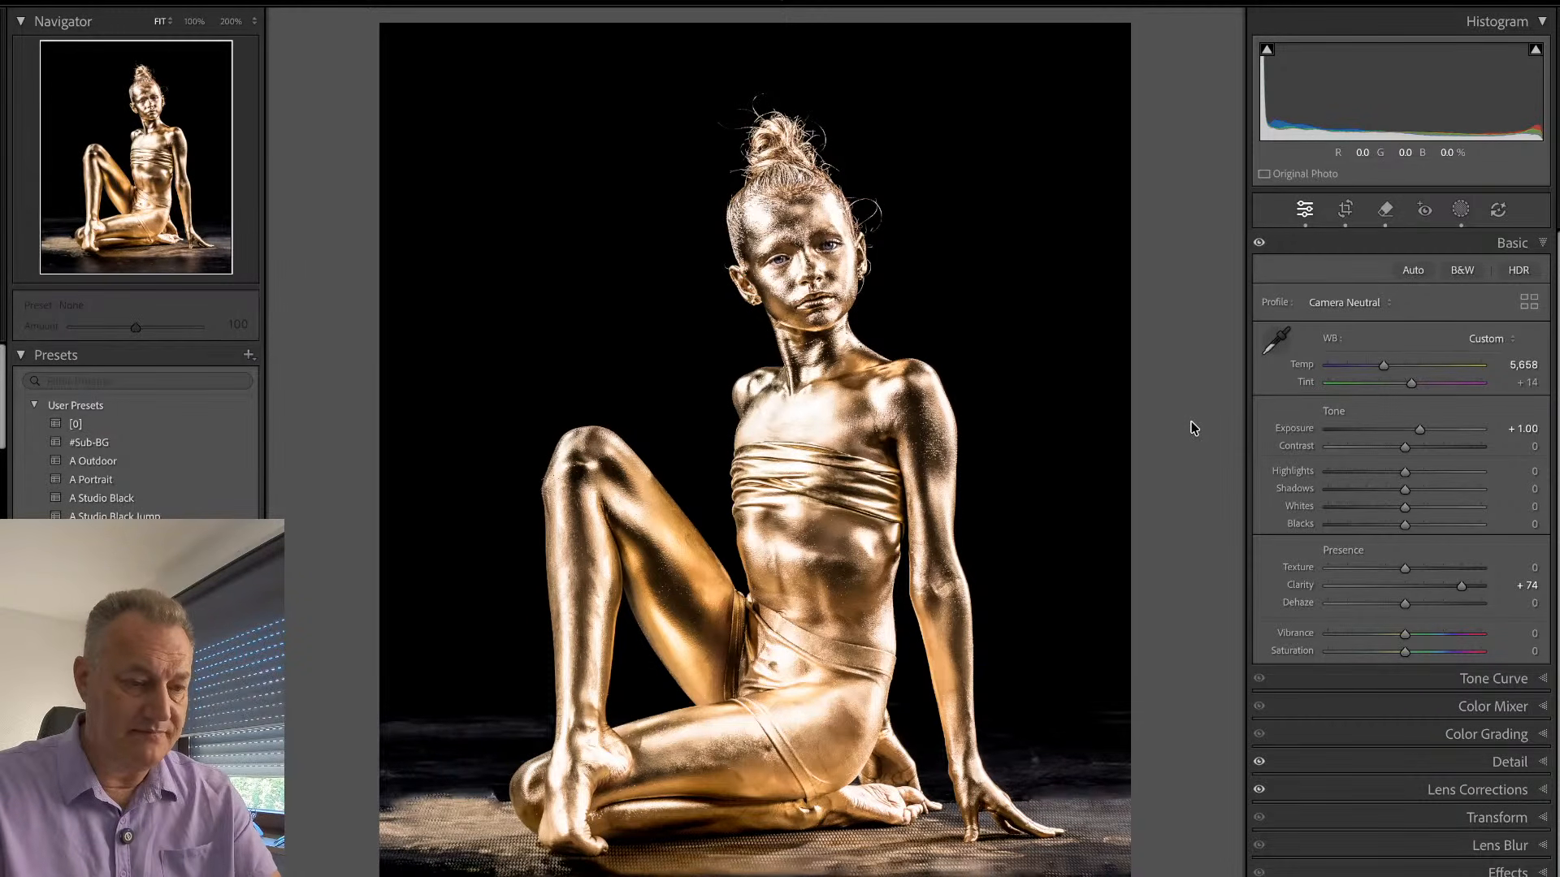
# - Return to the photo grid and compare the poses over the gold box at full size
pyautogui.press('g')
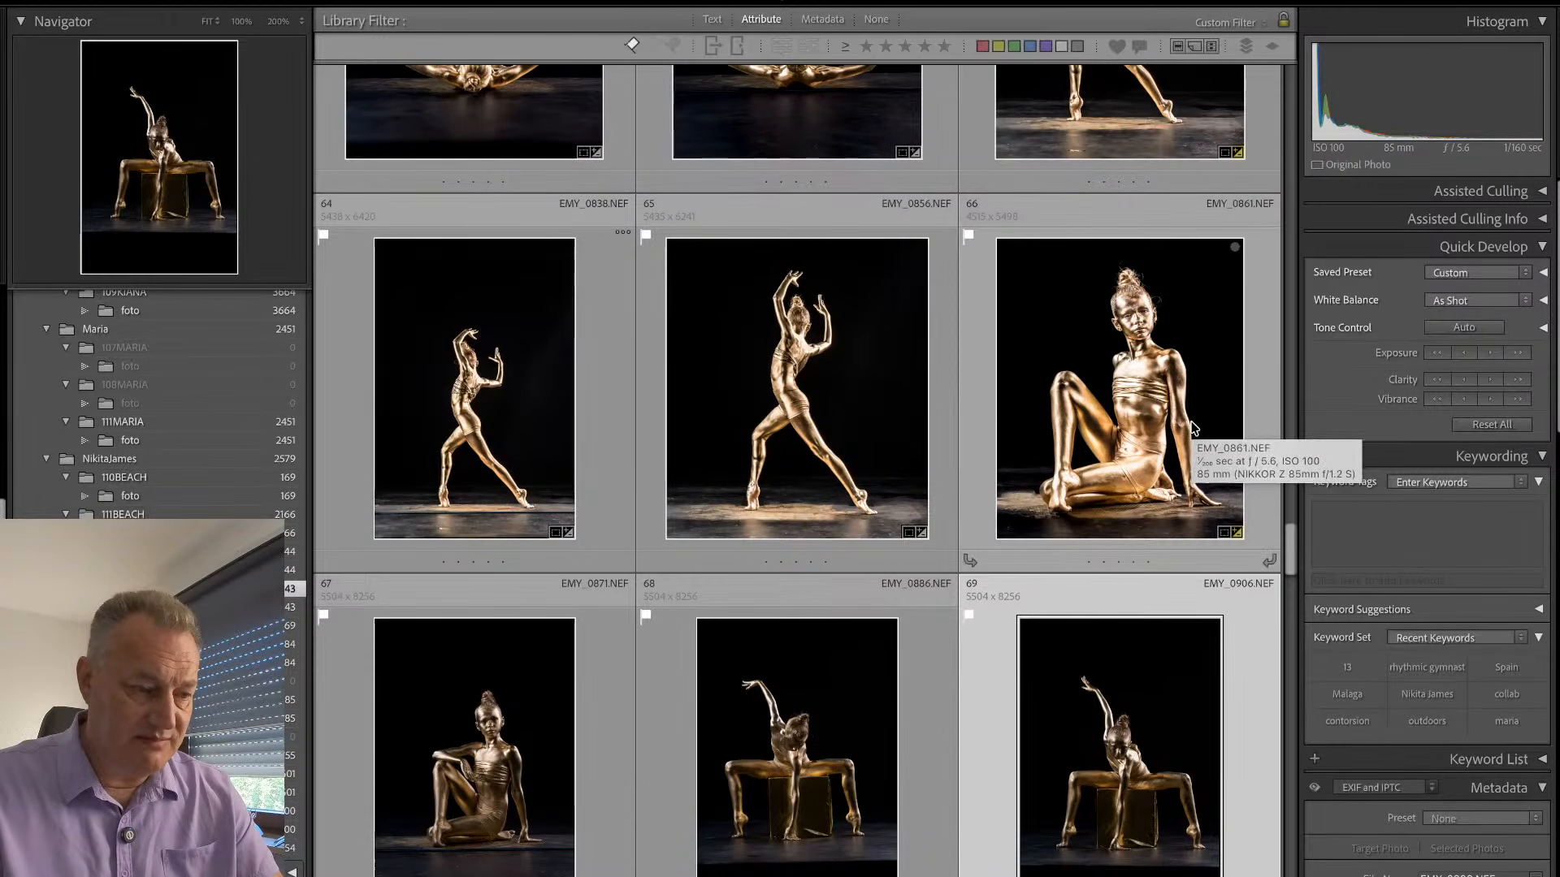
pyautogui.press('Right')
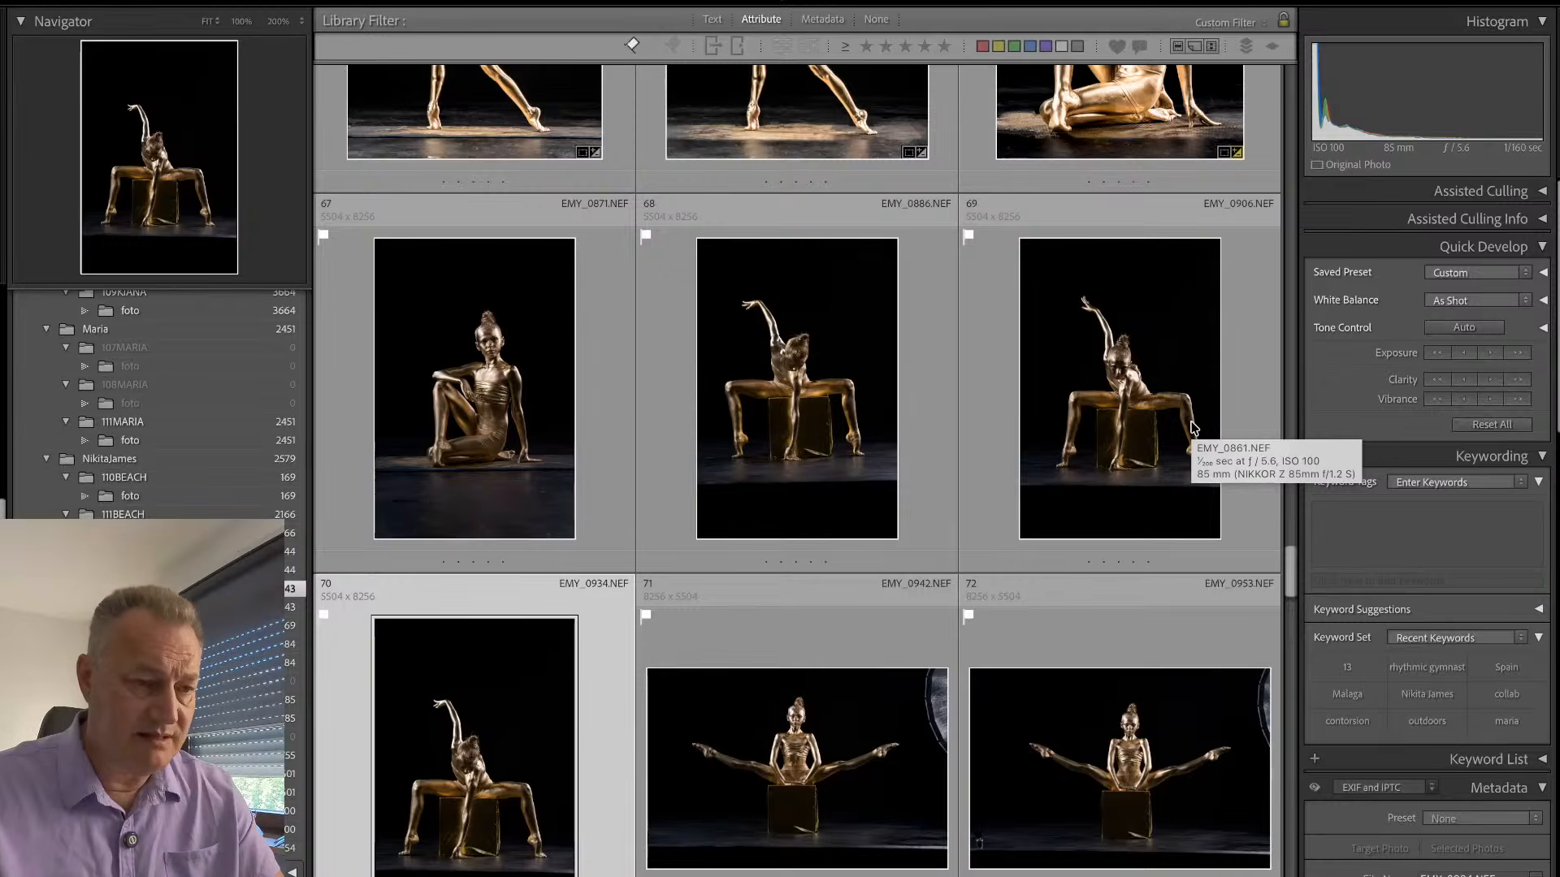
pyautogui.doubleClick(939, 357)
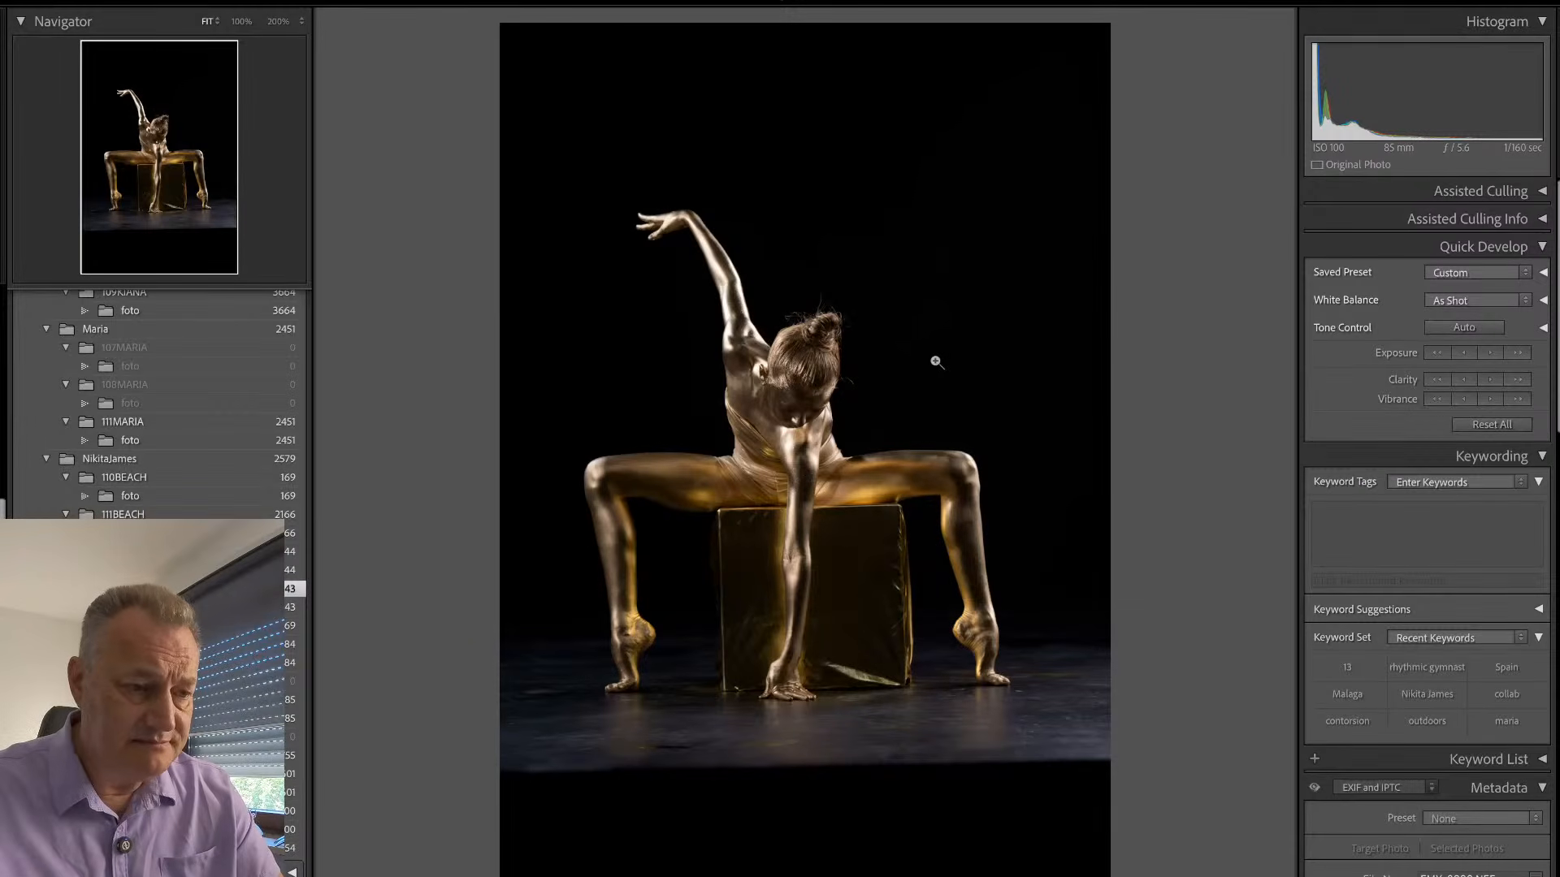
pyautogui.press('Right')
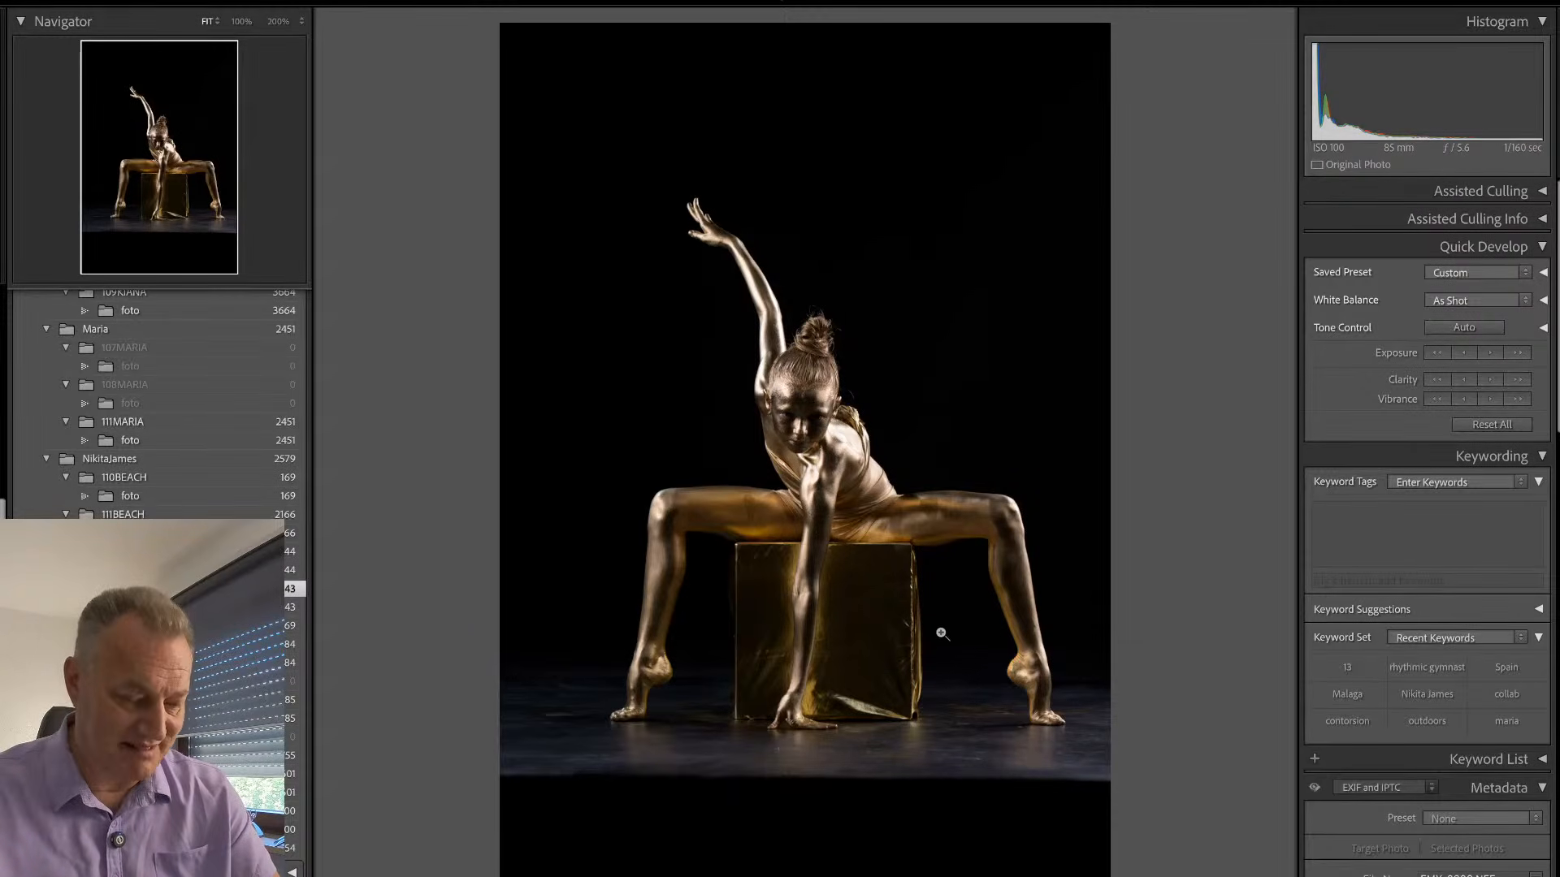
# - Crop the gold box pose tighter above the raised hand and below the floor, and set its exposure to +0.90
pyautogui.press('r')
pyautogui.moveTo(454, 35); pyautogui.dragTo(470, 83)
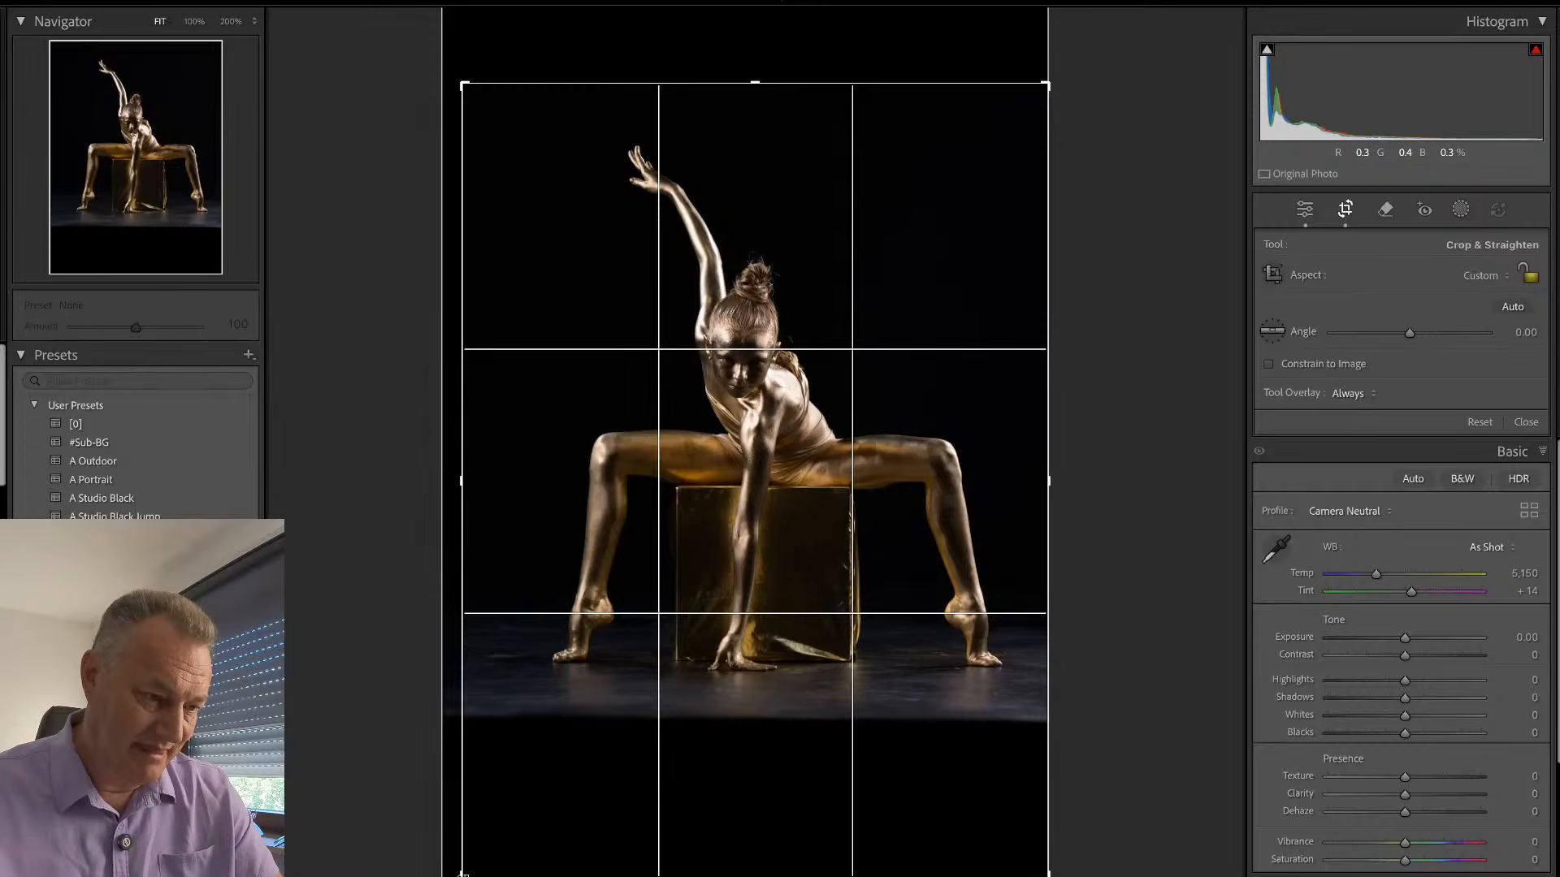
pyautogui.moveTo(463, 876); pyautogui.dragTo(458, 836)
pyautogui.press('Return')
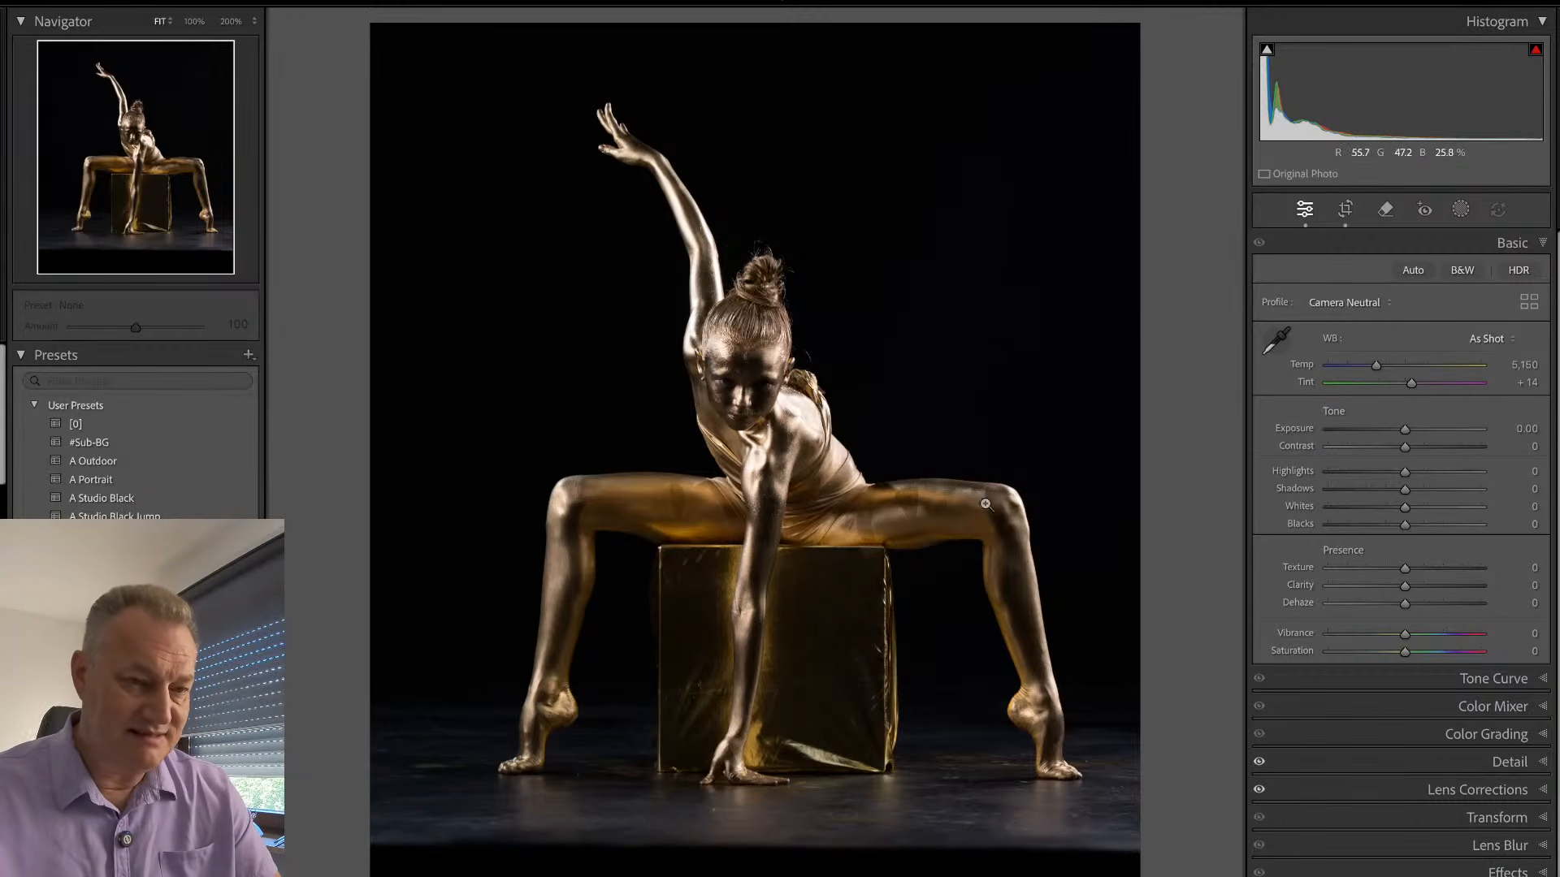
pyautogui.moveTo(1405, 429); pyautogui.dragTo(1418, 439)
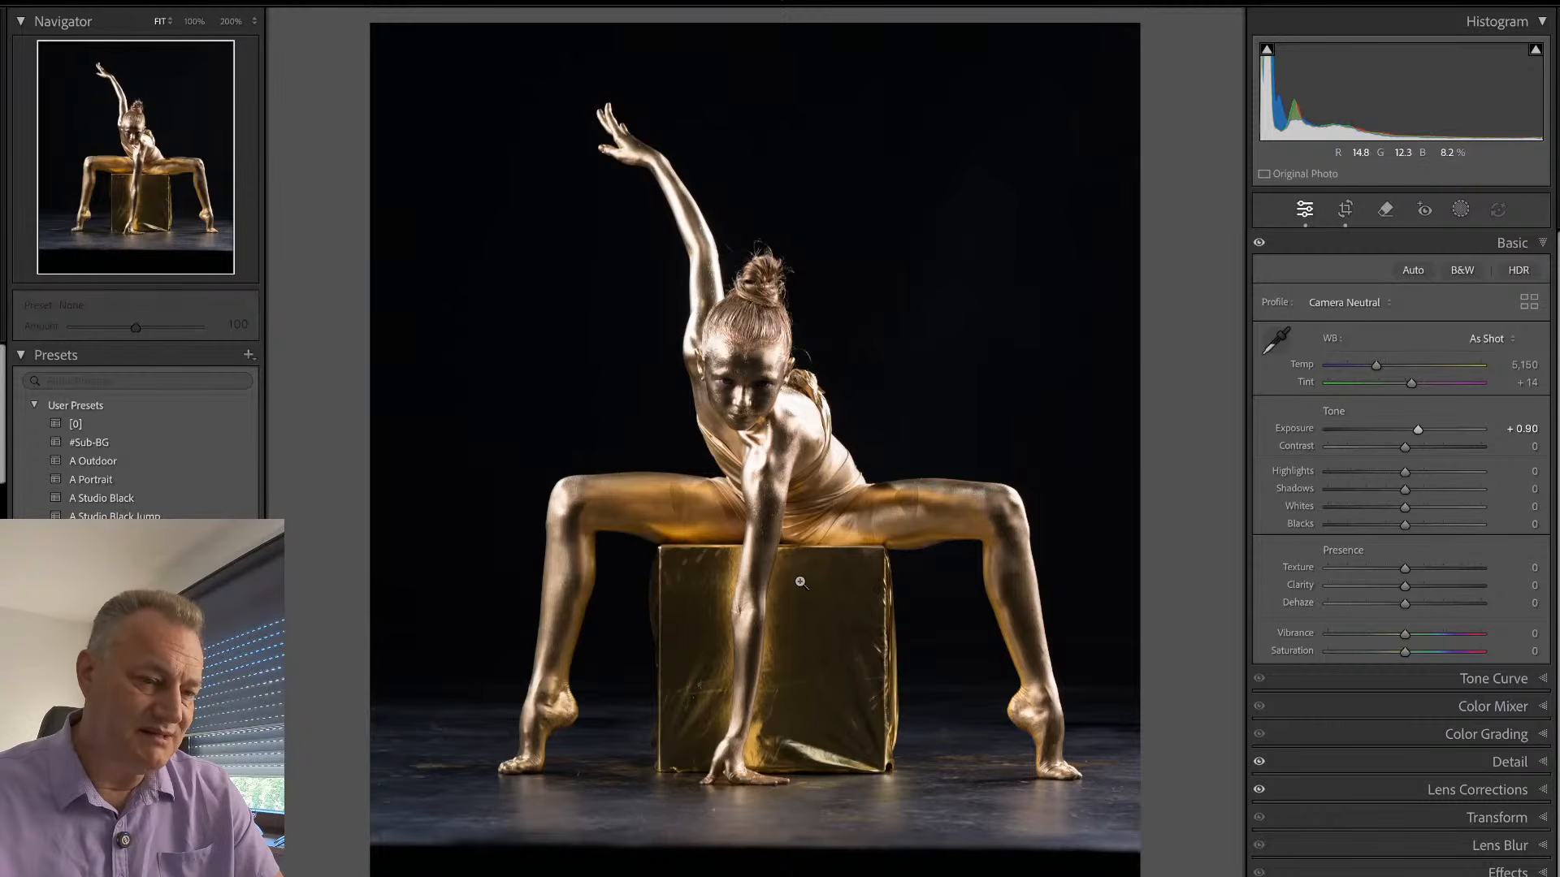
# - Open the edited gold split pose EMY_0984 from the grid and inspect the retouched box's base, edges and surface up close
pyautogui.press('g')
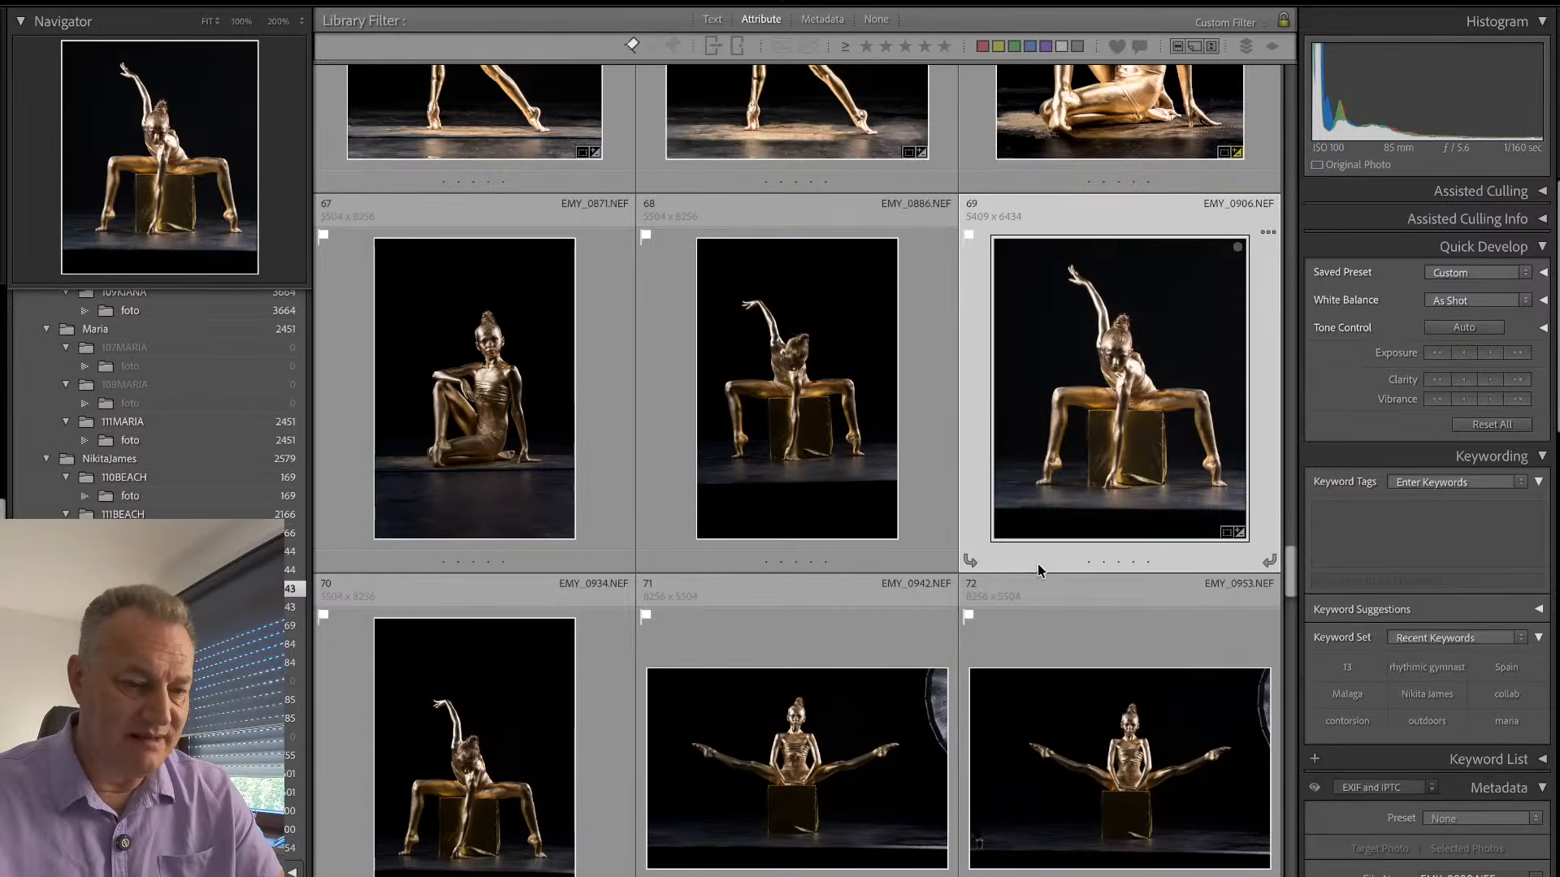
pyautogui.scroll(-5, 1037, 564)
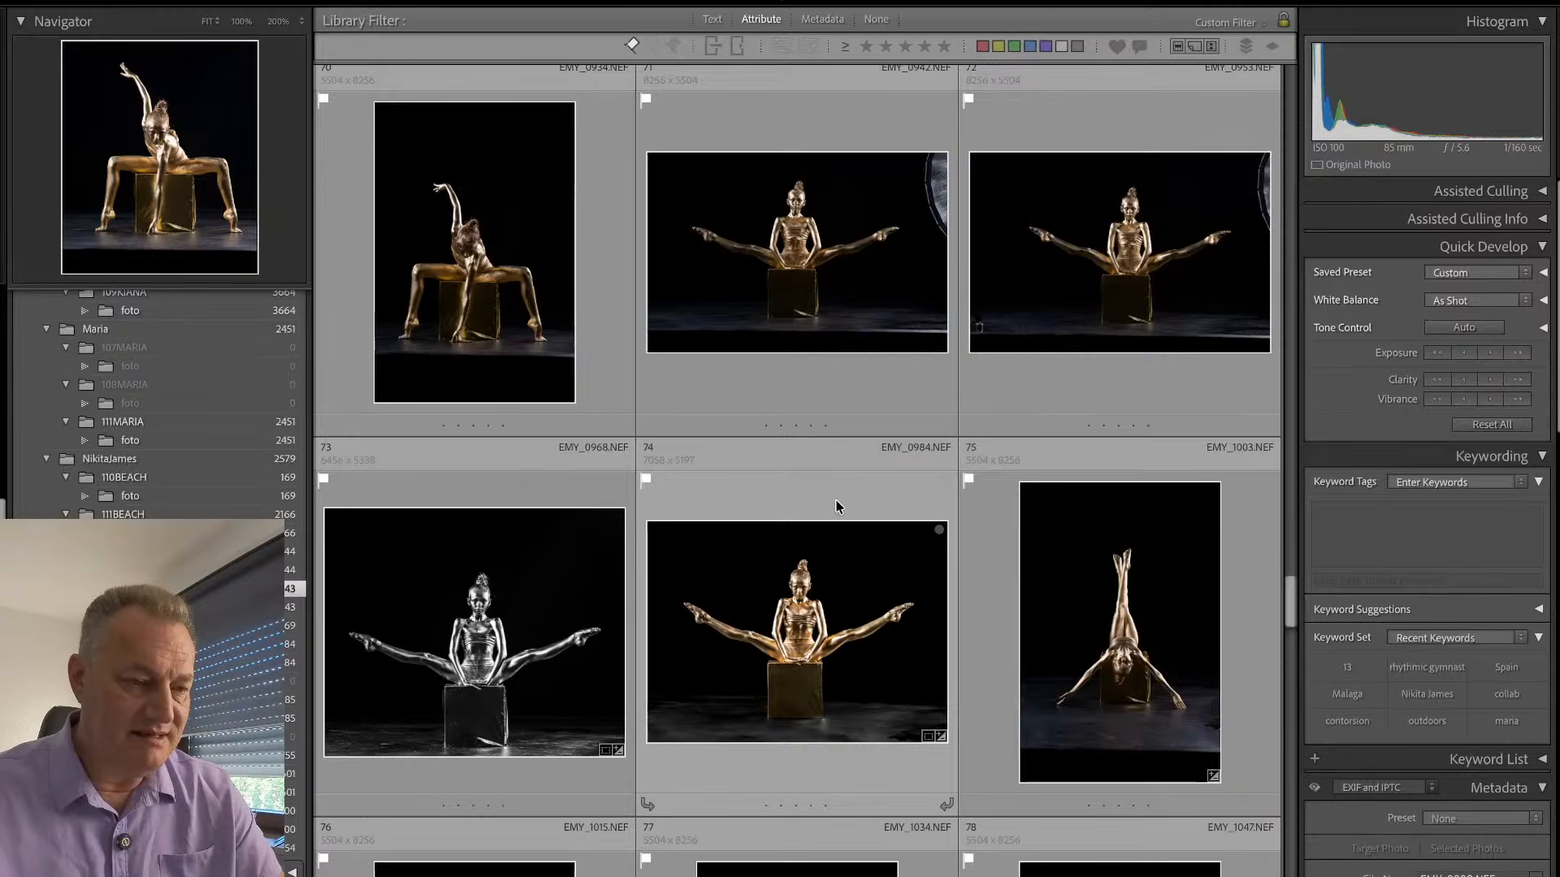
pyautogui.doubleClick(839, 506)
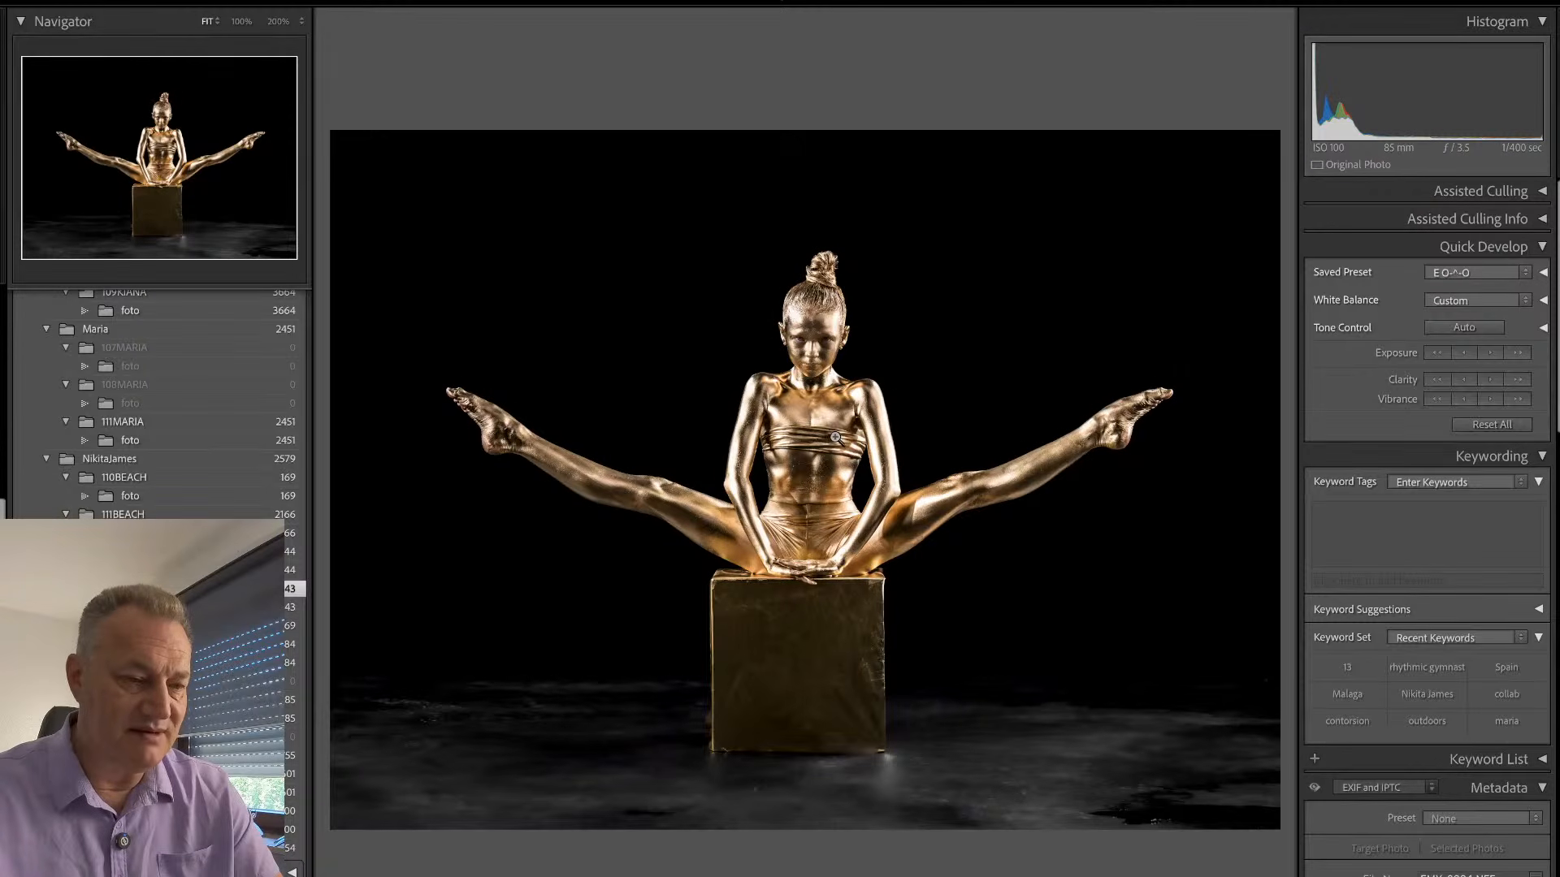
pyautogui.click(818, 751)
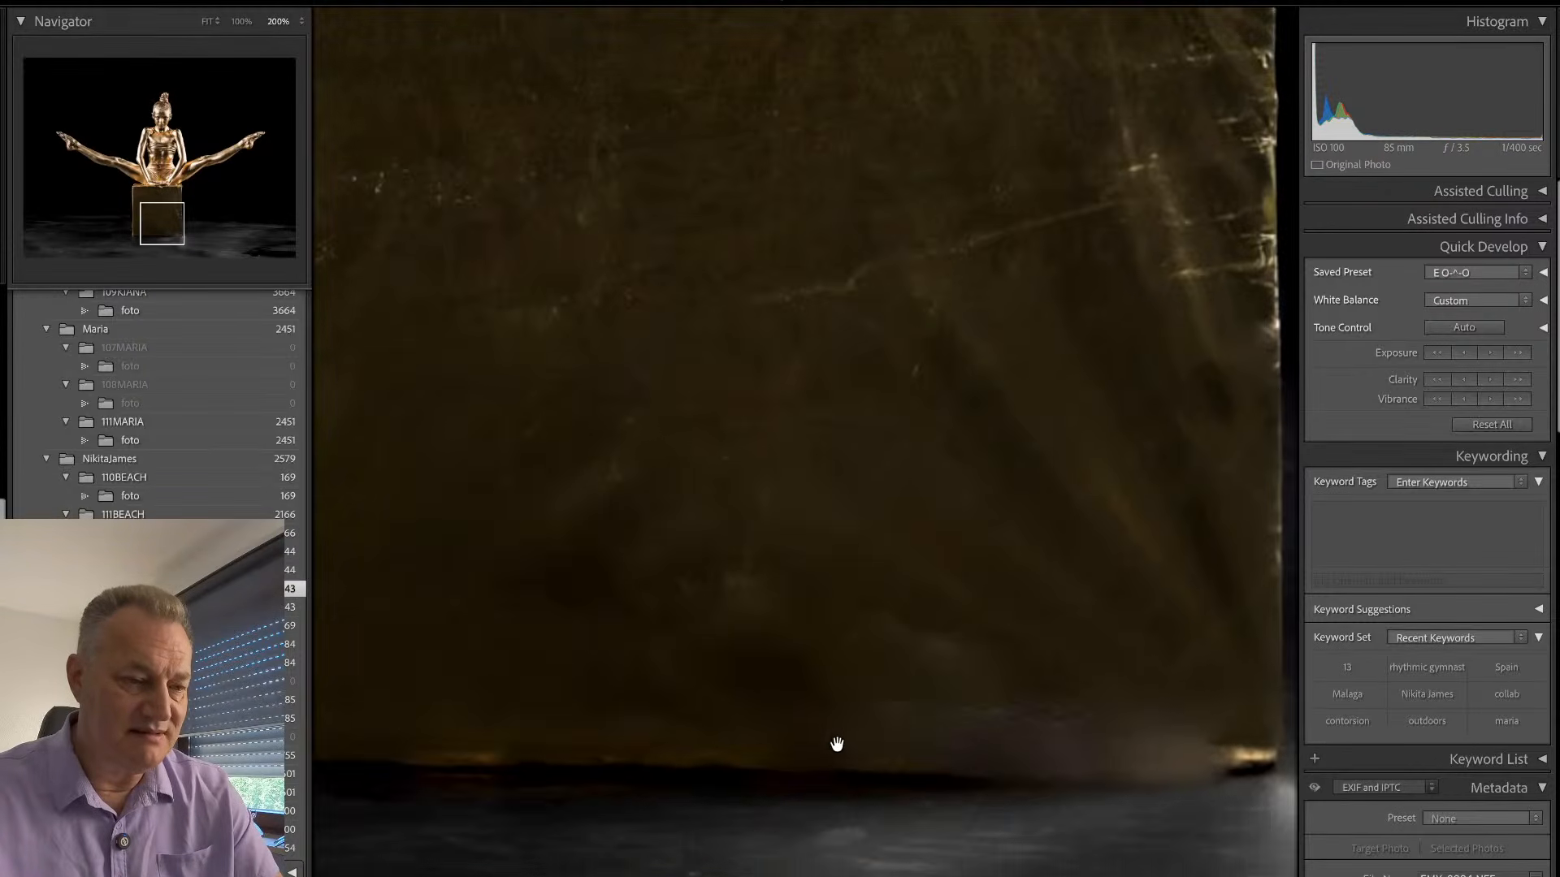
pyautogui.moveTo(836, 745); pyautogui.dragTo(630, 835)
pyautogui.moveTo(897, 368); pyautogui.dragTo(847, 740)
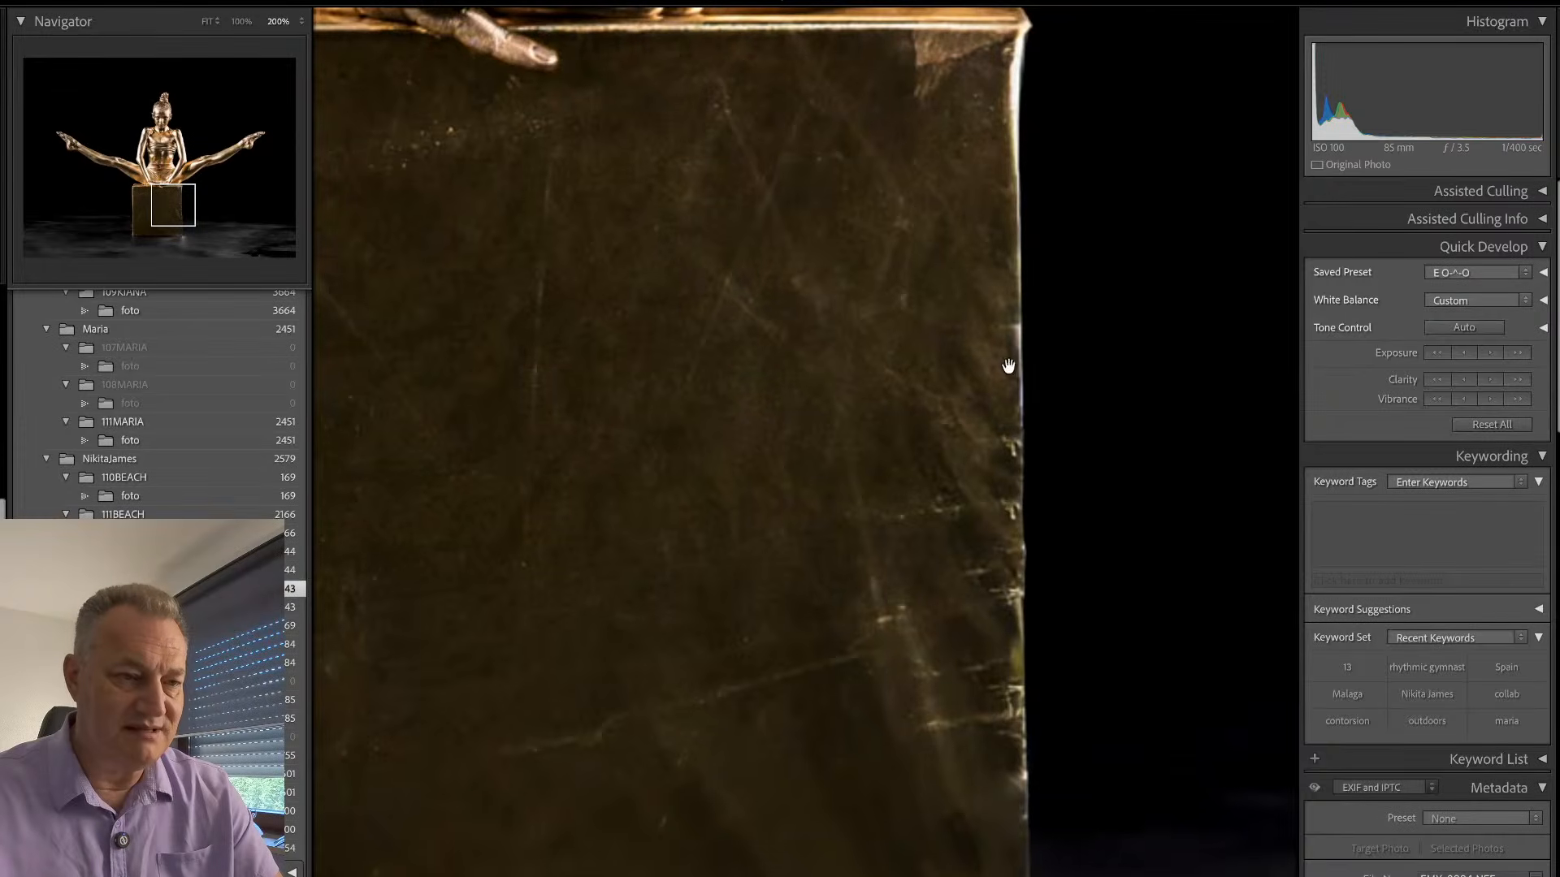
pyautogui.moveTo(885, 276); pyautogui.dragTo(1162, 284)
pyautogui.moveTo(707, 407); pyautogui.dragTo(1150, 435)
pyautogui.moveTo(844, 454); pyautogui.dragTo(901, 468)
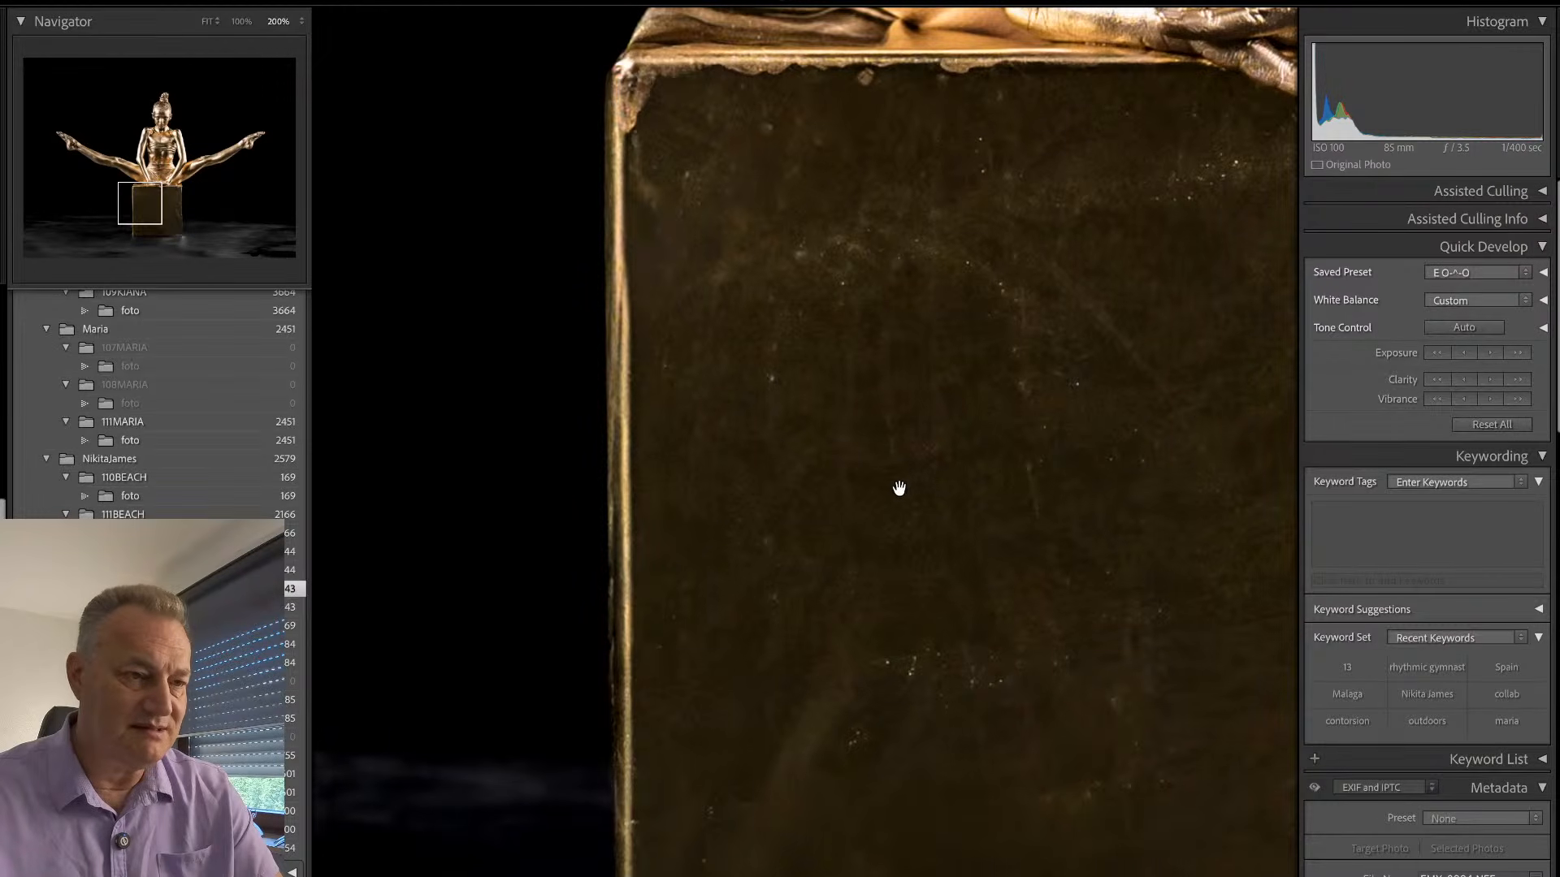
pyautogui.click(899, 488)
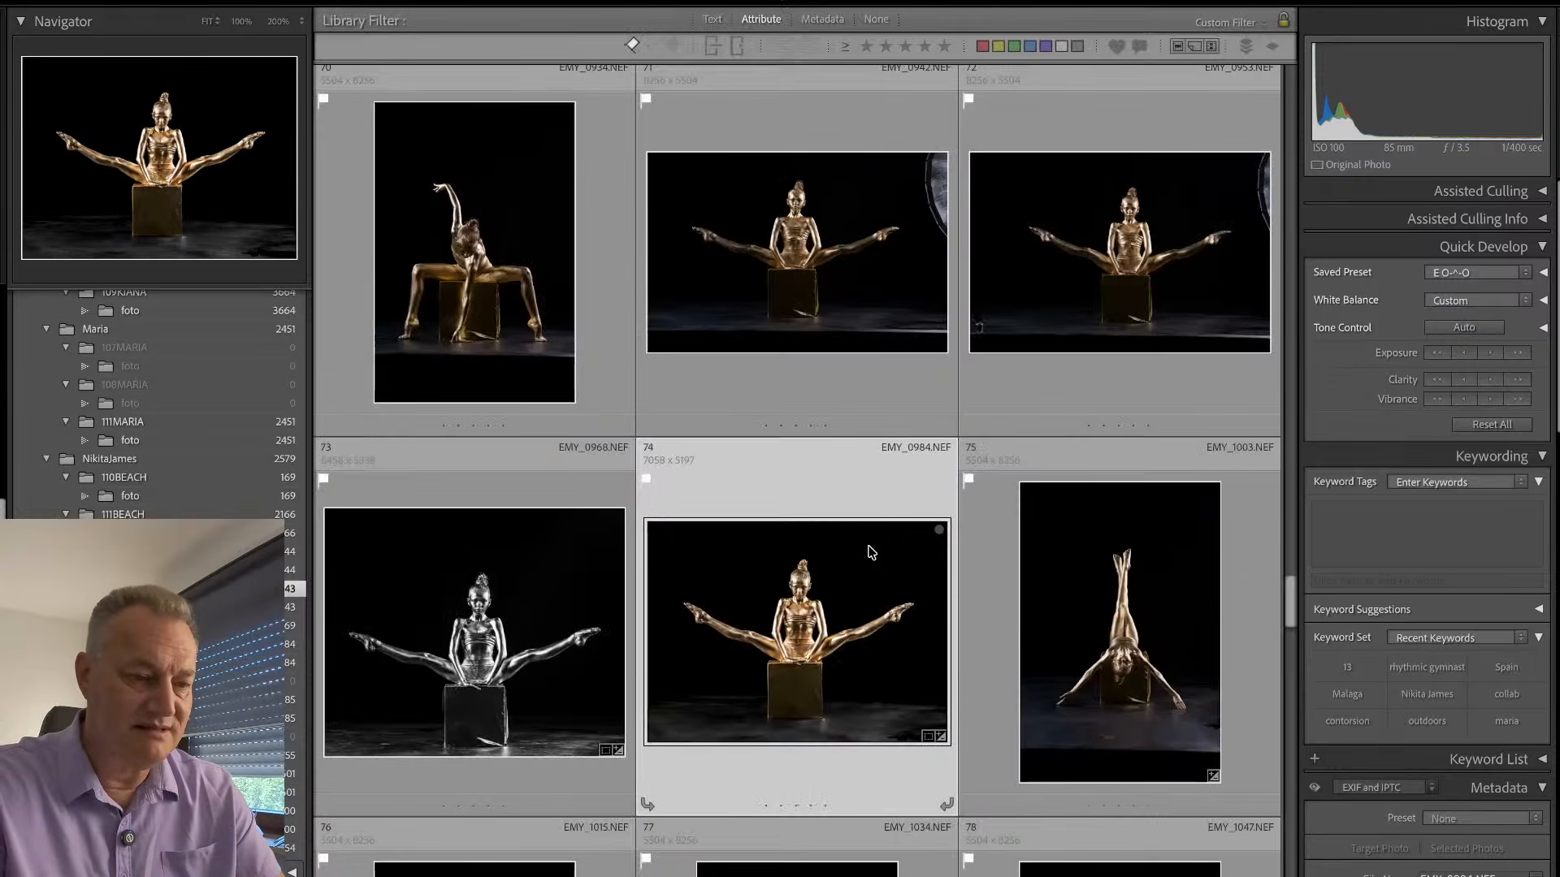
# - Compare the split pose with its unedited version in the Develop module and check the face at 200%
pyautogui.press('g')
pyautogui.press('d')
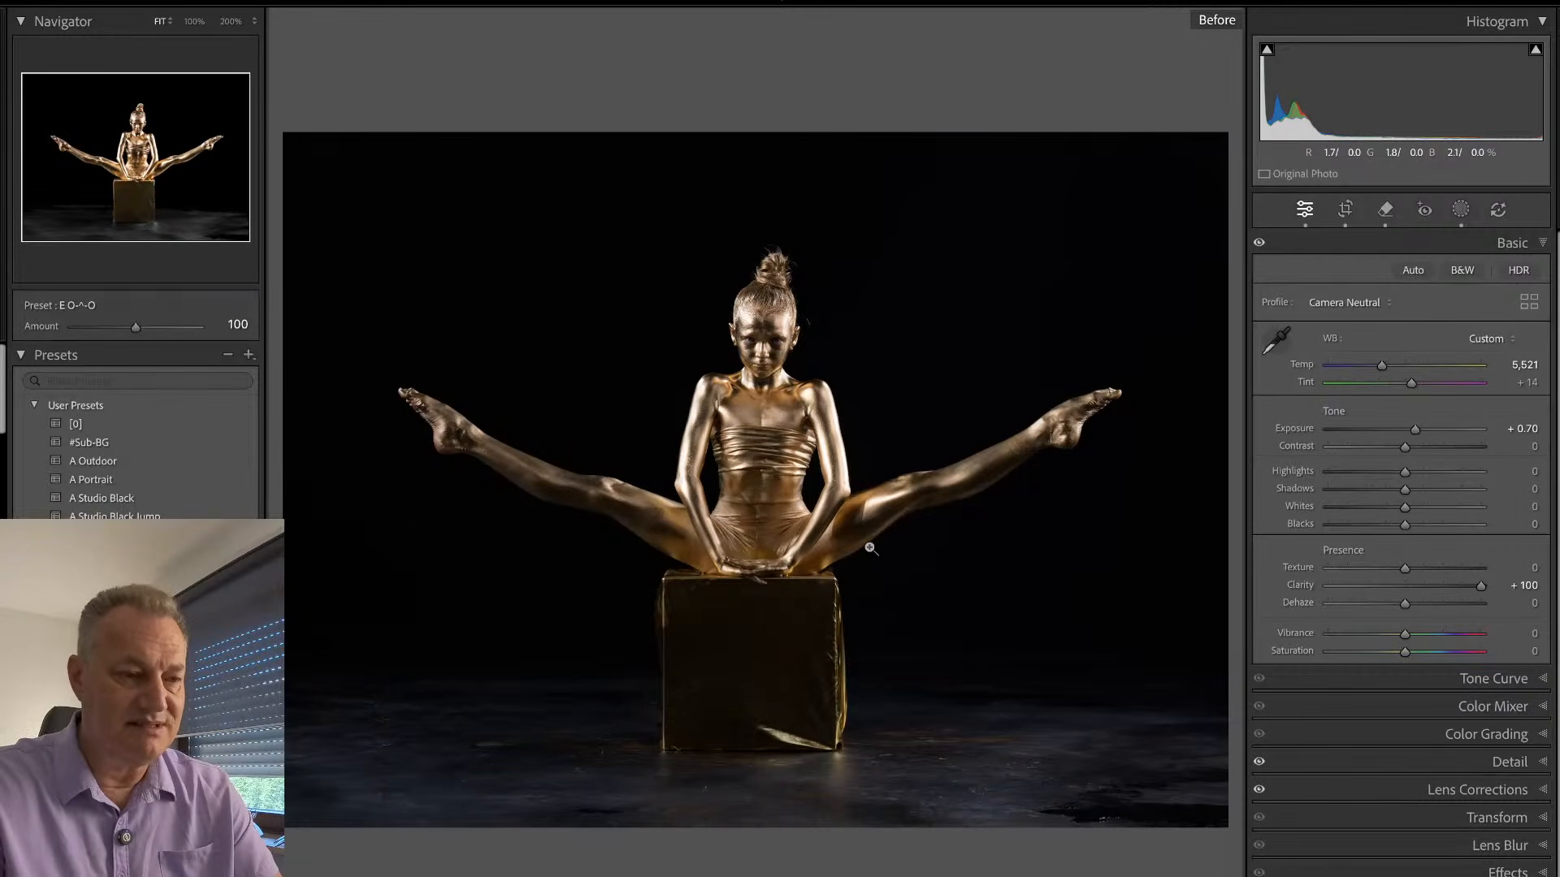
pyautogui.press('\\')
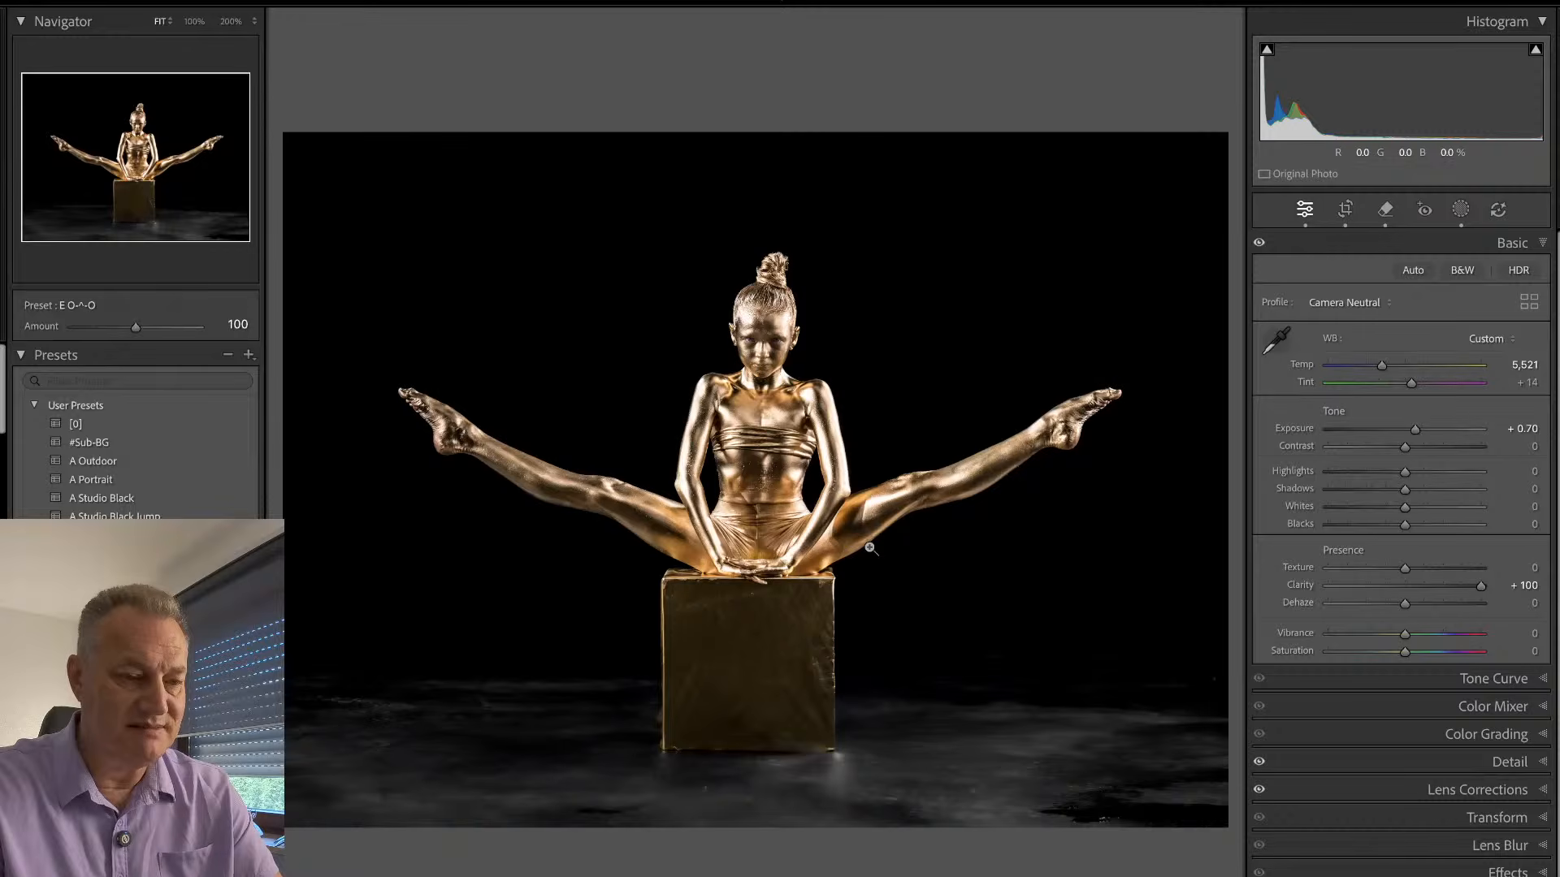
pyautogui.click(751, 299)
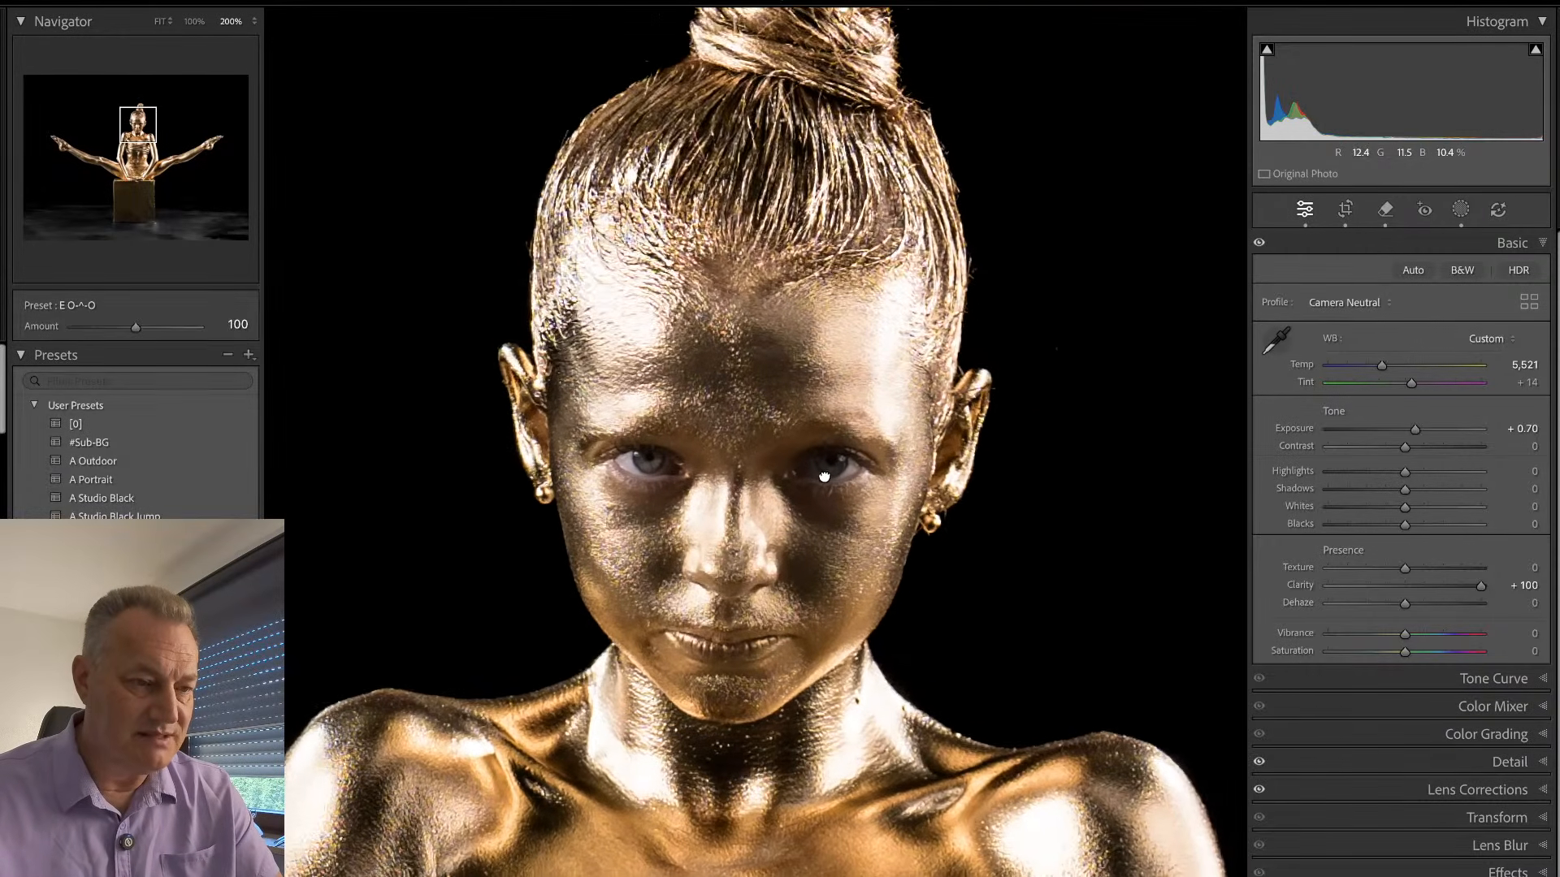
pyautogui.click(829, 502)
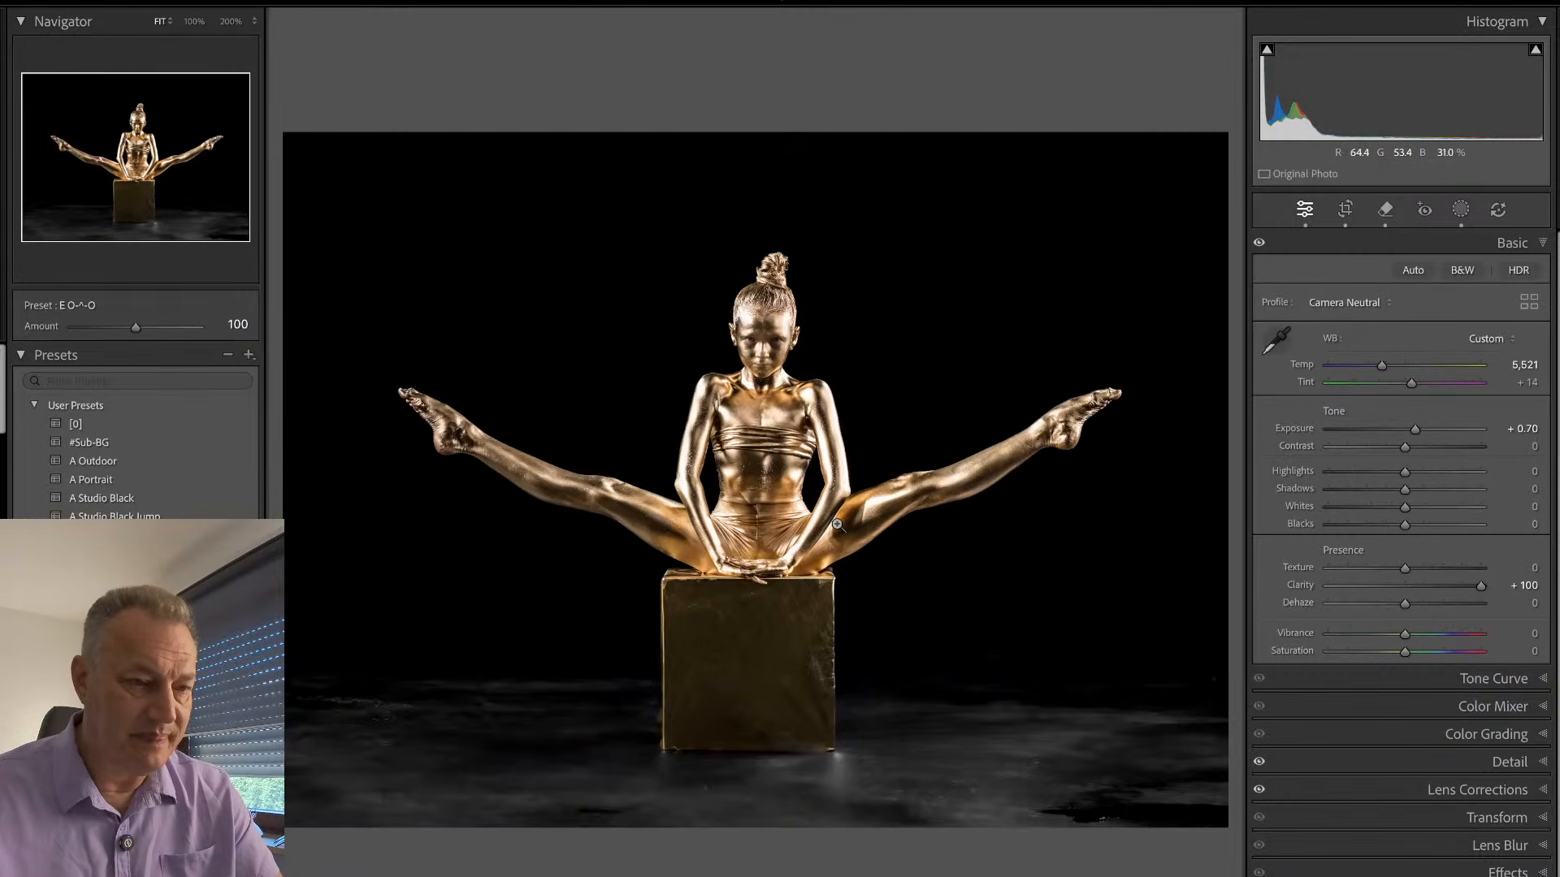
# - Browse the grid to the edited seated pose with raised arms, EMY_1104, and view it enlarged
pyautogui.press('g')
pyautogui.scroll(-3, 867, 574)
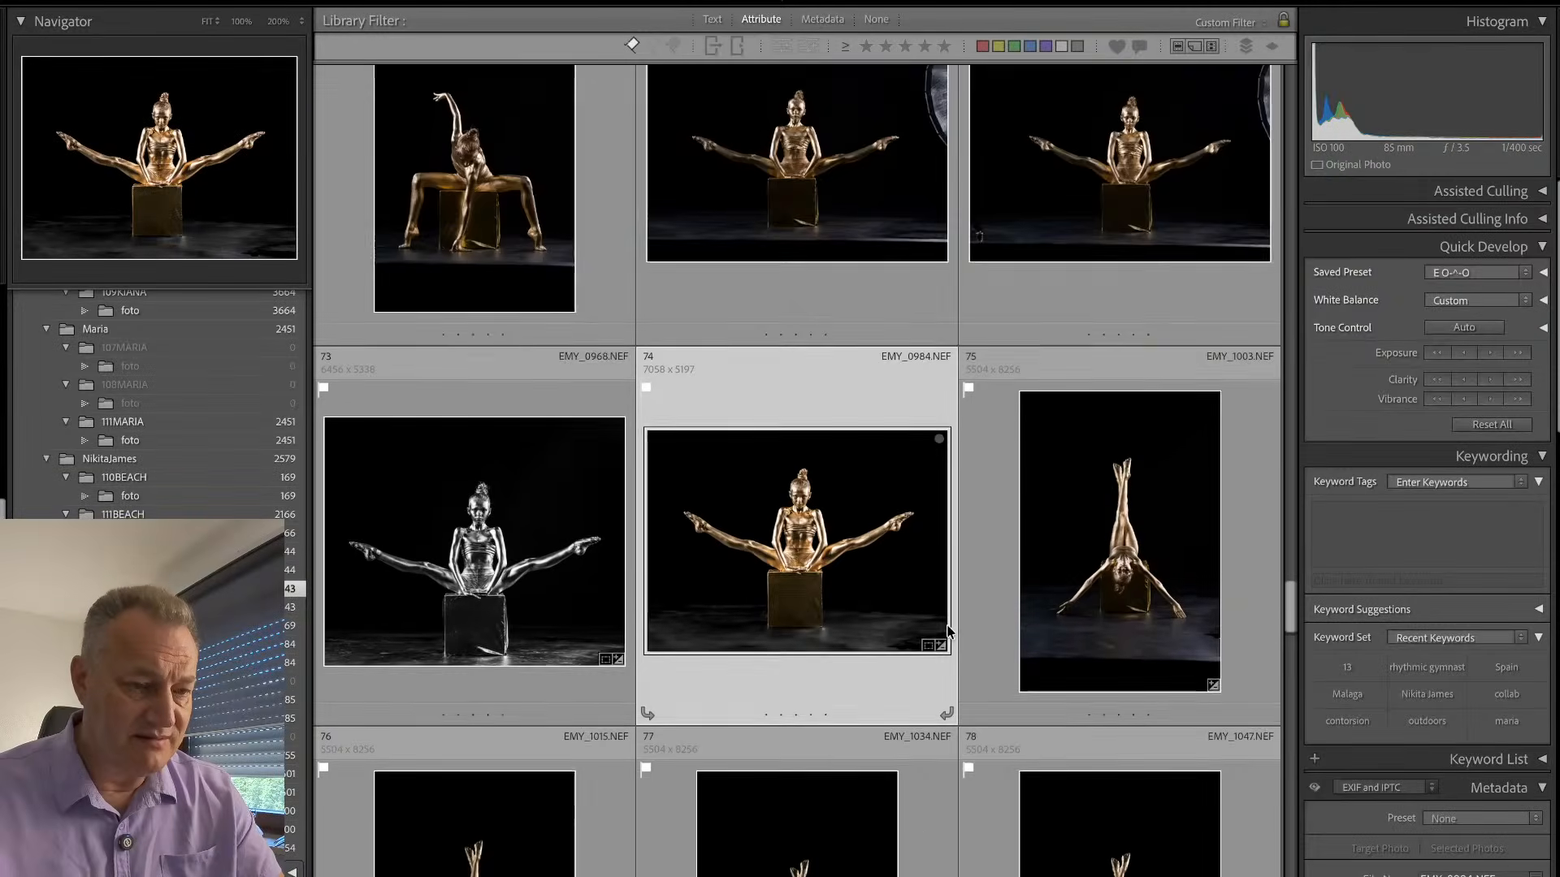
pyautogui.scroll(-5, 924, 608)
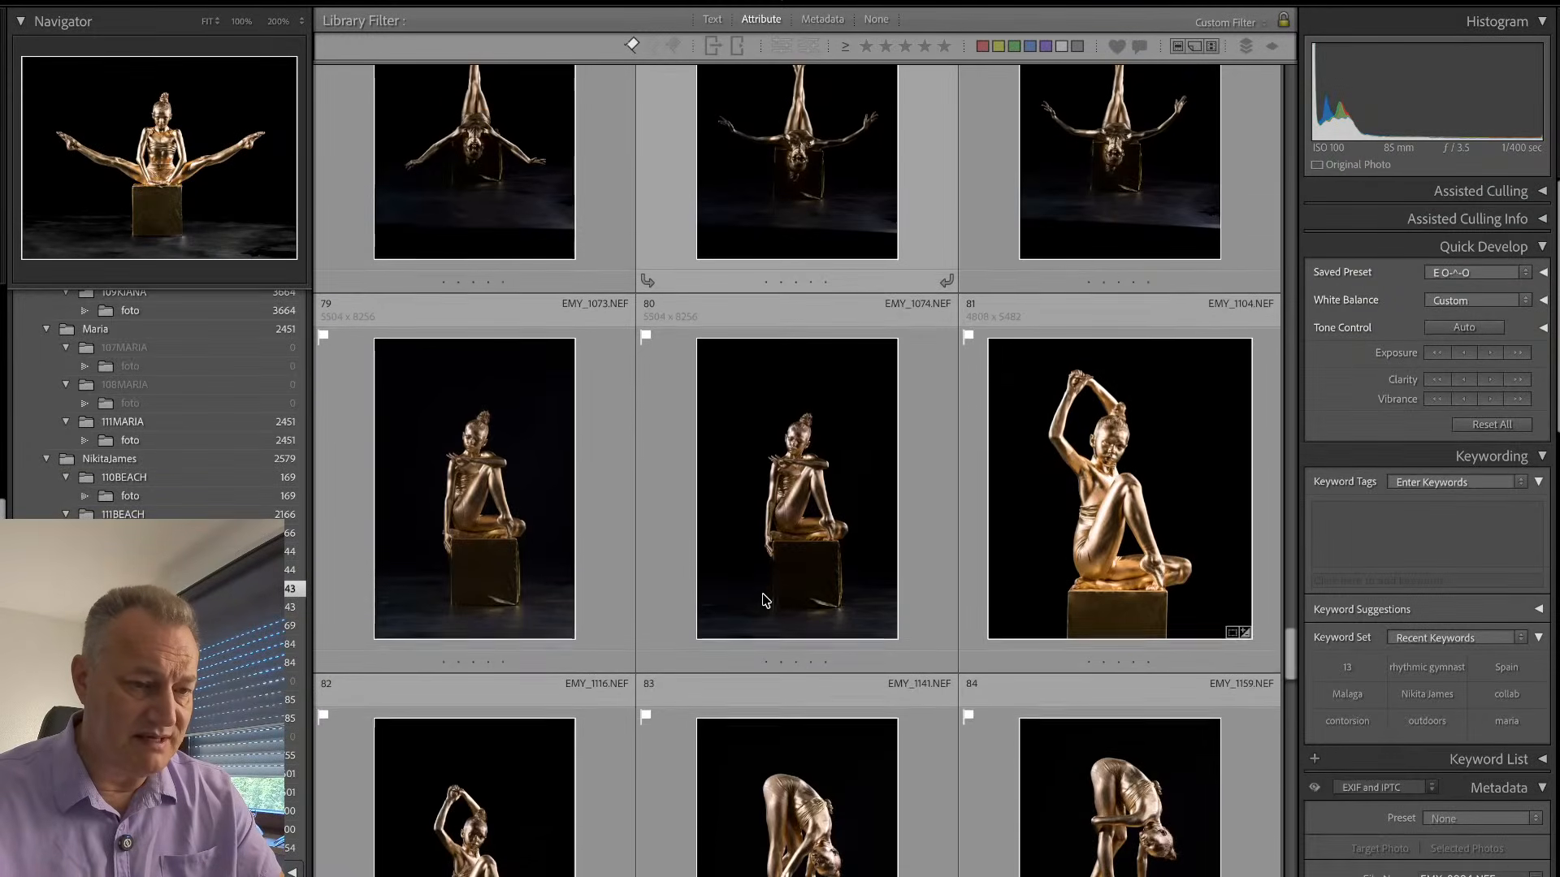
pyautogui.doubleClick(976, 445)
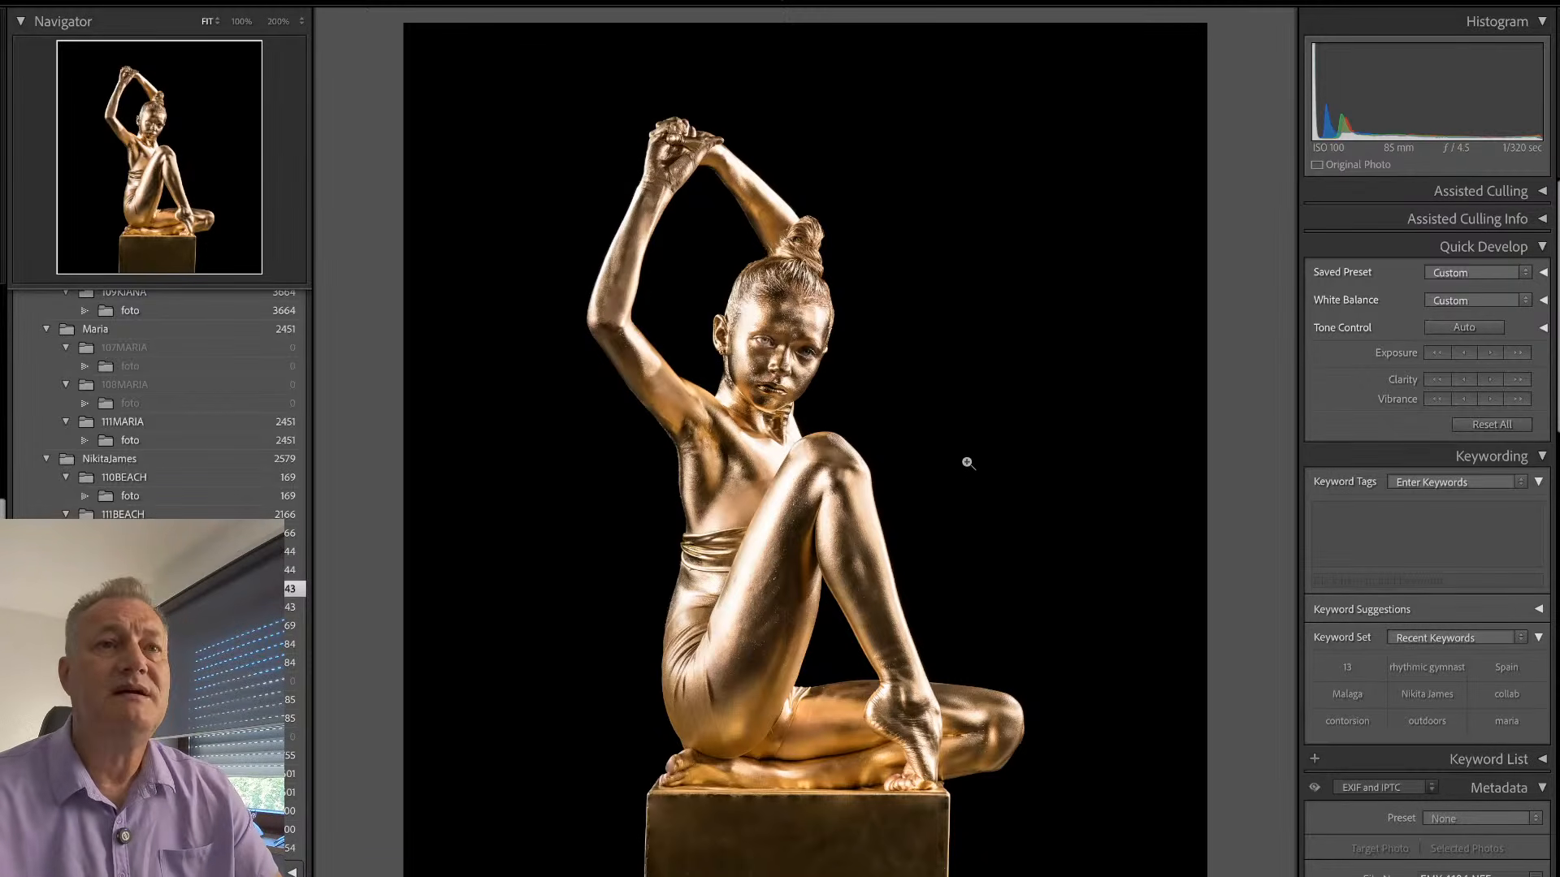
pyautogui.press('g')
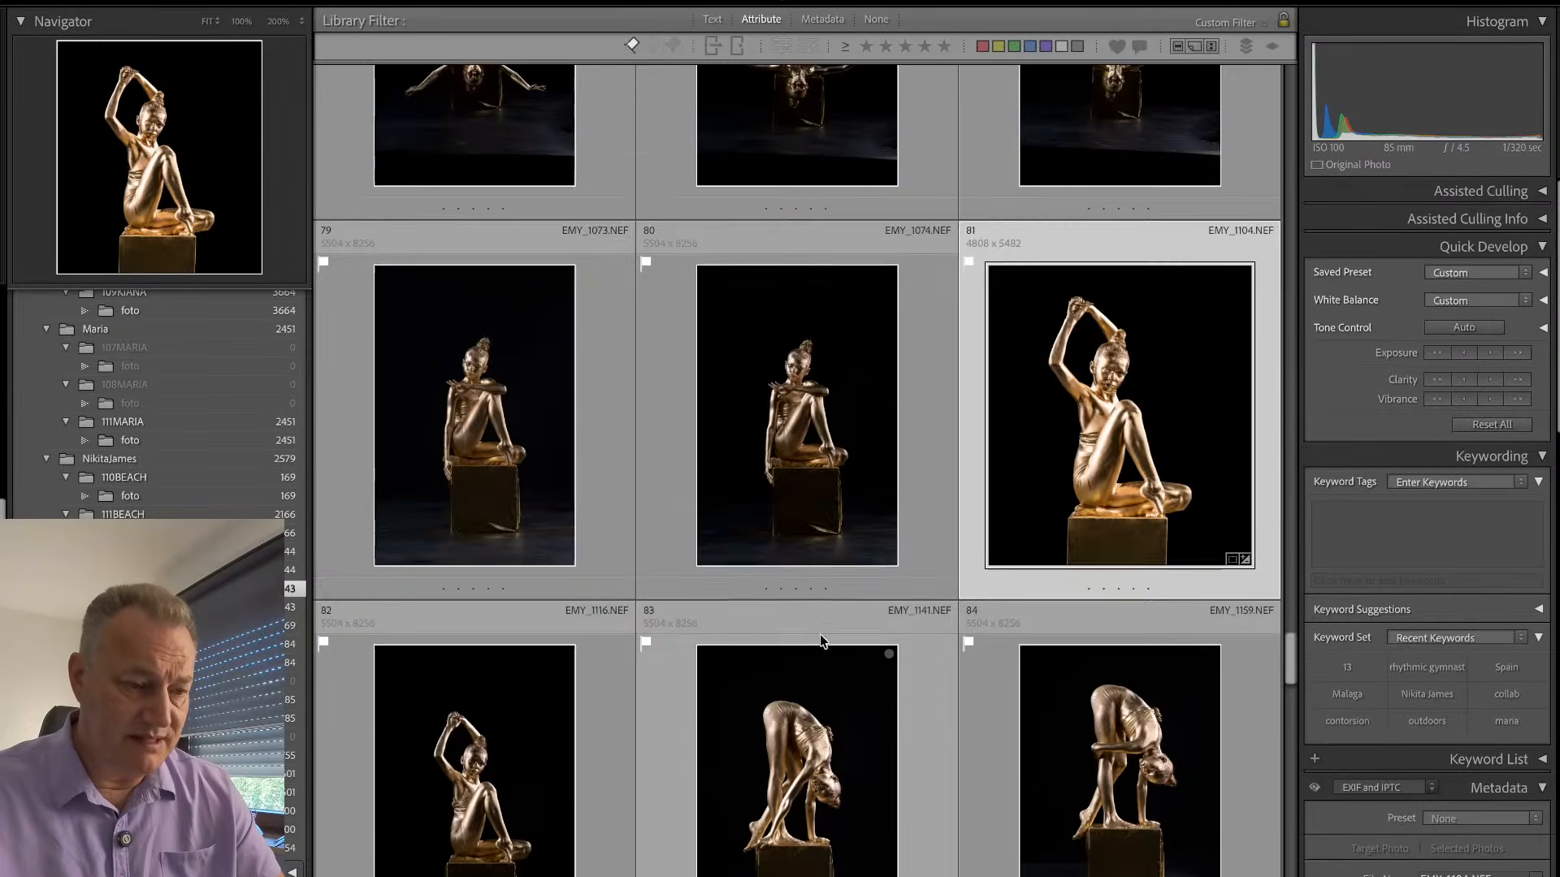
# - Open the unedited forward bend EMY_1141 and examine the box's creases, smudges and edges at 200% and 100%
pyautogui.scroll(2, 825, 618)
pyautogui.scroll(-2, 827, 605)
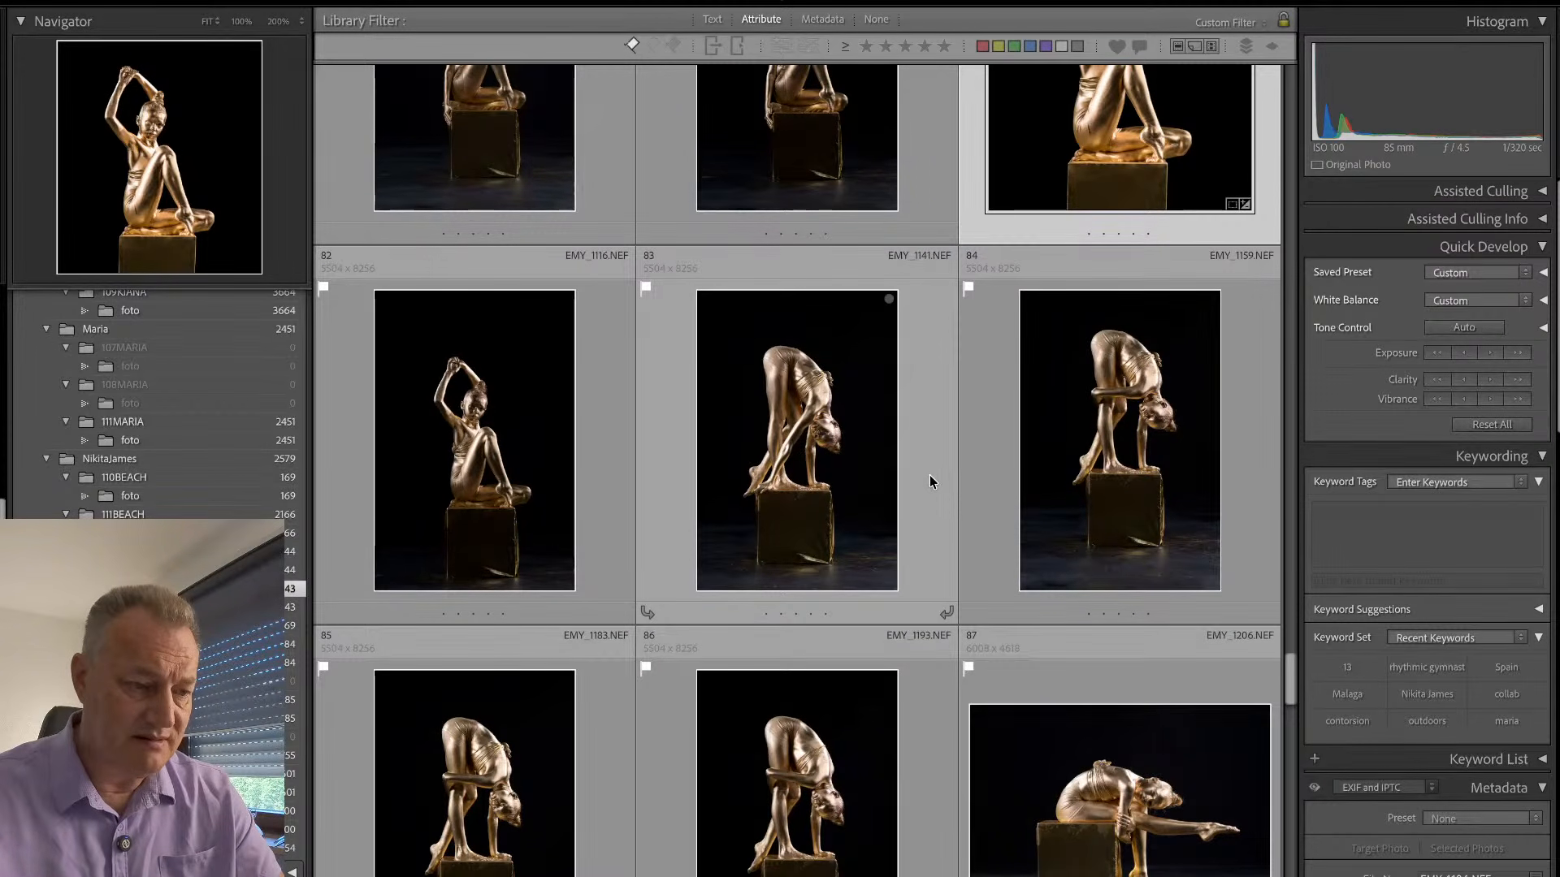
pyautogui.scroll(-2, 932, 482)
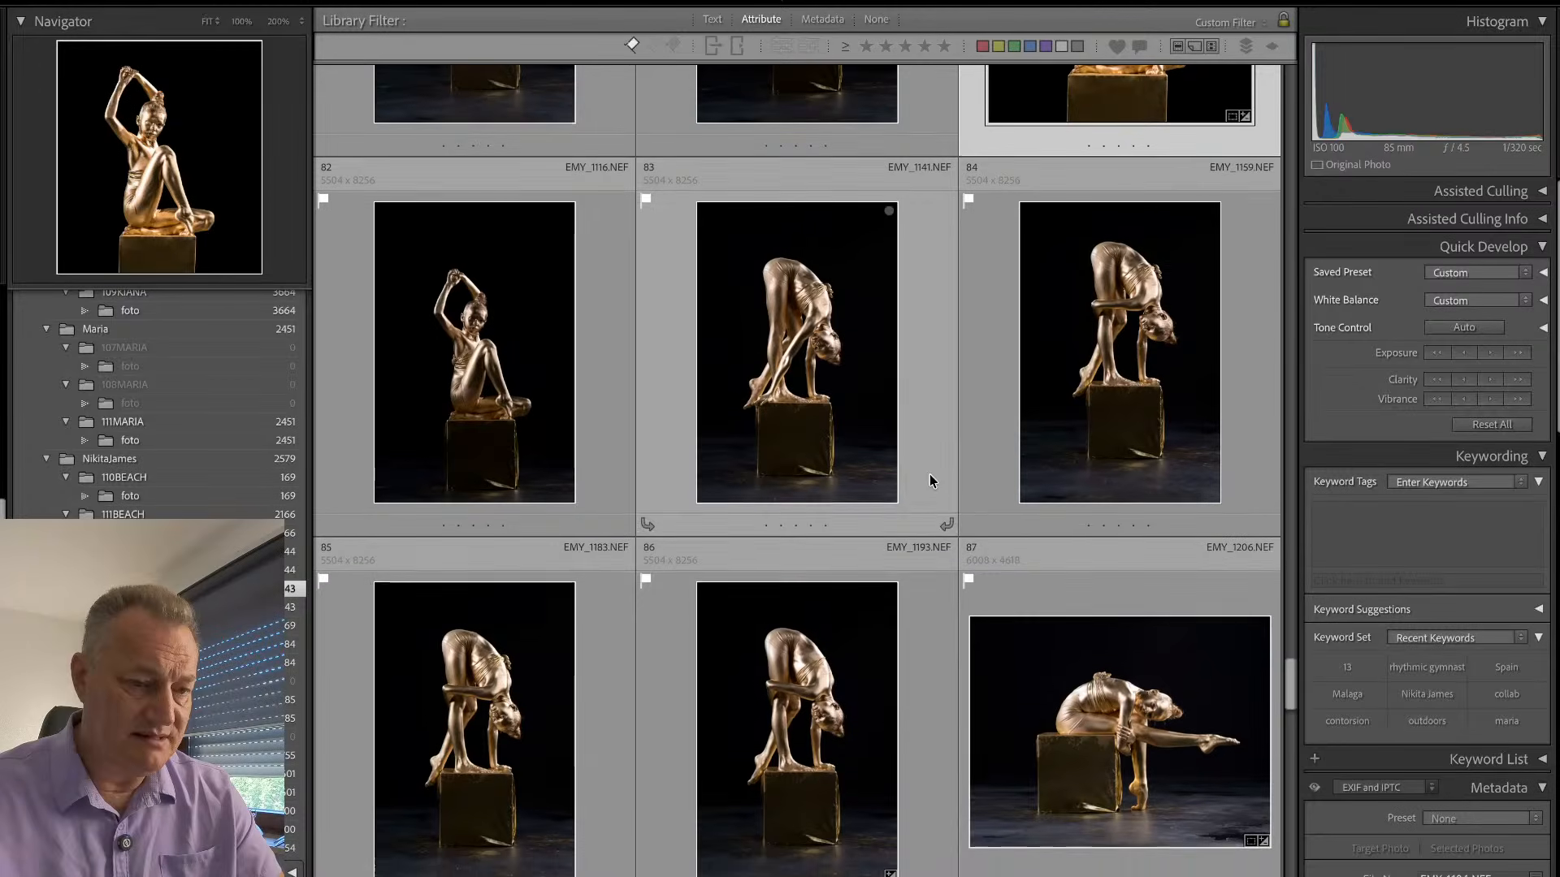
pyautogui.doubleClick(927, 397)
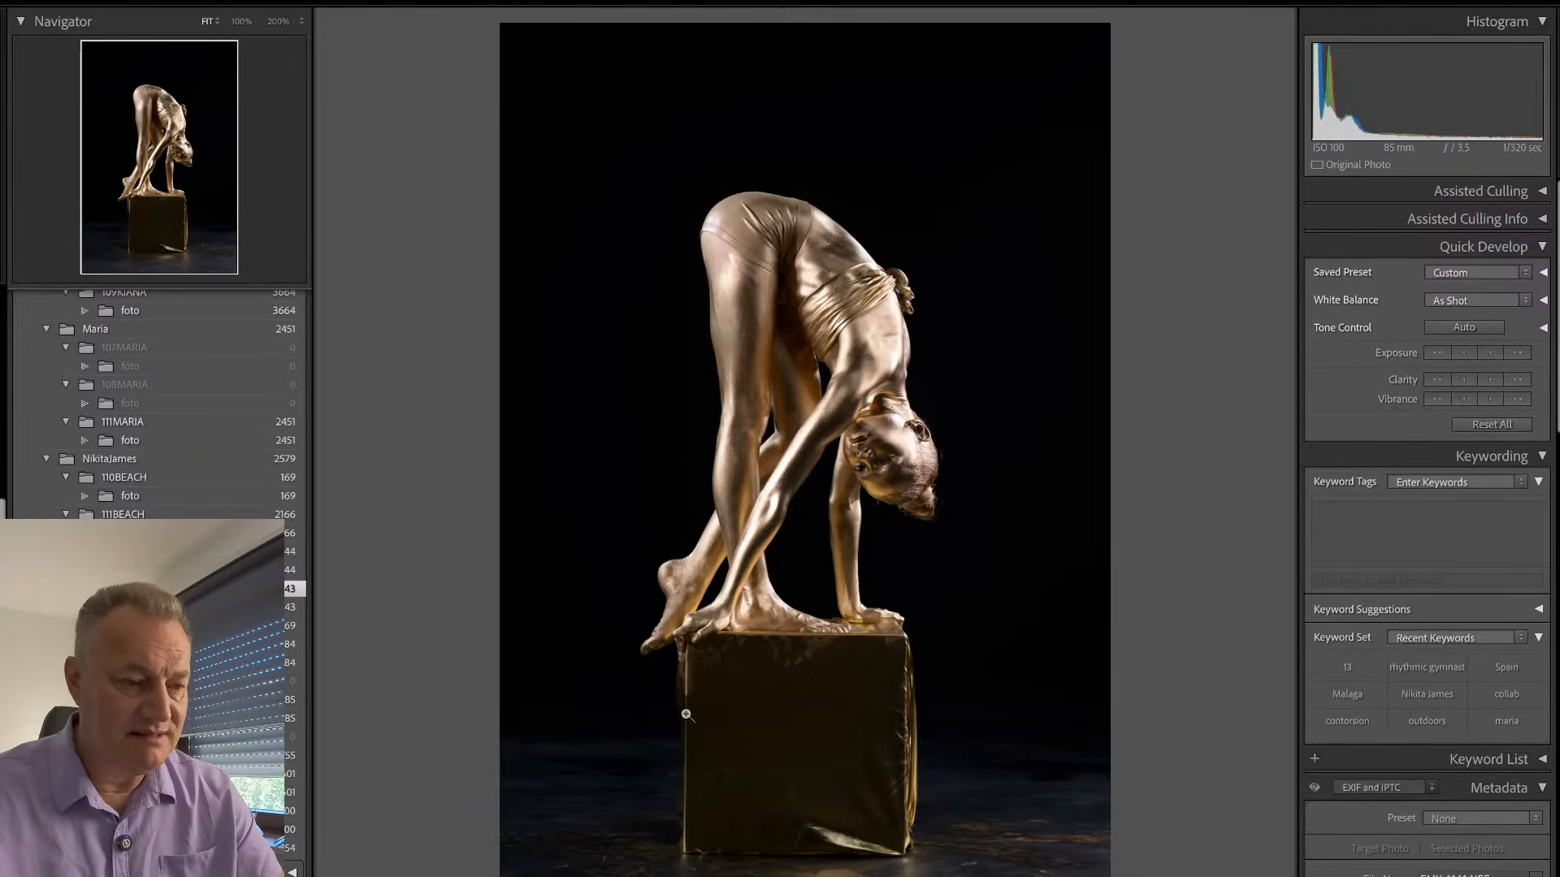
pyautogui.click(920, 682)
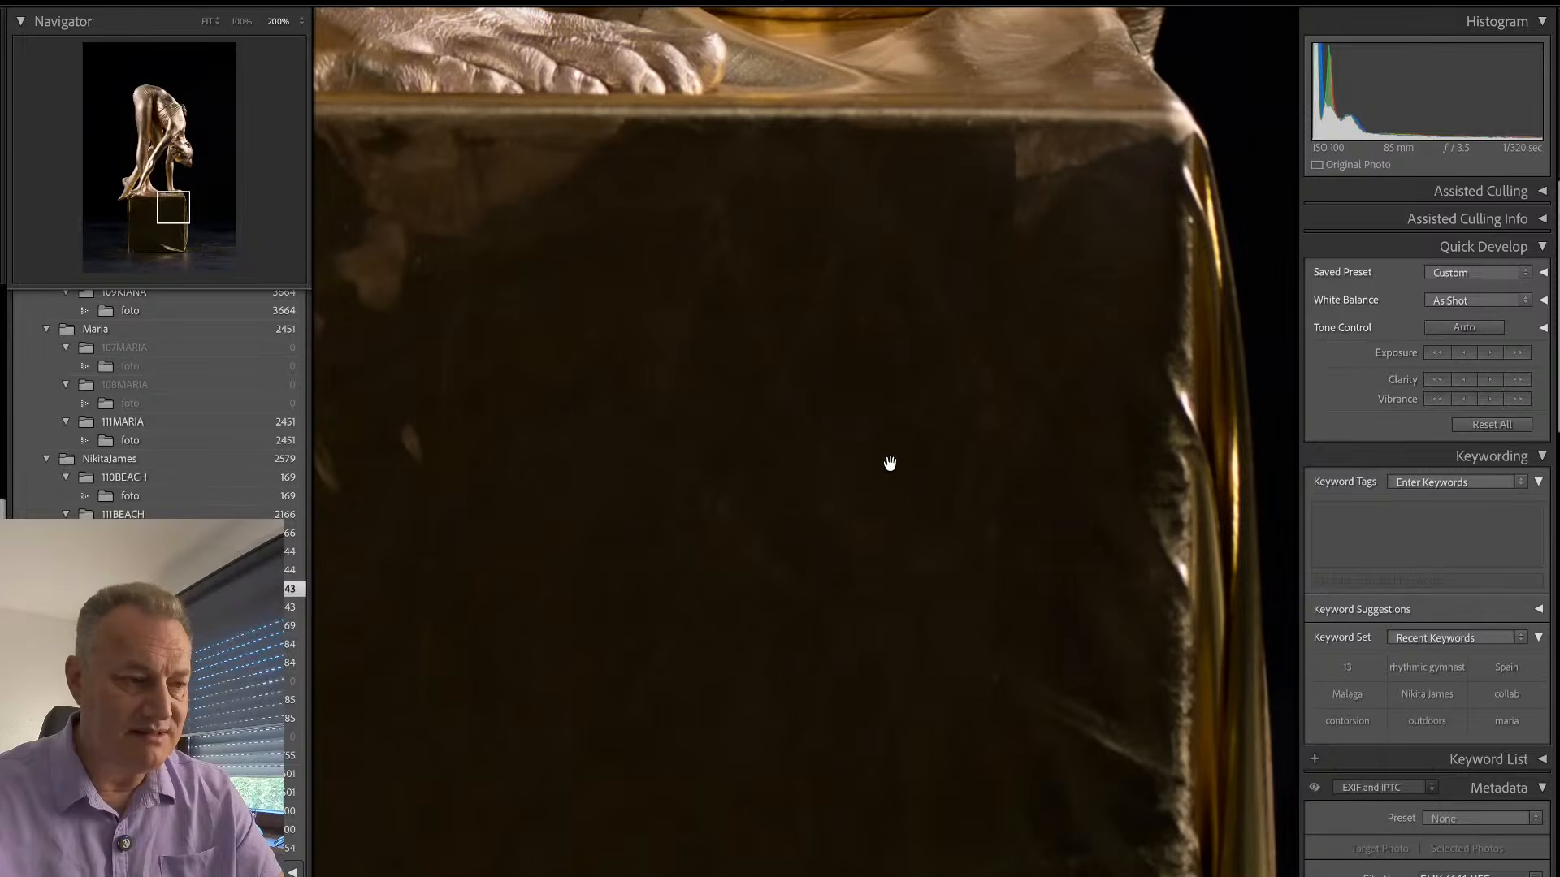
pyautogui.click(241, 25)
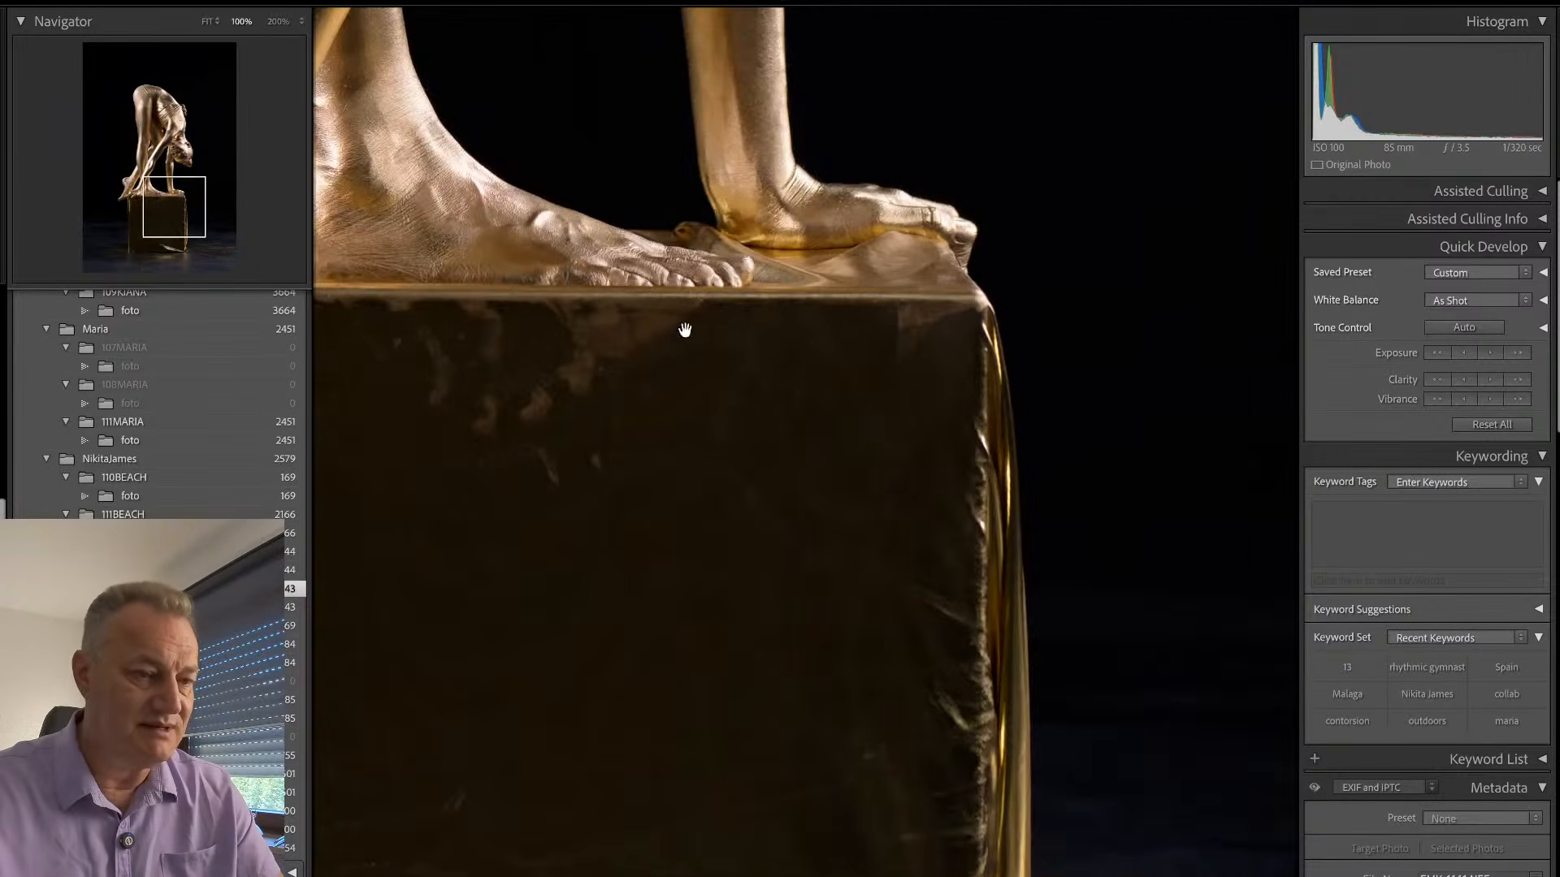
pyautogui.moveTo(986, 692); pyautogui.dragTo(835, 361)
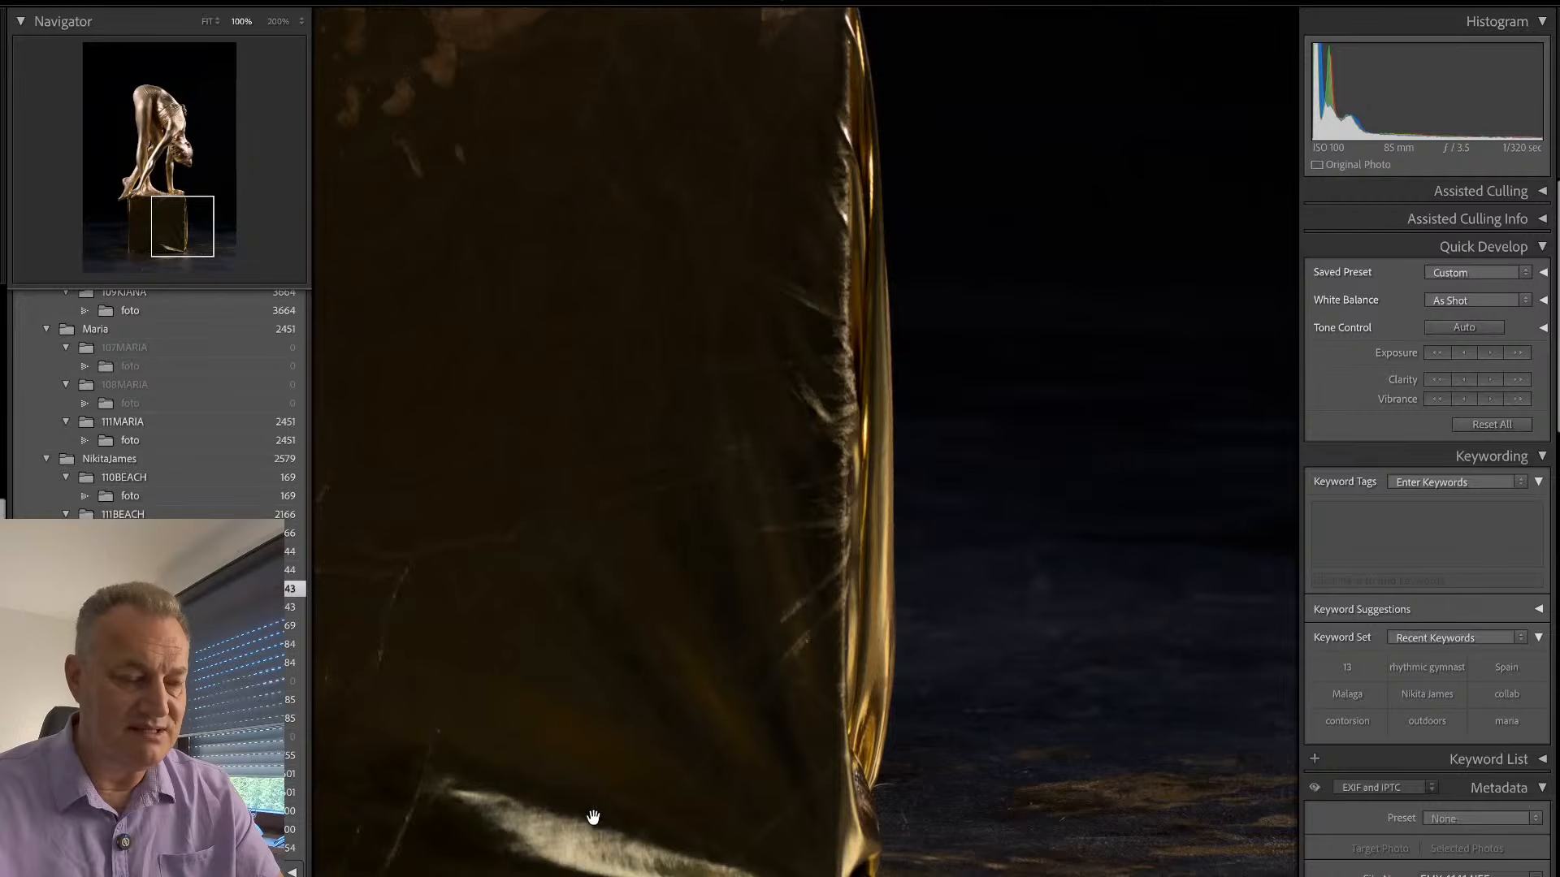
pyautogui.moveTo(592, 819); pyautogui.dragTo(856, 800)
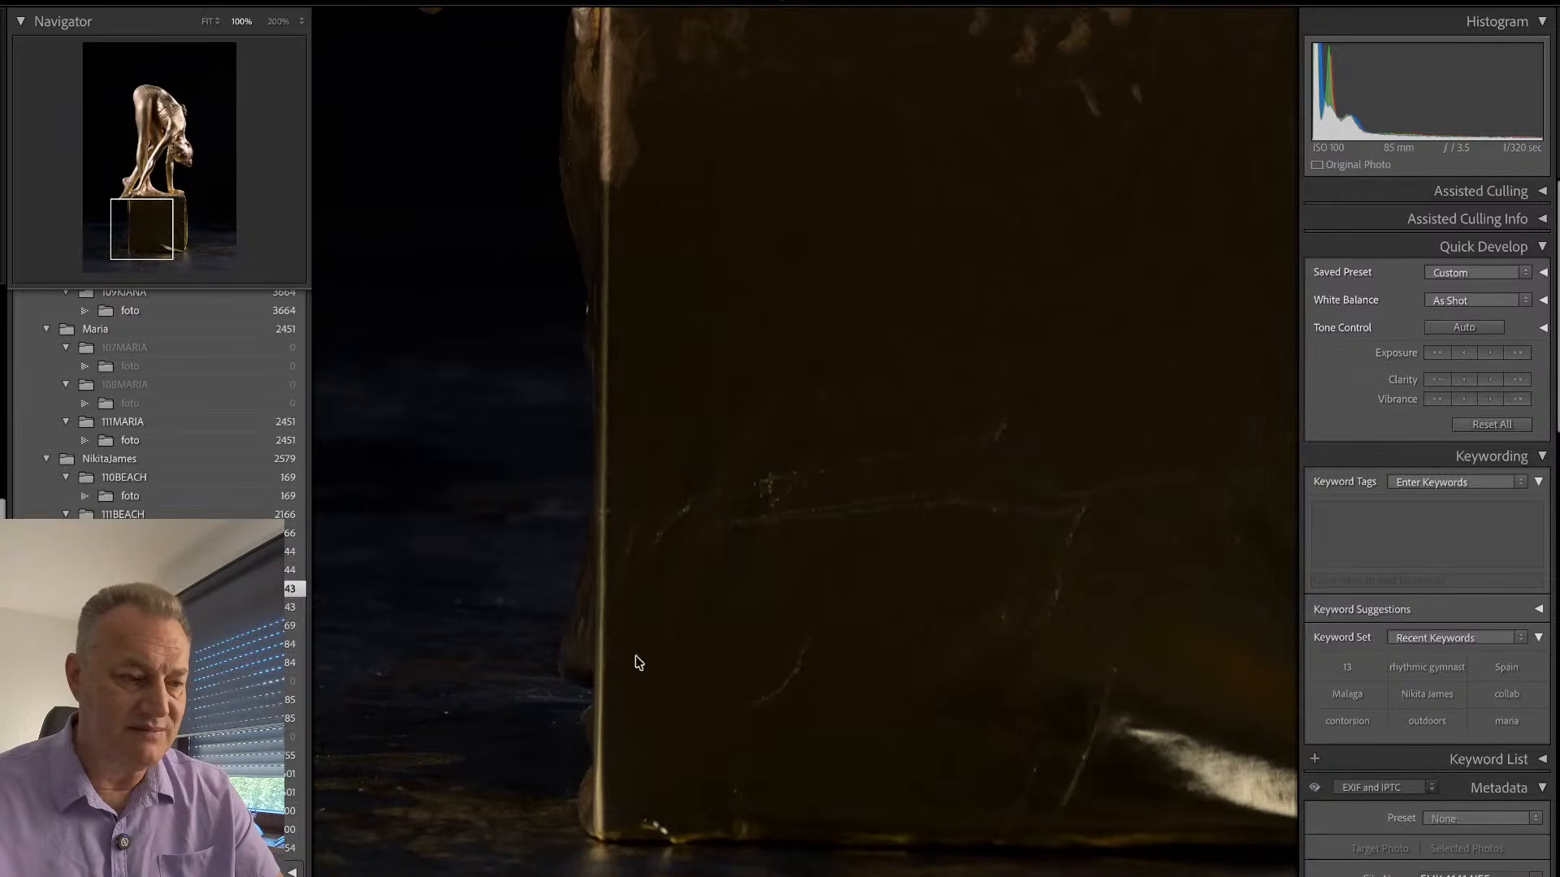
pyautogui.moveTo(606, 521); pyautogui.dragTo(590, 703)
pyautogui.moveTo(848, 433); pyautogui.dragTo(762, 454)
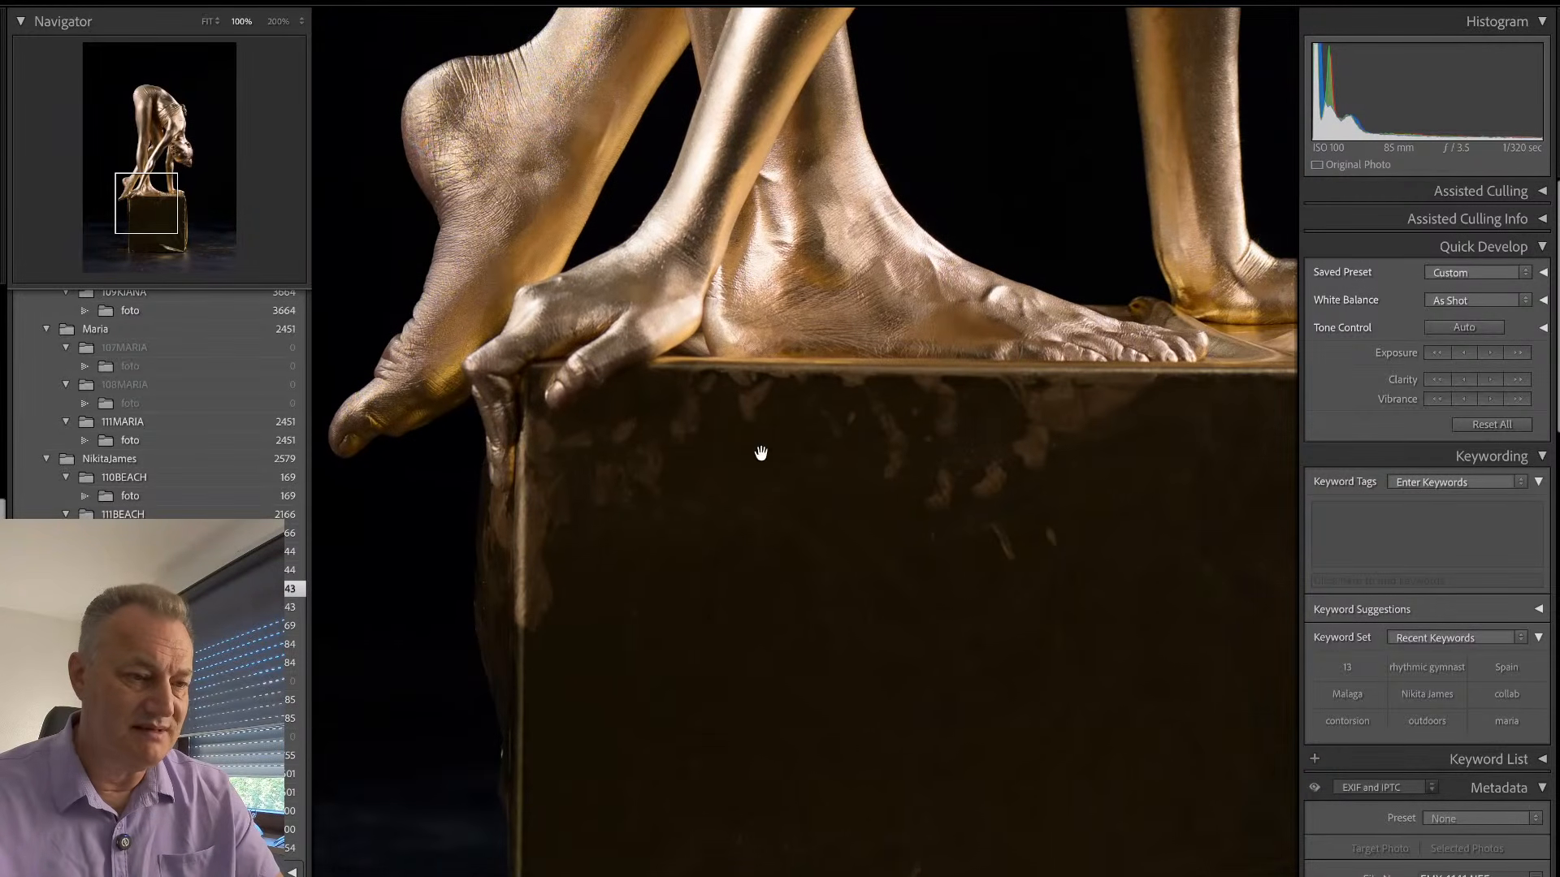
pyautogui.click(851, 525)
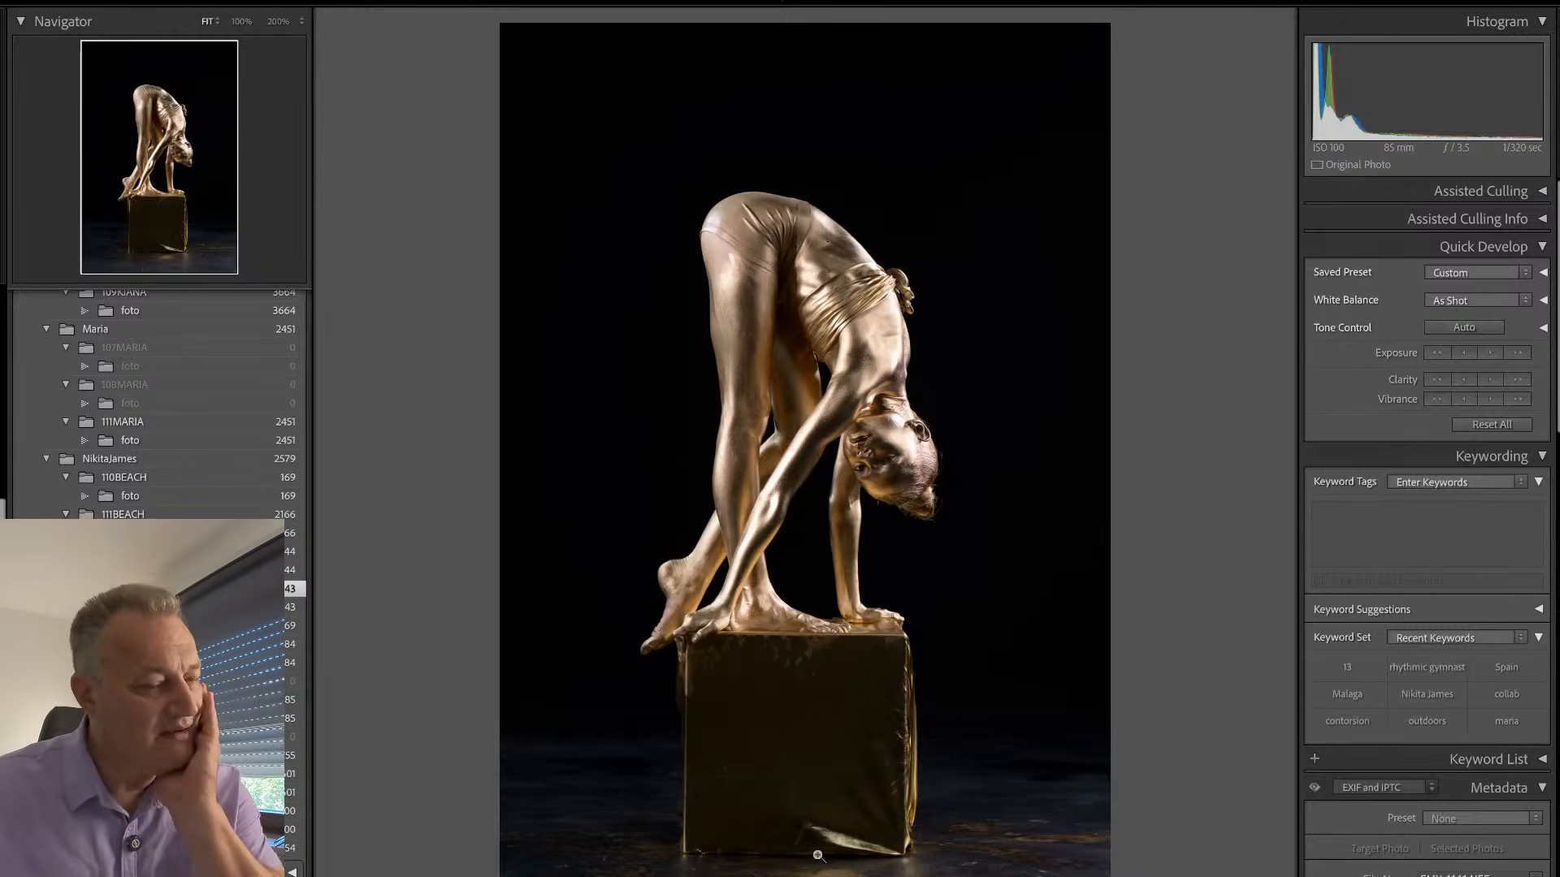
# - Review the remaining gold box photos in the grid, viewing the edited raised-arms pose EMY_1212 and the backbend EMY_1364 enlarged
pyautogui.press('g')
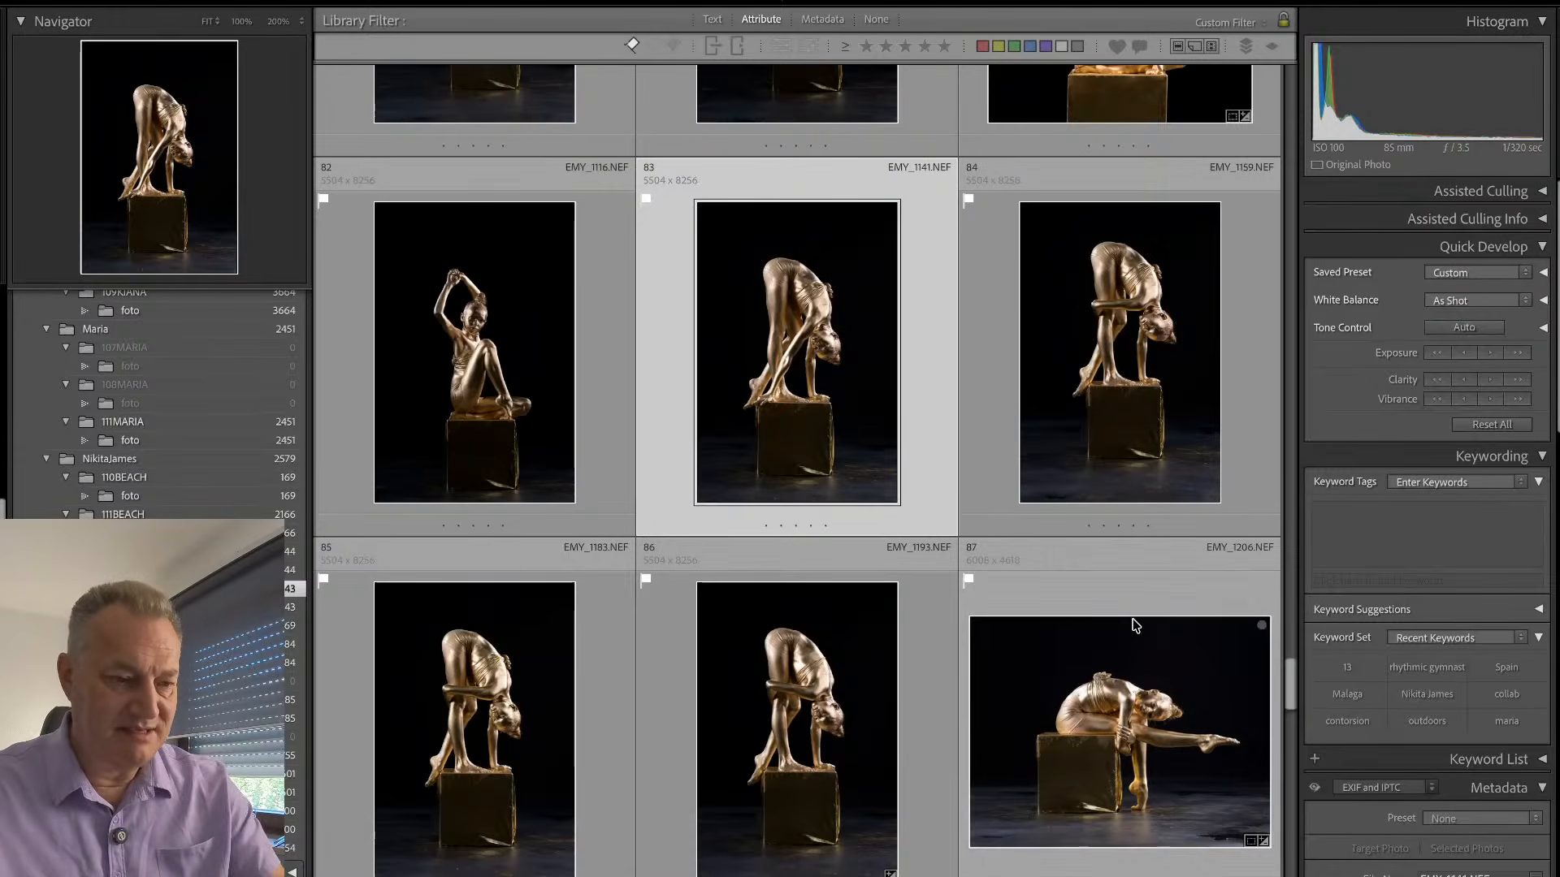
pyautogui.scroll(-5, 934, 666)
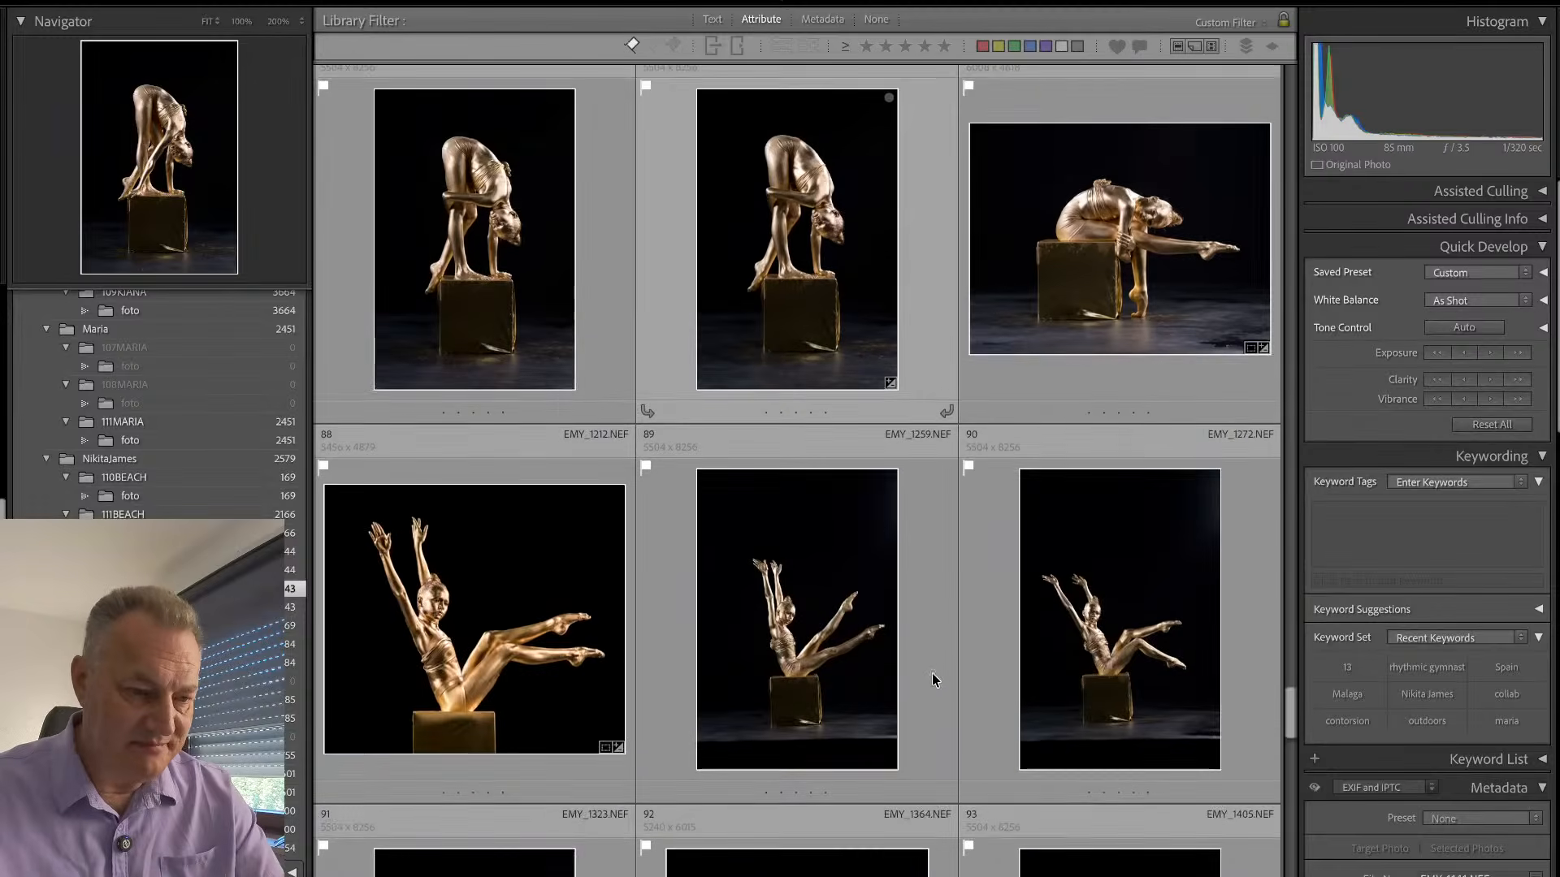
pyautogui.scroll(-2, 910, 674)
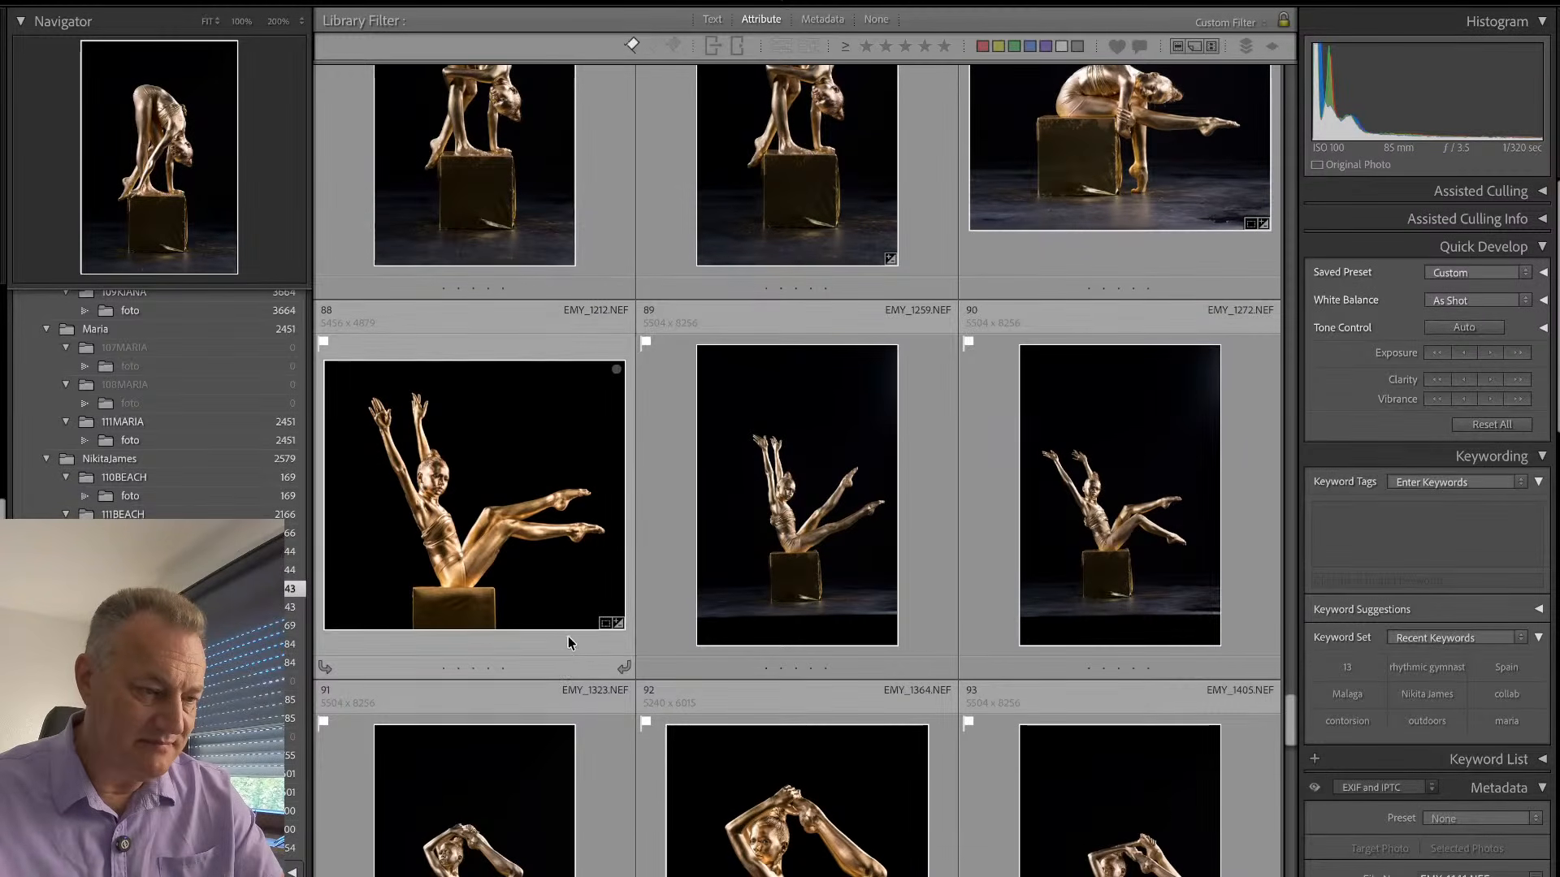
pyautogui.doubleClick(567, 642)
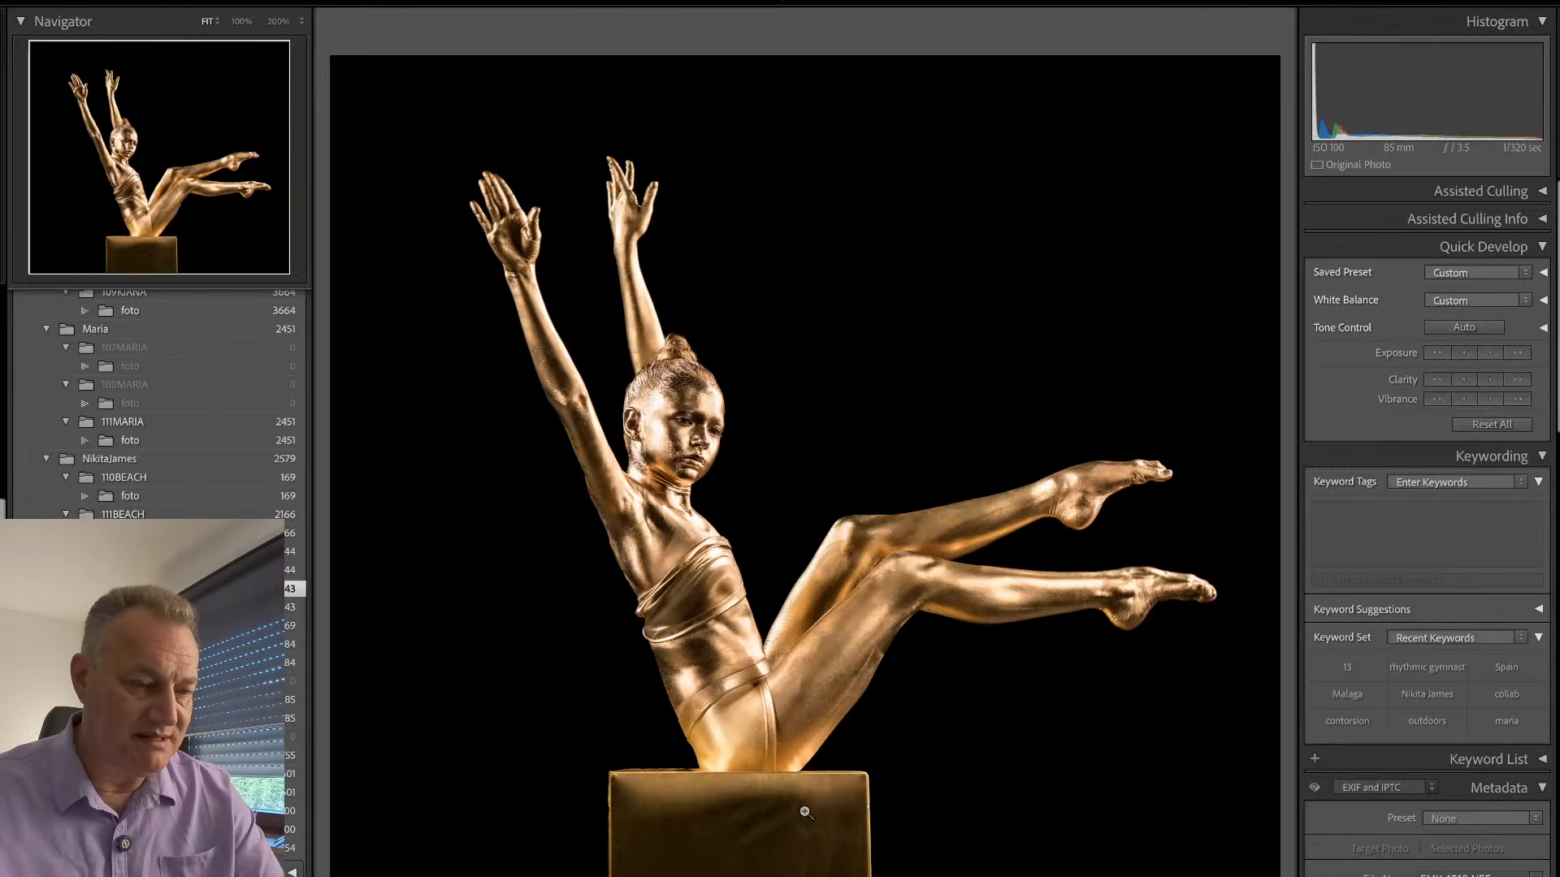
pyautogui.doubleClick(853, 758)
pyautogui.scroll(-3, 862, 735)
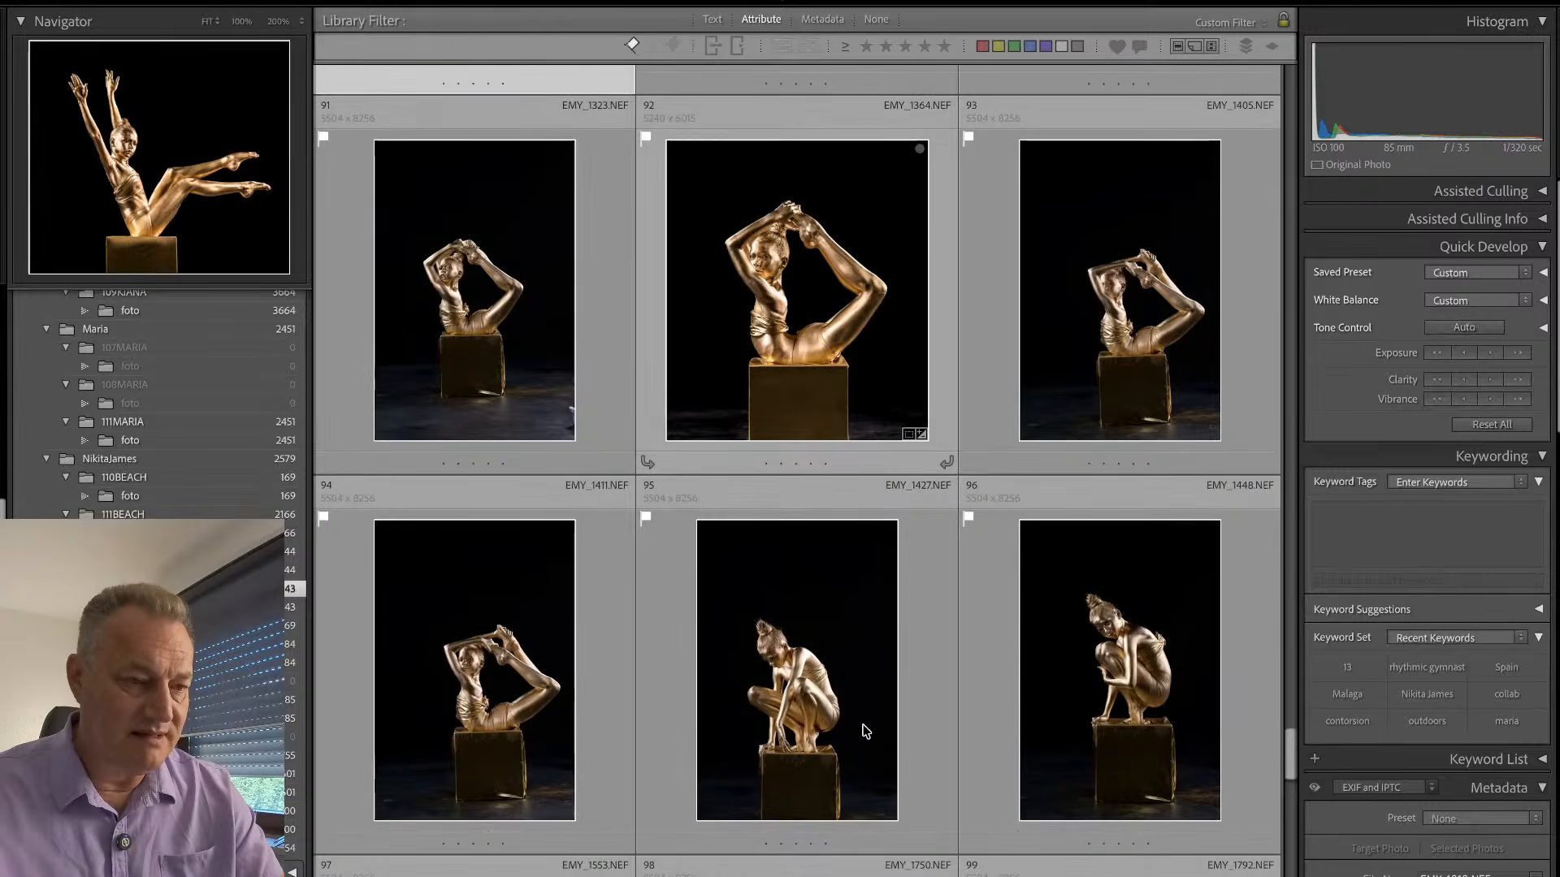
pyautogui.doubleClick(842, 331)
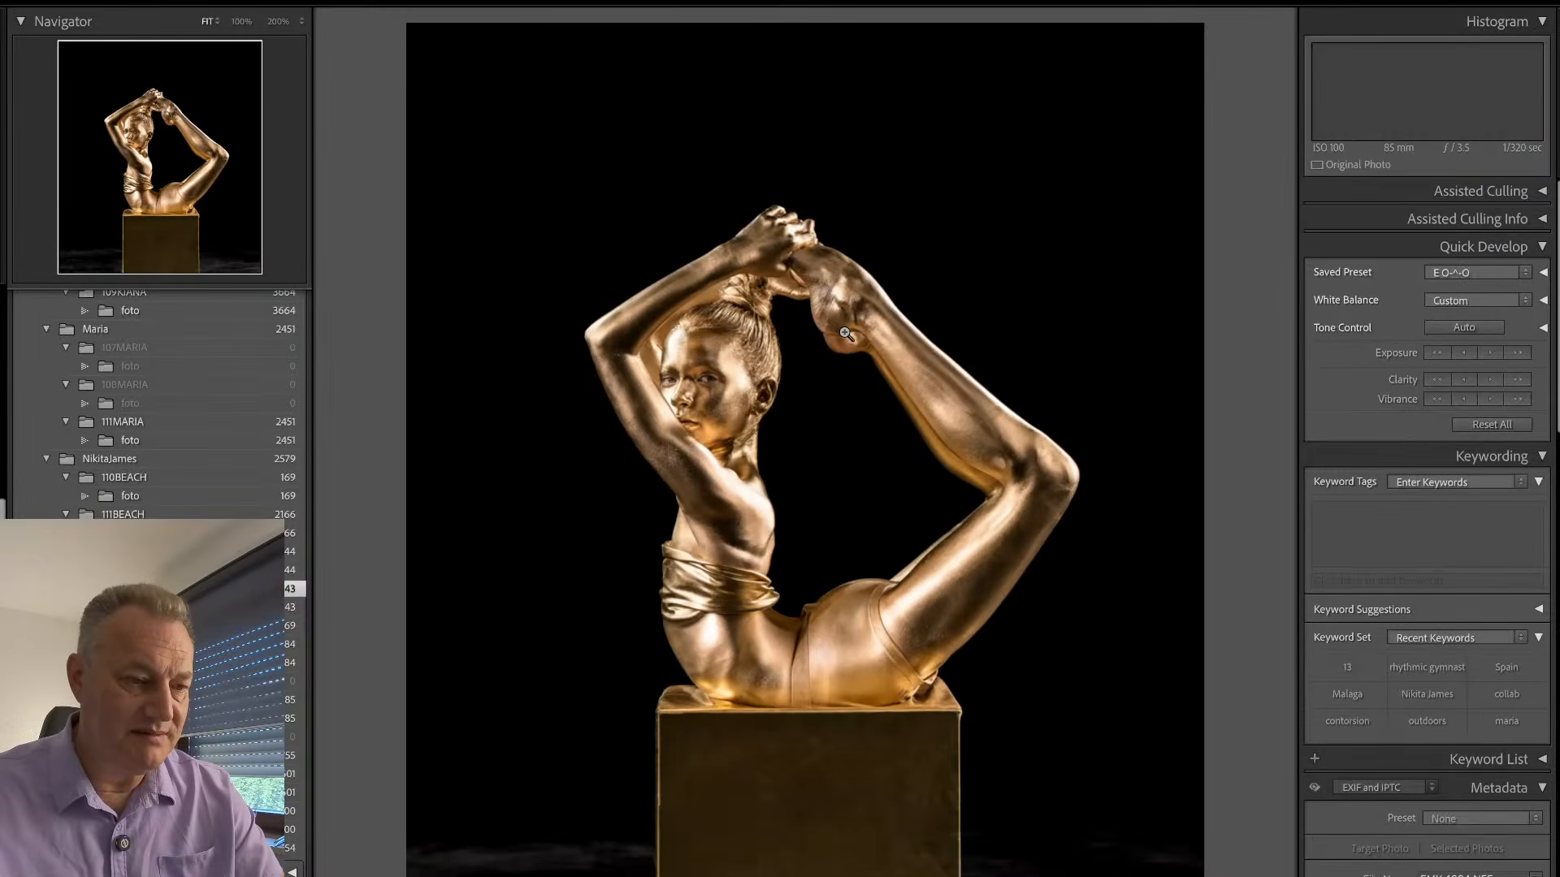
pyautogui.doubleClick(845, 333)
pyautogui.scroll(-8, 881, 639)
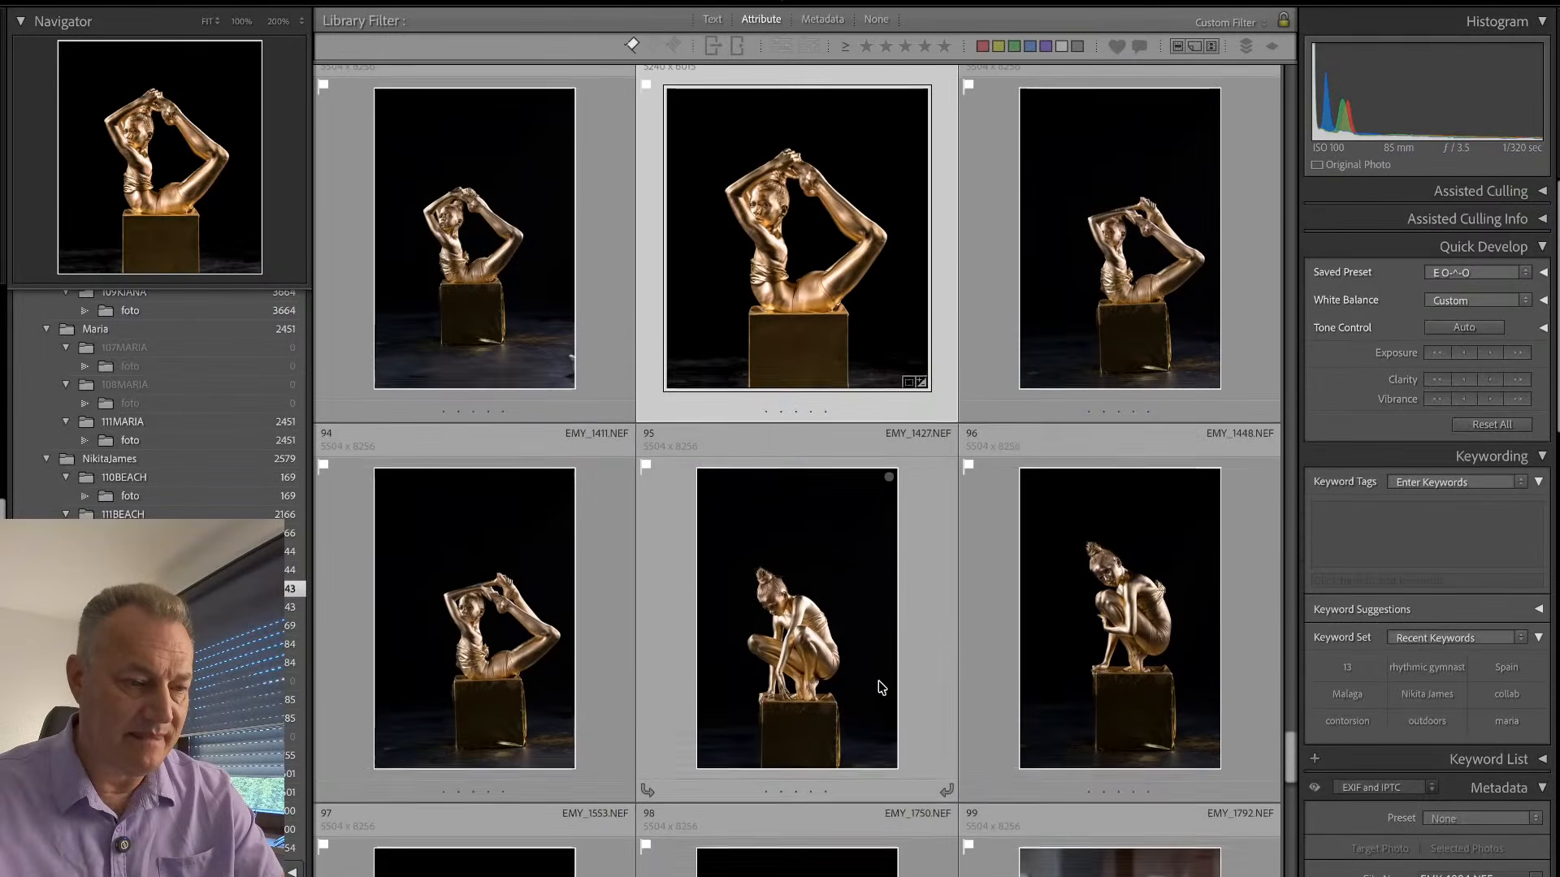
pyautogui.scroll(-4, 884, 673)
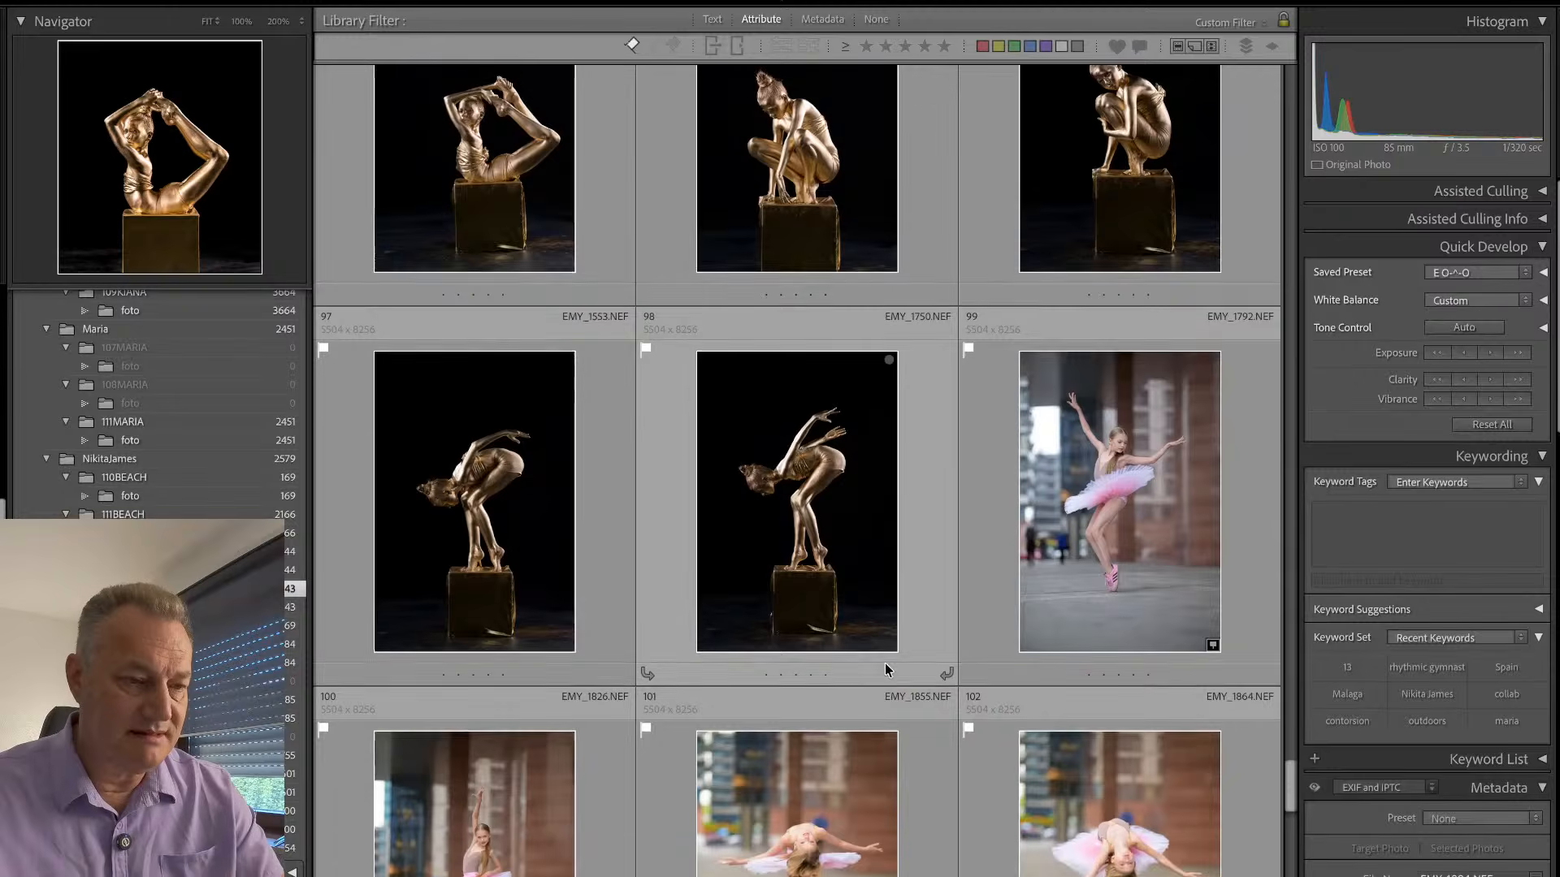
# - Open the pink tutu dancer photo EMY_1792, straighten it by 0.53 degrees and reposition the dancer within the crop
pyautogui.doubleClick(983, 517)
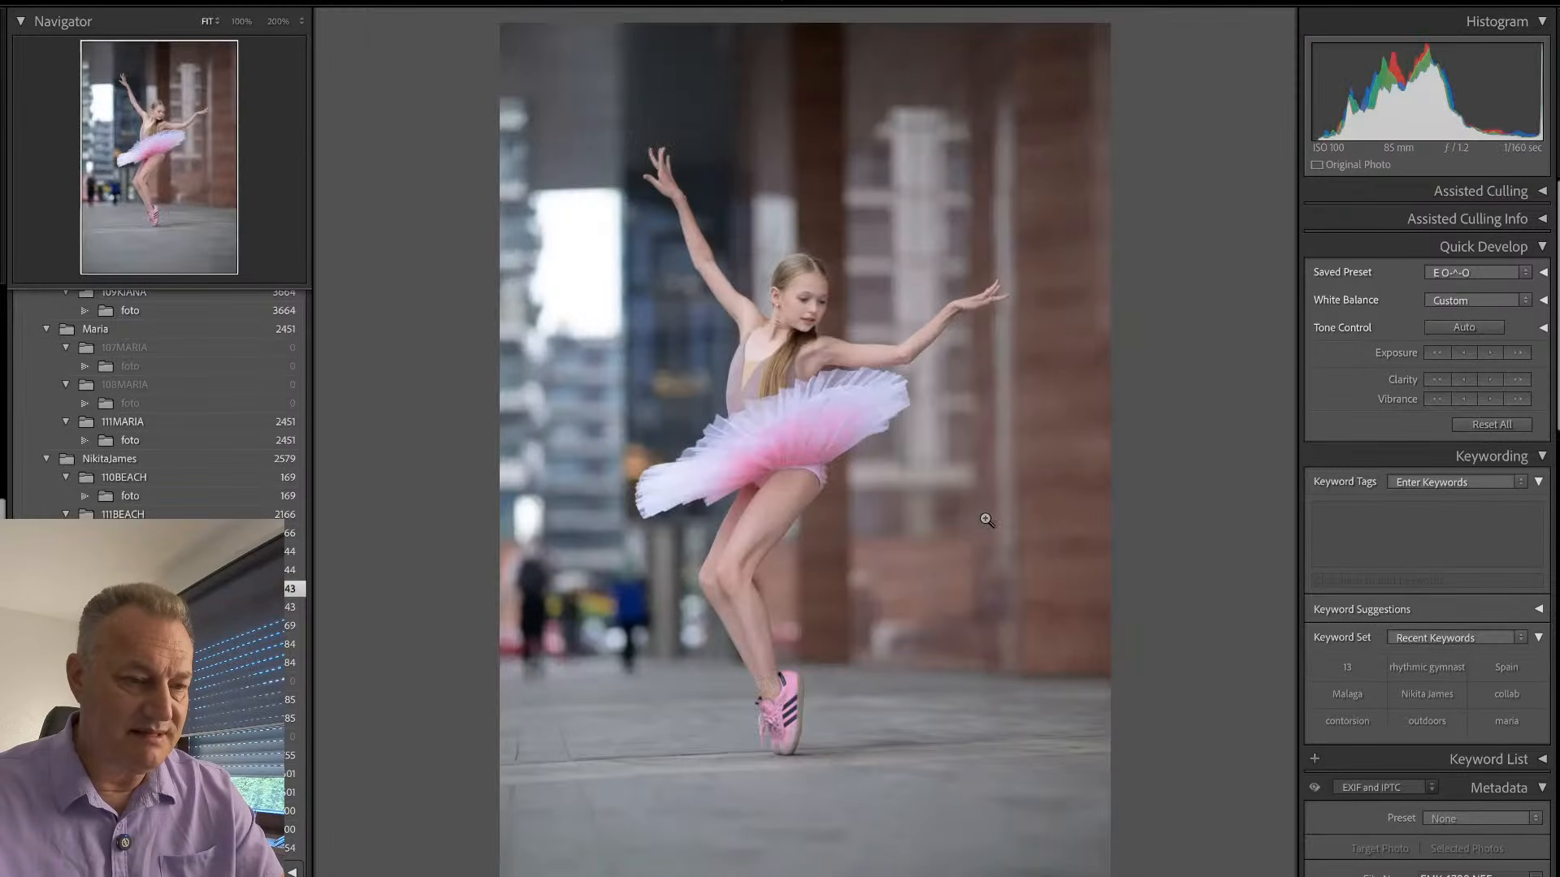
pyautogui.press('r')
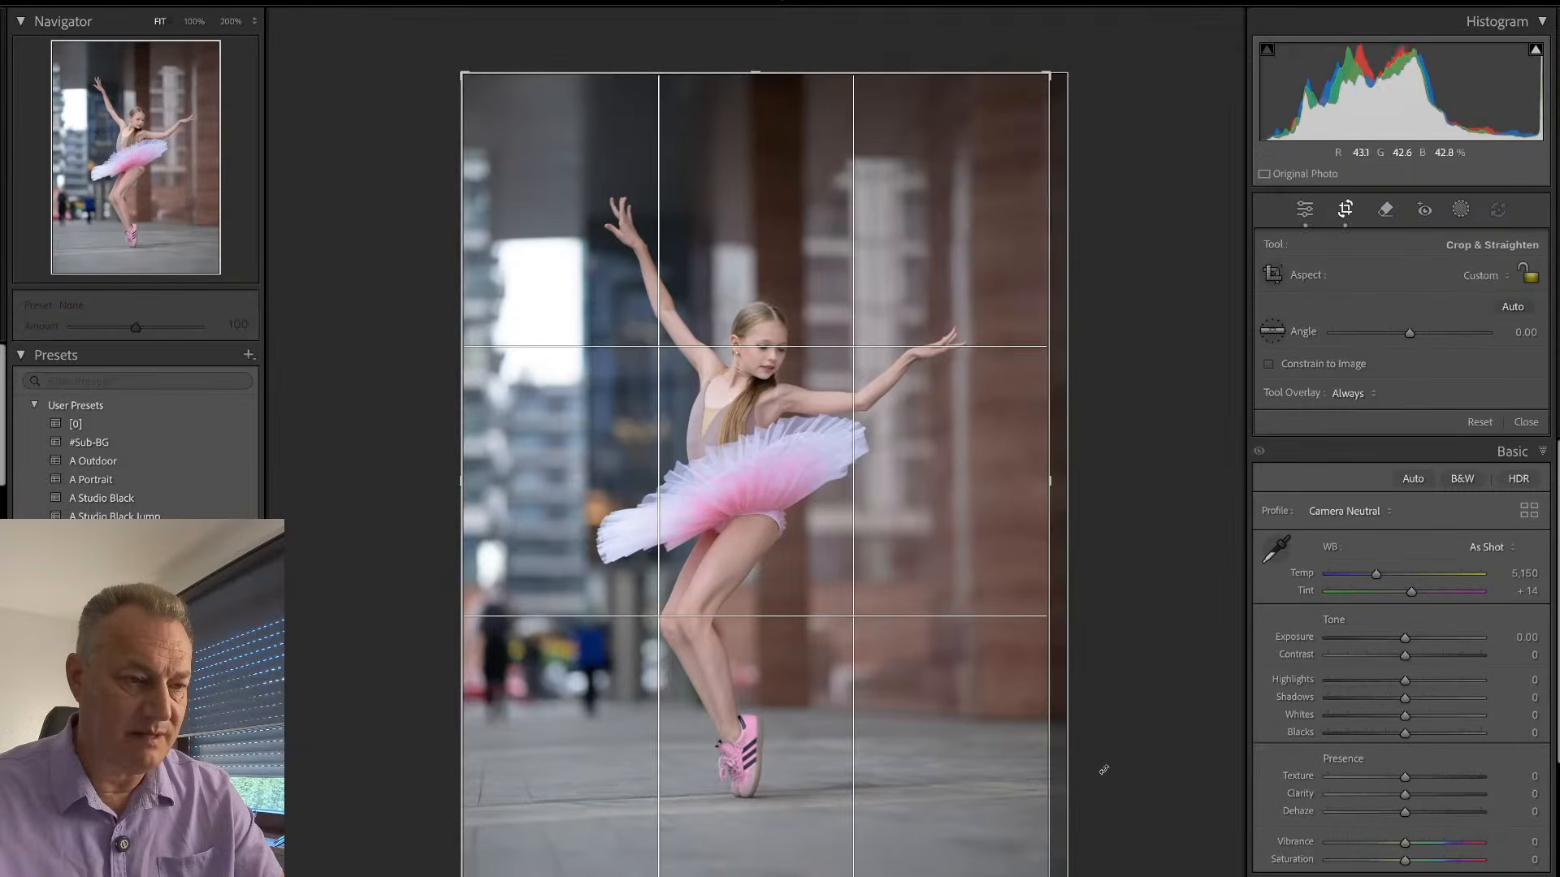
pyautogui.moveTo(1100, 773); pyautogui.dragTo(1105, 768)
pyautogui.moveTo(912, 710); pyautogui.dragTo(881, 688)
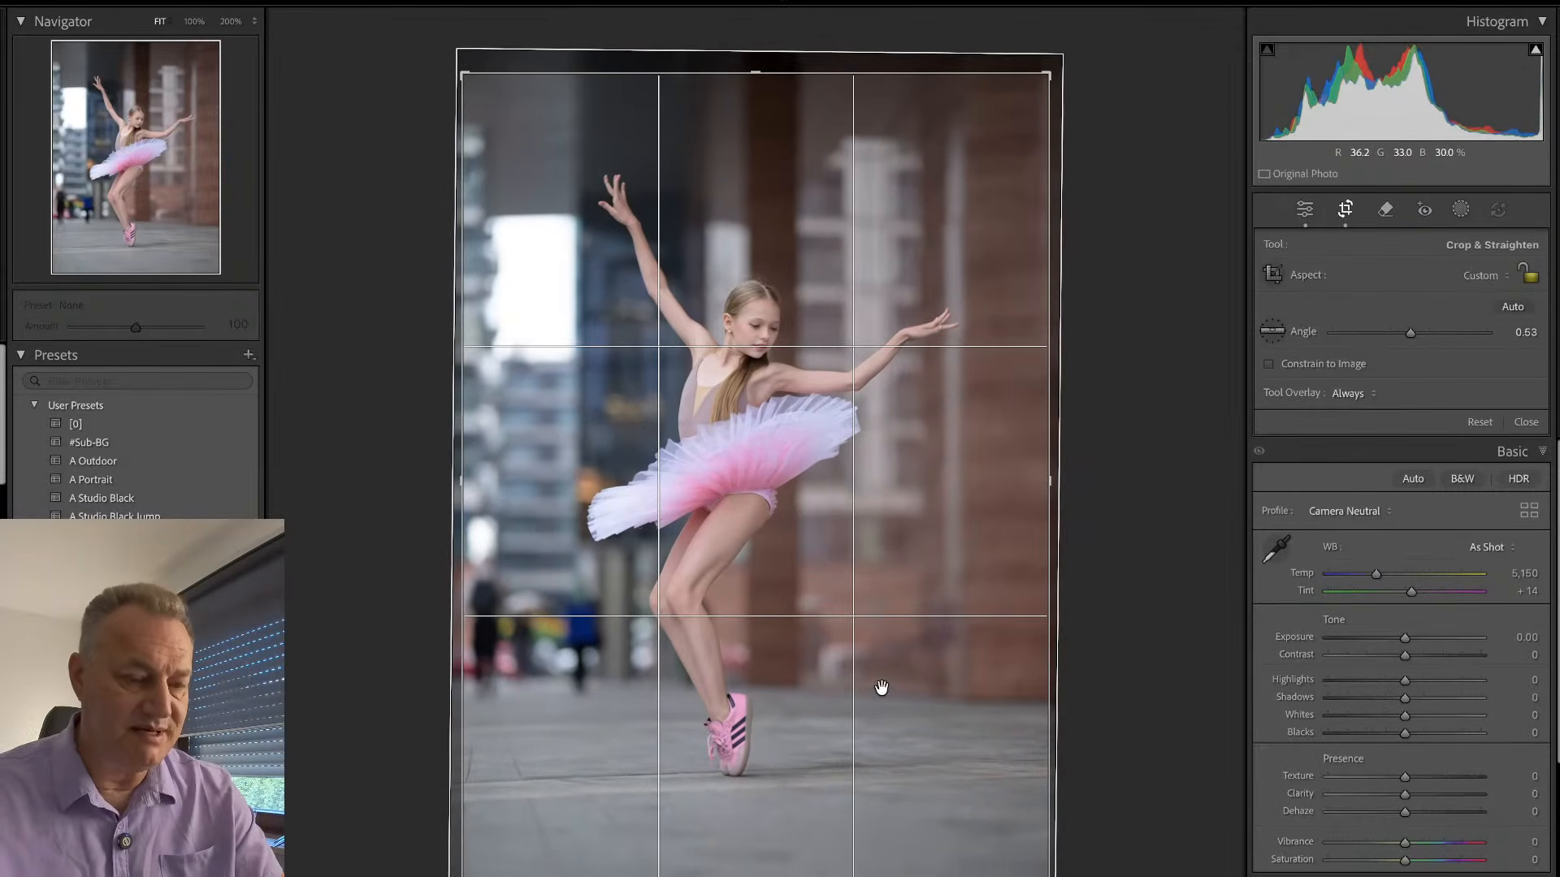
pyautogui.press('Return')
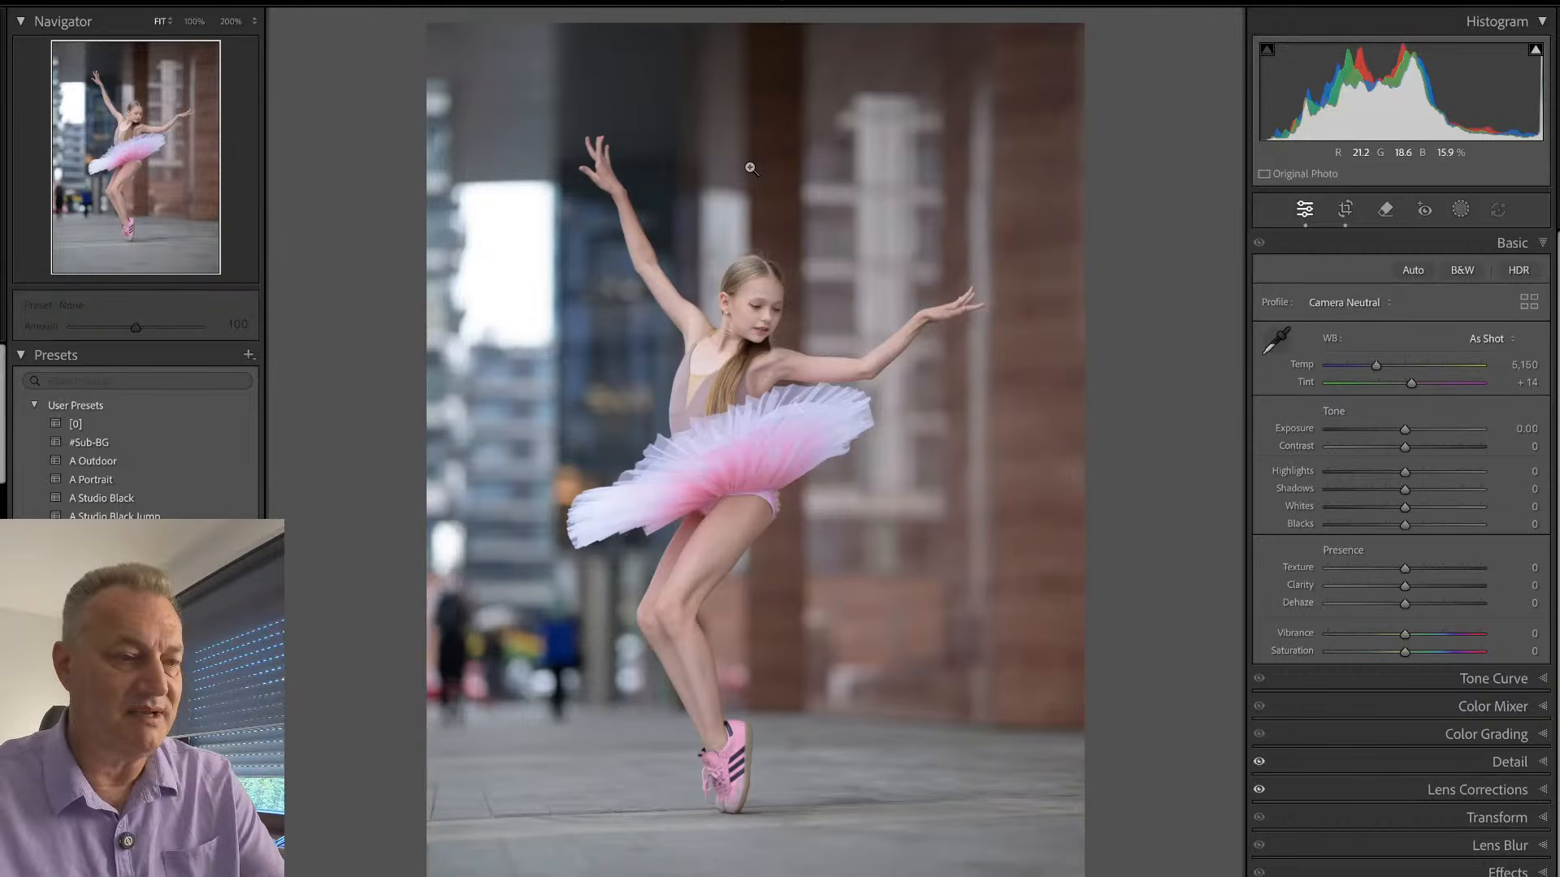
# - Set the photo's Vibrance to +41 and Temp to 5,834, and apply the #Sub-BG preset
pyautogui.moveTo(1405, 634); pyautogui.dragTo(1436, 633)
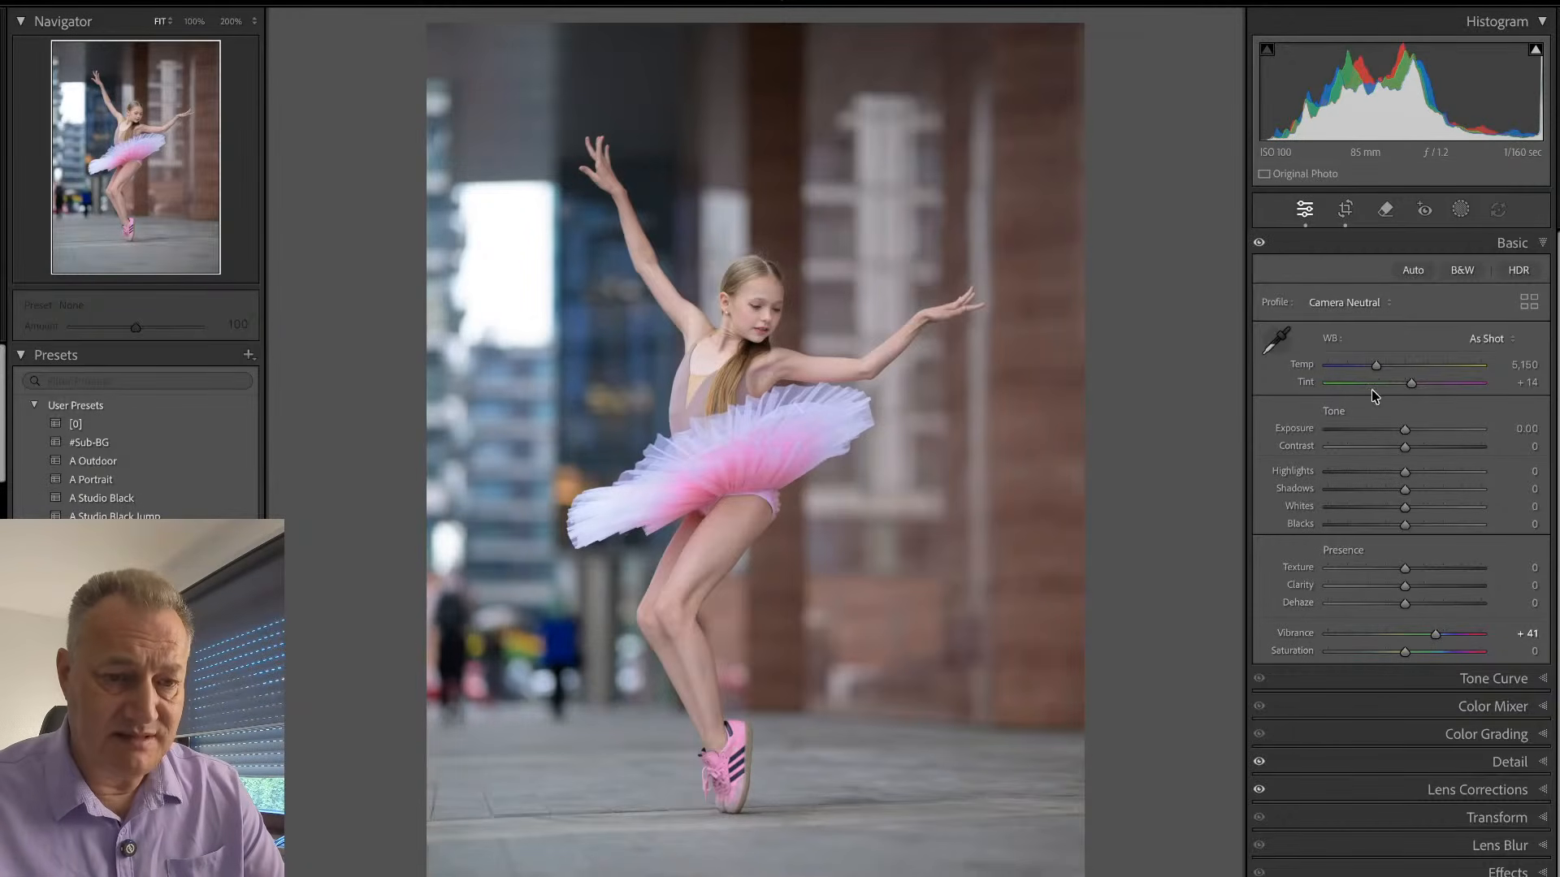
pyautogui.moveTo(1374, 366); pyautogui.dragTo(1385, 366)
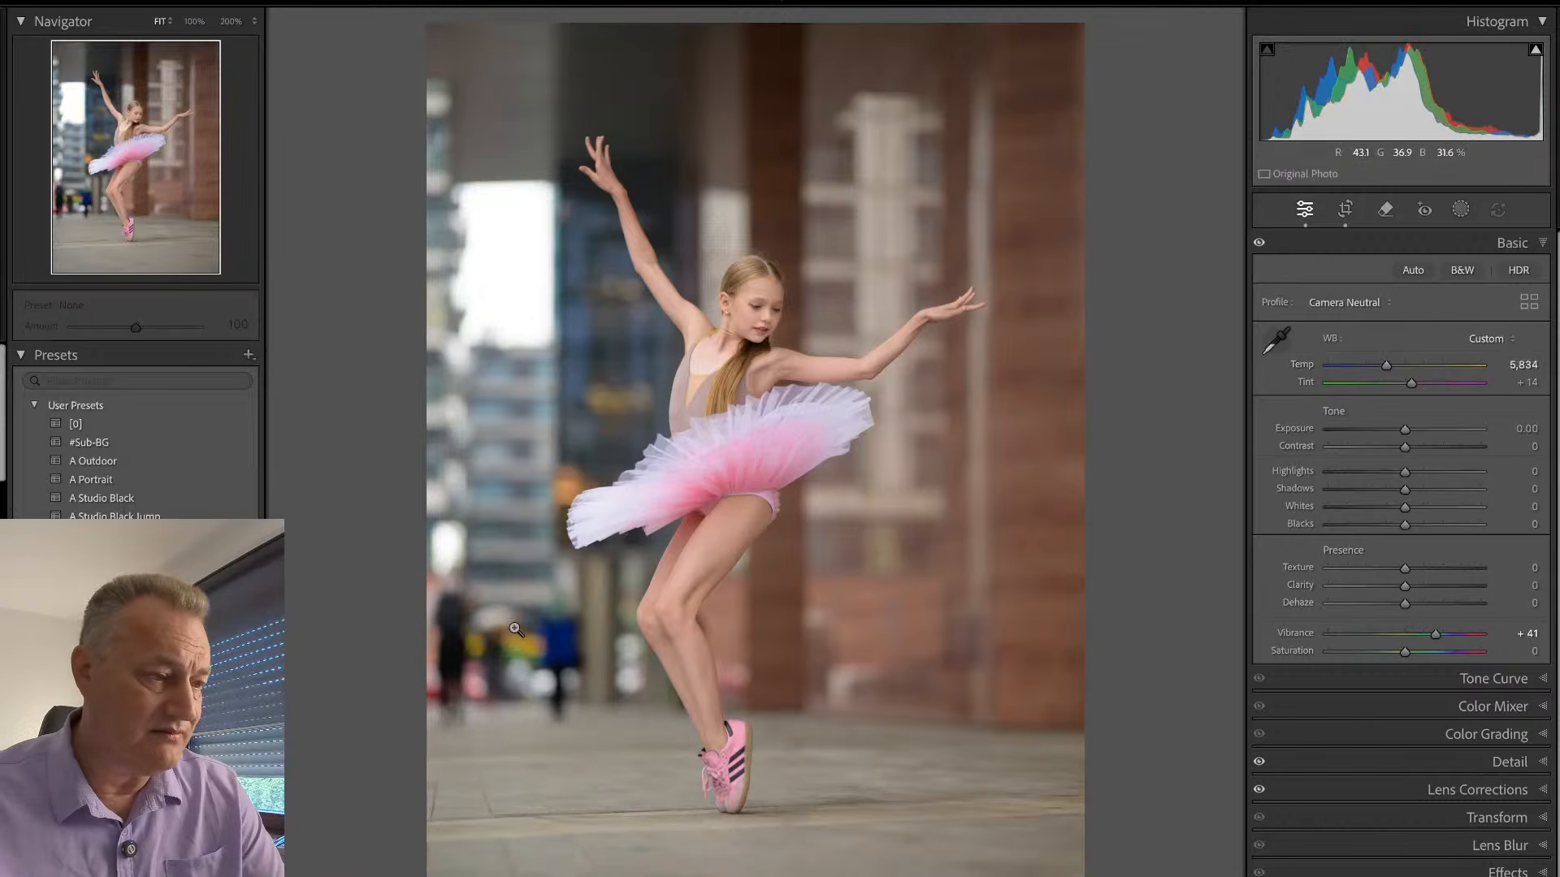
pyautogui.click(156, 449)
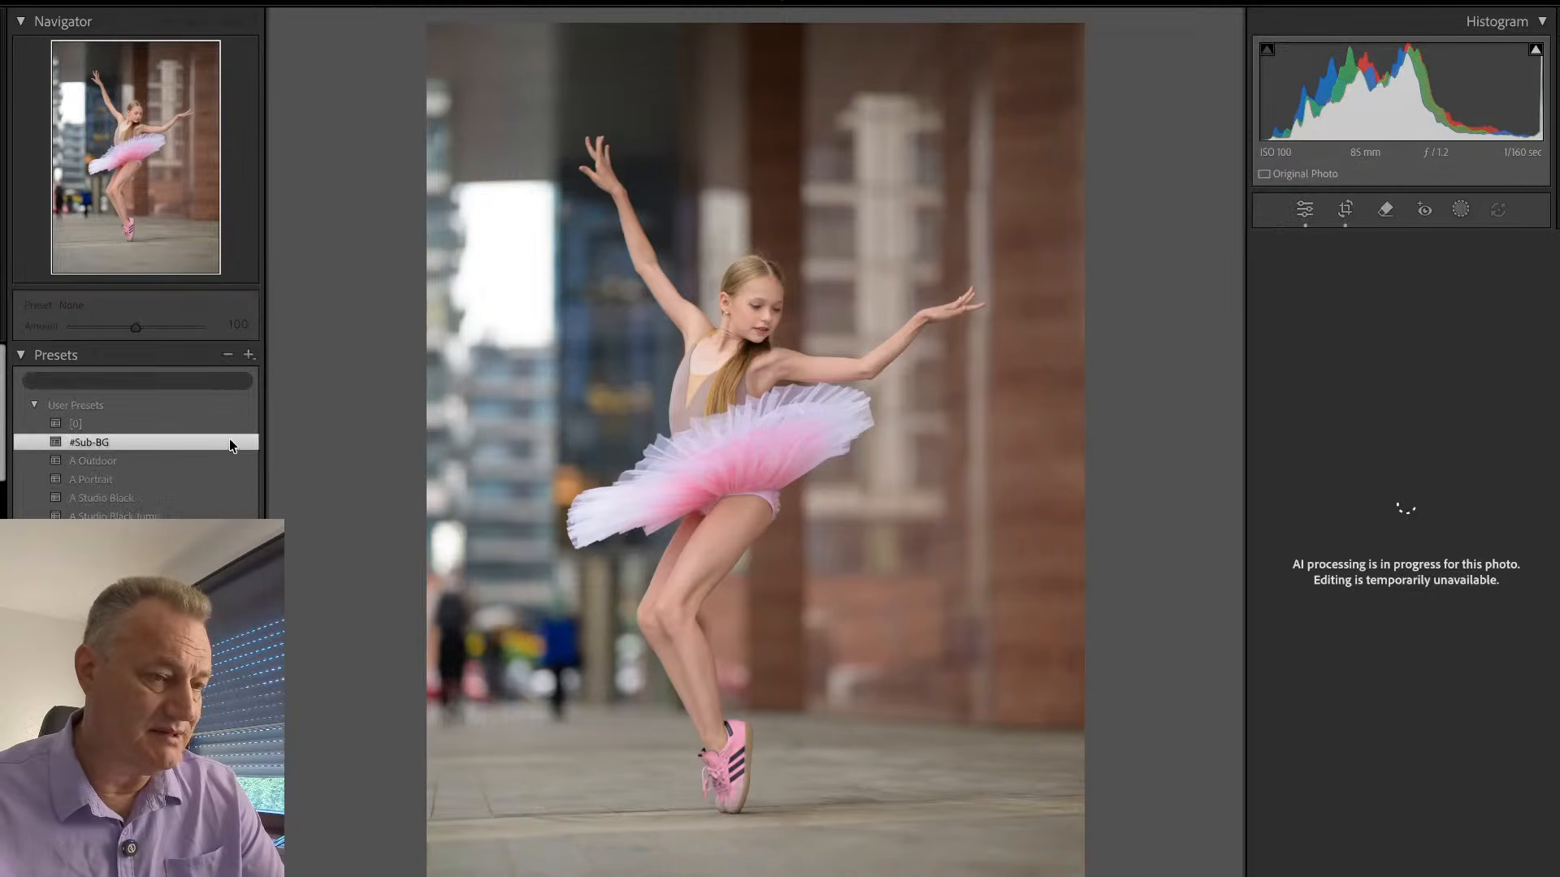
# - Adjust the BG mask with Exposure -0.48, Blacks -13, Temp 2 and Saturation 61
pyautogui.hotkey('shift', 'w')
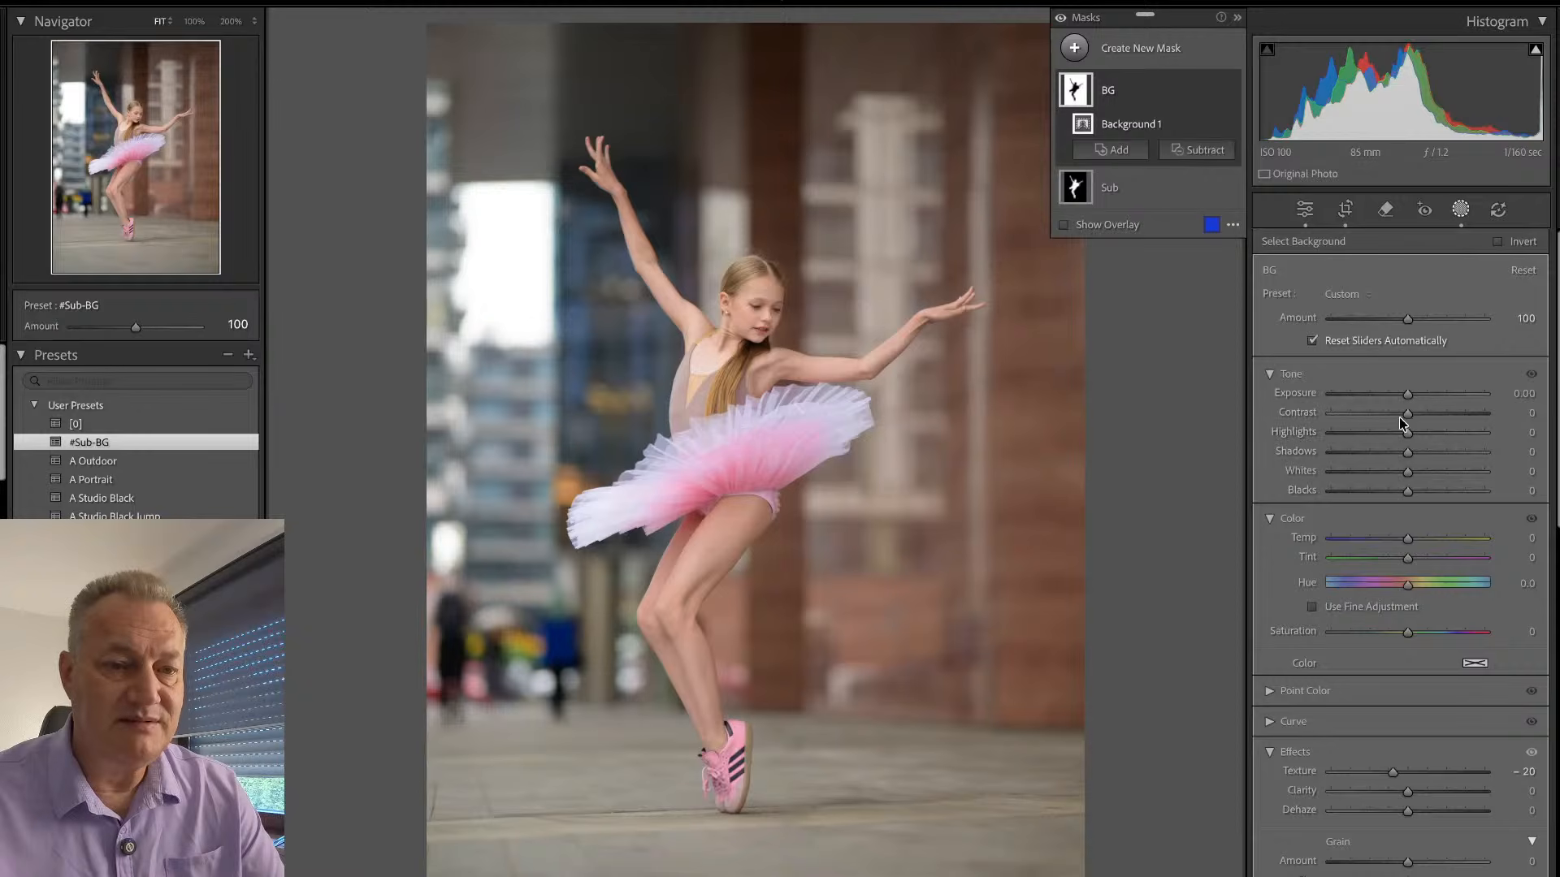
pyautogui.moveTo(1408, 394); pyautogui.dragTo(1398, 395)
pyautogui.moveTo(1409, 538); pyautogui.dragTo(1415, 546)
pyautogui.moveTo(1407, 632); pyautogui.dragTo(1455, 632)
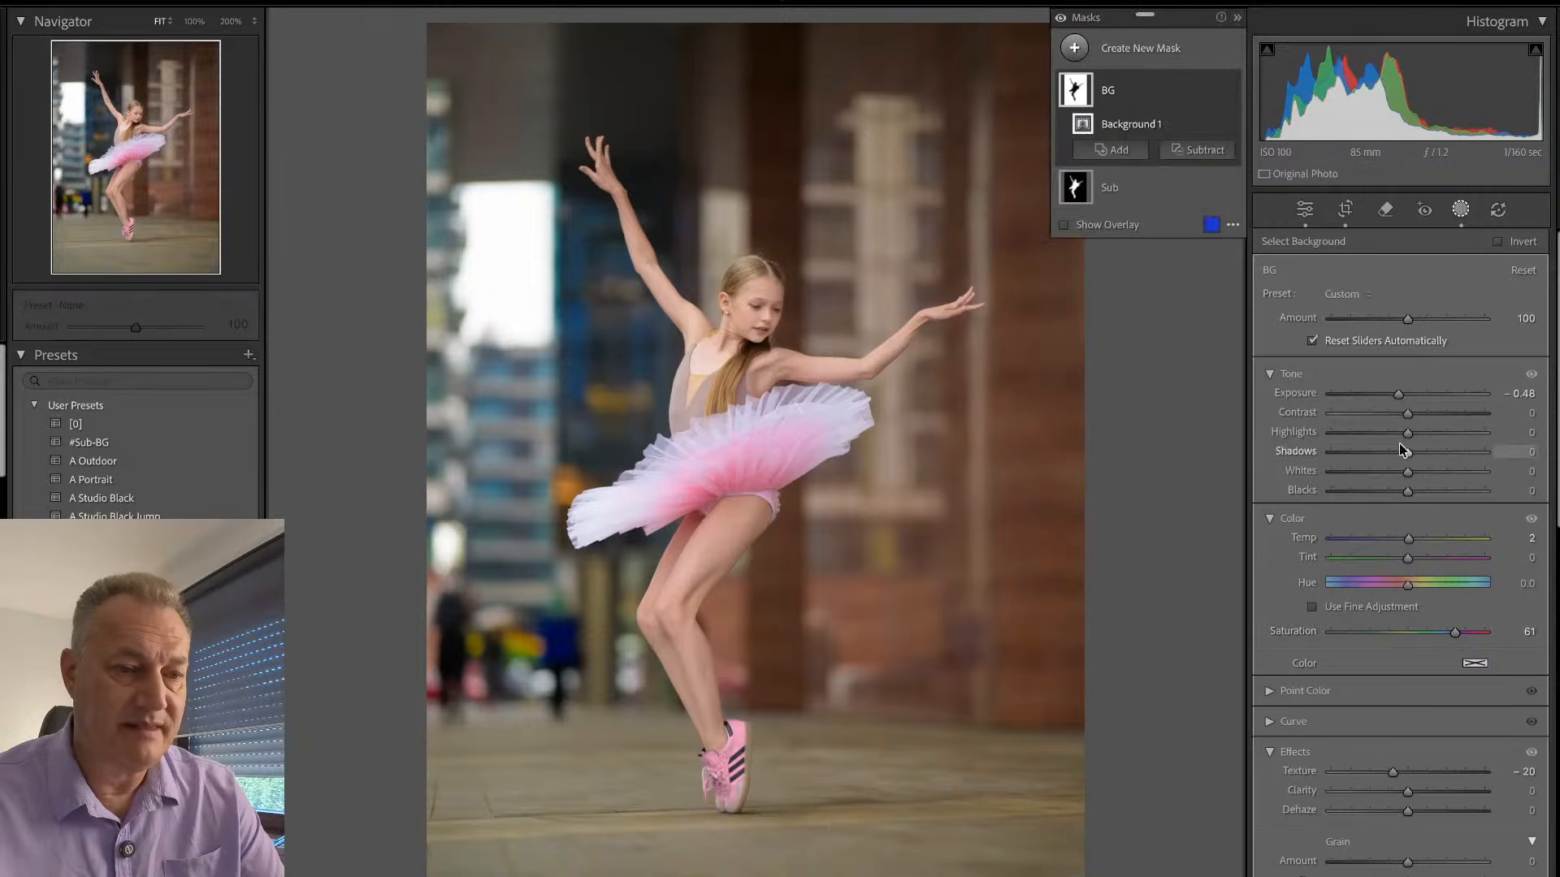
pyautogui.moveTo(1407, 491); pyautogui.dragTo(1398, 492)
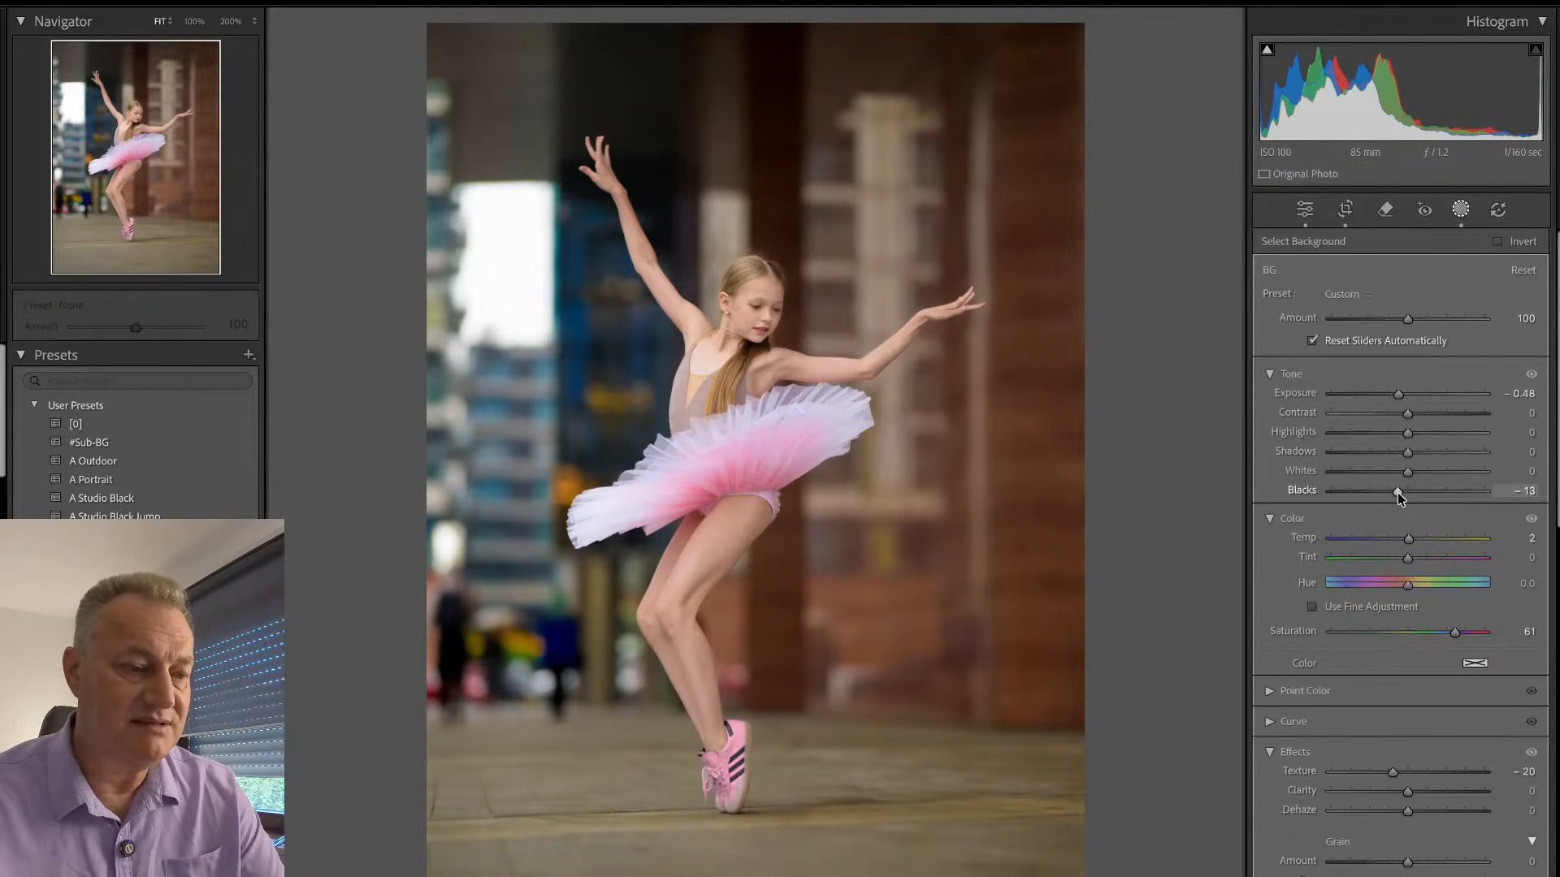
pyautogui.moveTo(1398, 492); pyautogui.dragTo(1397, 495)
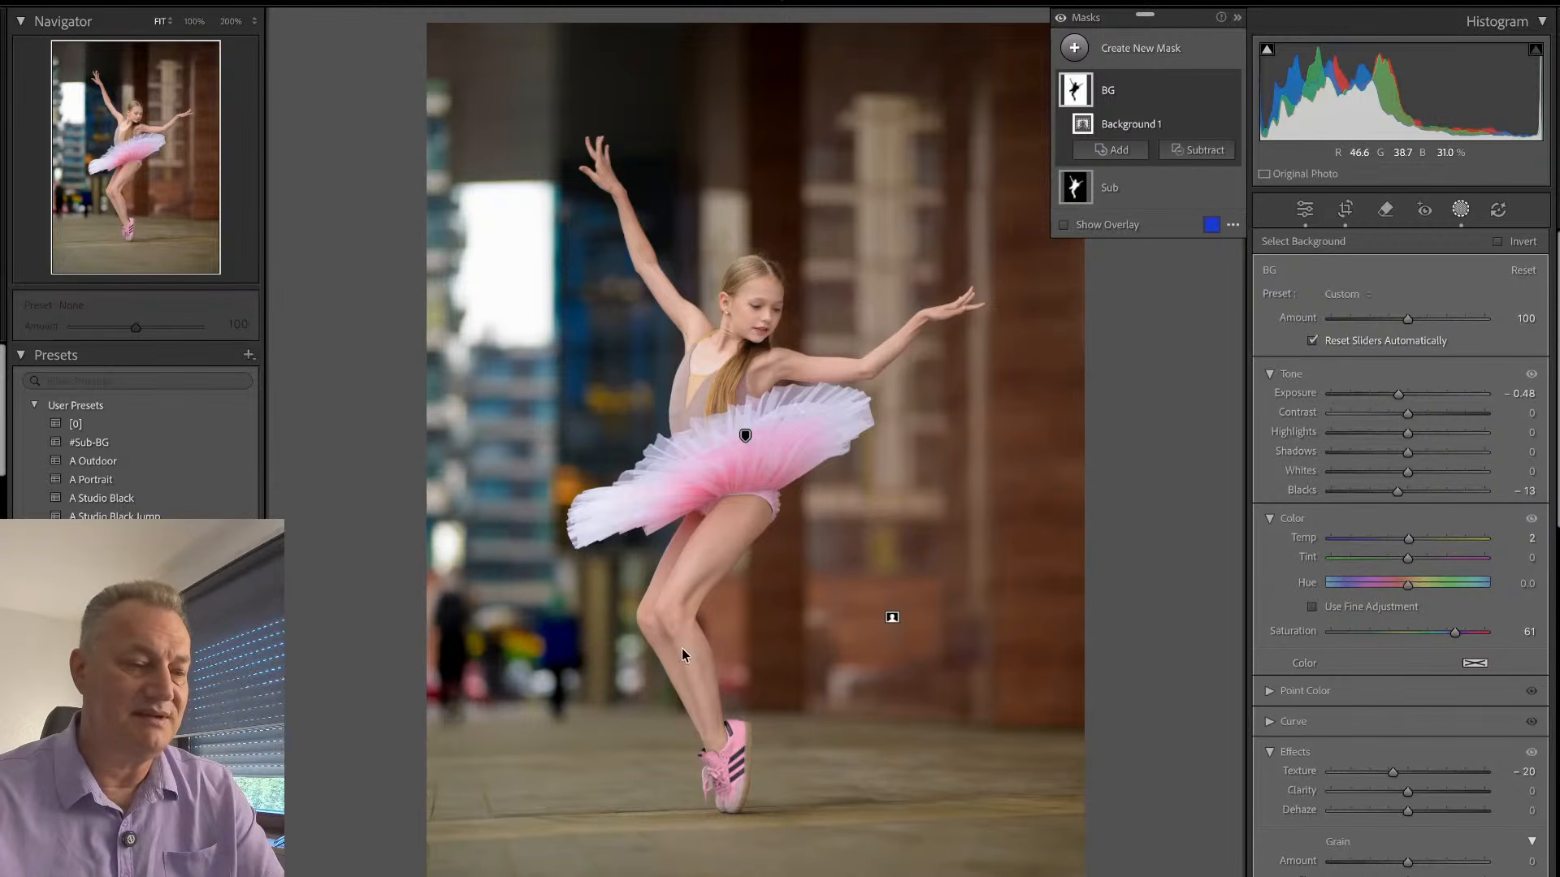
pyautogui.hotkey('shift', 'w')
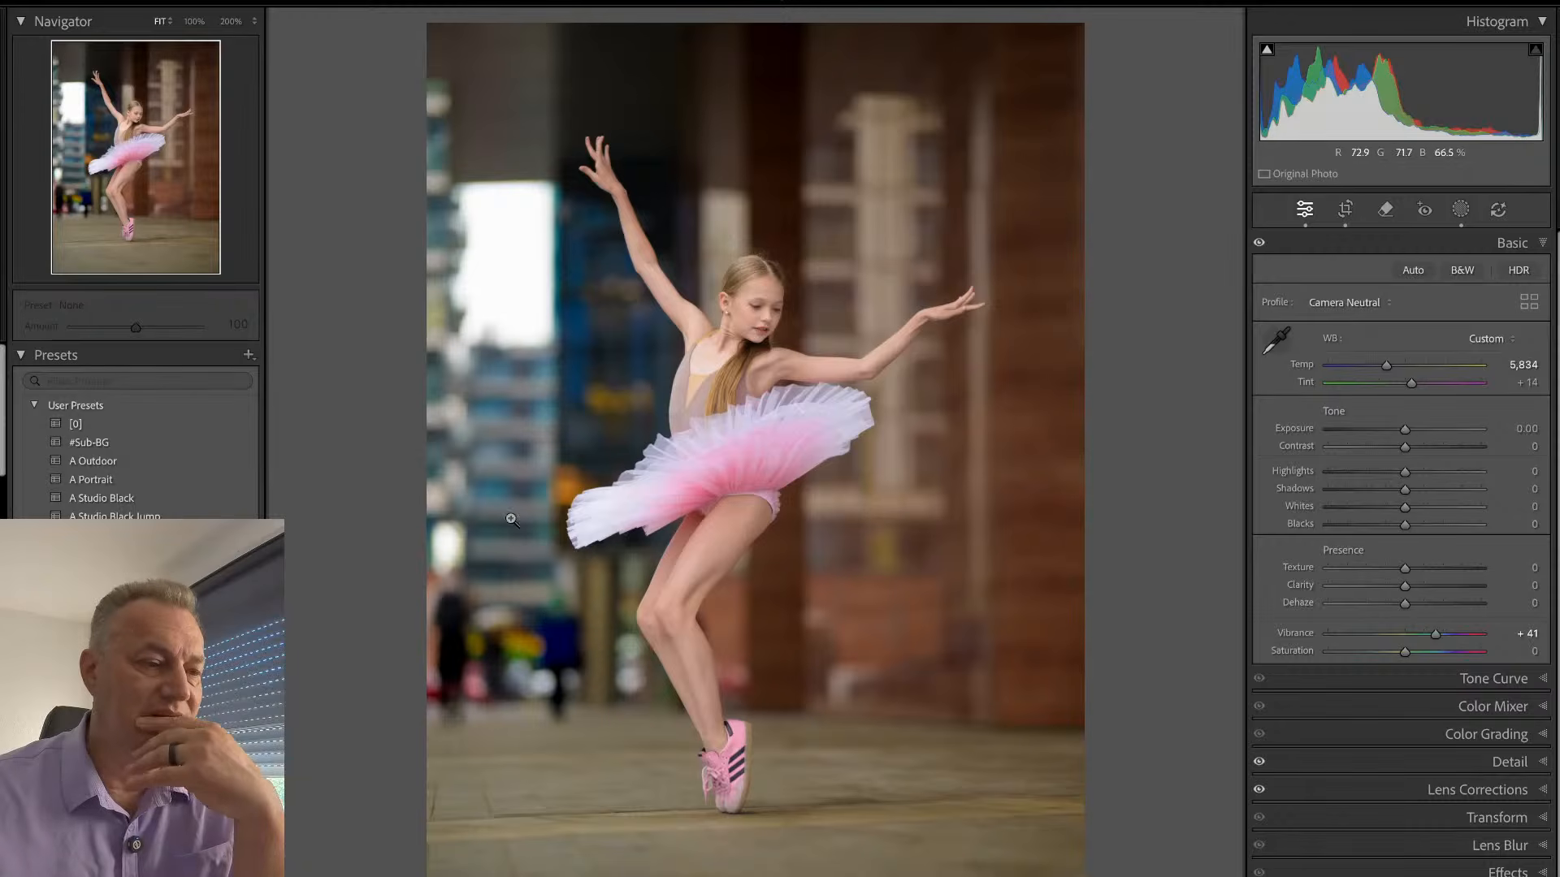
# - Refine the straightening of the dancer photo to an angle of about 0.68 degrees
pyautogui.press('r')
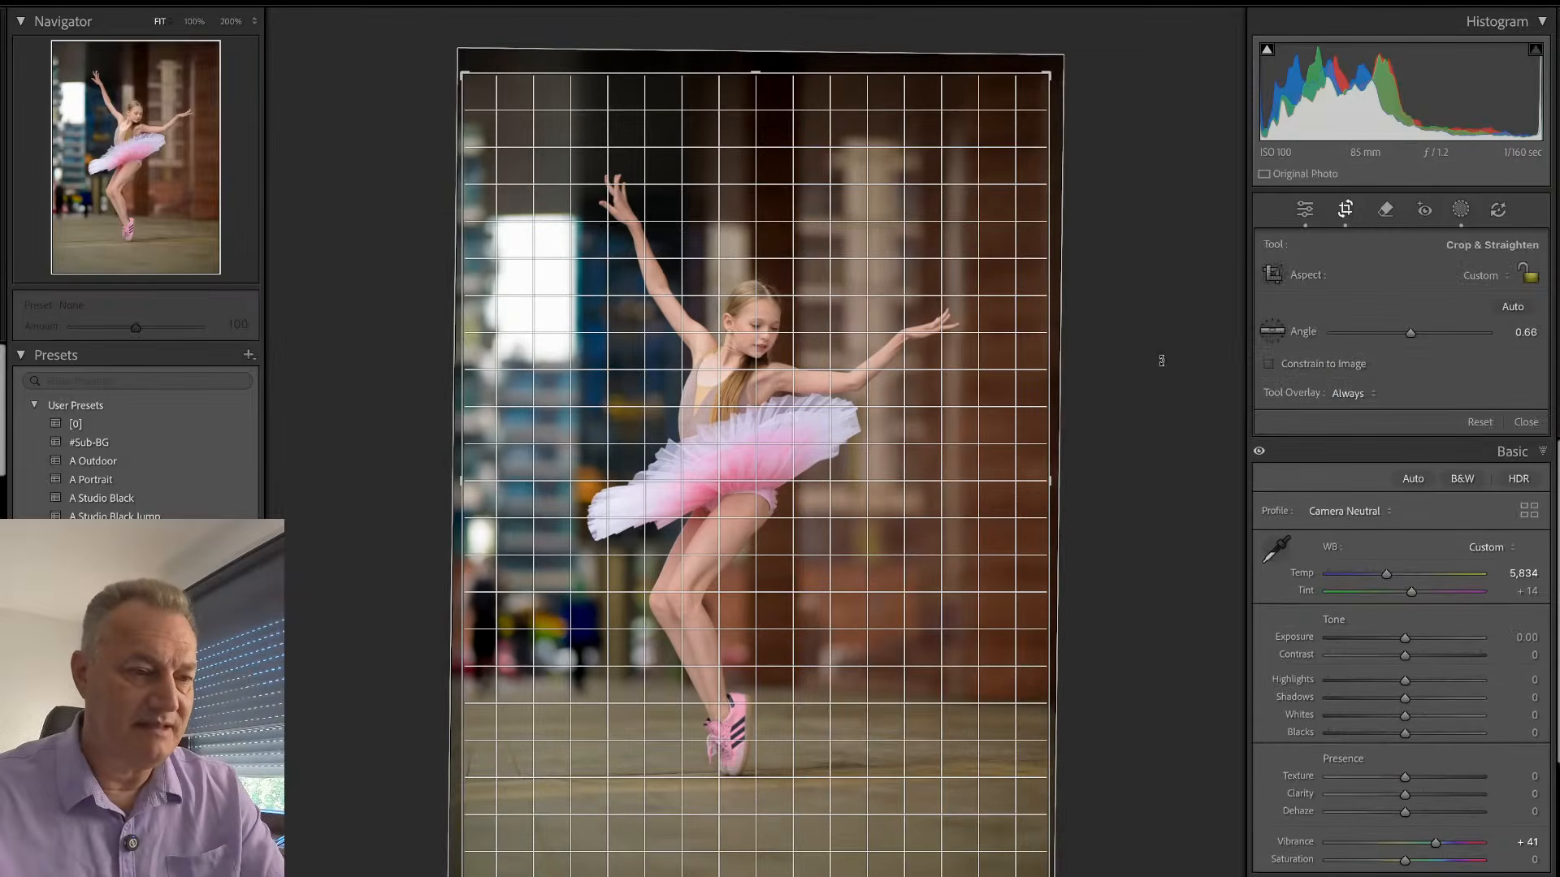
pyautogui.moveTo(1163, 361); pyautogui.dragTo(1163, 372)
pyautogui.press('Return')
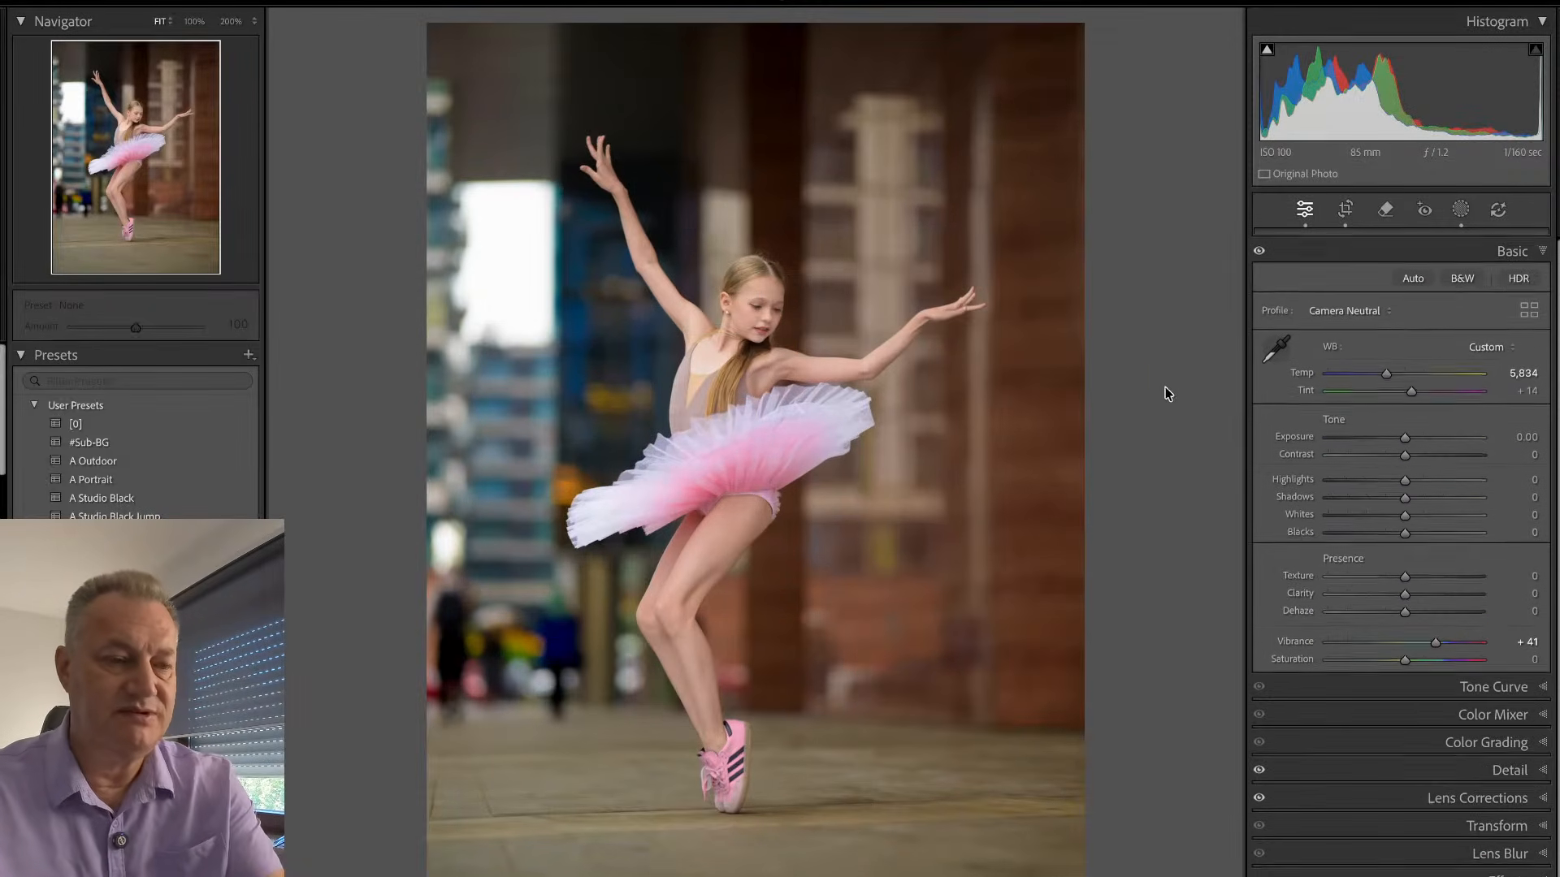
# - Examine the dancer's face, tutu and pink shoe at 100%, and return to the full view
pyautogui.click(784, 298)
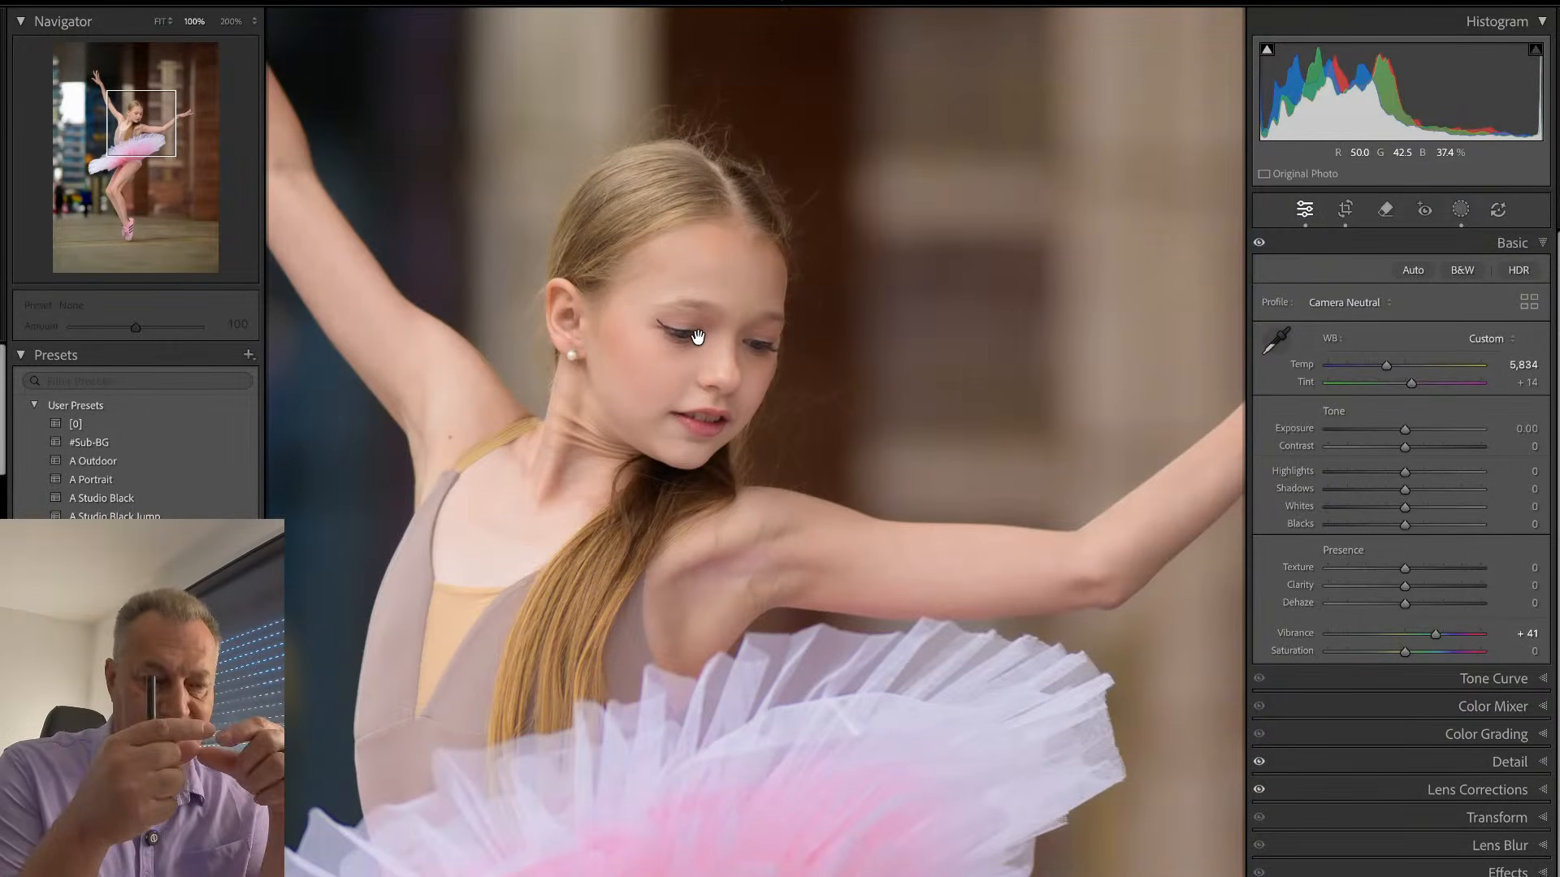
pyautogui.click(742, 694)
pyautogui.click(735, 776)
pyautogui.moveTo(766, 843); pyautogui.dragTo(754, 701)
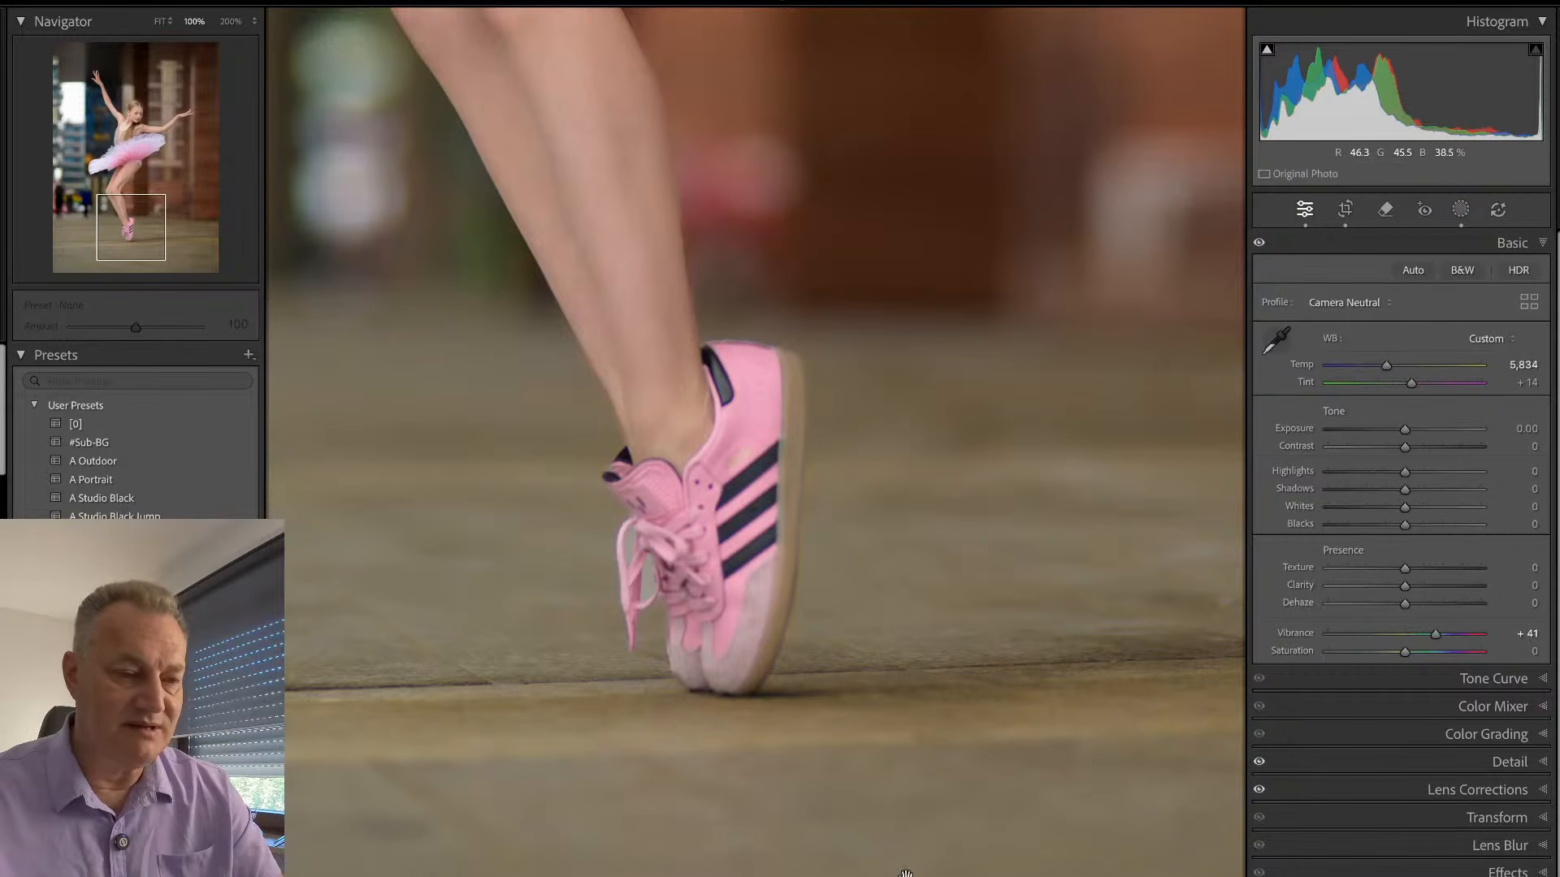
pyautogui.click(762, 744)
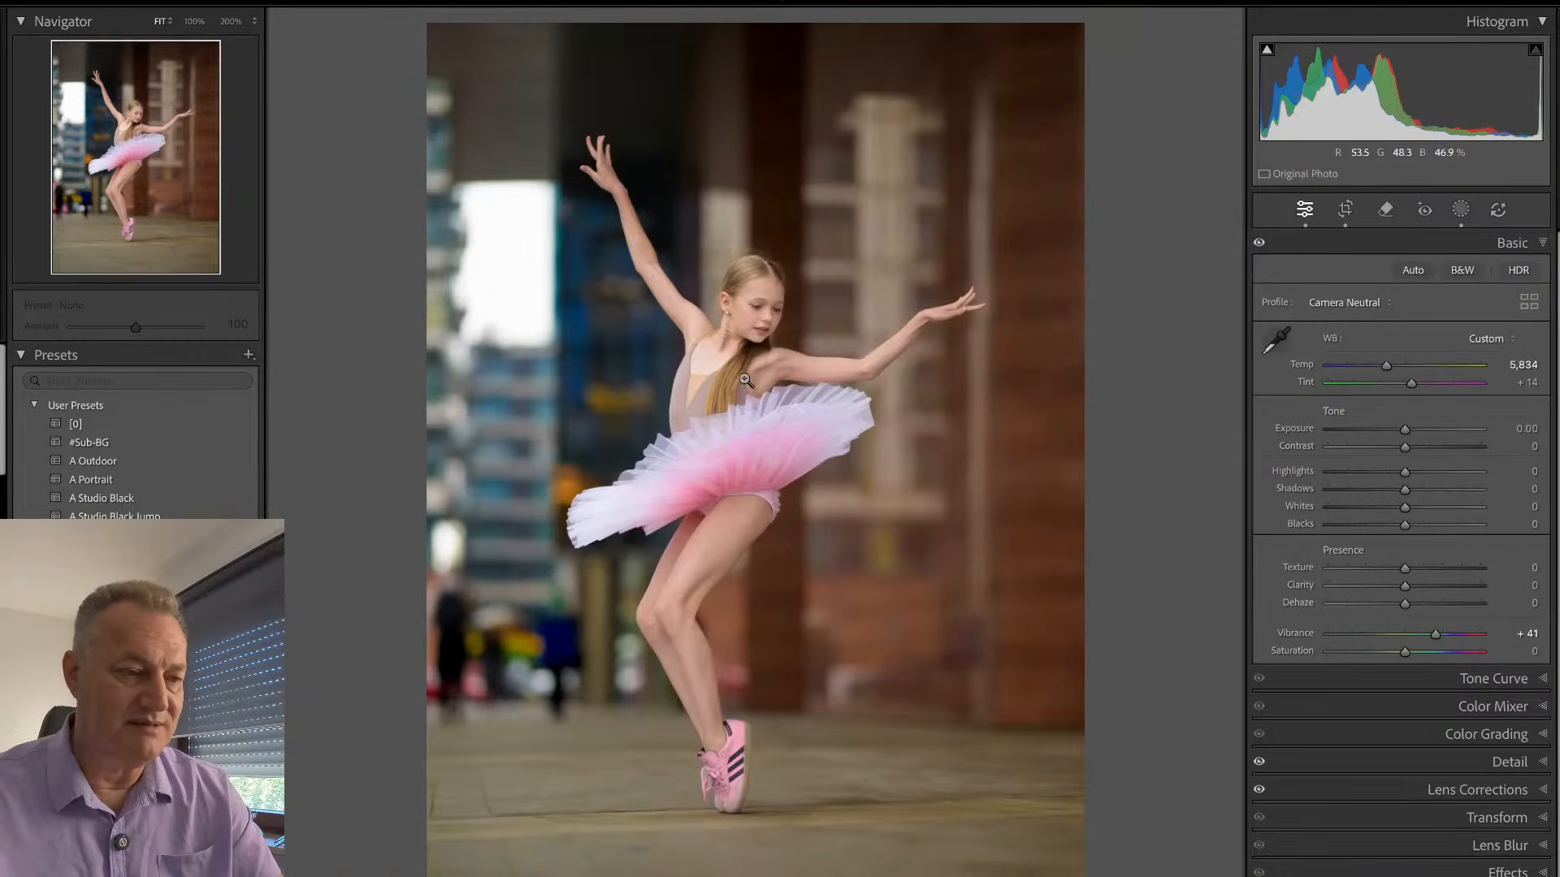
pyautogui.moveTo(745, 380); pyautogui.dragTo(762, 474)
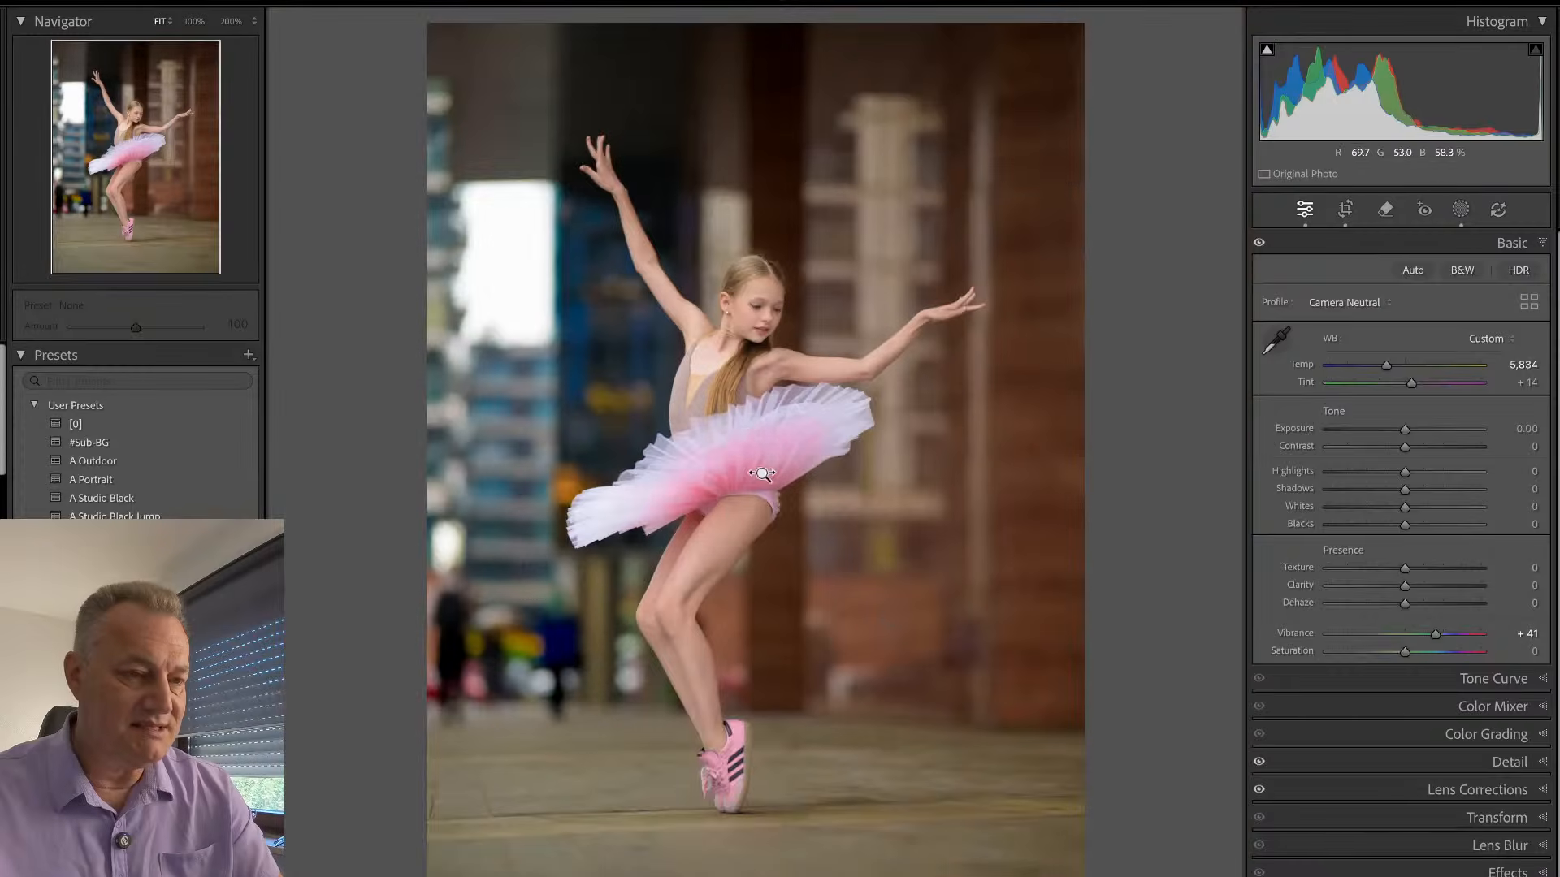
# - Adjust the Sub mask with Clarity 31, Temp 13, Tint -3 and Saturation 21
pyautogui.hotkey('shift', 'w')
pyautogui.click(1117, 132)
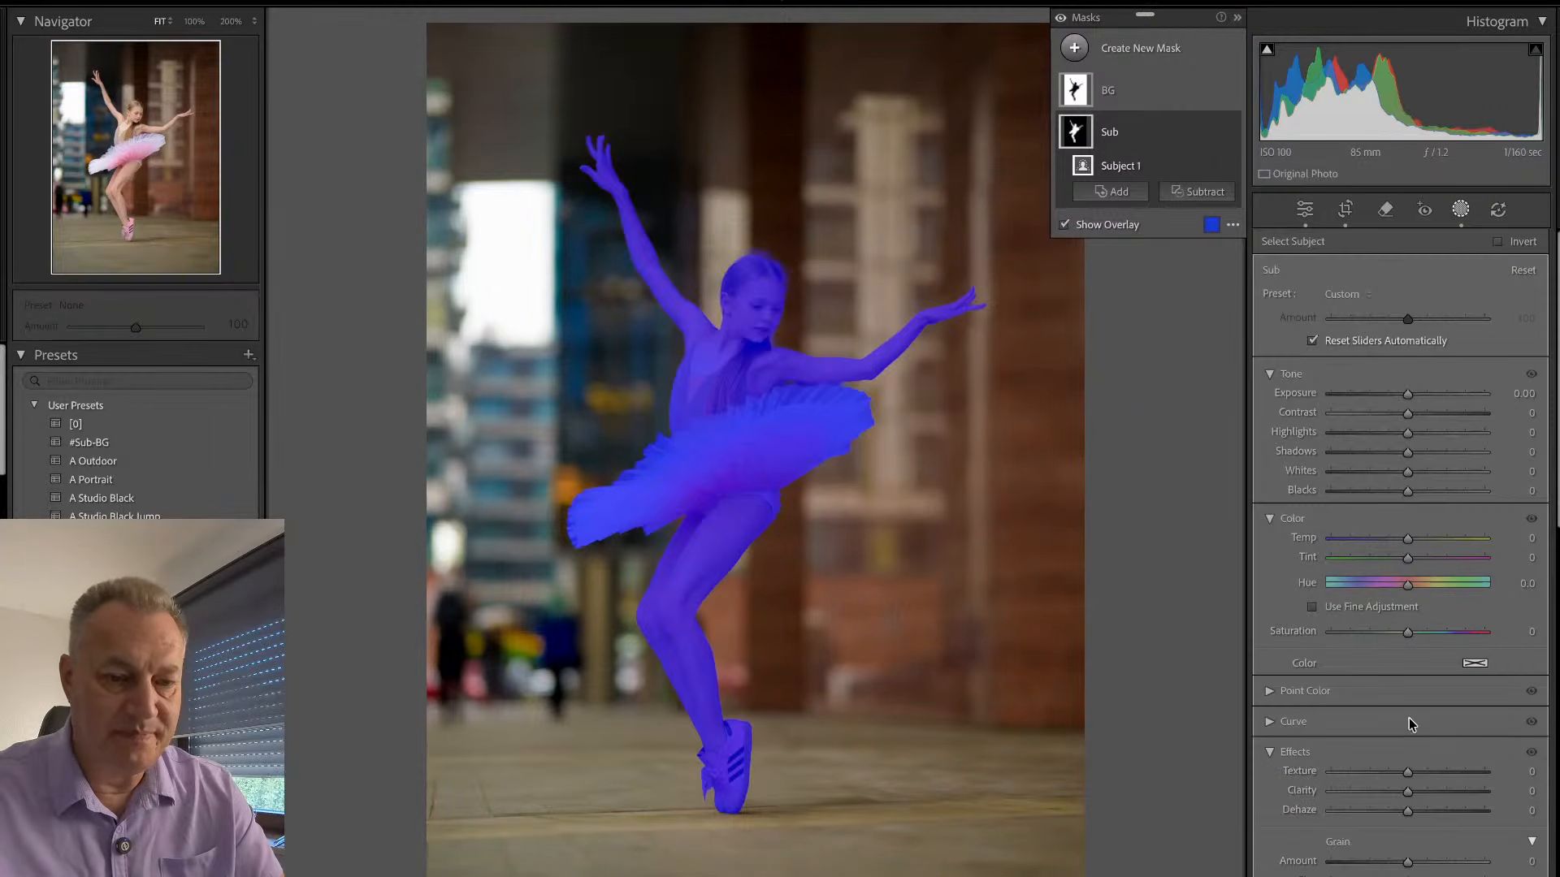
pyautogui.moveTo(1408, 791); pyautogui.dragTo(1434, 802)
pyautogui.moveTo(1434, 794); pyautogui.dragTo(1430, 794)
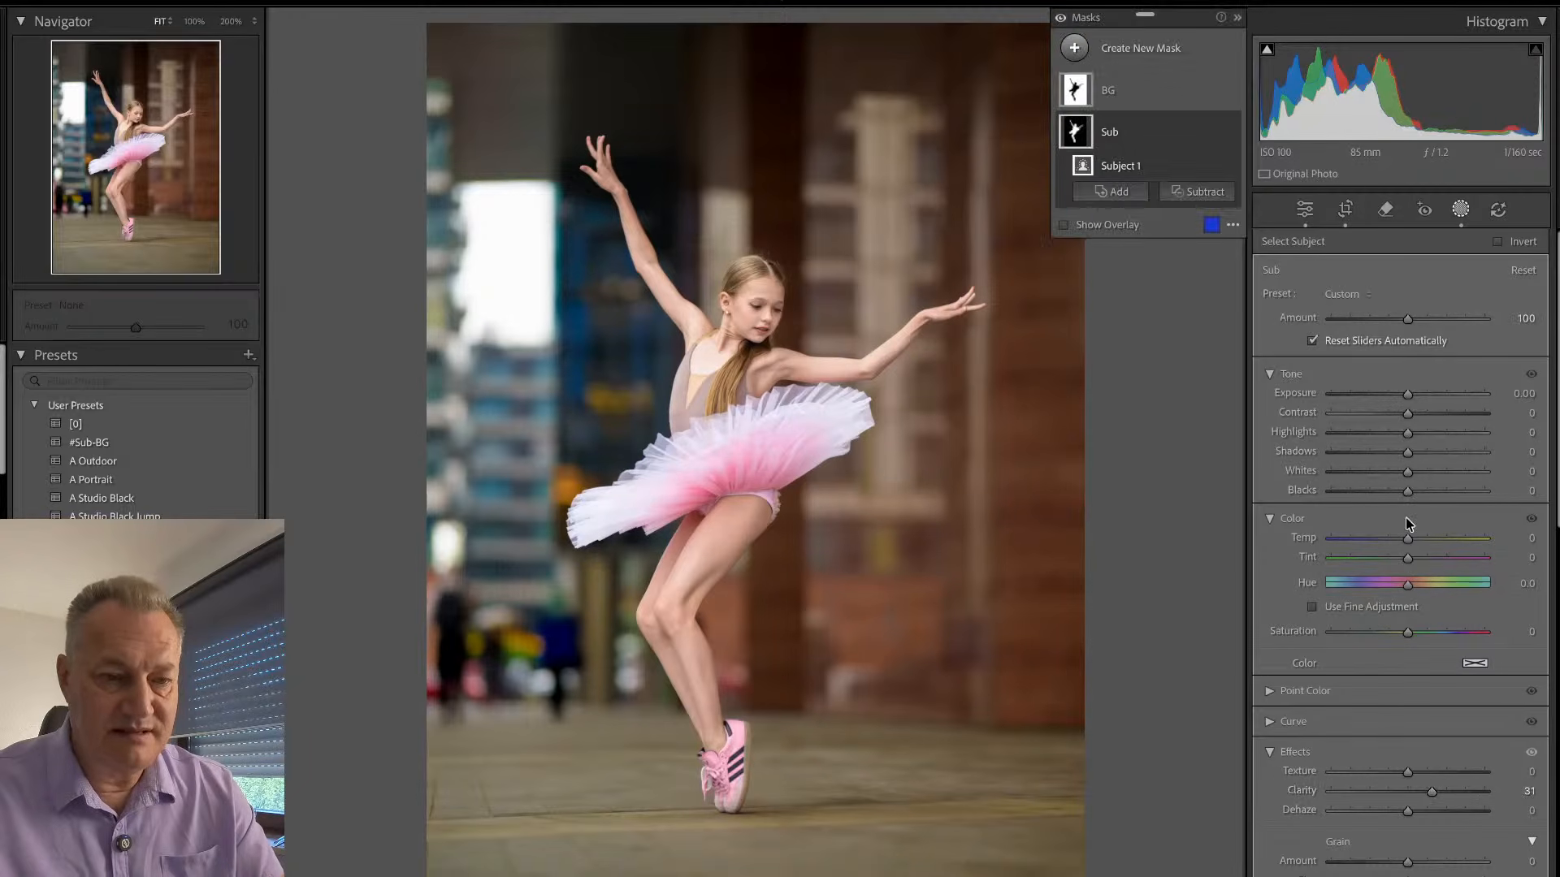
pyautogui.moveTo(1408, 539)
pyautogui.mouseDown()
pyautogui.moveTo(1422, 546)
pyautogui.moveTo(1410, 566)
pyautogui.mouseUp()
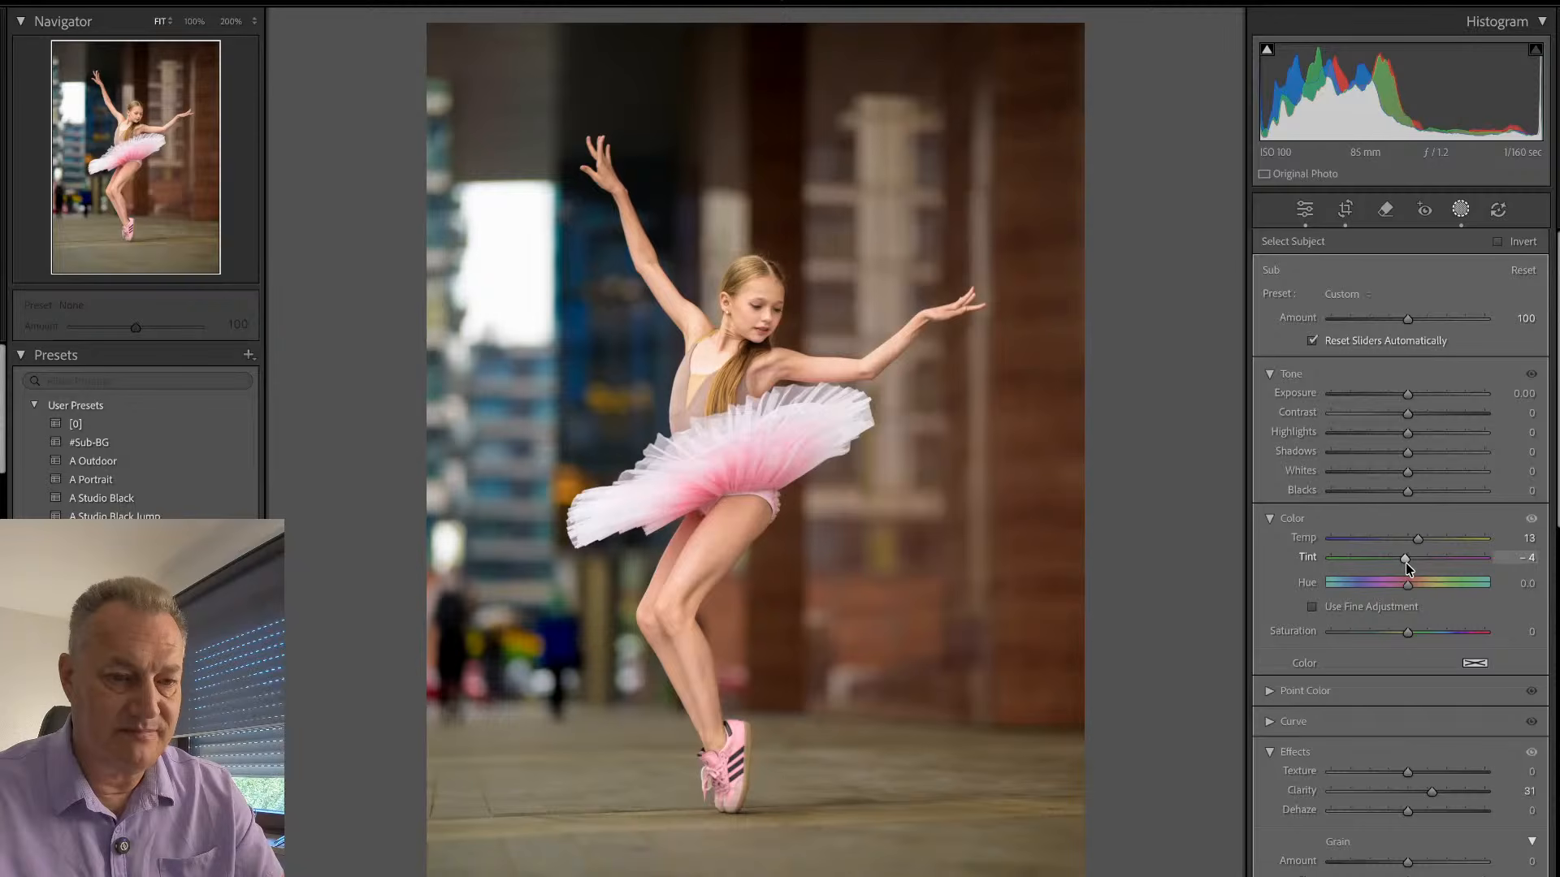
pyautogui.moveTo(1410, 569); pyautogui.dragTo(1407, 567)
pyautogui.moveTo(1408, 632); pyautogui.dragTo(1423, 629)
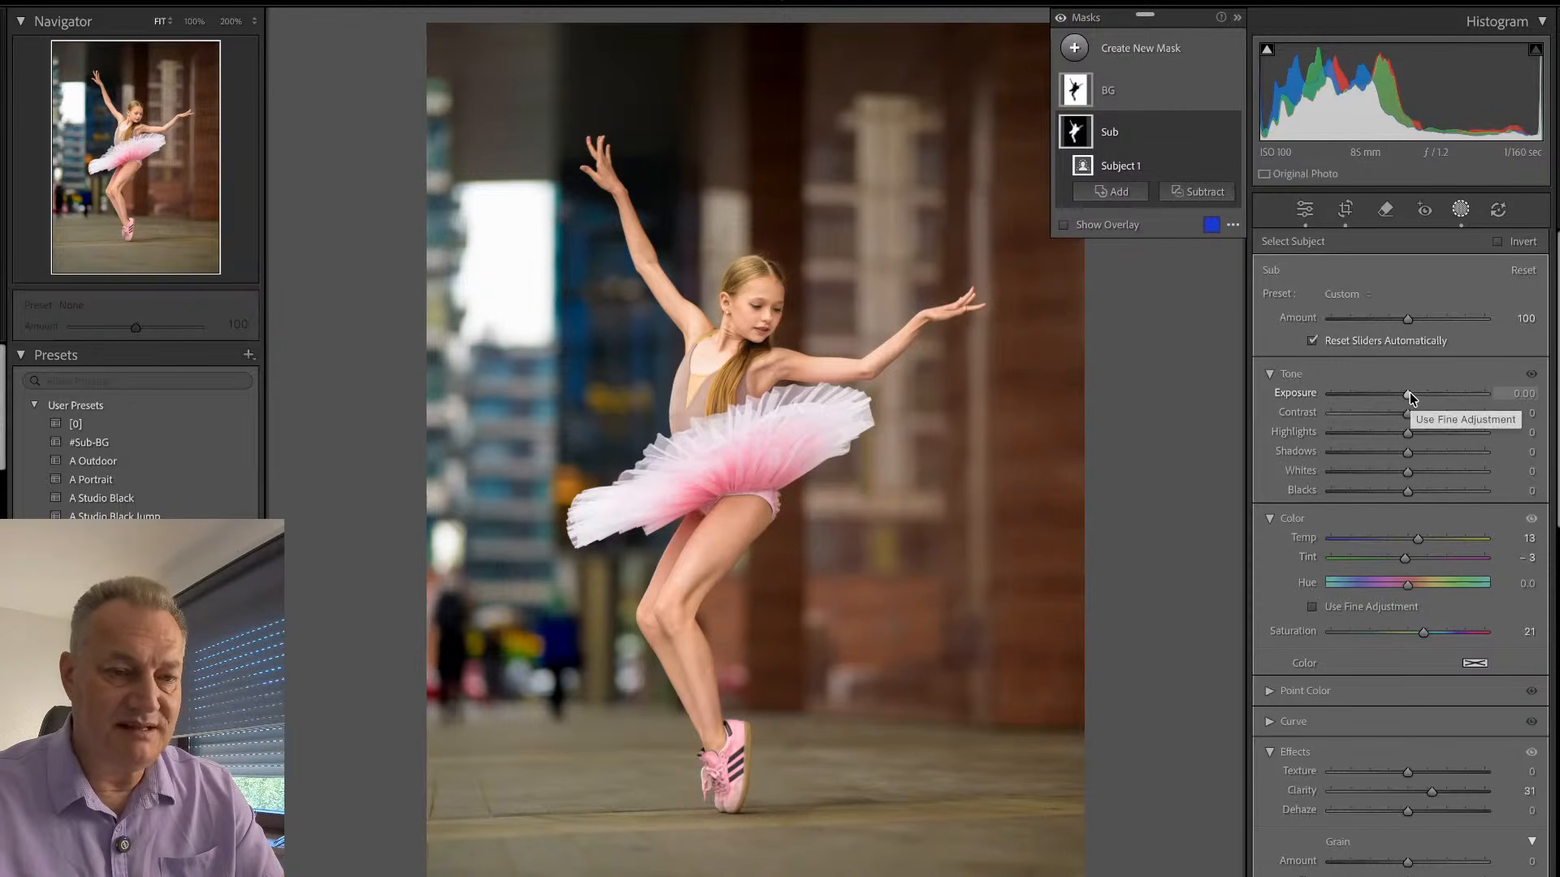
# - Darken and soften the background by setting the BG mask's Exposure to -0.53, Texture to -44 and Clarity to -36
pyautogui.click(1134, 96)
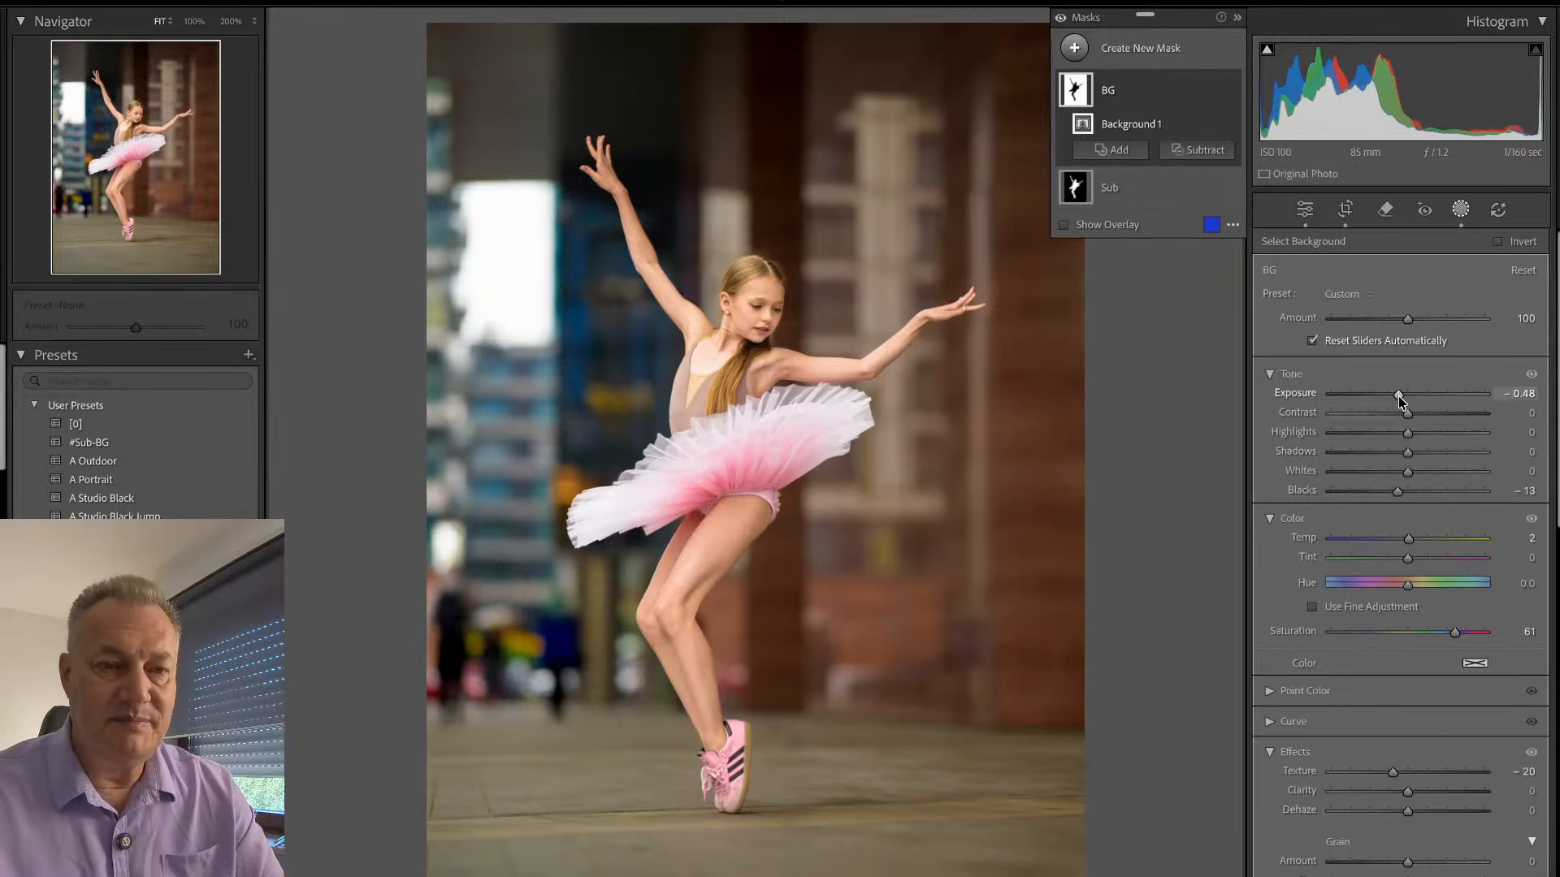
pyautogui.moveTo(1397, 395); pyautogui.dragTo(1396, 396)
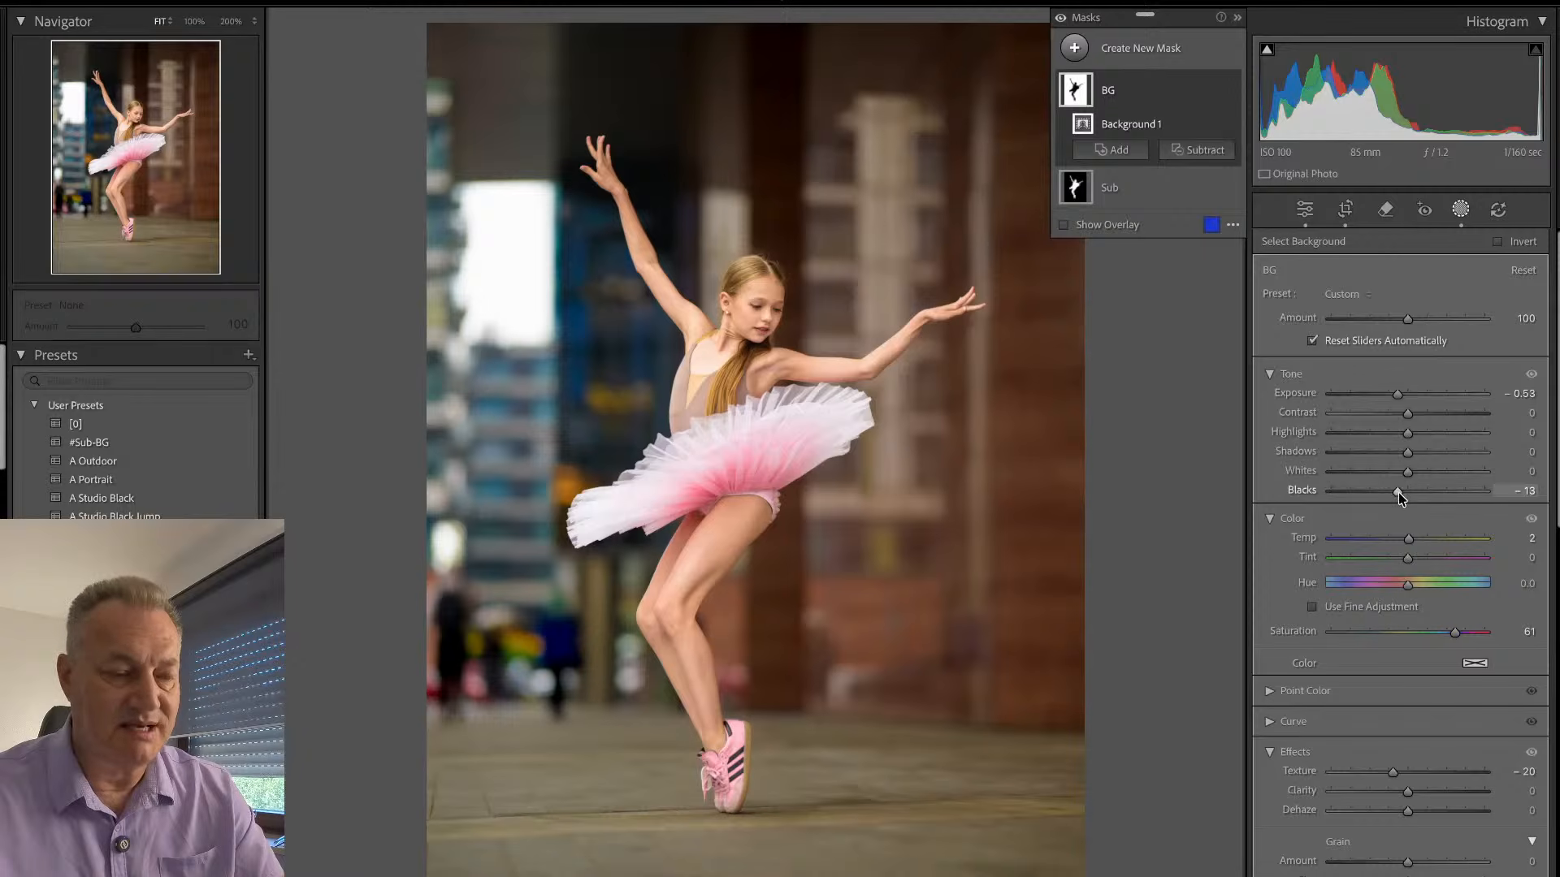
pyautogui.moveTo(1389, 770)
pyautogui.mouseDown()
pyautogui.moveTo(1374, 771)
pyautogui.moveTo(1375, 796)
pyautogui.mouseUp()
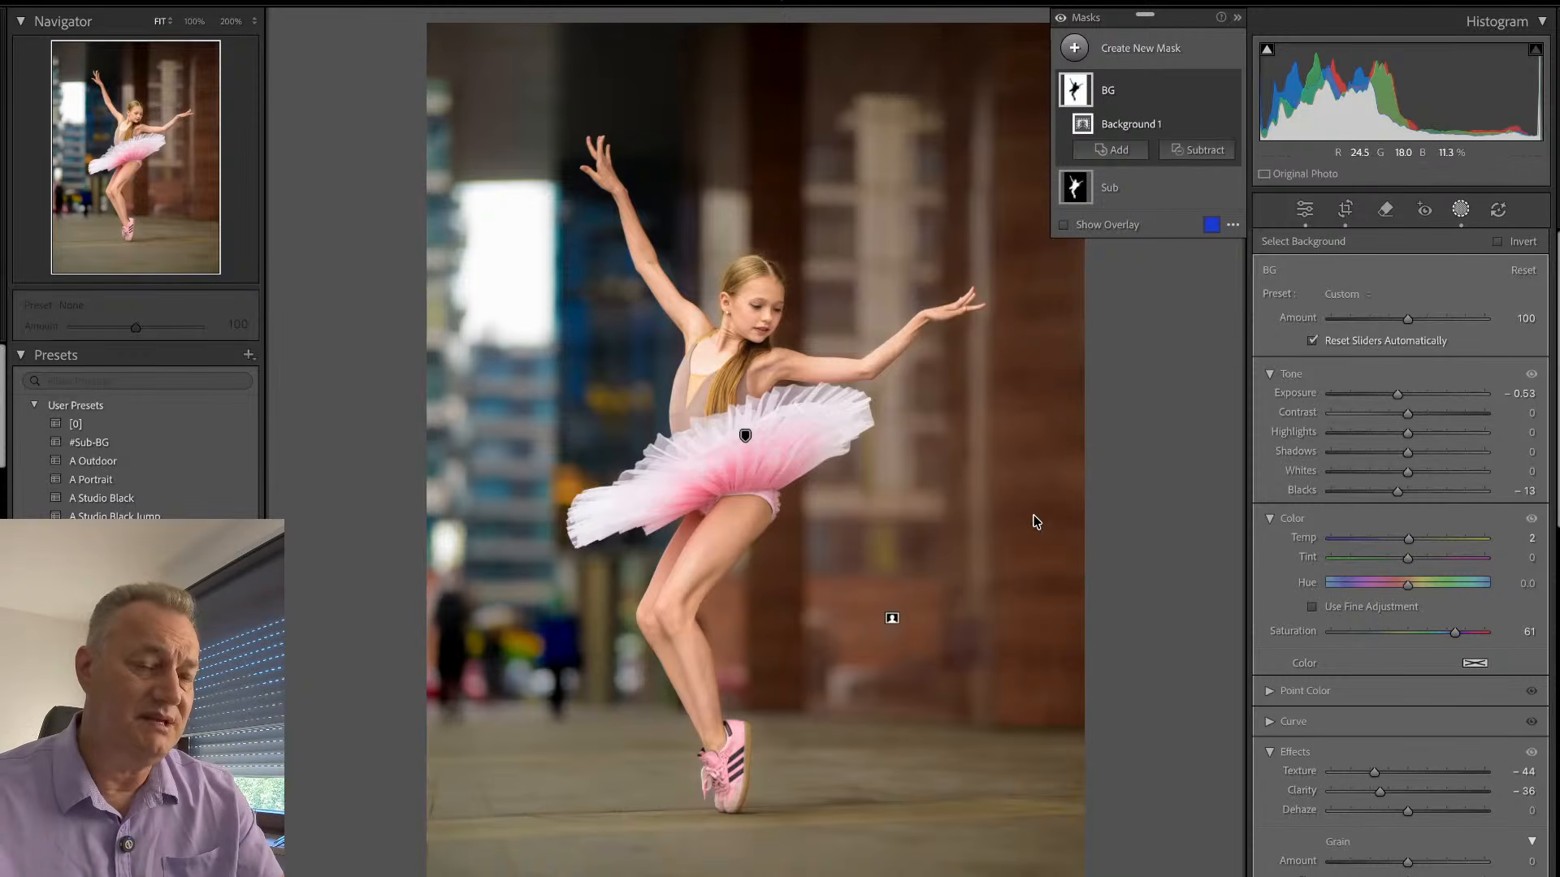
pyautogui.click(1460, 210)
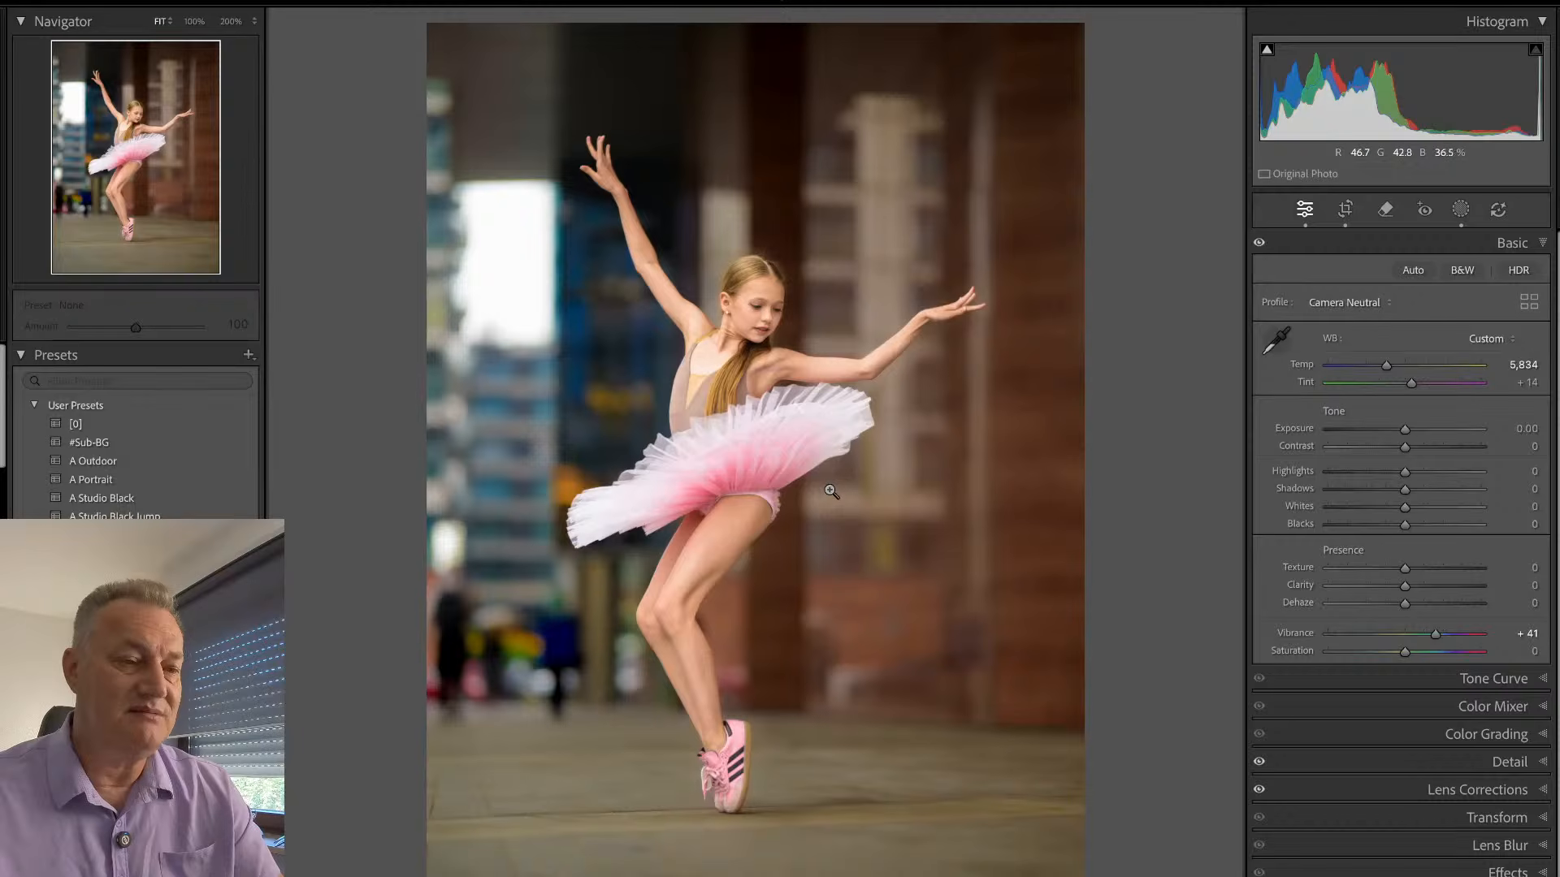
# - Brighten the dancer by setting the Sub mask's Exposure to 0.21
pyautogui.hotkey('shift', 'w')
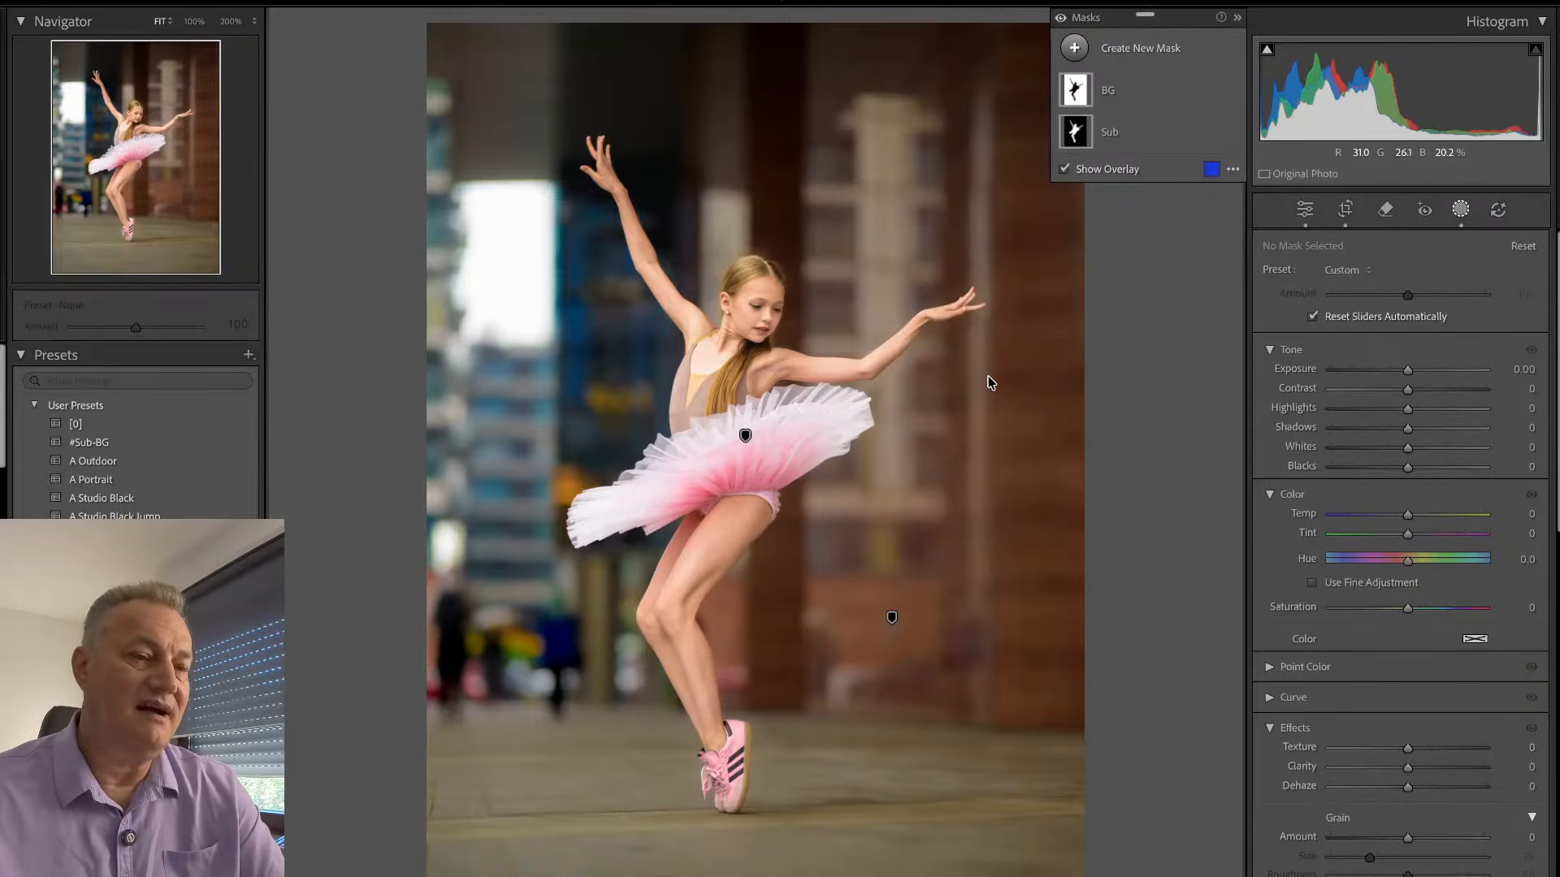
pyautogui.click(1129, 136)
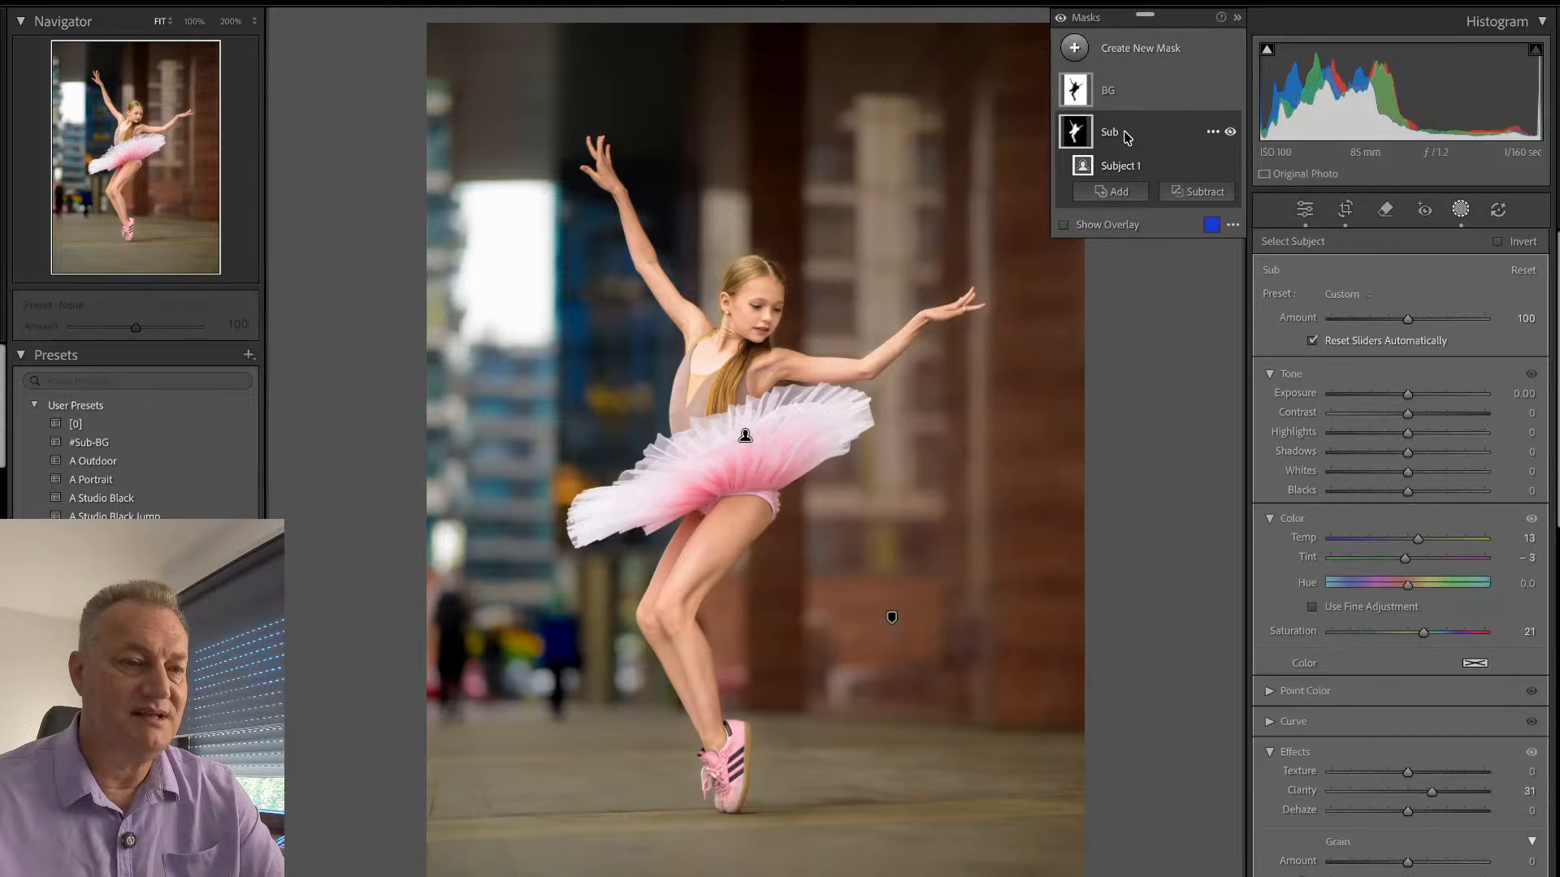
pyautogui.moveTo(1412, 392); pyautogui.dragTo(1416, 392)
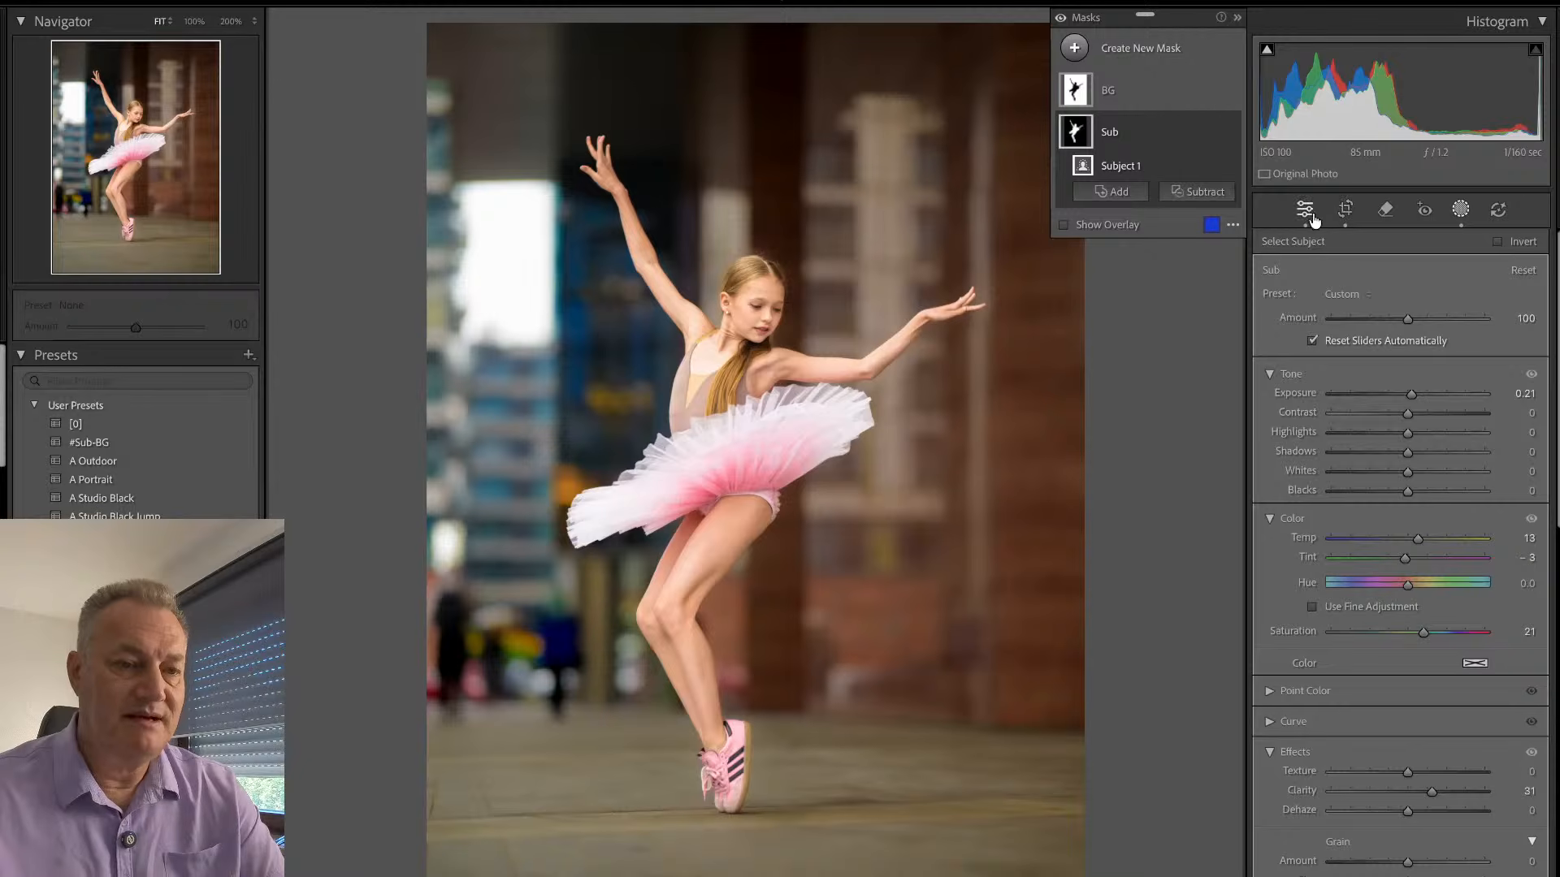
# - Cool the background by setting the BG mask's Temp to -11 and Tint to -3, and reduce its Highlights slightly
pyautogui.click(1128, 96)
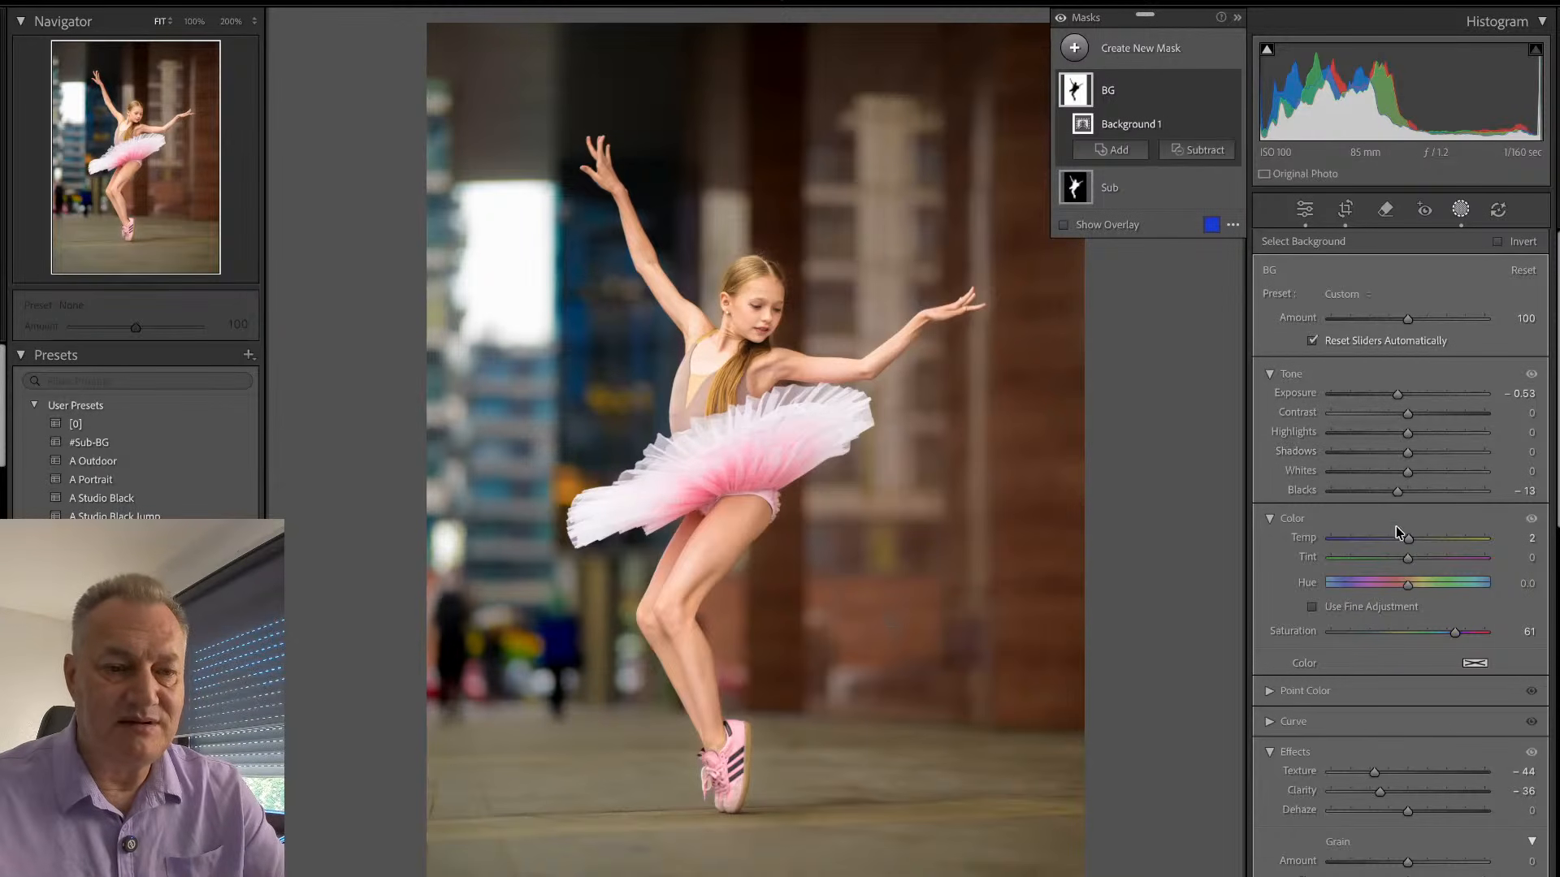
pyautogui.moveTo(1410, 542); pyautogui.dragTo(1405, 562)
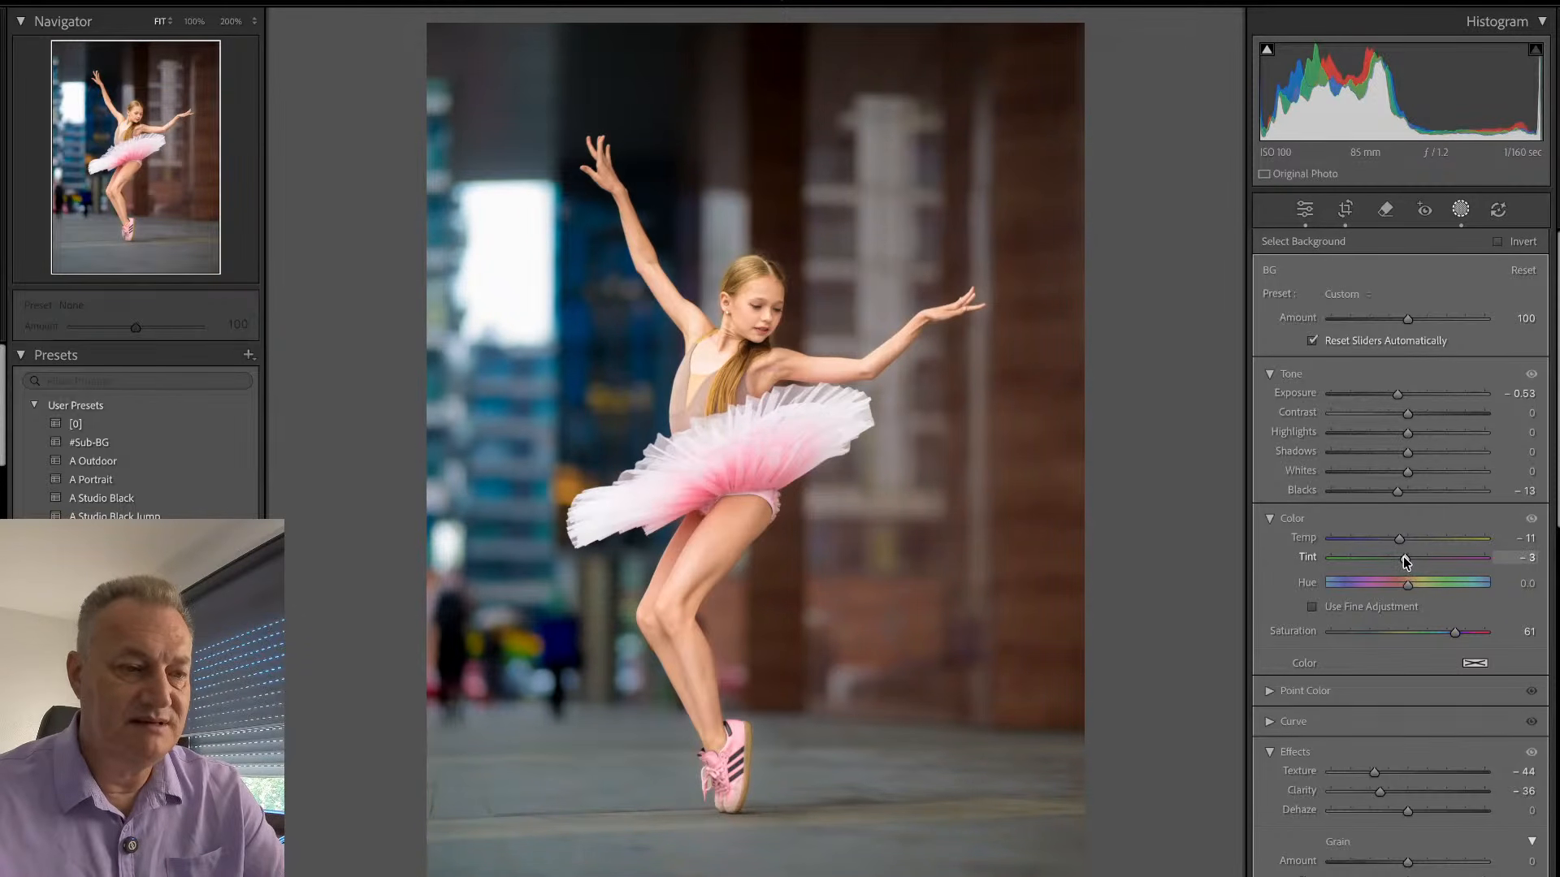
pyautogui.moveTo(1405, 559); pyautogui.dragTo(1404, 560)
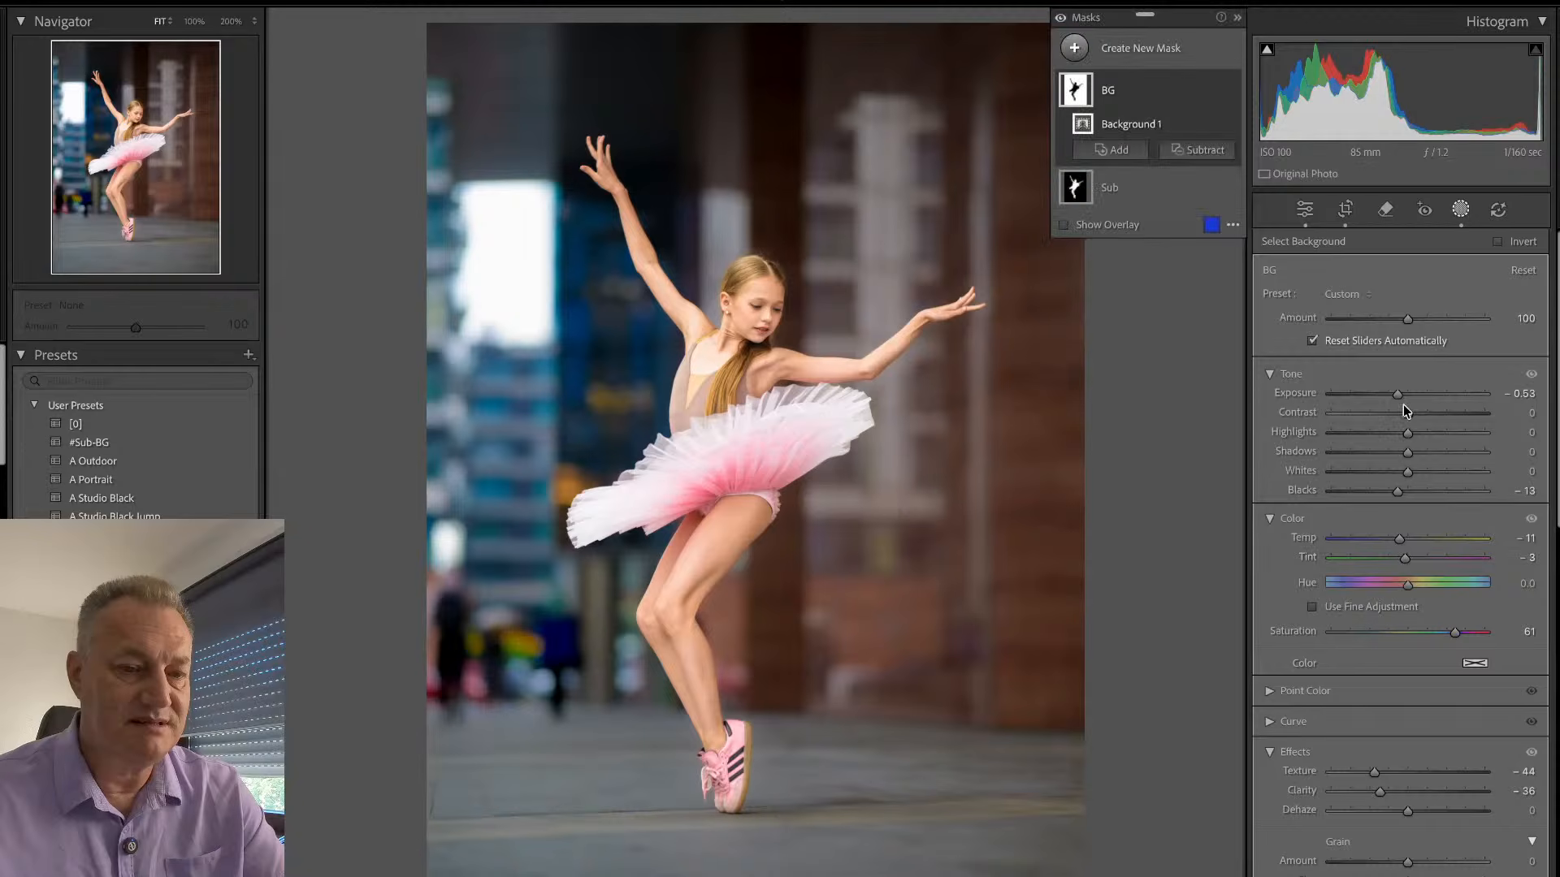
pyautogui.moveTo(1410, 437); pyautogui.dragTo(1398, 441)
pyautogui.click(1460, 212)
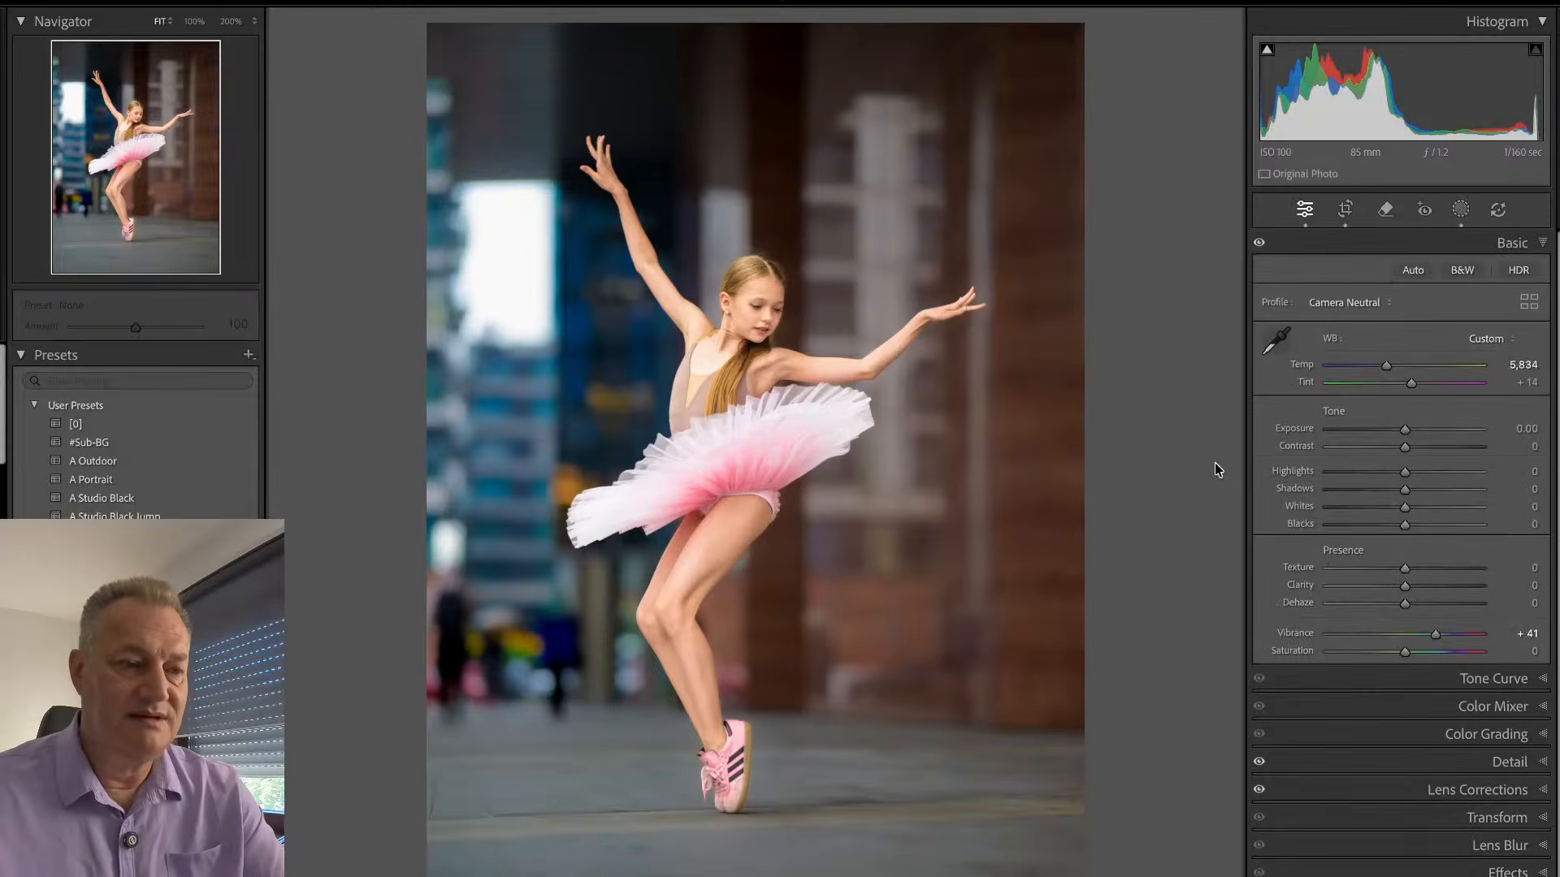
# - Compare the edited dancer photo with its original version and check the face at 100%
pyautogui.press('\\')
pyautogui.press('\\')
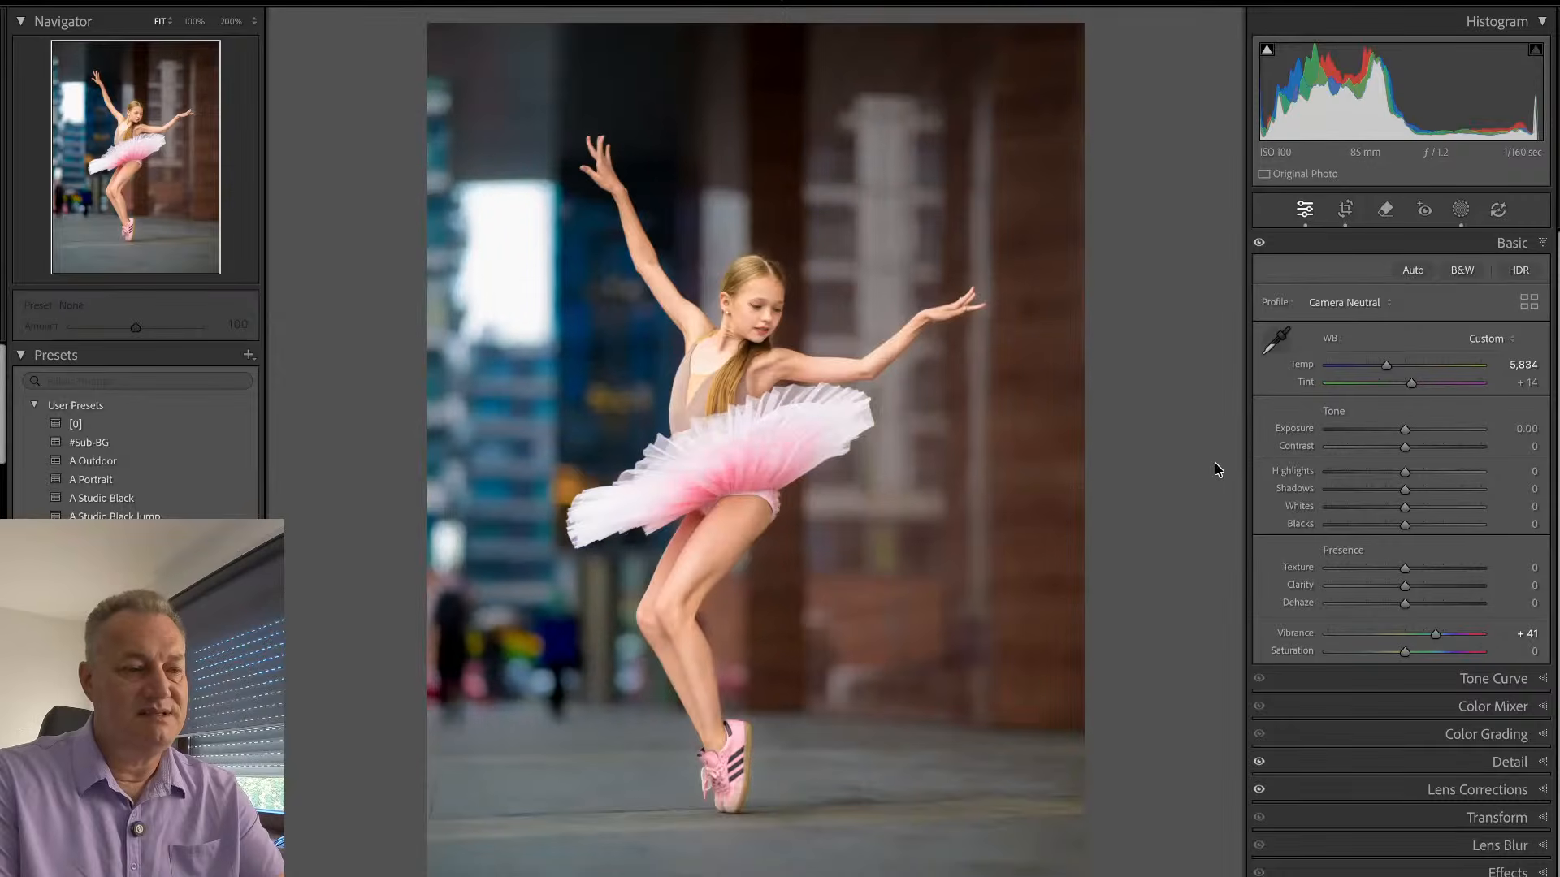
pyautogui.click(756, 321)
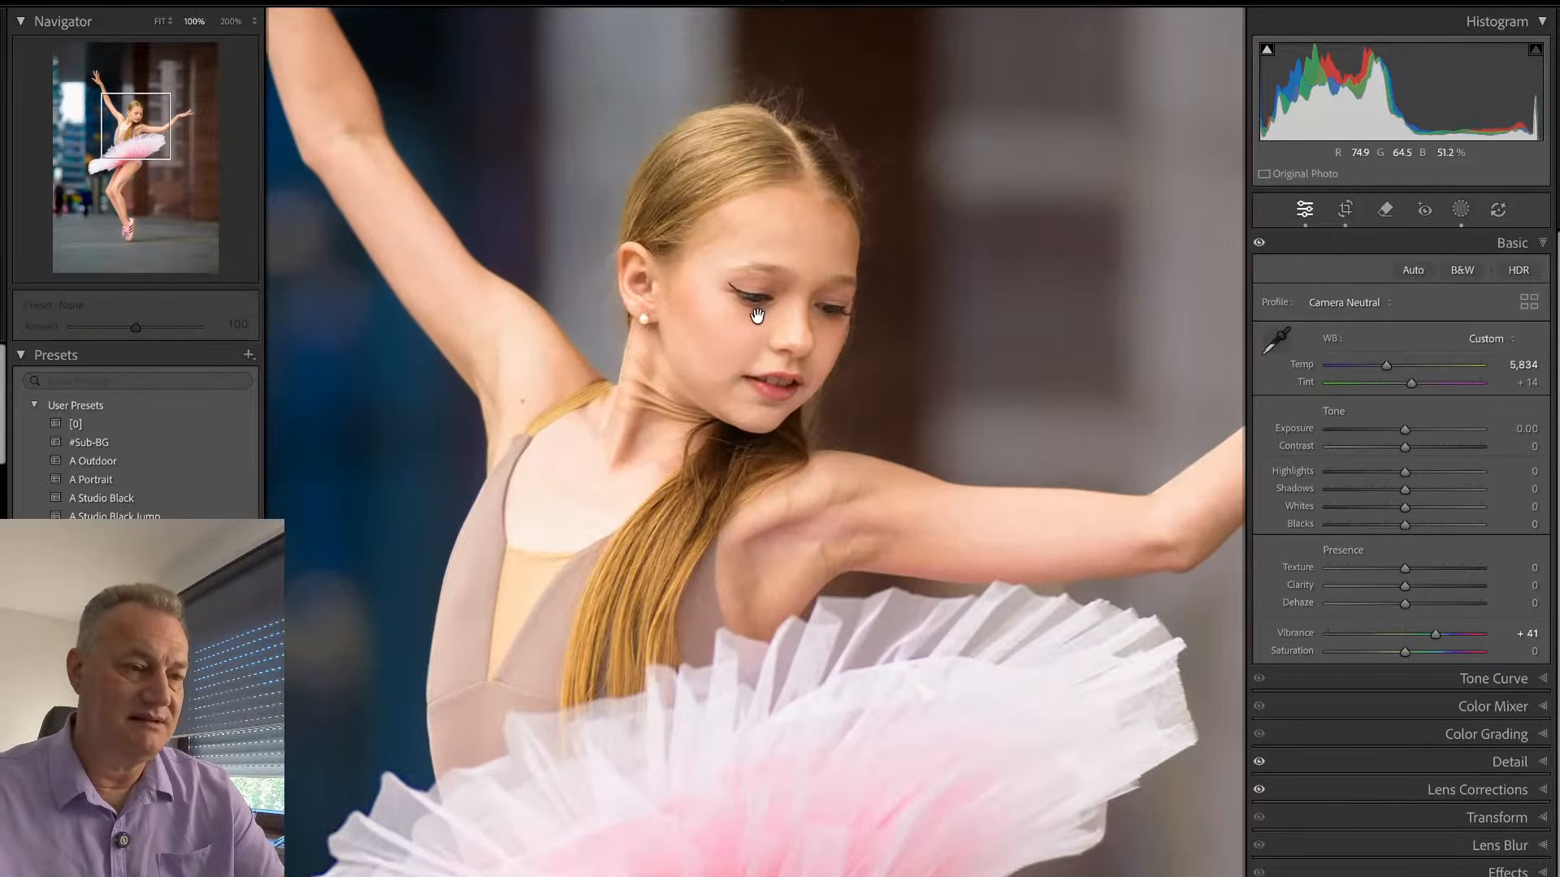
# - Inspect the dancer's face, arms, legs and pink shoes at 100%, switching between close-up and full view
pyautogui.moveTo(835, 379); pyautogui.dragTo(865, 436)
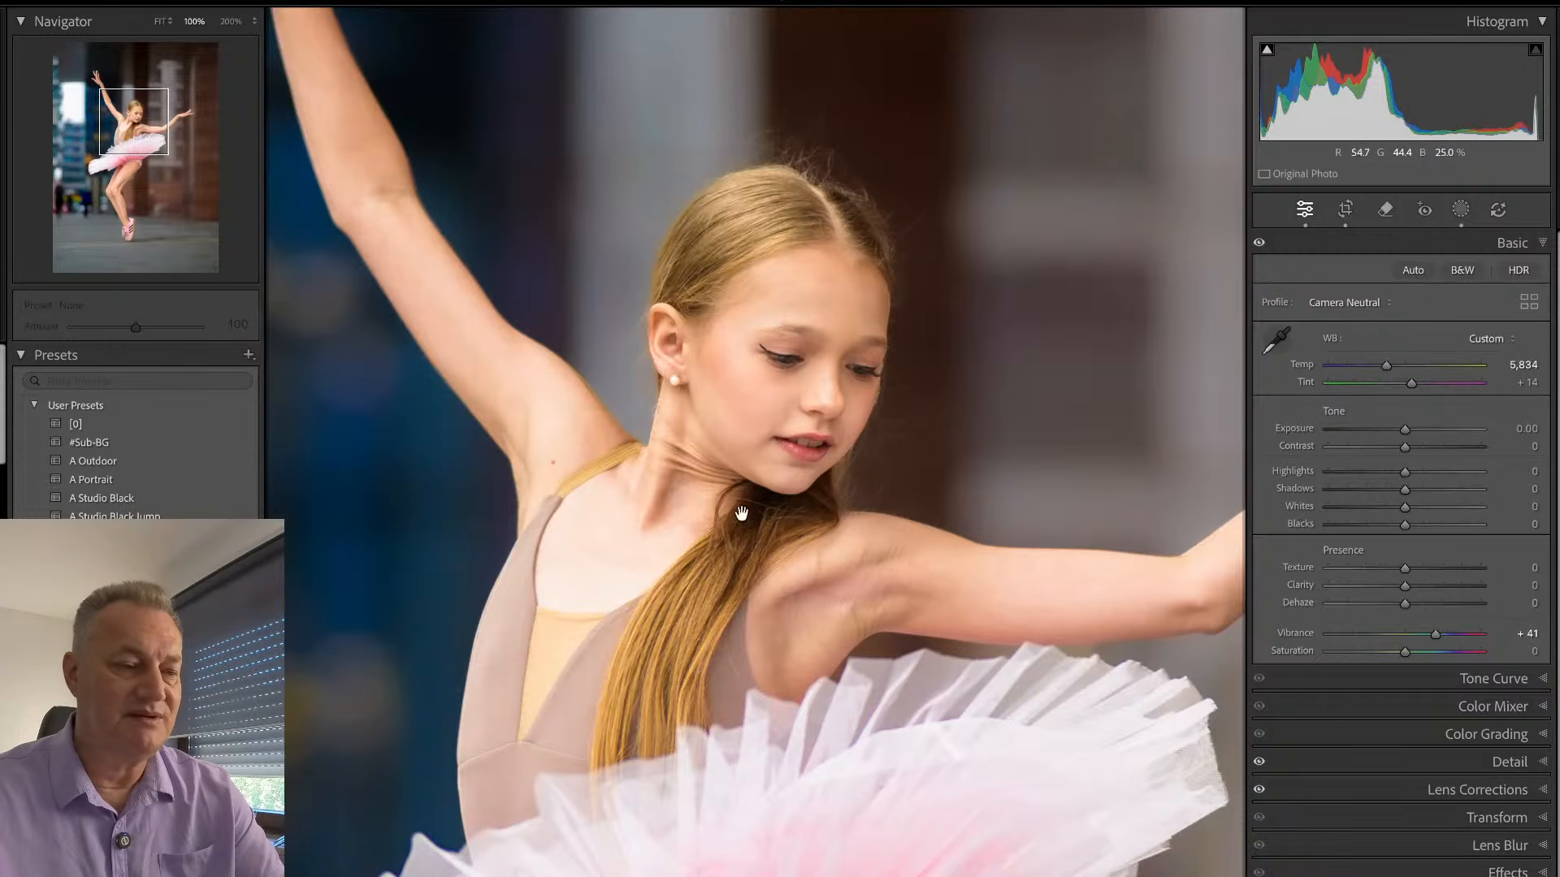
pyautogui.click(800, 341)
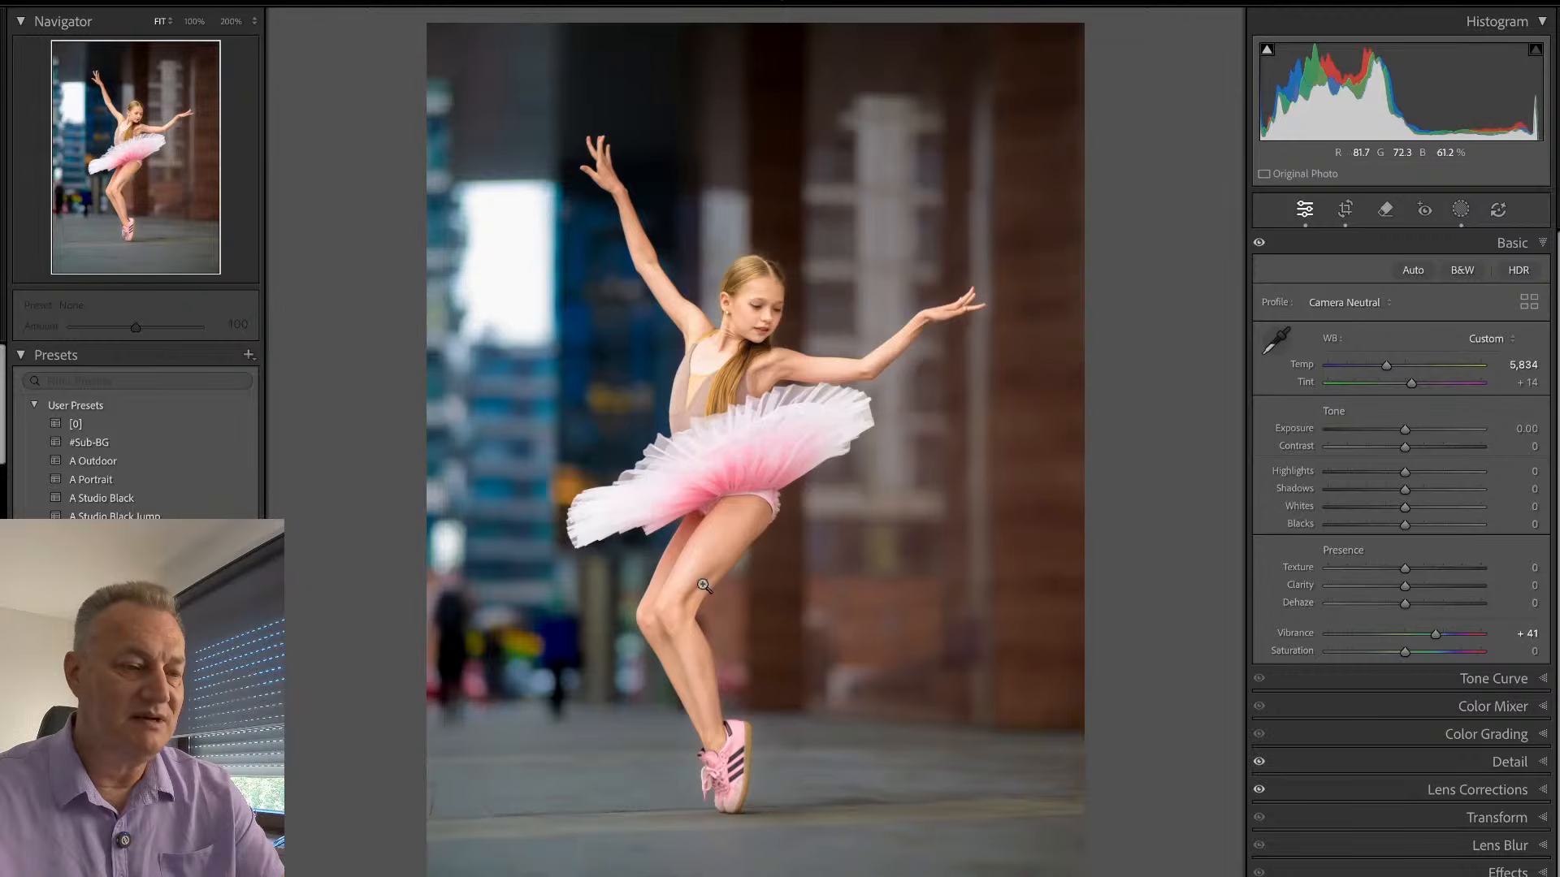
pyautogui.click(725, 785)
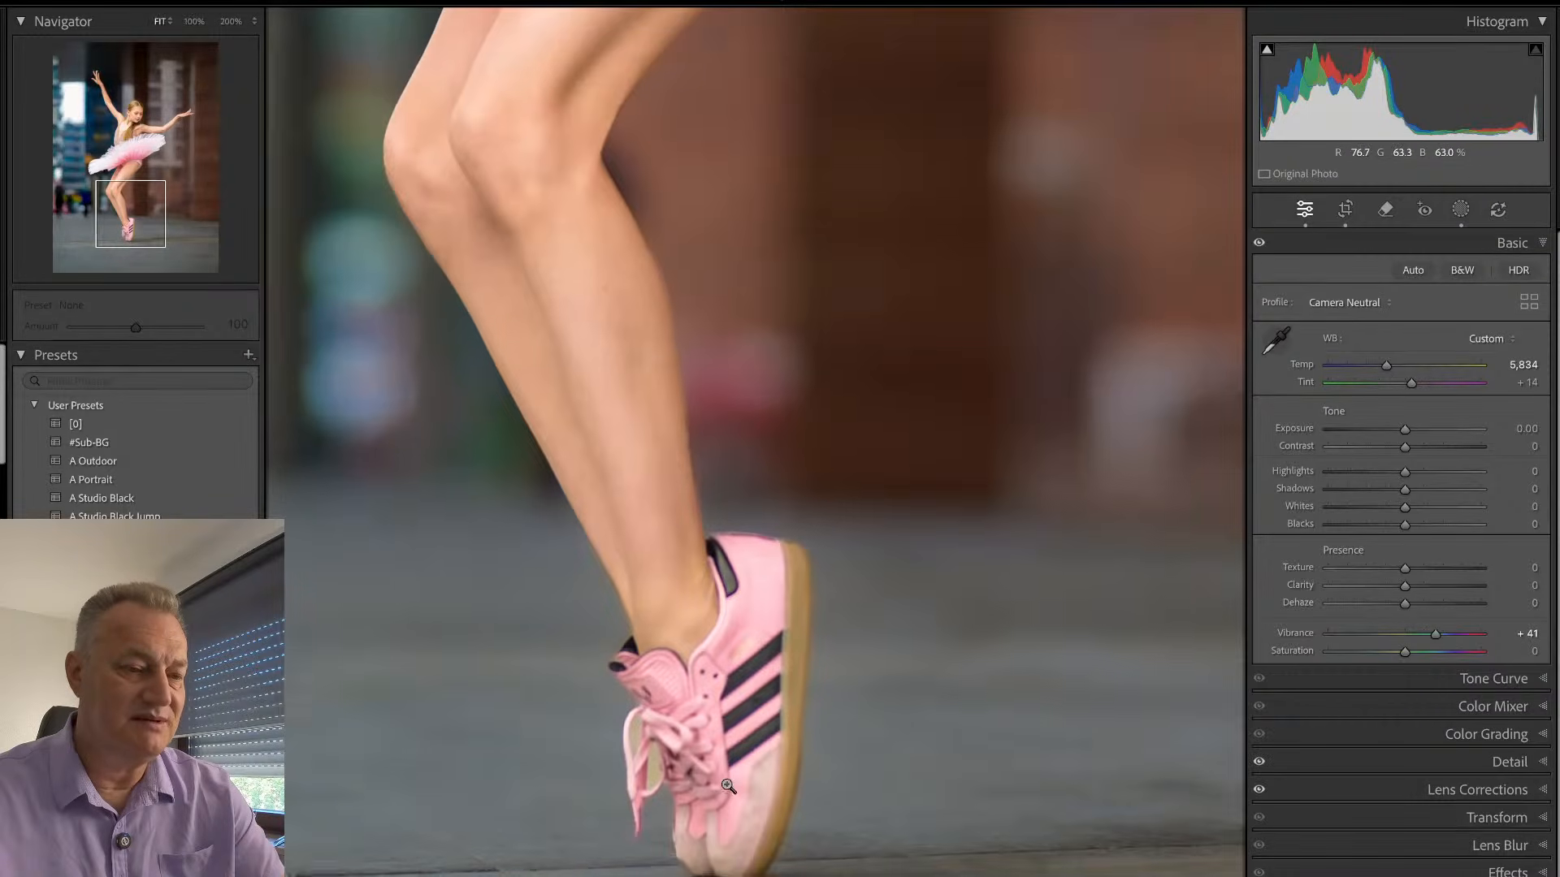
pyautogui.click(726, 776)
pyautogui.click(757, 279)
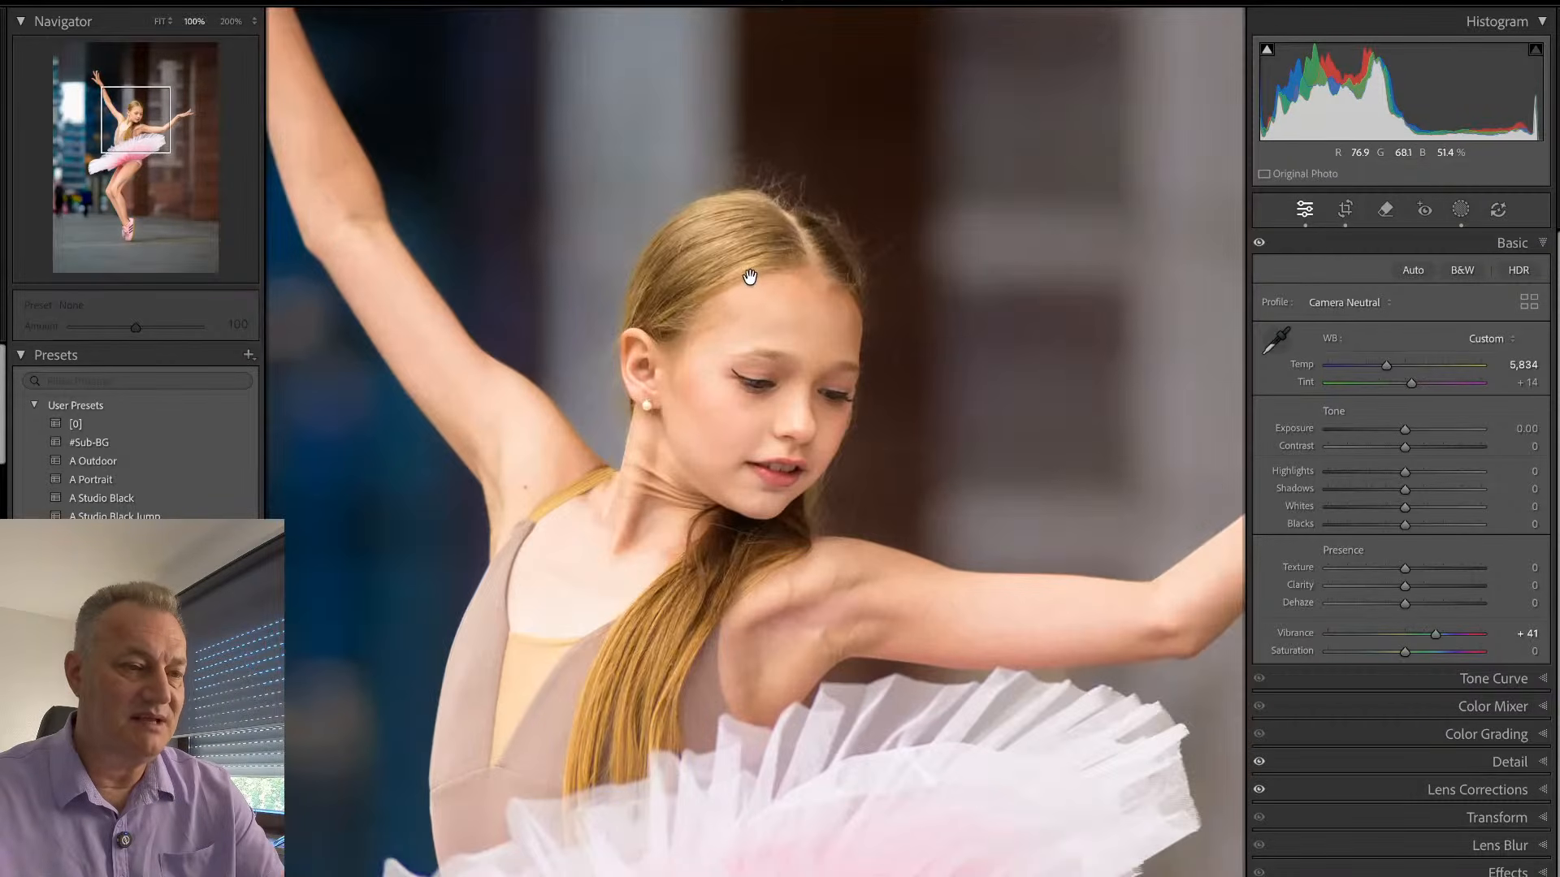
pyautogui.click(752, 287)
# - Synchronize this photo's develop settings, including the BG and Sub masks, to the outdoor tutu photos EMY_1826, EMY_1855, EMY_1864 and EMY_1878
pyautogui.press('g')
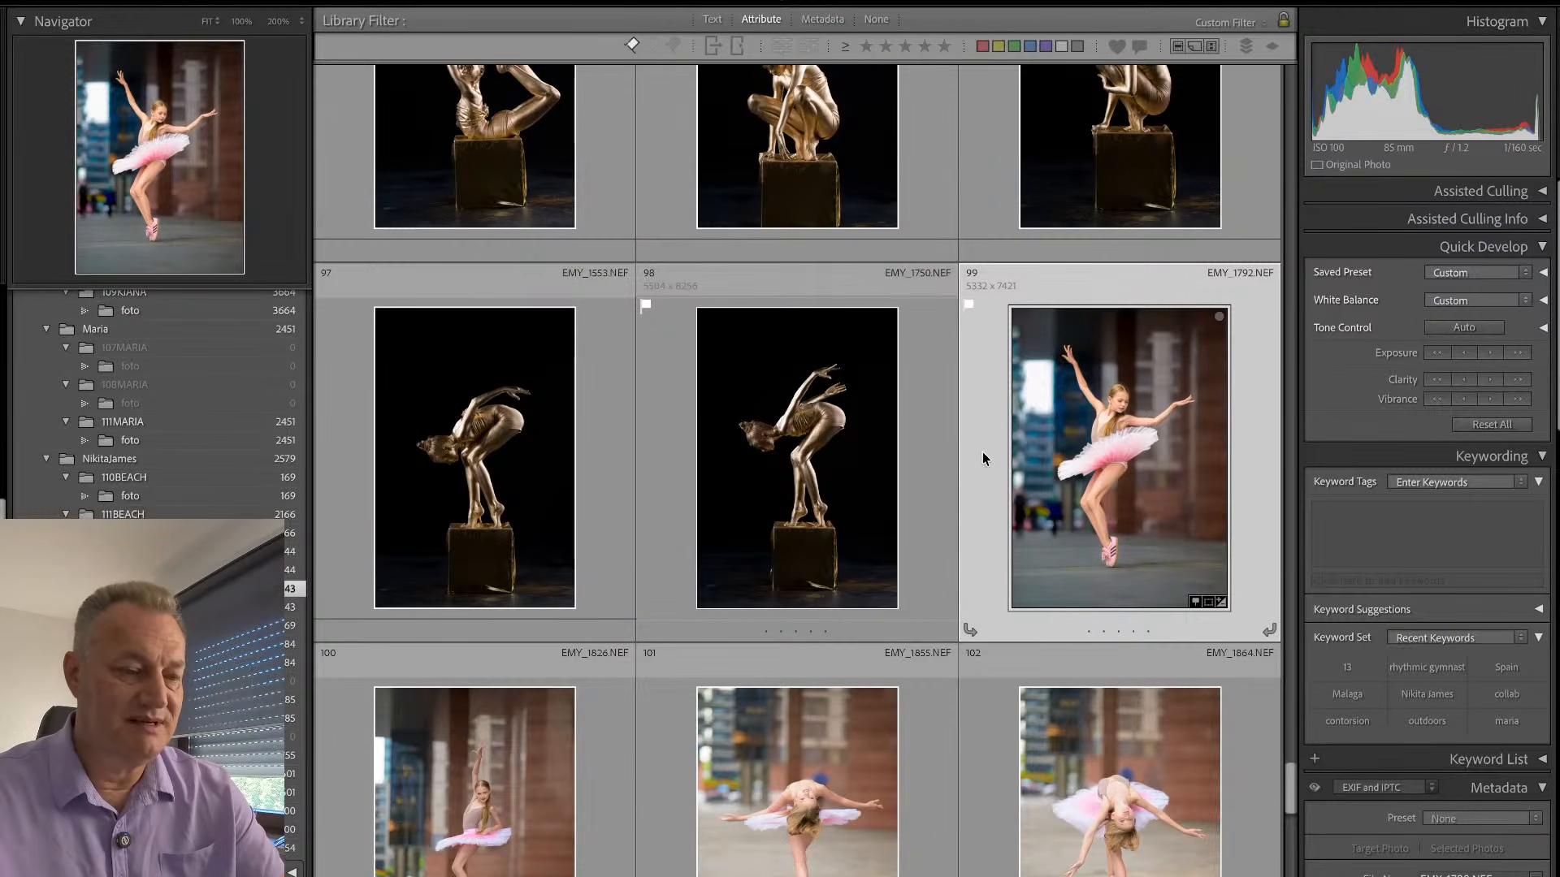
pyautogui.scroll(-5, 1287, 786)
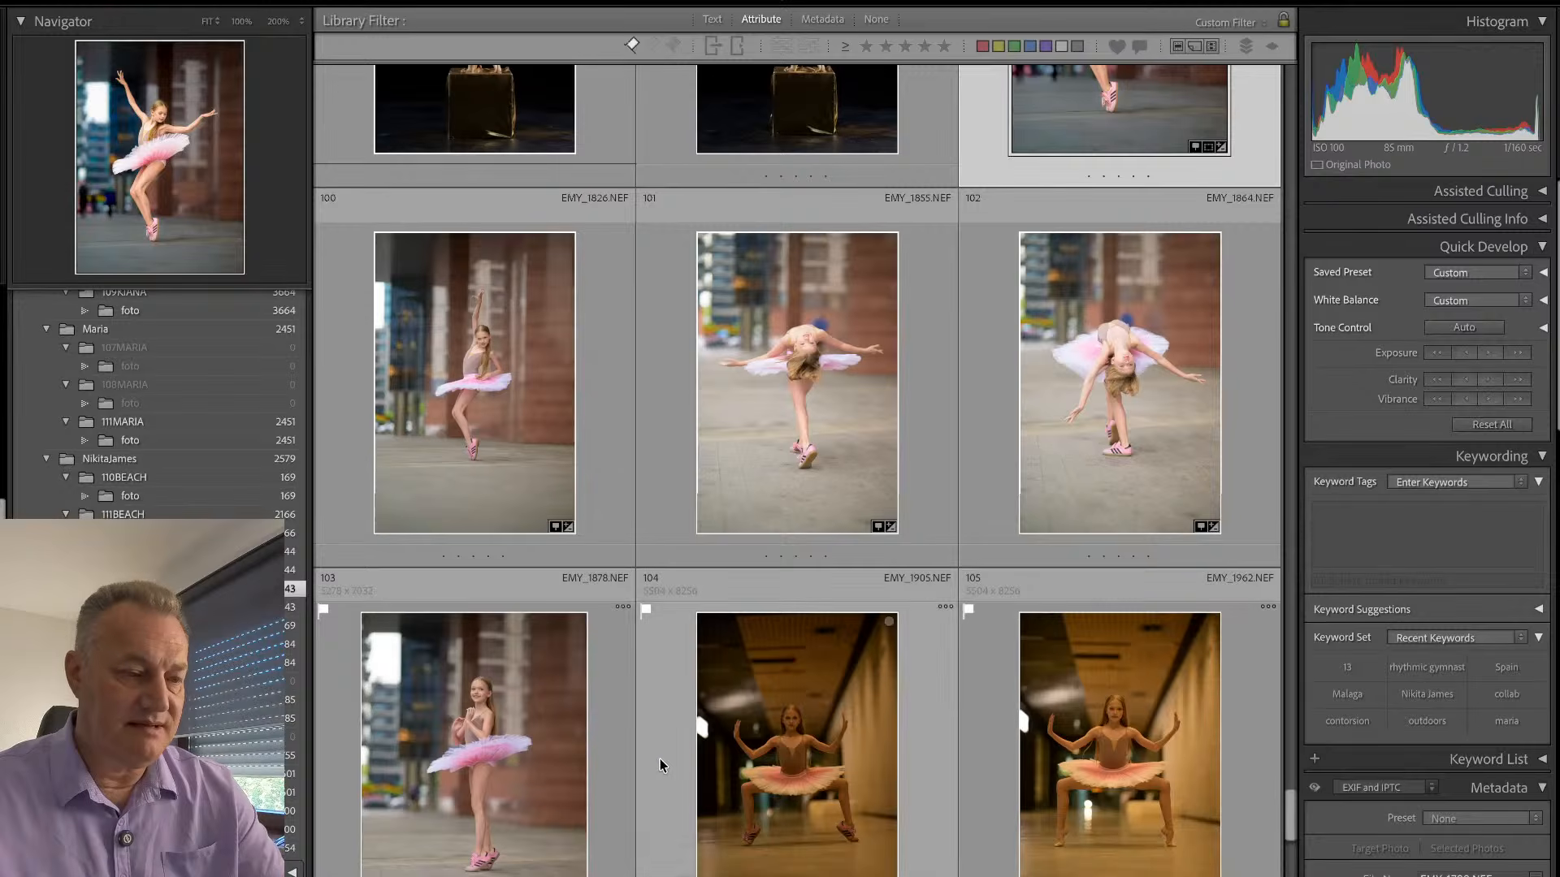
pyautogui.press('super+a')
pyautogui.press('super+shift+s')
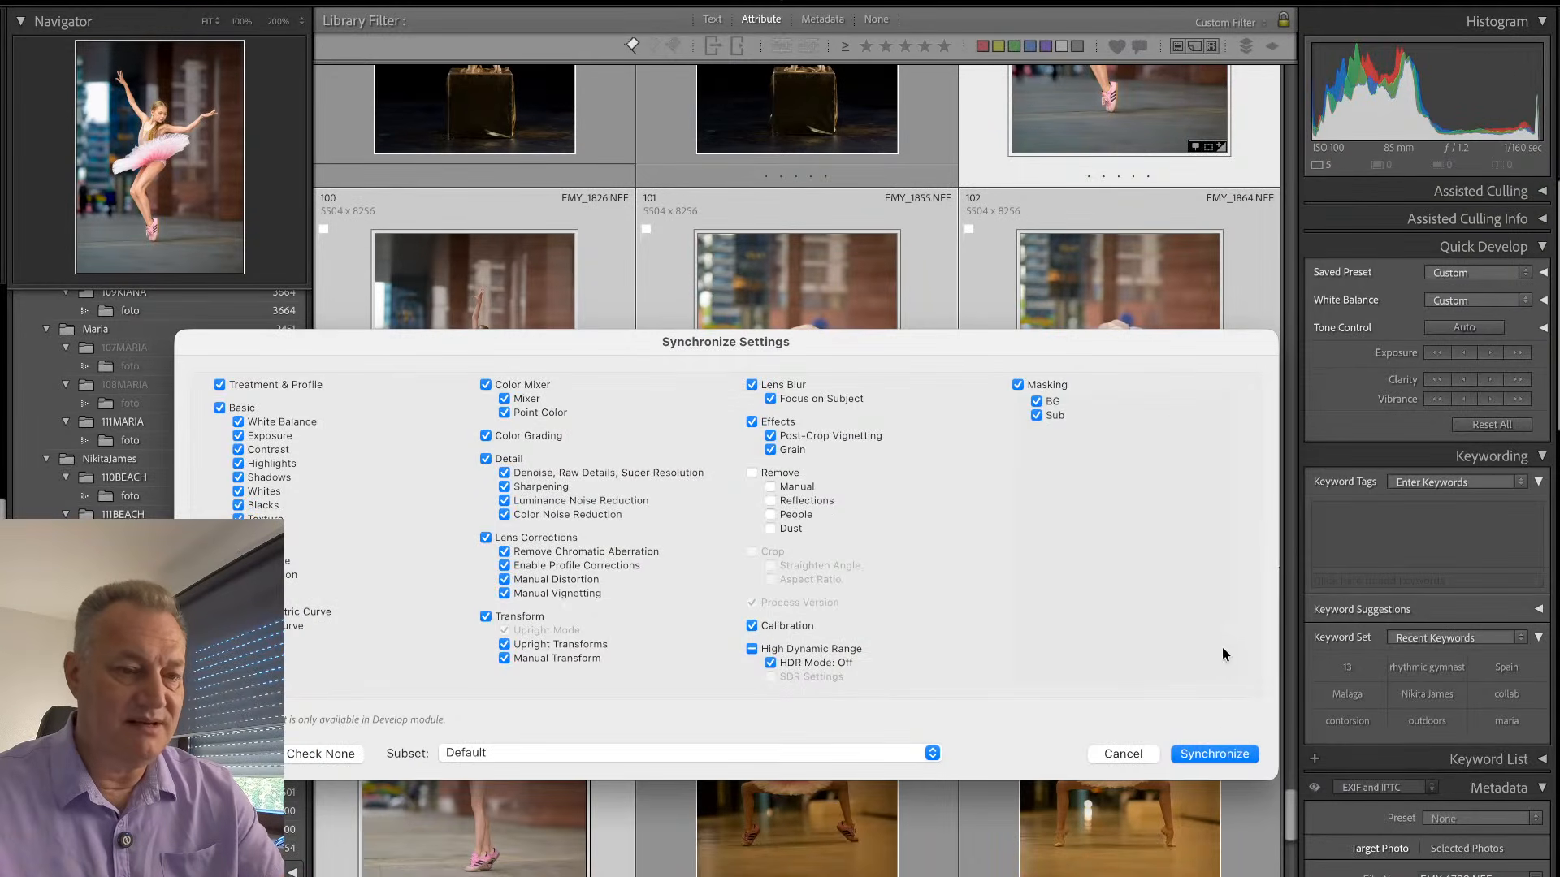
pyautogui.click(1214, 754)
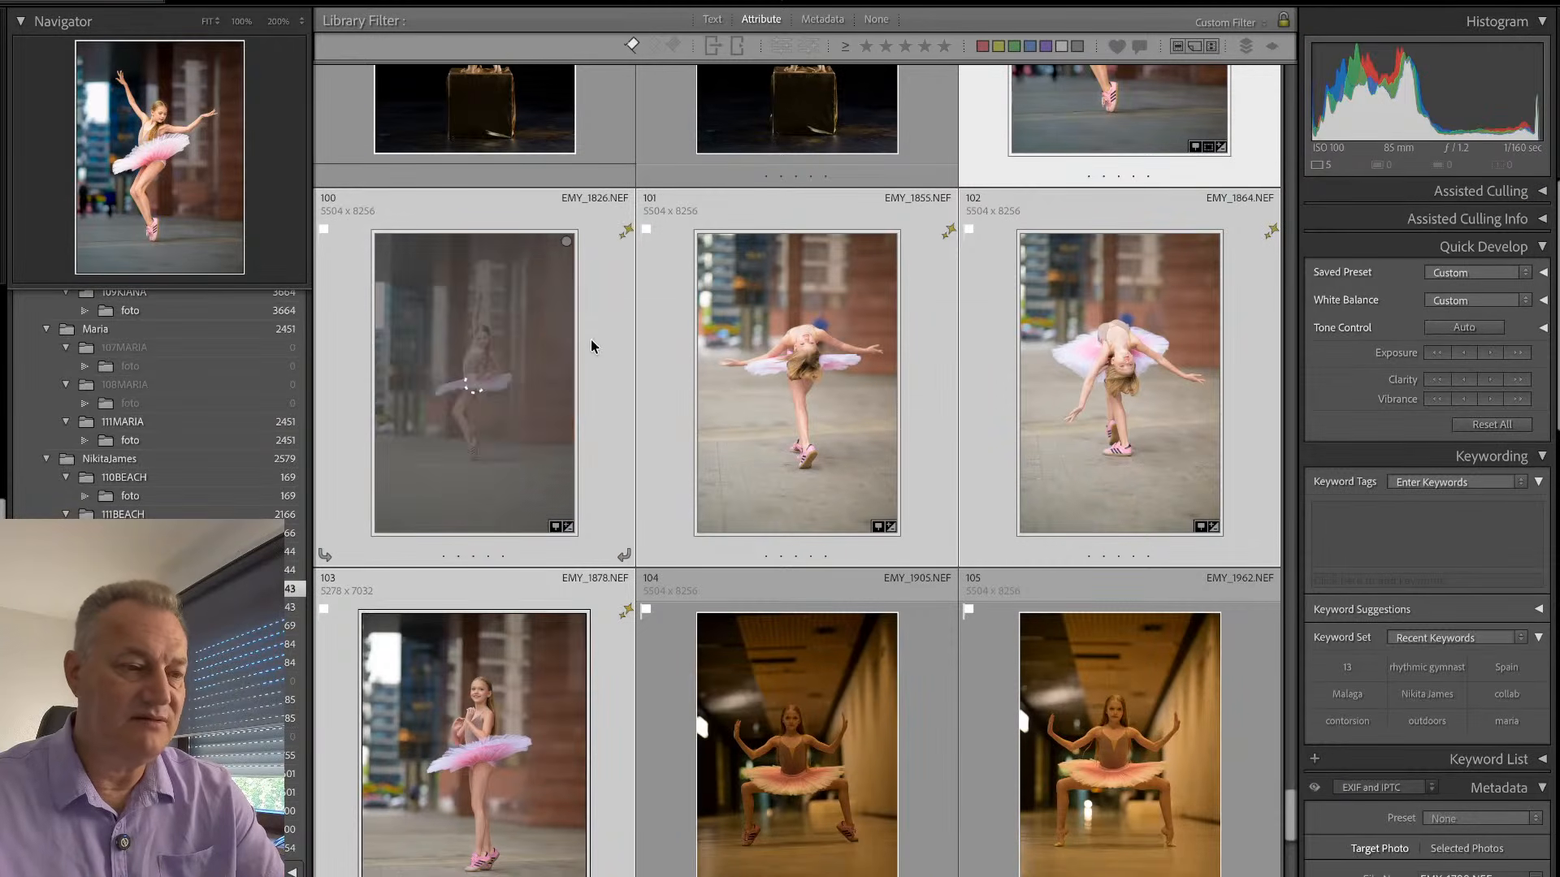
# - Crop the raised-arm tutu photo EMY_1826 tighter around the dancer, trimming the empty space above and below her
pyautogui.doubleClick(602, 367)
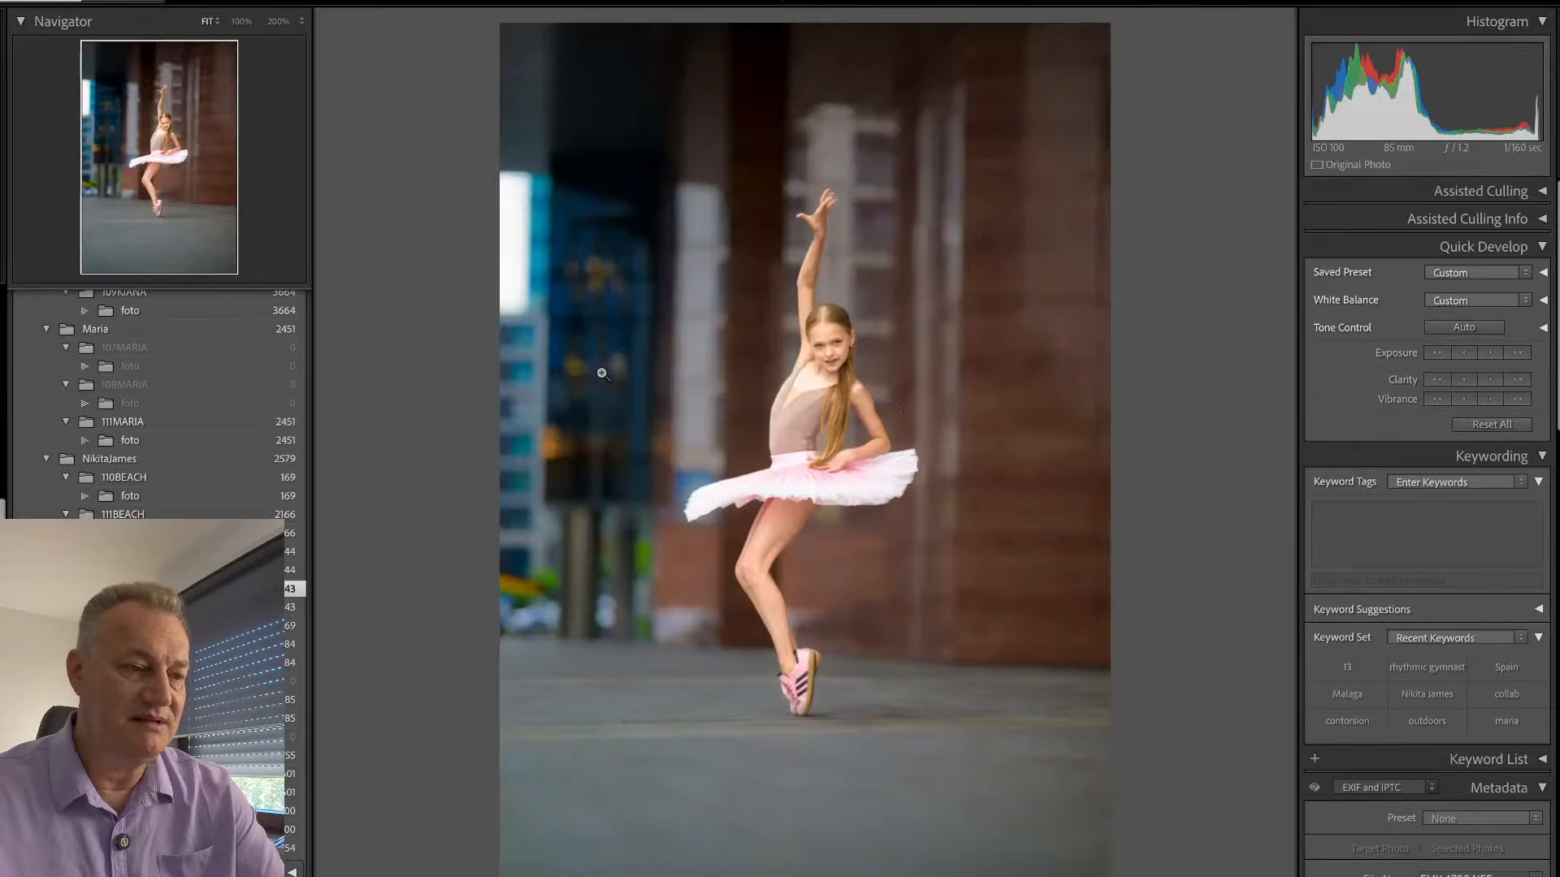
pyautogui.press('r')
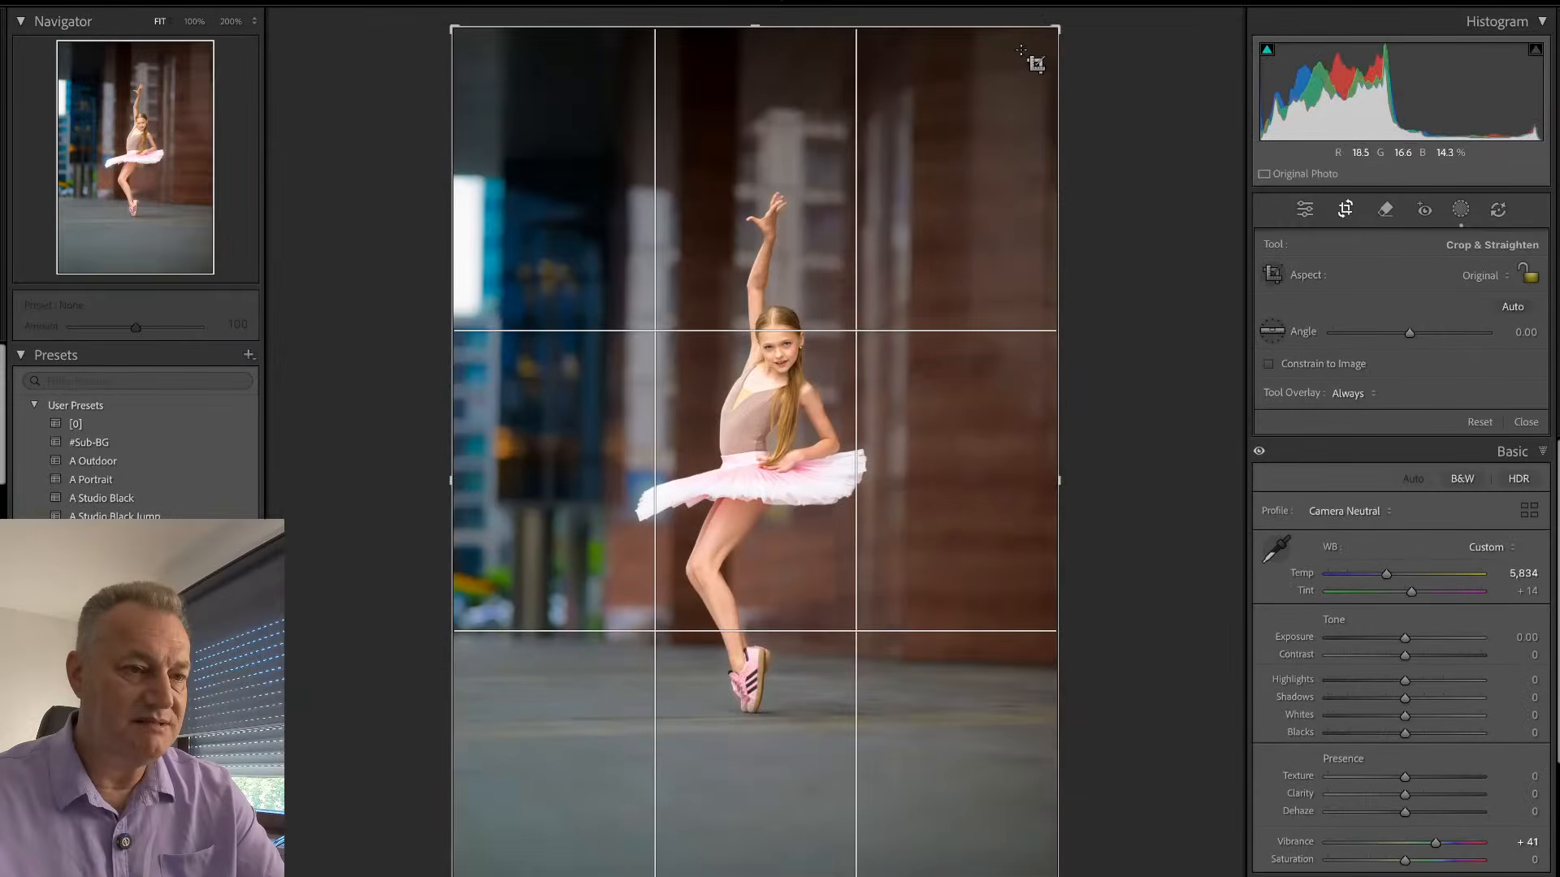
pyautogui.moveTo(1057, 24); pyautogui.dragTo(1027, 154)
pyautogui.moveTo(933, 308); pyautogui.dragTo(955, 346)
pyautogui.moveTo(1110, 299); pyautogui.dragTo(1113, 292)
pyautogui.press('Return')
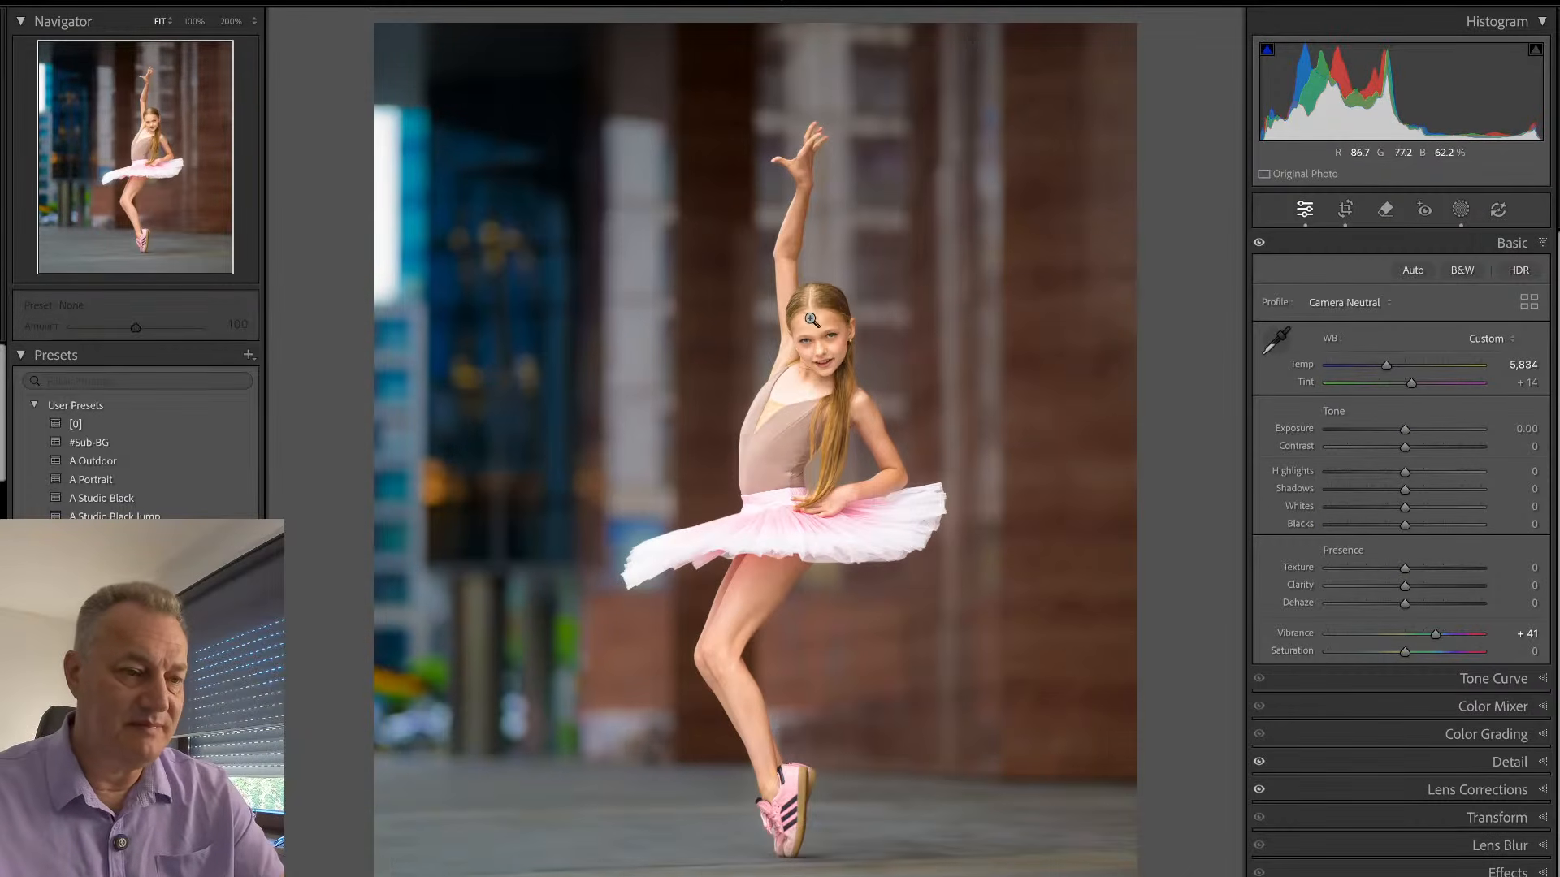
# - Reposition the crop on the raised-arm photo to cut off most of the bright gap beside the blue building
pyautogui.click(817, 313)
pyautogui.click(821, 307)
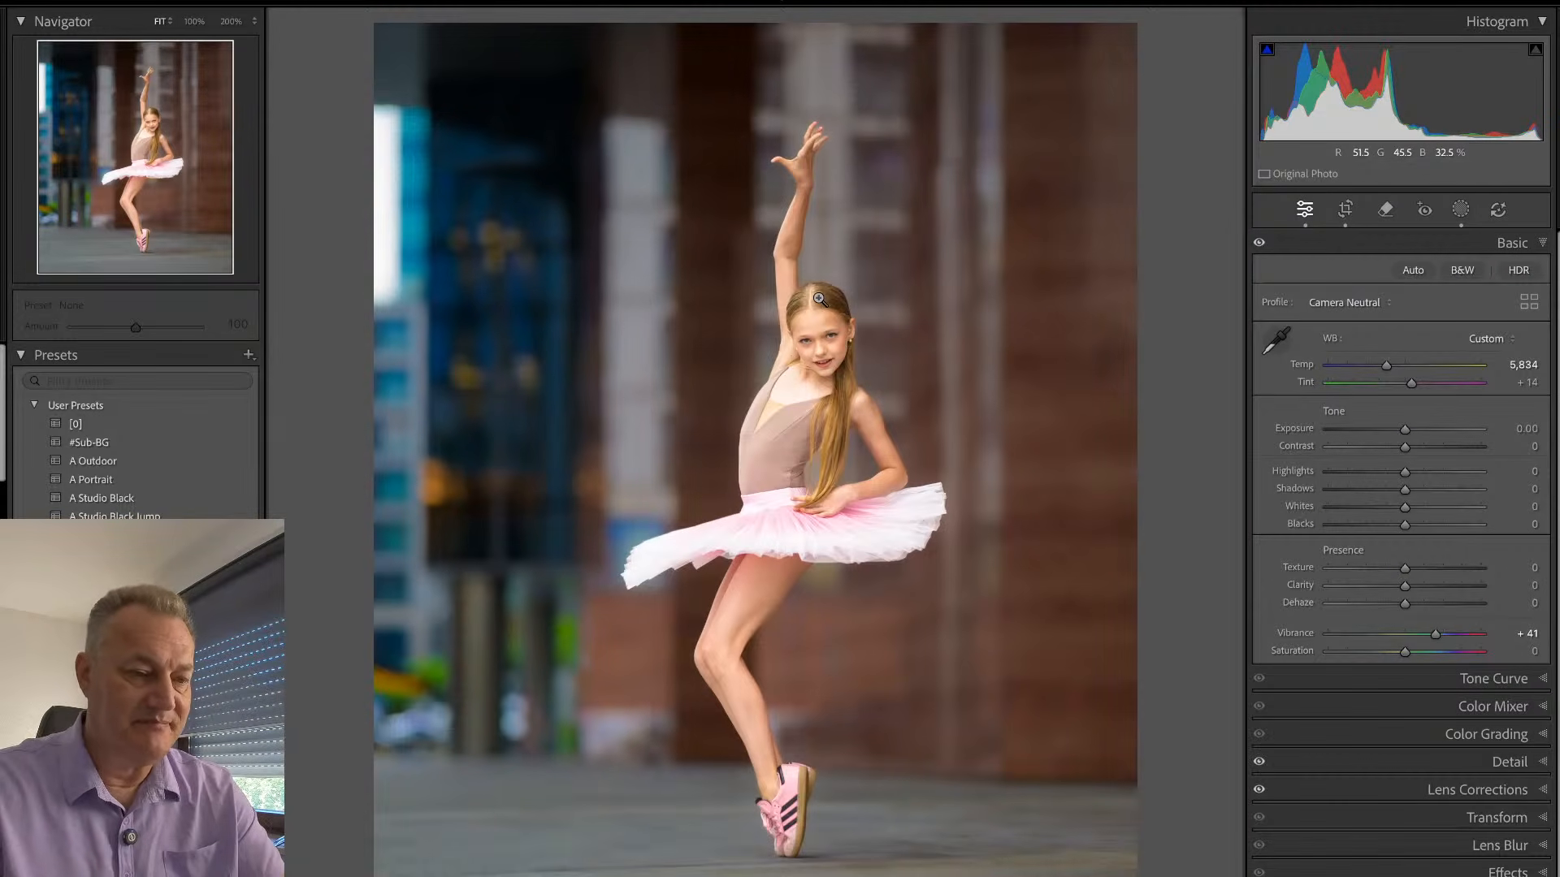
pyautogui.press('r')
pyautogui.moveTo(812, 433); pyautogui.dragTo(776, 443)
pyautogui.press('Return')
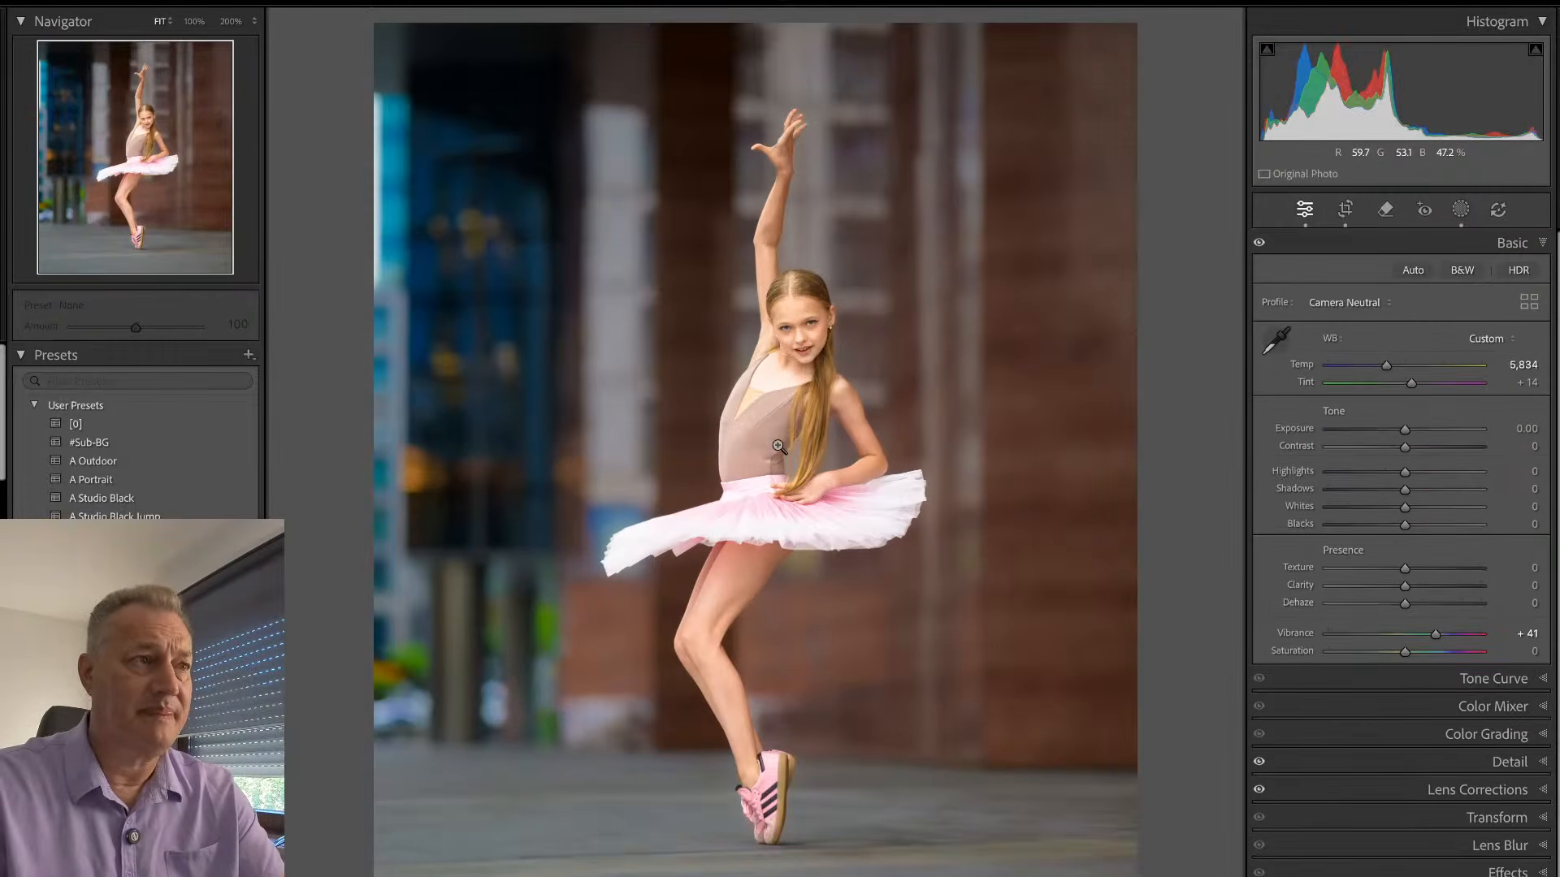
# - Darken the backbend photo with spread arms to Exposure -0.65 and crop it tighter around the dancer
pyautogui.press('Right')
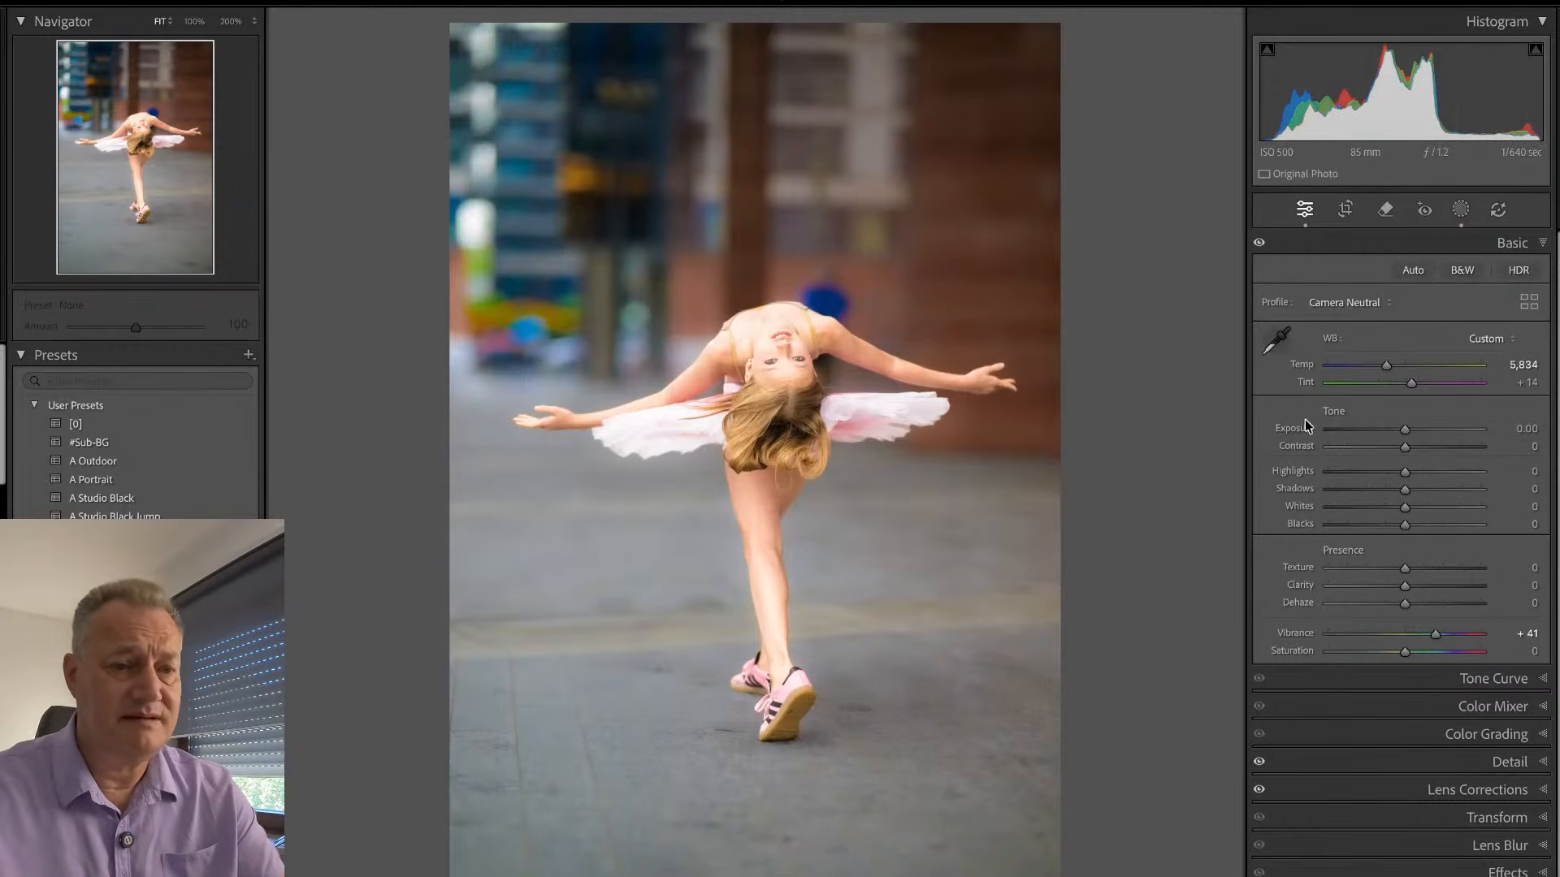
pyautogui.moveTo(1405, 429); pyautogui.dragTo(1391, 427)
pyautogui.press('r')
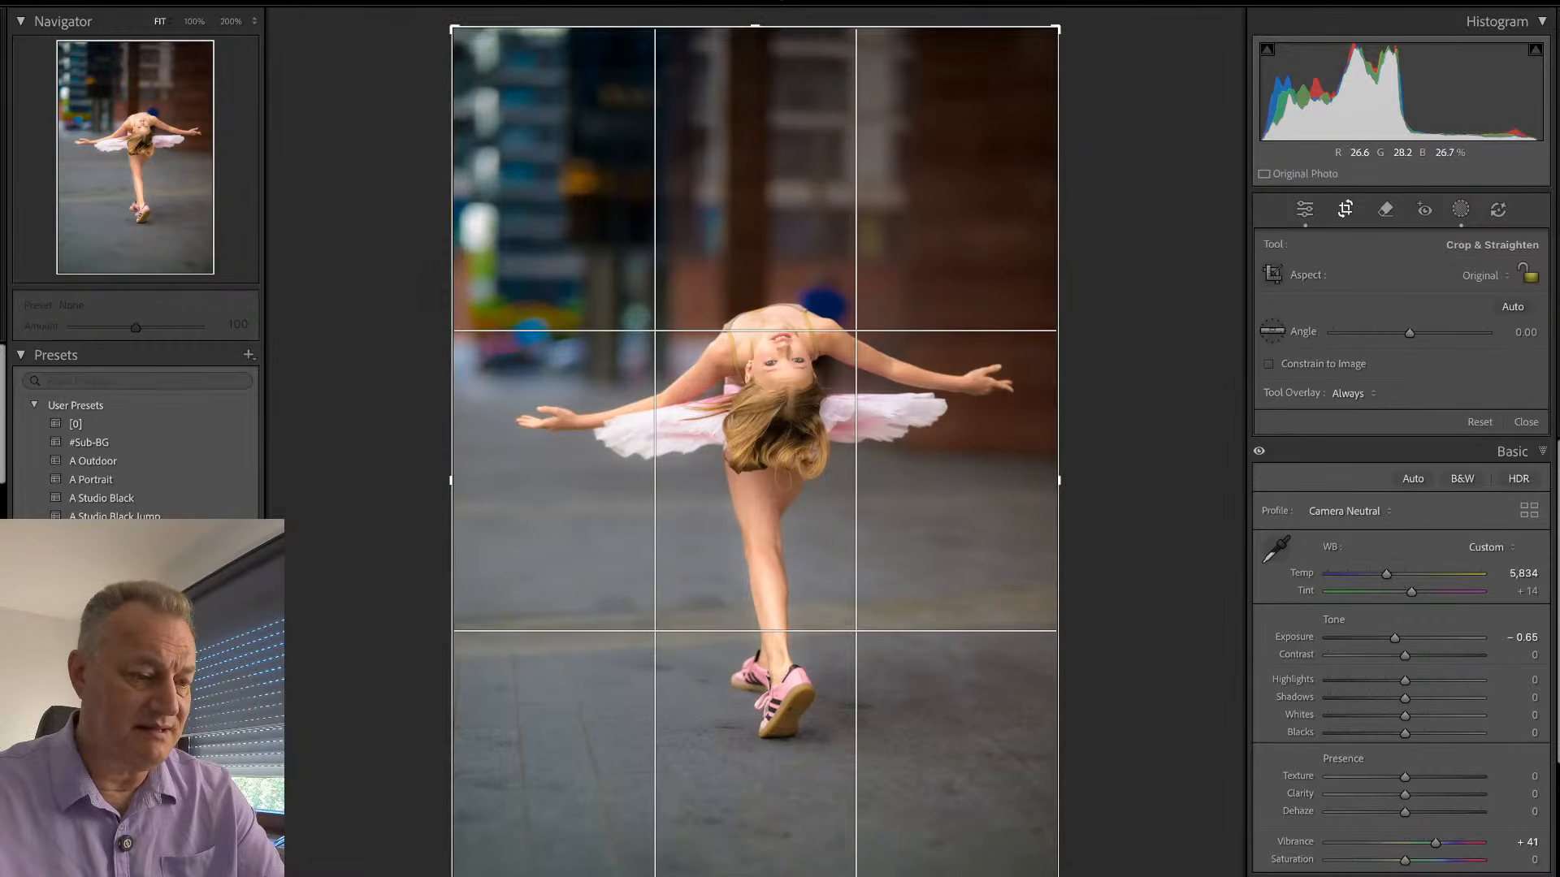
pyautogui.moveTo(454, 876); pyautogui.dragTo(465, 876)
pyautogui.moveTo(465, 72); pyautogui.dragTo(472, 115)
pyautogui.press('Return')
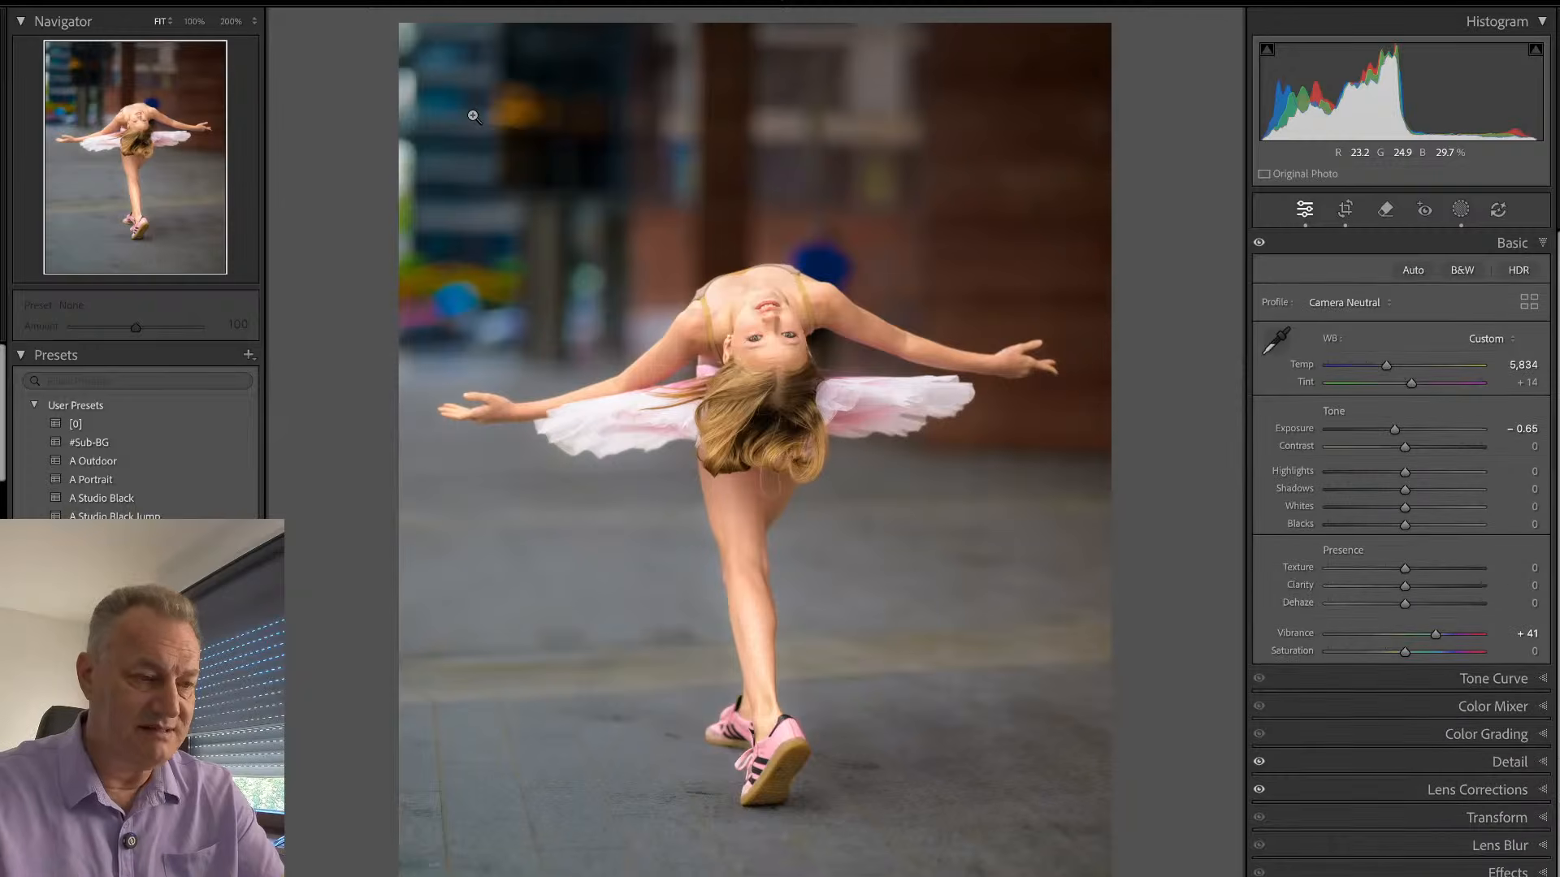
# - Check the synced results on the remaining outdoor photos and apply the E Teeth preset to the smiling standing pose
pyautogui.press('Right')
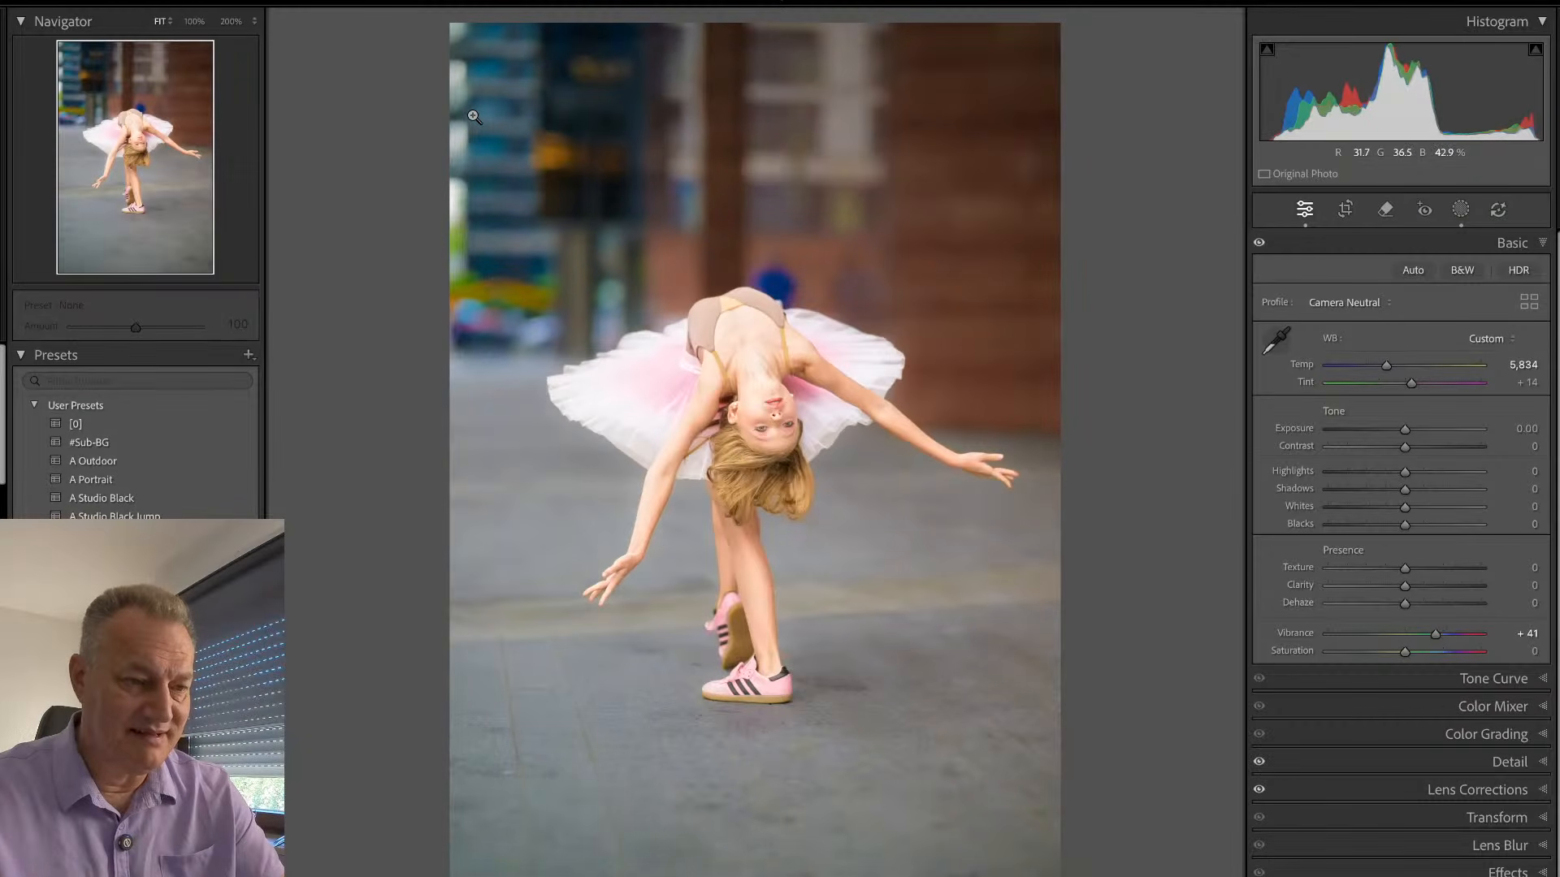
pyautogui.press('Right')
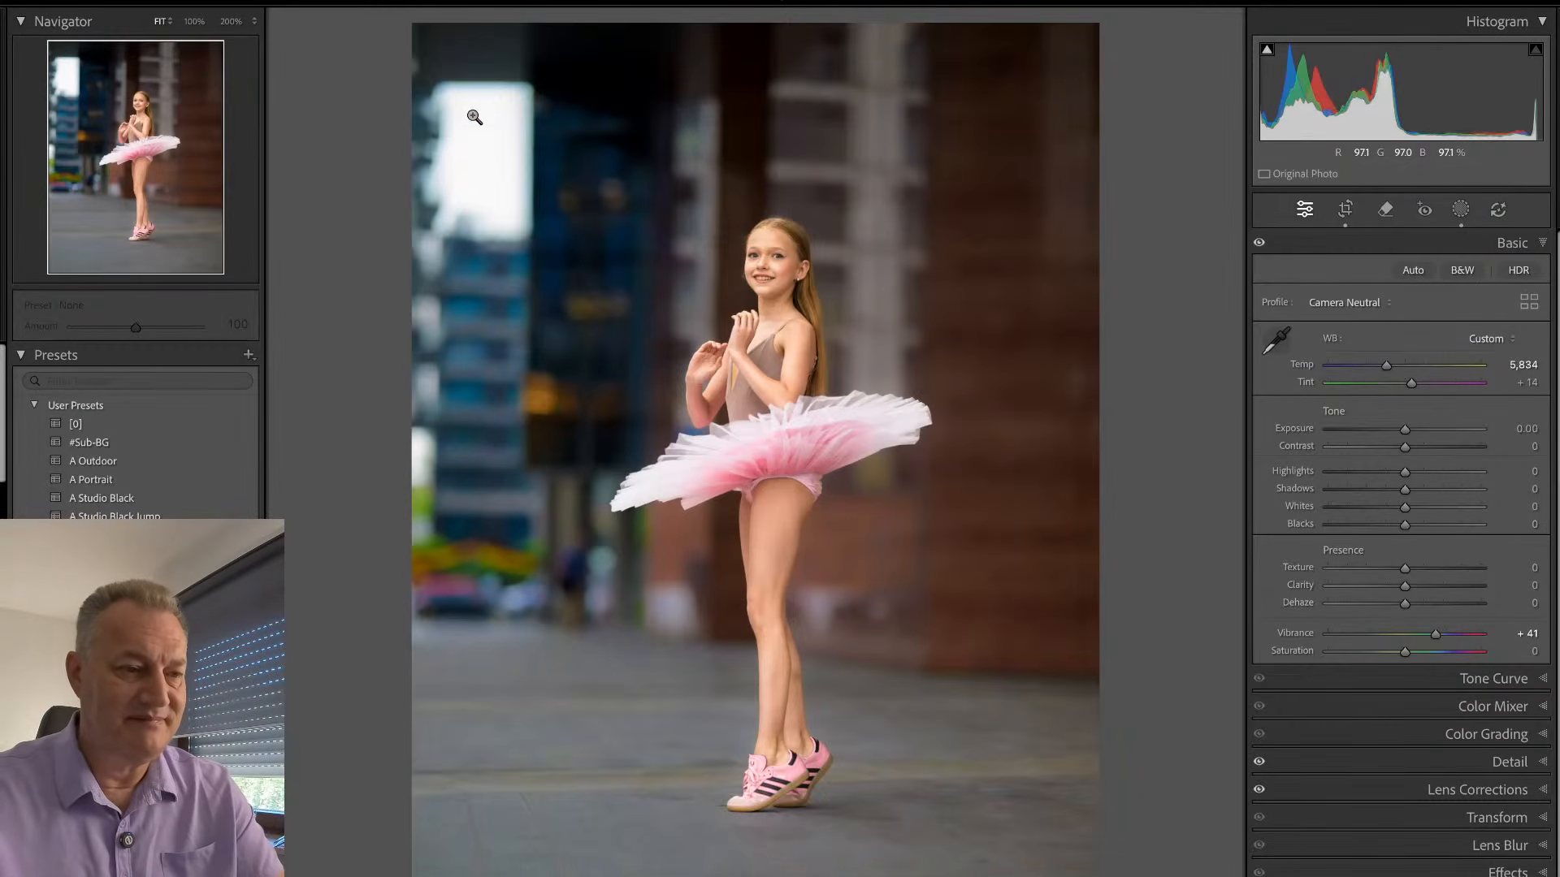
pyautogui.click(784, 289)
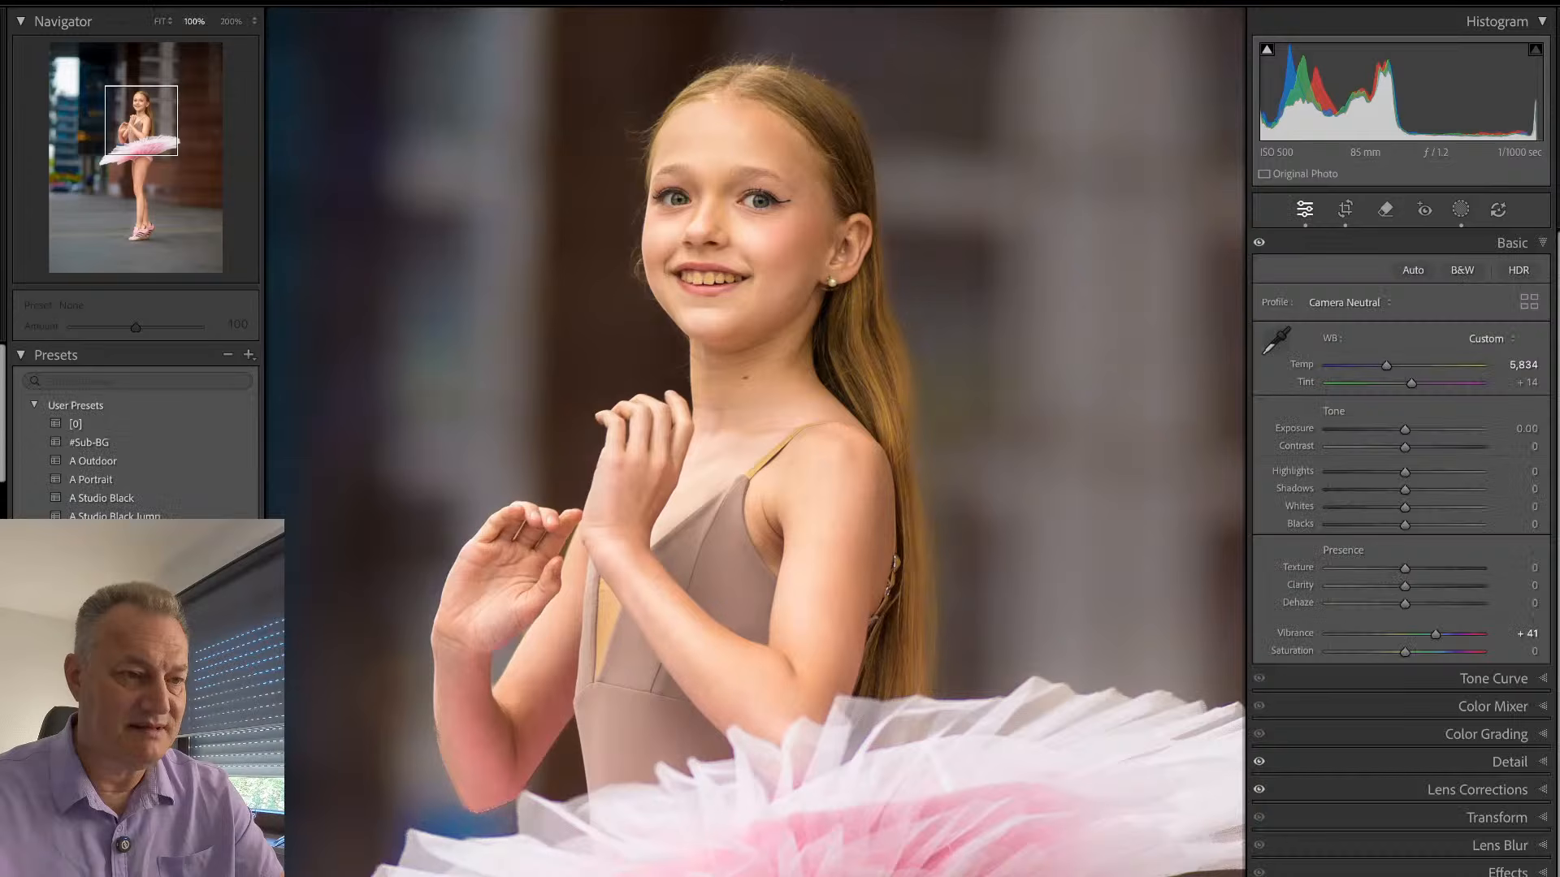
pyautogui.click(775, 469)
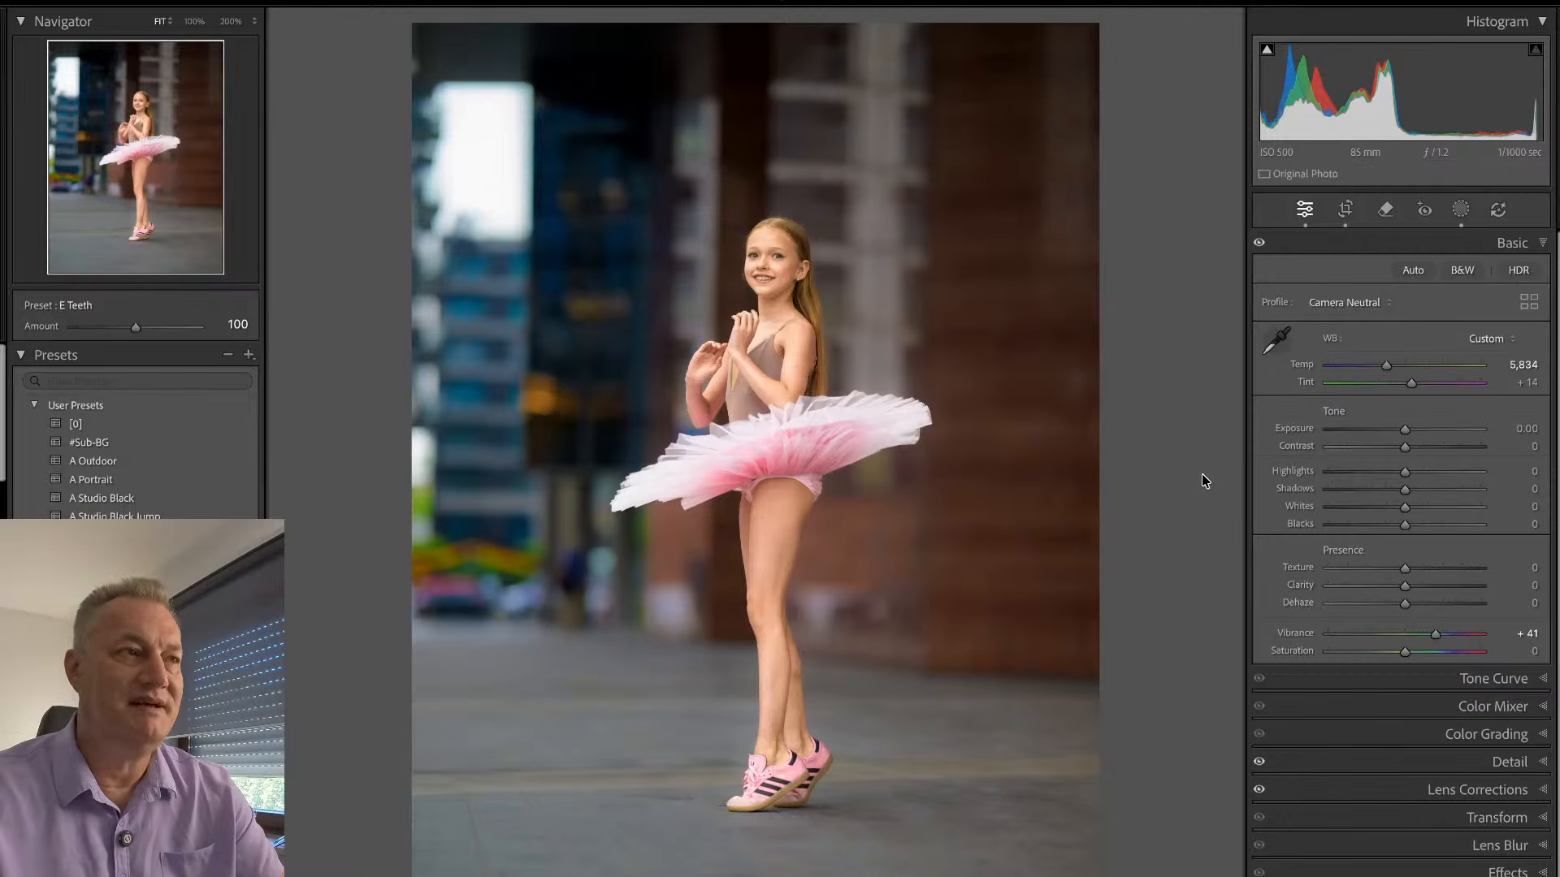
# - Straighten the indoor corridor plié photo by 2.38 degrees and crop it tighter around the dancer
pyautogui.press('Right')
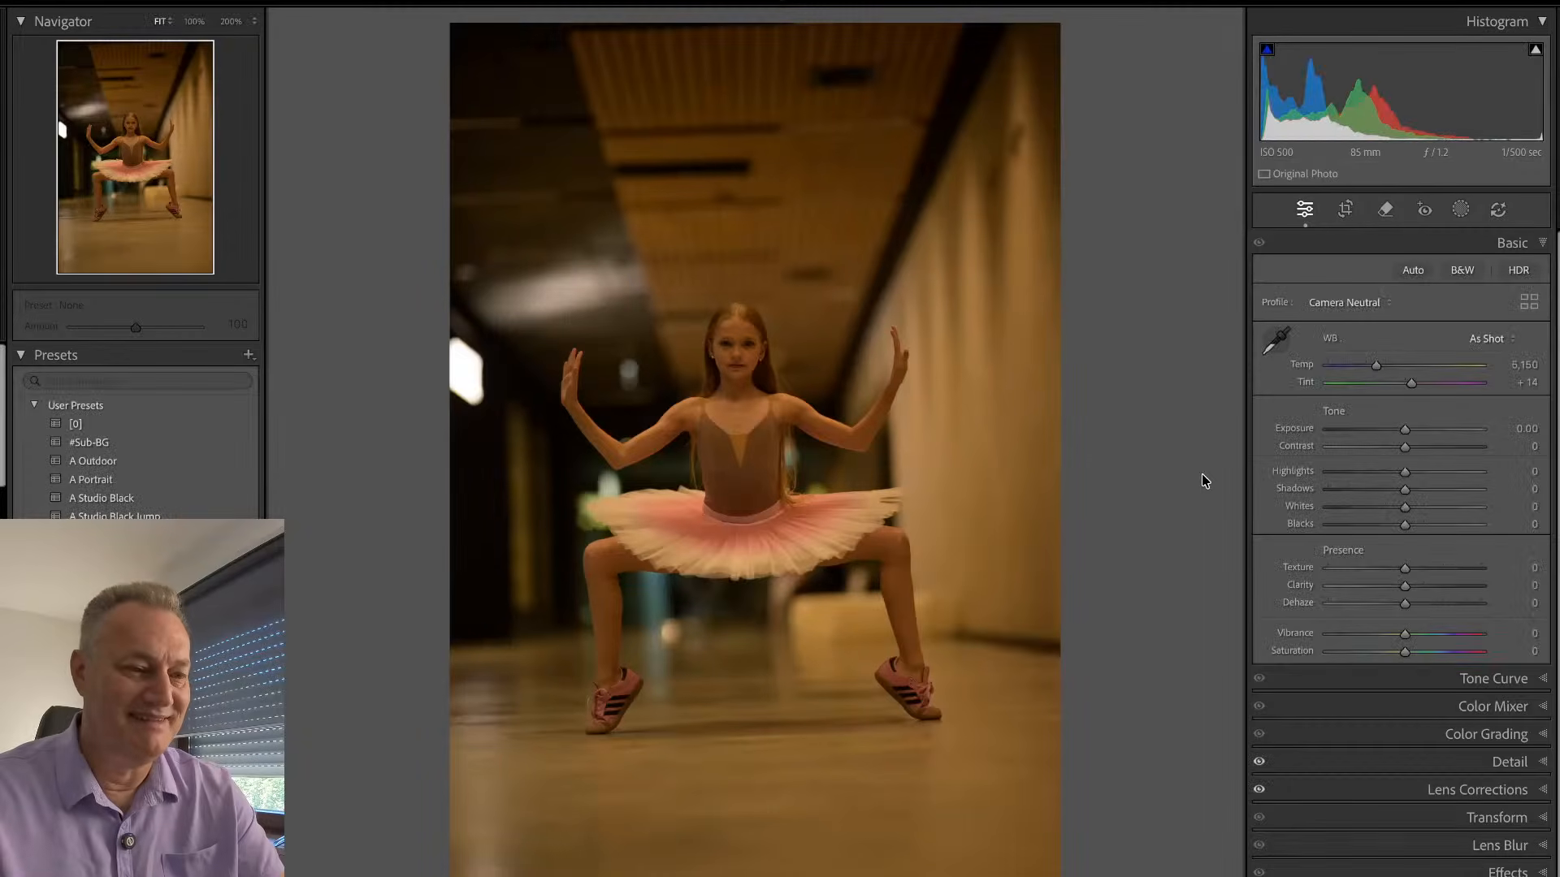
pyautogui.press('r')
pyautogui.moveTo(1132, 338); pyautogui.dragTo(1136, 354)
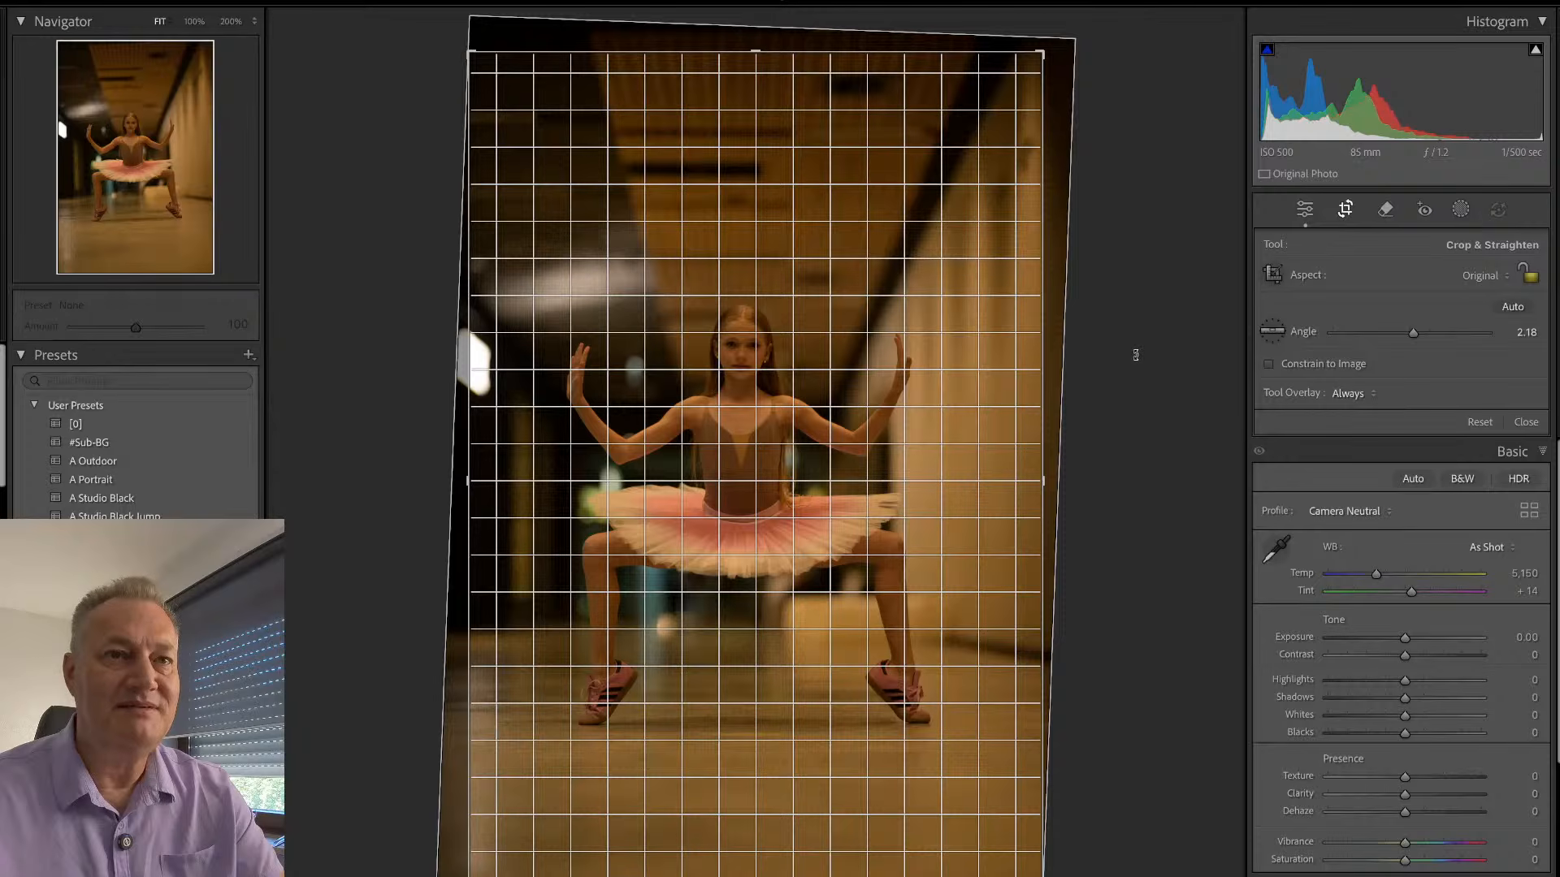
pyautogui.moveTo(1136, 355); pyautogui.dragTo(1129, 355)
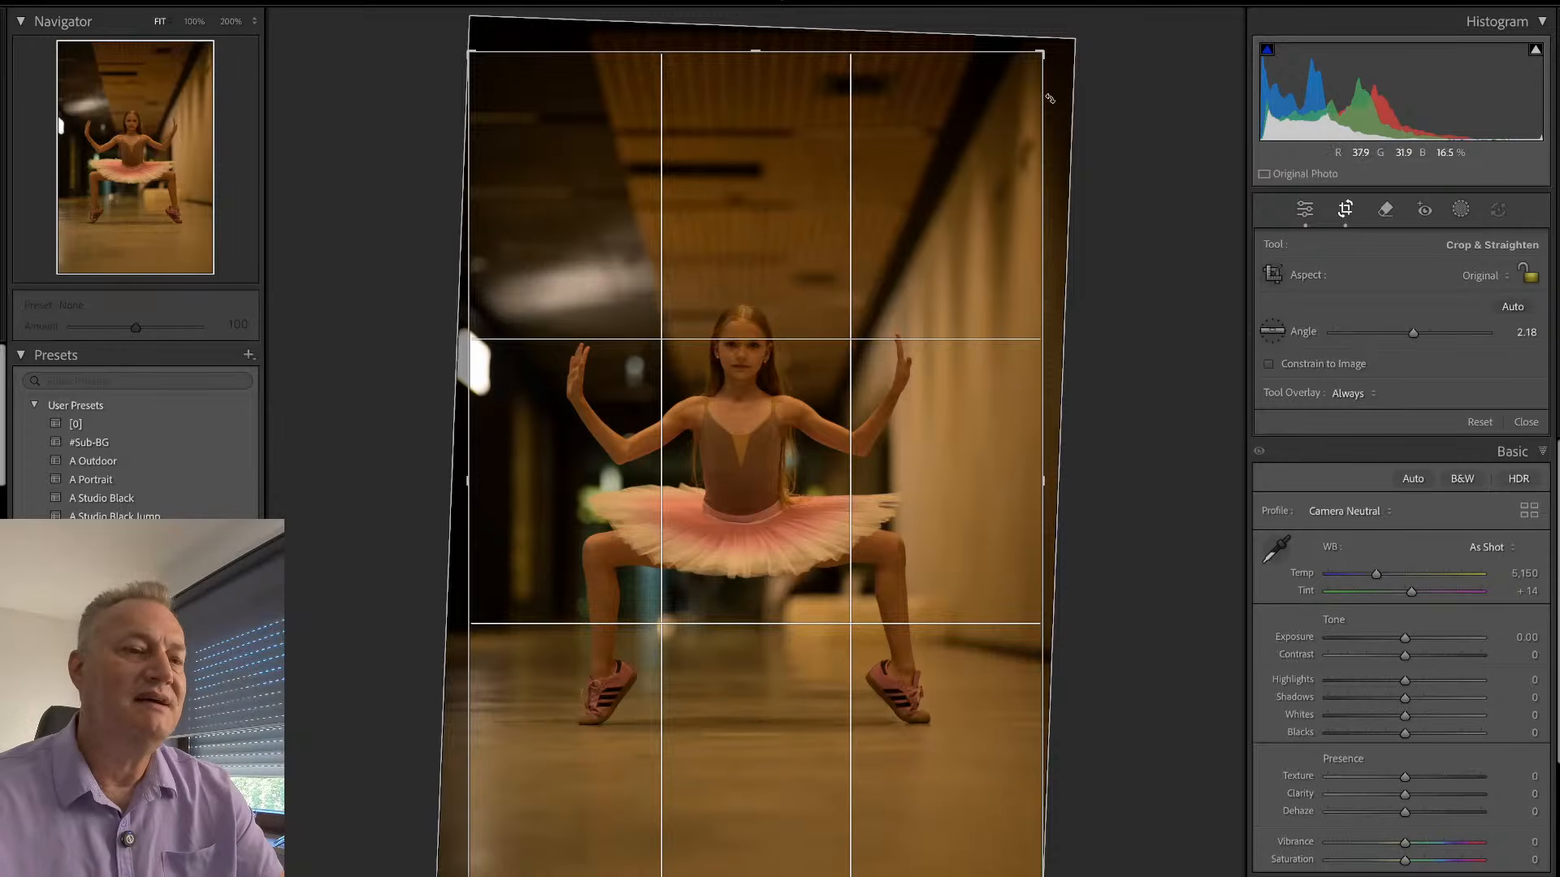
pyautogui.moveTo(1041, 54); pyautogui.dragTo(1033, 141)
pyautogui.moveTo(903, 297); pyautogui.dragTo(905, 349)
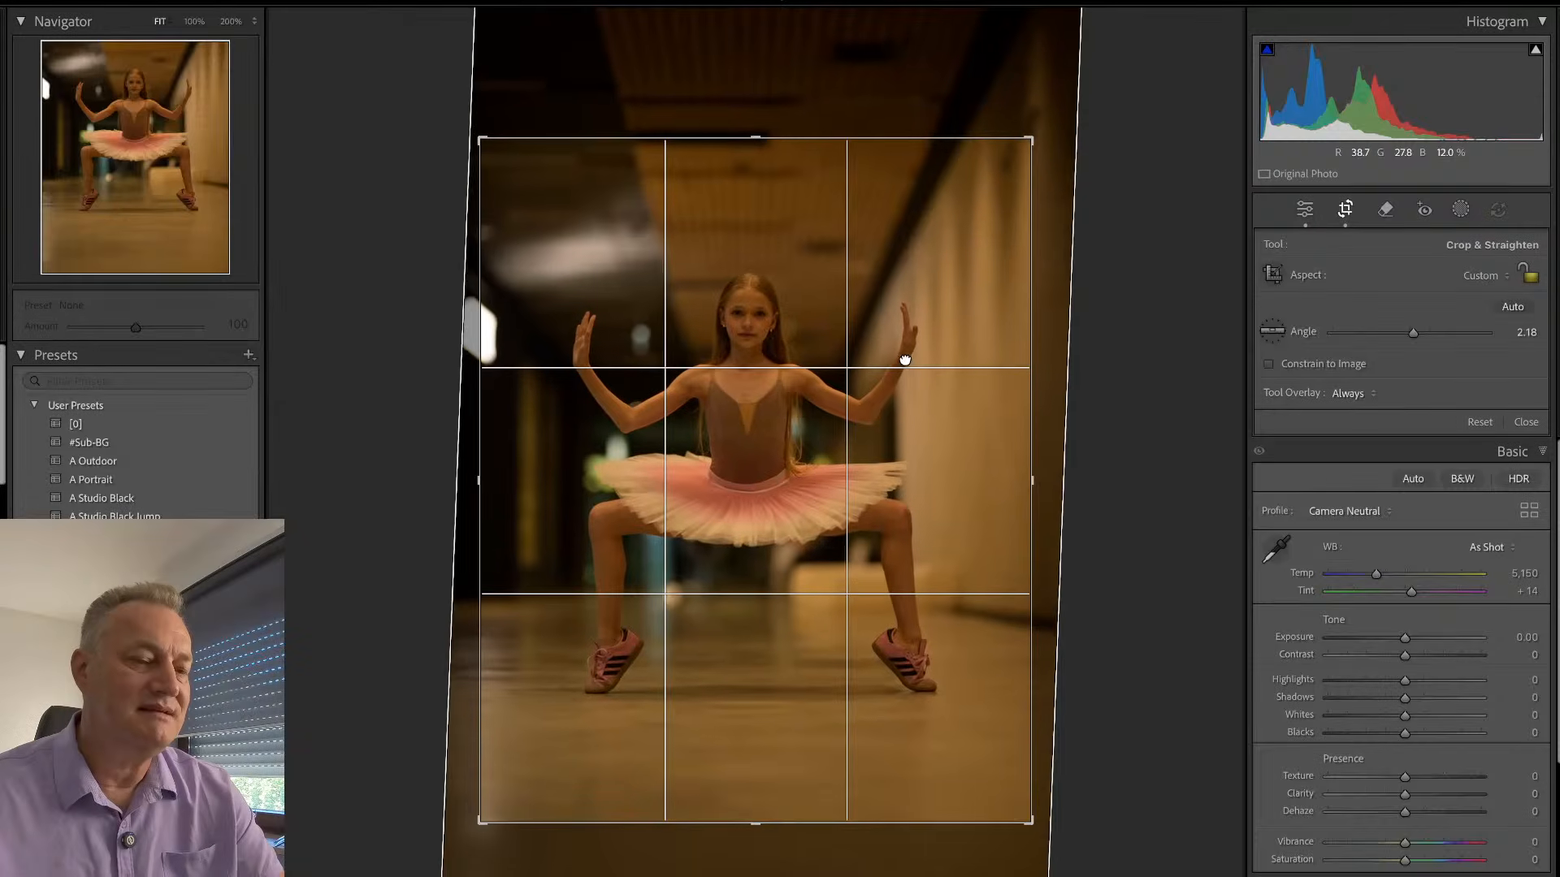
pyautogui.moveTo(1125, 320); pyautogui.dragTo(1139, 323)
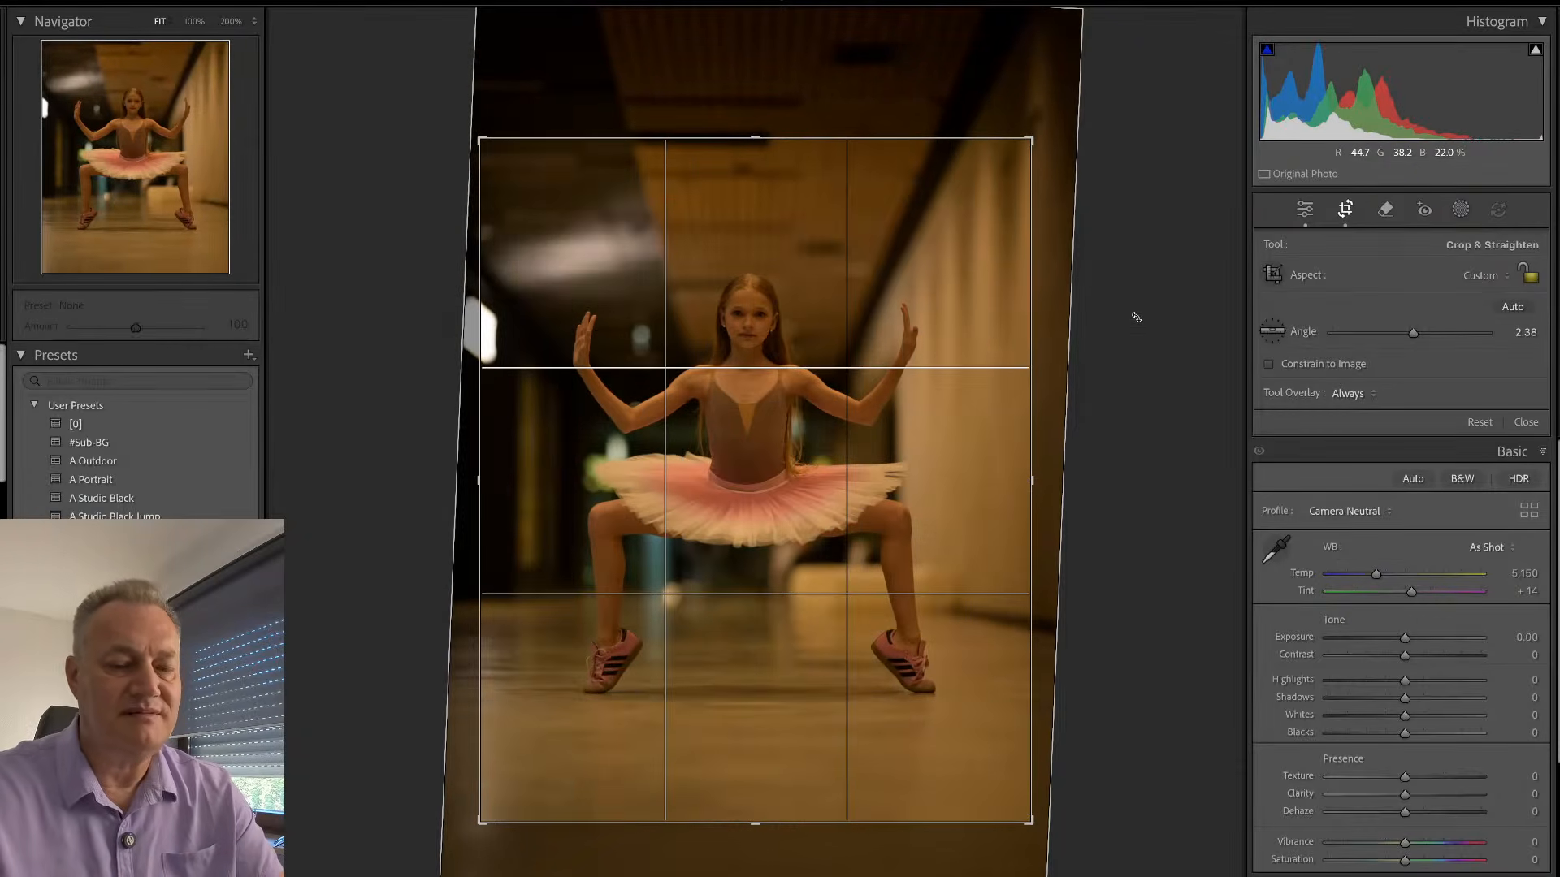
pyautogui.press('Return')
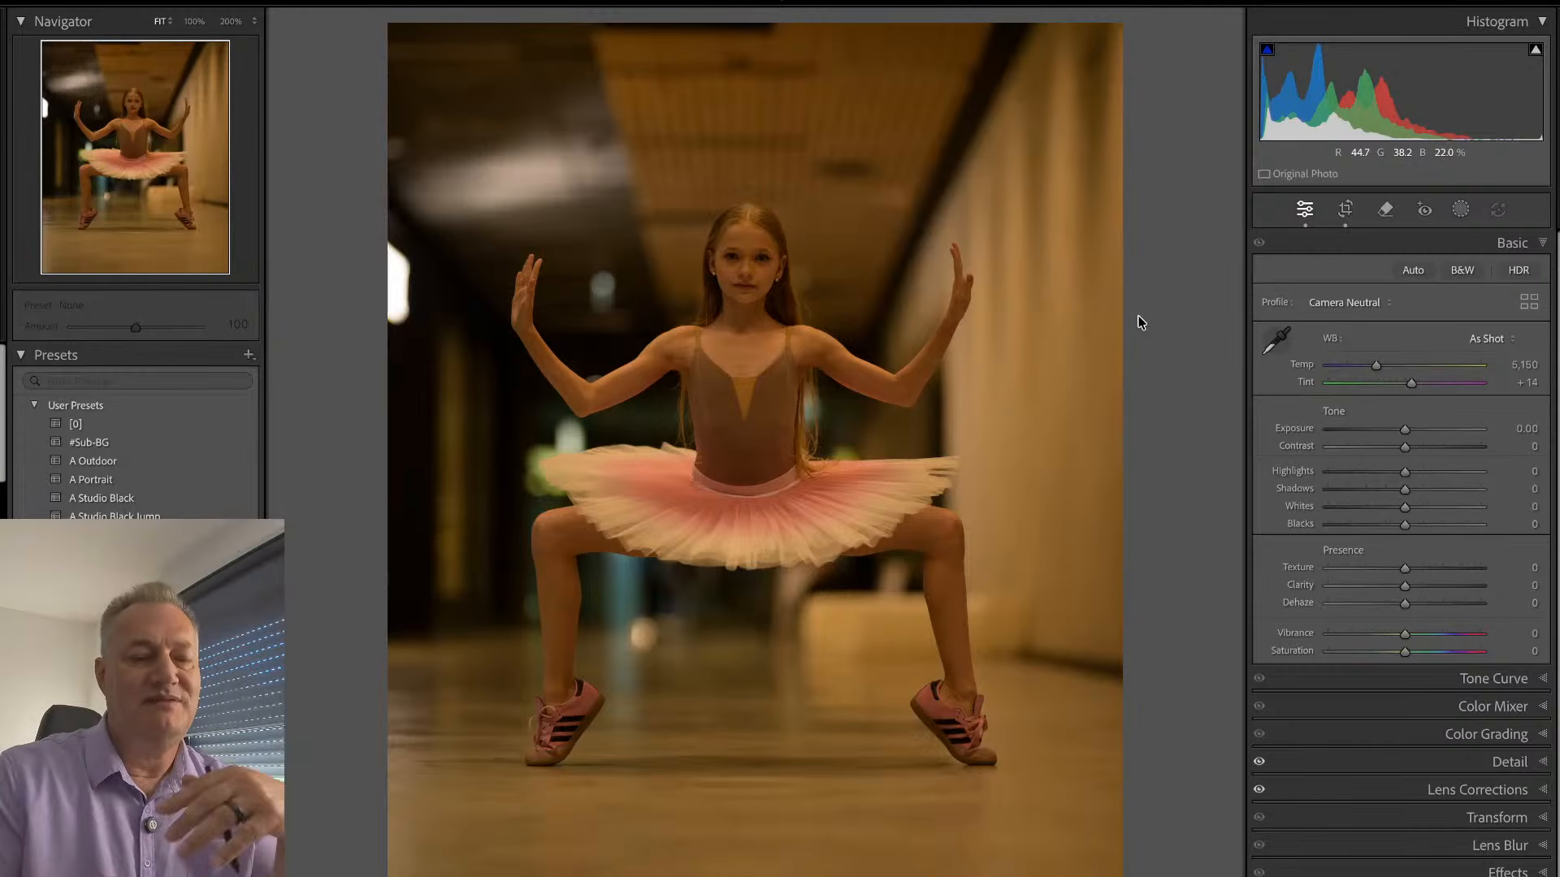
# - Brighten the corridor plié photo to Exposure +1.90 and cool its white balance to Temp 3,997
pyautogui.press('Right')
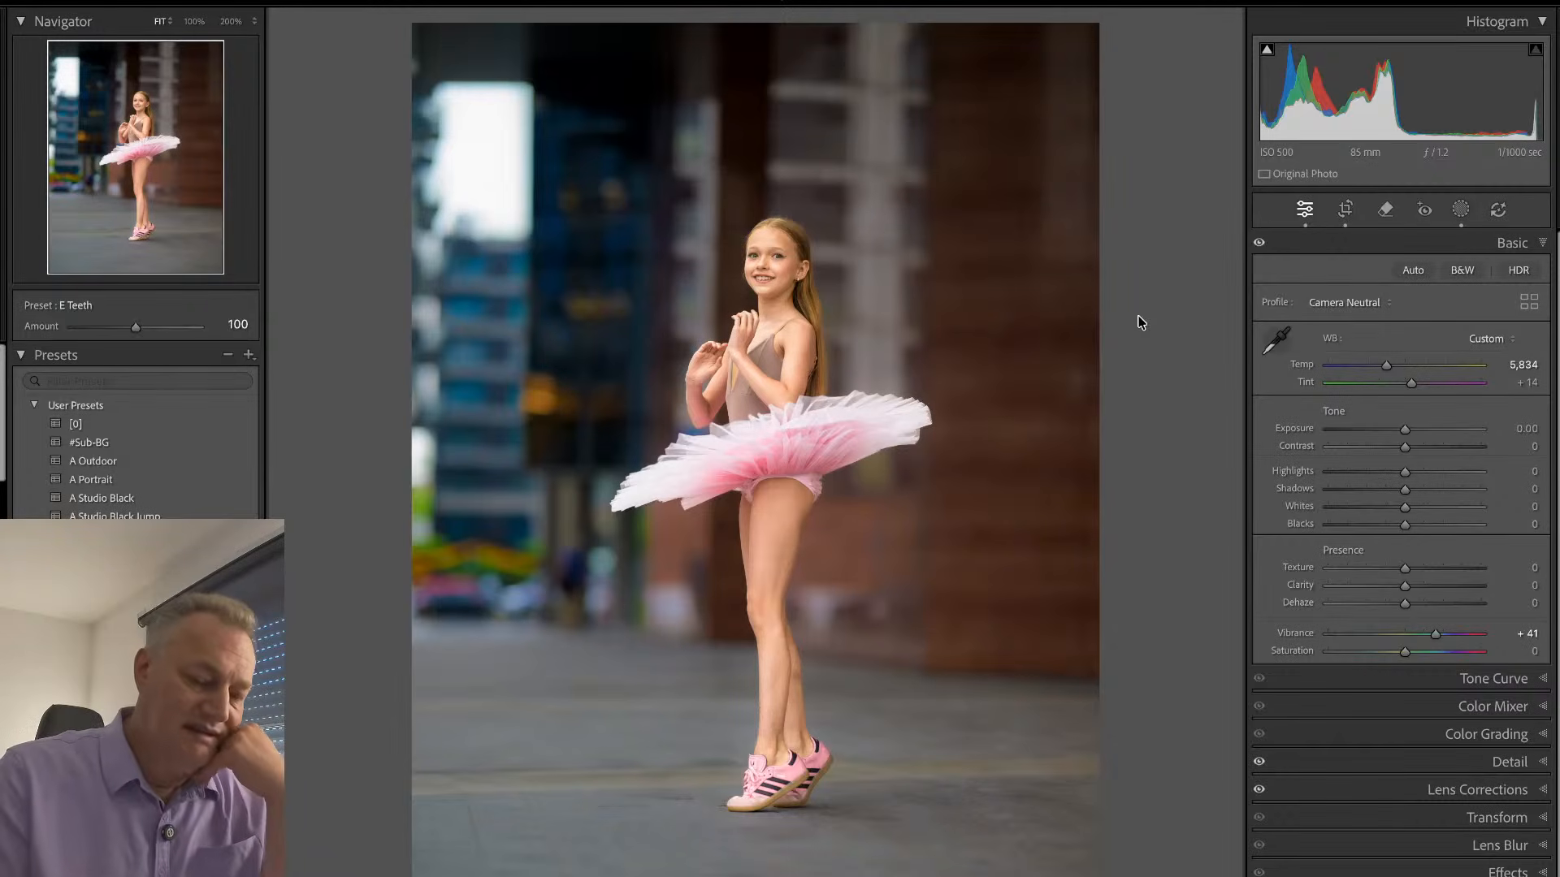
pyautogui.press('Right')
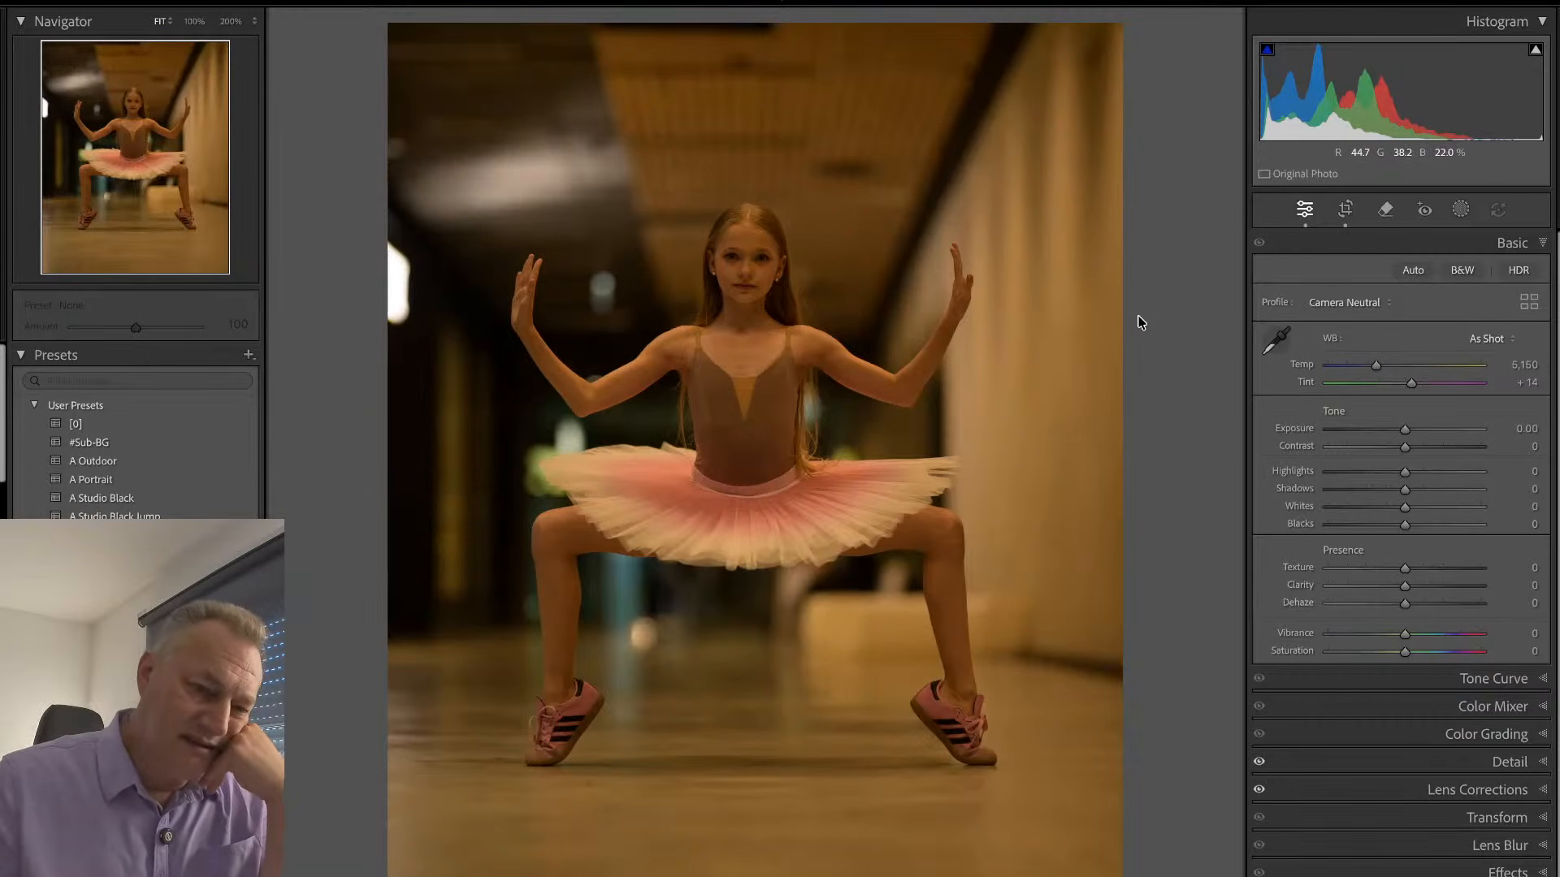
pyautogui.moveTo(1408, 429); pyautogui.dragTo(1438, 431)
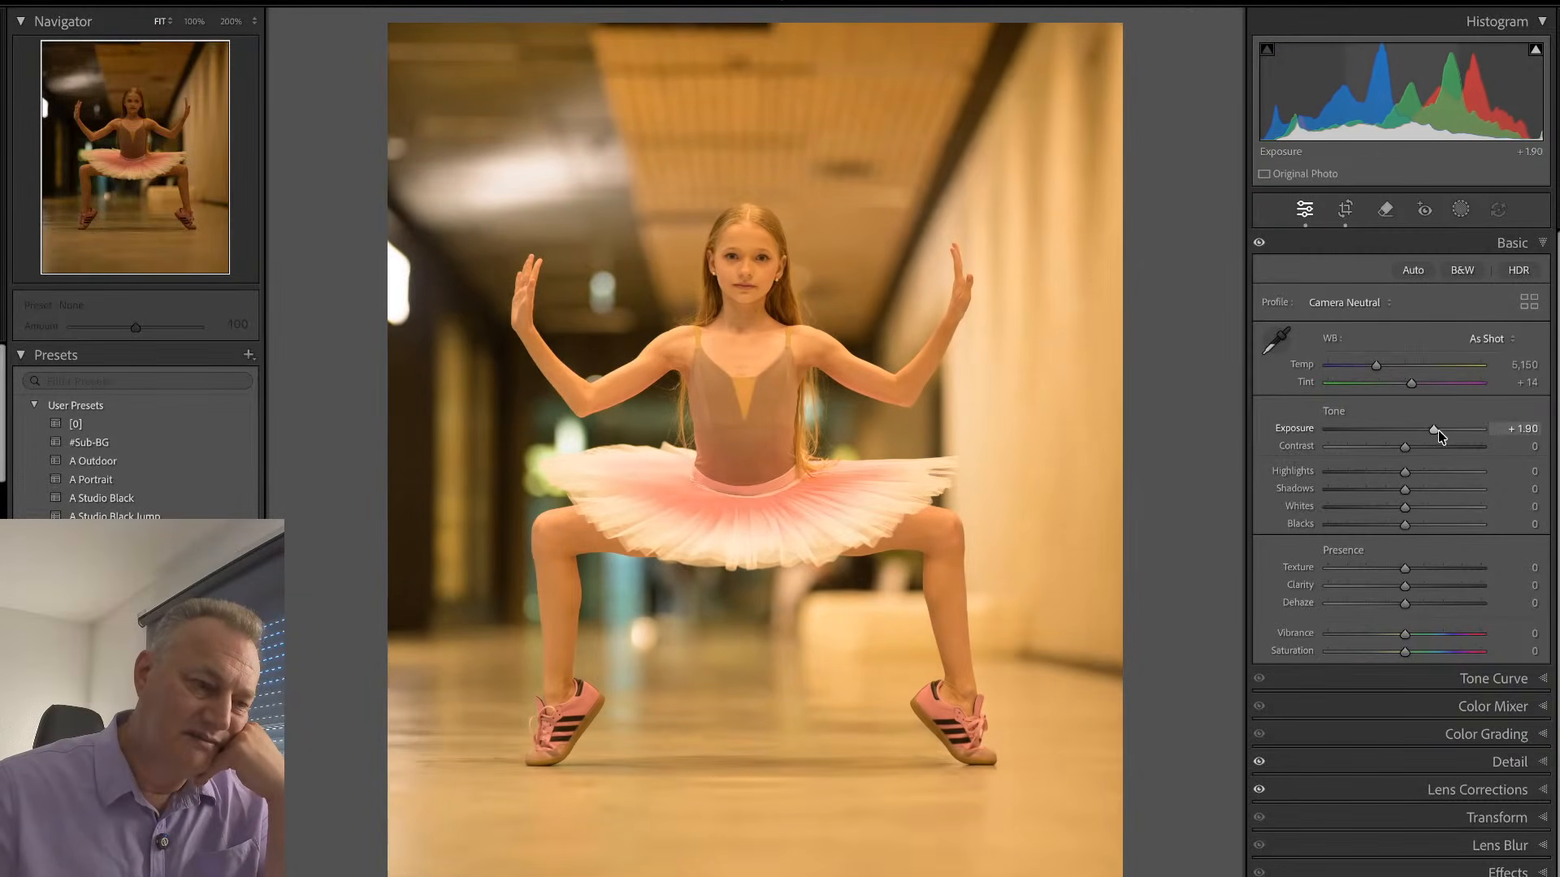
pyautogui.moveTo(1377, 367); pyautogui.dragTo(1363, 370)
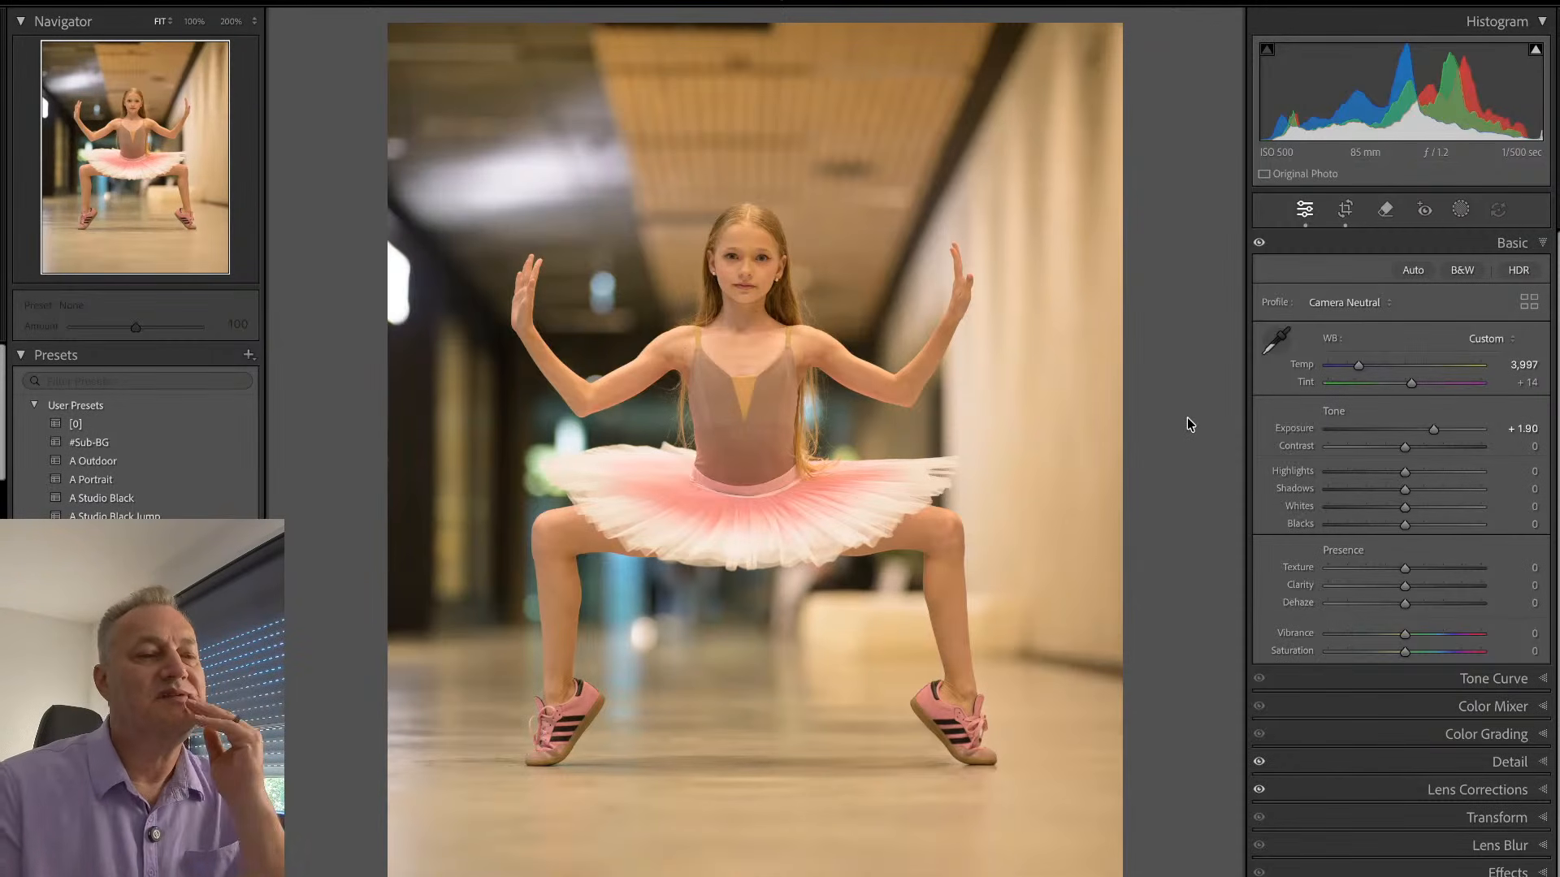
# - Tighten the corridor photo's crop slightly around the dancer and recheck the framing in the crop overlay
pyautogui.press('r')
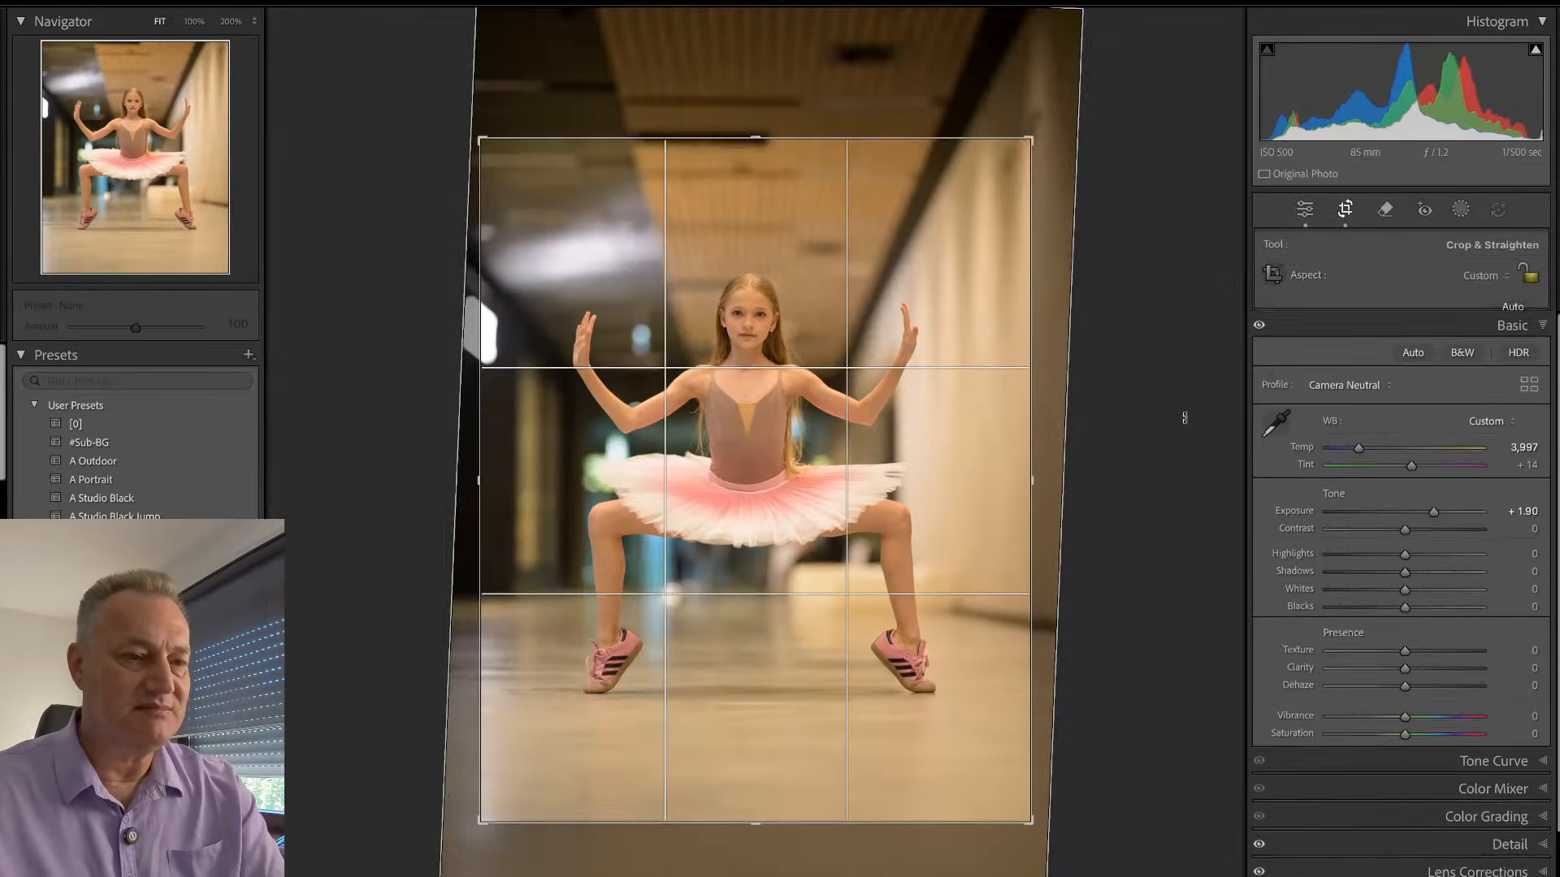
pyautogui.moveTo(1026, 139); pyautogui.dragTo(1025, 144)
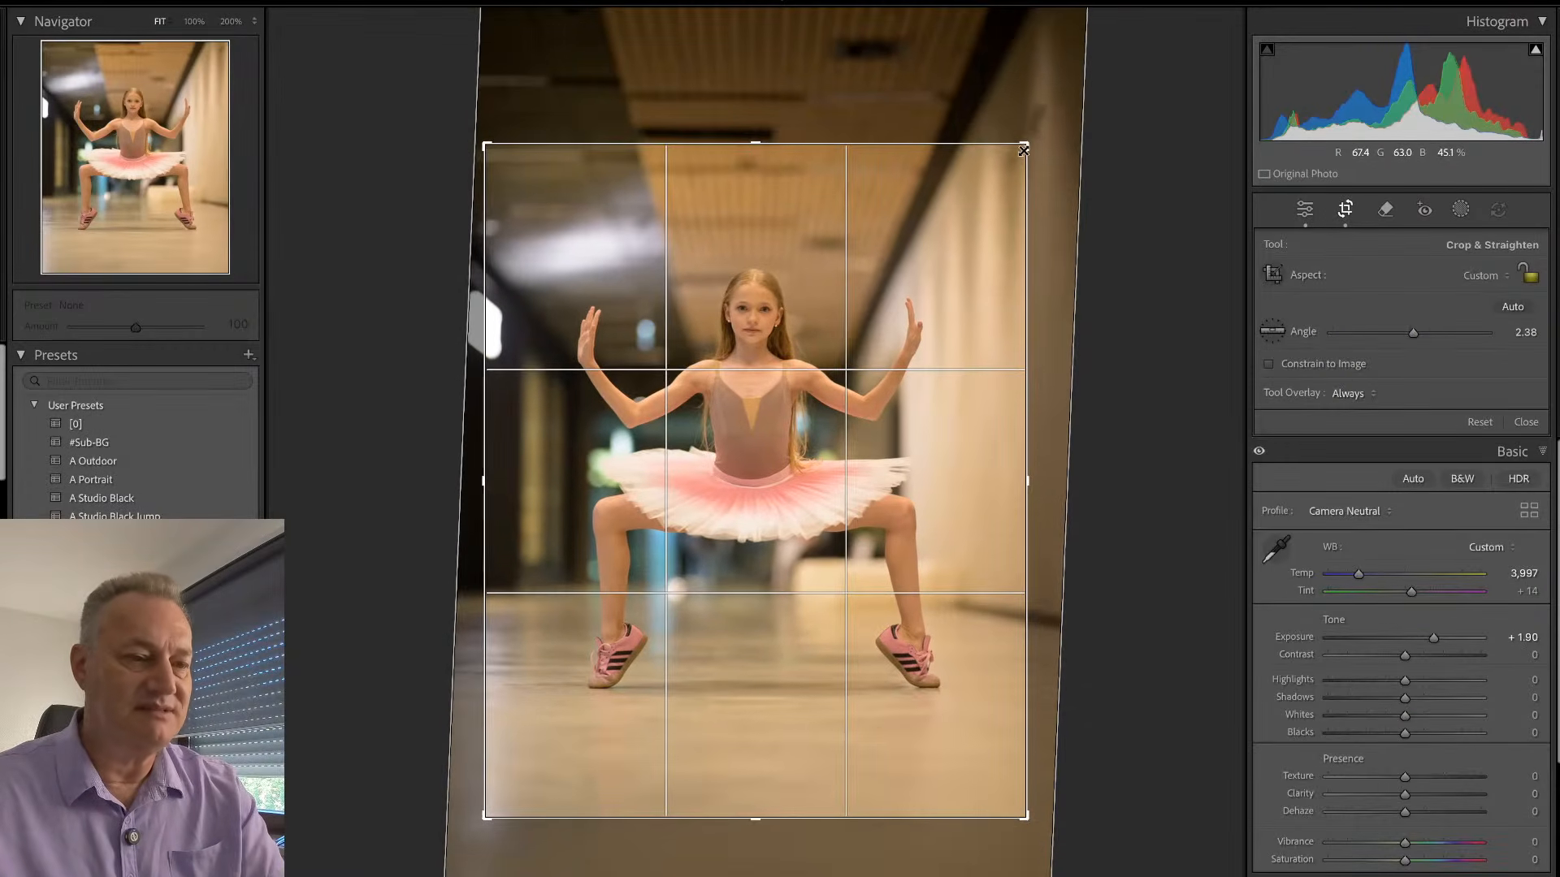
pyautogui.press('Return')
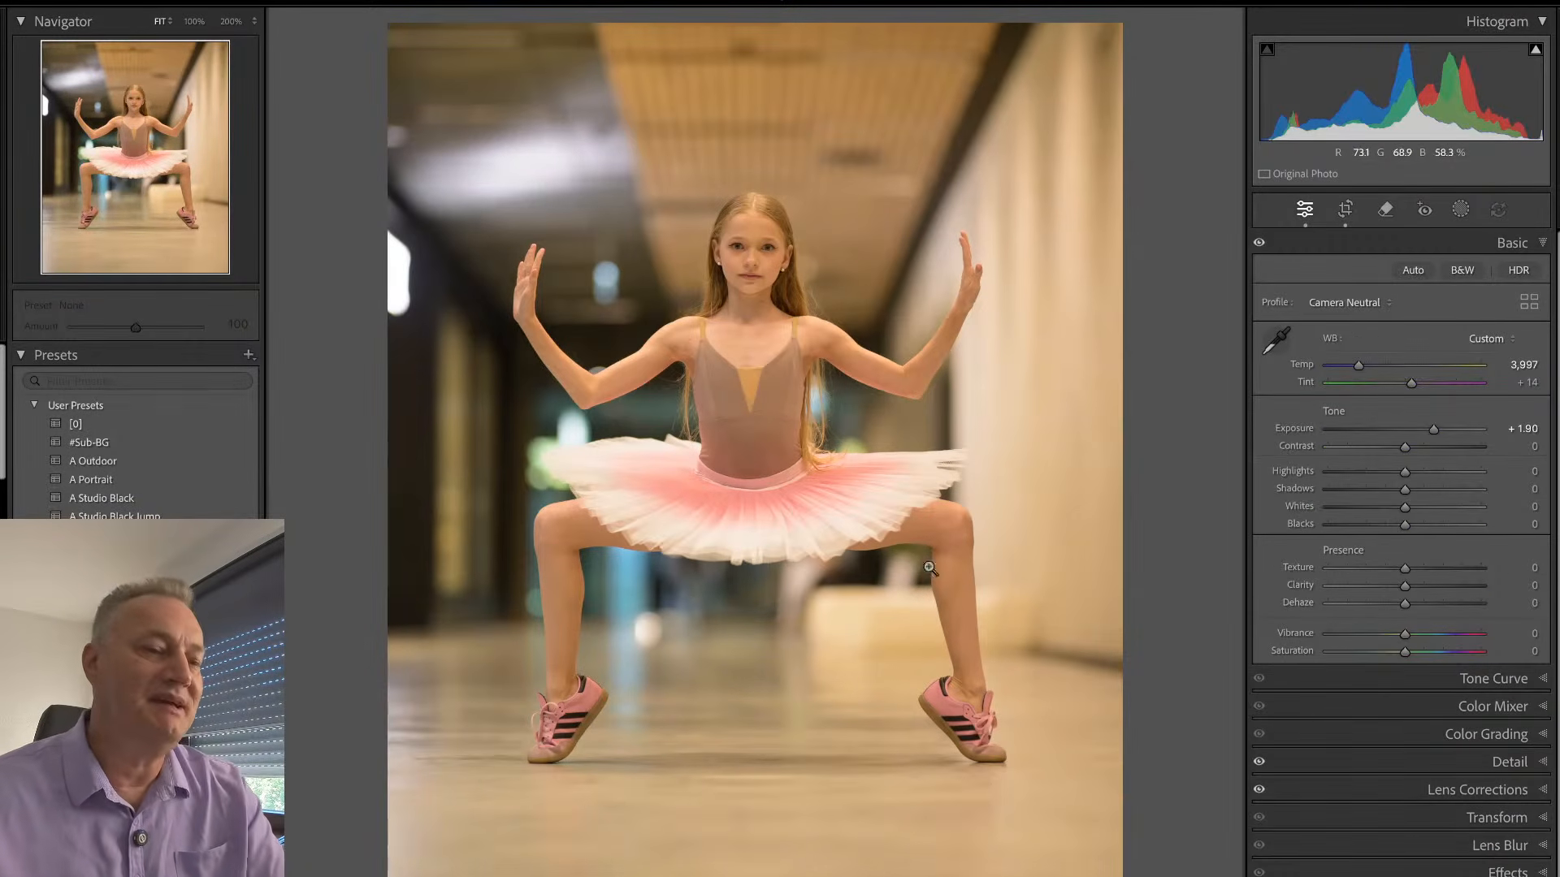
pyautogui.press('r')
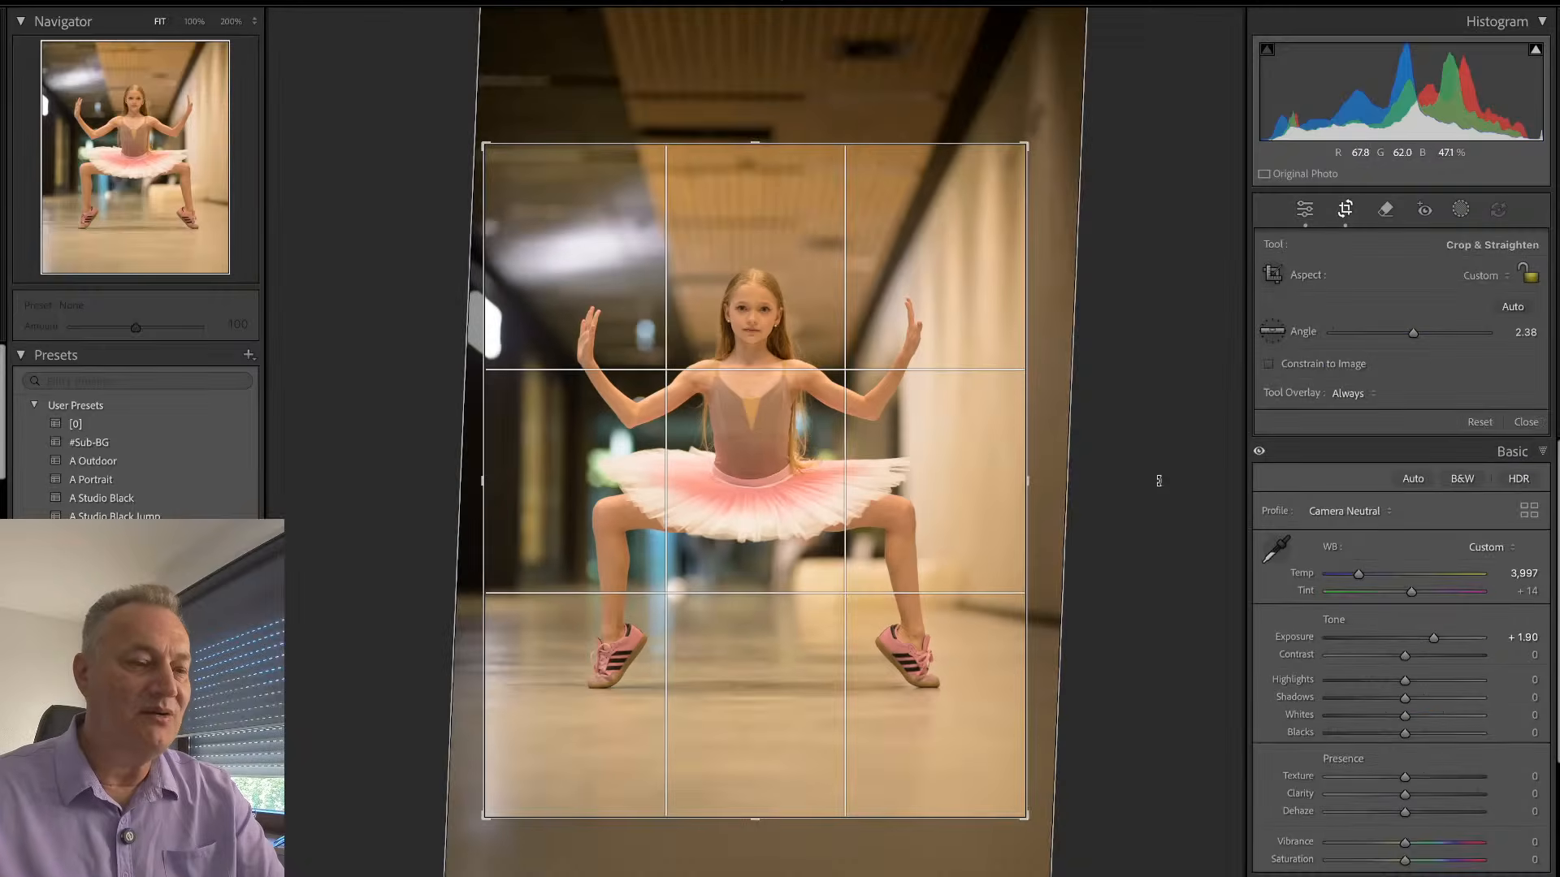
pyautogui.click(1159, 480)
pyautogui.press('Return')
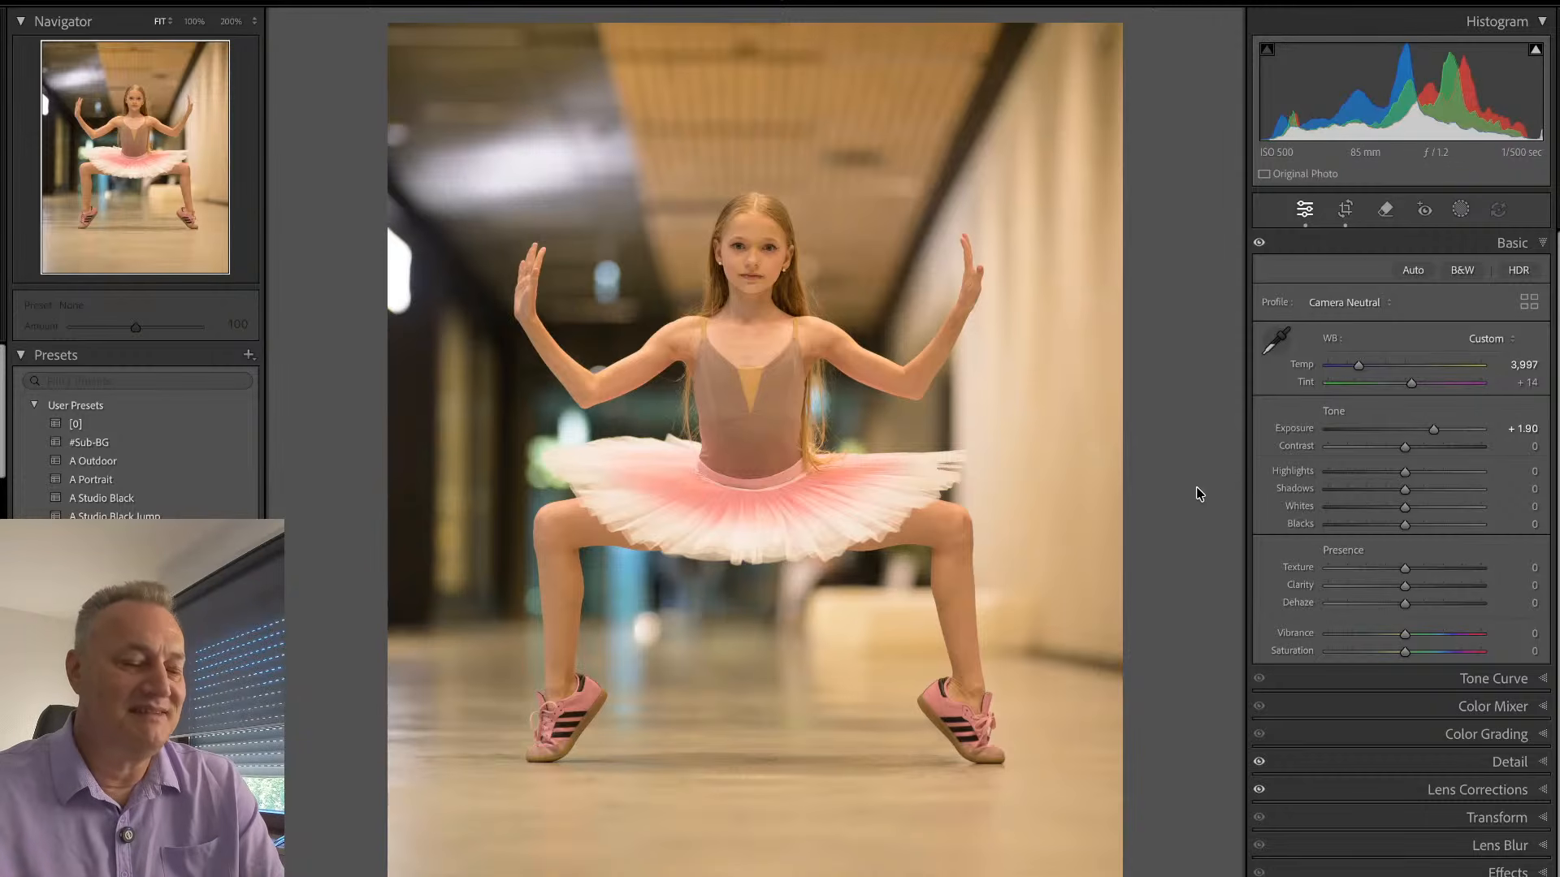
# - Add a background mask to the corridor photo, rename it bg, and darken it to Exposure -0.80 and Blacks -14
pyautogui.hotkey('shift', 'w')
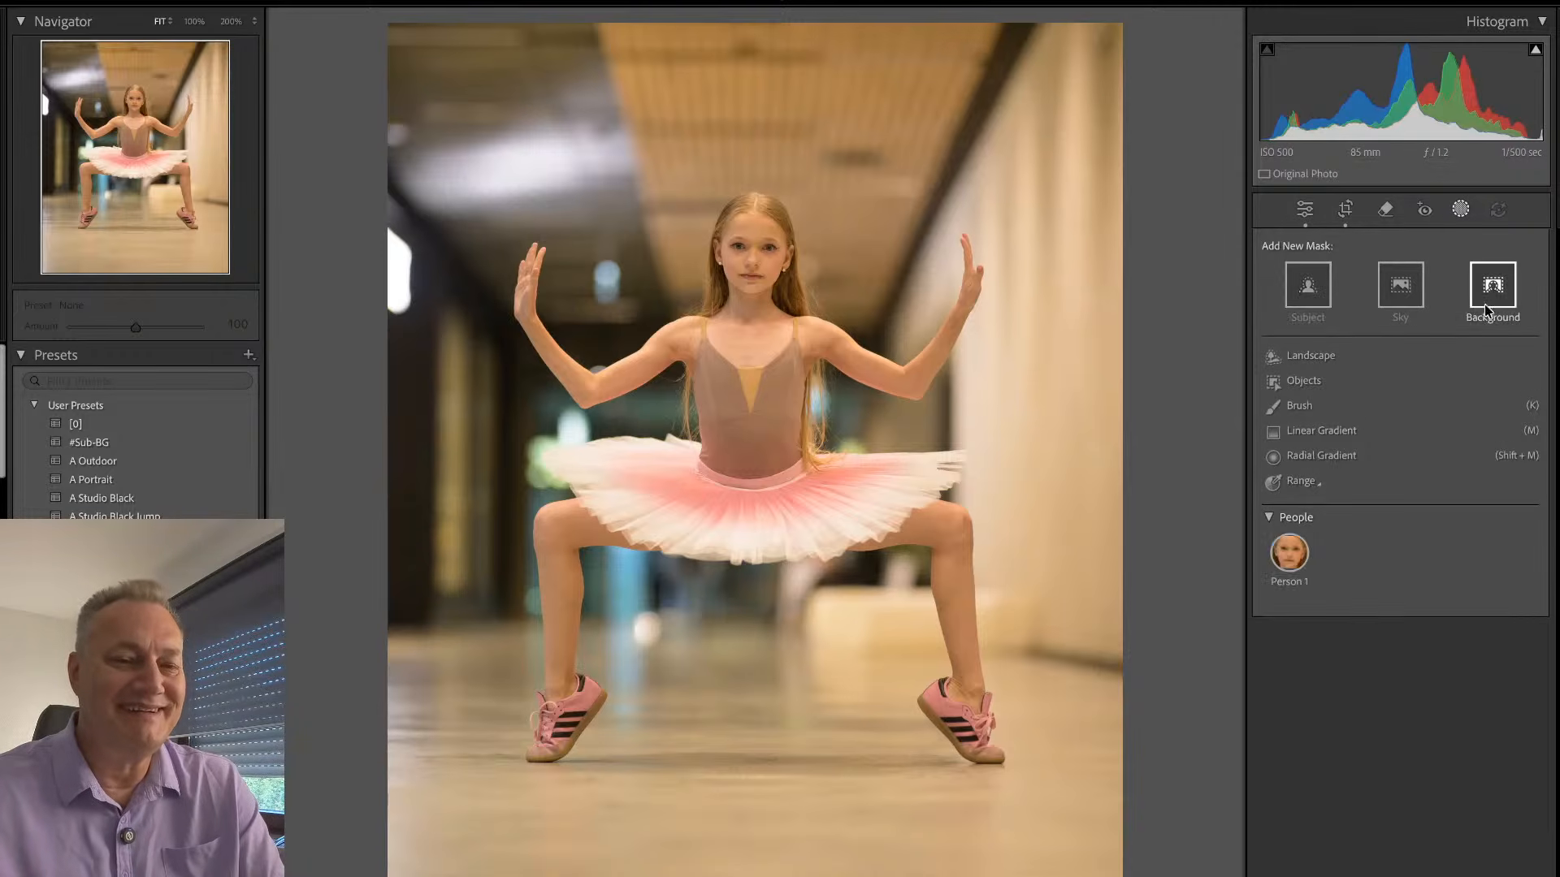
pyautogui.click(1487, 302)
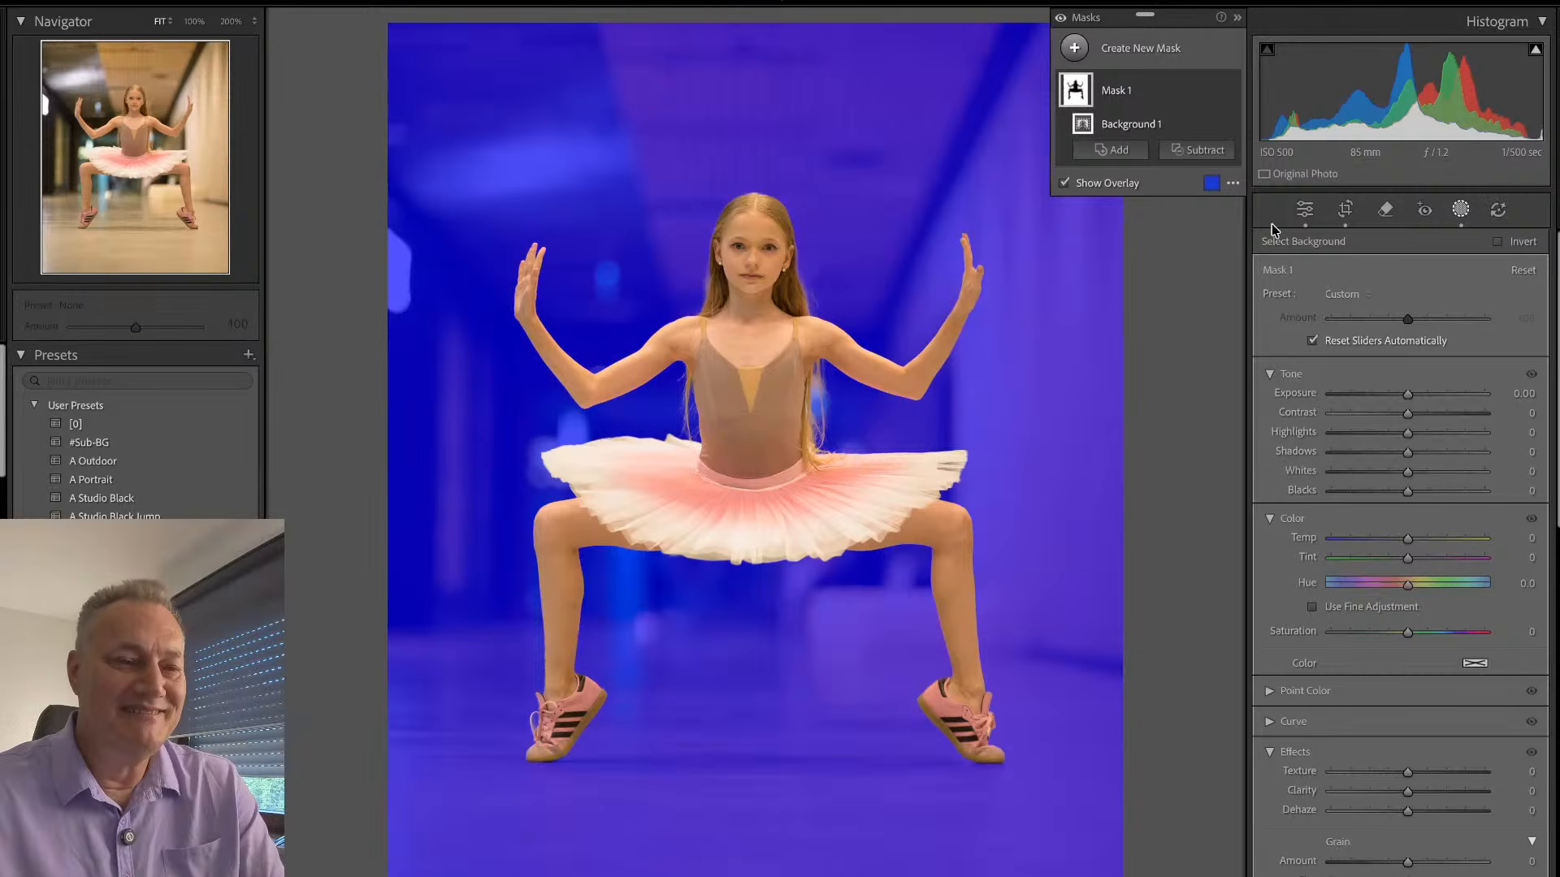
pyautogui.doubleClick(1117, 91)
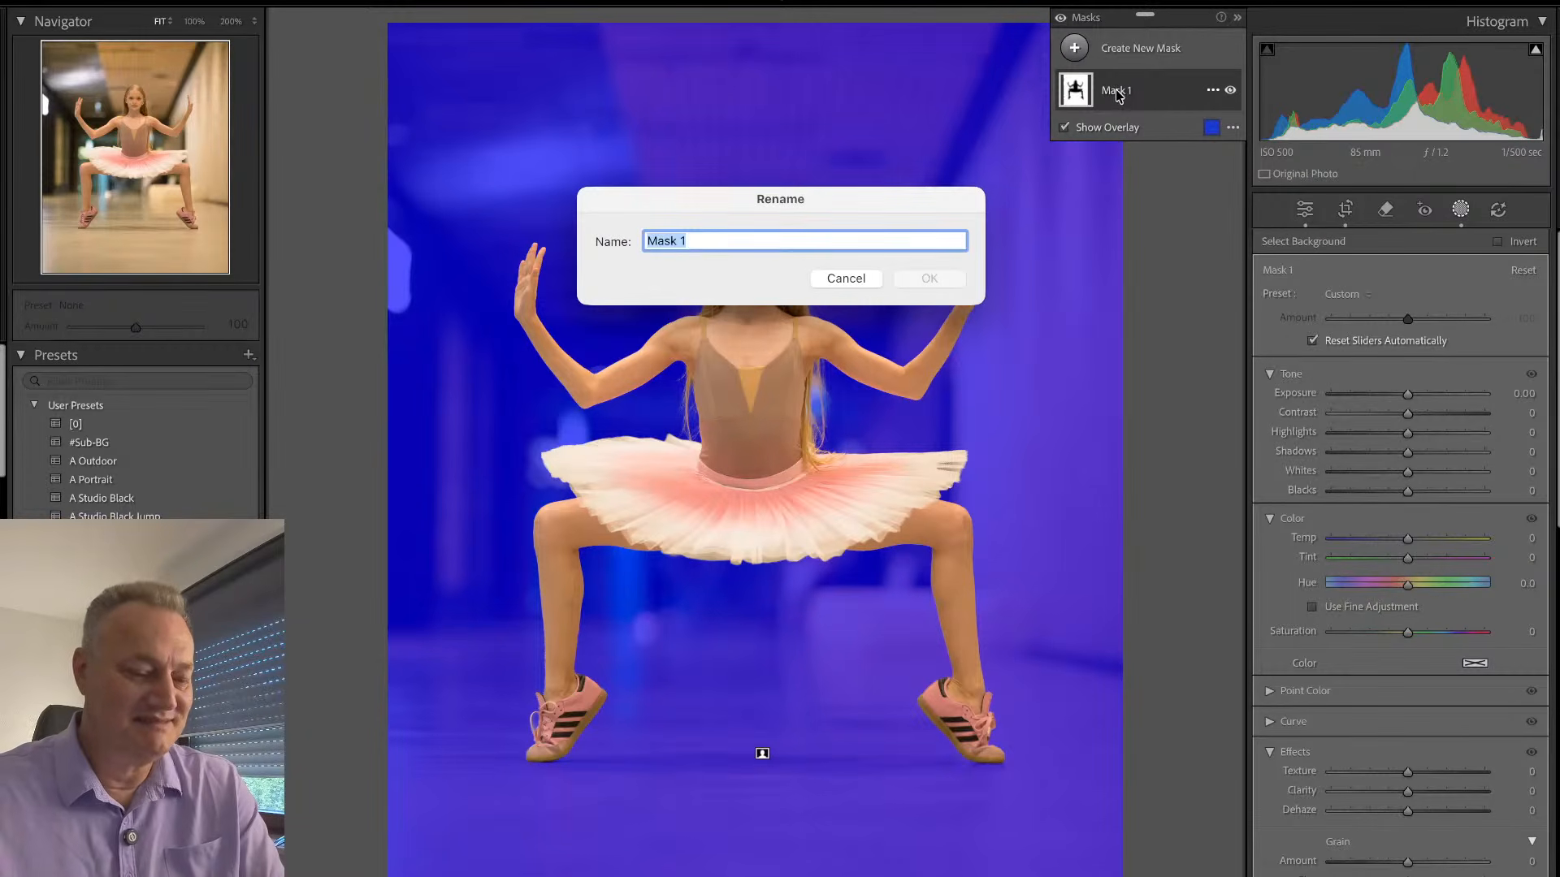
pyautogui.write('bg')
pyautogui.press('Return')
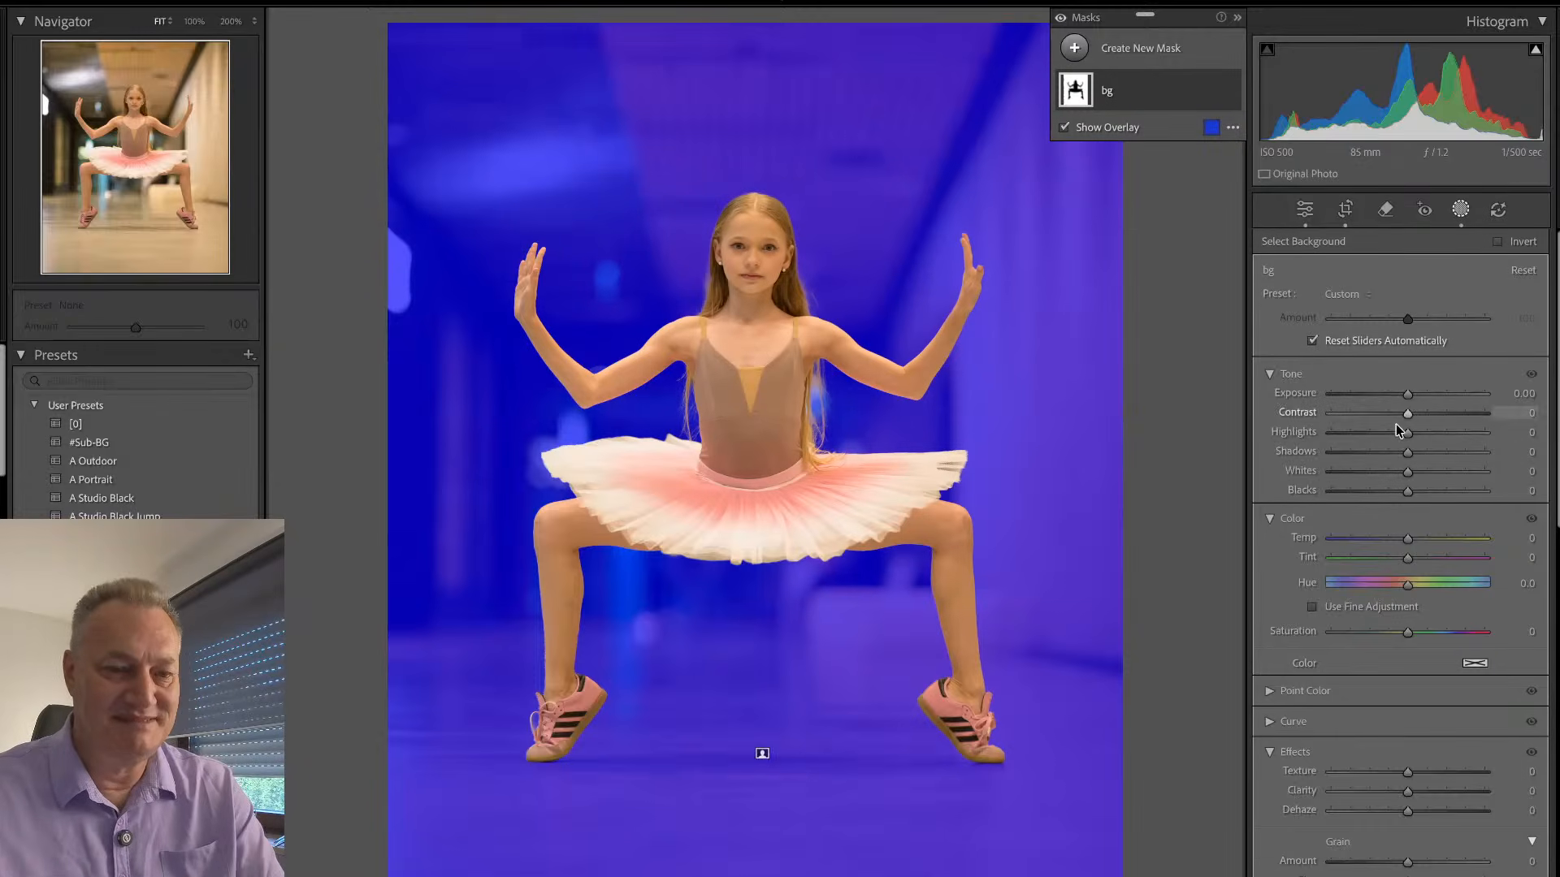
pyautogui.moveTo(1408, 394); pyautogui.dragTo(1394, 400)
pyautogui.moveTo(1408, 492); pyautogui.dragTo(1397, 493)
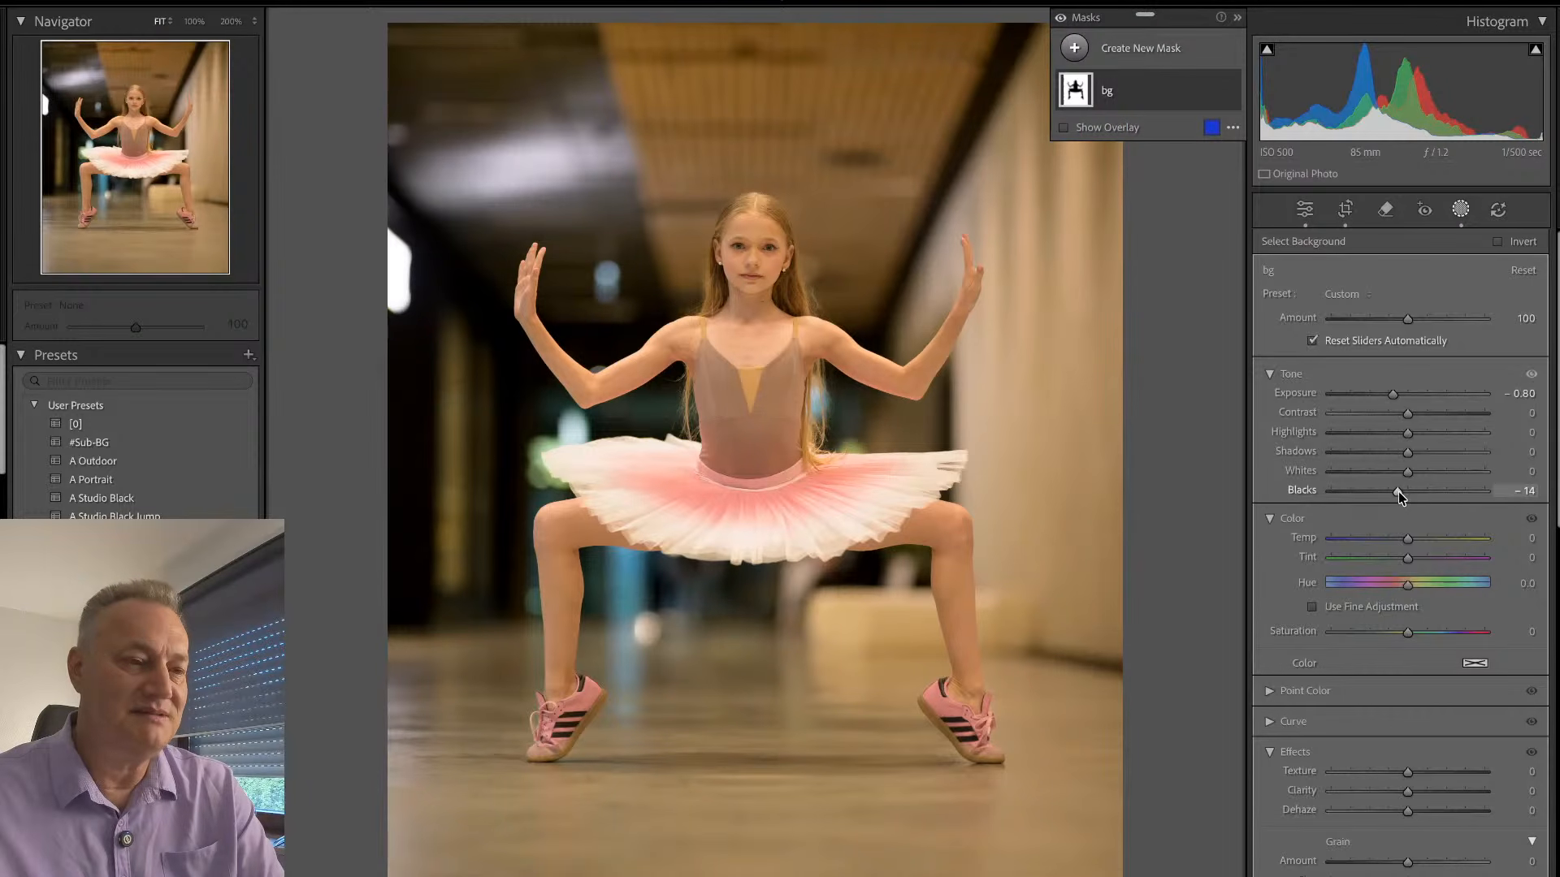
# - Add a subject mask on the dancer with Exposure 0.15 and Clarity 21
pyautogui.click(1137, 57)
pyautogui.click(1167, 85)
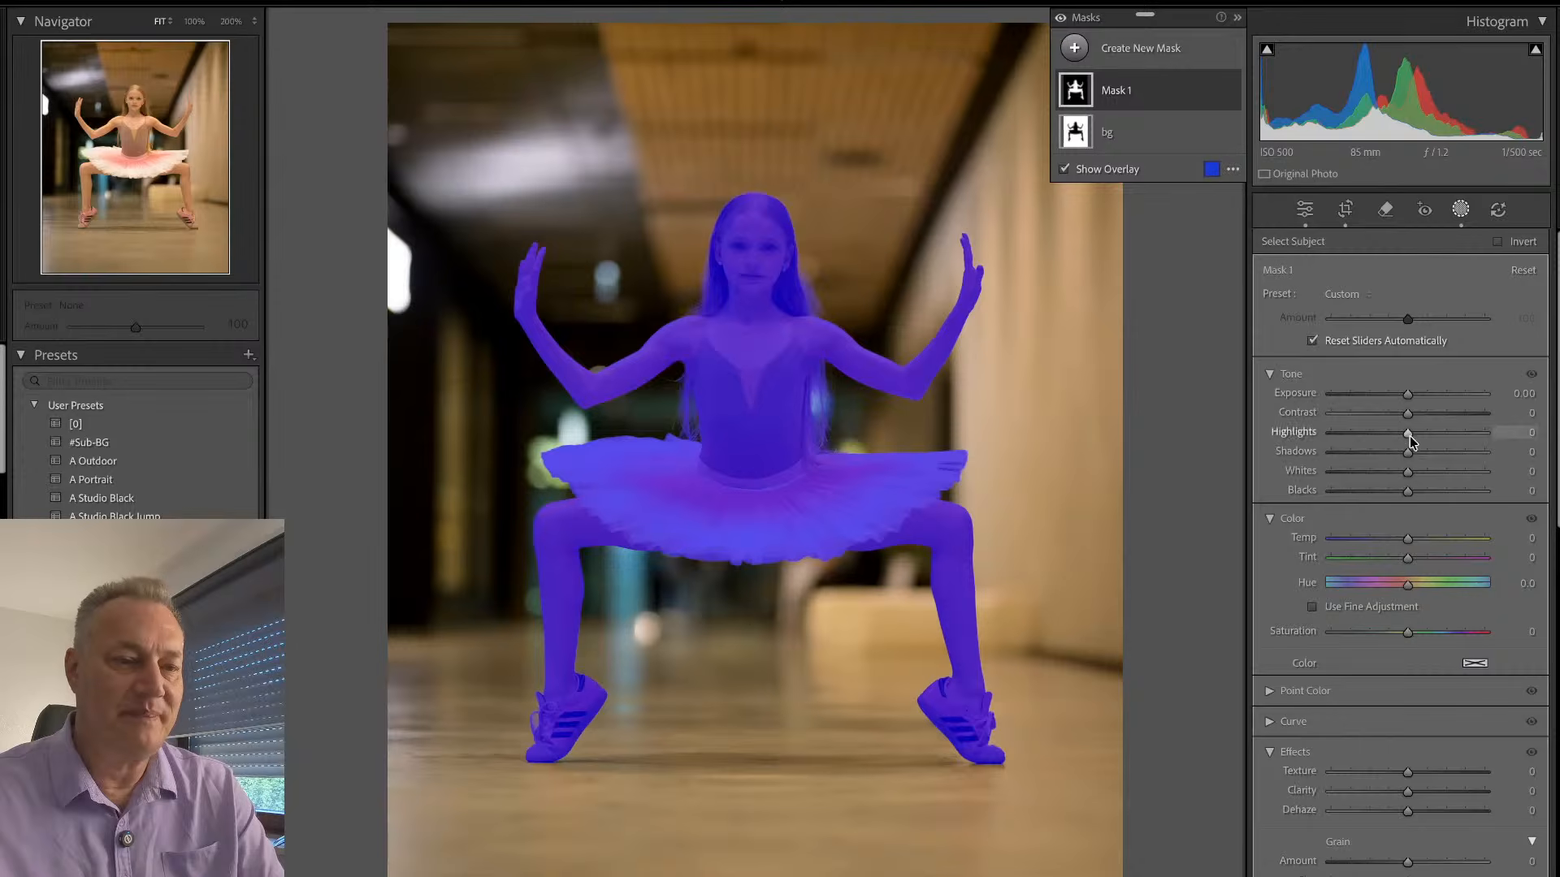
pyautogui.moveTo(1408, 395); pyautogui.dragTo(1410, 398)
pyautogui.click(1424, 792)
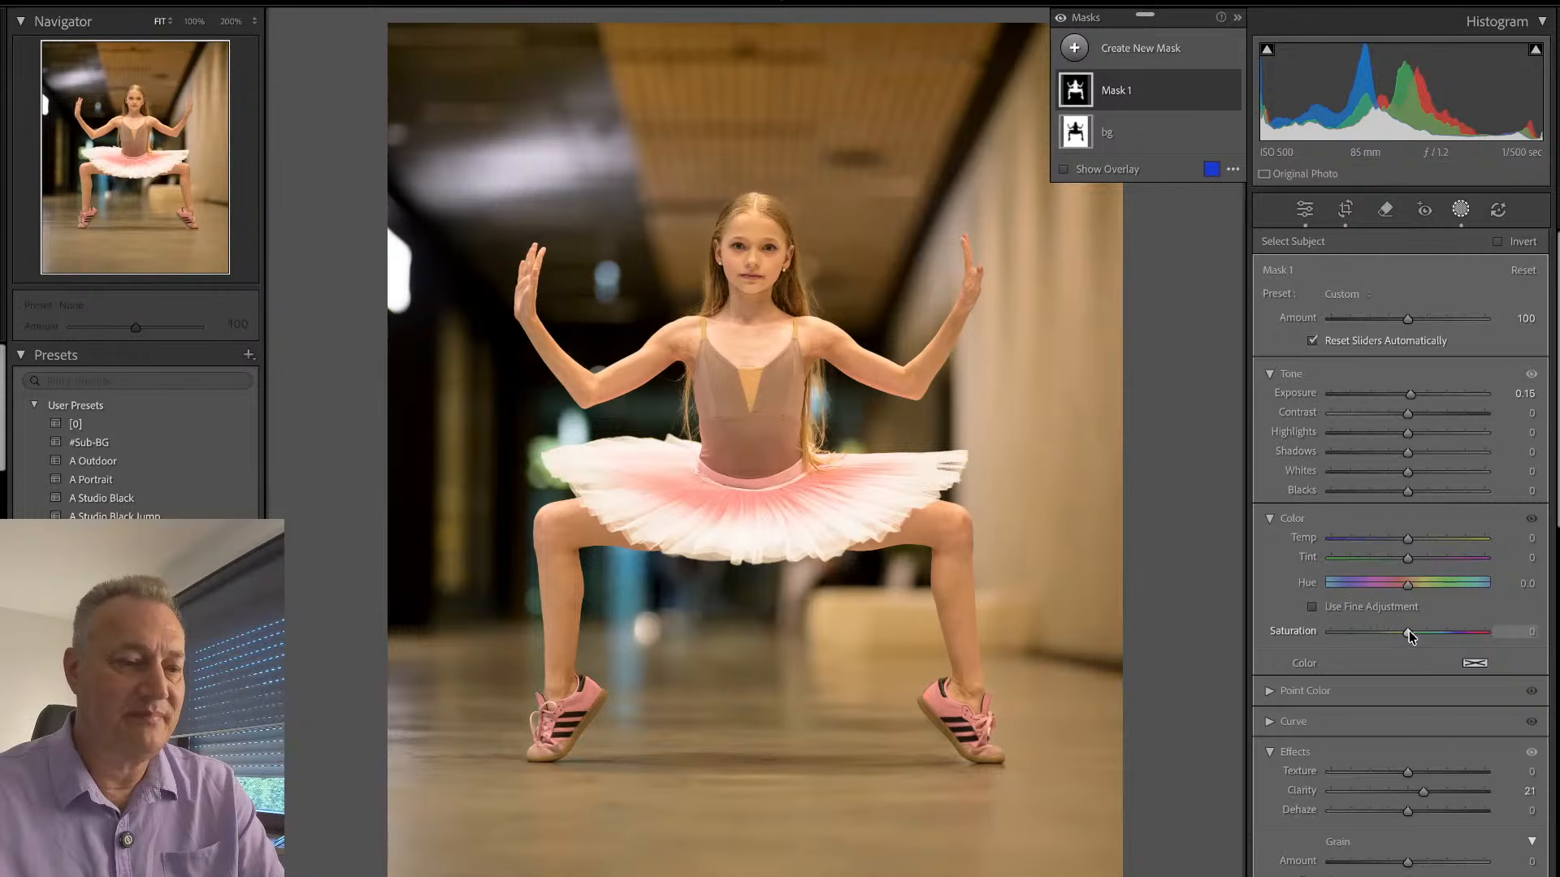
pyautogui.click(1461, 209)
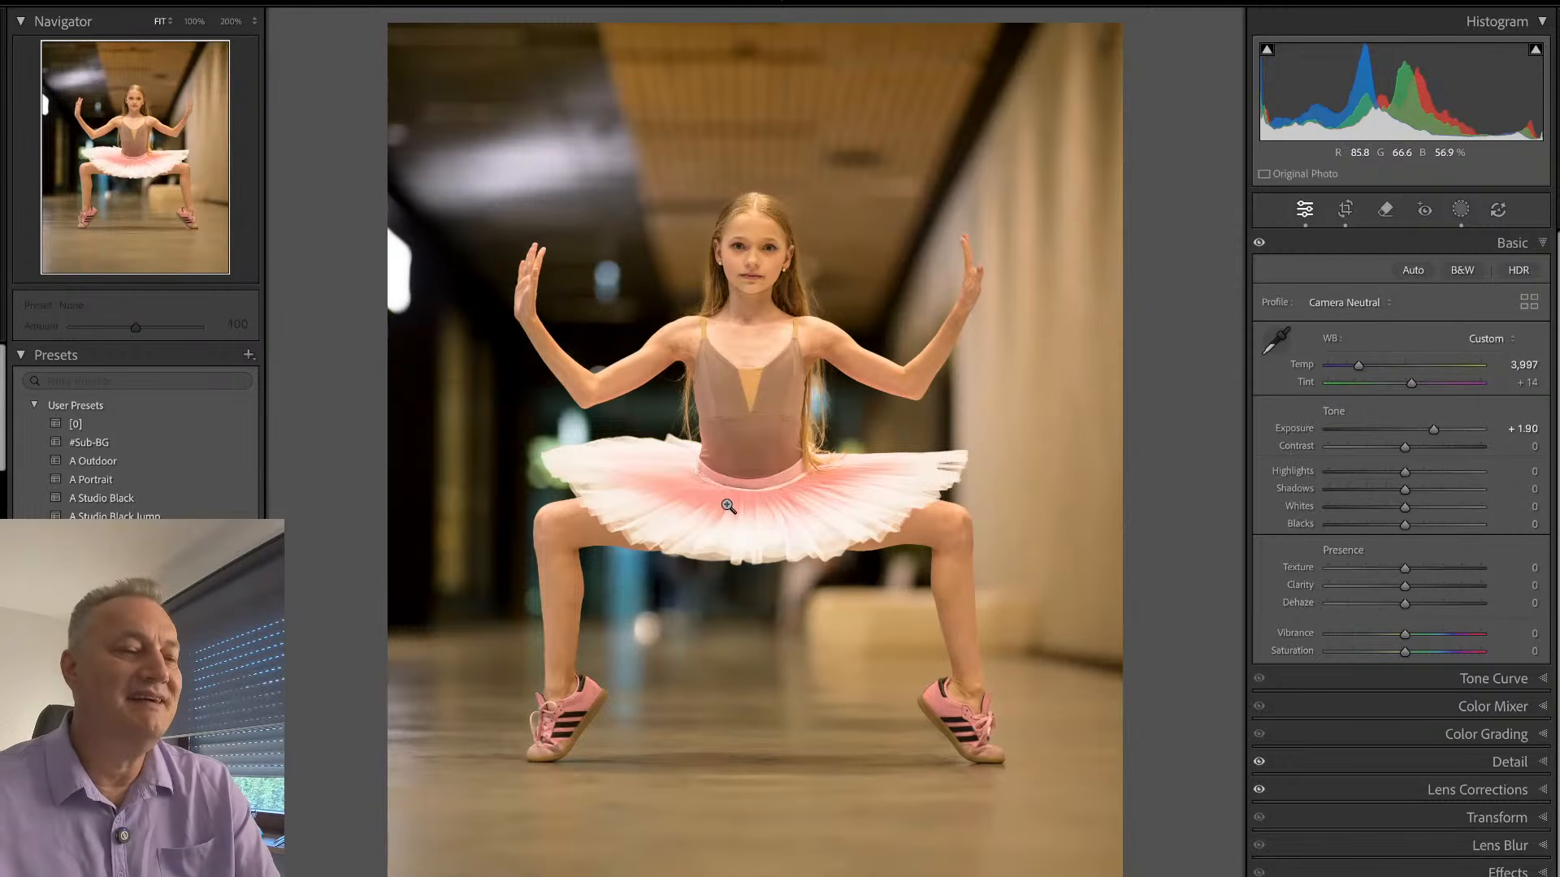
# - Cool and desaturate the bg mask with Temp -17, Tint 6 and Saturation -28
pyautogui.click(763, 247)
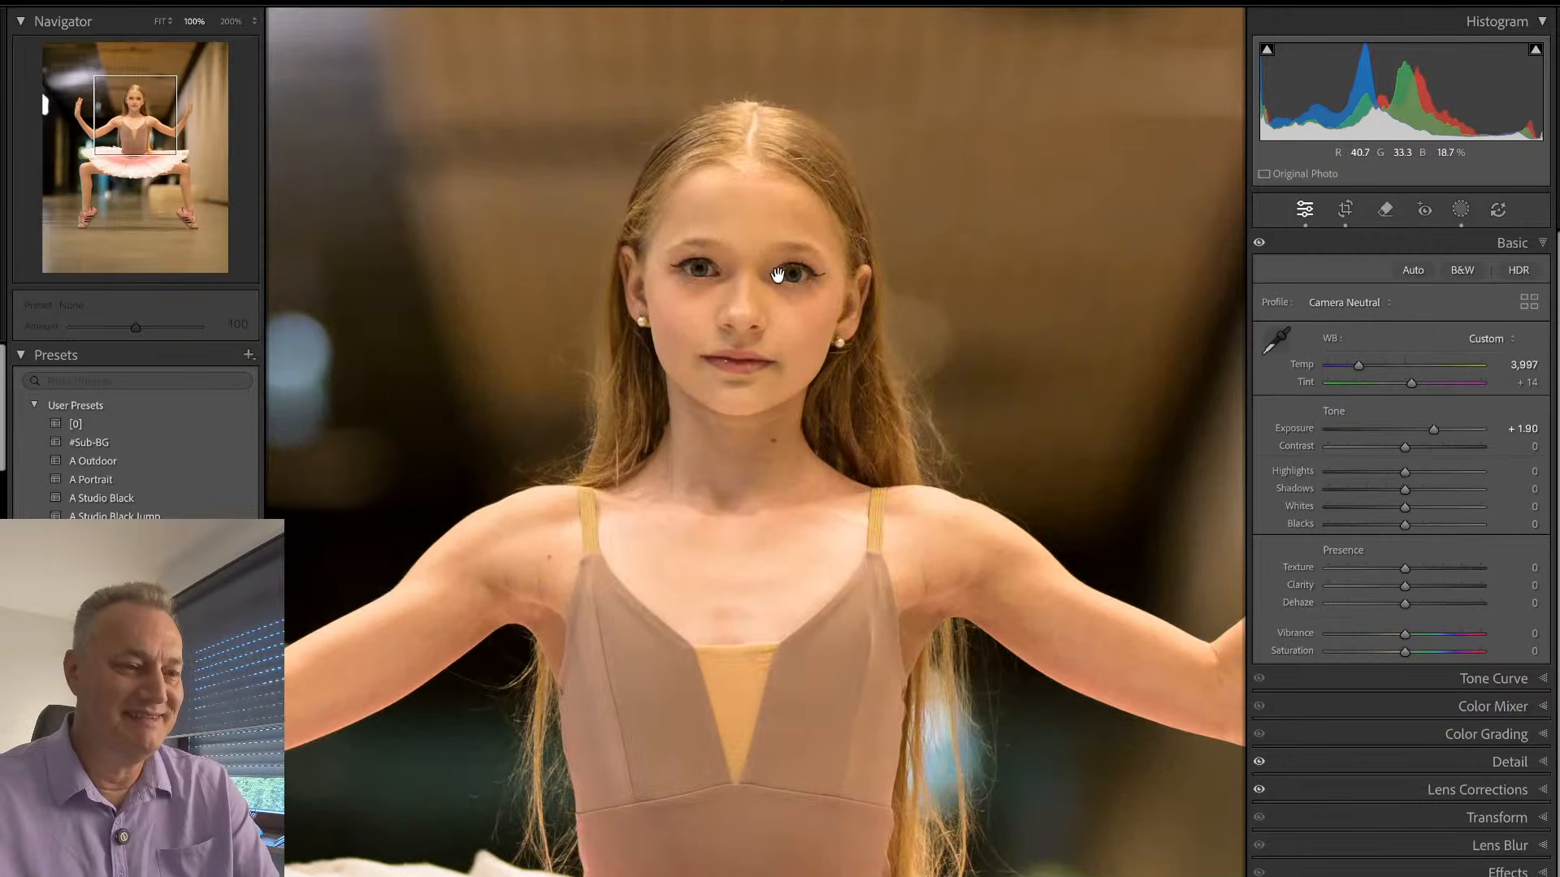
pyautogui.click(864, 299)
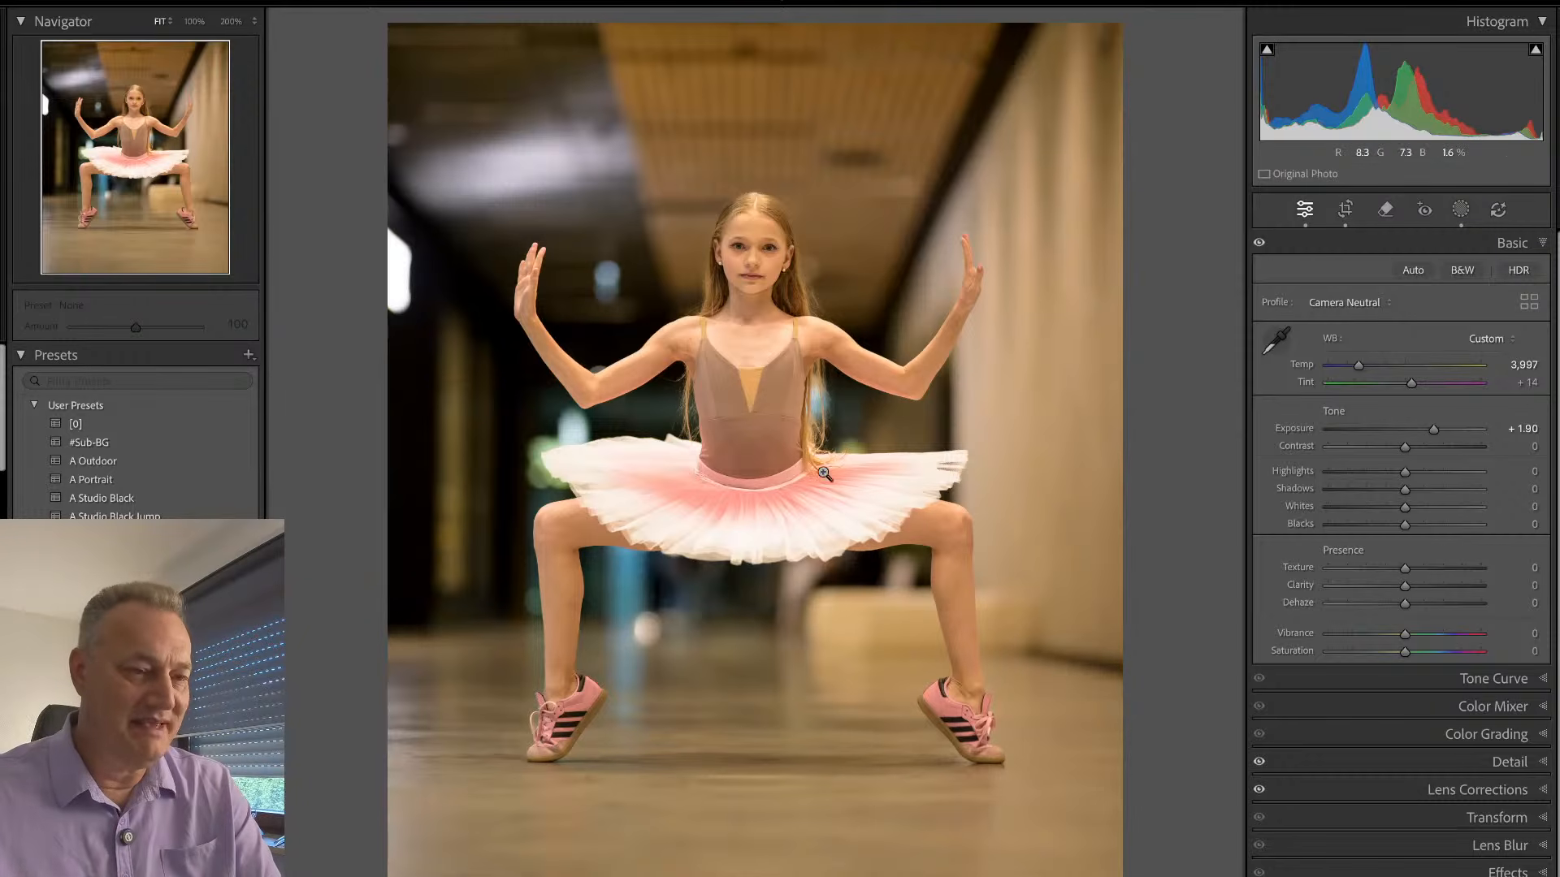
pyautogui.hotkey('shift', 'w')
pyautogui.click(1135, 149)
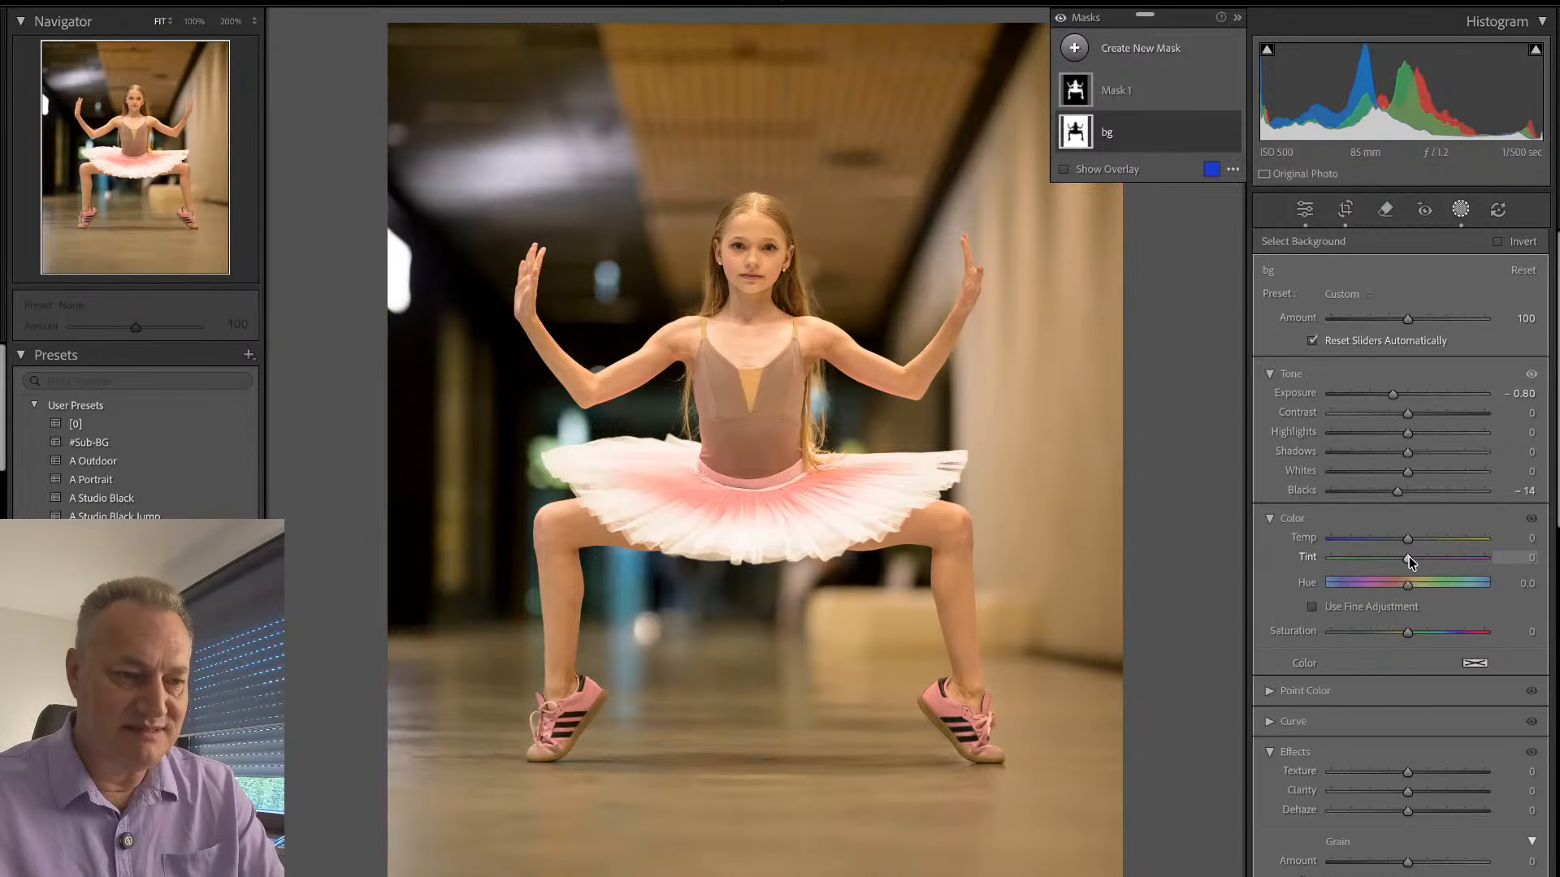
pyautogui.moveTo(1408, 540)
pyautogui.mouseDown()
pyautogui.moveTo(1417, 562)
pyautogui.moveTo(1395, 540)
pyautogui.mouseUp()
pyautogui.moveTo(1408, 633); pyautogui.dragTo(1379, 645)
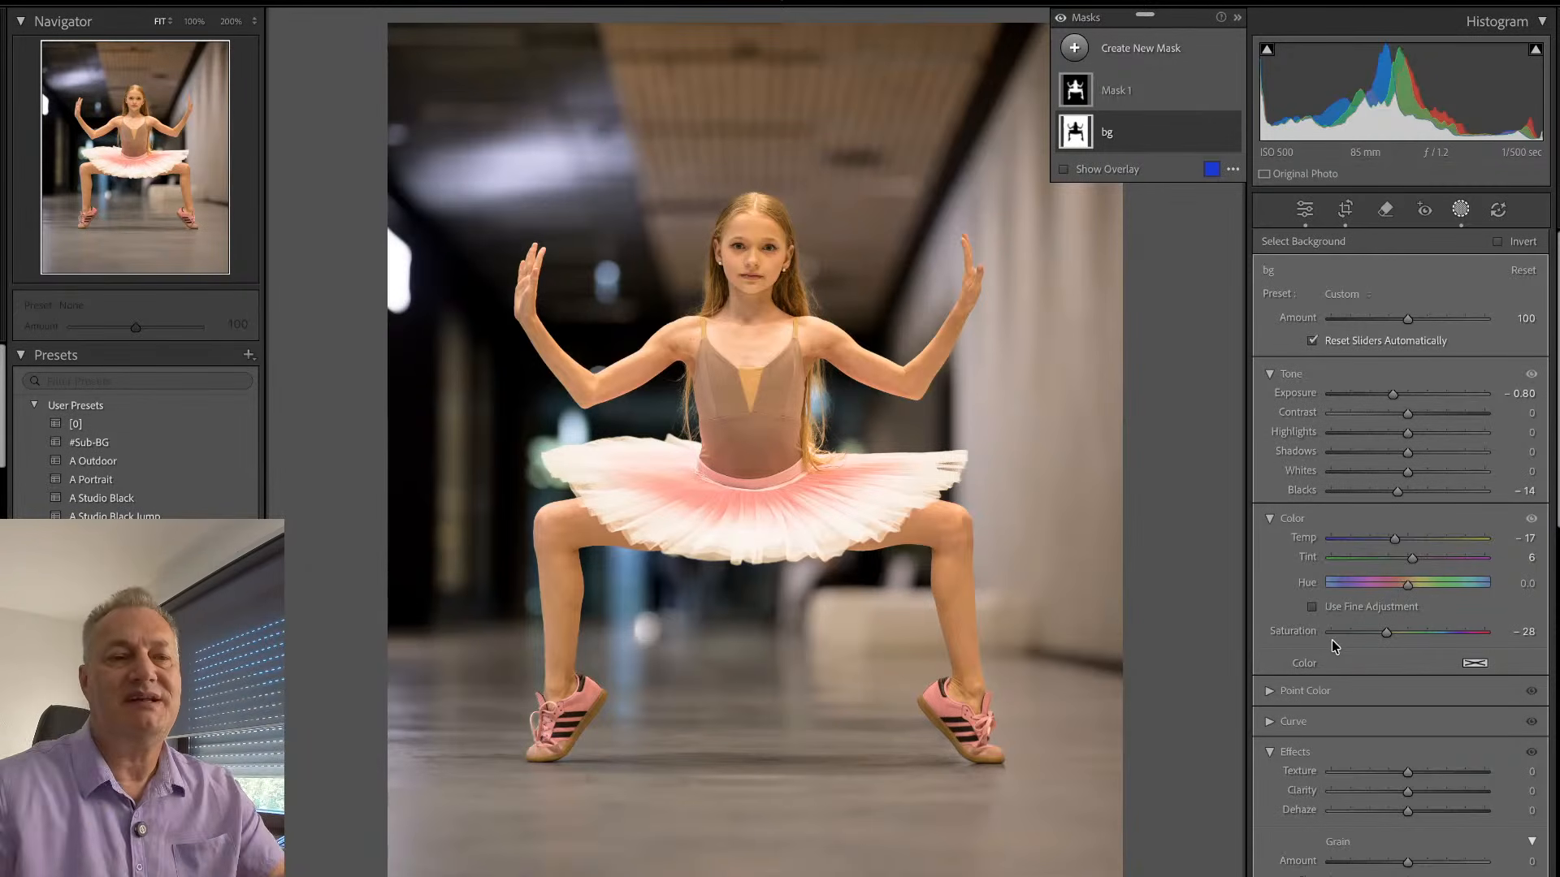
# - Inspect the dancer's face at 100% and apply the F Noise preset to the corridor photo
pyautogui.press('q')
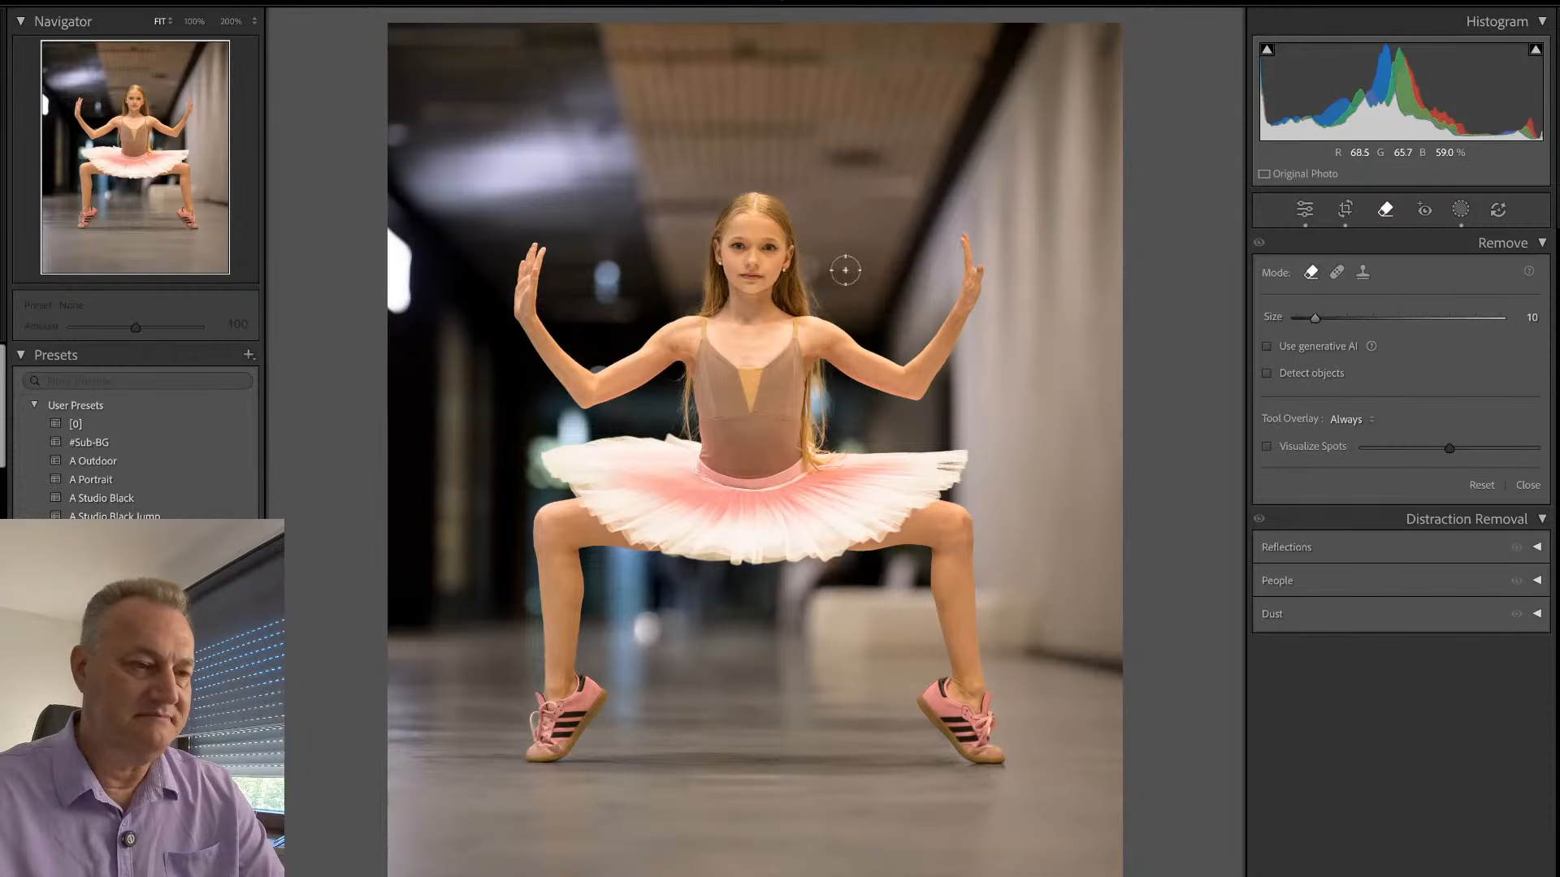
pyautogui.press('q')
pyautogui.click(753, 243)
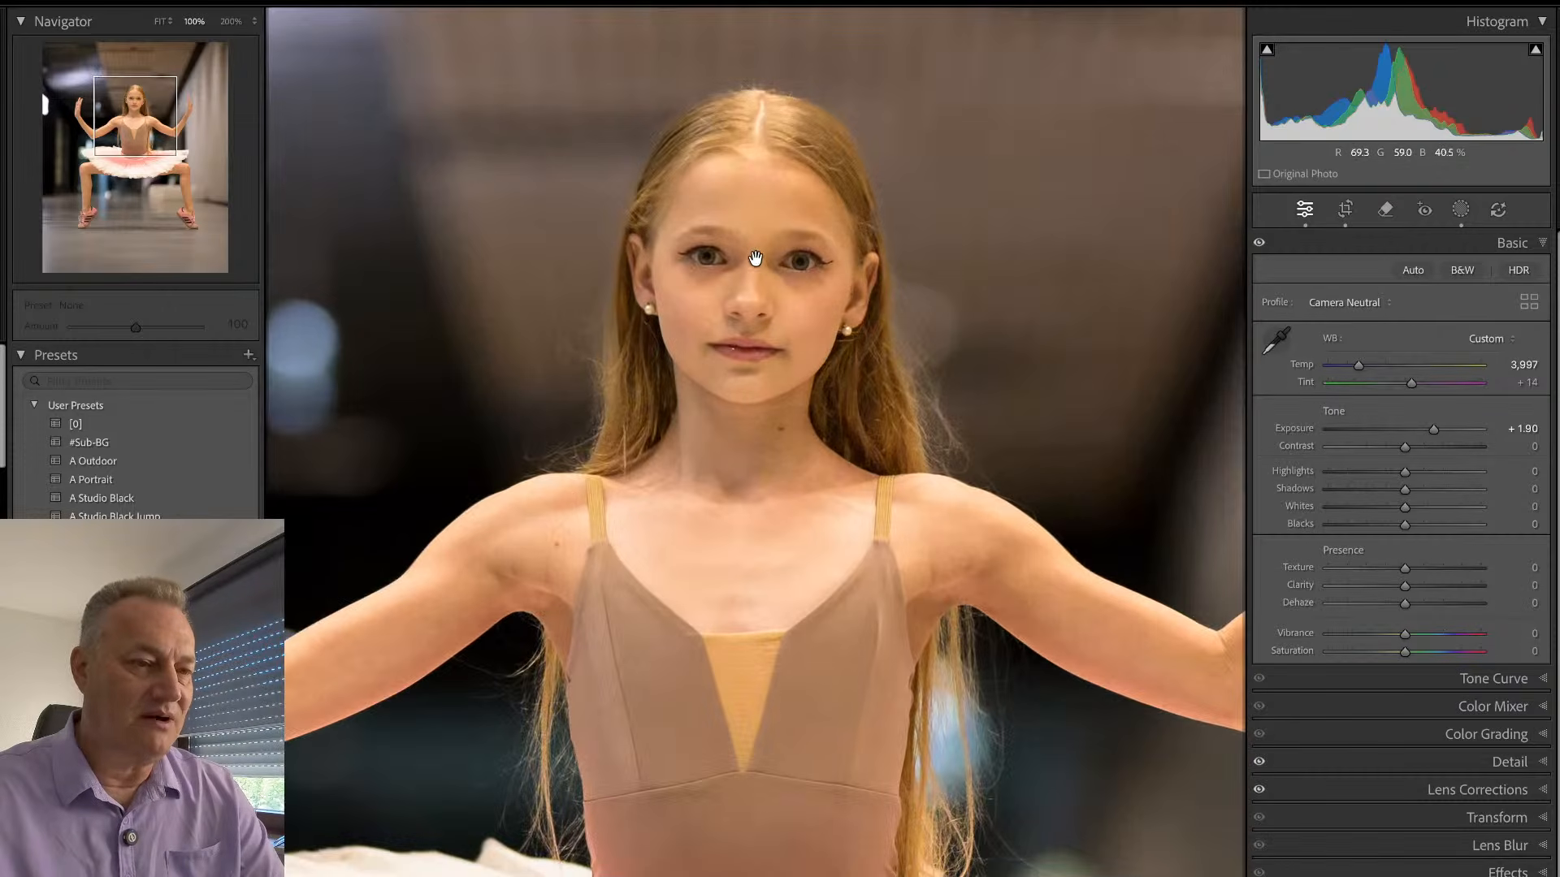
pyautogui.click(794, 276)
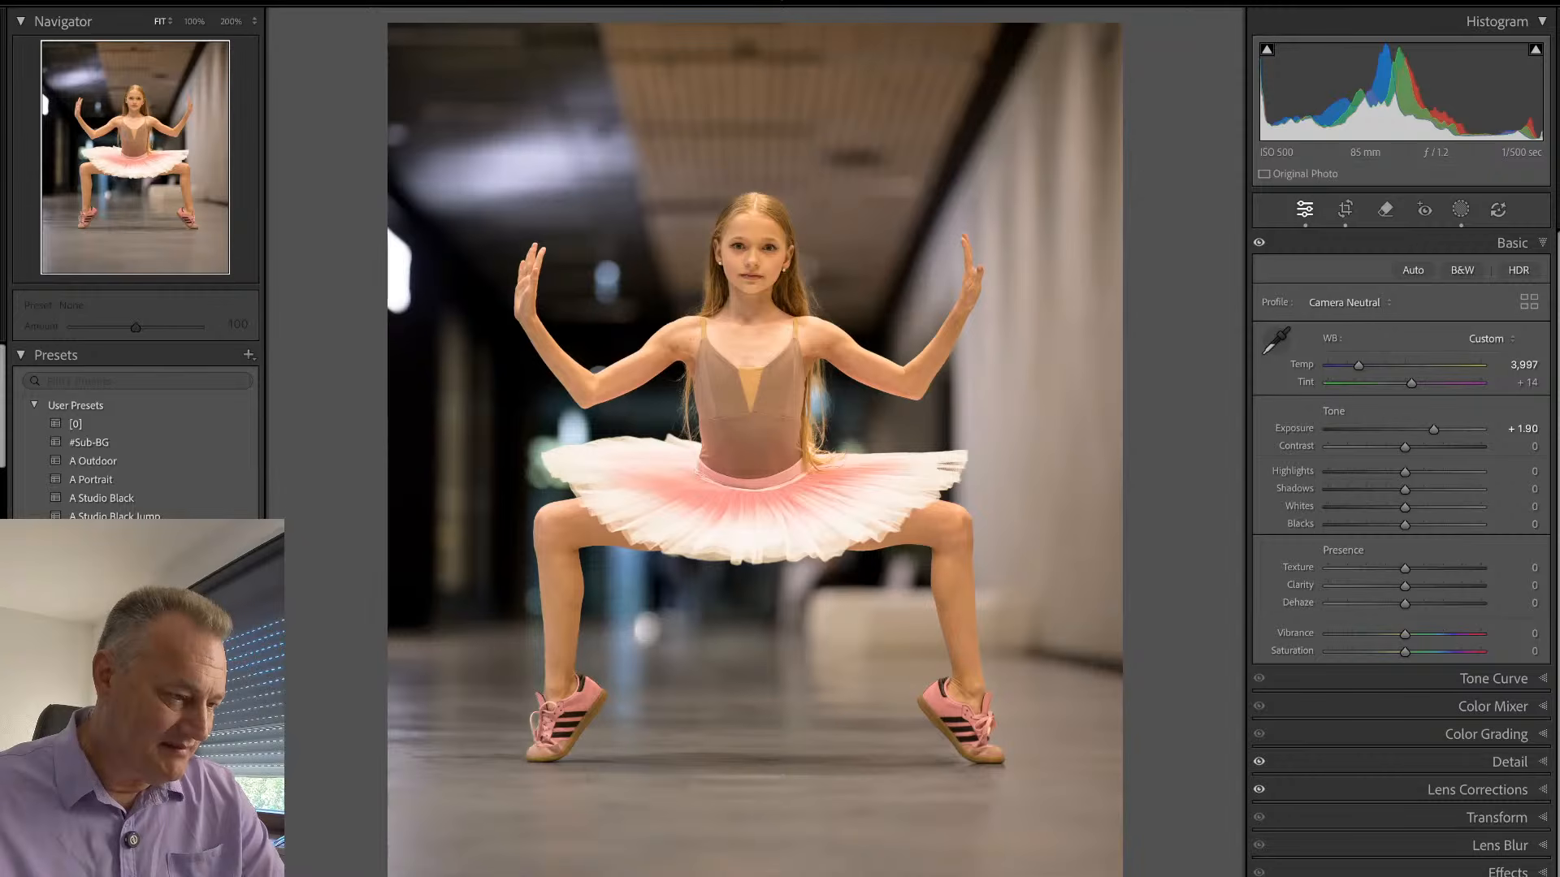
pyautogui.scroll(-3, 134, 430)
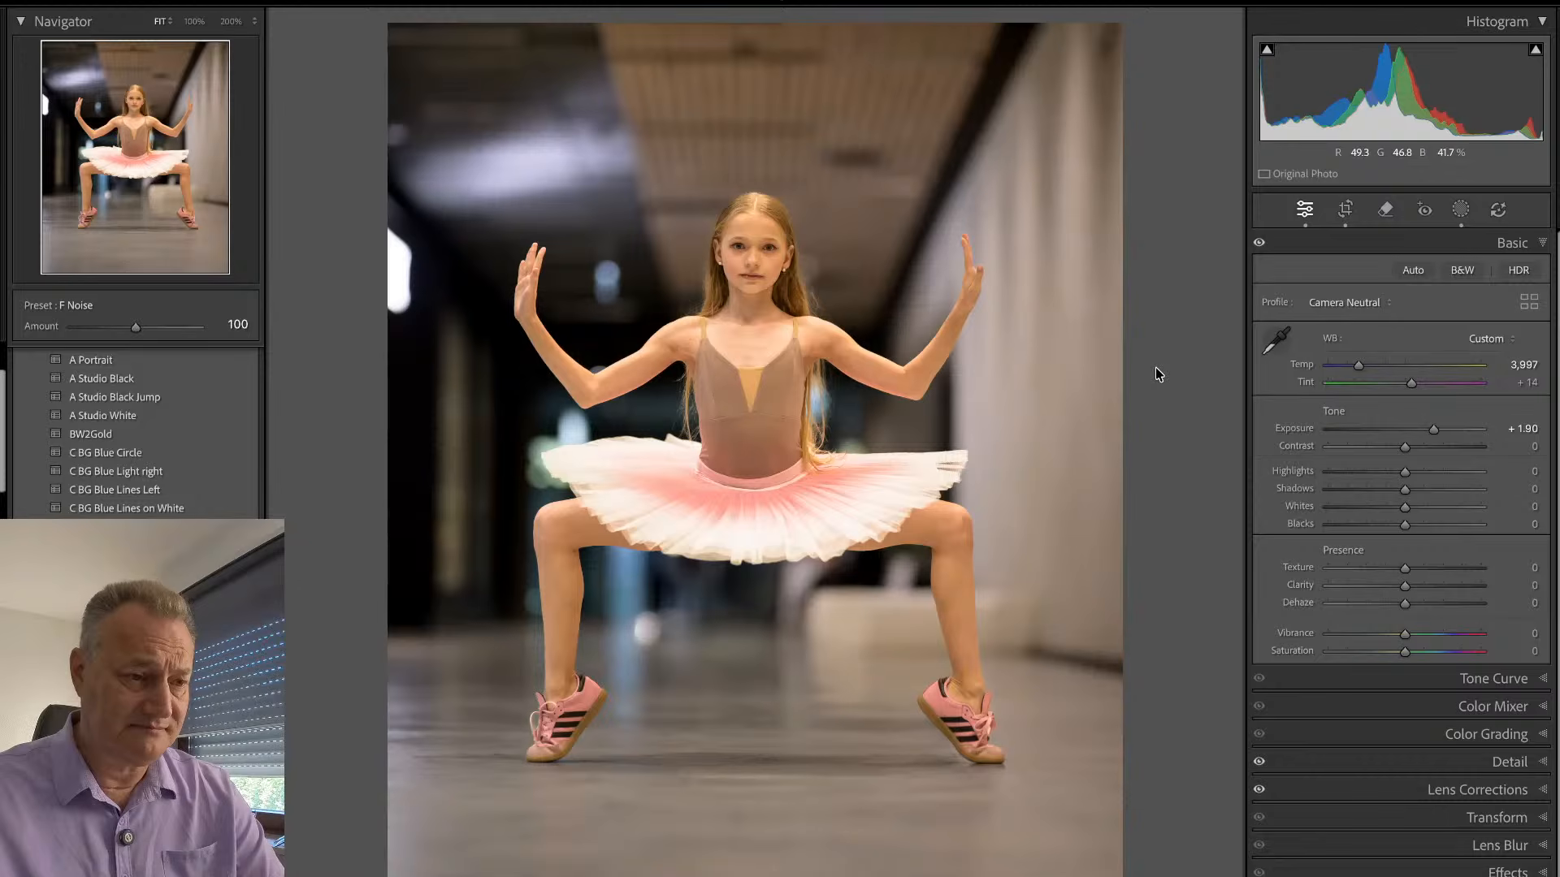
# - Synchronize the corridor photo's settings, including both masks but not the crop, to the four following indoor photos
pyautogui.press('g')
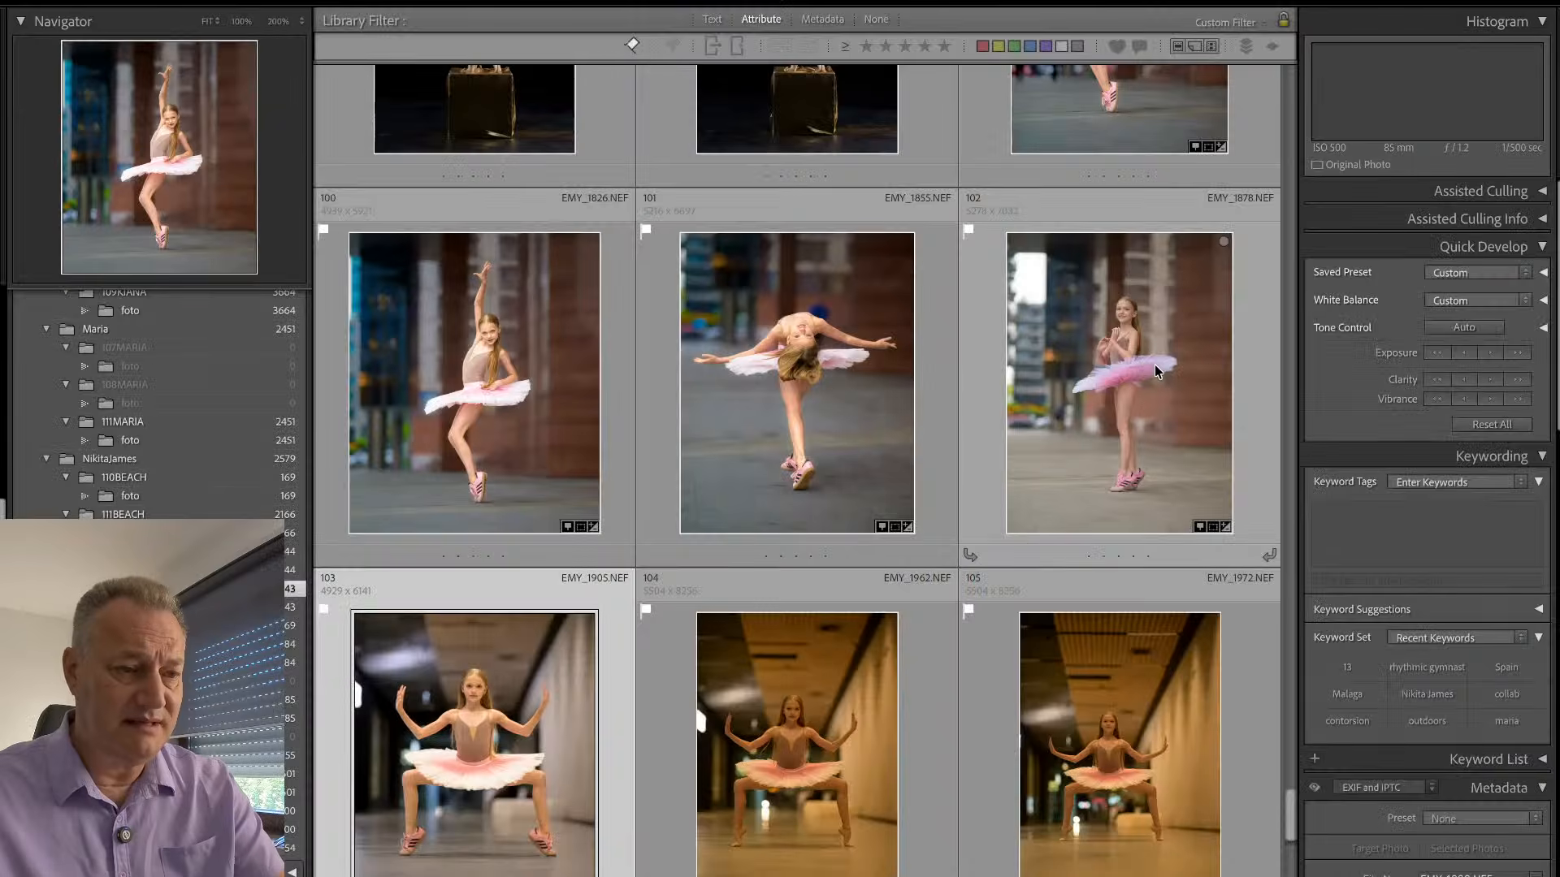
pyautogui.scroll(-3, 762, 667)
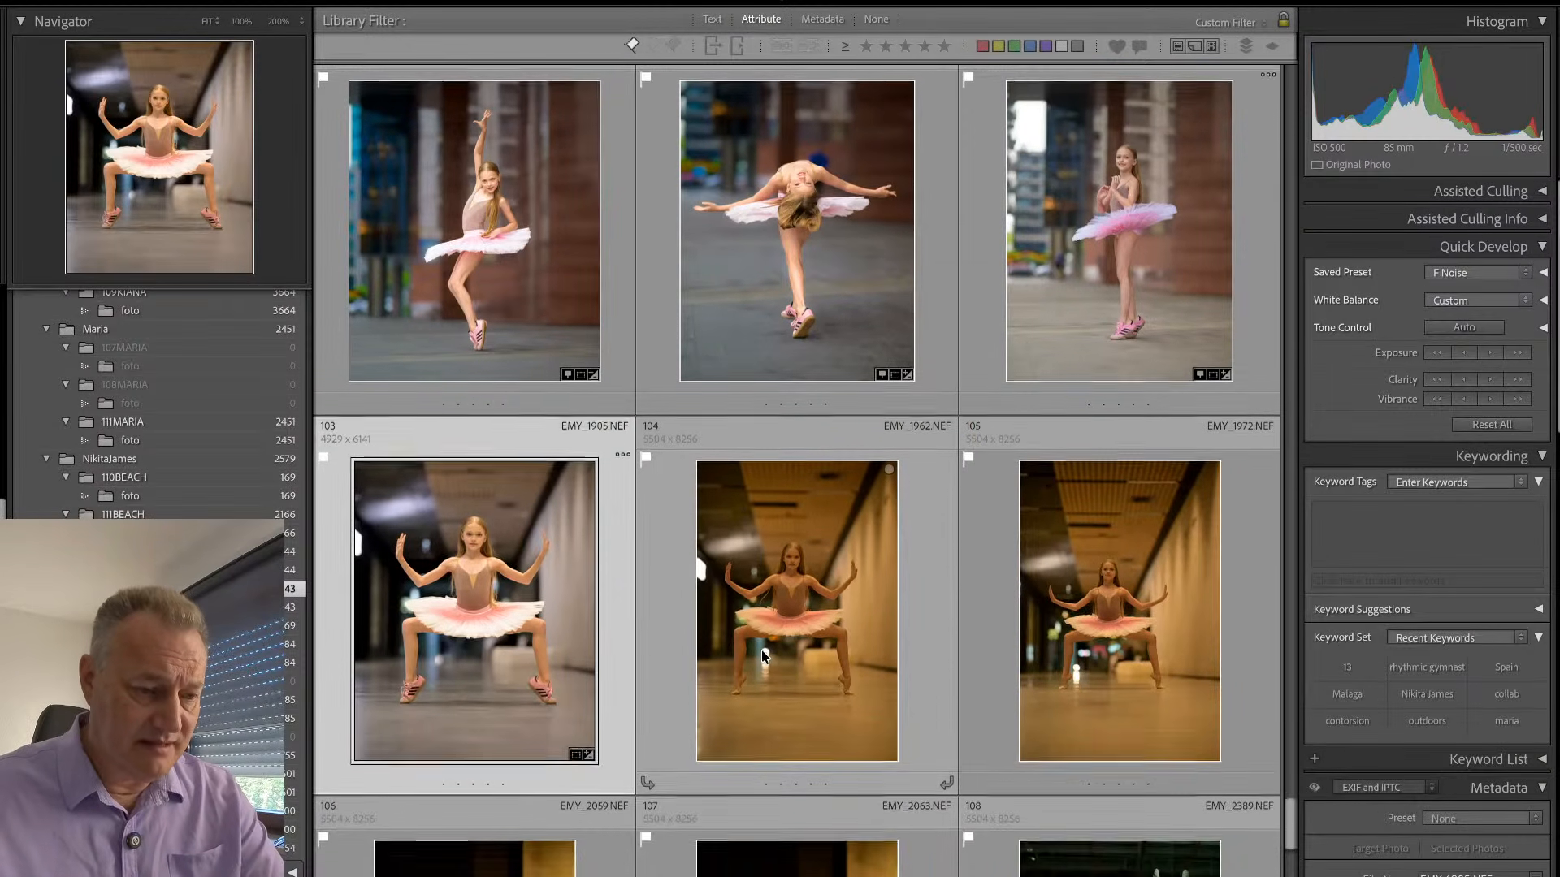
pyautogui.scroll(-2, 760, 645)
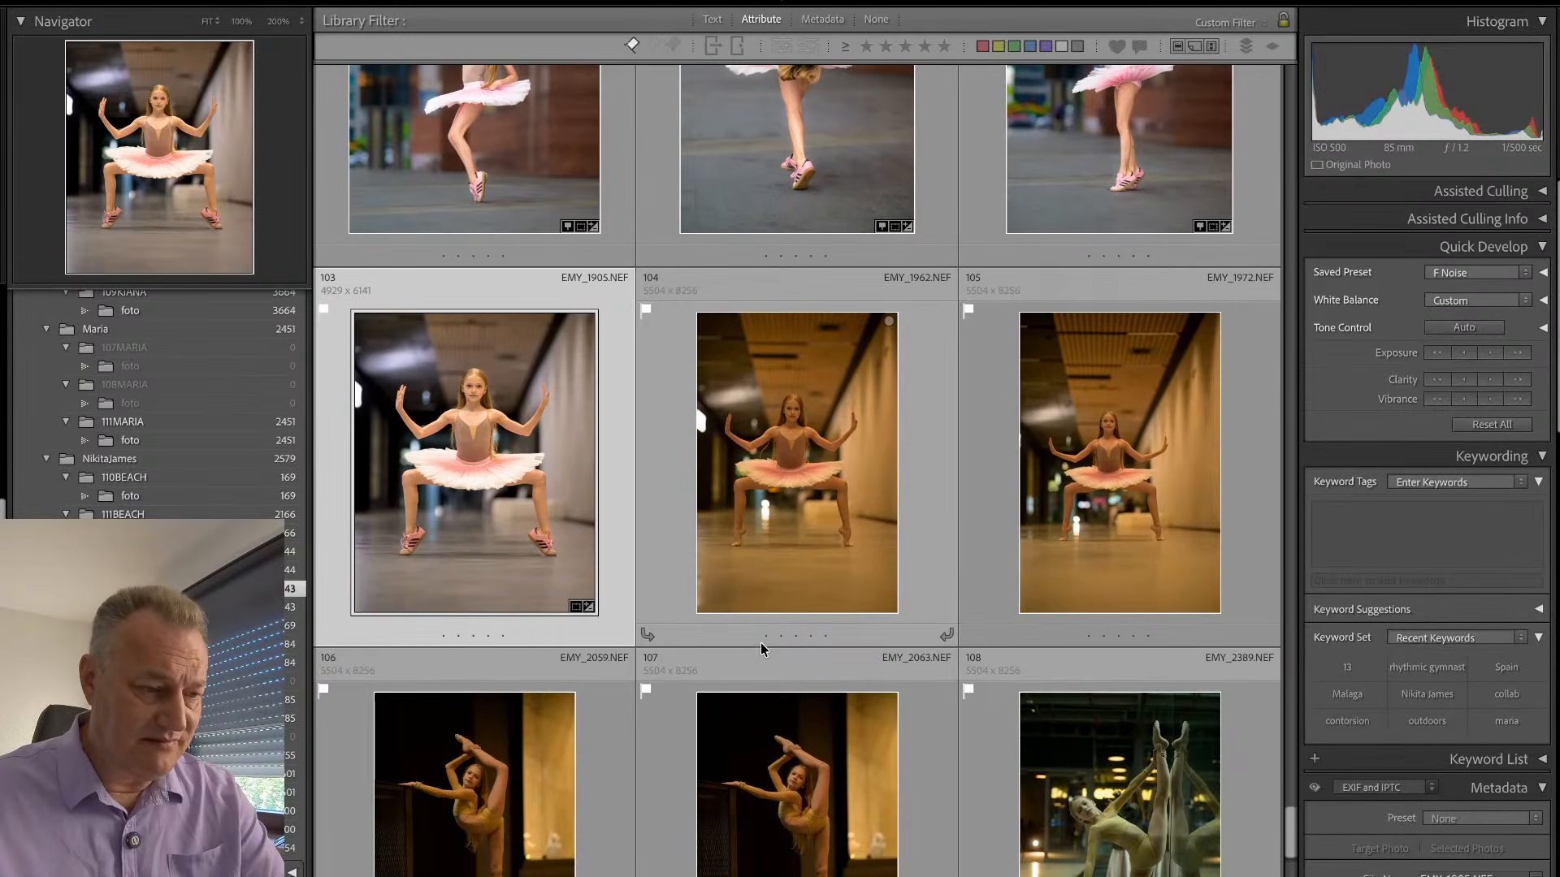
pyautogui.scroll(-2, 759, 643)
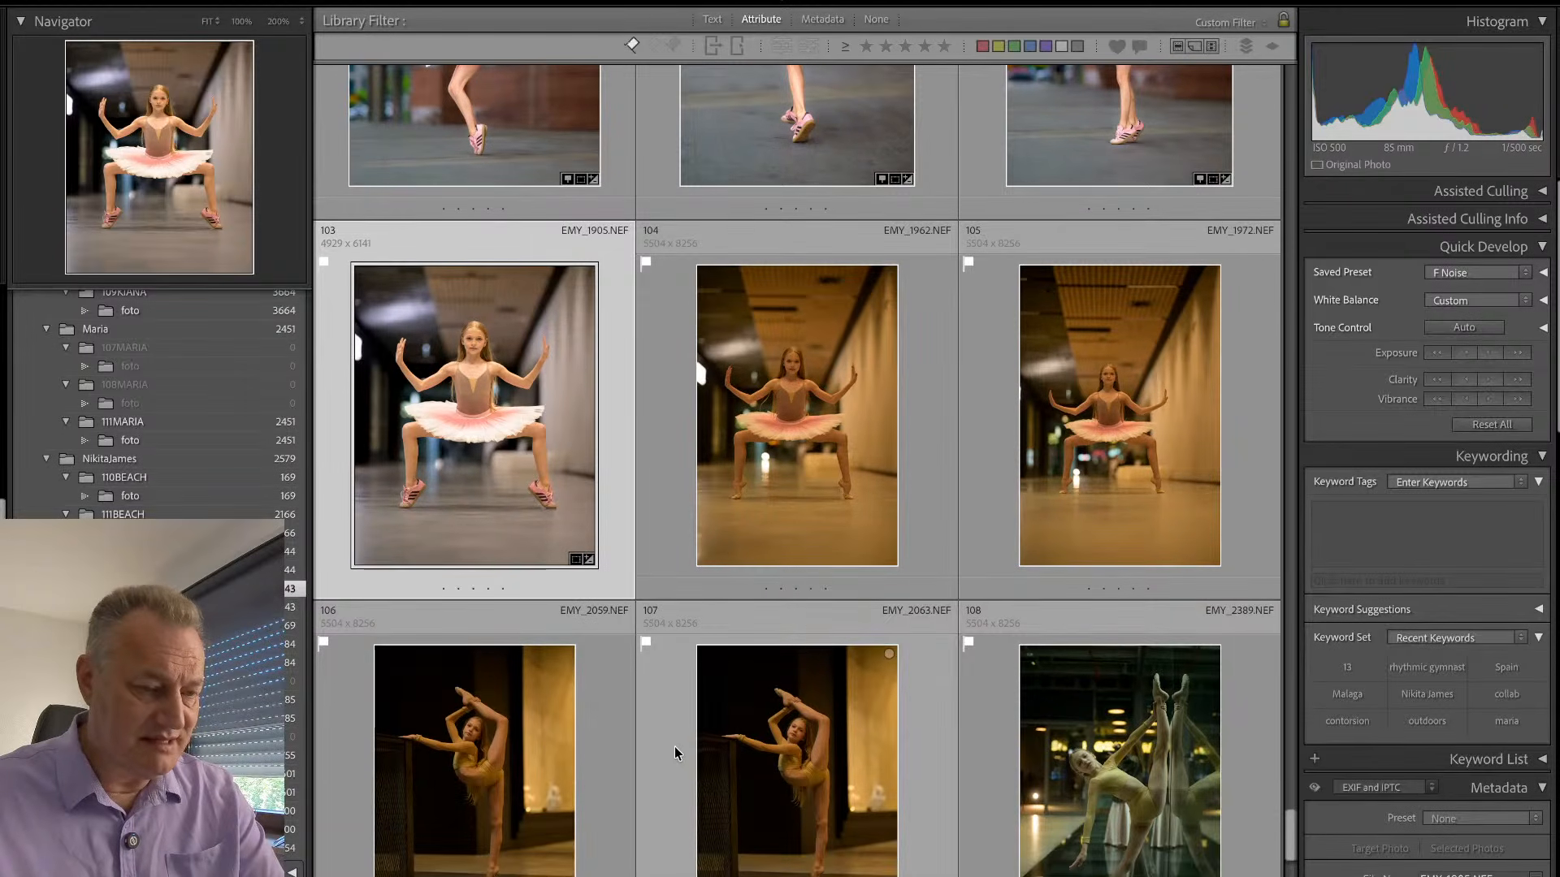
pyautogui.press('super+a')
pyautogui.press('super+shift+s')
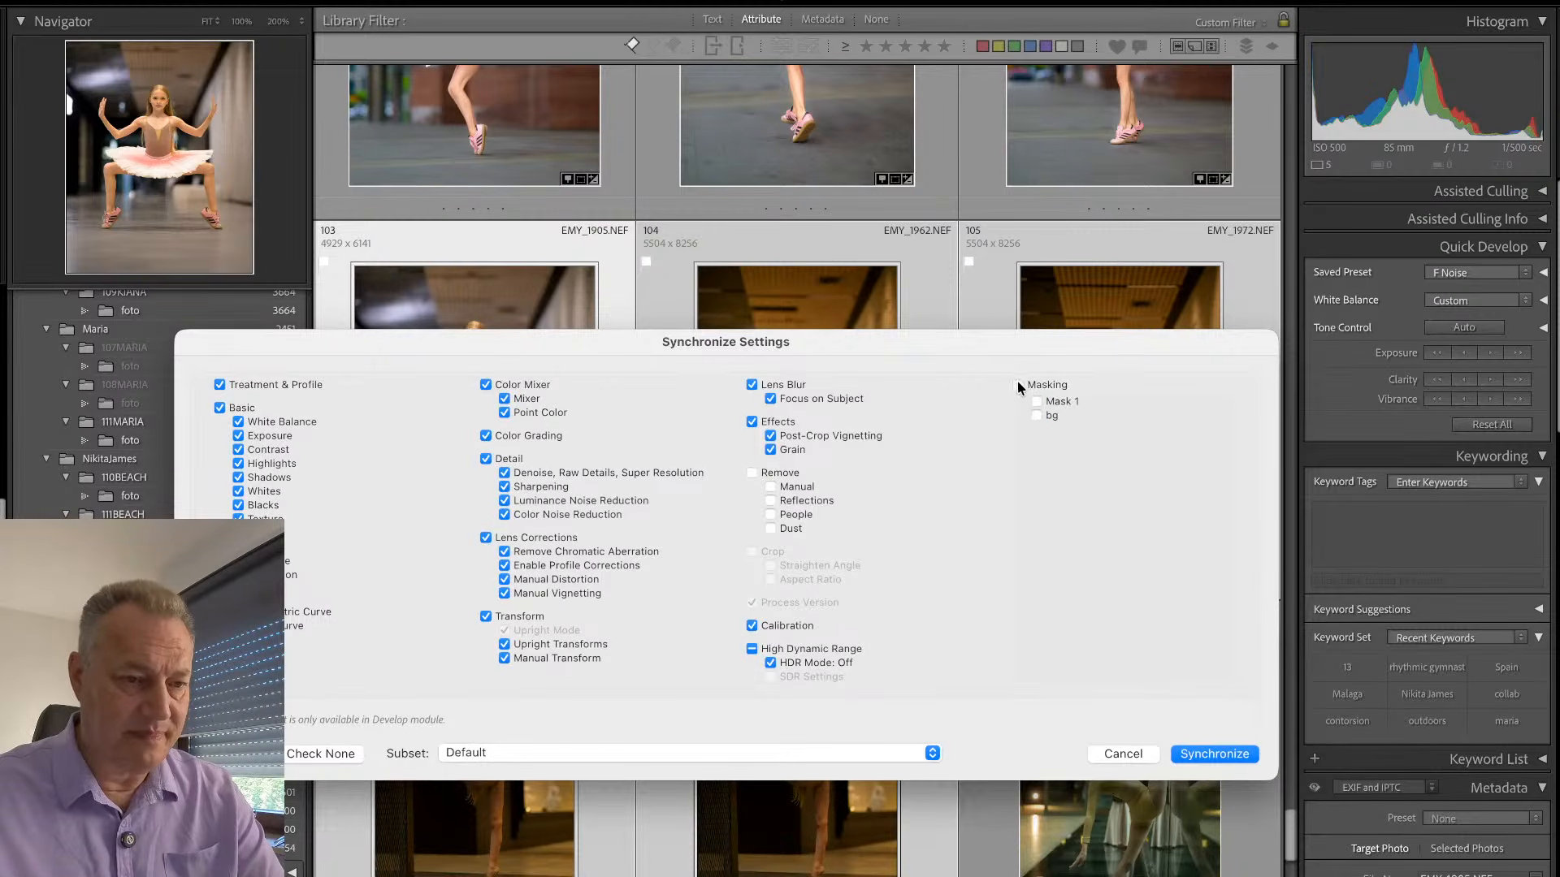
pyautogui.click(1196, 755)
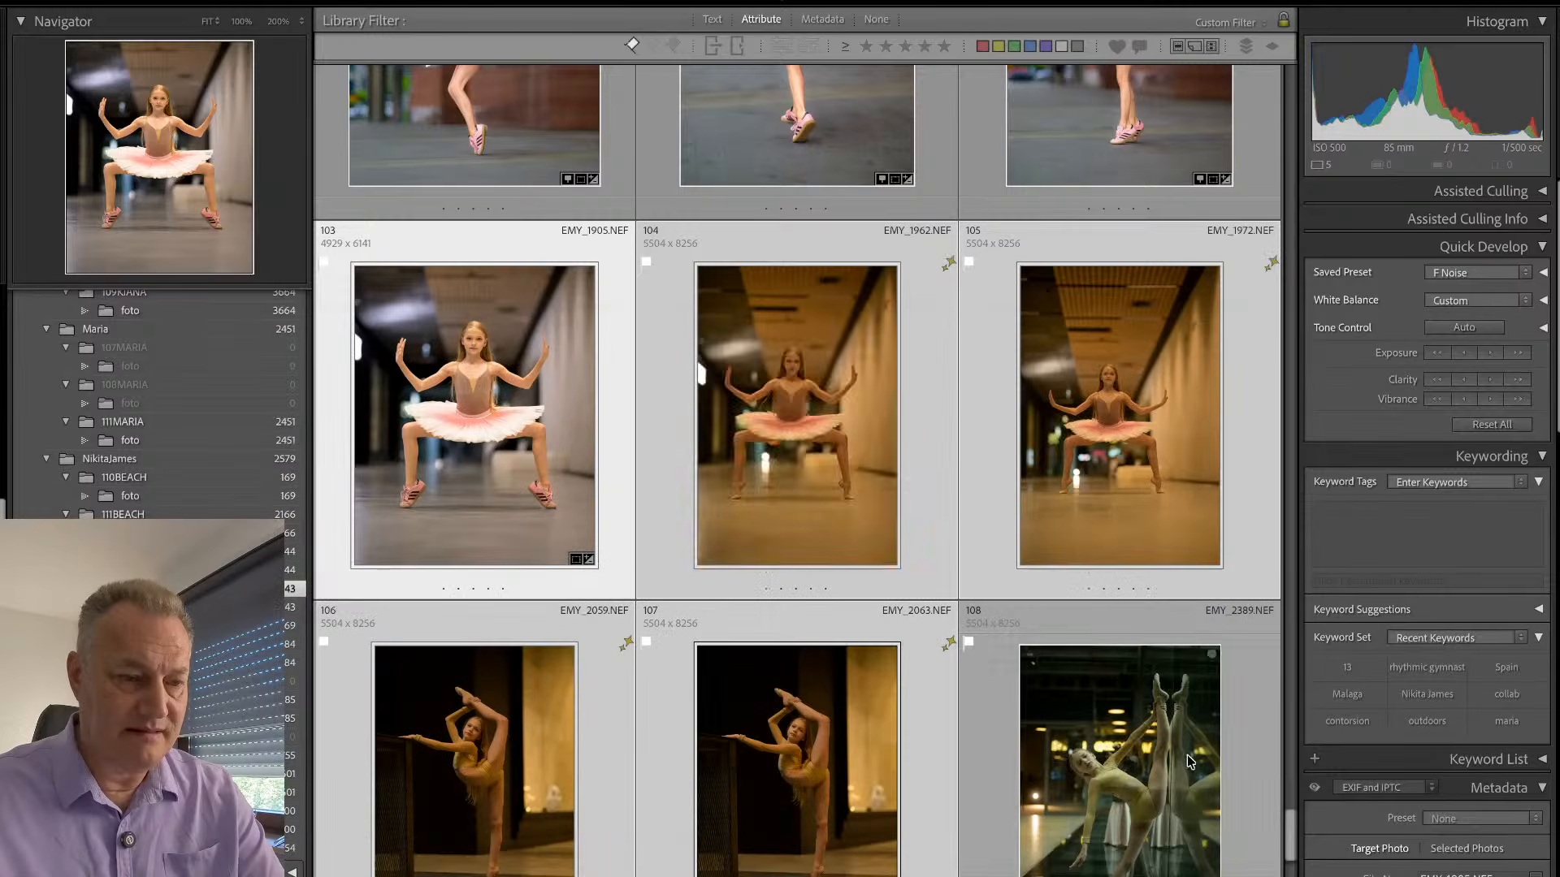
# - Open the second corridor plié photo, EMY_1962.NEF, for developing and reduce its Exposure to +1.30
pyautogui.doubleClick(933, 387)
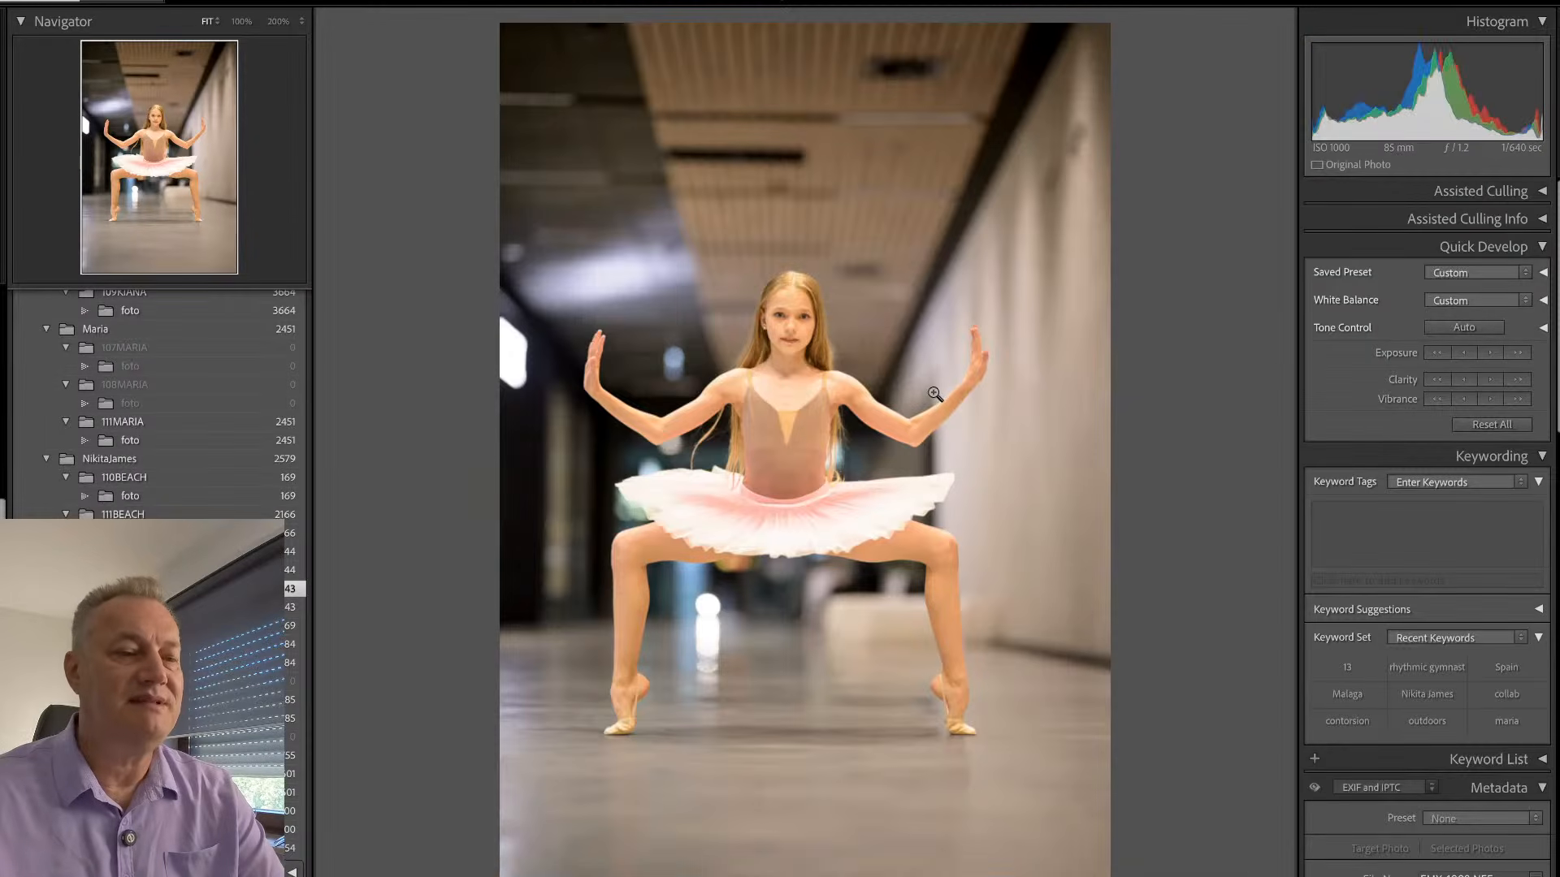
pyautogui.press('d')
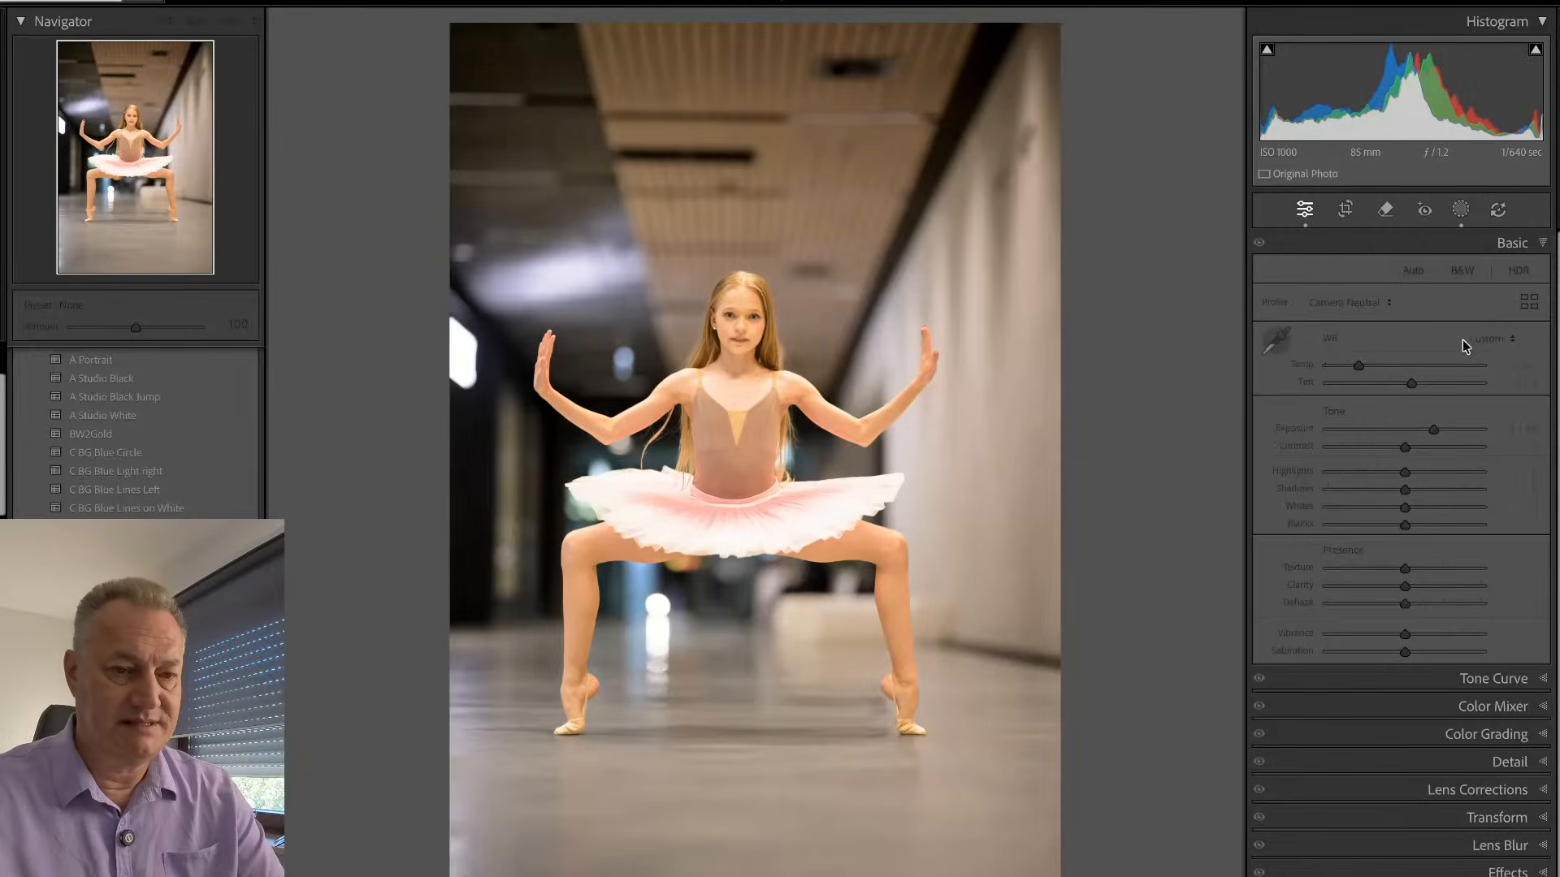
pyautogui.moveTo(1436, 432); pyautogui.dragTo(1425, 431)
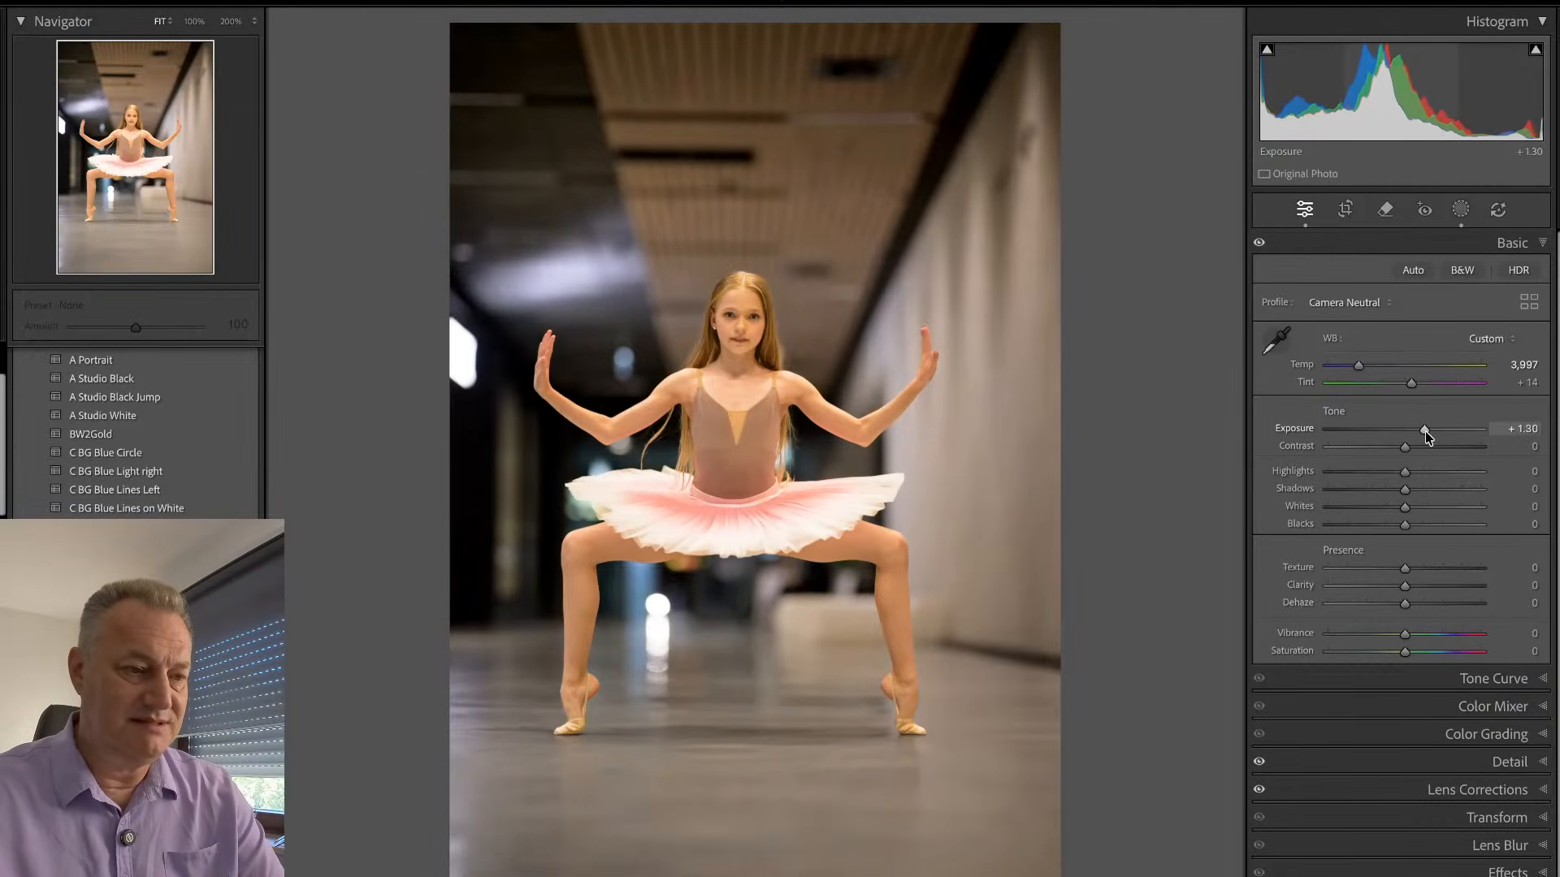
# - Crop the second corridor photo tighter around the dancer with an angle of -0.09 and check the framing
pyautogui.press('r')
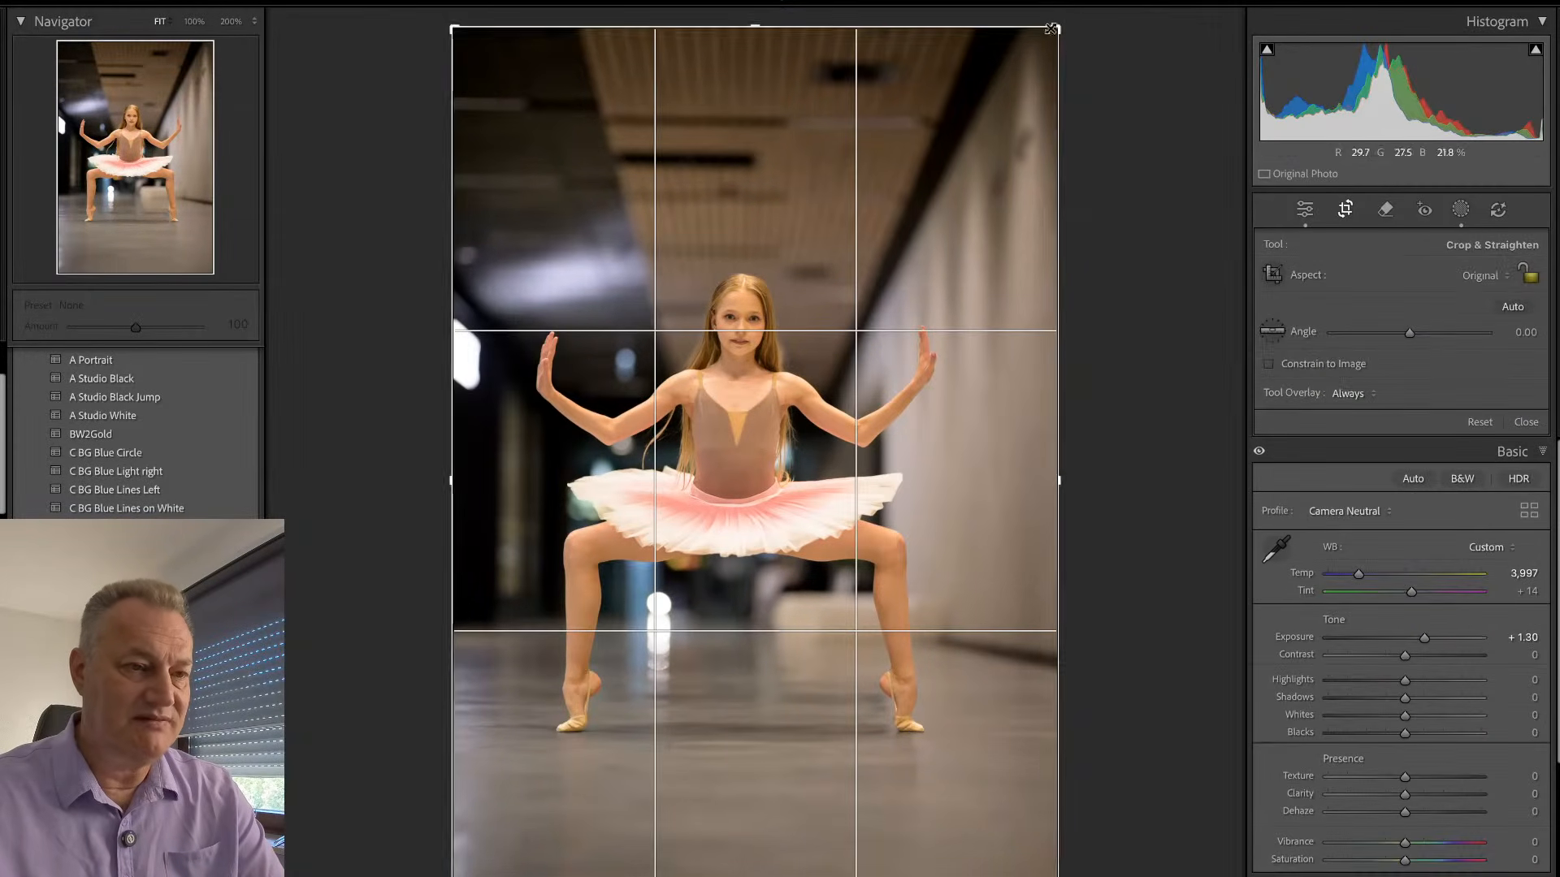
pyautogui.moveTo(1060, 24); pyautogui.dragTo(1040, 73)
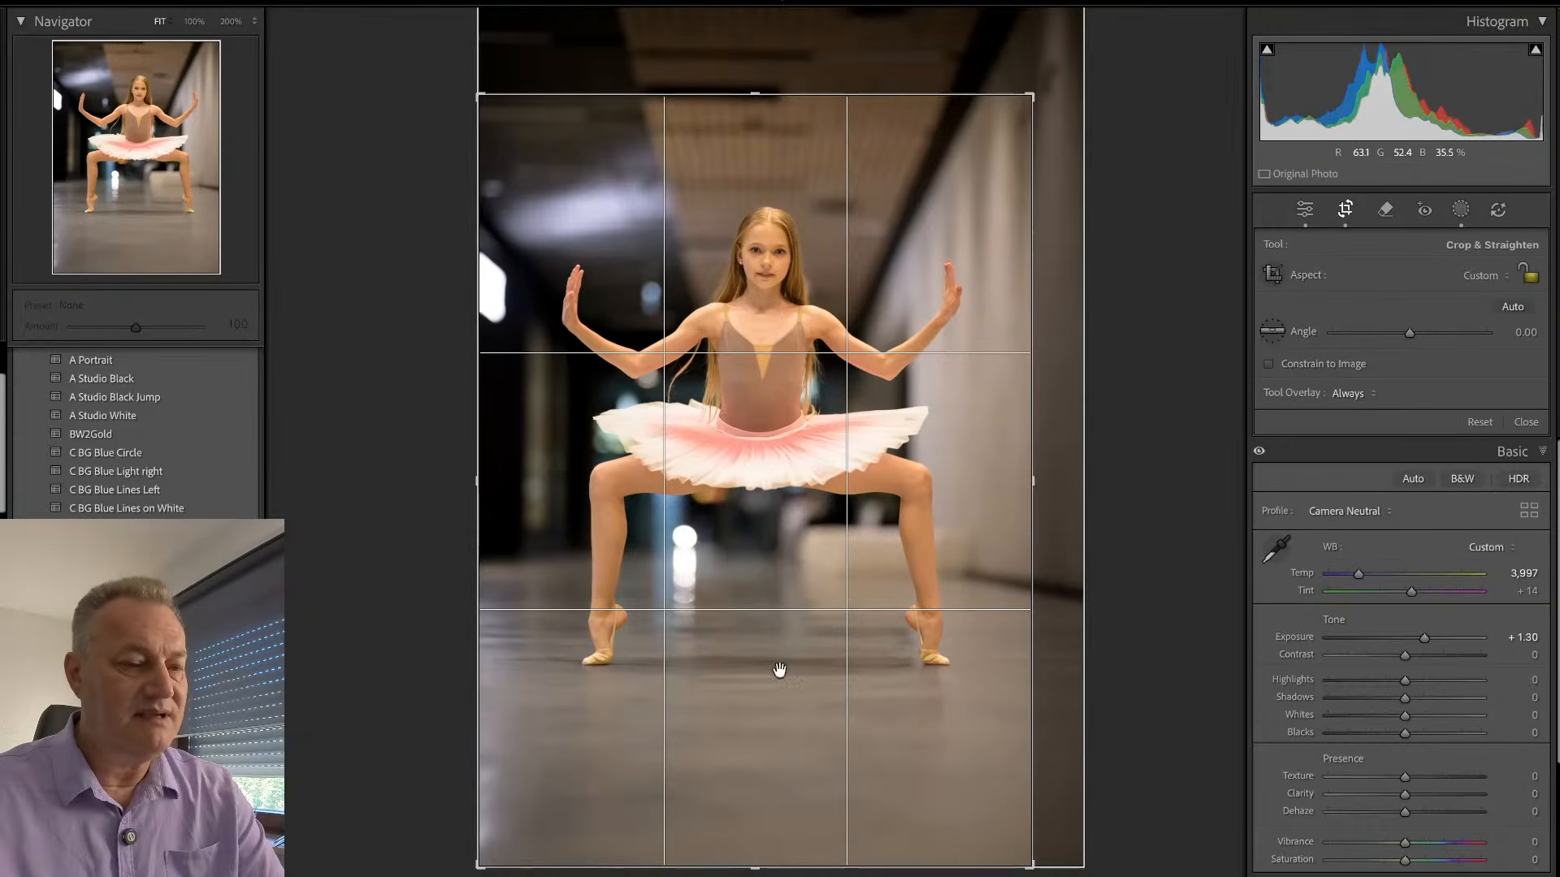
pyautogui.moveTo(729, 866); pyautogui.dragTo(731, 837)
pyautogui.press('r')
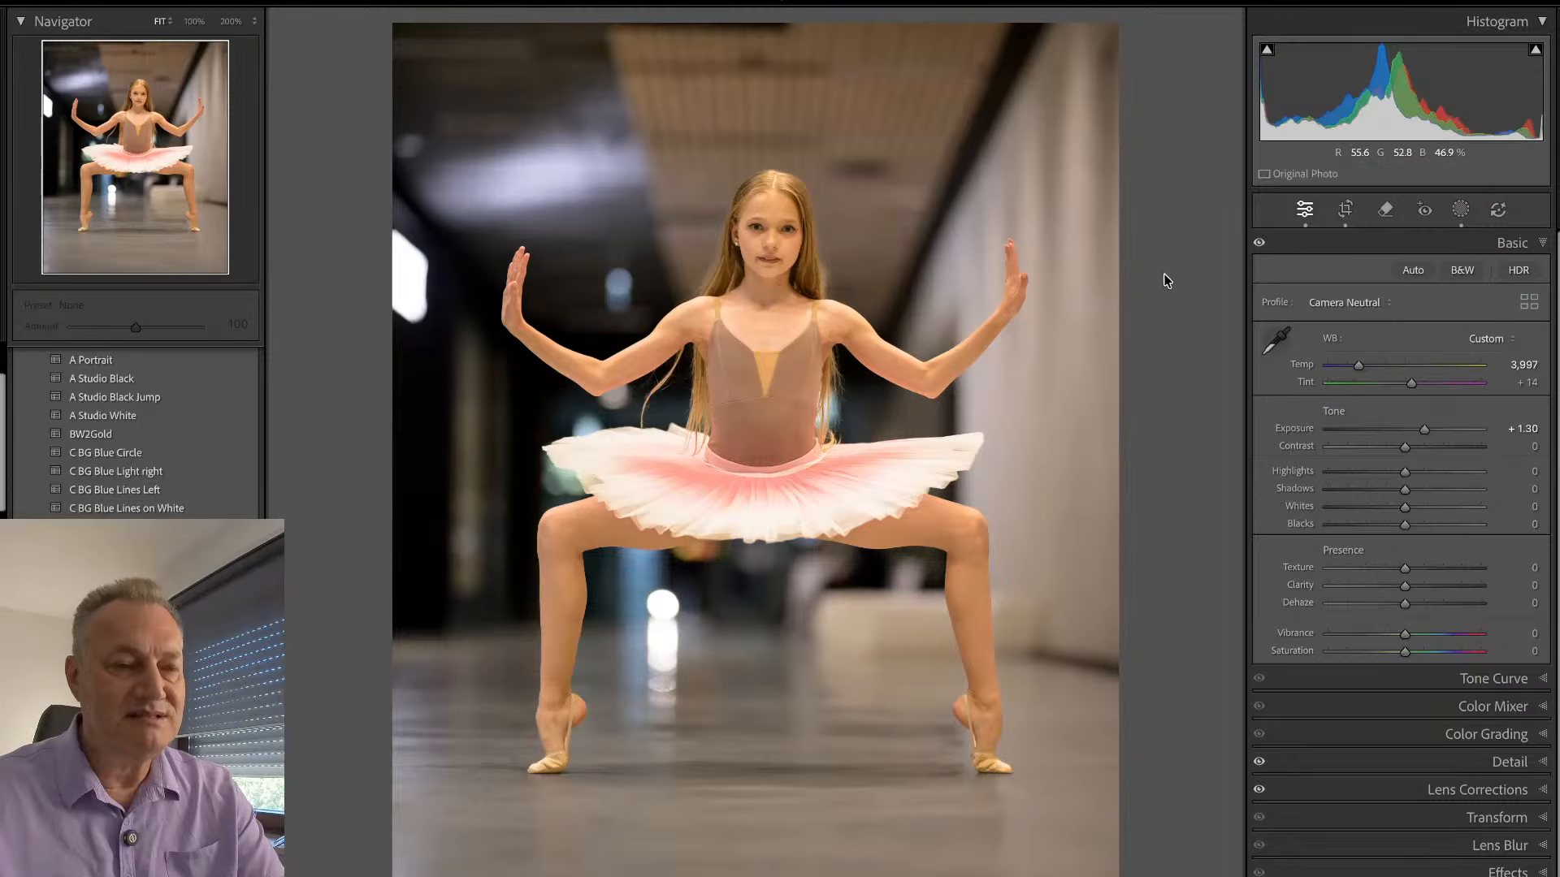
pyautogui.press('r')
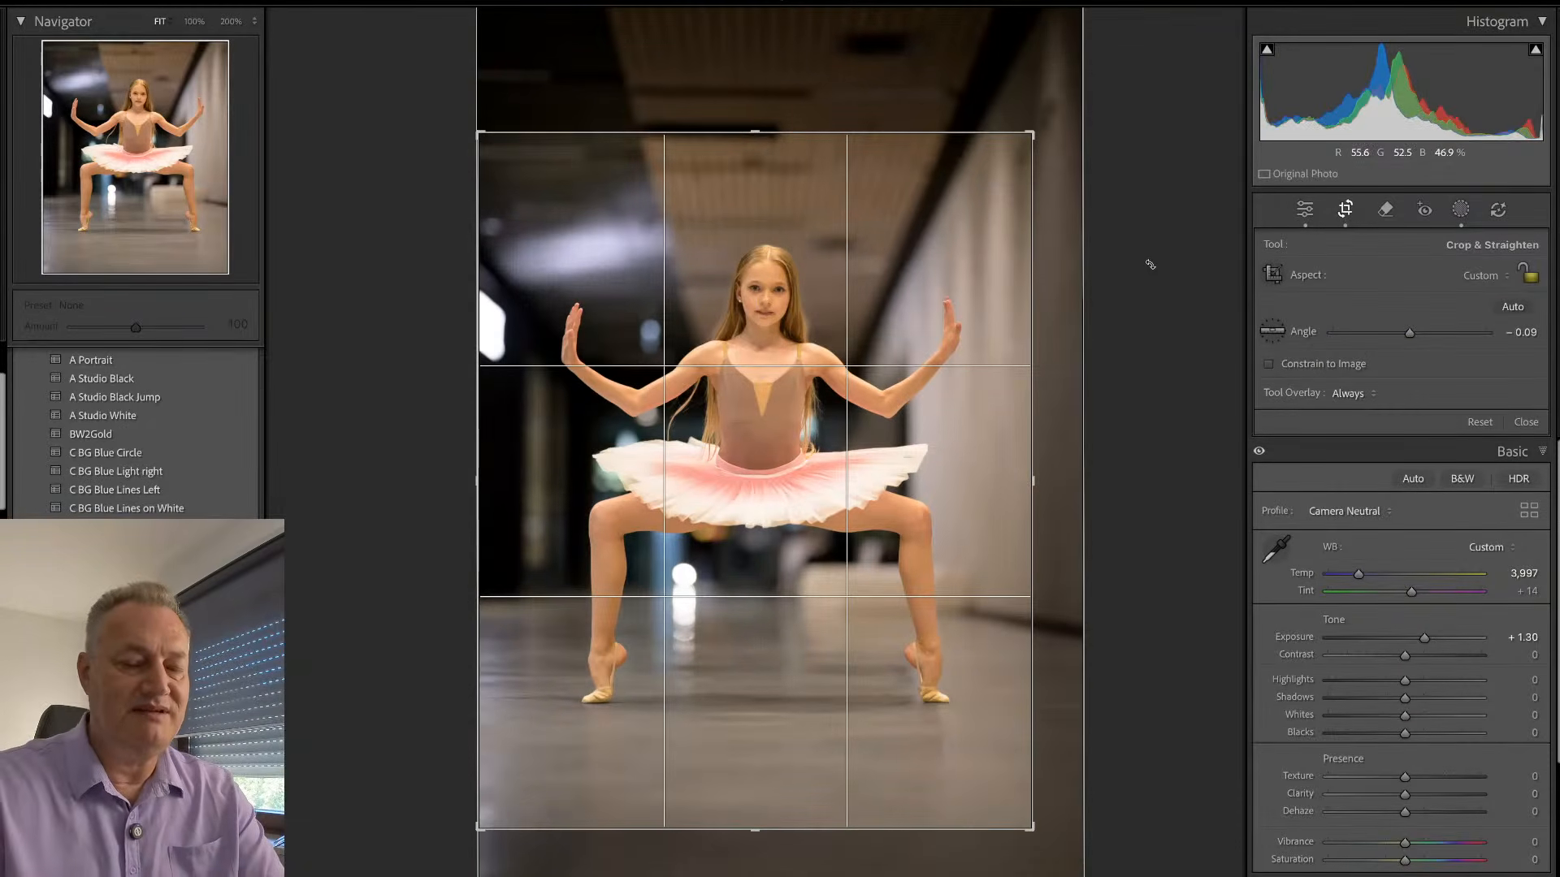
pyautogui.press('r')
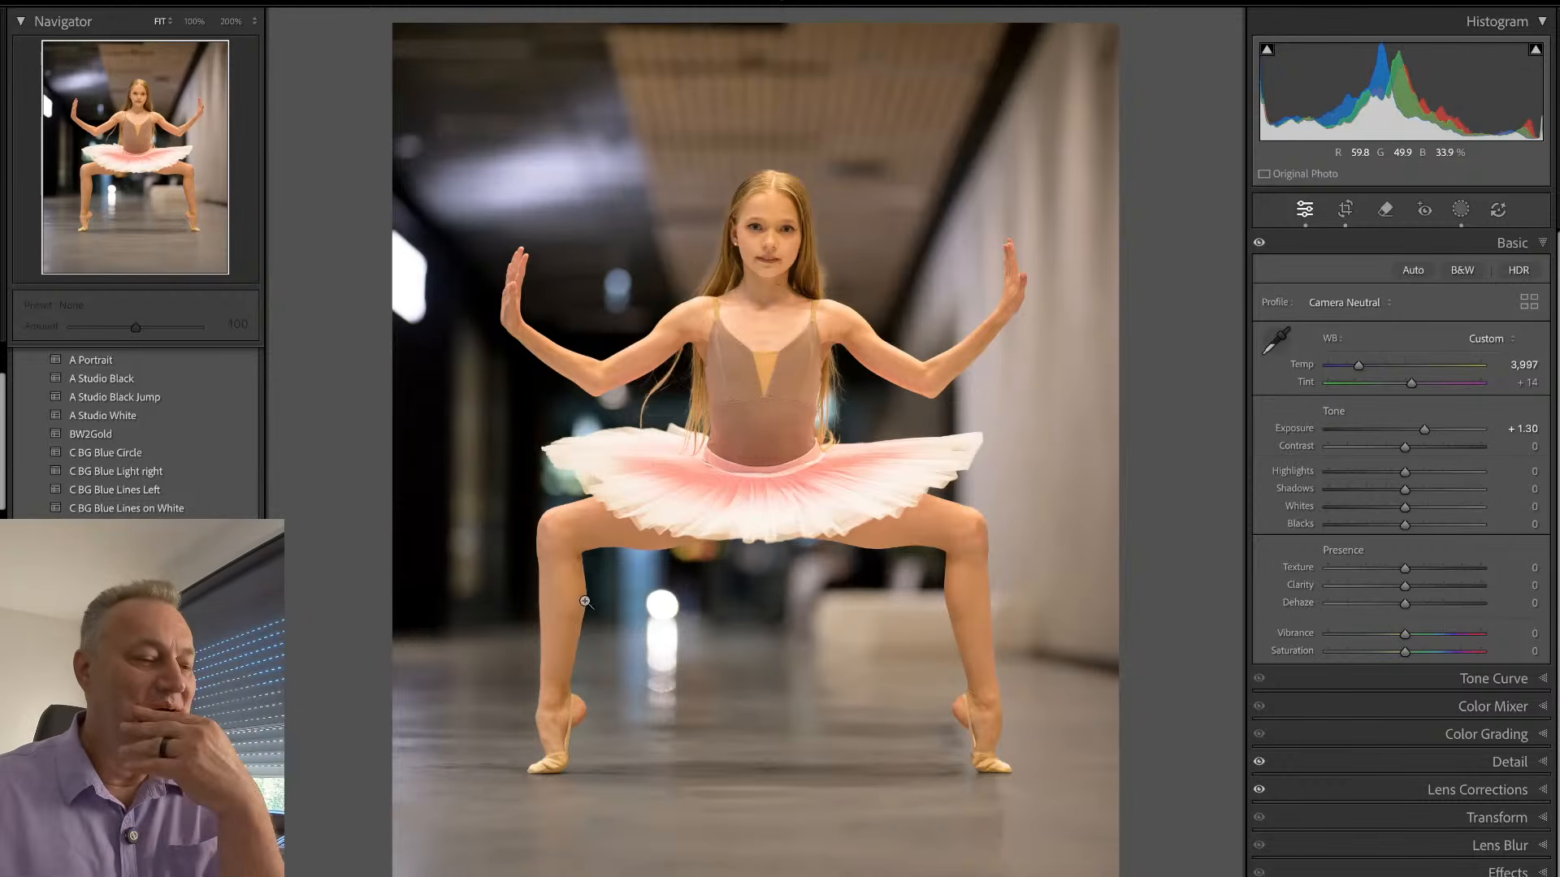
# - Inspect the ballet slipper up close, compare the two cropped corridor photos, and bring up the wider corridor plié shot
pyautogui.click(560, 767)
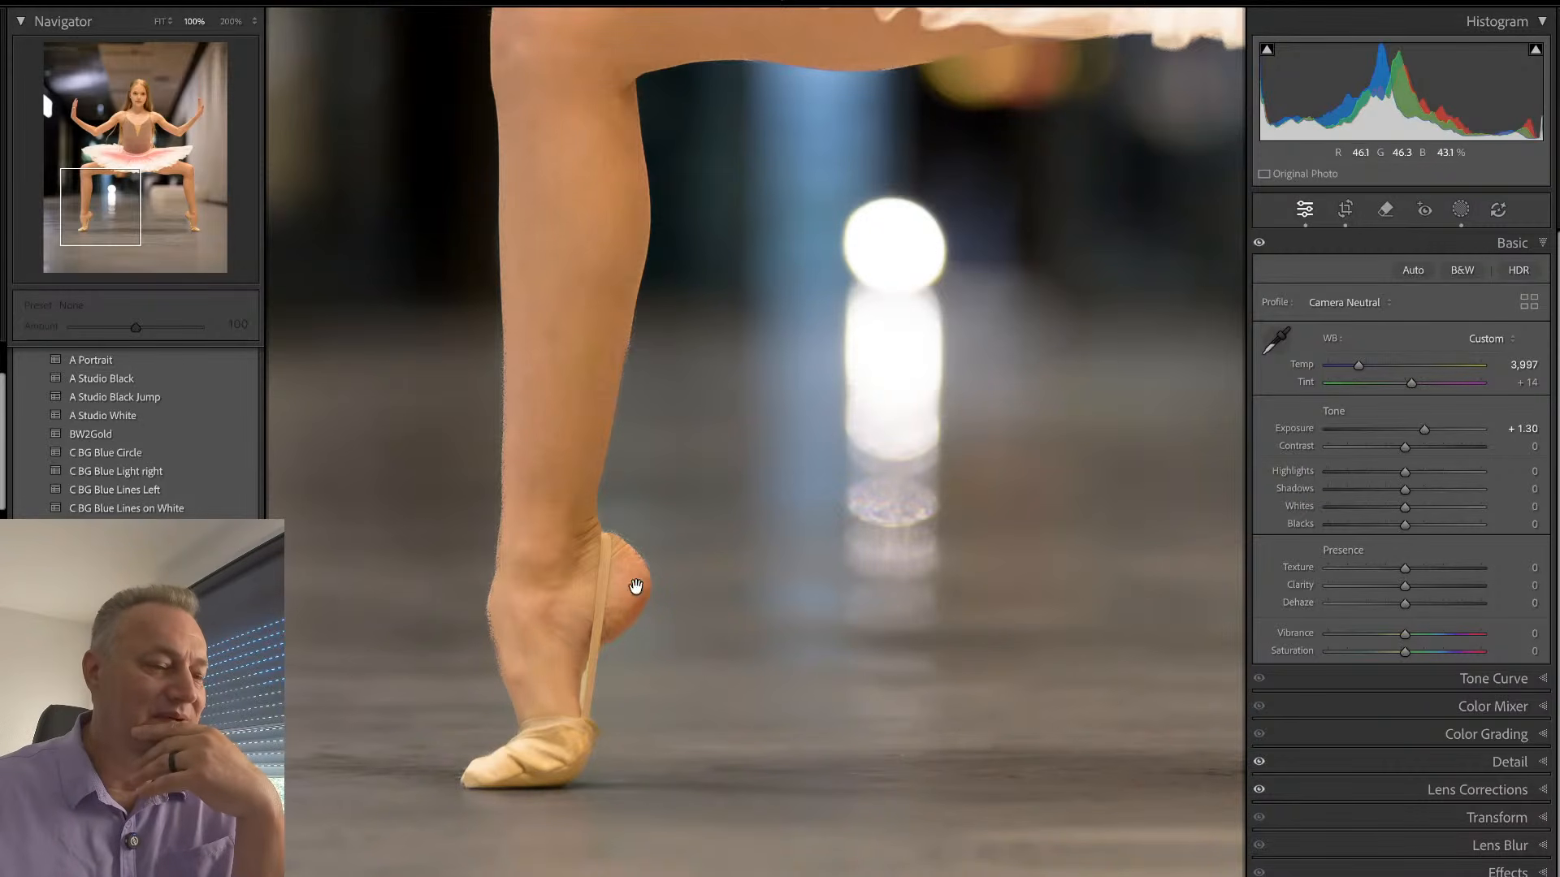
pyautogui.click(548, 673)
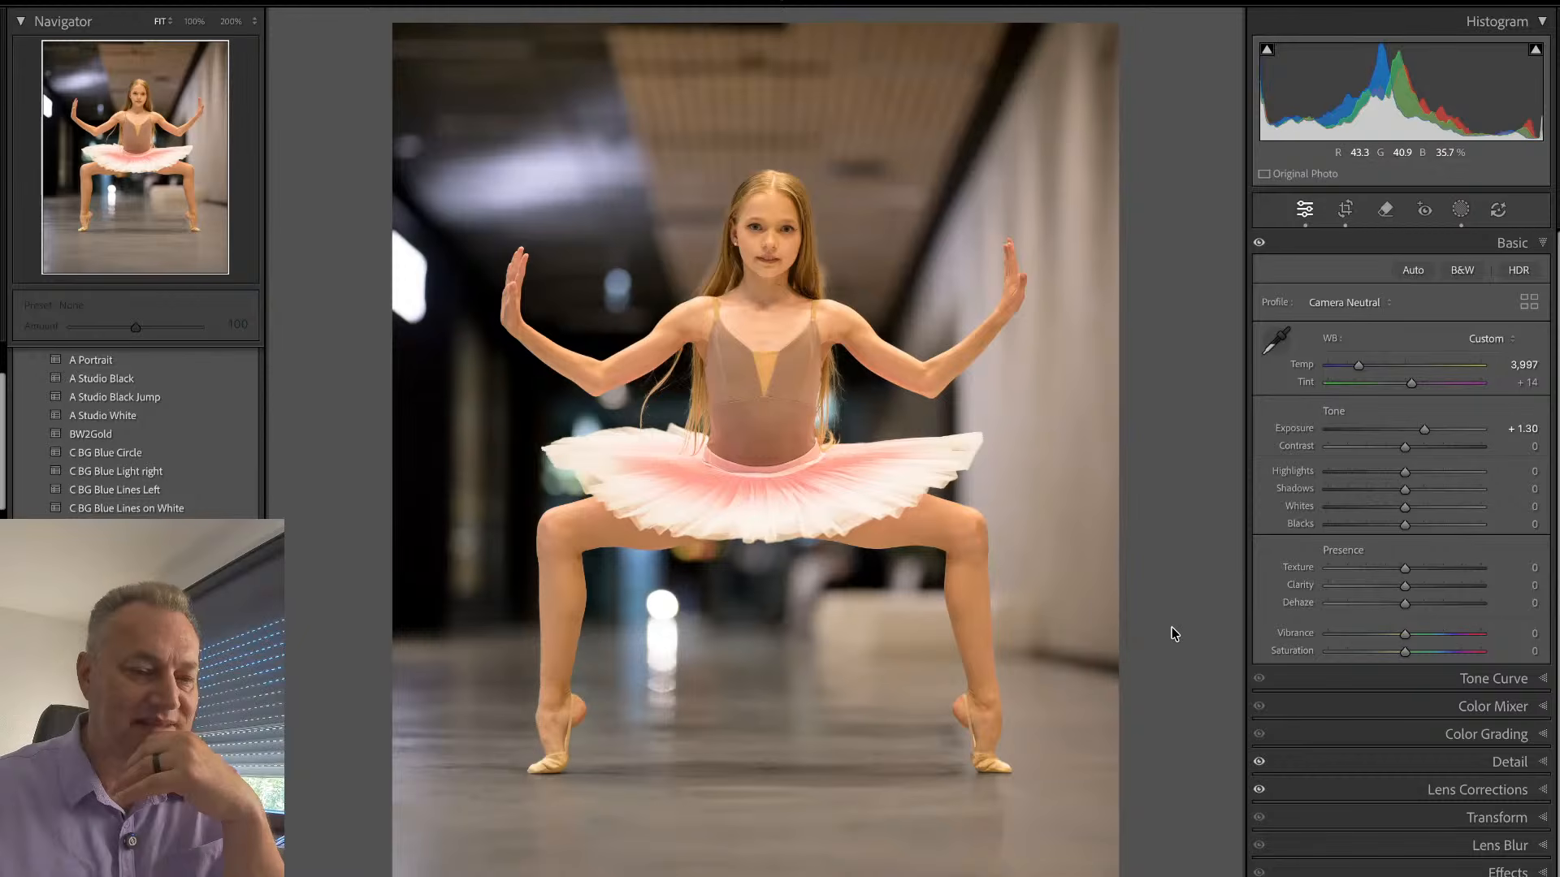
pyautogui.press('Right')
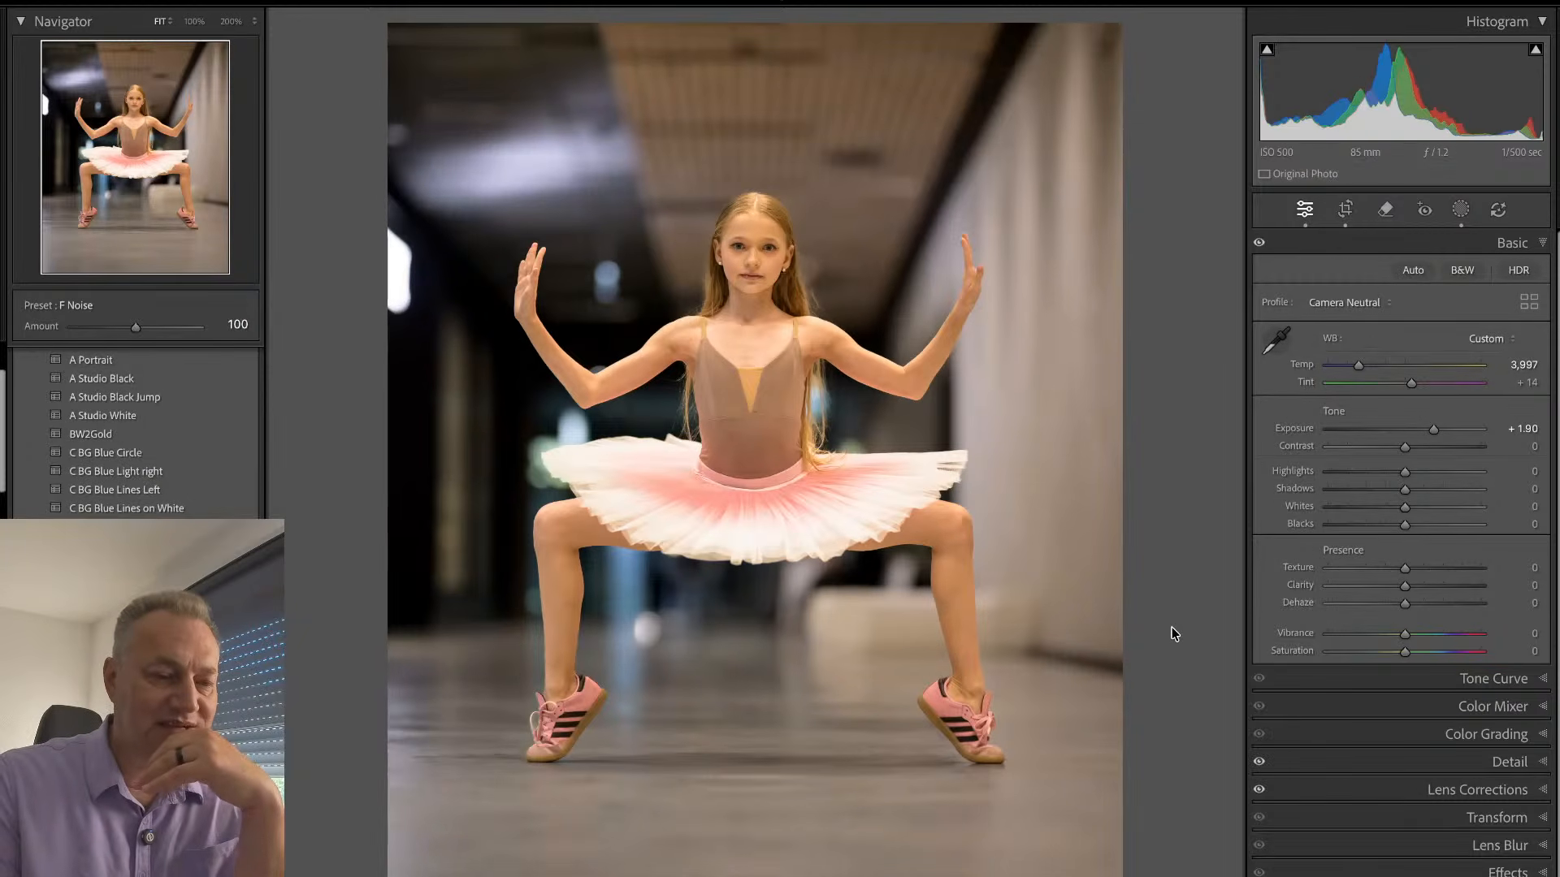
pyautogui.press('Right')
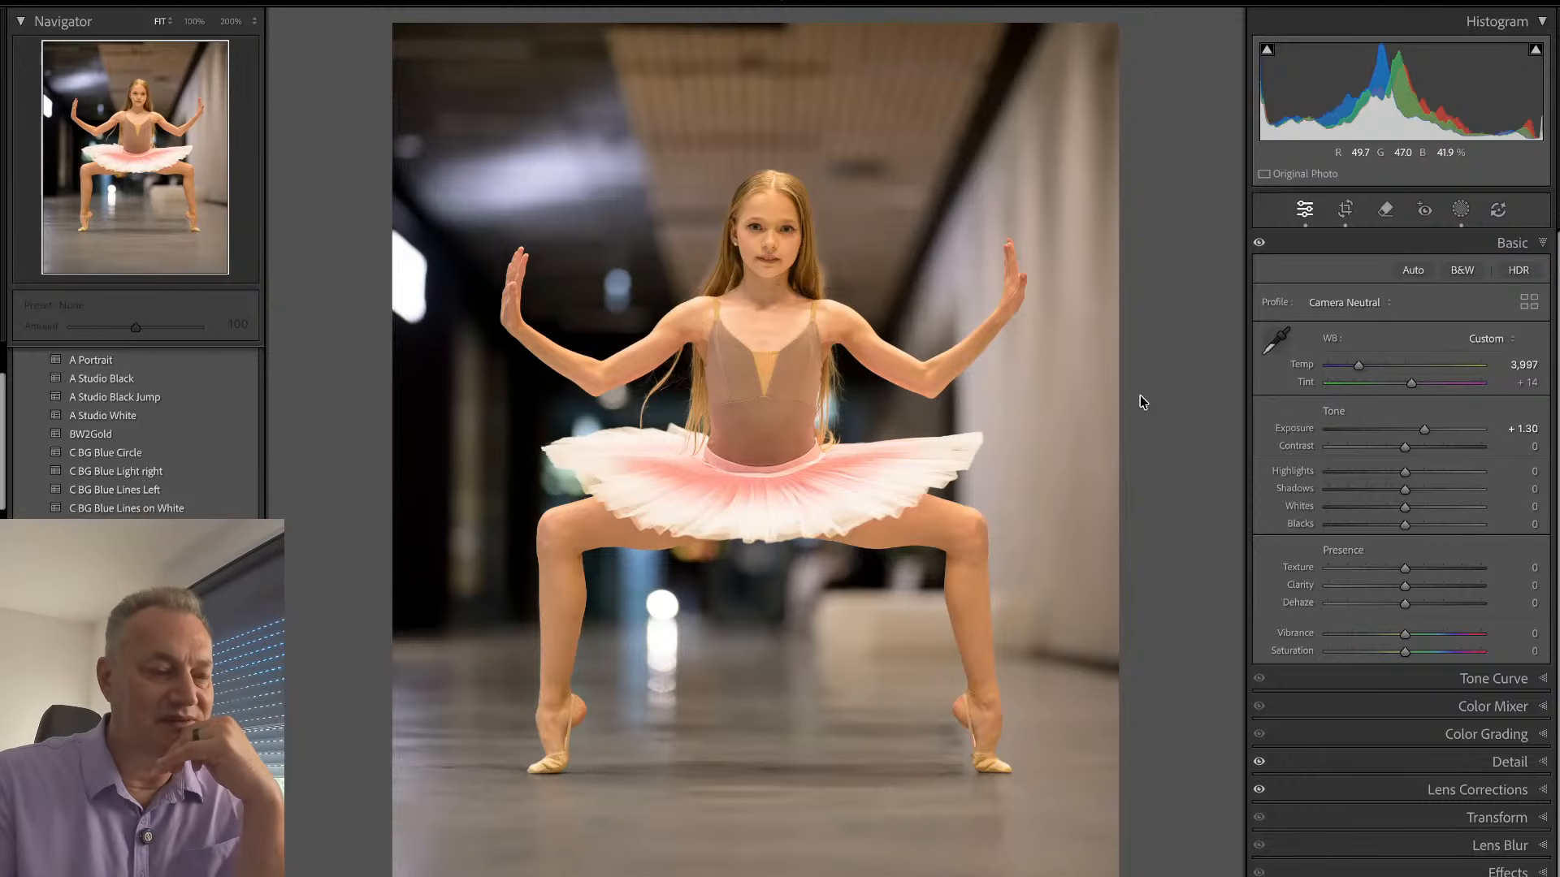
pyautogui.press('Right')
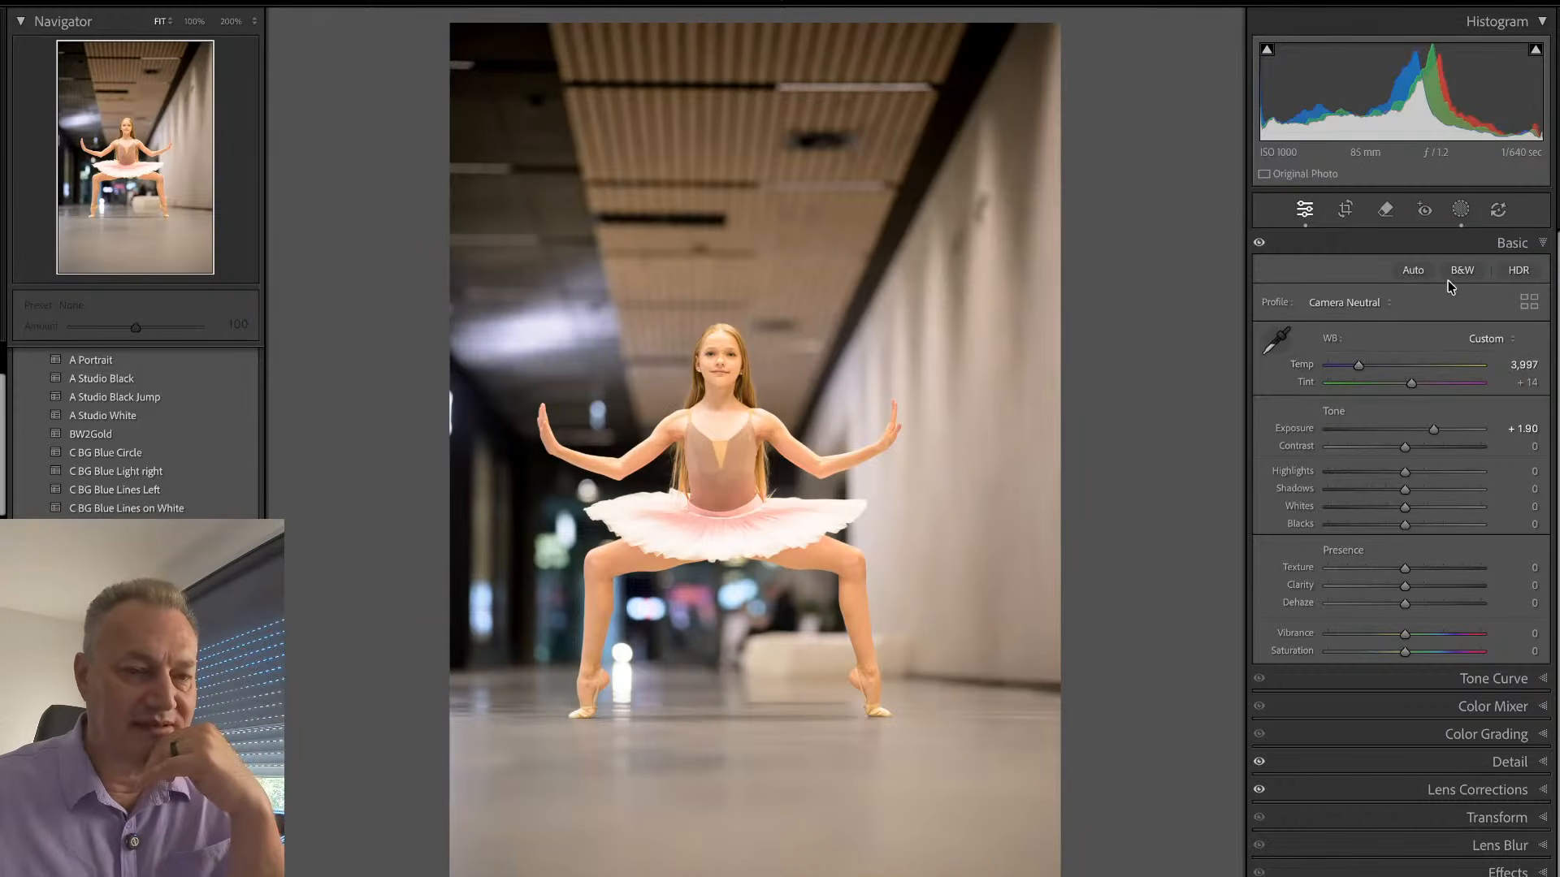
# - Convert the wider corridor plié photo to black and white and crop it closely around the dancer with an angle of 0.20
pyautogui.click(1450, 275)
pyautogui.press('r')
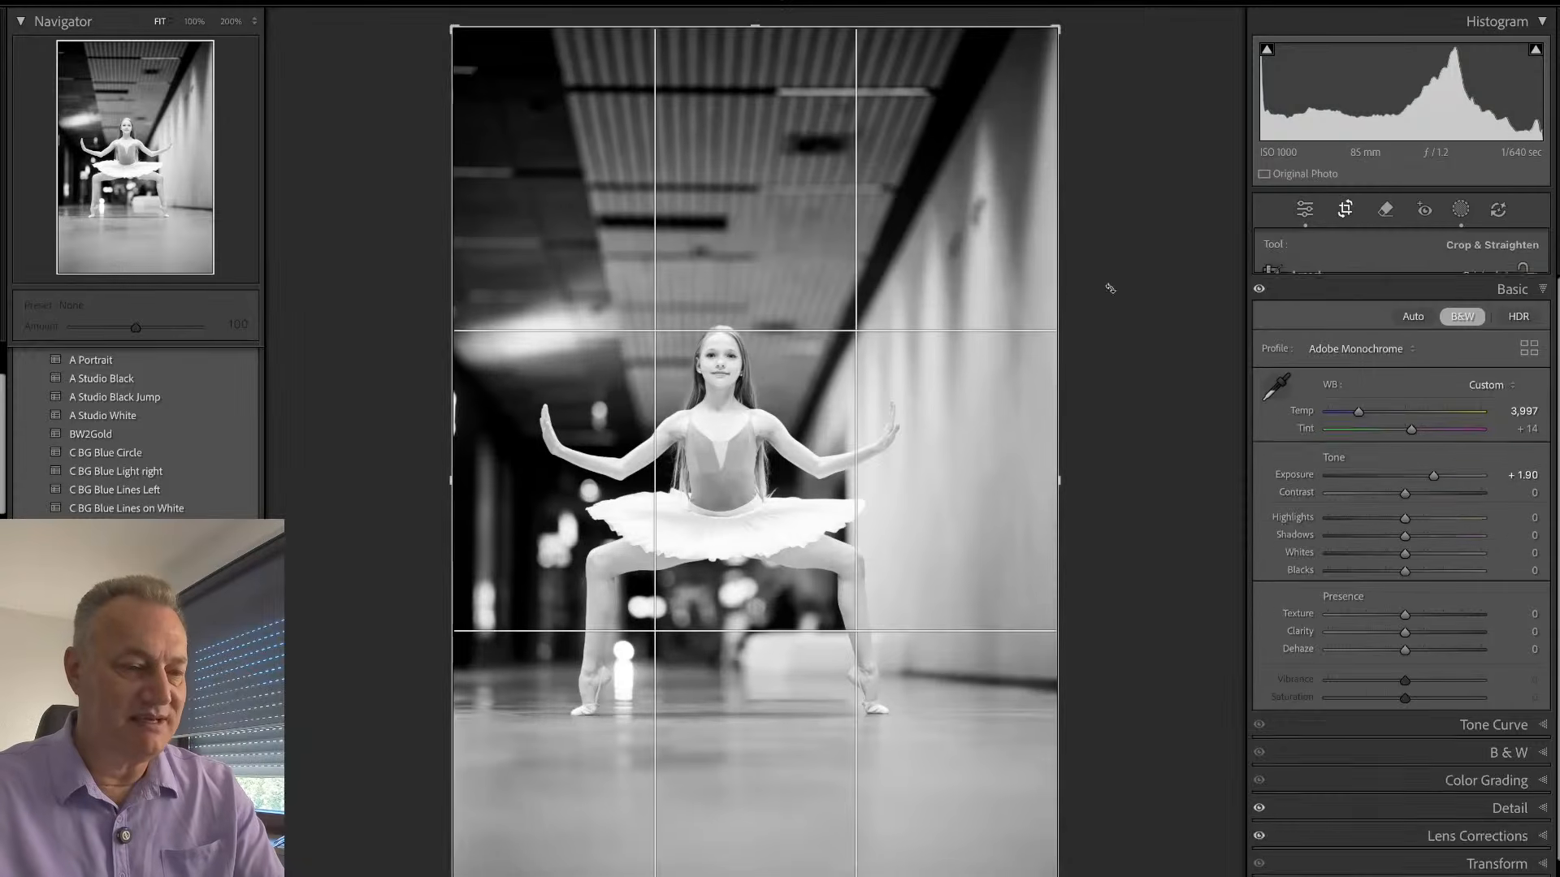
pyautogui.moveTo(1057, 30); pyautogui.dragTo(1018, 166)
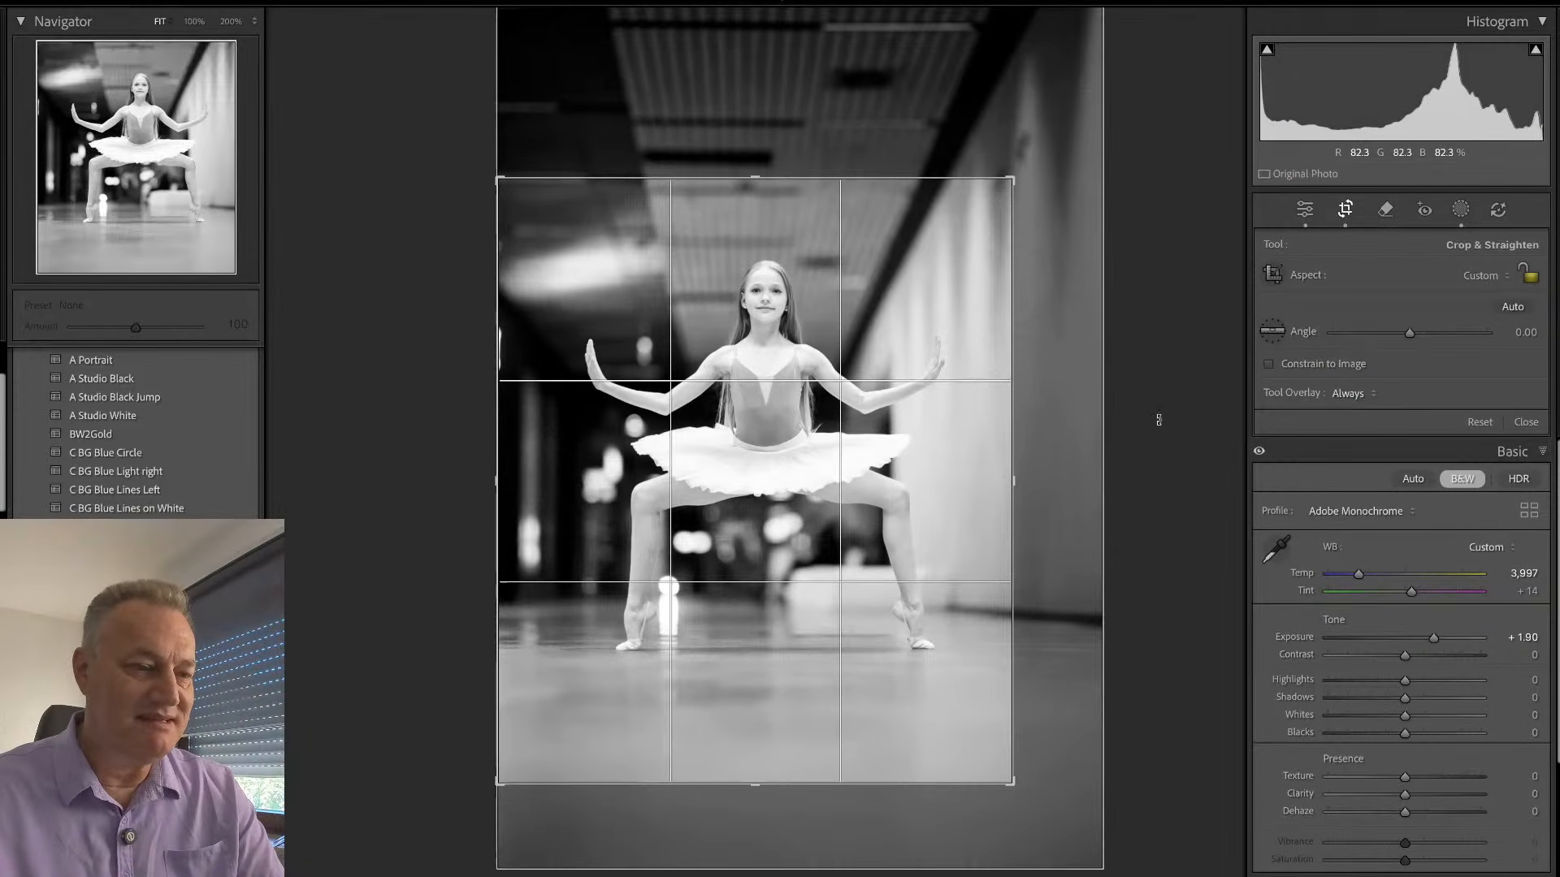
pyautogui.moveTo(1159, 420); pyautogui.dragTo(1191, 408)
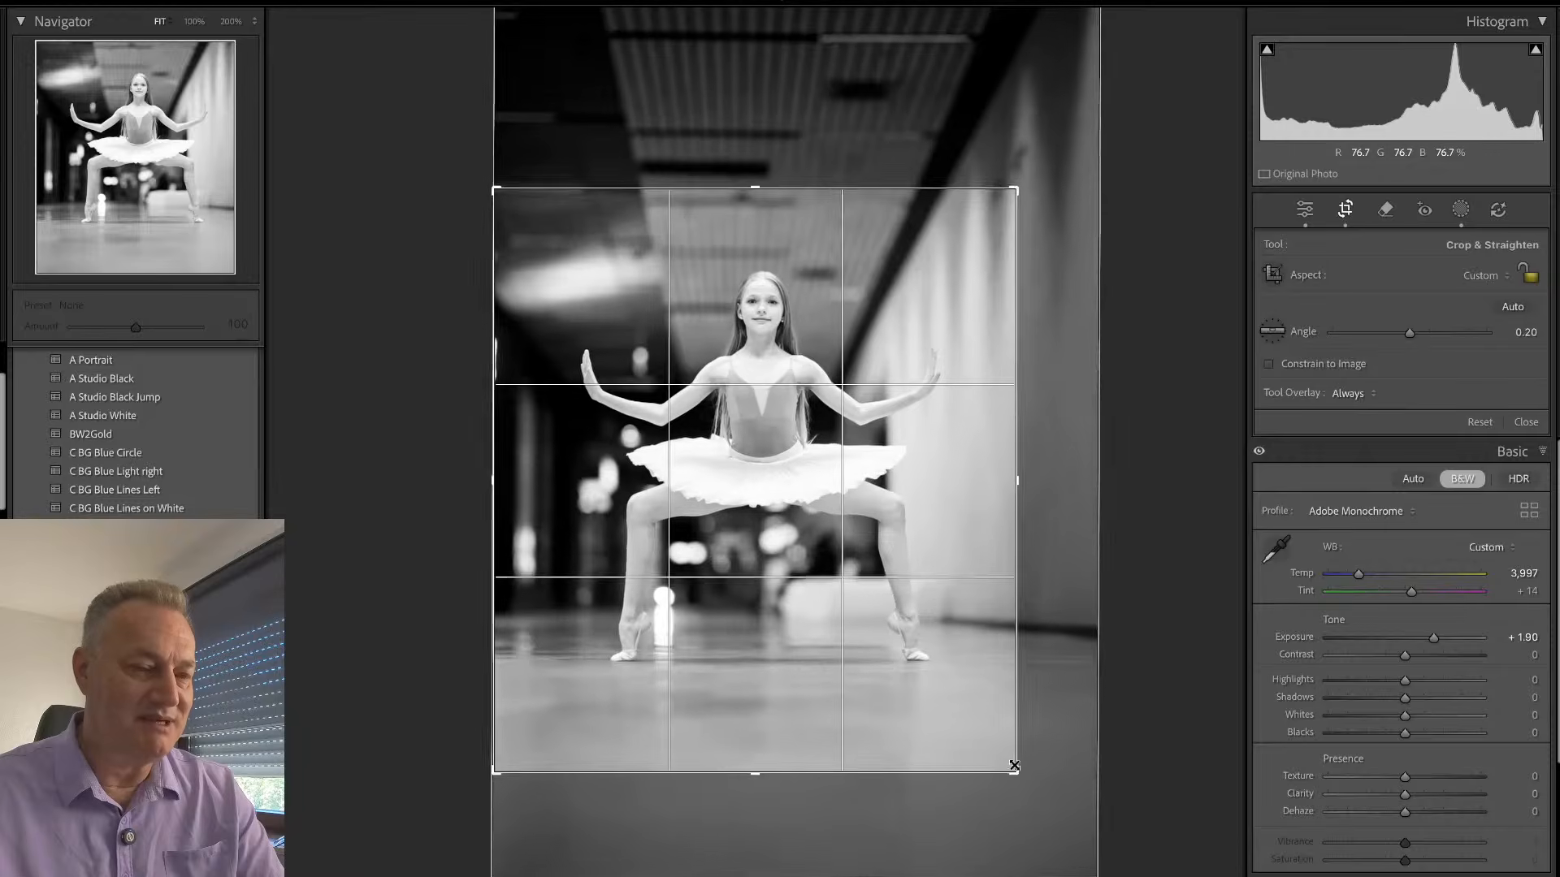
pyautogui.moveTo(1014, 767); pyautogui.dragTo(1005, 751)
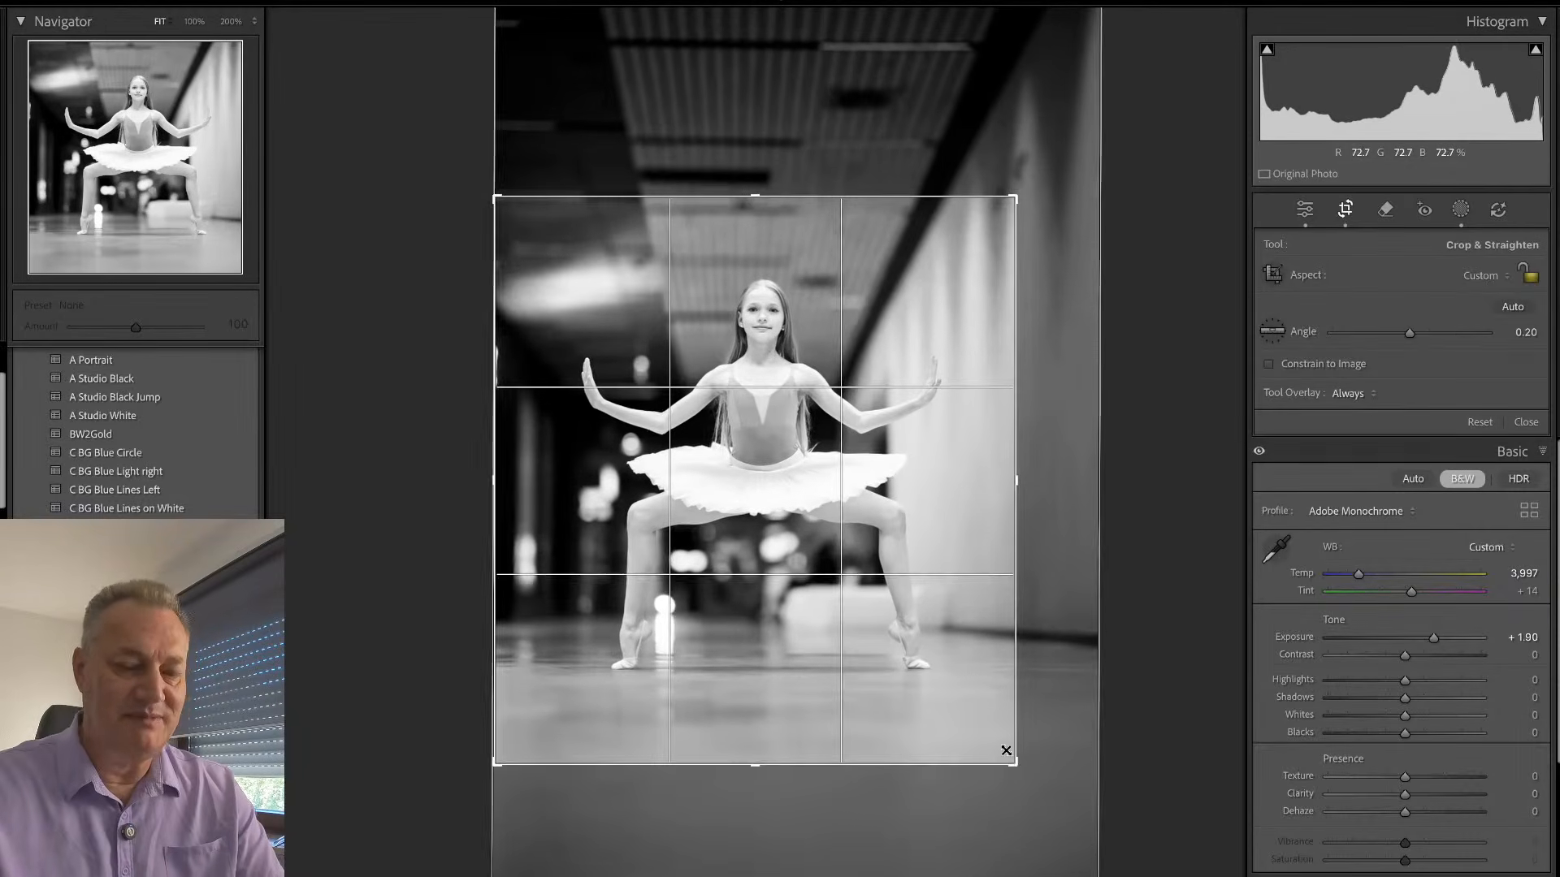
pyautogui.press('r')
pyautogui.press('r')
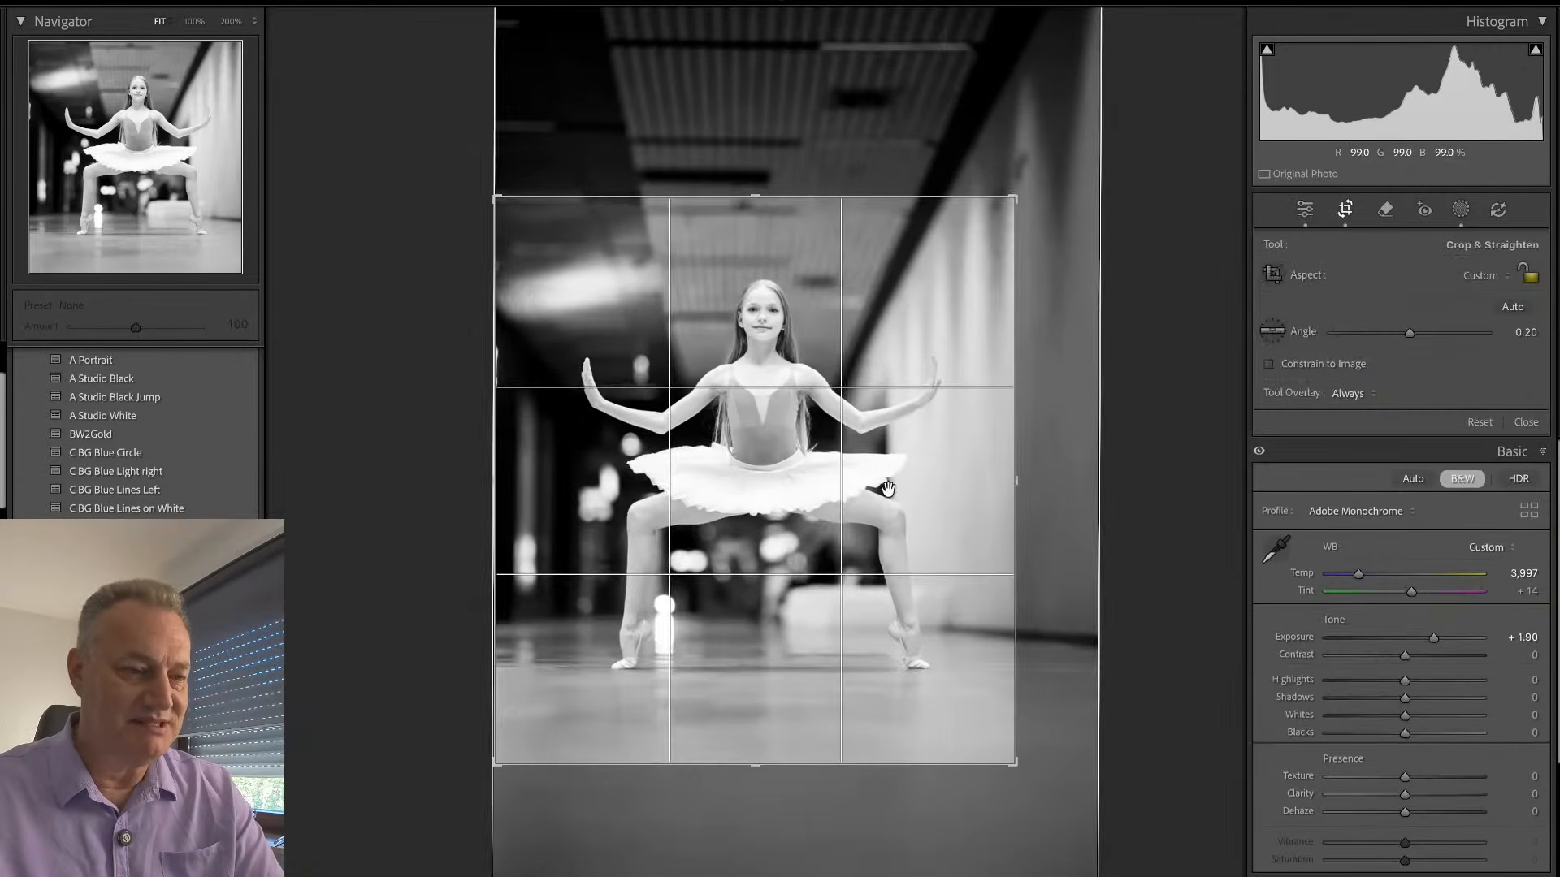
pyautogui.moveTo(888, 488); pyautogui.dragTo(884, 489)
pyautogui.press('r')
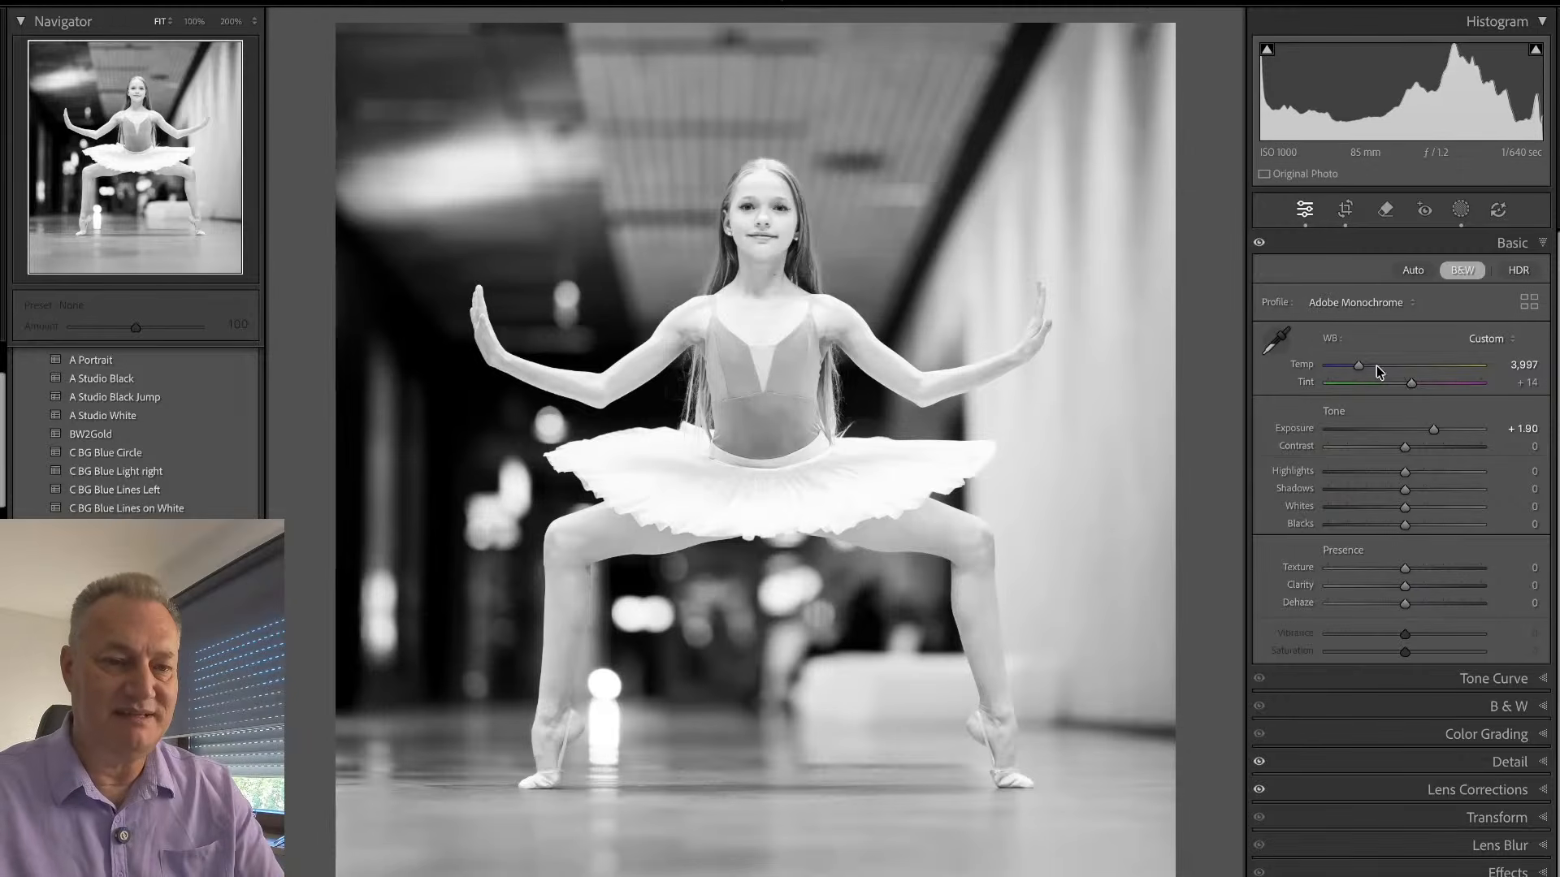
# - Reduce the black-and-white plié photo's overall Exposure to +0.95
pyautogui.moveTo(1434, 429); pyautogui.dragTo(1418, 434)
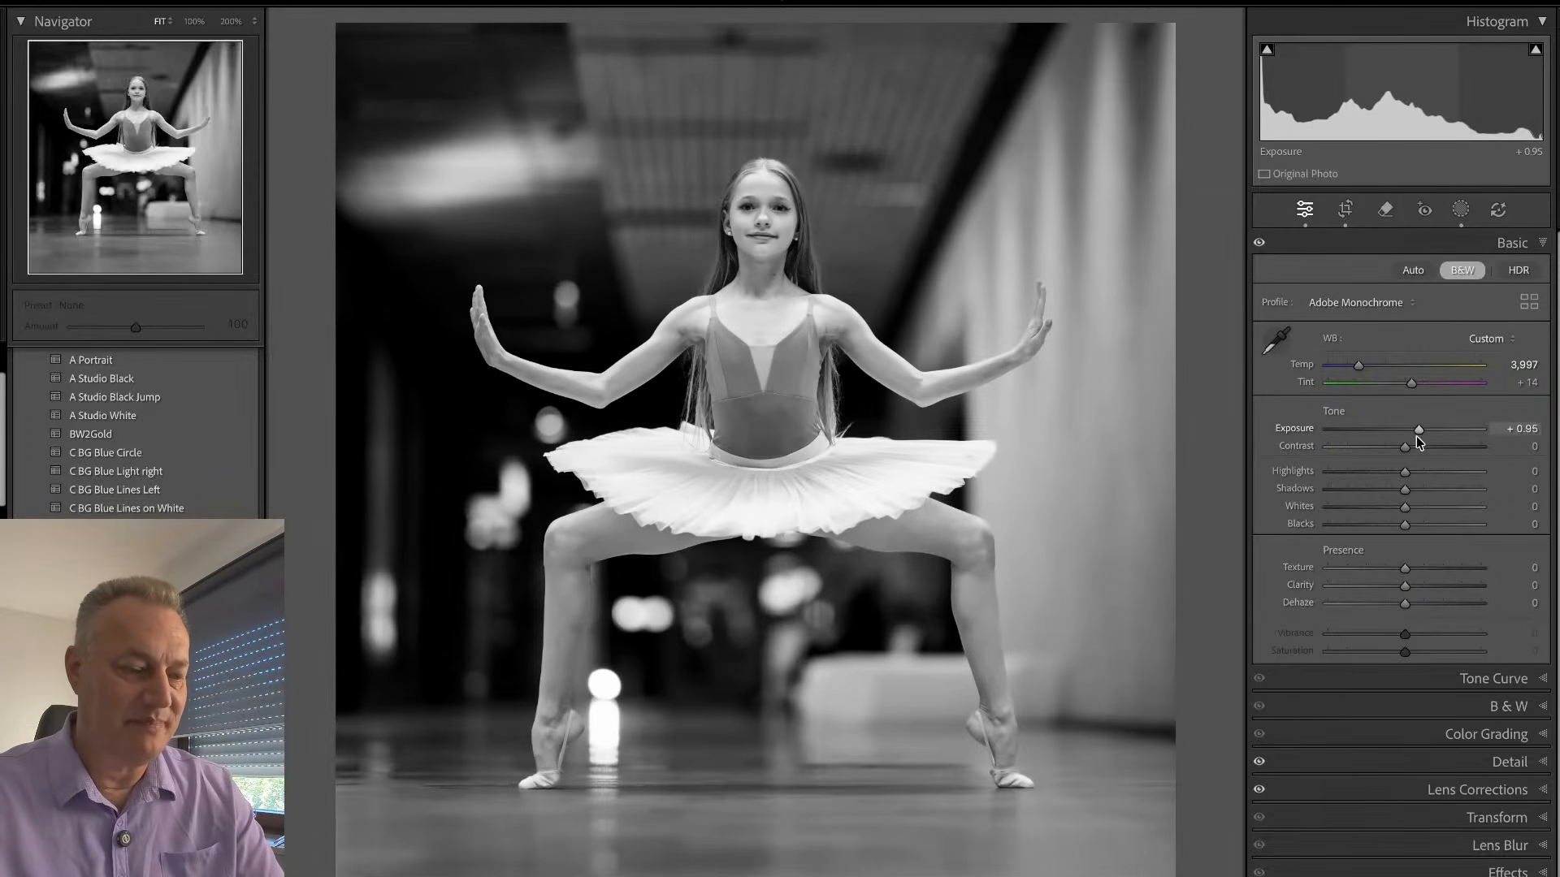
# - Try brightening the background through the bg mask with an Exposure of -0.60 and adjusted Shadows, and undo both changes
pyautogui.click(1460, 210)
pyautogui.click(1155, 132)
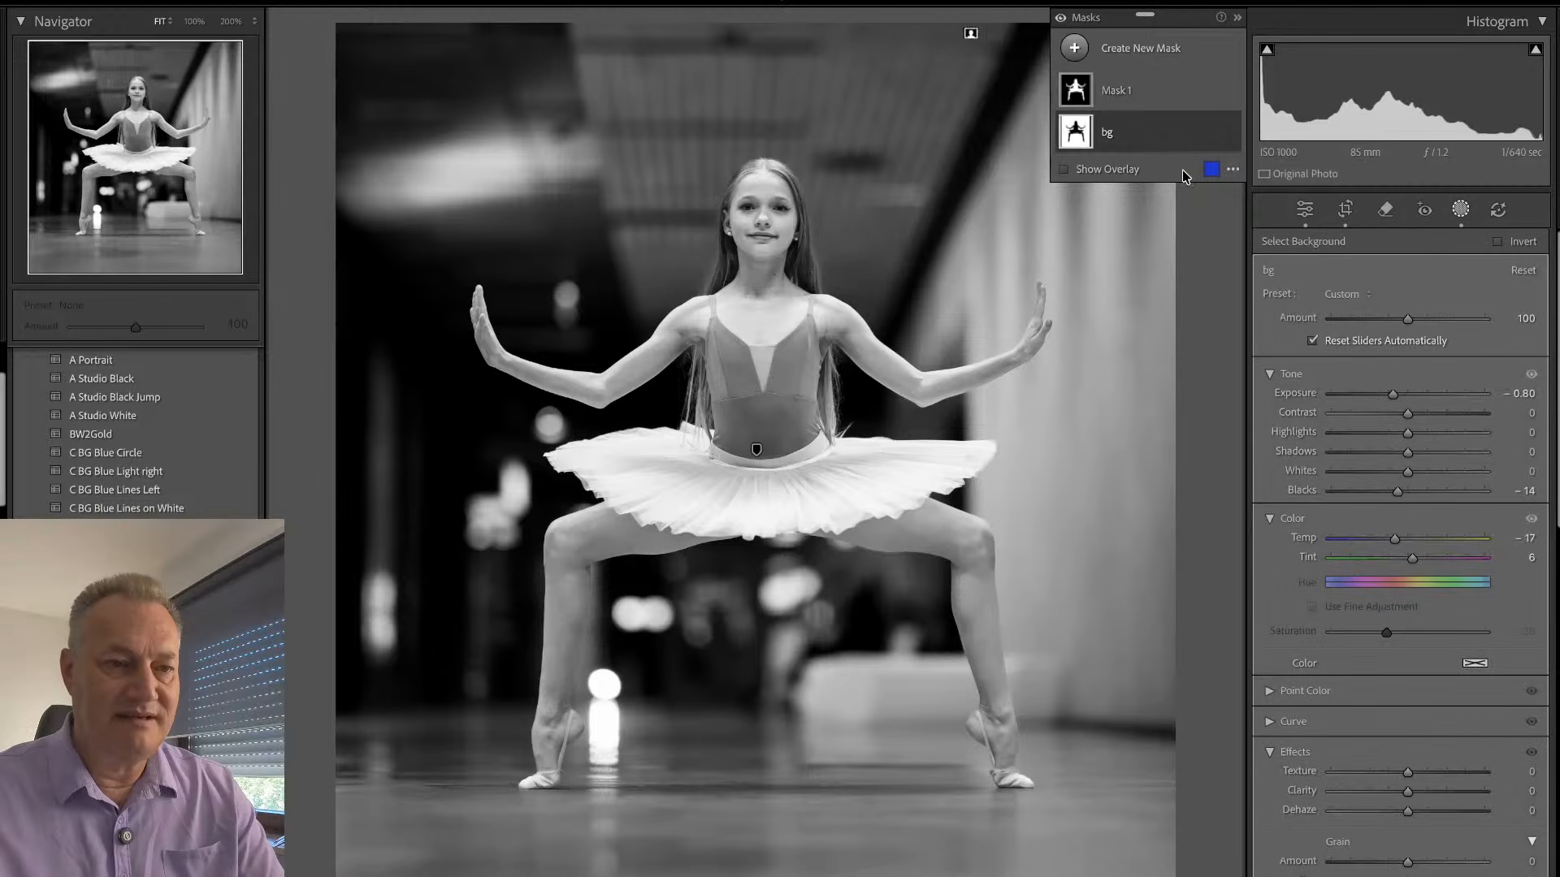
pyautogui.moveTo(1393, 393); pyautogui.dragTo(1395, 393)
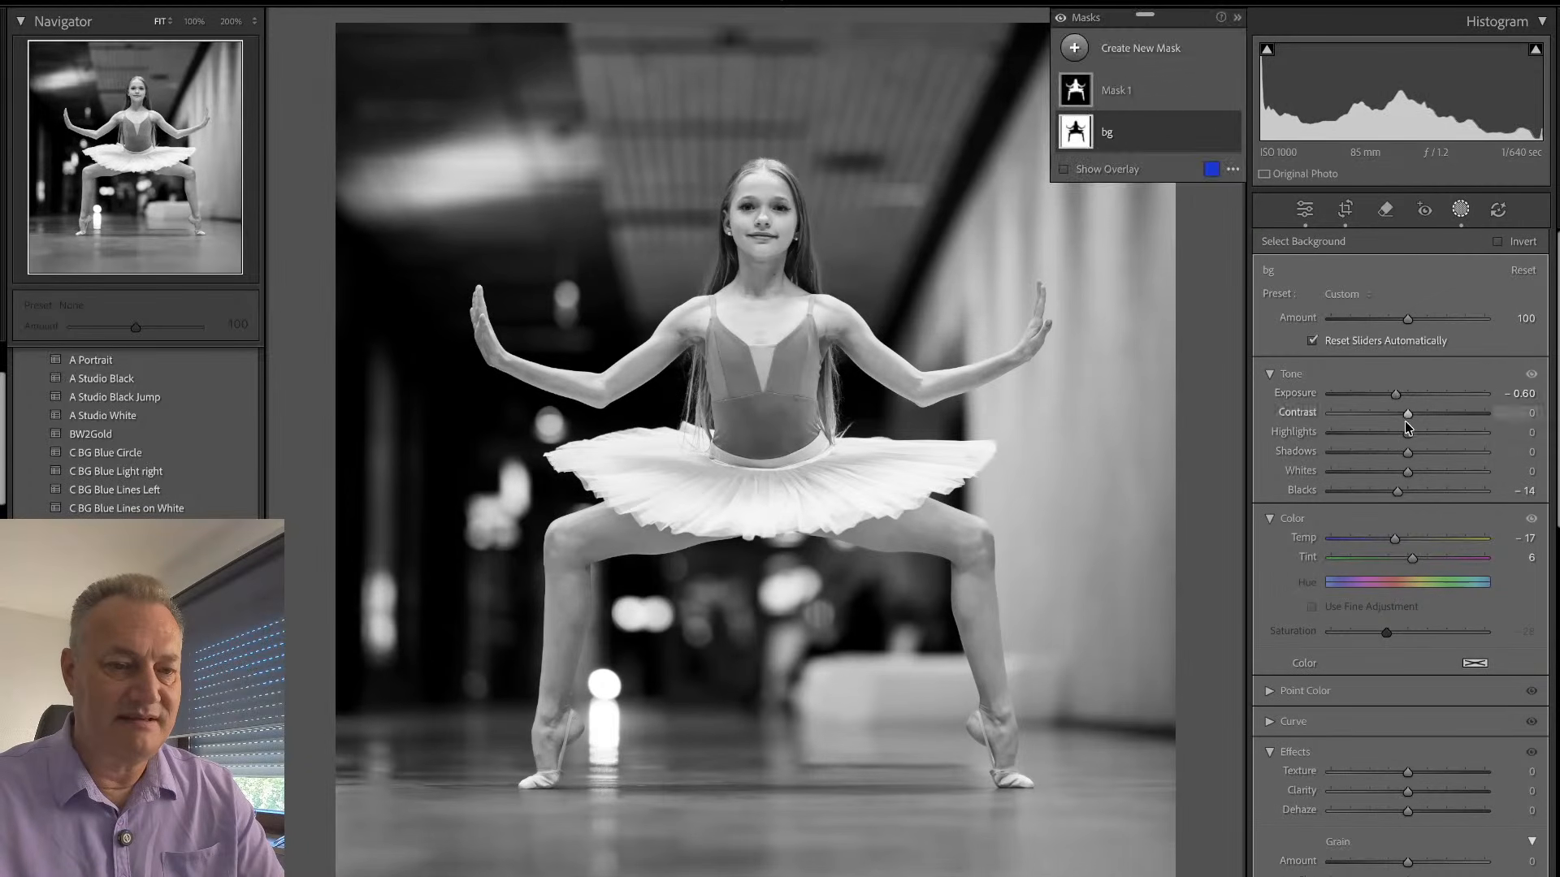
pyautogui.moveTo(1434, 451); pyautogui.dragTo(1439, 452)
pyautogui.hotkey('ctrl', 'z')
pyautogui.hotkey('ctrl', 'z')
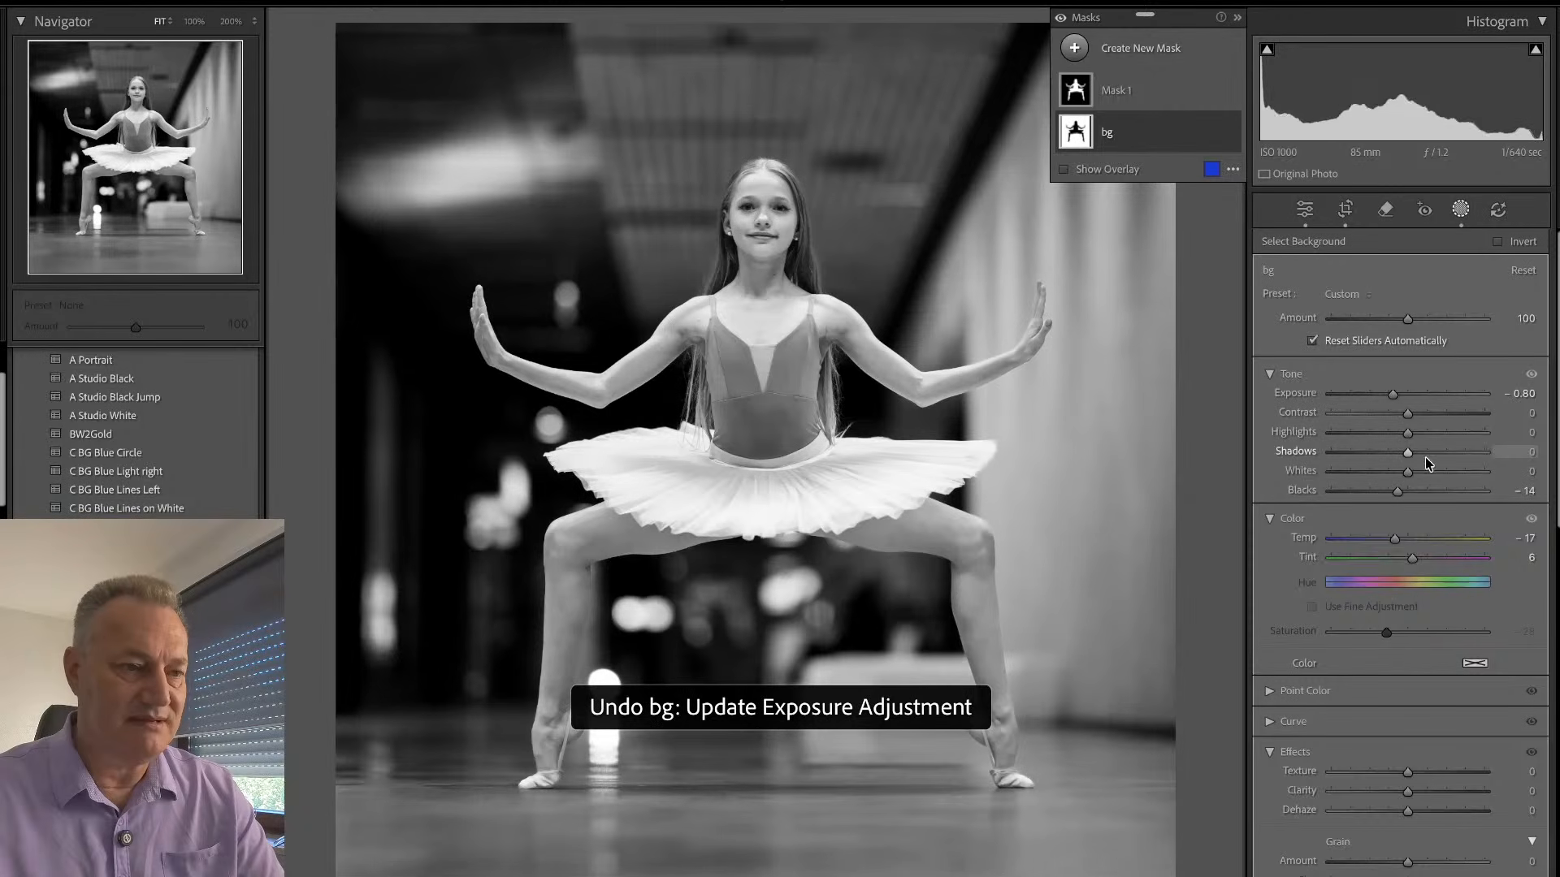
# - Rename the subject mask to "sub" and raise its Shadows slightly
pyautogui.doubleClick(1136, 96)
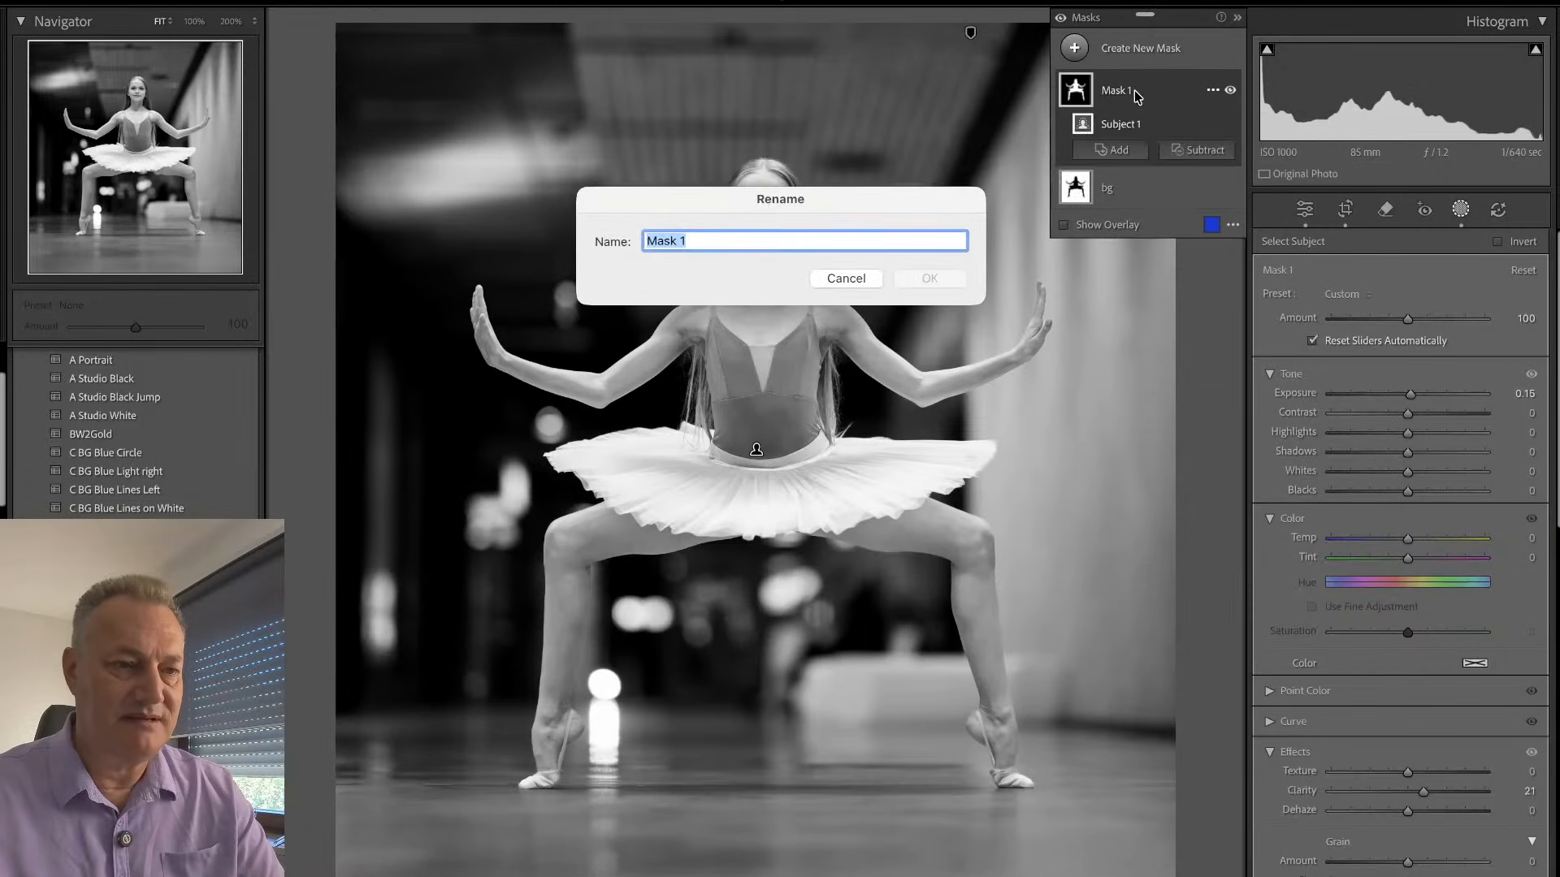
pyautogui.write('sub')
pyautogui.press('Return')
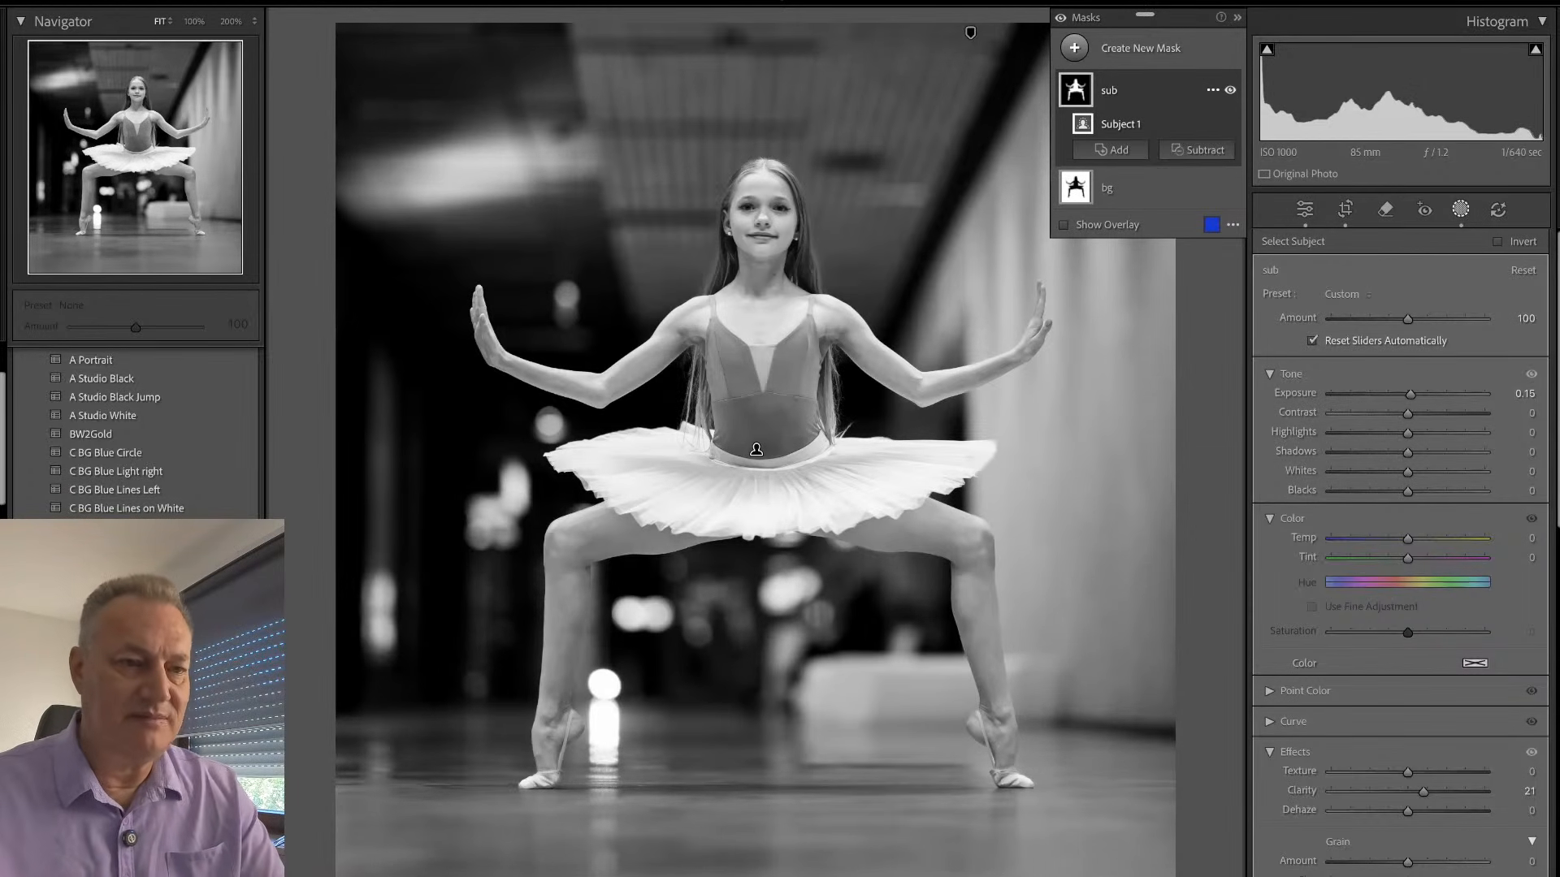
pyautogui.click(1115, 94)
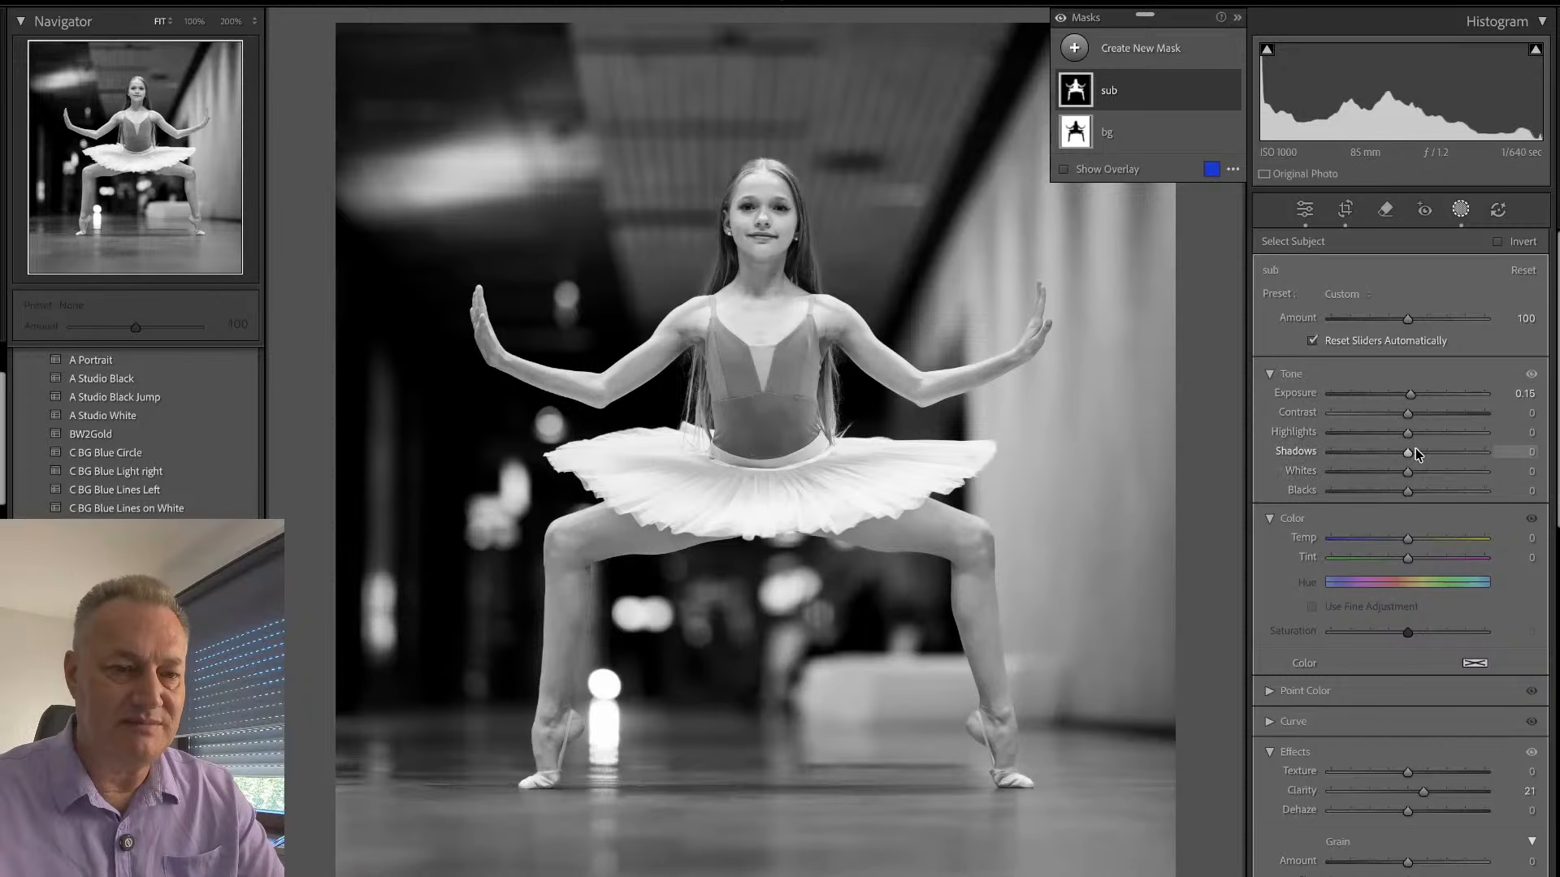
pyautogui.moveTo(1408, 452); pyautogui.dragTo(1431, 455)
pyautogui.click(1460, 209)
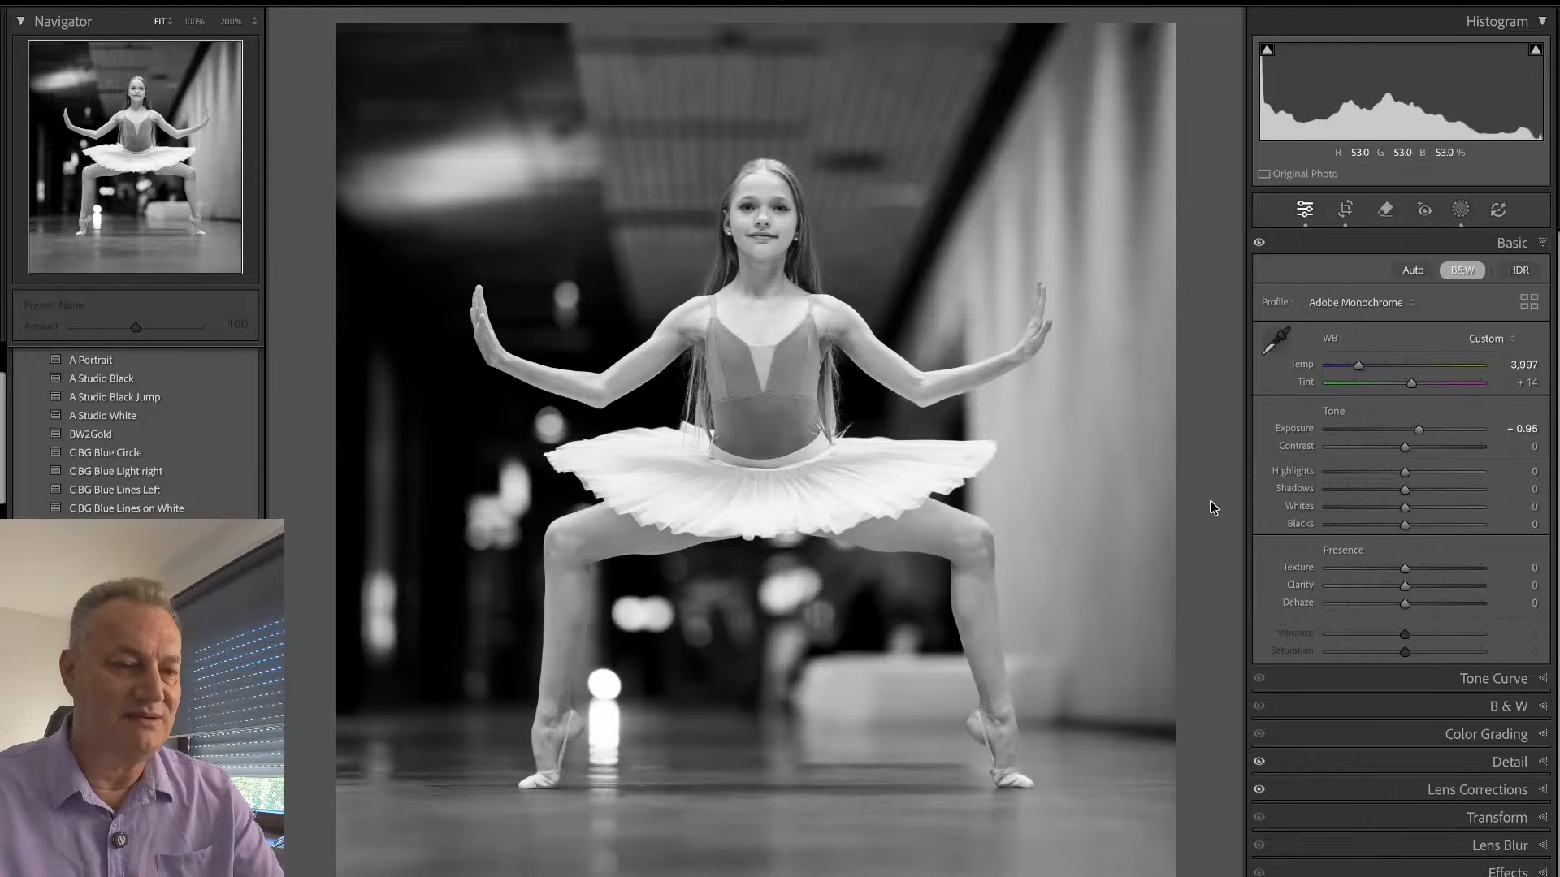
# - Bring up the first photo of the dancer in the gold outfit and crop it tighter with an angle of 1.02
pyautogui.press('Right')
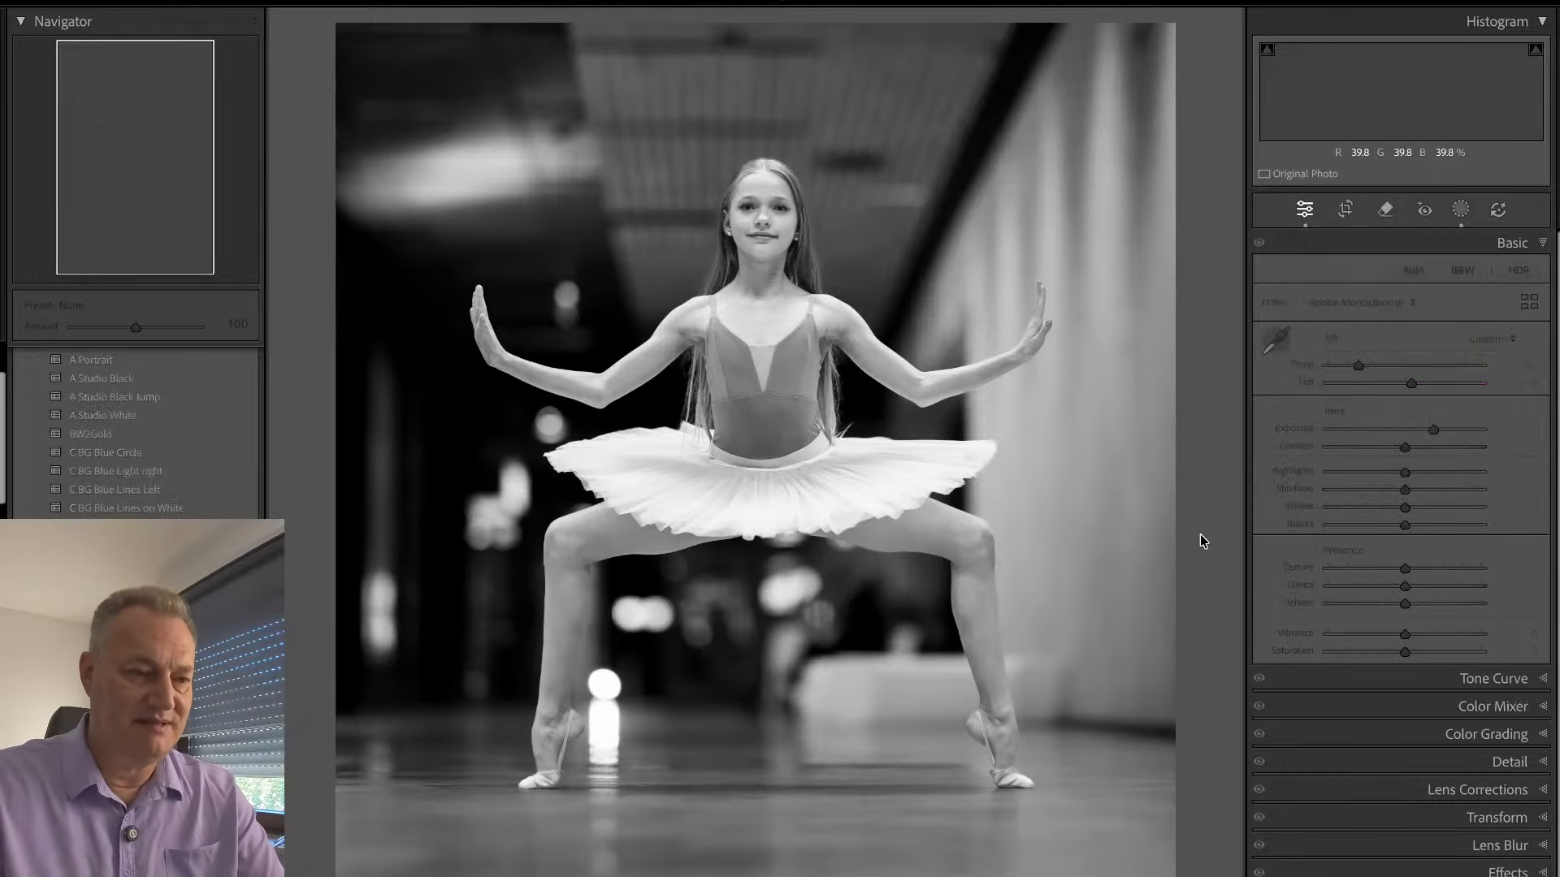
pyautogui.press('r')
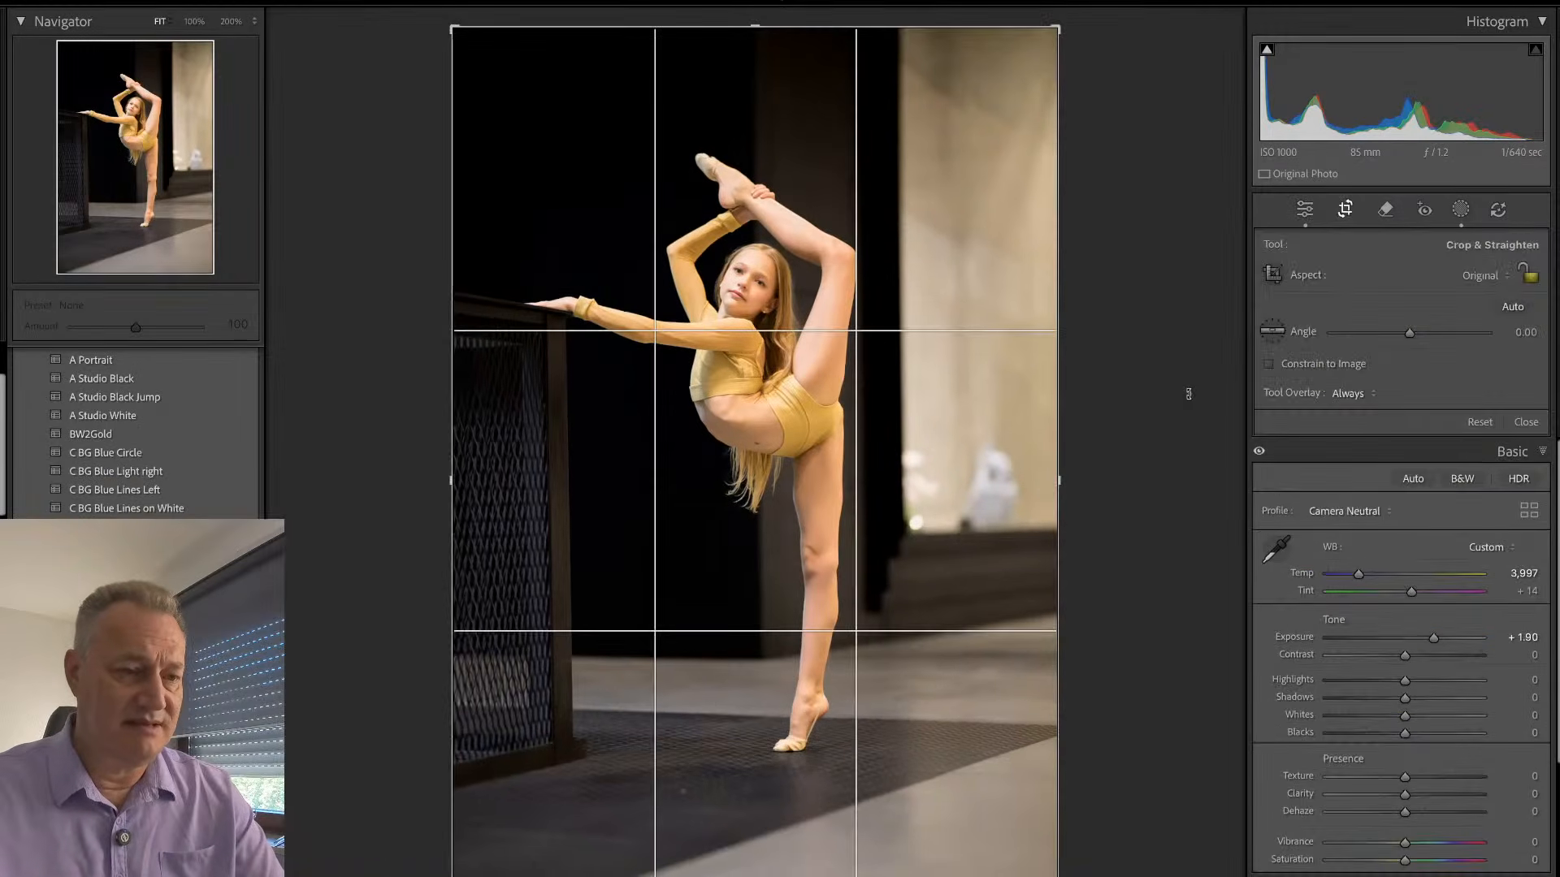
pyautogui.moveTo(1188, 393); pyautogui.dragTo(1168, 386)
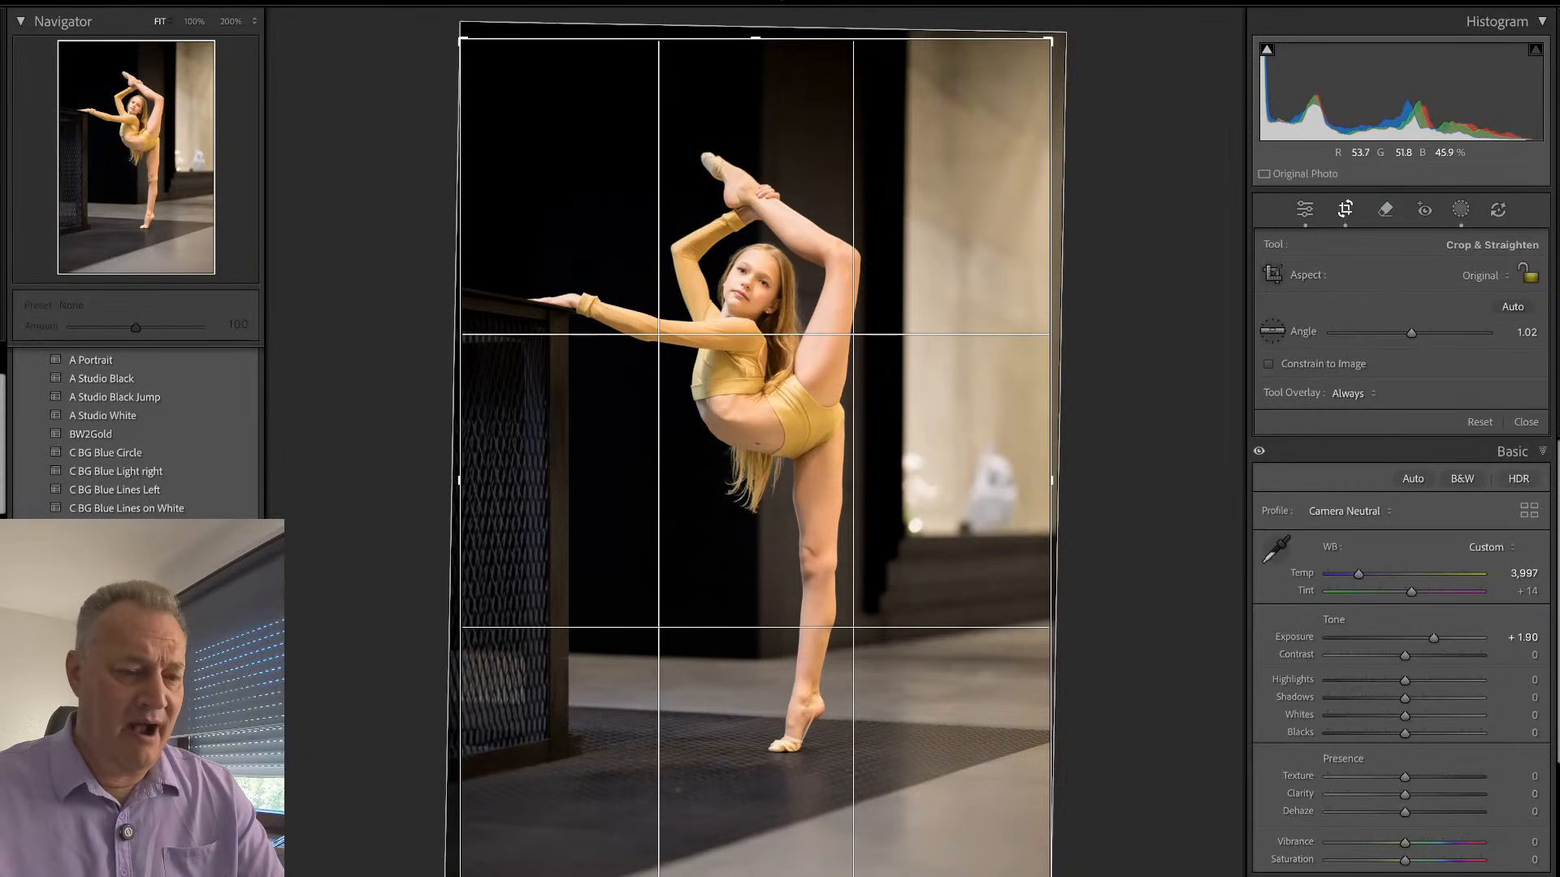
pyautogui.moveTo(1049, 876); pyautogui.dragTo(1035, 875)
pyautogui.moveTo(474, 76); pyautogui.dragTo(473, 90)
pyautogui.press('Return')
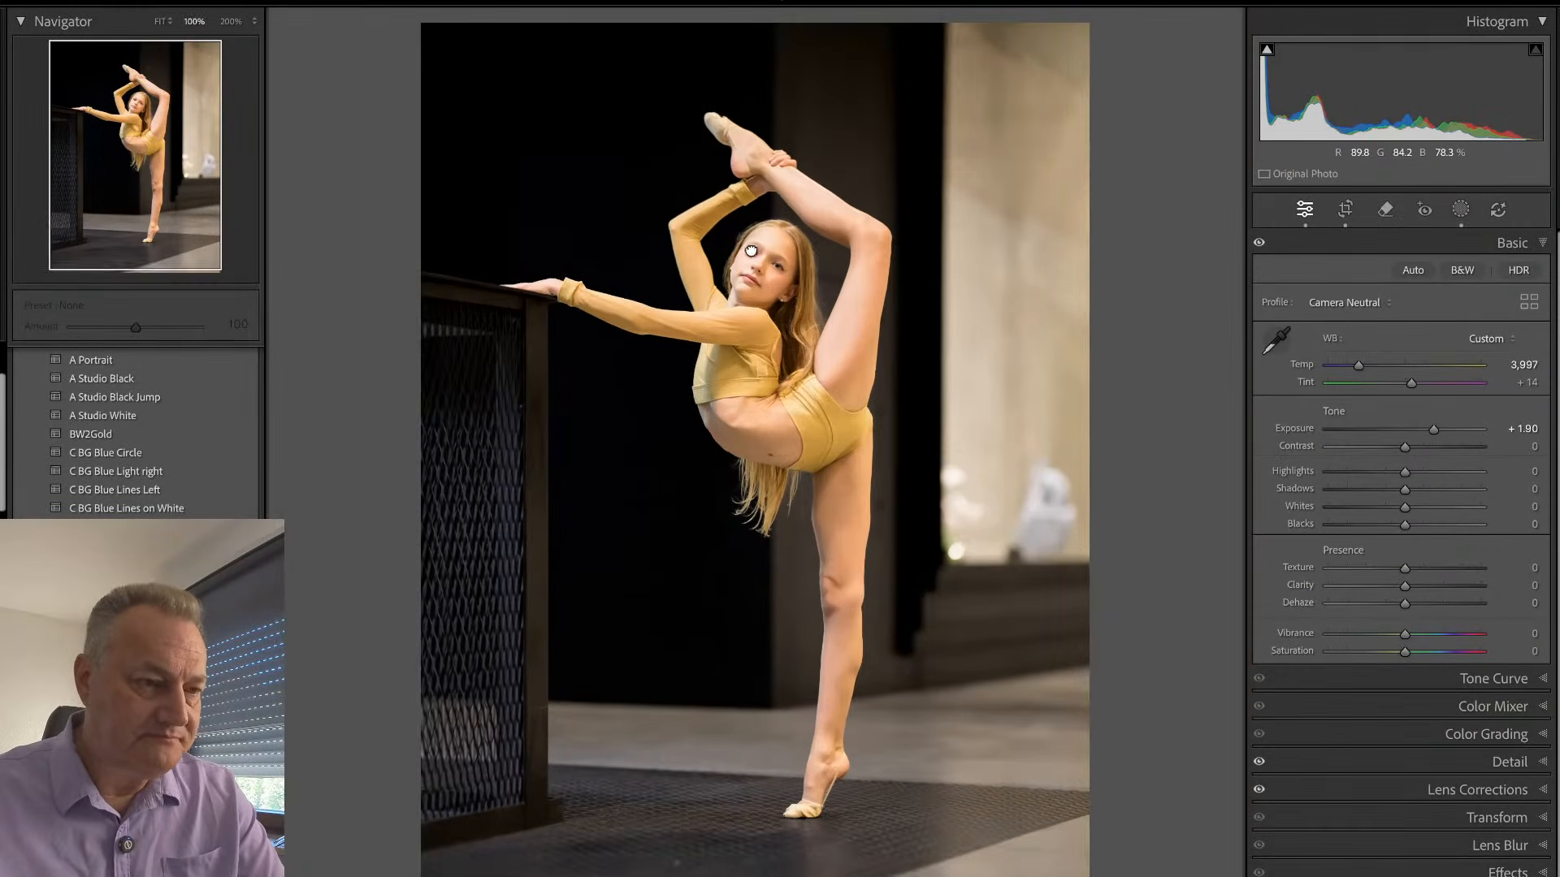
# - Reduce the first gold-outfit photo's Exposure to +1.50 while checking the face up close
pyautogui.click(760, 271)
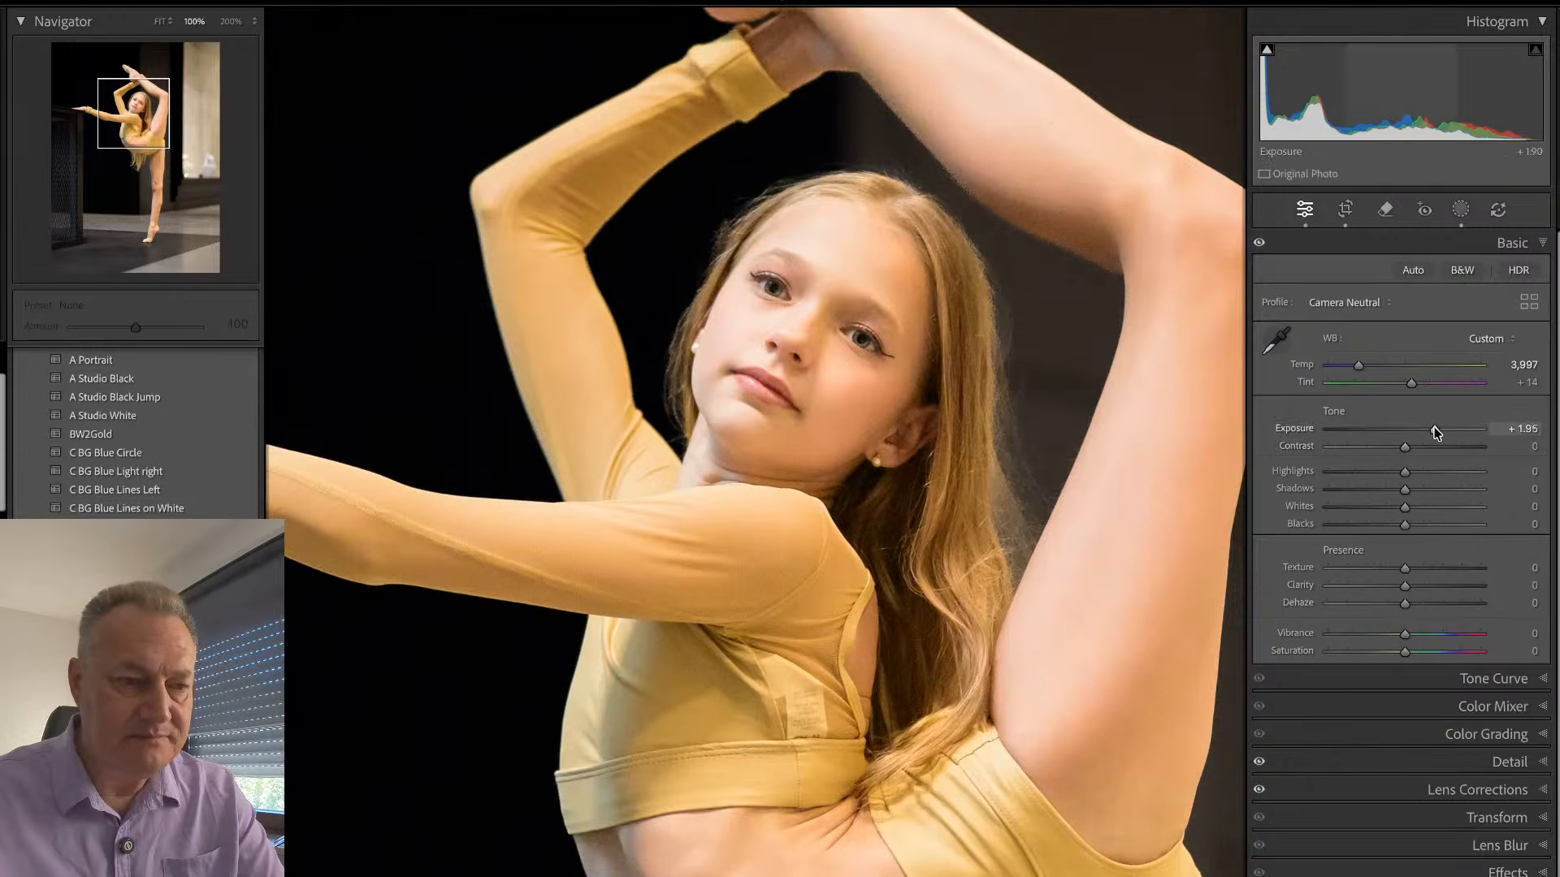
pyautogui.moveTo(1434, 430); pyautogui.dragTo(1429, 436)
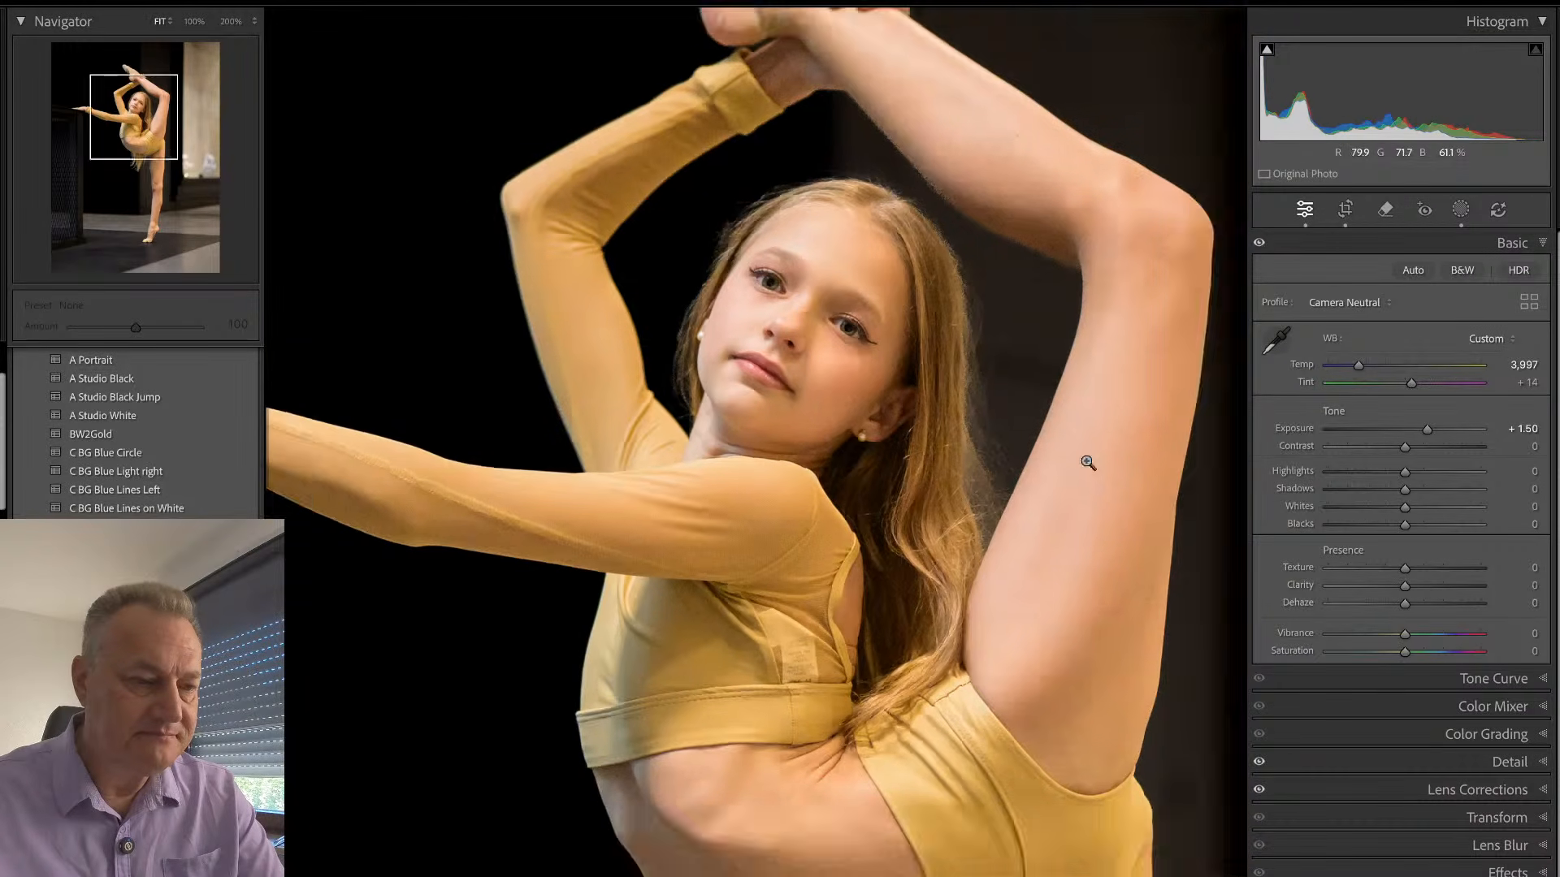
pyautogui.click(1088, 461)
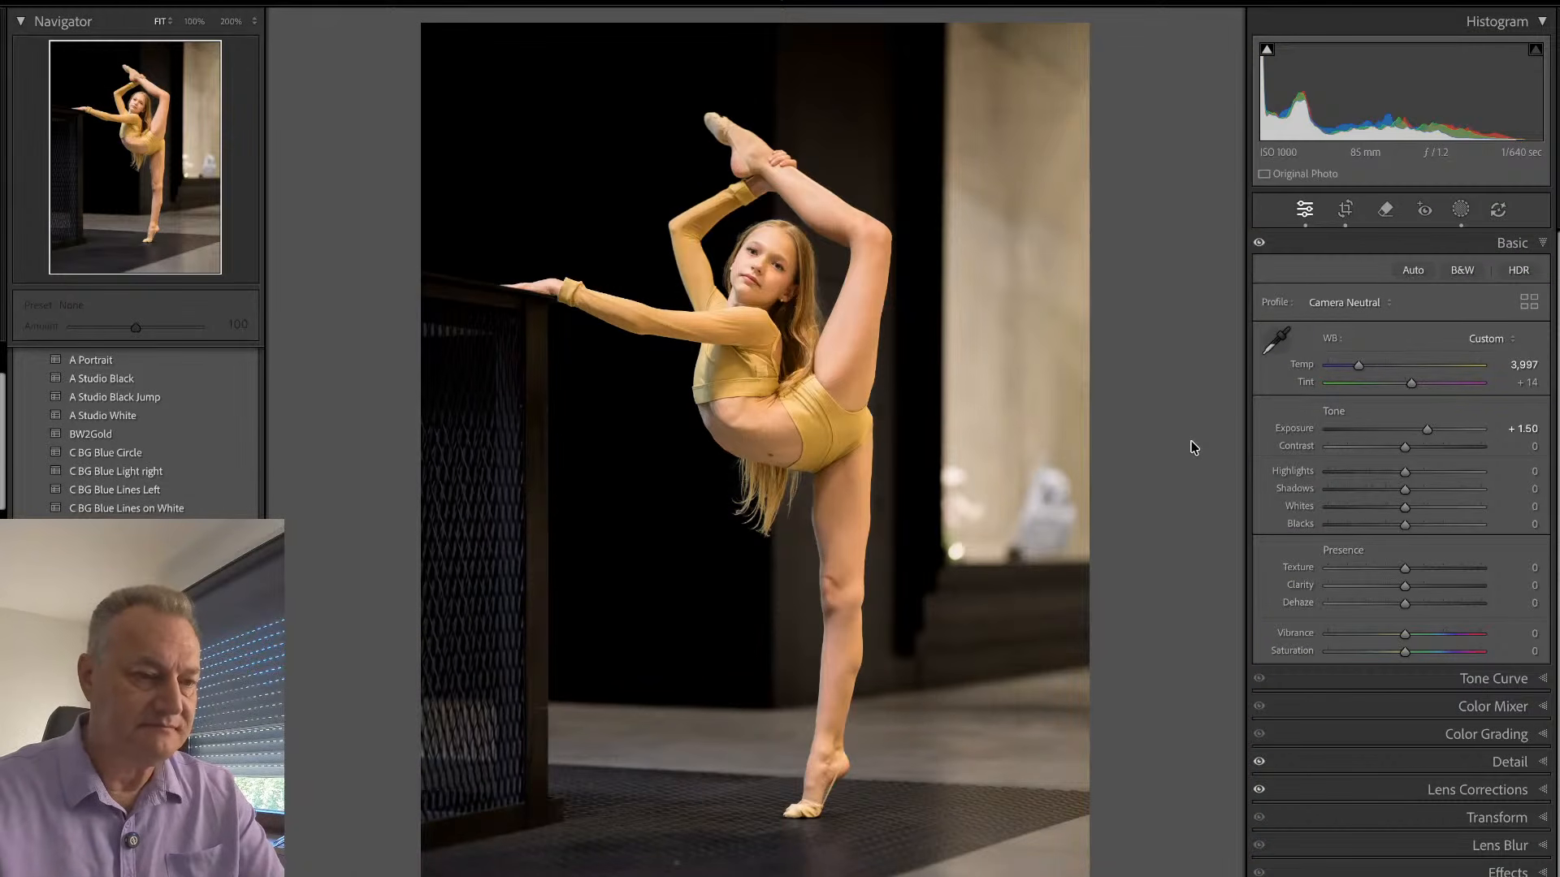
# - Bring up the second gold-outfit photo and crop it around the dancer with an angle of 0.71
pyautogui.press('Right')
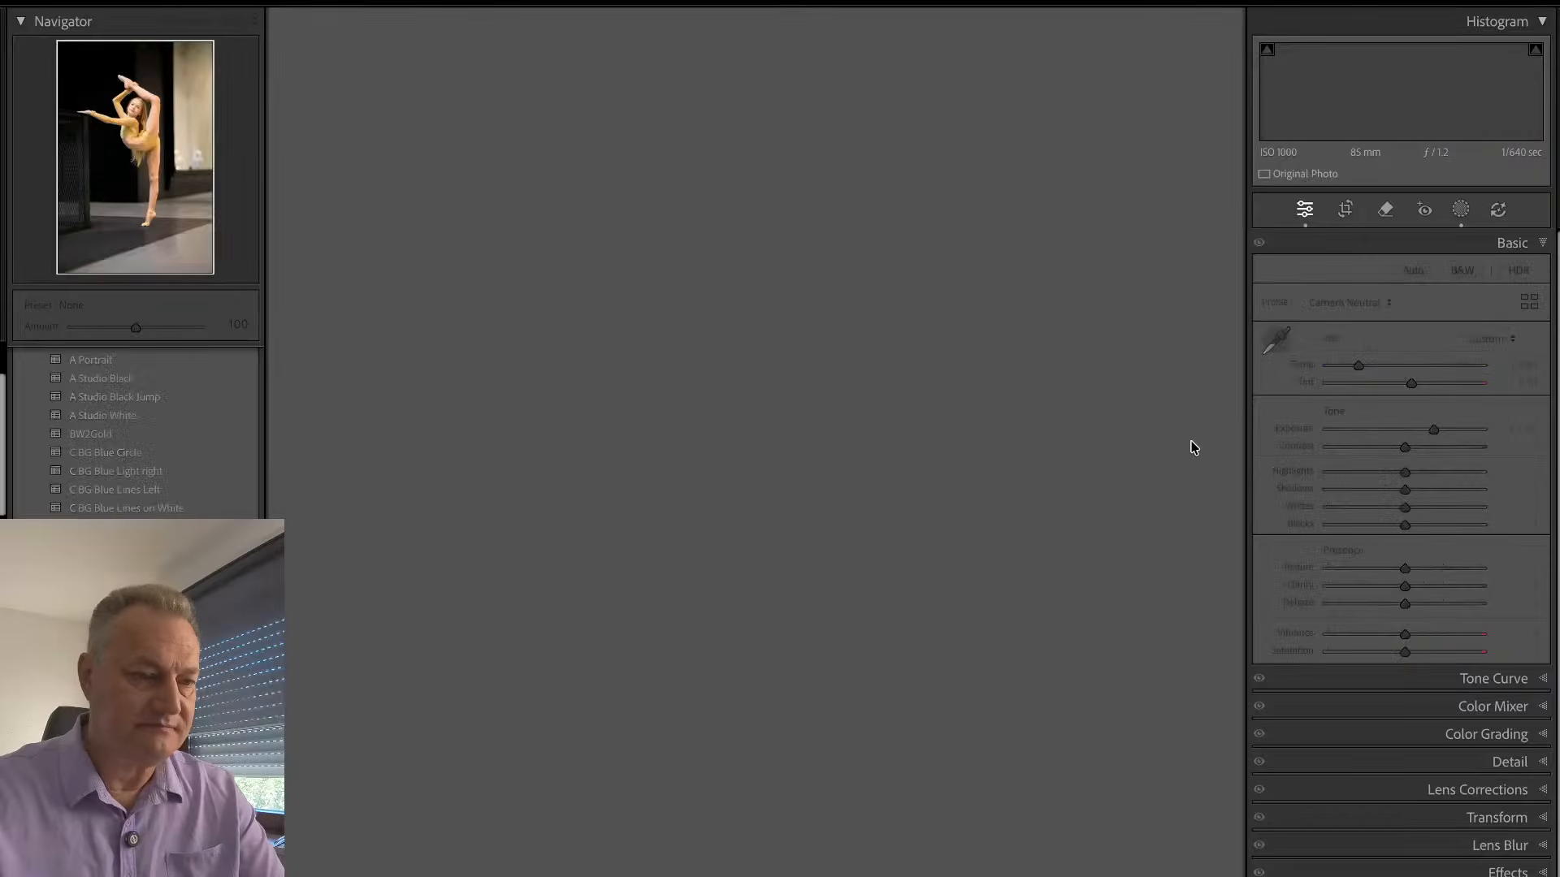
pyautogui.press('r')
pyautogui.moveTo(1132, 513); pyautogui.dragTo(1132, 522)
pyautogui.moveTo(1054, 876); pyautogui.dragTo(1054, 876)
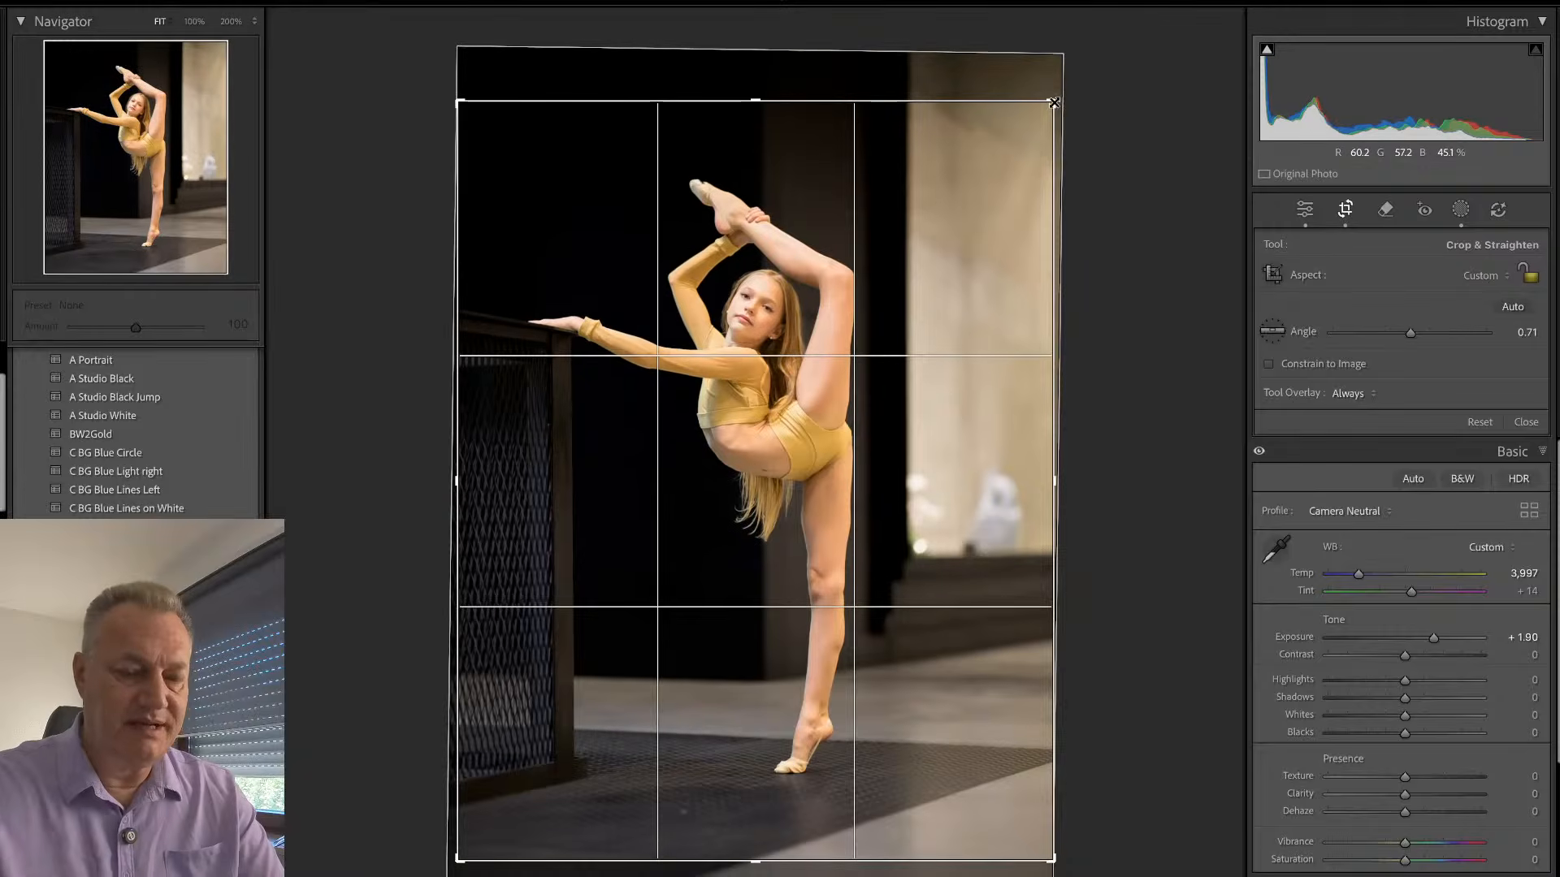
pyautogui.press('Return')
# - Compare the two gold-outfit photos and fine-tune the rotation of the second photo's crop
pyautogui.press('\\')
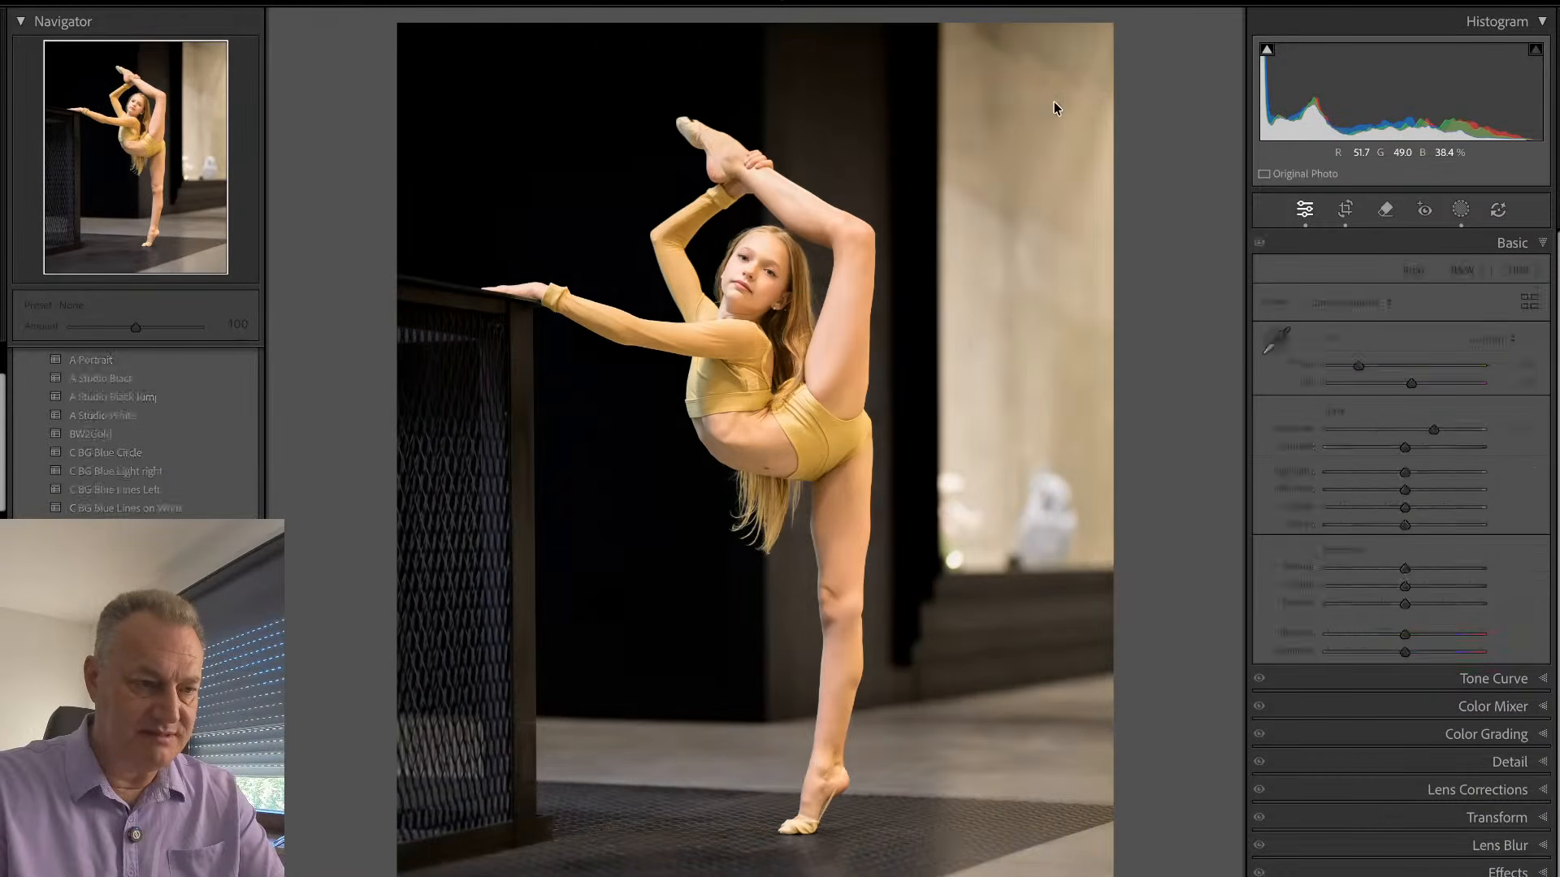
pyautogui.press('\\')
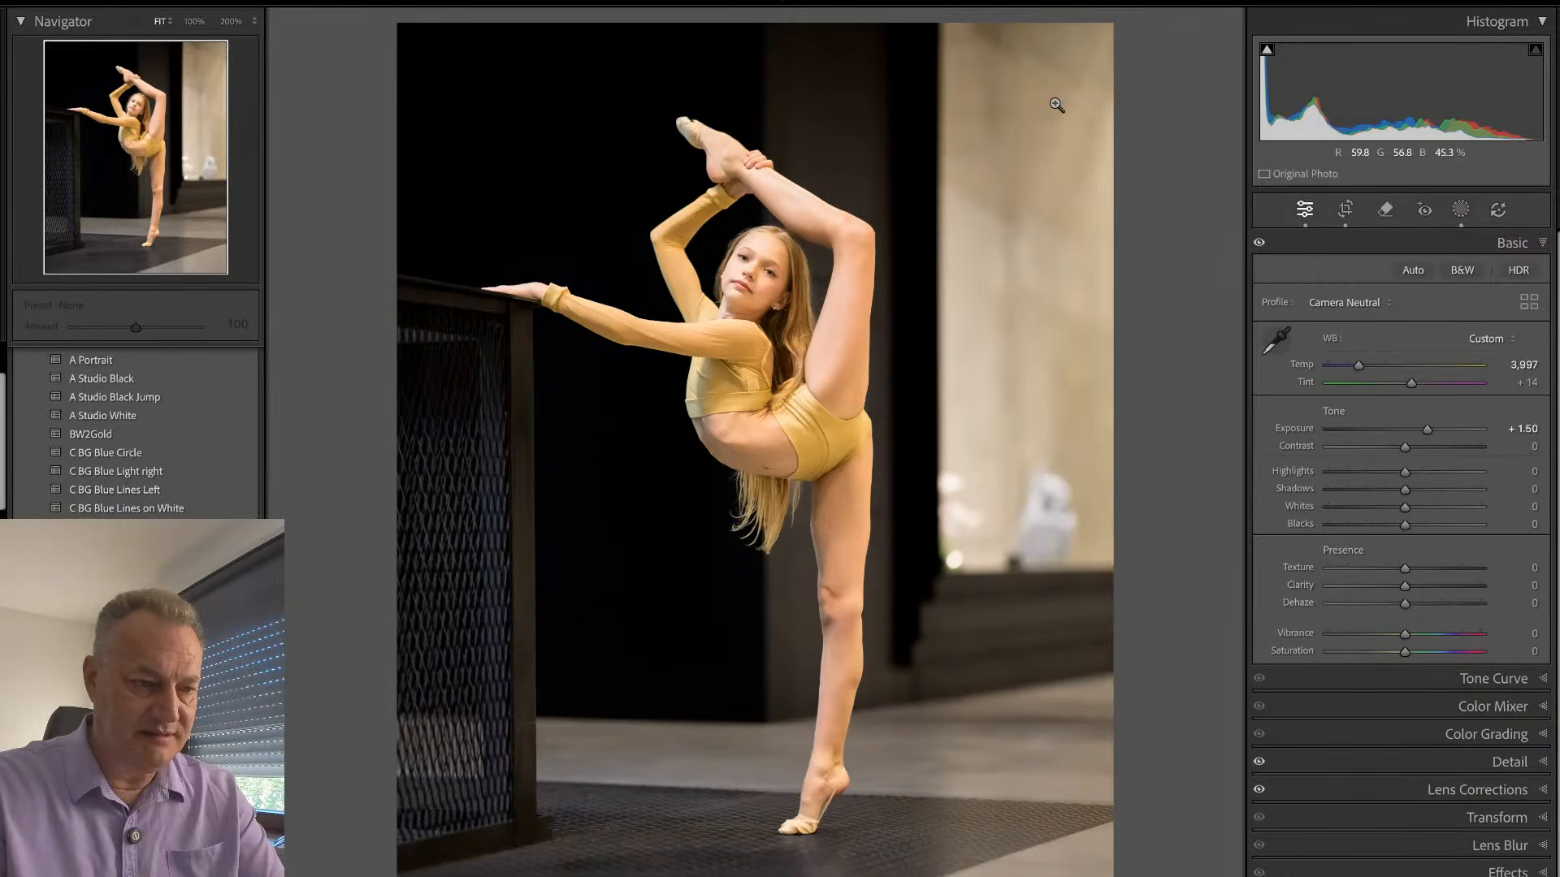
pyautogui.press('\\')
pyautogui.press('\\')
pyautogui.press('r')
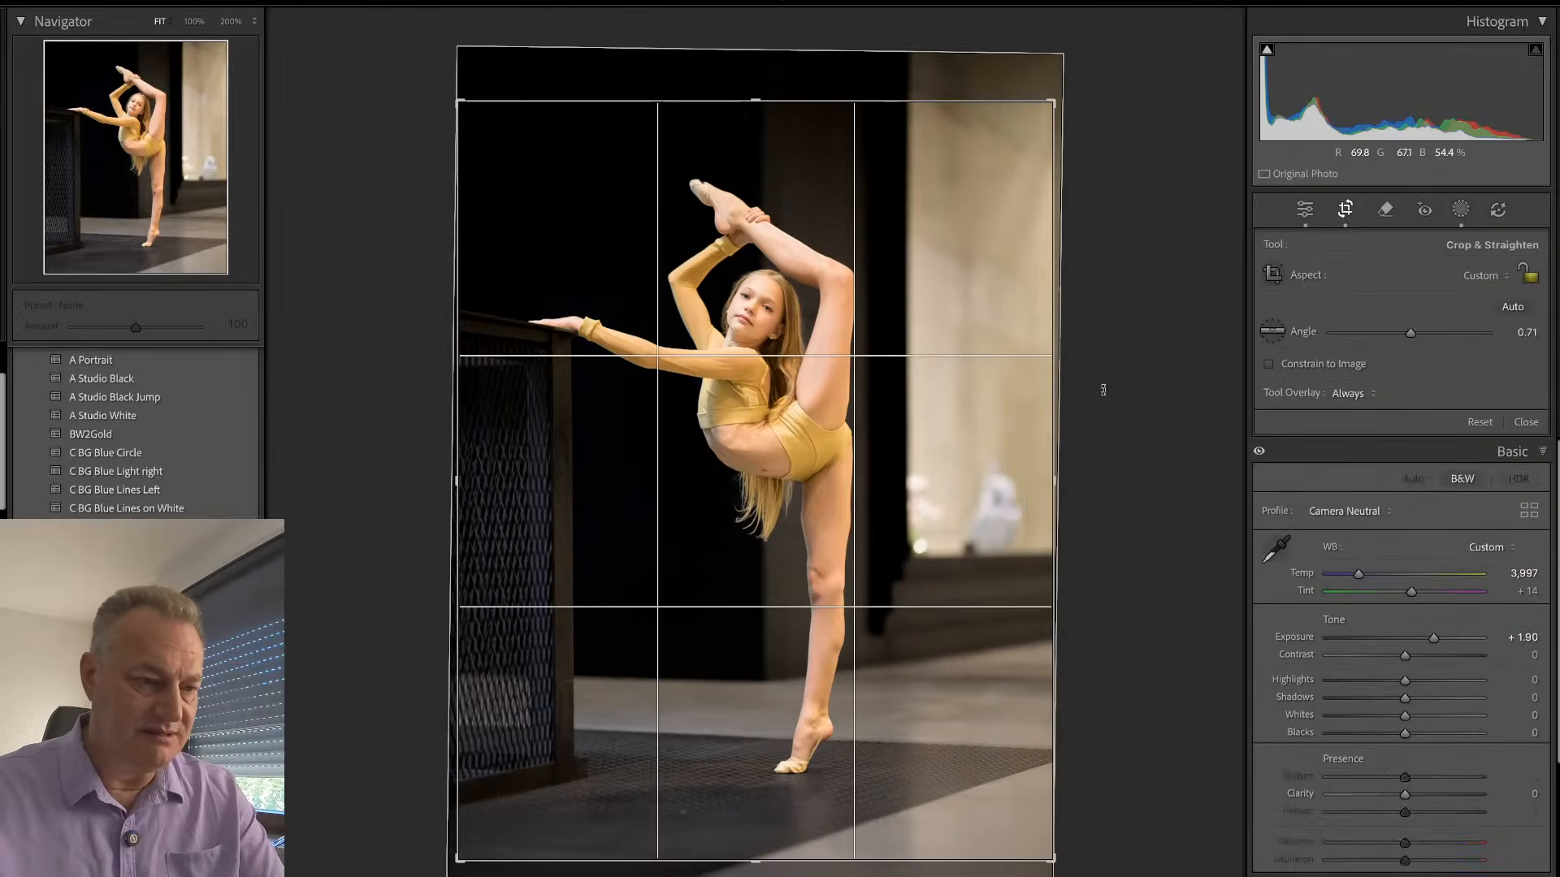
pyautogui.click(1103, 390)
pyautogui.press('Return')
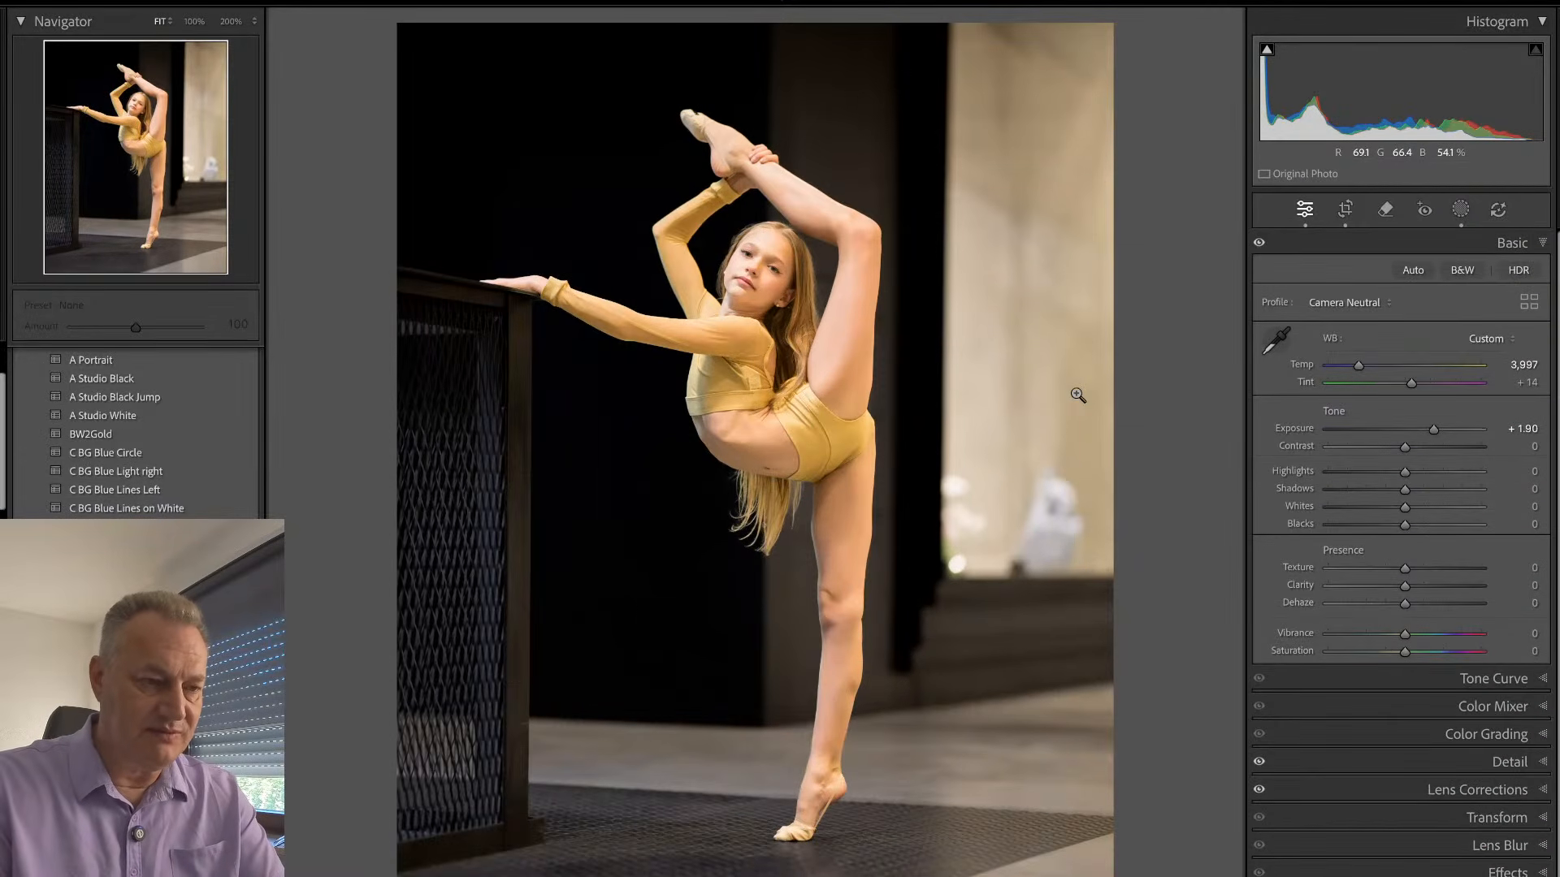
# - Compare the second gold-outfit photo with its neighbour, reduce its Exposure to +1.65, and check the skin tones up close
pyautogui.press('Right')
pyautogui.press('Left')
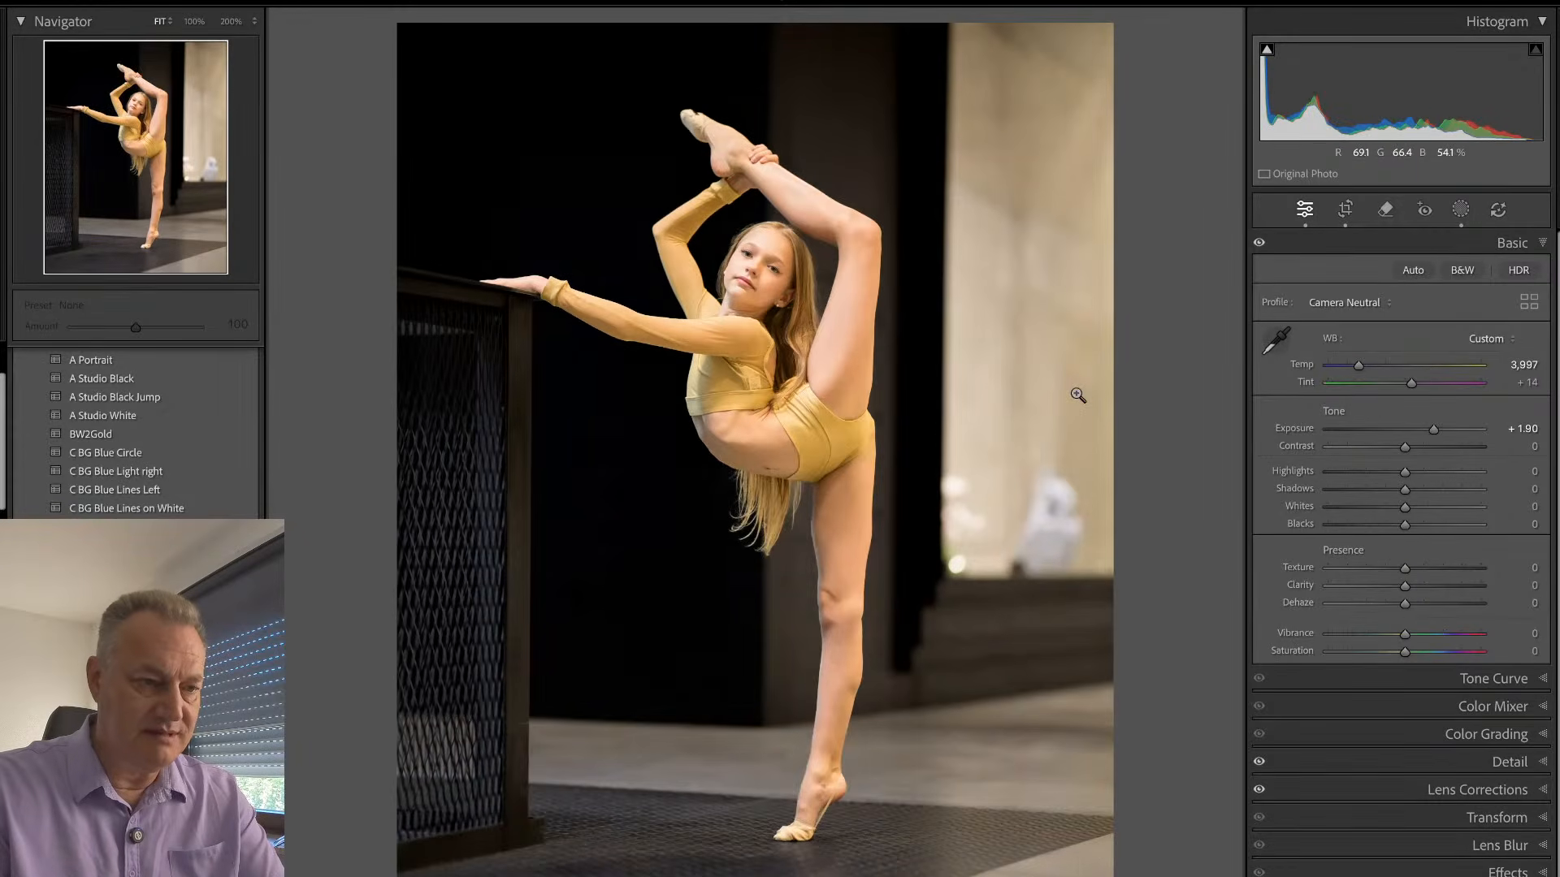
pyautogui.press('Right')
pyautogui.press('Left')
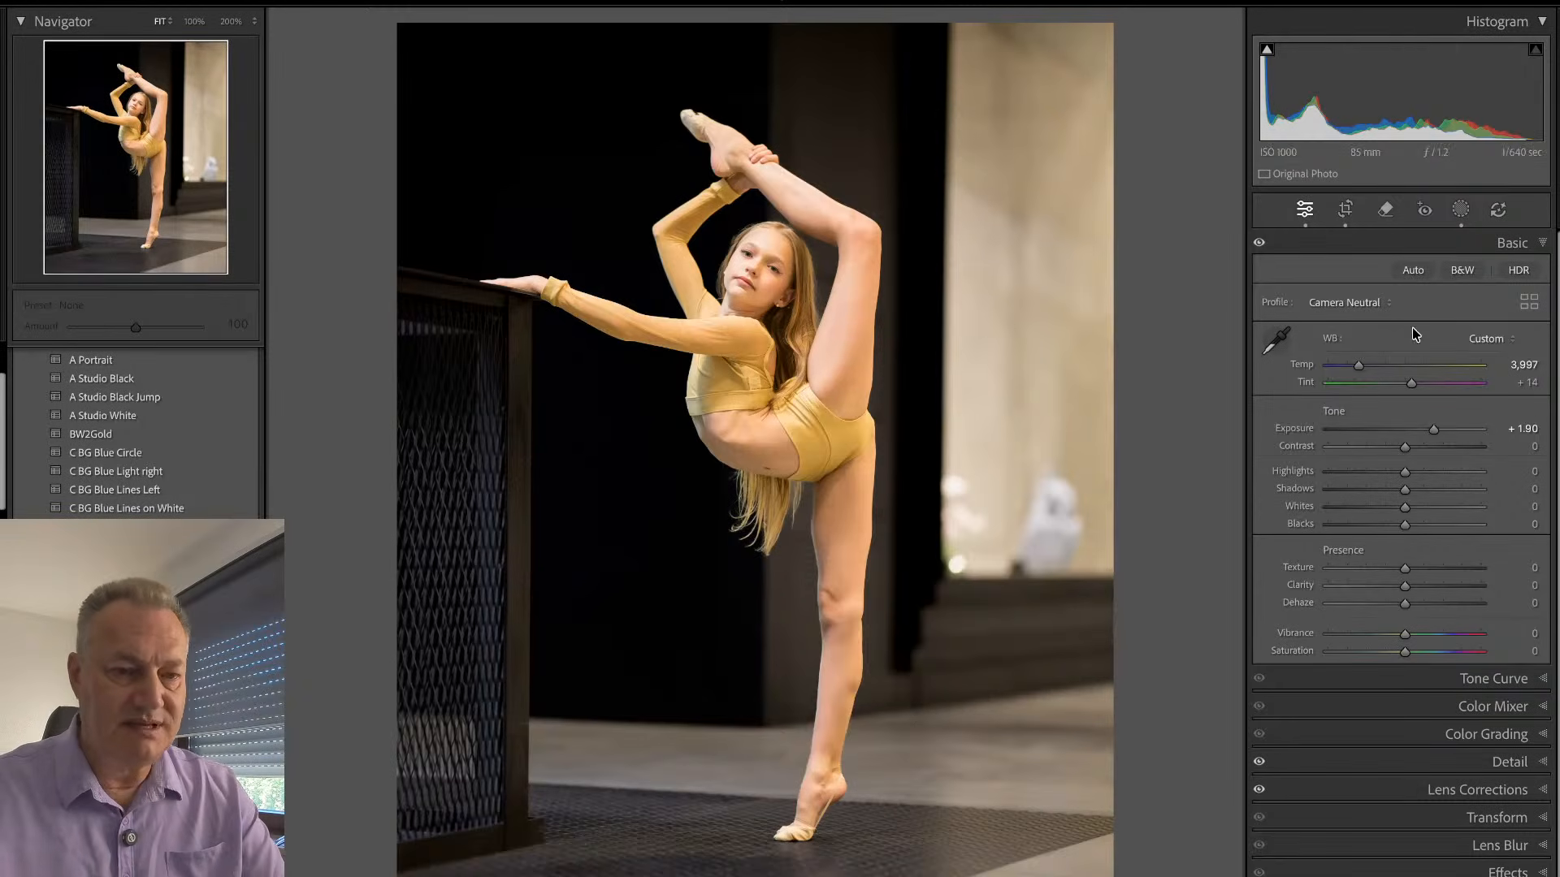
pyautogui.moveTo(1432, 436); pyautogui.dragTo(1429, 436)
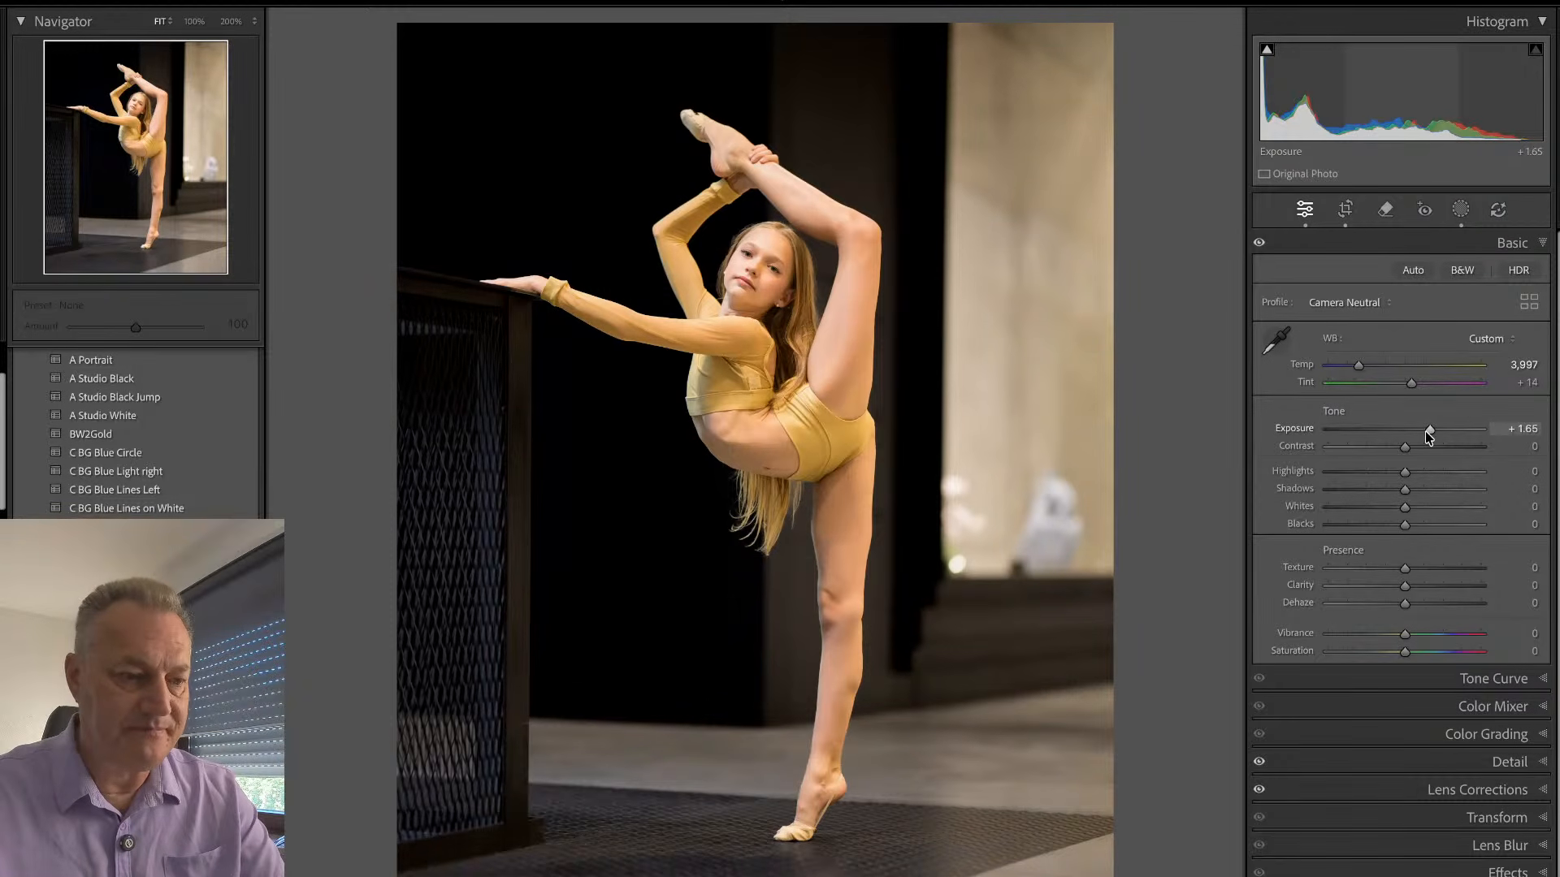
pyautogui.click(799, 187)
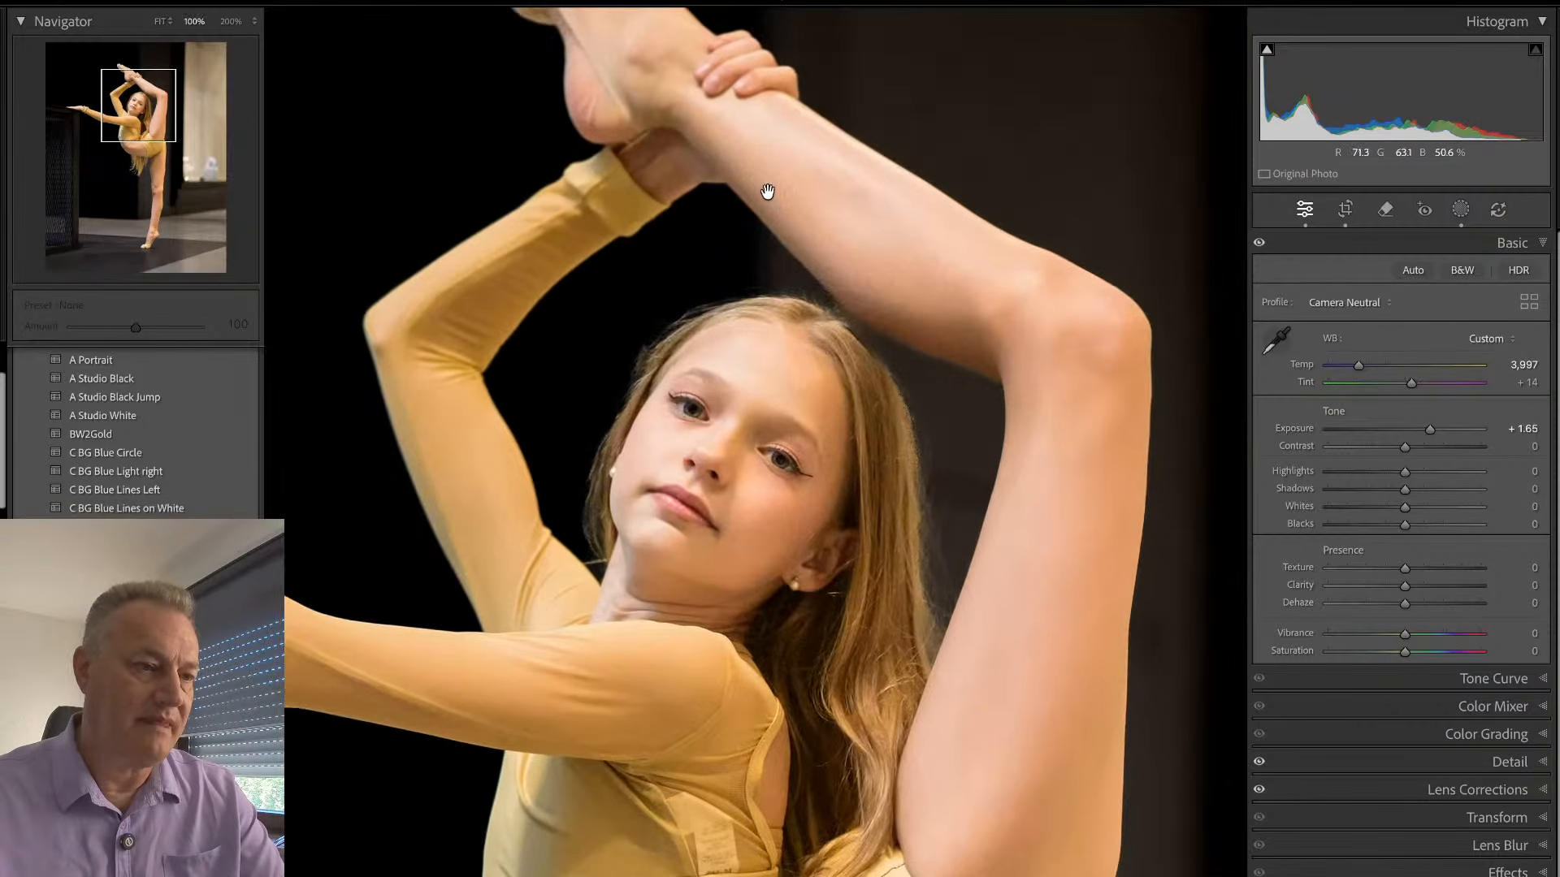
pyautogui.click(812, 236)
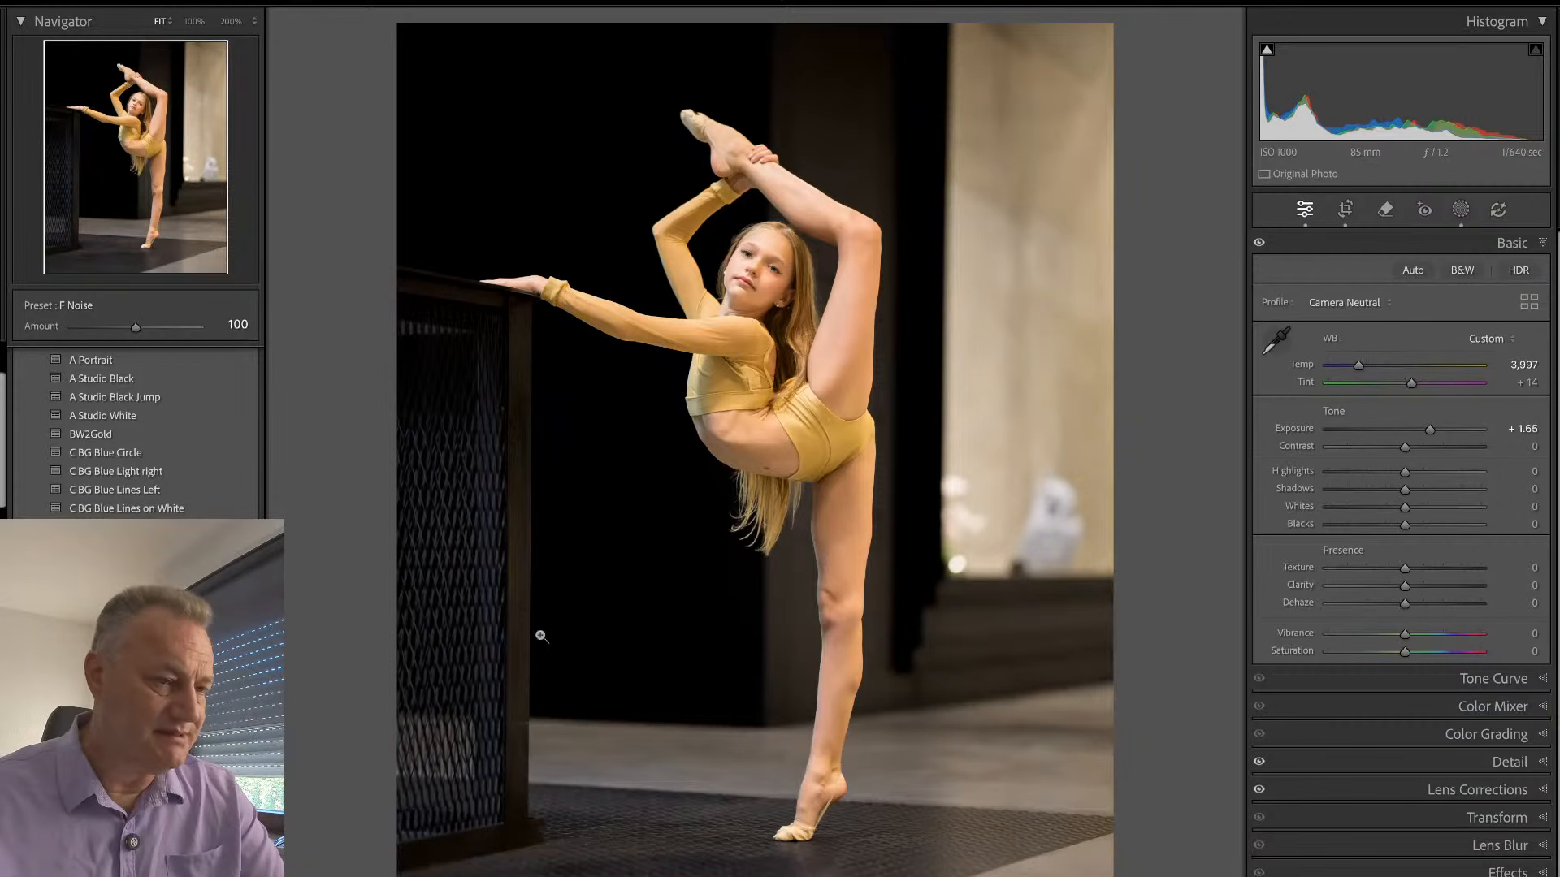
# - Check the second gold-outfit photo's file and camera information, and inspect the face and raised leg up close
pyautogui.press('i')
pyautogui.press('i')
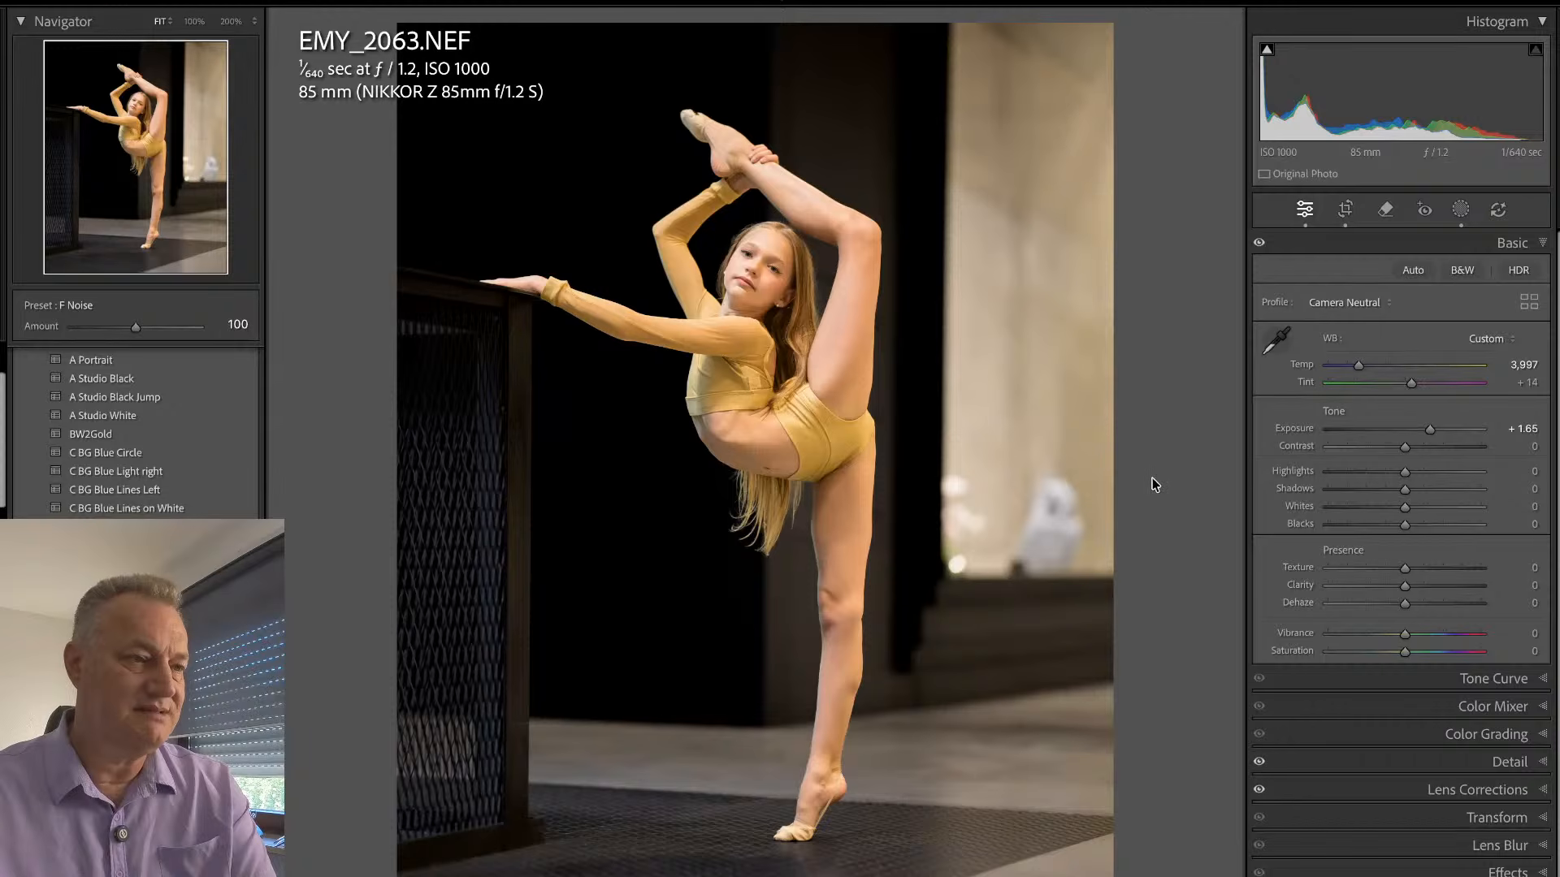
pyautogui.press('i')
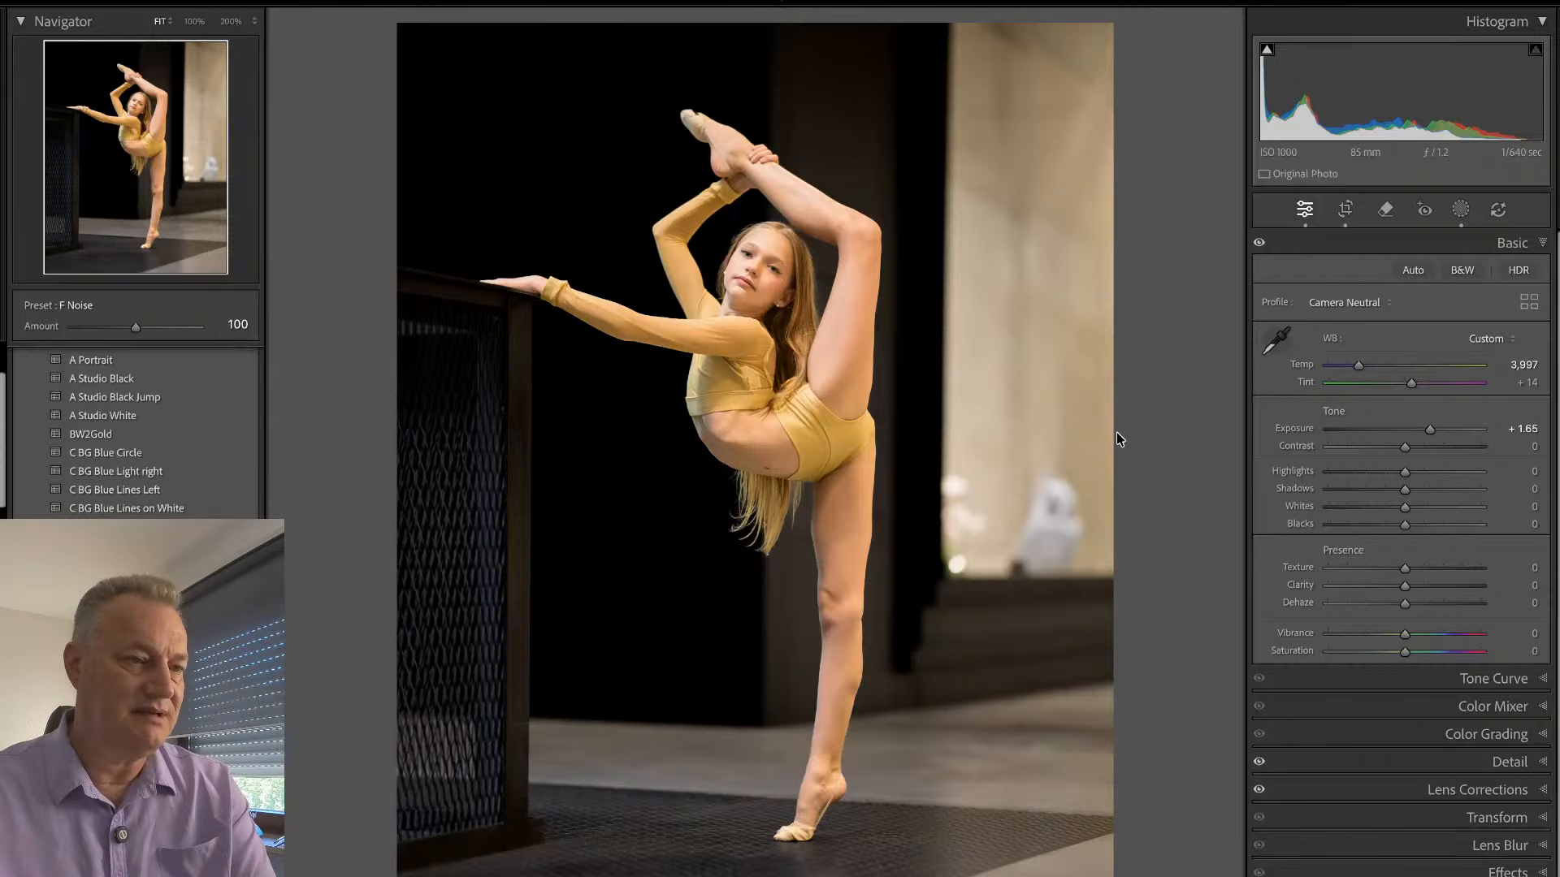
pyautogui.click(759, 169)
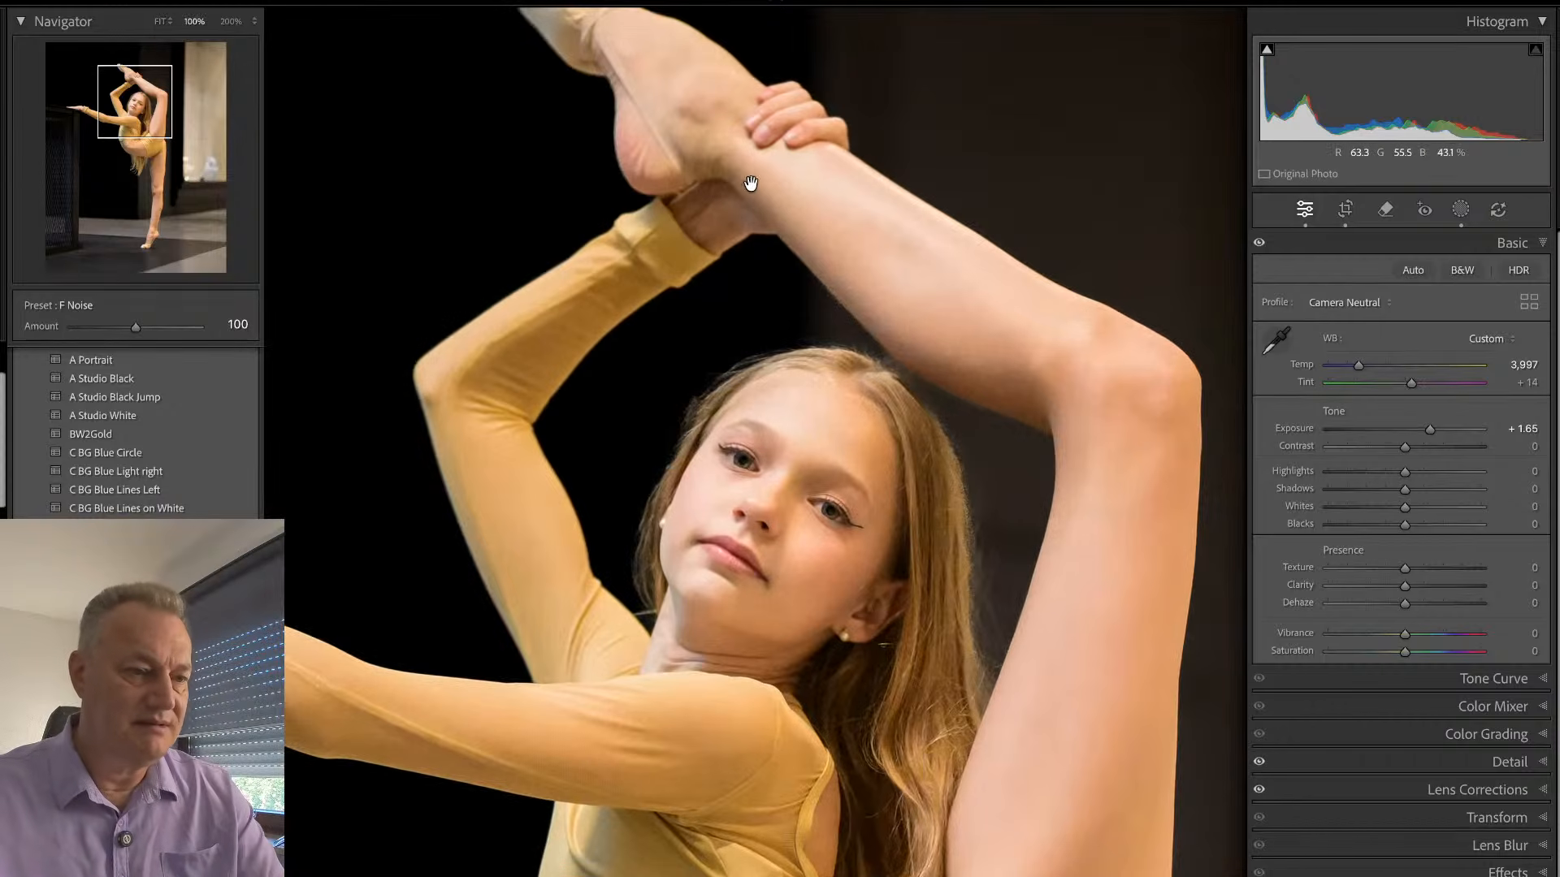
# - Bring up the mirrored leg-hold photo and set Exposure to +1.35, Temp to 5,907 and Tint to +34
pyautogui.click(794, 266)
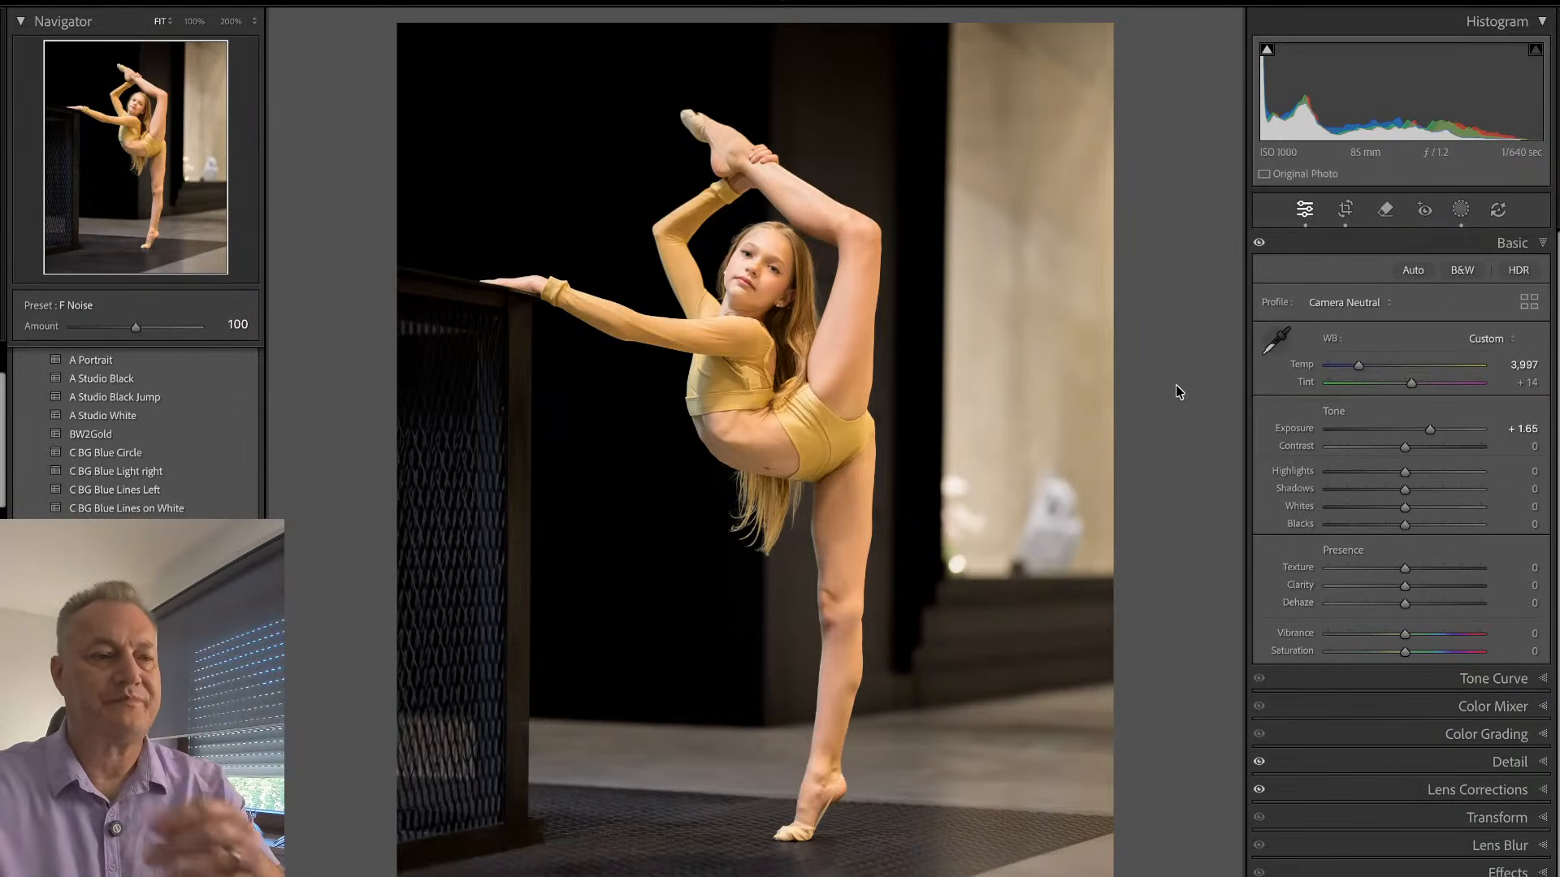
pyautogui.press('Right')
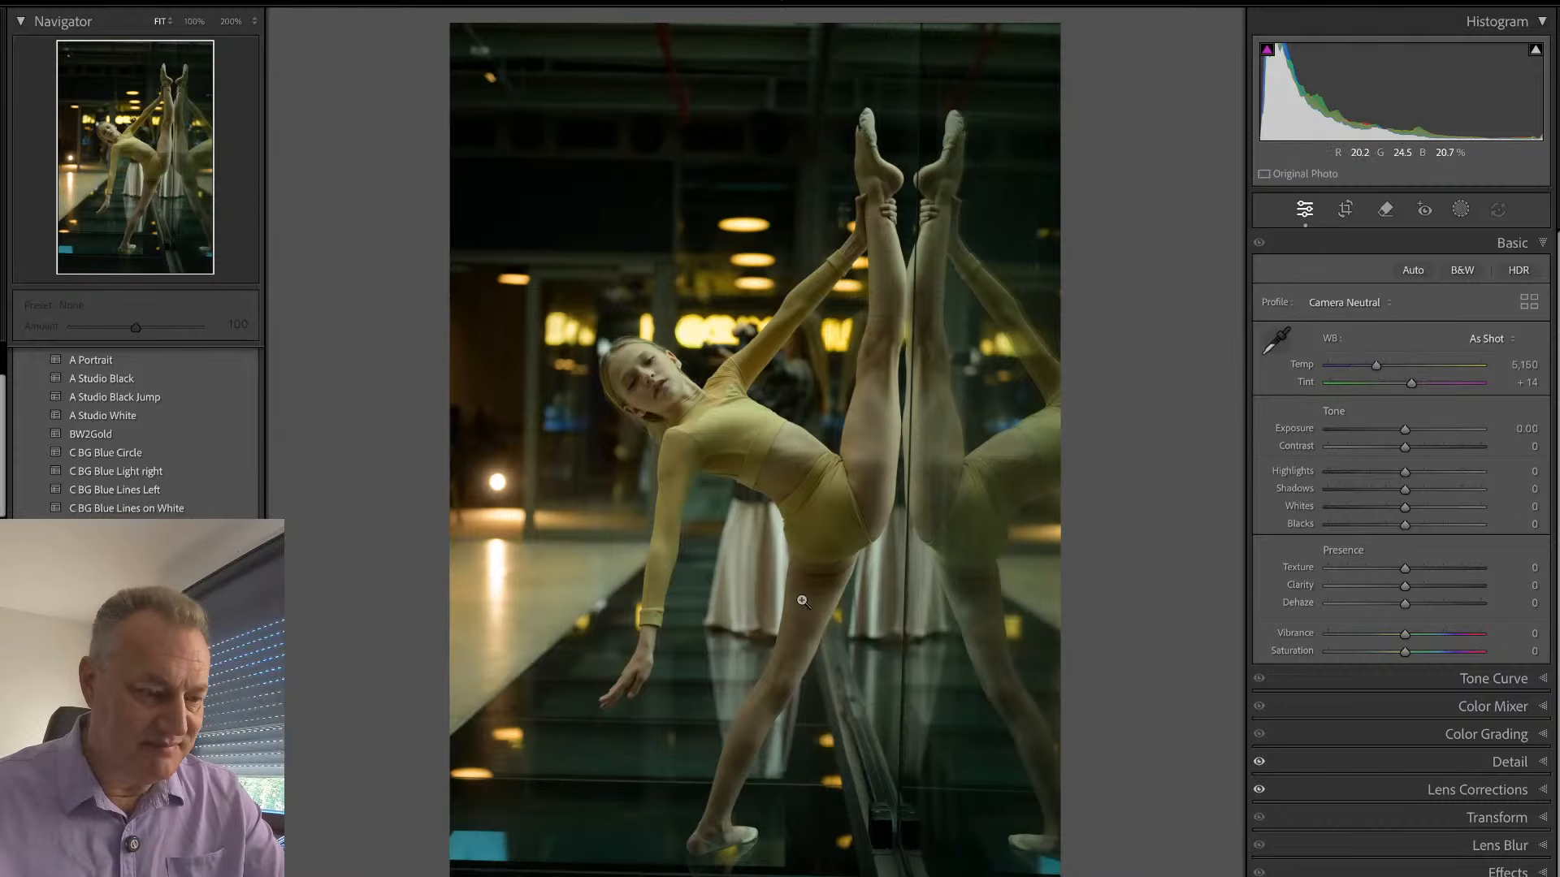
pyautogui.moveTo(1405, 429); pyautogui.dragTo(1387, 369)
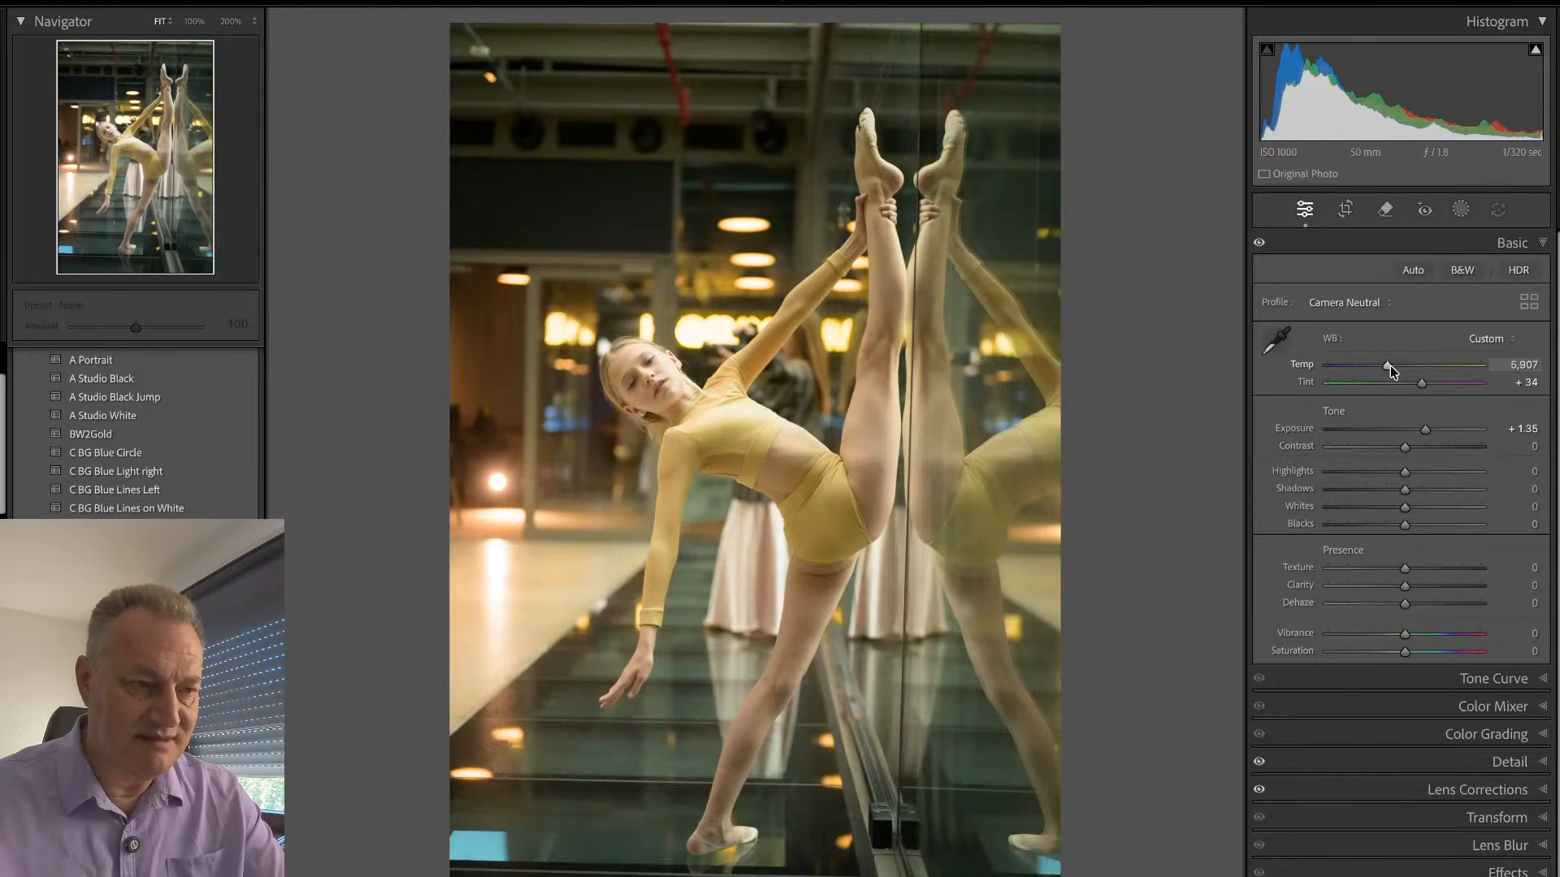
# - Straighten the mirror photo's crop to an angle of -0.93, tighten it around the dancer, and reduce Exposure to +0.60
pyautogui.press('r')
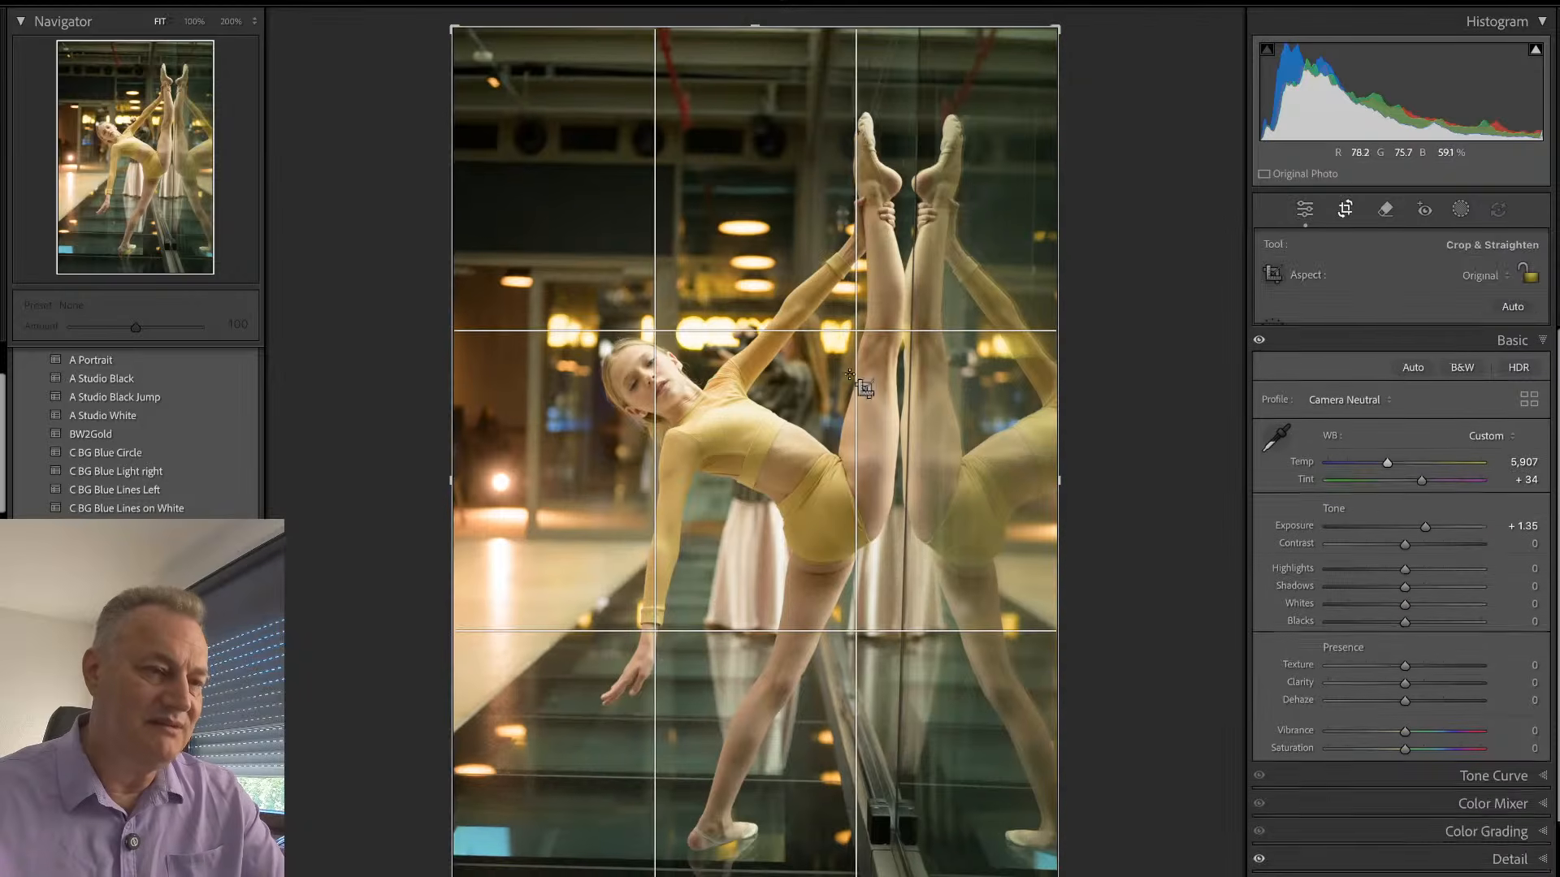
pyautogui.moveTo(1136, 539); pyautogui.dragTo(1140, 532)
pyautogui.moveTo(930, 45); pyautogui.dragTo(913, 57)
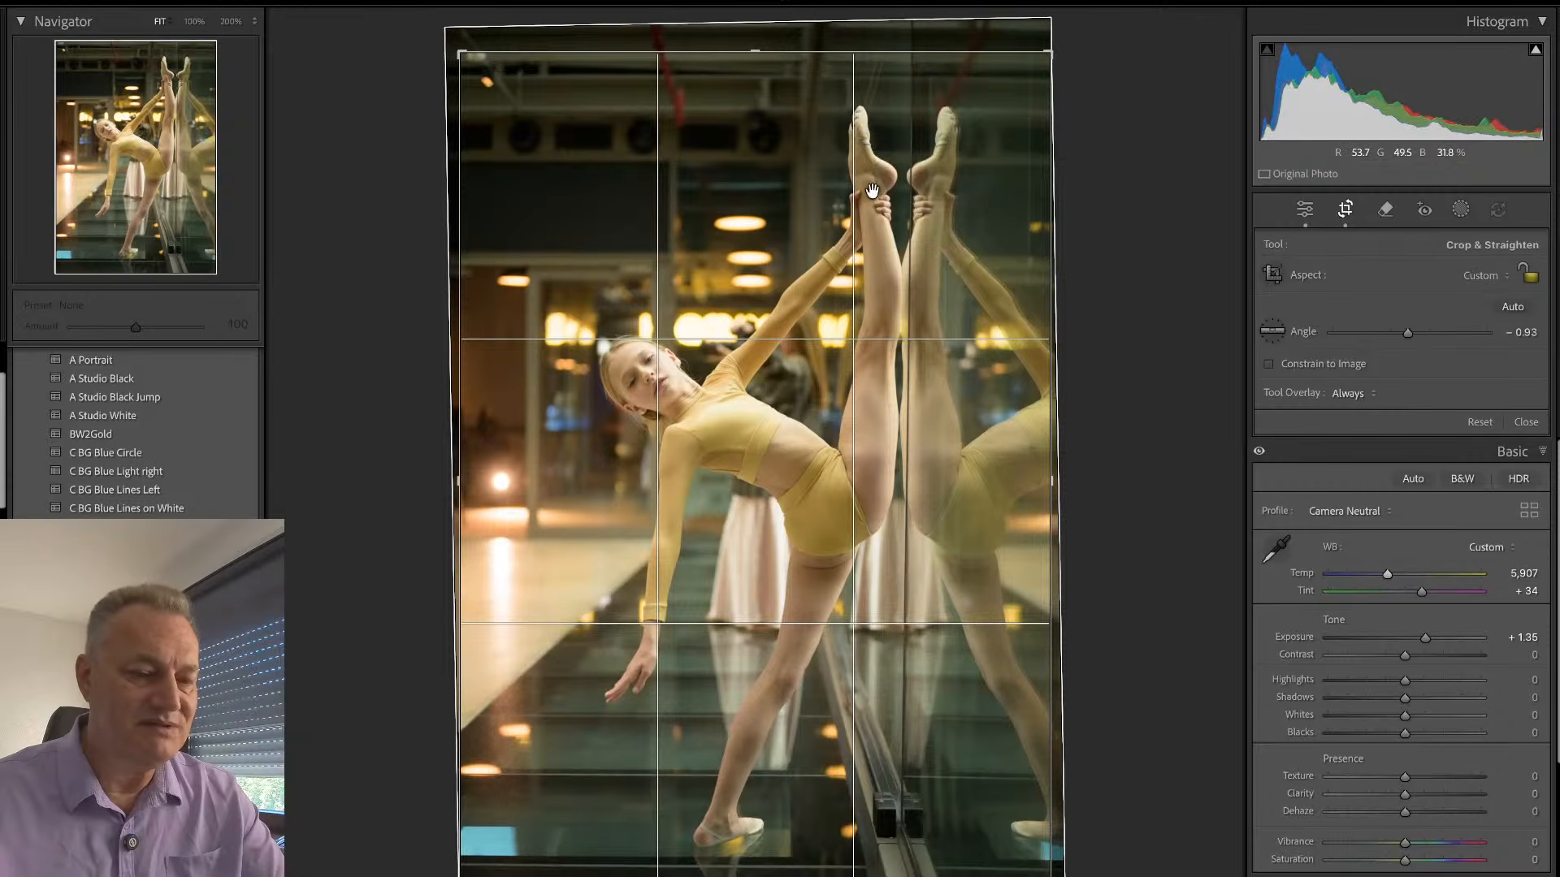
pyautogui.press('Return')
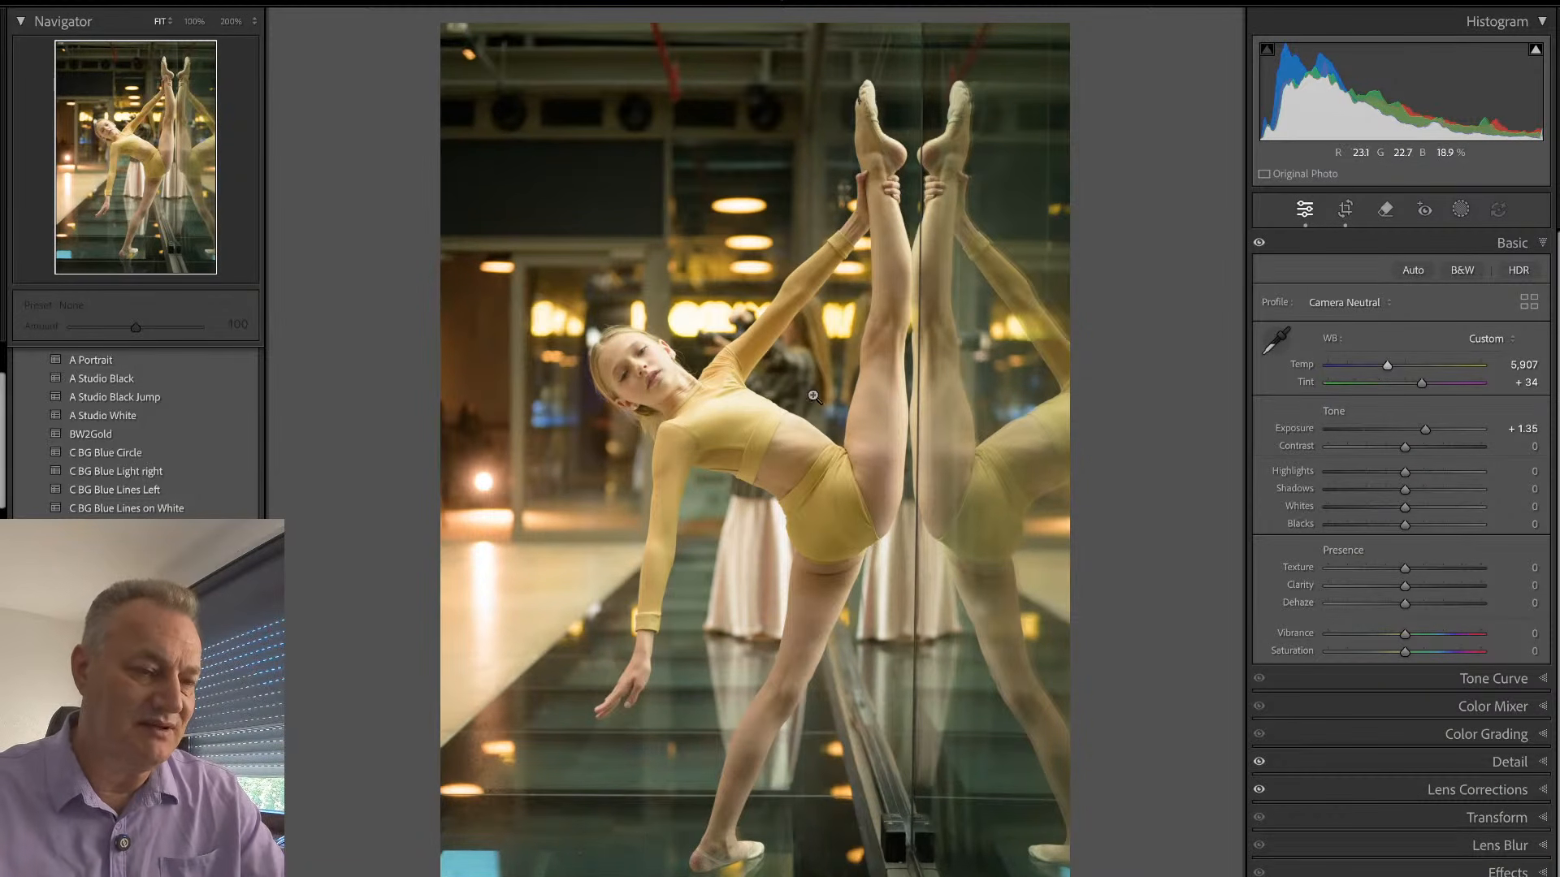
pyautogui.moveTo(1430, 425); pyautogui.dragTo(1417, 435)
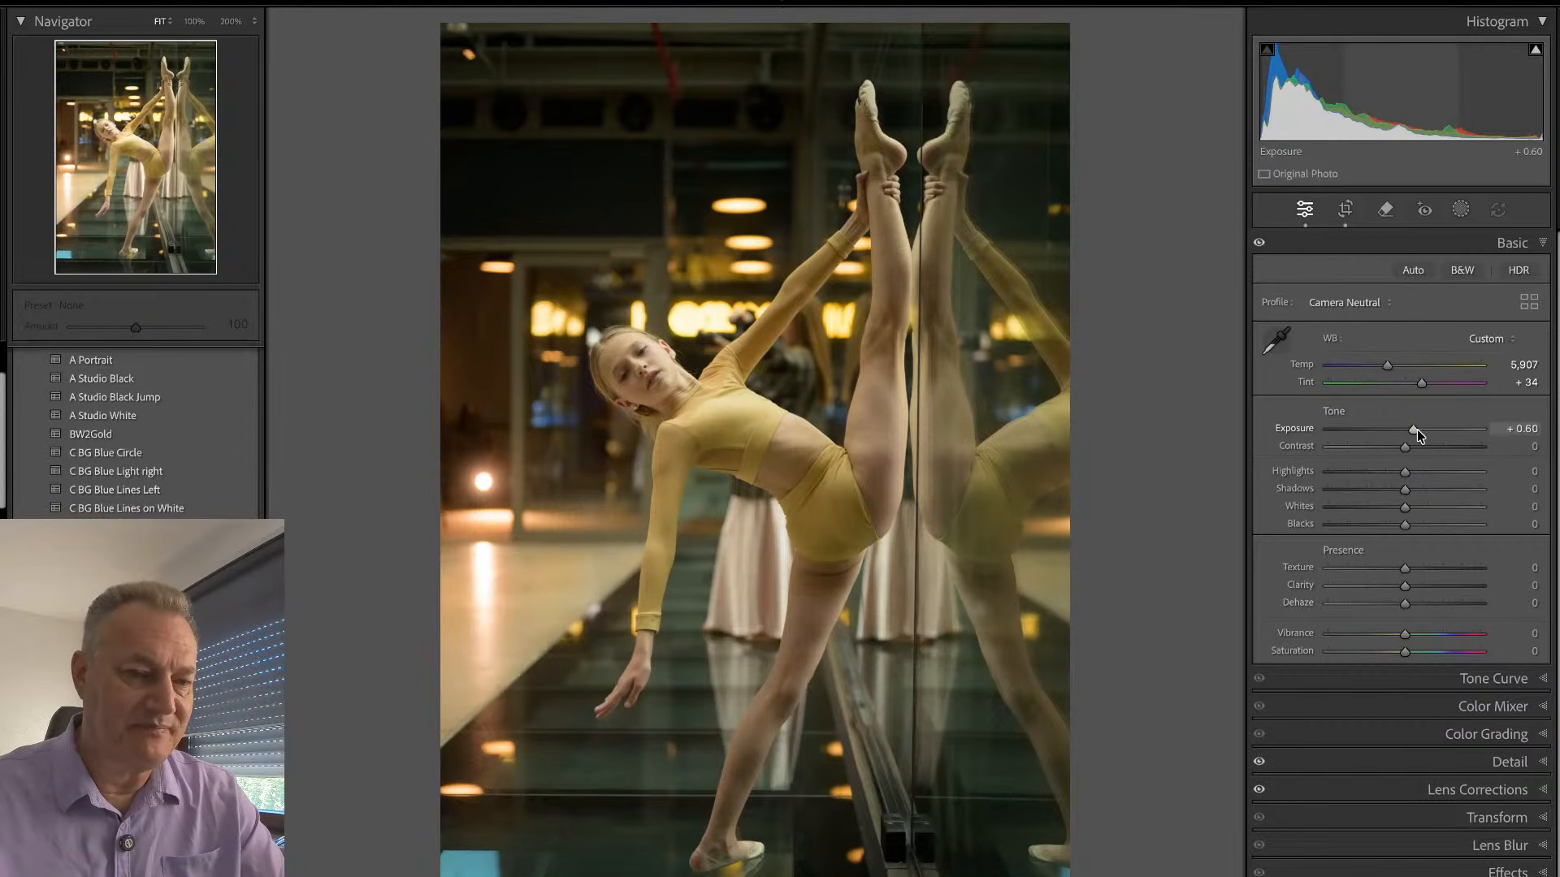
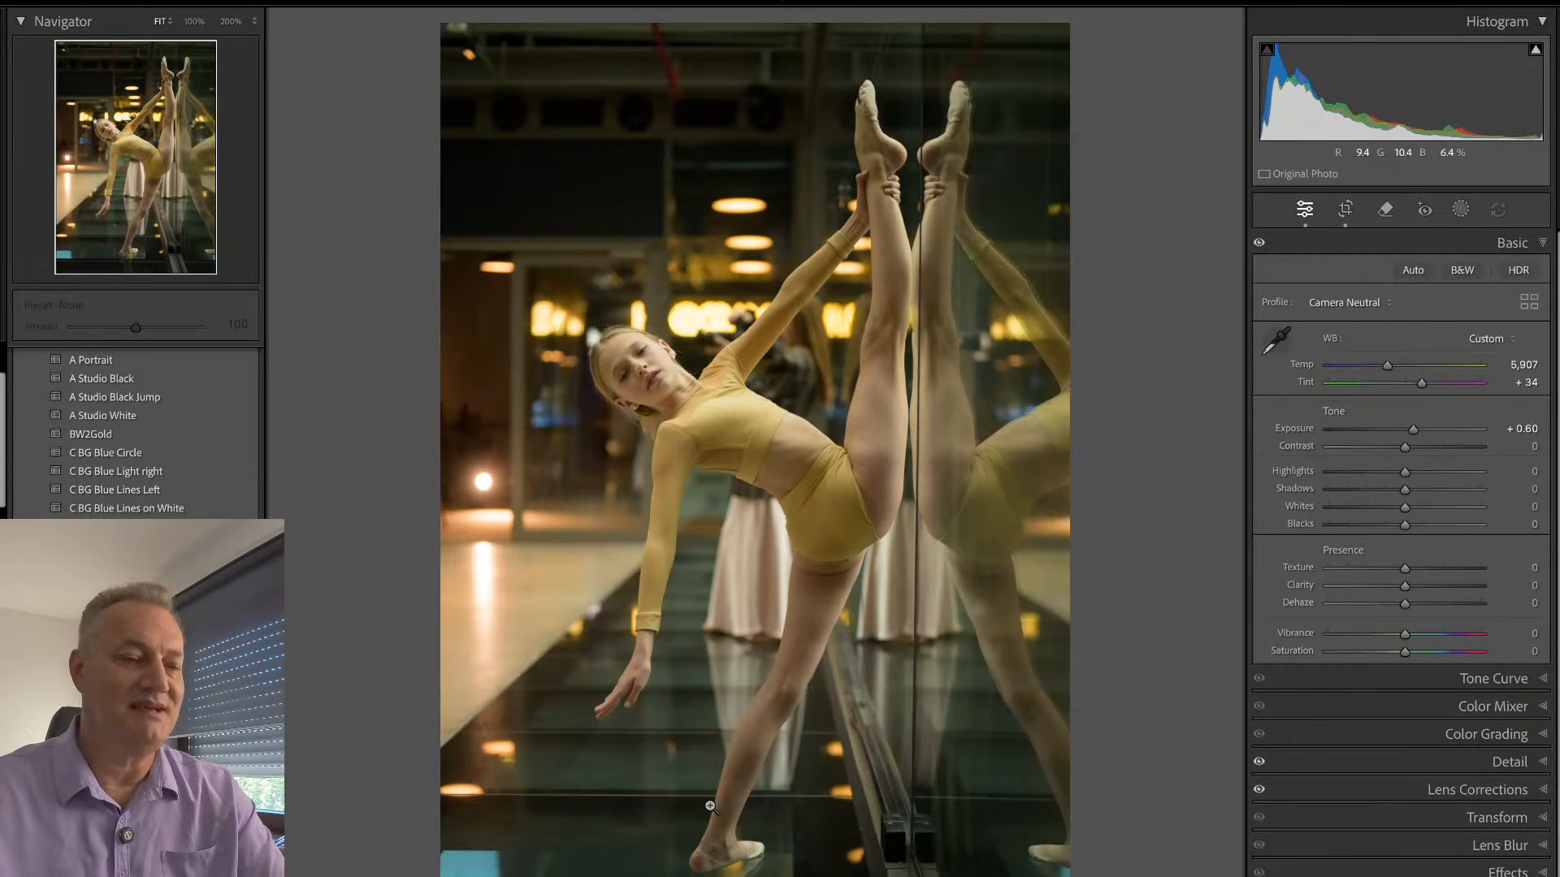
# - Add a background mask to the photo of the dancer beside the mirror and lower its Exposure to -0.24
pyautogui.hotkey('shift', 'w')
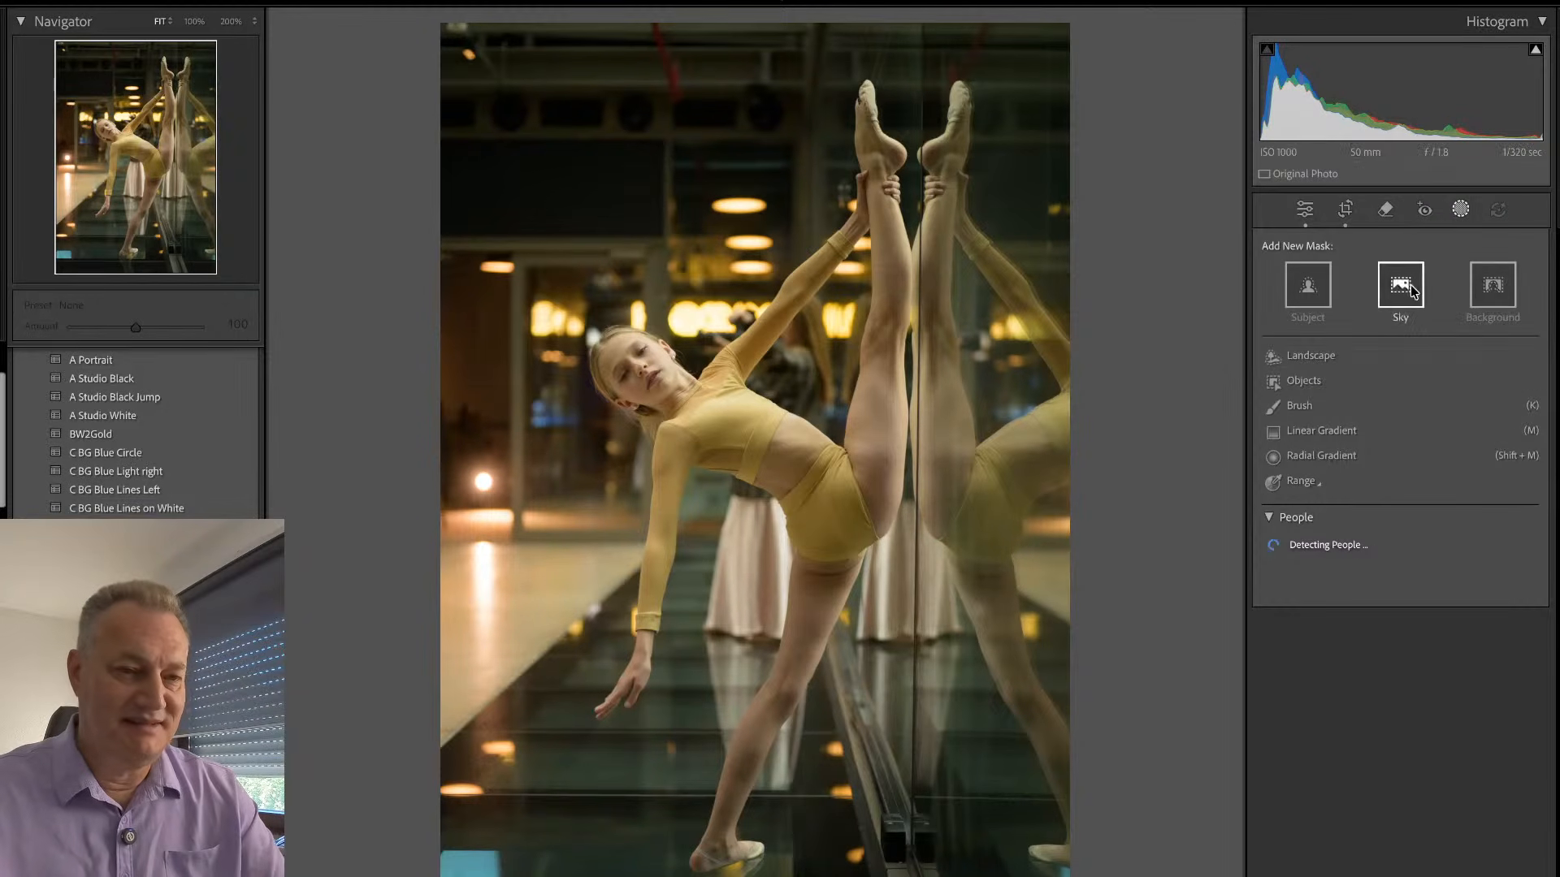
pyautogui.click(1495, 284)
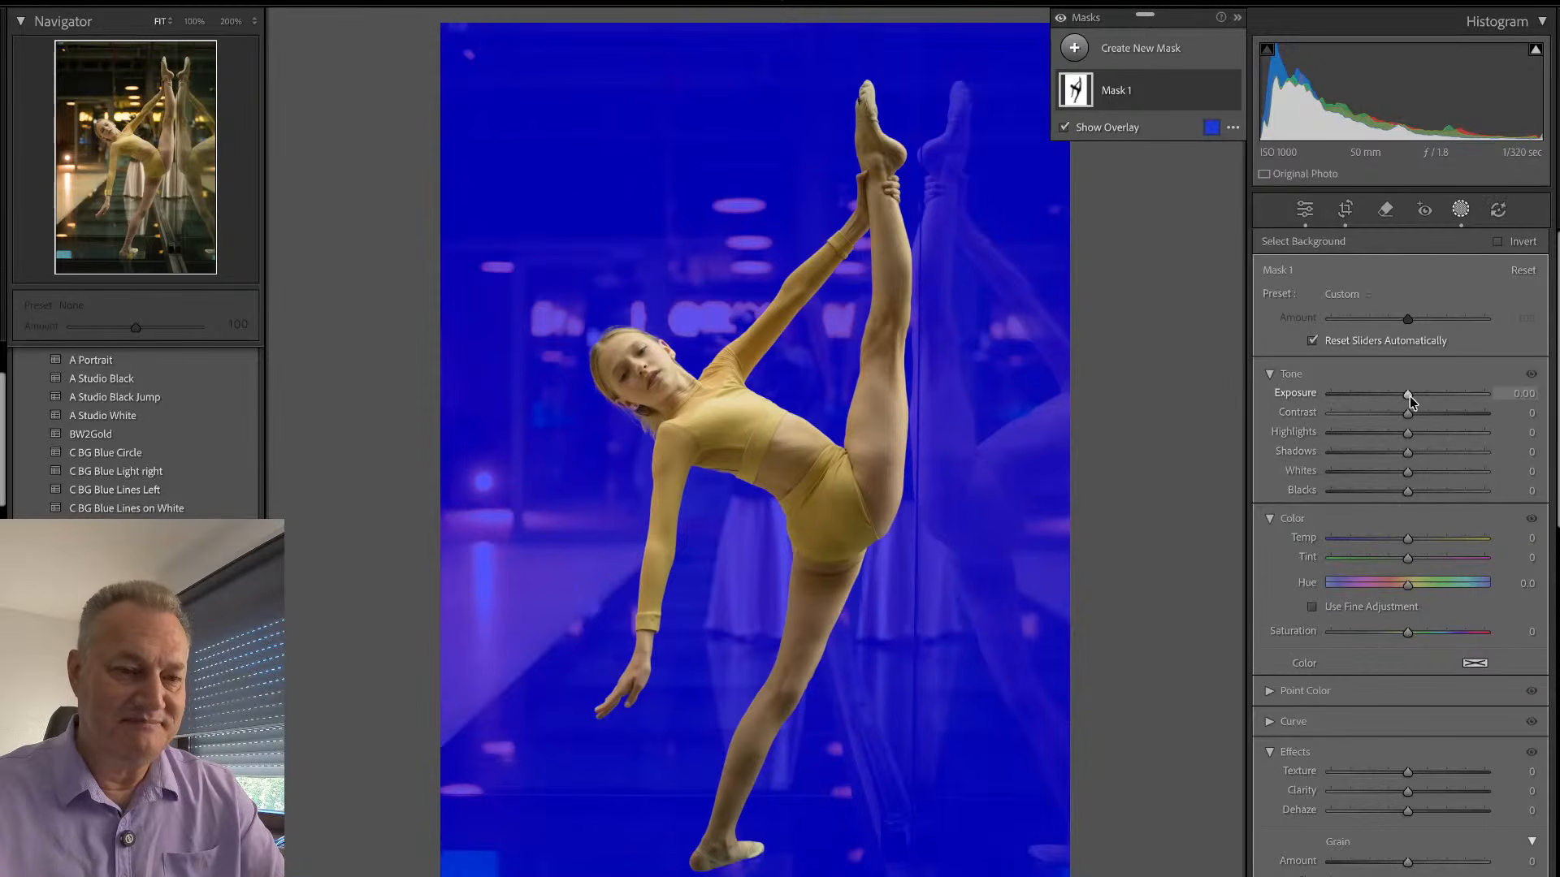
pyautogui.moveTo(1410, 397)
pyautogui.mouseDown()
pyautogui.moveTo(1393, 402)
pyautogui.moveTo(1406, 396)
pyautogui.mouseUp()
pyautogui.hotkey('shift', 'w')
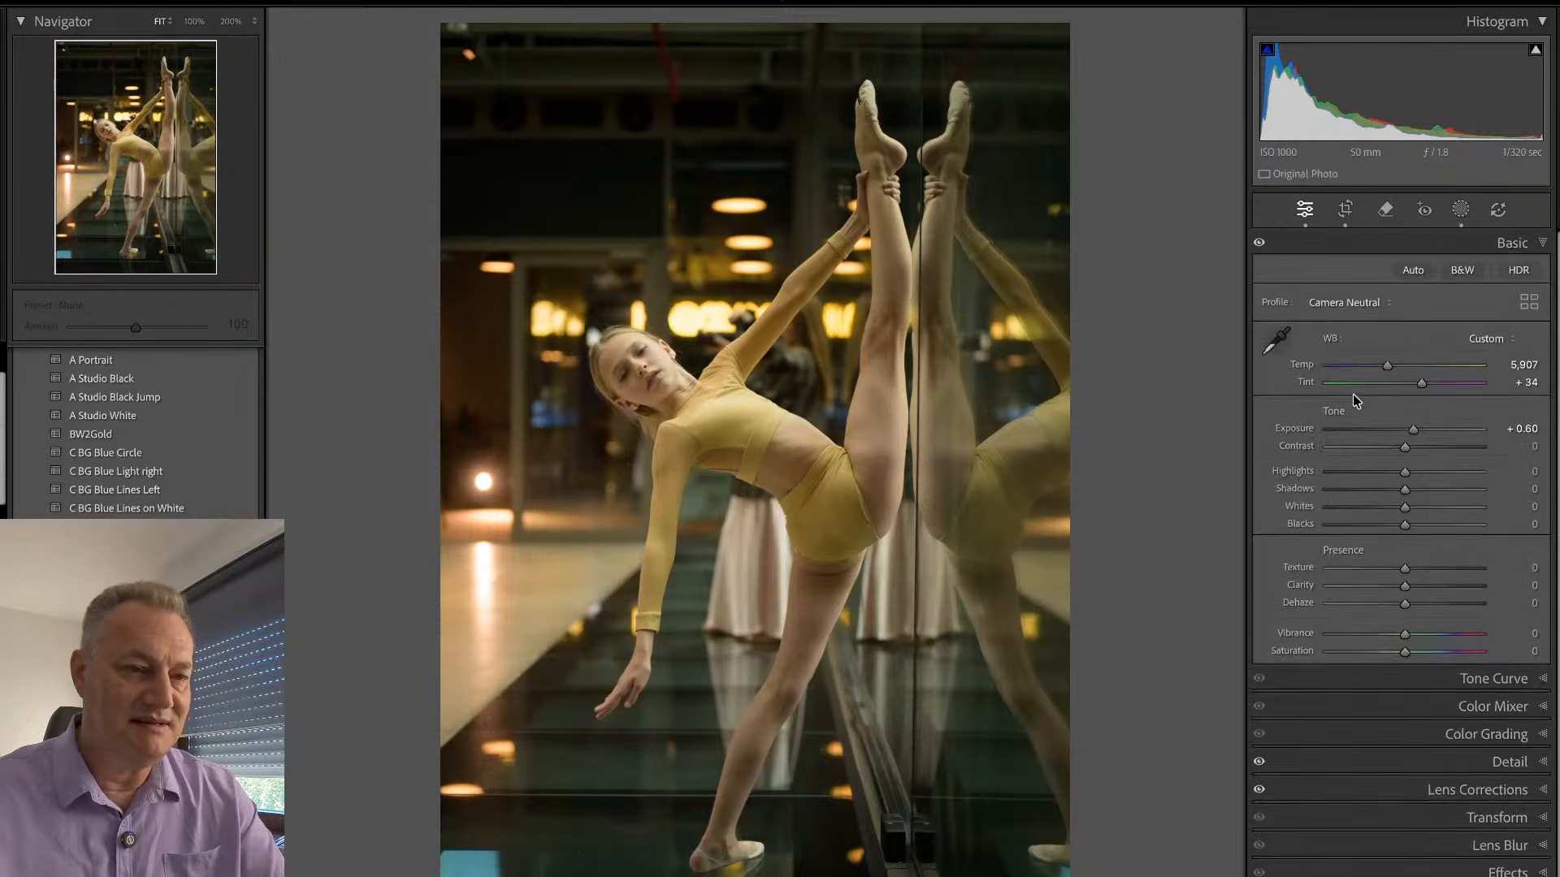
# - Rename the background mask as "bg"
pyautogui.hotkey('shift', 'w')
pyautogui.doubleClick(1113, 88)
pyautogui.write('bg')
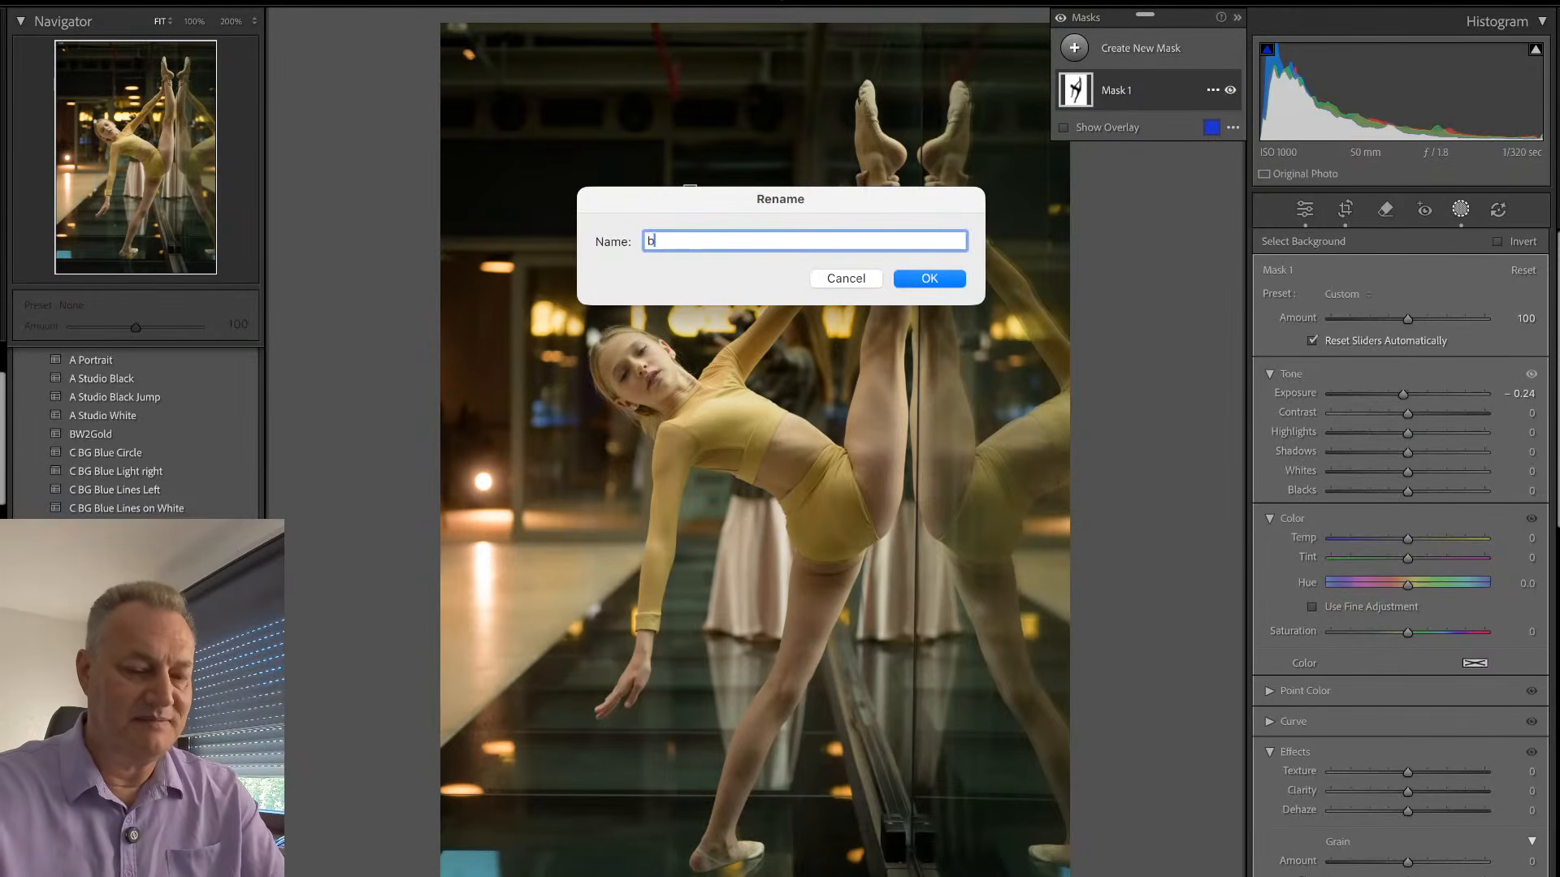
pyautogui.press('Return')
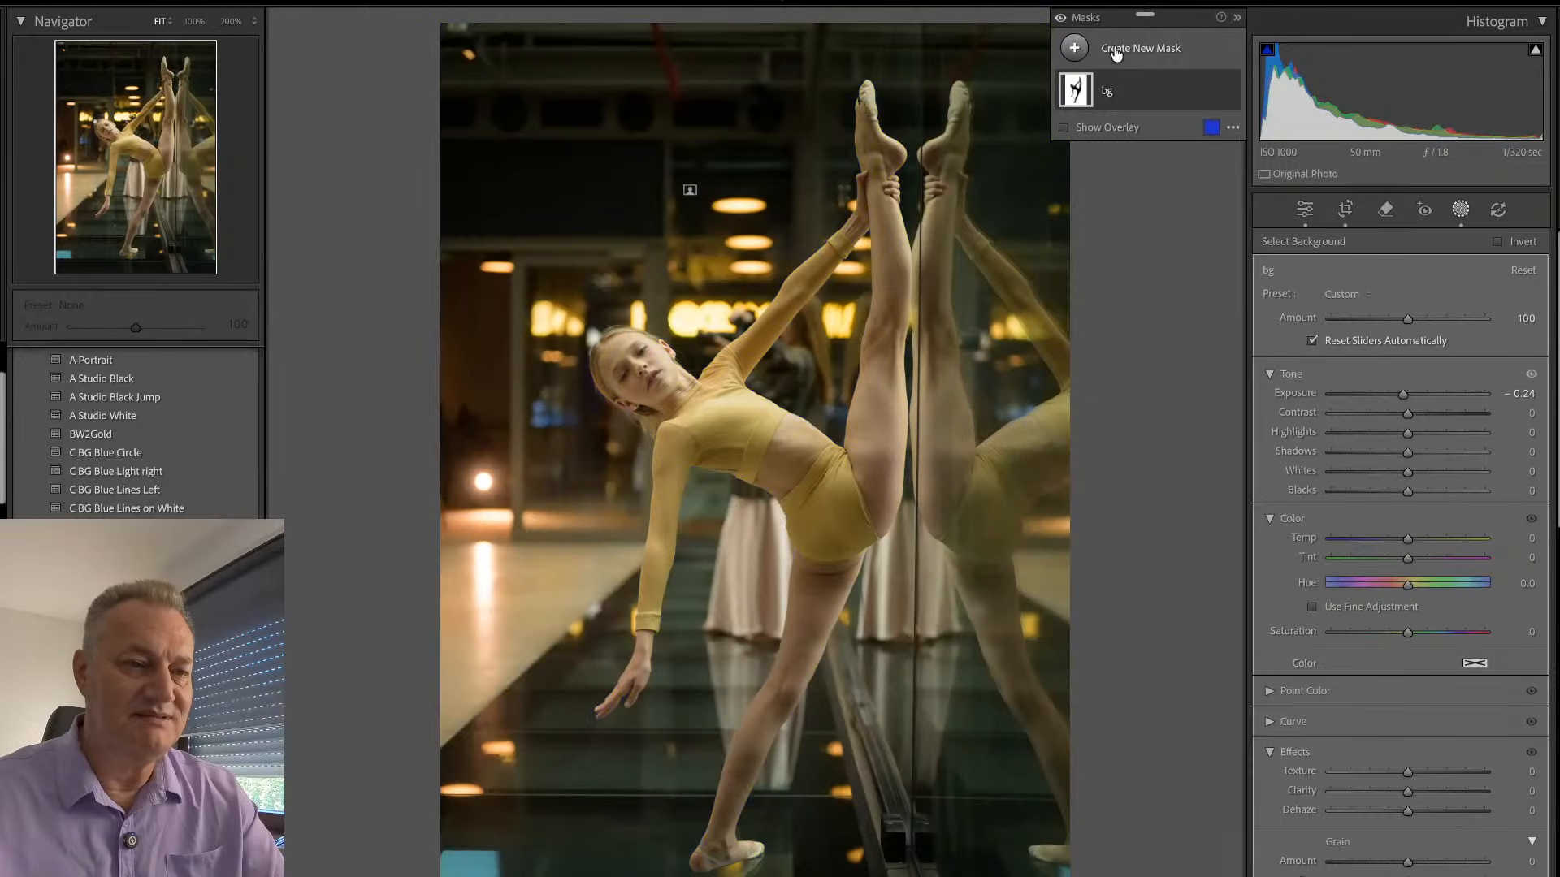
# - Add a subject mask for the dancer and set its Tint to 16, Saturation to 5 and Exposure to 0.14
pyautogui.click(1094, 52)
pyautogui.click(1171, 82)
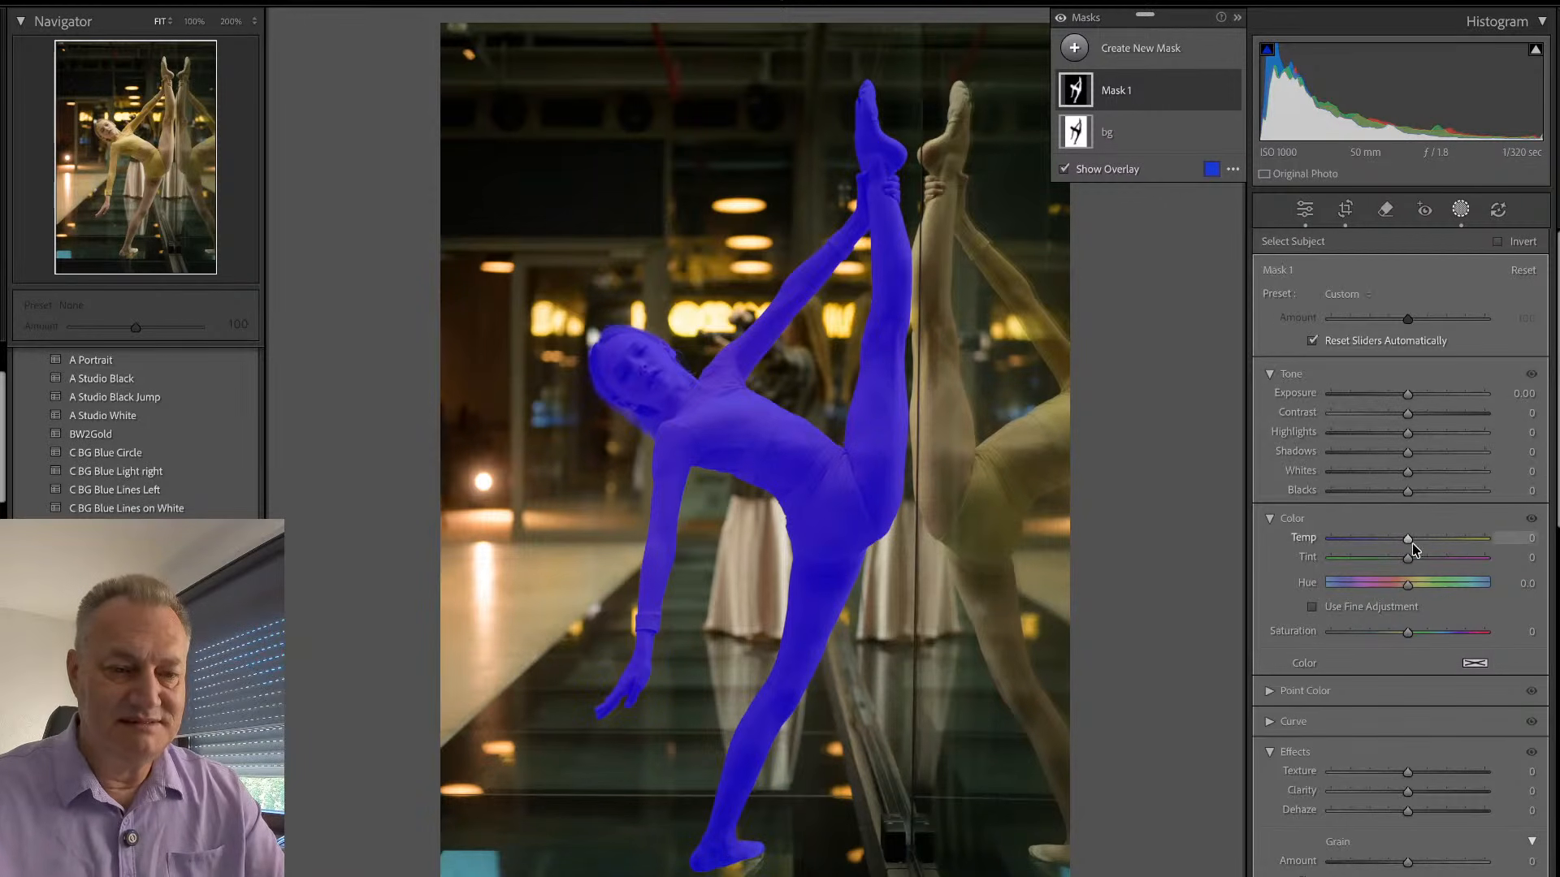
pyautogui.moveTo(1408, 557); pyautogui.dragTo(1432, 557)
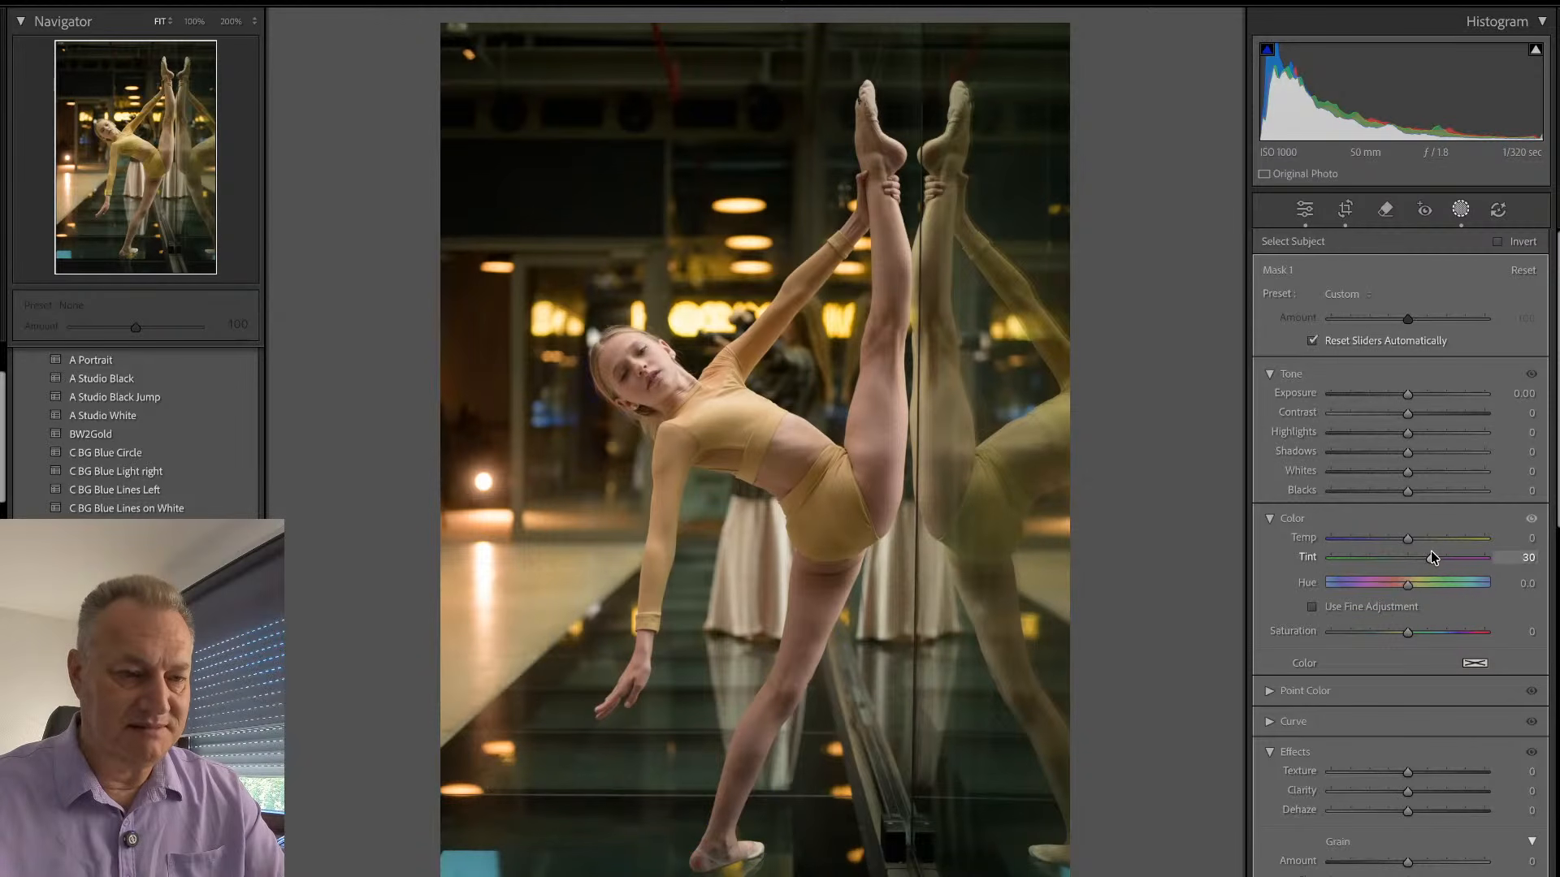
pyautogui.moveTo(1423, 560); pyautogui.dragTo(1419, 559)
pyautogui.moveTo(1408, 634); pyautogui.dragTo(1411, 634)
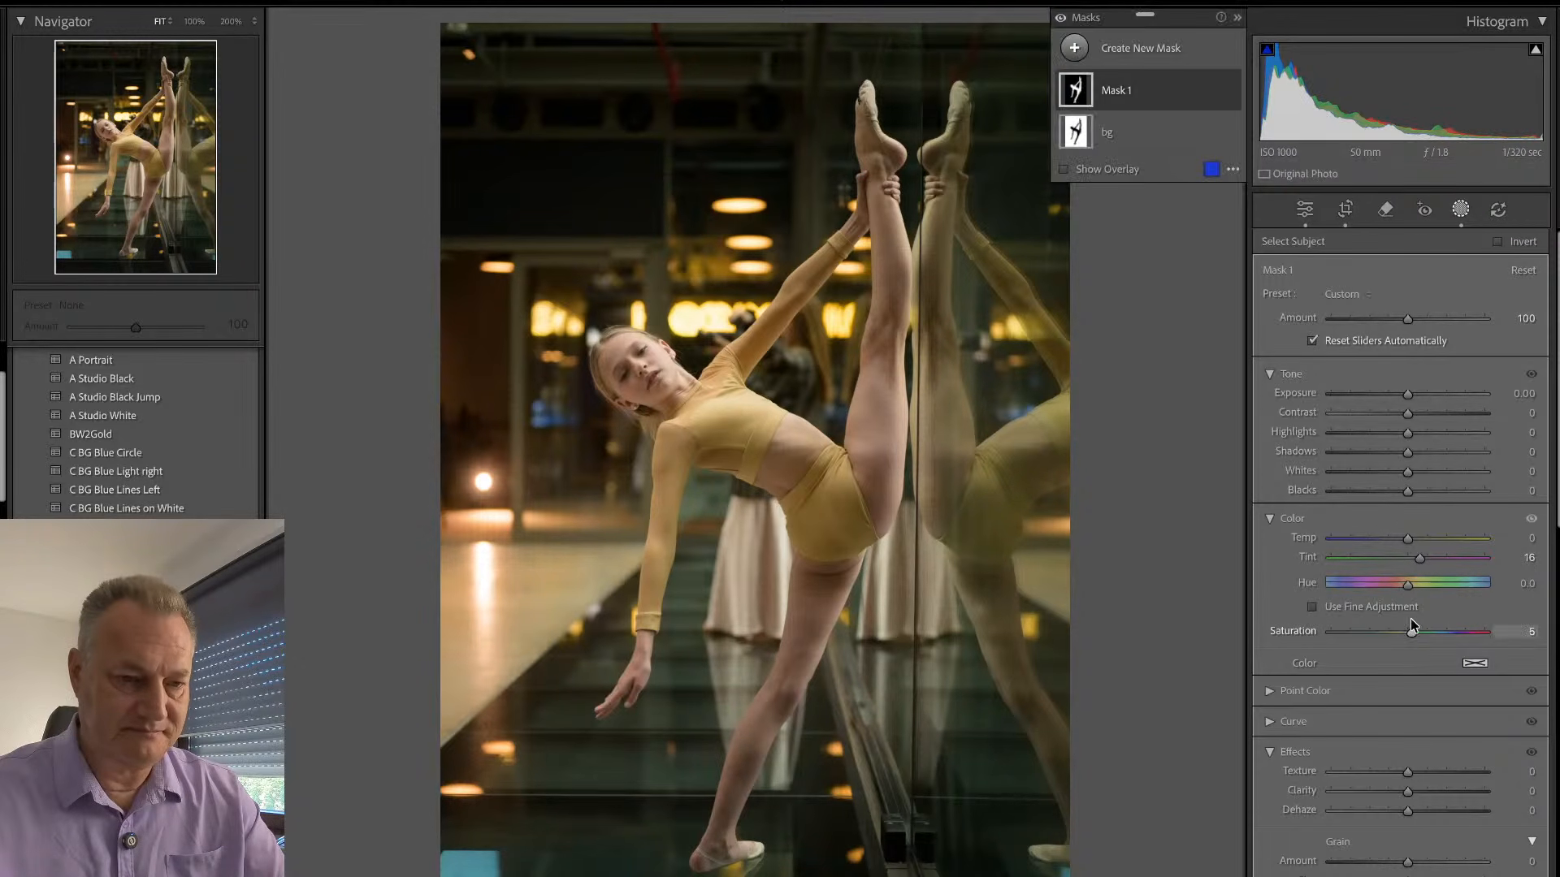
pyautogui.moveTo(1408, 394); pyautogui.dragTo(1412, 391)
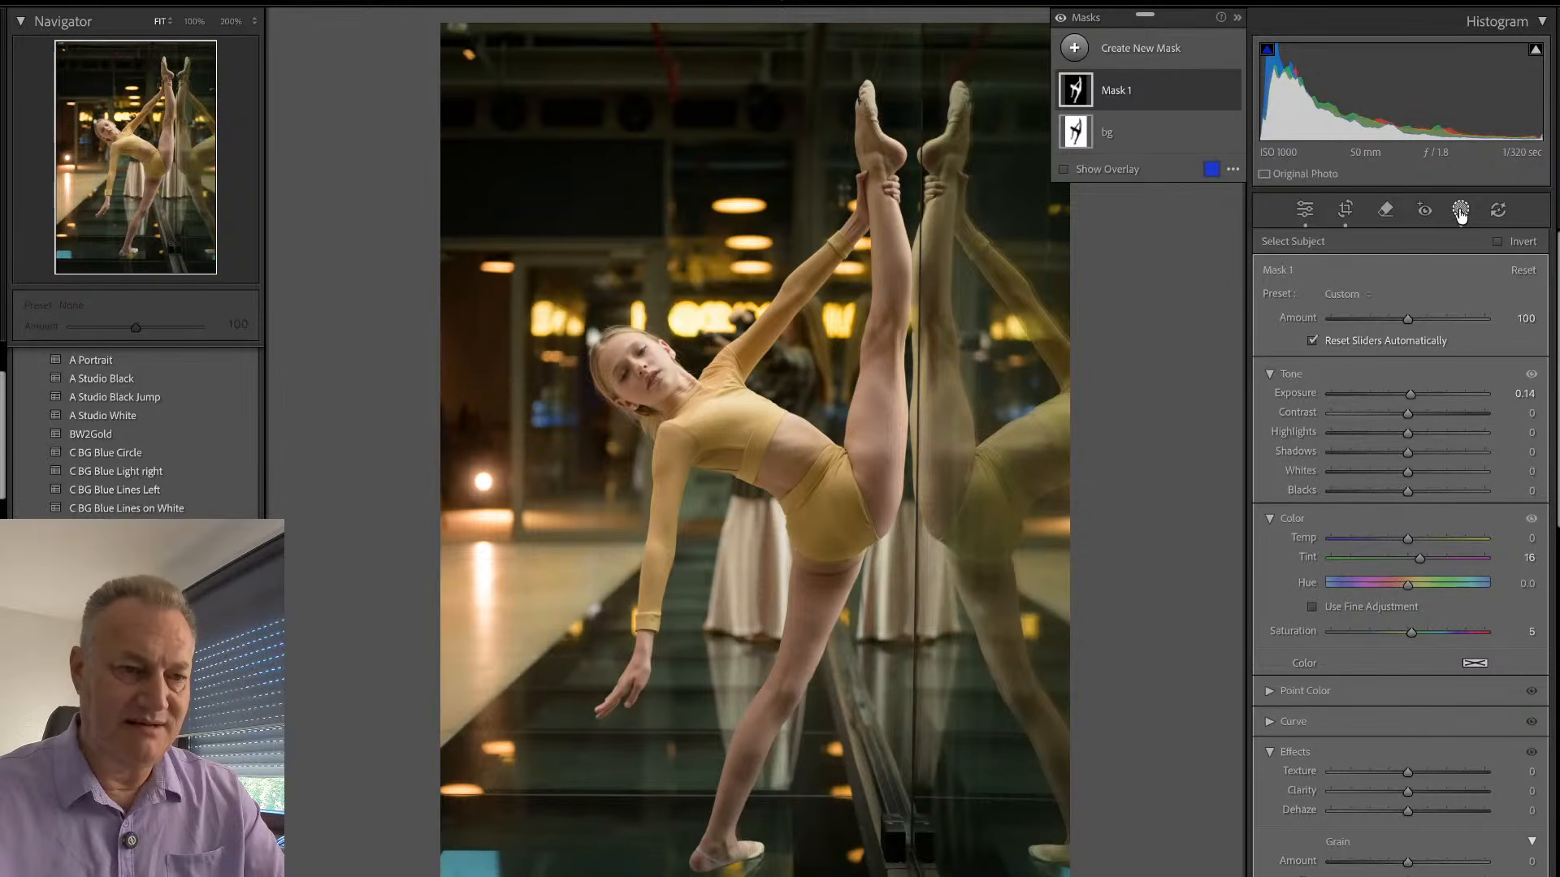
# - Close masking and inspect the dancer's face at 100% magnification
pyautogui.click(1459, 210)
pyautogui.click(647, 376)
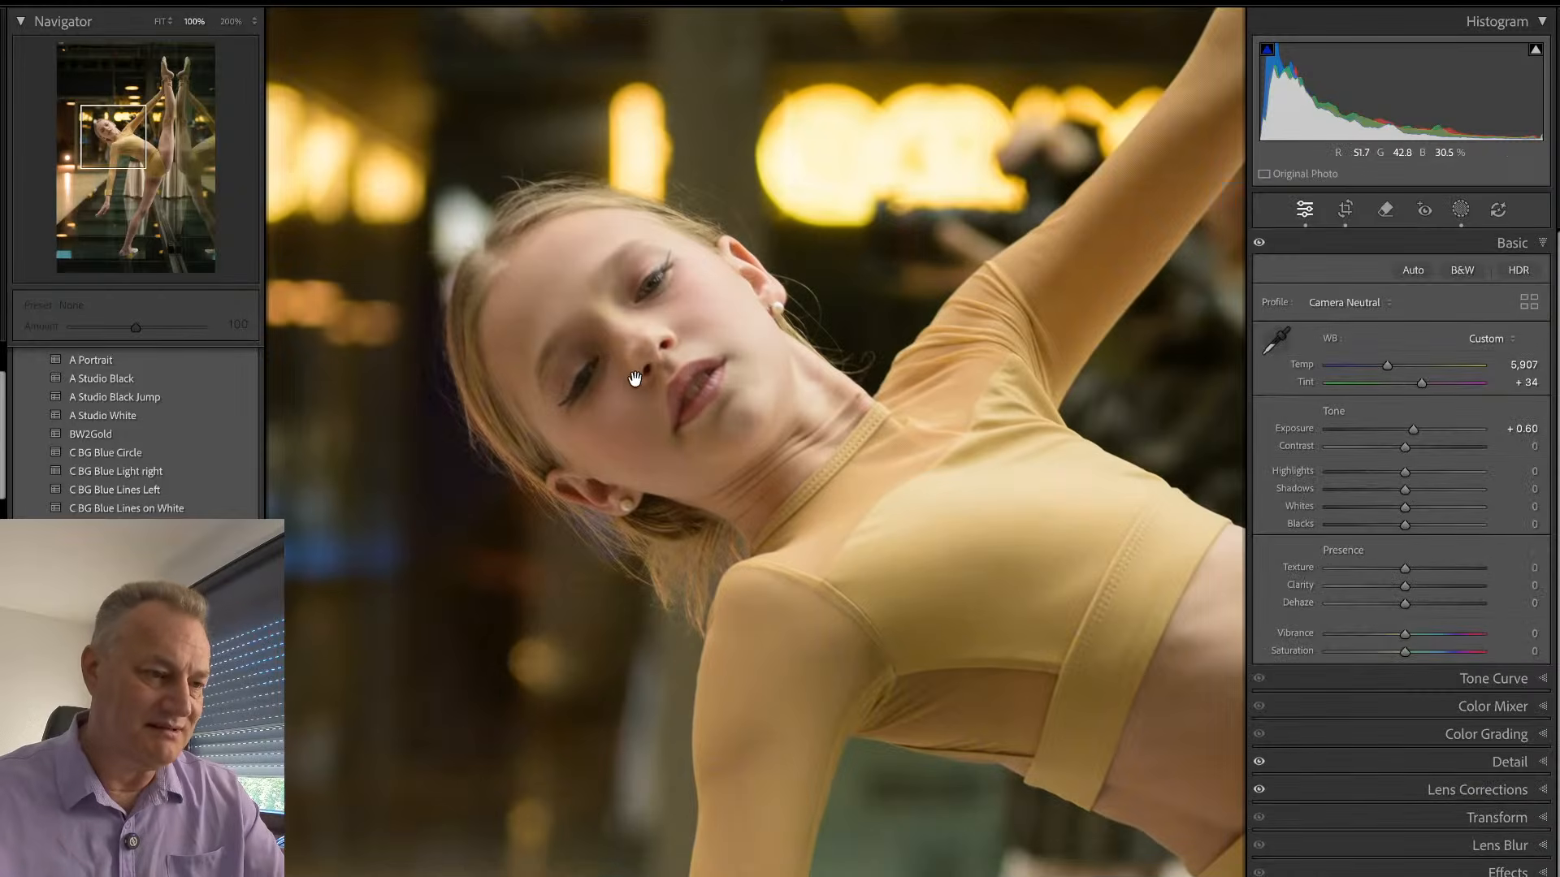
pyautogui.click(794, 409)
# - Return to the photo grid and open the backbend photo EMY_2815.NEF in the Develop module
pyautogui.press('g')
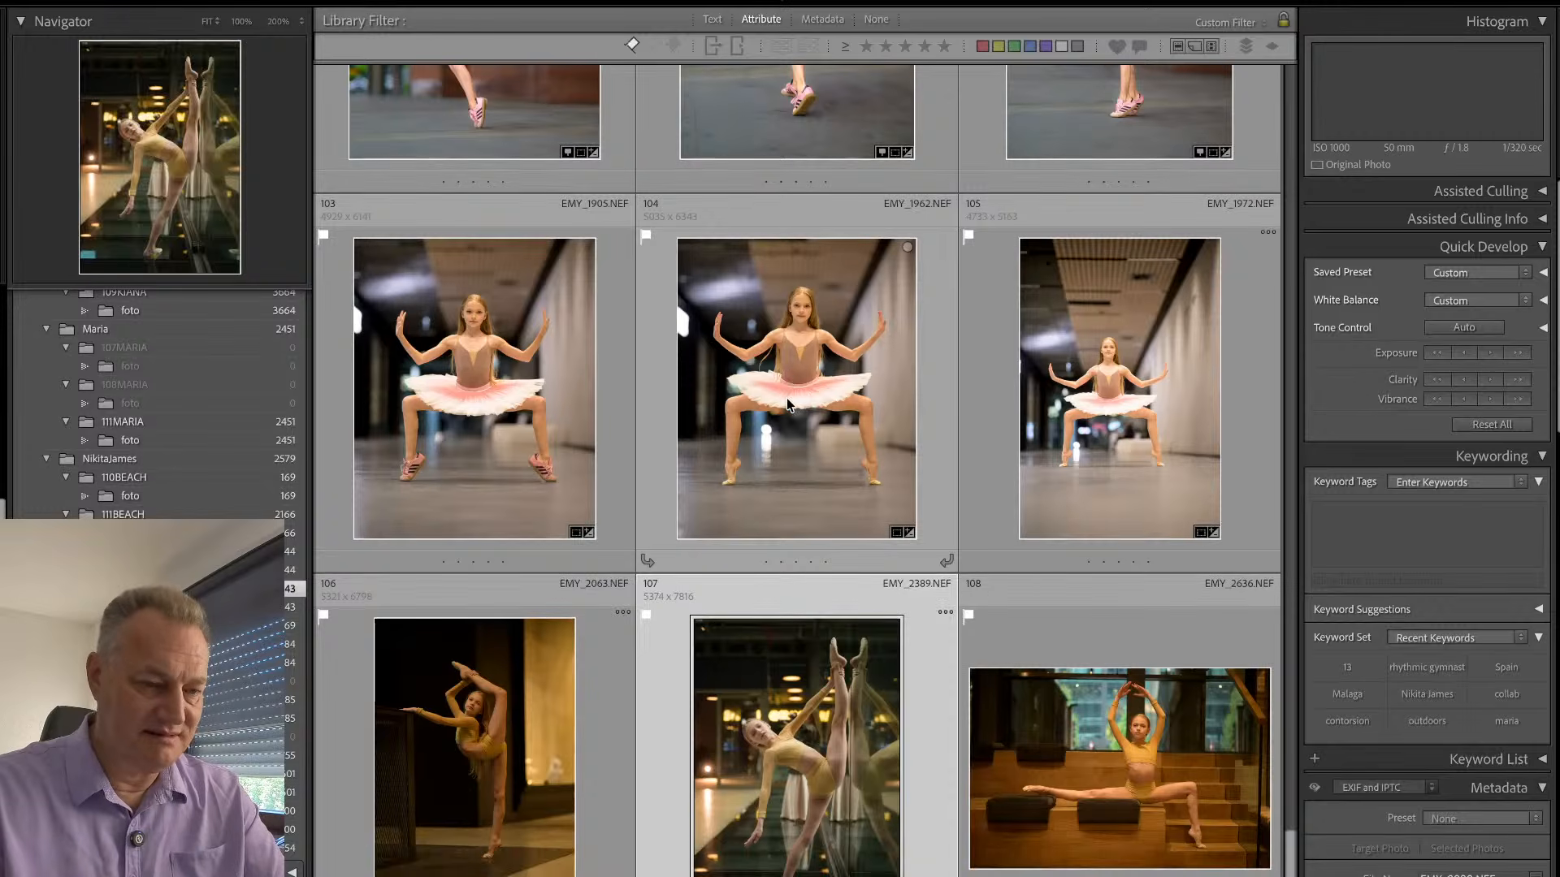
pyautogui.press('Right')
pyautogui.press('Right')
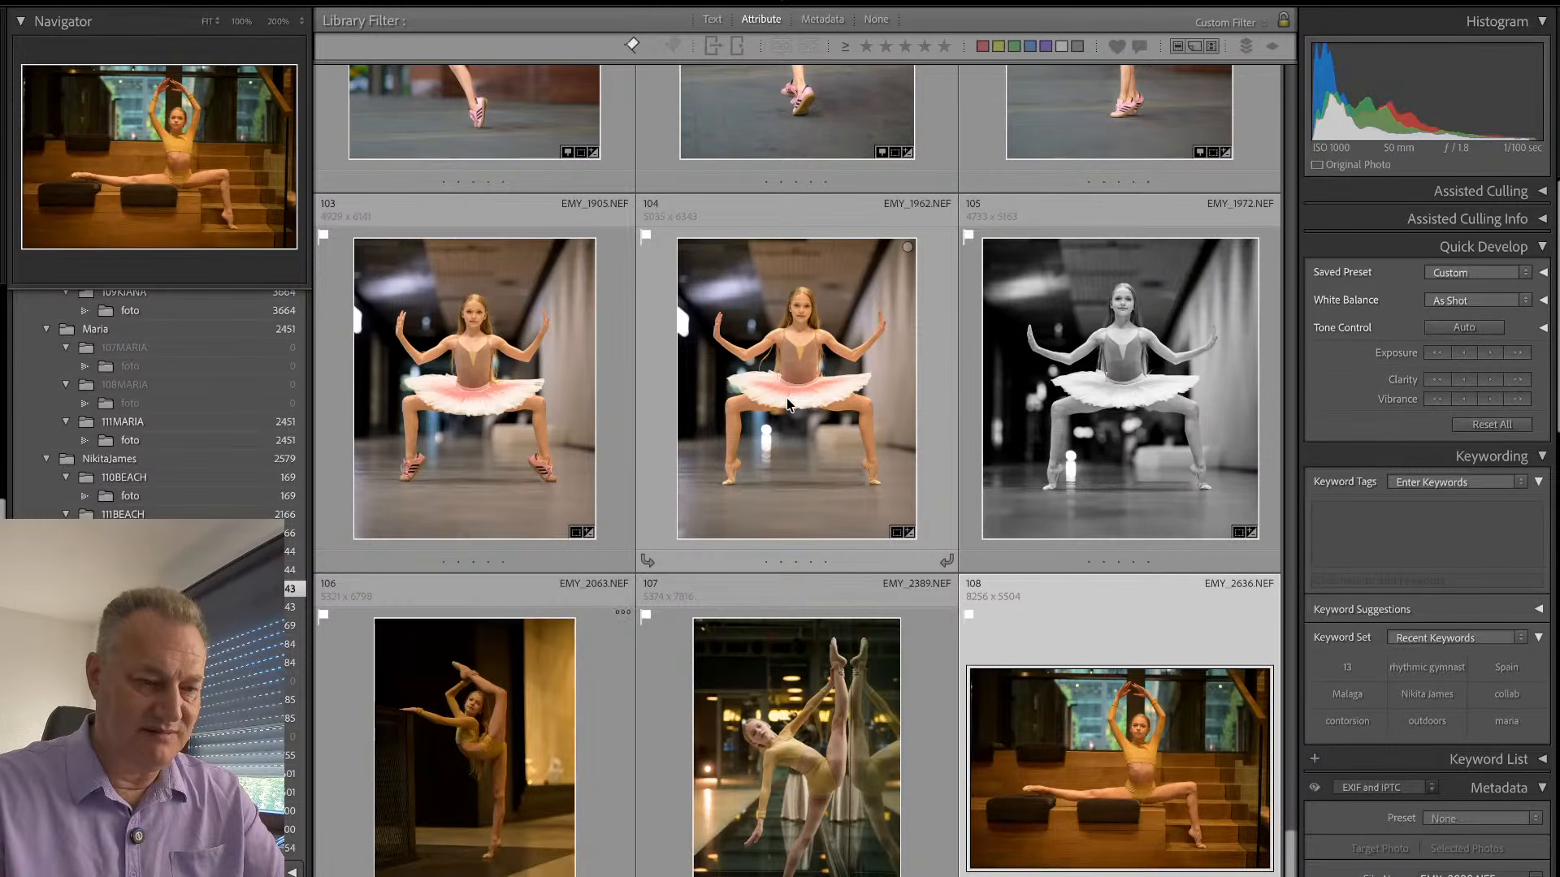
pyautogui.press('Right')
pyautogui.press('Right')
pyautogui.press('Right')
pyautogui.press('Right')
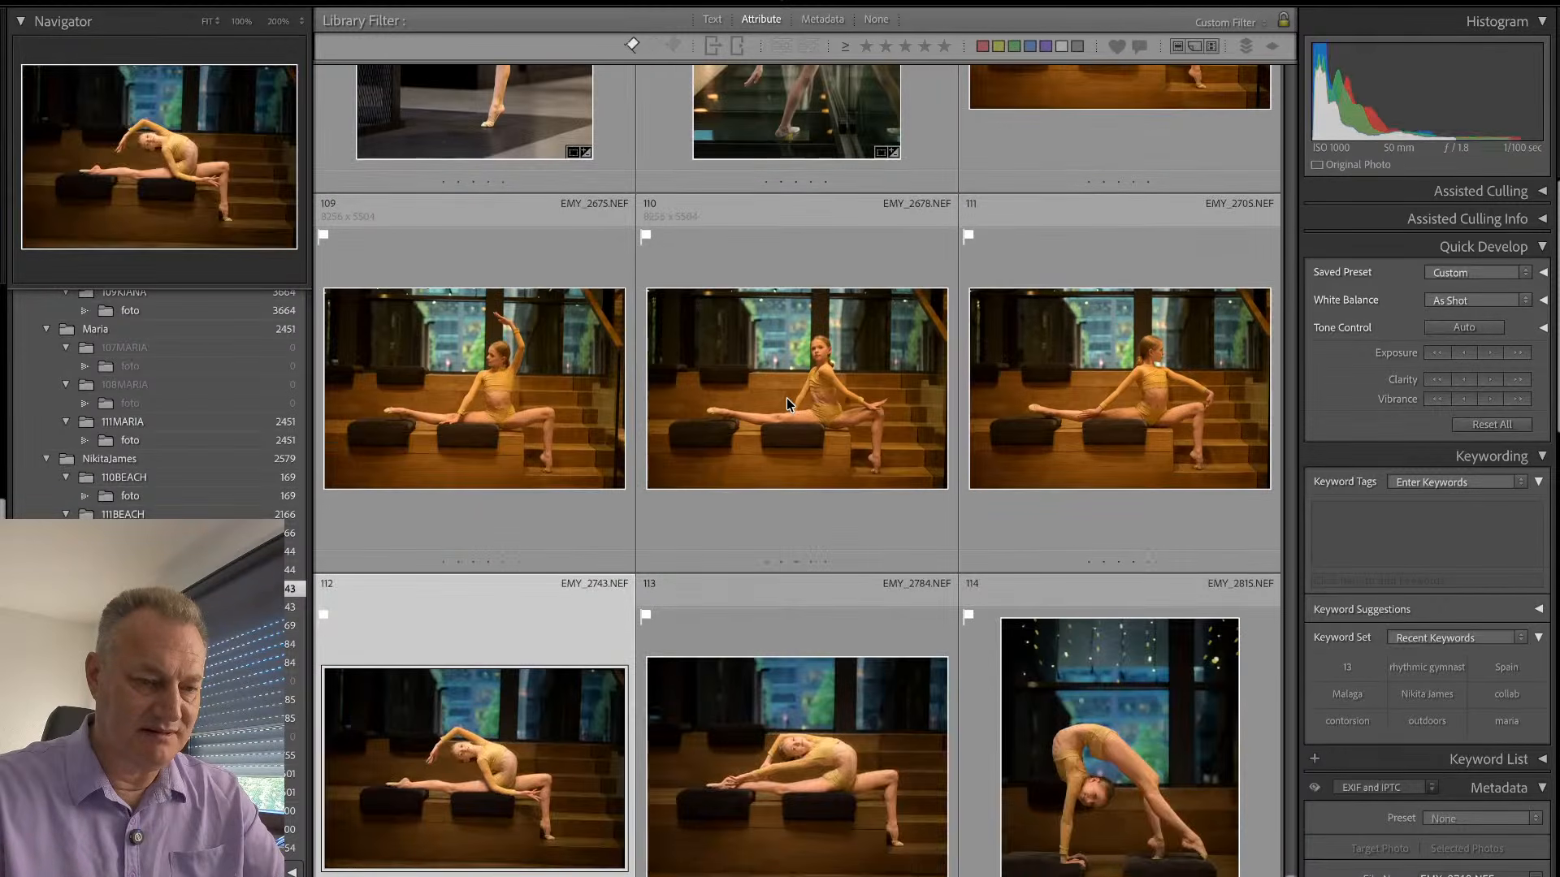
pyautogui.press('Right')
pyautogui.press('e')
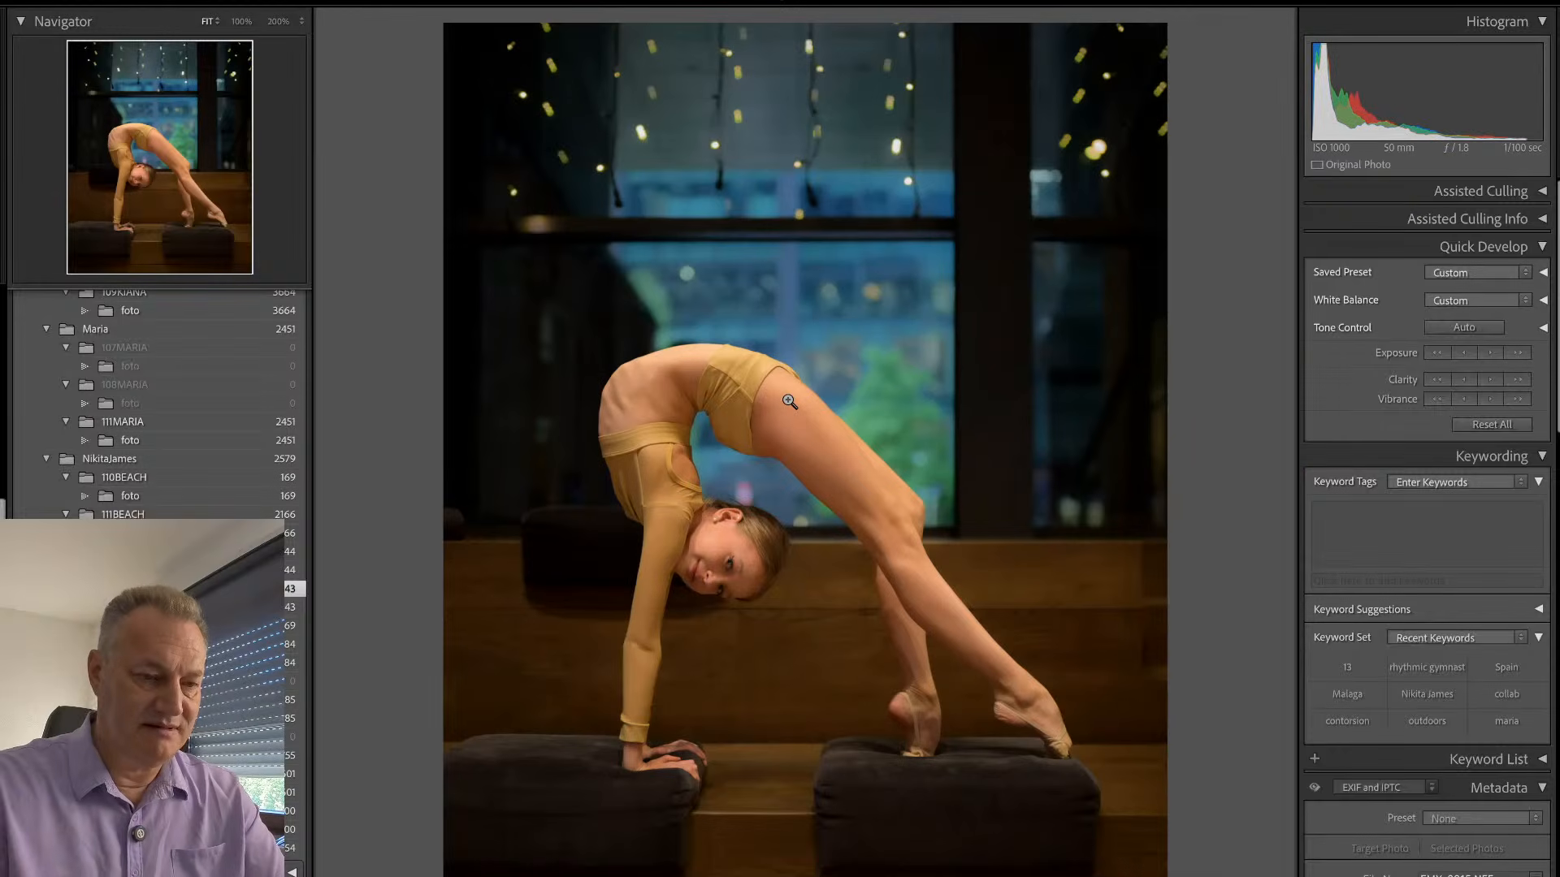
pyautogui.press('d')
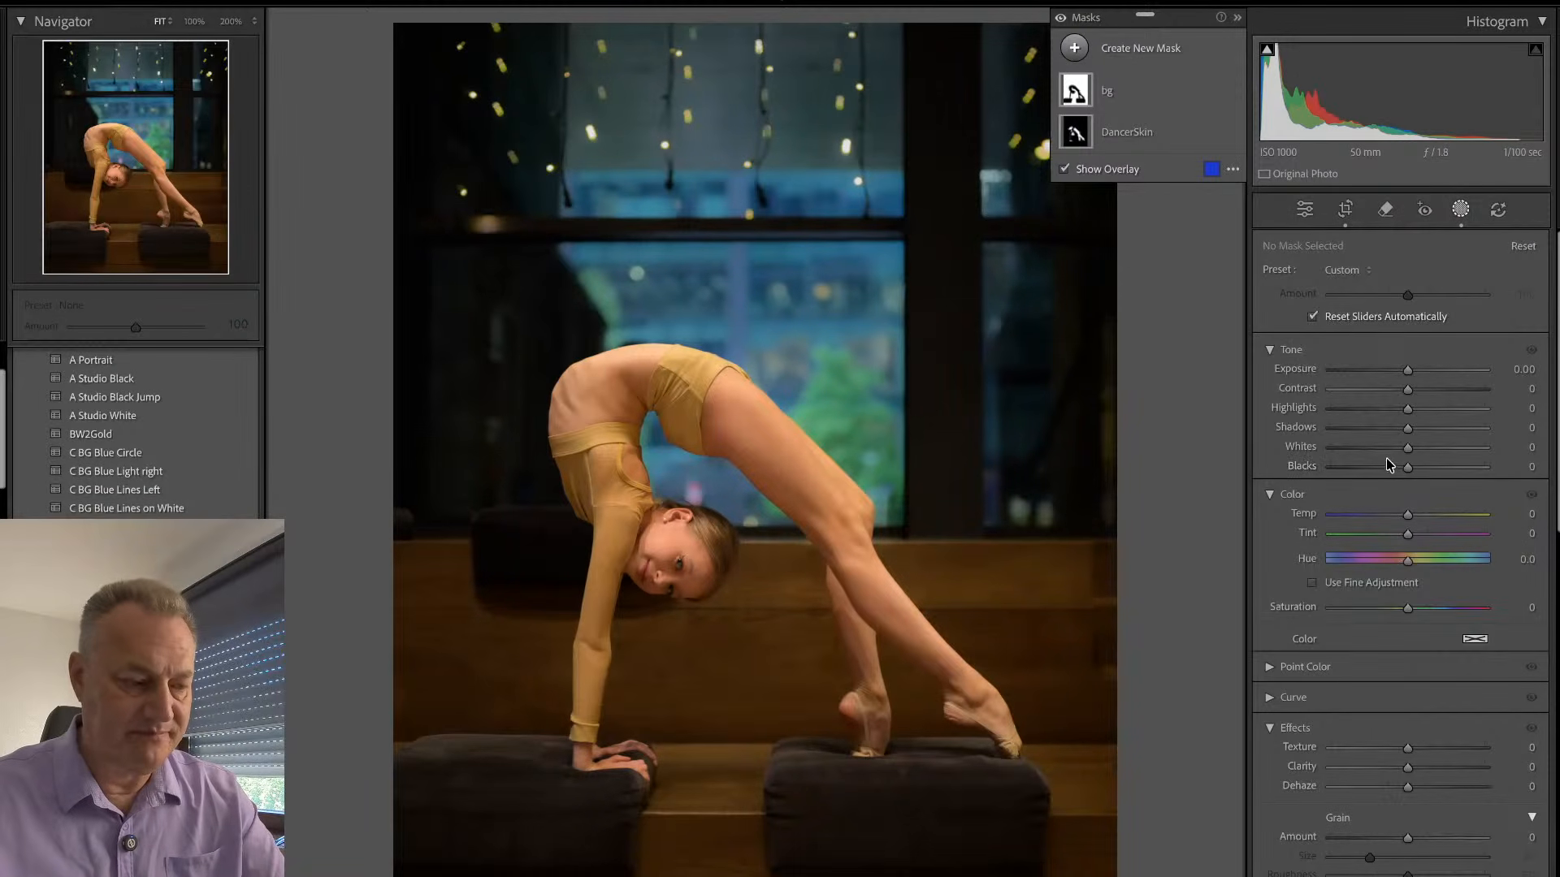
# - Set the backbend photo's global colour temperature to 3,724 and Exposure to +0.30
pyautogui.press('d')
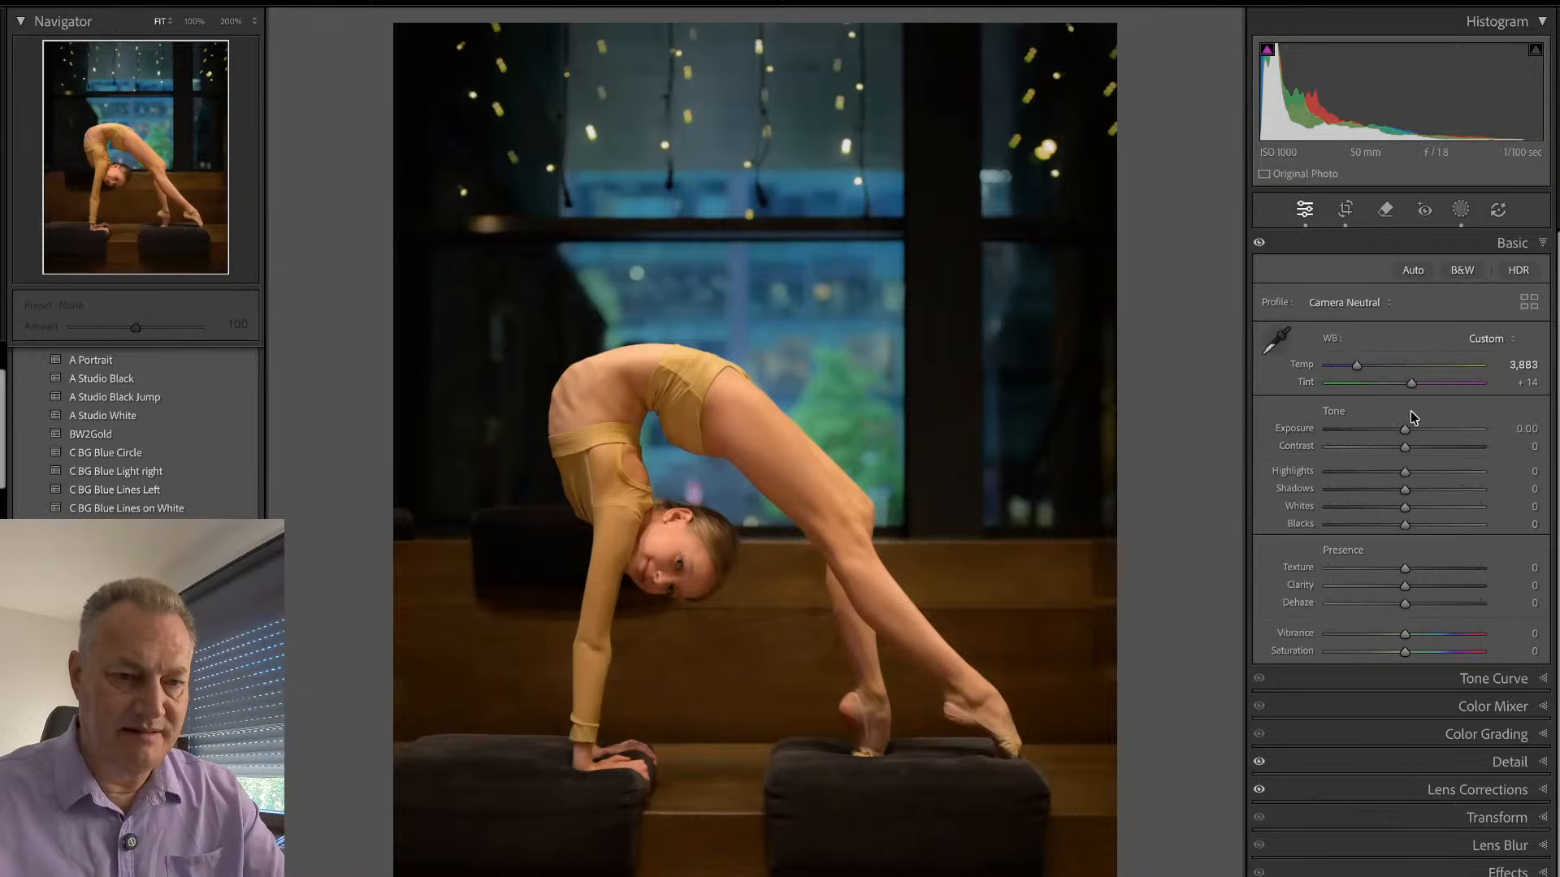
pyautogui.moveTo(1364, 368); pyautogui.dragTo(1354, 368)
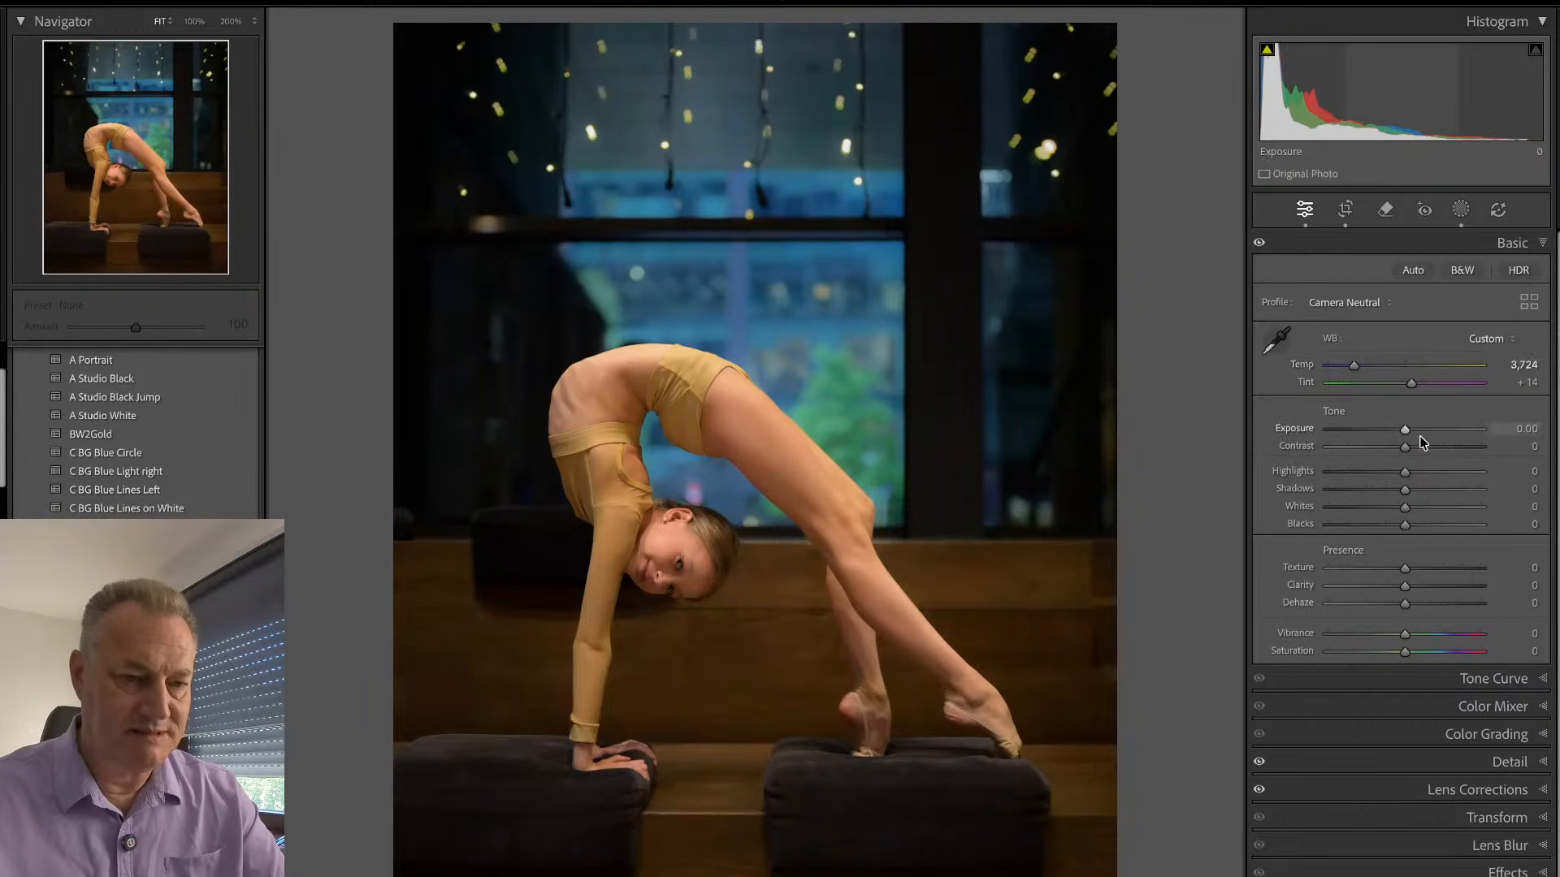
pyautogui.moveTo(1405, 430); pyautogui.dragTo(1409, 433)
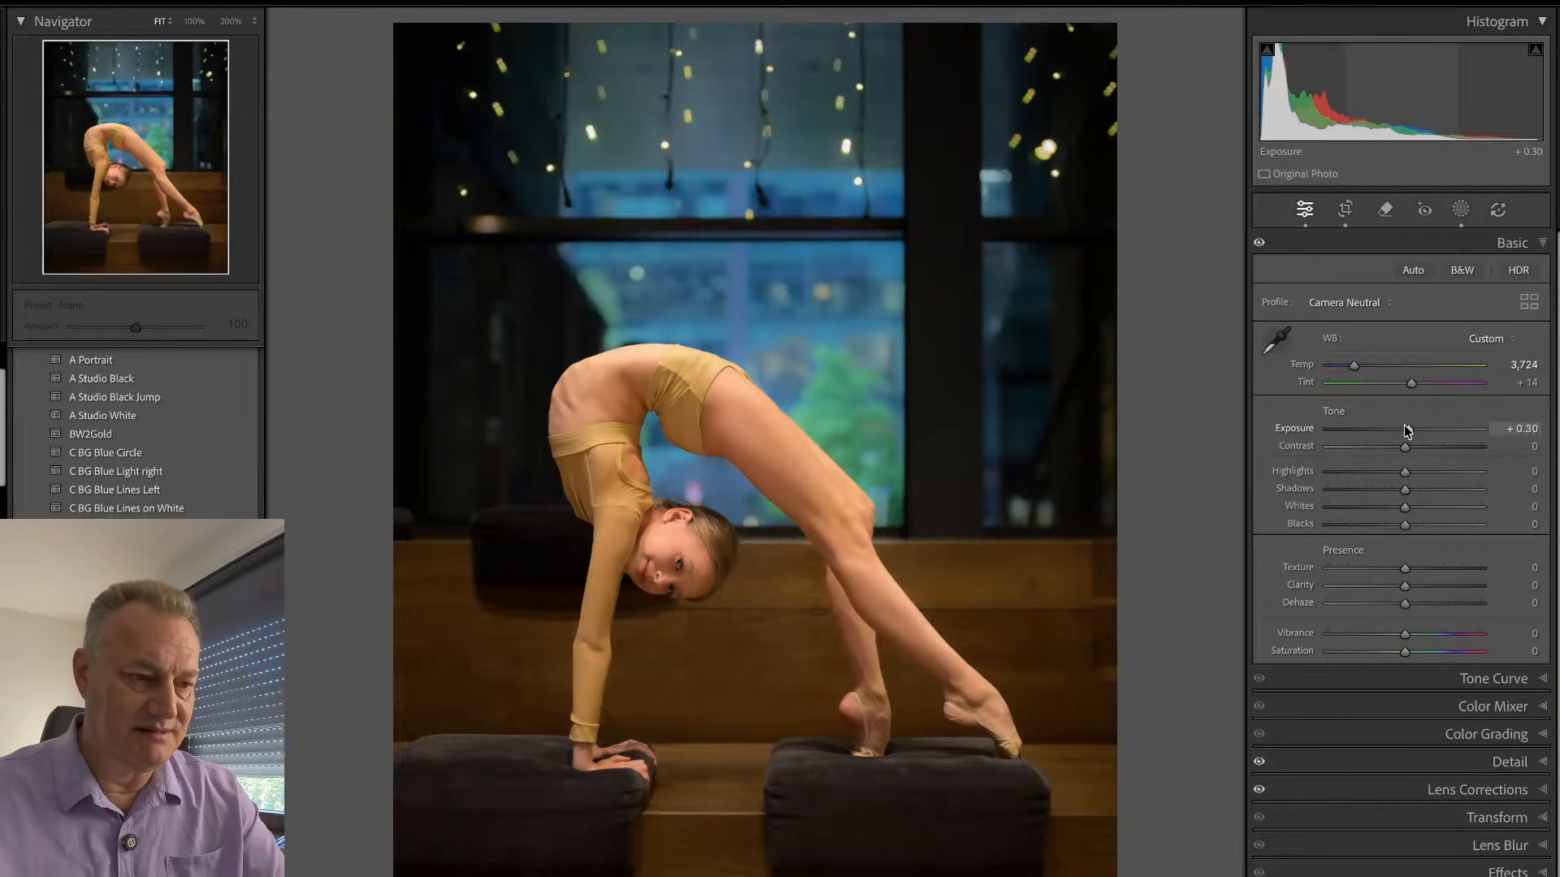
# - Return to the photo grid and review the edited dancer photos, selecting EMY_2389.NEF for comparison with its neighbours
pyautogui.press('g')
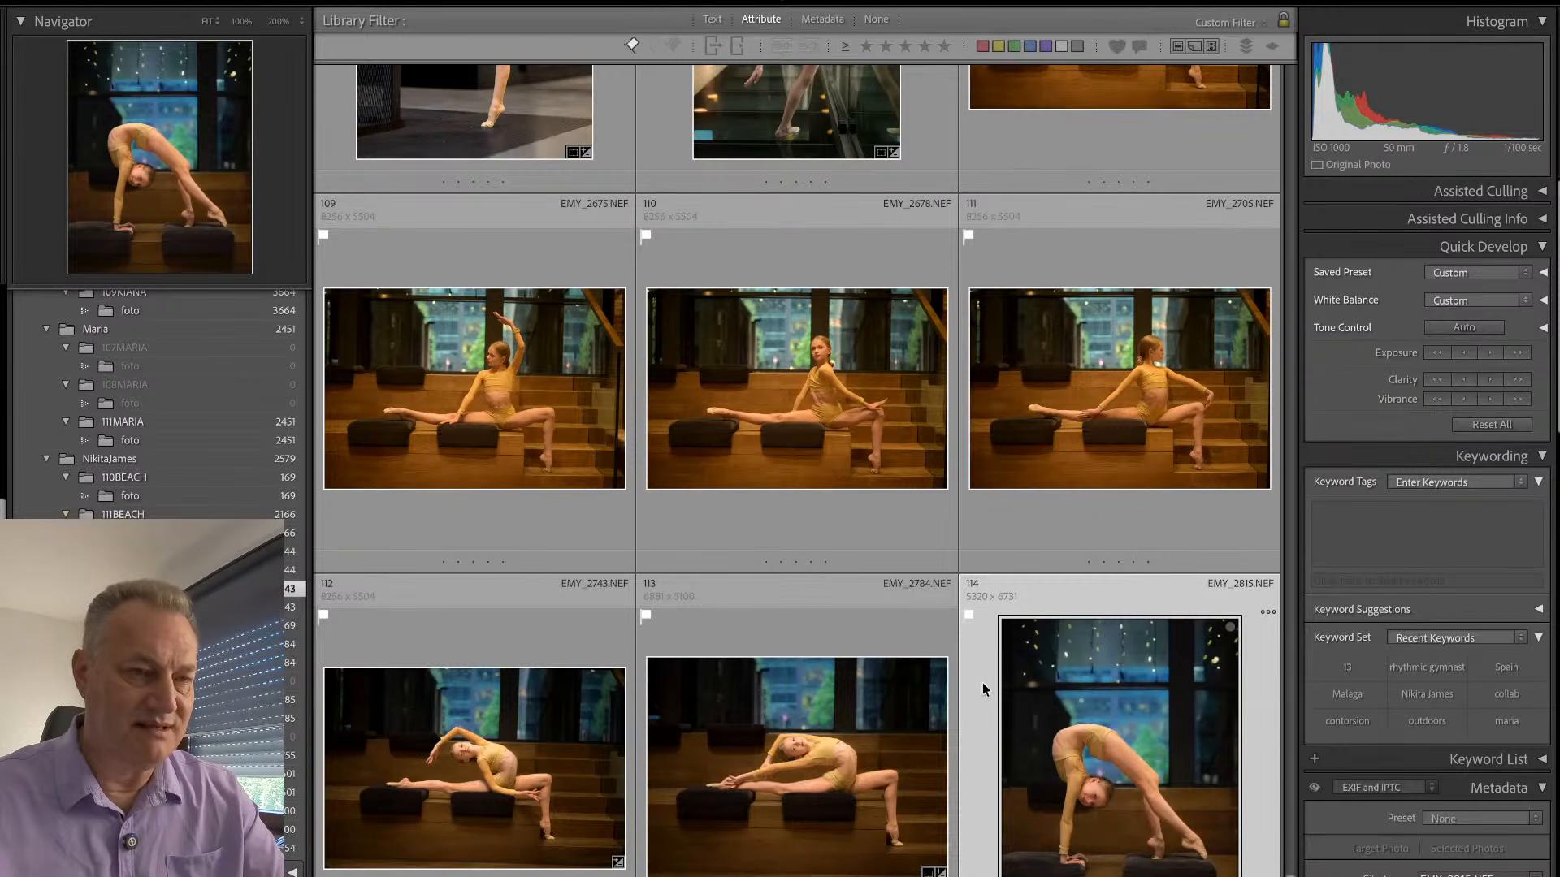
pyautogui.scroll(-1, 968, 758)
pyautogui.scroll(-4, 965, 754)
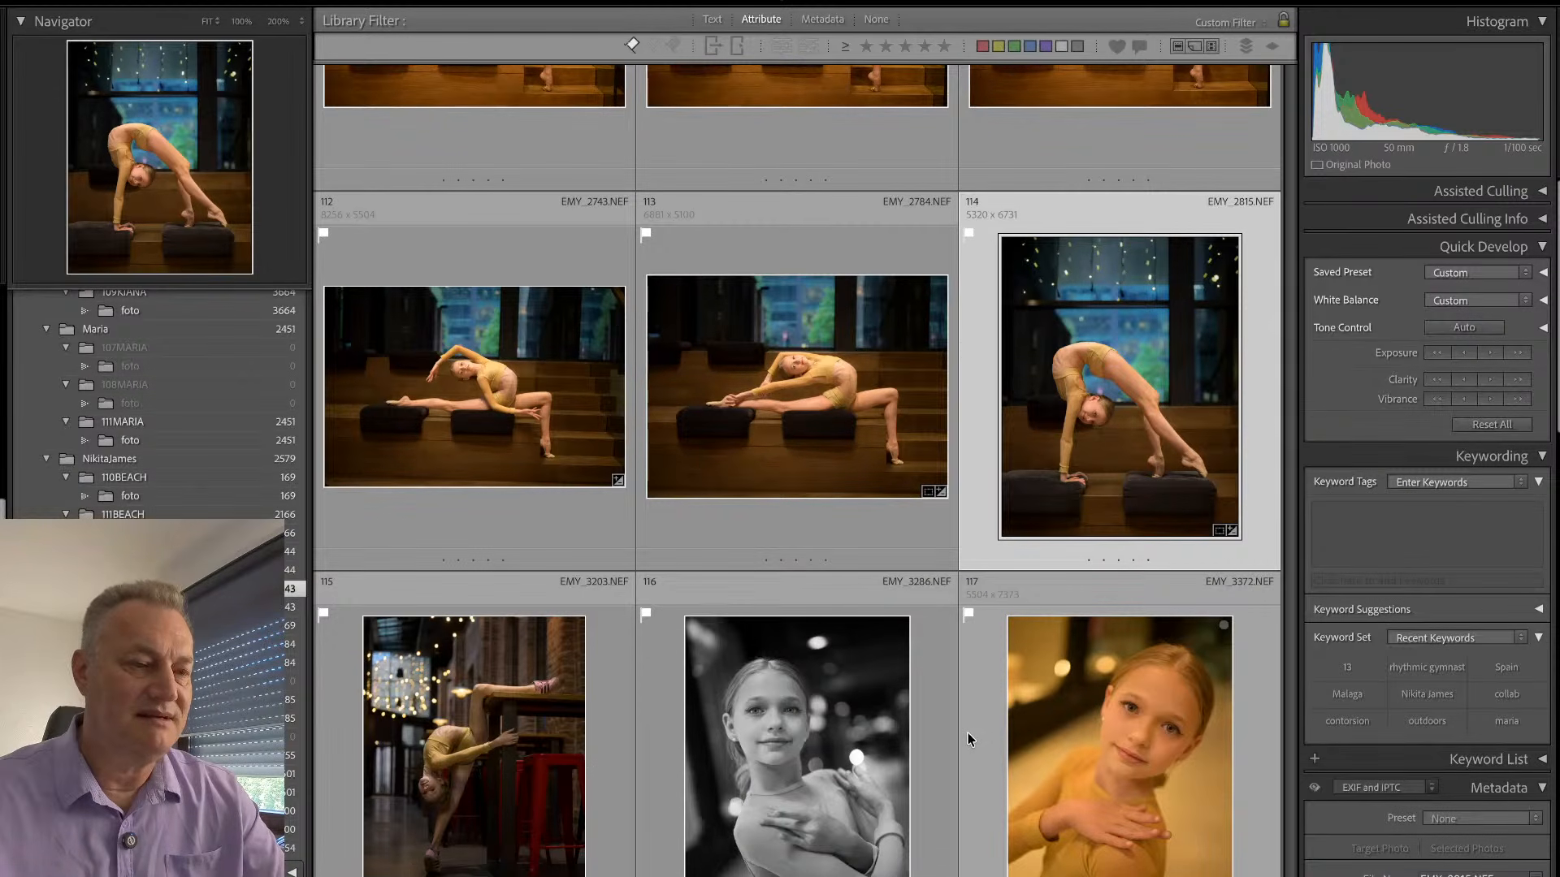
pyautogui.scroll(2, 968, 734)
pyautogui.scroll(10, 967, 733)
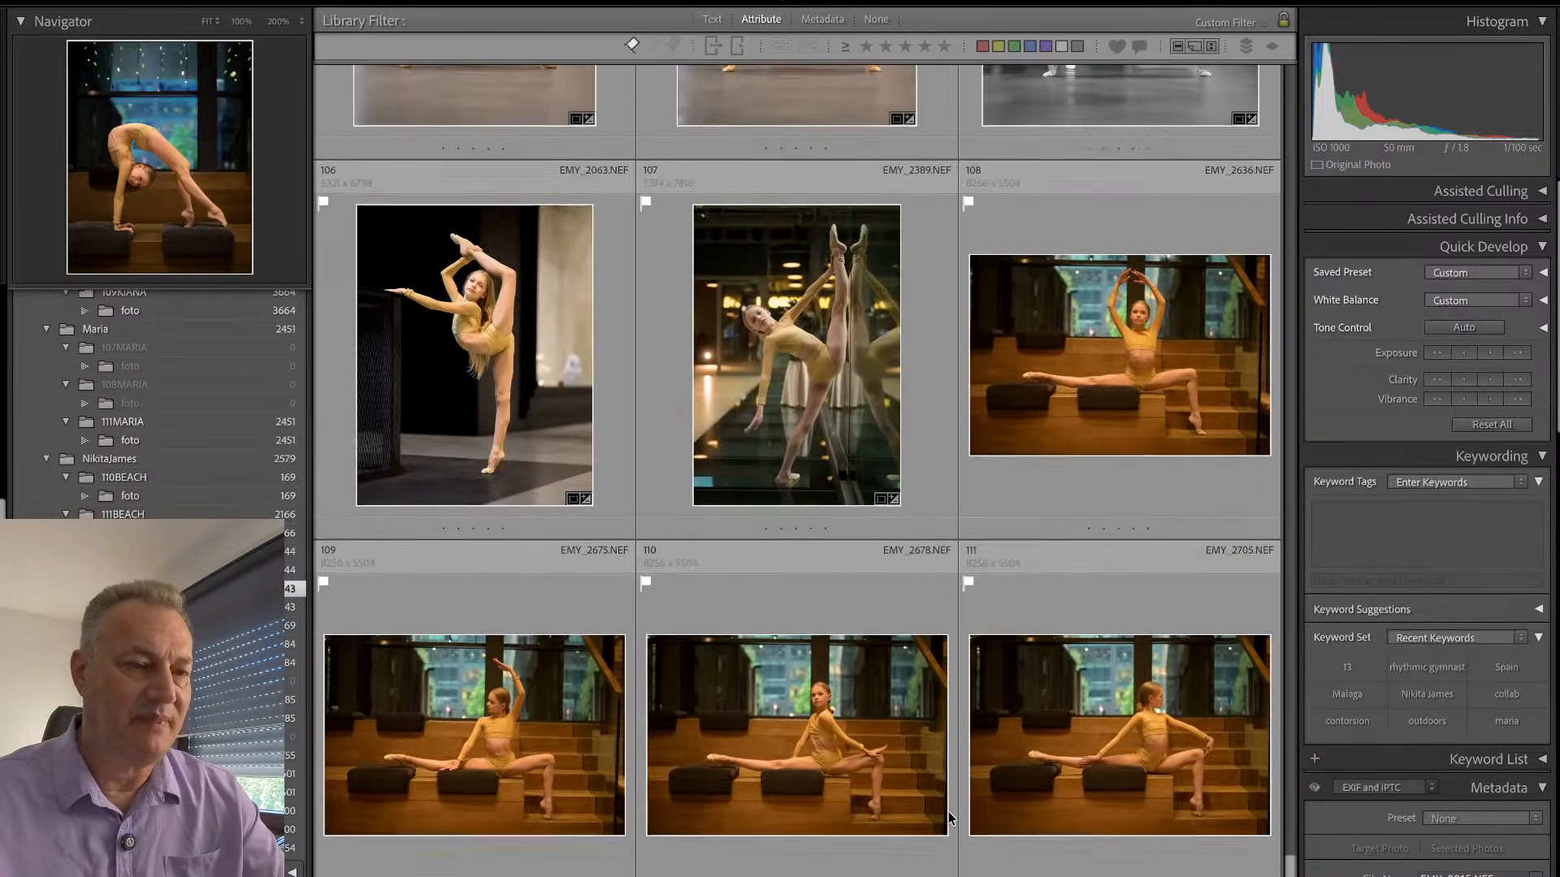
pyautogui.scroll(6, 964, 696)
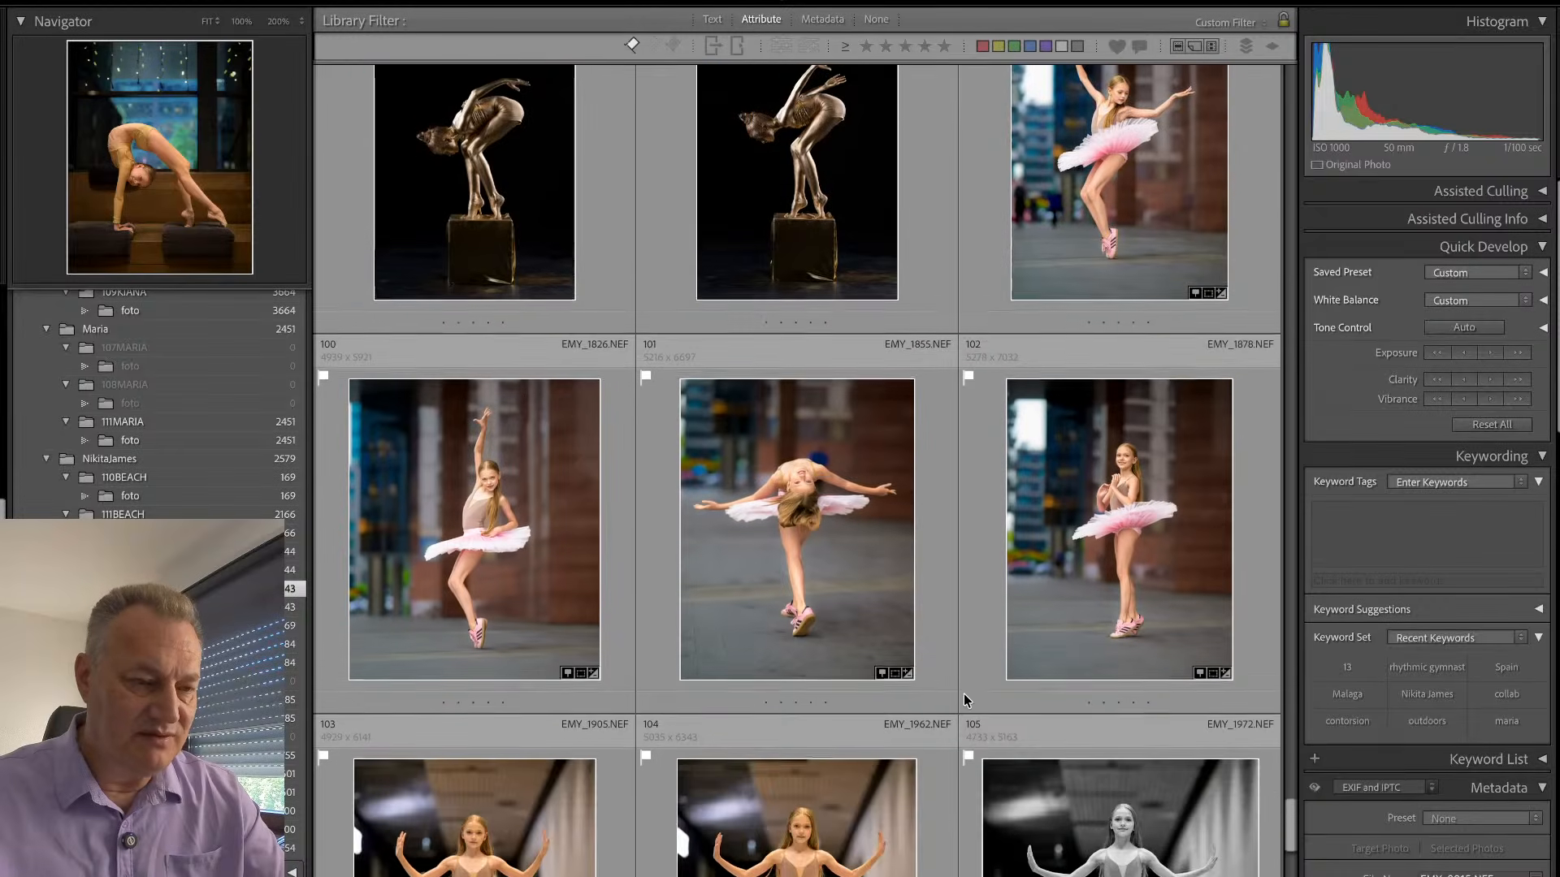
pyautogui.scroll(-9, 962, 694)
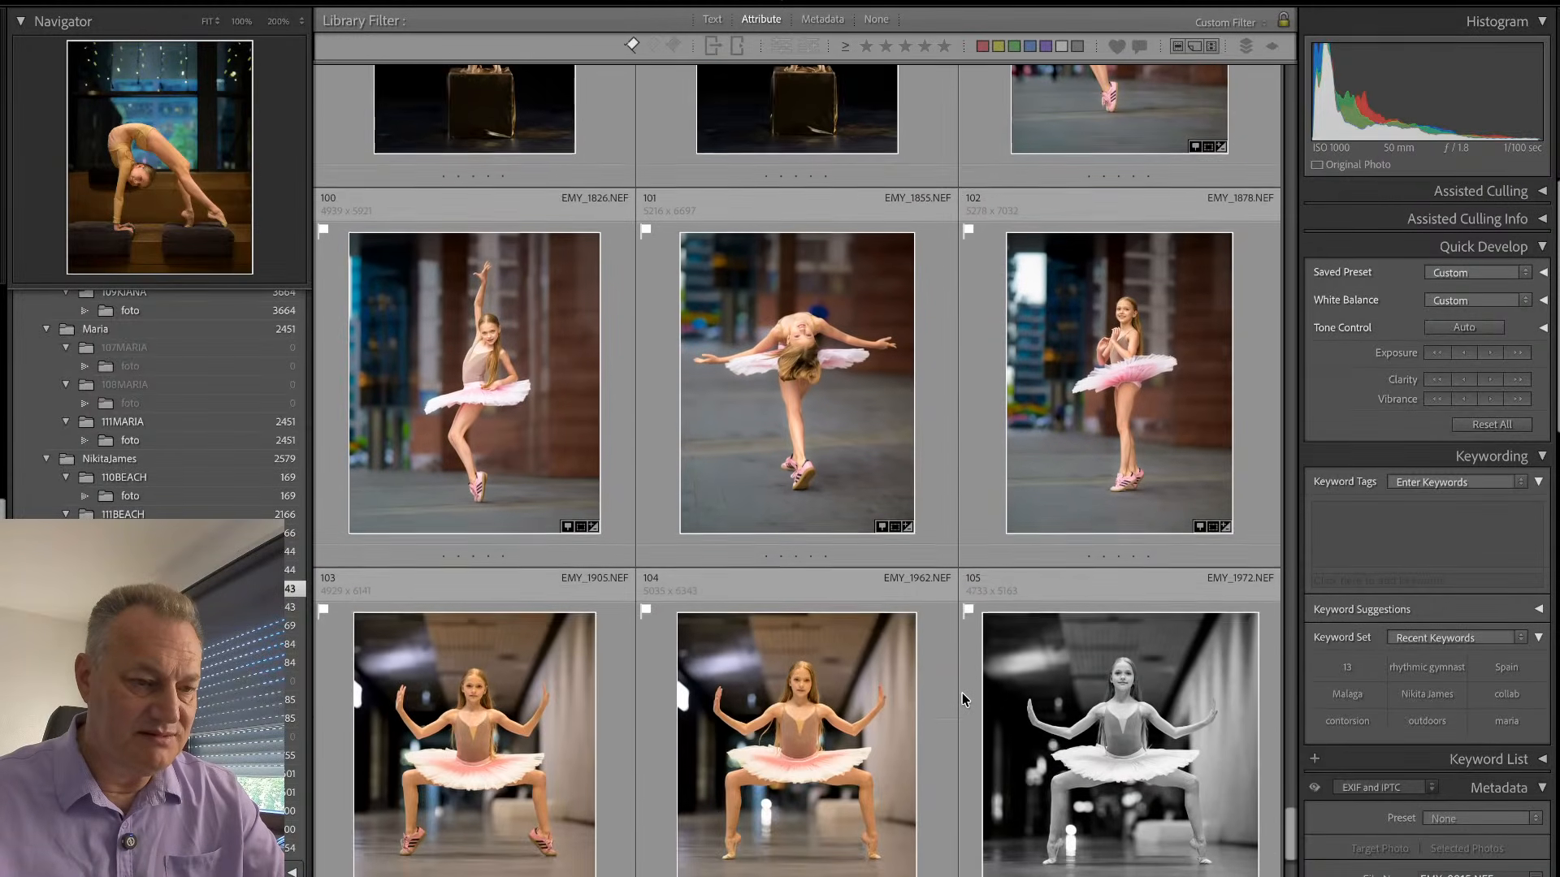
pyautogui.scroll(-1, 959, 691)
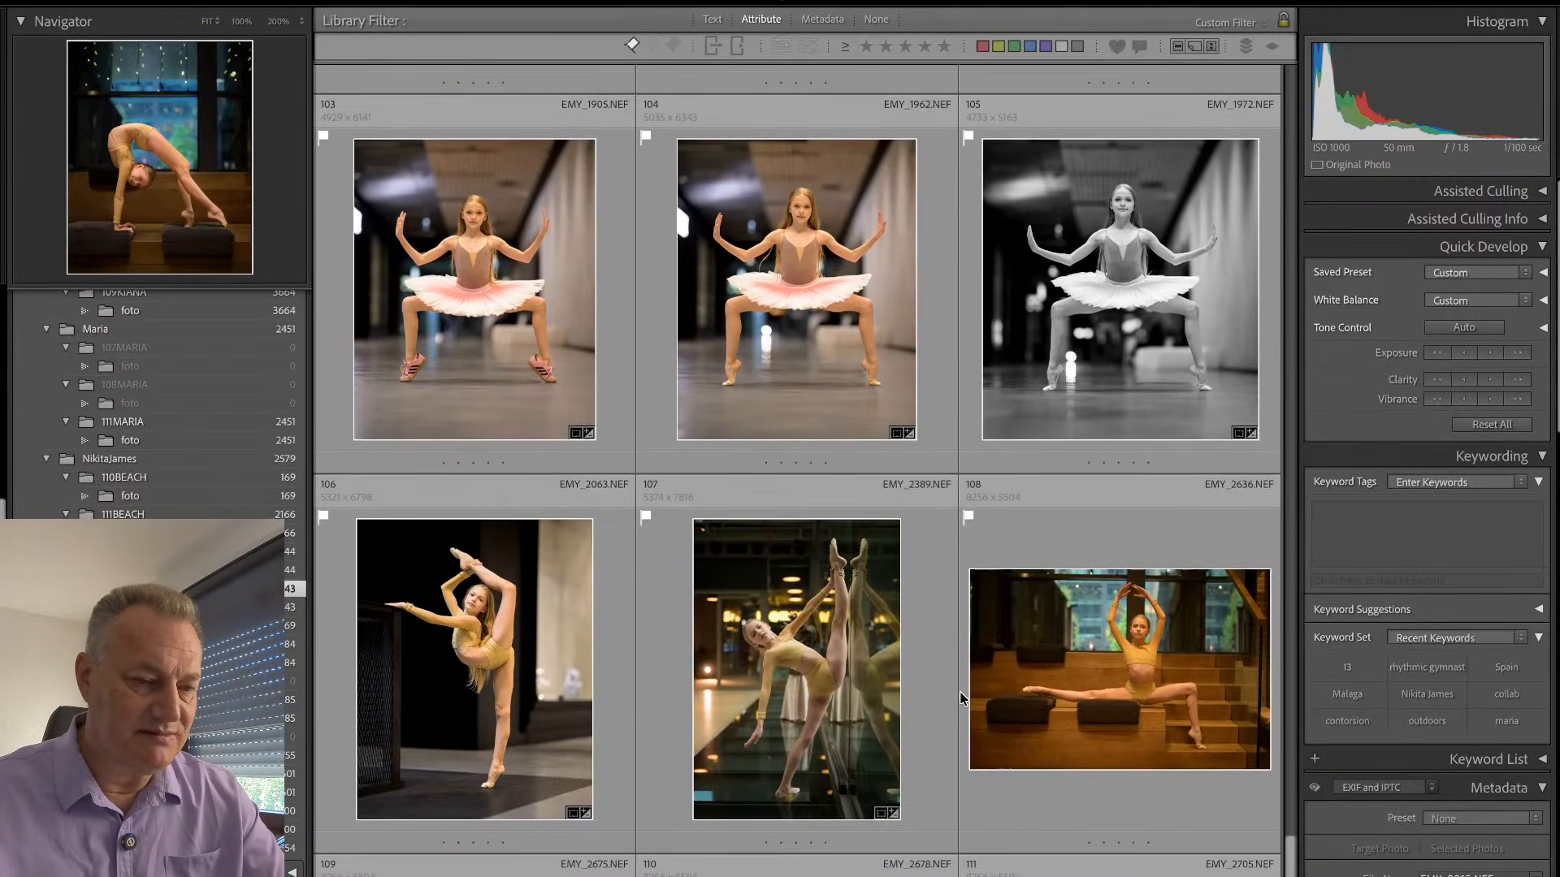
pyautogui.click(954, 675)
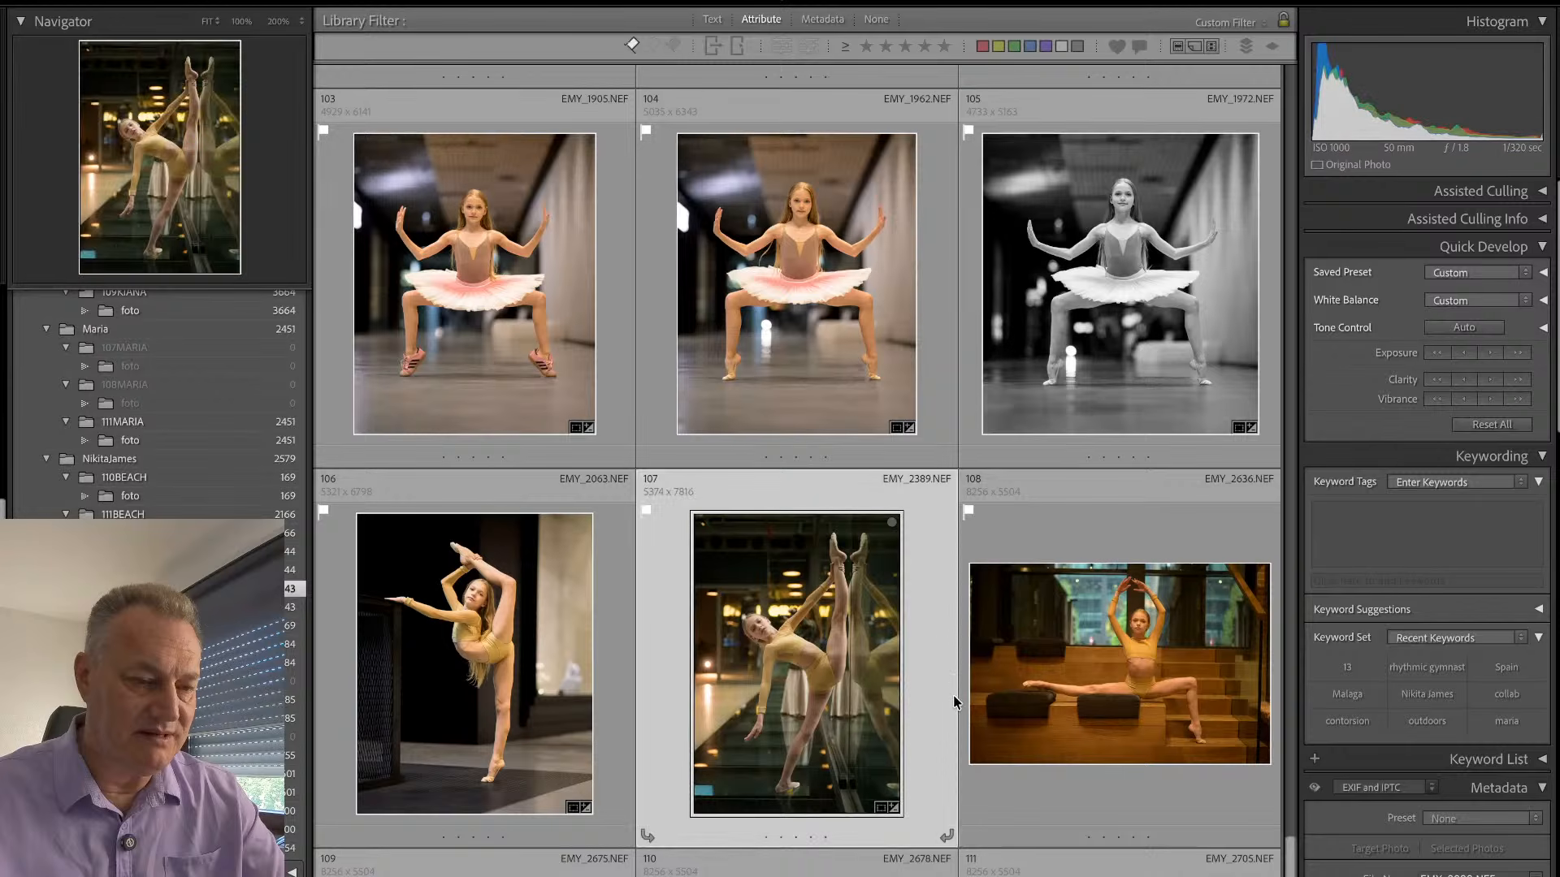
pyautogui.scroll(1, 961, 762)
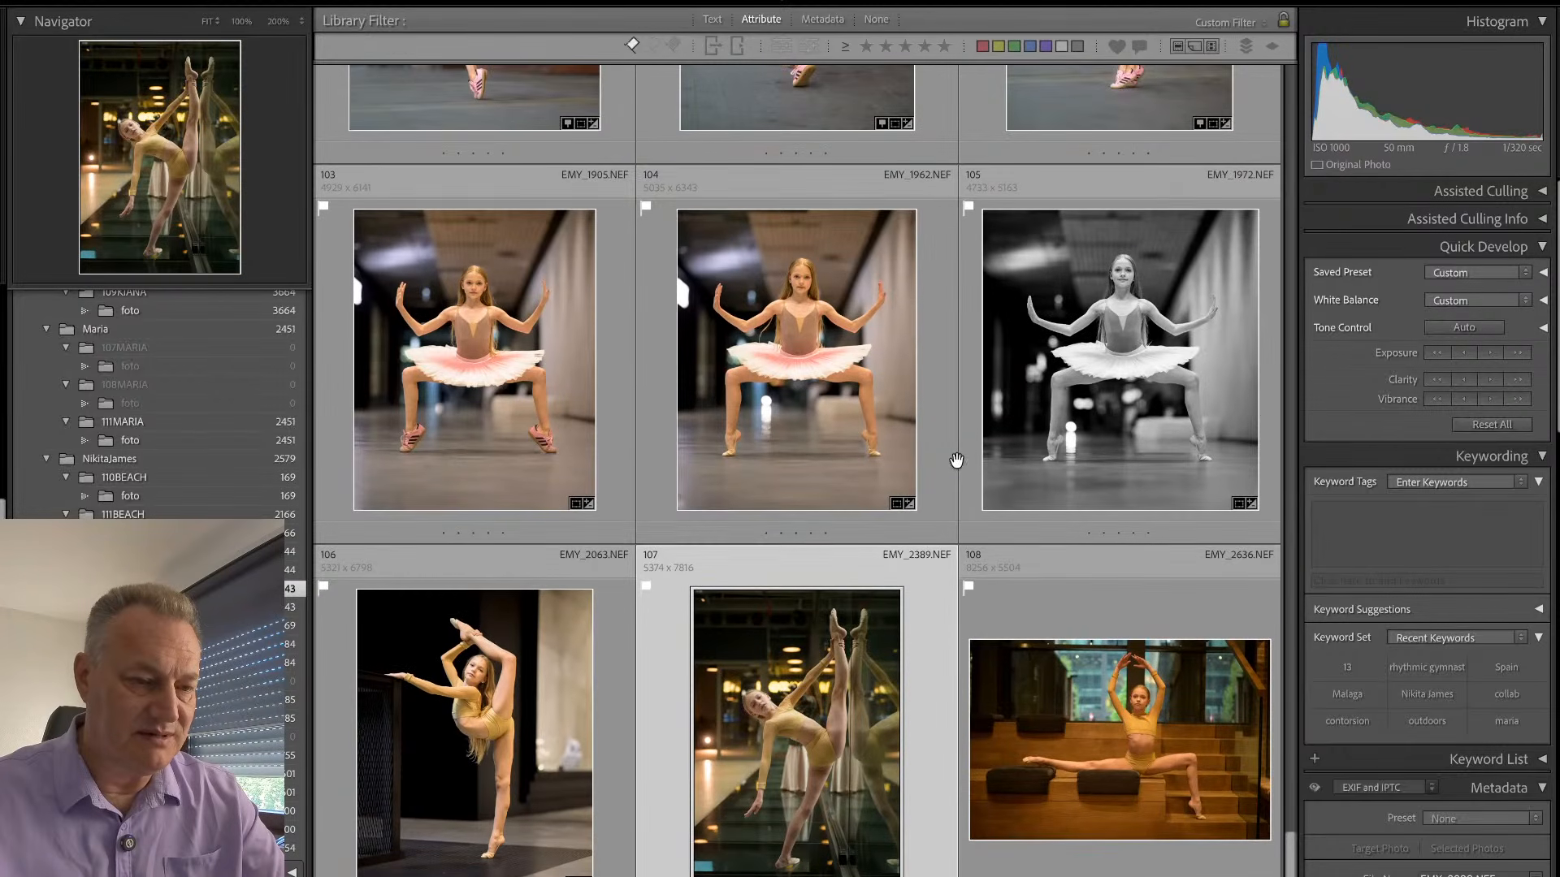
pyautogui.scroll(1, 963, 471)
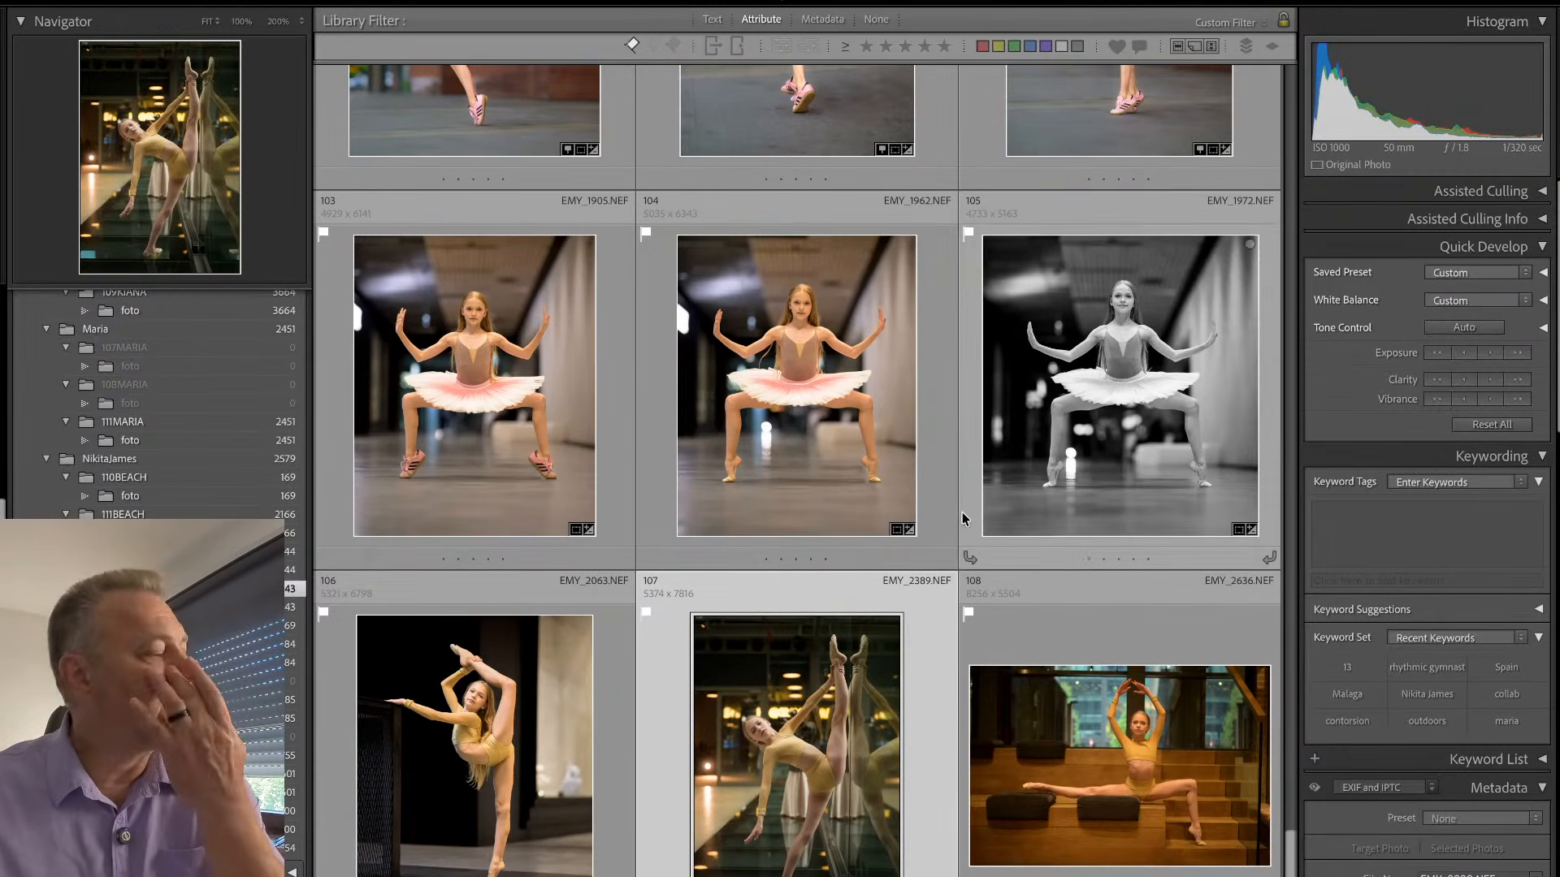